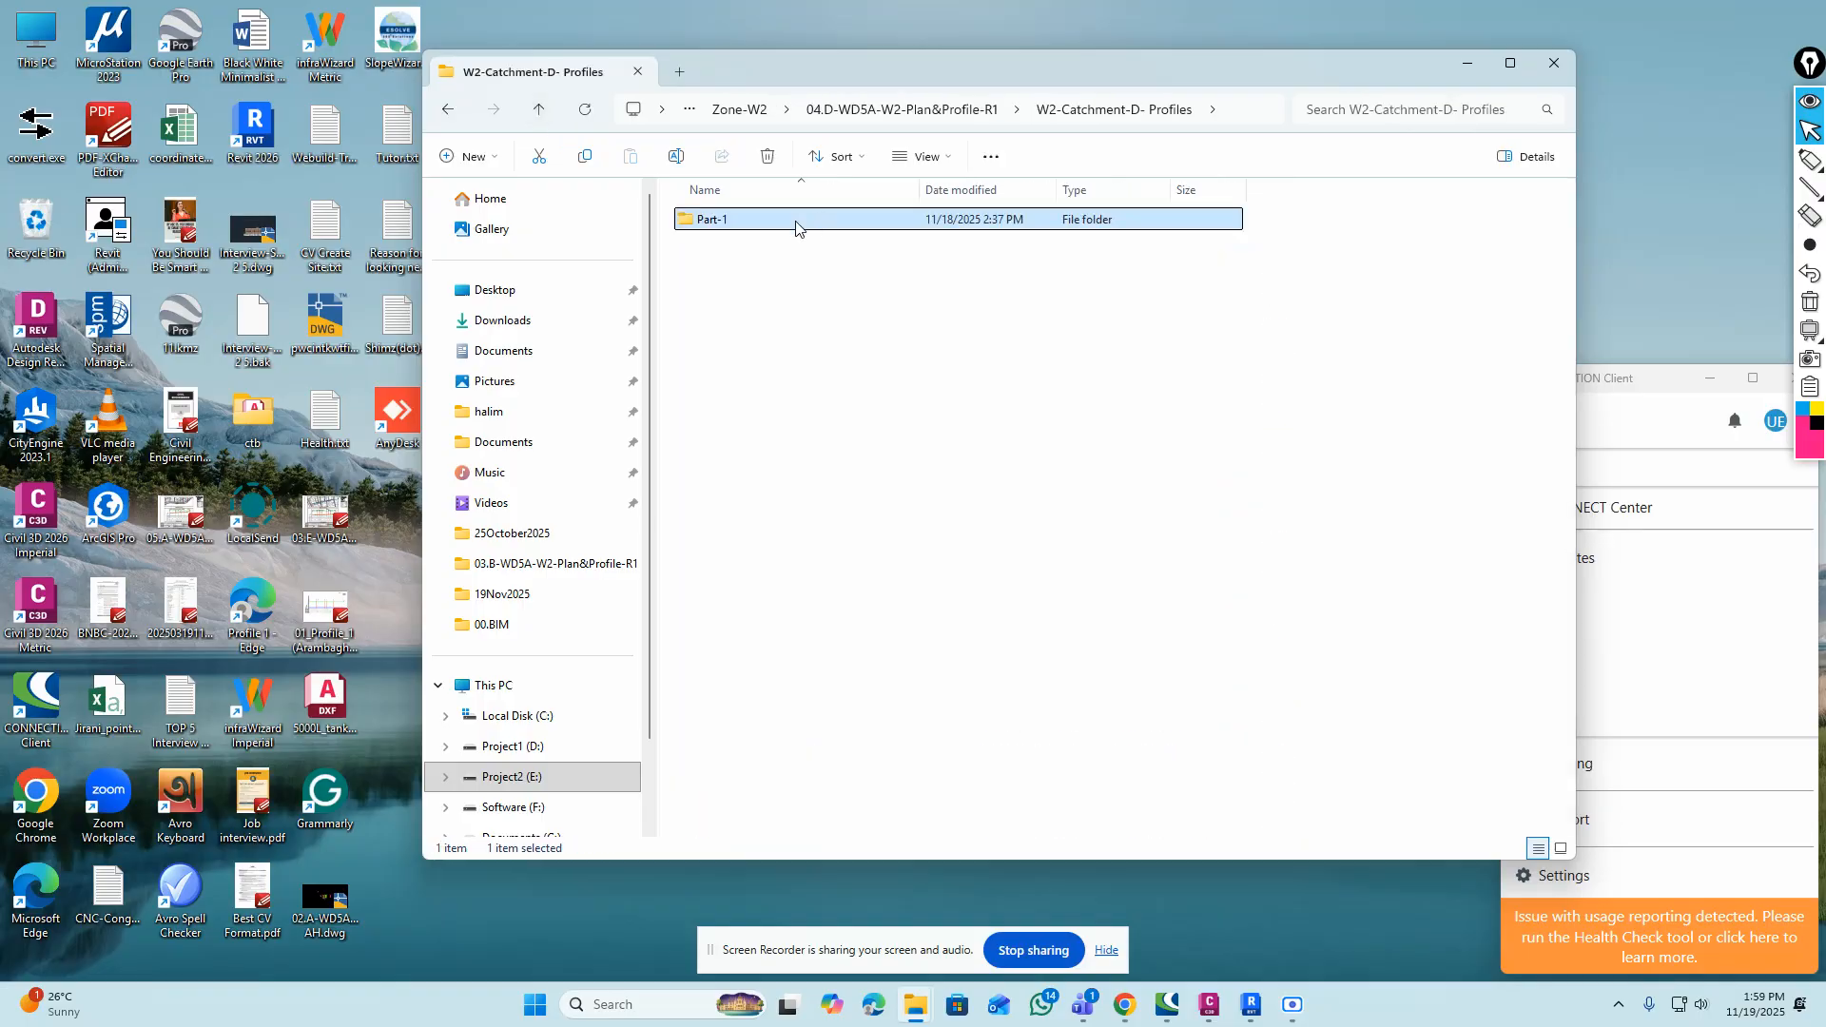
Open 02.D-WD5A-W2-Plan&Profile-(REV0)_19-Nov-2025.dwg from the 04.D-WD5A-W2-Plan&Profile-R1 folder and switch to model space
click(542, 111)
click(804, 250)
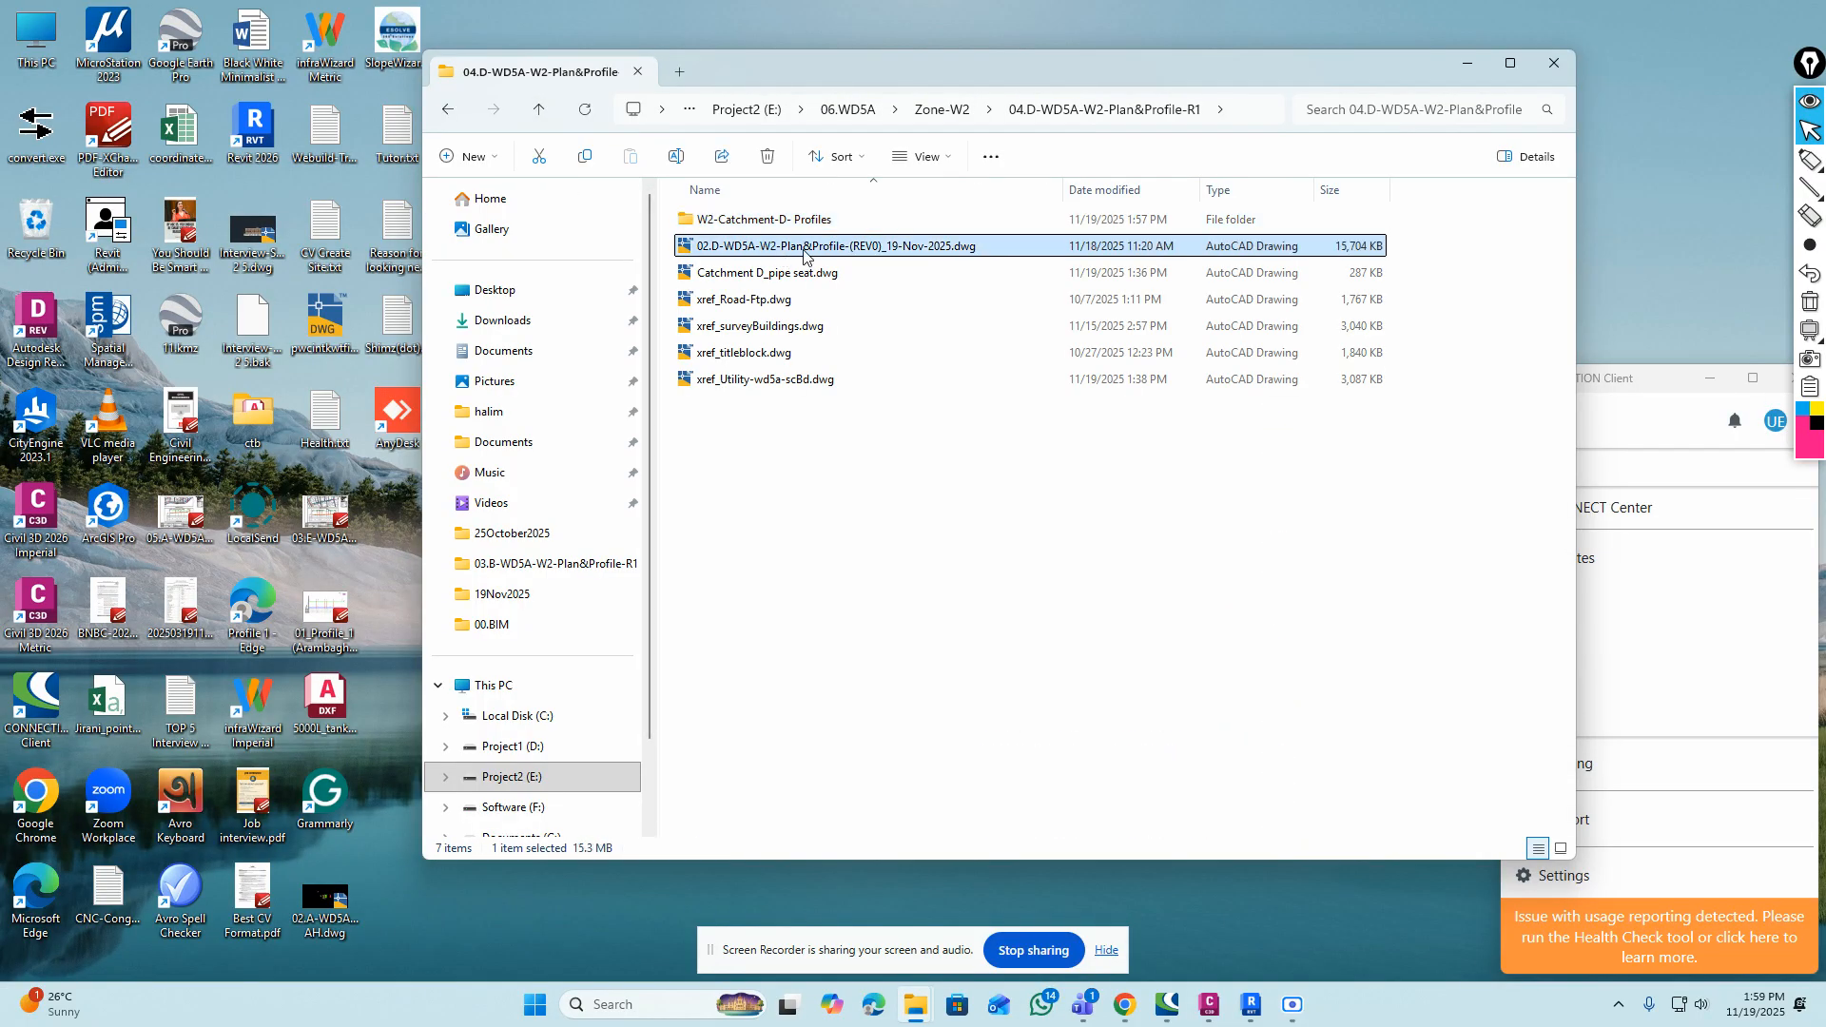
double_click(877, 246)
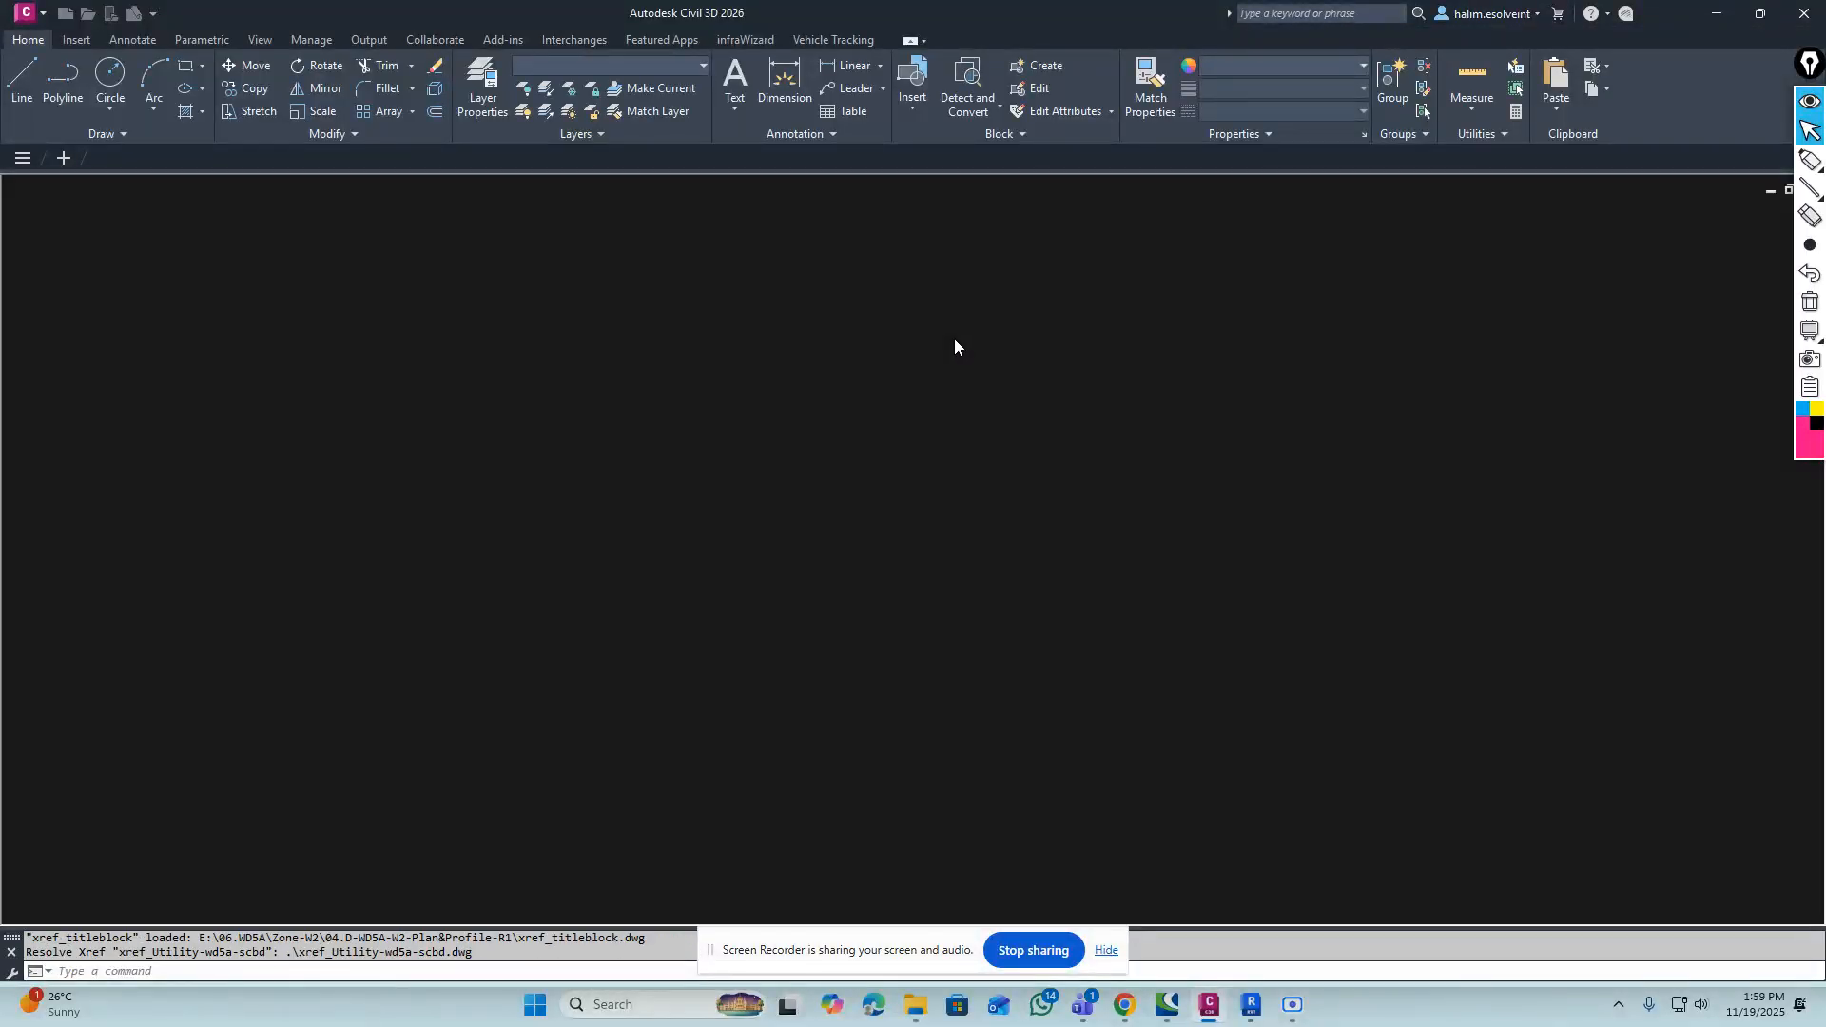
click(1106, 952)
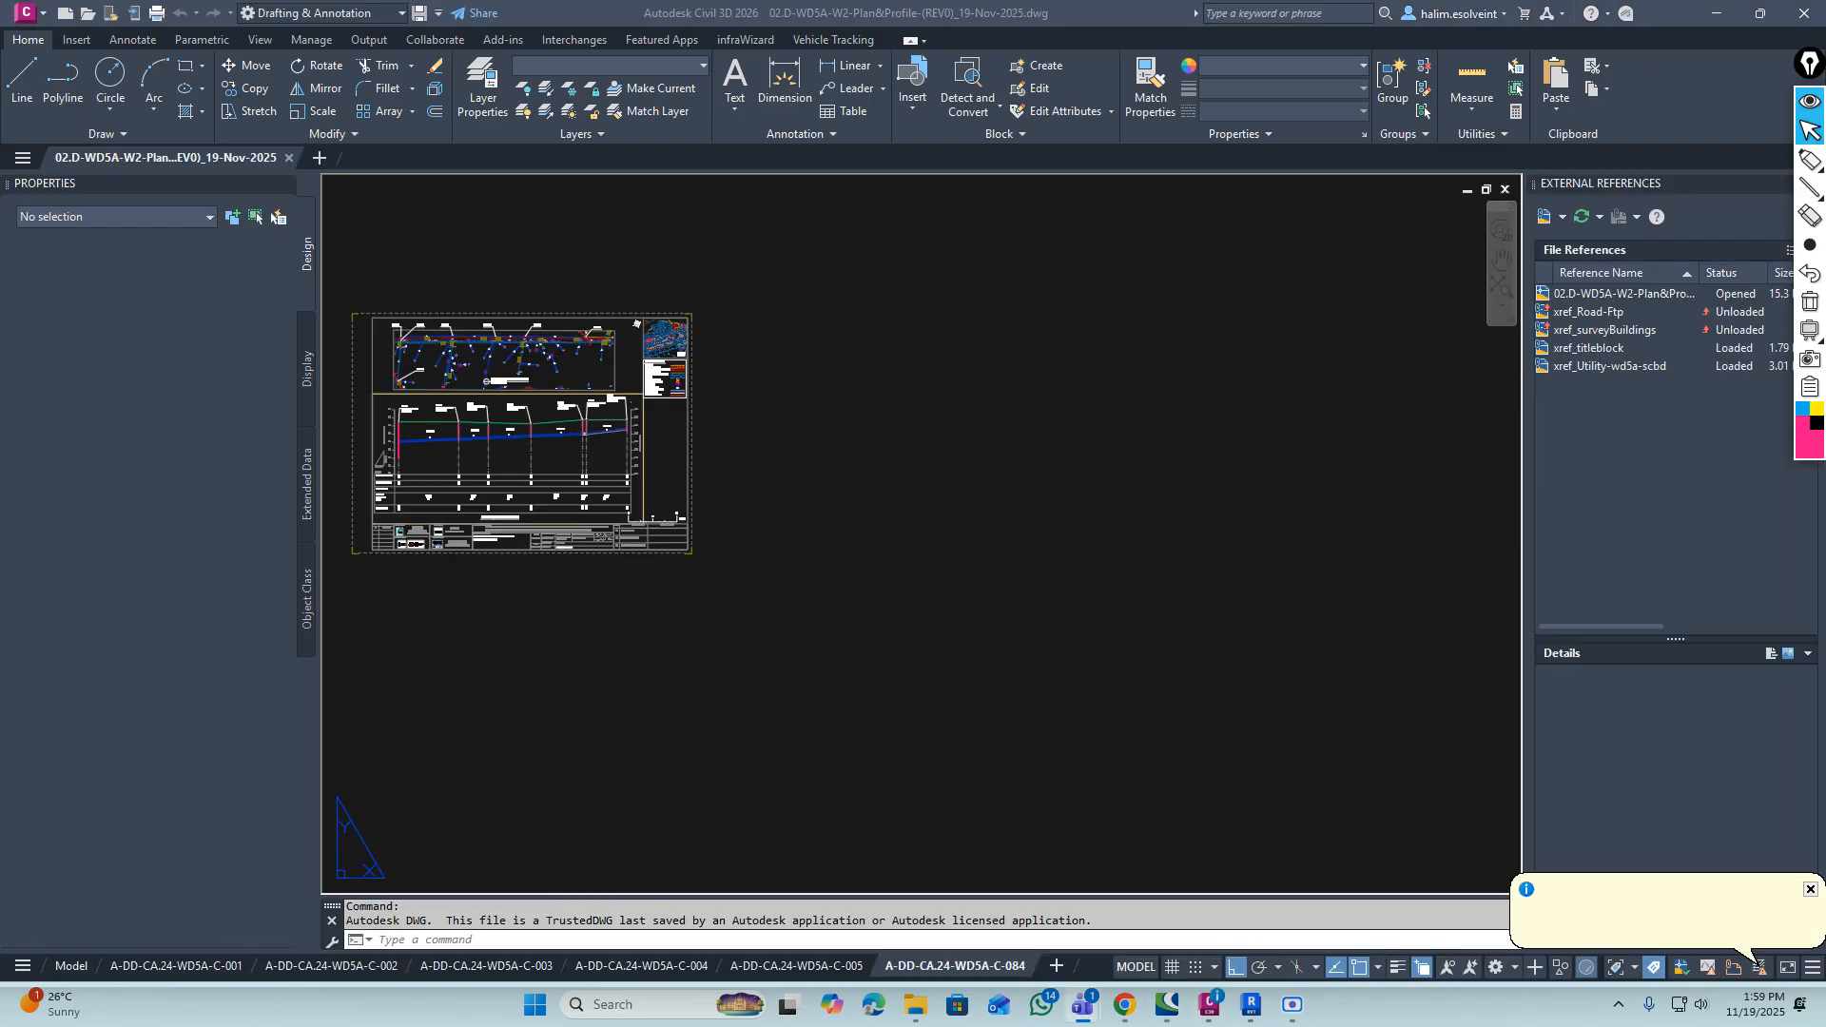
click(73, 966)
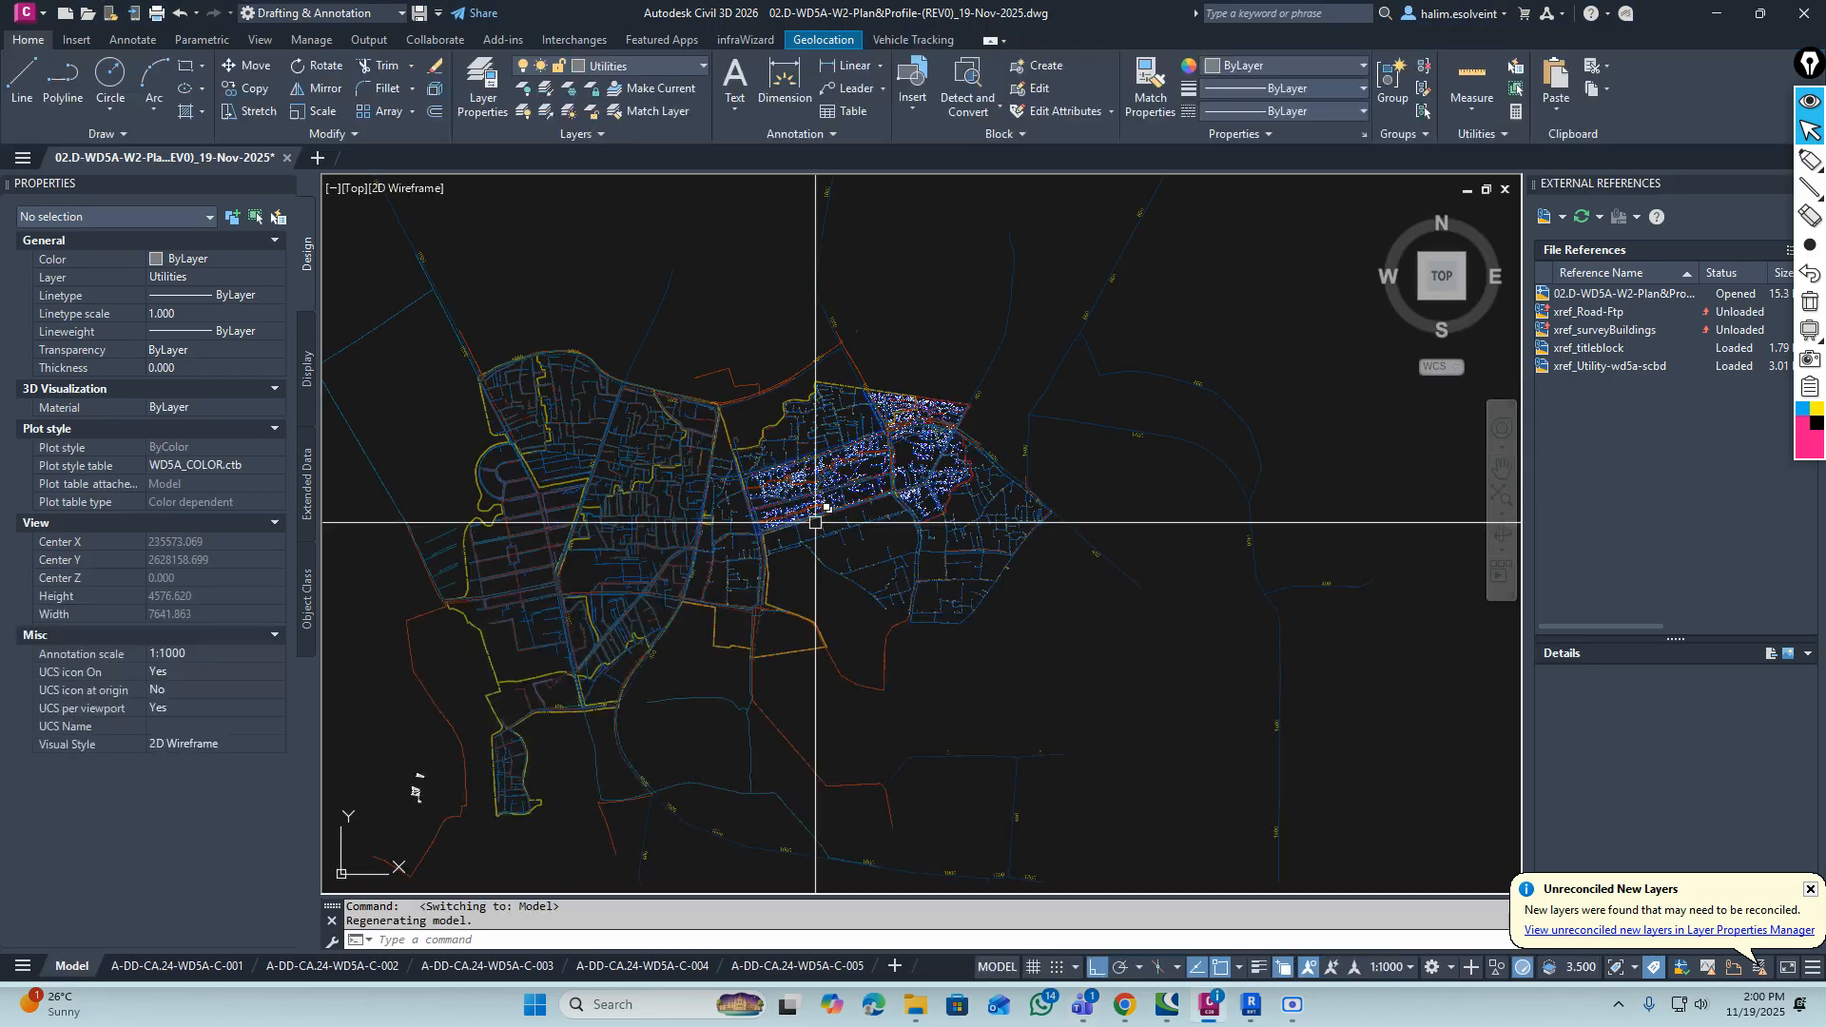
Examine the framed columns of manhole profiles in model space, including the profile of RMH-026 to RMH-025
scroll(975, 426, down, 8)
scroll(976, 426, up, 12)
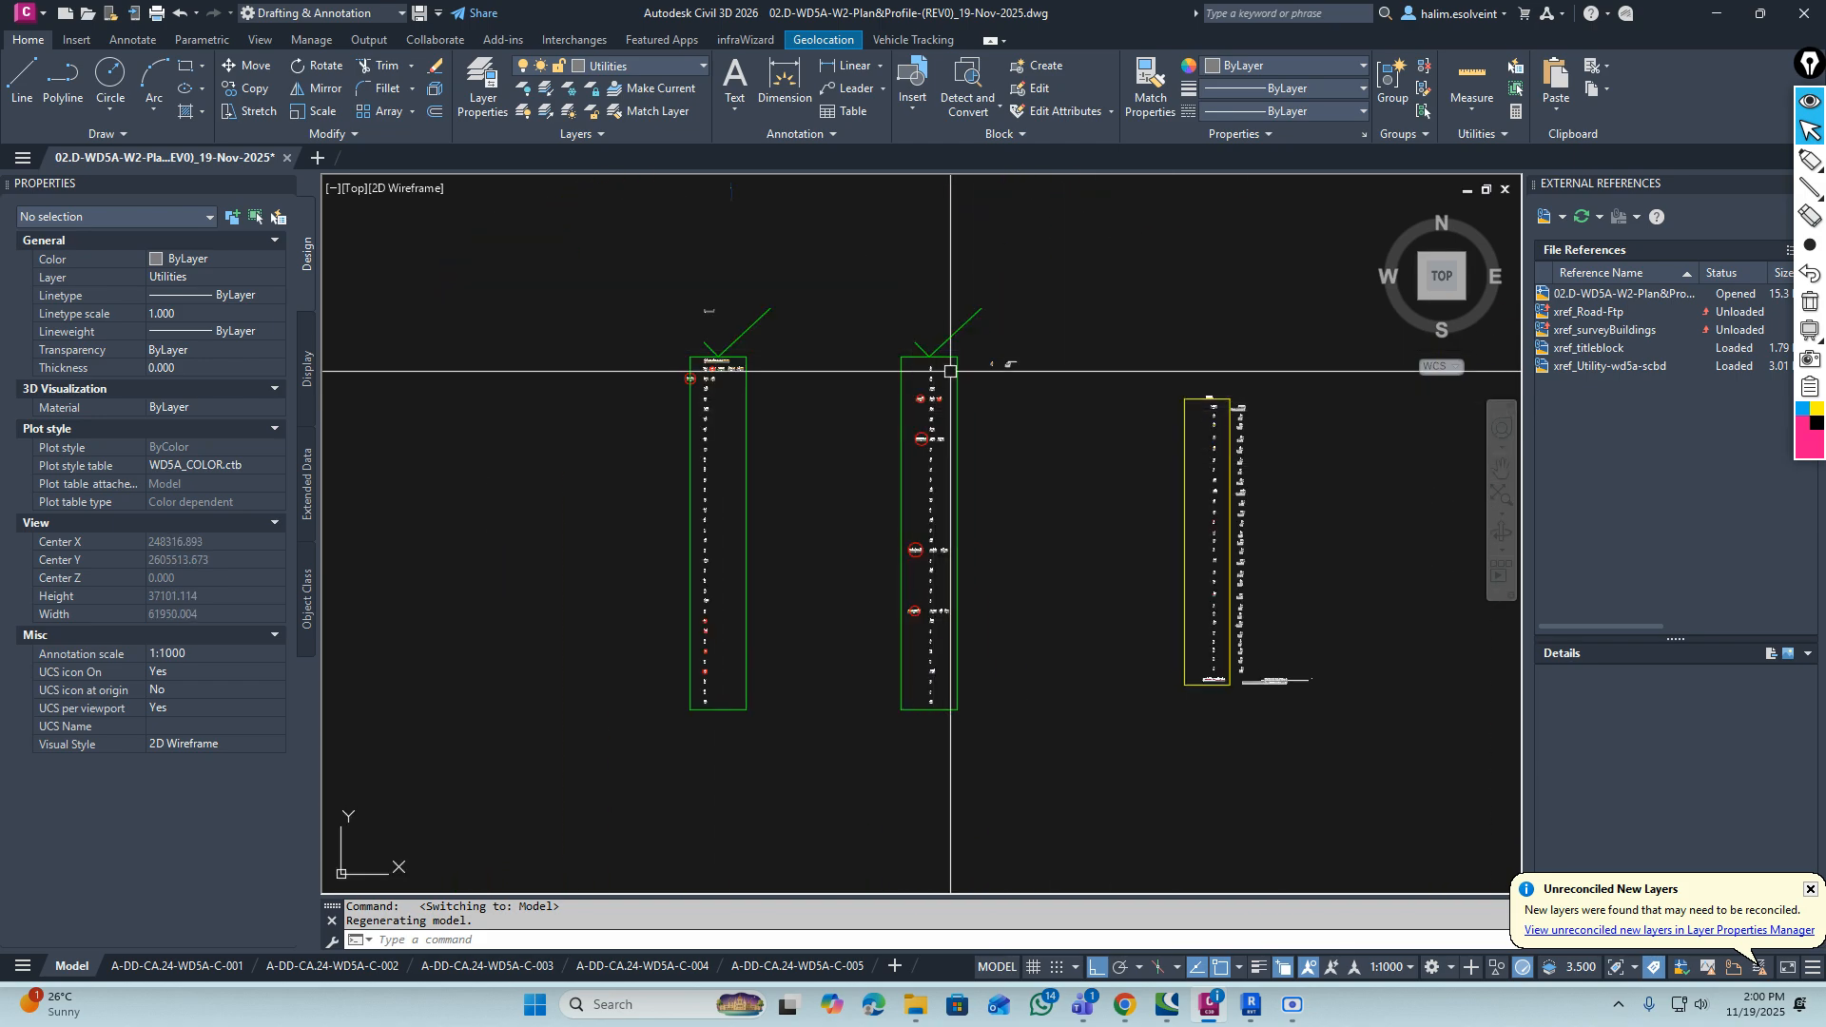
scroll(717, 369, up, 6)
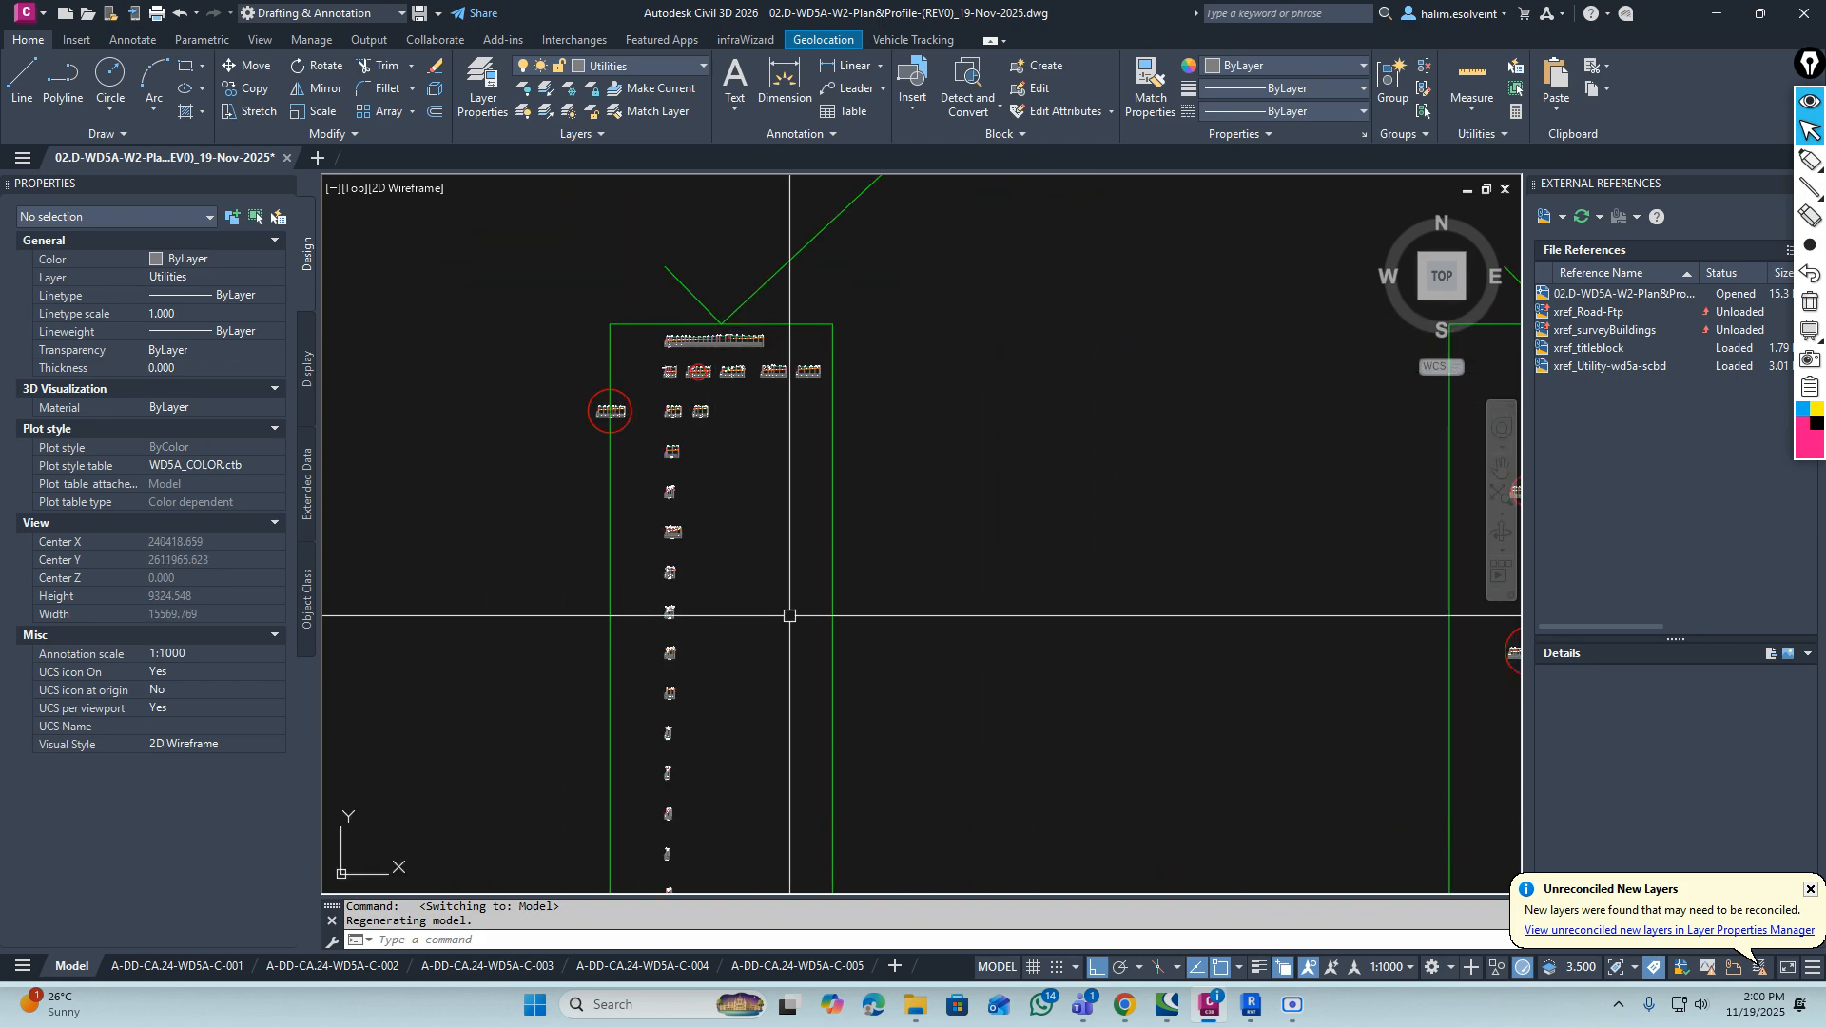
scroll(892, 441, down, 5)
scroll(986, 432, up, 6)
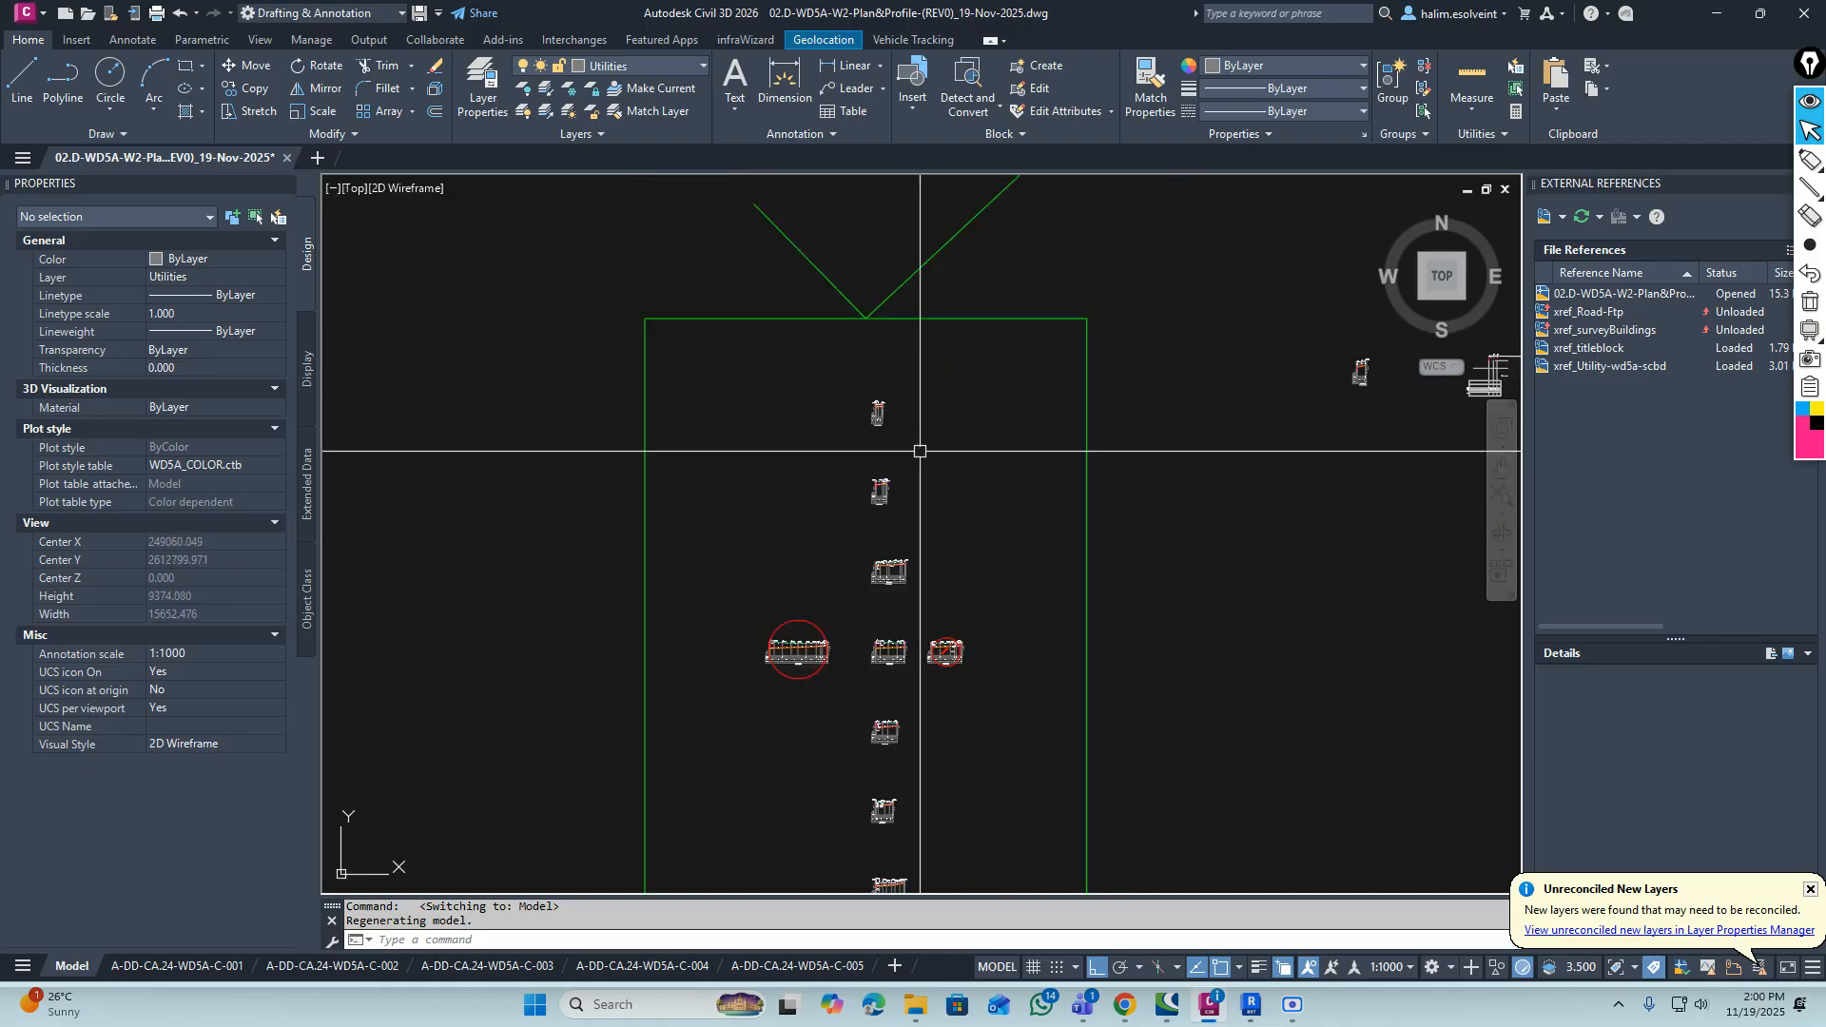
scroll(824, 371, up, 15)
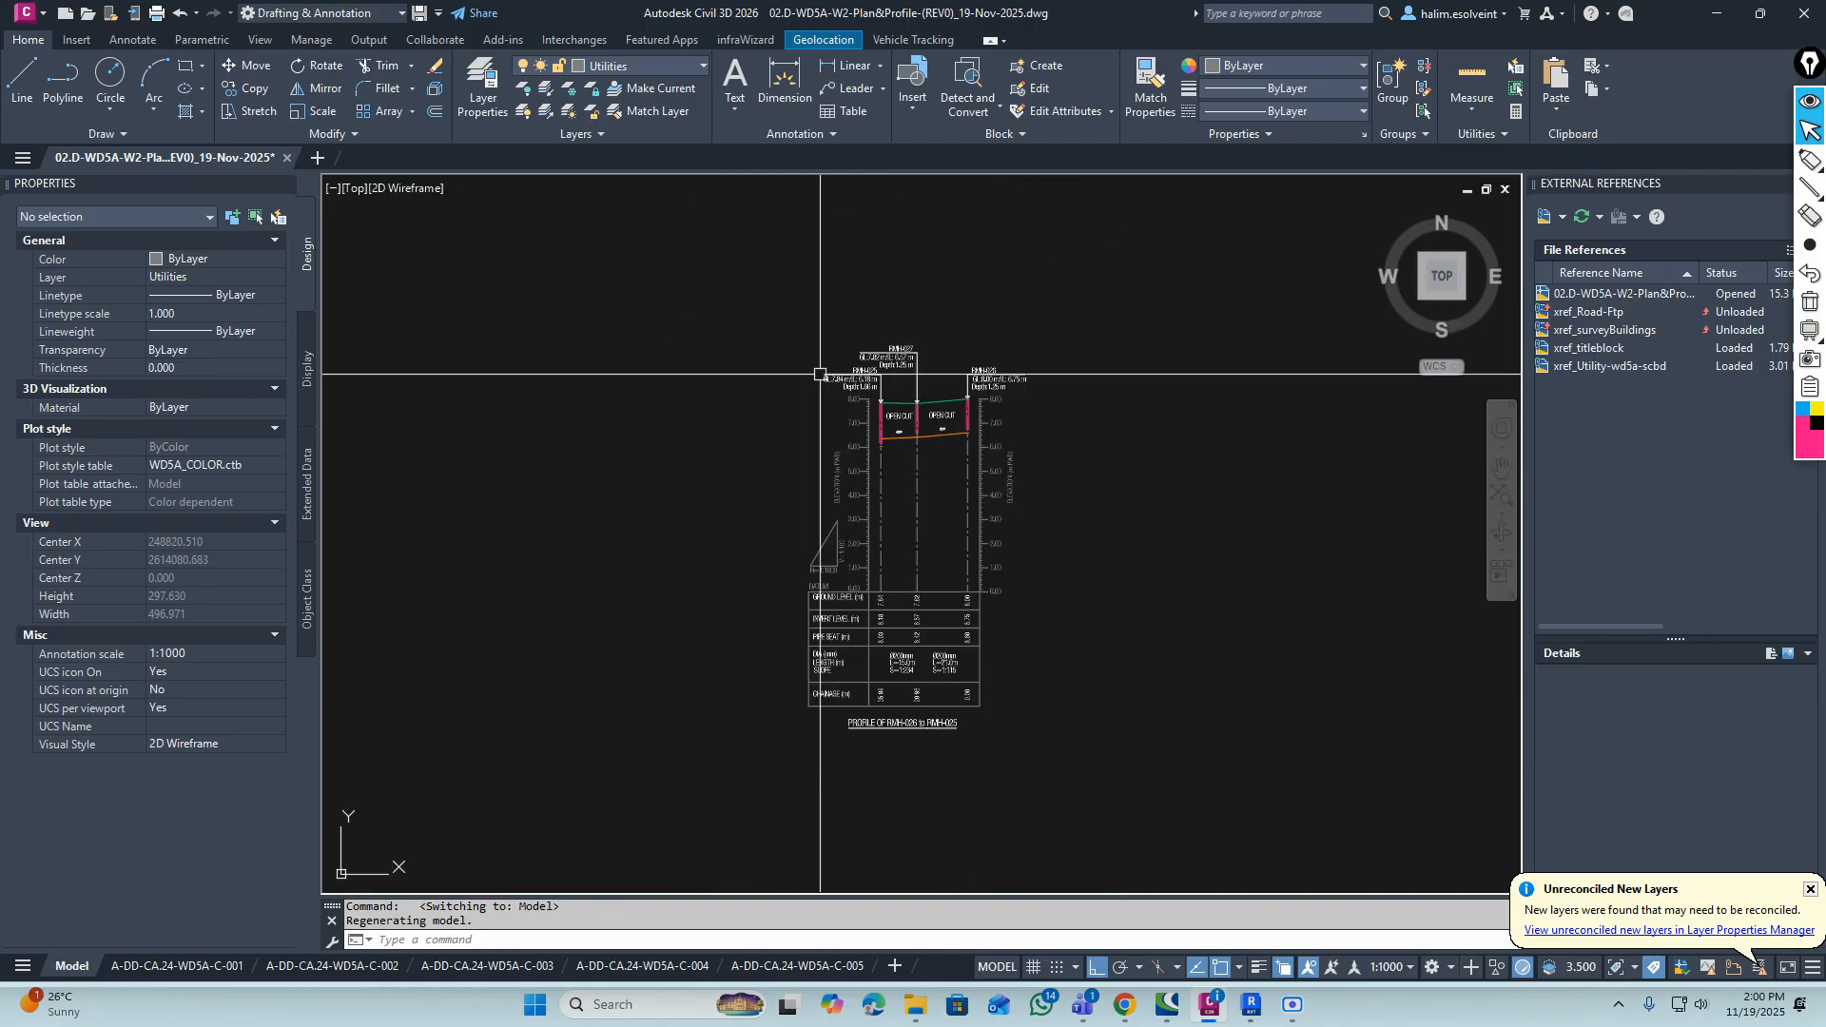
scroll(910, 382, up, 3)
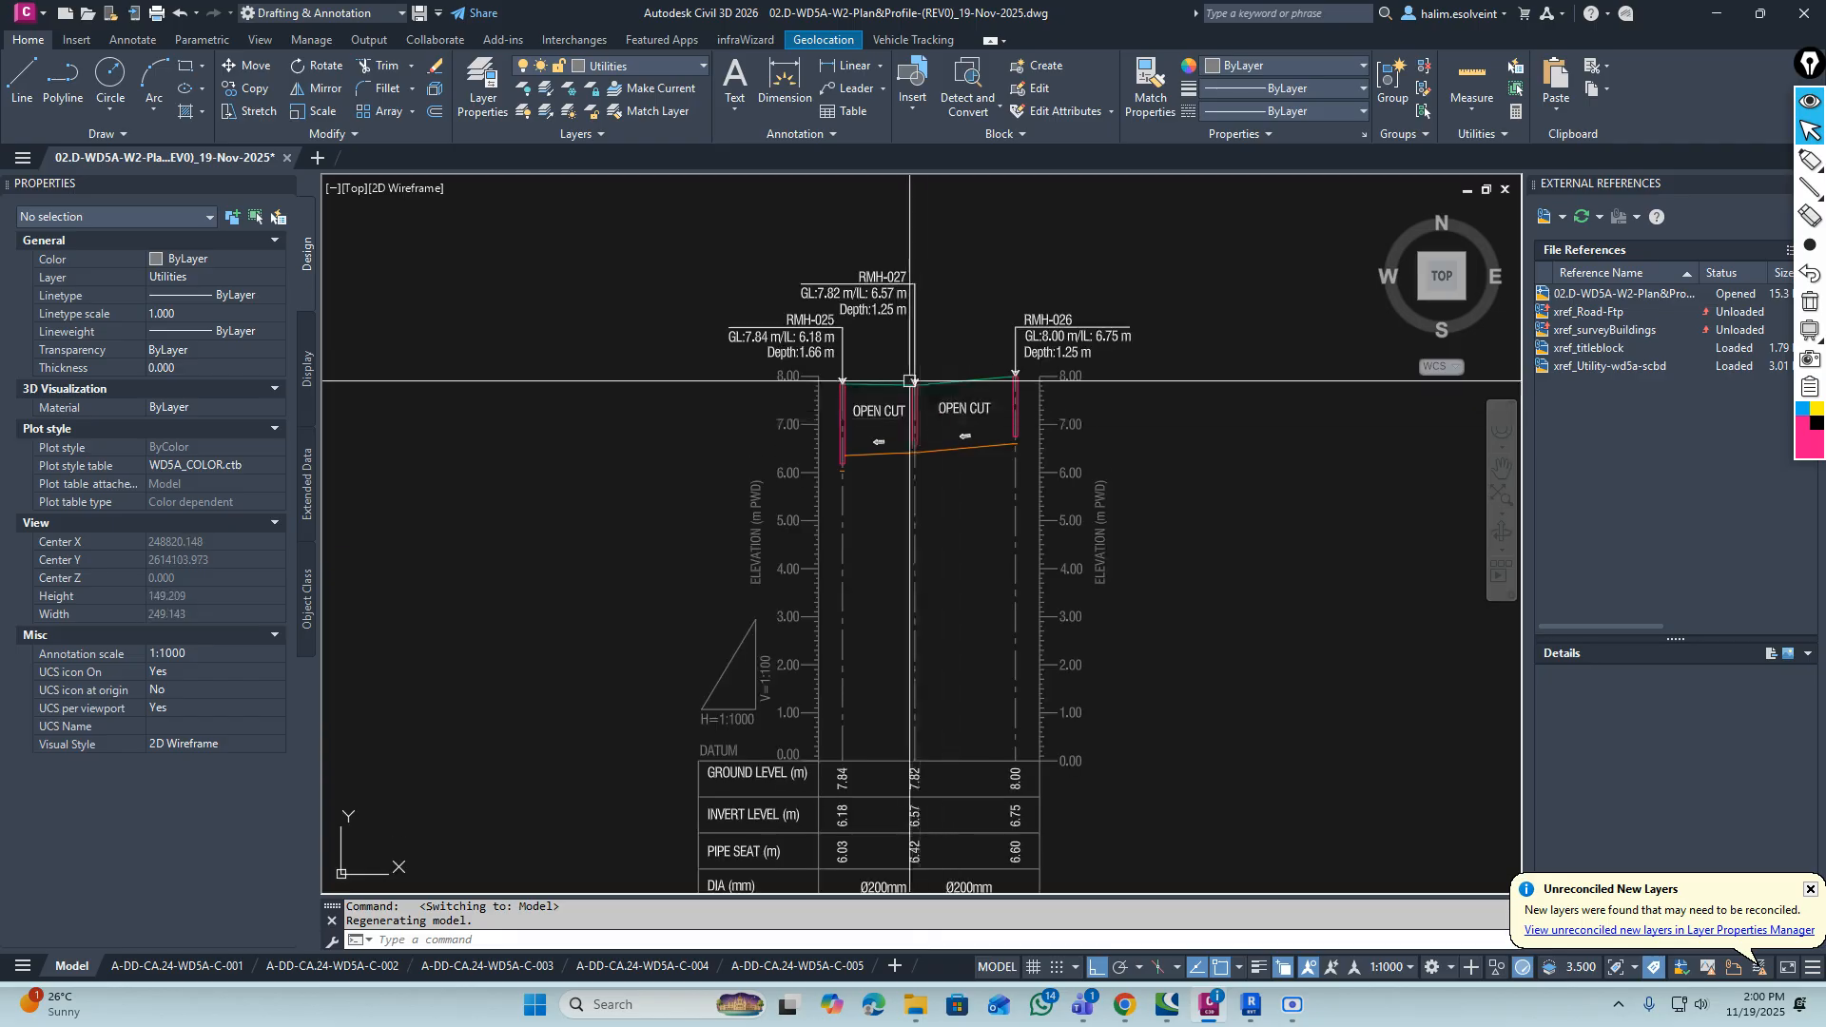
middle_drag(953, 654, 885, 603)
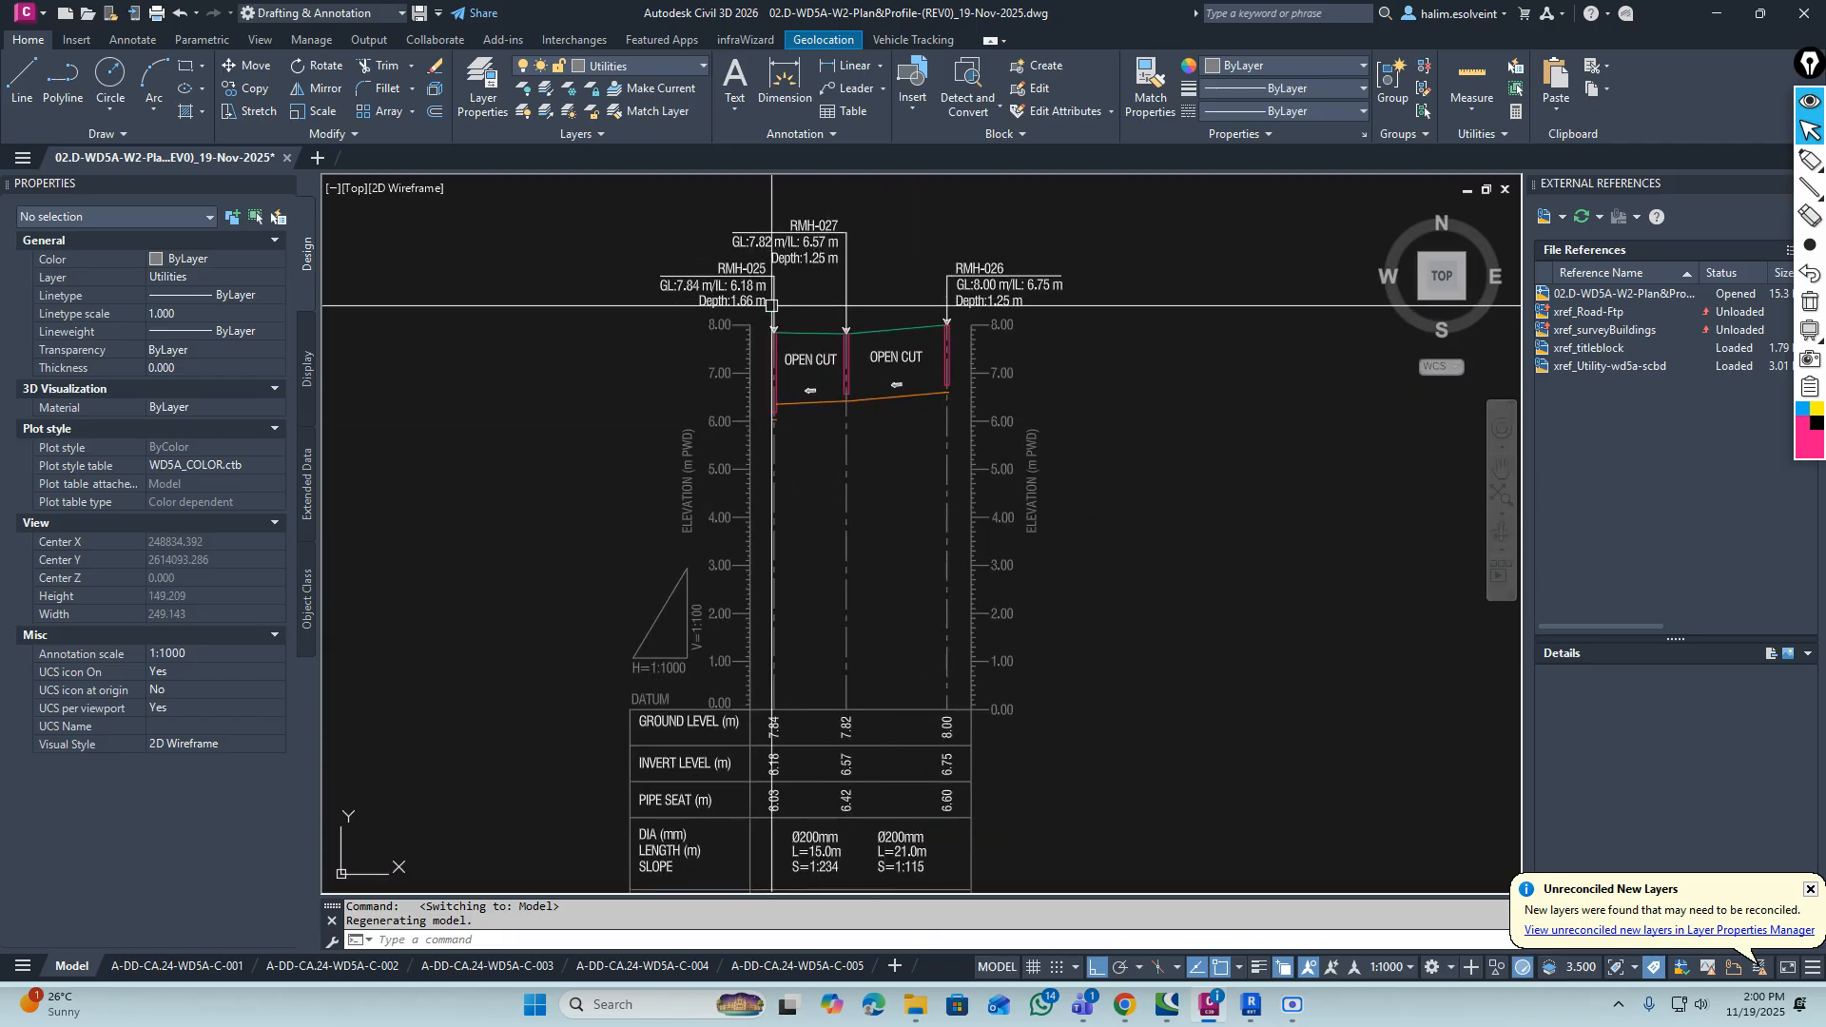
scroll(771, 305, down, 20)
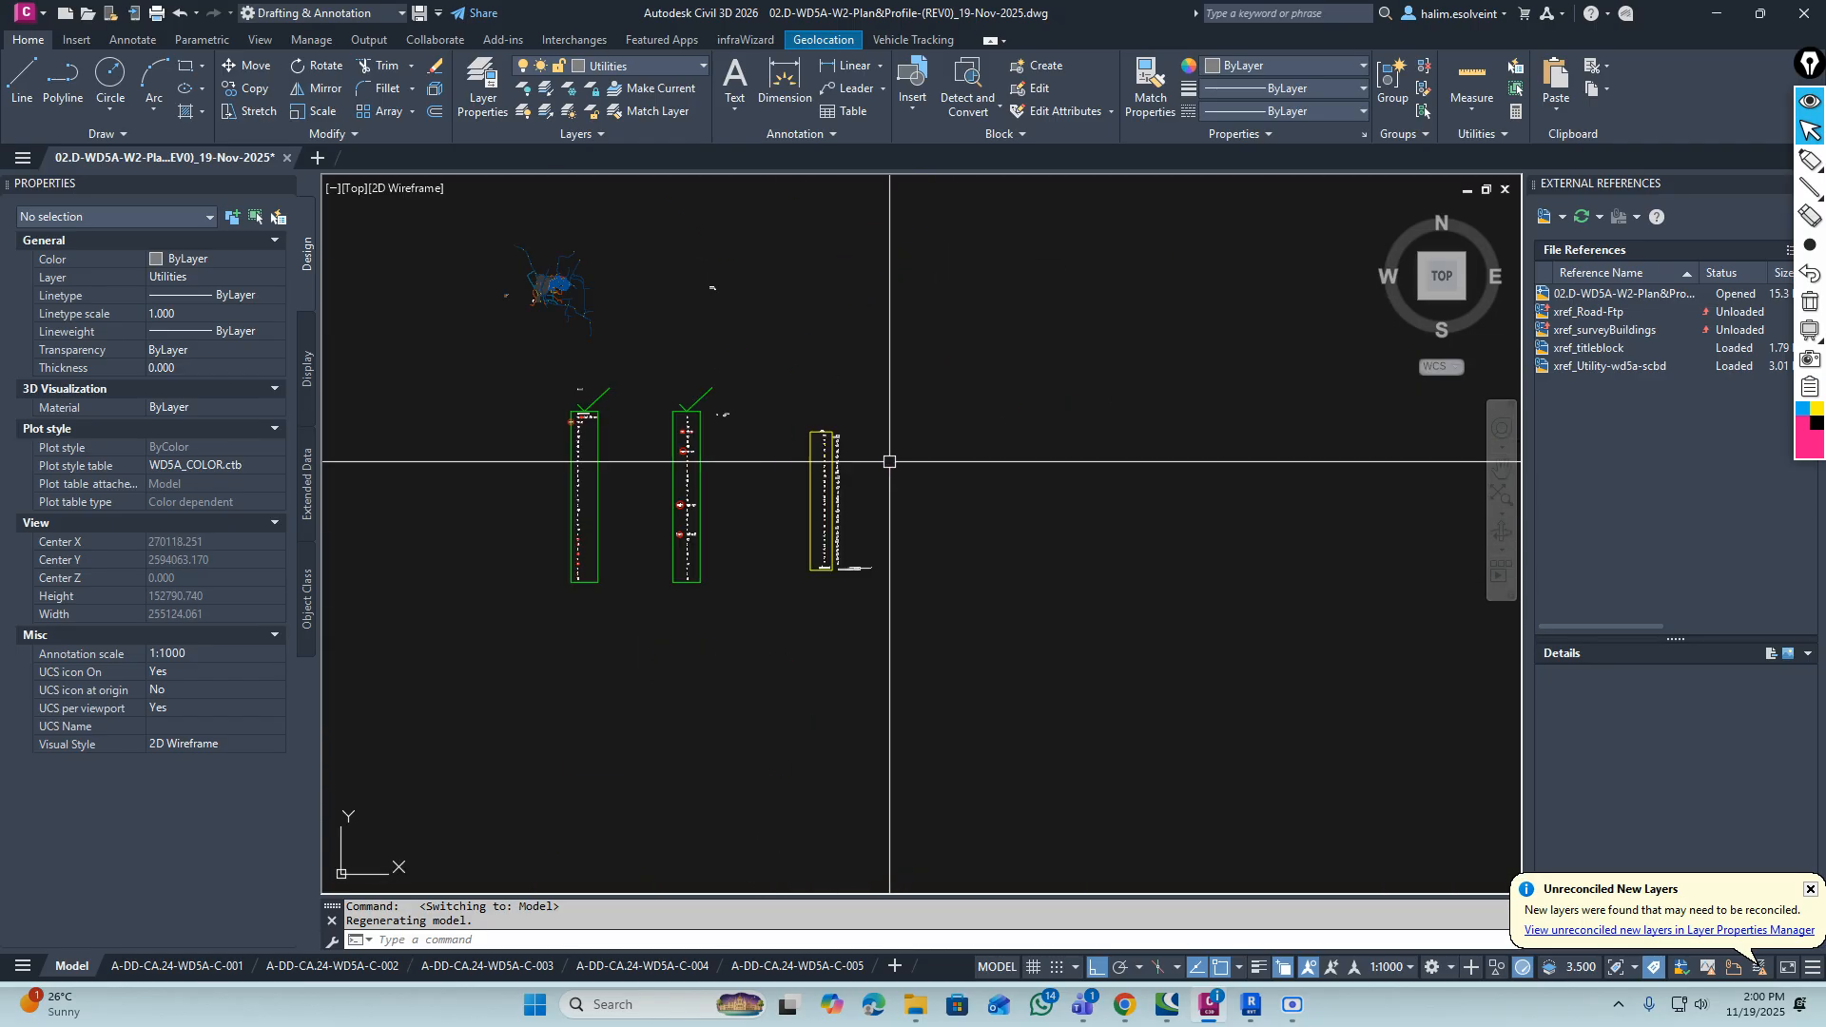
Erase the entire yellow-framed column of profiles together with the drawings beside it
scroll(708, 461, up, 3)
text(e)
key(Return)
click(1127, 315)
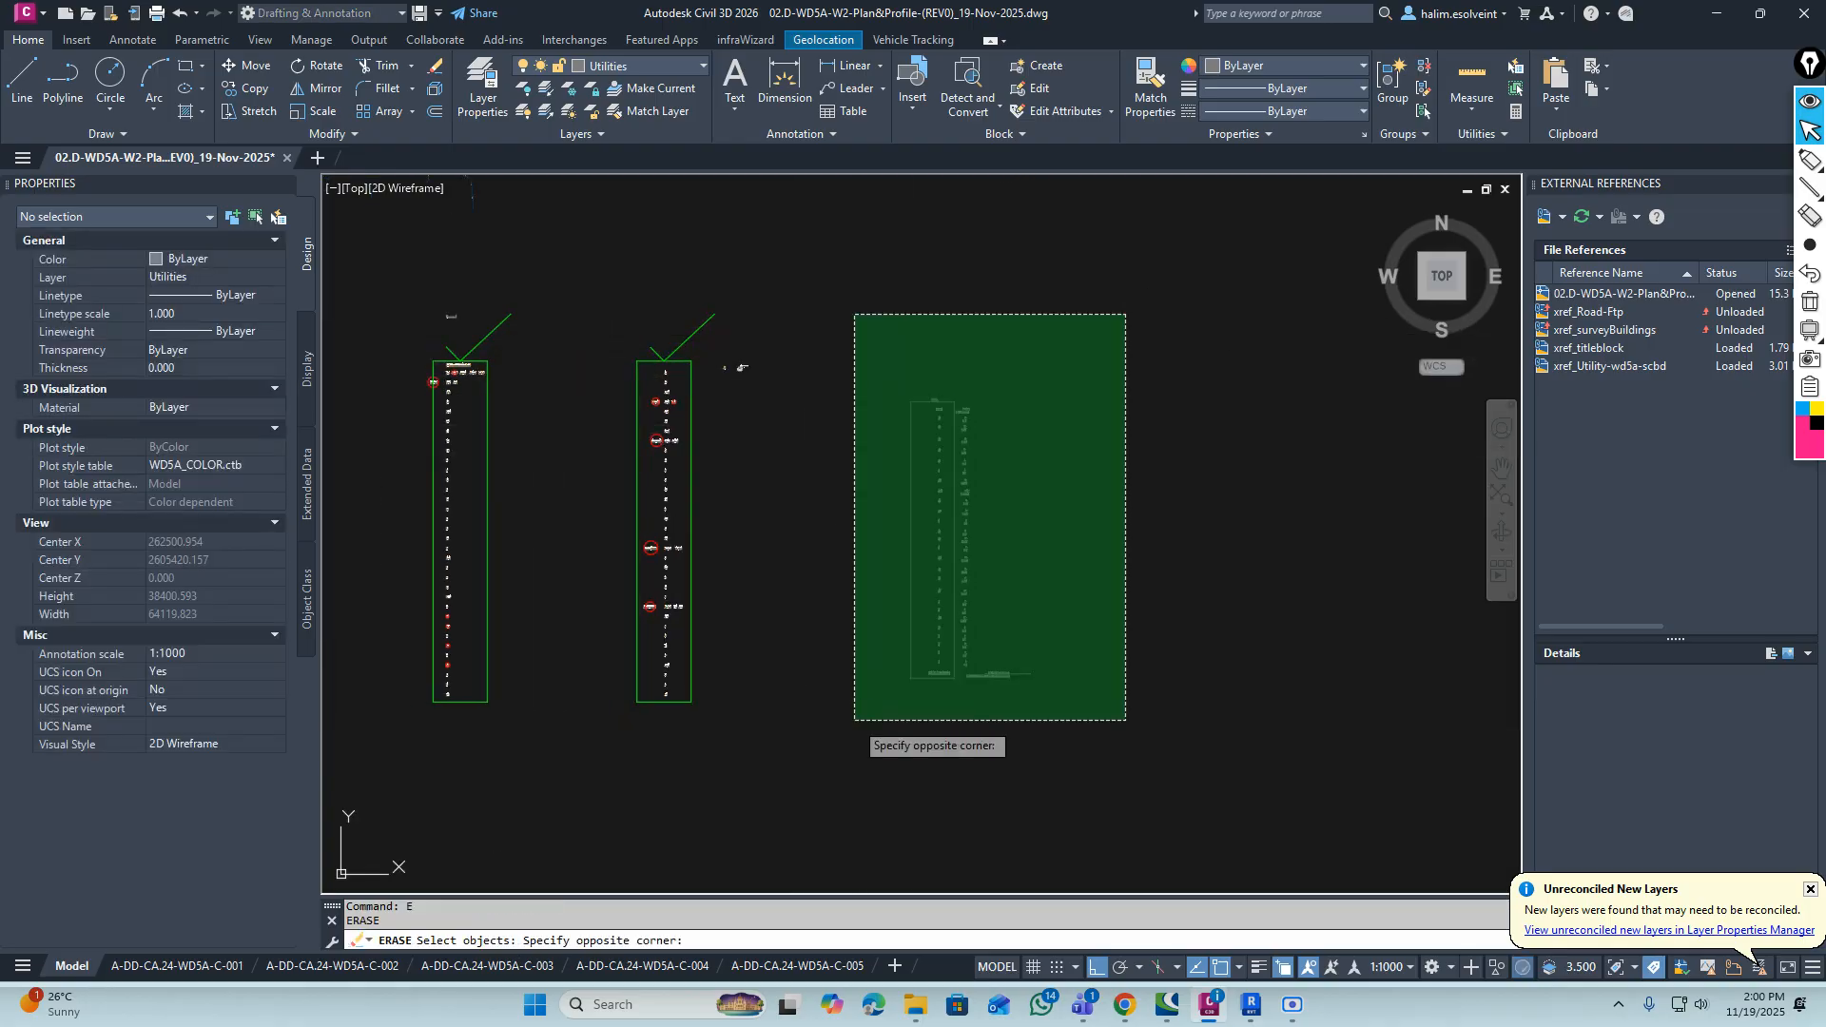
click(855, 720)
Erase the small stray objects beside the upper end of the second green-framed profile column
scroll(746, 351, up, 6)
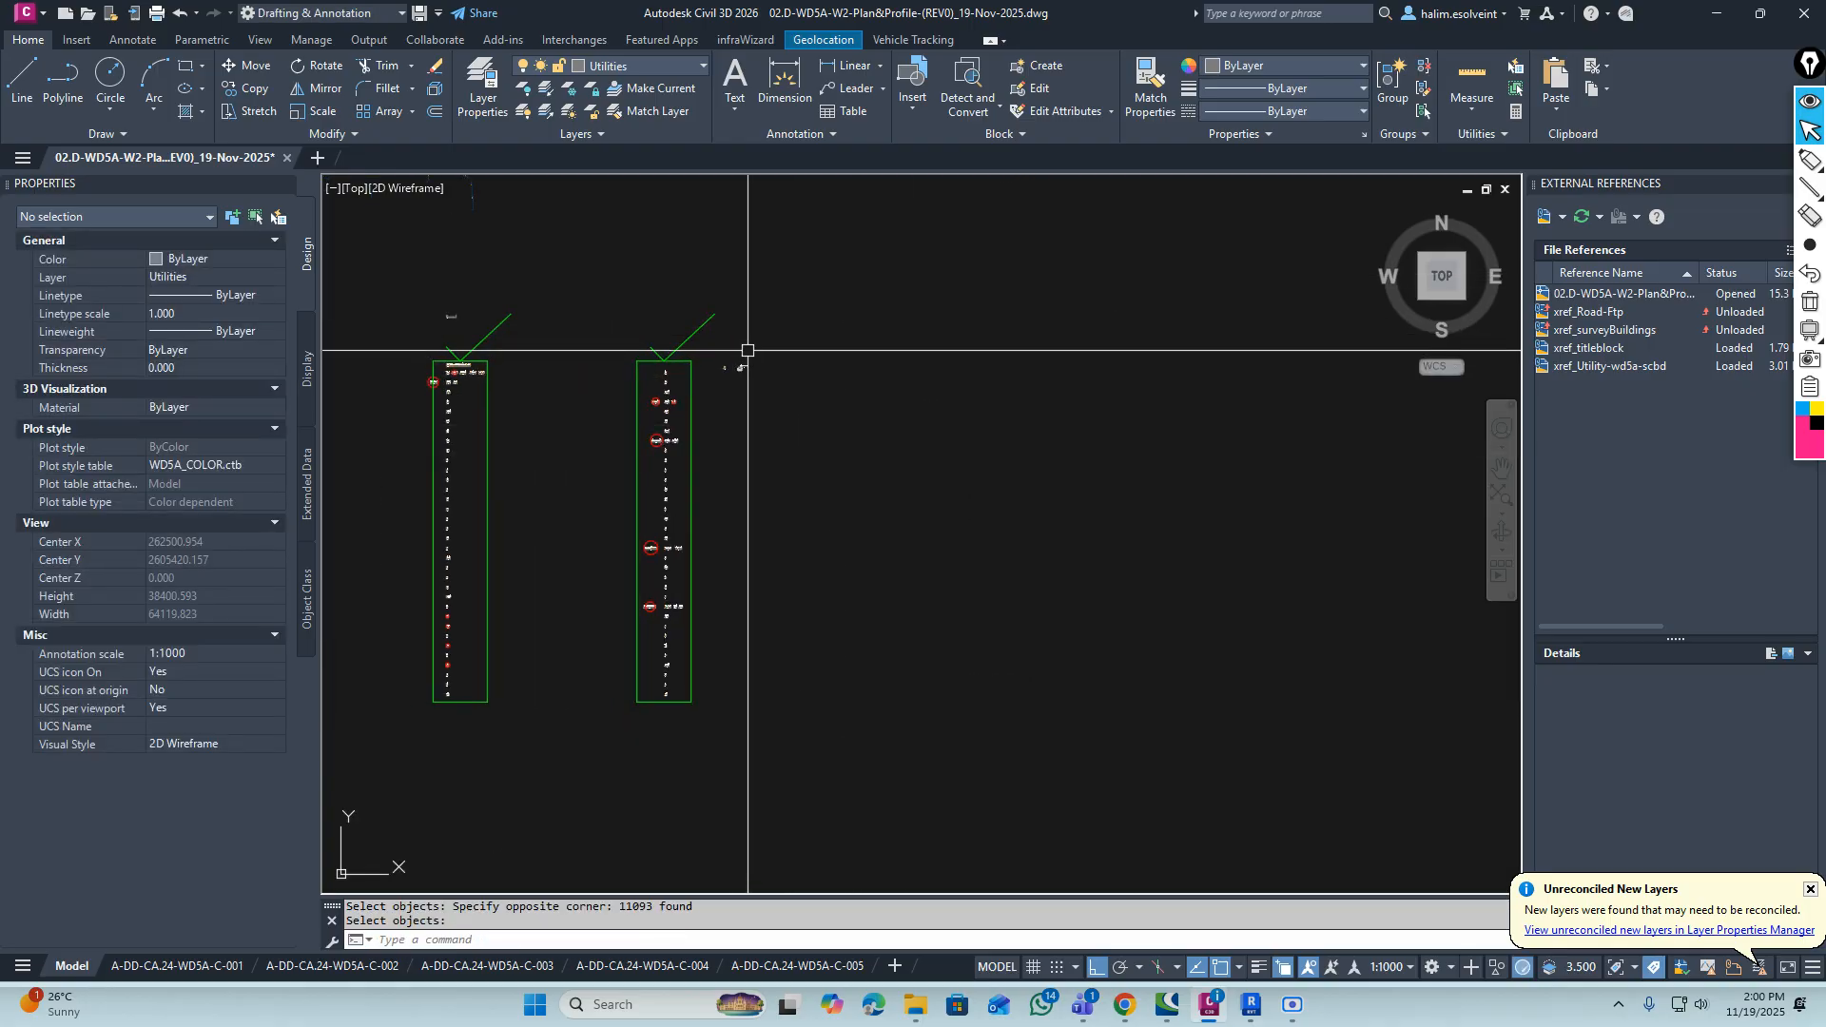
click(842, 374)
scroll(840, 417, down, 8)
scroll(818, 411, up, 3)
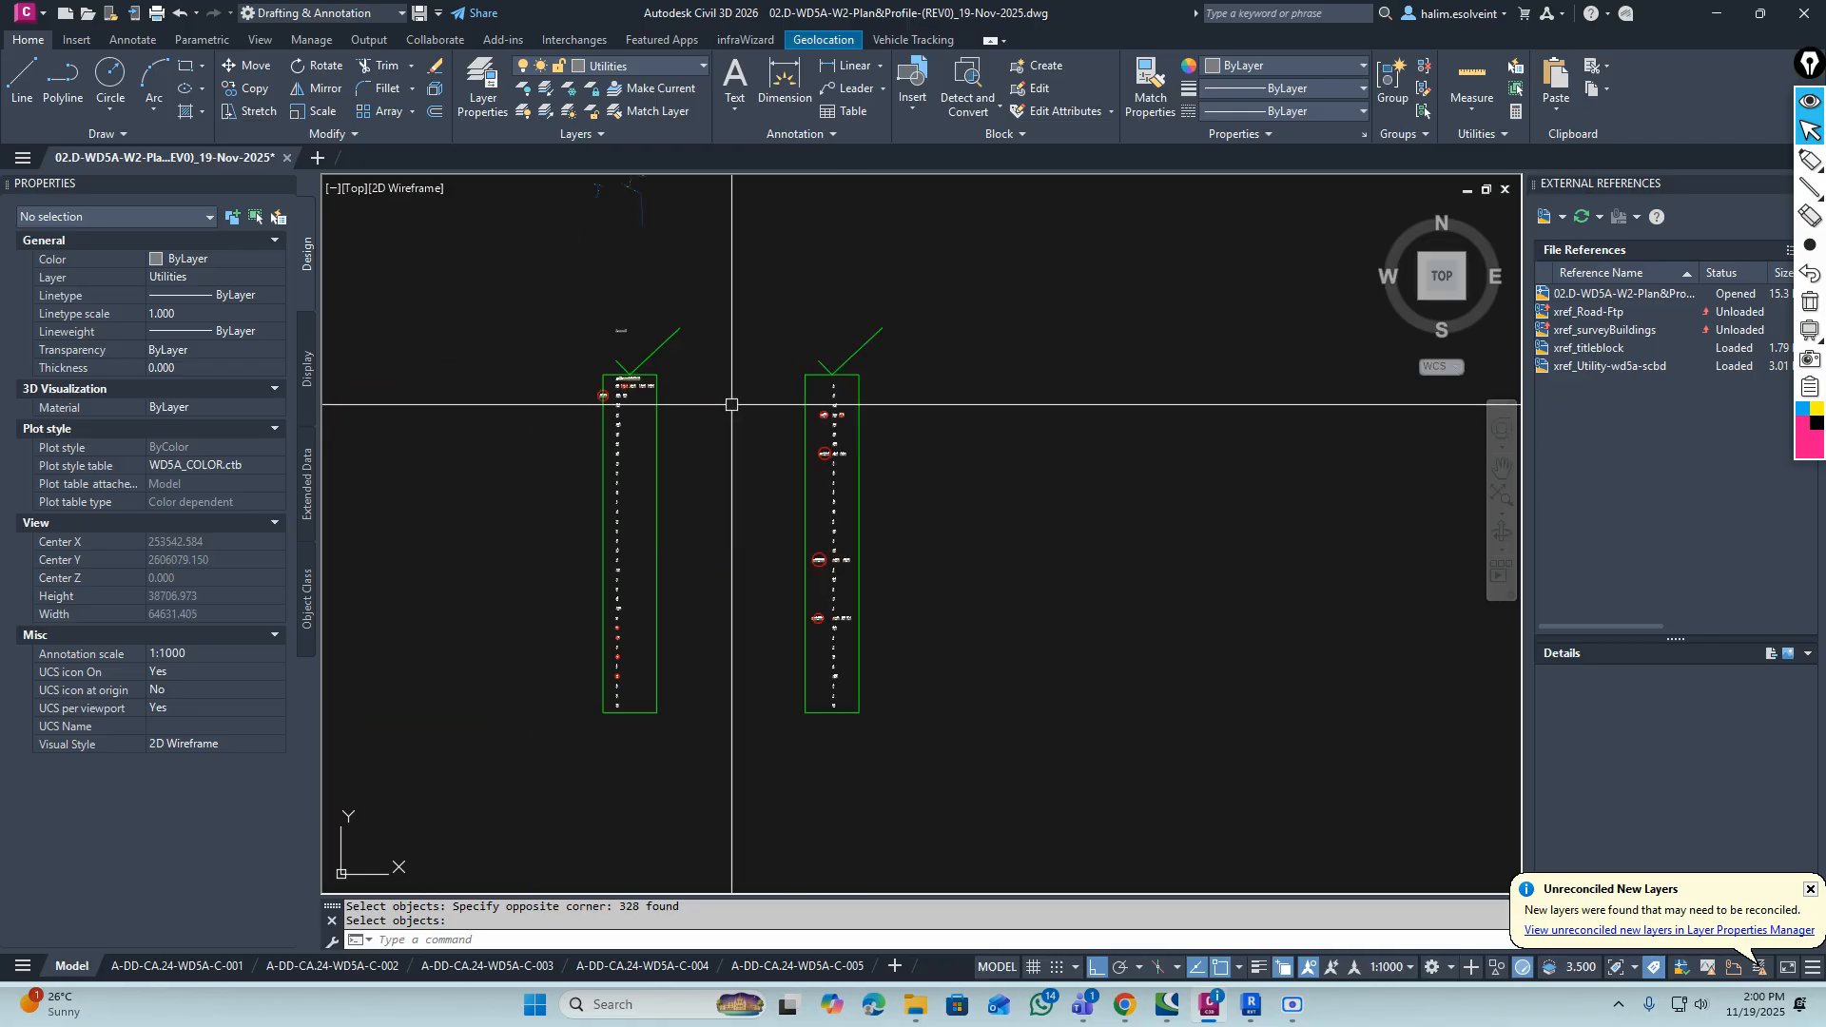
scroll(727, 403, down, 1)
scroll(671, 382, up, 6)
key(Escape)
Erase the second green-framed profile column with its check mark, keeping the first green-framed column
scroll(641, 295, up, 6)
scroll(747, 362, down, 9)
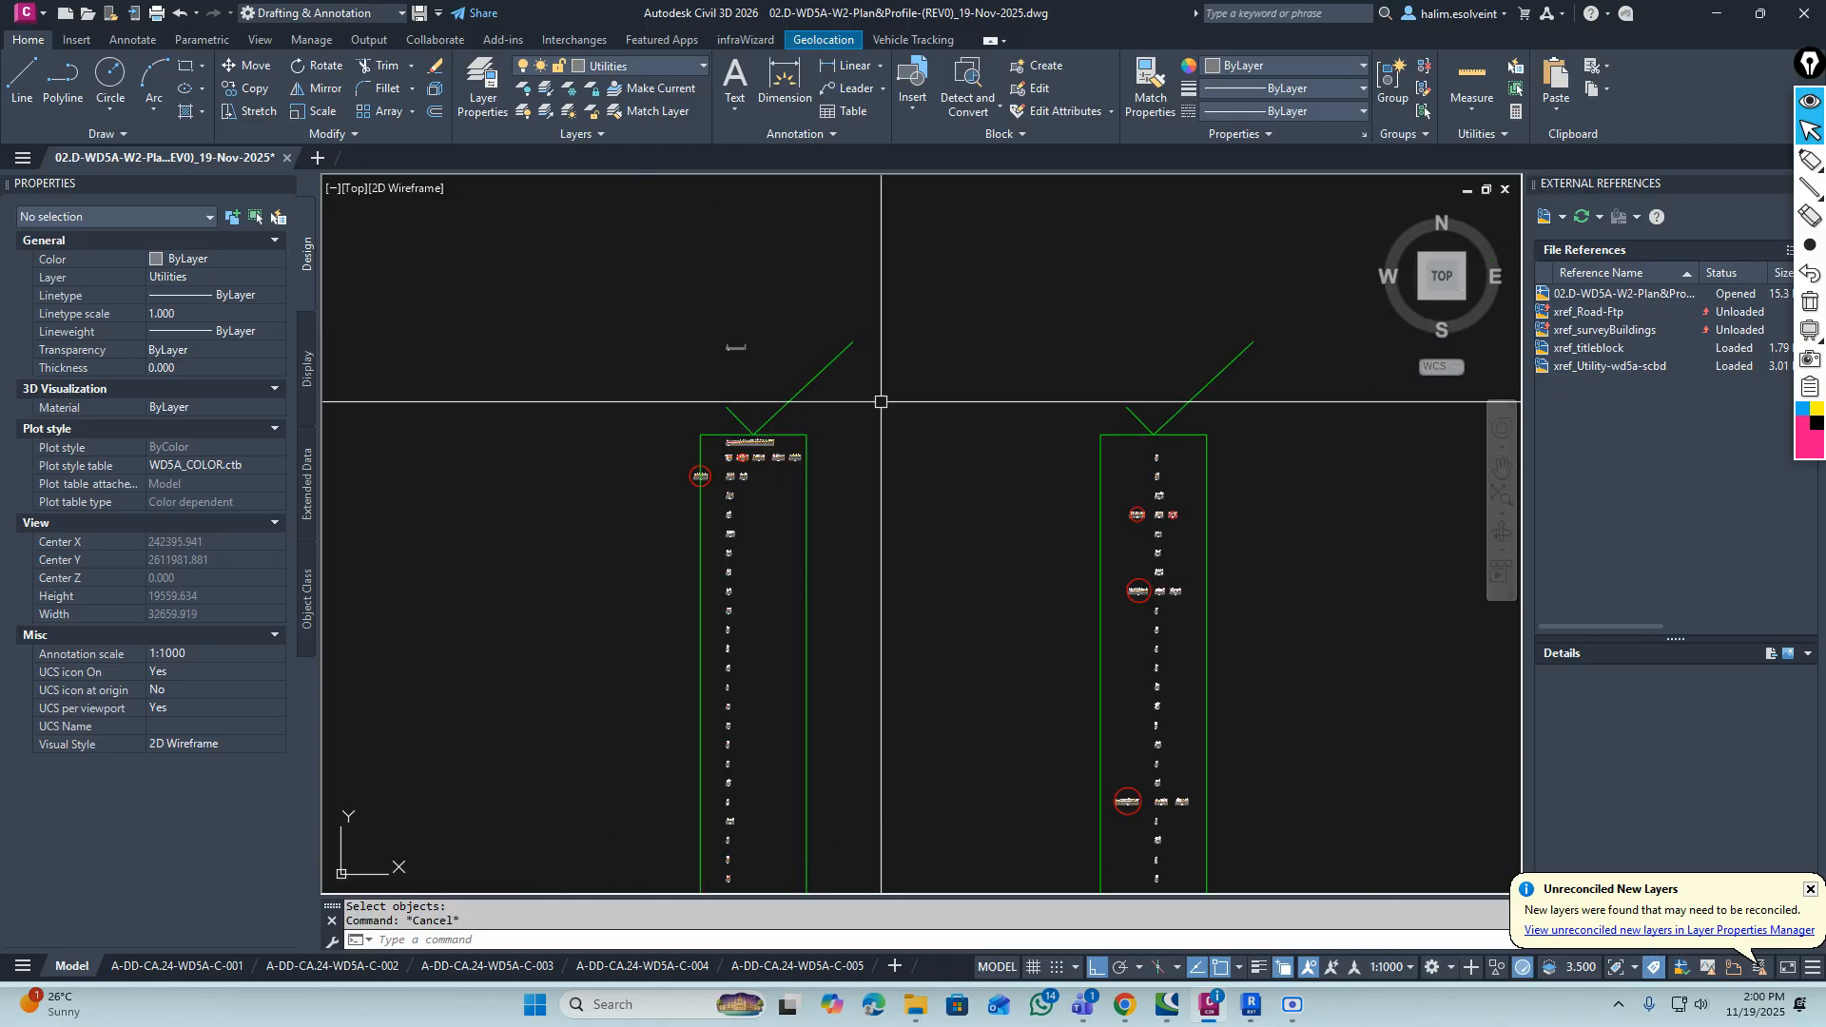
text(e)
key(space)
click(905, 389)
scroll(812, 467, down, 6)
click(755, 633)
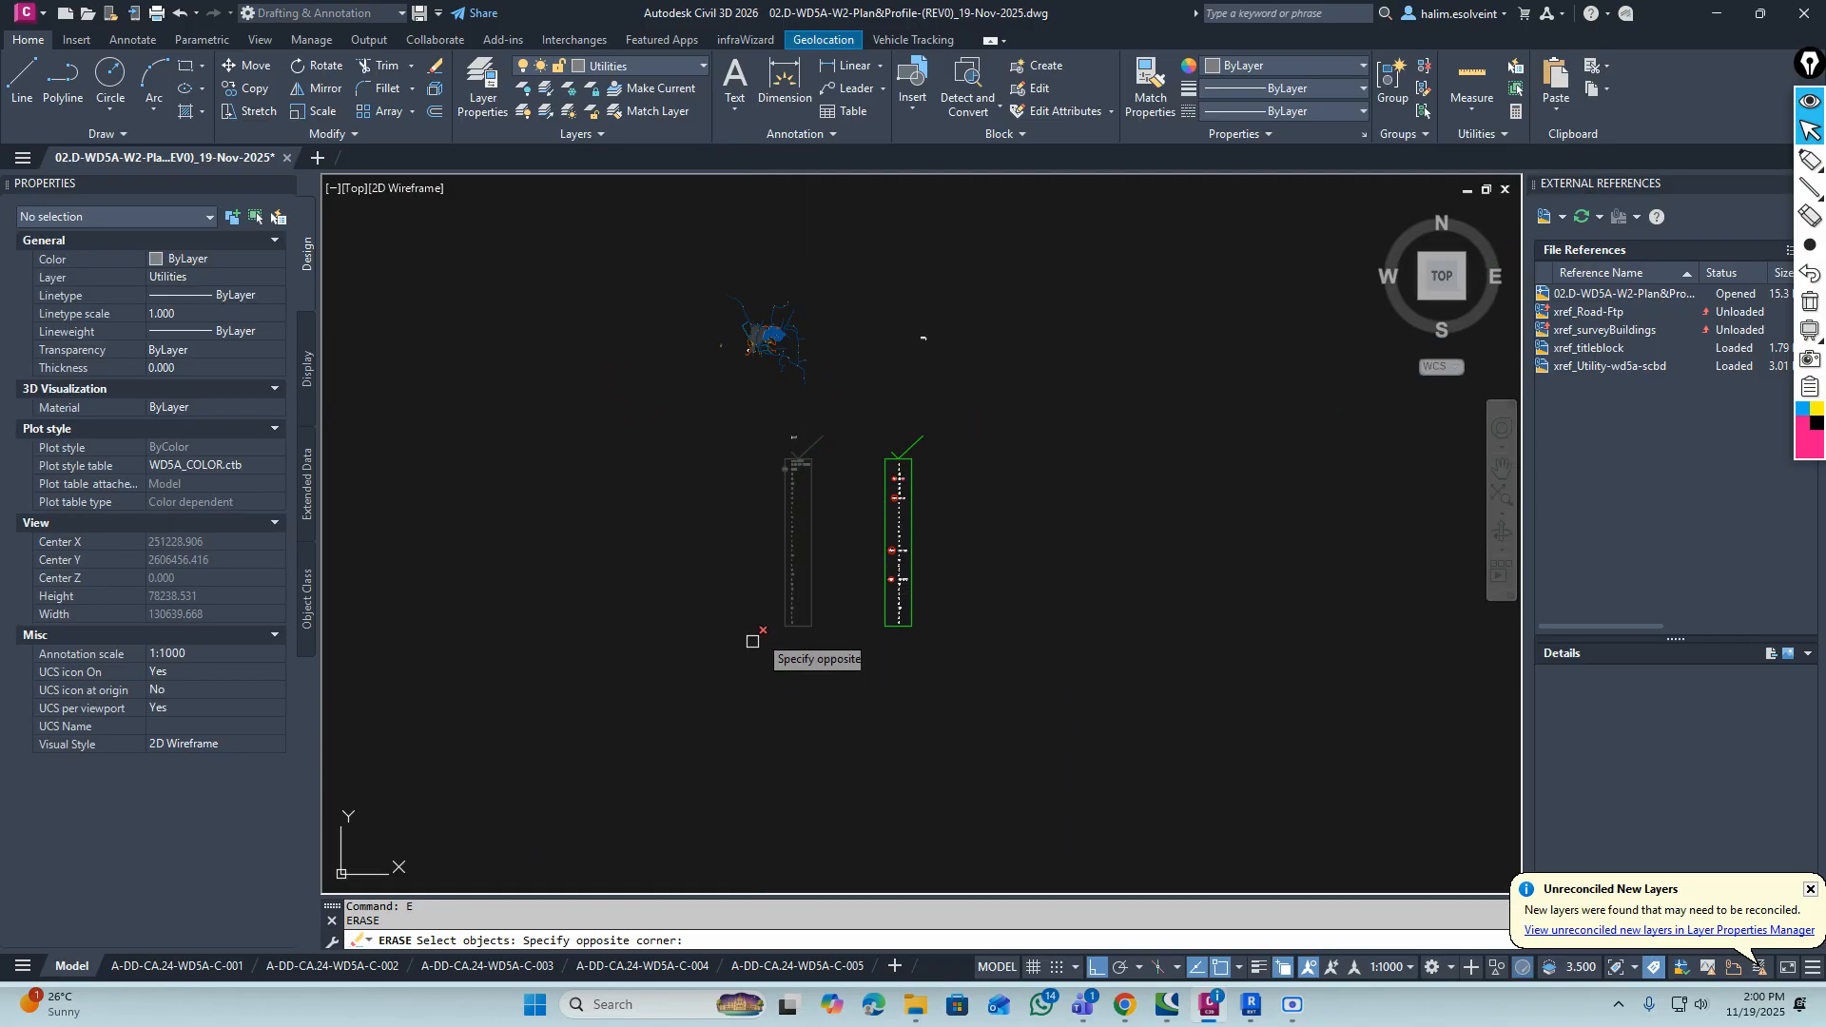
click(983, 418)
click(871, 744)
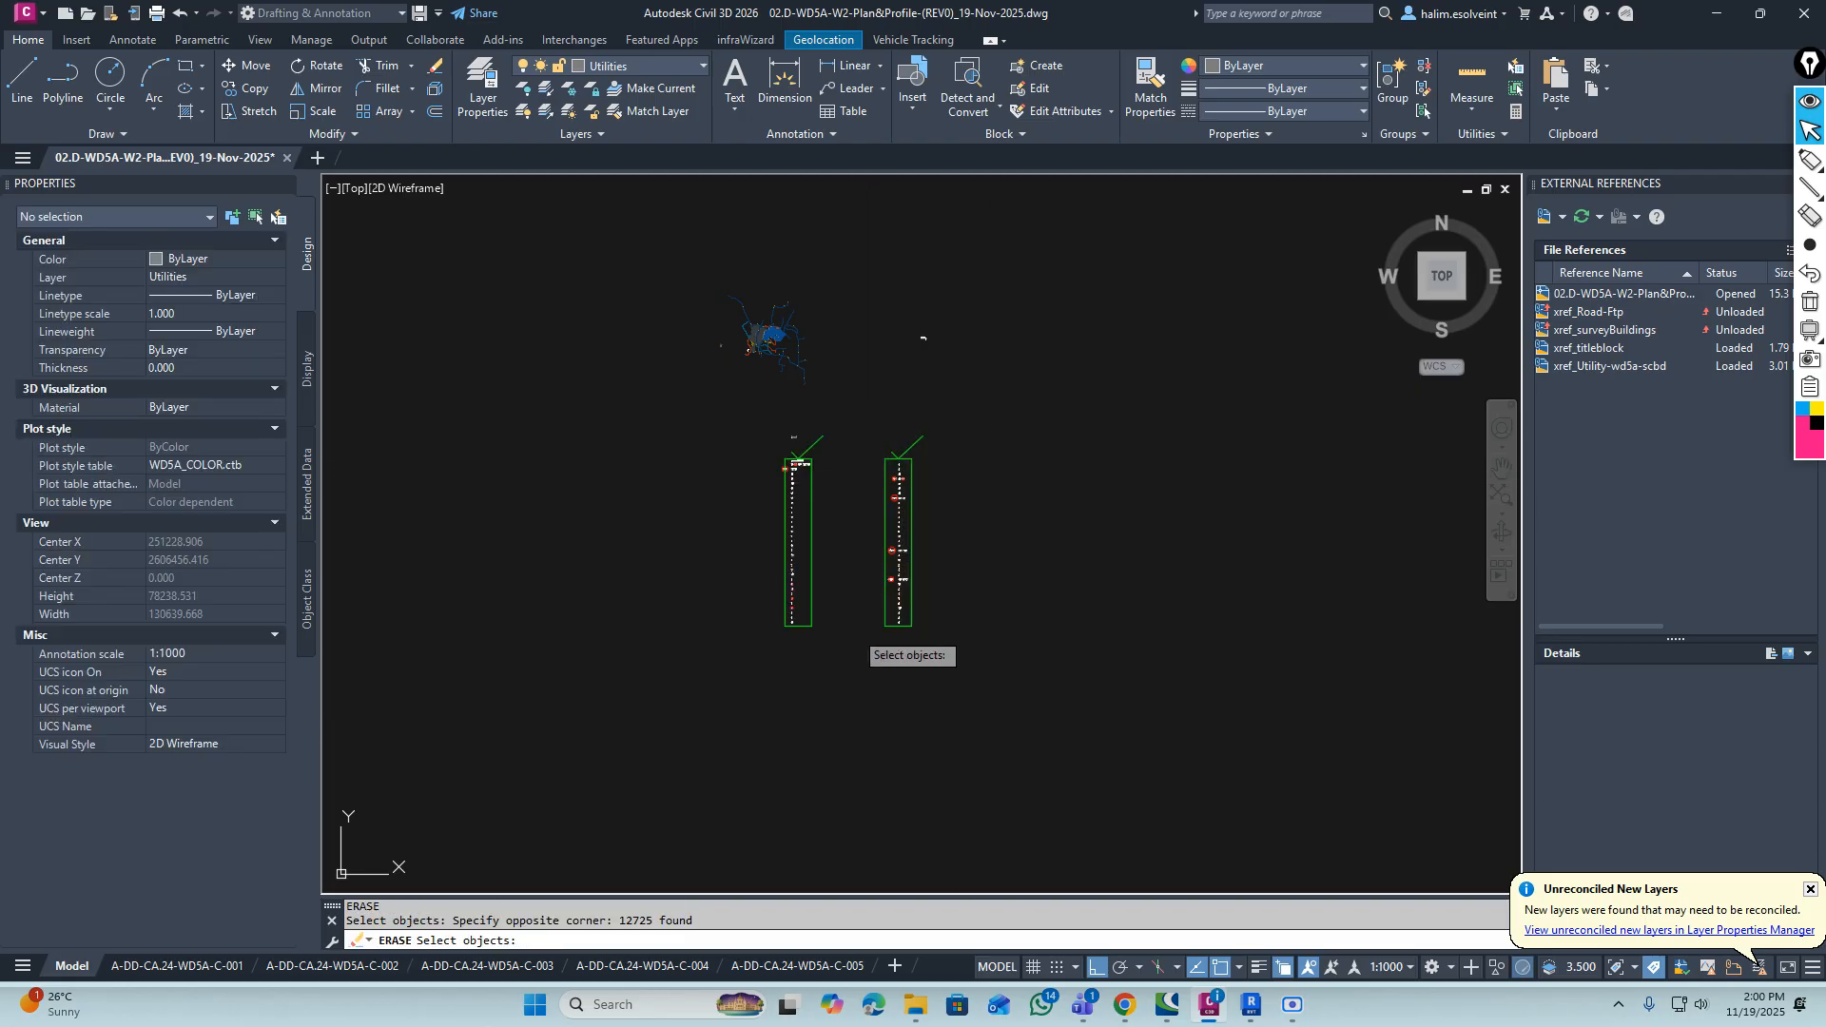
key(space)
Inspect the manhole profiles in the remaining green-framed column, including the MH-028 label and levels
scroll(801, 526, up, 9)
scroll(802, 526, up, 15)
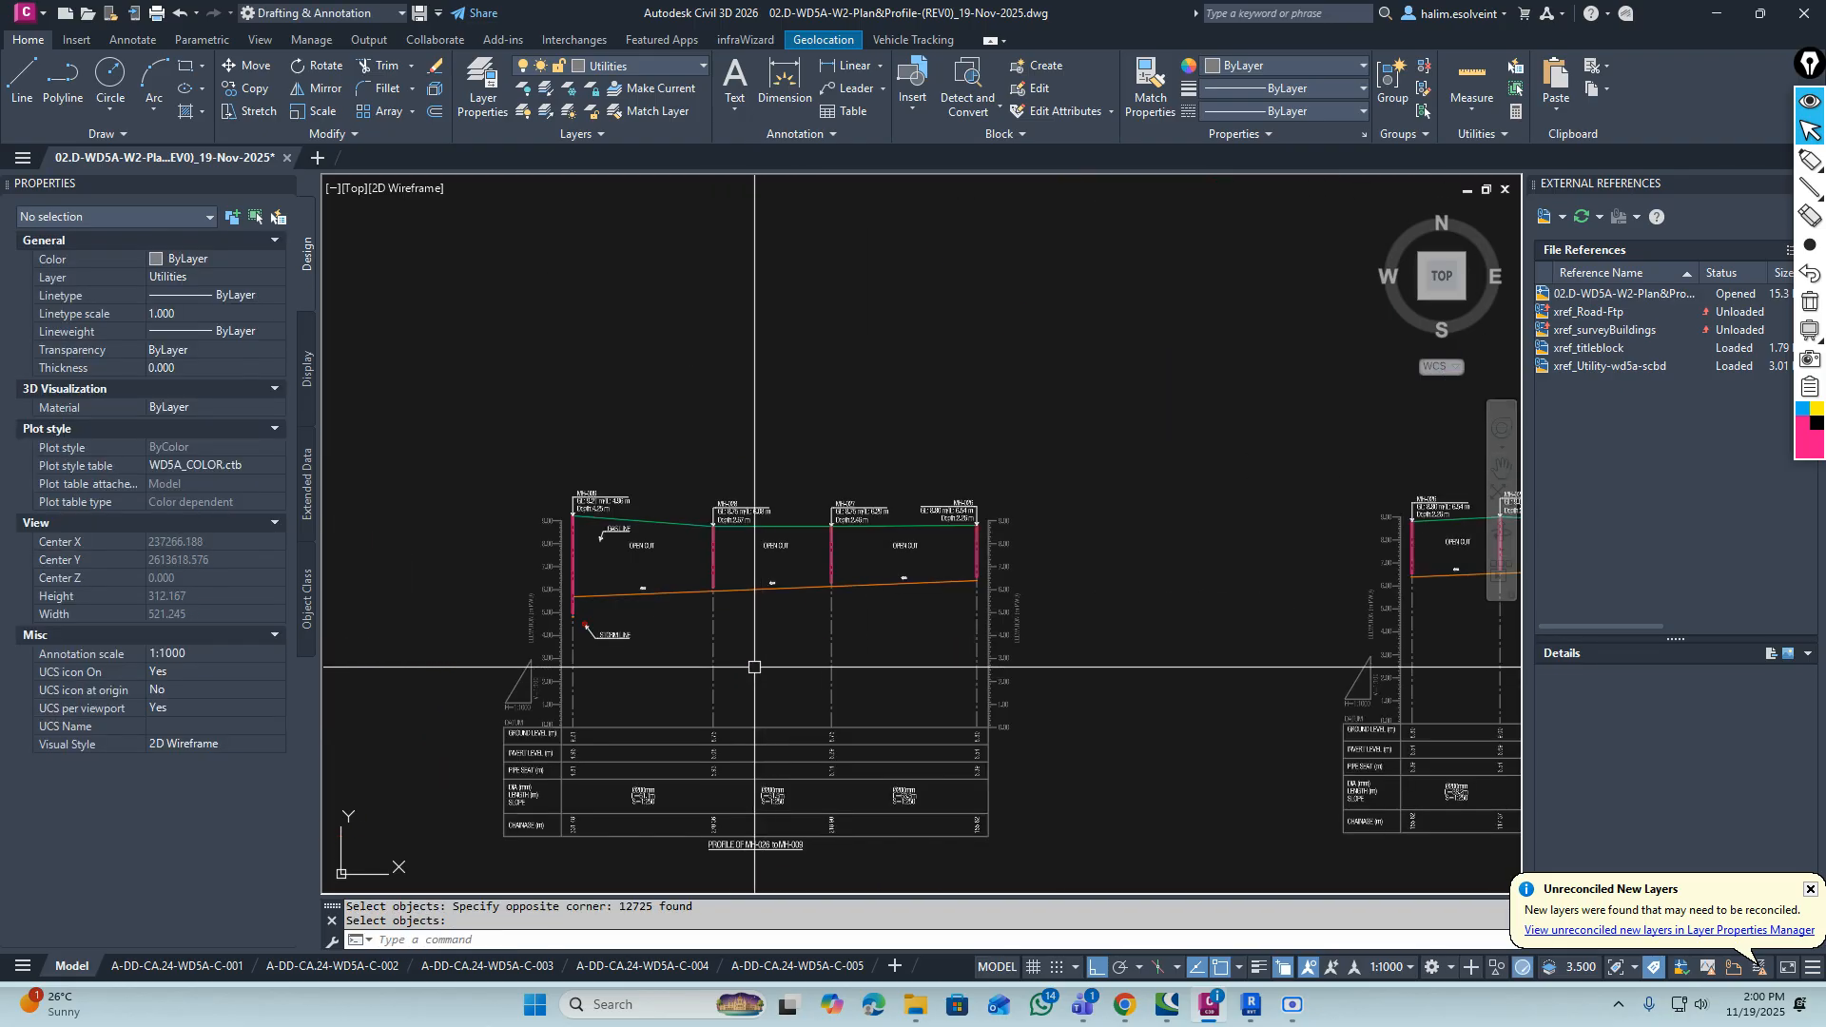
click(775, 461)
key(Escape)
key(Escape)
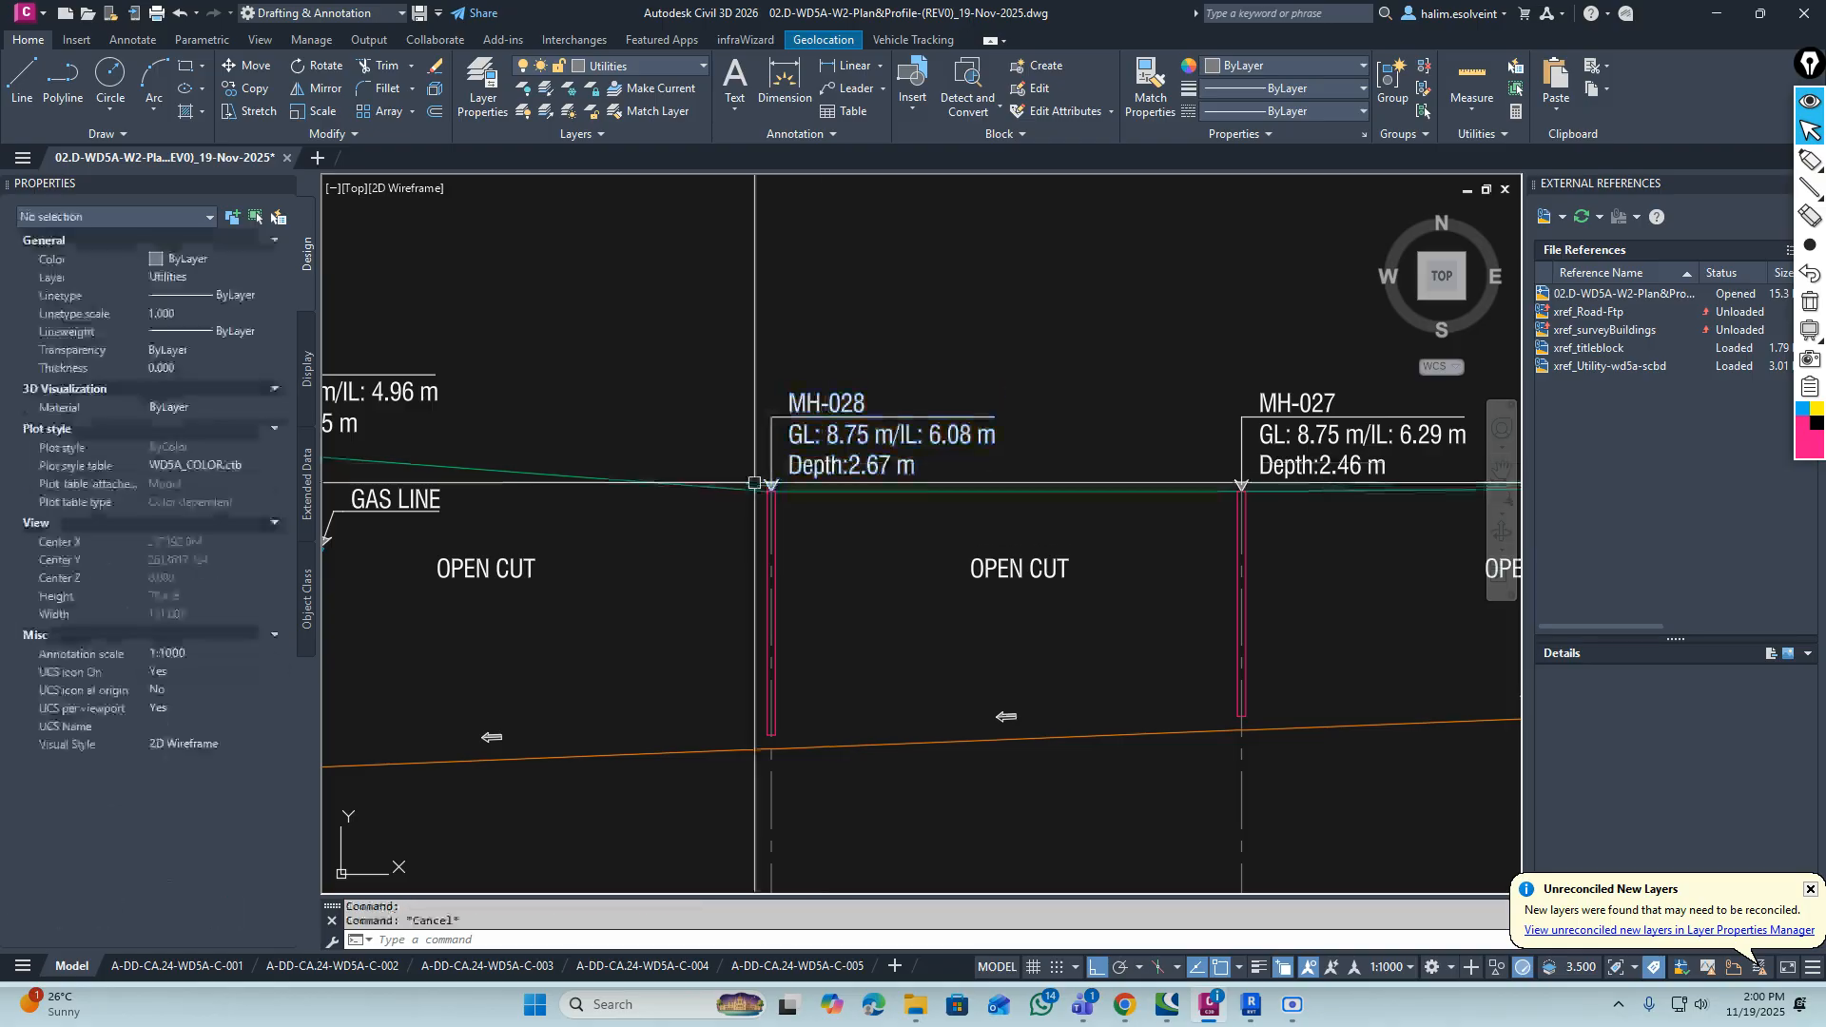
scroll(815, 465, down, 15)
scroll(920, 466, down, 6)
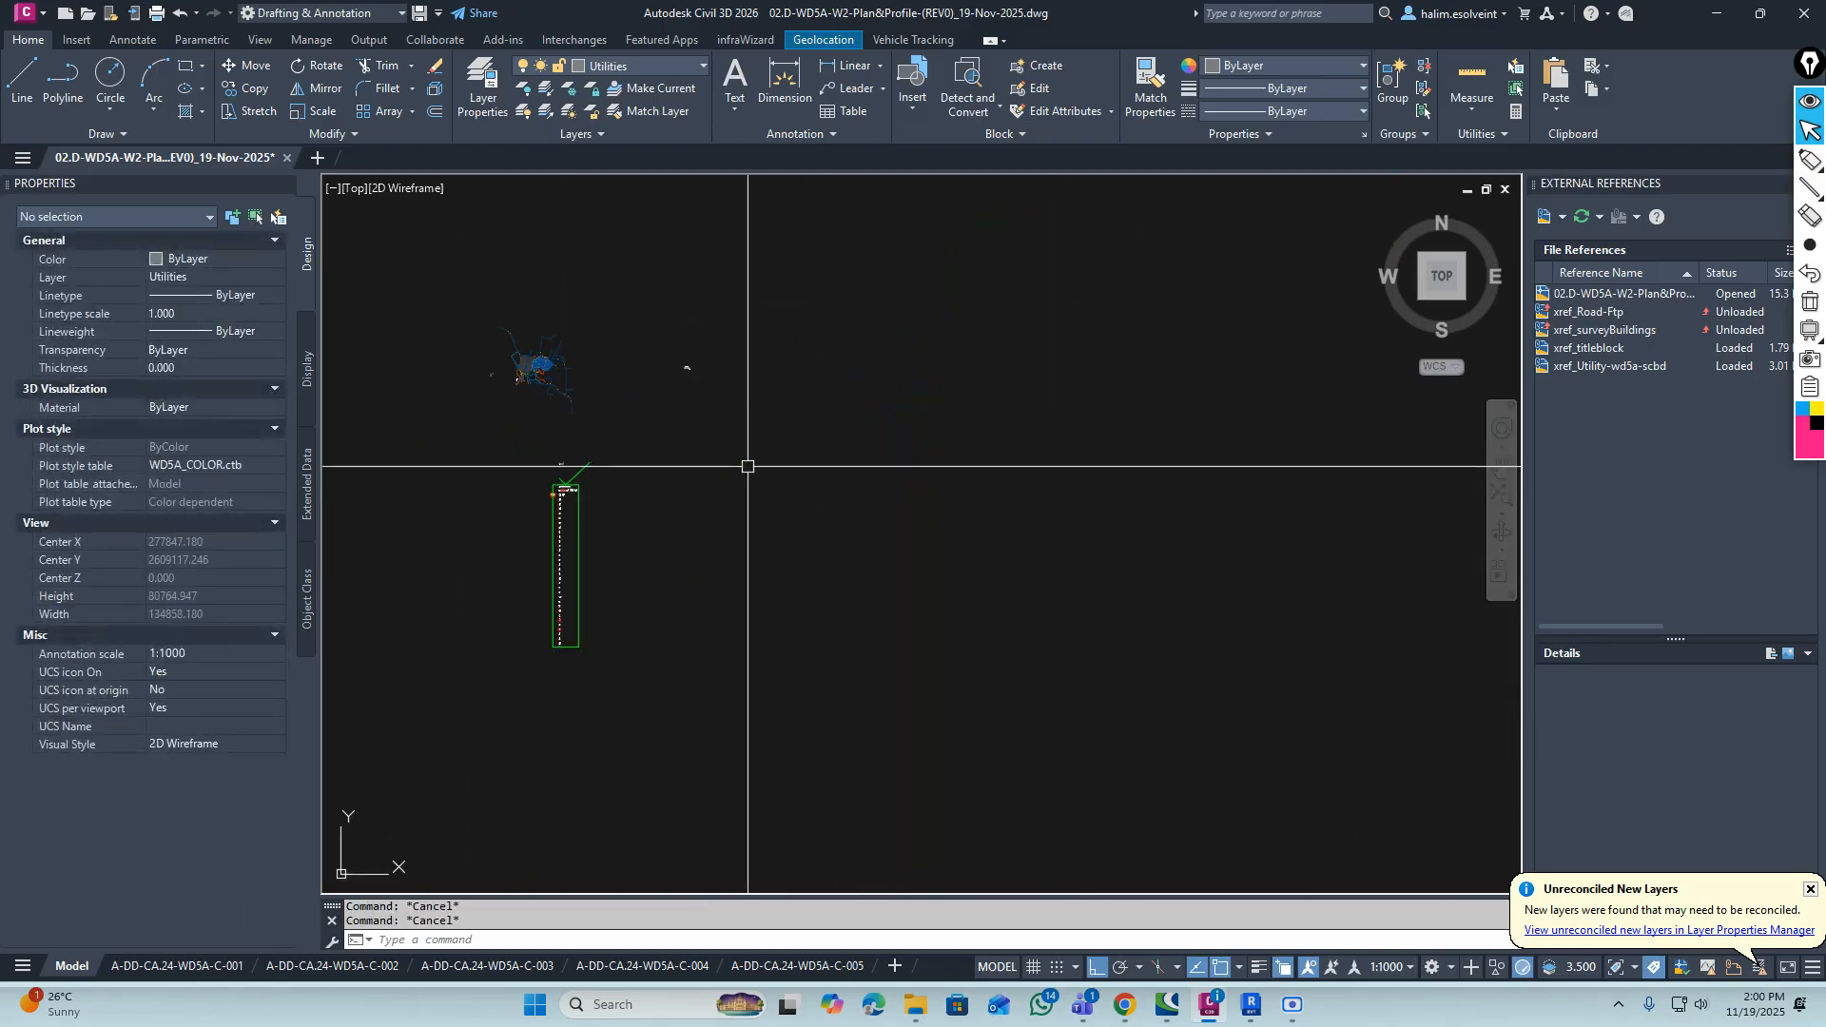
Save the cleaned-up plan and profile drawing
scroll(677, 363, up, 10)
scroll(813, 409, down, 10)
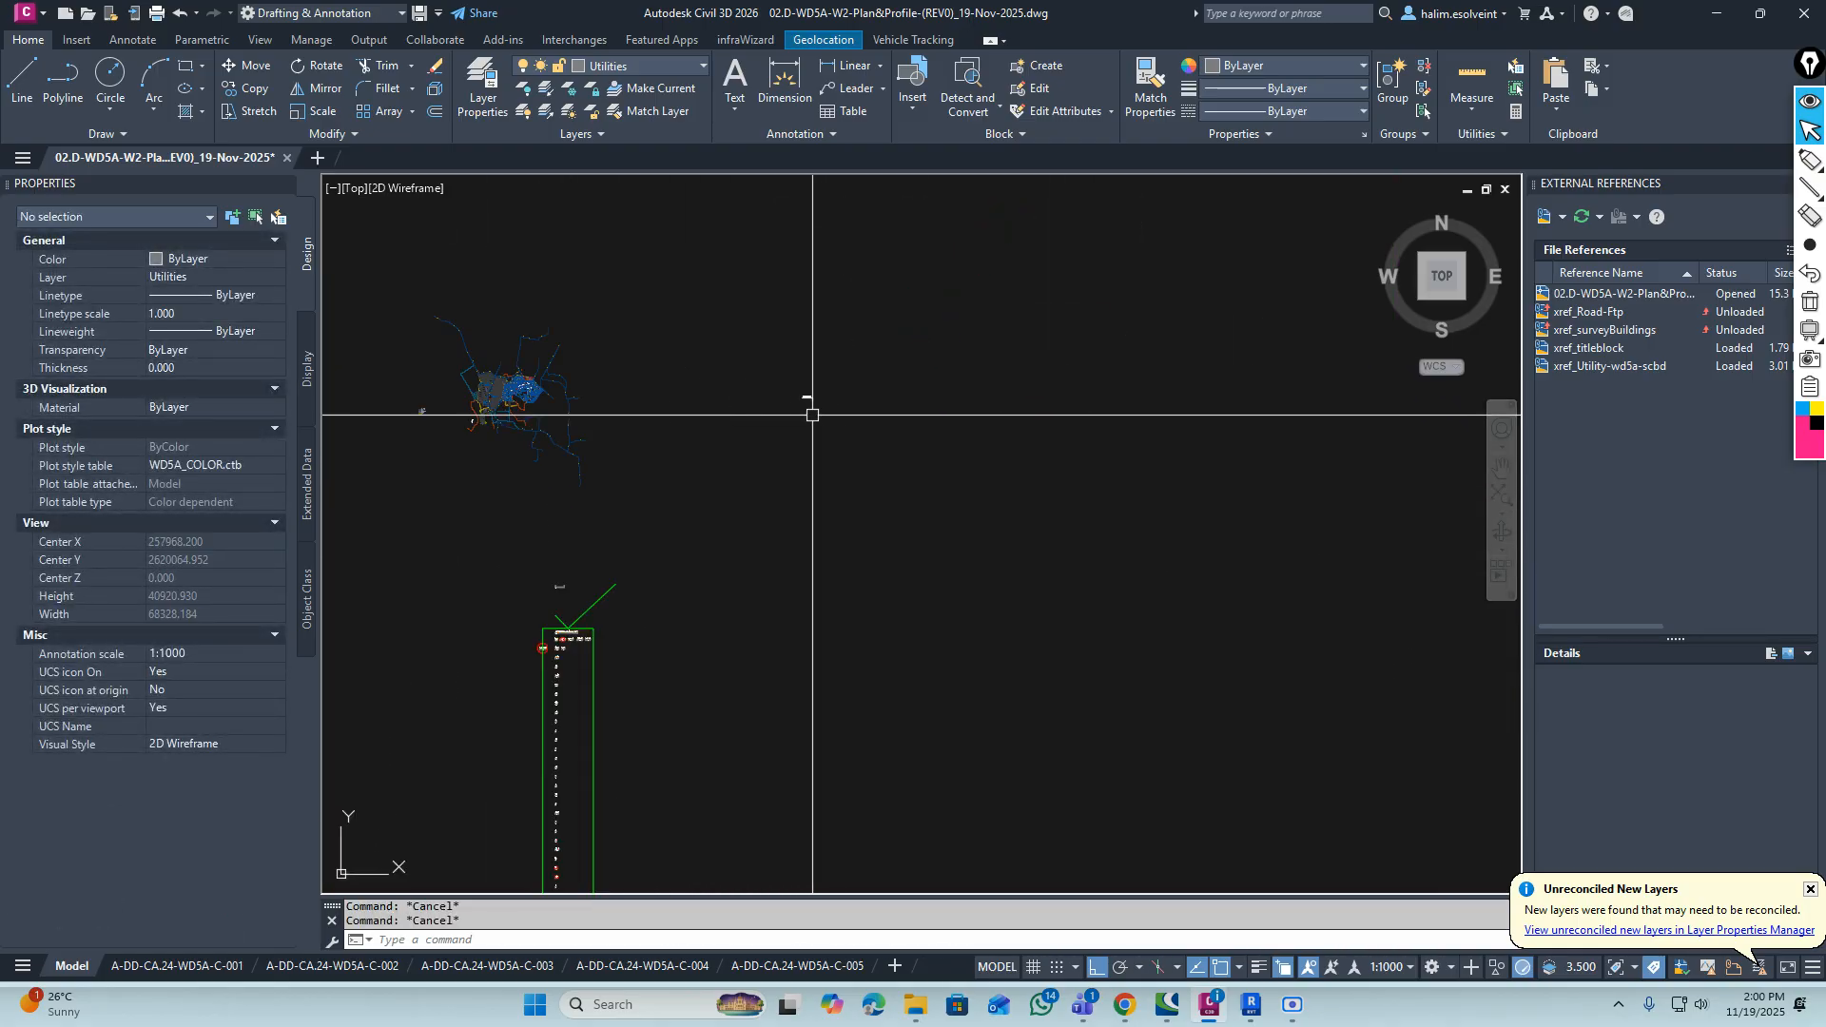
mouse_move(774, 505)
middle_down()
mouse_move(762, 570)
mouse_move(765, 494)
middle_up()
key(ctrl+s)
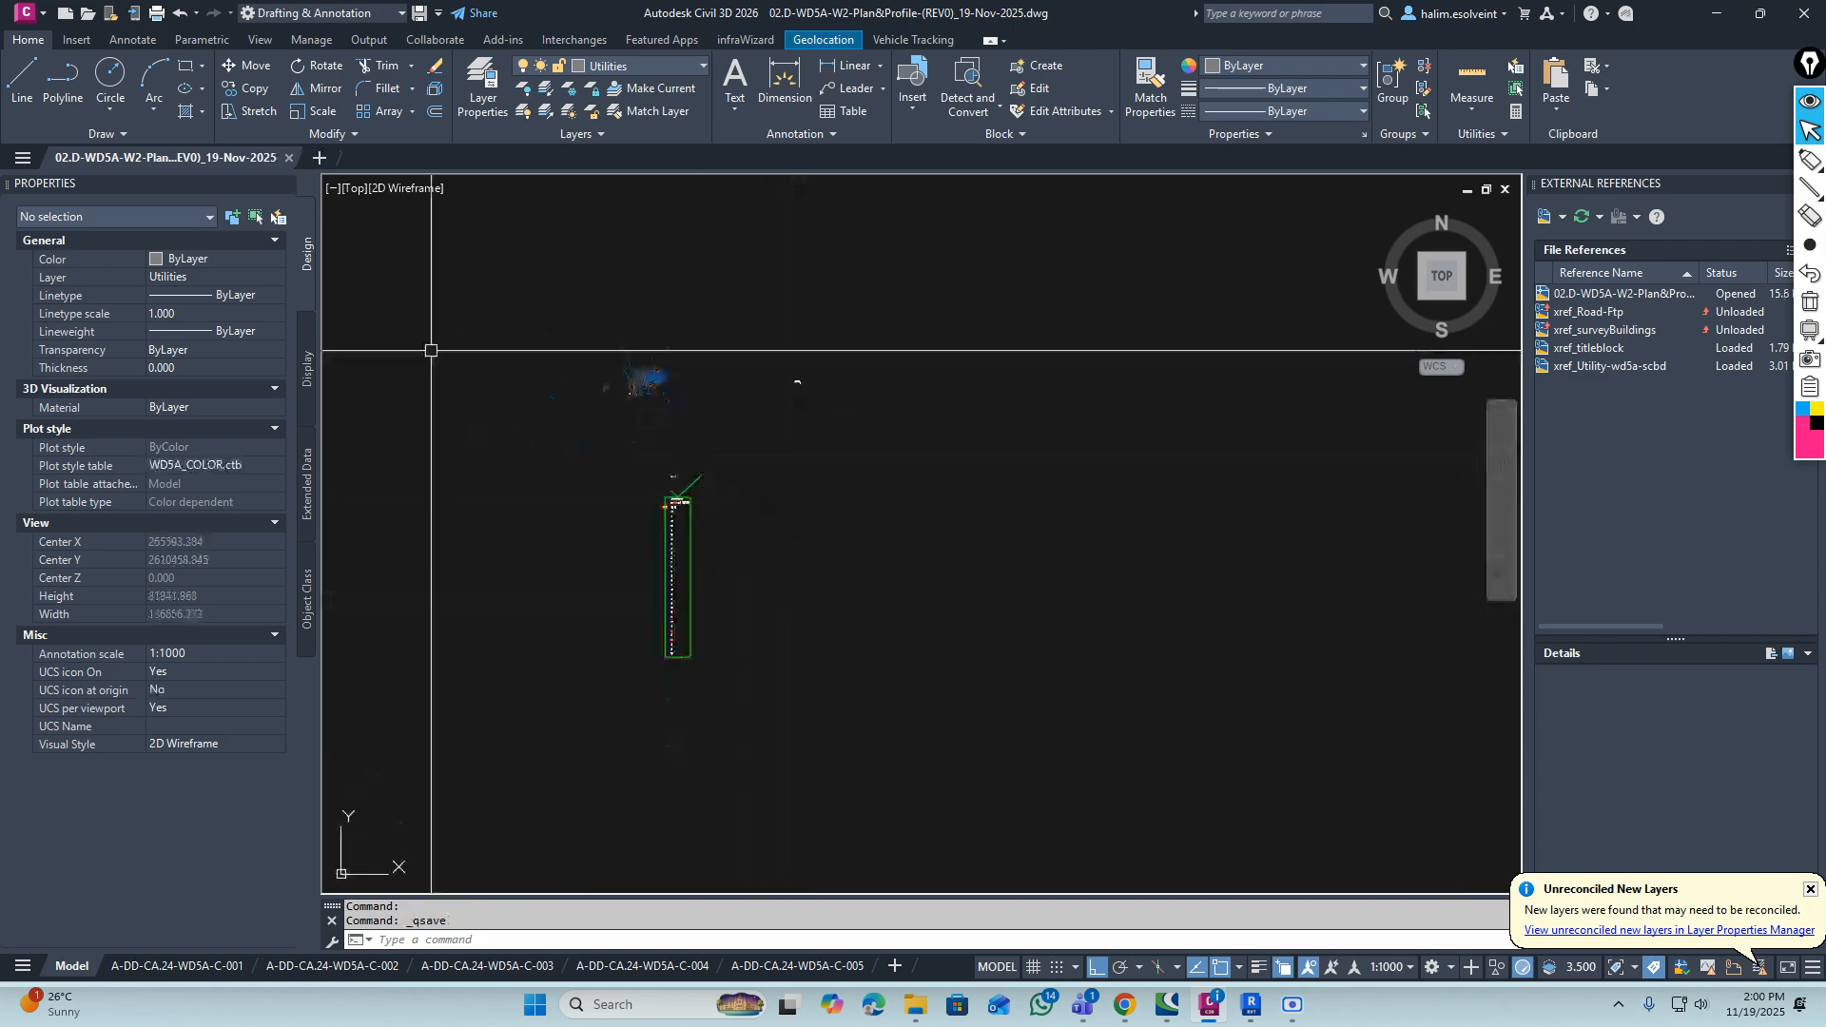
Switch to File Explorer and look up MH-373 to MH-028.dxf in the Part-1 folder of W2-Catchment-D- Profiles
mouse_move(918, 1016)
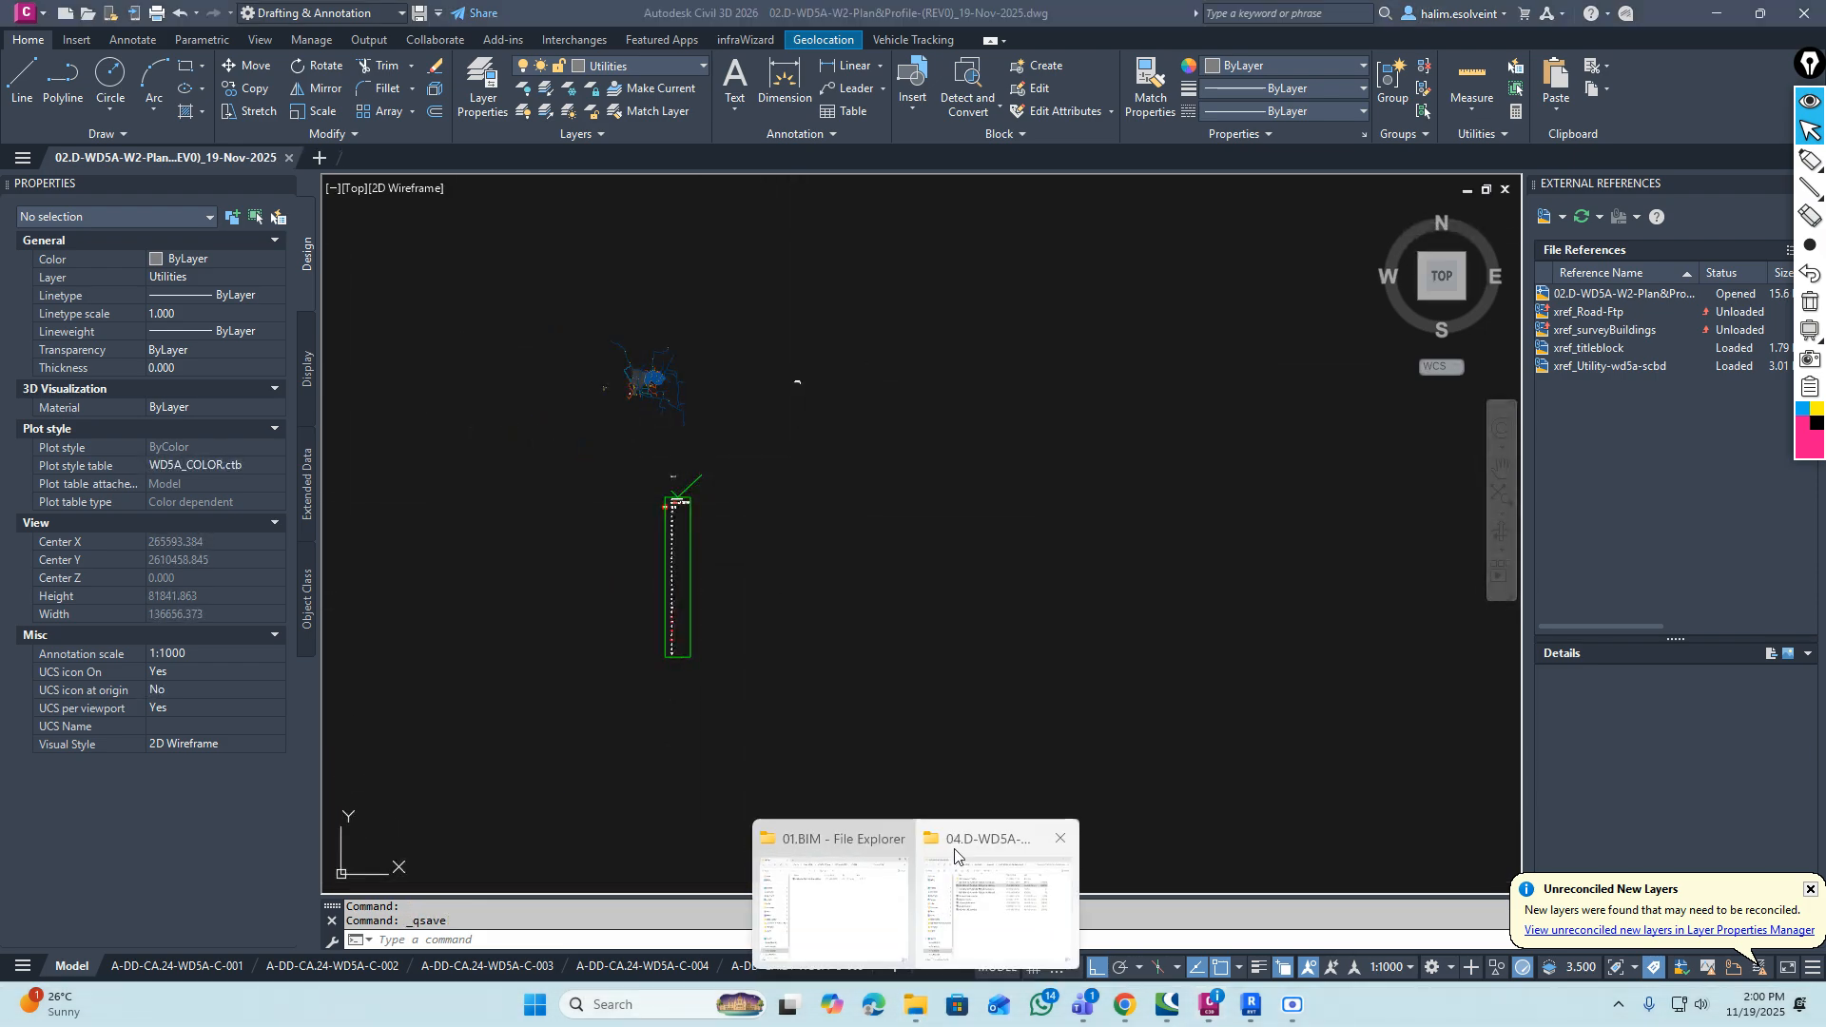
click(1007, 848)
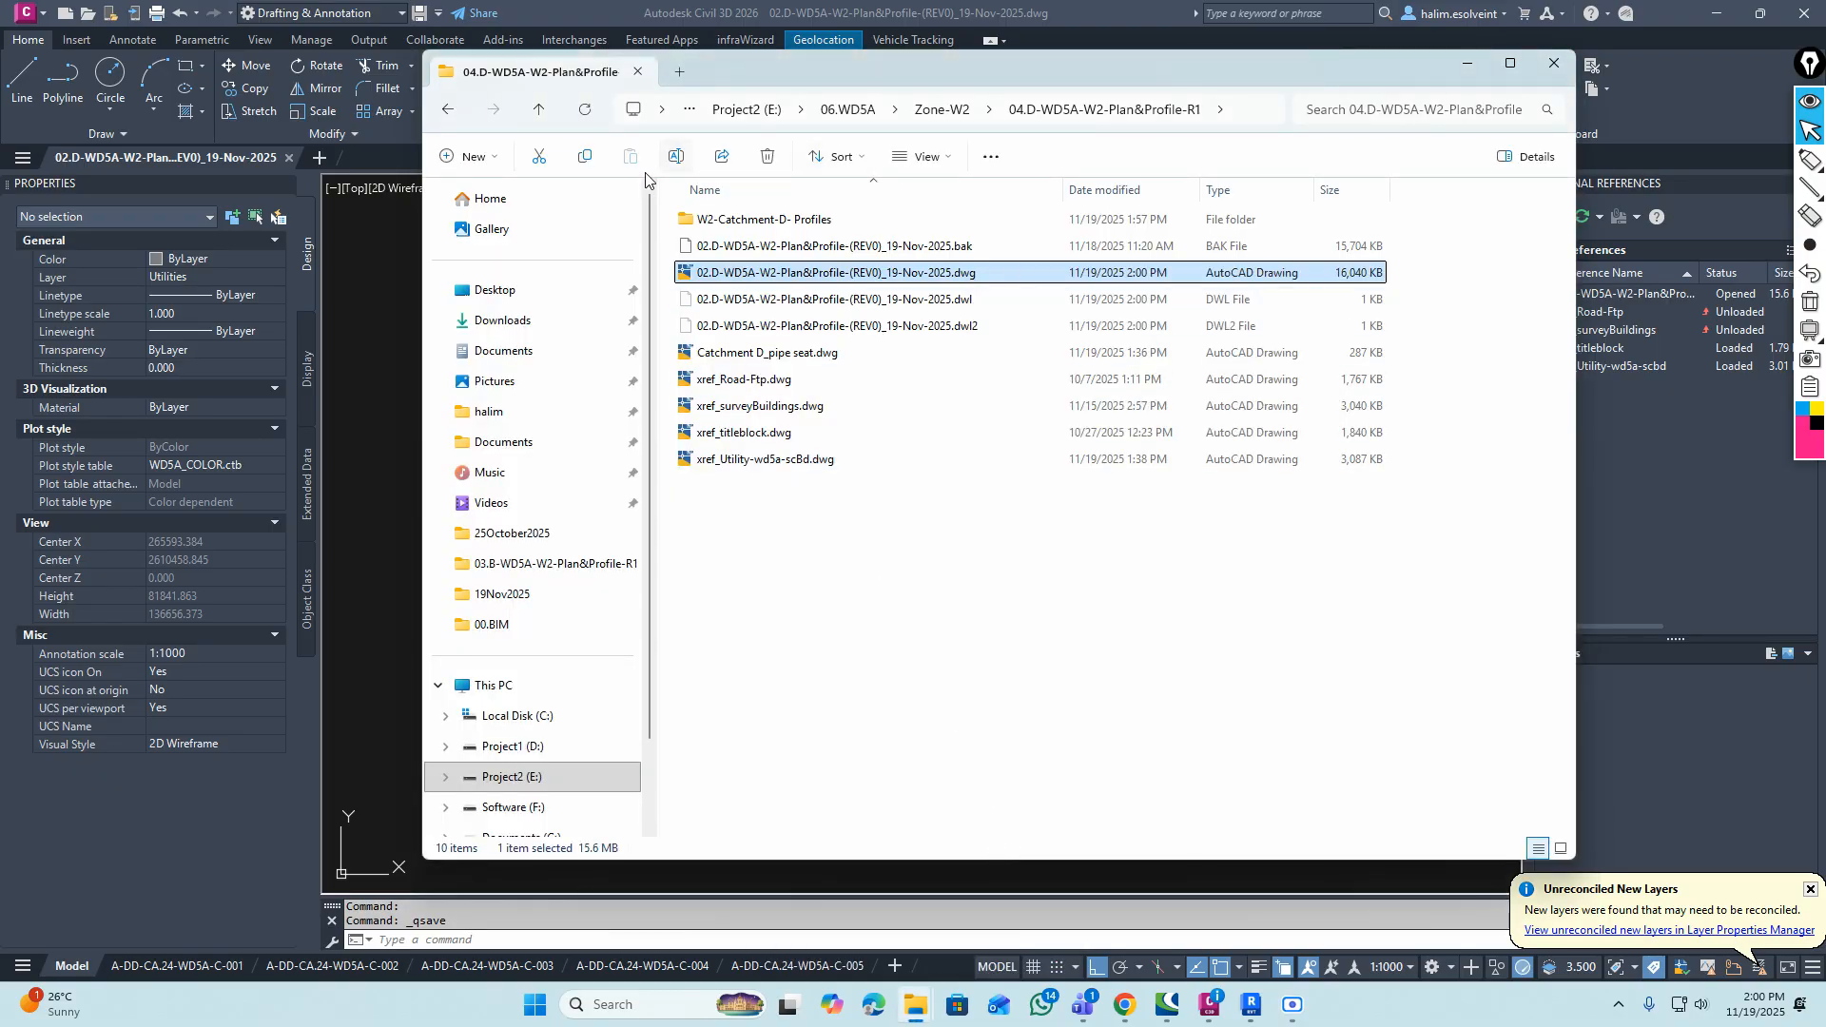
double_click(794, 221)
click(746, 228)
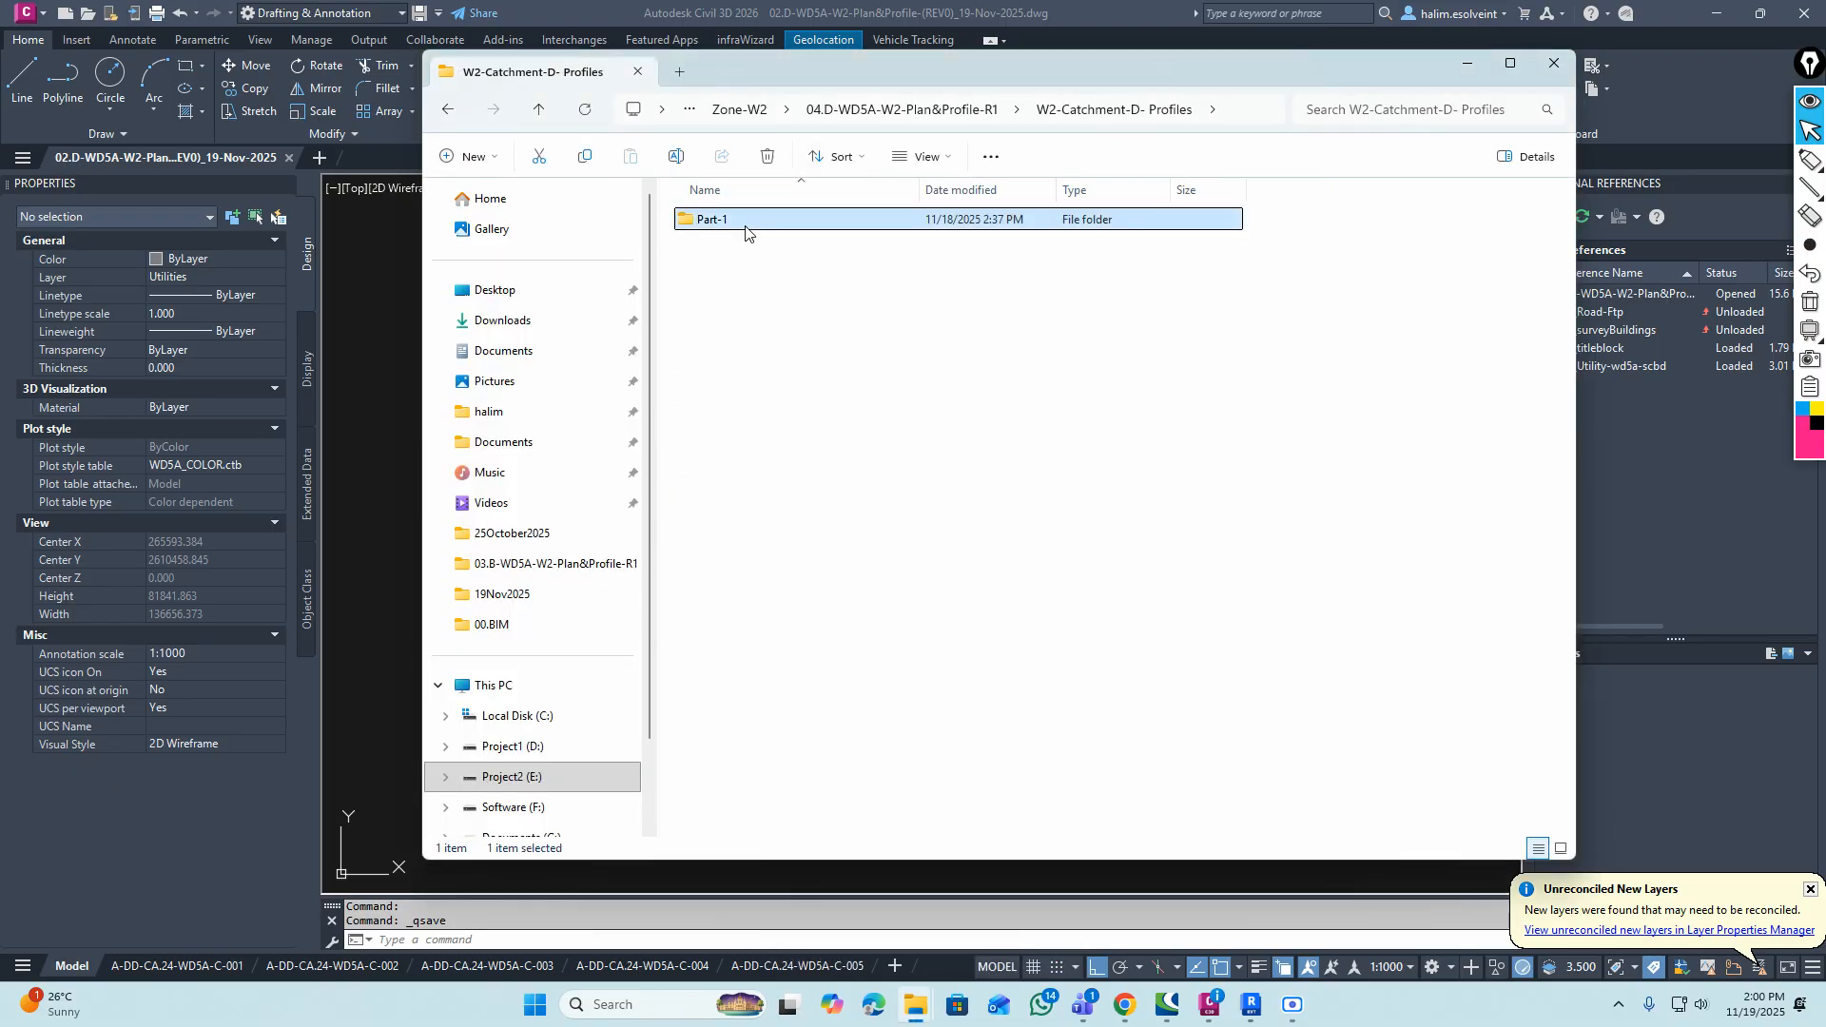
double_click(746, 229)
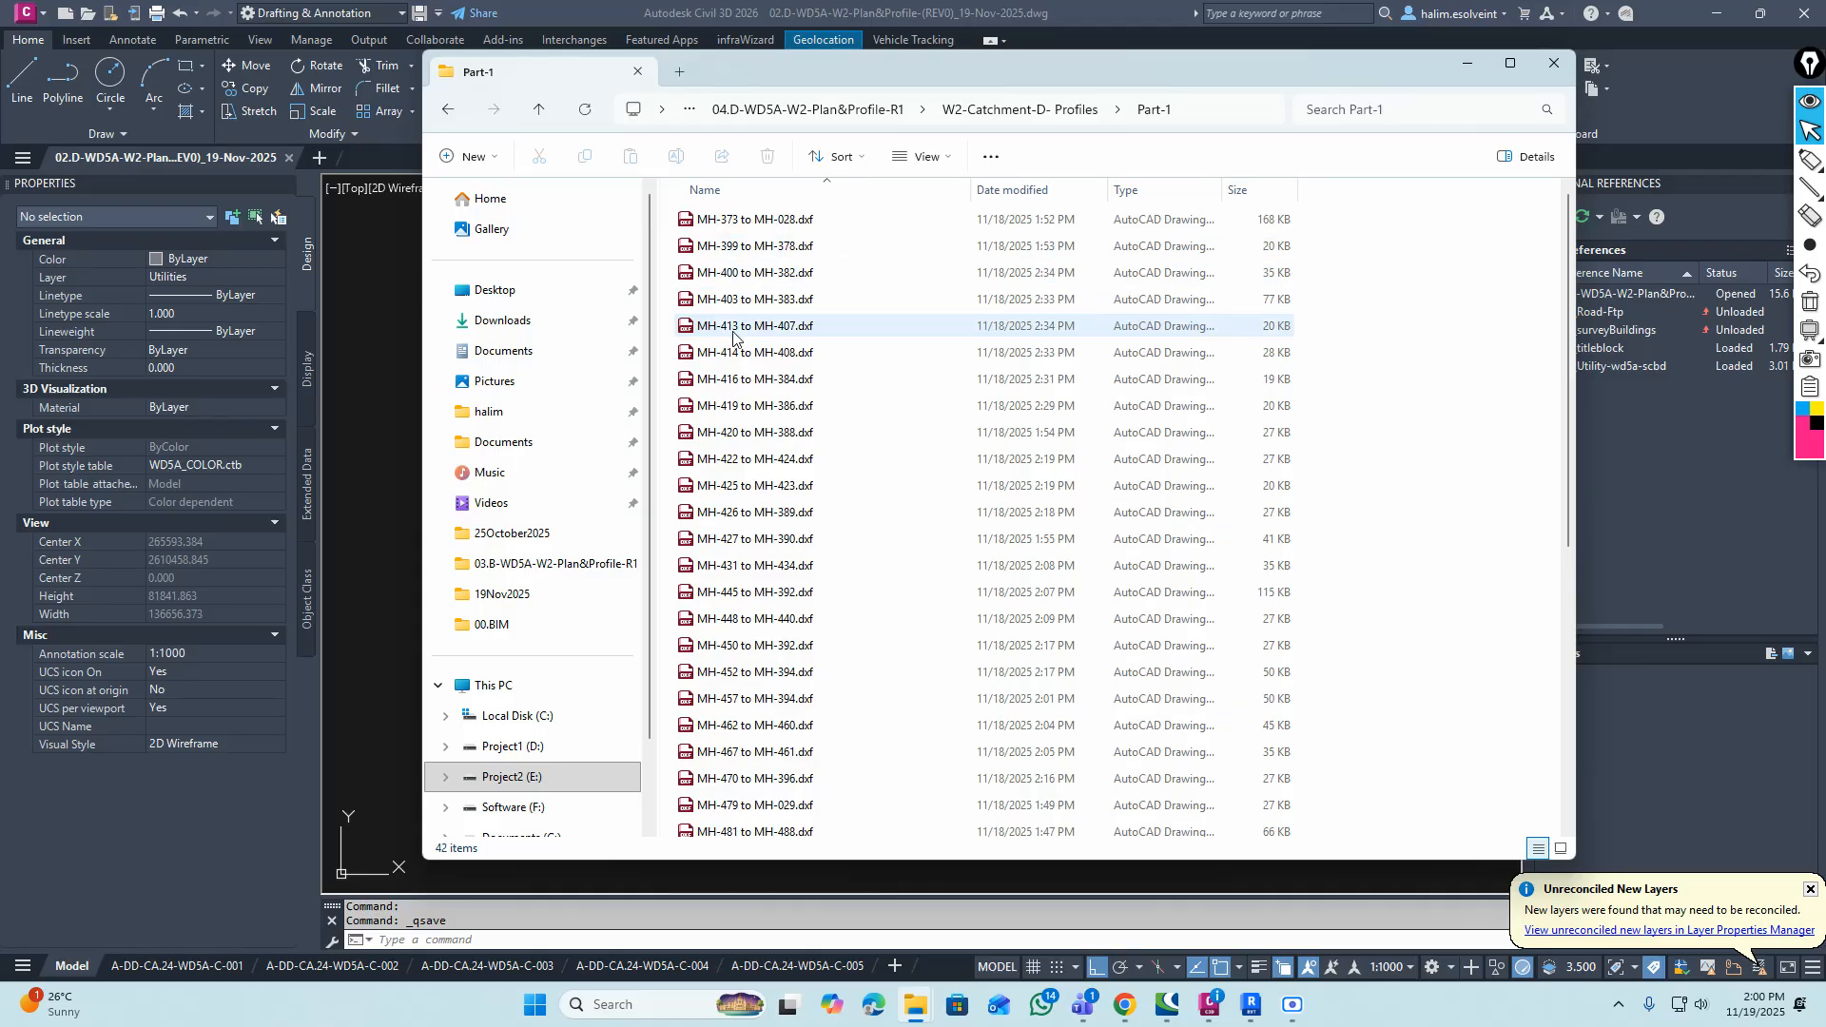
double_click(751, 221)
double_click(907, 322)
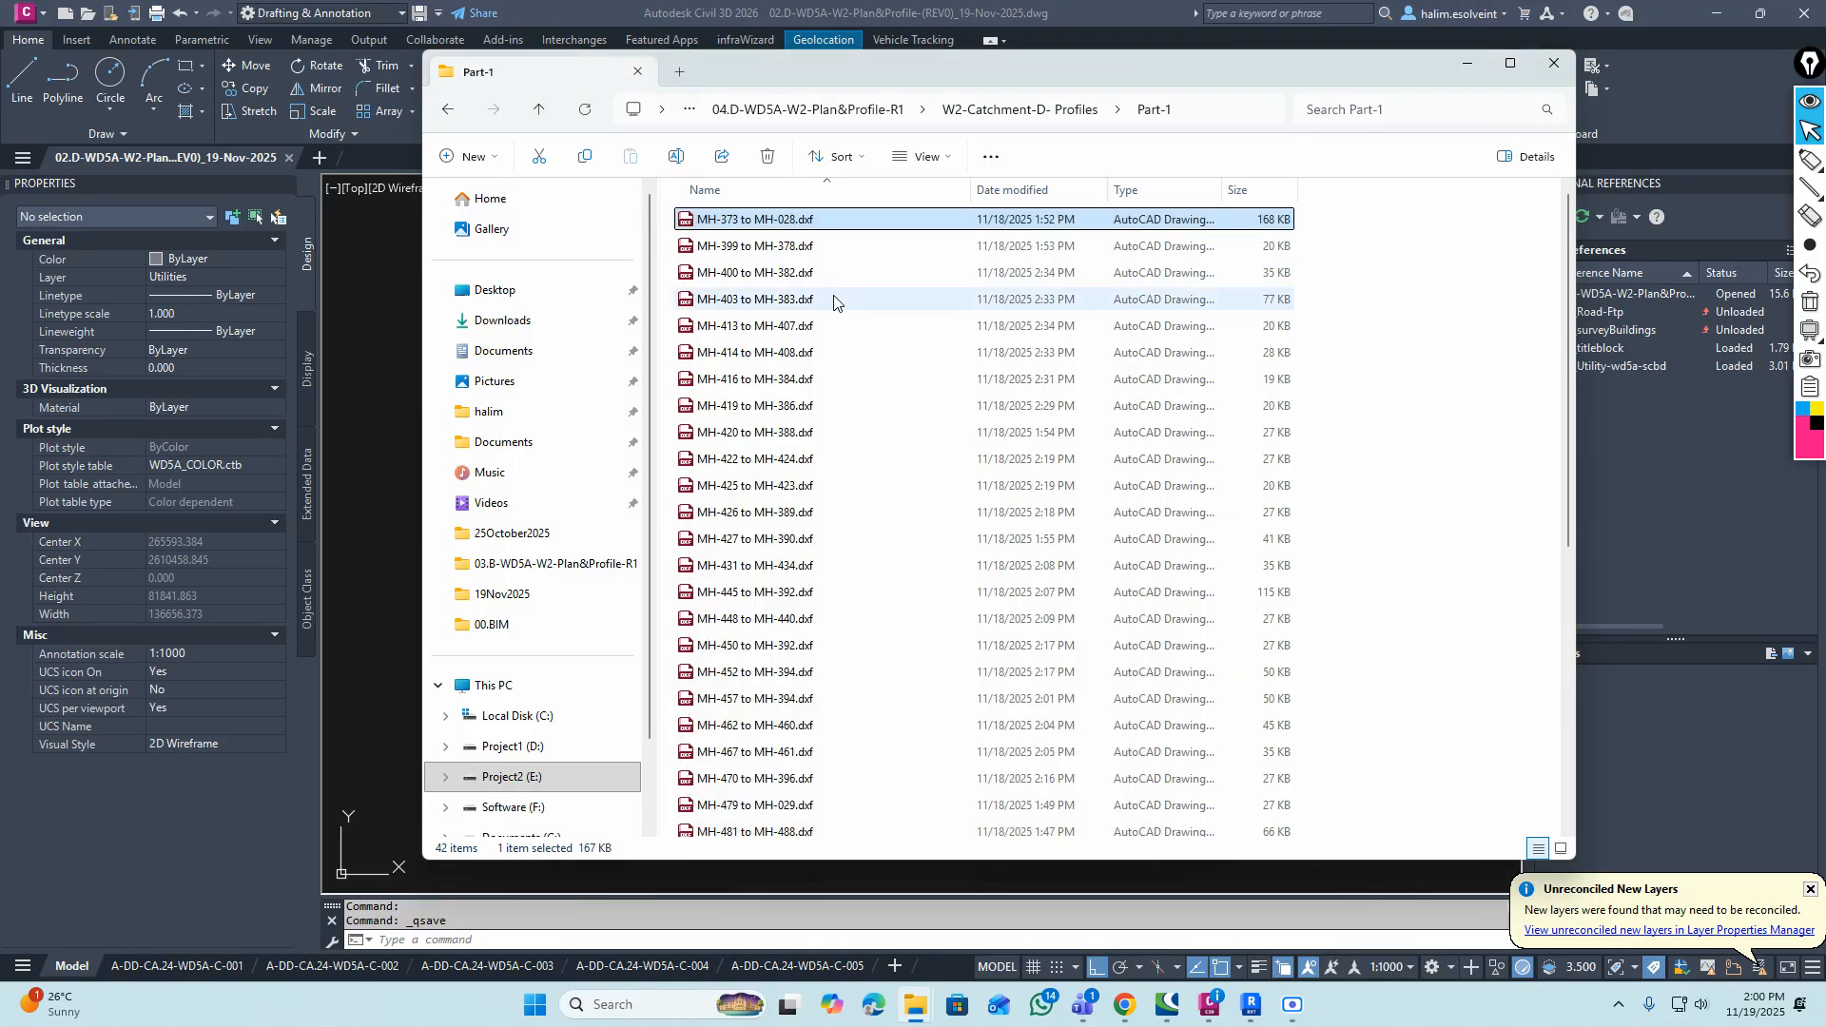
drag(1039, 70, 1029, 219)
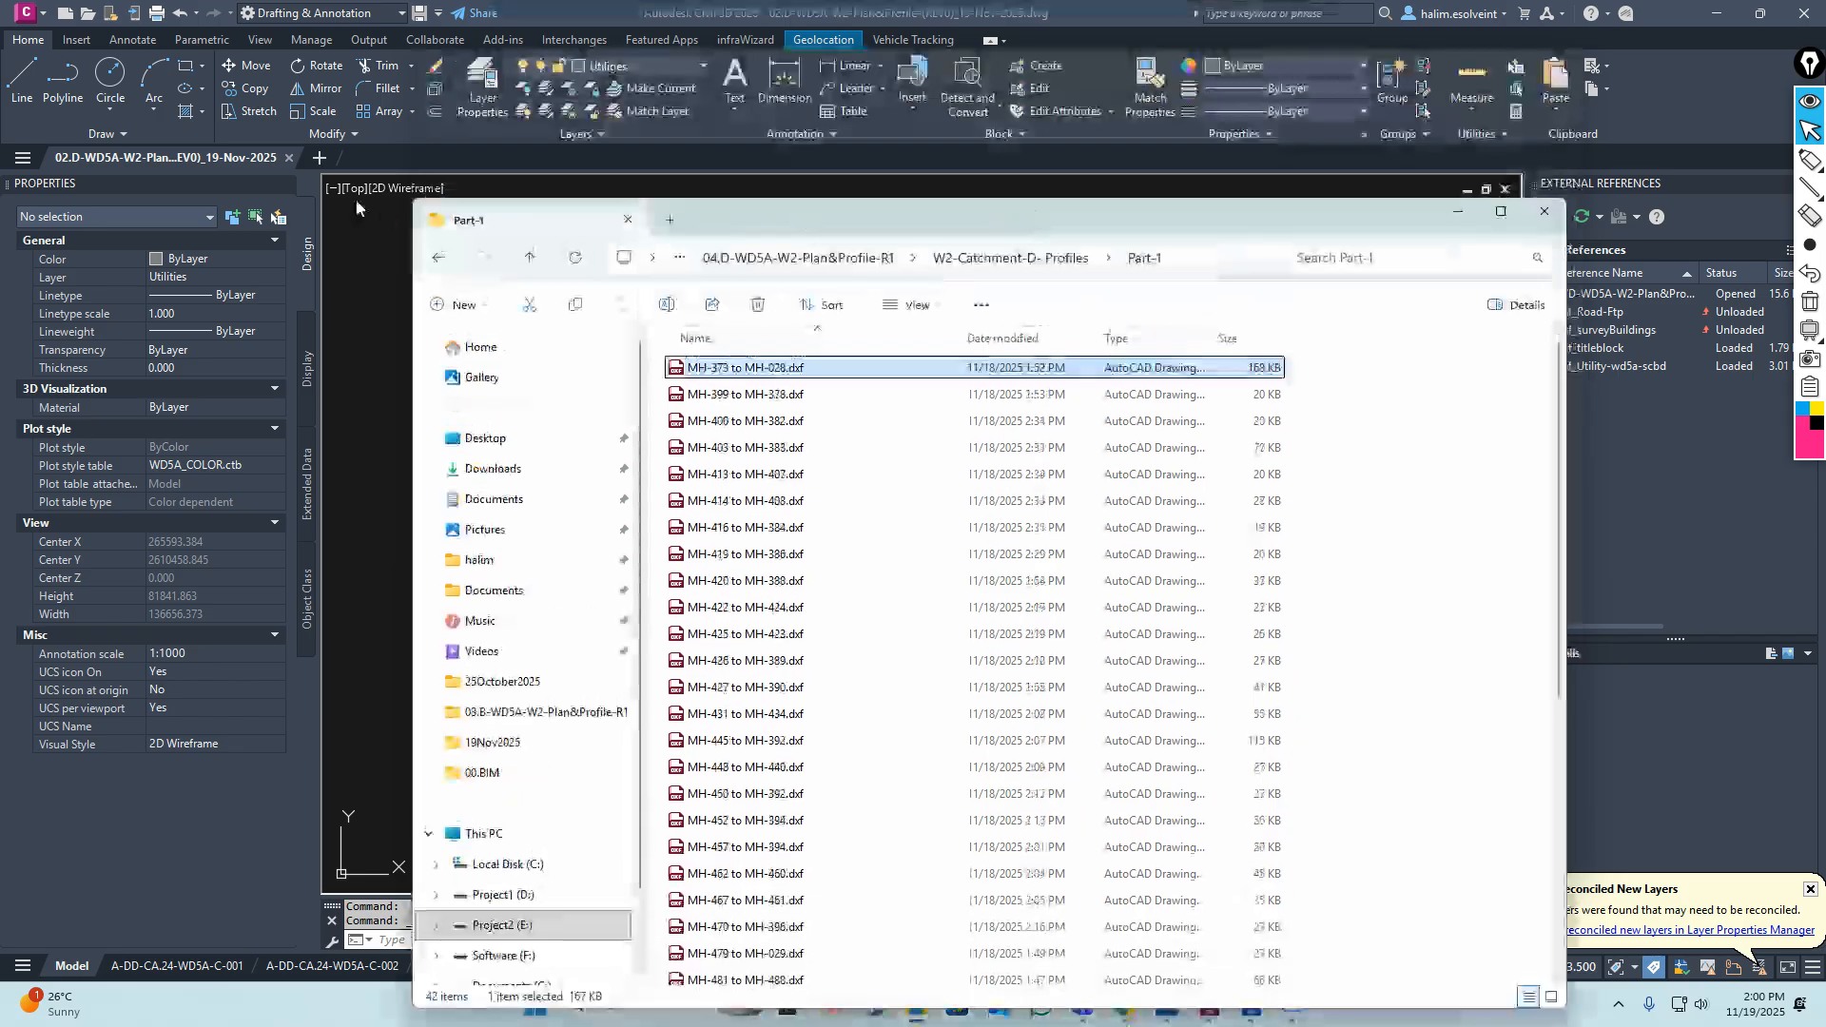
Start opening a file in Civil 3D and limit the file type to DXF (*.dxf)
click(91, 19)
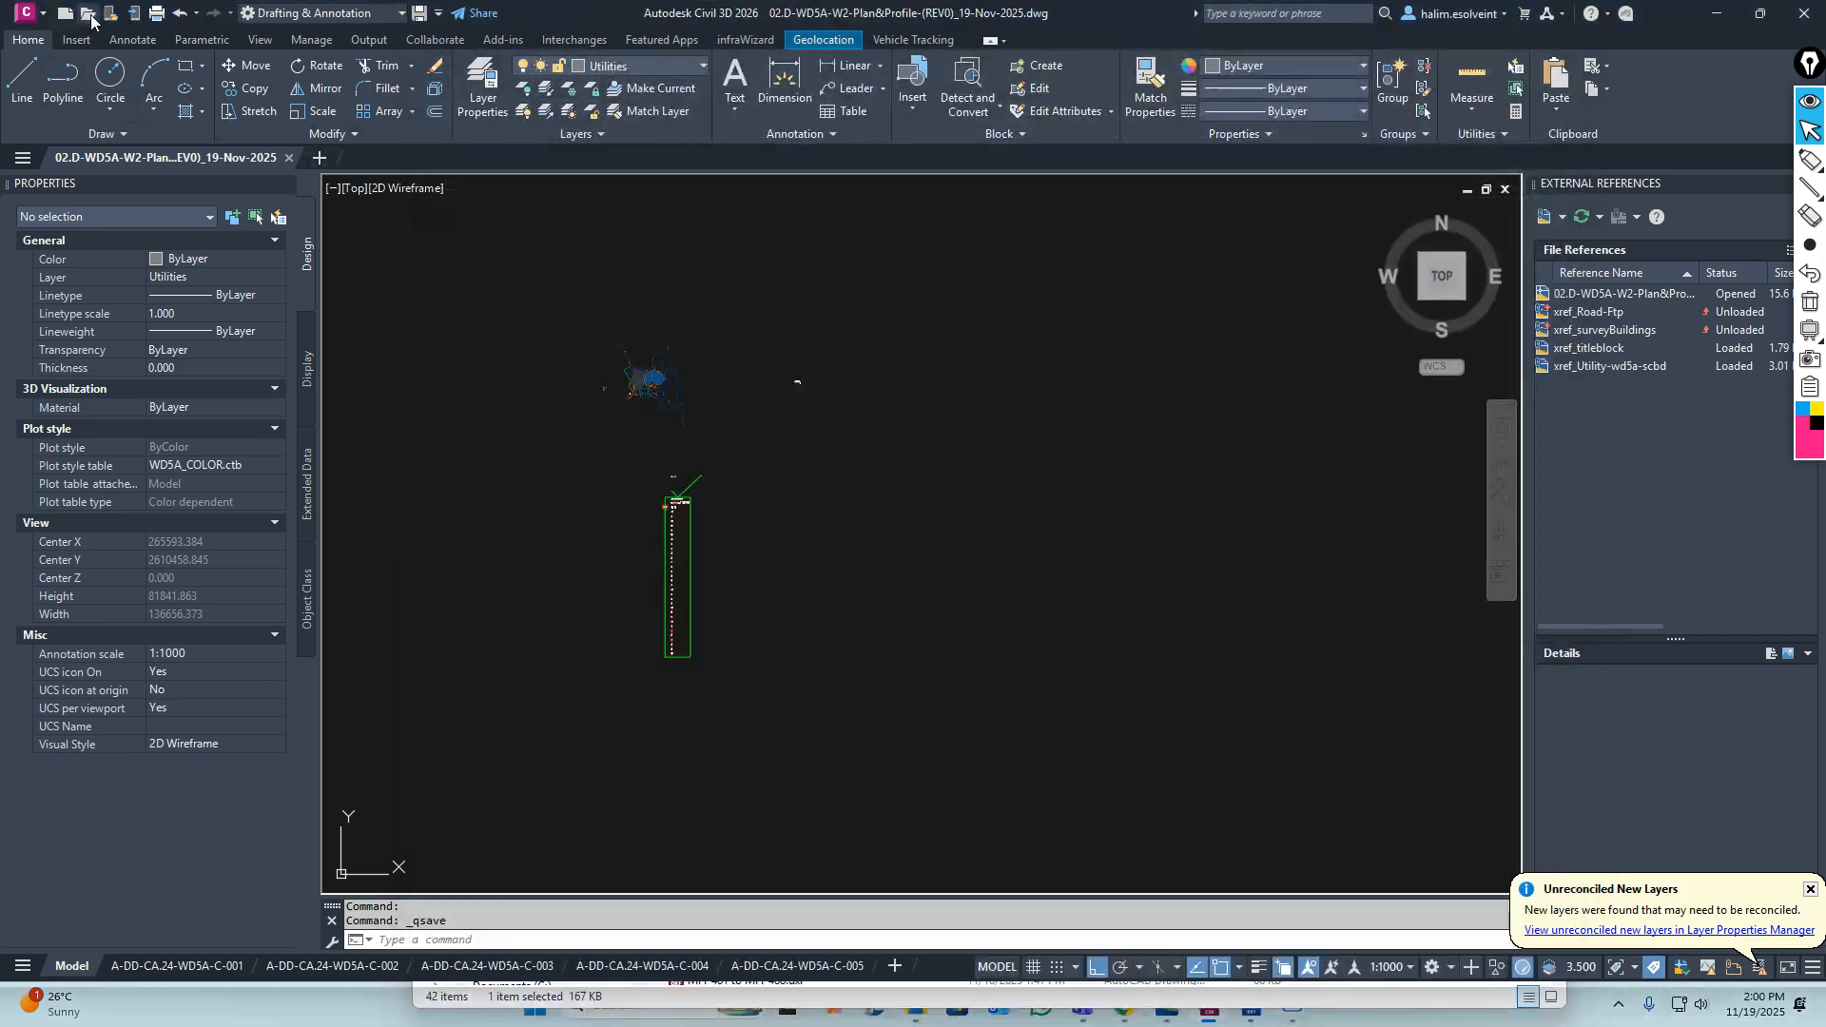
click(91, 19)
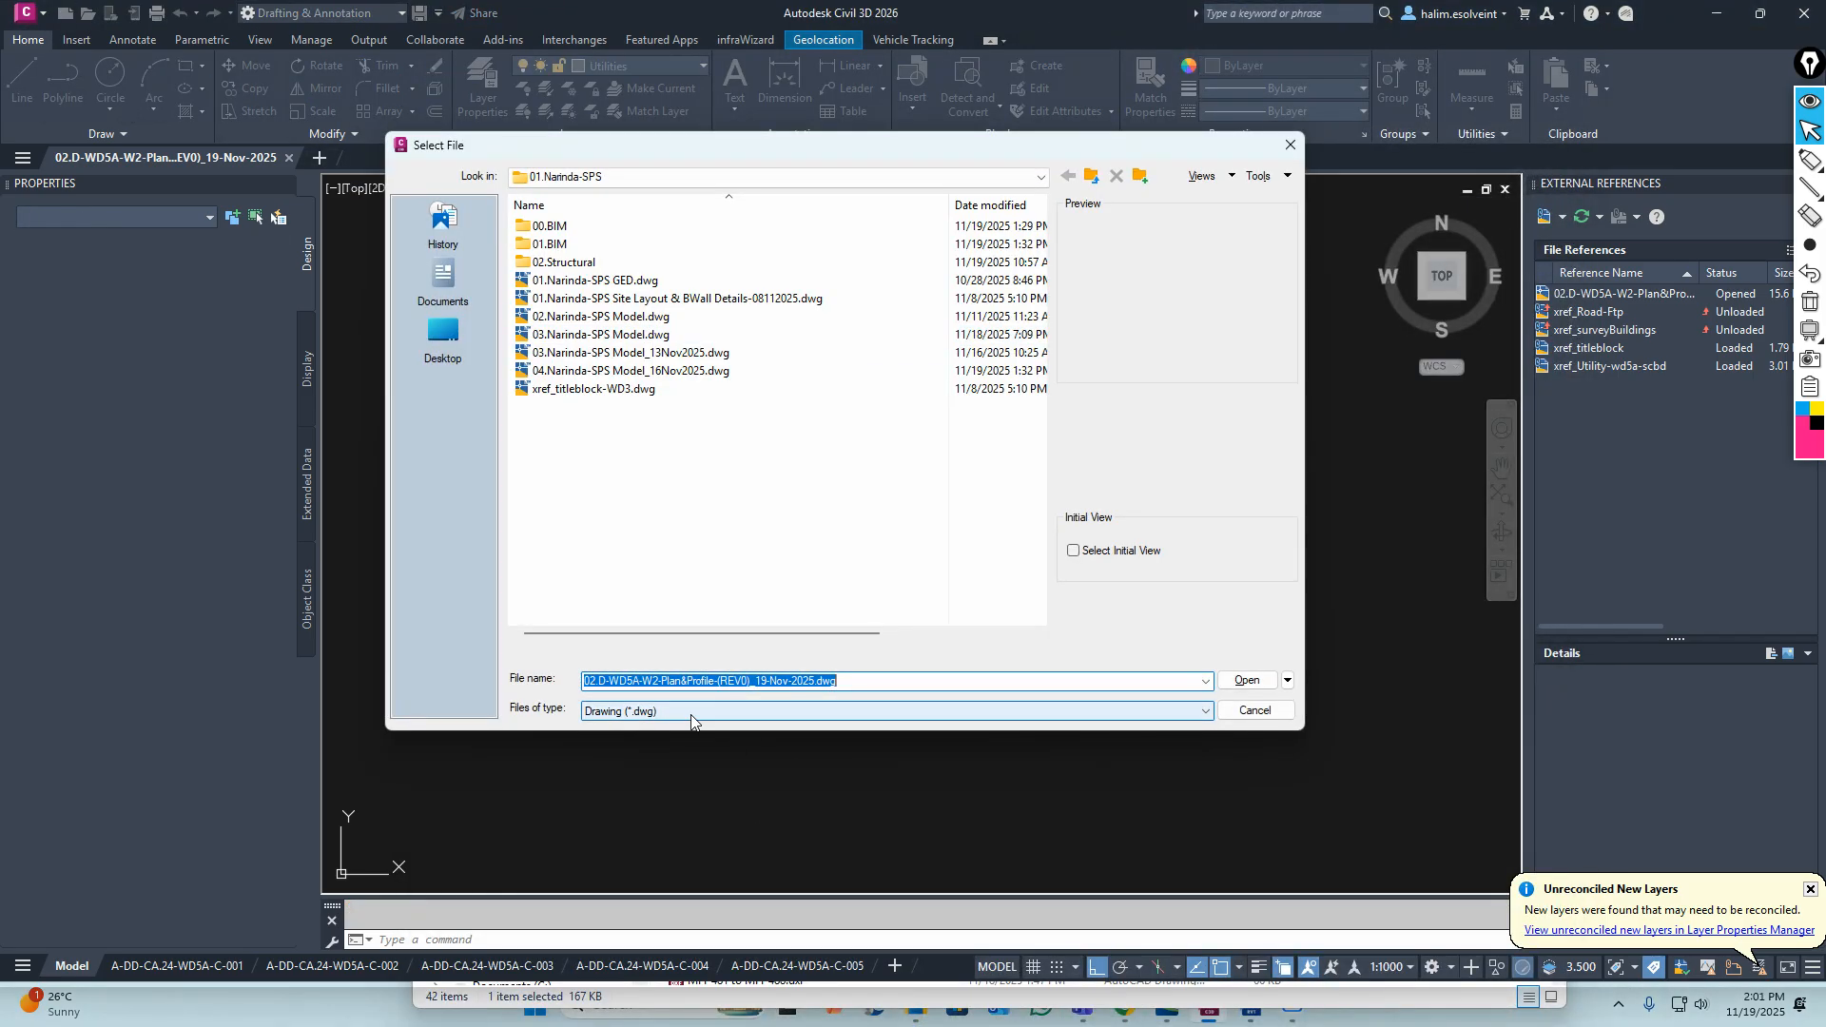
click(684, 713)
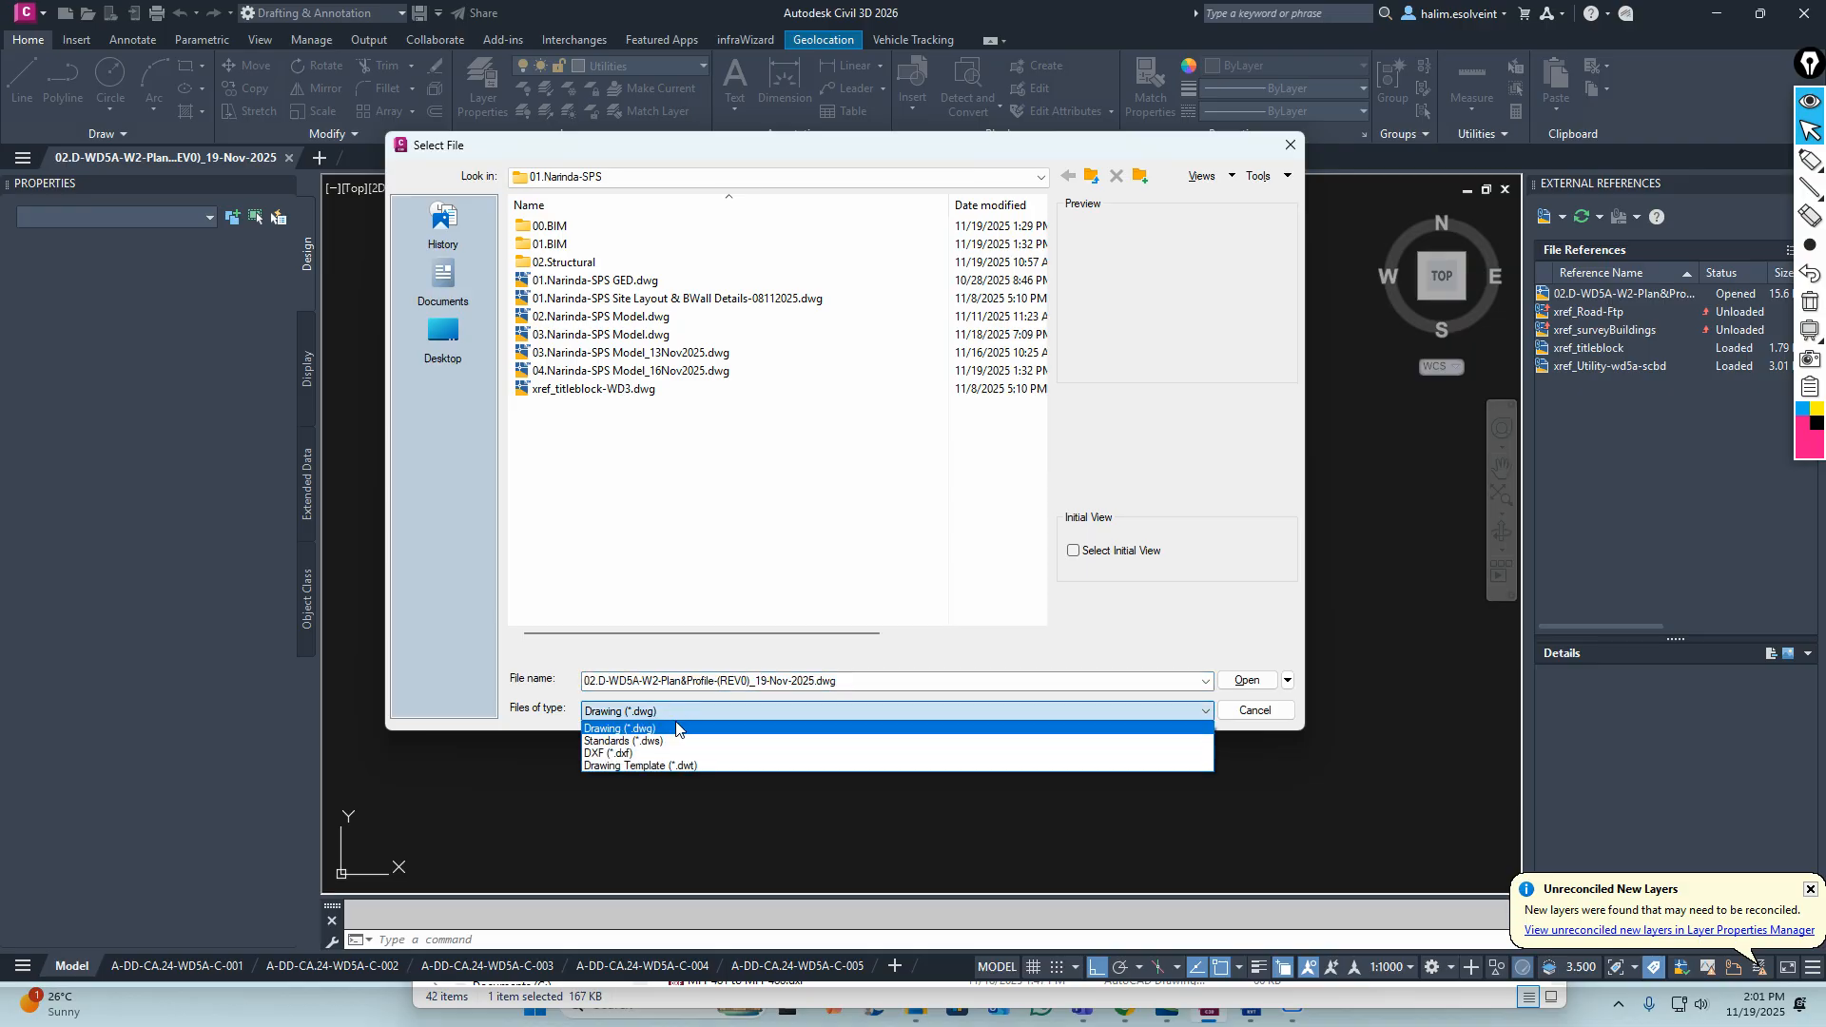
click(615, 754)
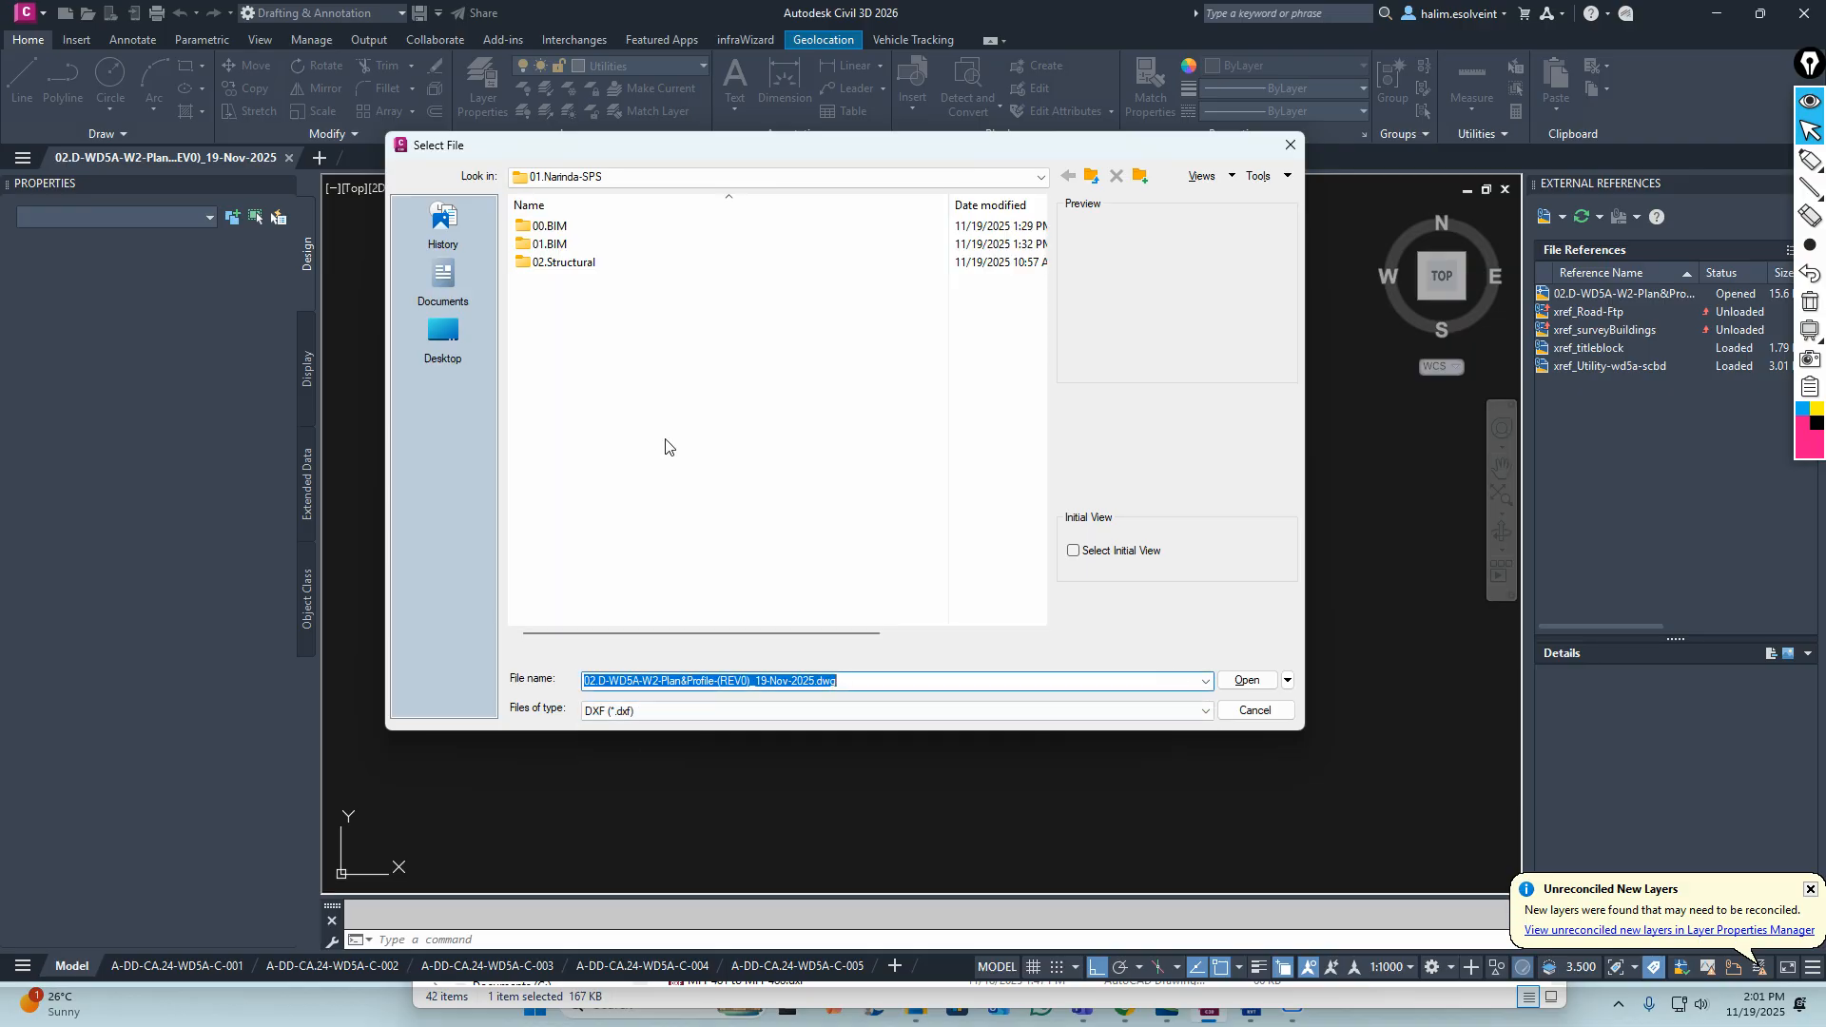
Browse on Project2 (E:) through 06.WD5A, Zone-W2, 04.D-WD5A-W2-Plan&Profile-R1 and W2-Catchment-D- Profiles to the Part-1 folder
click(872, 179)
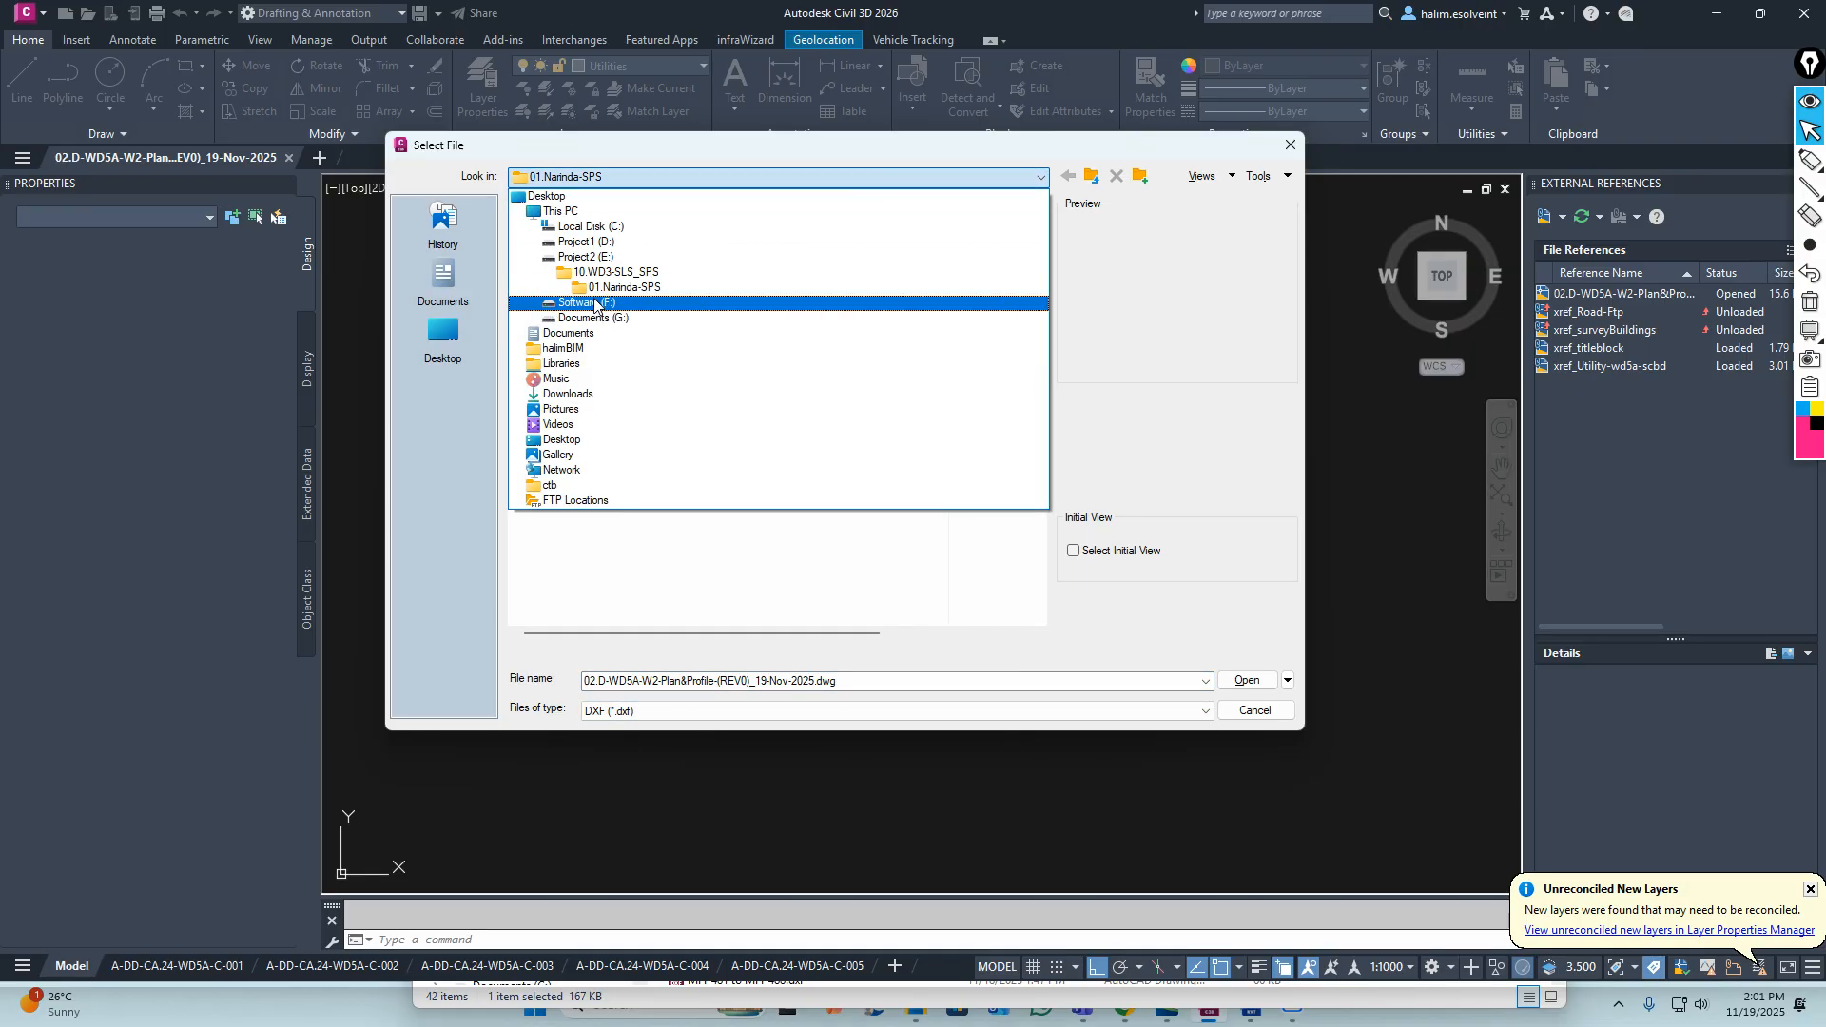
click(588, 255)
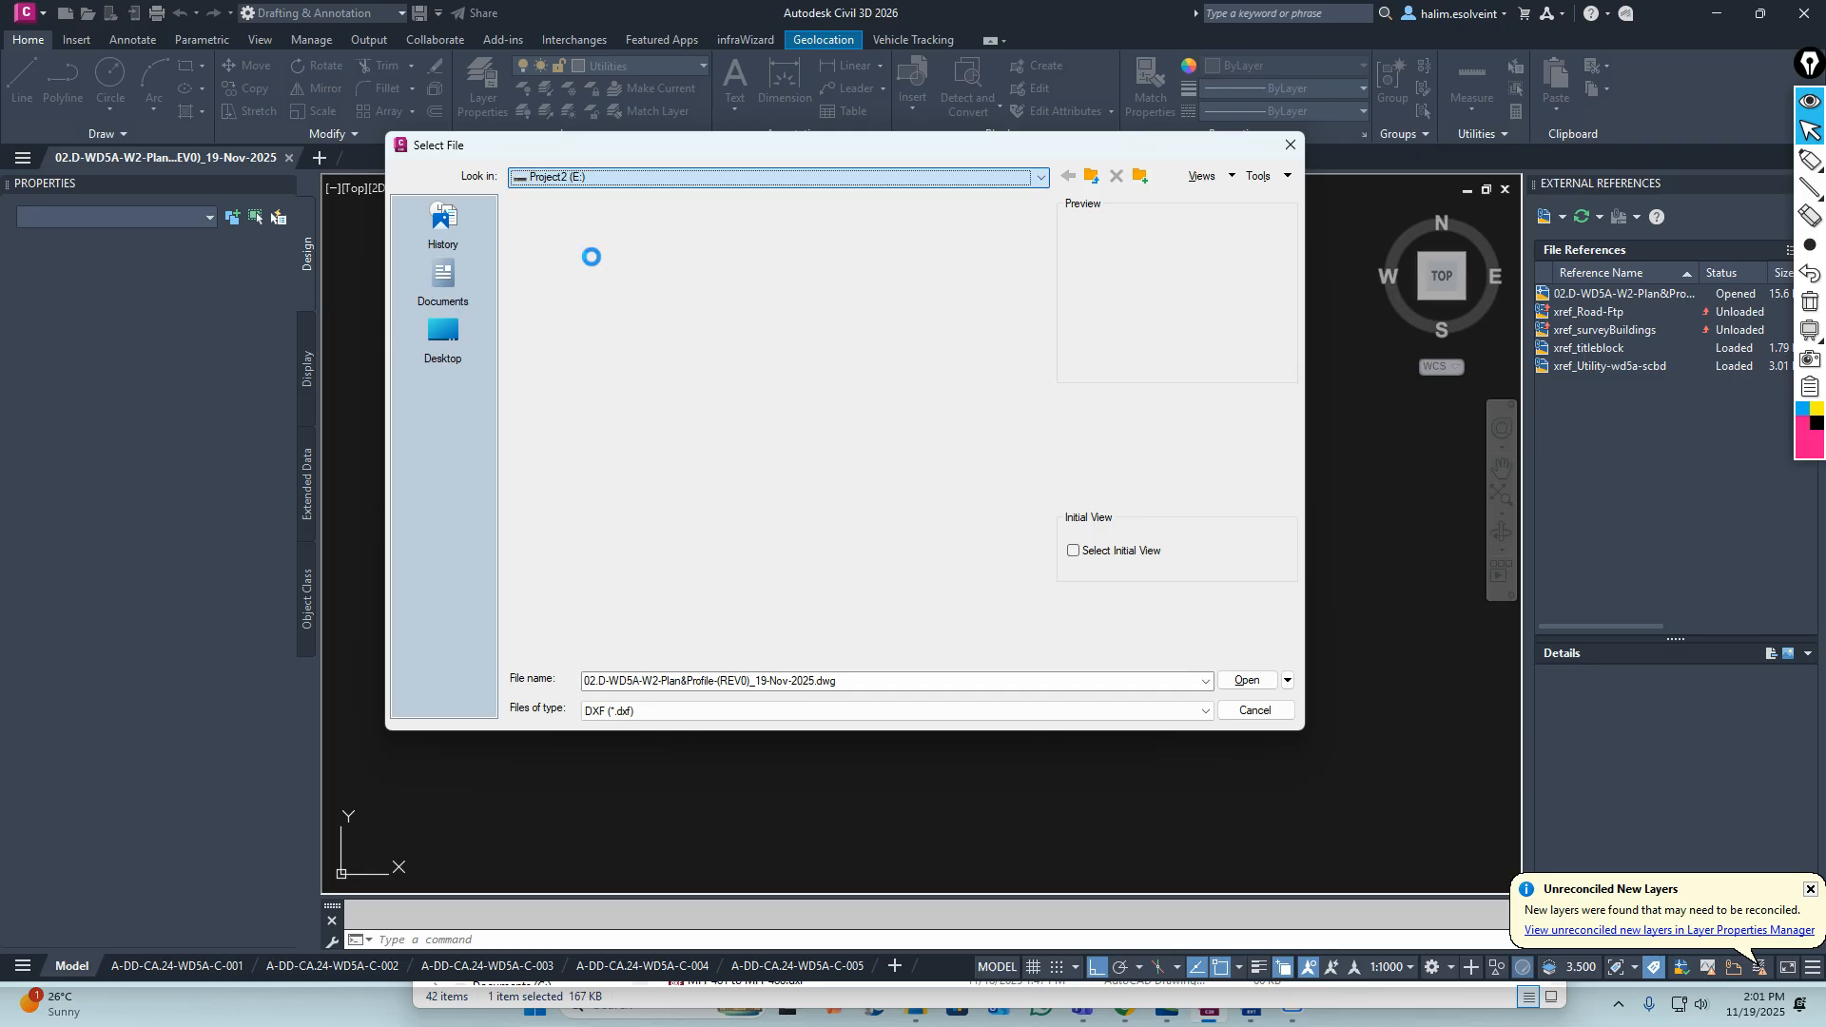
click(568, 316)
double_click(568, 317)
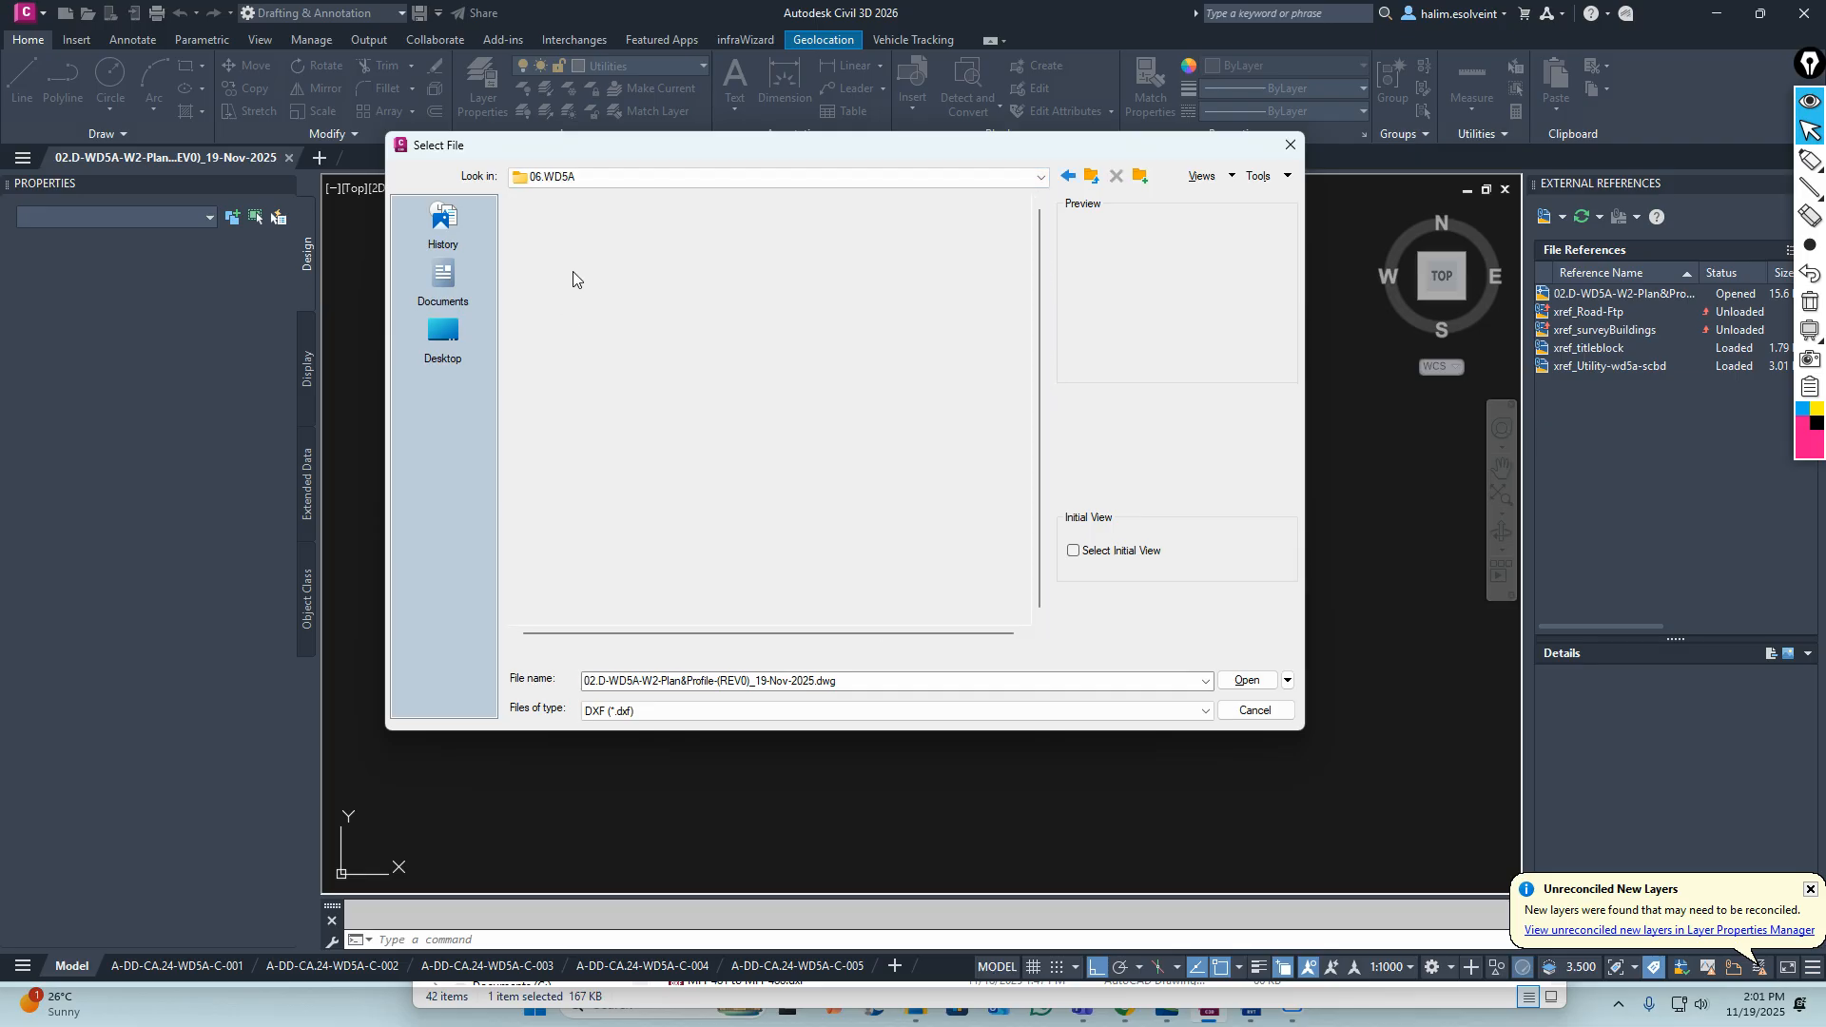
double_click(559, 261)
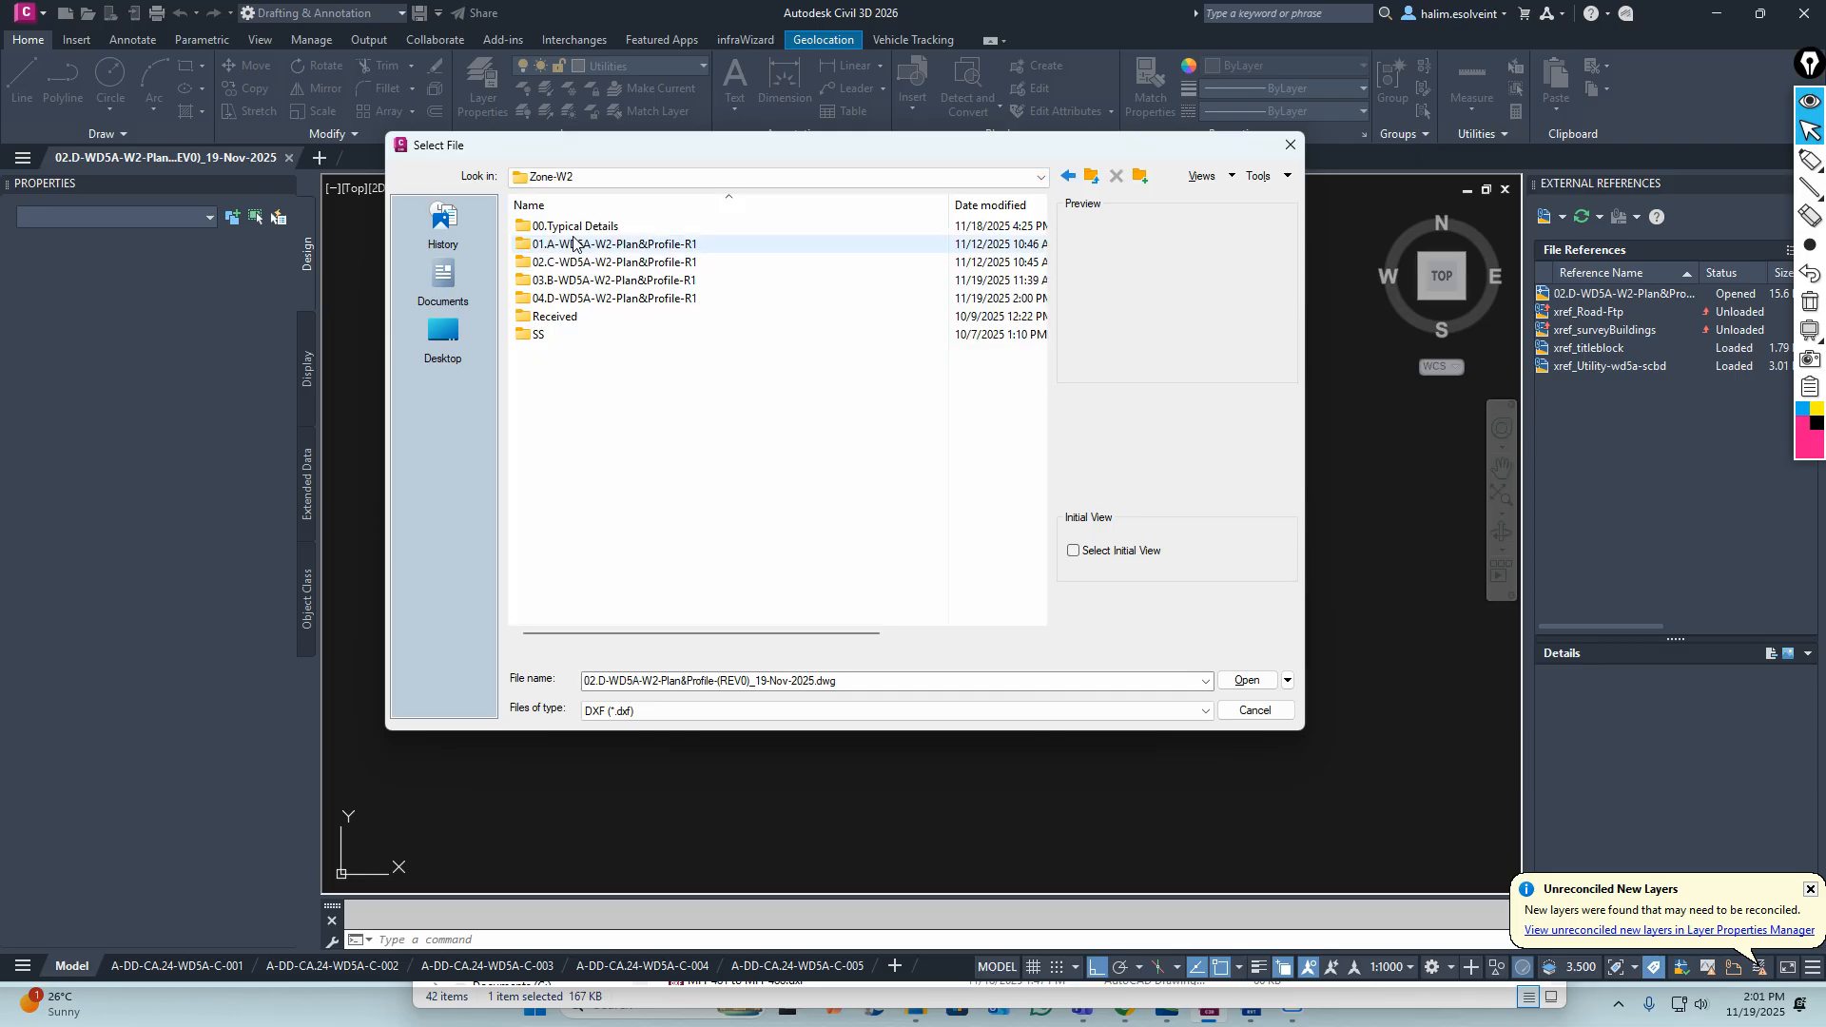
double_click(596, 300)
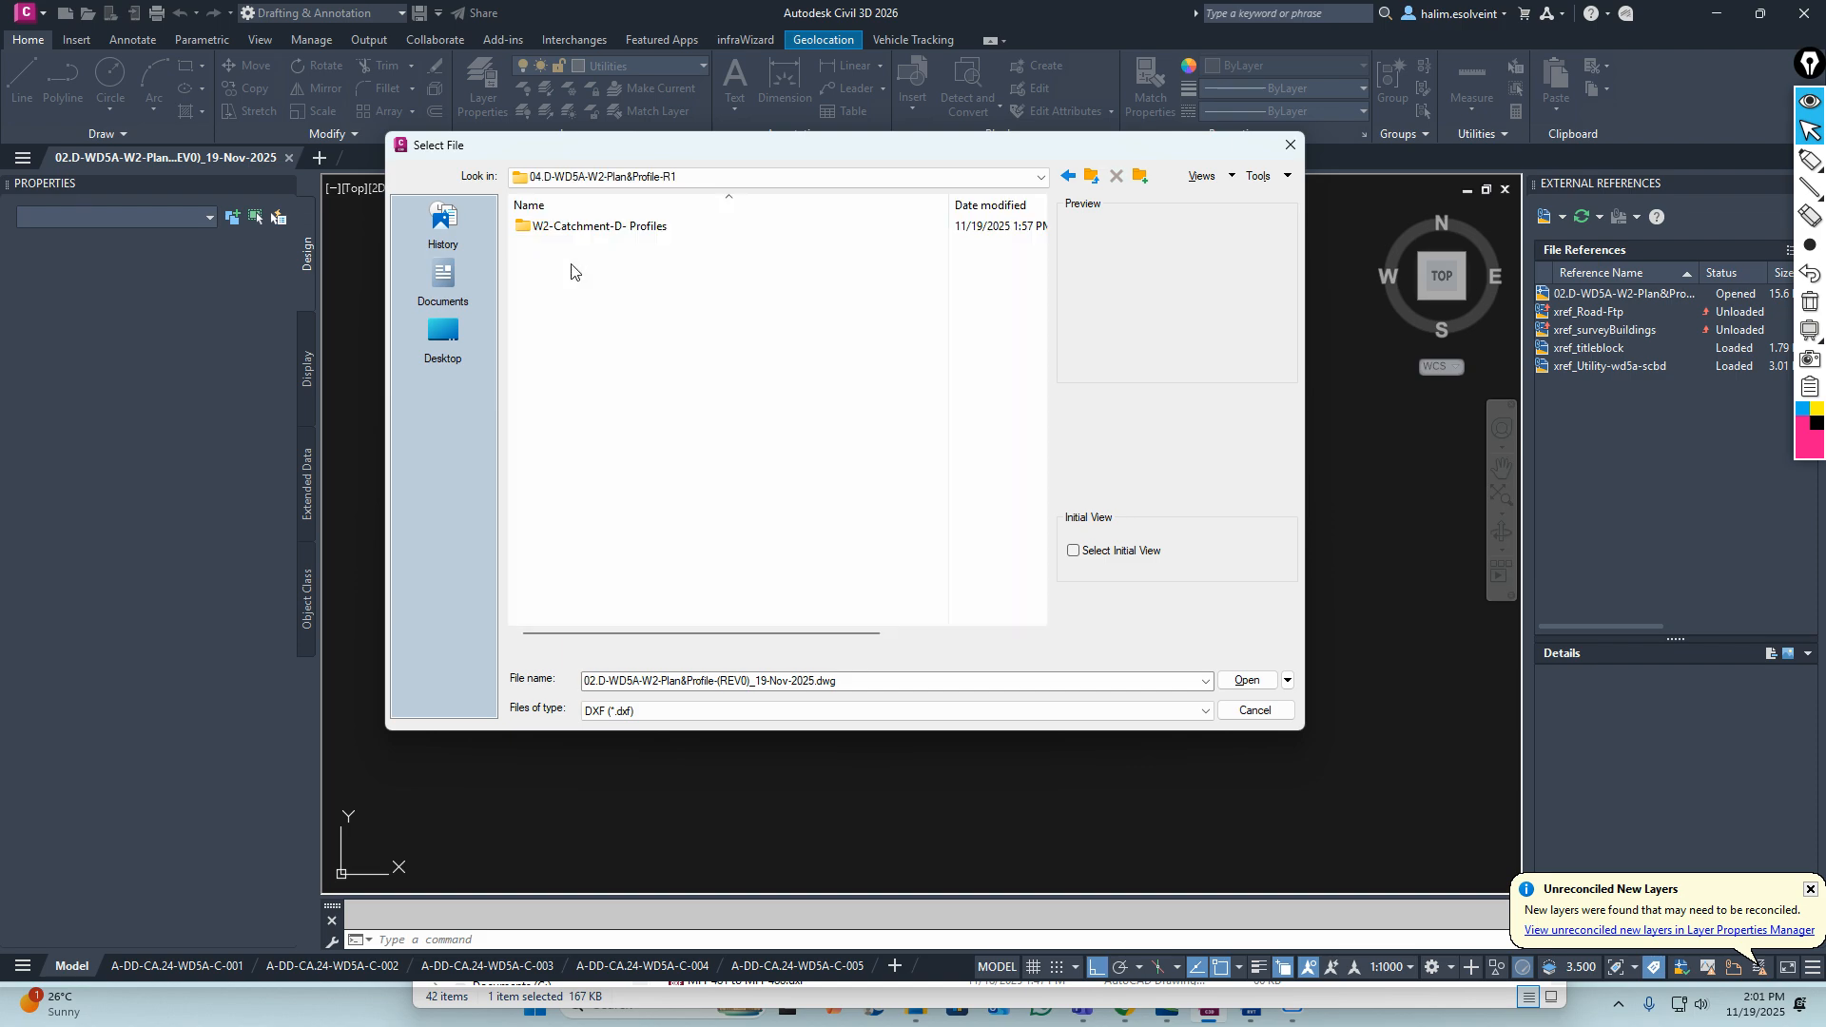
double_click(581, 230)
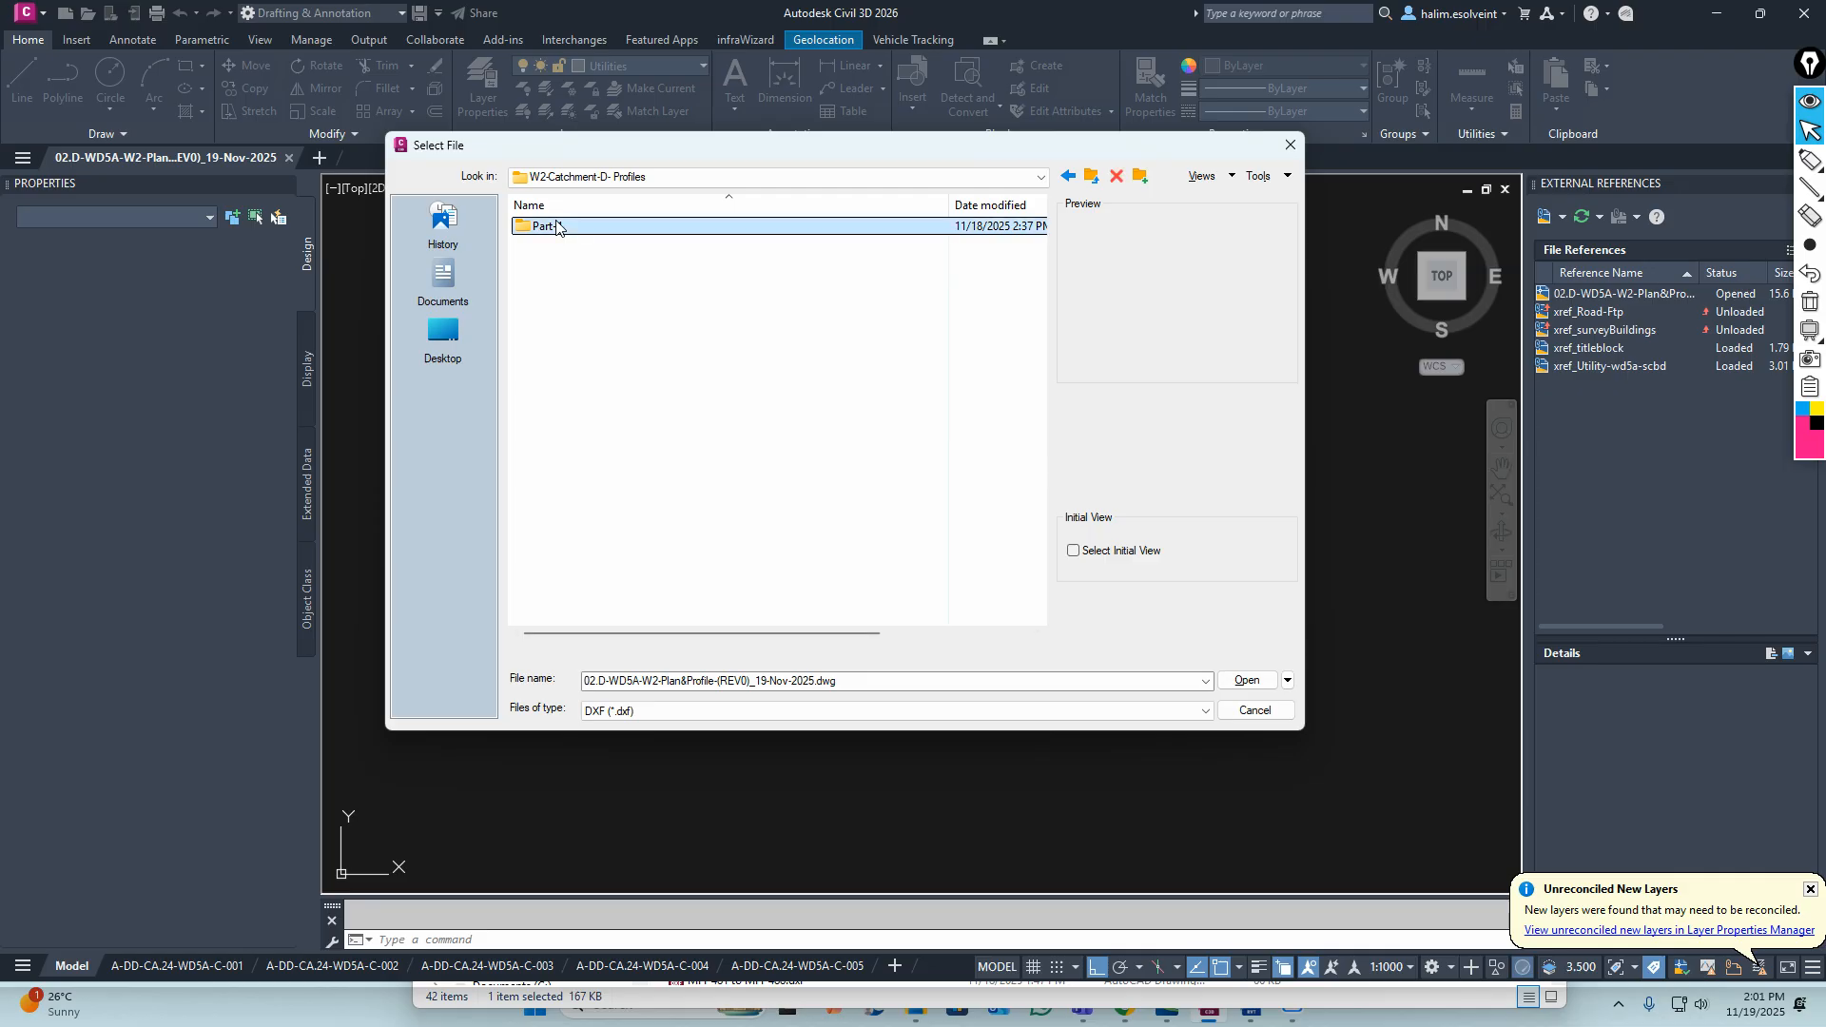
double_click(557, 229)
Limit the file type to DXF (*.dxf) and open MH-373 to MH-028.dxf from the Part-1 folder
scroll(790, 712, up, 2)
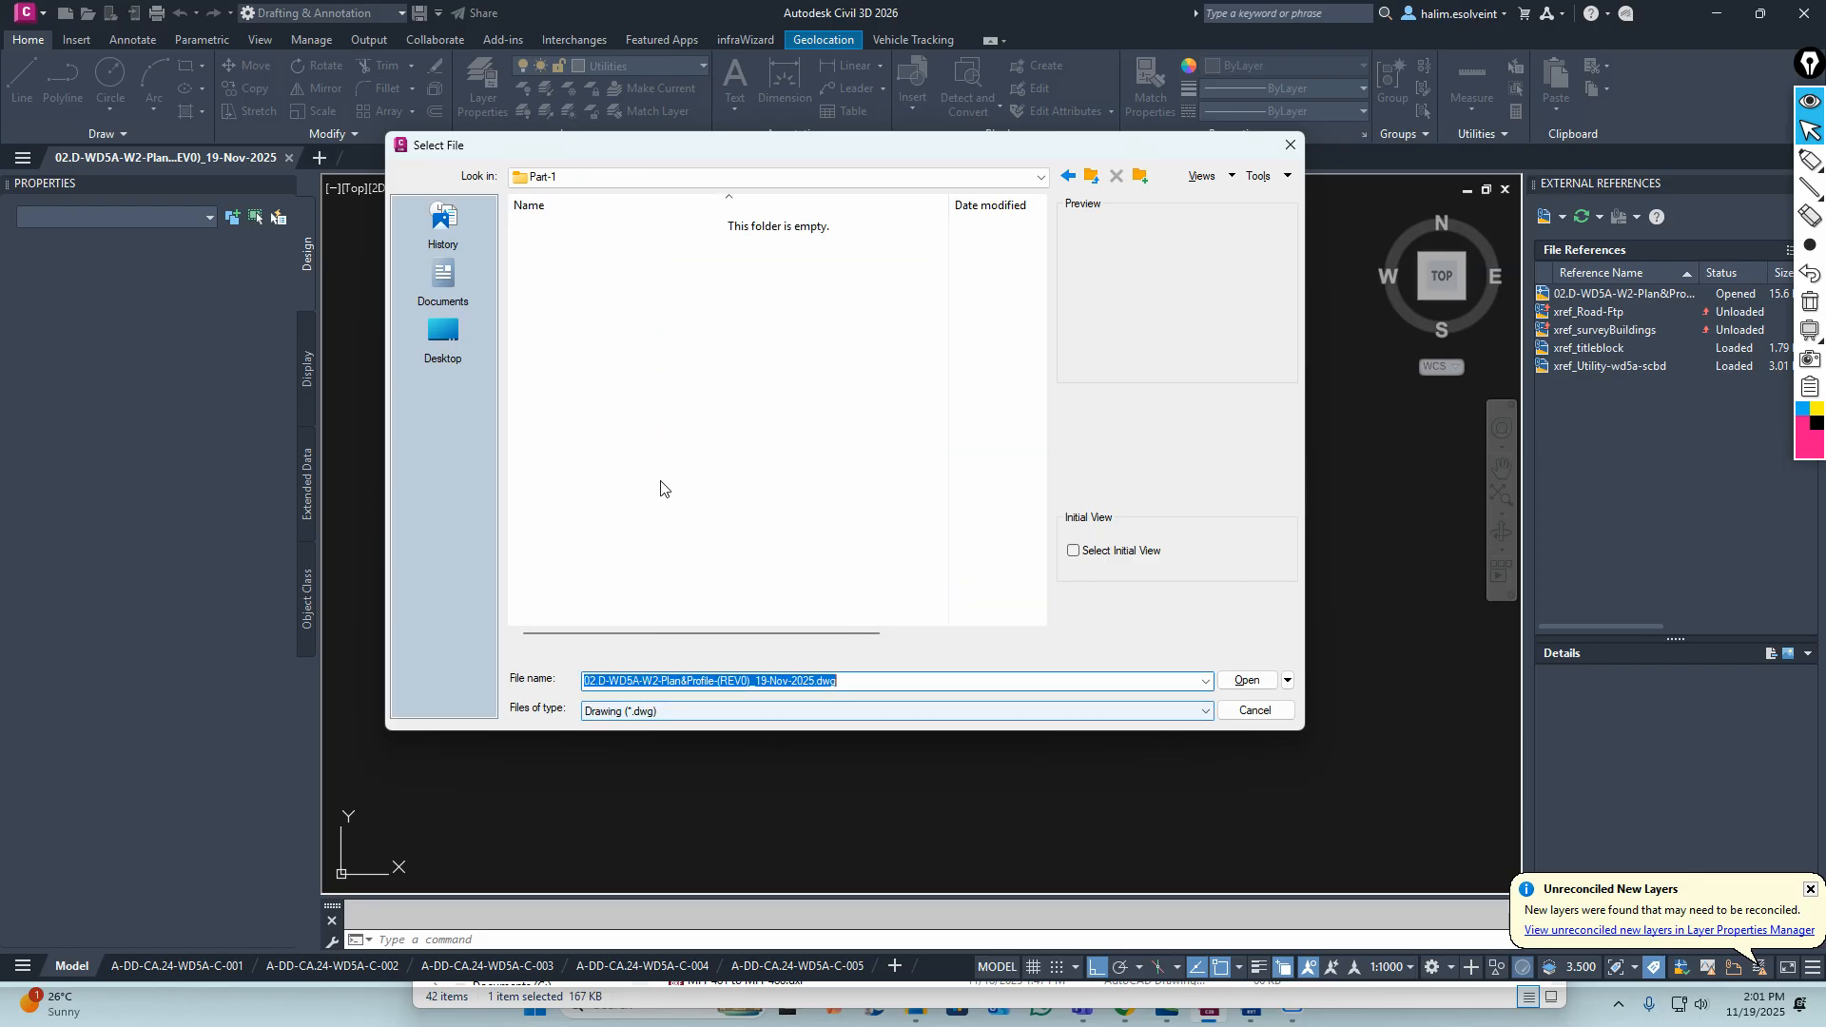
click(704, 712)
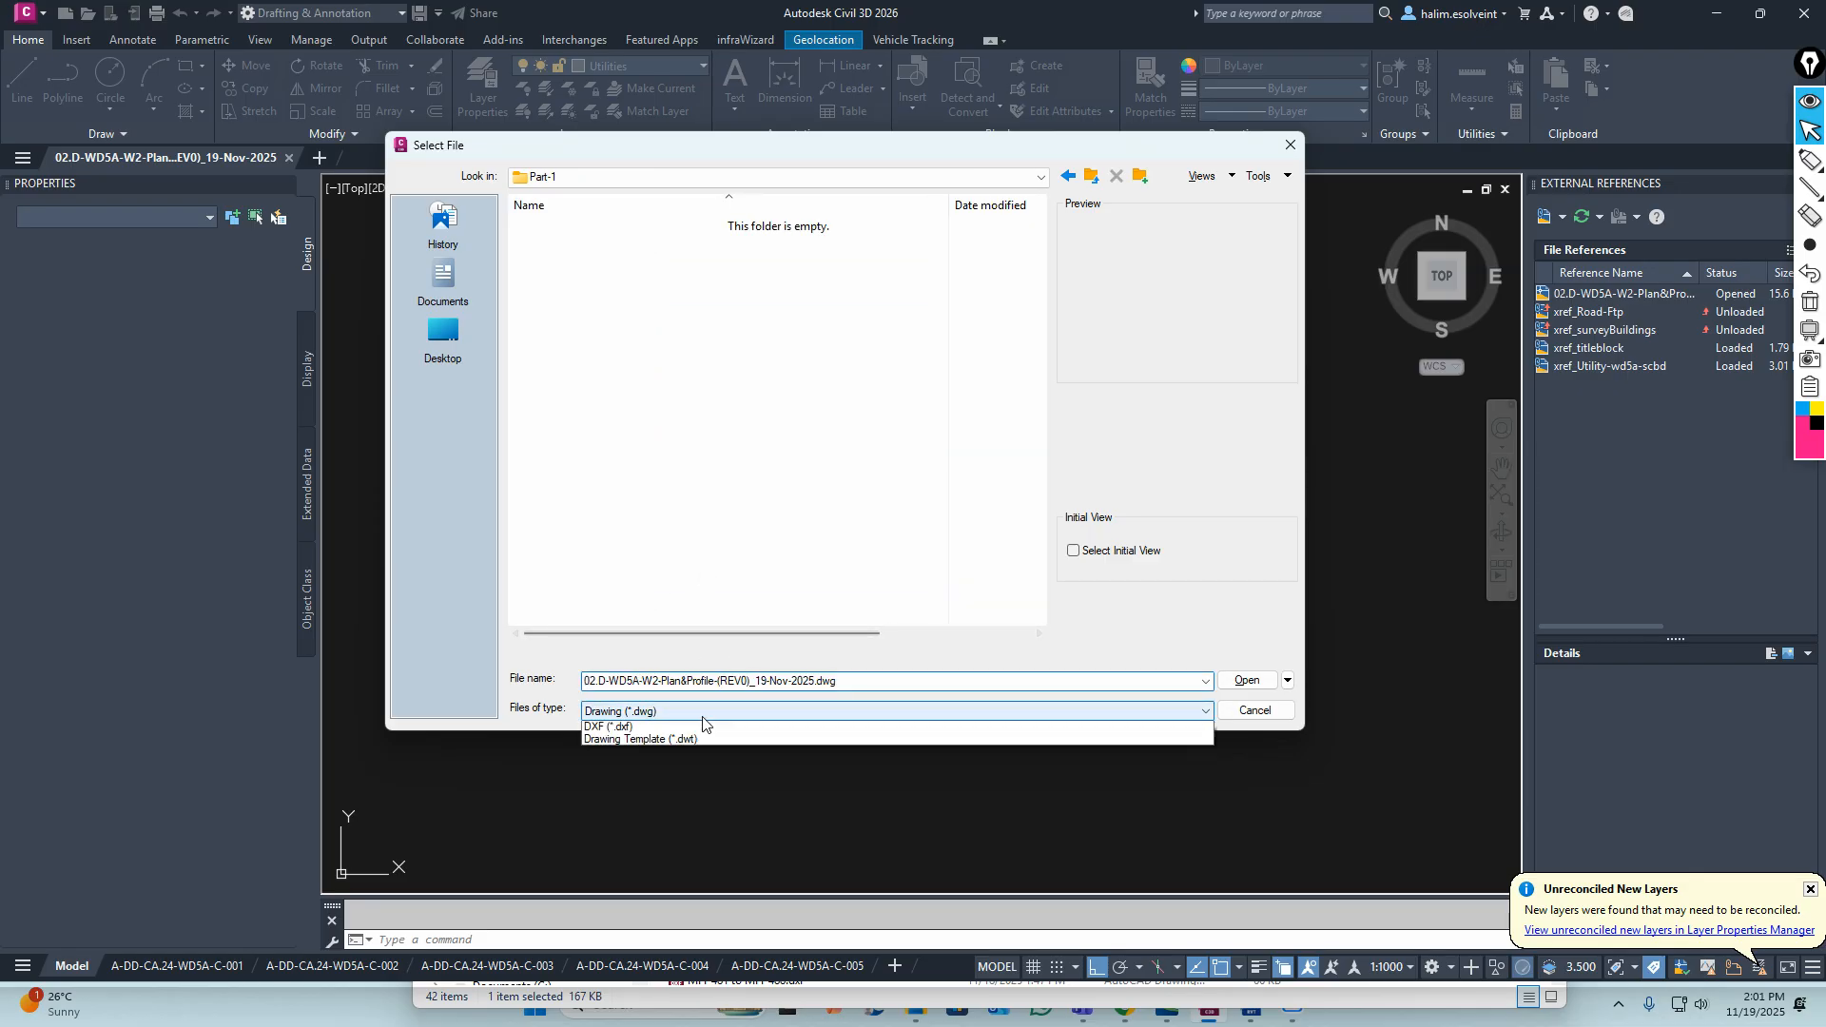
click(626, 754)
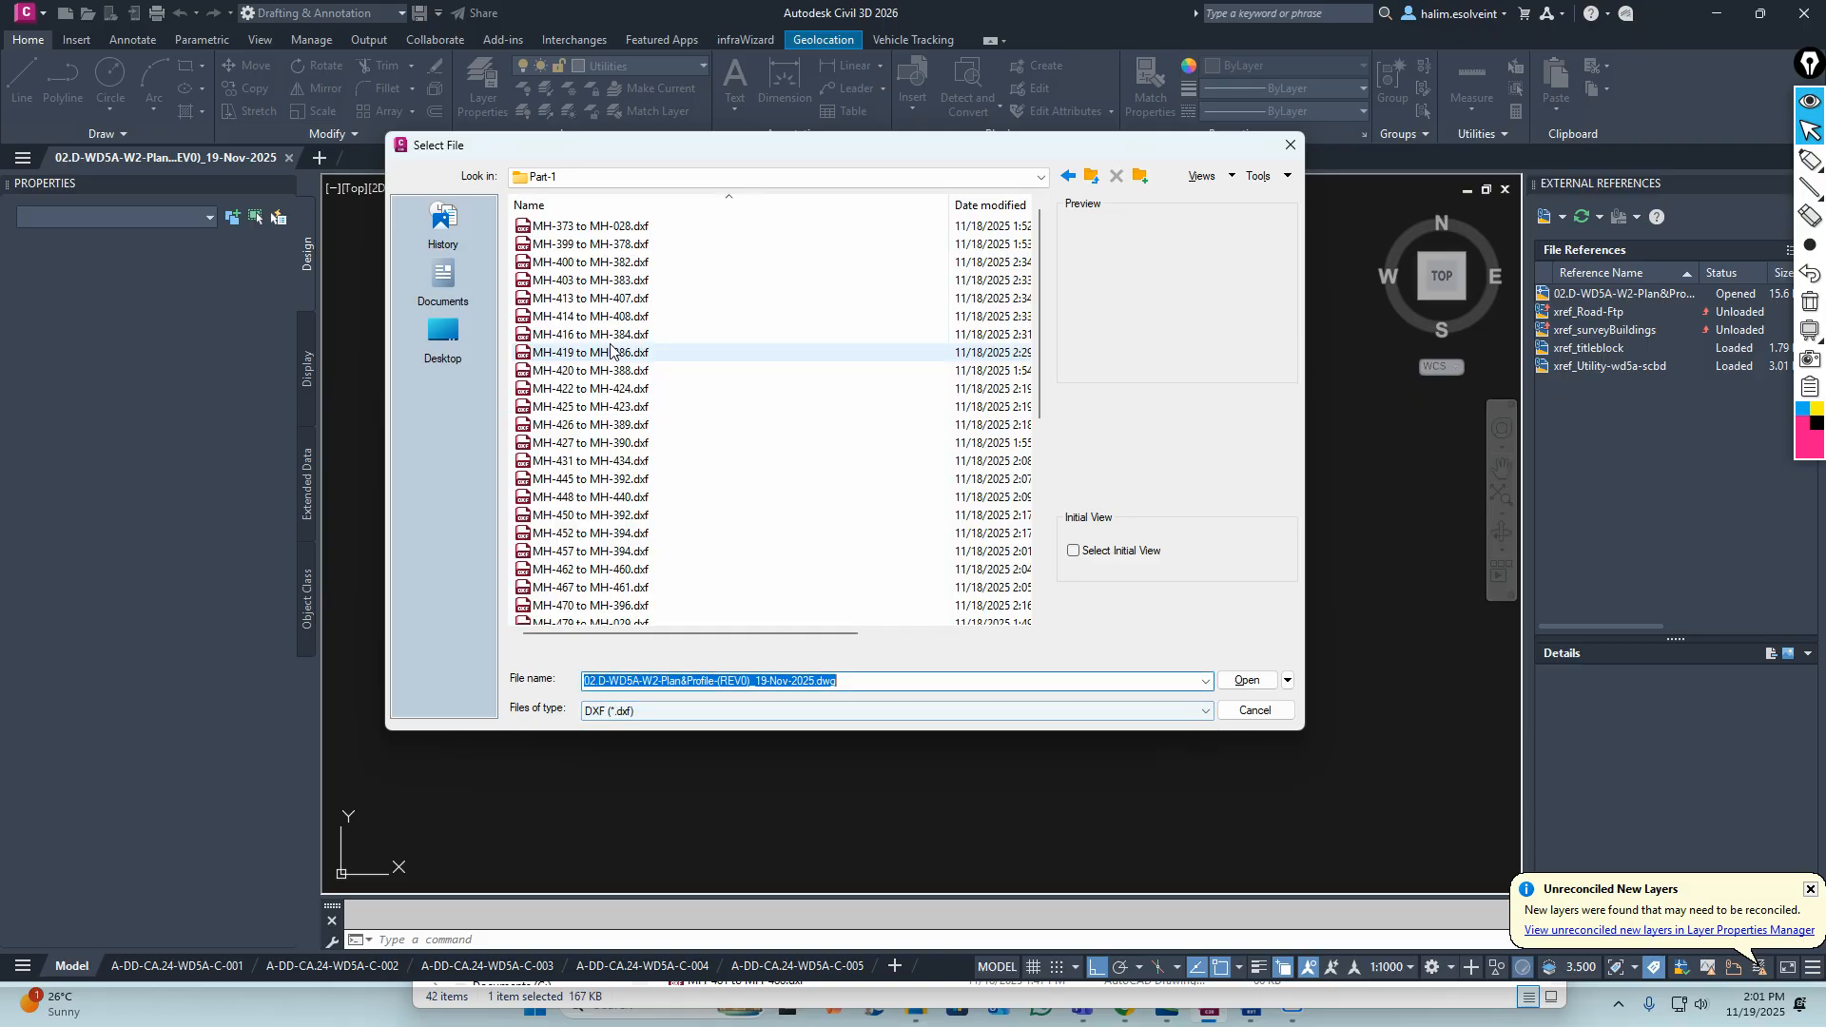
click(590, 228)
click(1247, 682)
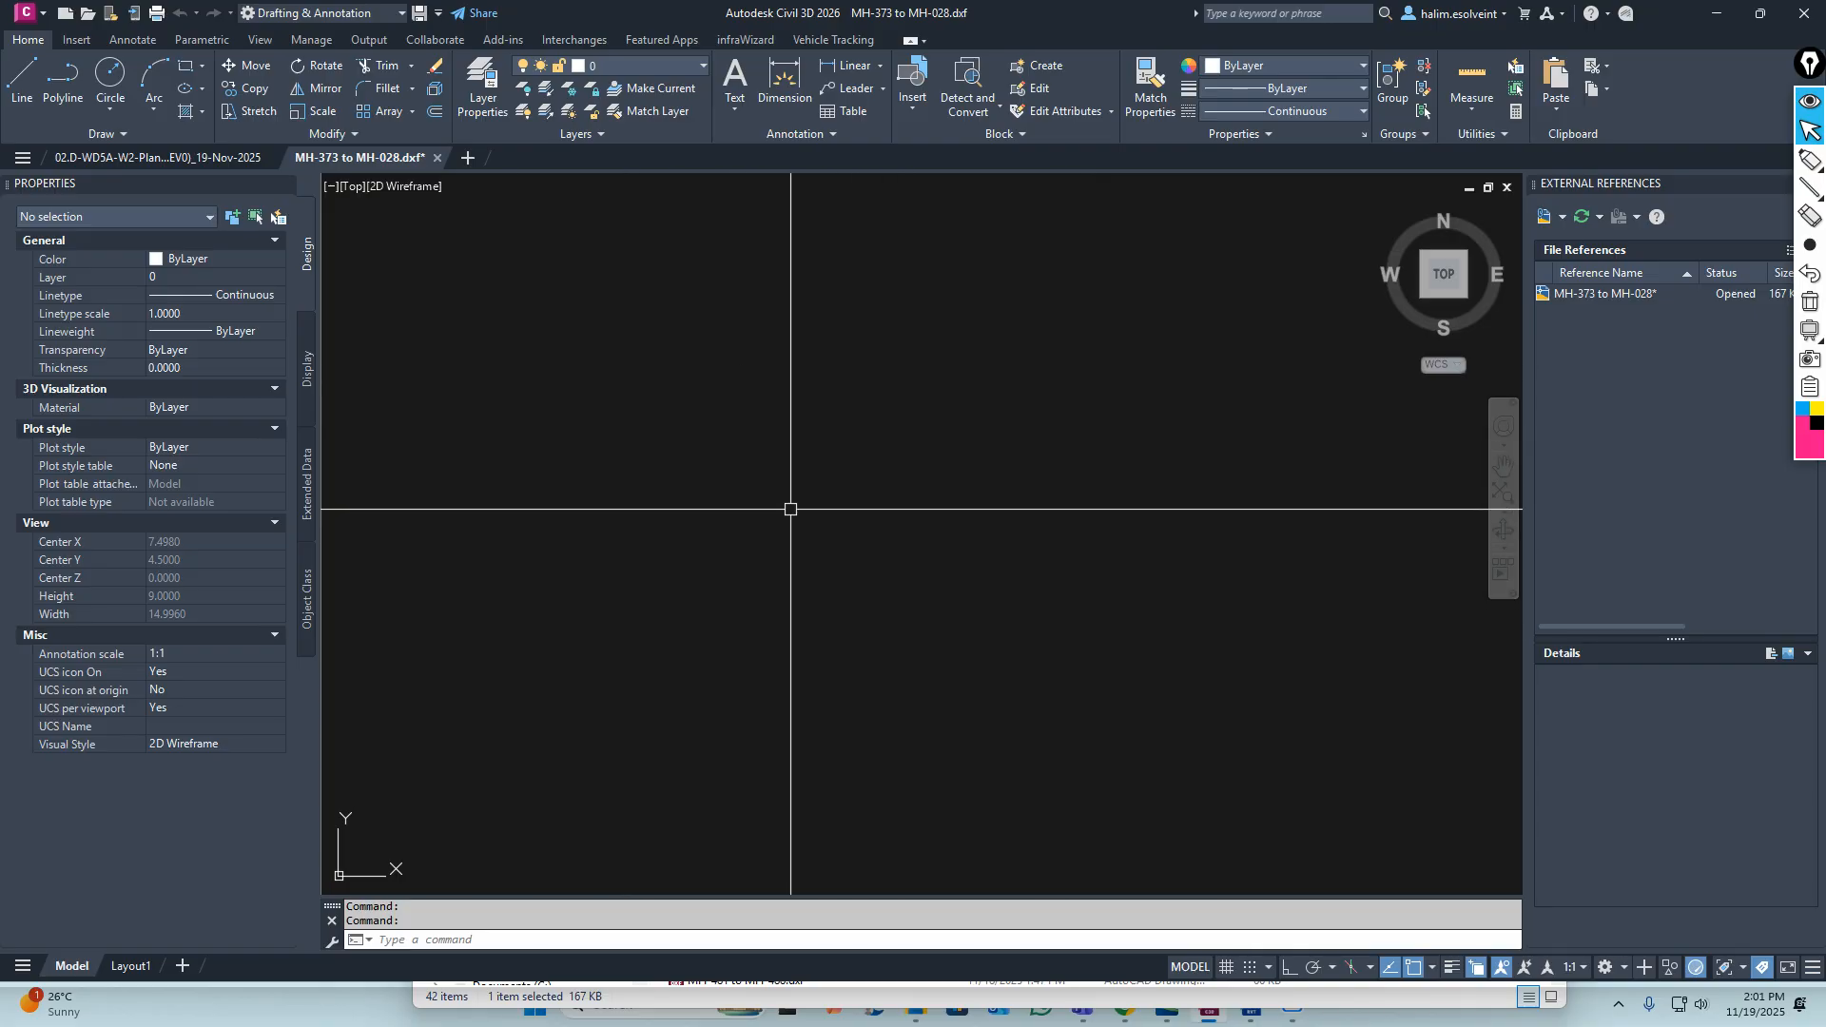
Zoom to show all of the MH-373 to MH-028 drawing and examine its manhole profile and data table
text(z)
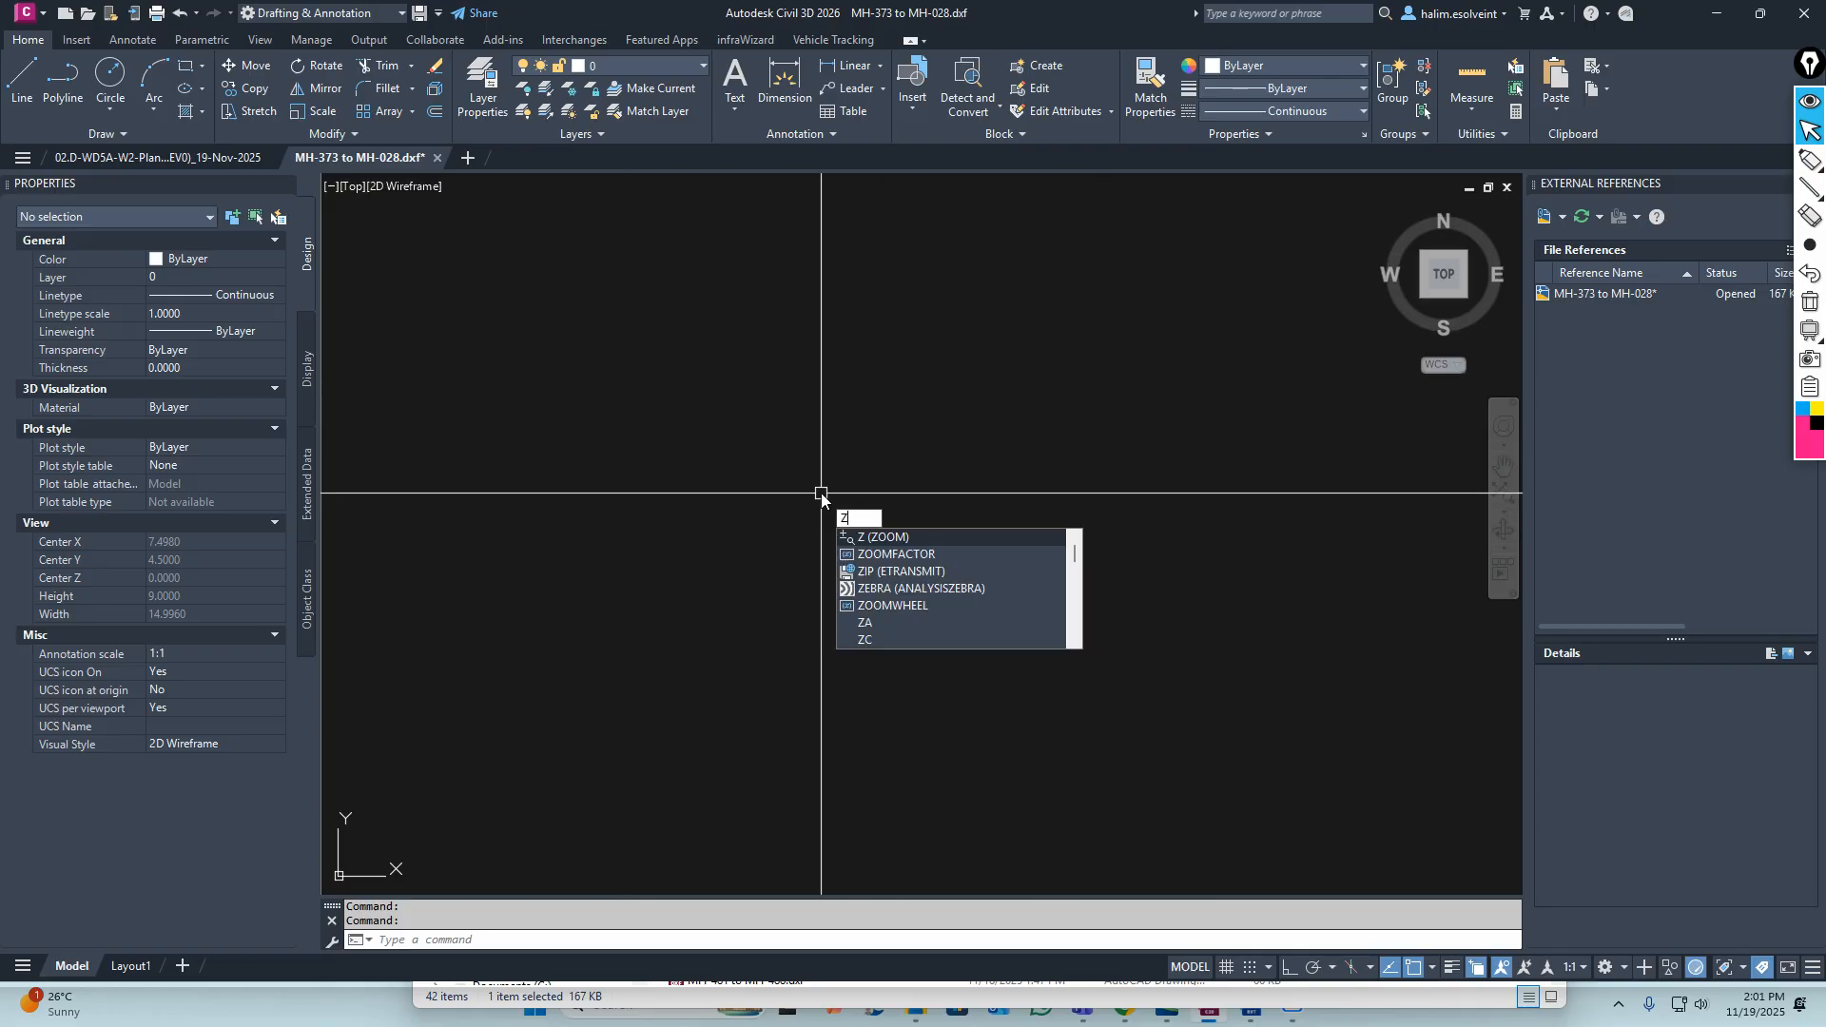
key(Return)
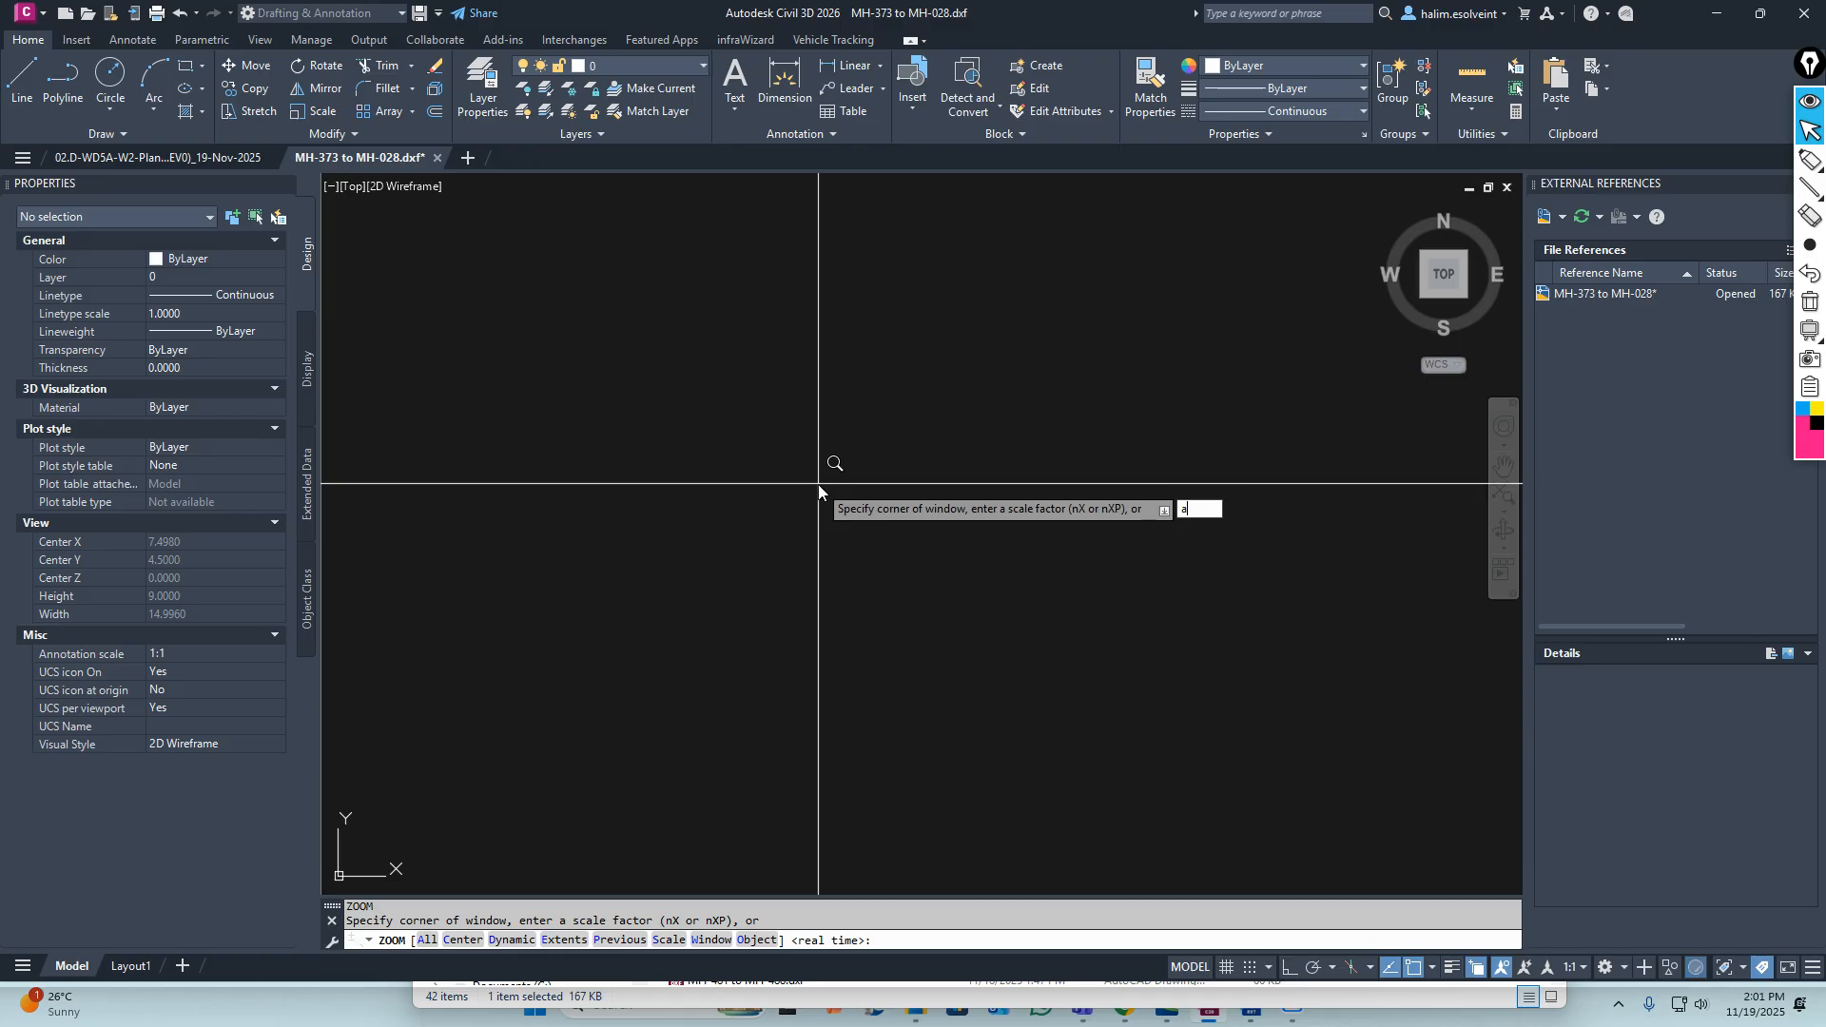
text(a)
key(Return)
scroll(878, 519, down, 2)
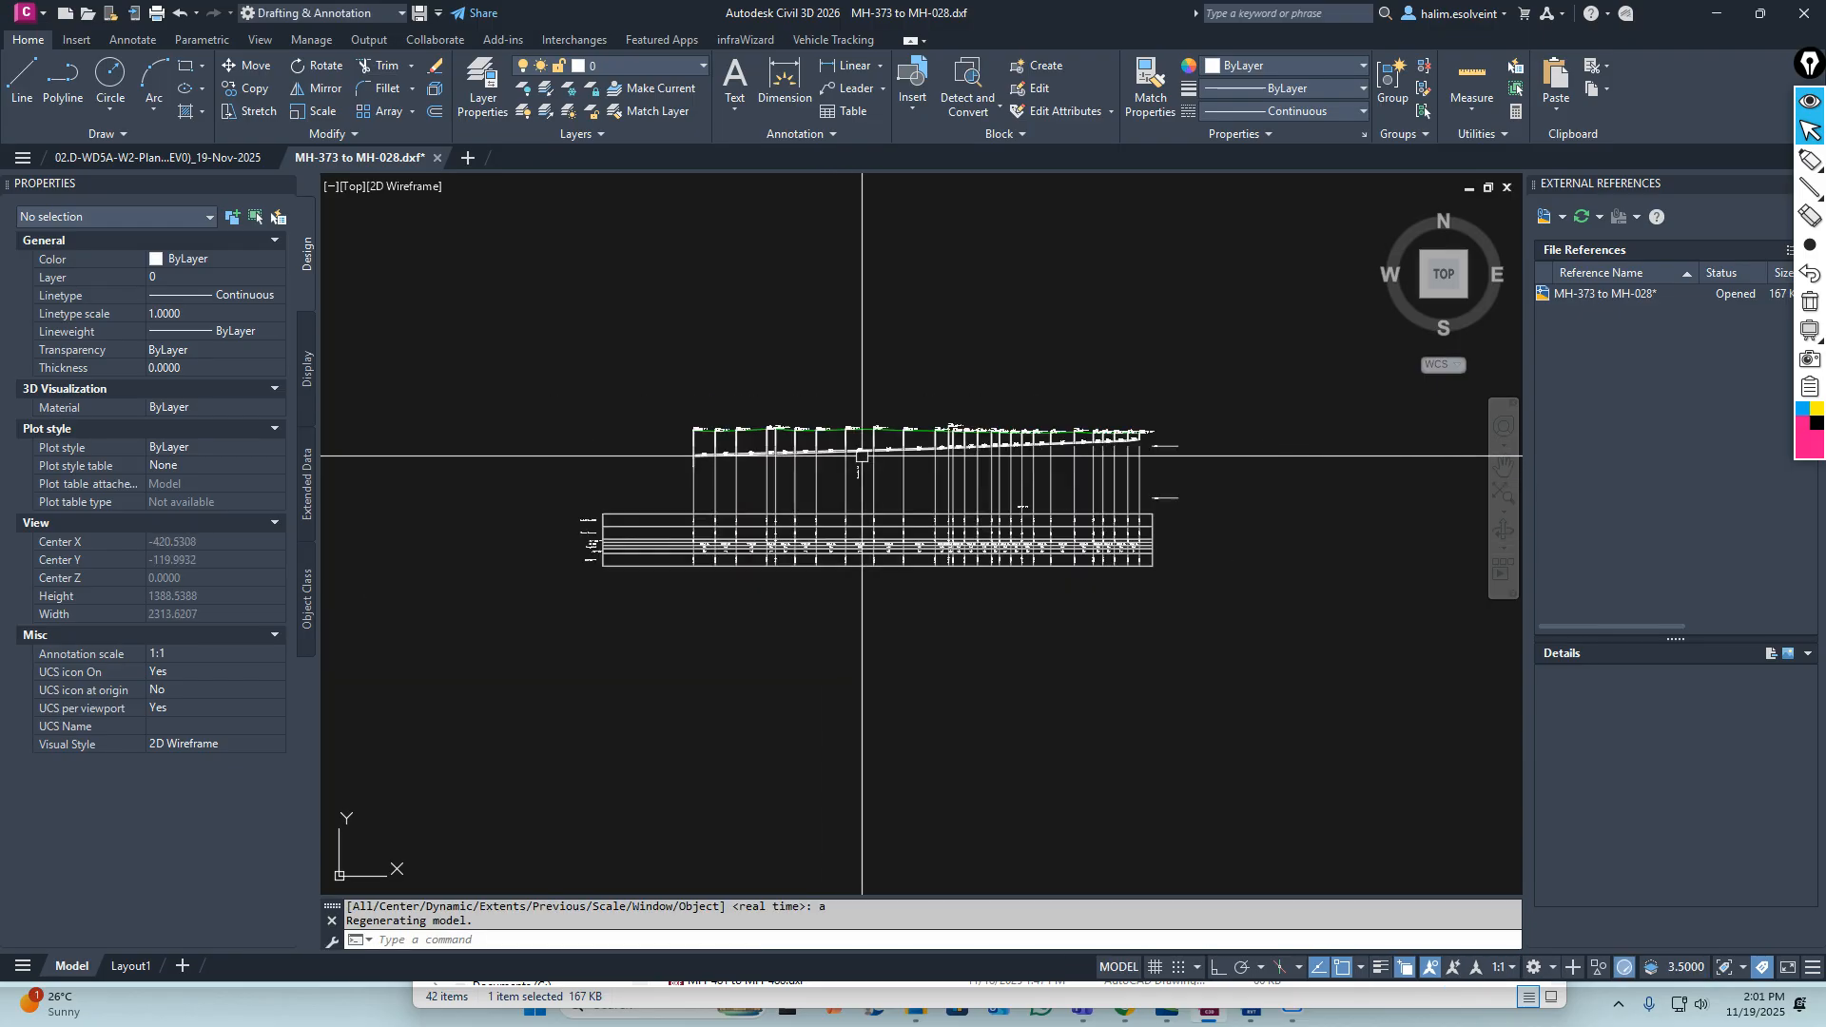
scroll(751, 475, up, 2)
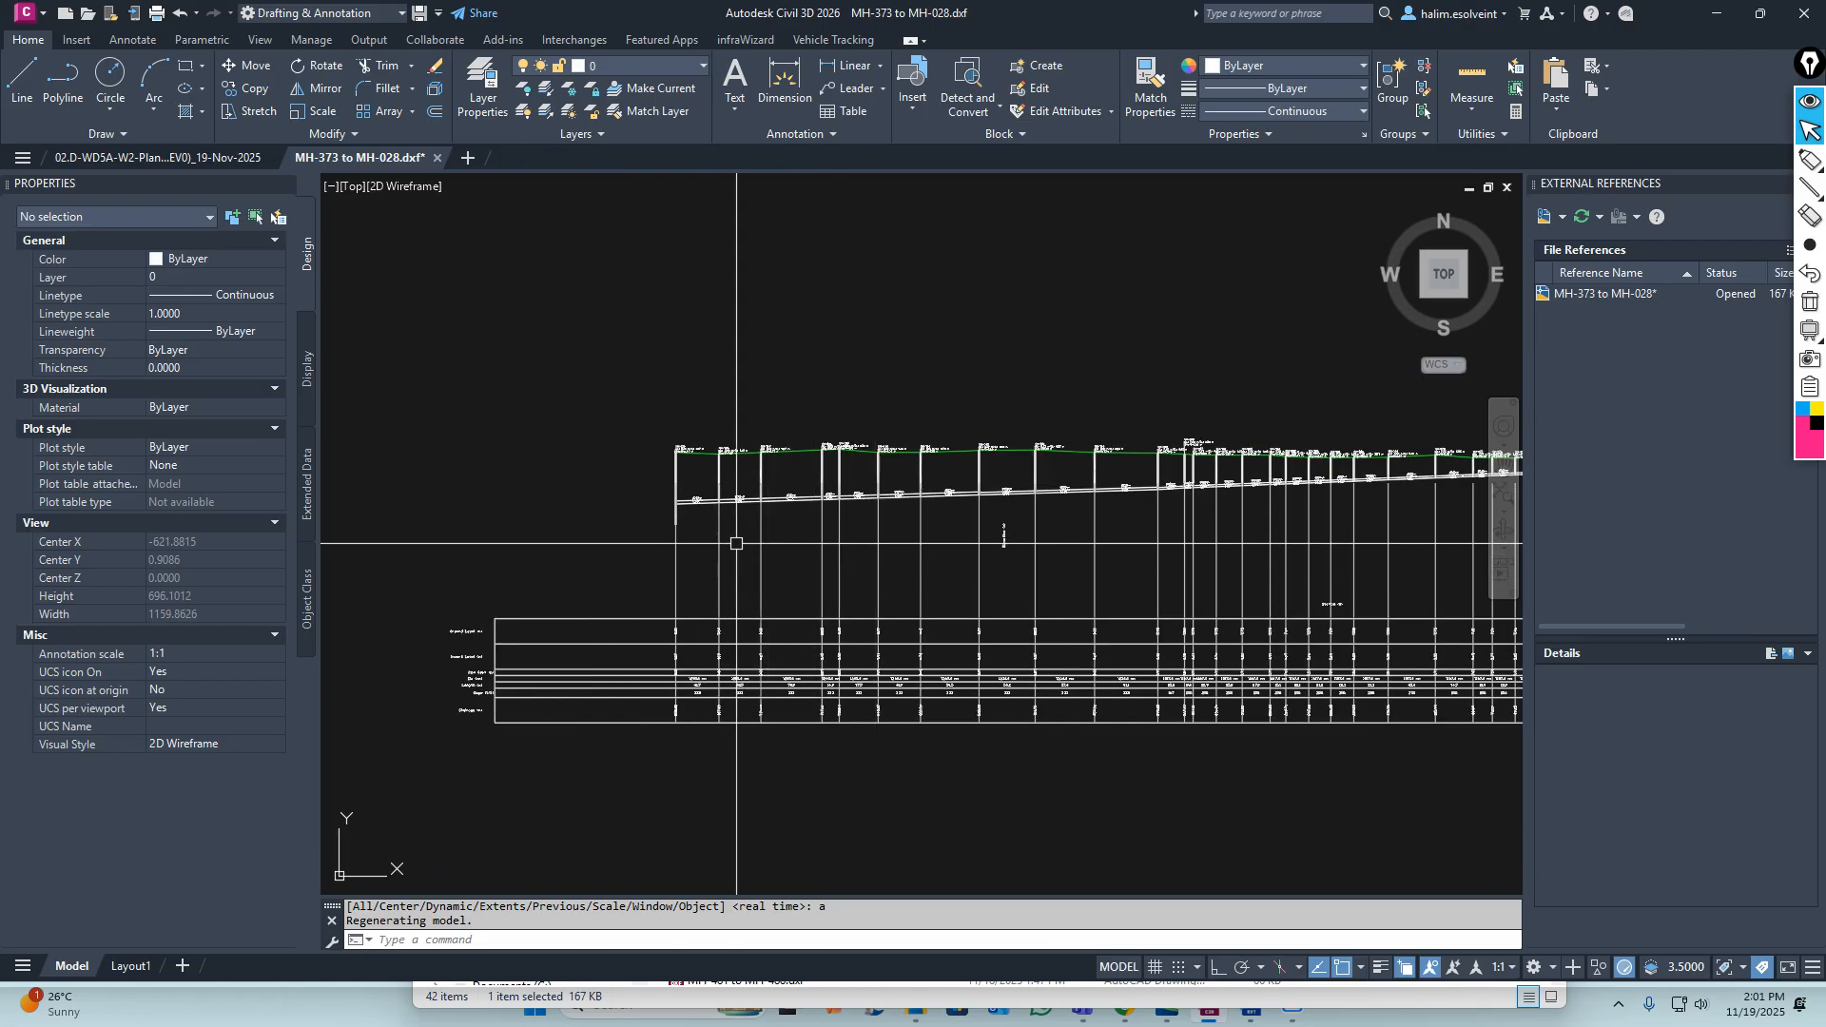
middle_drag(1212, 654, 1048, 579)
scroll(1110, 478, up, 8)
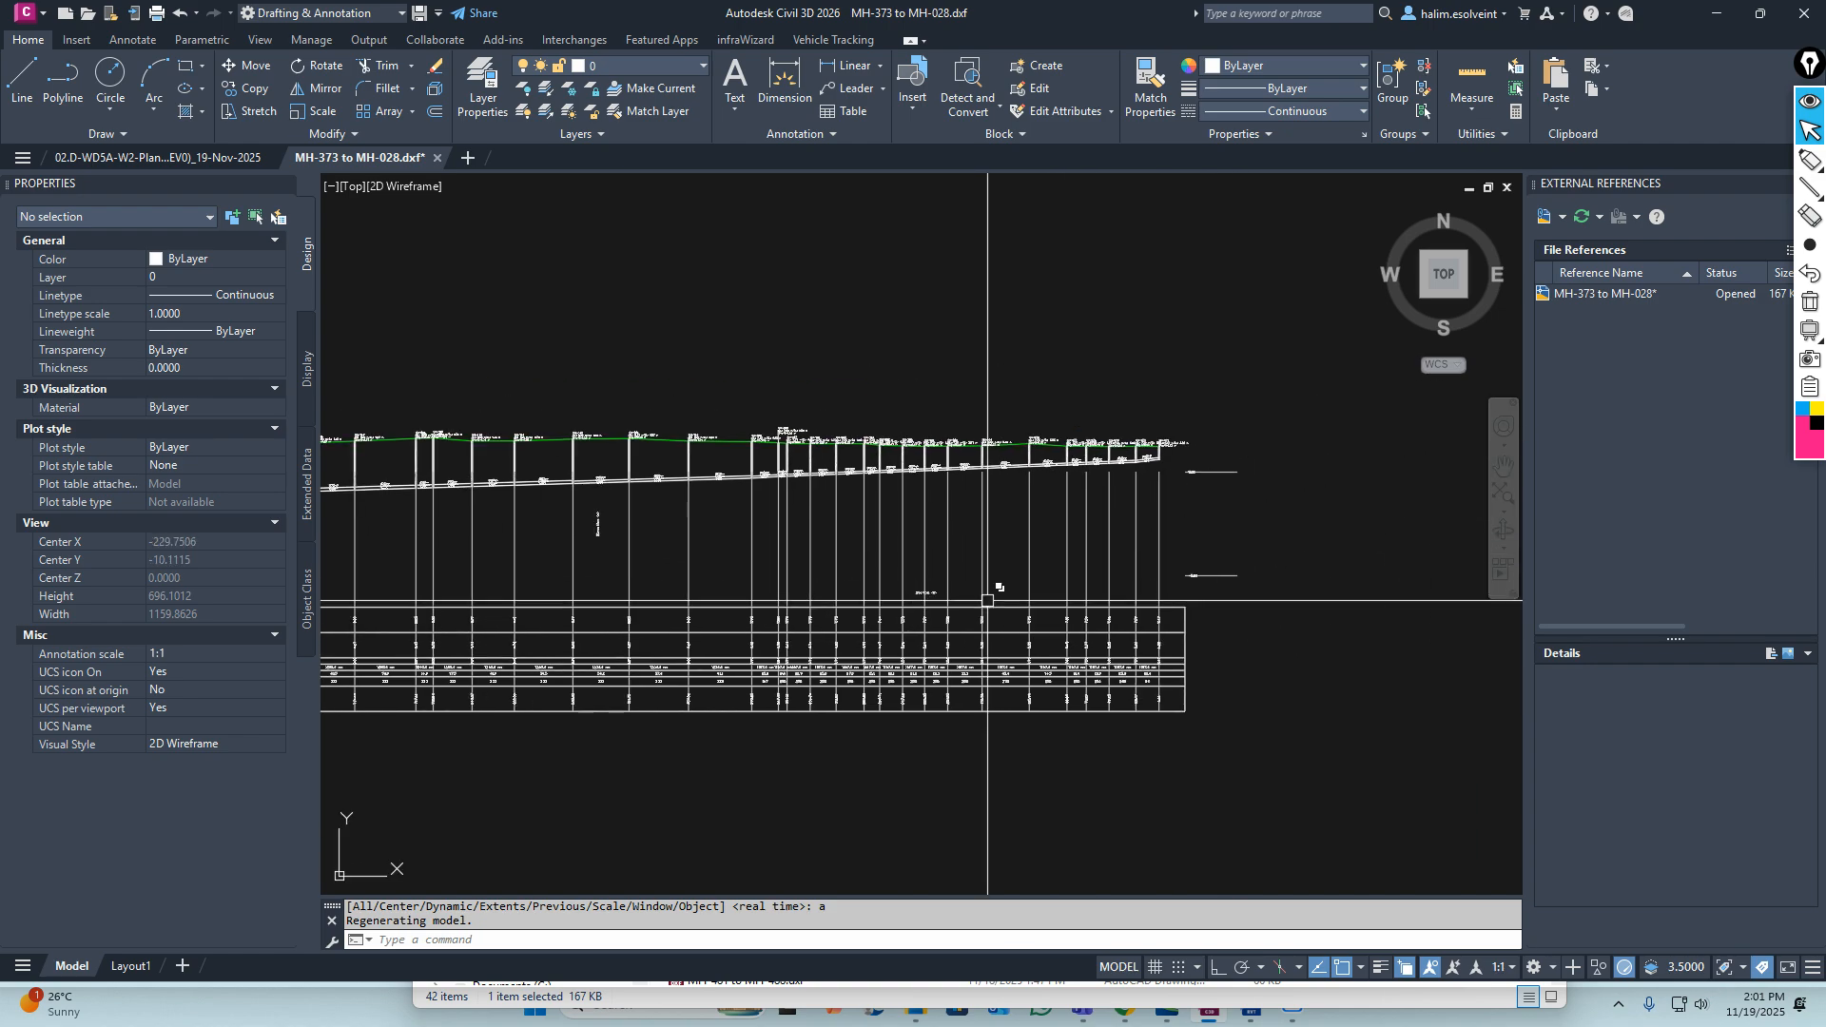
scroll(1117, 349, down, 12)
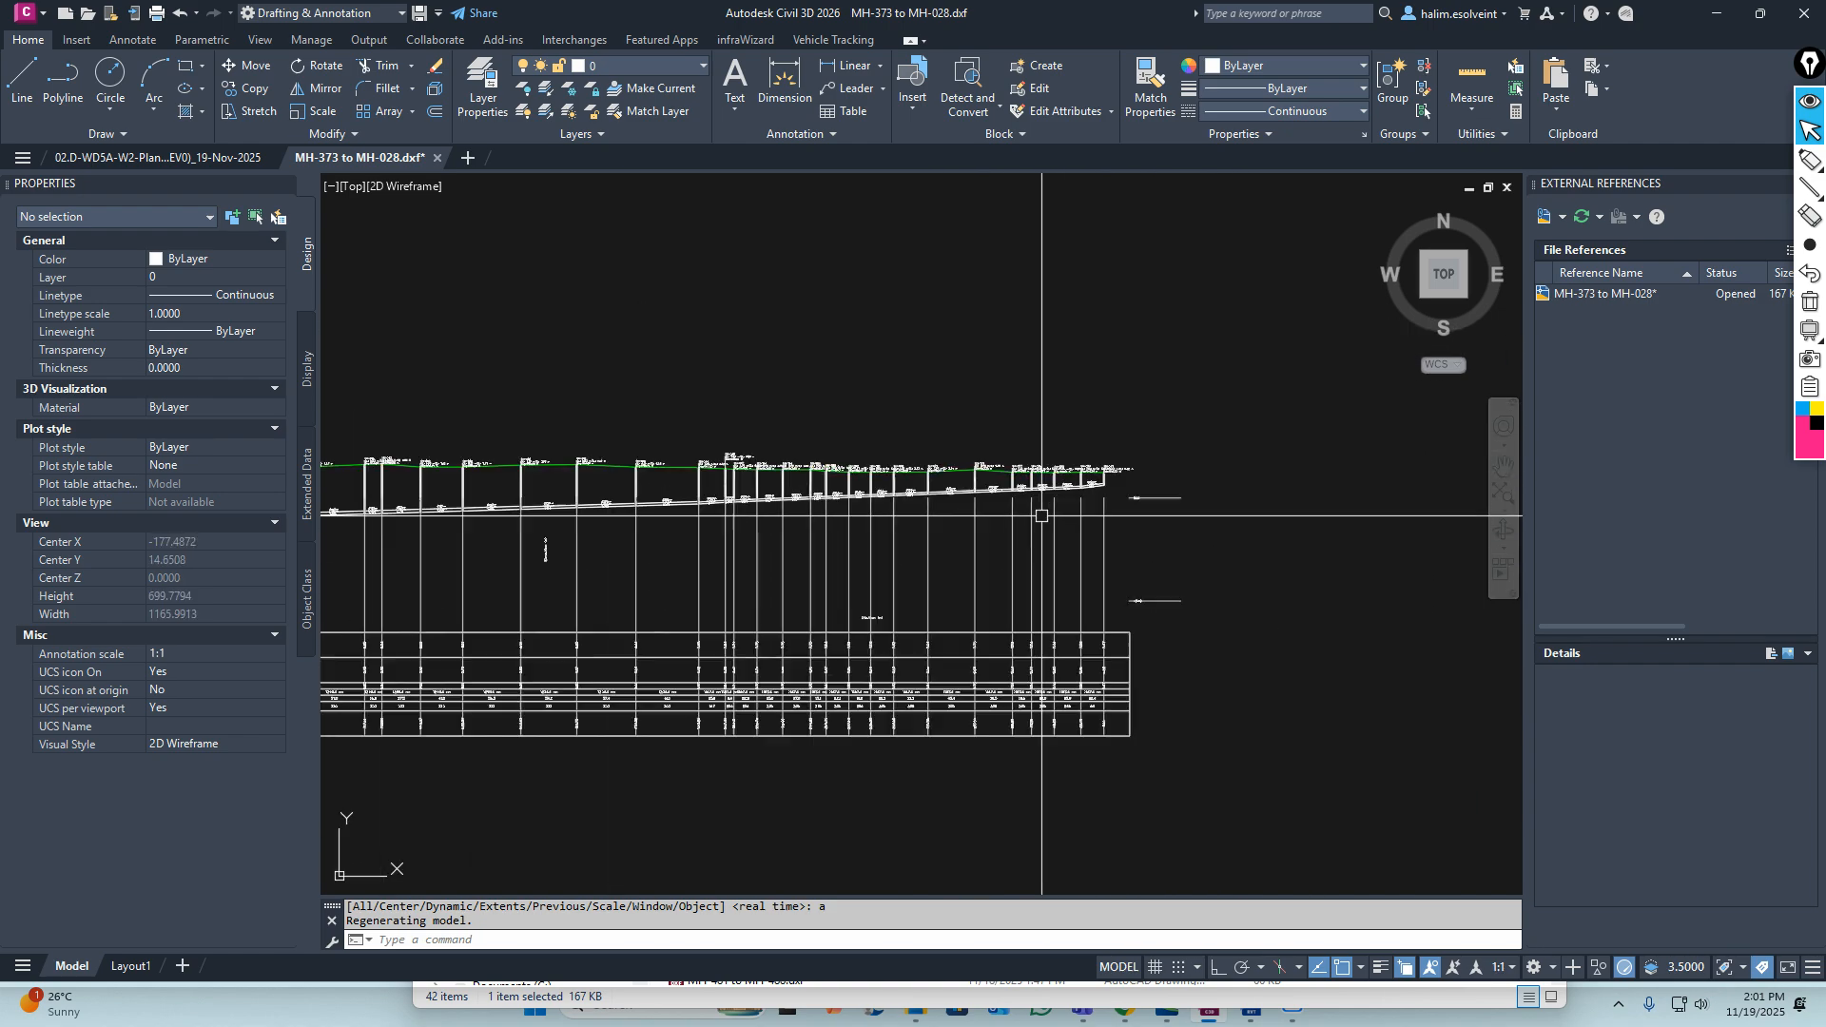
Switch to the 02.D-WD5A-W2-Plan&Profile drawing and examine the elevation scale and manhole labels of the MH-001 to MH-022 profile
key(ctrl+Tab)
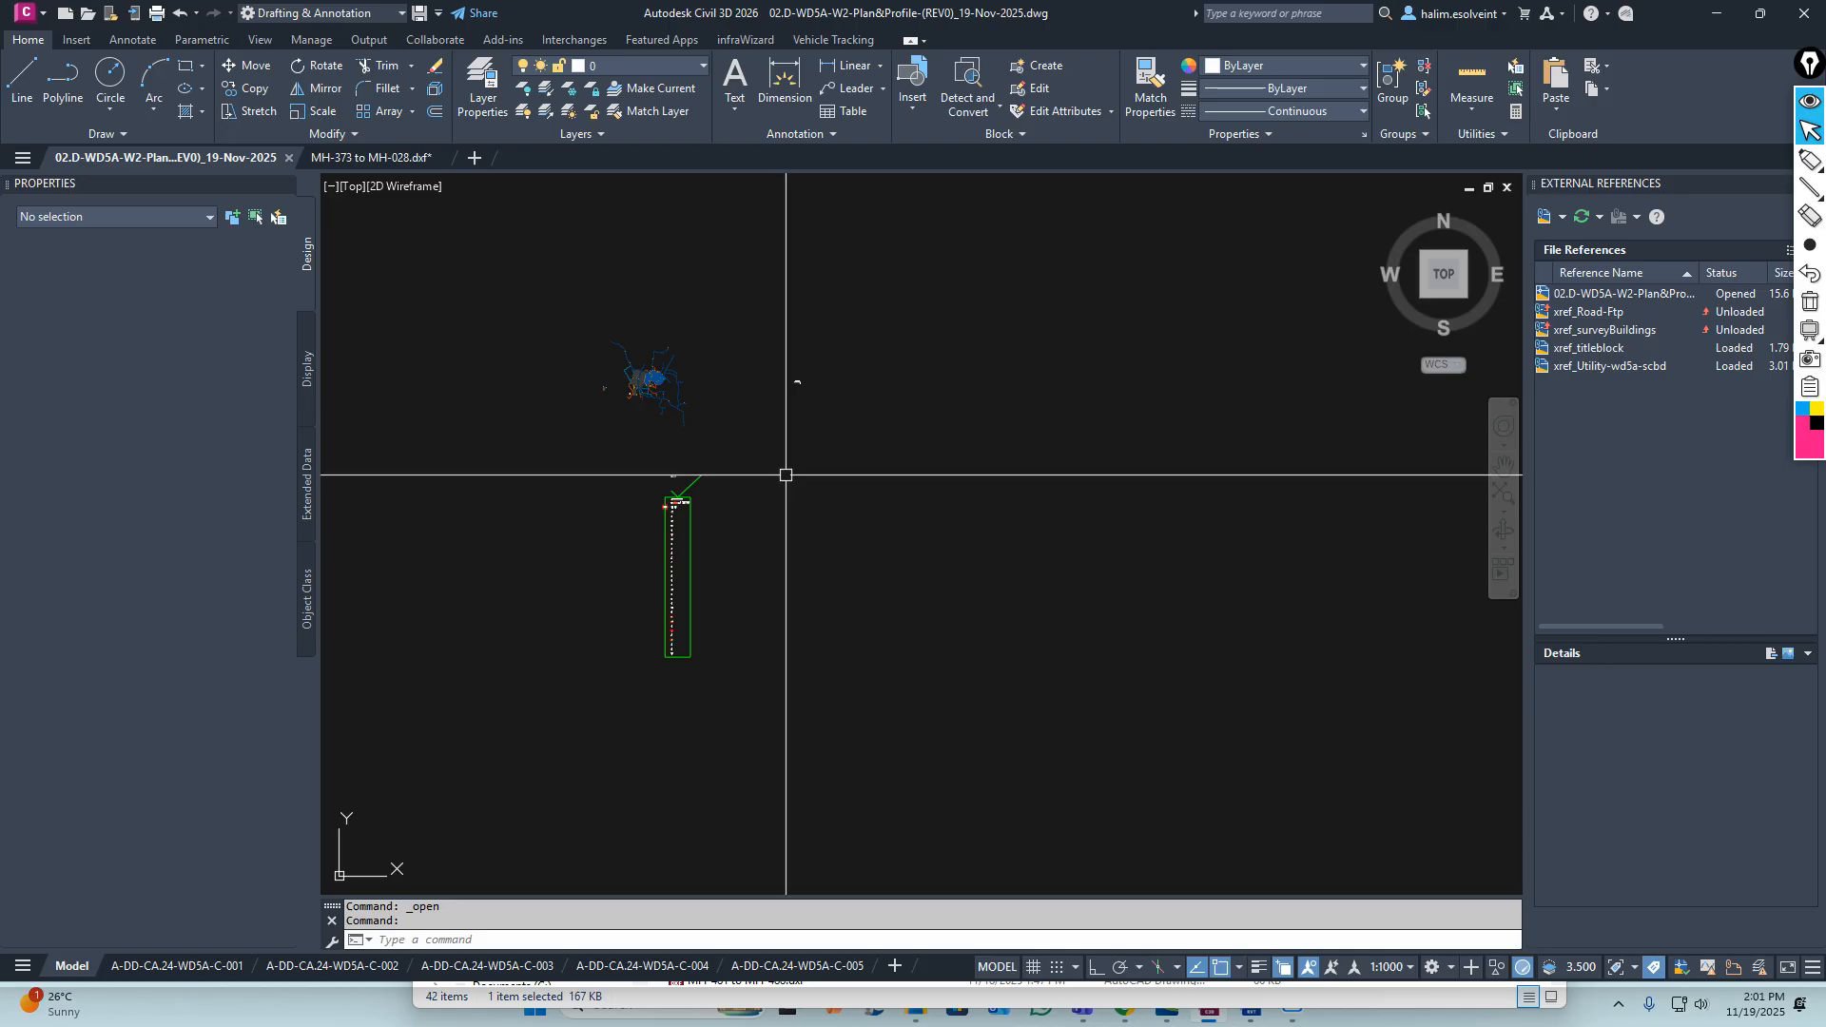
scroll(693, 506, up, 5)
scroll(450, 477, up, 20)
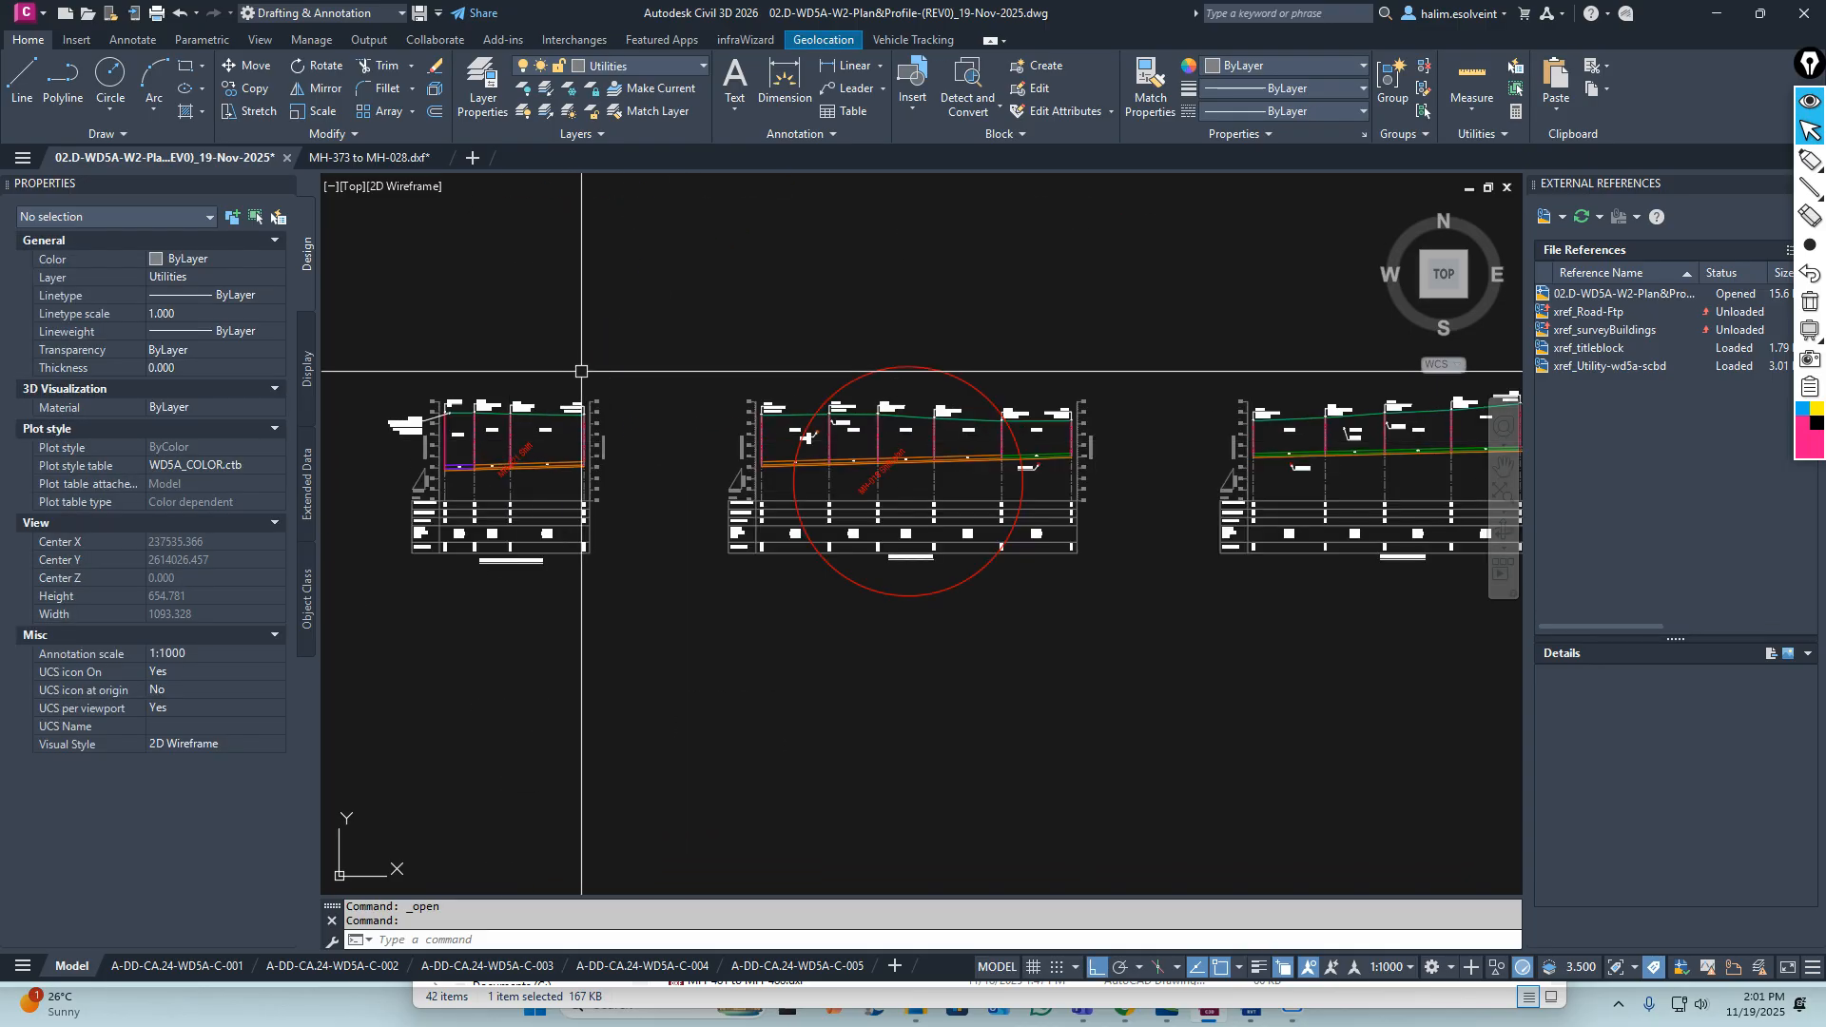
scroll(848, 543, down, 4)
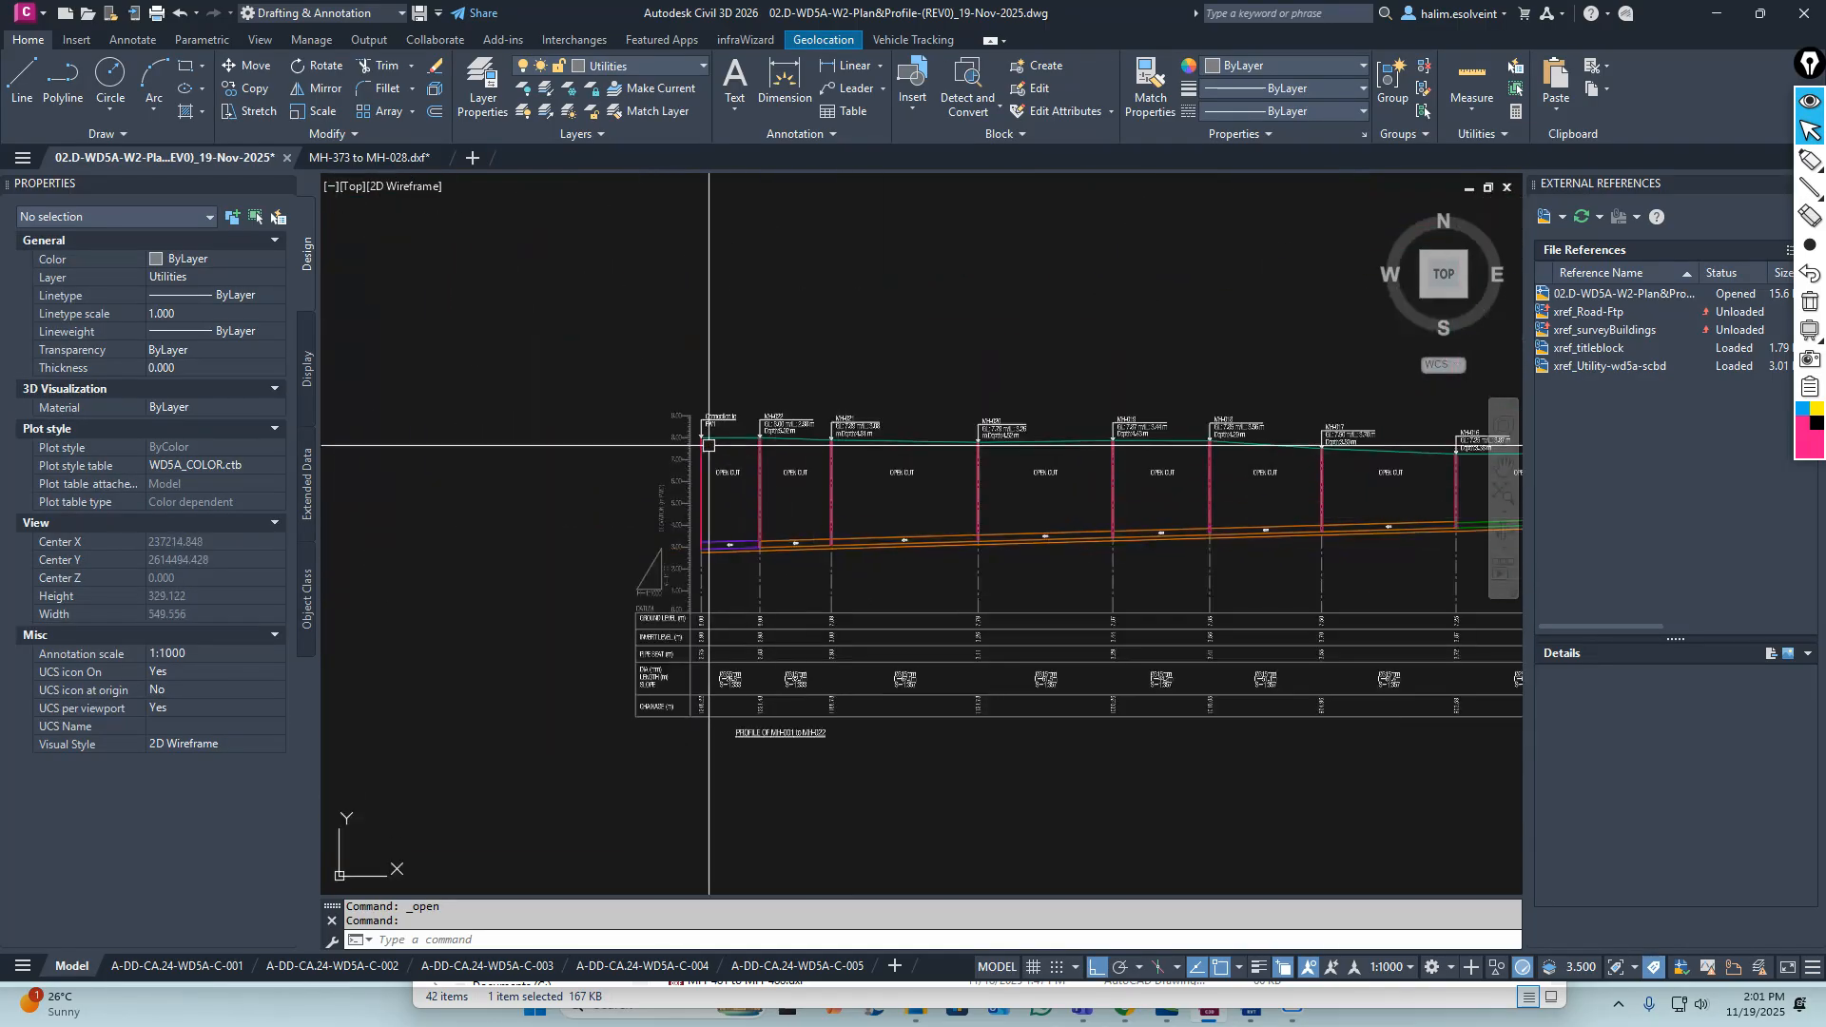
scroll(702, 447, up, 4)
scroll(681, 463, up, 3)
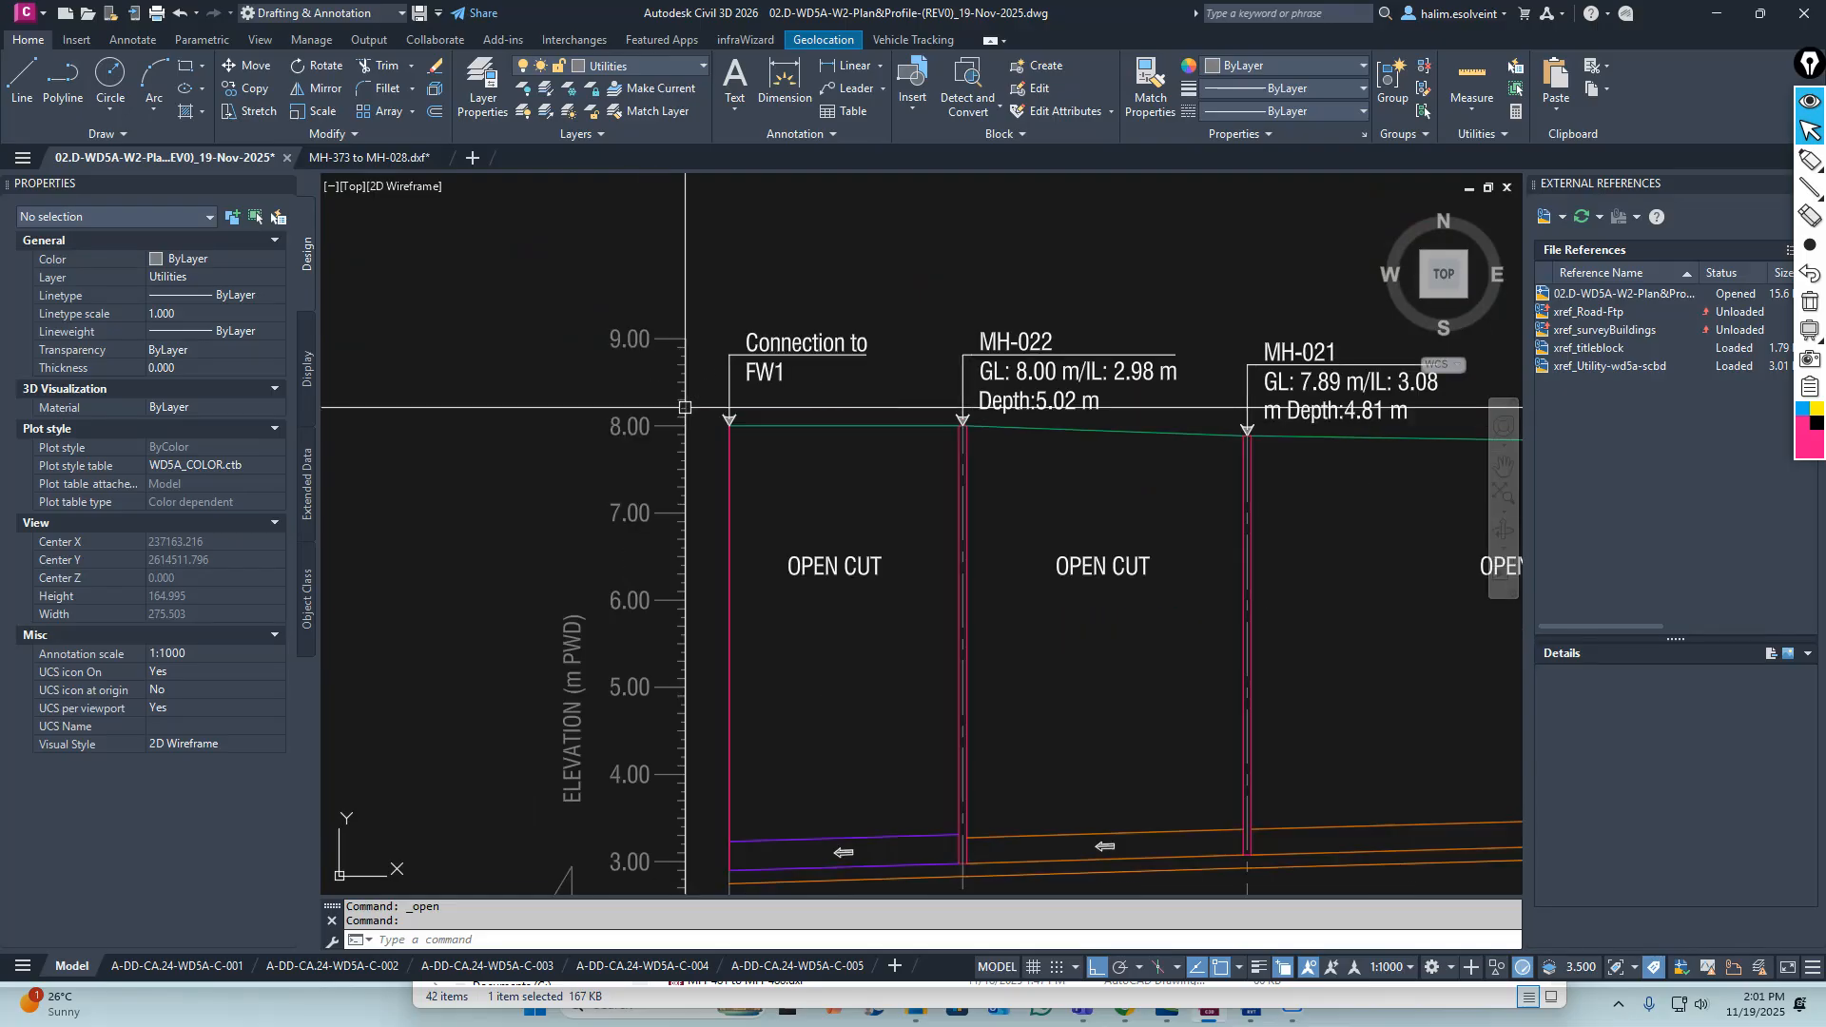
click(668, 339)
key(Escape)
key(Escape)
scroll(600, 448, down, 6)
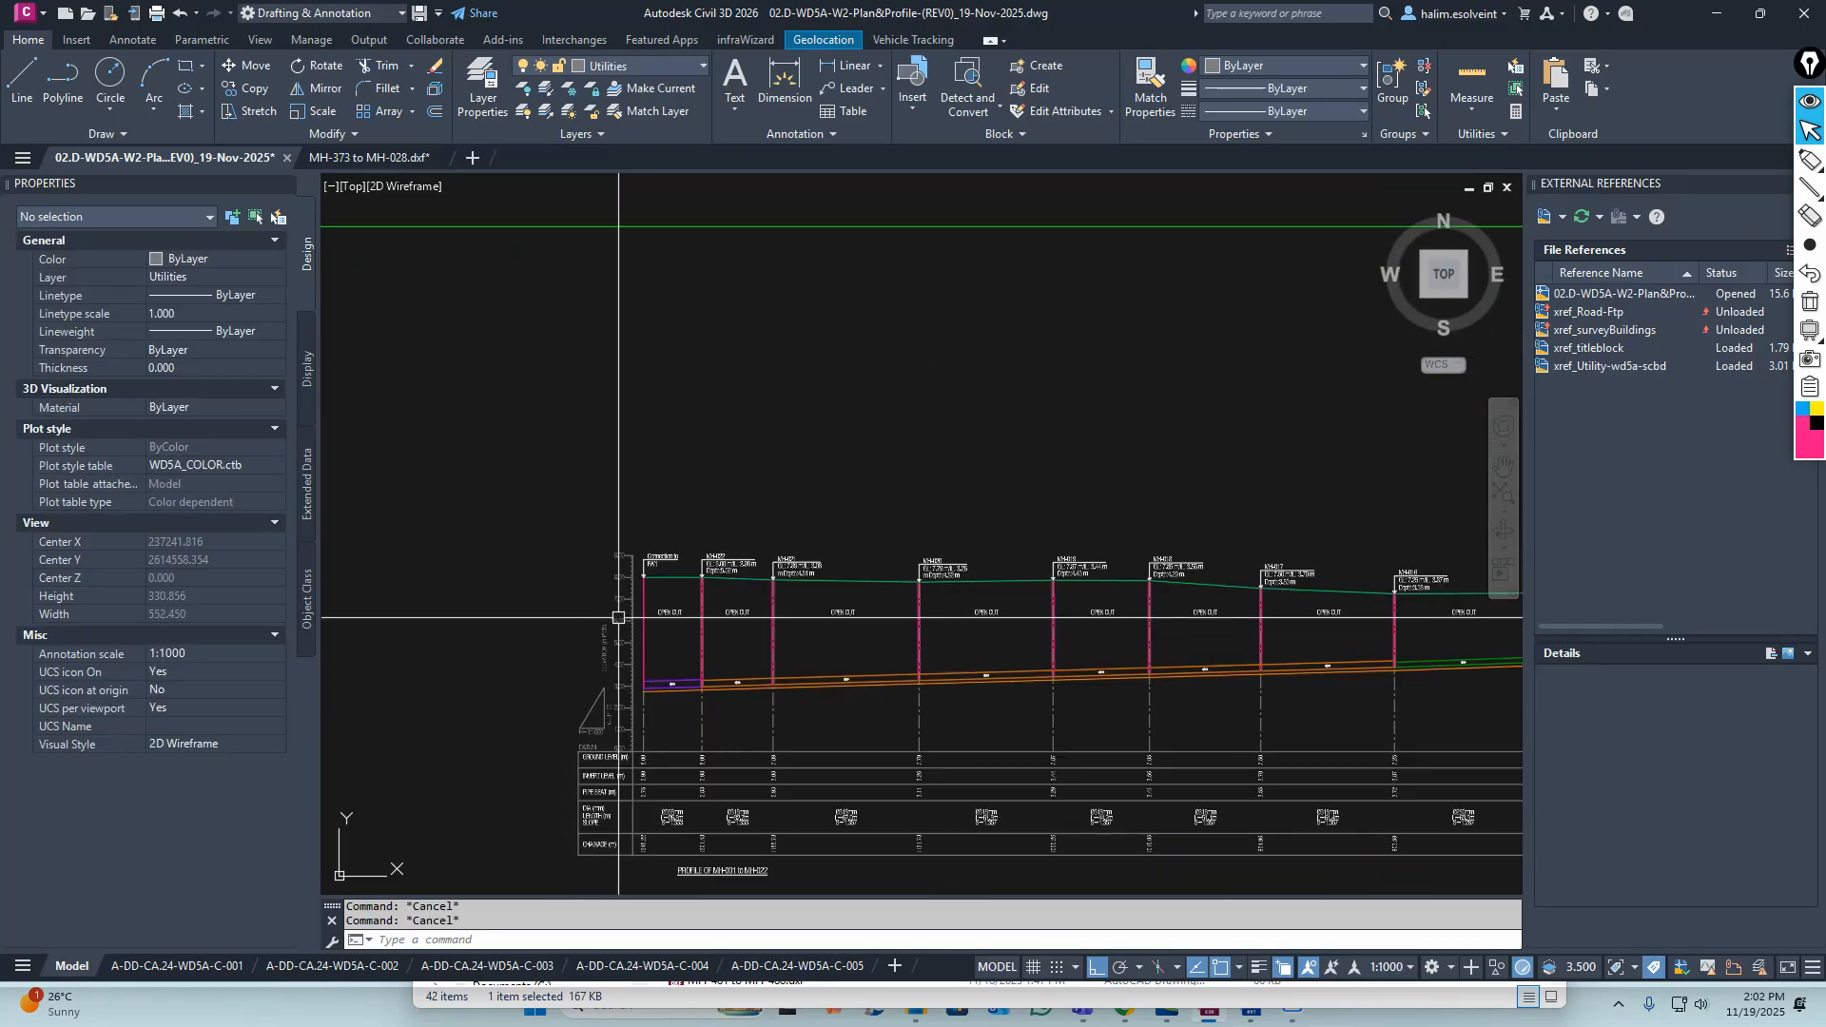
scroll(601, 542, up, 10)
scroll(601, 425, down, 5)
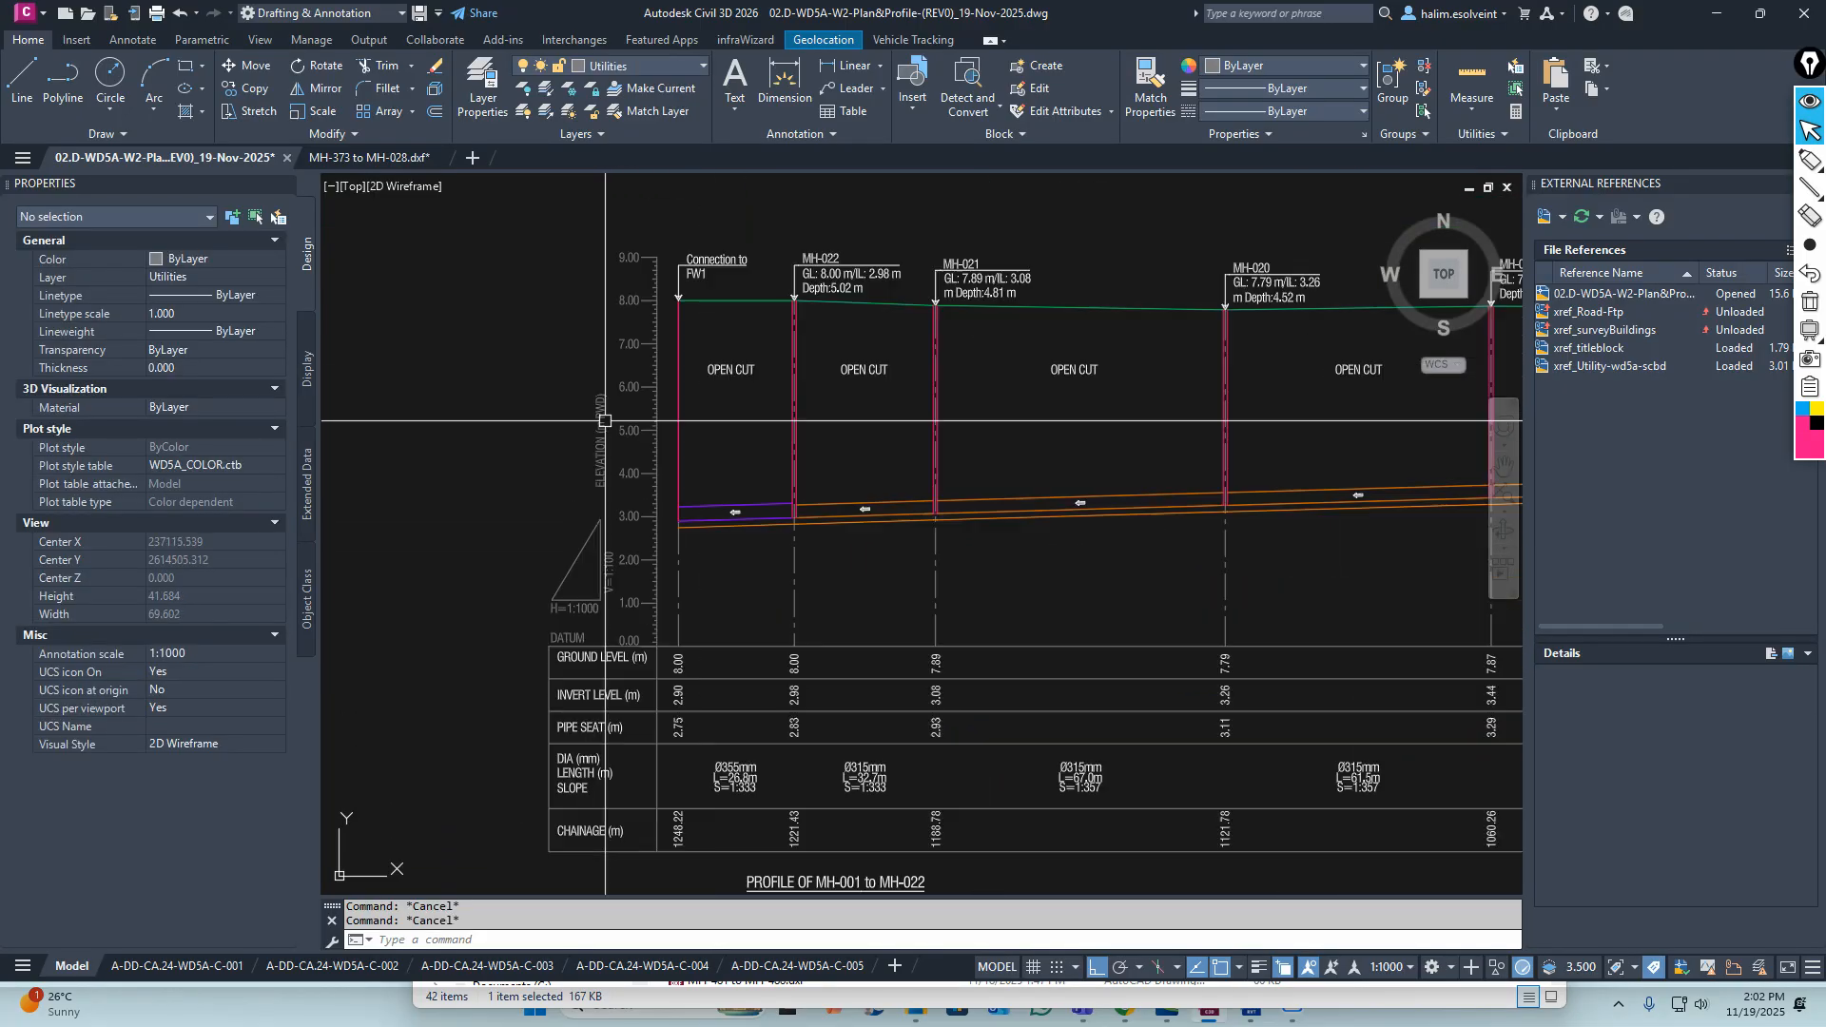
scroll(600, 592, up, 3)
scroll(668, 596, down, 3)
Examine the data table rows, scale symbol and pipe lines at the FW1 connection end of the MH-001 to MH-022 profile
middle_drag(679, 748, 597, 608)
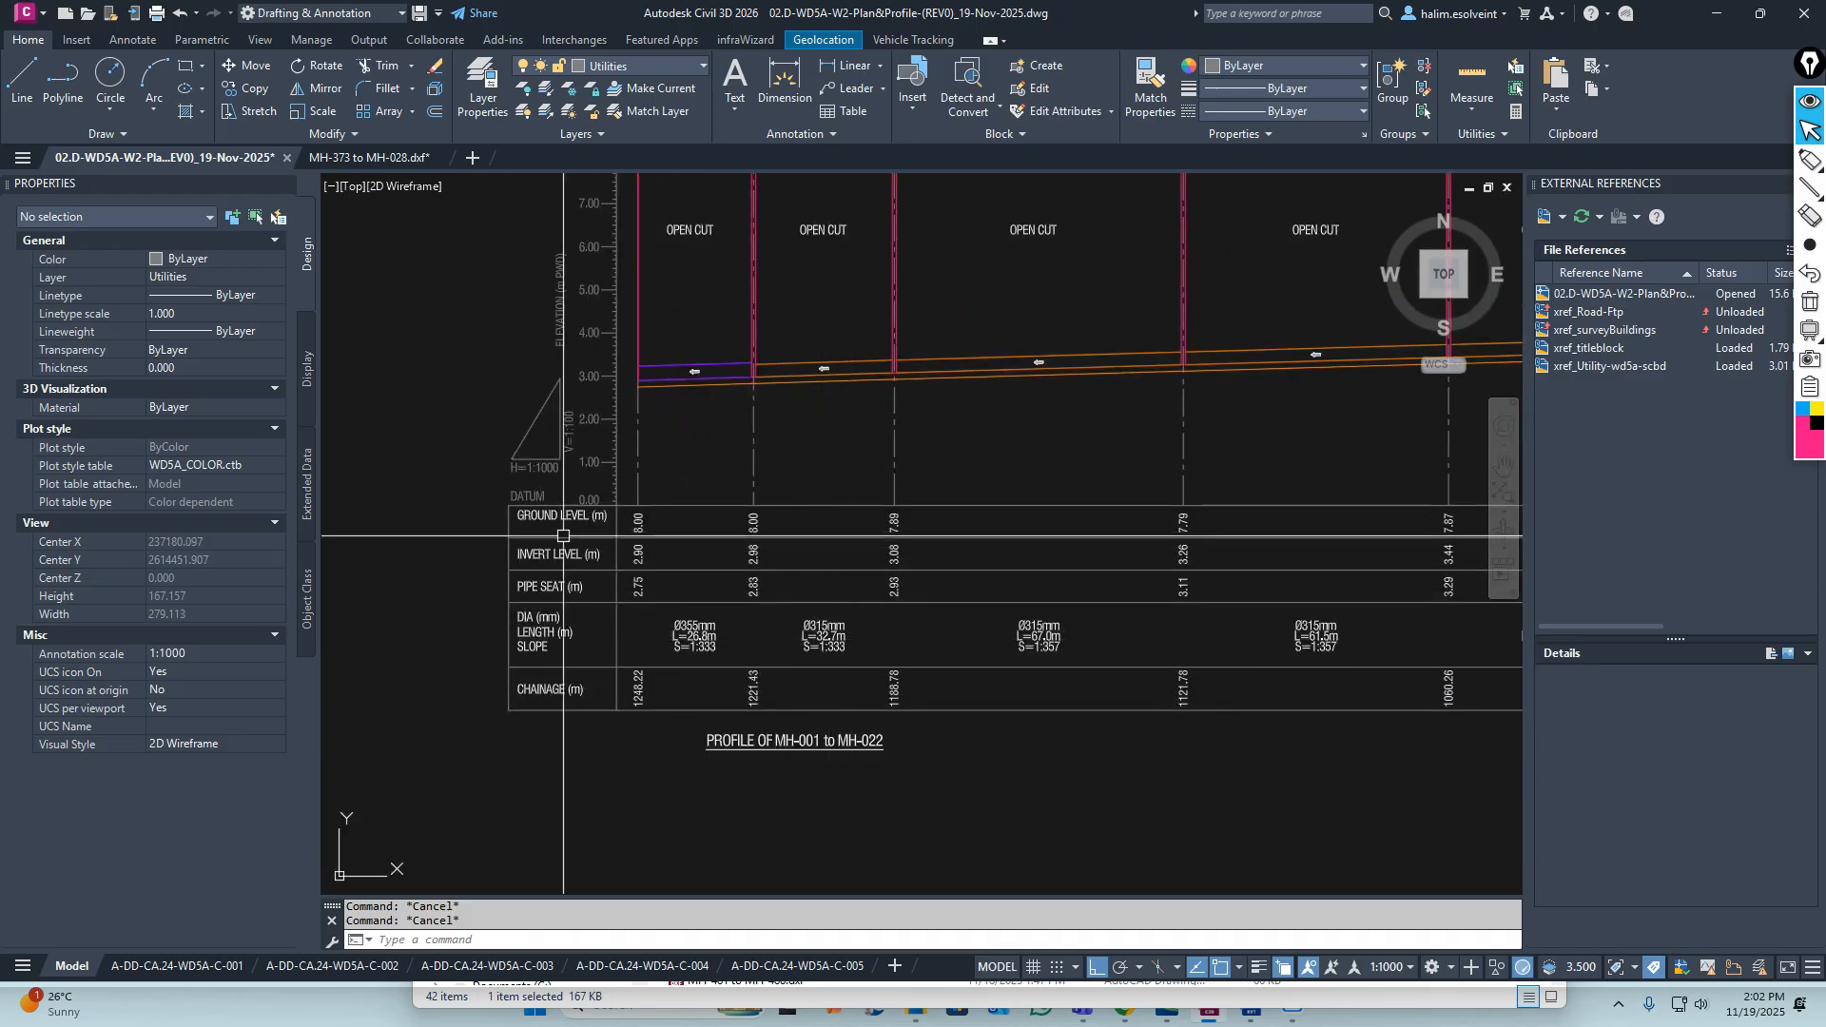
middle_drag(564, 536, 559, 677)
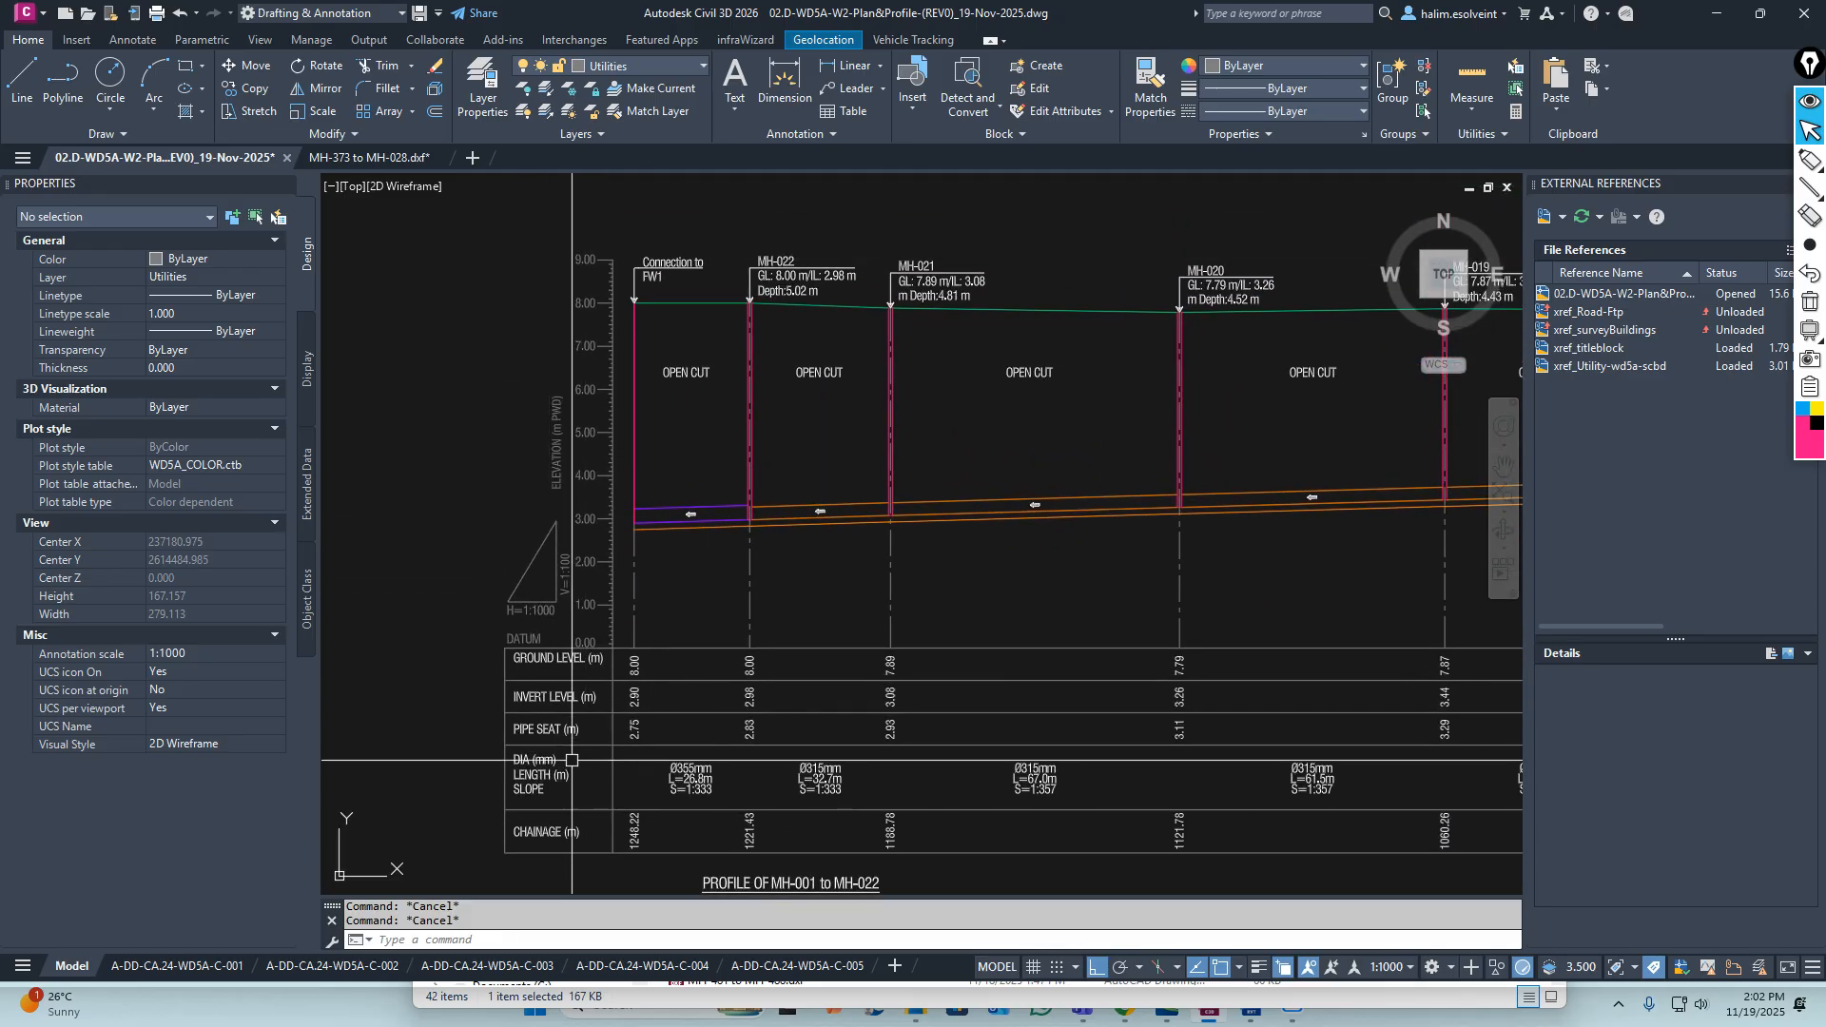
middle_drag(572, 758, 557, 569)
scroll(558, 554, up, 3)
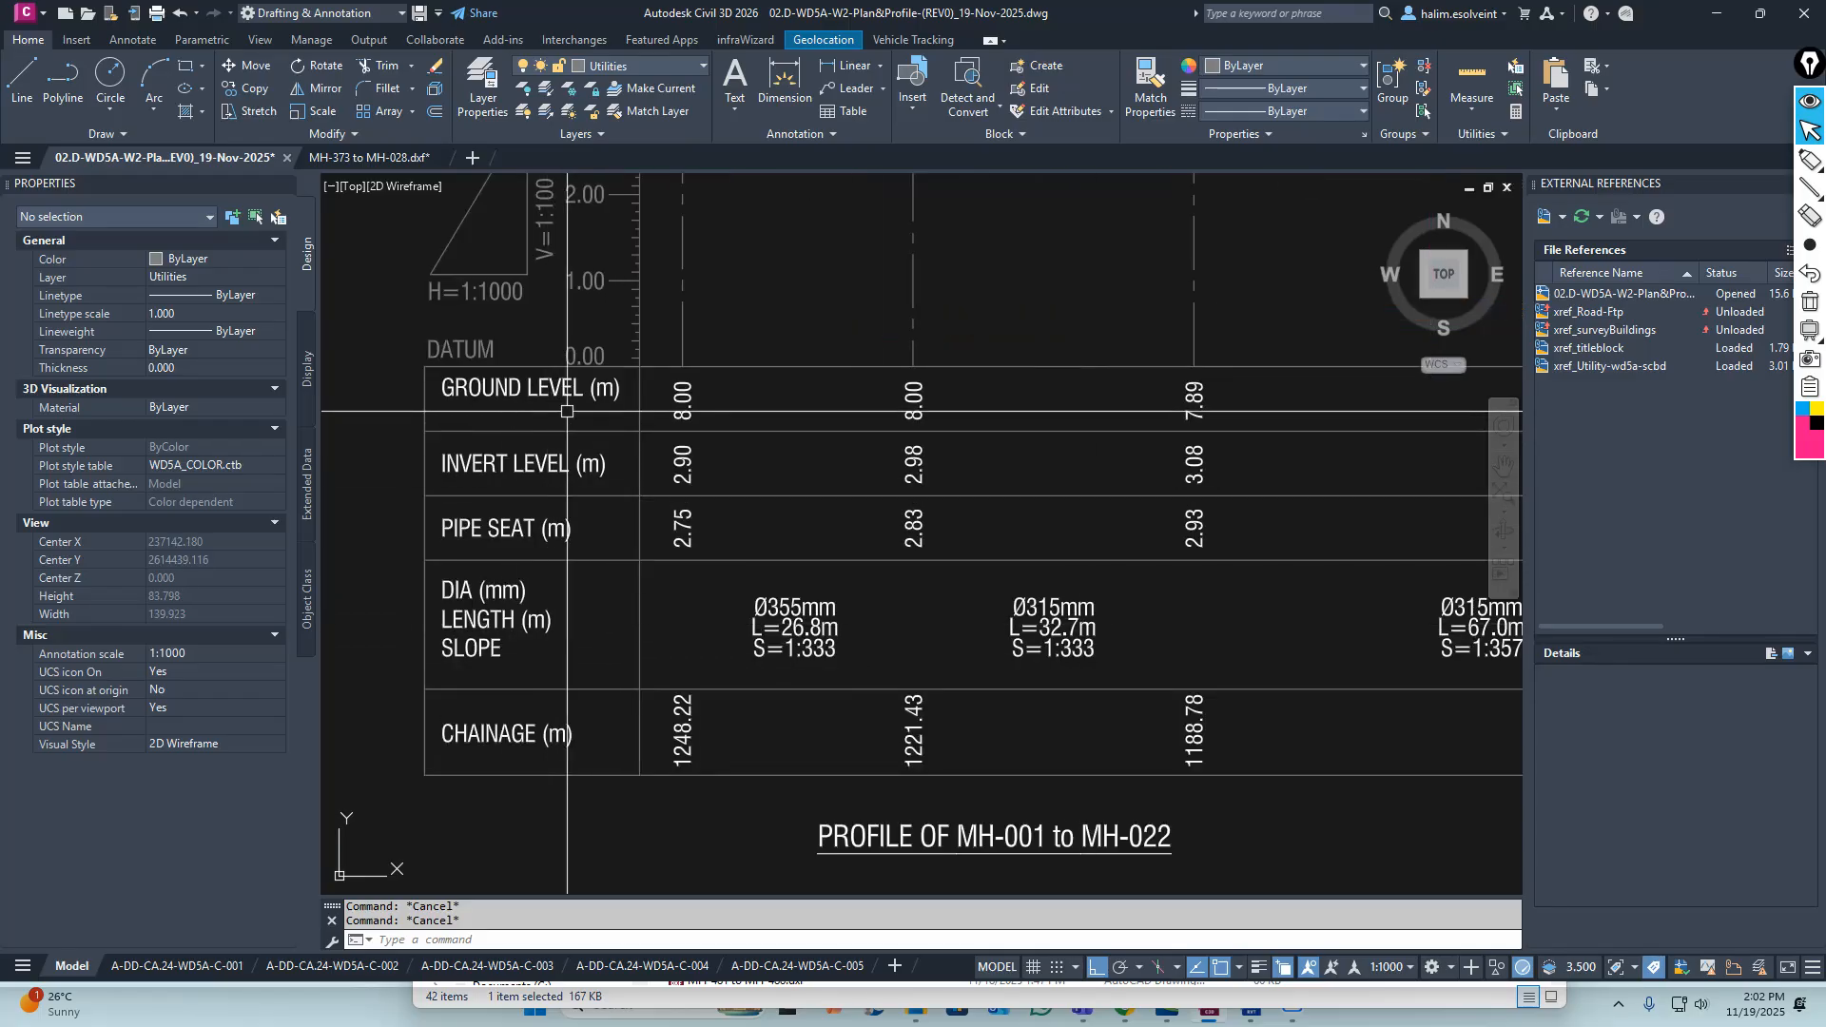
scroll(437, 565, down, 6)
middle_drag(1257, 571, 1228, 571)
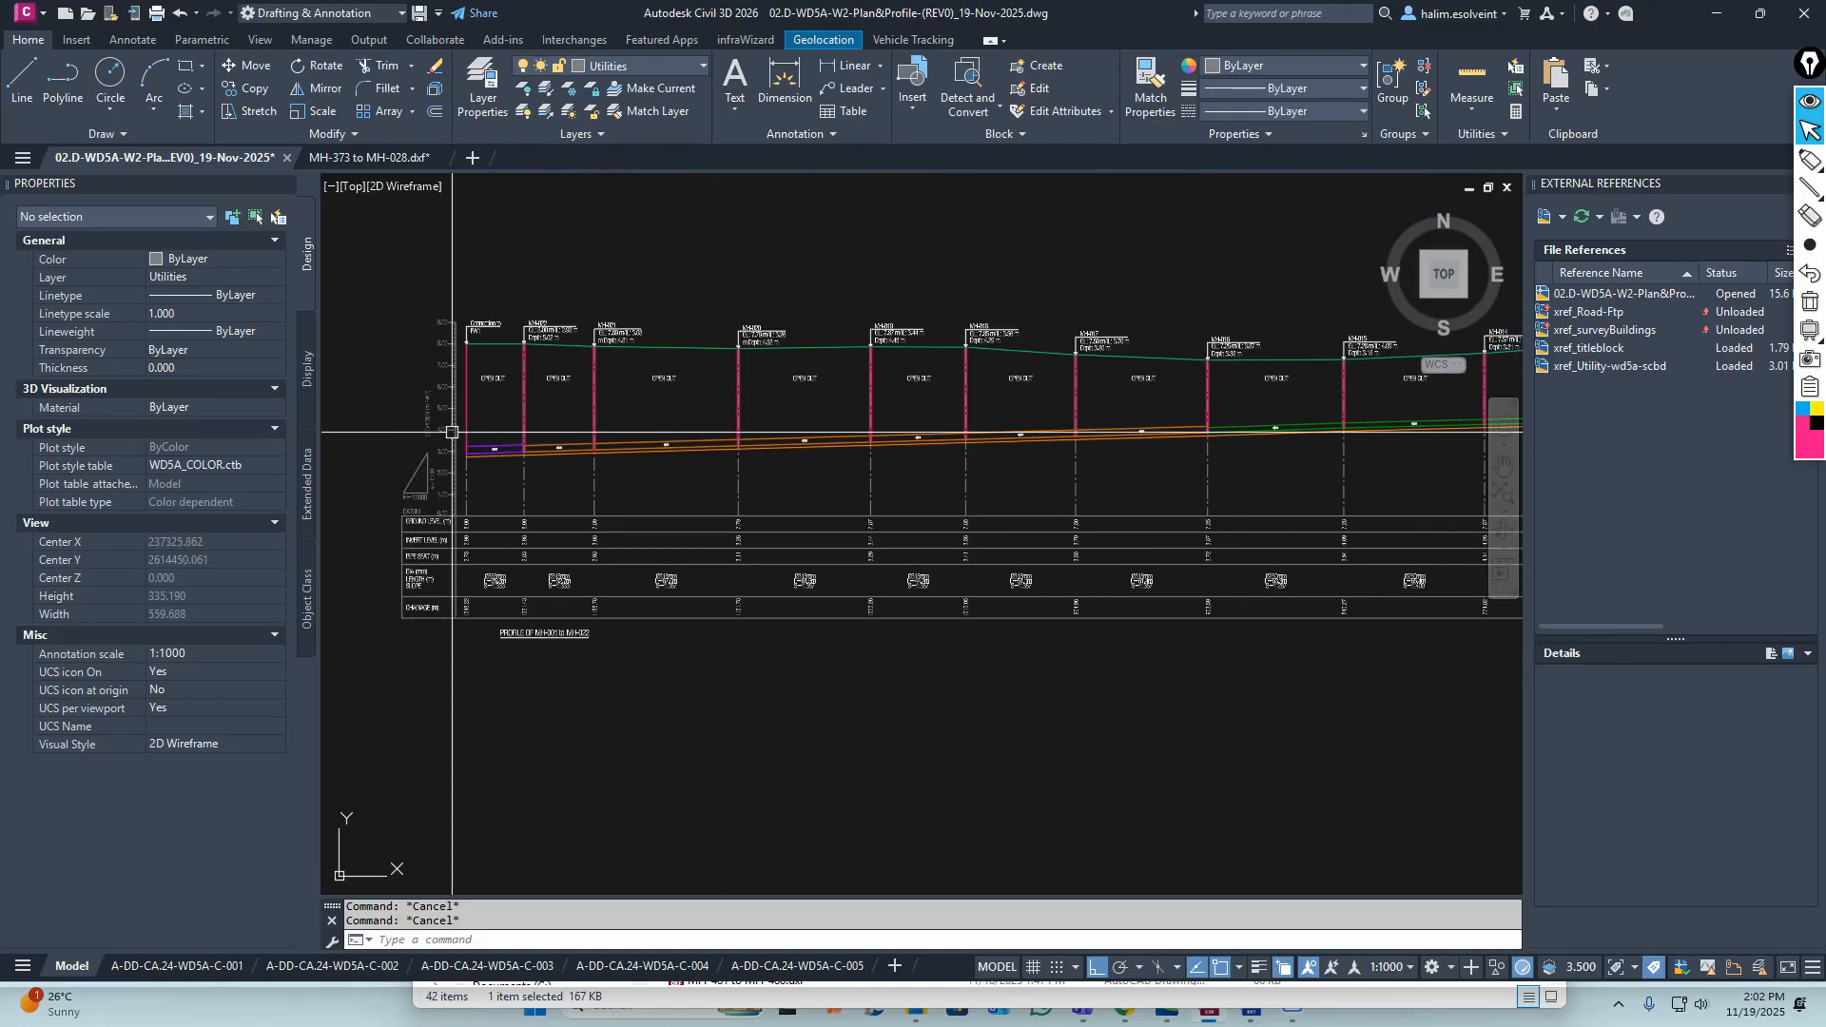
scroll(448, 424, up, 3)
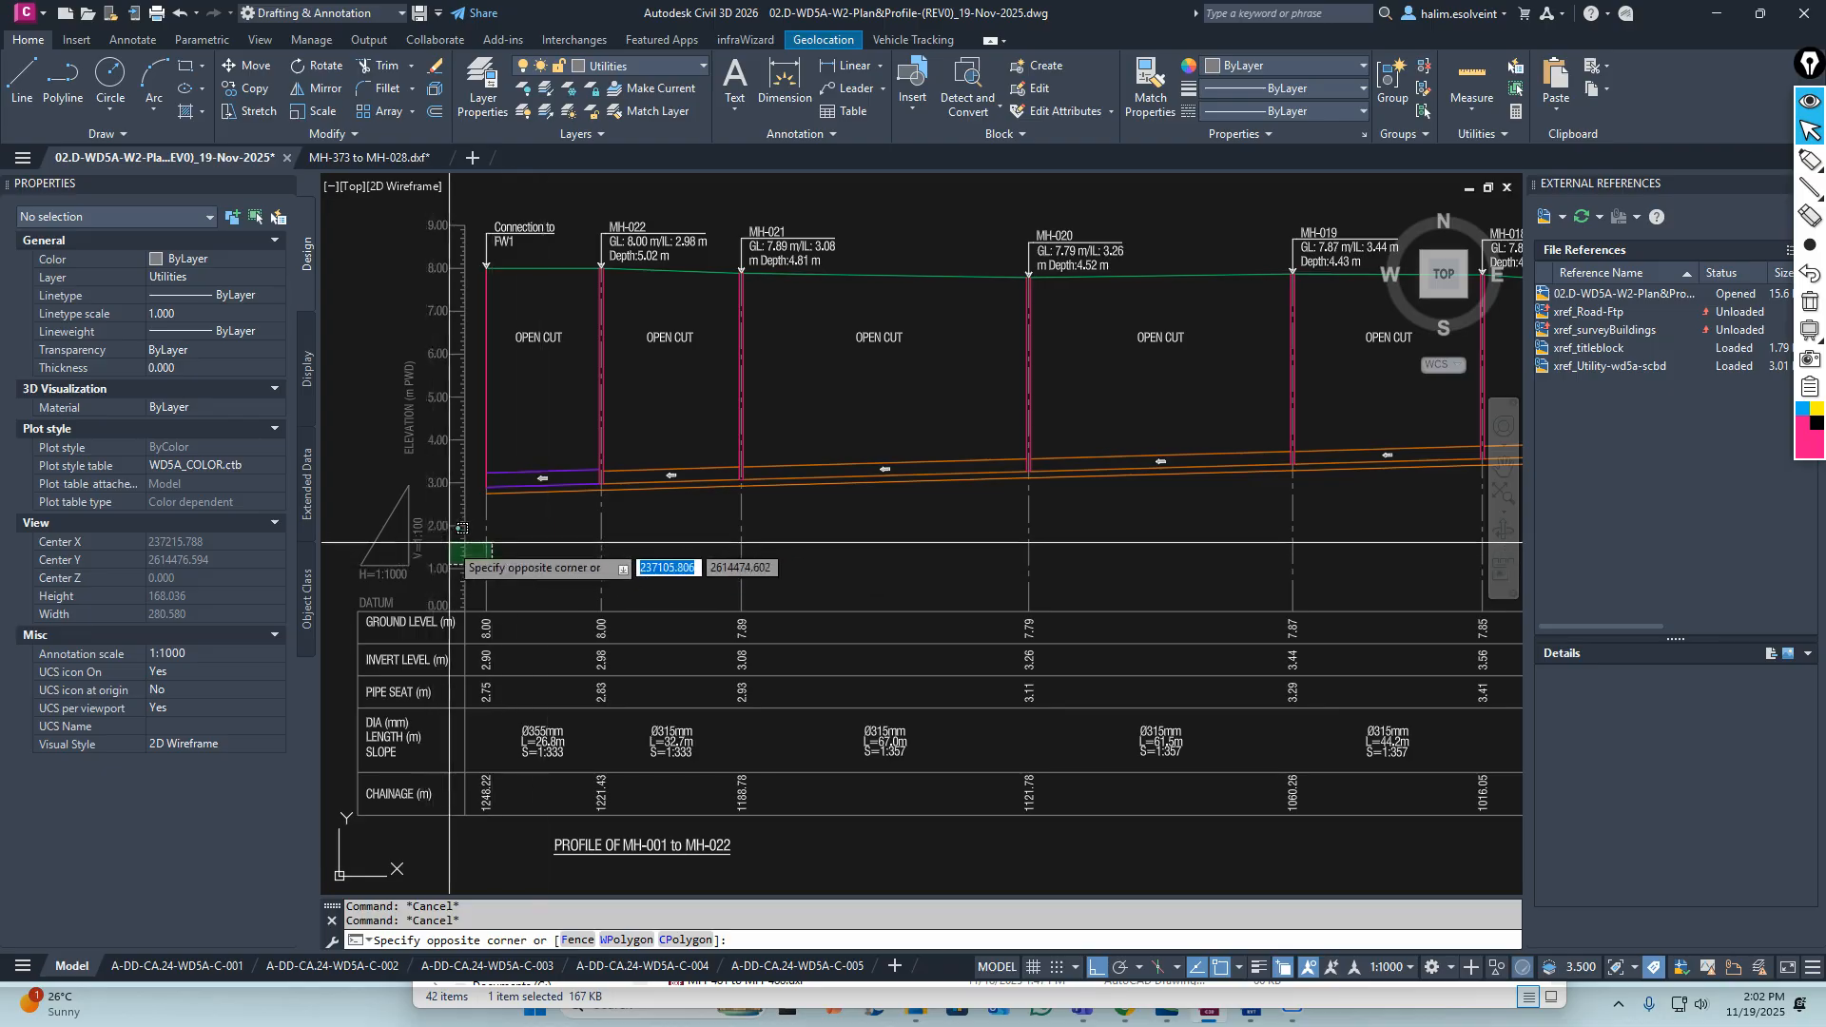
key(Escape)
key(Escape)
middle_drag(511, 359, 676, 398)
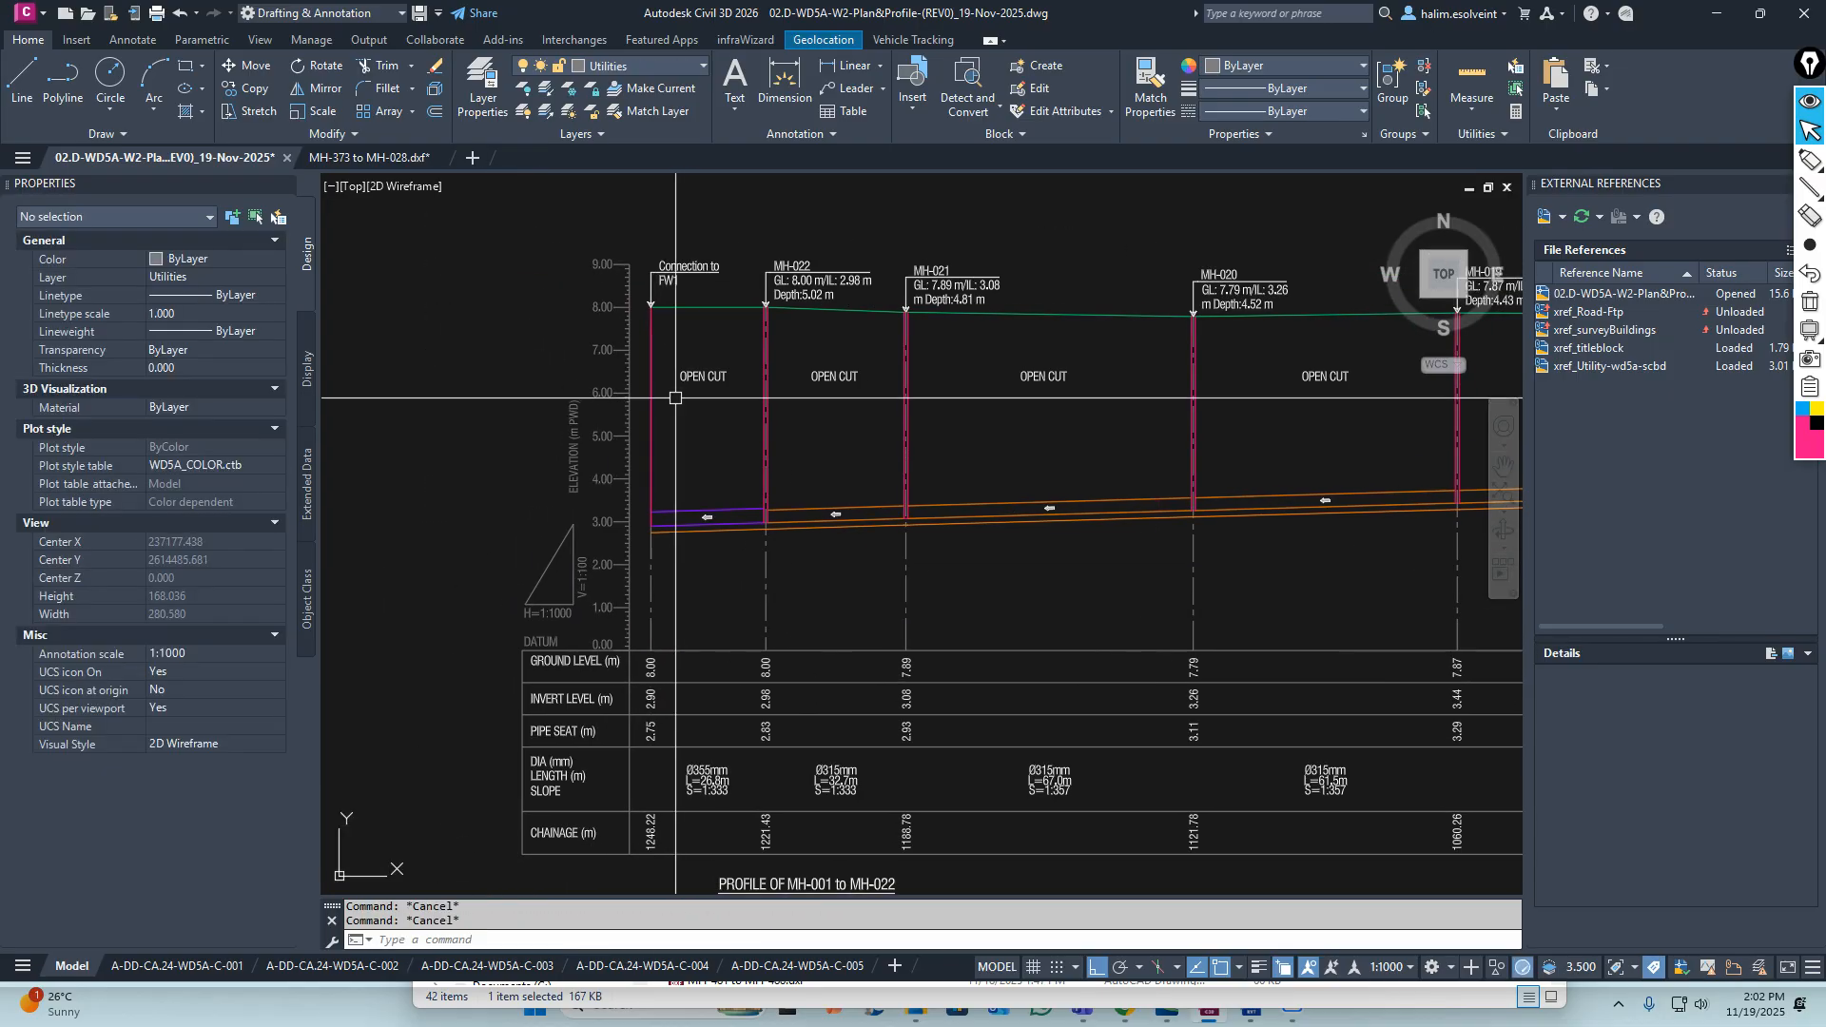
scroll(767, 594, up, 3)
click(767, 587)
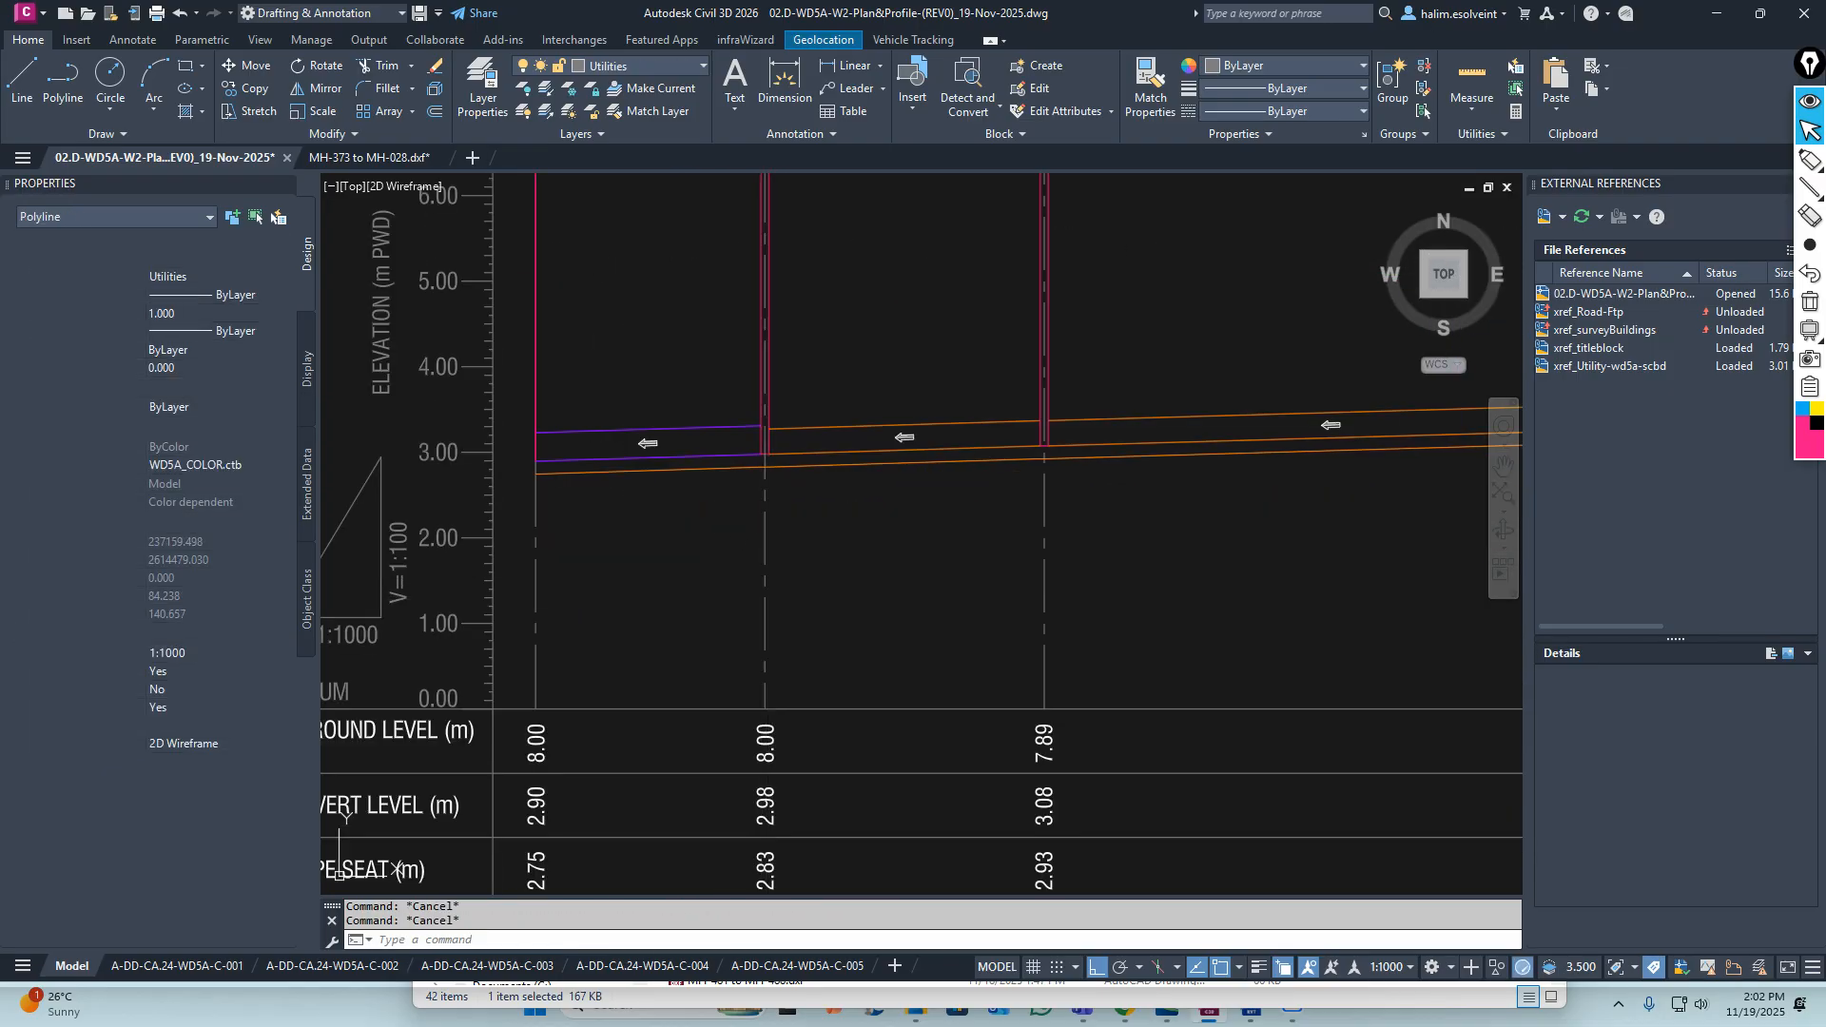
key(Escape)
scroll(747, 469, down, 6)
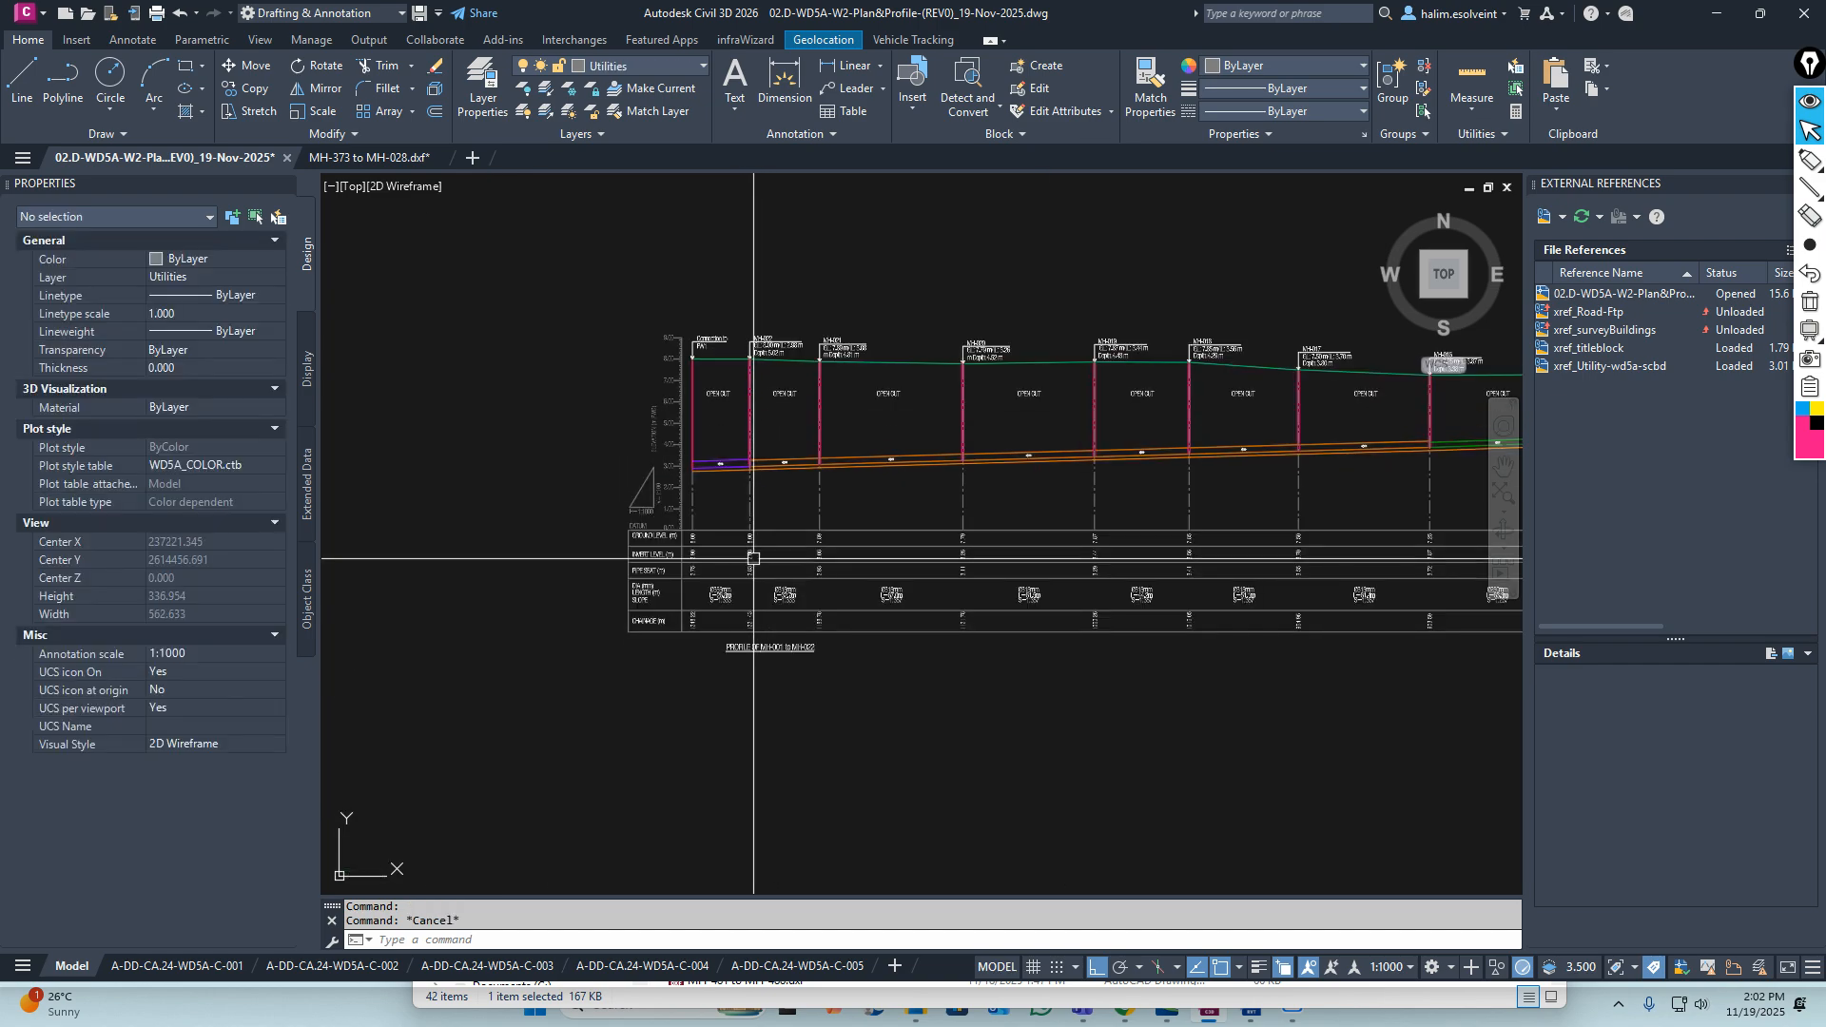
Follow MH-022 from its label down the shaft and pipe lines to its ground level, invert level, pipe seat and chainage entries
scroll(753, 353, up, 12)
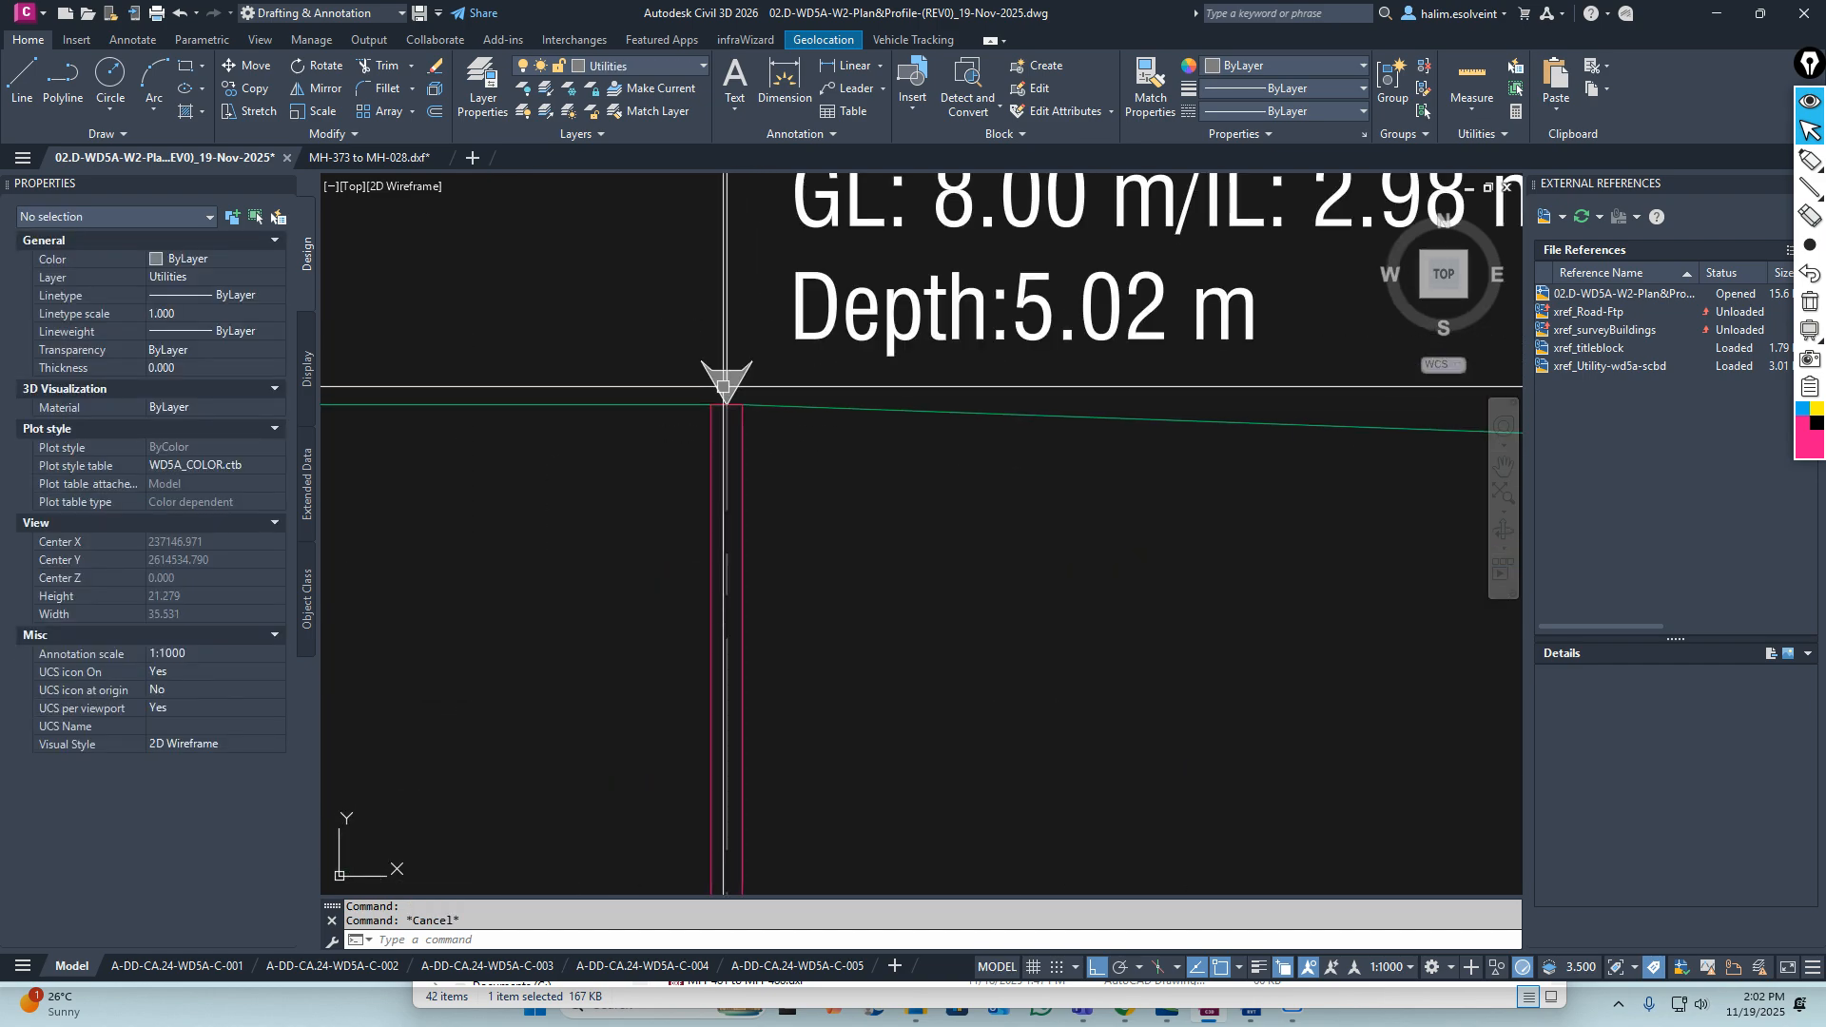
scroll(733, 543, down, 3)
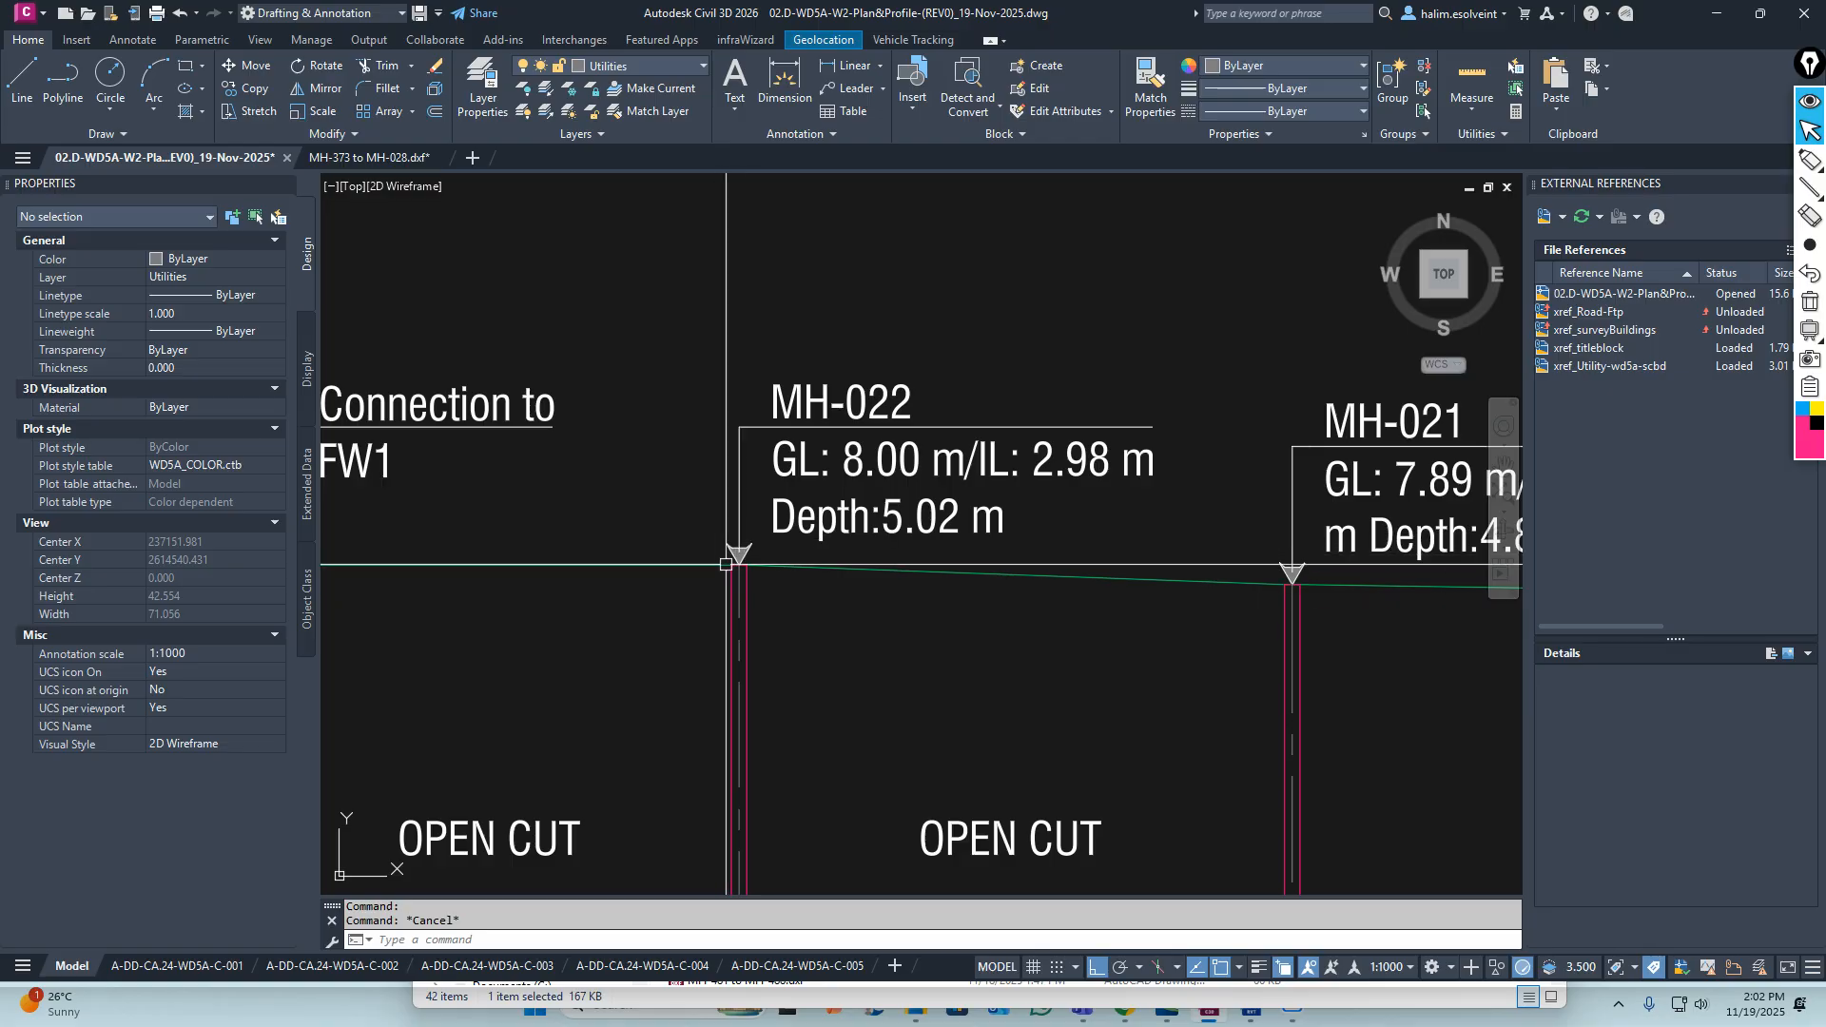
middle_drag(743, 752, 744, 361)
scroll(746, 380, down, 3)
scroll(760, 486, down, 3)
scroll(762, 566, up, 6)
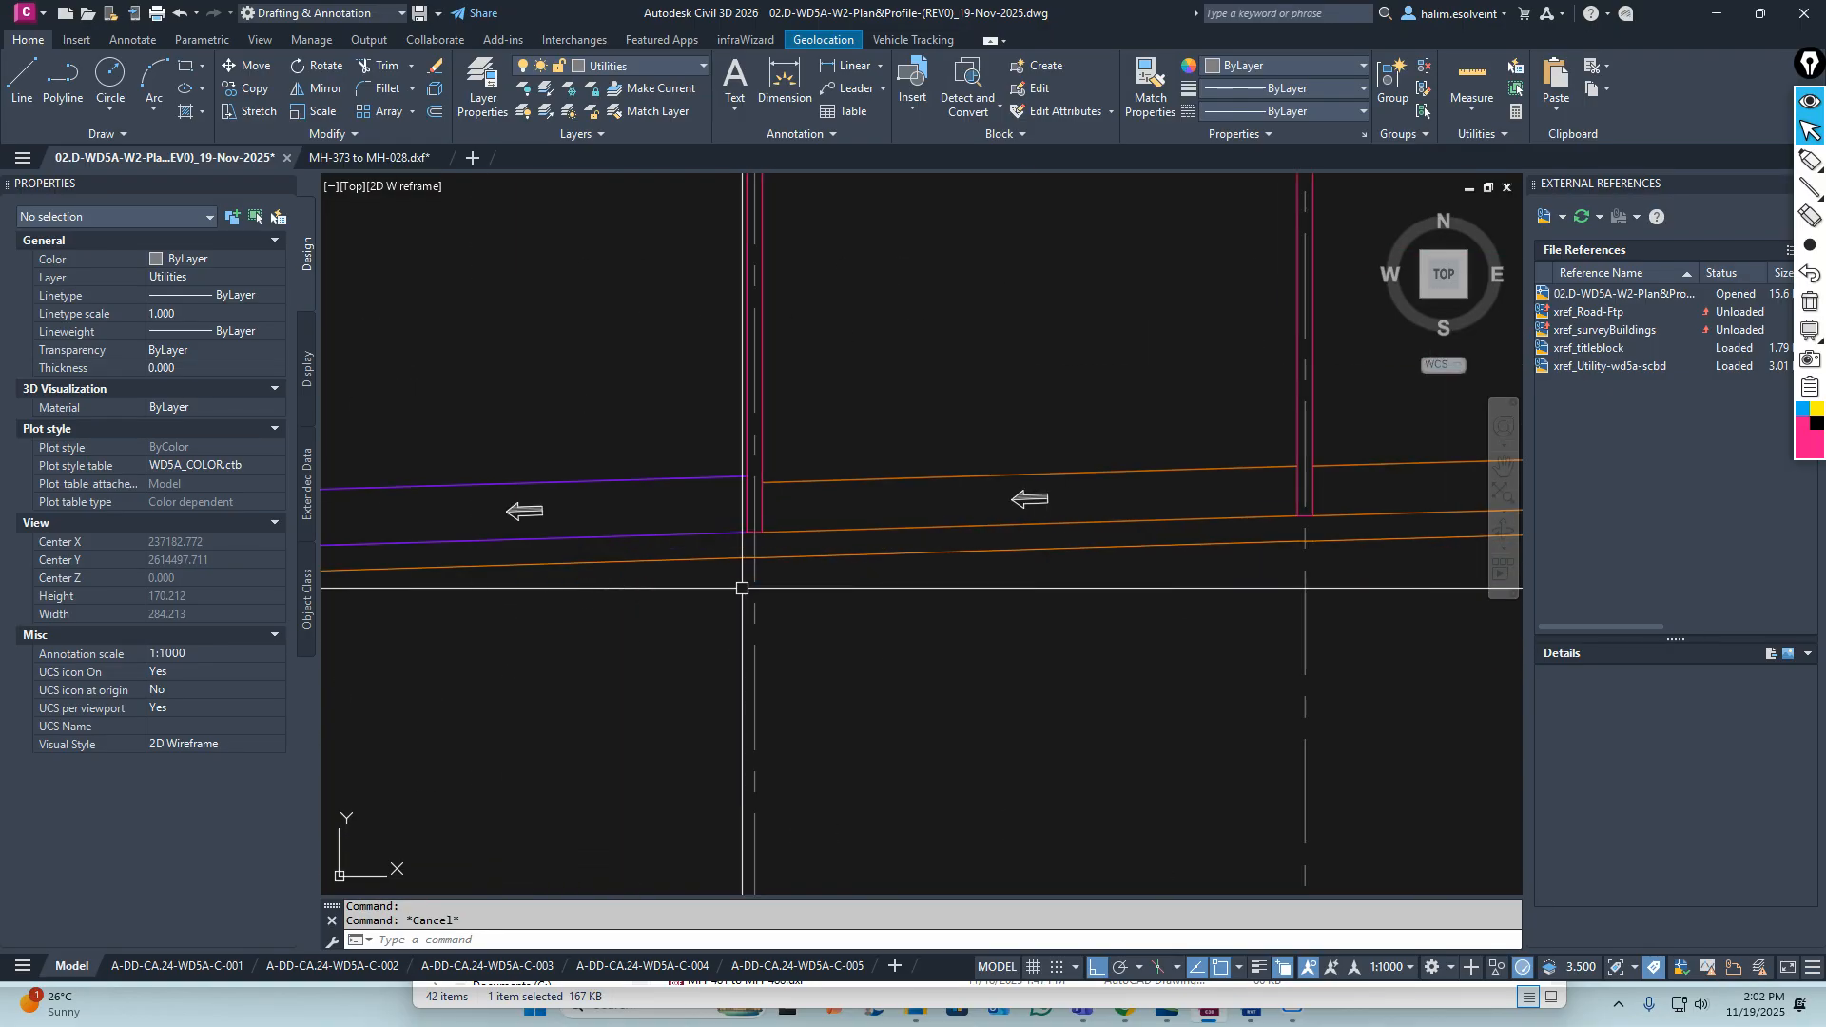
scroll(746, 528, down, 3)
middle_drag(766, 735, 801, 437)
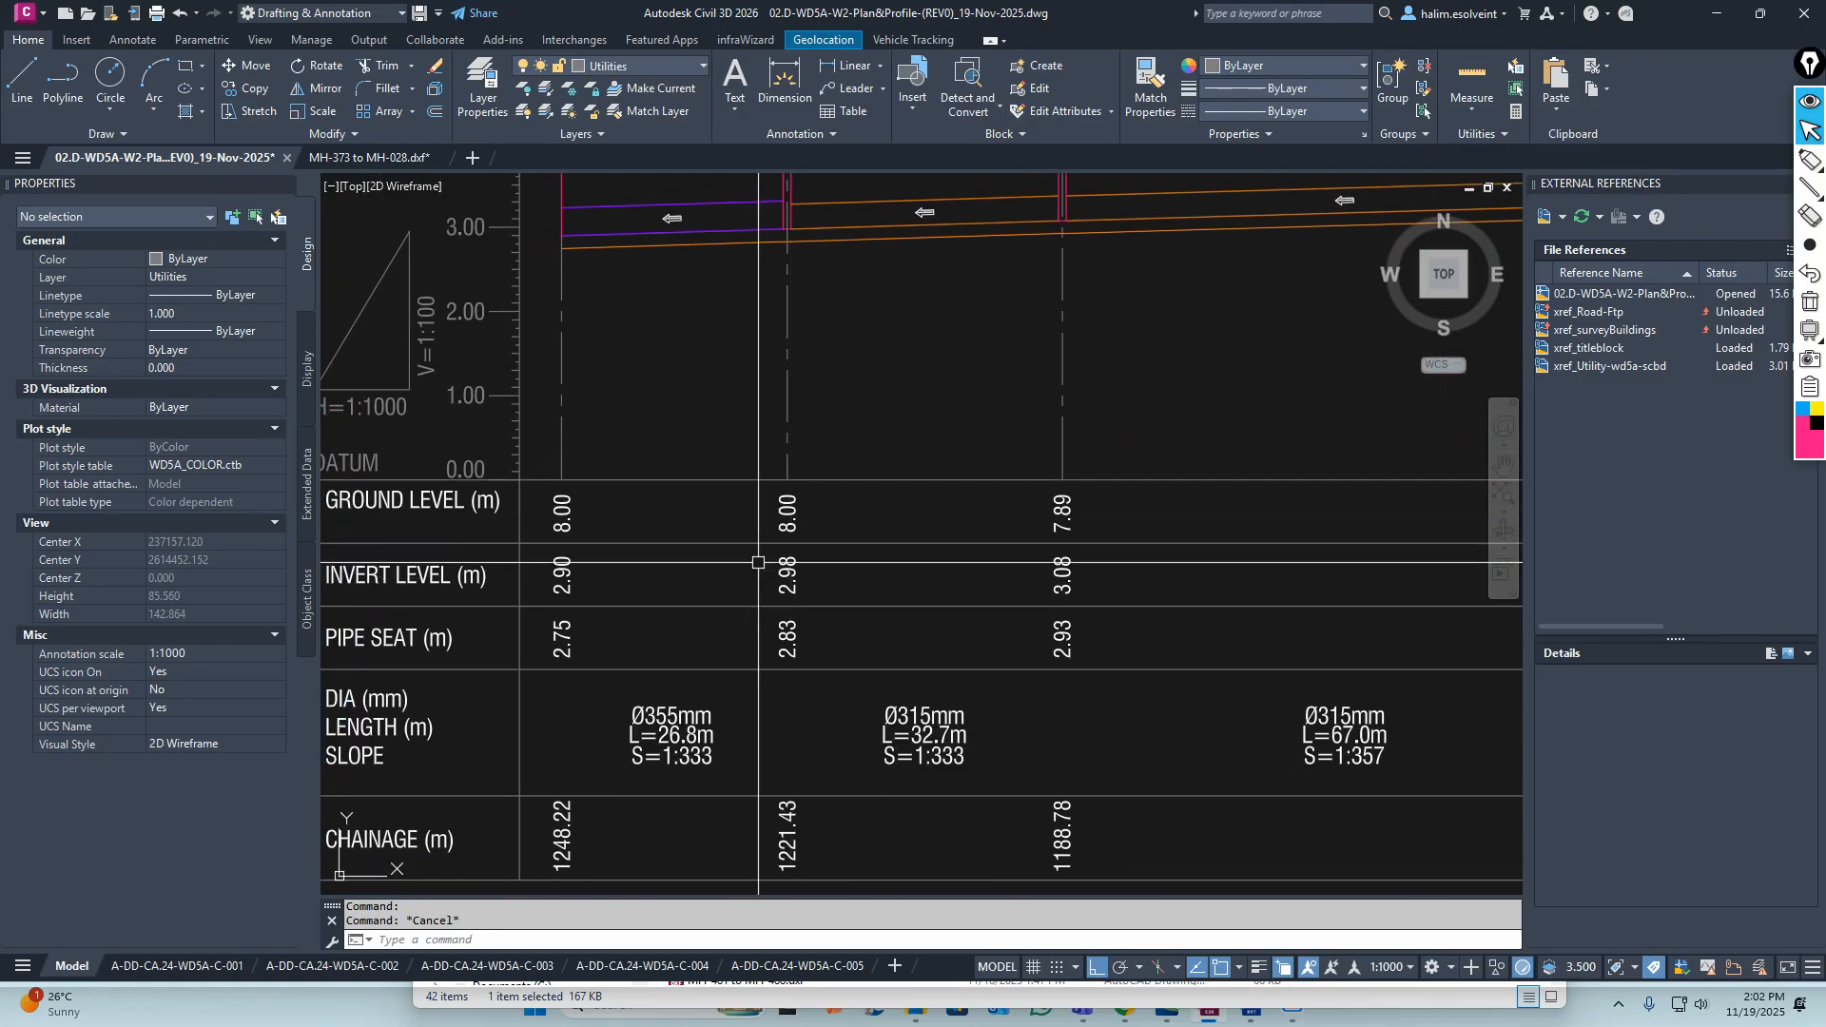
middle_drag(758, 564, 887, 510)
scroll(665, 571, down, 3)
scroll(742, 533, up, 5)
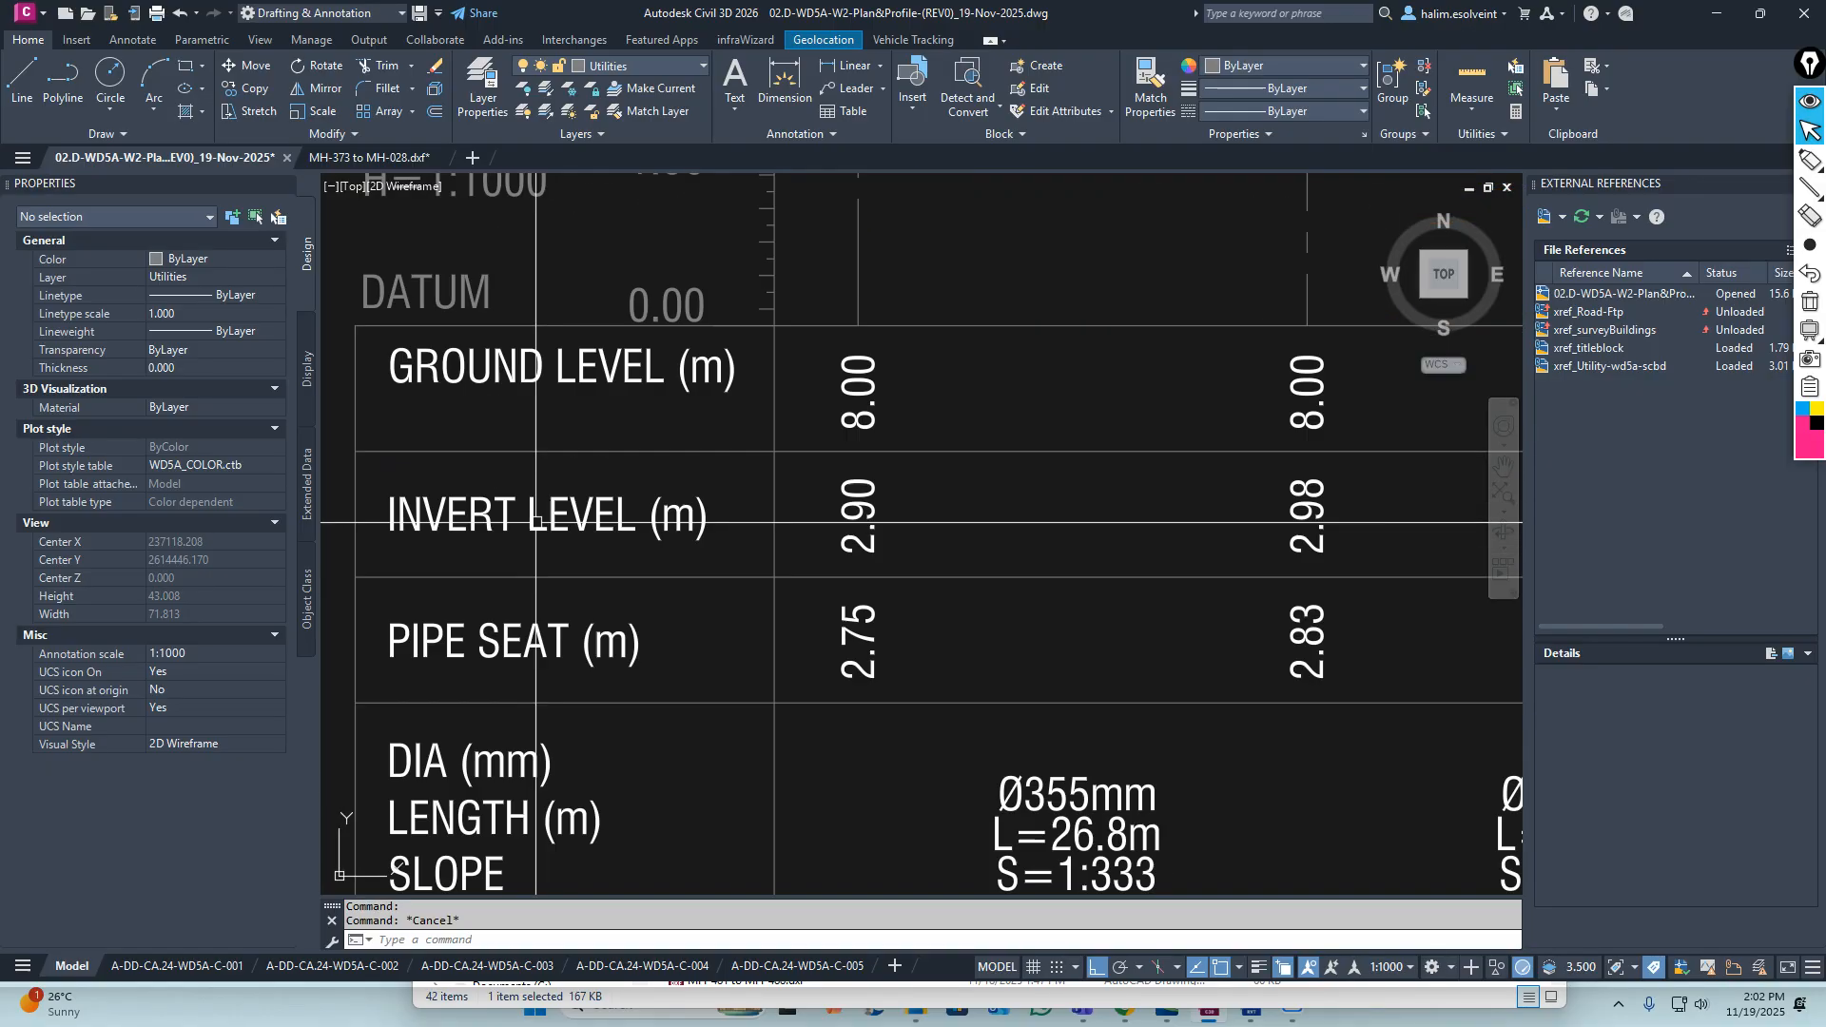
Examine the base of the MH-022 shaft, where the incoming and outgoing pipe invert lines meet the manhole outline
scroll(751, 522, down, 2)
mouse_move(1033, 556)
middle_down()
mouse_move(934, 603)
mouse_move(851, 824)
middle_up()
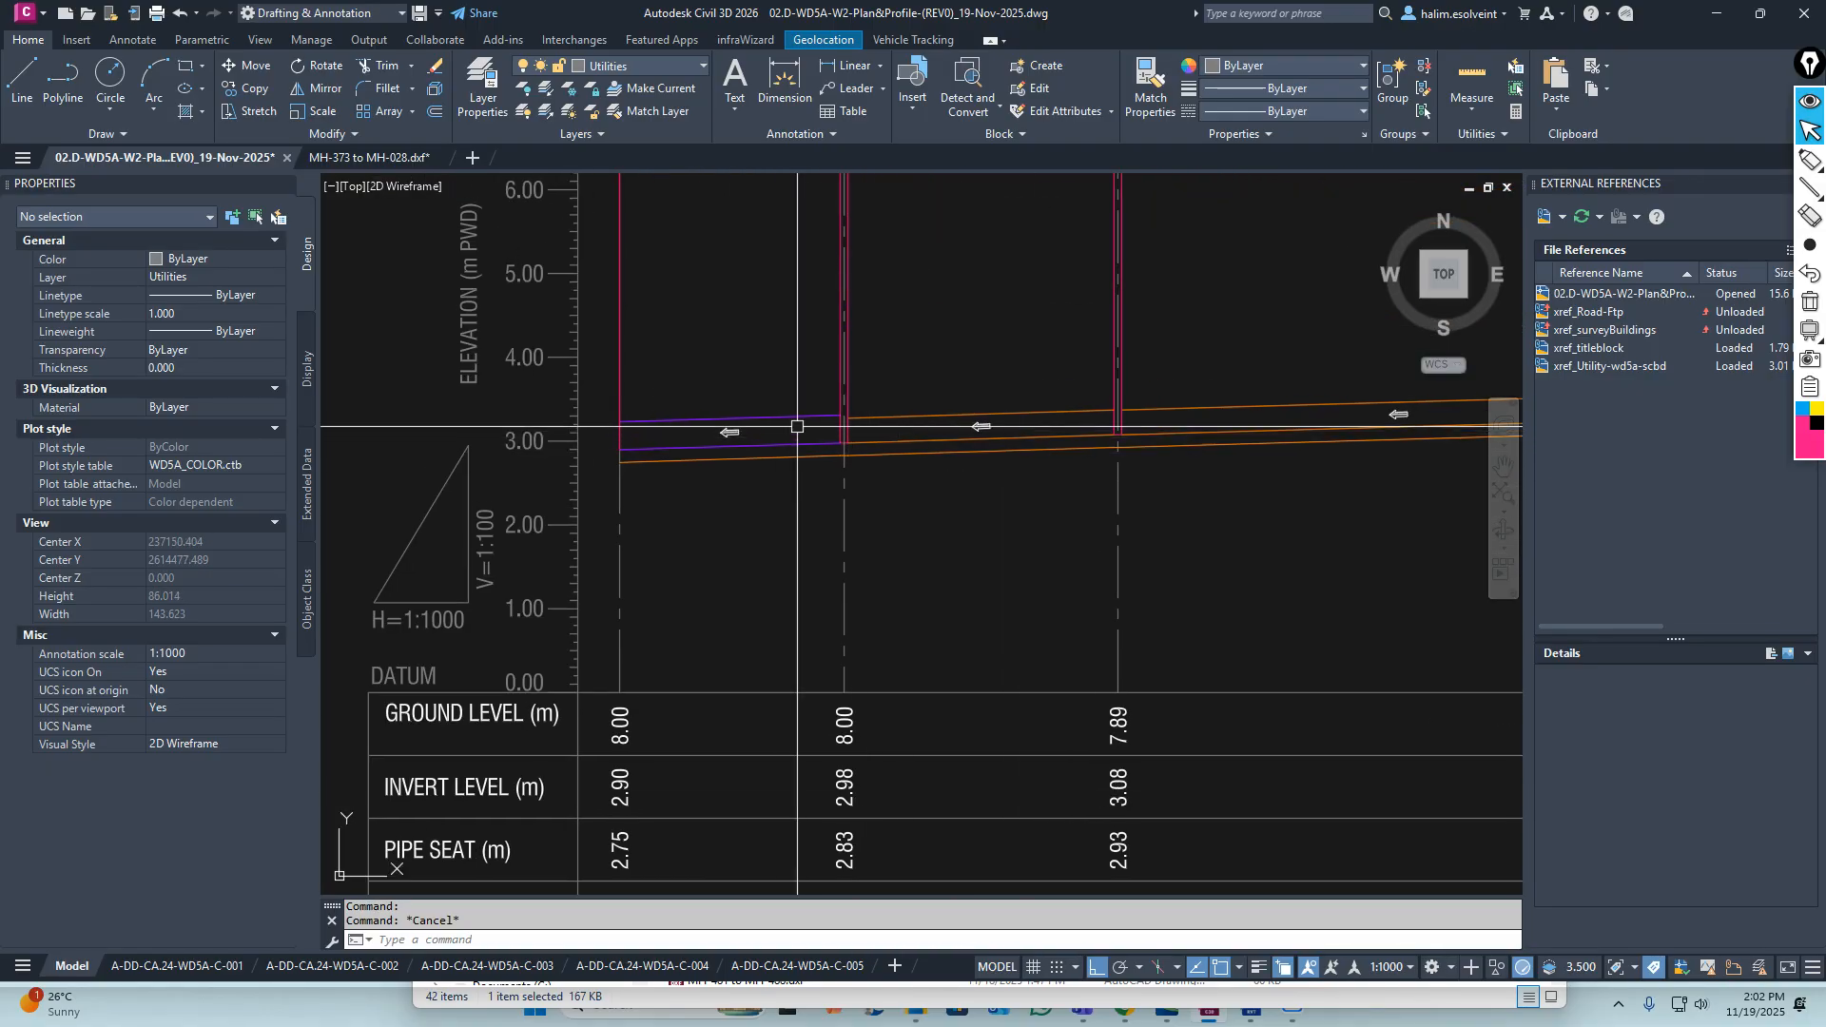
scroll(829, 442, up, 3)
scroll(952, 445, up, 3)
click(952, 453)
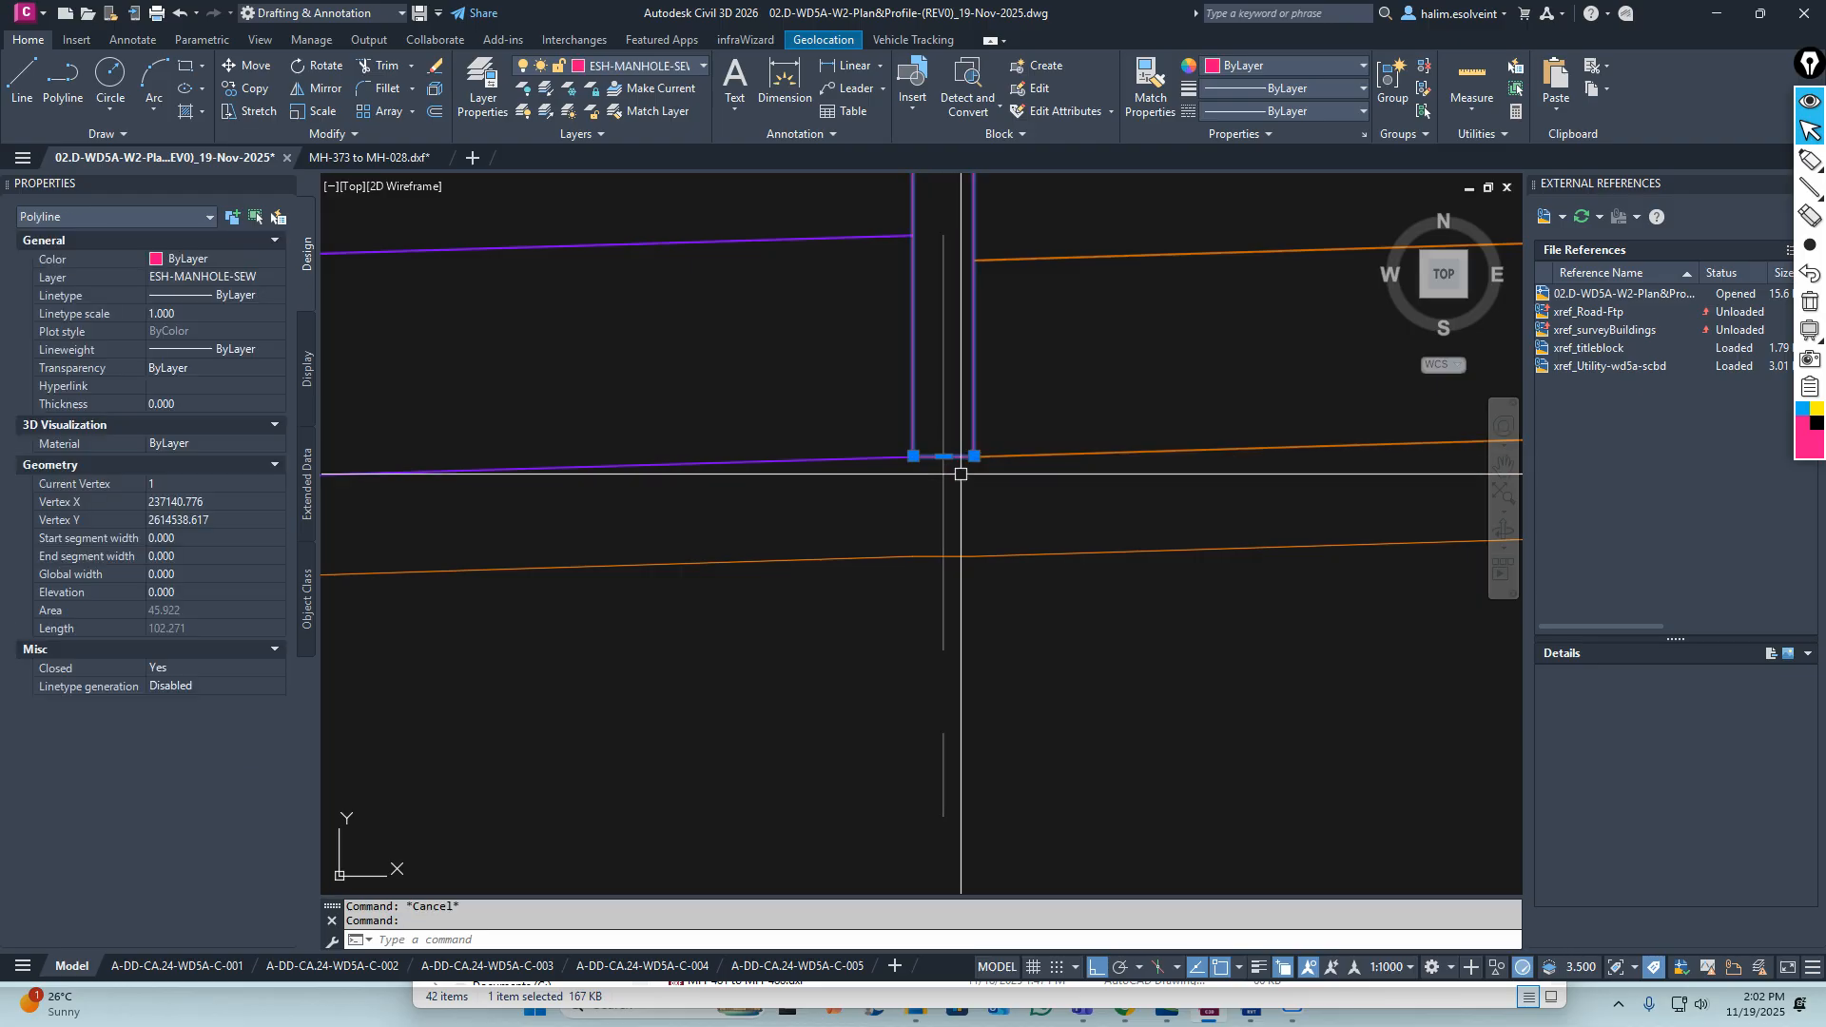
scroll(952, 461, up, 3)
key(Escape)
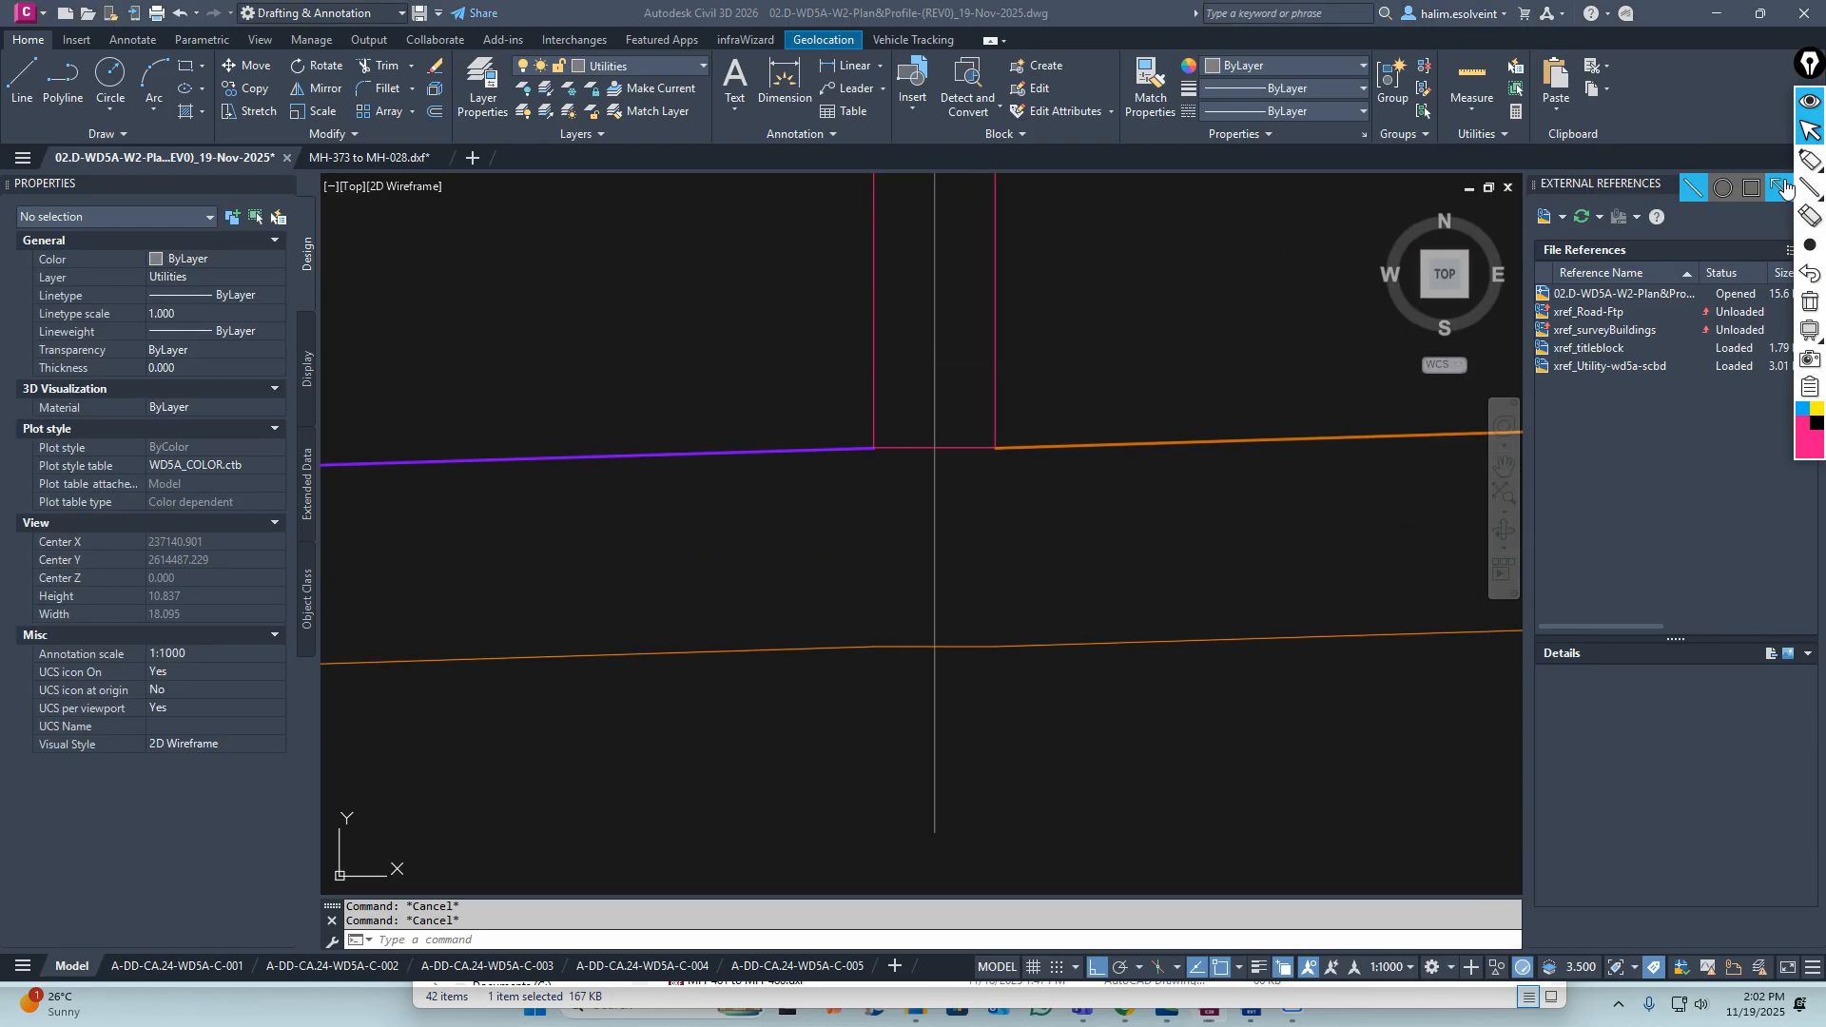
drag(932, 443, 732, 607)
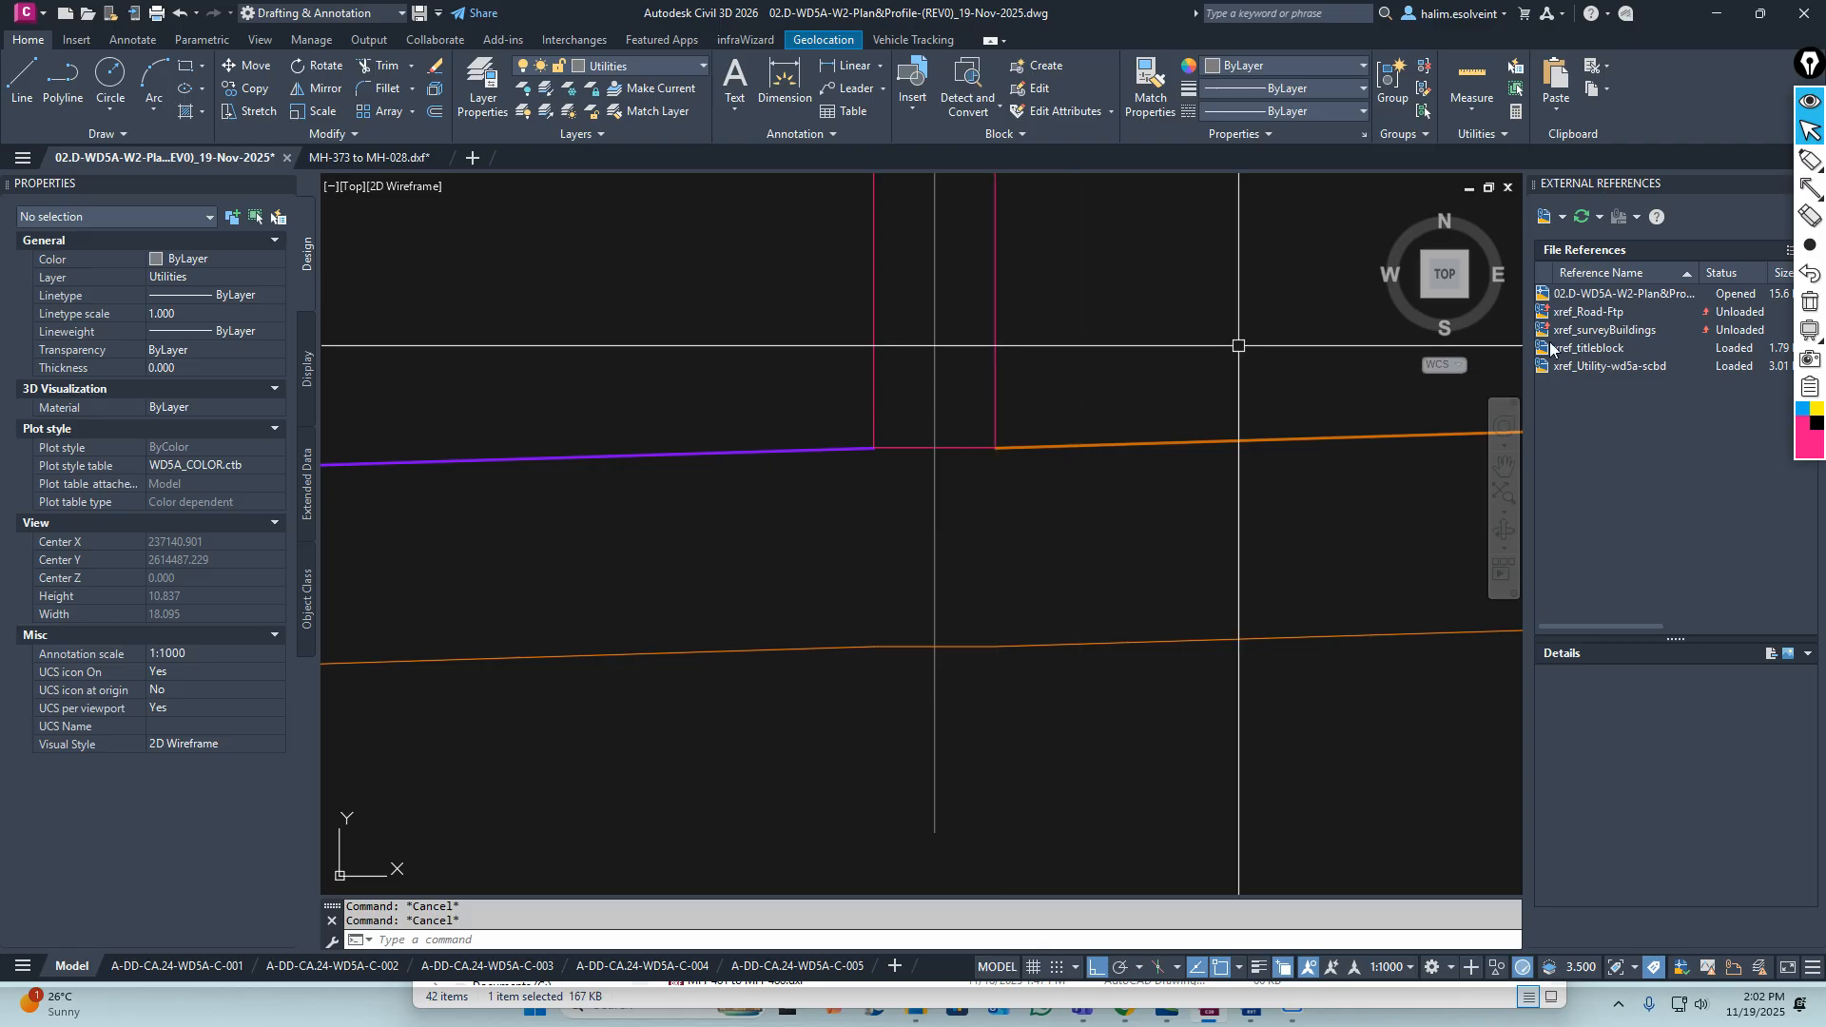
click(1778, 195)
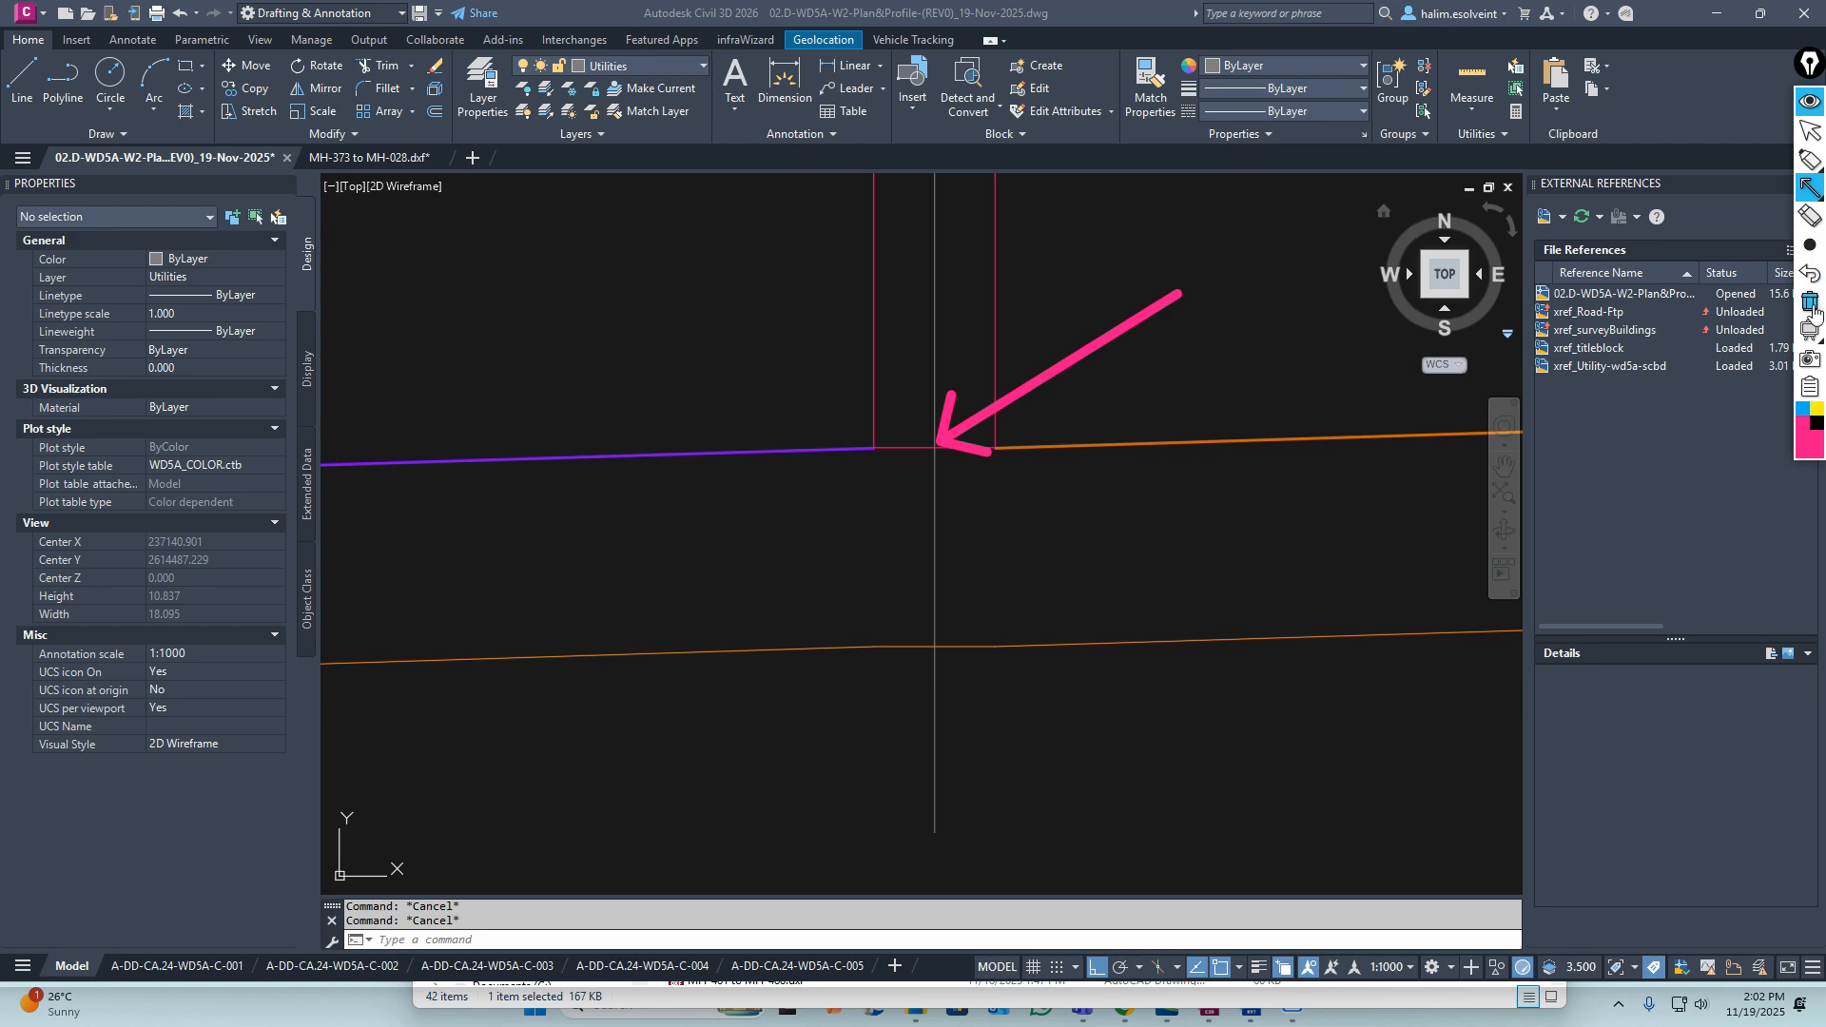
scroll(974, 577, down, 3)
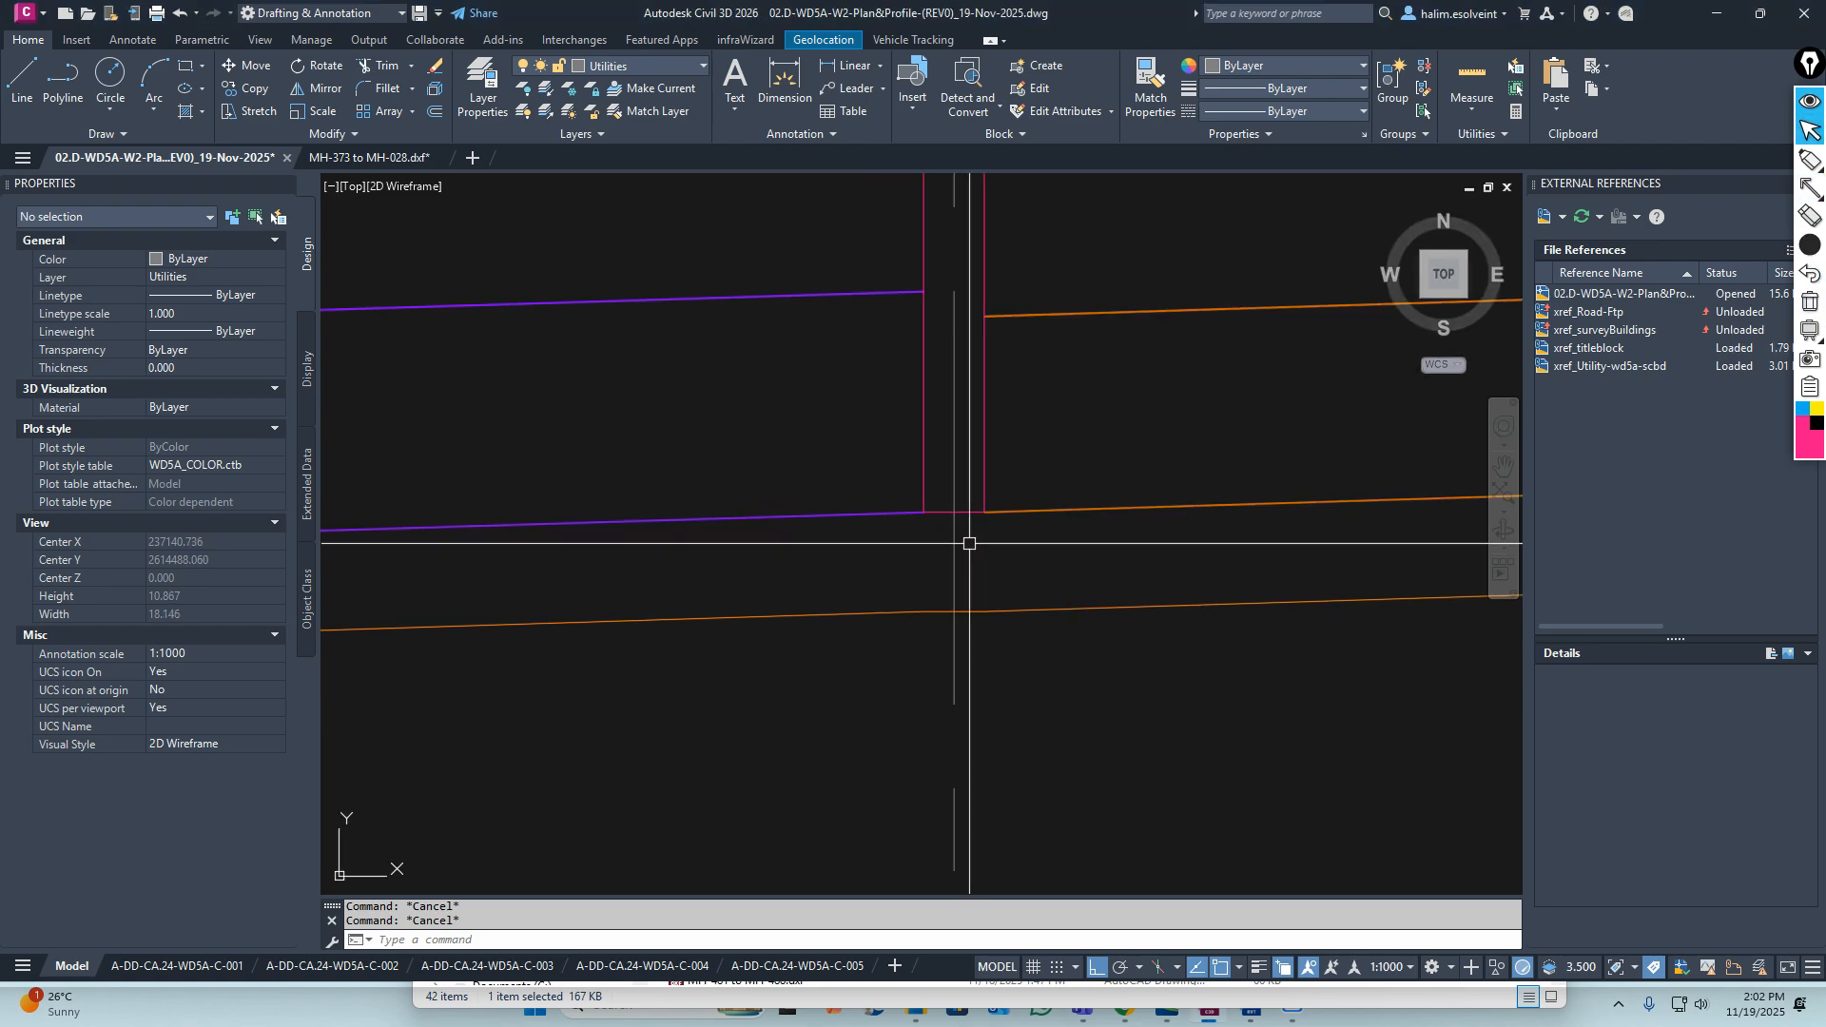
Examine how the MH-022 label arrow, ground line and top of the manhole shaft meet in the MH-001 to MH-022 profile
scroll(970, 543, down, 10)
scroll(825, 546, up, 3)
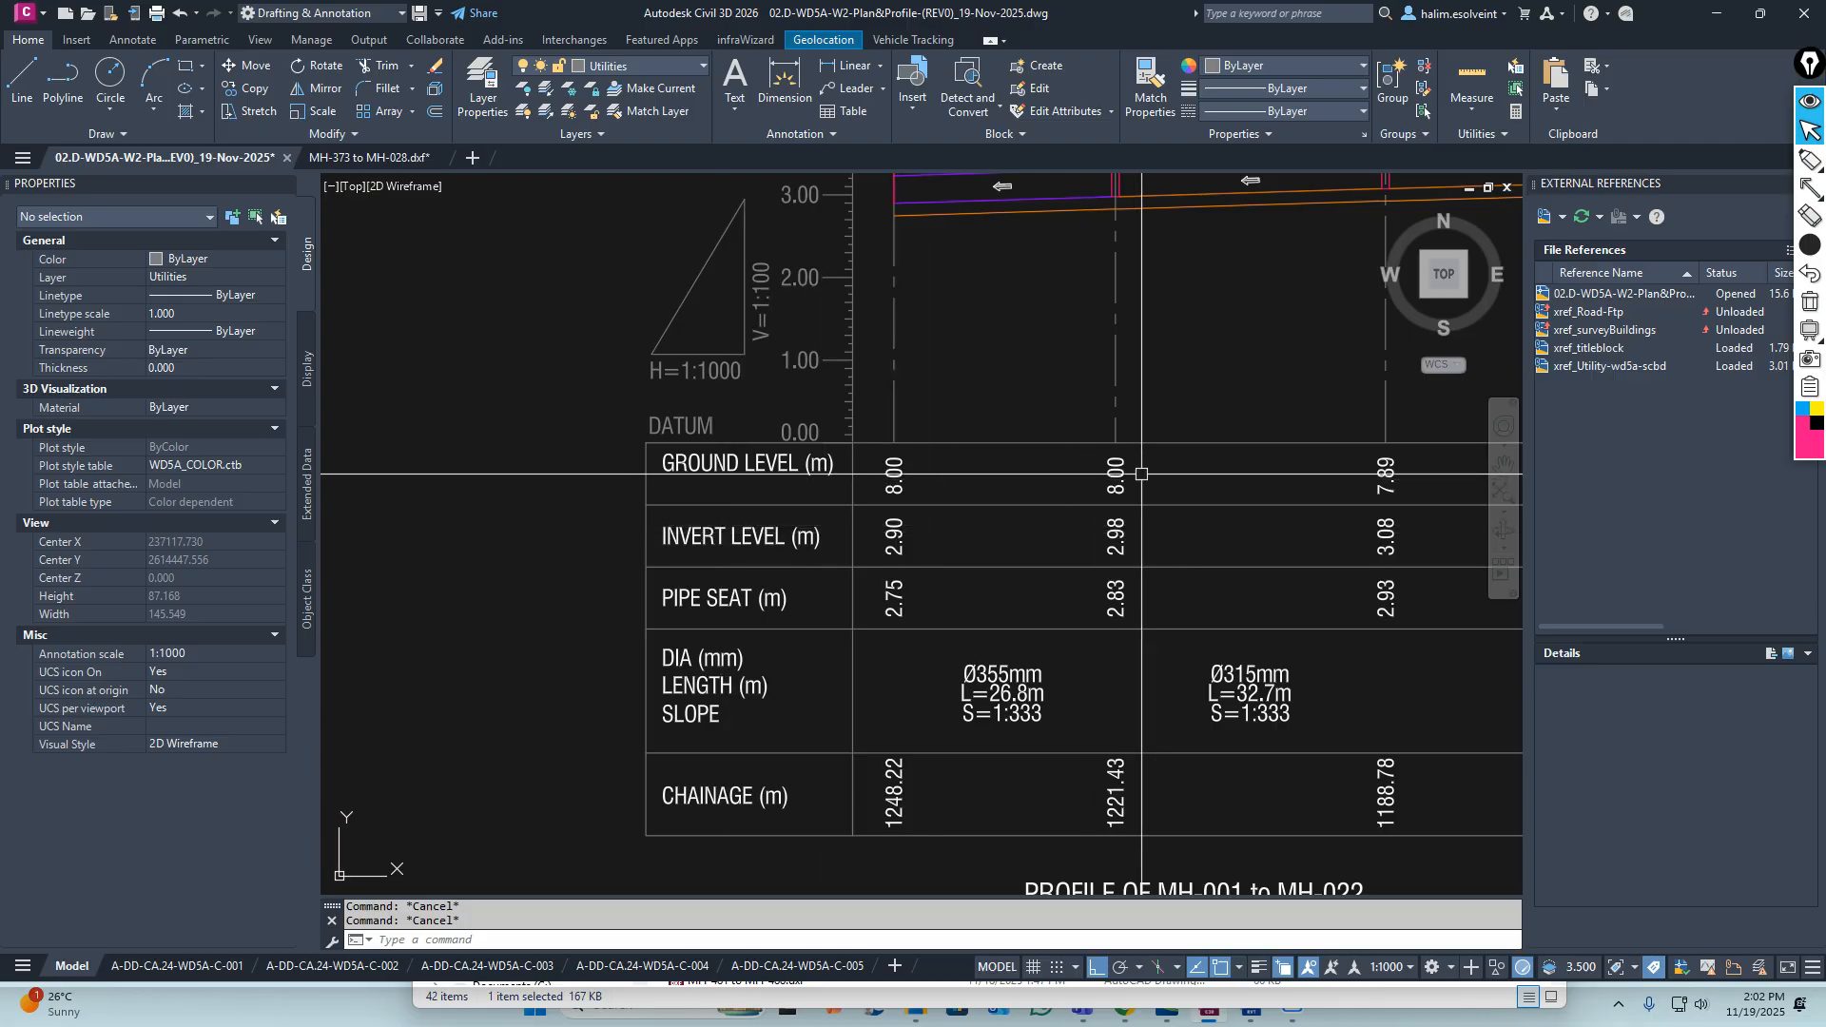
scroll(870, 695, down, 5)
scroll(866, 558, up, 7)
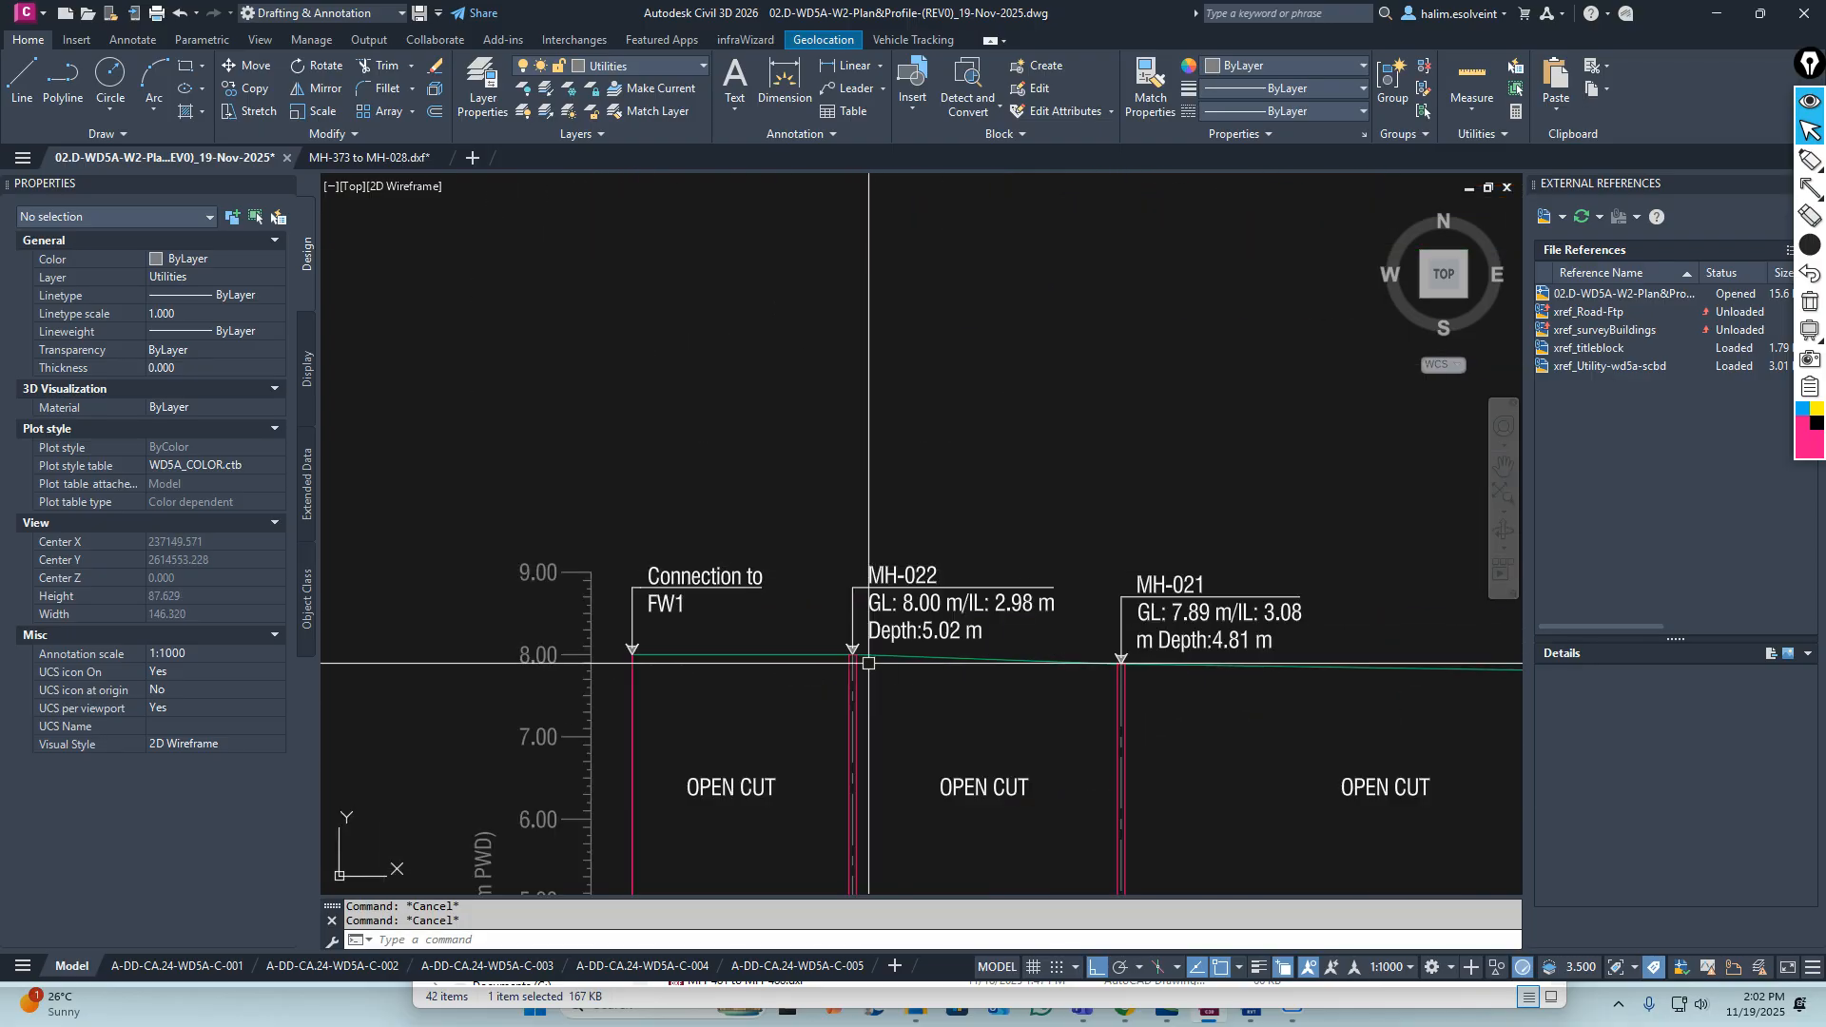
click(850, 655)
scroll(845, 664, up, 8)
key(Escape)
scroll(858, 651, down, 5)
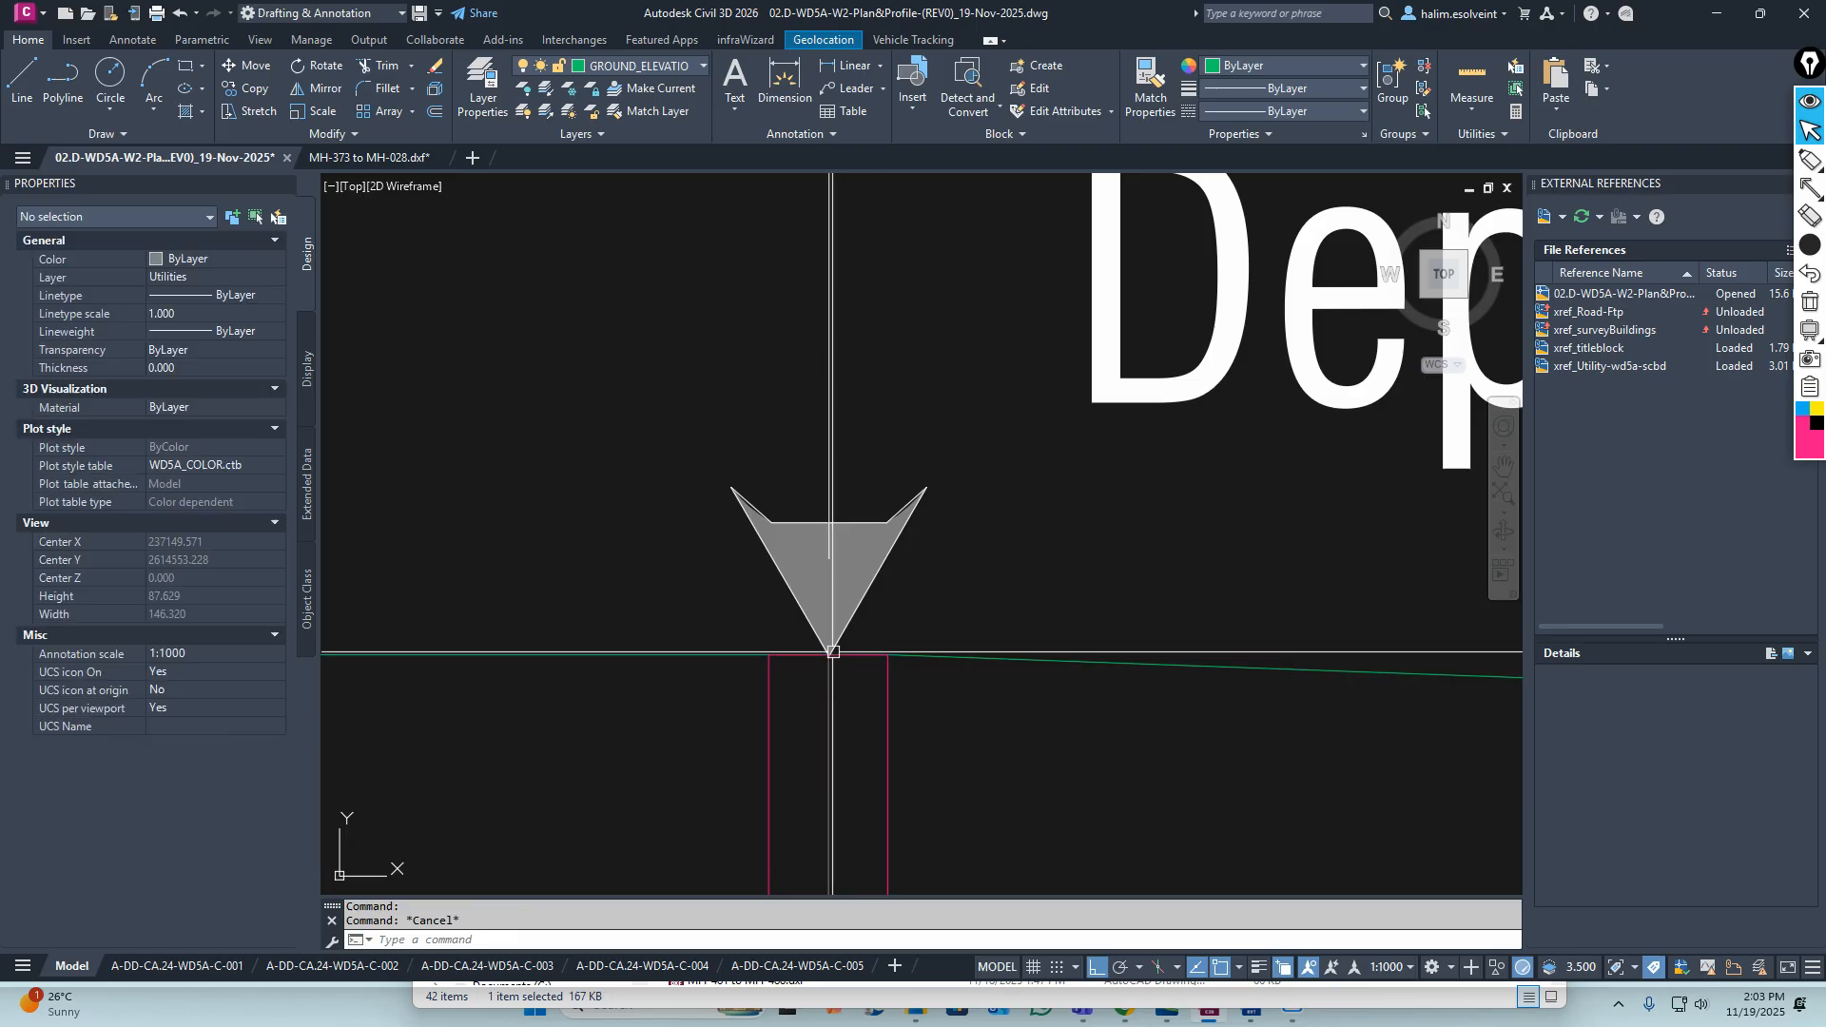
scroll(839, 640, down, 5)
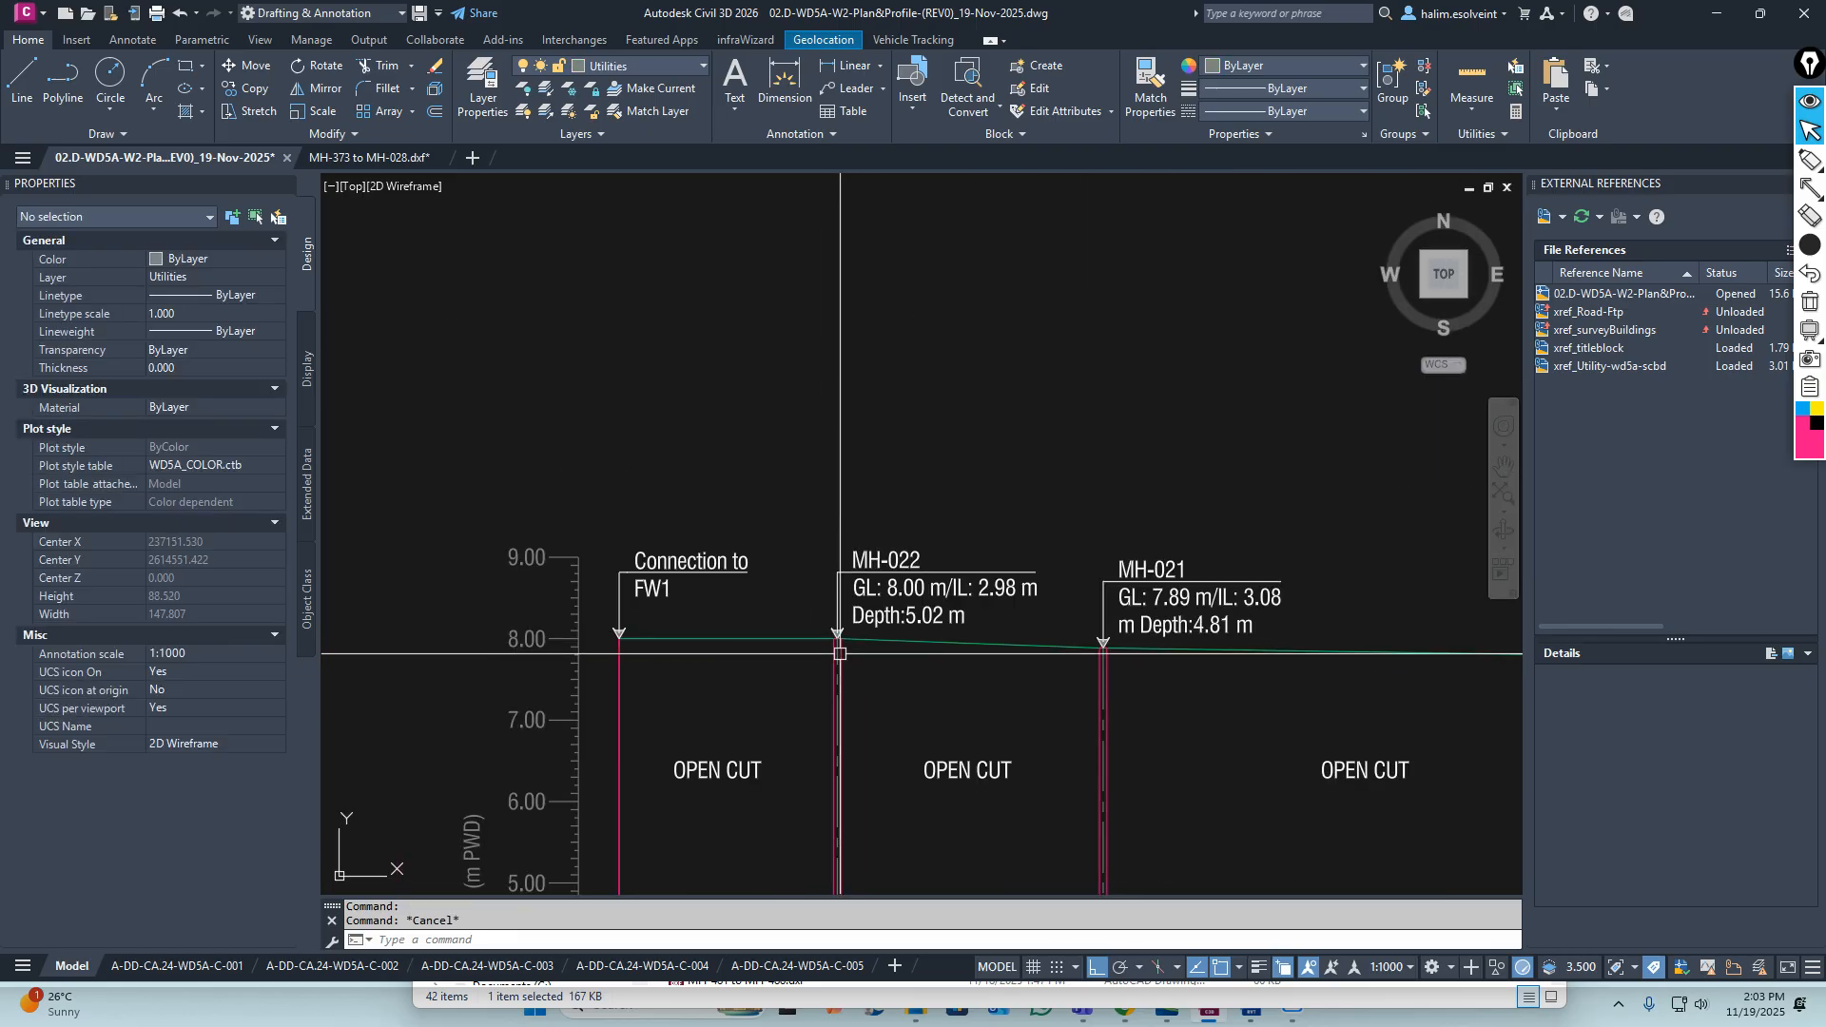
Compare the pipe invert and pipe seat lines beneath MH-022 with the elevation scale and the data table
middle_drag(838, 824, 902, 425)
middle_drag(520, 852, 605, 601)
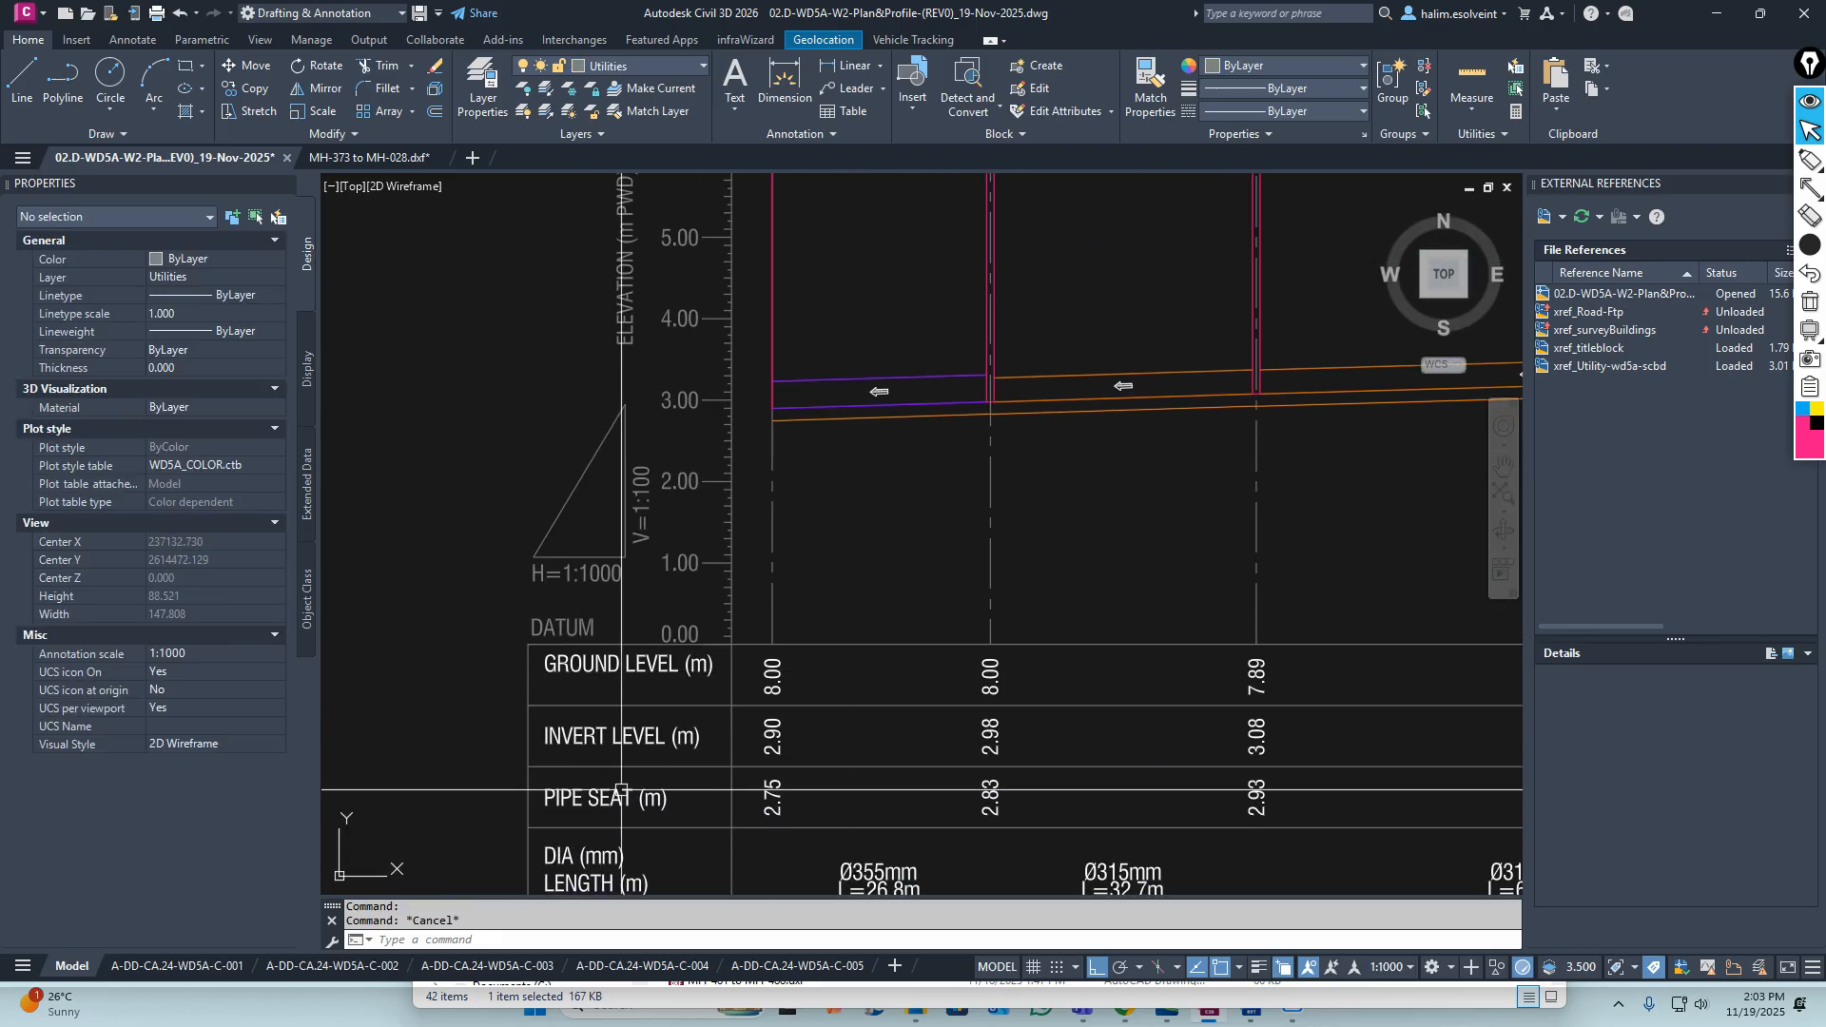
middle_drag(594, 811, 641, 701)
scroll(641, 701, up, 3)
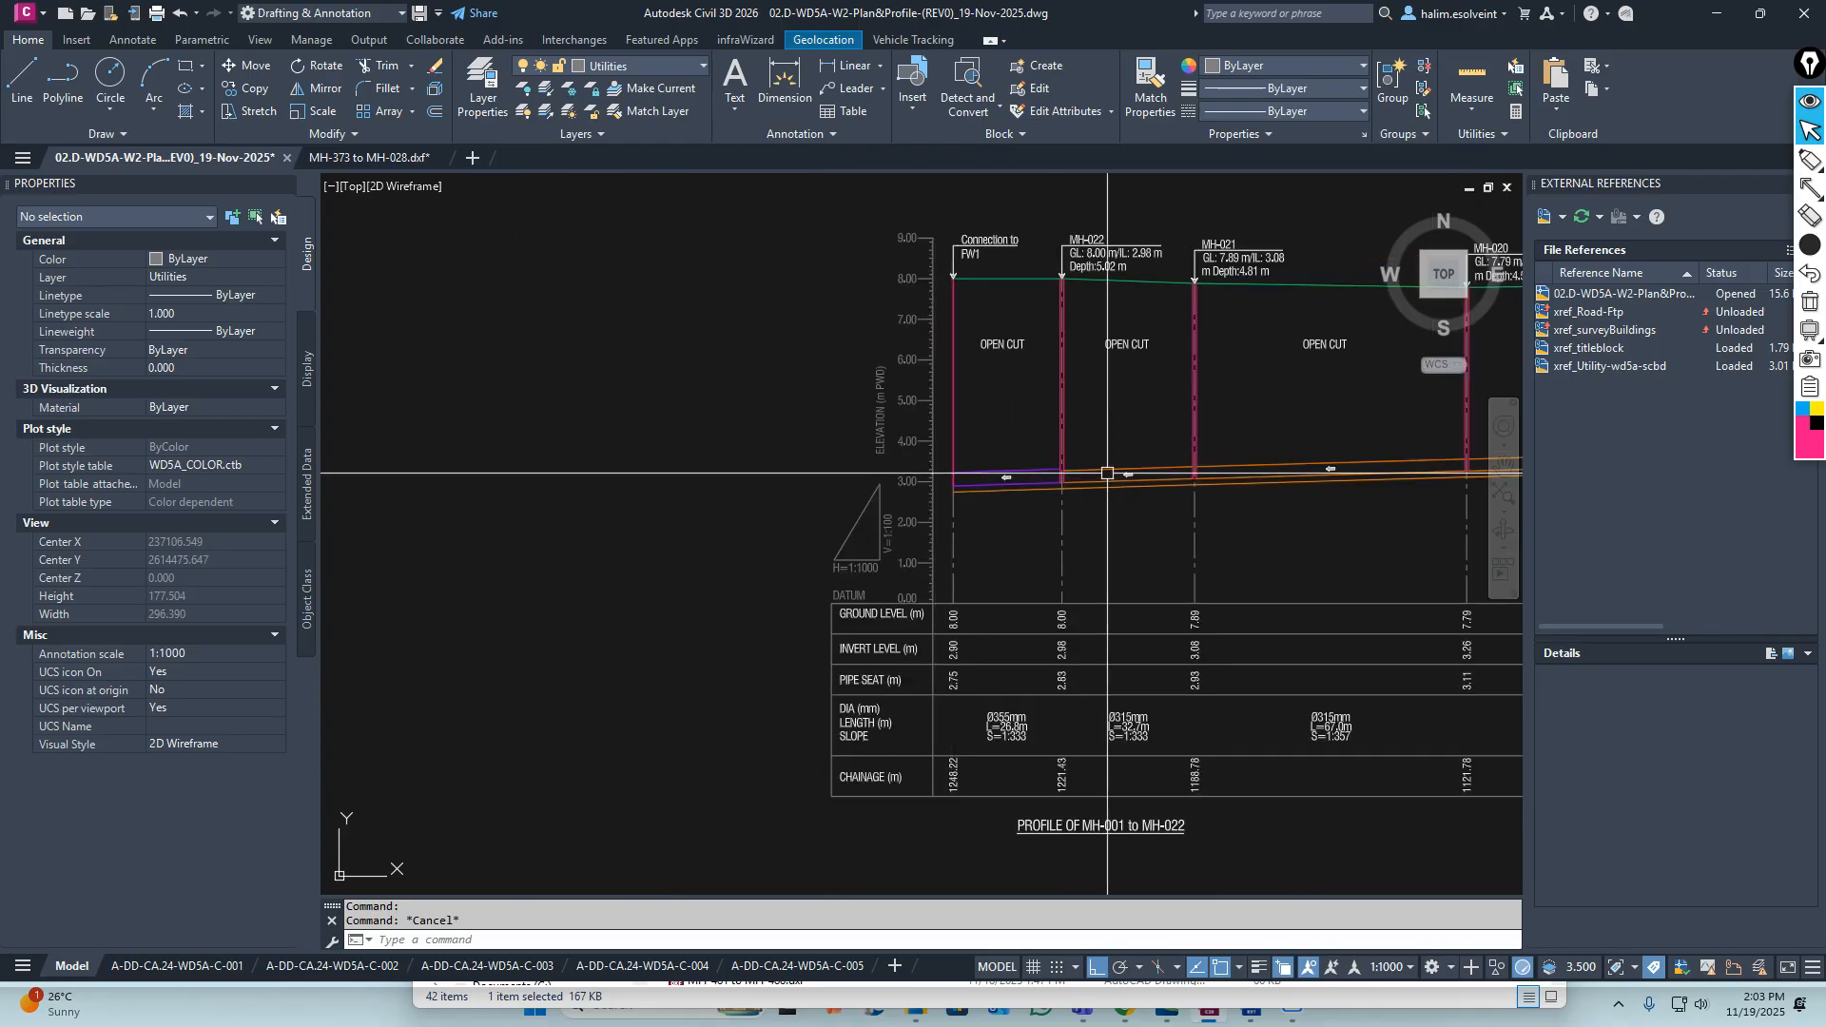
scroll(1108, 473, up, 10)
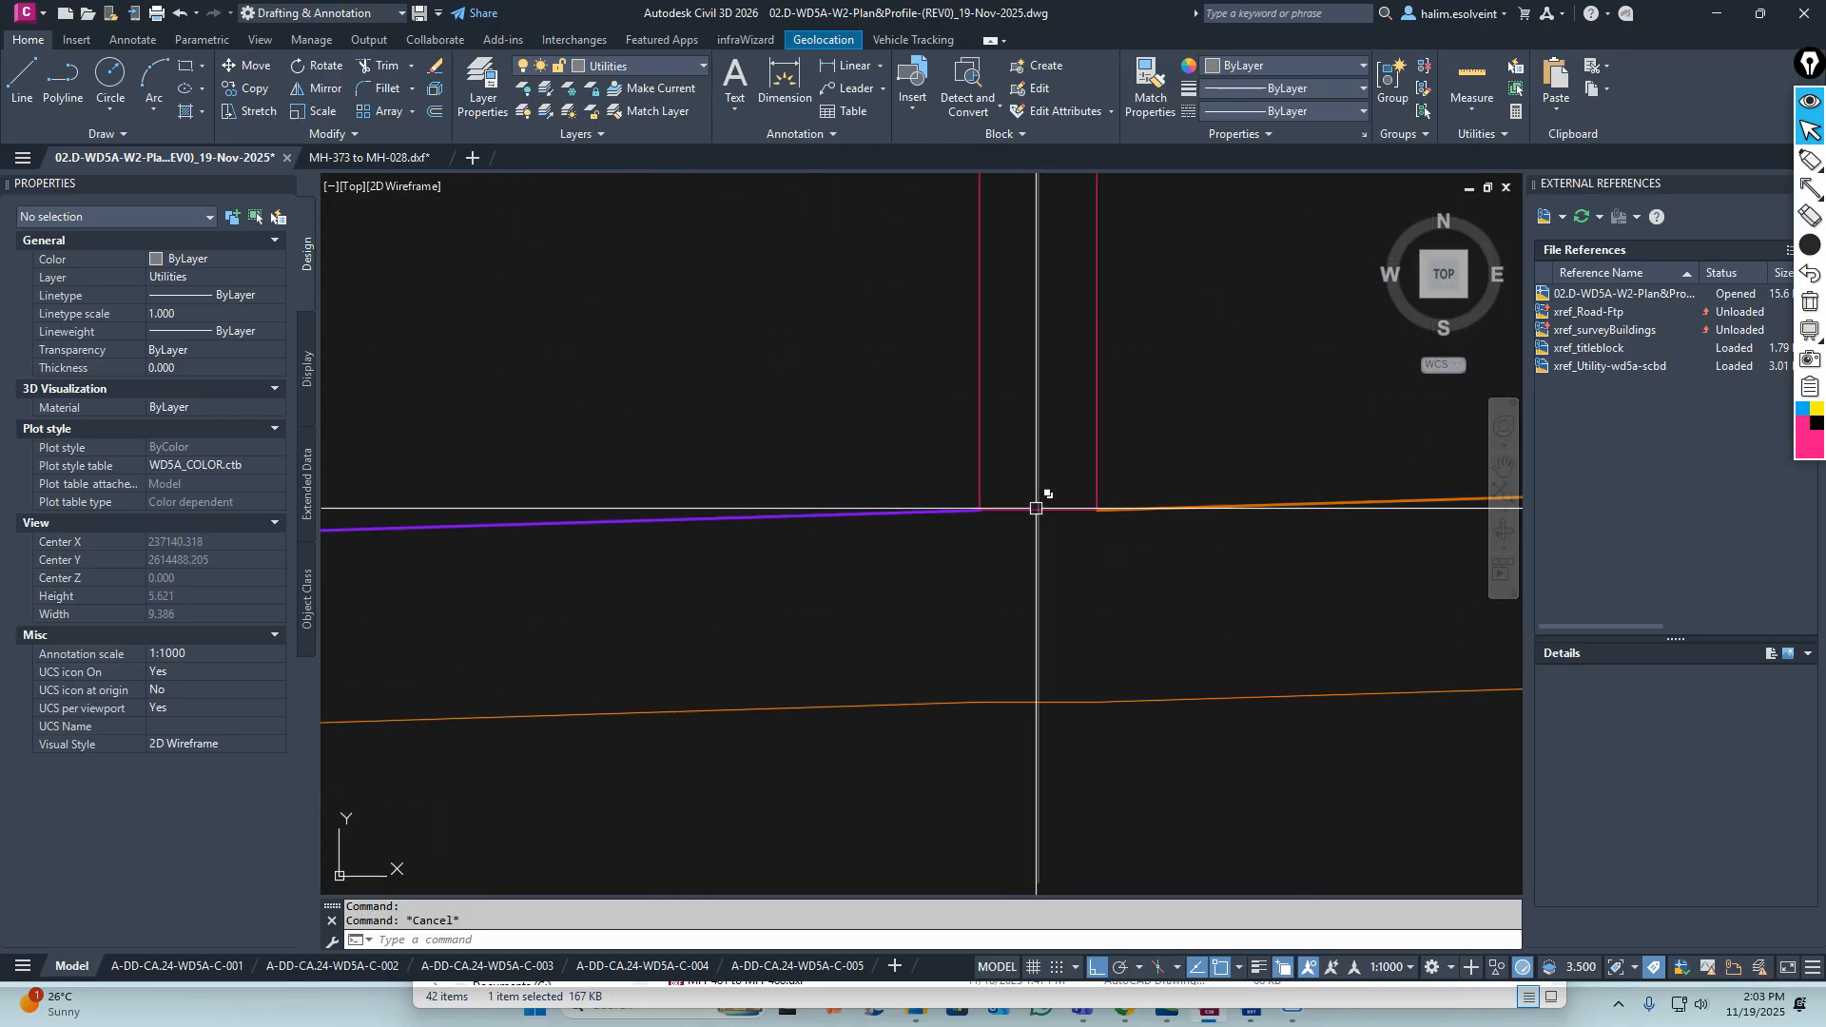
scroll(1036, 509, down, 5)
scroll(1041, 572, down, 2)
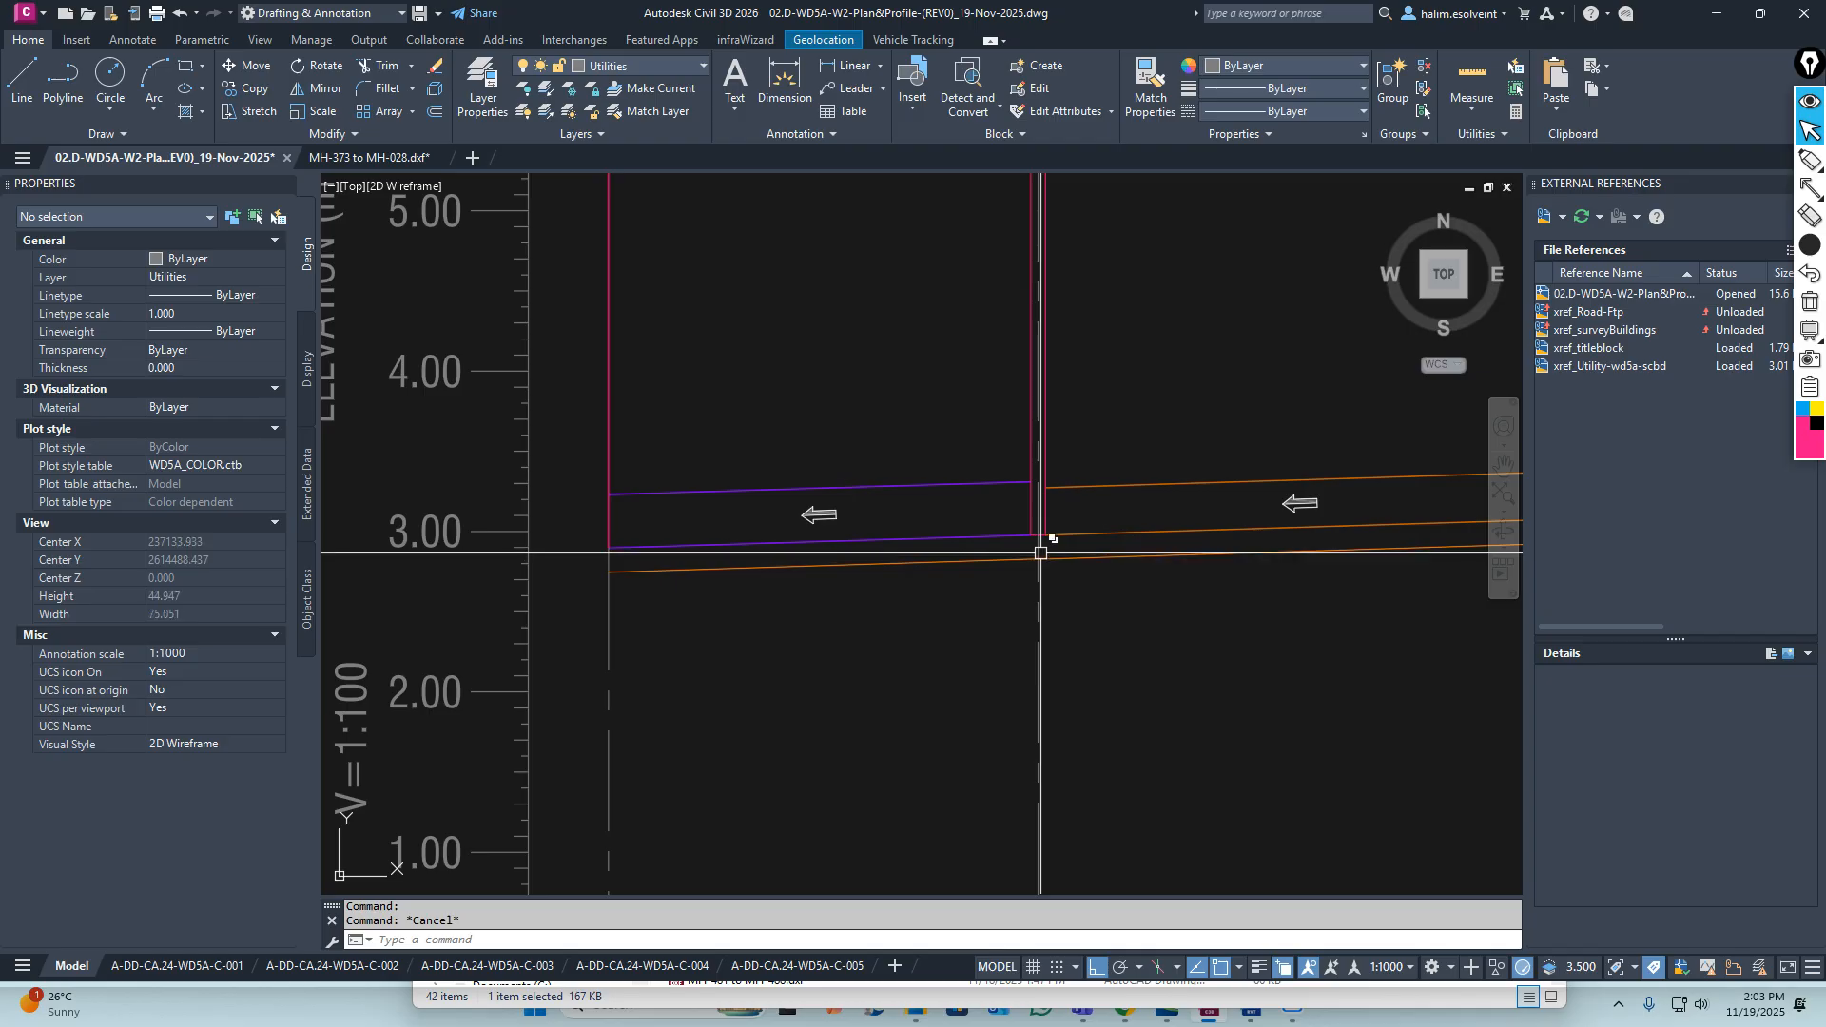
scroll(1041, 561, up, 2)
scroll(1042, 553, up, 2)
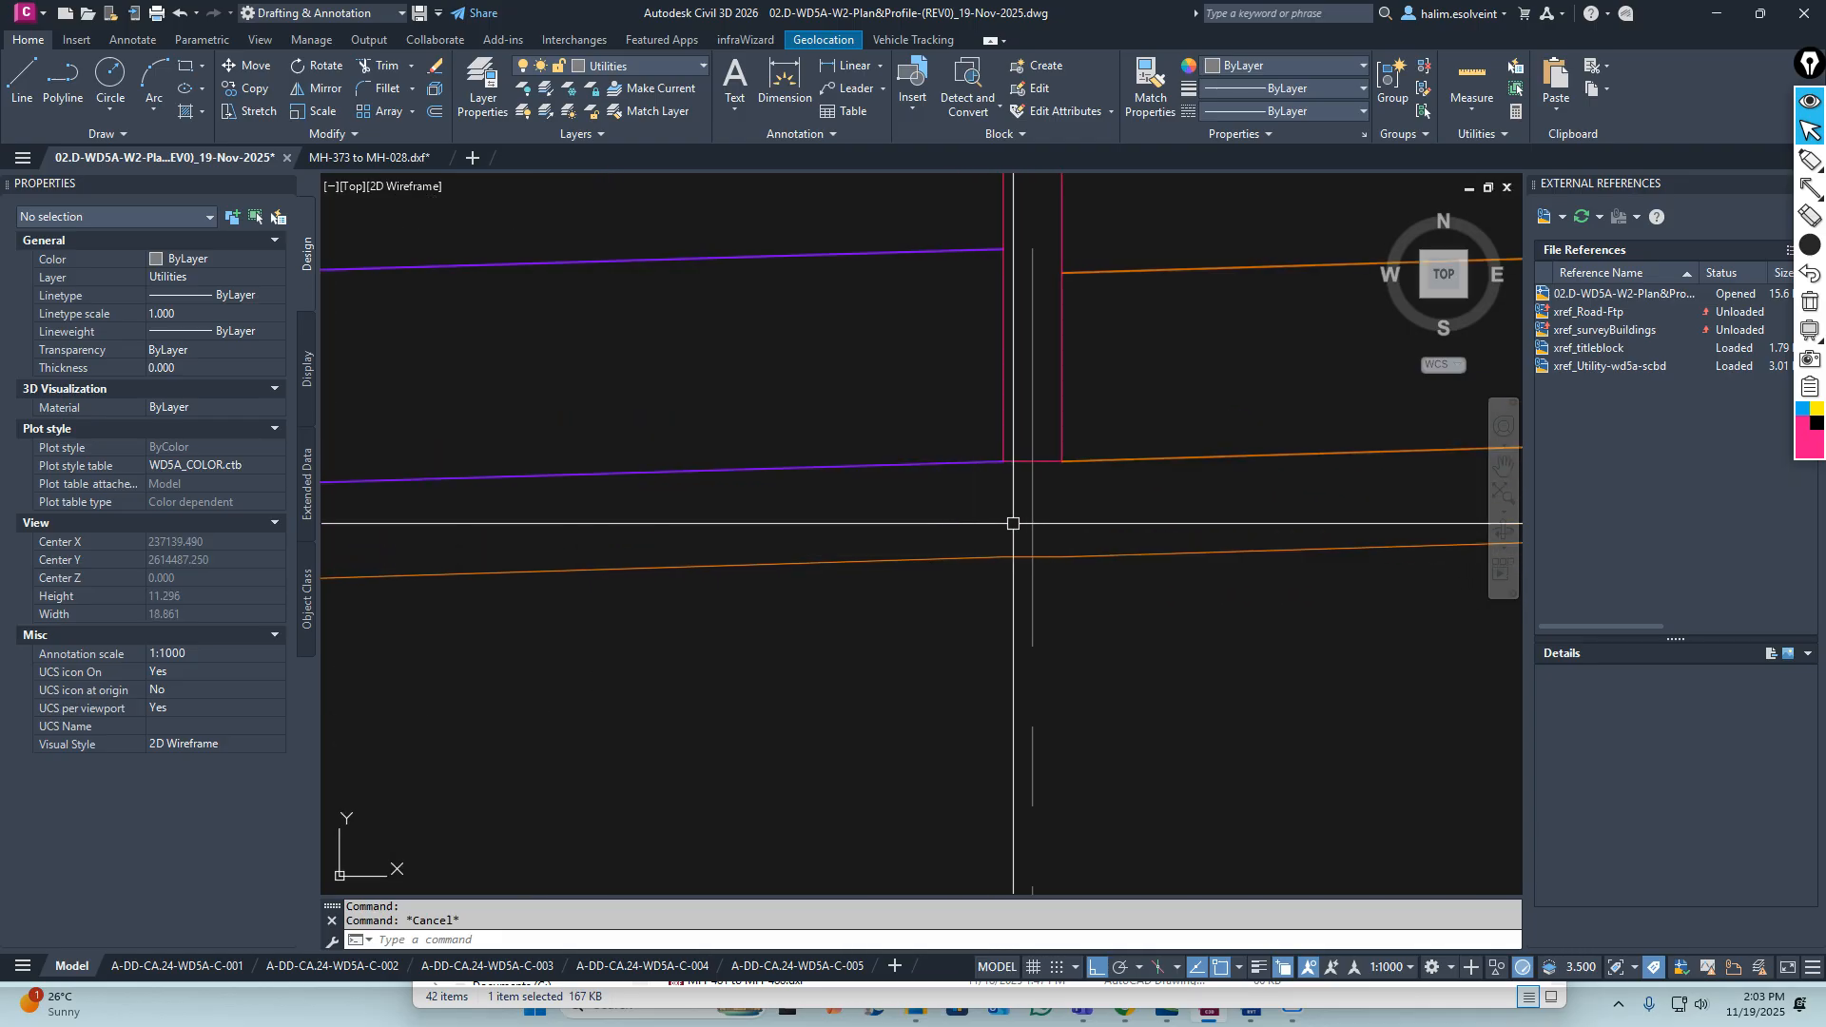
scroll(842, 539, down, 4)
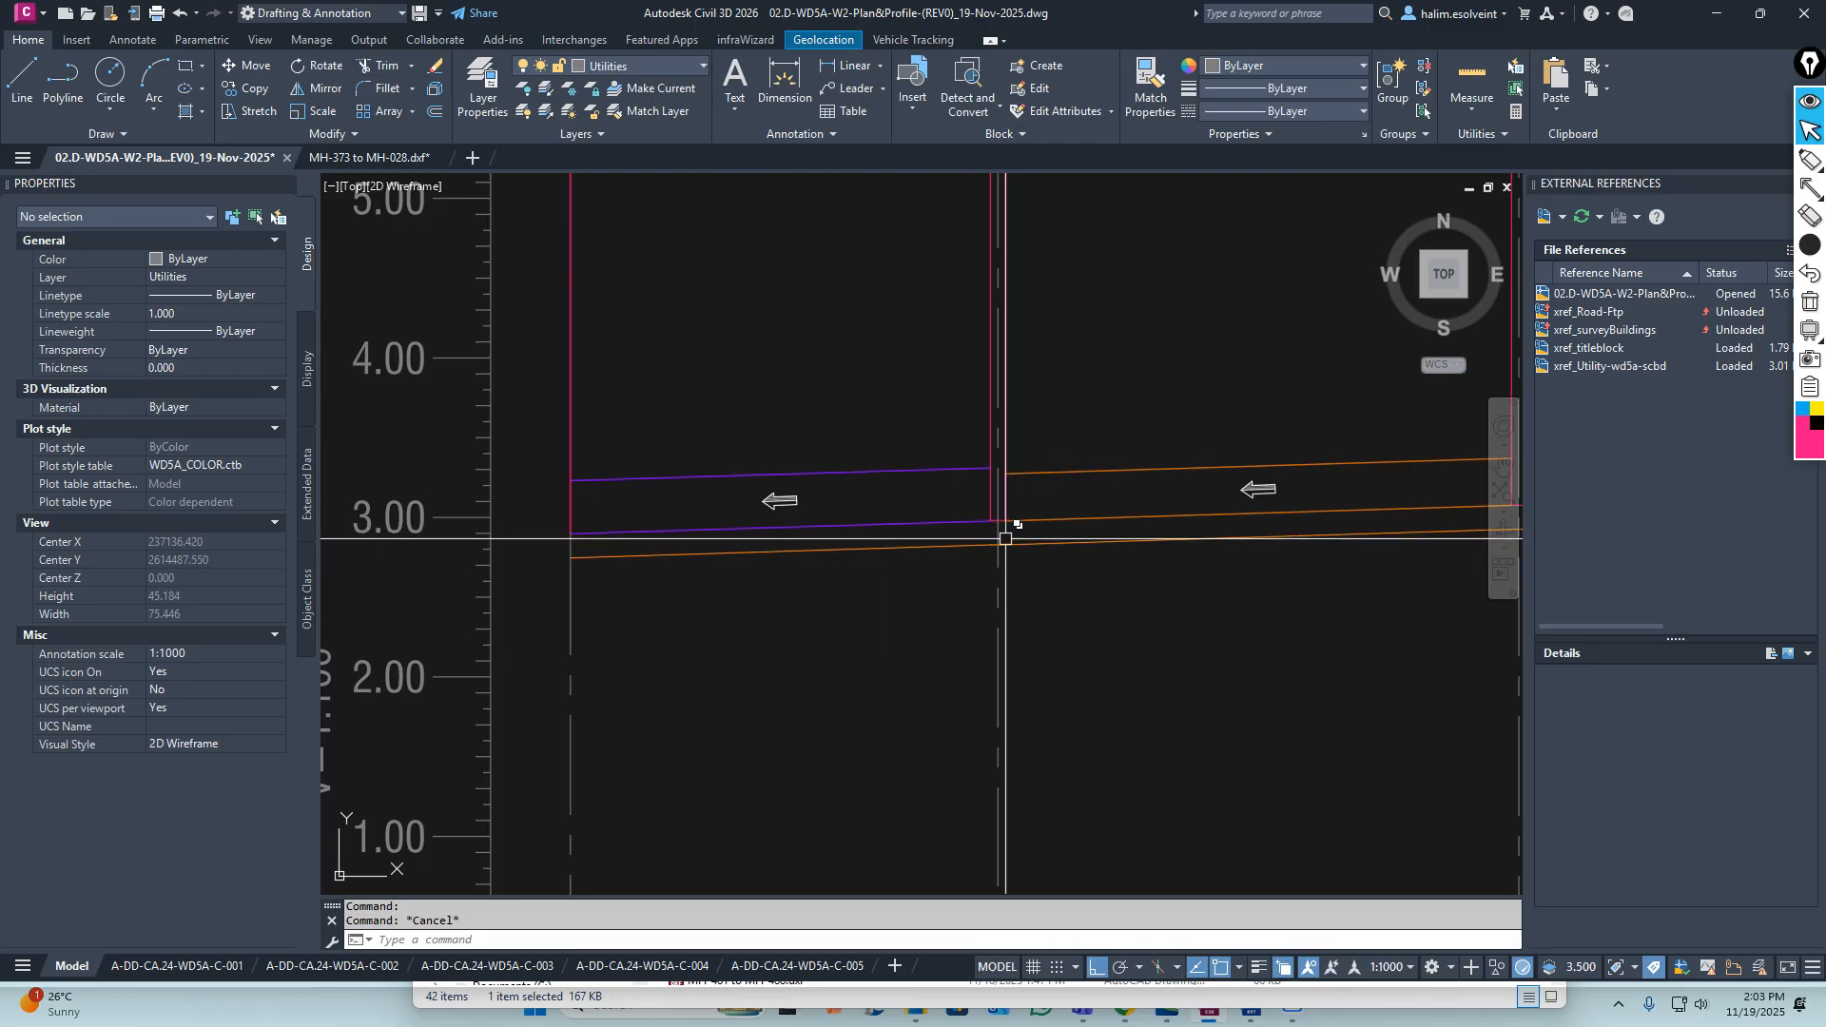
scroll(1005, 539, up, 4)
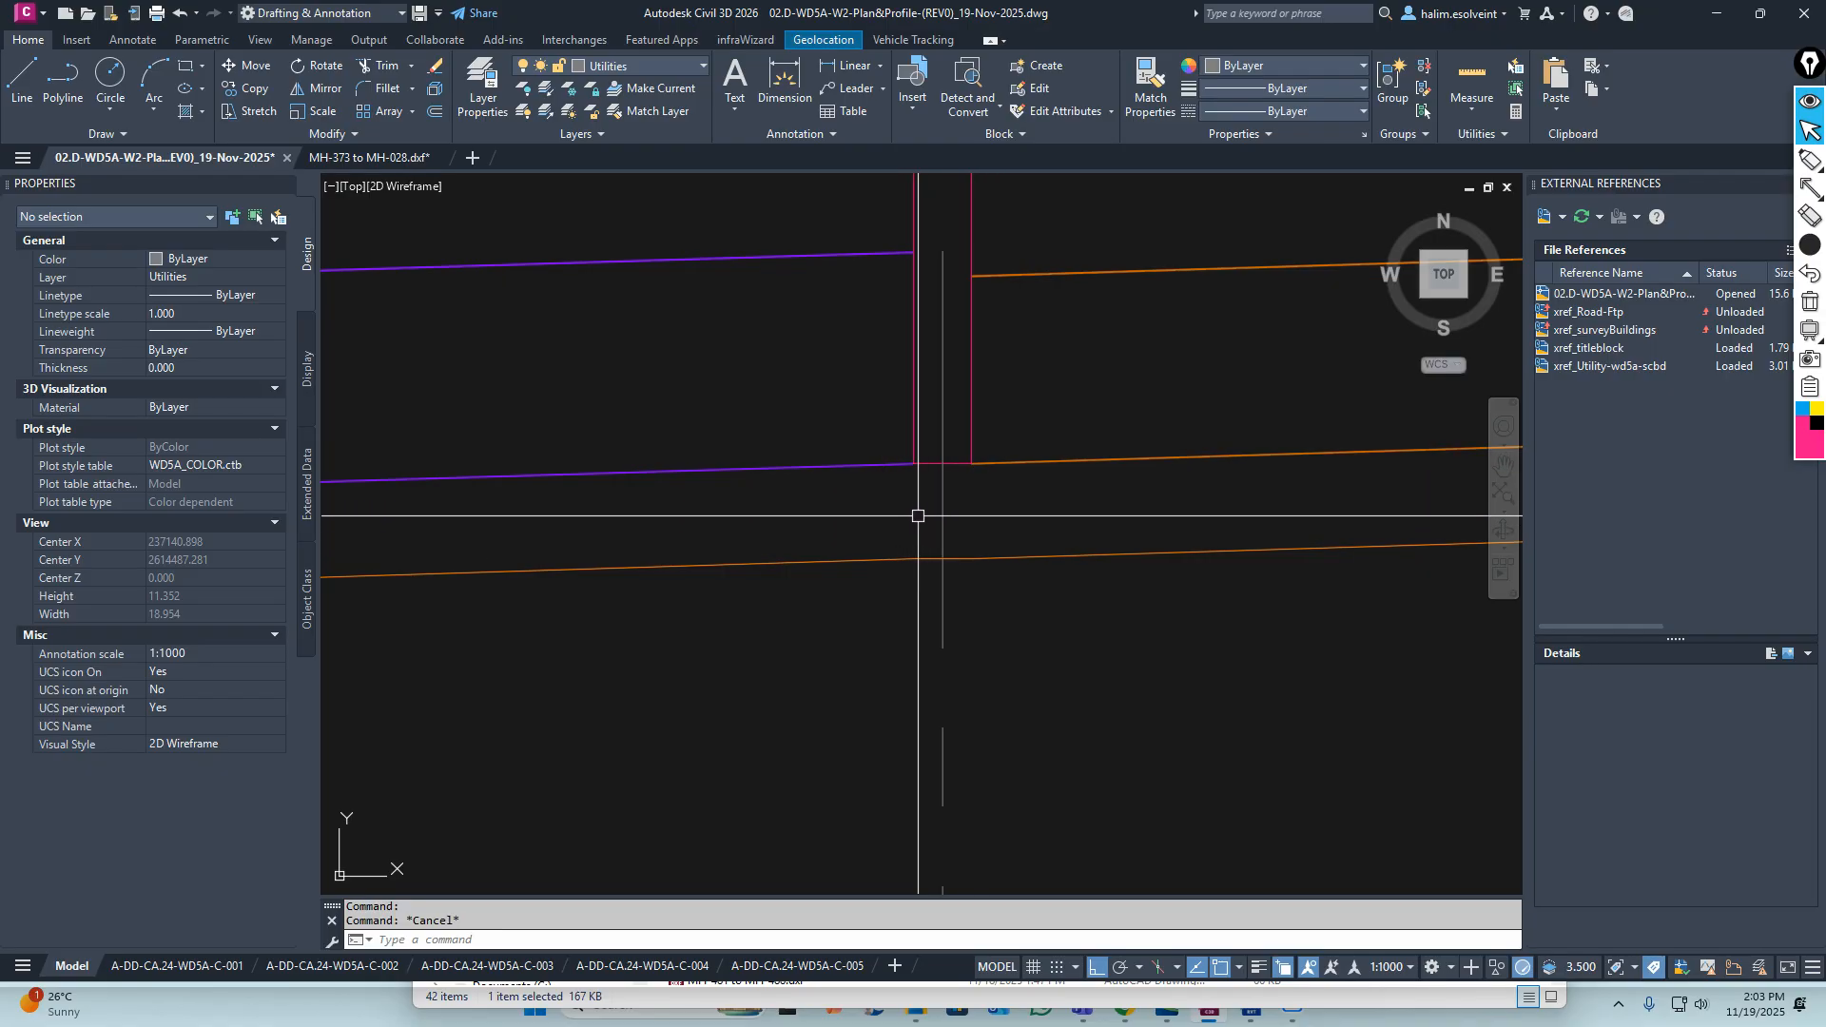
Examine the pipe seat, diameter, length, slope and chainage rows of the MH-001 to MH-022 data table
scroll(916, 523, down, 10)
scroll(928, 494, up, 6)
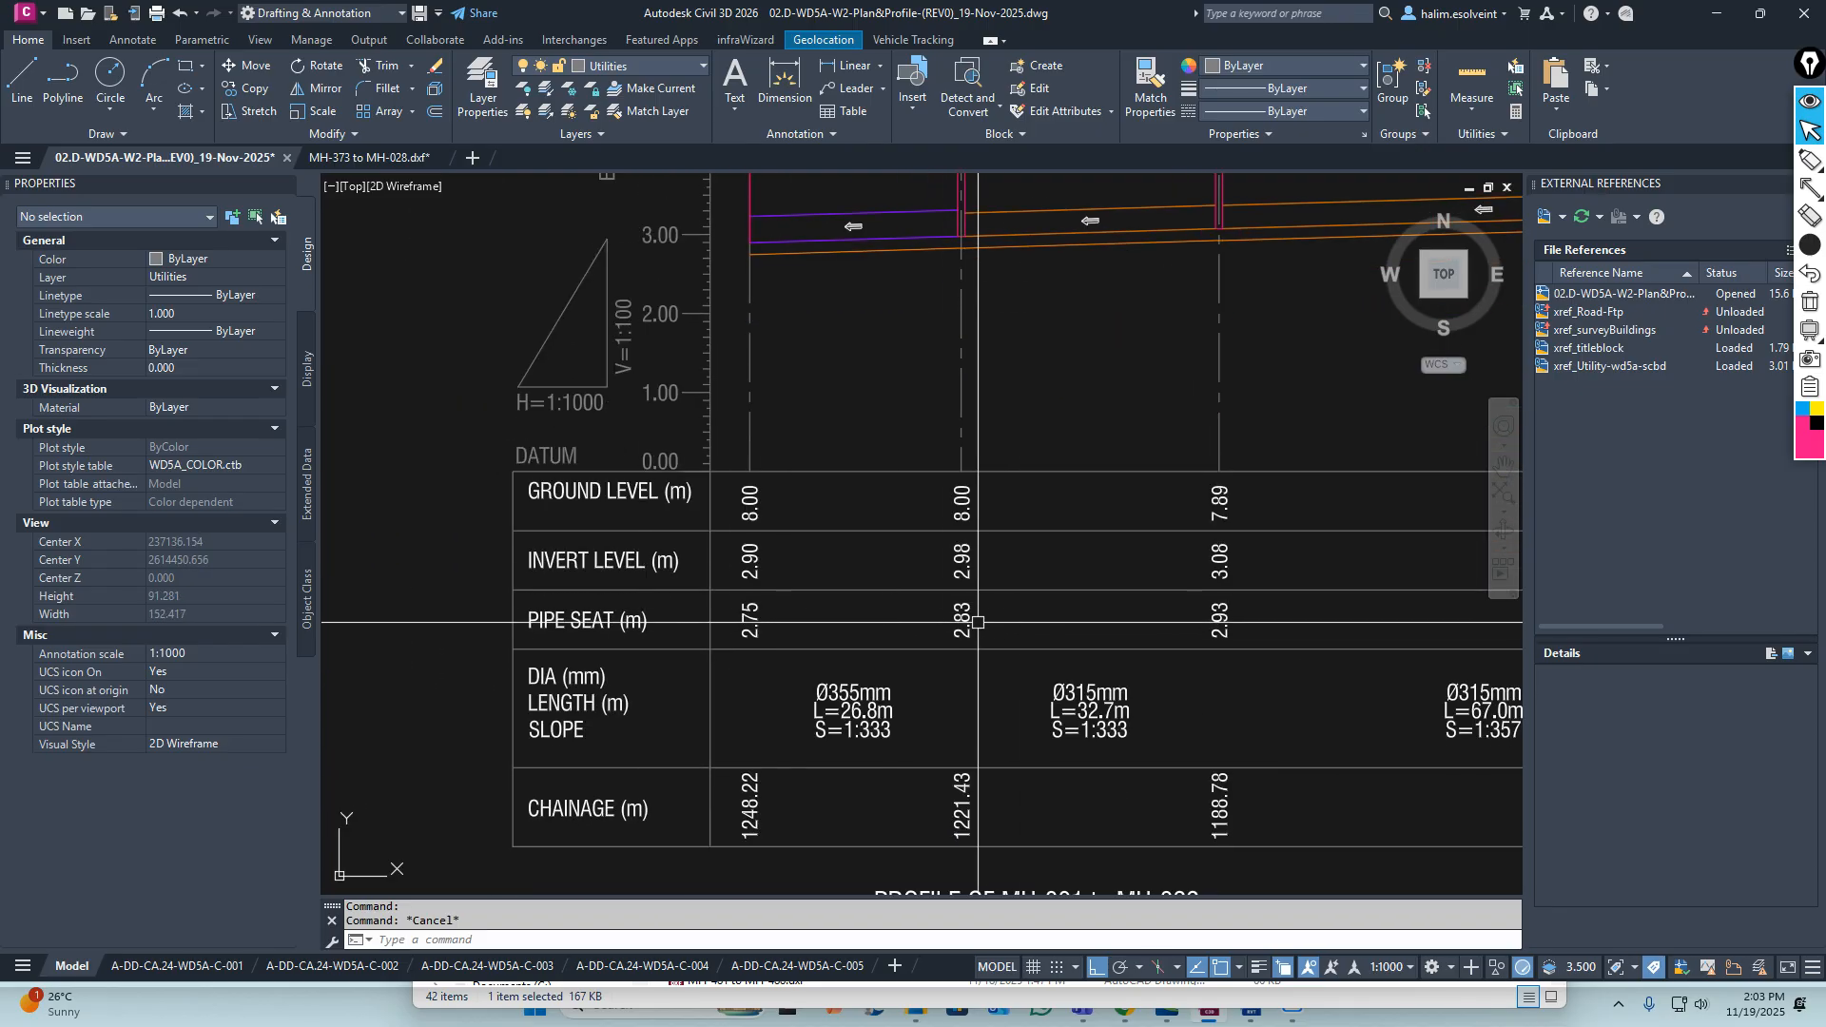
middle_drag(974, 632, 929, 632)
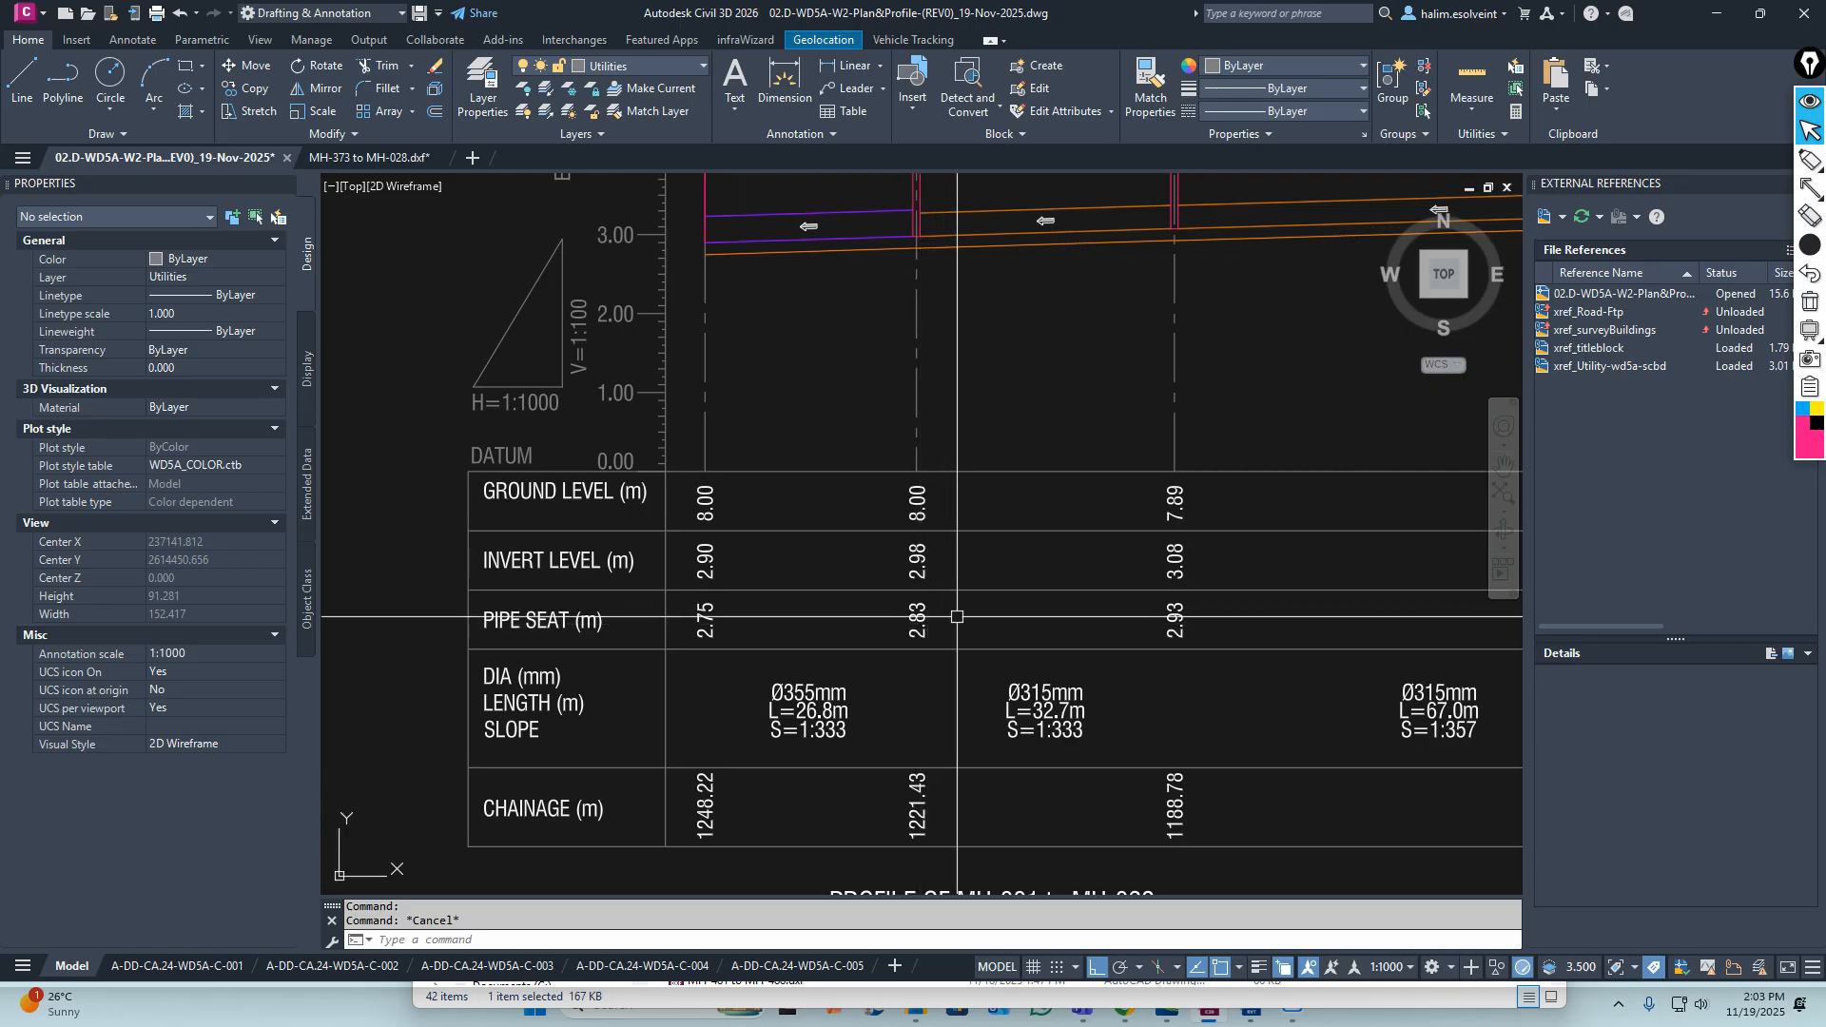
middle_drag(909, 627, 850, 591)
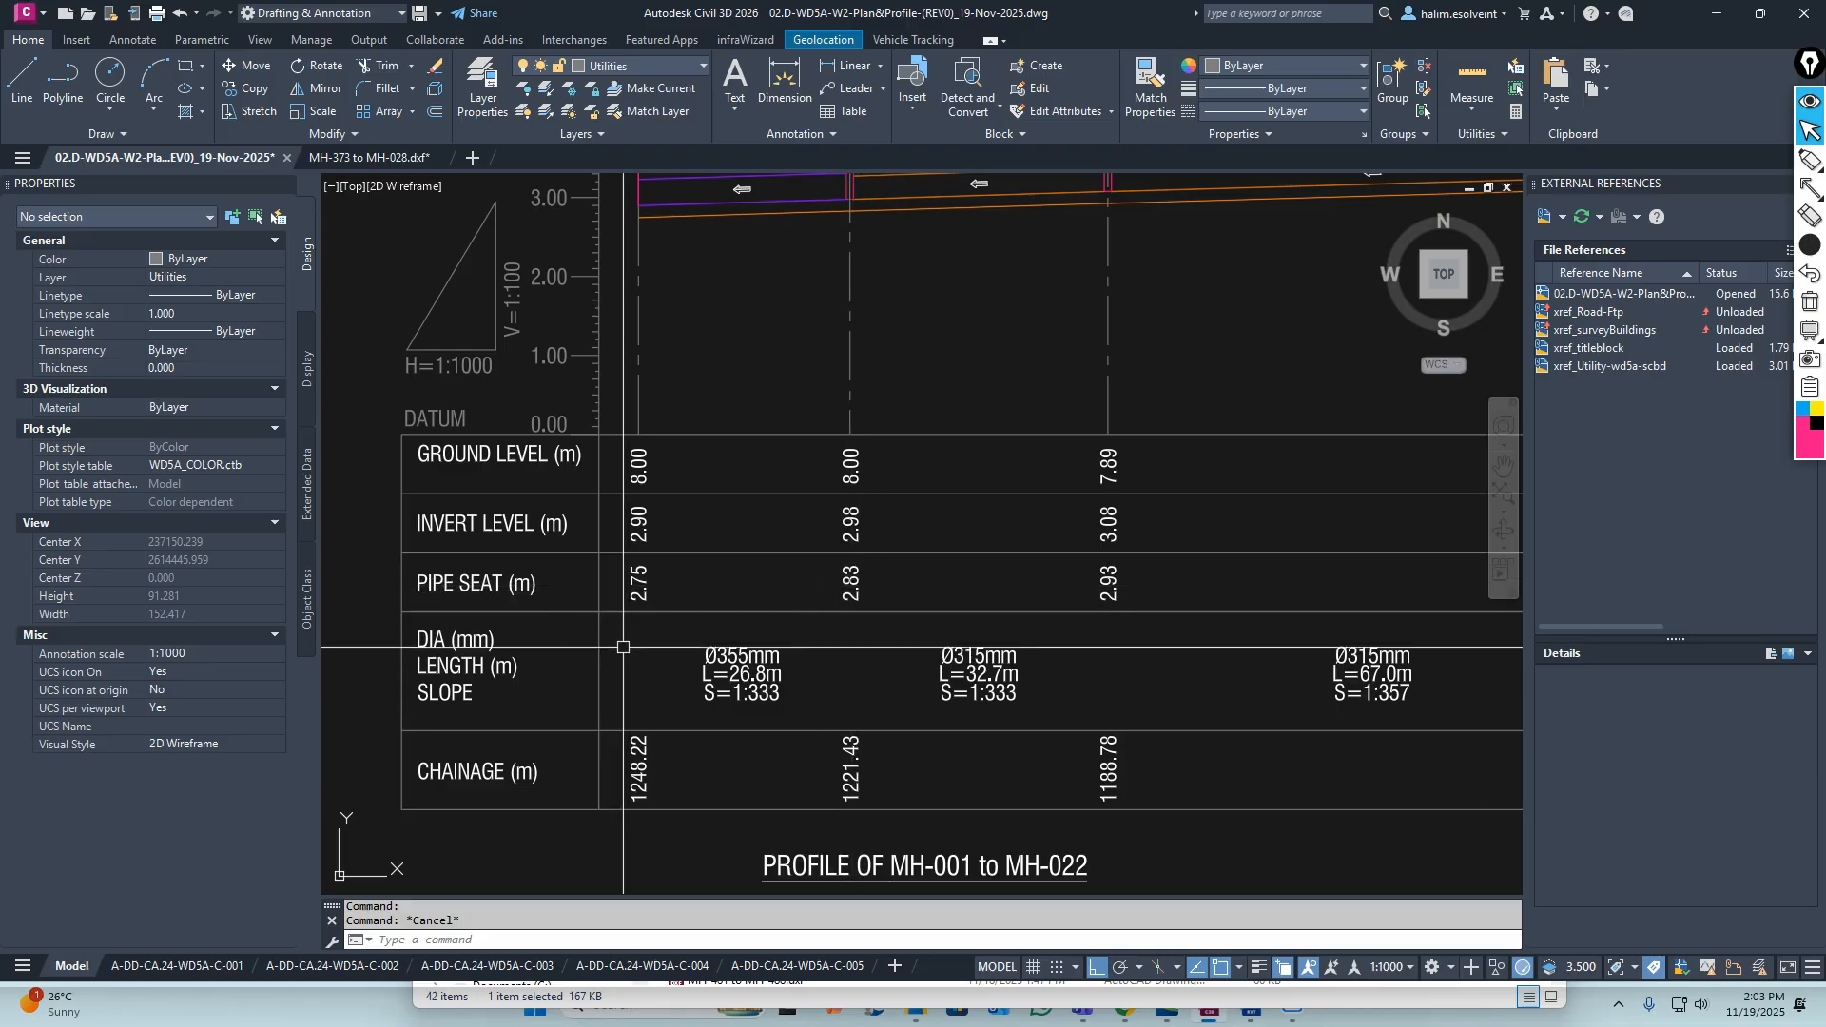
middle_drag(489, 694, 483, 600)
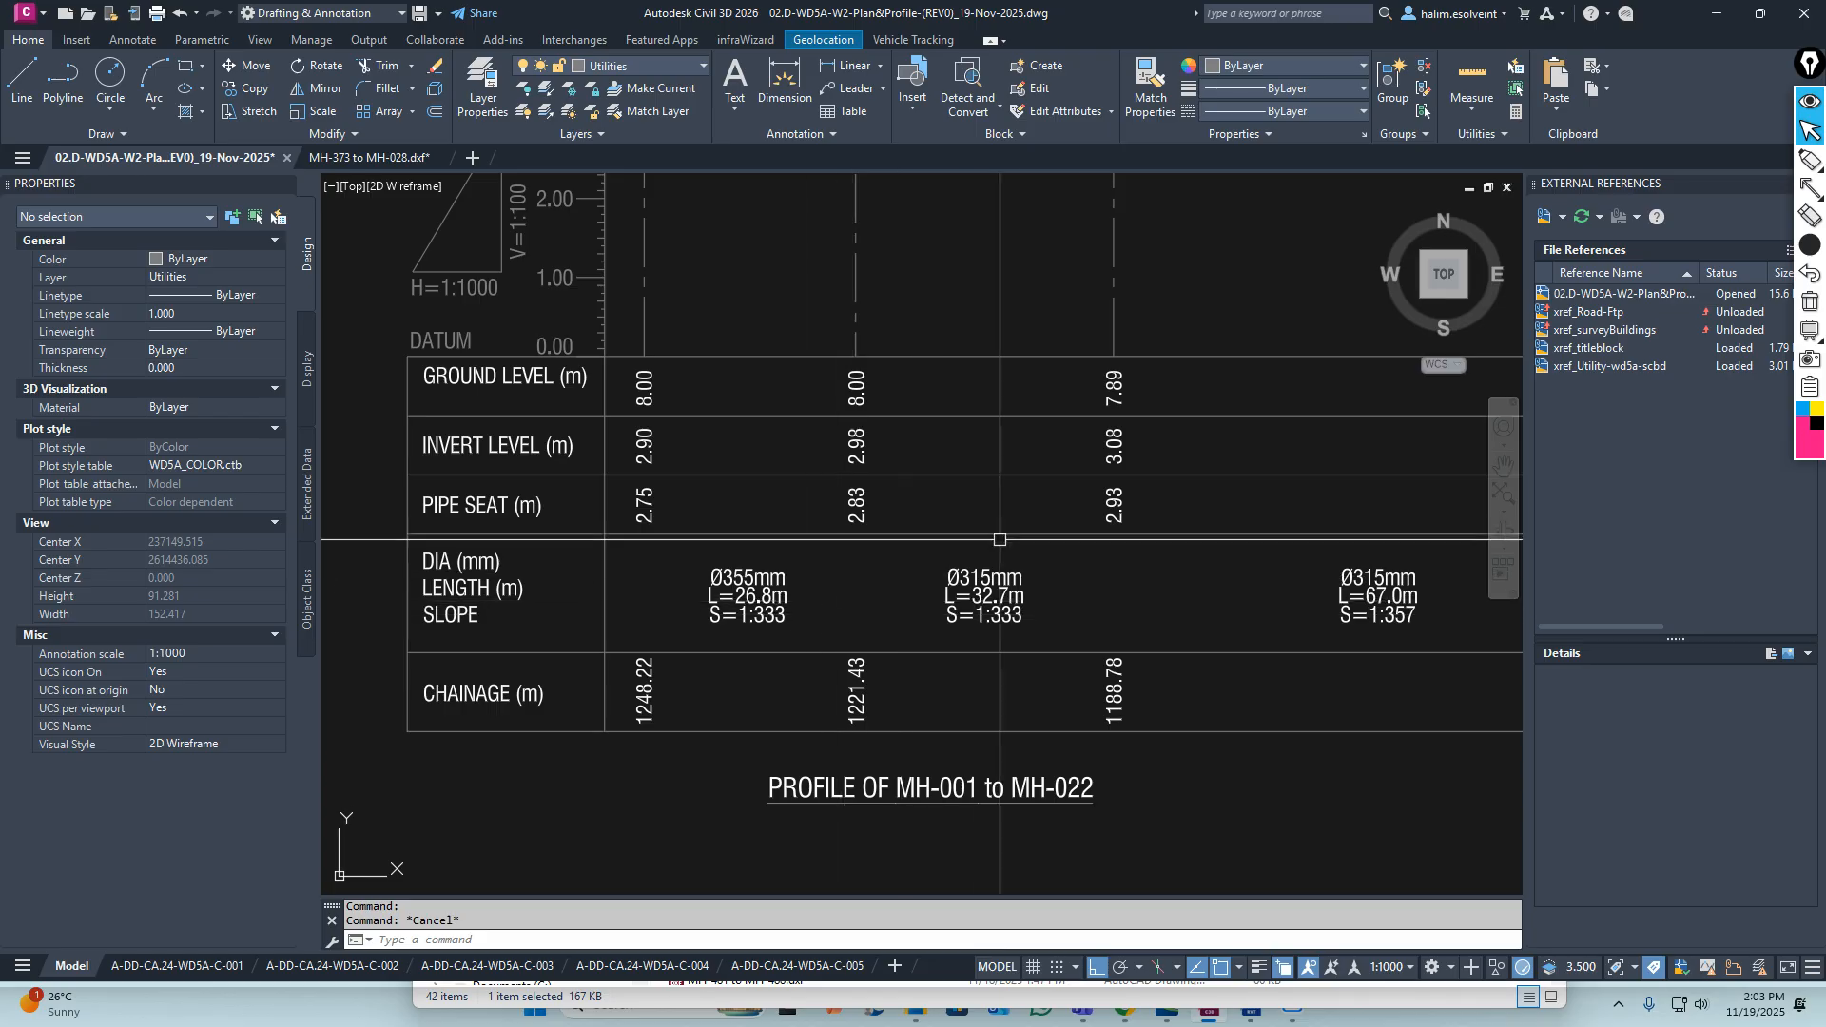
scroll(869, 553, down, 5)
Switch to the MH-373 to MH-028 drawing and examine the diameter, length and slope labels on its pipes
click(376, 156)
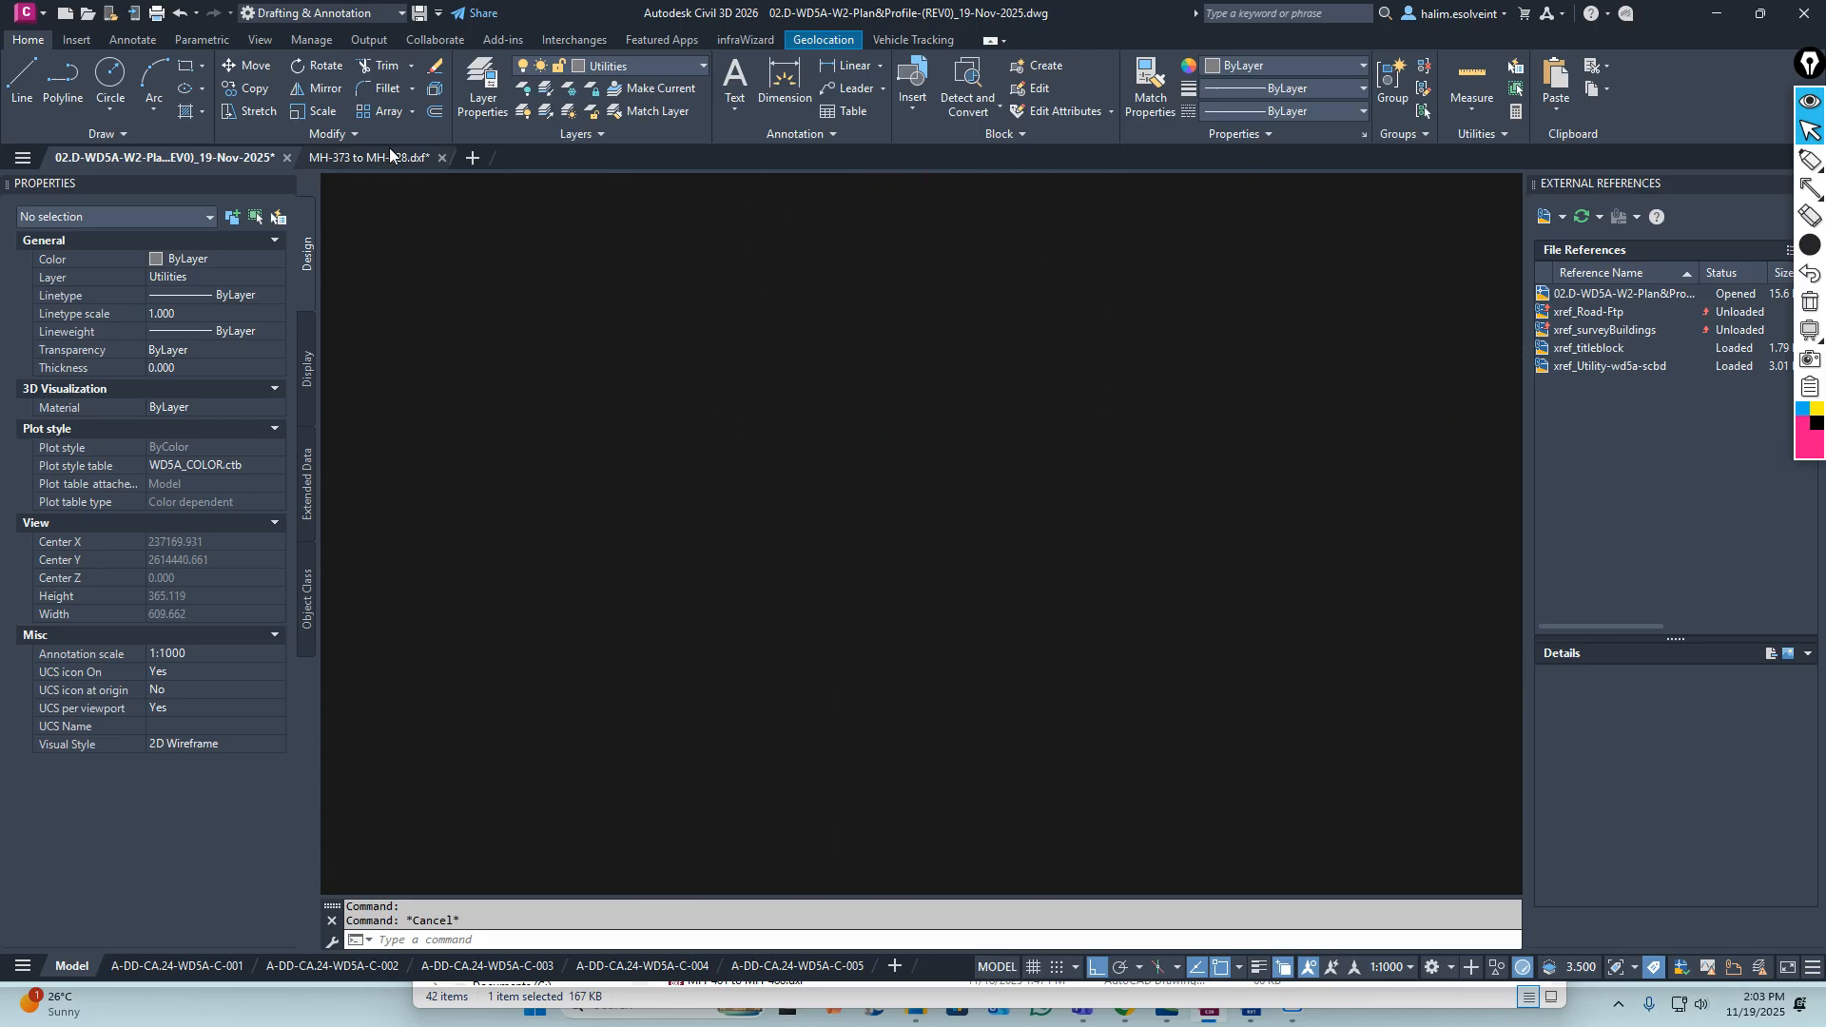
scroll(826, 328, up, 10)
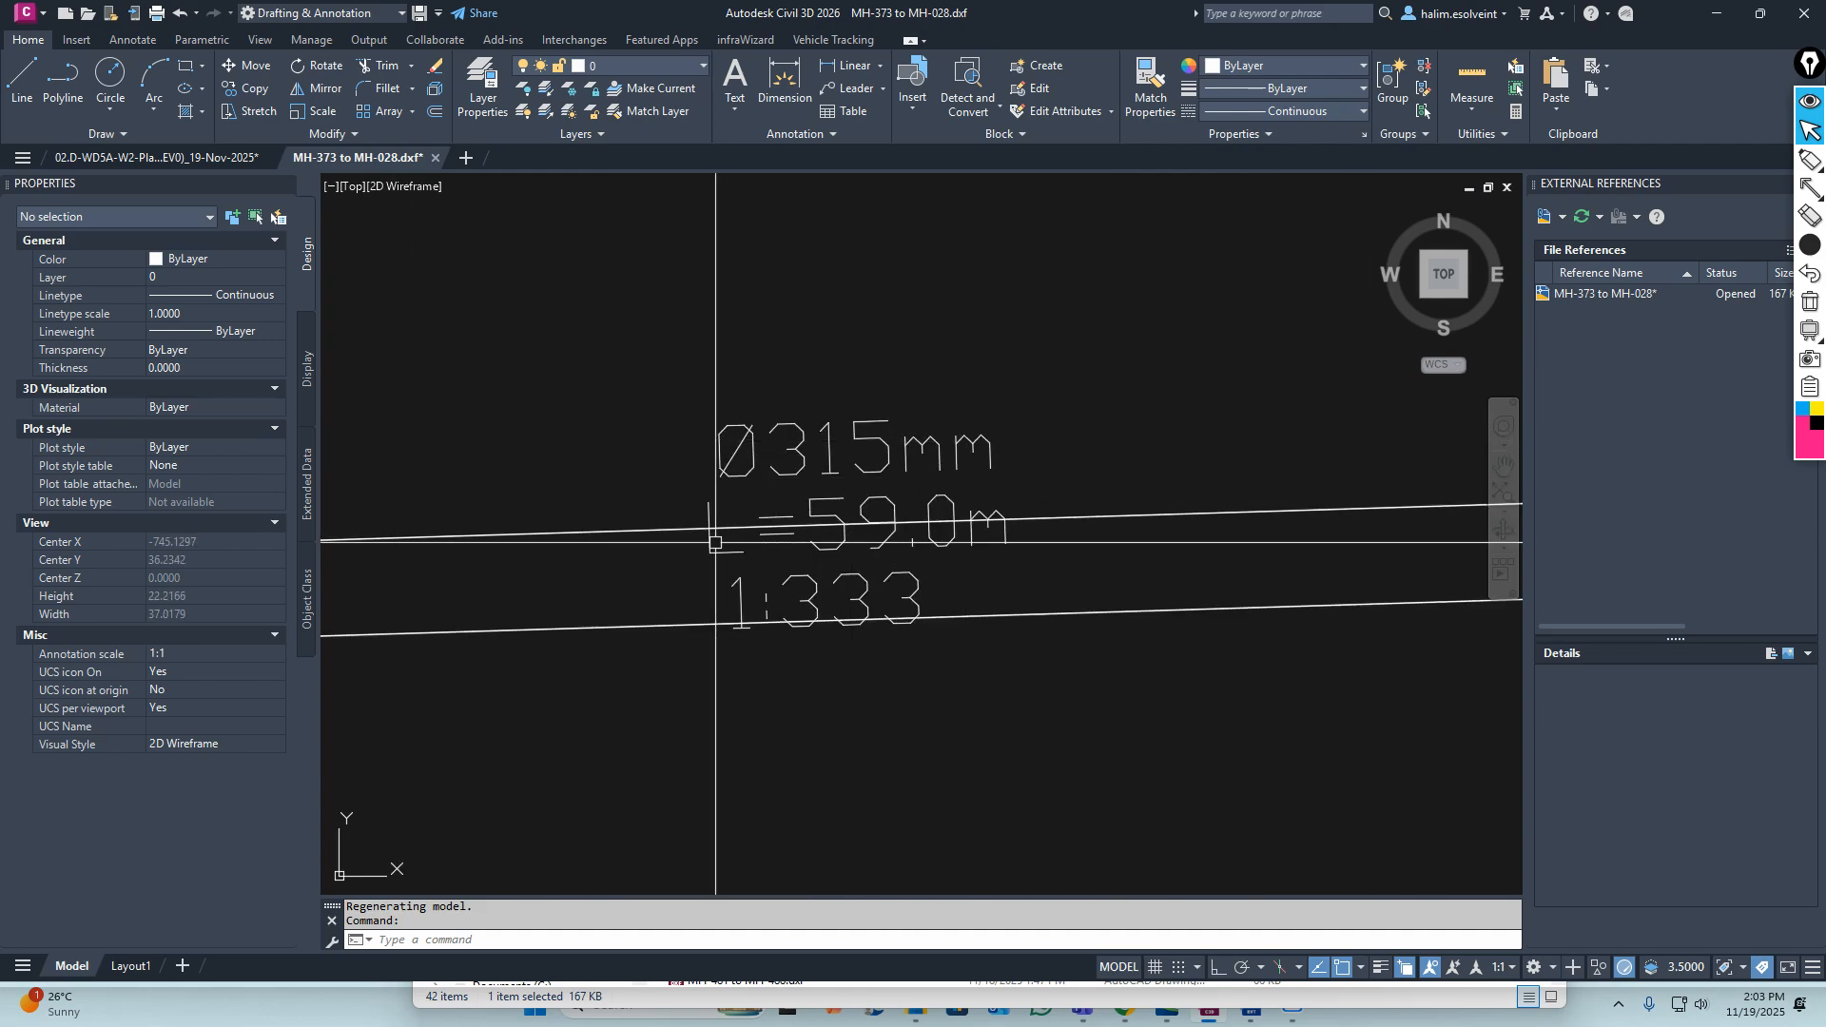
scroll(816, 611, down, 10)
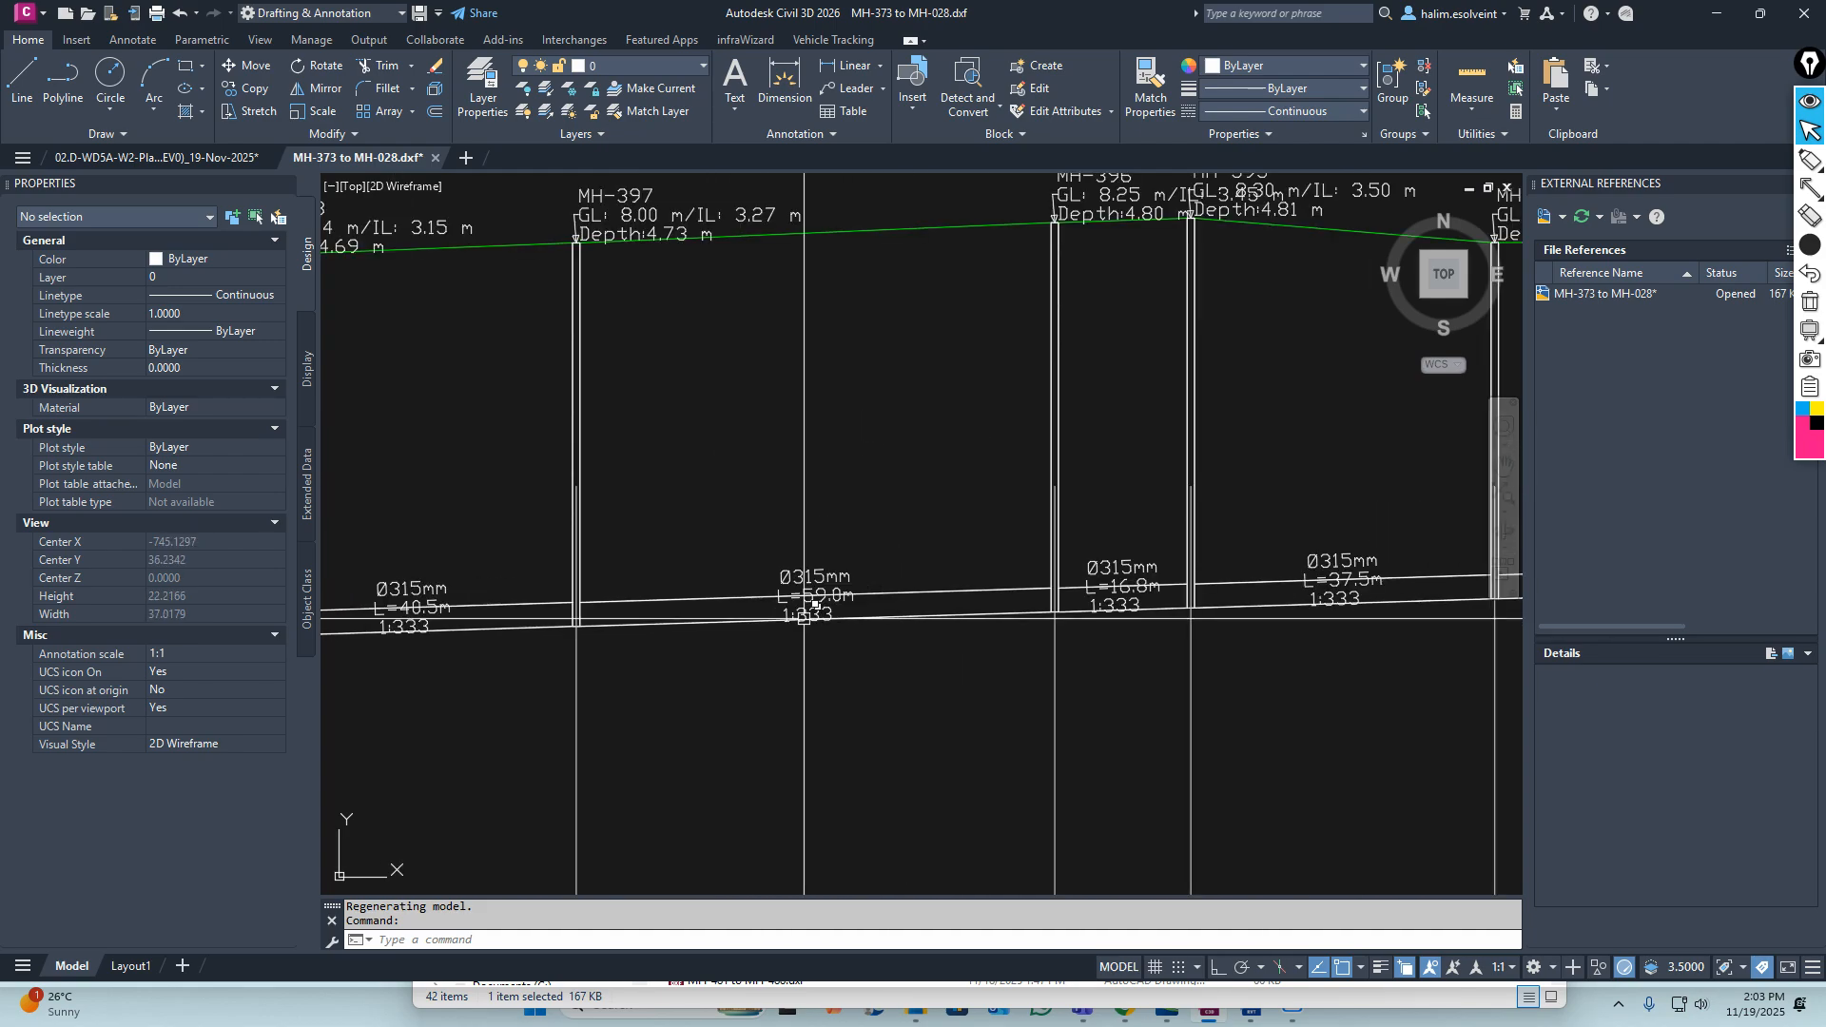
Copy the whole MH-373 to MH-028 profile with its data table to the clipboard
scroll(807, 423, down, 10)
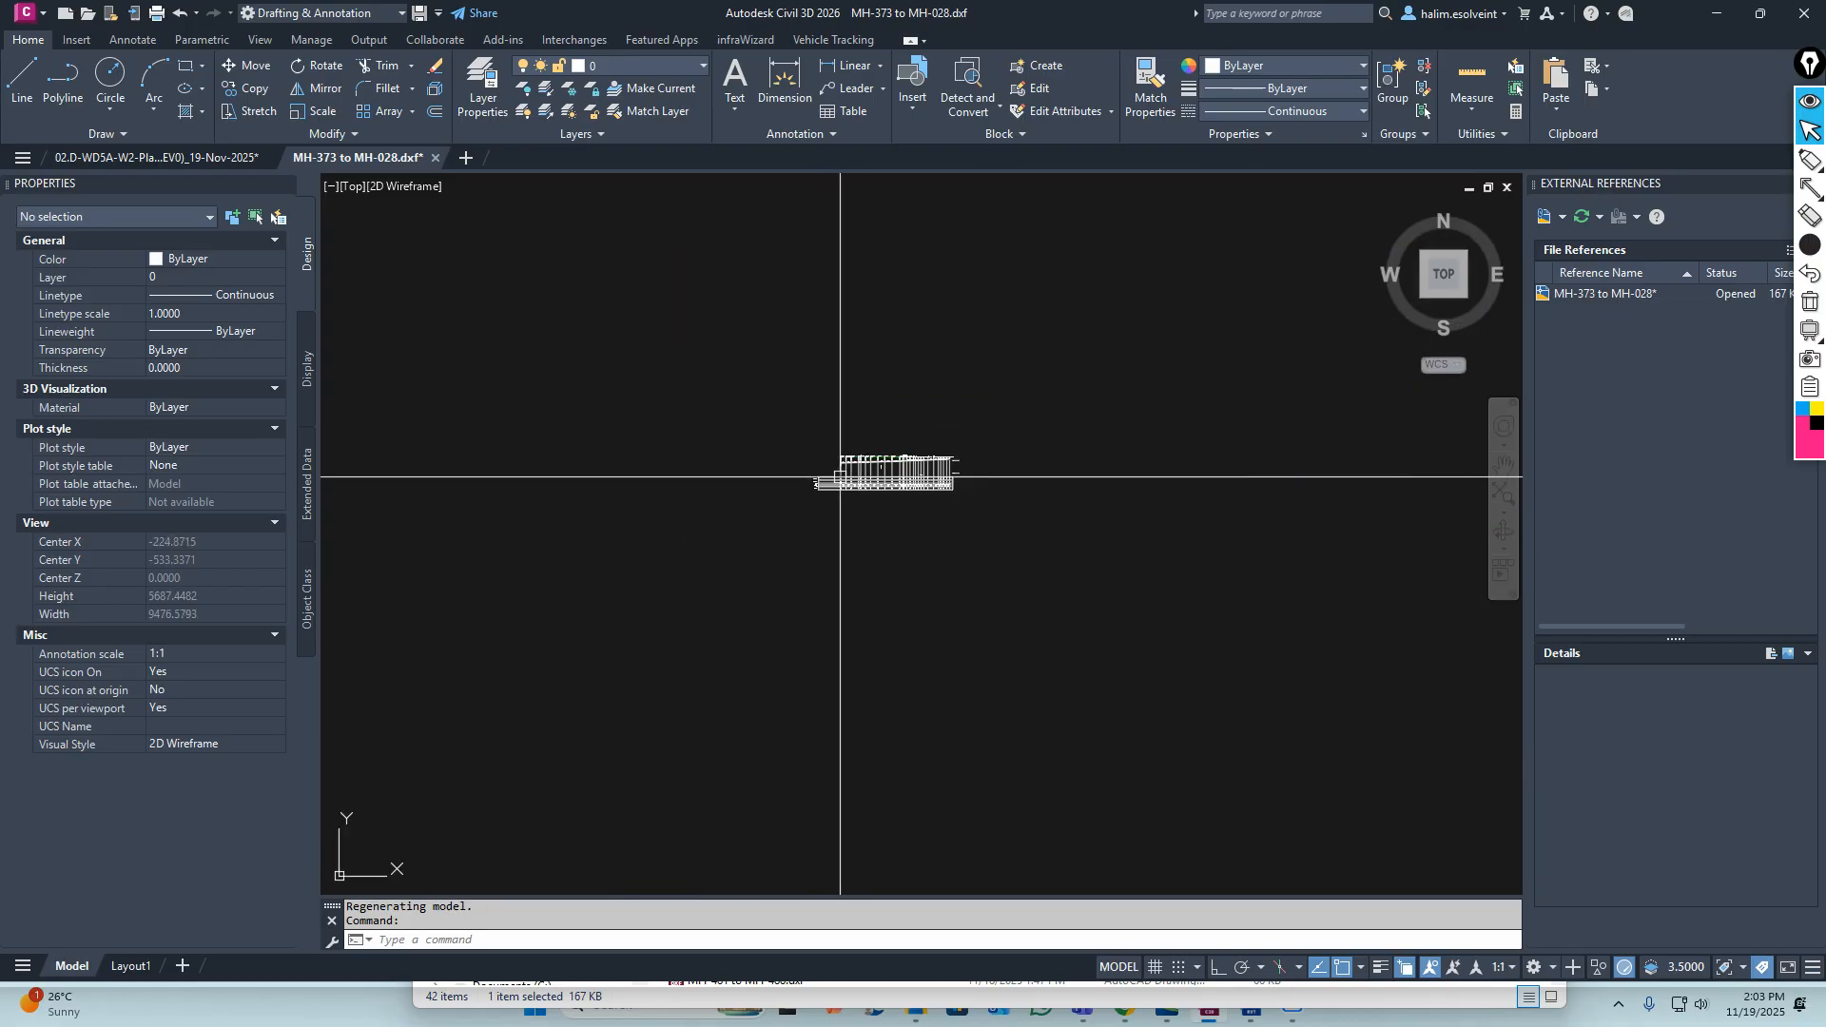
scroll(844, 481, up, 4)
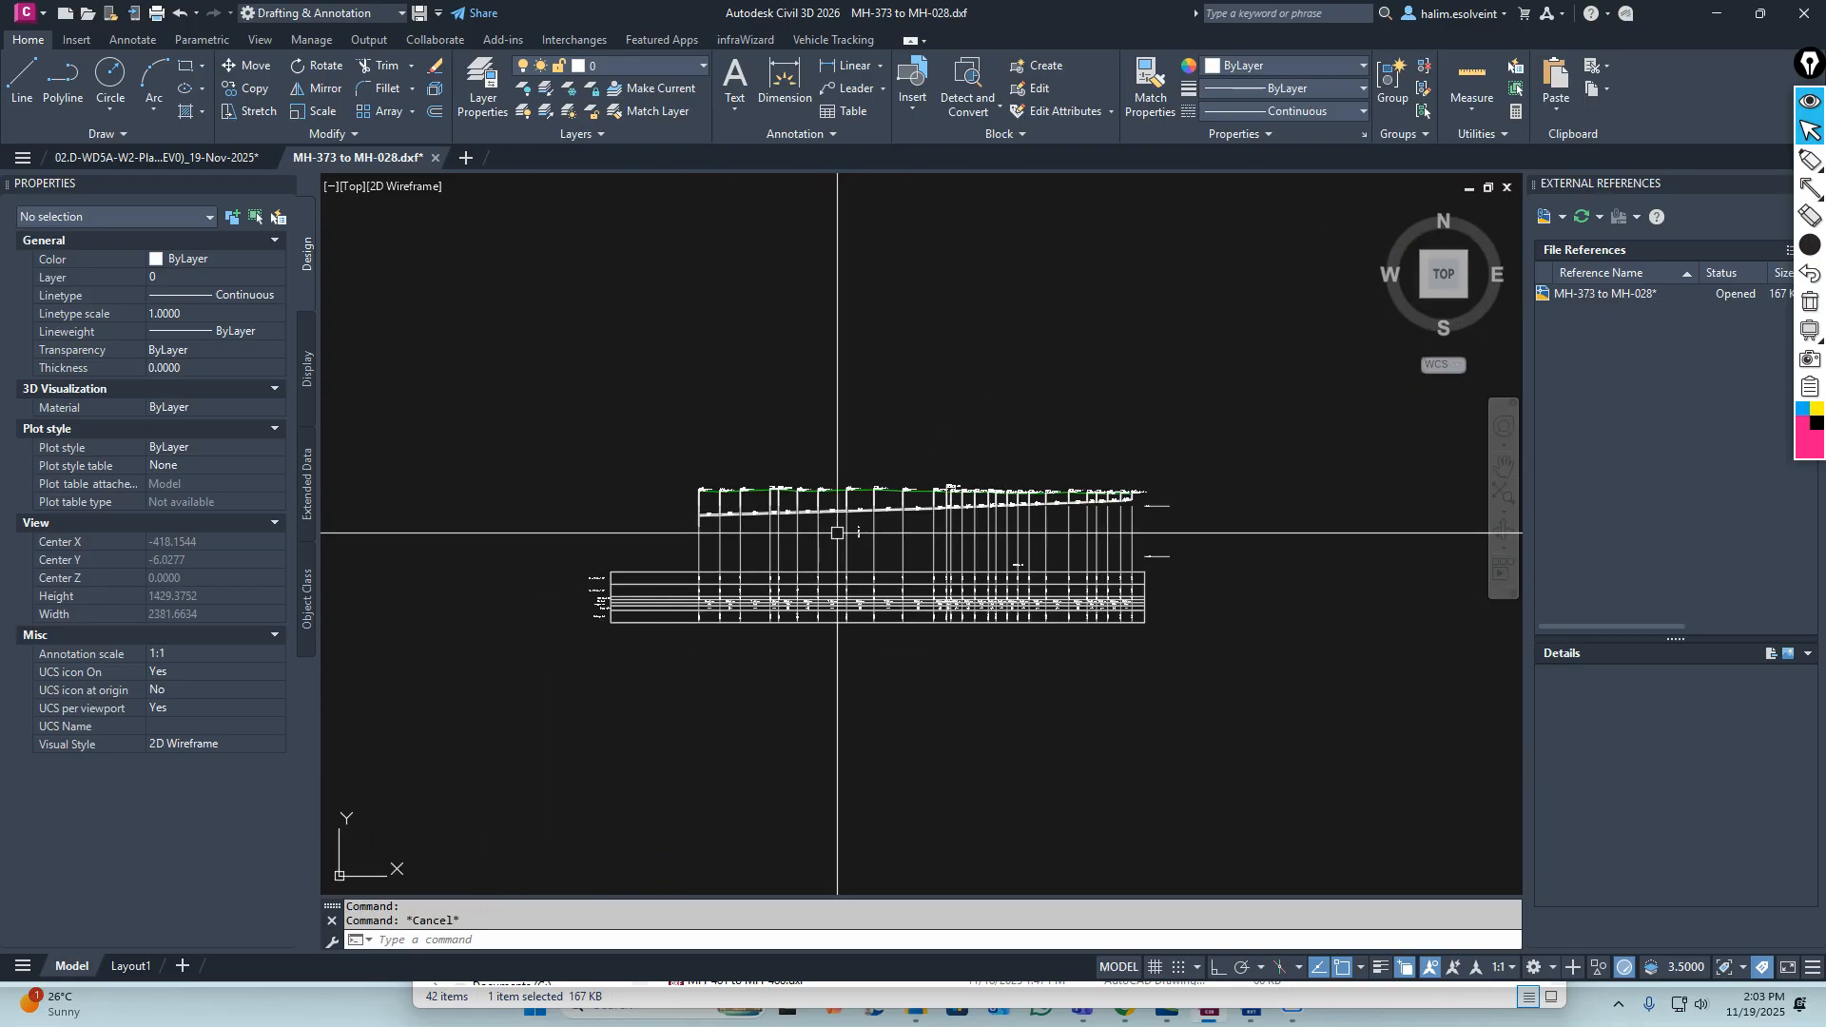
key(ctrl+c)
click(1293, 369)
click(766, 754)
click(475, 753)
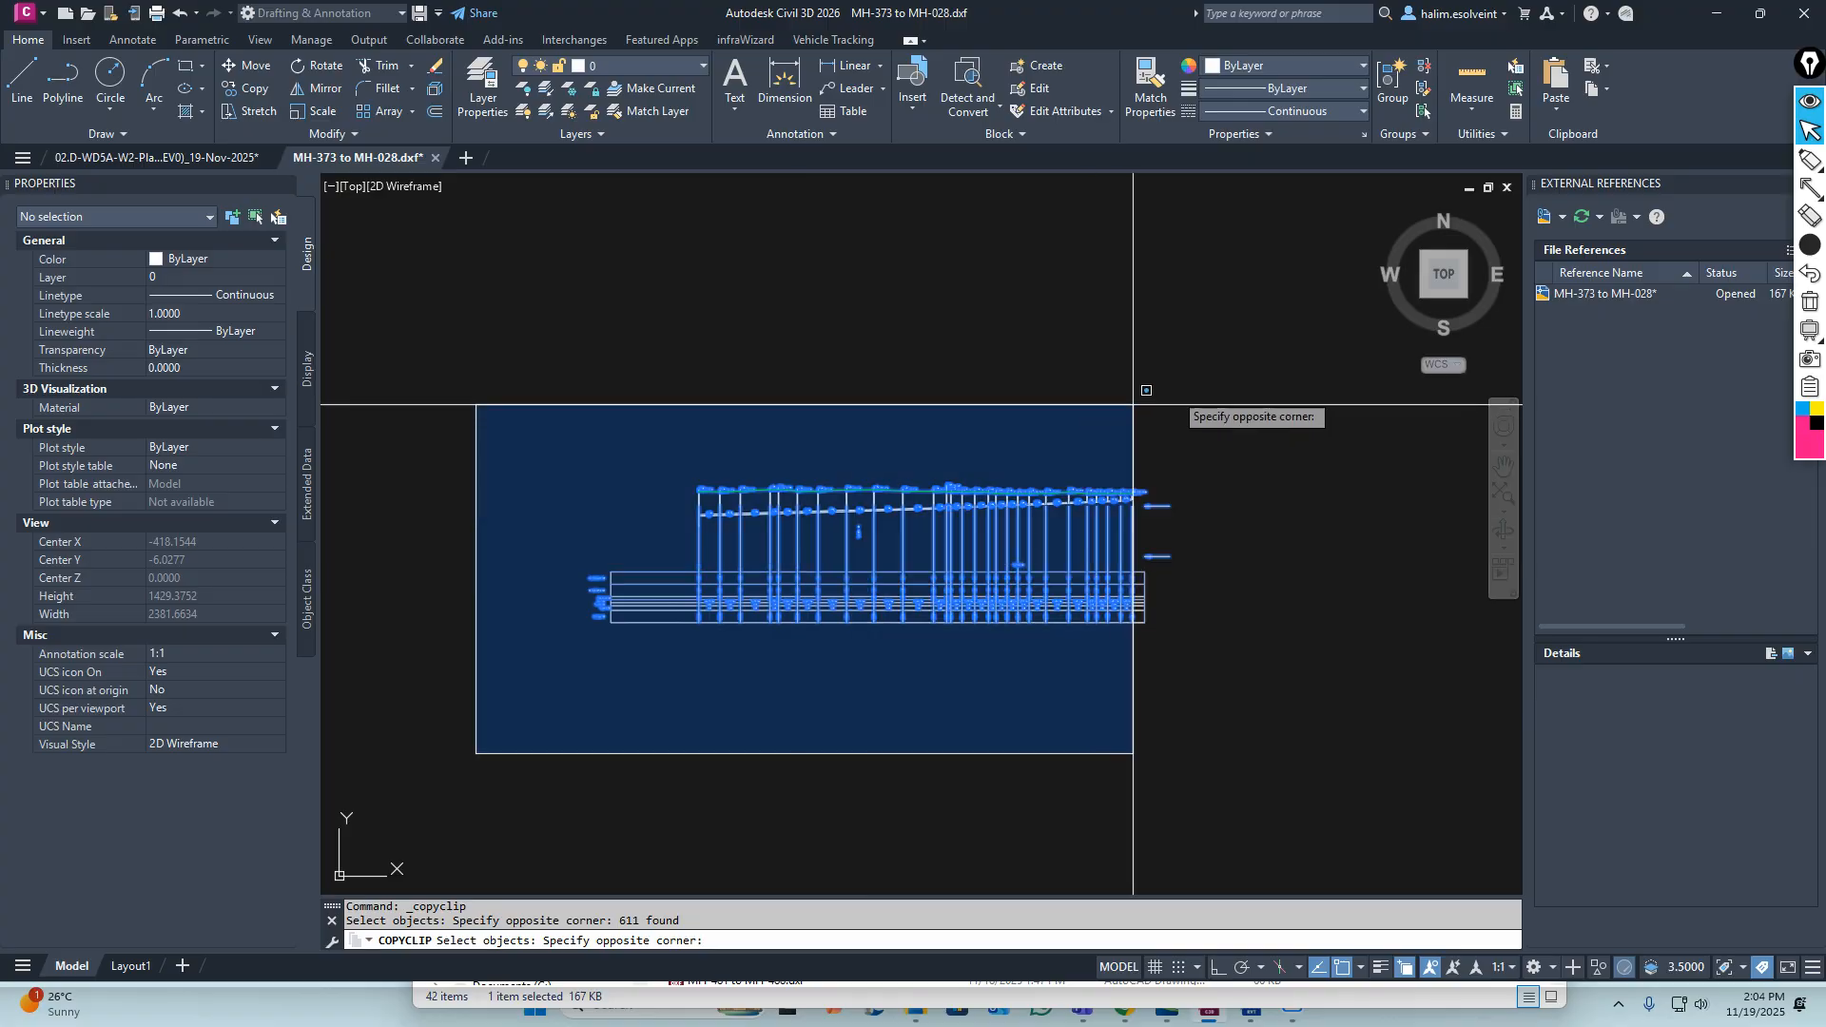
click(1133, 404)
Paste the copied profile into the 02.D-WD5A-W2-Plan&Profile drawing, in the empty space east of the framed profiles
click(181, 162)
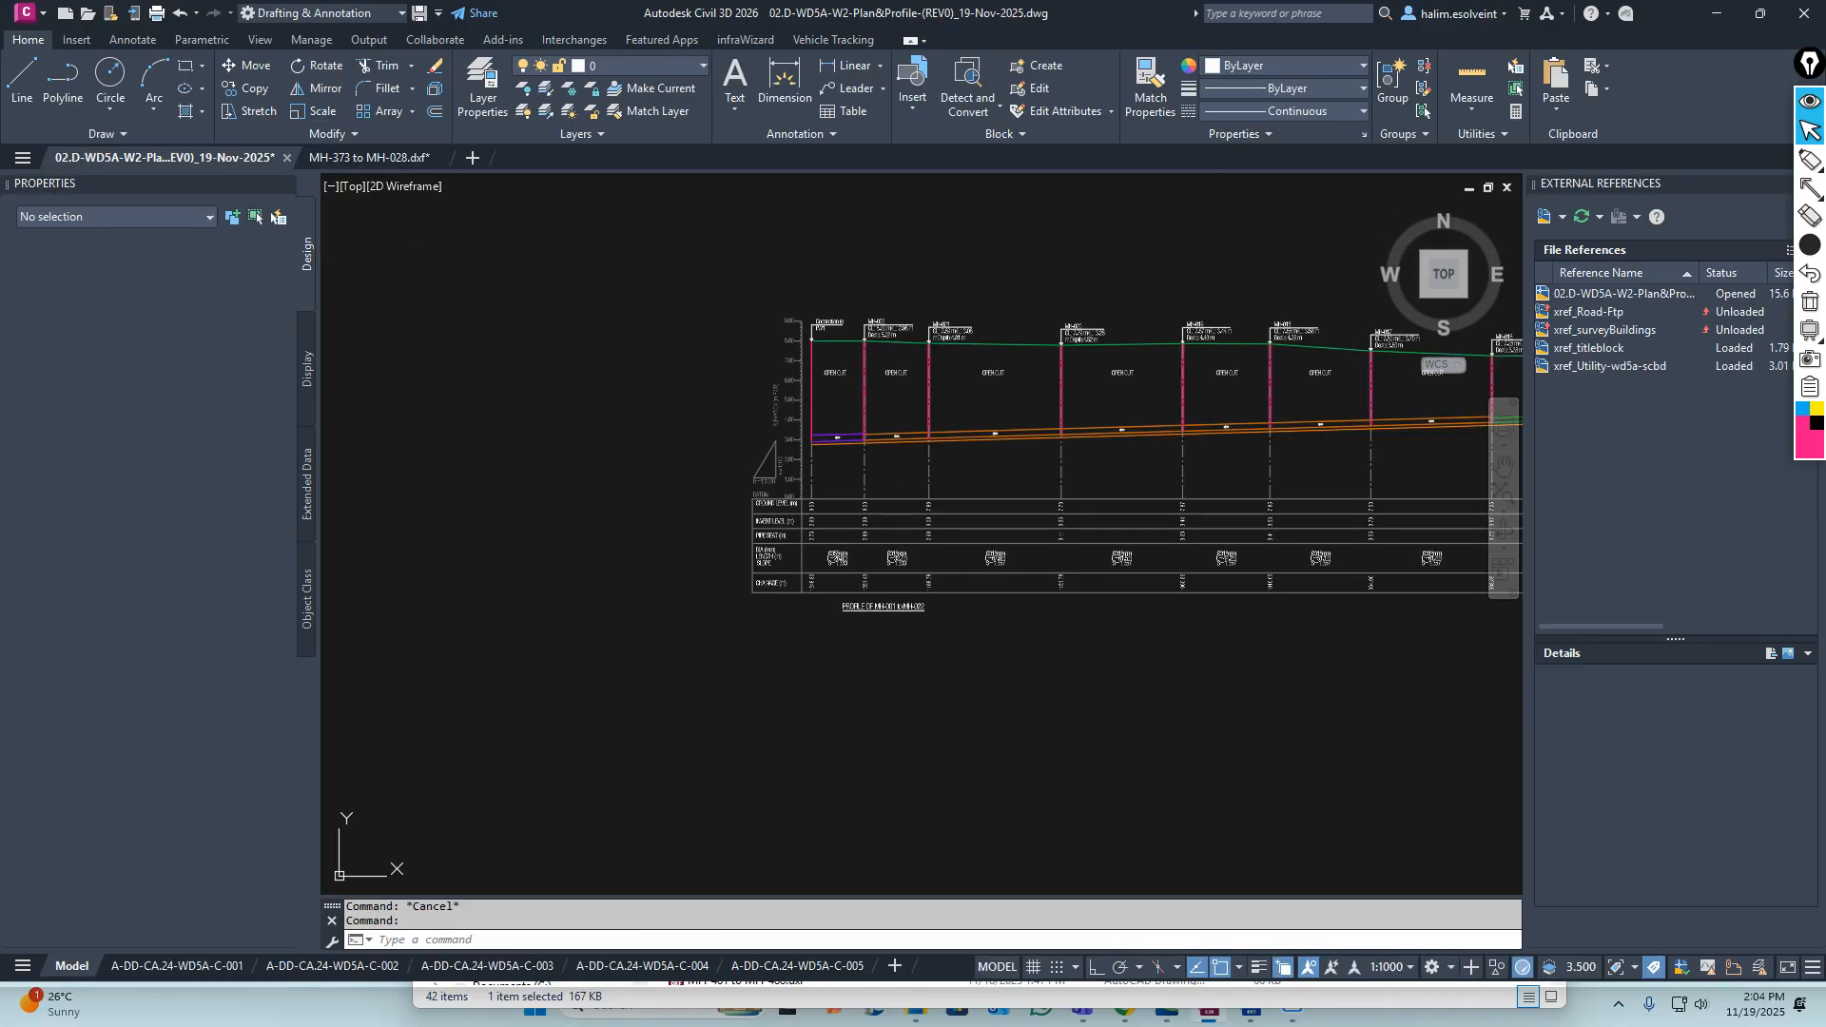
scroll(853, 460, down, 17)
scroll(1024, 473, up, 6)
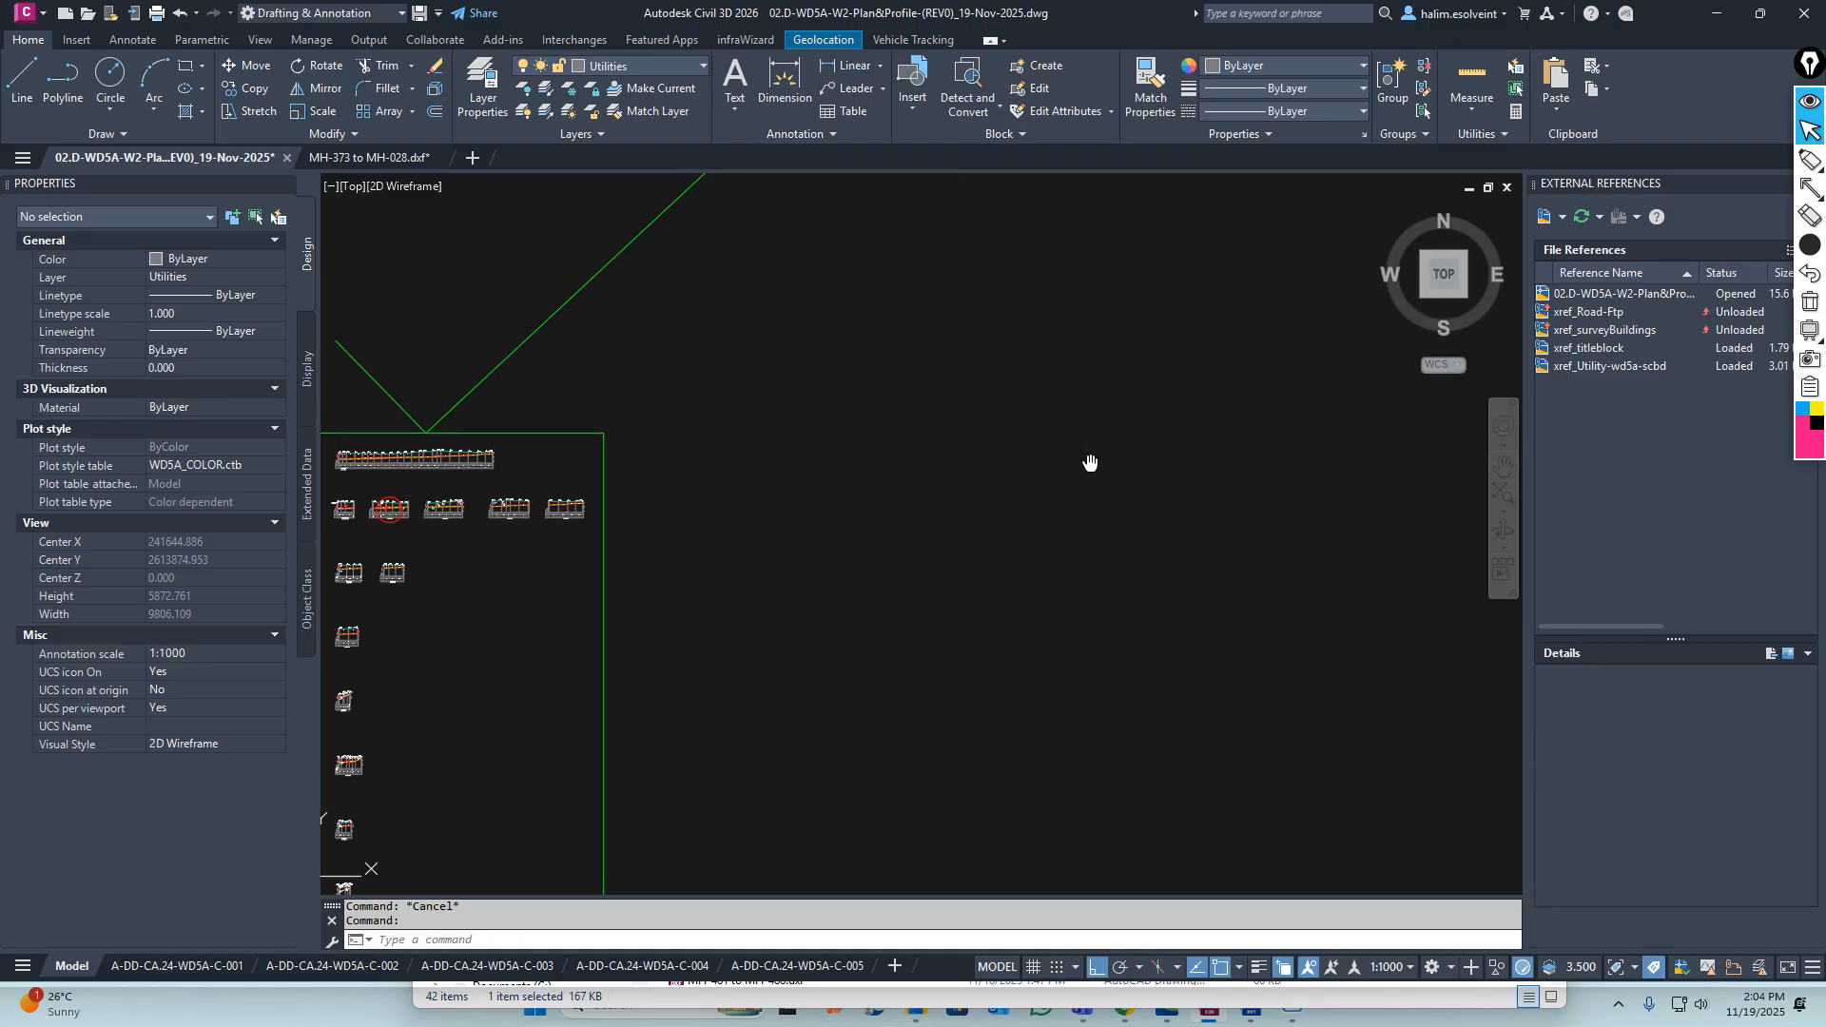
key(ctrl+v)
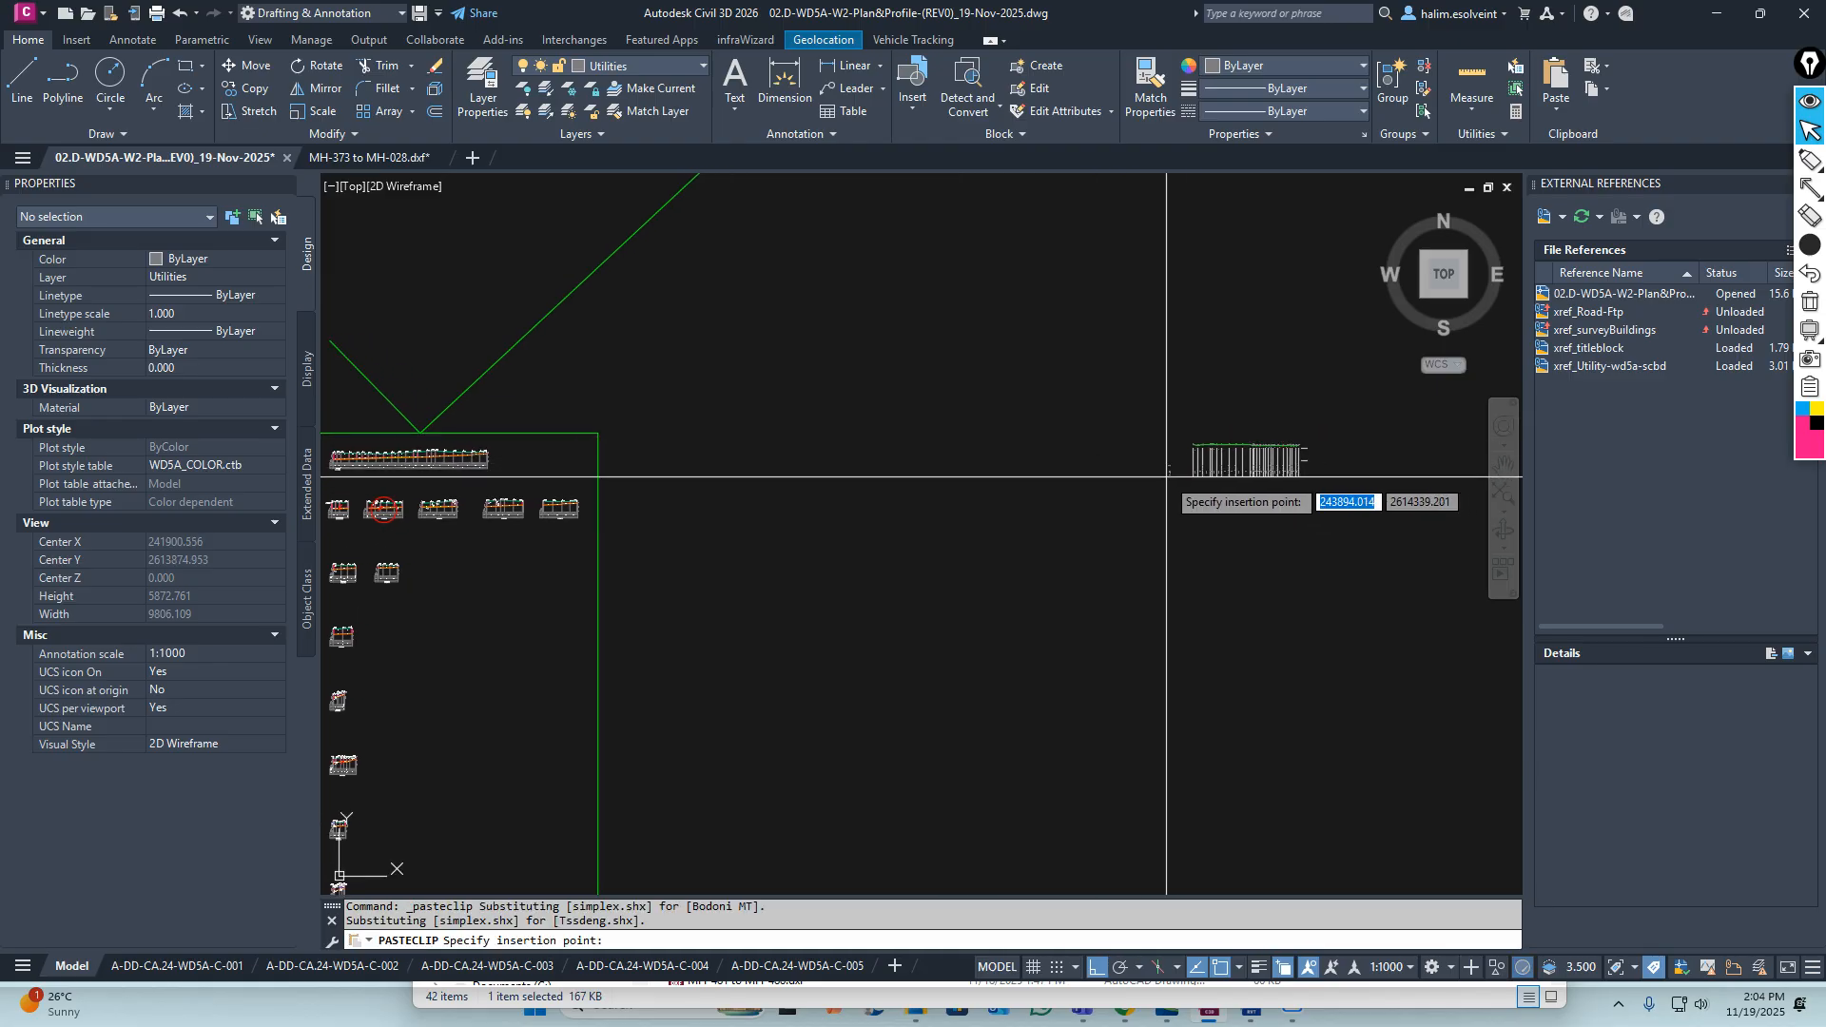
click(1167, 475)
key(Escape)
key(Escape)
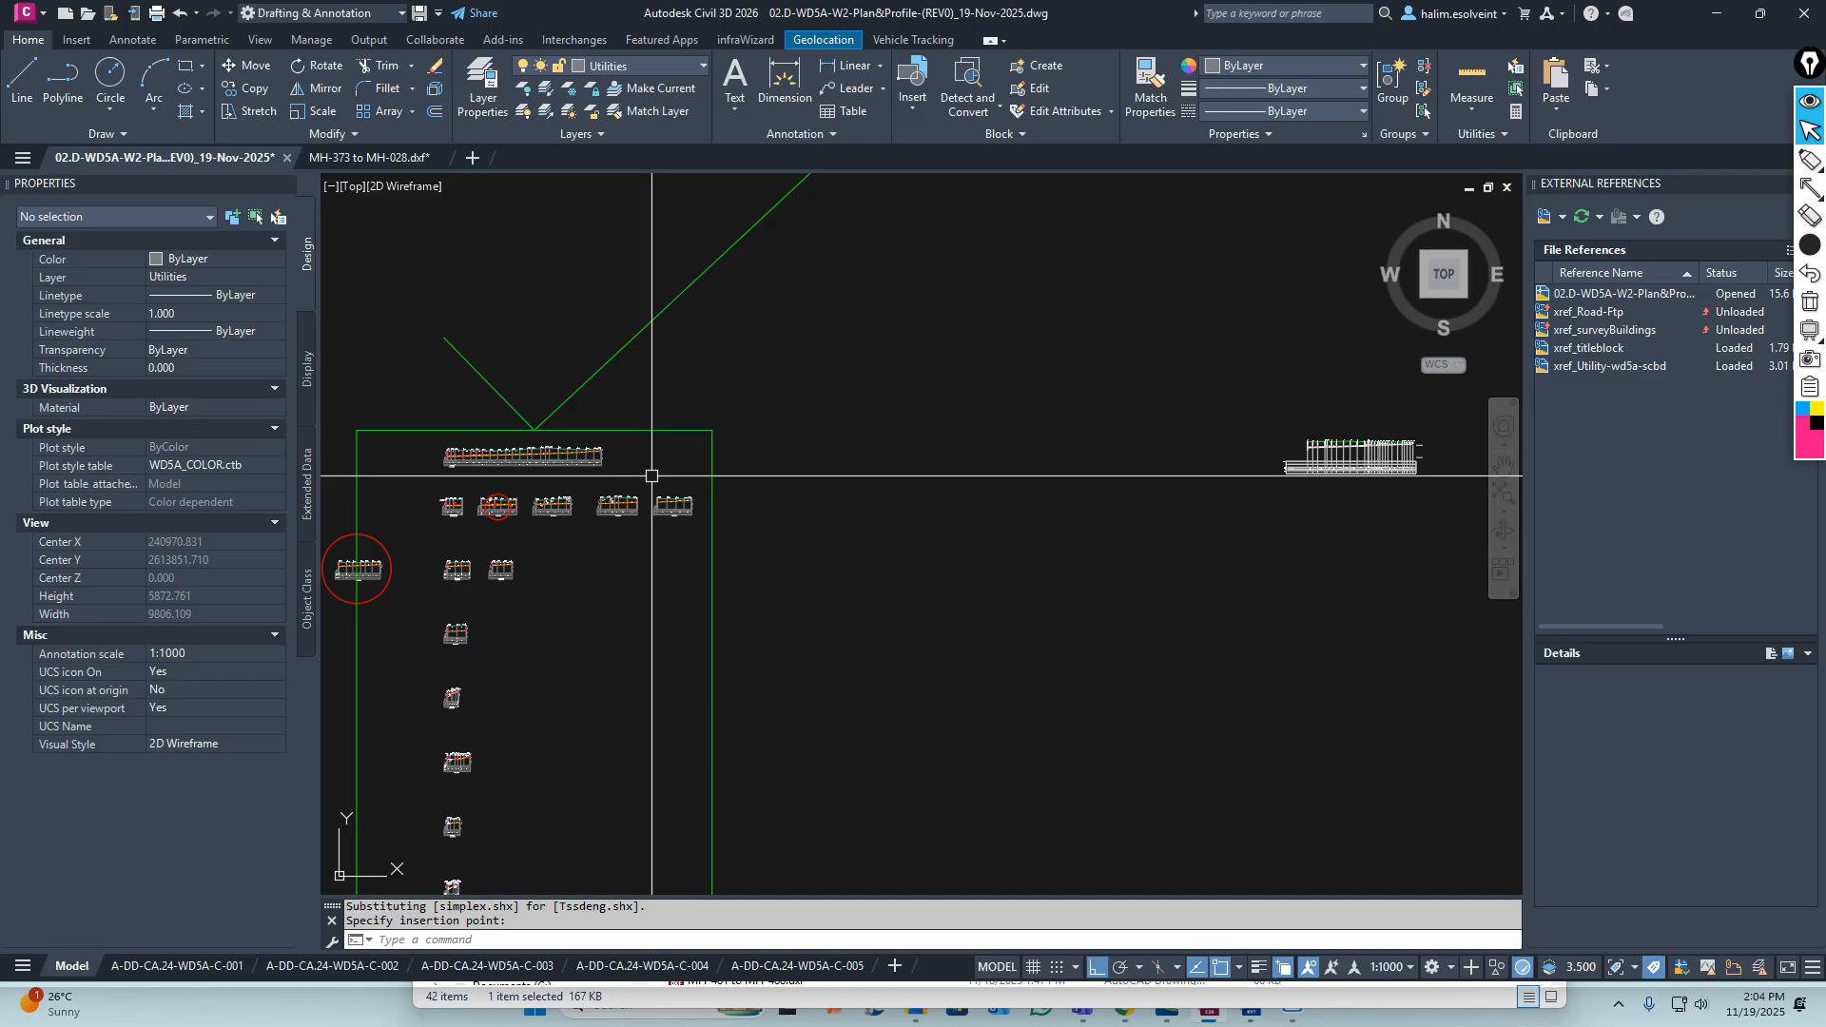
Copy the MH-001 to MH-022 profile's elevation scales and empty data table frame into the space between the framed profiles and the pasted profile
scroll(653, 481, up, 10)
mouse_move(1288, 314)
middle_down()
mouse_move(927, 496)
mouse_move(739, 502)
middle_up()
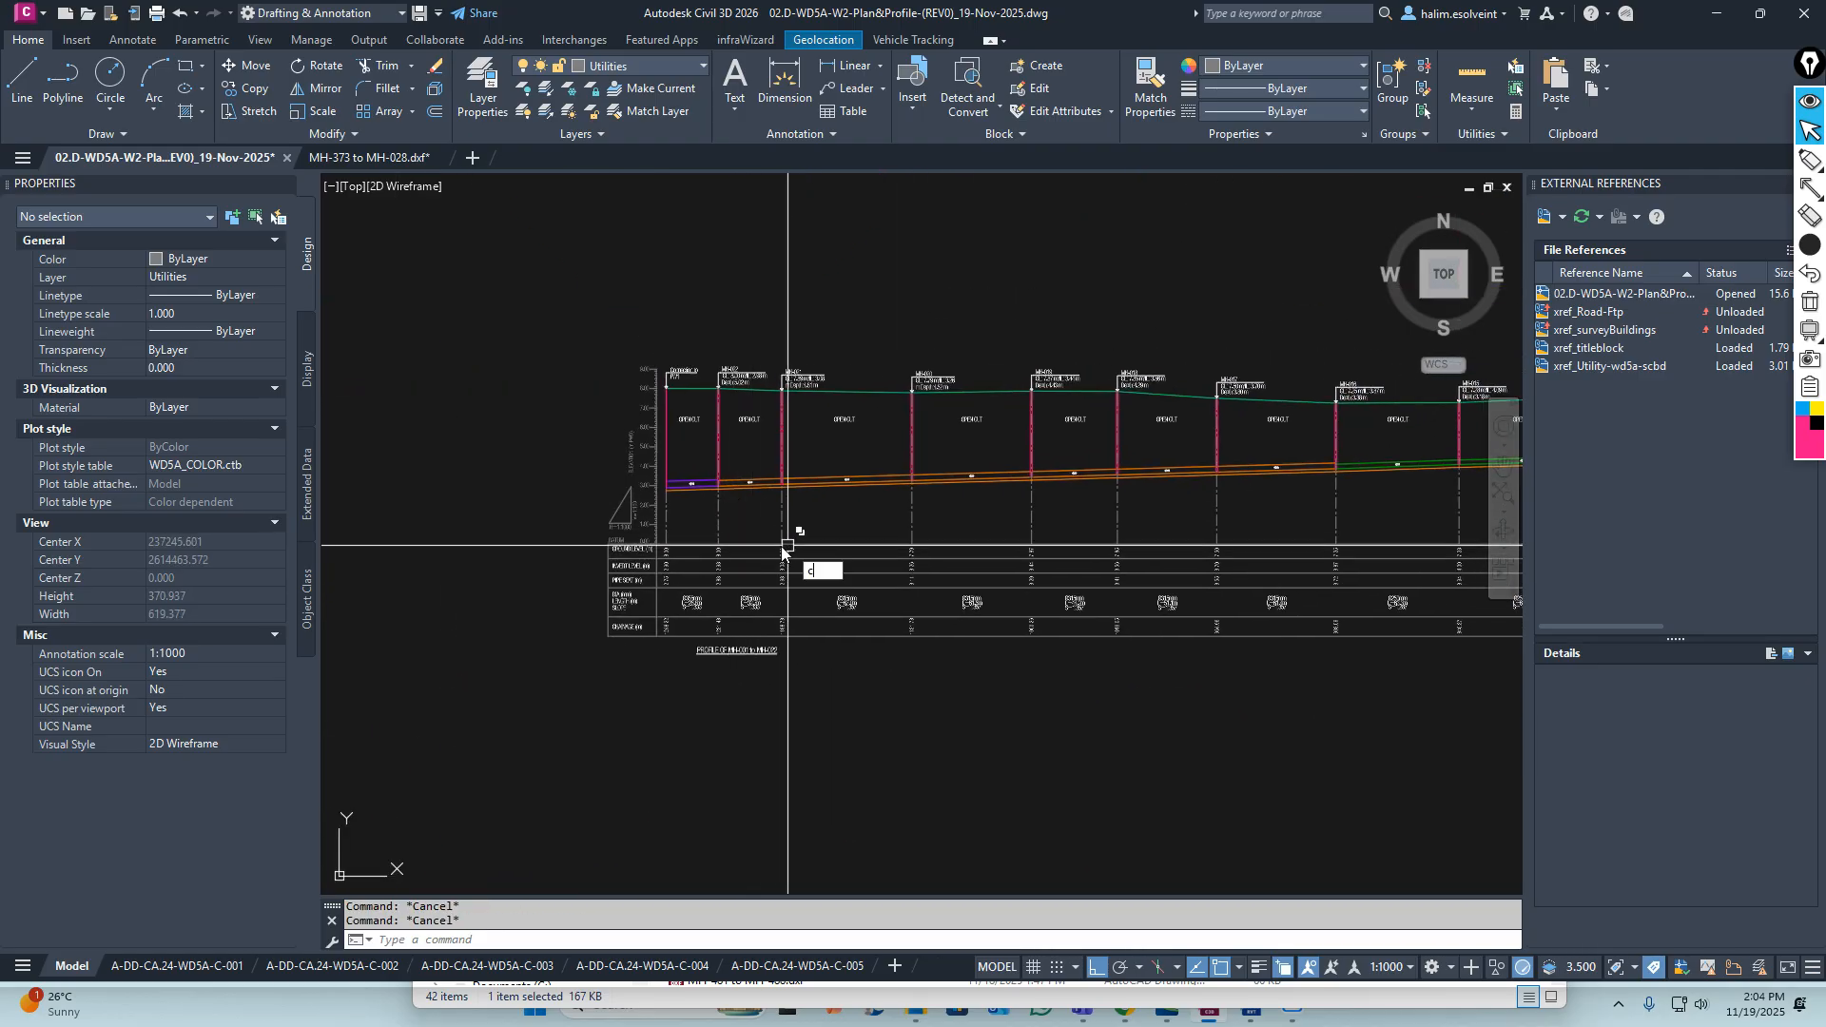
text(CO)
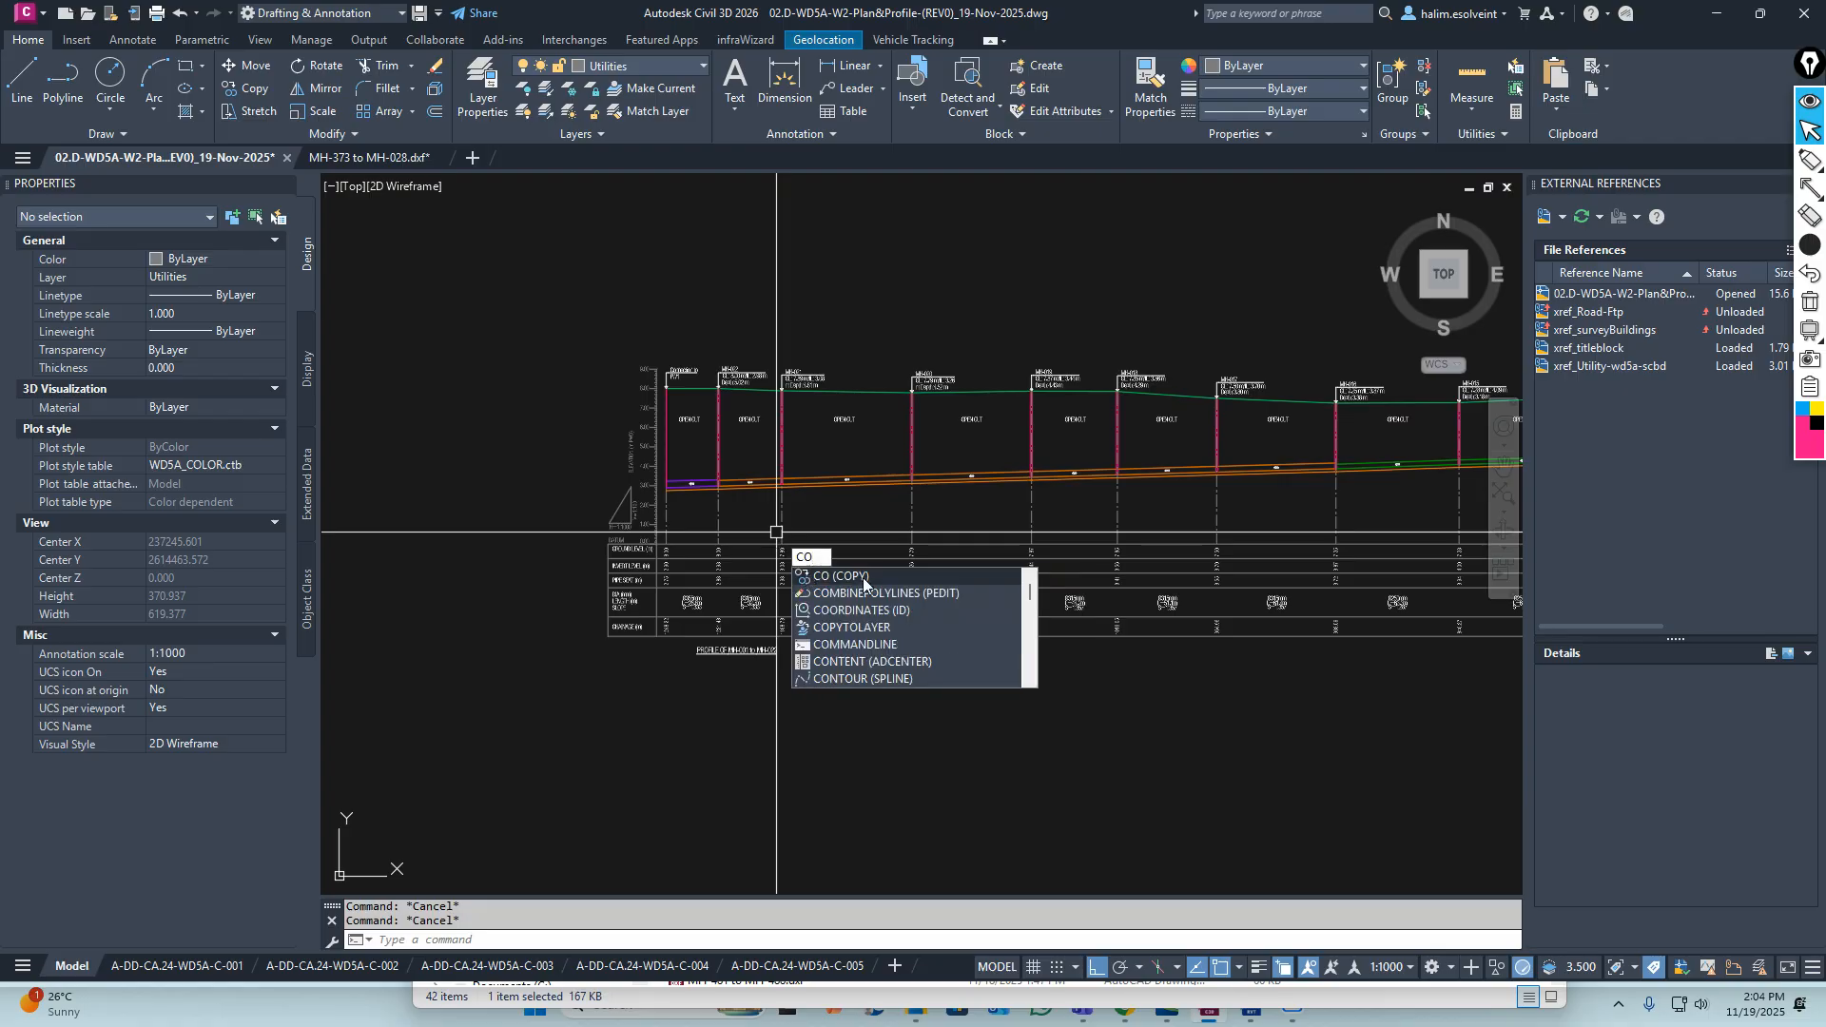
key(Return)
scroll(634, 393, up, 5)
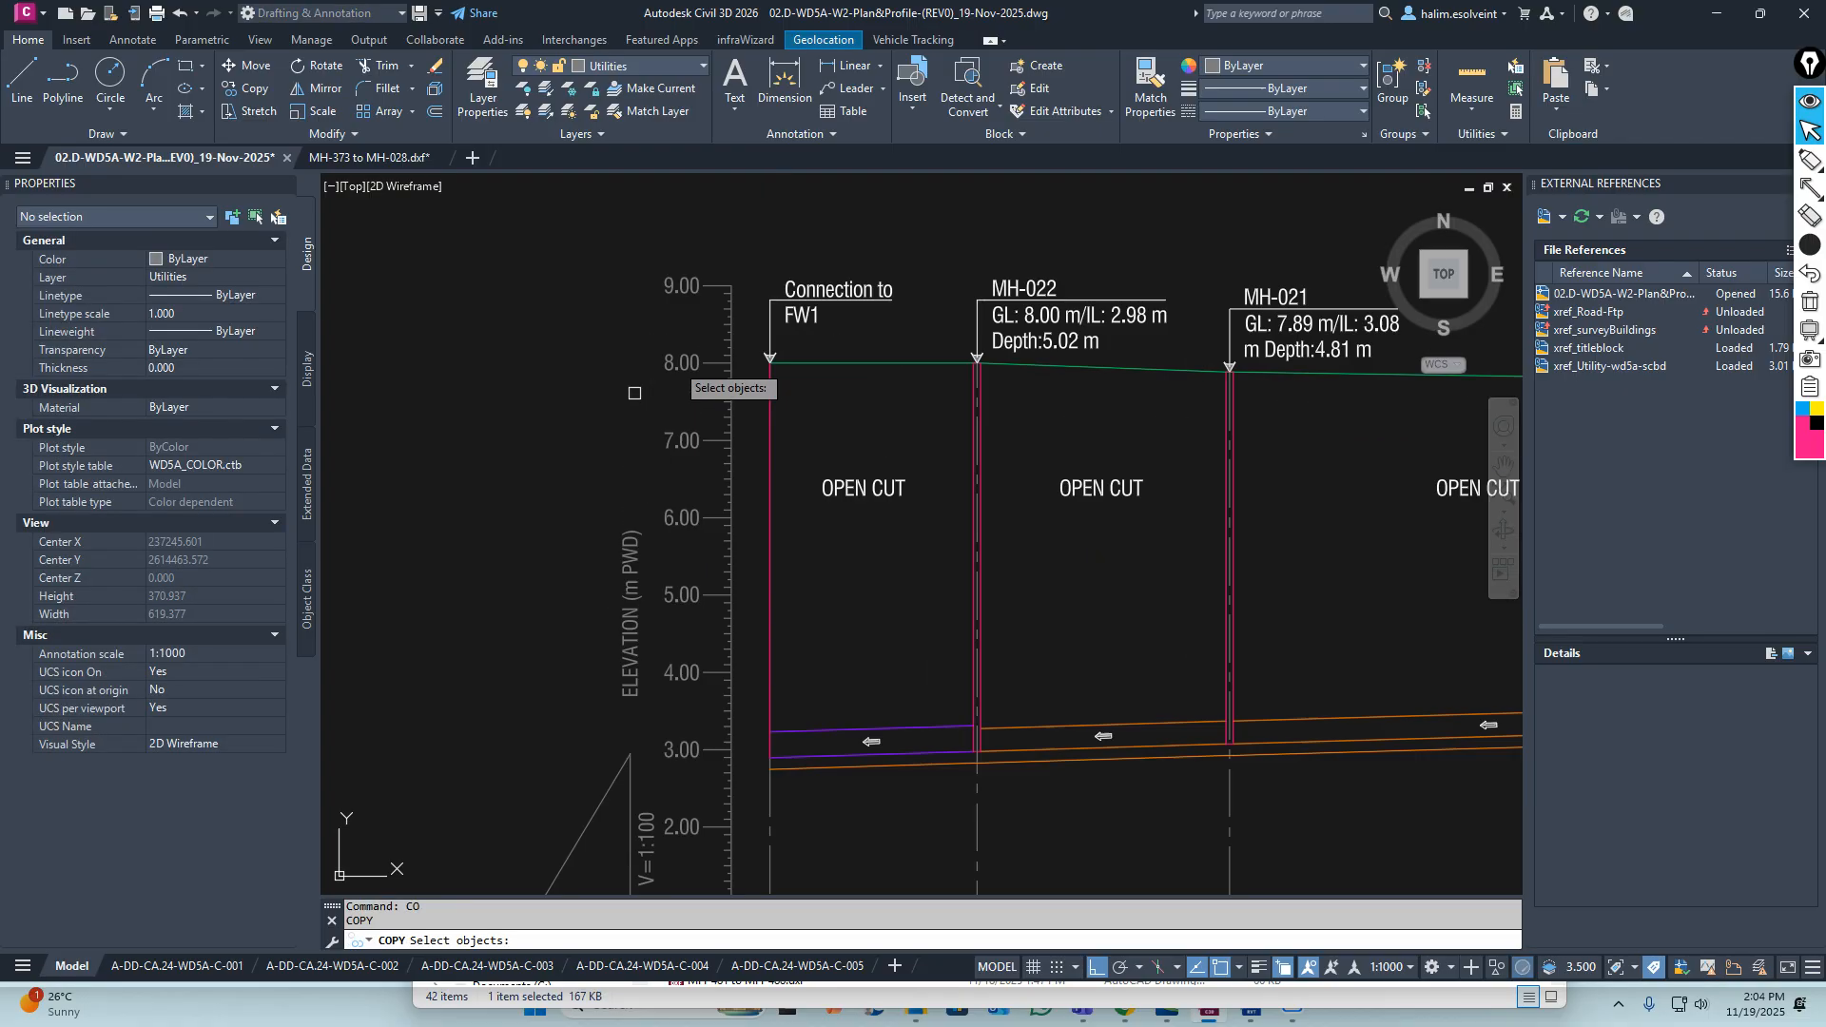
click(730, 259)
scroll(678, 438, down, 3)
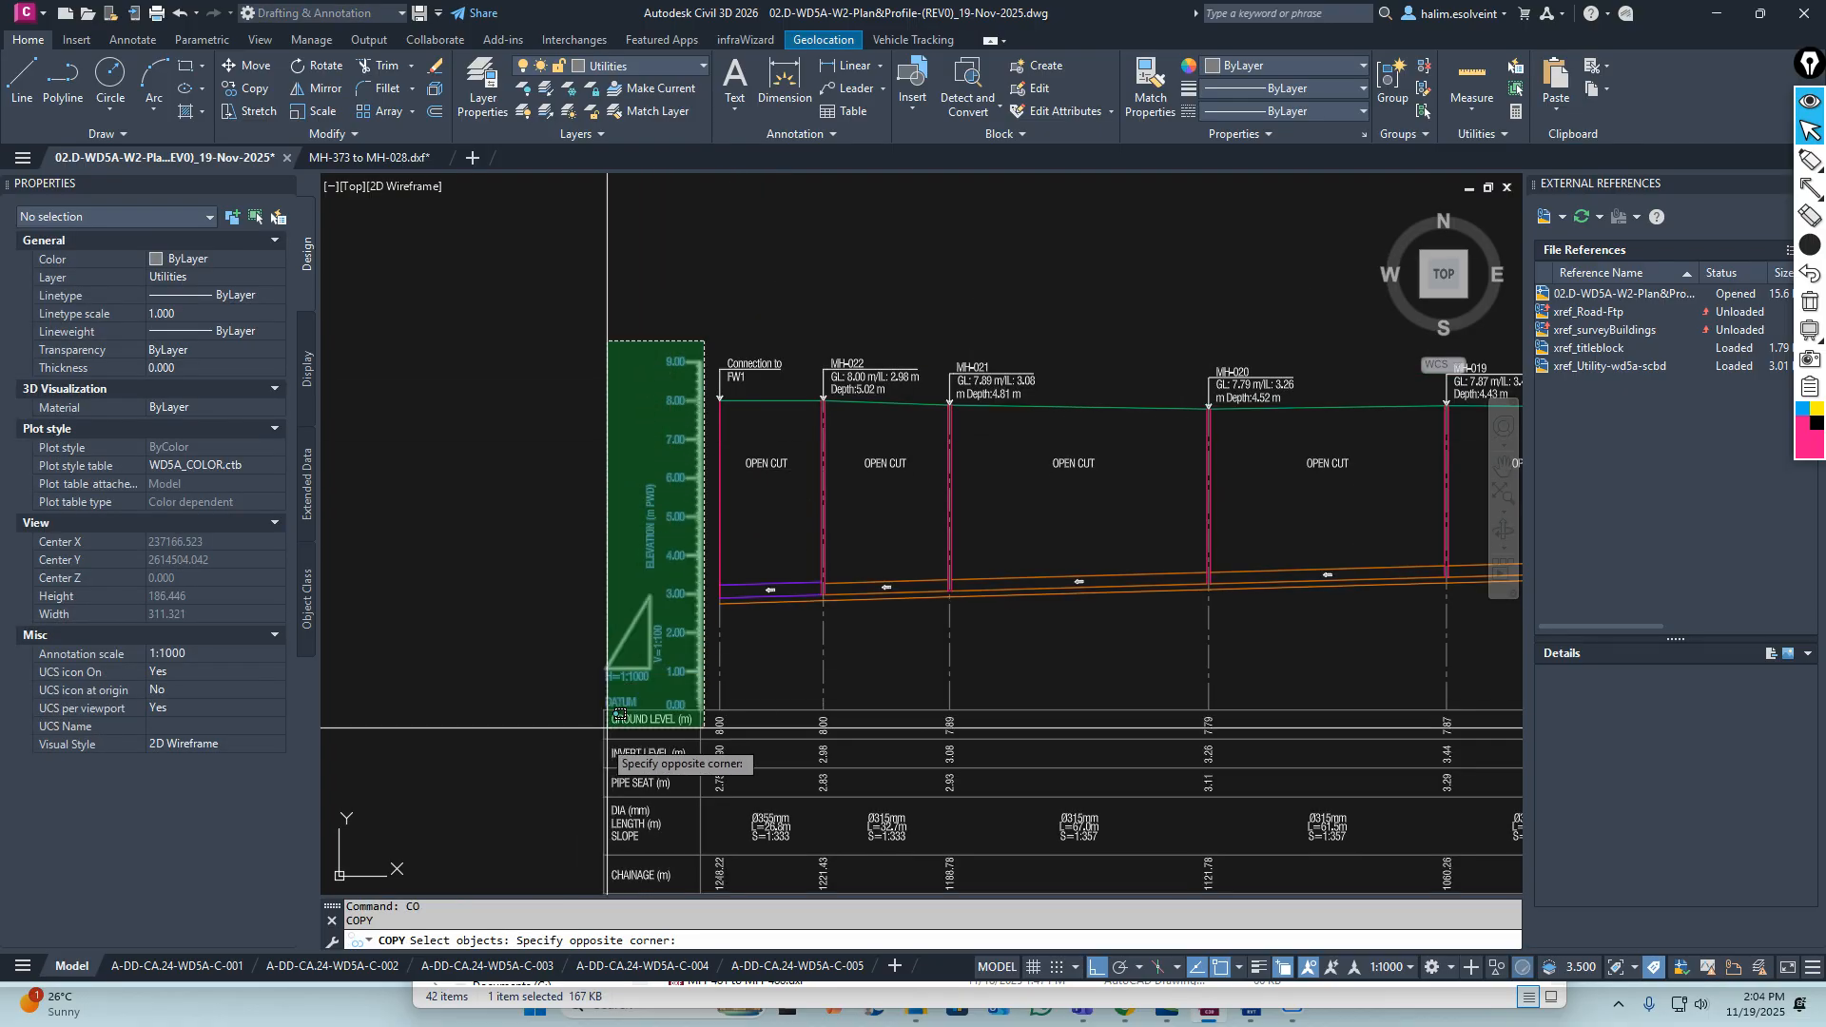
middle_drag(585, 737, 680, 441)
click(657, 618)
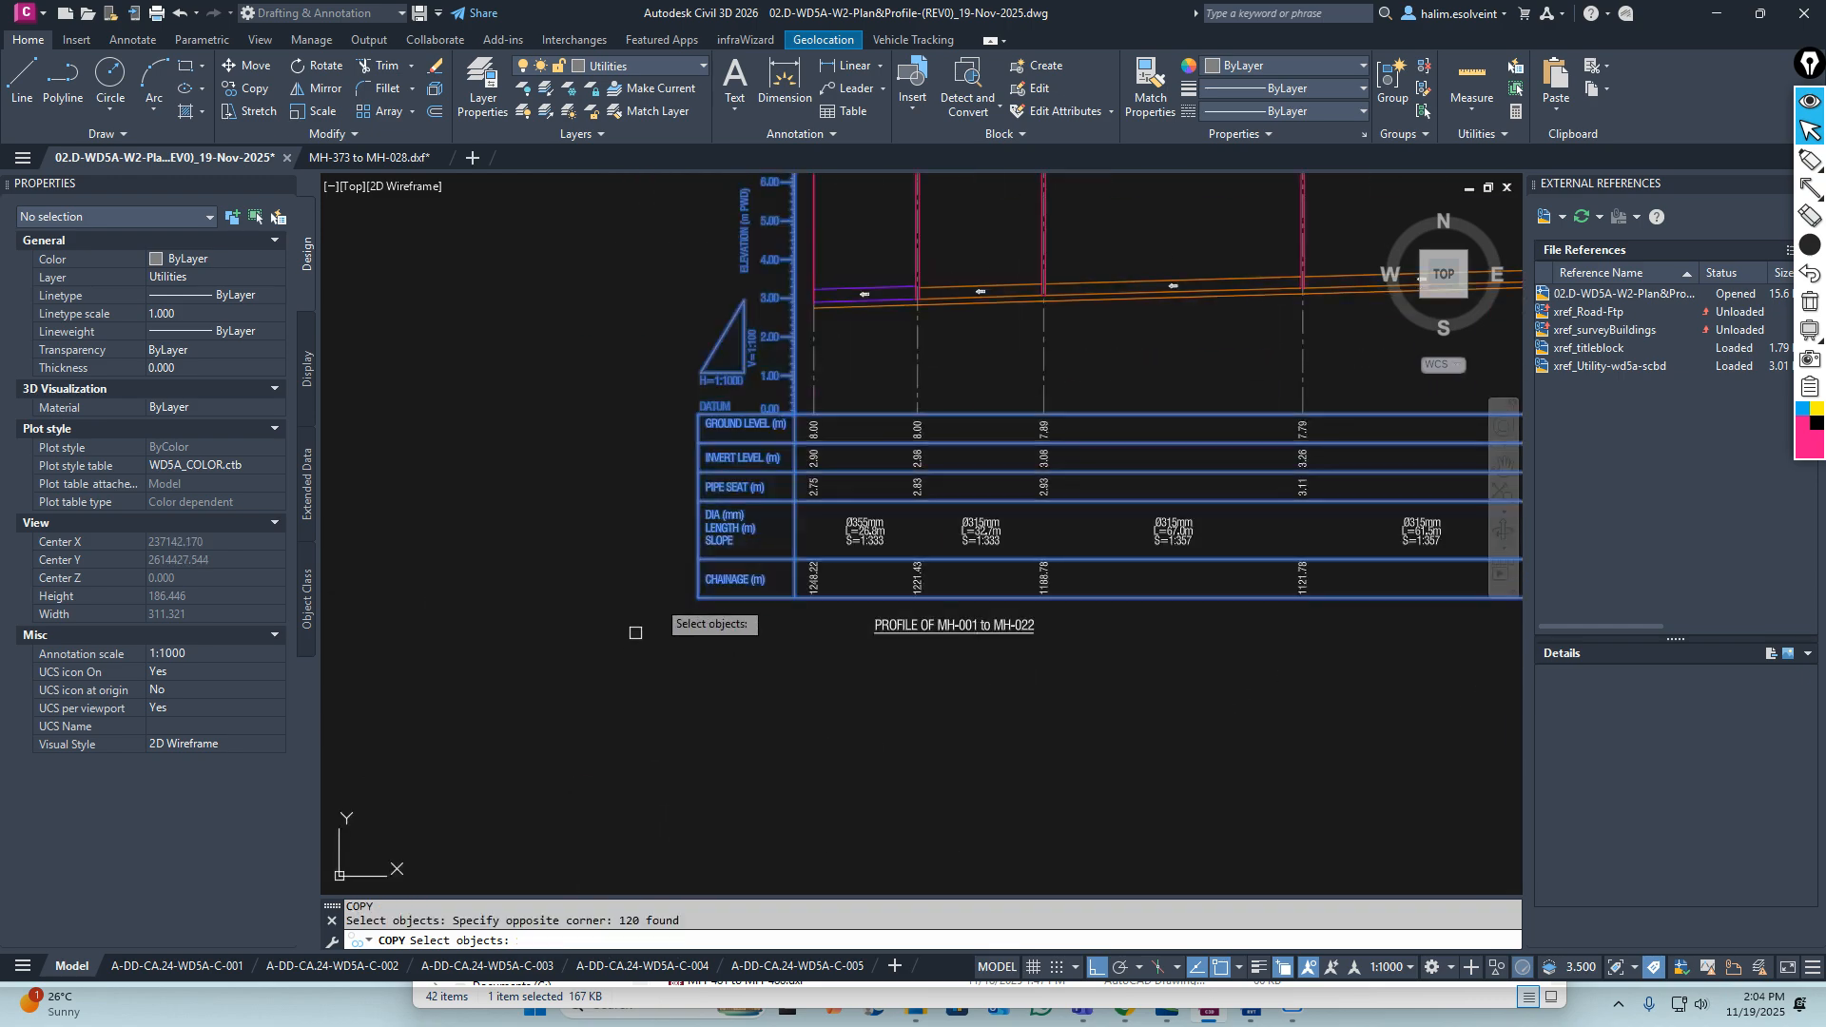
middle_drag(780, 471, 689, 529)
scroll(653, 524, down, 3)
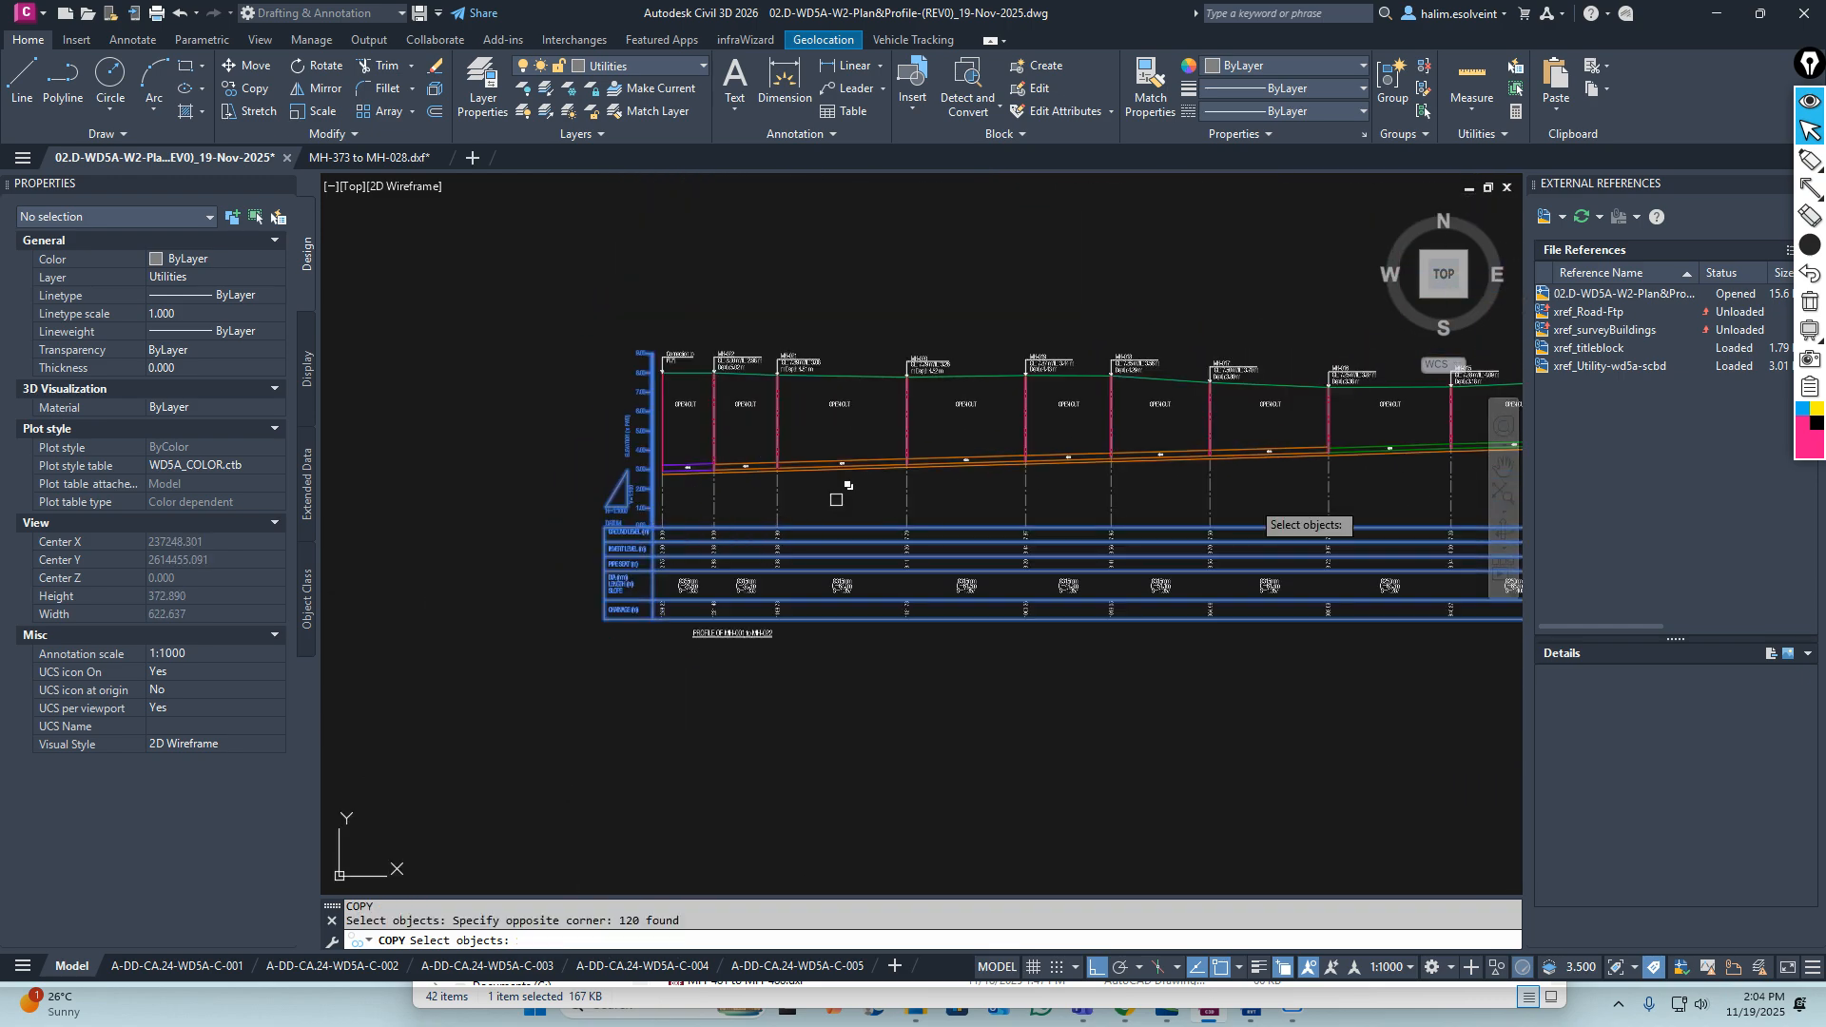
middle_drag(1292, 513, 792, 537)
middle_drag(1246, 519, 608, 530)
middle_drag(1121, 468, 986, 447)
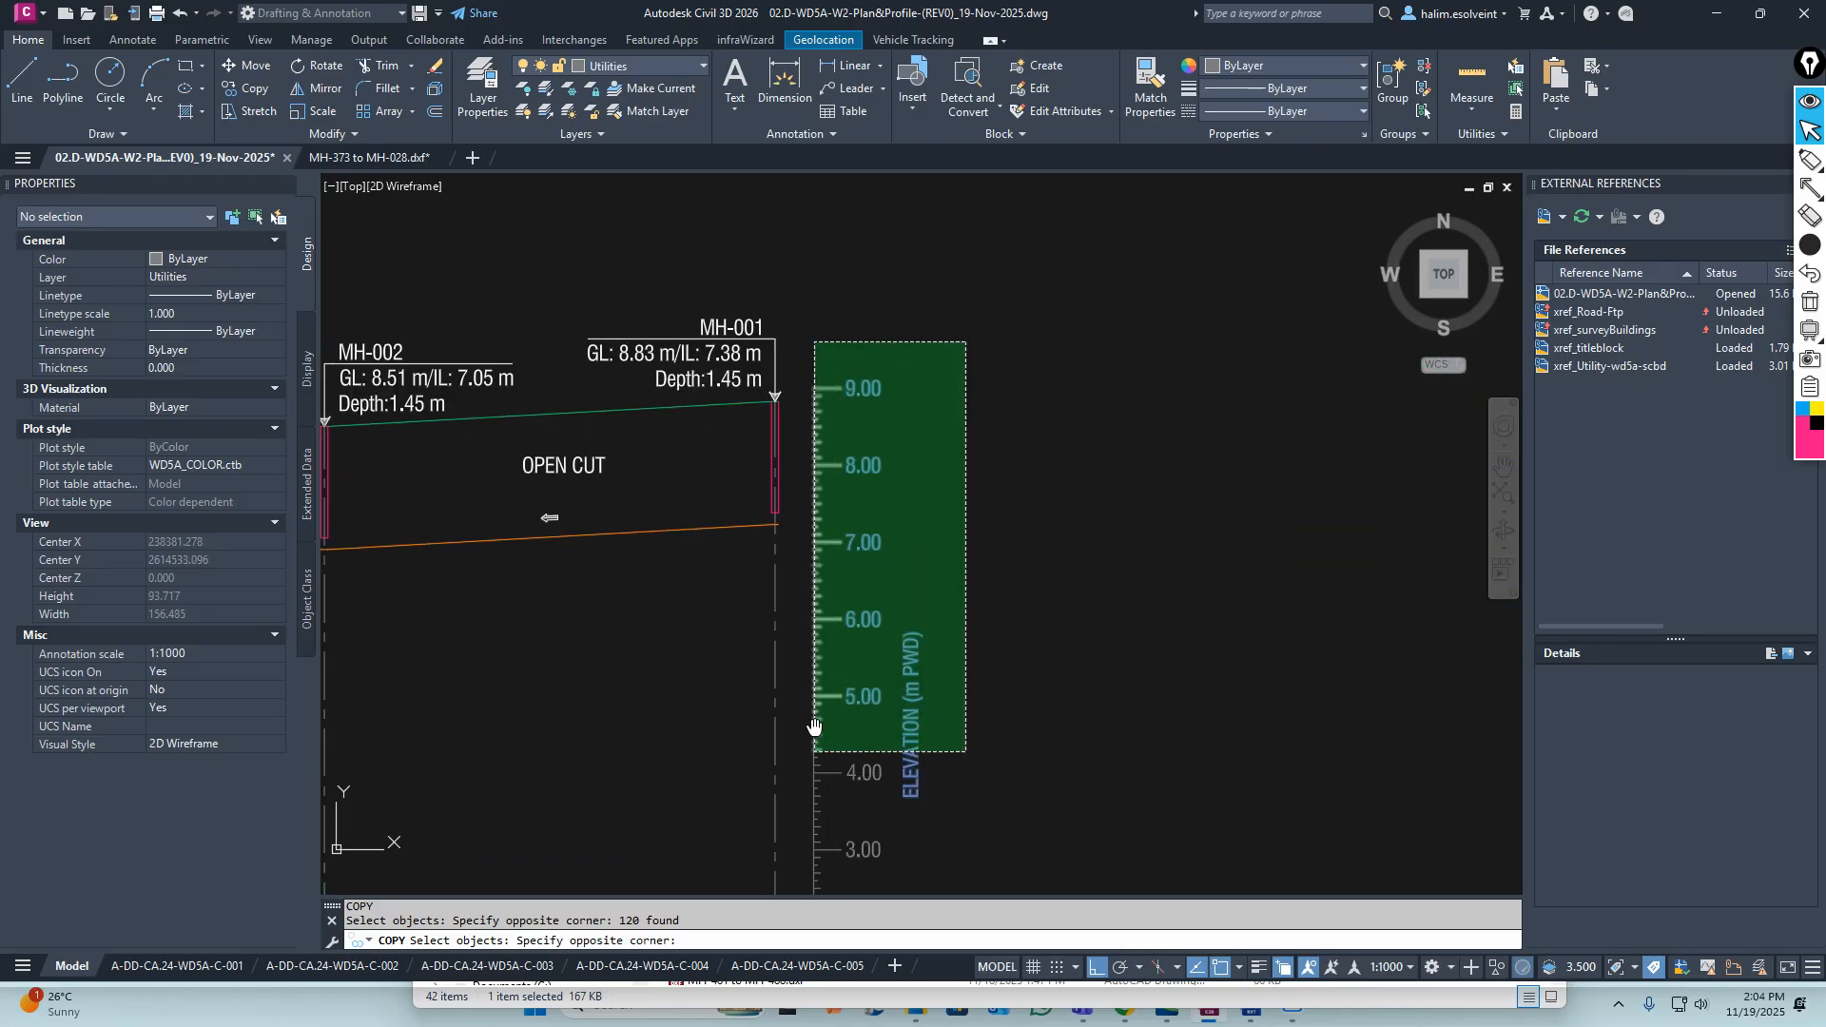
scroll(856, 609, down, 3)
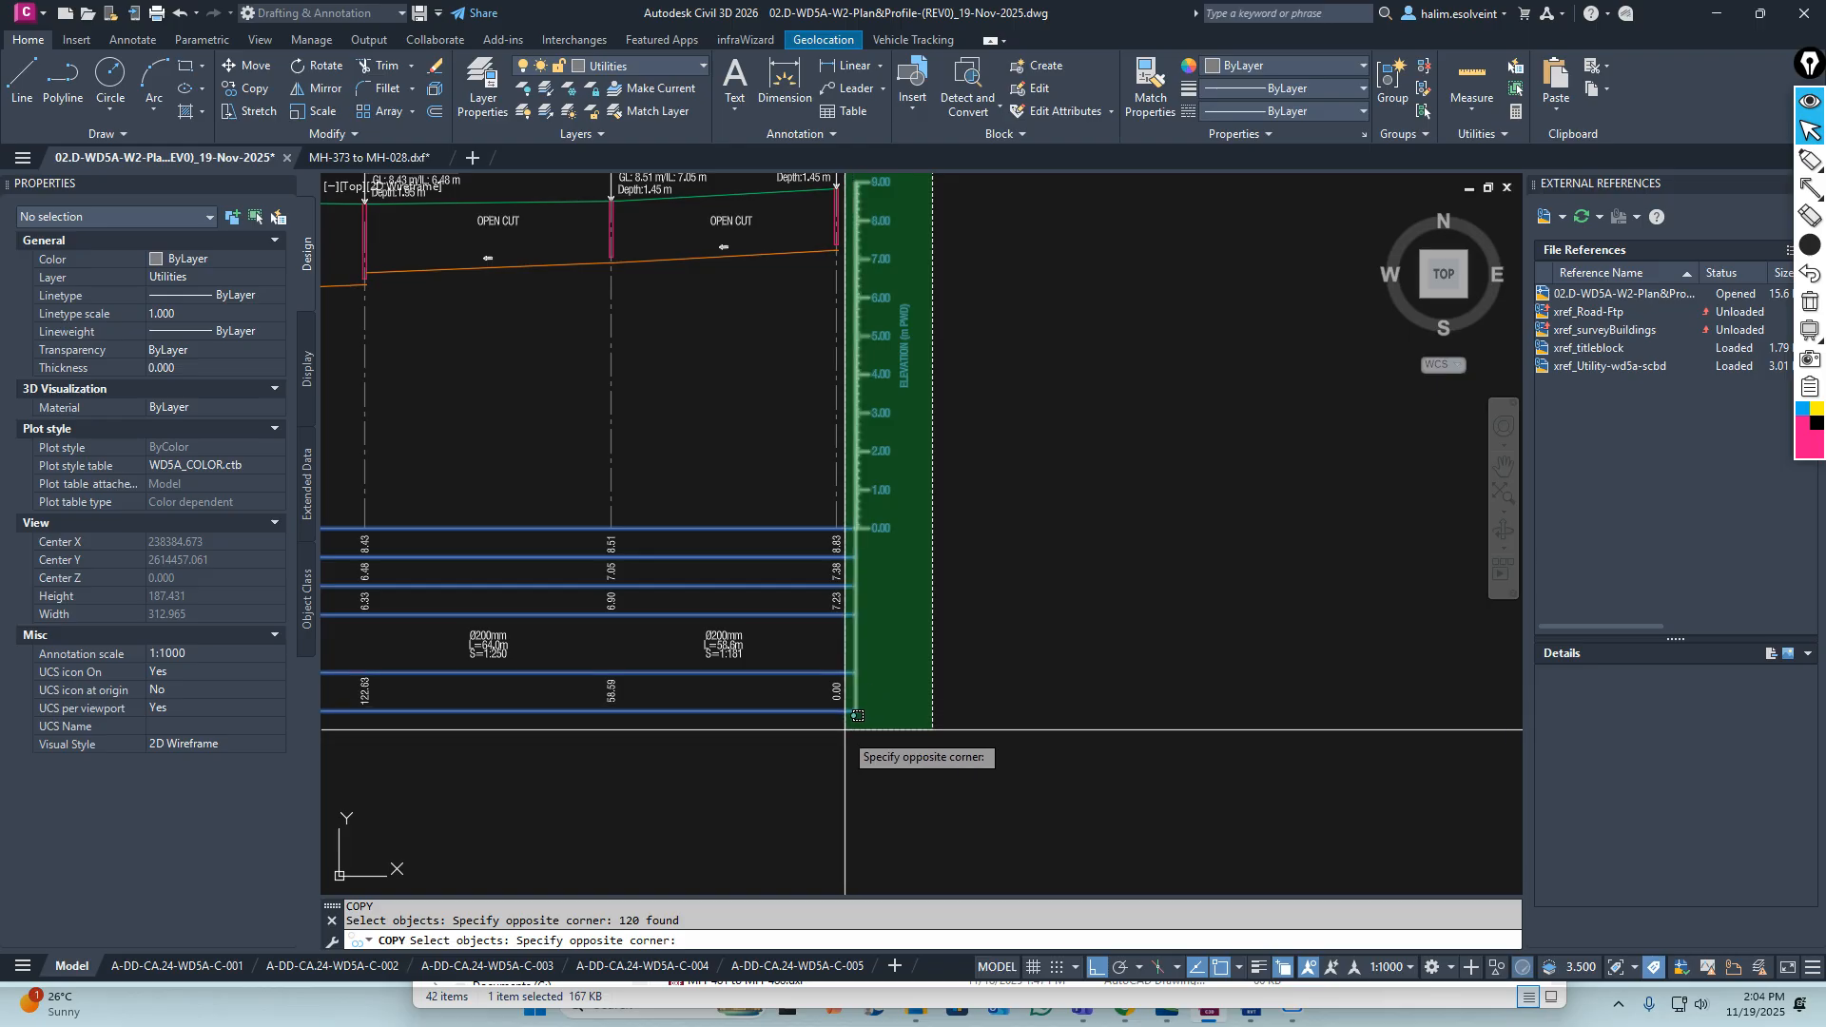
click(854, 735)
scroll(1037, 649, down, 3)
mouse_move(718, 578)
middle_down()
mouse_move(1023, 542)
mouse_move(1256, 563)
middle_up()
mouse_move(667, 608)
middle_down()
mouse_move(1093, 606)
mouse_move(1133, 588)
middle_up()
middle_drag(628, 635, 1132, 629)
middle_drag(656, 557, 941, 590)
scroll(751, 586, up, 6)
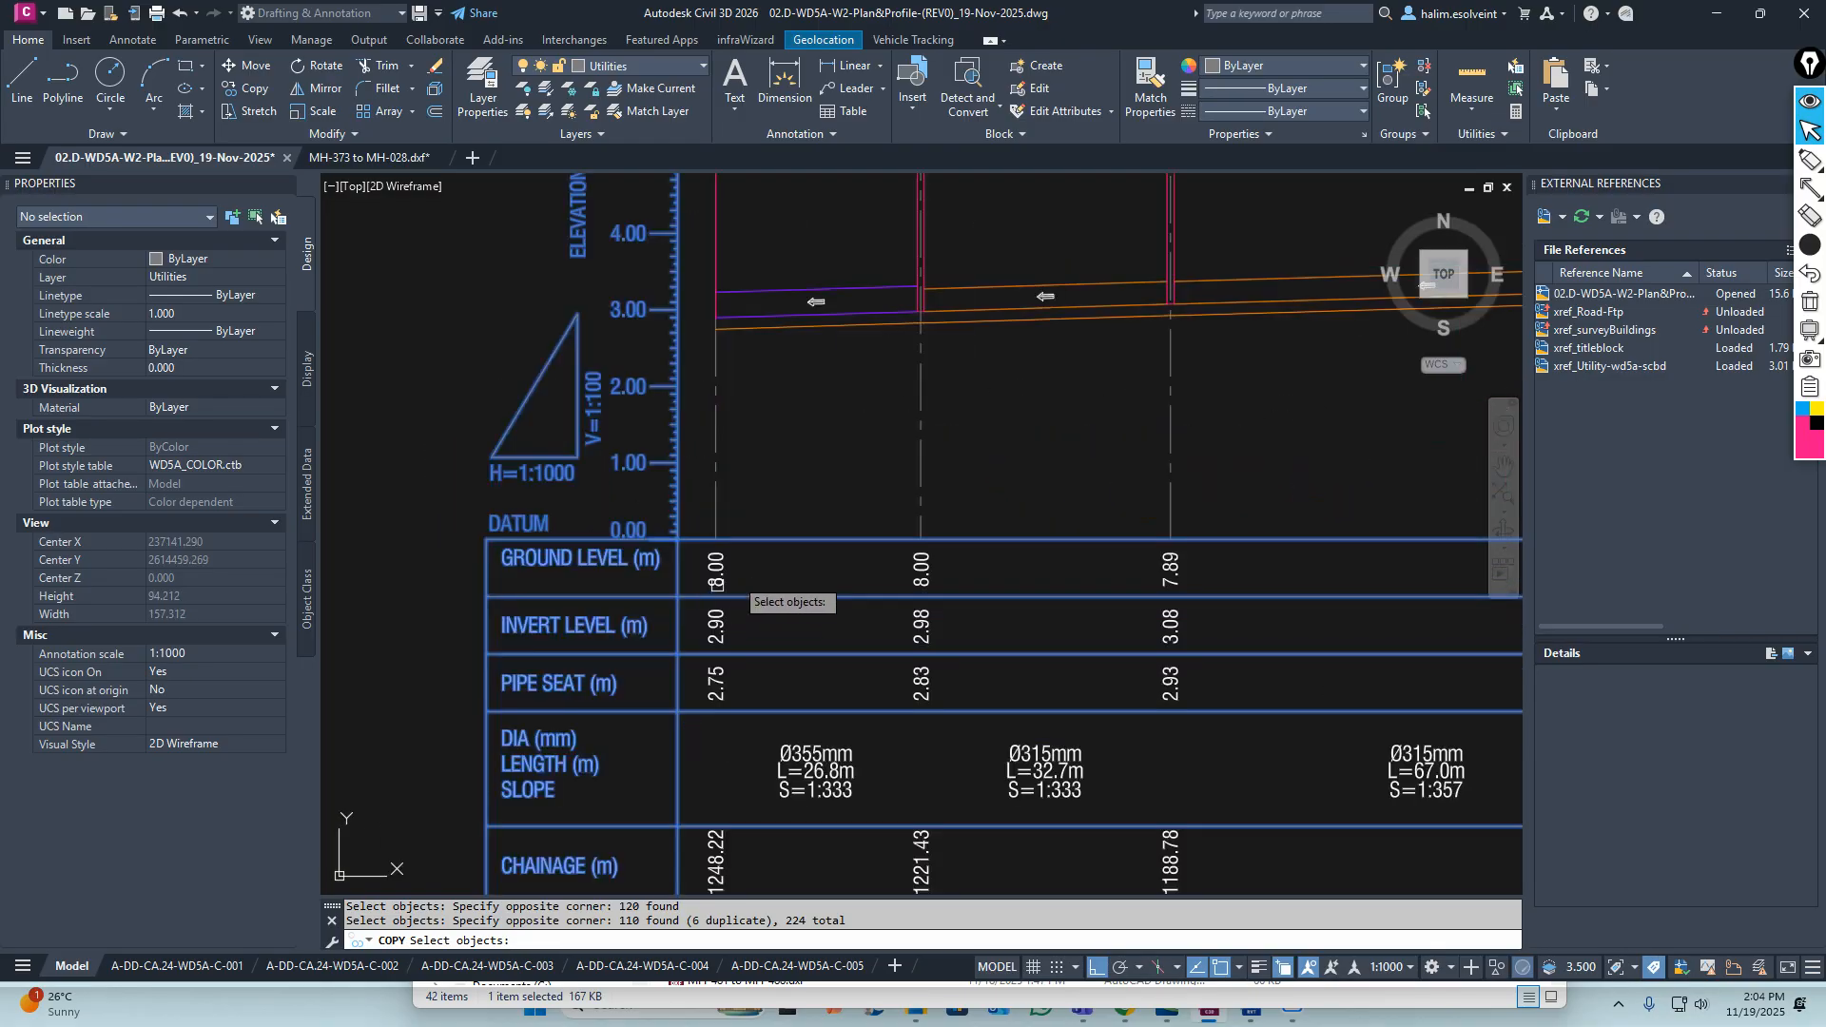
scroll(719, 583, down, 15)
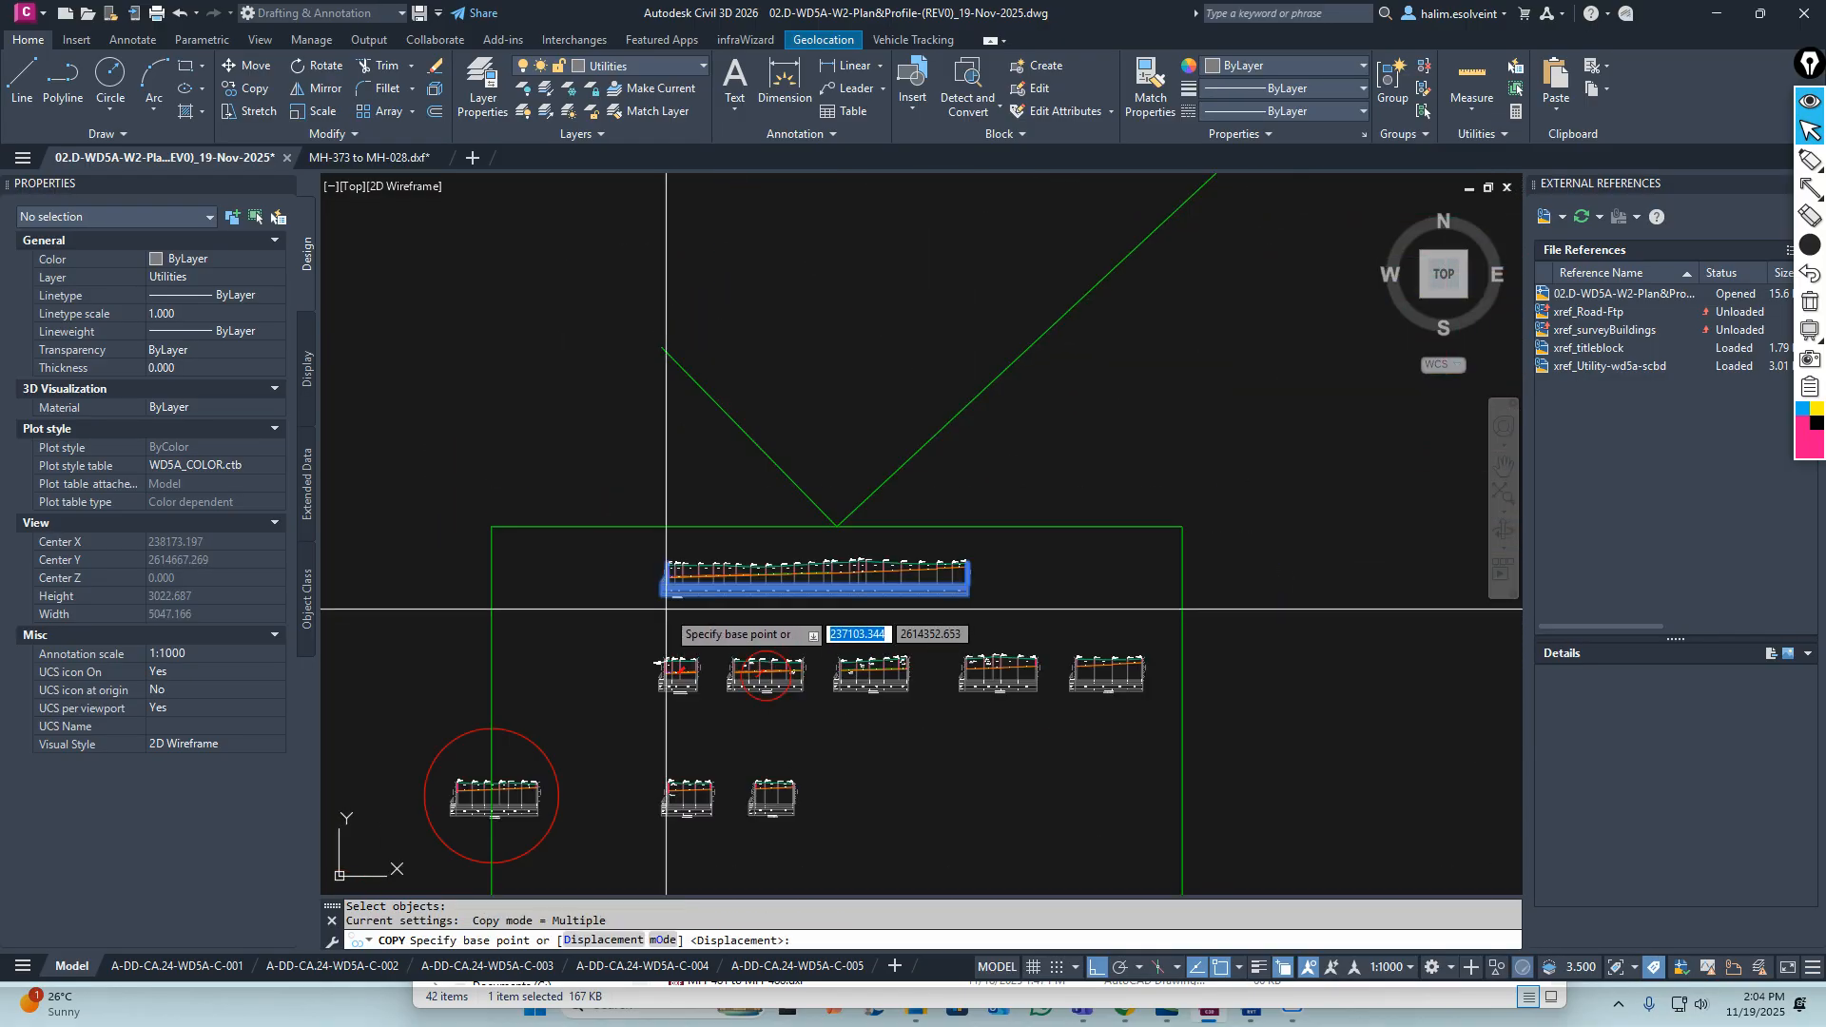
middle_drag(1290, 631, 951, 619)
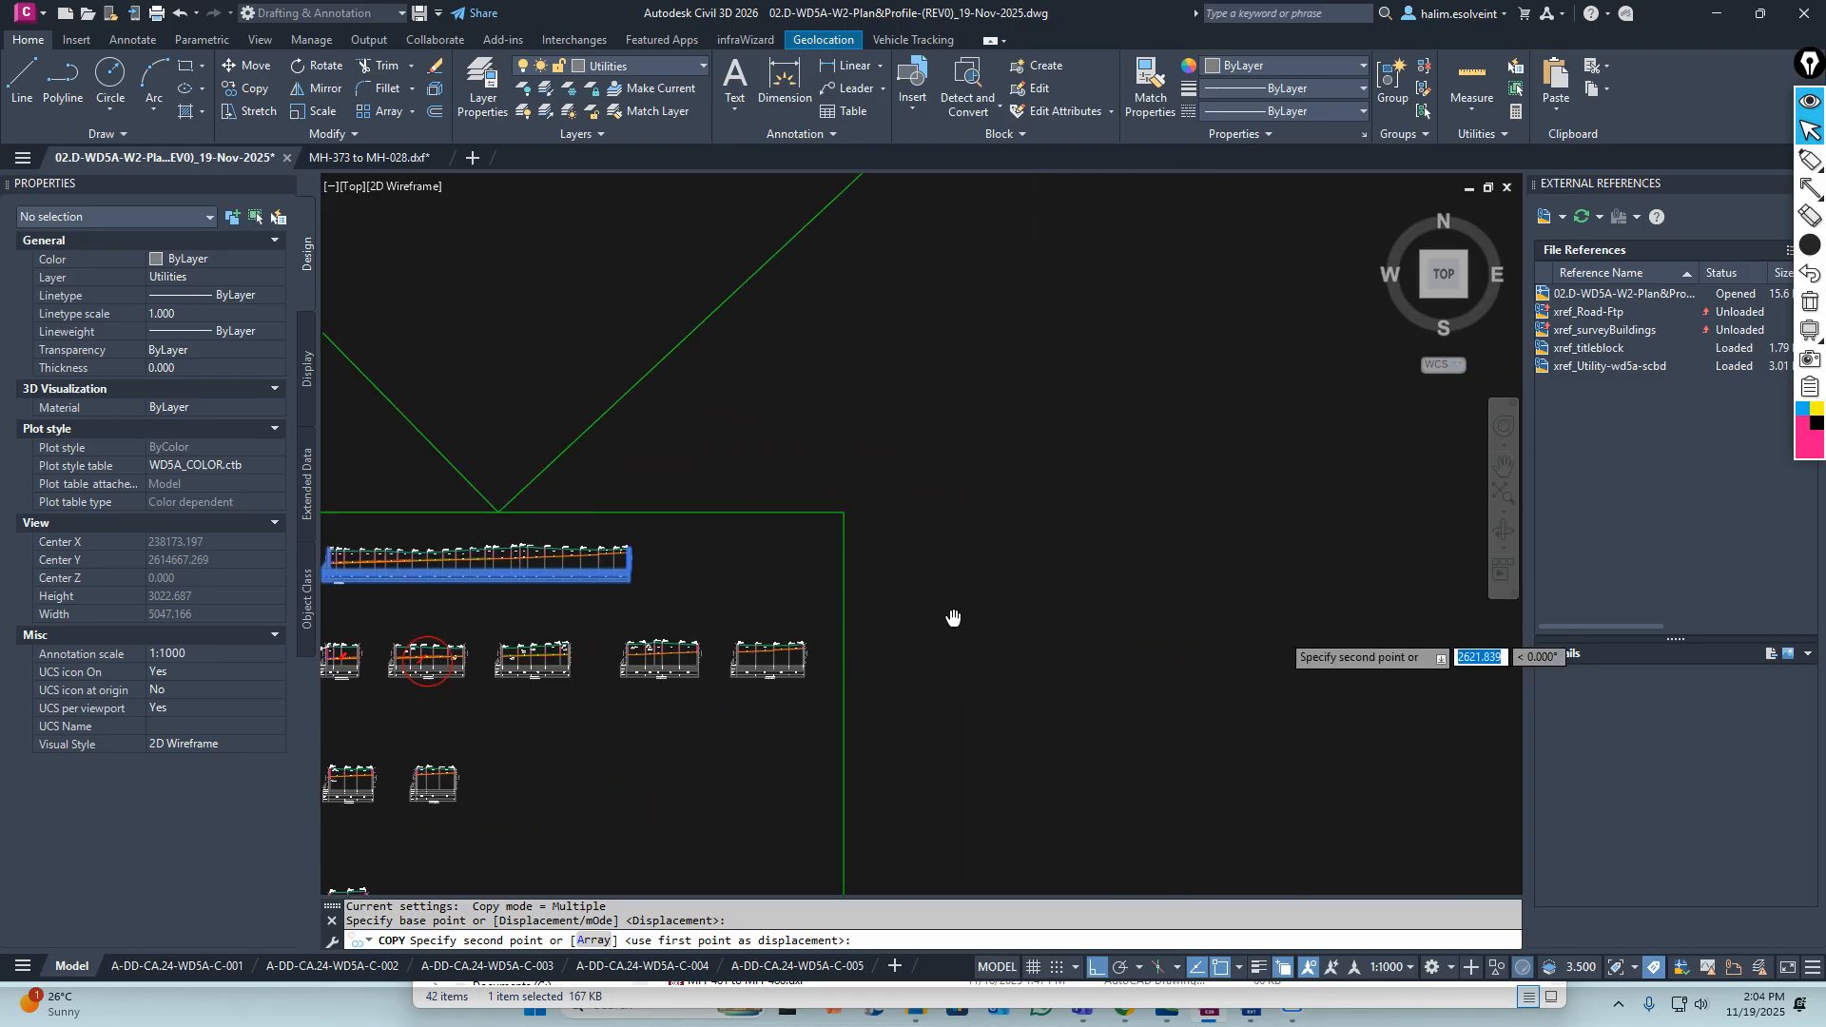
scroll(519, 609, down, 3)
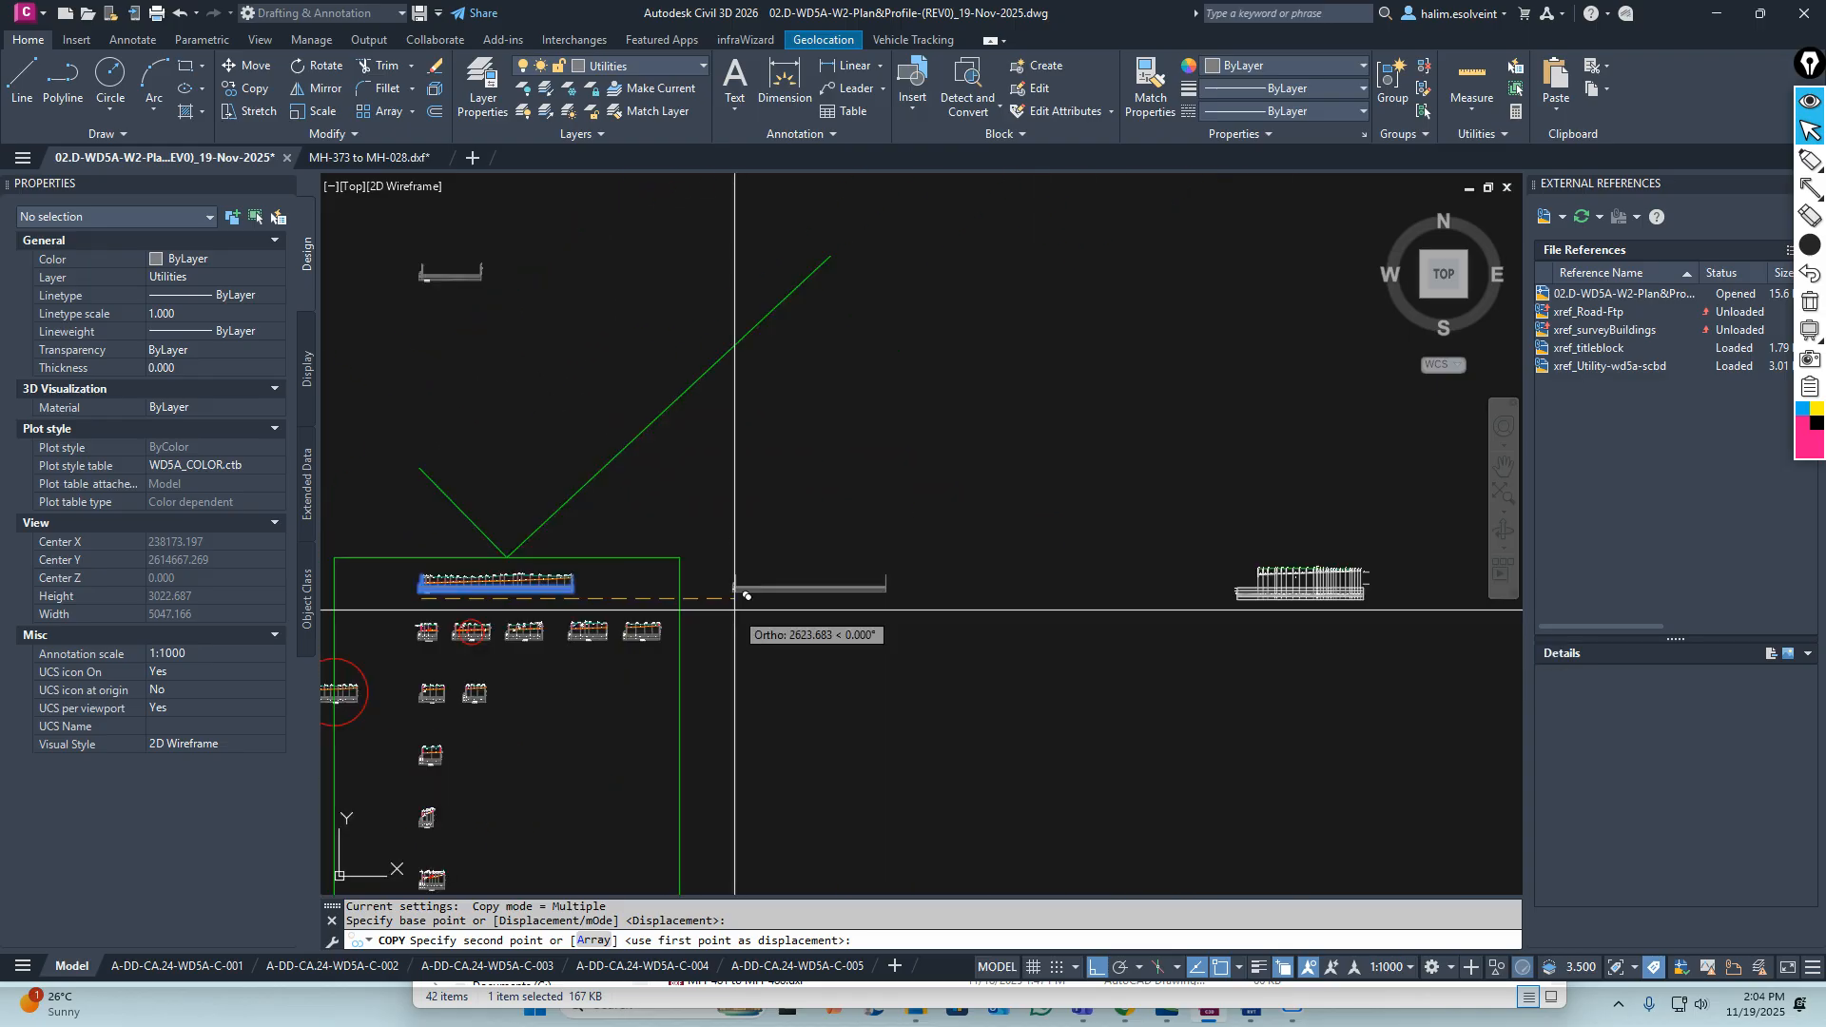
click(813, 598)
key(Escape)
key(Escape)
key(Escape)
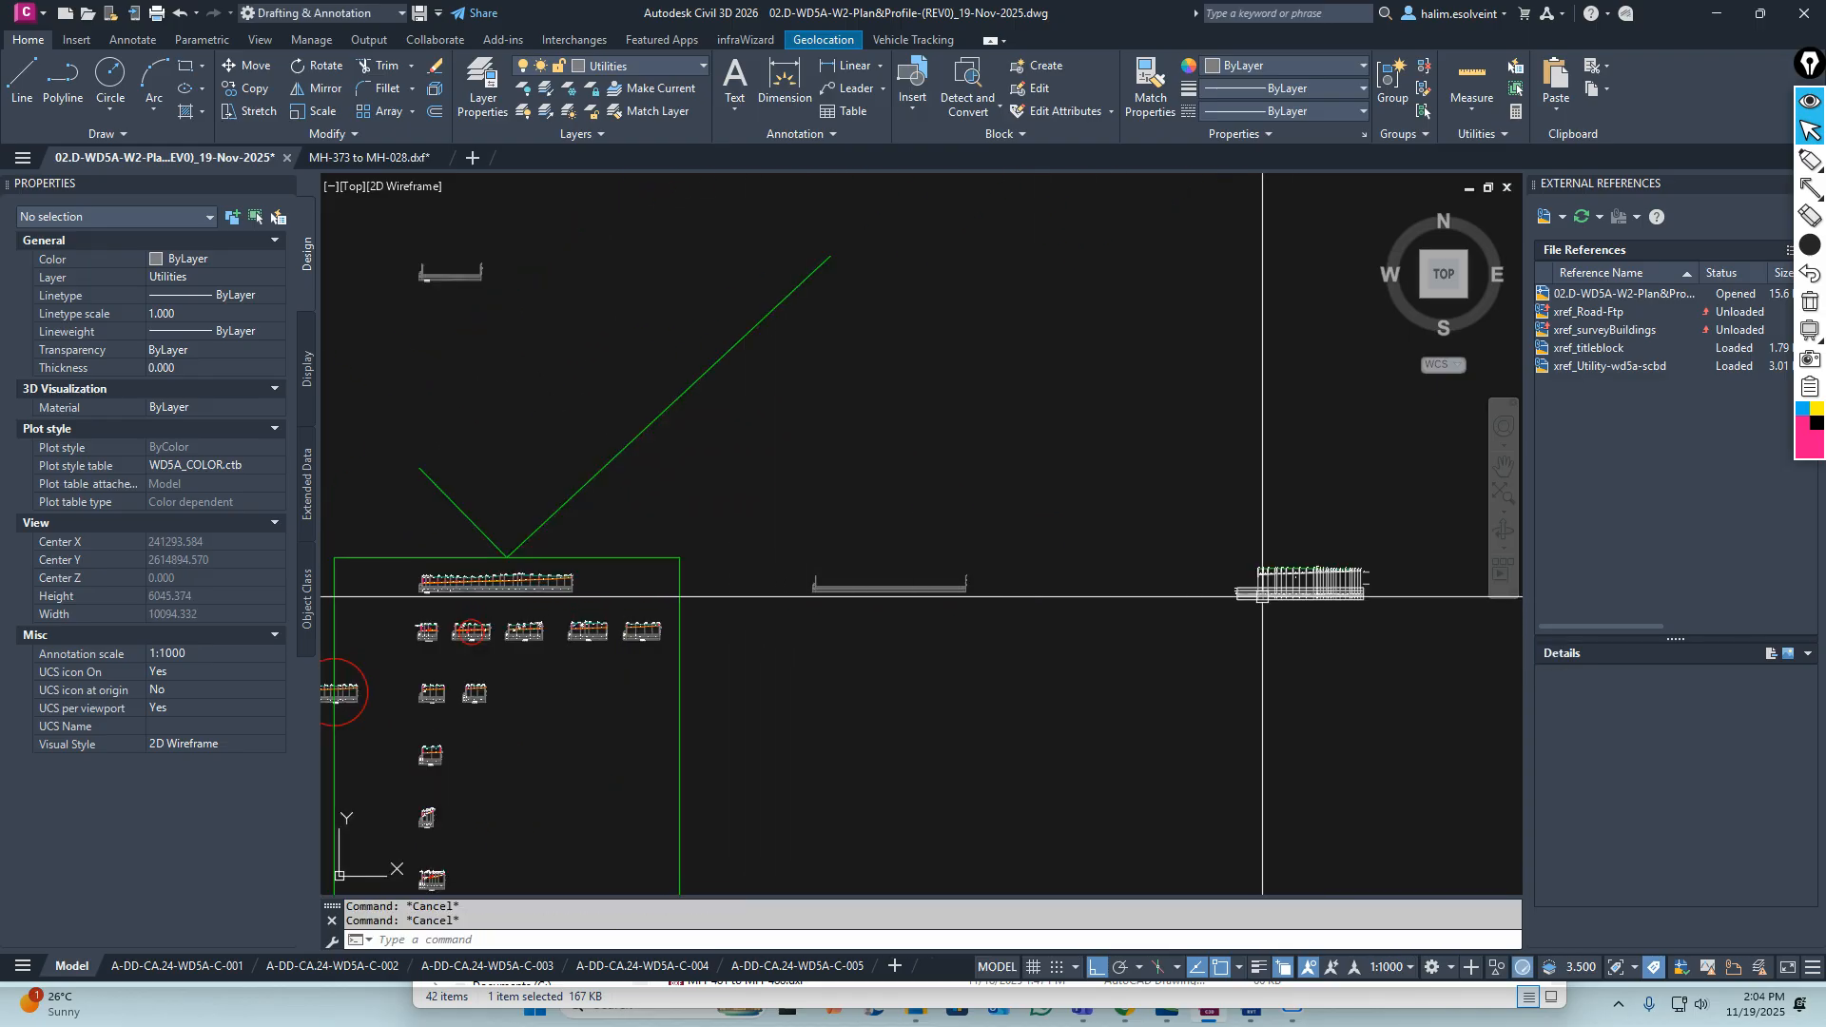
Examine the copied frame's elevation scale, its datum label and 0.00 level text, and where the scale meets the data table
middle_drag(1254, 599, 1114, 542)
scroll(772, 553, up, 15)
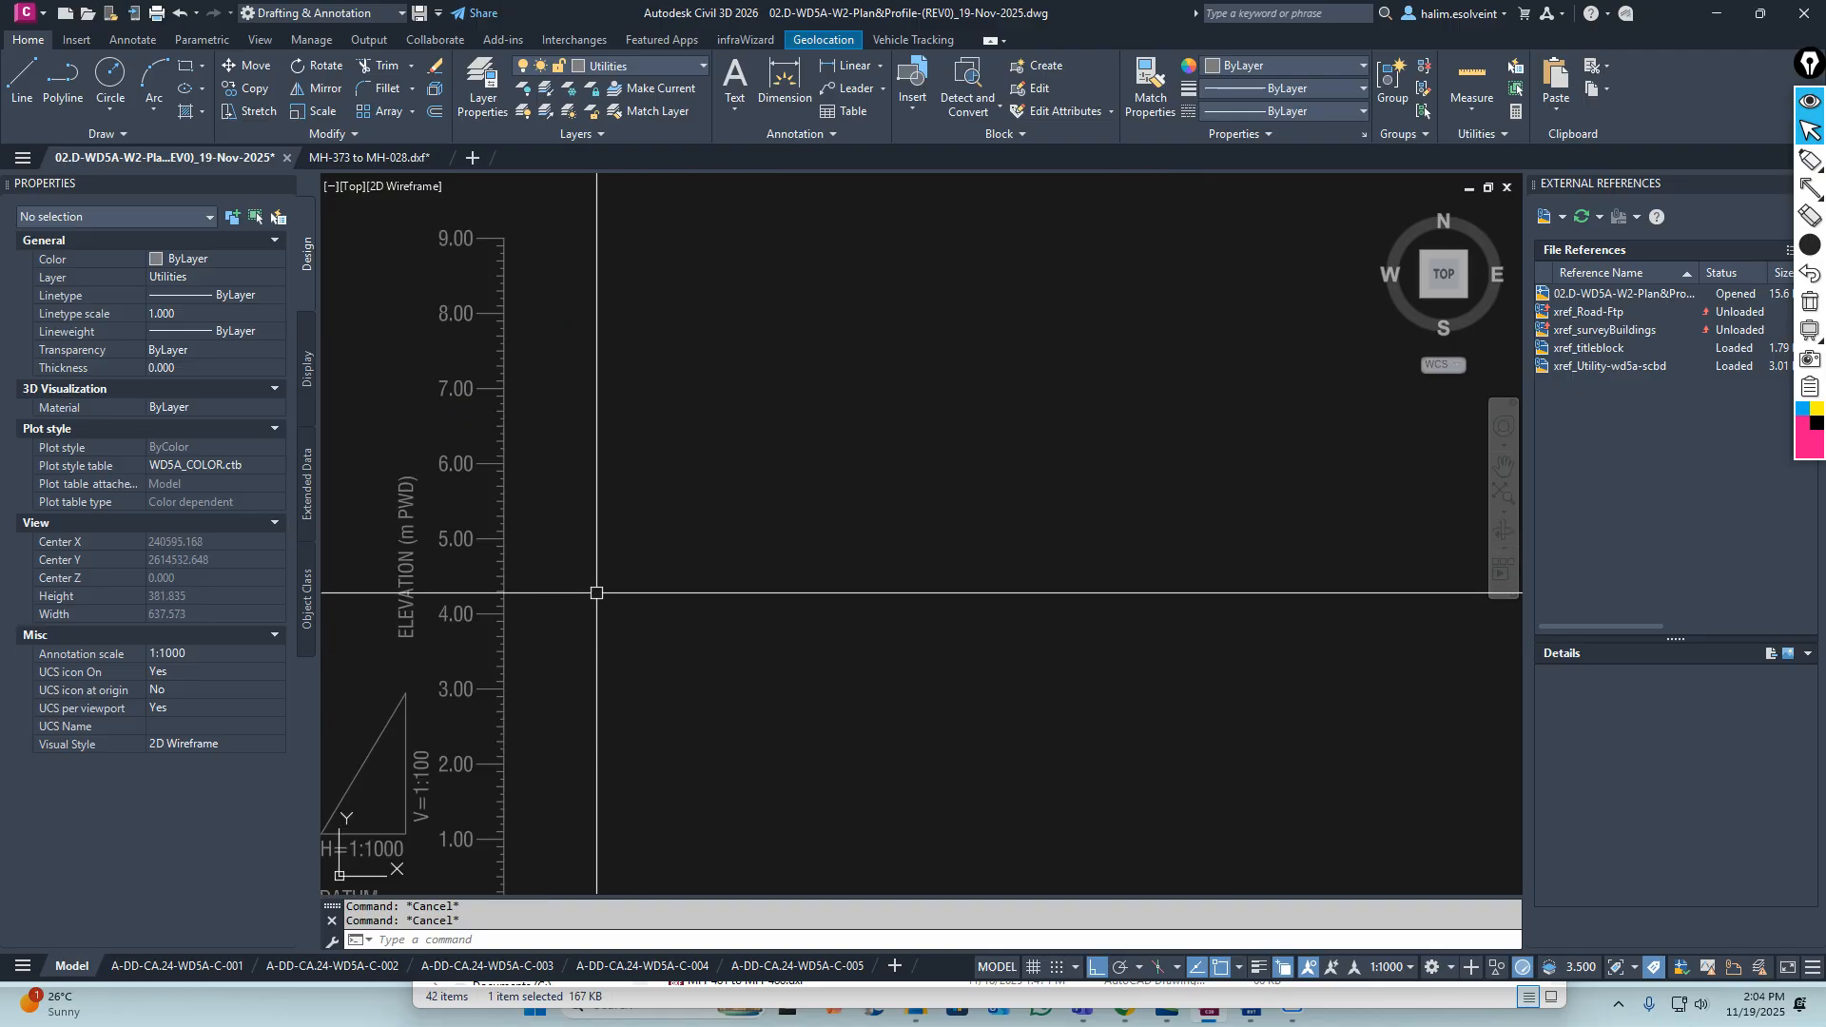
scroll(637, 552, down, 4)
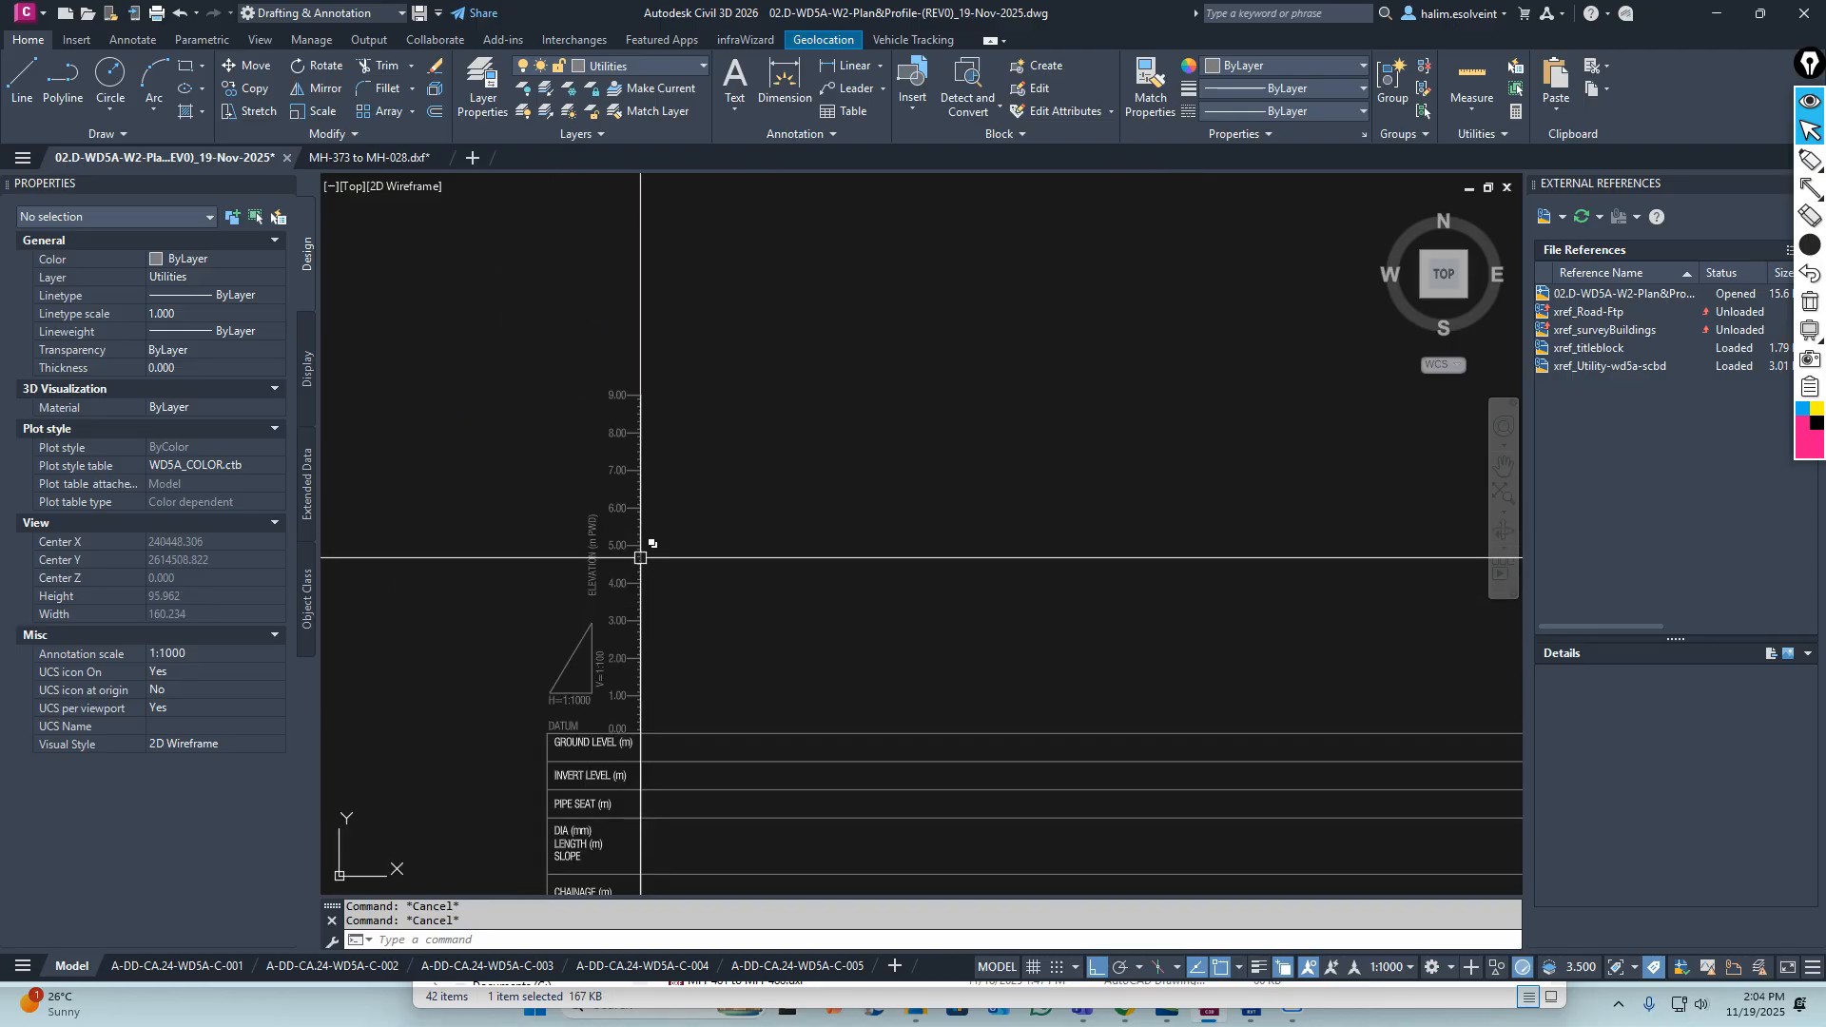
scroll(625, 734, up, 6)
click(612, 652)
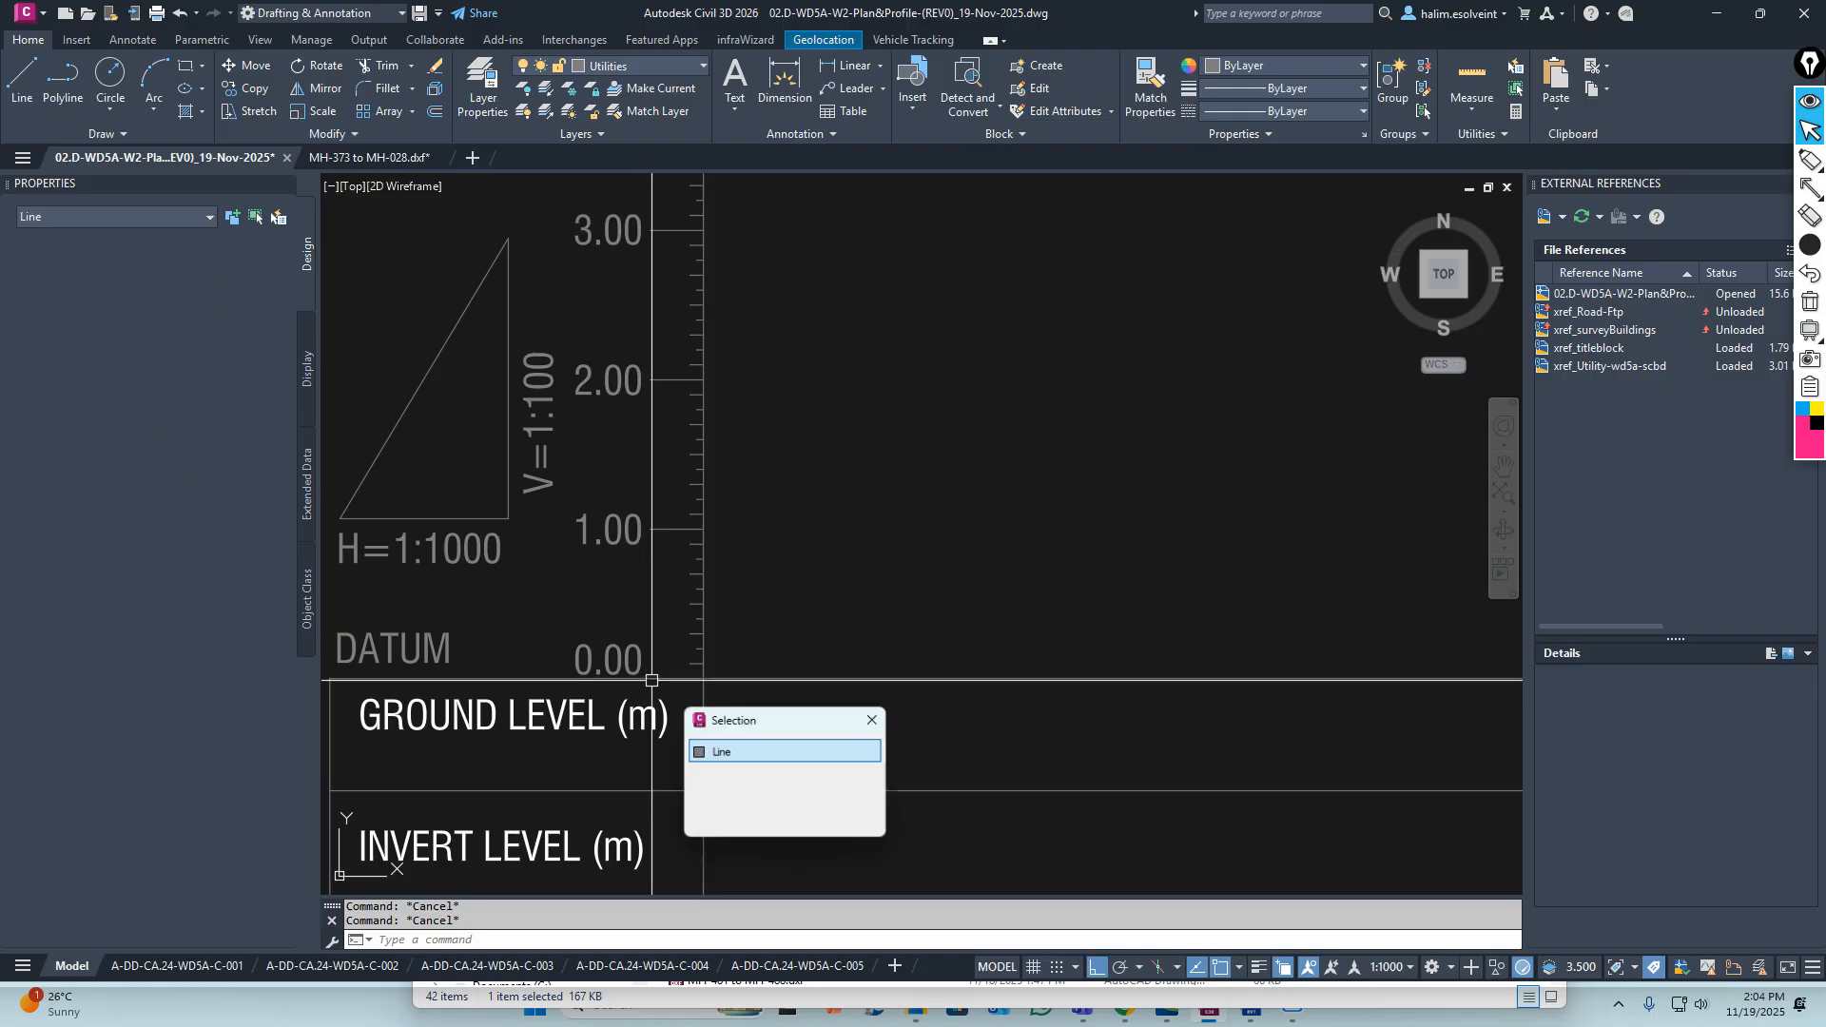
middle_drag(611, 652, 753, 563)
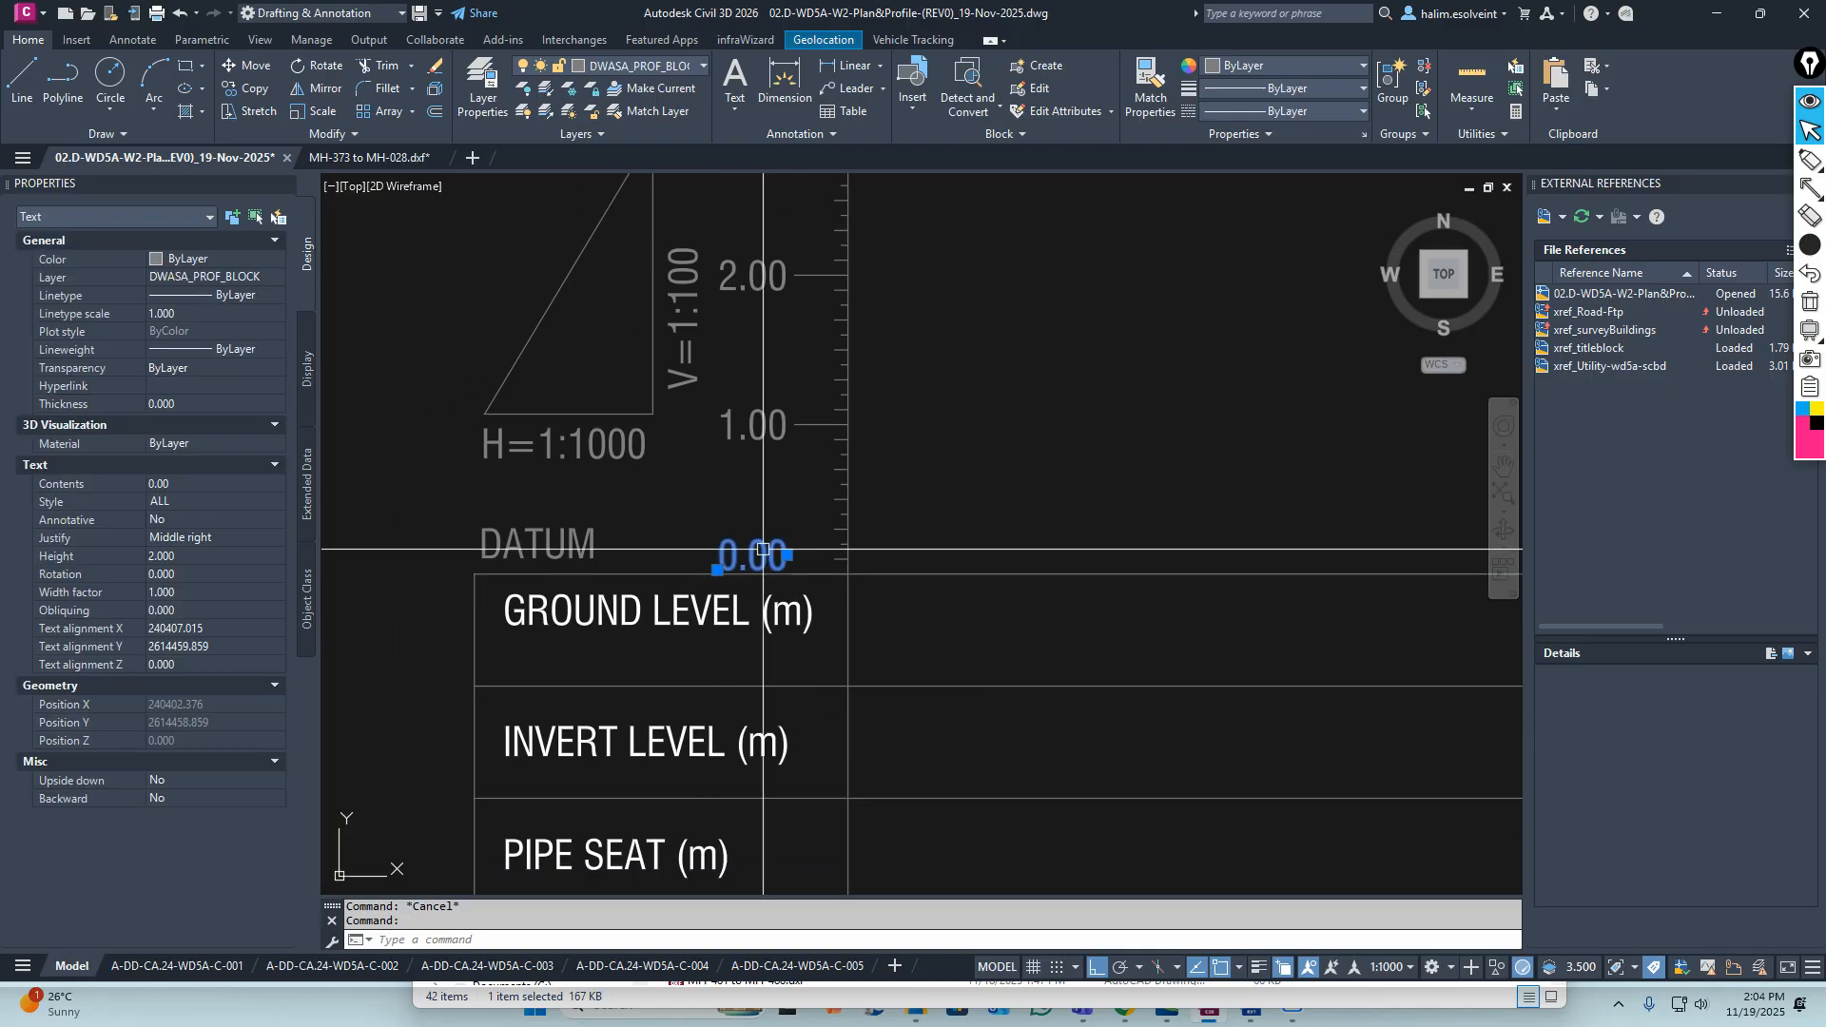
key(Escape)
key(Escape)
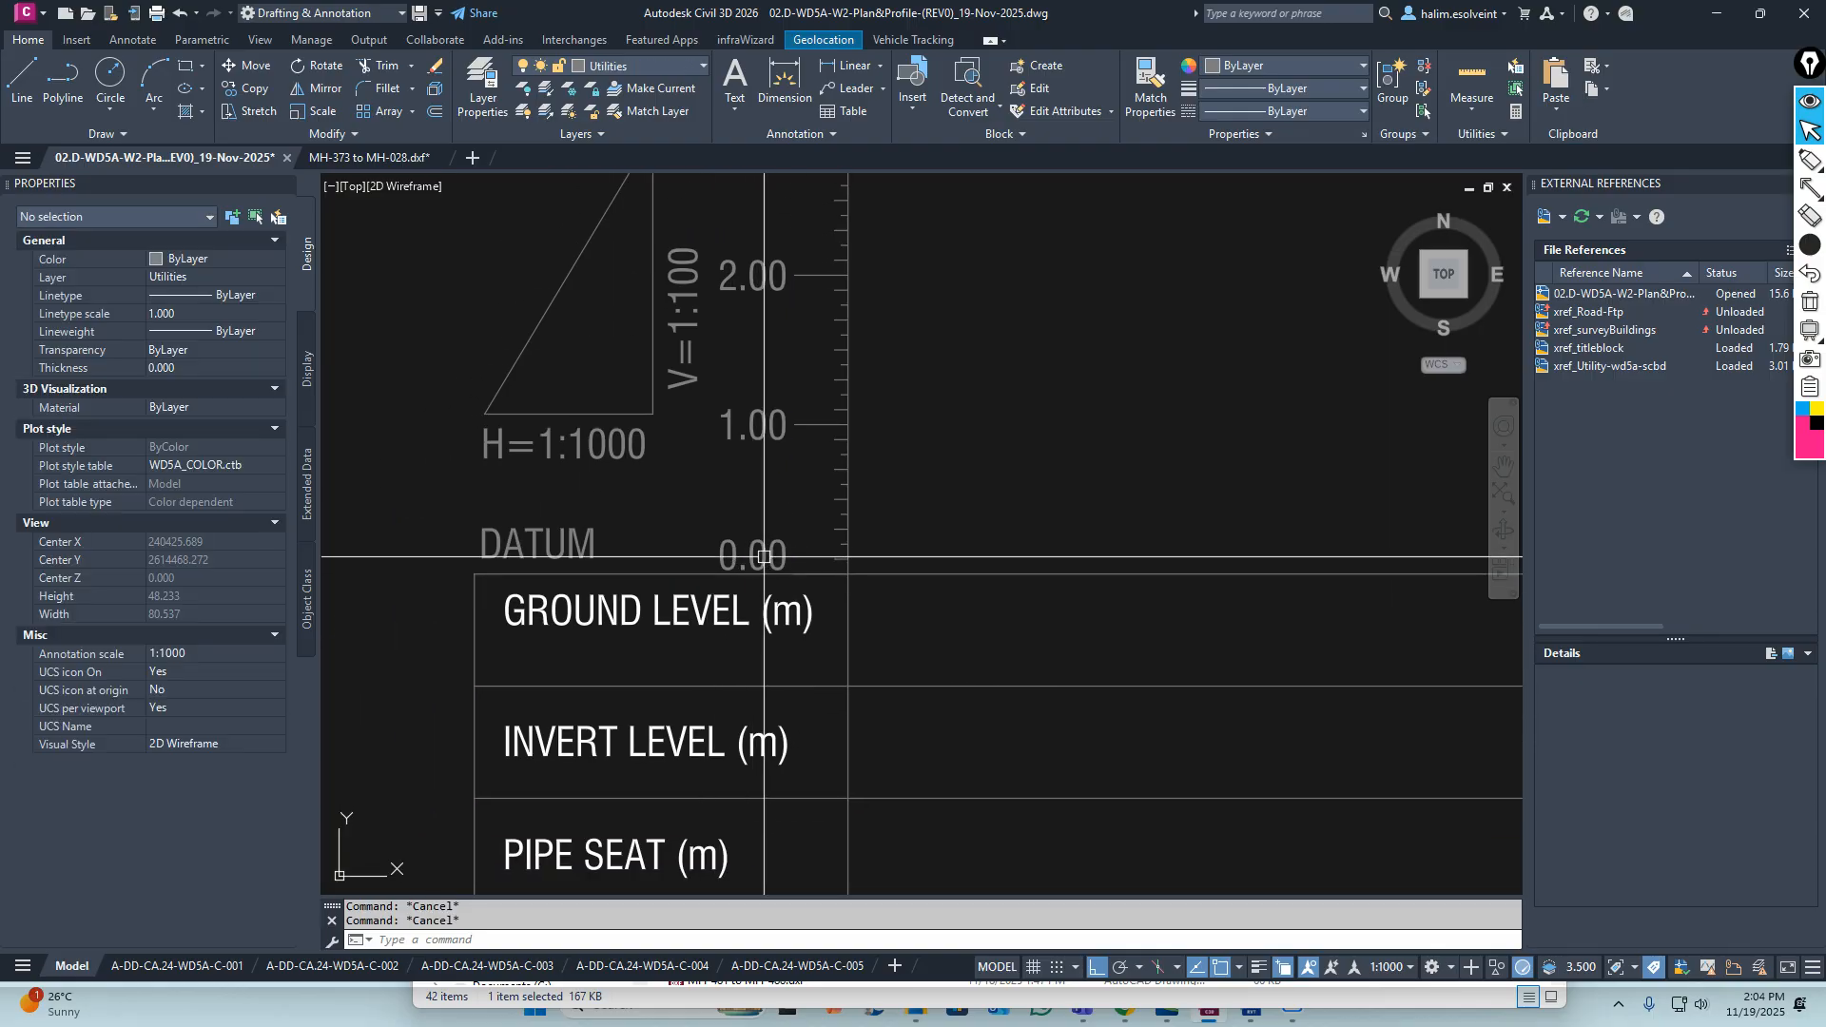
click(756, 547)
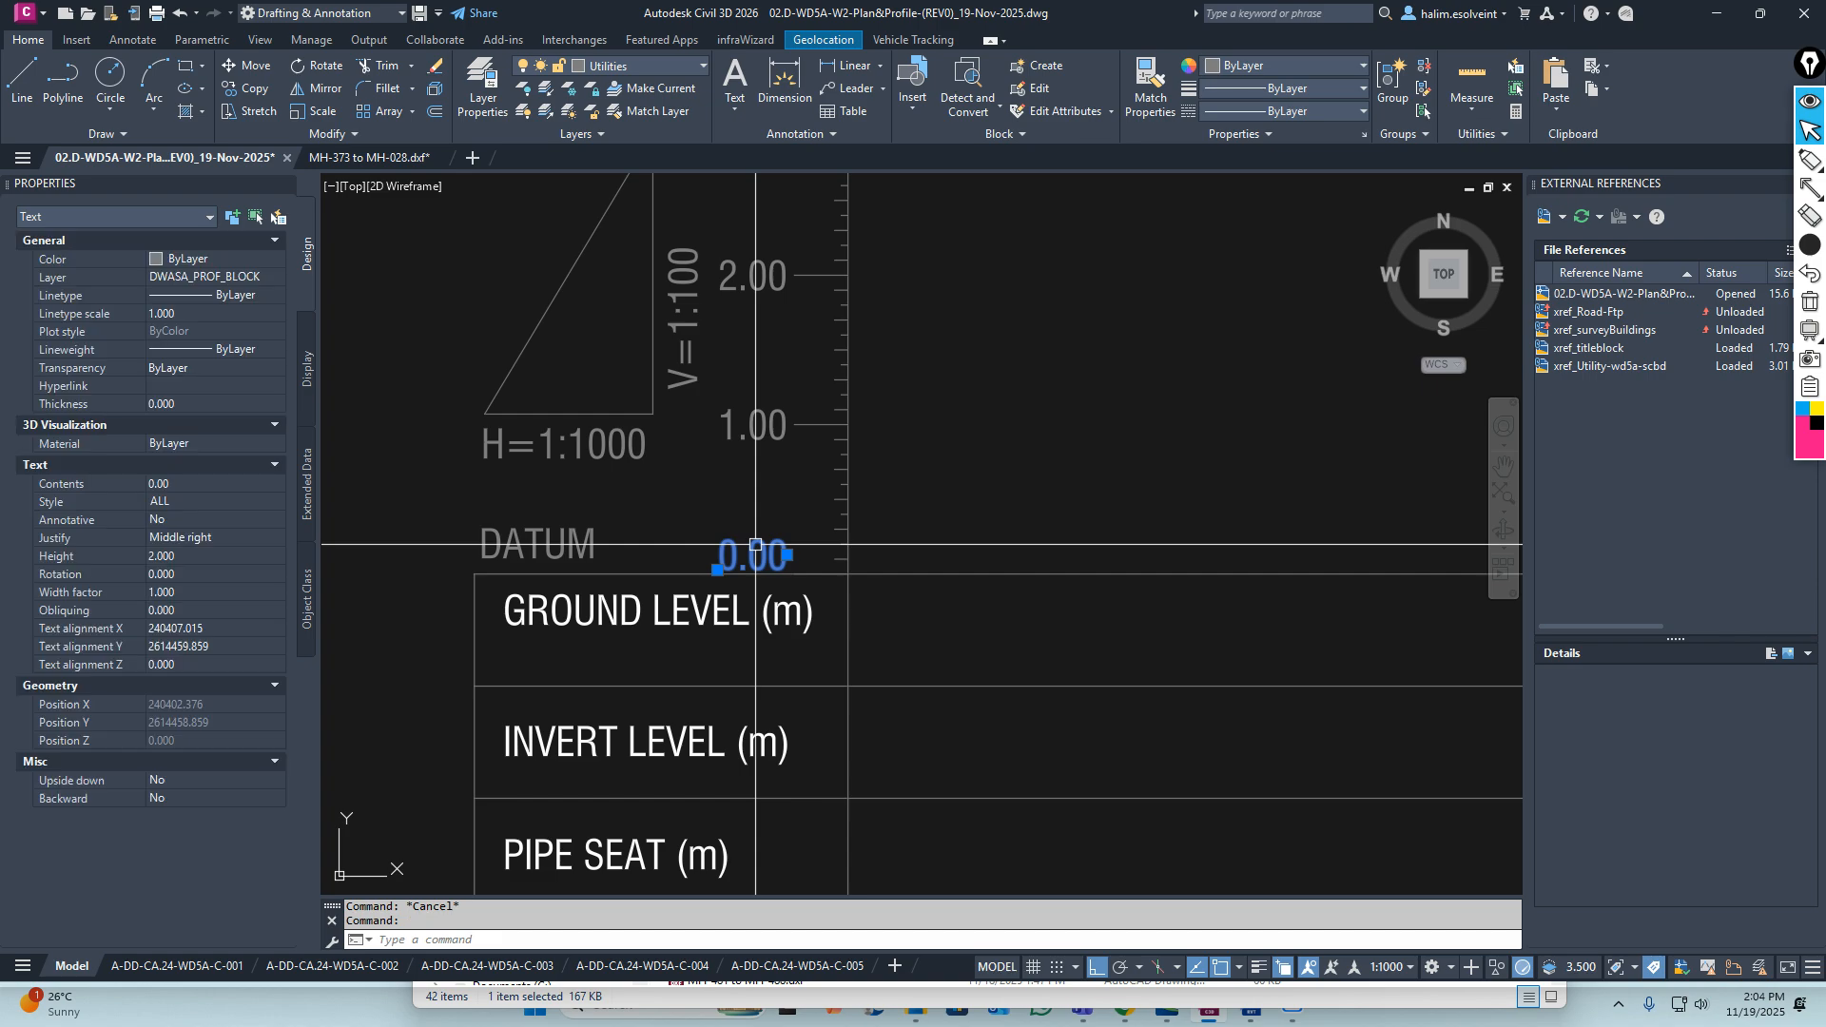
key(Escape)
scroll(789, 551, down, 3)
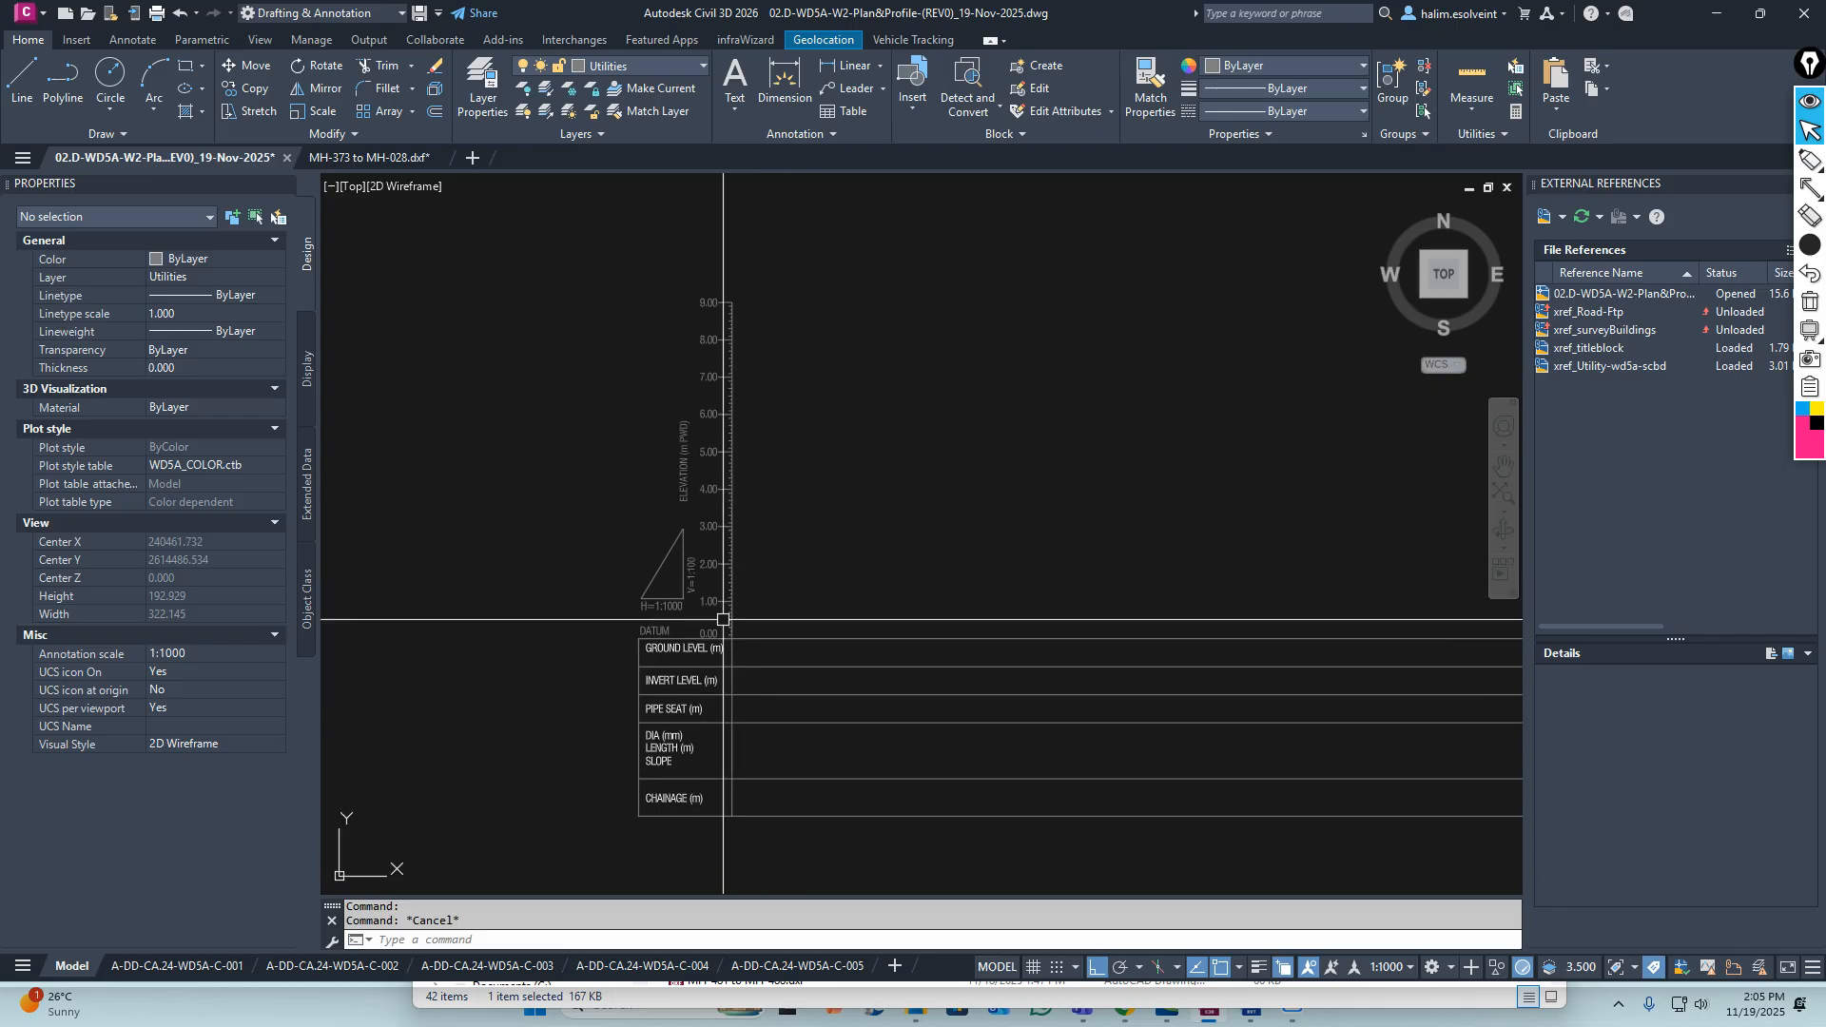
scroll(761, 648, up, 6)
scroll(757, 647, down, 9)
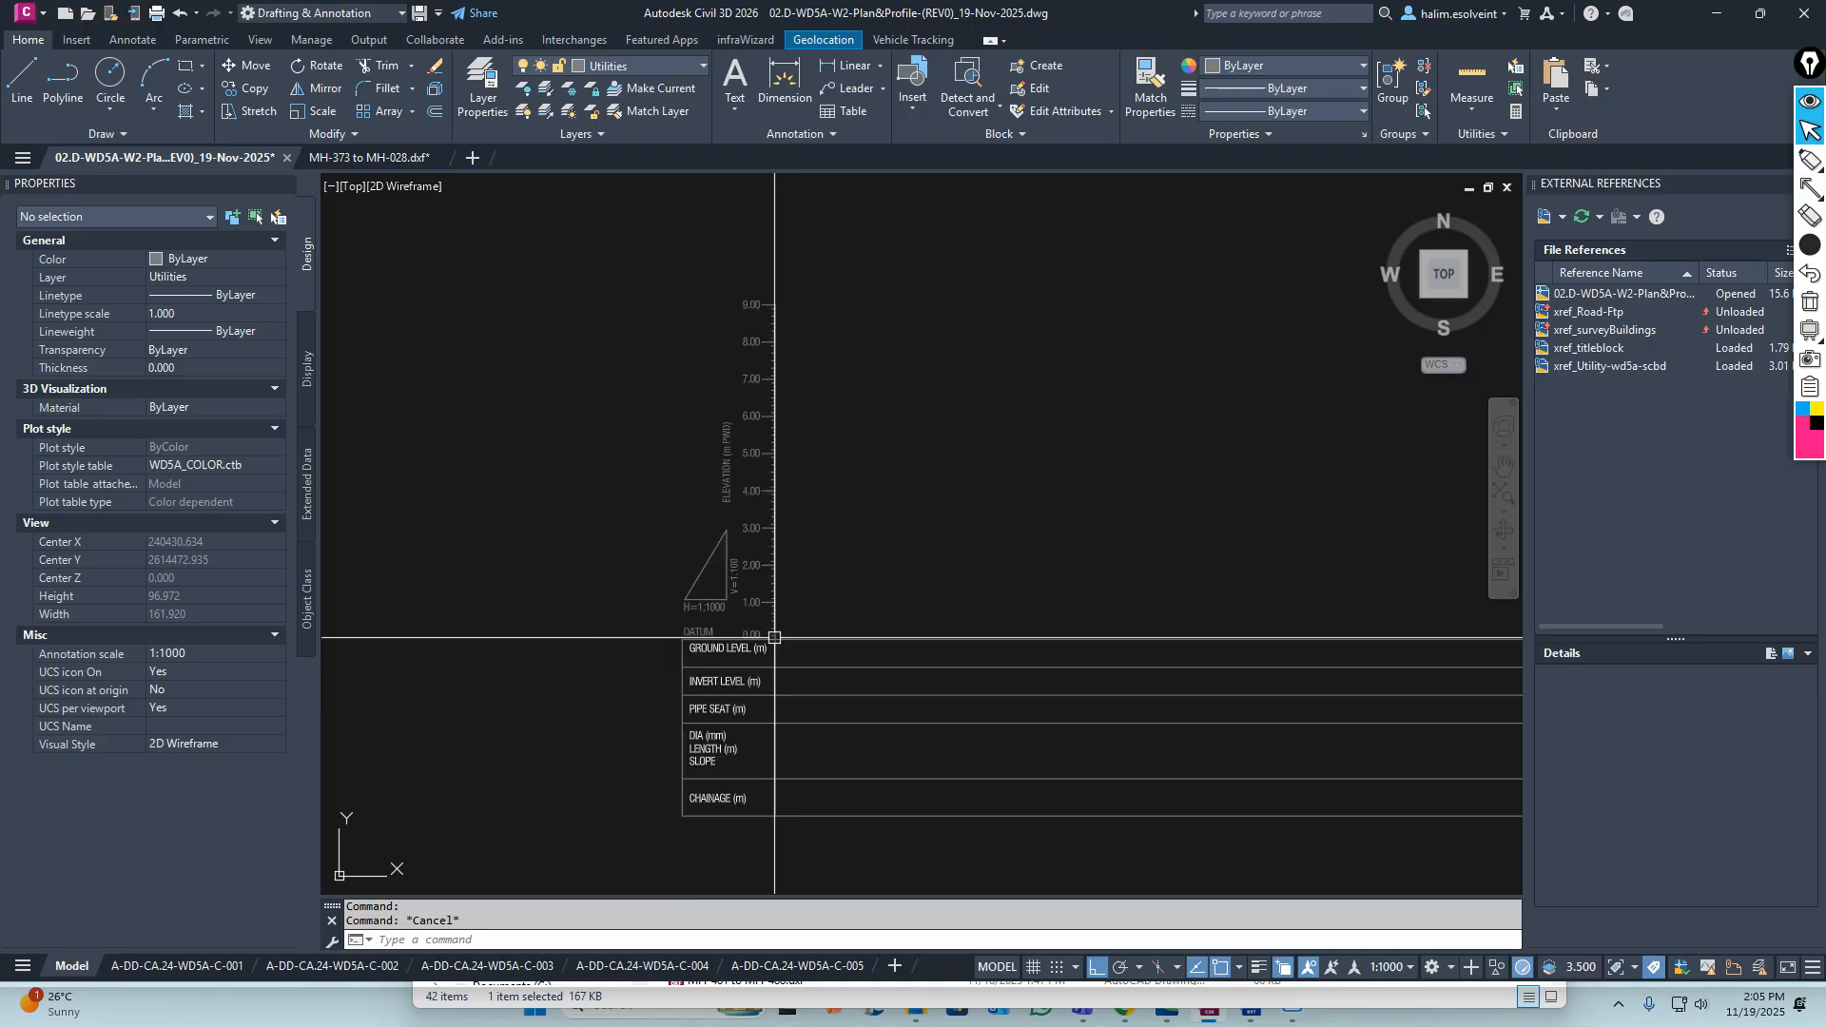
scroll(737, 638, up, 3)
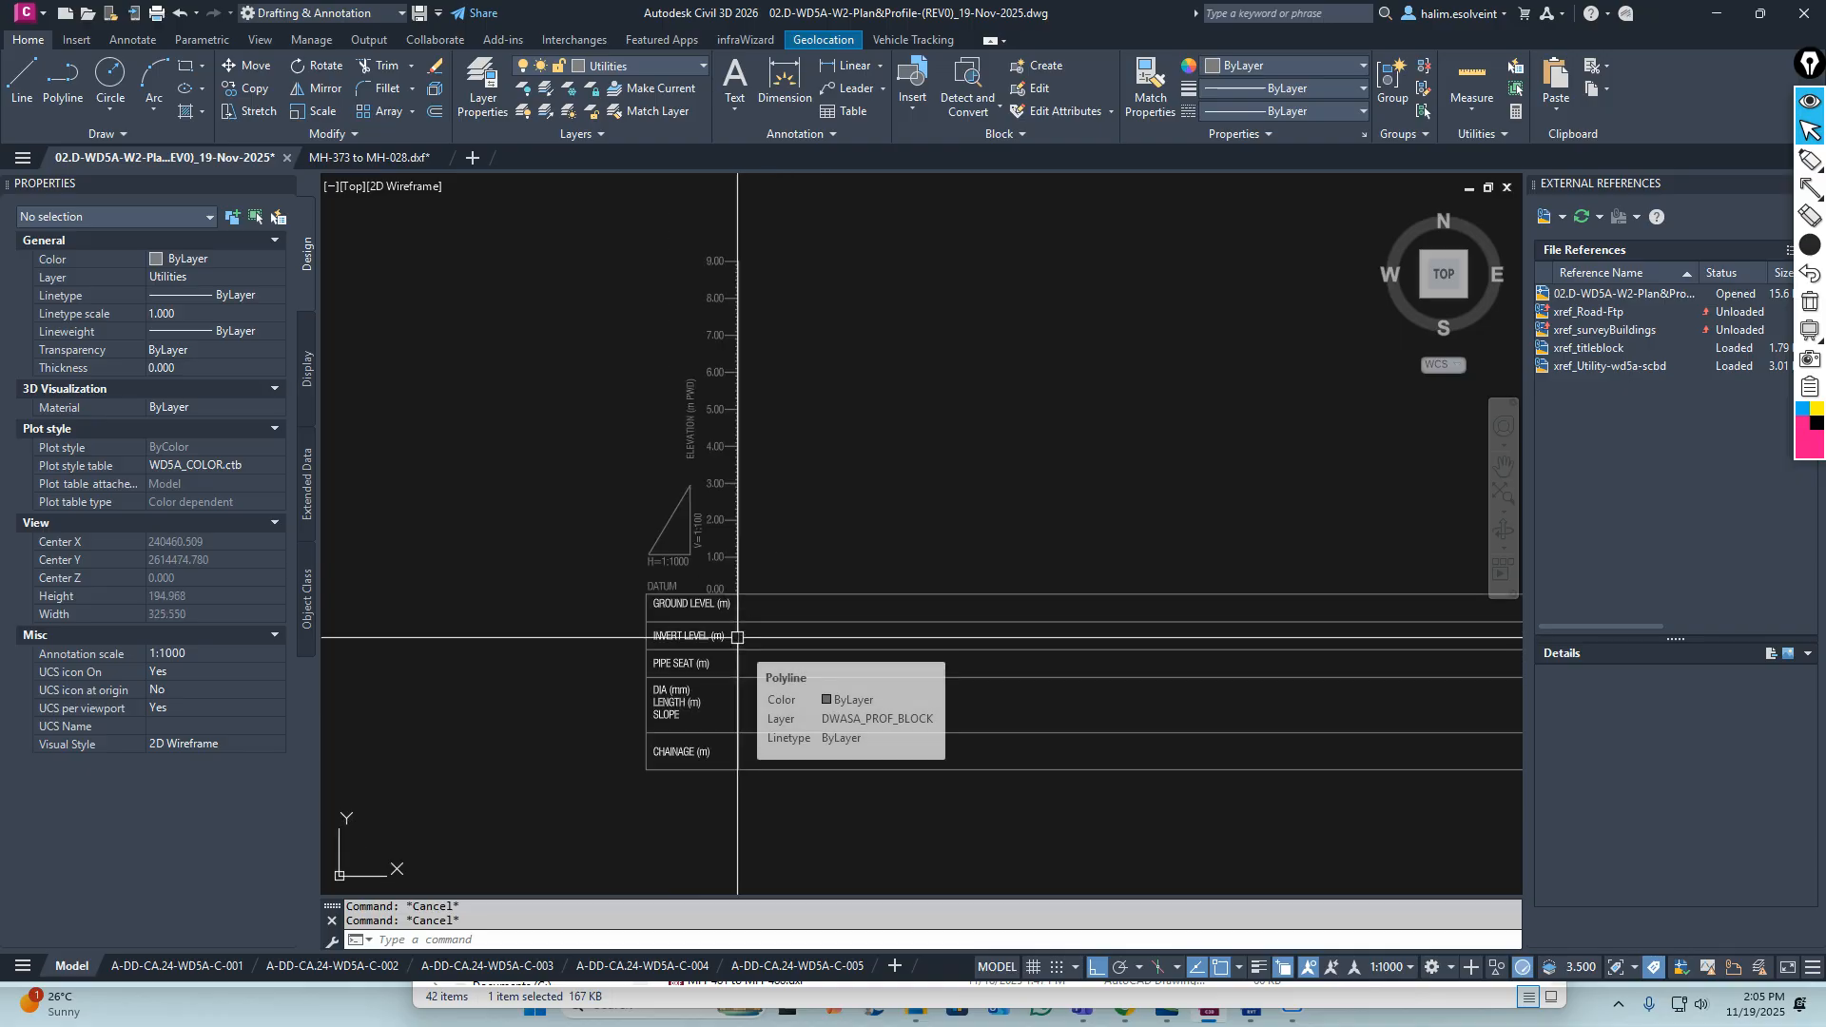
Make Defpoints the current layer
click(659, 68)
scroll(629, 380, down, 10)
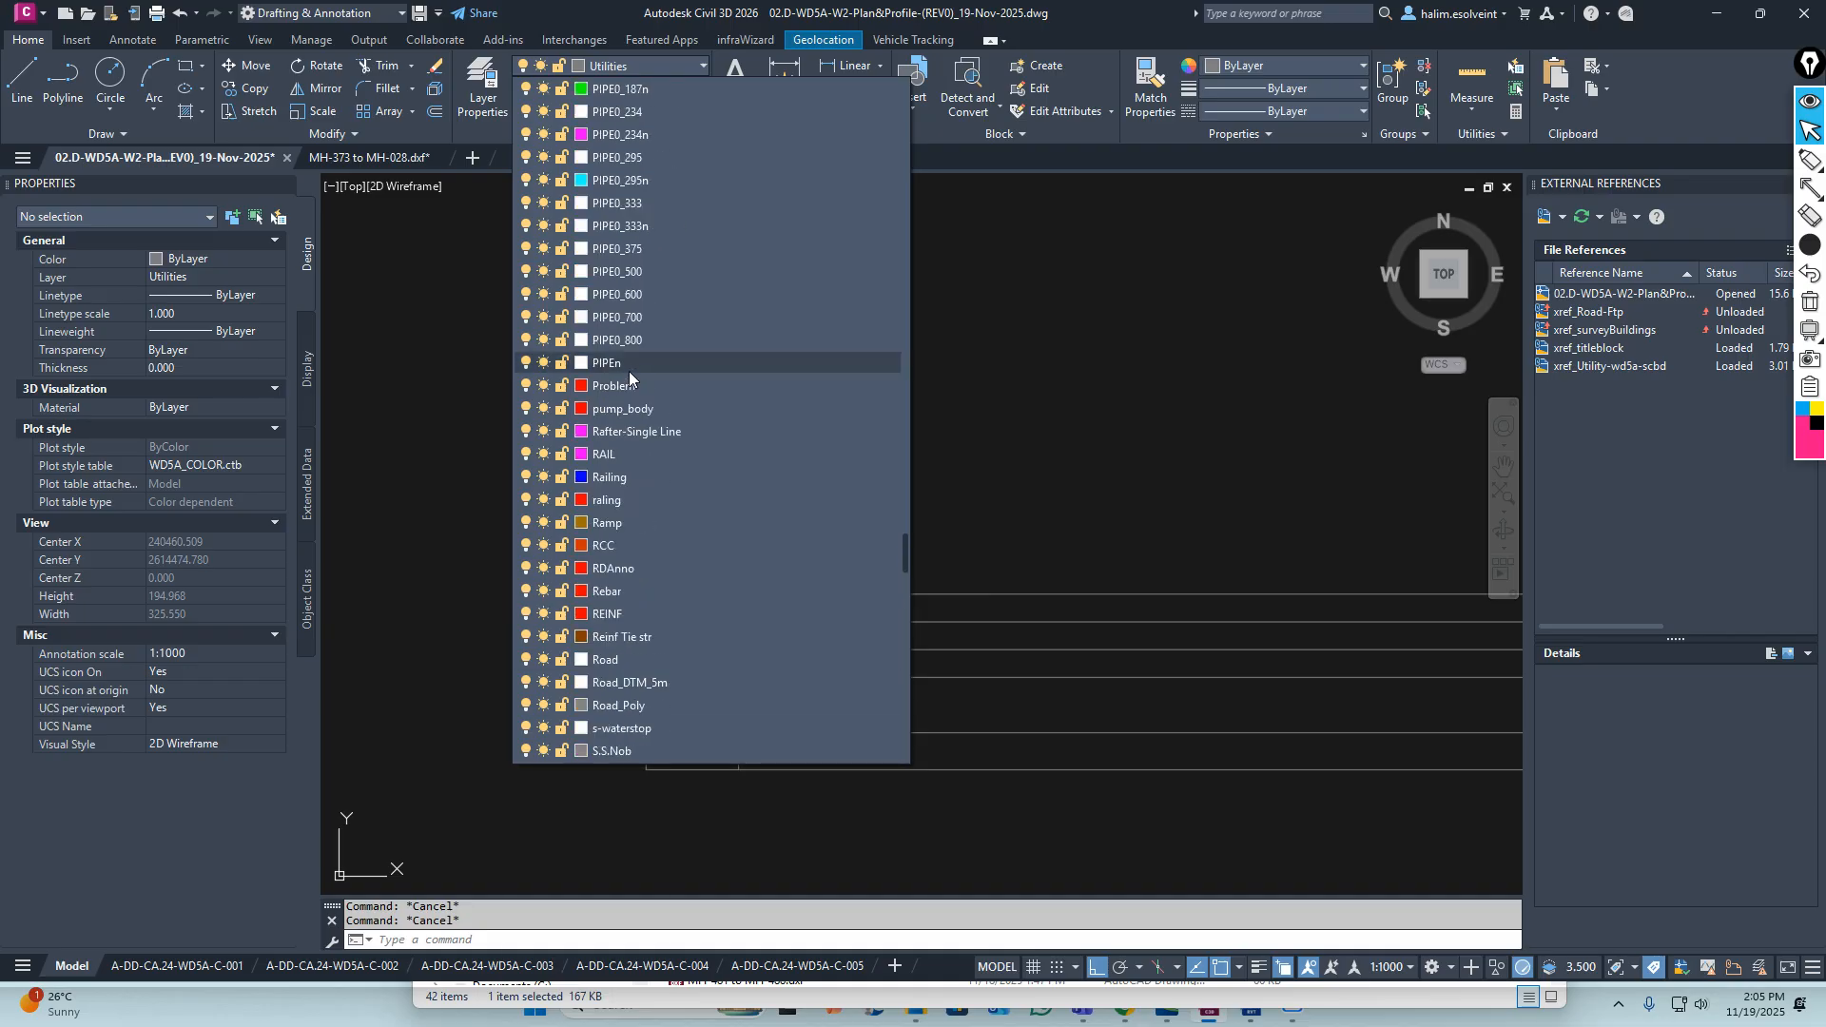
scroll(632, 371, up, 8)
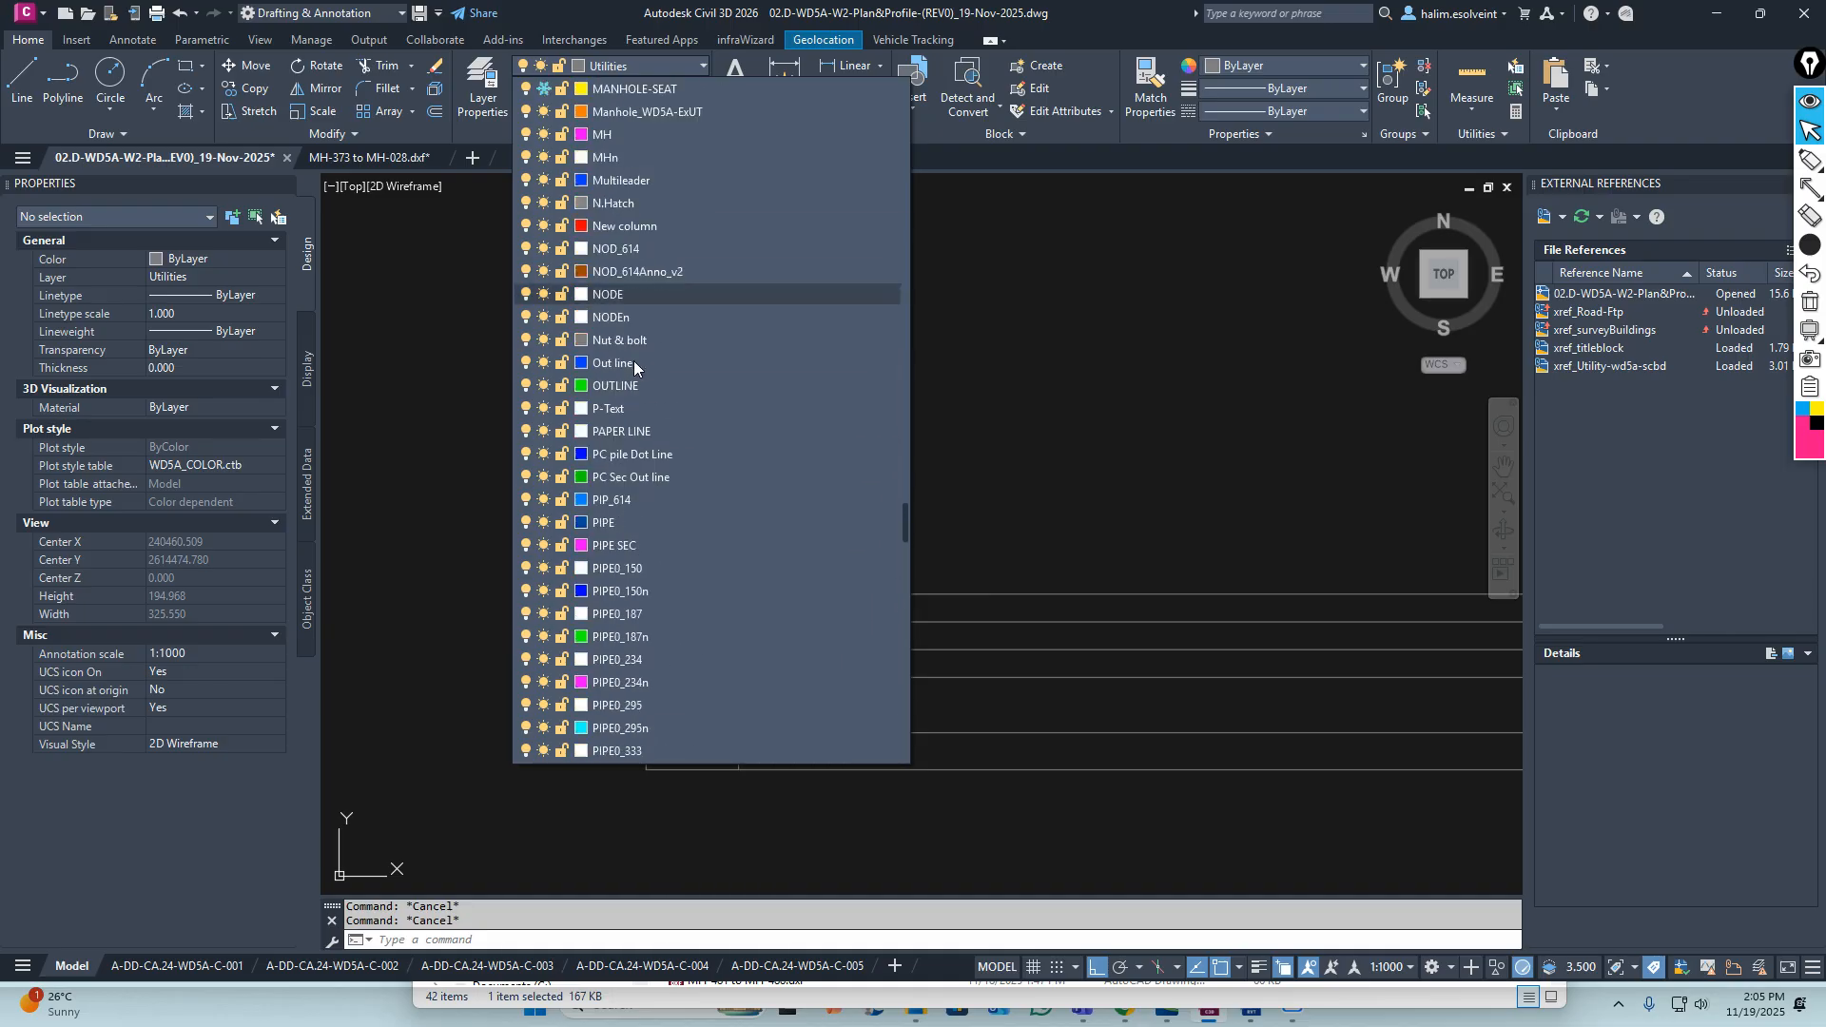
scroll(634, 361, down, 10)
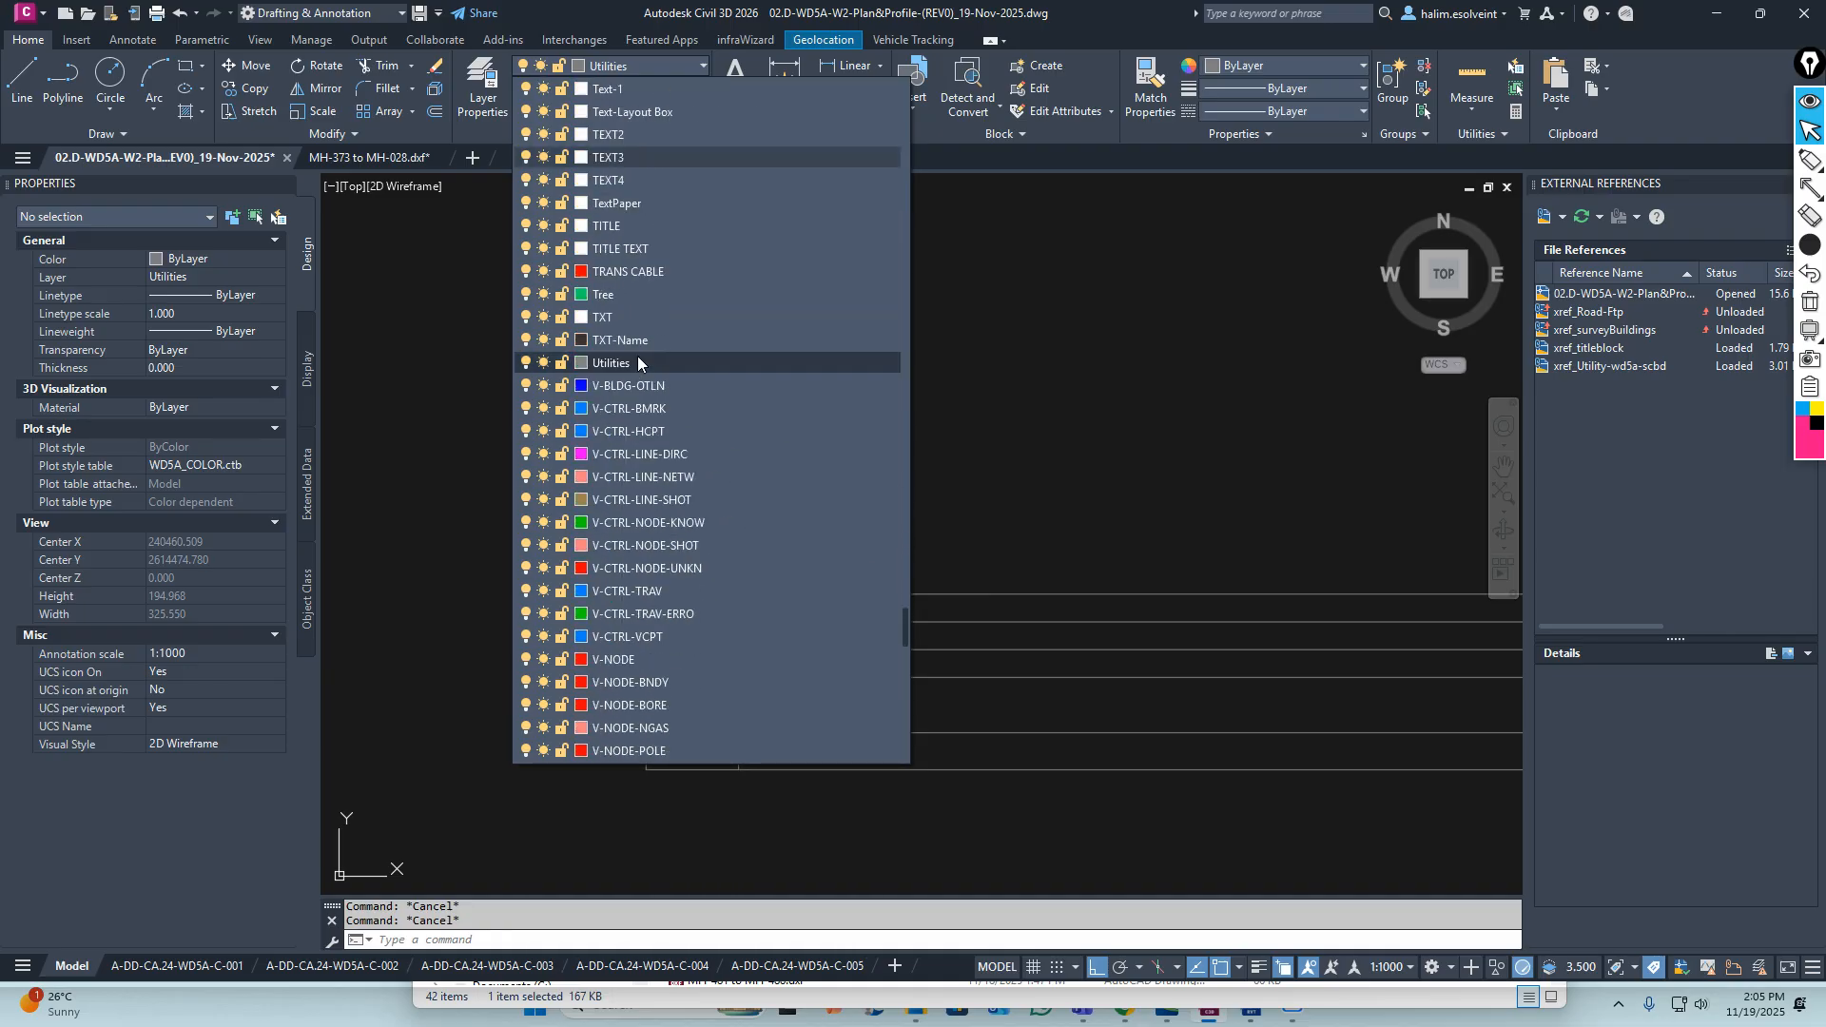
scroll(637, 356, up, 10)
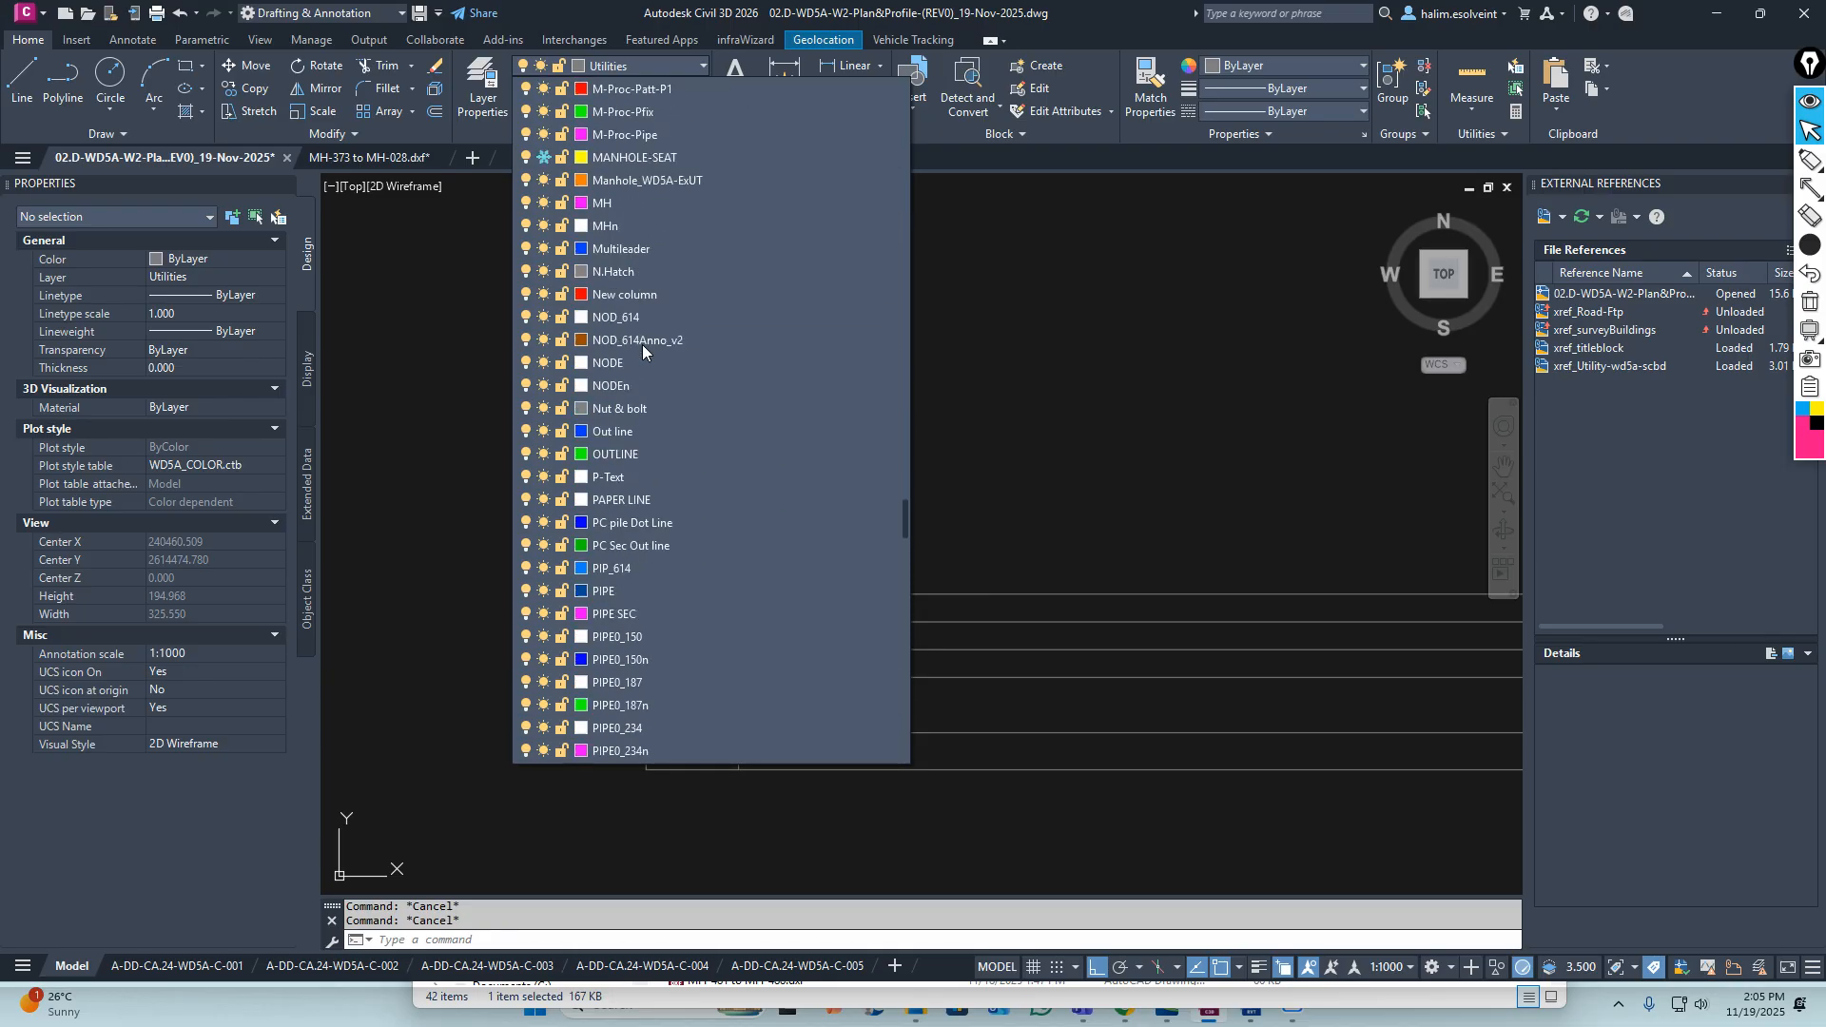
scroll(647, 361, up, 10)
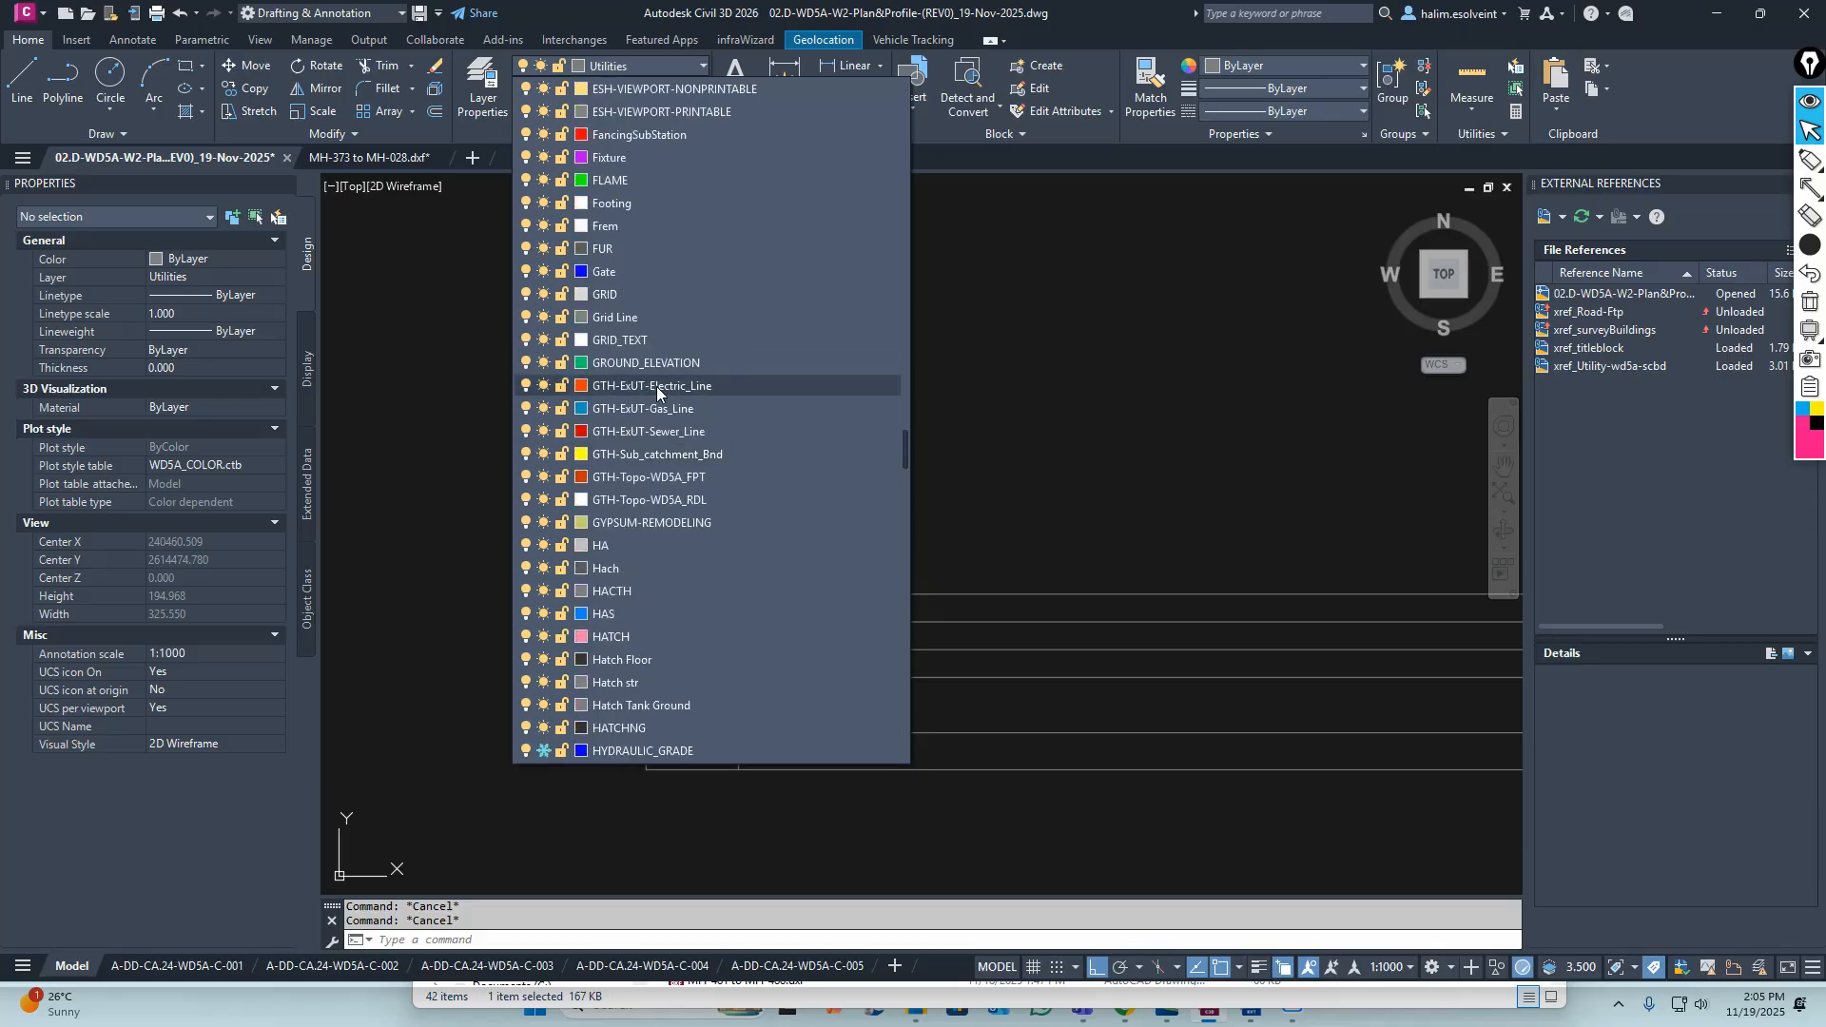
scroll(654, 385, up, 10)
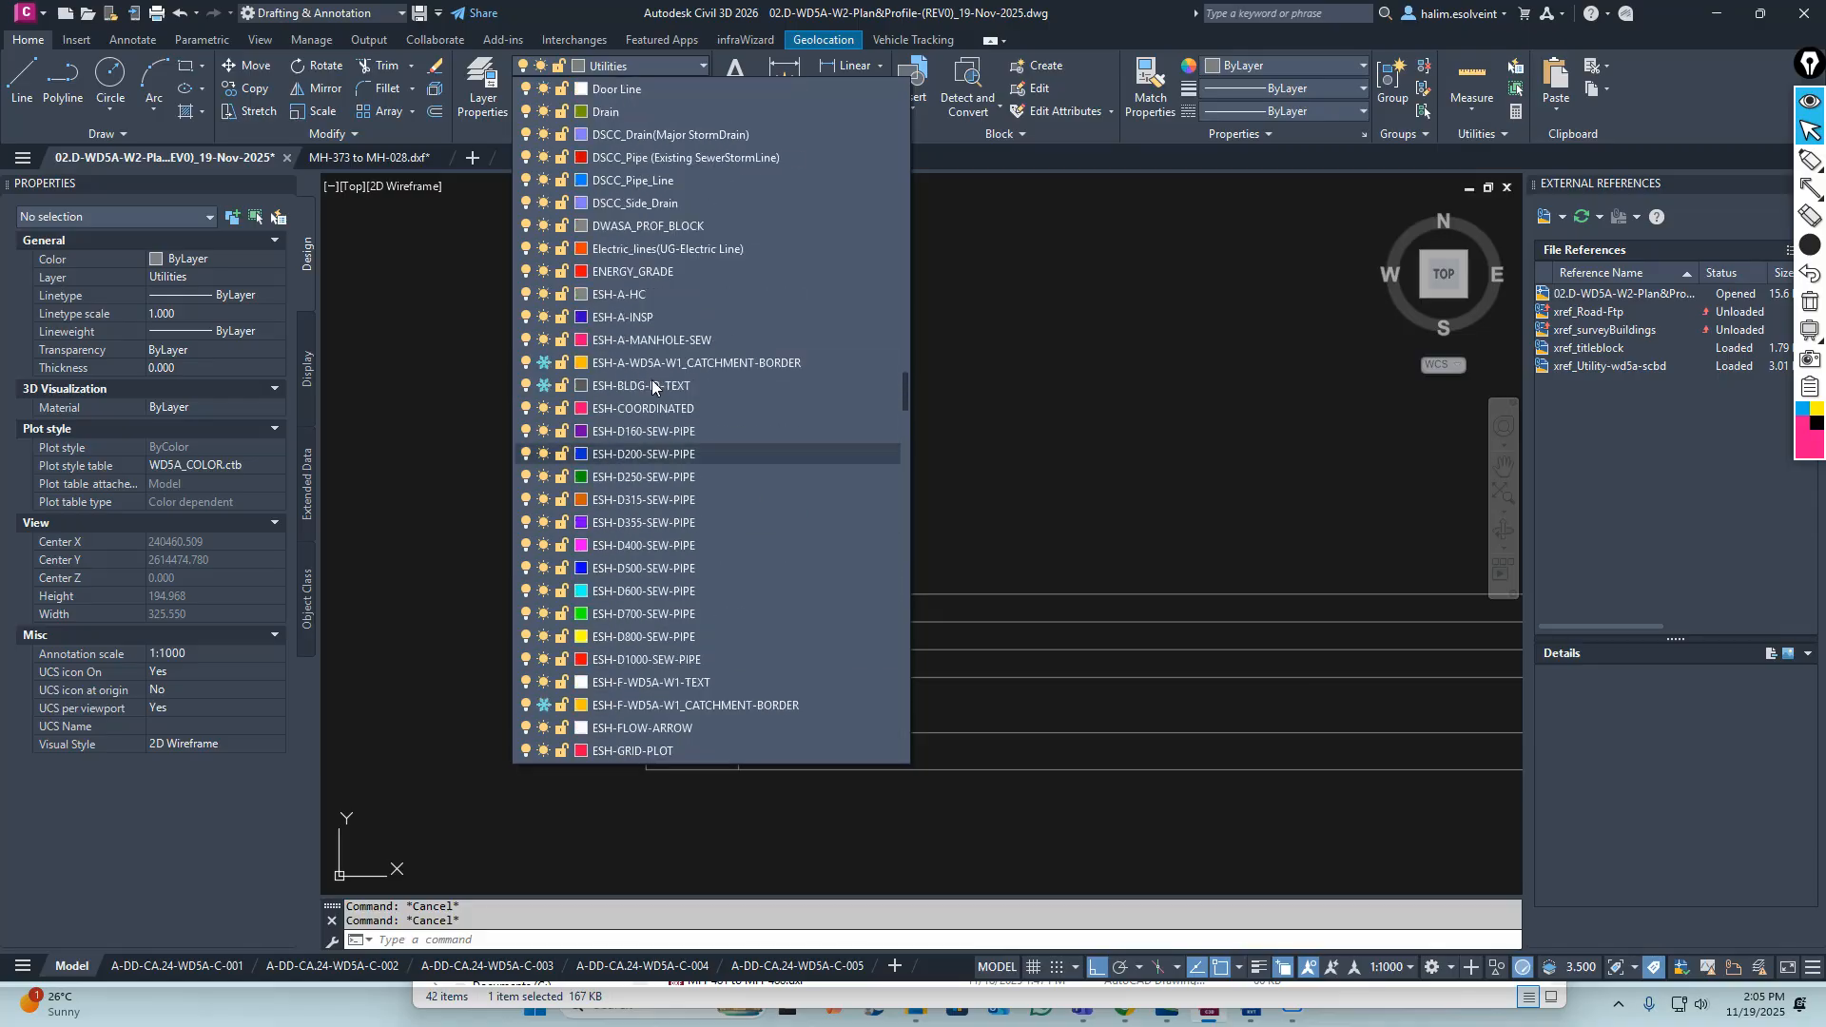
scroll(653, 385, up, 6)
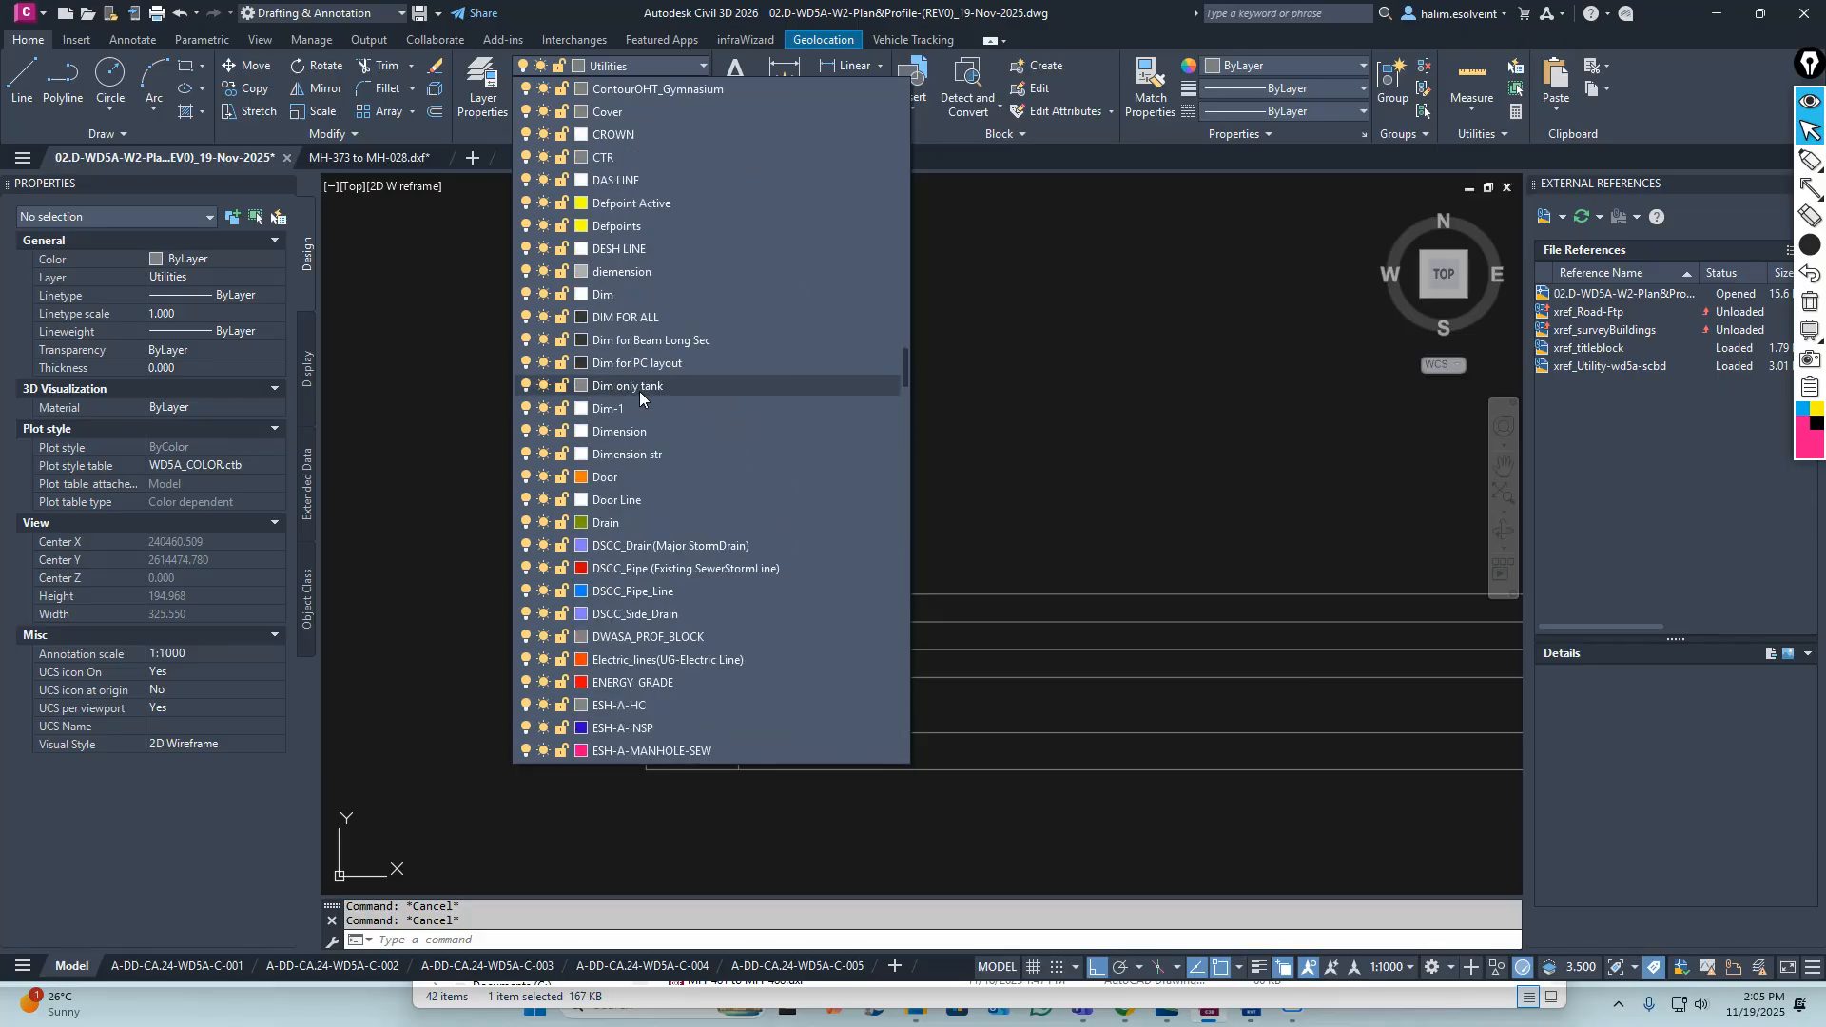
click(632, 226)
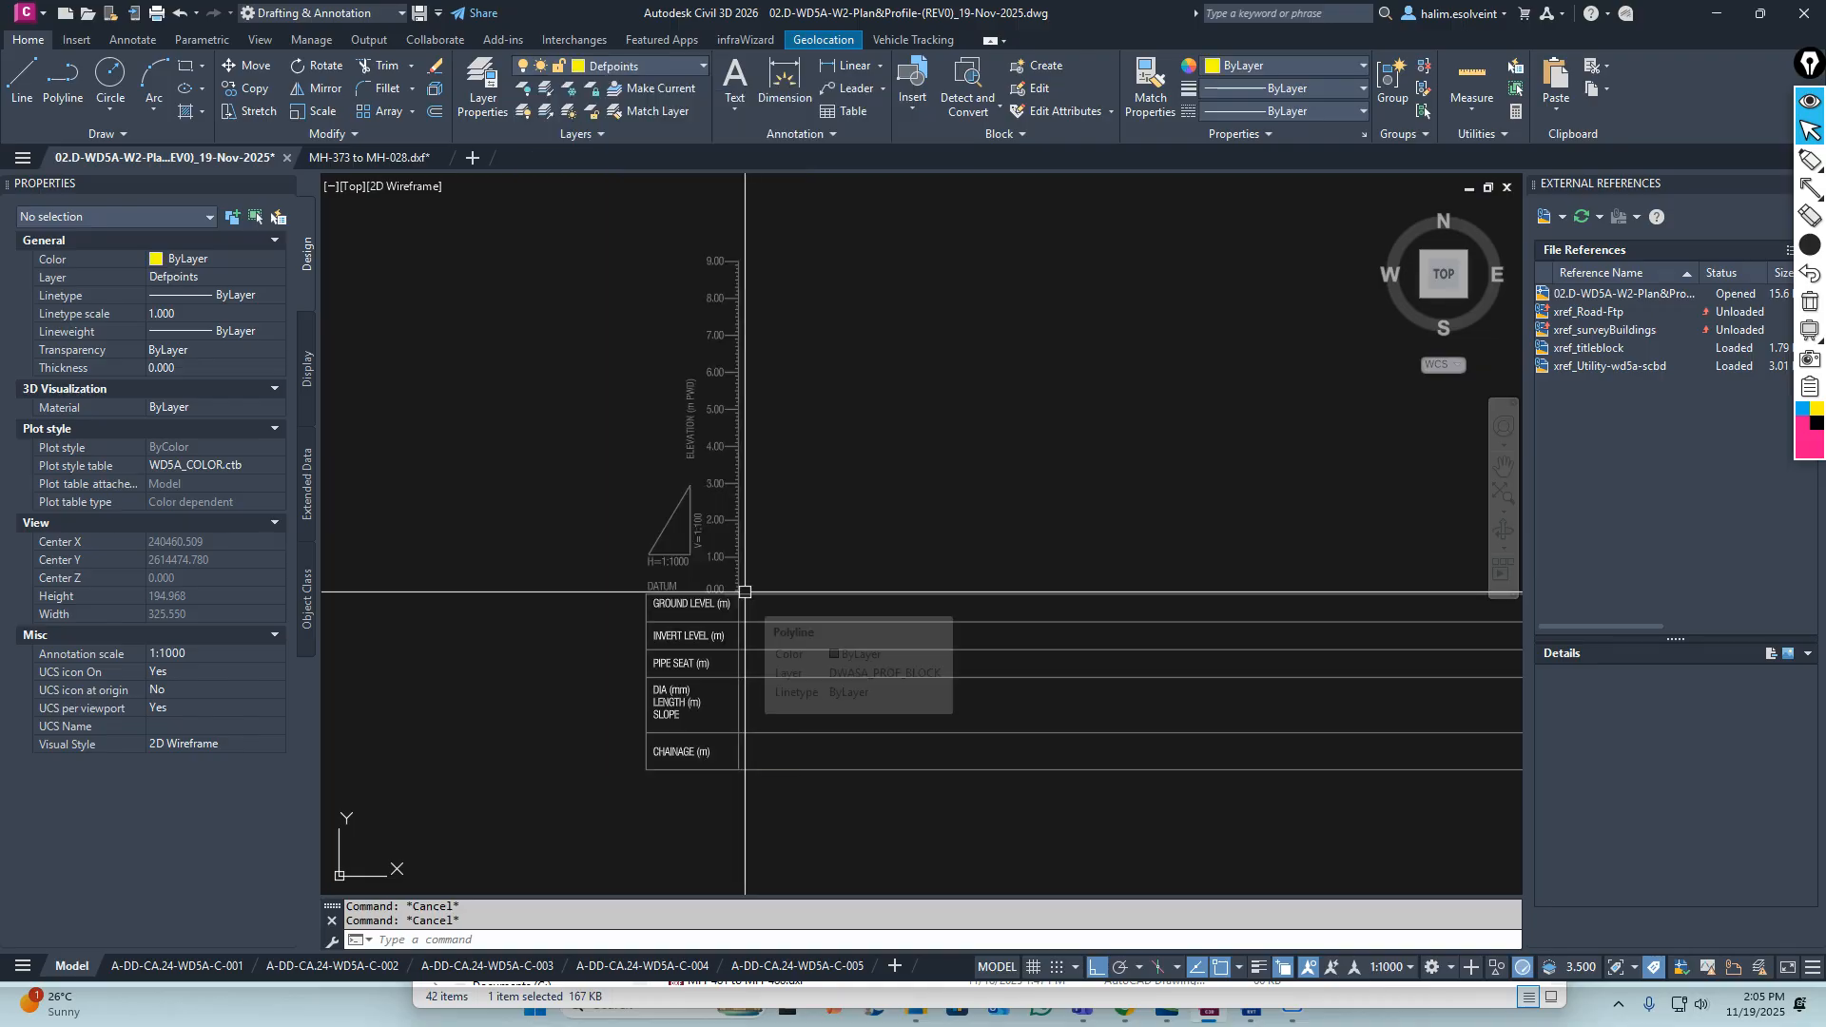
Draw a horizontal construction line through the copied elevation scale's 0.00 datum, where it meets the table's upper edge, extending across the pasted profile
text(xl)
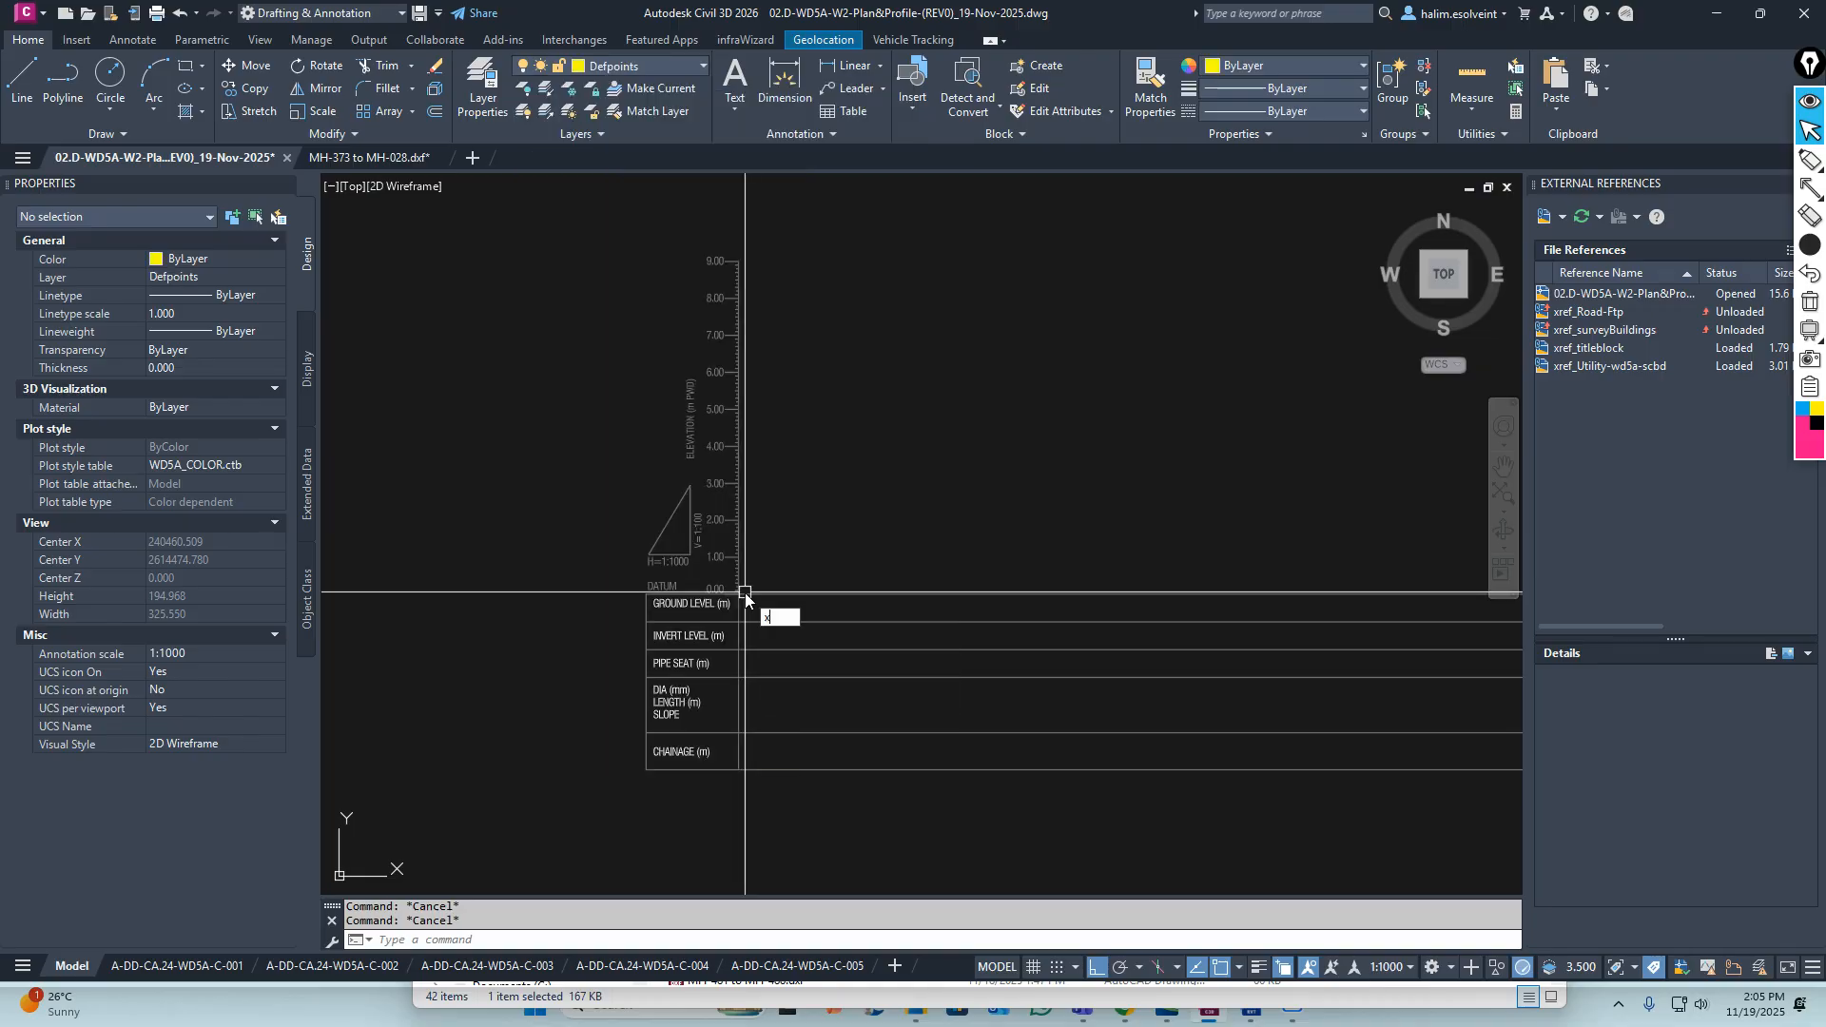
key(Return)
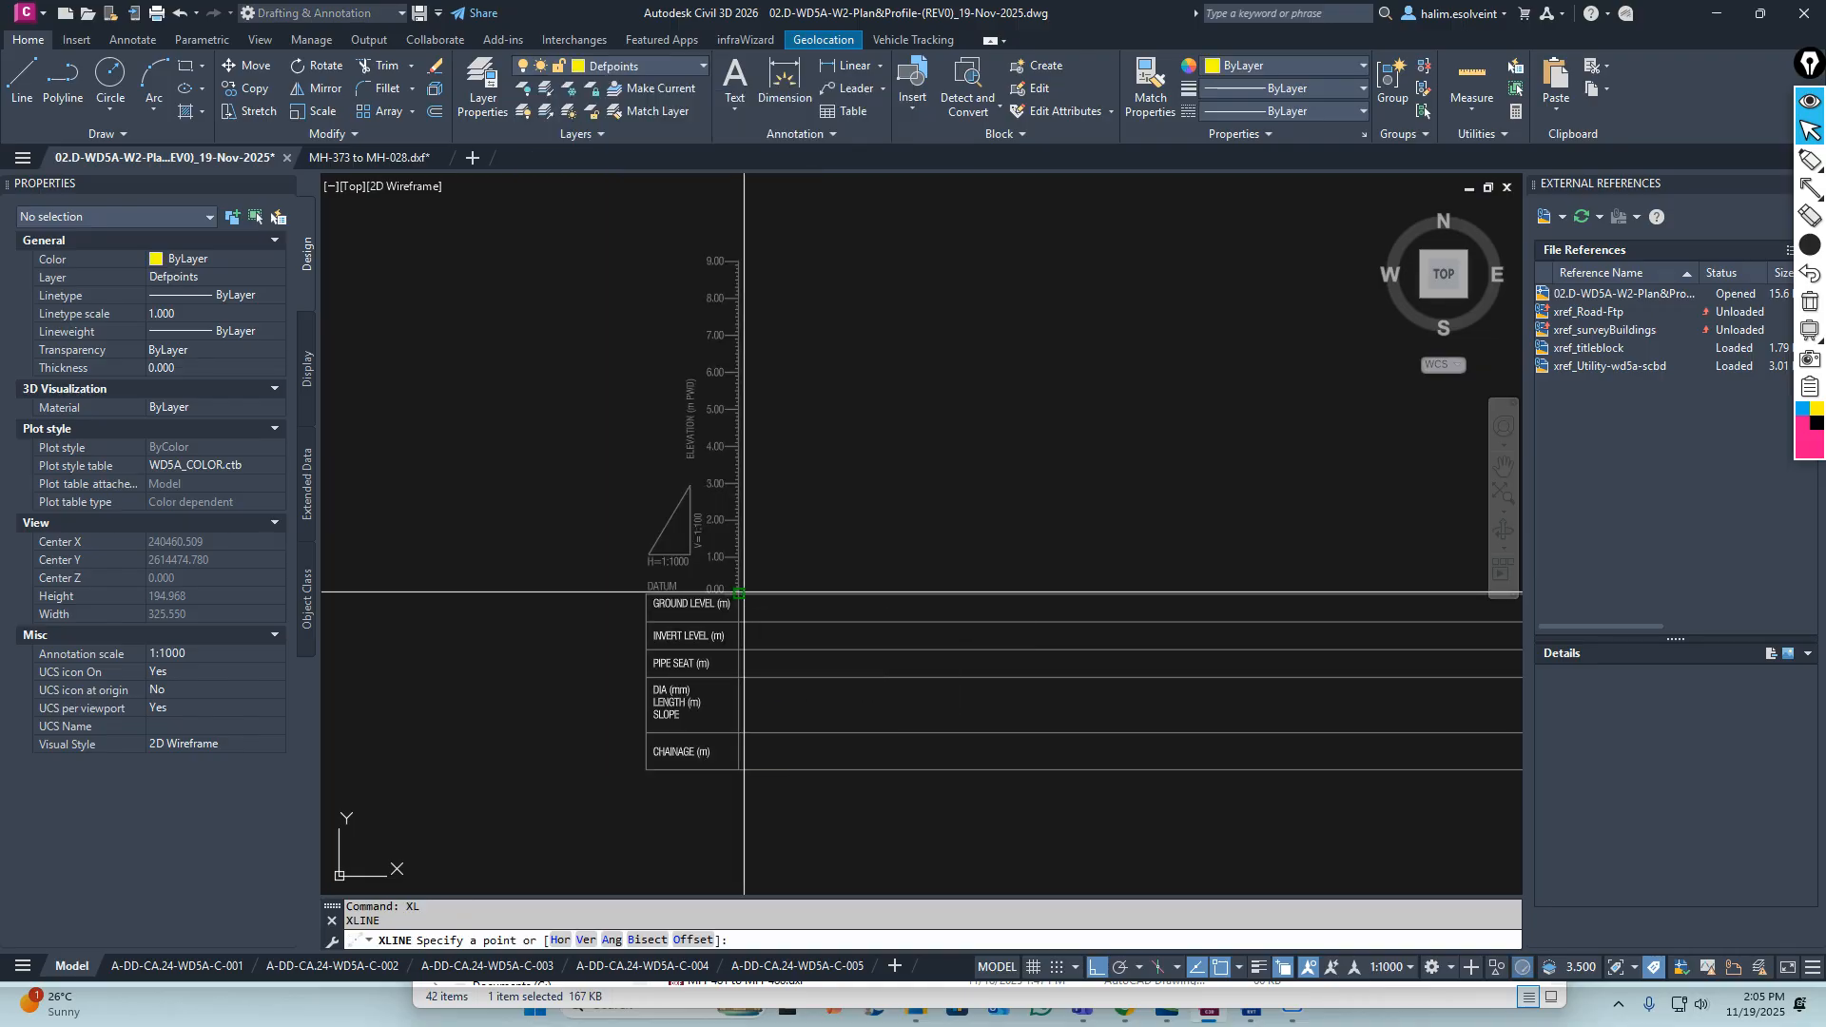
click(562, 940)
scroll(742, 607, up, 8)
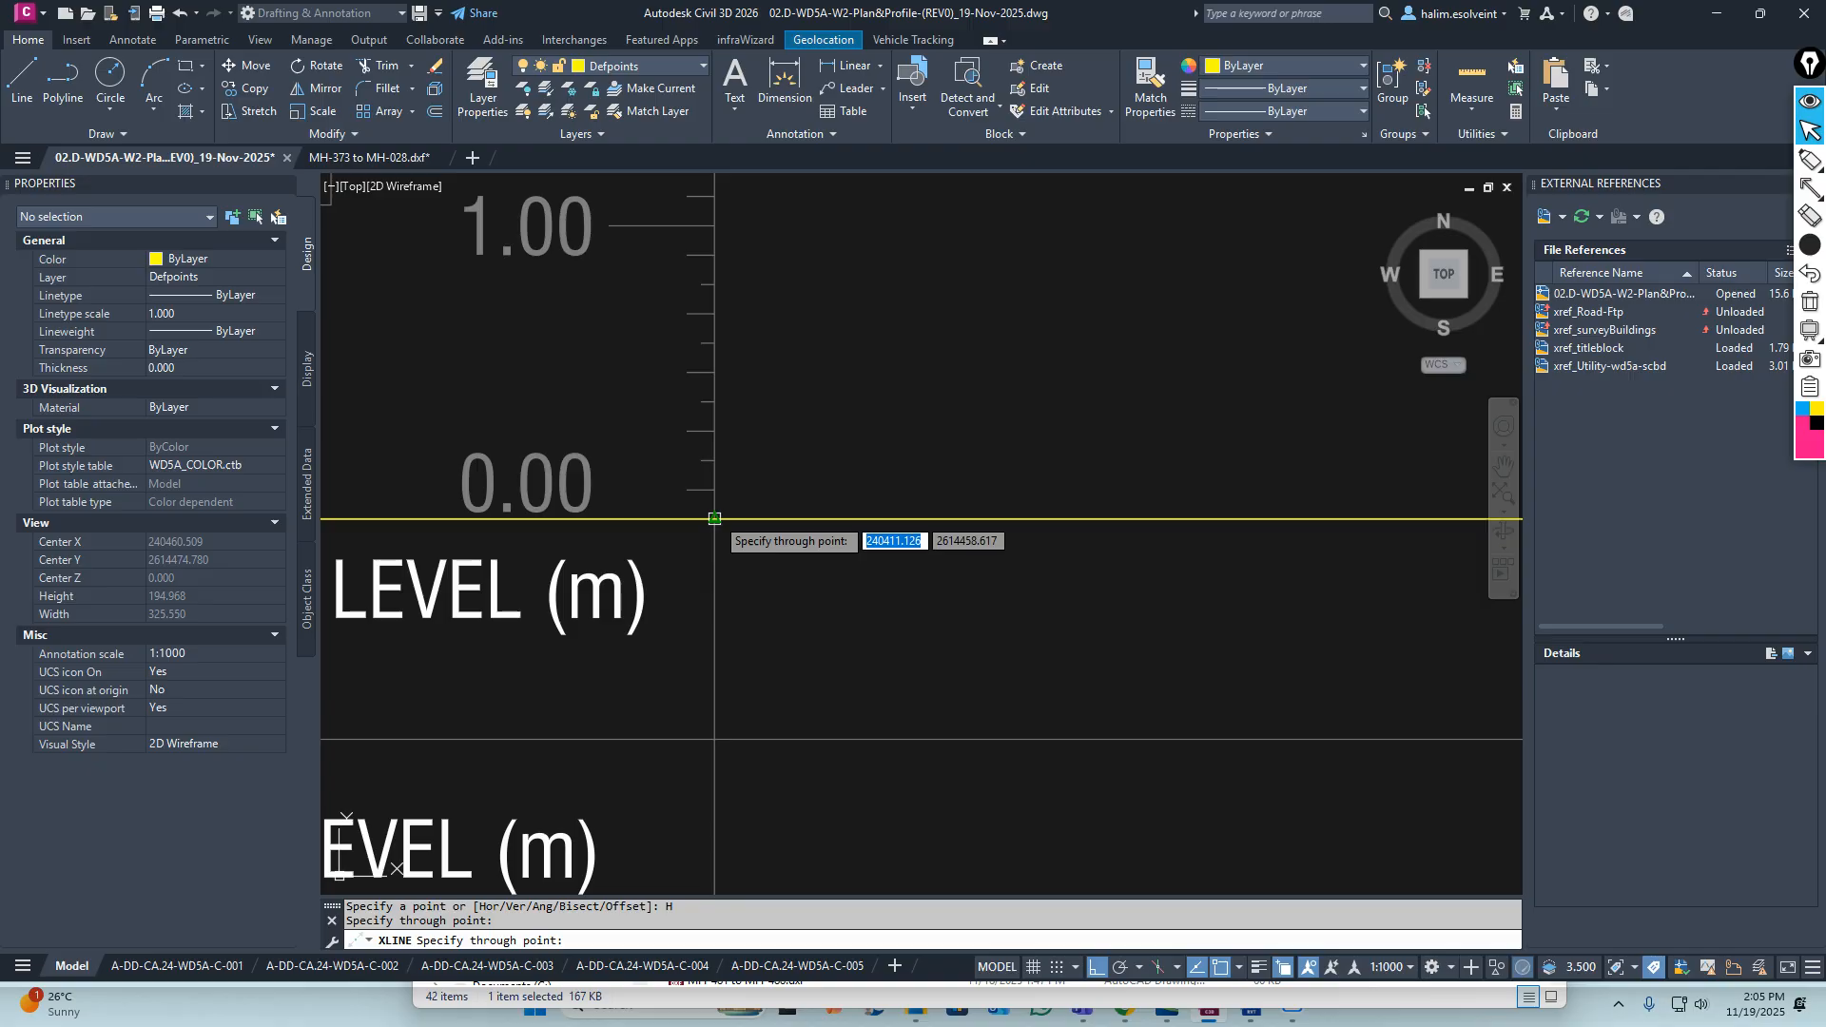
scroll(714, 519, down, 5)
key(Escape)
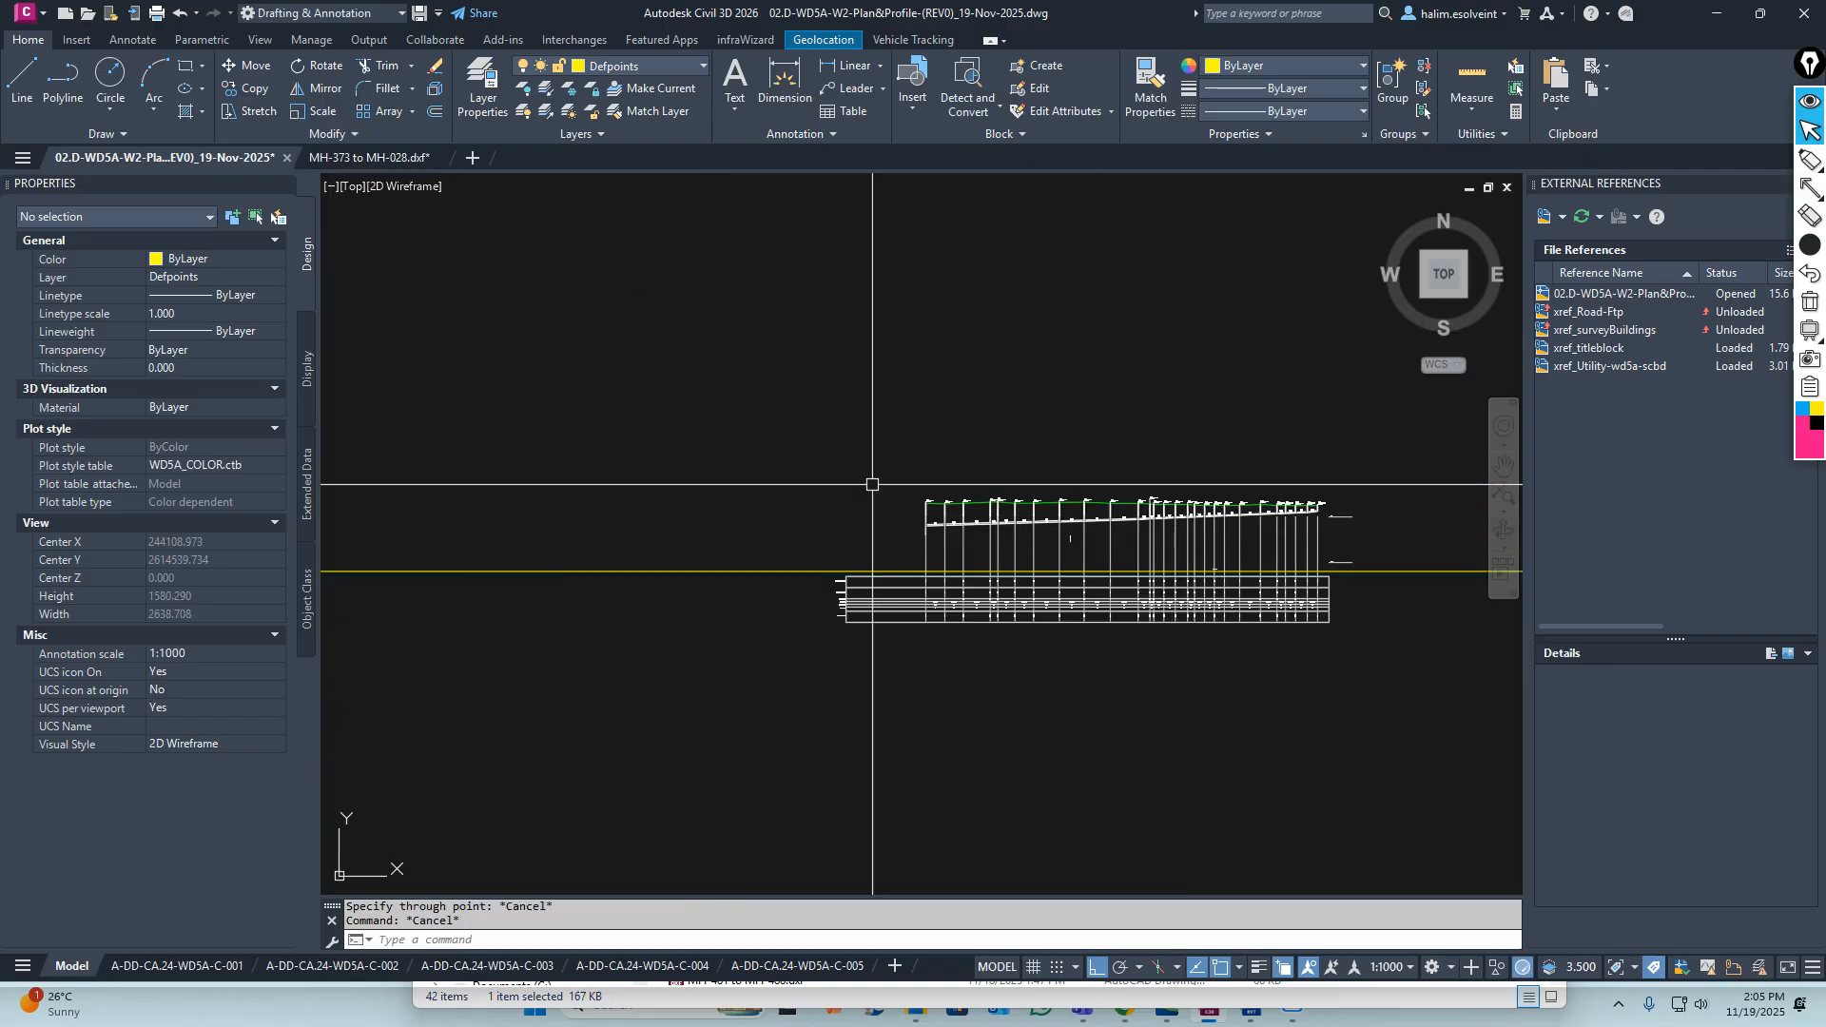
scroll(919, 642, up, 3)
middle_drag(1370, 528, 1104, 556)
scroll(761, 497, down, 6)
scroll(735, 477, up, 3)
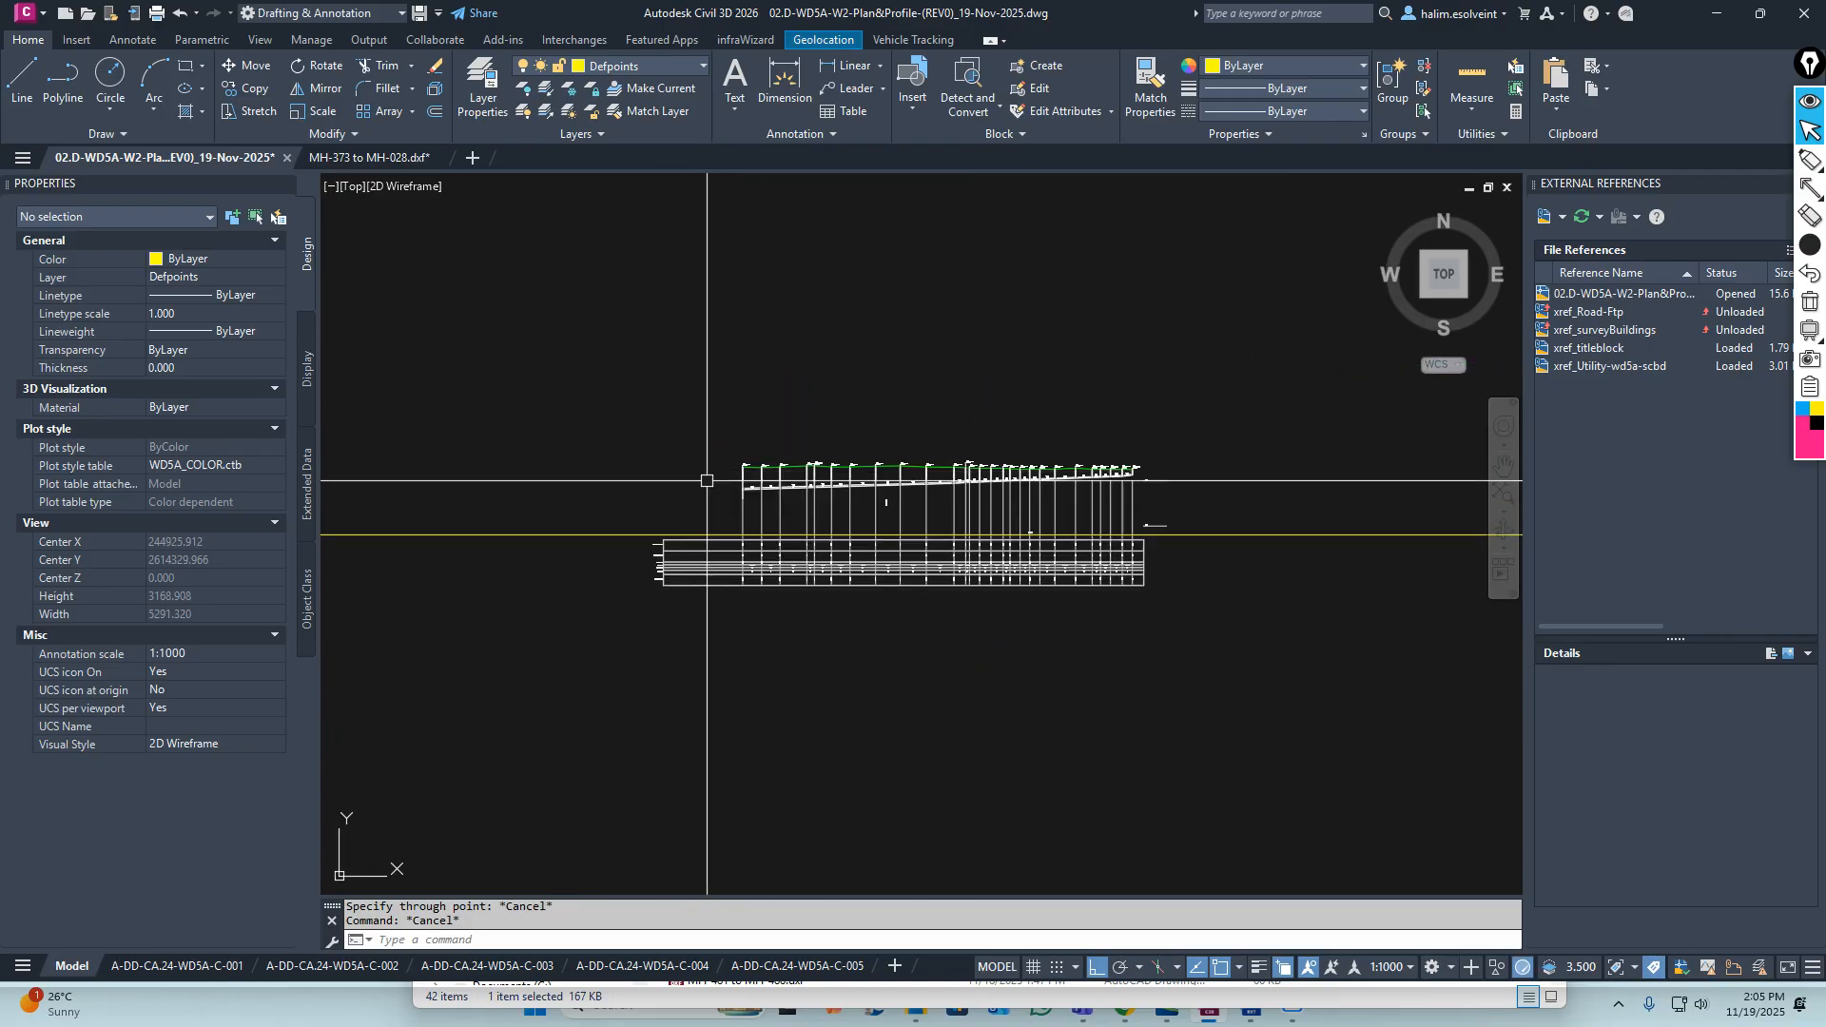
Examine the datum construction line against the copied frame's 0.00 level and across the pasted MH-373 to MH-028 profile
middle_drag(763, 577, 819, 631)
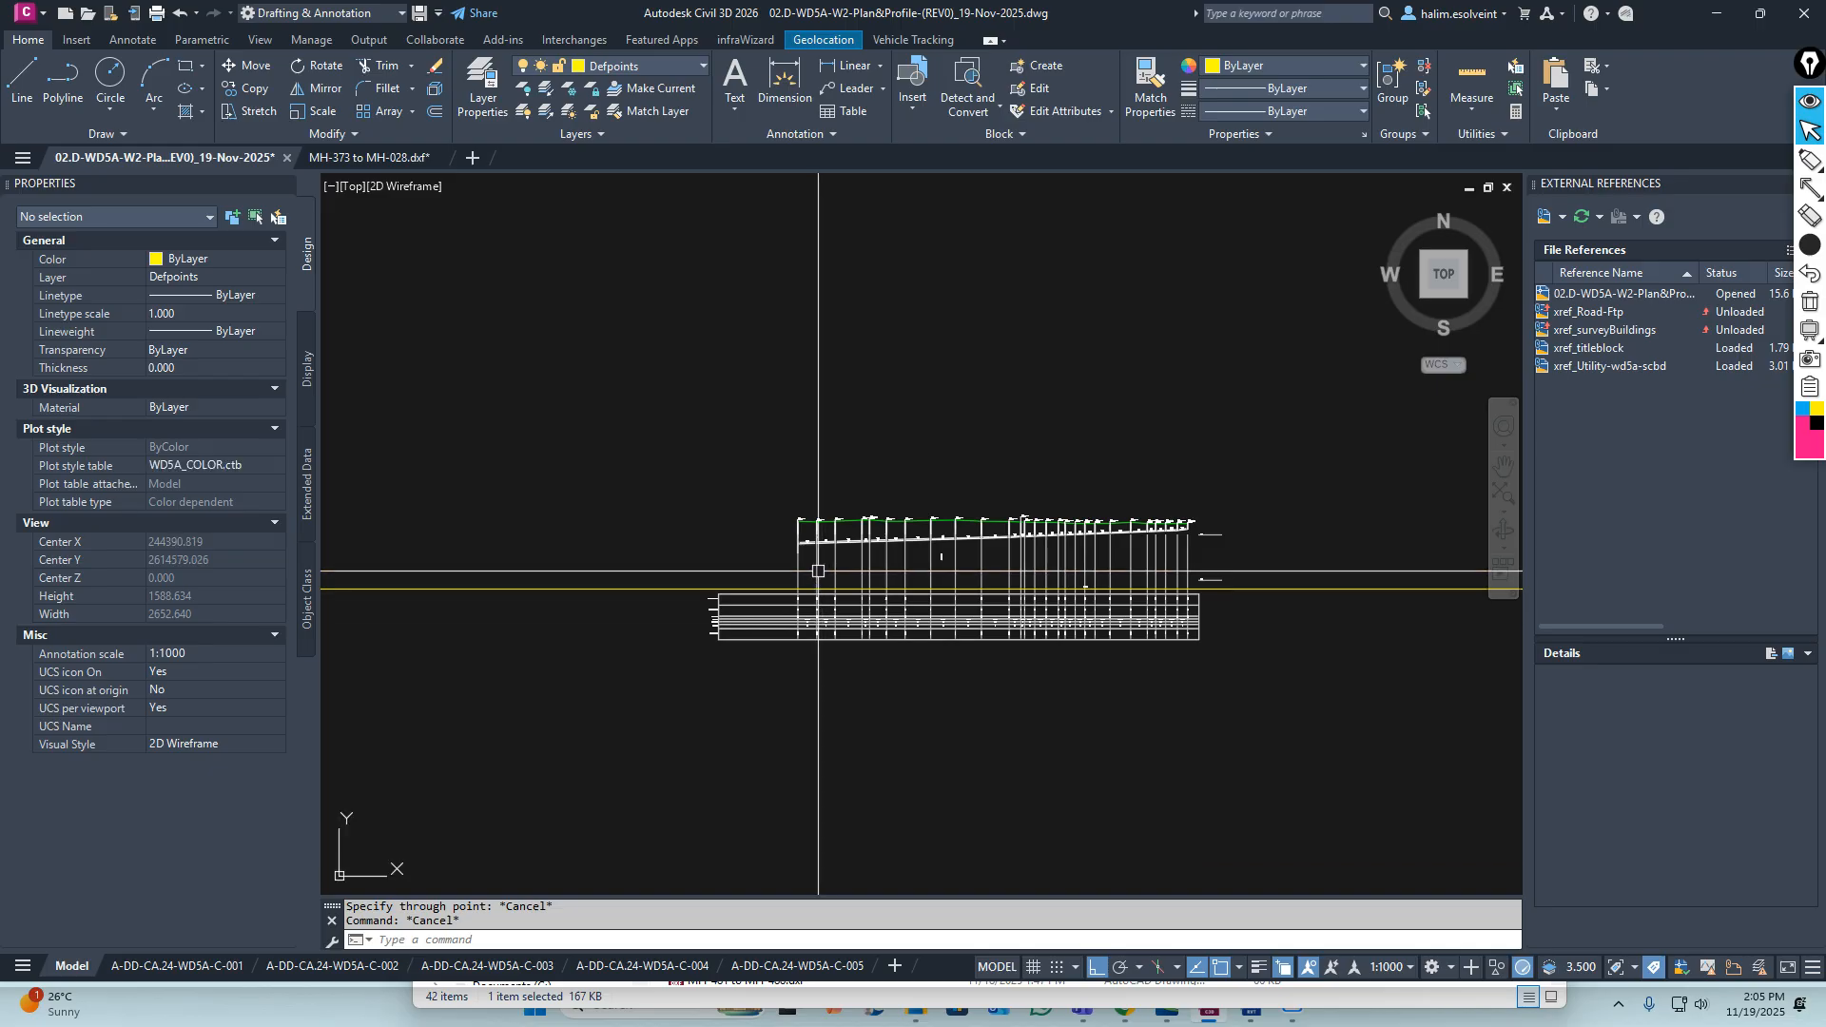
scroll(964, 479, down, 6)
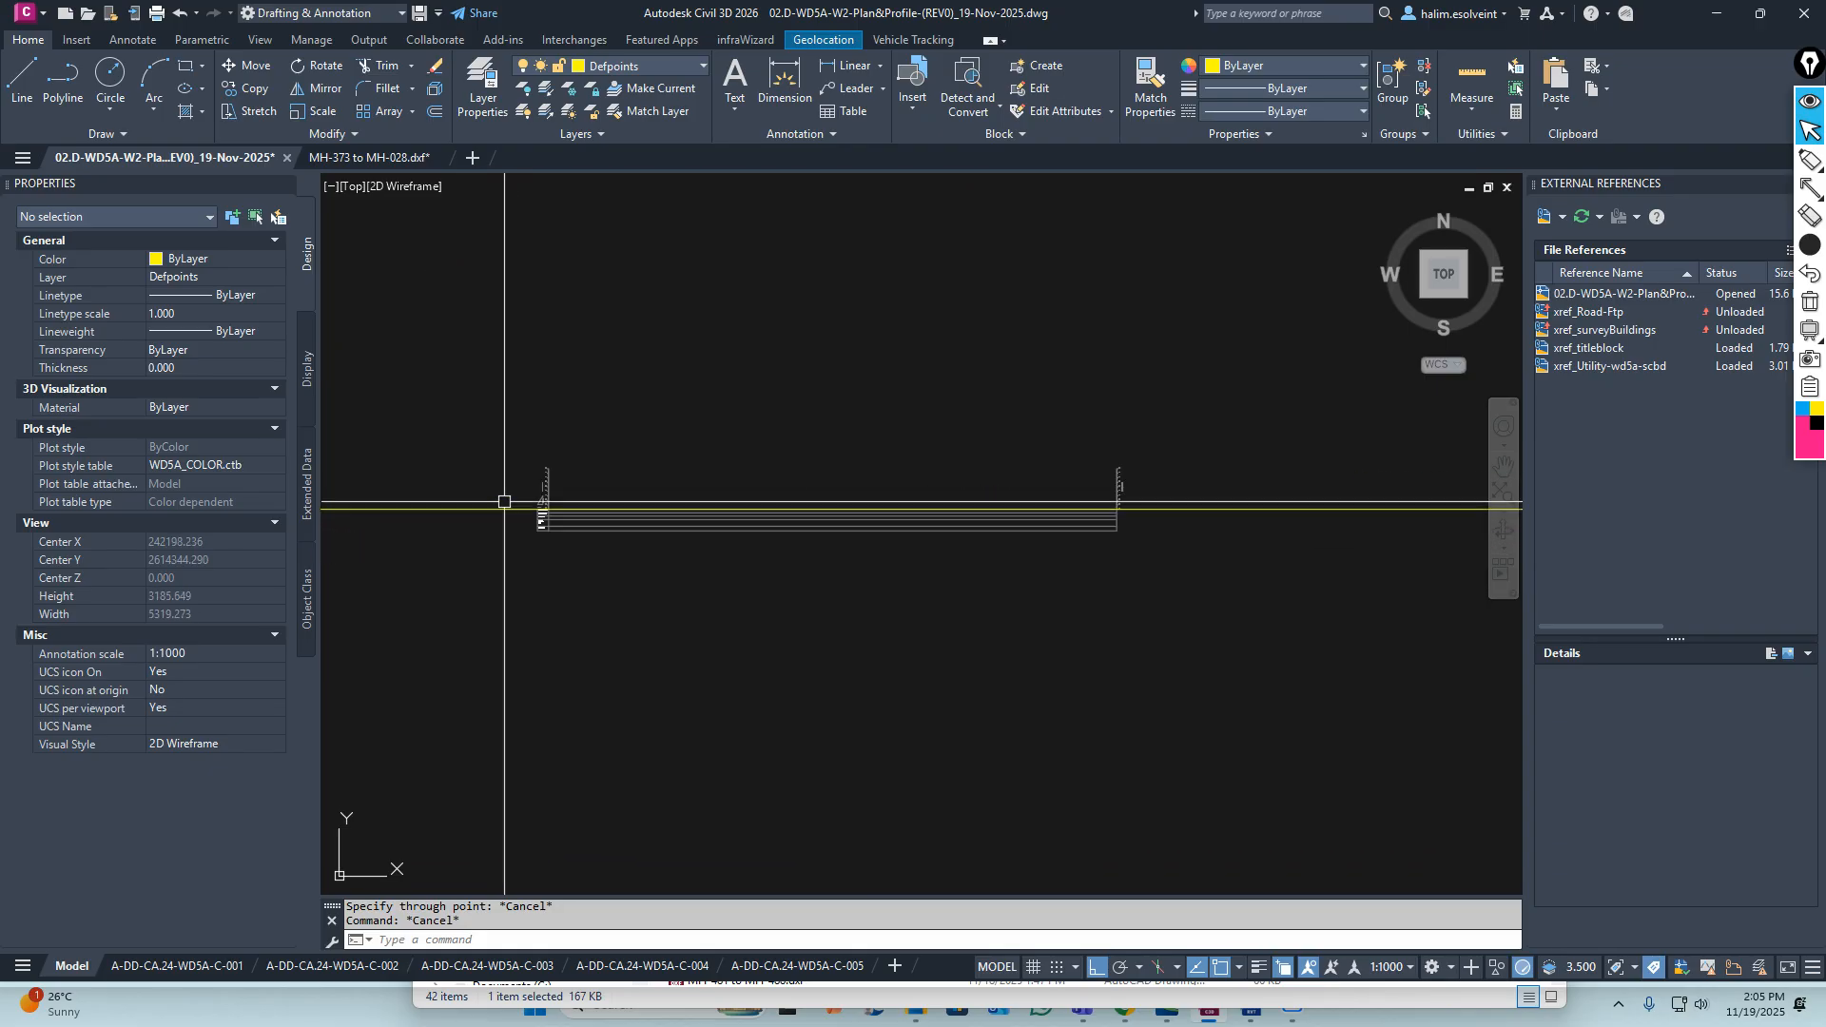
scroll(576, 516, up, 6)
scroll(789, 371, up, 3)
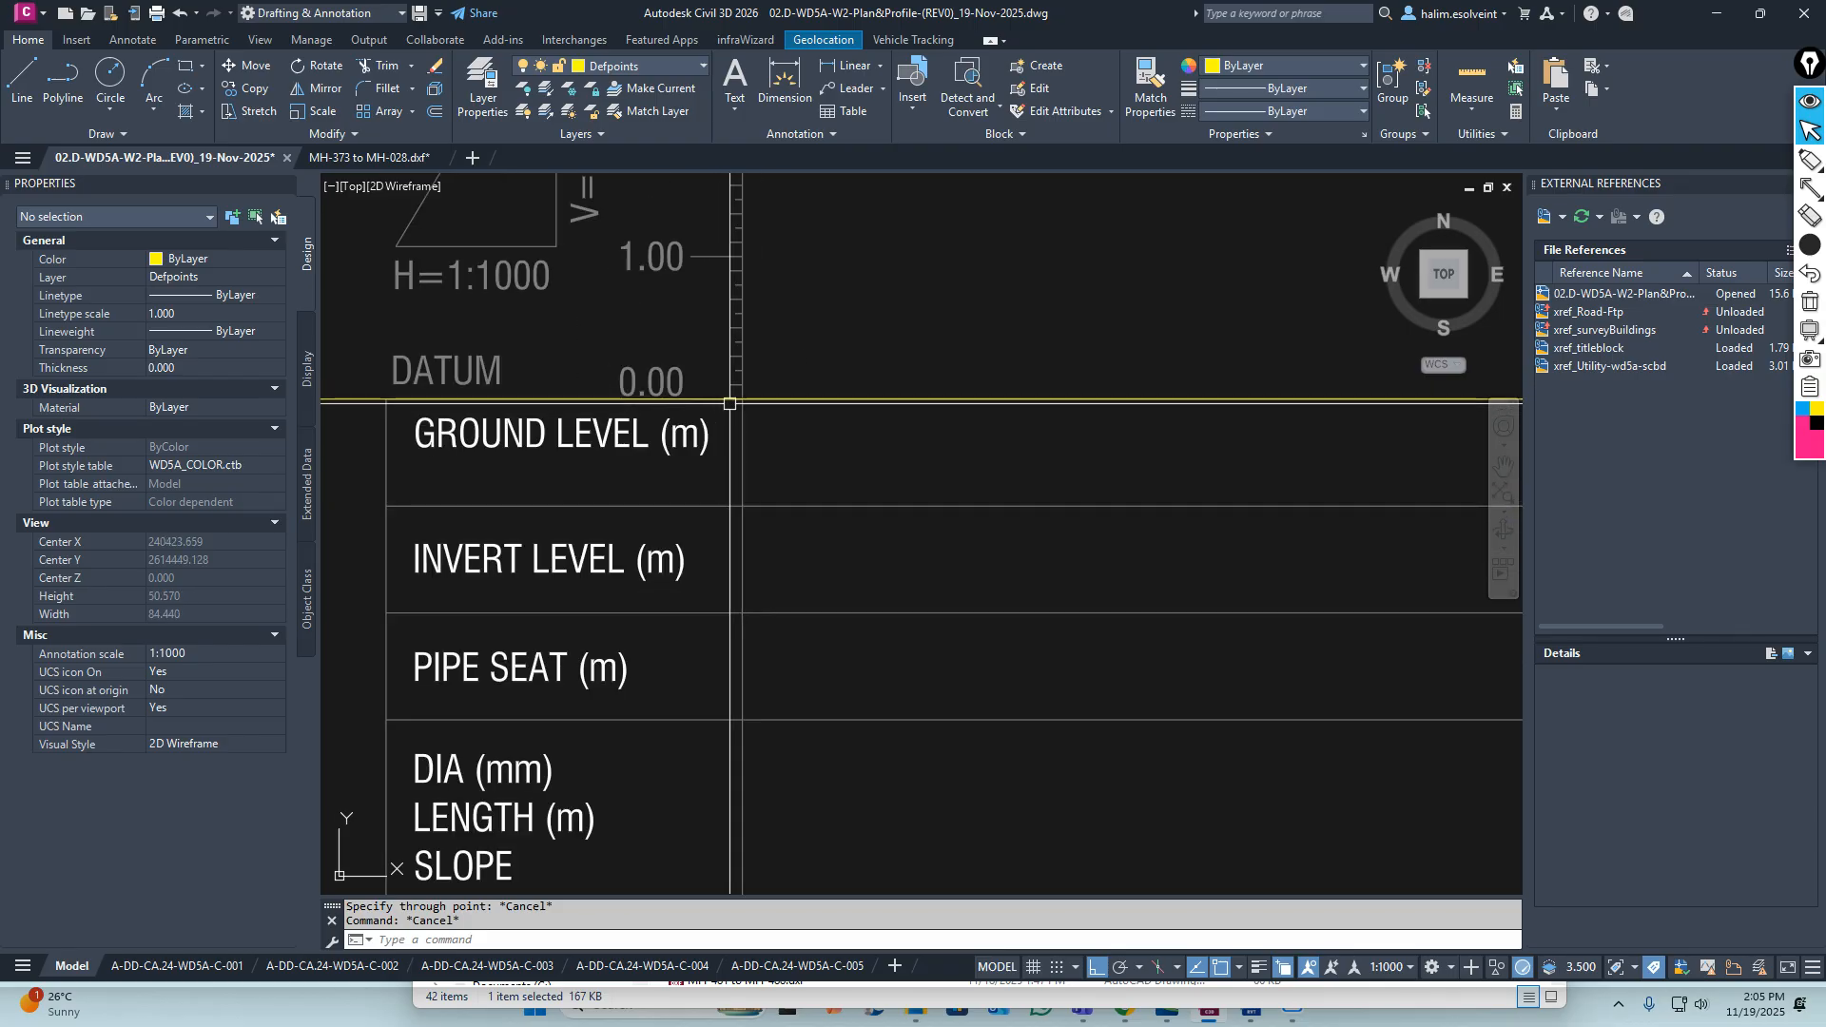
scroll(723, 409, down, 6)
scroll(715, 415, down, 12)
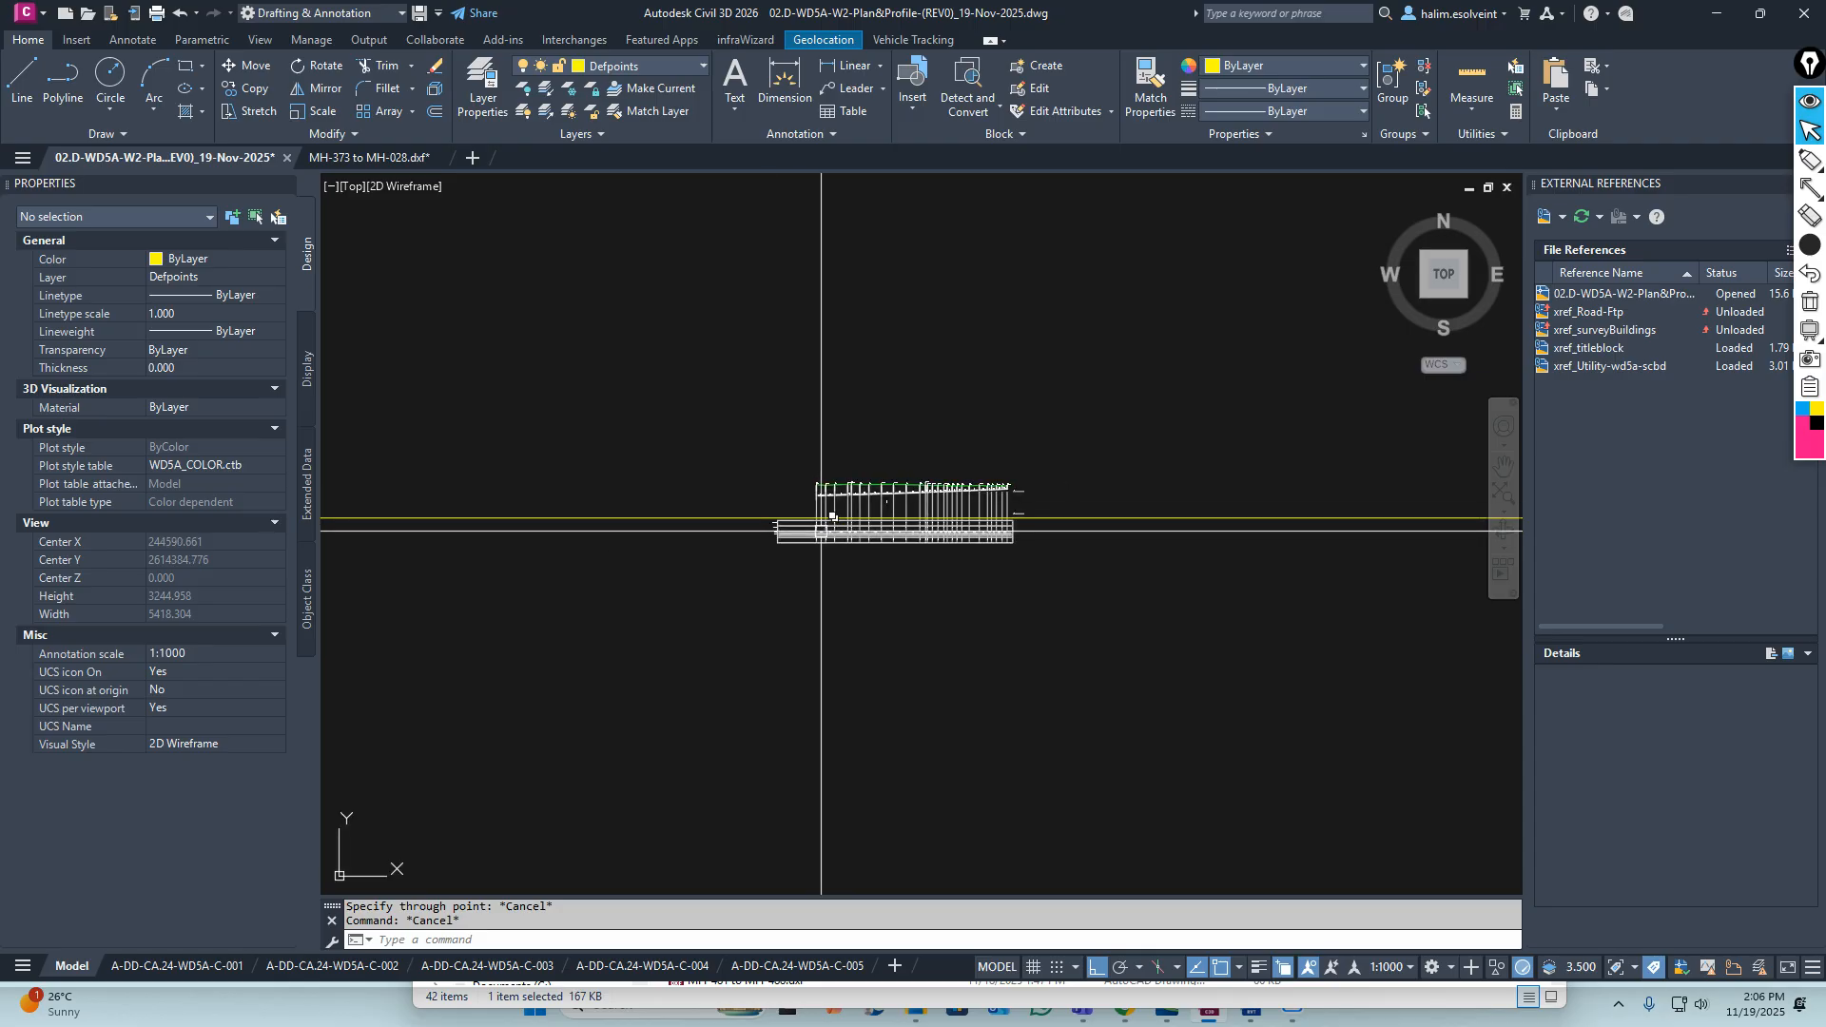
text(m)
key(Return)
click(685, 359)
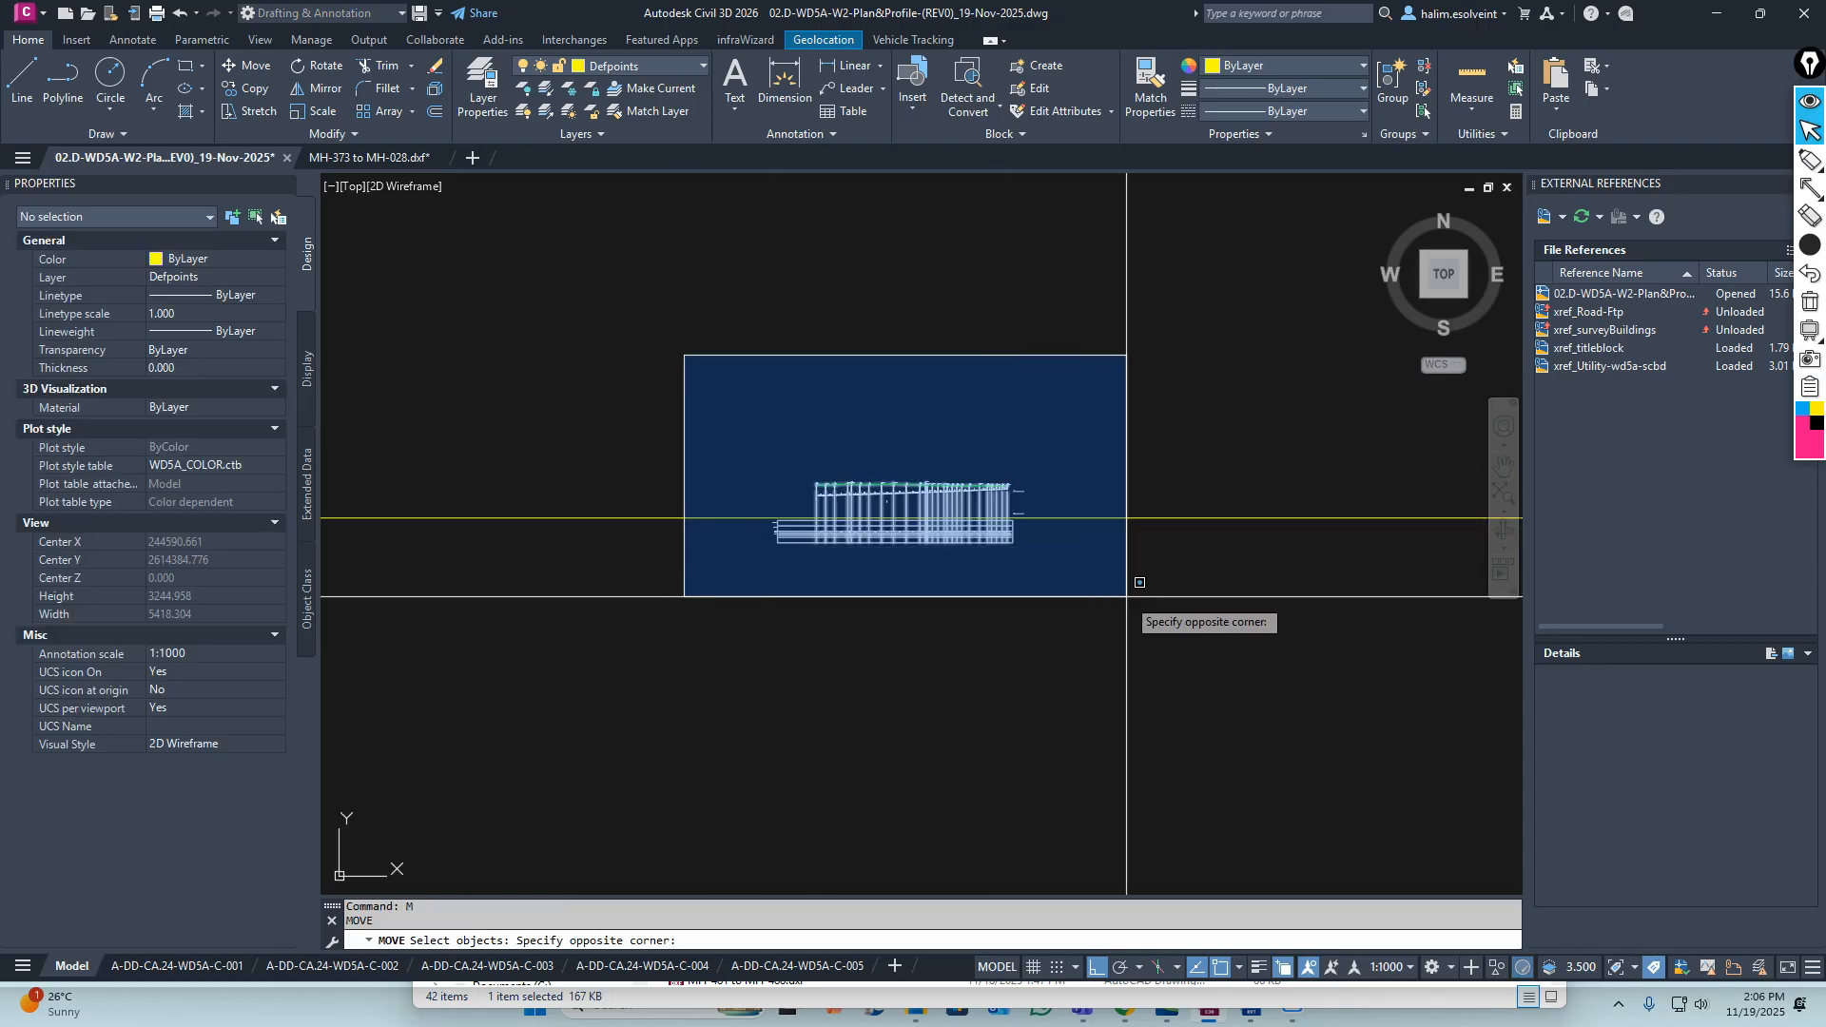
click(1141, 596)
scroll(812, 510, up, 9)
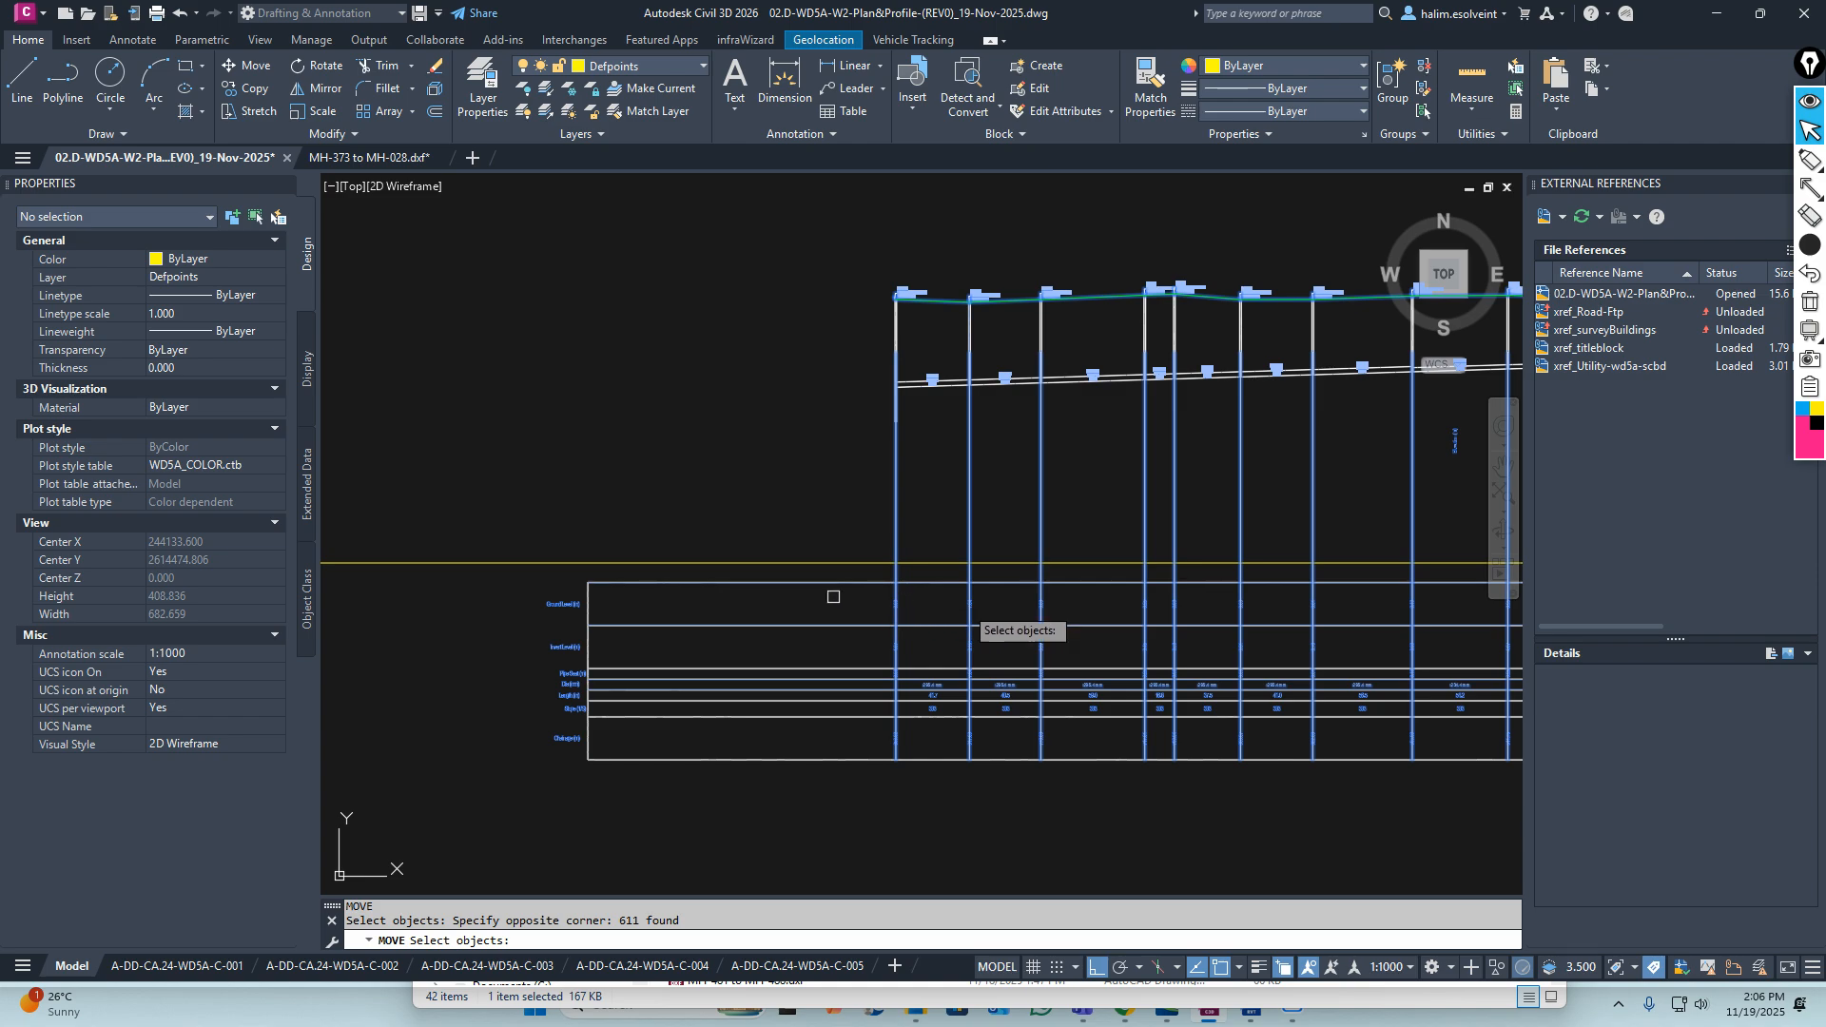
middle_drag(989, 609, 558, 587)
scroll(1084, 543, down, 6)
mouse_move(1306, 569)
middle_down()
mouse_move(1236, 567)
mouse_move(1214, 522)
mouse_move(1035, 525)
middle_up()
scroll(1240, 504, up, 9)
middle_drag(1196, 402, 1145, 485)
scroll(1146, 485, up, 9)
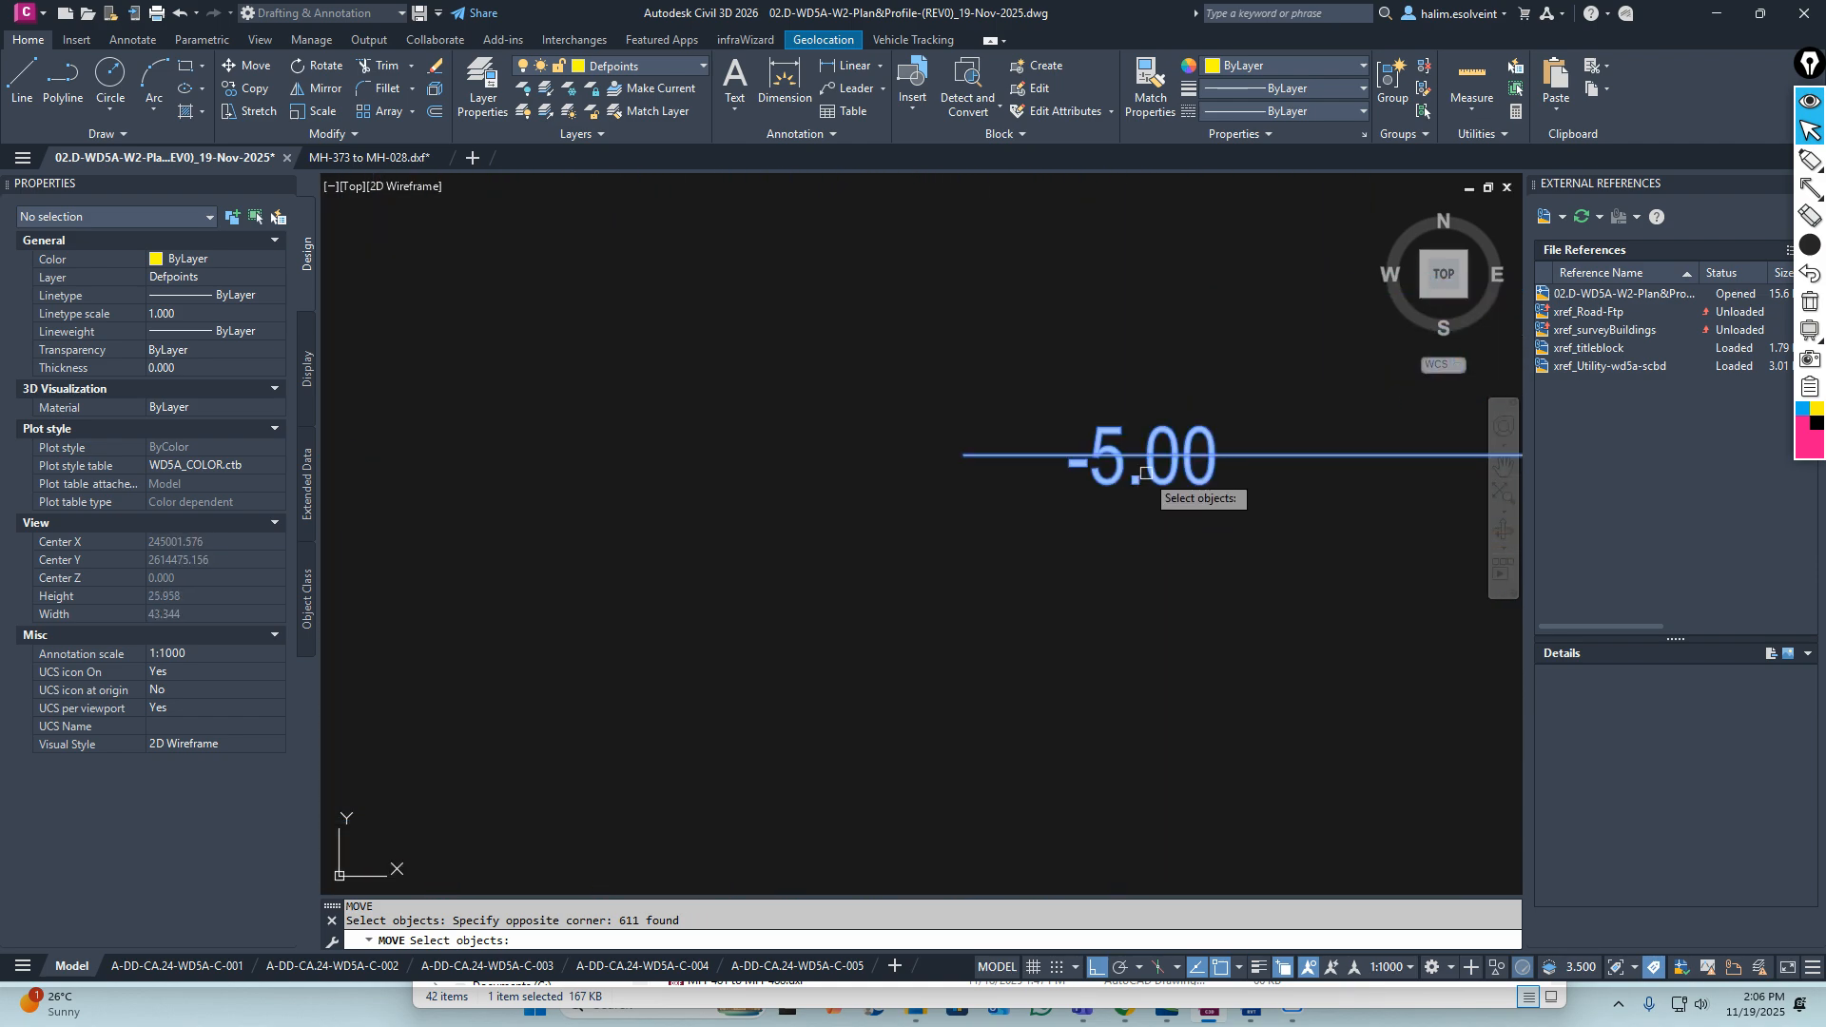
scroll(1132, 457, down, 12)
scroll(1119, 442, up, 4)
scroll(1082, 276, up, 3)
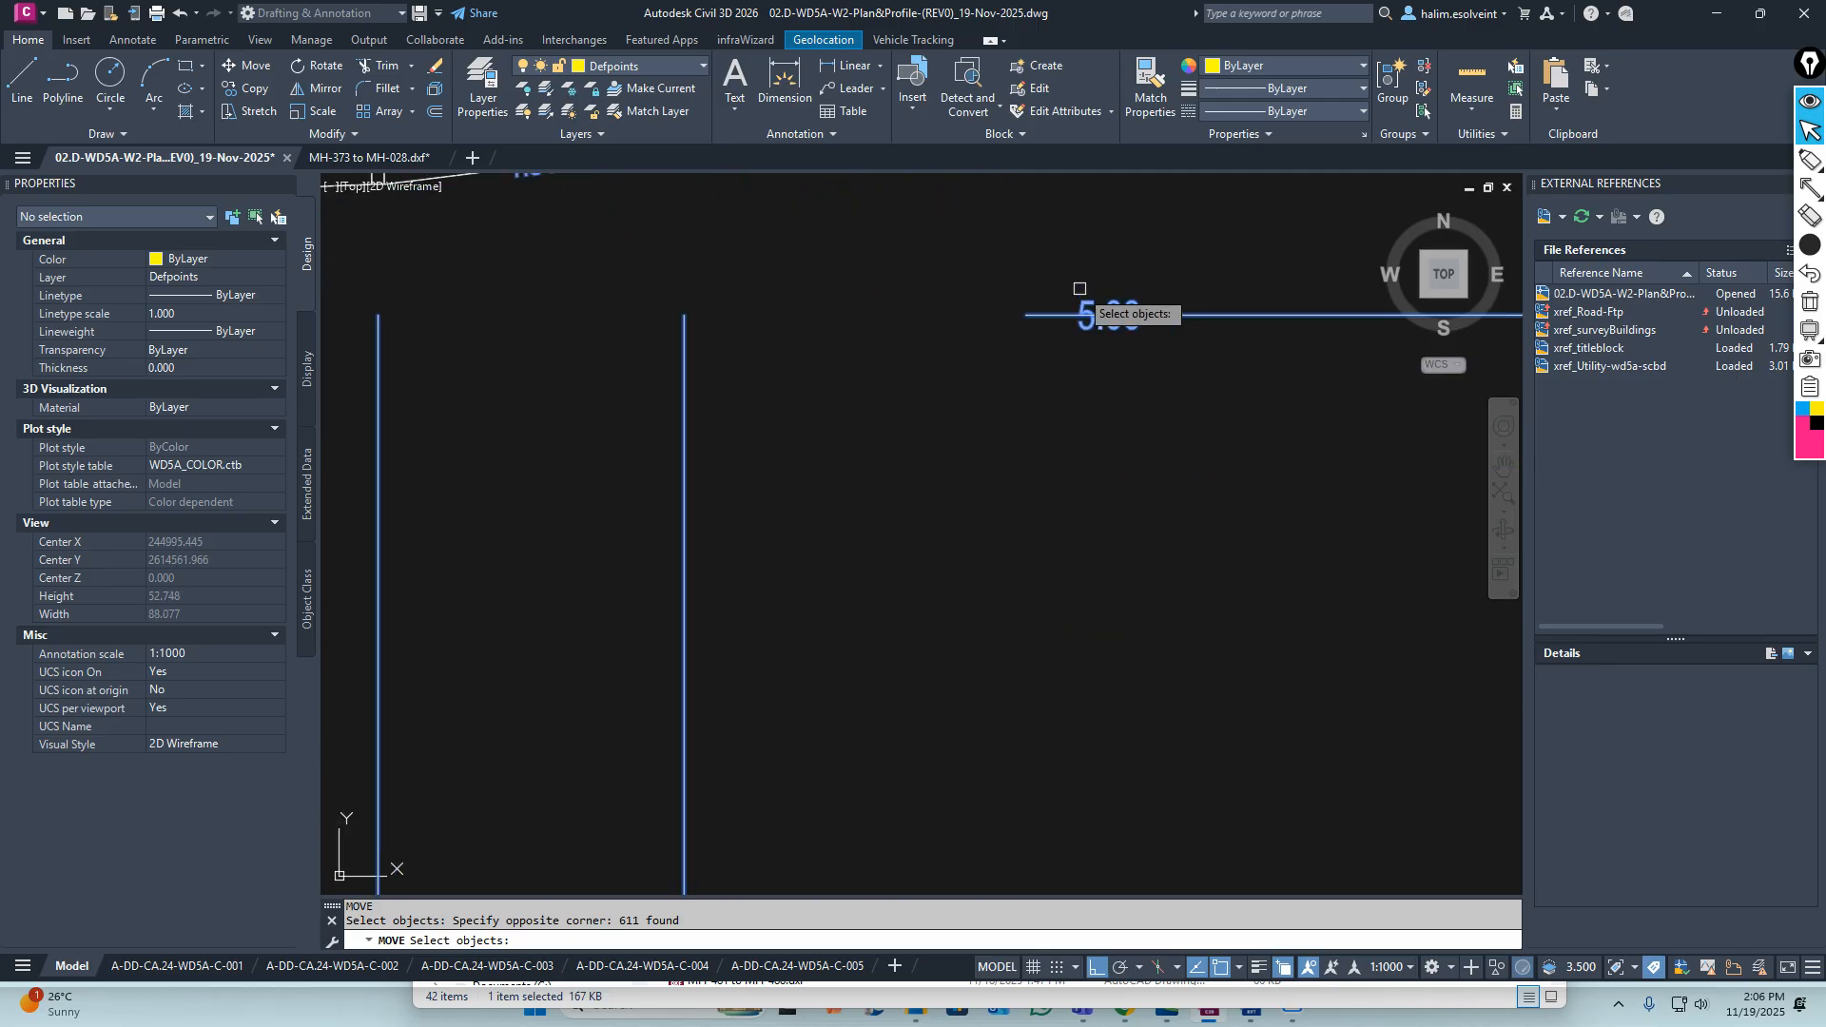
scroll(1056, 343, down, 6)
middle_drag(660, 461, 1132, 476)
middle_drag(775, 604, 1263, 494)
middle_drag(574, 486, 833, 645)
key(Escape)
Examine the pasted profile's data table rows and the datum construction line above the table's upper edge
scroll(542, 590, up, 5)
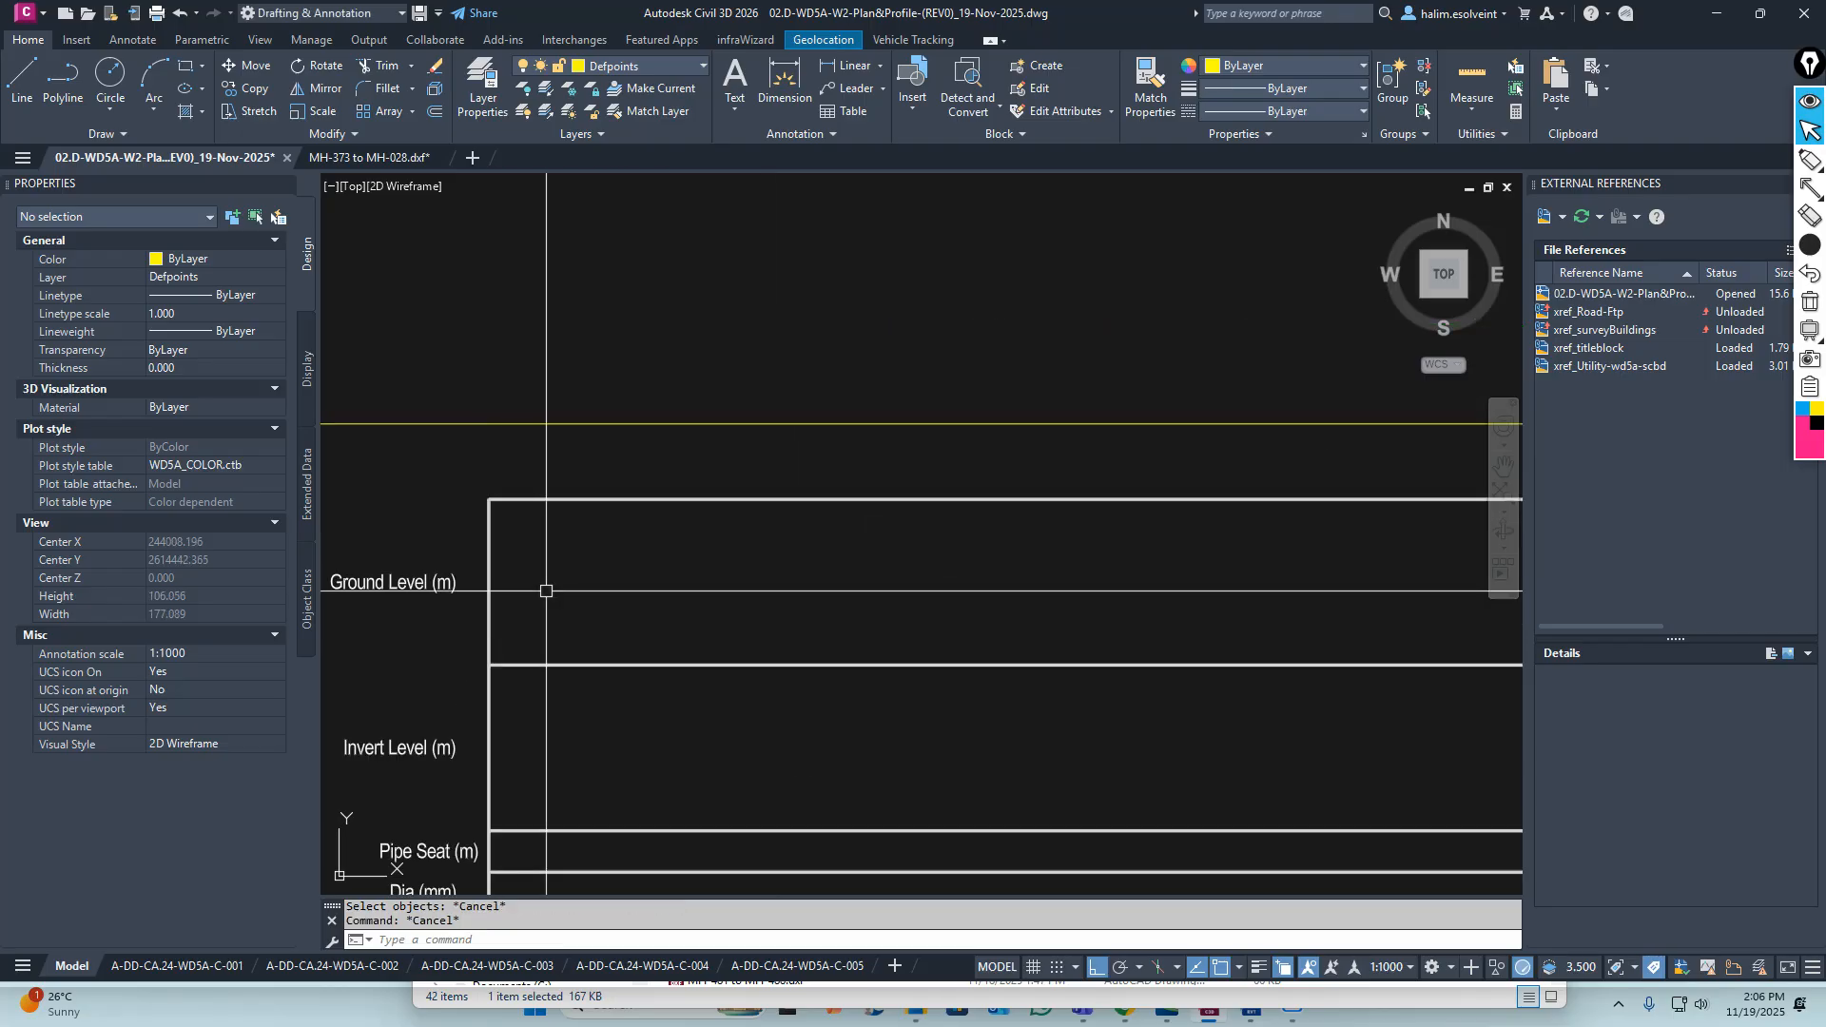
scroll(551, 600, down, 5)
scroll(950, 621, up, 7)
scroll(934, 625, down, 3)
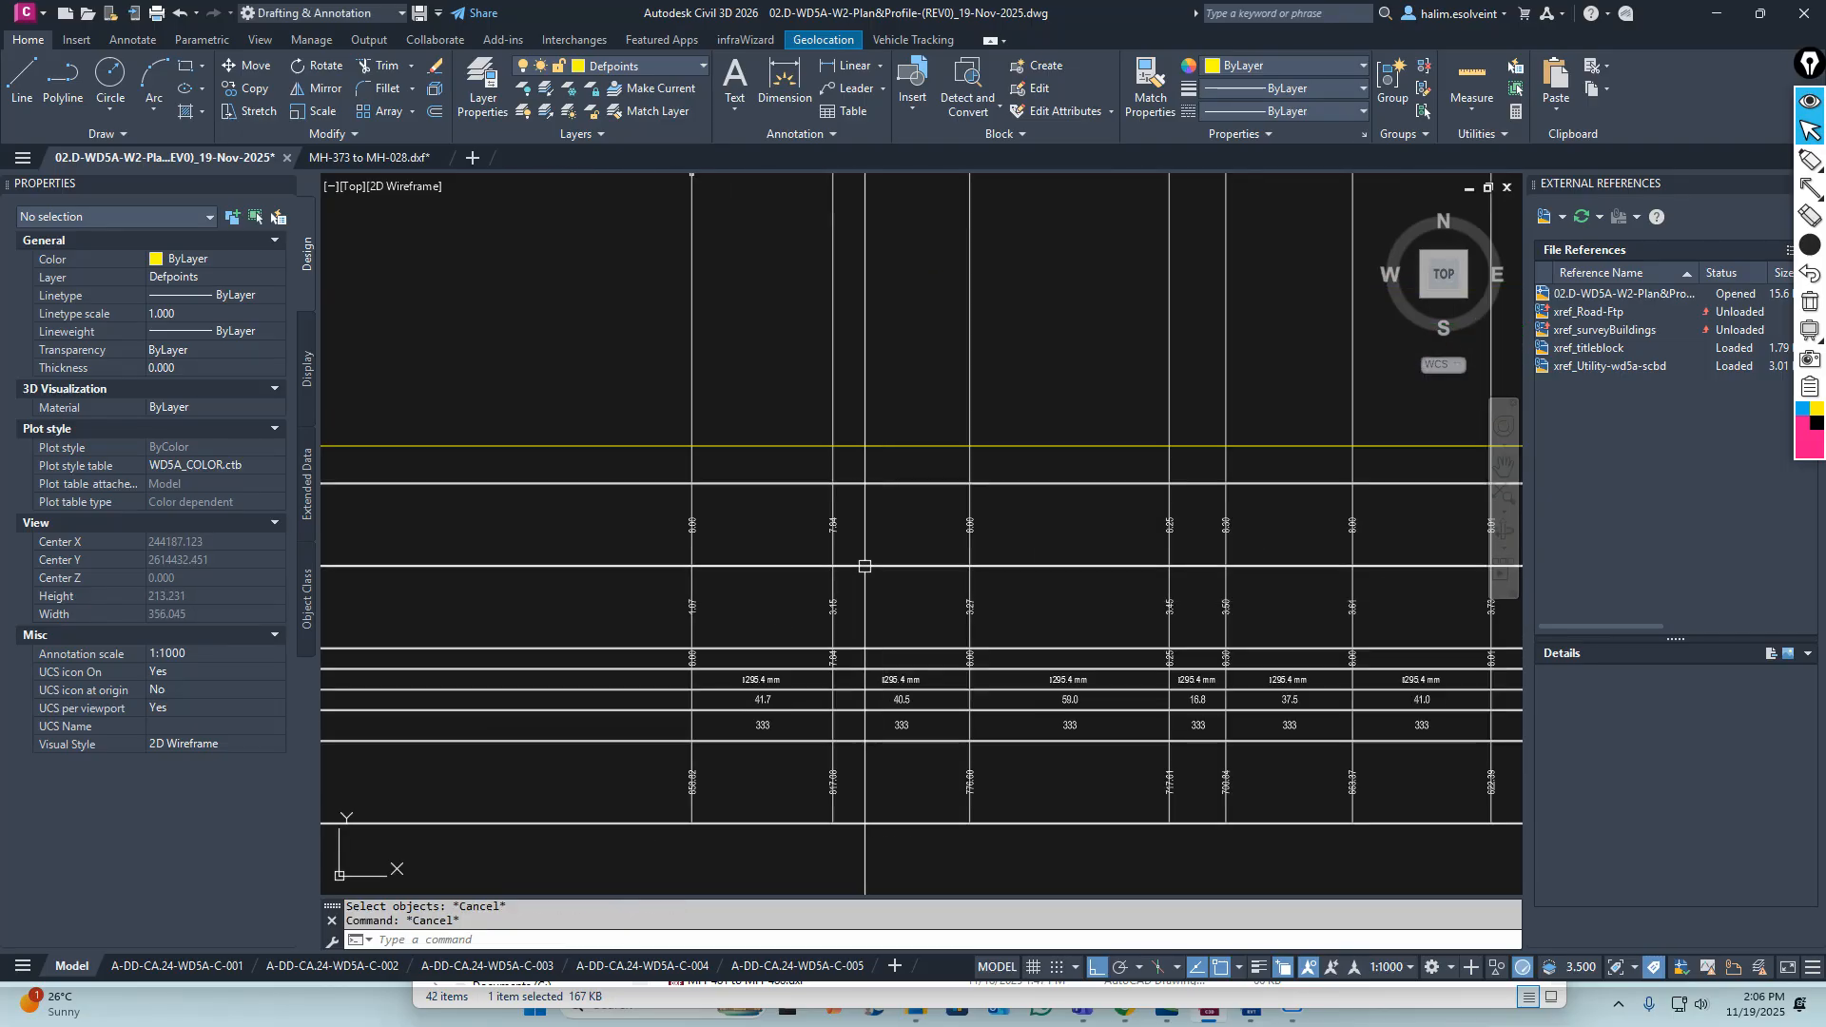
middle_drag(866, 571, 692, 704)
scroll(700, 431, up, 3)
scroll(759, 419, down, 9)
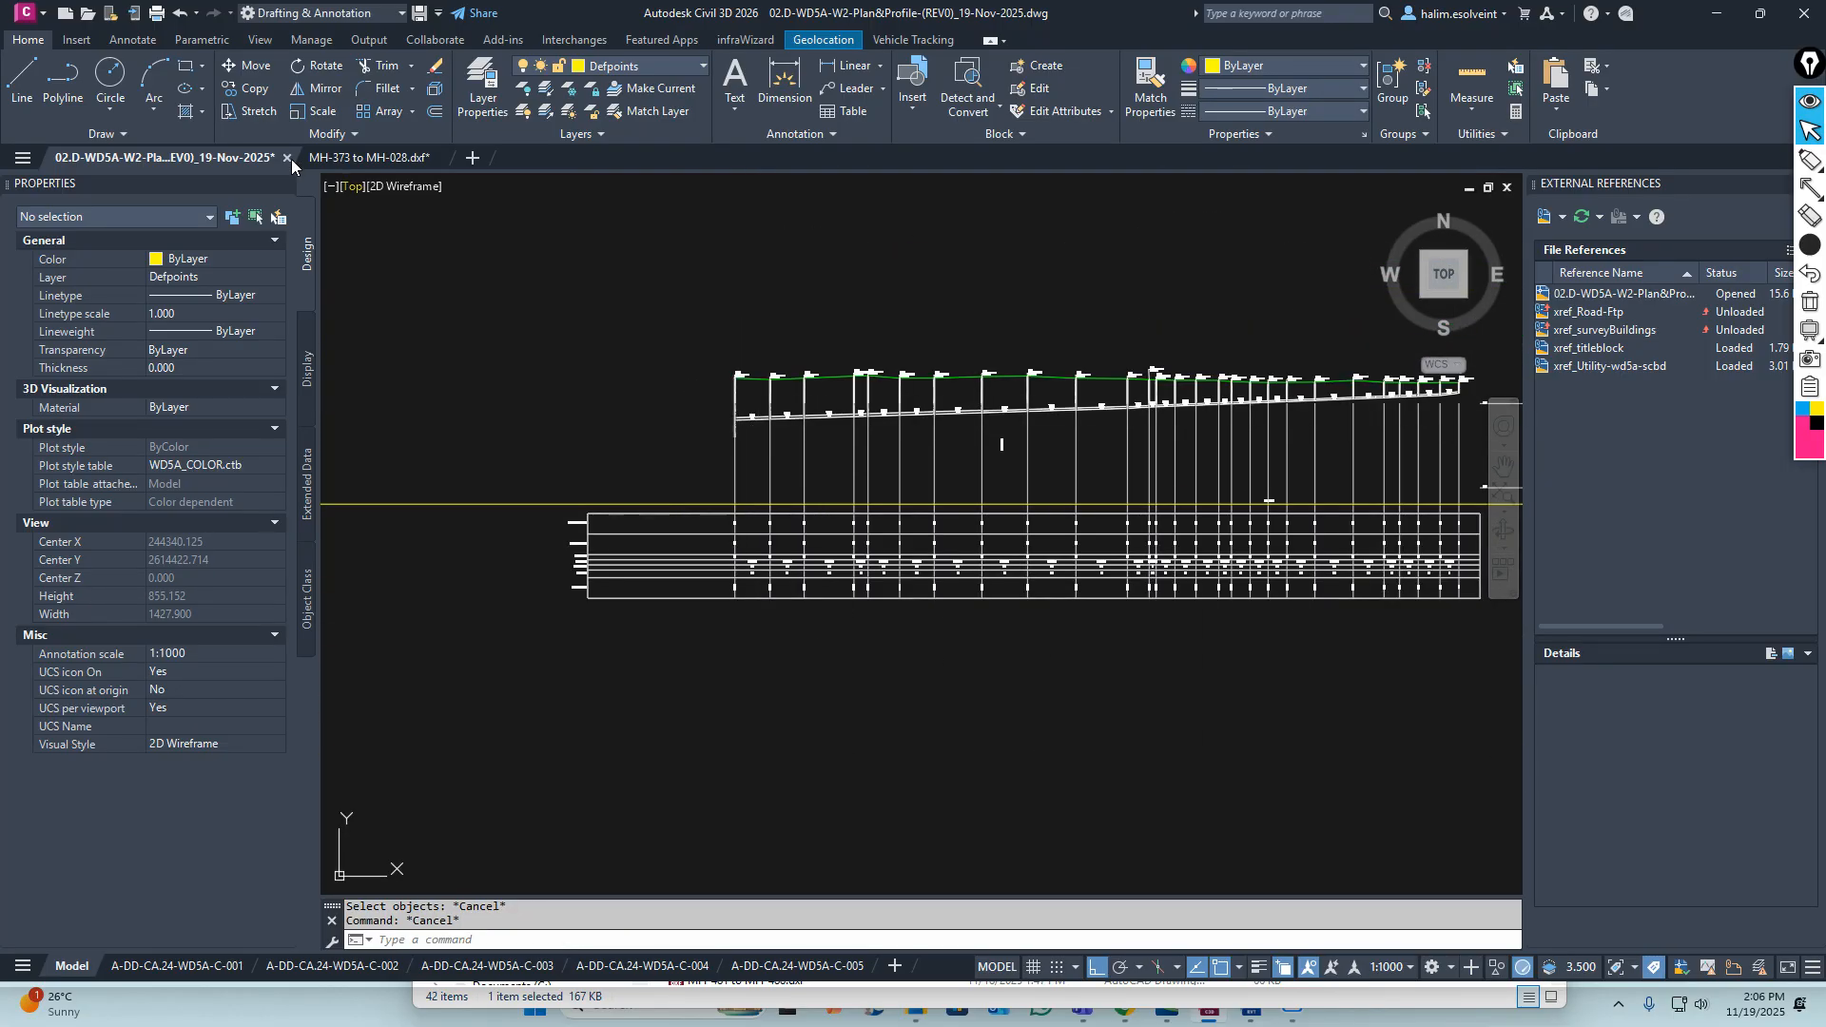
Switch to the MH-373 to MH-028.dxf drawing and examine its data table and the 5.00 and -5.00 level marks beside the profile
click(382, 158)
scroll(656, 600, up, 5)
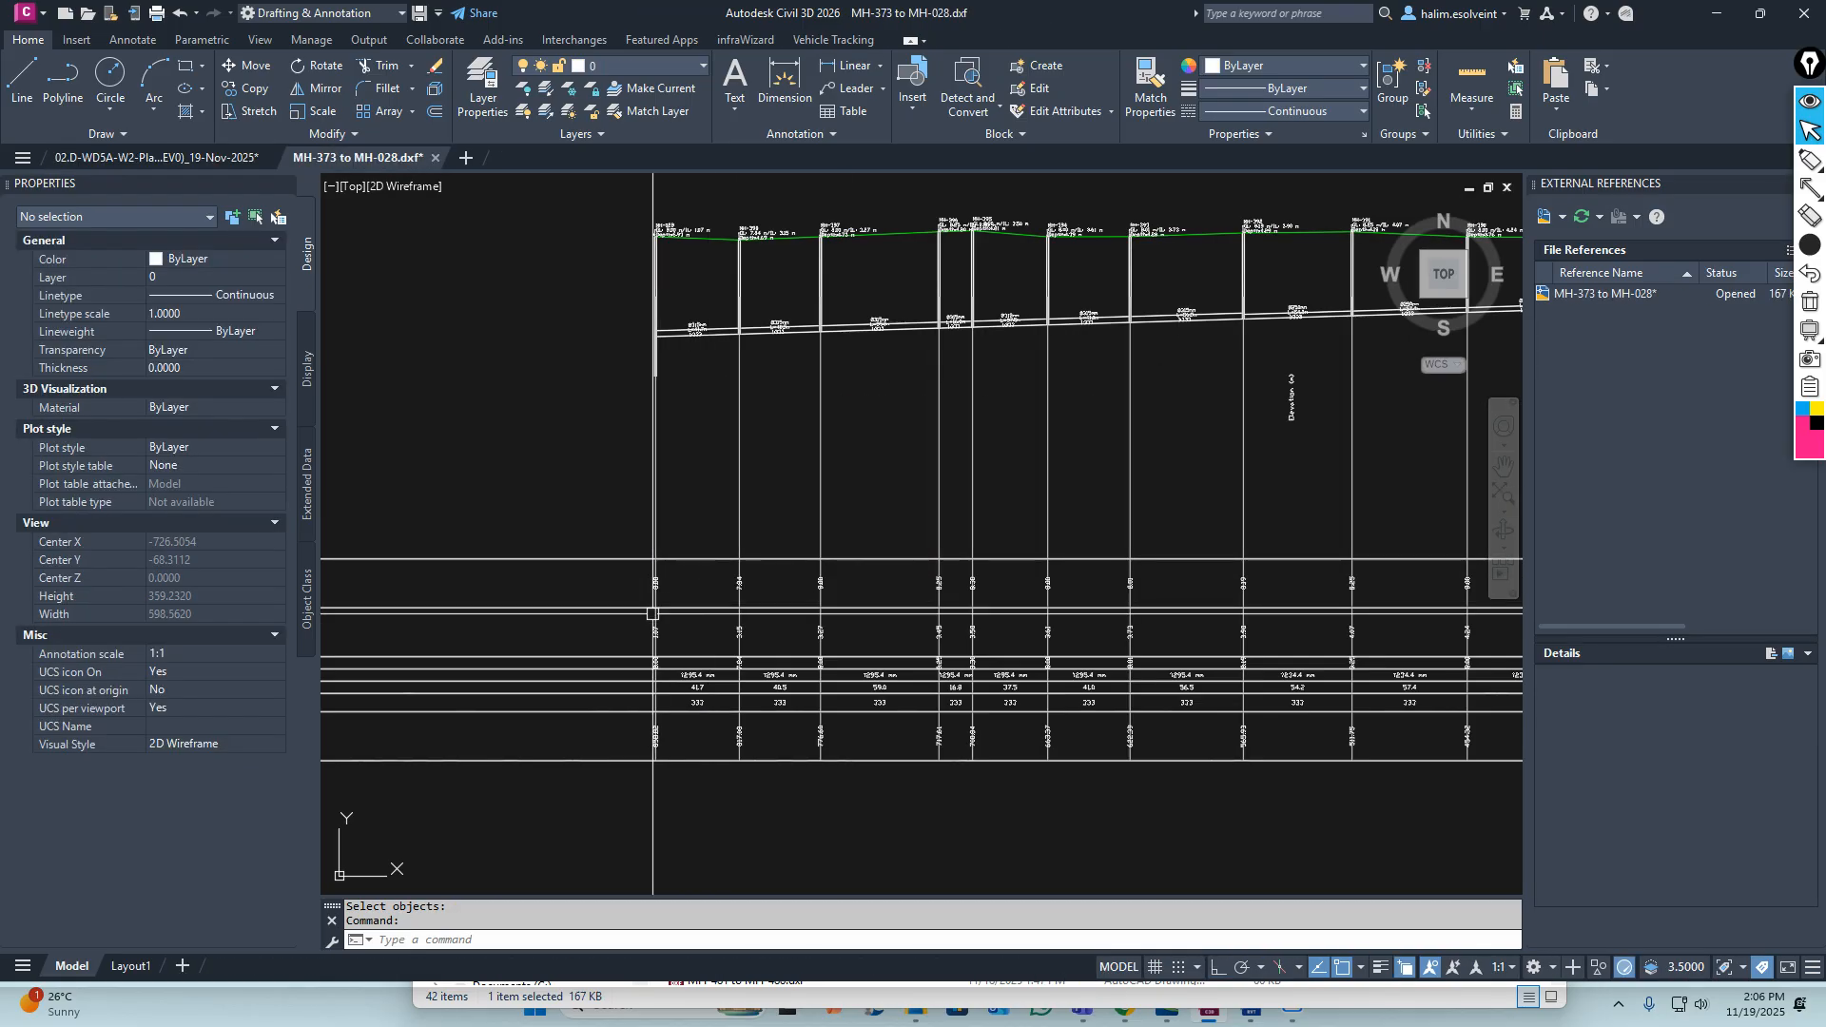
scroll(768, 438, down, 5)
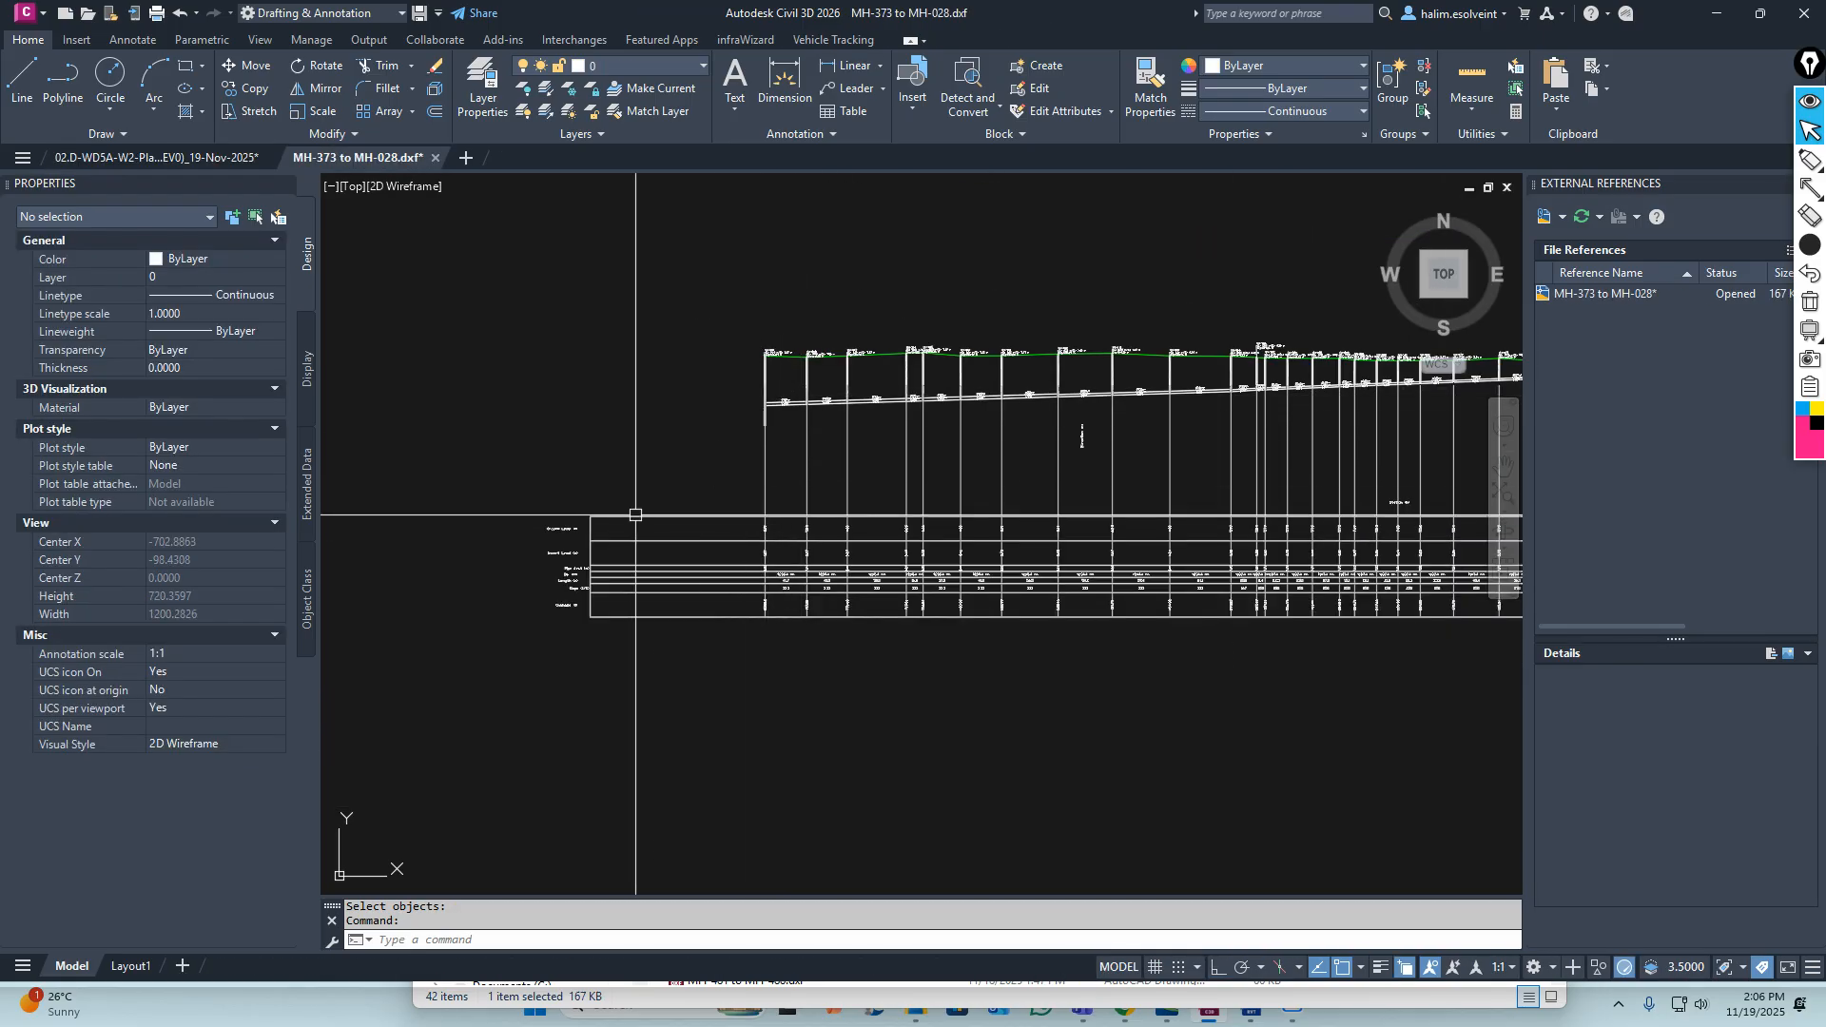
scroll(599, 538, up, 5)
middle_drag(600, 539, 605, 531)
key(Escape)
scroll(787, 530, down, 6)
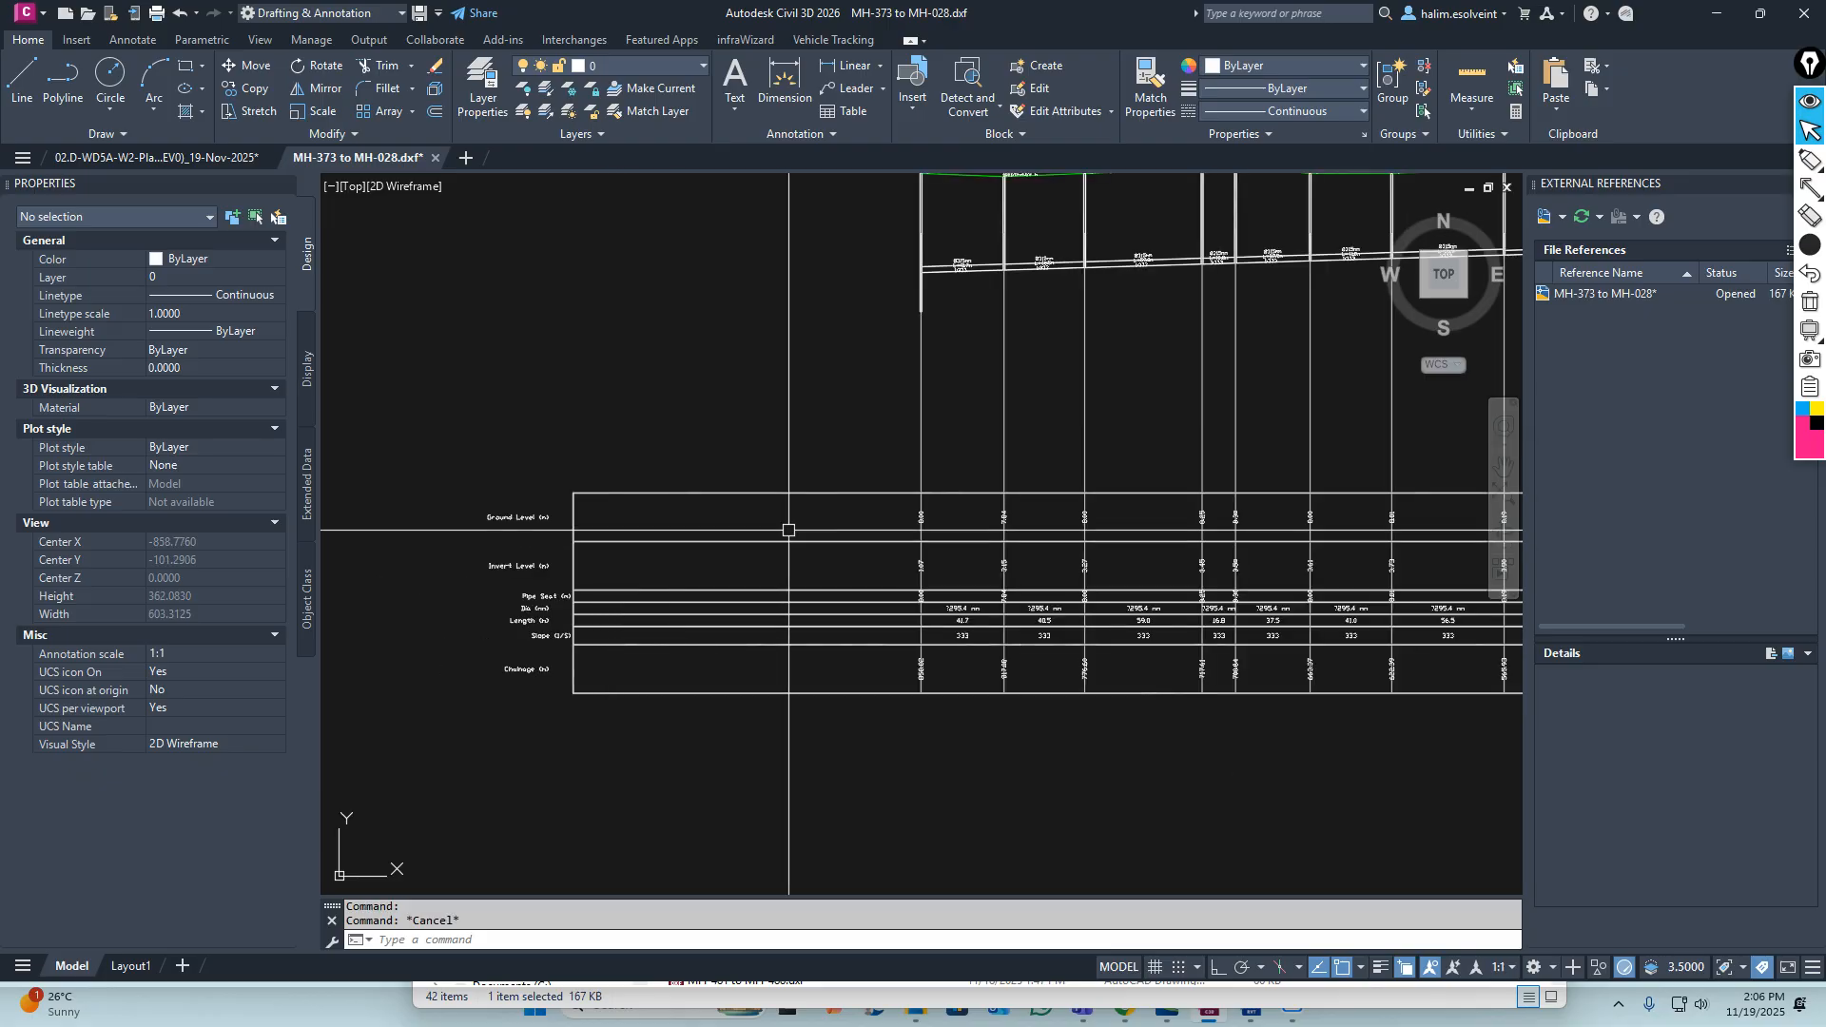
scroll(1031, 505, up, 9)
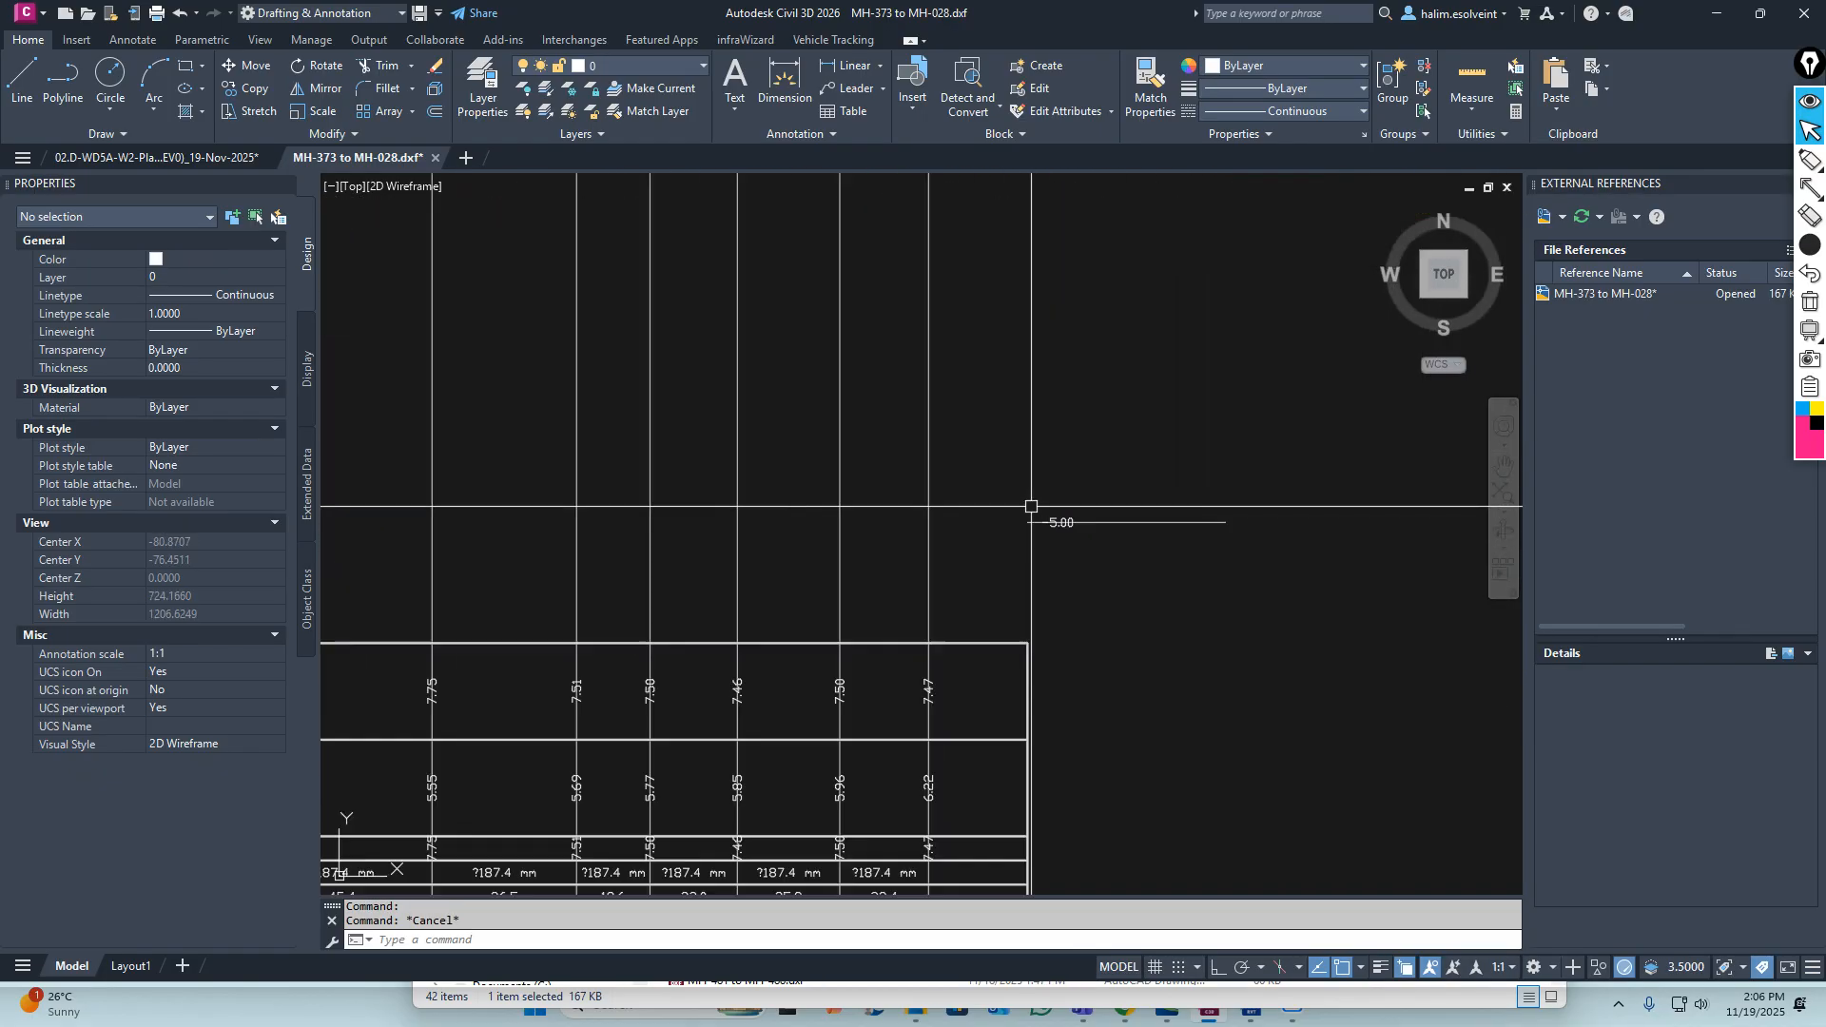
scroll(1061, 513, down, 7)
scroll(1066, 428, up, 7)
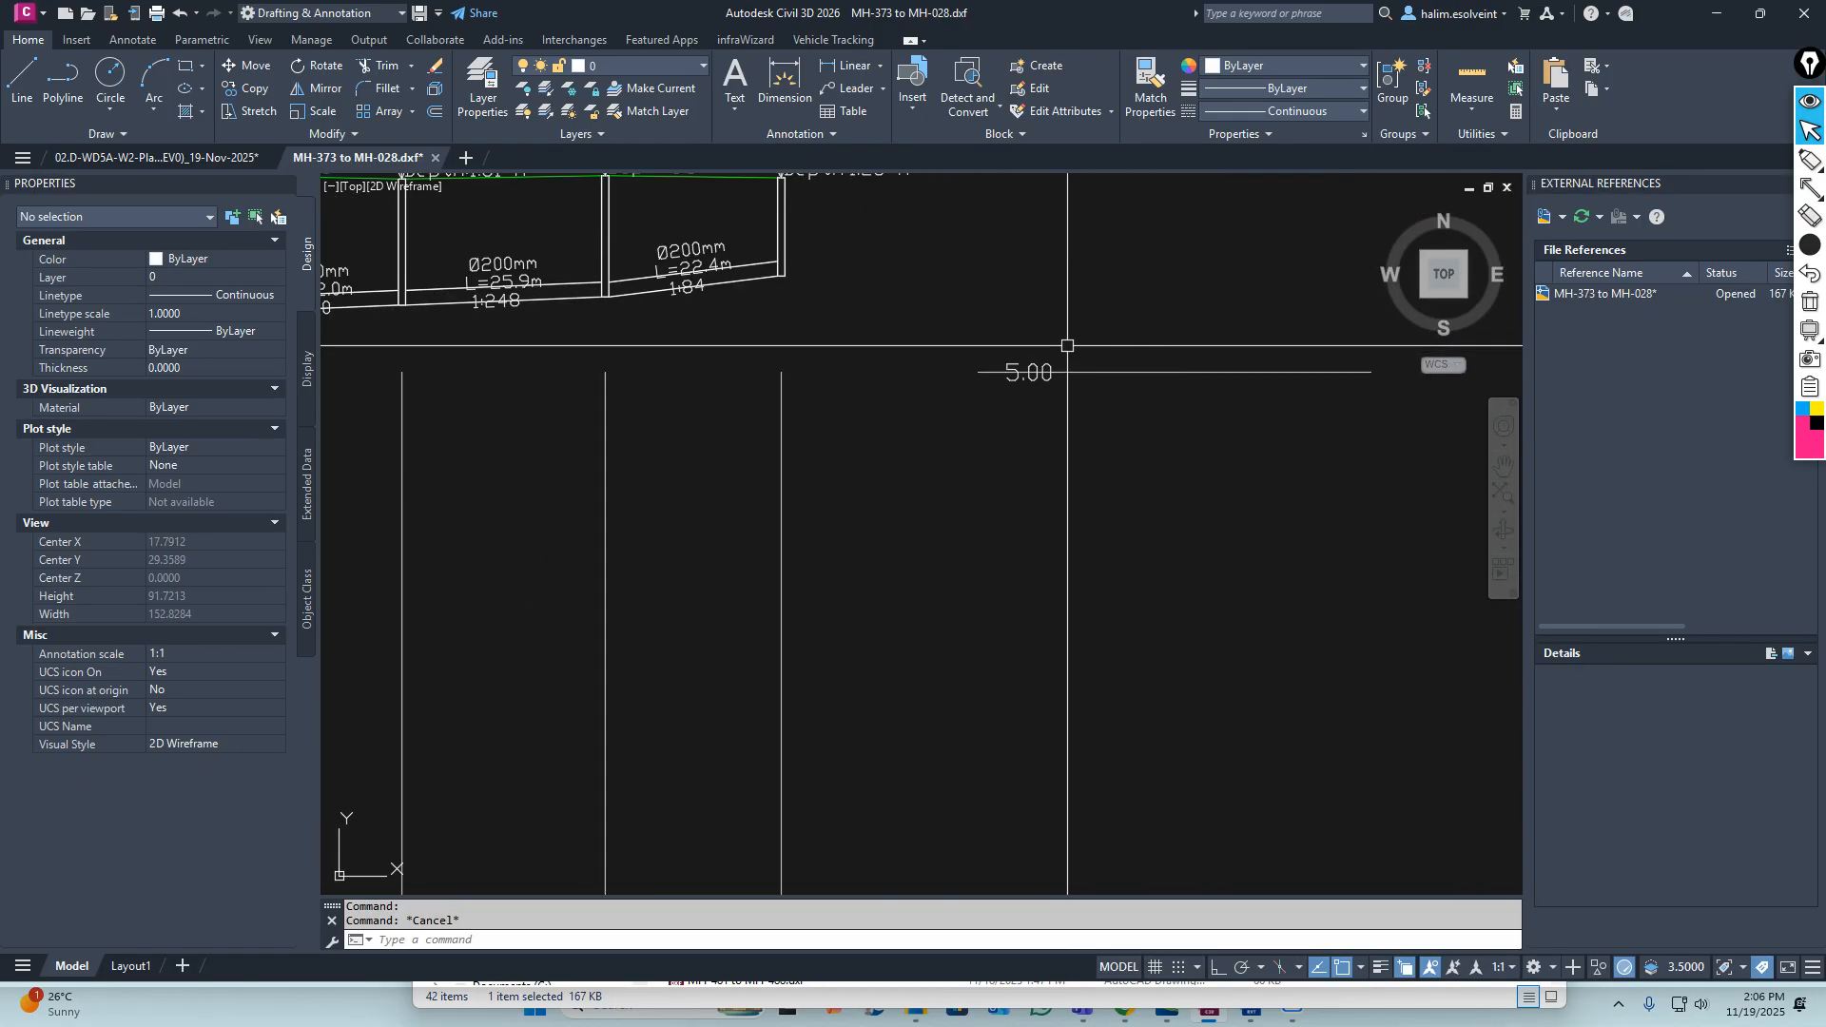
scroll(1007, 395, down, 5)
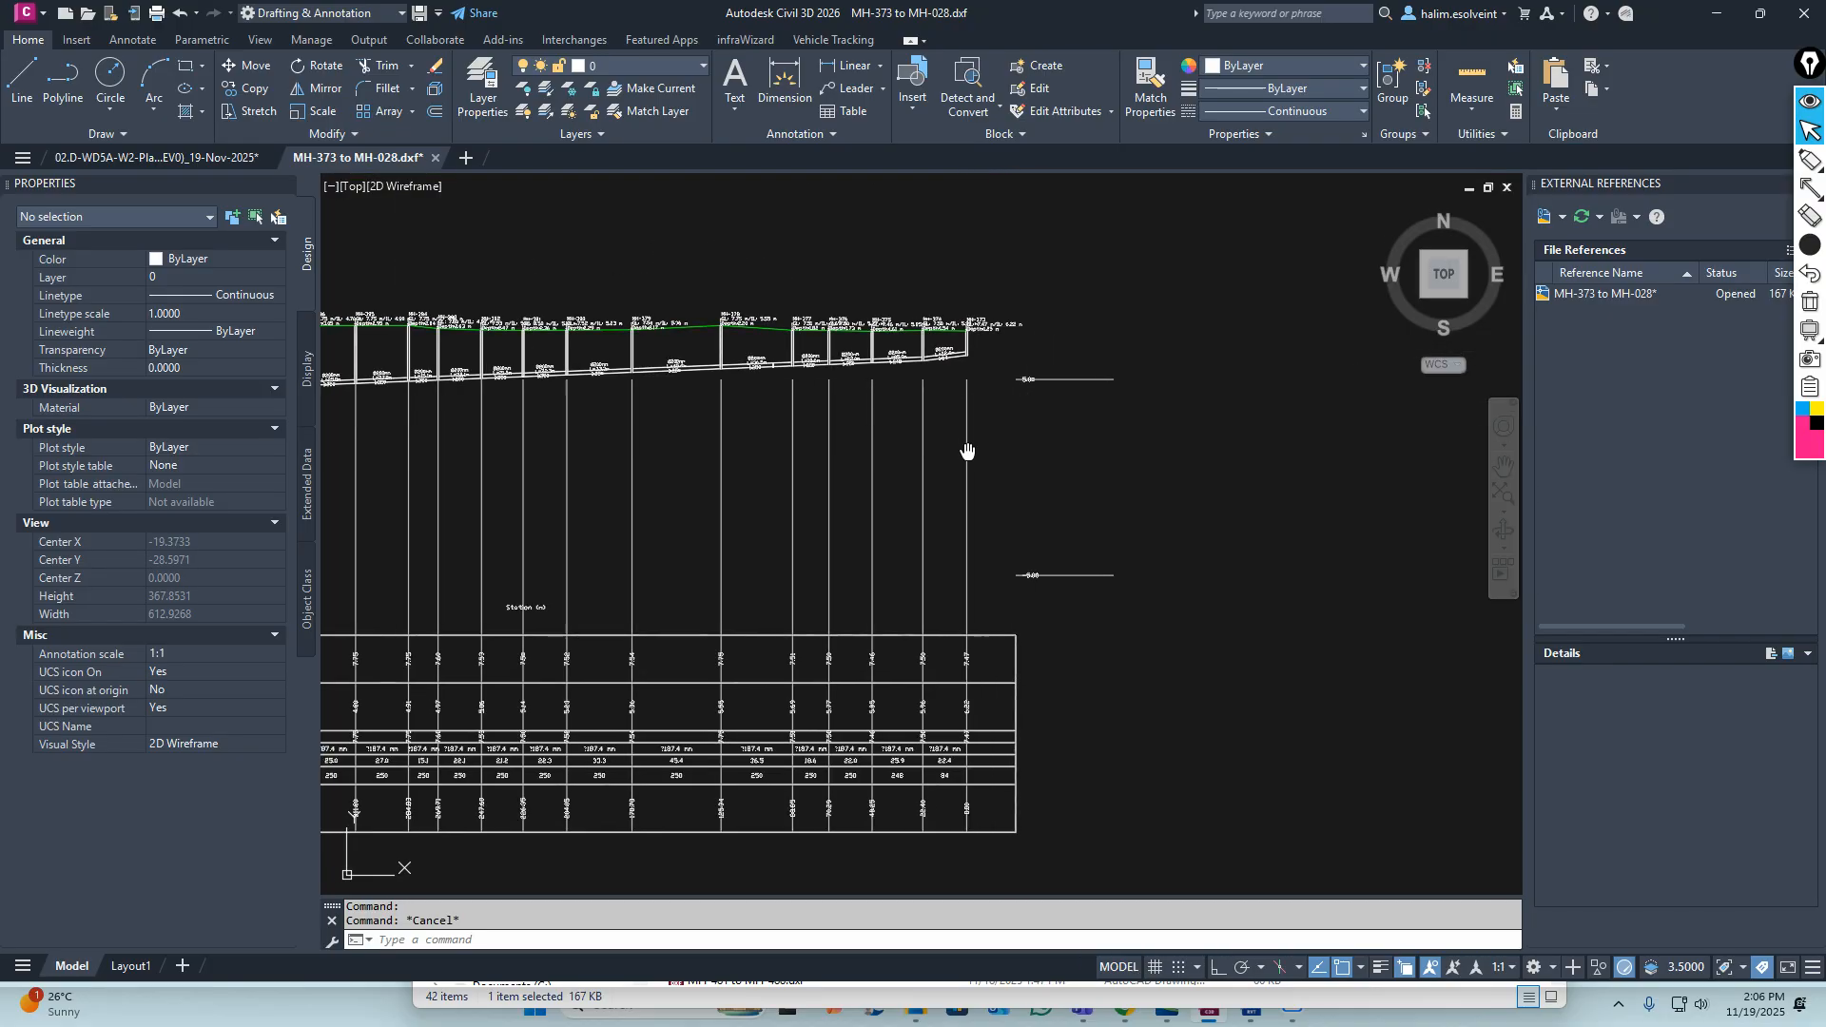
scroll(601, 594, up, 5)
scroll(747, 571, down, 10)
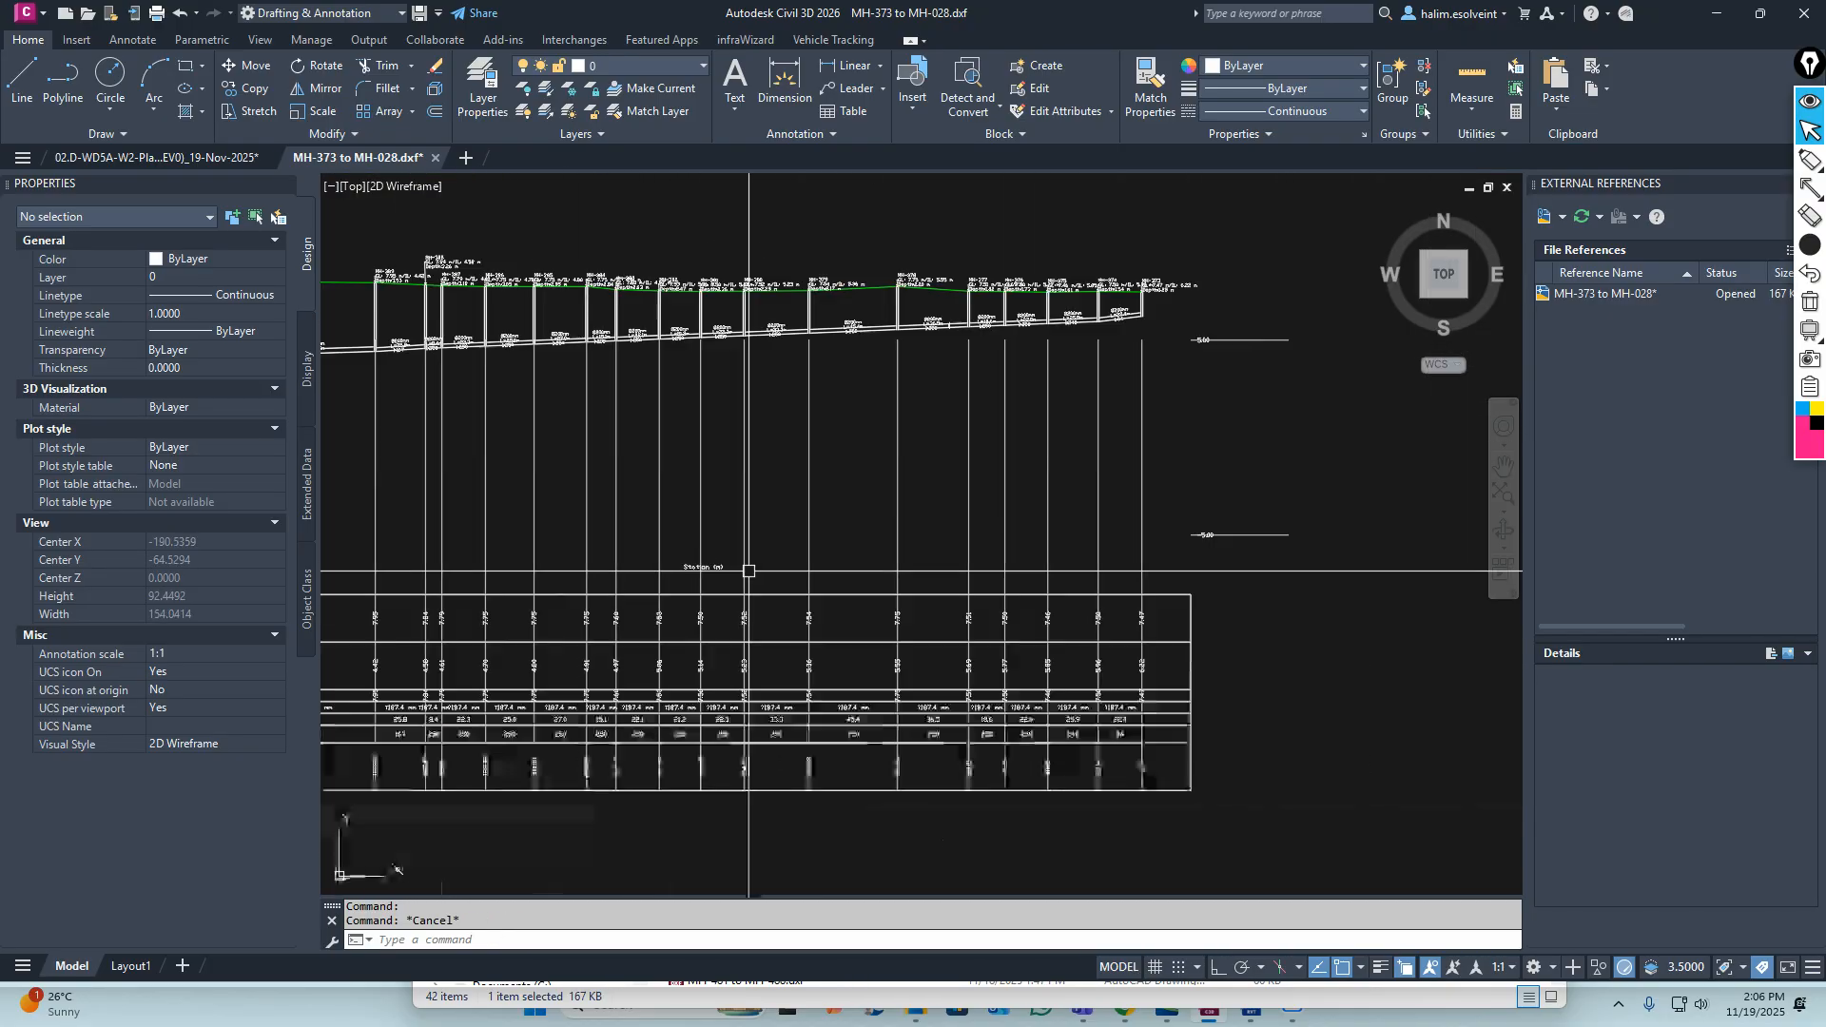
scroll(904, 577, up, 6)
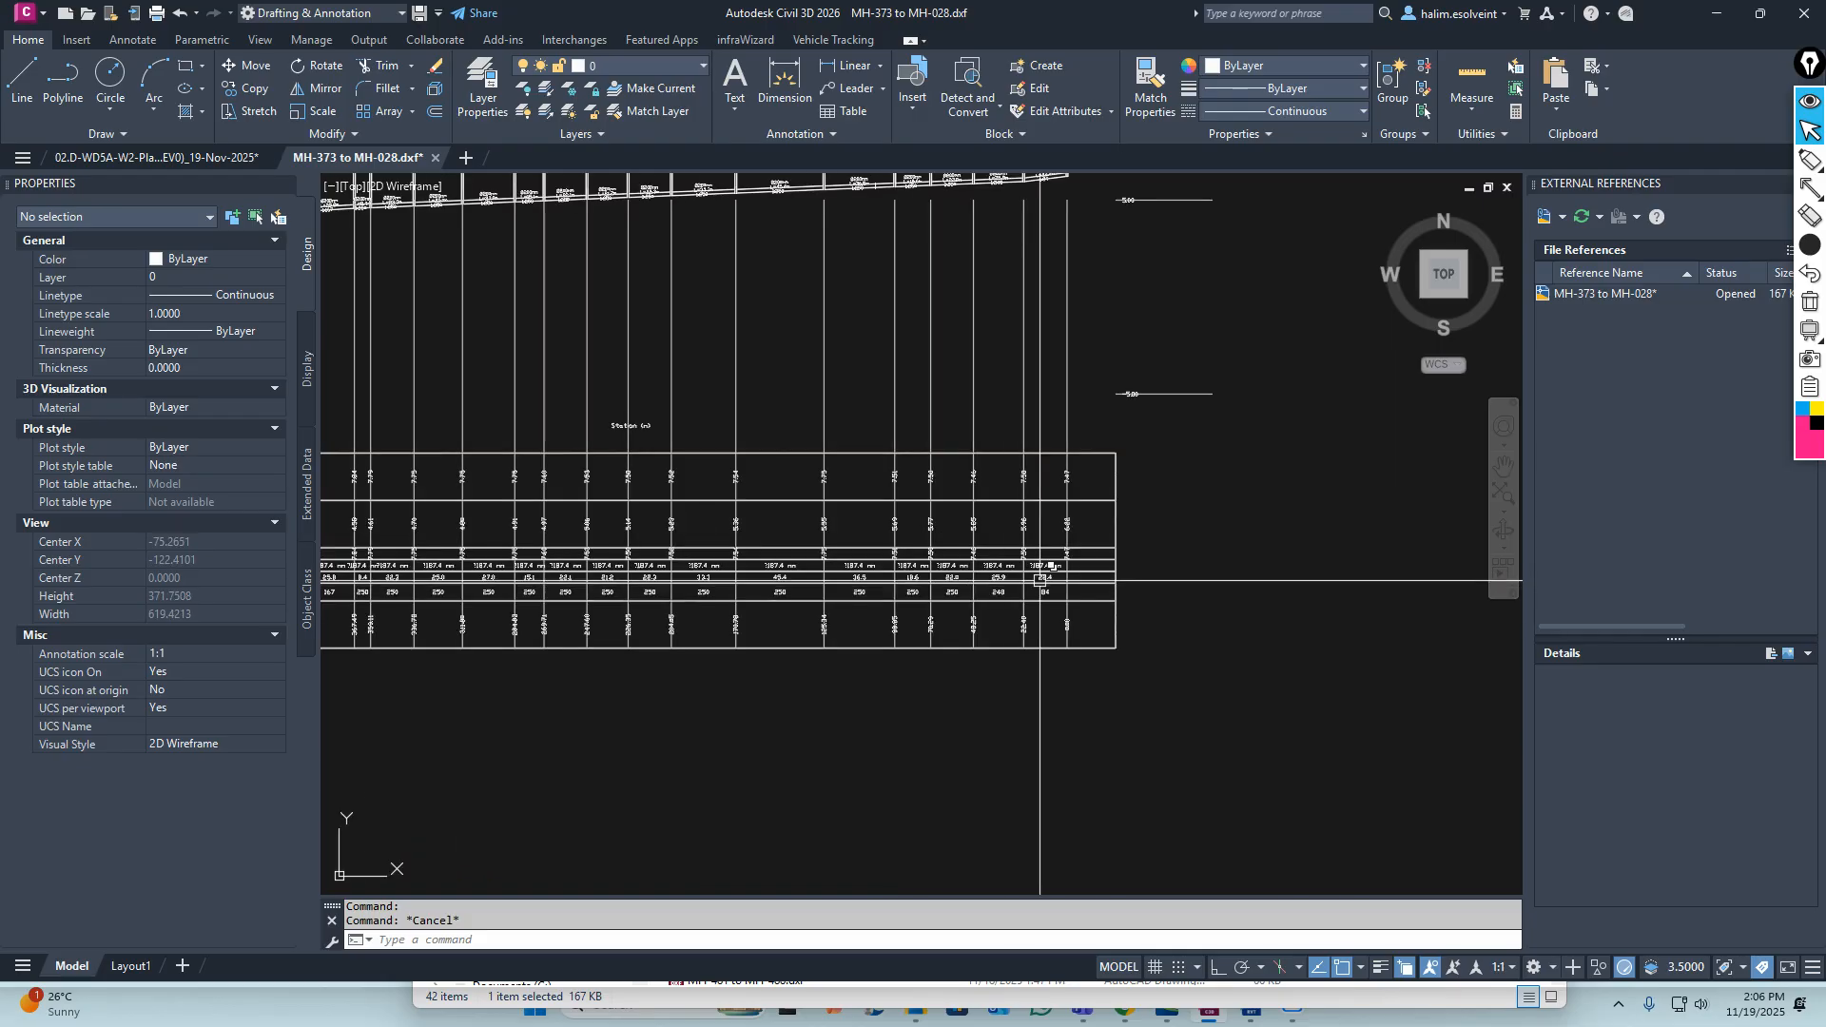
middle_drag(1130, 514, 1144, 584)
scroll(1109, 565, down, 2)
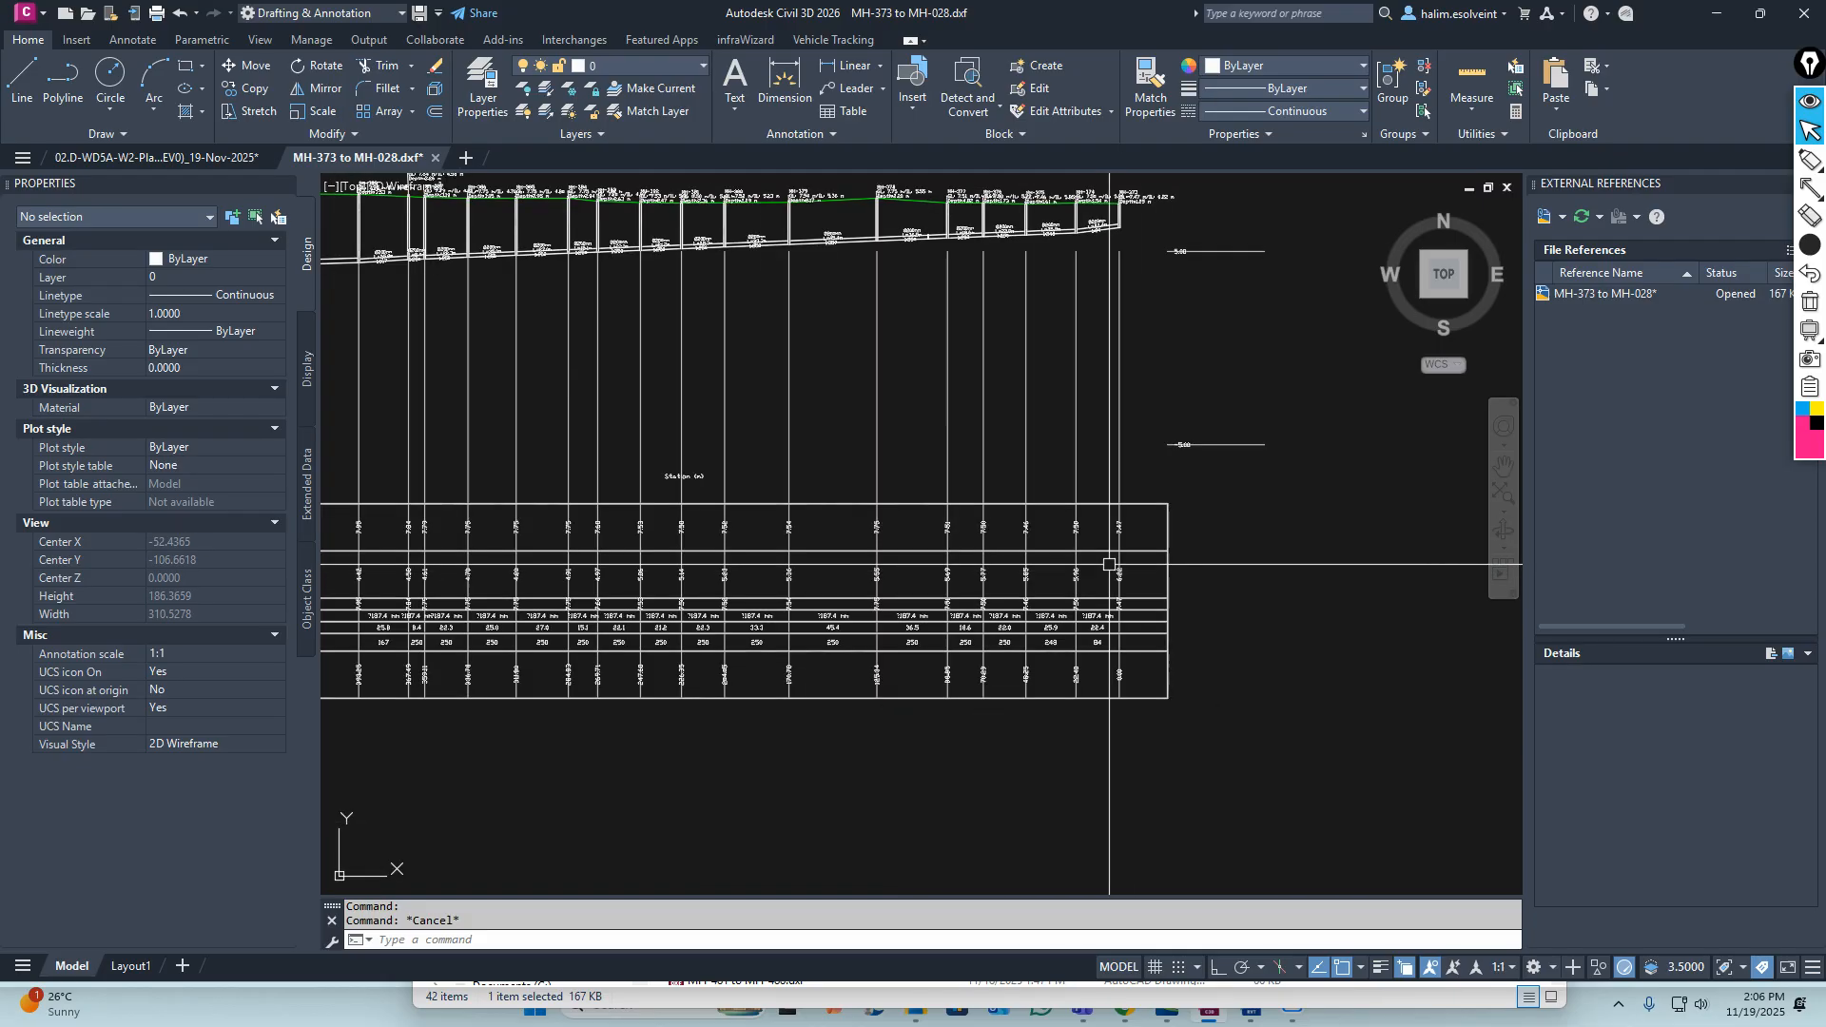
Examine the manhole labels from MH-028 onward, and the MH-398 ground level label and arrow where they meet the ground line
middle_drag(857, 353, 1023, 499)
middle_drag(739, 607, 1075, 563)
scroll(780, 466, down, 2)
middle_drag(708, 447, 1060, 422)
scroll(751, 359, up, 4)
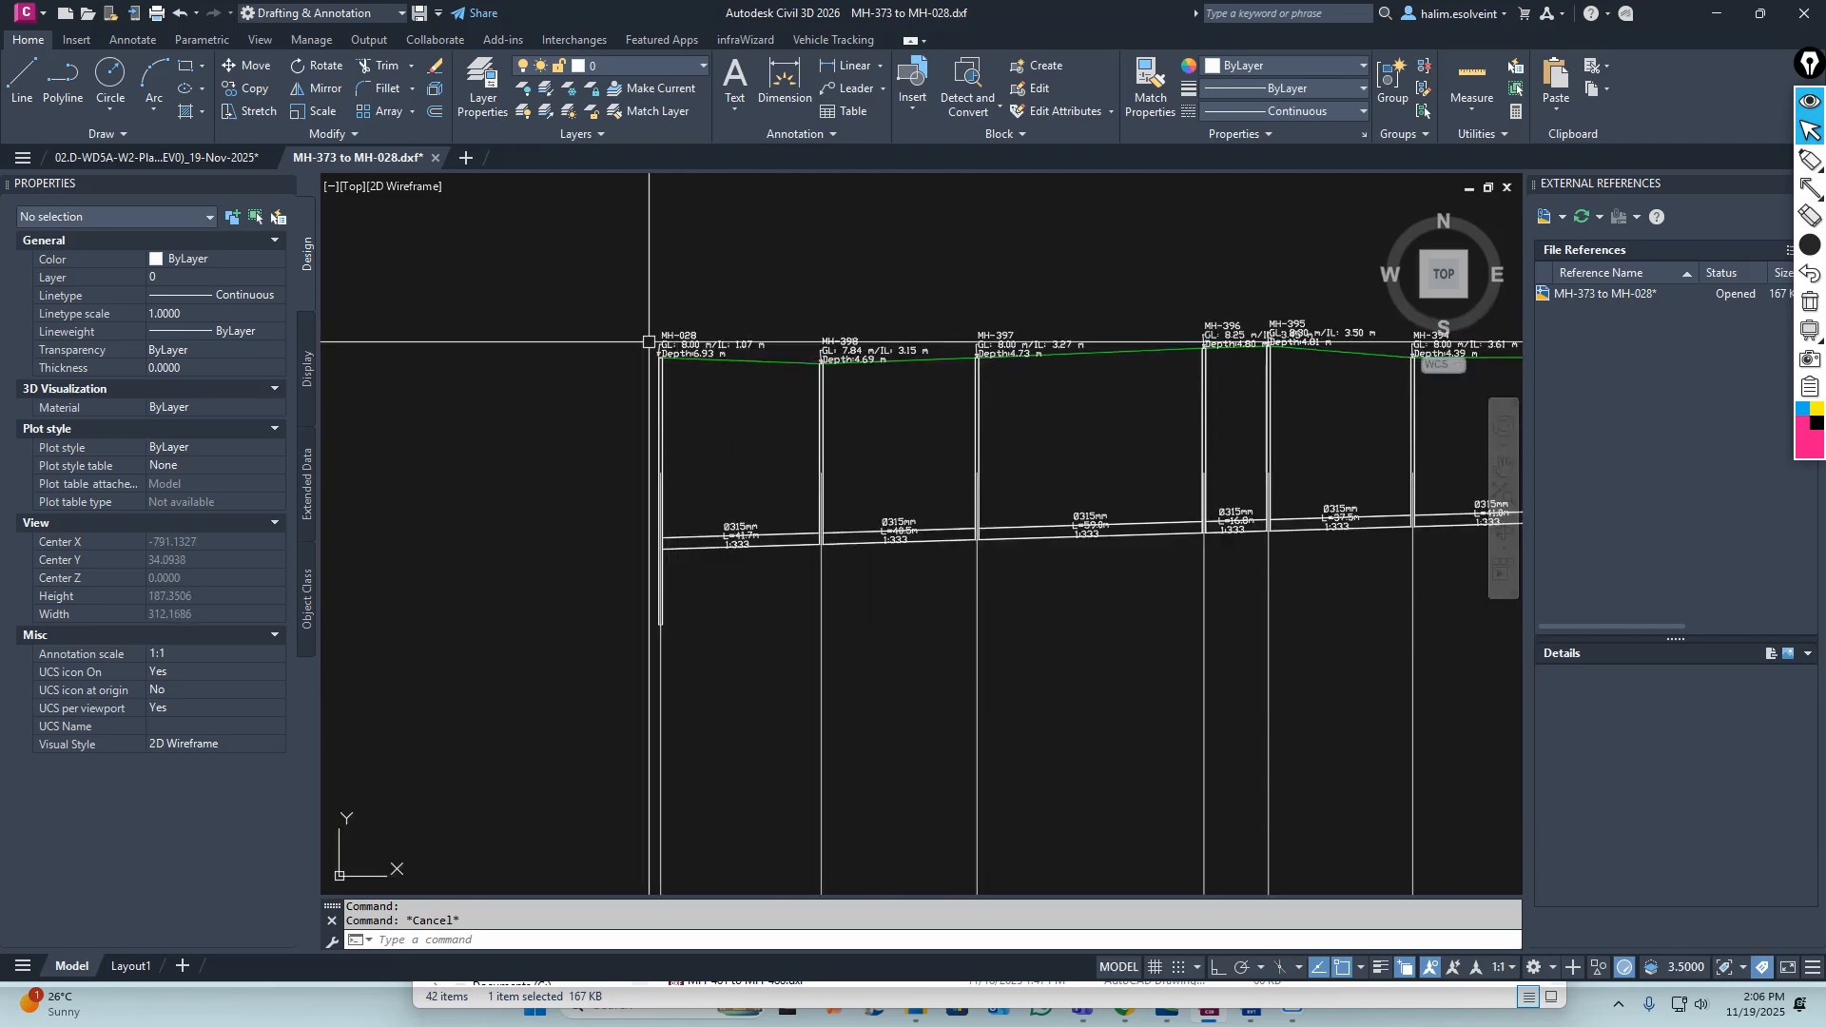
scroll(702, 359, down, 4)
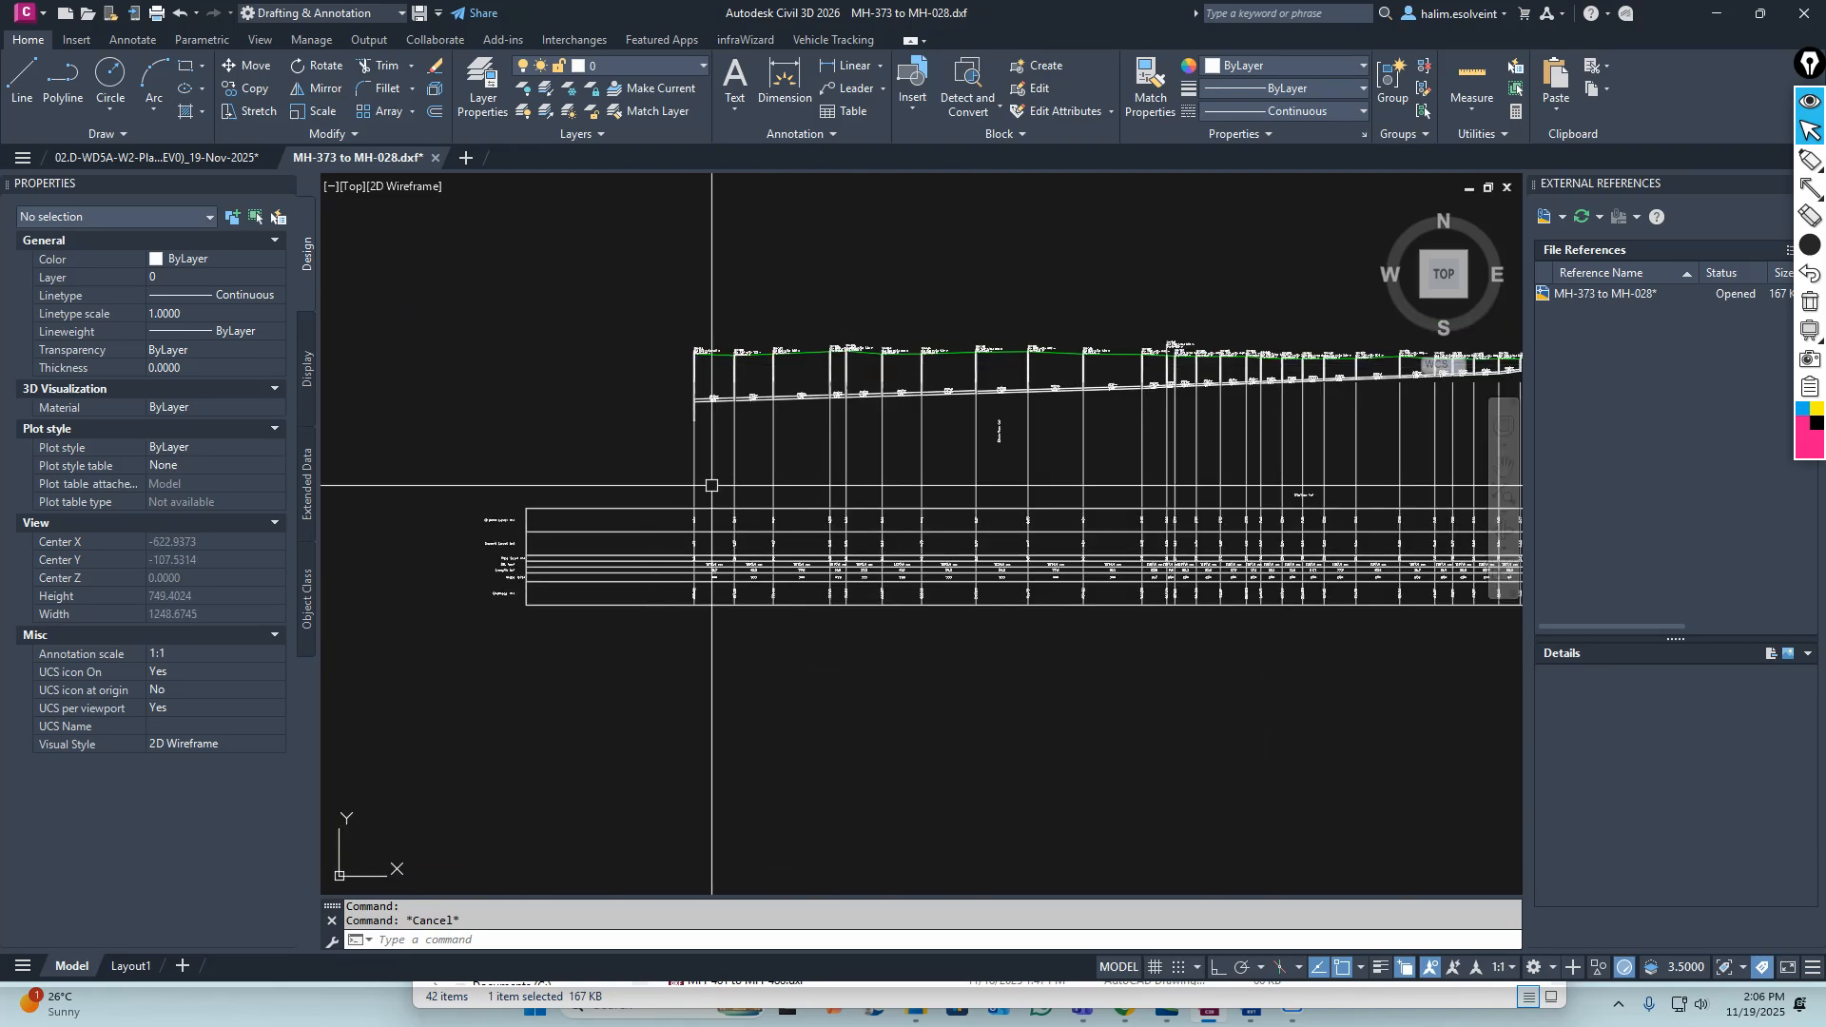
scroll(672, 369, up, 6)
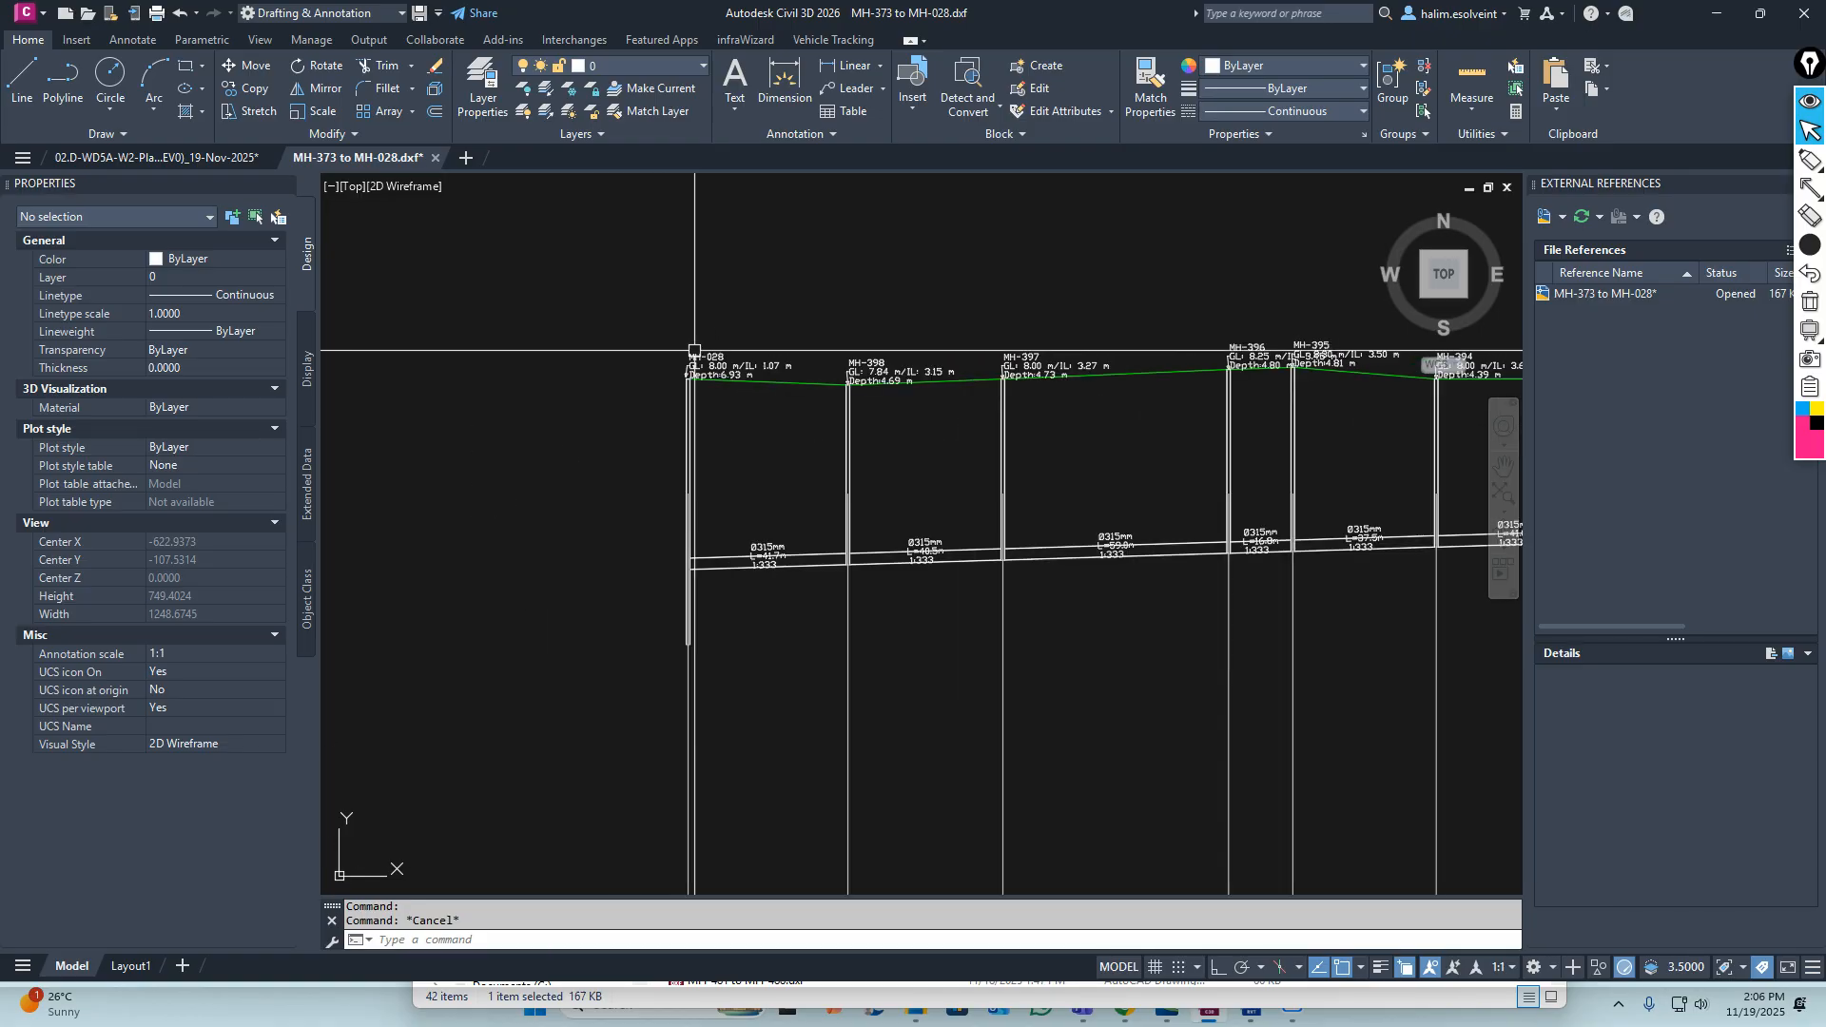
scroll(993, 373, up, 4)
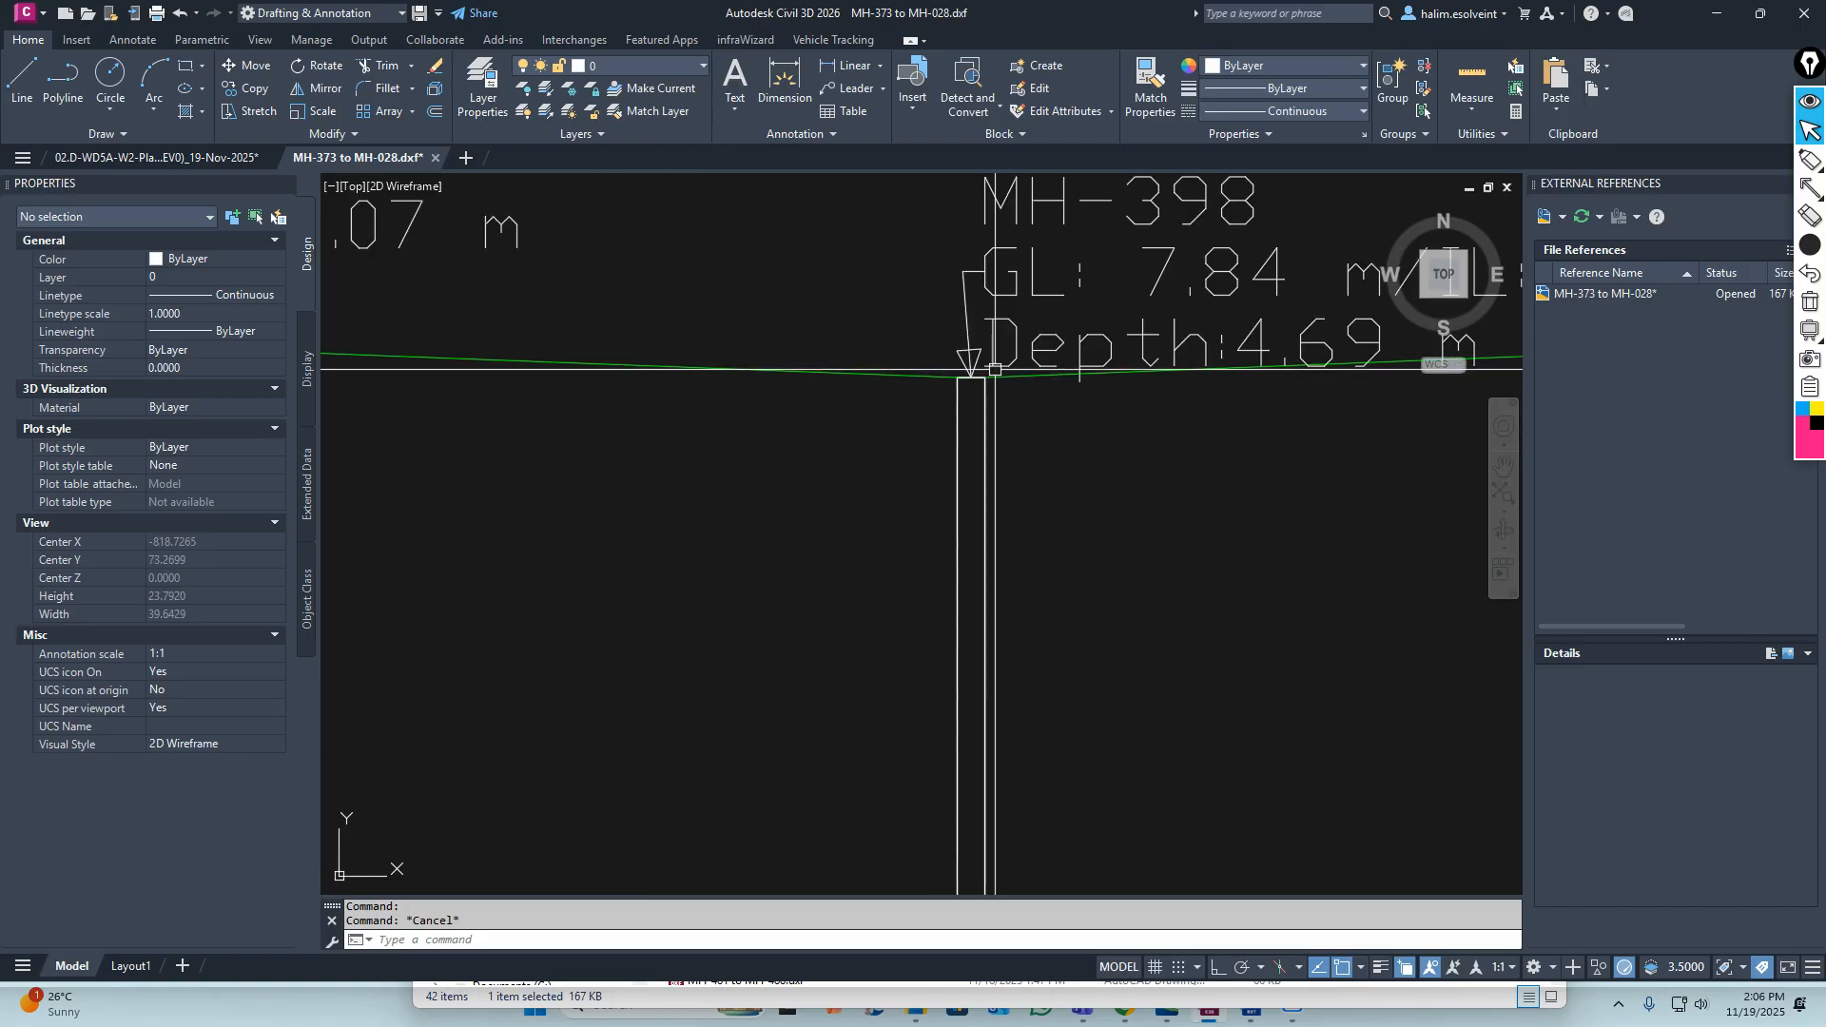
middle_drag(997, 364, 693, 566)
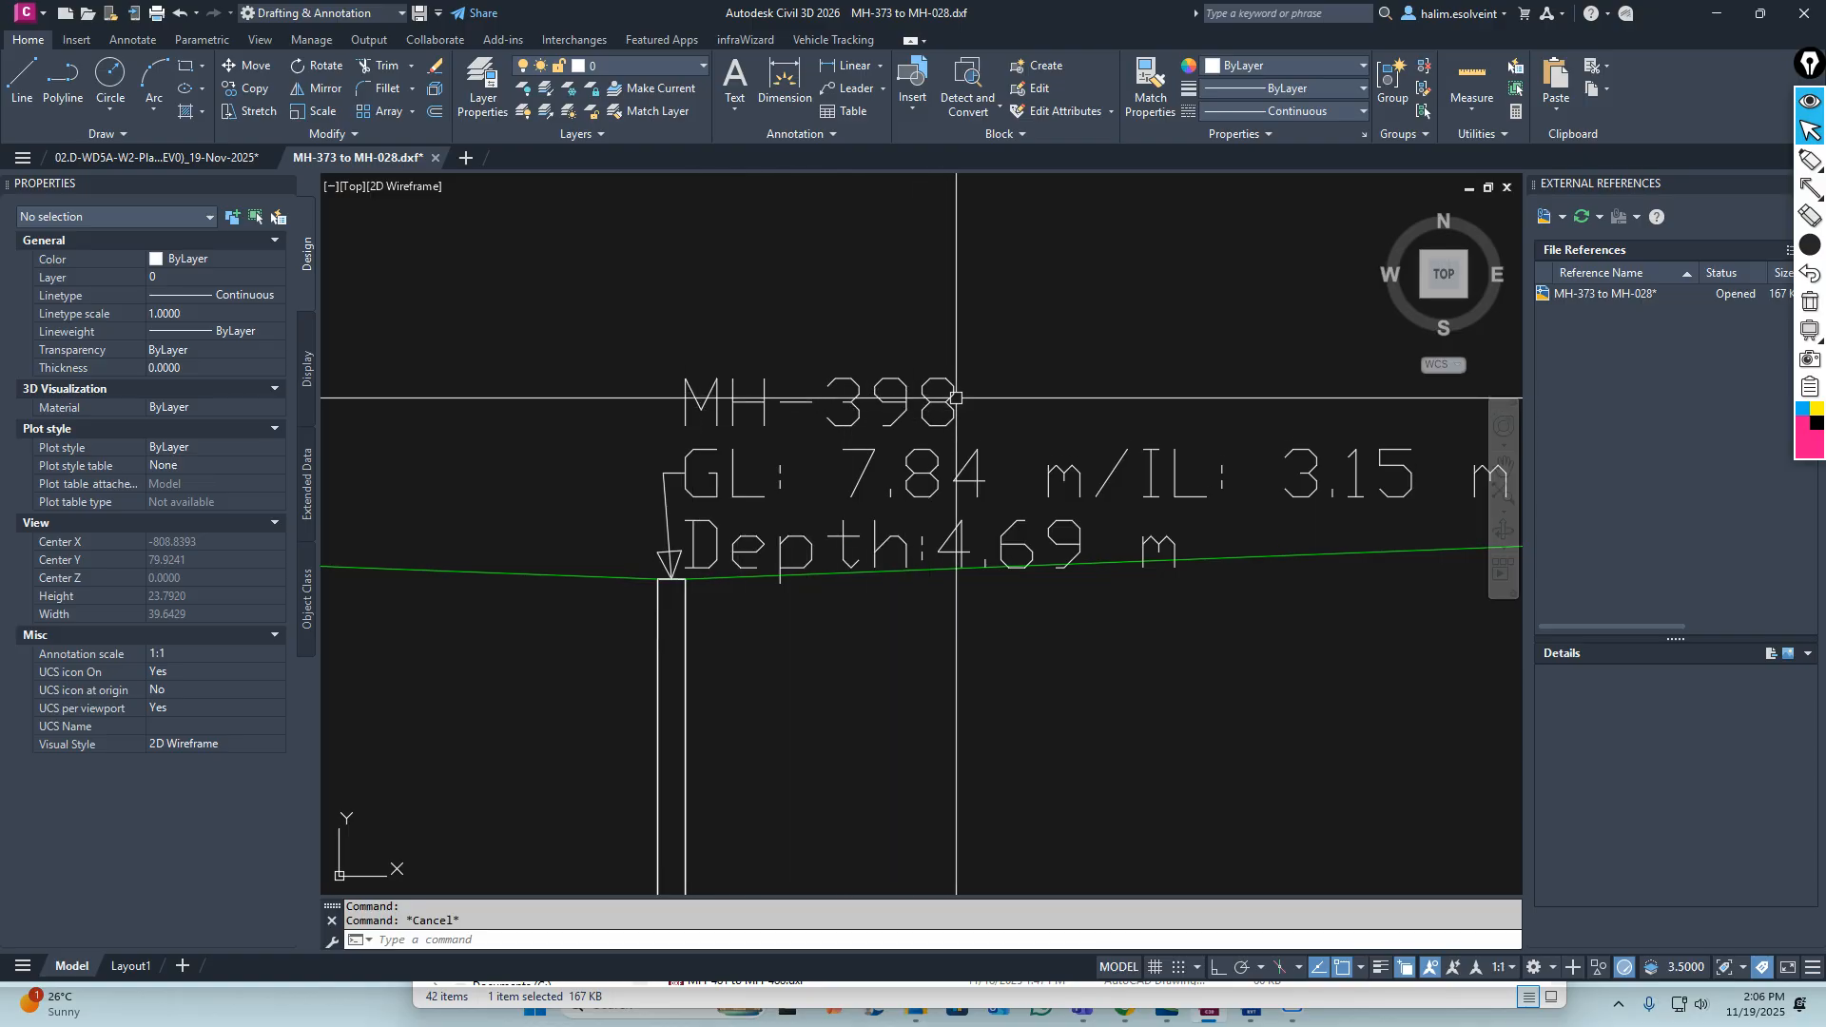
middle_drag(727, 495, 627, 418)
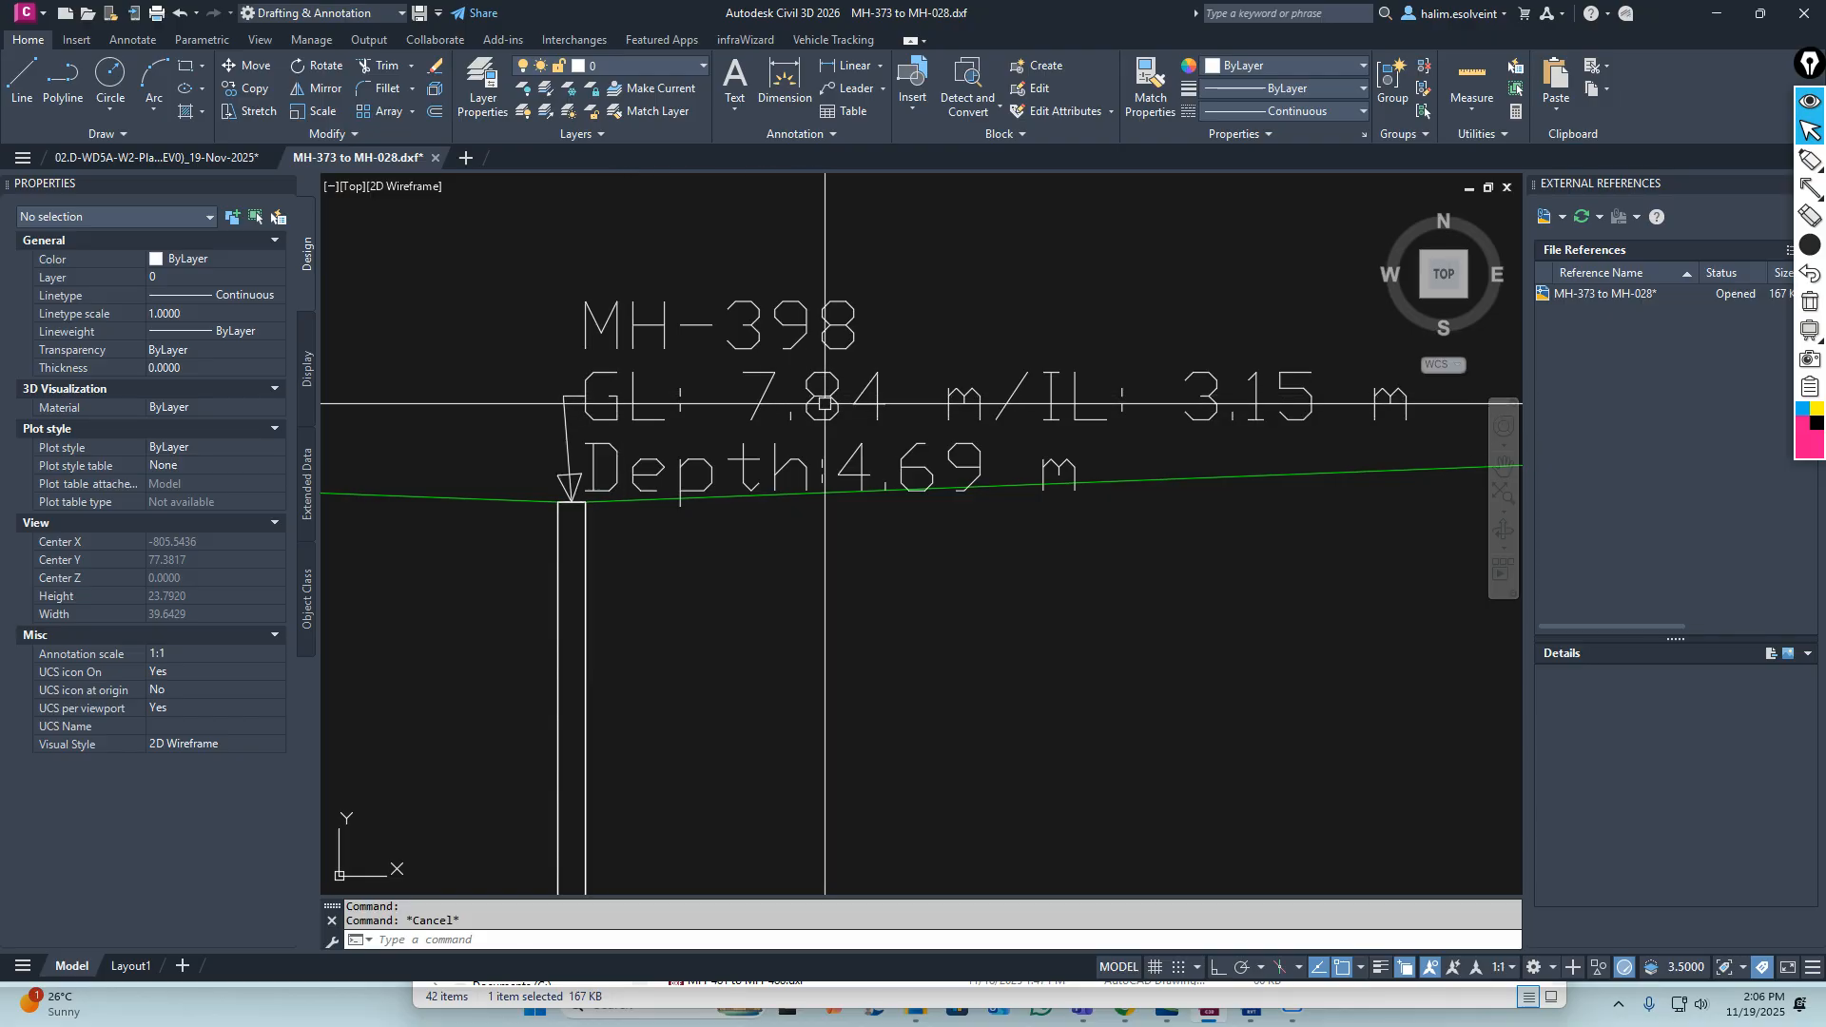
scroll(611, 522, up, 8)
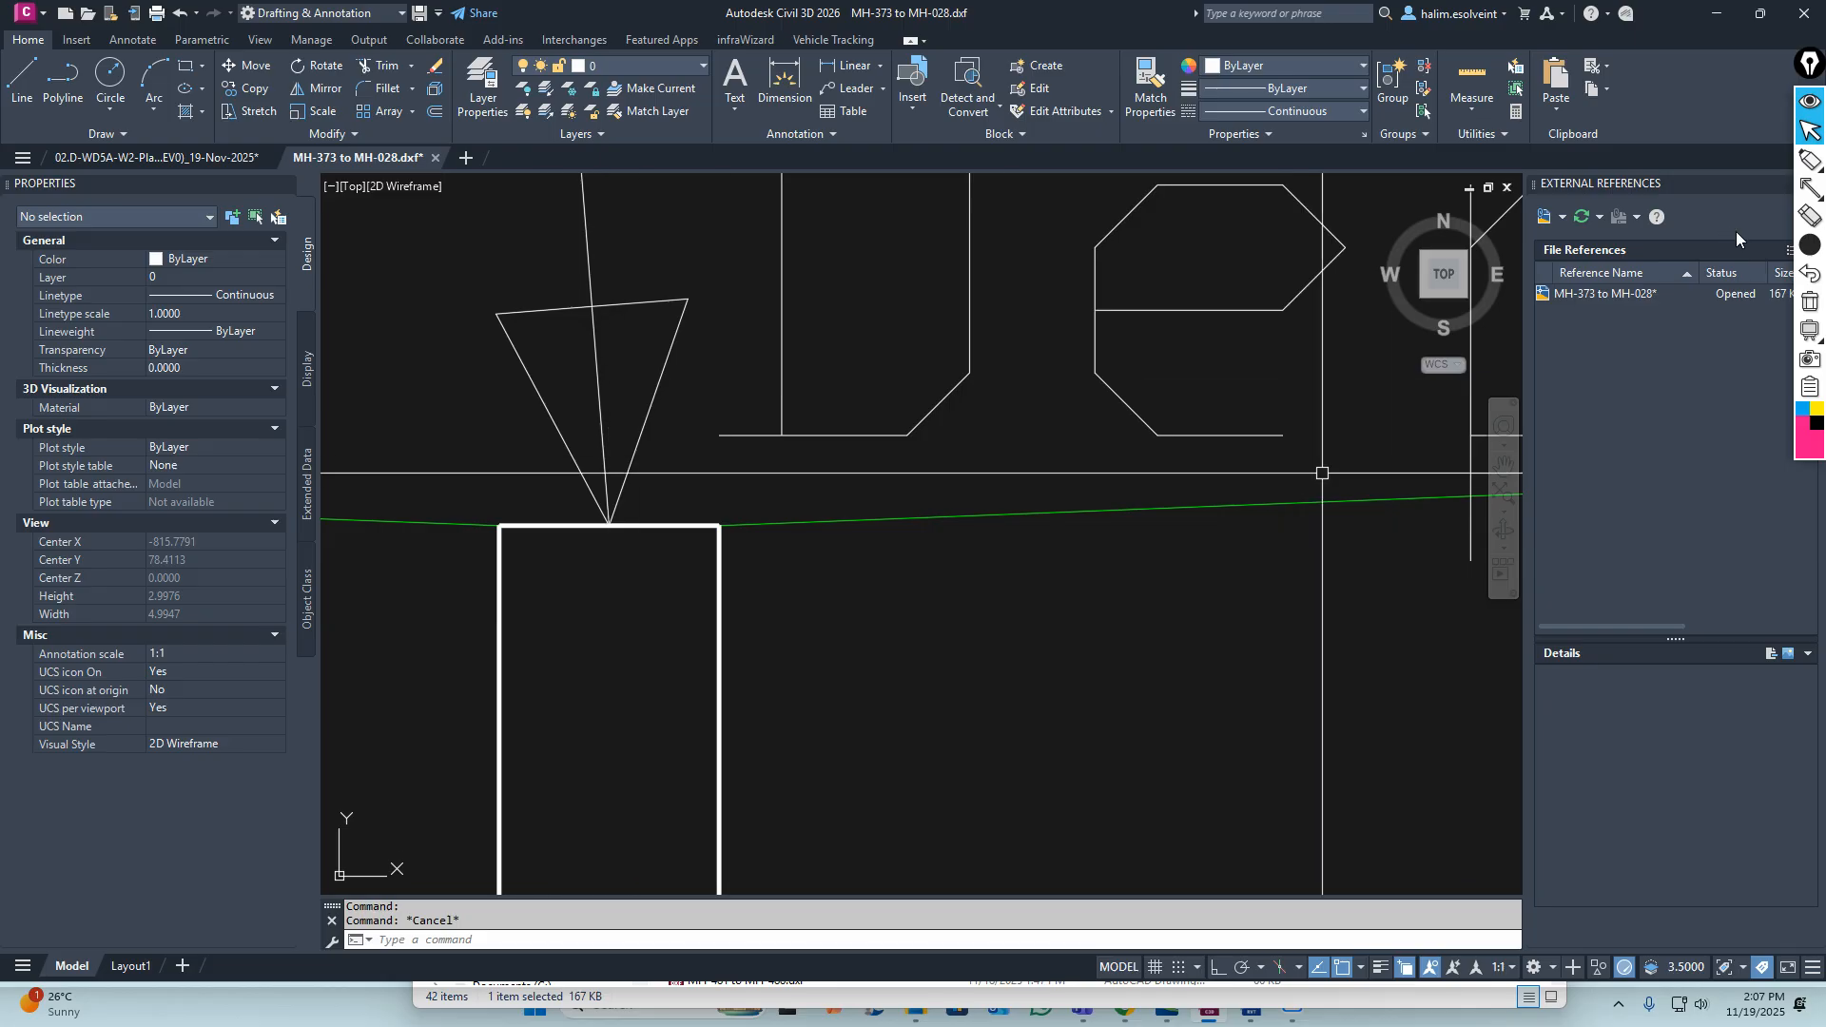
click(1767, 190)
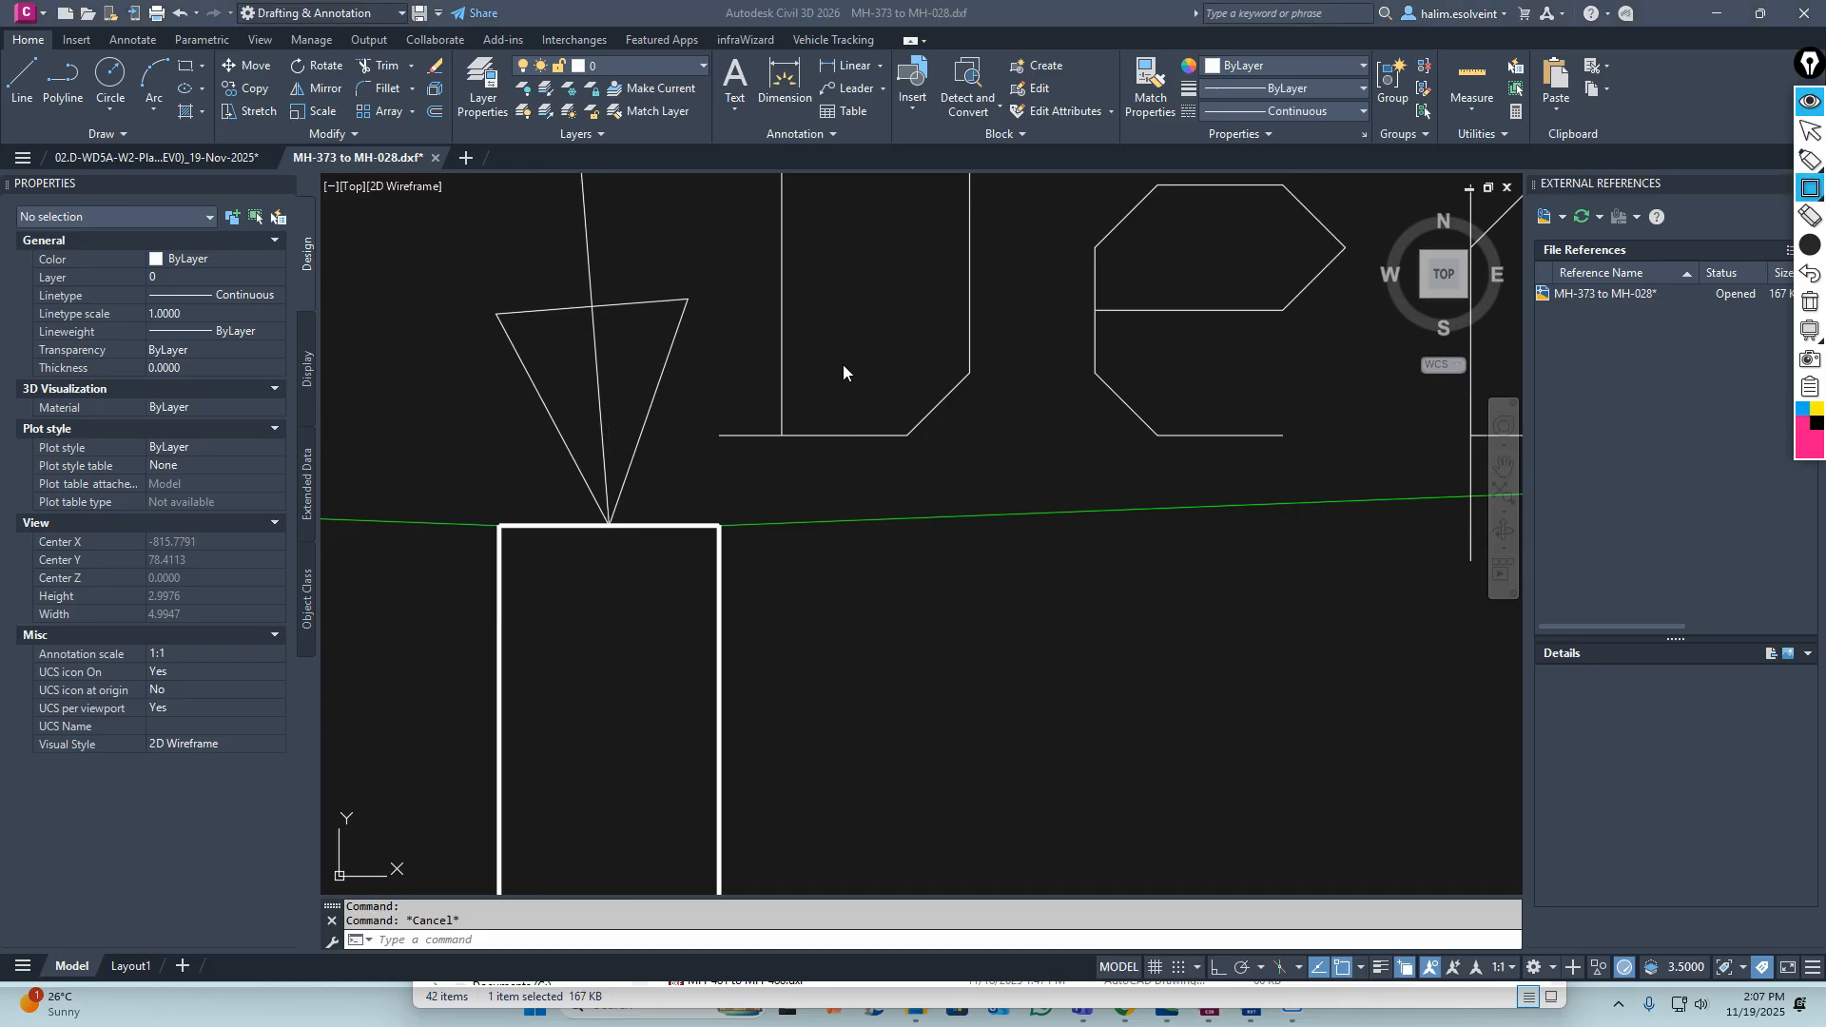
drag(844, 372, 655, 497)
mouse_move(953, 388)
mouse_down()
mouse_move(710, 431)
mouse_move(664, 519)
mouse_up()
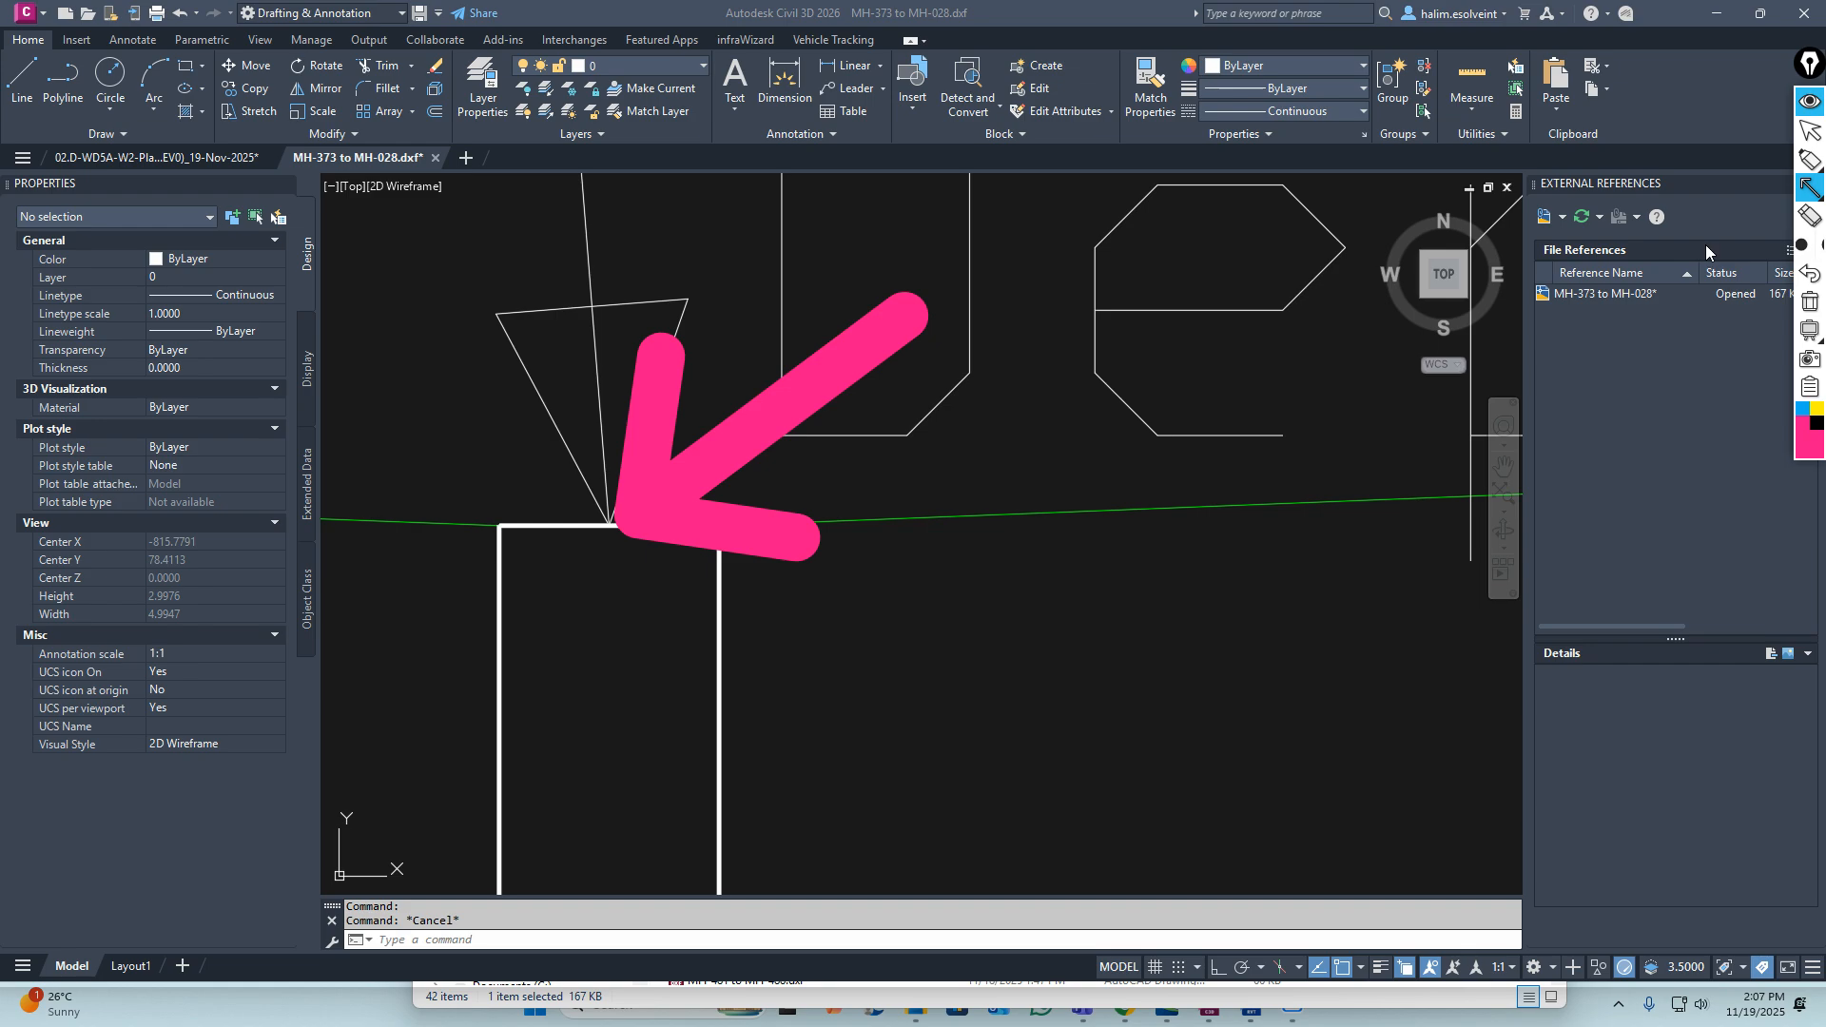
click(1811, 300)
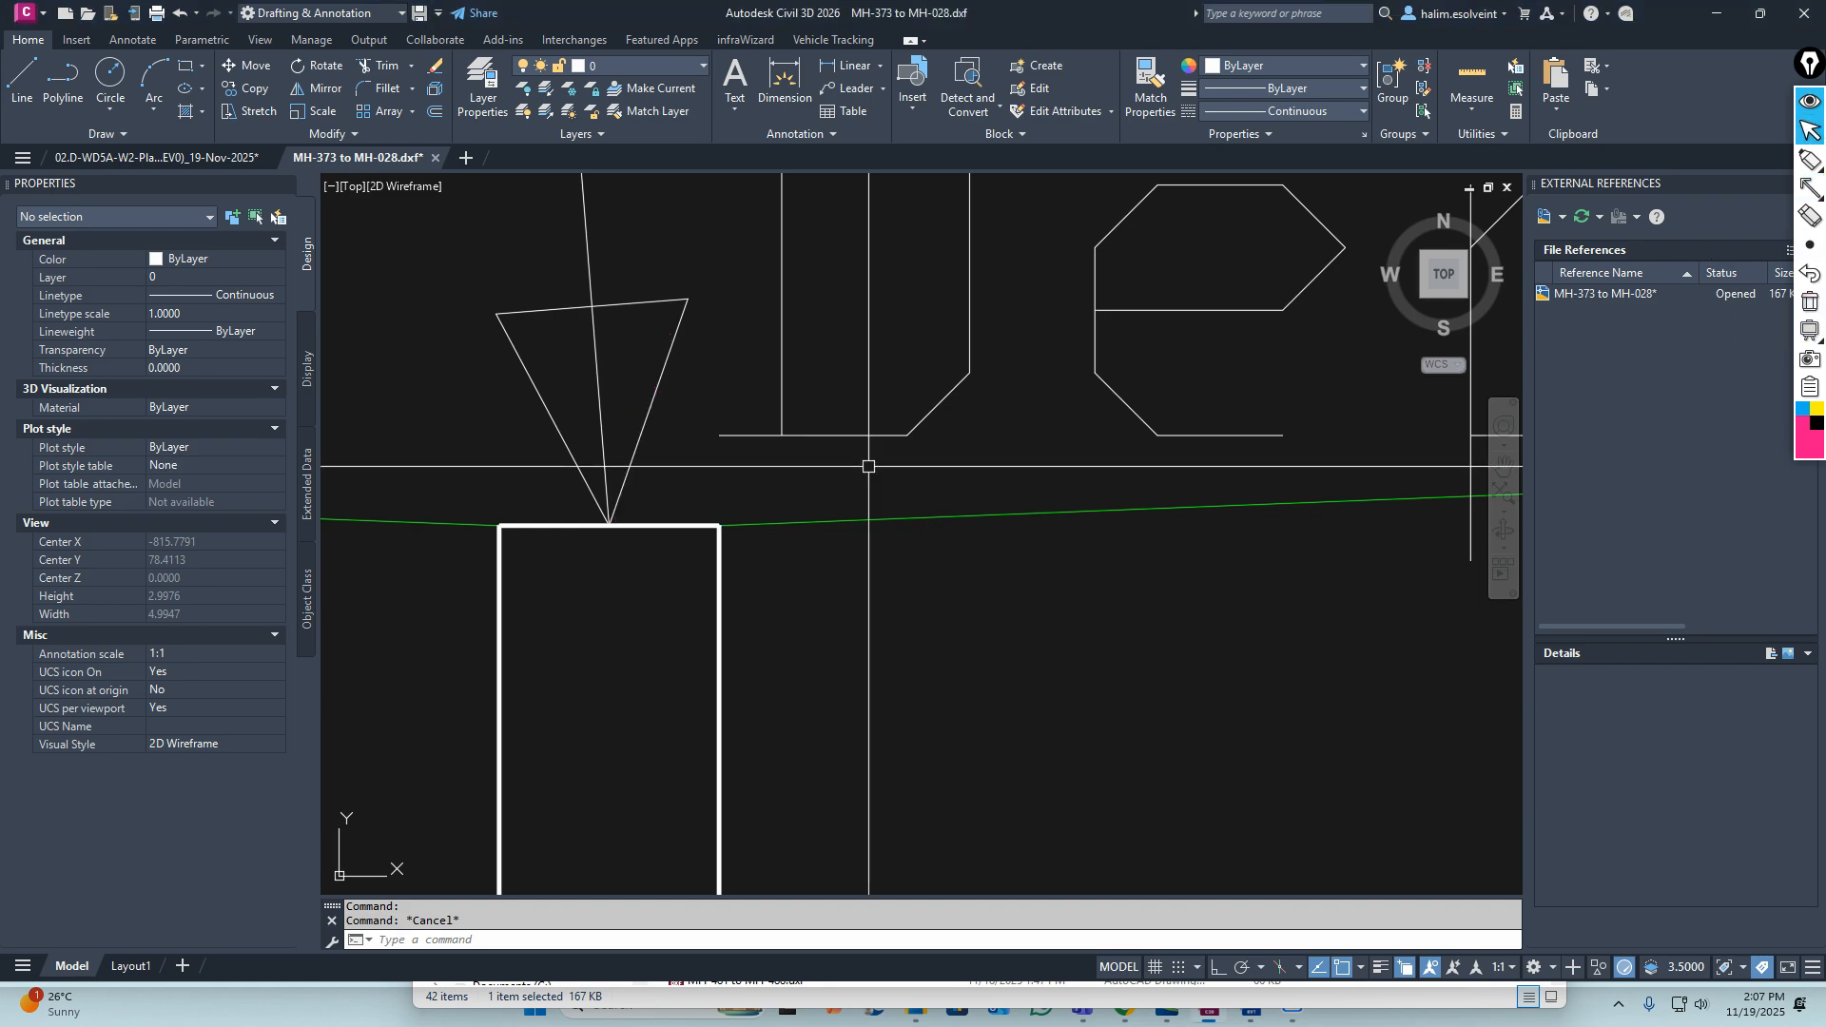
Examine the MH-398 ground level label and its arrow point on the manhole top, alongside the neighbouring MH-028 and MH-397 labels
scroll(809, 461, down, 10)
scroll(797, 462, down, 3)
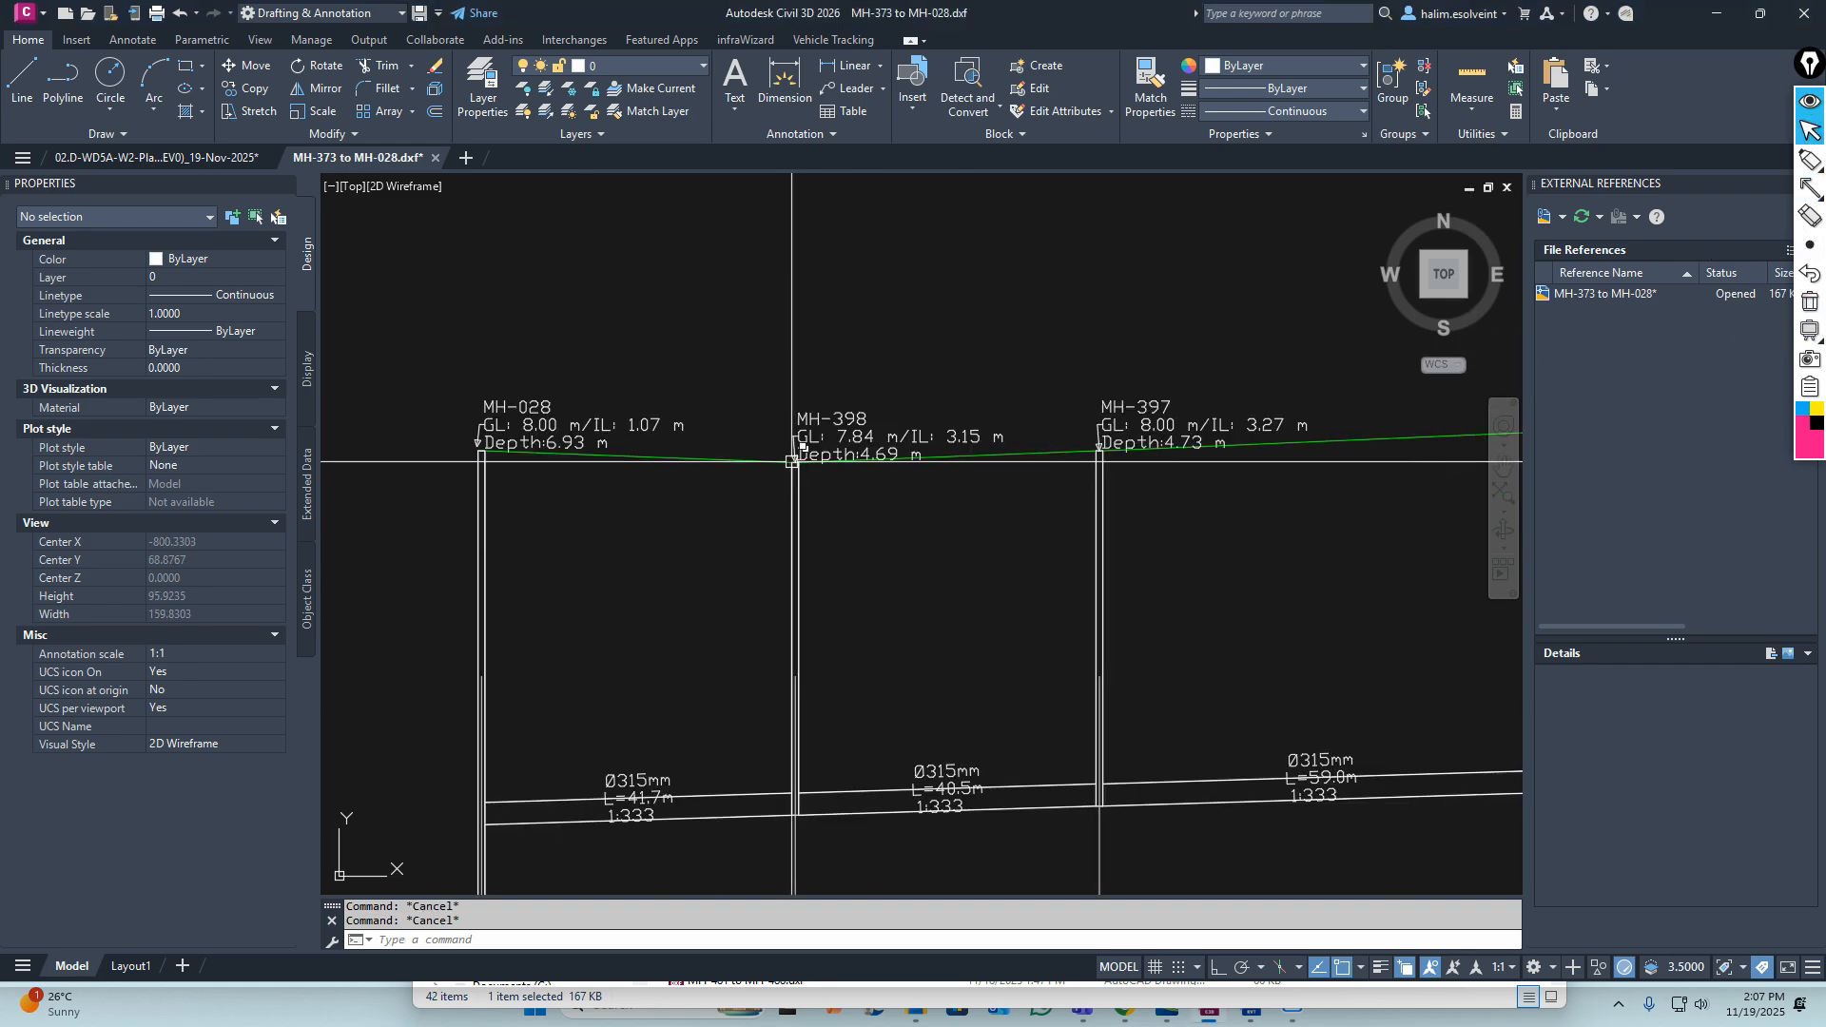
scroll(799, 462, up, 9)
scroll(825, 487, down, 3)
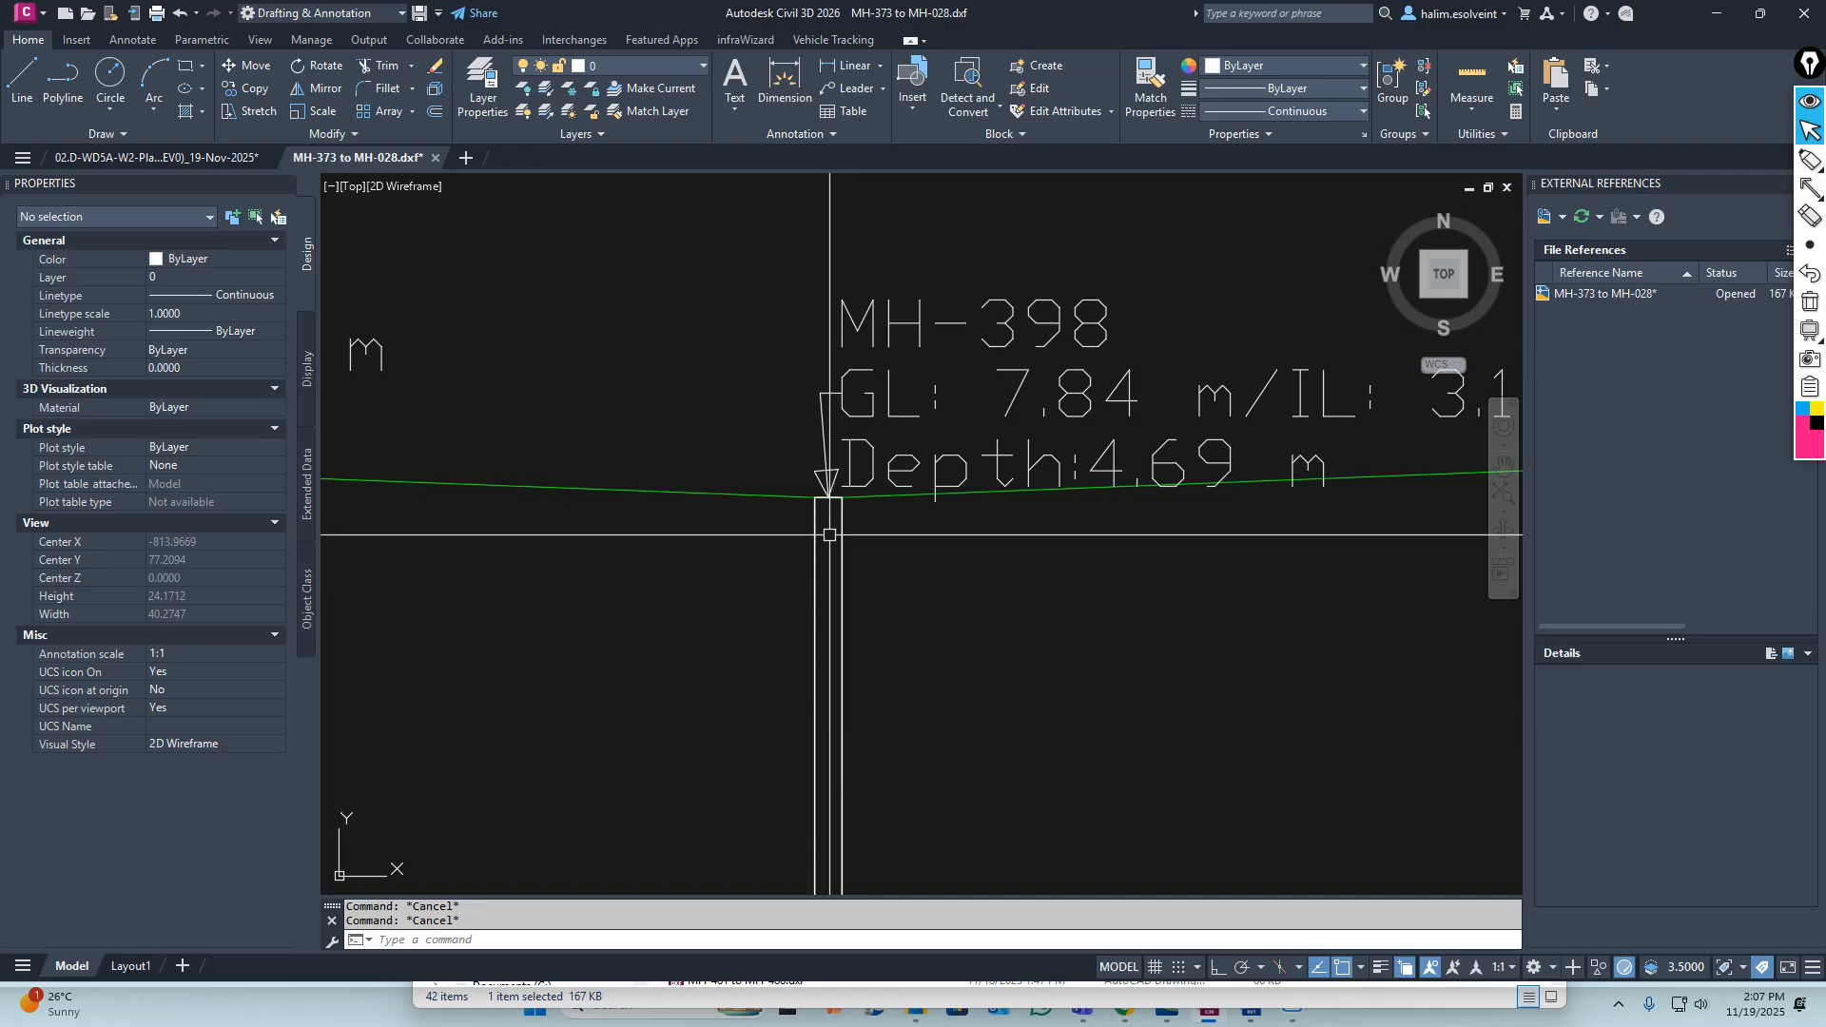
scroll(886, 506, up, 1)
middle_drag(952, 490, 792, 483)
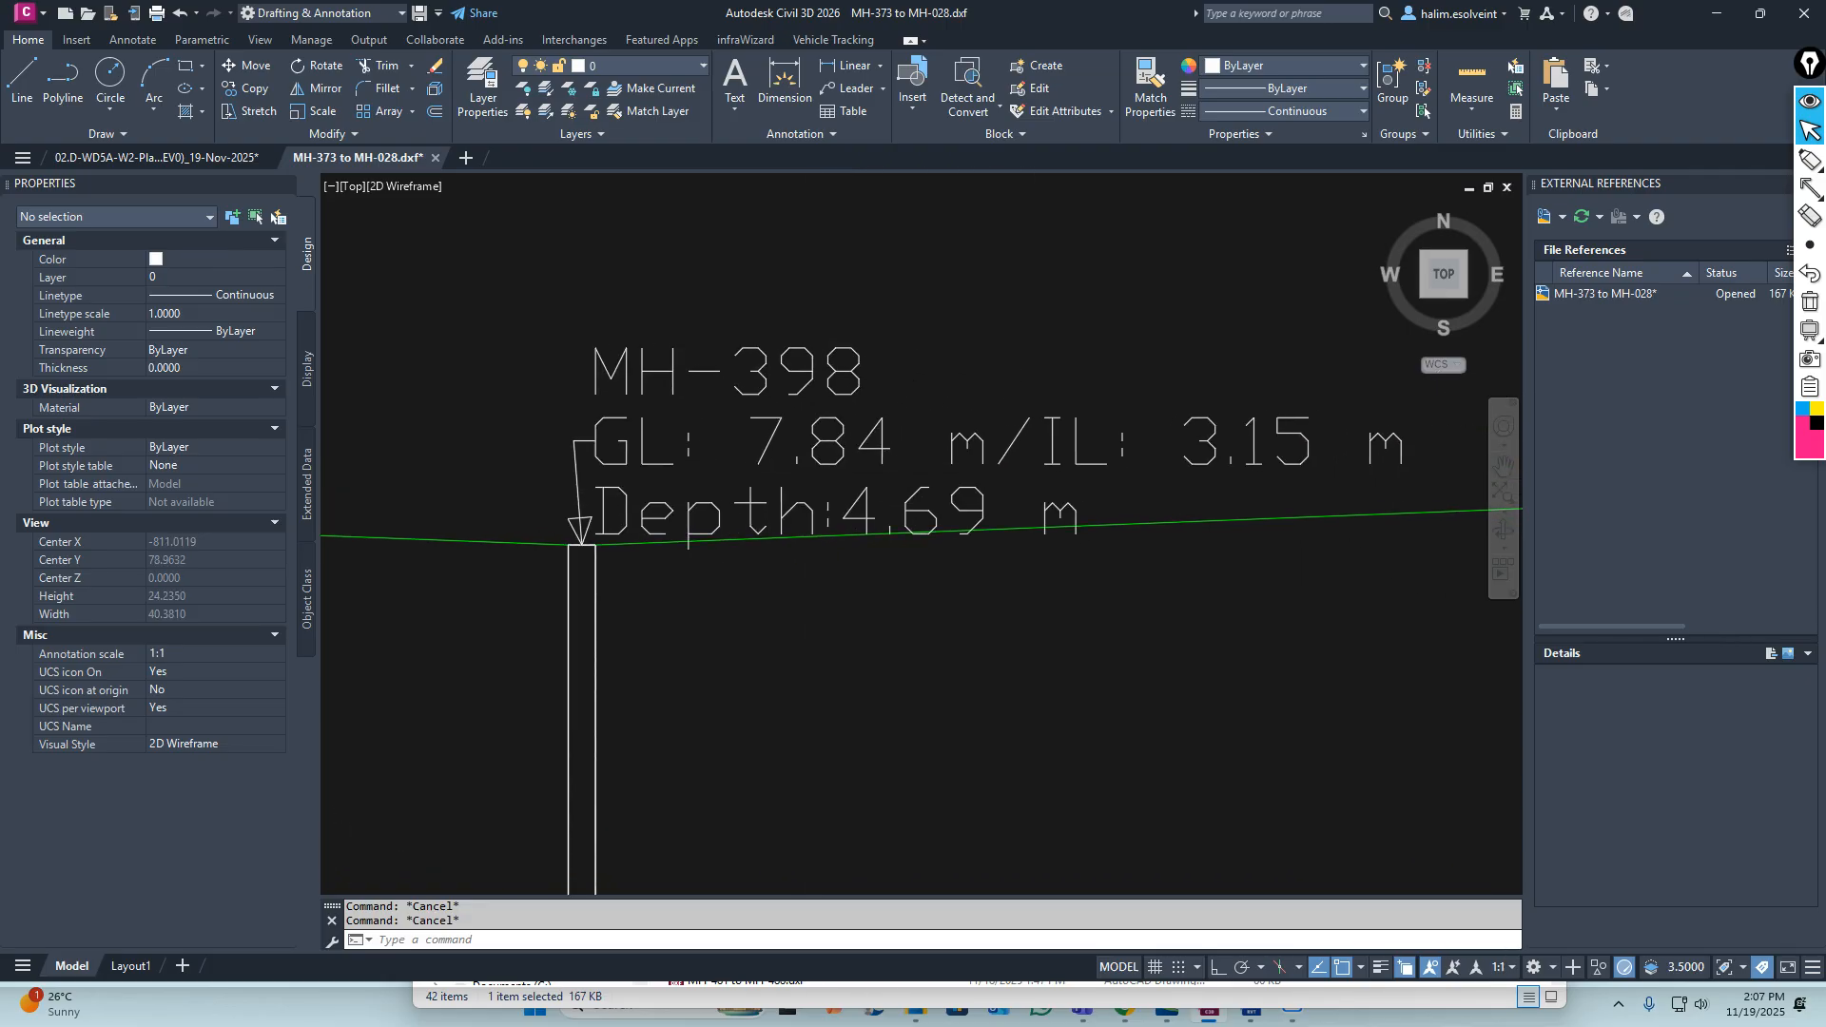
mouse_move(642, 607)
middle_down()
mouse_move(733, 547)
mouse_move(796, 537)
middle_up()
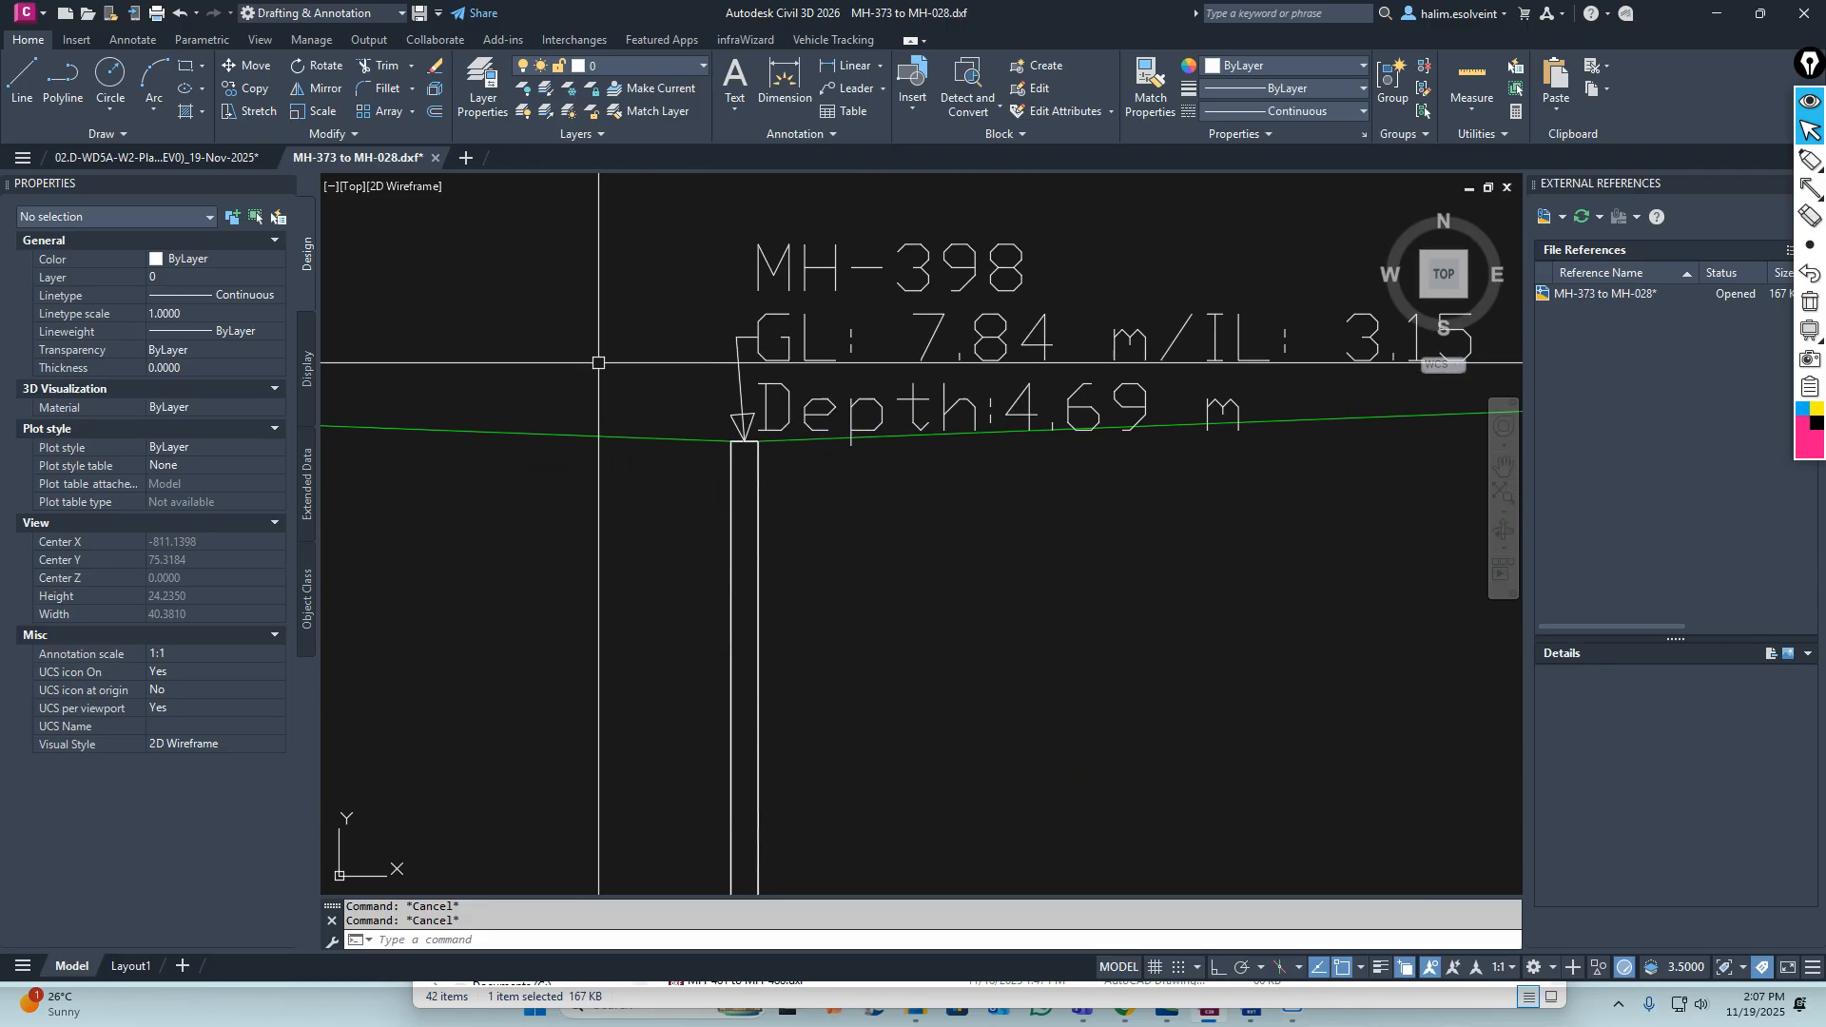
click(65, 90)
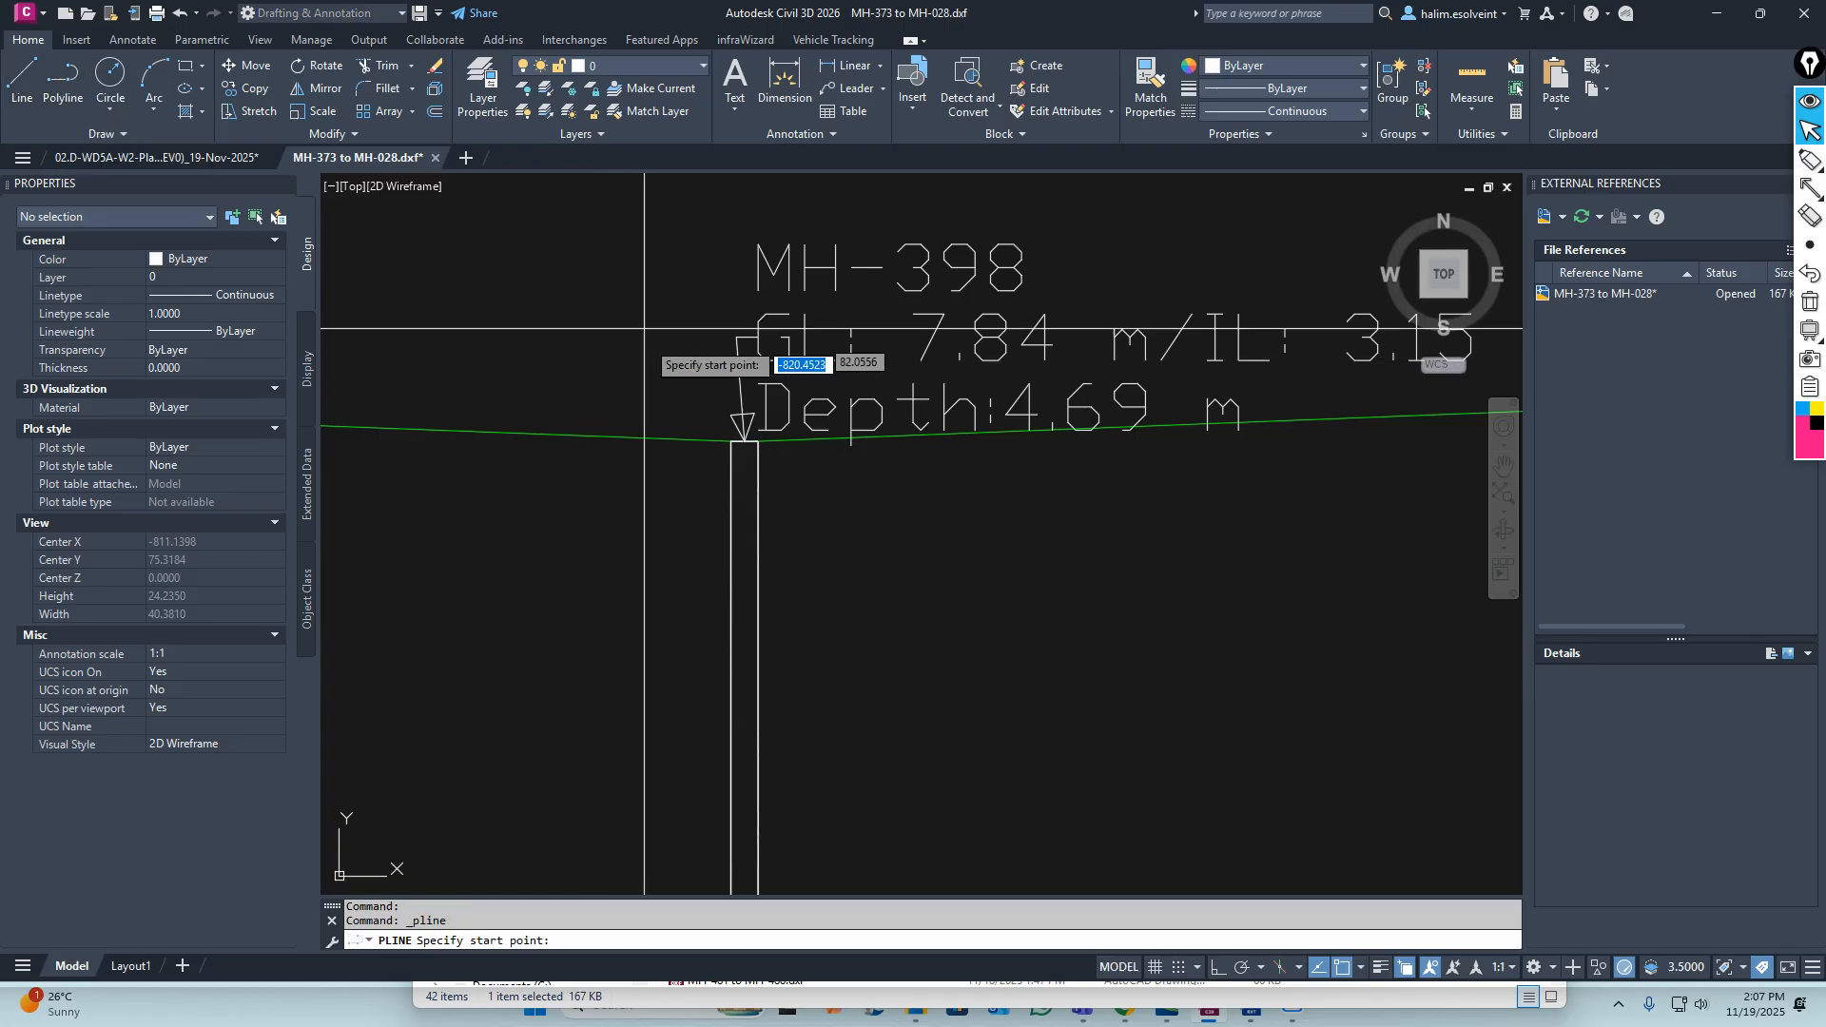
scroll(779, 480, up, 6)
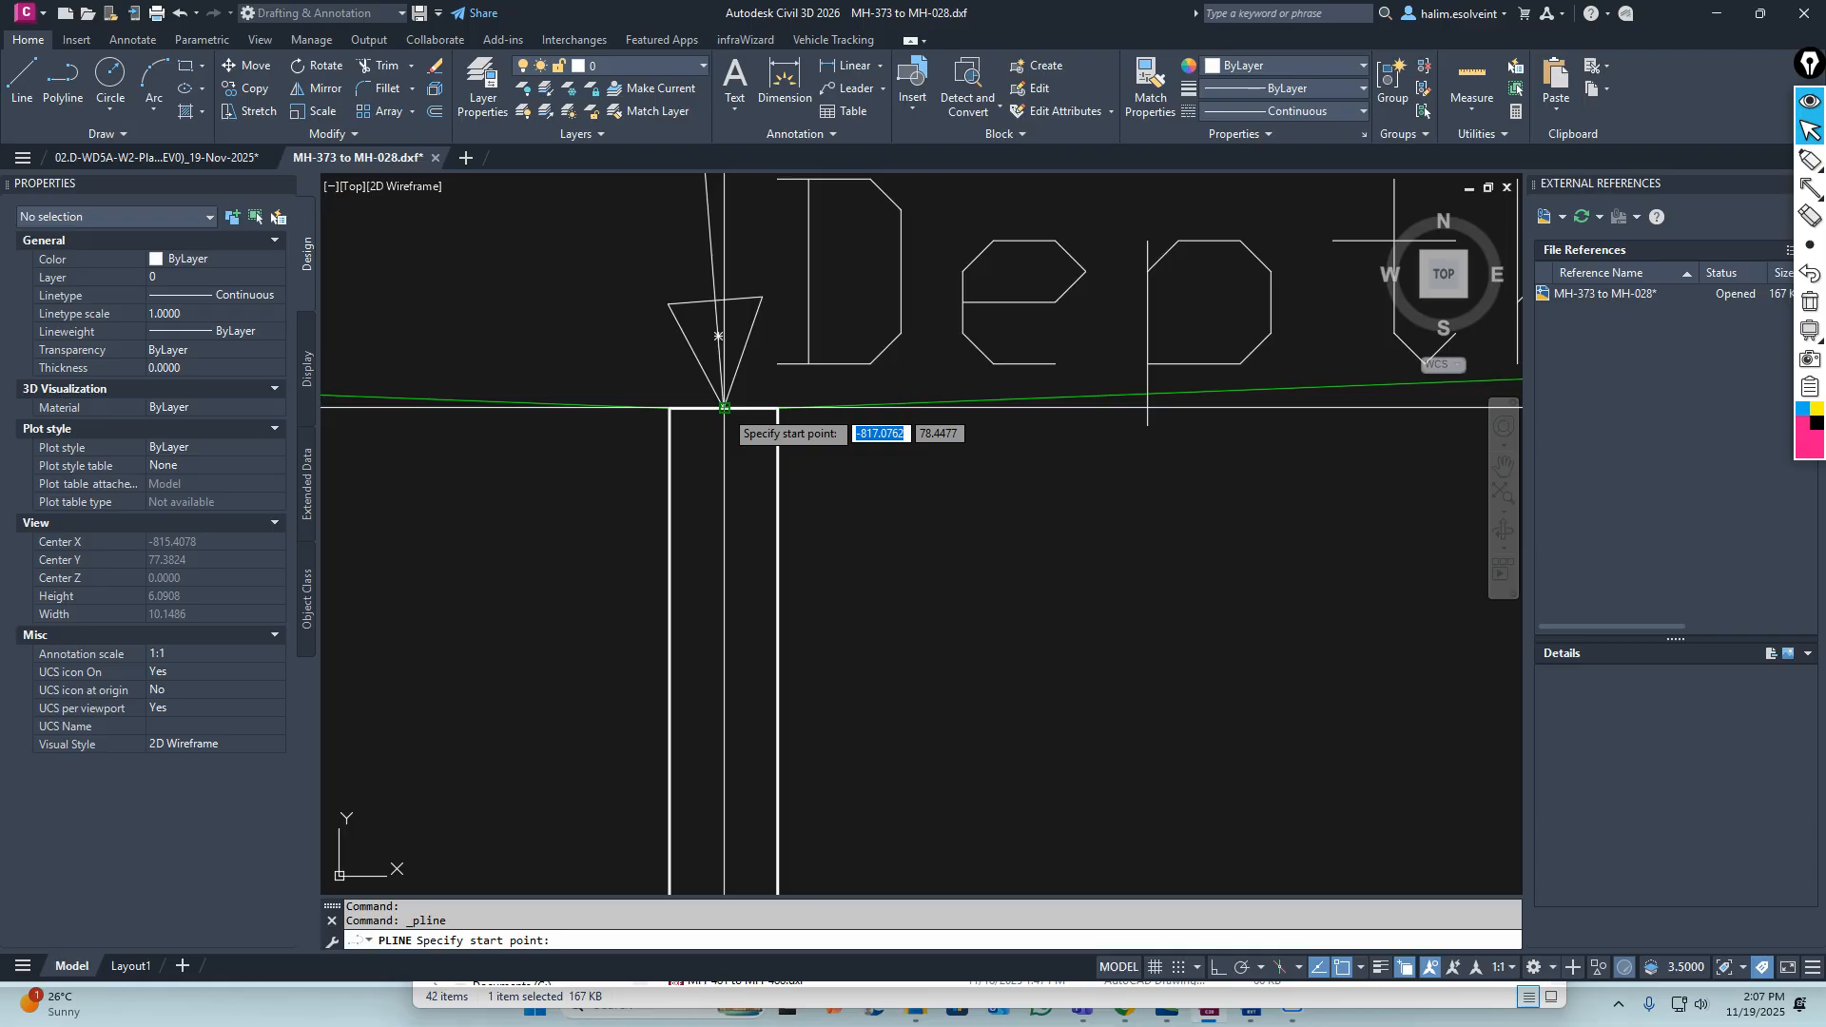
click(725, 408)
middle_drag(726, 746, 697, 567)
scroll(689, 623, down, 5)
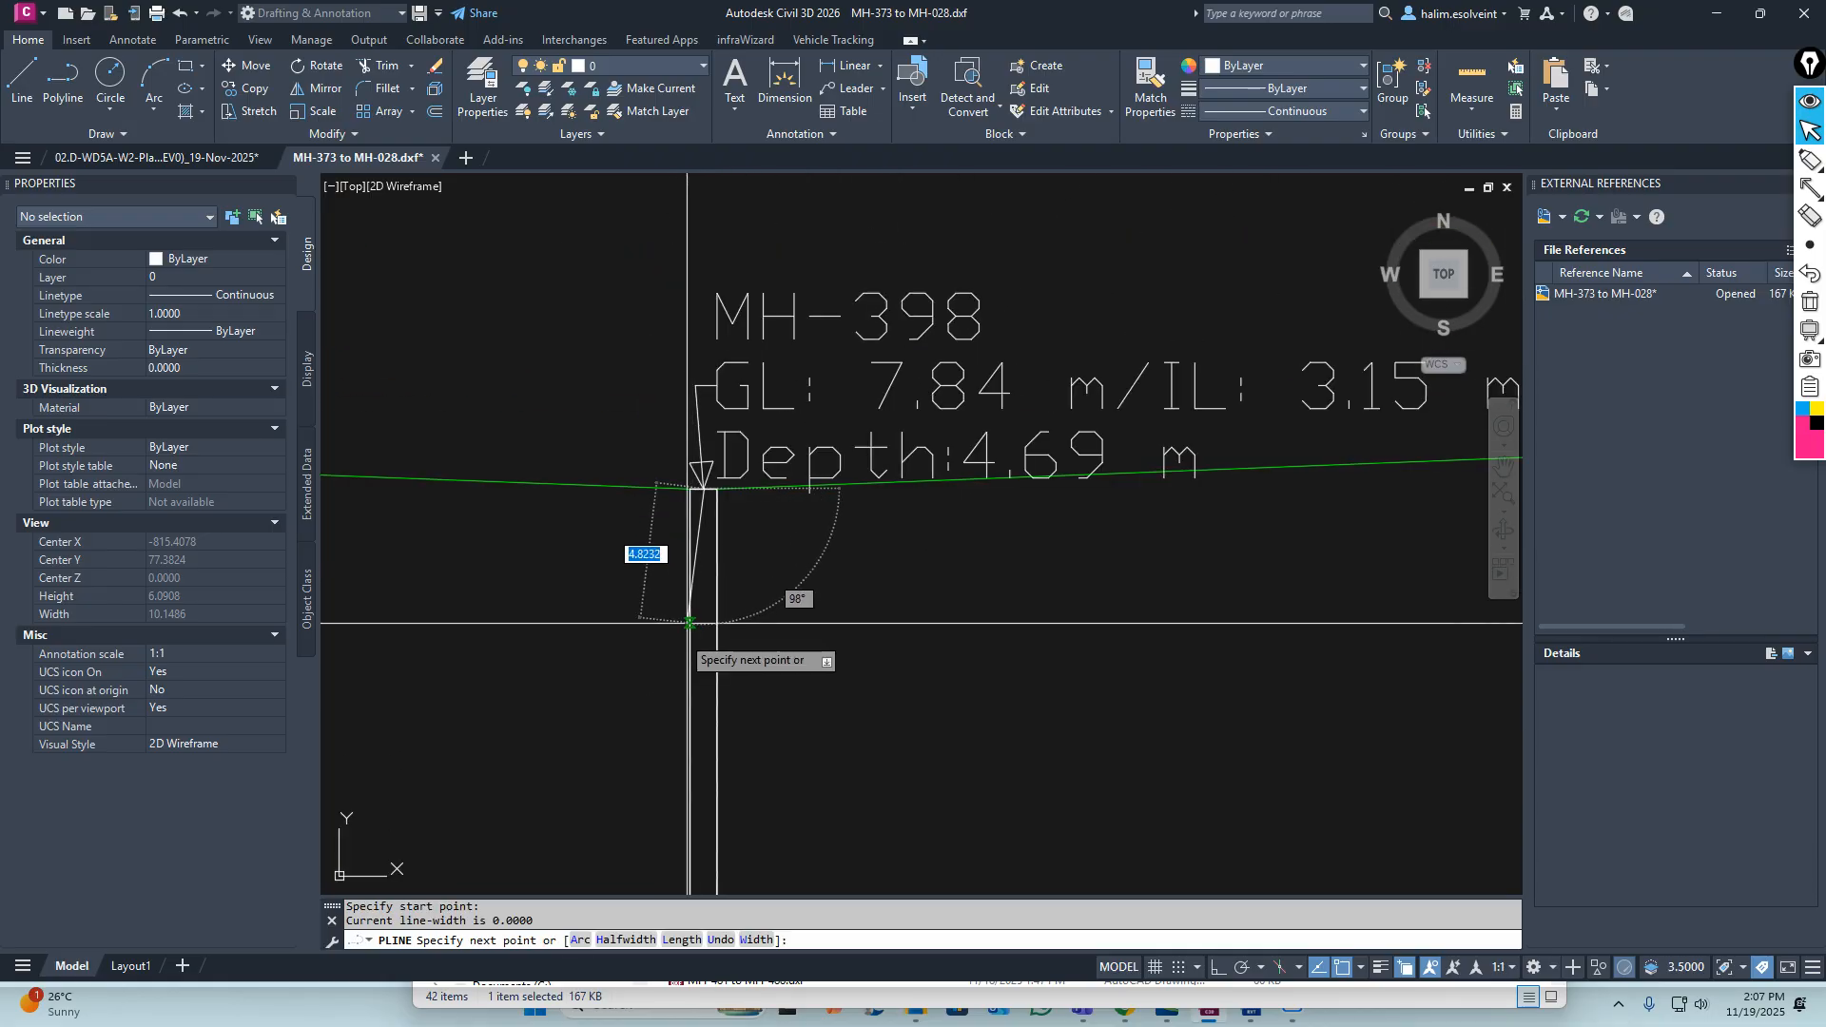
key(F8)
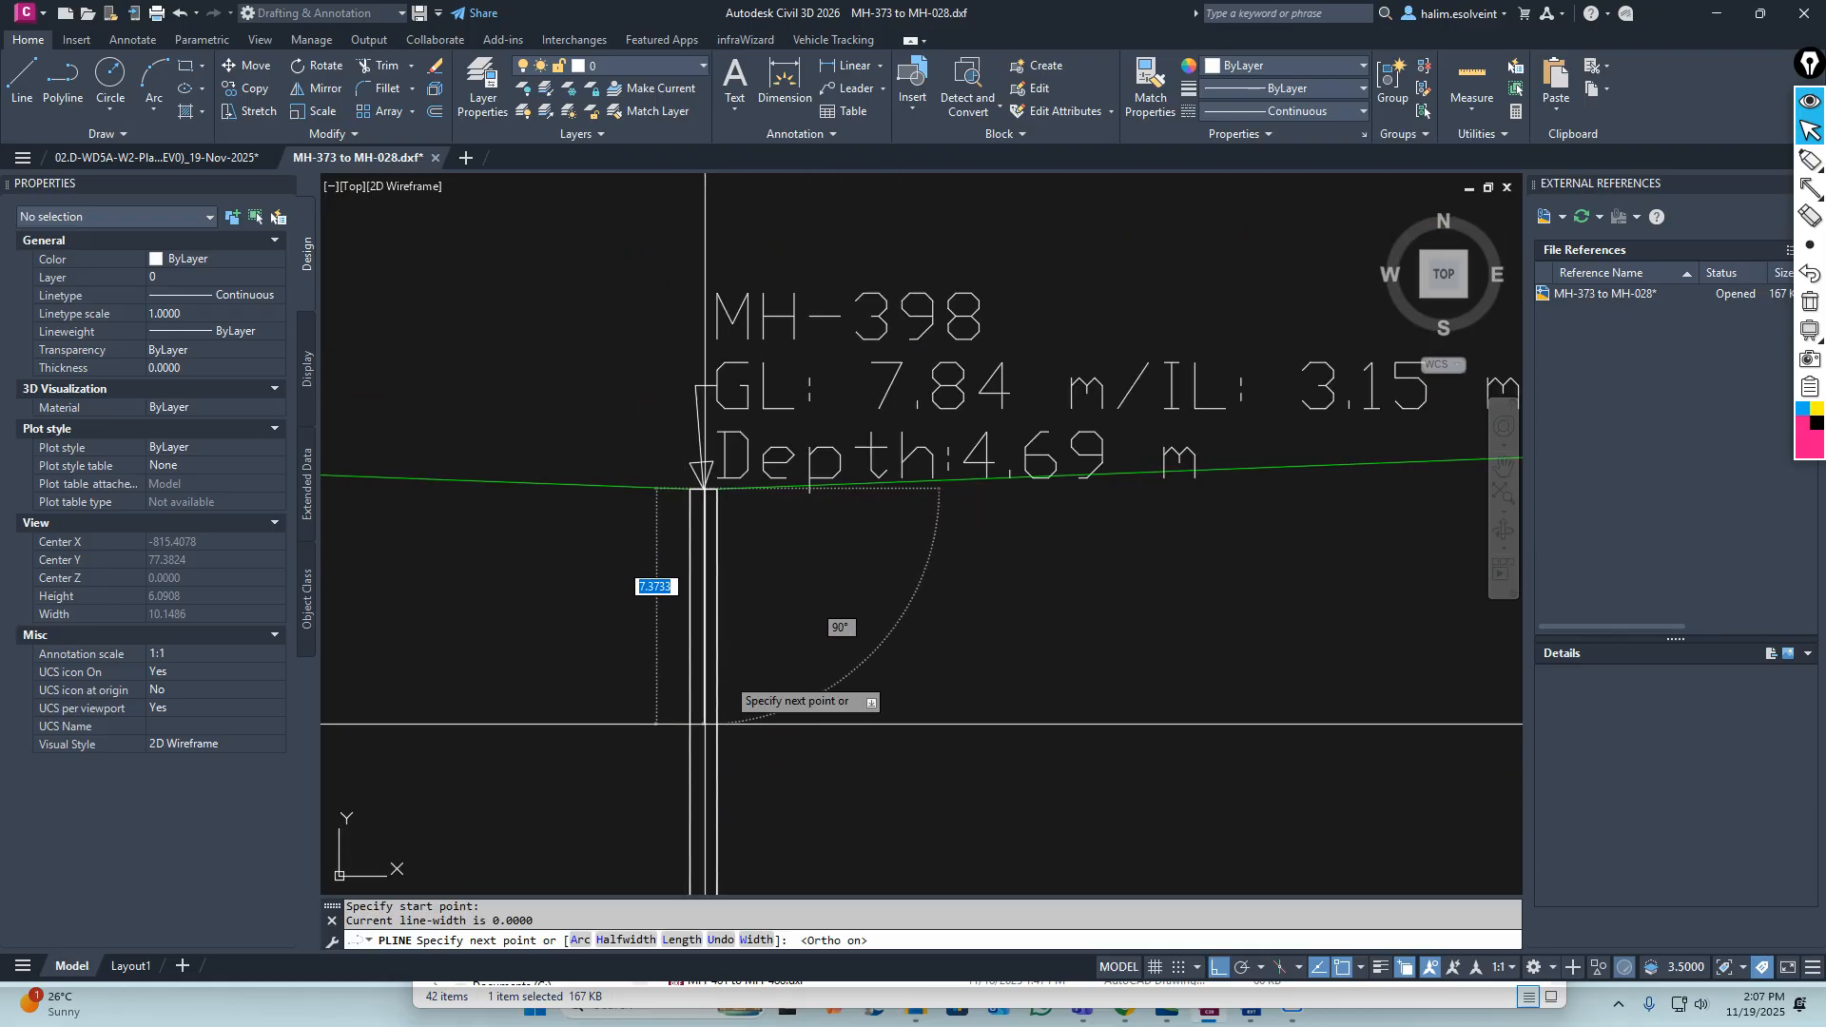
key(Escape)
Switch to the 02.D-WD5A-W2 plan and profile drawing and locate the MH-398 manhole top on the pasted profile
click(202, 157)
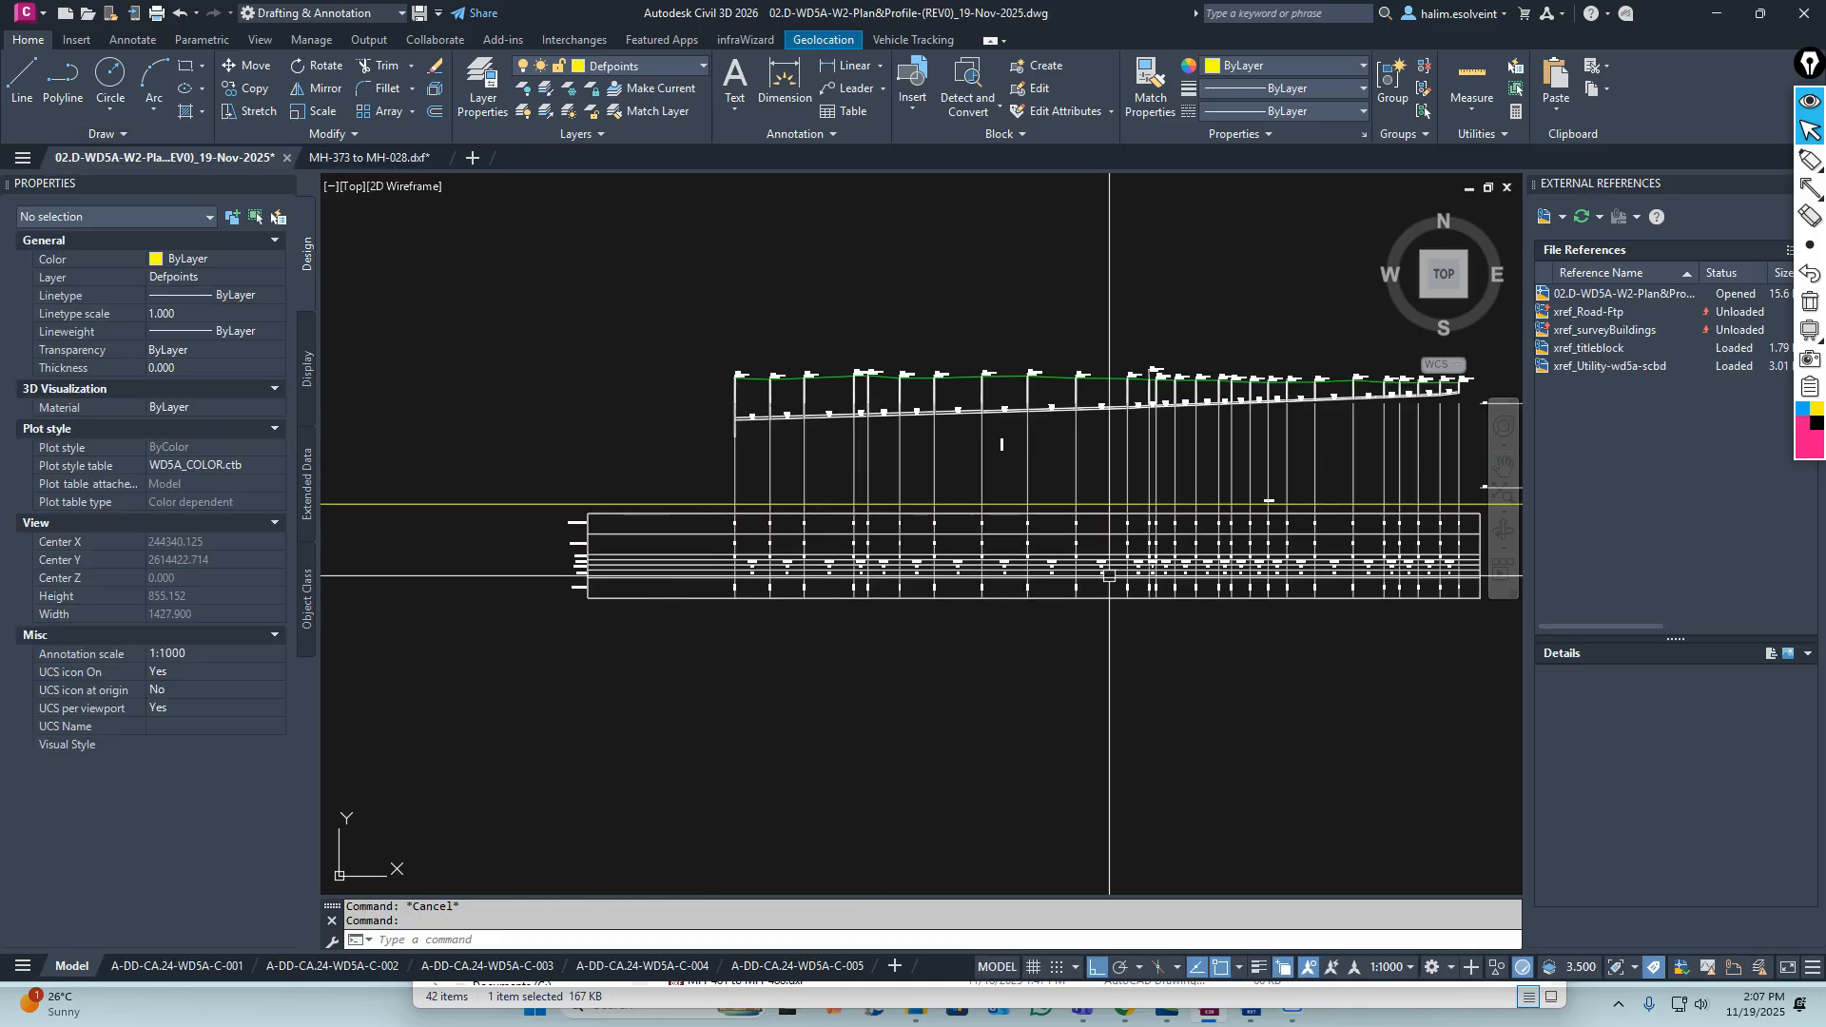
scroll(857, 510, down, 4)
scroll(796, 457, up, 6)
scroll(796, 456, up, 10)
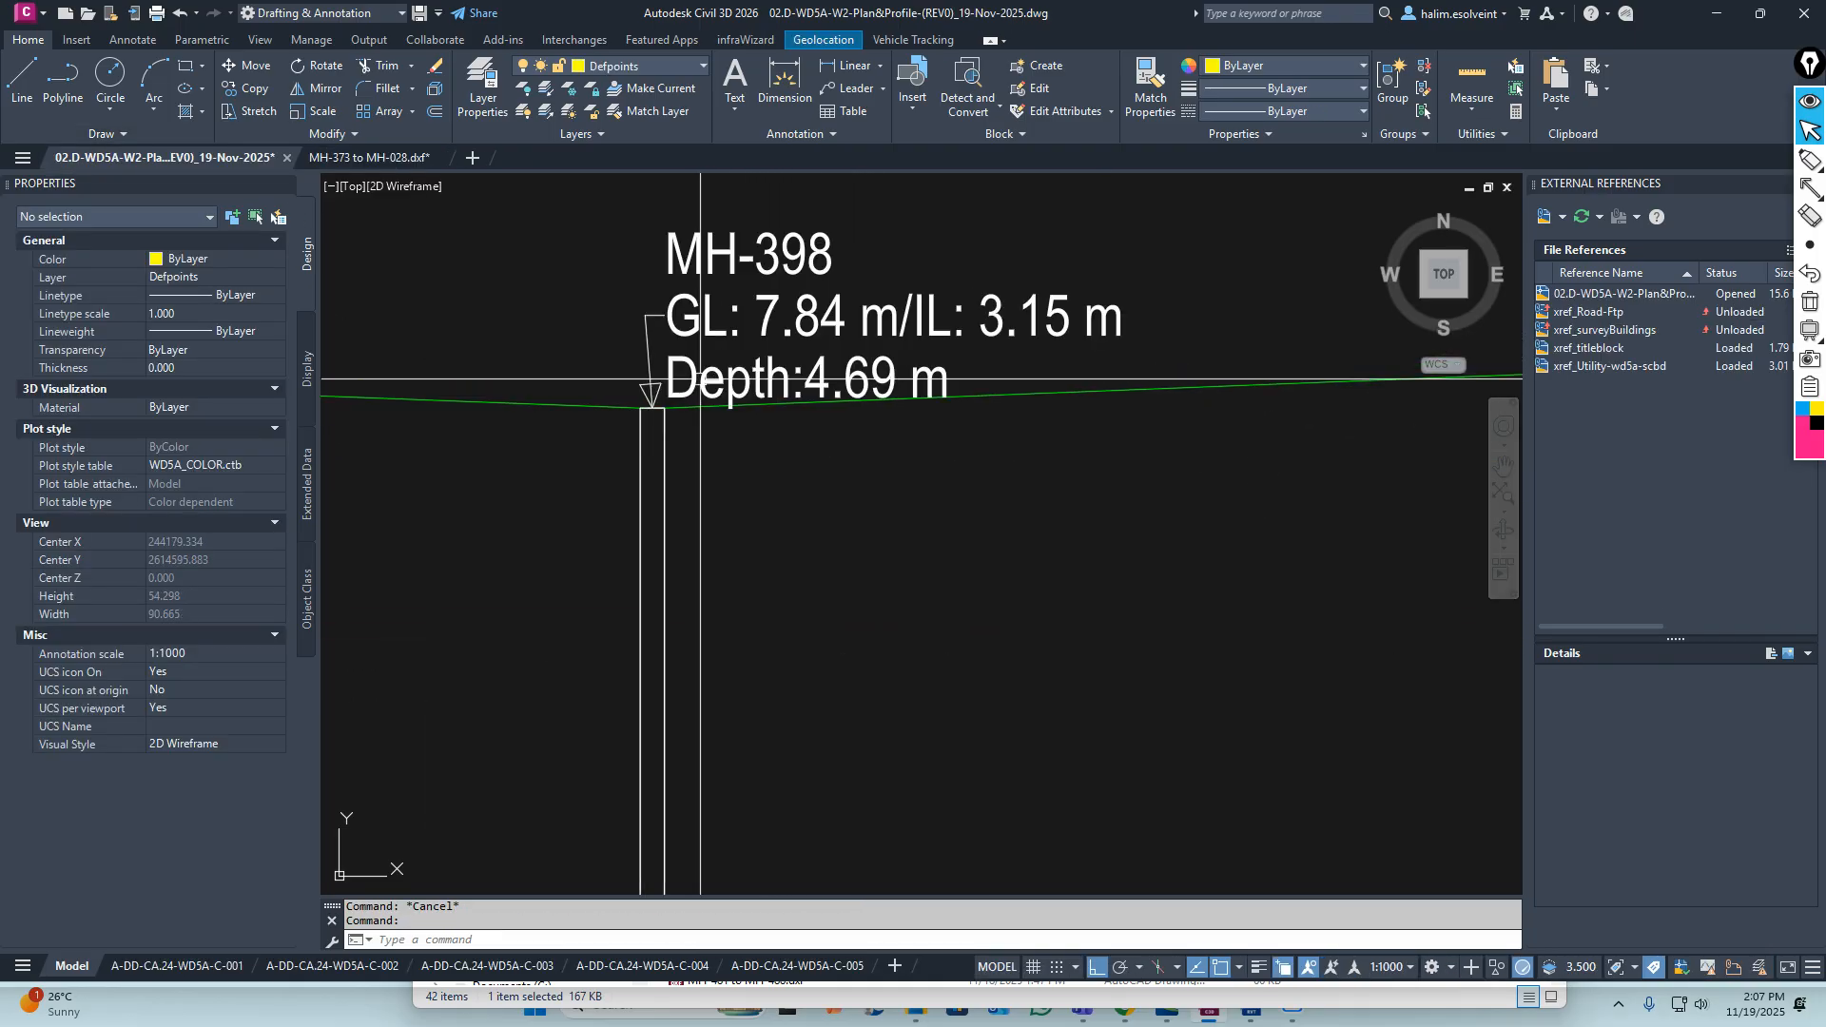
key(Escape)
middle_drag(807, 469, 863, 460)
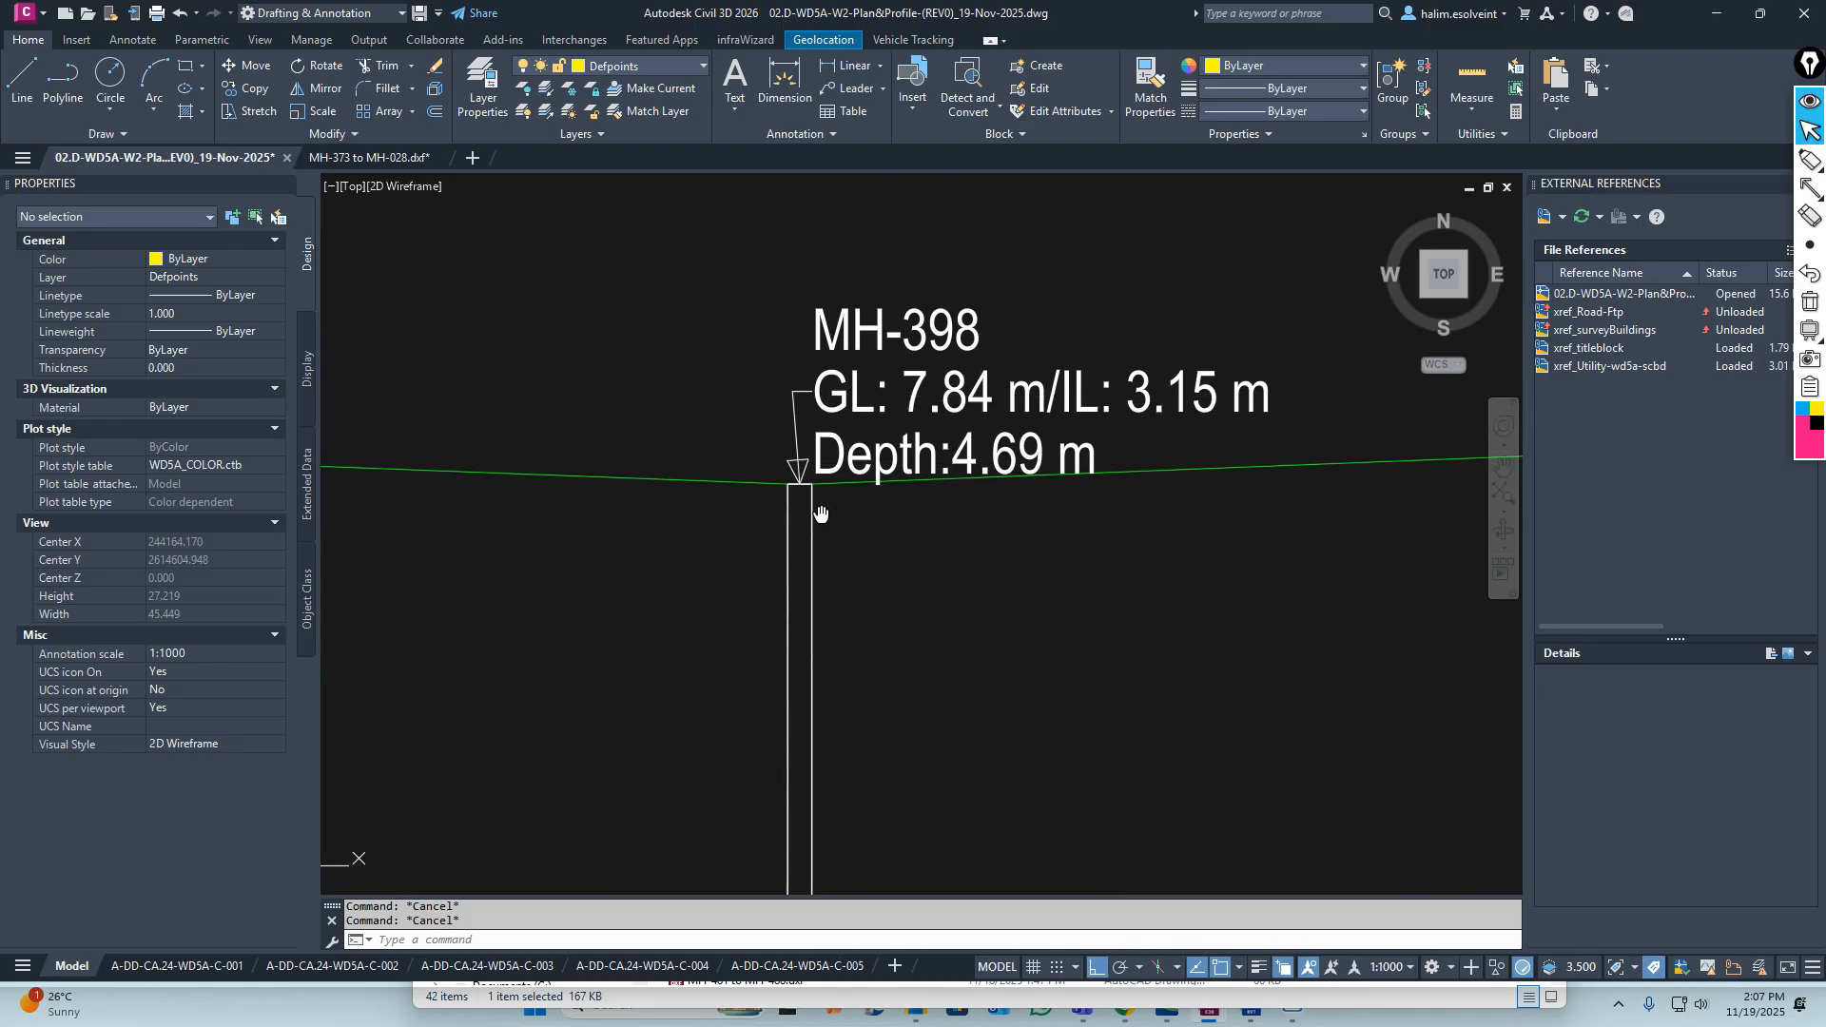
Draw a vertical polyline 7.84 long straight down from the MH-398 label's arrow tip at ground level
click(60, 91)
scroll(806, 476, up, 3)
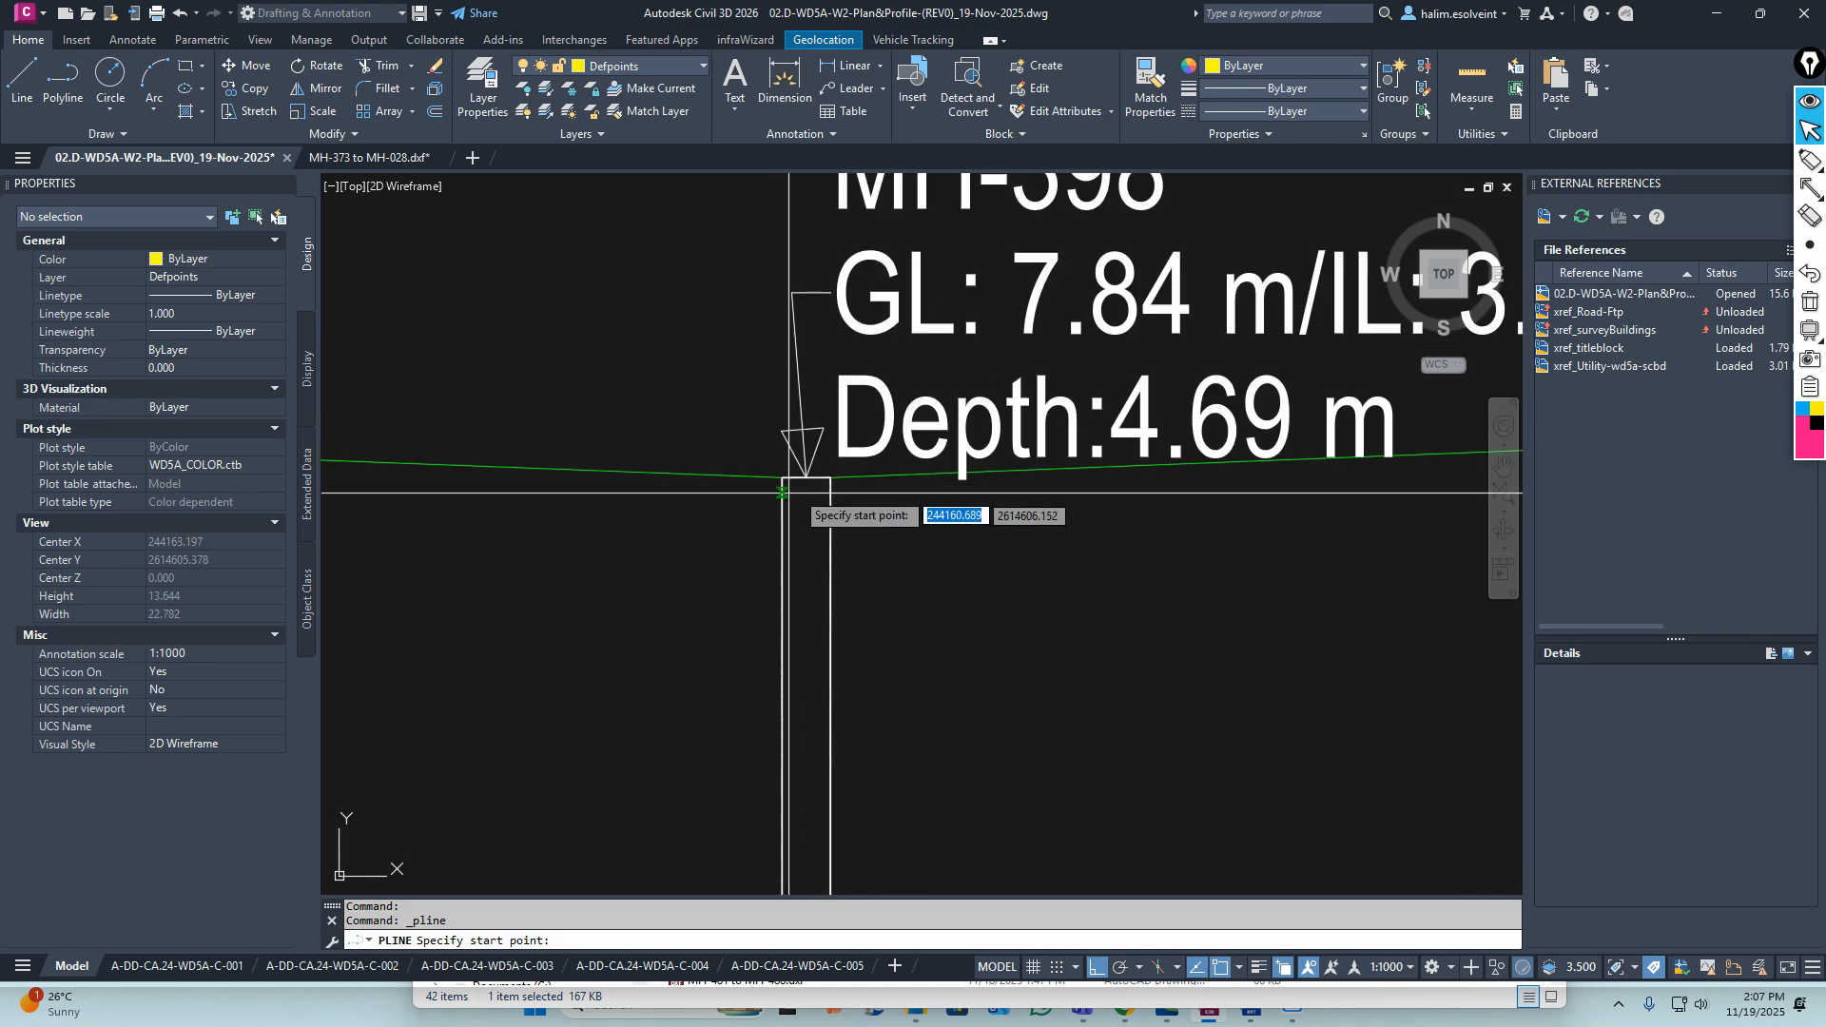
click(807, 475)
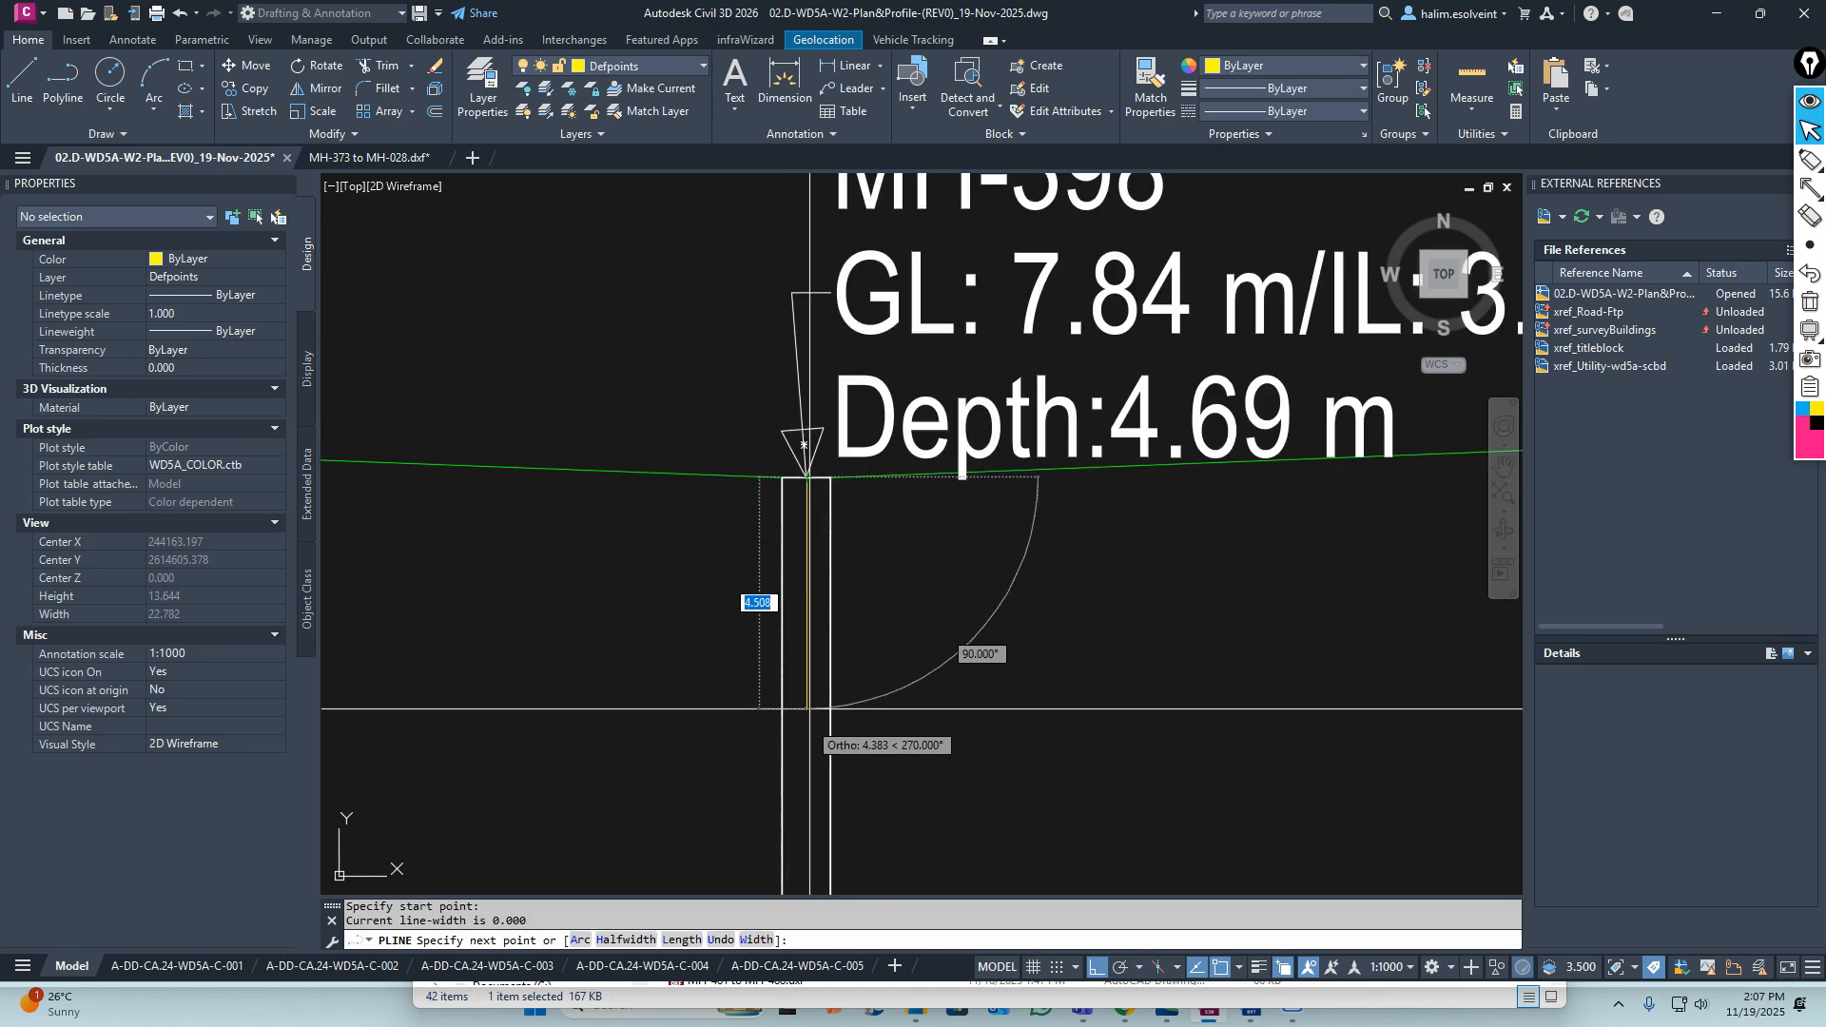
middle_drag(792, 774, 761, 563)
scroll(761, 563, down, 3)
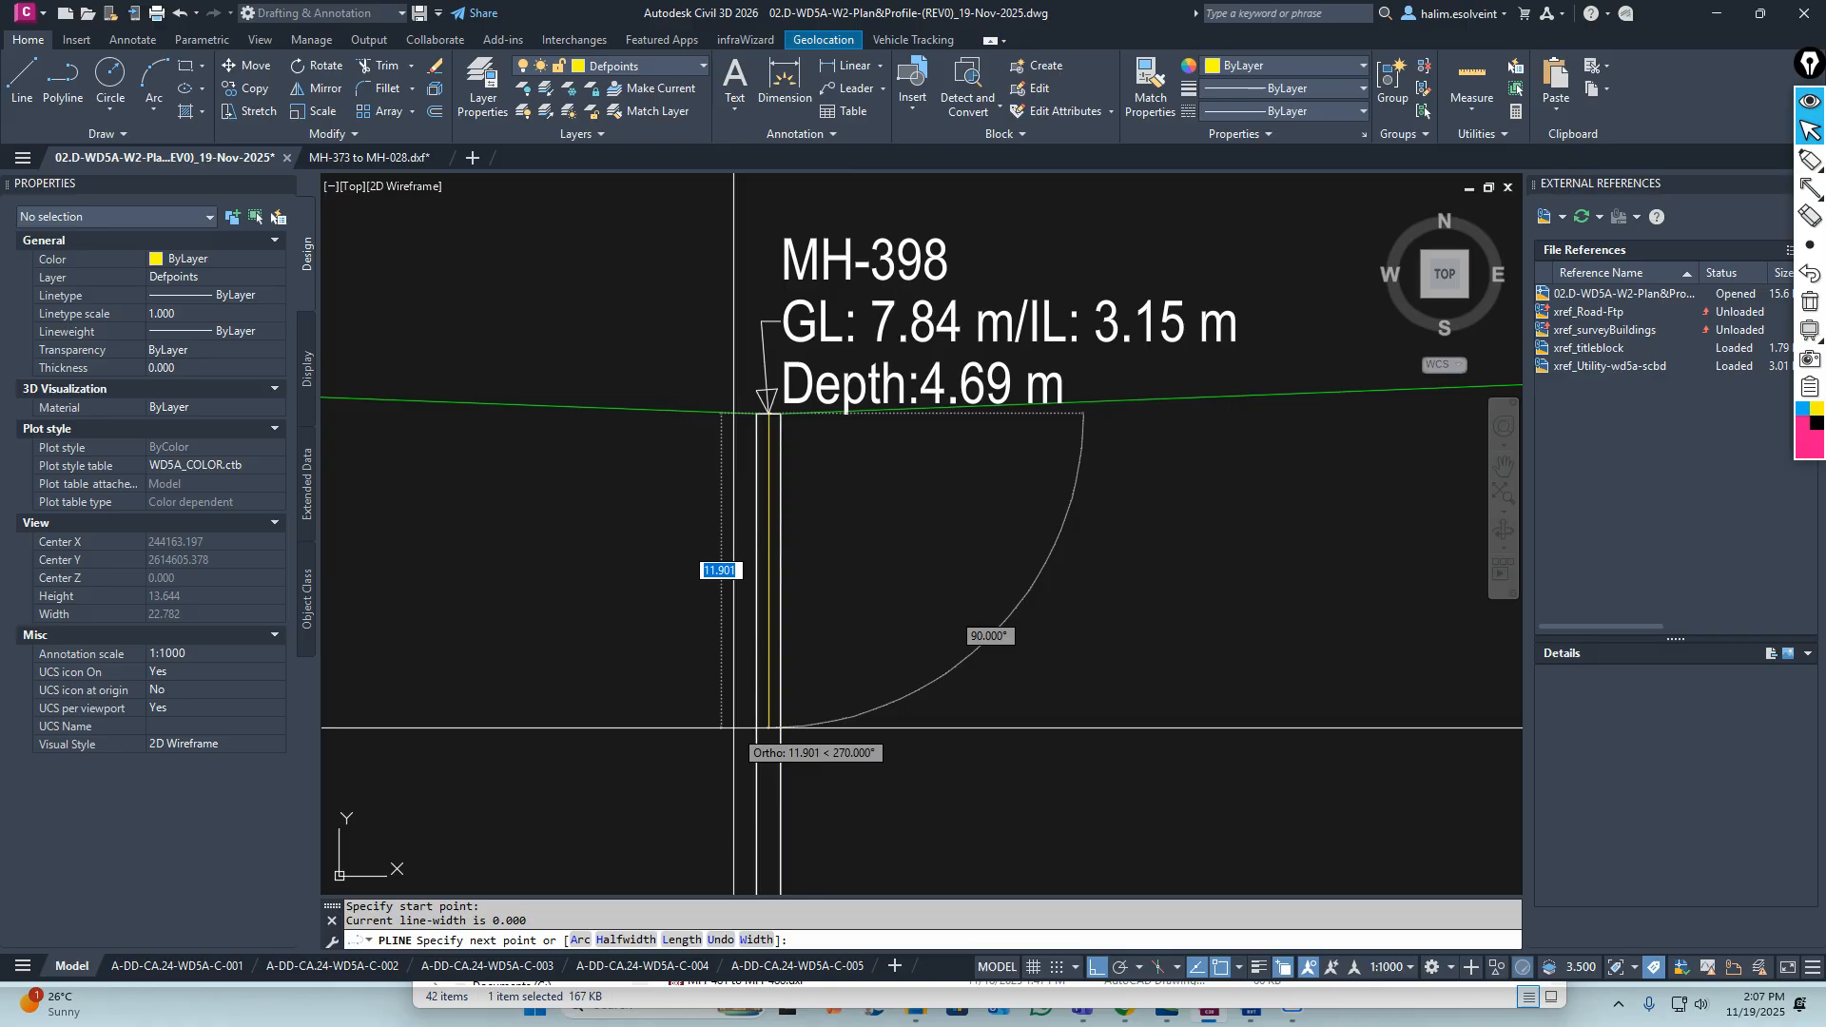
text(7.)
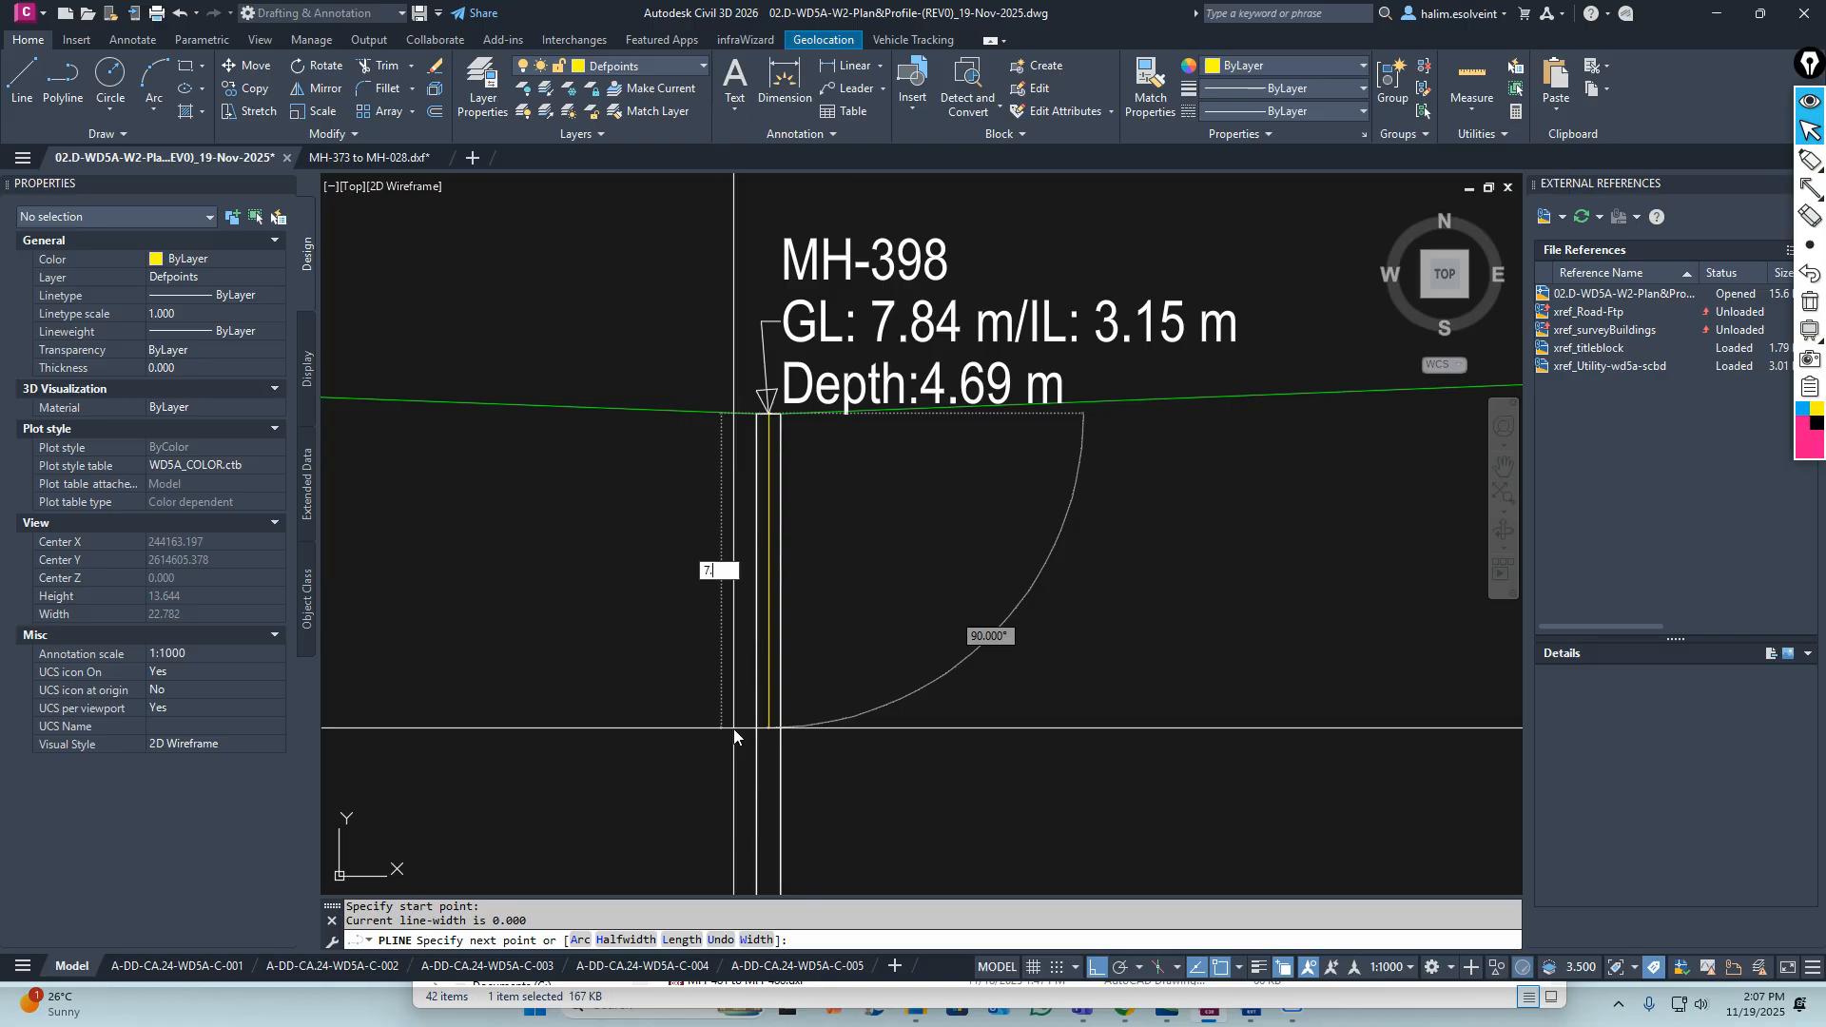
text(84)
key(Return)
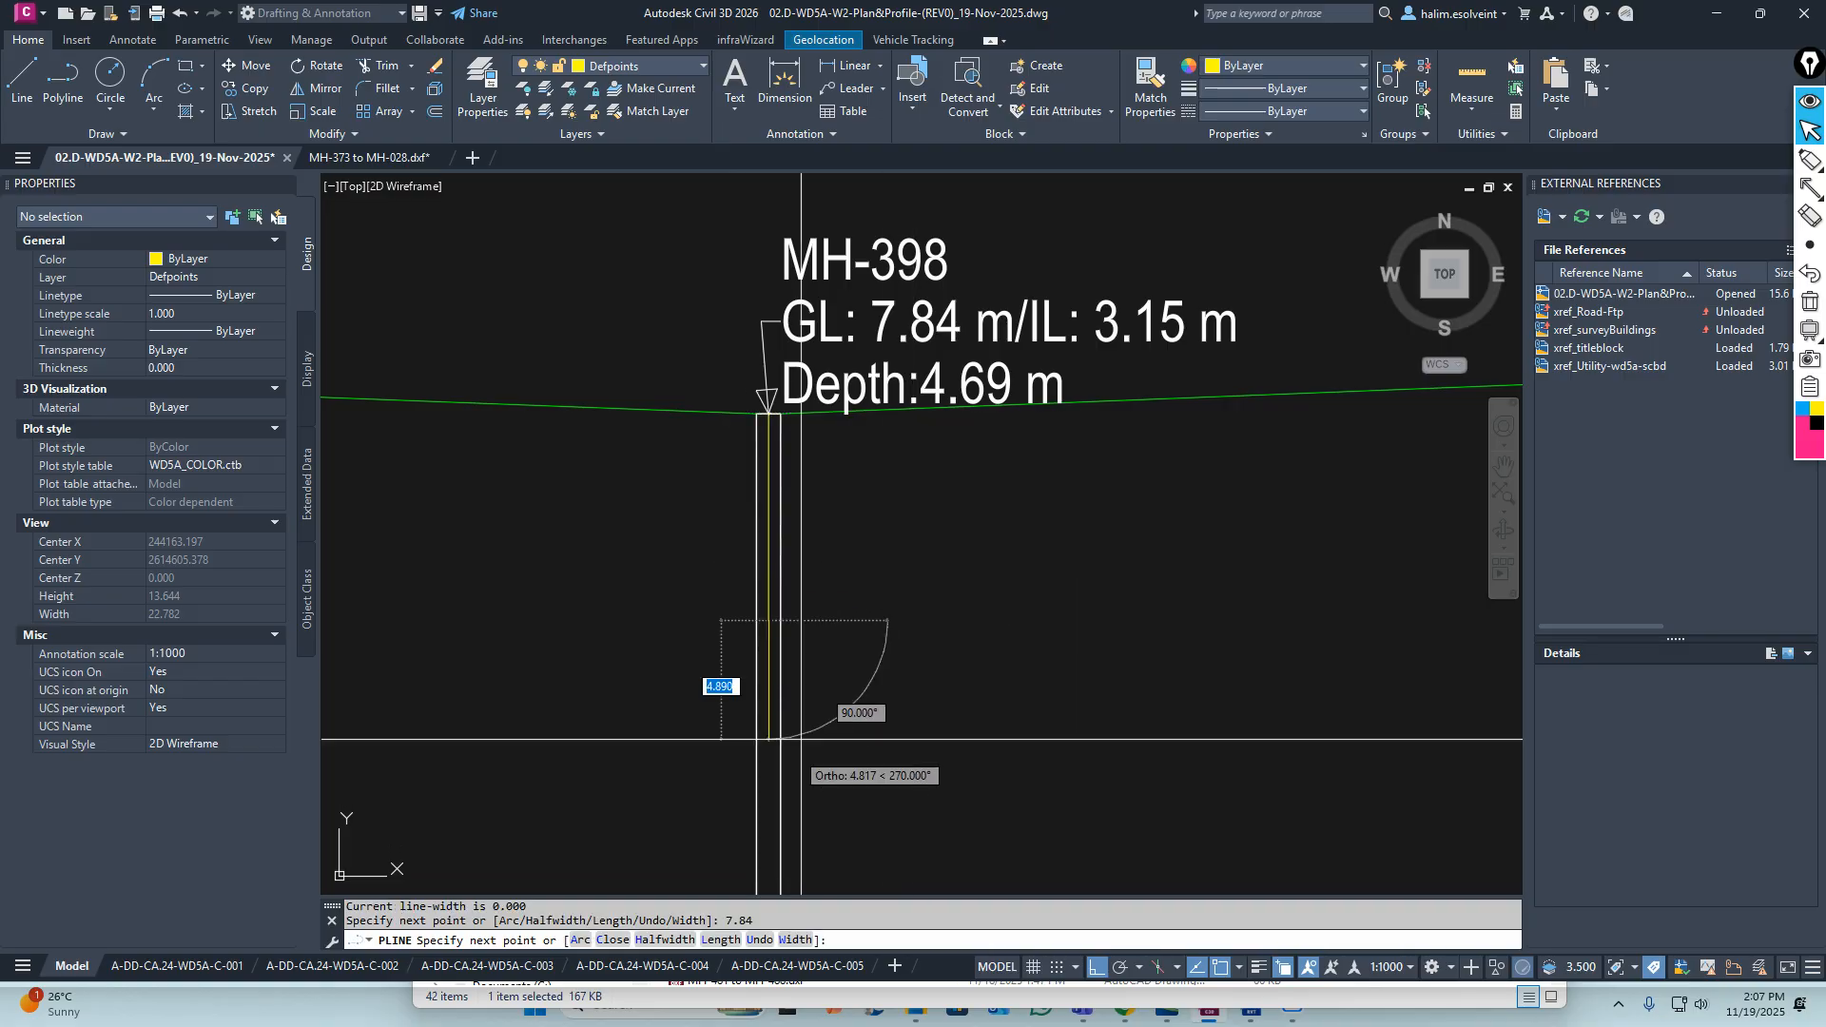
key(Escape)
key(Escape)
Check the length of the vertical polyline inside MH-398 and compare it with the manhole's GL label
scroll(770, 477, up, 3)
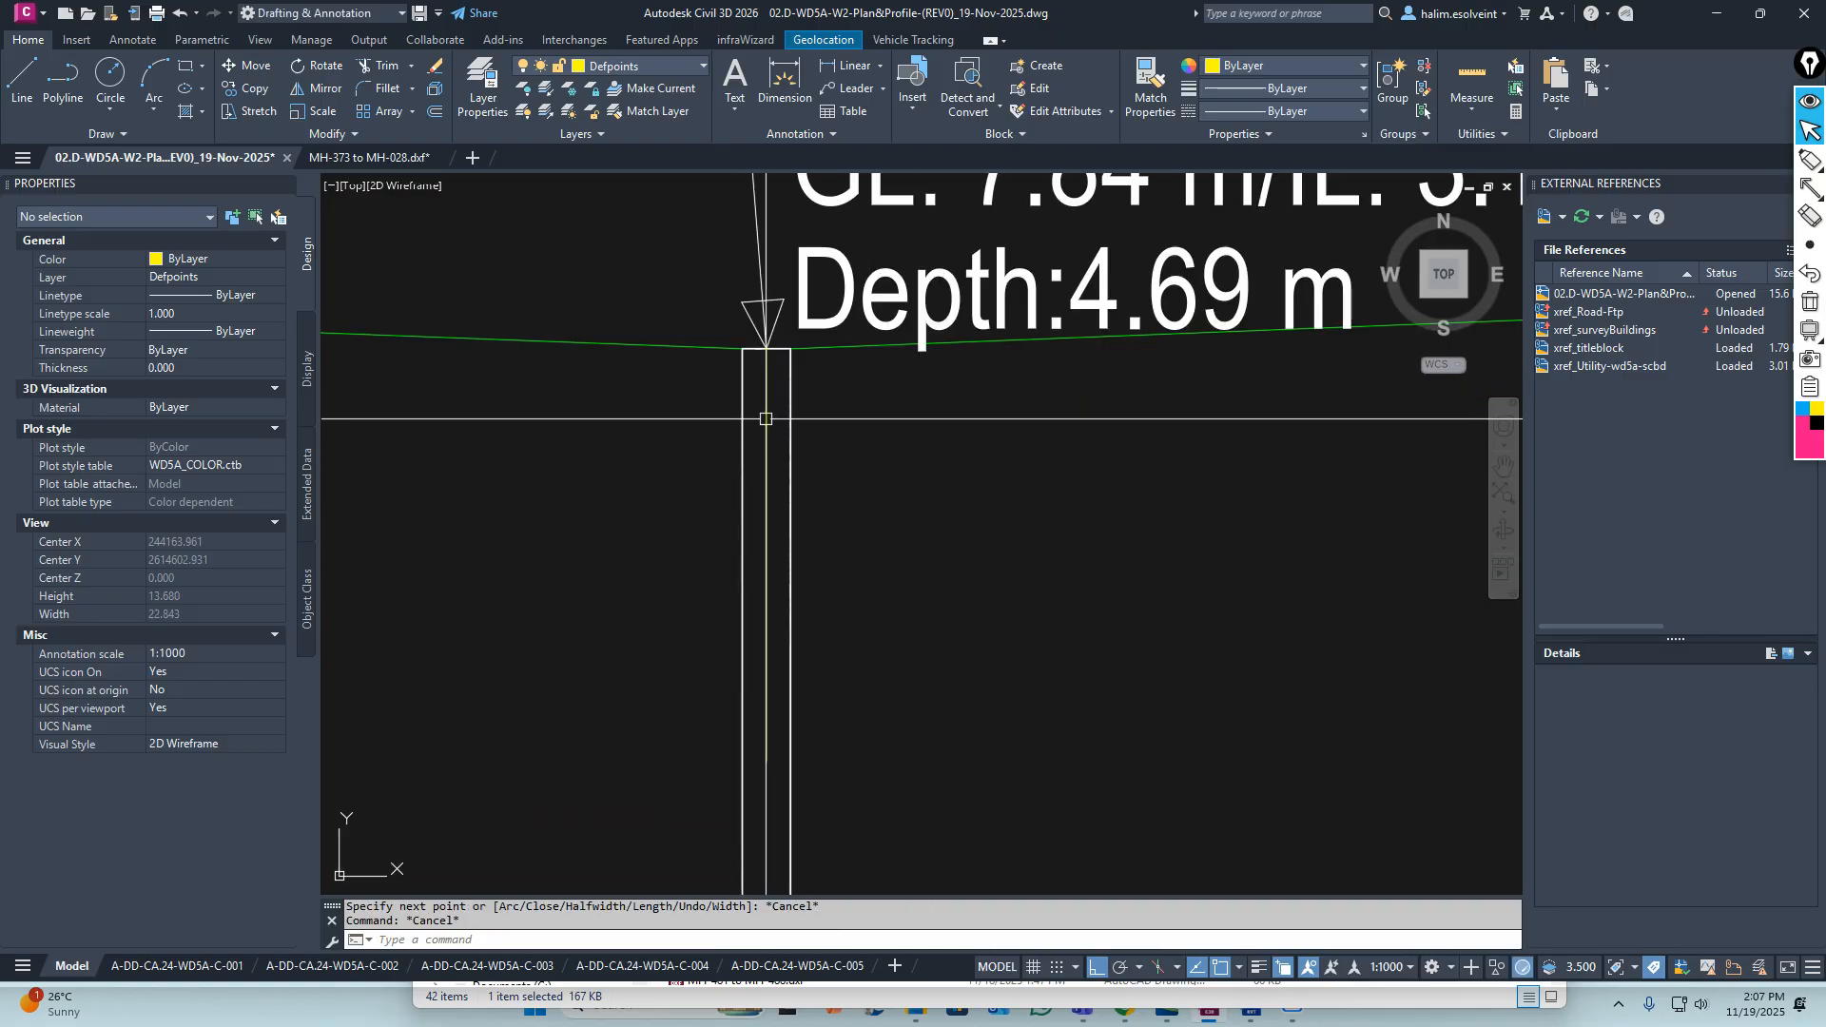
click(766, 419)
scroll(915, 433, down, 3)
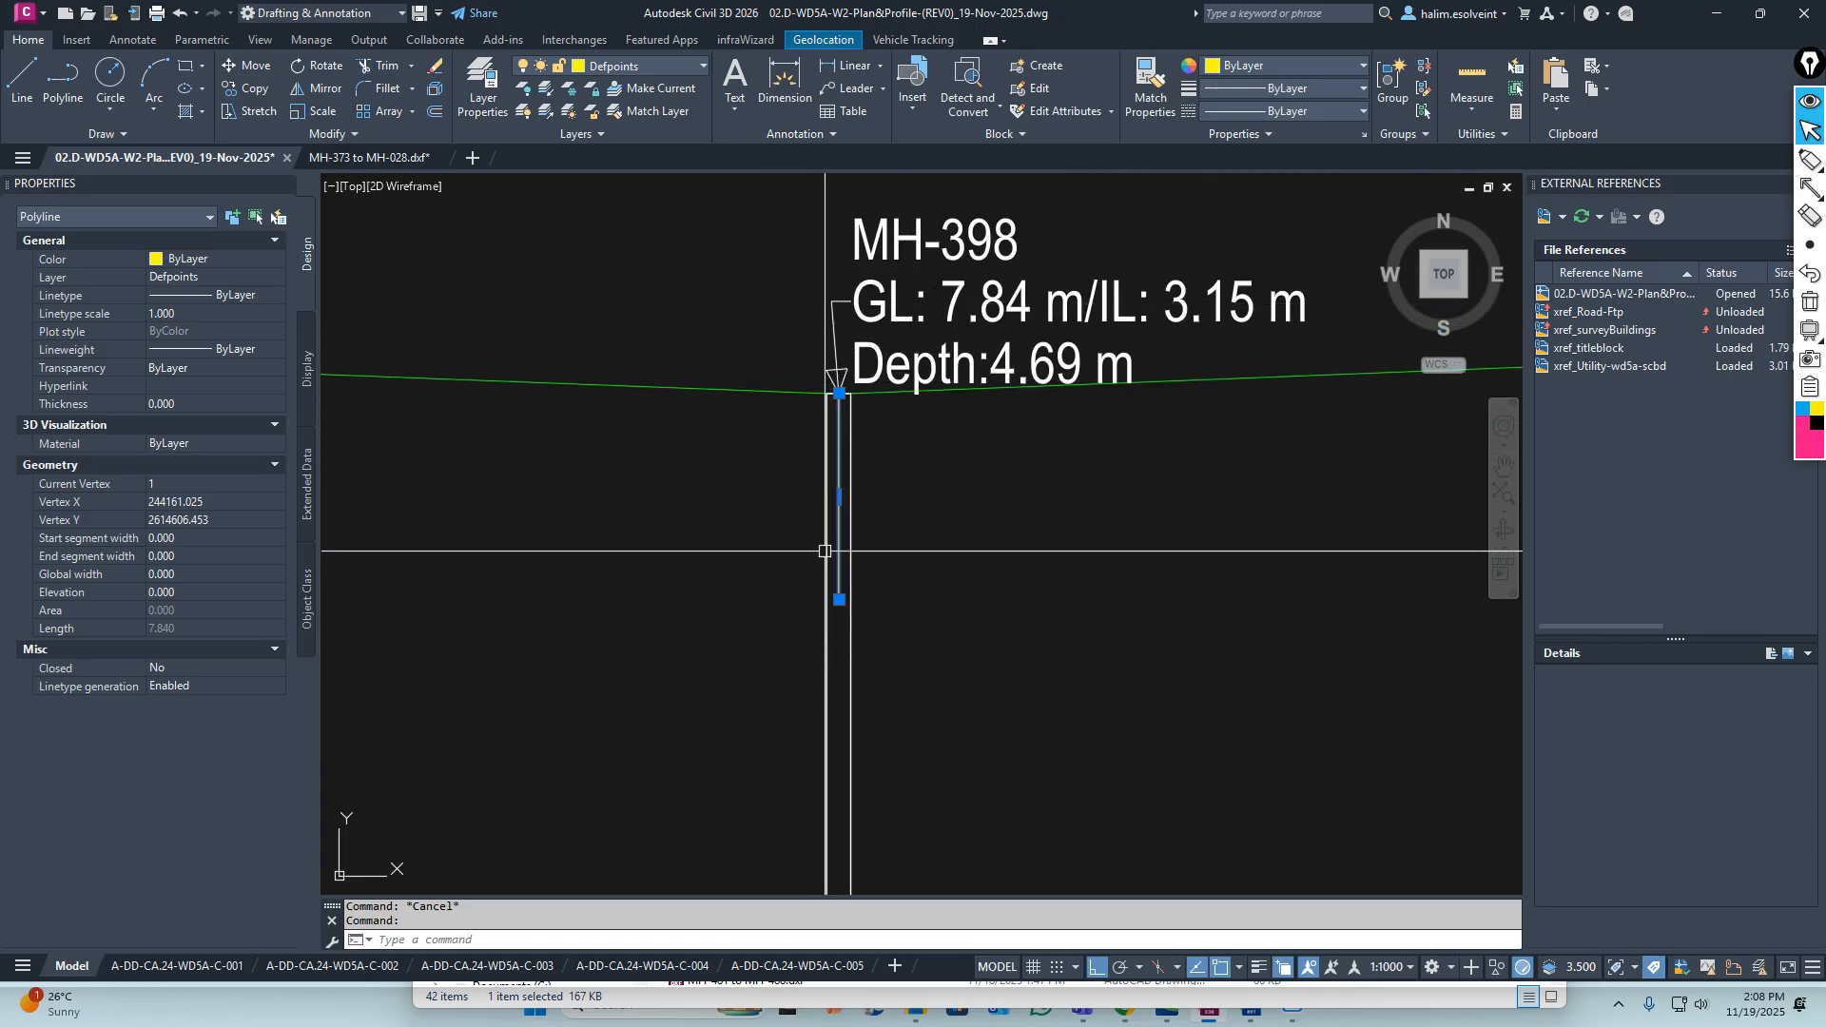
key(Escape)
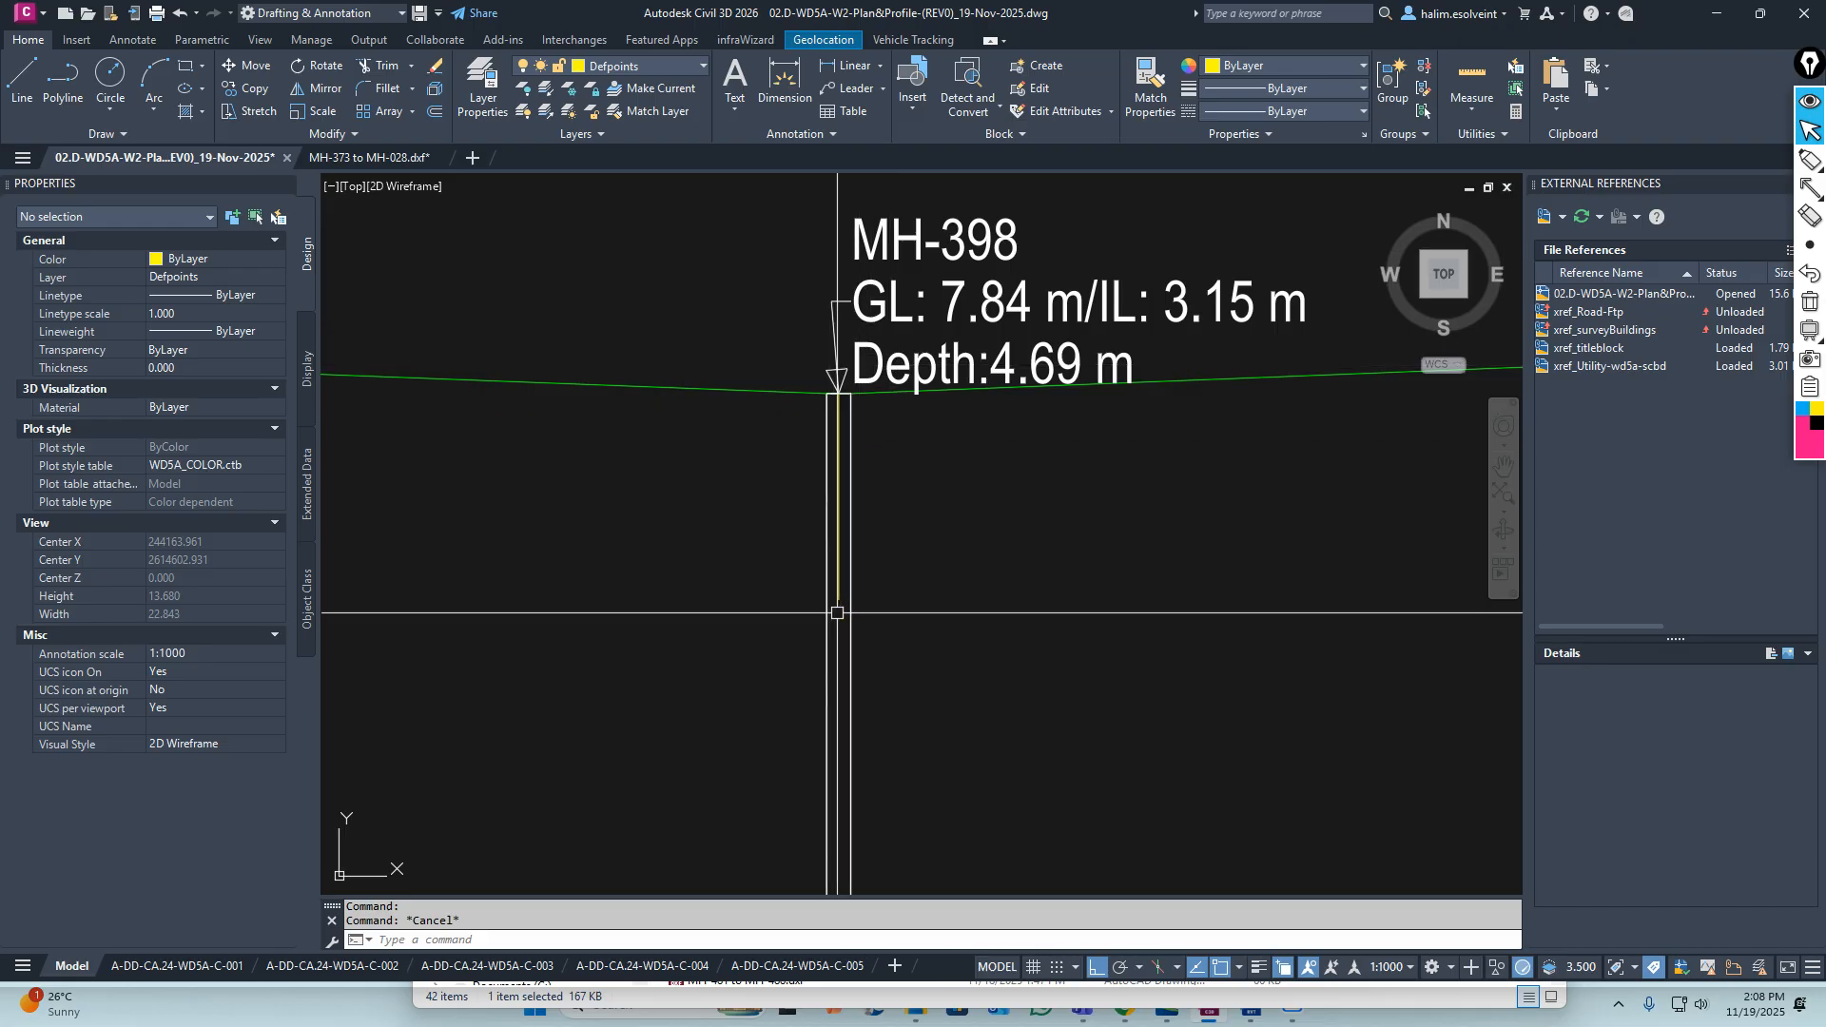
scroll(824, 553, down, 6)
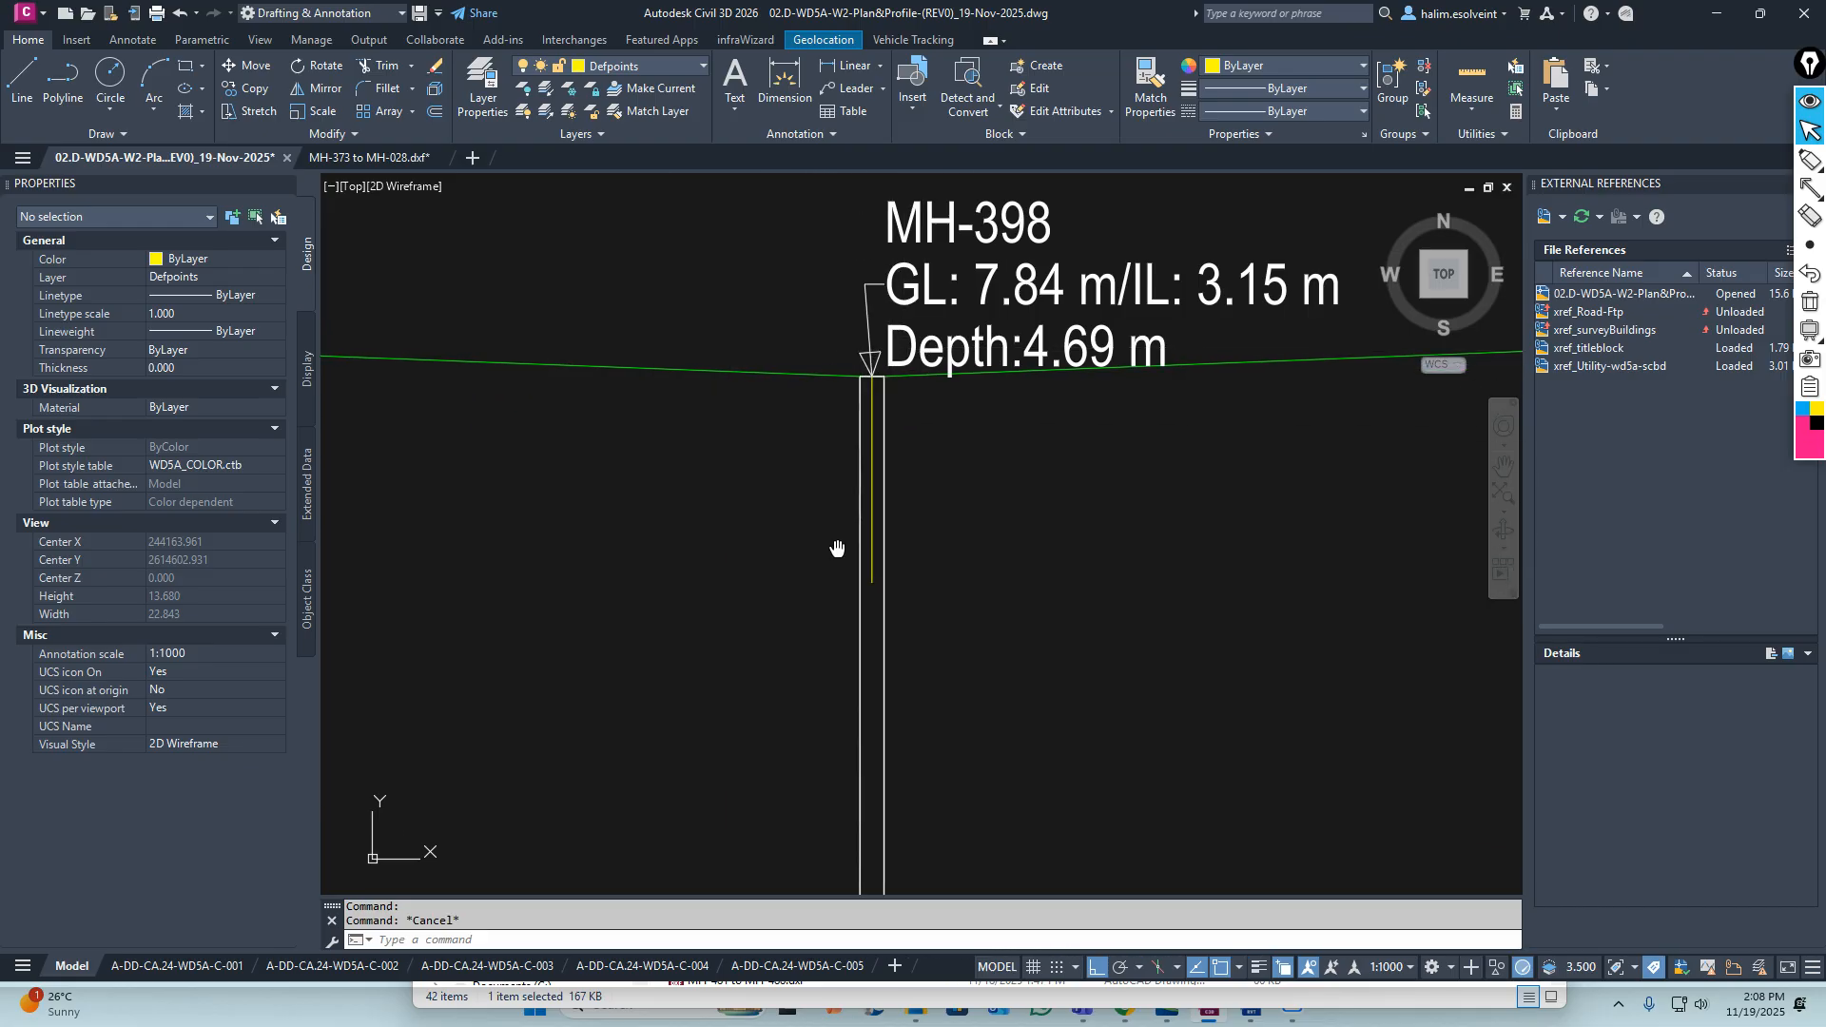
key(Escape)
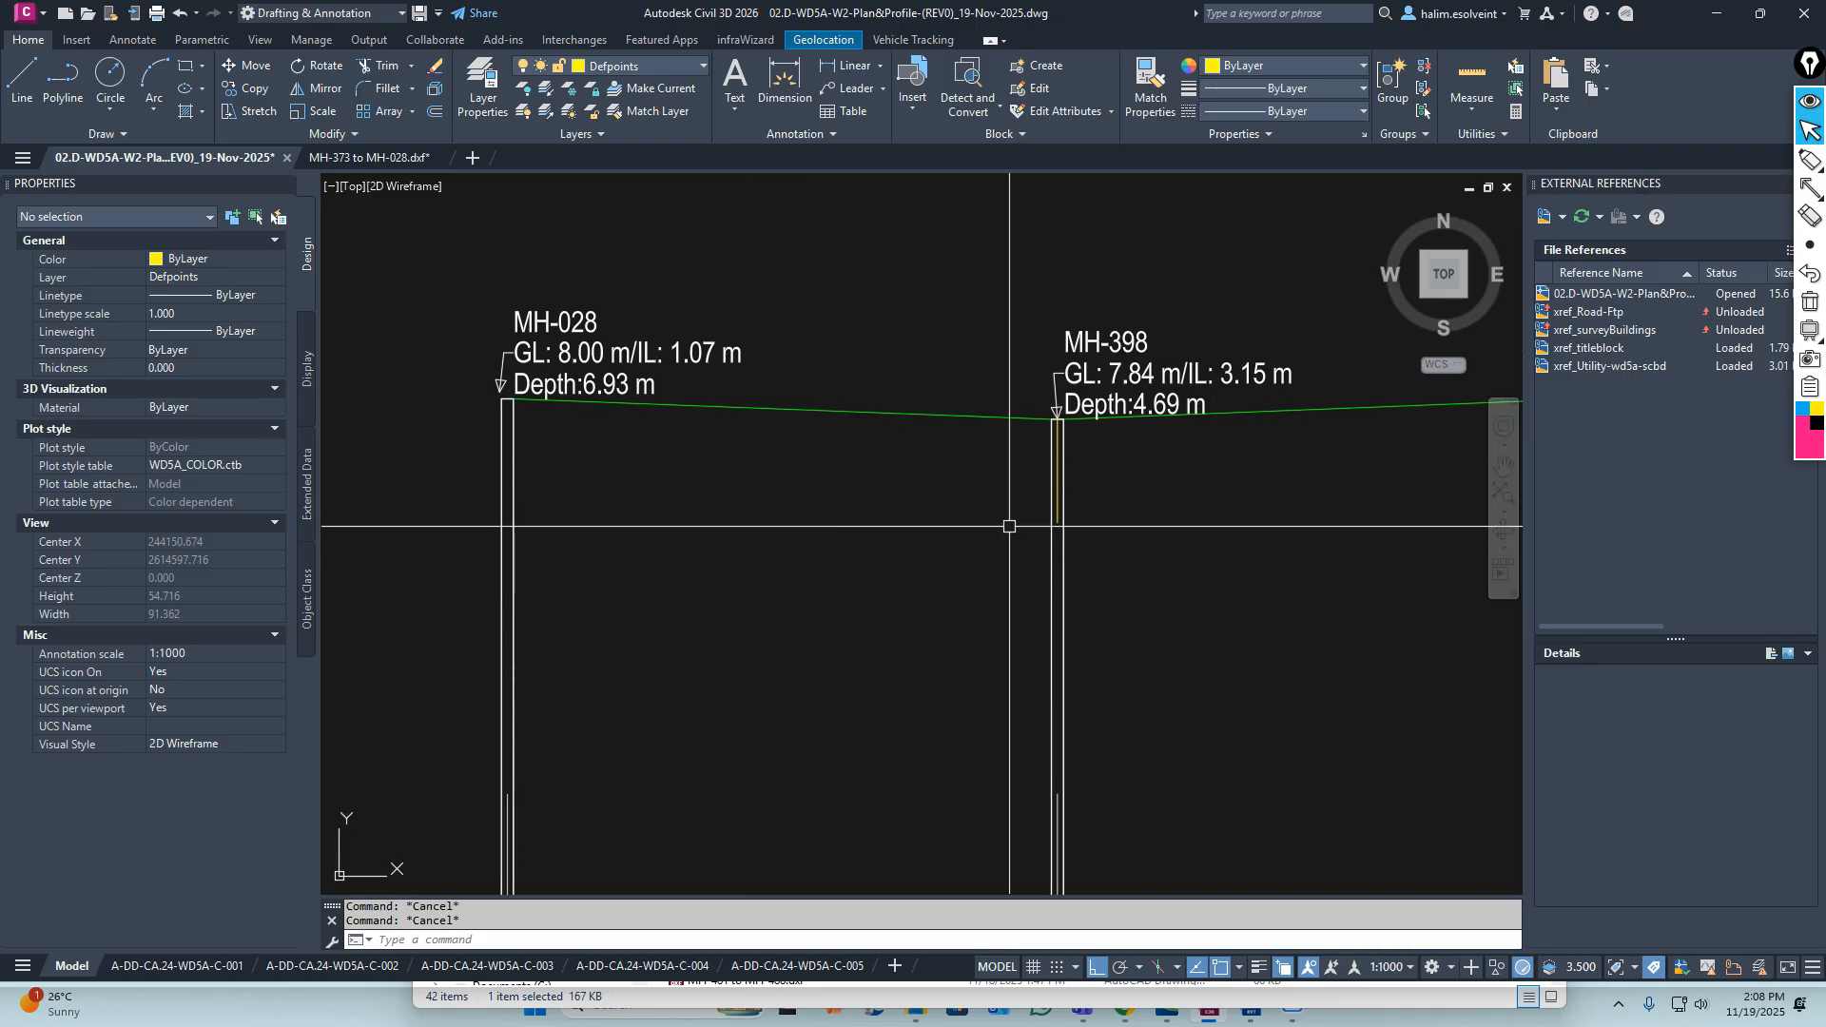
middle_drag(1072, 534, 1040, 517)
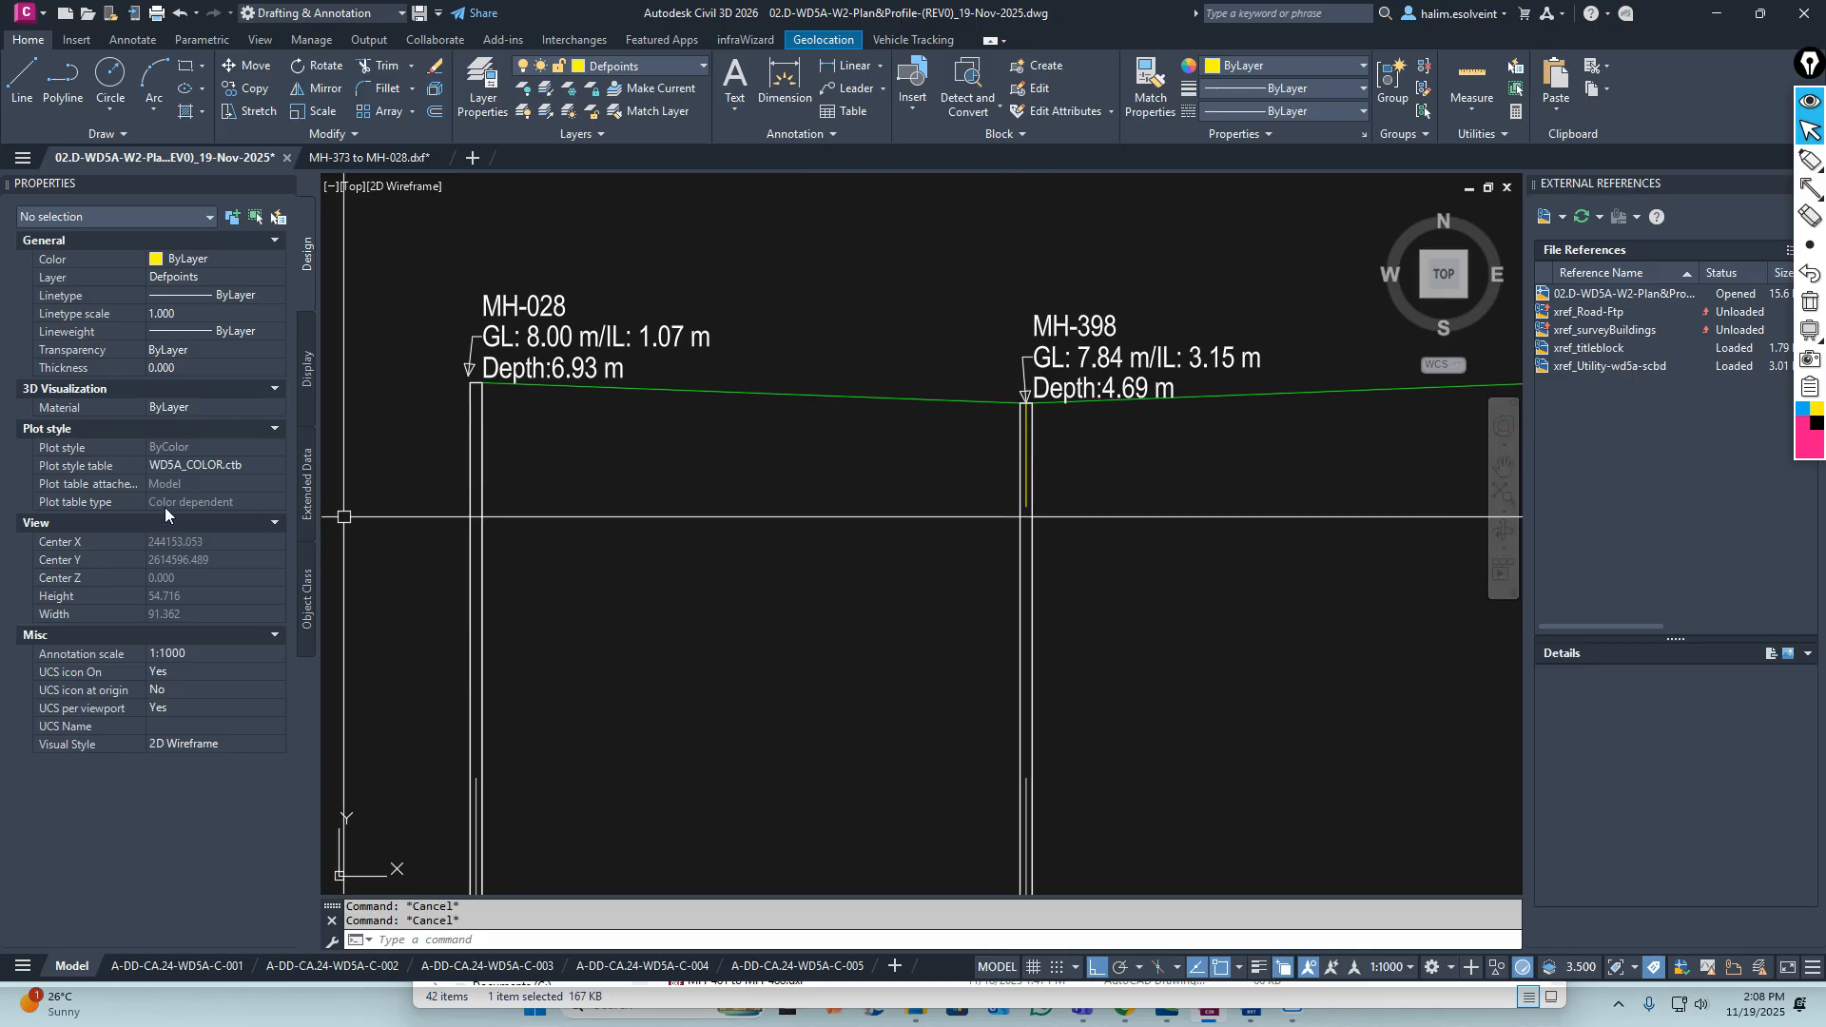
scroll(1039, 440, up, 3)
click(1013, 371)
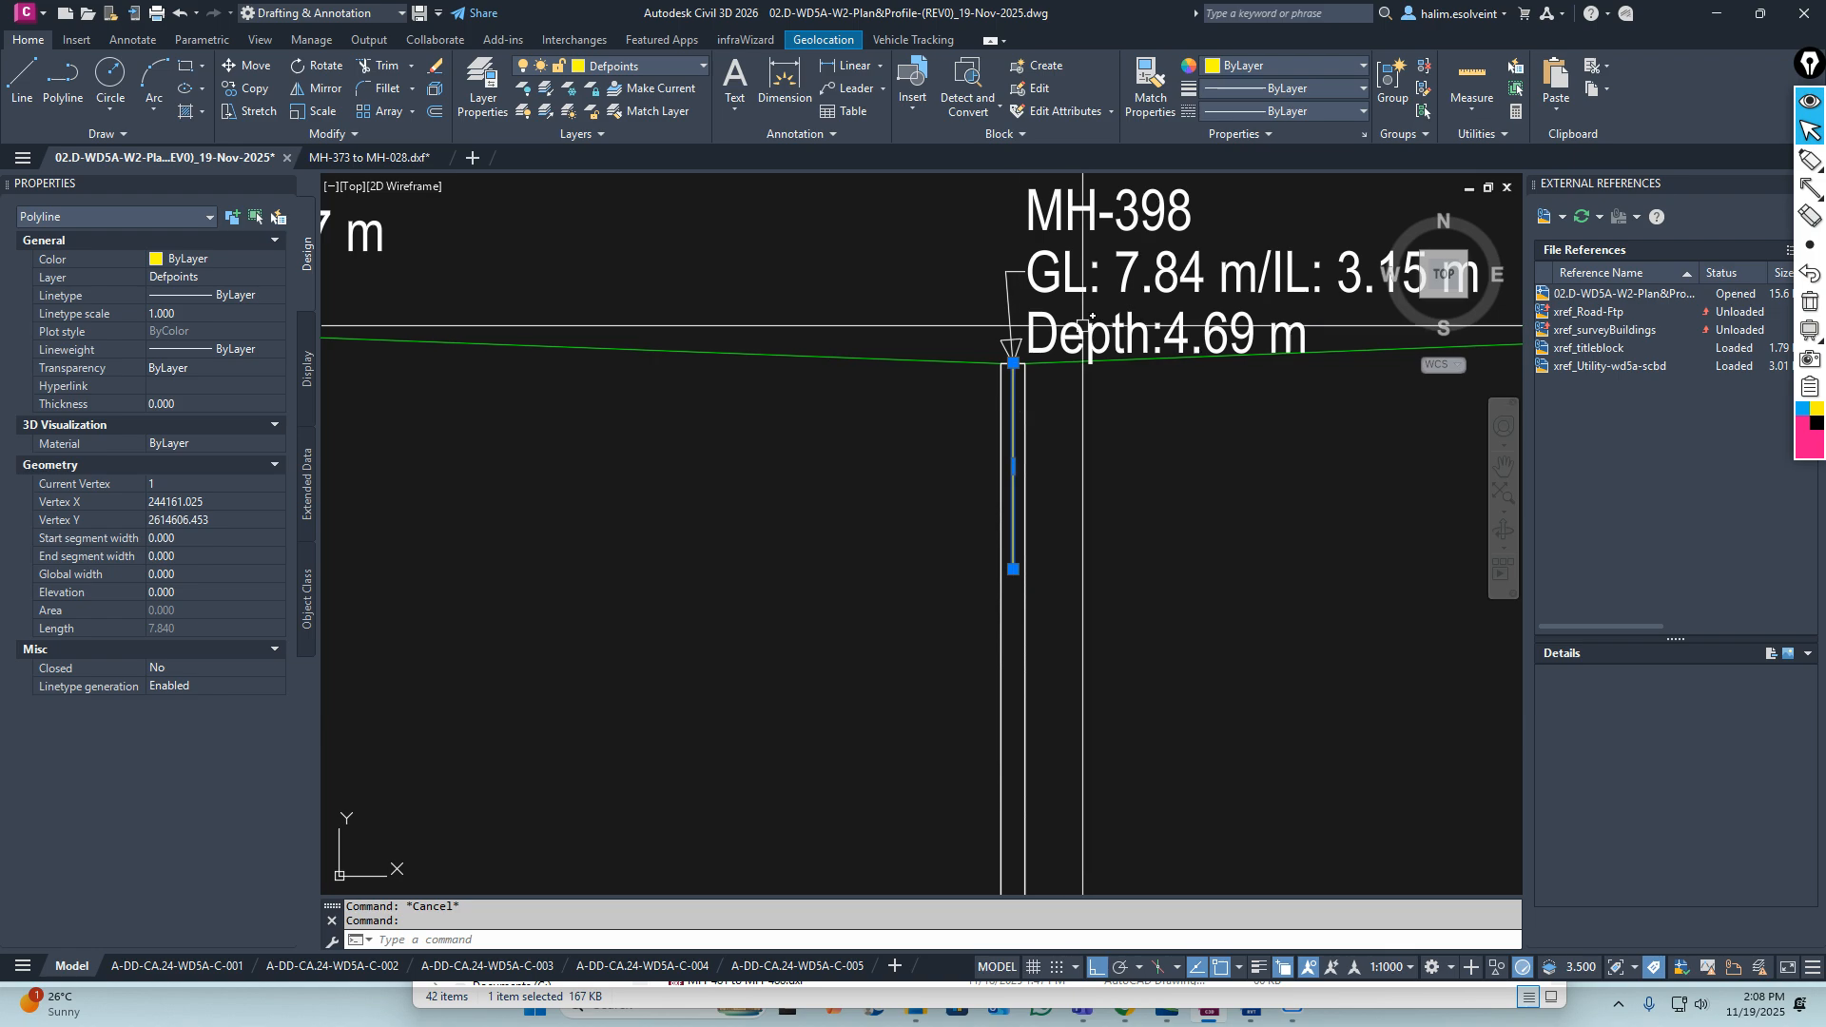
middle_drag(1101, 401, 973, 462)
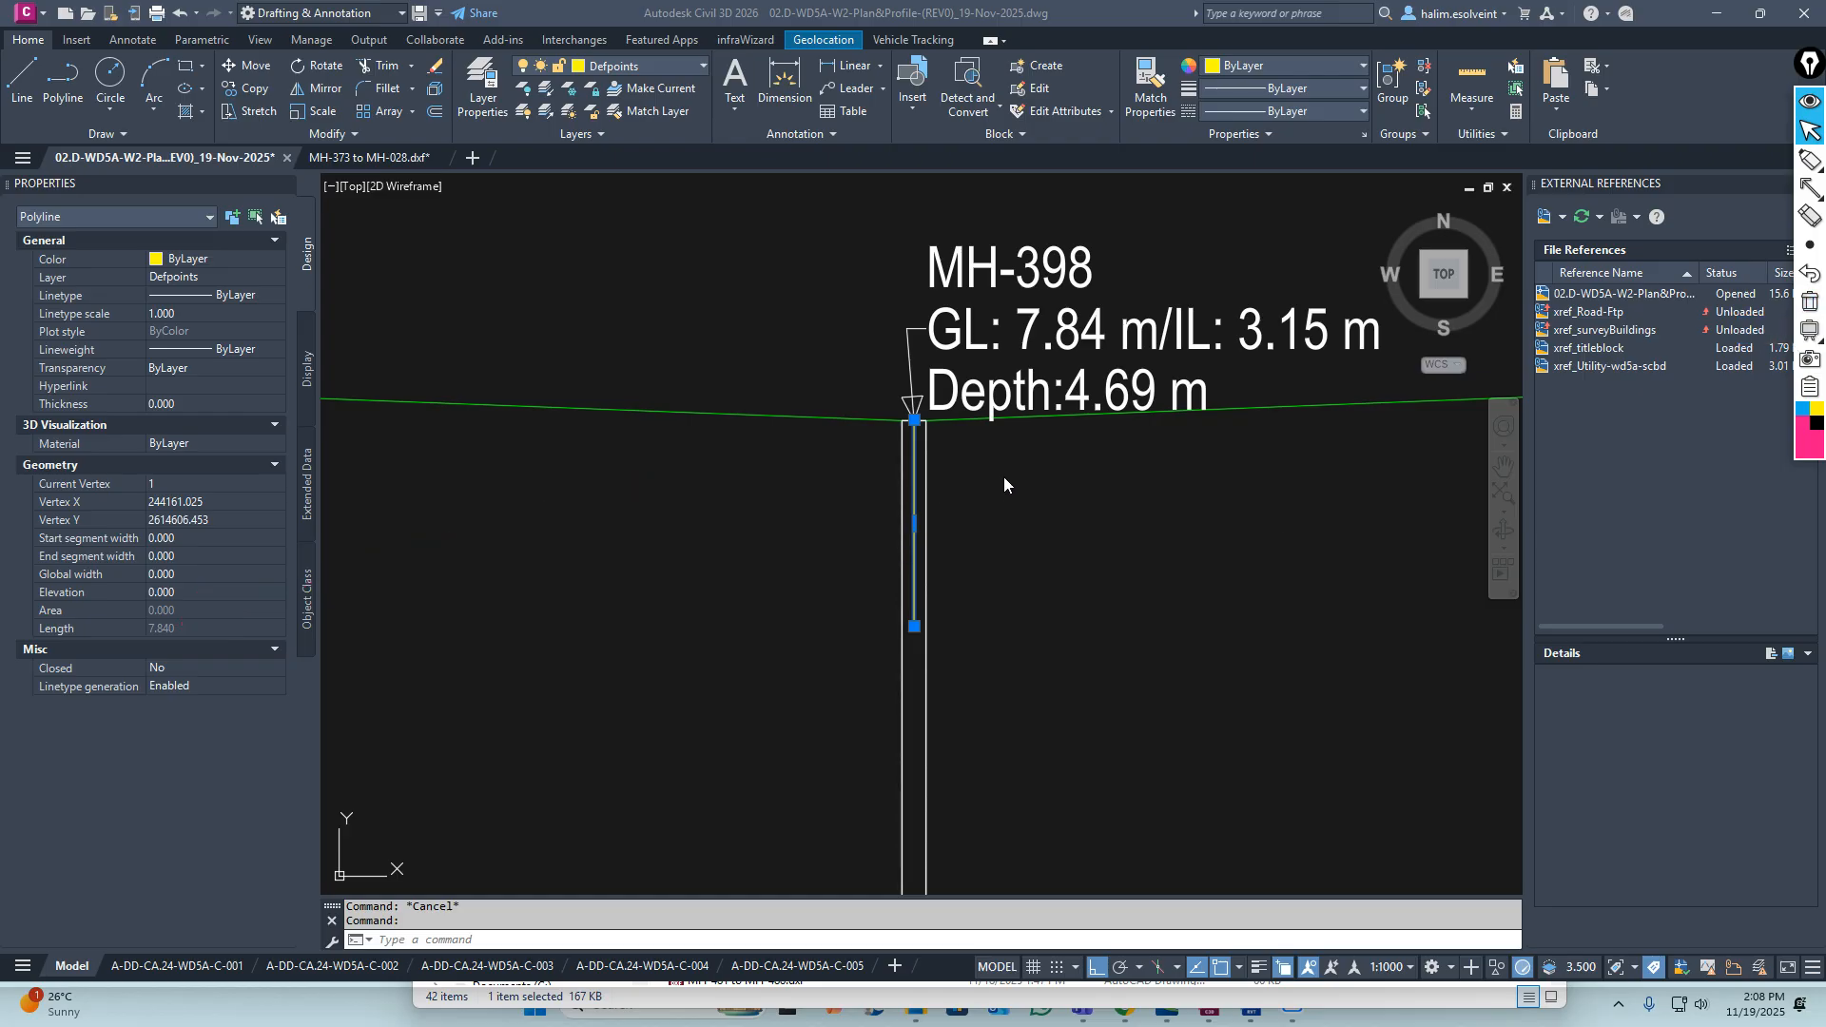
key(Escape)
Inspect the horizontal datum construction line running between the pasted profile and its data table
scroll(817, 663, down, 5)
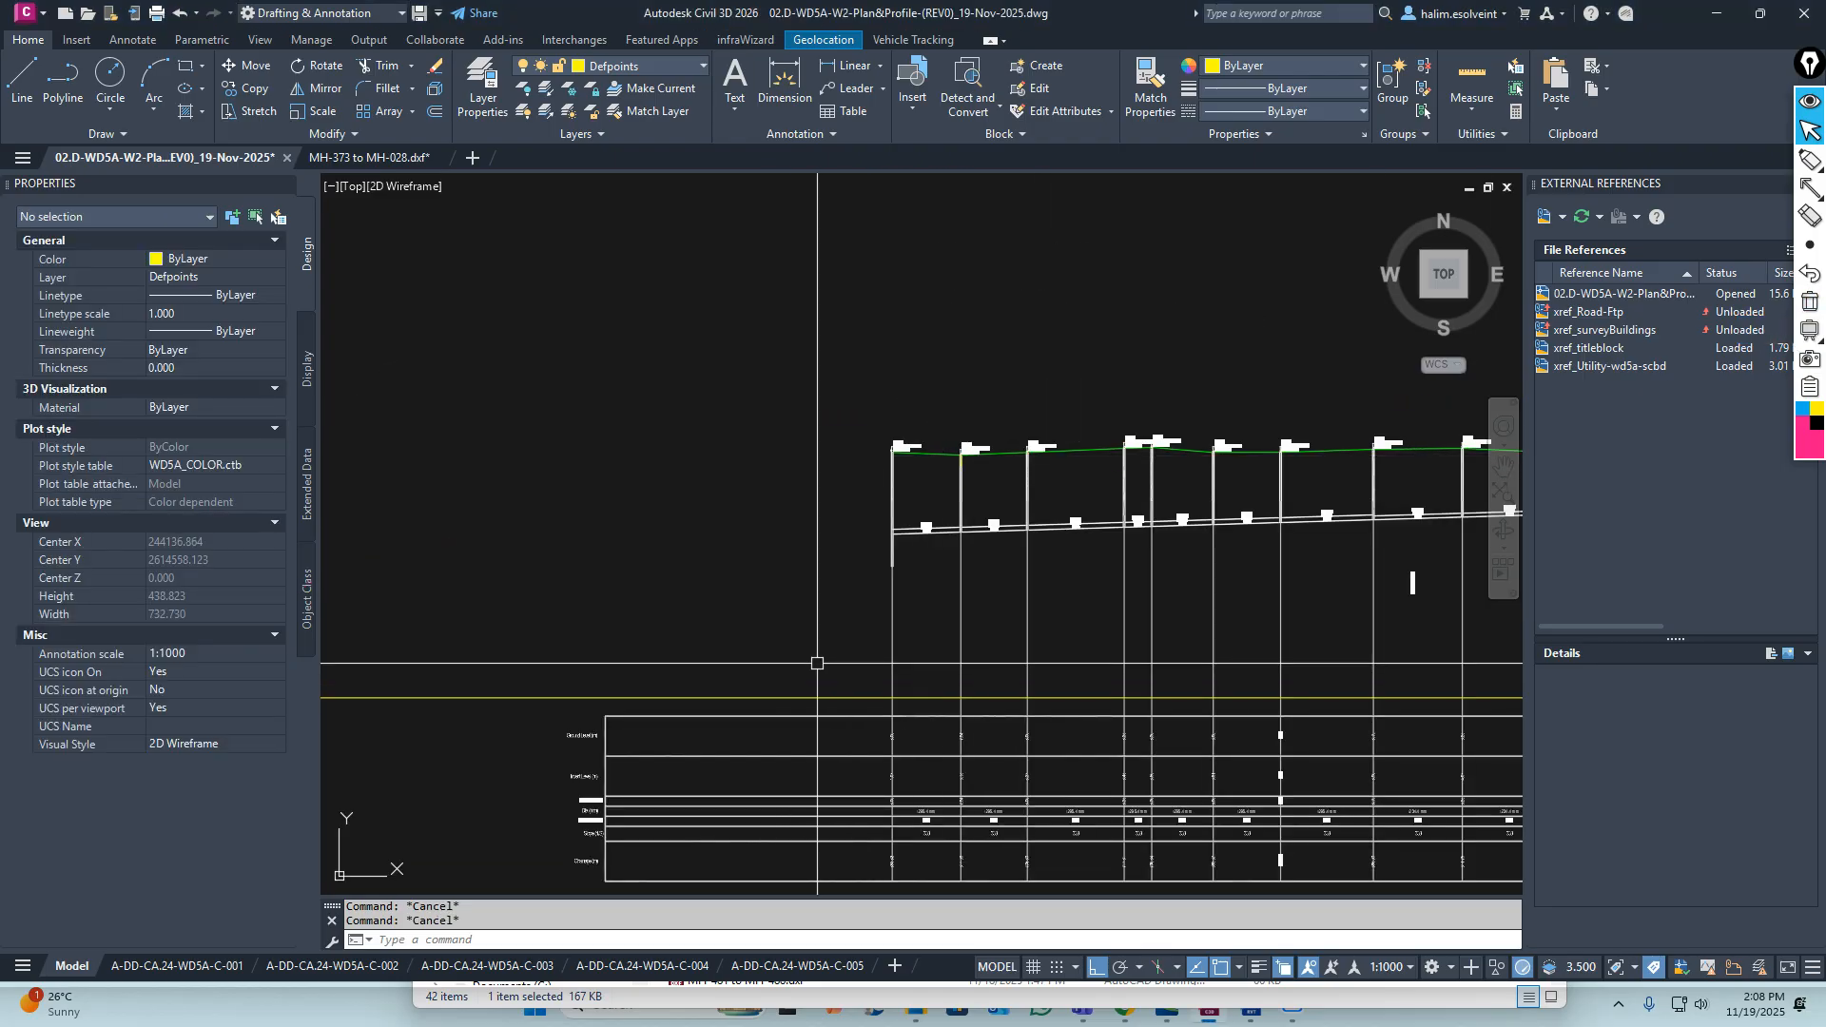
middle_drag(880, 687, 909, 548)
mouse_move(507, 549)
middle_down()
mouse_move(1121, 502)
mouse_move(546, 575)
middle_up()
scroll(1015, 518, down, 5)
click(904, 587)
click(768, 447)
scroll(785, 514, down, 8)
scroll(675, 519, up, 6)
scroll(871, 576, up, 3)
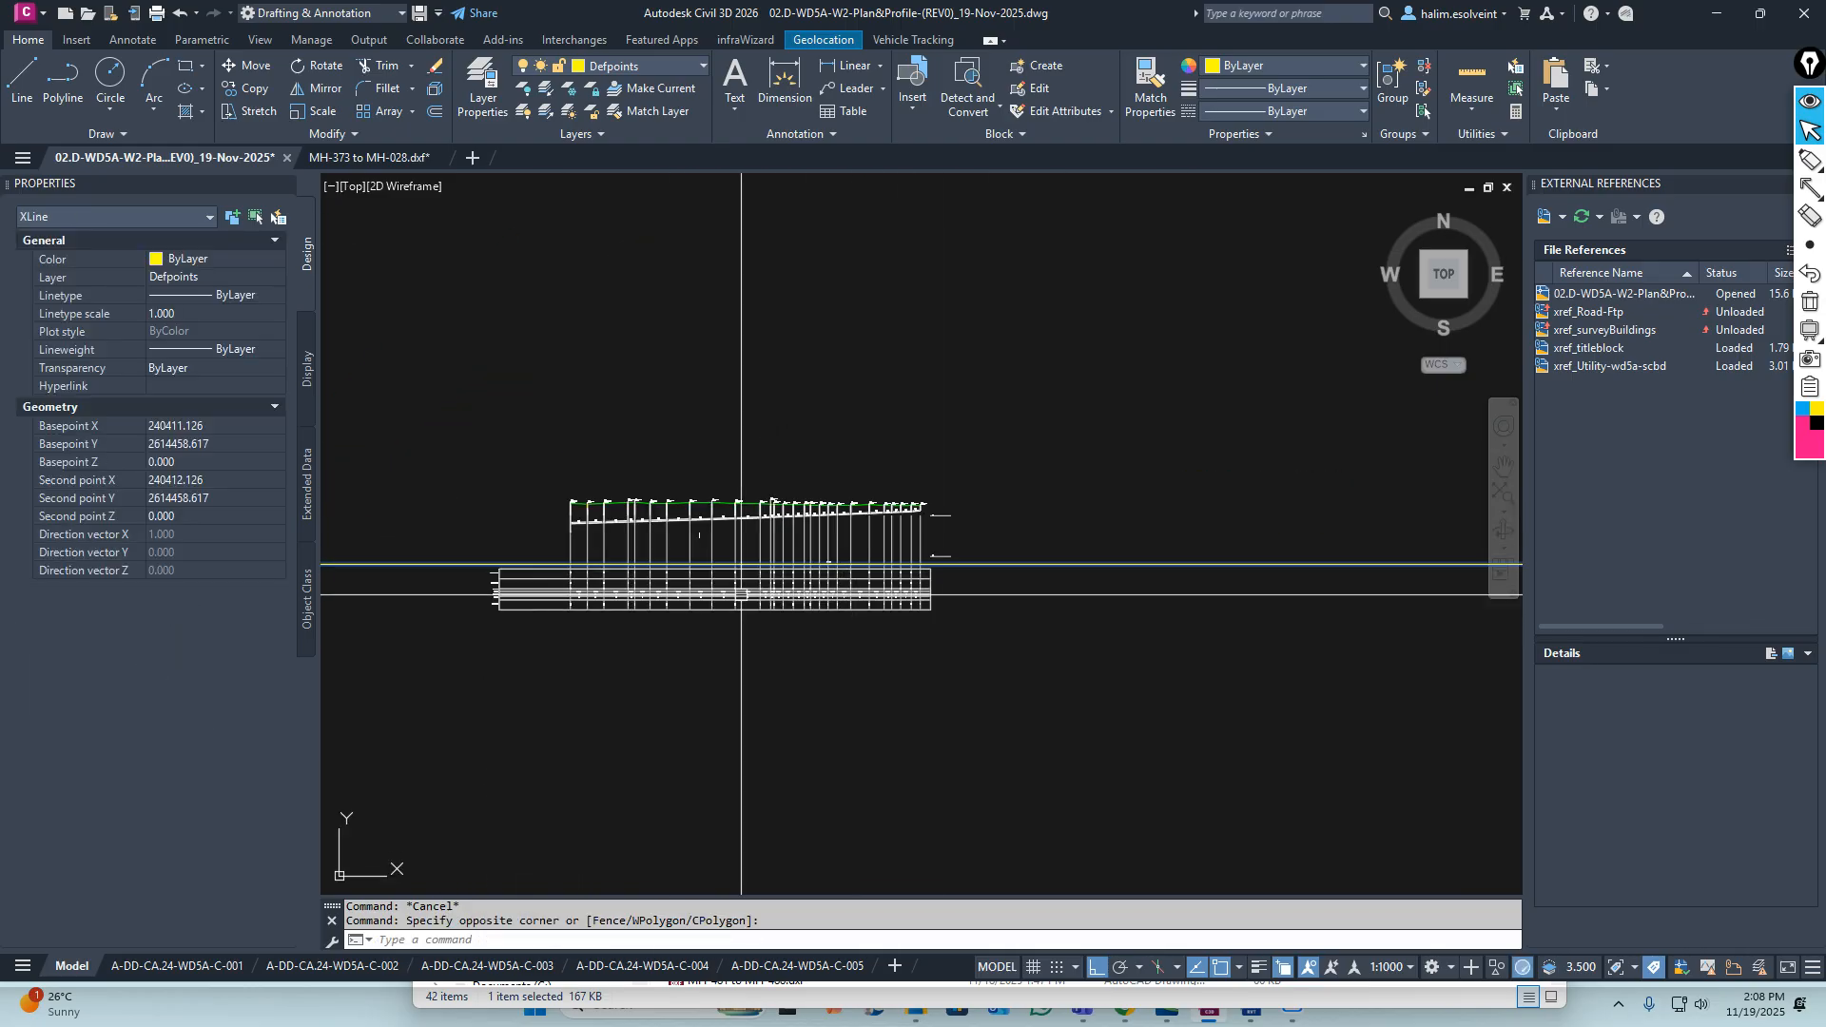
key(Escape)
middle_drag(571, 491, 842, 407)
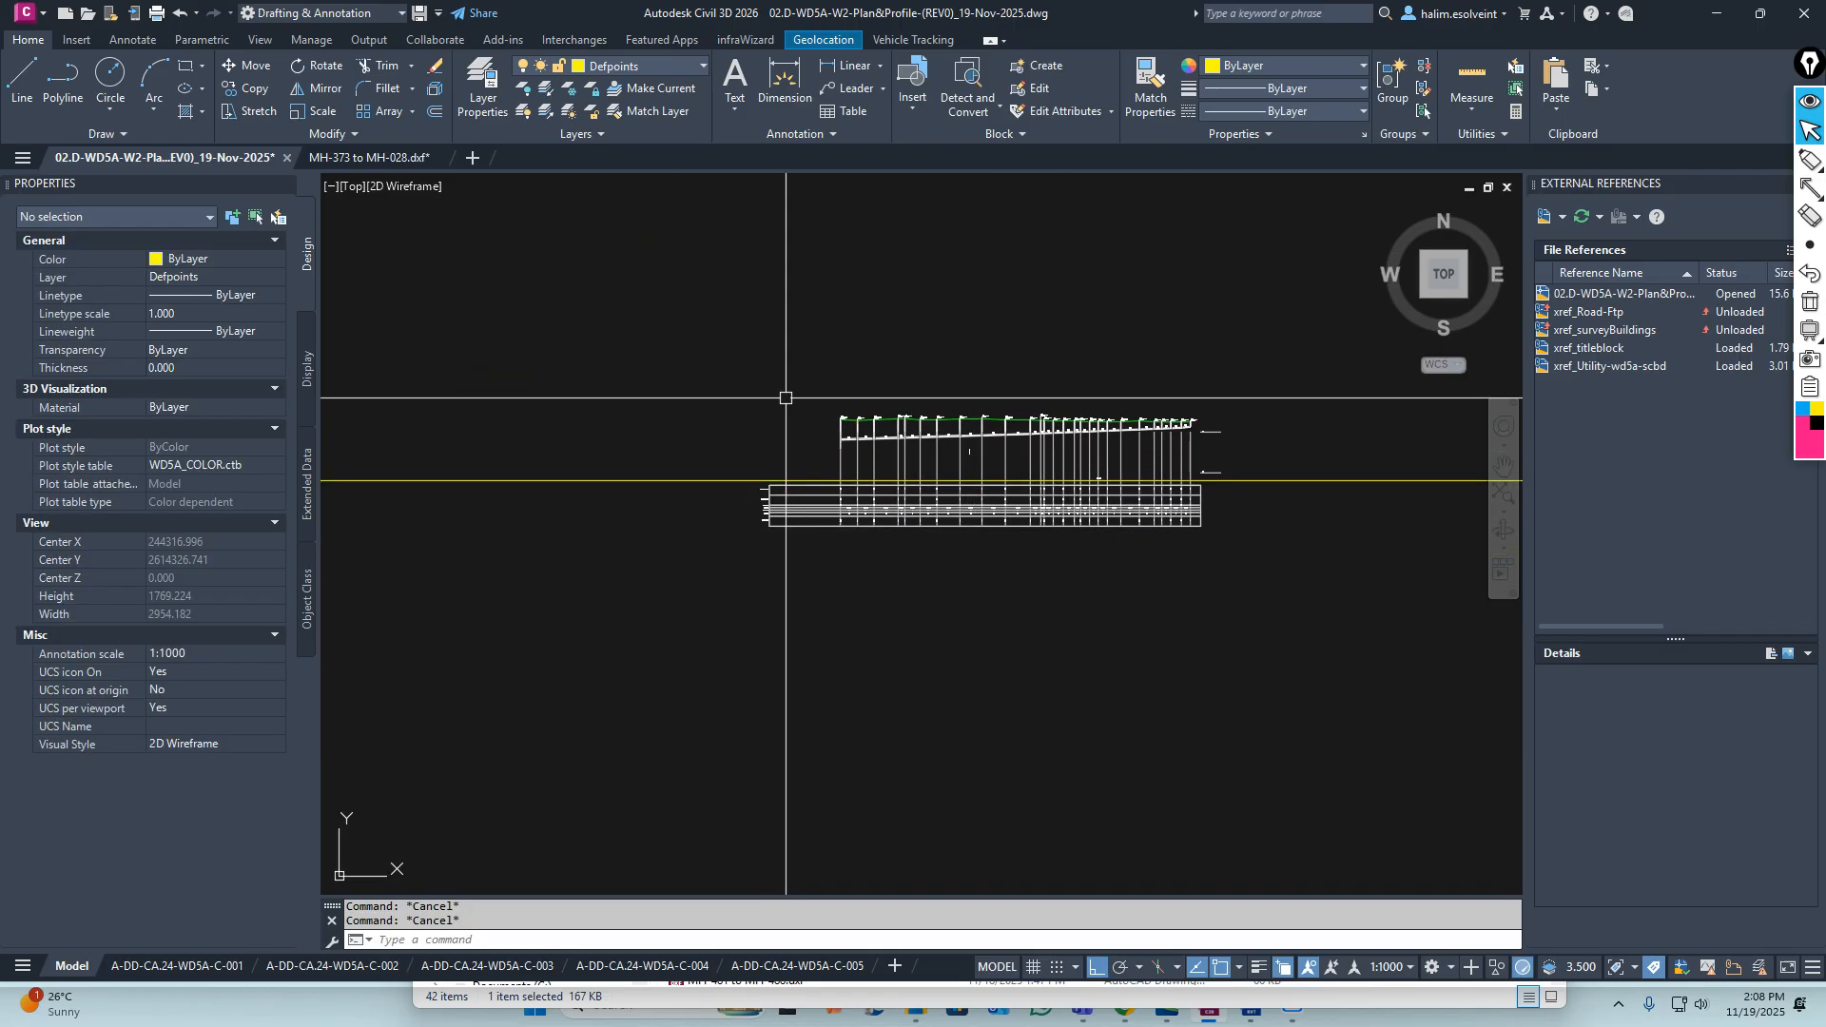
Move the whole pasted profile with its data table vertically, from the lower end of MH-398's 7.84 polyline onto the datum construction line
text(m)
key(Return)
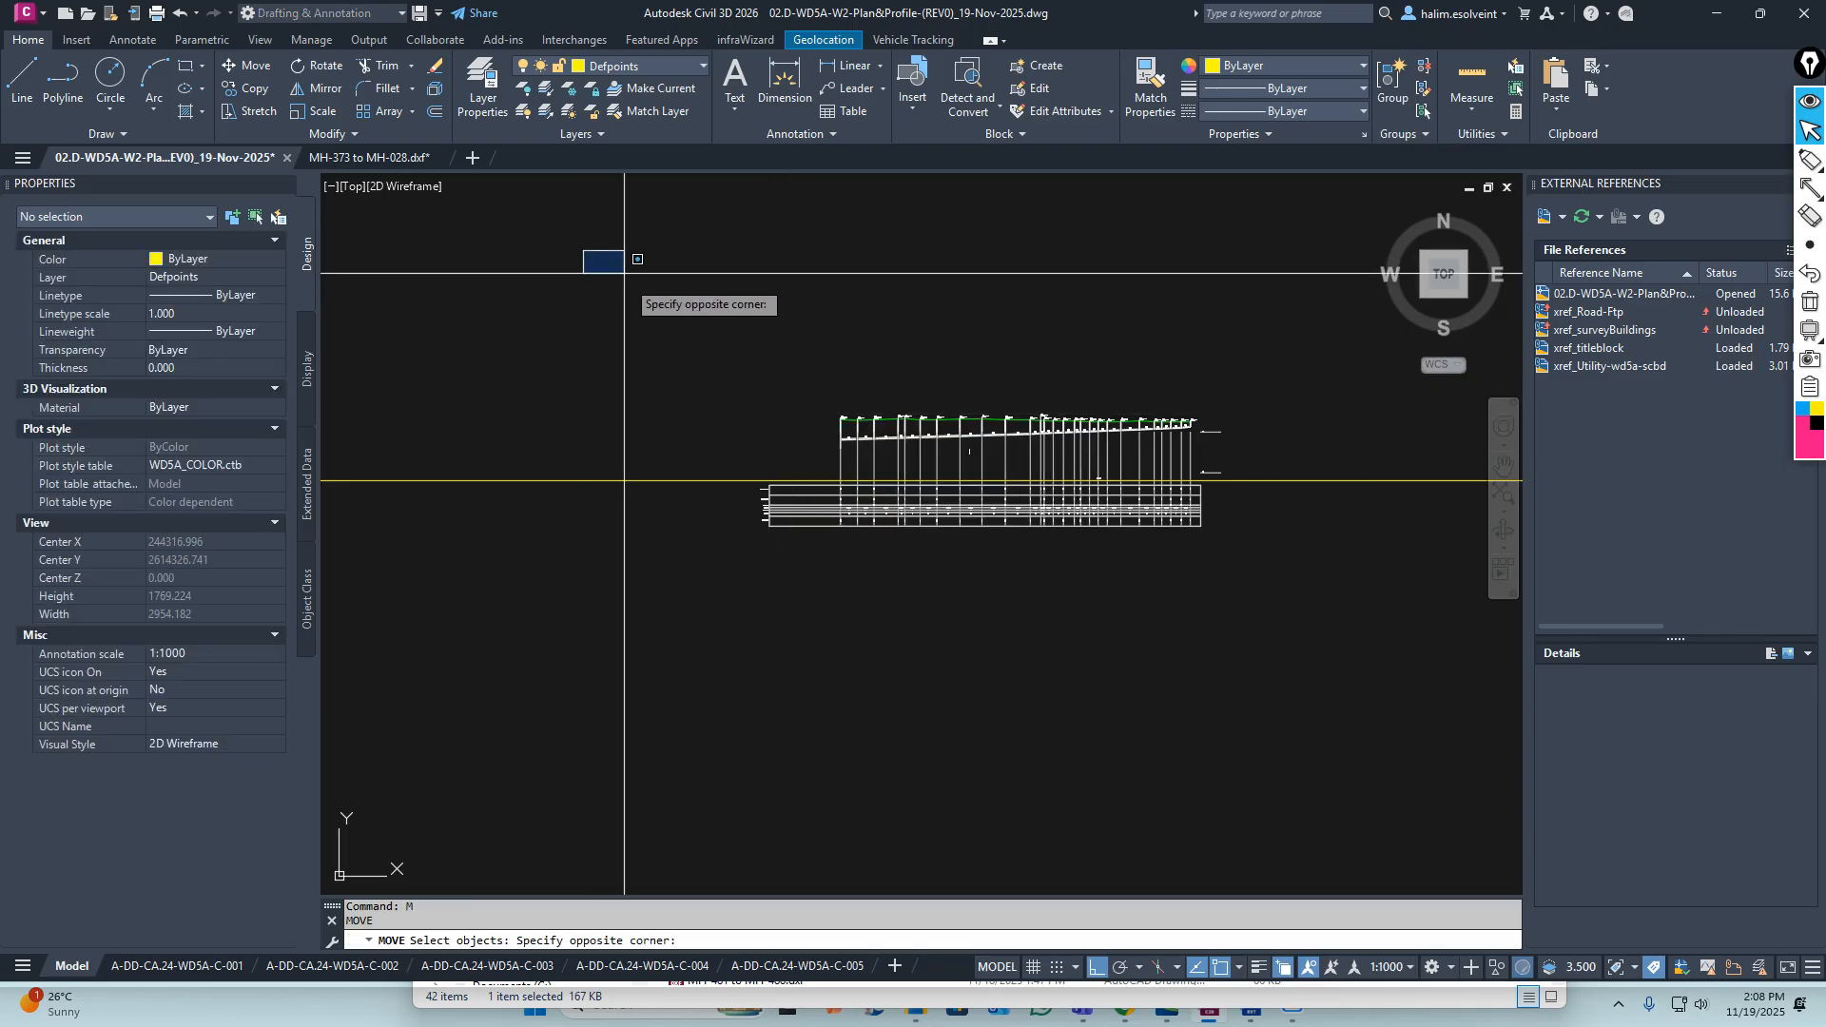
click(1371, 625)
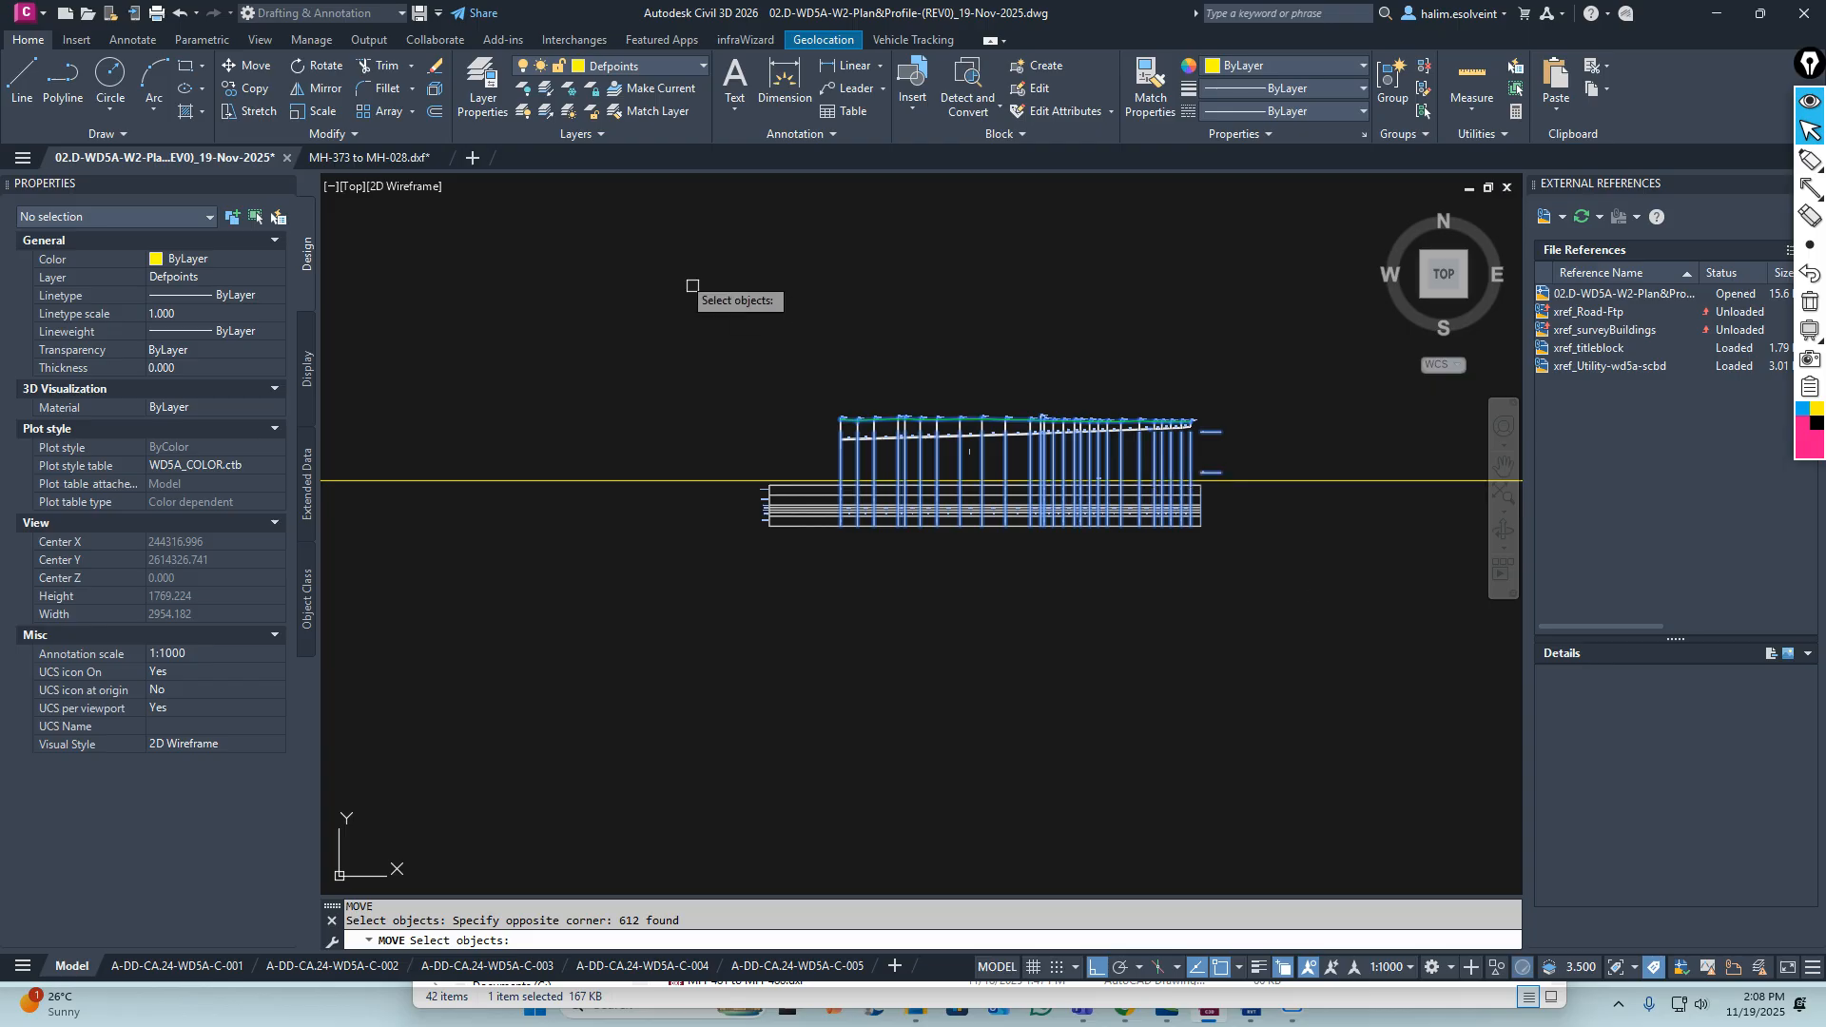
click(1304, 632)
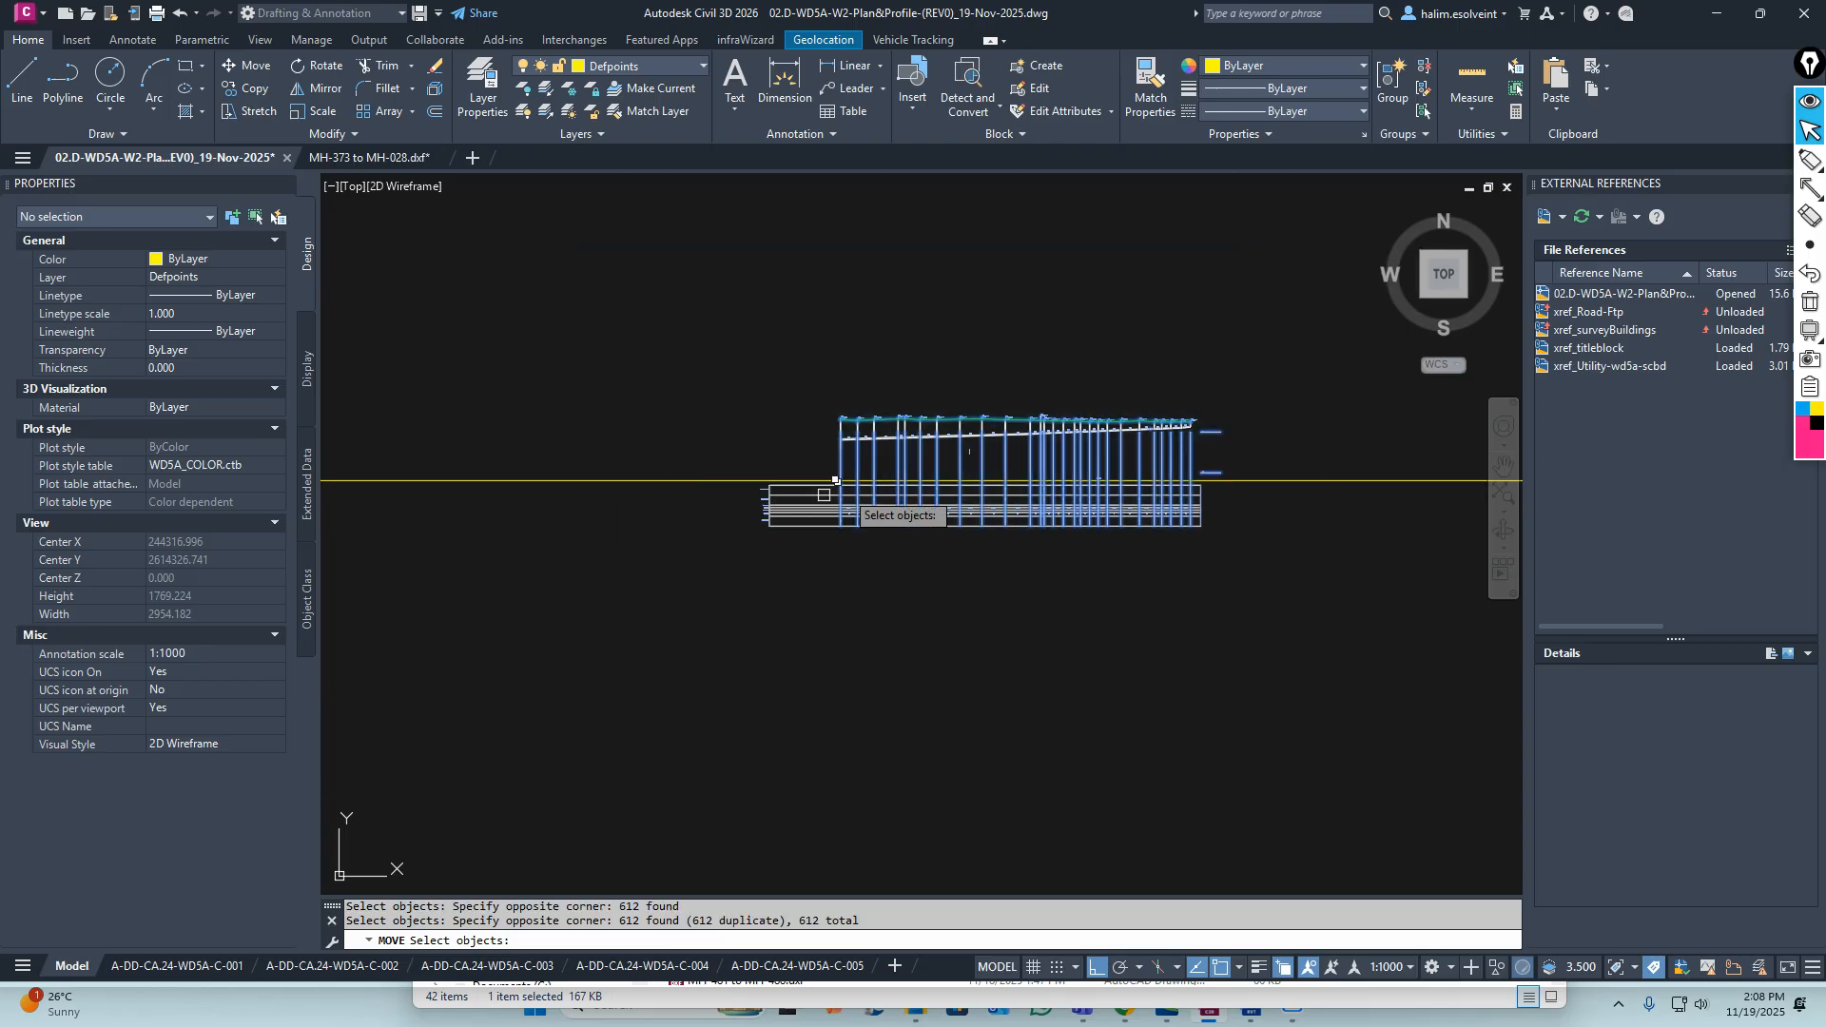
scroll(913, 458, up, 15)
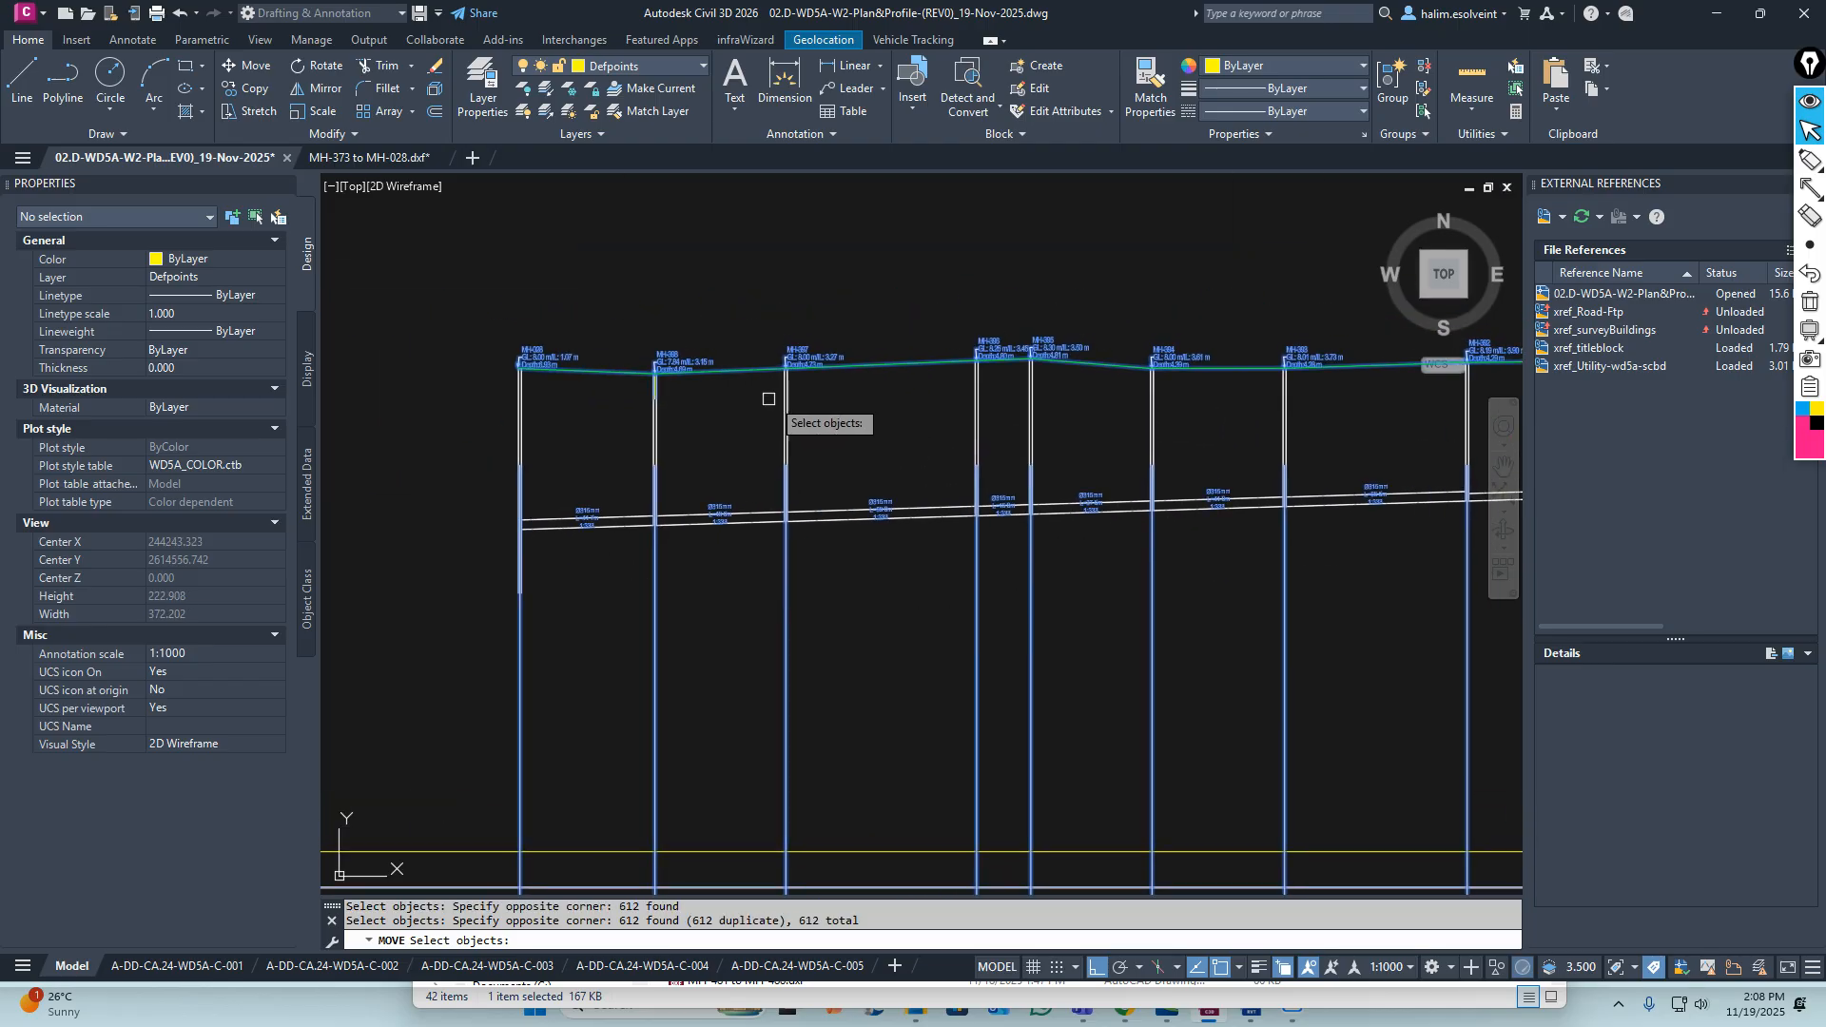
scroll(742, 455, down, 8)
scroll(723, 466, up, 5)
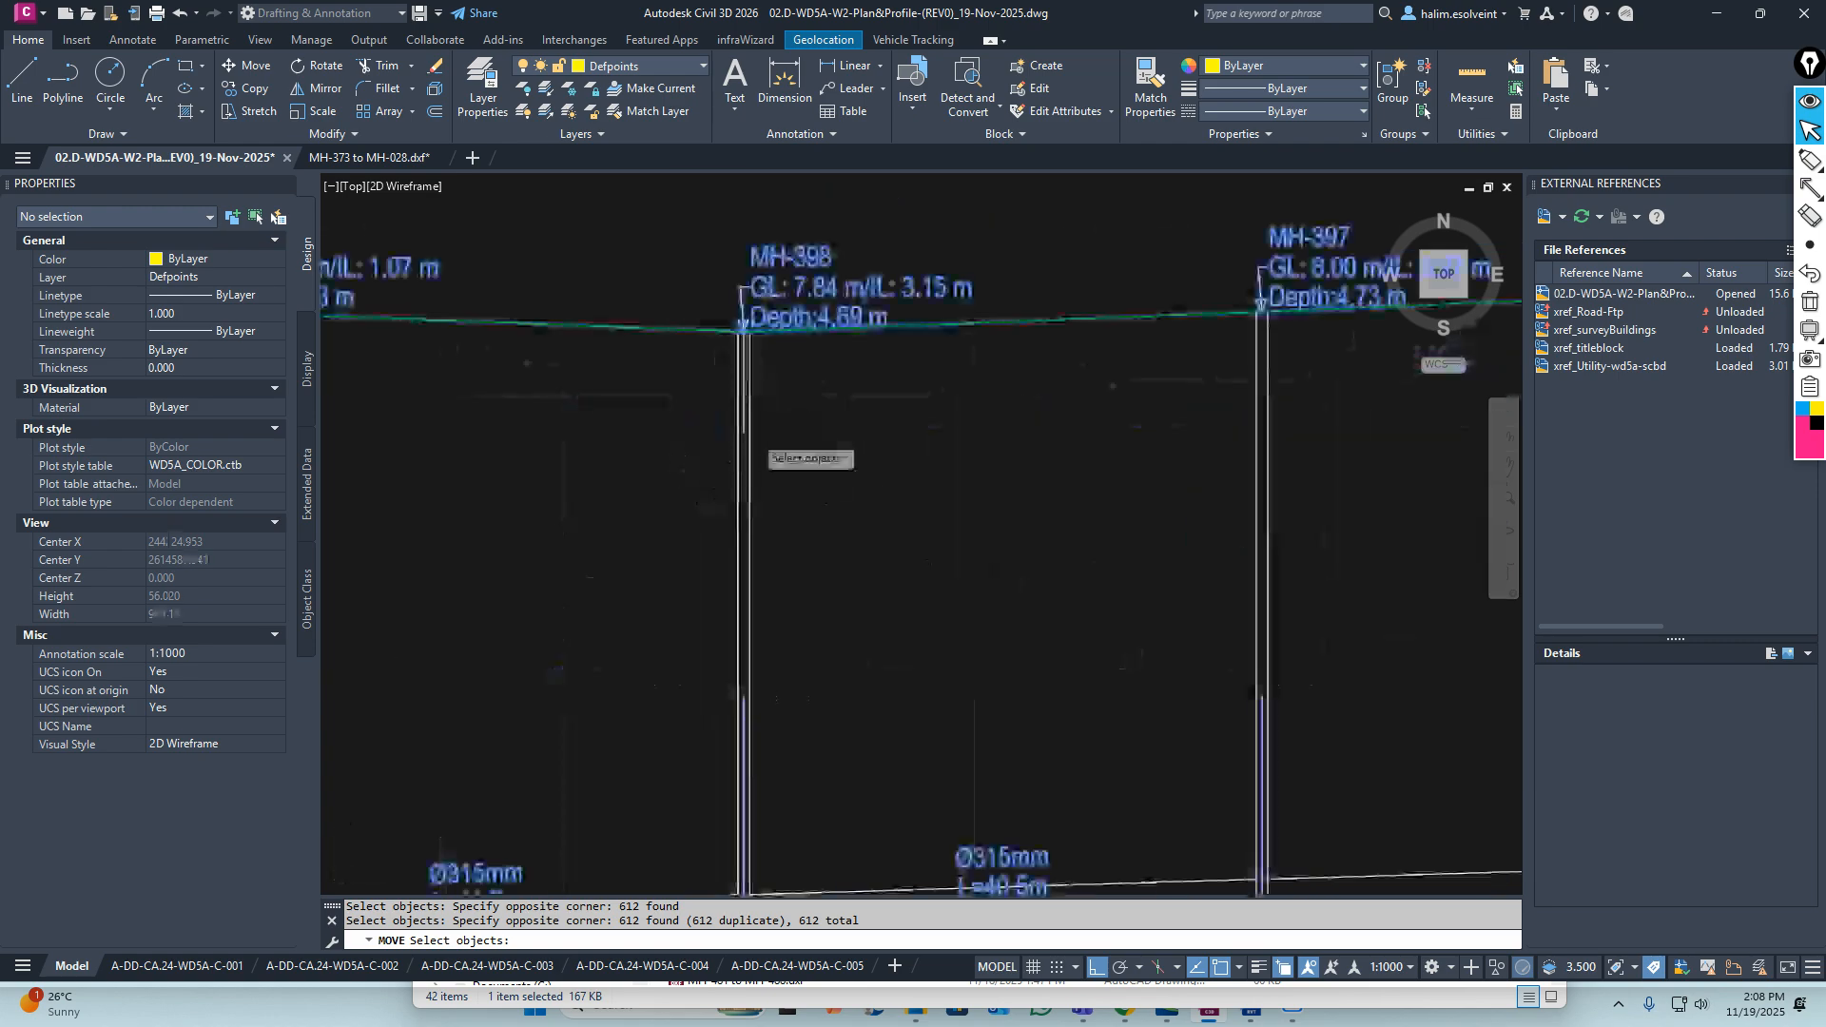
scroll(704, 456, up, 10)
key(Return)
click(708, 452)
scroll(721, 409, down, 11)
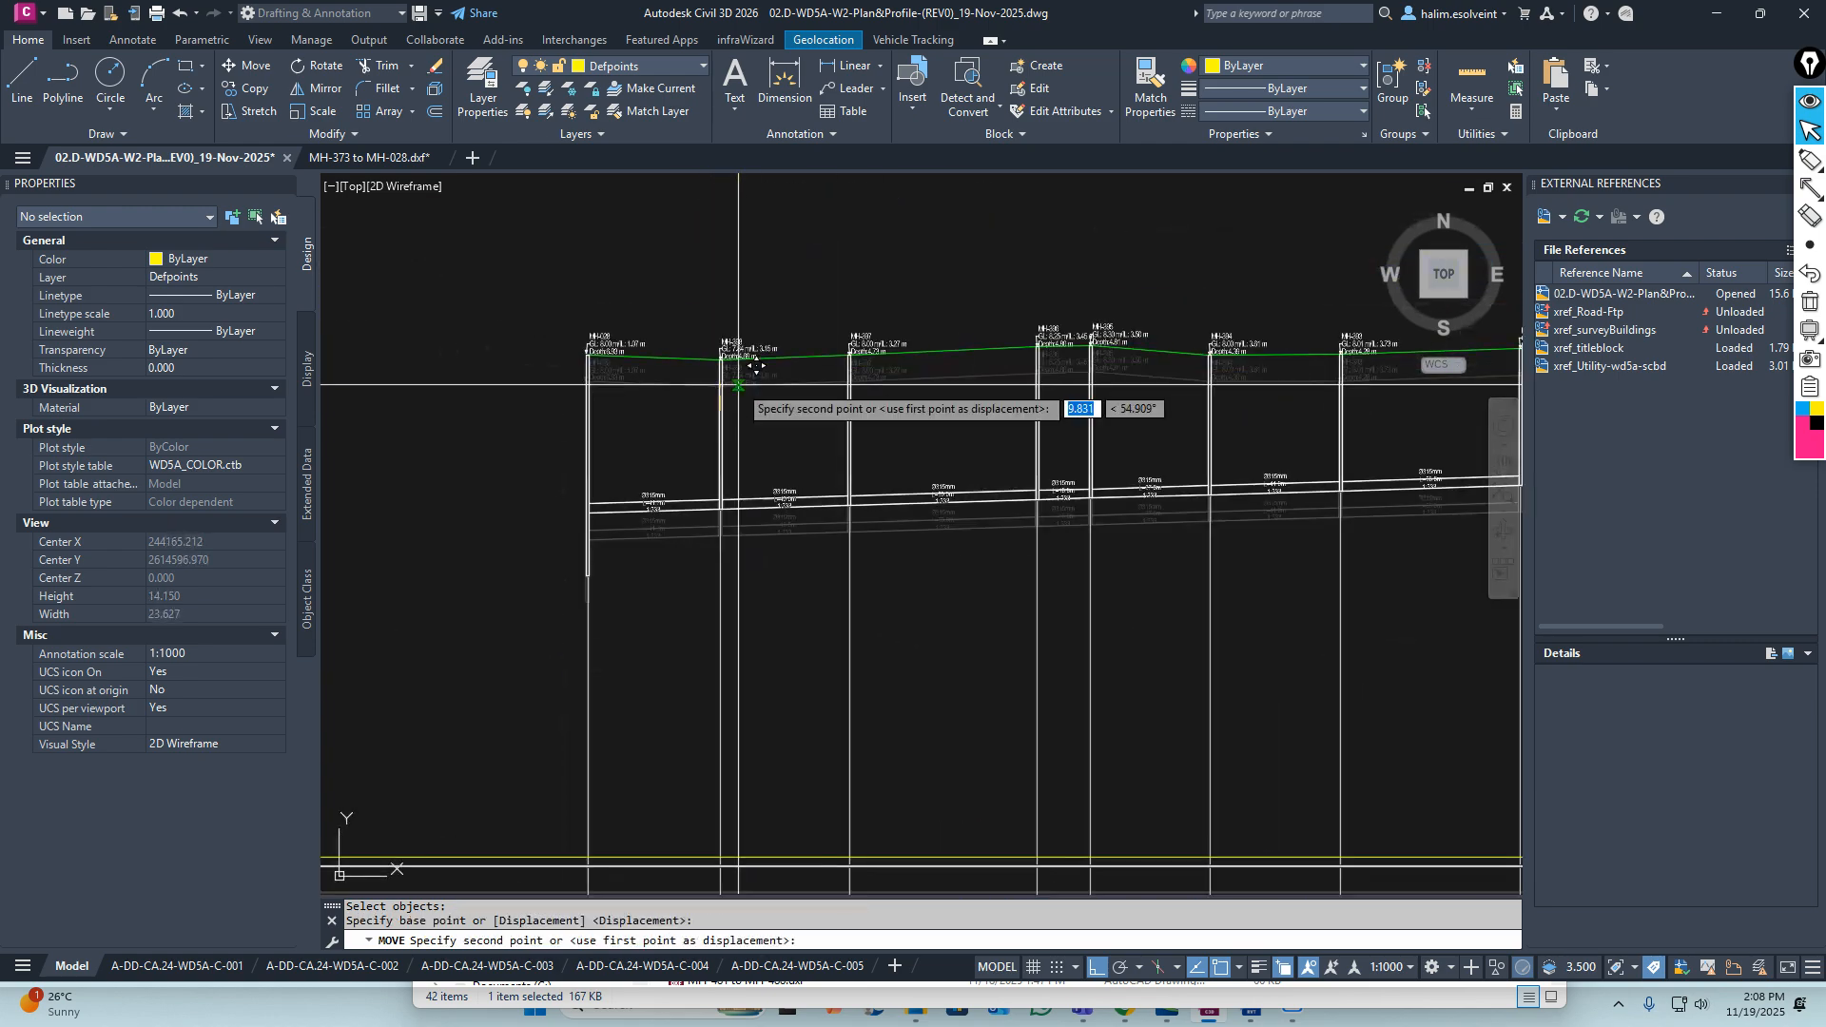
scroll(864, 314, down, 5)
scroll(913, 447, up, 15)
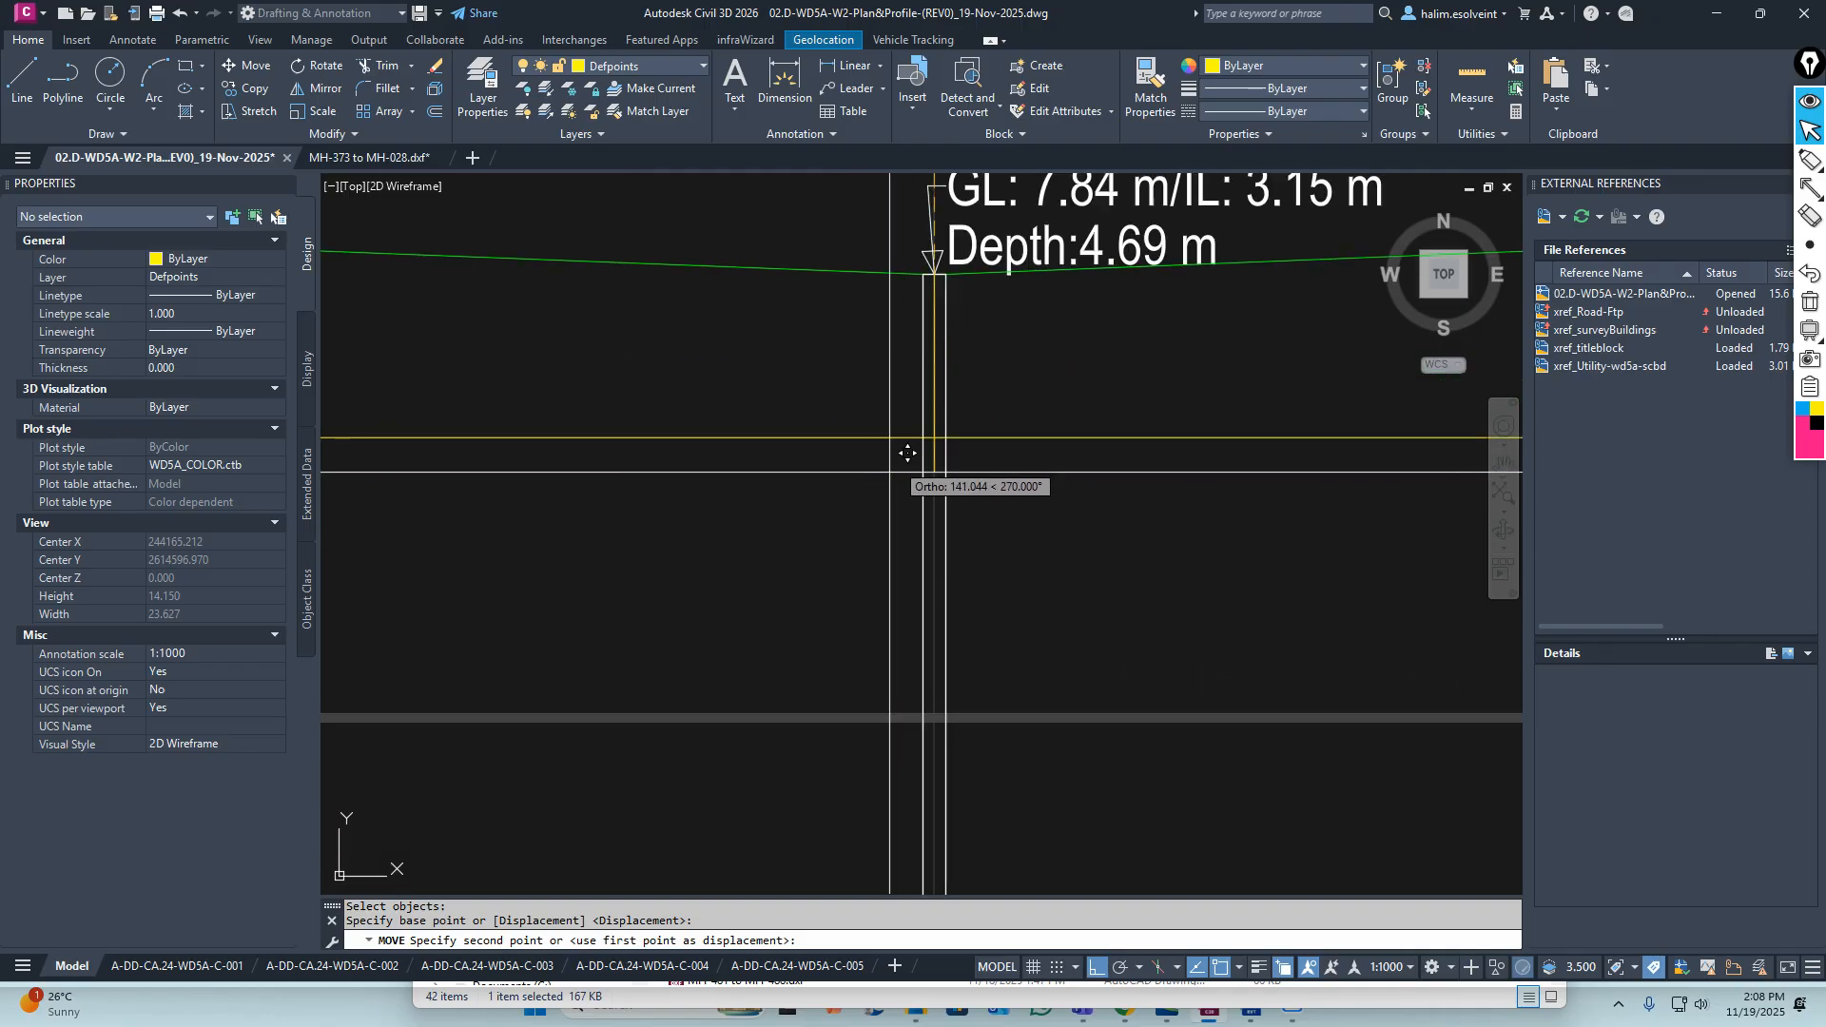
click(953, 418)
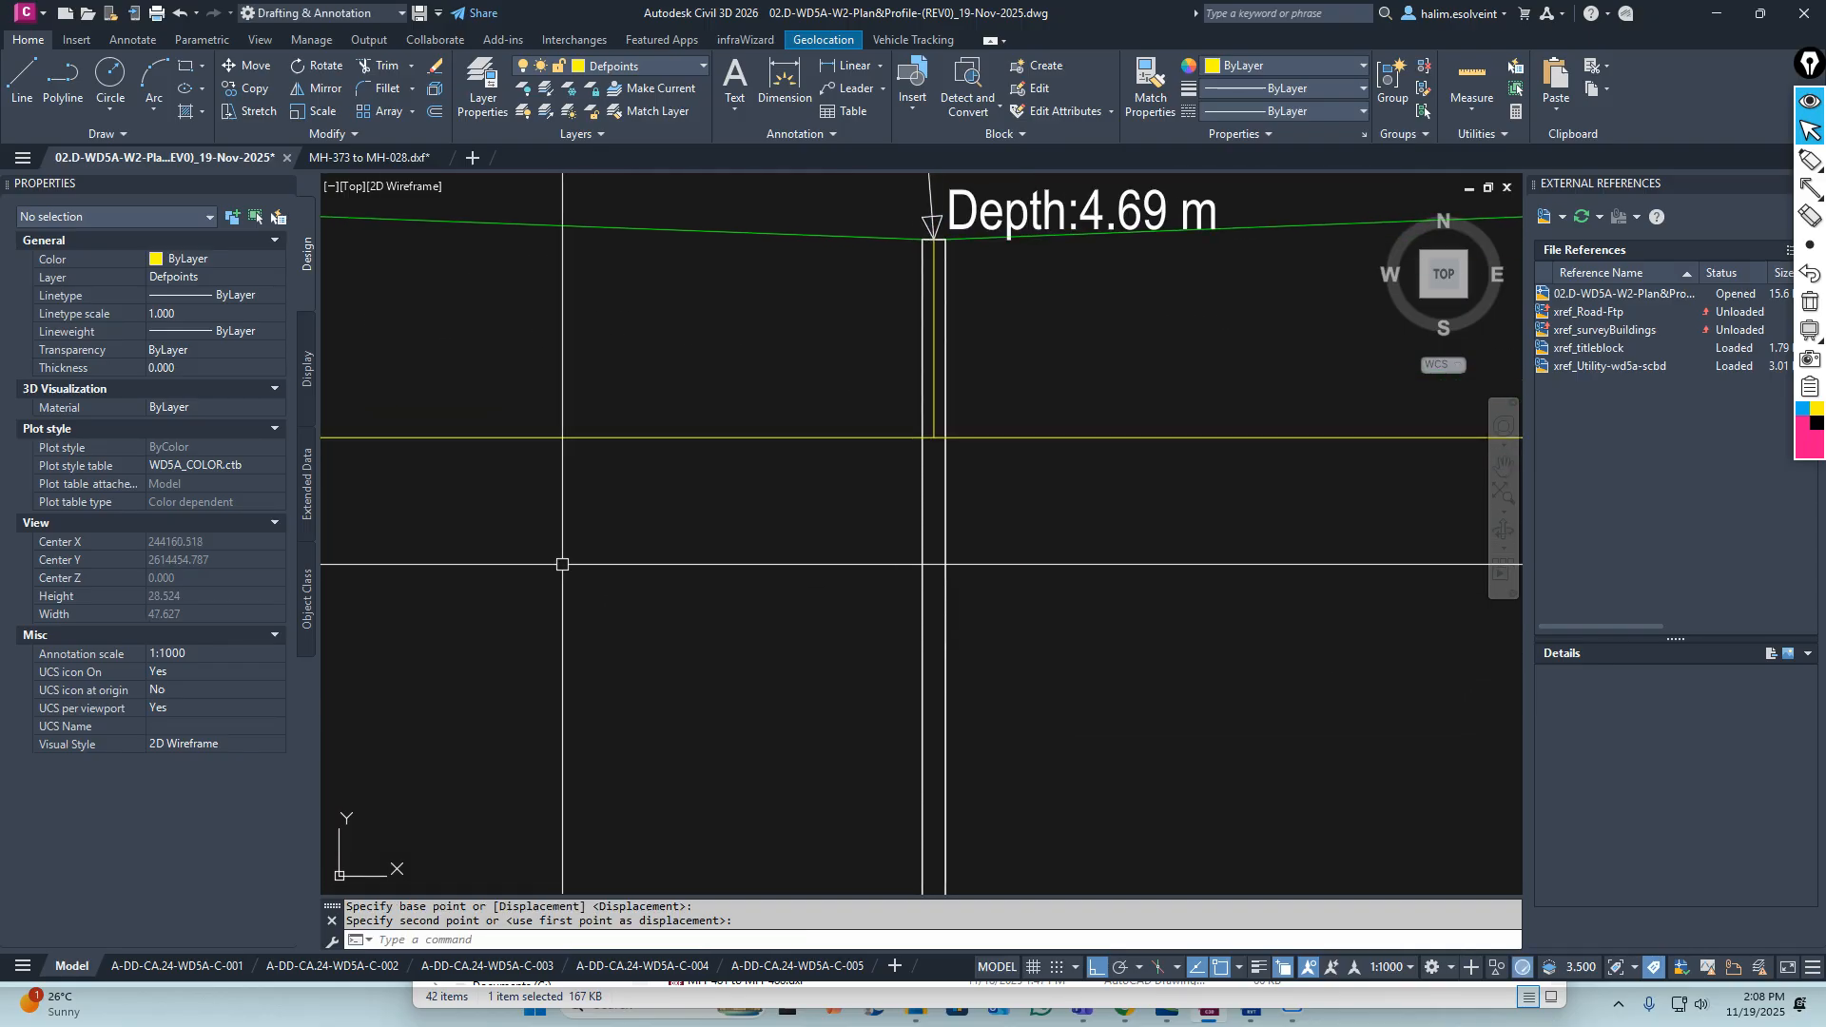
Inspect the datum construction line against the moved profile near its first manholes and data table
scroll(786, 518, down, 6)
middle_drag(608, 530, 873, 519)
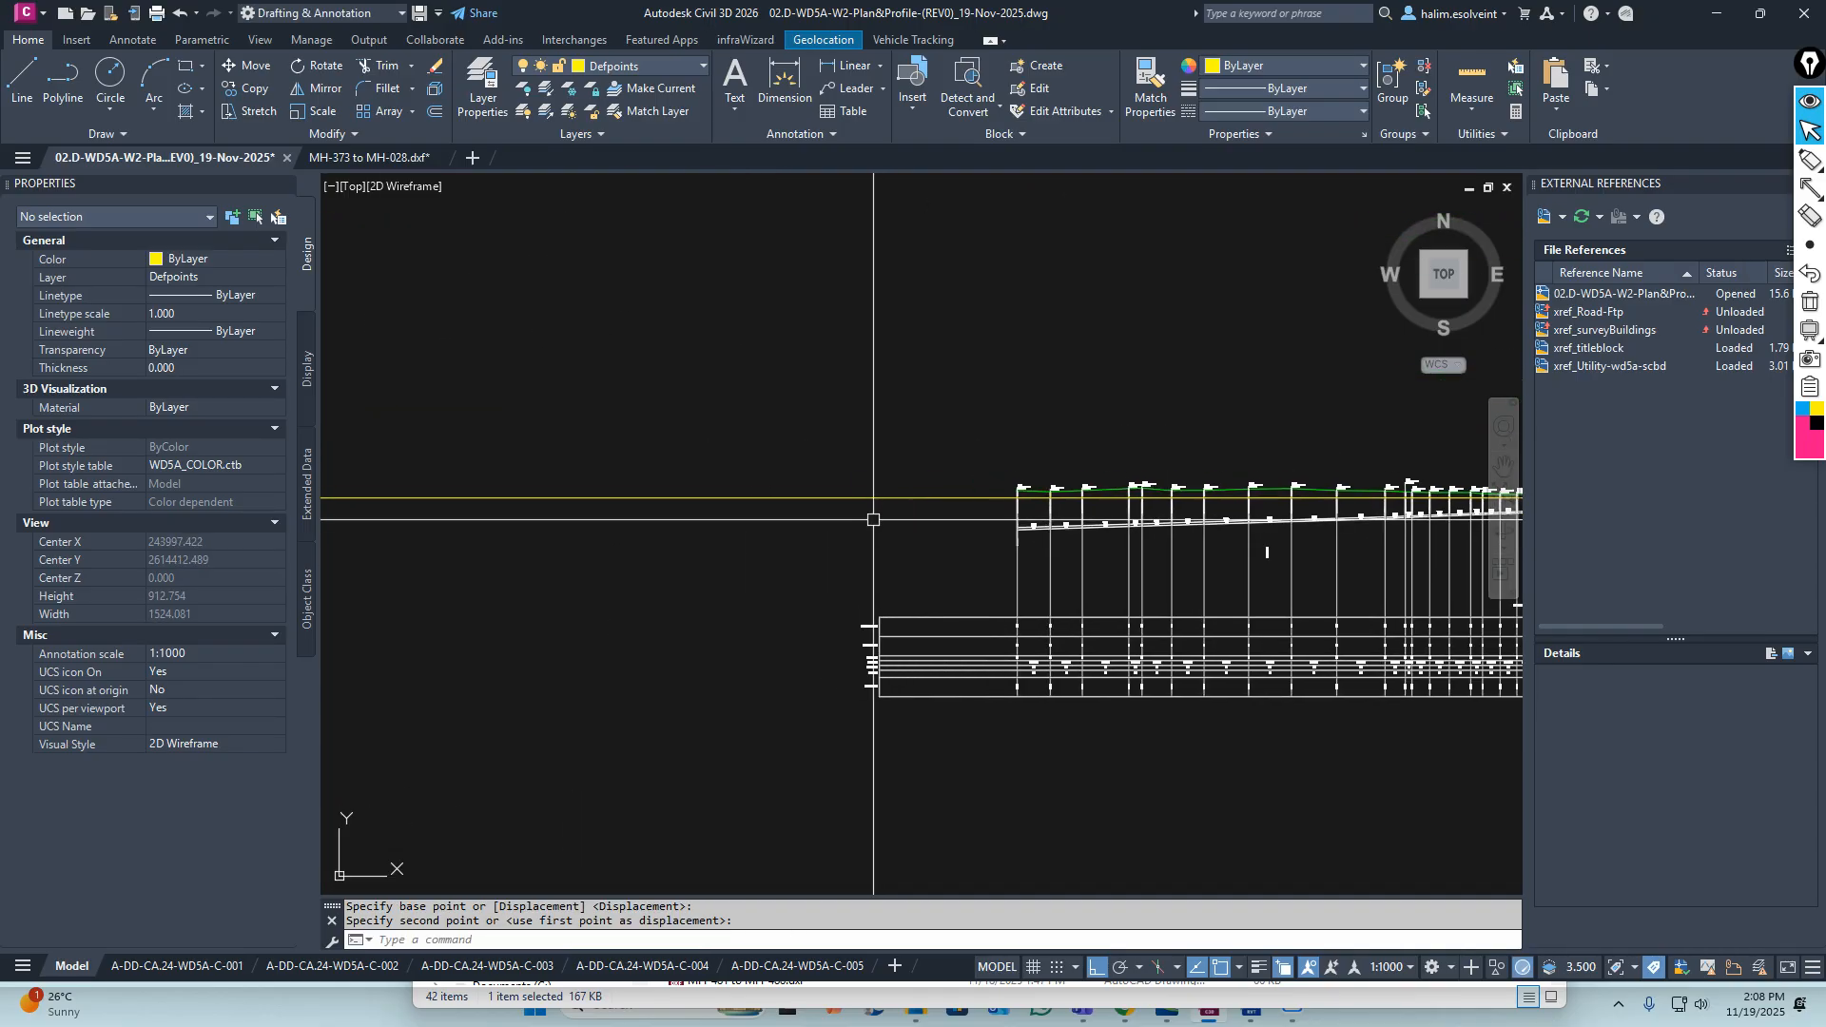
scroll(928, 516, down, 3)
click(831, 525)
click(789, 442)
scroll(1014, 502, up, 6)
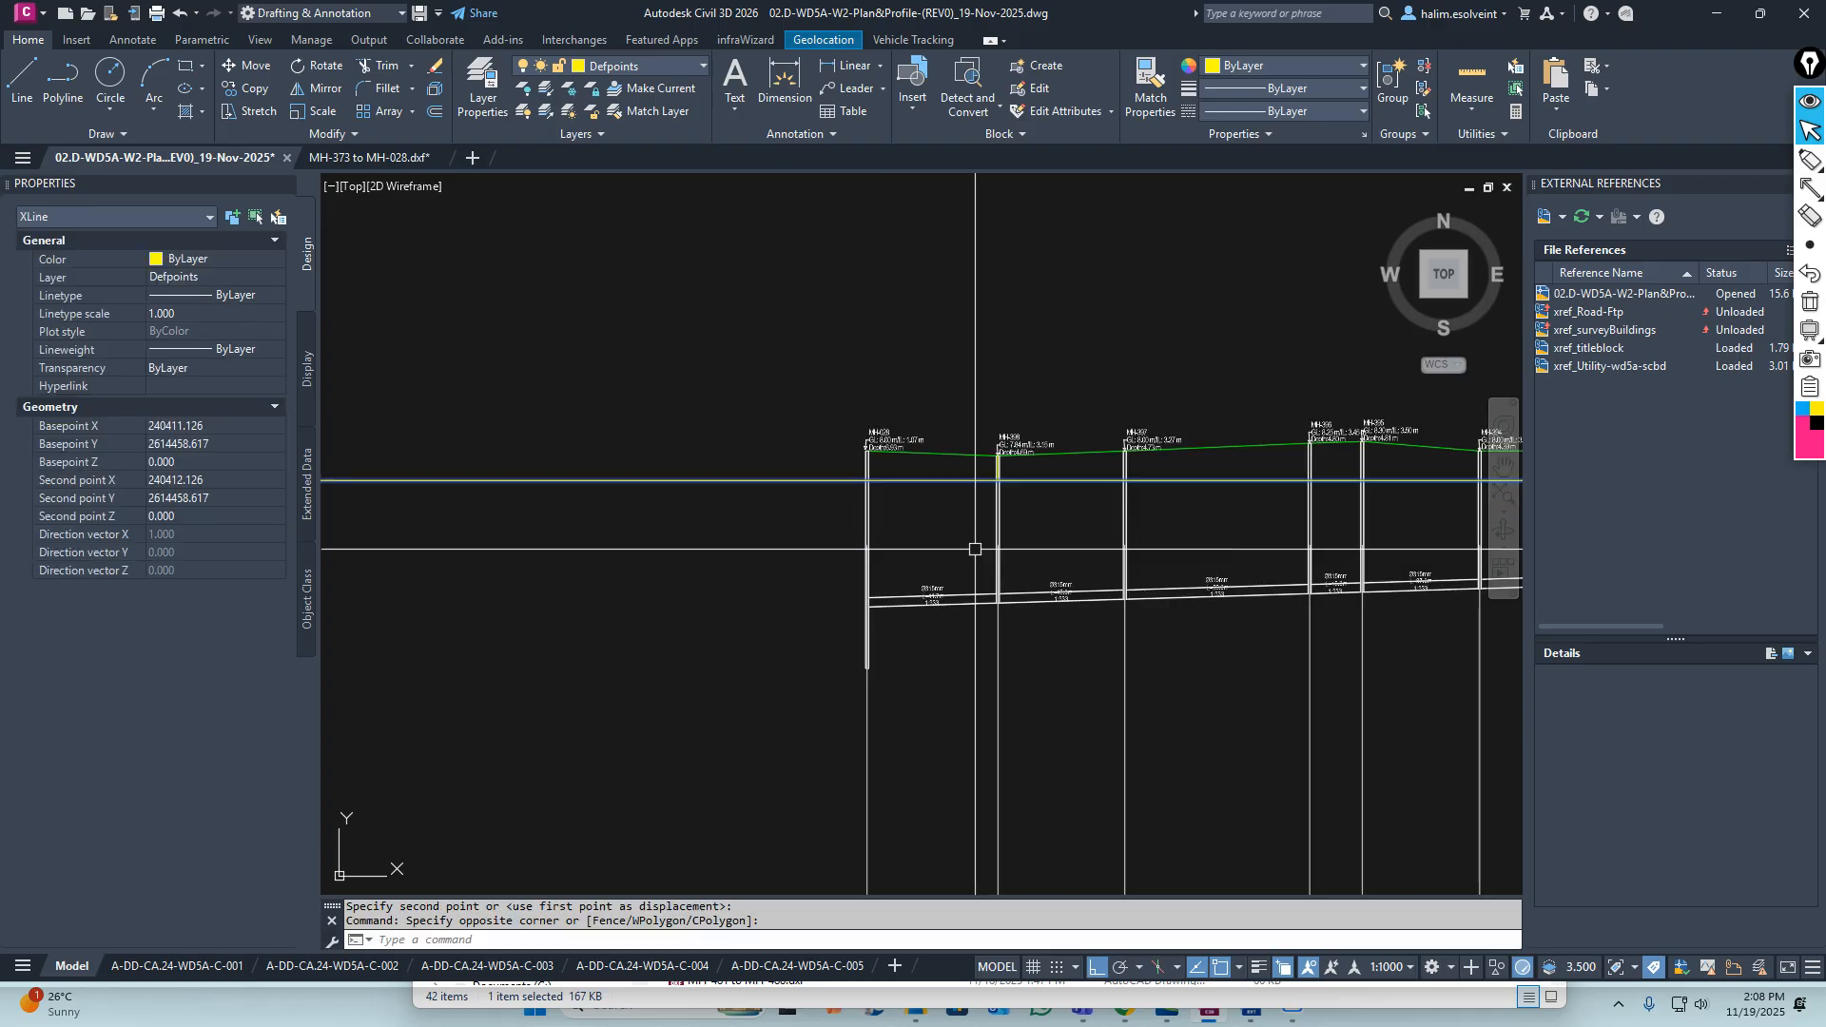
key(Escape)
key(Escape)
scroll(702, 496, down, 6)
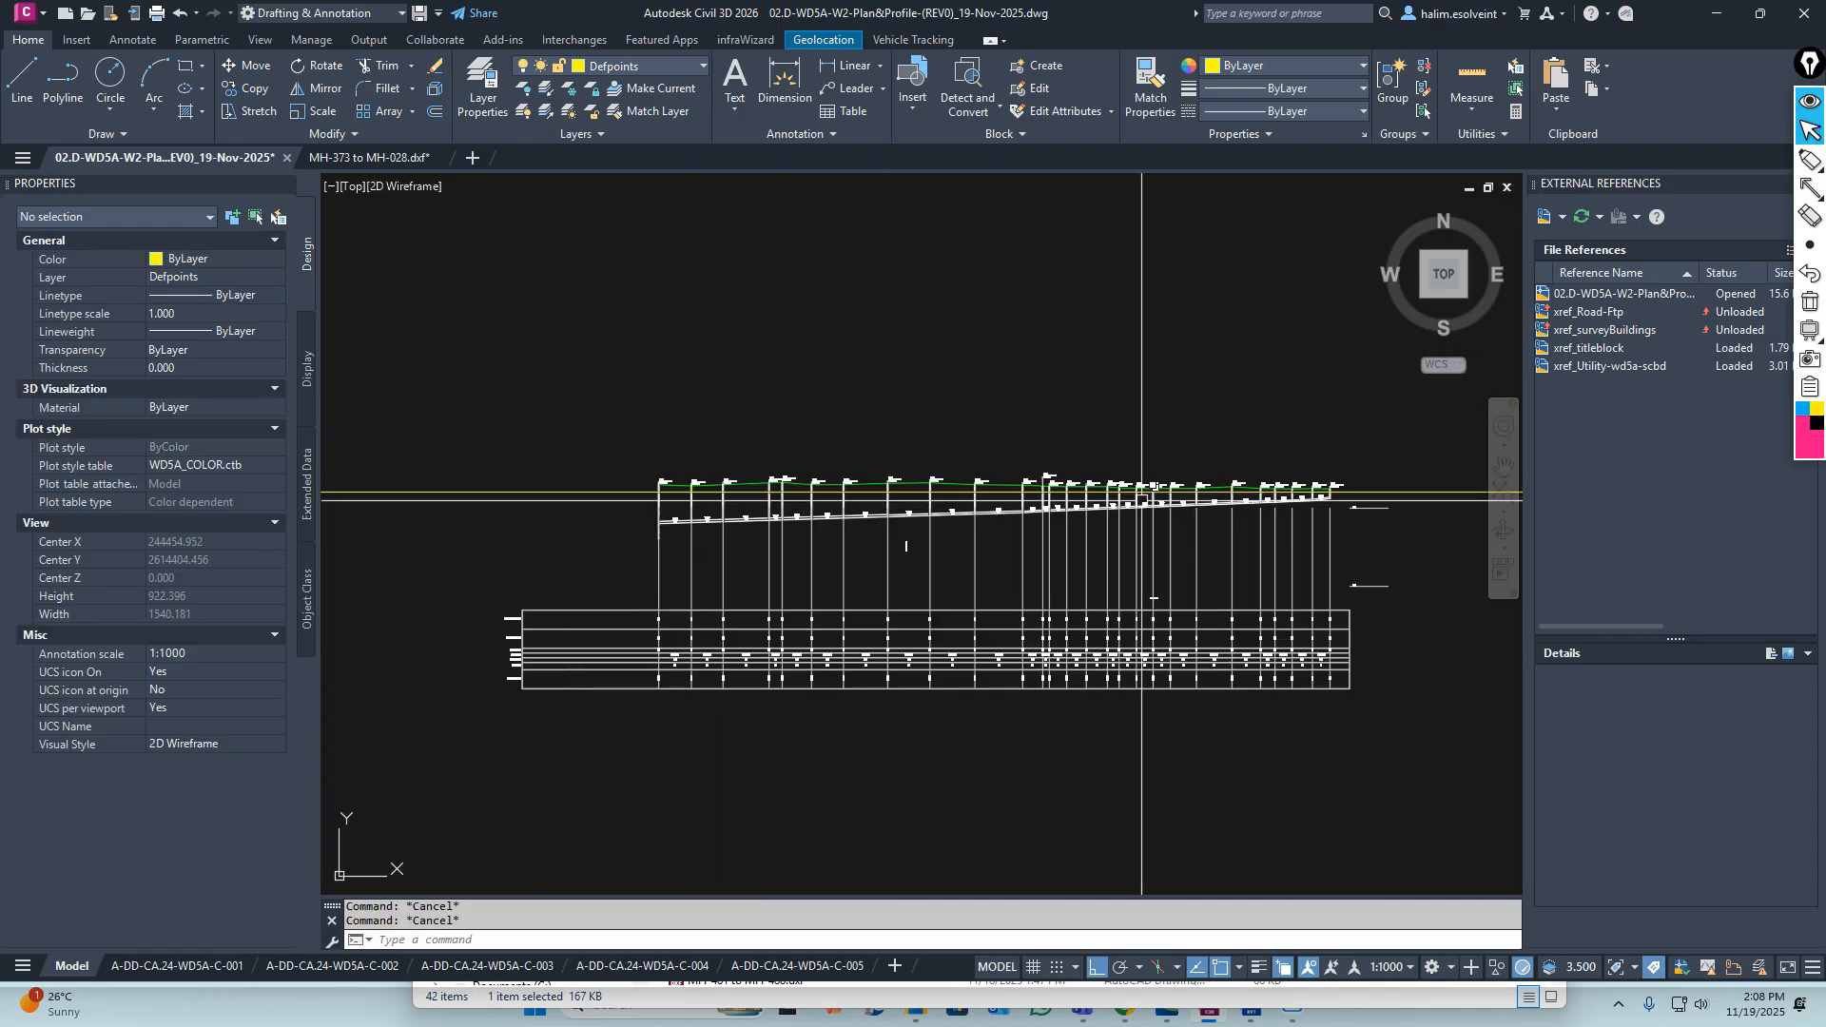
Dimension the vertical distance from the datum construction line to the 5.00 level line beside MH-373
scroll(1357, 501, up, 9)
middle_drag(1331, 504, 1081, 505)
middle_drag(1057, 394, 965, 546)
scroll(901, 545, up, 8)
scroll(895, 554, down, 8)
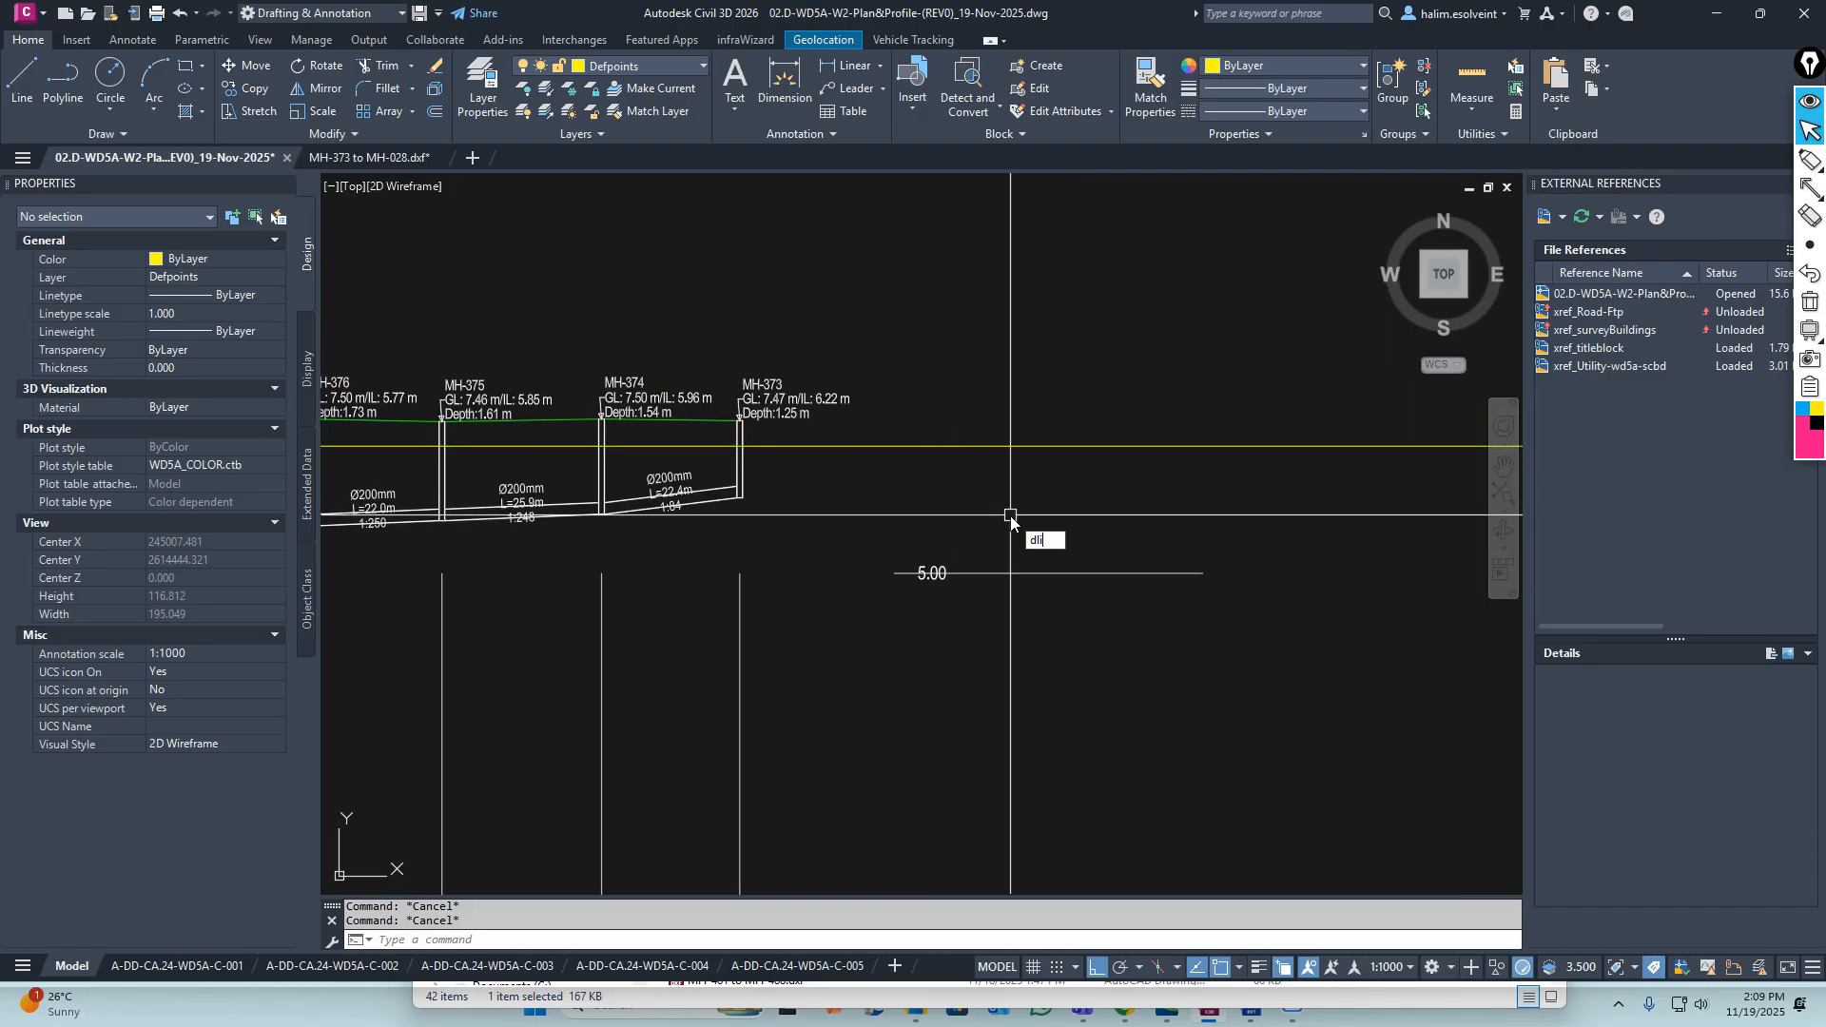
click(969, 447)
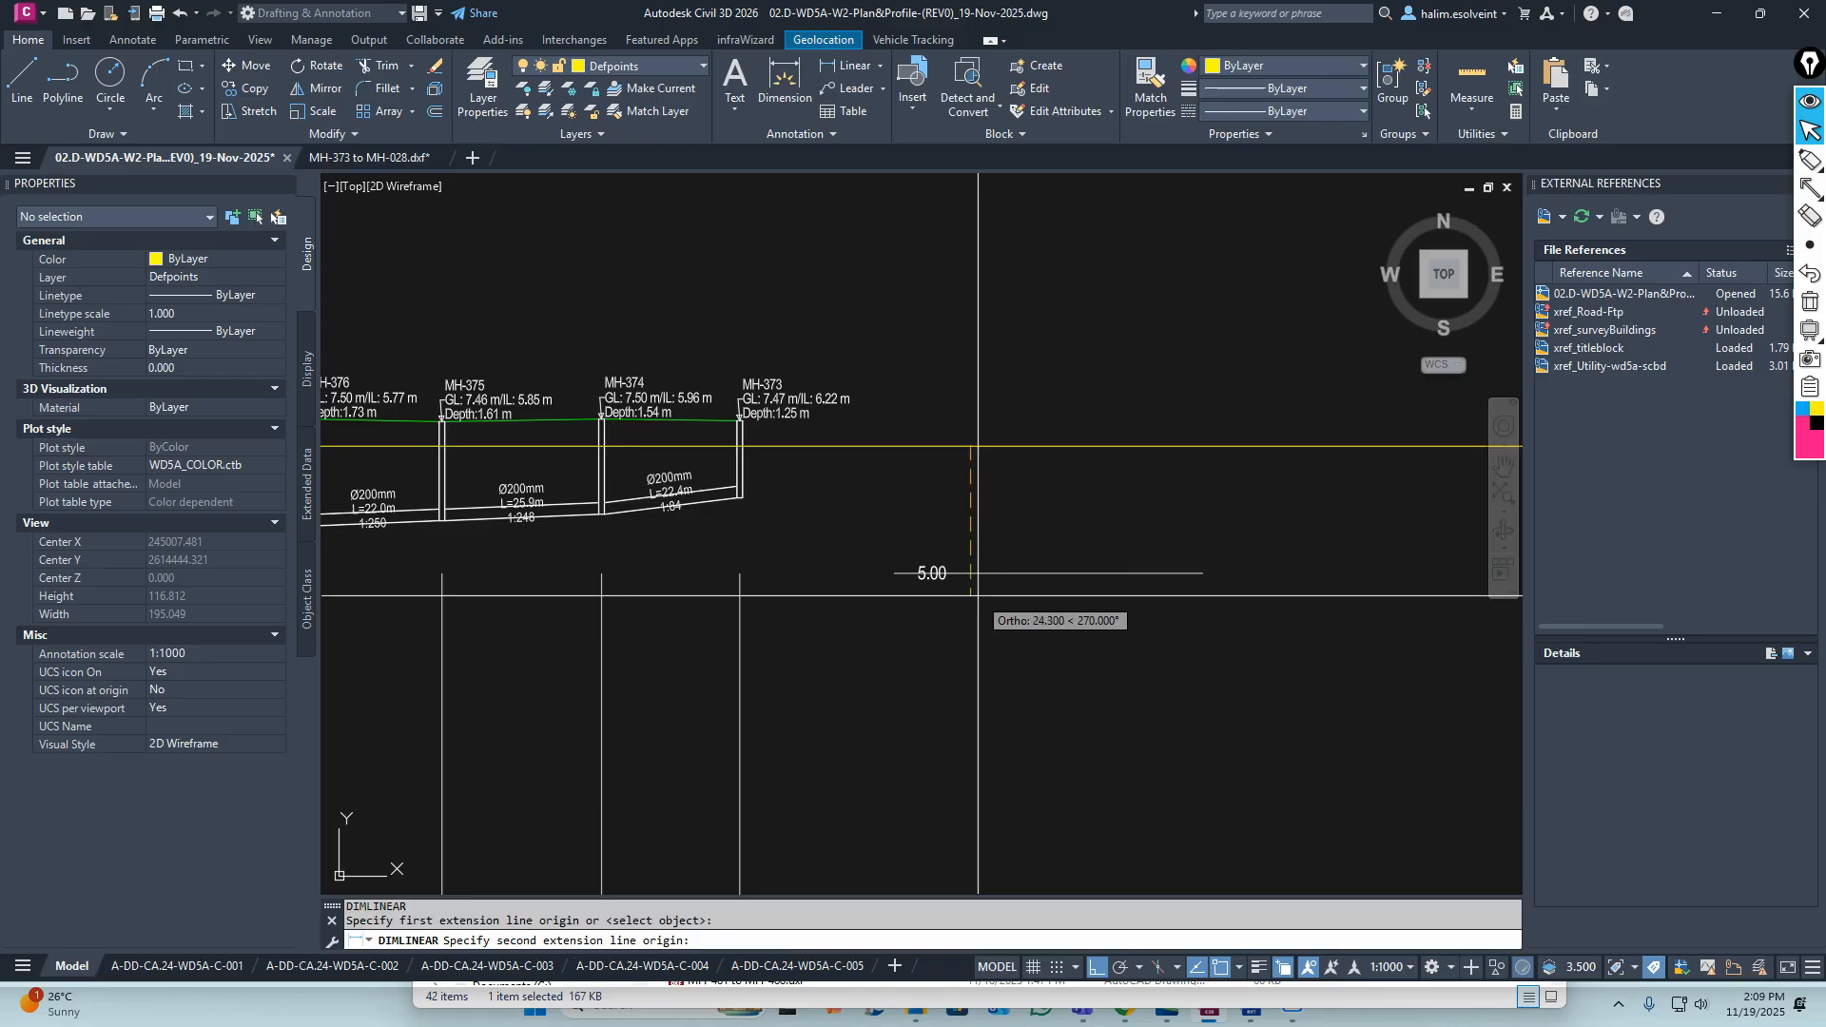
scroll(984, 511, up, 3)
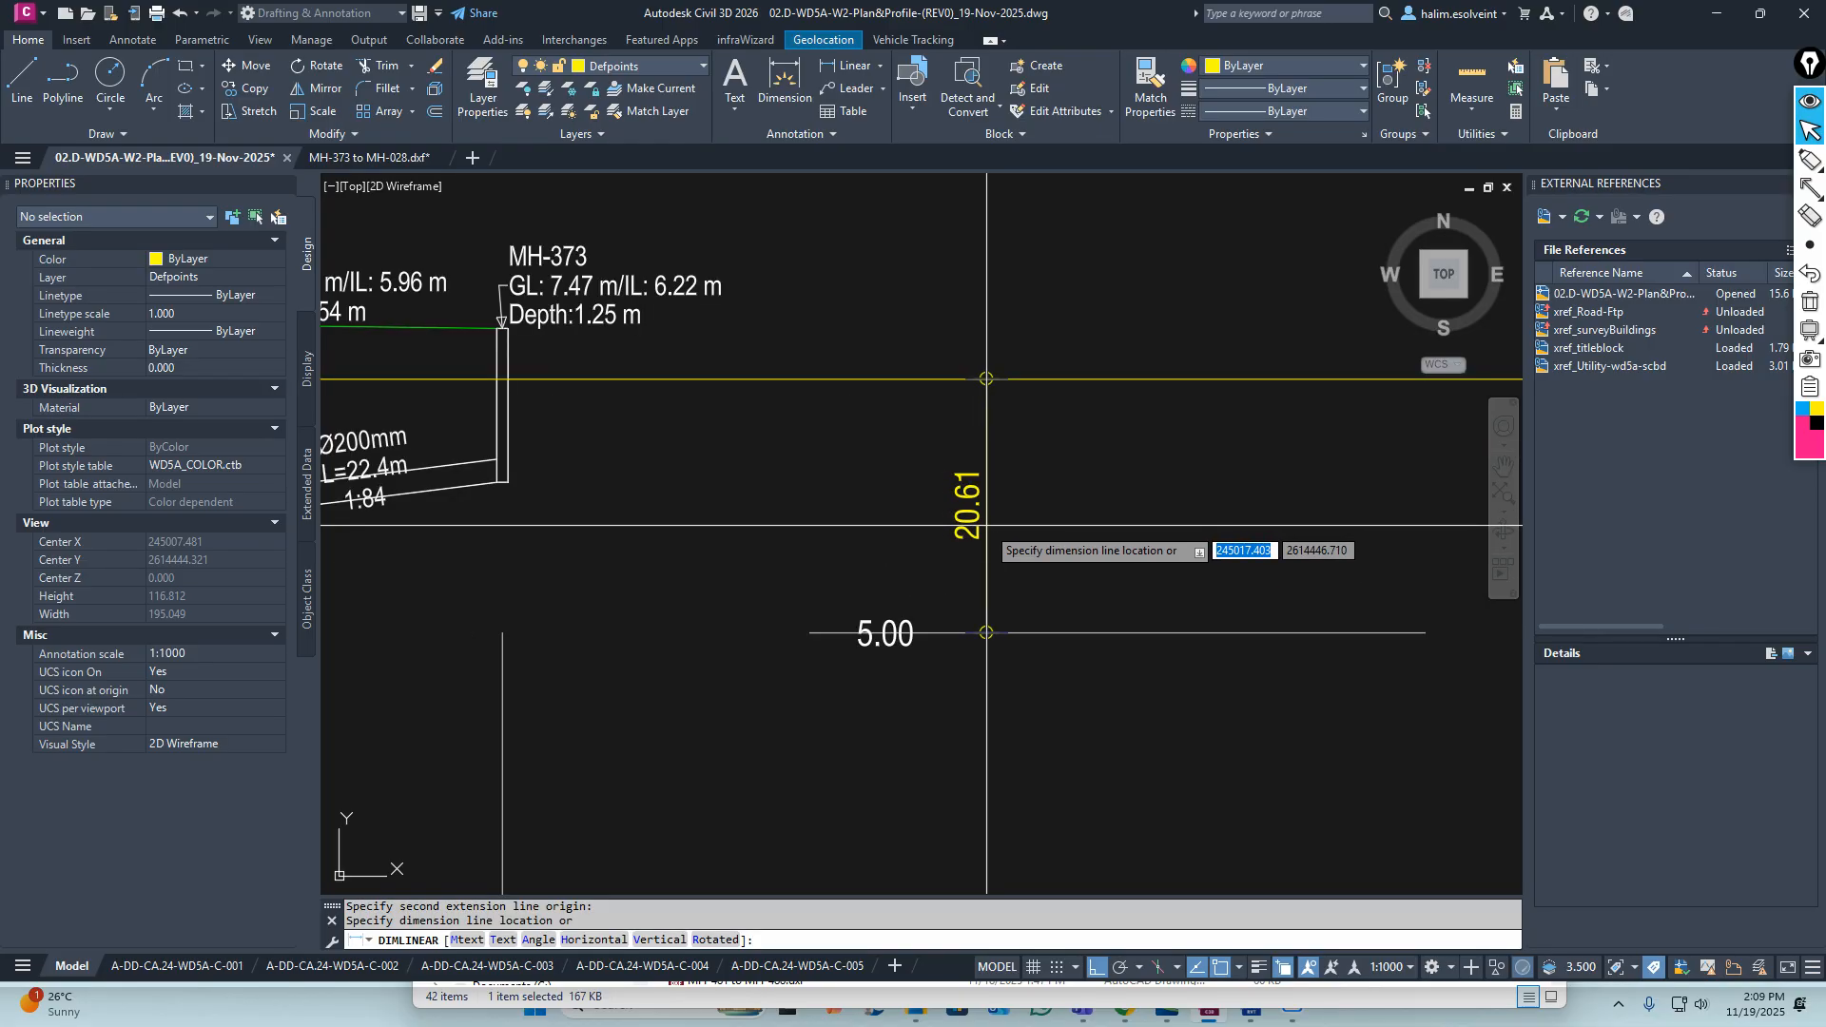
click(1071, 508)
Erase the vertical dimension beside MH-373 together with the horizontal datum construction line
scroll(1071, 508, down, 8)
key(e)
key(Return)
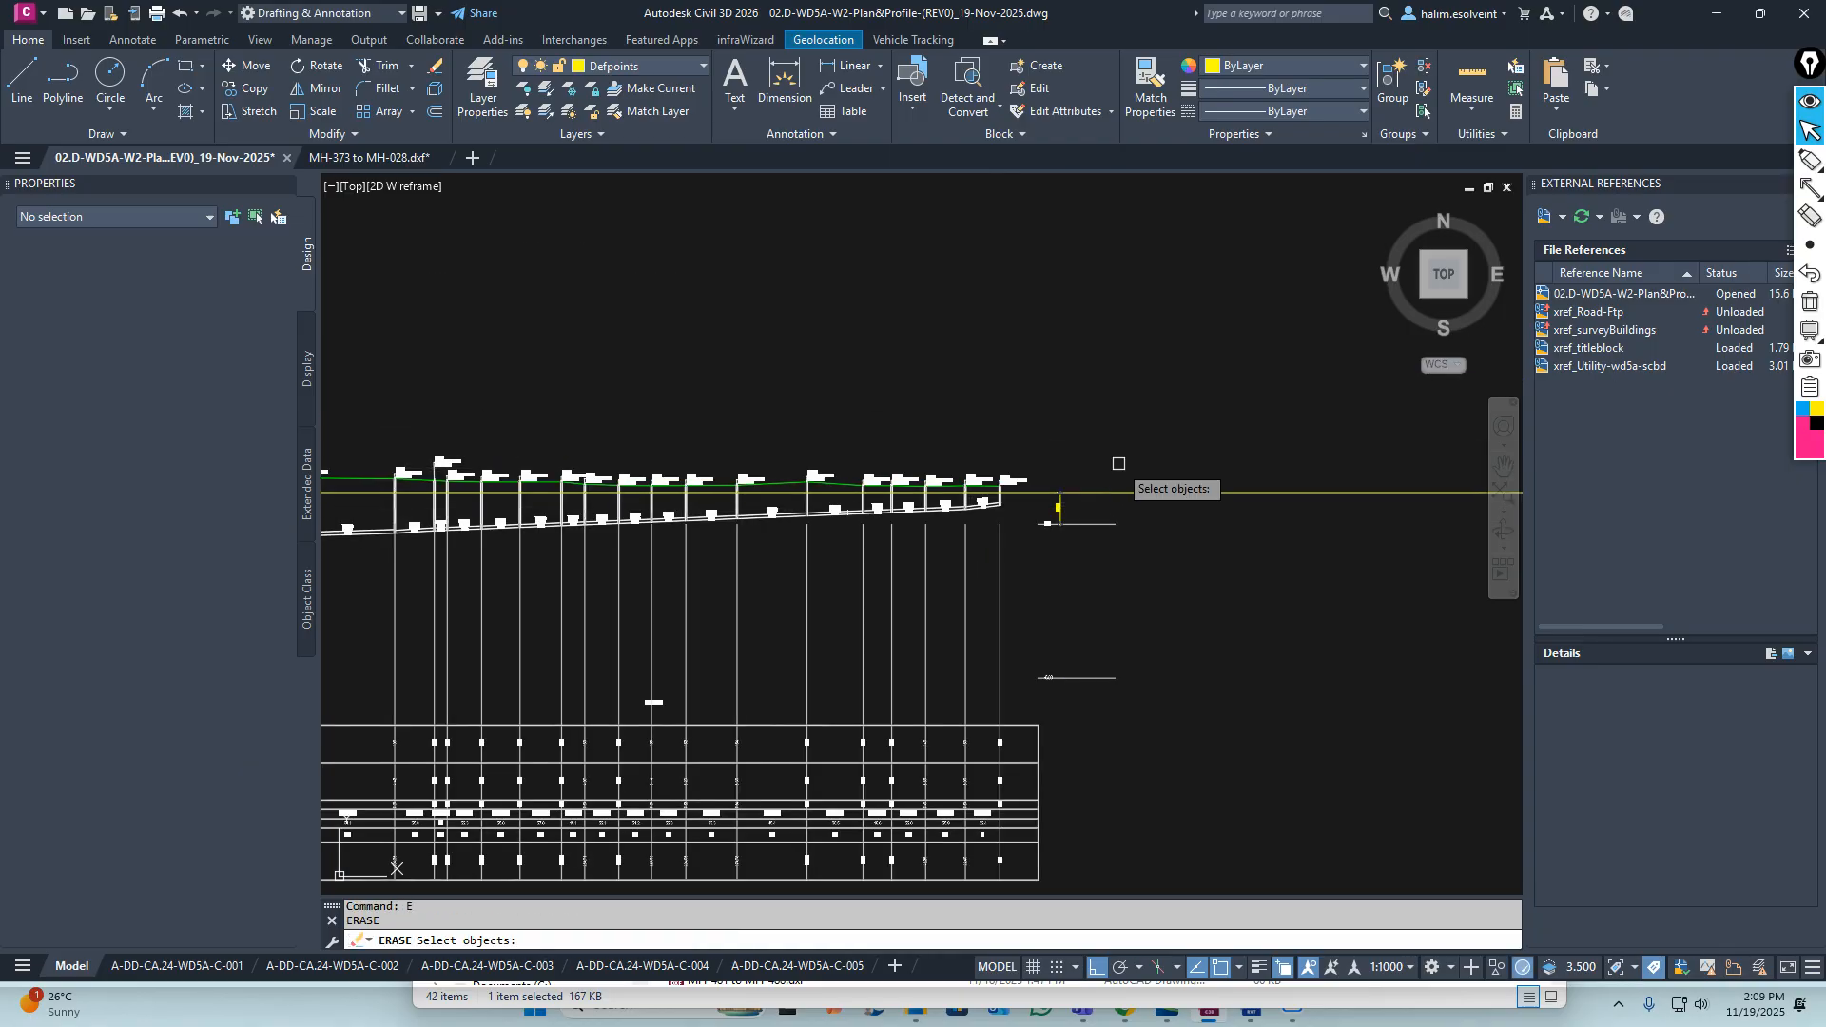
click(1119, 465)
key(Escape)
scroll(769, 522, down, 5)
scroll(769, 523, up, 8)
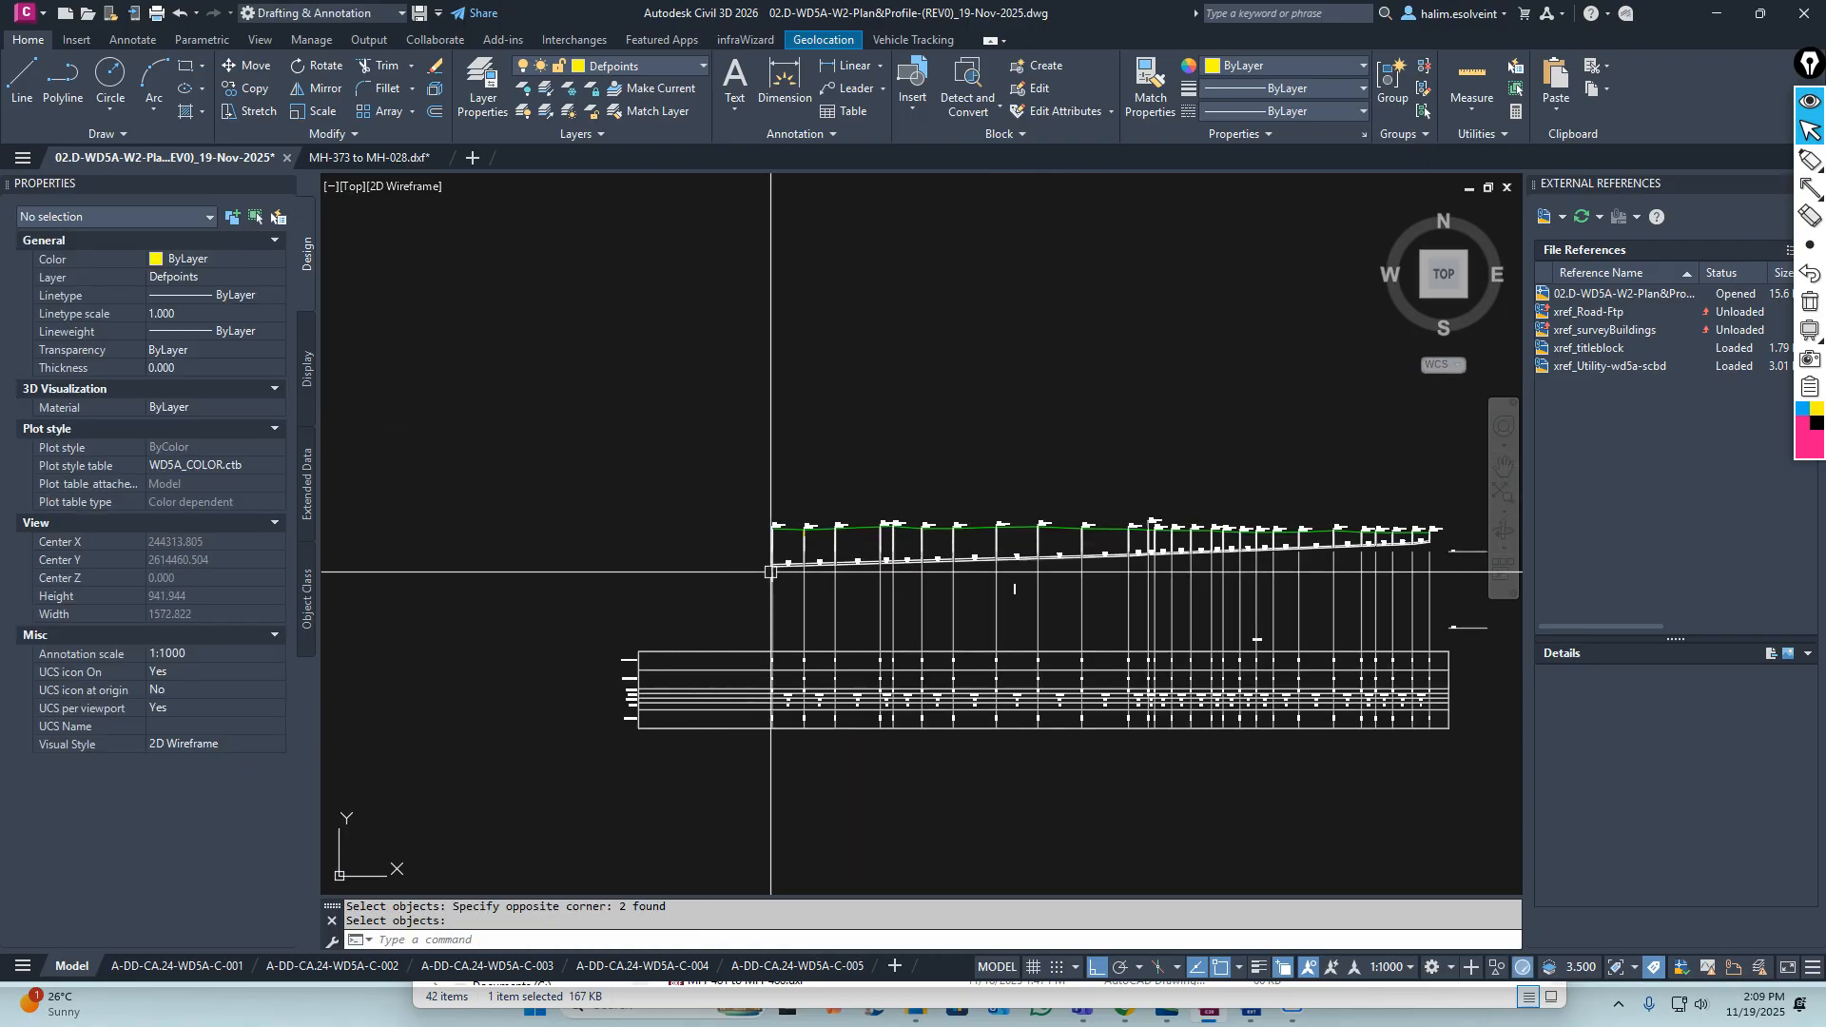
Compare the pasted profile with the existing MH-001 to MH-022 profile, examining the latter's horizontal and vertical scale notes above its datum
scroll(741, 497, down, 6)
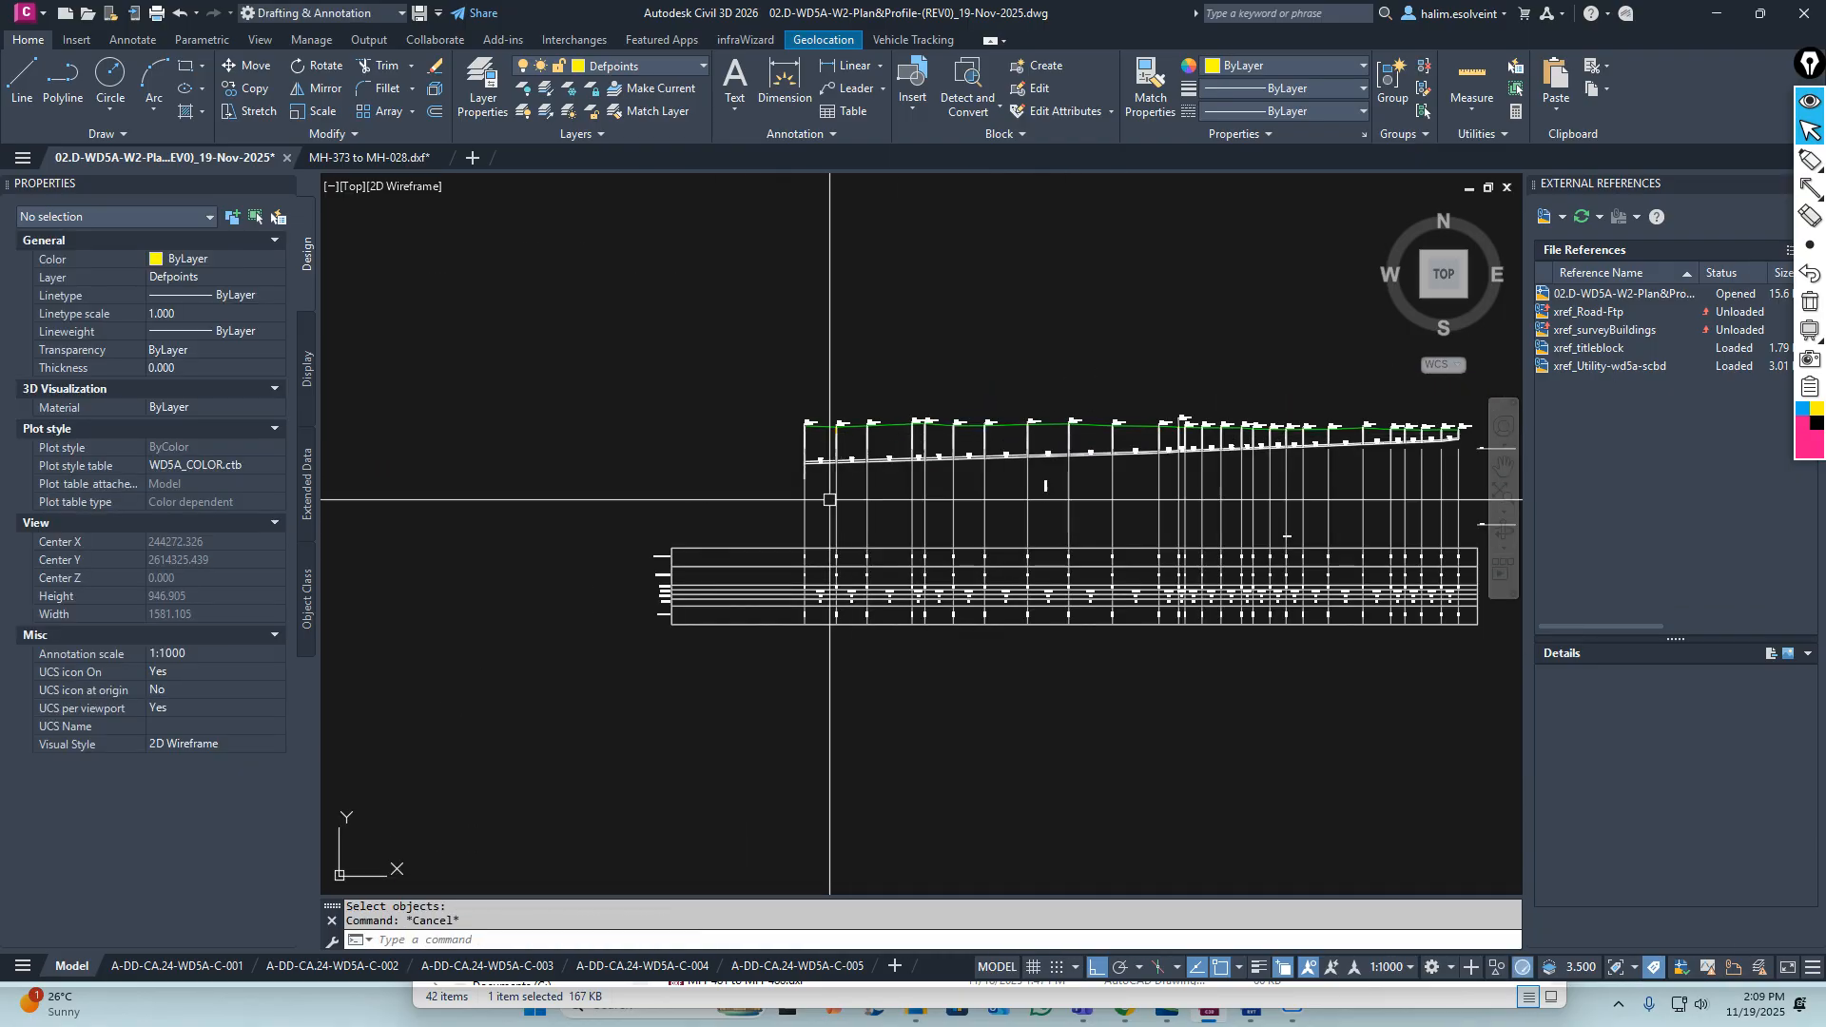
scroll(876, 416, up, 6)
middle_drag(713, 544, 763, 432)
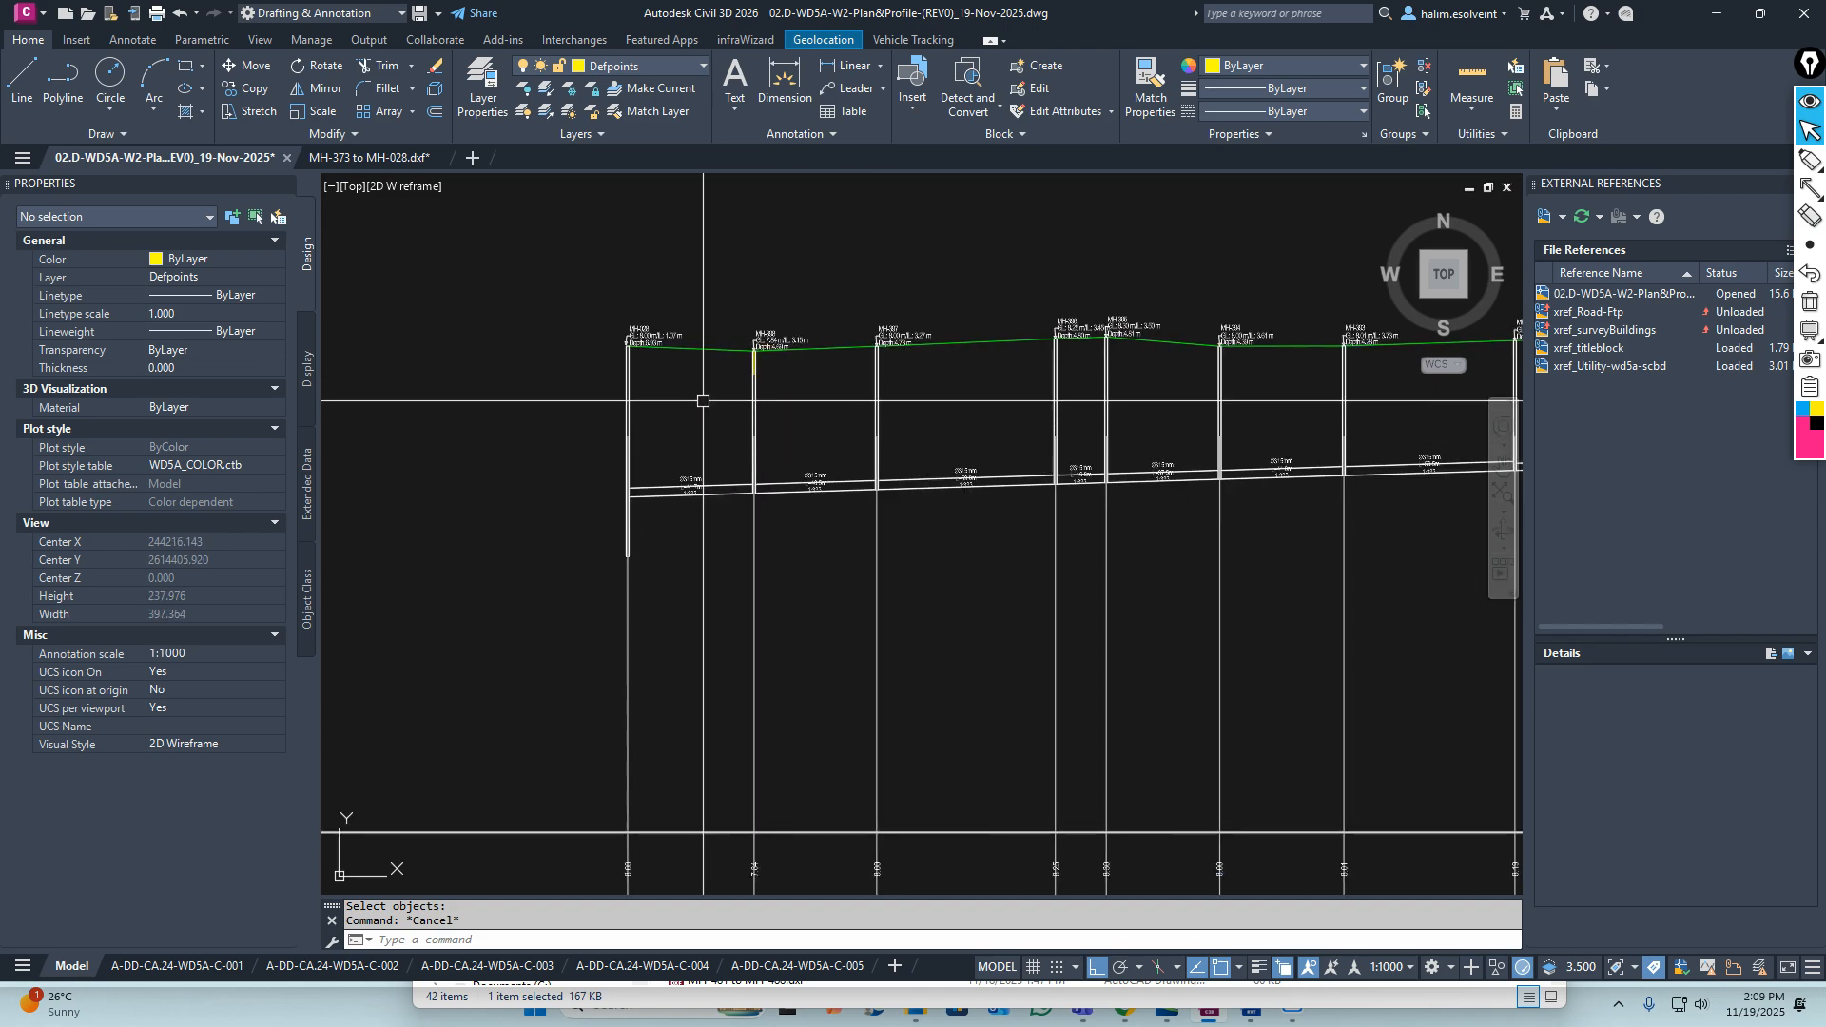
middle_drag(628, 369, 716, 412)
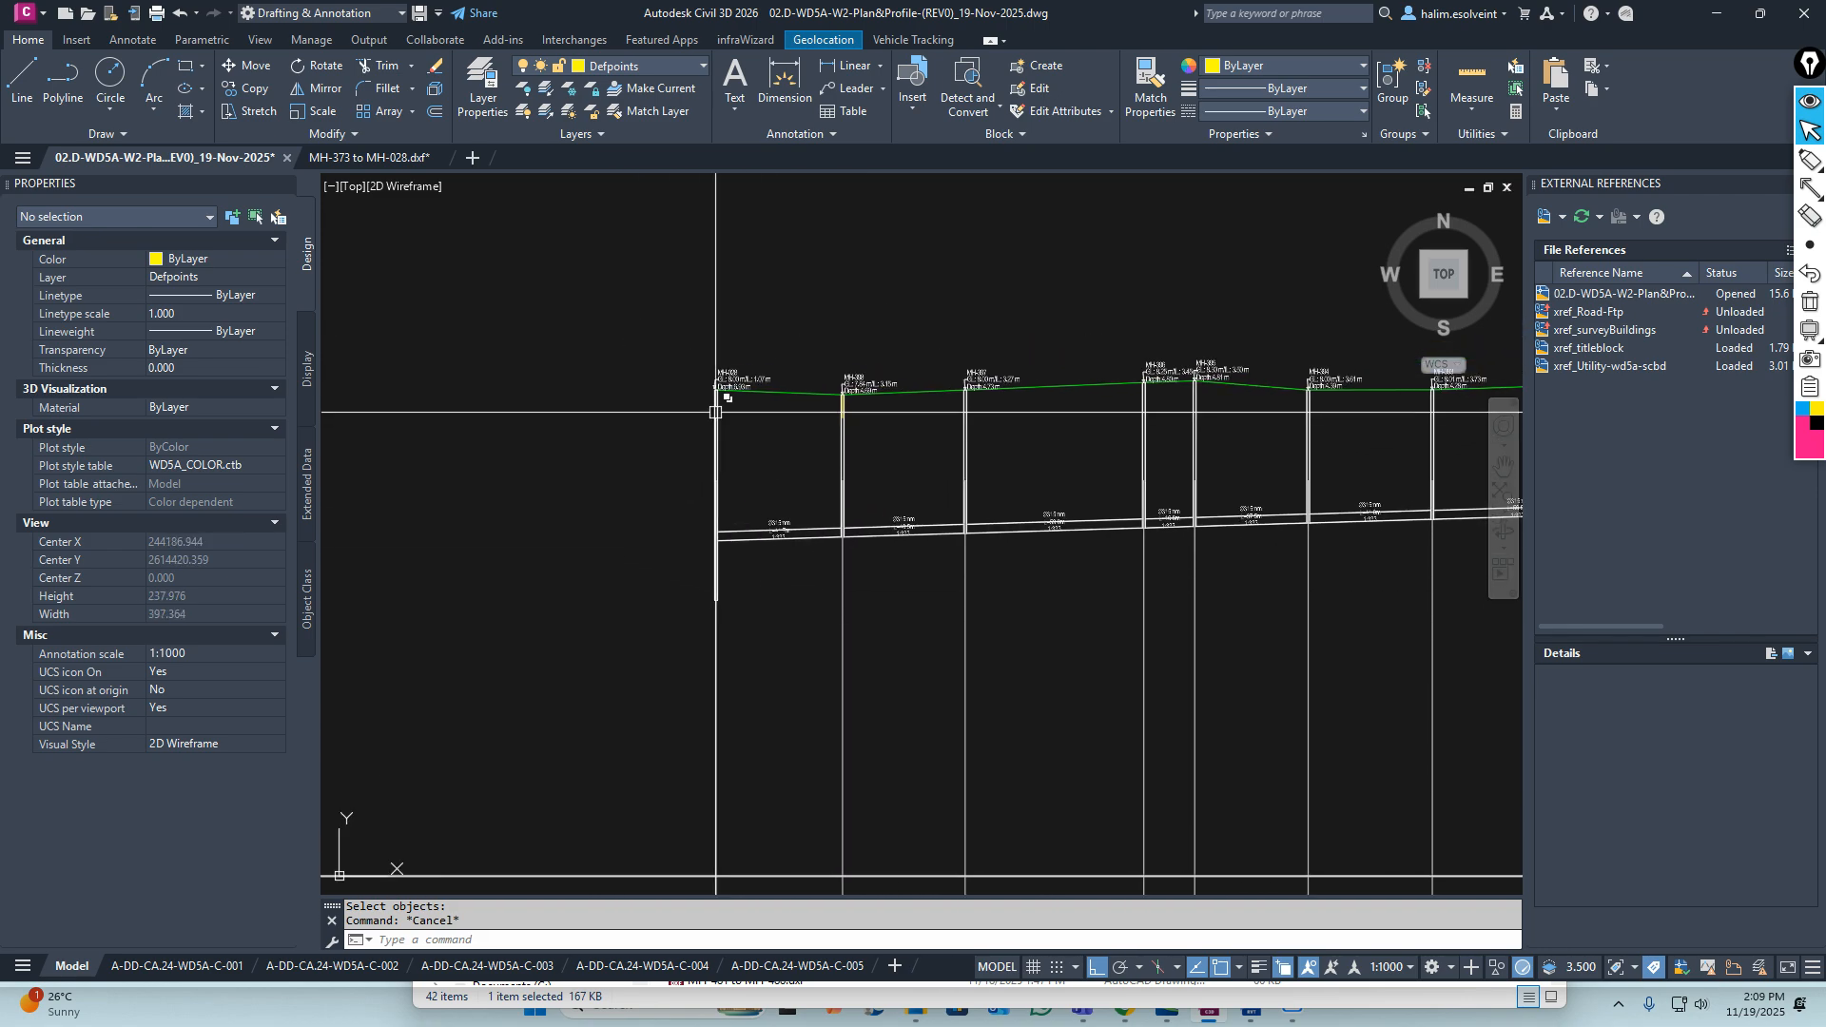
scroll(840, 493, down, 15)
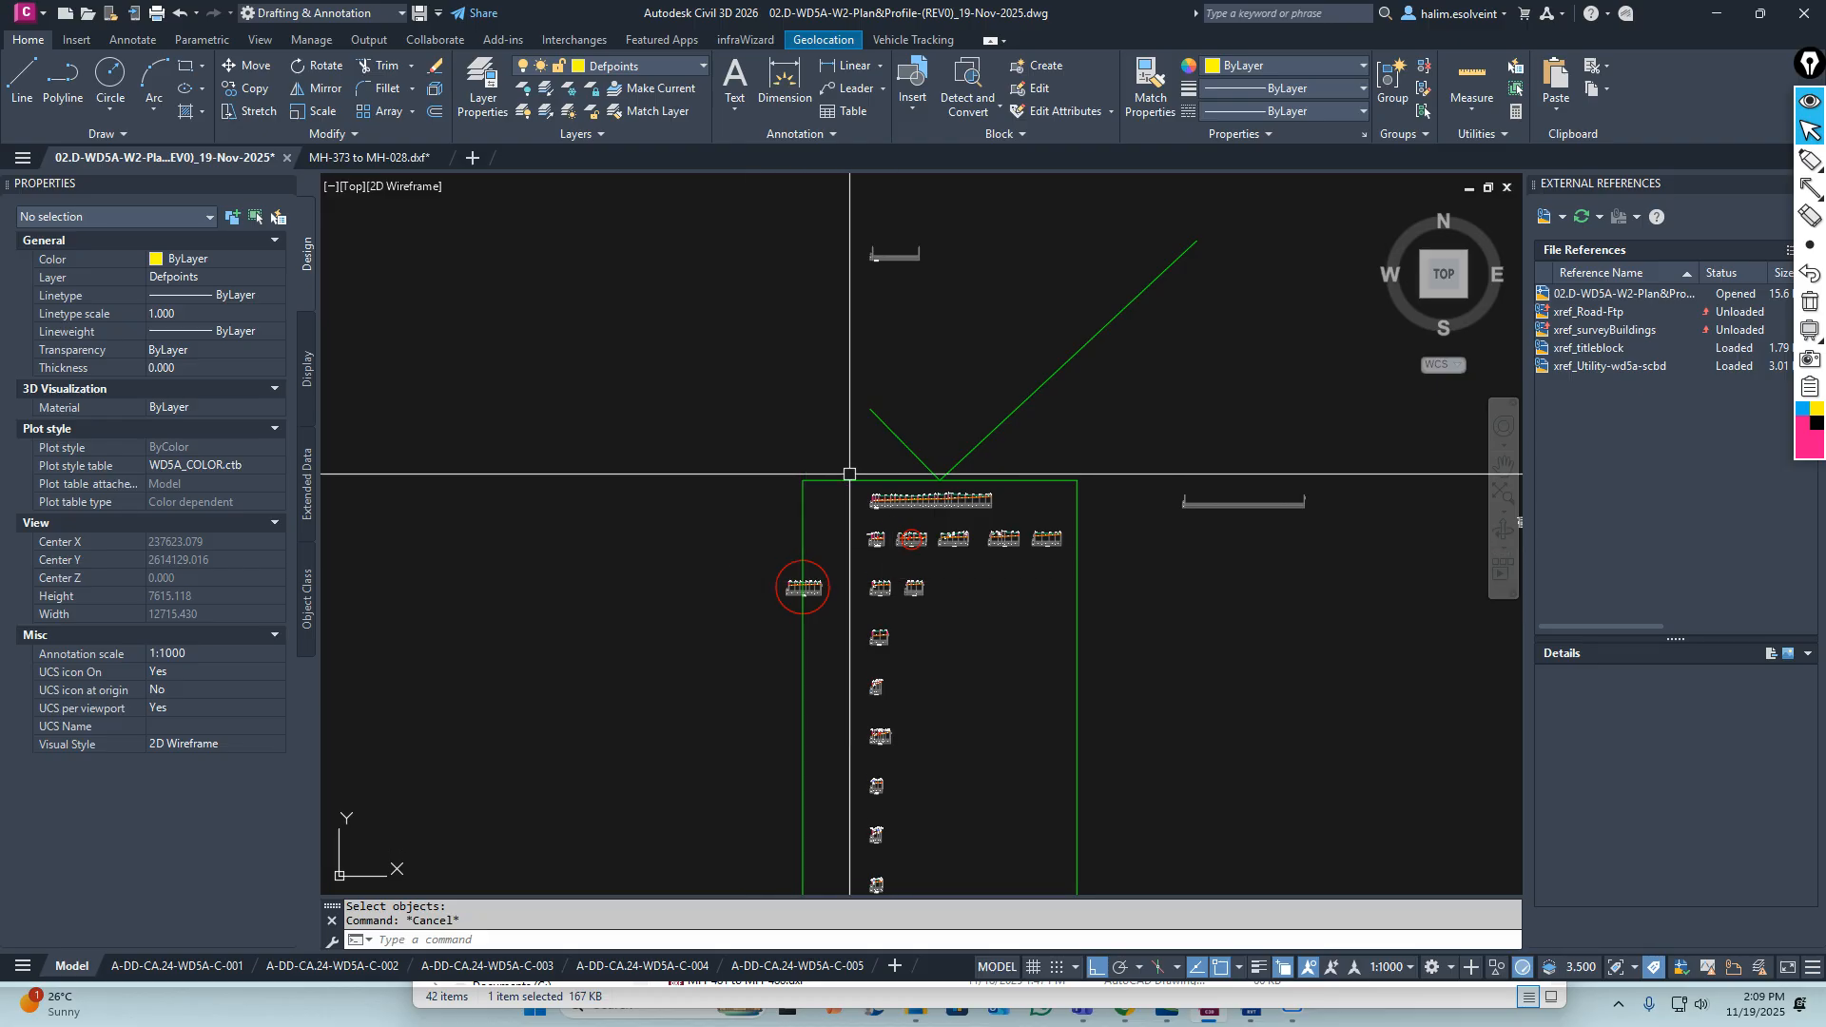
scroll(872, 502, up, 20)
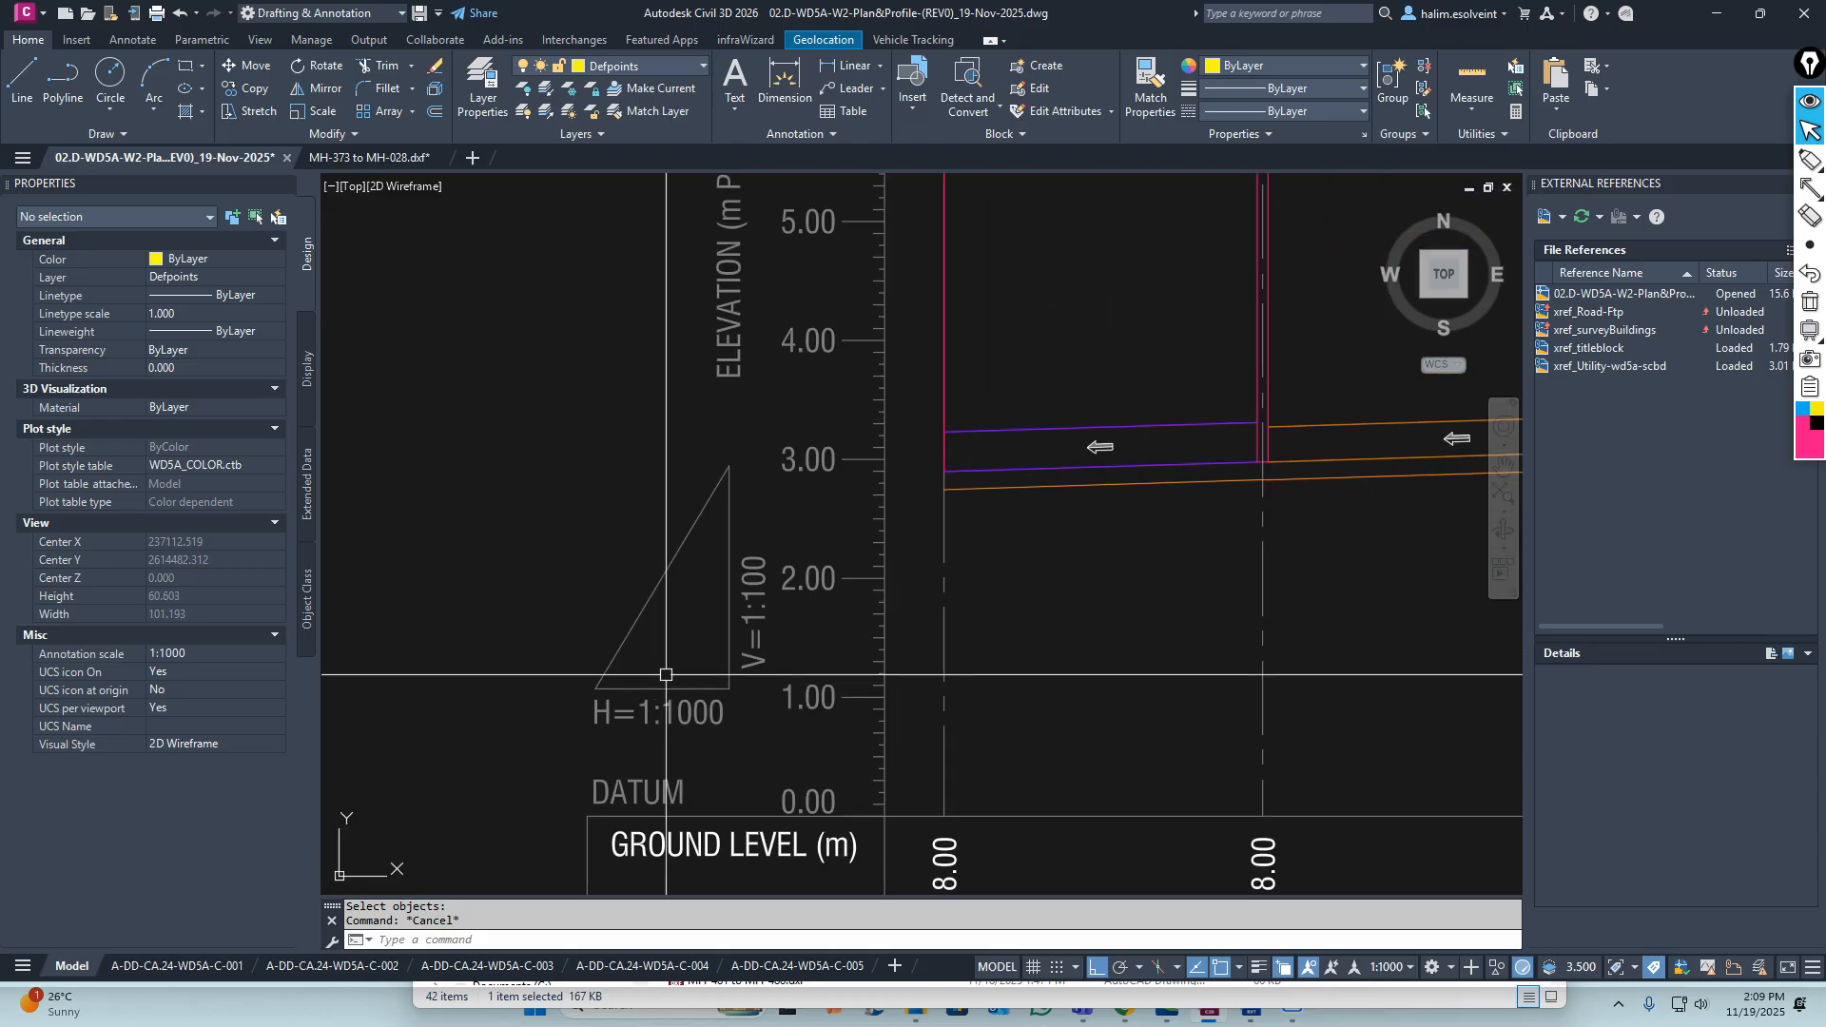
scroll(666, 675, up, 3)
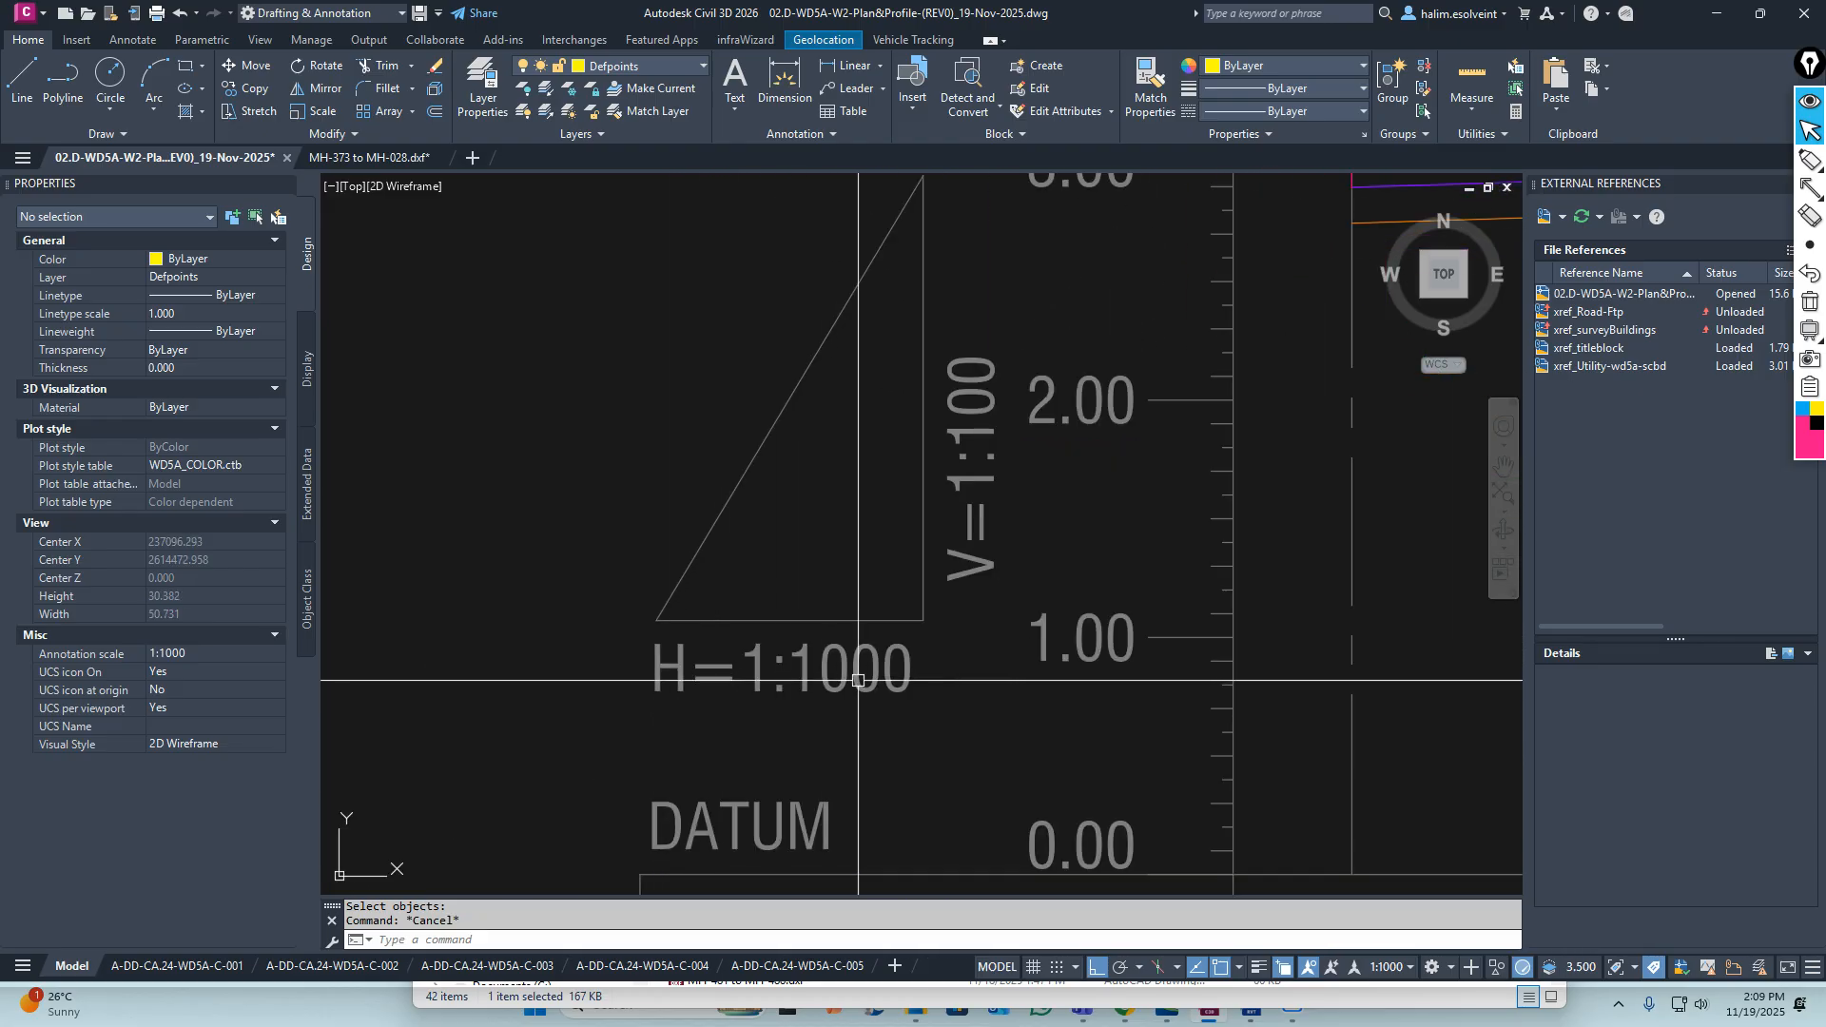
scroll(863, 683, down, 3)
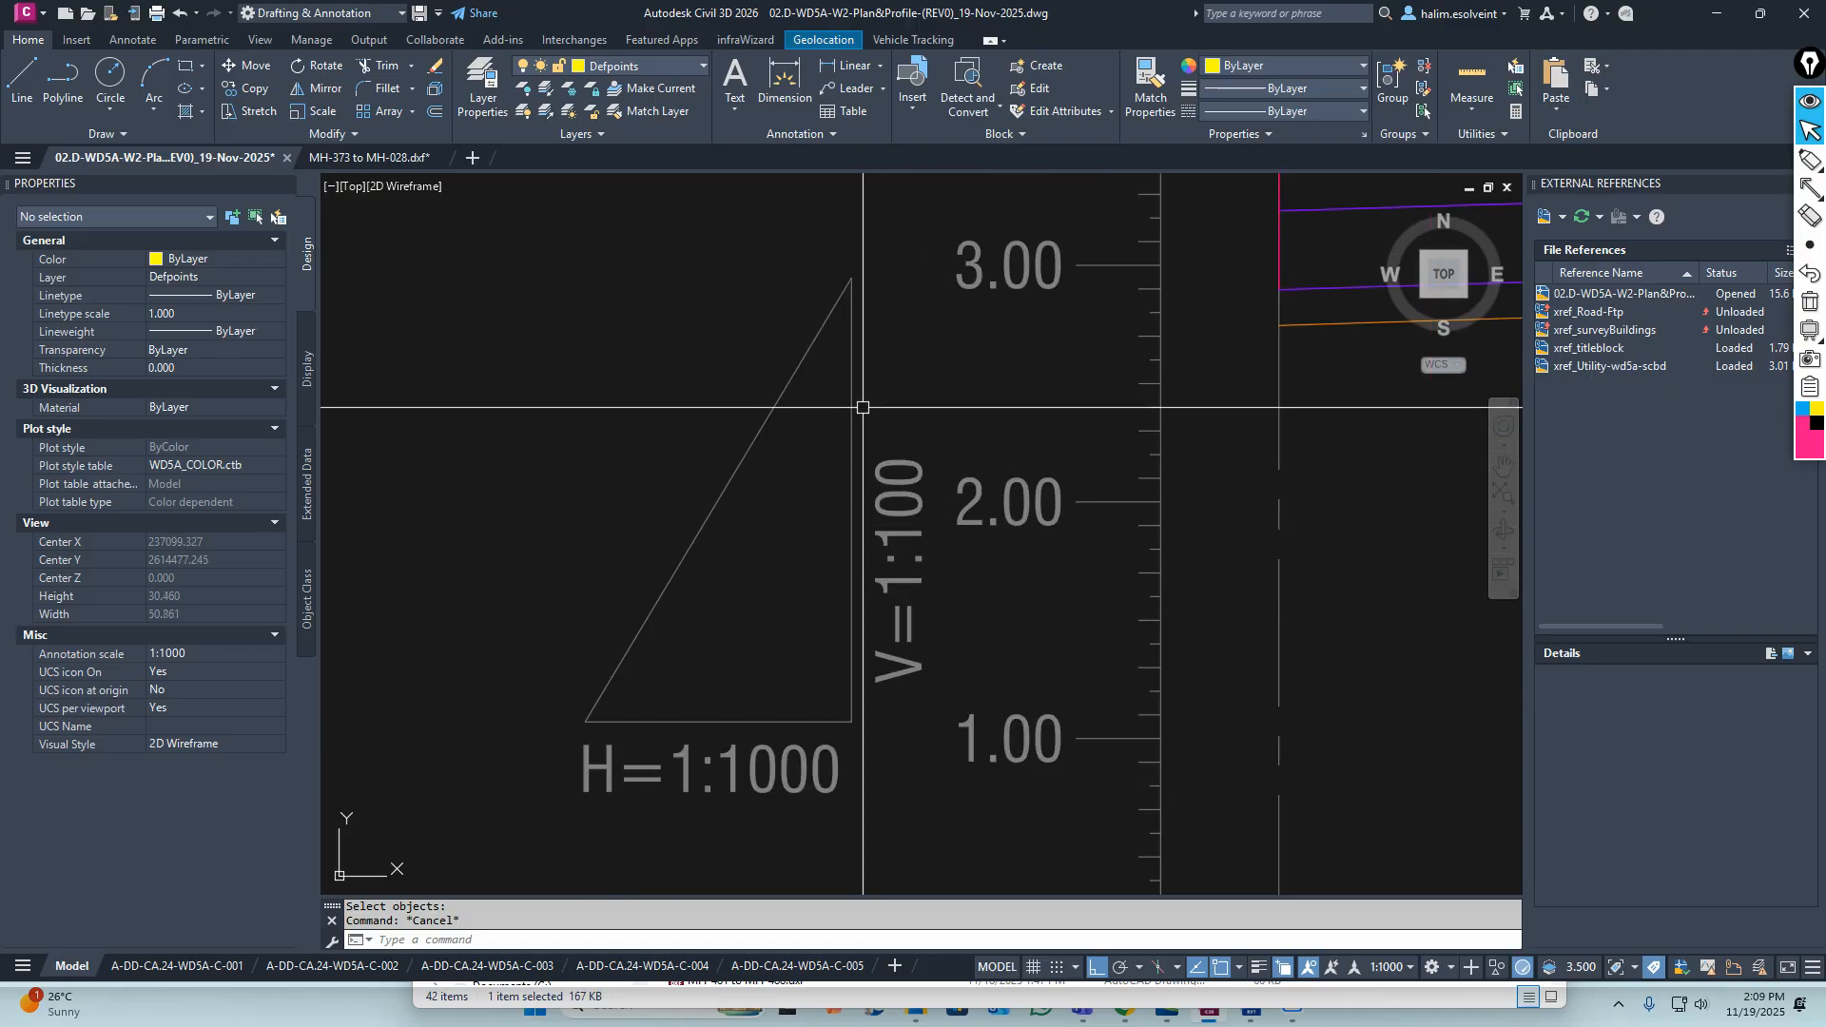
scroll(863, 407, down, 3)
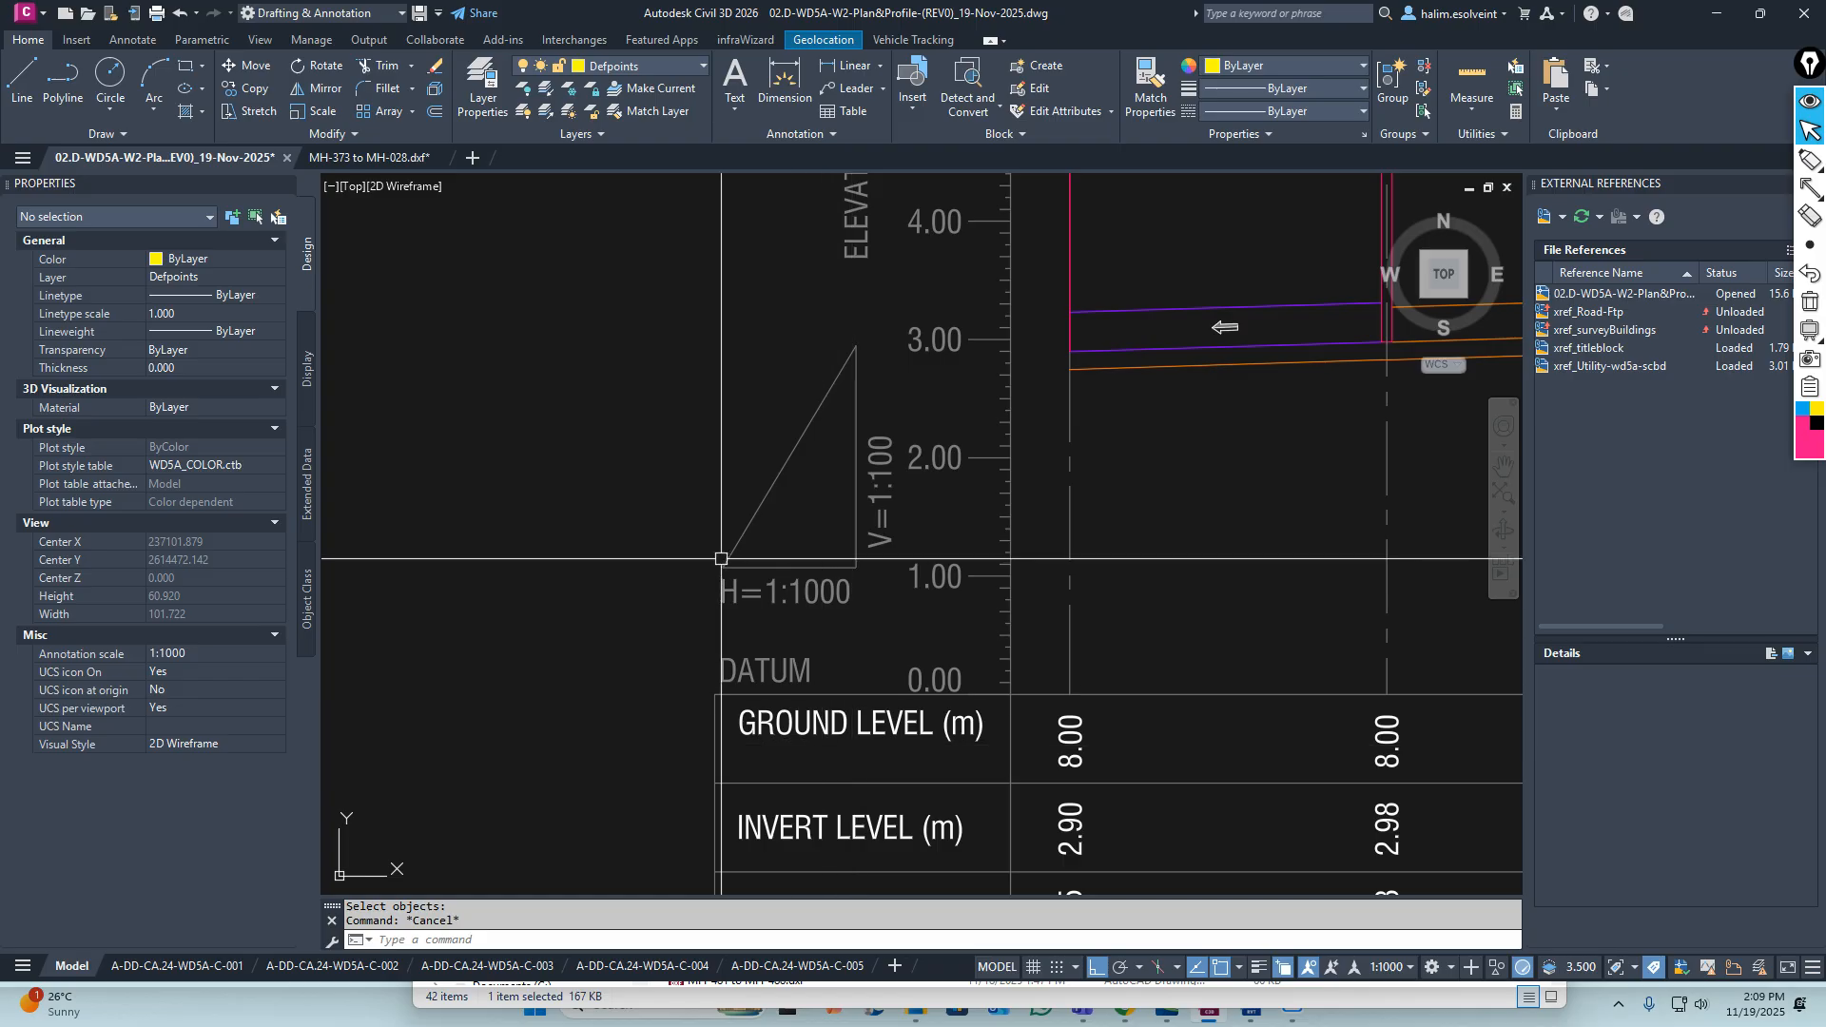
Examine the chainage, pipe length and level rows in the data table of the MH-001 to MH-022 profile
scroll(765, 548, down, 6)
middle_drag(1020, 401, 801, 429)
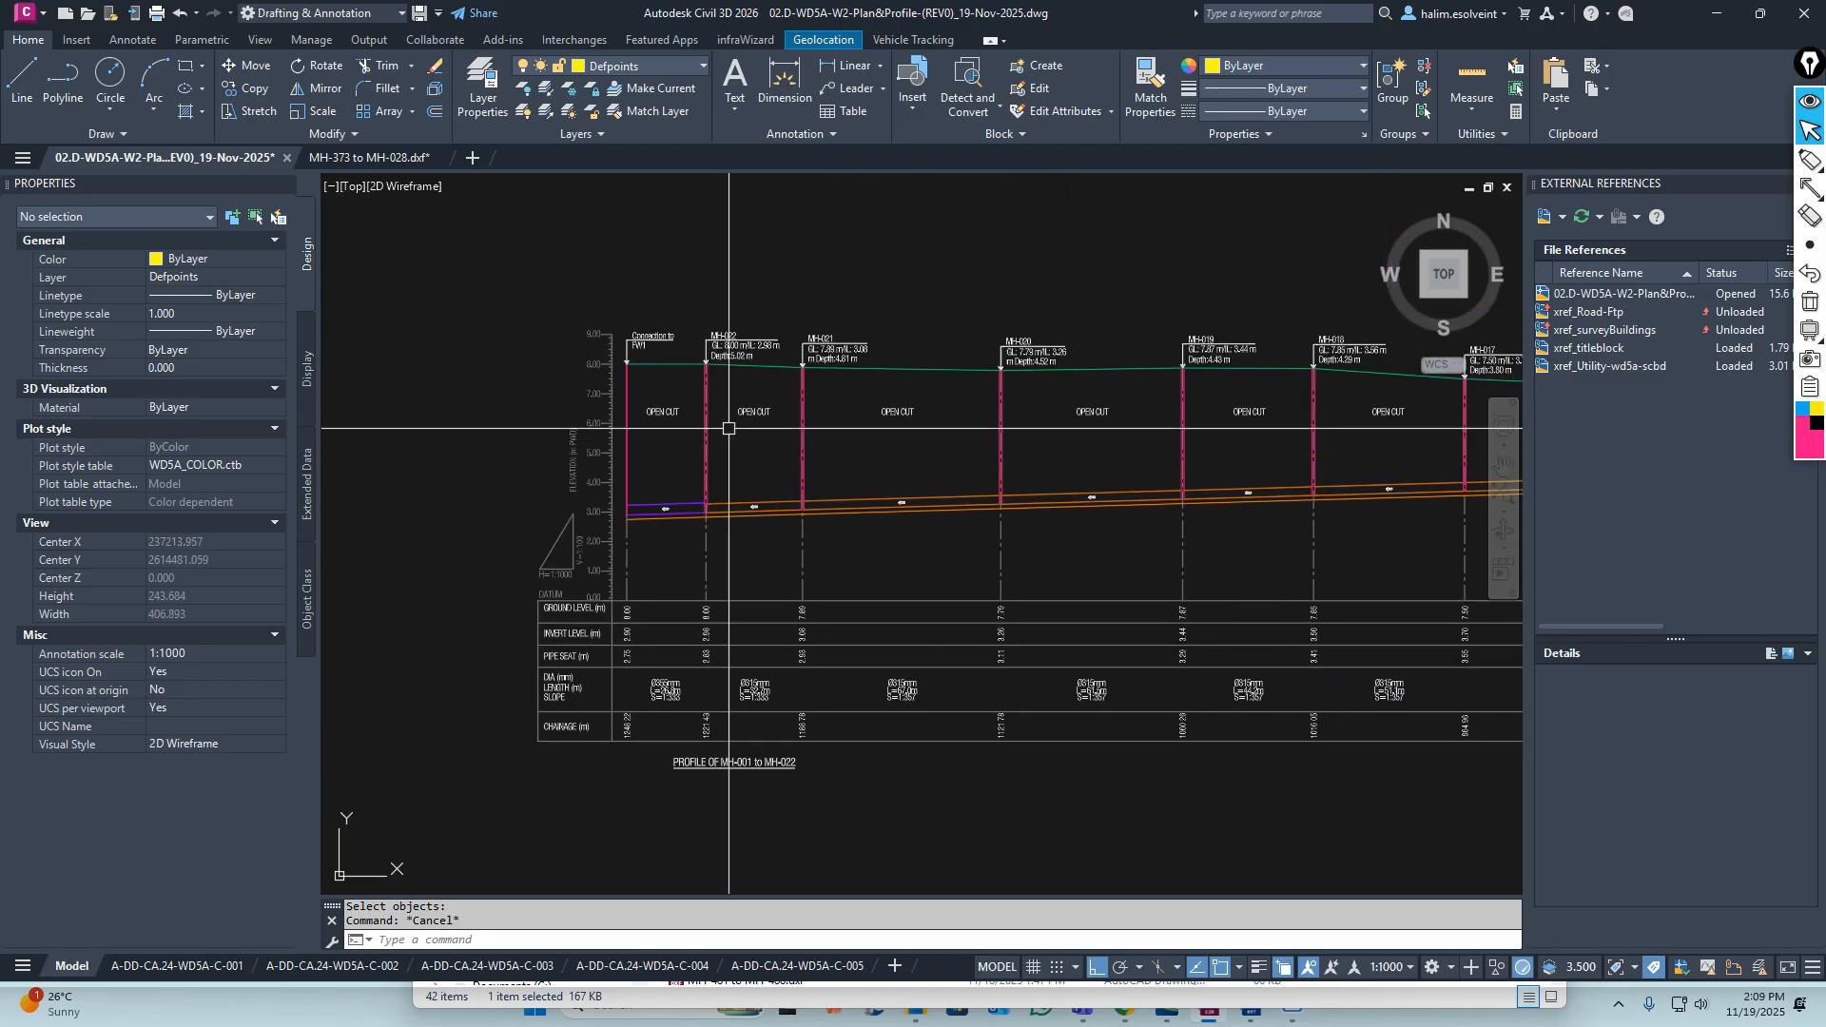
scroll(714, 376, up, 3)
middle_drag(596, 422, 708, 486)
middle_drag(730, 837, 790, 309)
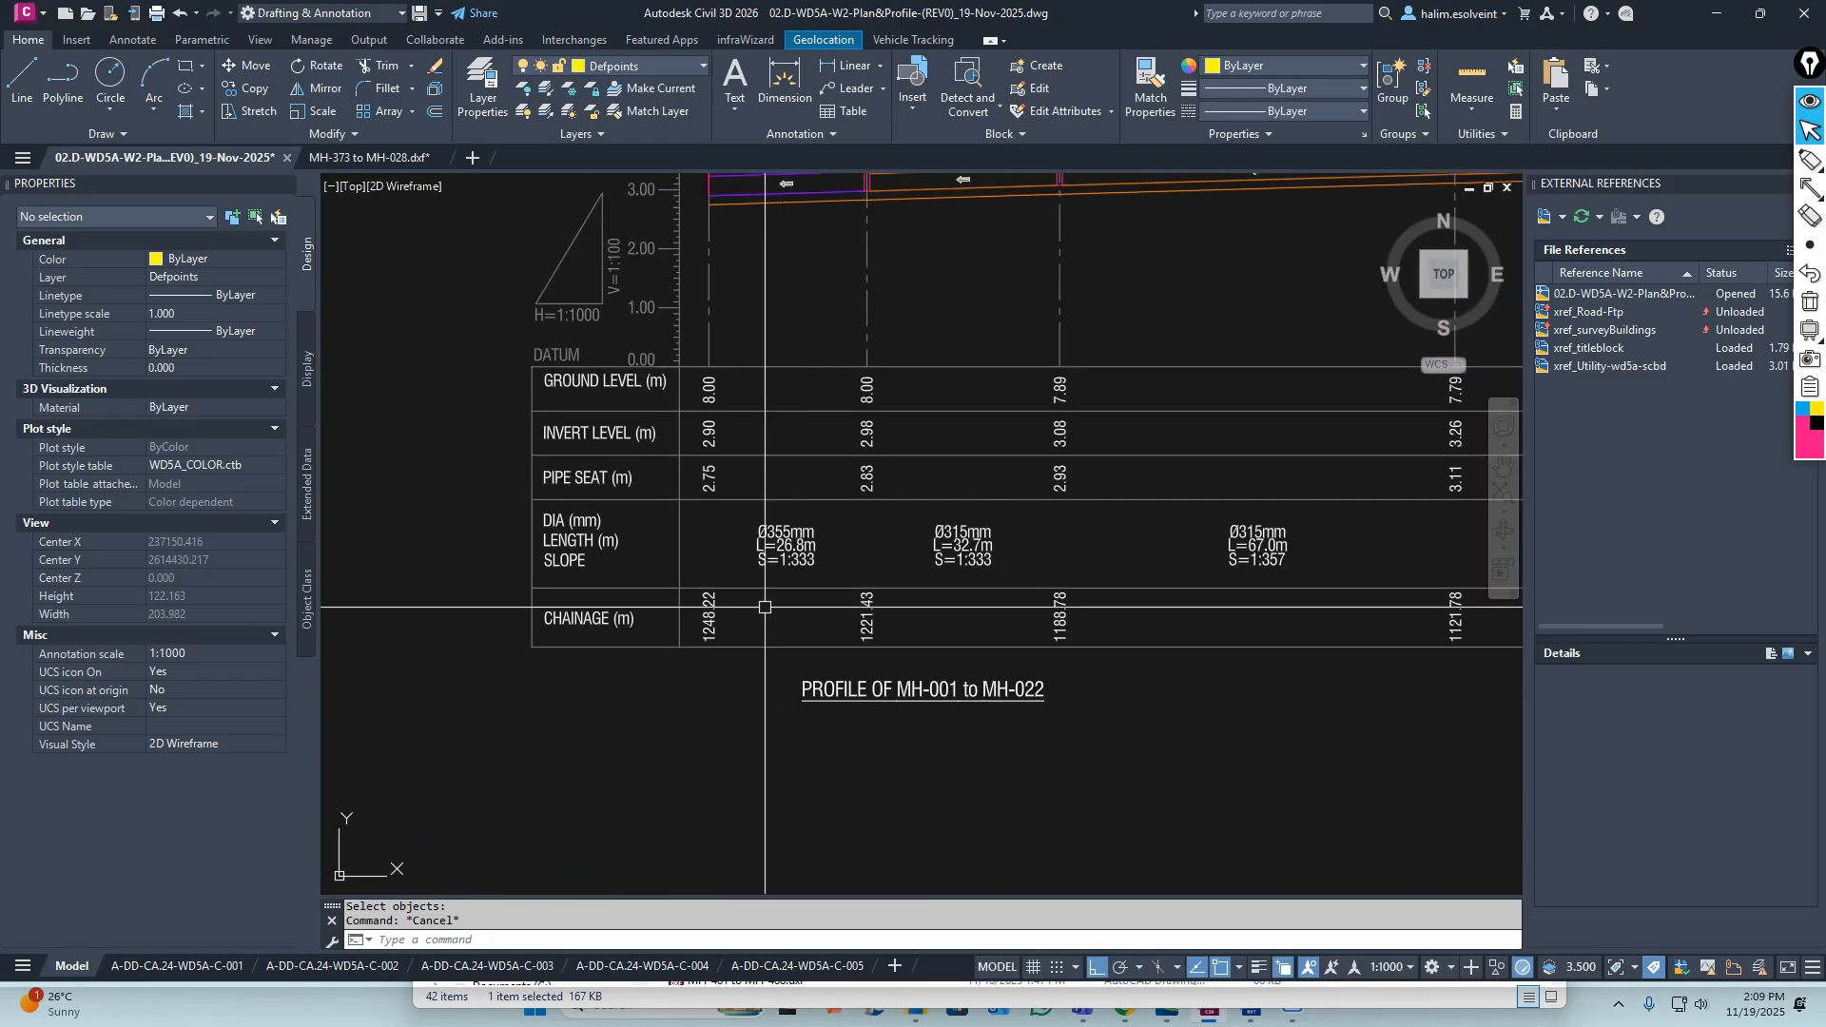
scroll(701, 631, up, 3)
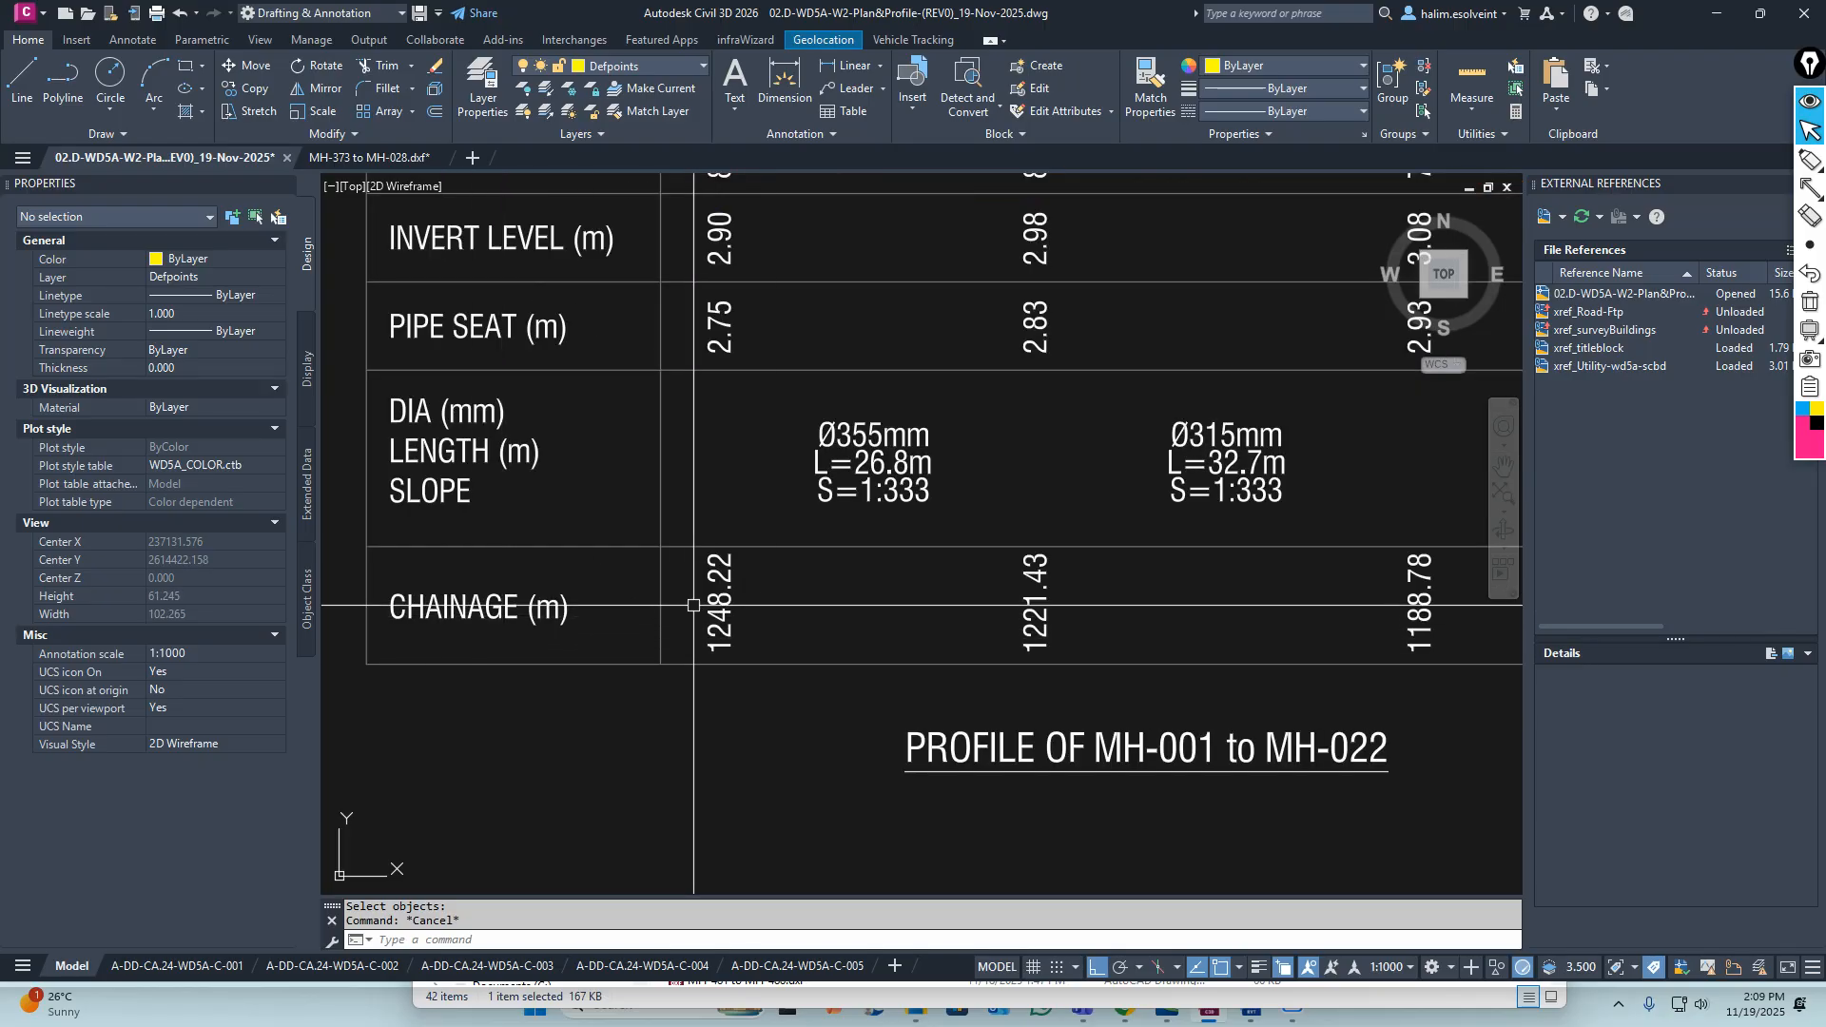
scroll(703, 603, up, 3)
scroll(709, 601, down, 3)
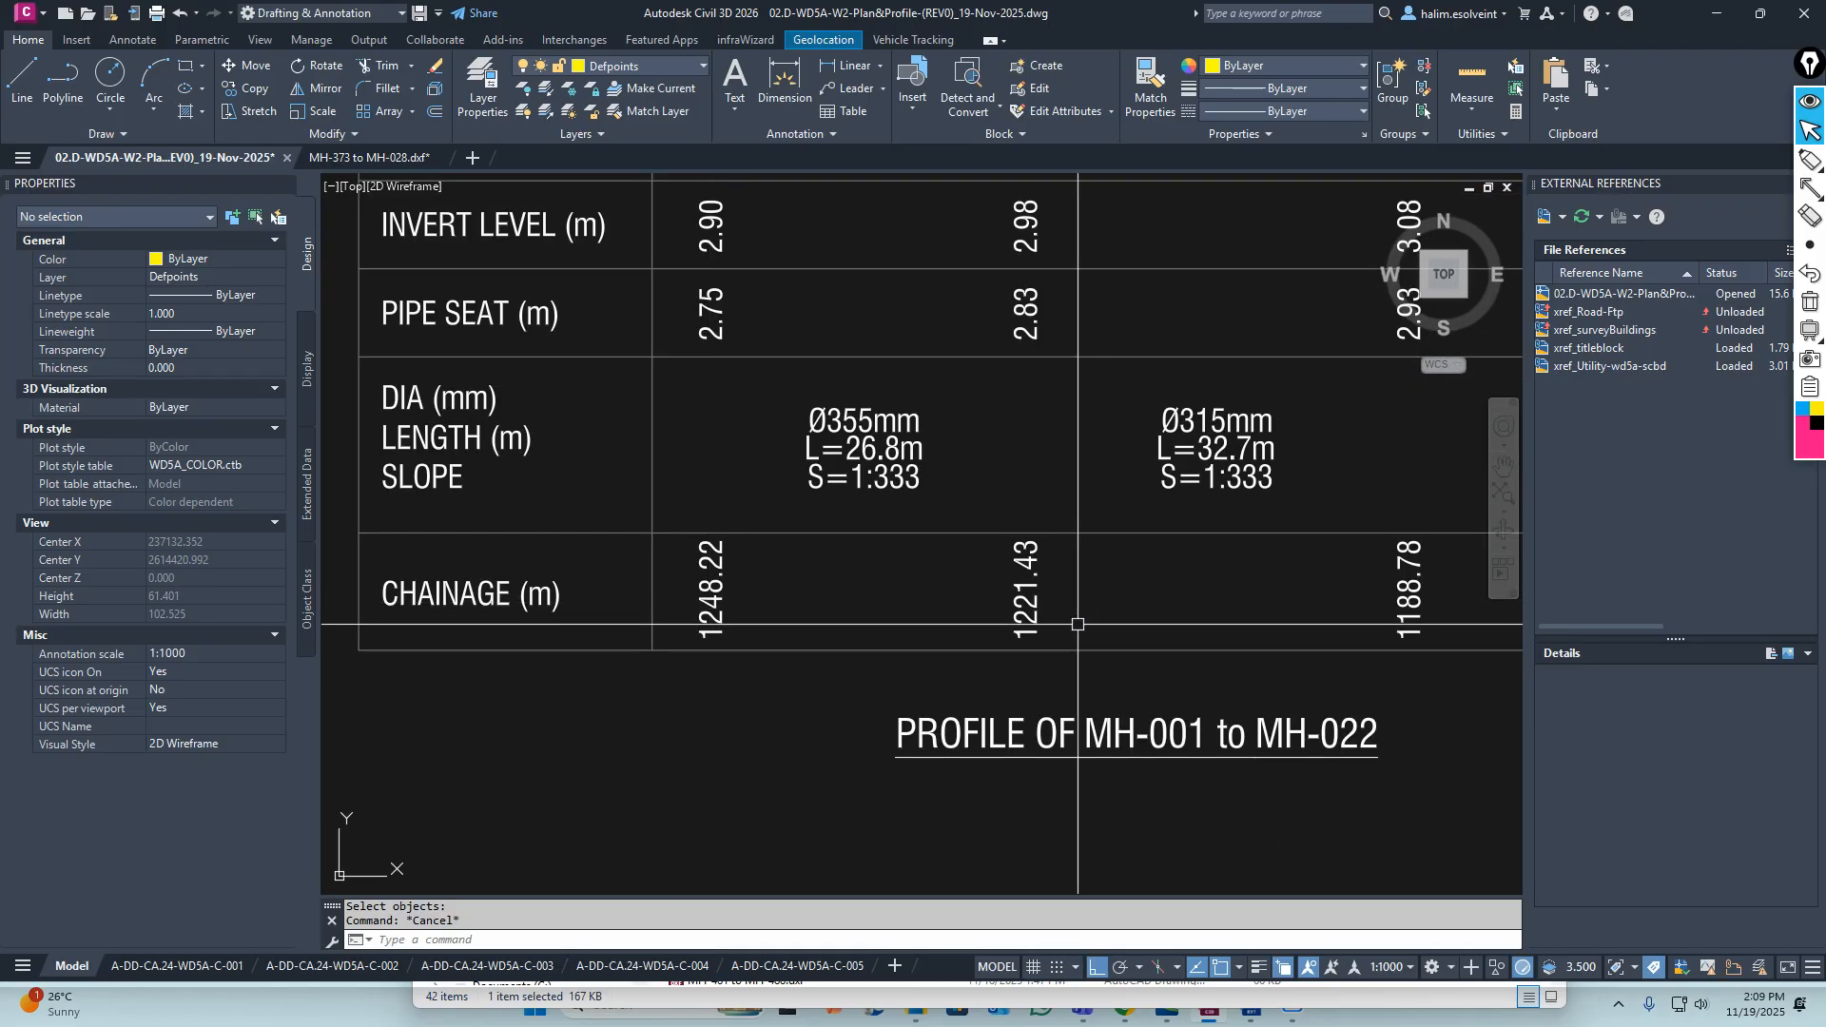
scroll(1060, 623, up, 3)
scroll(1018, 530, down, 3)
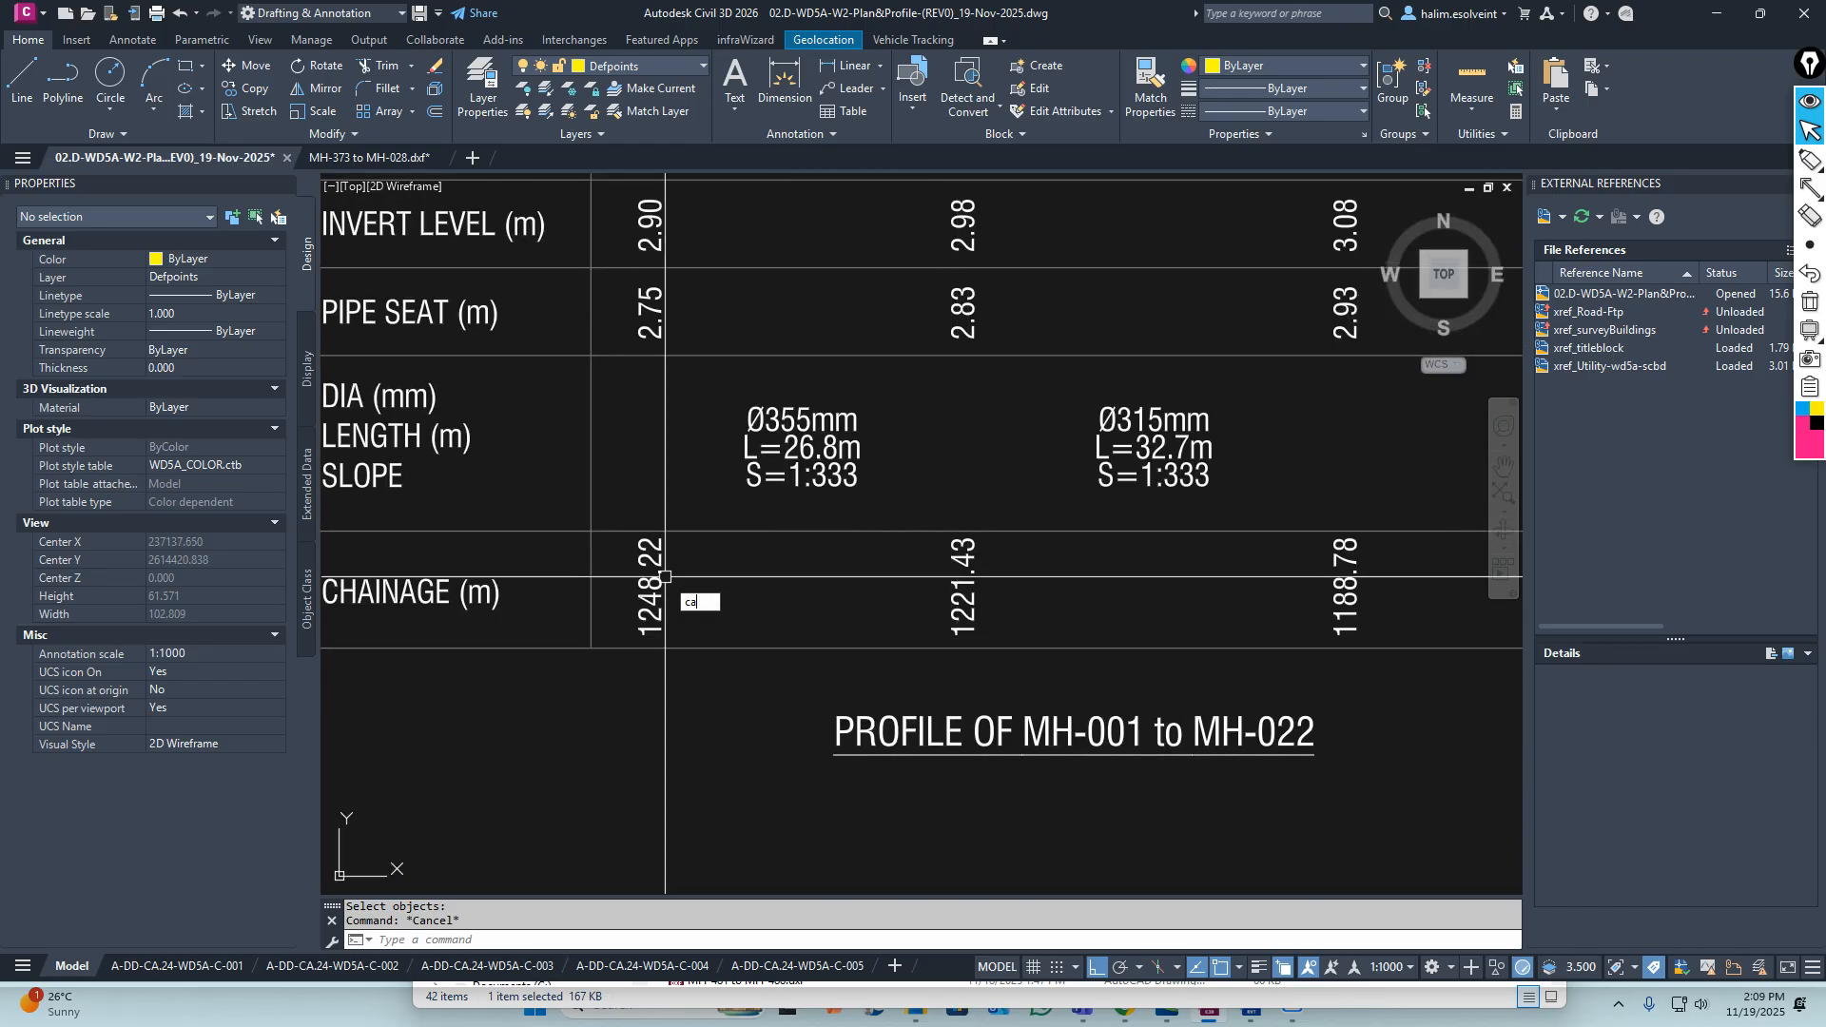
click(715, 621)
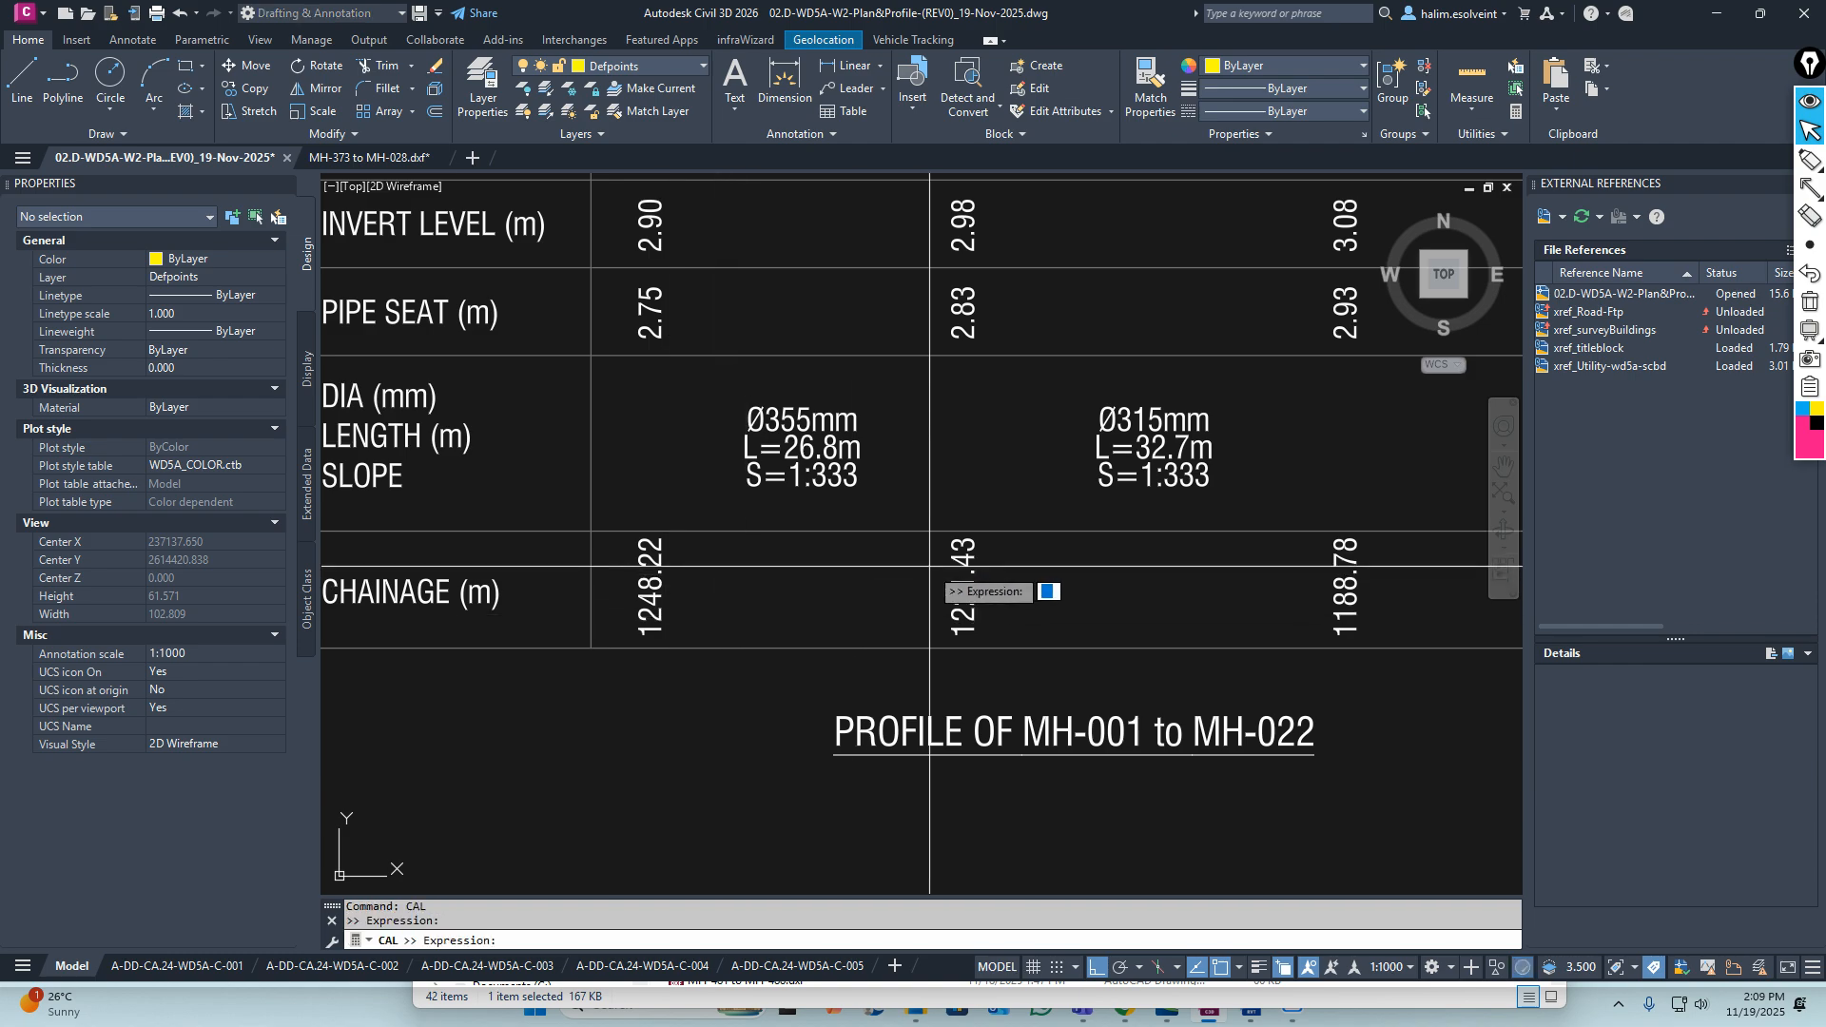
key(Escape)
key(Escape)
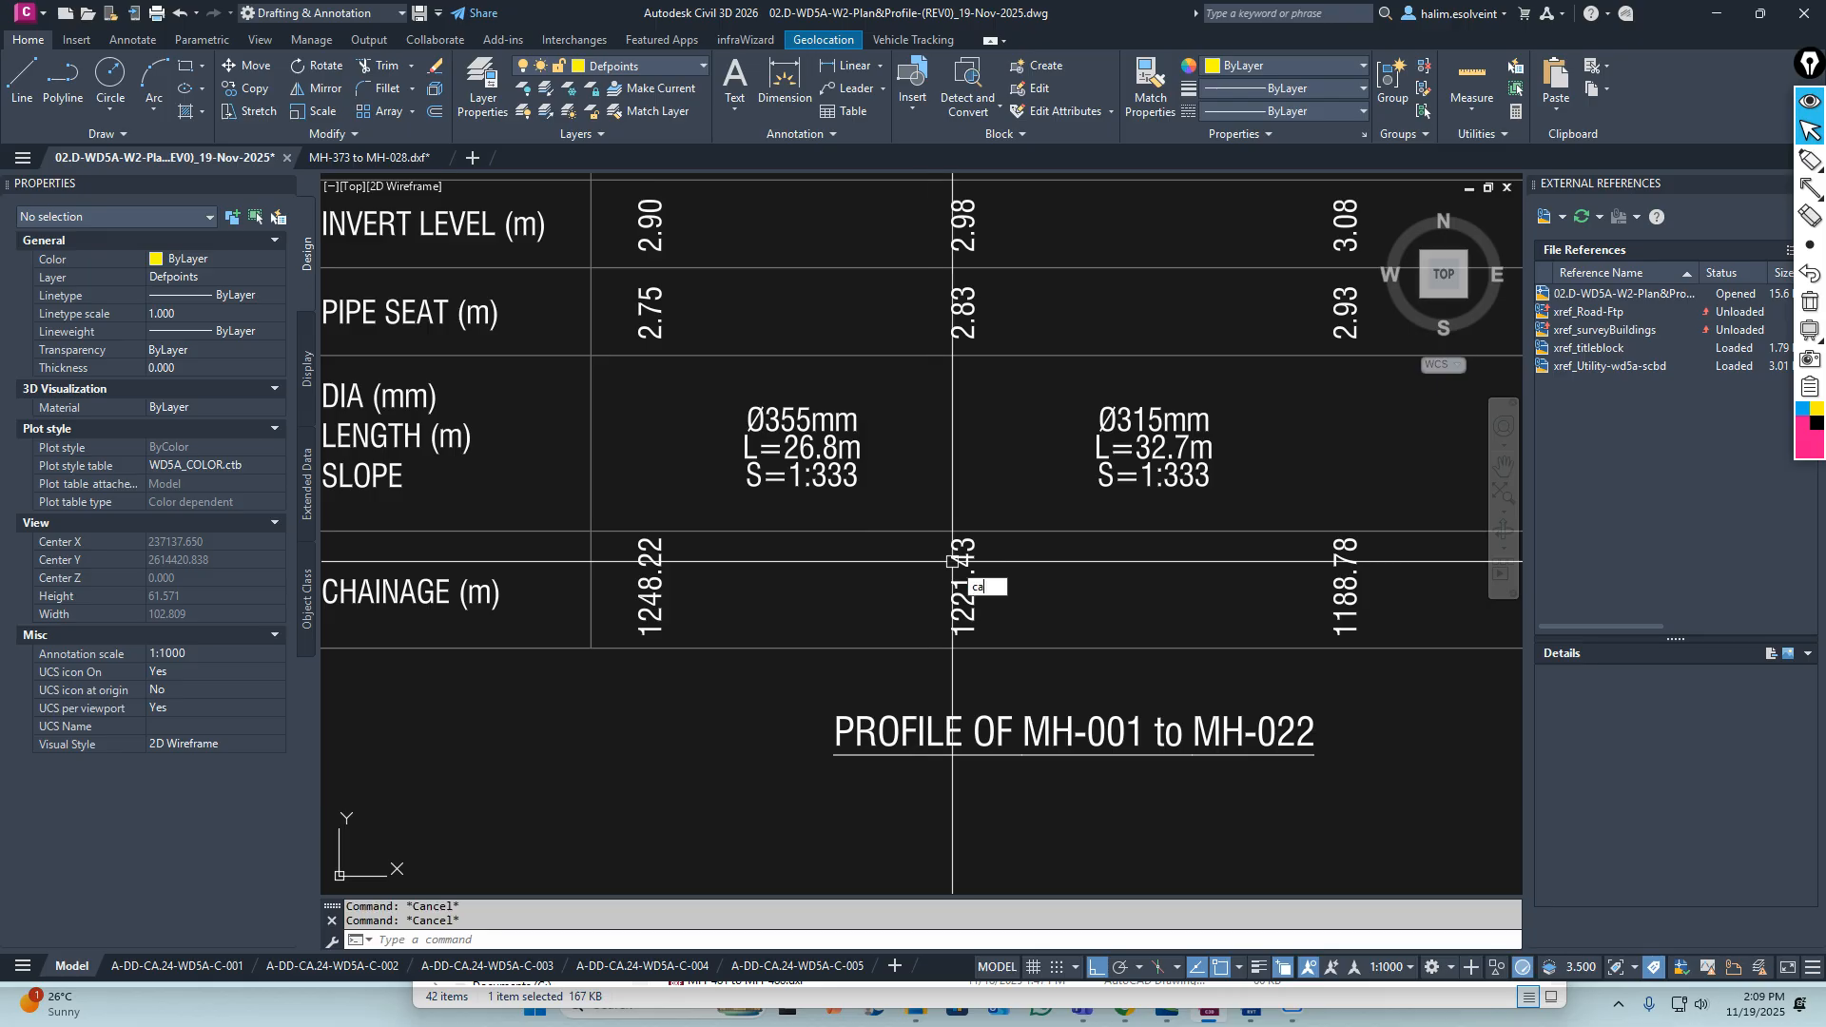
Calculate the difference between the first two chainages, 1248.22-1221.43, with the QuickCalc calculator
click(1517, 111)
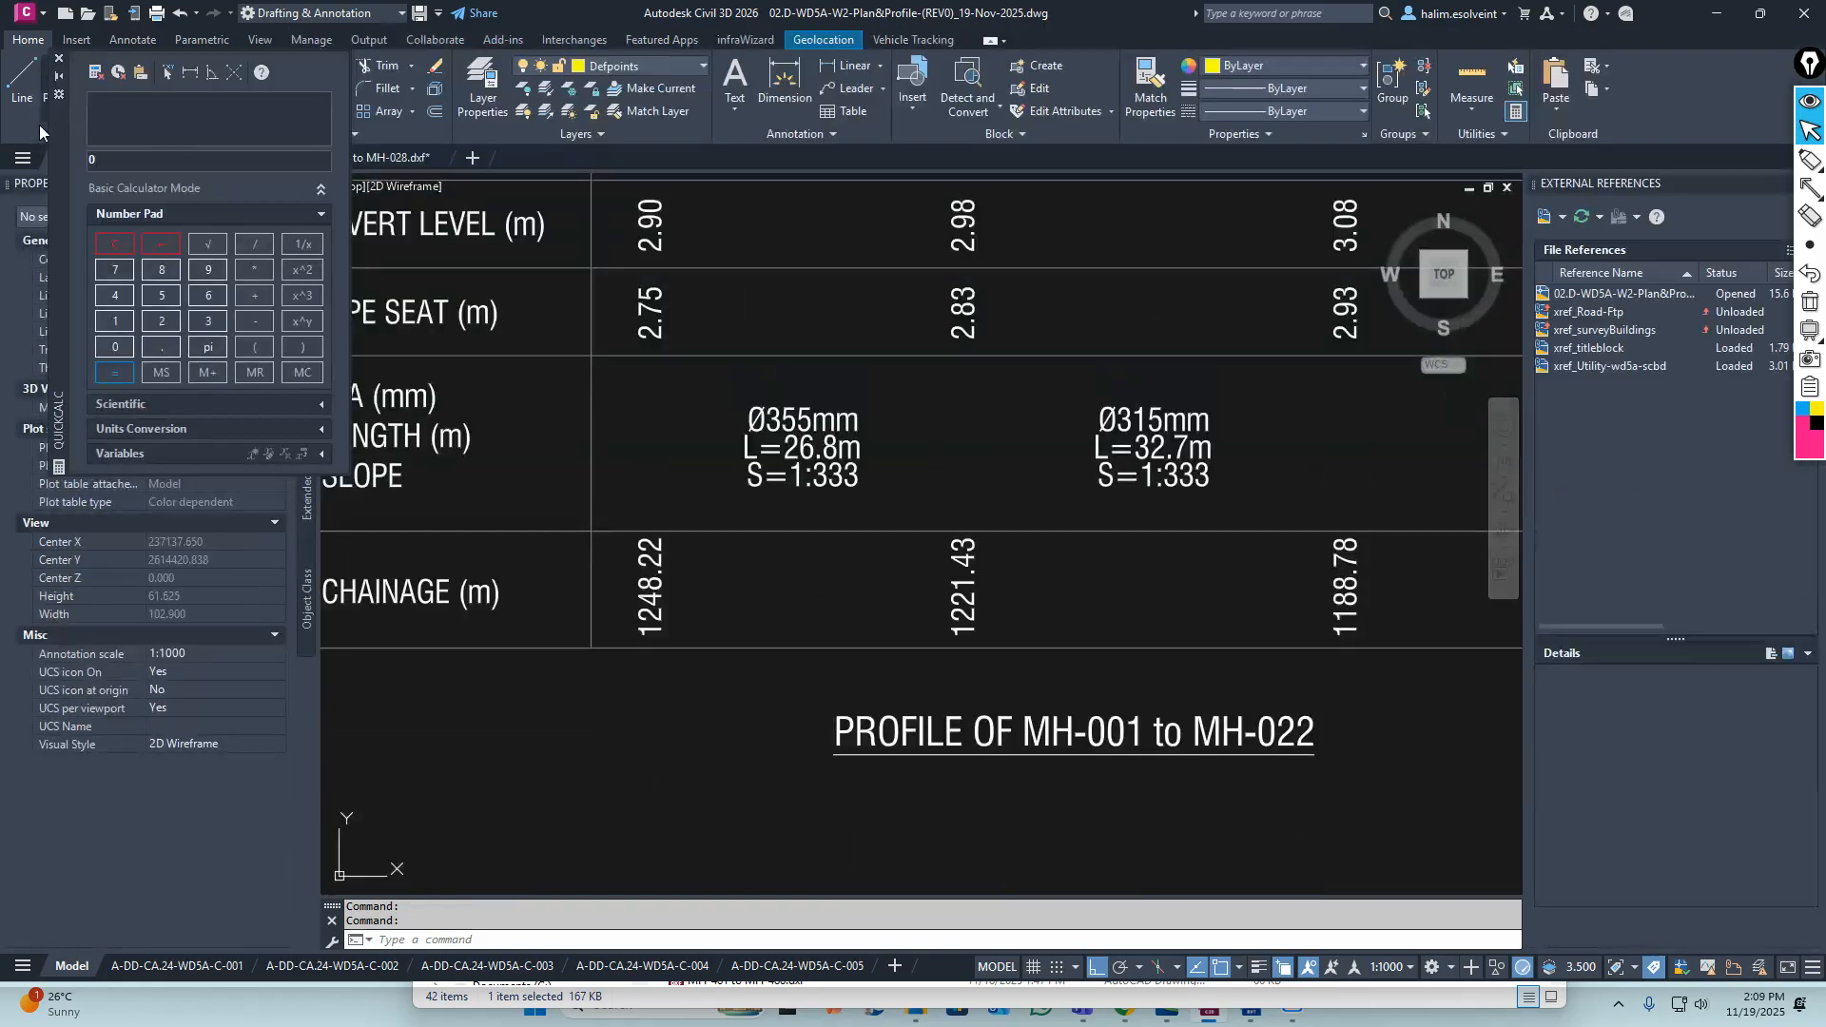
mouse_move(57, 127)
mouse_down()
mouse_move(1087, 453)
mouse_move(1037, 432)
mouse_up()
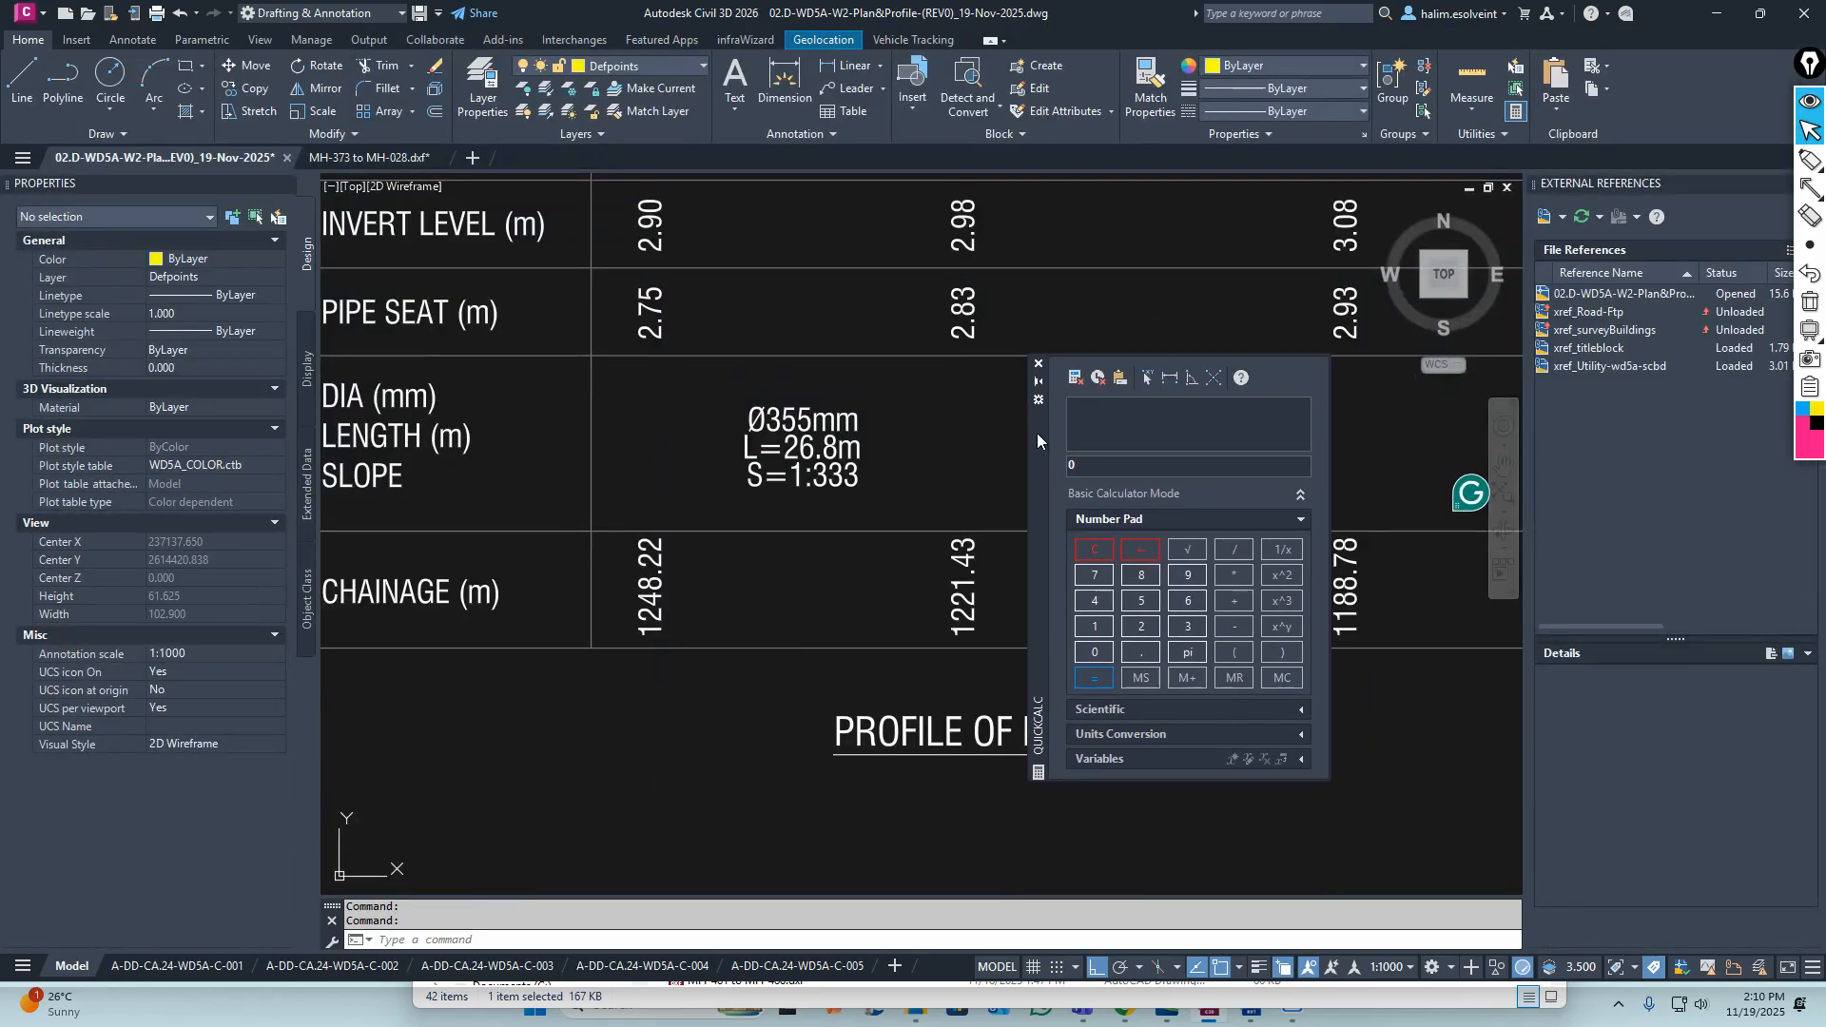
click(1096, 628)
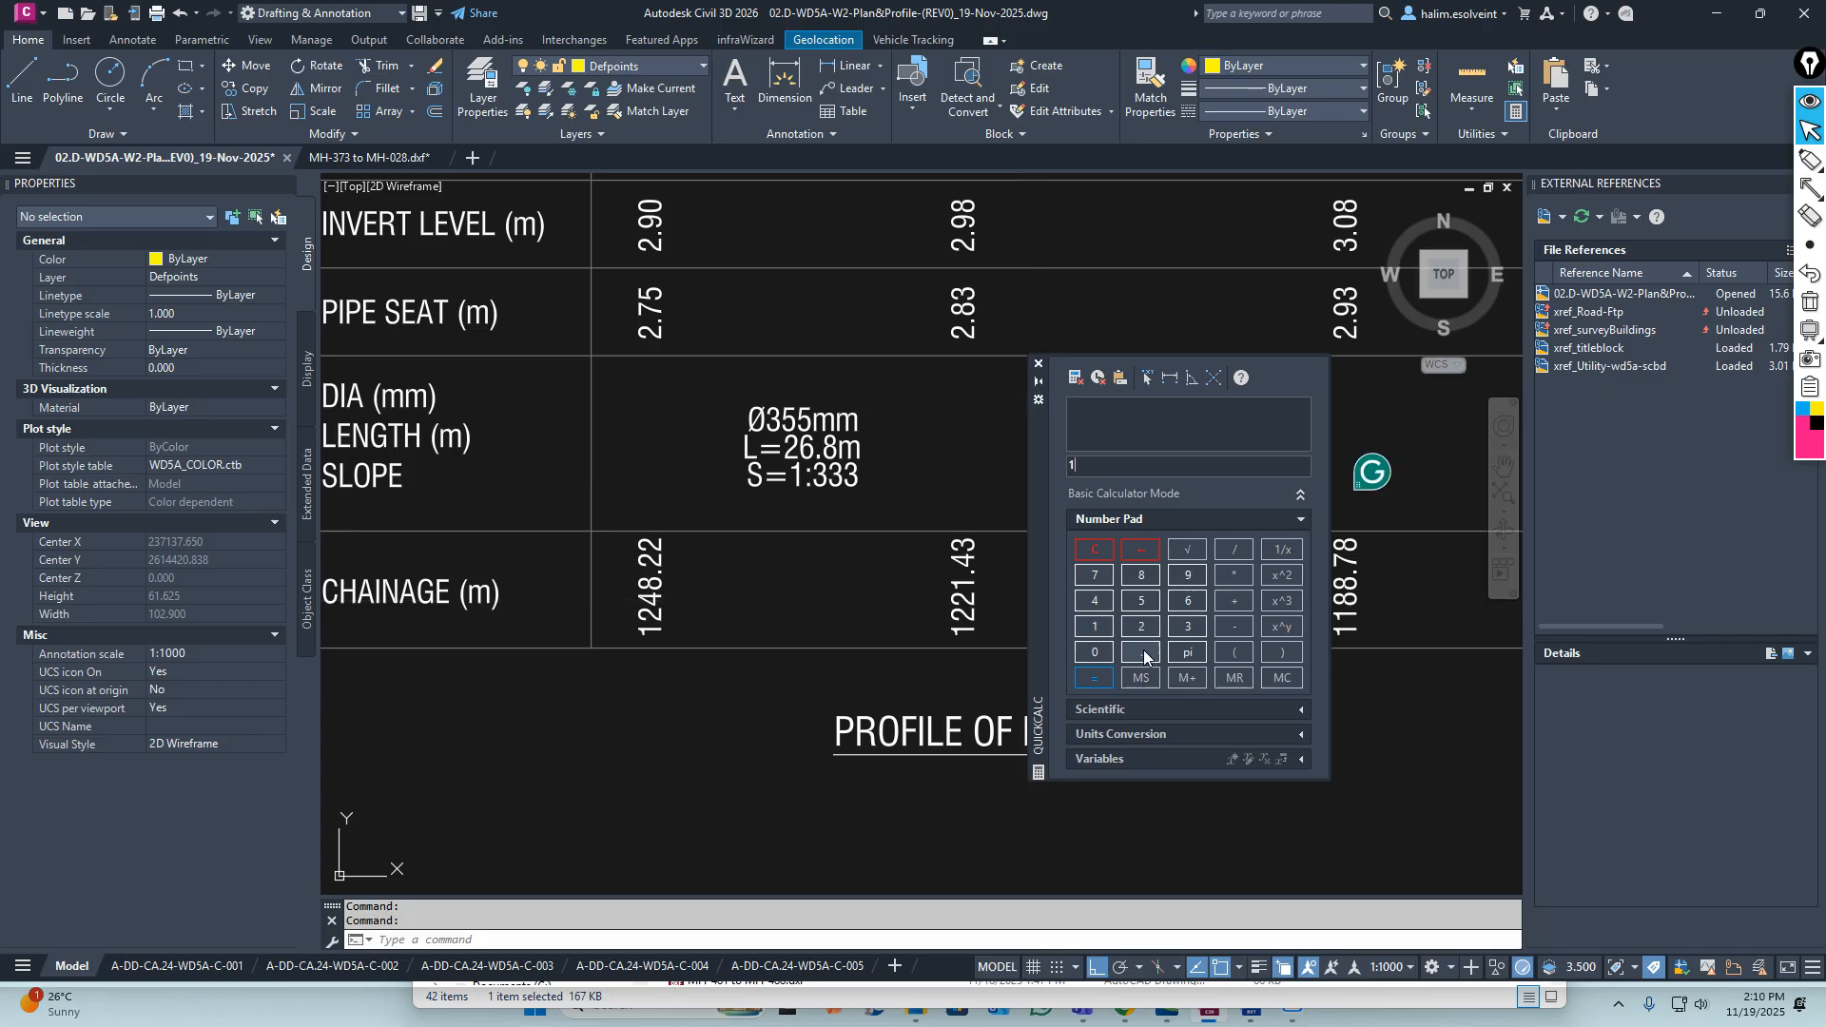
click(1147, 574)
click(1143, 625)
click(1143, 625)
click(1234, 625)
click(1146, 624)
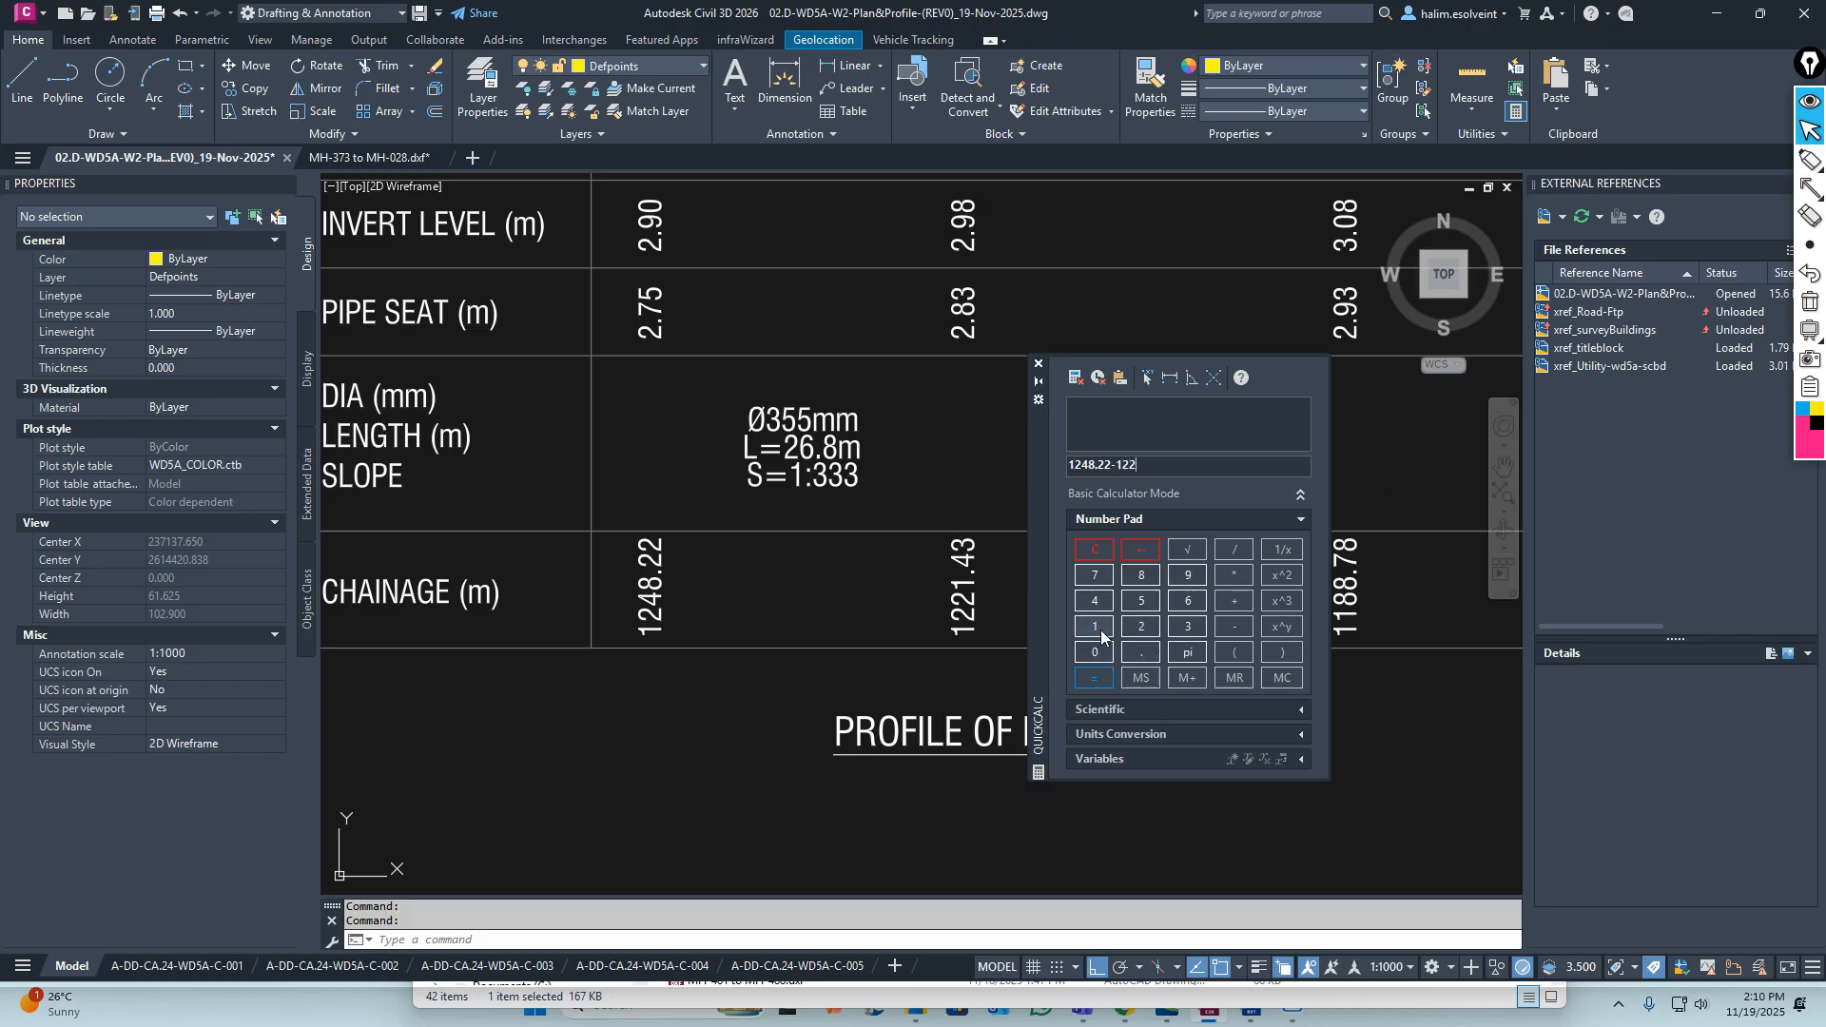
click(1100, 630)
click(1145, 653)
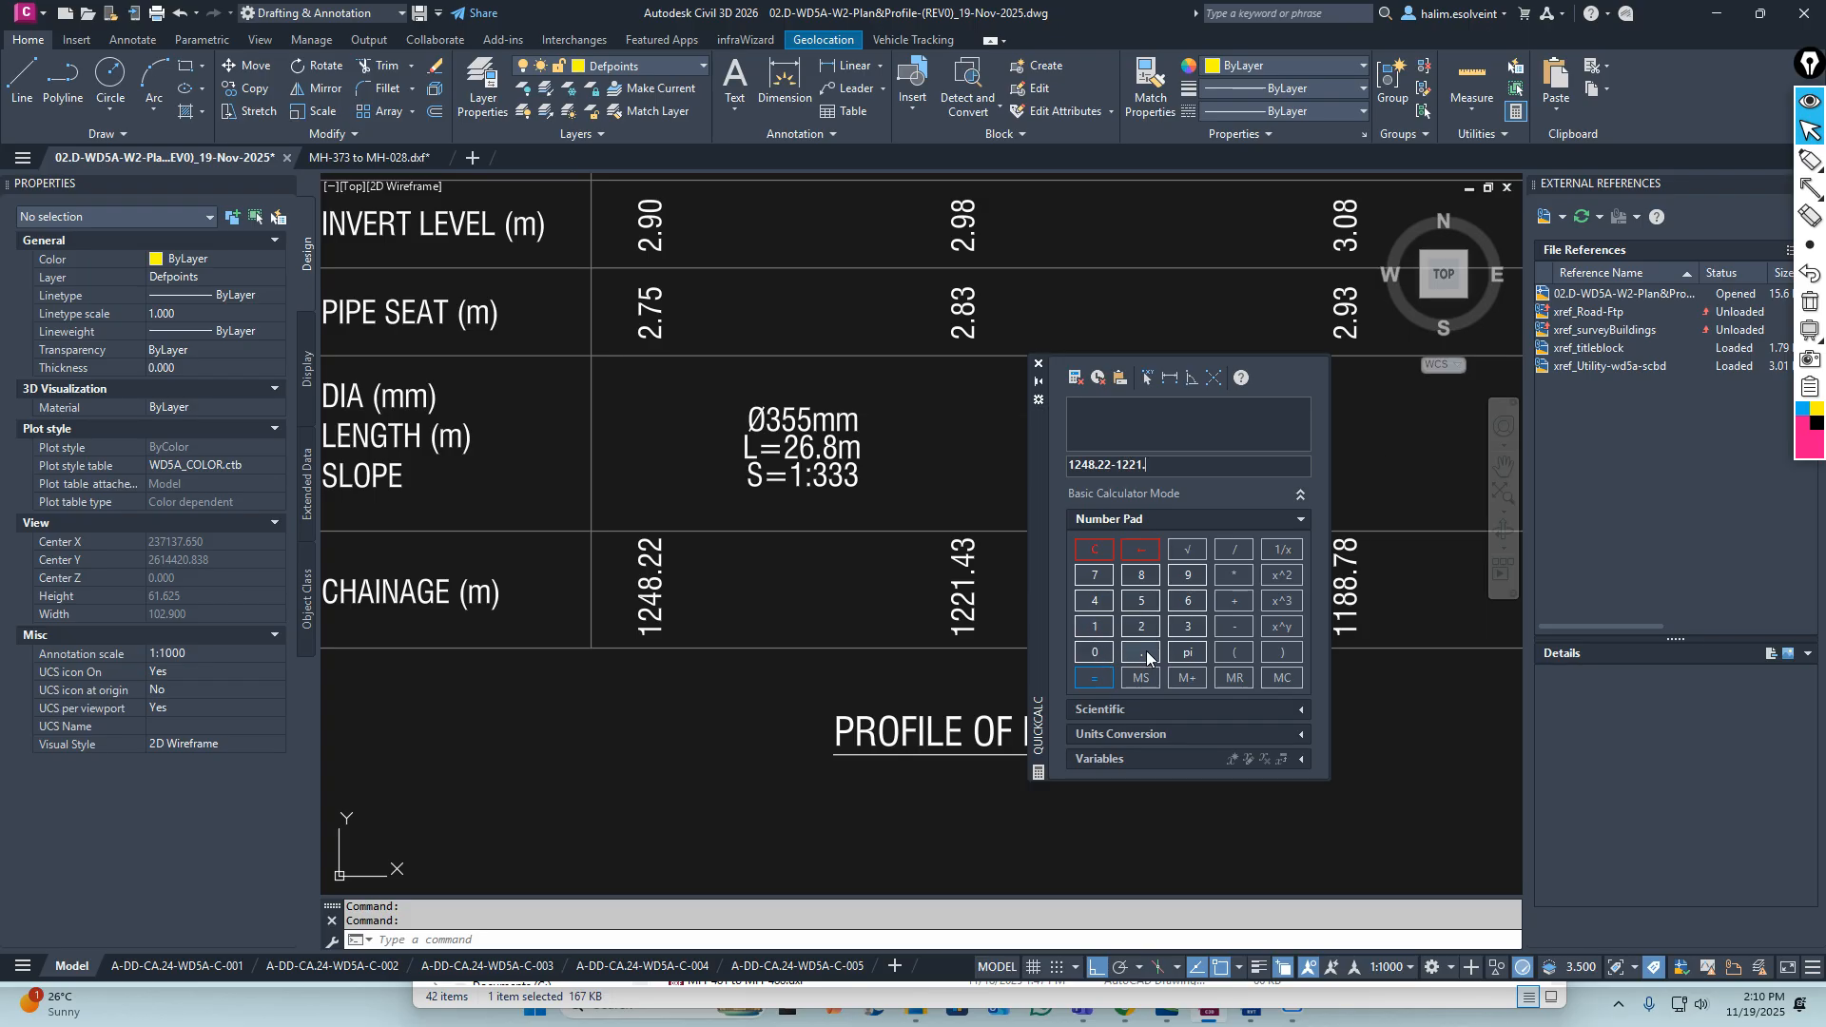
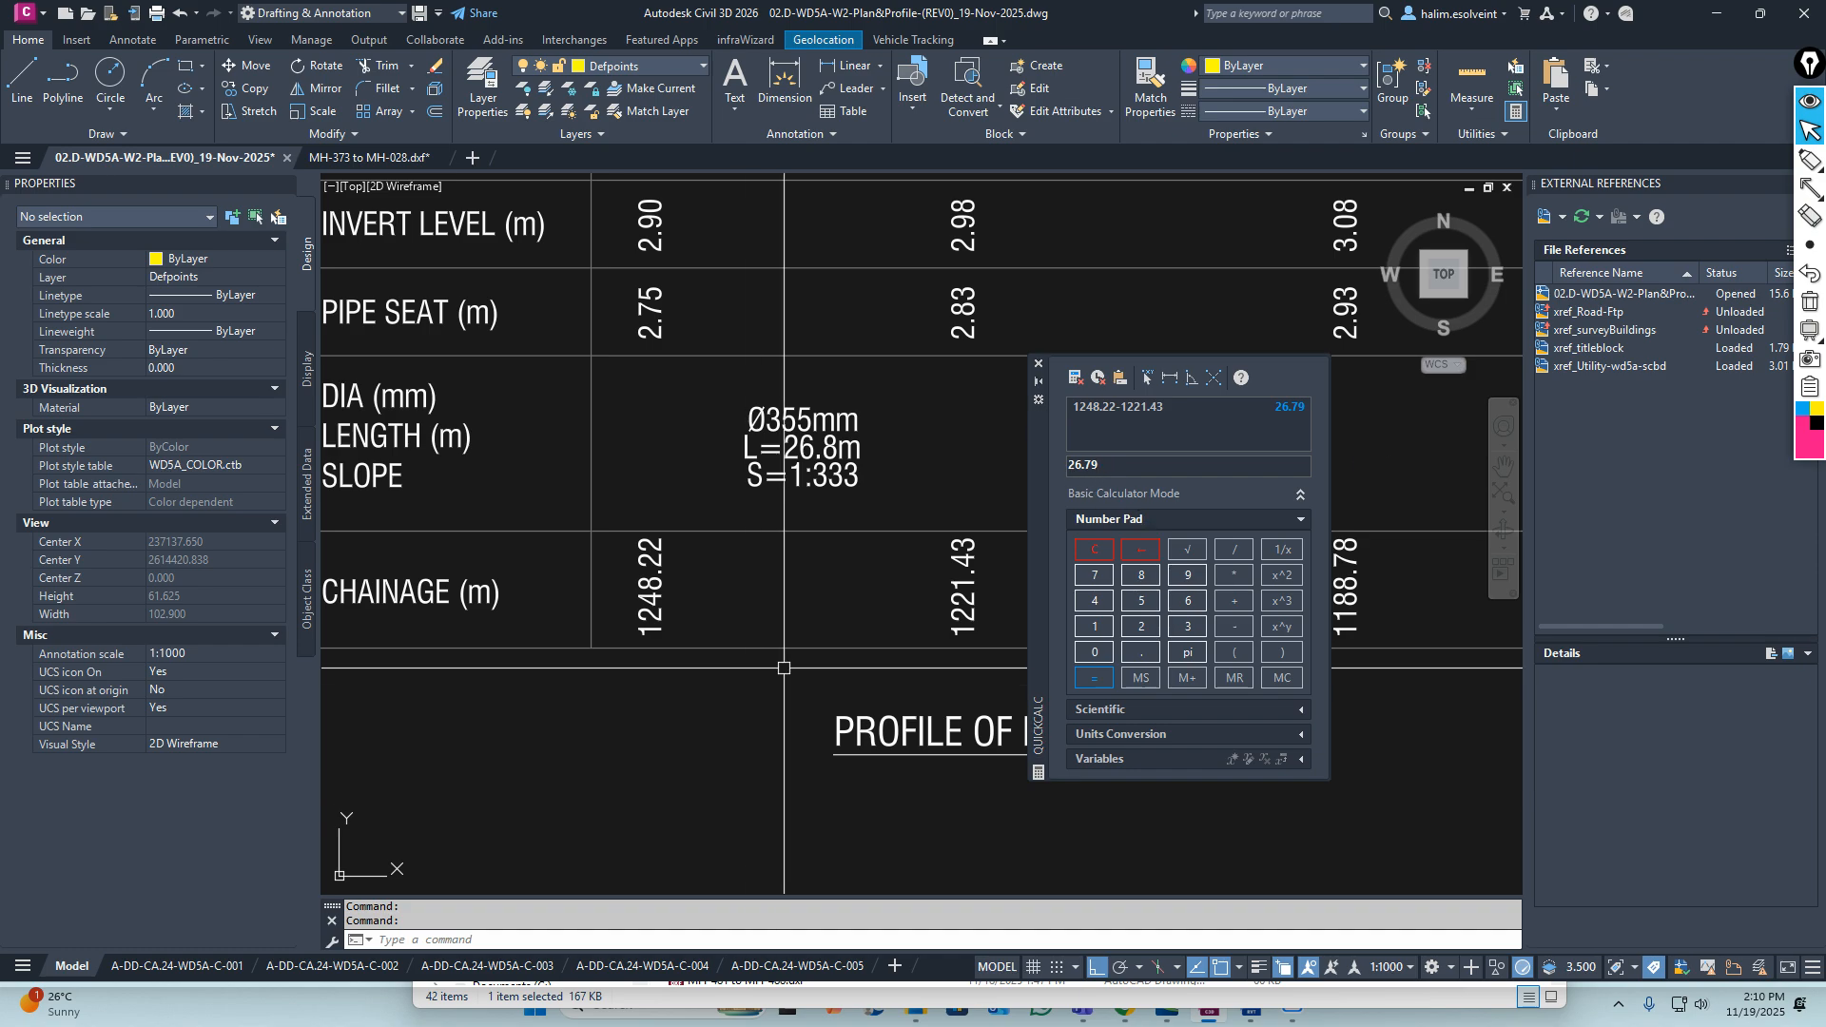
click(811, 609)
key(Escape)
Measure the horizontal distance between the first two vertical manhole lines with a temporary linear dimension, without placing it
scroll(812, 608, down, 5)
scroll(795, 366, up, 5)
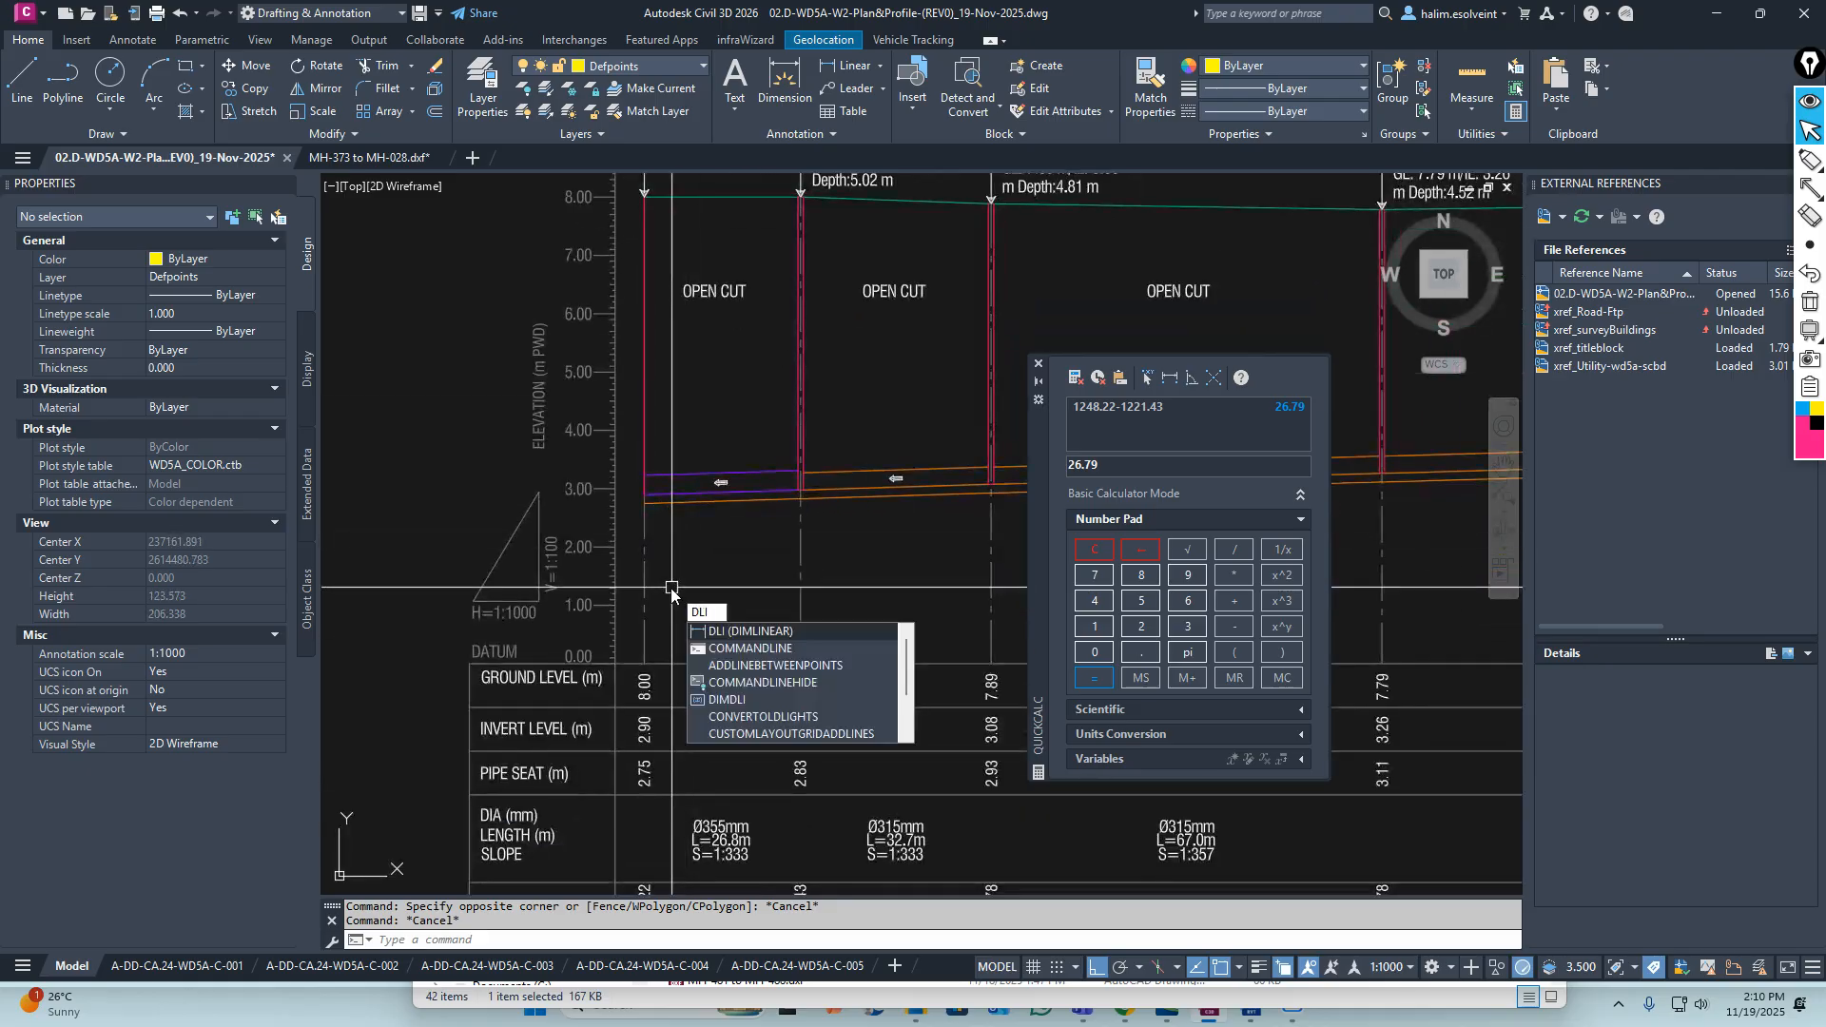
key(Return)
click(645, 570)
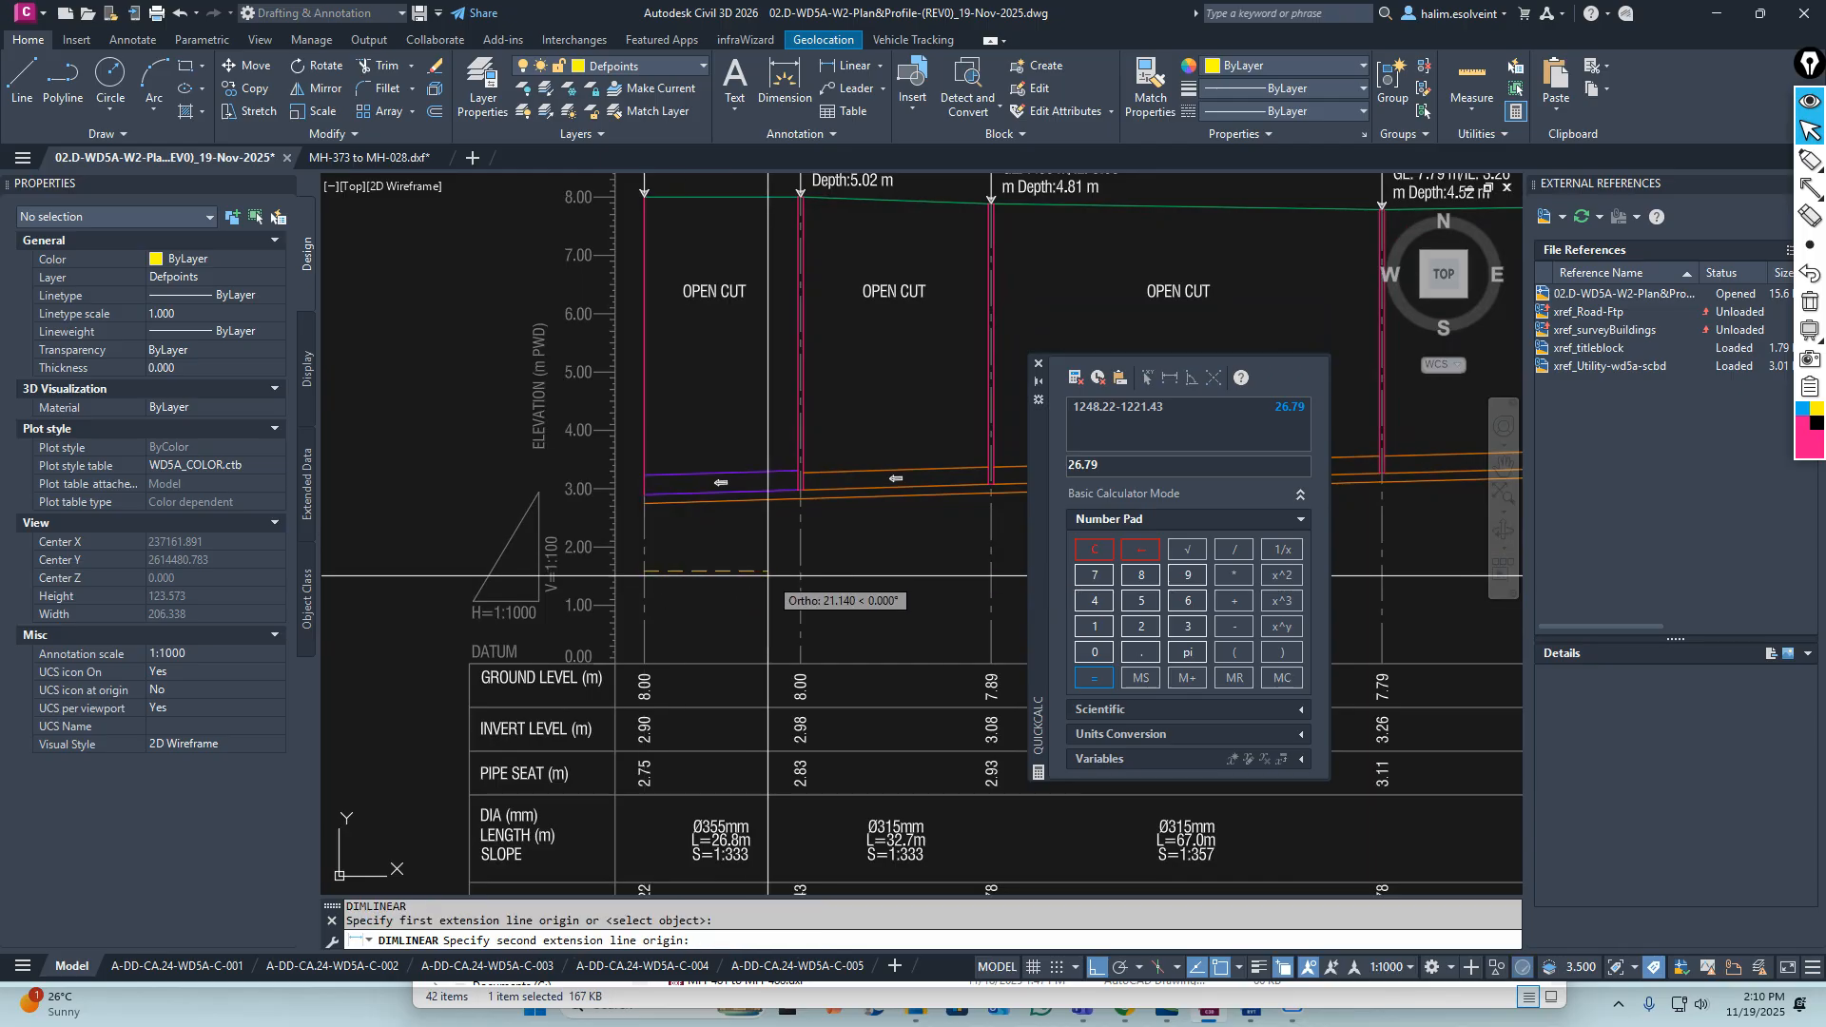
click(800, 571)
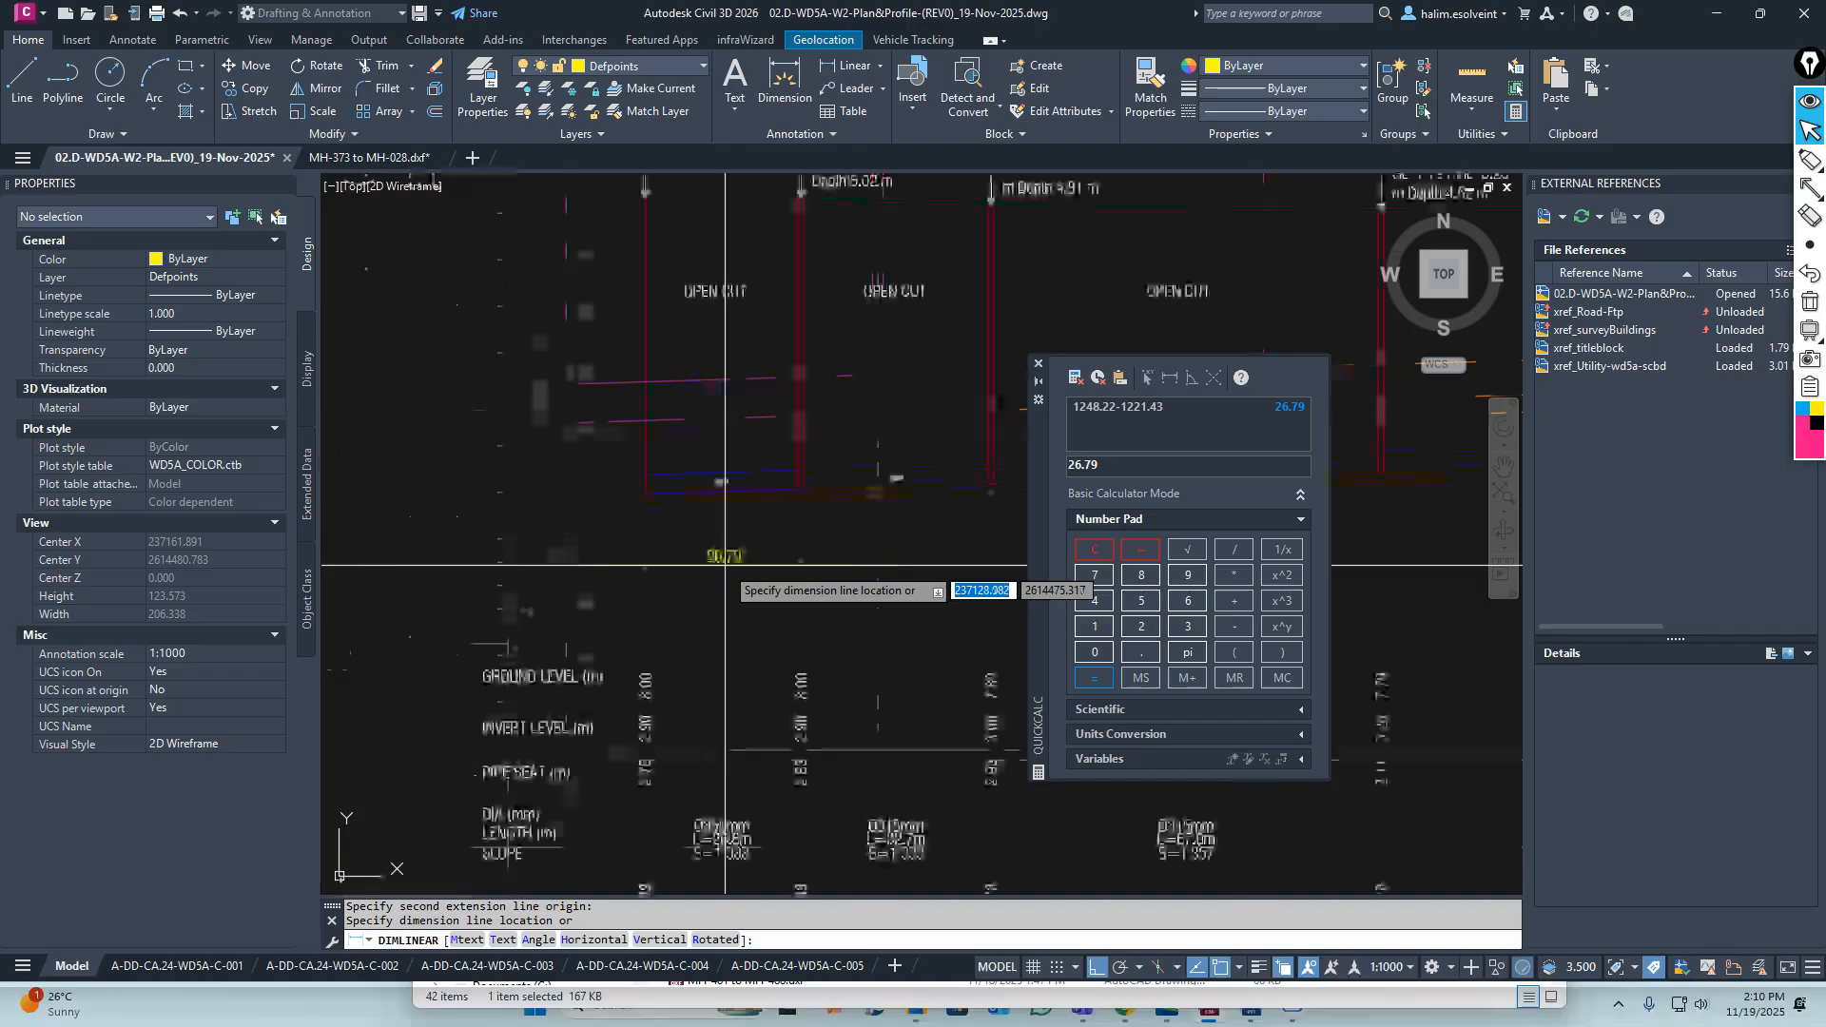
key(Escape)
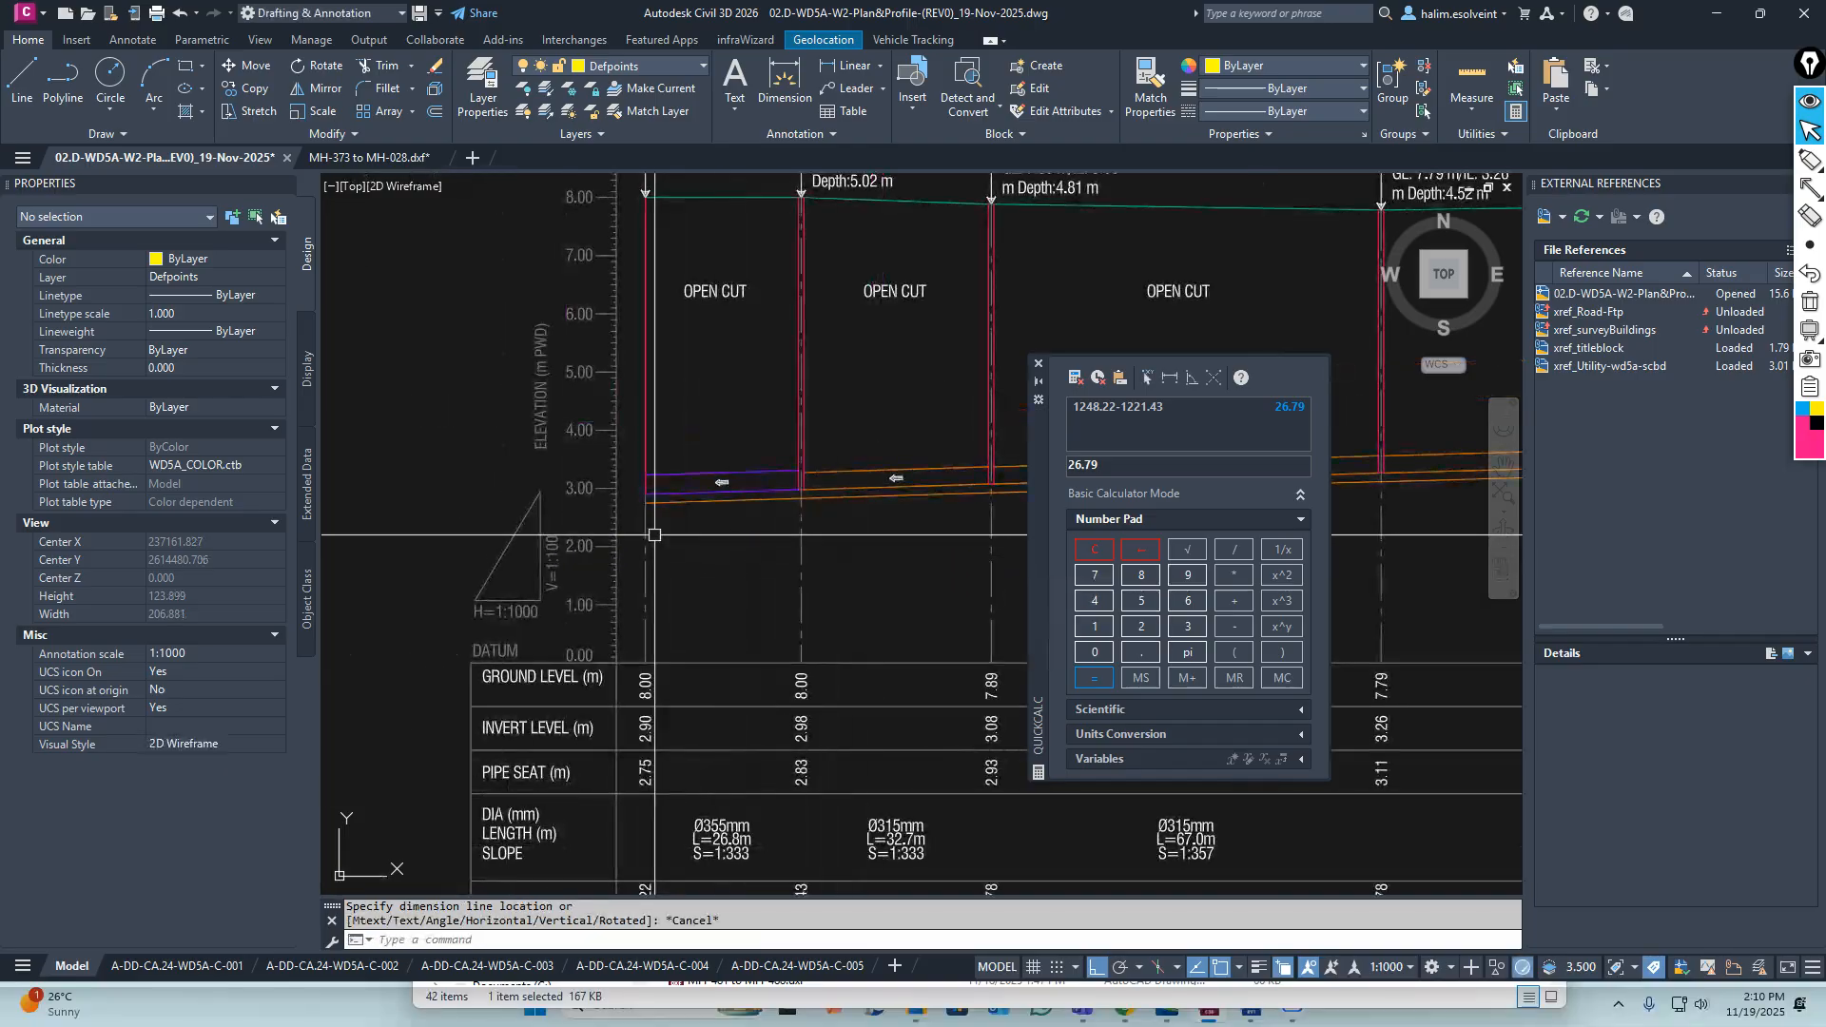
middle_drag(626, 435, 642, 625)
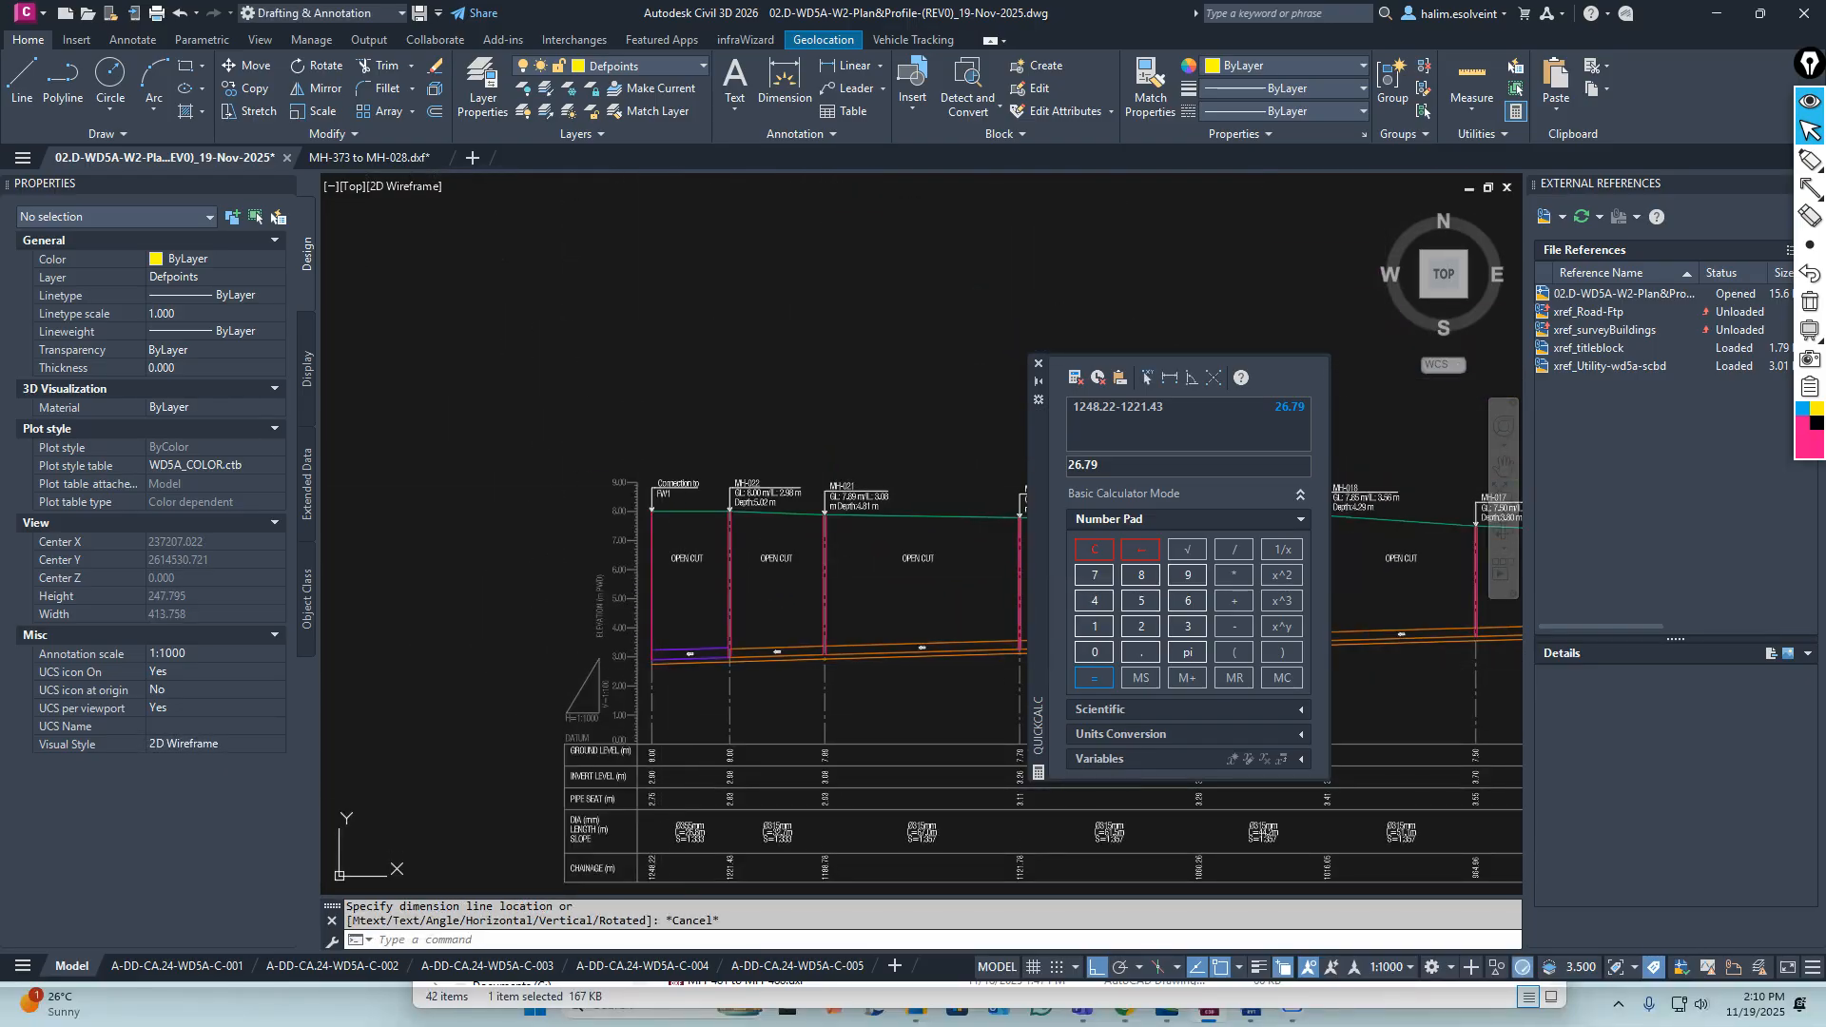
scroll(648, 473, down, 3)
scroll(604, 603, up, 6)
scroll(610, 609, down, 3)
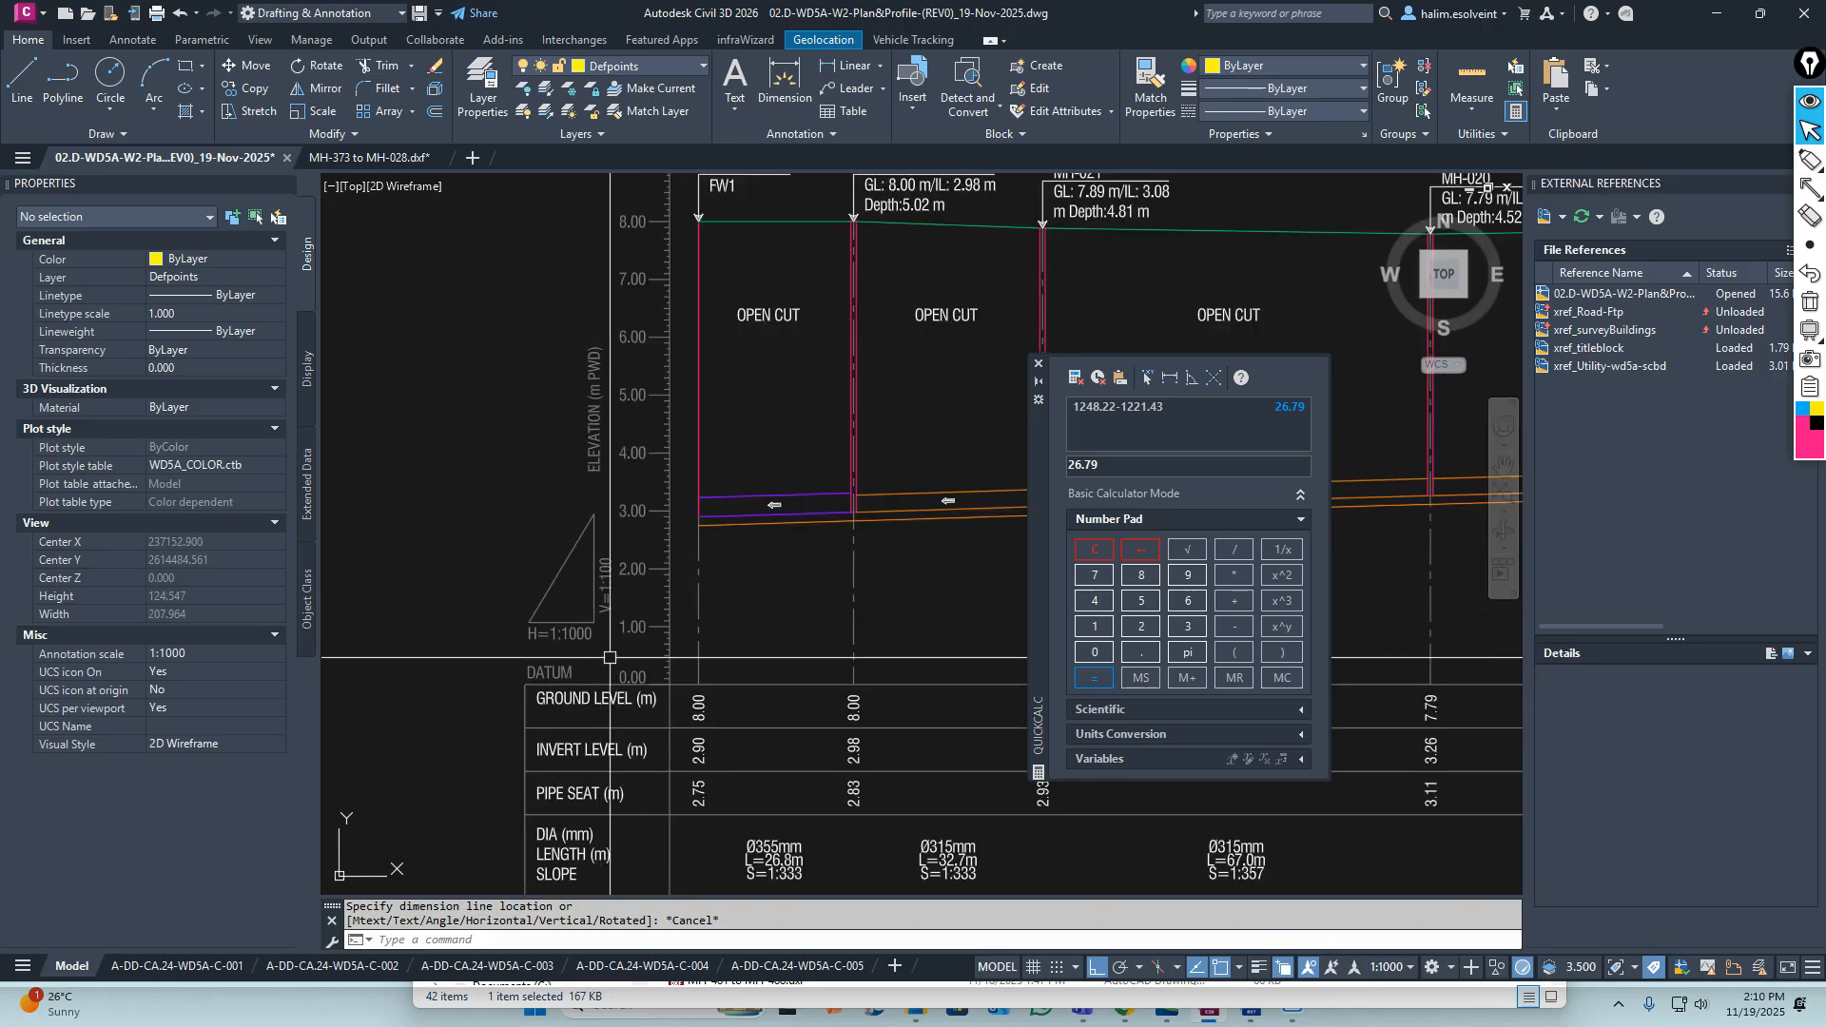
Review the existing MH-001 to MH-022 profile and its scale notes, and return to the pasted profile around MH-028
middle_drag(614, 647, 584, 569)
scroll(589, 558, down, 3)
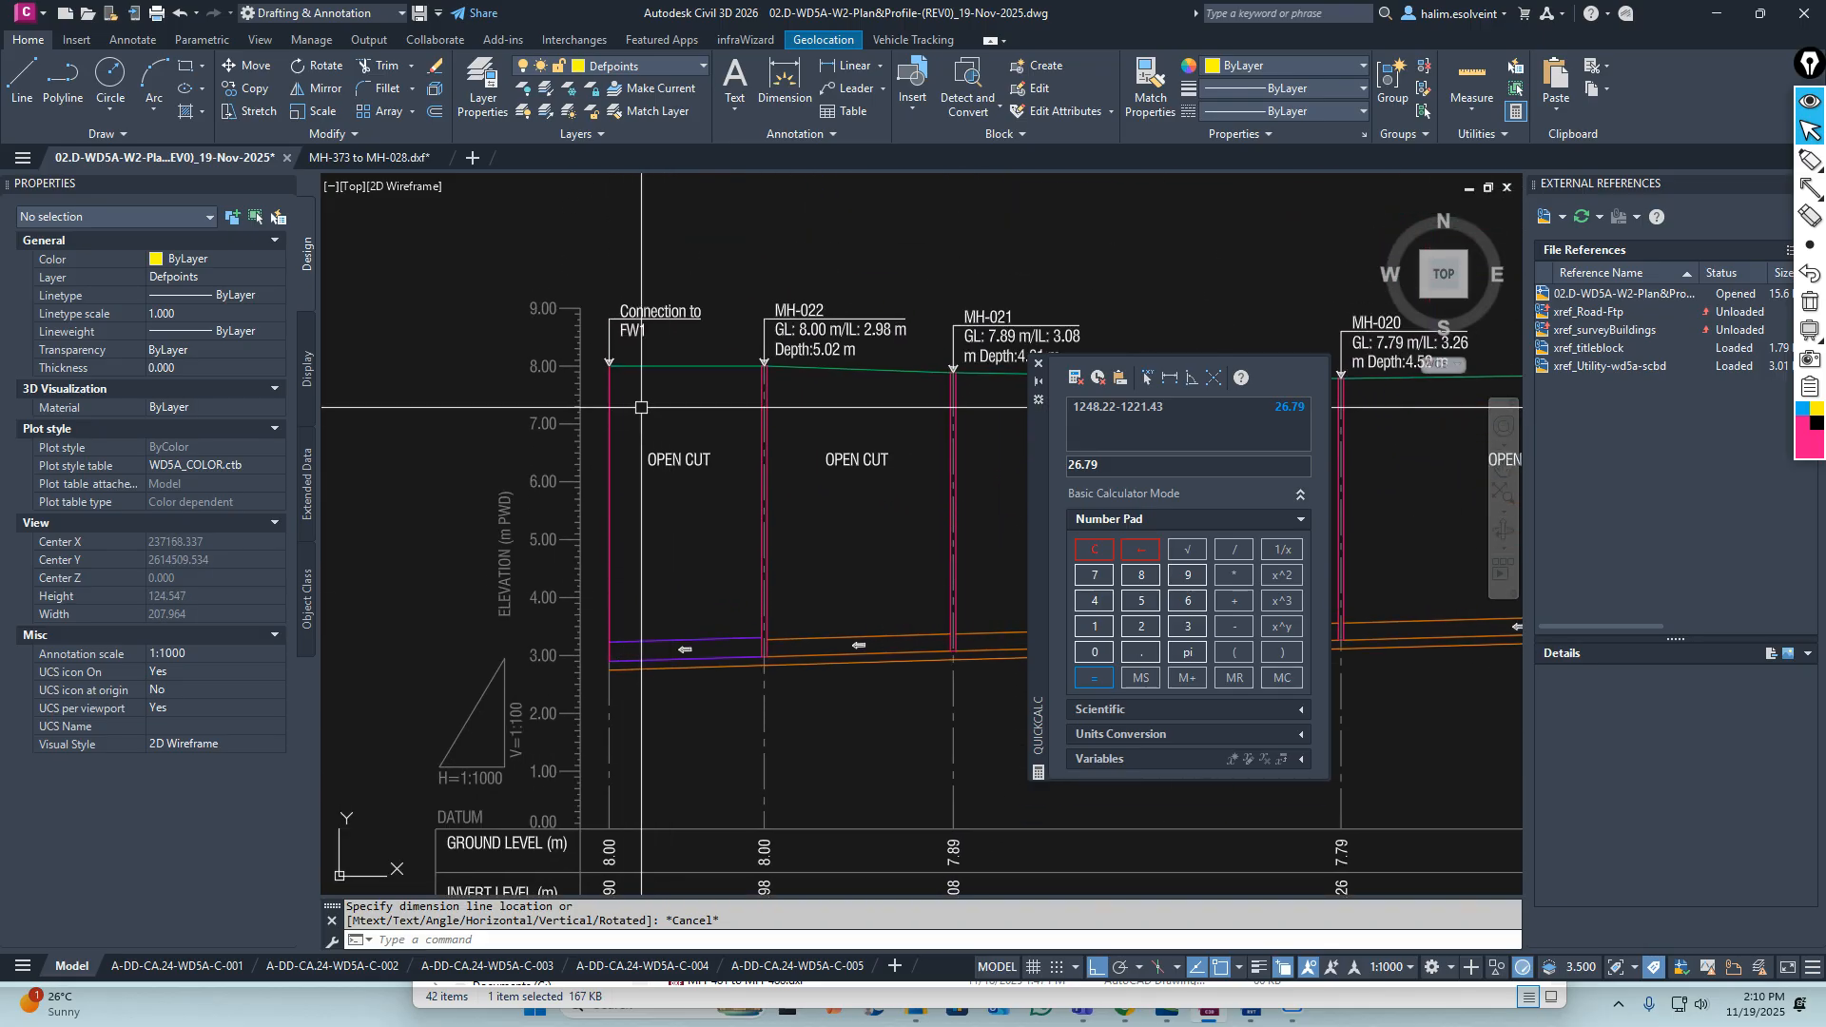
scroll(798, 482, down, 3)
middle_drag(798, 482, 571, 480)
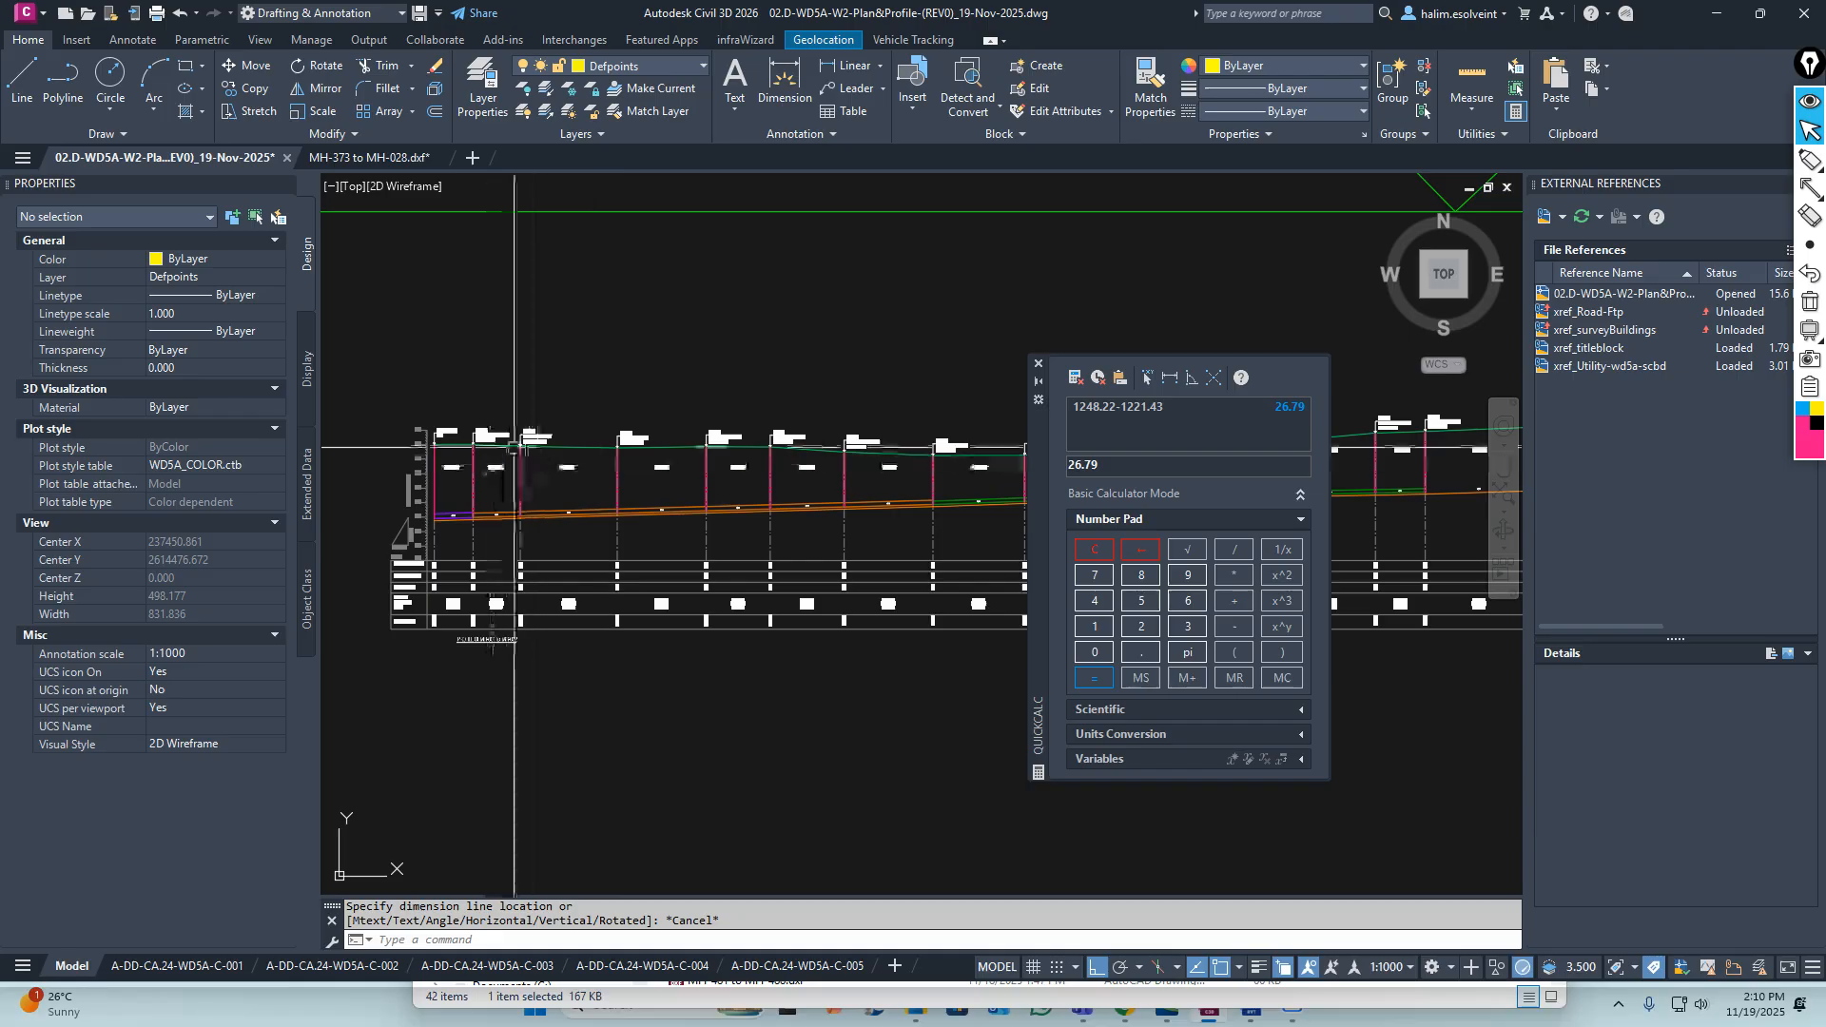
scroll(654, 458, down, 5)
scroll(653, 458, down, 2)
scroll(723, 476, up, 10)
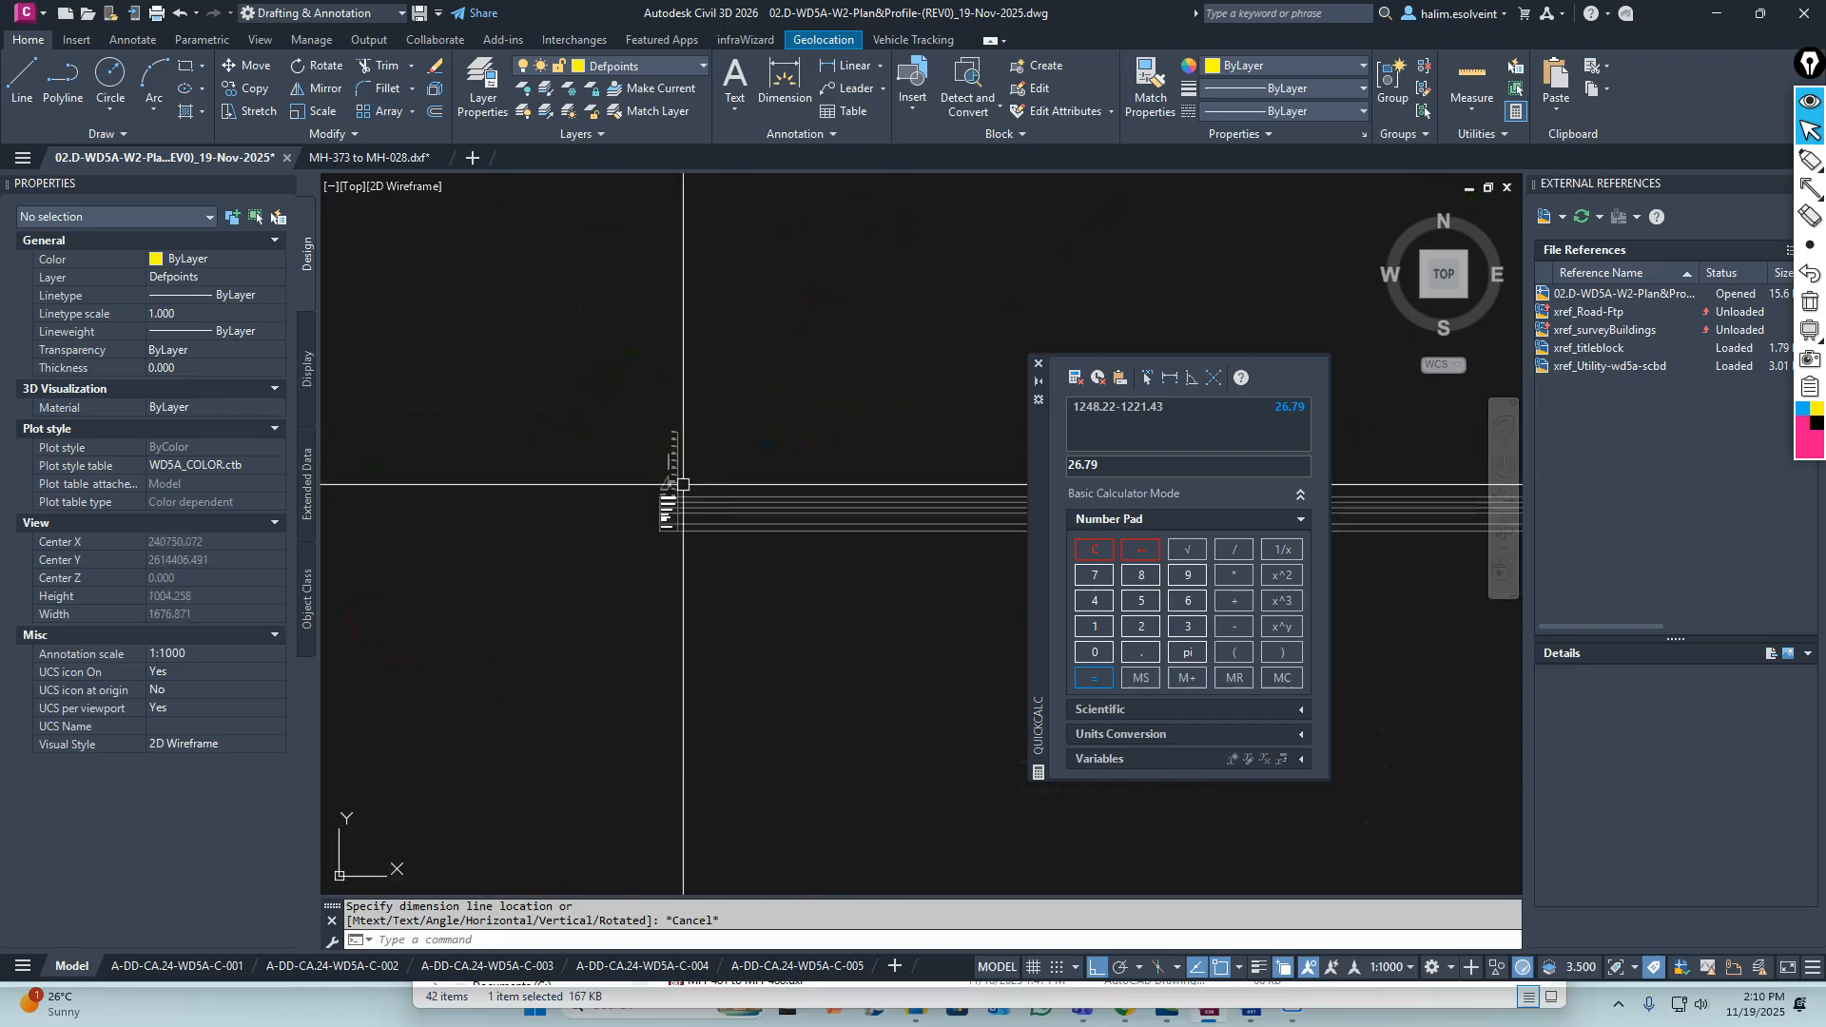
scroll(677, 461, down, 8)
scroll(745, 375, down, 4)
scroll(848, 396, up, 5)
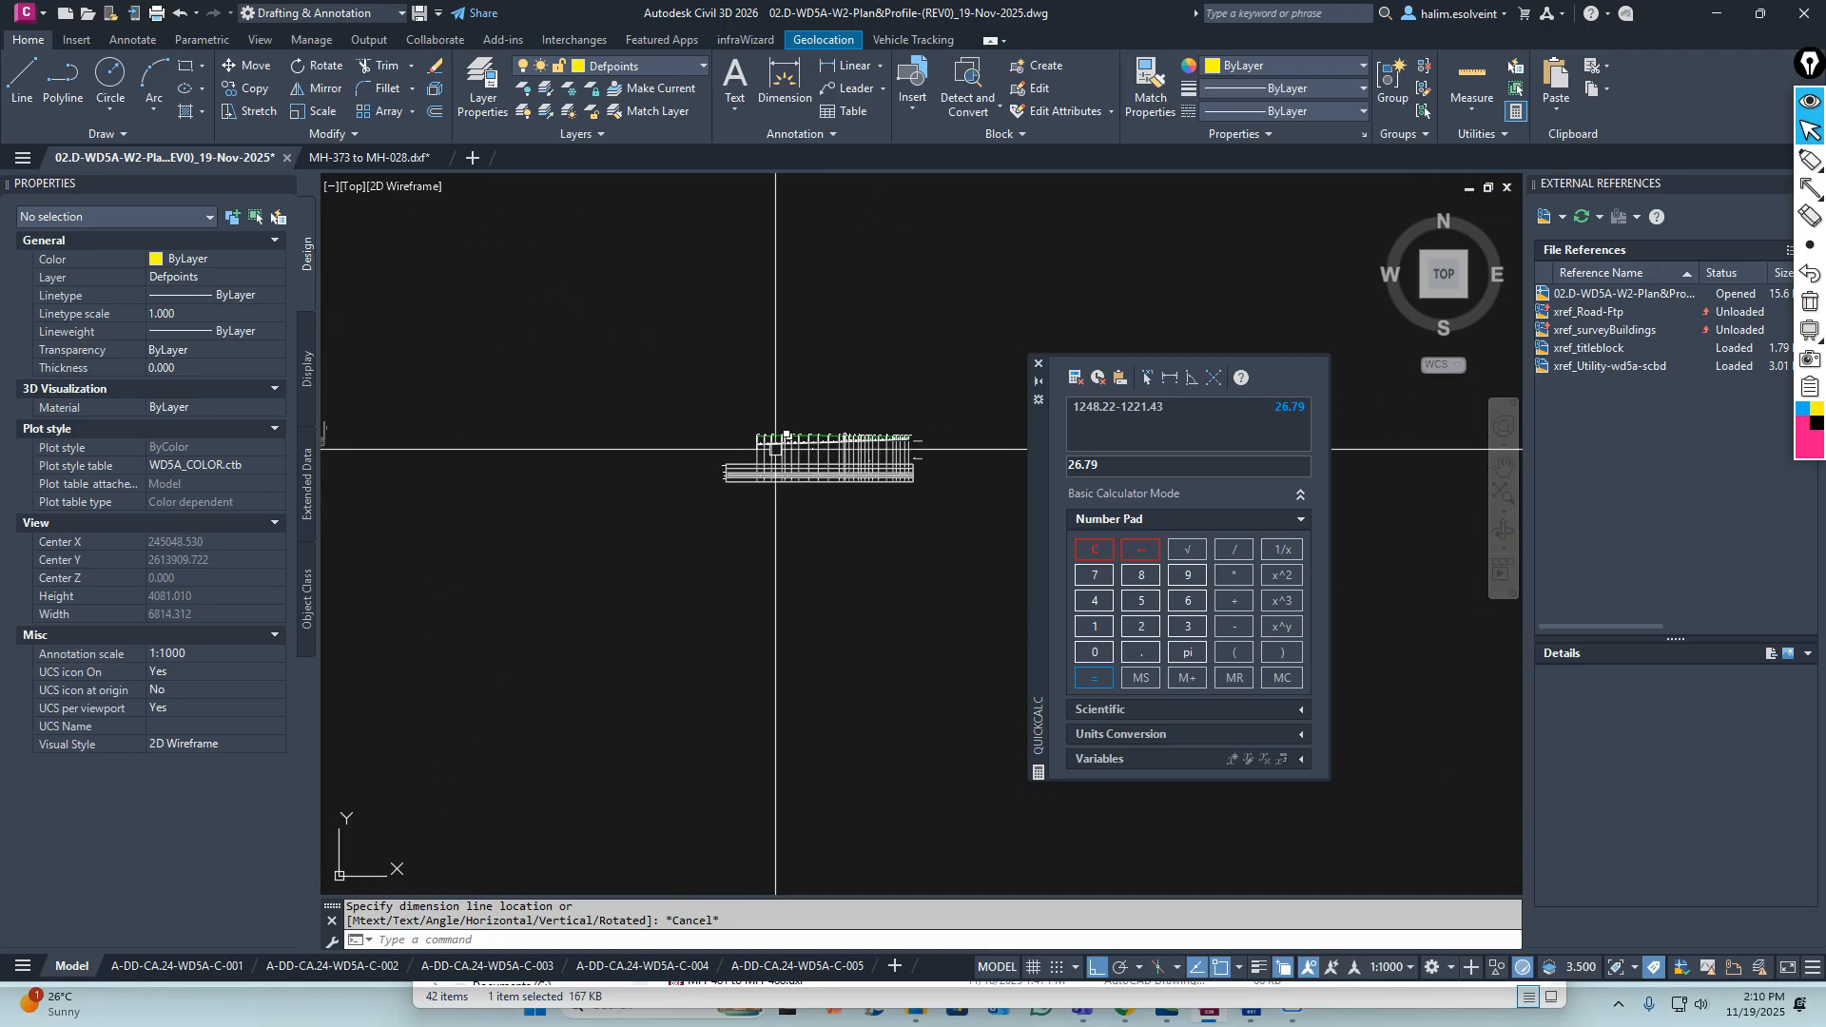
scroll(739, 450, up, 5)
scroll(739, 450, up, 4)
scroll(649, 459, up, 3)
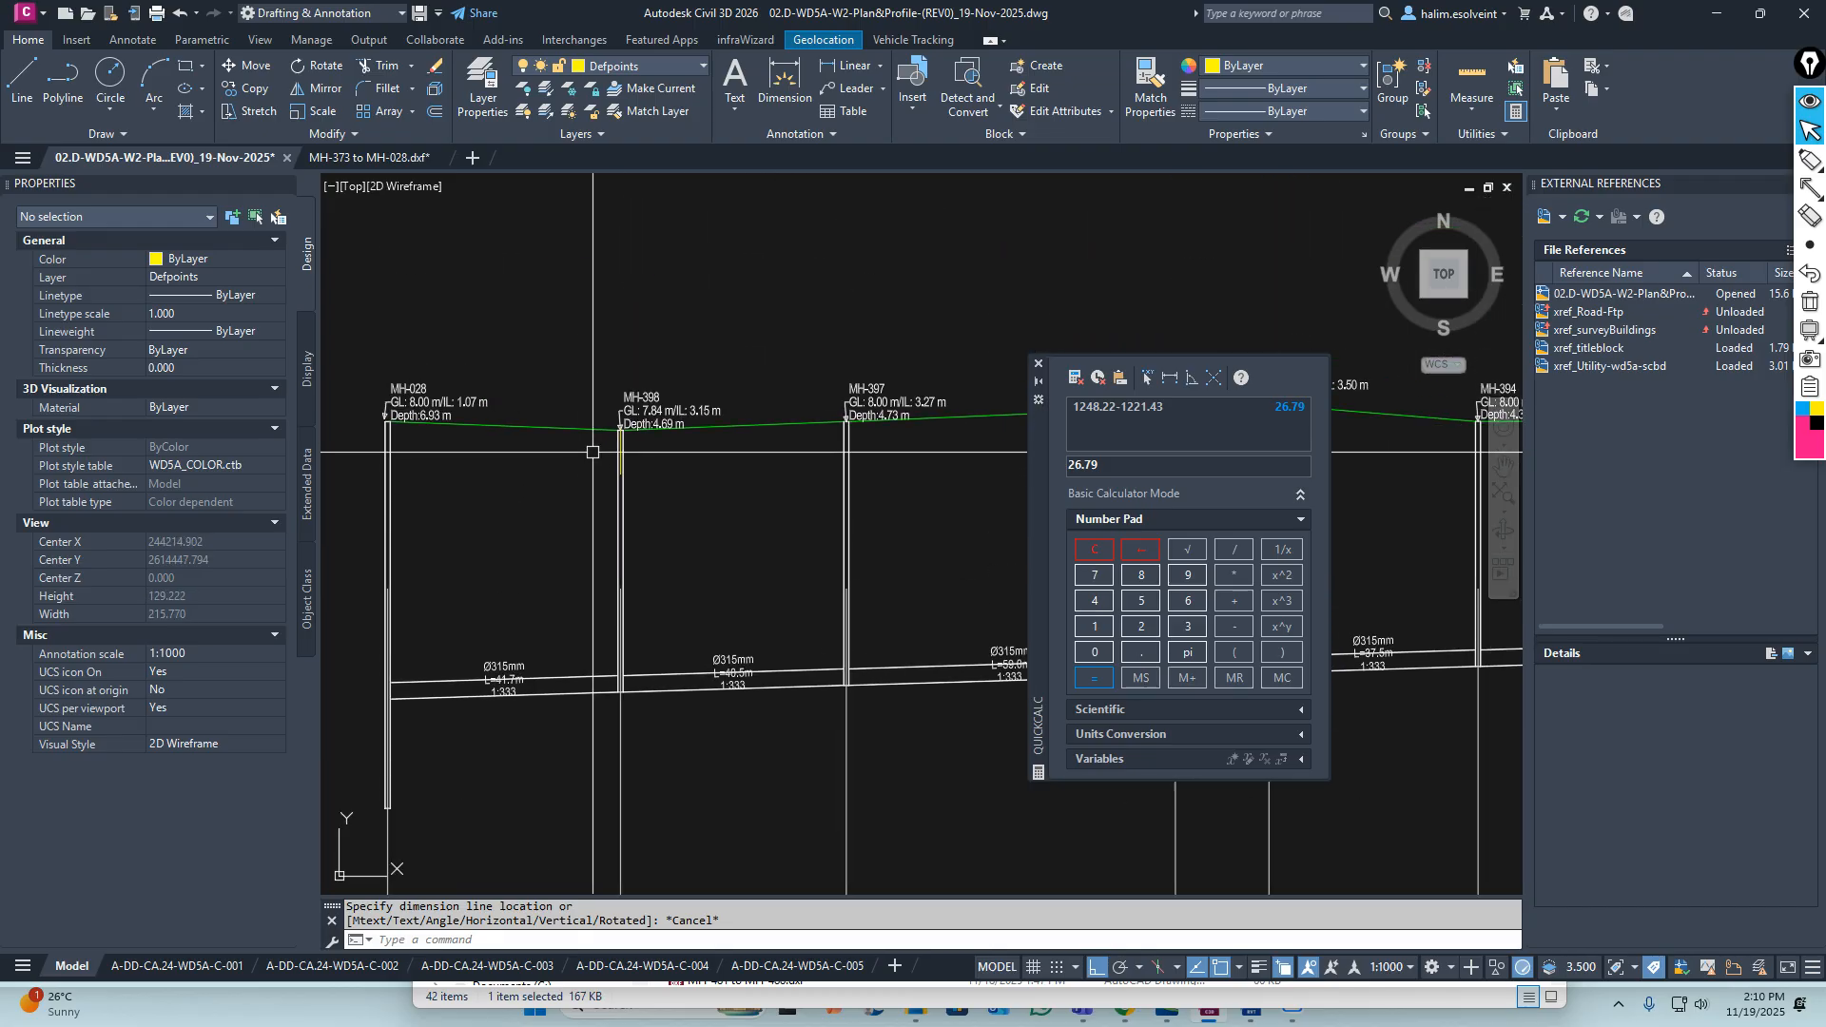
Check the length of the yellow reference polyline at MH-398 against the ground level in that manhole's label
scroll(650, 460, up, 5)
click(625, 435)
scroll(584, 521, down, 8)
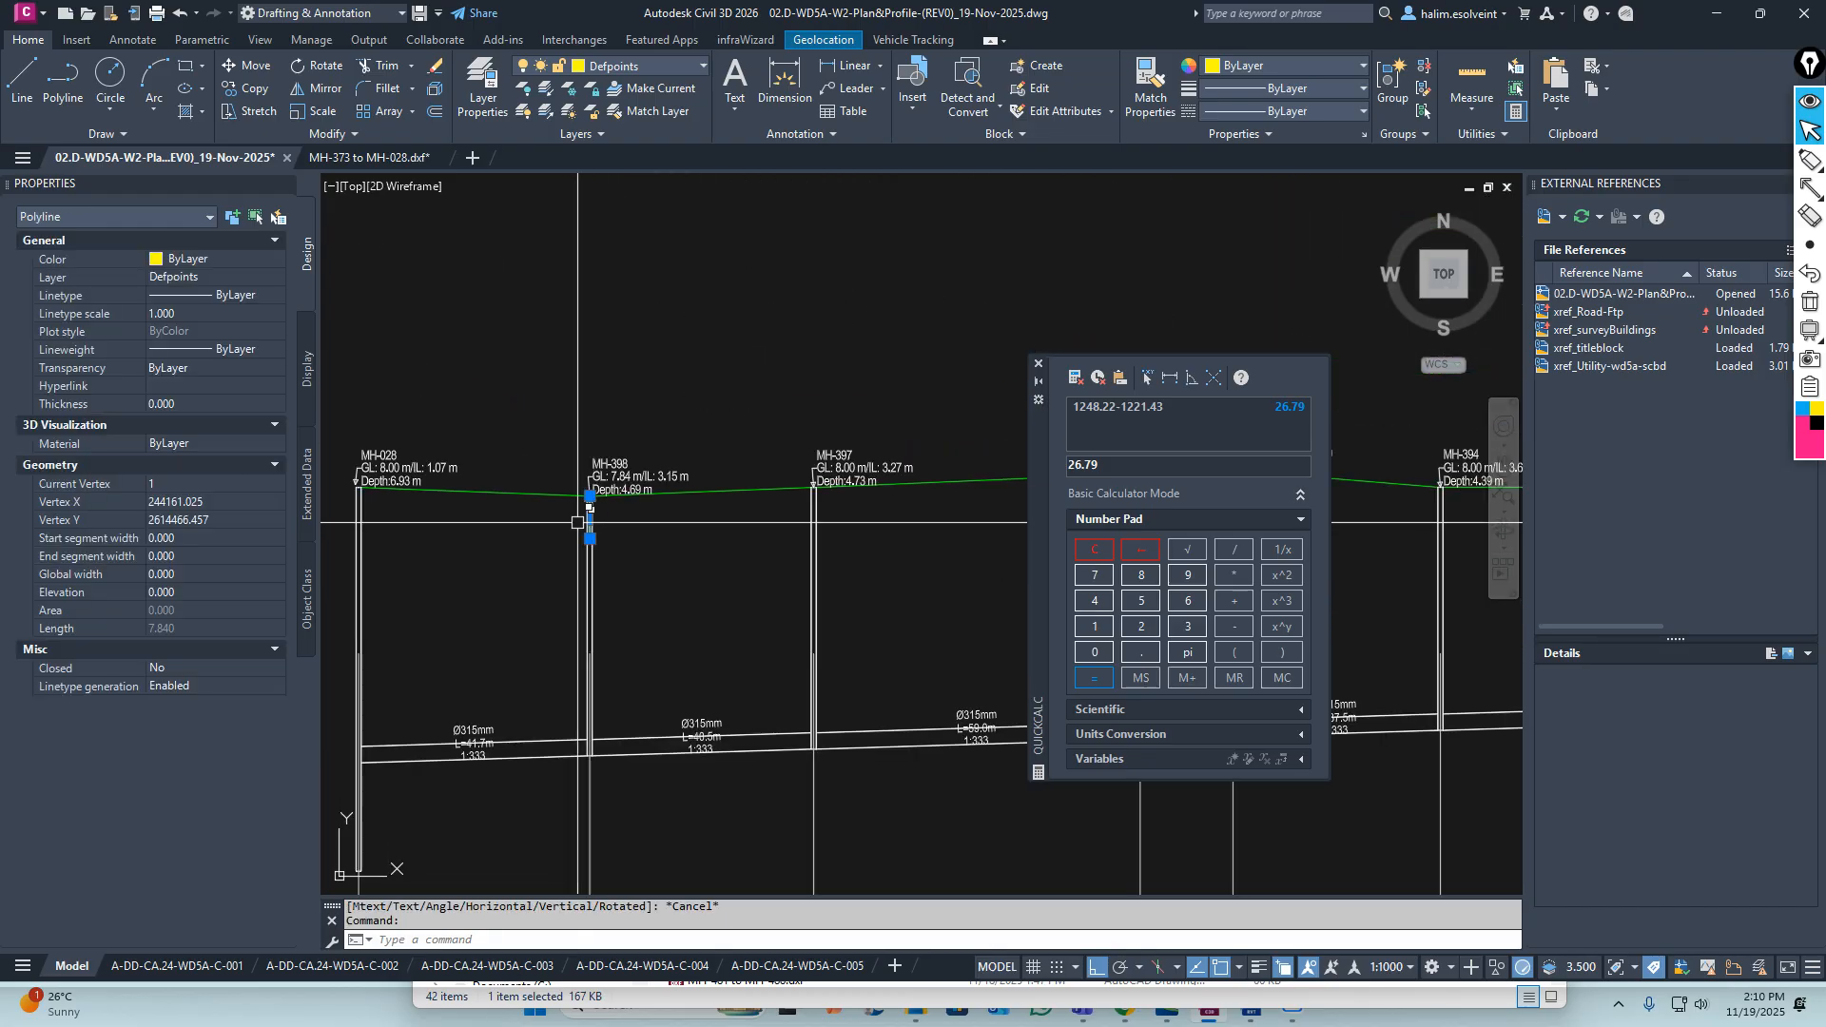
middle_drag(541, 546, 632, 560)
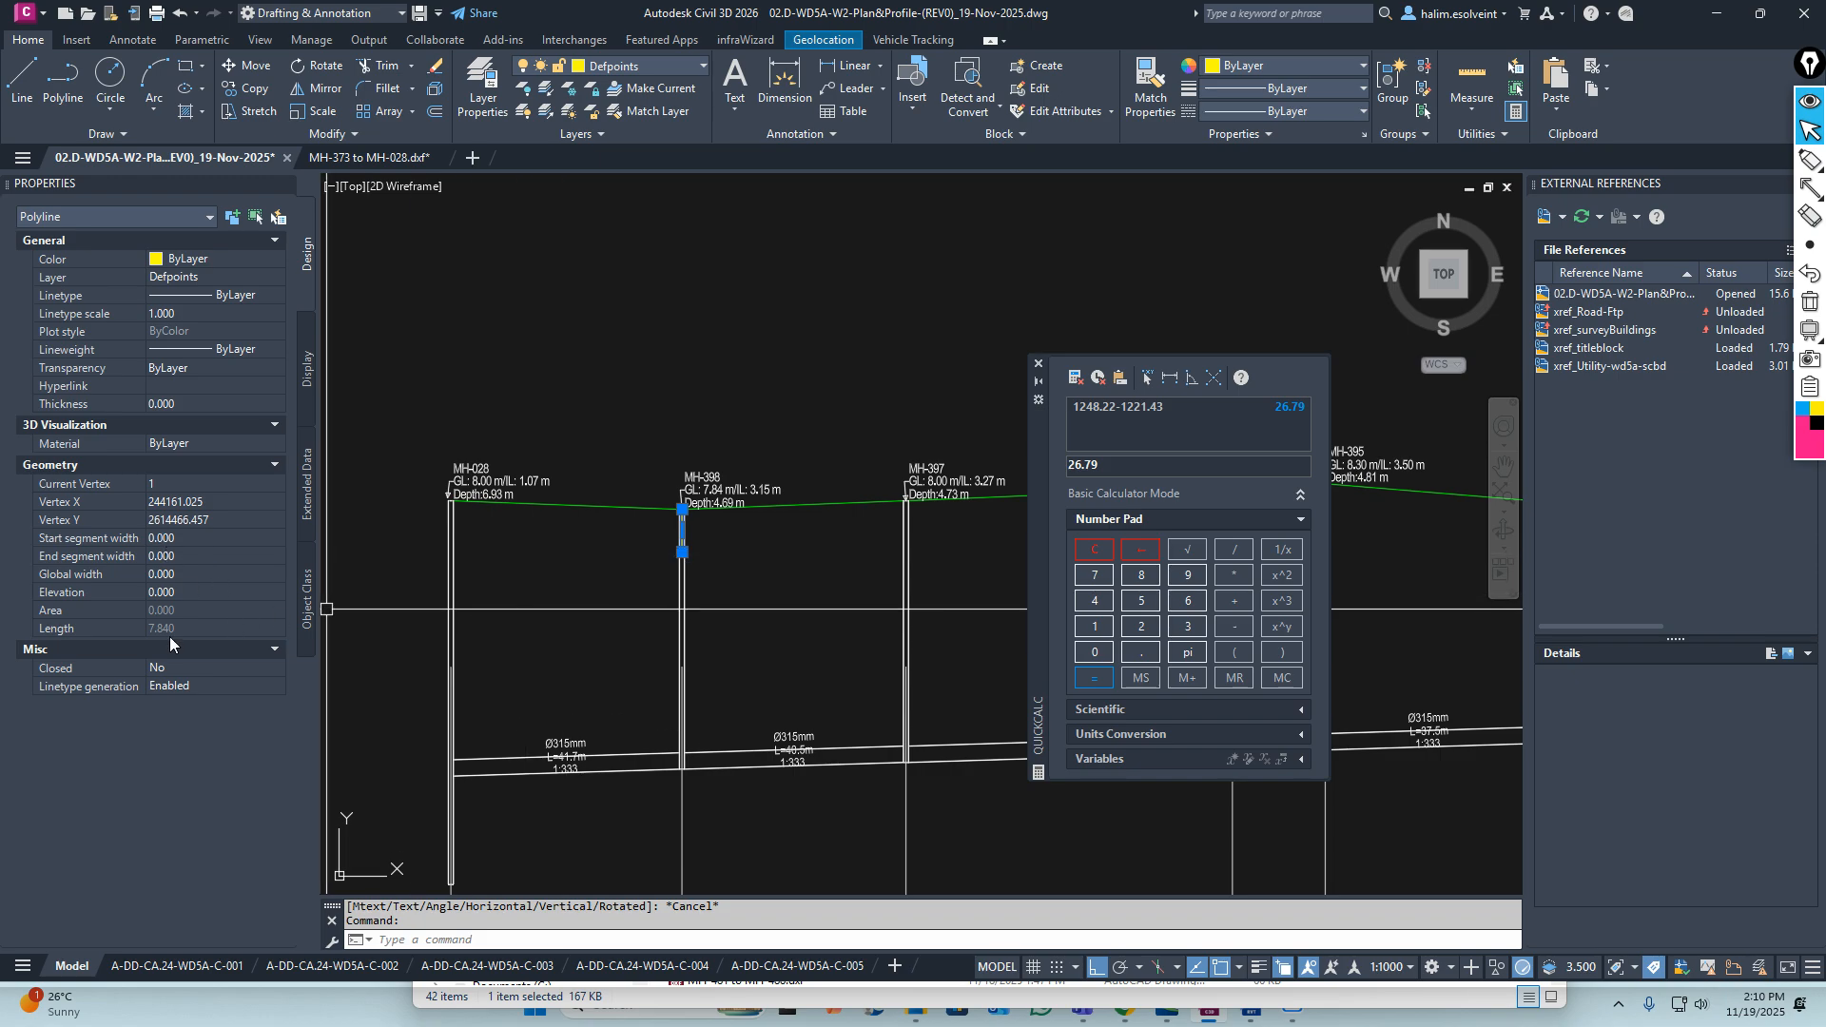
scroll(702, 501, up, 6)
middle_drag(716, 597, 679, 599)
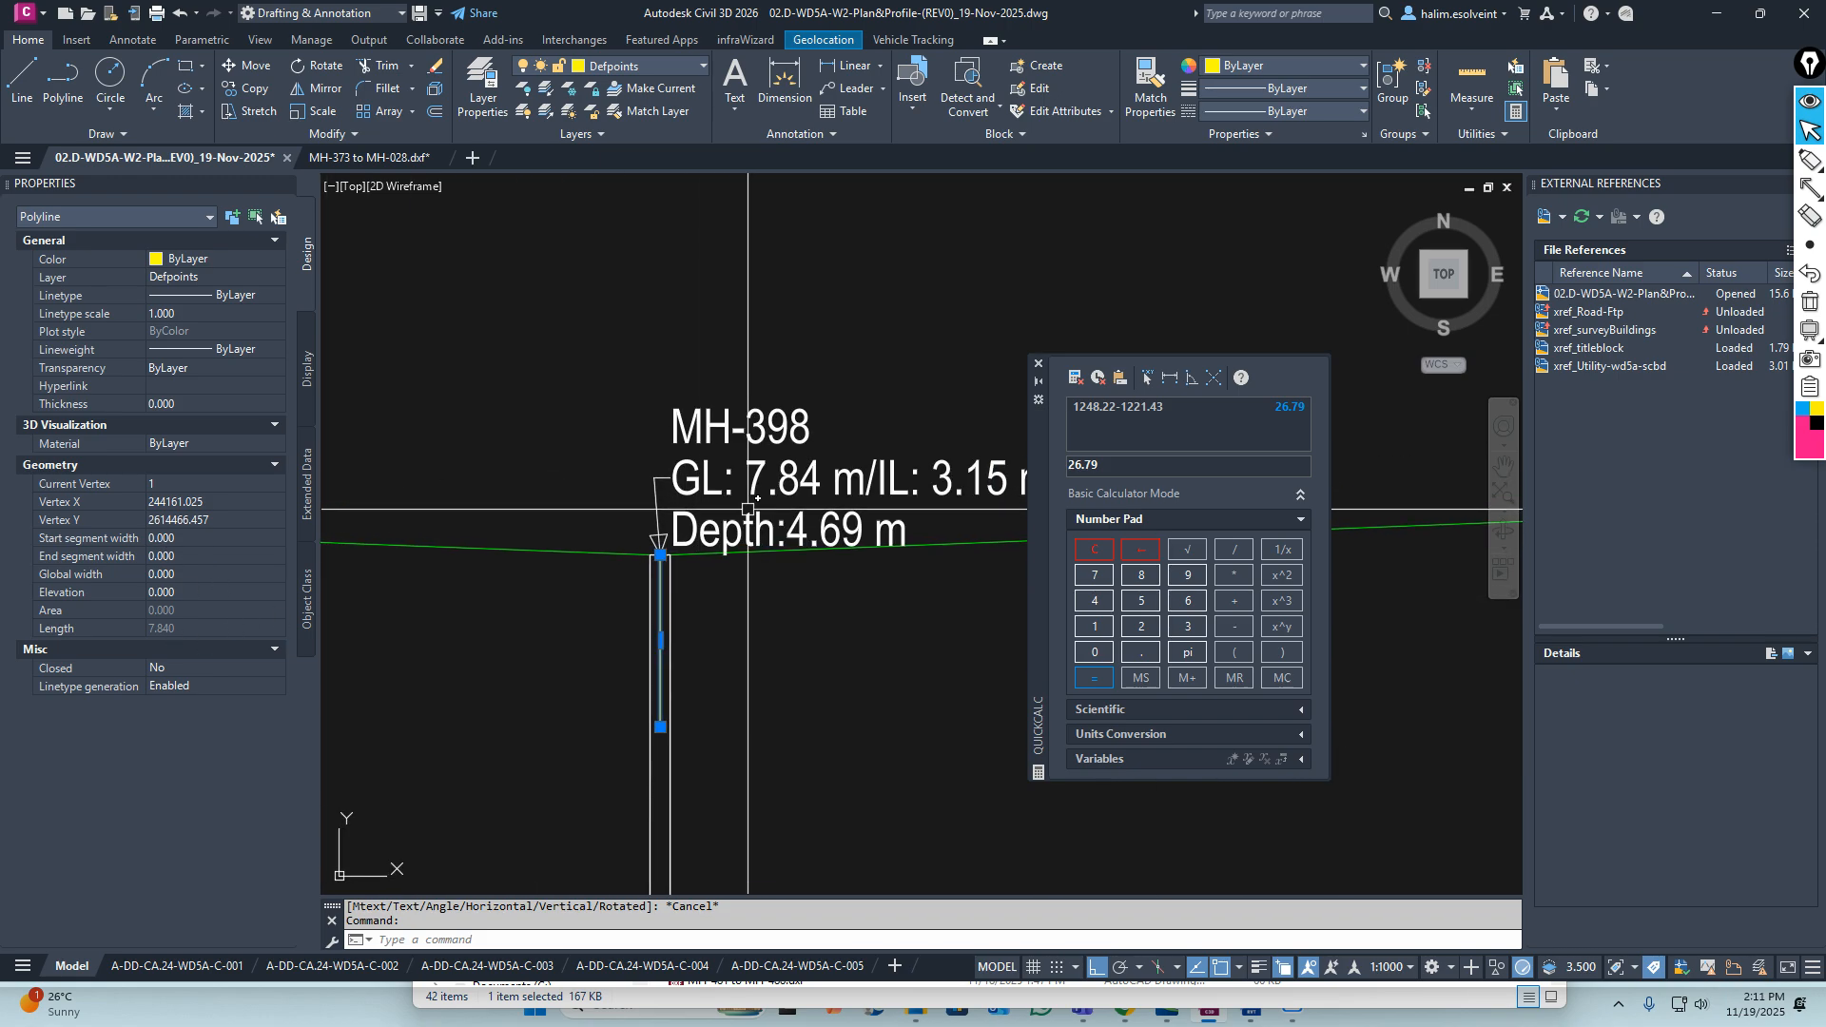
middle_drag(827, 496, 759, 449)
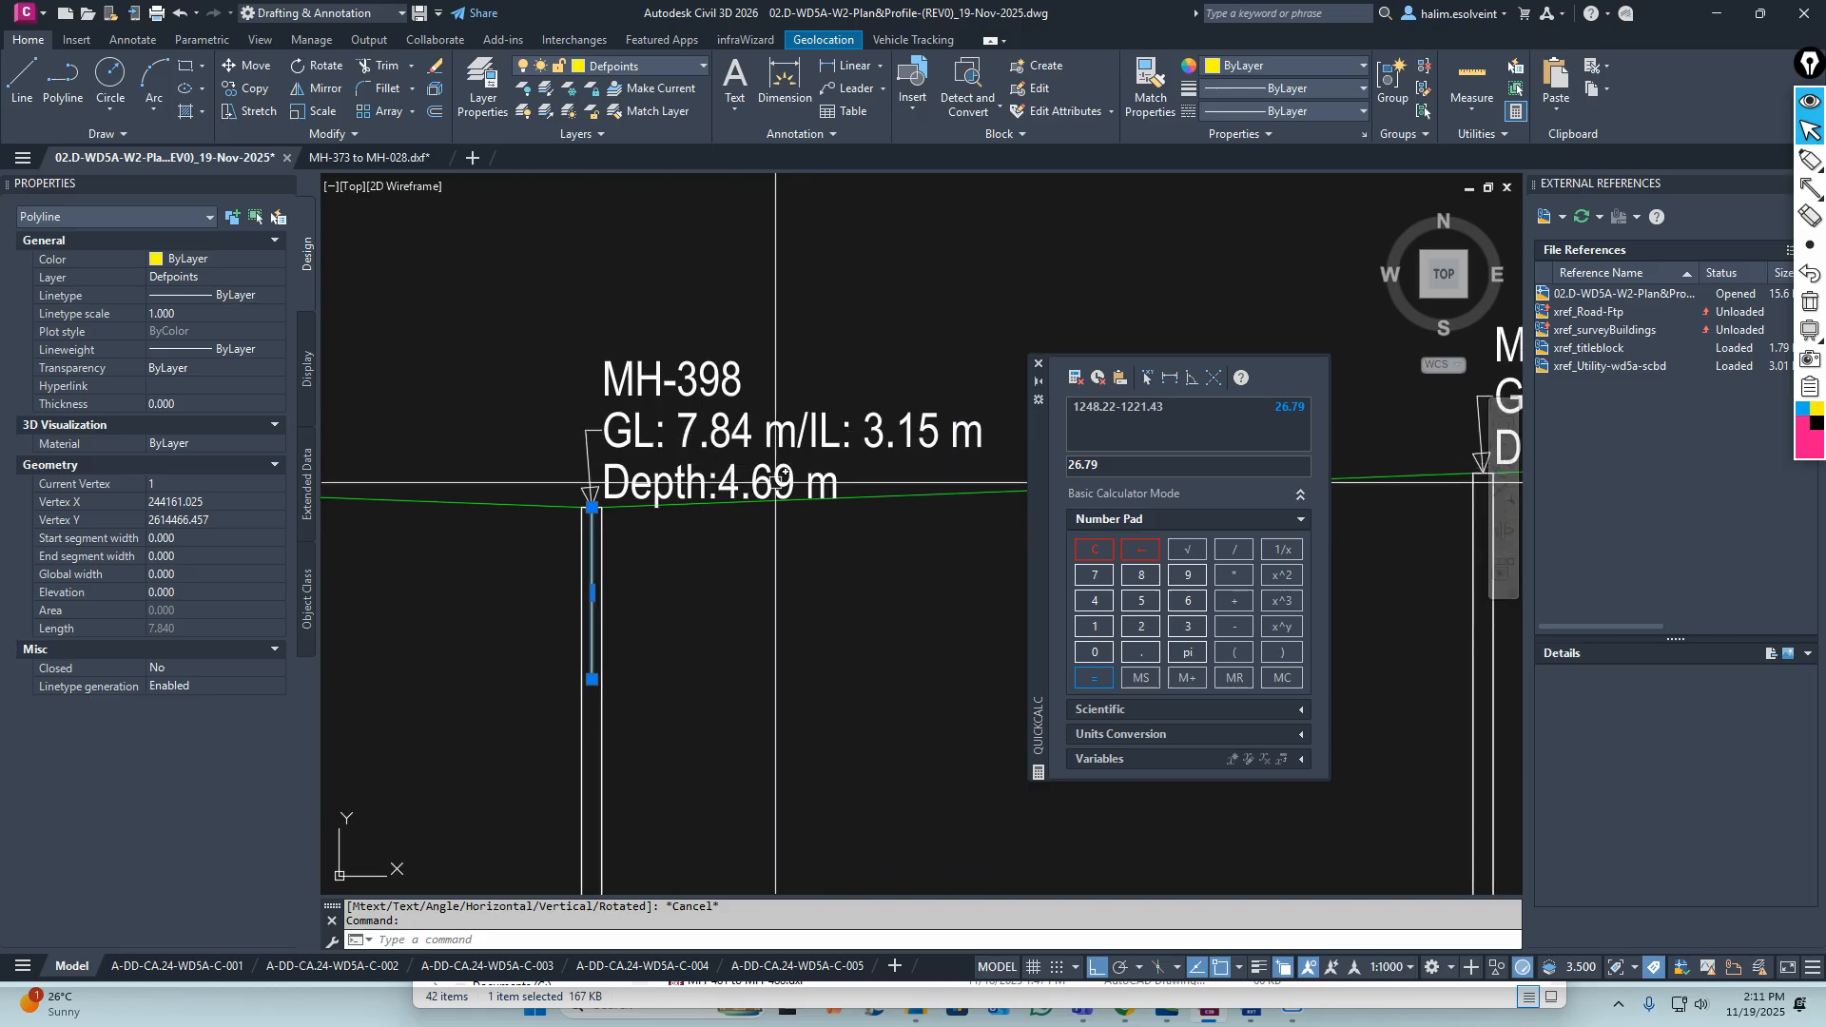
key(Escape)
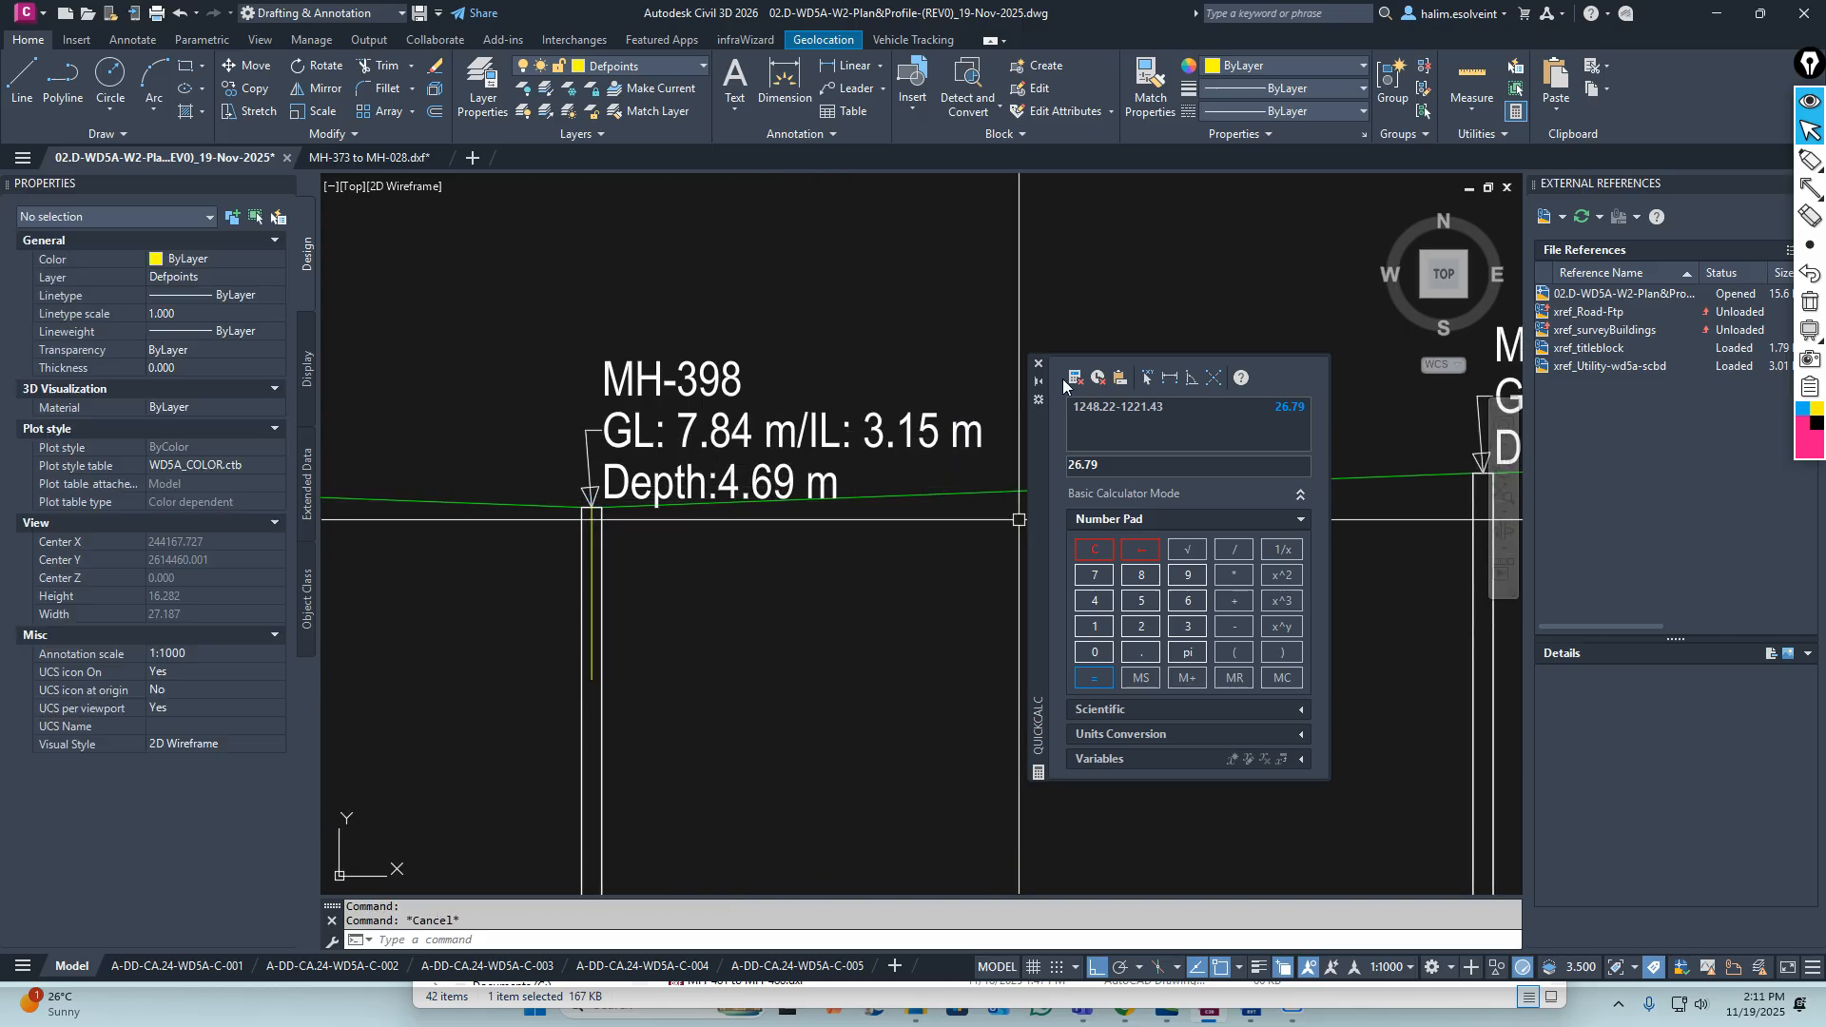
key(Escape)
Calculate MH-398's ground level at ten times vertical exaggeration, 7.84*10, with the QuickCalc calculator
scroll(873, 577, down, 10)
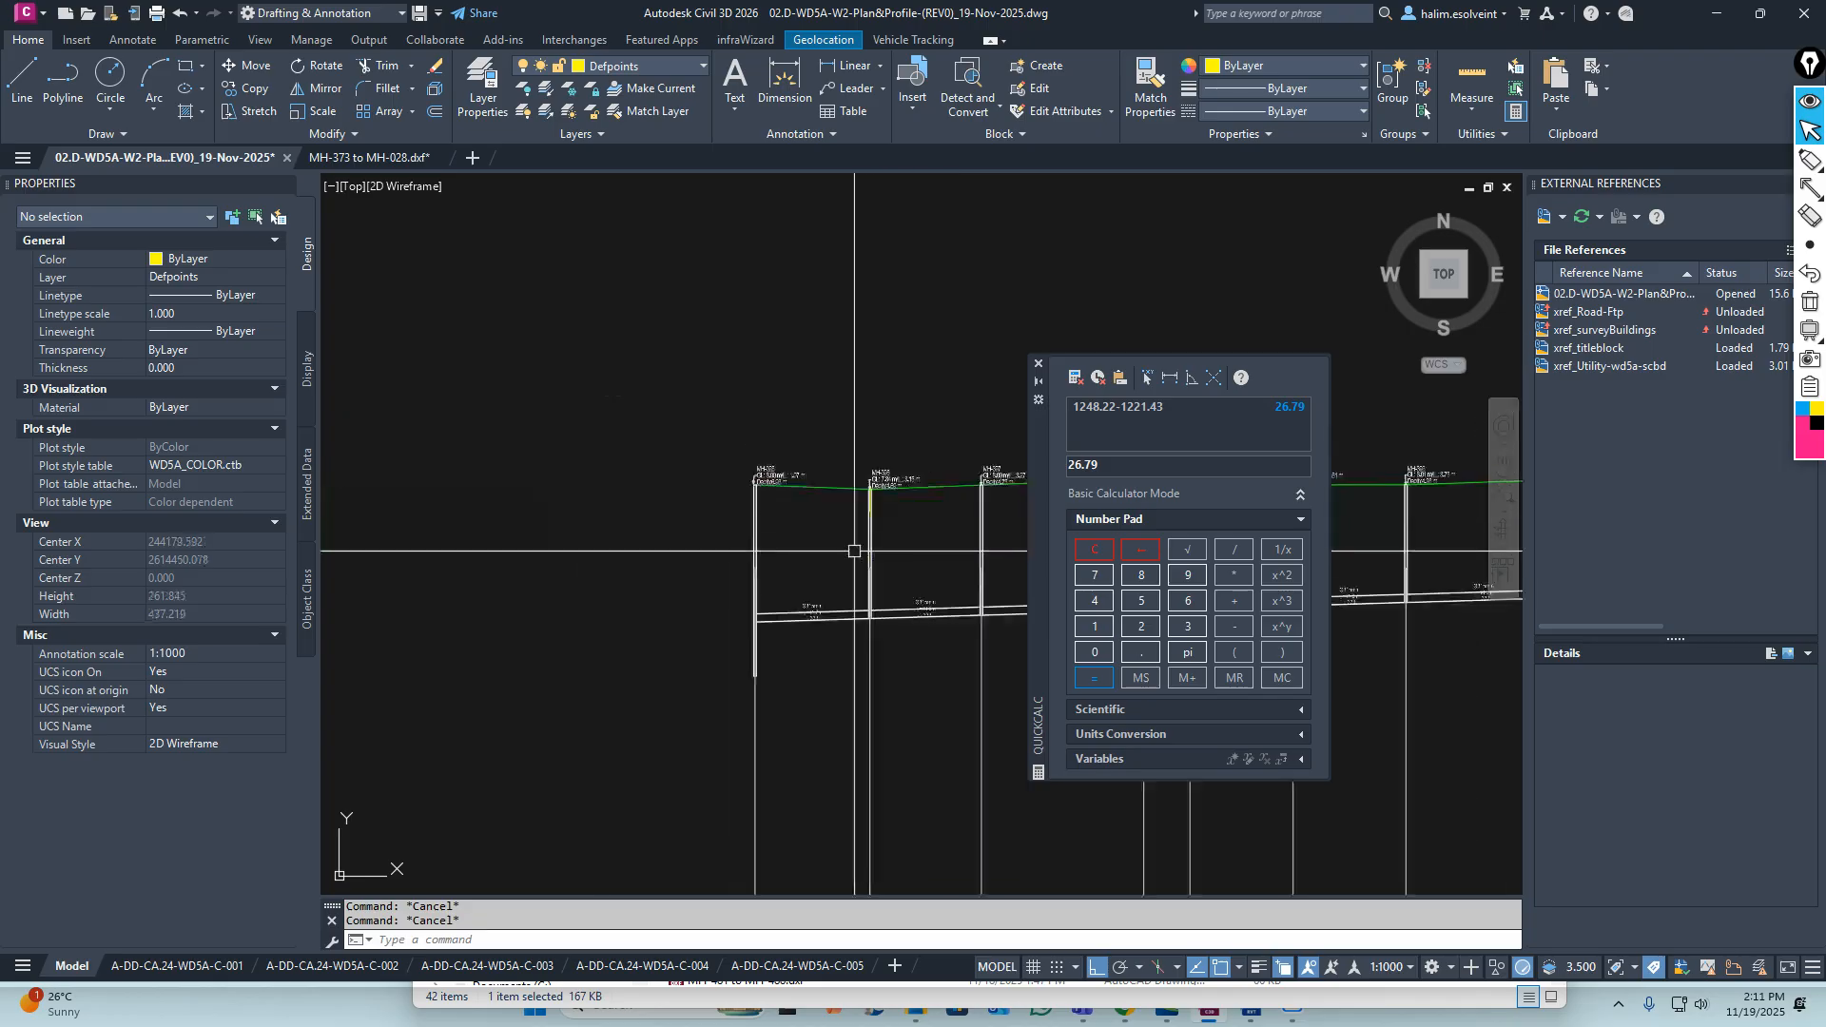
scroll(972, 584, up, 3)
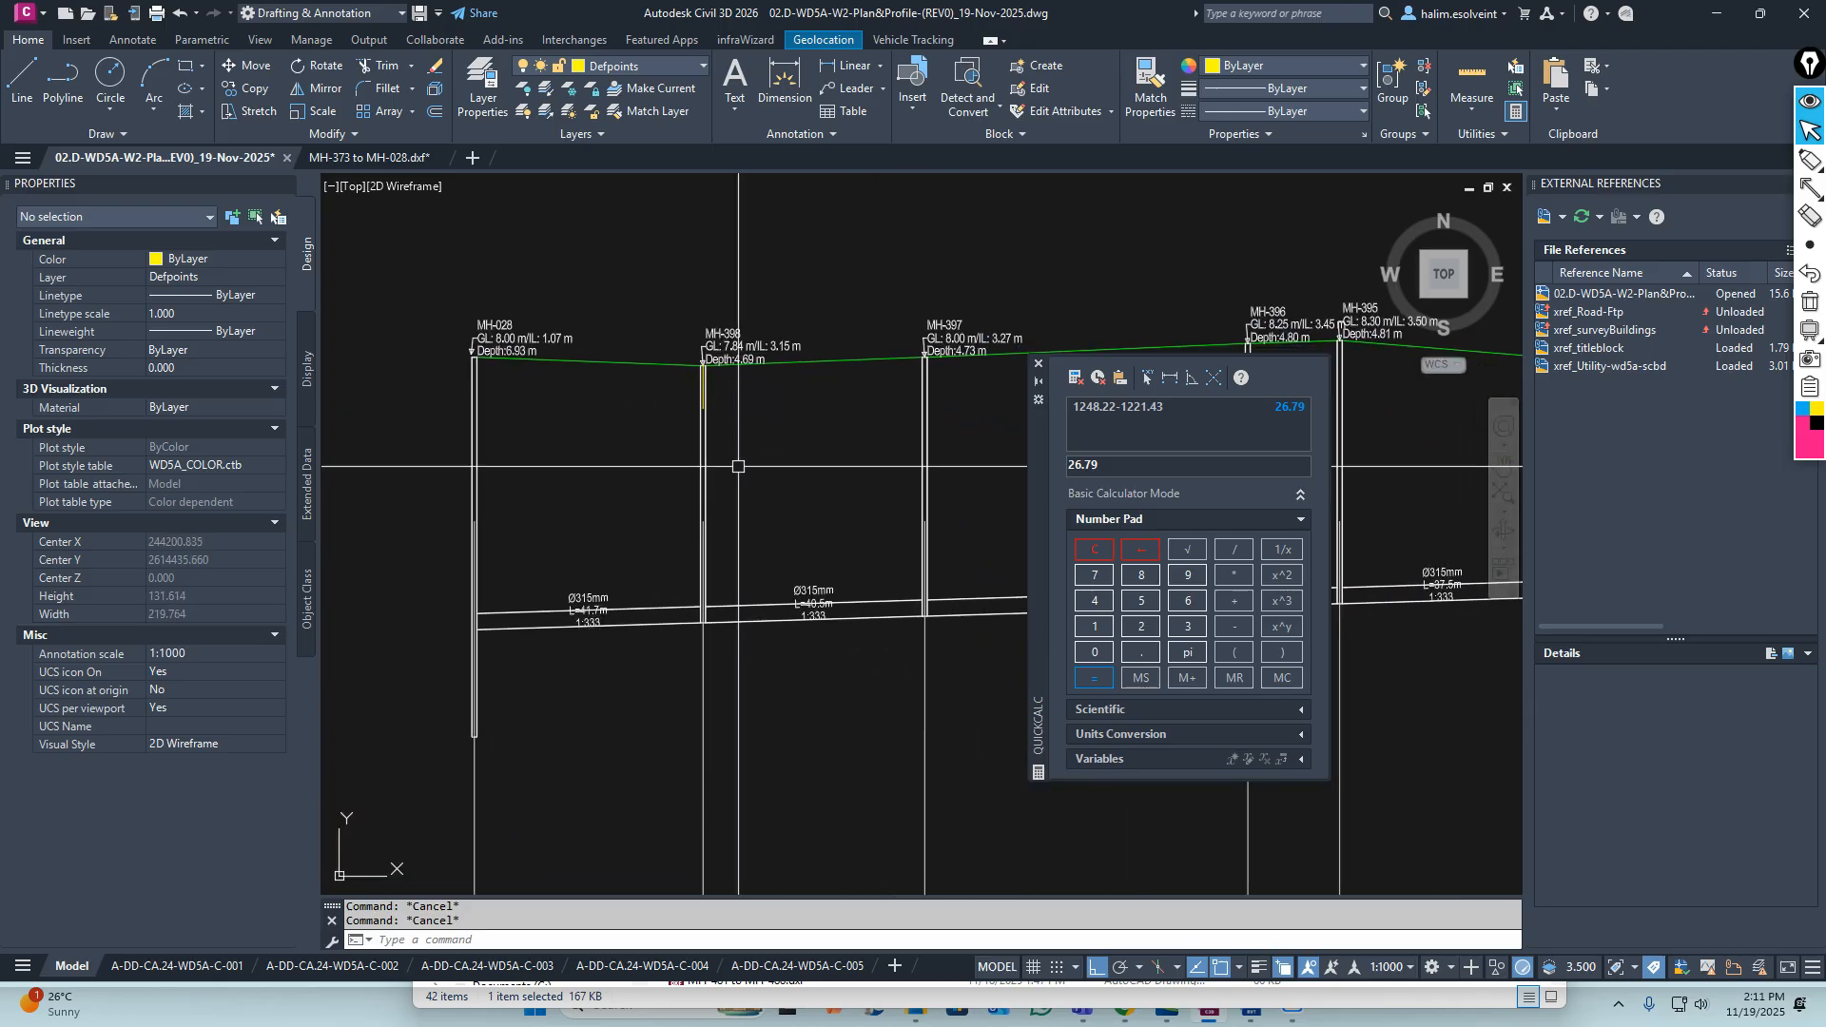
middle_drag(781, 433, 763, 583)
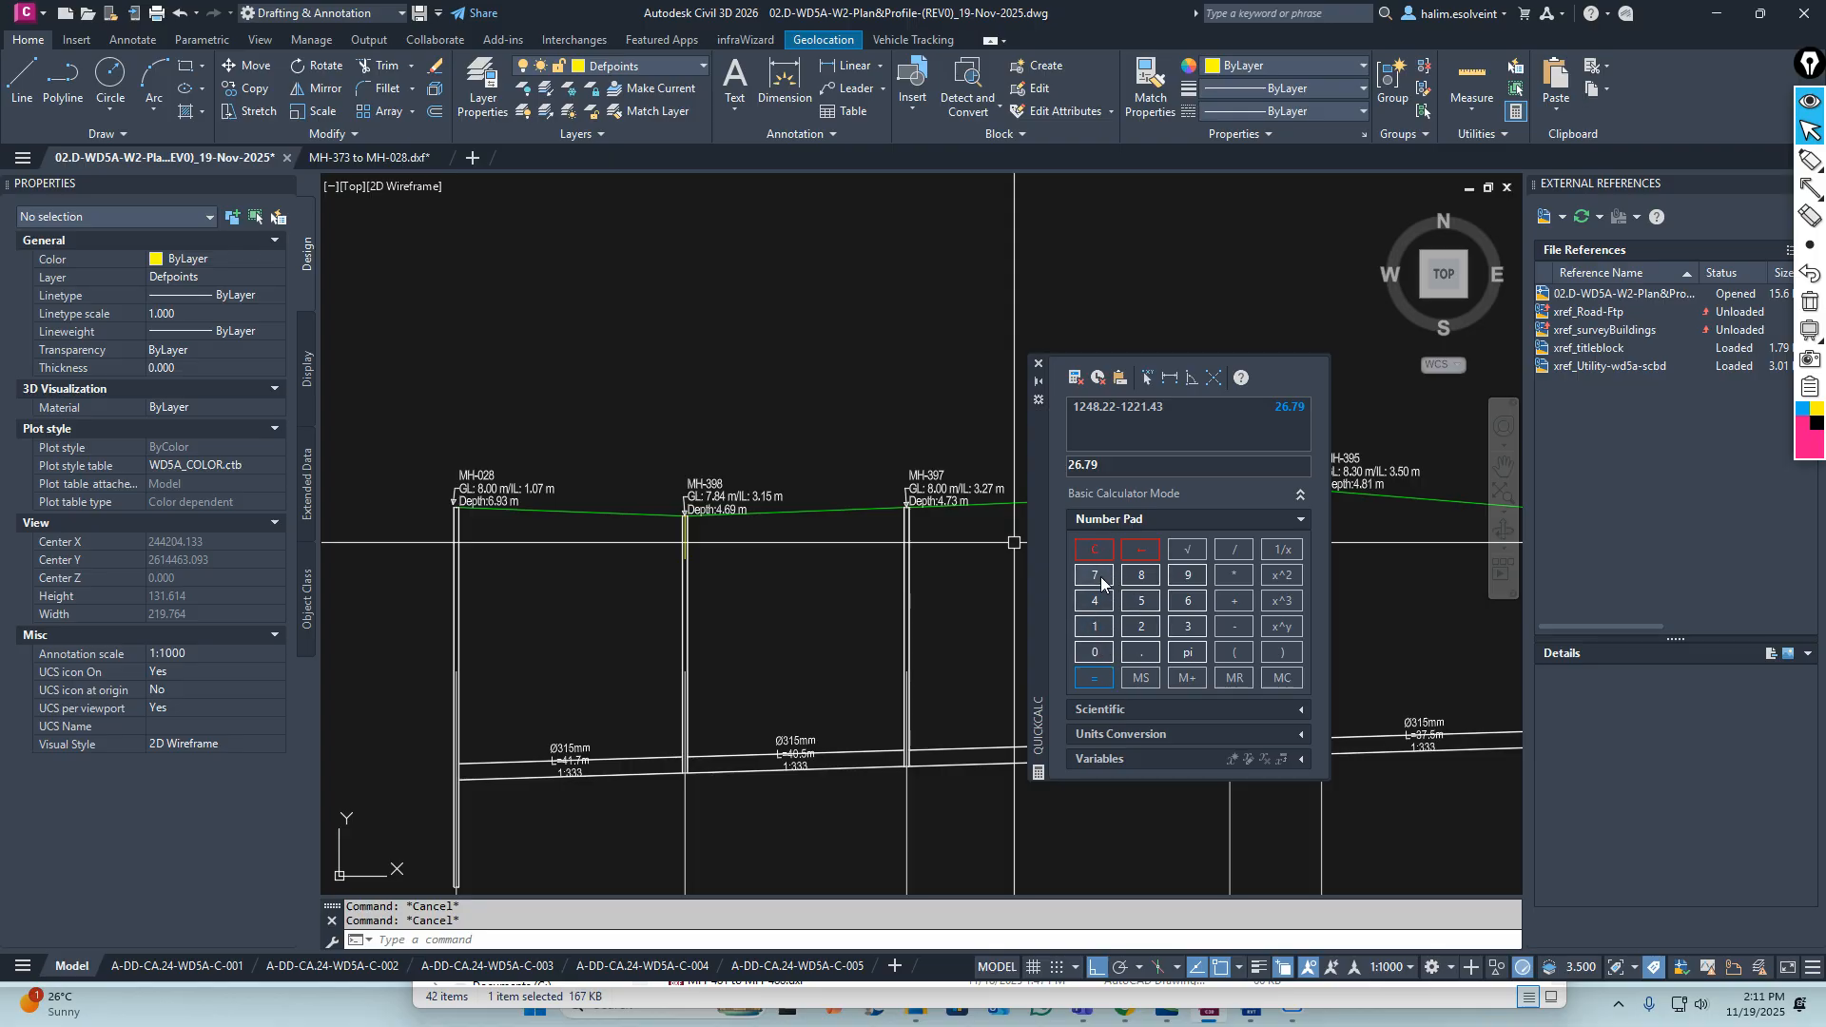
click(1096, 551)
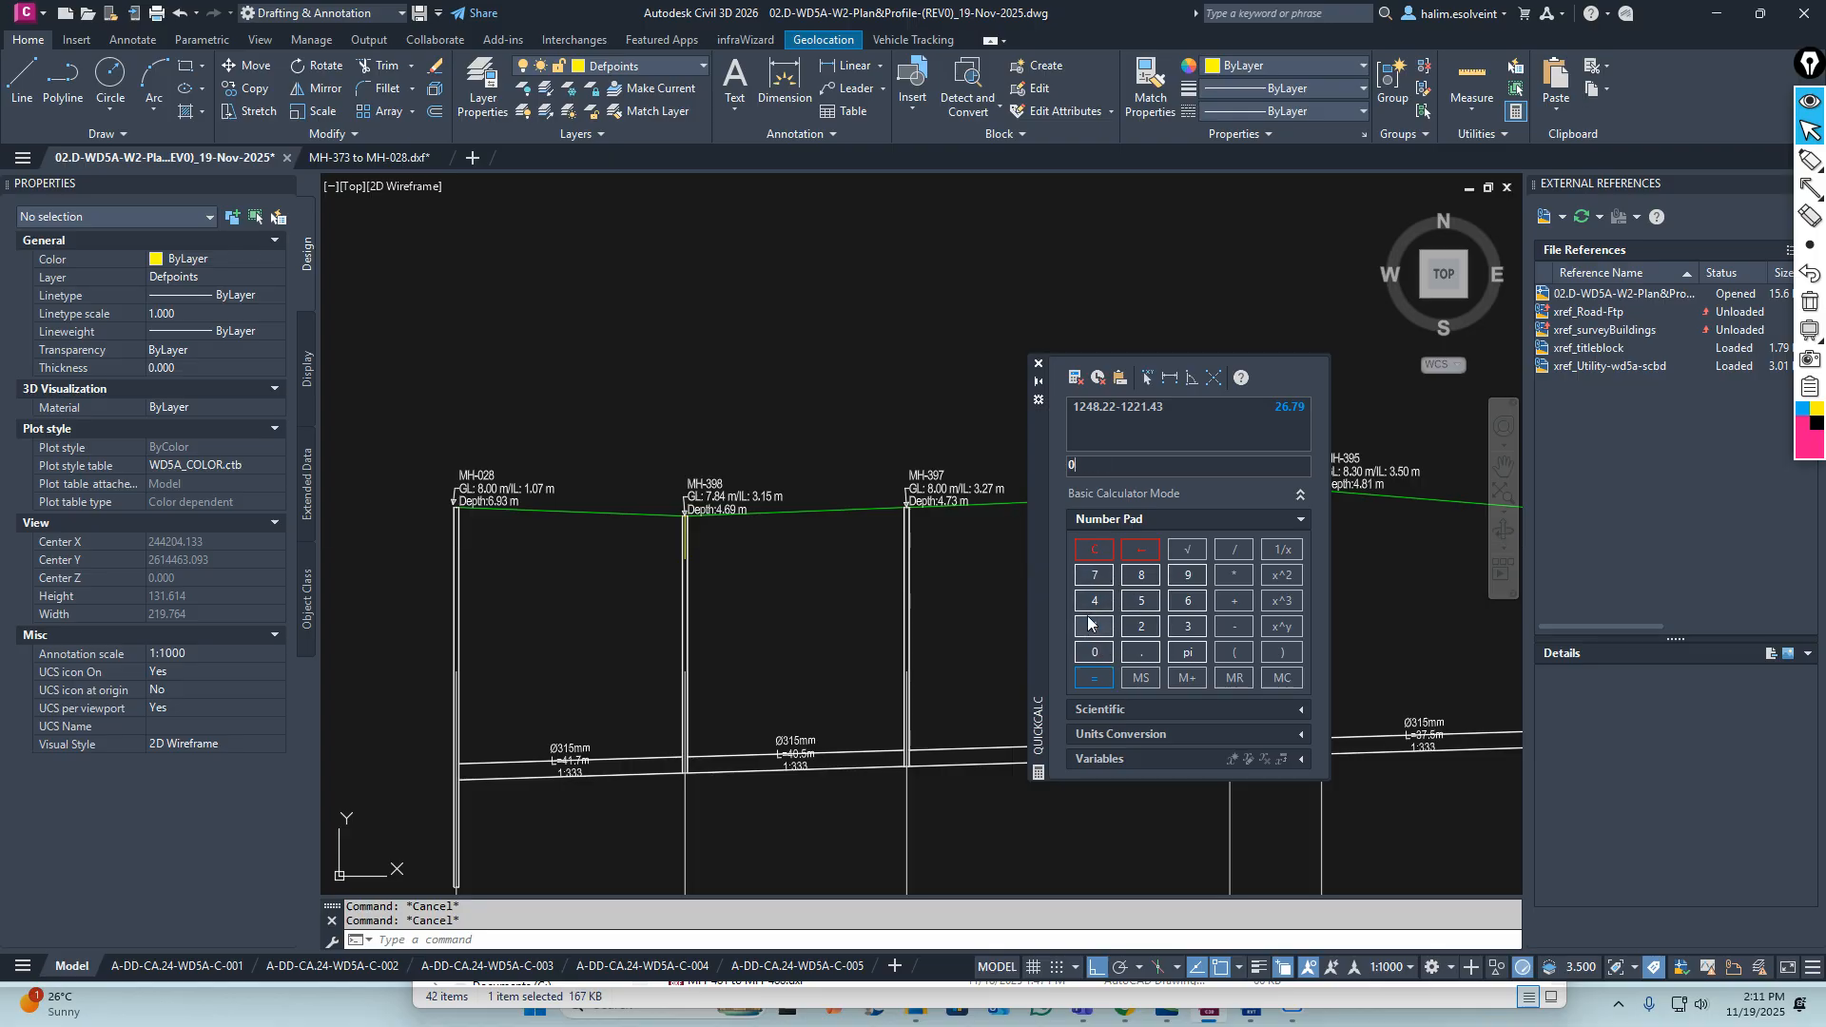
click(1140, 653)
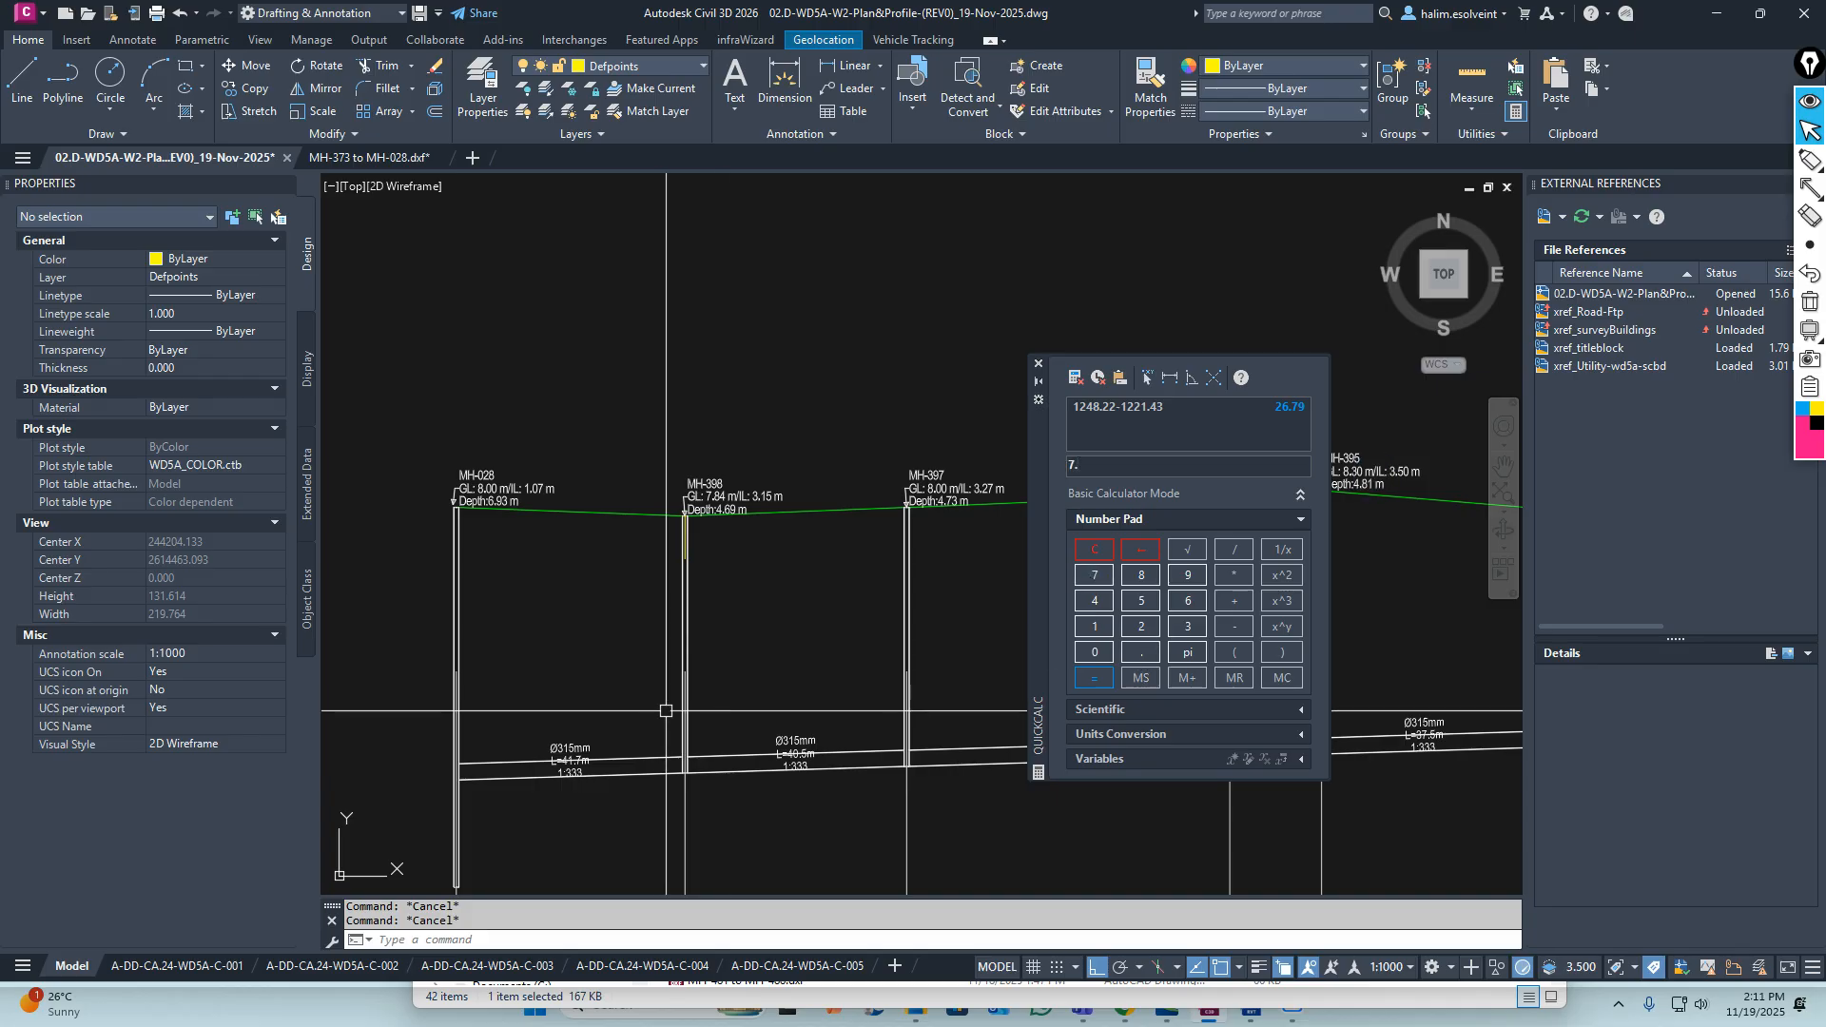
click(1143, 575)
click(1094, 601)
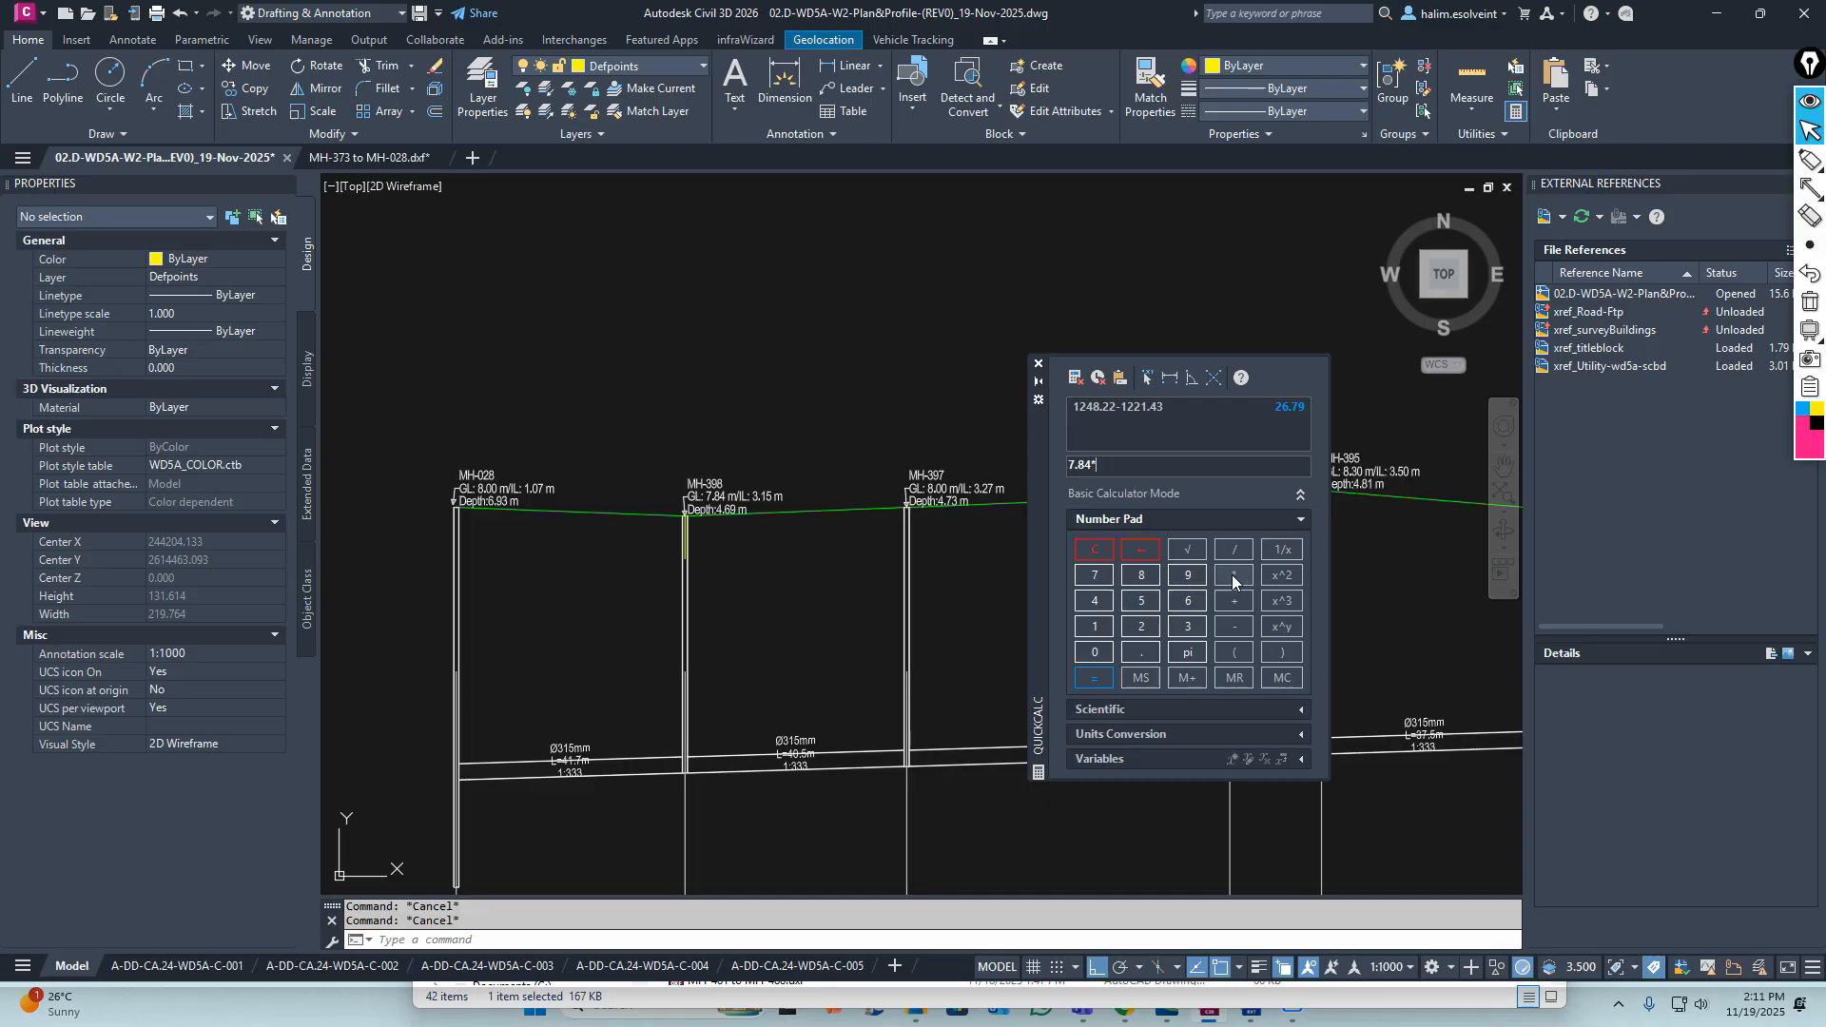
click(1095, 652)
click(1094, 677)
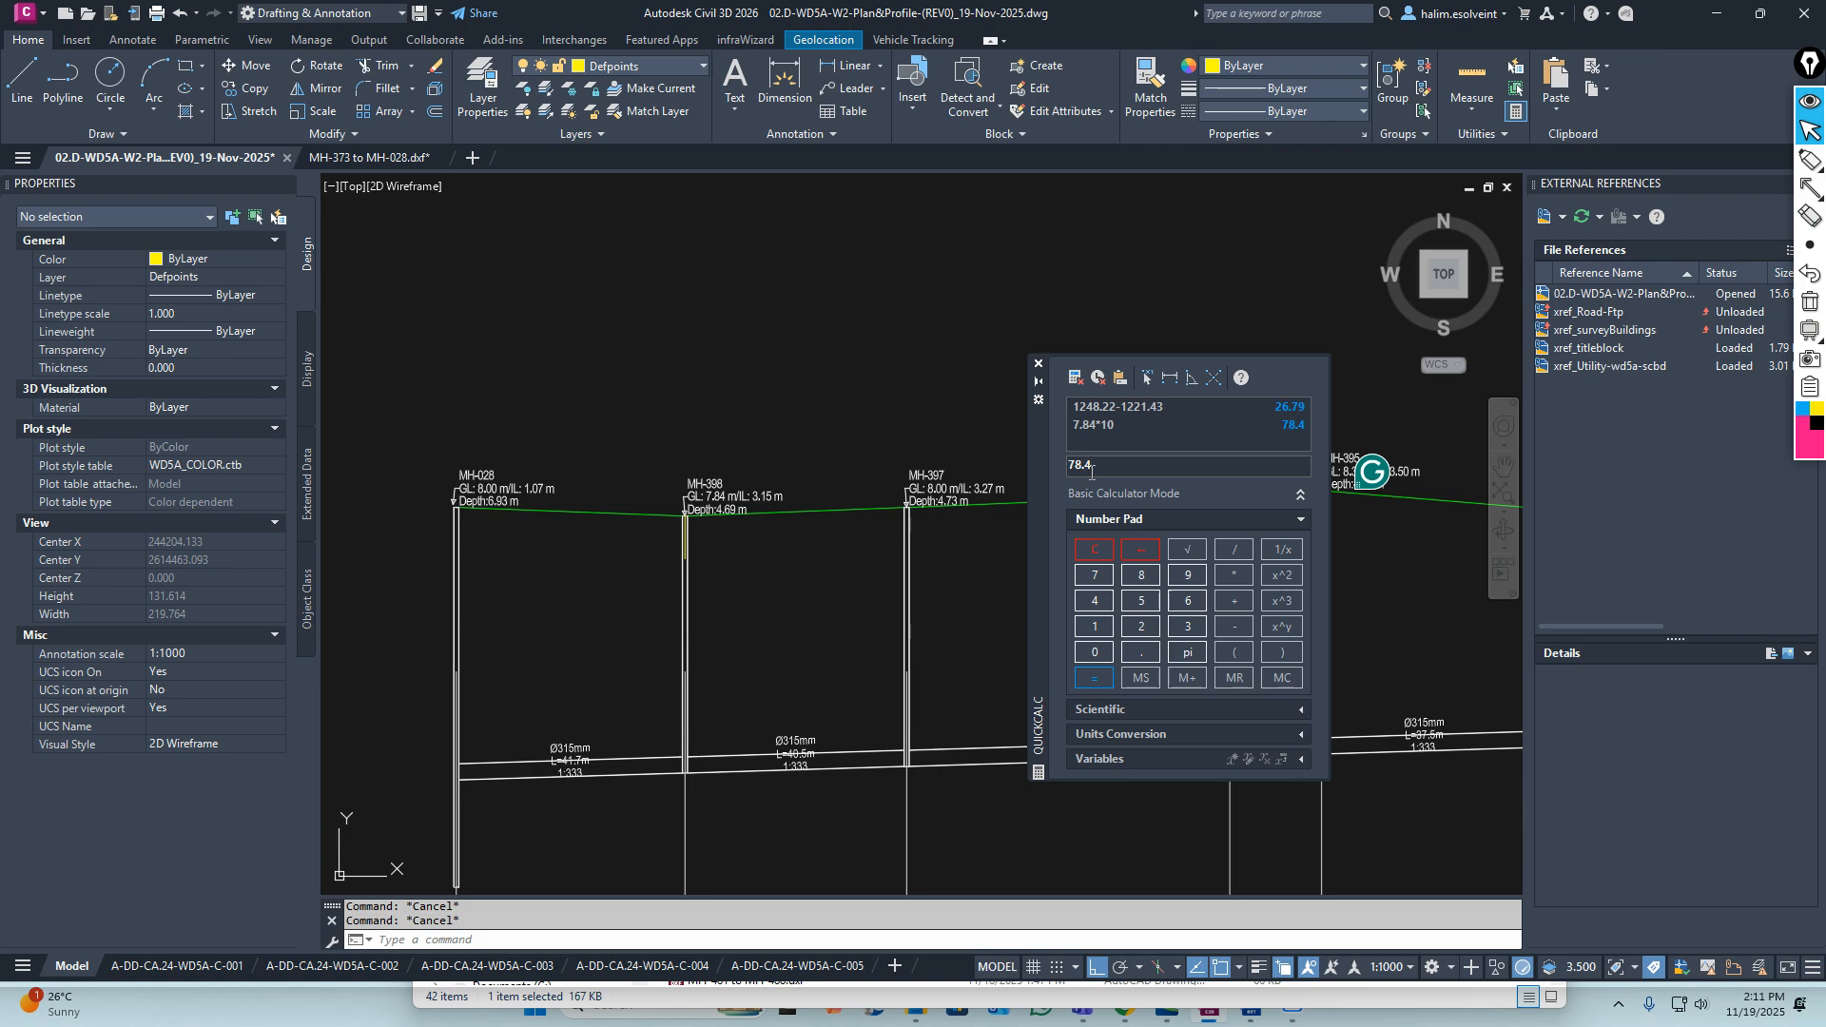
click(717, 591)
key(Escape)
key(Escape)
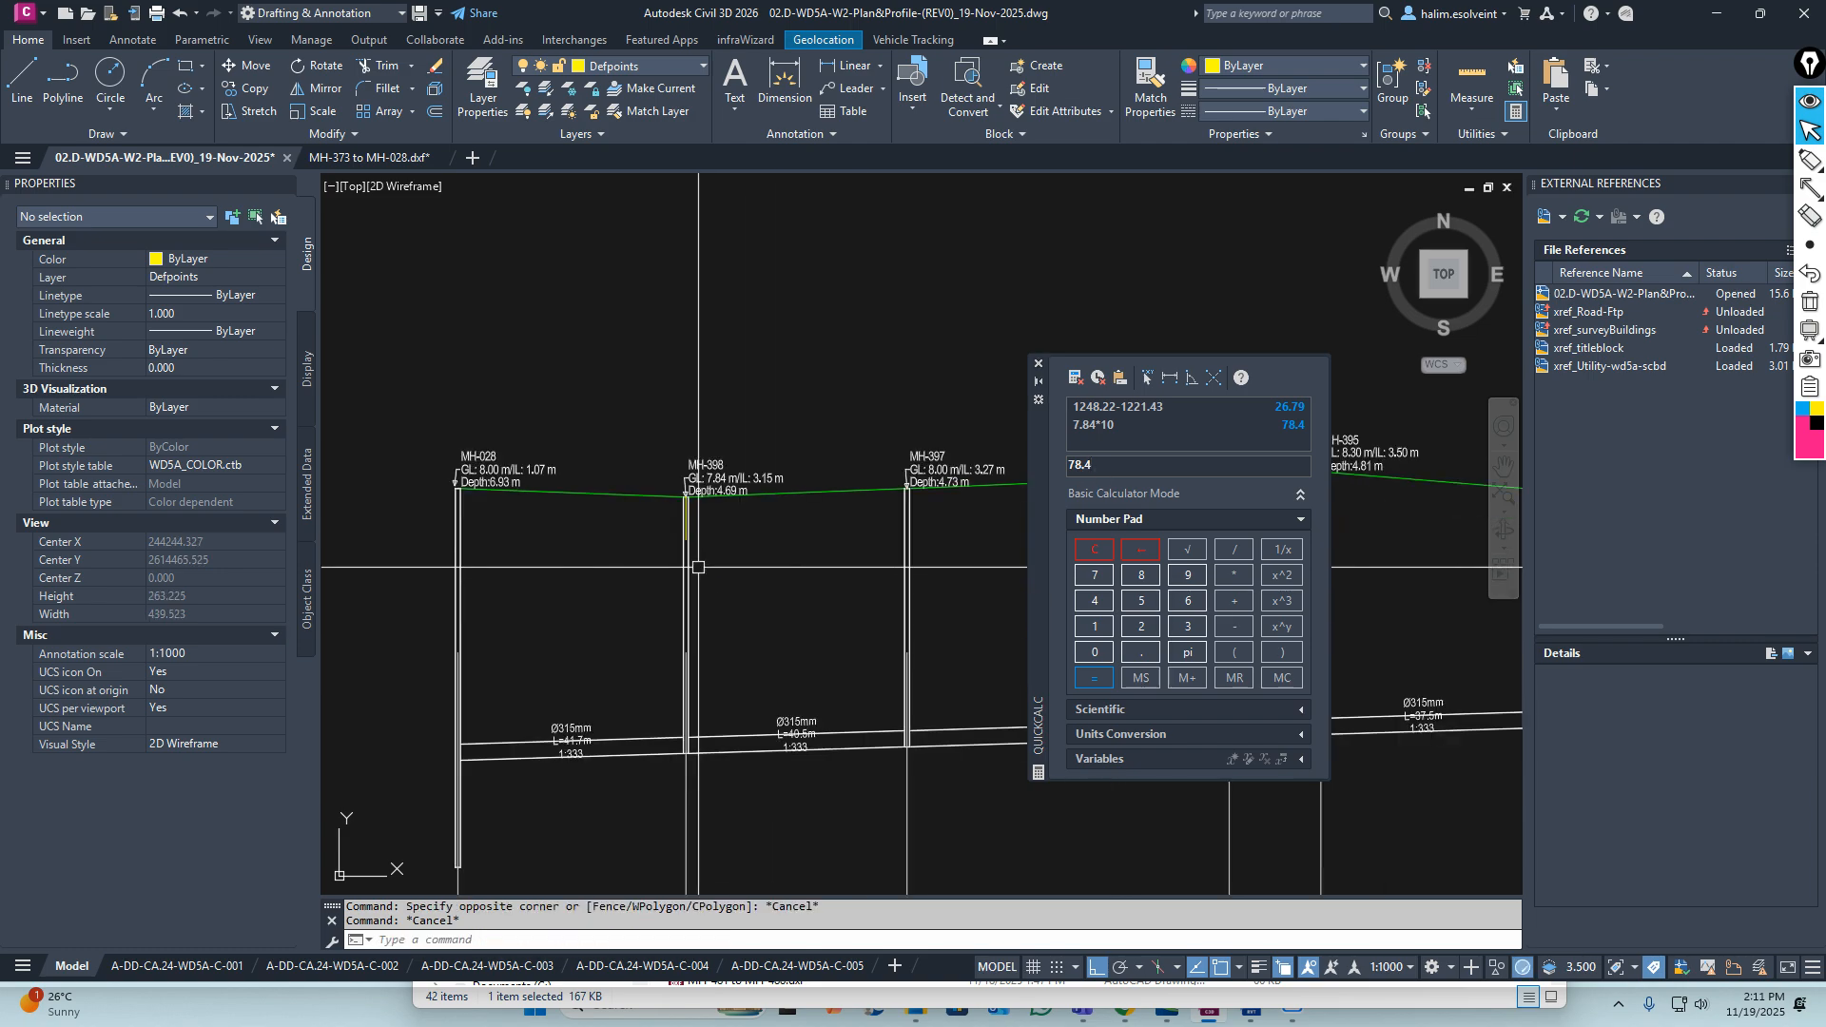
Delete the short yellow reference polyline inside the MH-398 manhole
scroll(684, 534, up, 6)
scroll(684, 535, up, 2)
click(693, 535)
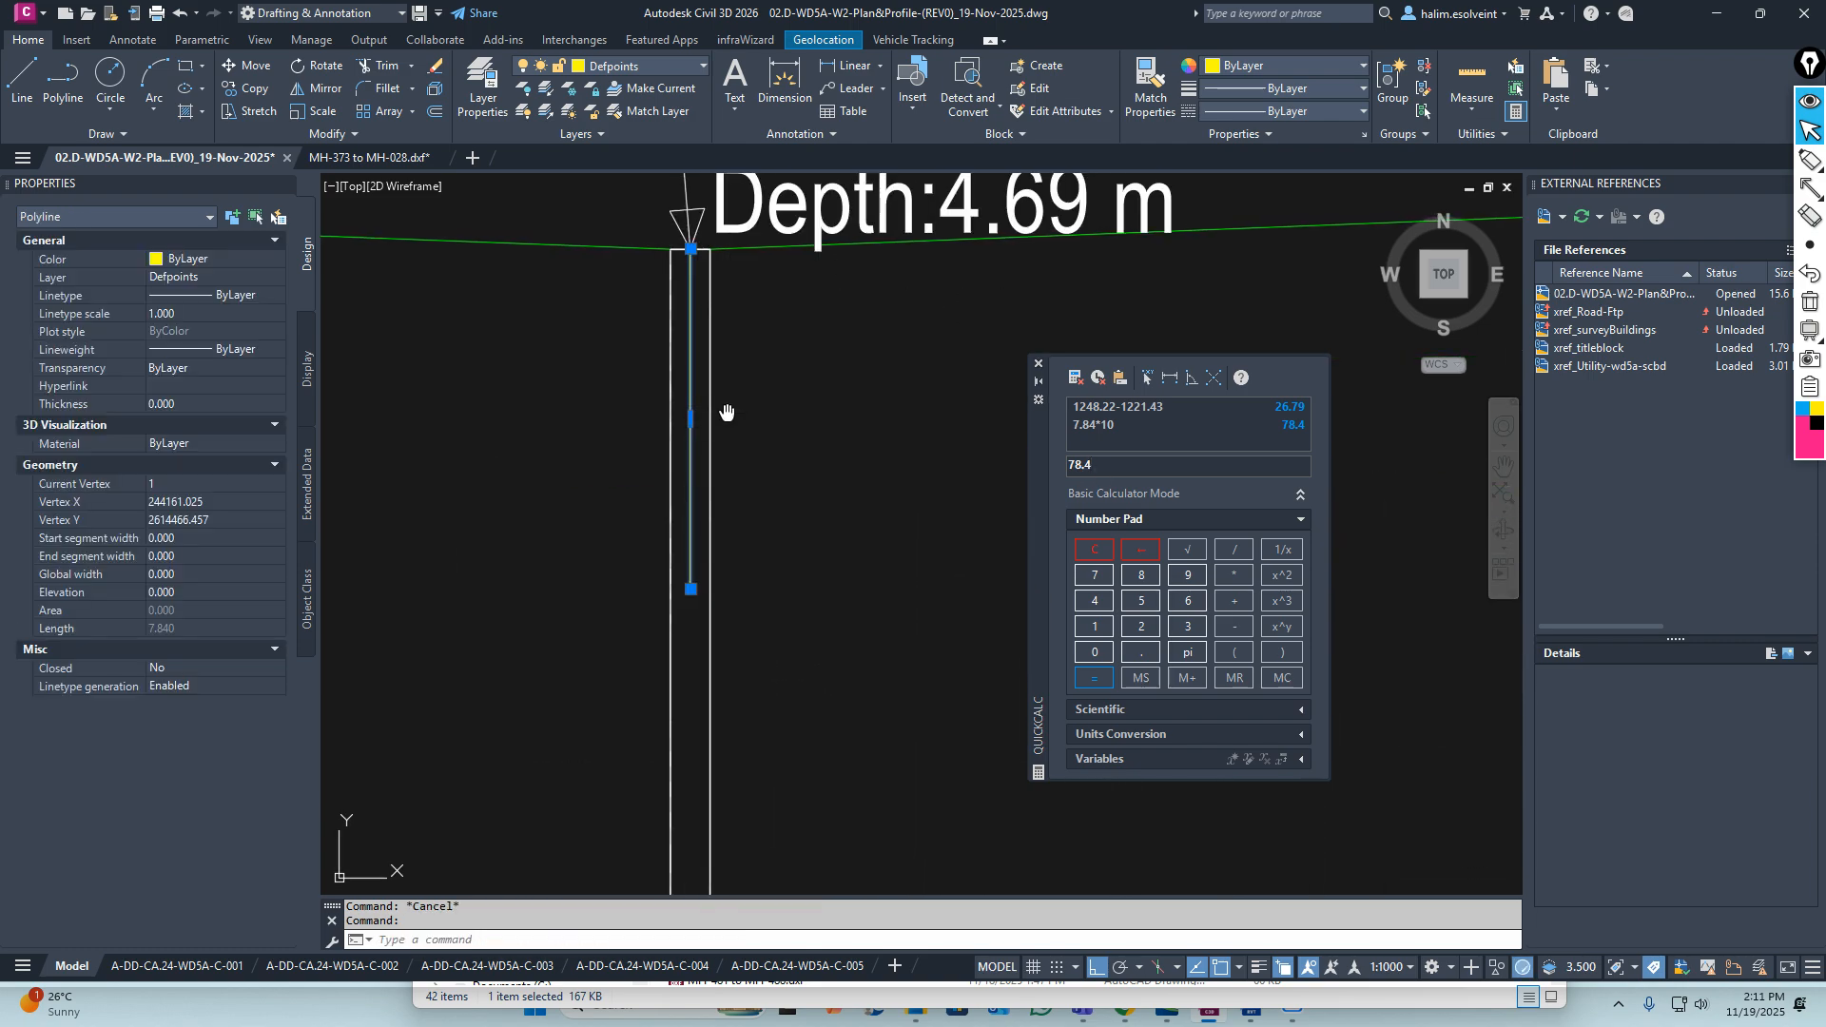
middle_drag(726, 407, 684, 574)
key(Delete)
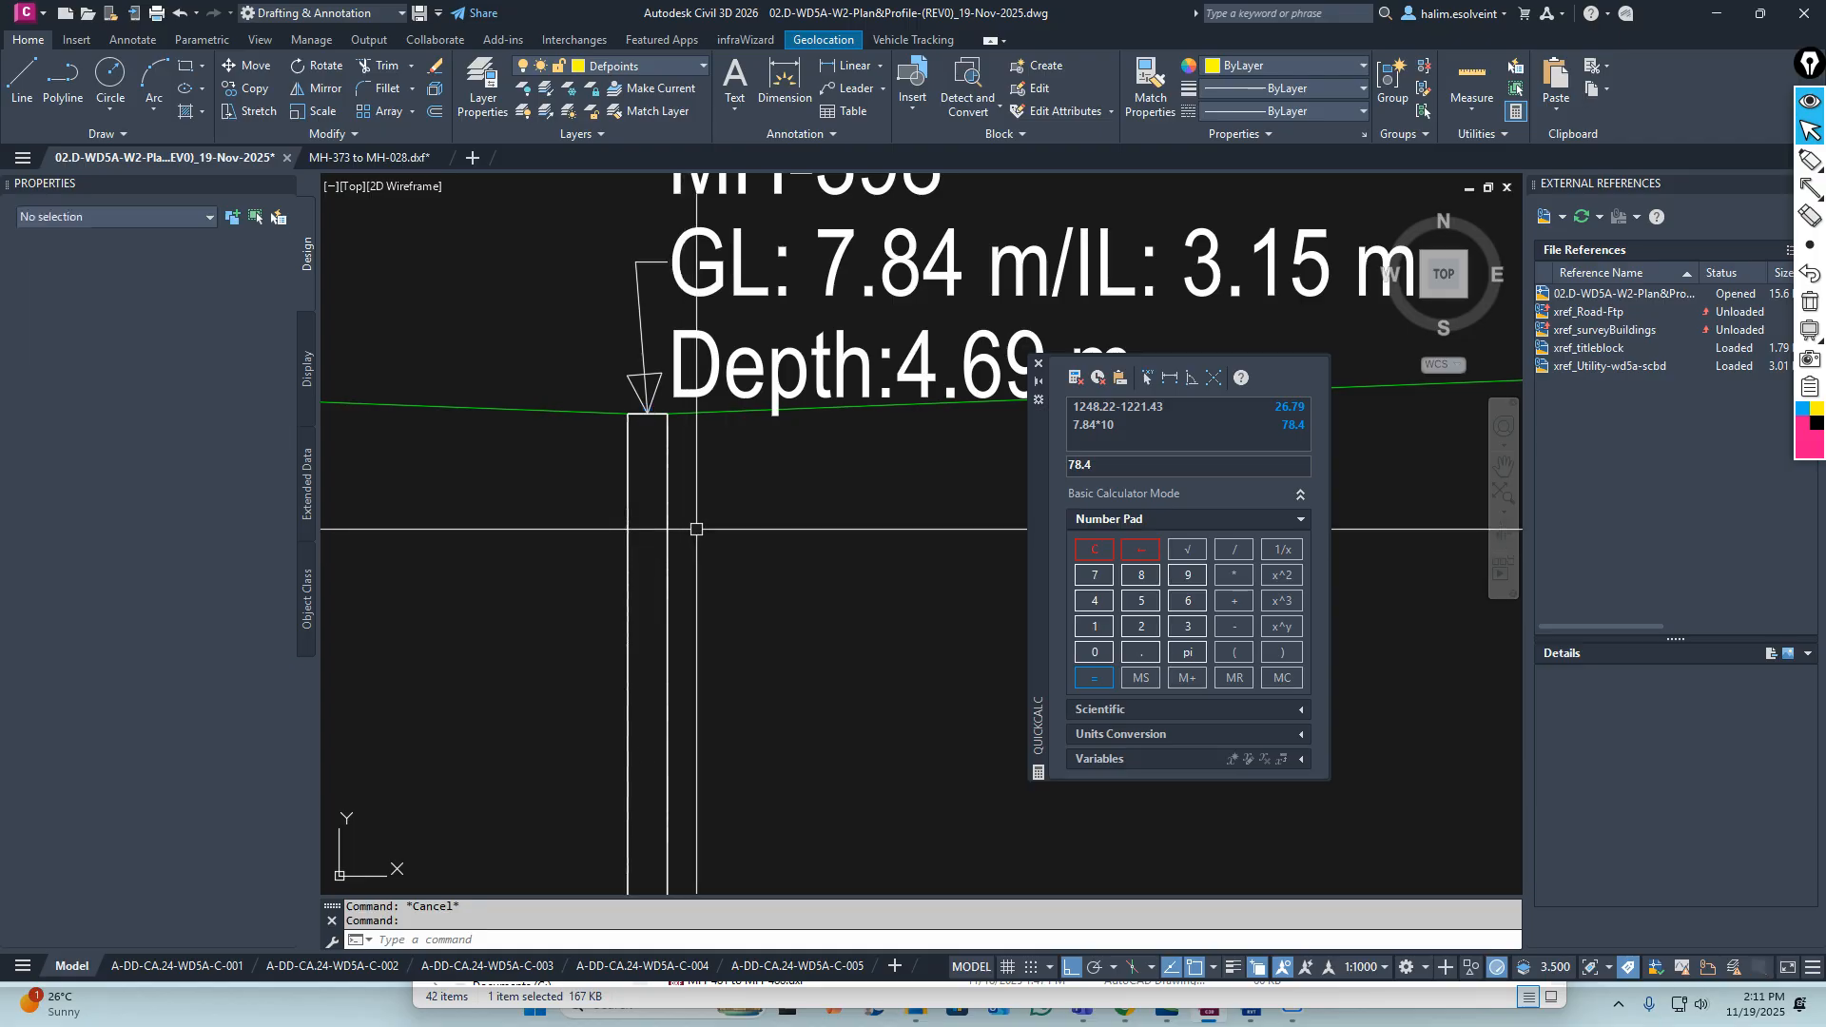
Draw a vertical polyline 78.4 long straight down from the ground-line point at the top centre of MH-398
text(pl)
key(Return)
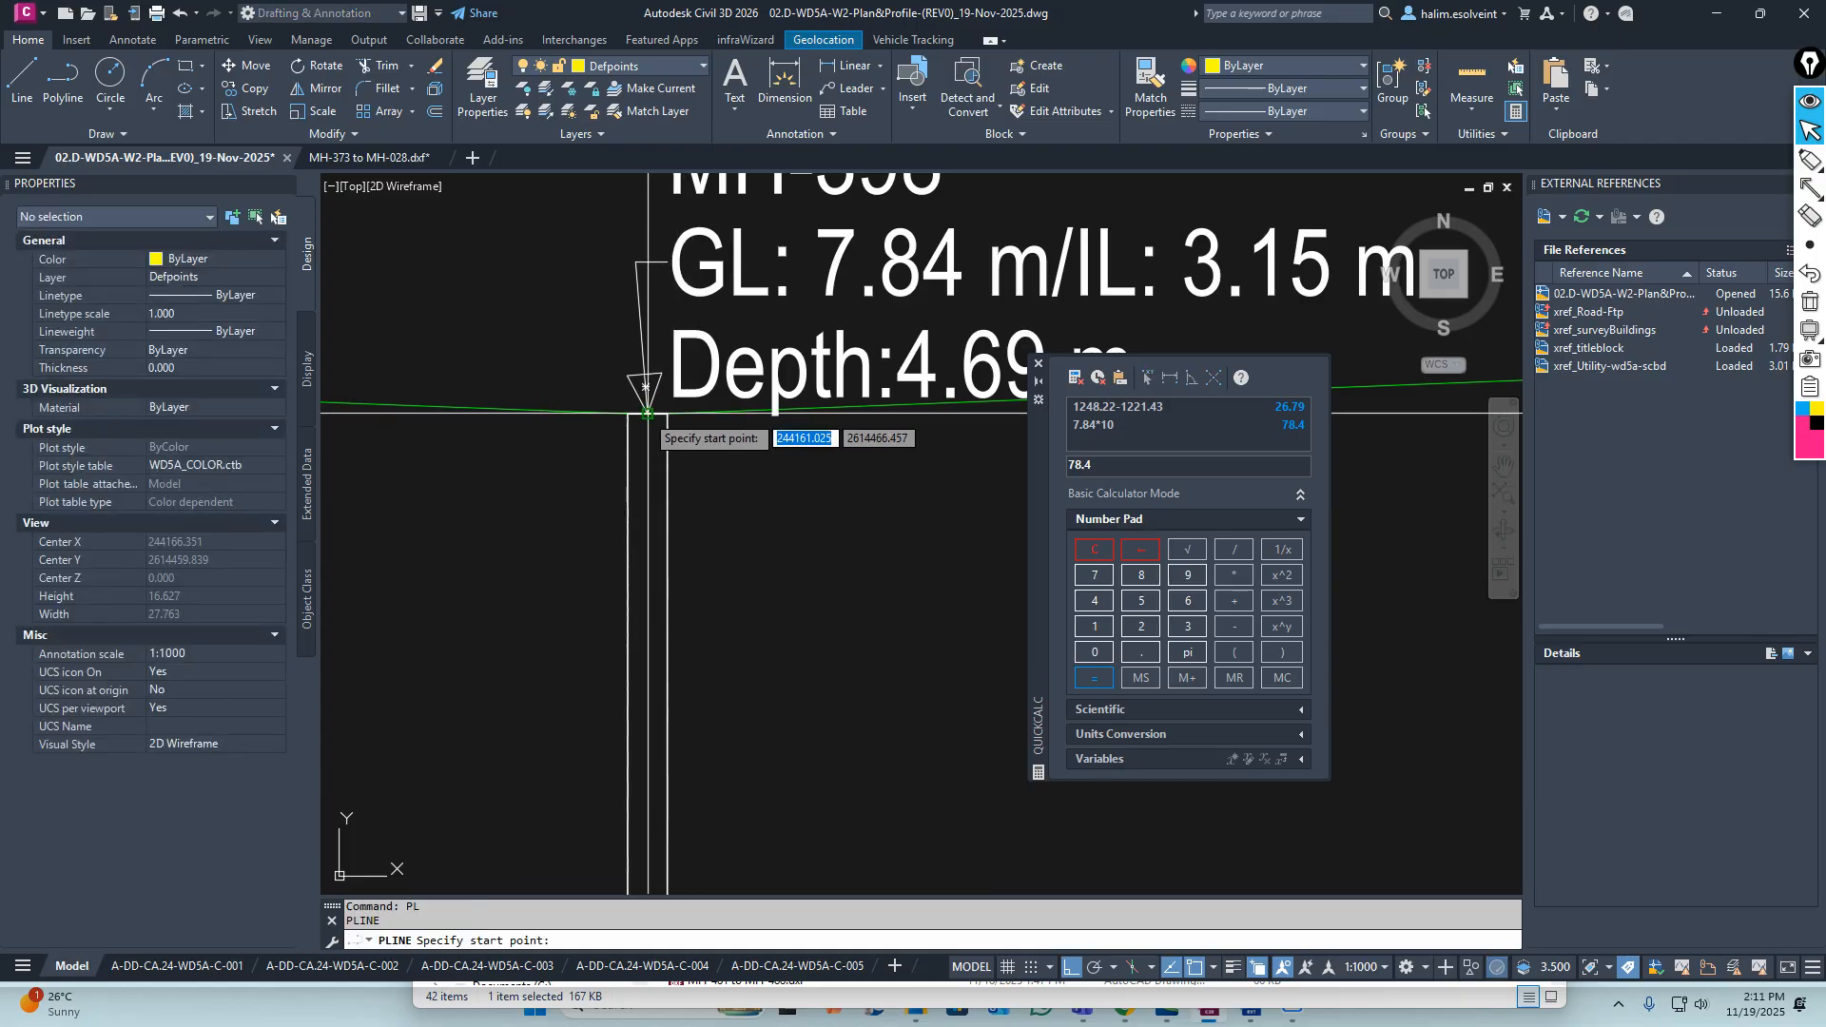
click(647, 414)
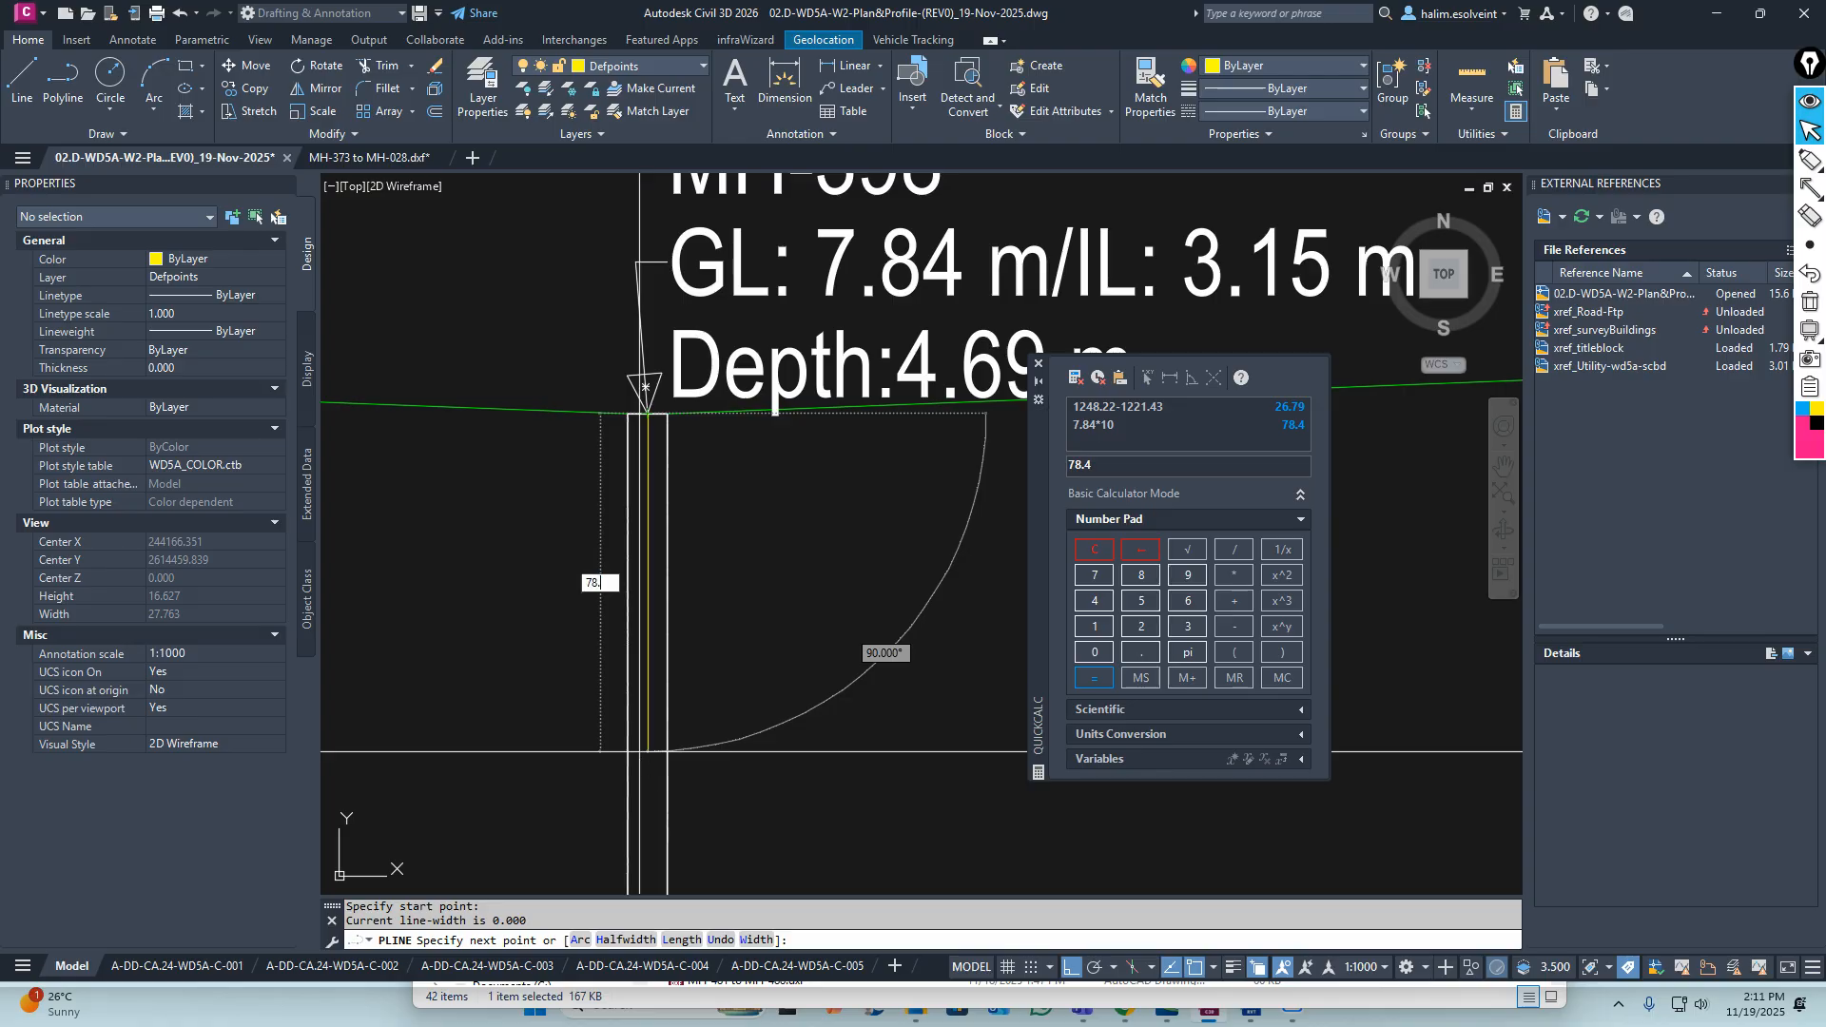
key(Escape)
key(Escape)
Examine where the reference polyline's lower end falls relative to the pasted profile's pipes and data table
scroll(660, 627, down, 5)
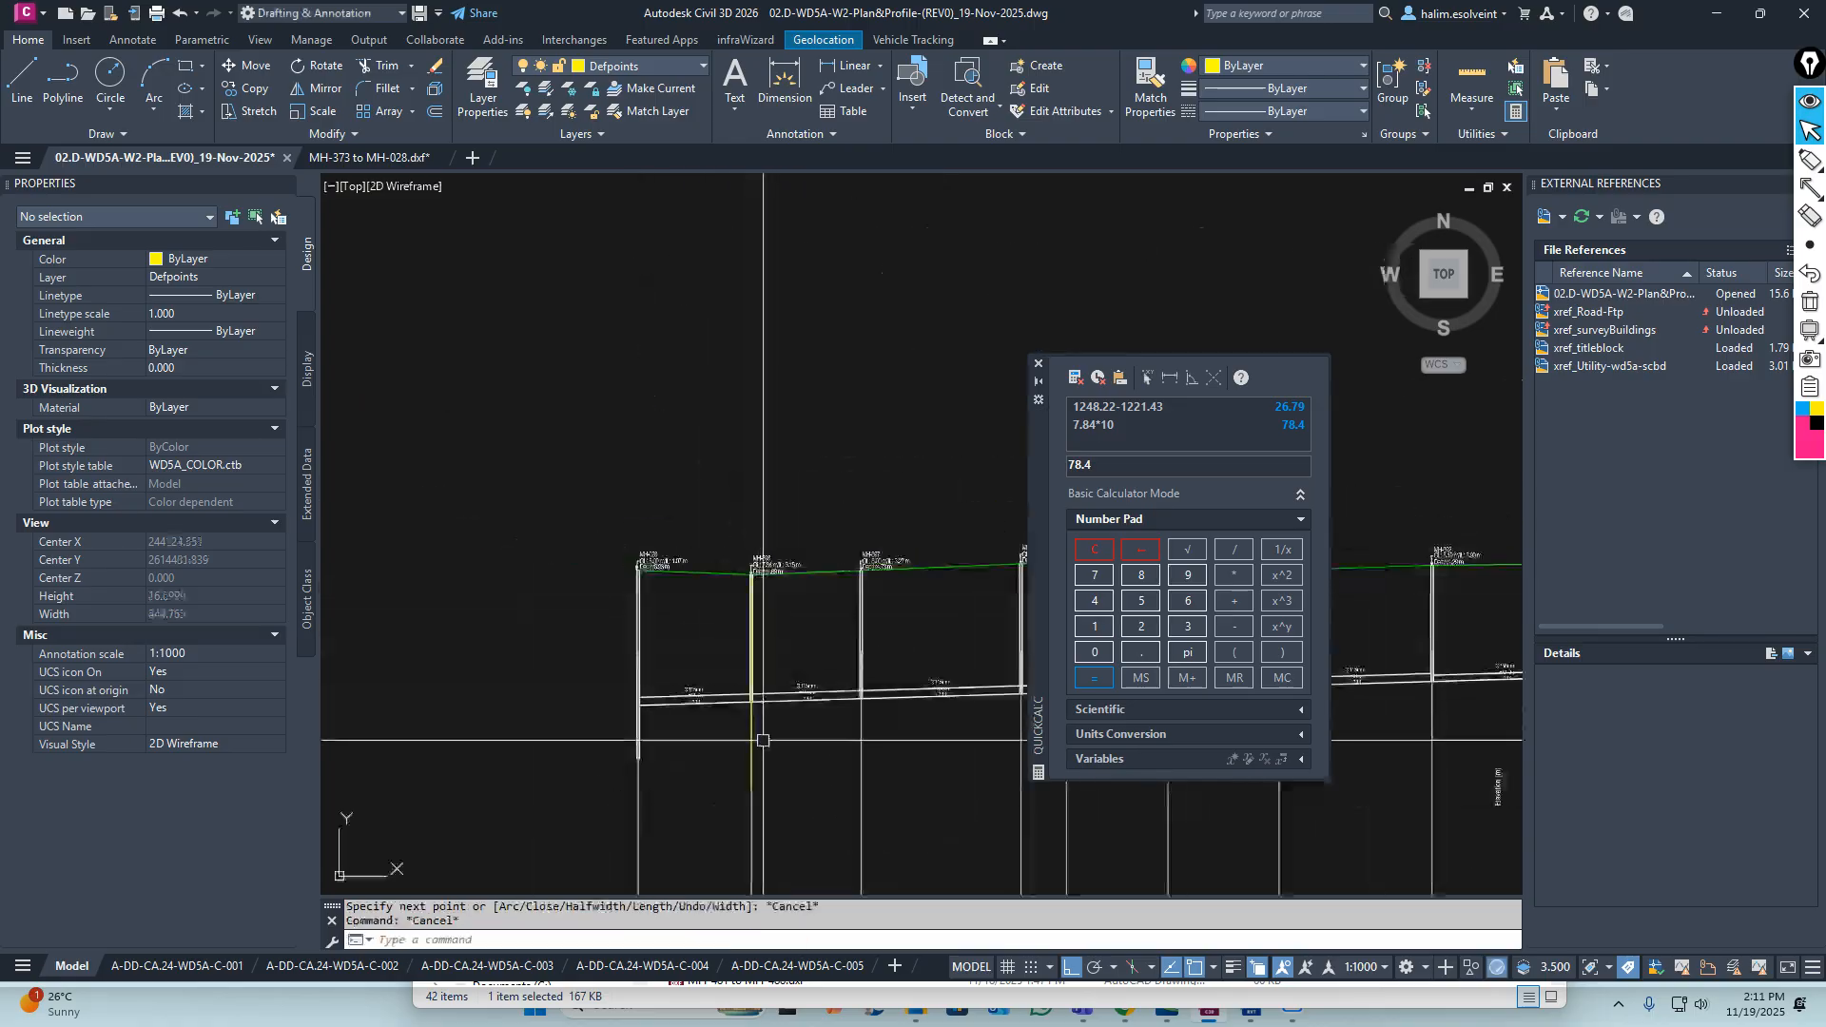
middle_drag(660, 627, 623, 541)
scroll(616, 527, up, 3)
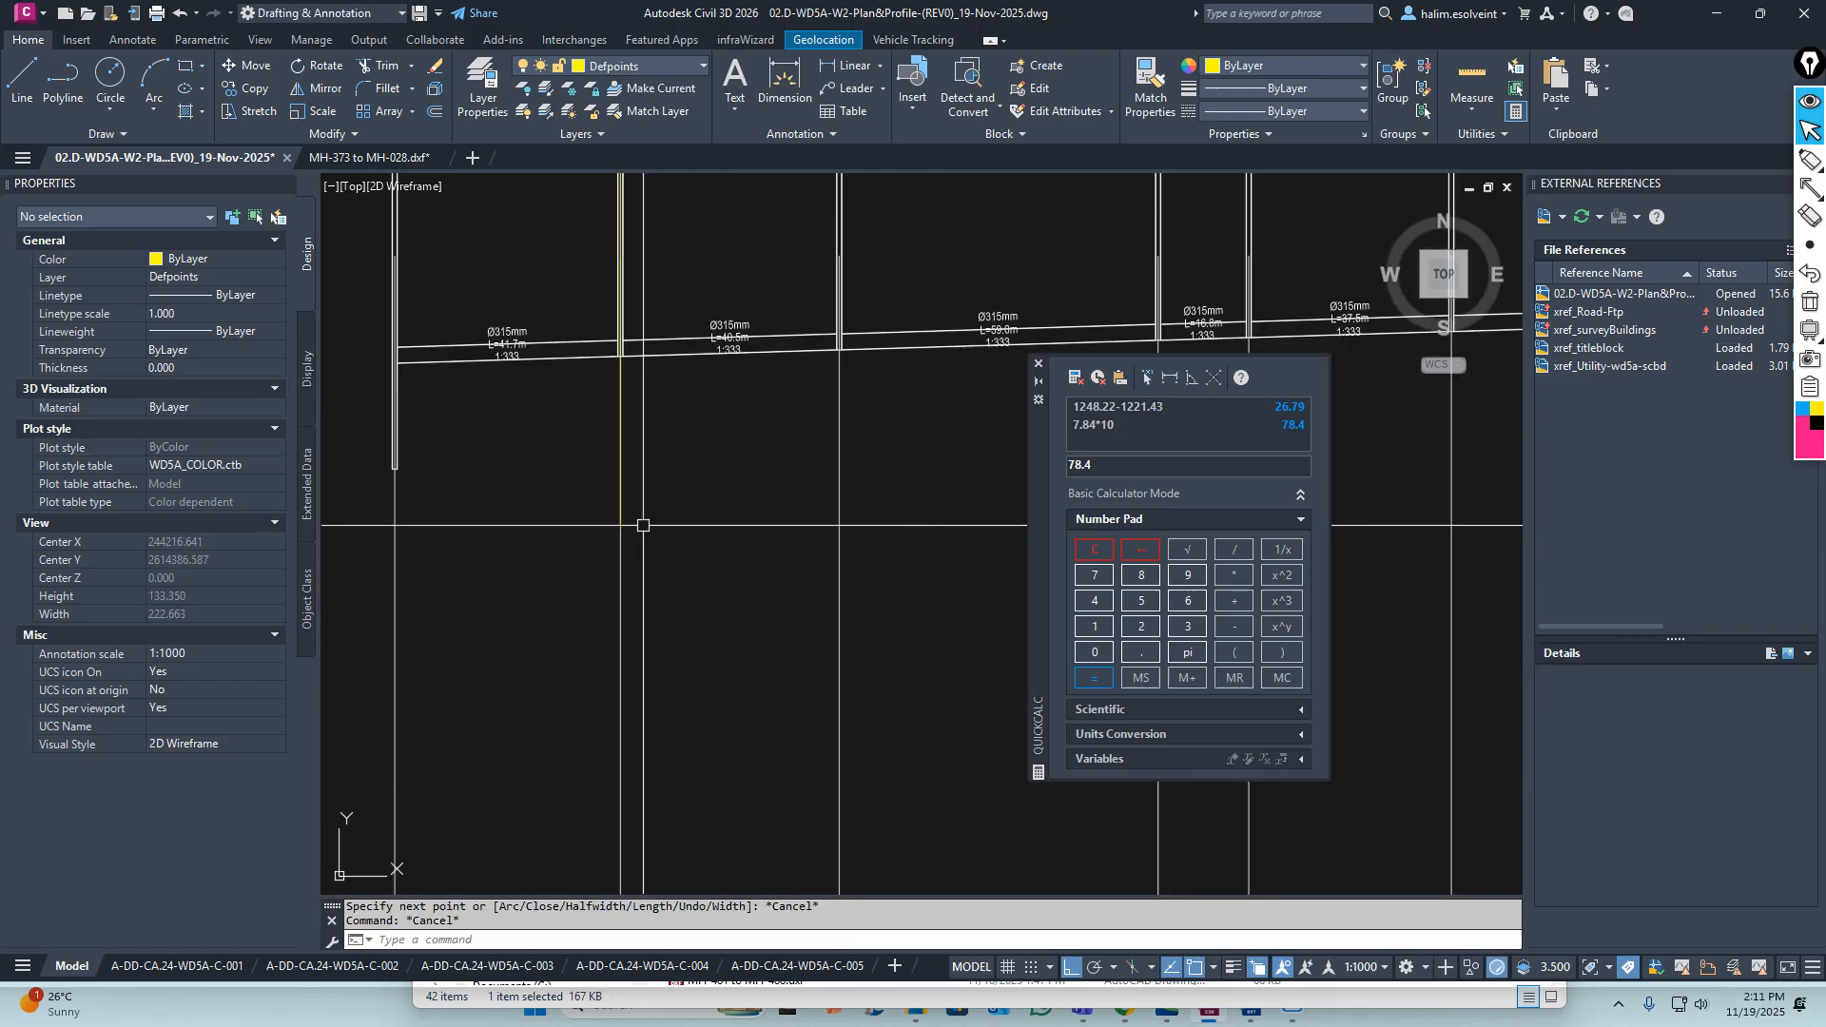
scroll(631, 521, down, 10)
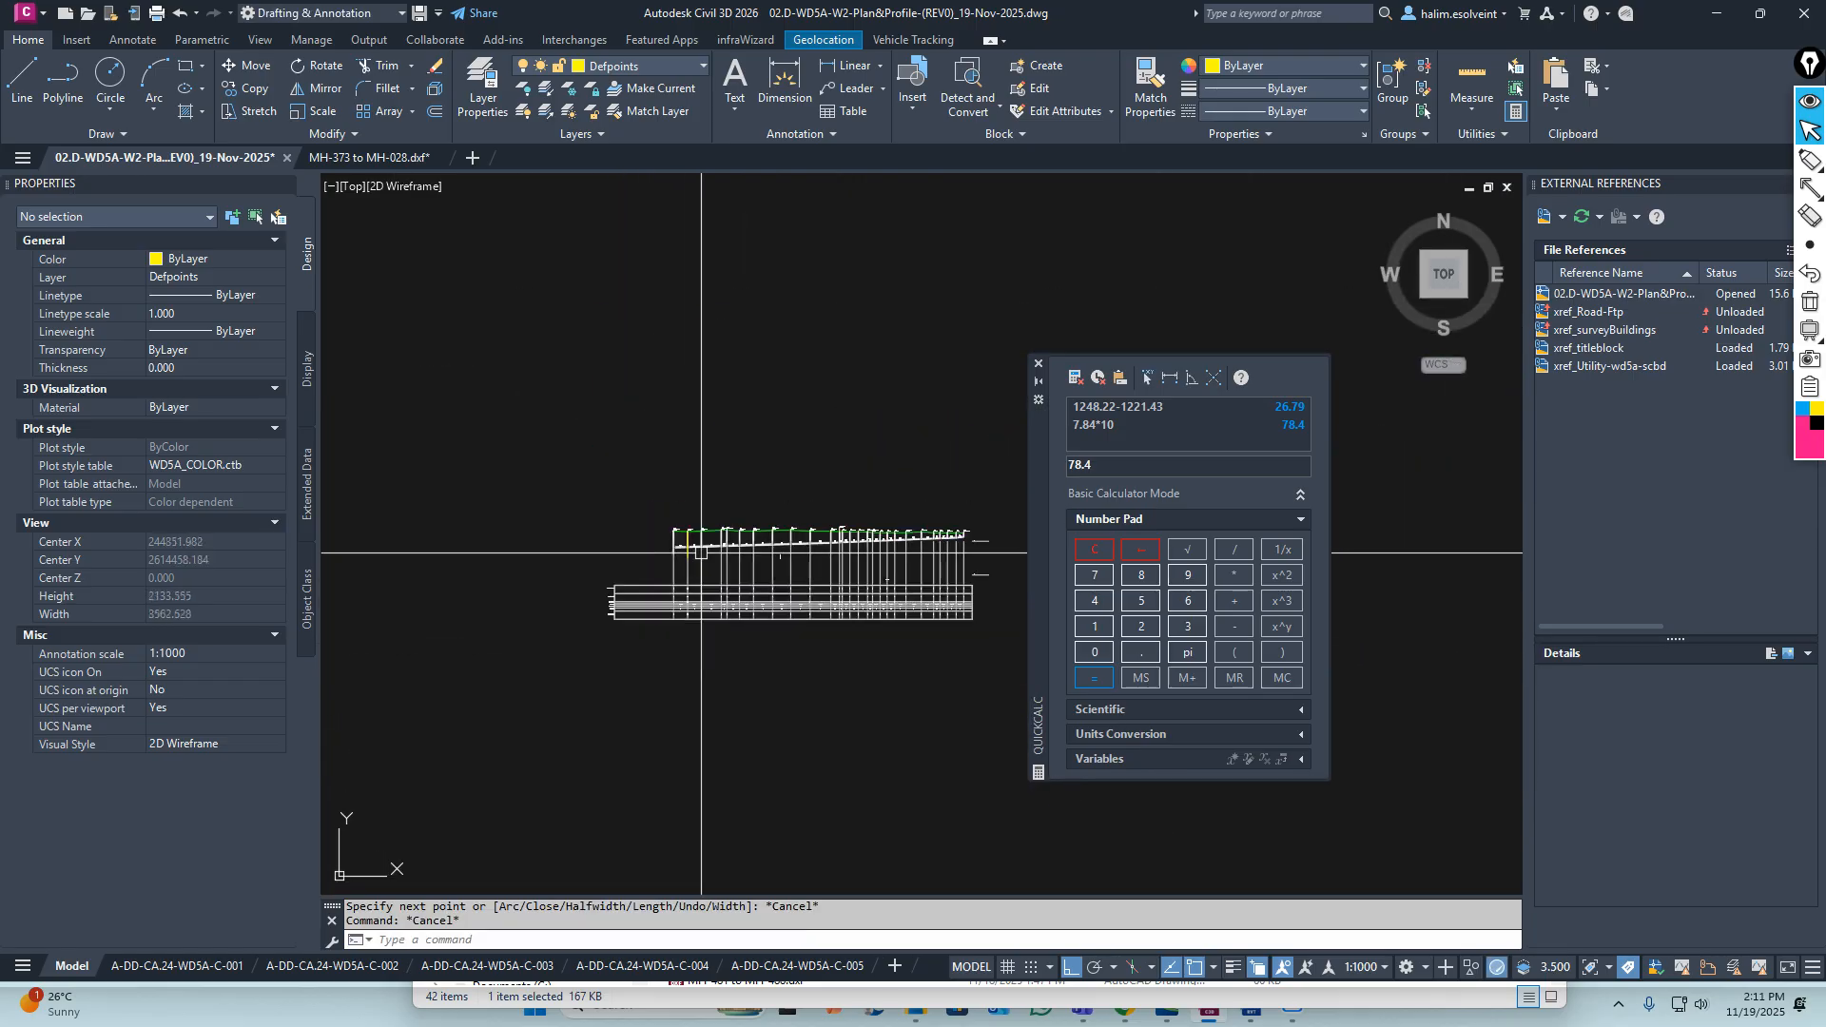
scroll(701, 552, up, 8)
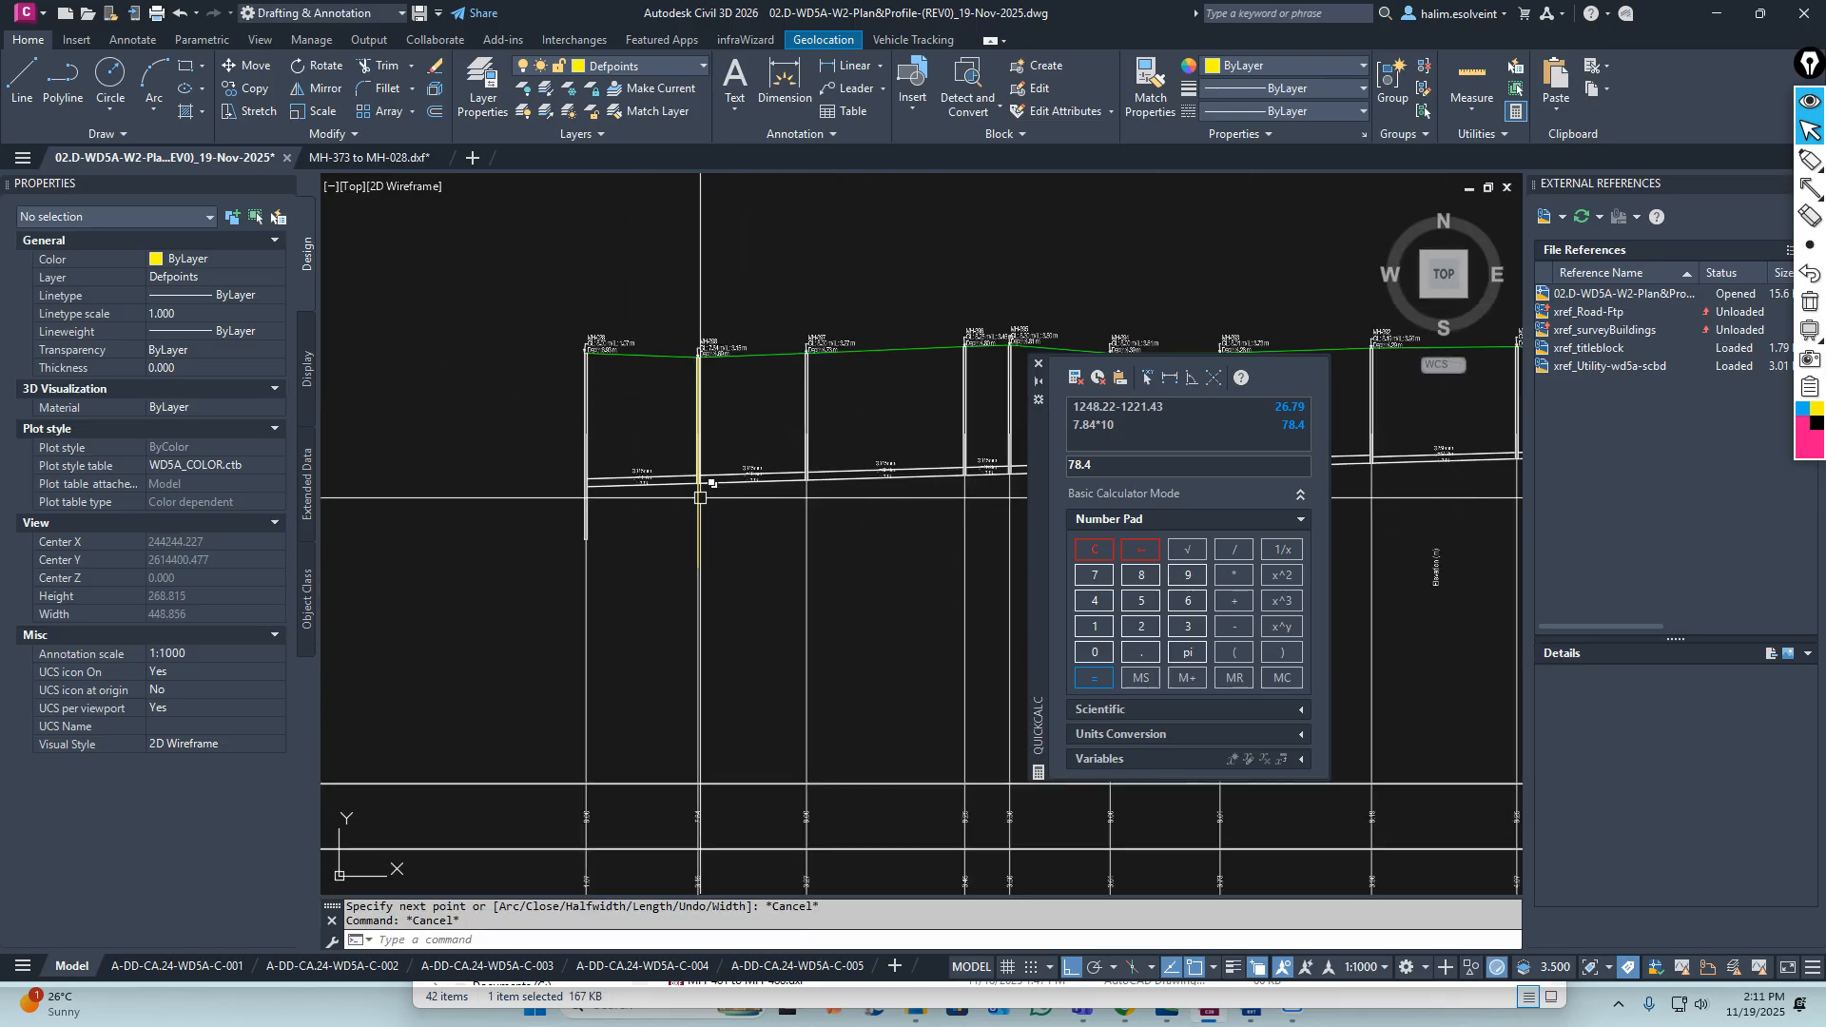
middle_drag(701, 449, 577, 541)
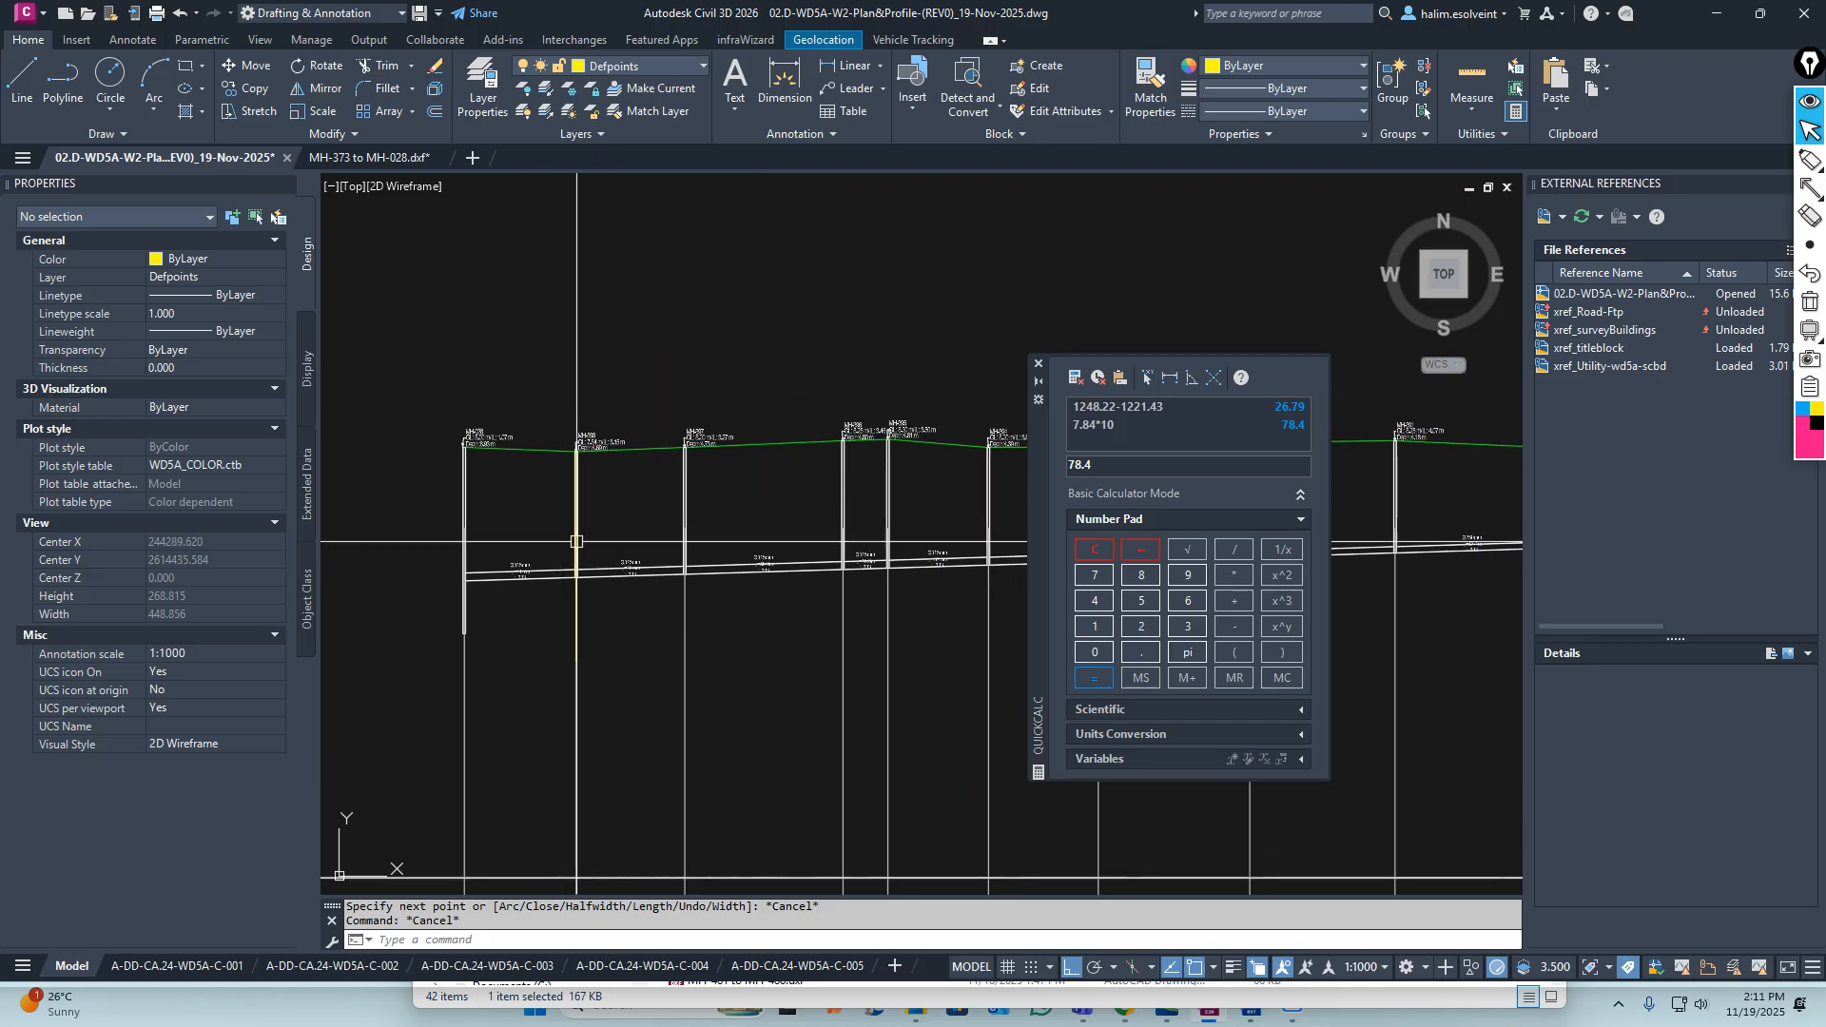
scroll(620, 571, down, 3)
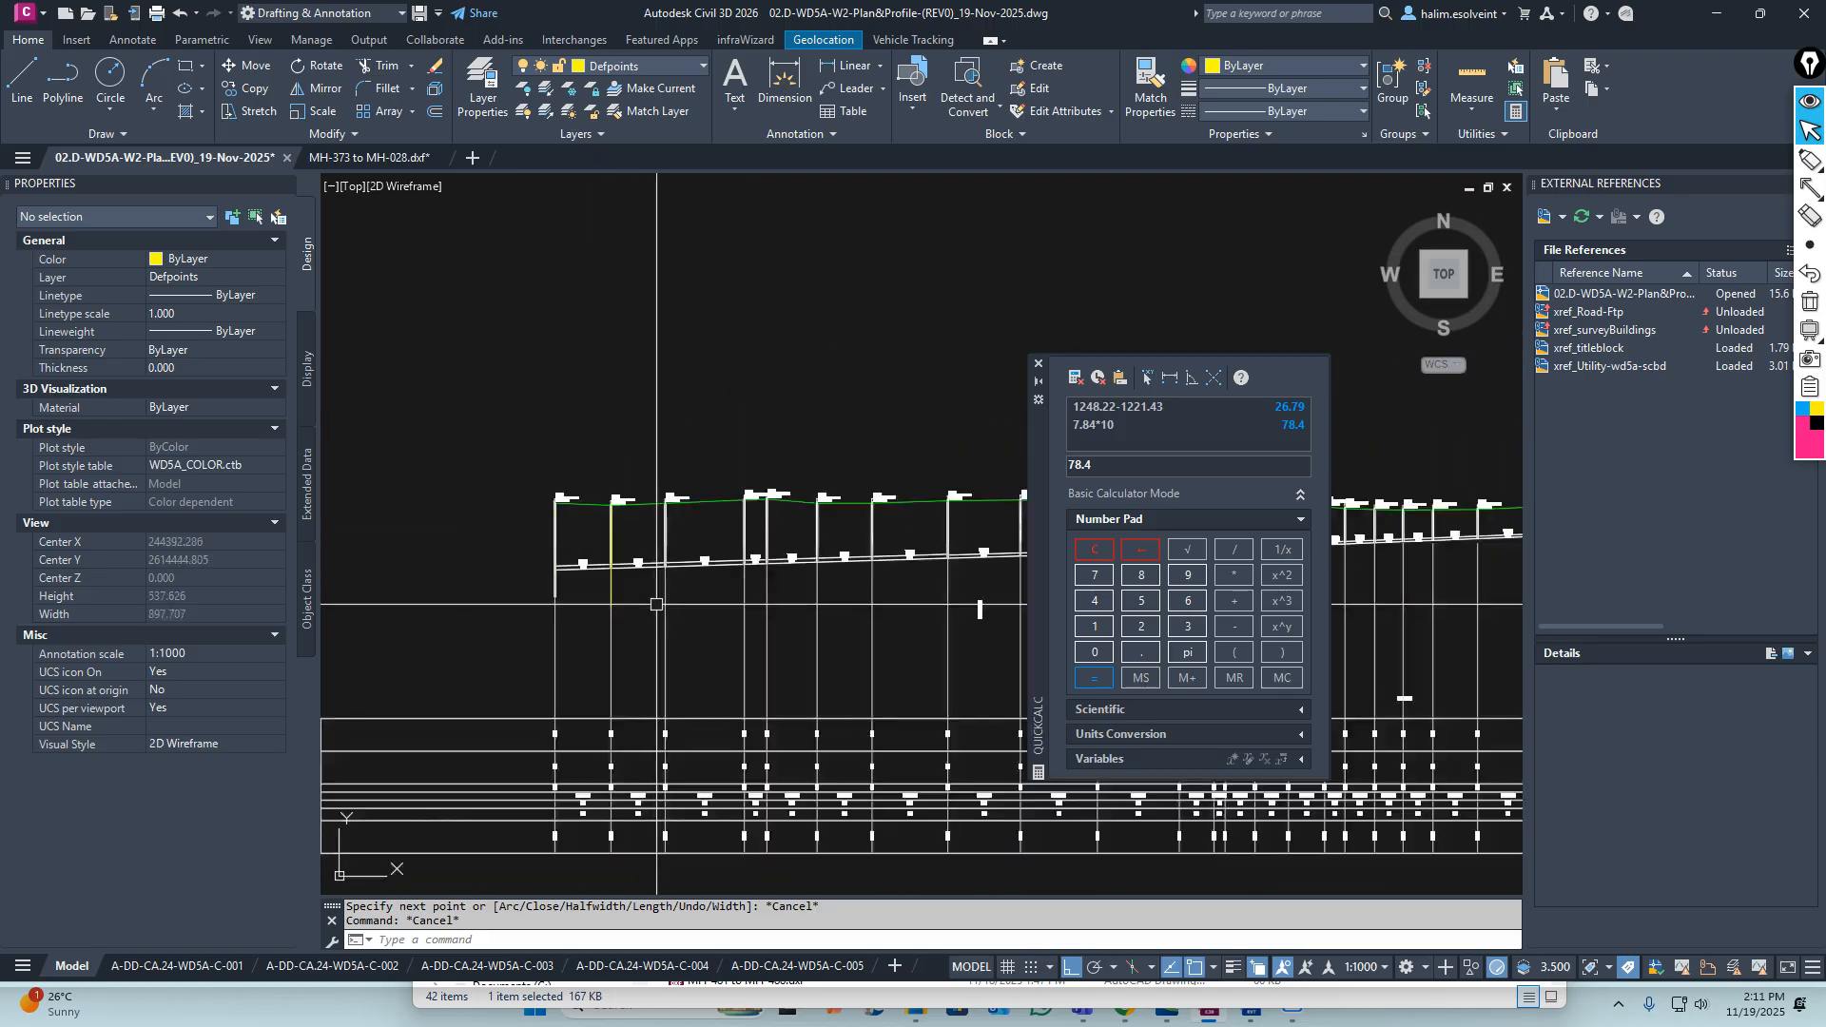
scroll(647, 532, down, 3)
scroll(647, 533, up, 3)
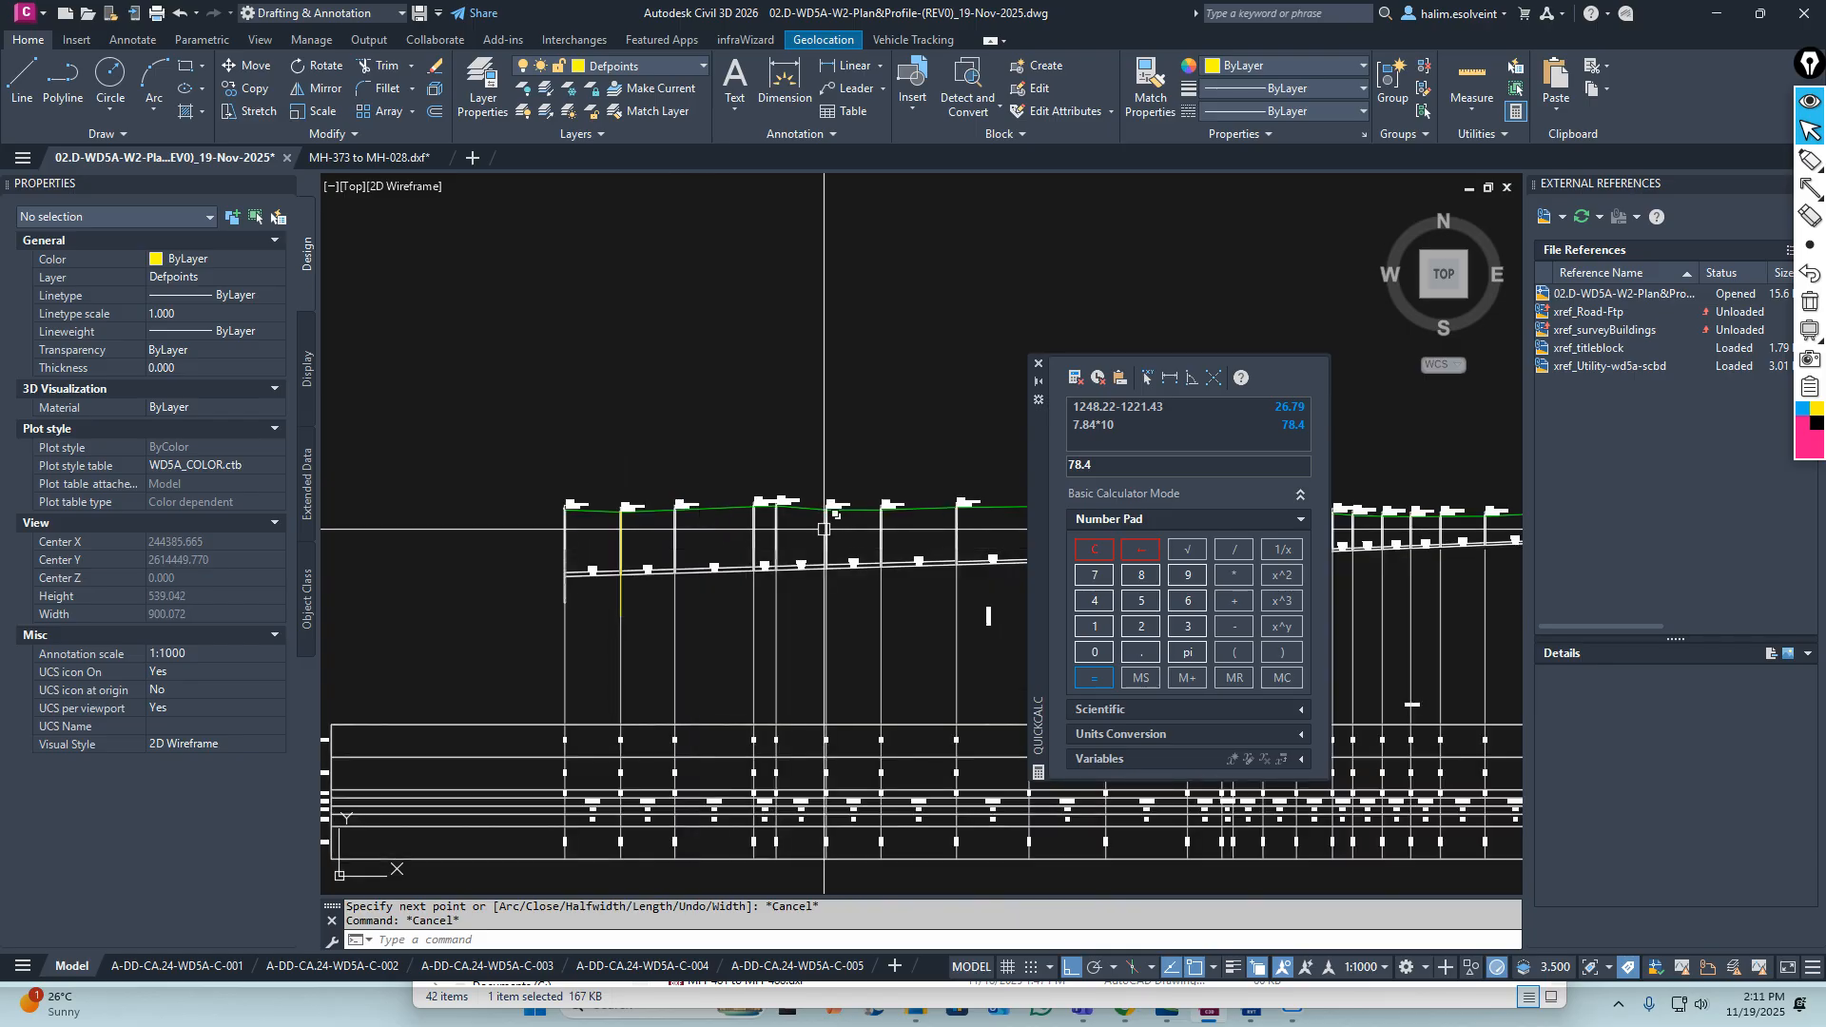
Inspect the ground levels and manhole labels from MH-028 onward and compare them with the reference polyline at MH-398
scroll(630, 515, up, 9)
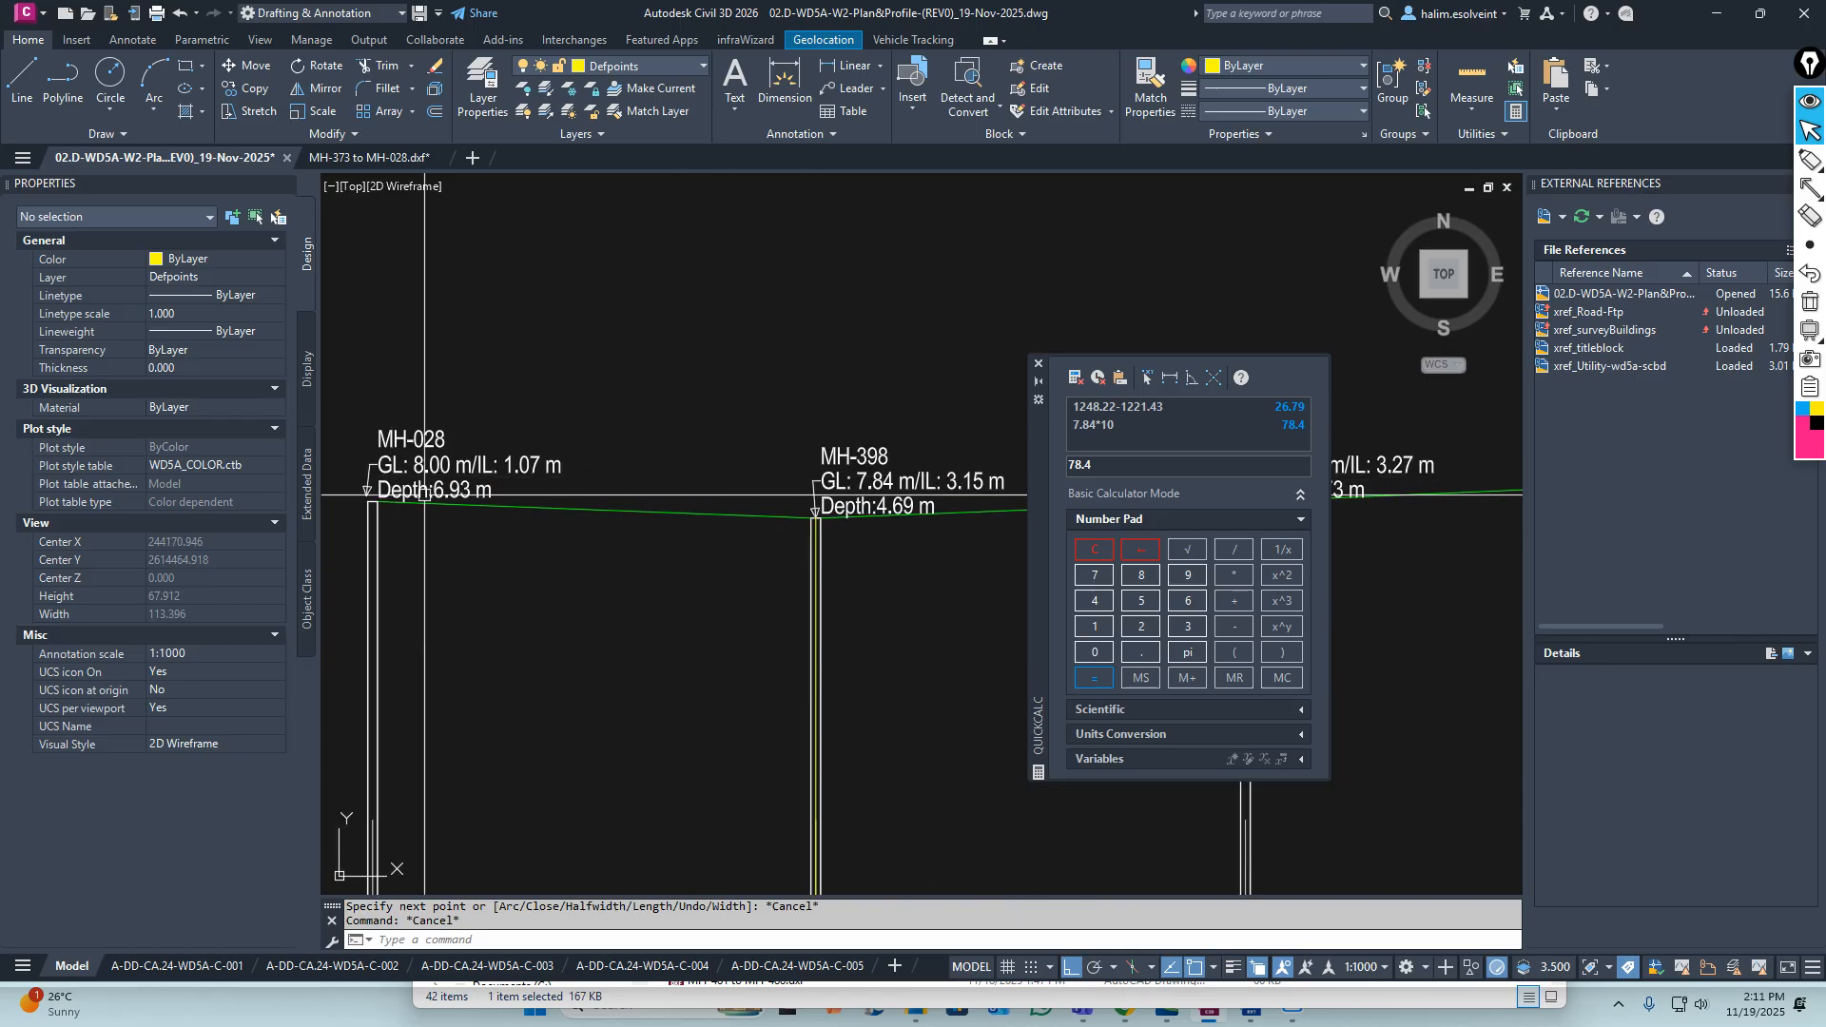
scroll(716, 497, down, 3)
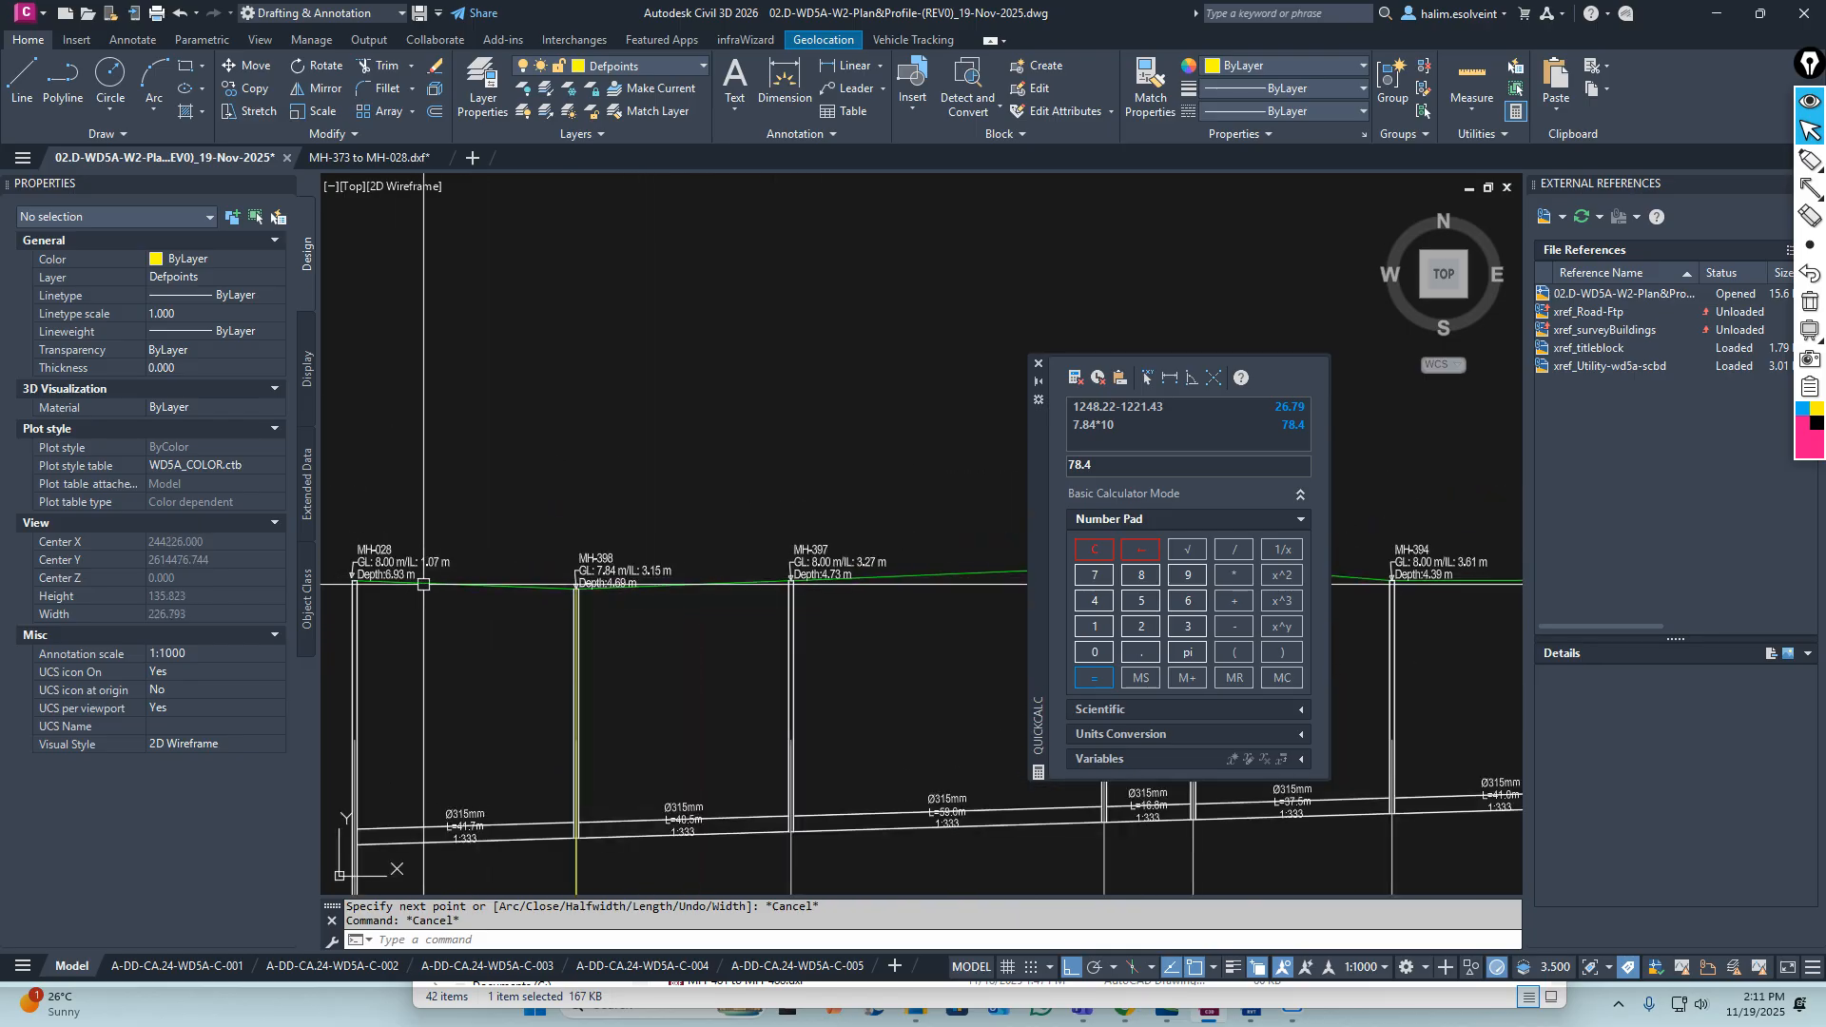
middle_drag(433, 583, 491, 584)
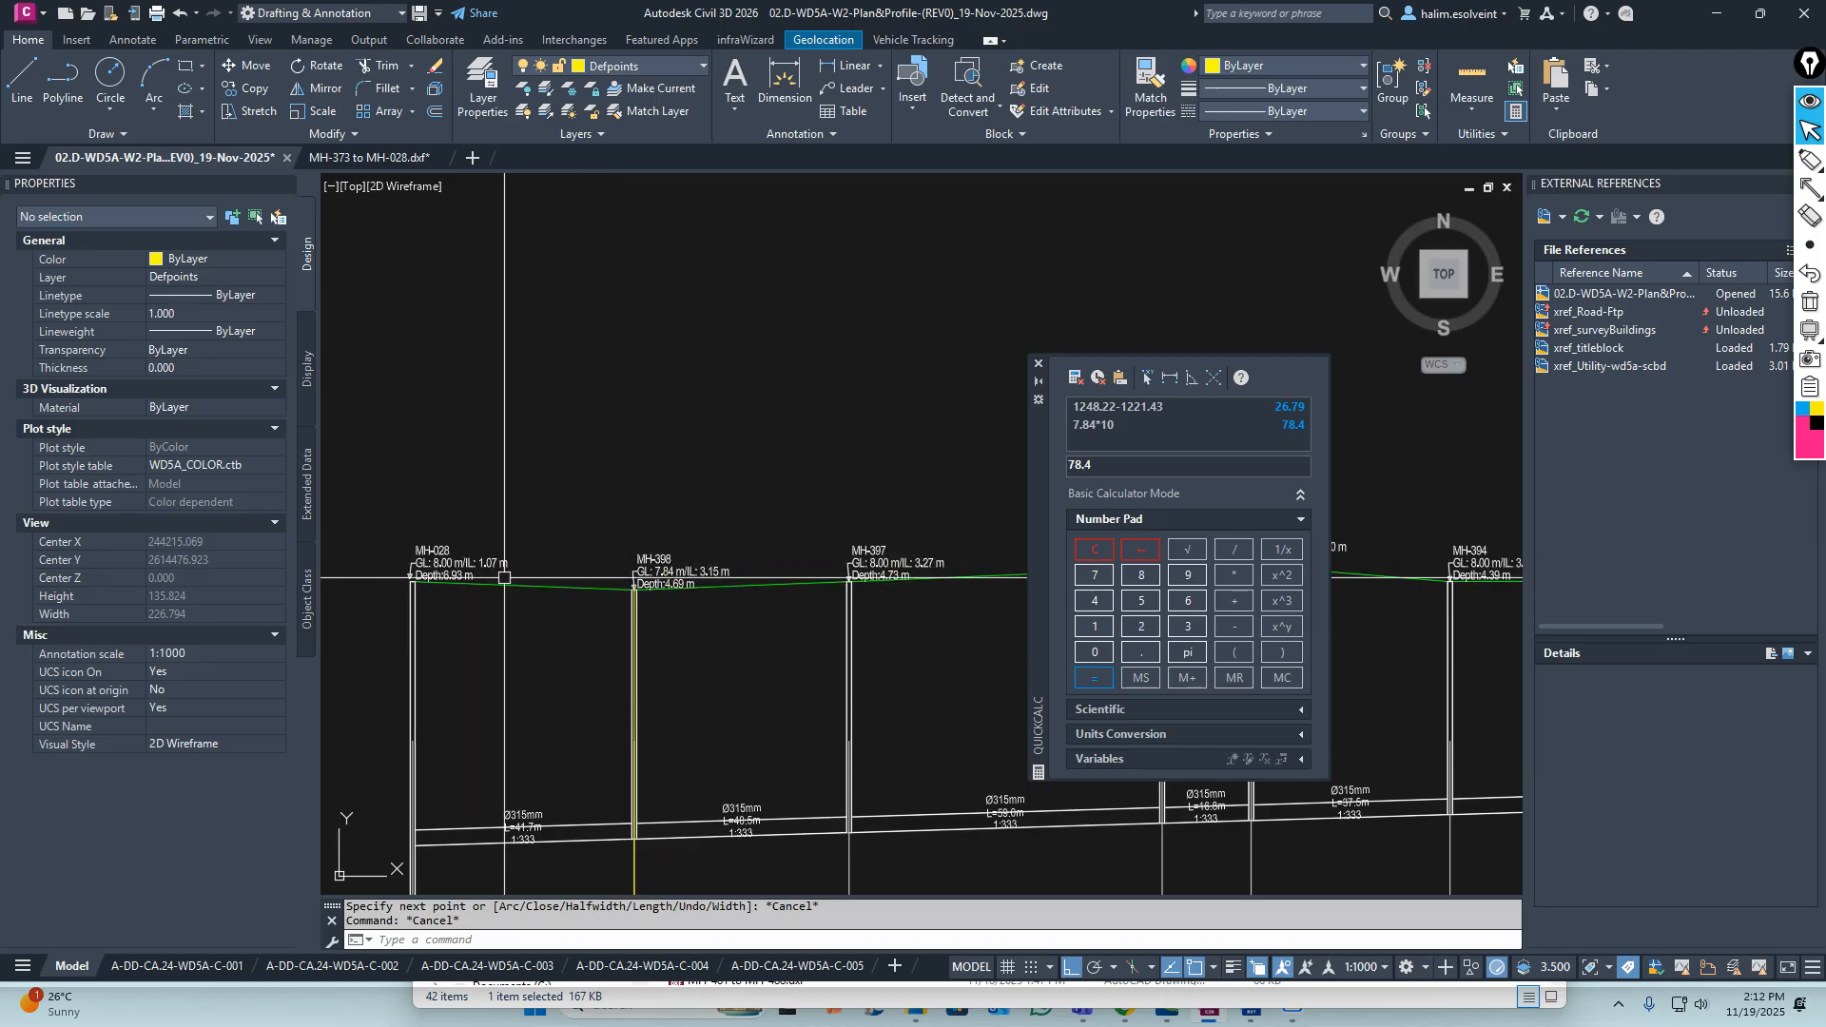
scroll(574, 580, down, 2)
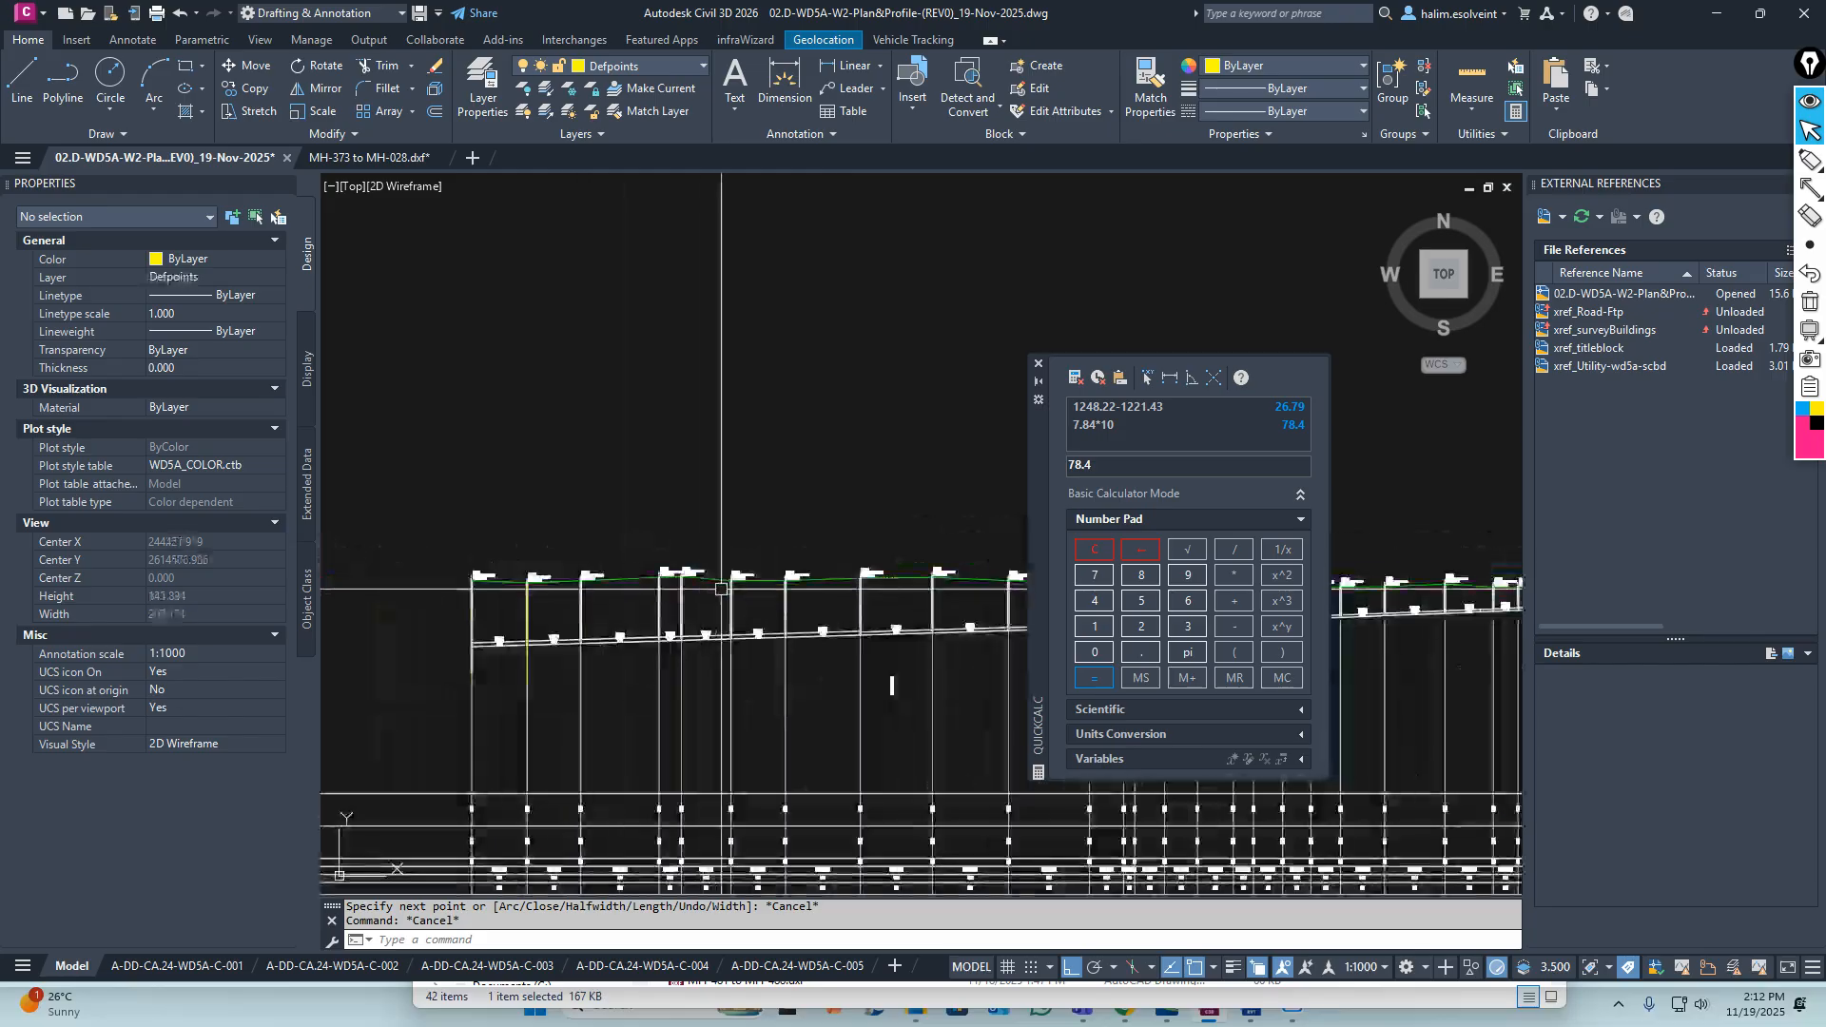
scroll(603, 551, down, 1)
middle_drag(808, 582, 750, 570)
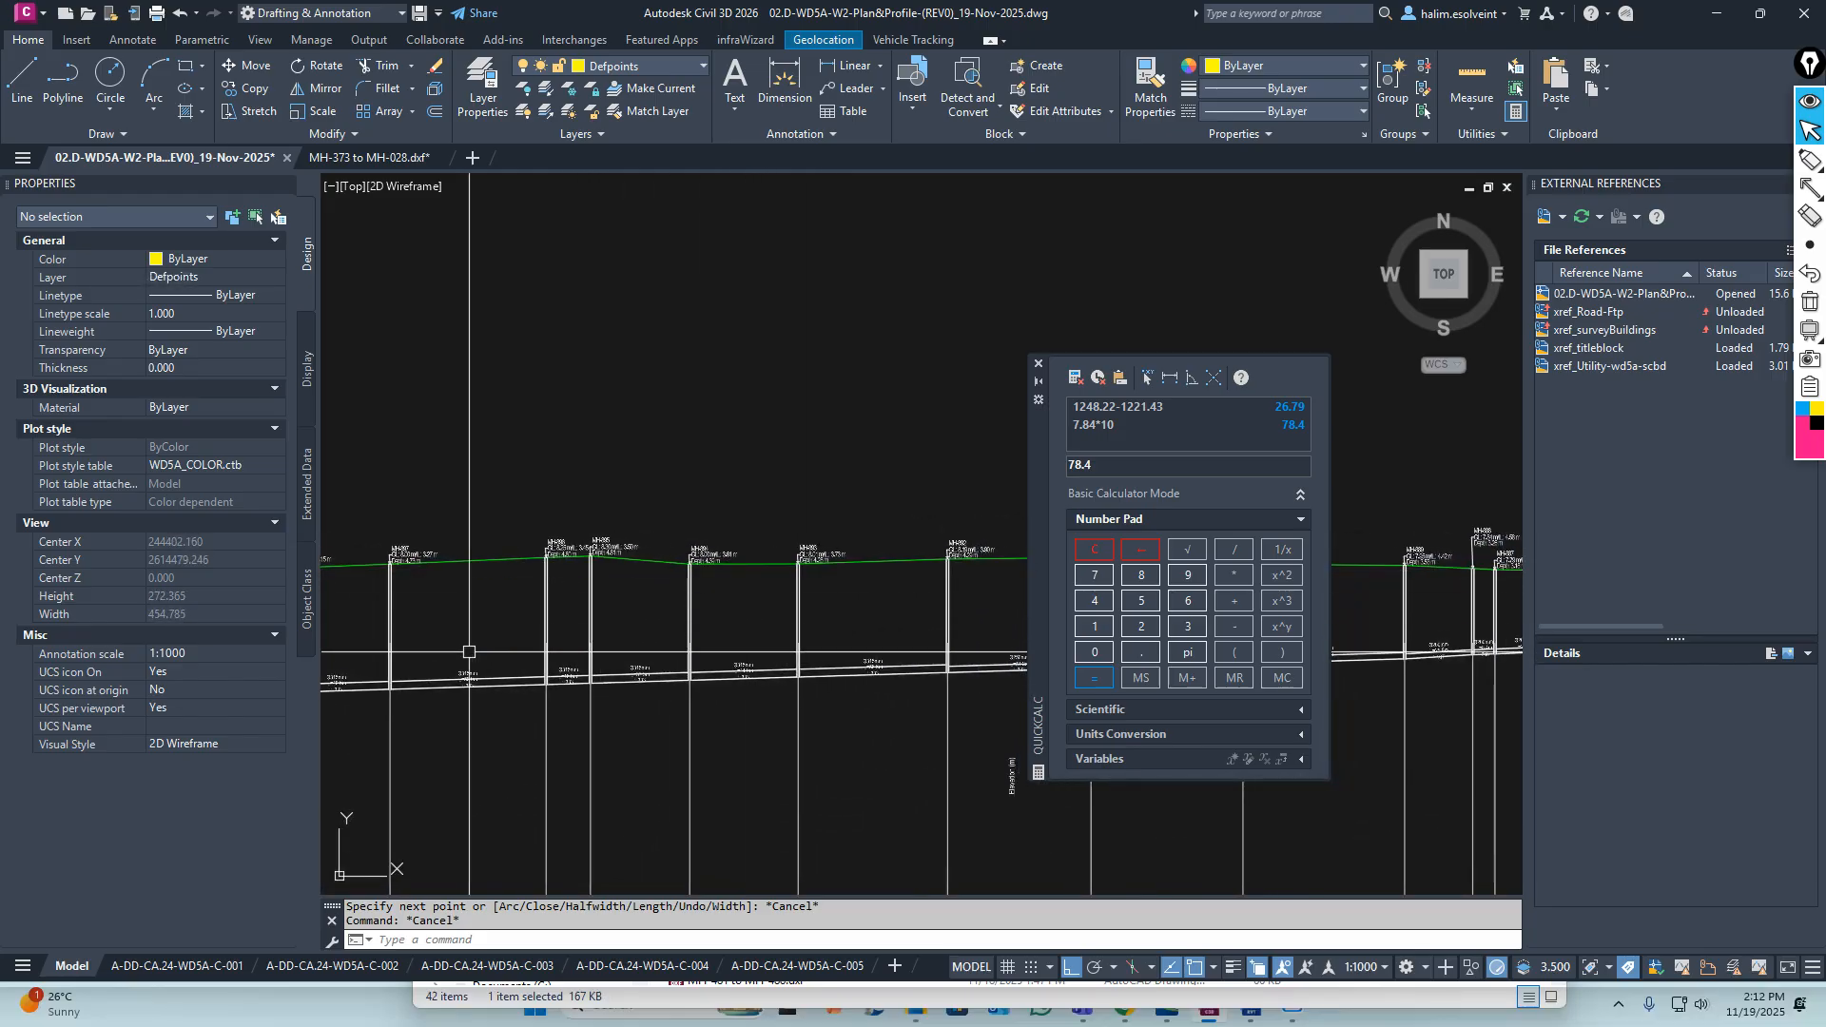
middle_drag(461, 649, 730, 605)
scroll(656, 582, down, 12)
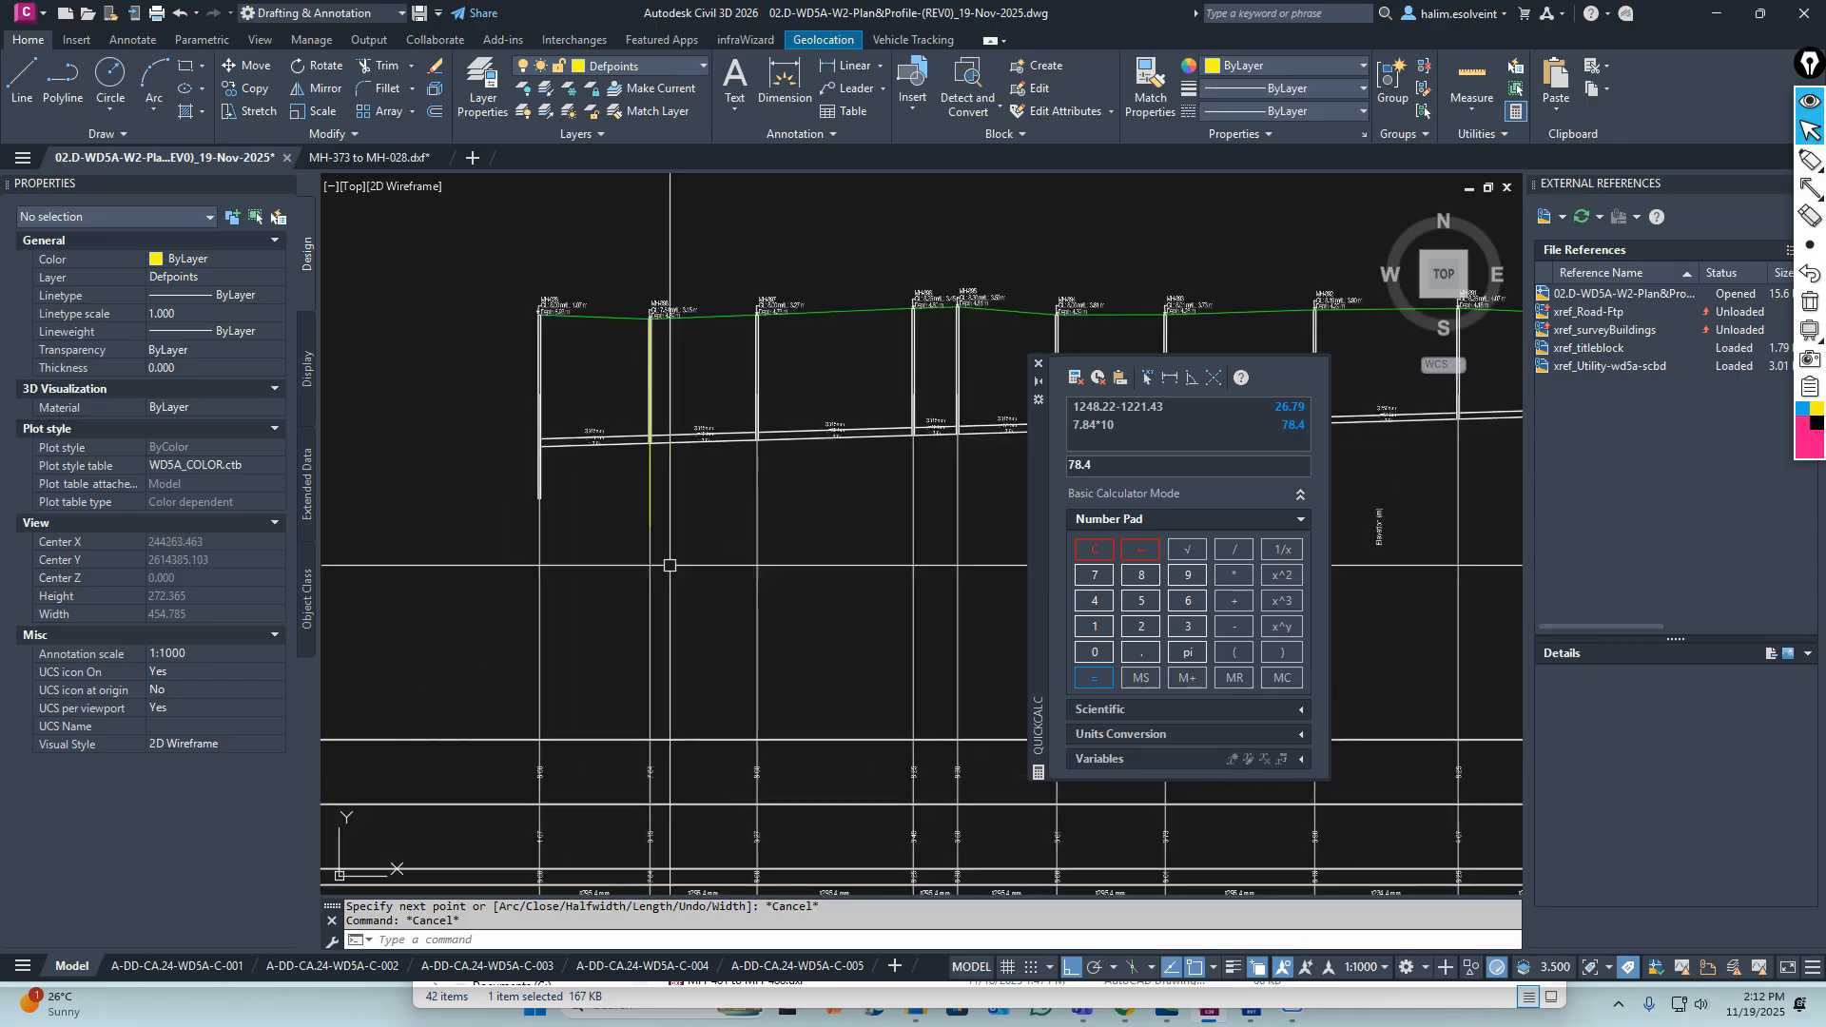
Draw a horizontal construction line through the 0.00 datum point where the elevation scale meets the GROUND LEVEL row
scroll(589, 584, down, 8)
middle_drag(588, 584, 942, 600)
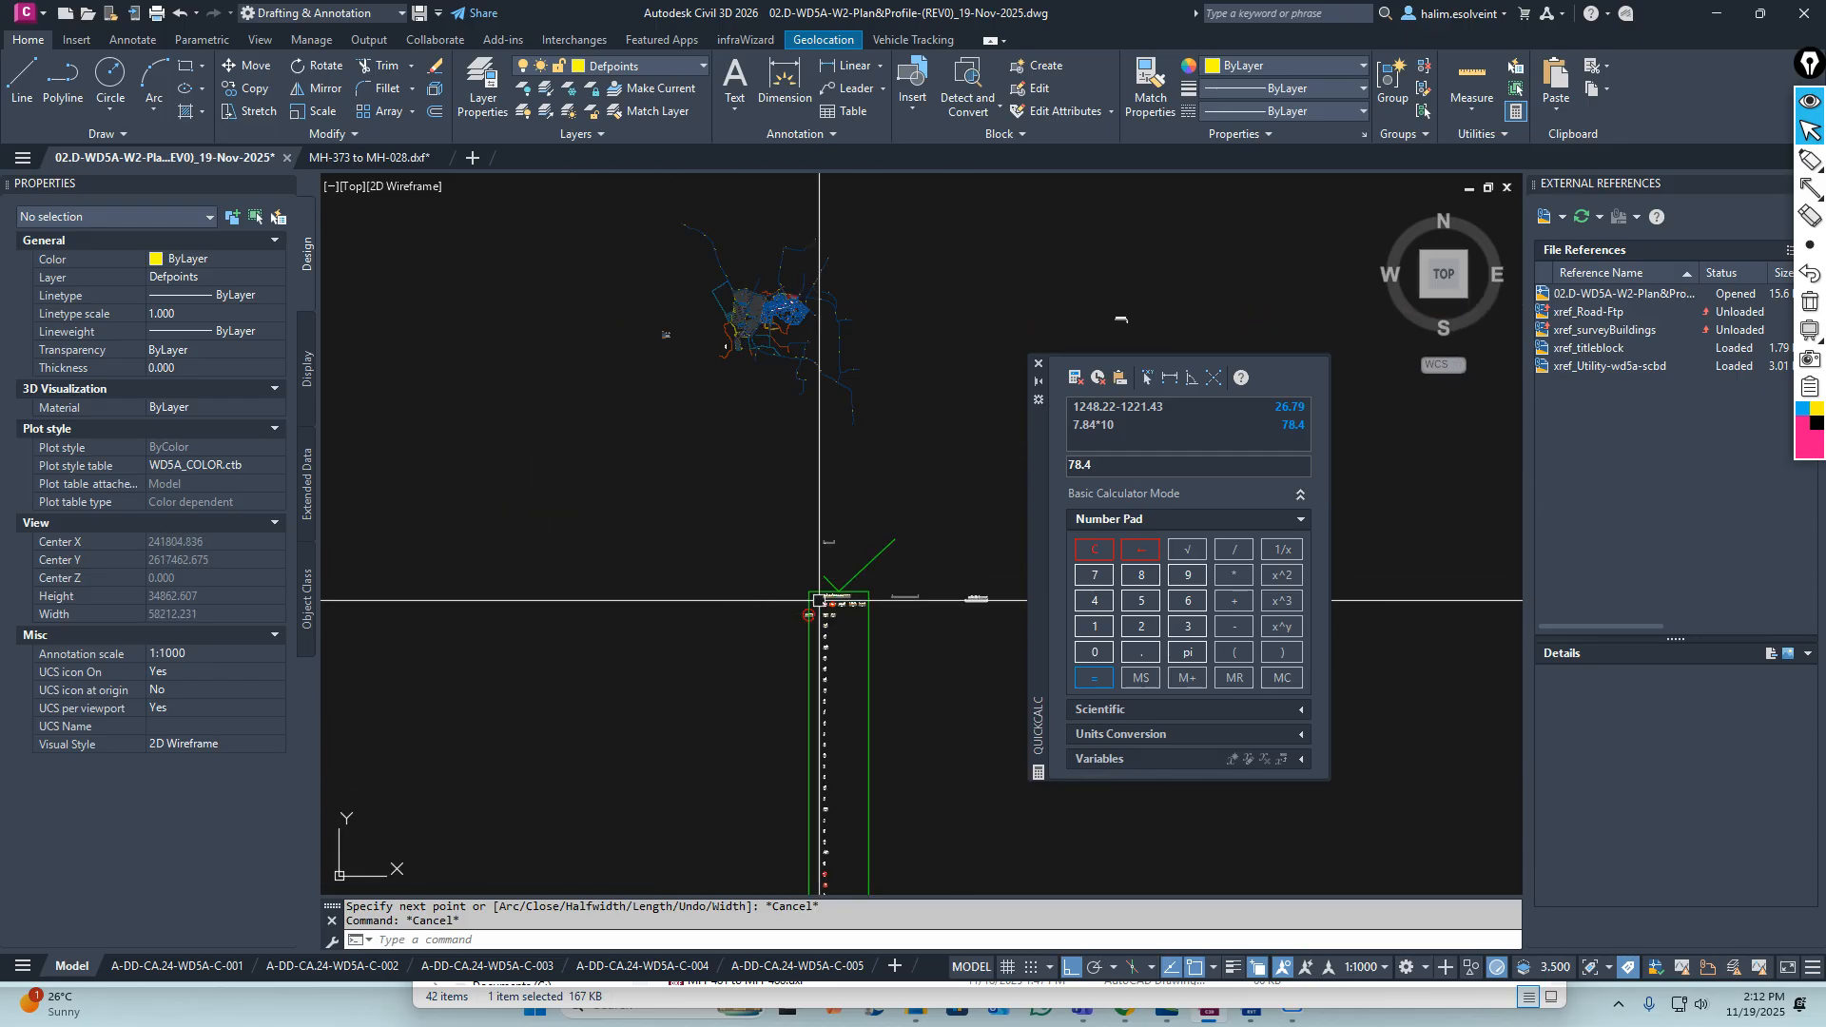
scroll(931, 595, up, 11)
scroll(501, 639, up, 15)
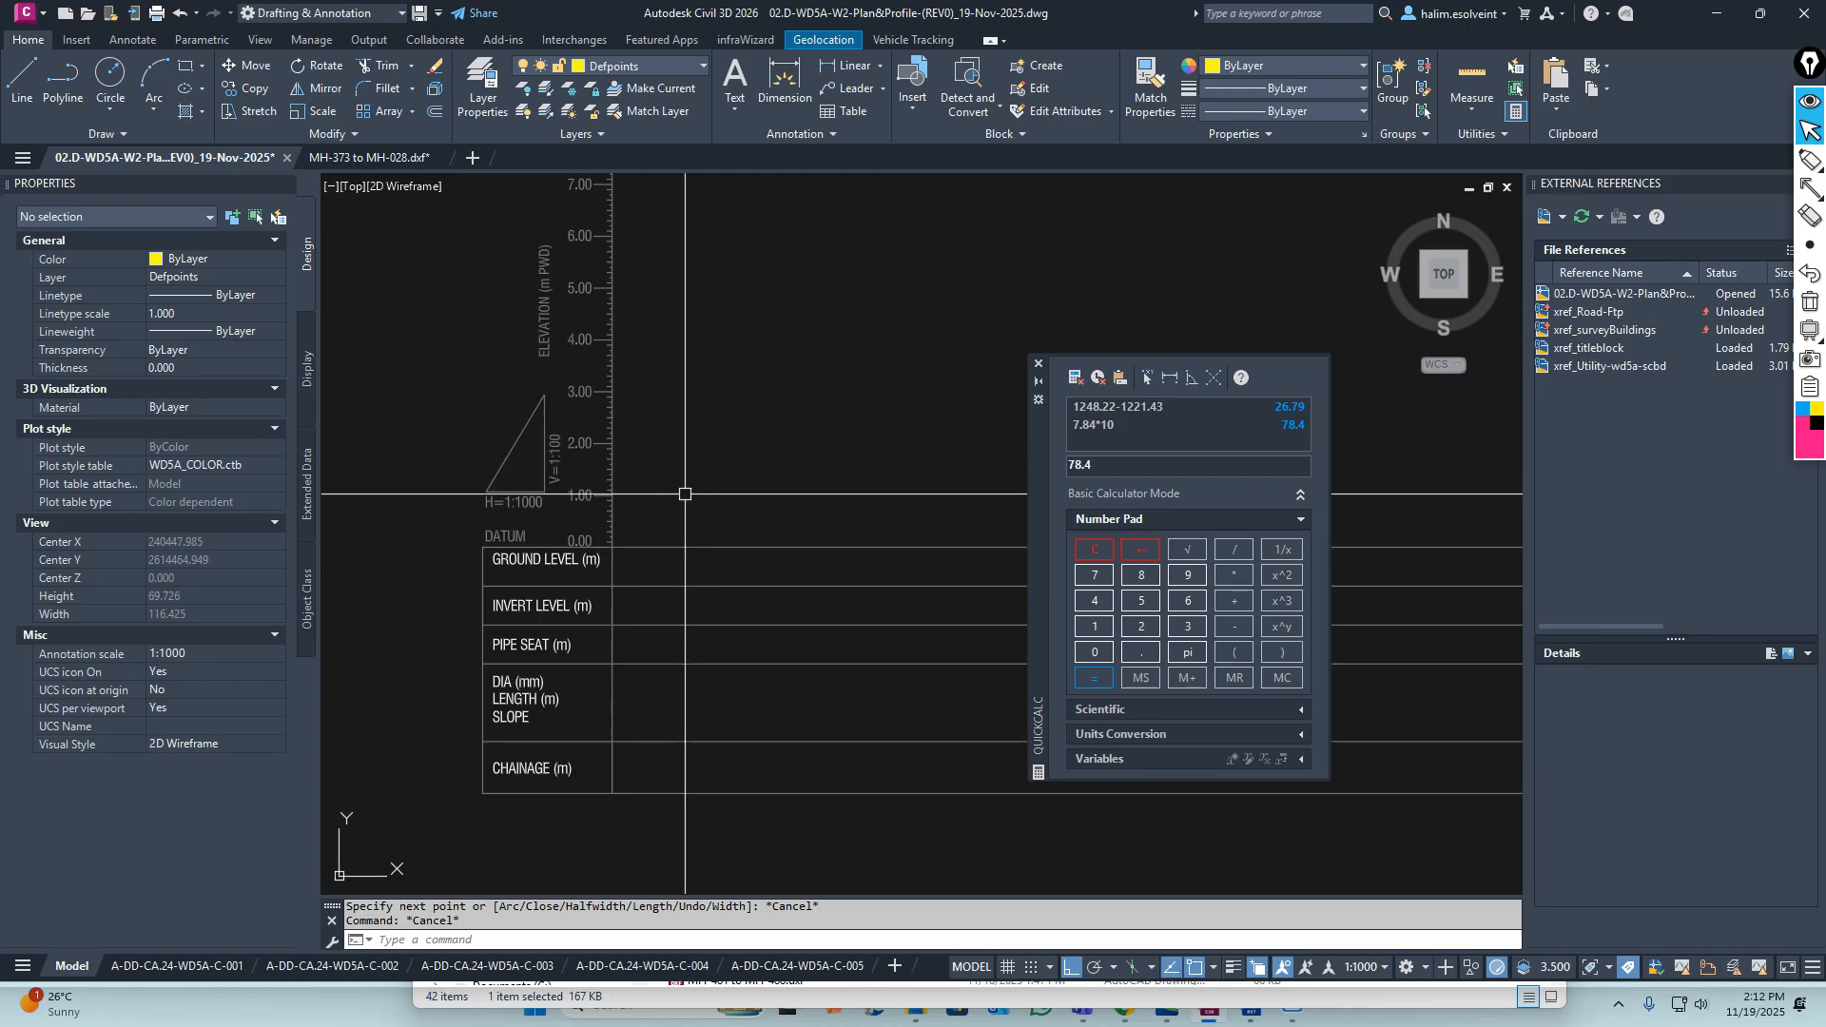
middle_drag(619, 775, 584, 601)
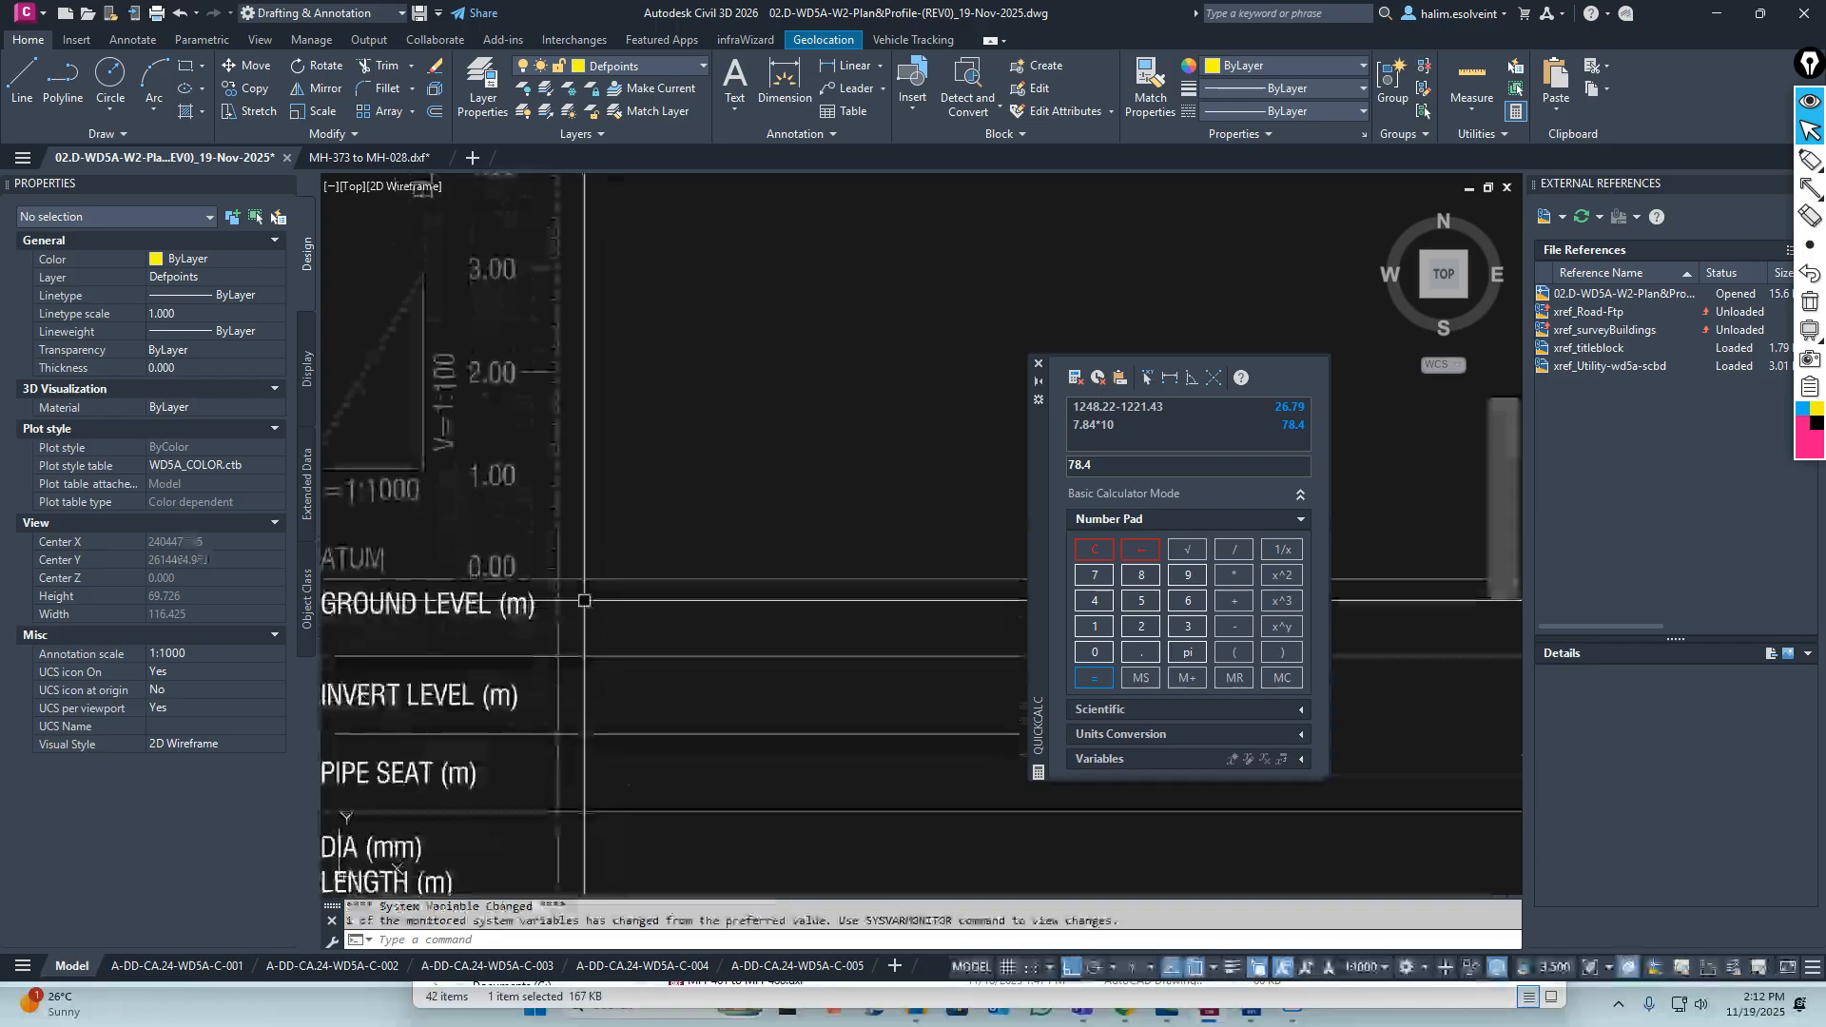
text(XL)
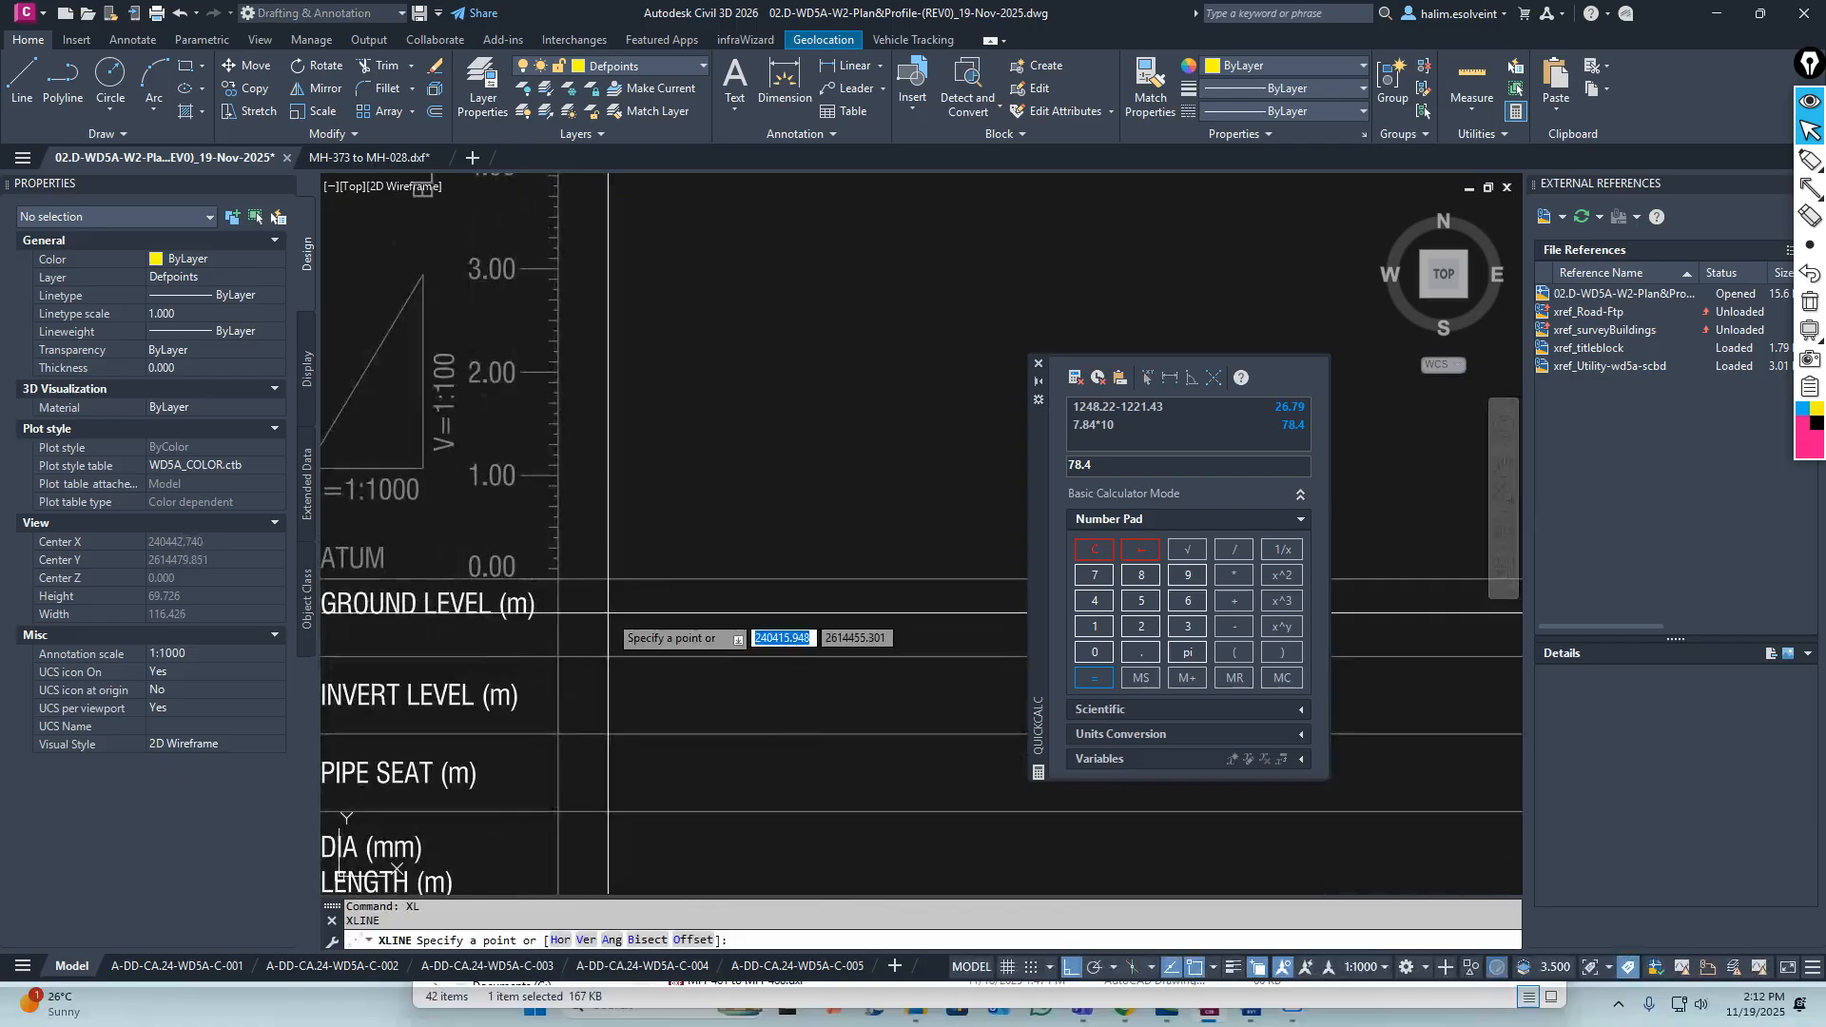
text(h)
key(Return)
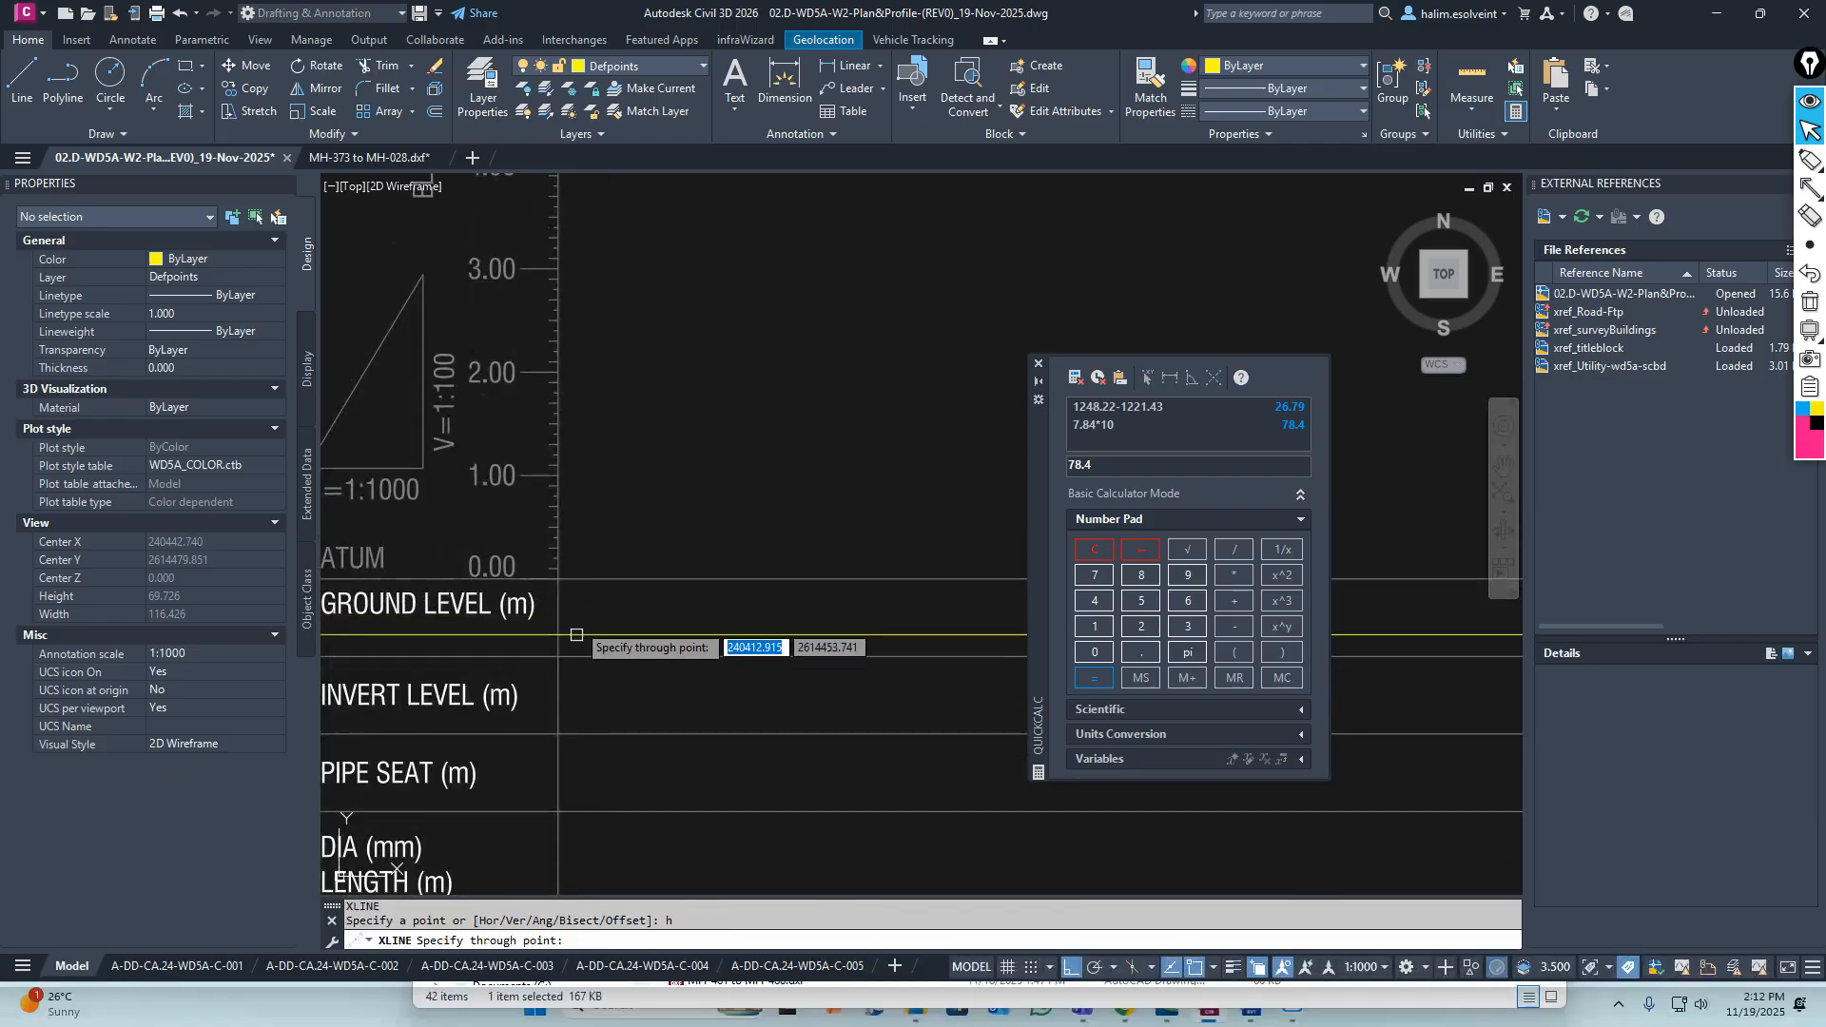
click(558, 578)
key(Escape)
scroll(586, 618, down, 15)
key(Escape)
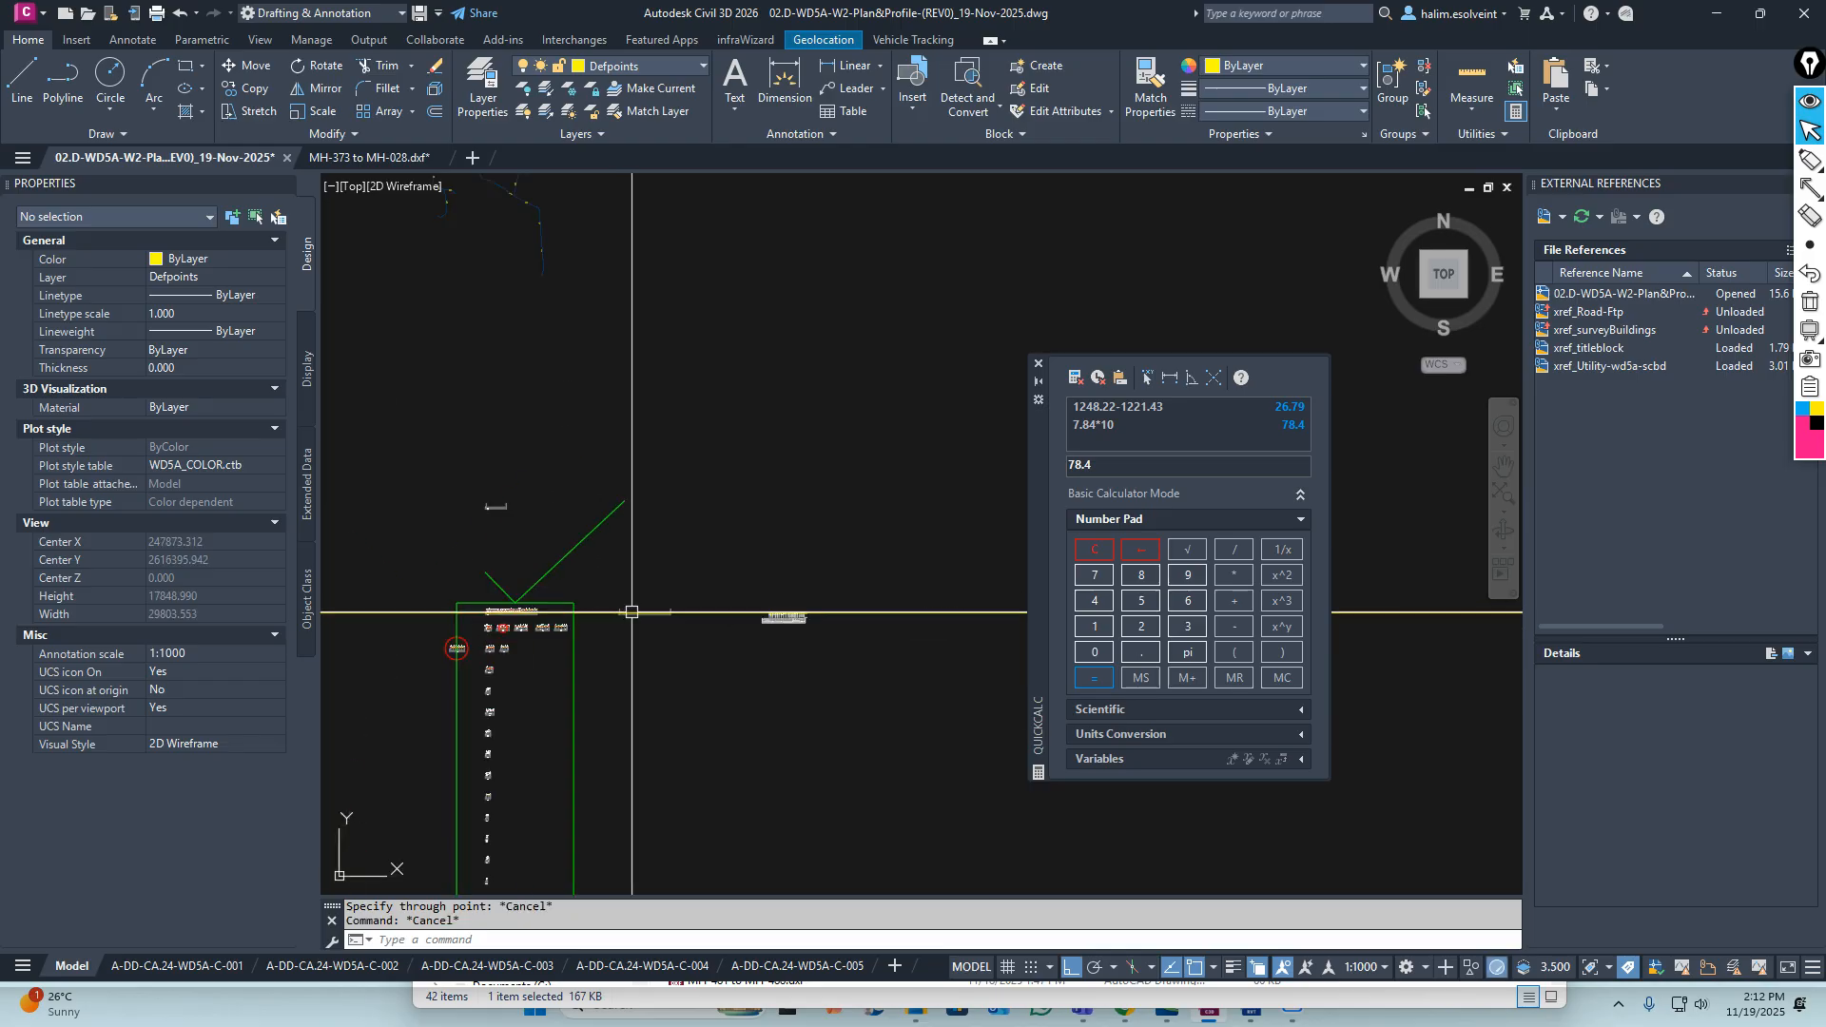
Move the pasted profile with its manholes, labels and data table vertically, from the reference polyline's lower end onto the datum construction line
scroll(796, 623, up, 5)
scroll(672, 582, up, 5)
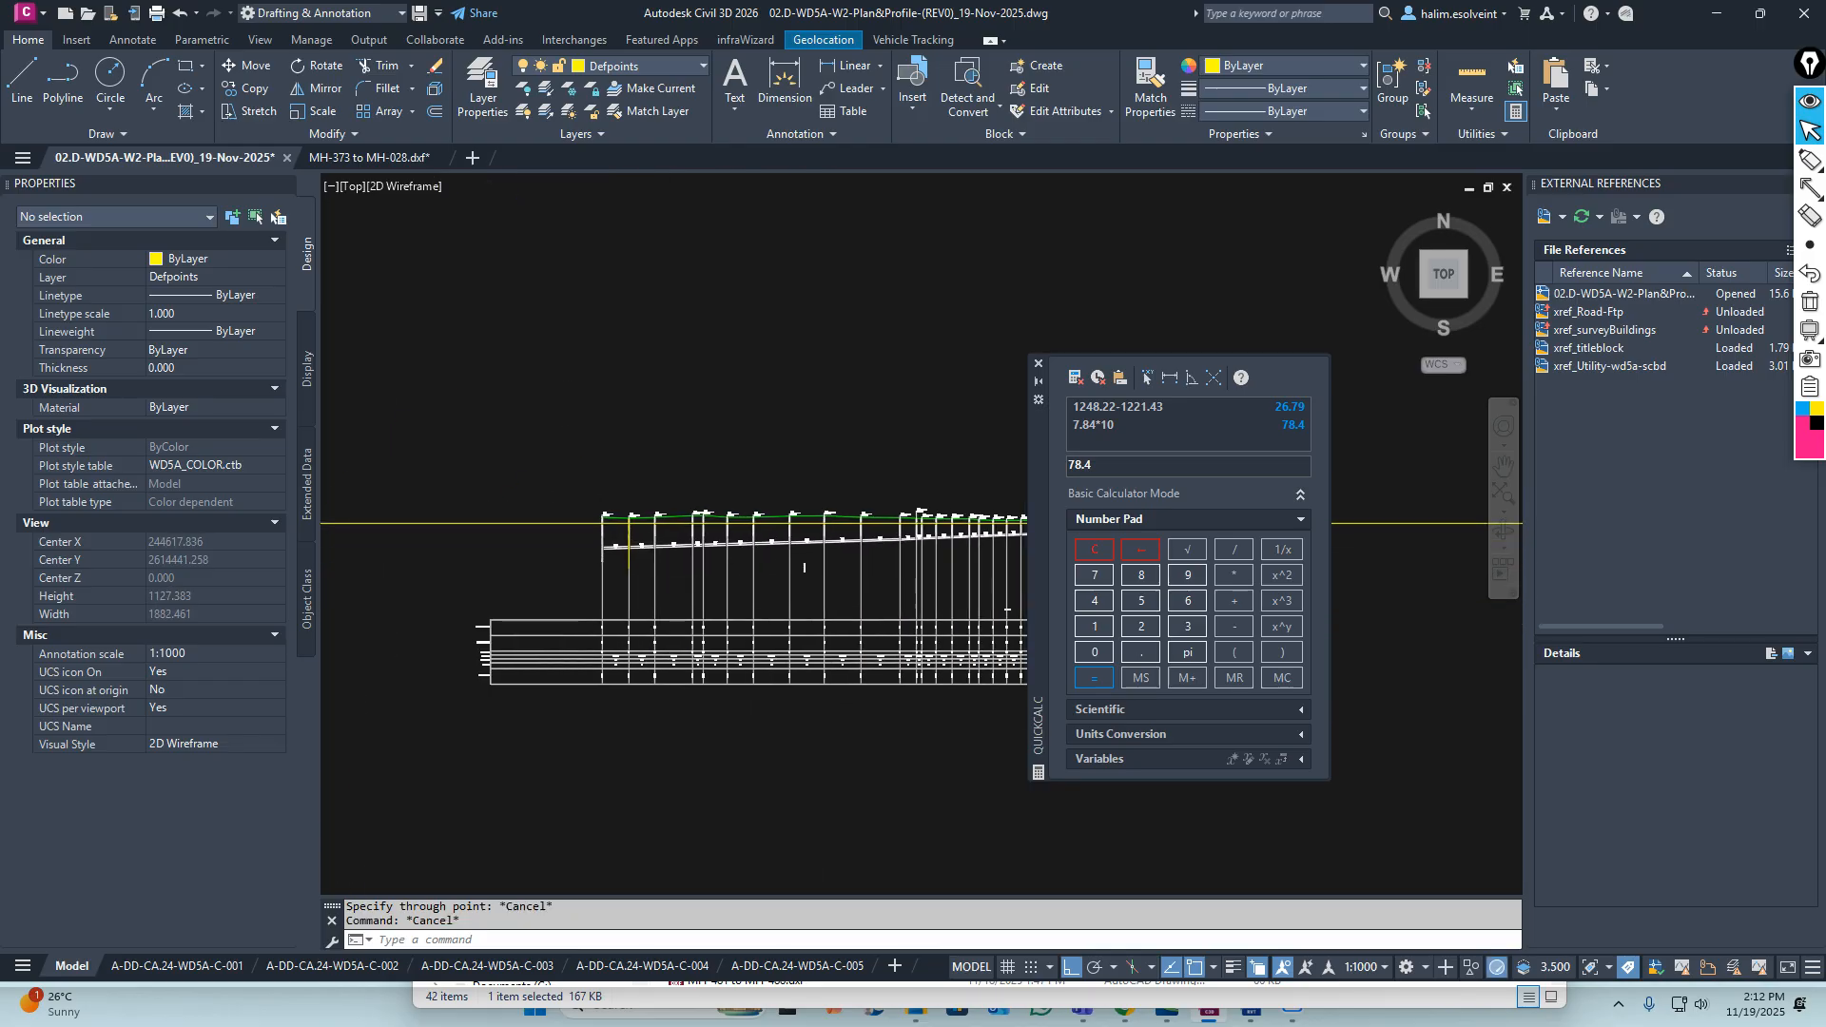
scroll(571, 562, up, 2)
scroll(546, 559, down, 4)
middle_drag(546, 558, 598, 592)
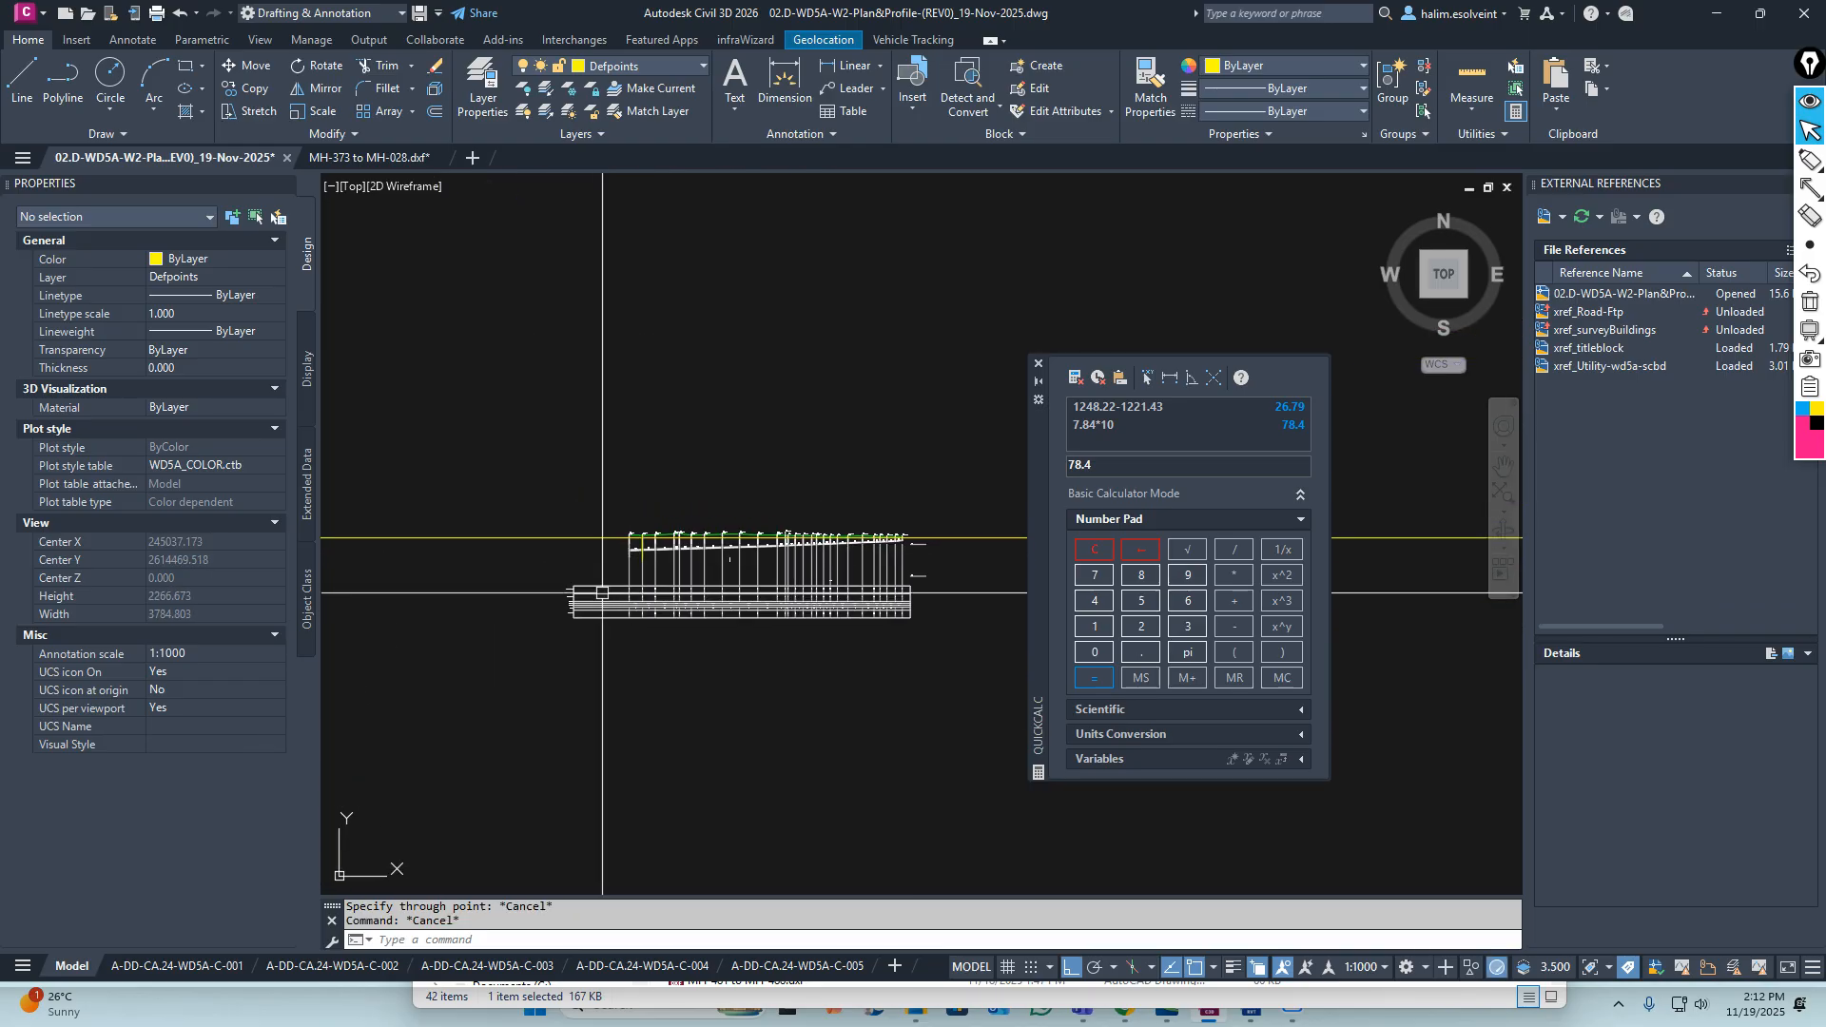
text(m)
key(Return)
click(508, 428)
click(961, 655)
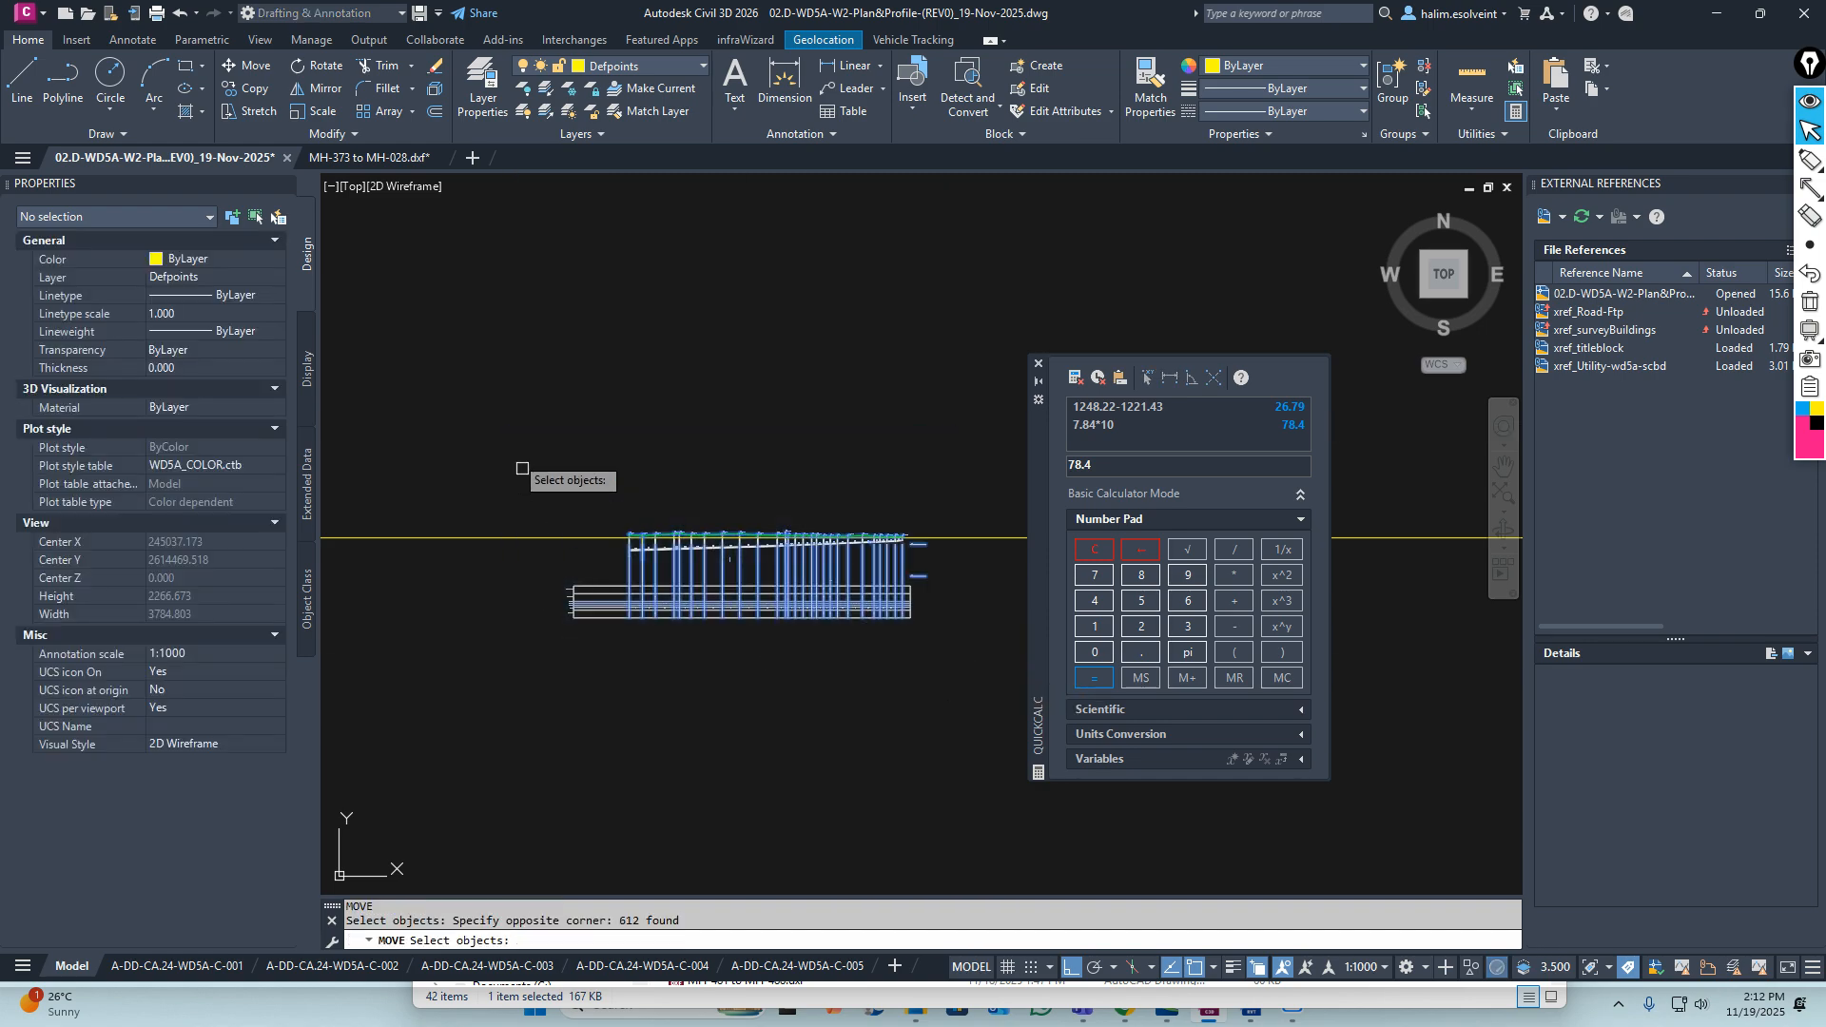
click(510, 428)
click(961, 655)
scroll(680, 572, up, 10)
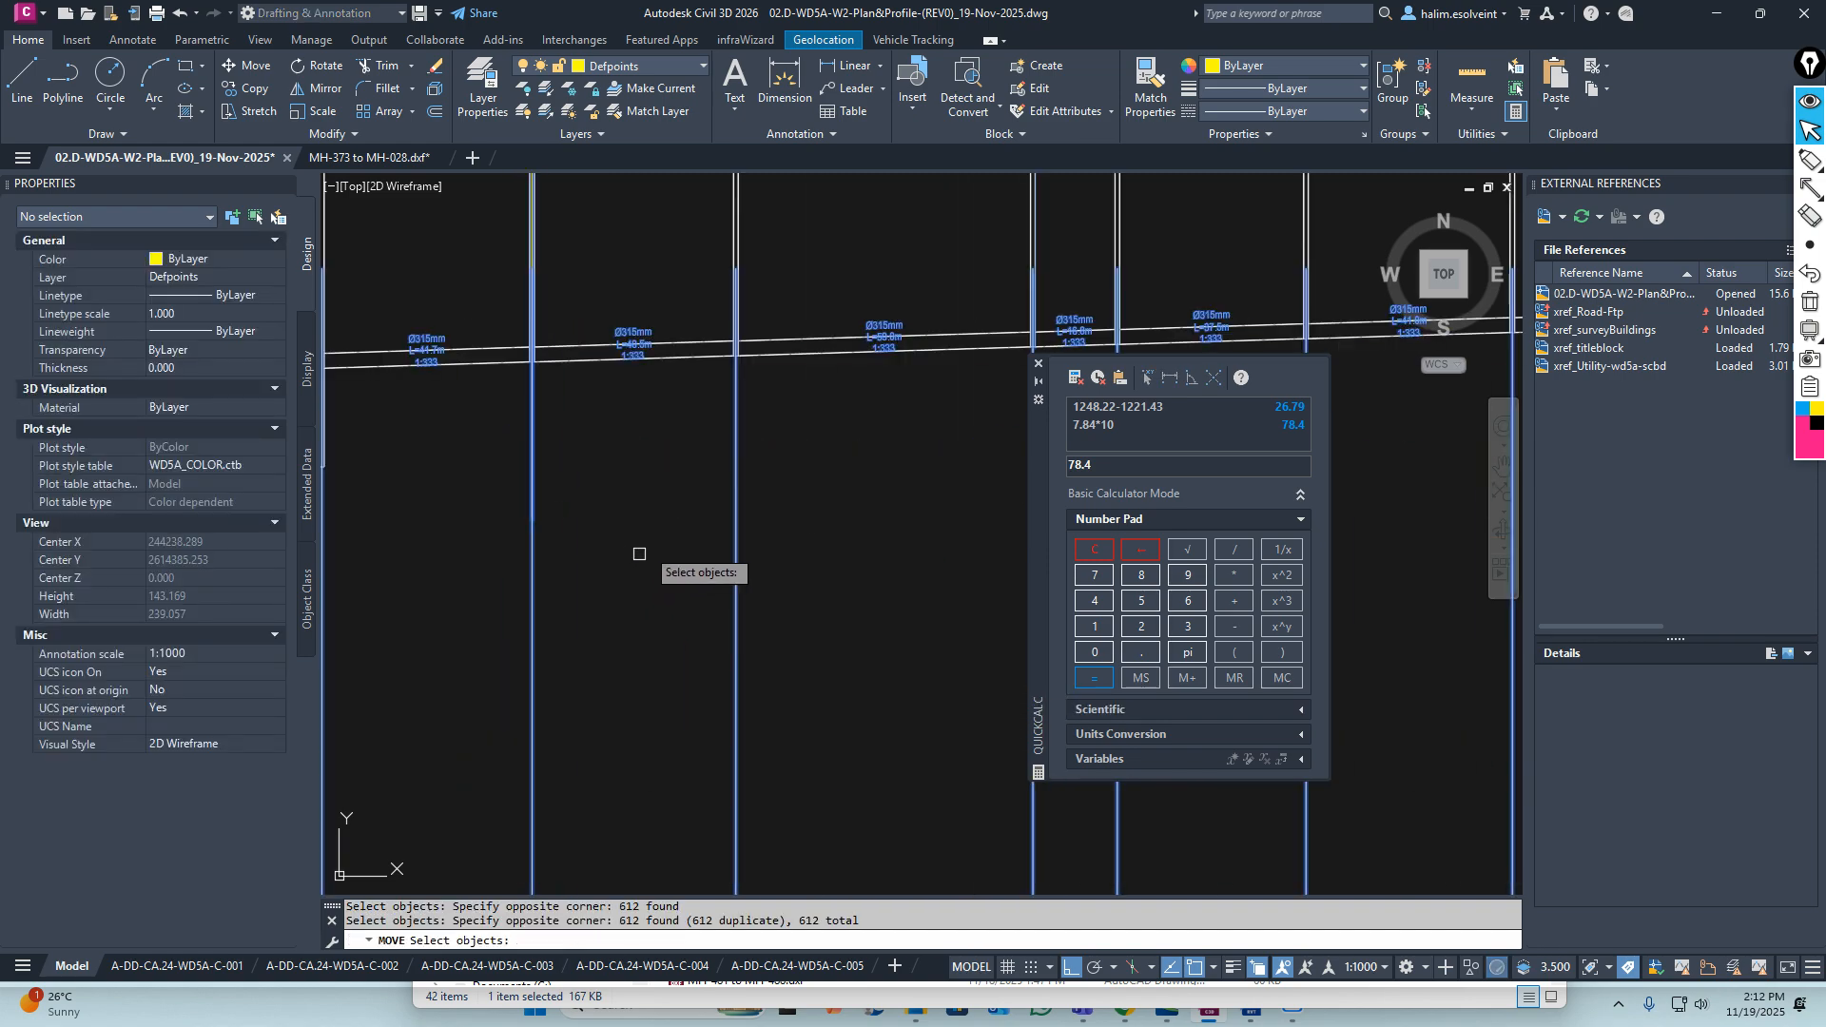
scroll(735, 529, down, 3)
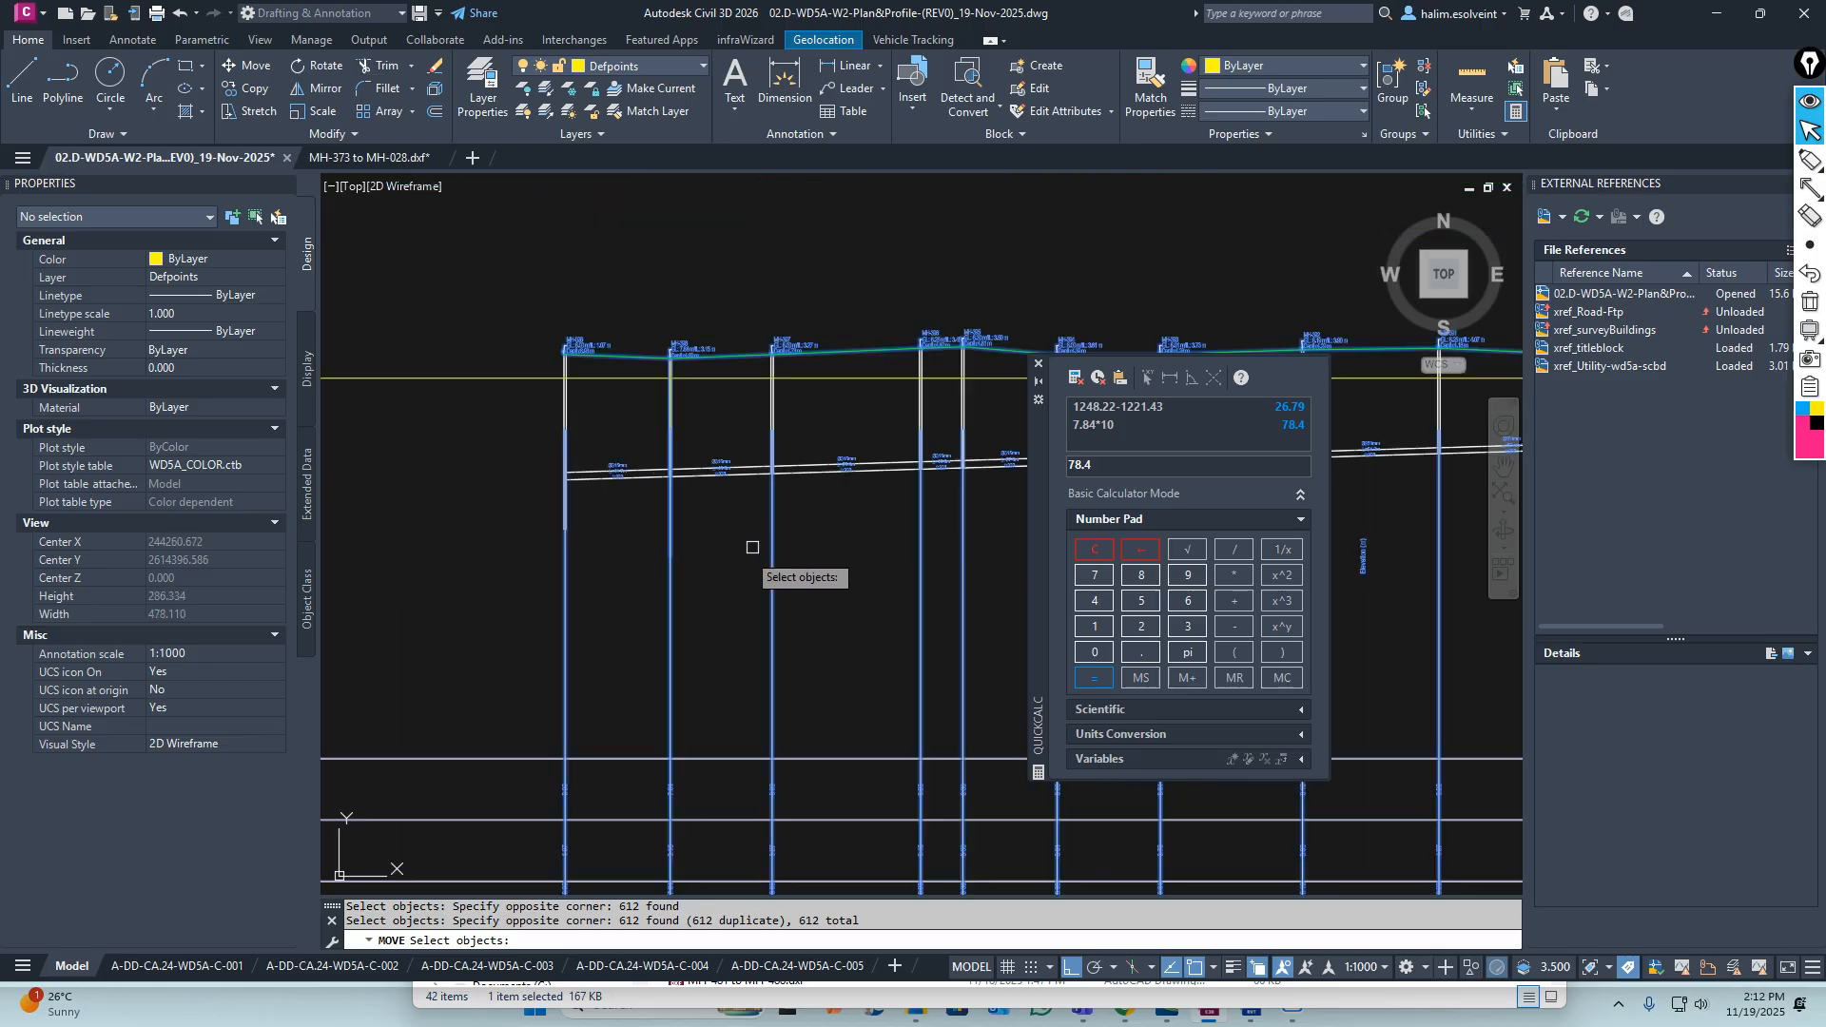
middle_drag(816, 533, 623, 597)
scroll(619, 559, up, 3)
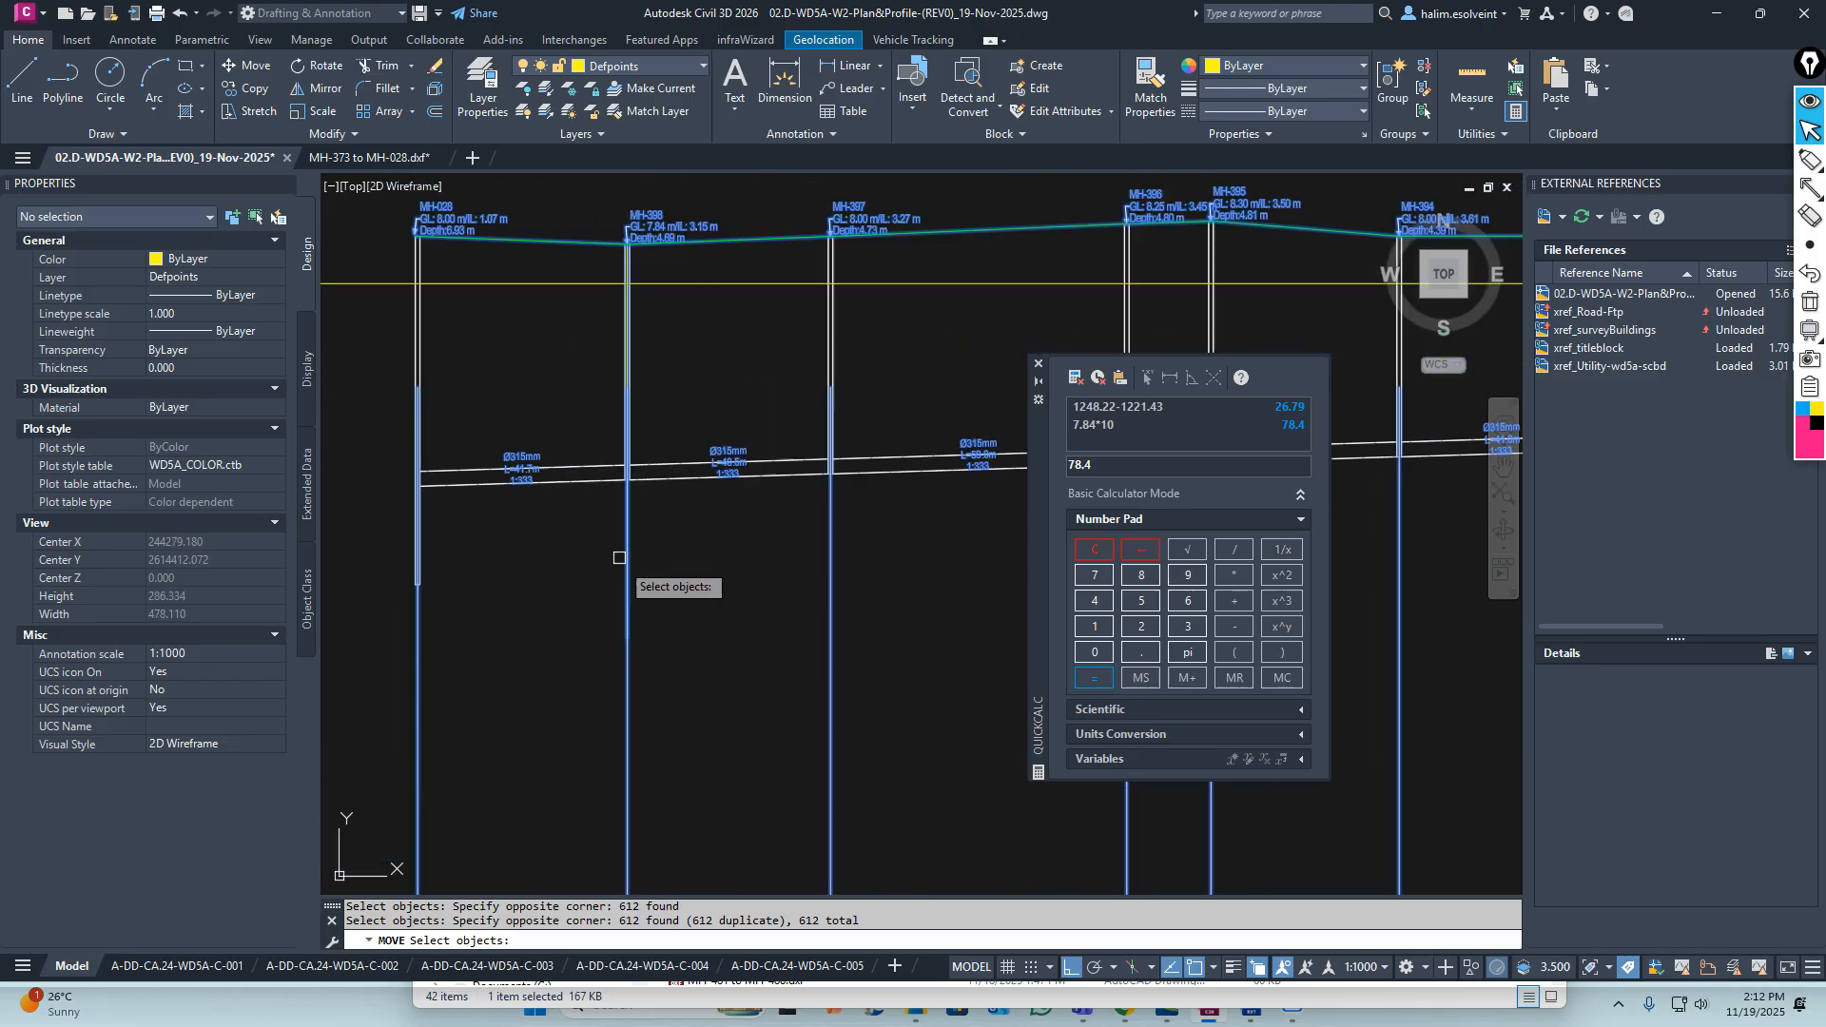
key(Return)
scroll(623, 639, down, 6)
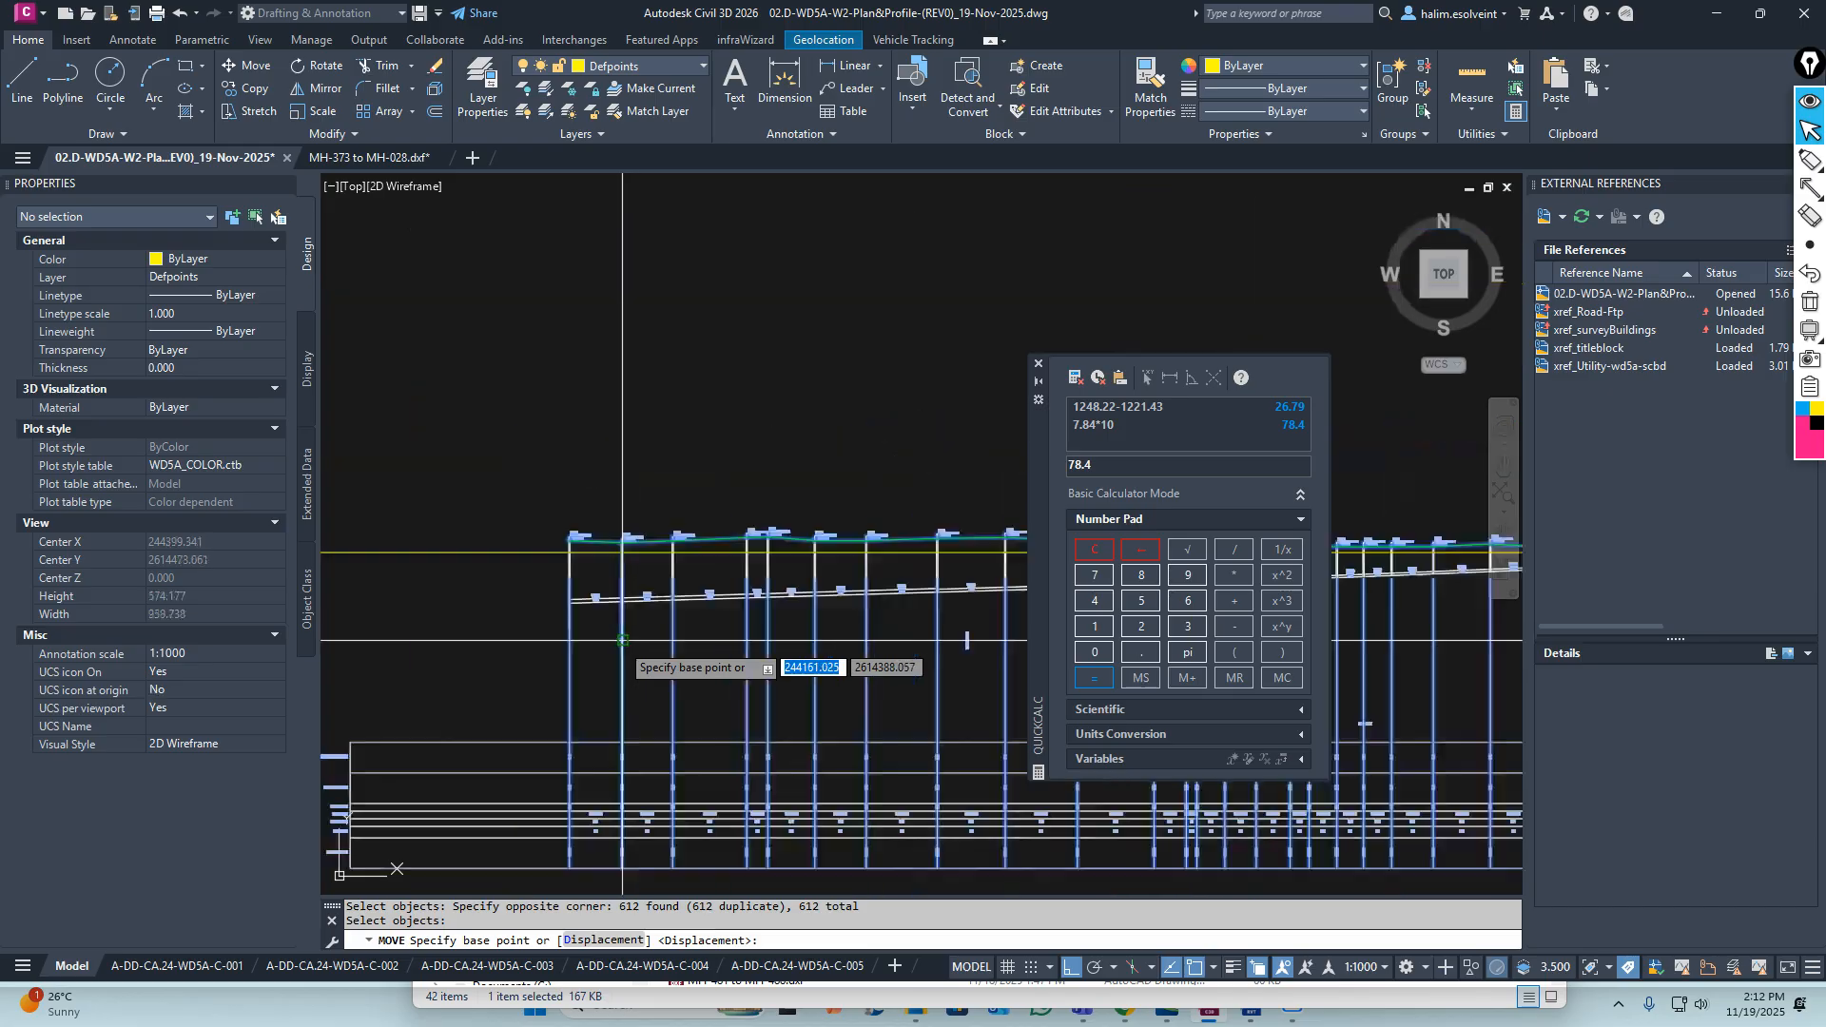
click(623, 639)
scroll(621, 523, up, 5)
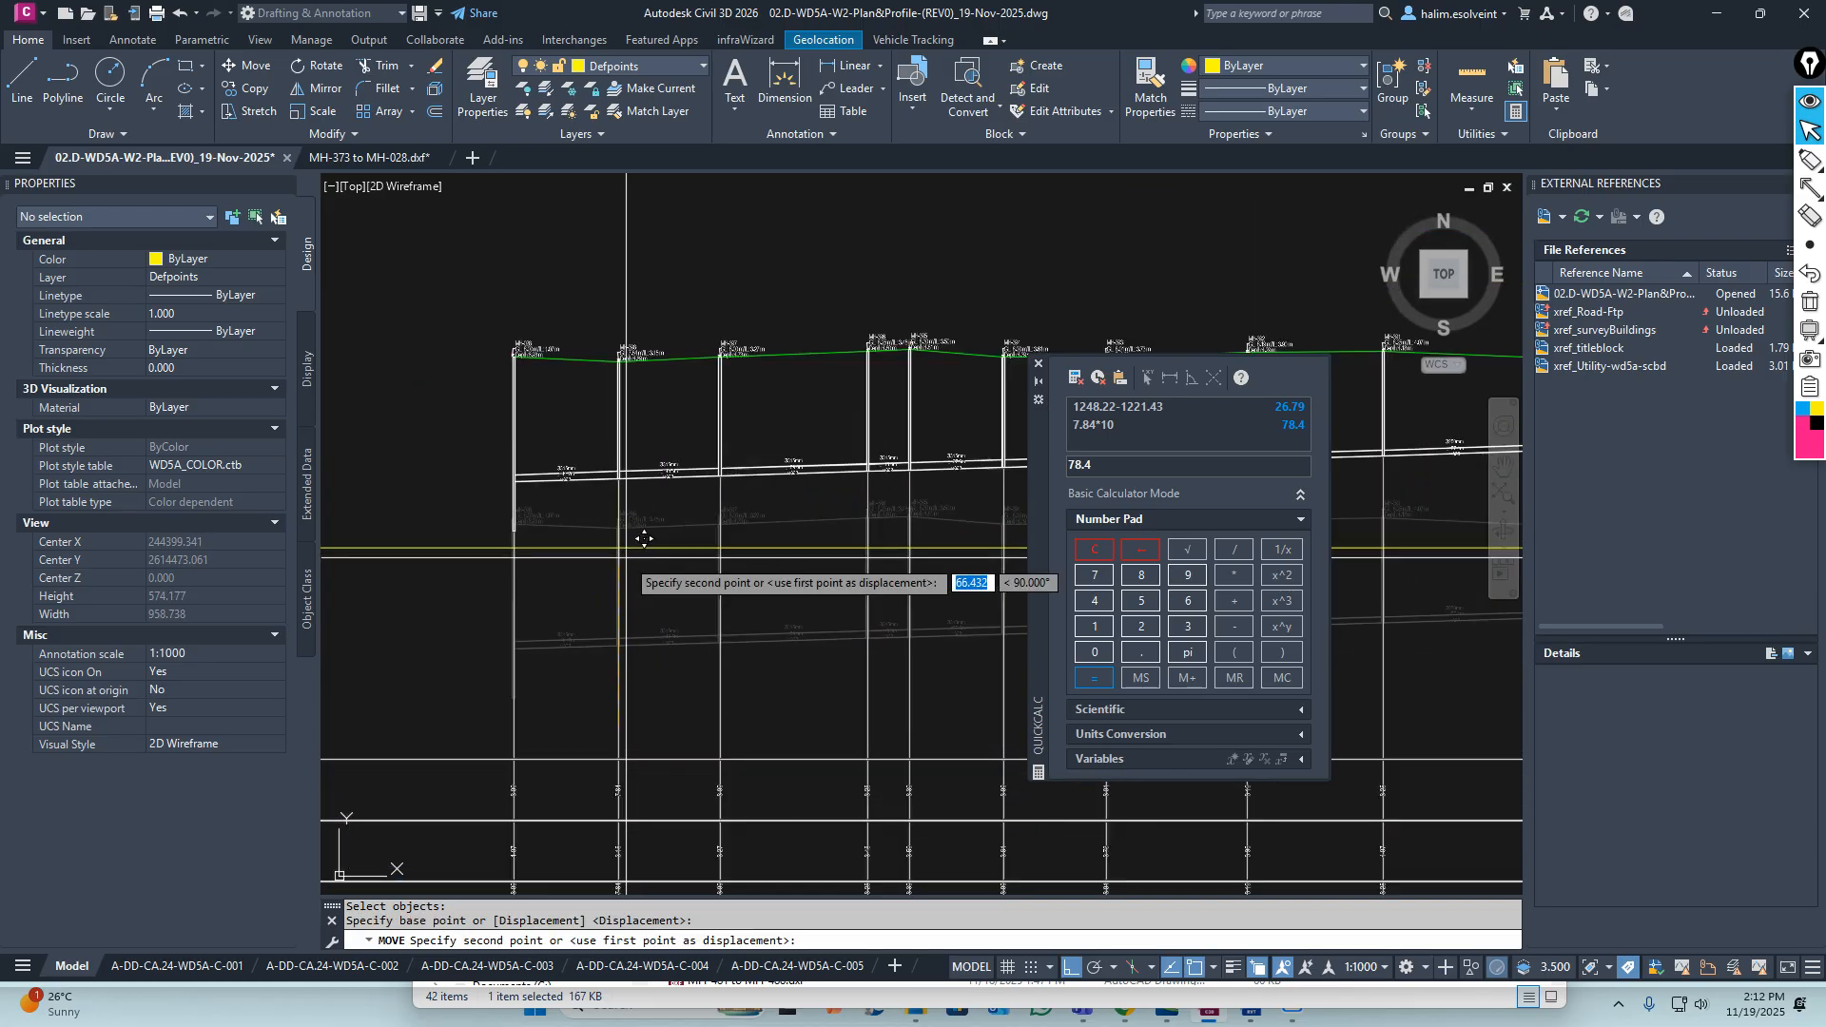
click(597, 519)
scroll(597, 518, down, 5)
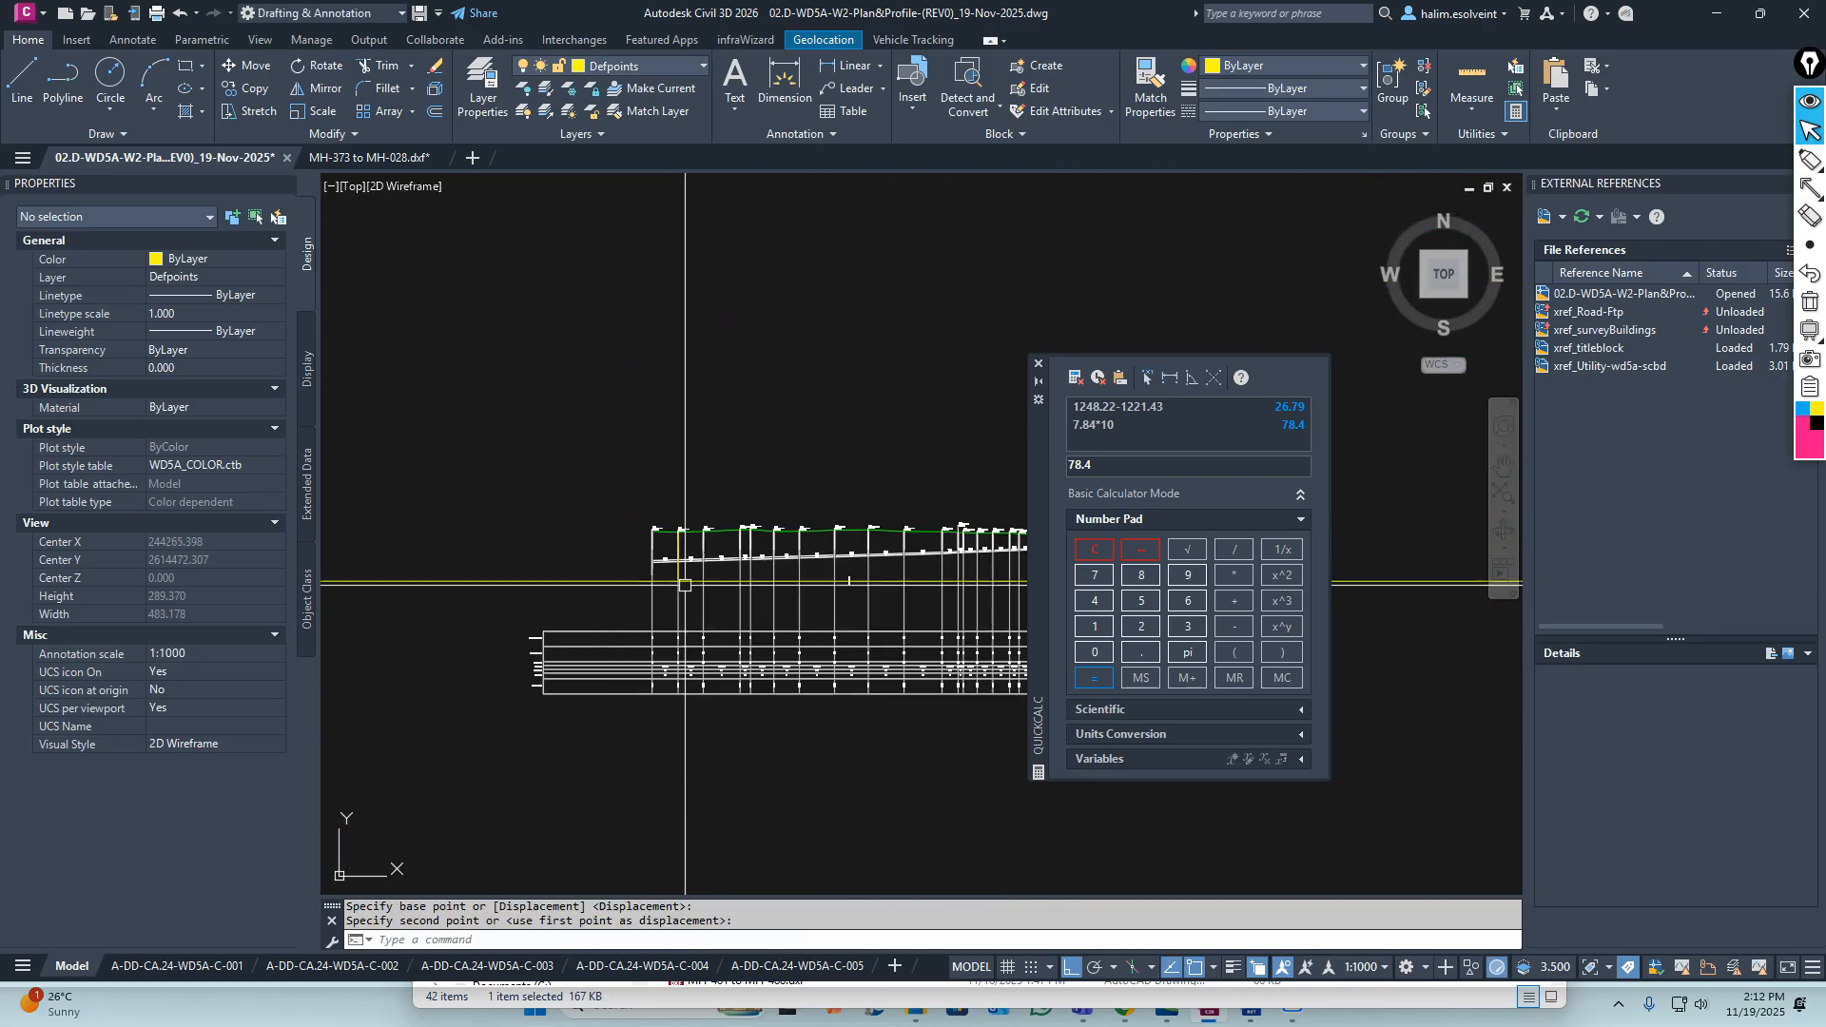
key(Escape)
key(Escape)
Erase the vertical 78.4 reference polyline at MH-398
scroll(670, 589, up, 4)
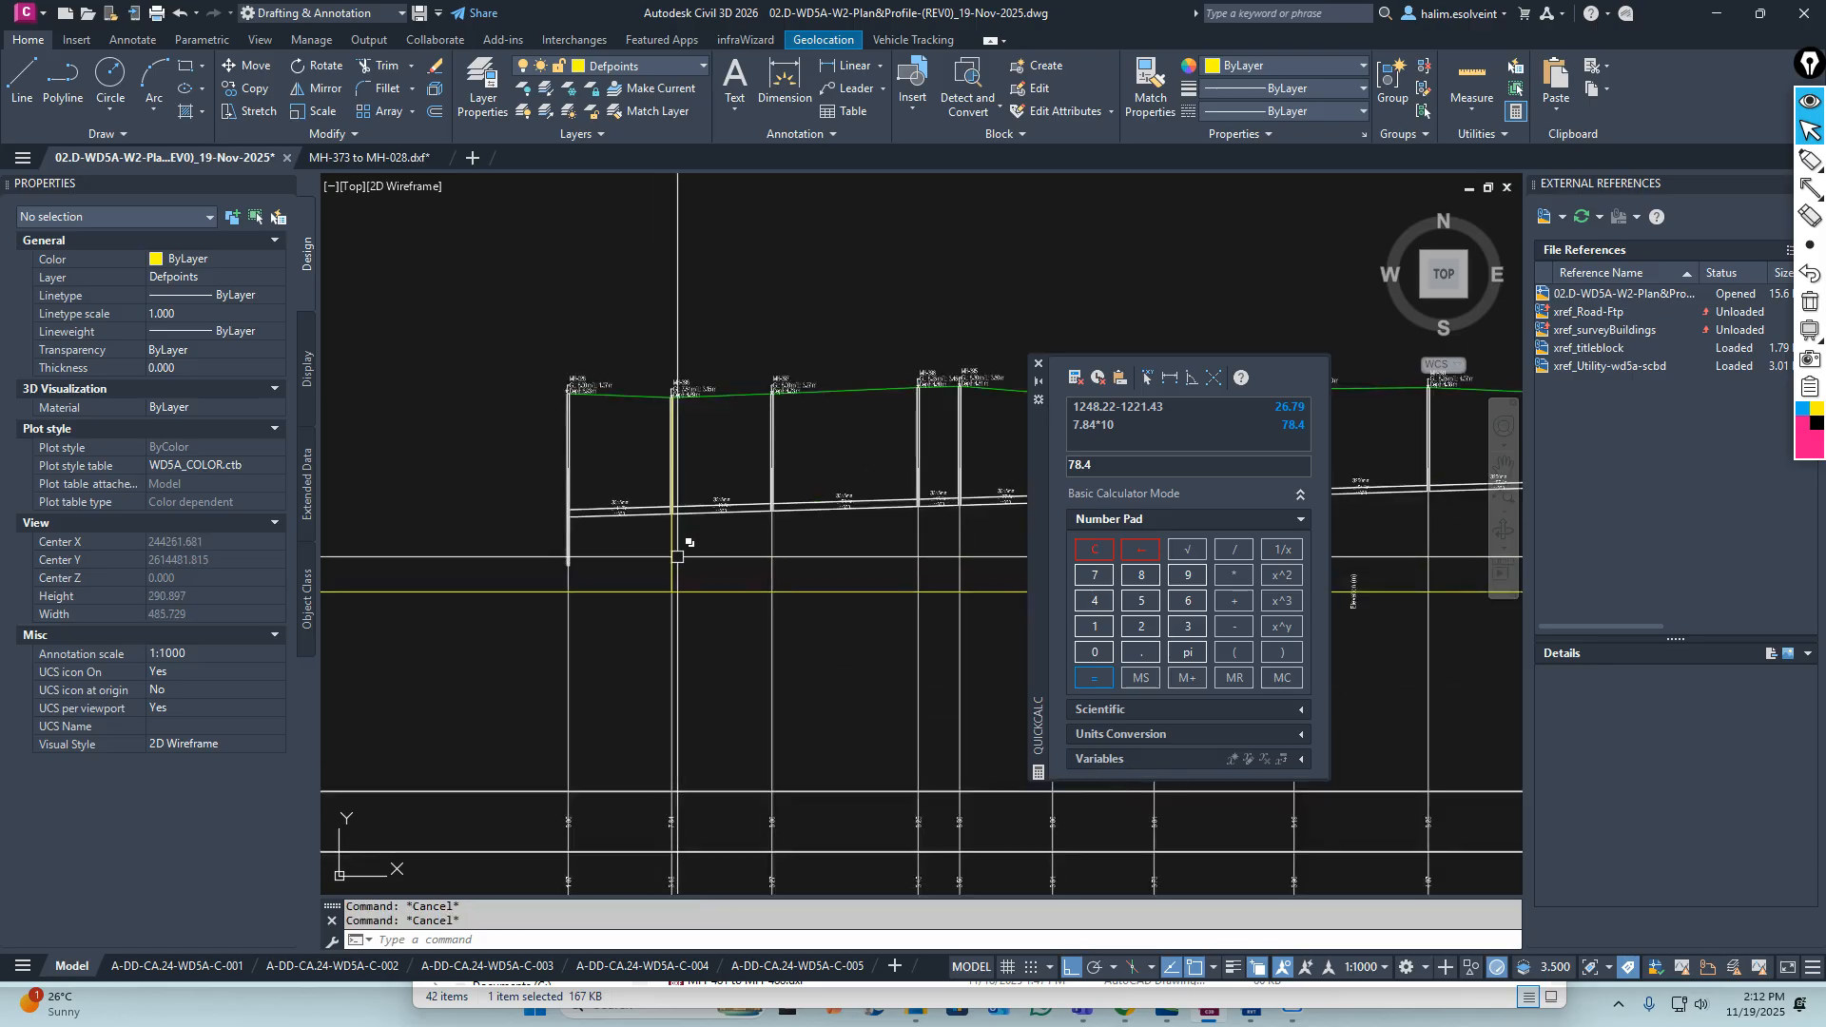
click(671, 549)
click(746, 642)
key(Escape)
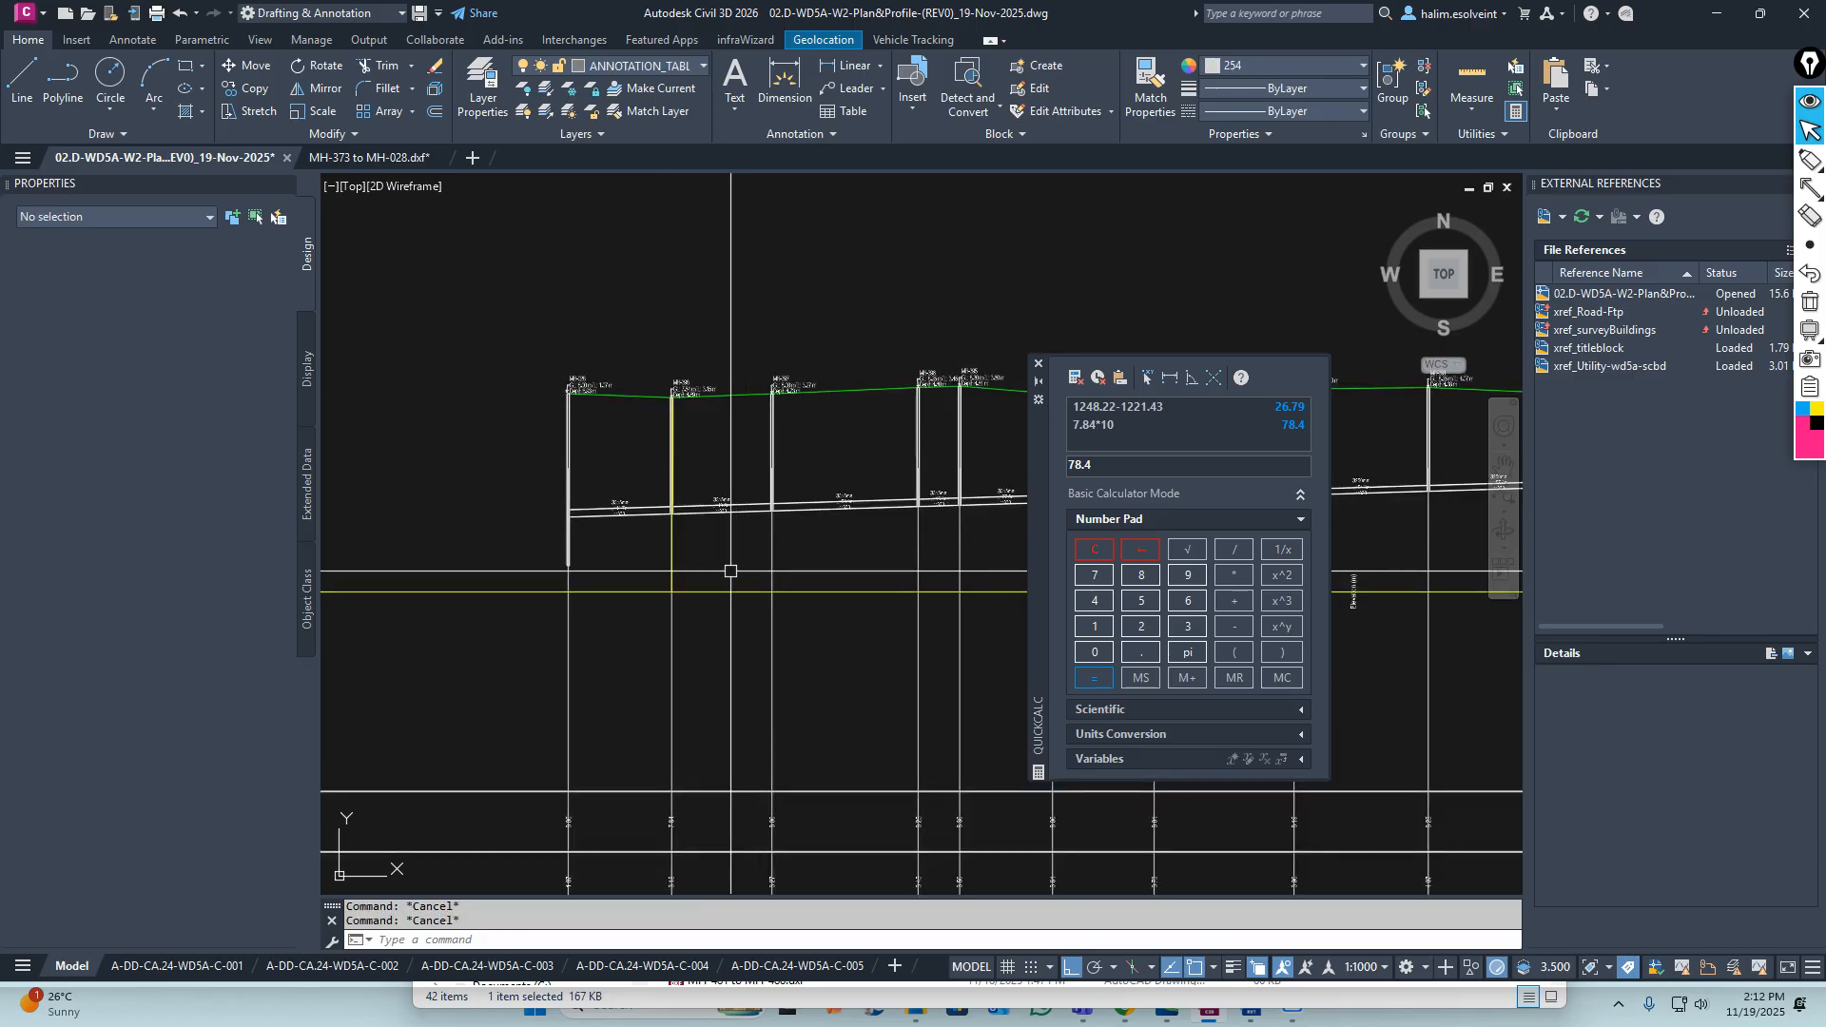
click(672, 550)
click(742, 612)
text(E)
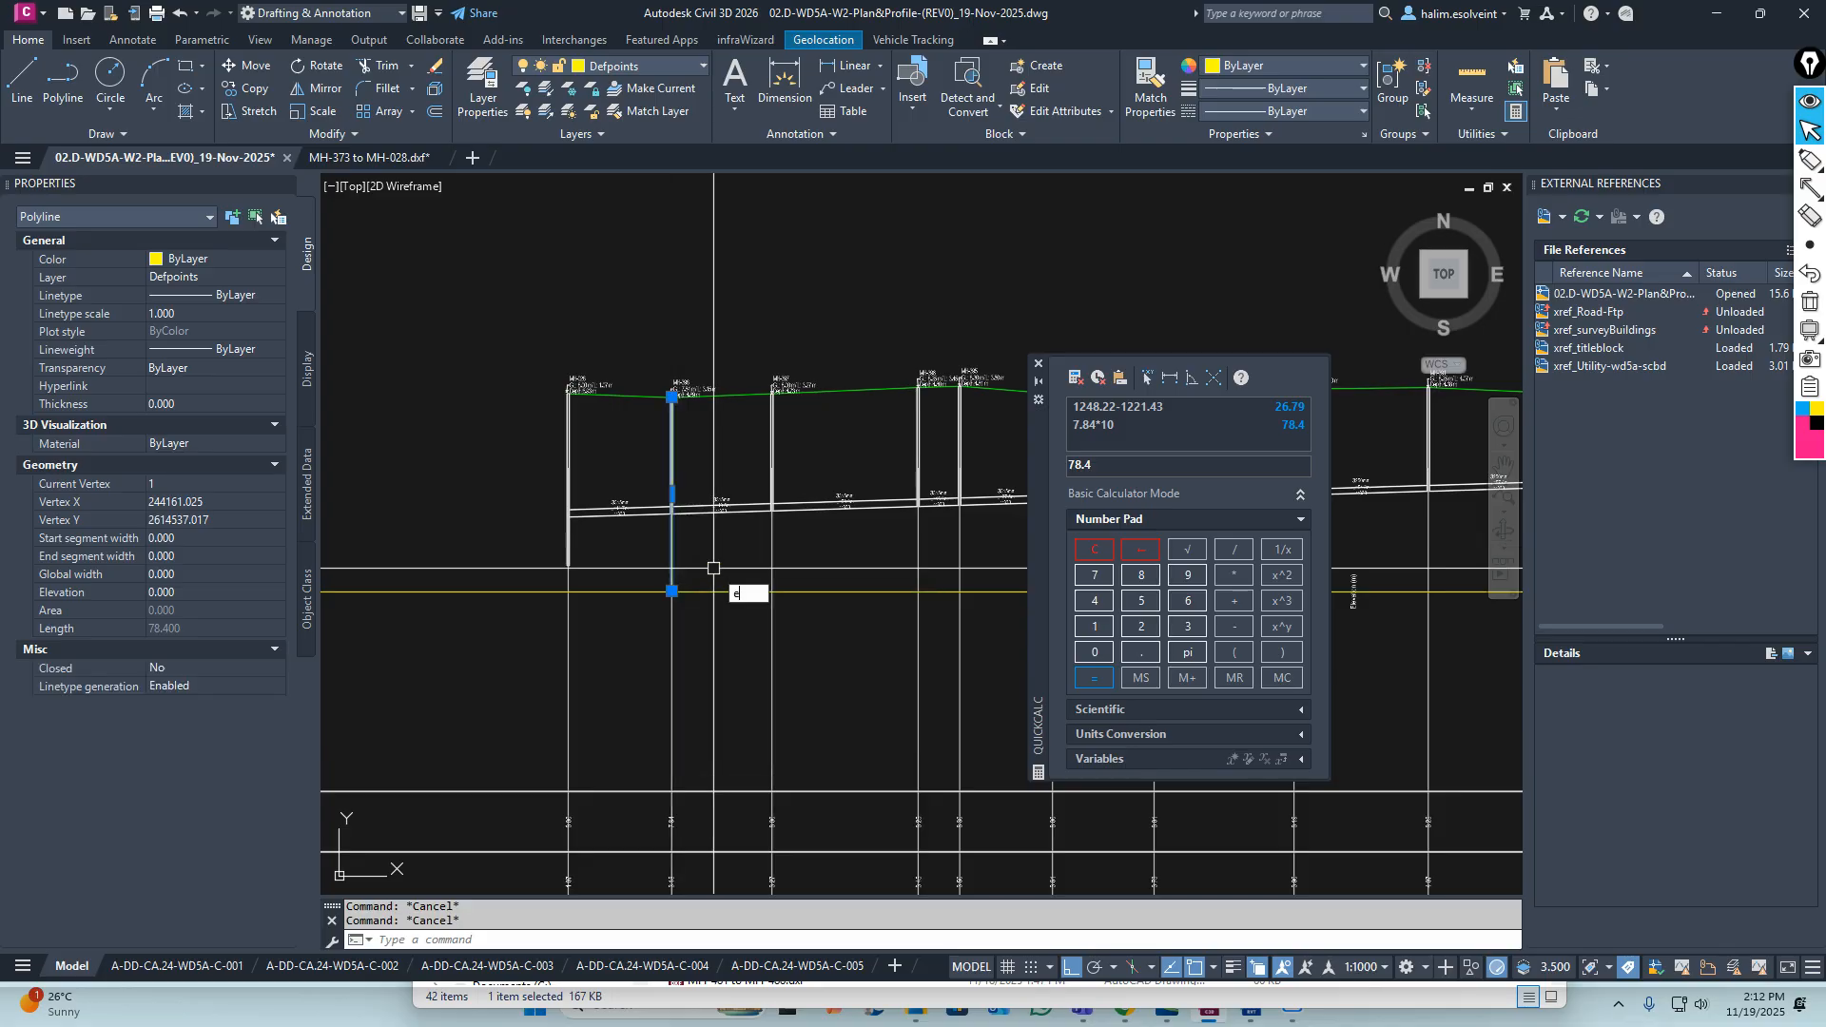
key(Return)
Examine the position of the moved profile and its data table relative to the horizontal datum line
scroll(711, 564, down, 3)
scroll(710, 564, down, 10)
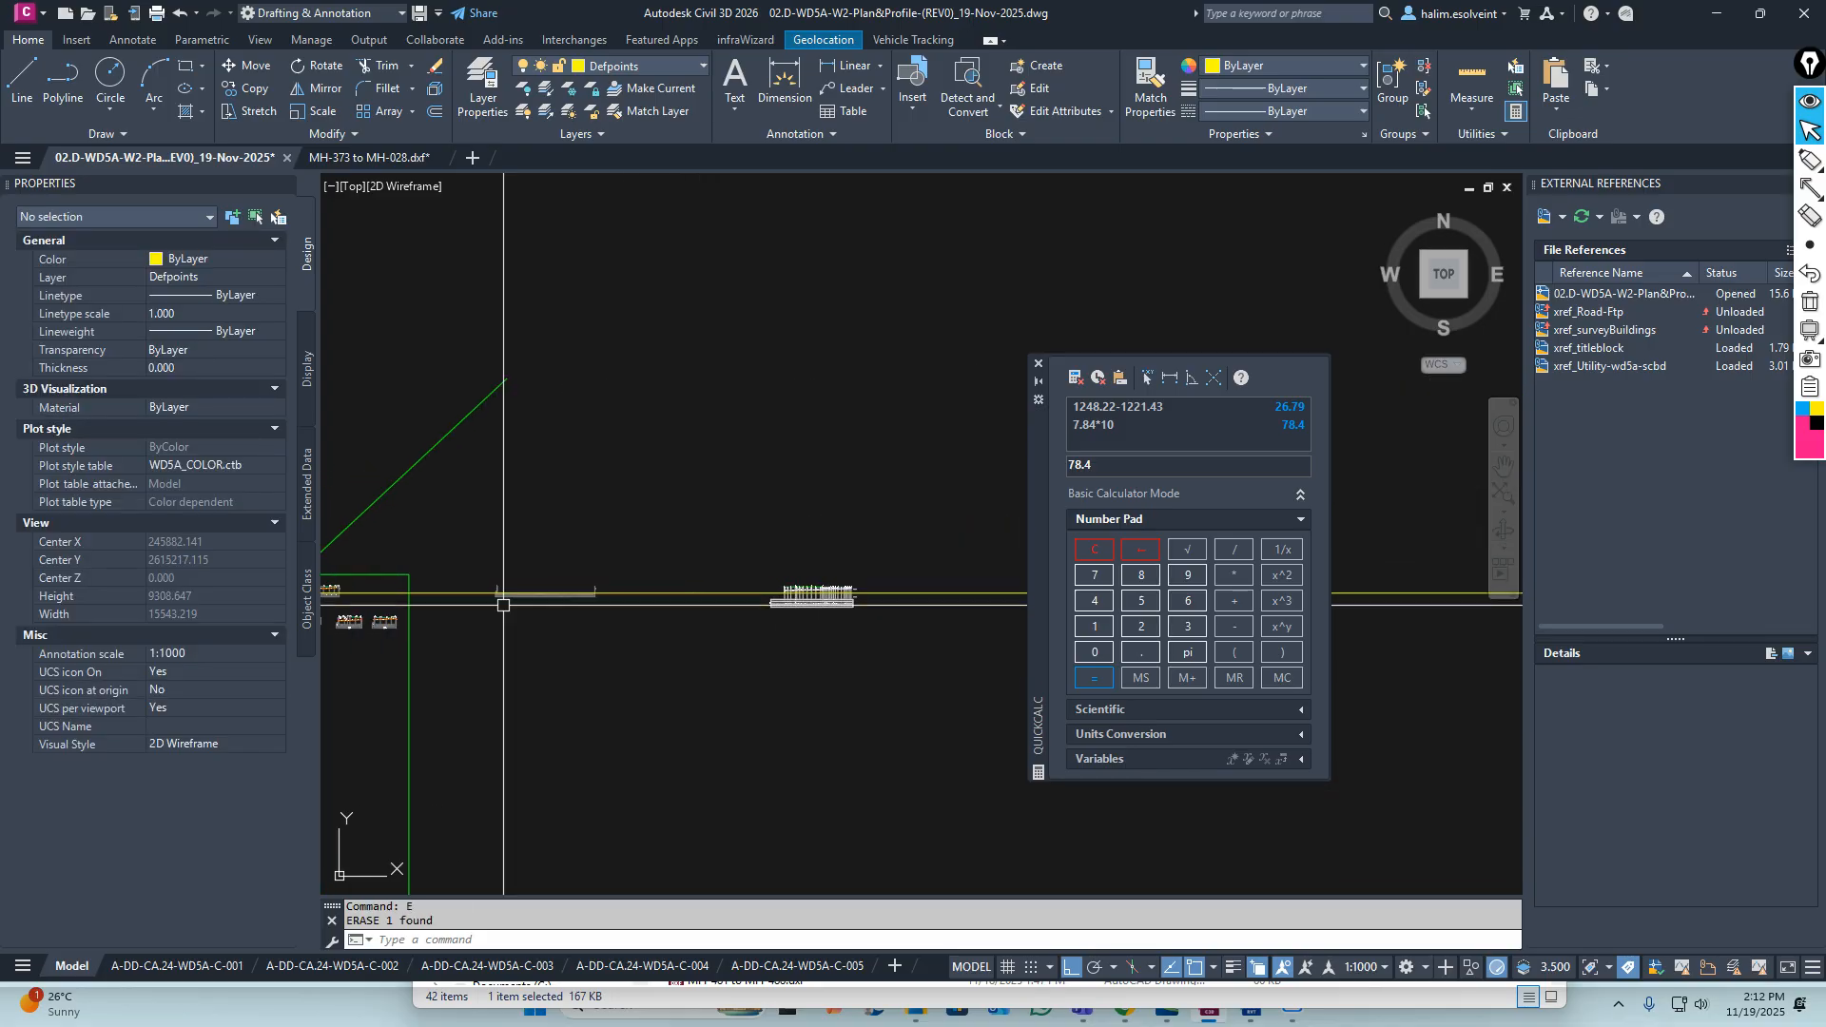
scroll(792, 599, up, 6)
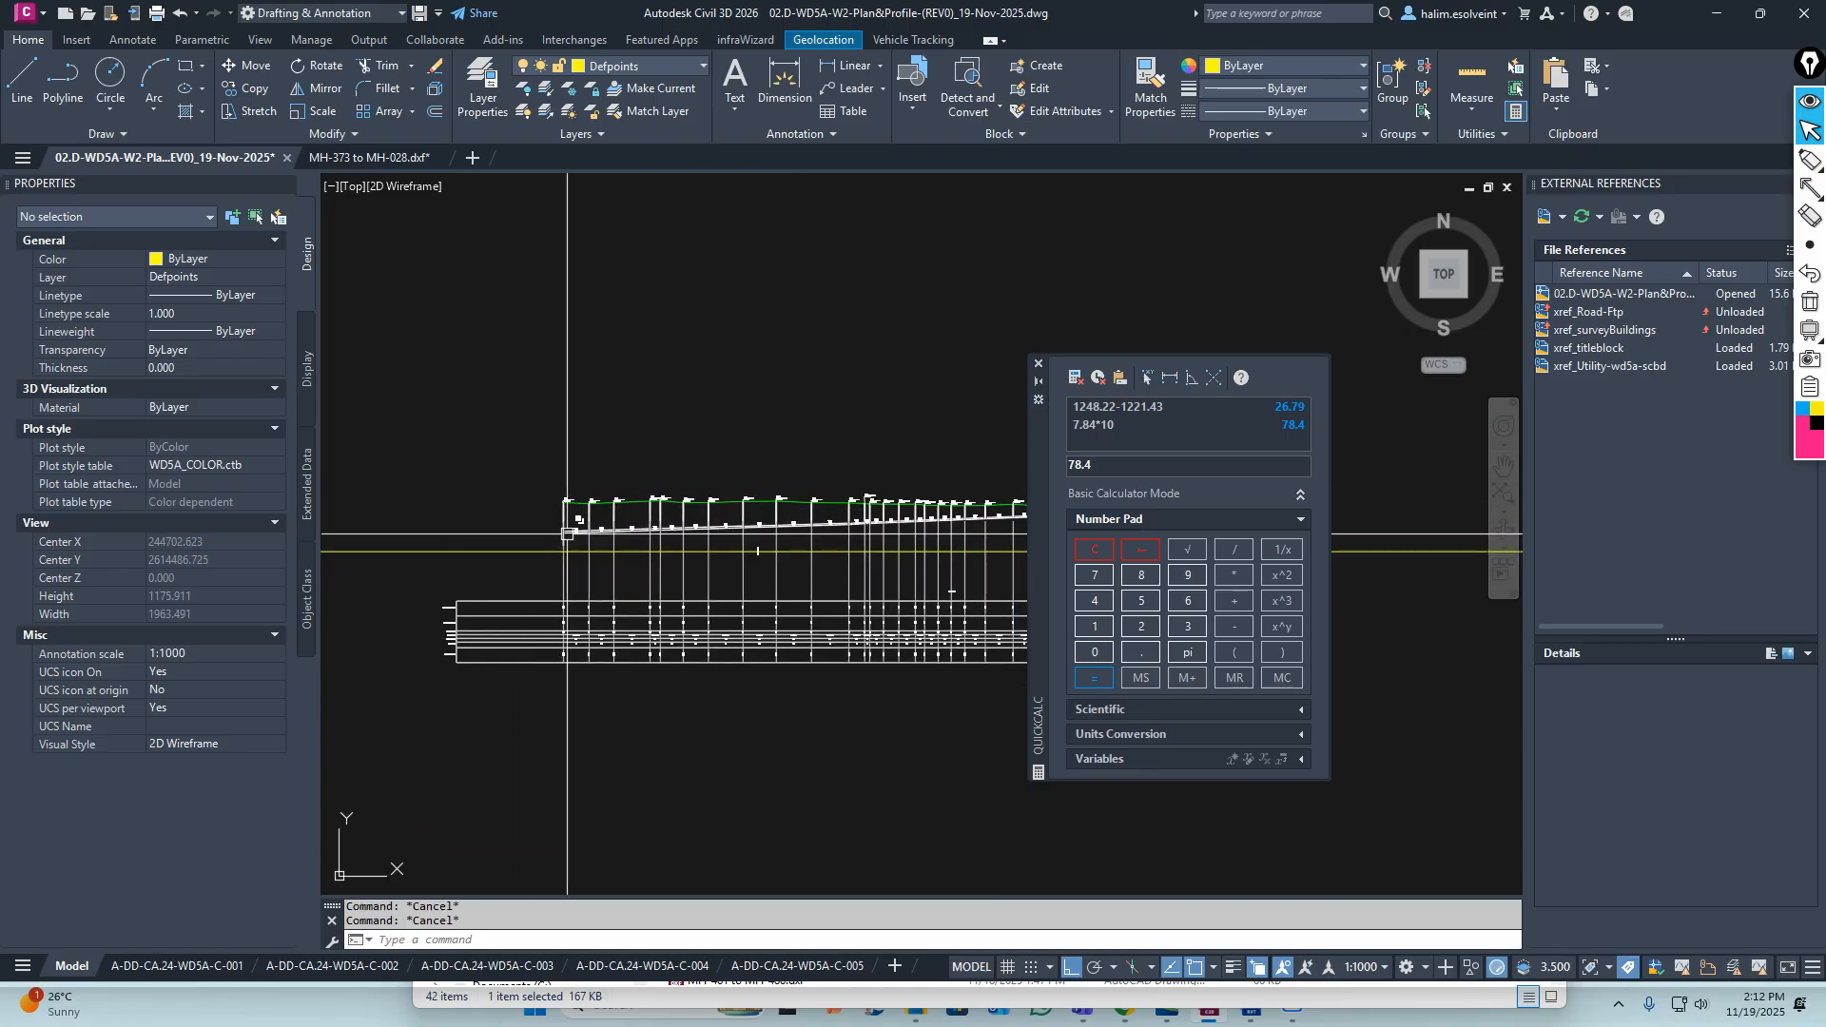
scroll(597, 555, up, 6)
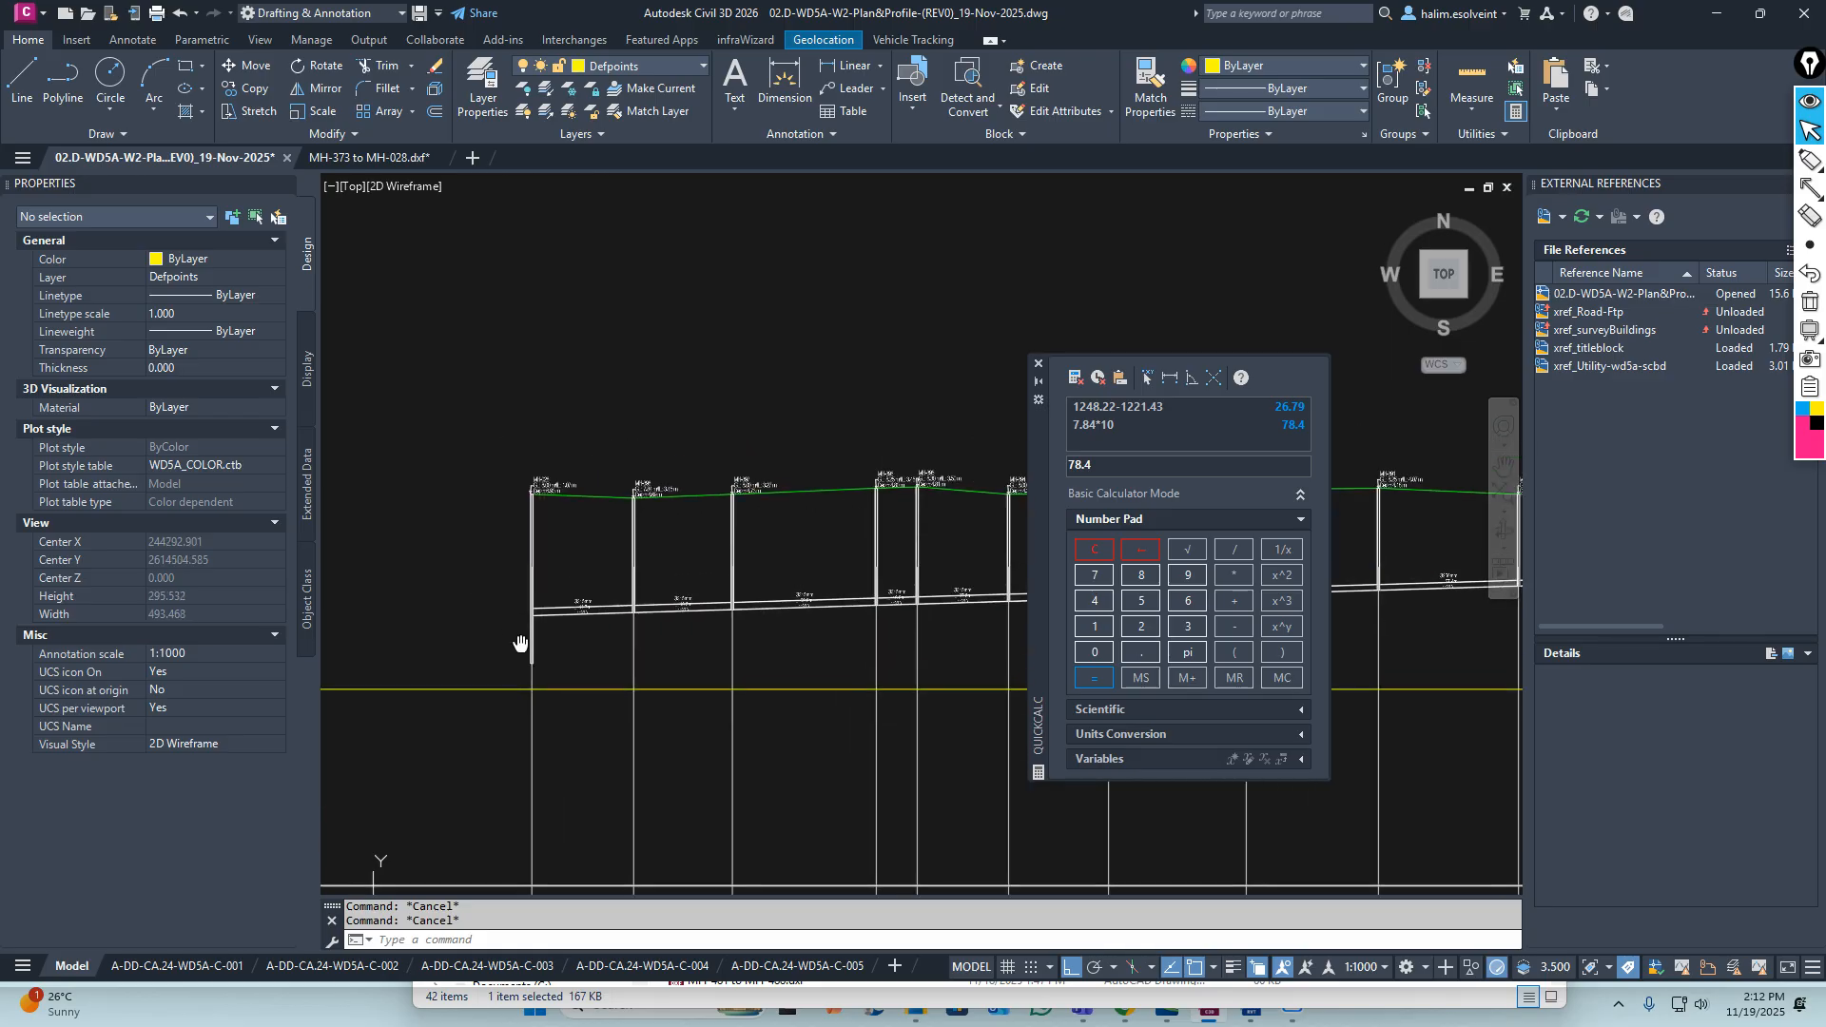
scroll(538, 535, down, 6)
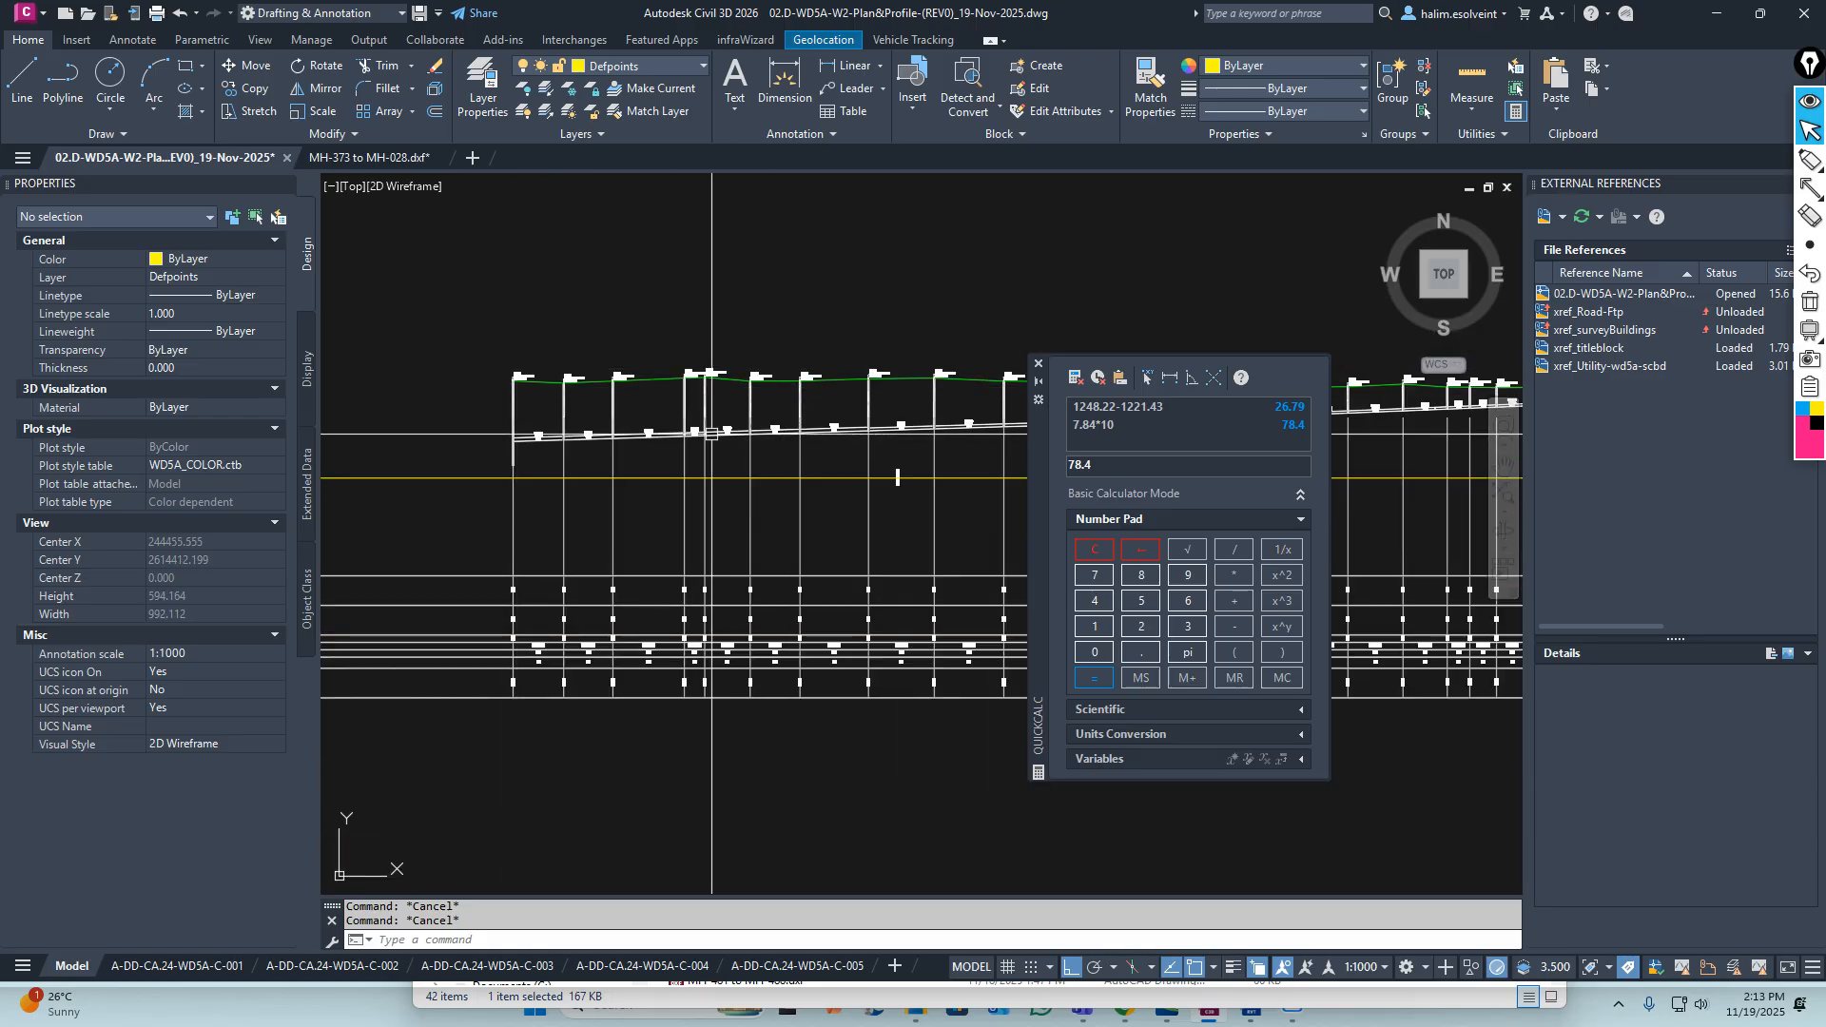
middle_drag(573, 518, 507, 535)
scroll(738, 569, down, 3)
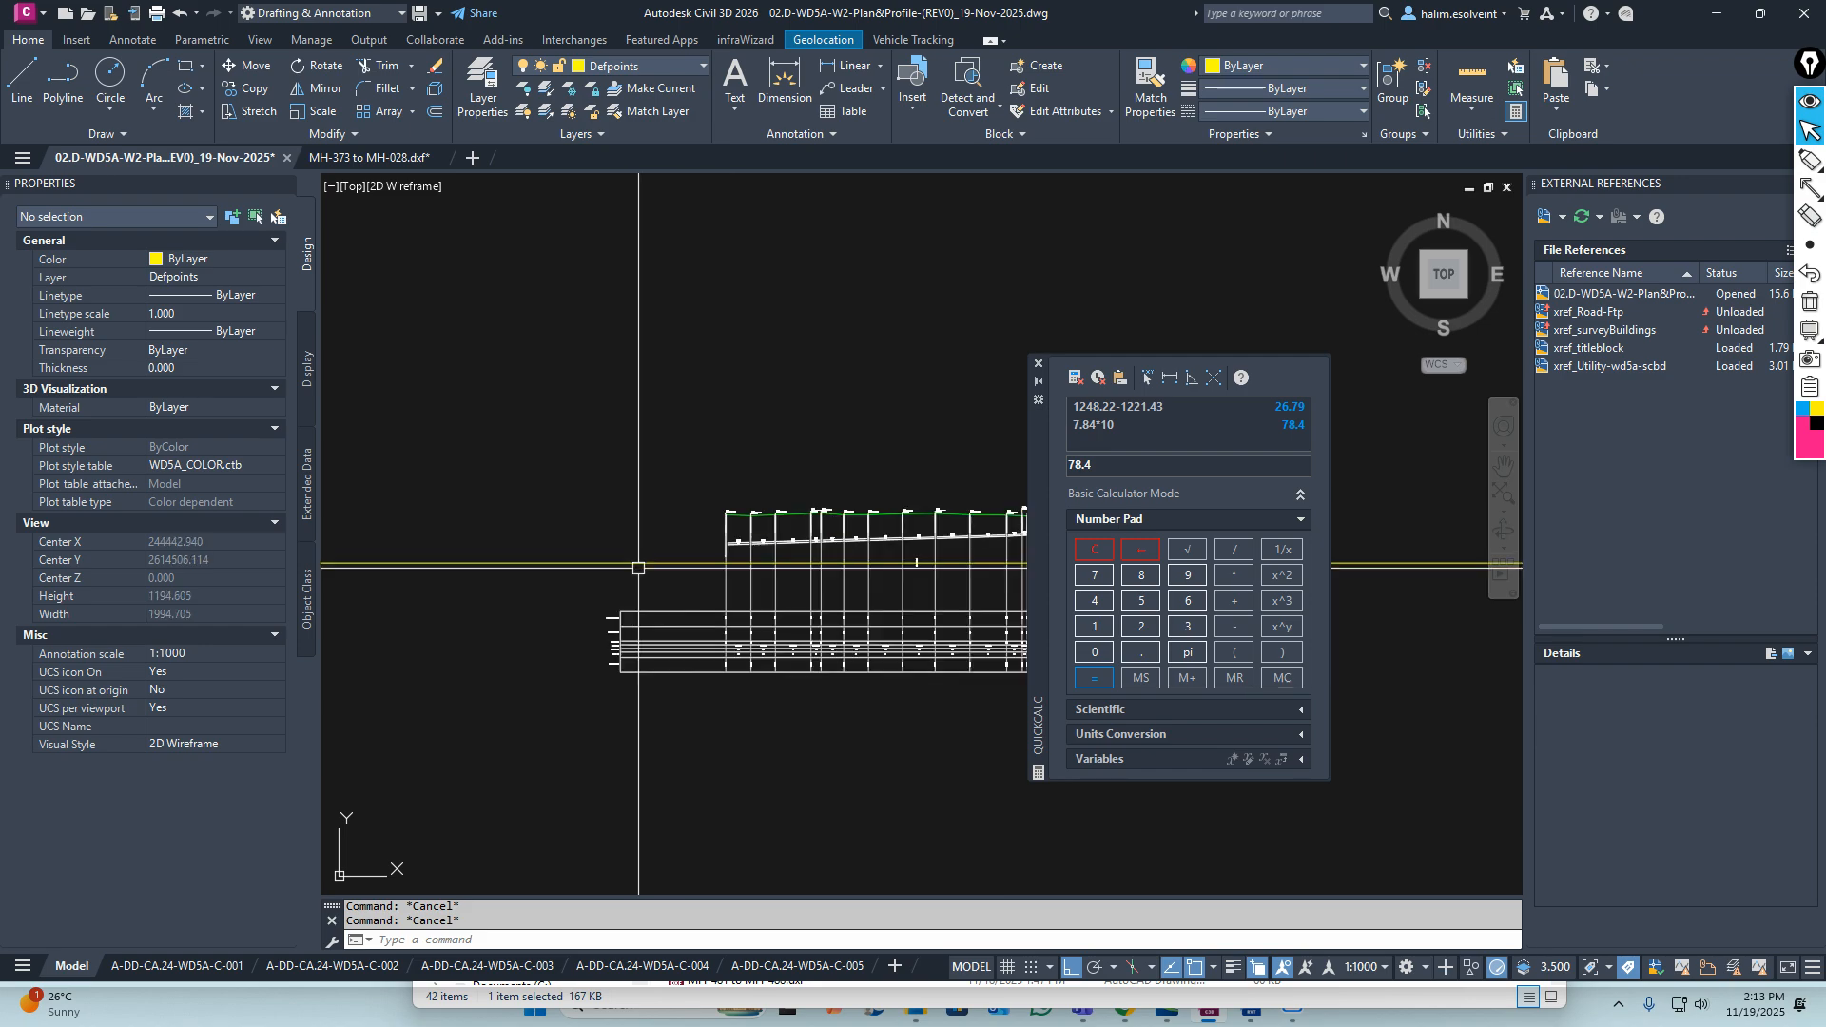
middle_drag(717, 600, 659, 612)
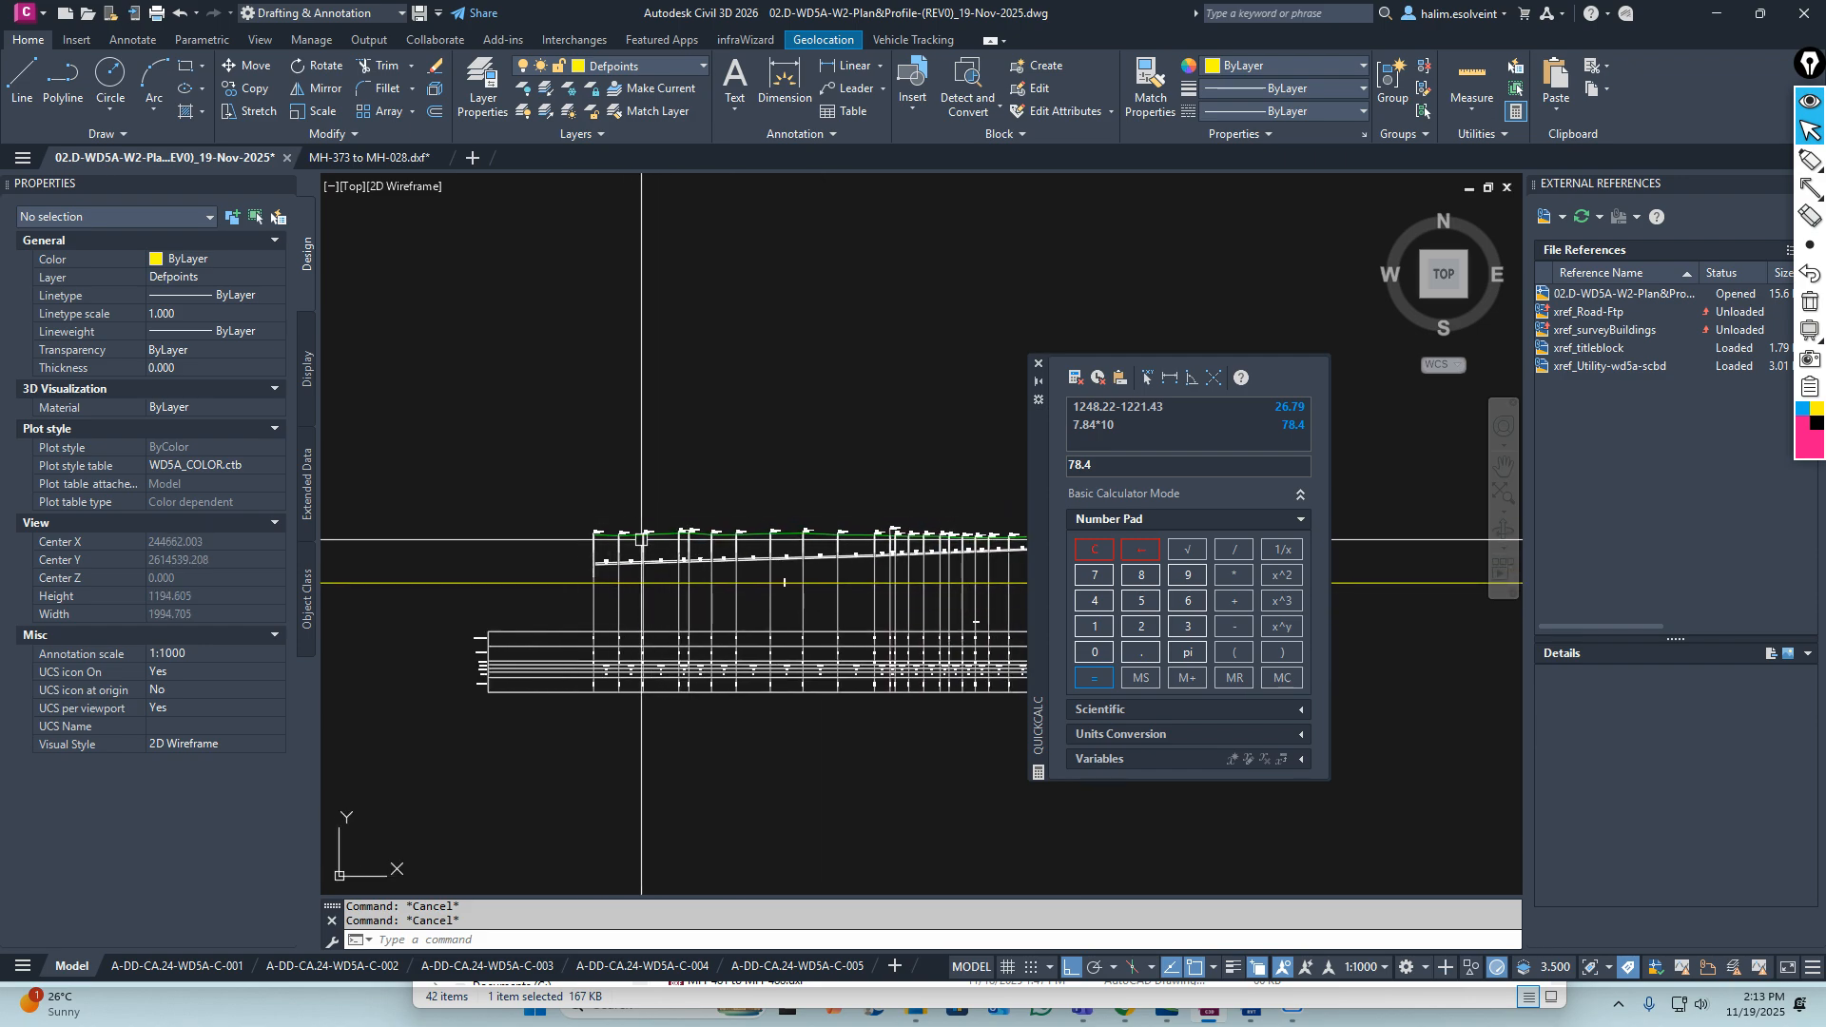
scroll(642, 540, up, 6)
text(m)
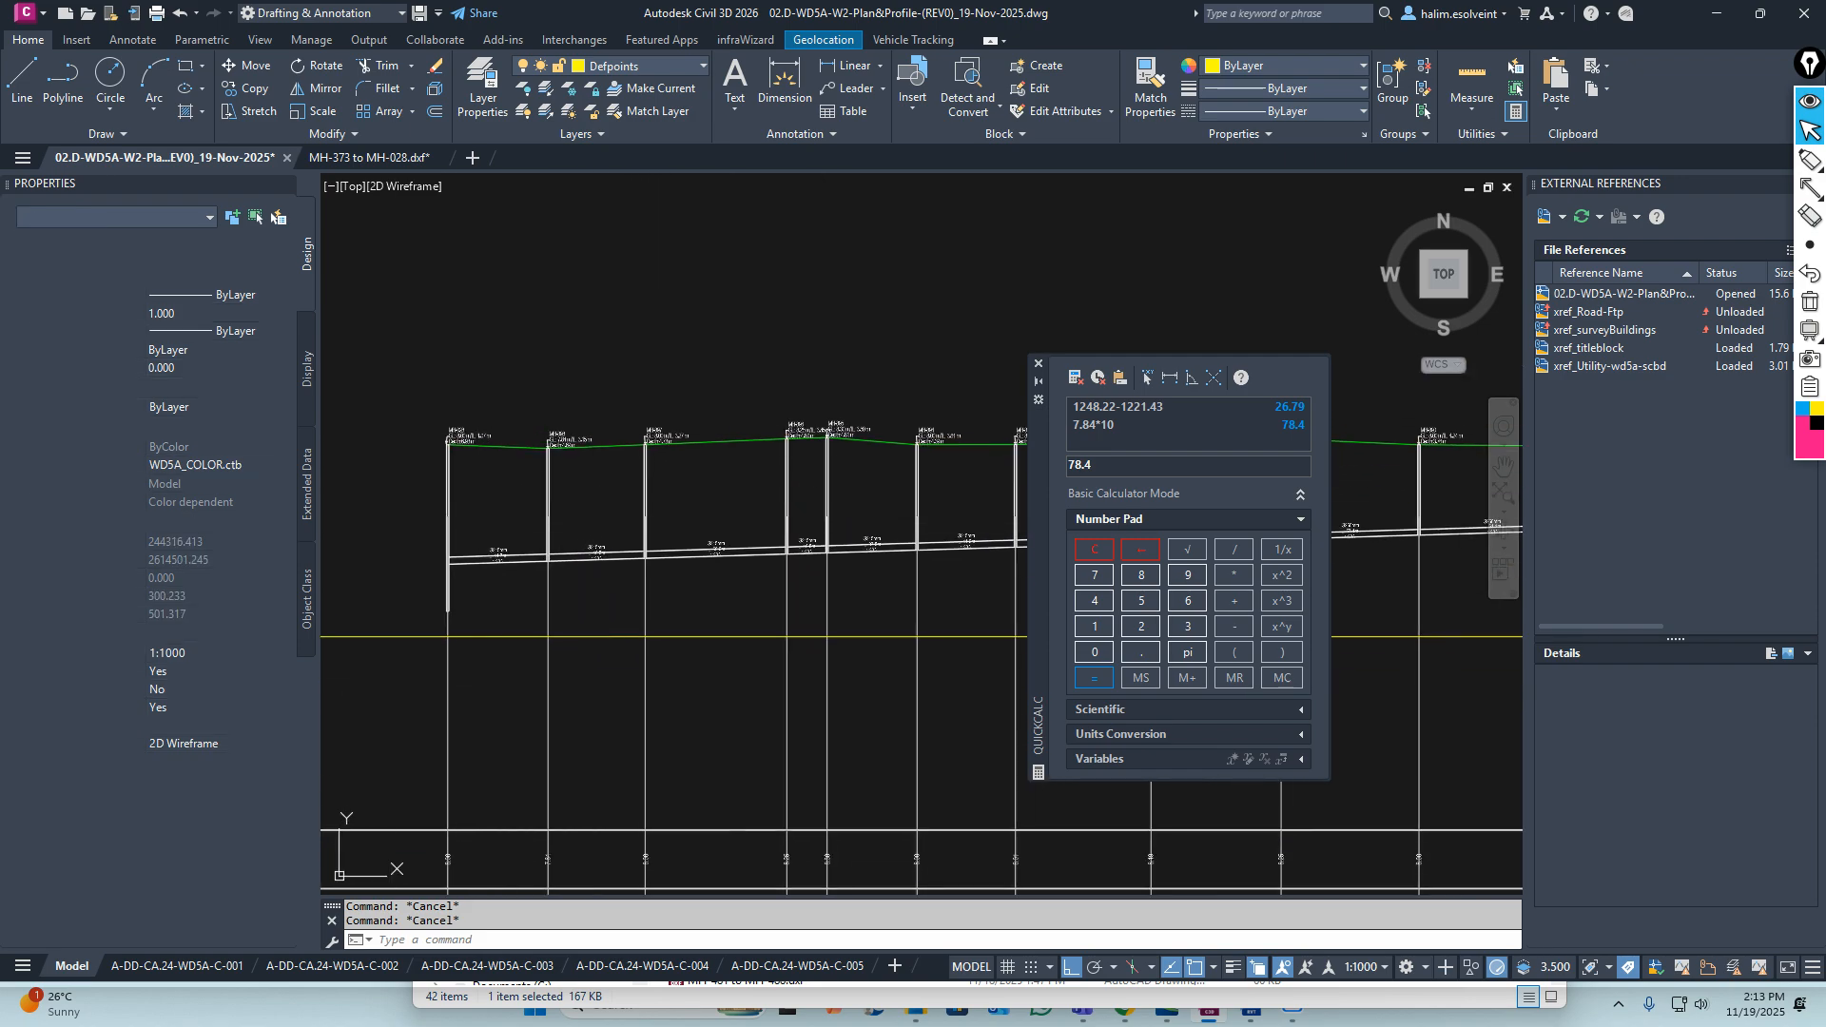
key(Return)
scroll(571, 518, down, 4)
click(386, 475)
middle_drag(637, 523, 555, 527)
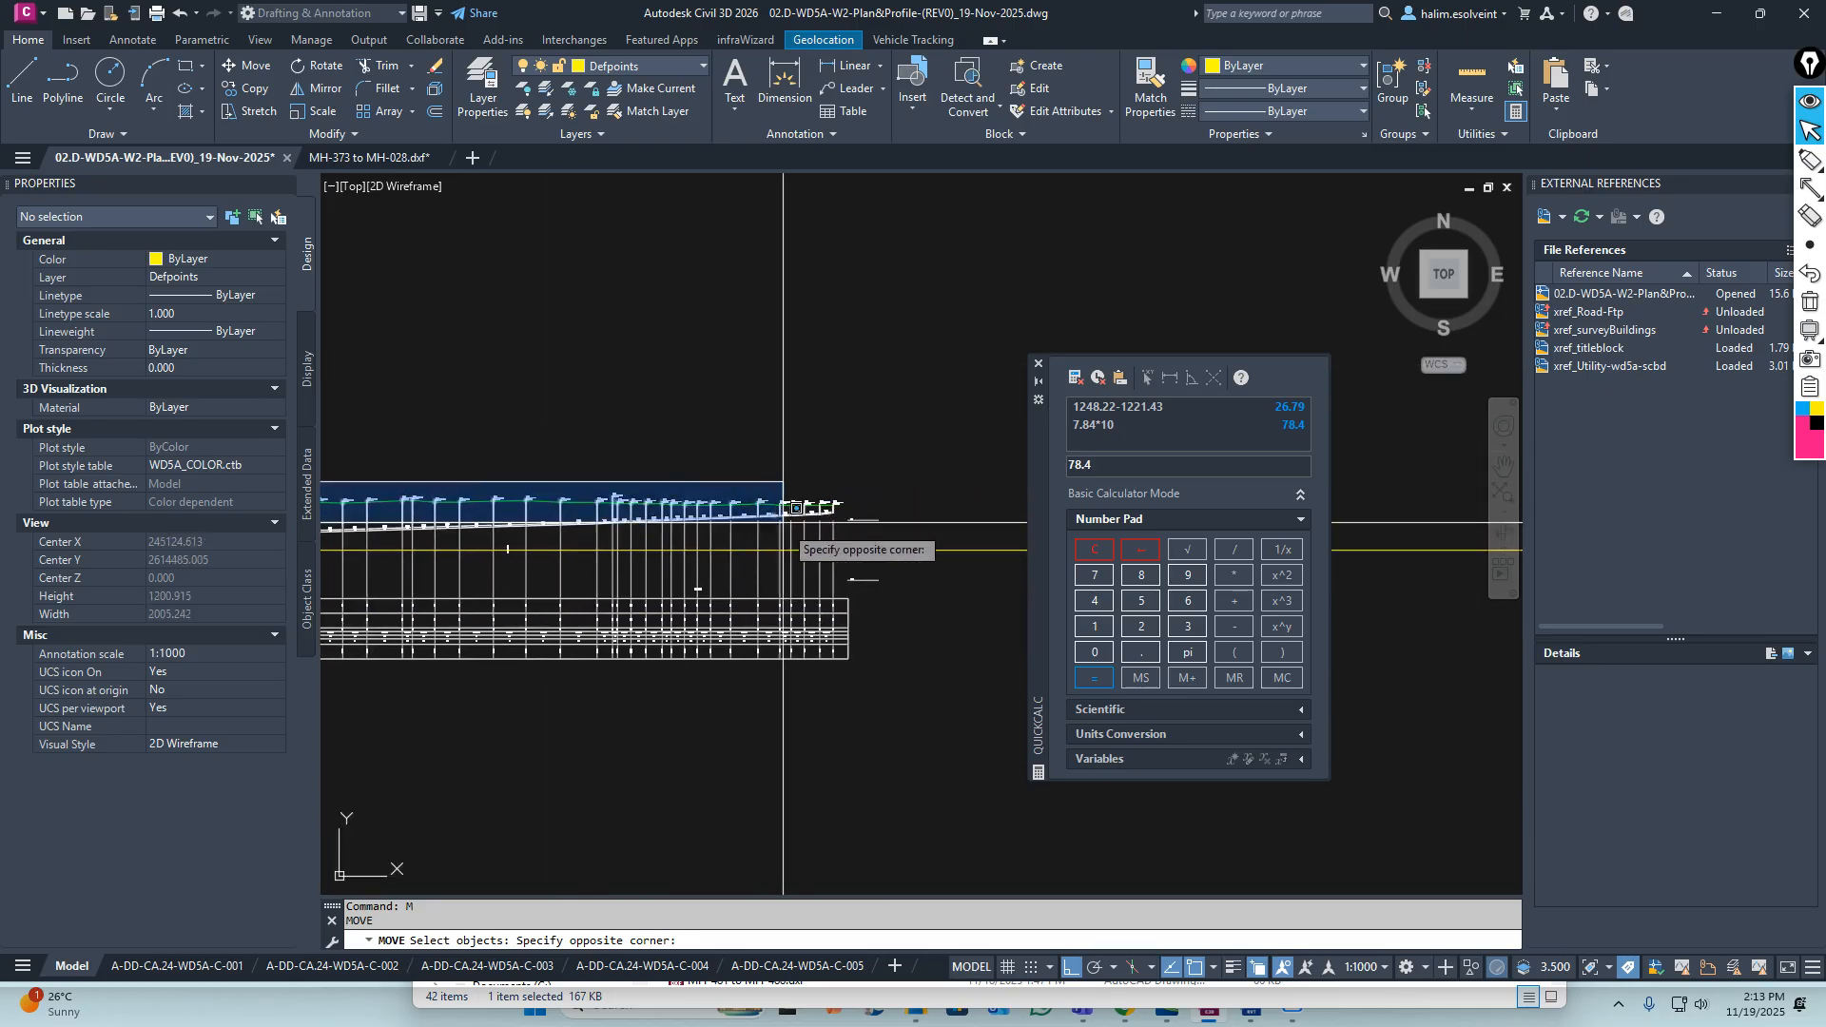
scroll(837, 529, down, 1)
middle_drag(843, 524, 909, 525)
scroll(901, 529, up, 1)
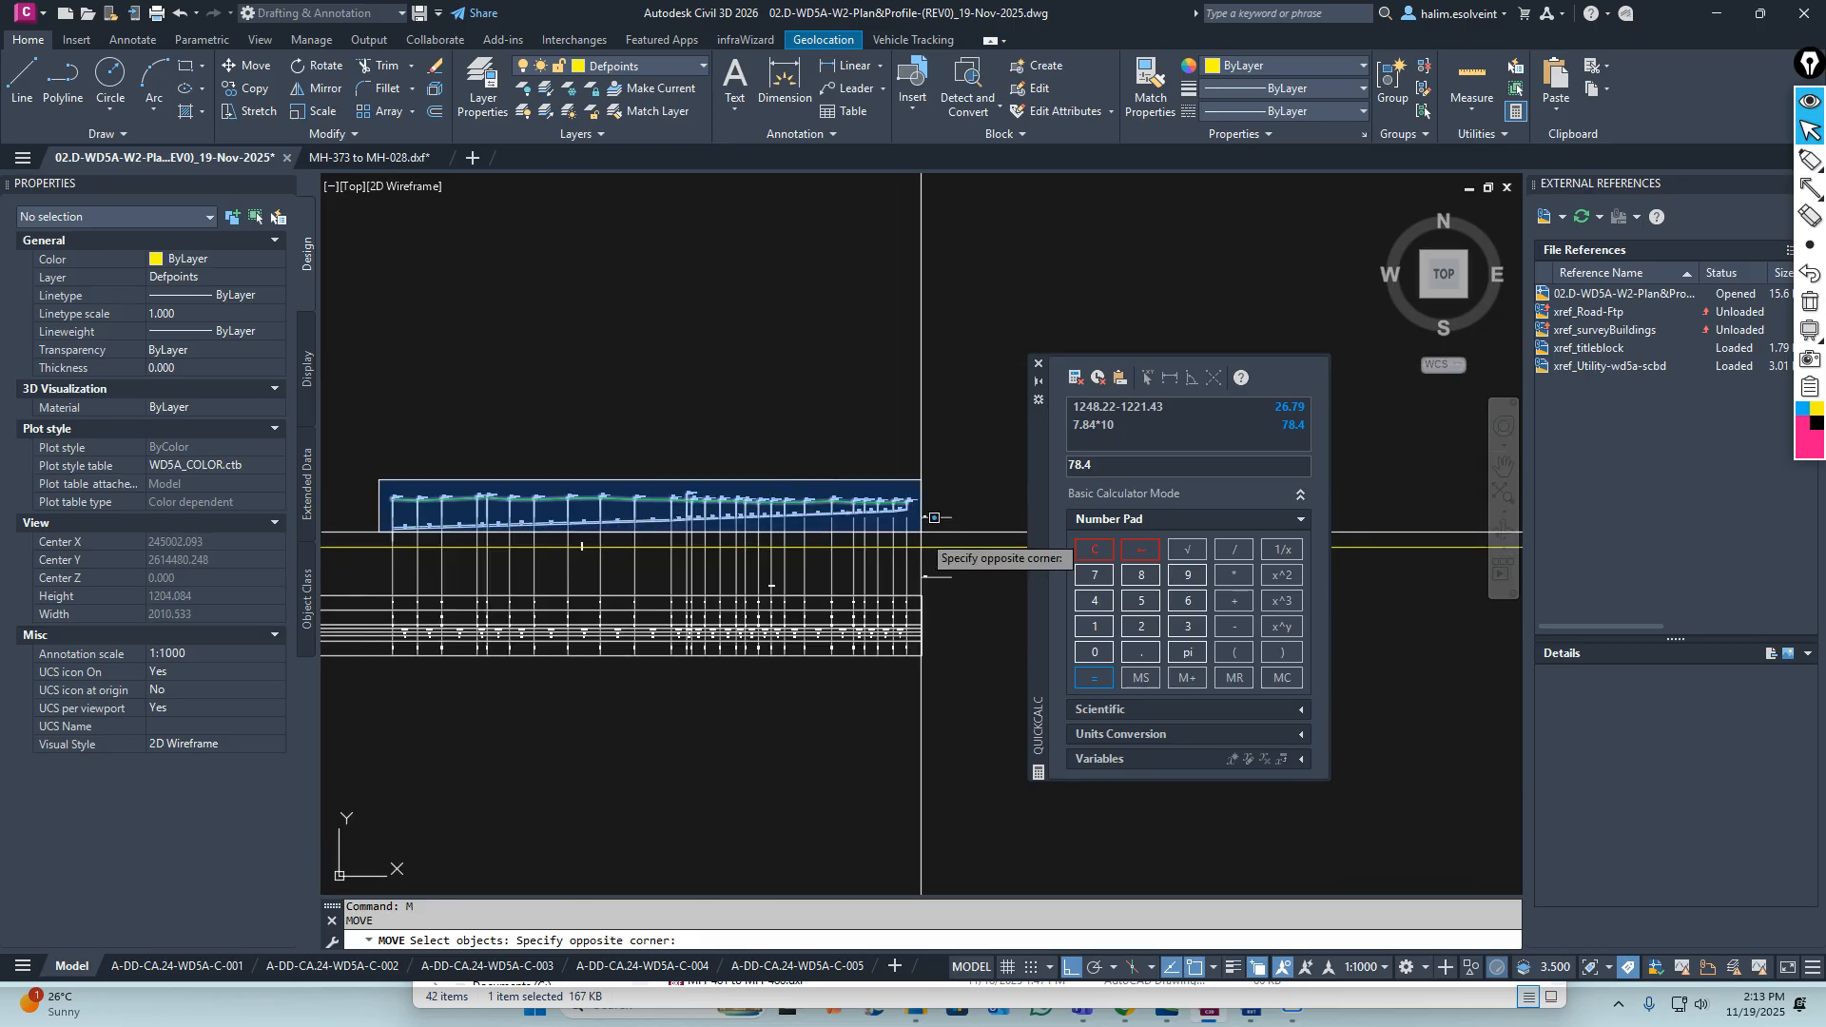
click(925, 533)
scroll(551, 565, up, 6)
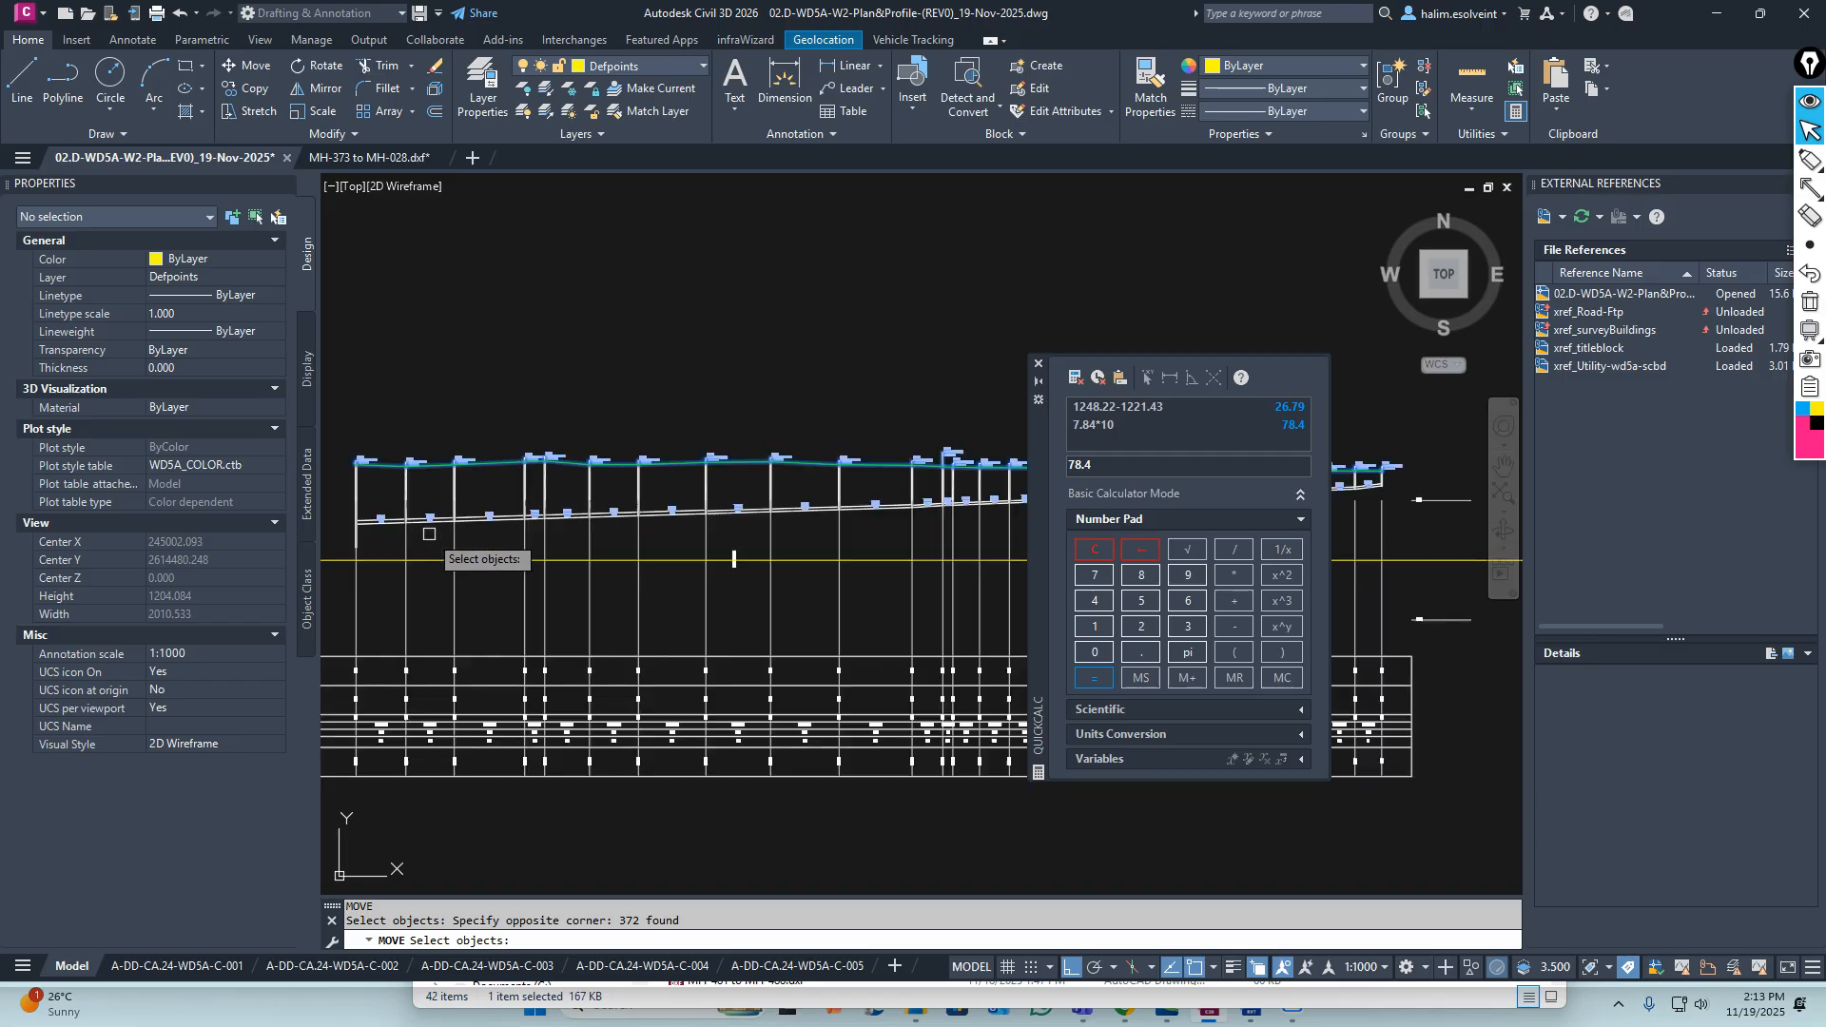
click(637, 541)
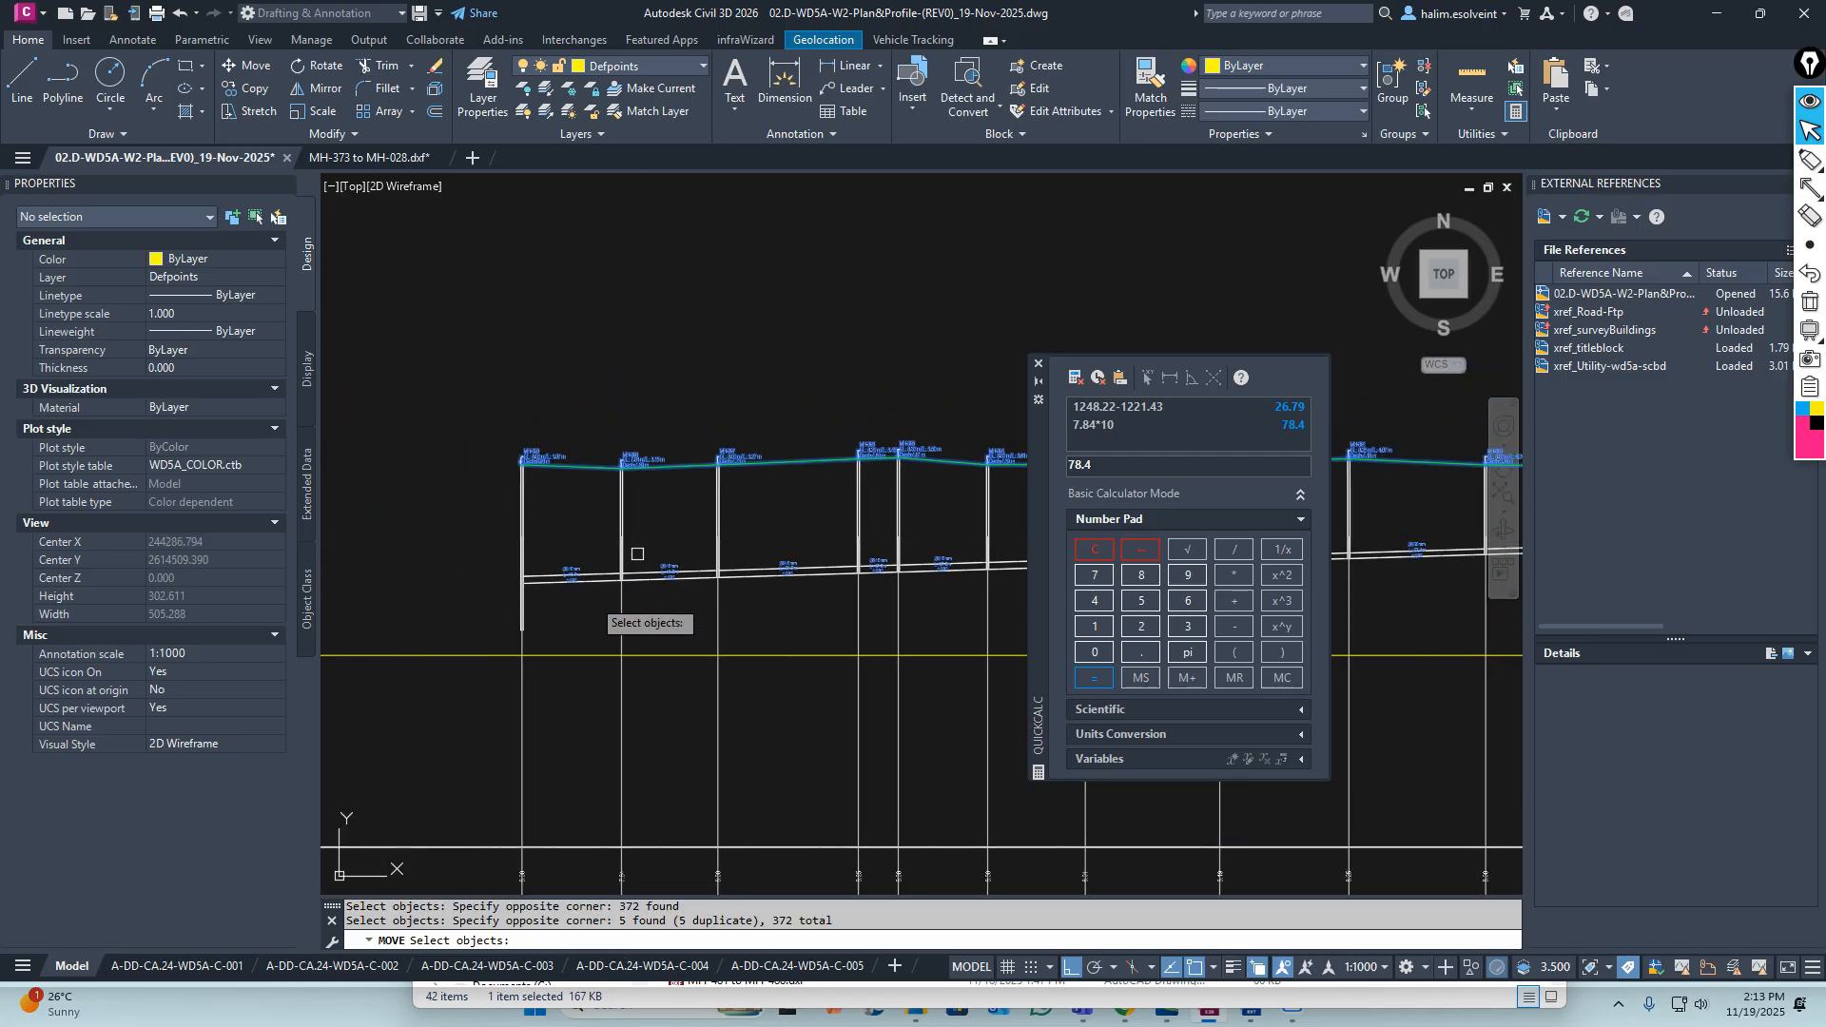
click(578, 600)
click(559, 519)
scroll(563, 550, down, 6)
scroll(616, 620, down, 6)
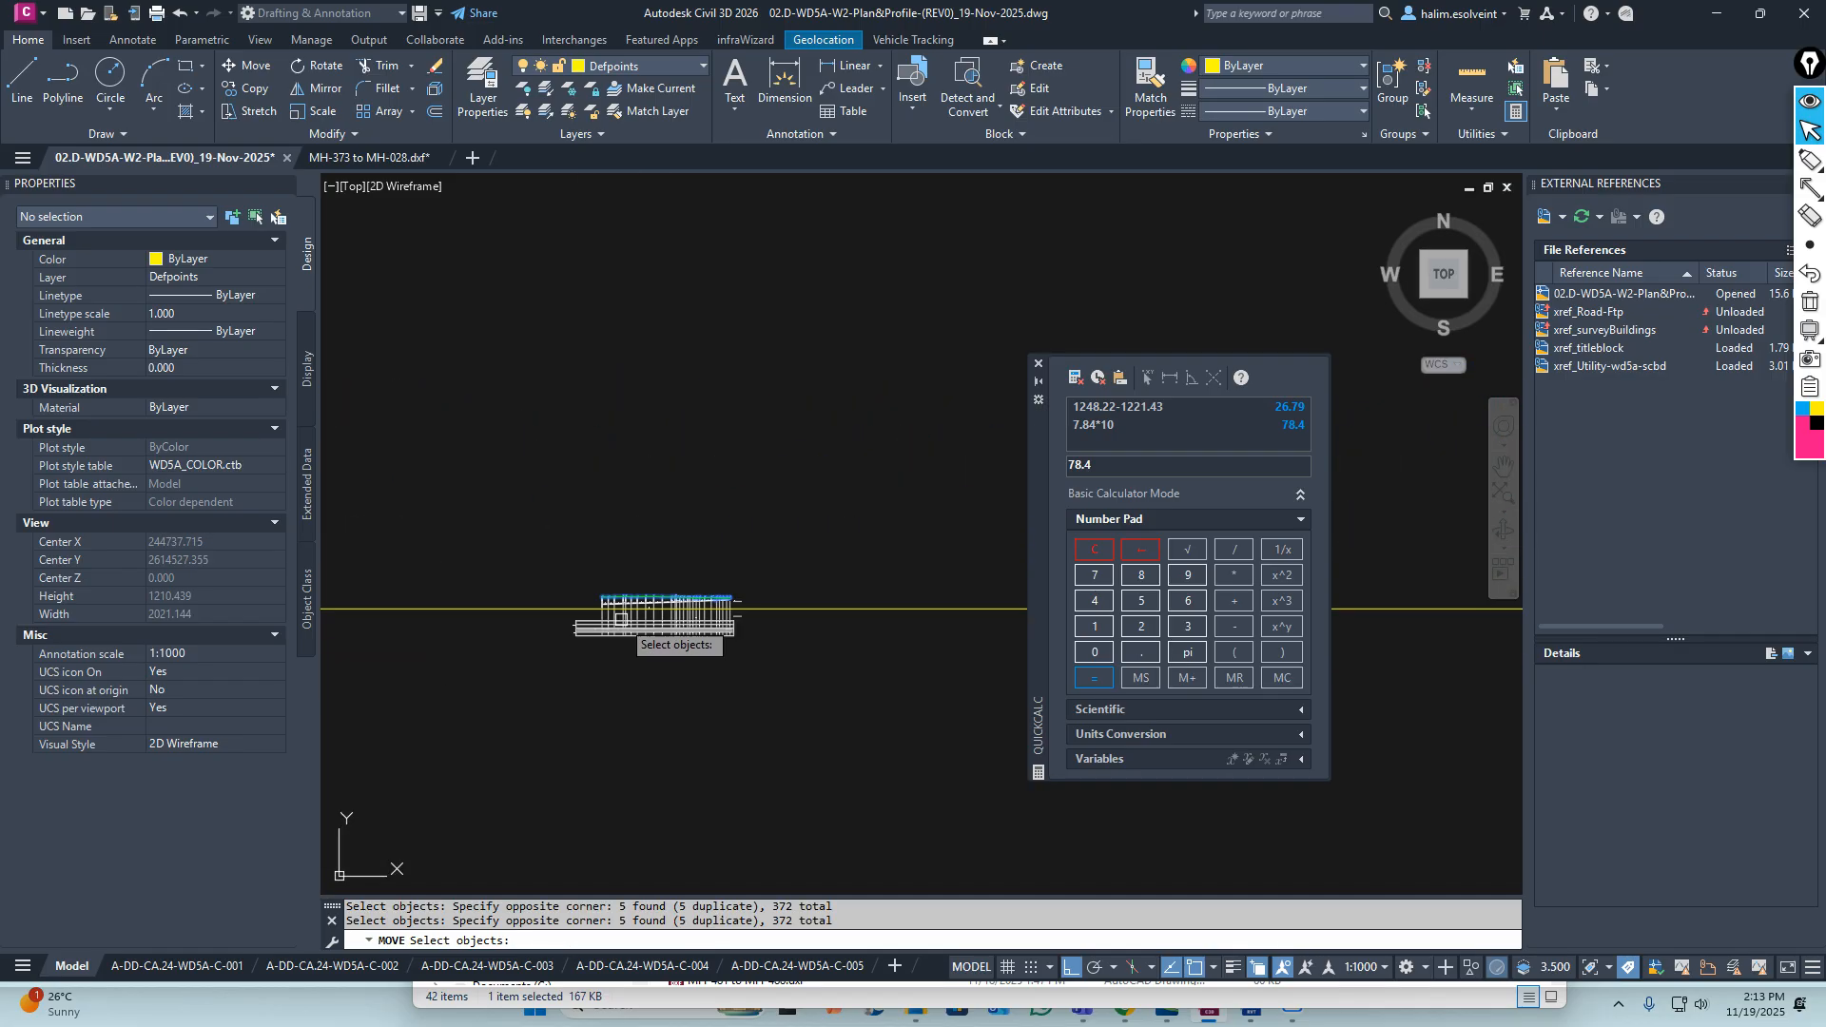
scroll(776, 604, up, 3)
key(Escape)
key(Escape)
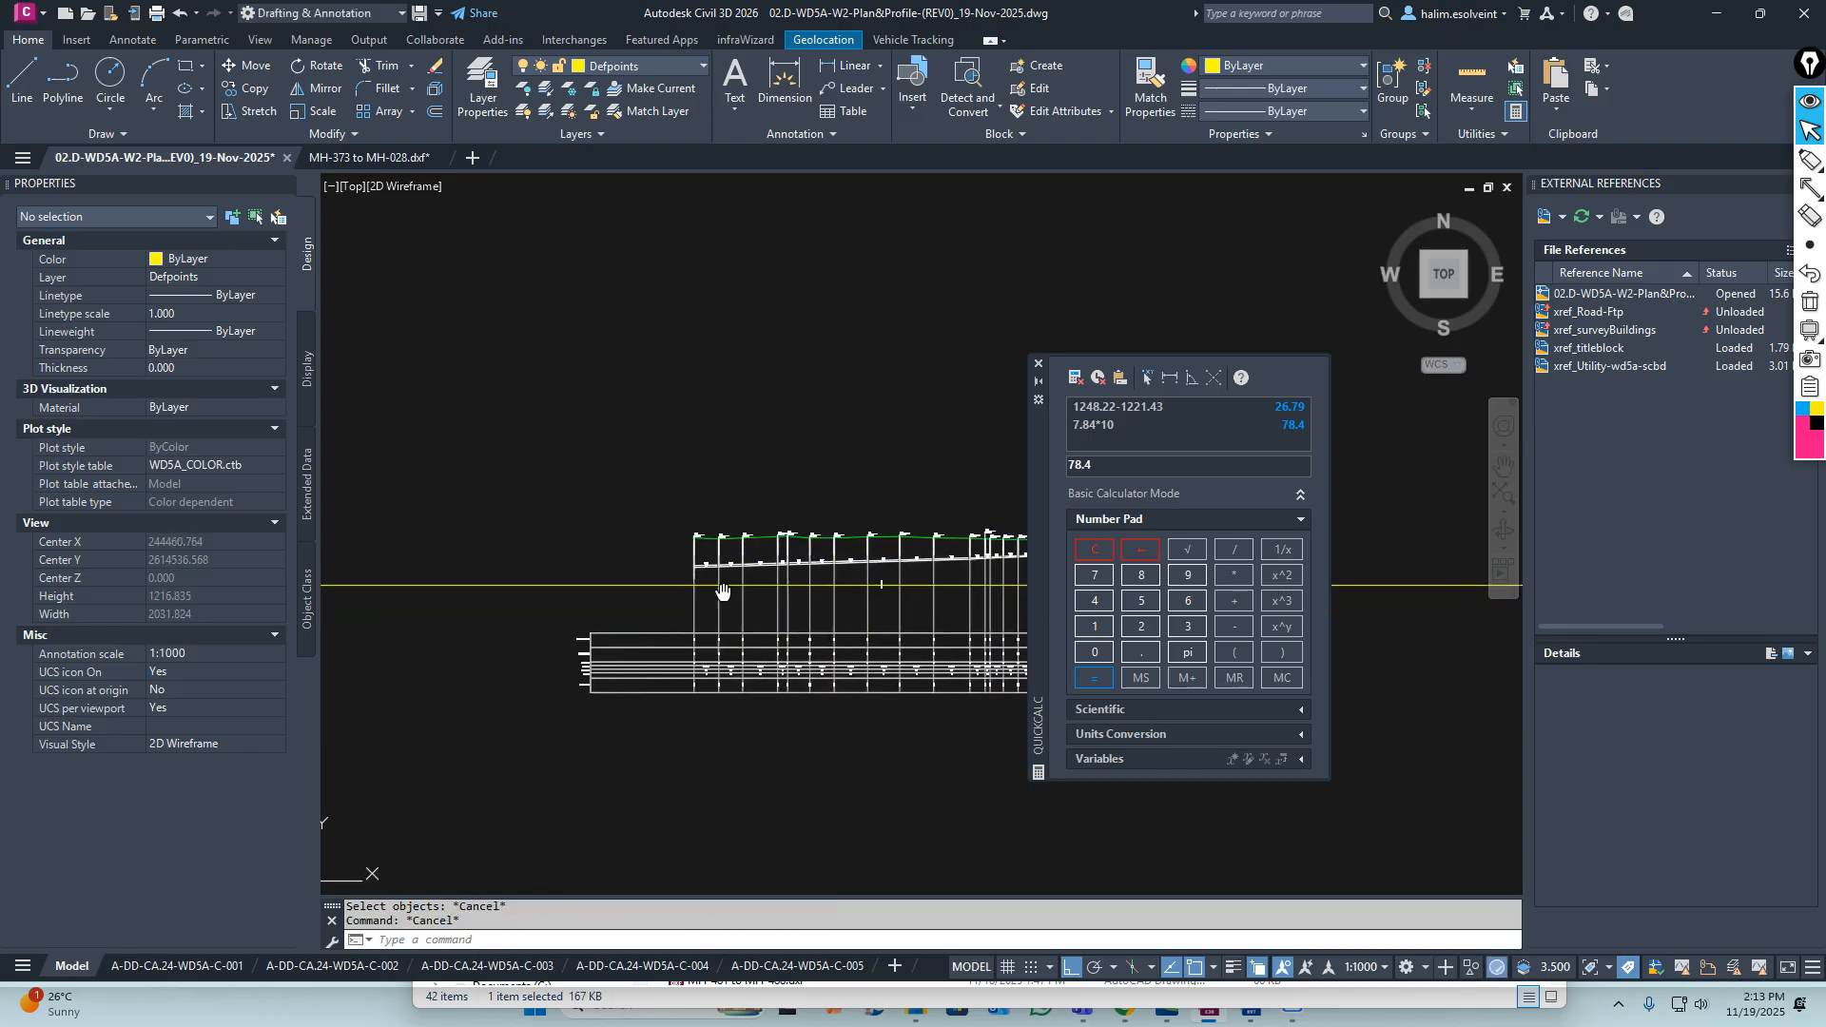
Start copying the aligned profile, selecting its manholes, labels, pipes and ground line from MH-028 along the full run, excluding the data table
scroll(590, 603, up, 3)
text(cop)
key(Return)
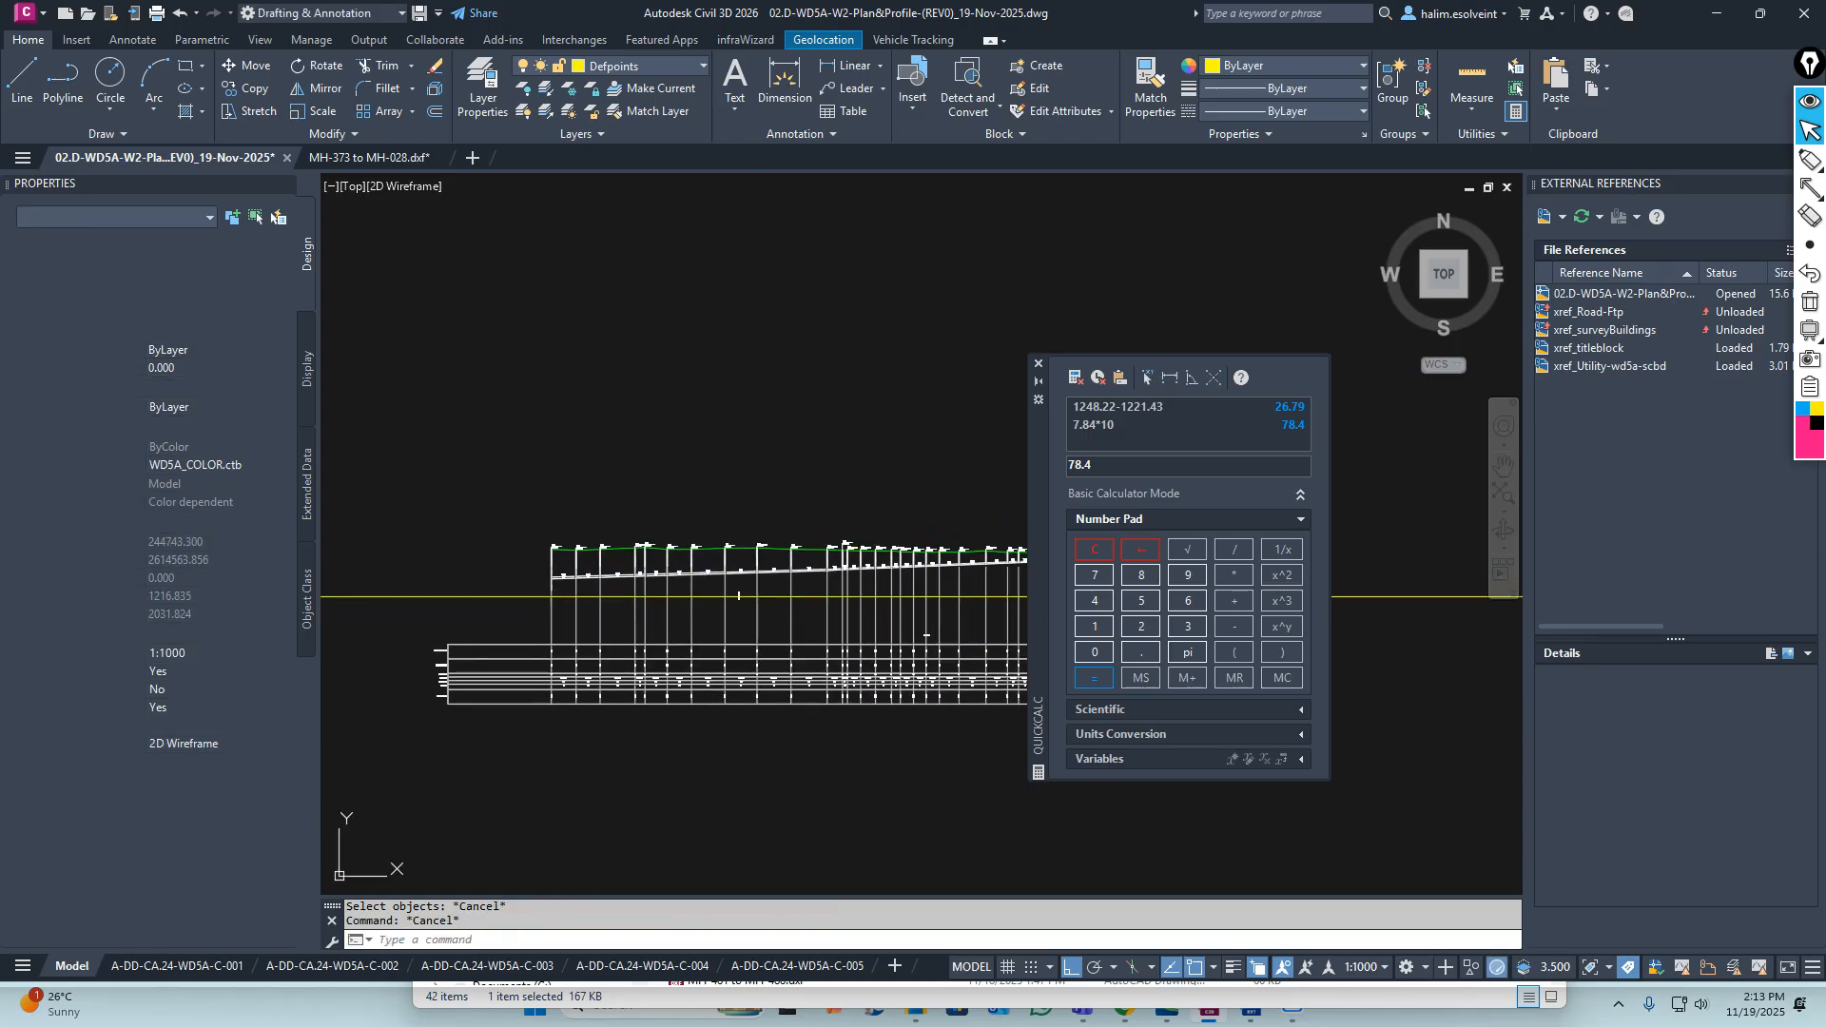
scroll(515, 522, up, 3)
middle_drag(657, 580, 589, 510)
click(466, 474)
scroll(518, 509, down, 3)
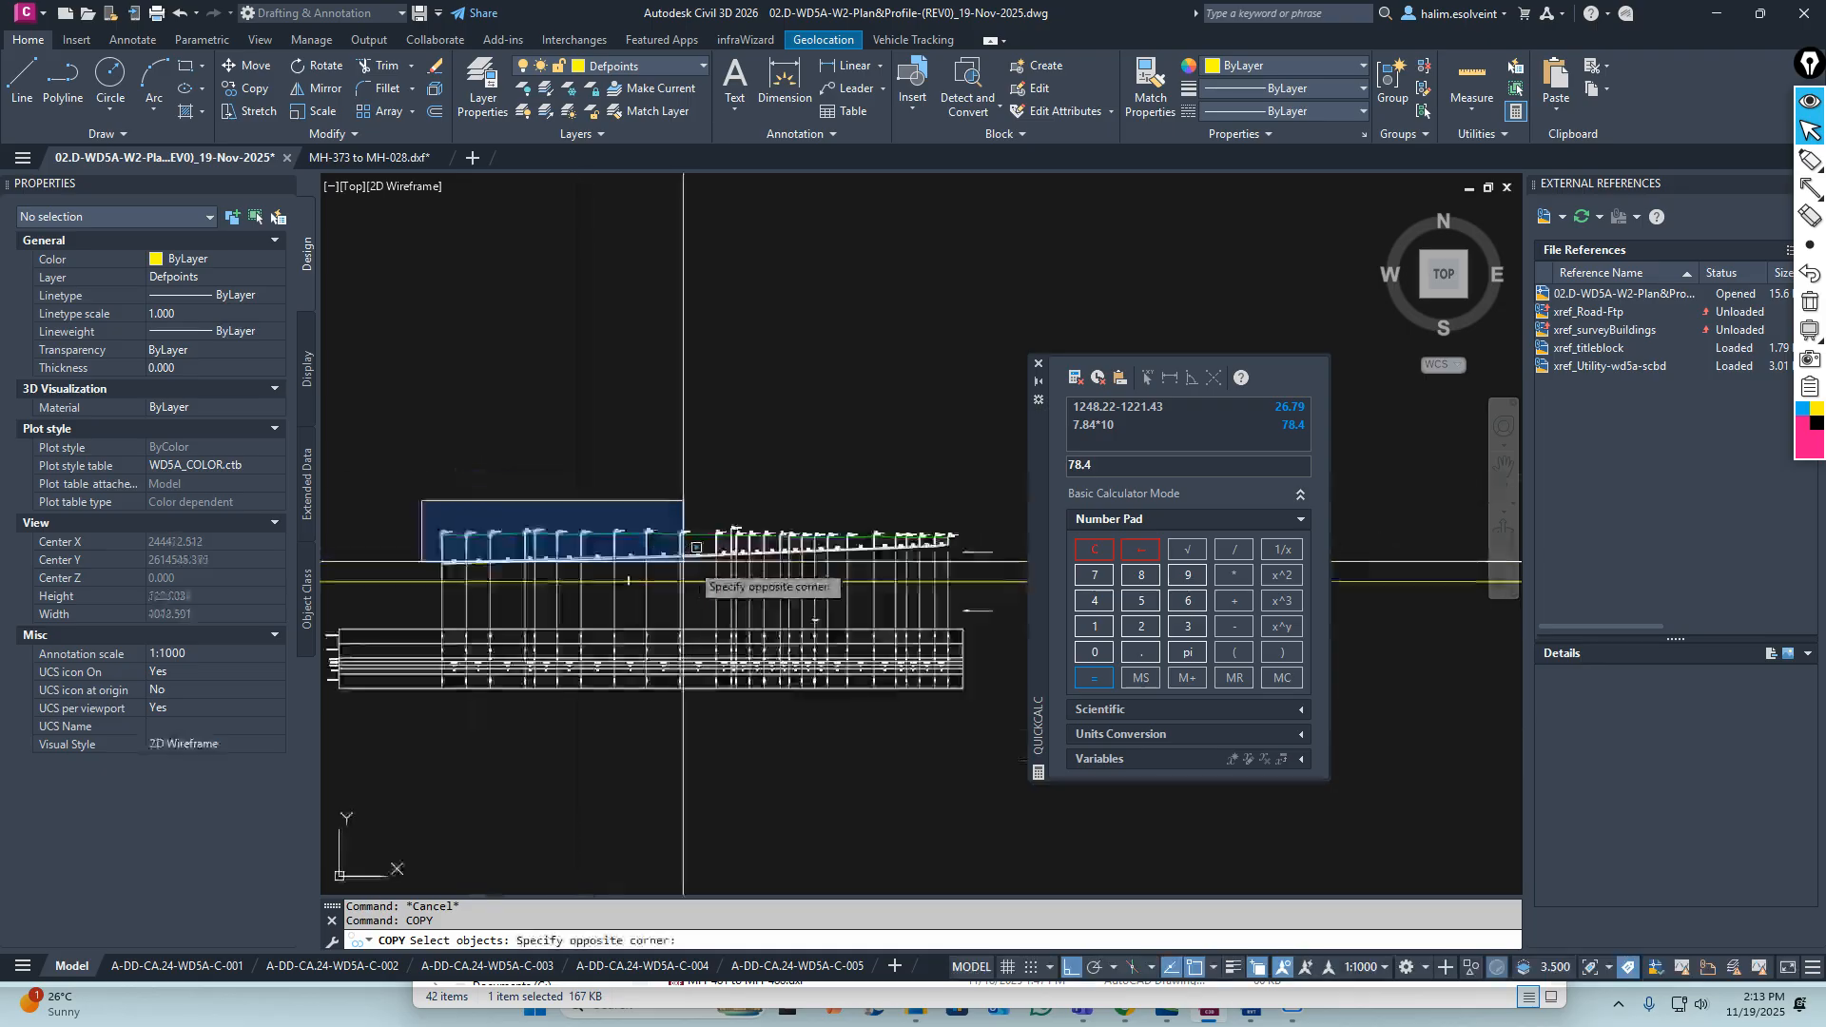
click(962, 564)
click(399, 501)
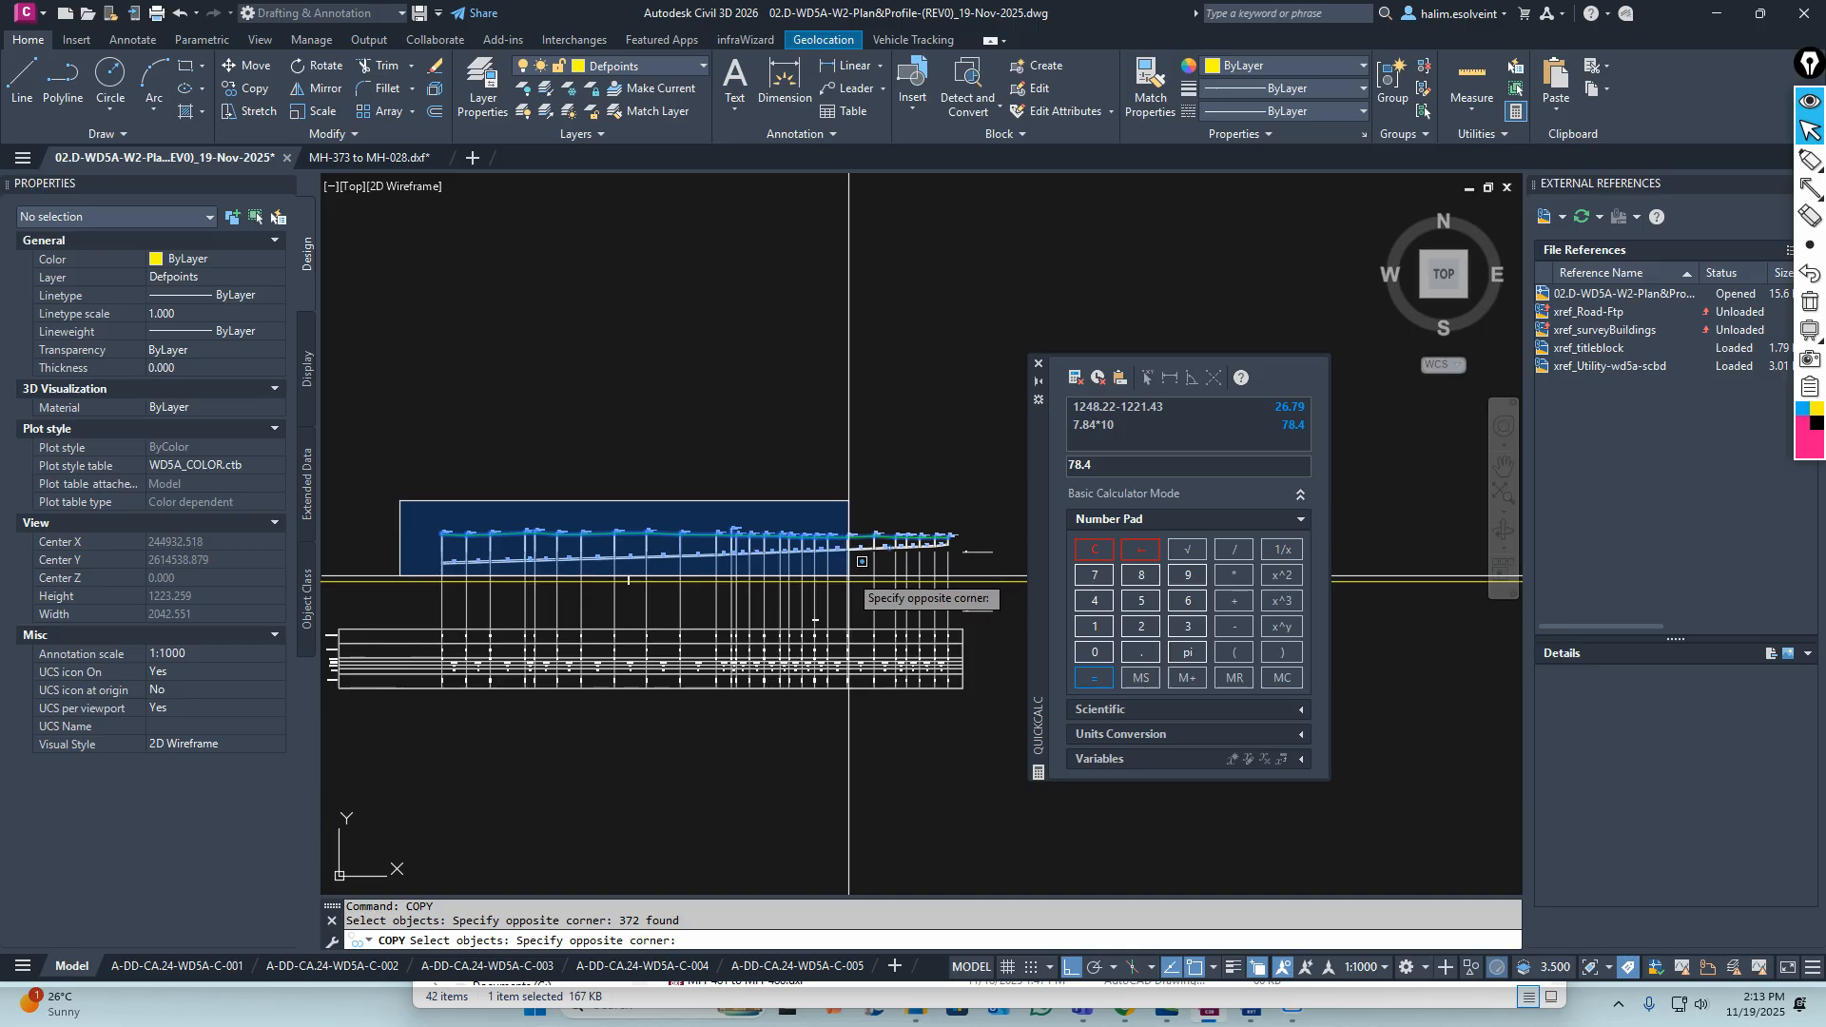
click(850, 569)
middle_drag(897, 507, 750, 508)
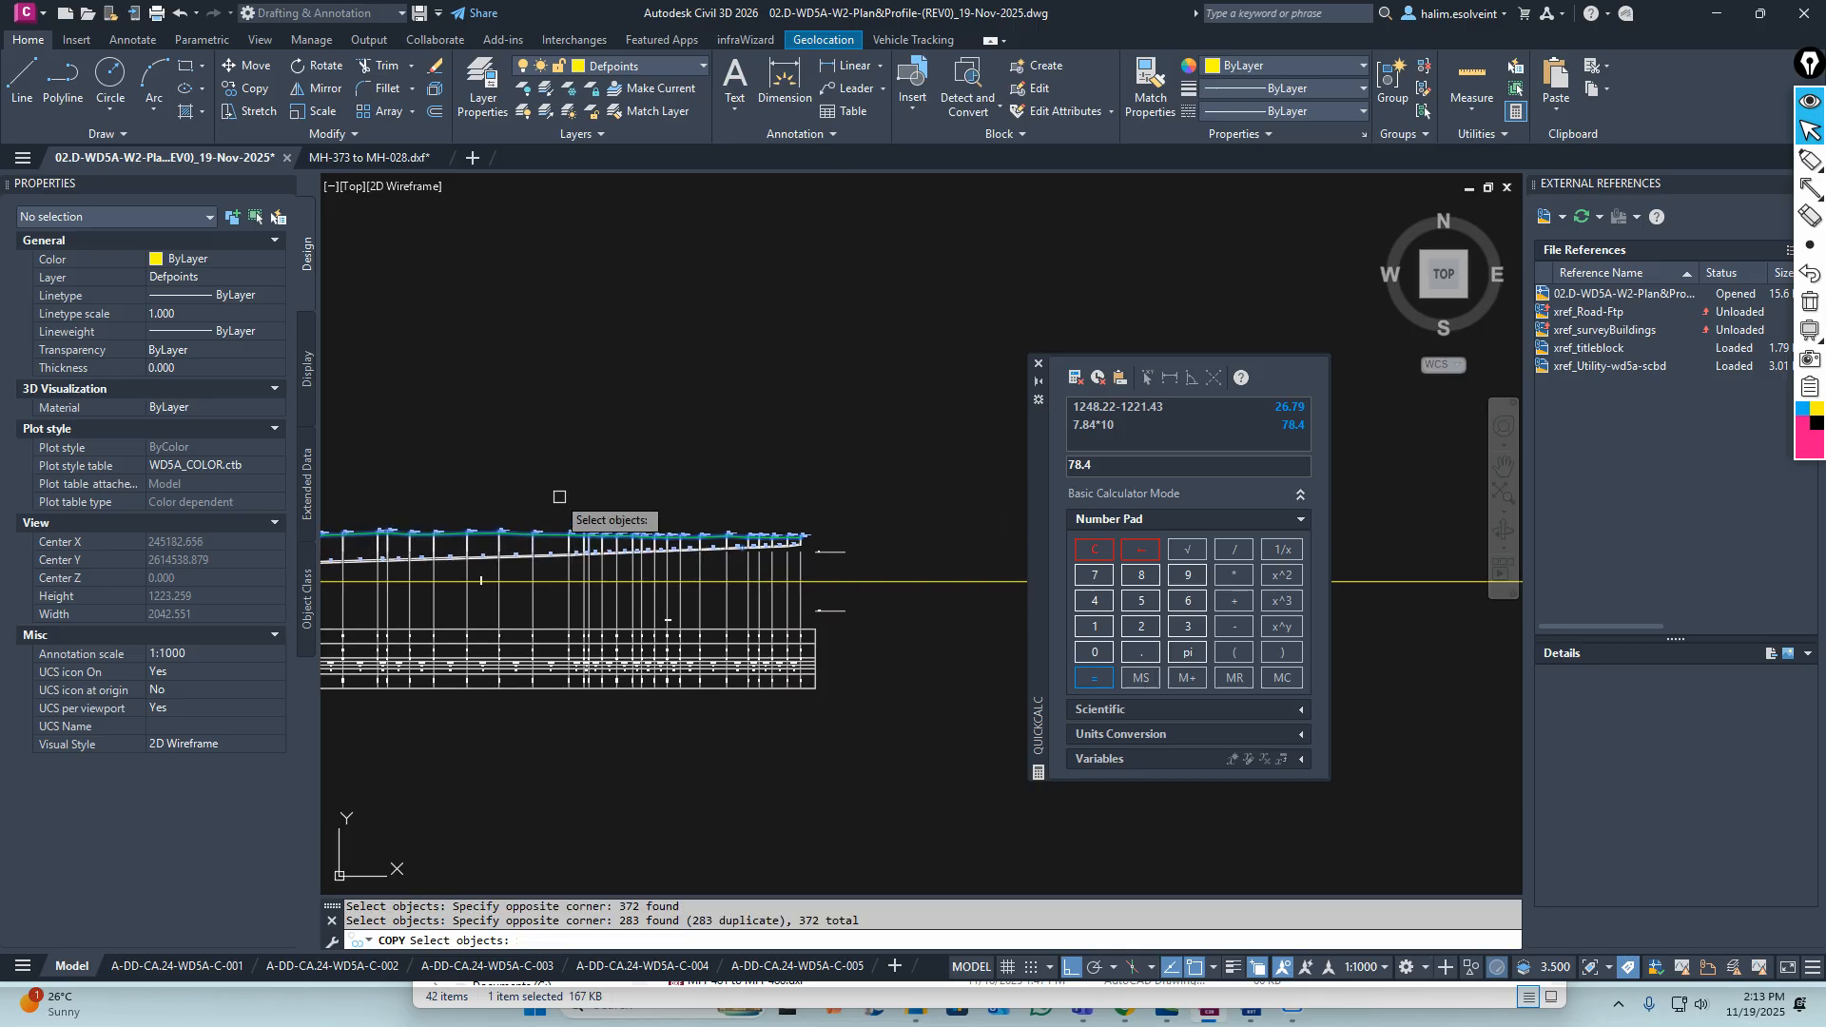
click(499, 483)
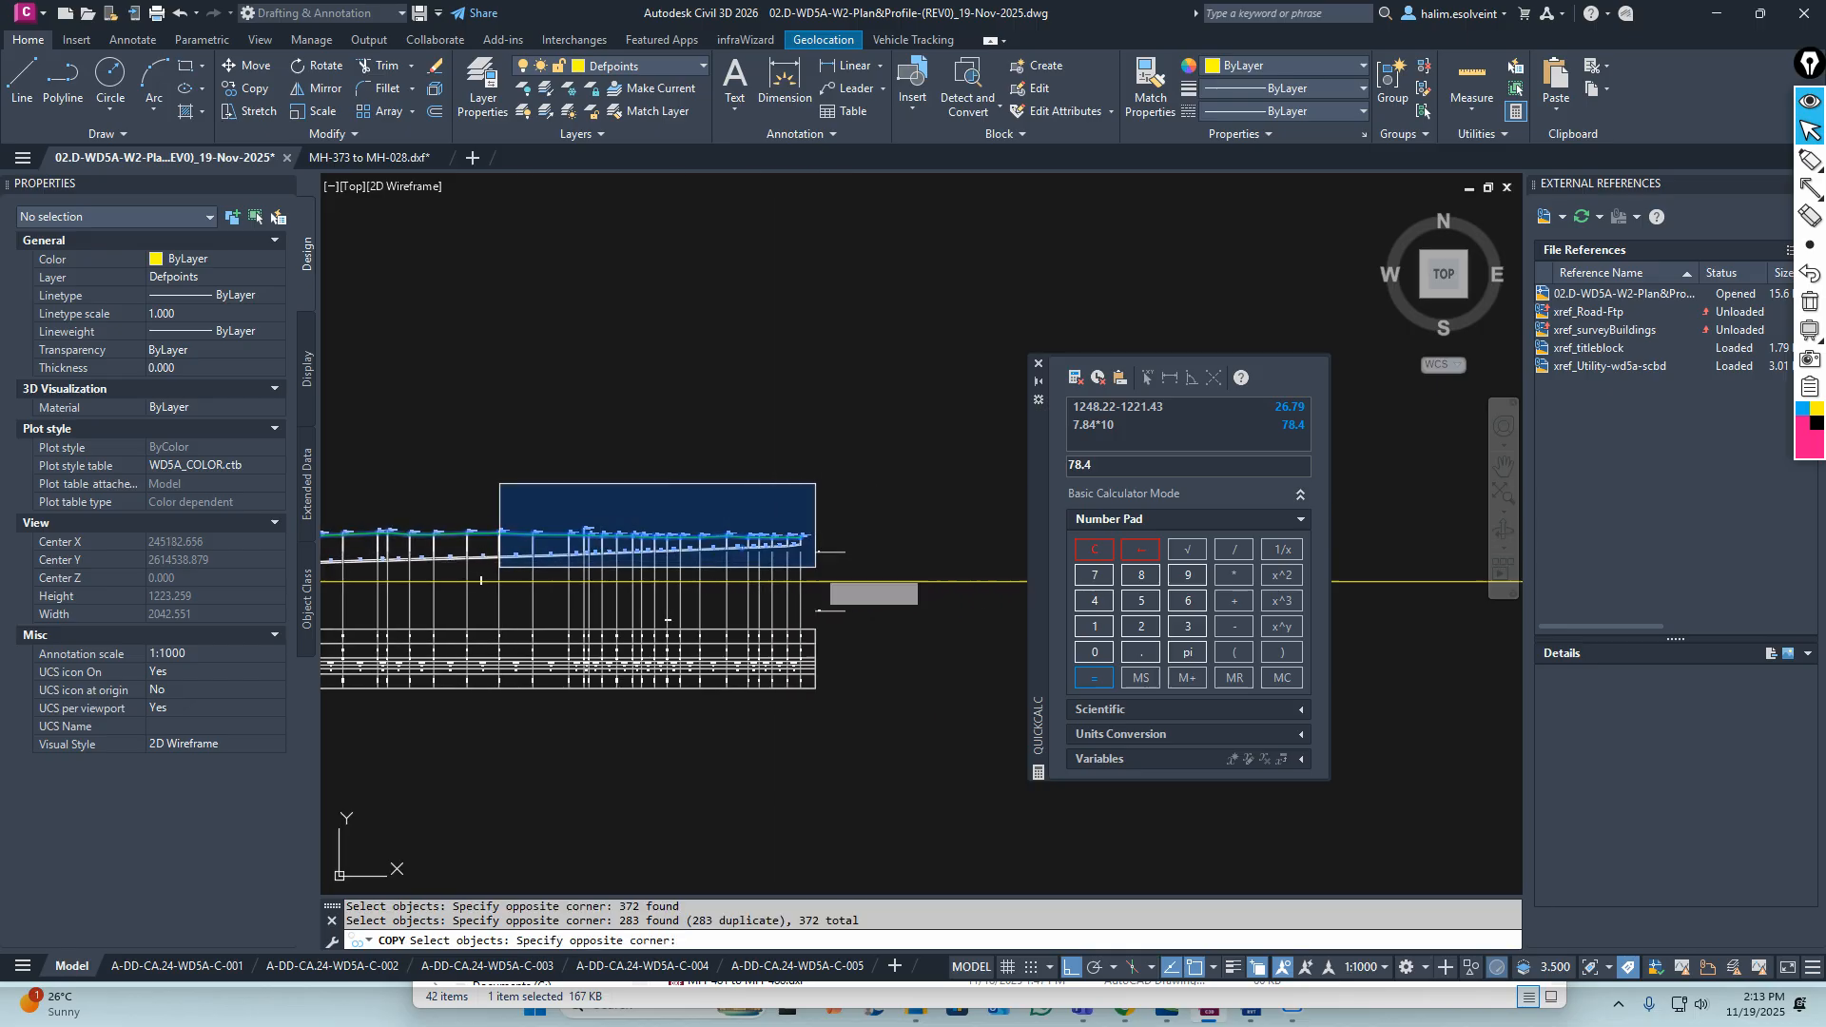
click(816, 568)
Add the long vertical line at MH-028 to the copy selection and finish selecting
scroll(504, 585, up, 4)
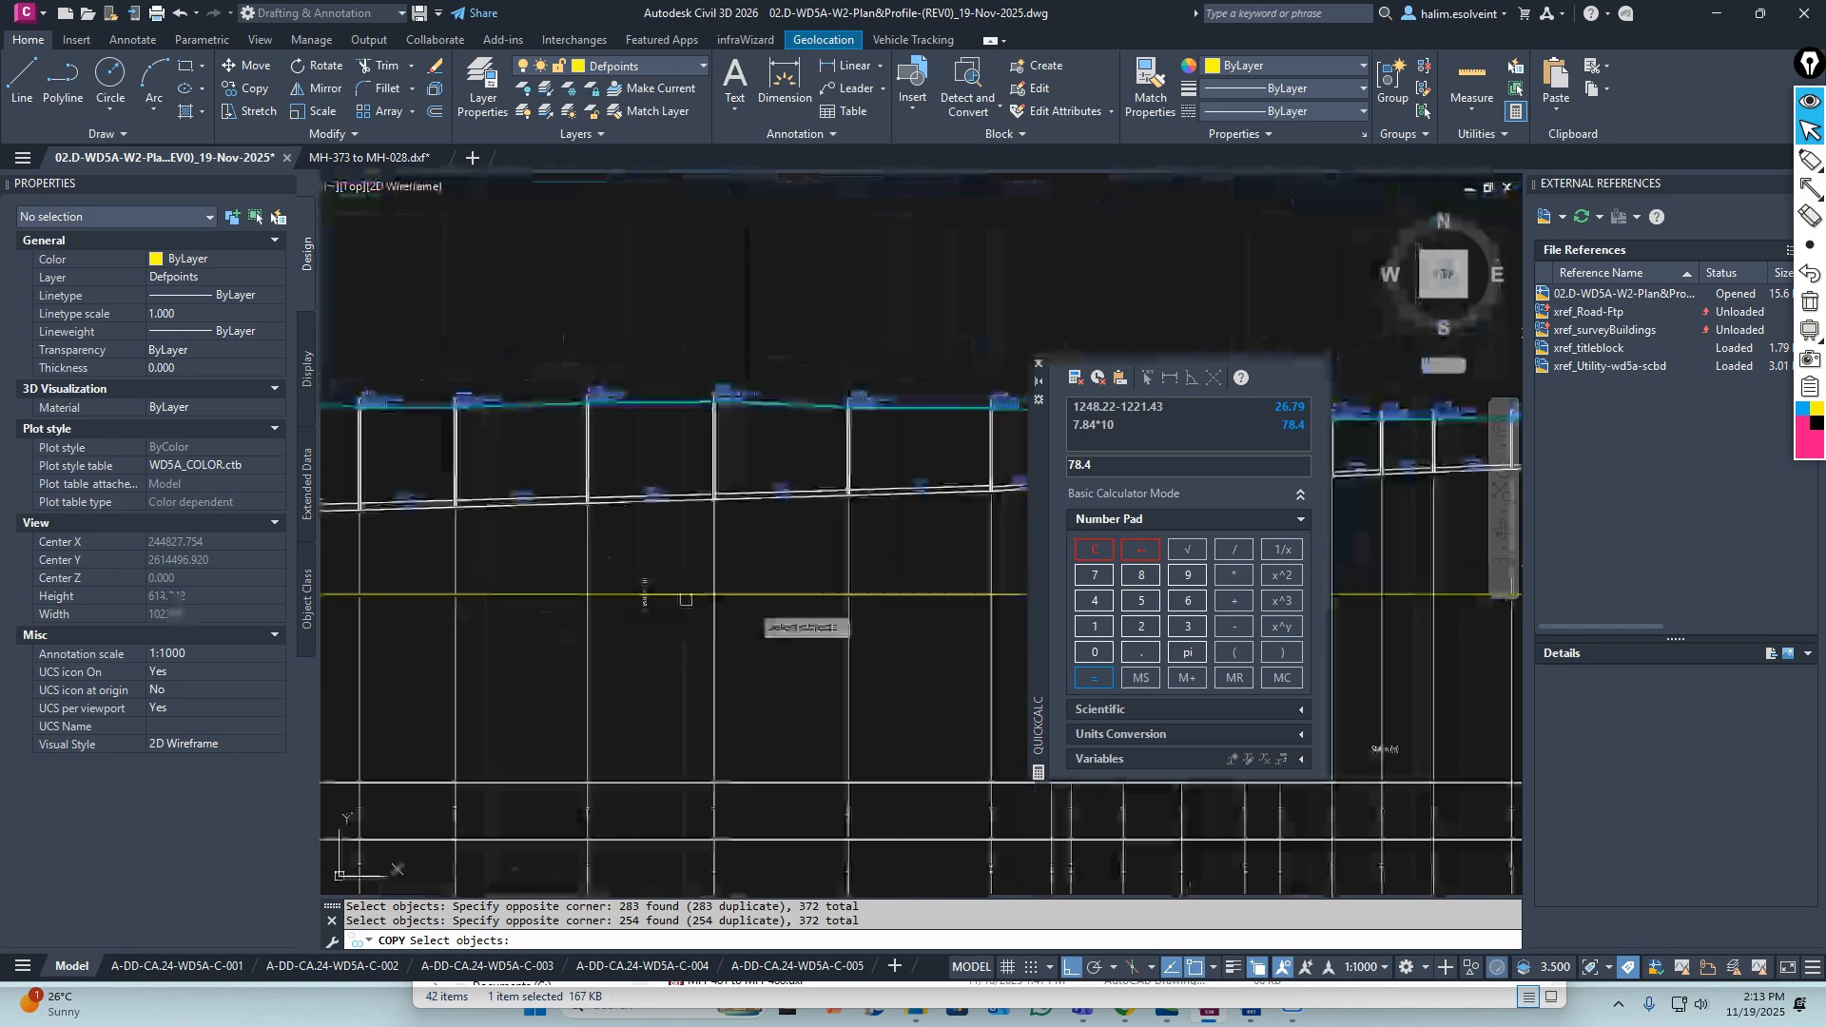
scroll(628, 582, down, 6)
middle_drag(556, 571, 667, 581)
scroll(568, 588, up, 6)
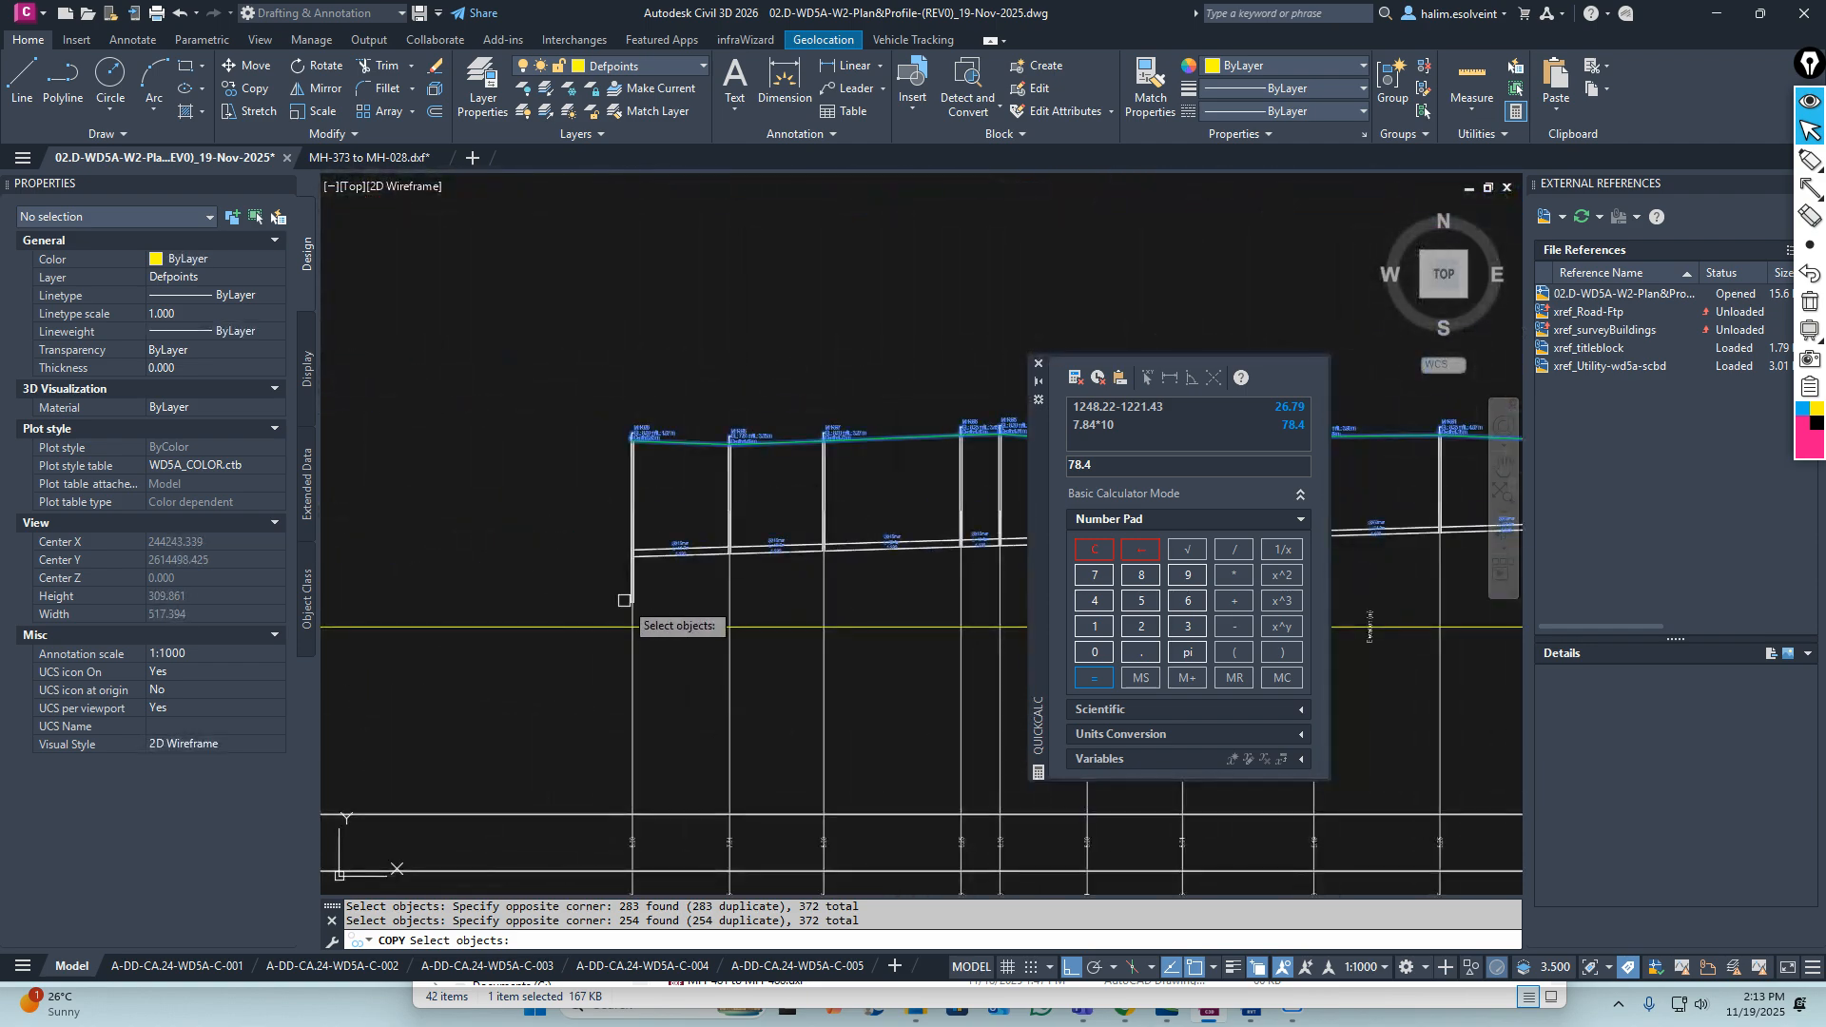
scroll(640, 563, up, 5)
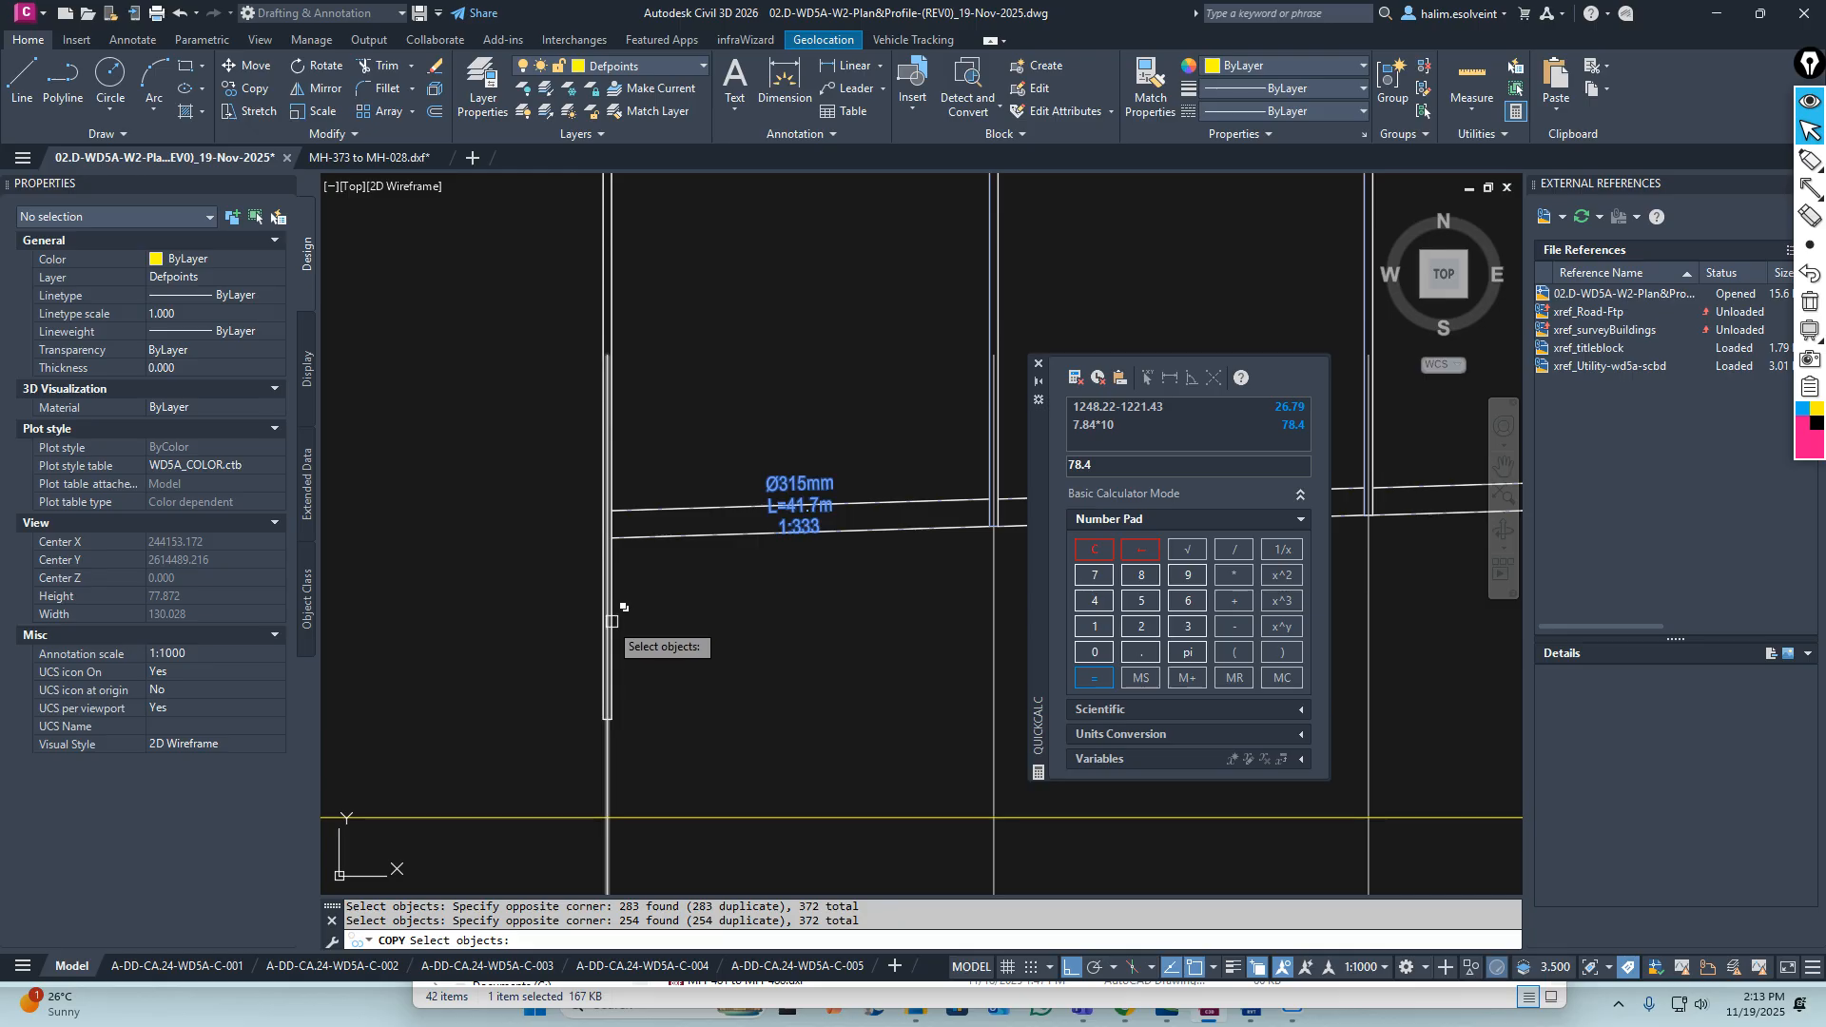
scroll(612, 621, down, 3)
scroll(615, 602, up, 5)
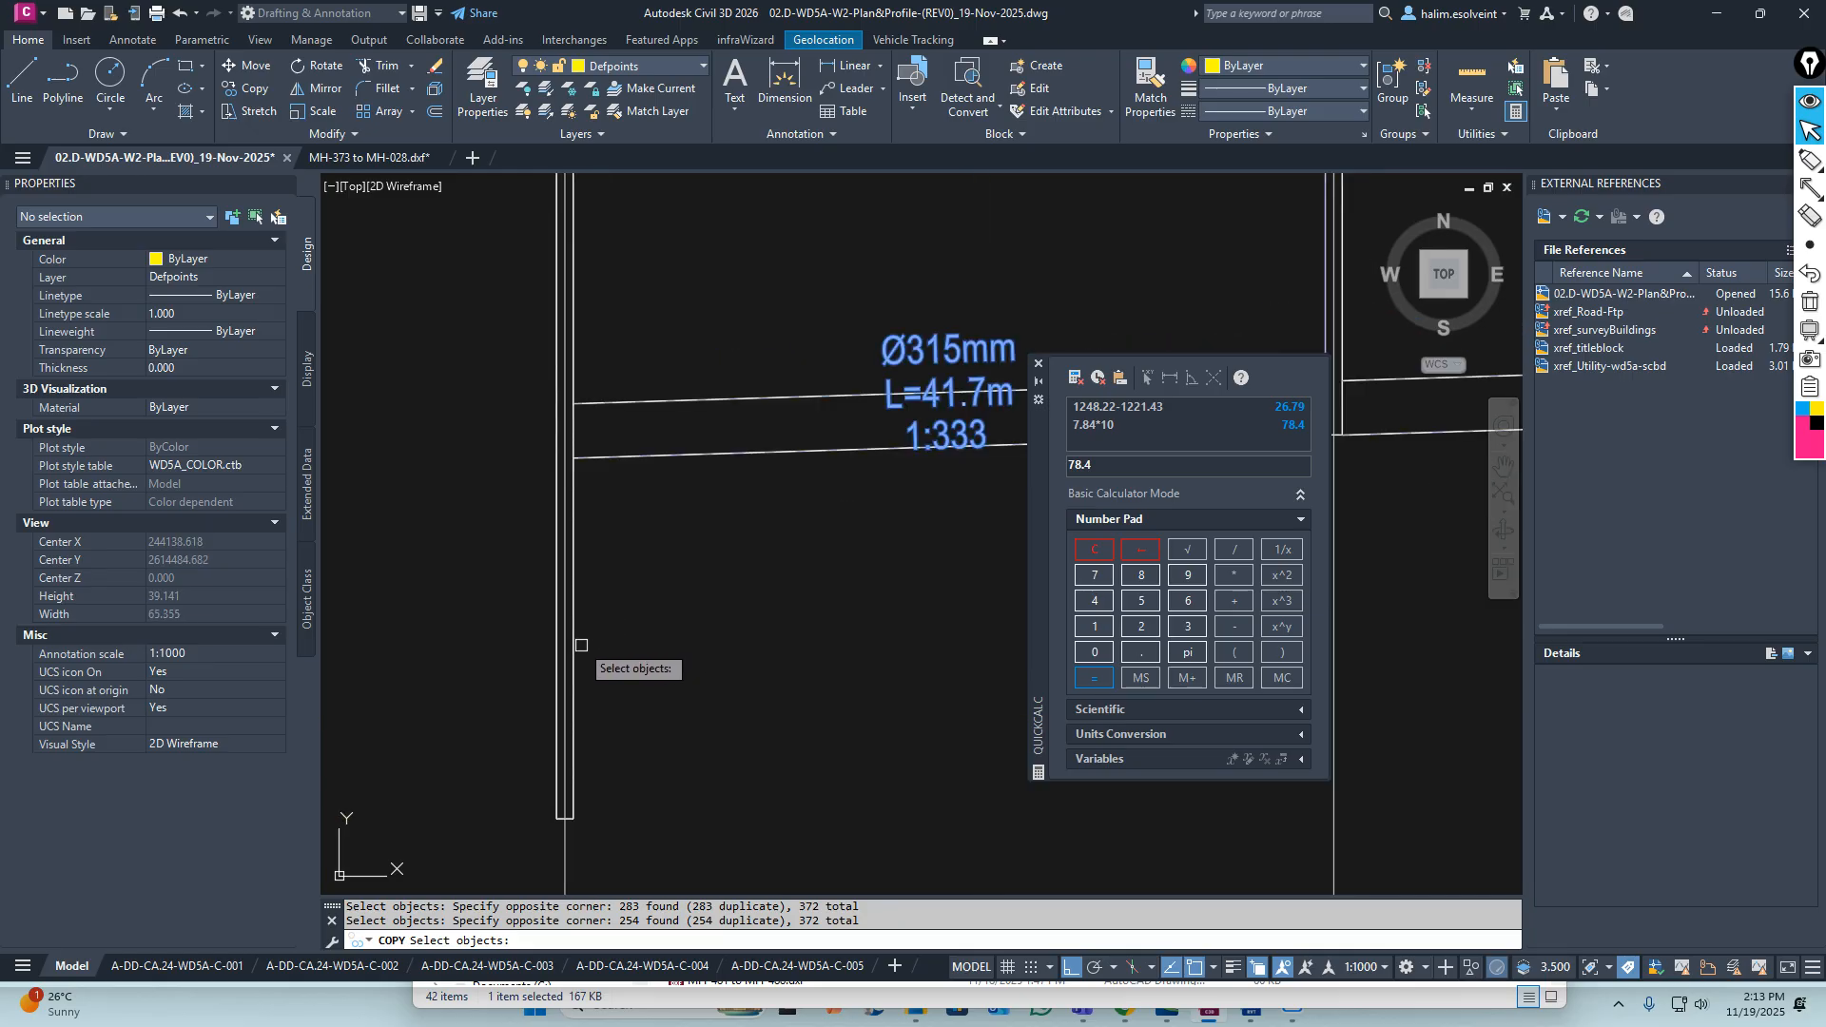
scroll(739, 594, down, 10)
scroll(731, 650, up, 5)
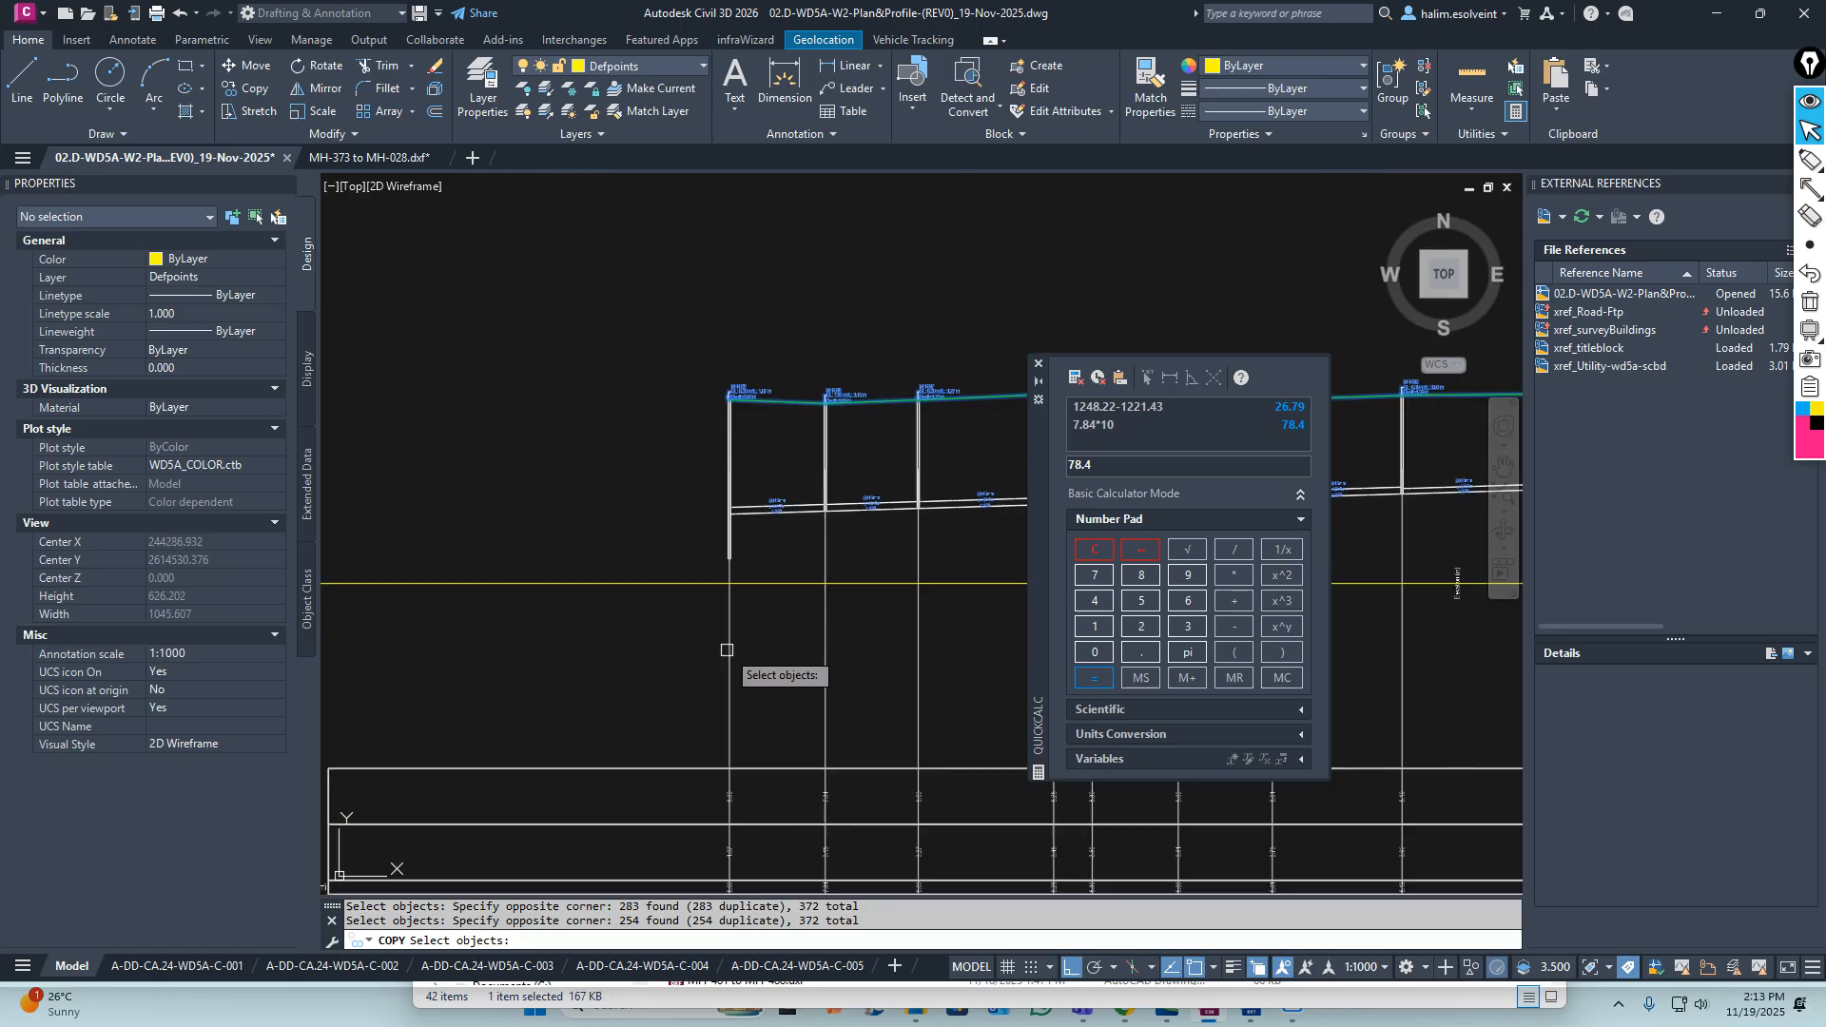
scroll(732, 602, down, 5)
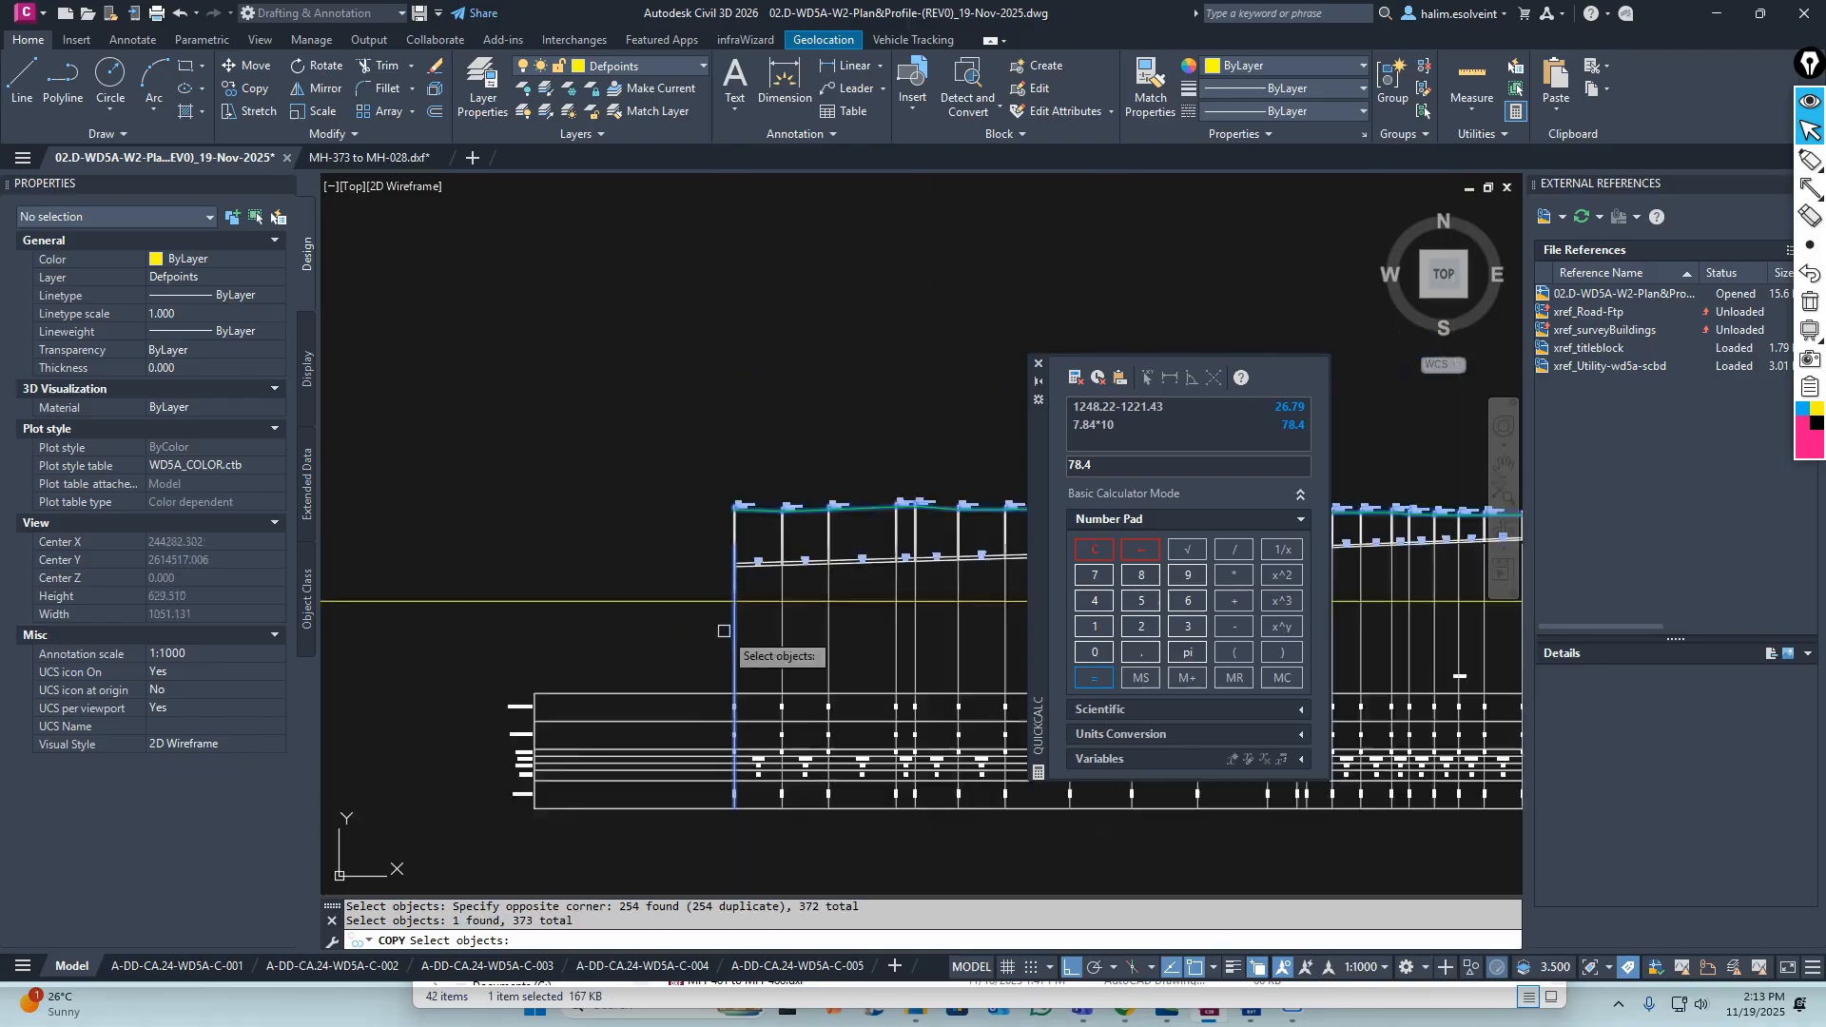
scroll(752, 618, up, 5)
scroll(759, 604, down, 5)
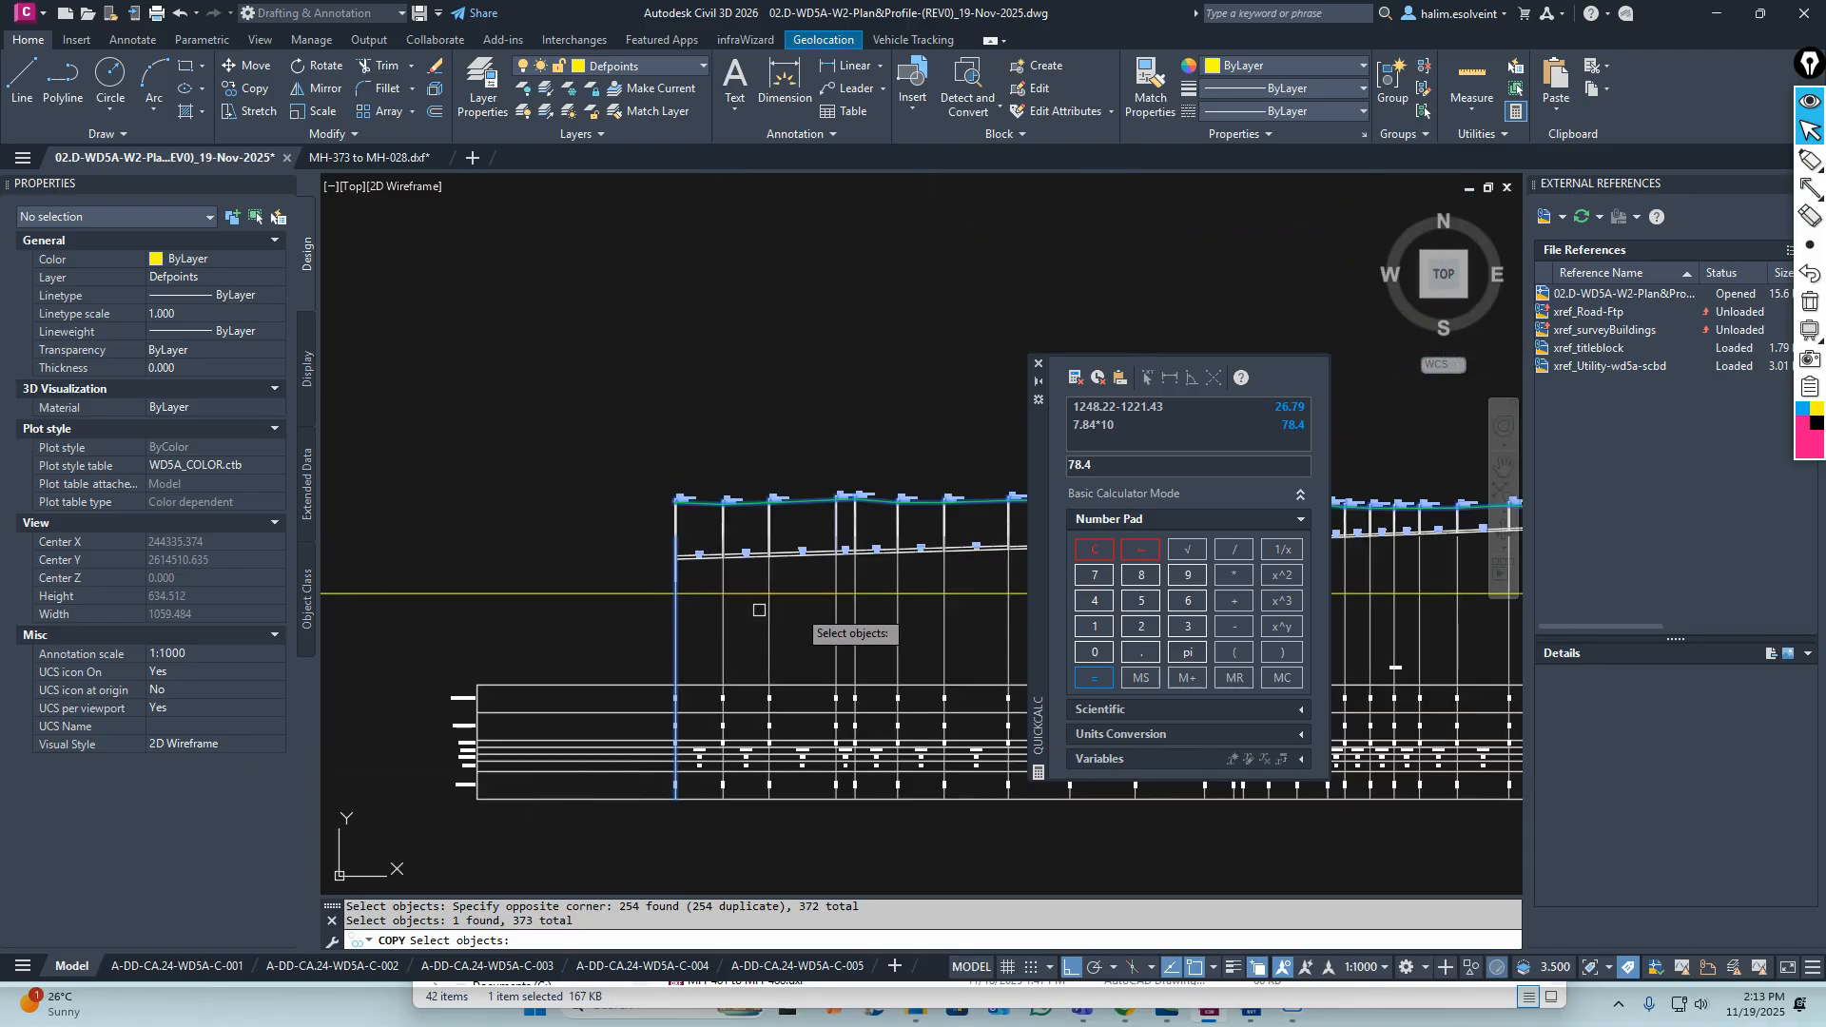
scroll(763, 581, up, 2)
scroll(765, 563, up, 5)
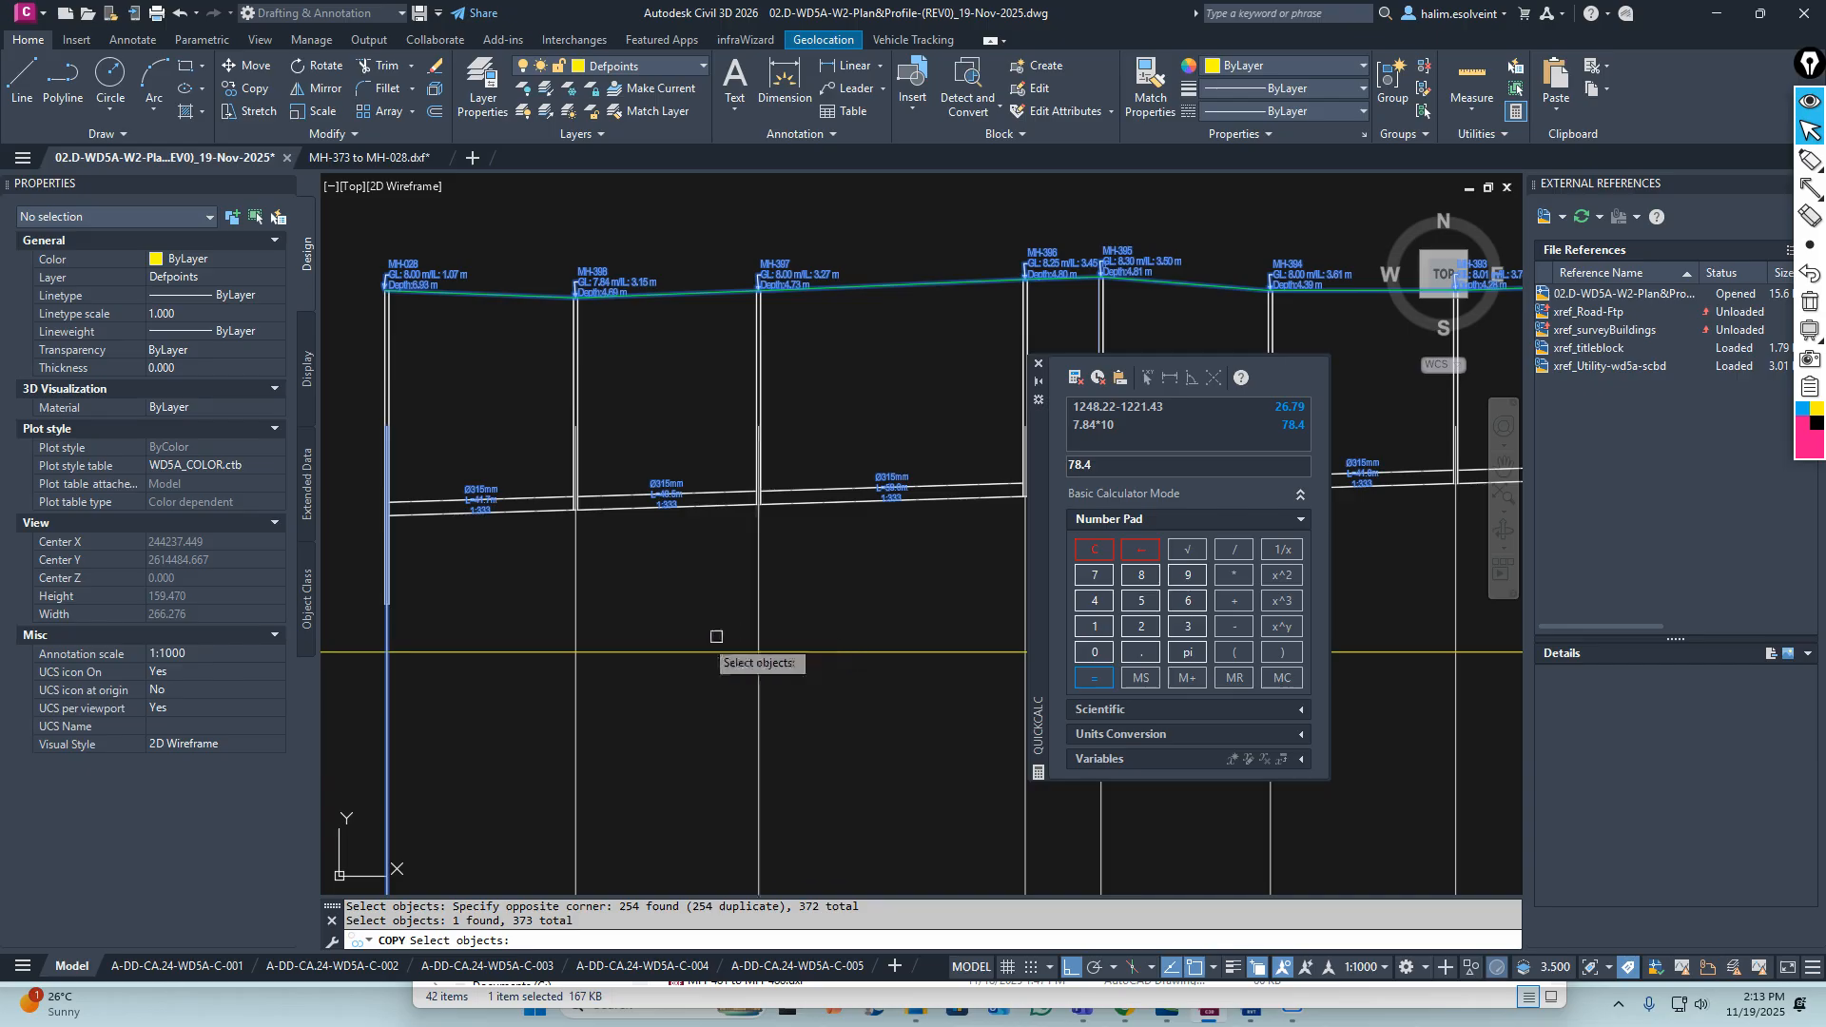
scroll(841, 645, up, 5)
key(Return)
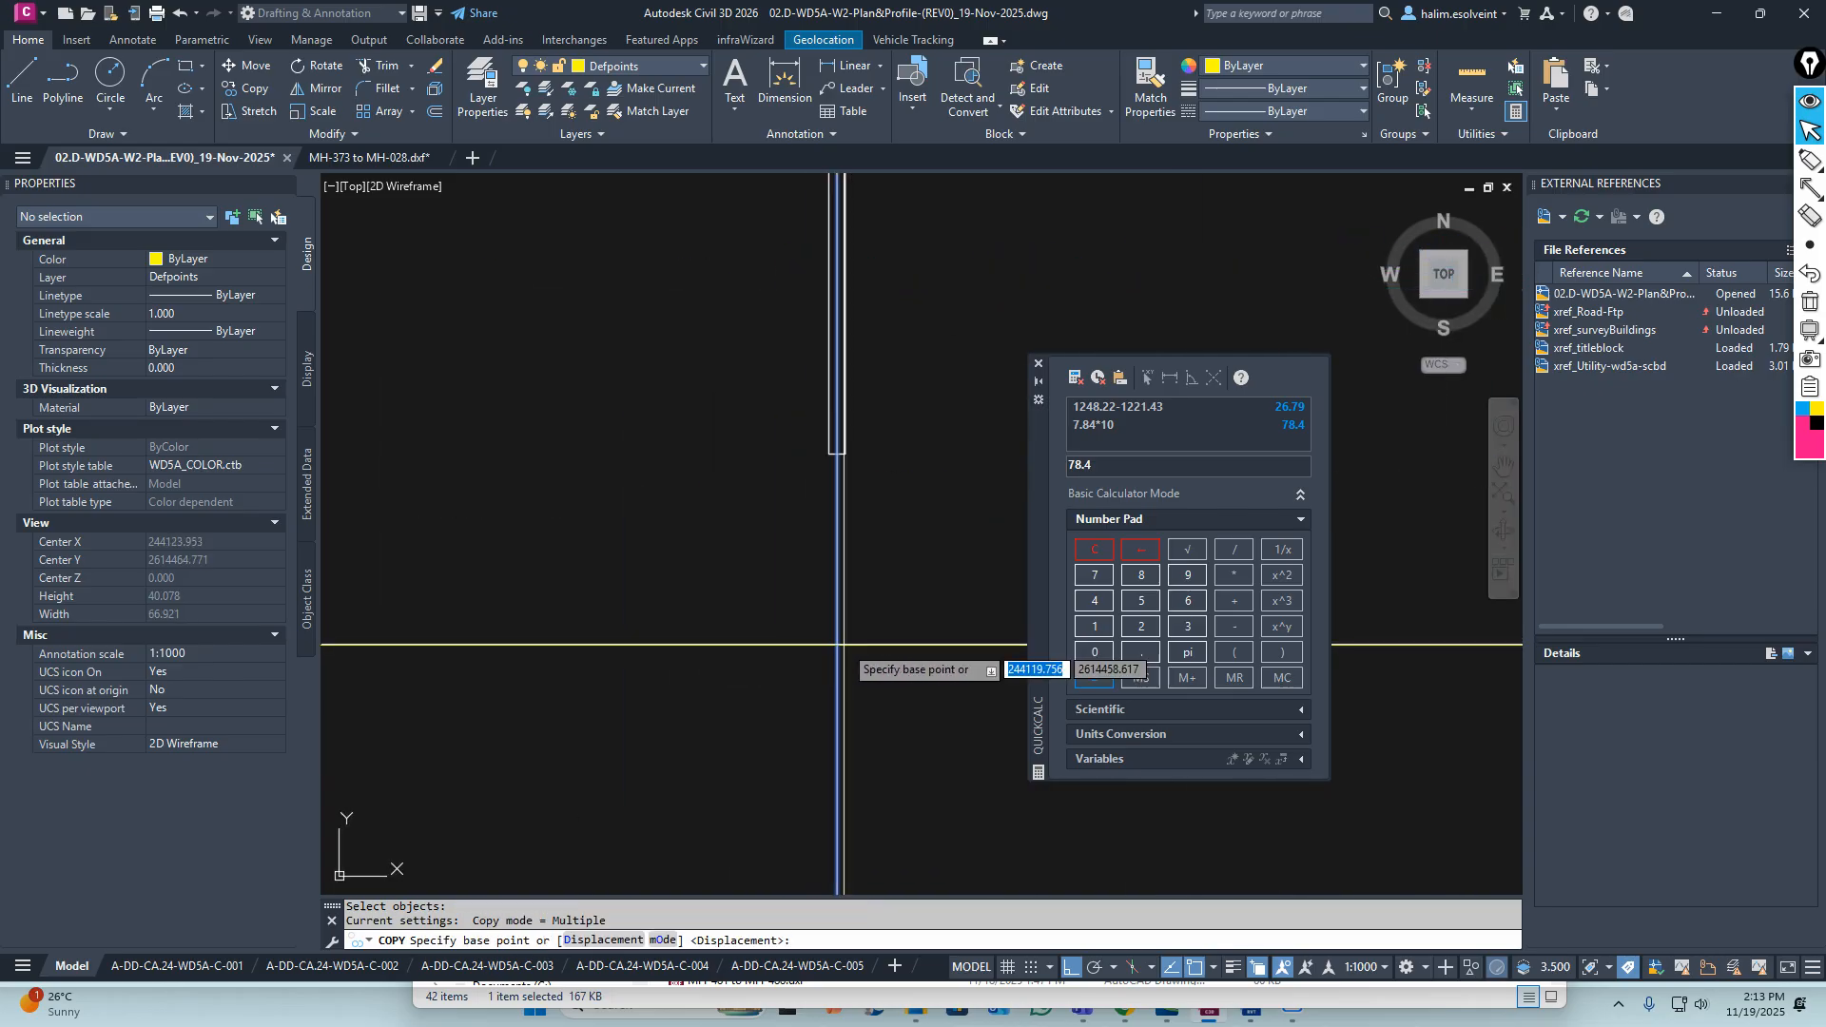
Copy the selection from the intersection of MH-028's vertical line and the datum line onto the sheet grid's 0.00 datum, just right of the elevation scale
scroll(837, 645, up, 6)
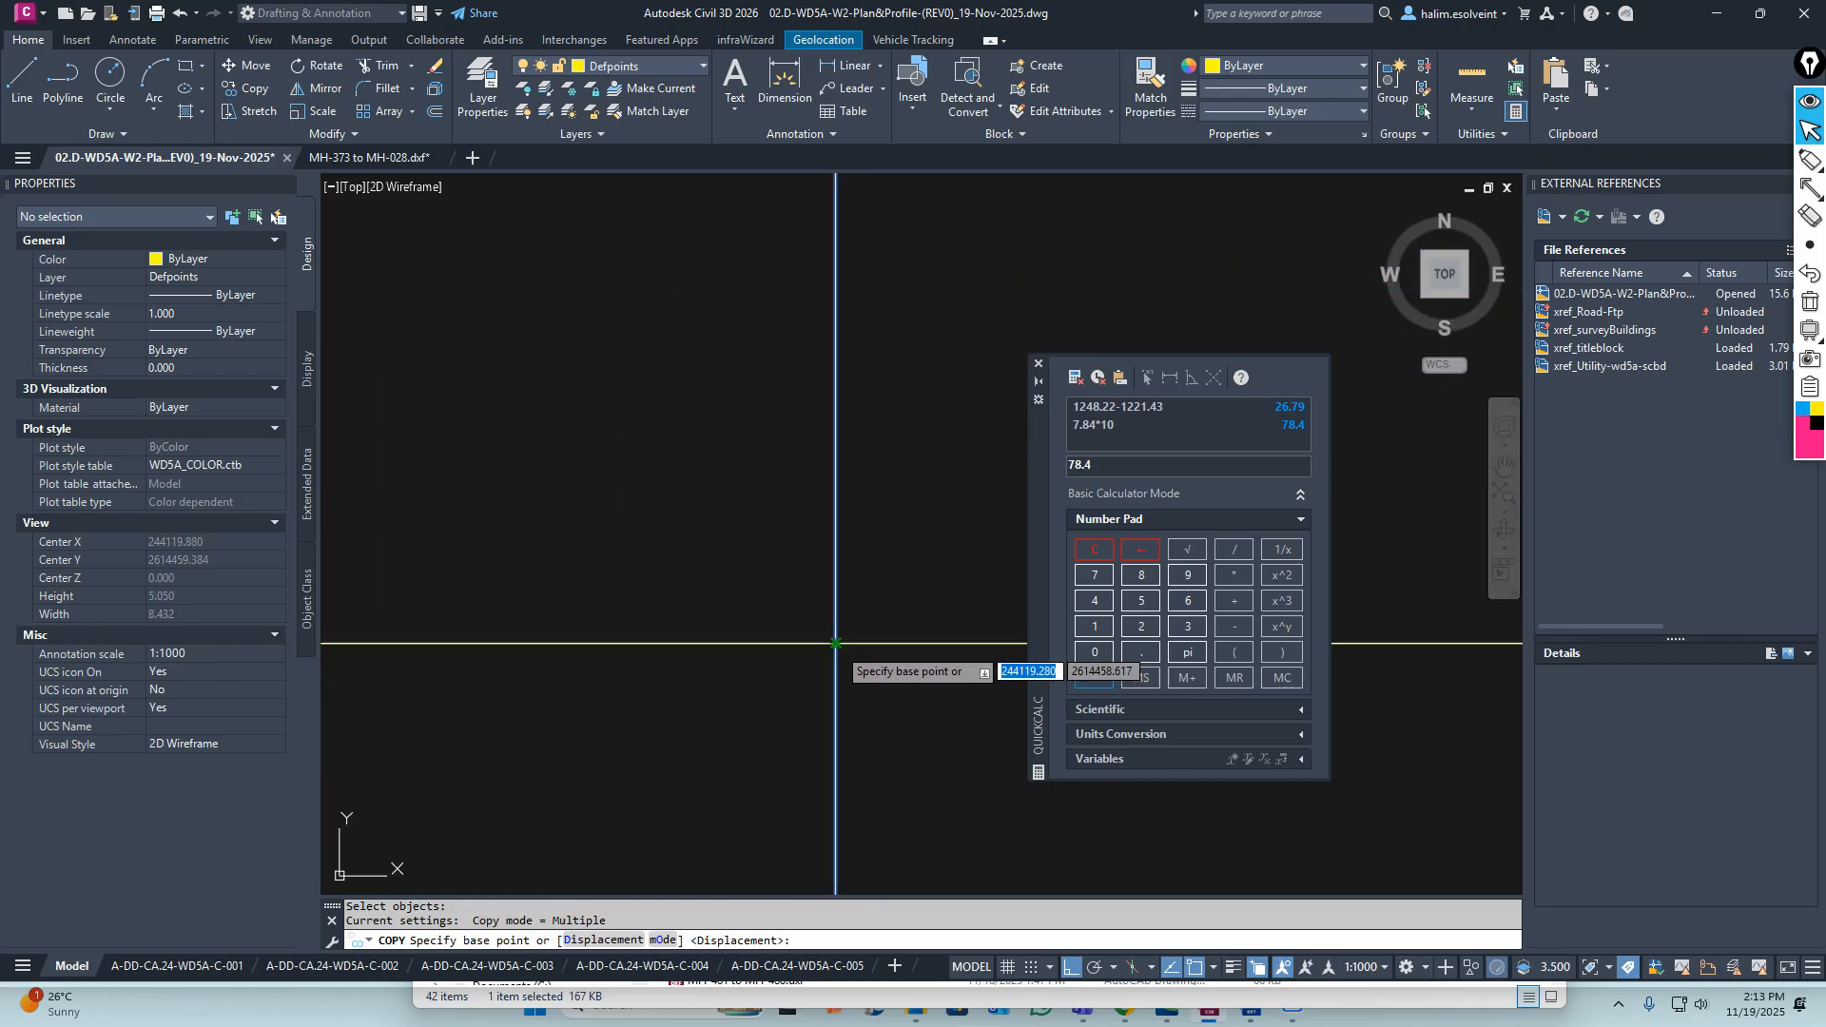
click(836, 644)
scroll(847, 660, down, 15)
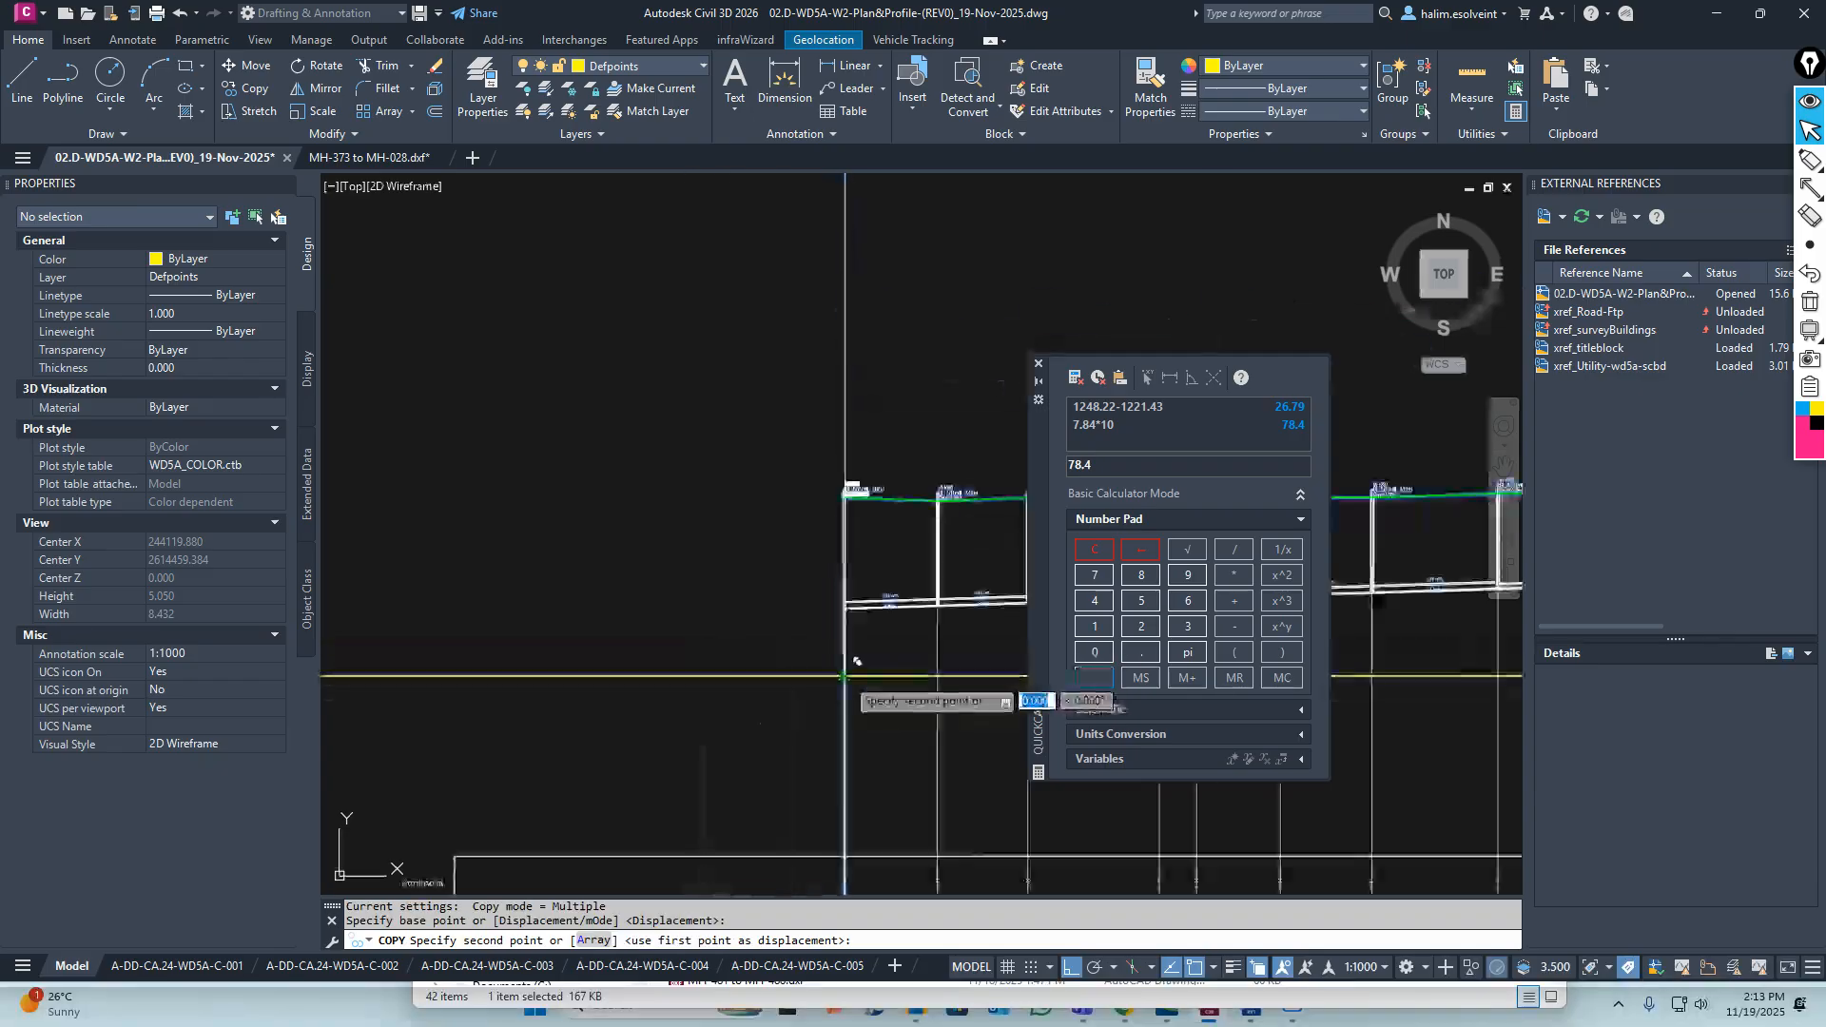
middle_drag(525, 710, 874, 678)
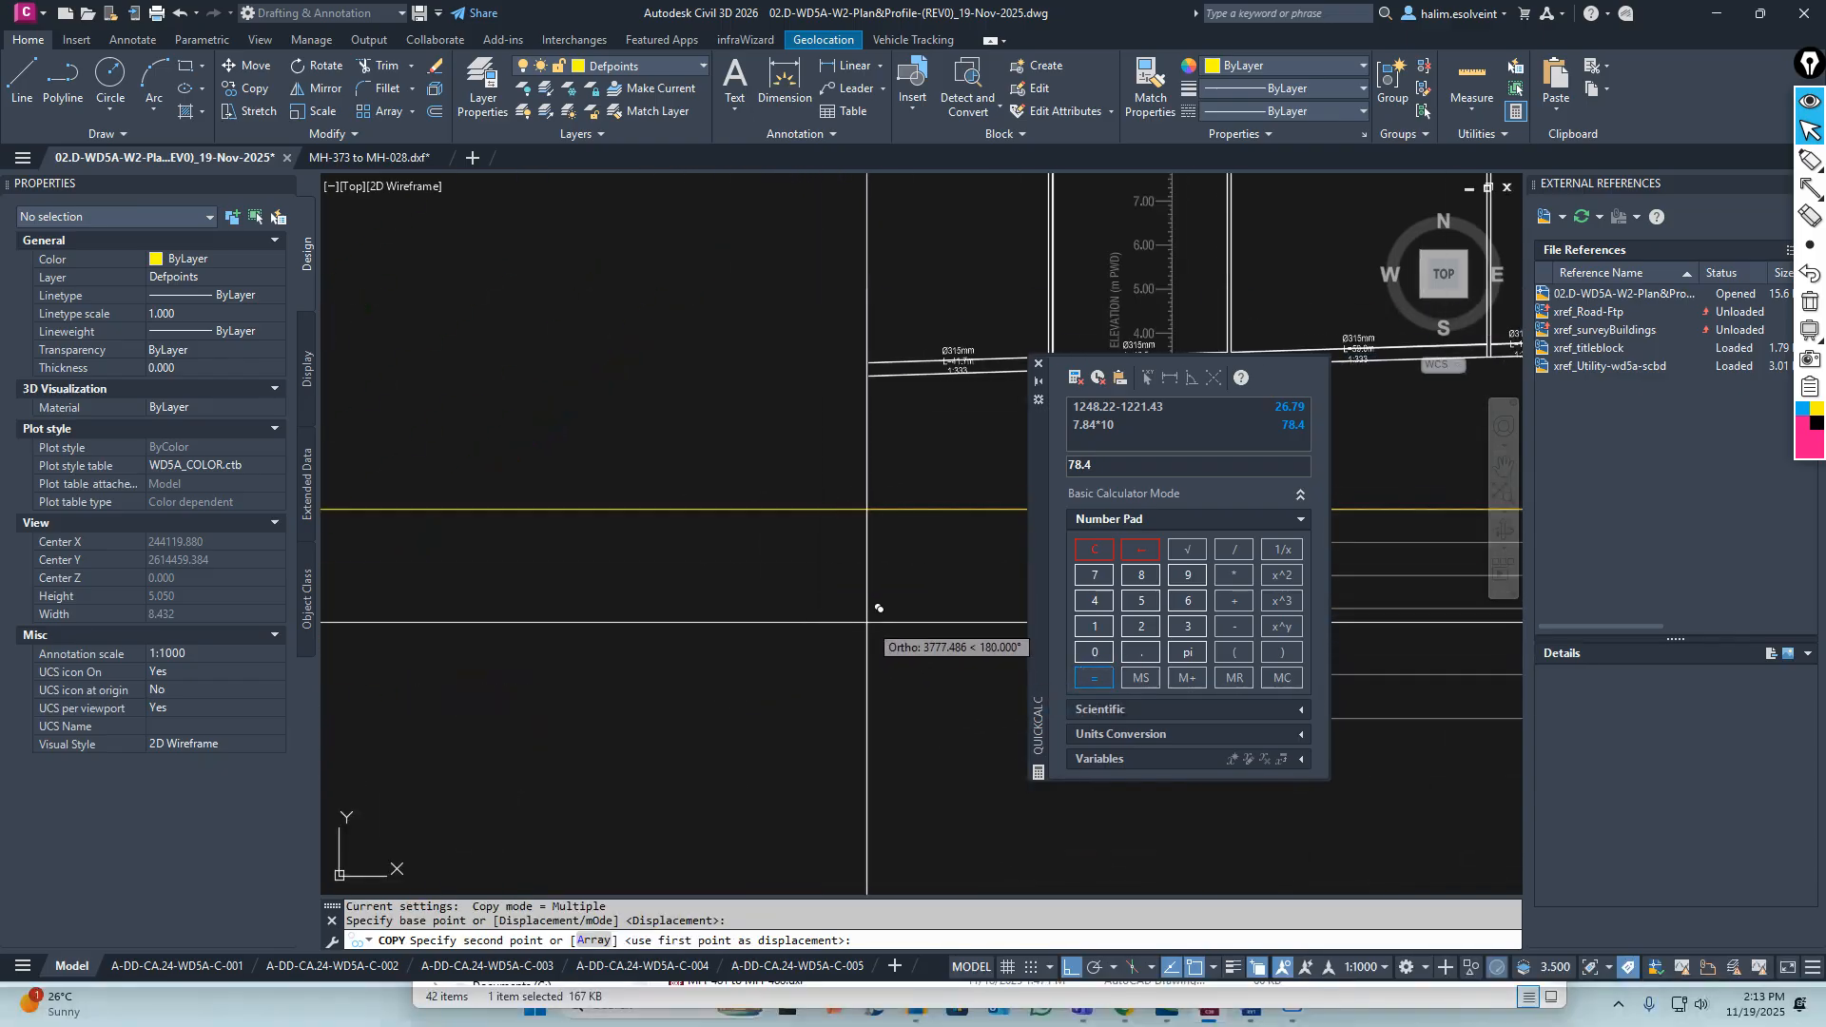
scroll(528, 655, up, 4)
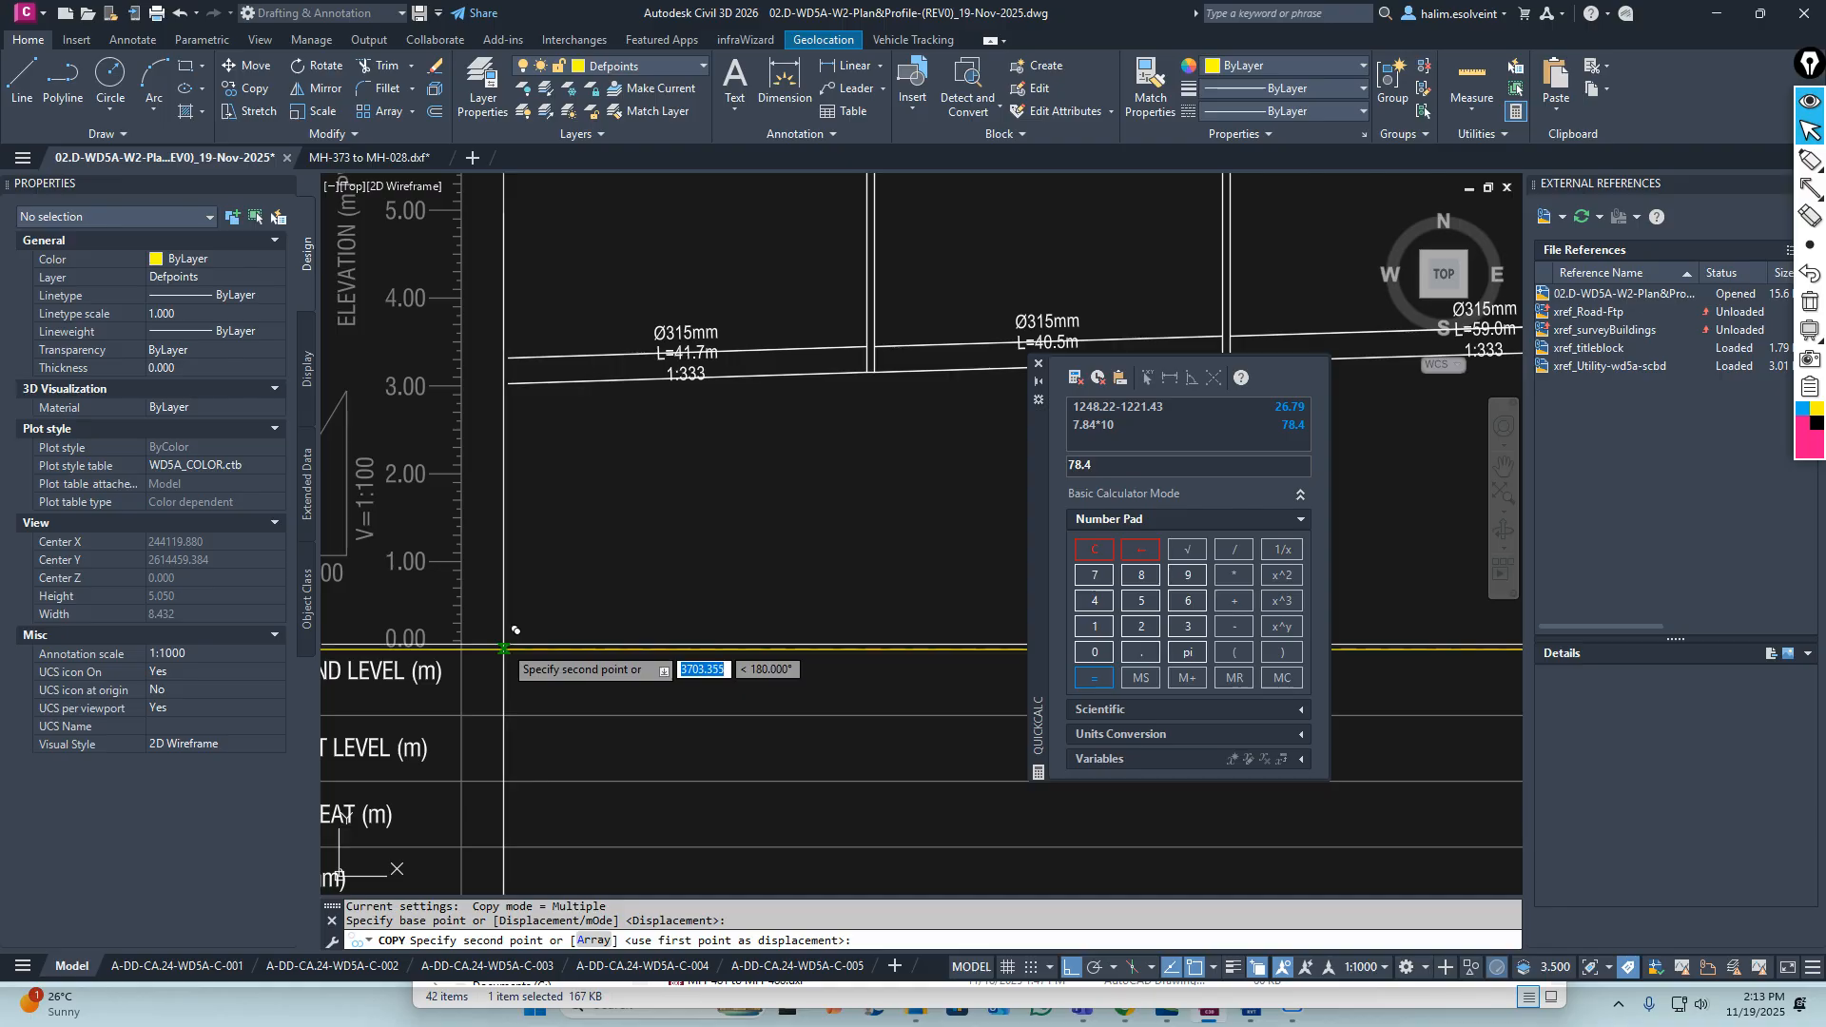
scroll(530, 637, down, 4)
middle_drag(530, 632, 553, 719)
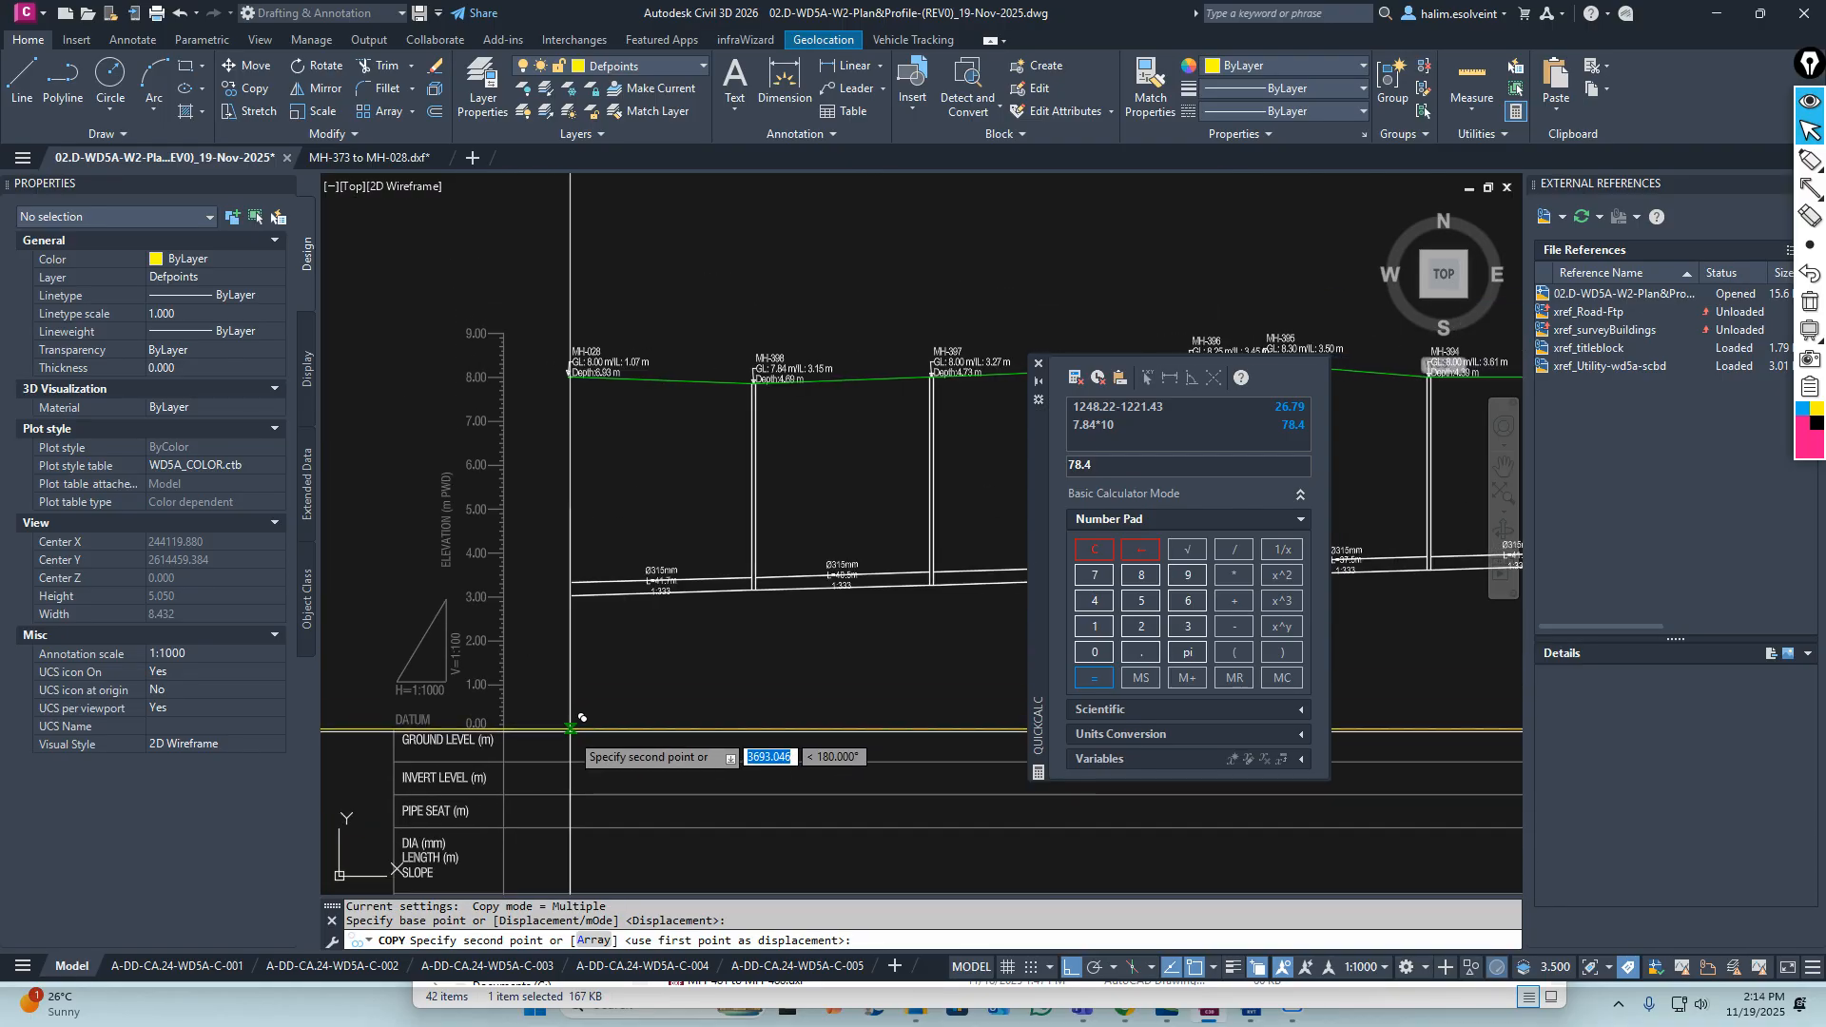
scroll(566, 719, down, 8)
scroll(564, 725, up, 5)
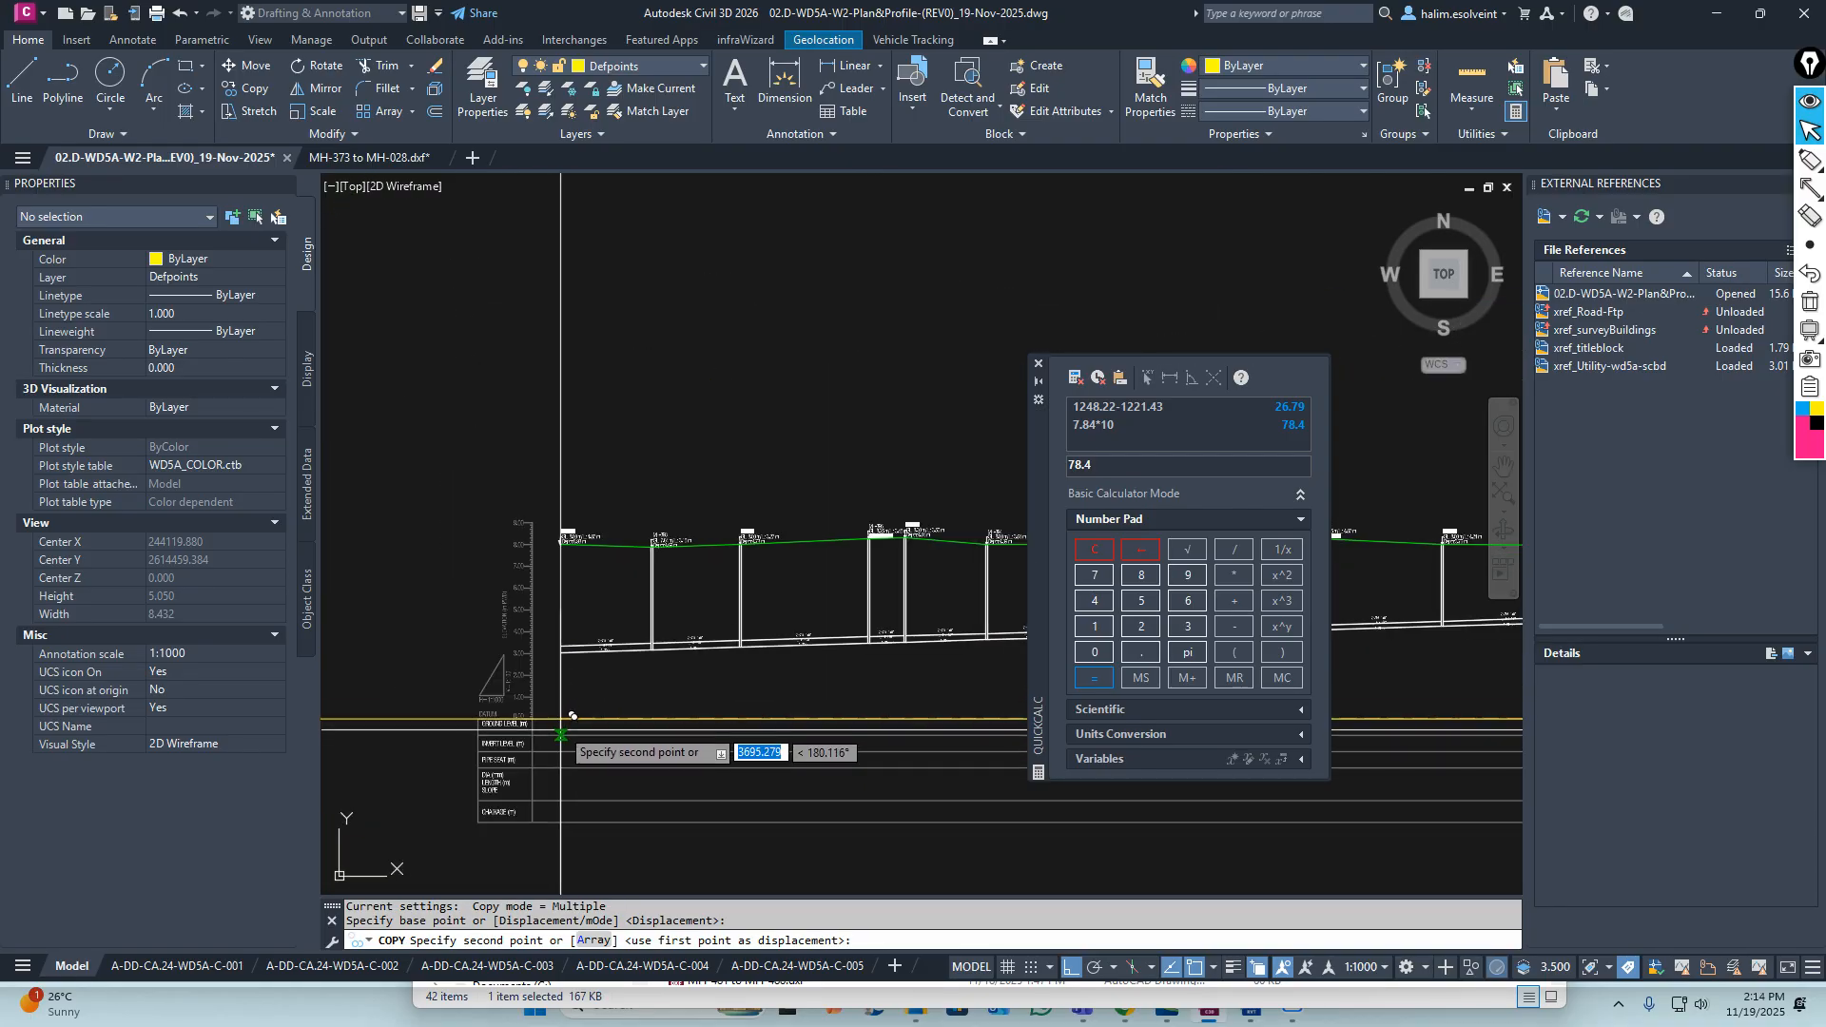
click(565, 720)
key(Escape)
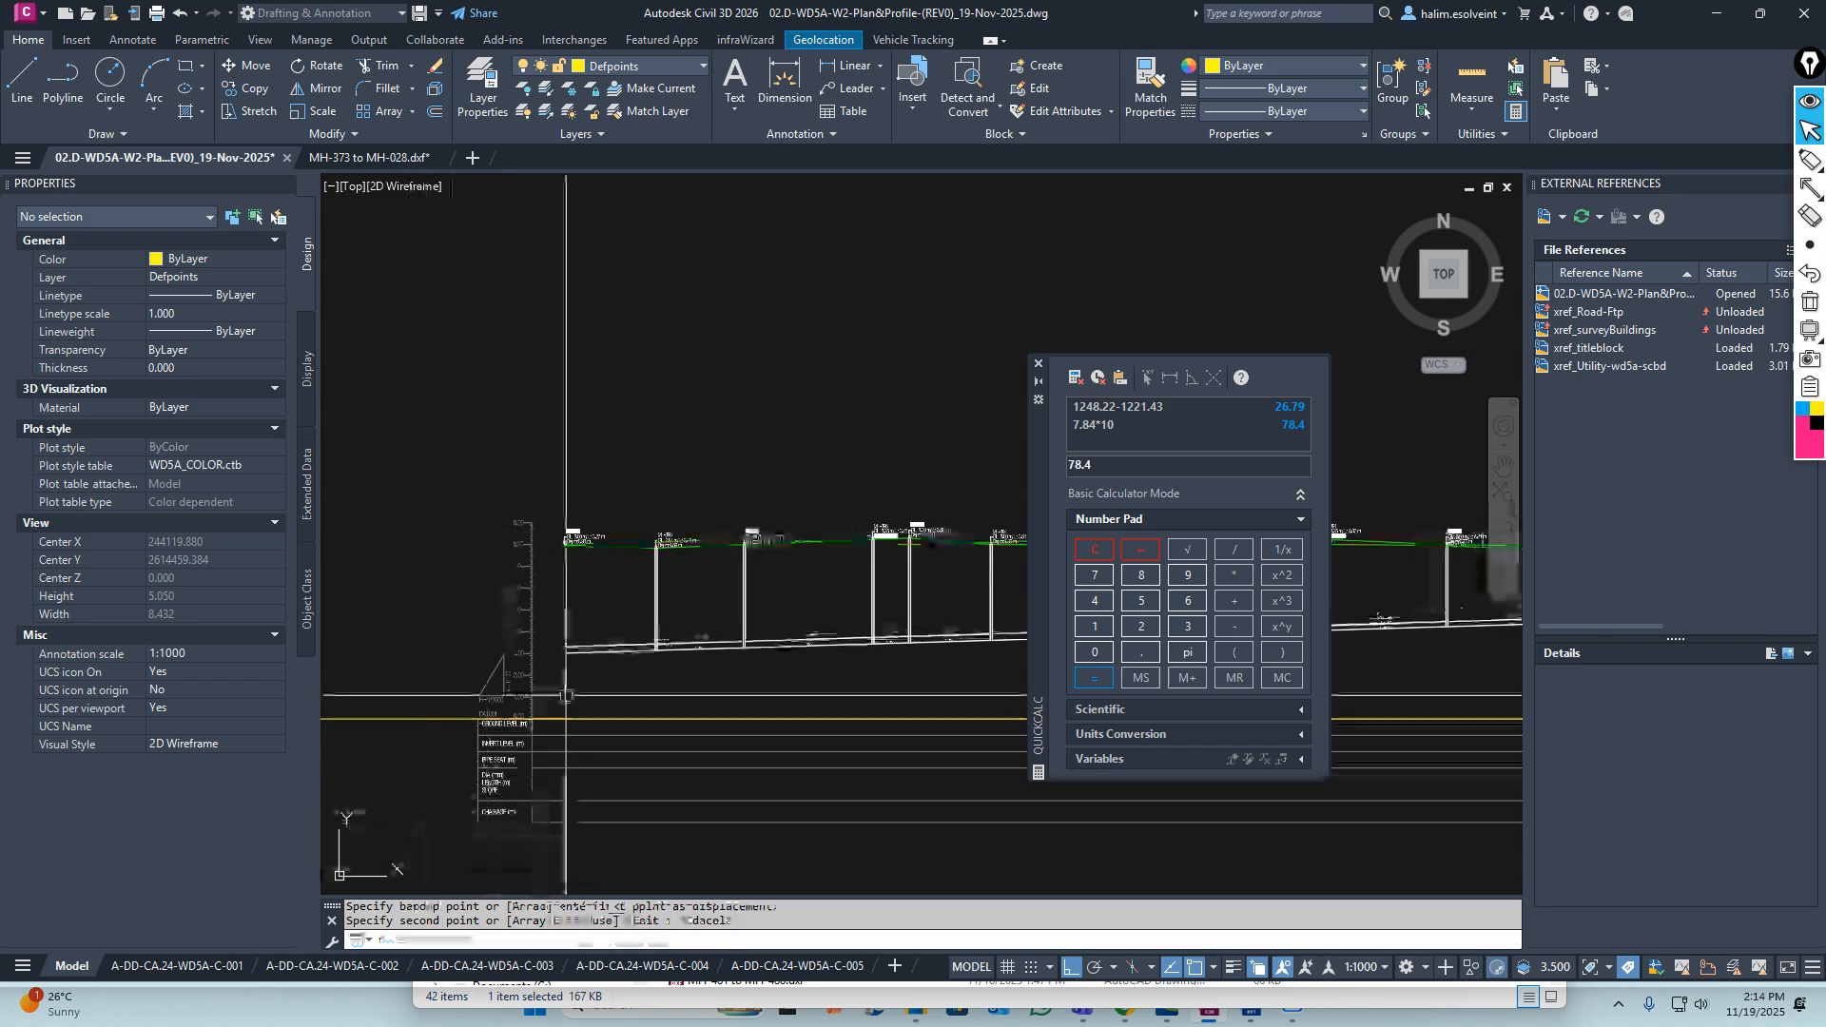
Offset the vertical line closing the grid's row headings by 5 to the right
scroll(522, 671, up, 7)
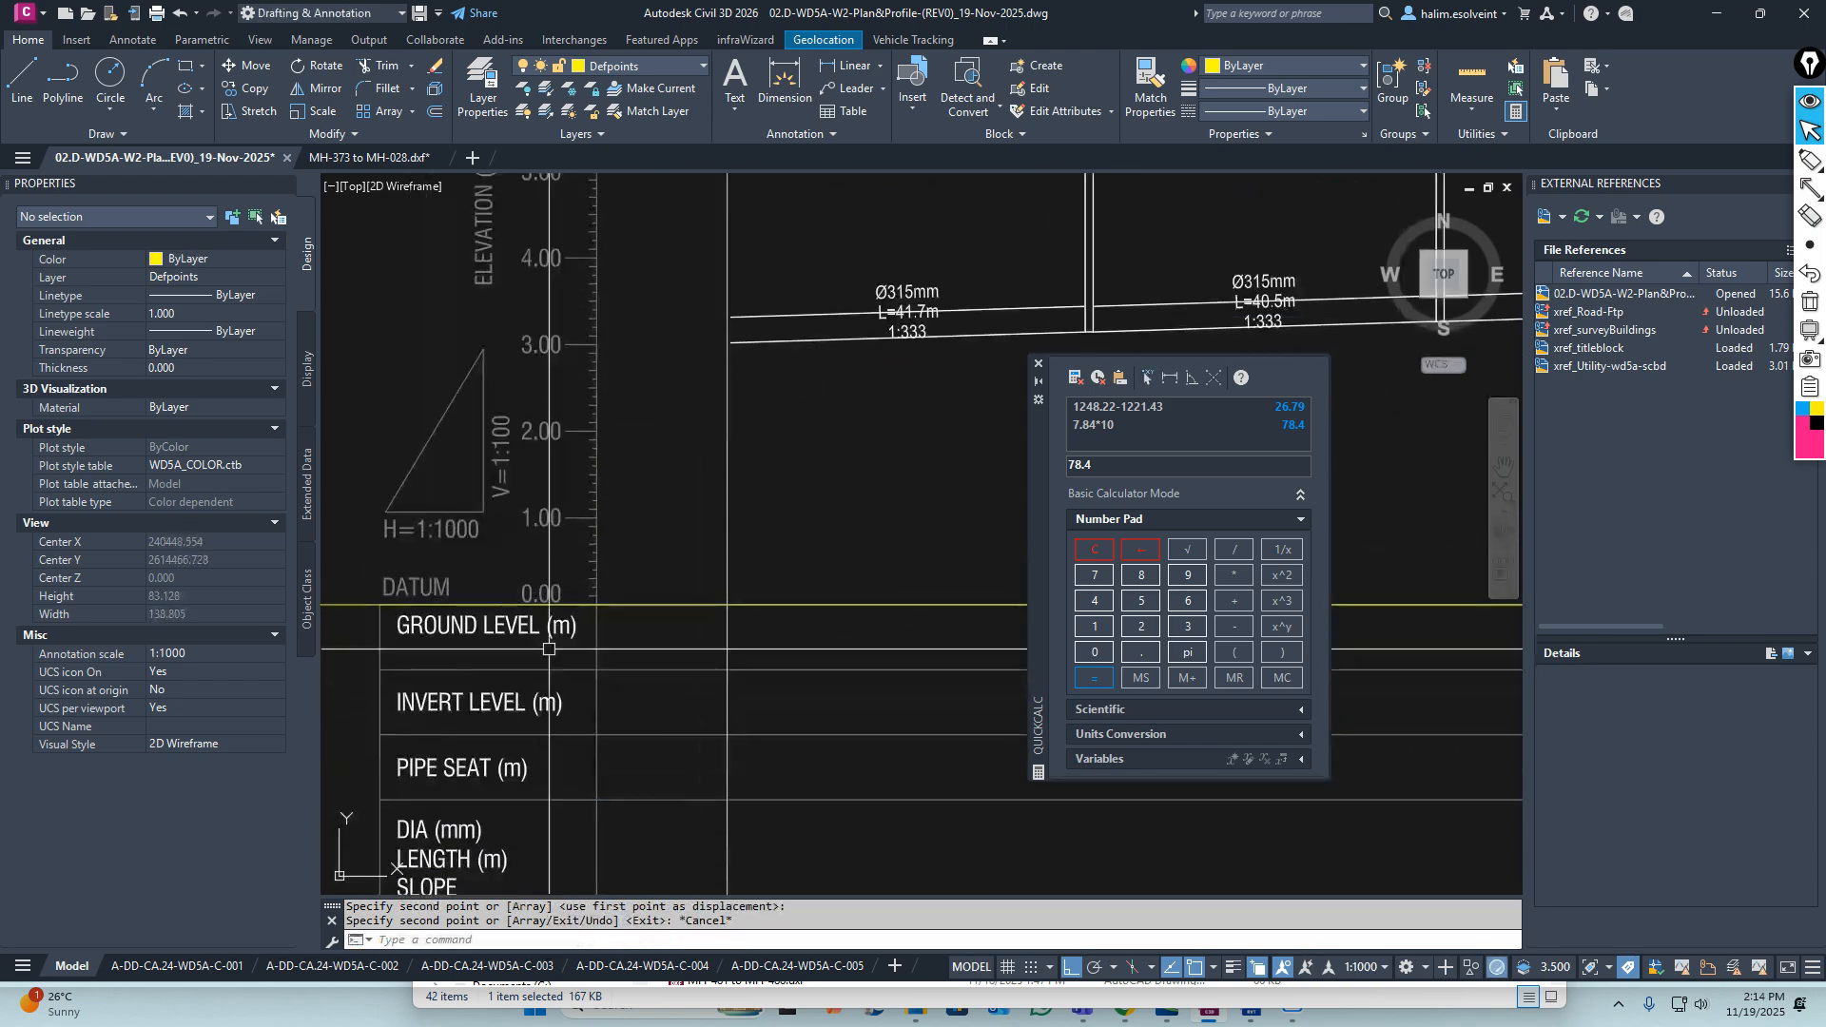
scroll(590, 633, down, 6)
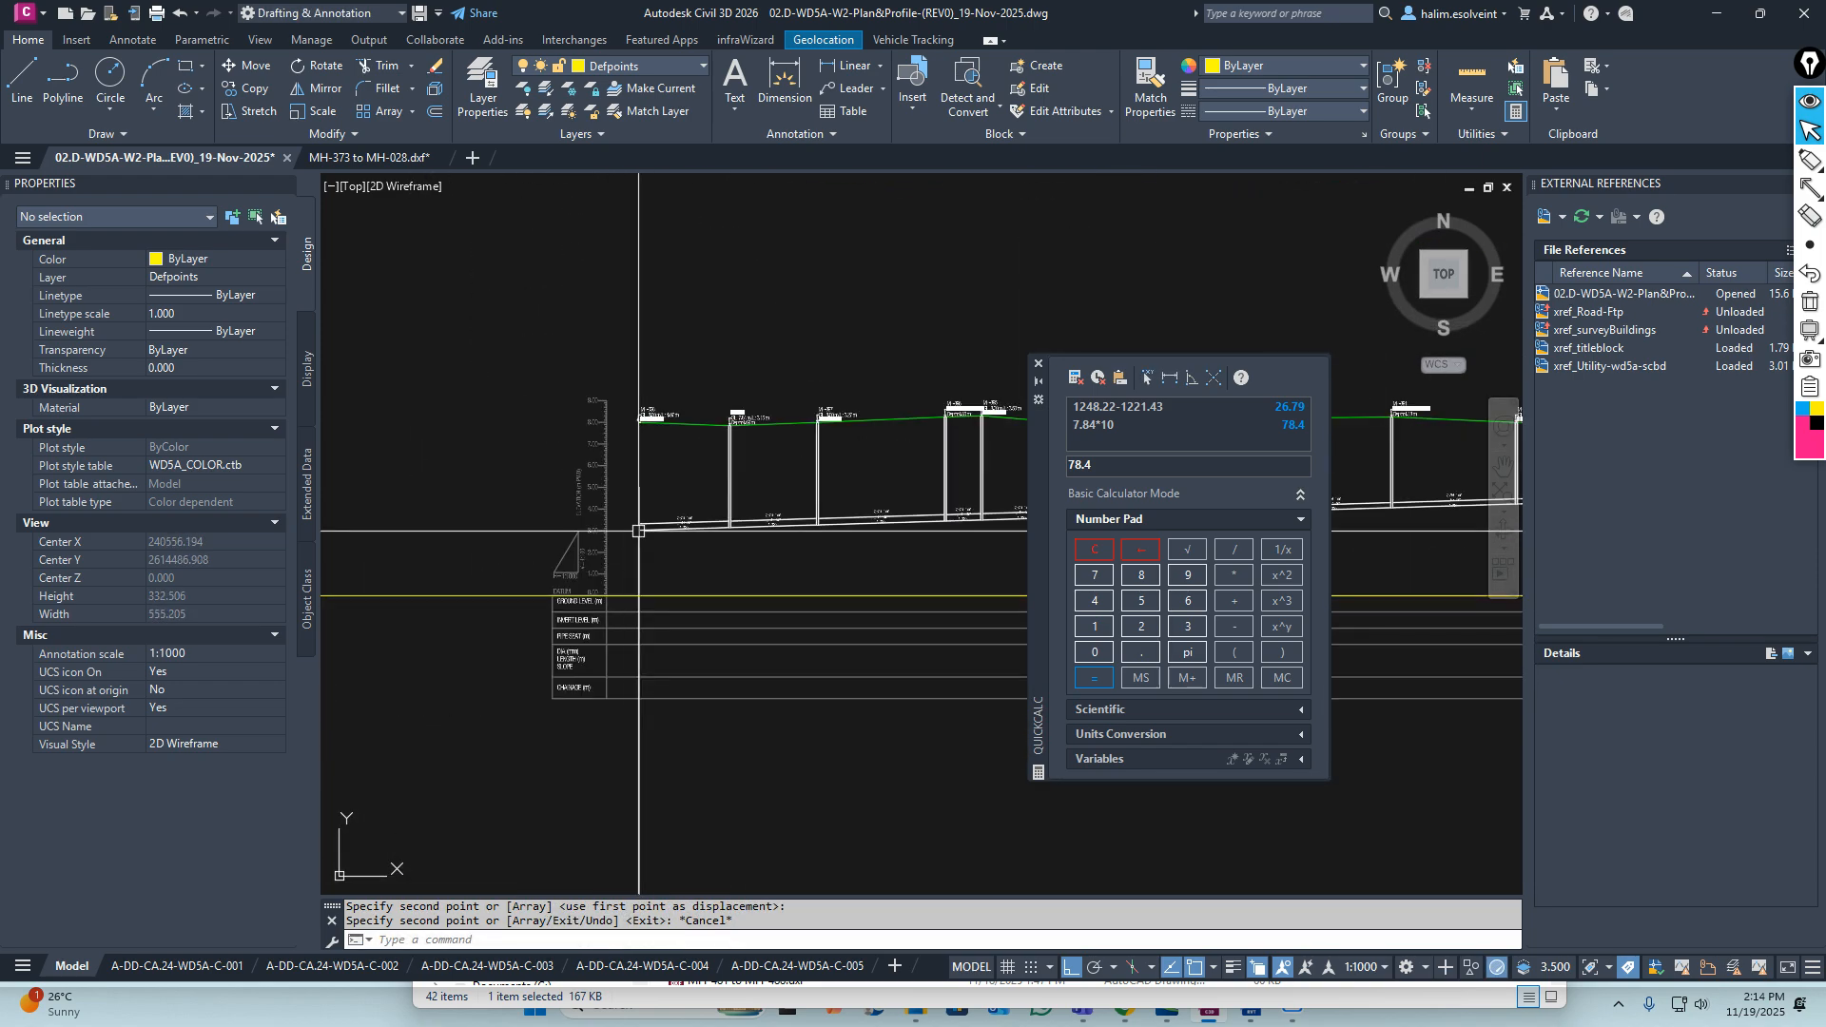
text(o)
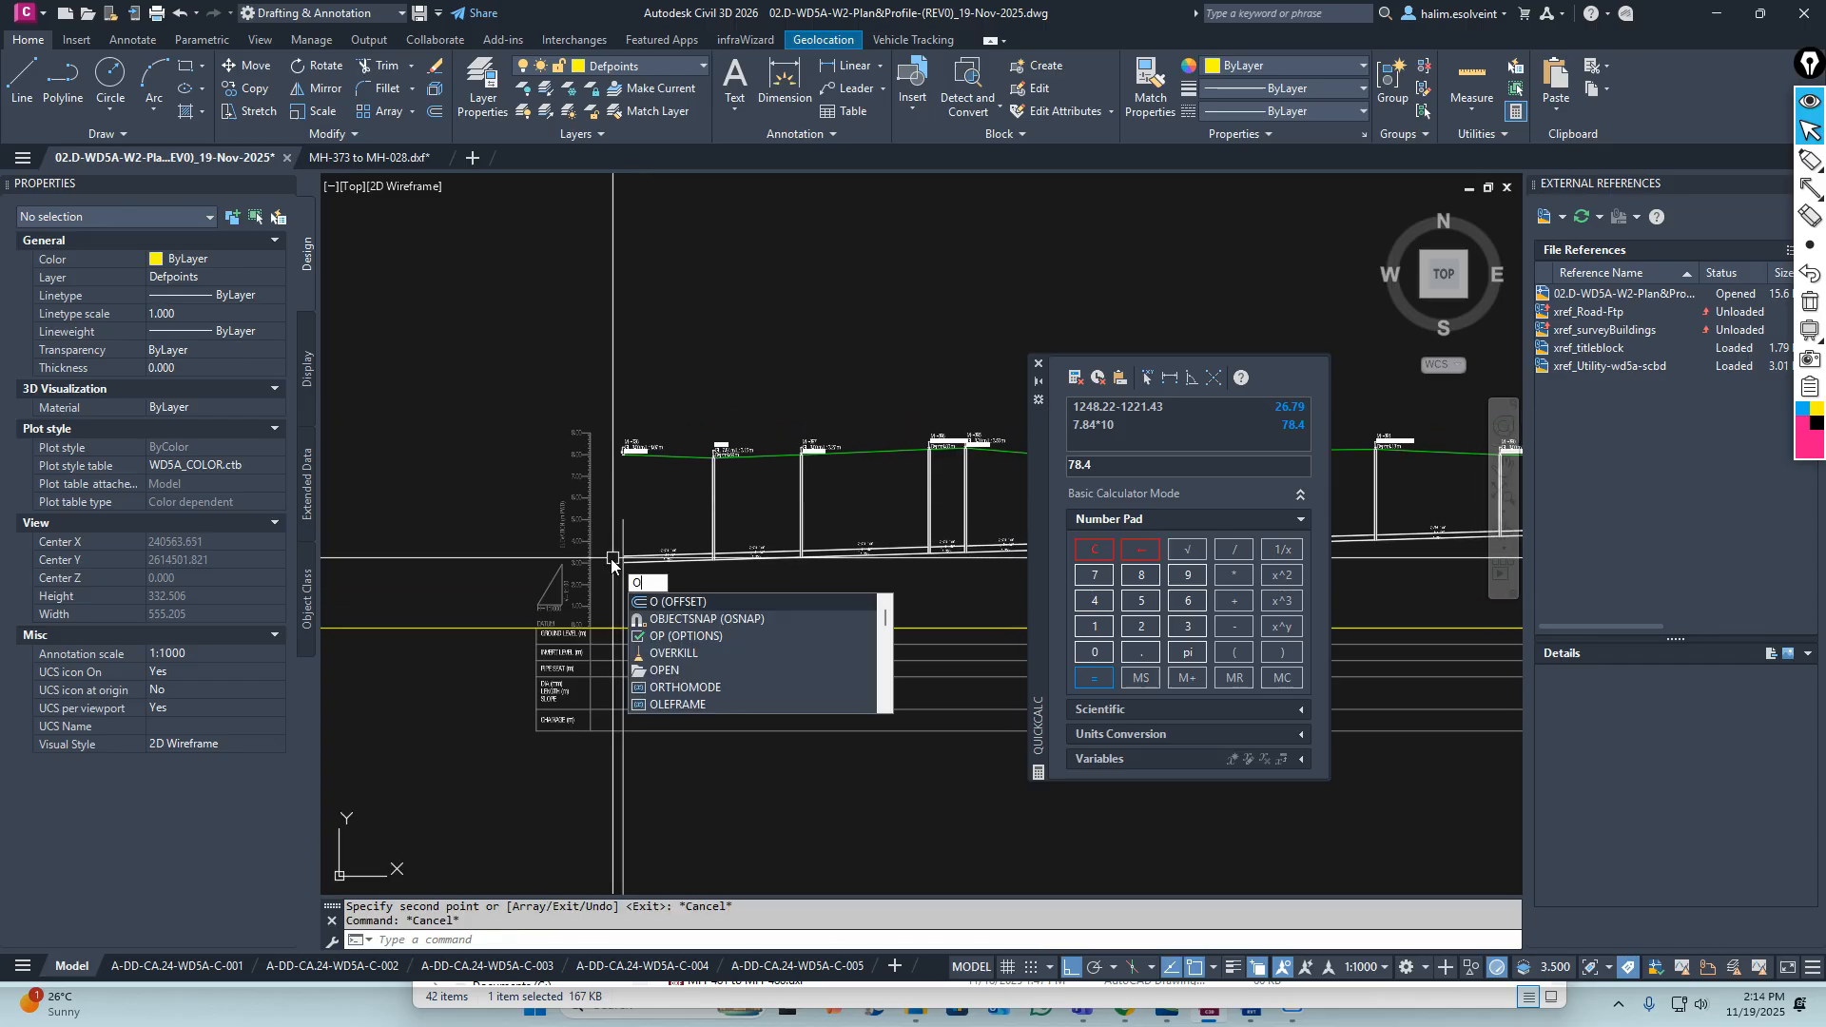
key(Return)
text(5)
key(Return)
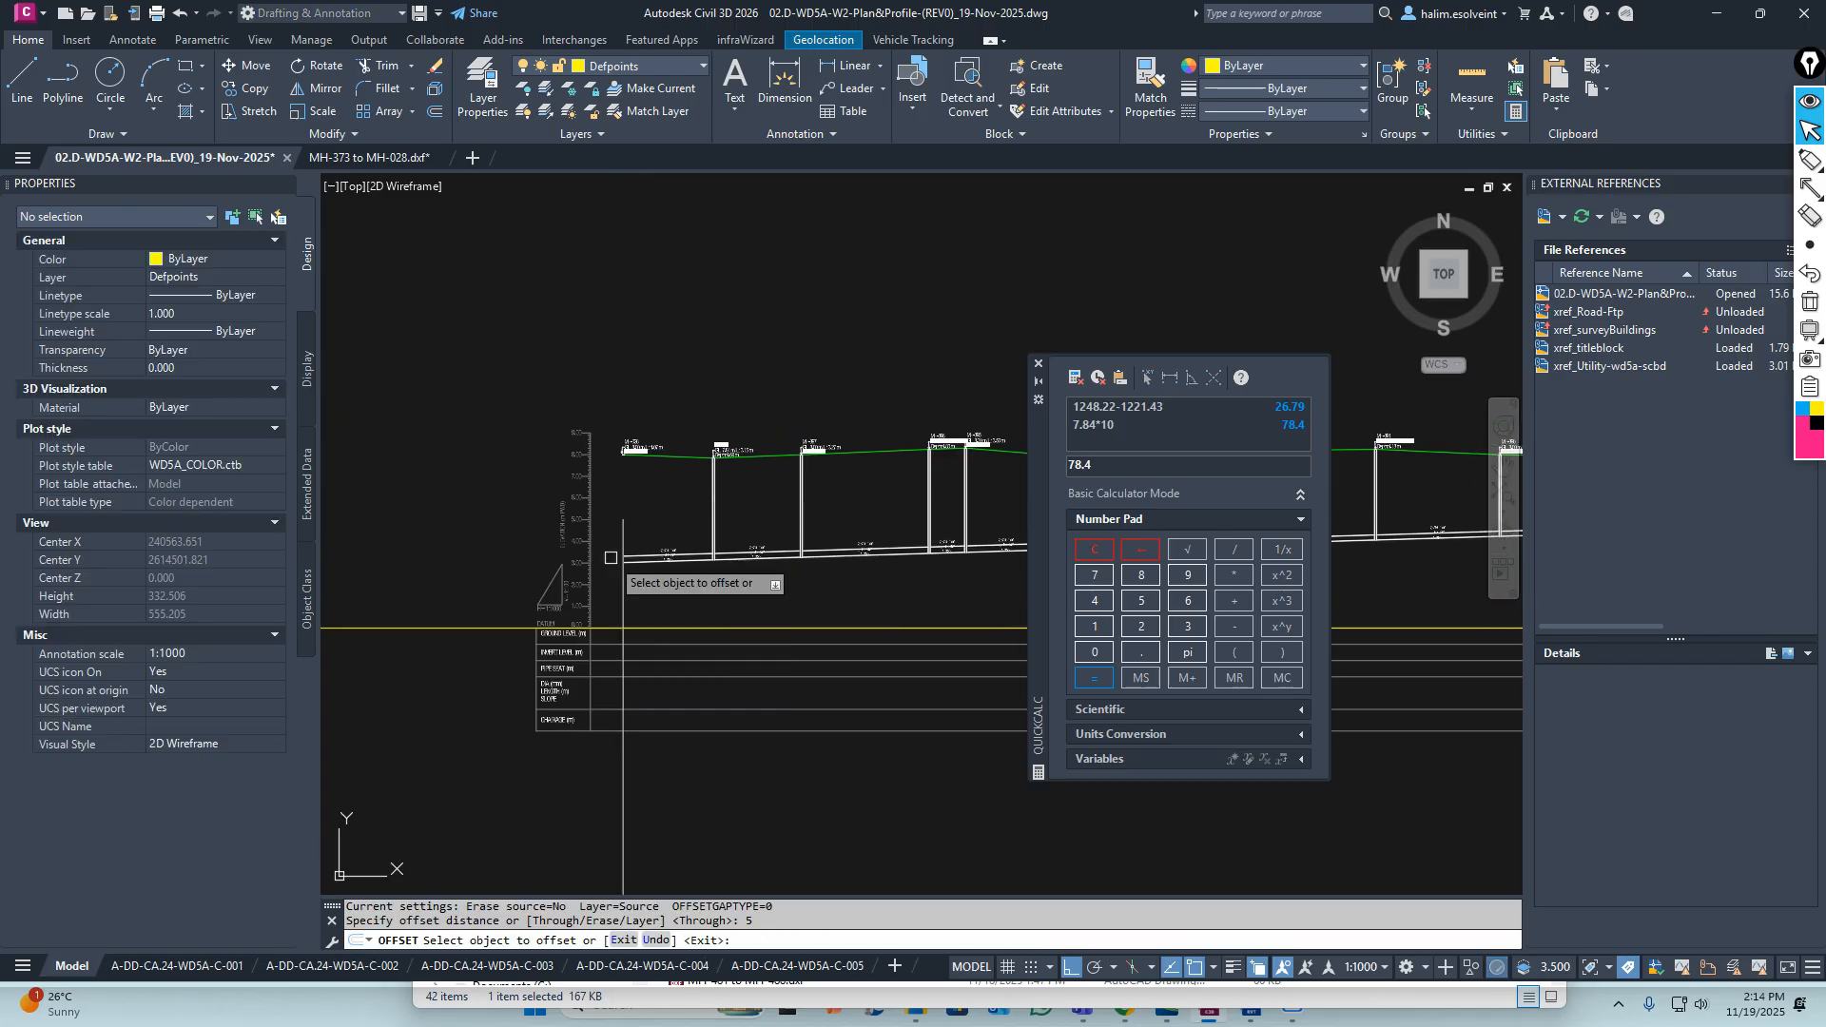
scroll(590, 661, up, 6)
key(Escape)
key(Escape)
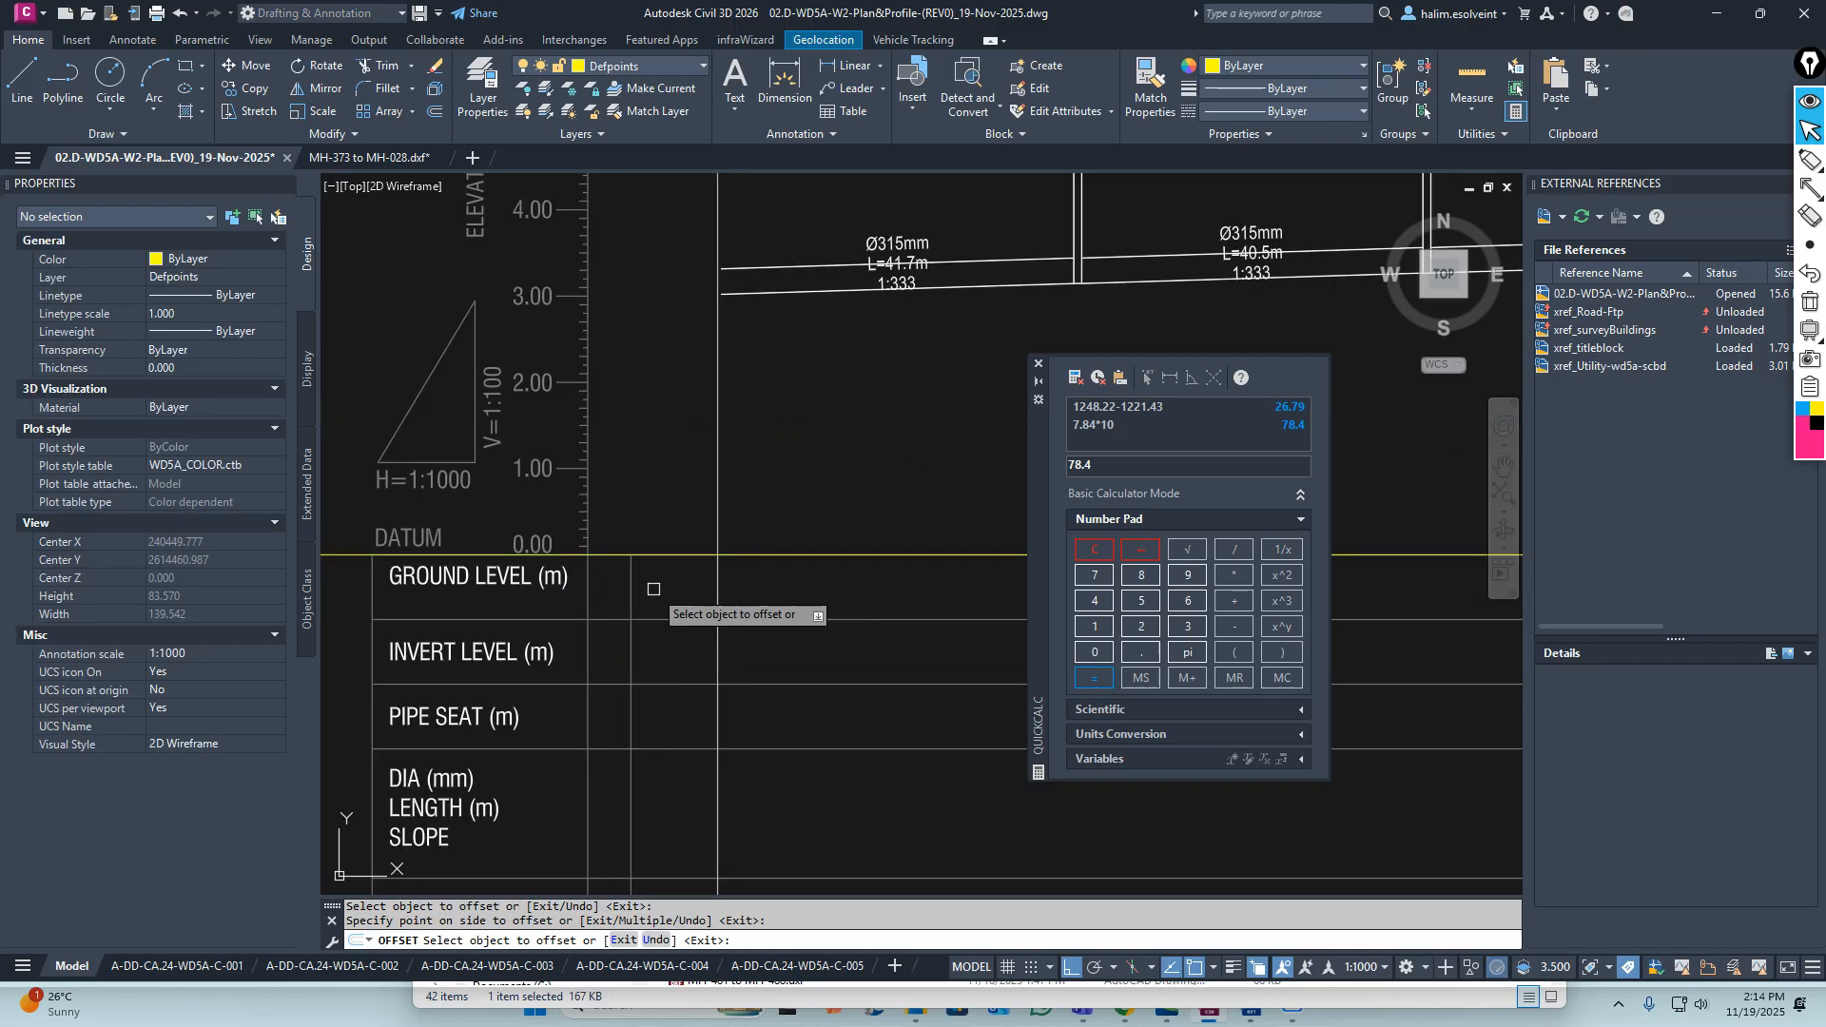
Move the copied profile with its MH-028 vertical line horizontally left onto the offset line beside the grid's row headings
scroll(524, 592, down, 6)
scroll(524, 591, down, 6)
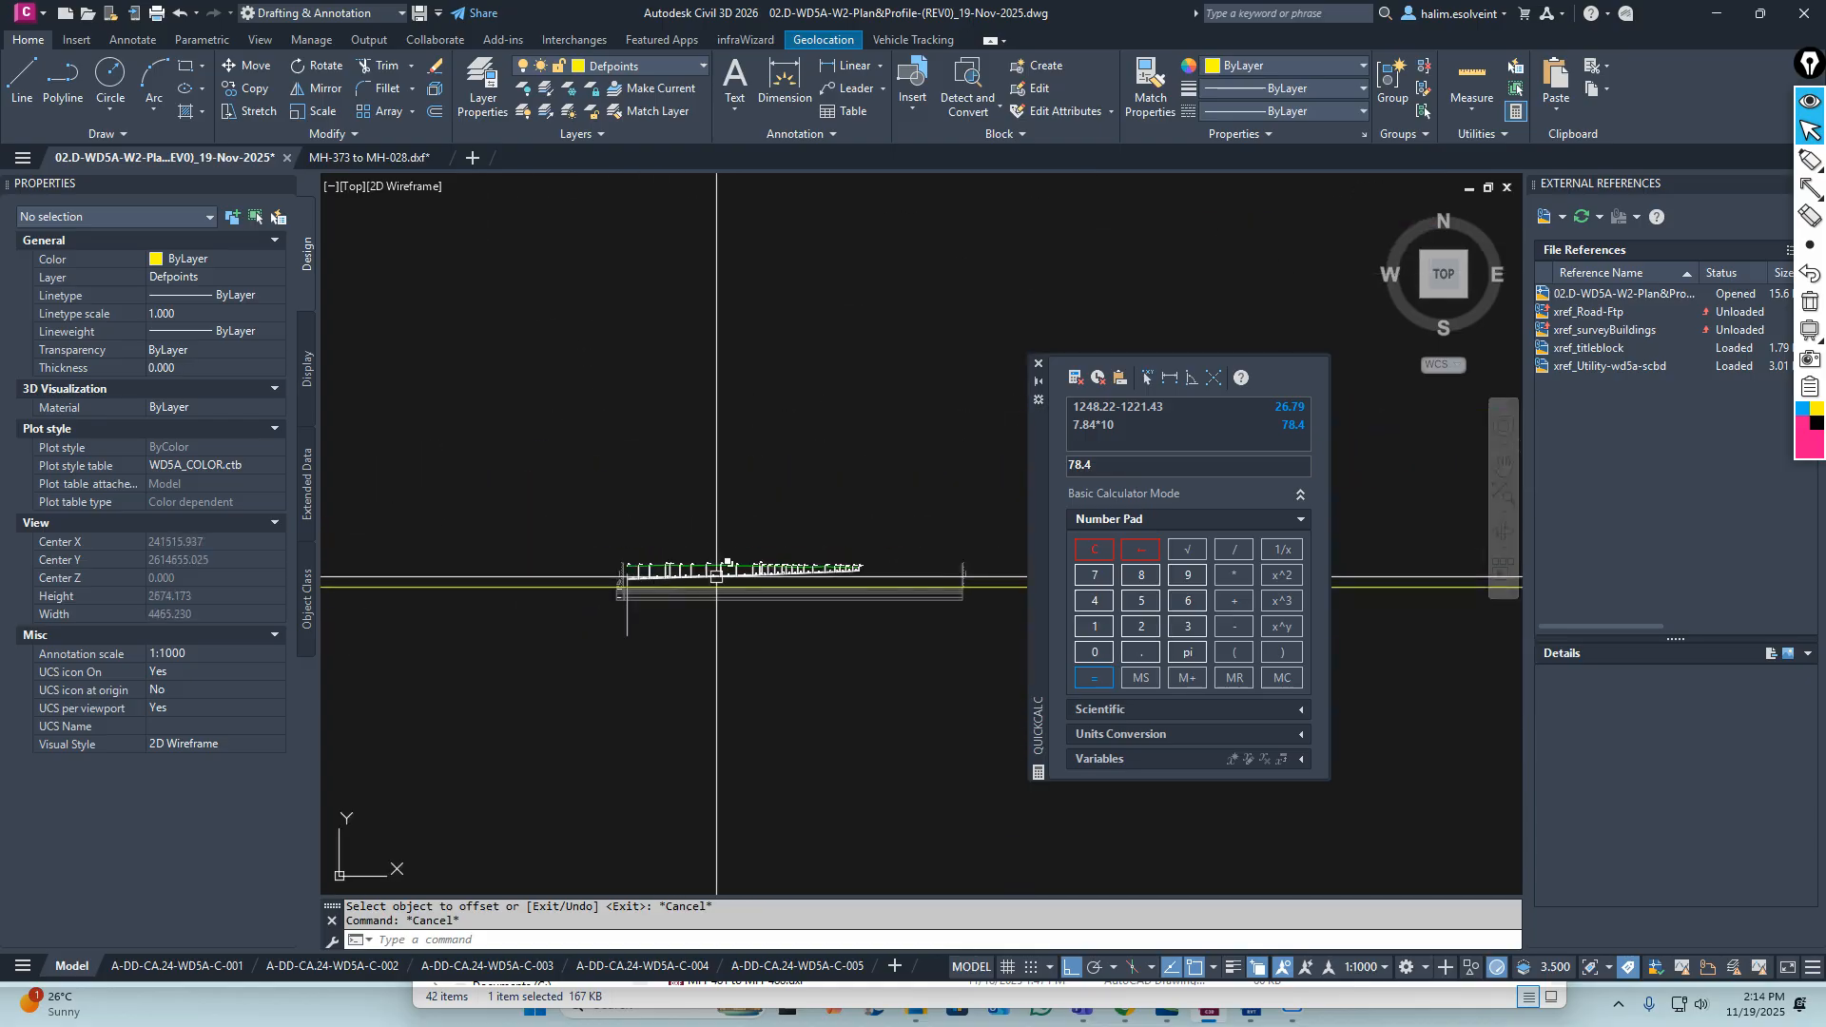
text(m)
key(Return)
click(968, 510)
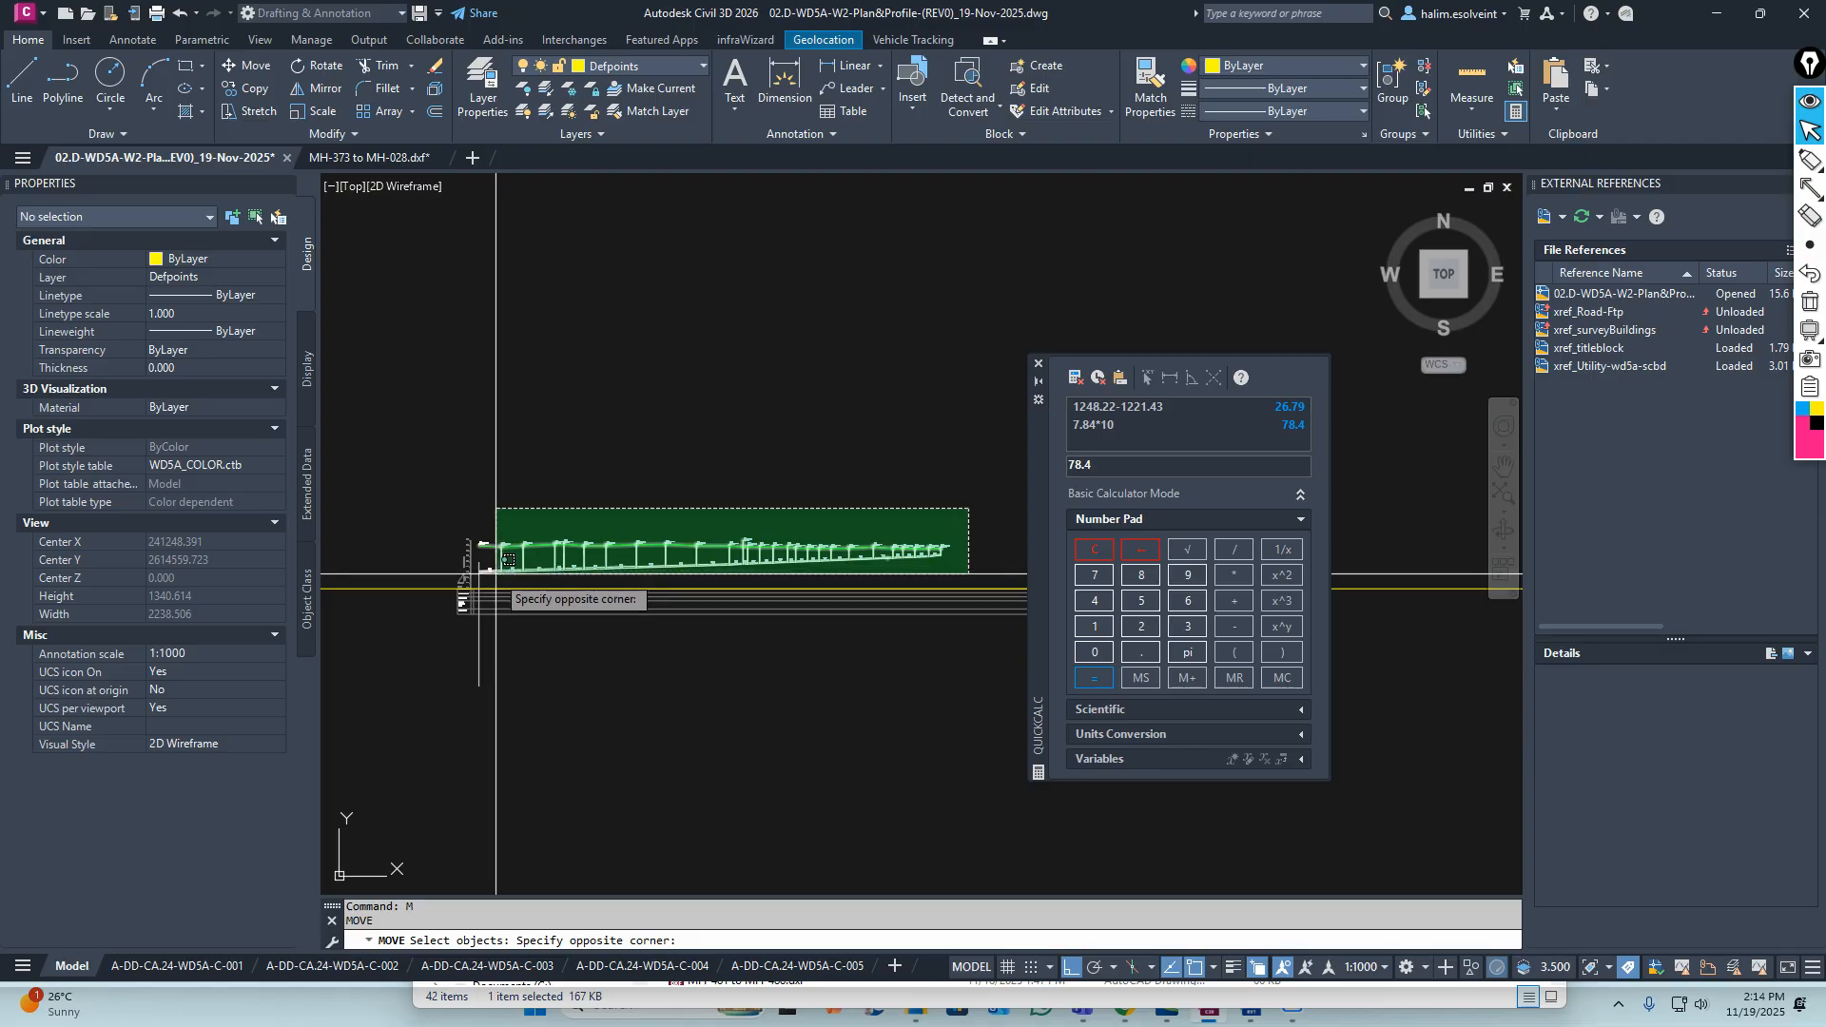
click(509, 560)
scroll(475, 566, up, 6)
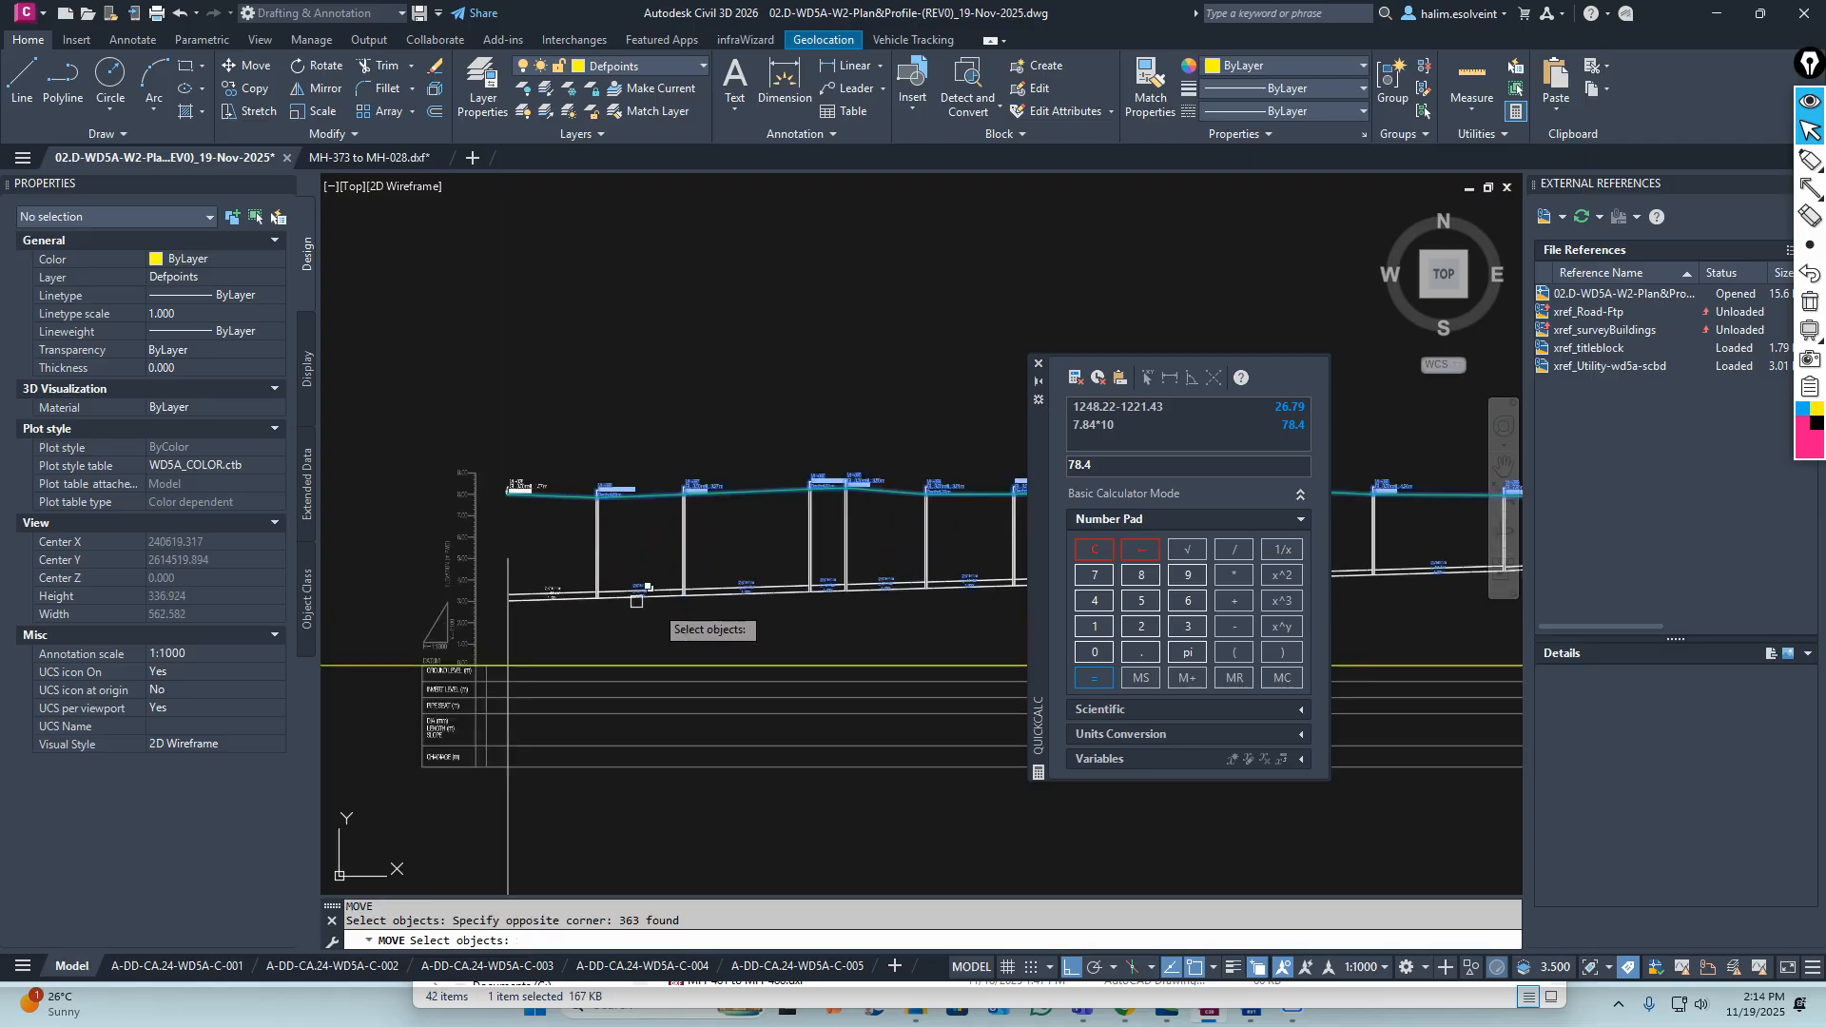
click(539, 480)
click(710, 619)
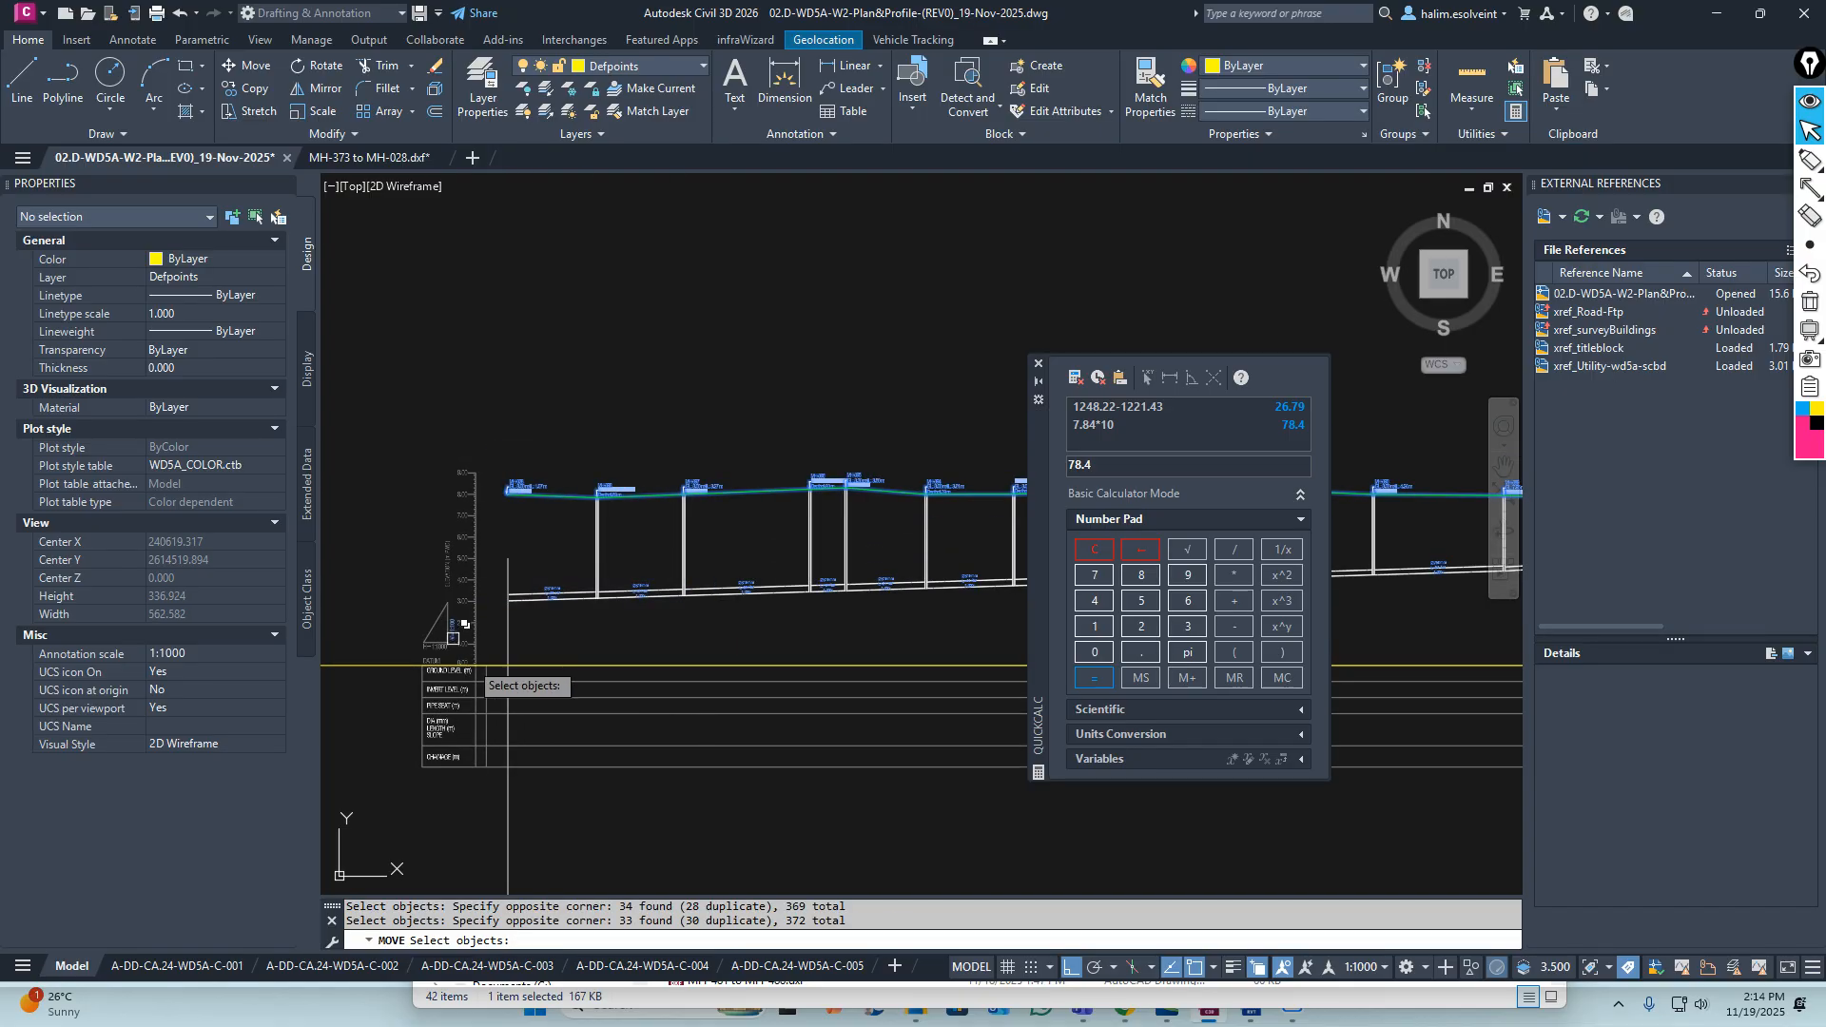
scroll(499, 707, up, 6)
click(534, 502)
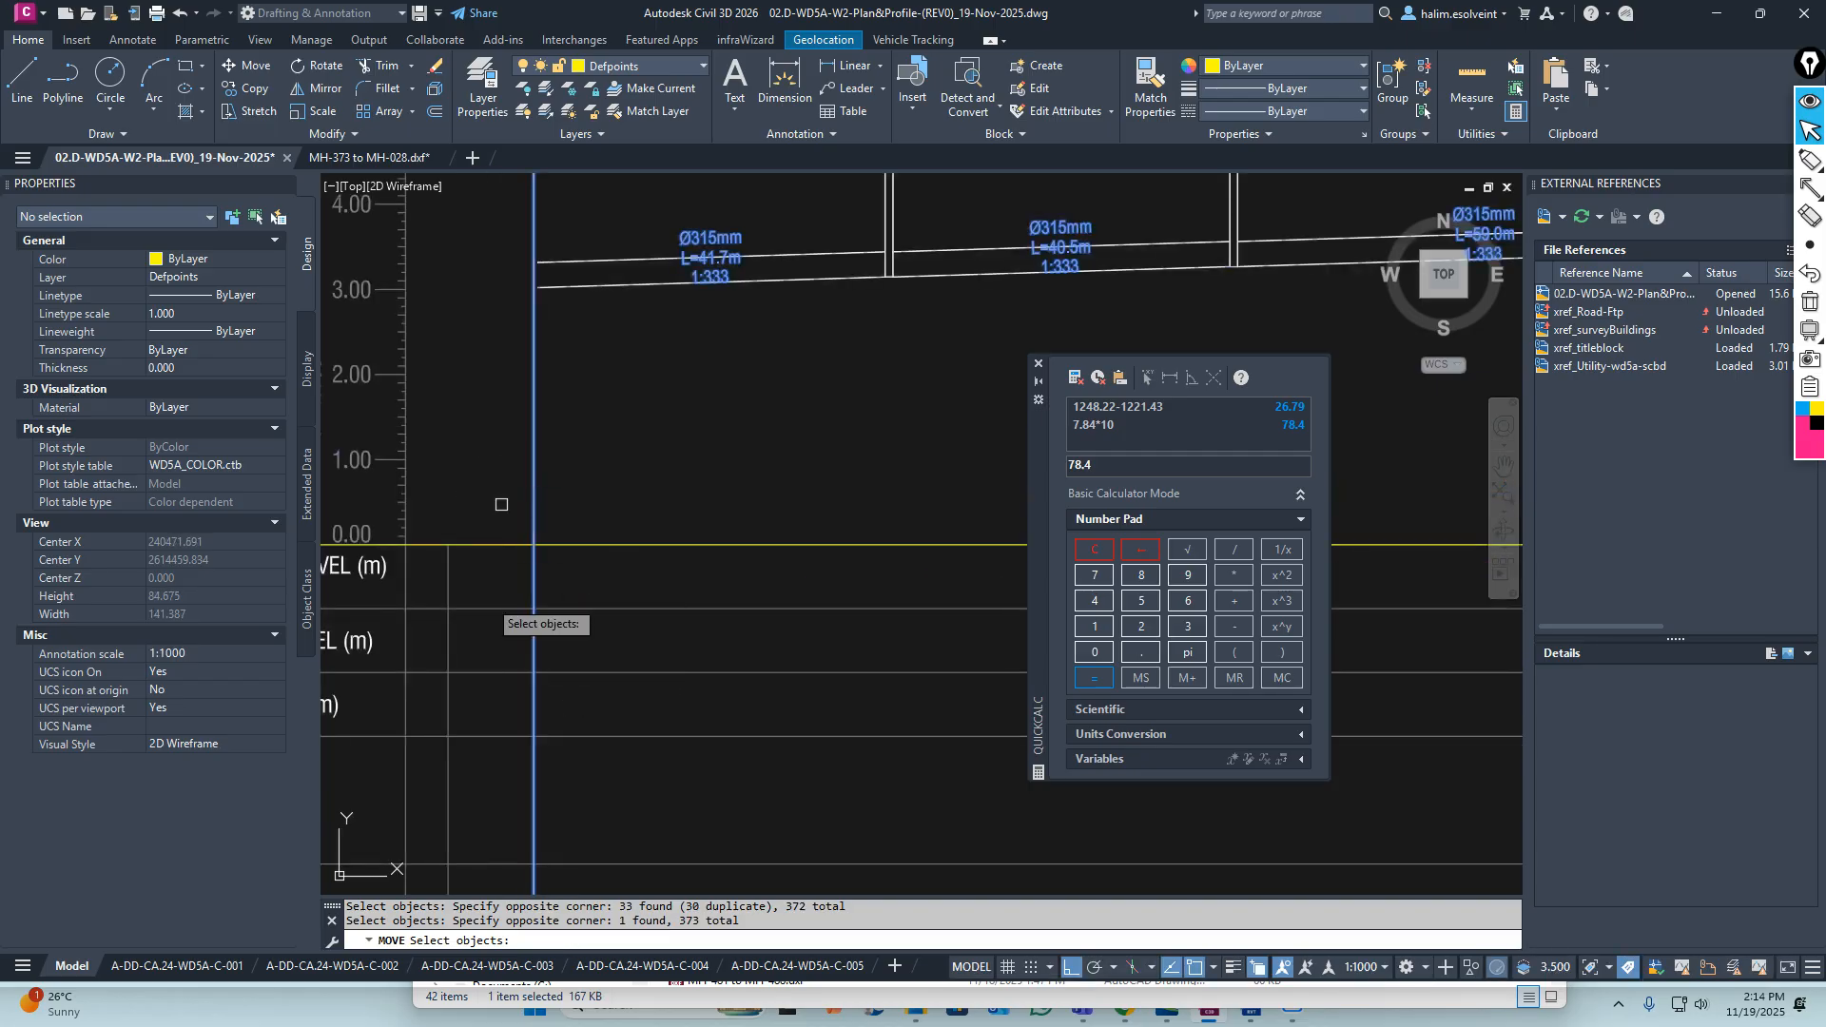
middle_drag(511, 582, 649, 592)
click(598, 590)
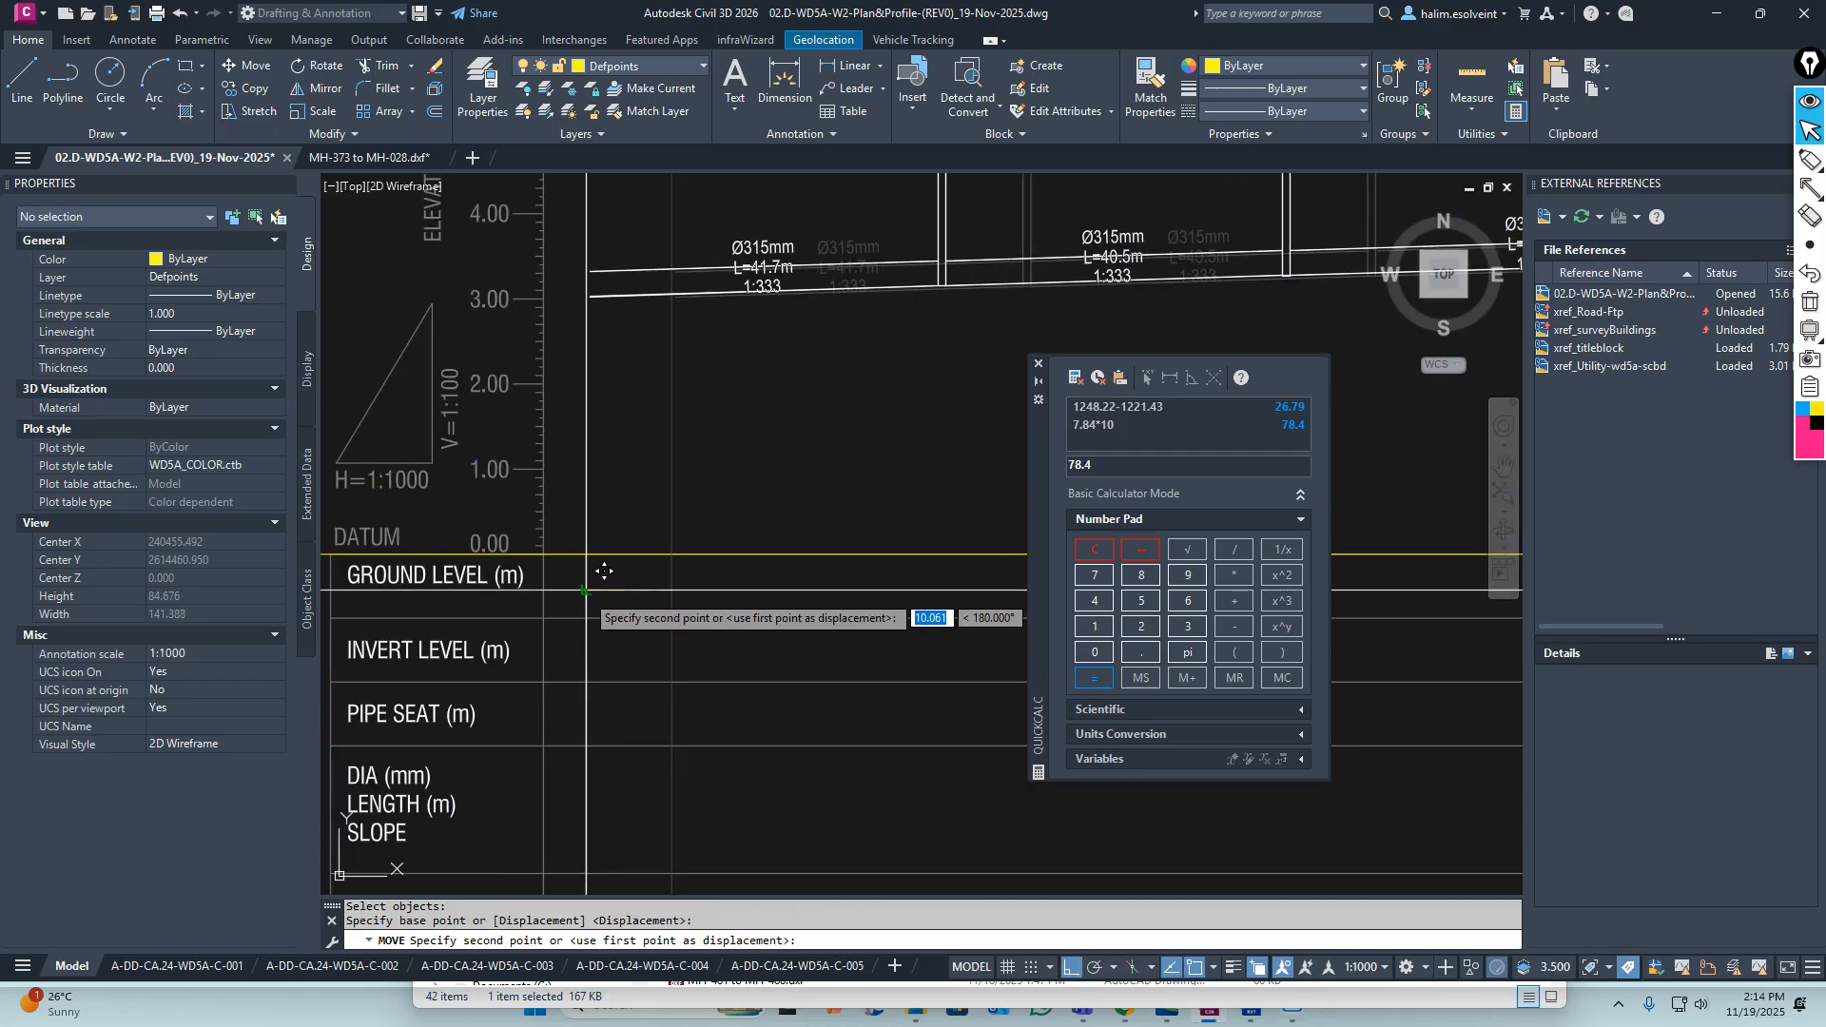
click(599, 592)
Erase the copied long vertical line at MH-028 in the sheet grid
scroll(603, 600, down, 5)
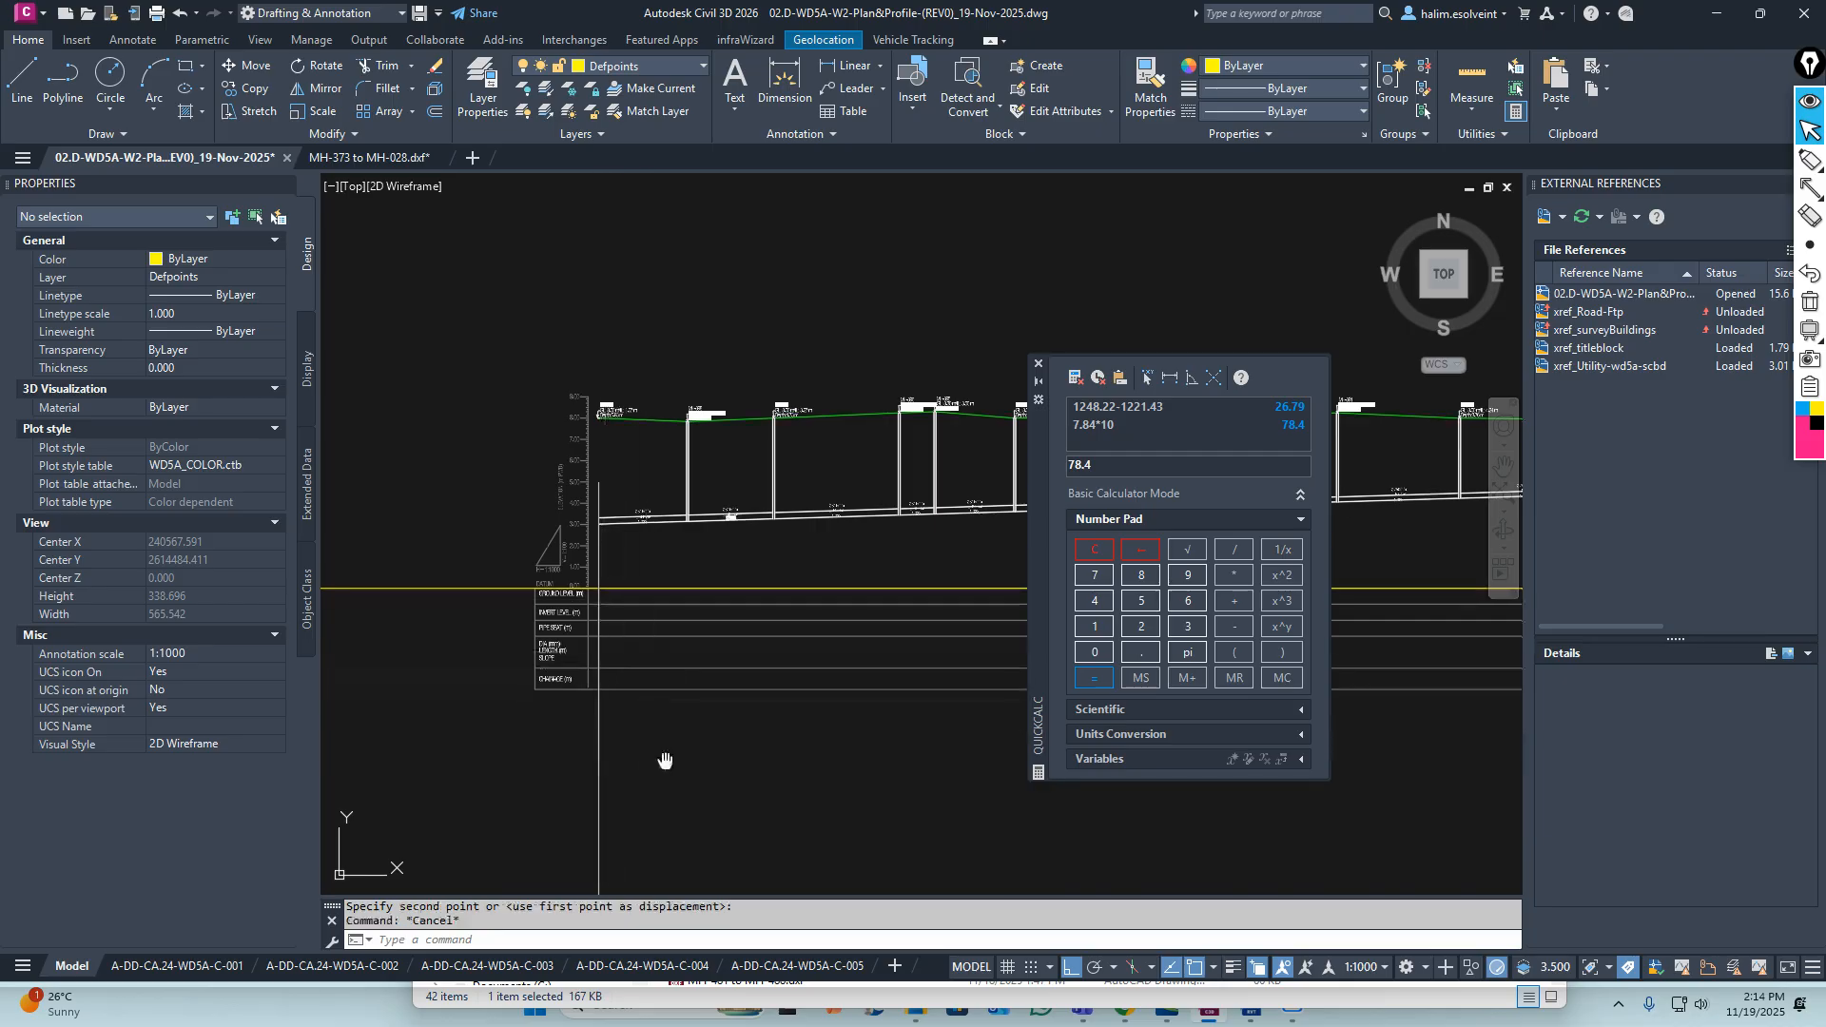
middle_drag(603, 737, 609, 652)
key(Escape)
text(e)
key(Return)
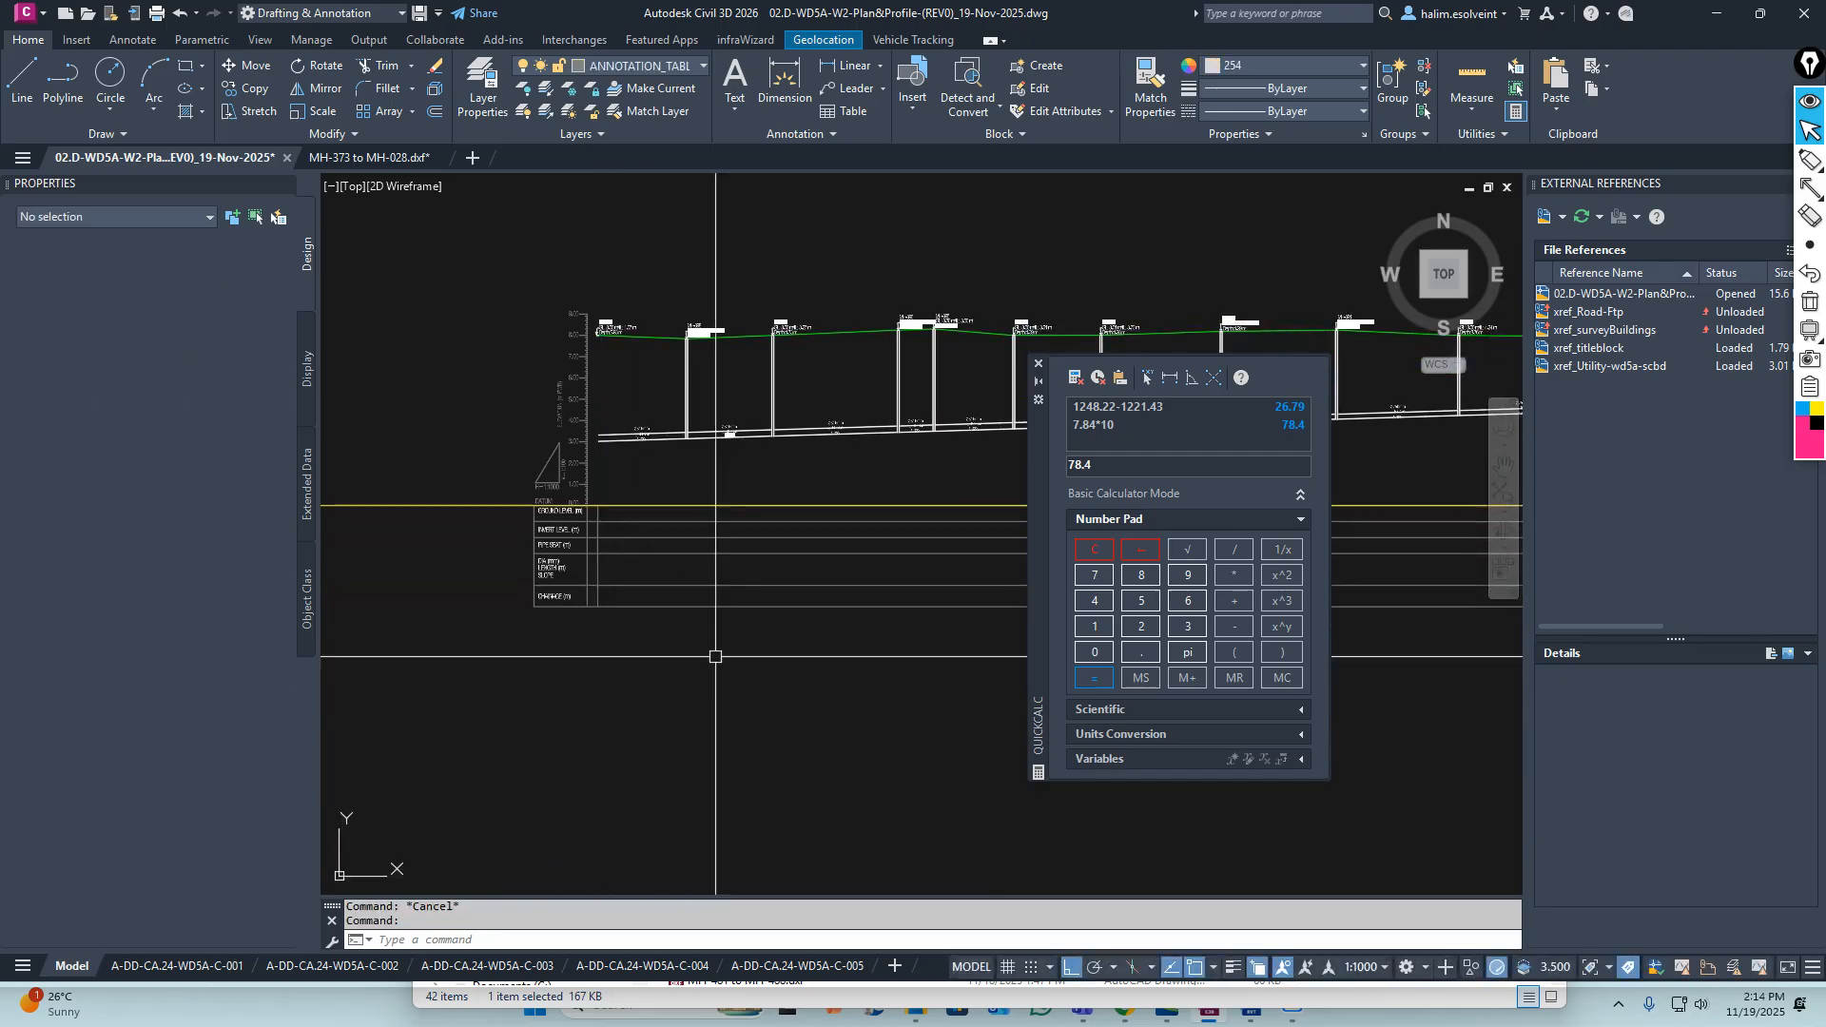
scroll(614, 429, up, 3)
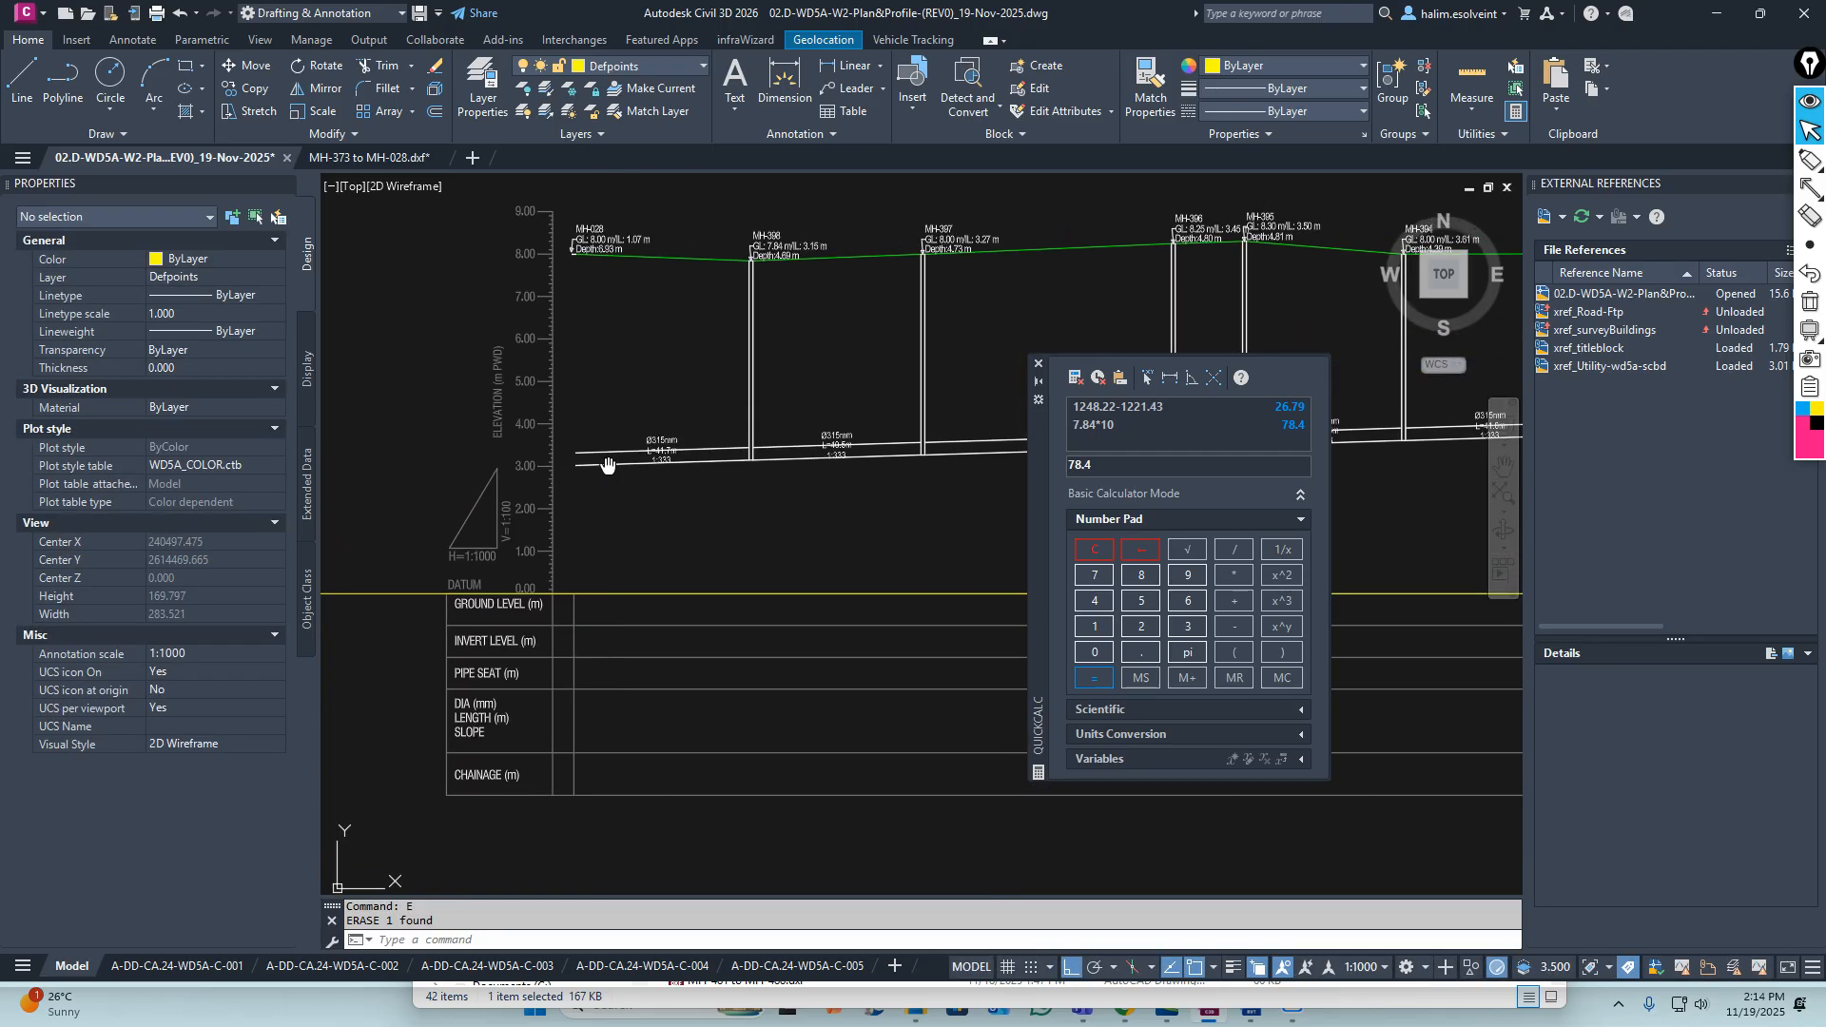
Compare the placed profile's starting end at MH-028 with the finished coloured profile in the other sheet grid
click(575, 624)
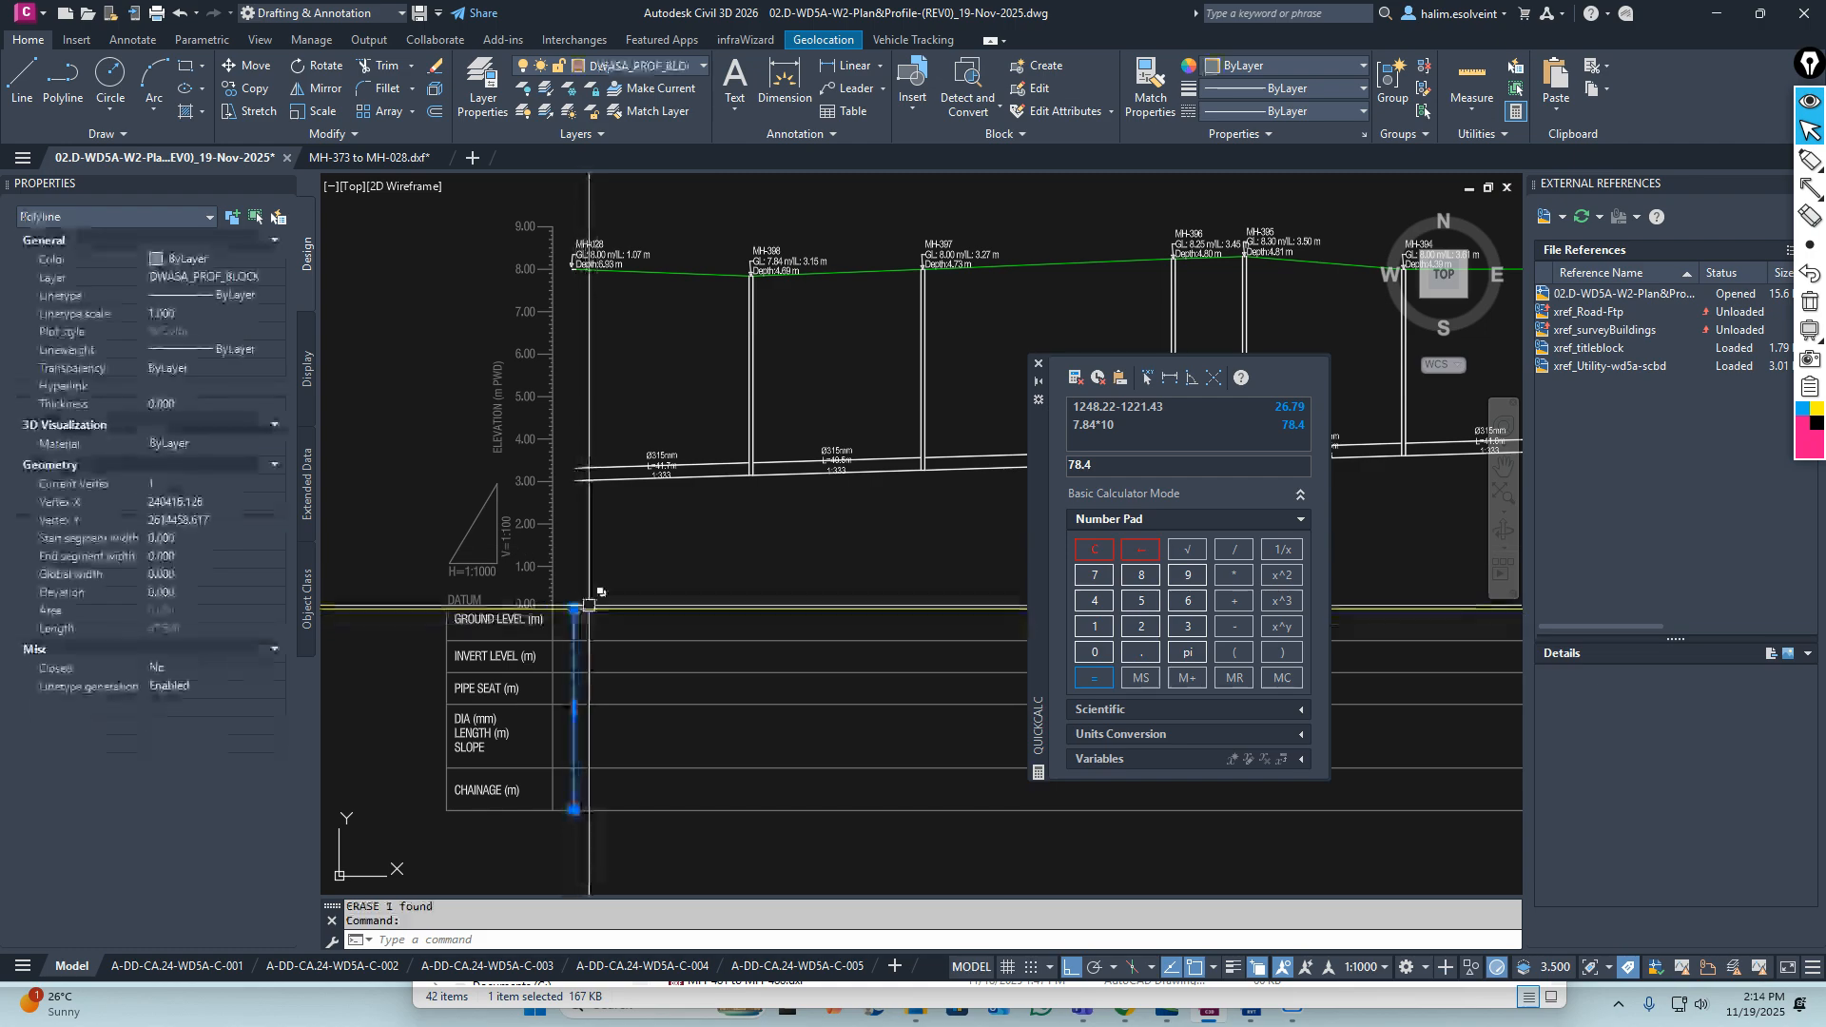
key(Escape)
key(Escape)
scroll(609, 599, down, 6)
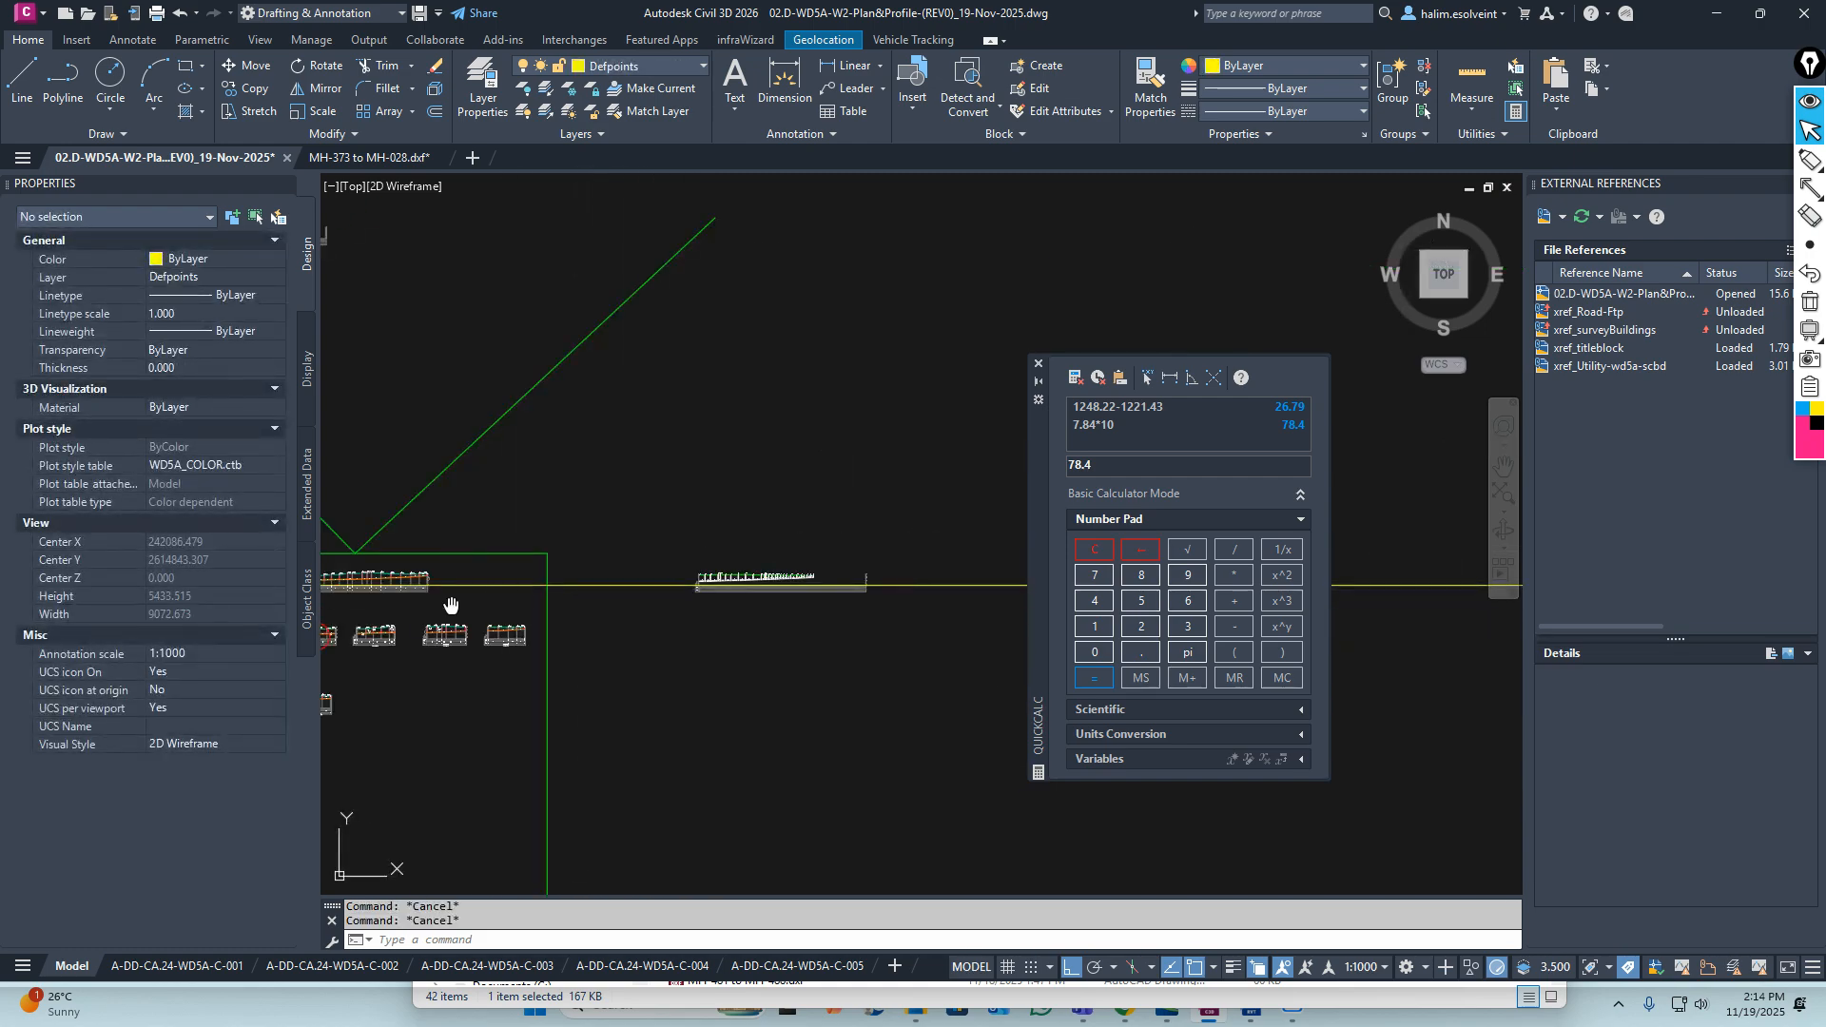
middle_drag(451, 606, 669, 606)
scroll(528, 599, up, 12)
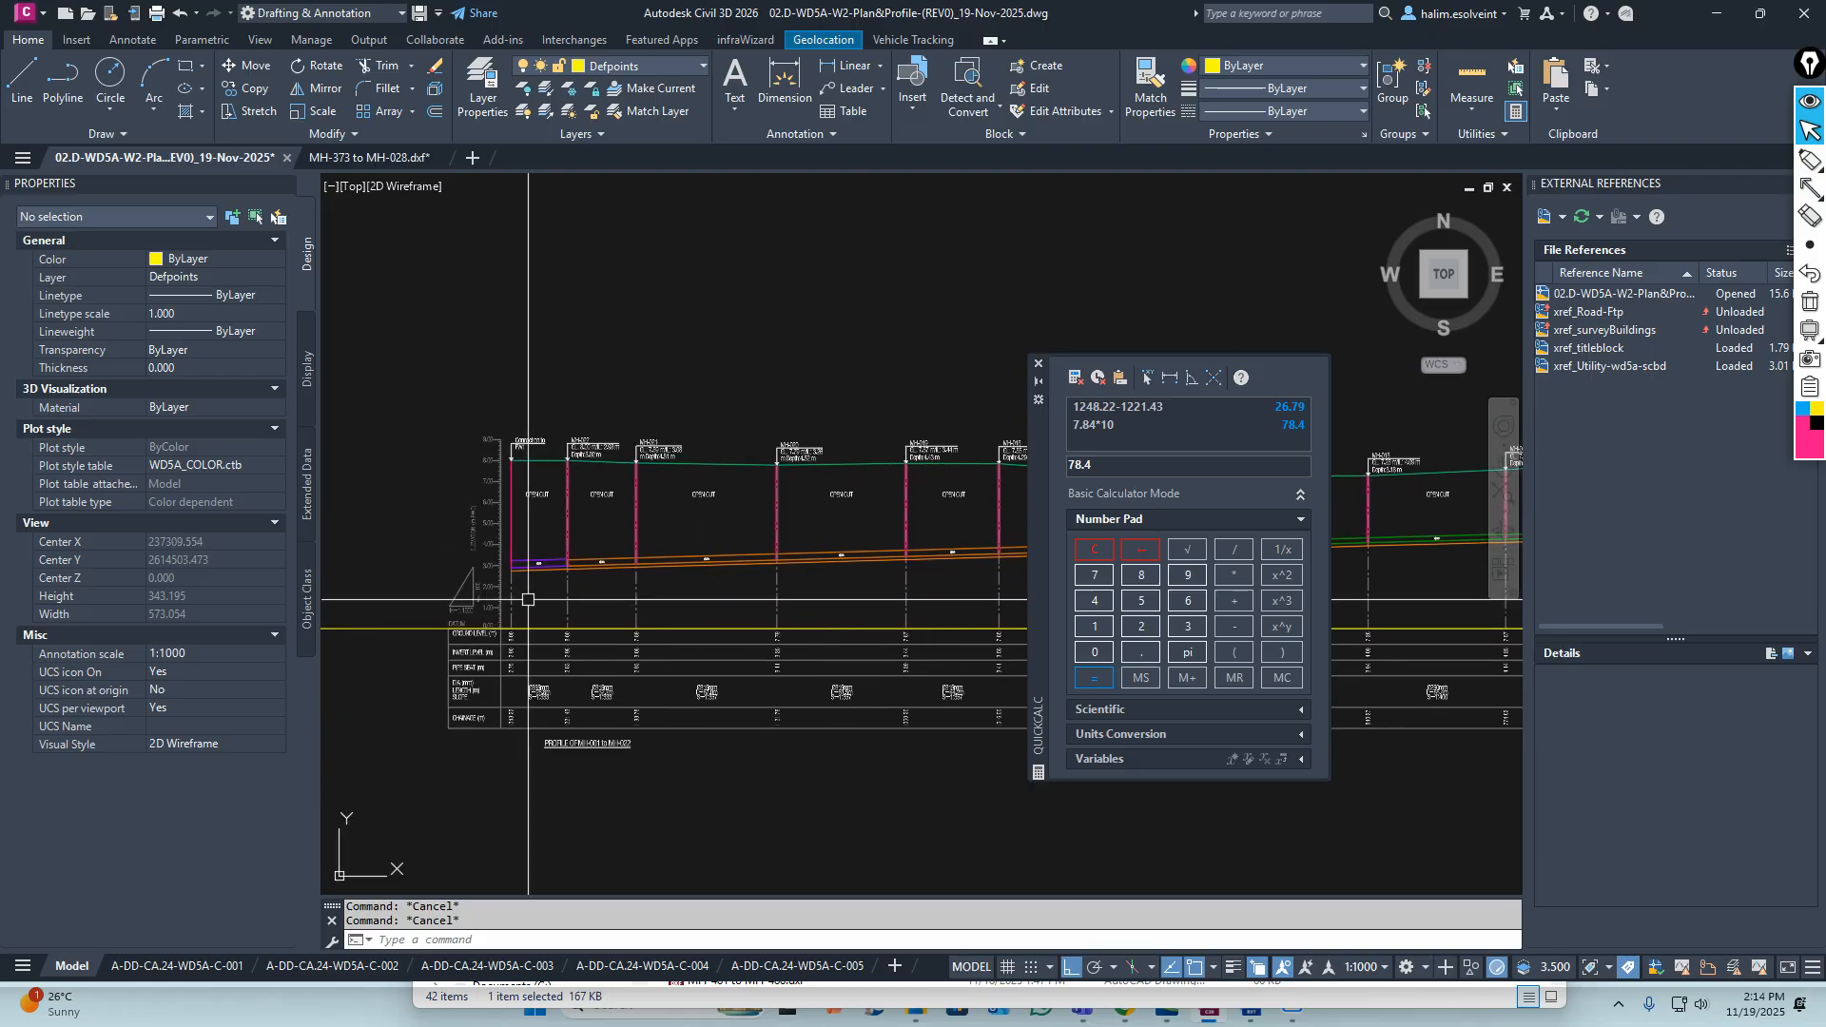
scroll(528, 600, down, 12)
middle_drag(844, 599, 649, 594)
scroll(764, 589, up, 12)
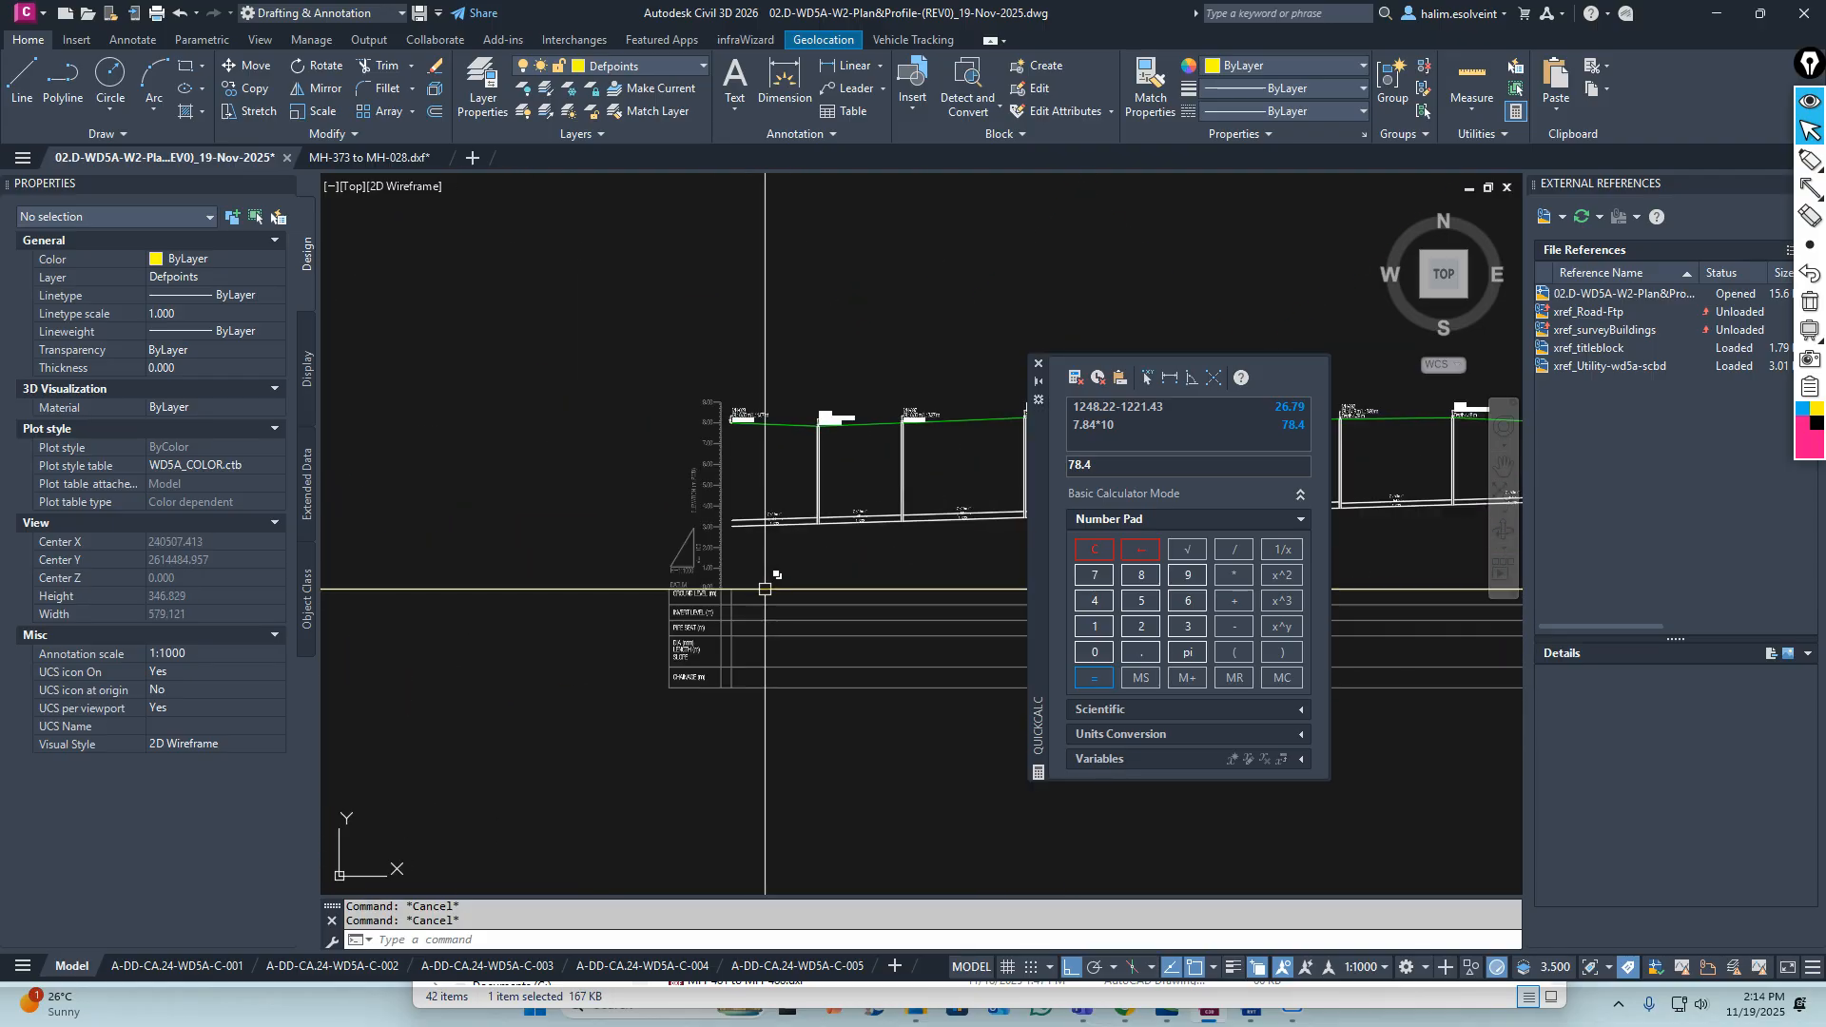
middle_drag(765, 589, 585, 602)
Regenerate the drawing and stretch the offset line's upper end vertically from the datum to just below MH-028's ground level, about 124.6 long overall
text(re)
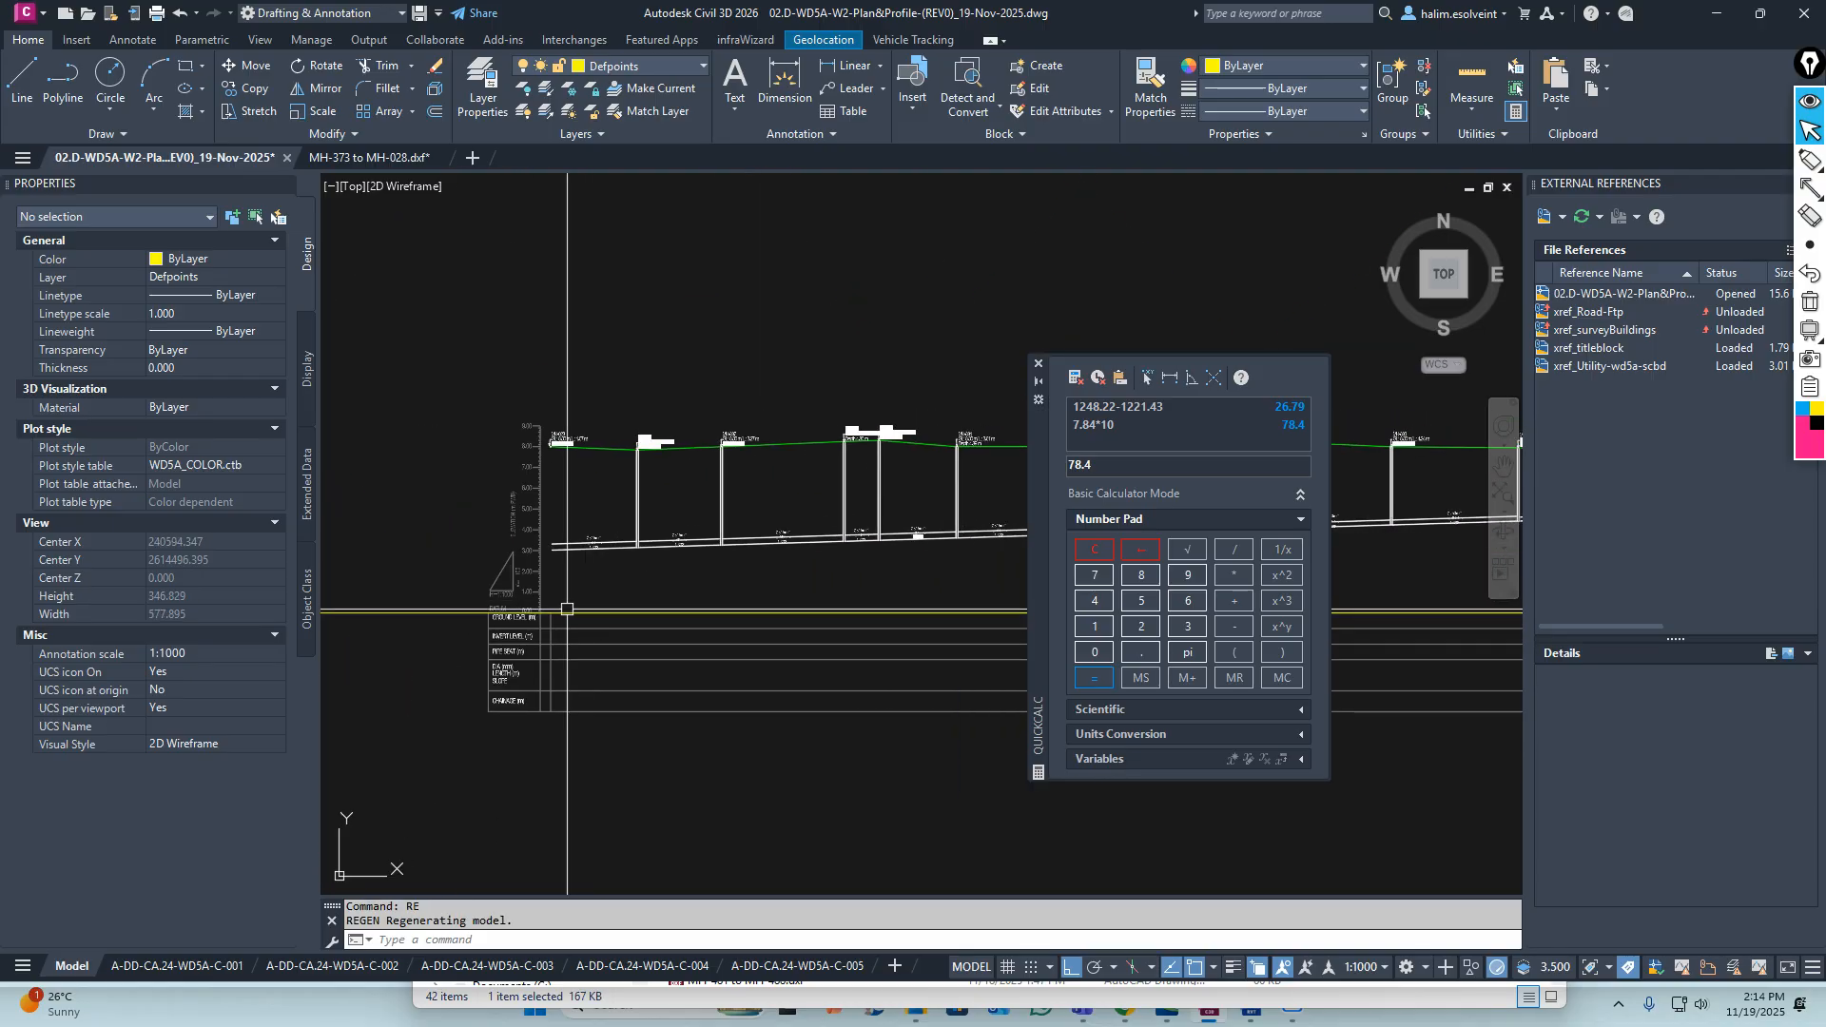
scroll(567, 609, up, 6)
click(499, 619)
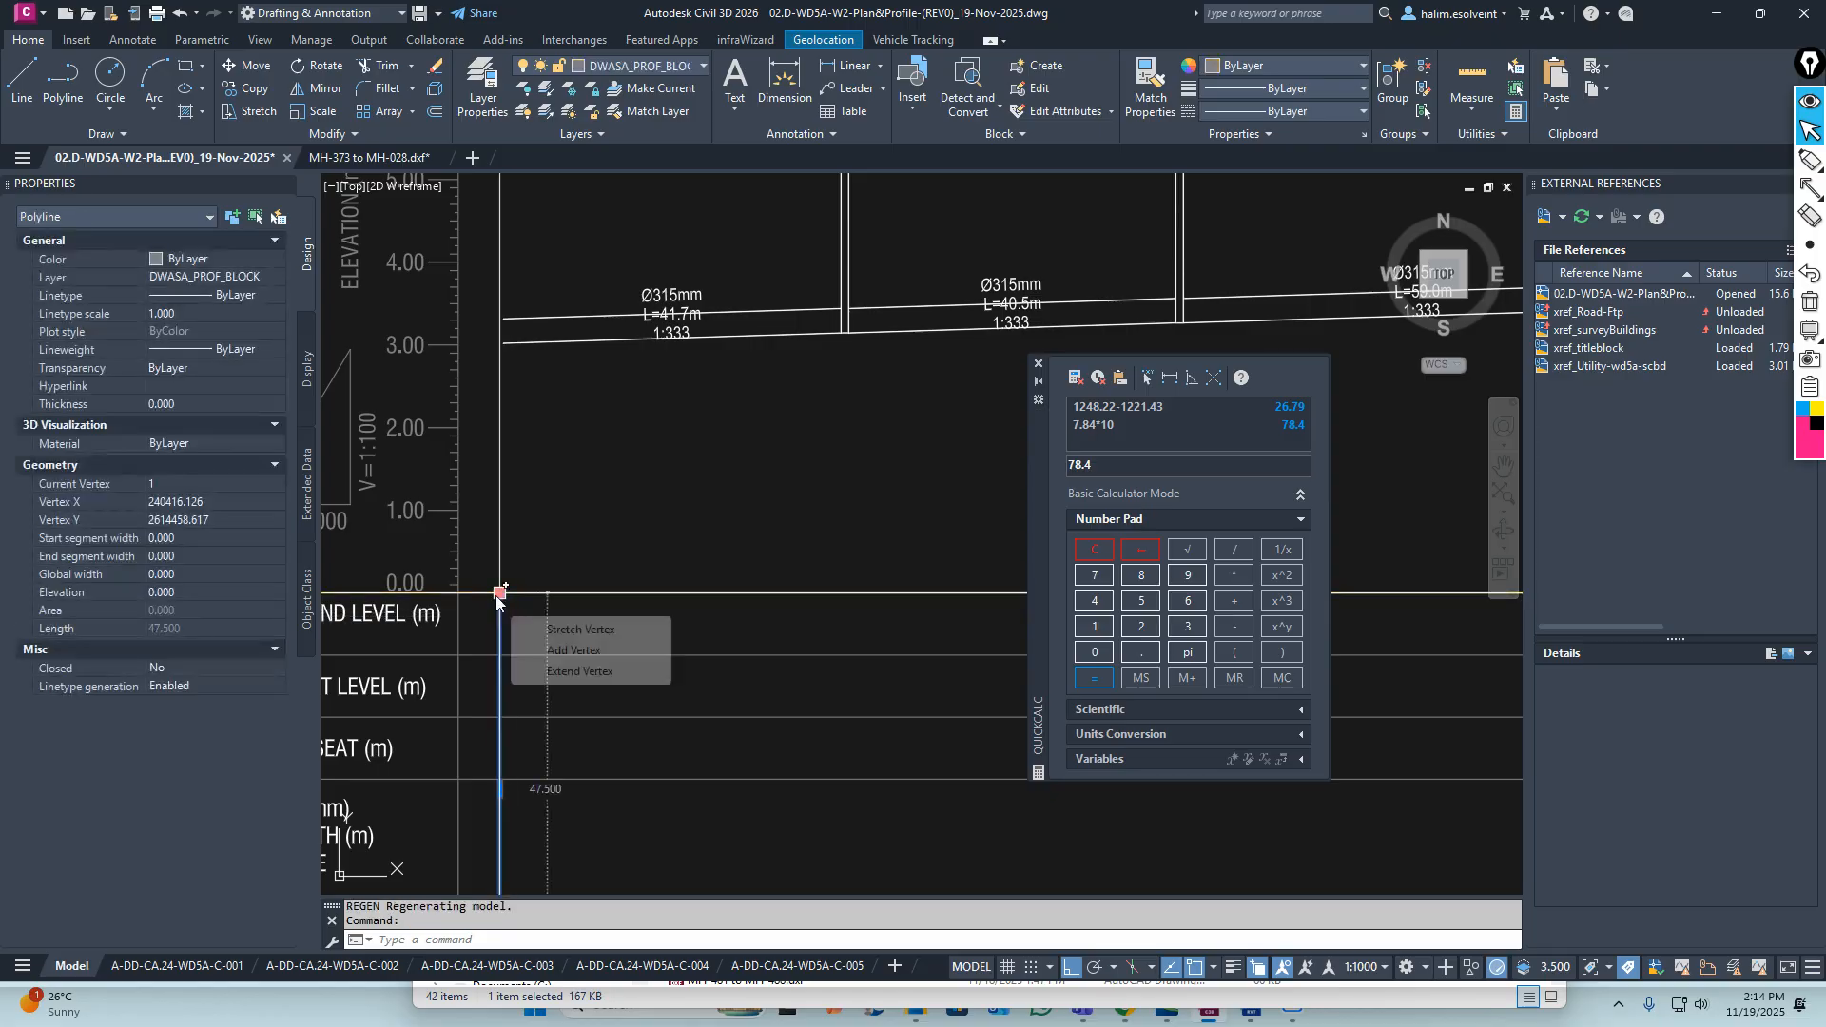
click(499, 595)
middle_drag(568, 328, 586, 725)
middle_drag(565, 449, 587, 612)
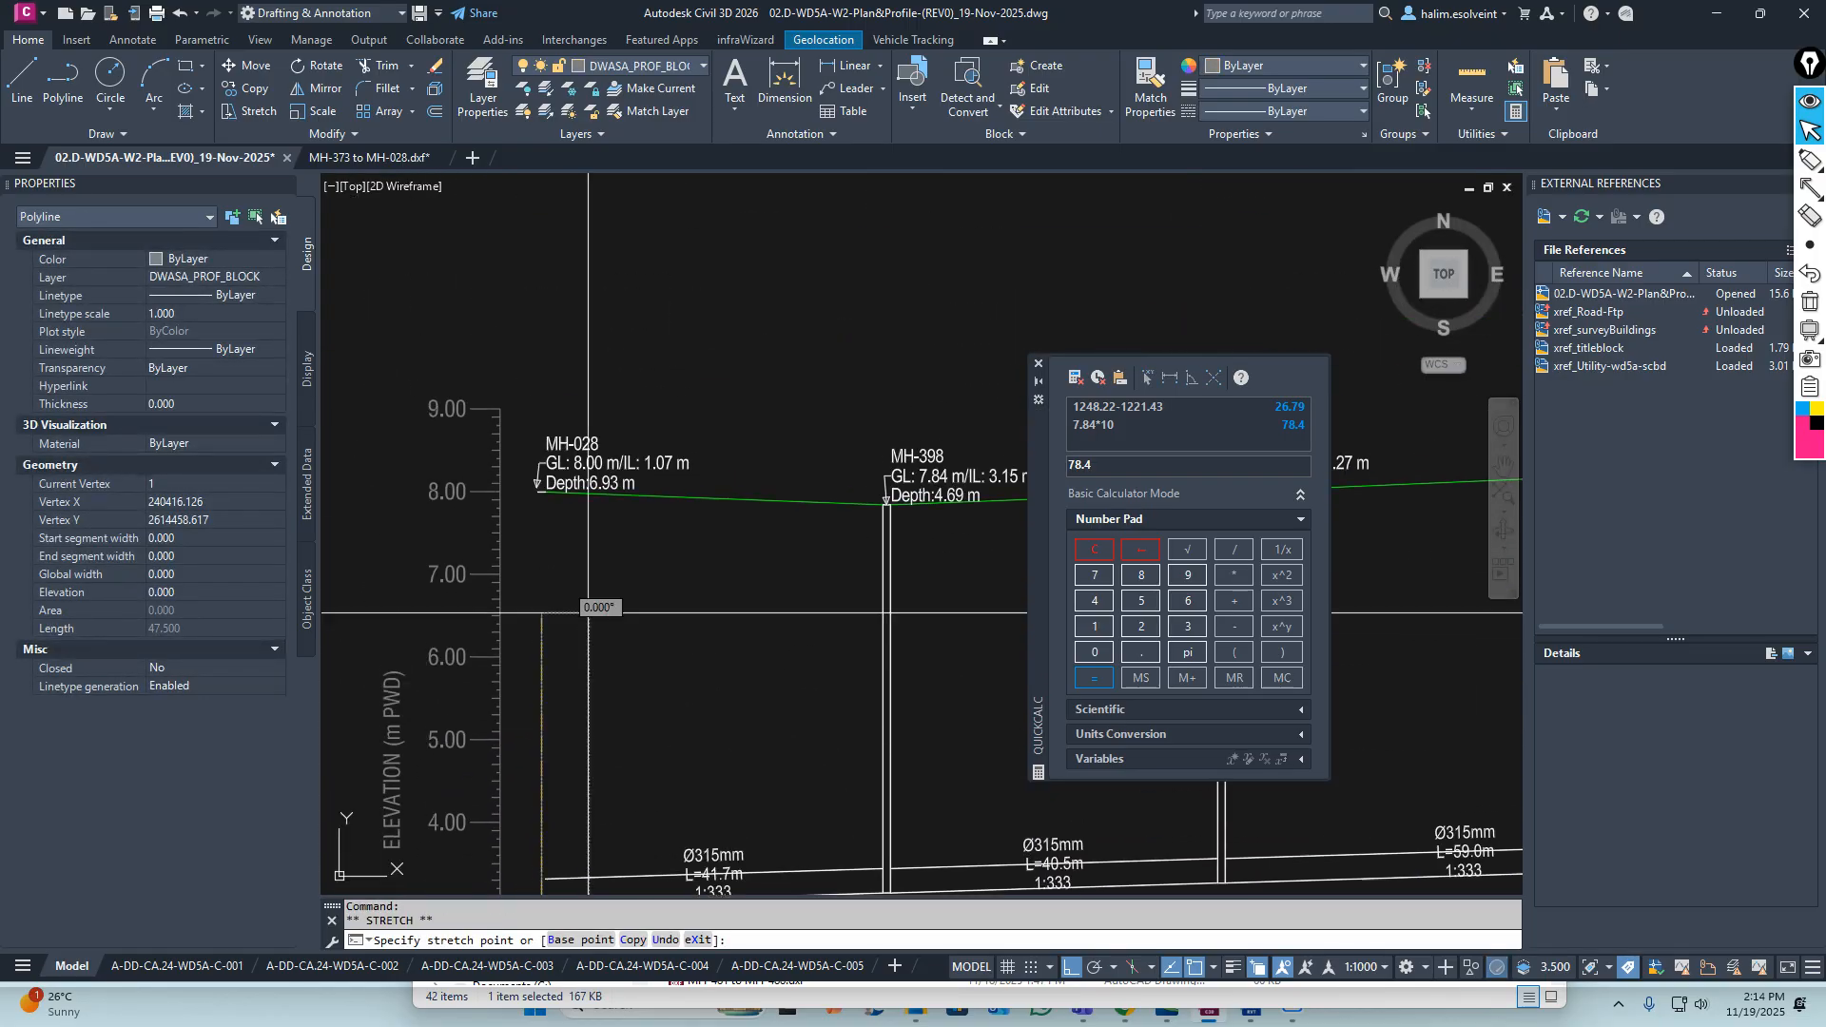
scroll(530, 481, up, 4)
key(Escape)
key(Escape)
scroll(539, 449, up, 3)
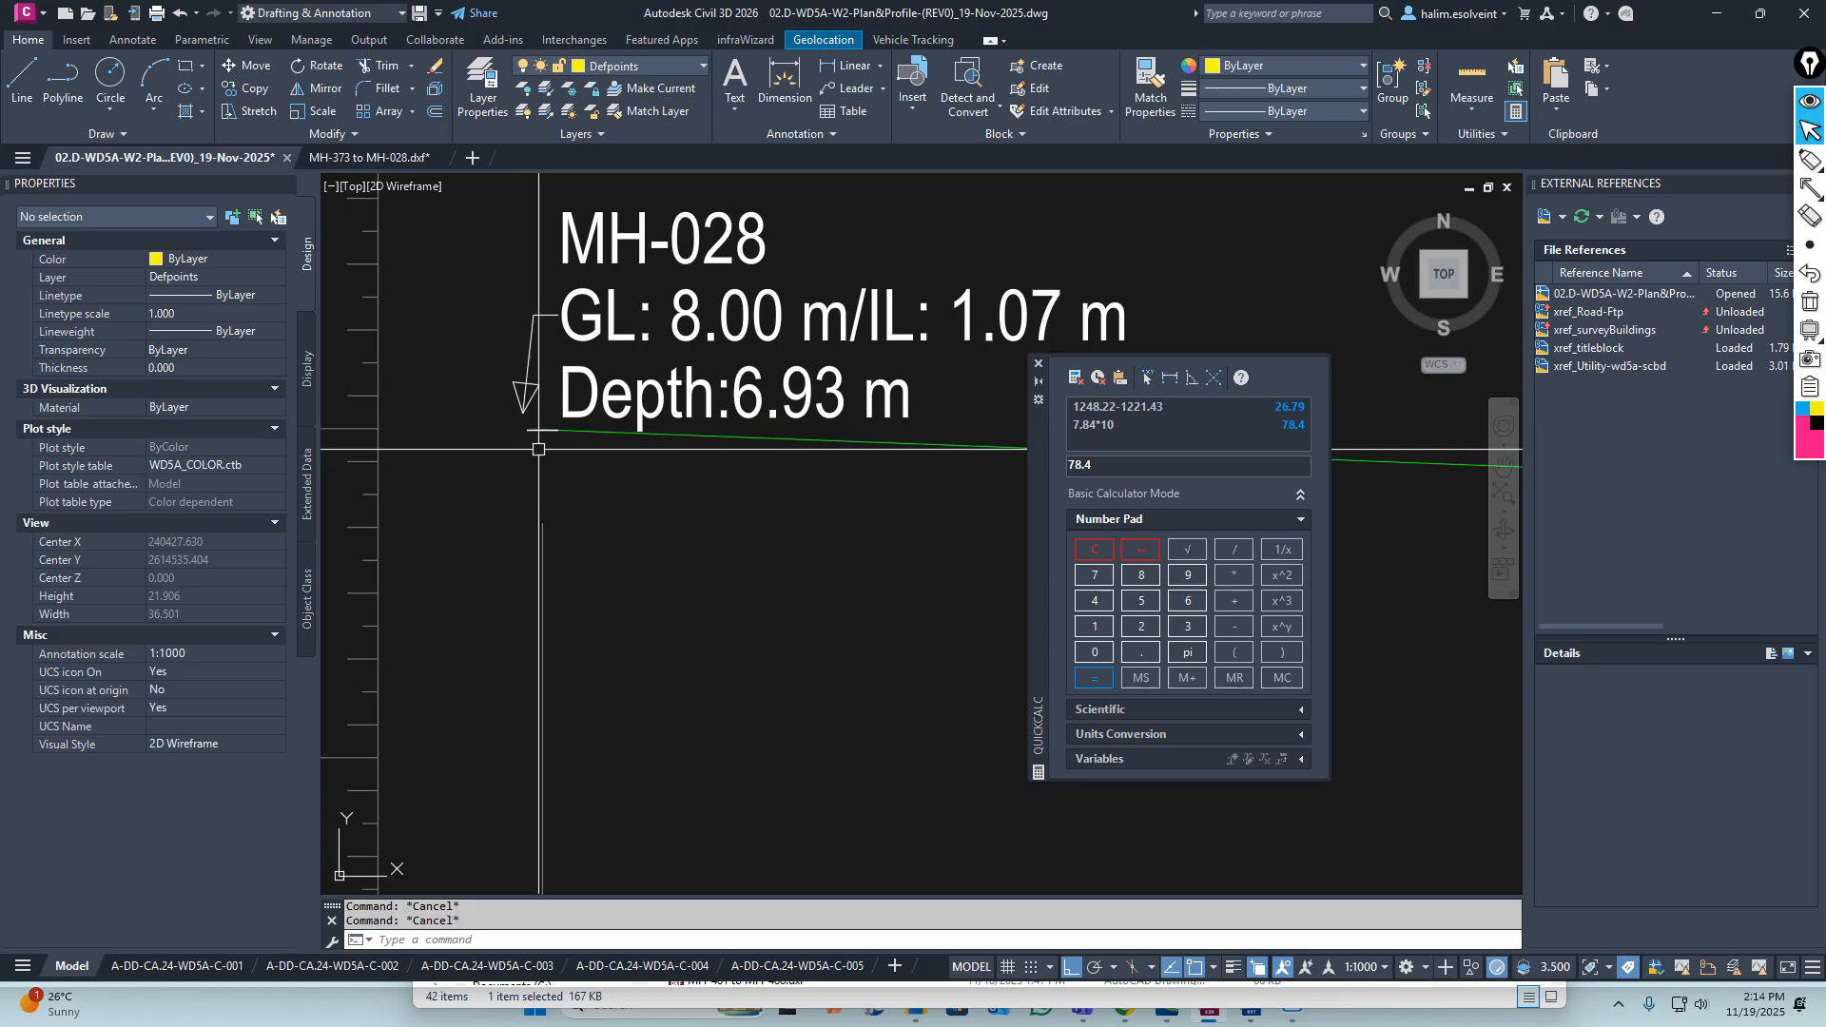
scroll(538, 449, down, 5)
scroll(623, 481, up, 2)
scroll(621, 482, down, 2)
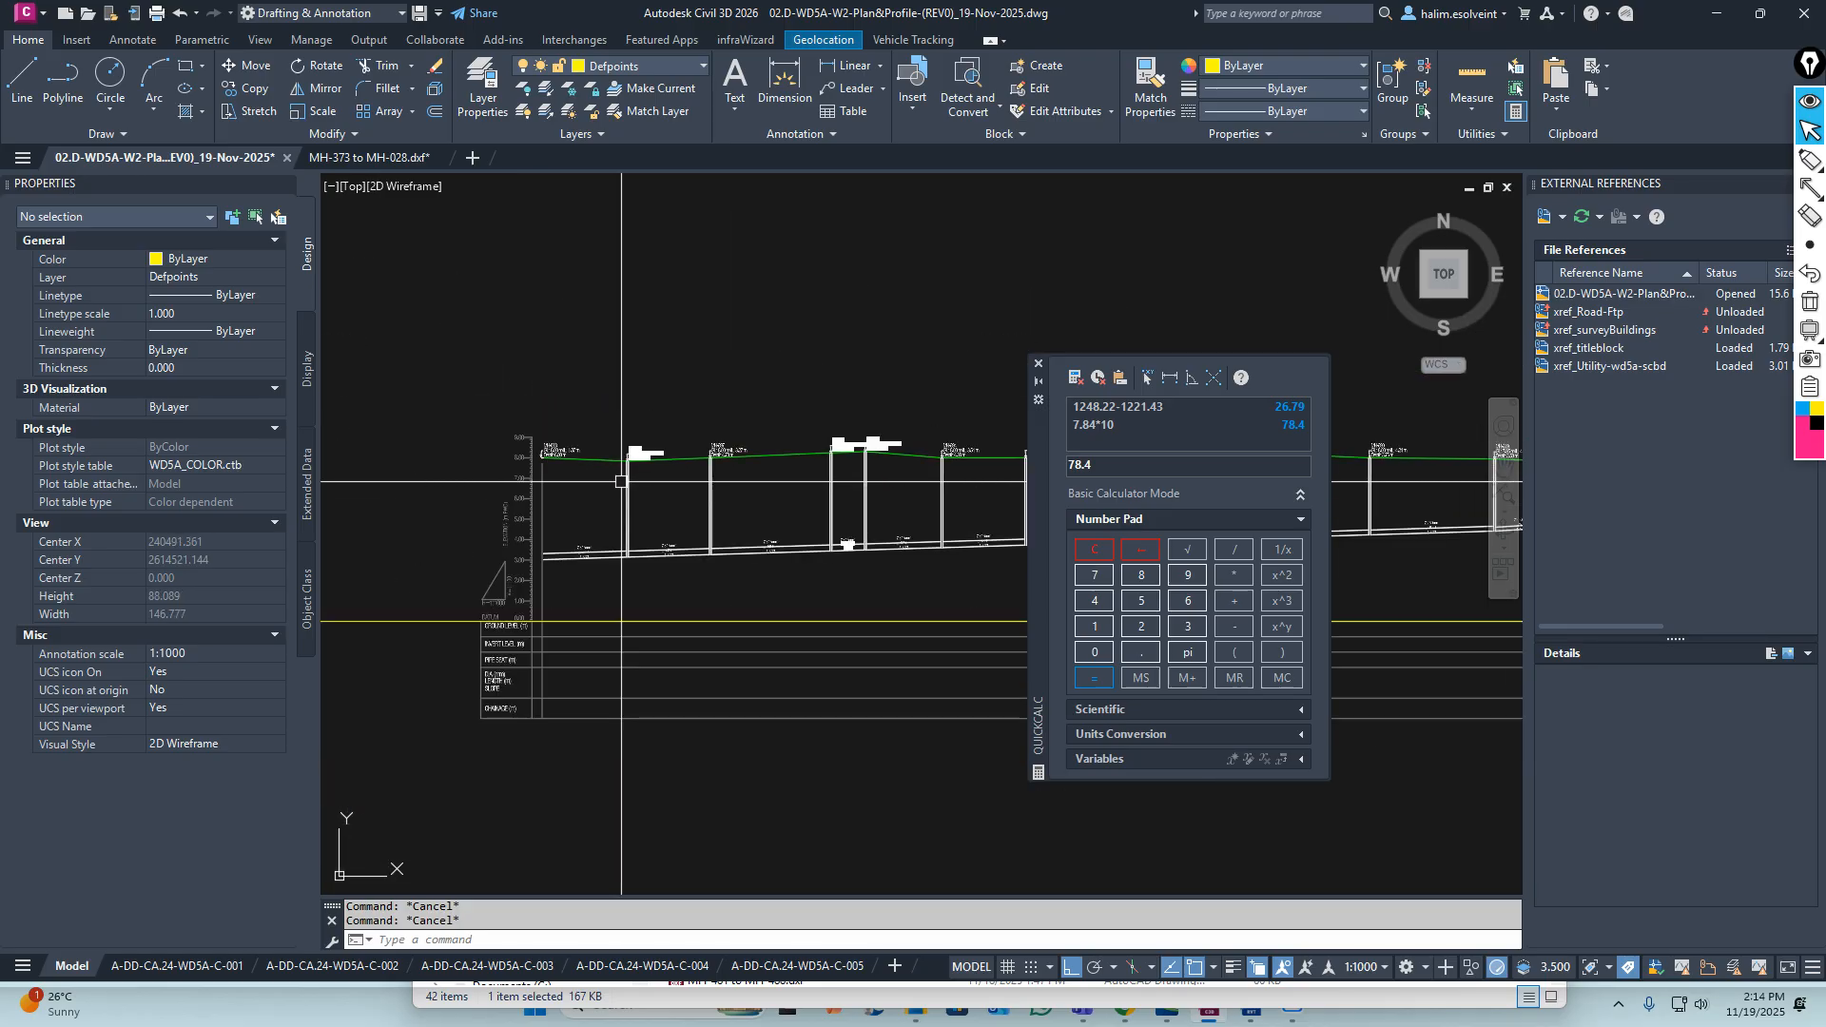
Copy the source profile's two MH-028 manhole outline lines from the datum intersection onto the sheet grid's starting line at the 0.00 datum
scroll(621, 483, down, 6)
middle_drag(787, 526, 421, 540)
scroll(423, 562, down, 7)
scroll(773, 564, up, 6)
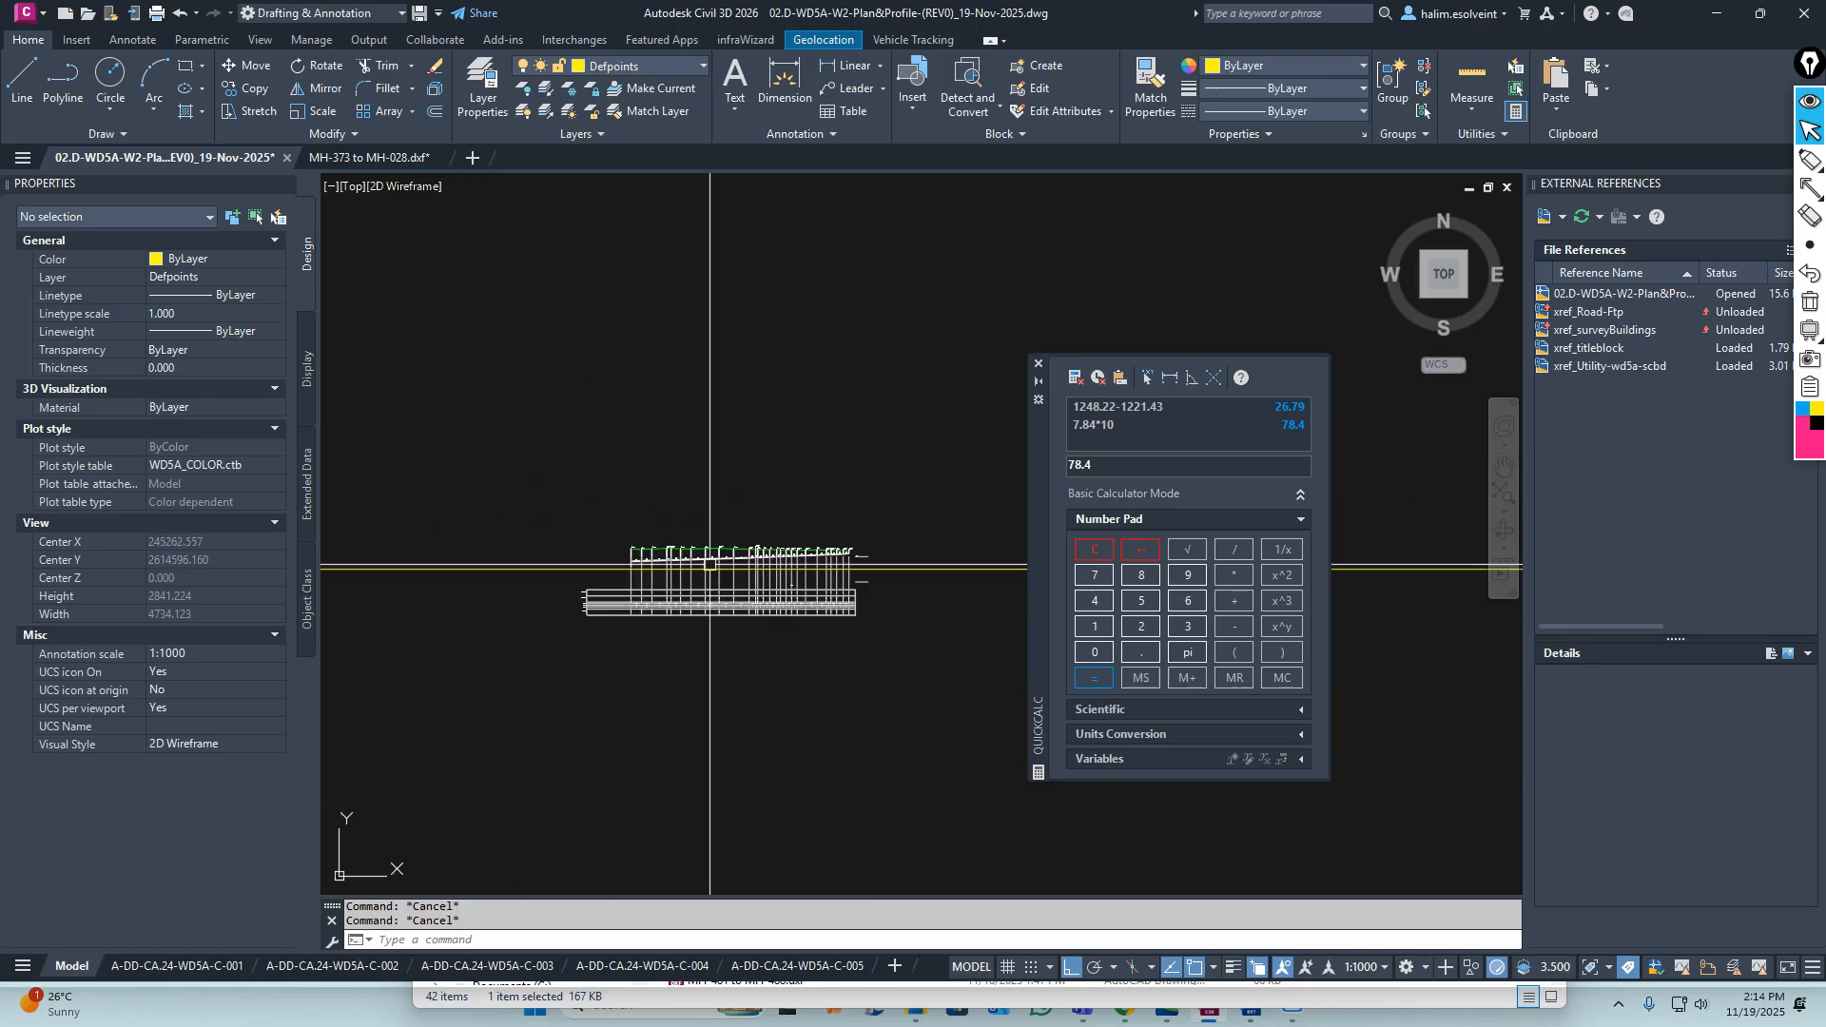
scroll(710, 564, up, 9)
mouse_move(488, 511)
middle_down()
mouse_move(617, 518)
mouse_move(650, 588)
middle_up()
scroll(618, 469, down, 3)
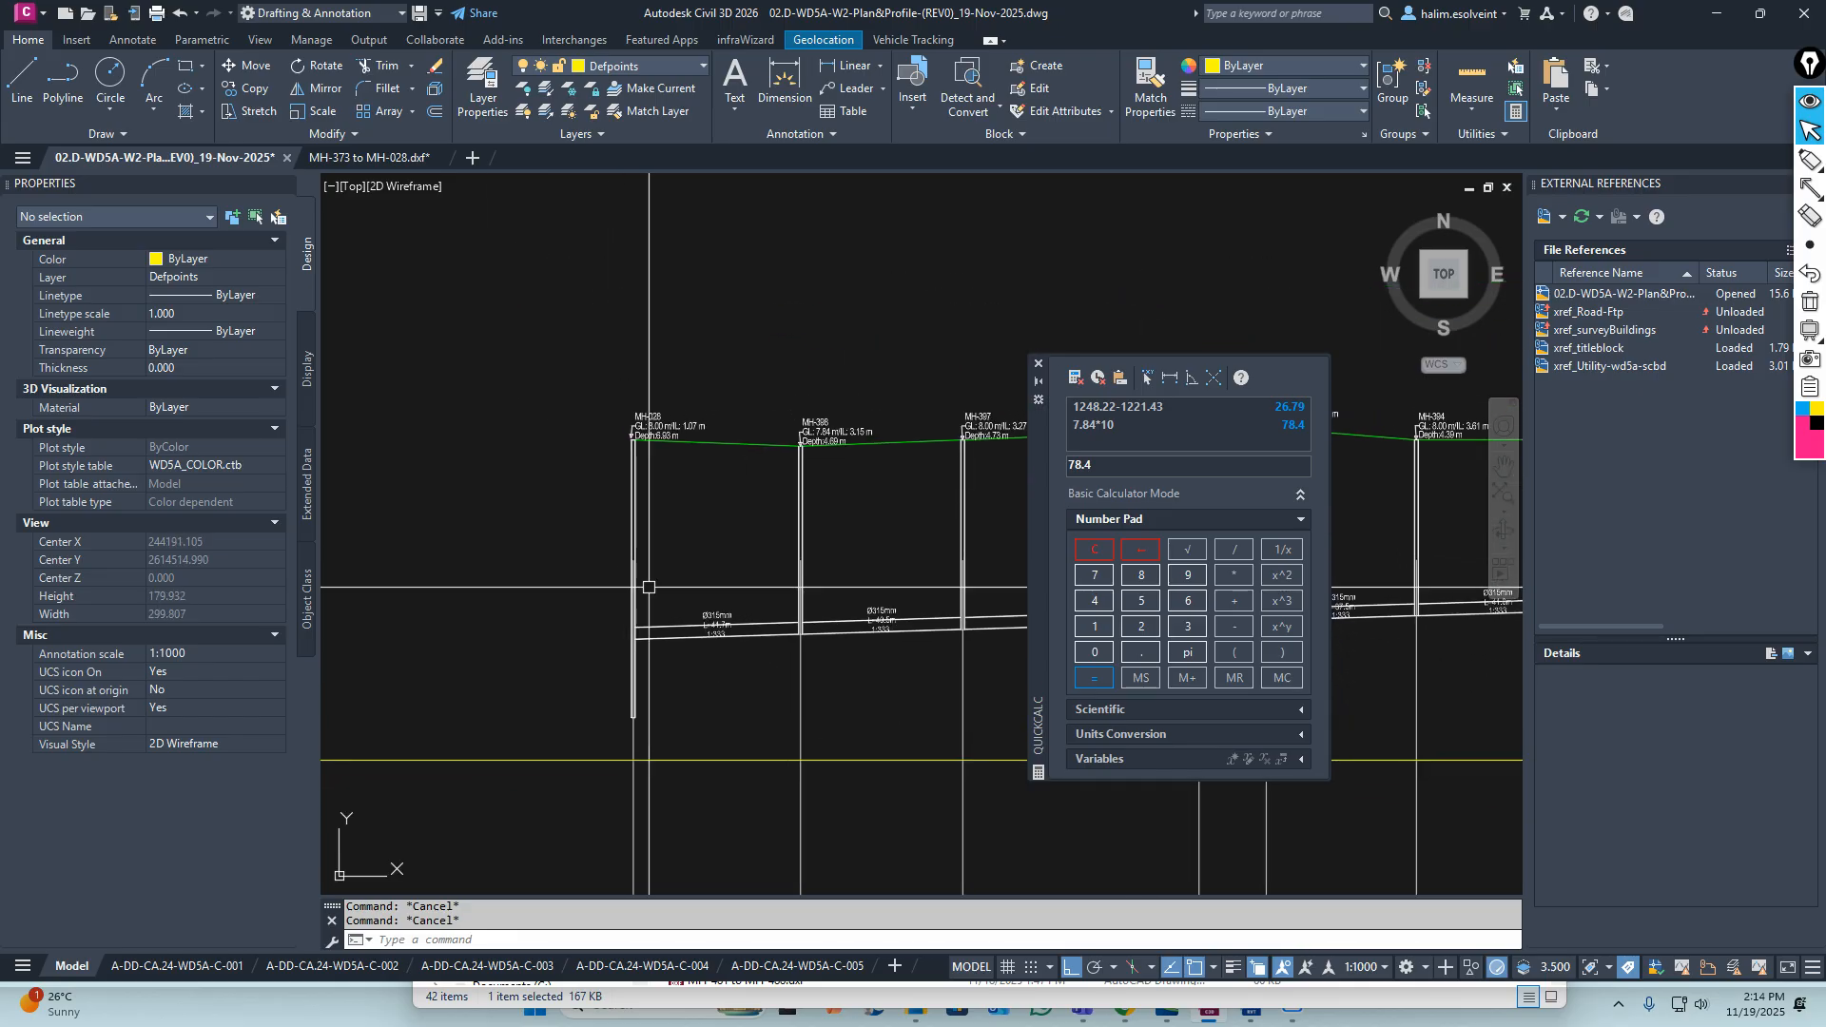
key(Return)
scroll(643, 486, up, 6)
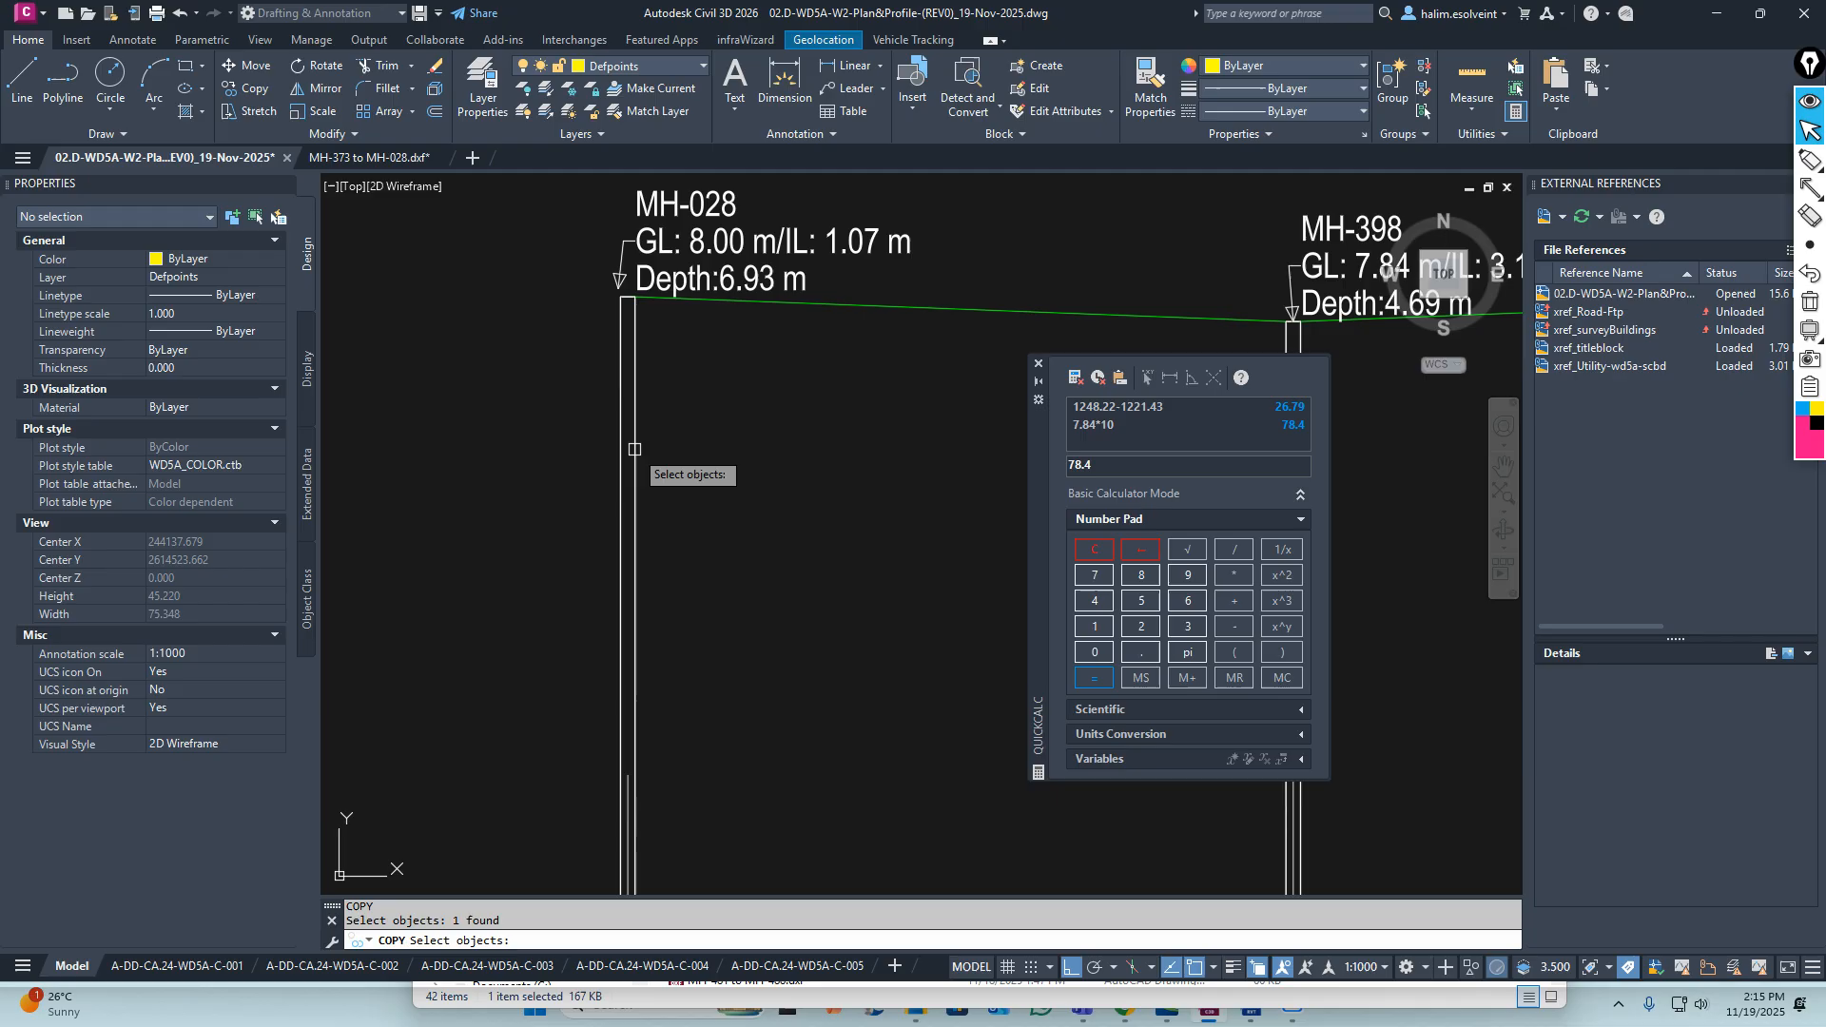
scroll(633, 411, up, 6)
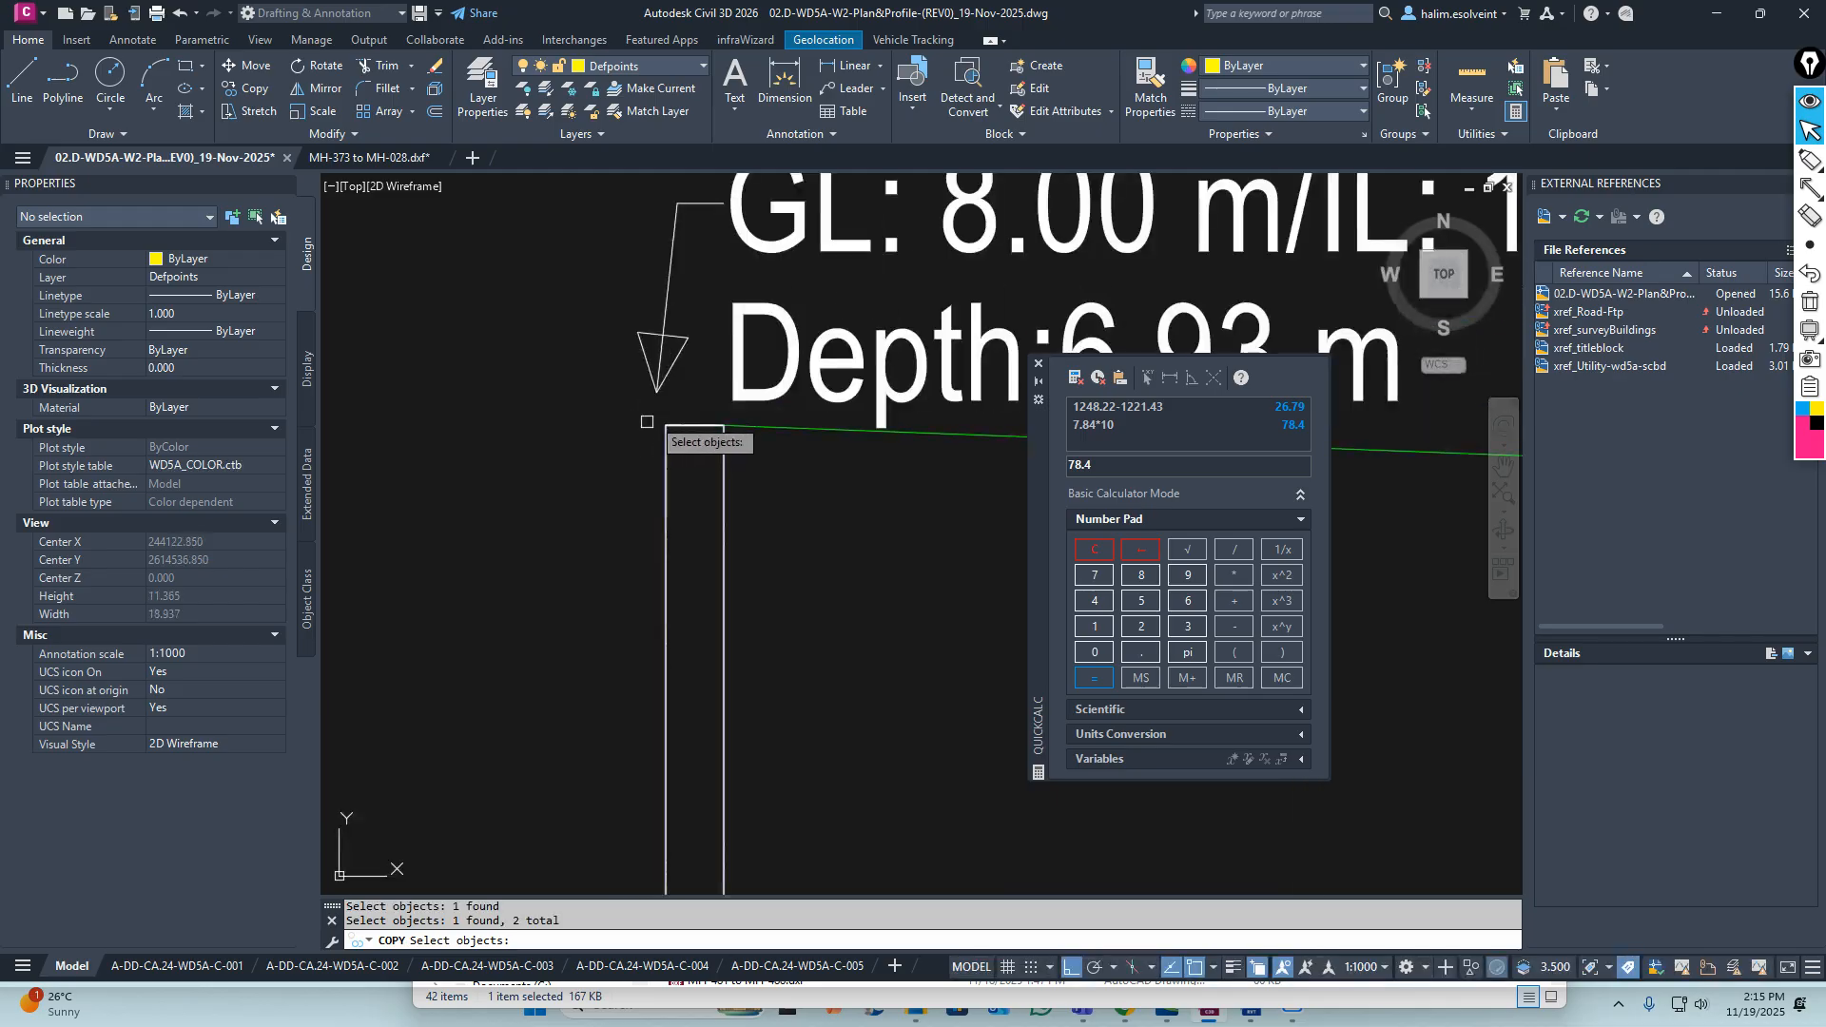
scroll(685, 412, down, 12)
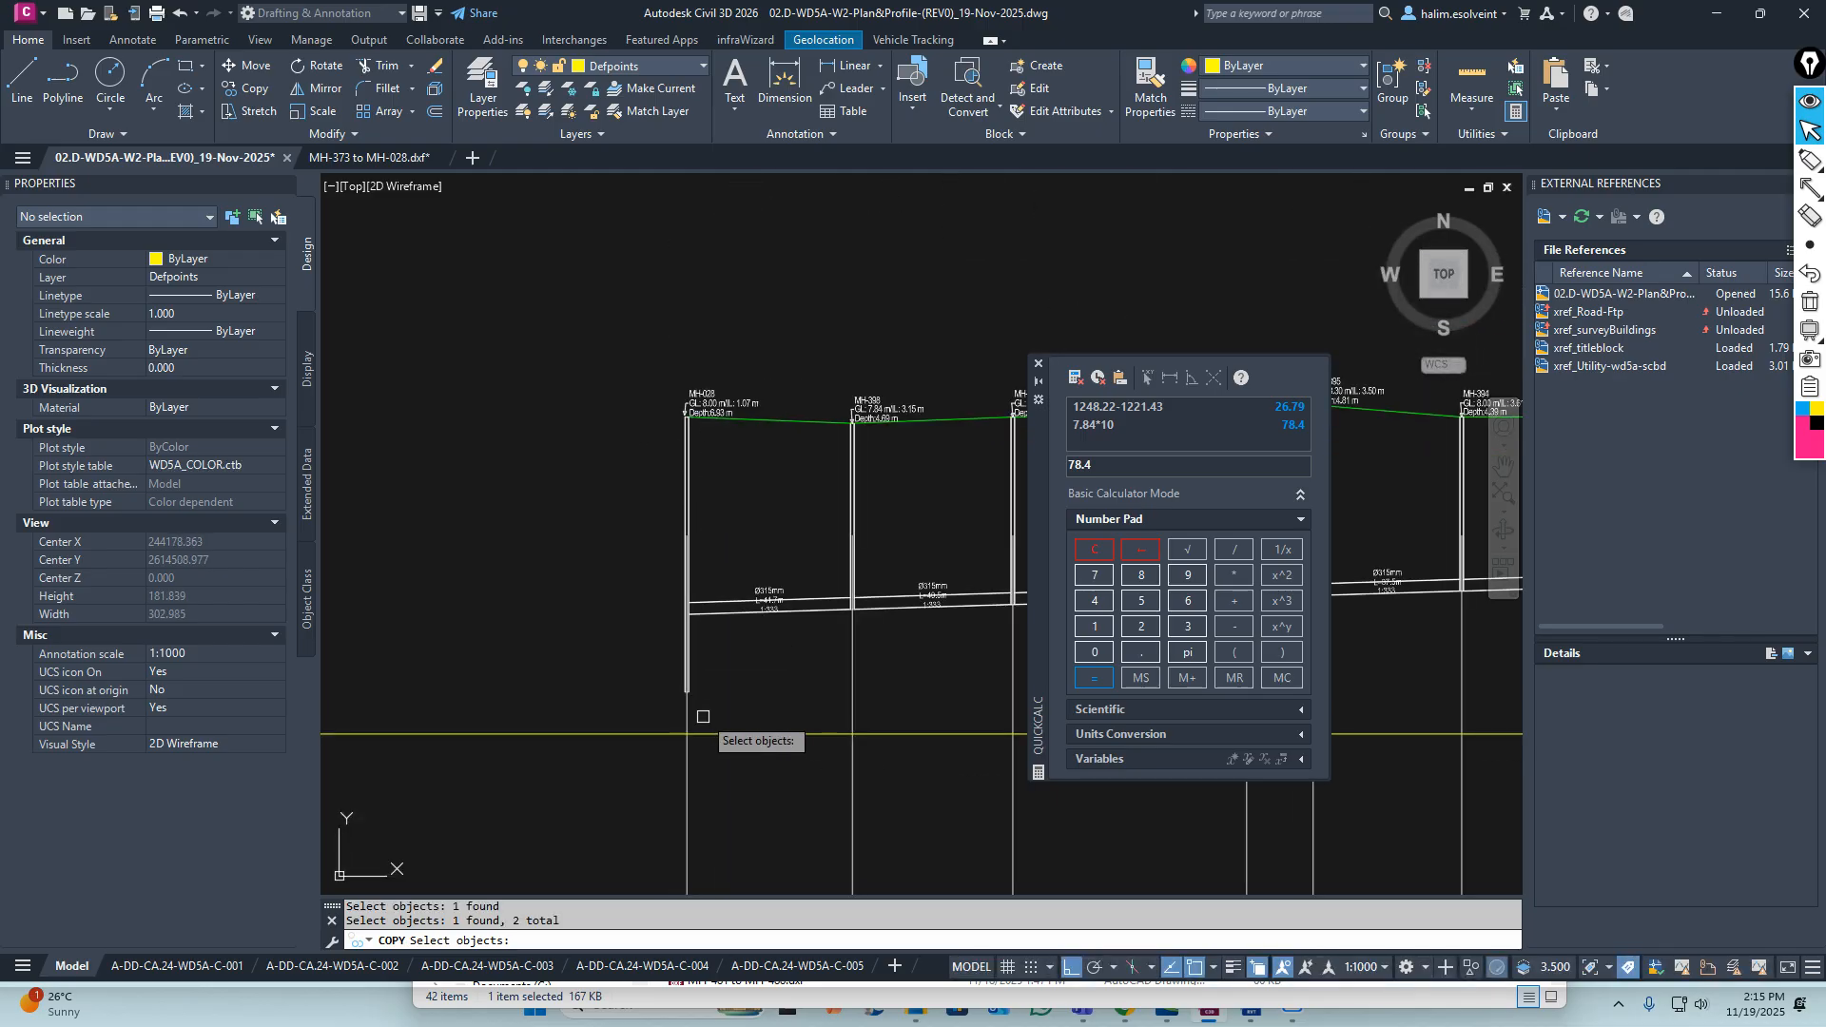
scroll(683, 701, up, 6)
middle_drag(674, 718, 783, 473)
key(Return)
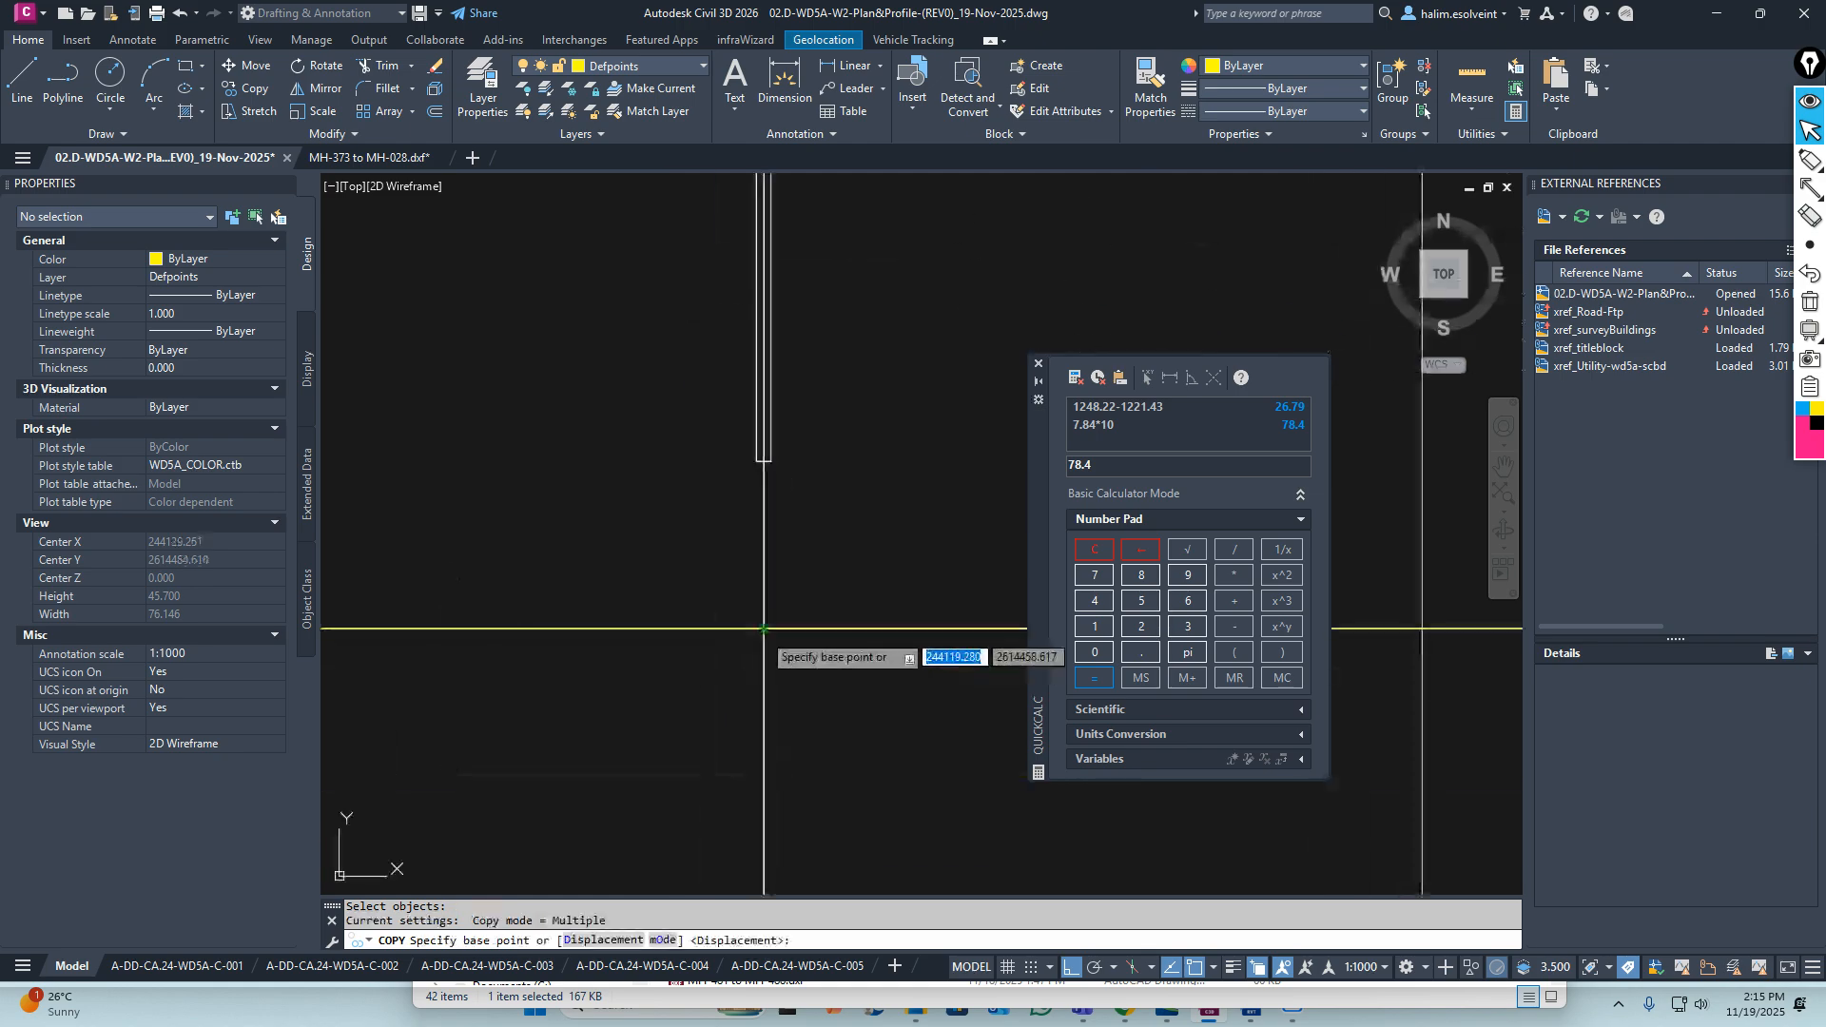
click(763, 629)
scroll(791, 636, down, 20)
scroll(802, 635, up, 10)
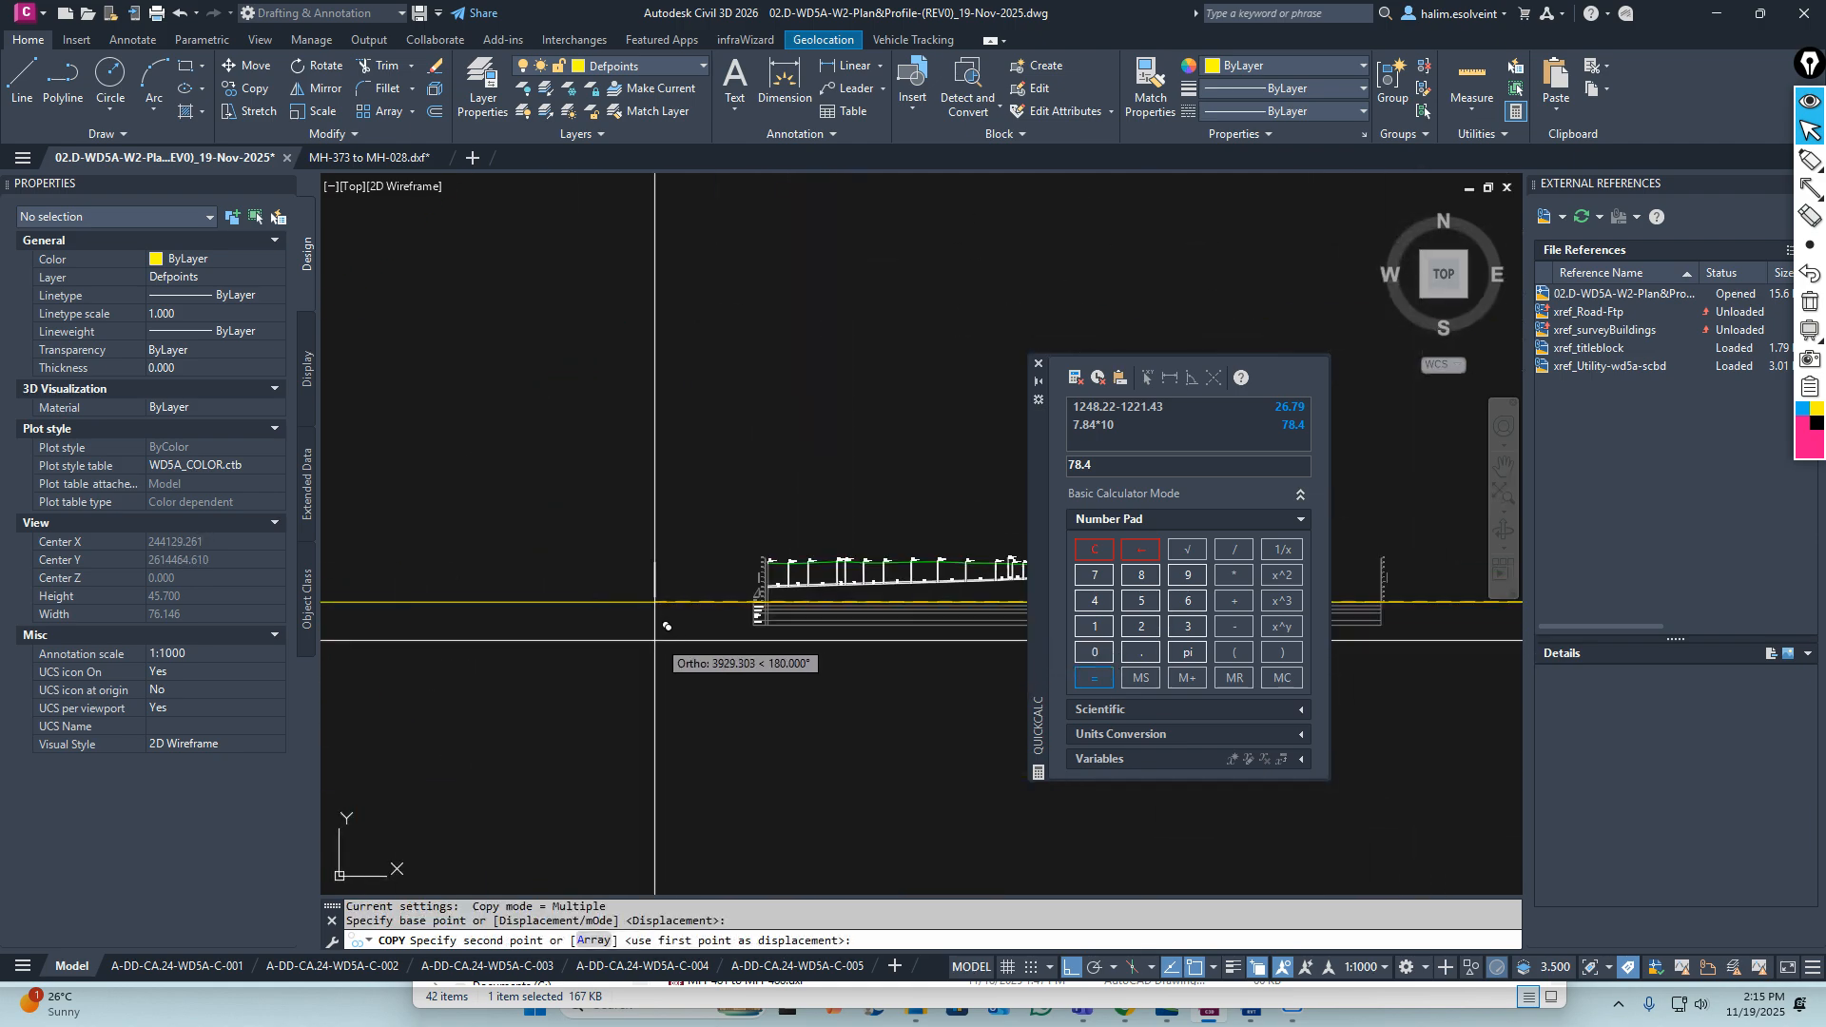
scroll(687, 578, up, 6)
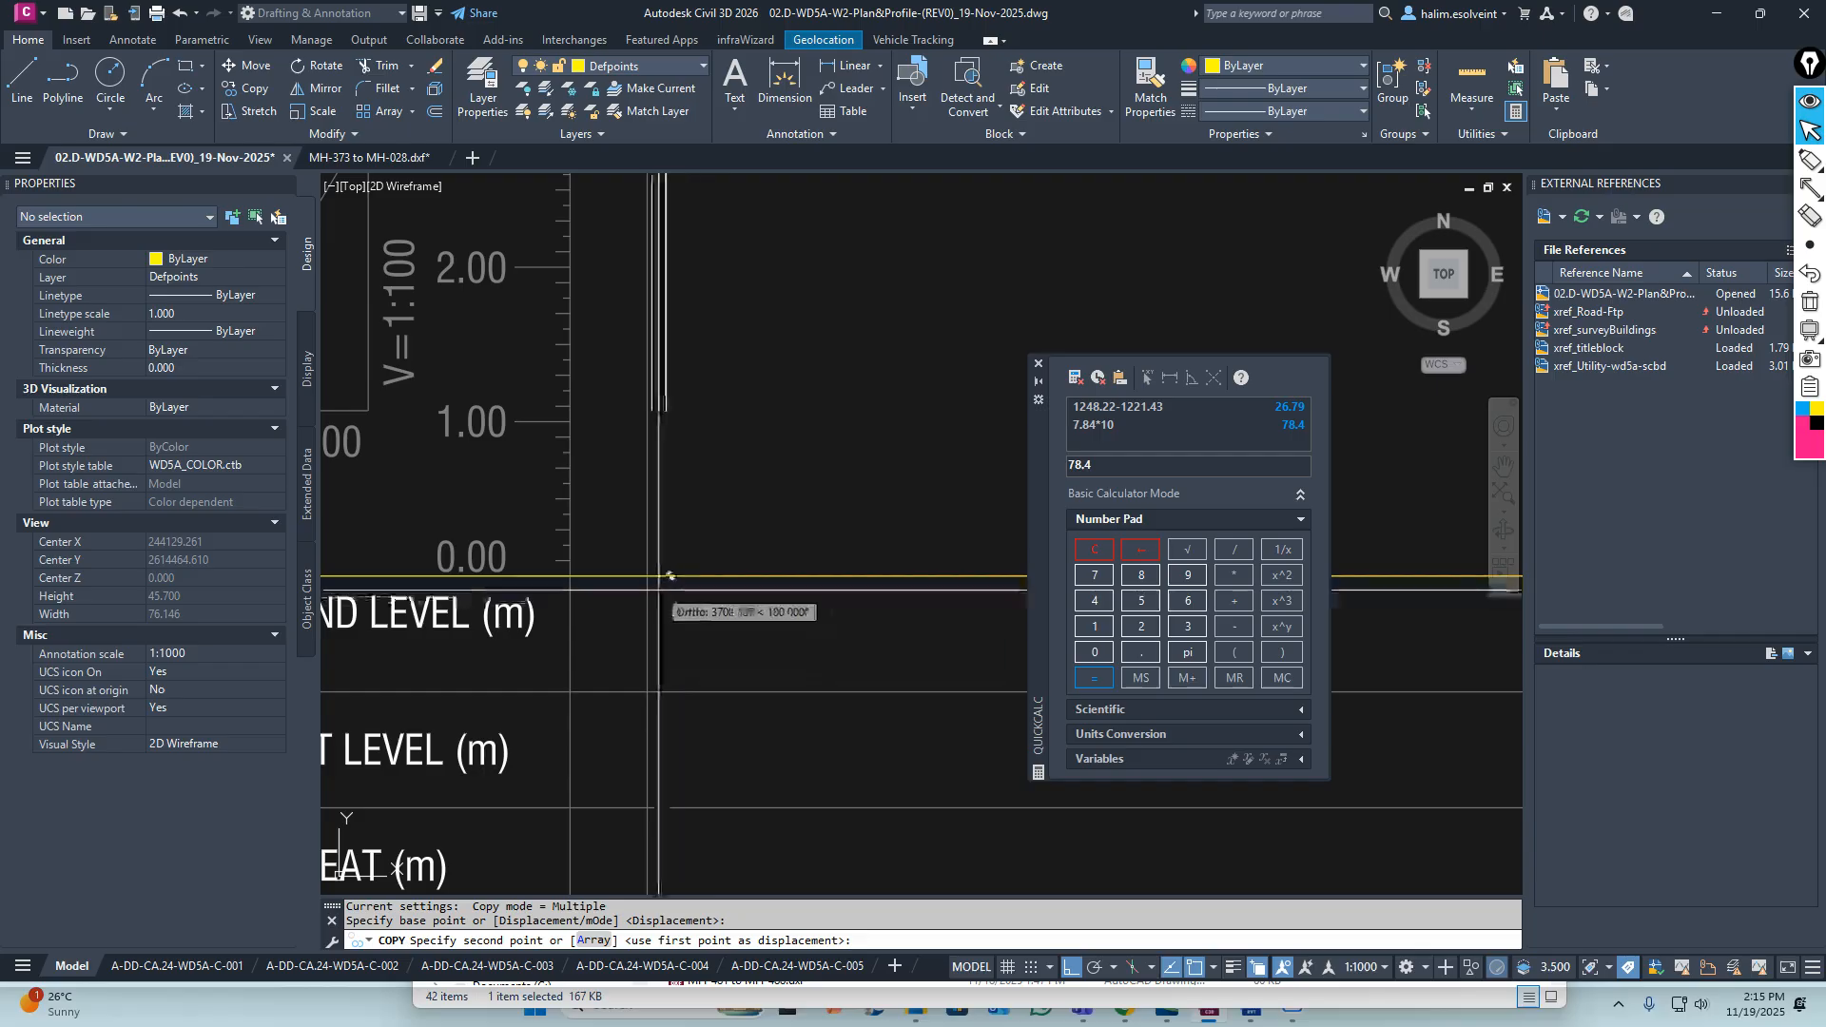
click(654, 552)
key(Escape)
scroll(654, 551, down, 3)
scroll(653, 551, down, 3)
key(Escape)
key(Escape)
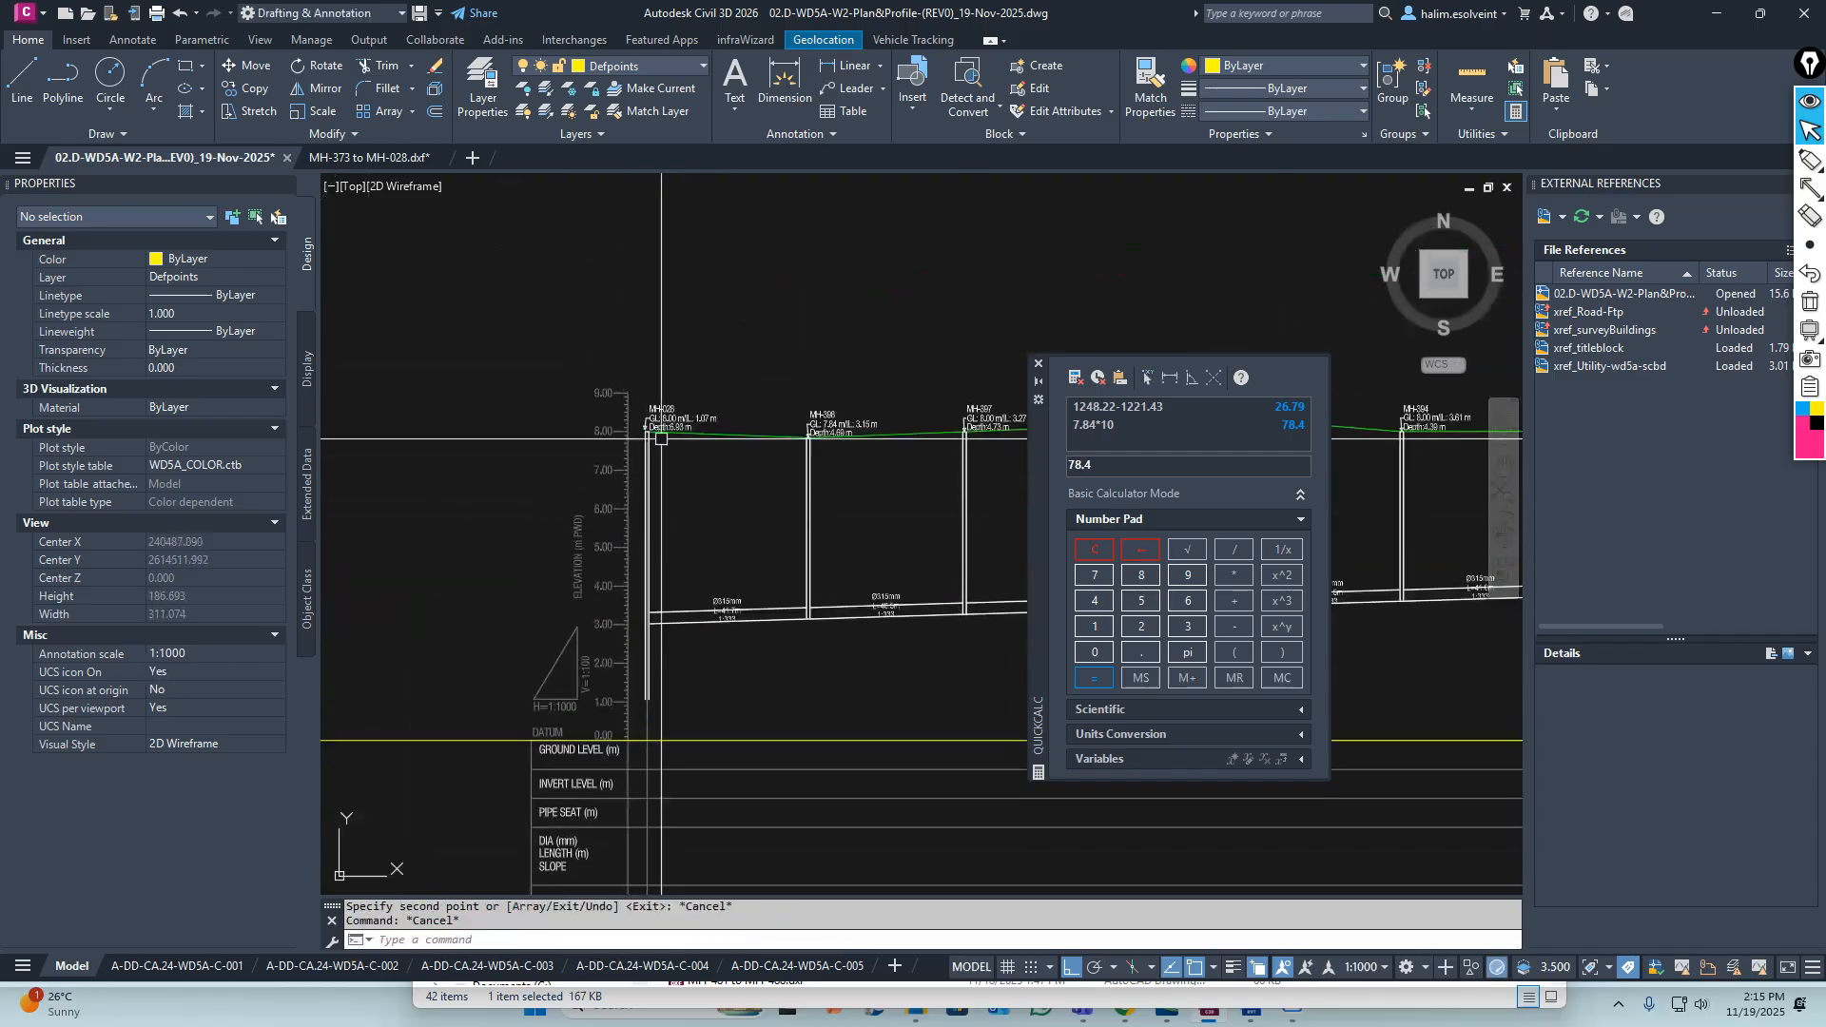
Check the placed profile along the sheet grid from MH-028 to its far end
scroll(614, 438, up, 6)
scroll(607, 453, down, 15)
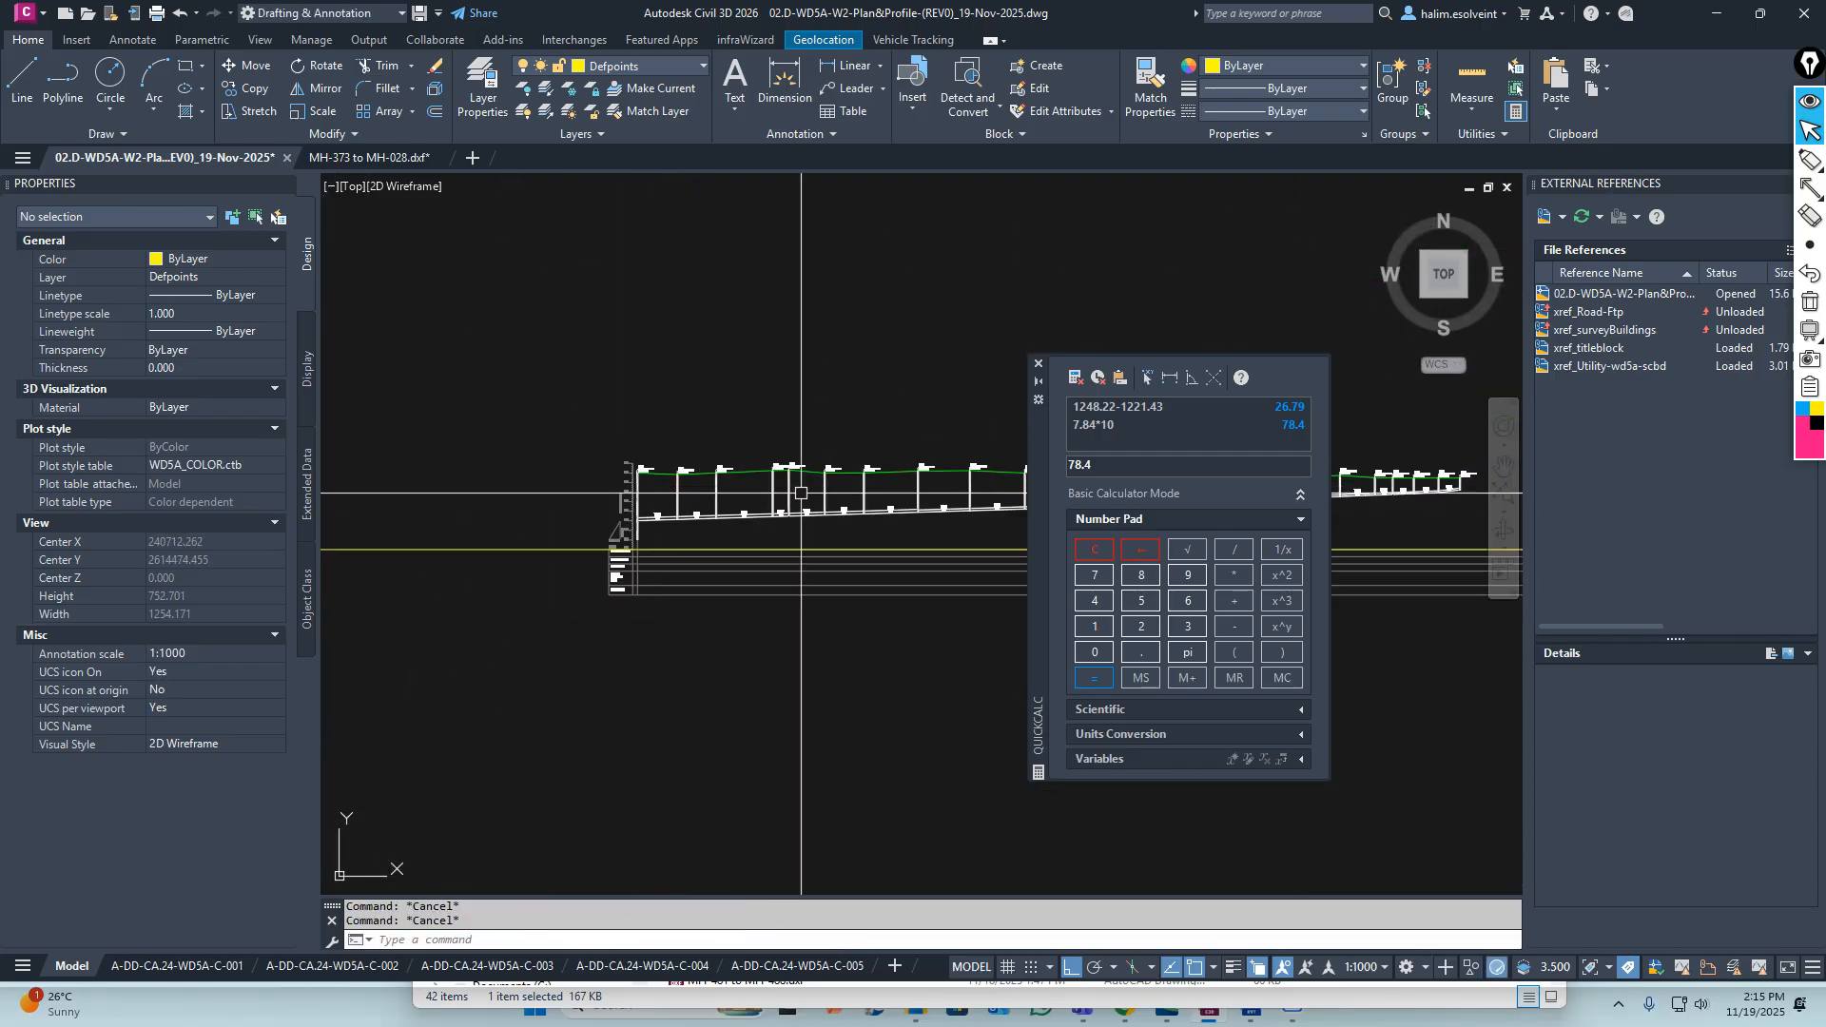
scroll(597, 485, up, 8)
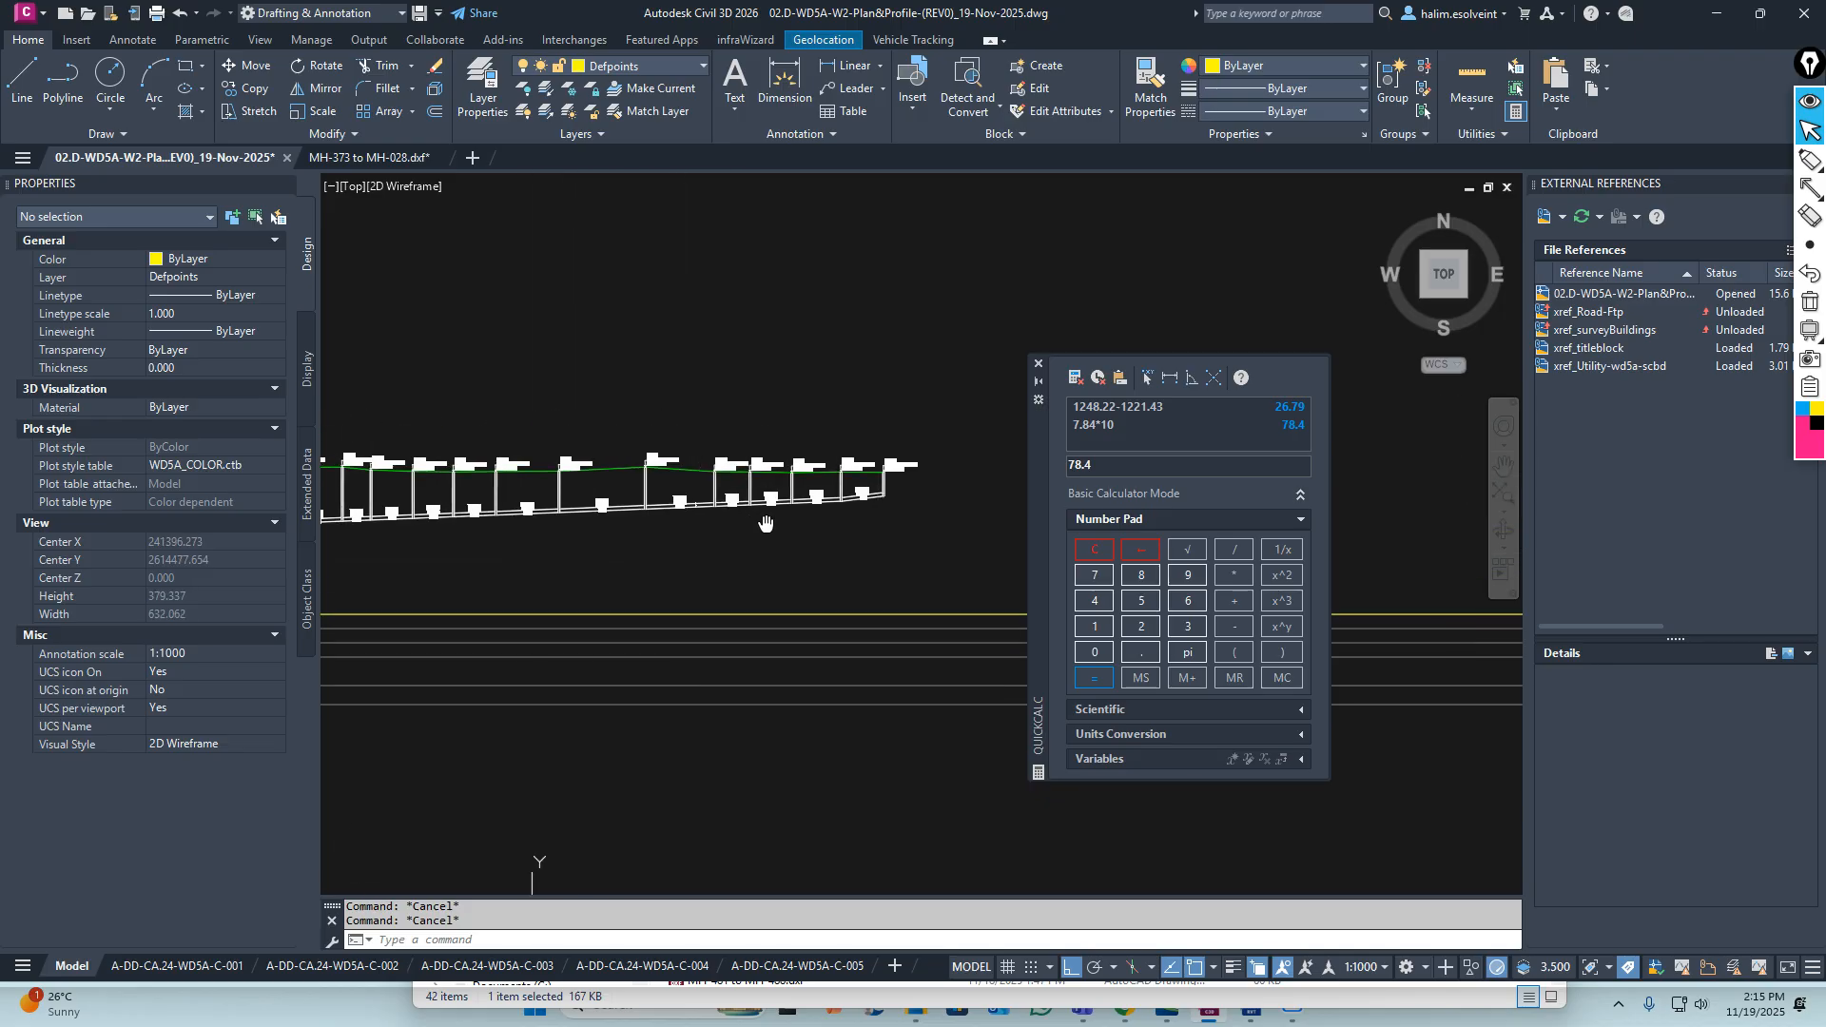
scroll(542, 504, down, 5)
scroll(501, 568, up, 5)
scroll(501, 568, up, 6)
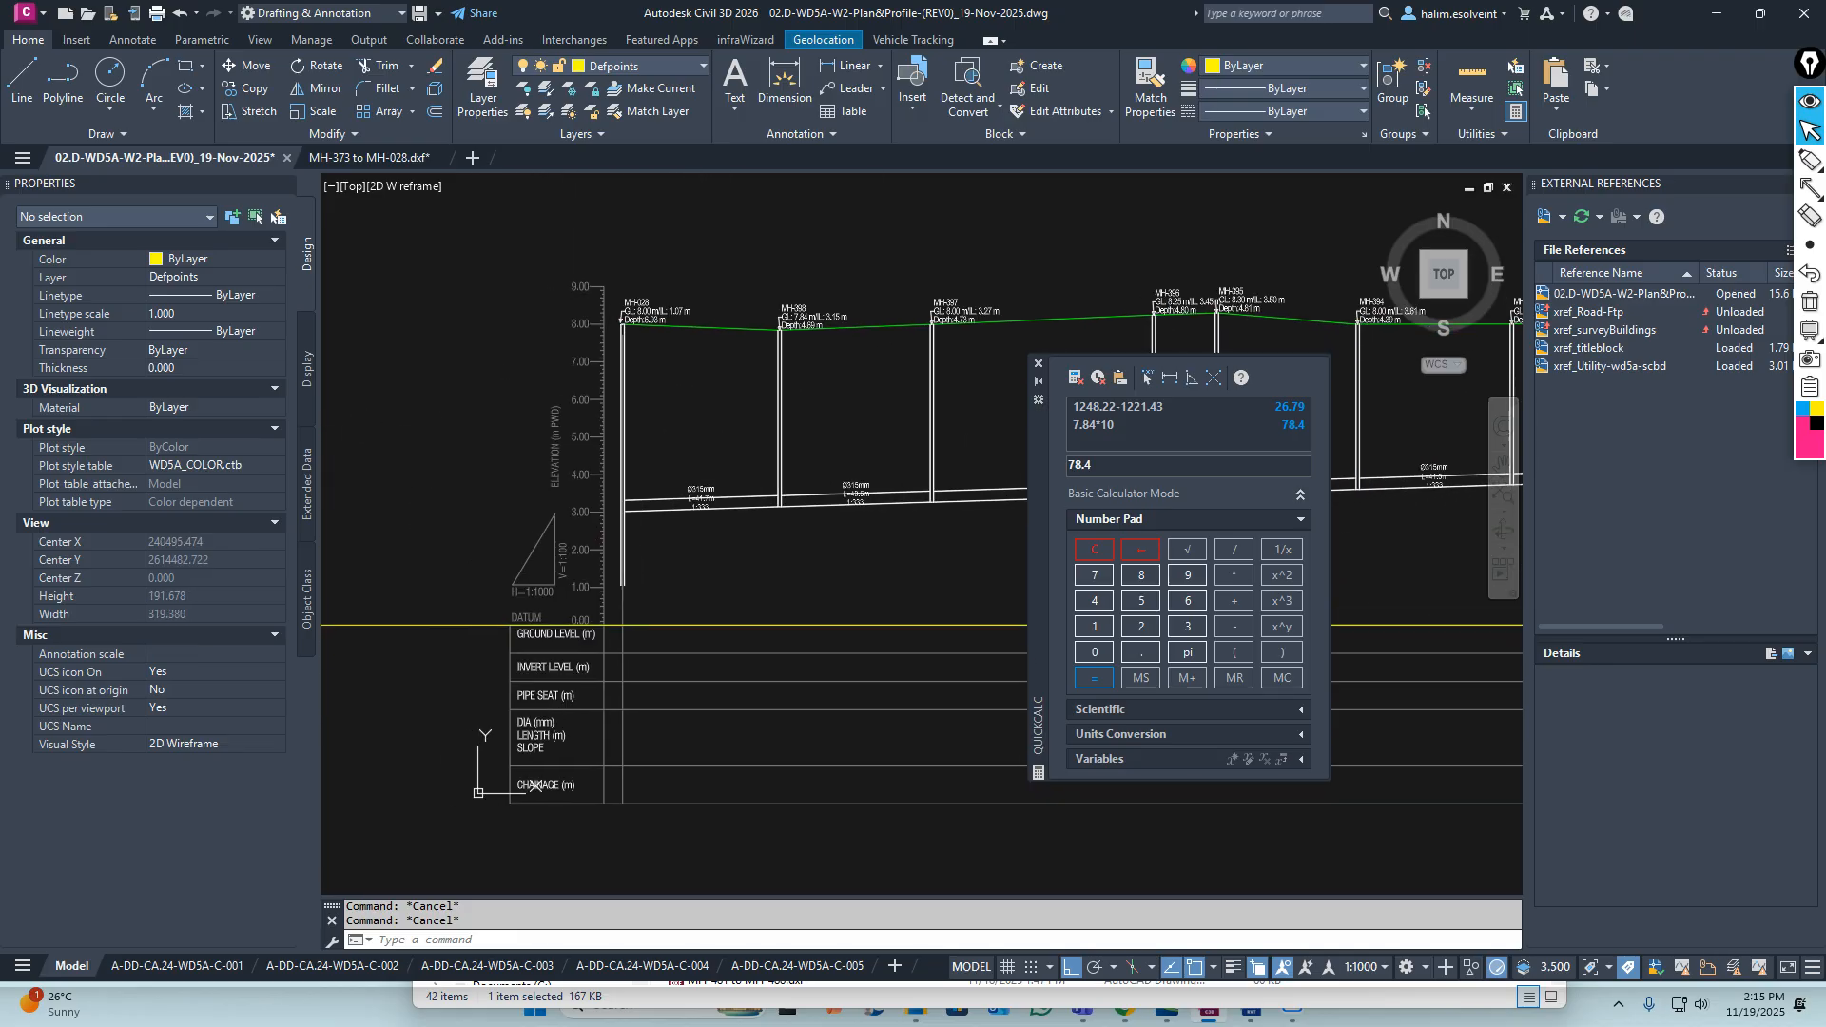
Start Match Properties at the starting manhole of the finished coloured profile
scroll(627, 603, down, 12)
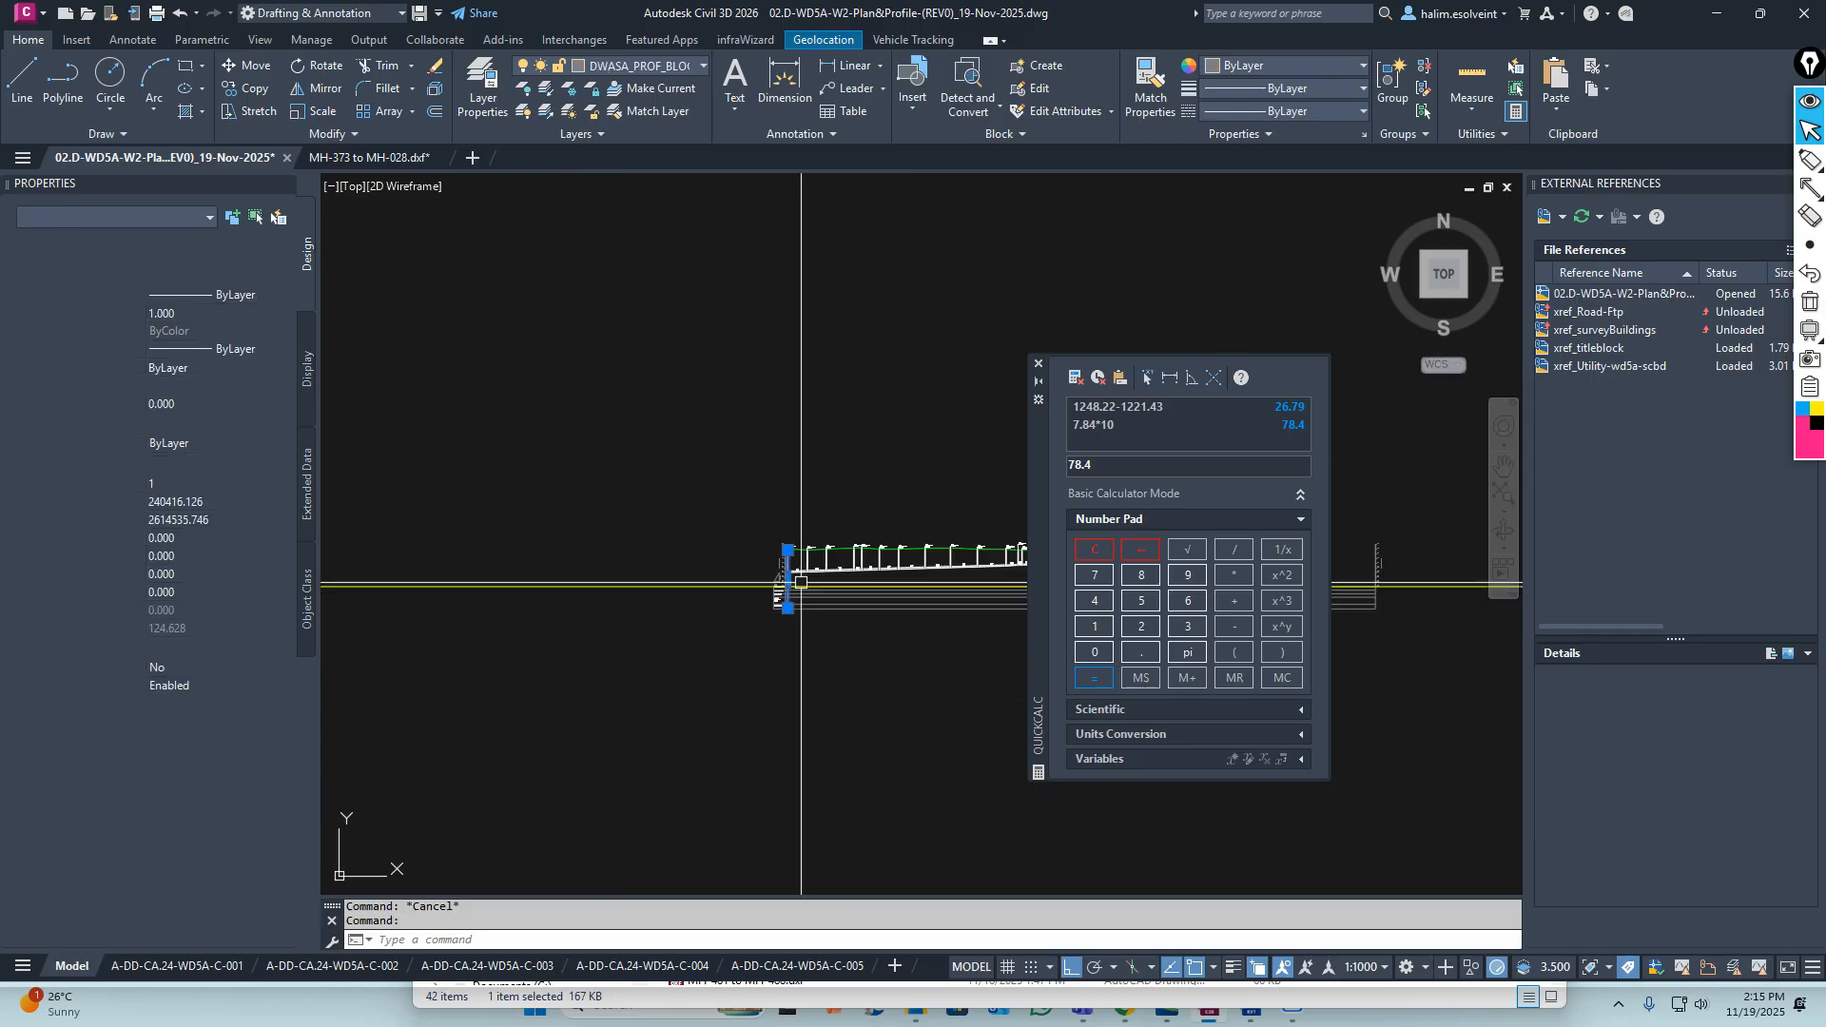
scroll(742, 550, up, 6)
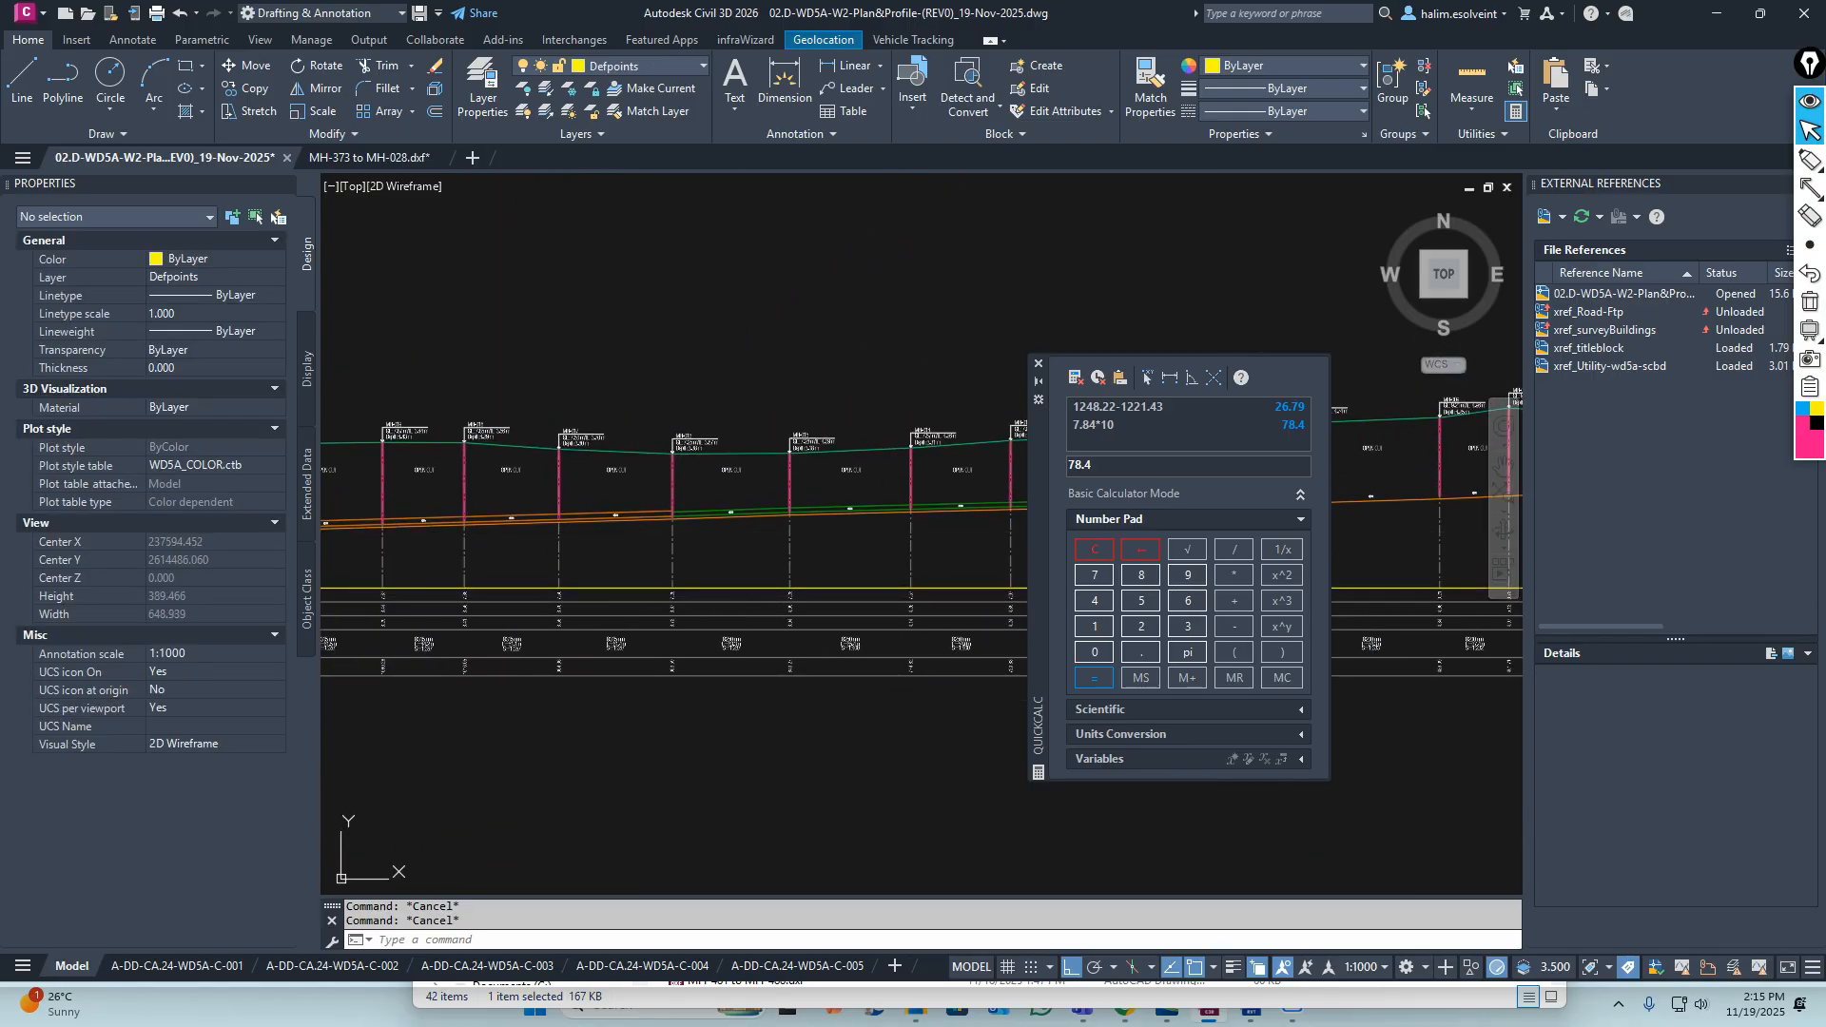
scroll(605, 548, up, 6)
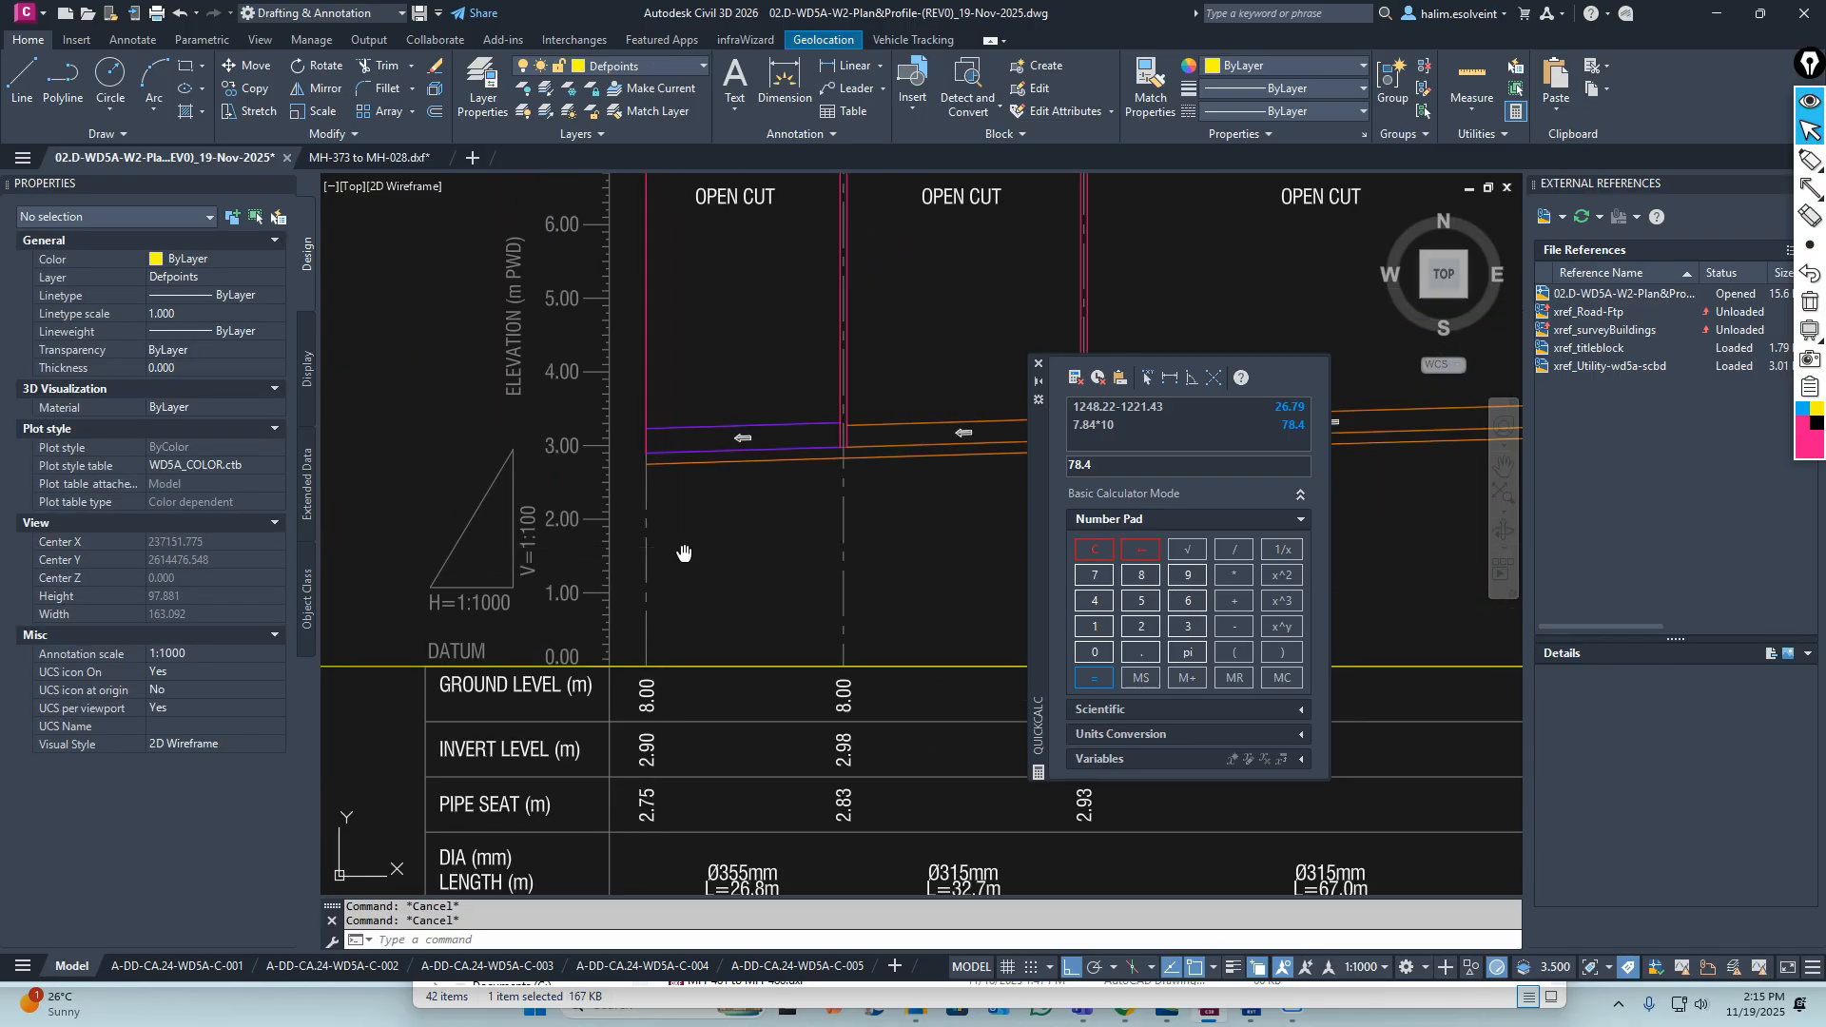
text(a)
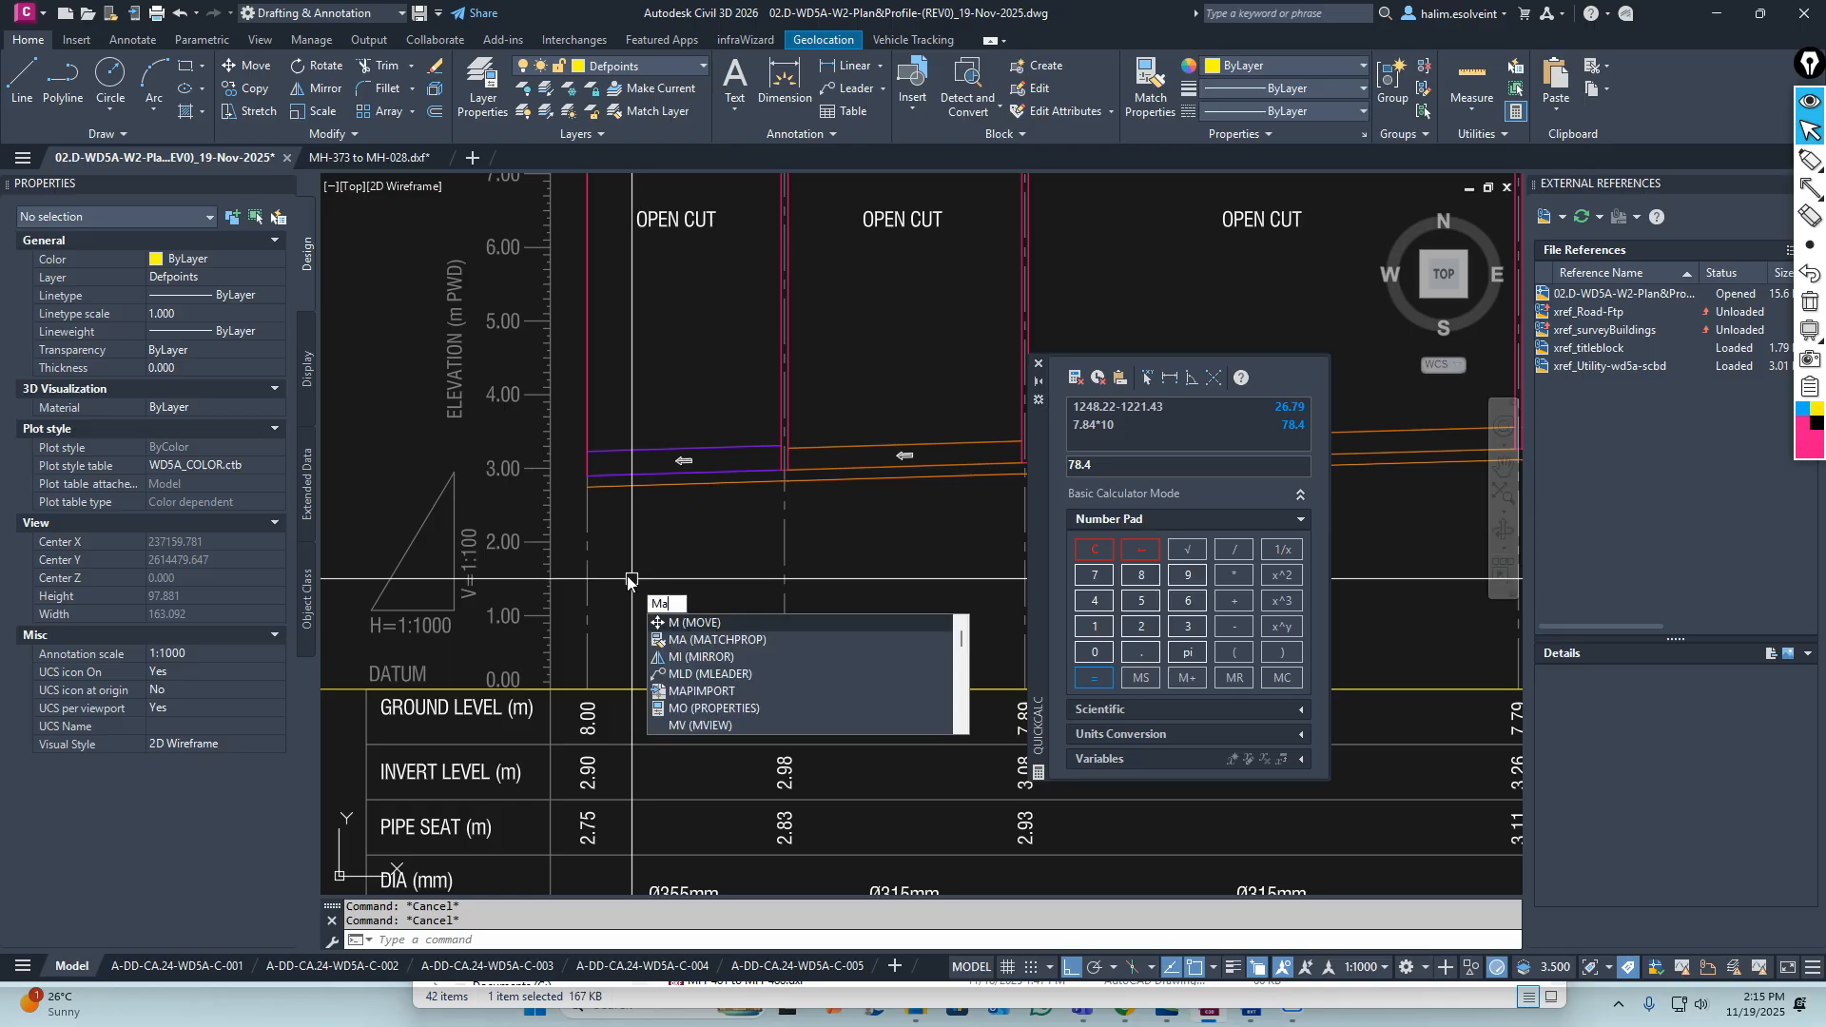
Match the properties of the finished profile's dashed manhole line onto the vertical line through MH-028 in the new profile
key(Return)
scroll(588, 545, down, 9)
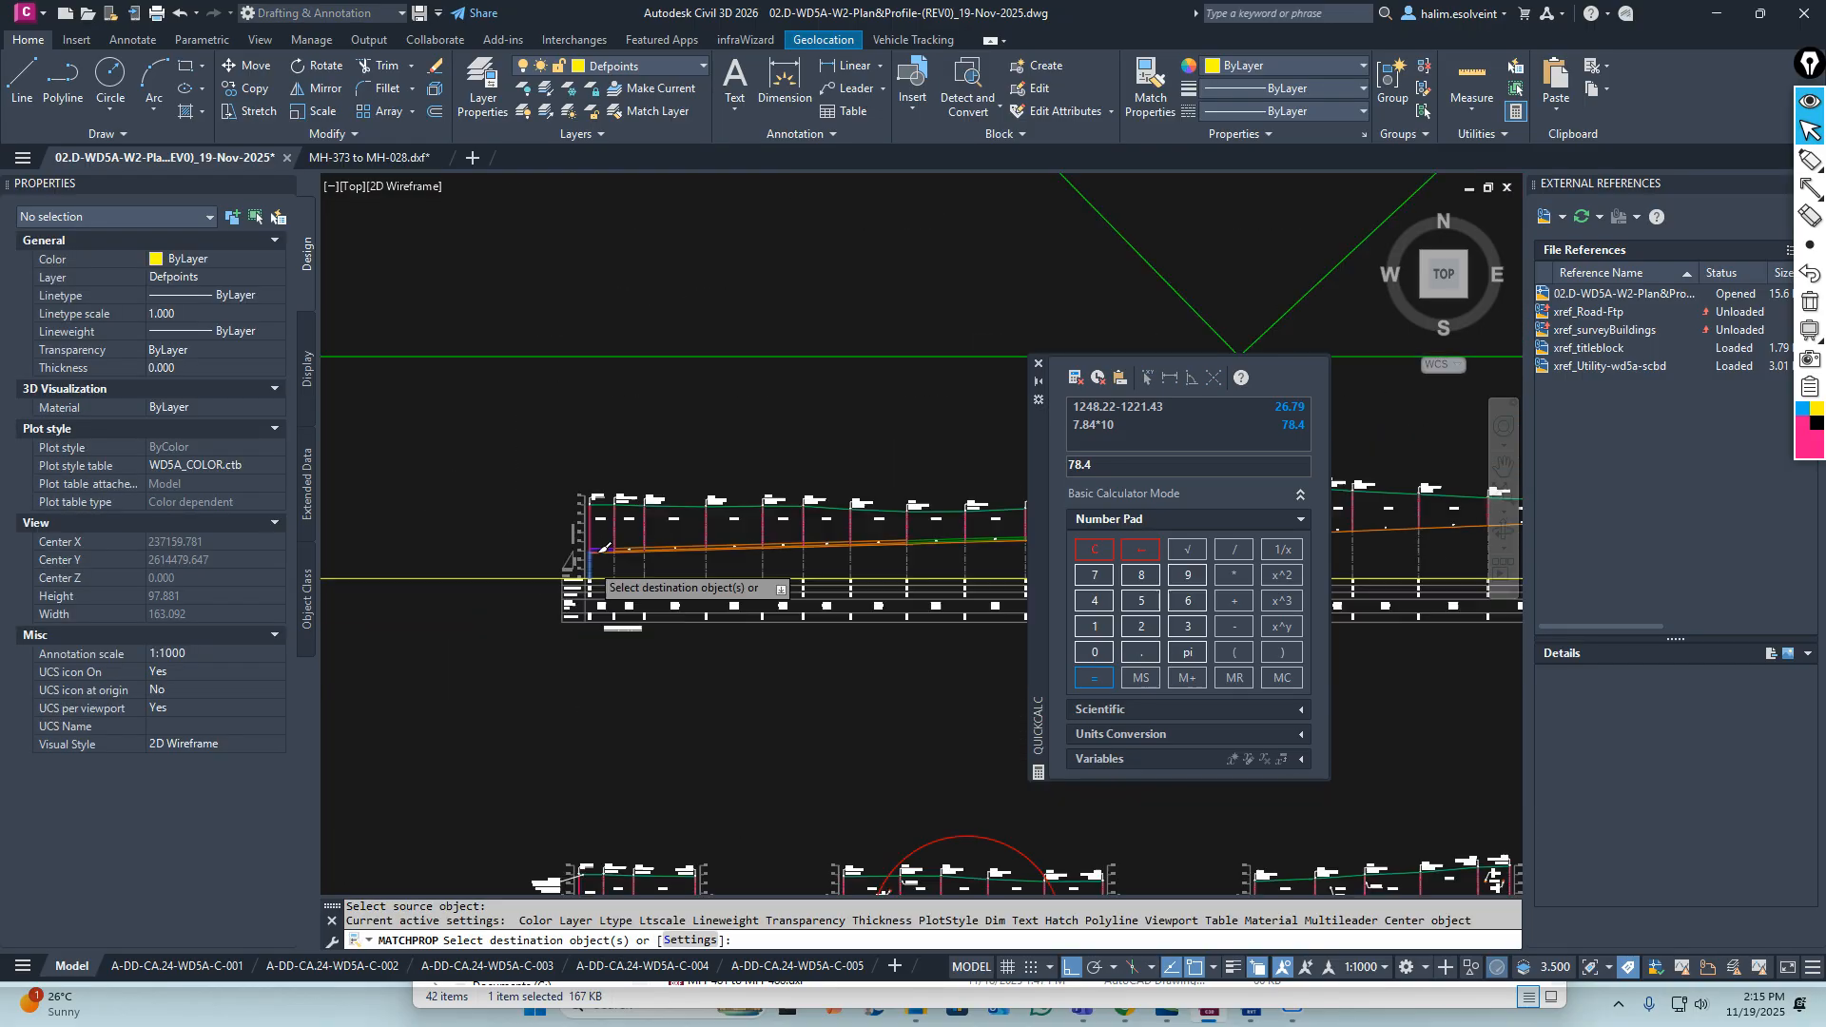
scroll(530, 519, up, 9)
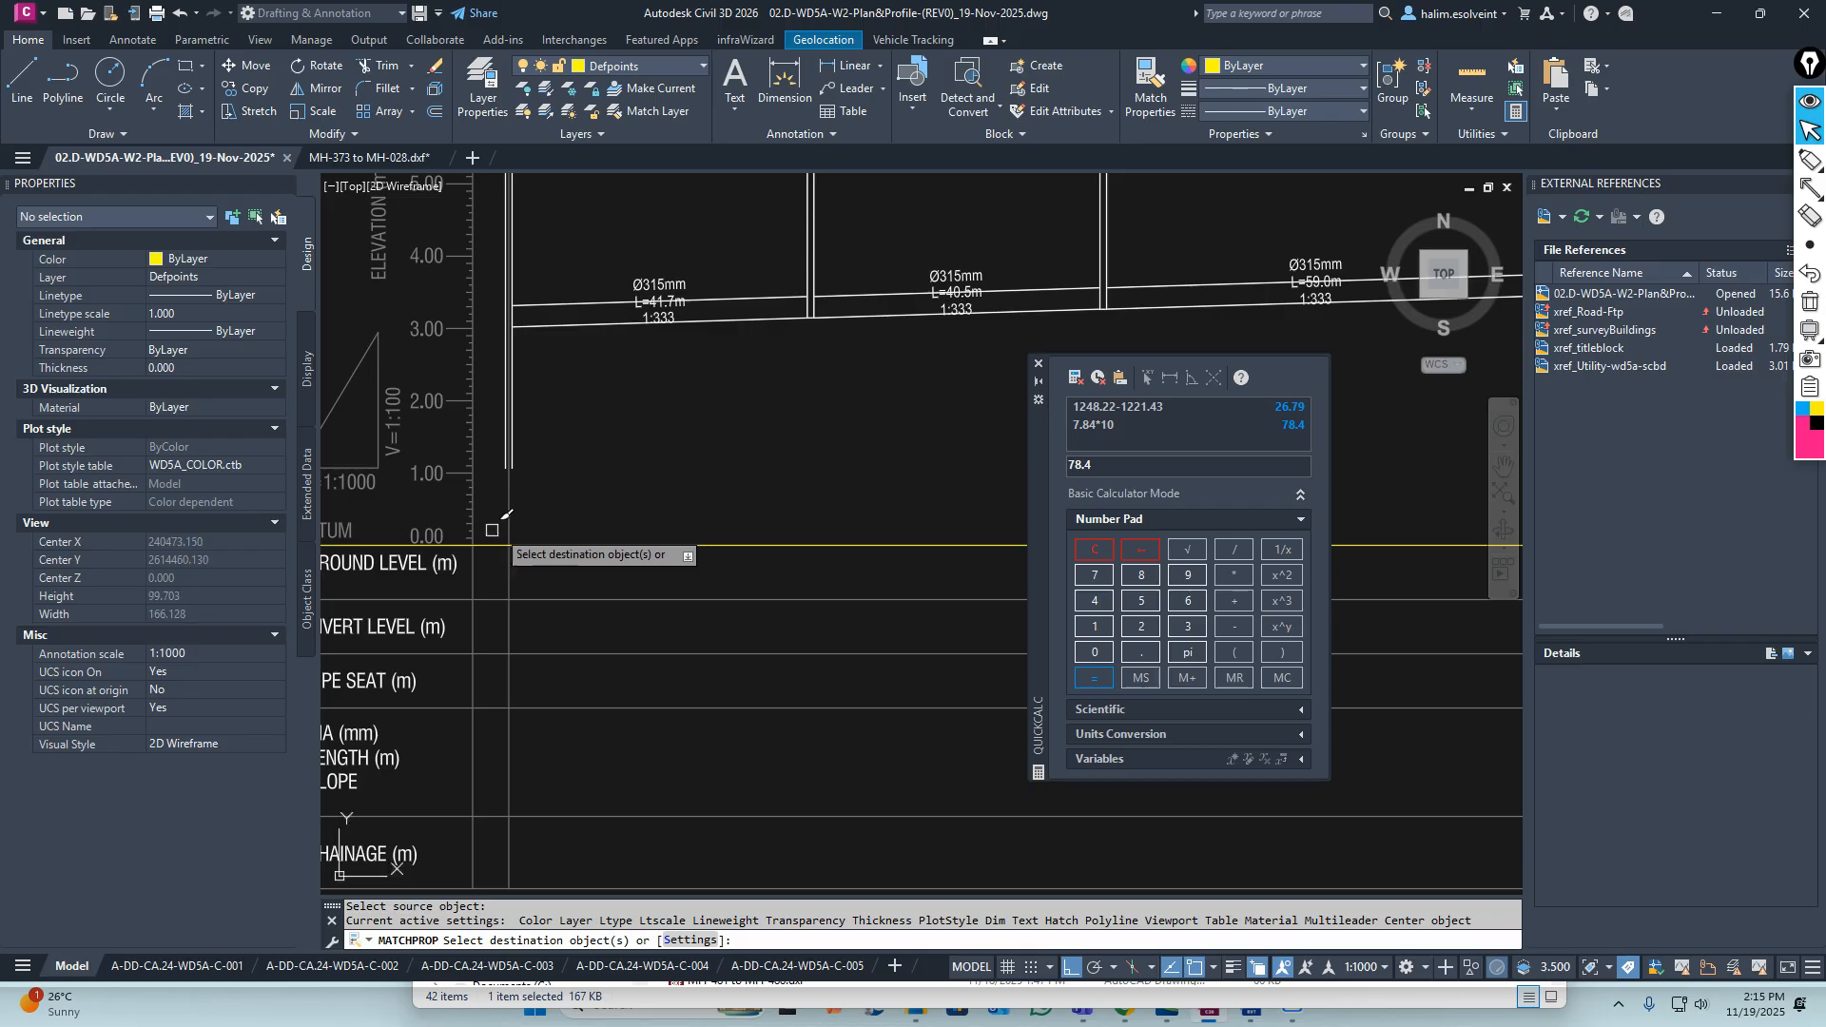
key(Escape)
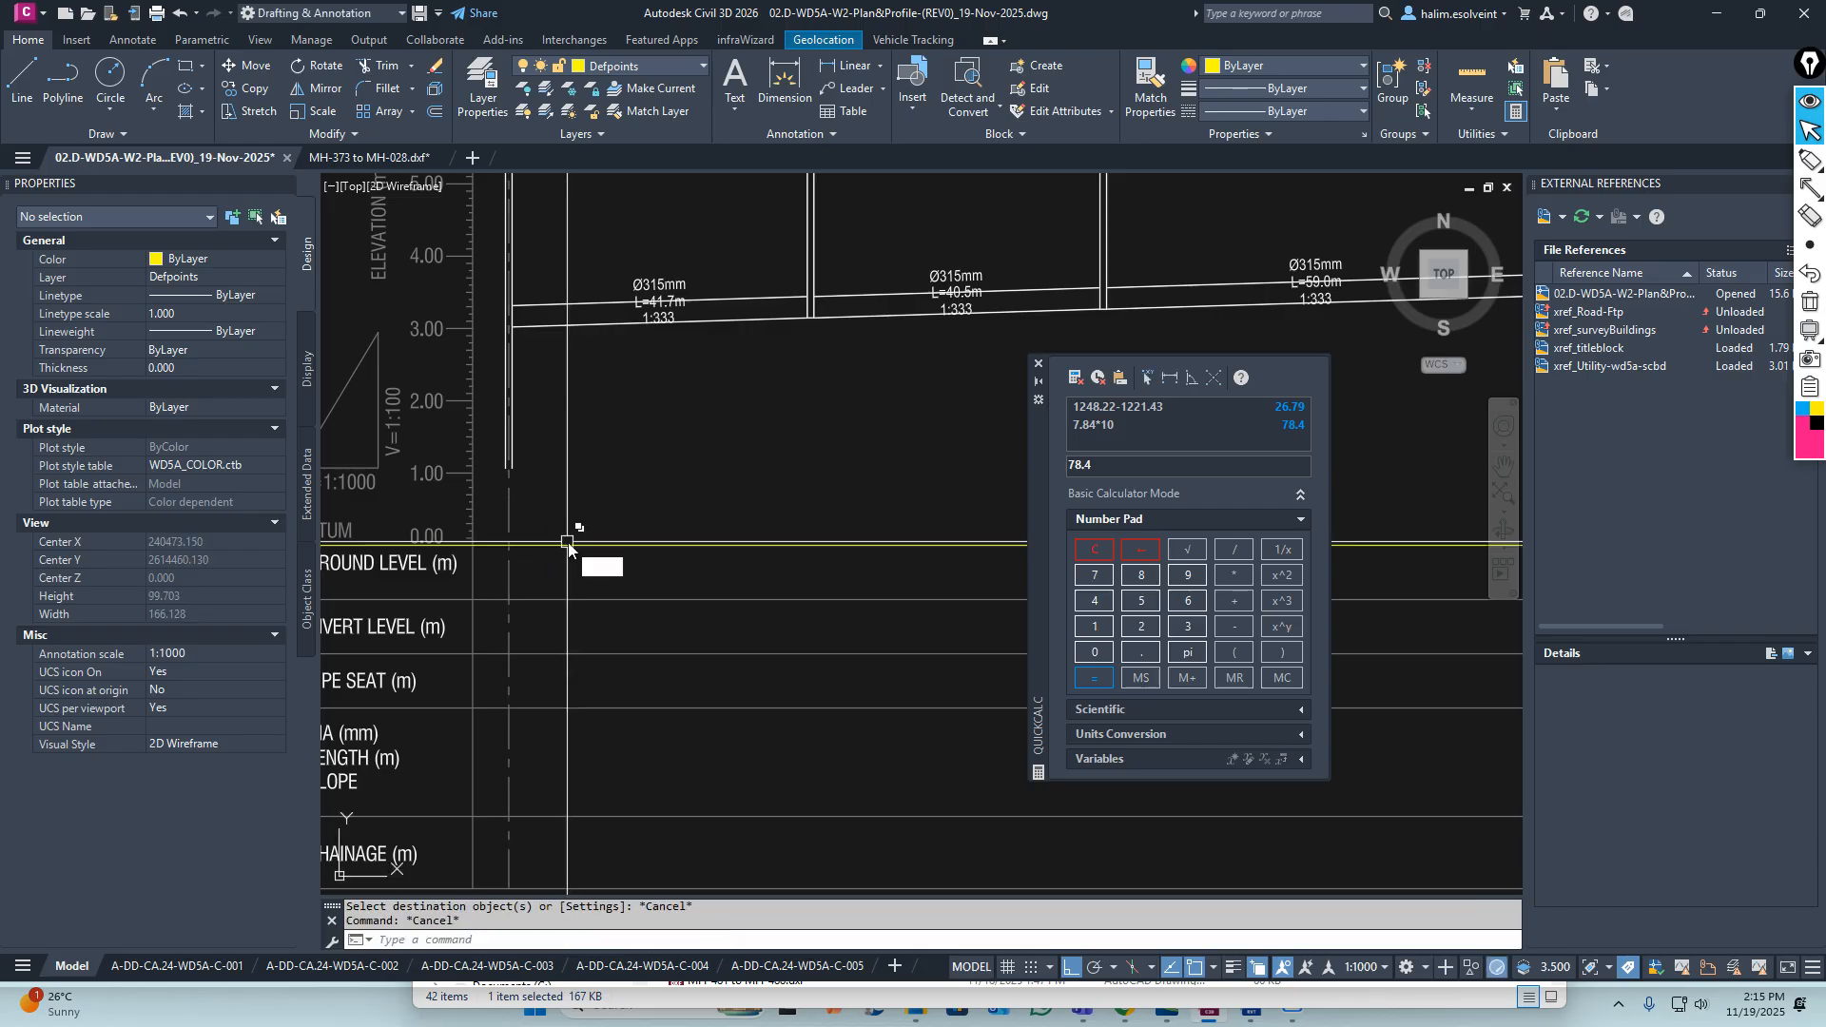
Try erasing the yellow horizontal line along the new profile's datum, and undo the deletion
text(e)
key(space)
click(568, 544)
key(space)
key(space)
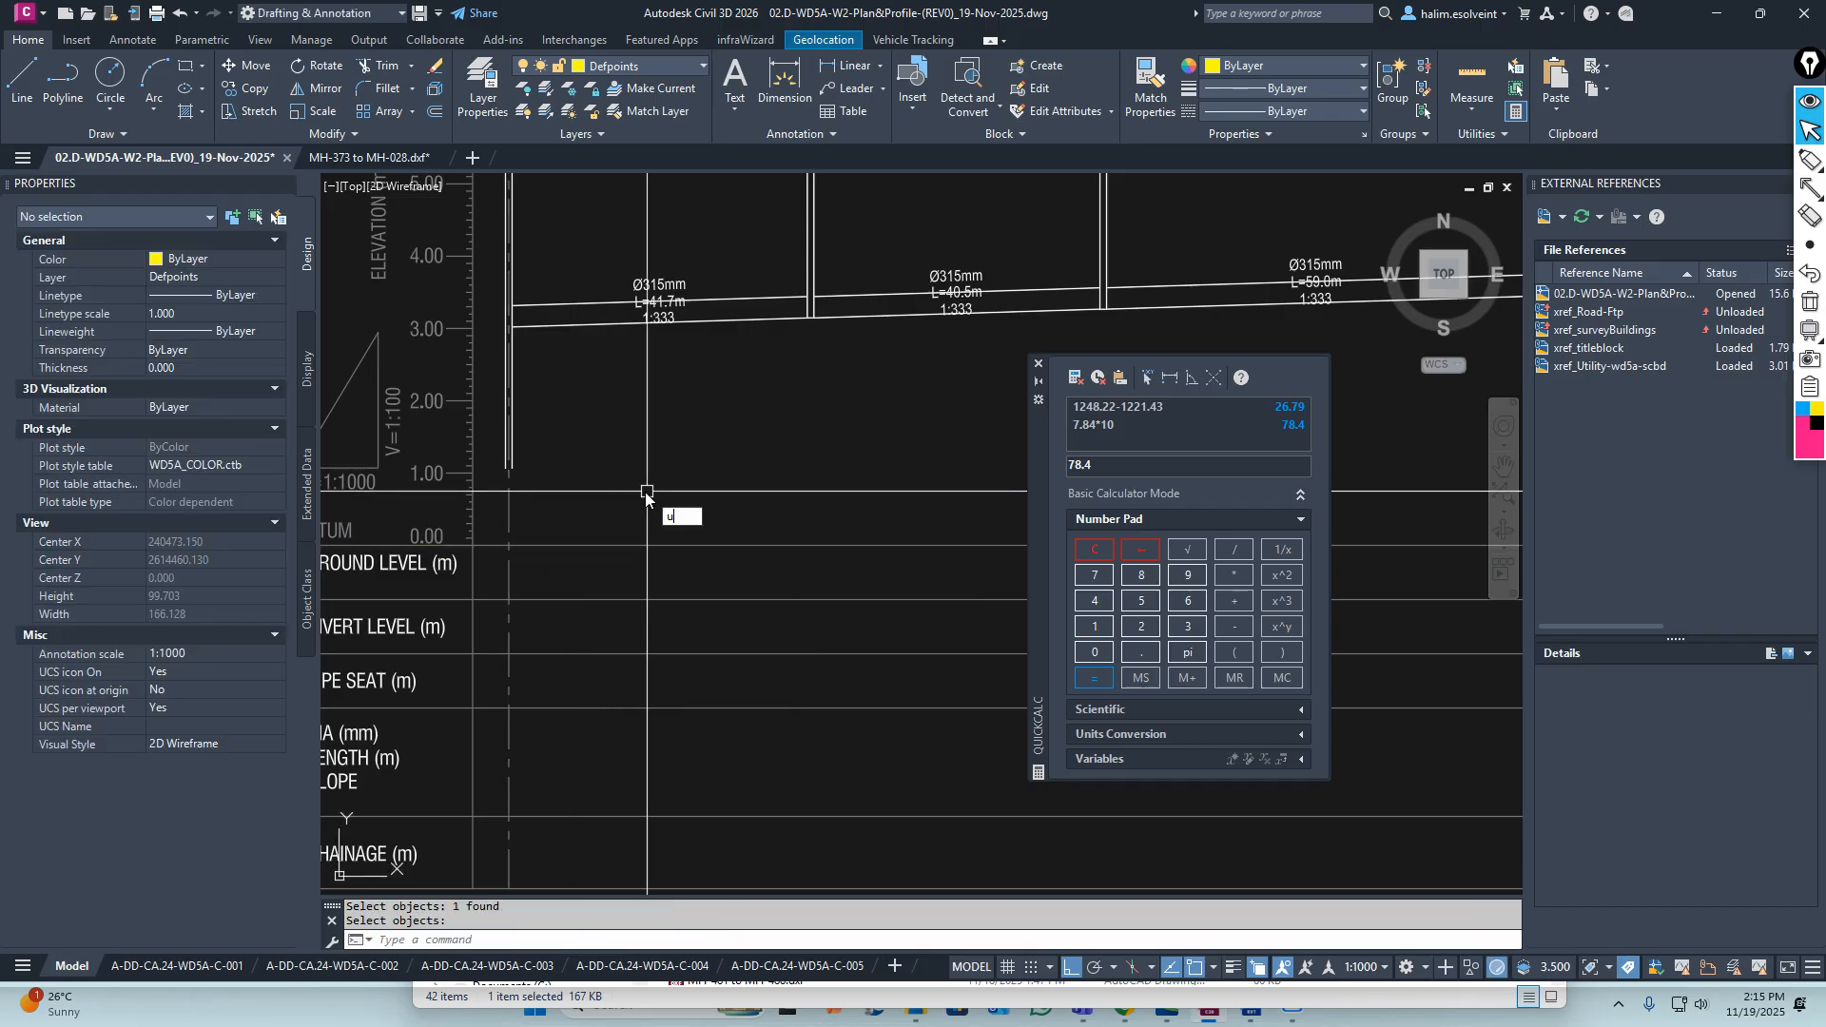
key(Escape)
Select all polylines similar to the MH-028 manhole wall and move them to the ESH-MANHOLE-SEW layer
scroll(646, 495, down, 3)
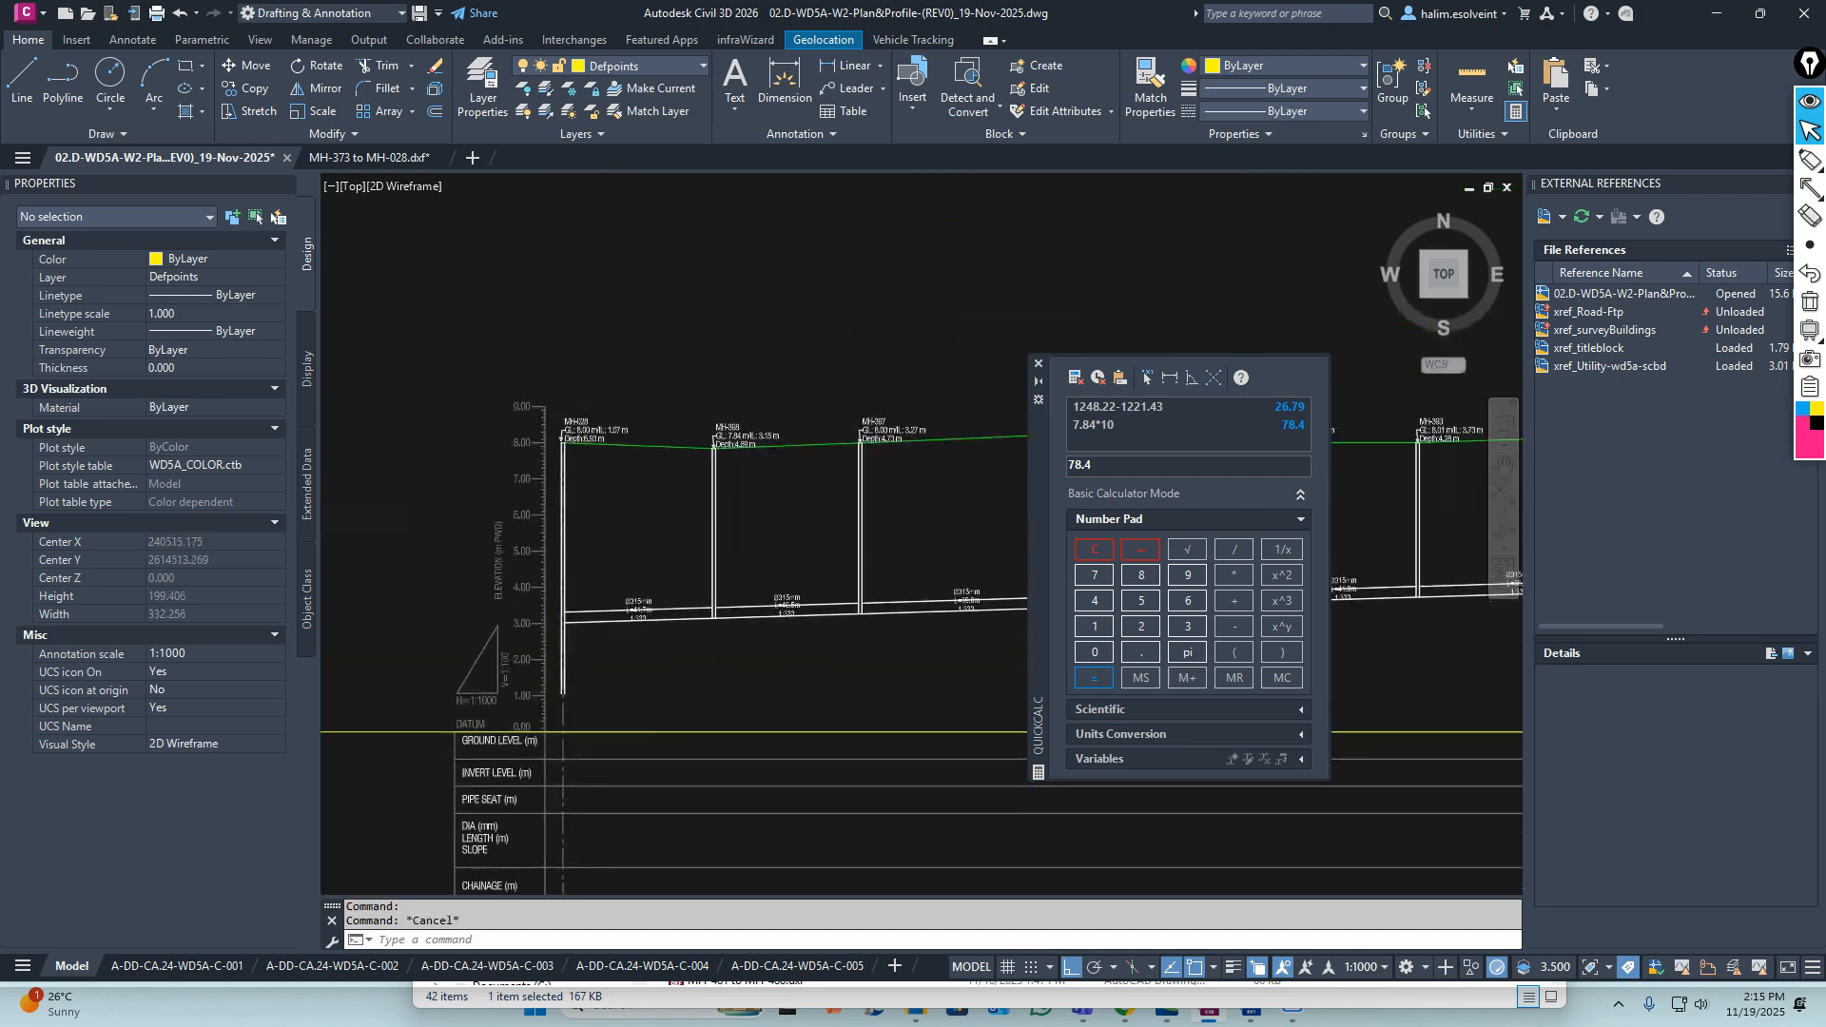
scroll(557, 445, up, 6)
click(553, 449)
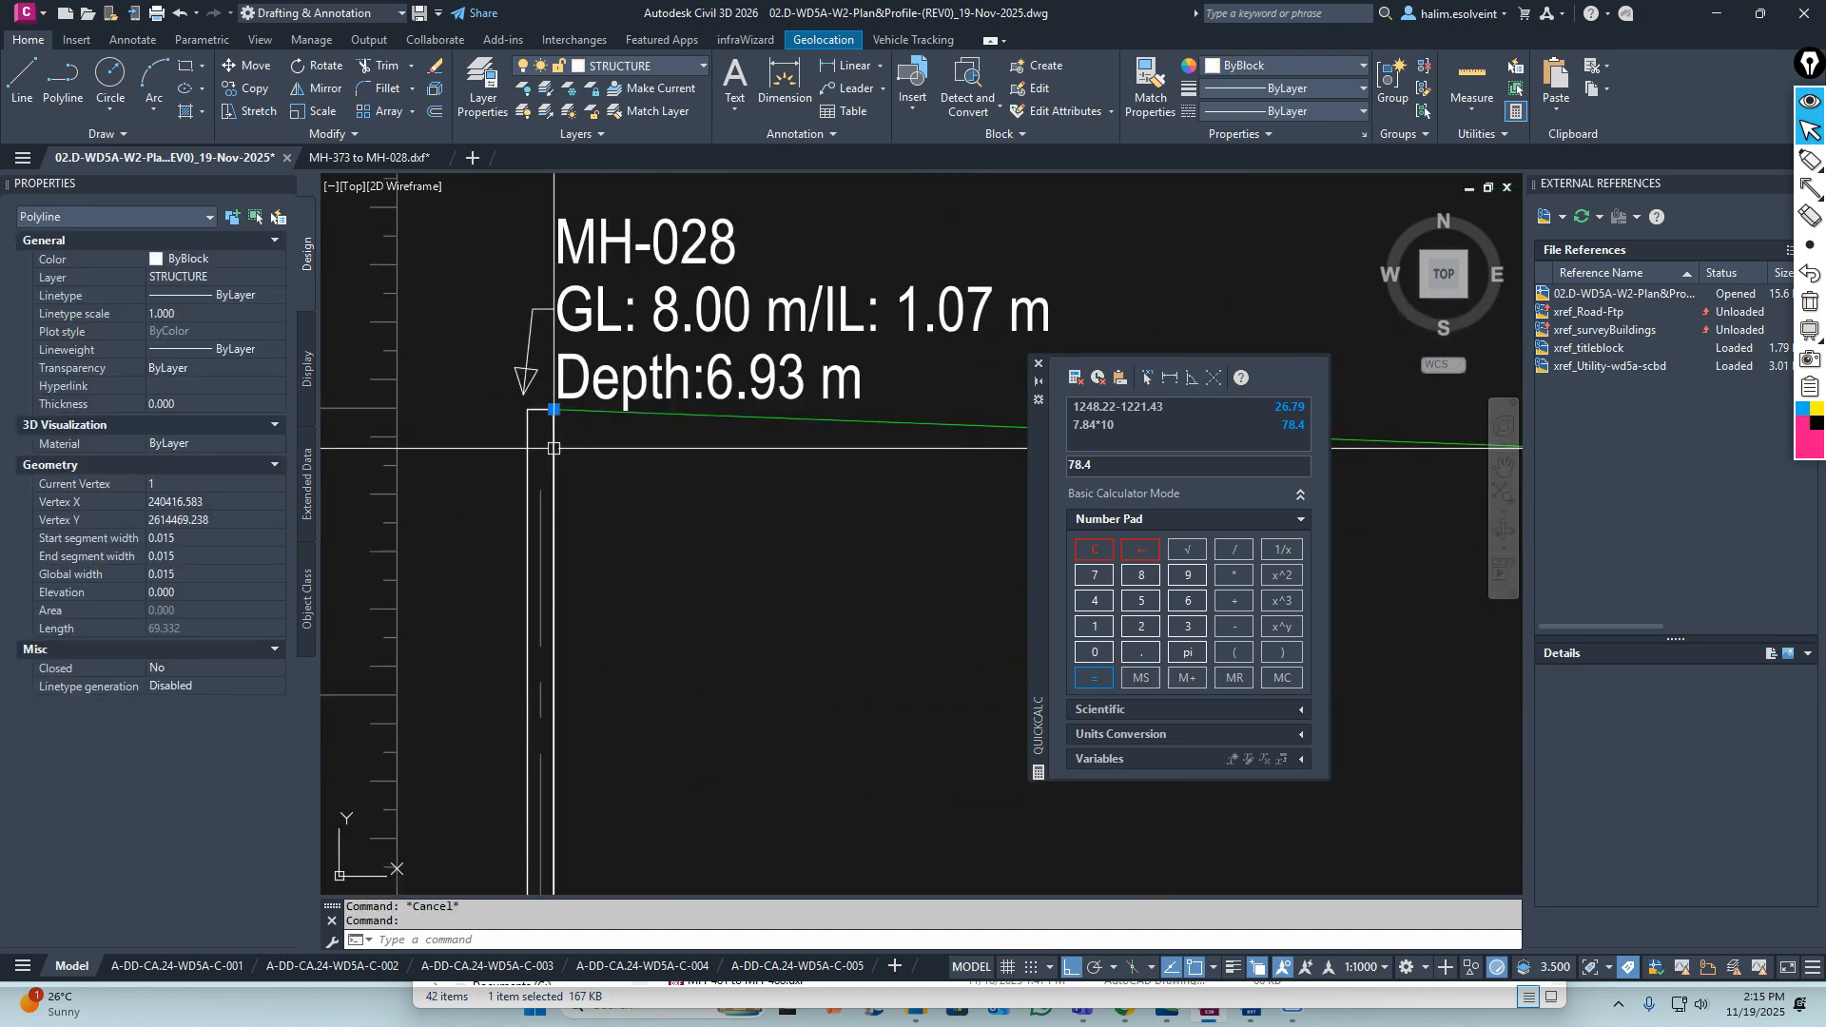
scroll(554, 448, down, 5)
scroll(532, 437, up, 5)
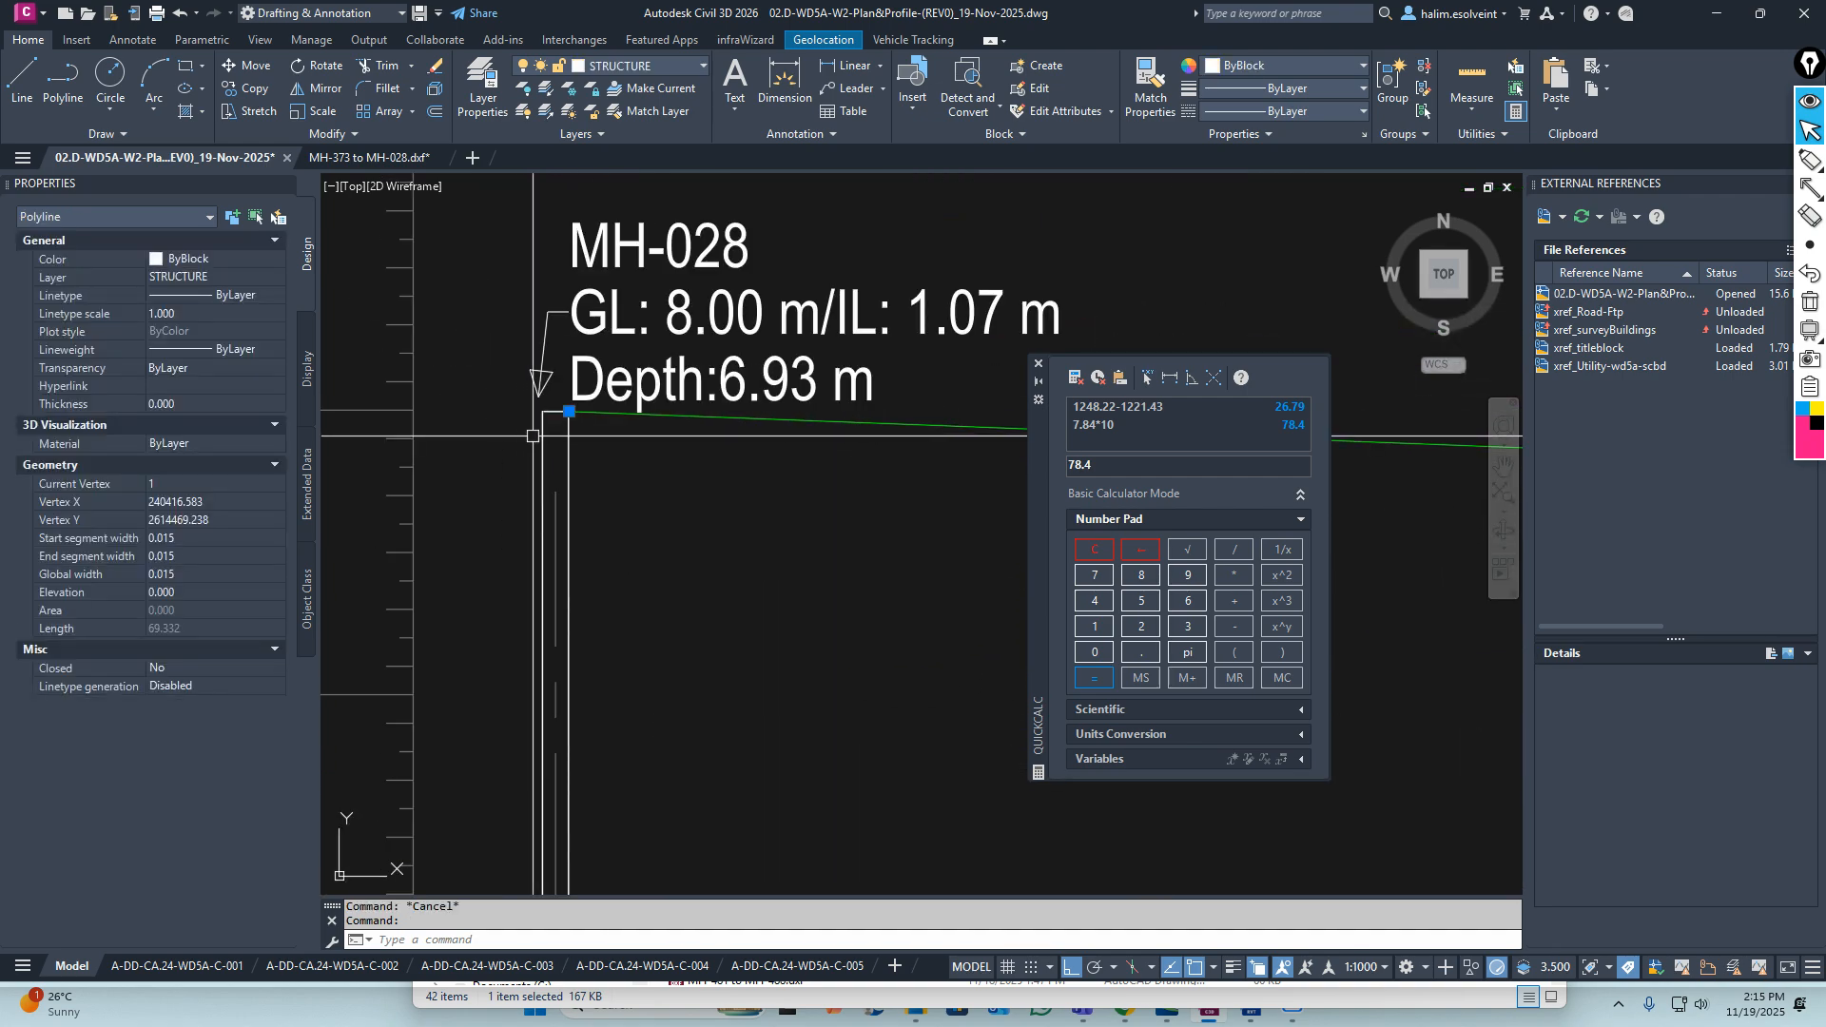
right_click(583, 447)
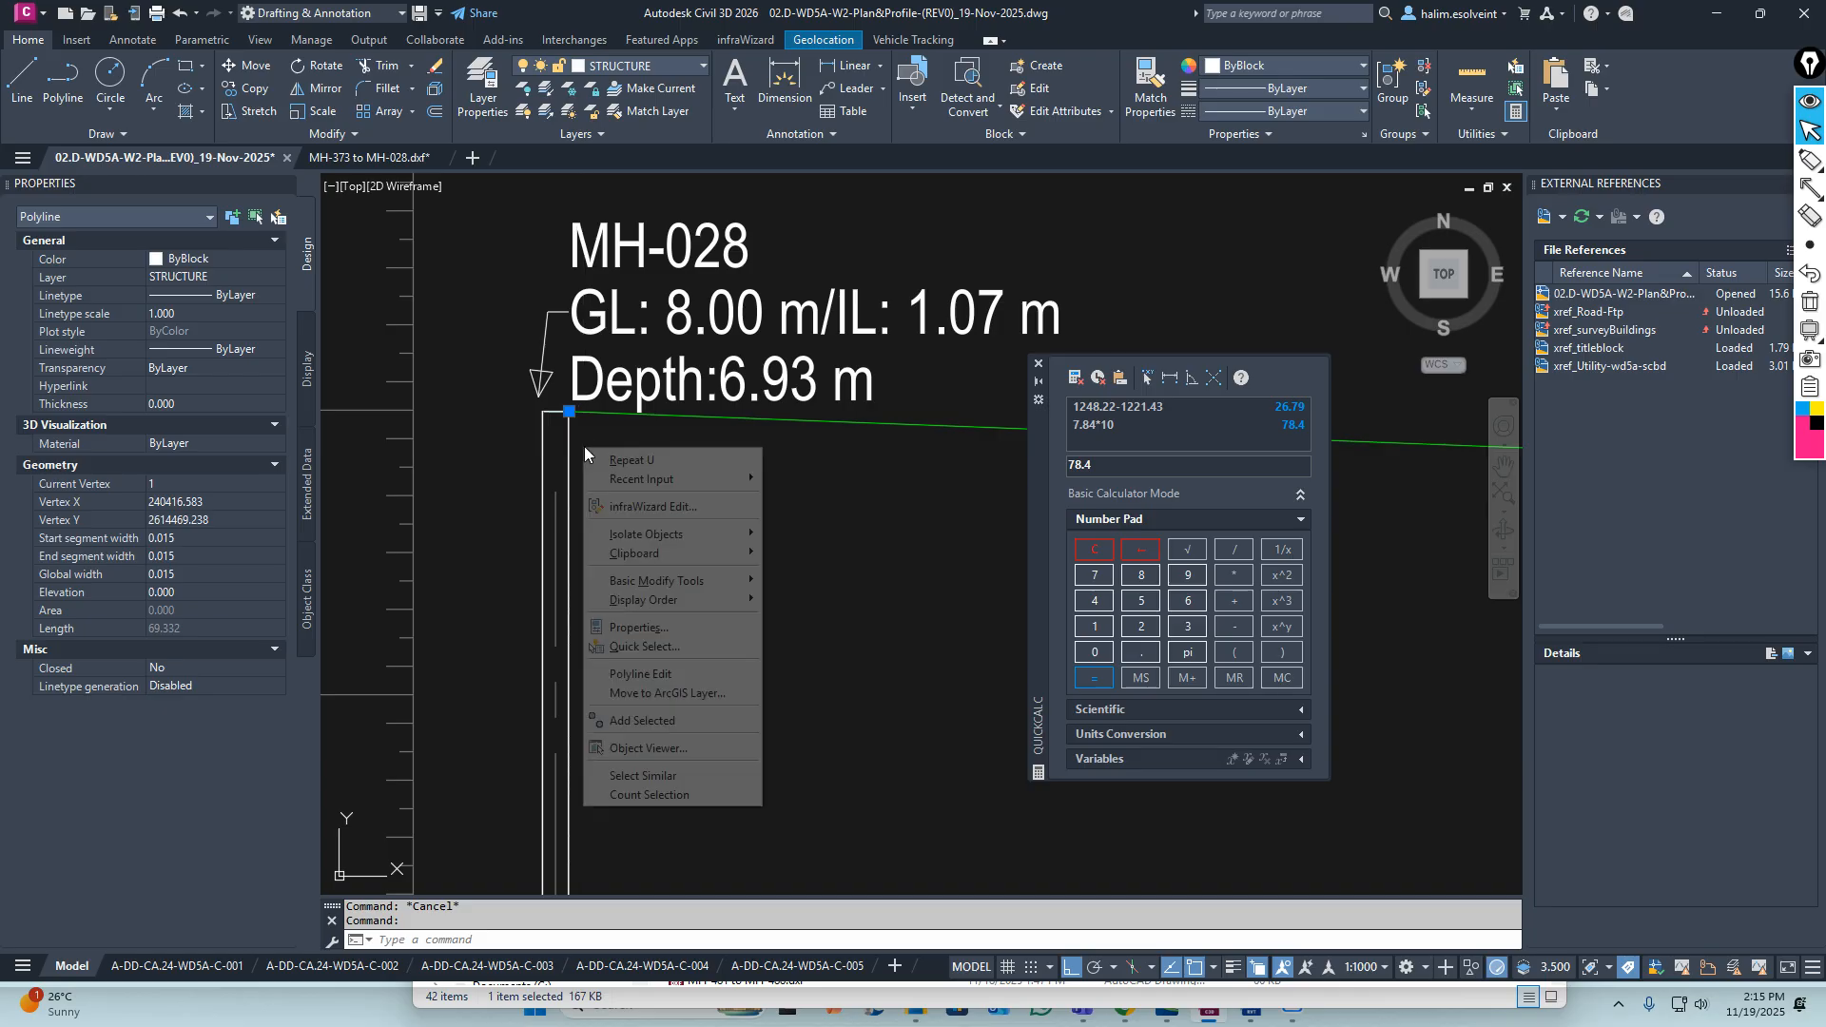
click(635, 777)
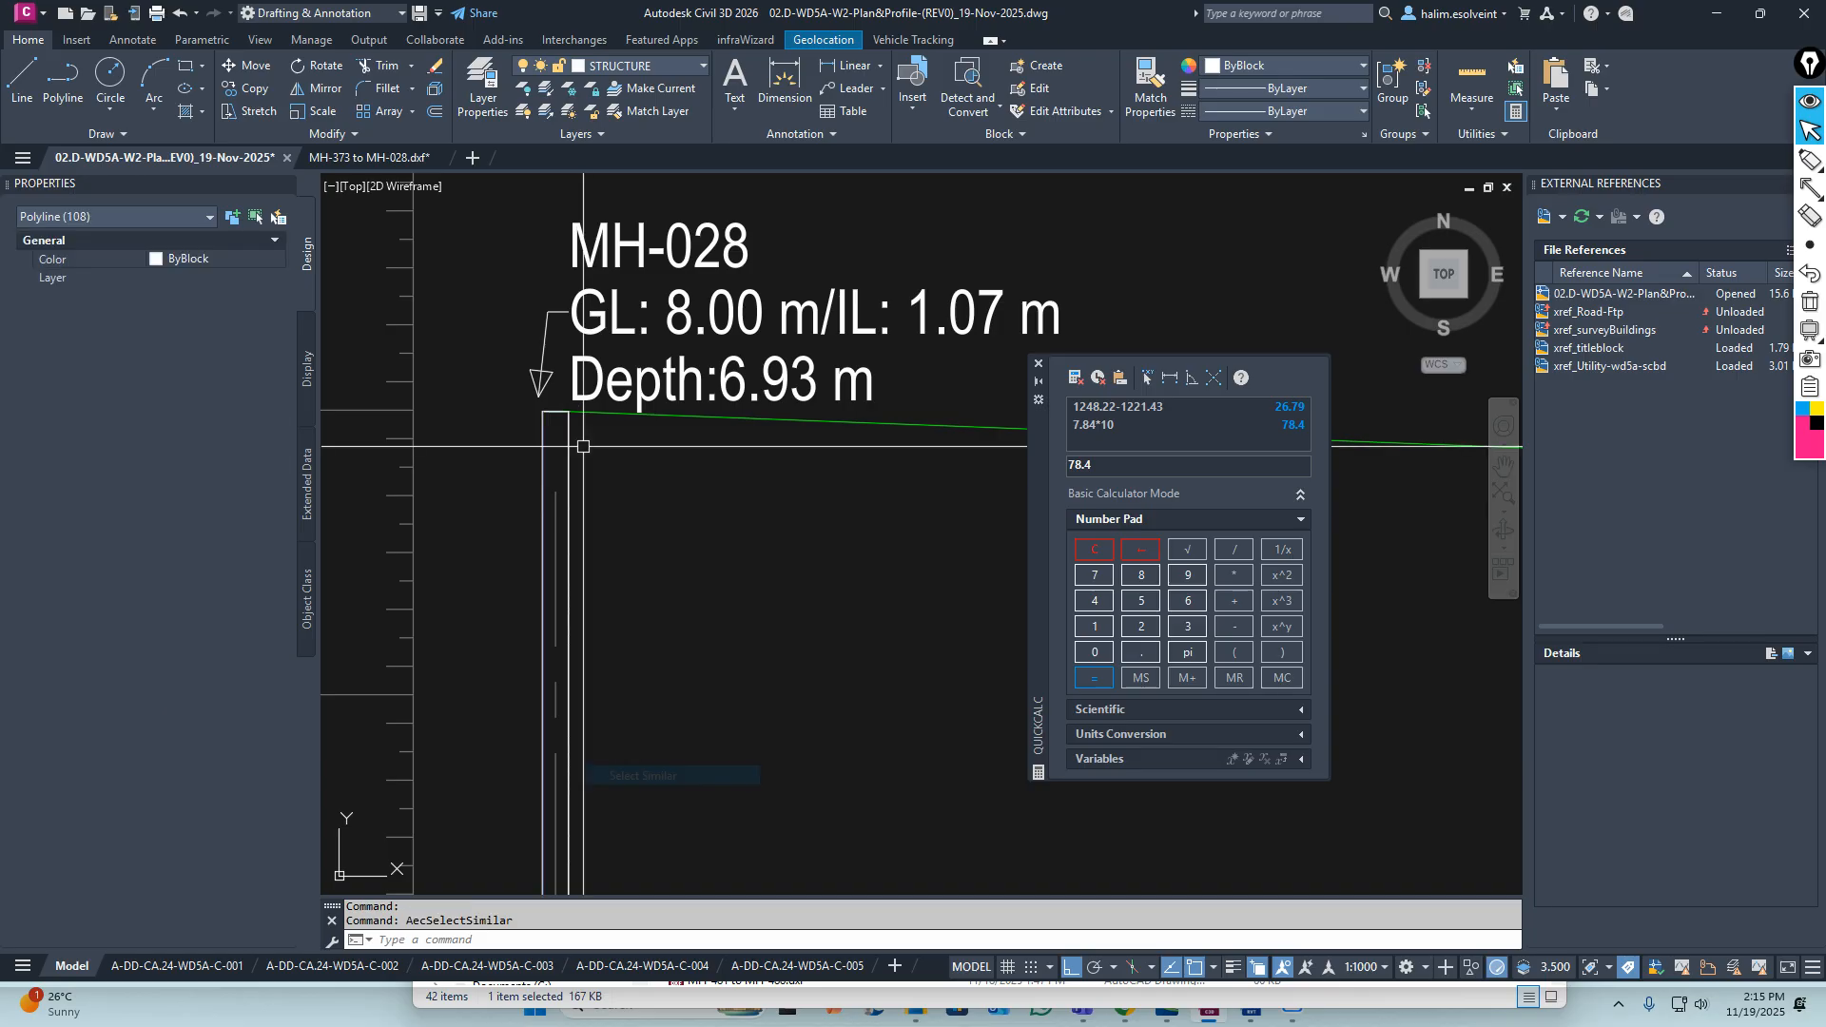
scroll(575, 486, down, 5)
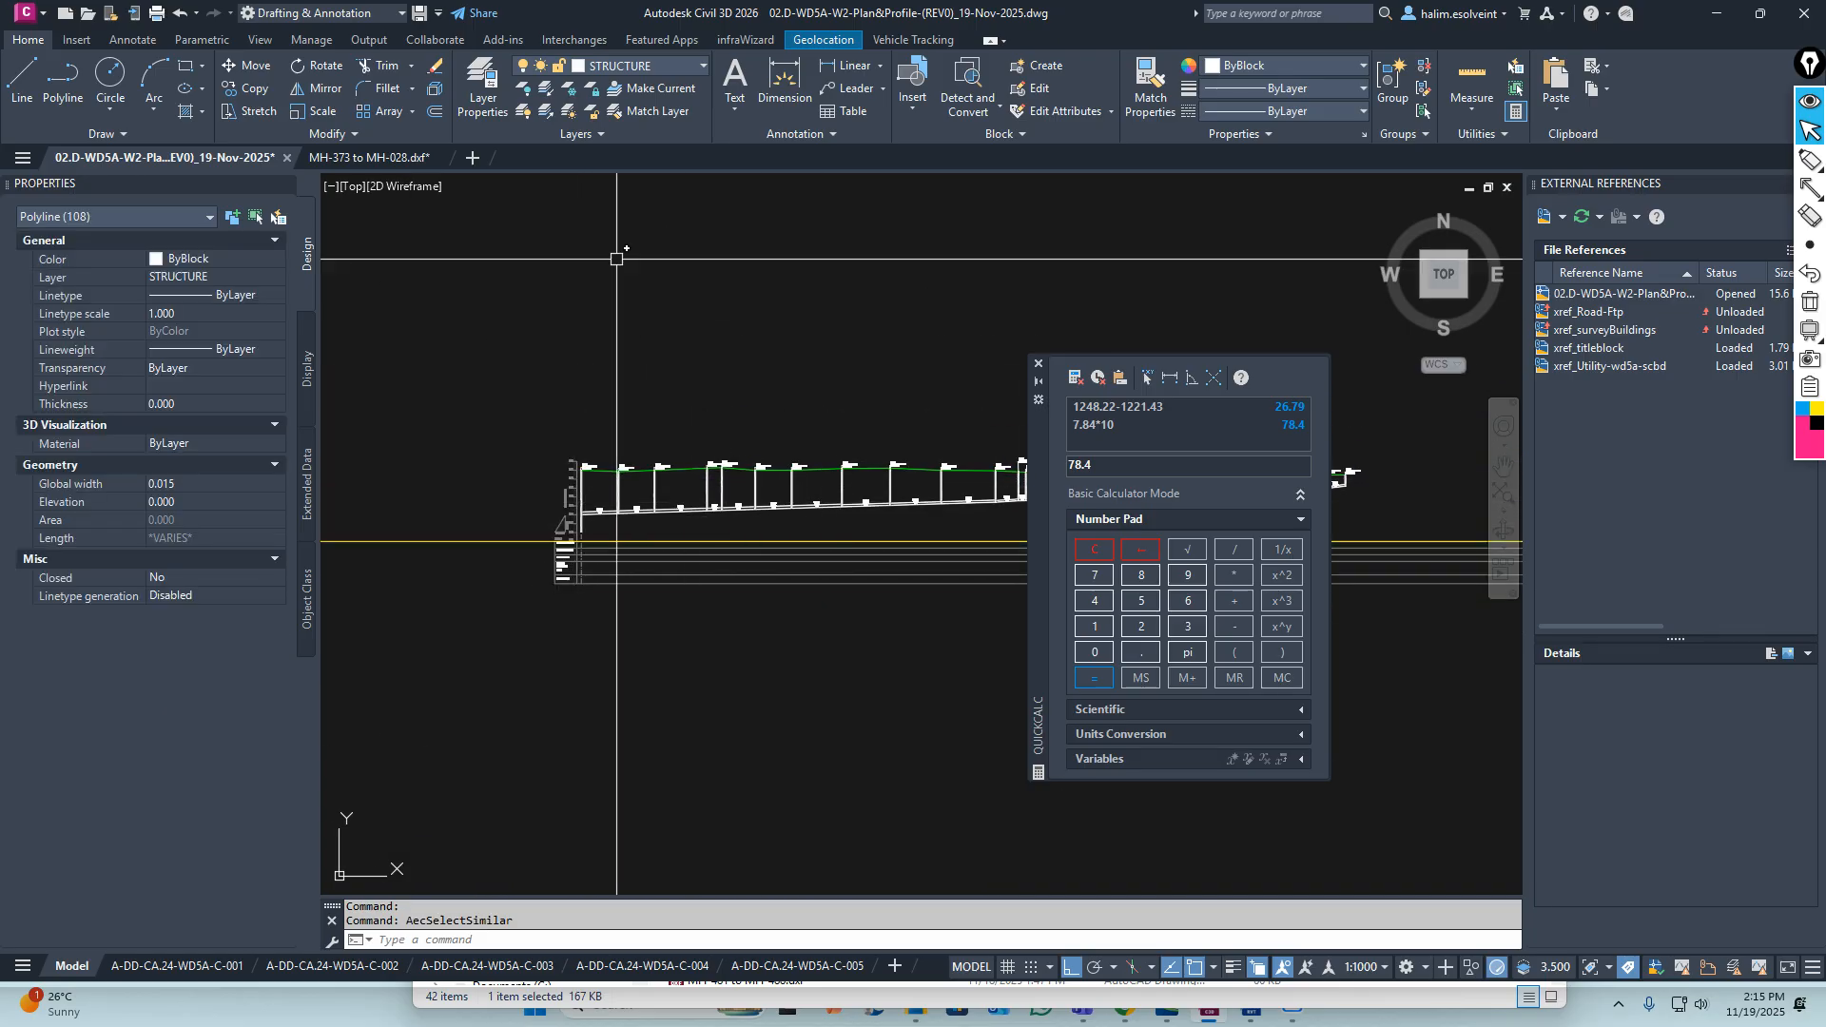
click(666, 65)
scroll(648, 396, up, 15)
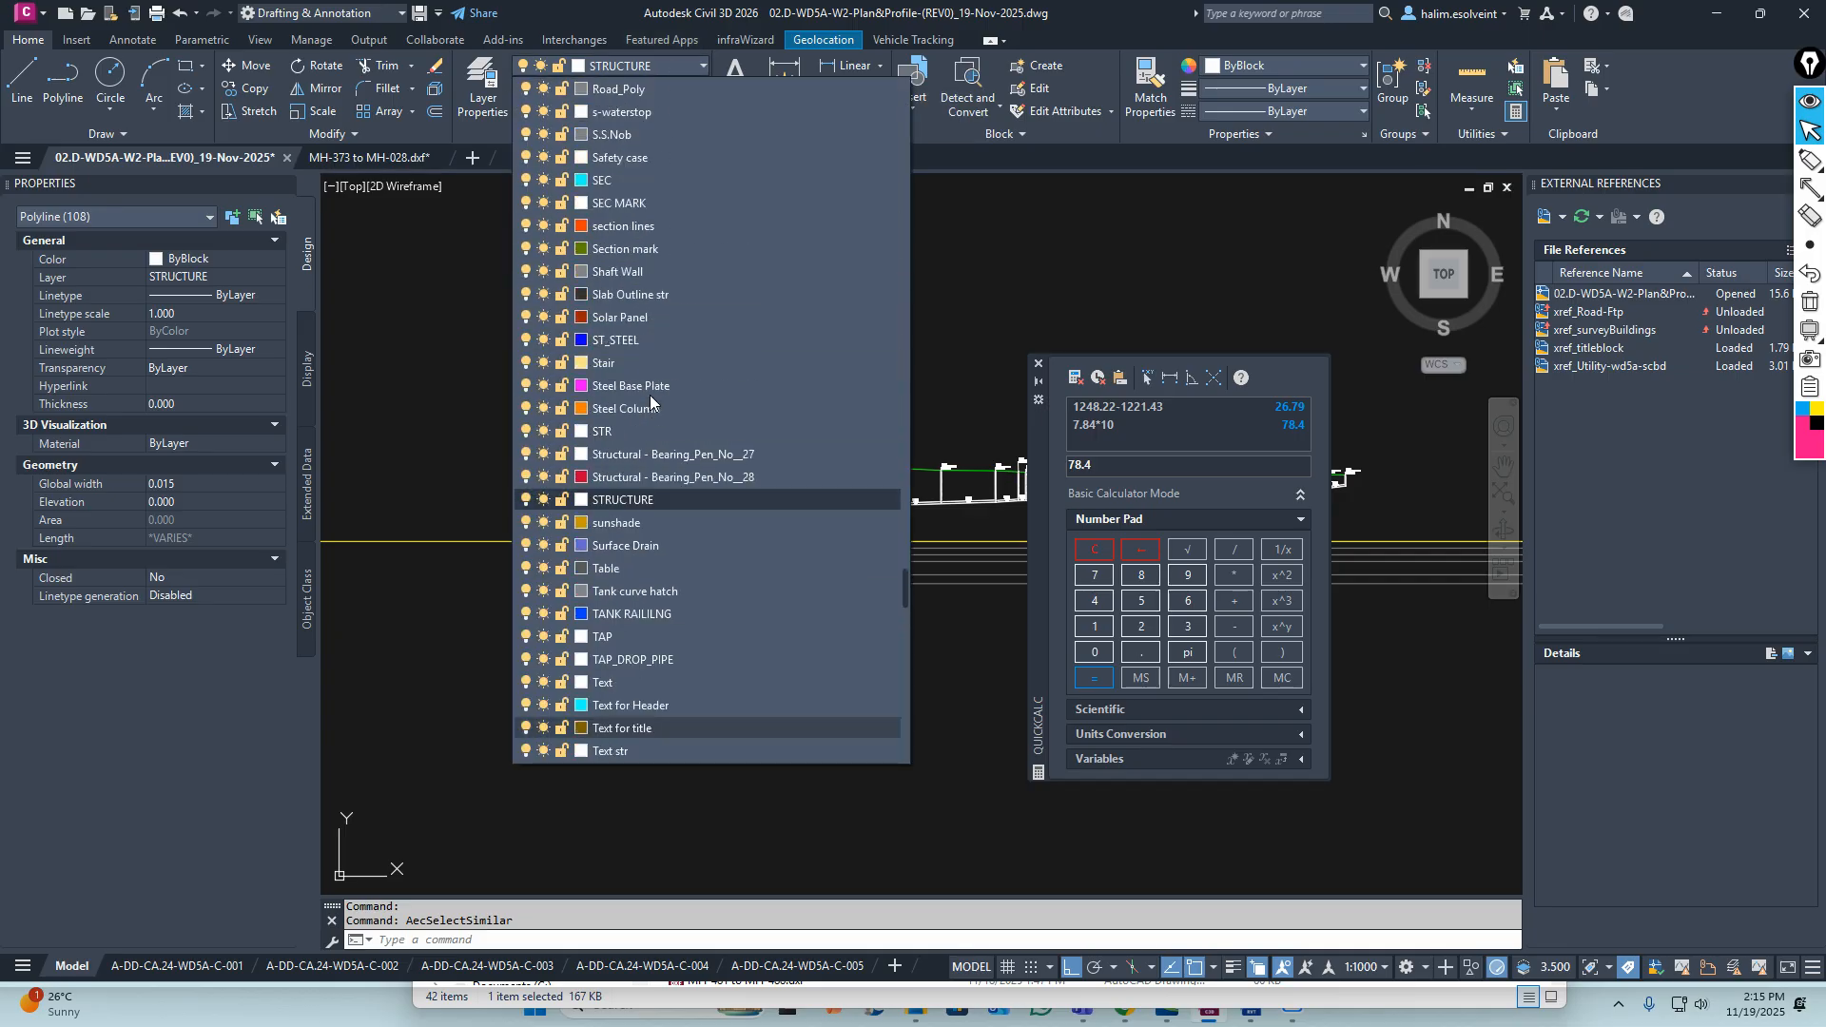
scroll(647, 395, up, 20)
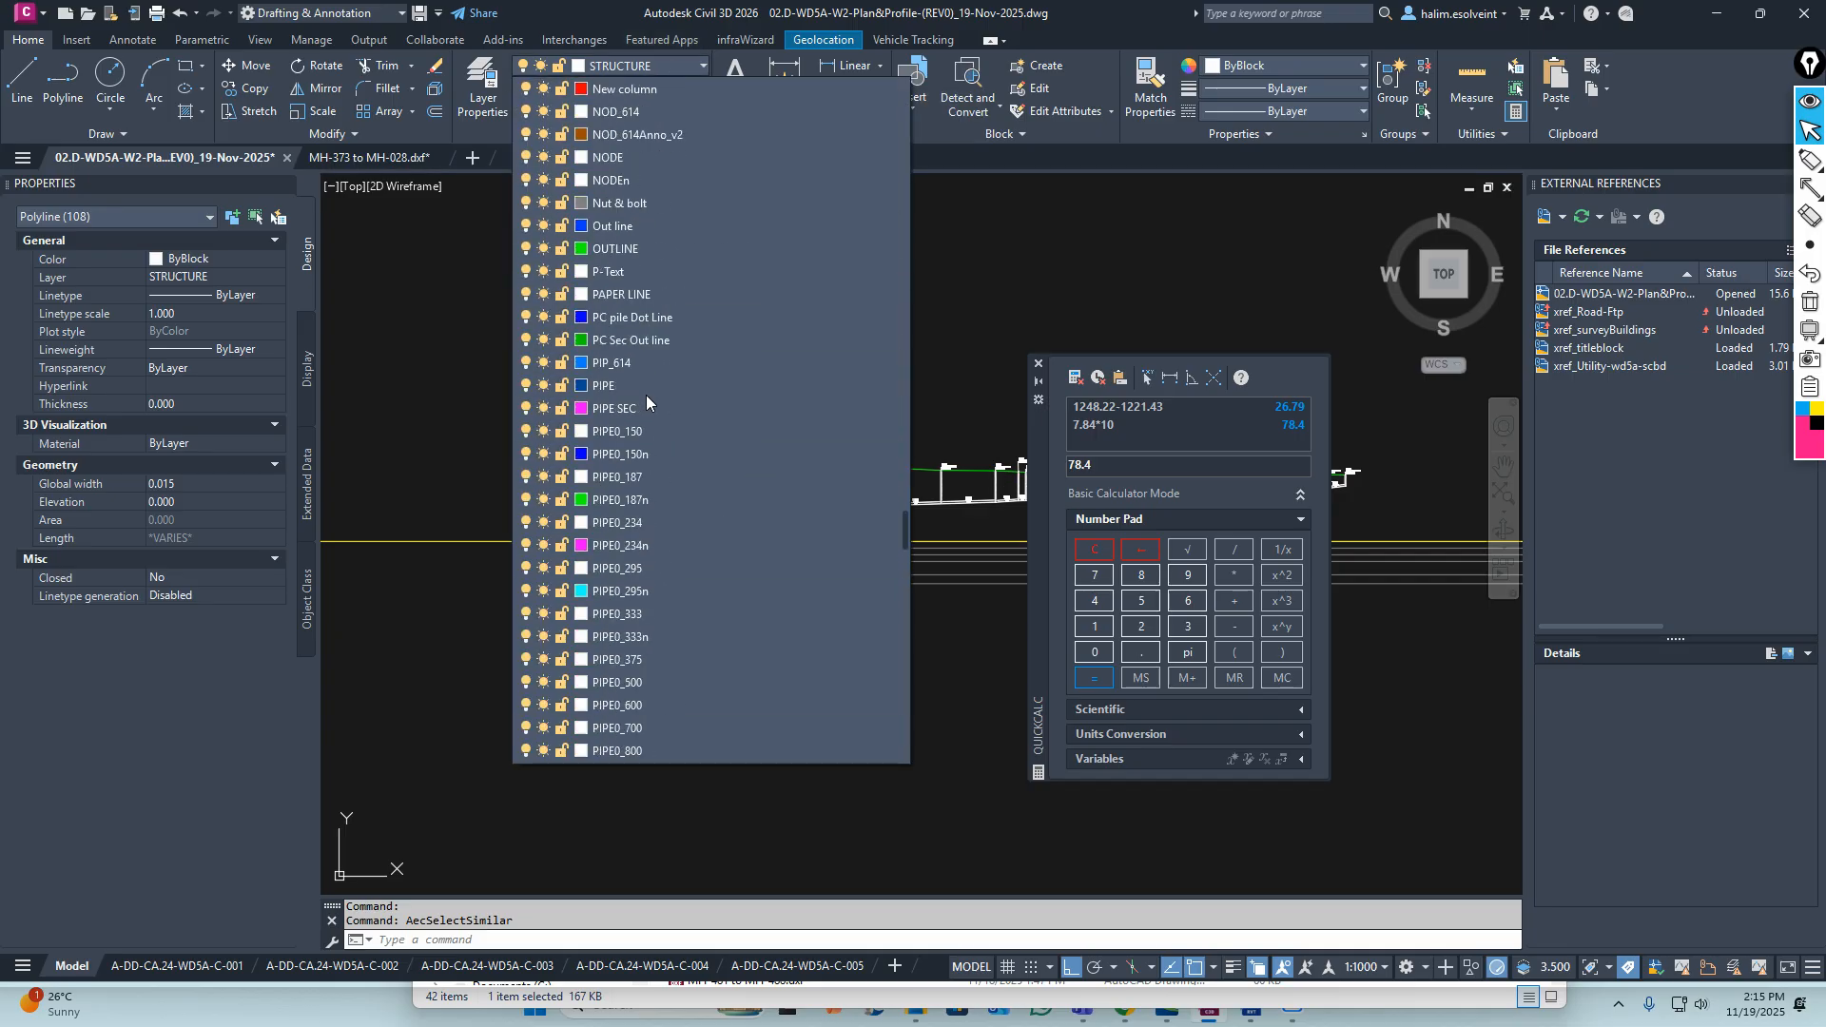
scroll(651, 391, up, 10)
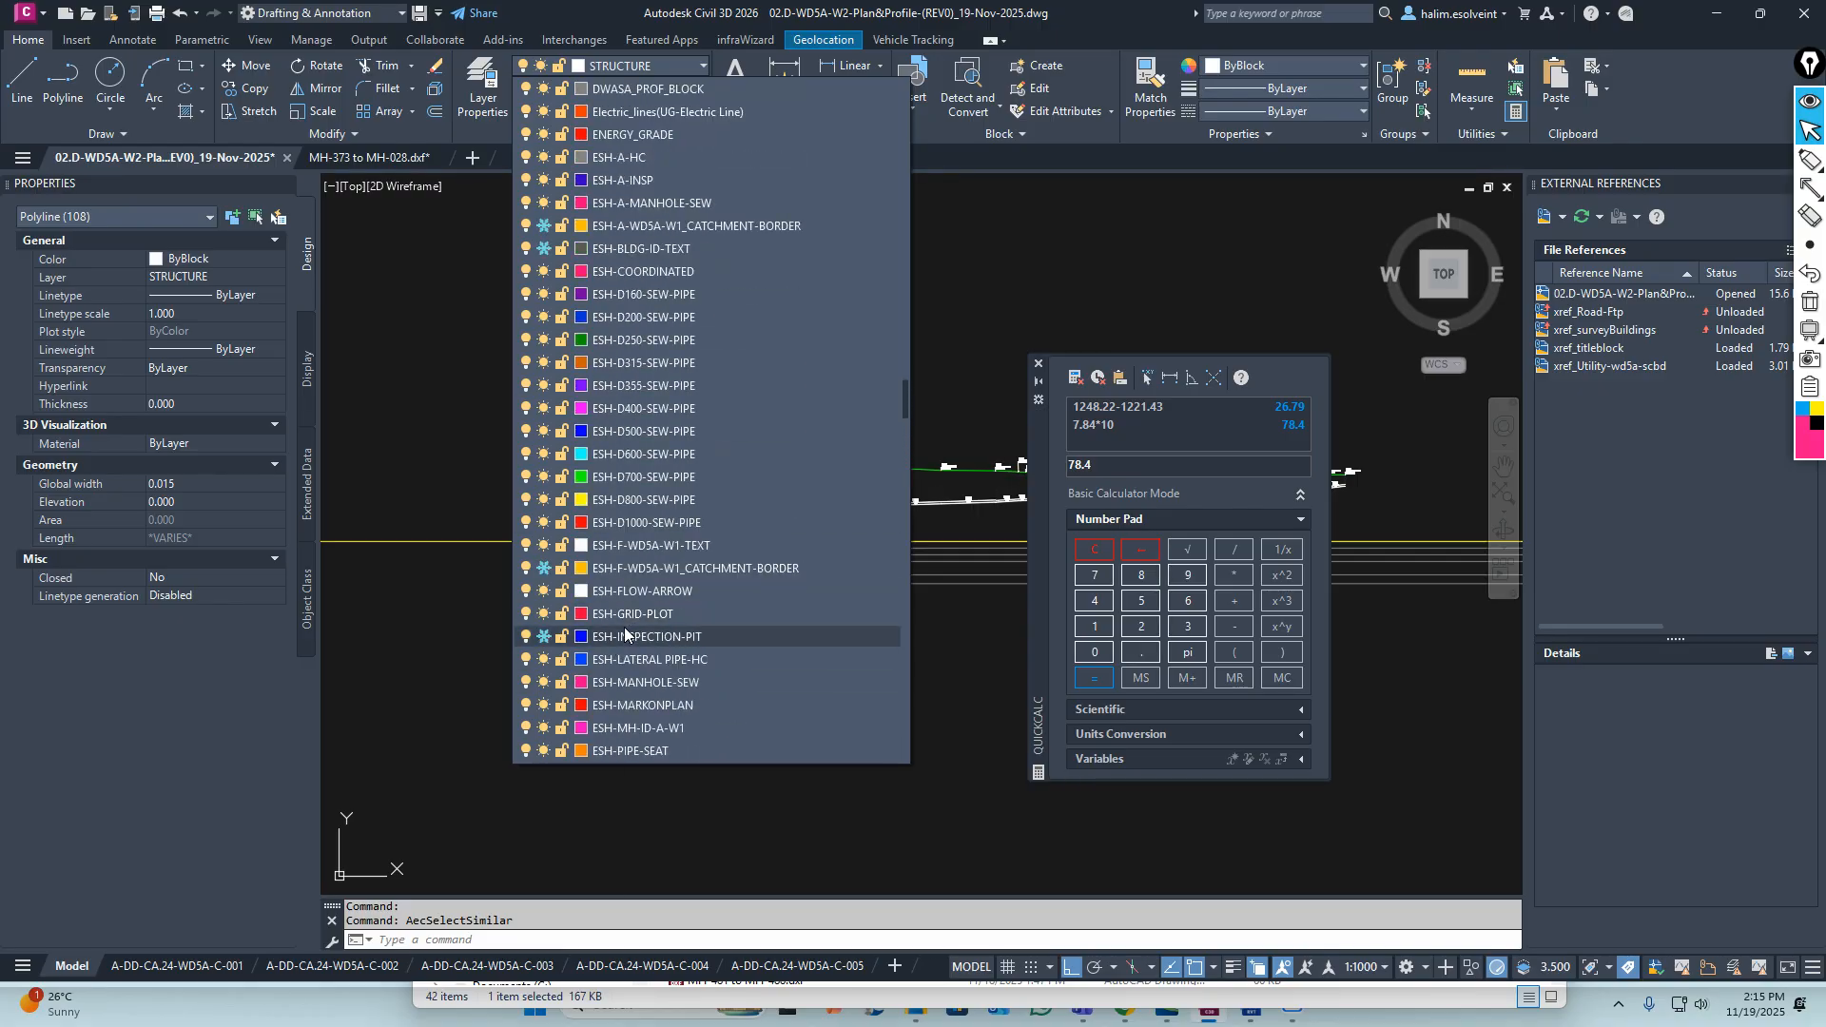
click(643, 682)
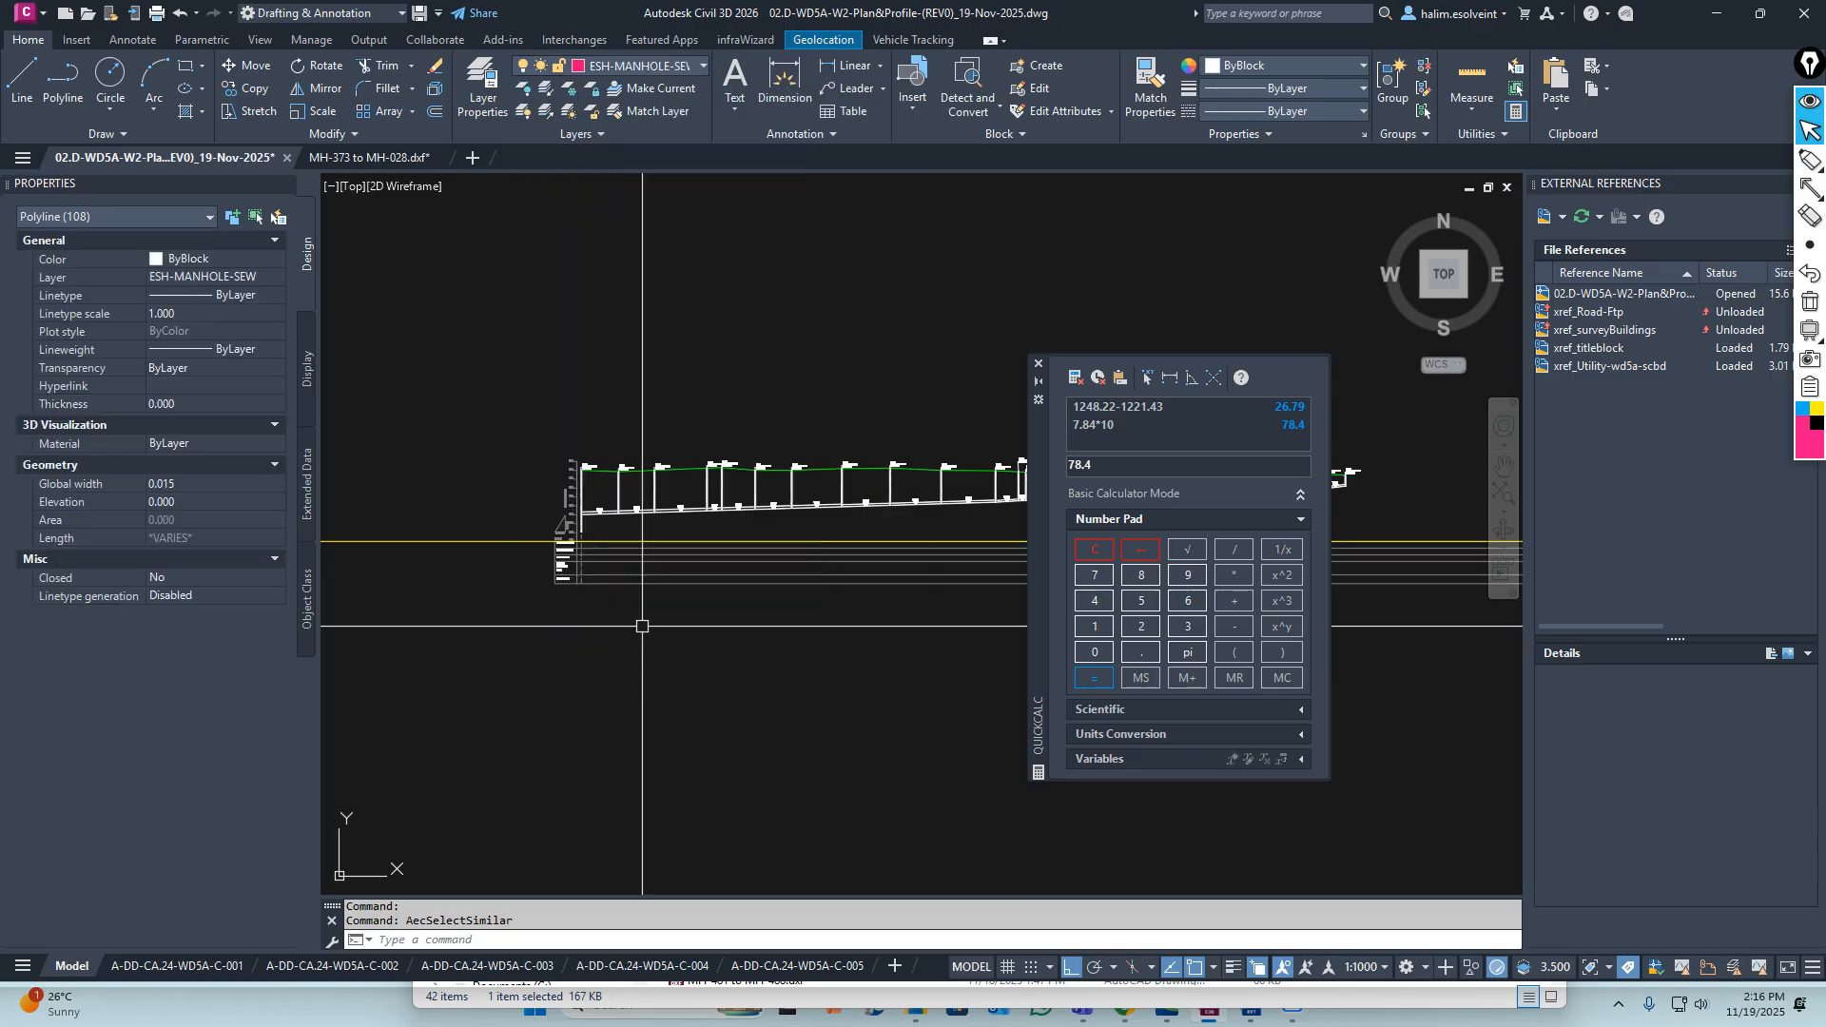
Set the colour of the selected manhole polylines to ByLayer and clear the selection
click(1274, 66)
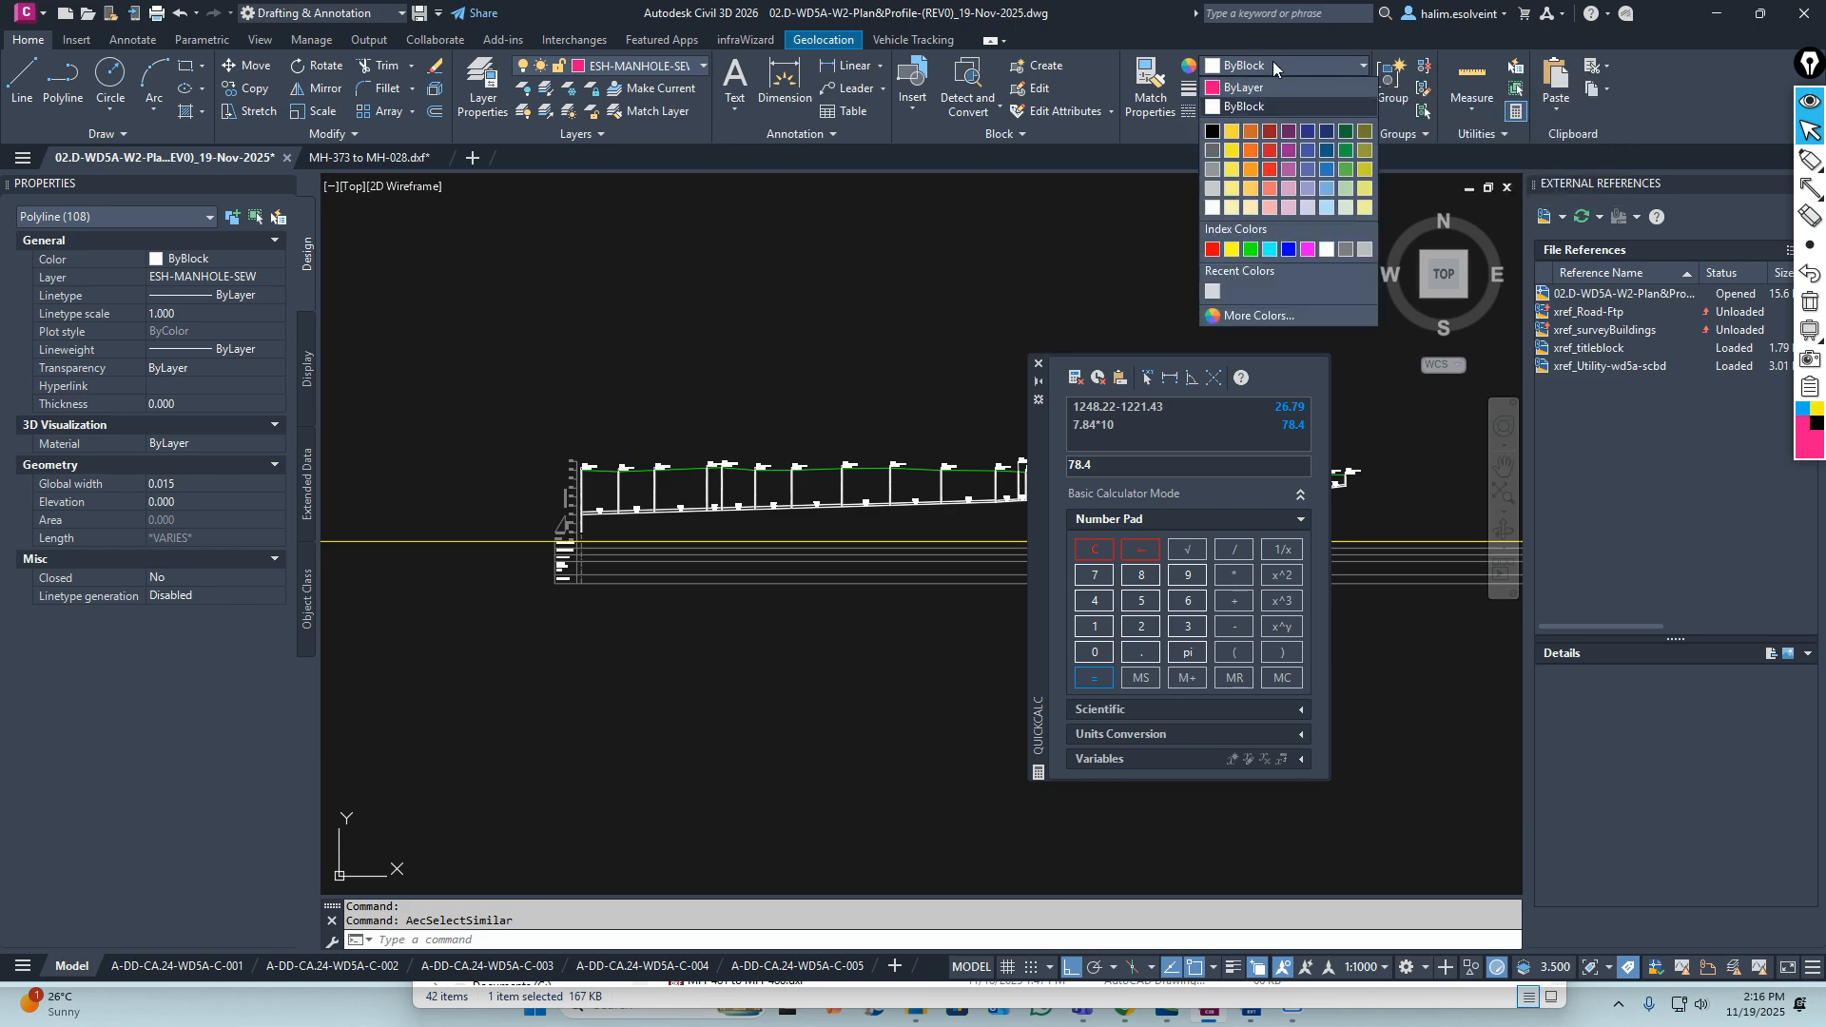
click(1272, 61)
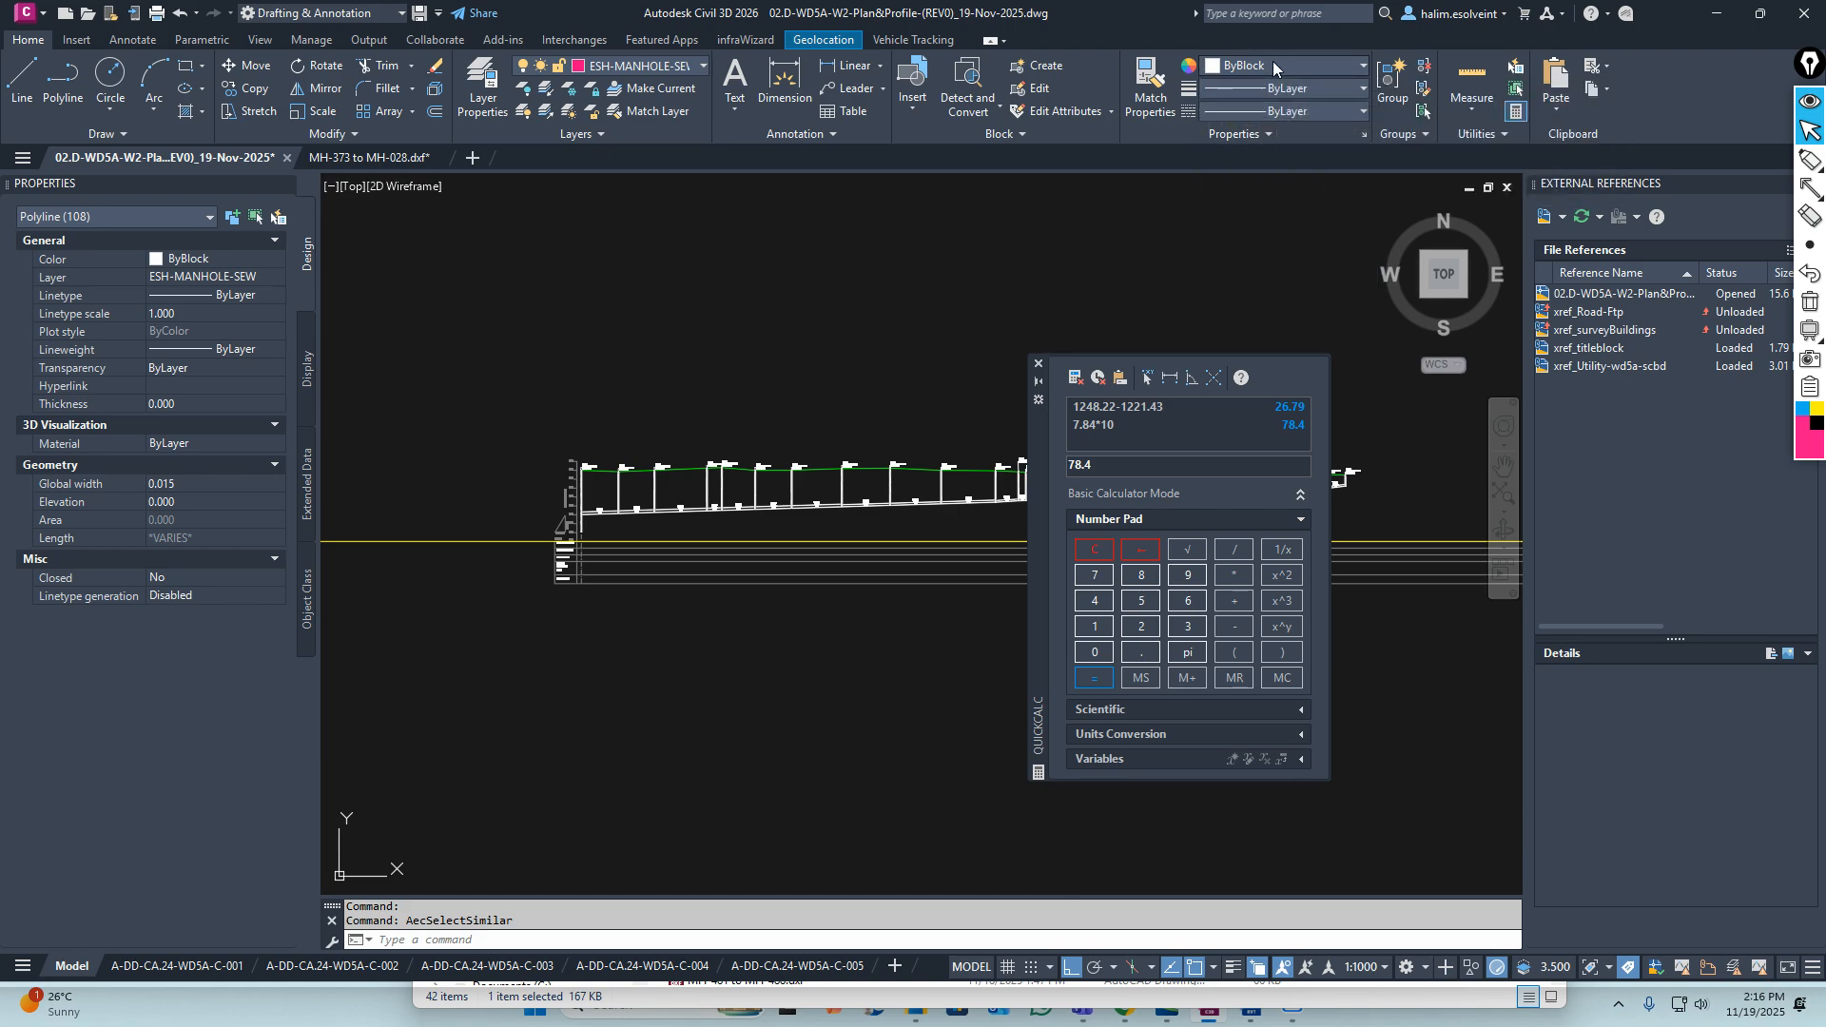
click(1273, 61)
click(1251, 88)
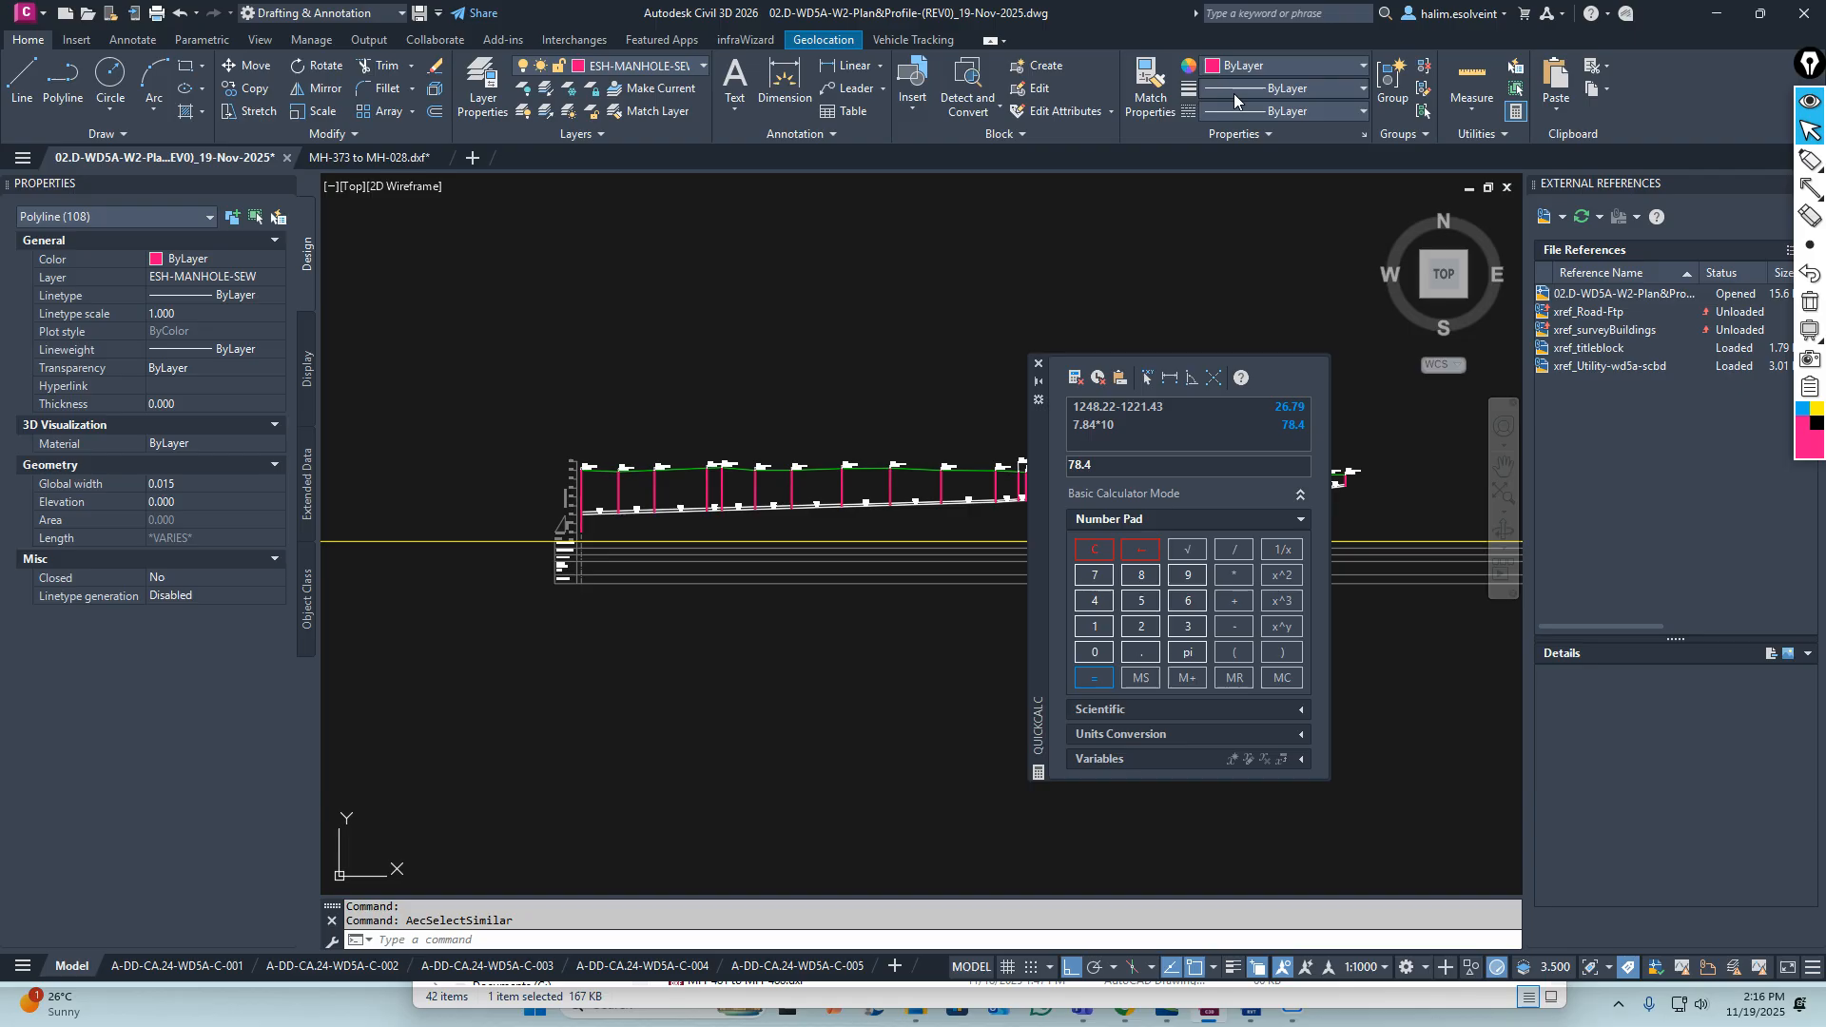
key(Escape)
key(Escape)
Select all polylines similar to the recoloured MH-028 manhole wall and set their global width to 0
scroll(584, 476, up, 5)
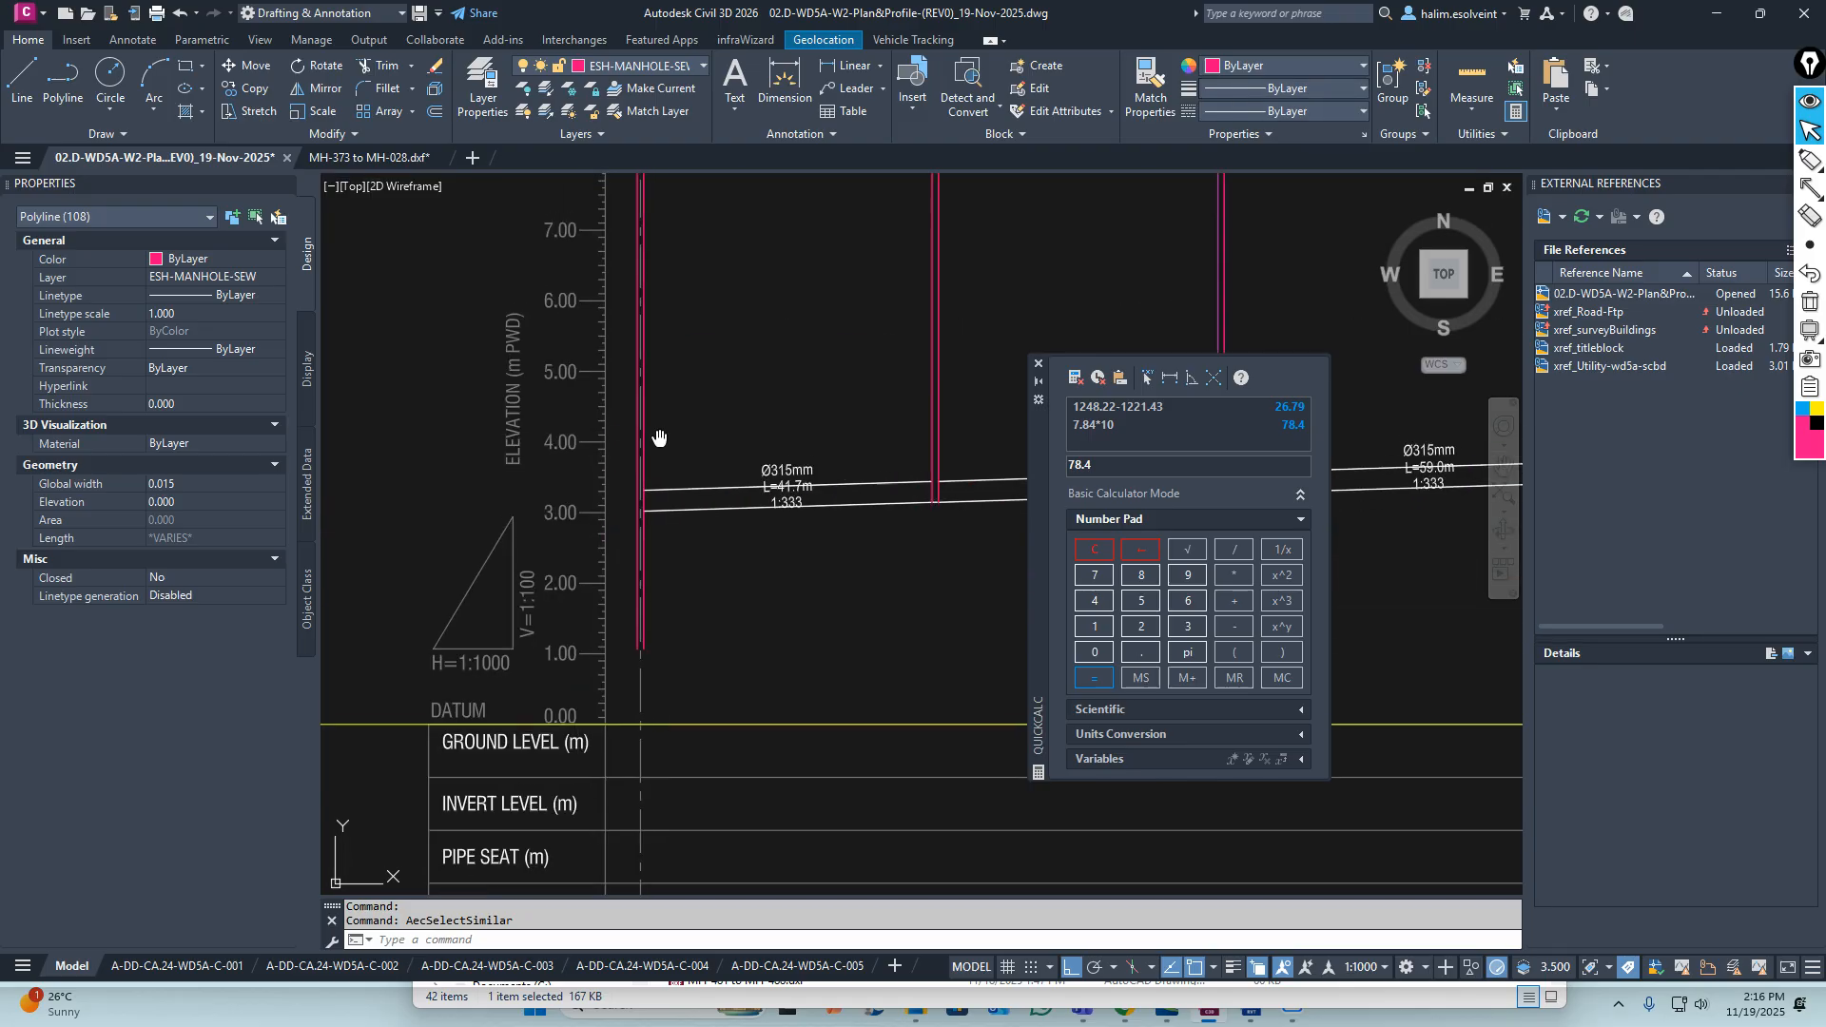
scroll(575, 429, up, 5)
scroll(548, 408, up, 5)
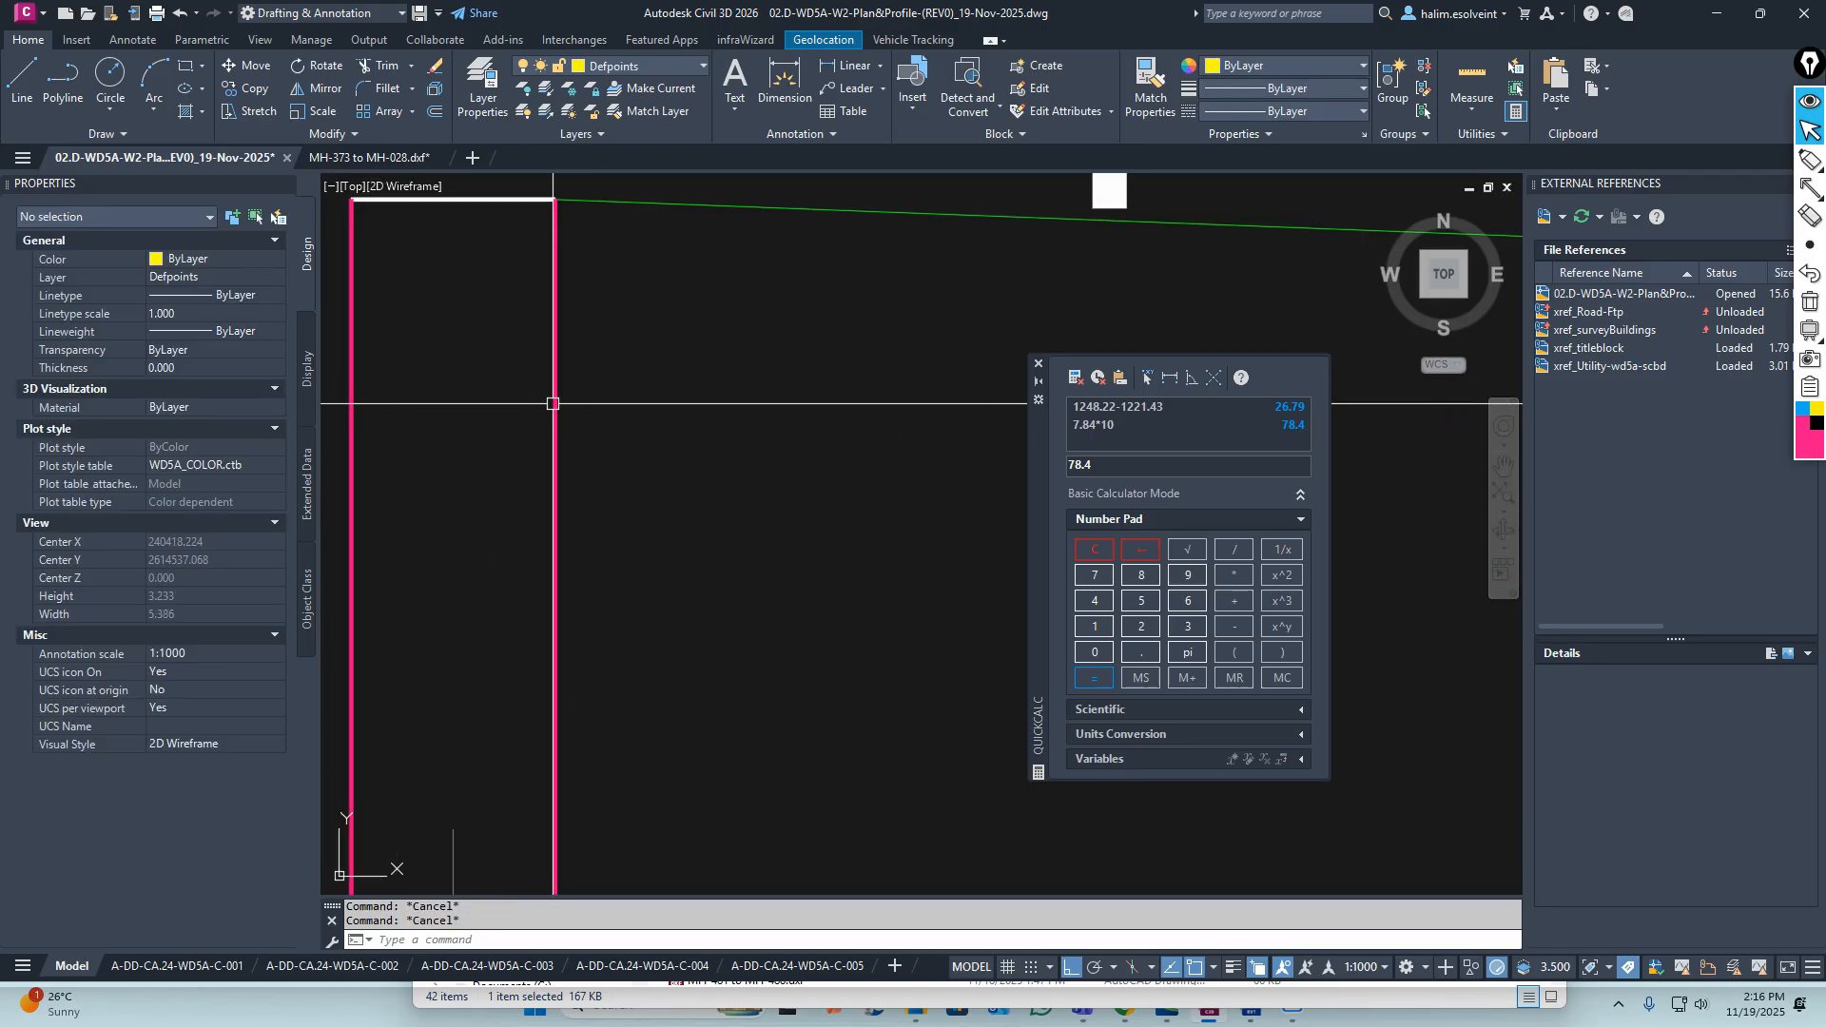
scroll(599, 401, down, 5)
click(585, 388)
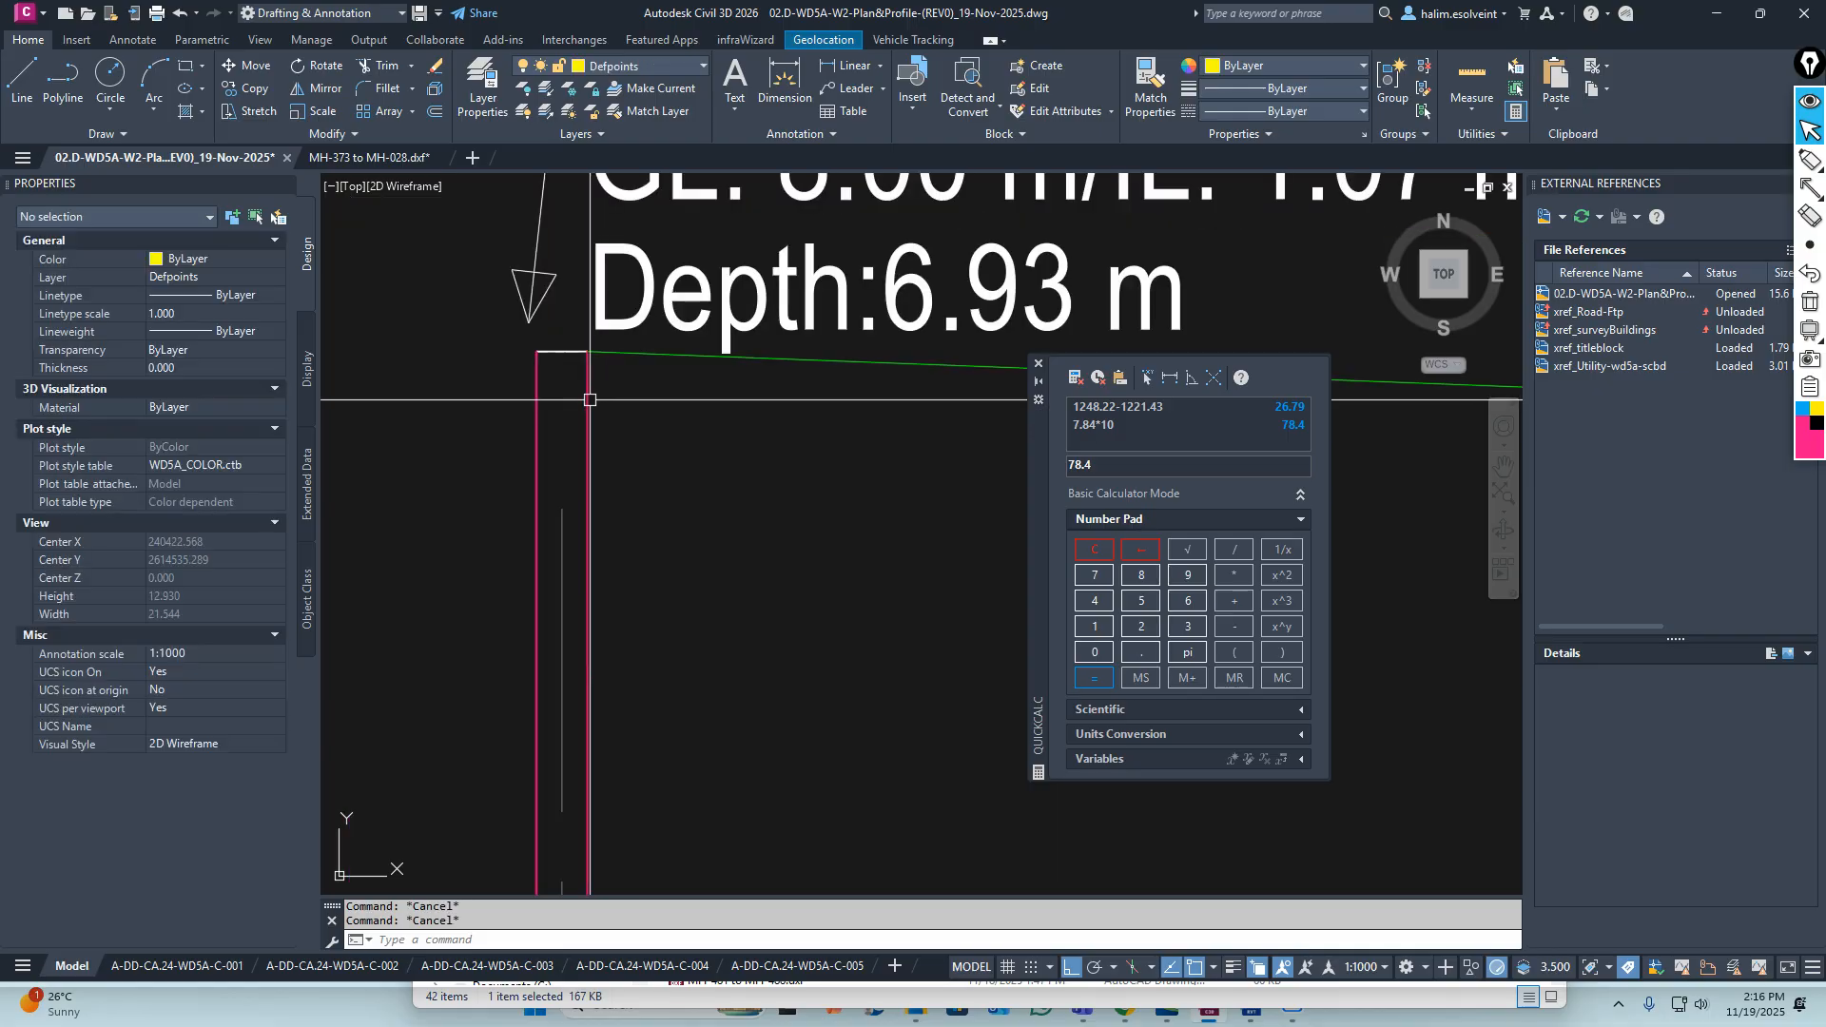
scroll(603, 391, up, 5)
key(Escape)
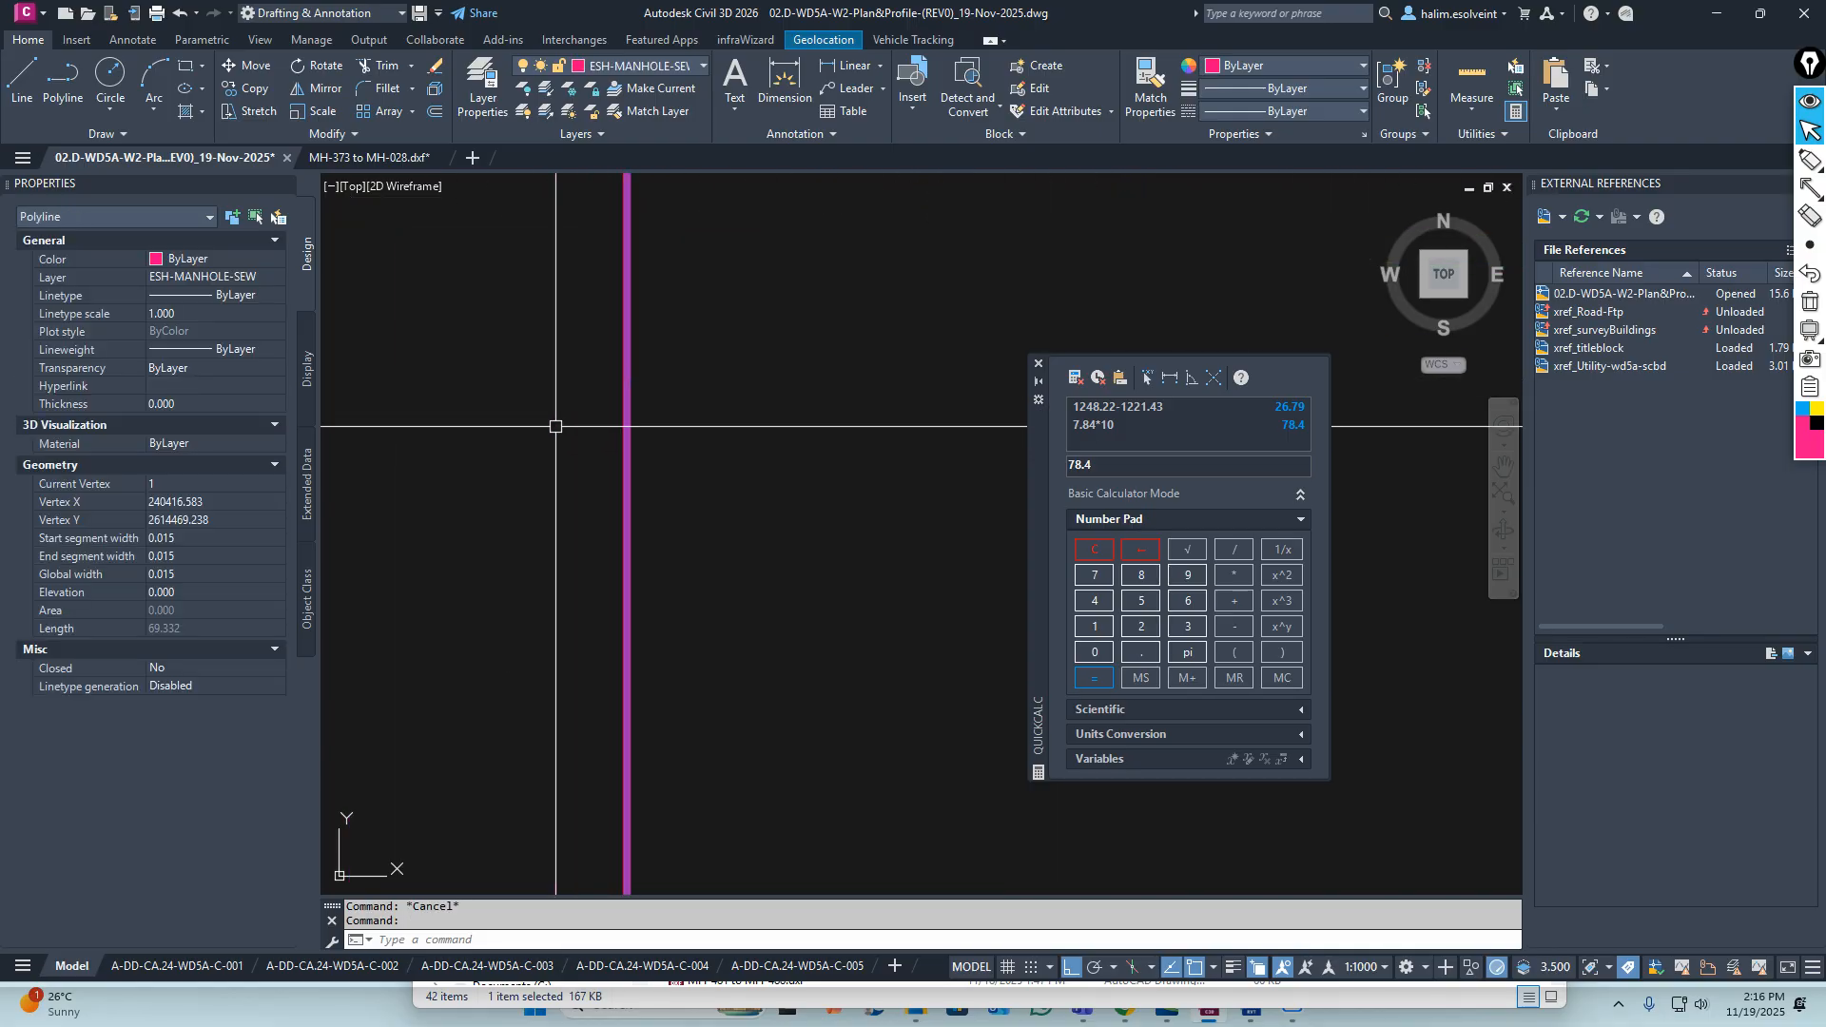
scroll(603, 457, down, 4)
scroll(610, 458, up, 1)
scroll(610, 459, up, 1)
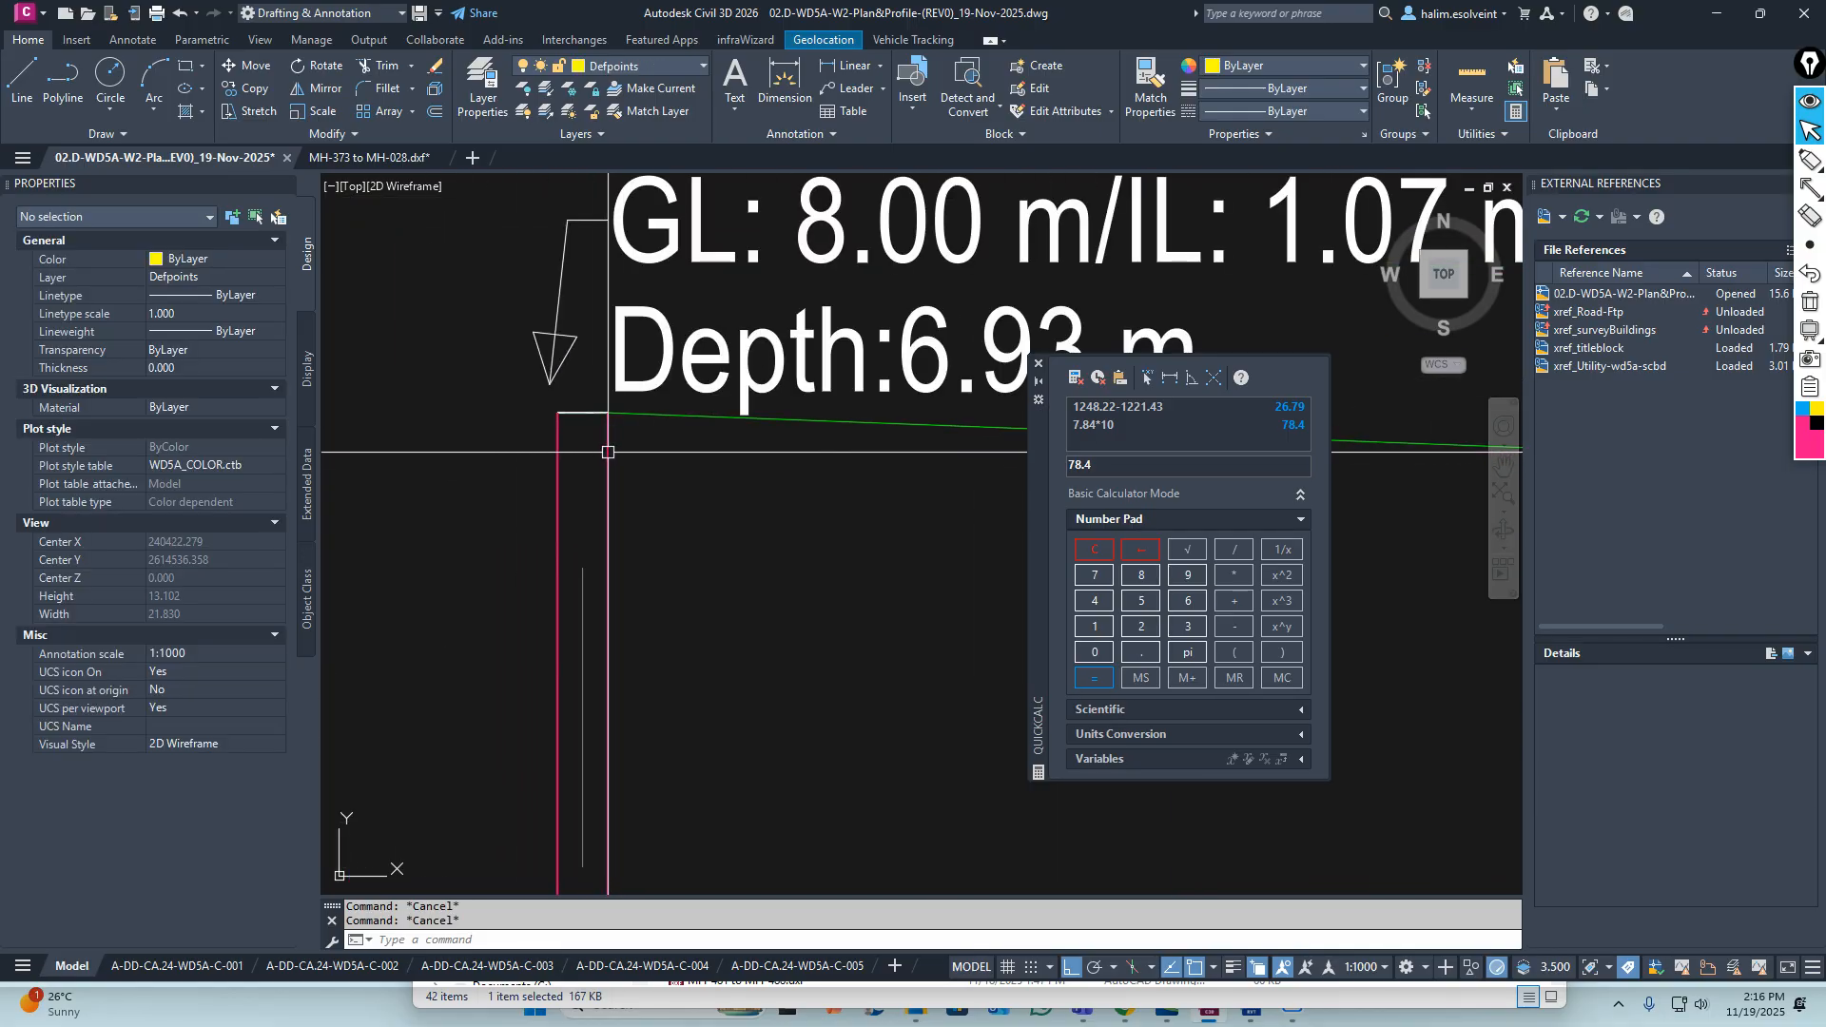
click(609, 461)
right_click(642, 464)
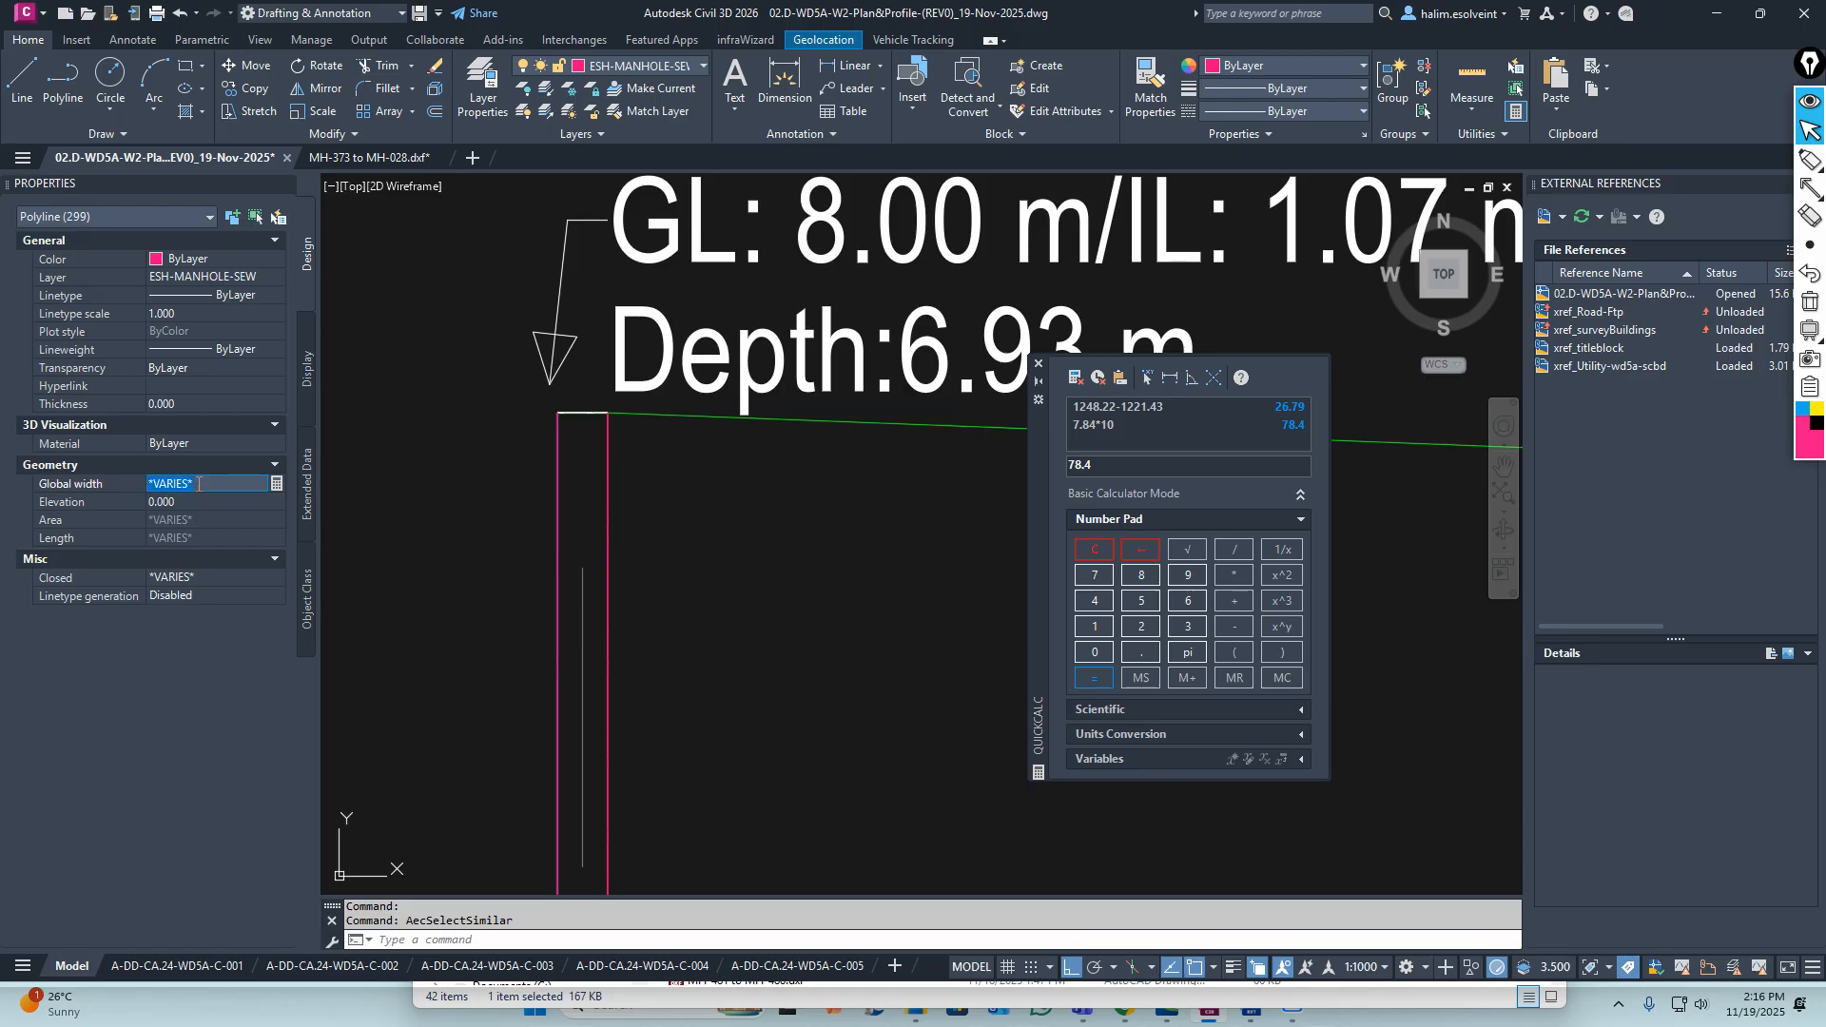
key(Escape)
key(Escape)
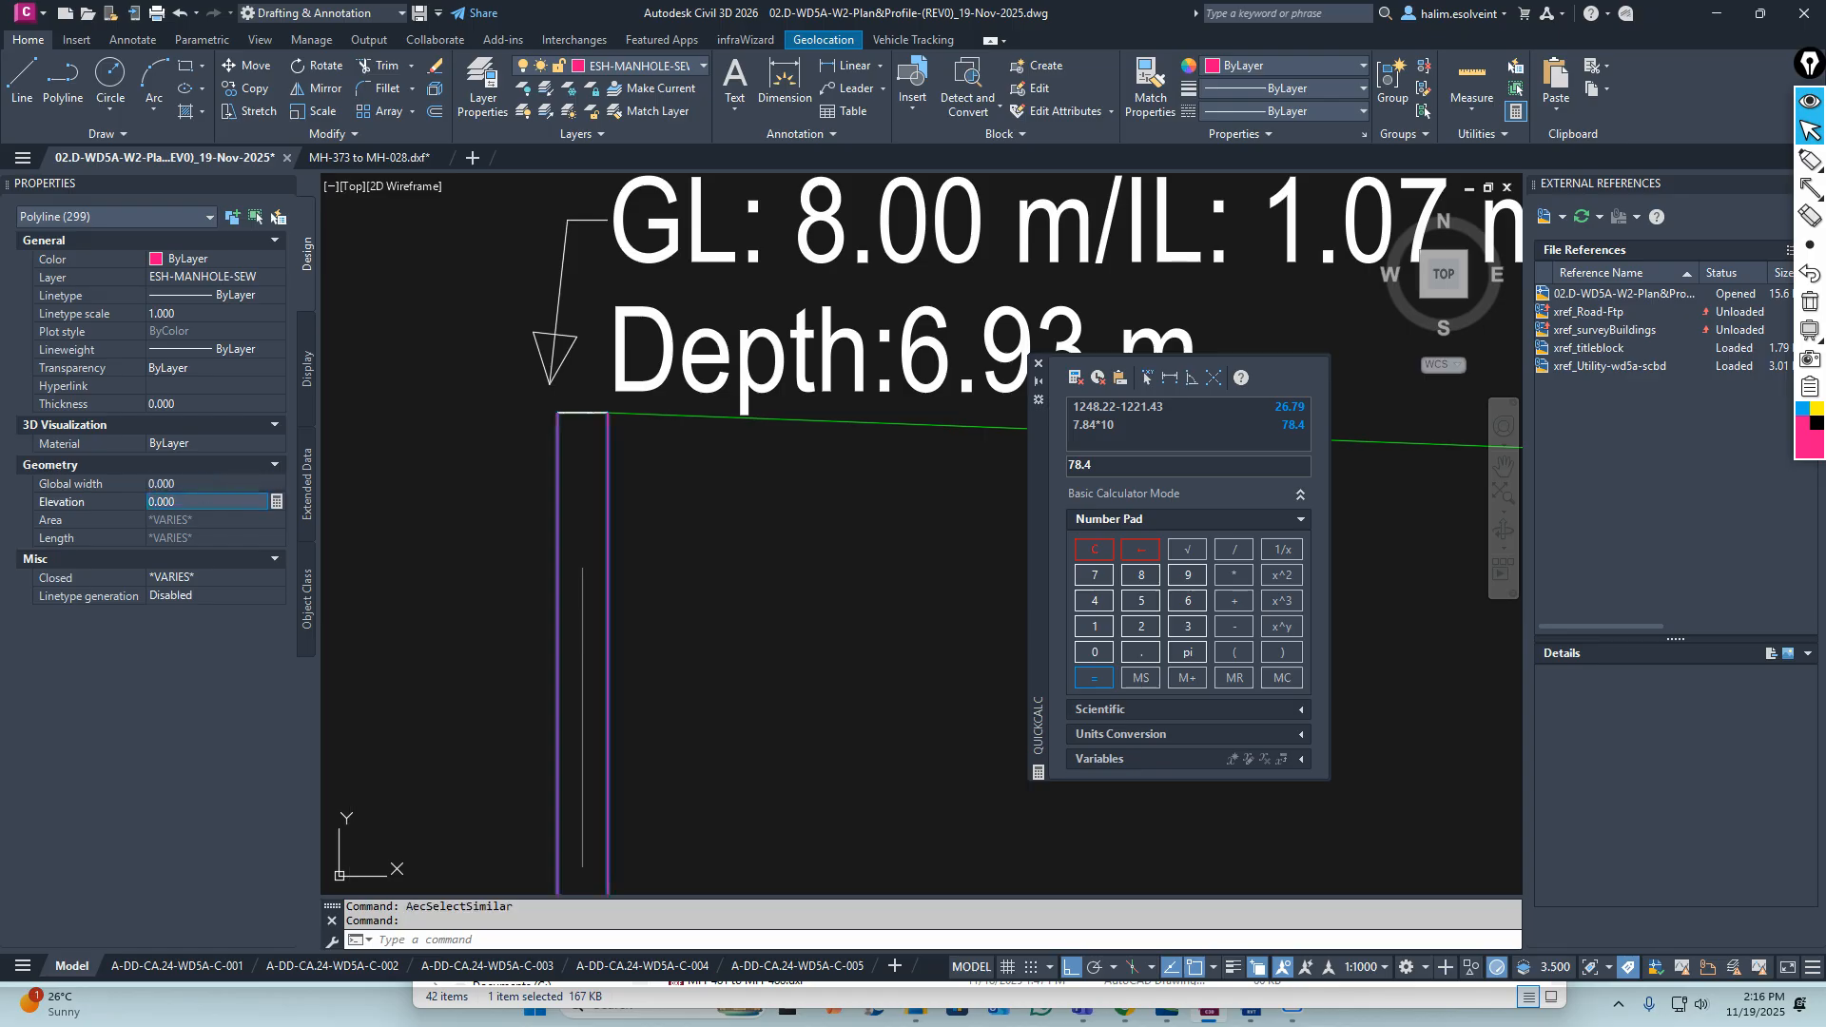
Examine the manhole lines along the whole profile, from MH-028 to MH-373 and back
scroll(628, 452, up, 5)
scroll(645, 446, down, 10)
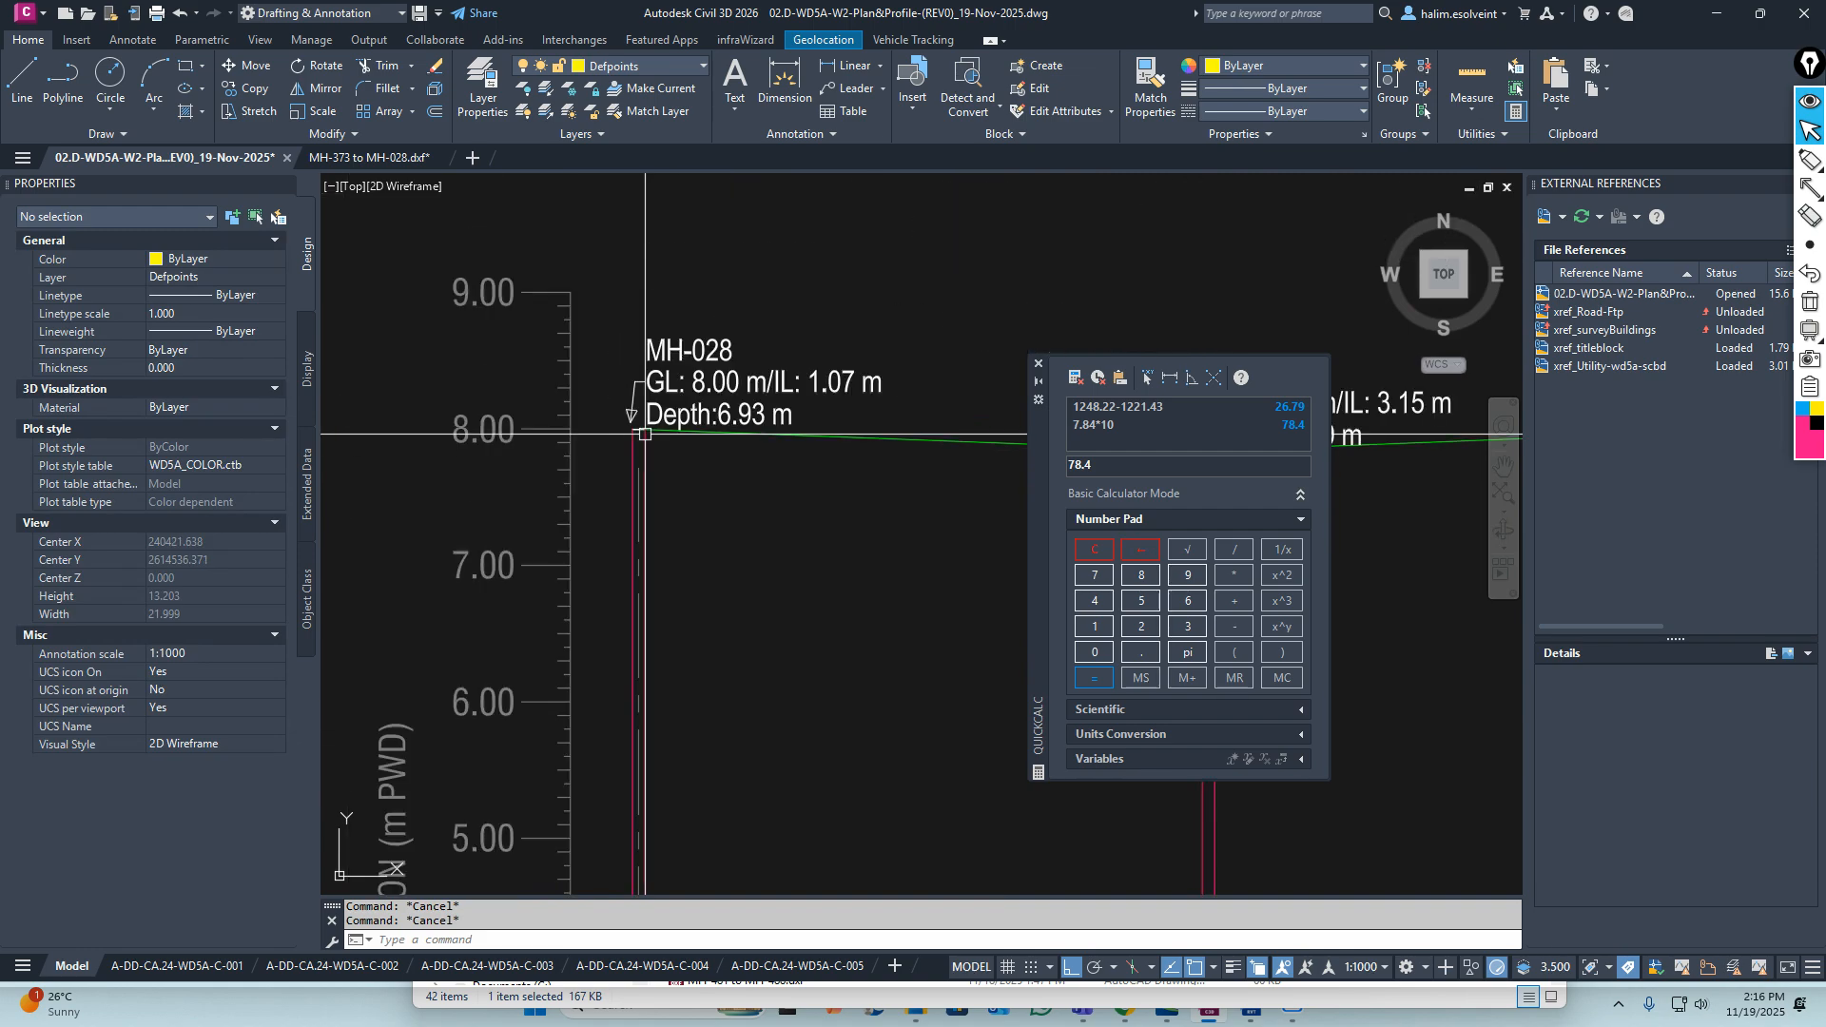
scroll(705, 437, up, 8)
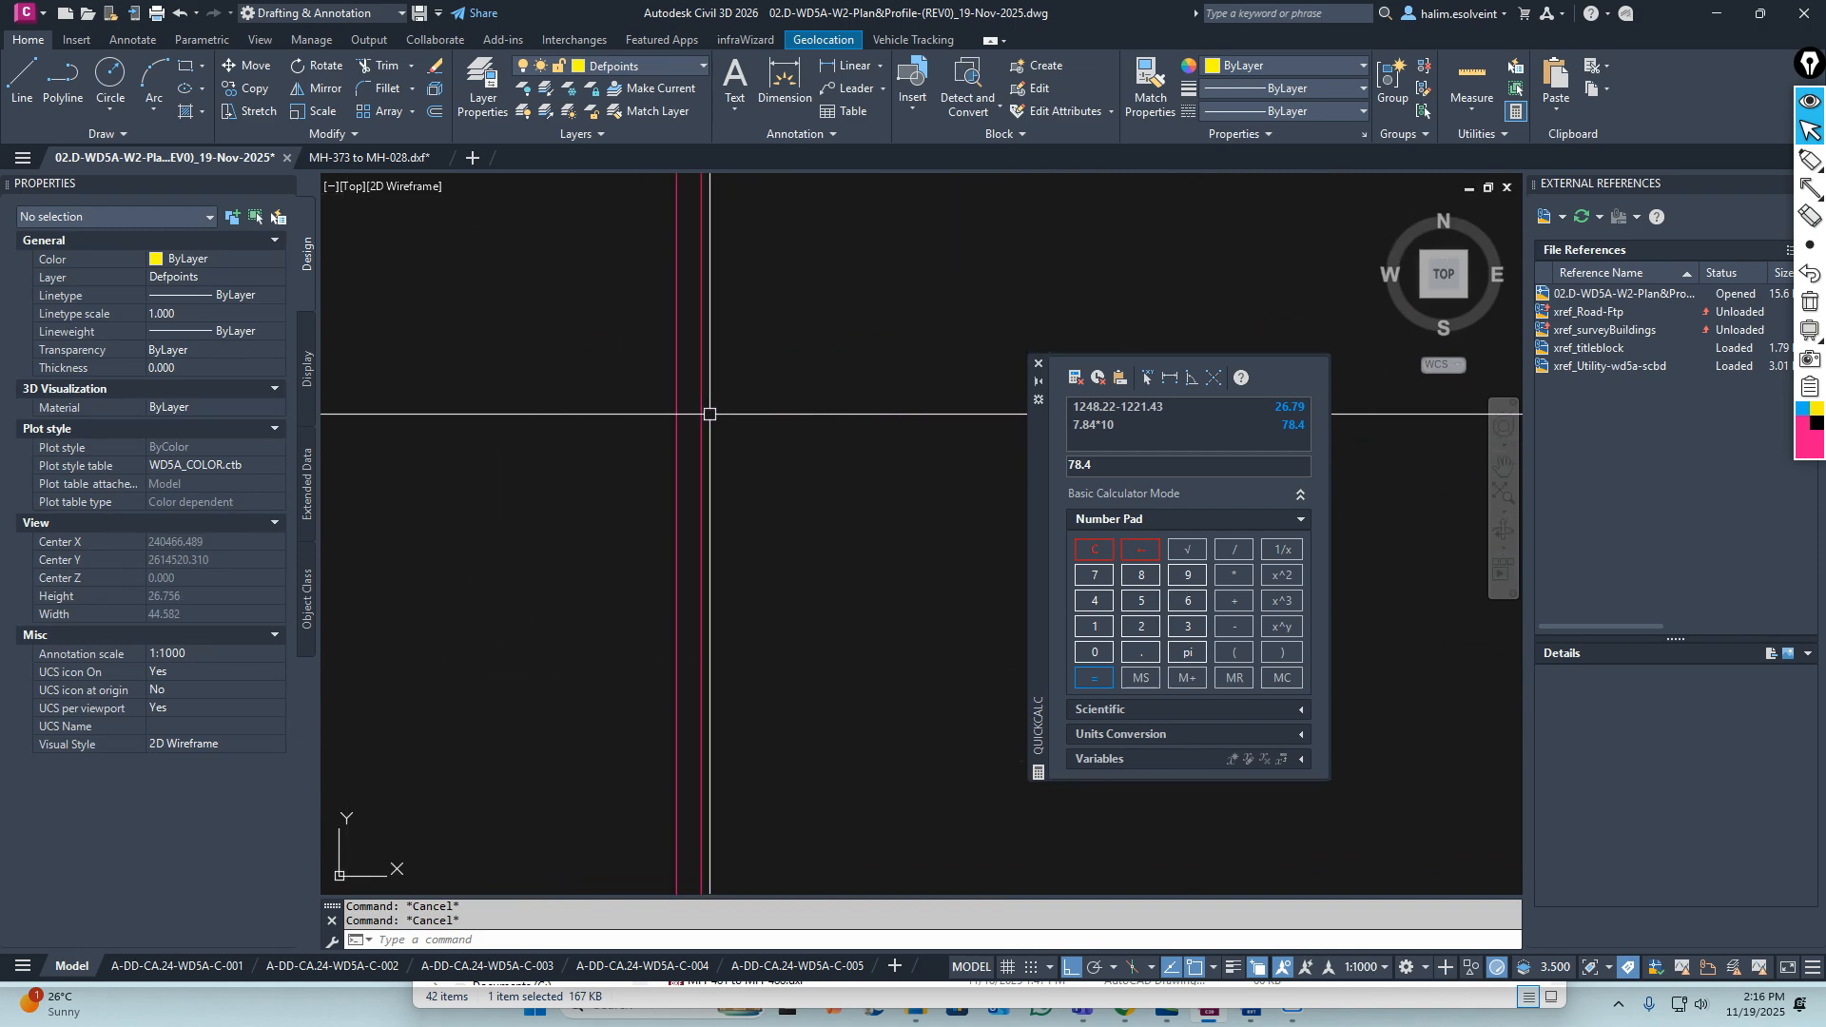
middle_drag(705, 412, 632, 481)
scroll(632, 482, down, 8)
scroll(633, 482, down, 6)
middle_drag(823, 485, 534, 503)
middle_drag(884, 500, 653, 479)
scroll(771, 506, up, 7)
middle_drag(772, 505, 742, 478)
scroll(701, 441, up, 7)
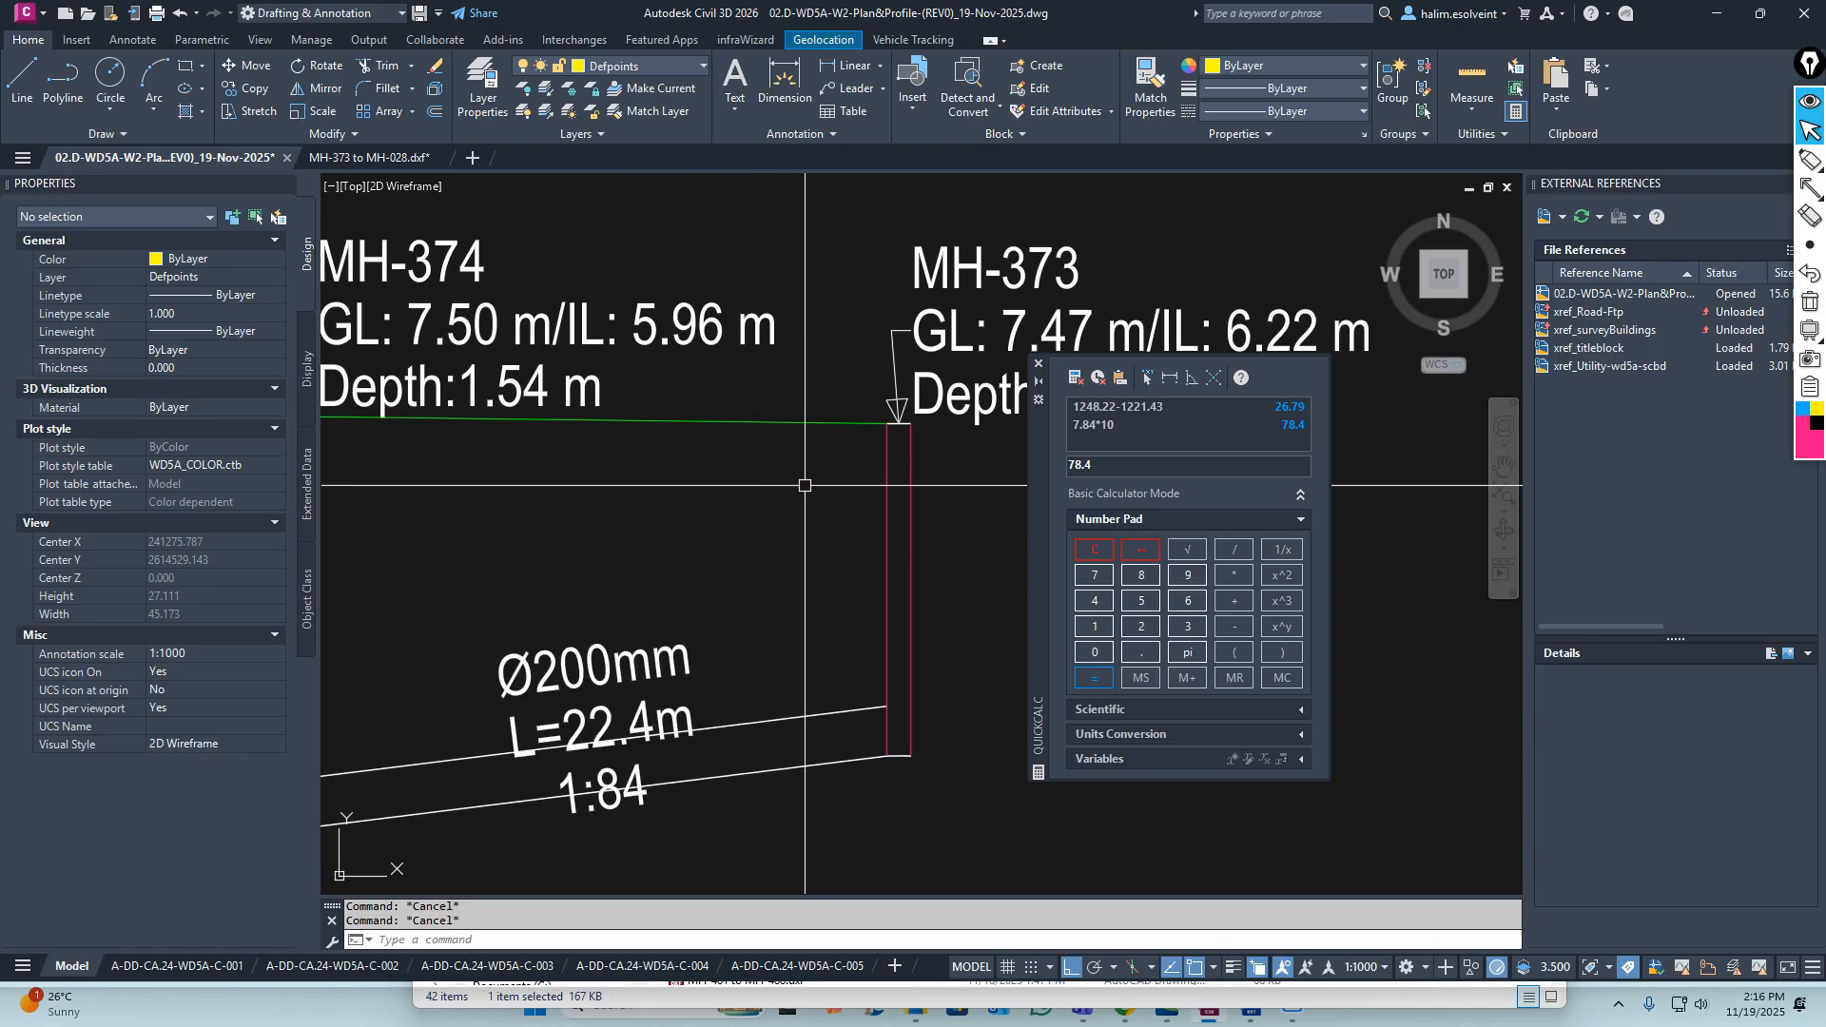
scroll(814, 485, down, 3)
click(834, 486)
key(Escape)
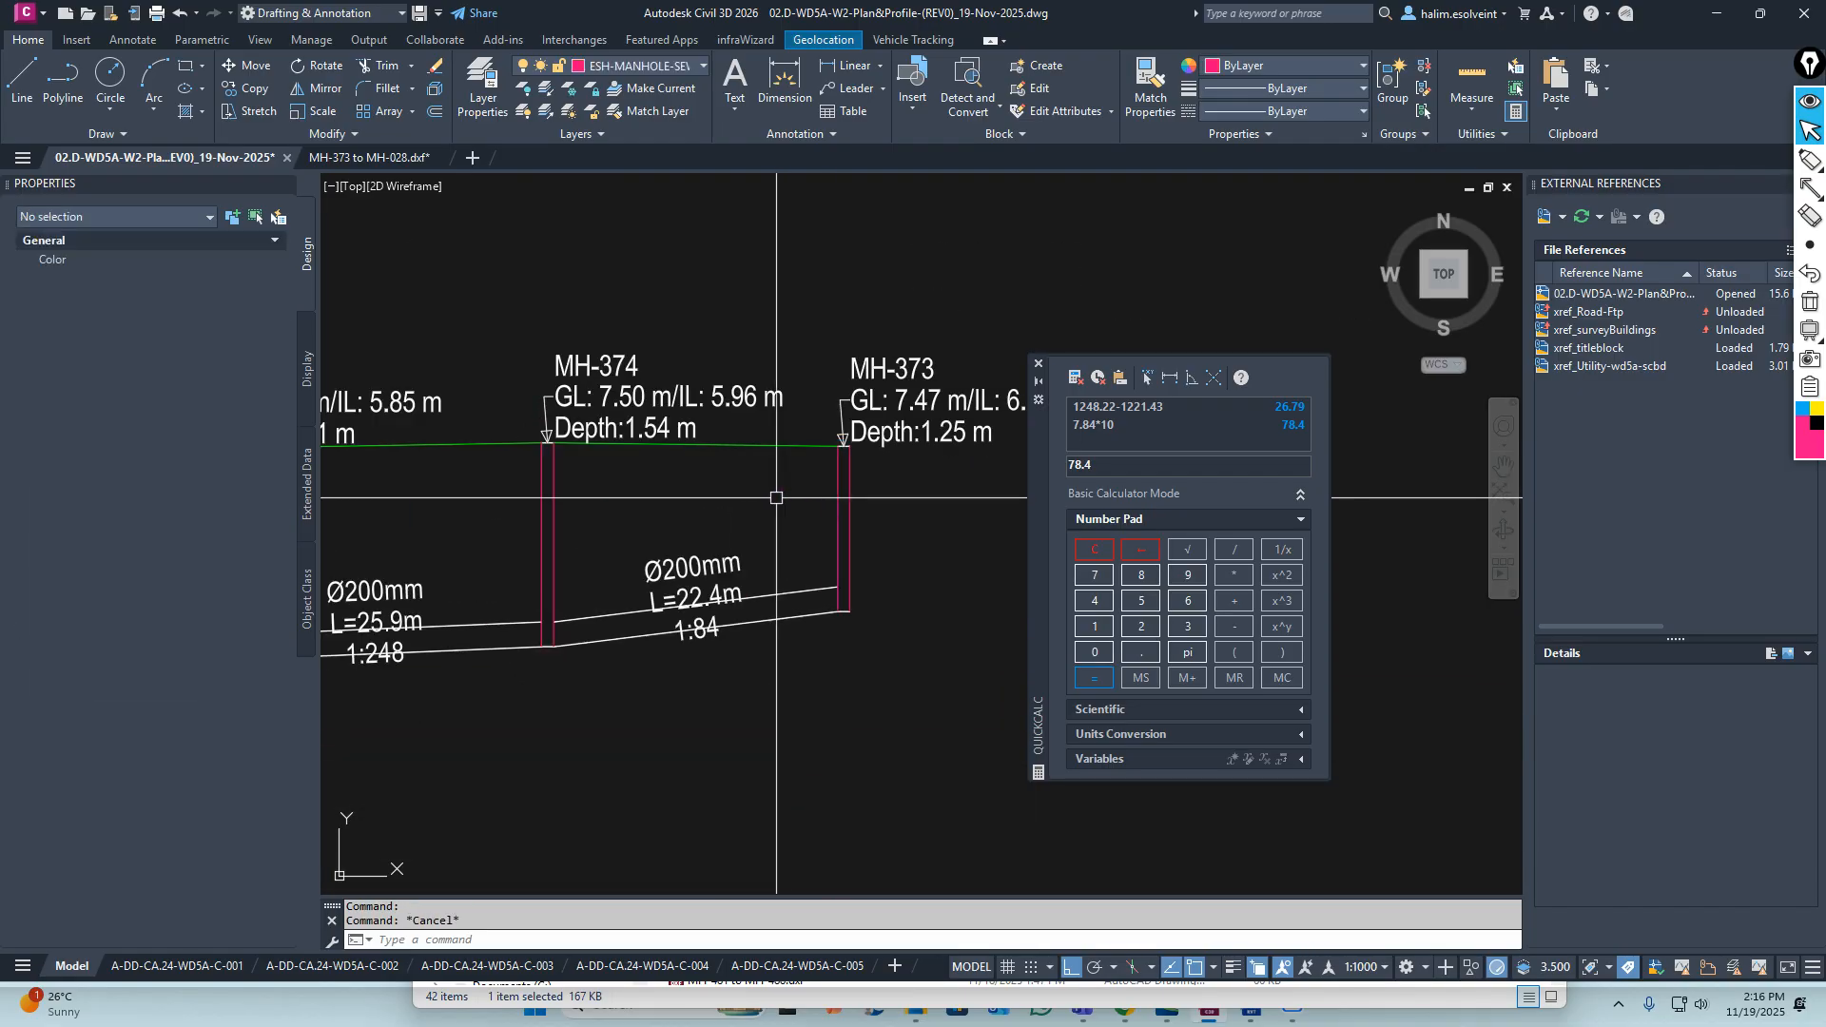
scroll(619, 504, down, 6)
mouse_move(544, 538)
middle_down()
mouse_move(953, 538)
mouse_move(941, 518)
middle_up()
middle_drag(523, 510, 875, 510)
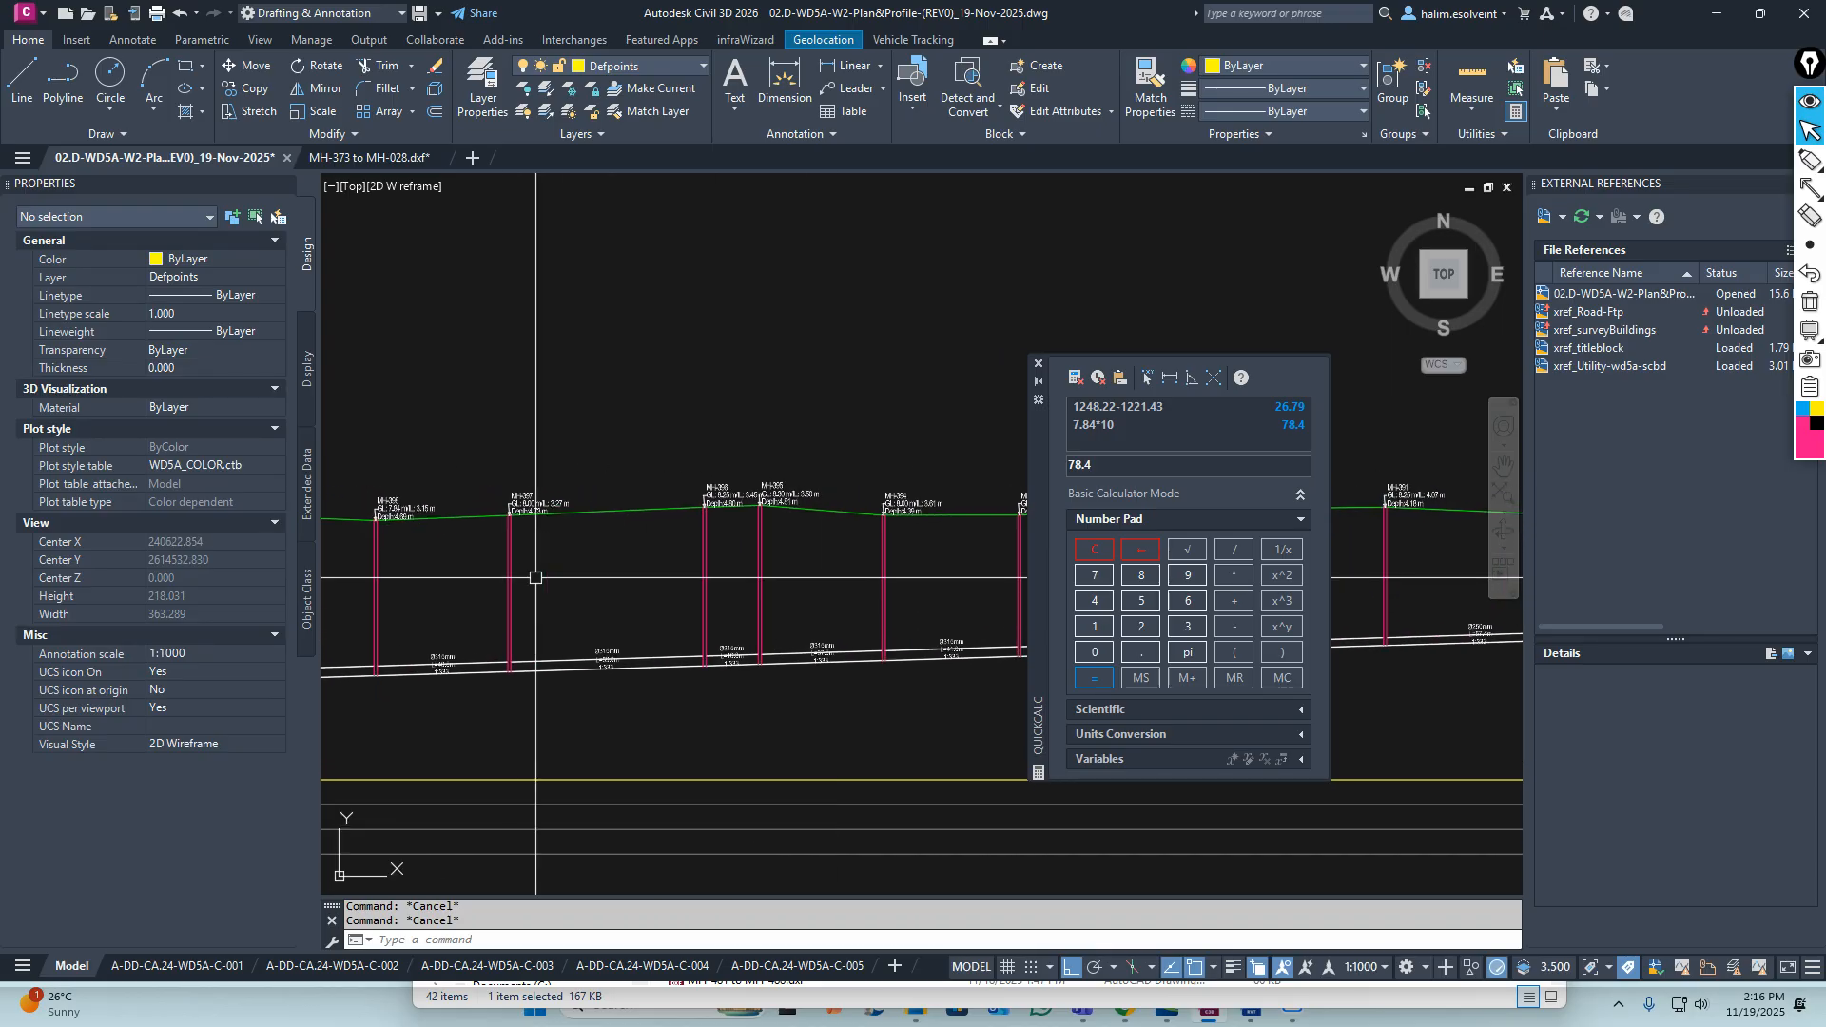
scroll(580, 590, up, 6)
middle_drag(668, 188, 647, 783)
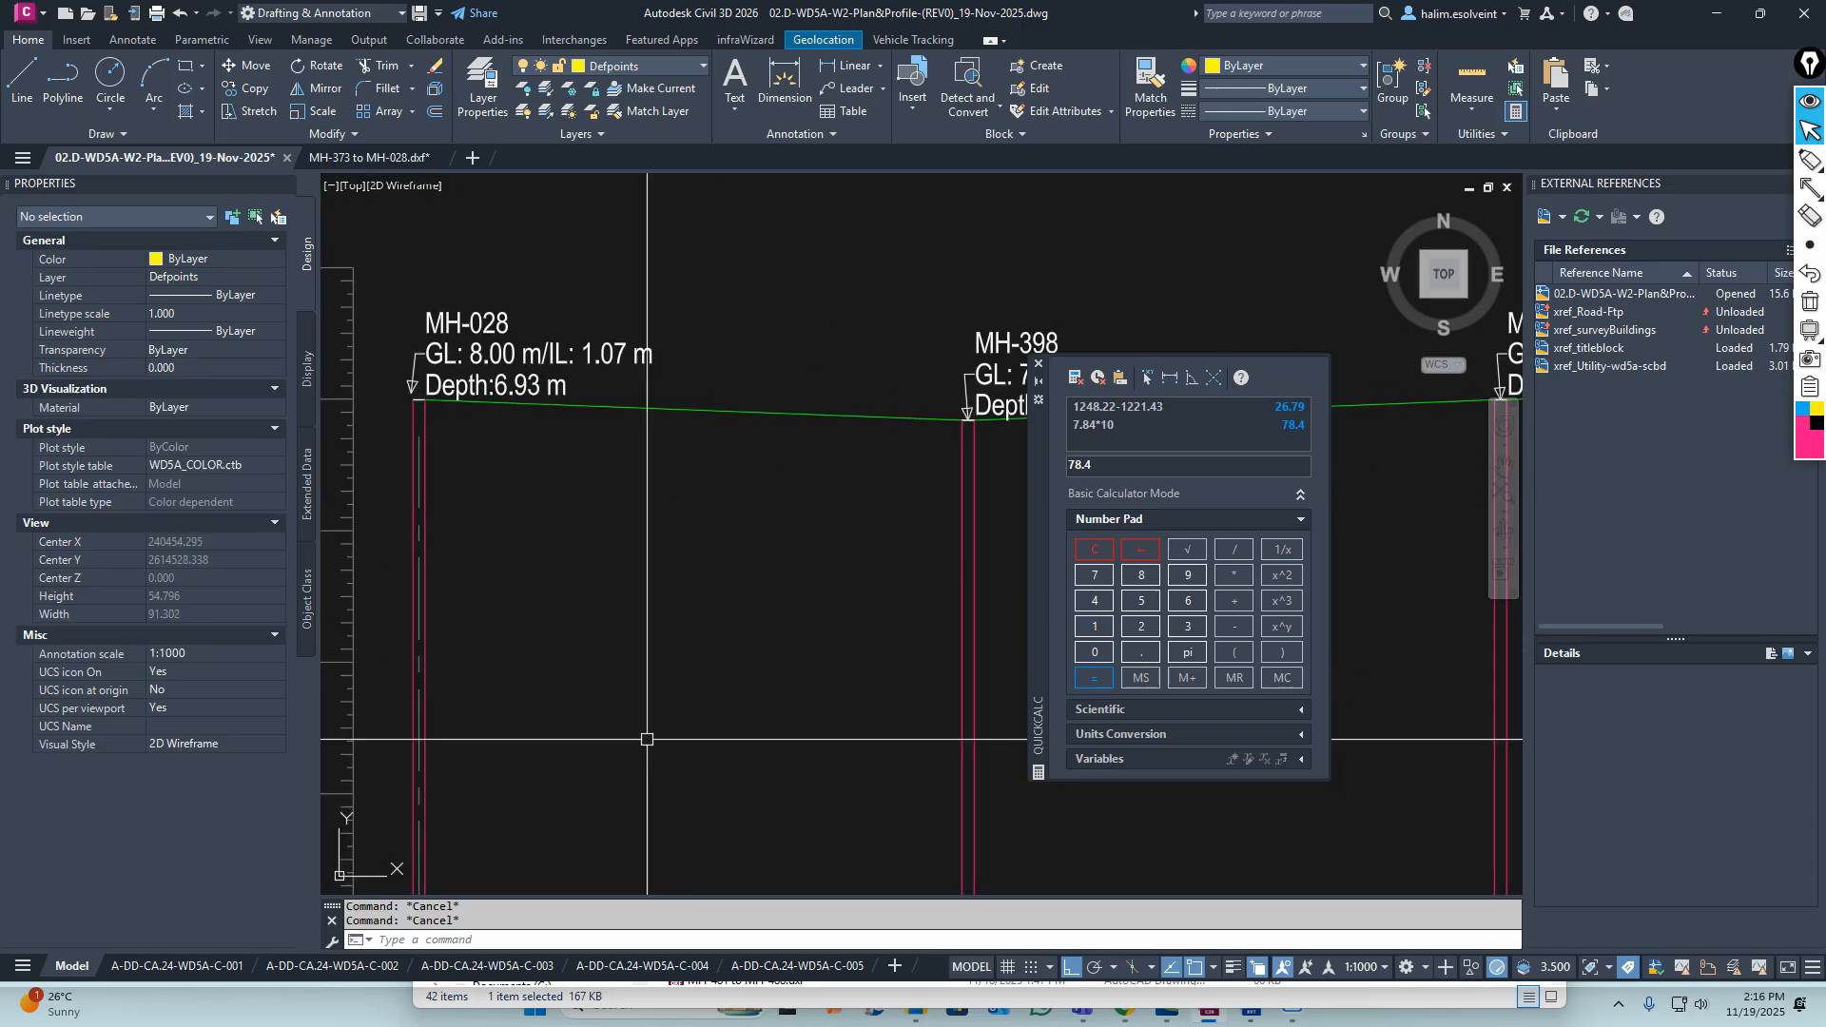
Check the properties of the ground line at MH-028 and look through the layer list for its standard layer
middle_drag(505, 416, 505, 507)
click(600, 495)
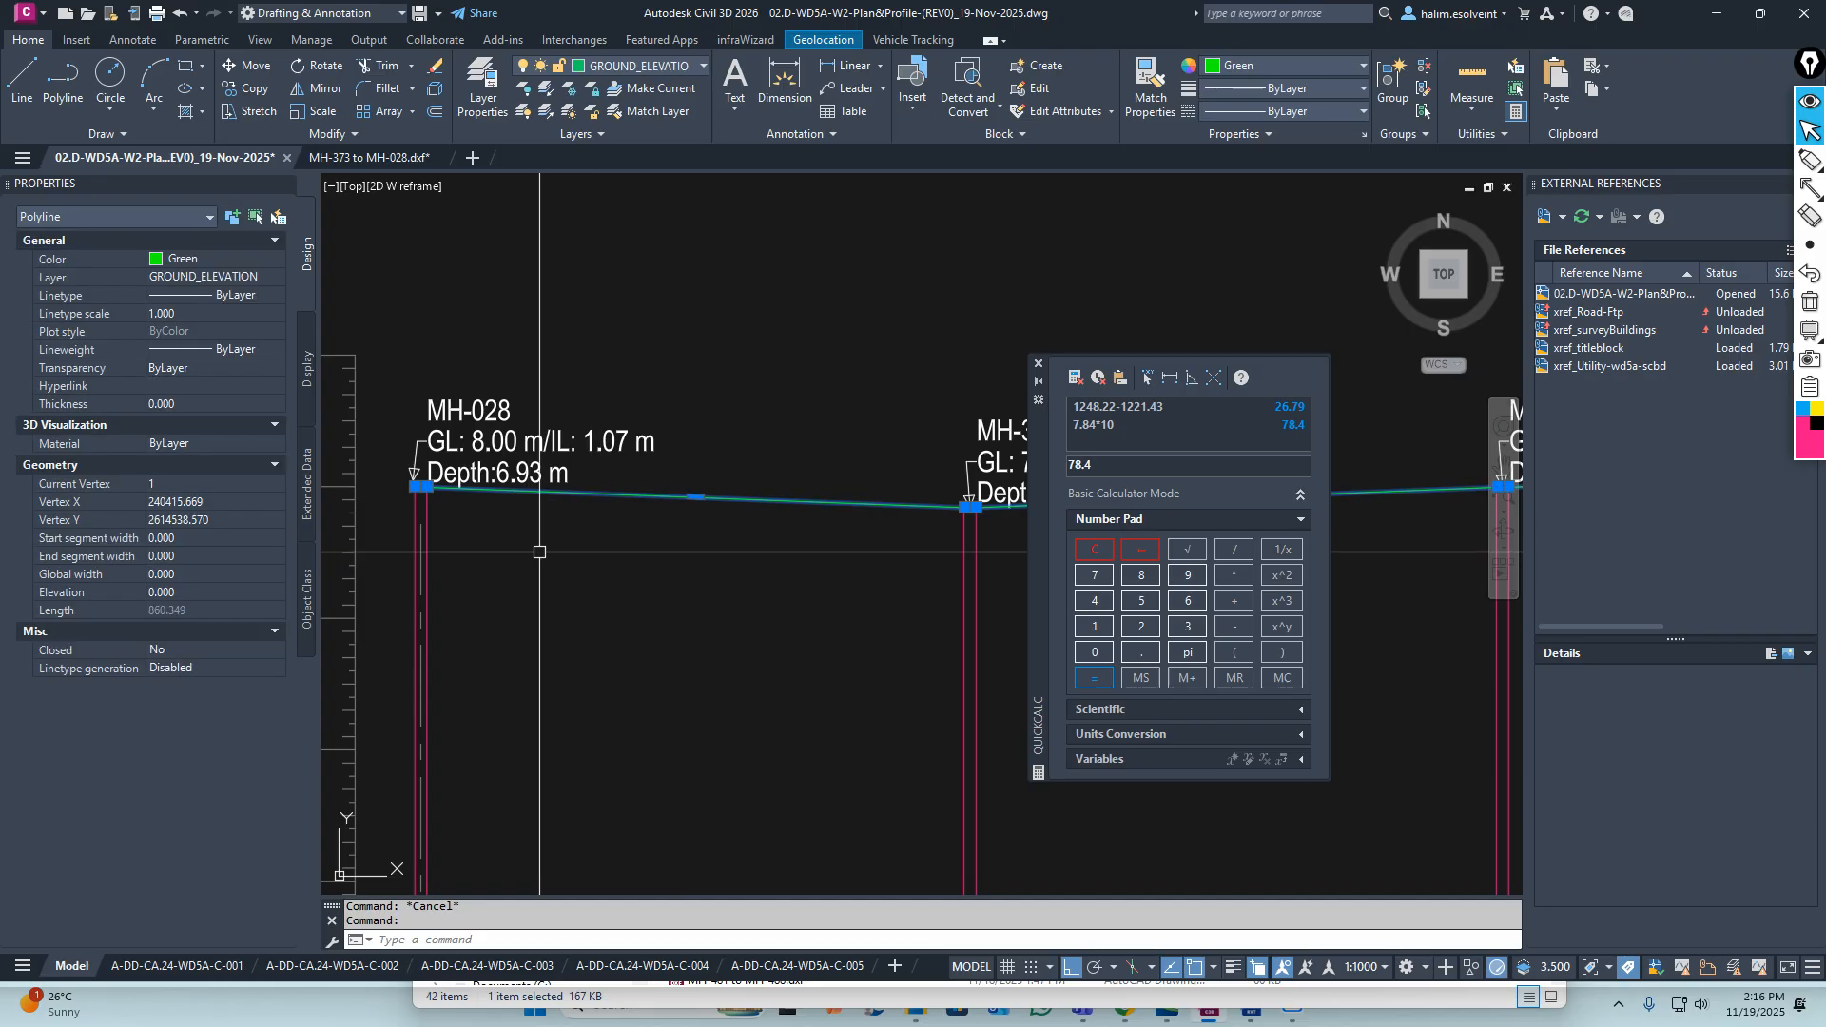
middle_drag(637, 495, 563, 499)
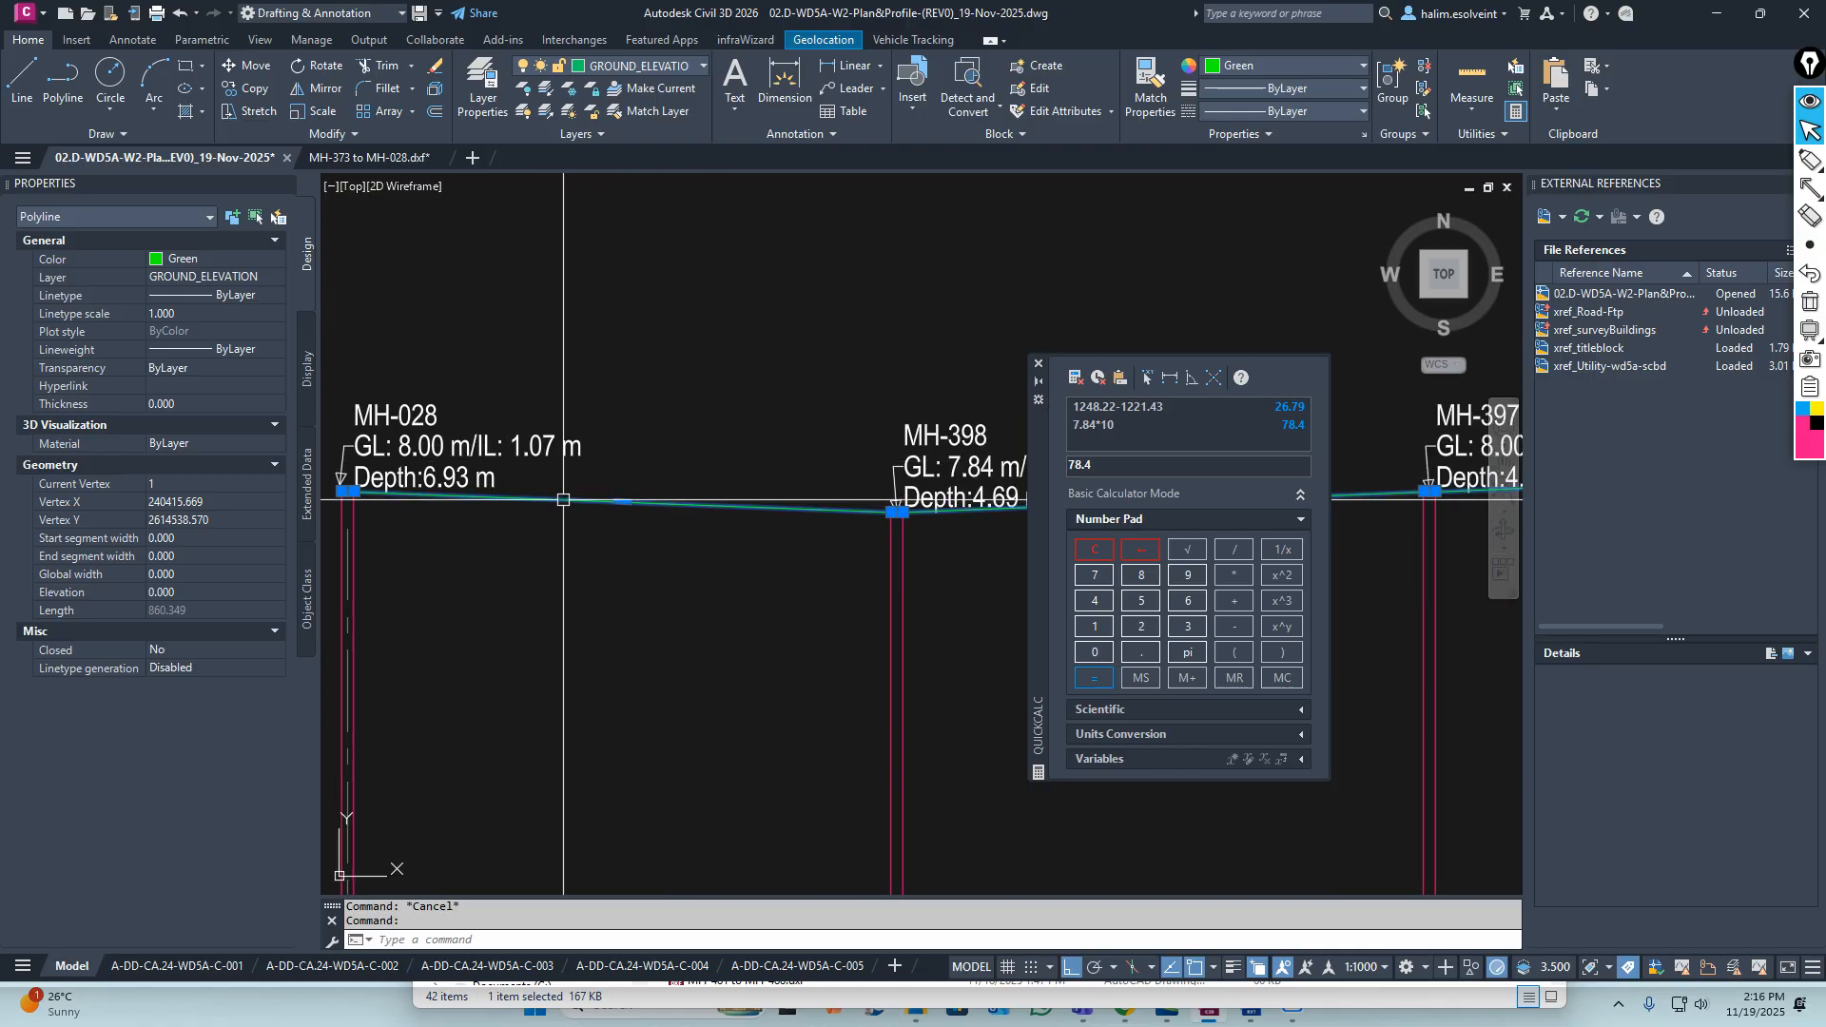
click(655, 66)
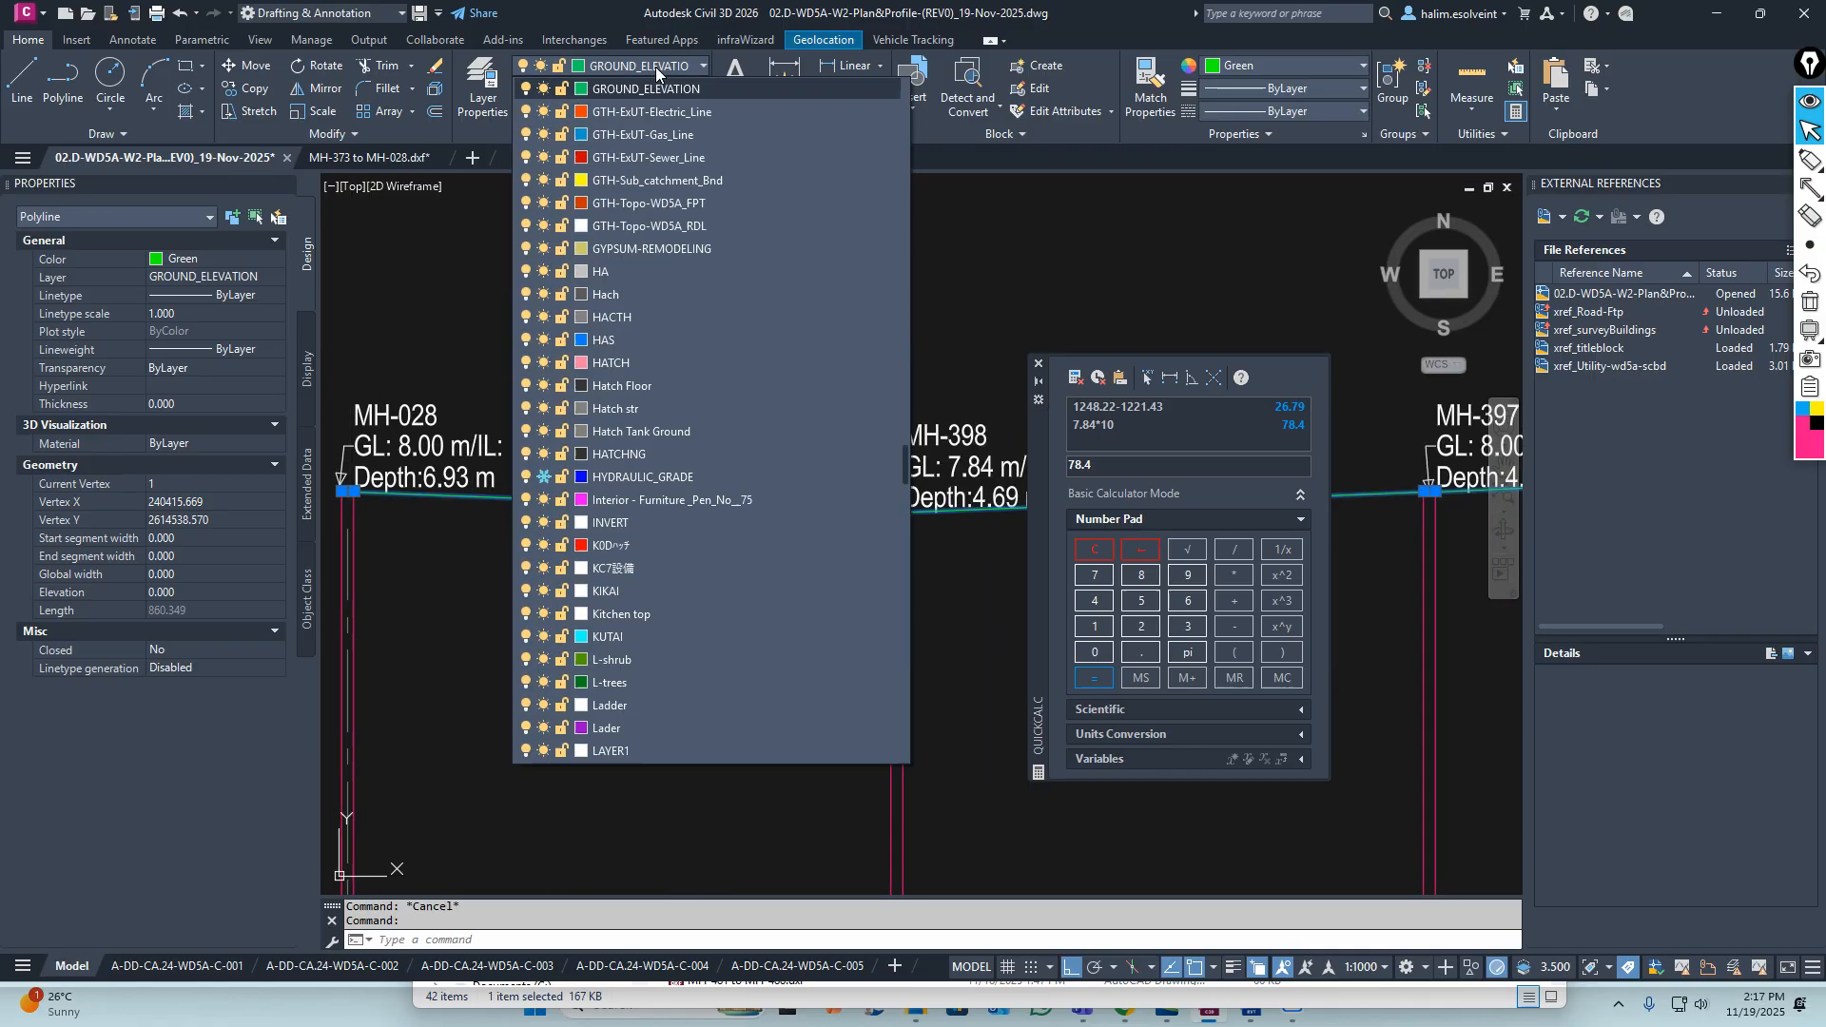
scroll(658, 347, up, 8)
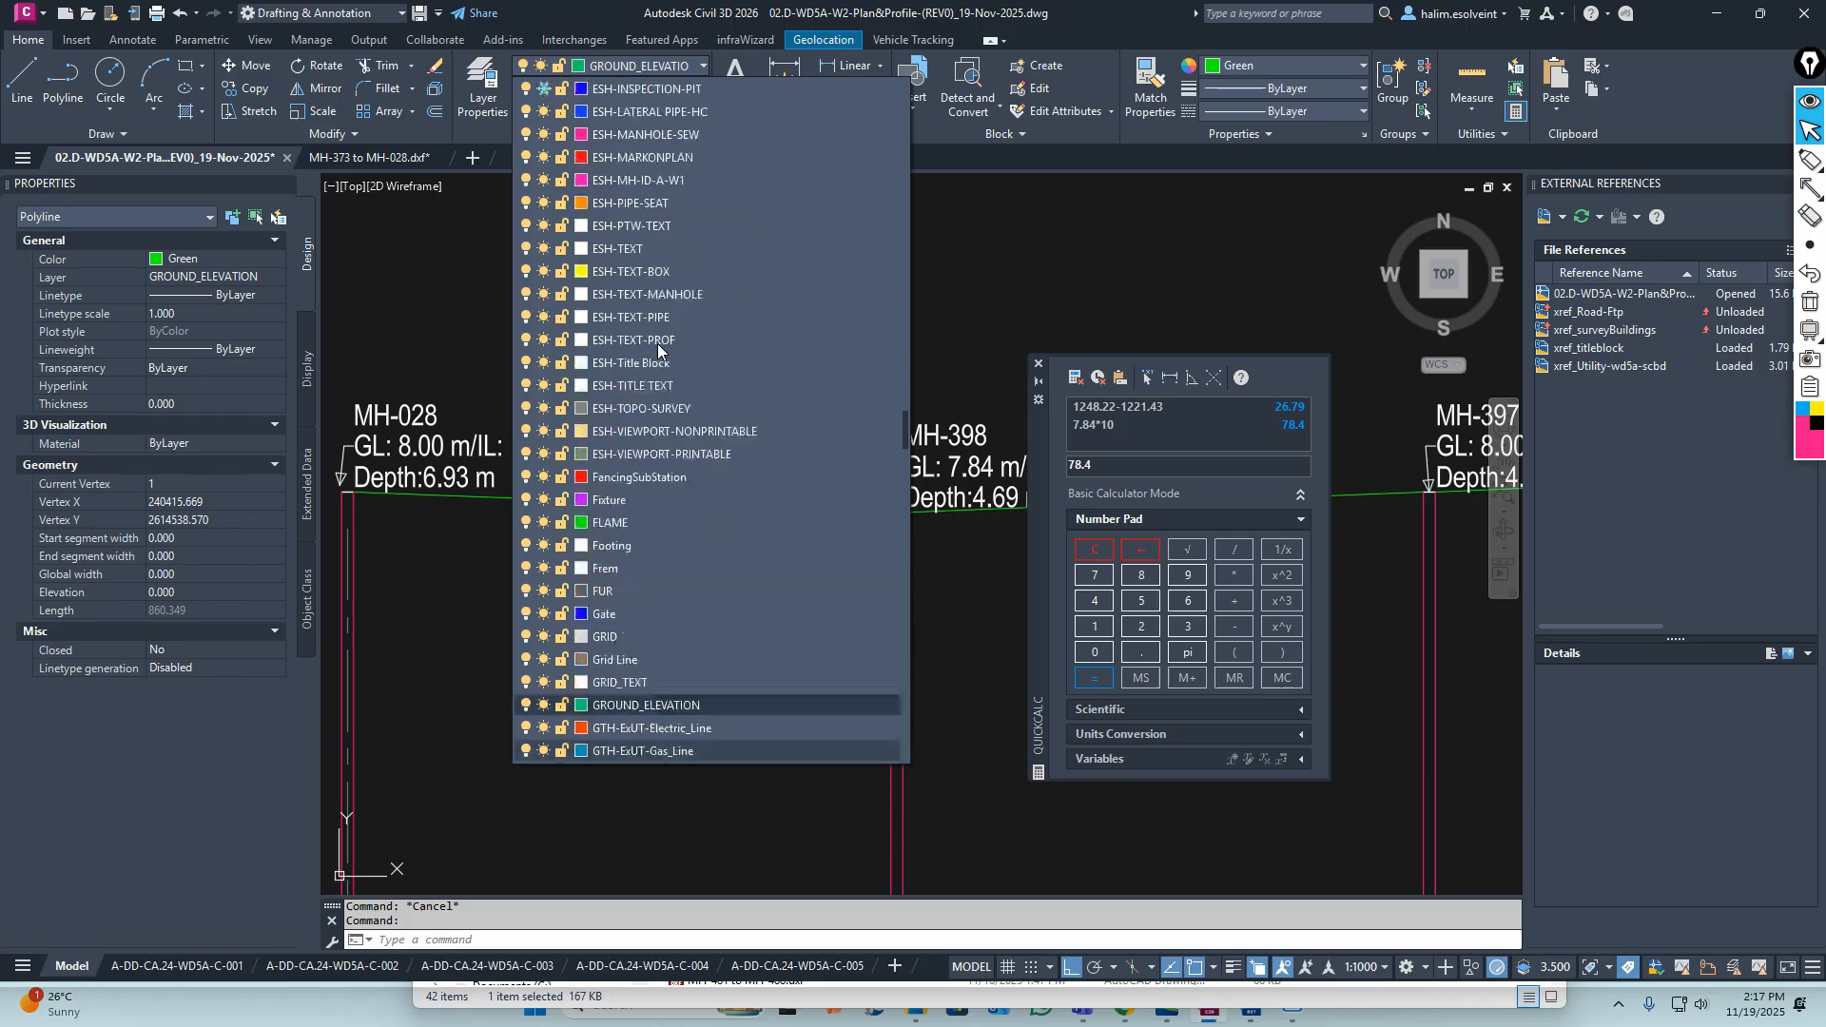
scroll(657, 348, up, 4)
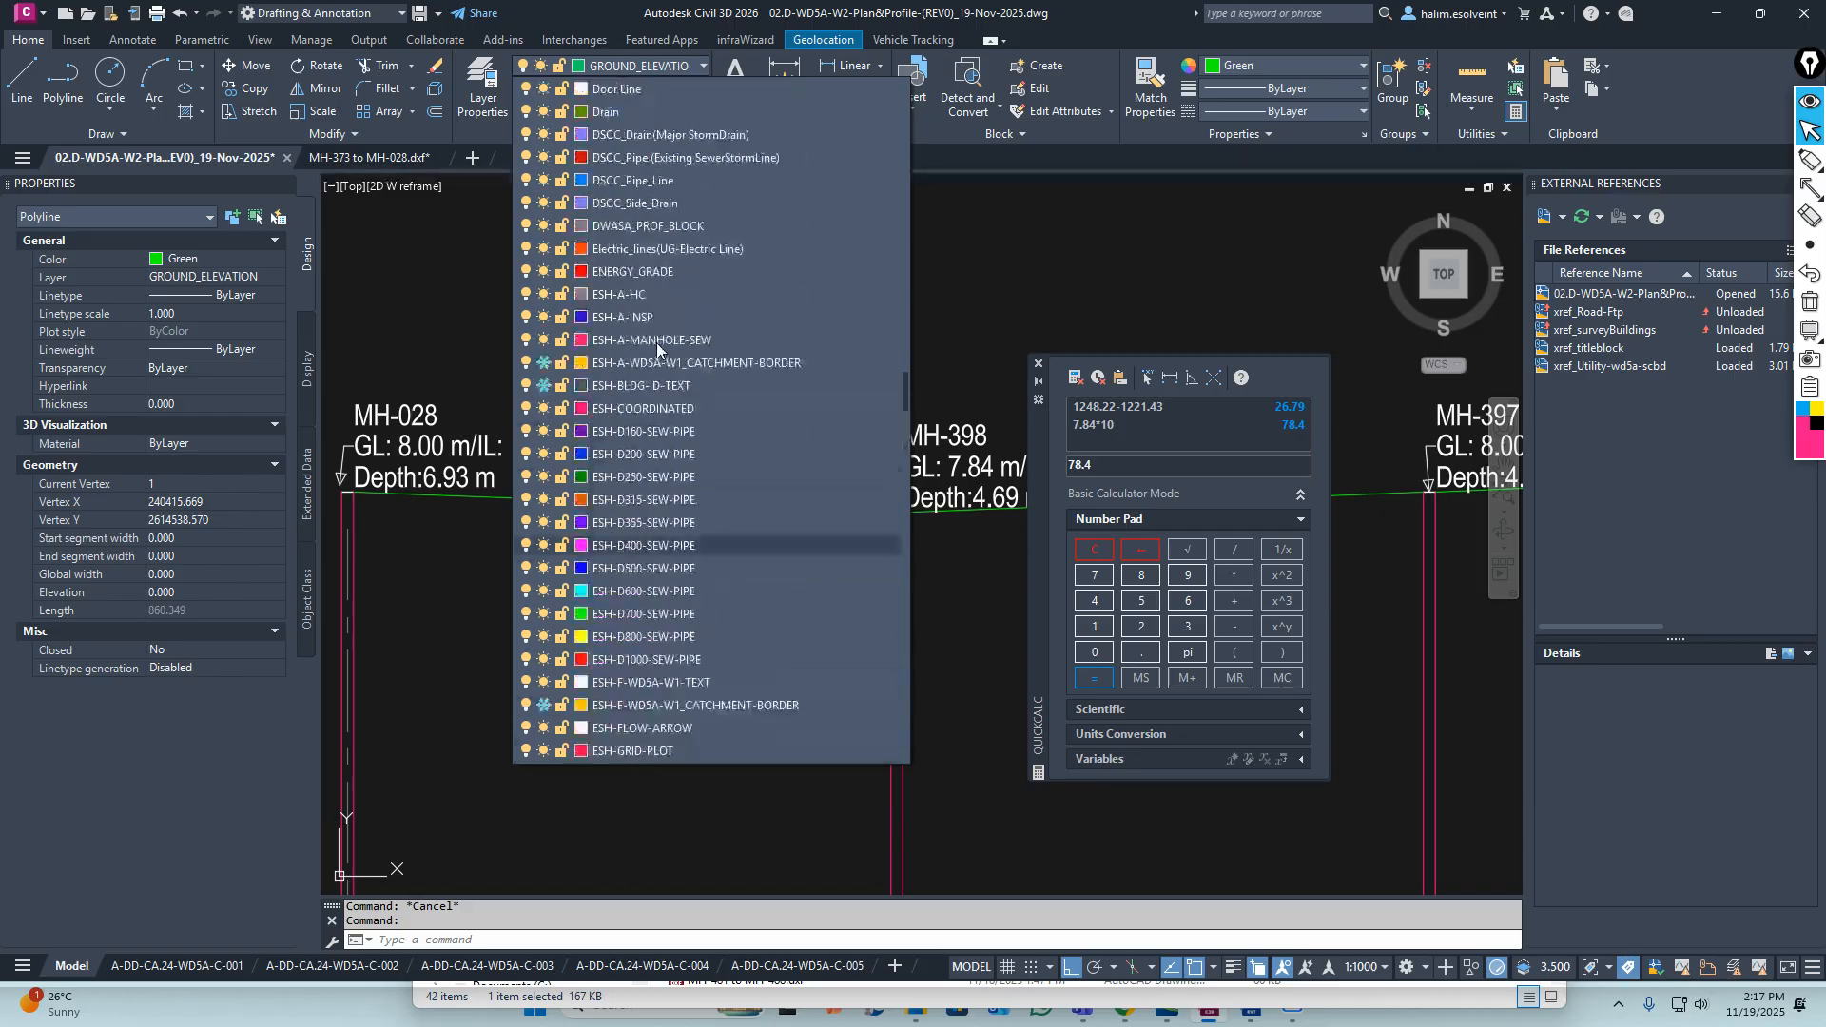
scroll(656, 343, up, 3)
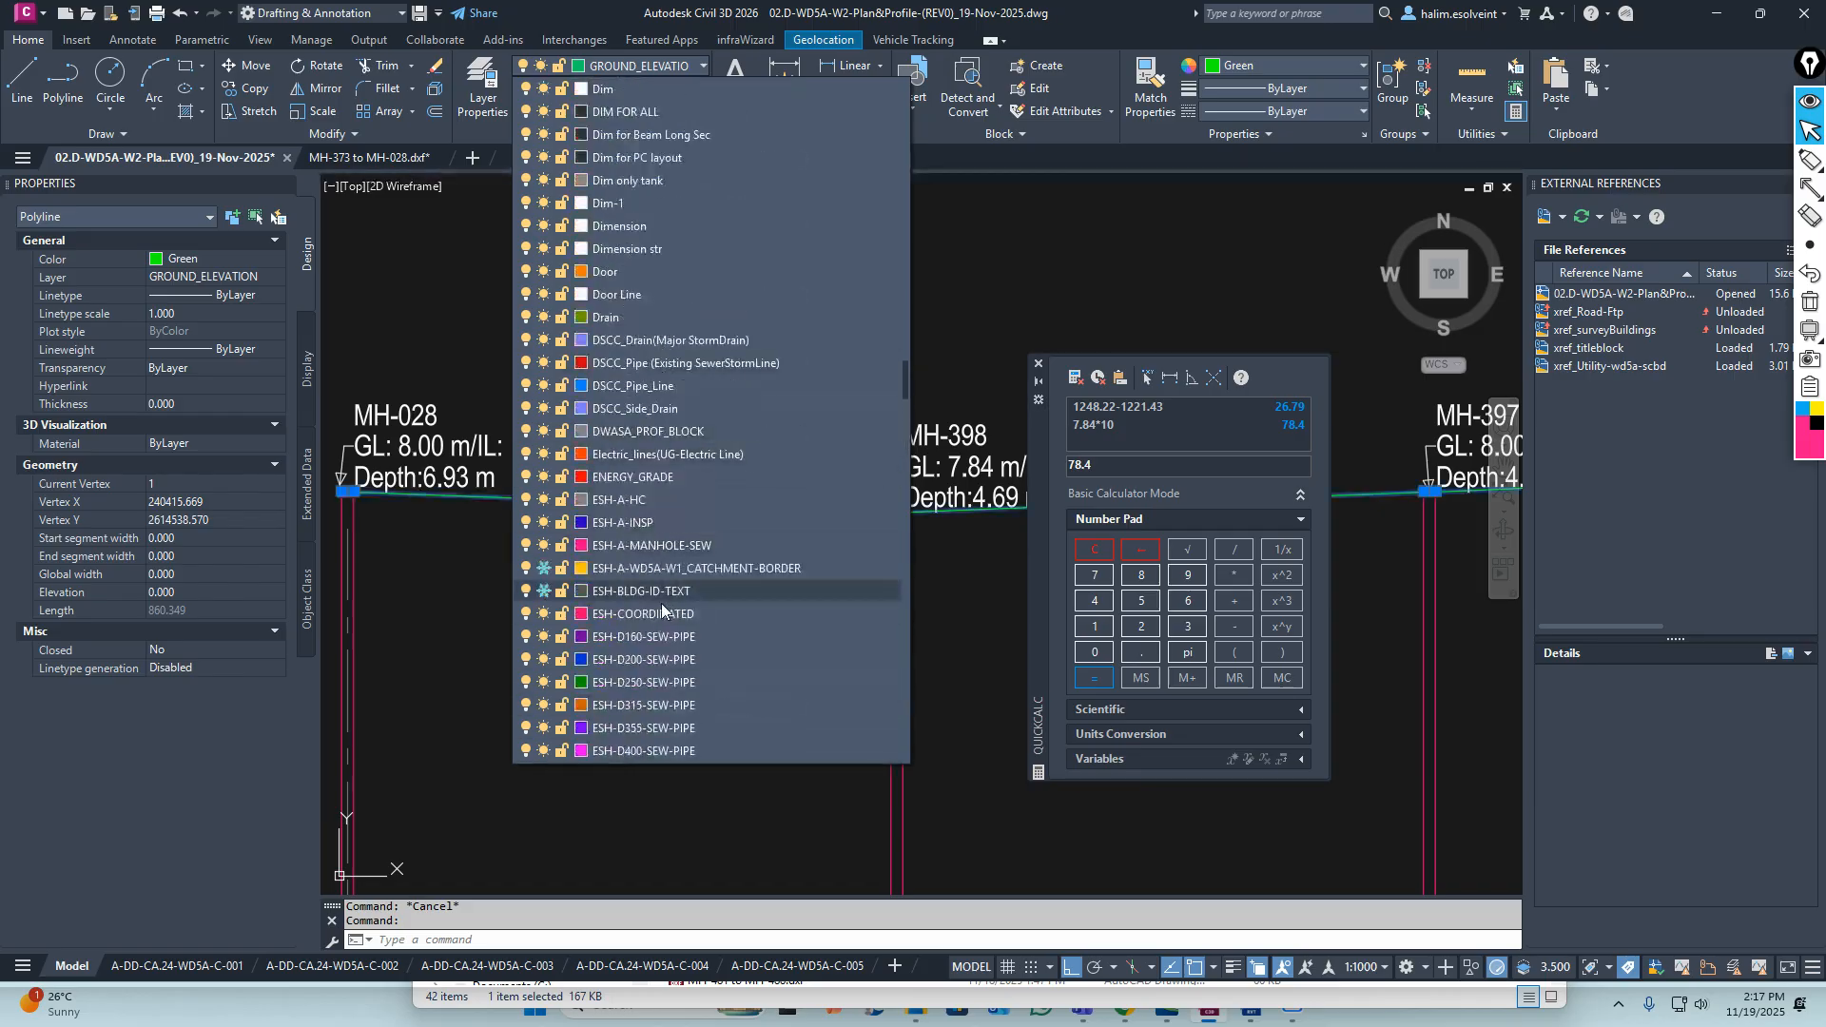
scroll(656, 596, down, 4)
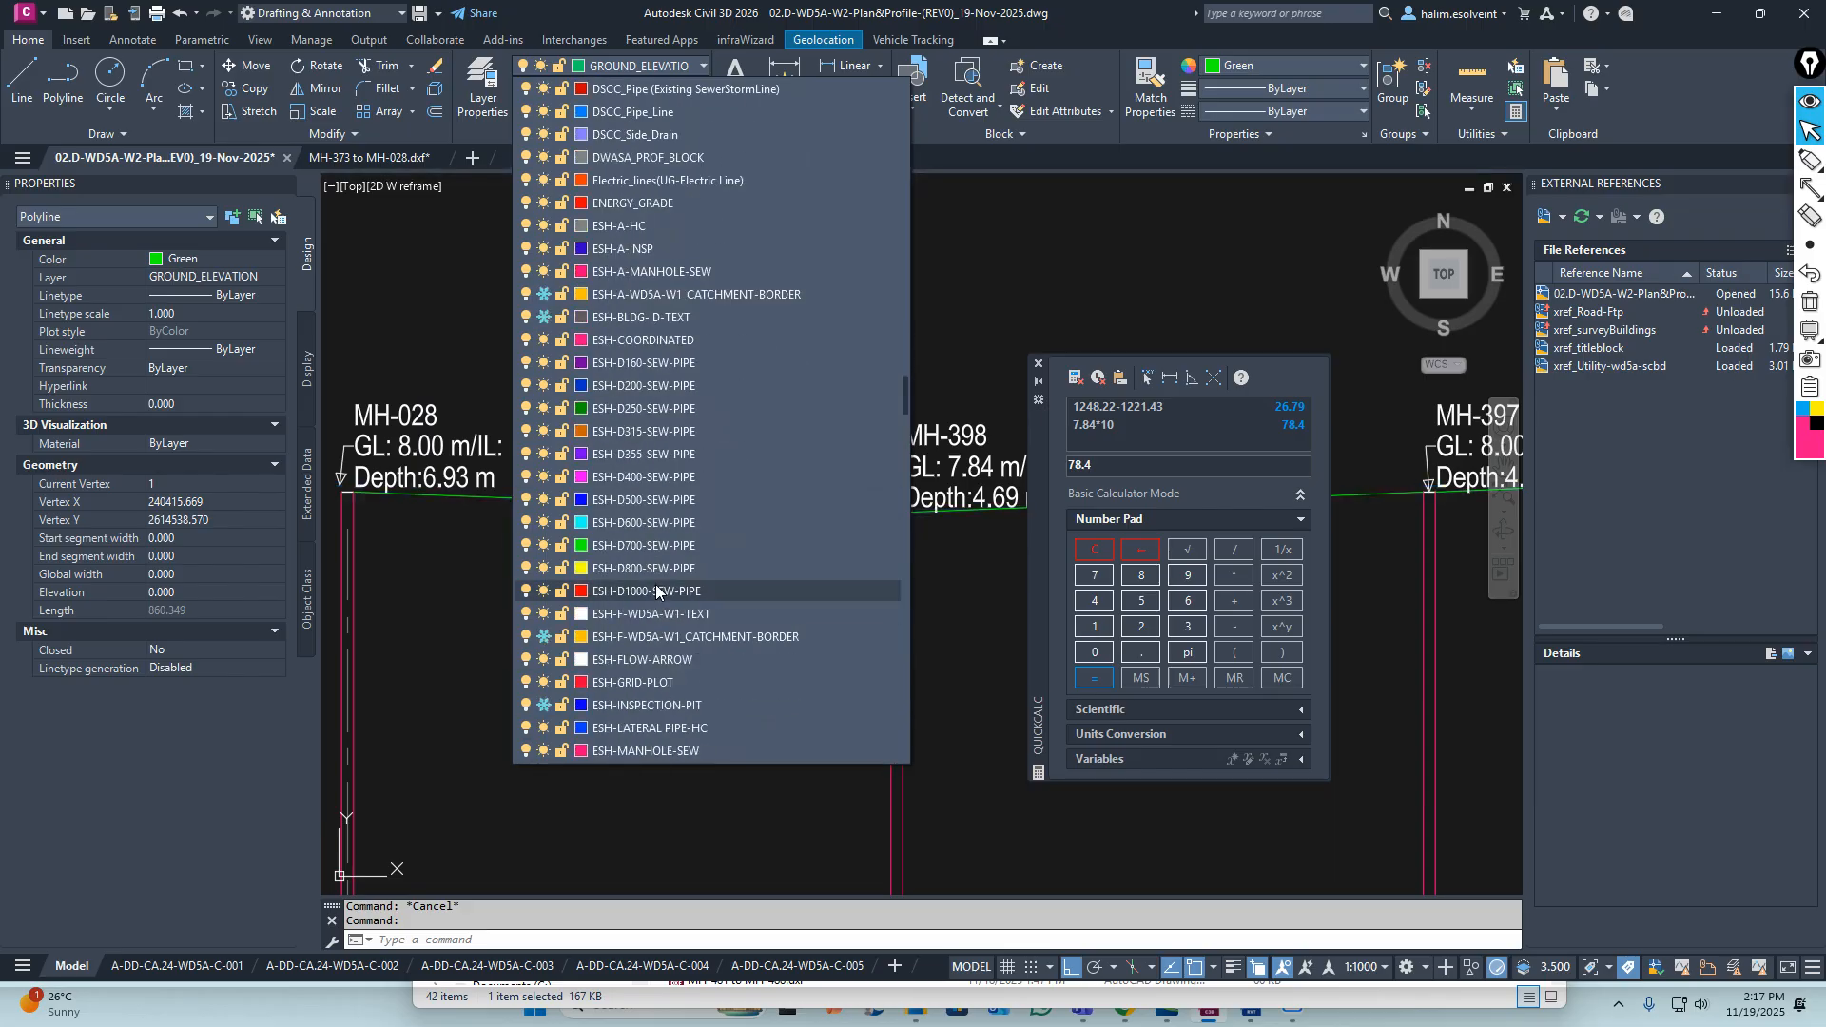
scroll(655, 583, down, 4)
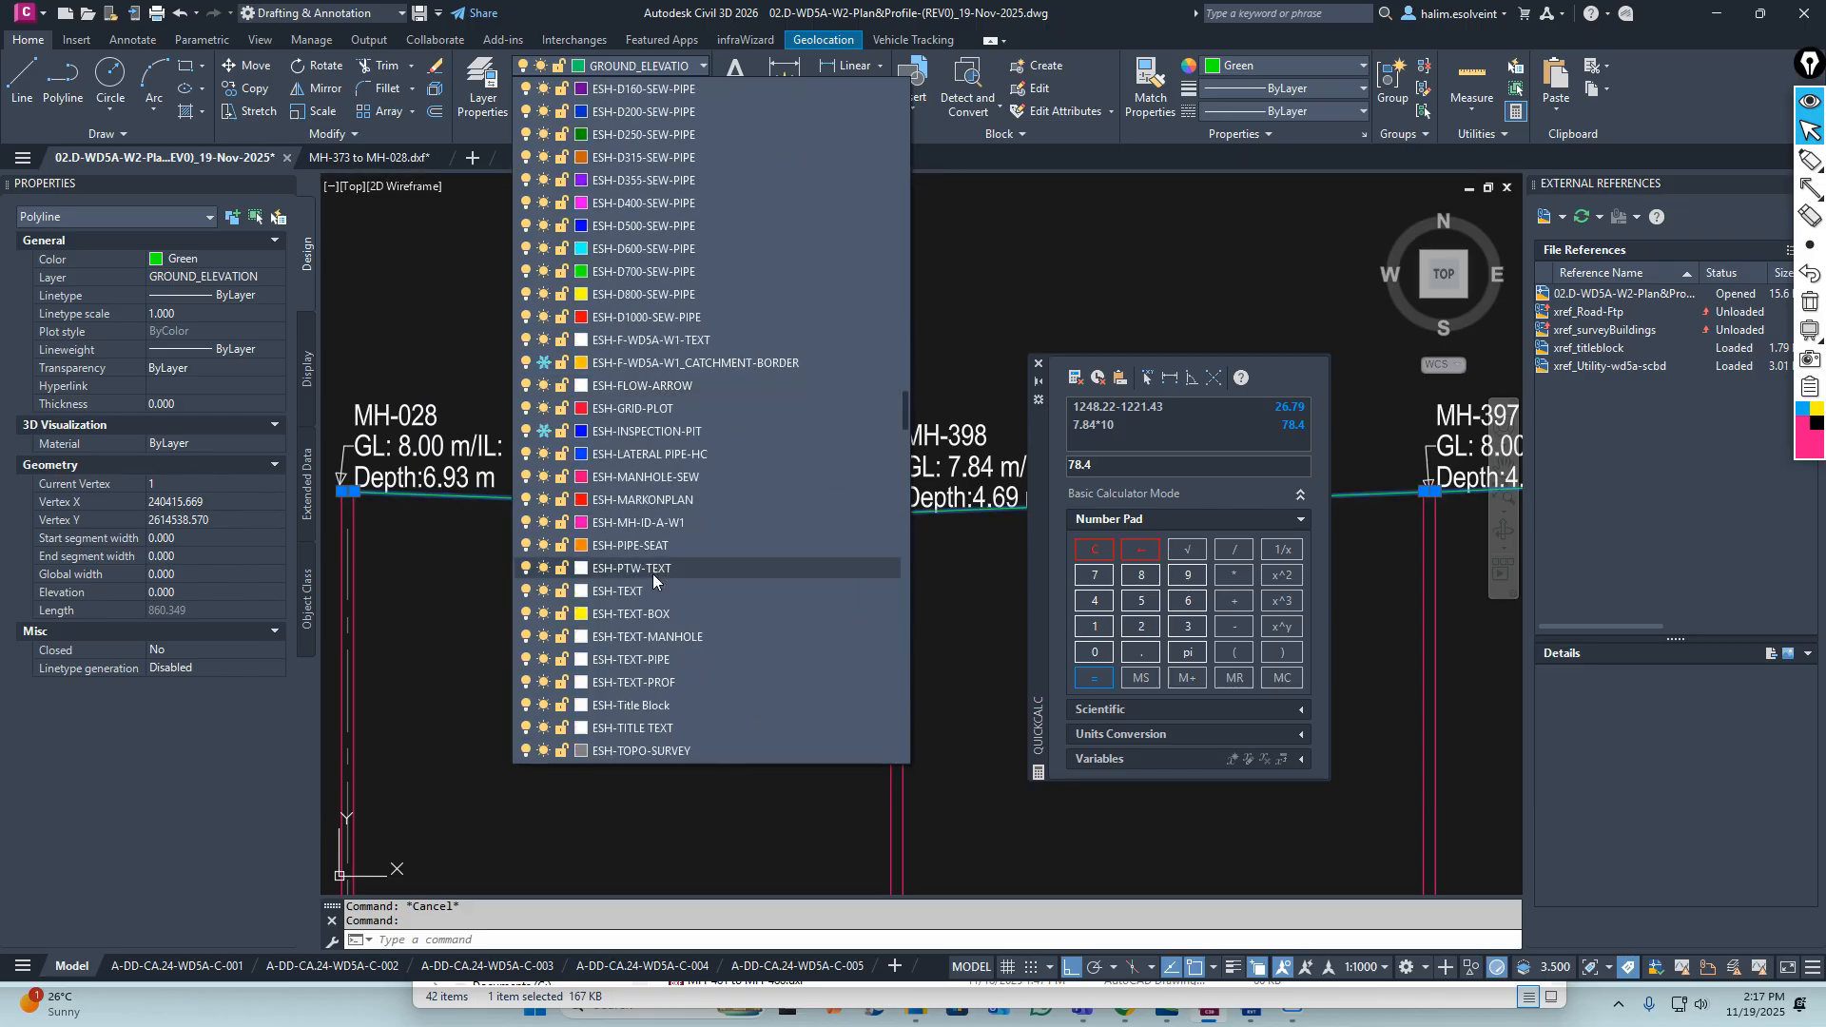
scroll(653, 574, down, 7)
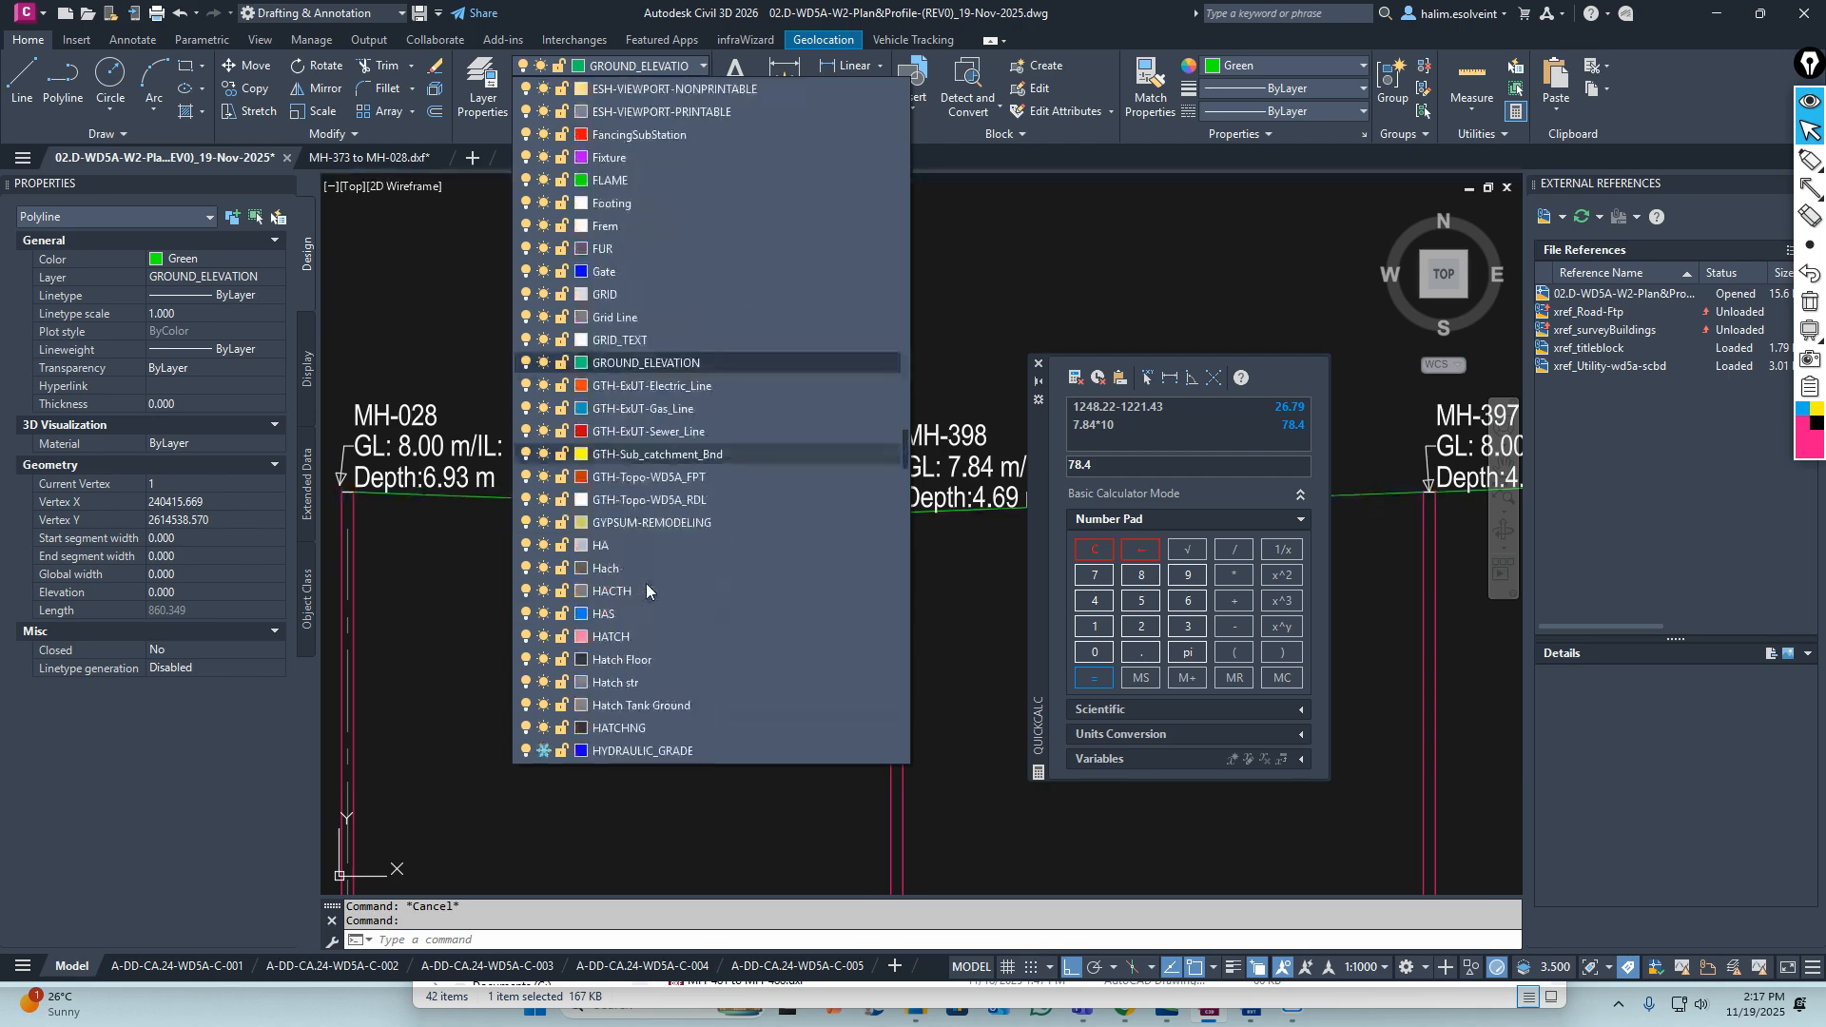
scroll(647, 584, down, 8)
scroll(647, 584, down, 5)
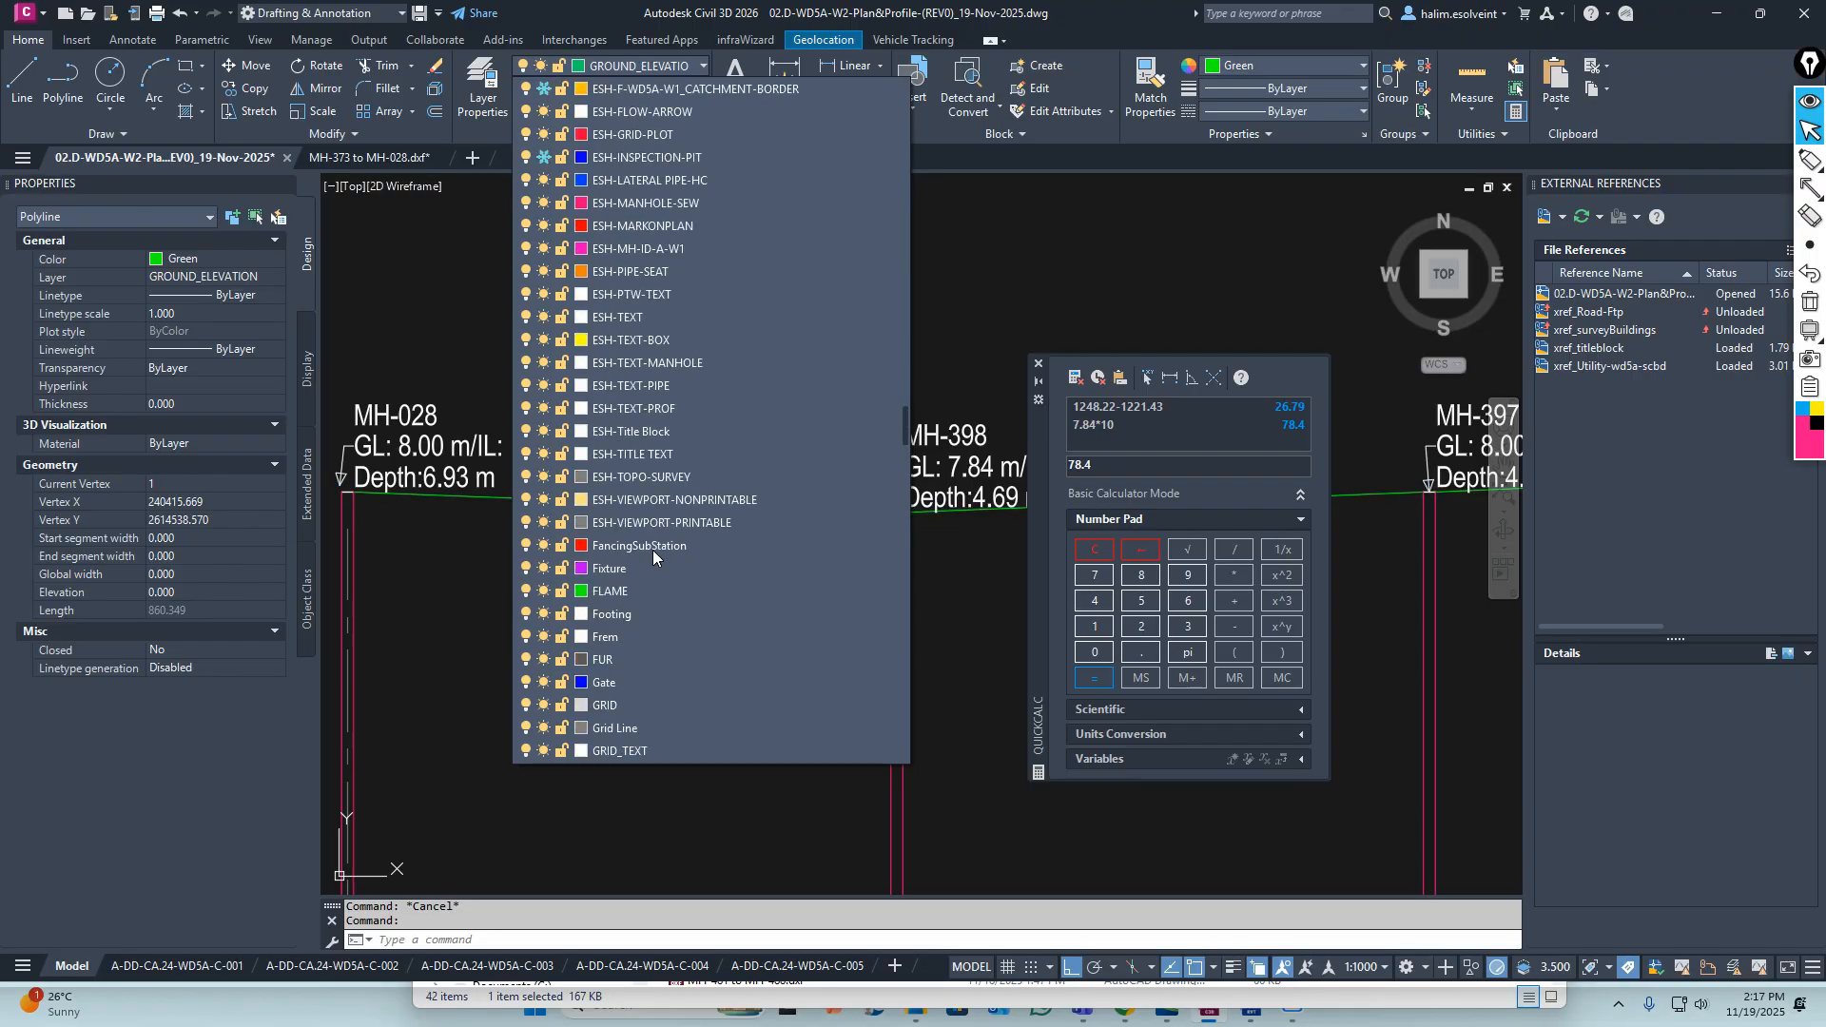
key(Escape)
key(Escape)
click(595, 501)
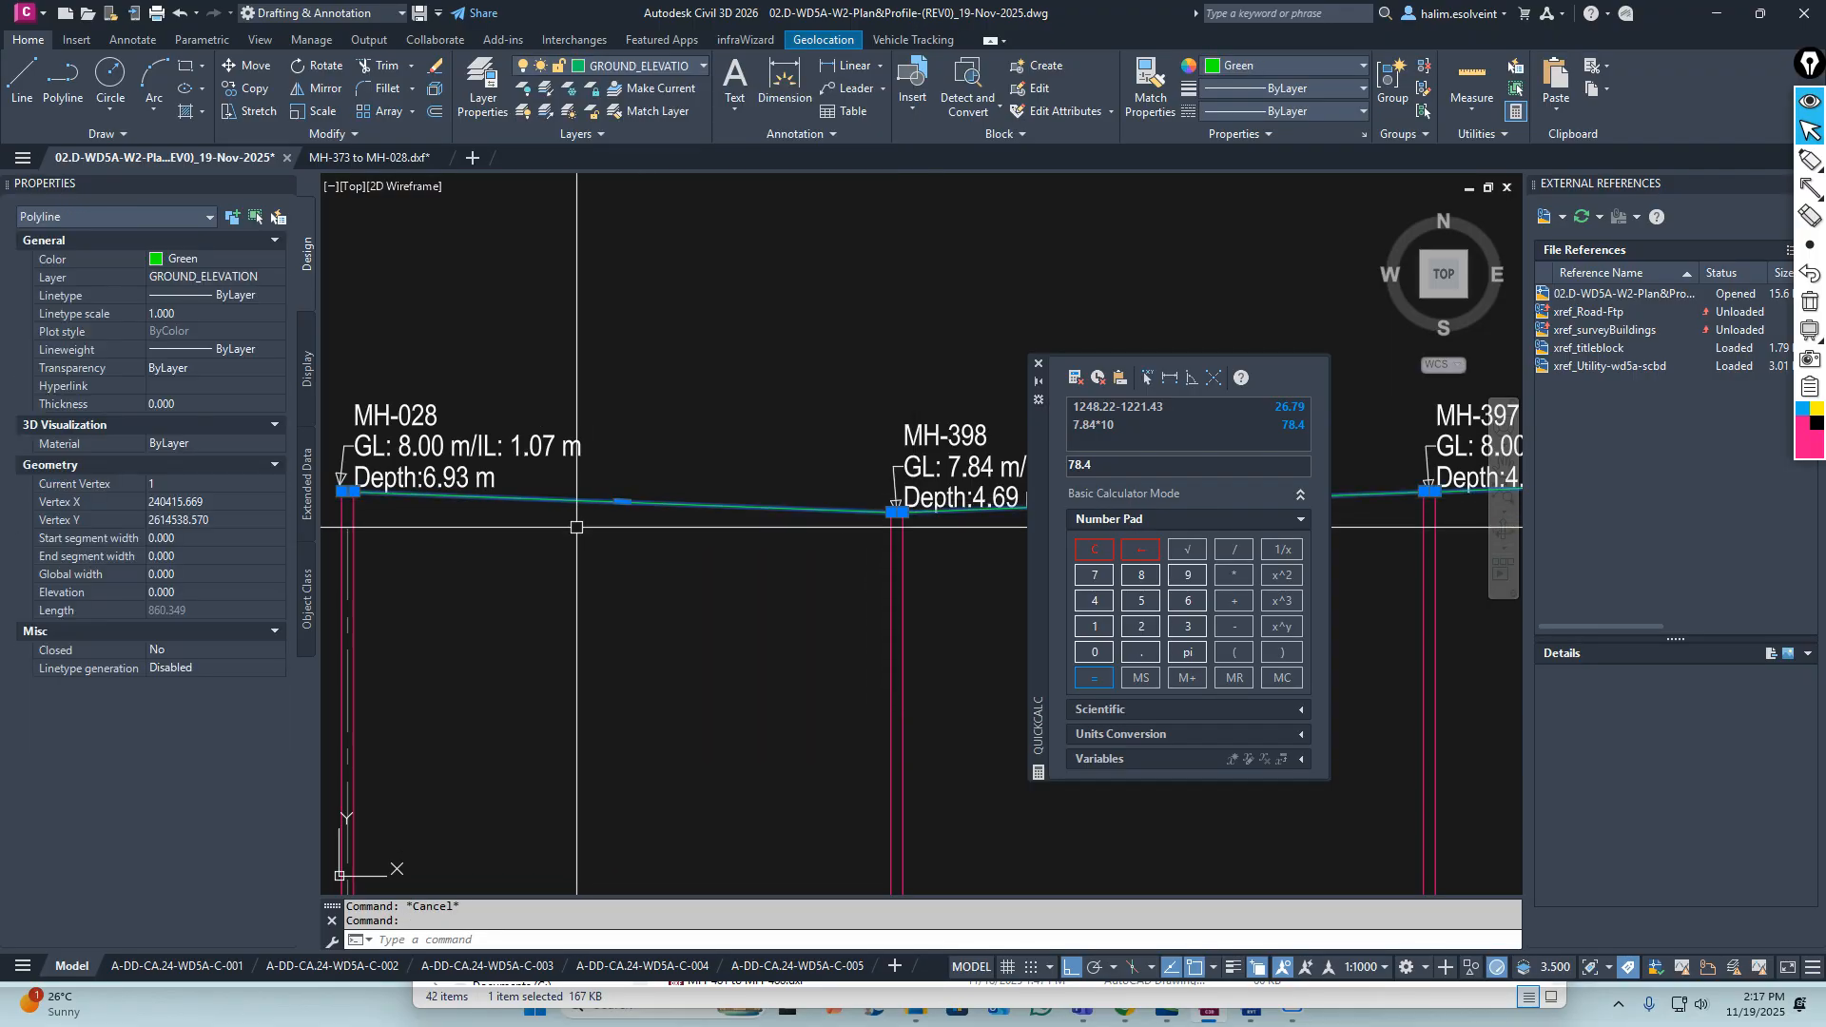
key(Escape)
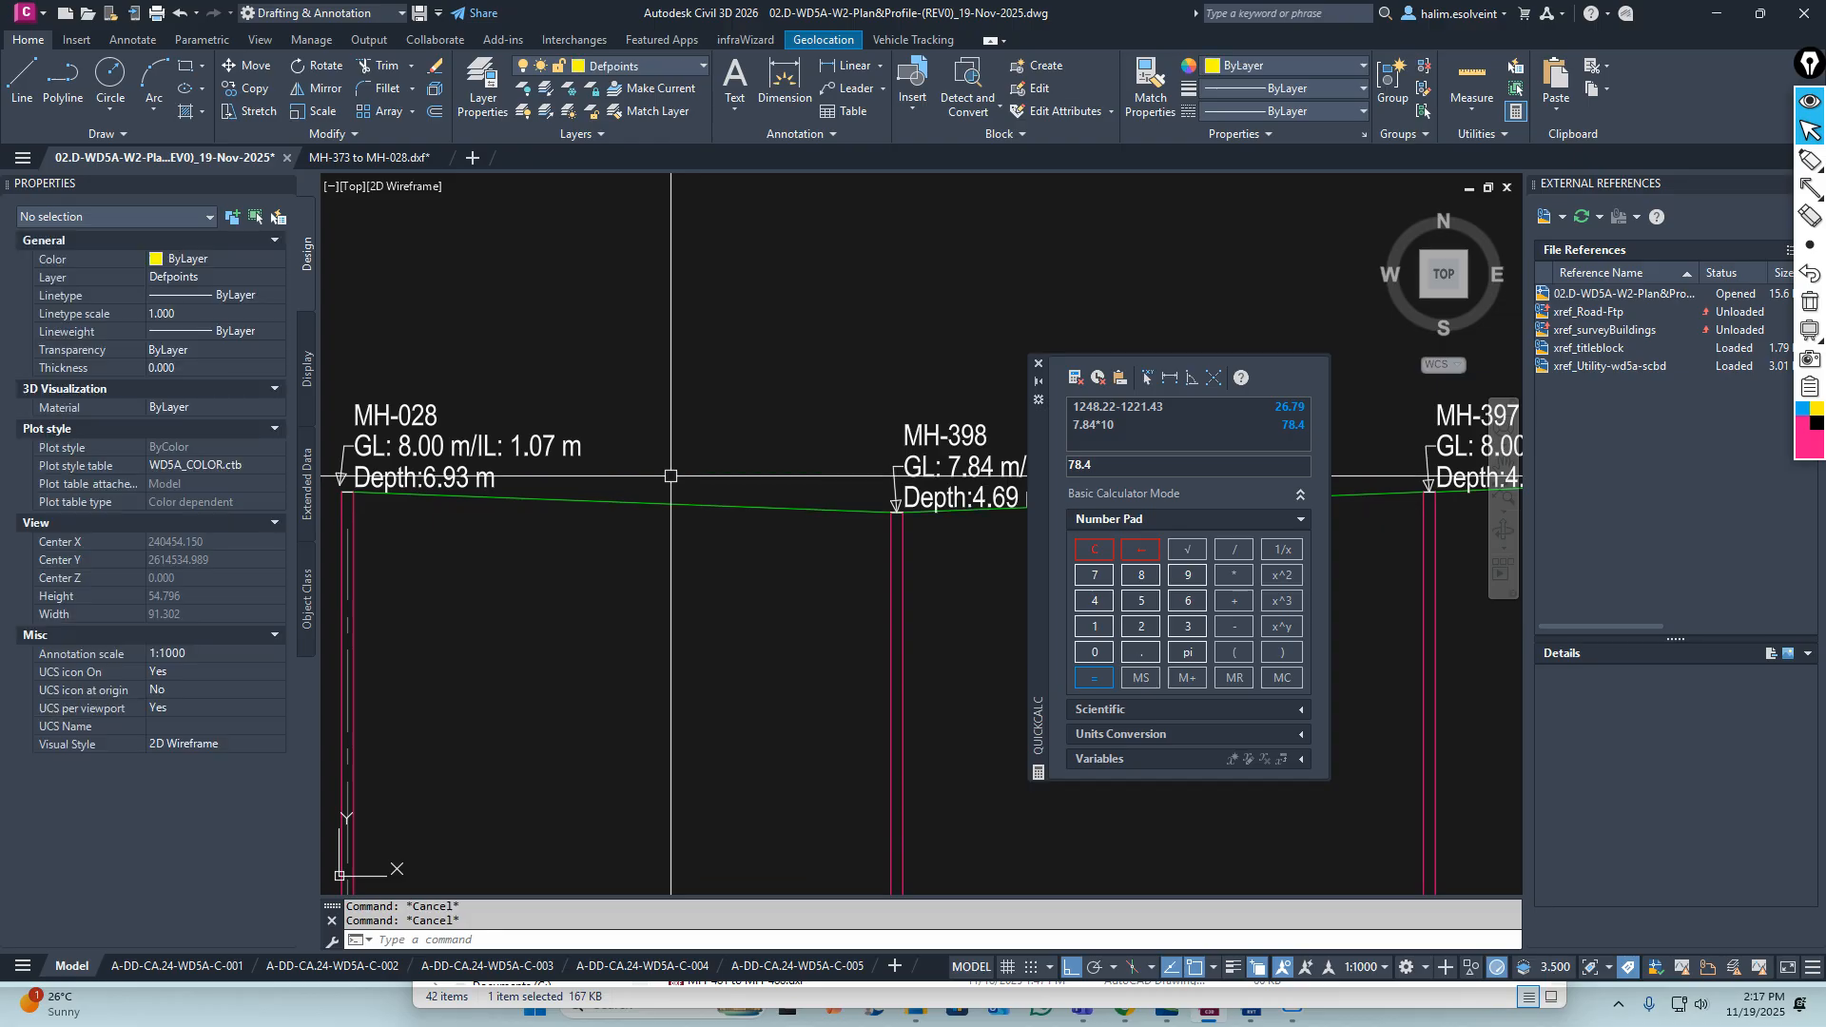
Look through the ESH layers in the Layer Properties Manager for a ground line layer
text(la)
key(Return)
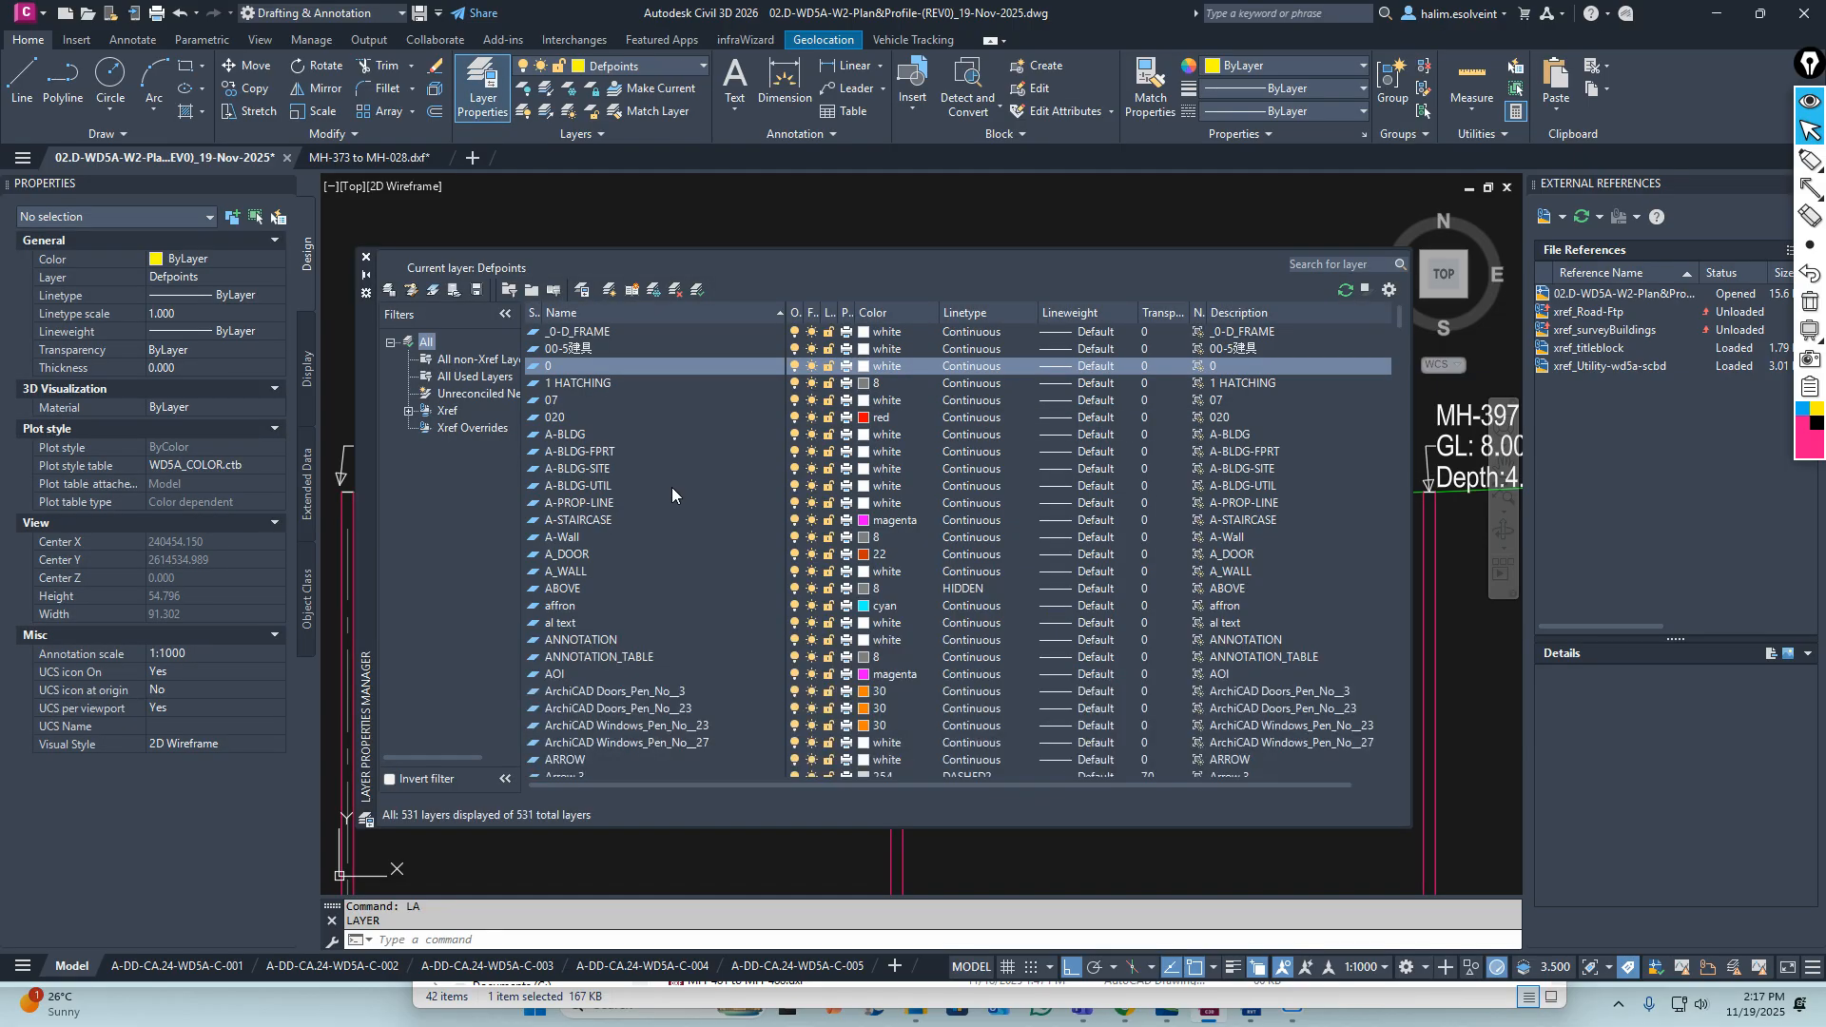
scroll(648, 640, down, 20)
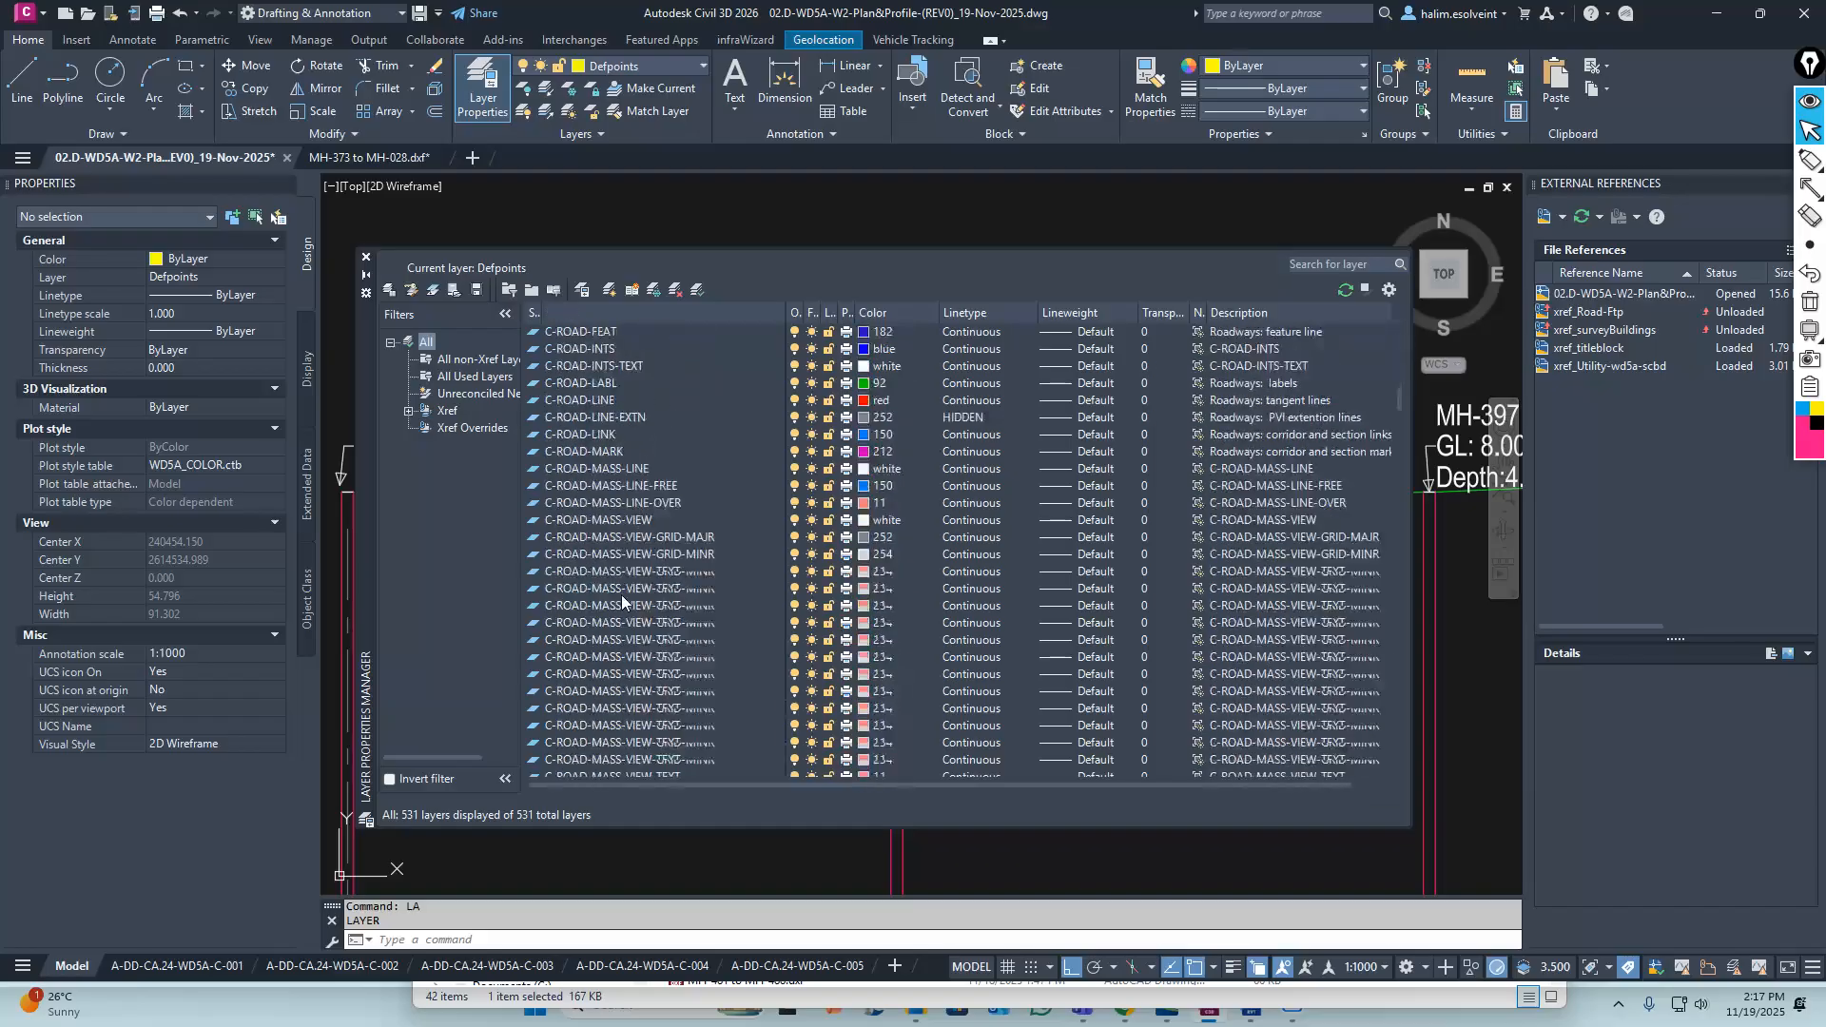
scroll(610, 596, up, 20)
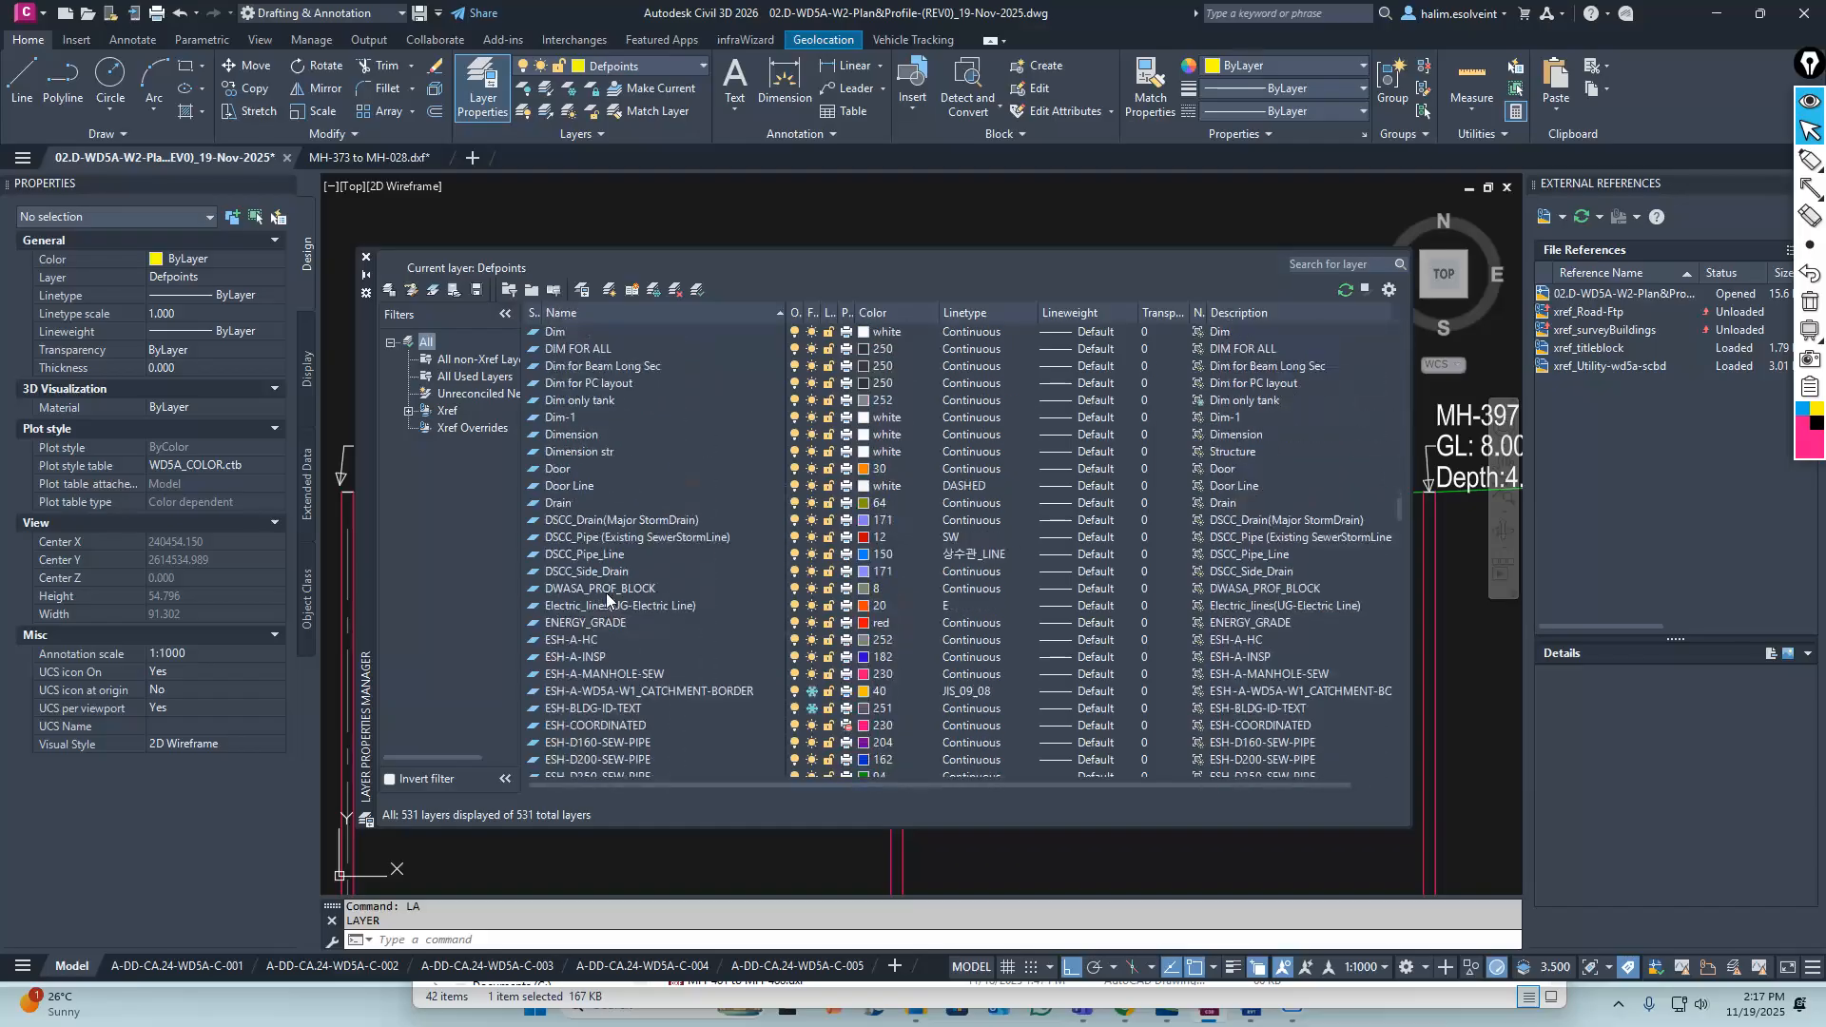
scroll(606, 594, down, 15)
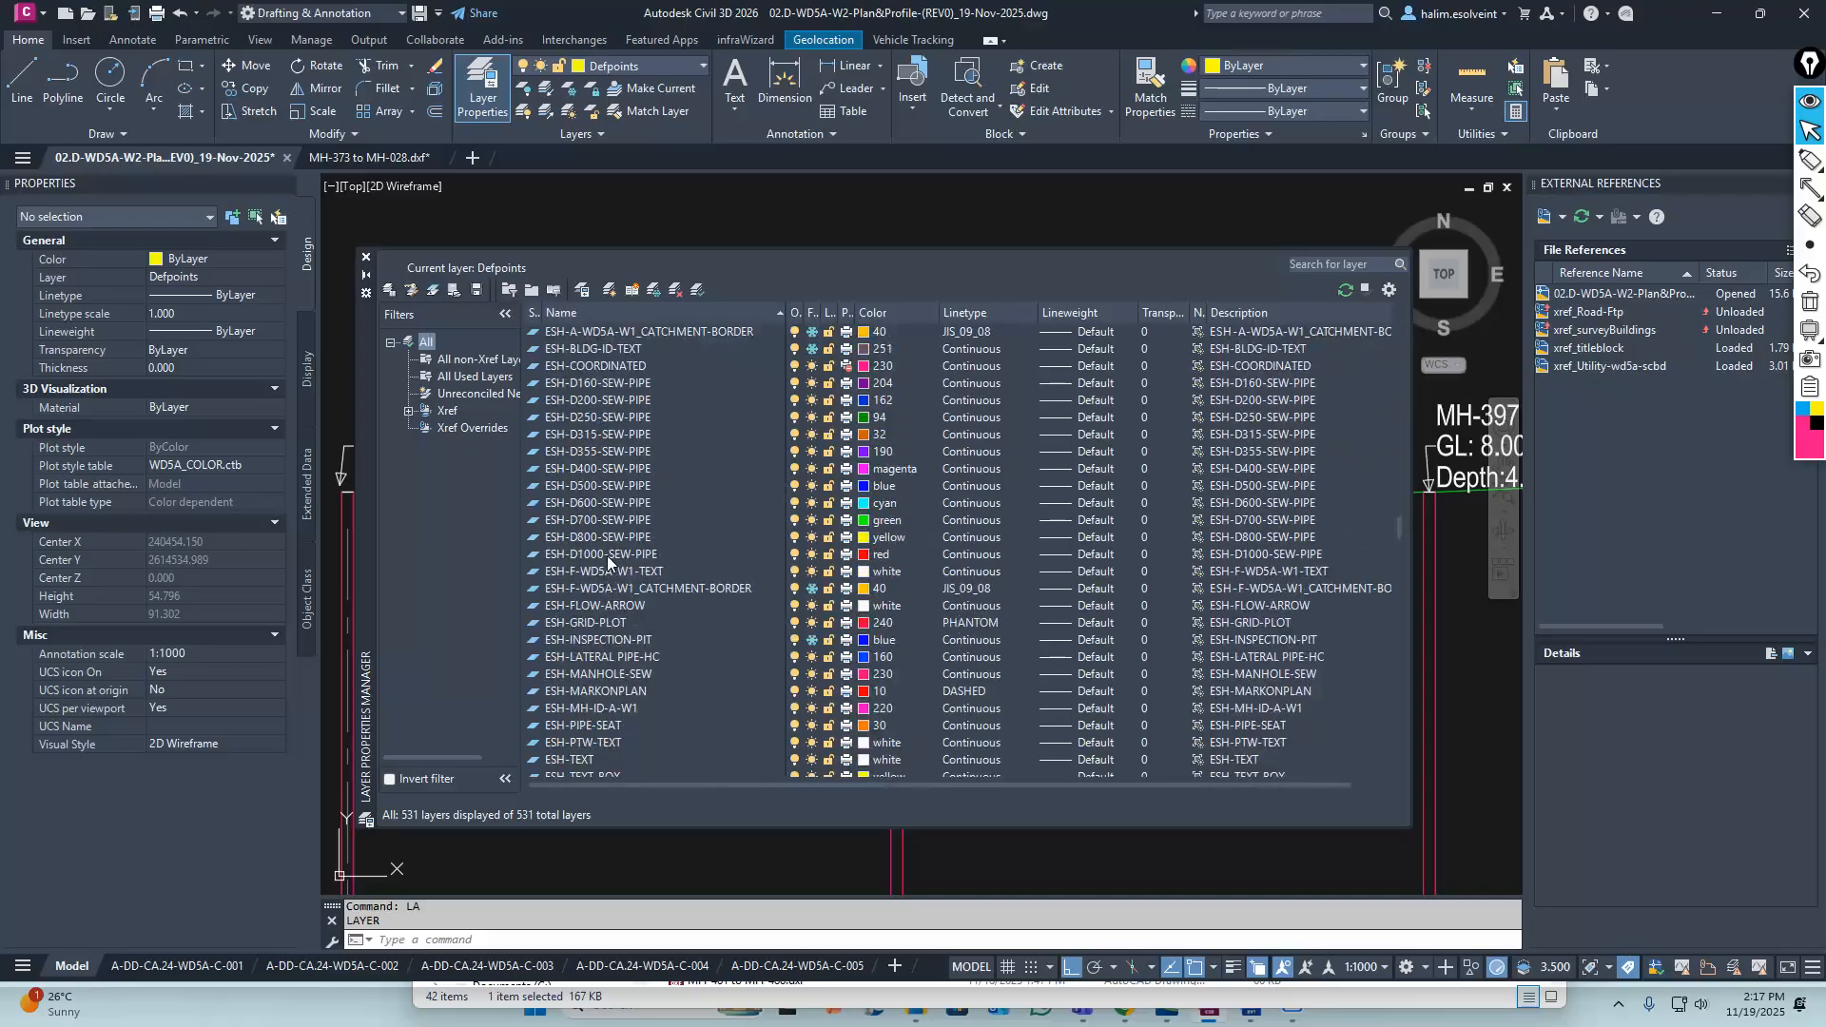
scroll(608, 563, down, 6)
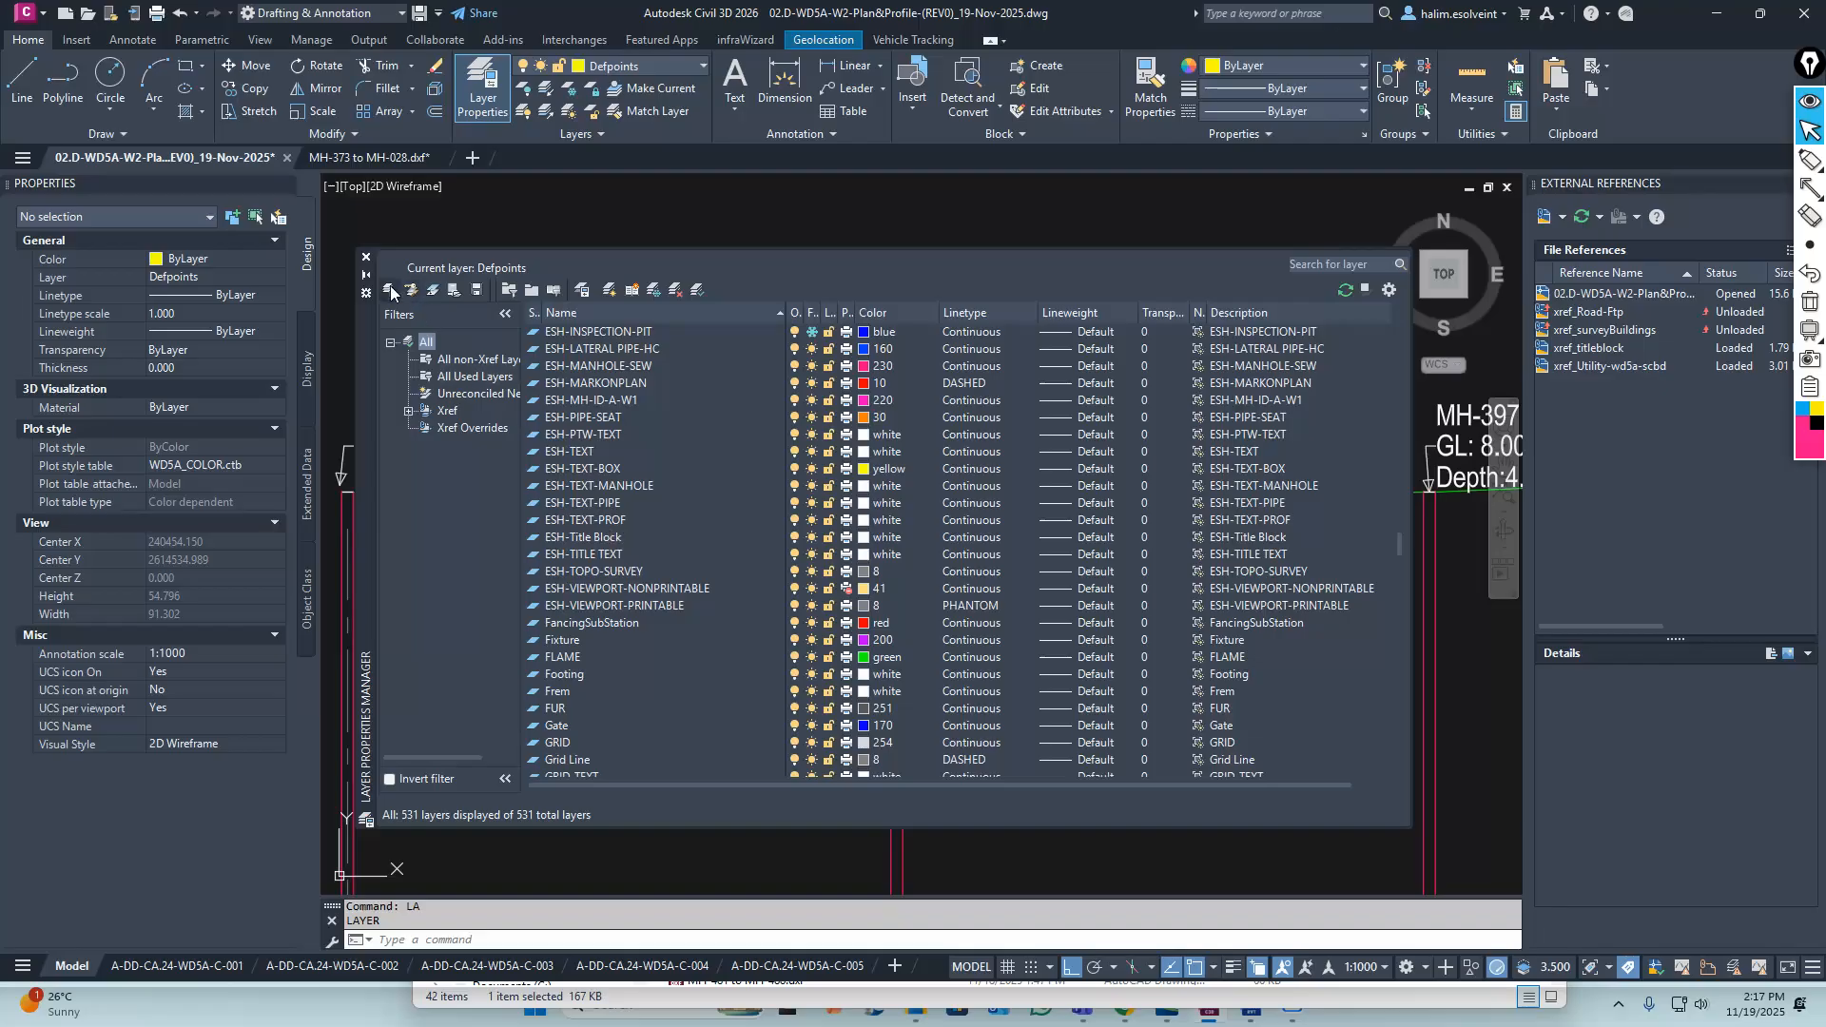
click(367, 259)
Inspect the layer and colour of the ground line between MH-015 and MH-014 in the finished profile
scroll(607, 557, down, 15)
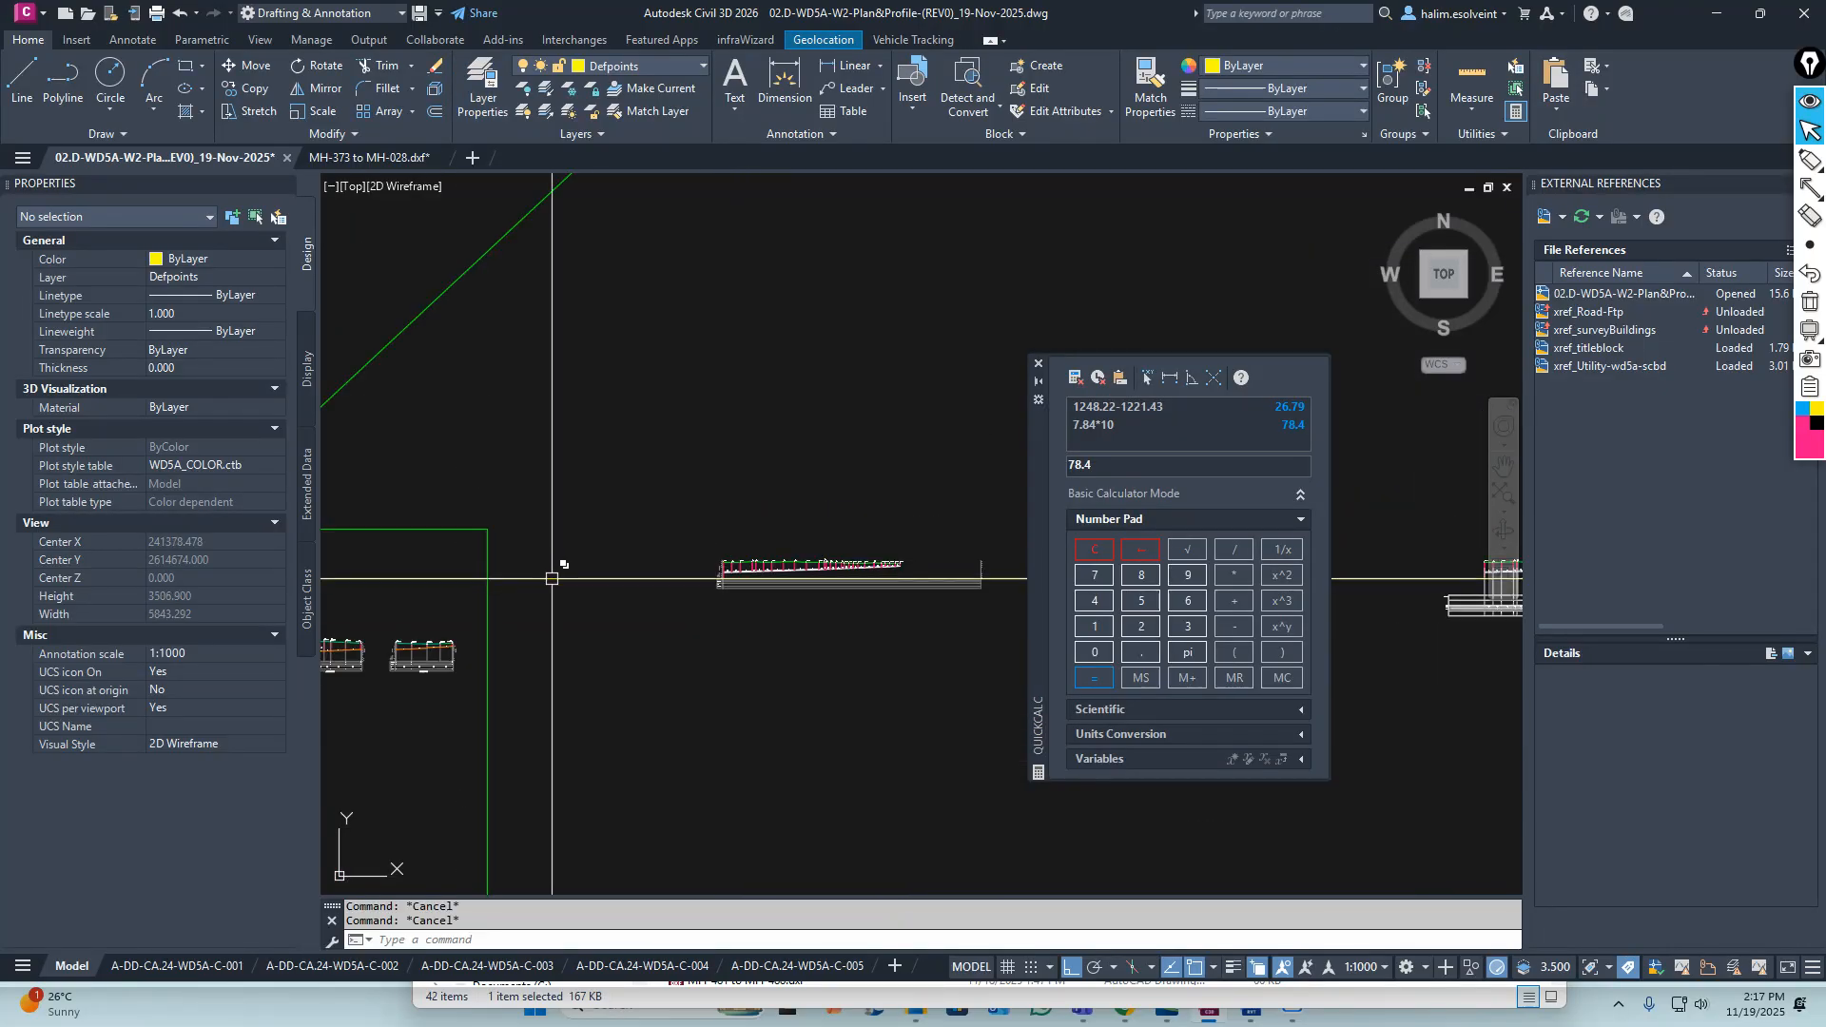
scroll(614, 499, up, 15)
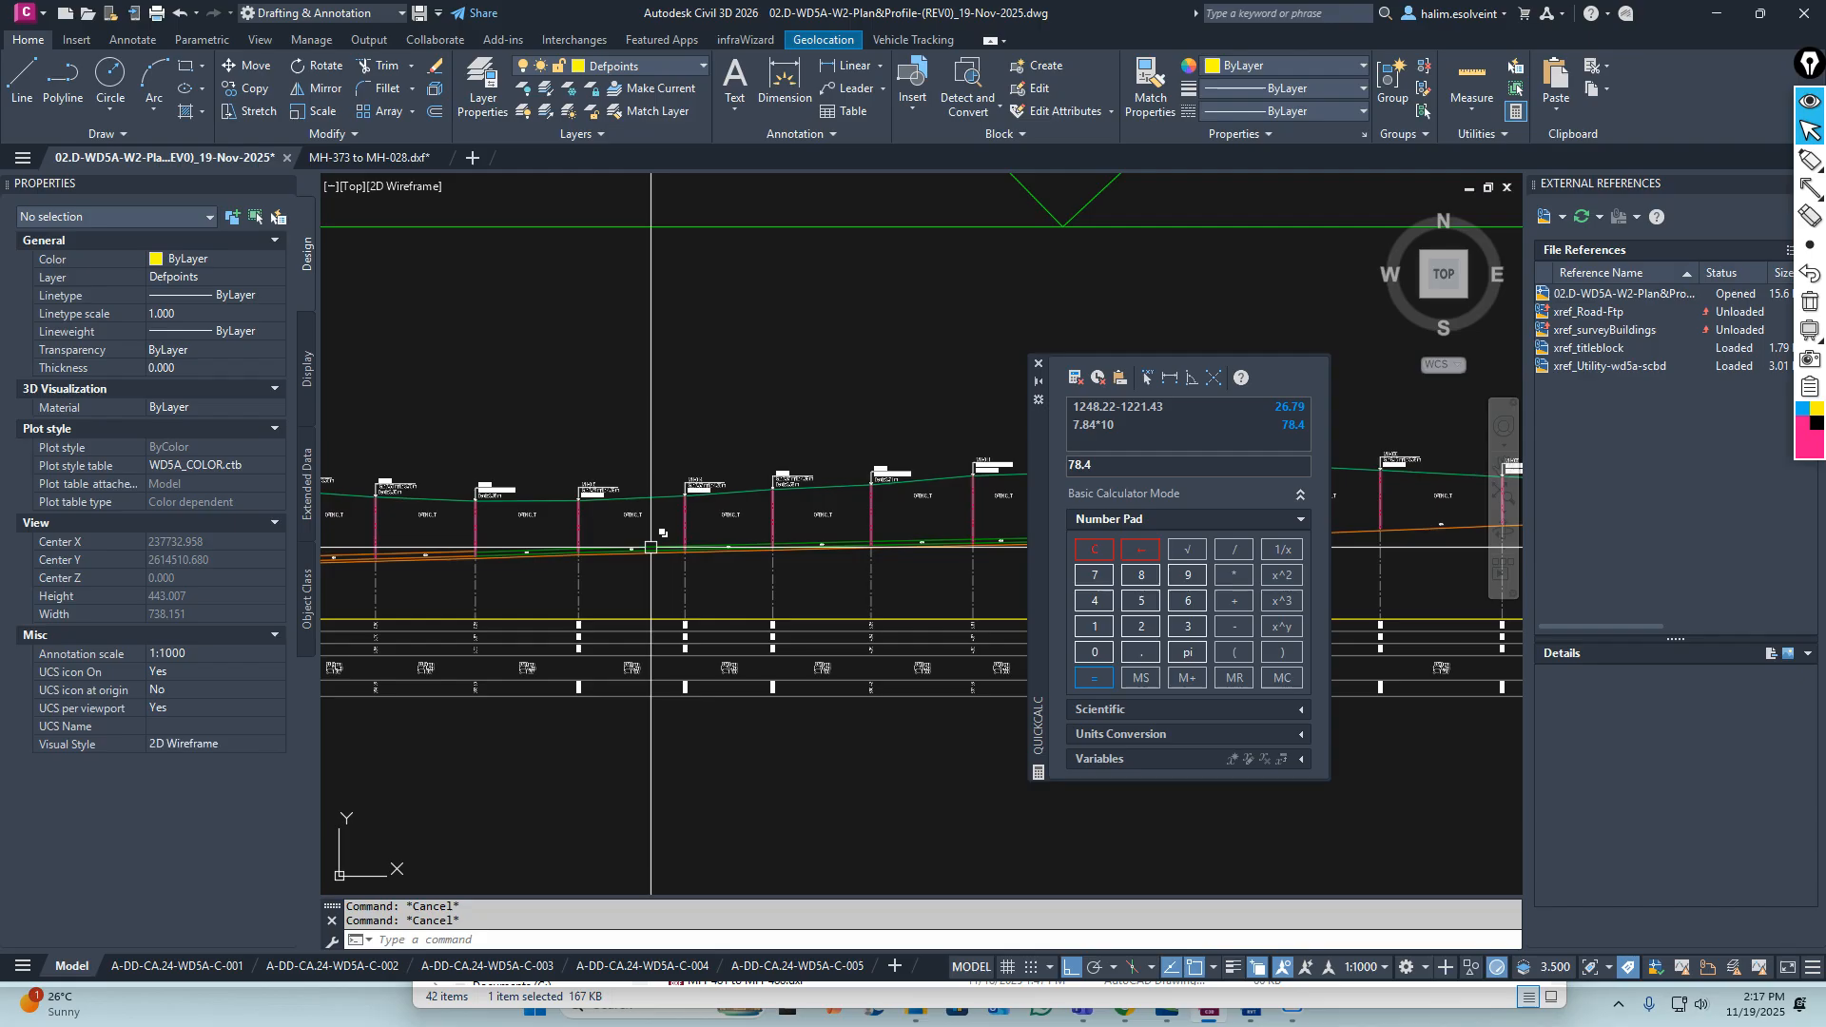
click(628, 494)
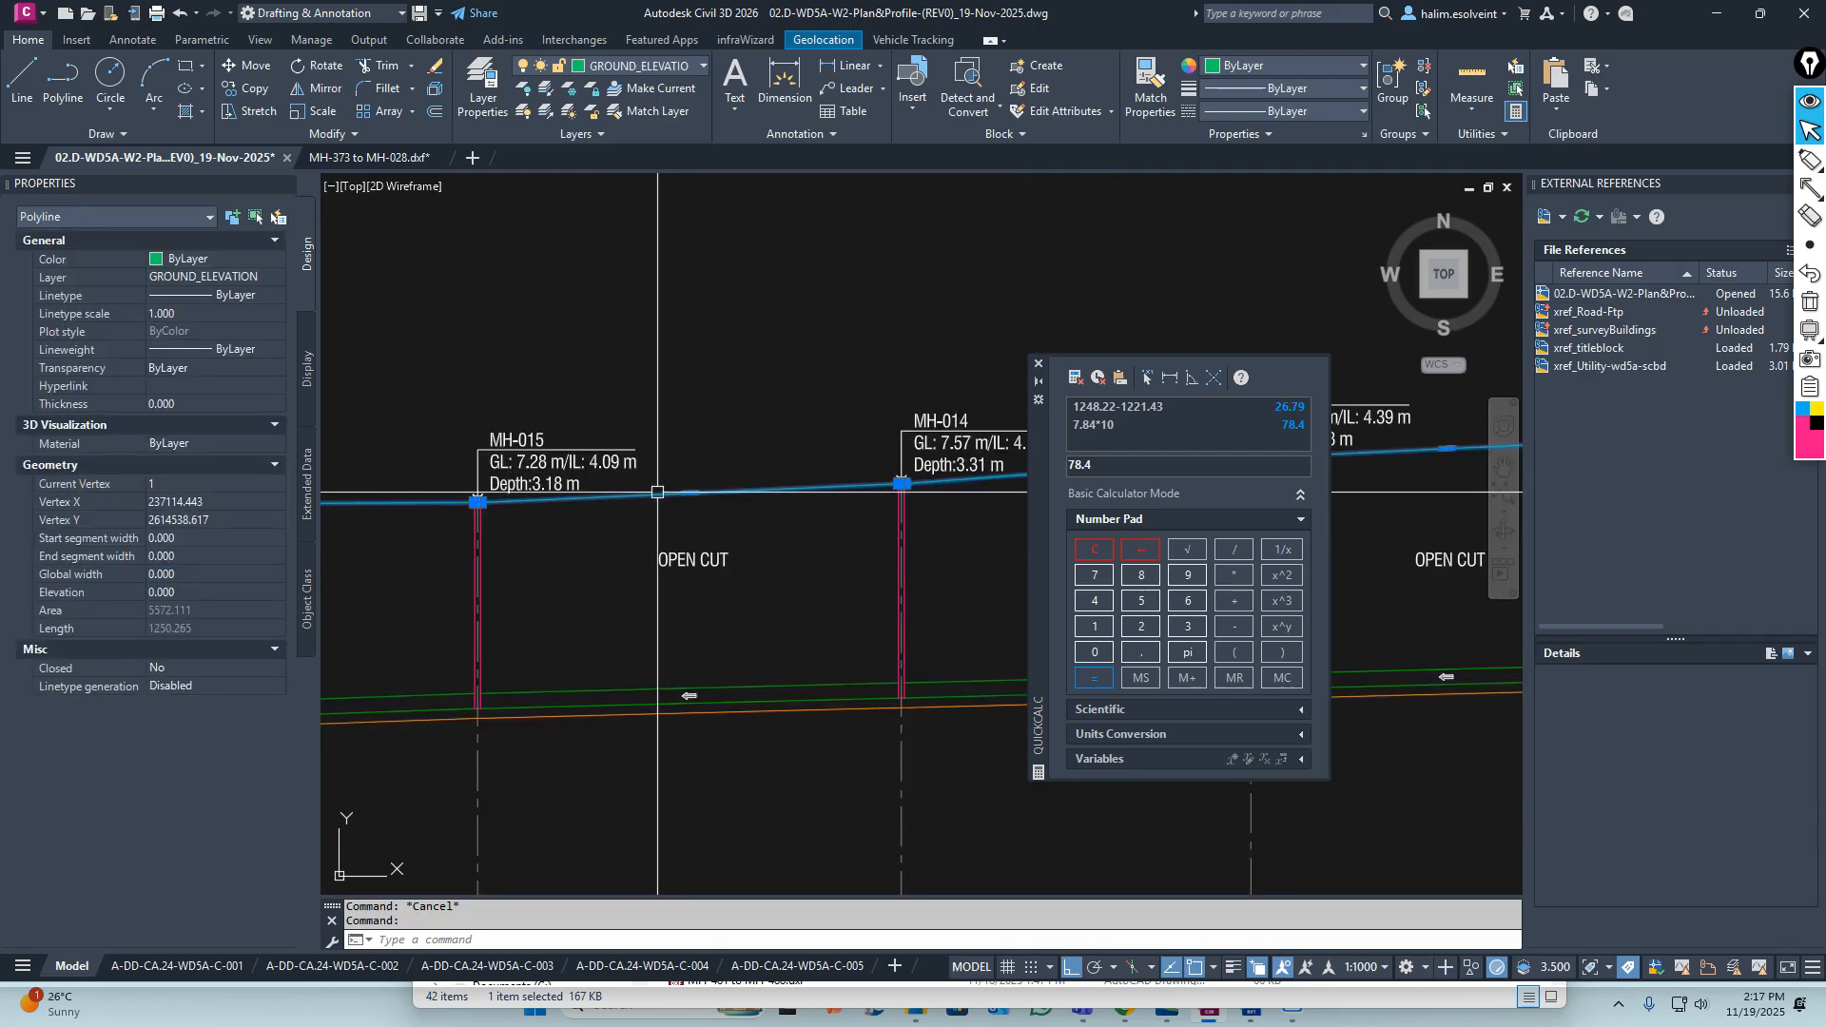
key(Escape)
middle_drag(775, 495, 595, 505)
click(596, 498)
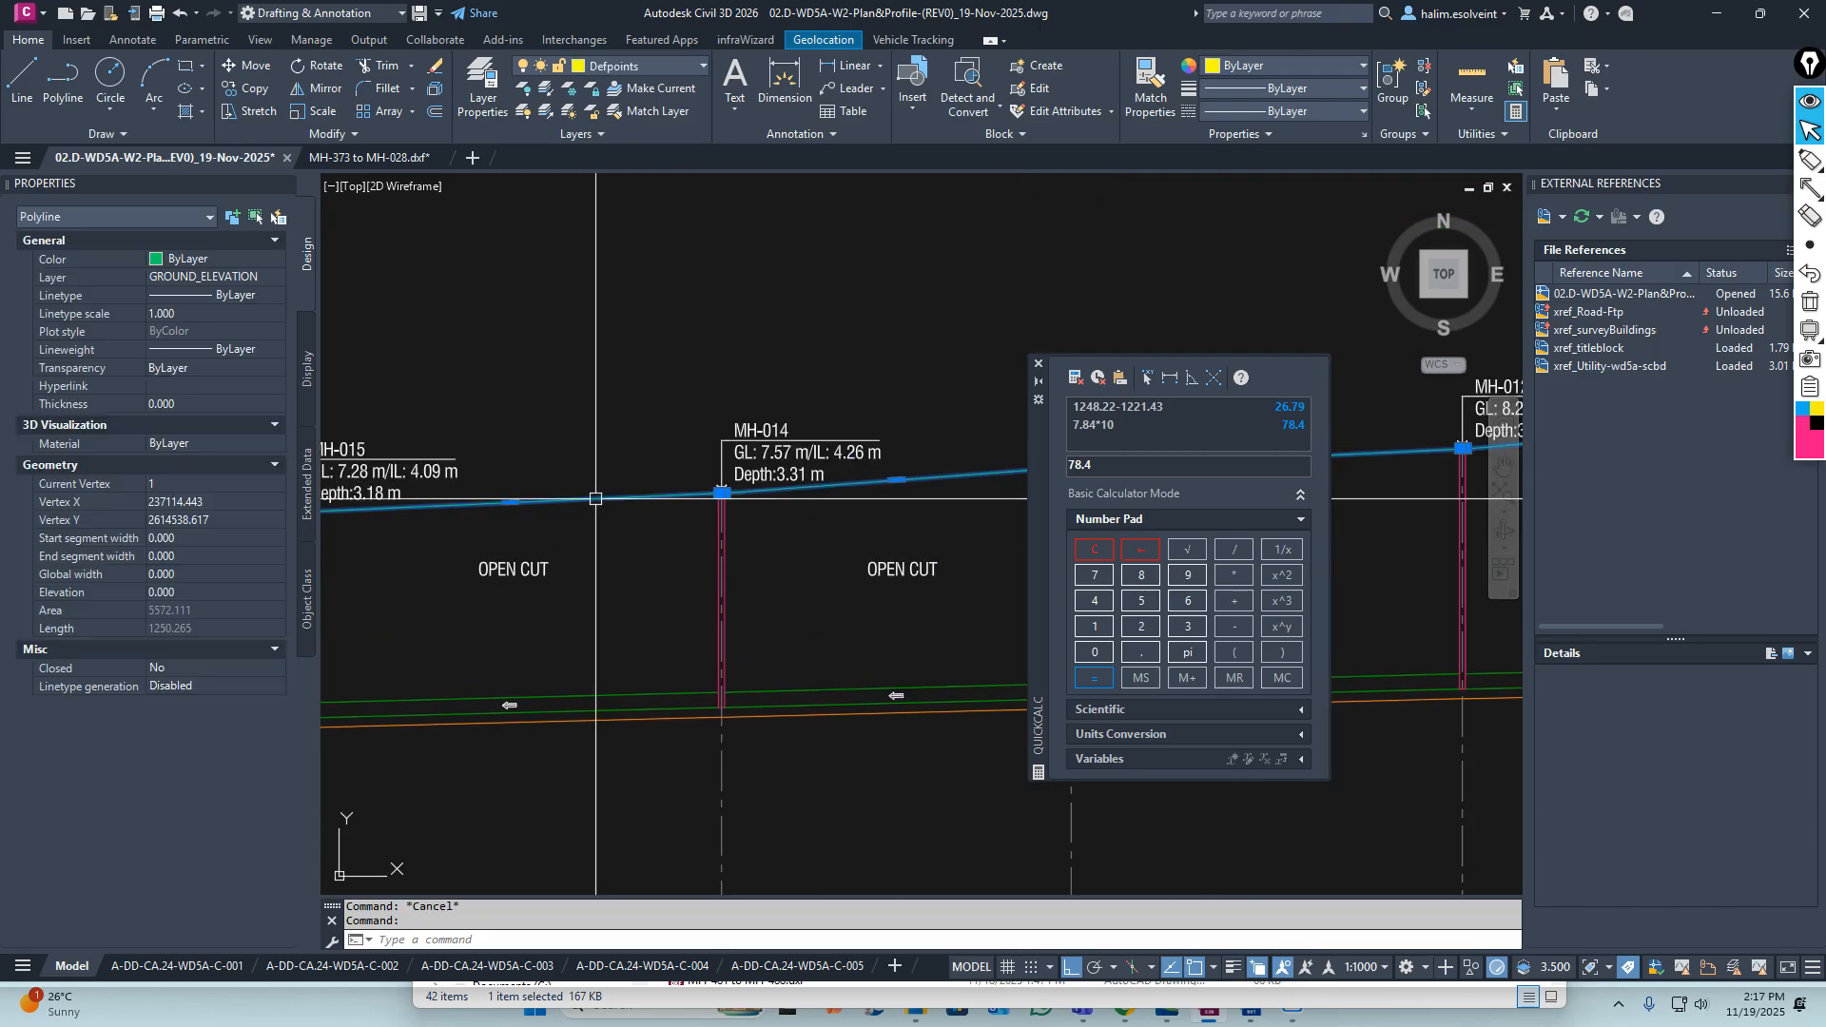
key(Escape)
key(Escape)
Set the colour of the MH-028 to MH-373 profile's ground elevation polyline to ByLayer and clear the selection
scroll(545, 553, down, 12)
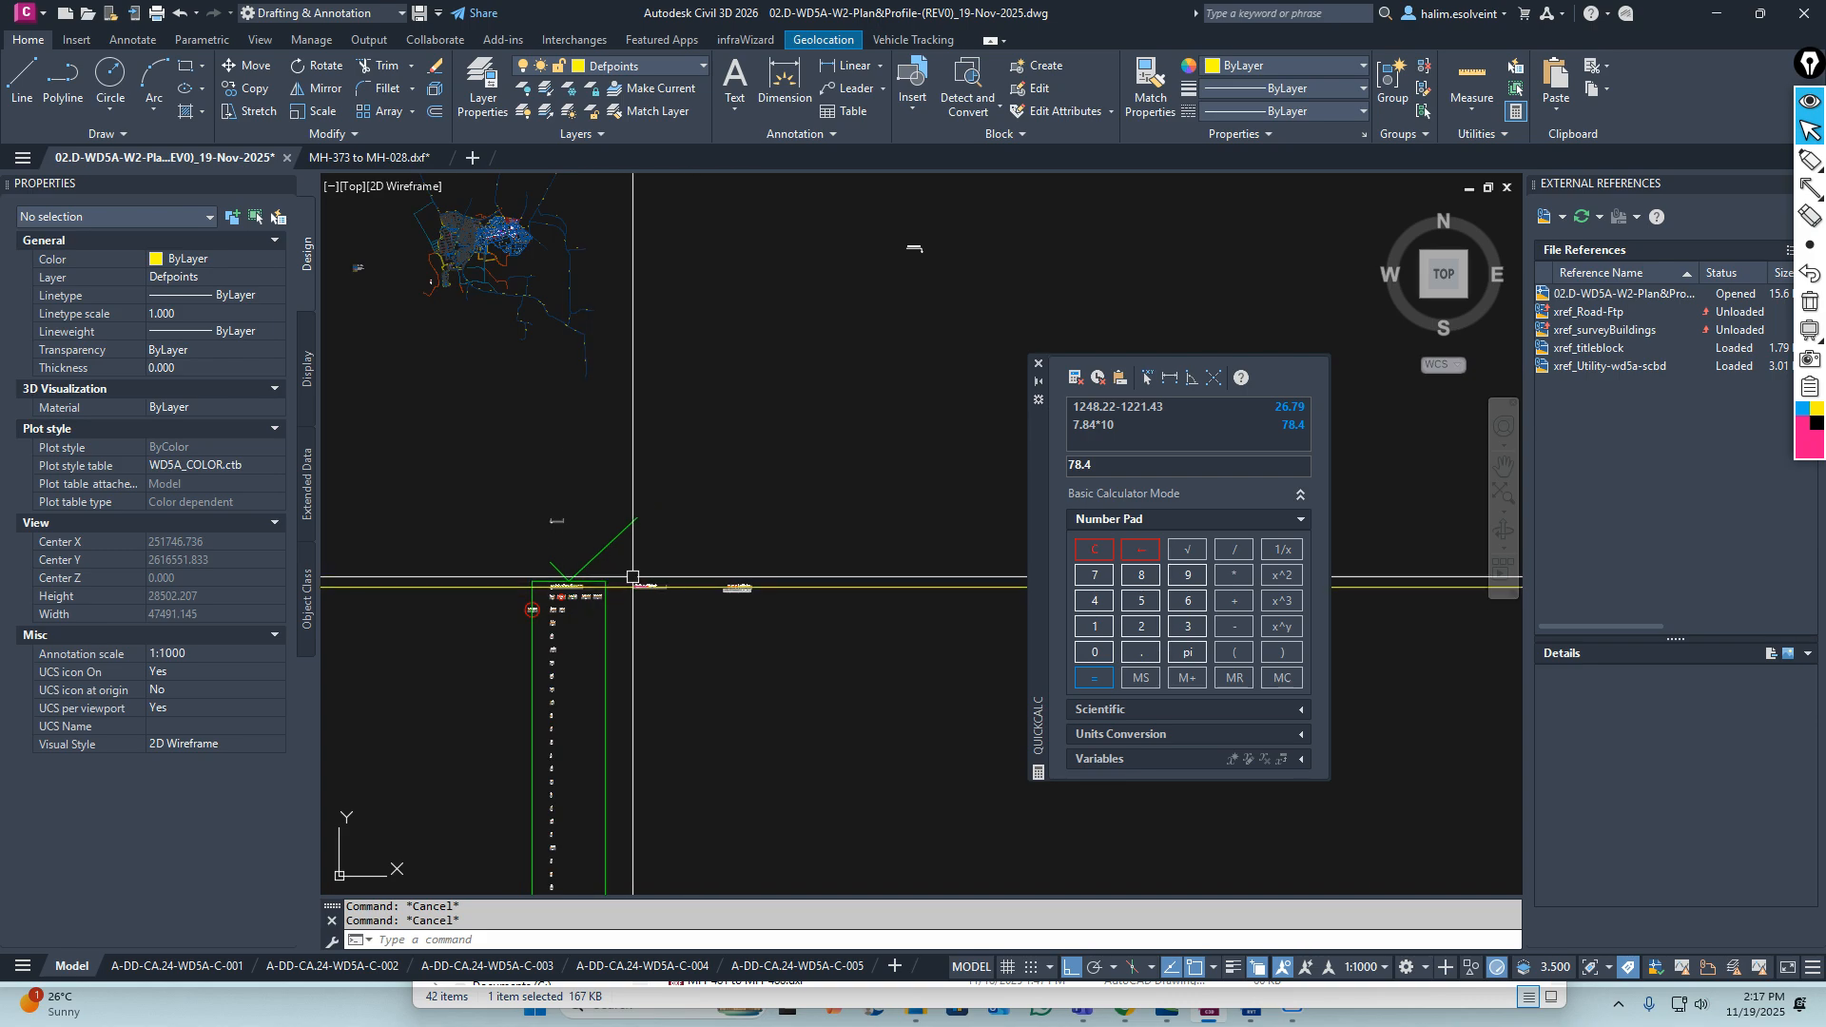
scroll(669, 639, up, 8)
click(590, 590)
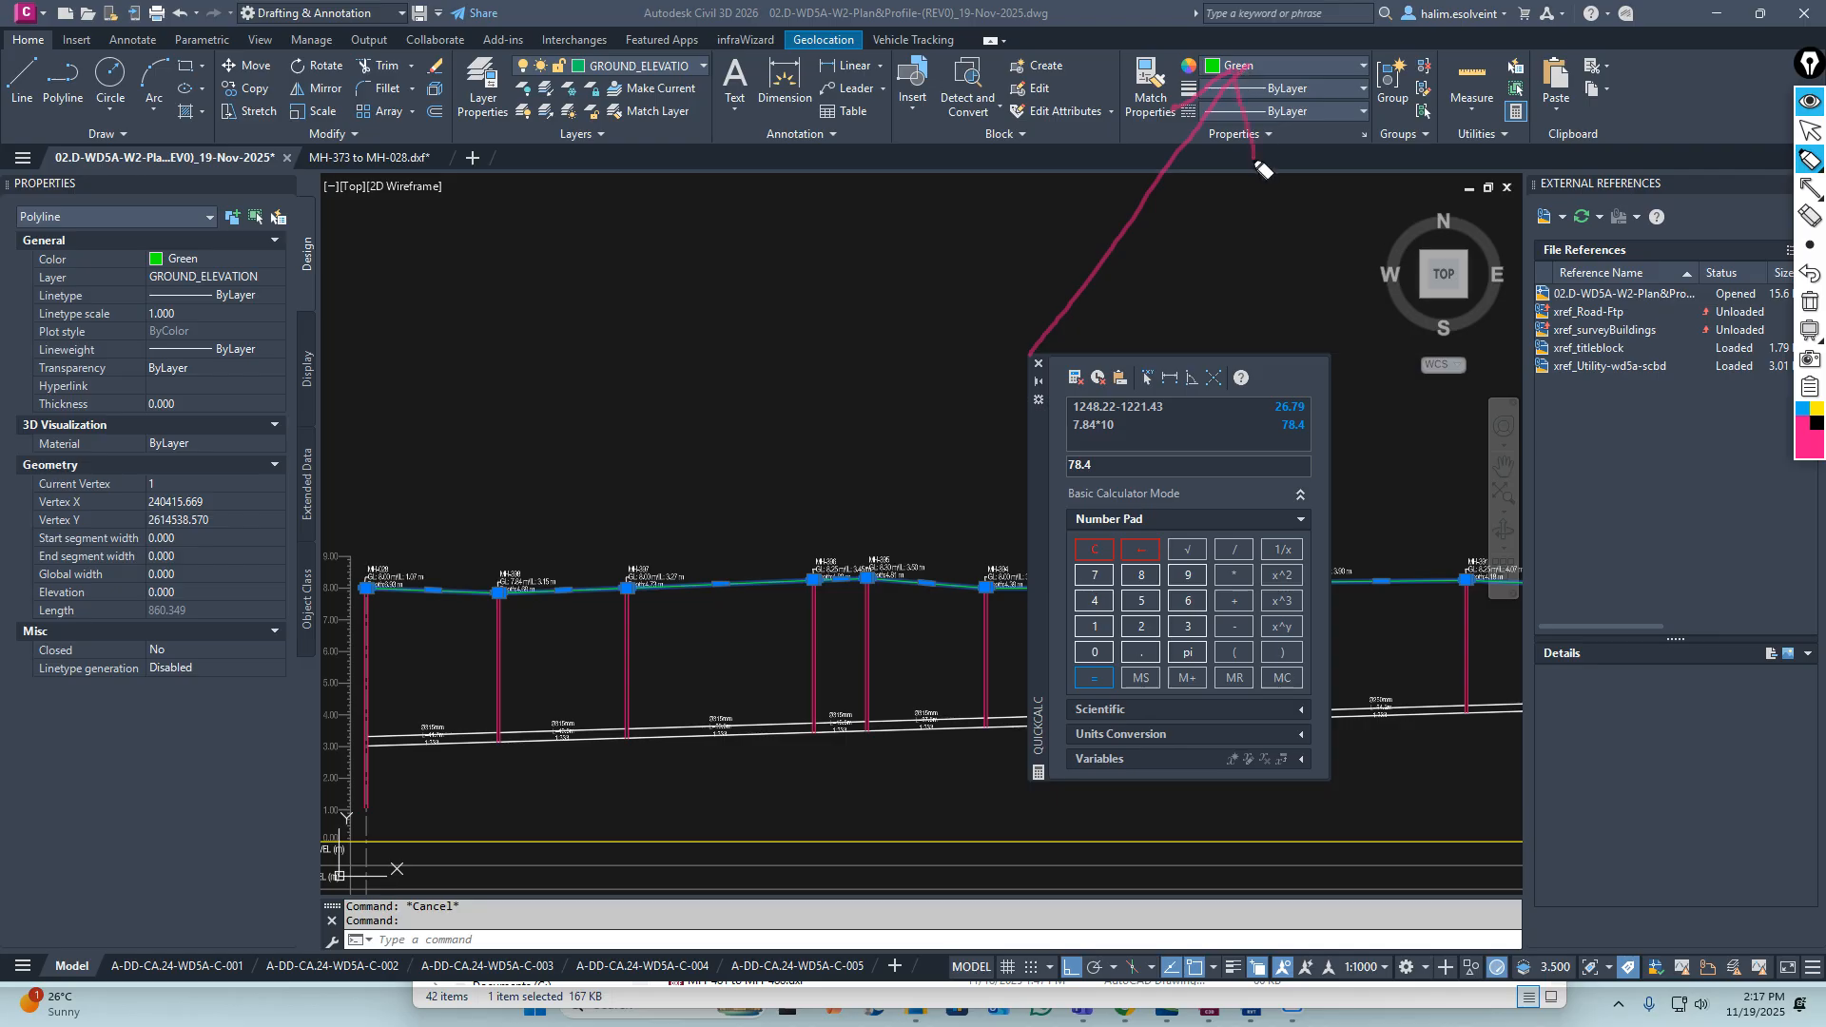
click(1299, 69)
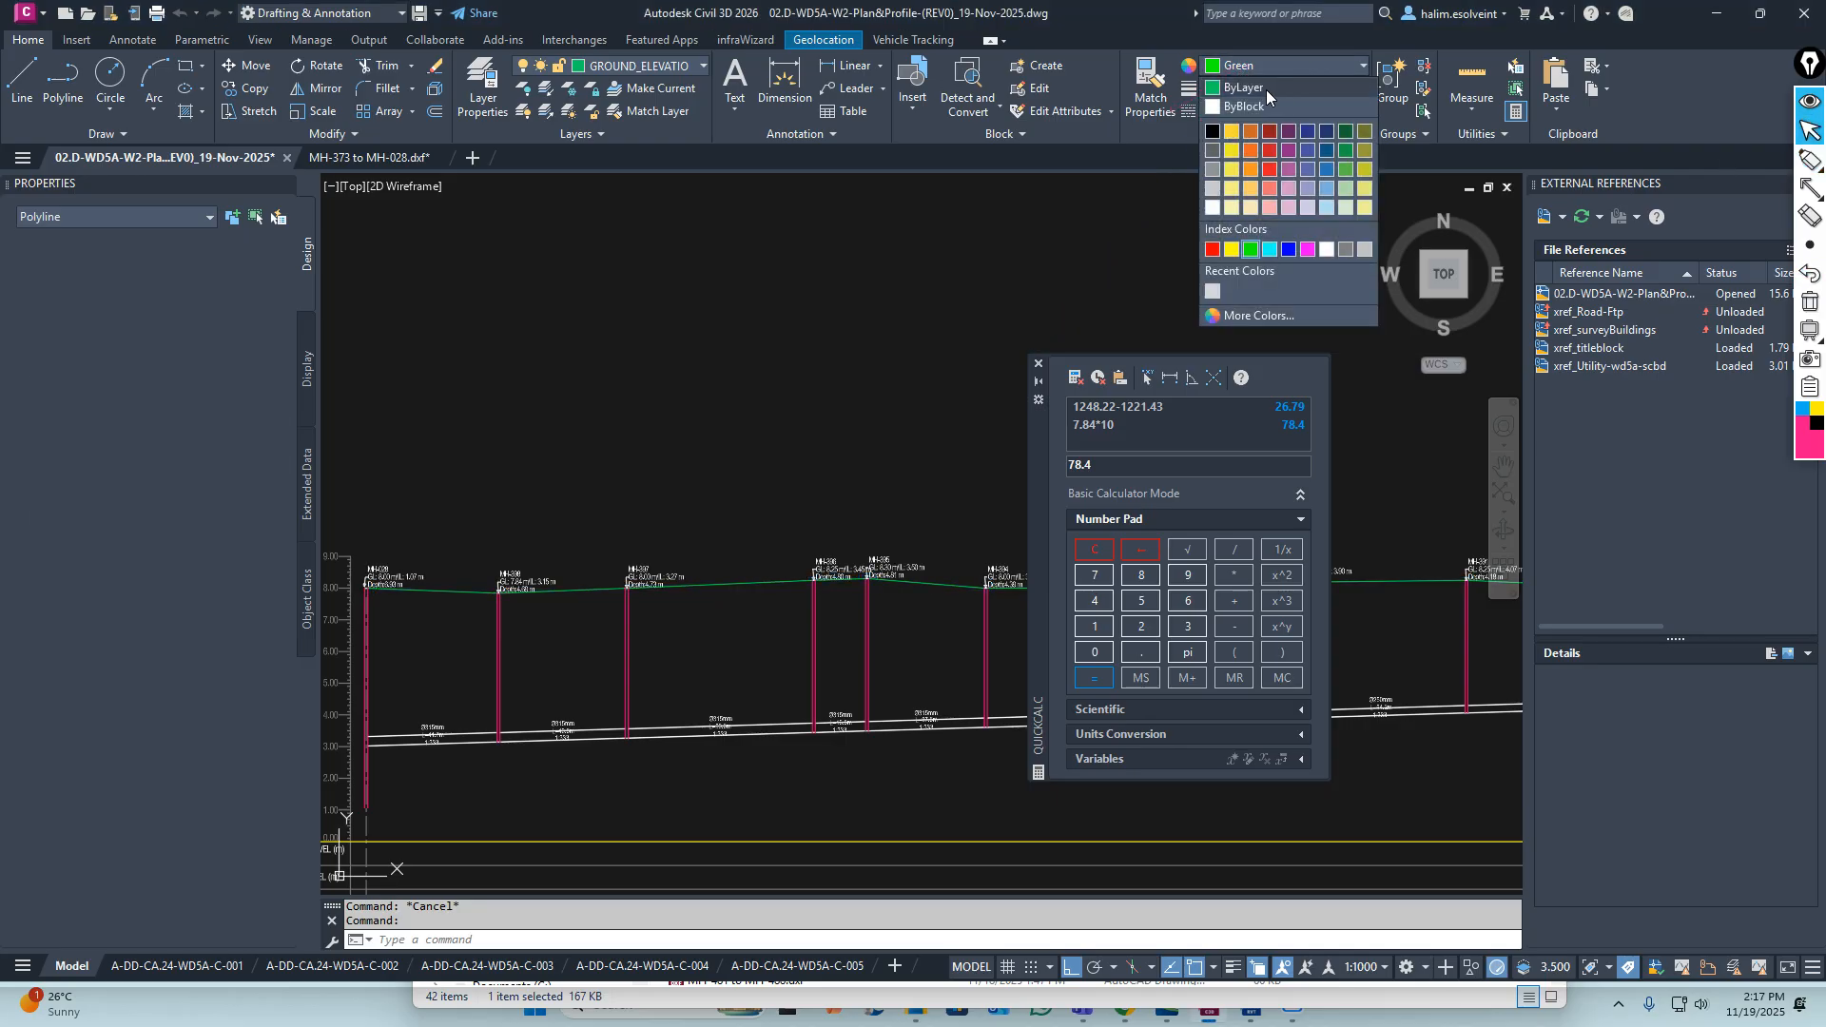
click(1266, 90)
scroll(713, 460, up, 5)
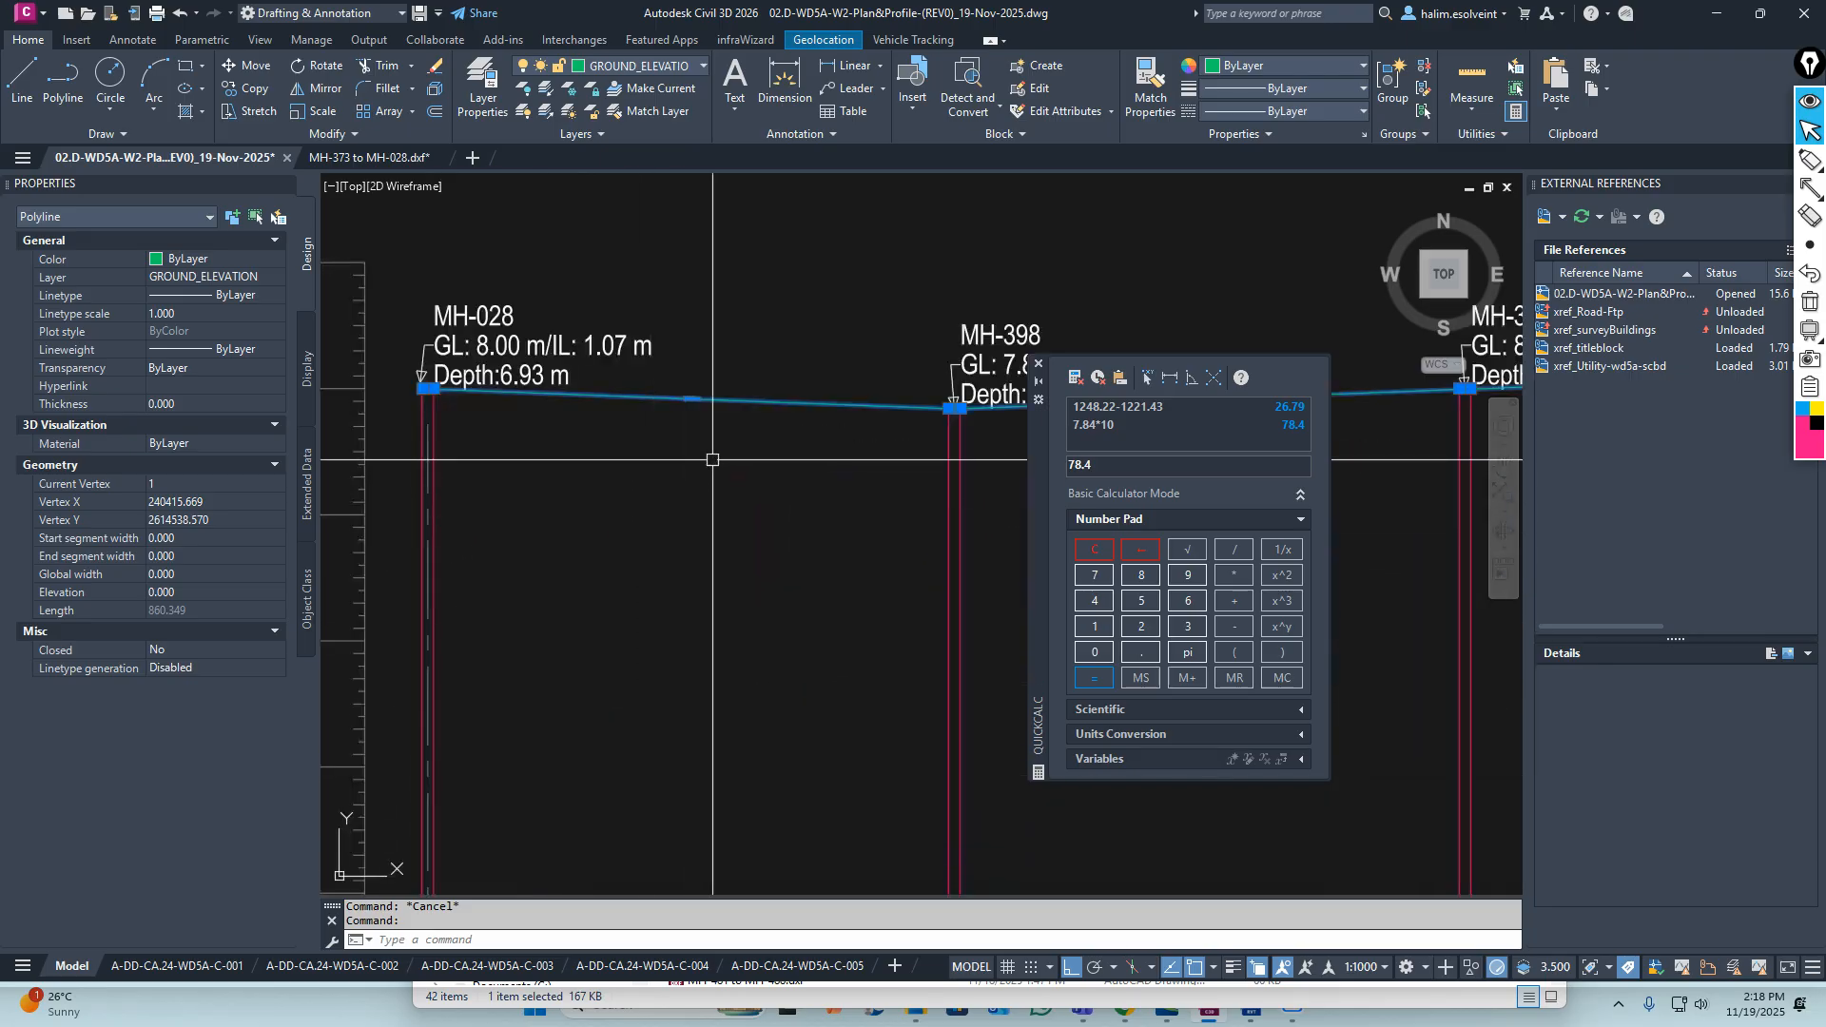
key(Escape)
Select all polylines similar to the white cap line on top of MH-028 and move them to the ESH-MANHOLE-SEW layer
scroll(693, 449, down, 5)
scroll(685, 466, up, 3)
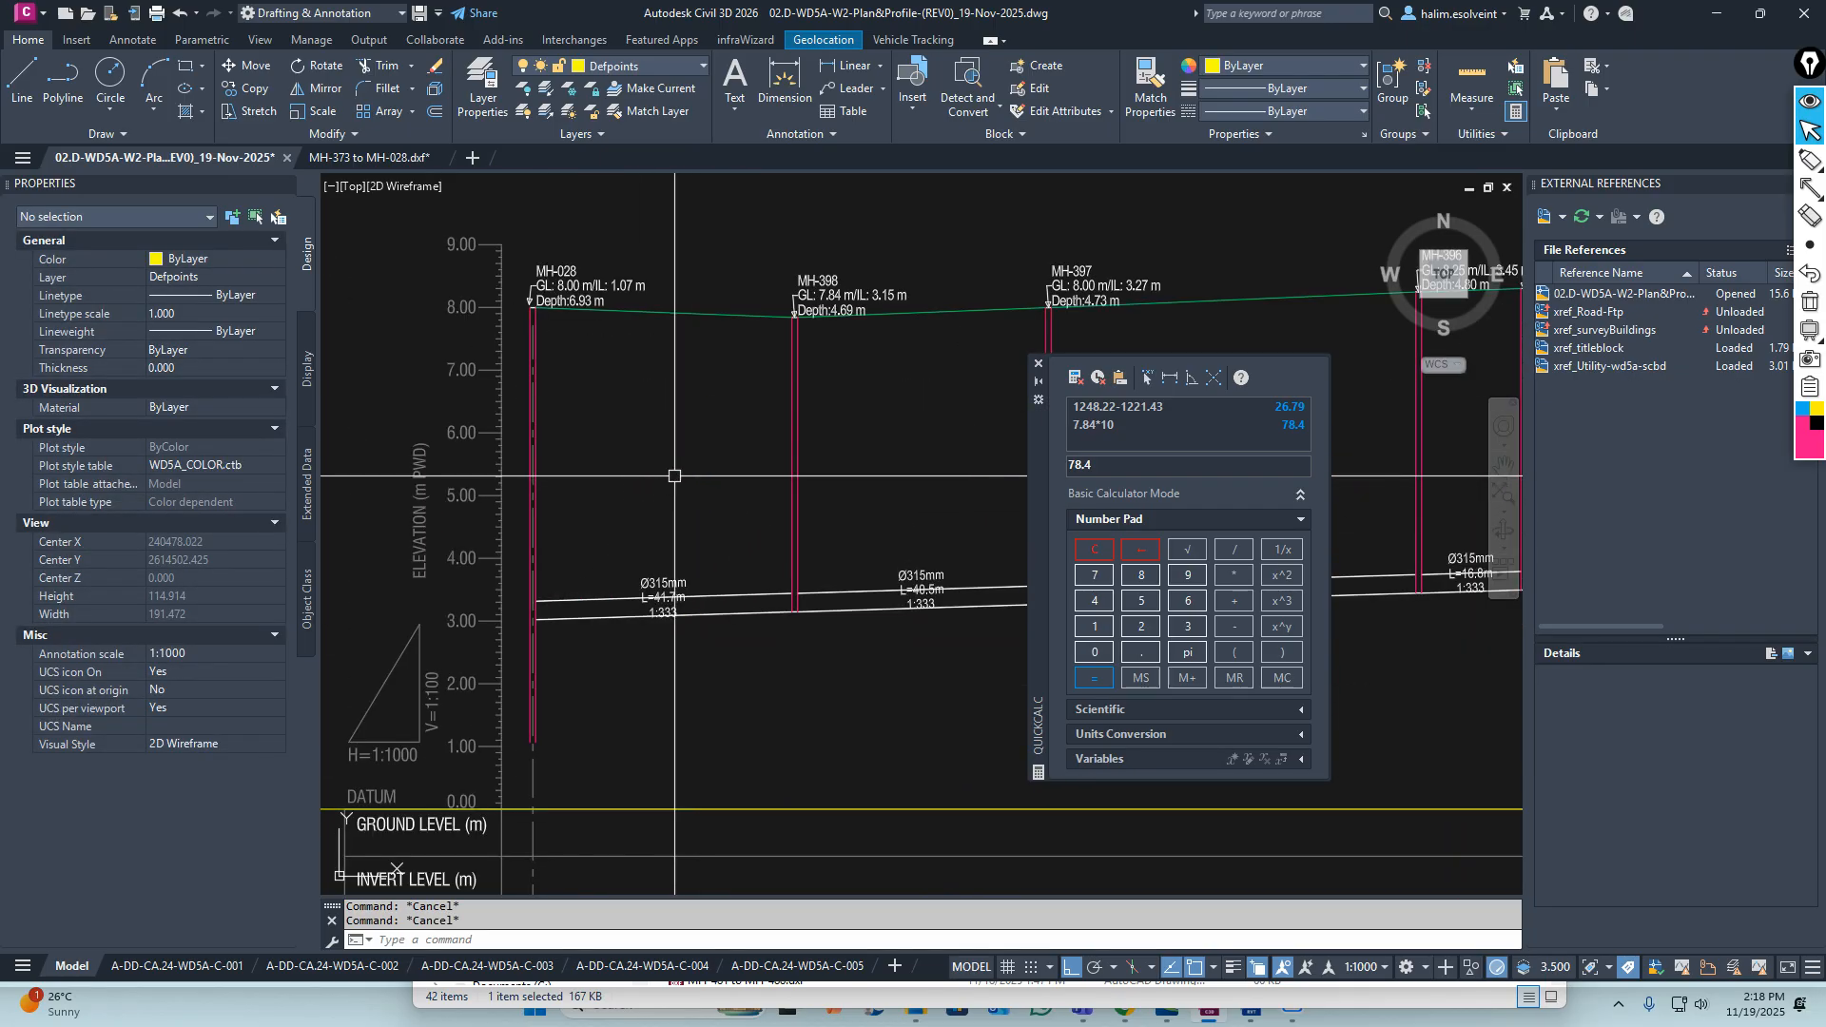
scroll(538, 367, up, 5)
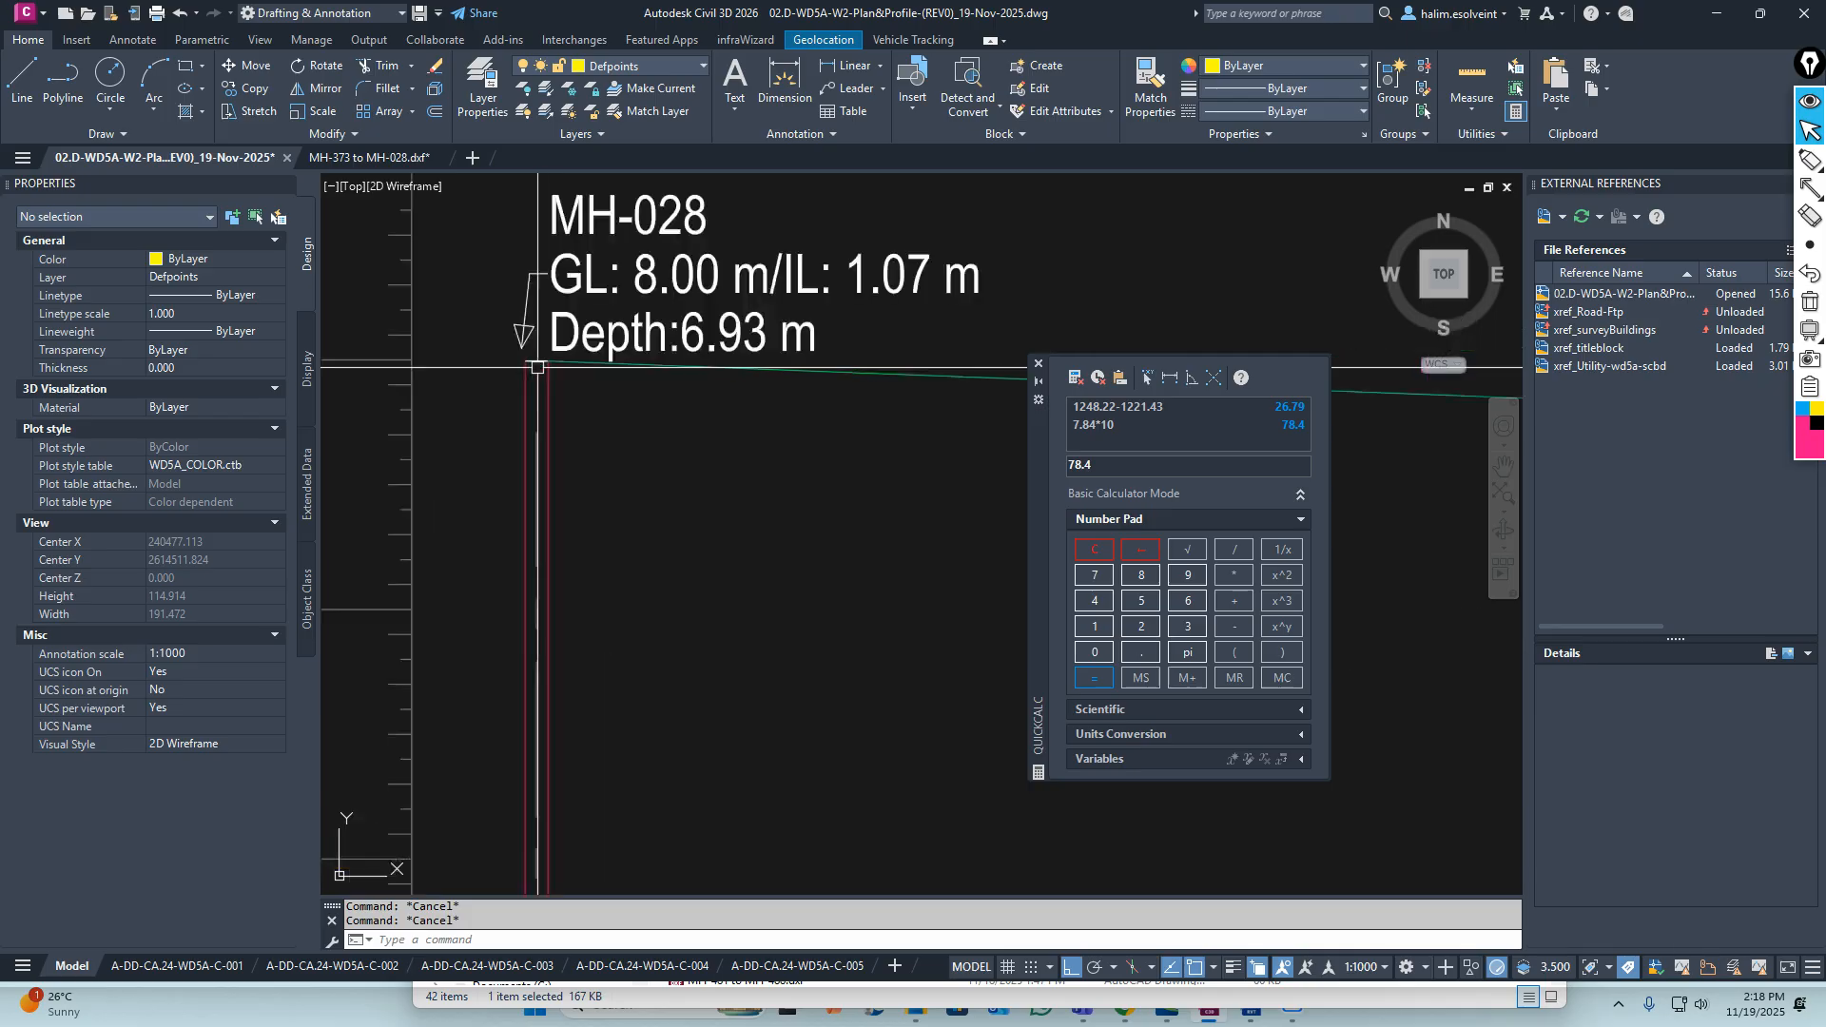
scroll(538, 367, up, 3)
click(614, 349)
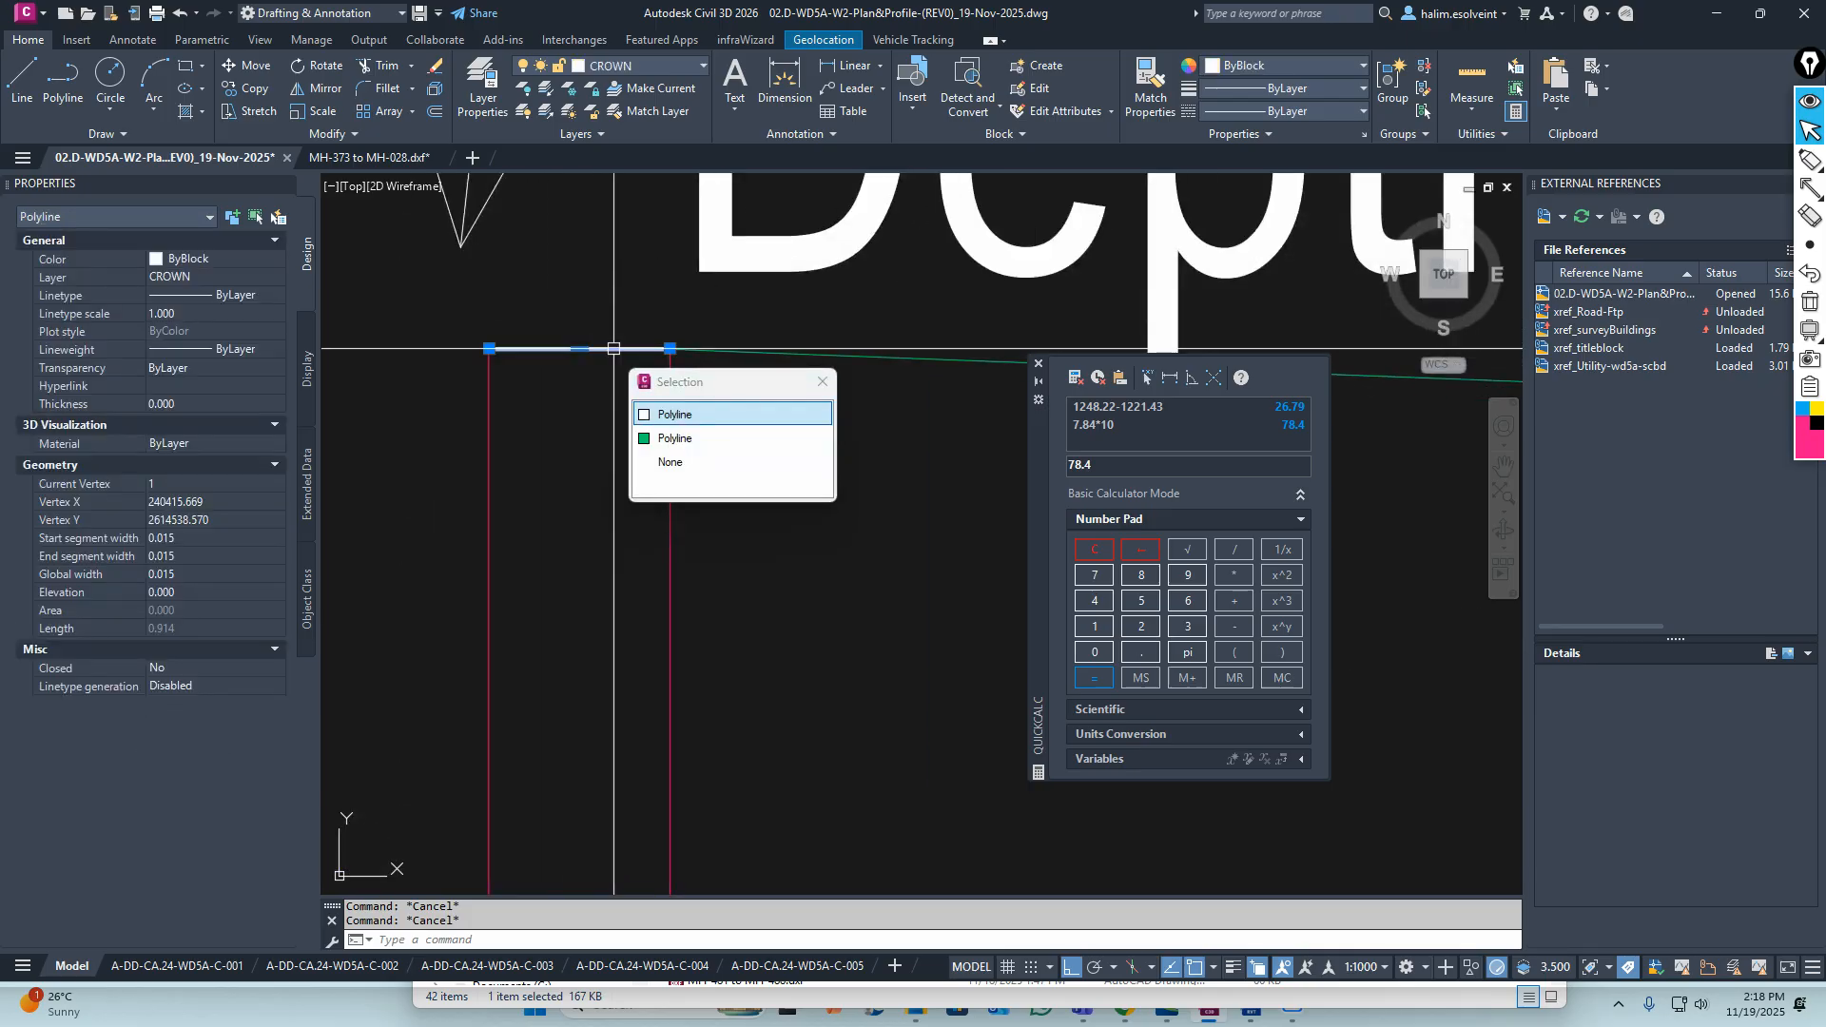
key(Escape)
click(609, 350)
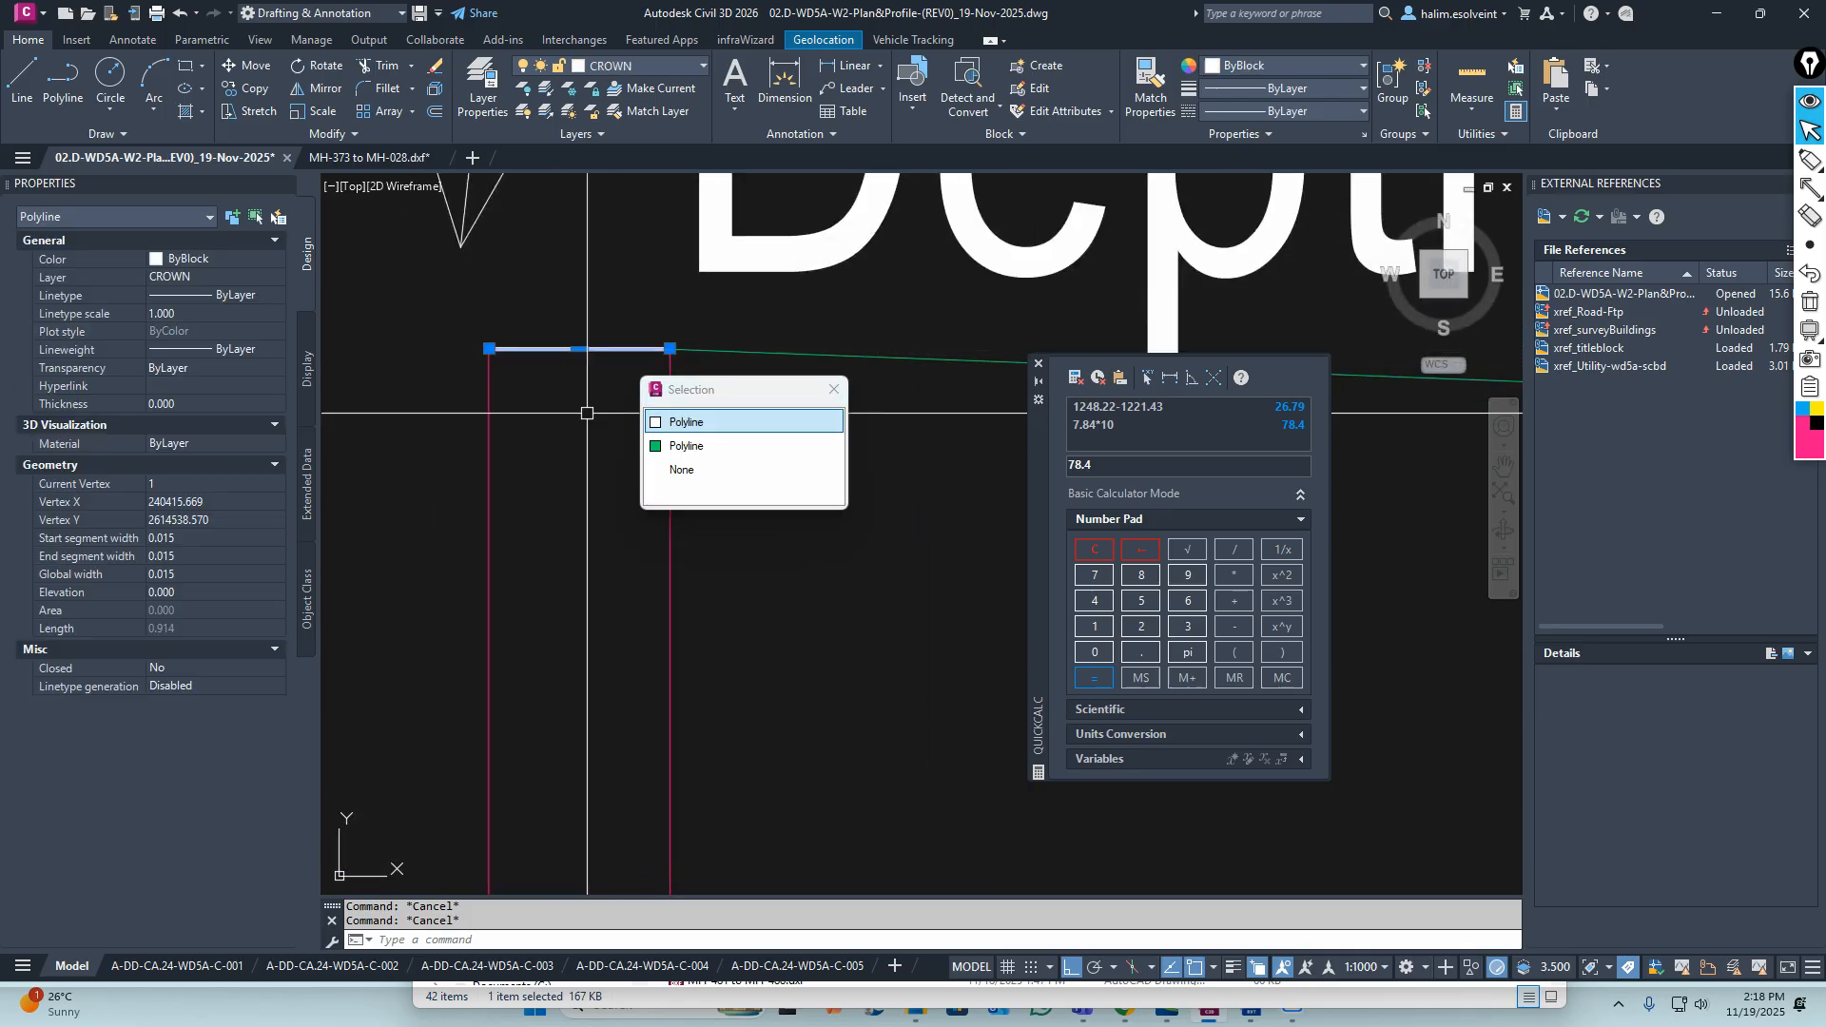
click(708, 420)
scroll(575, 409, down, 5)
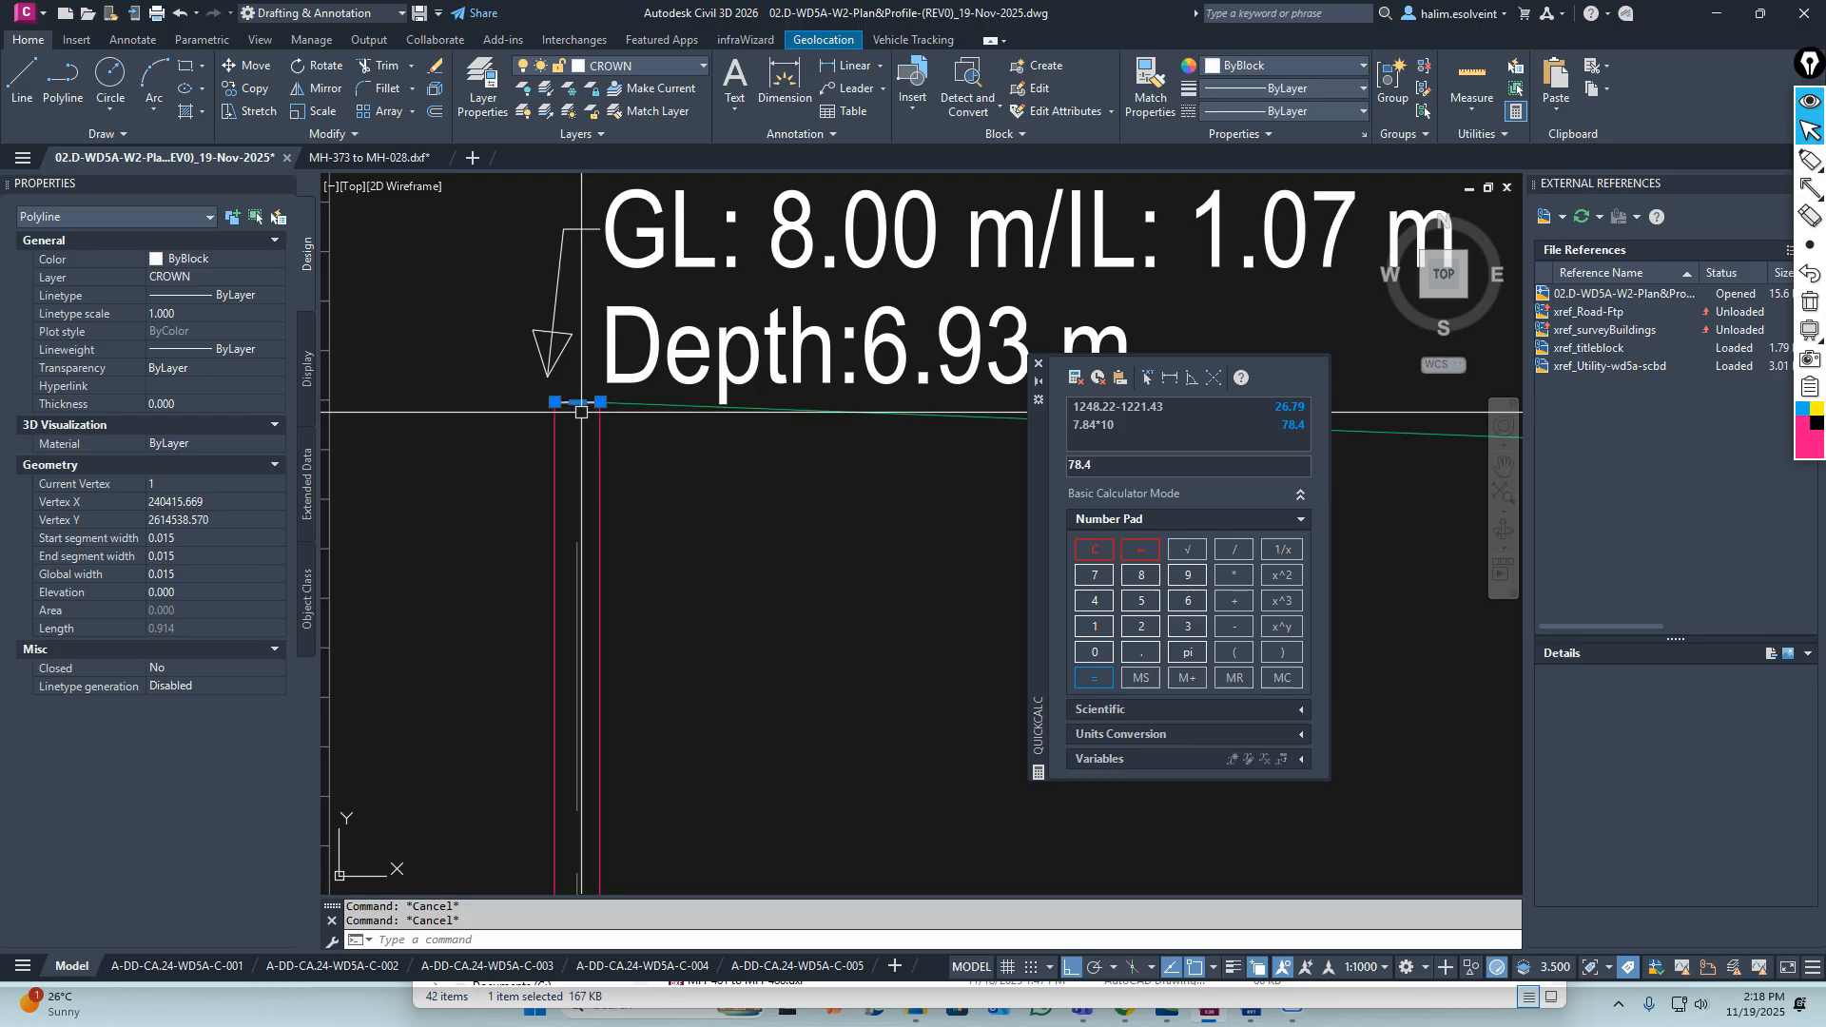
right_click(581, 412)
click(657, 743)
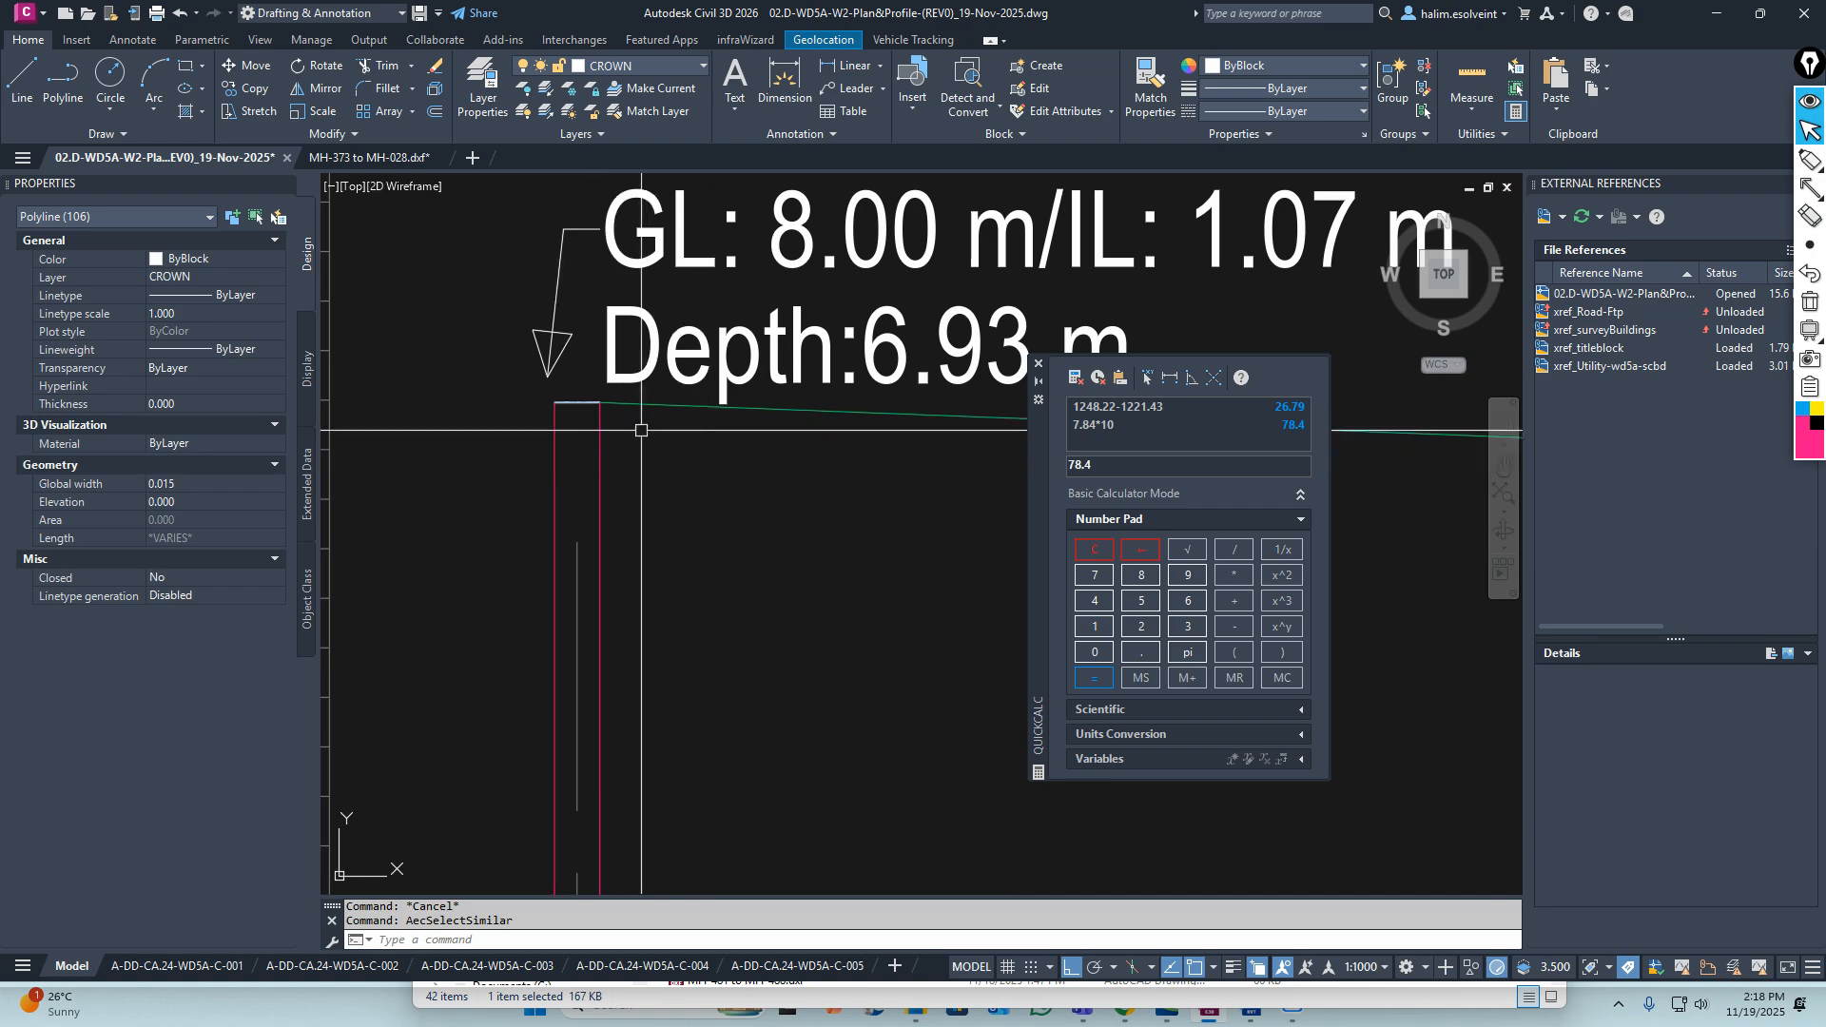
click(657, 74)
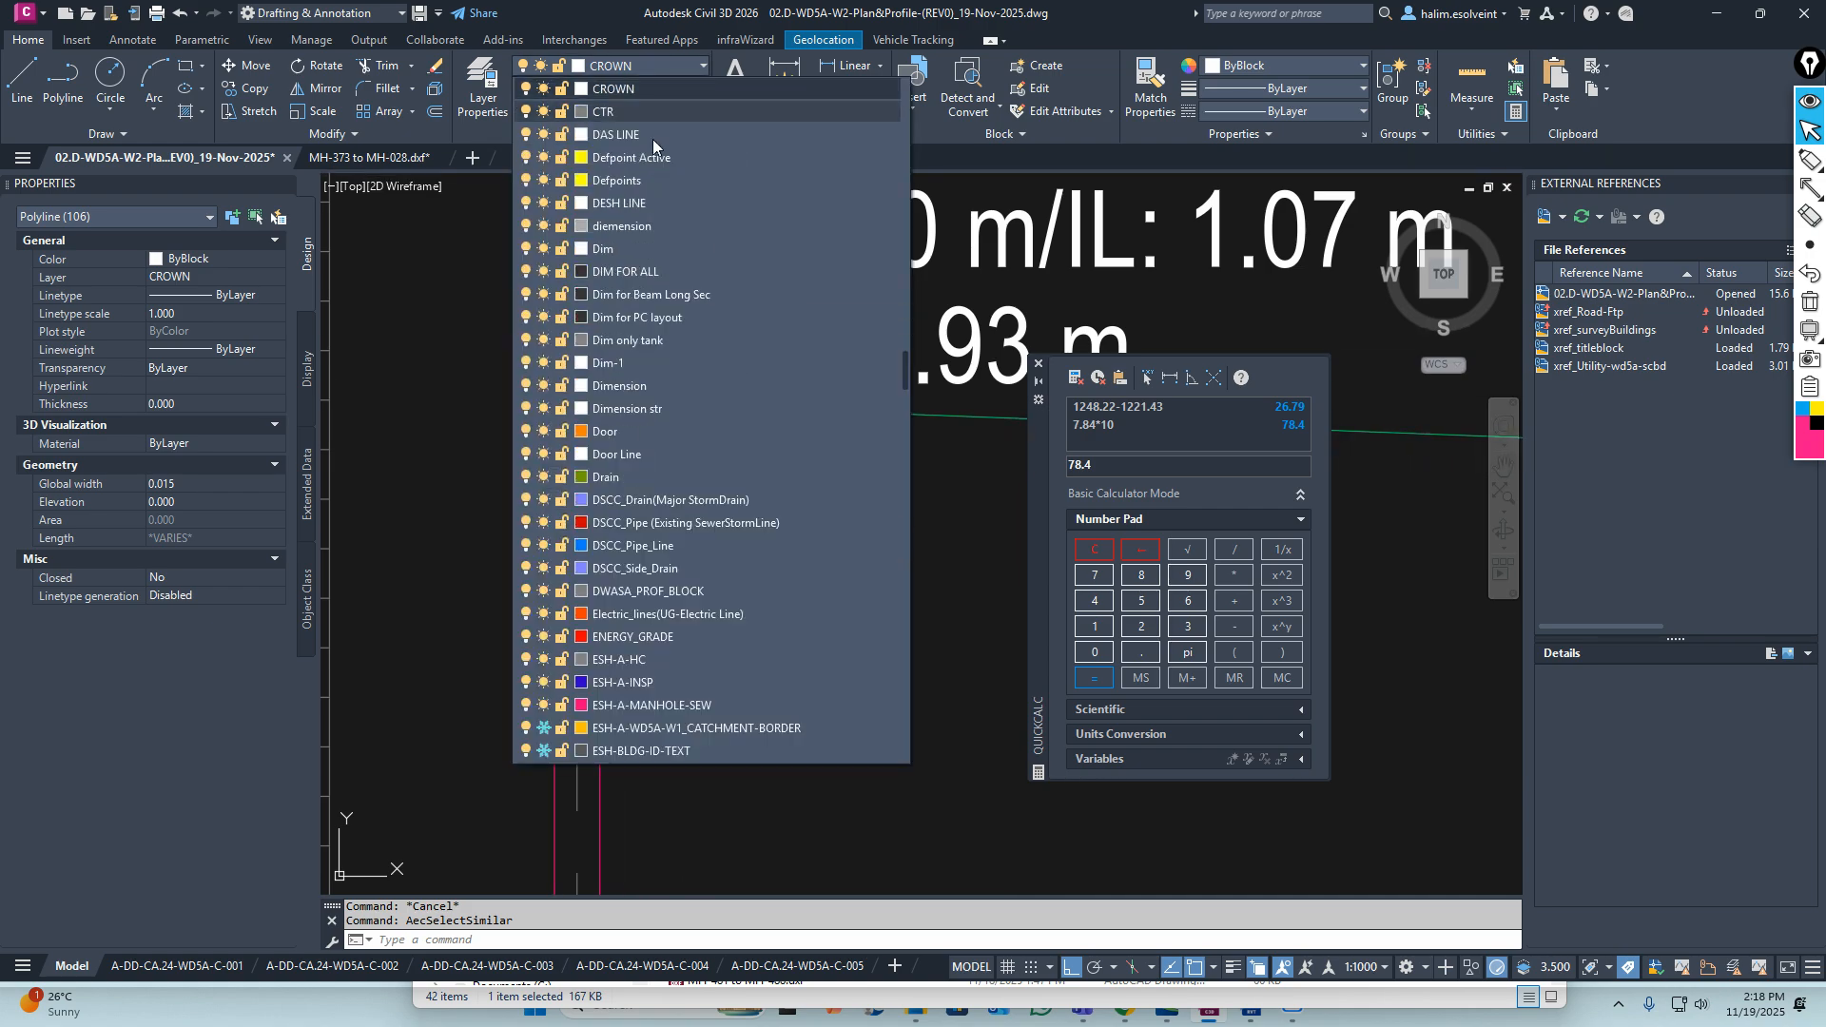
scroll(652, 521, down, 10)
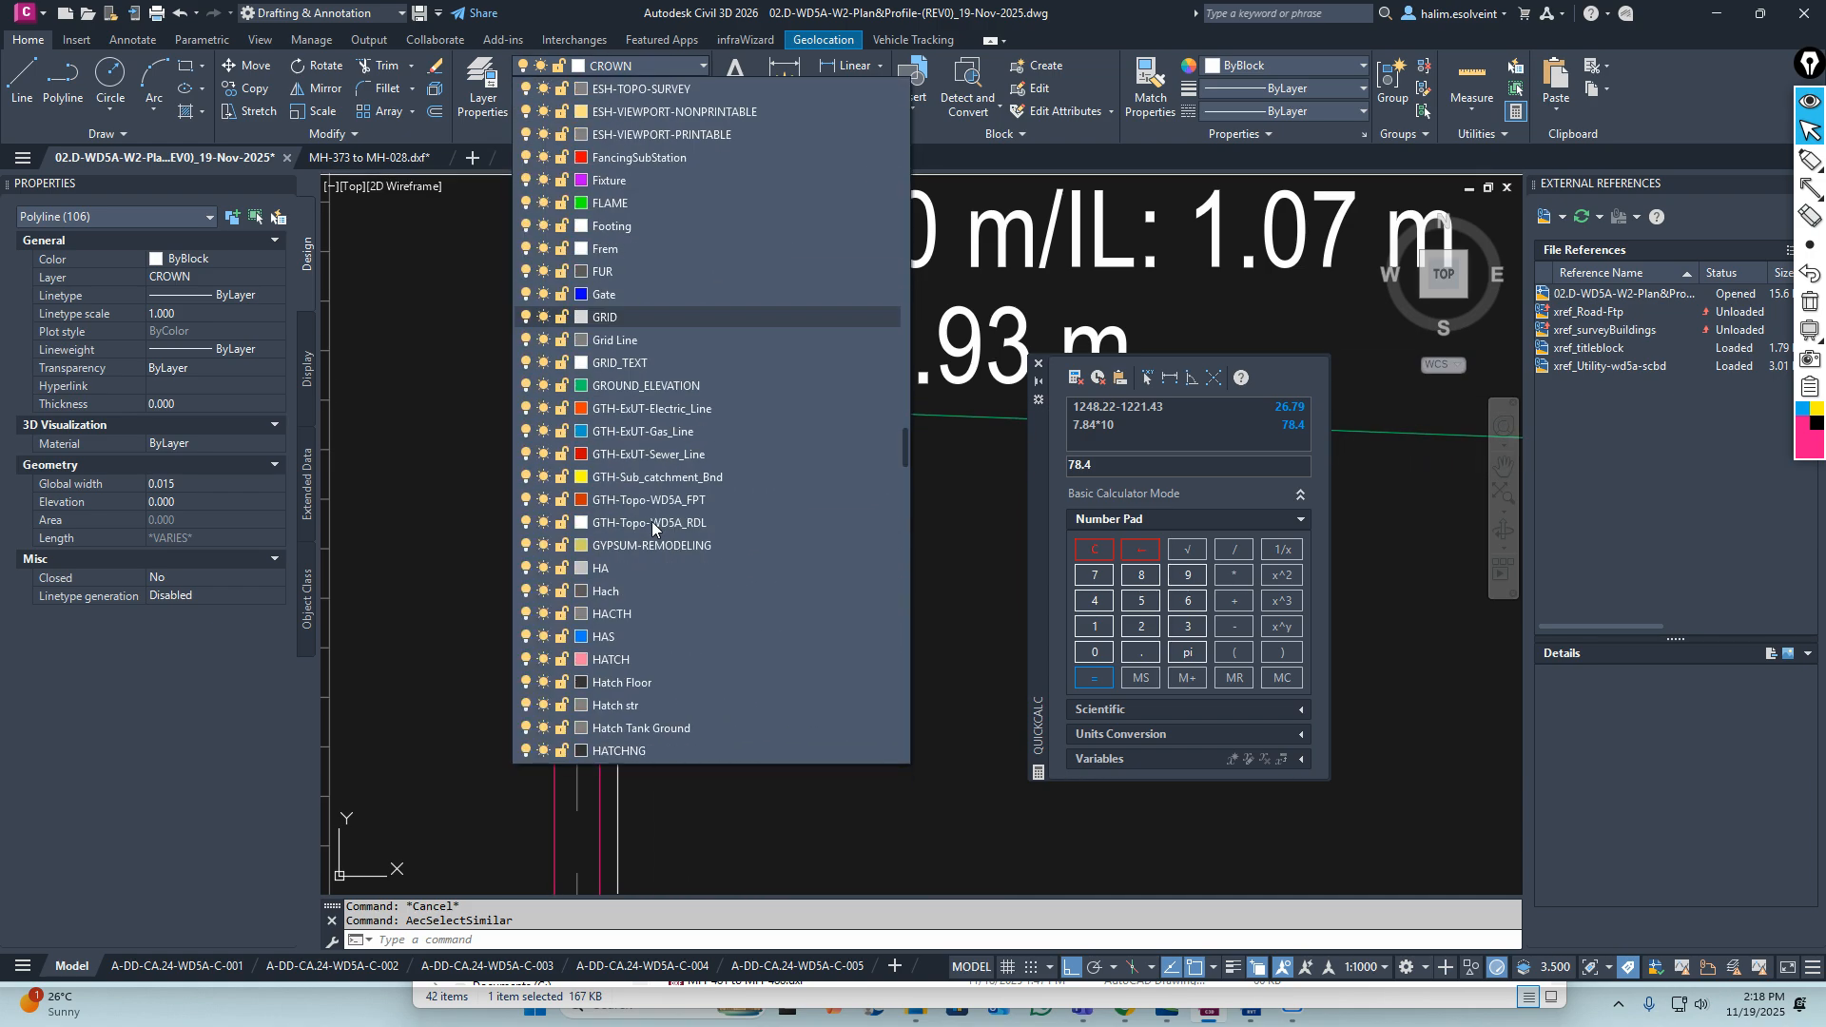
scroll(643, 342, up, 3)
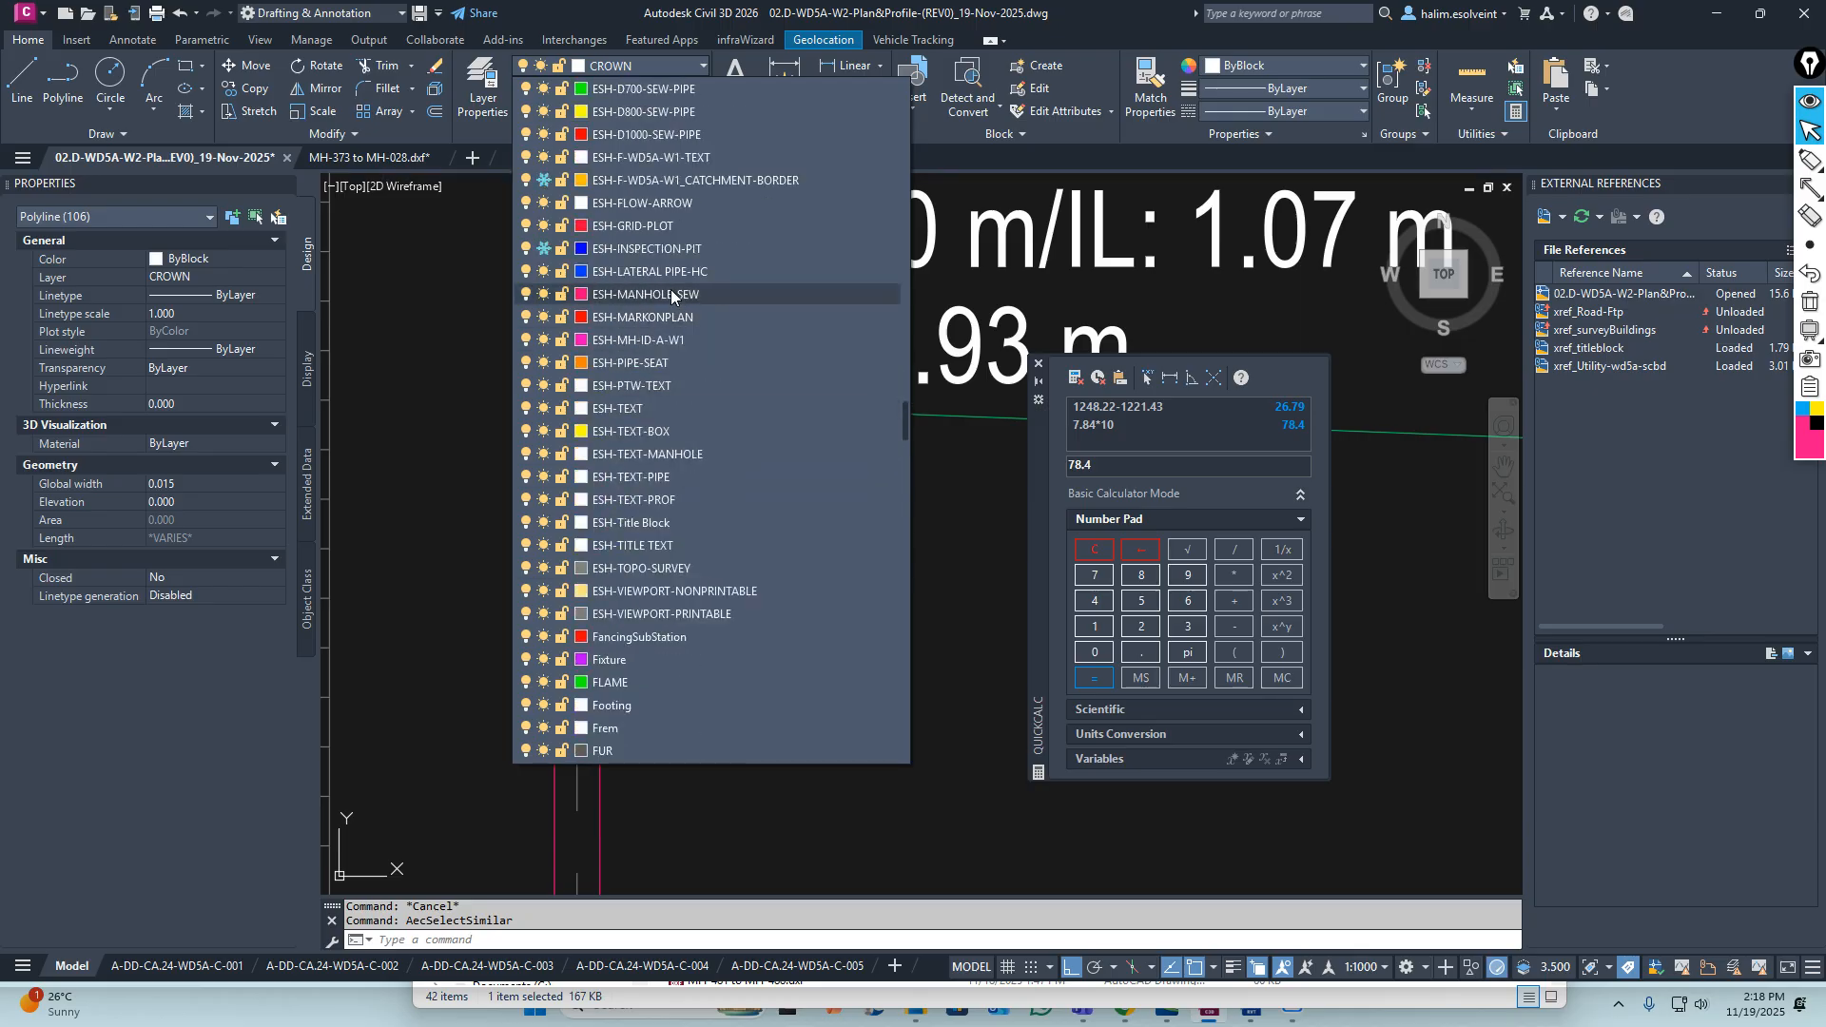
click(670, 294)
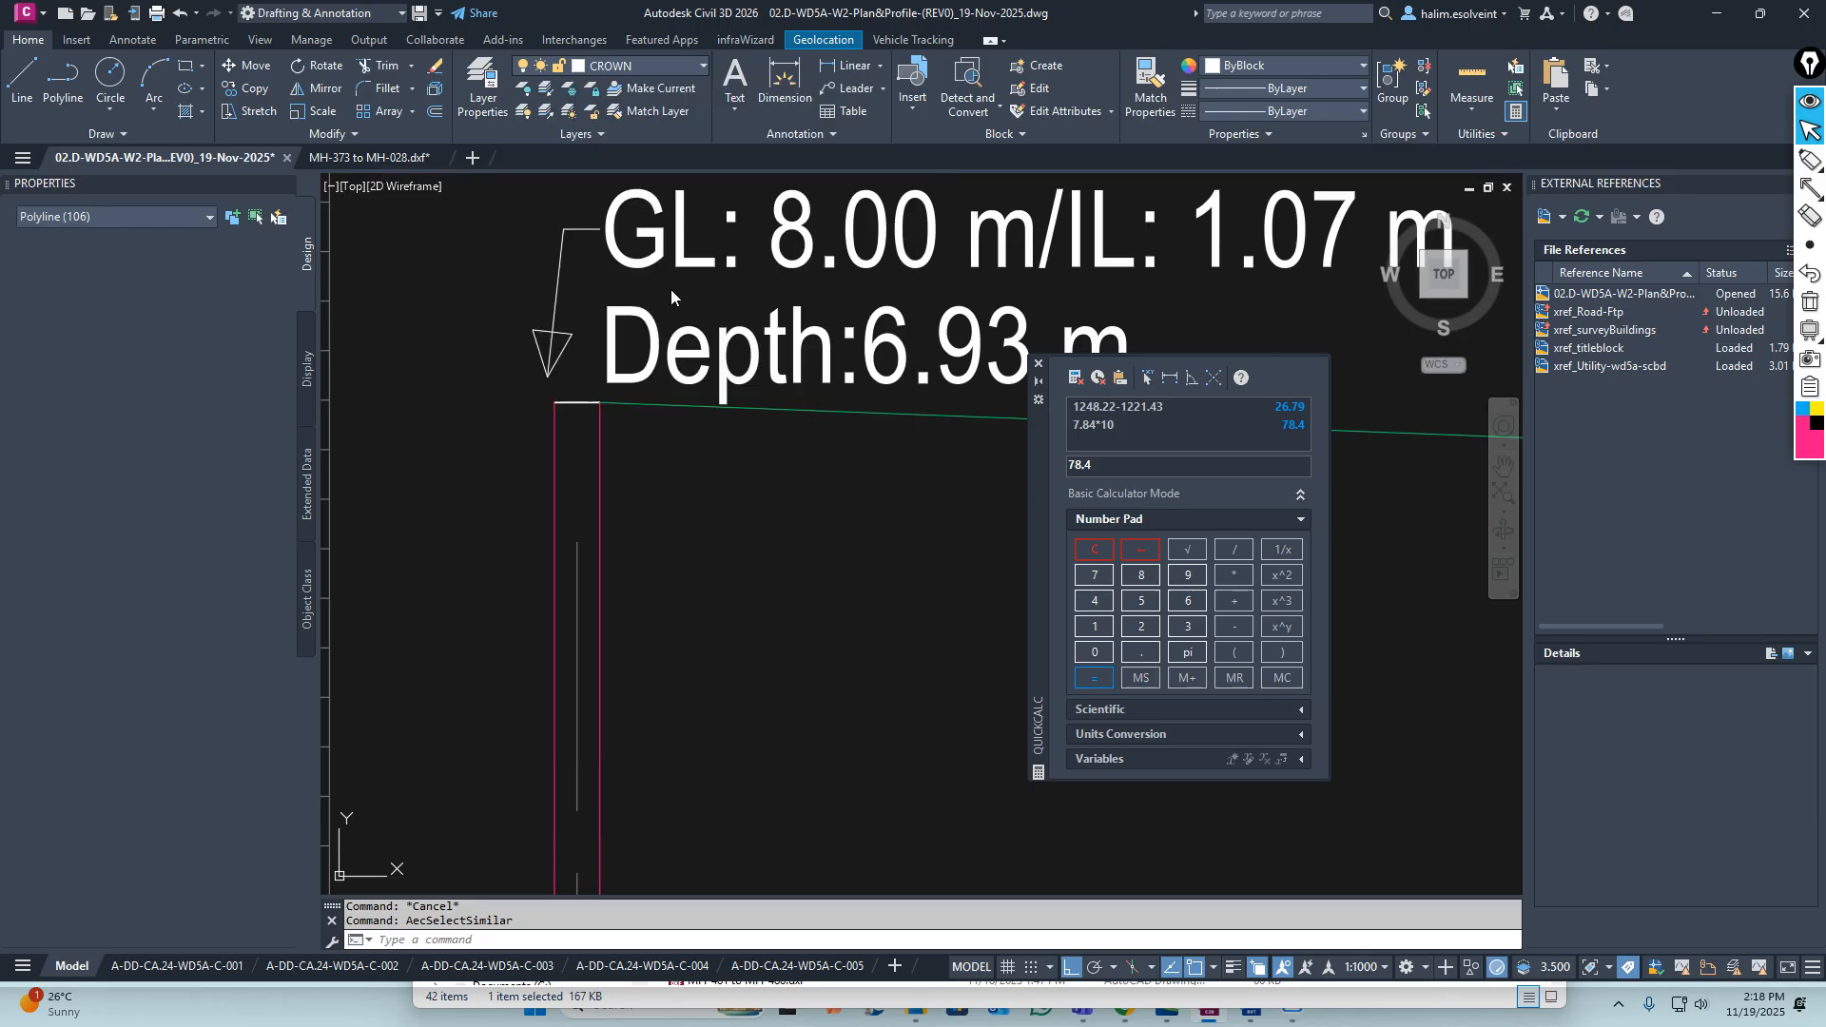
Set the selected manhole cap polylines' colour to ByLayer and global width to 0, and clear the selection
click(1287, 61)
click(1246, 86)
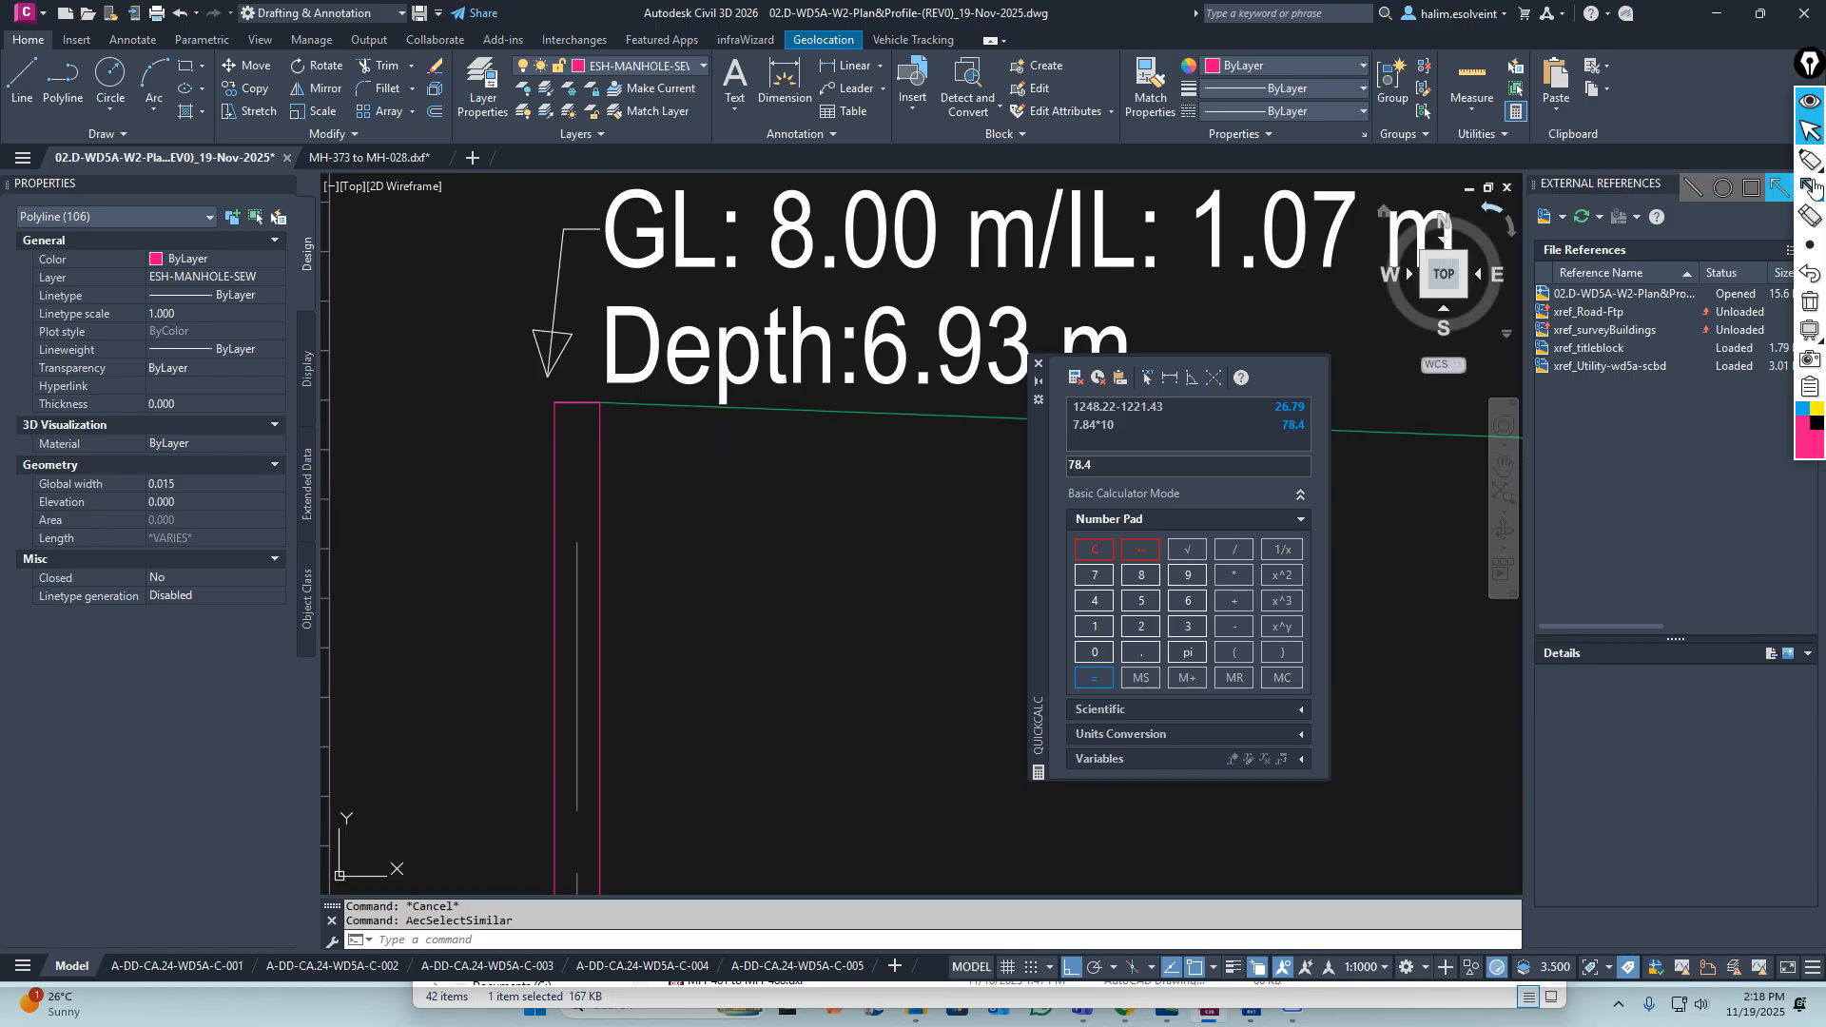
click(1782, 193)
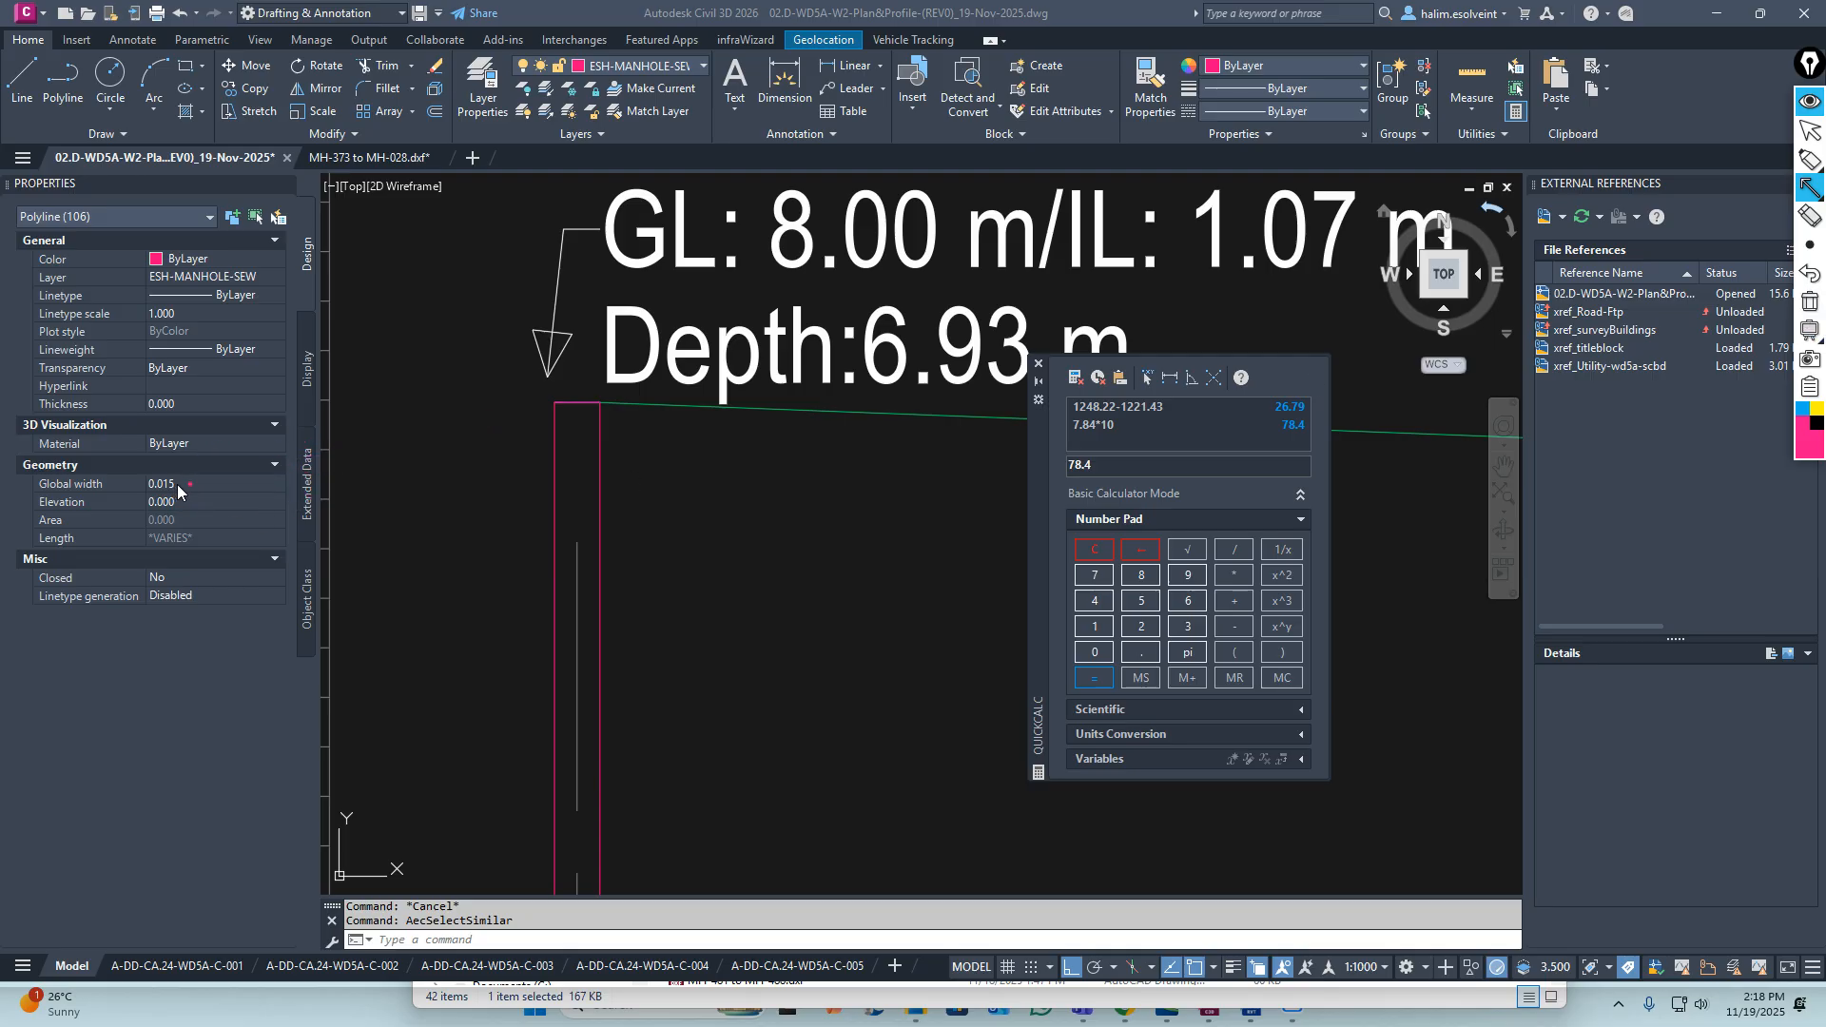
click(174, 484)
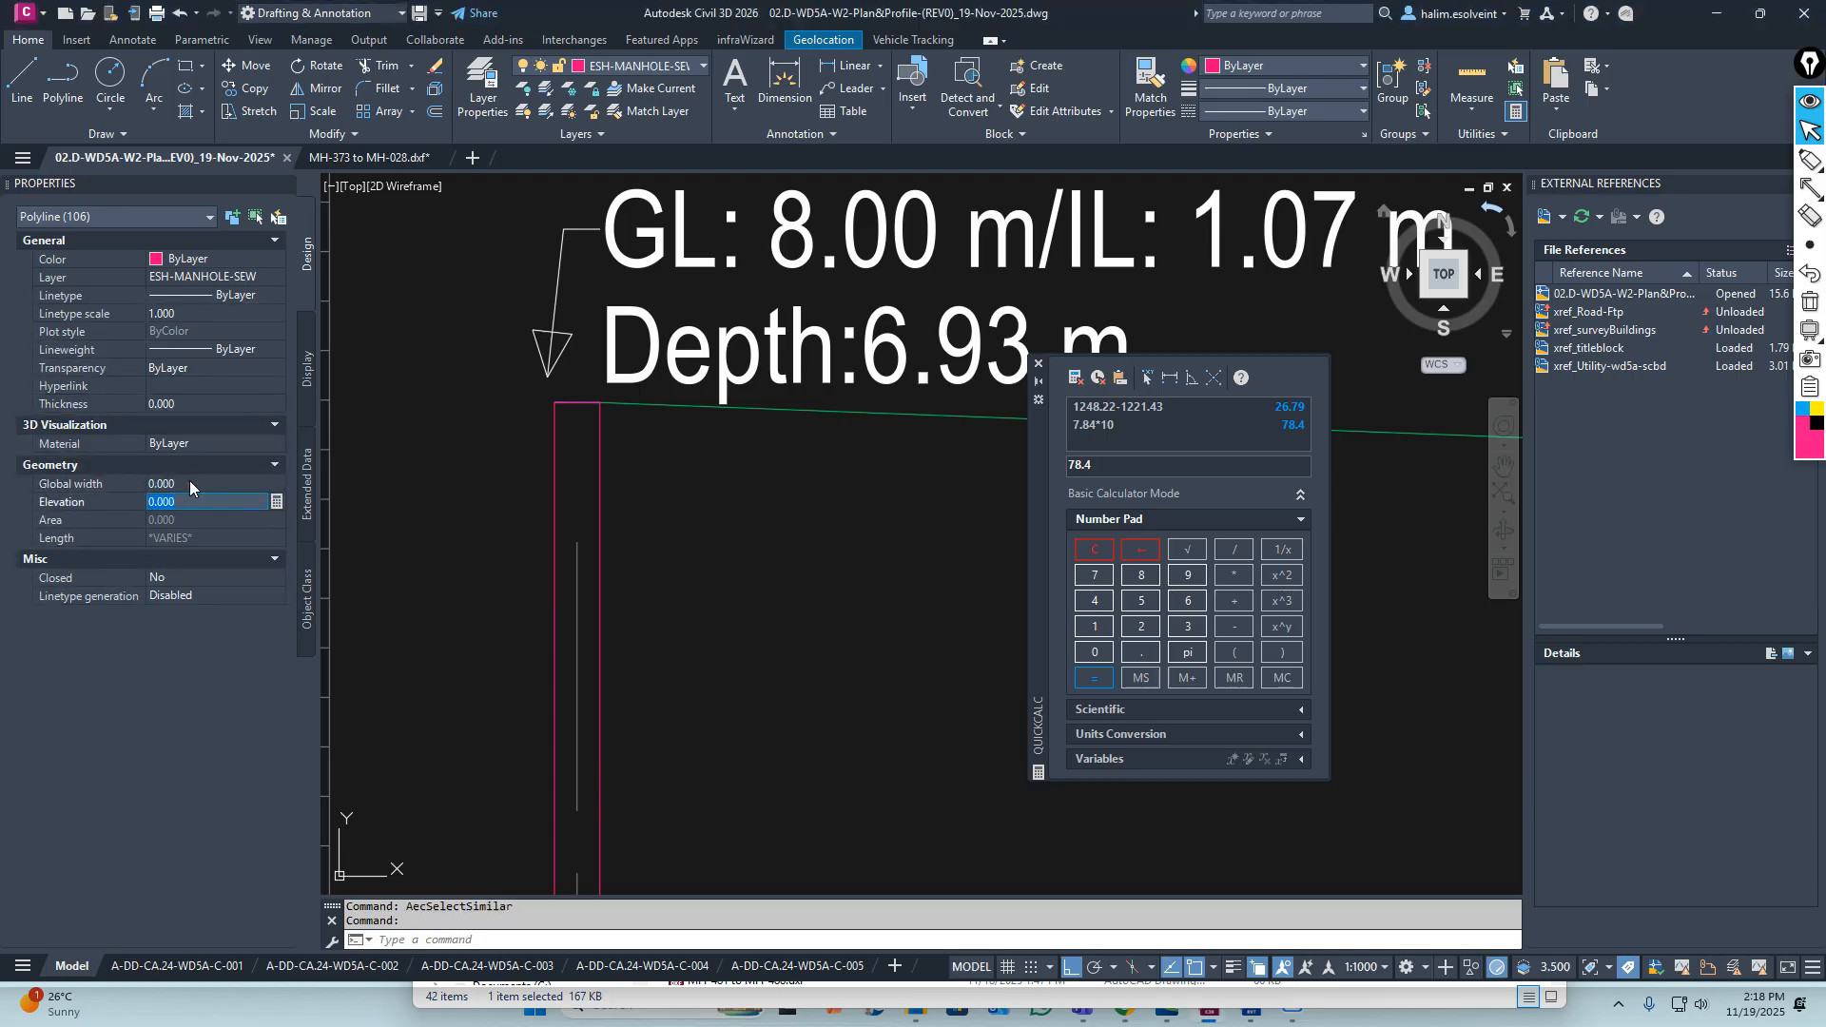
key(Escape)
key(Escape)
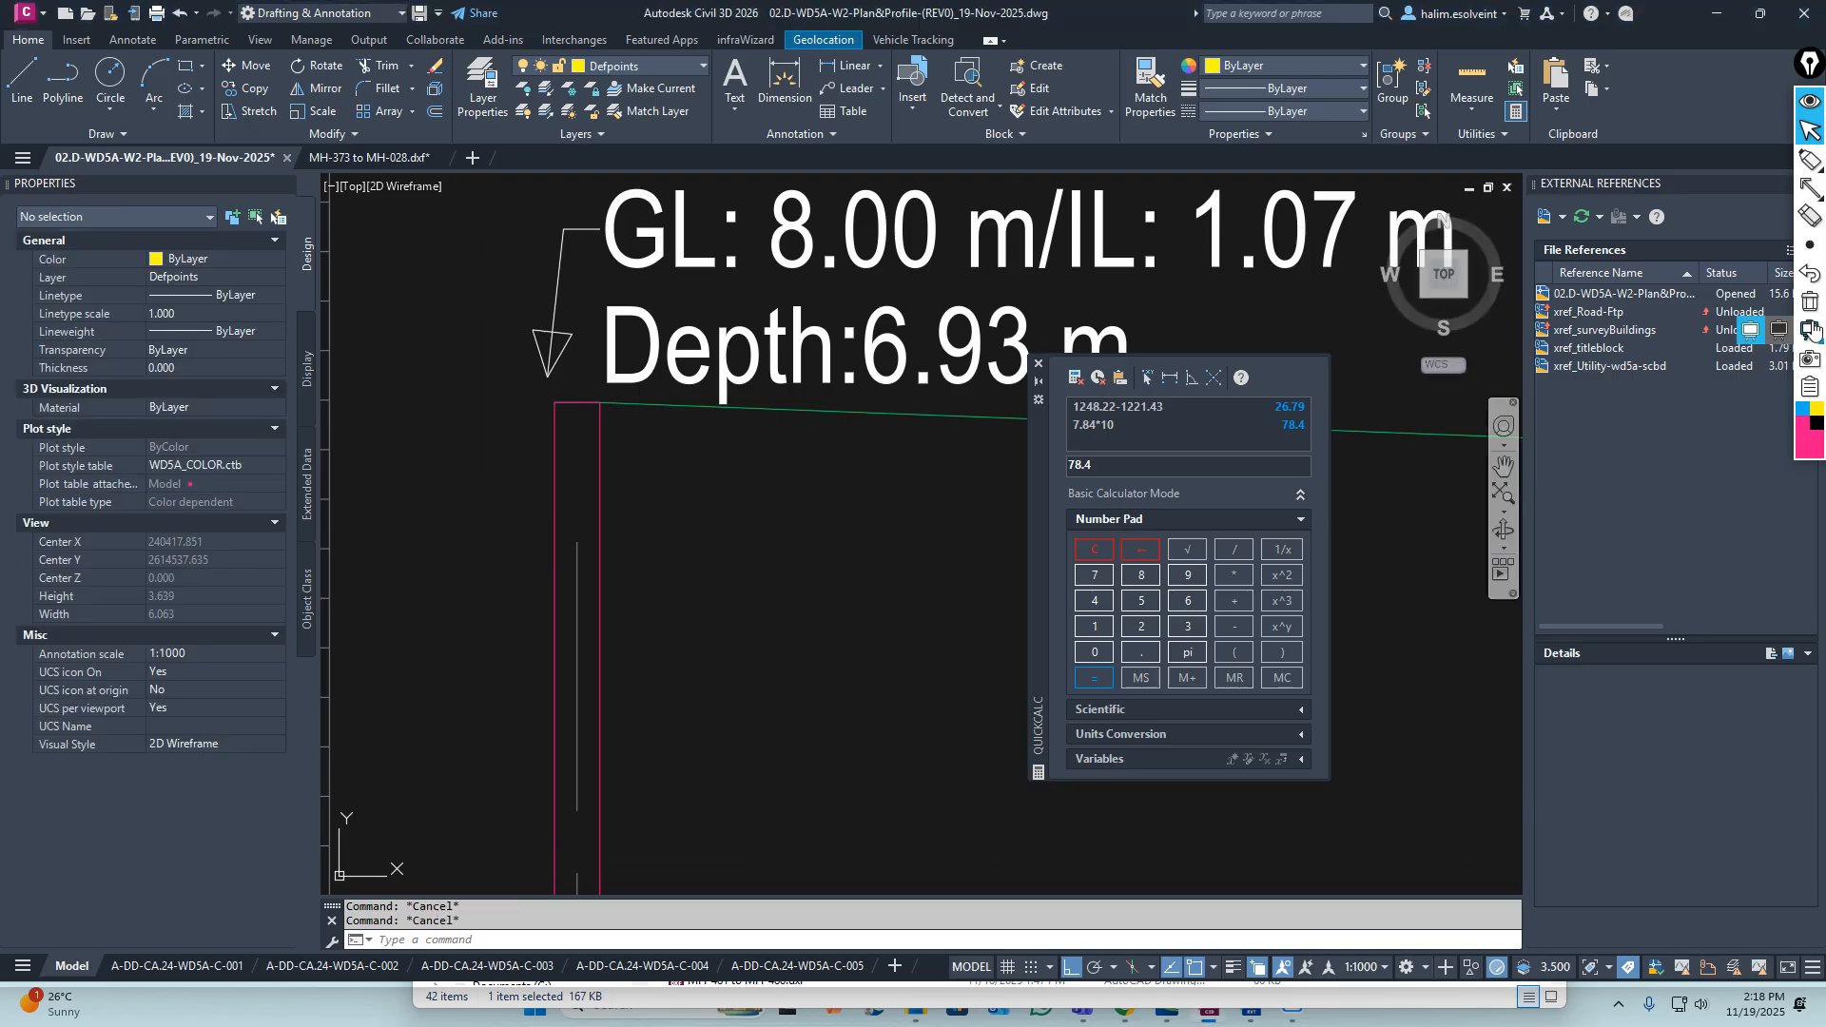
scroll(569, 399, up, 5)
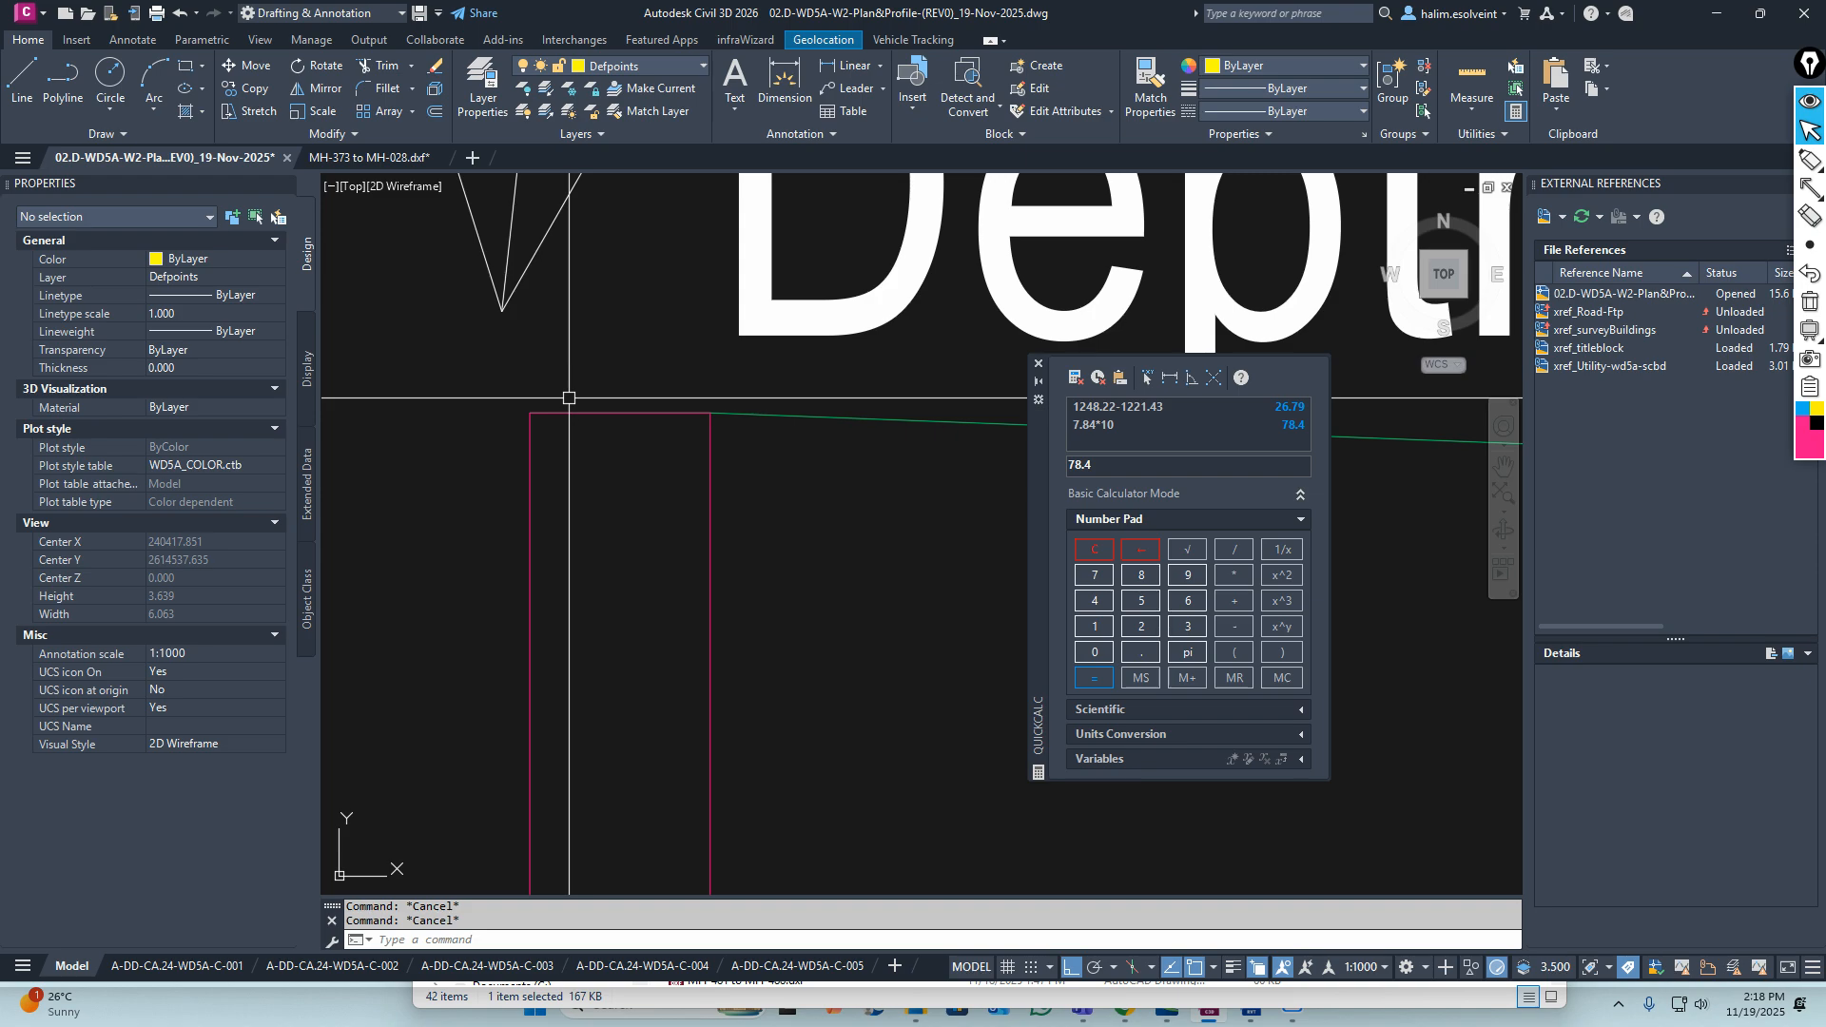
click(596, 410)
key(Escape)
Inspect the layer and width of the short base line at the bottom of MH-398
scroll(571, 407, down, 5)
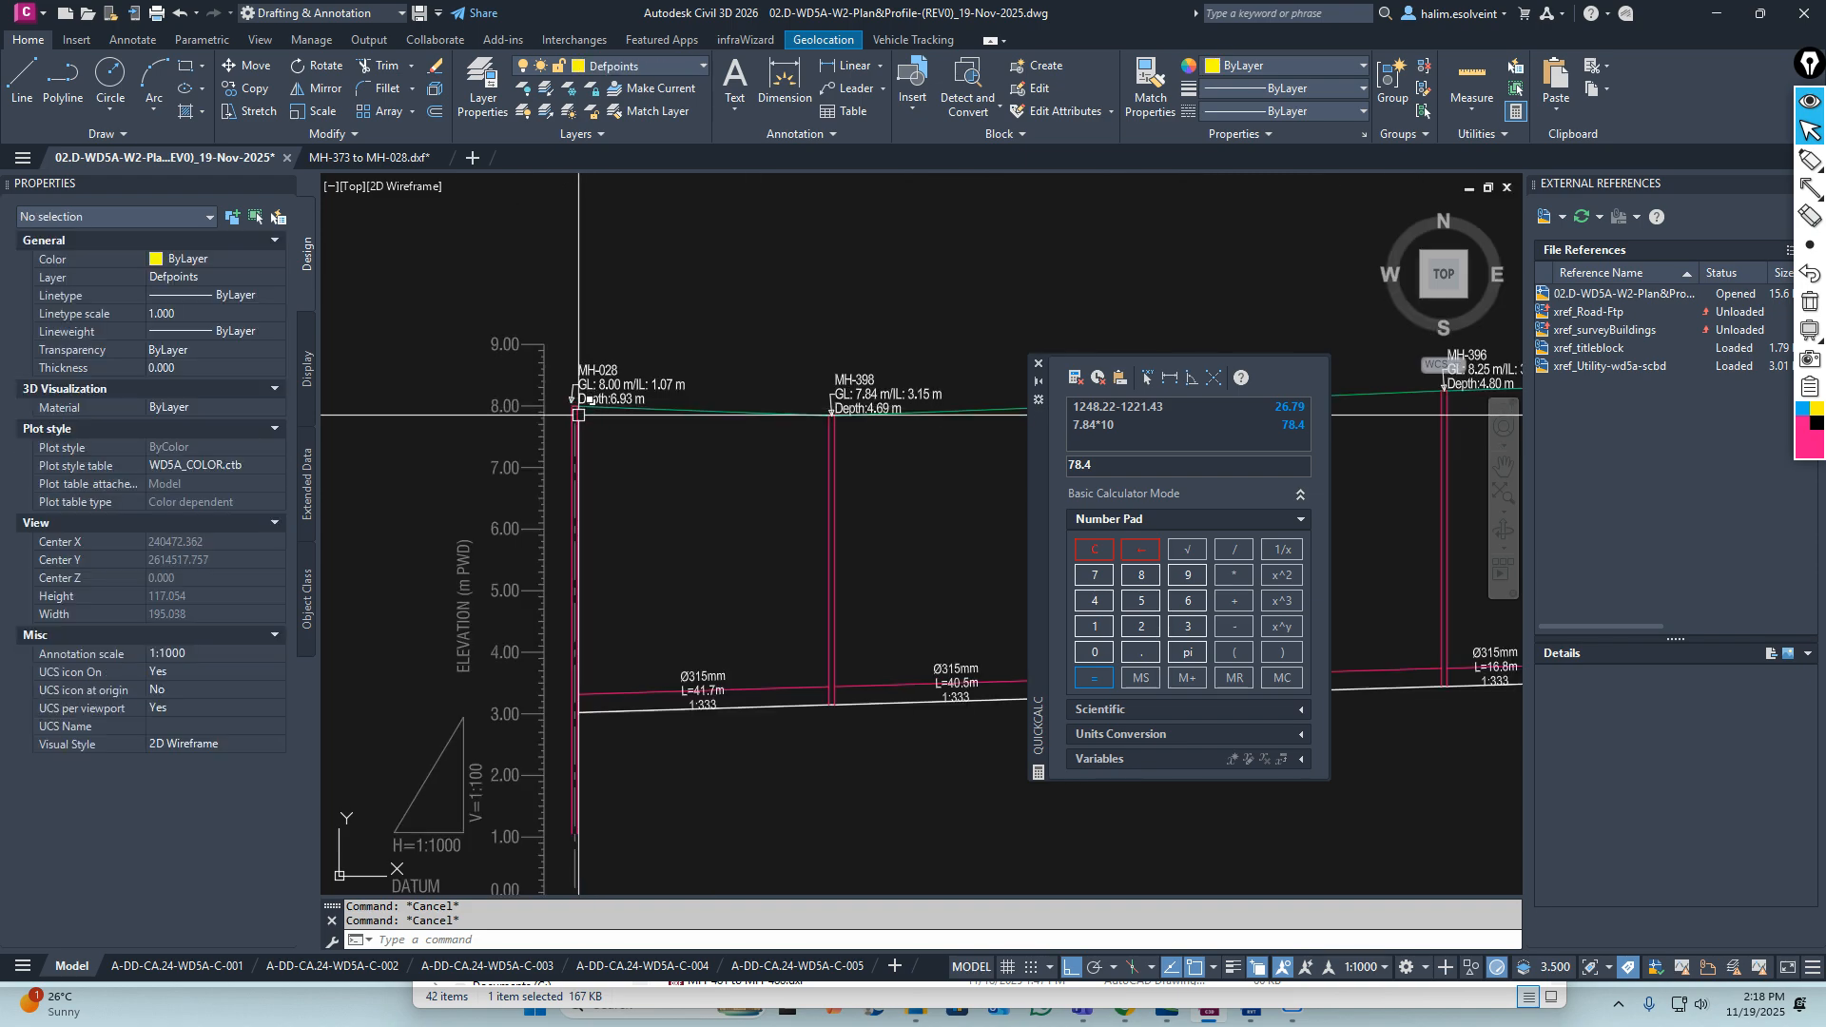
middle_drag(587, 858, 562, 803)
scroll(806, 653, up, 5)
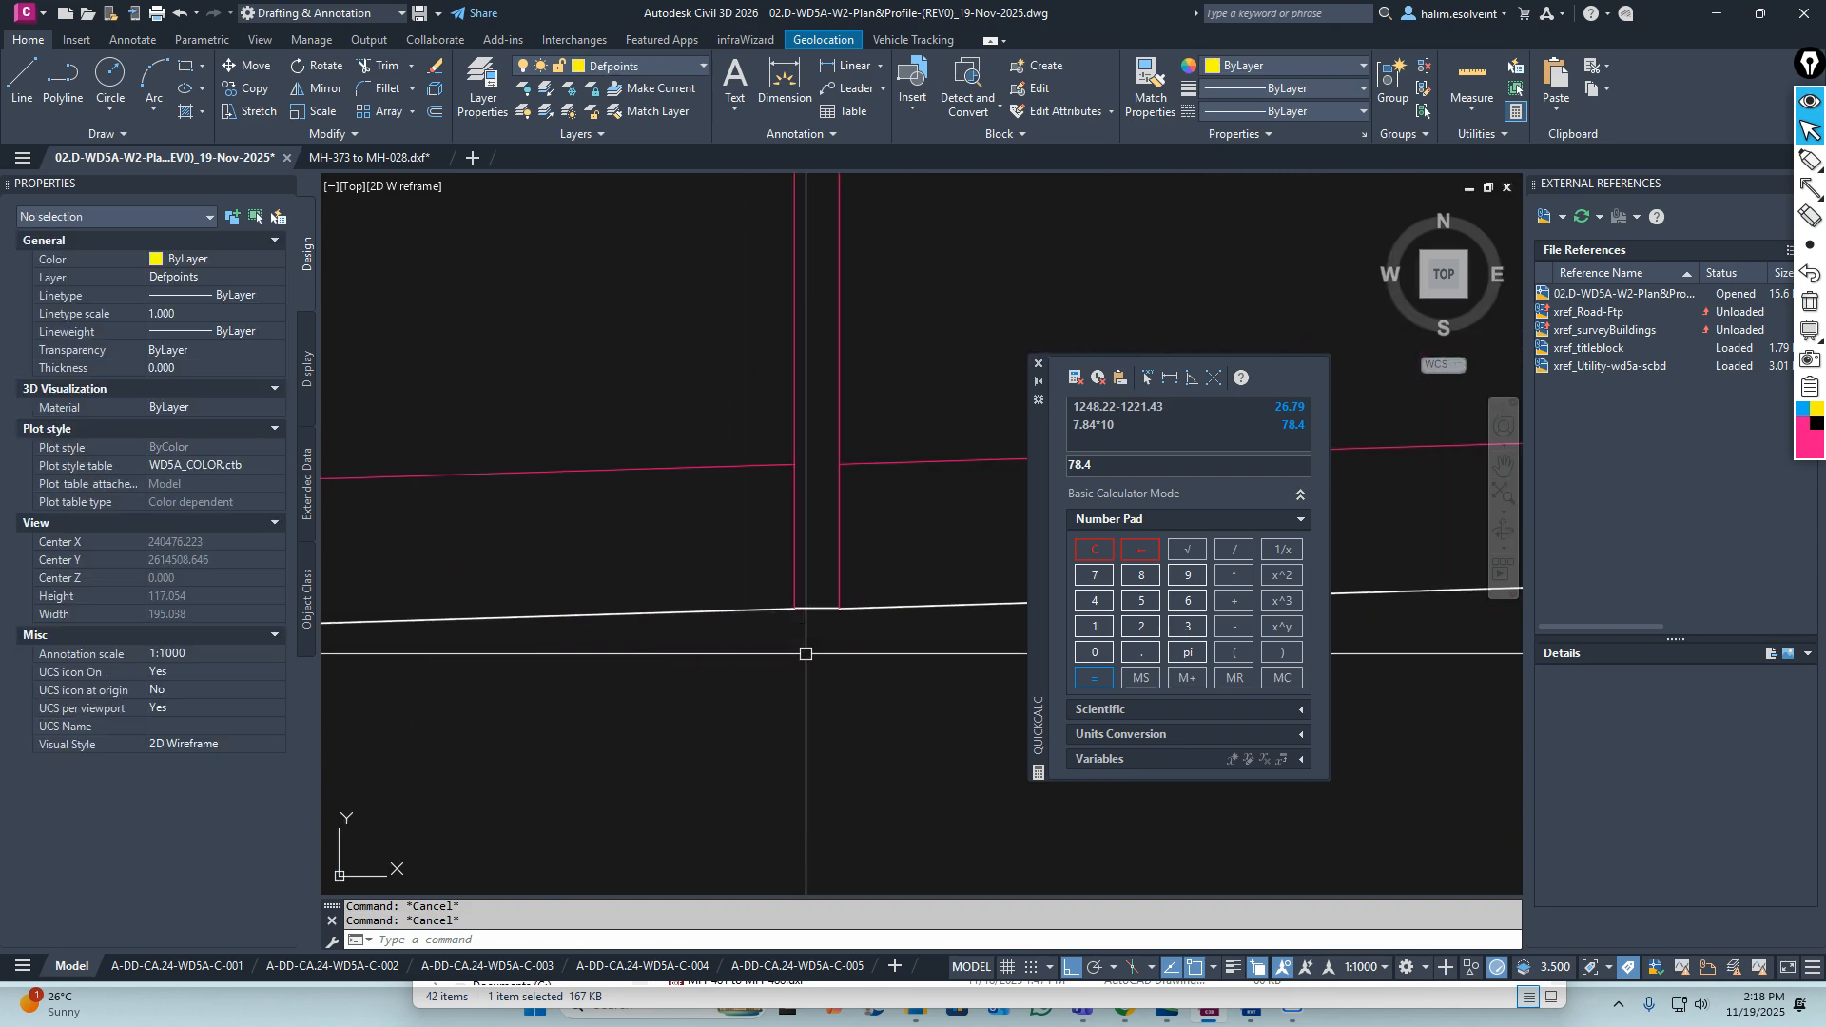
scroll(813, 633, up, 3)
click(824, 600)
scroll(723, 628, up, 3)
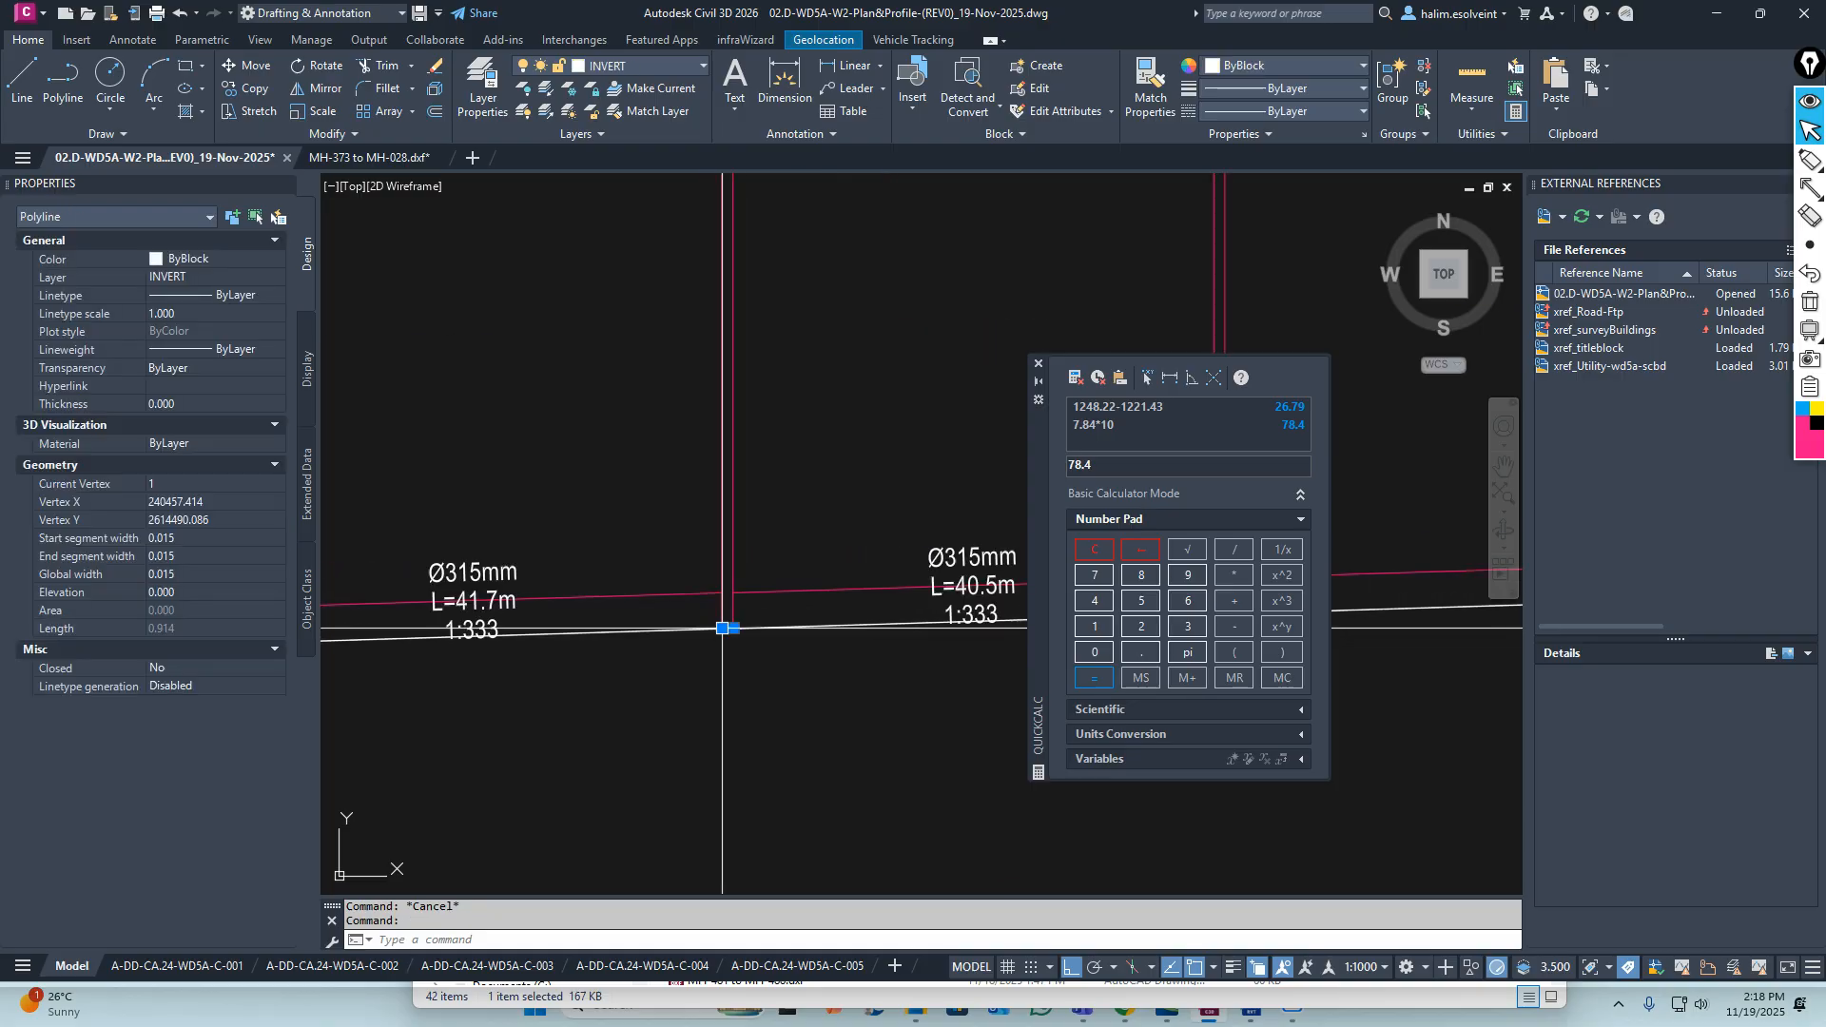
scroll(720, 630, down, 3)
key(Escape)
Copy the short base line of MH-398 to the bottom of MH-028, matching the manhole's lower corner
middle_drag(640, 640, 713, 663)
text(co)
key(Return)
scroll(709, 640, up, 5)
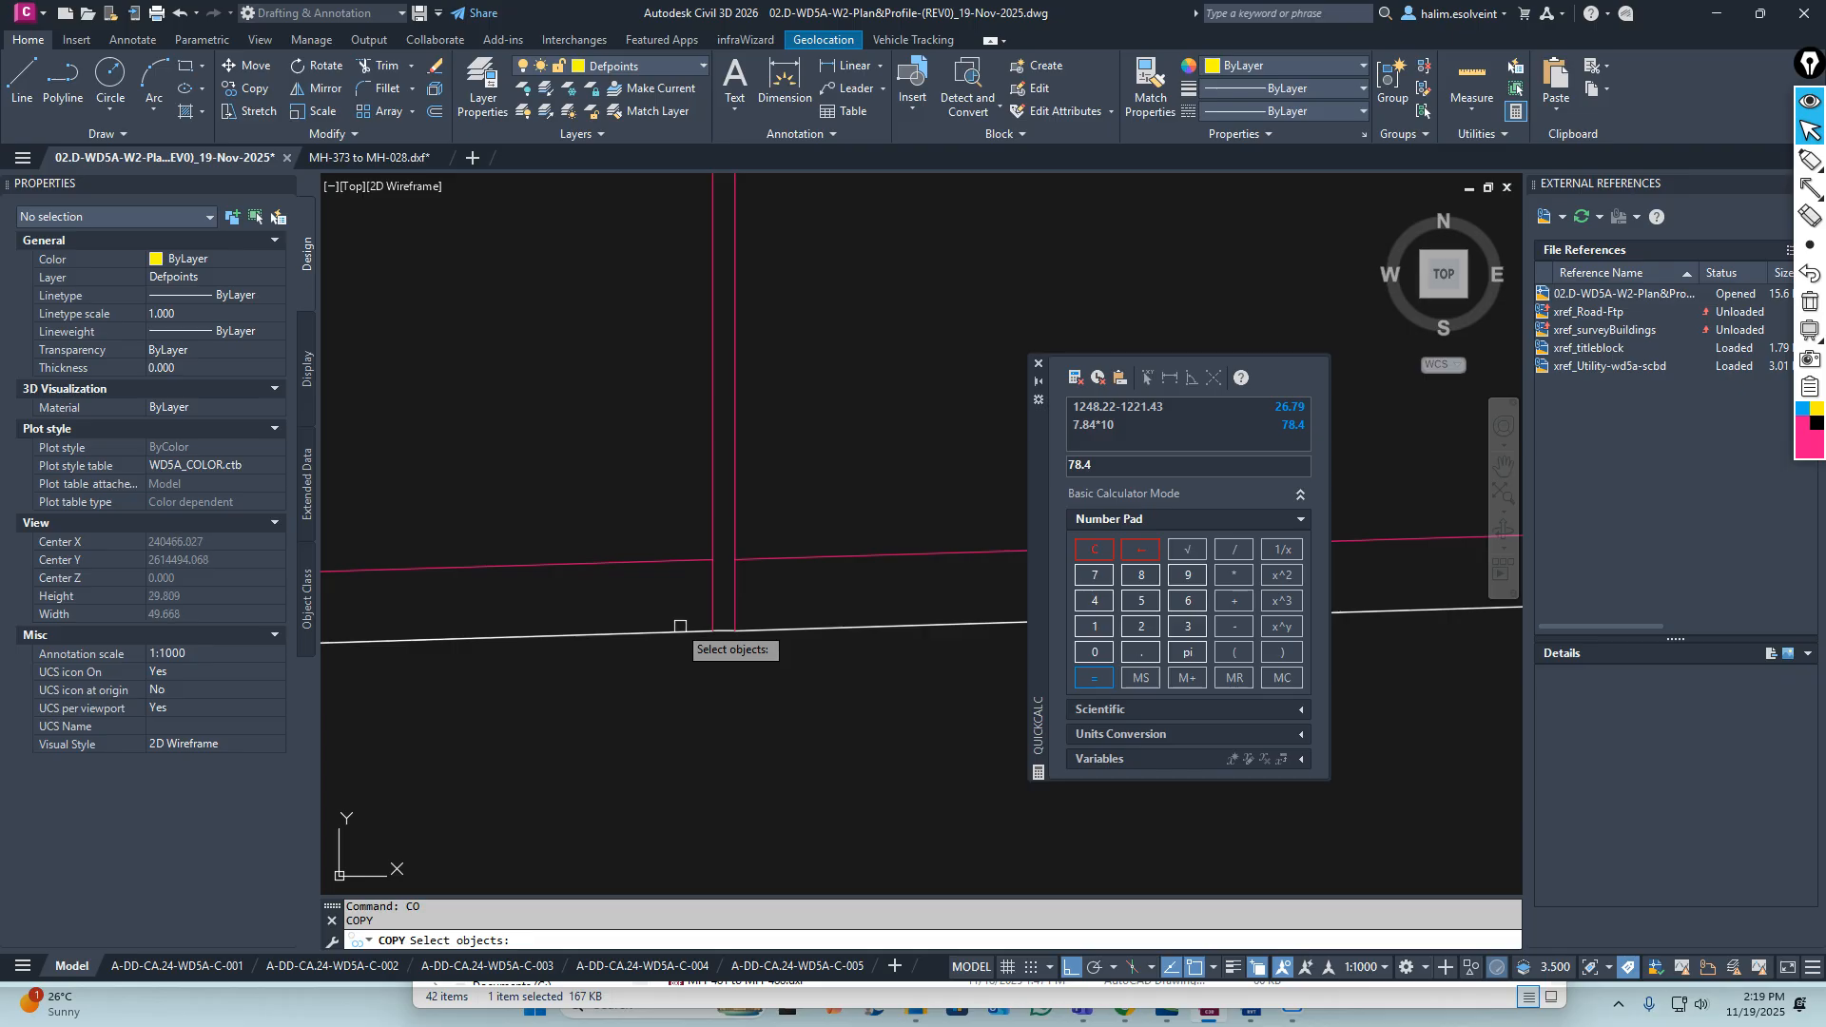
click(666, 600)
click(744, 644)
key(Return)
click(734, 631)
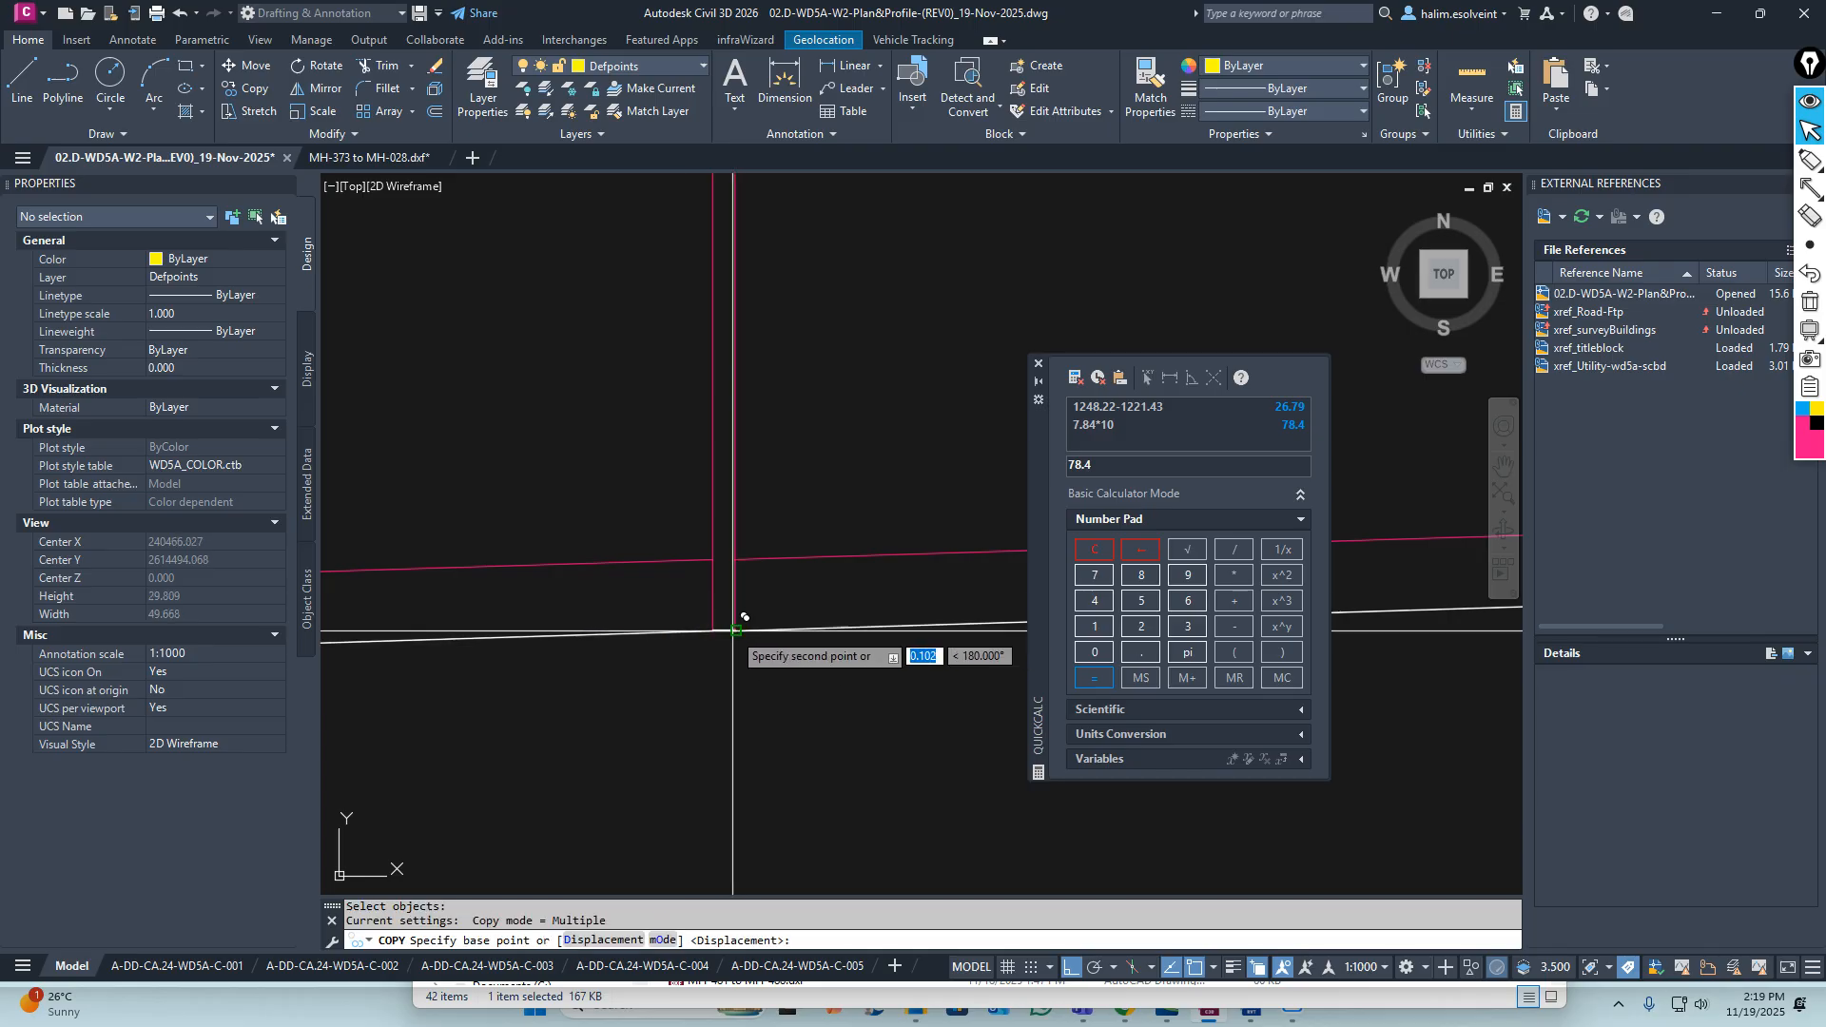
scroll(738, 624, down, 3)
scroll(590, 628, up, 3)
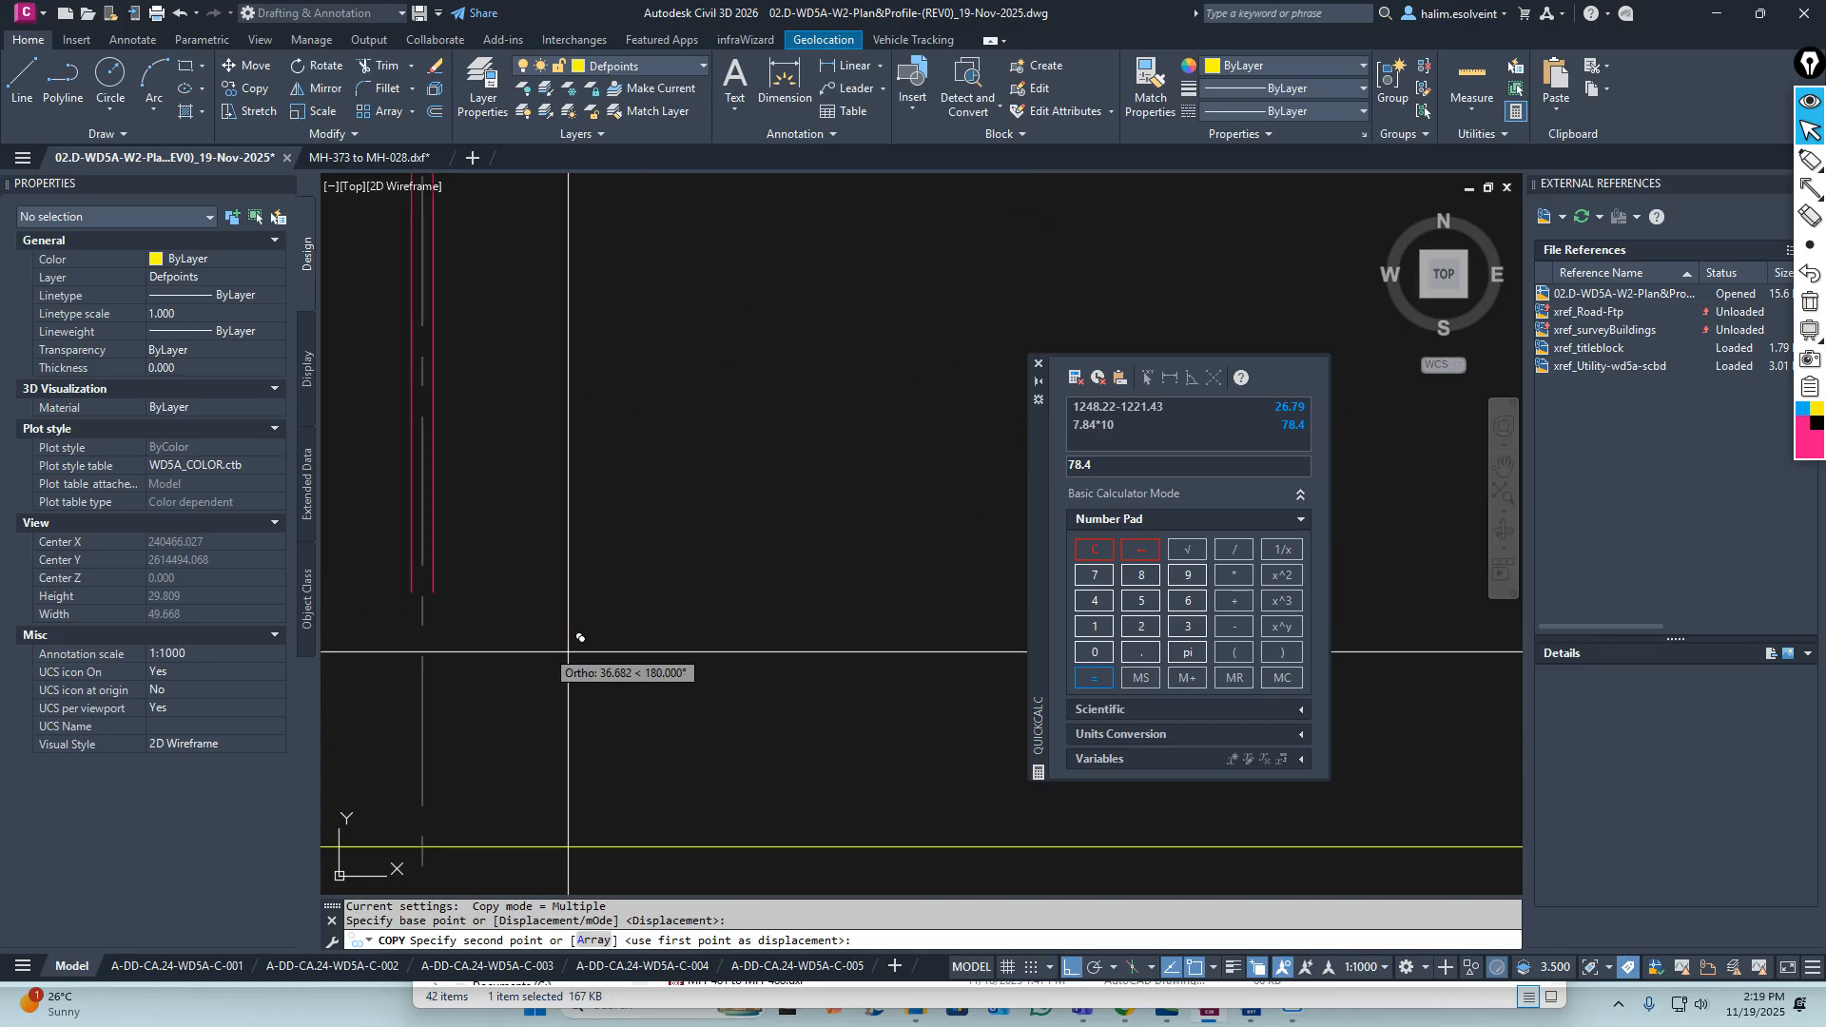
click(434, 592)
key(Escape)
key(Escape)
Try to pick out the manhole base lines by selecting all polylines similar to the one under MH-398
scroll(497, 620, down, 3)
scroll(708, 493, up, 5)
middle_drag(773, 499, 716, 543)
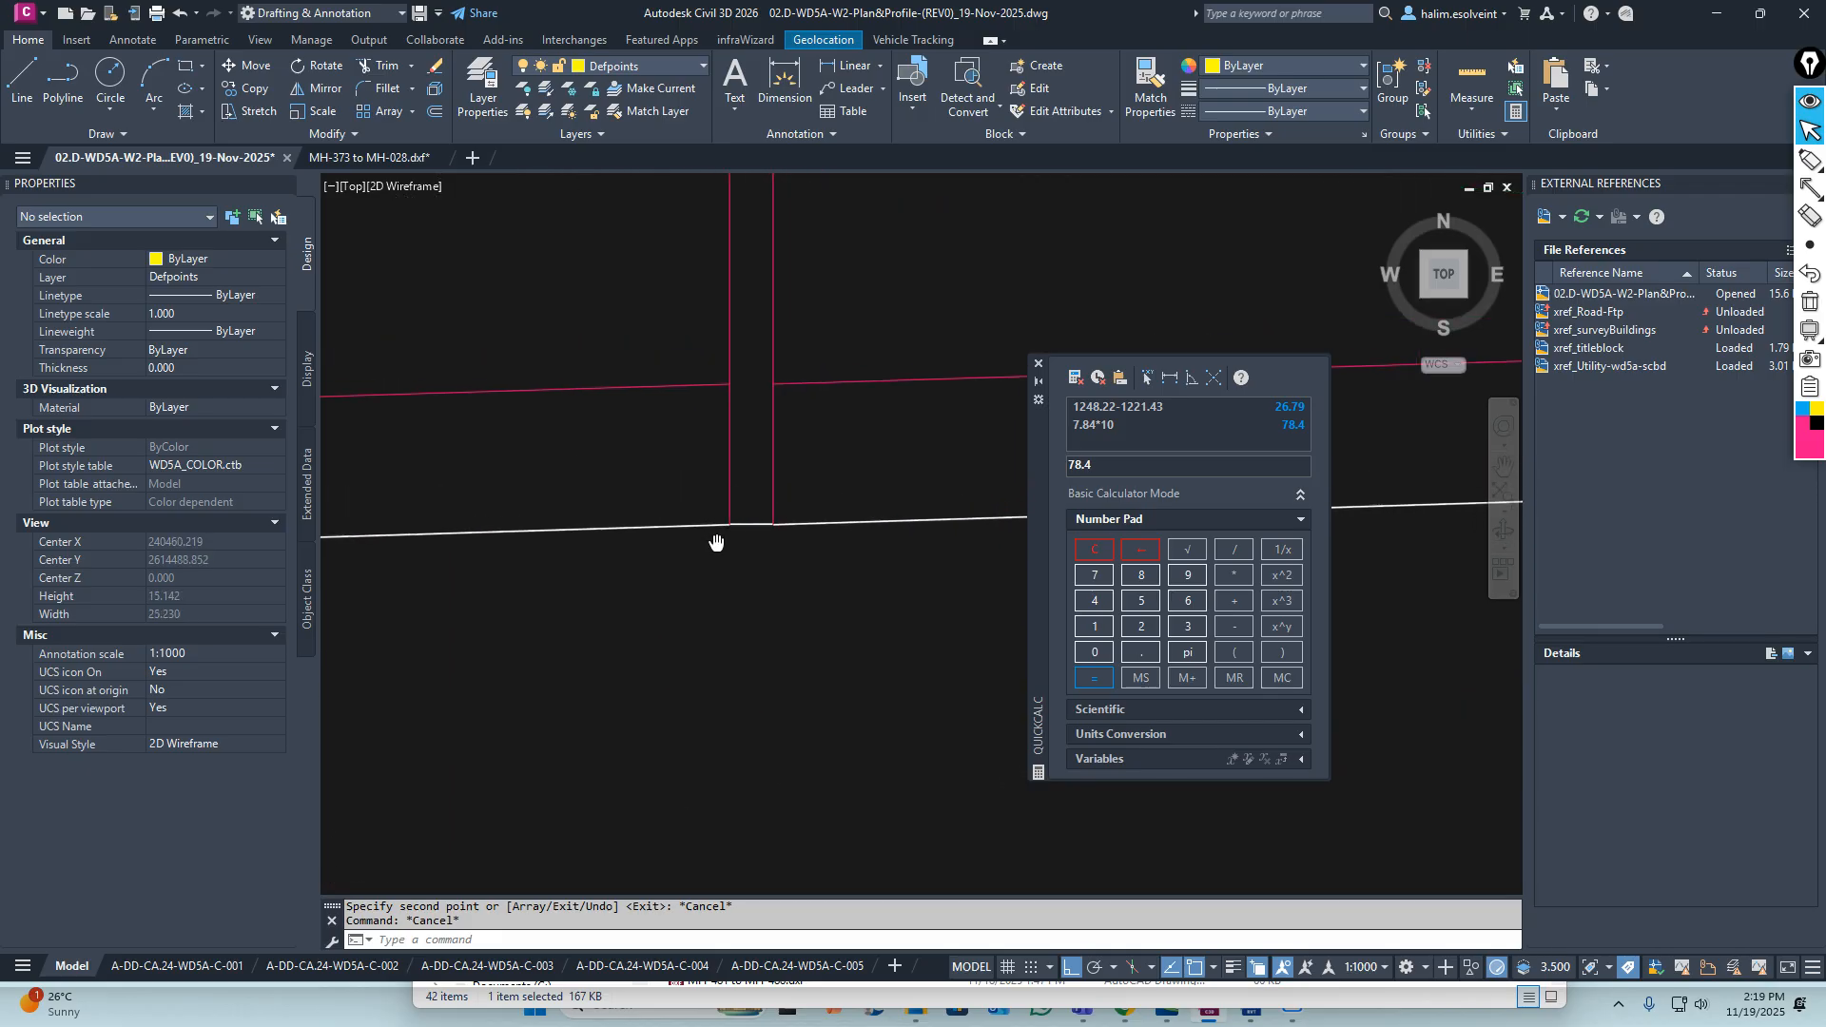
scroll(734, 536, up, 5)
click(754, 530)
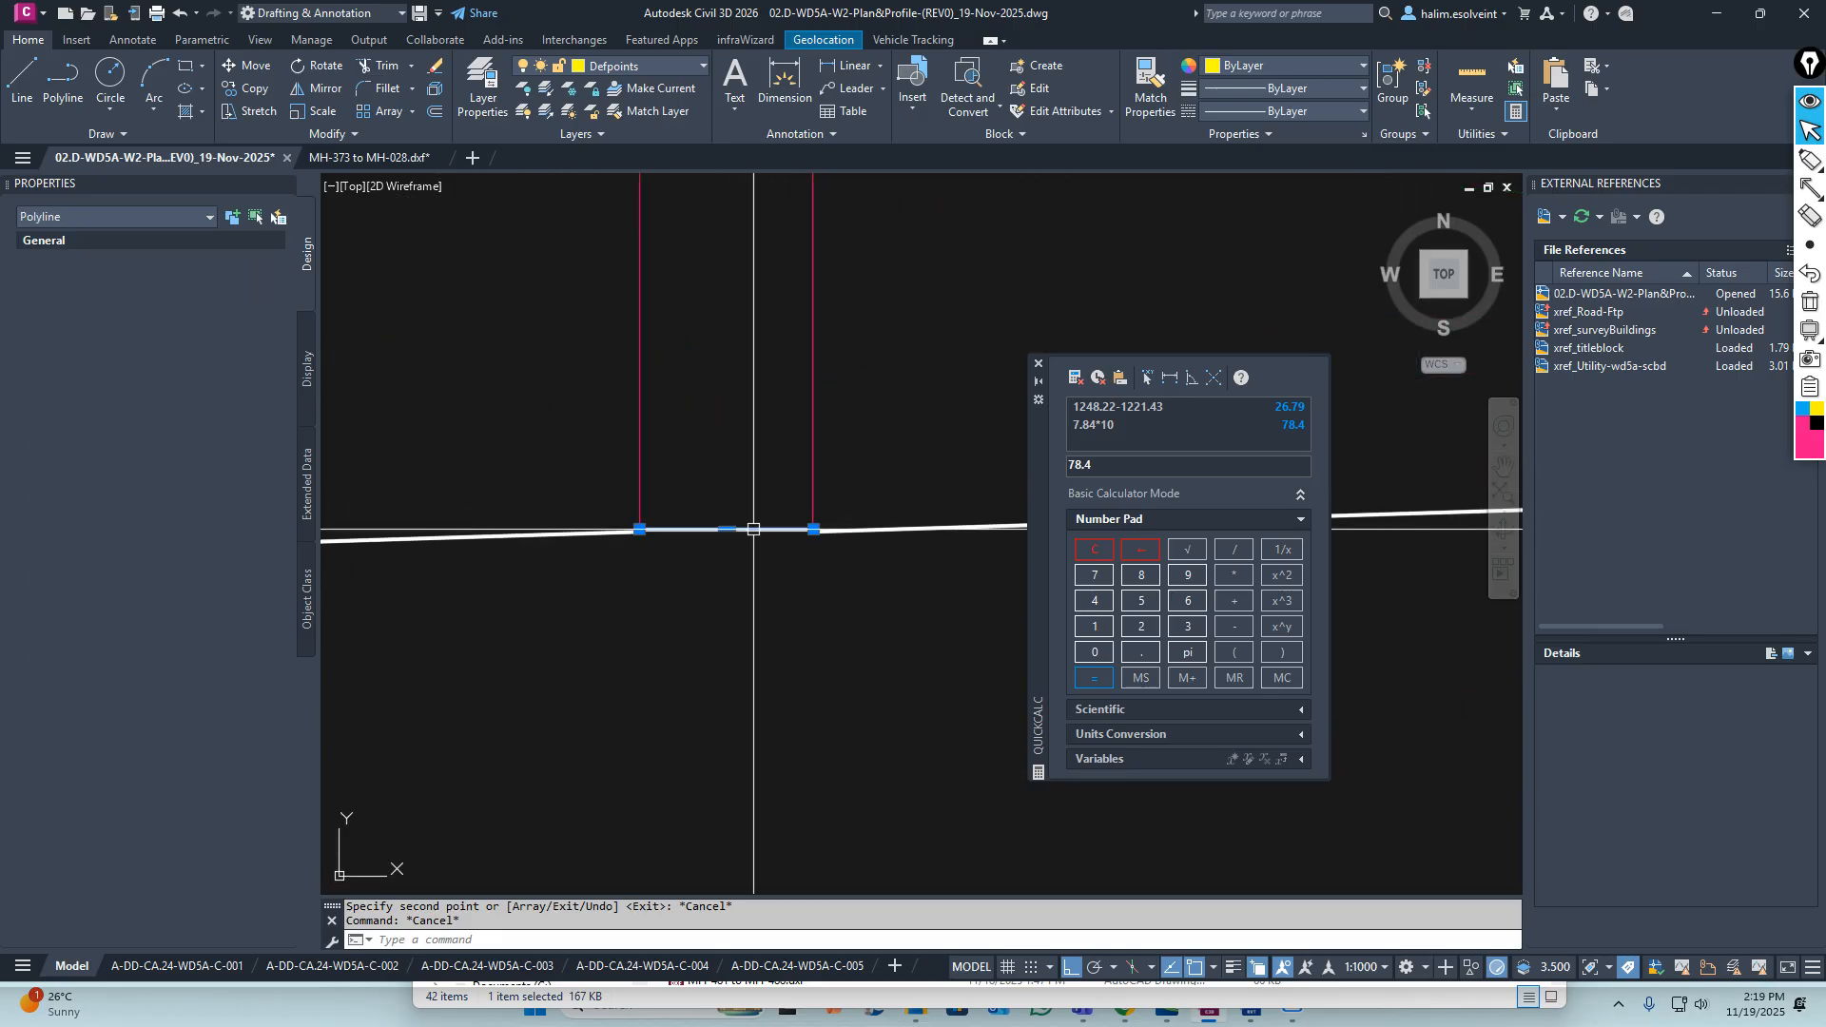
right_click(689, 425)
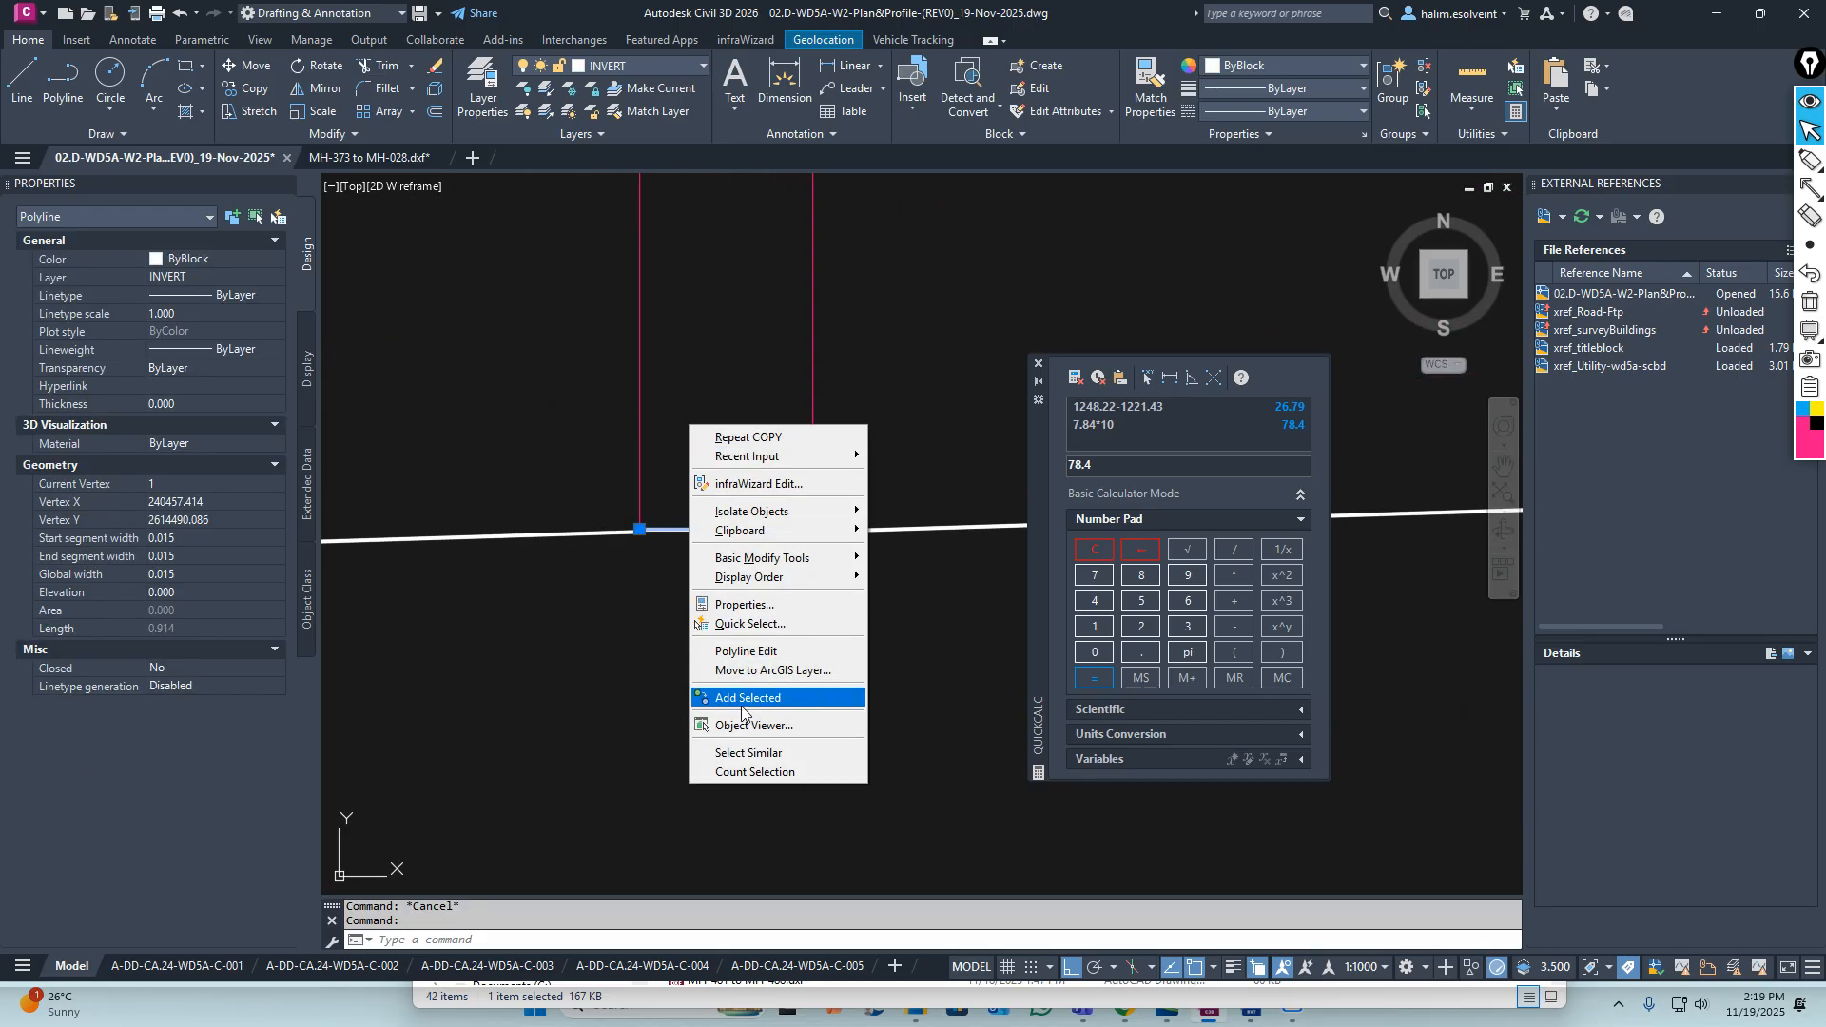
click(753, 754)
scroll(748, 608, down, 5)
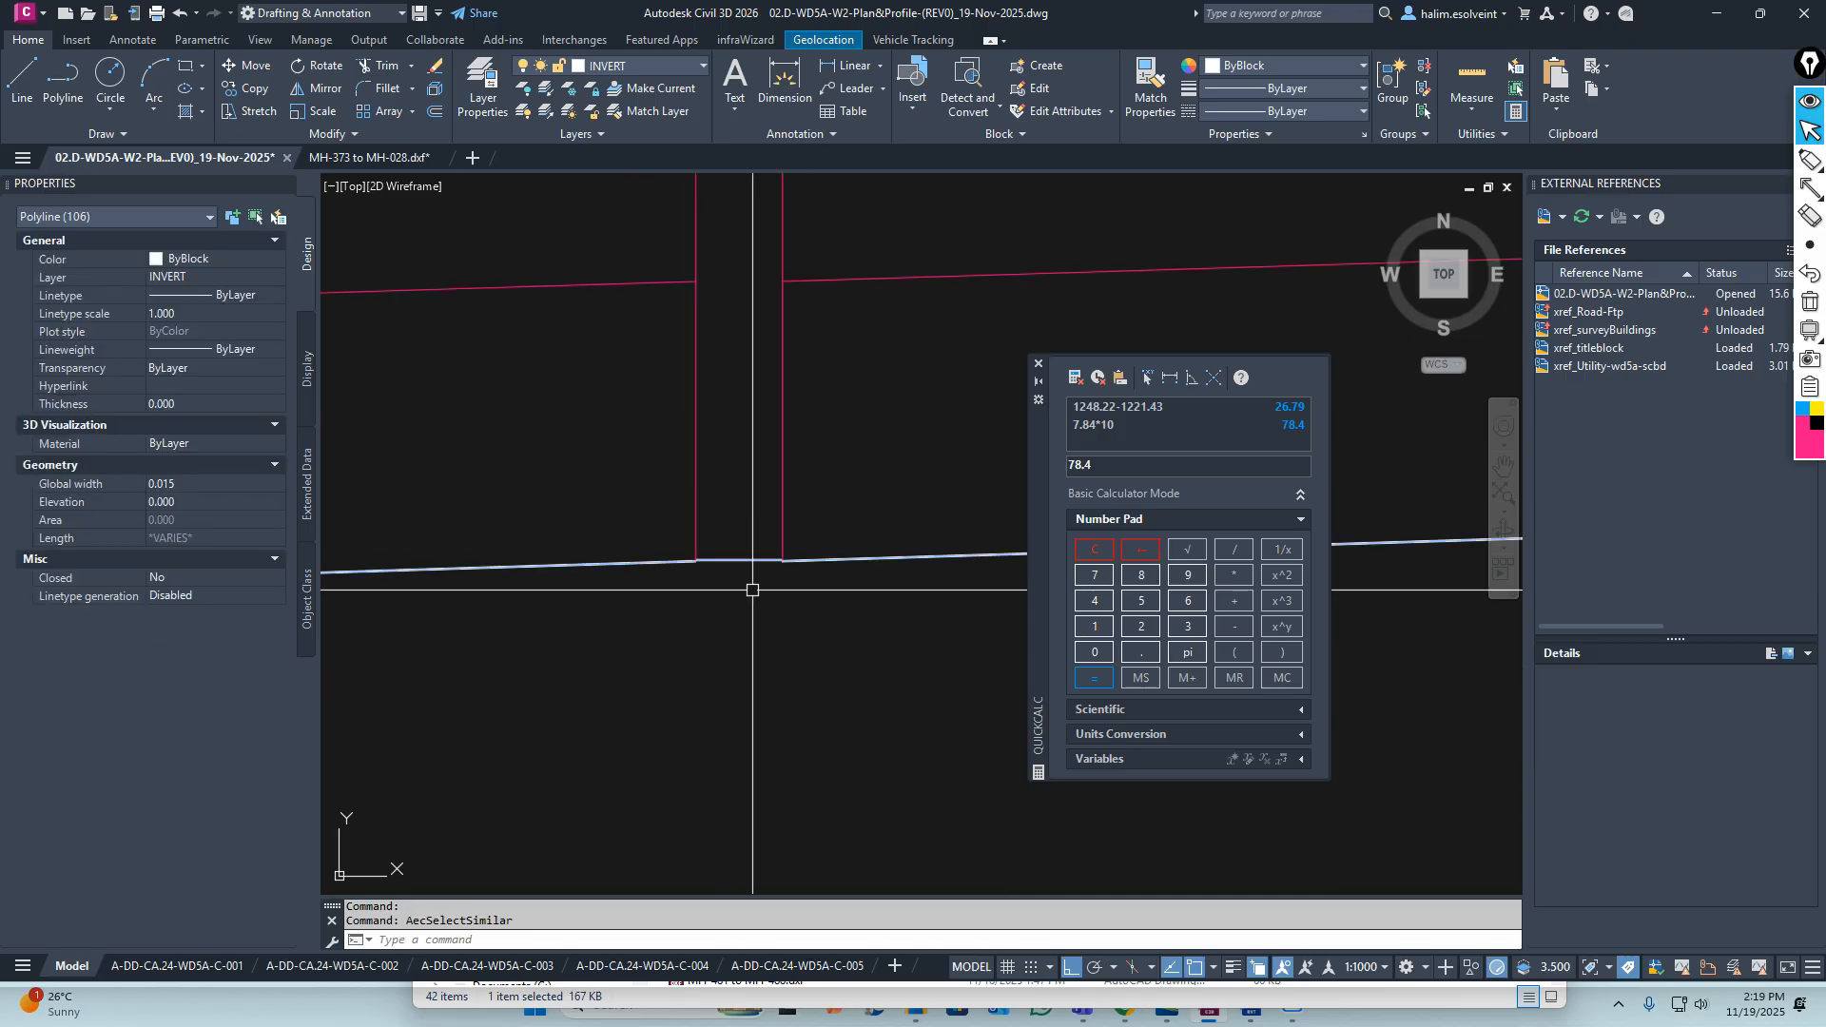
scroll(700, 615, up, 3)
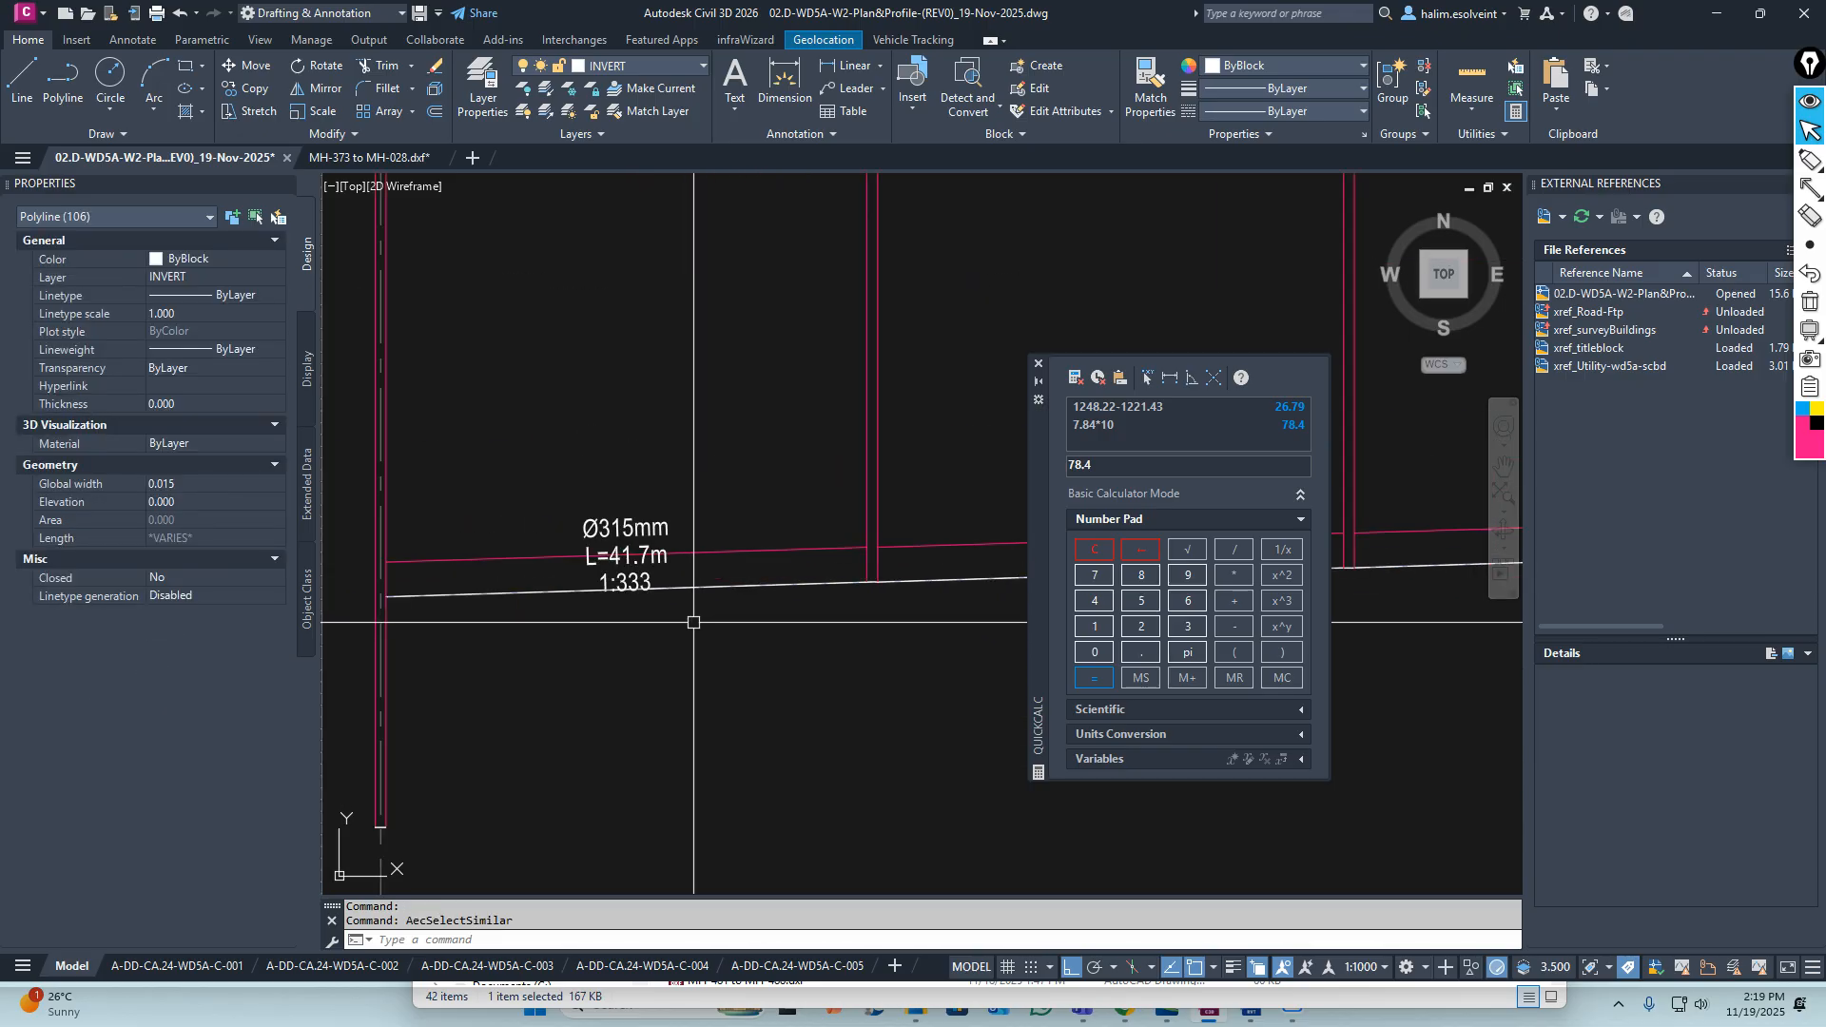
scroll(817, 580, up, 8)
middle_drag(860, 595, 436, 564)
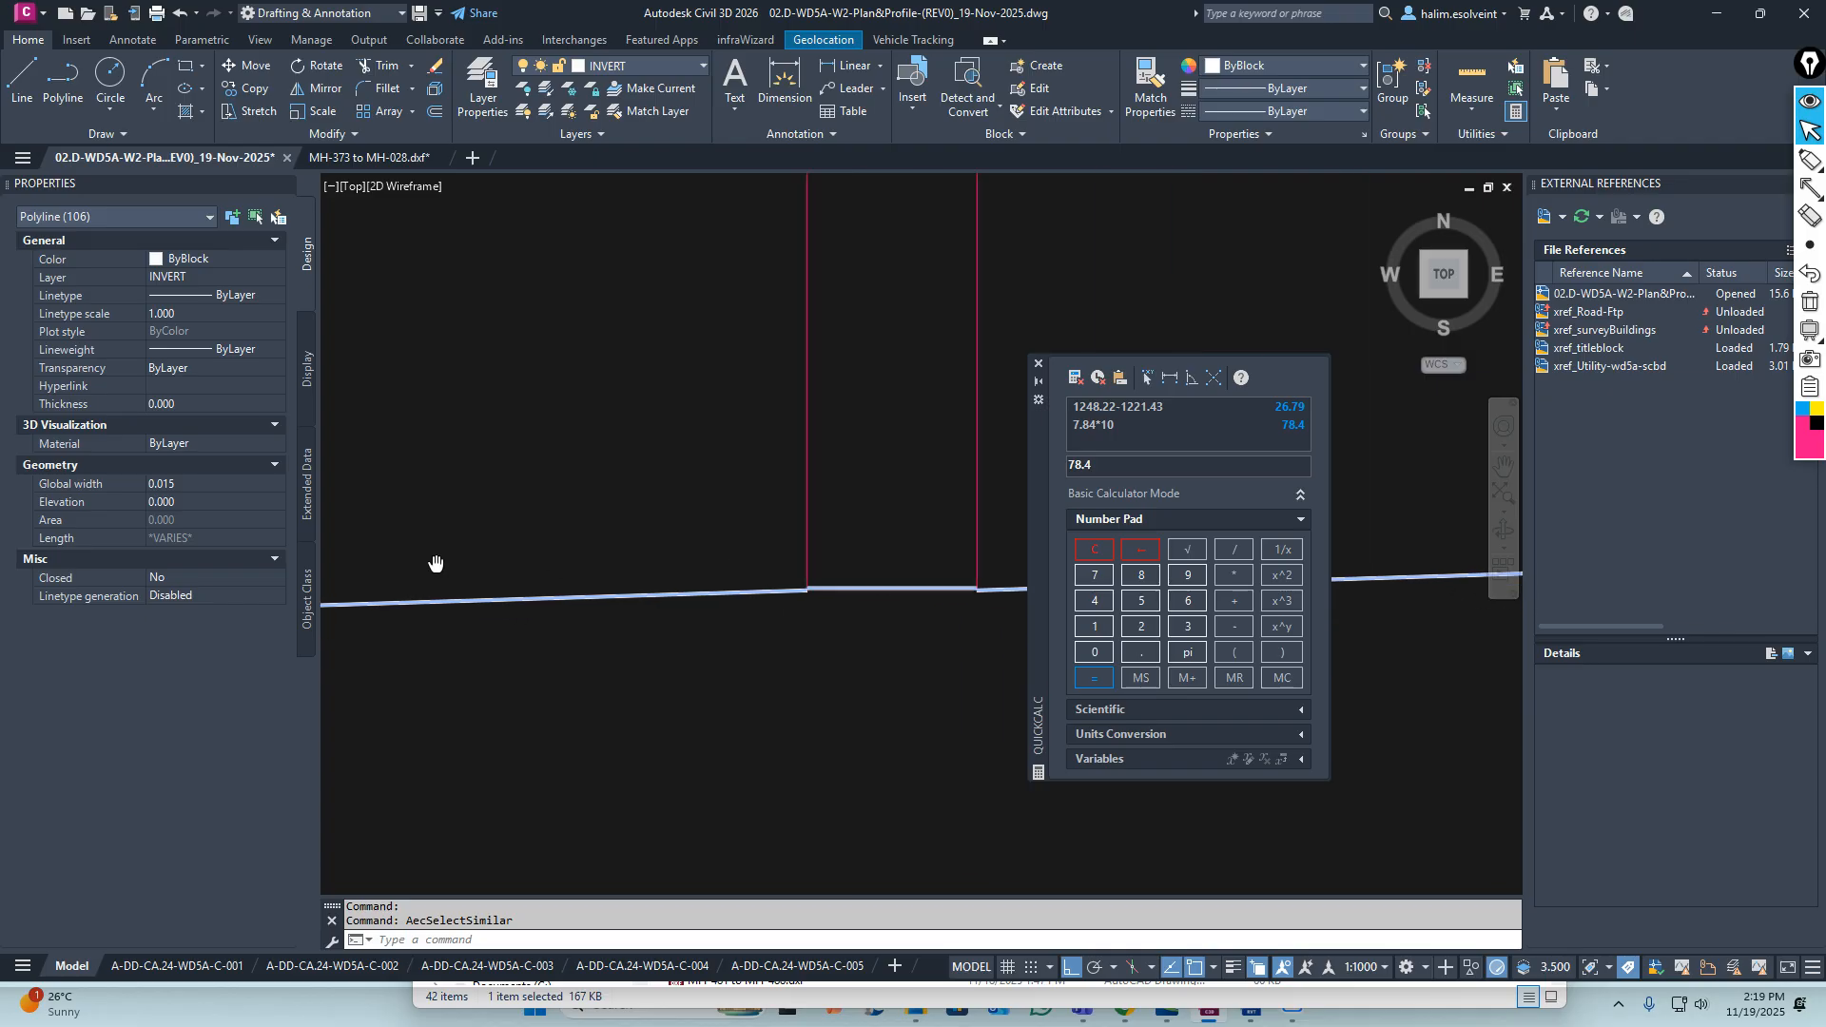
key(Escape)
Compare the properties of the pipe invert line between MH-028 and MH-398 with those of the MH-398 base line
click(693, 596)
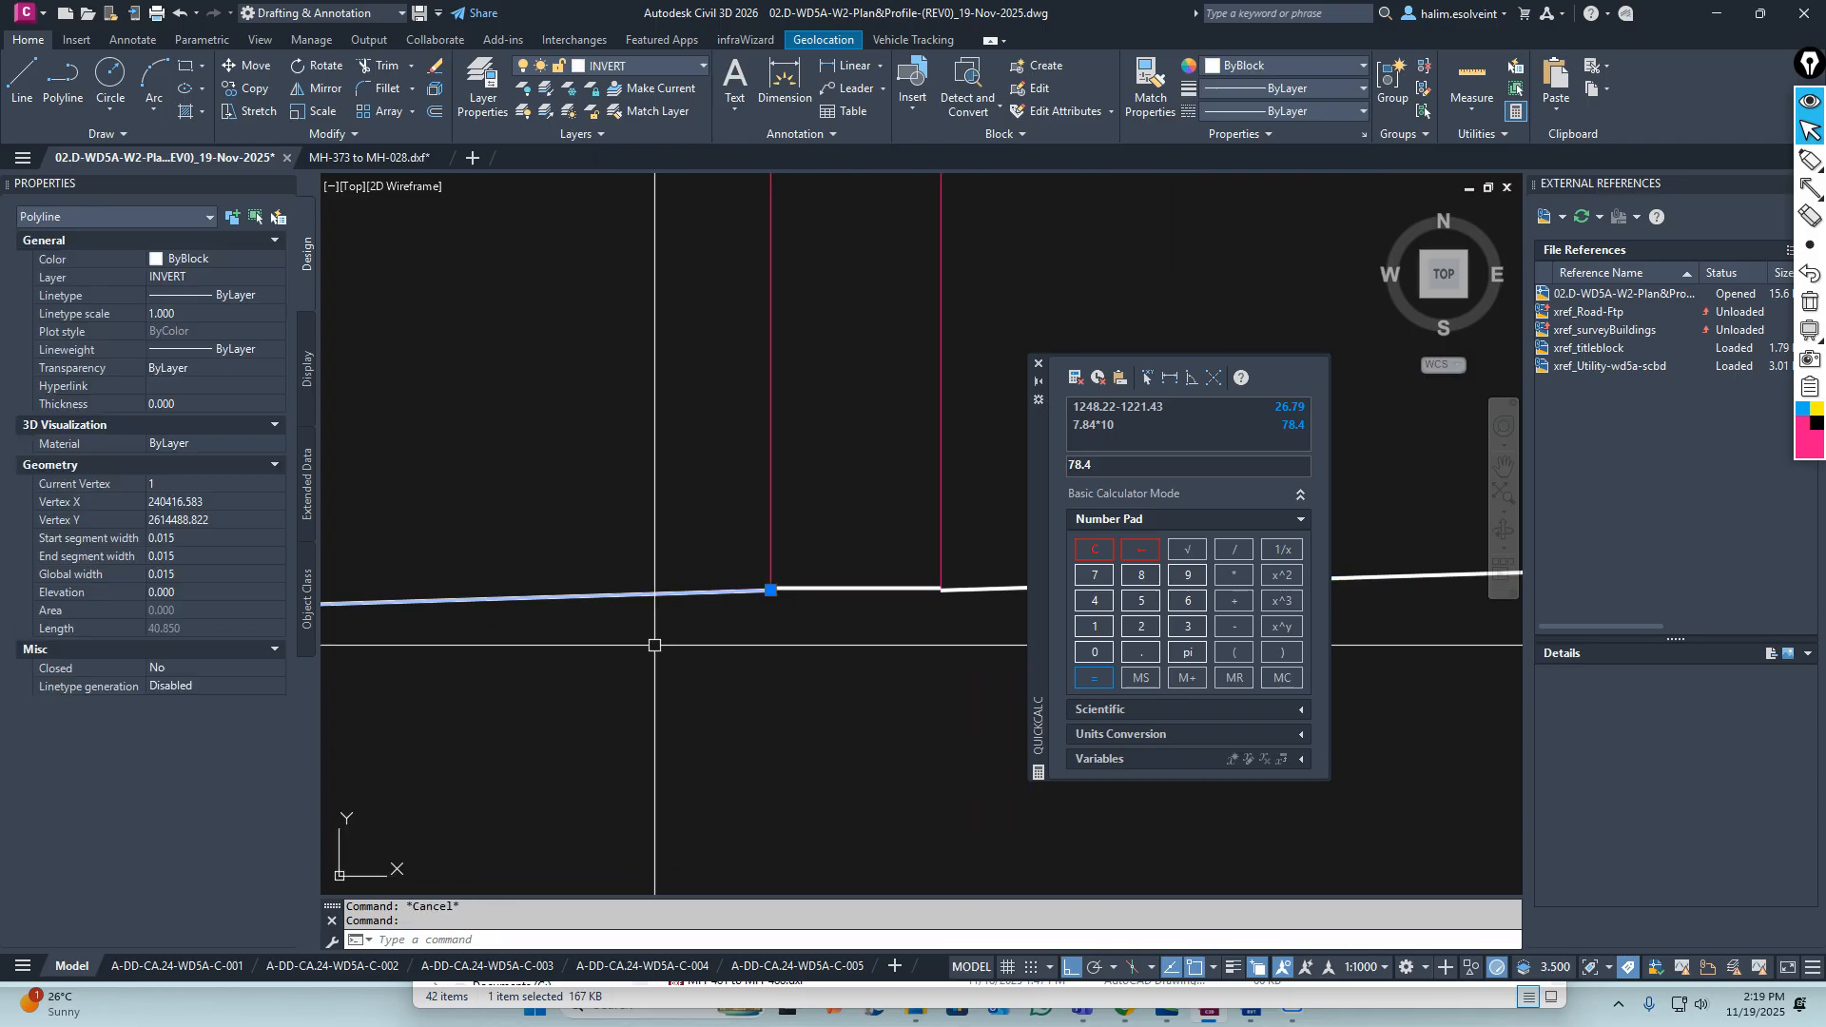
key(Escape)
click(842, 589)
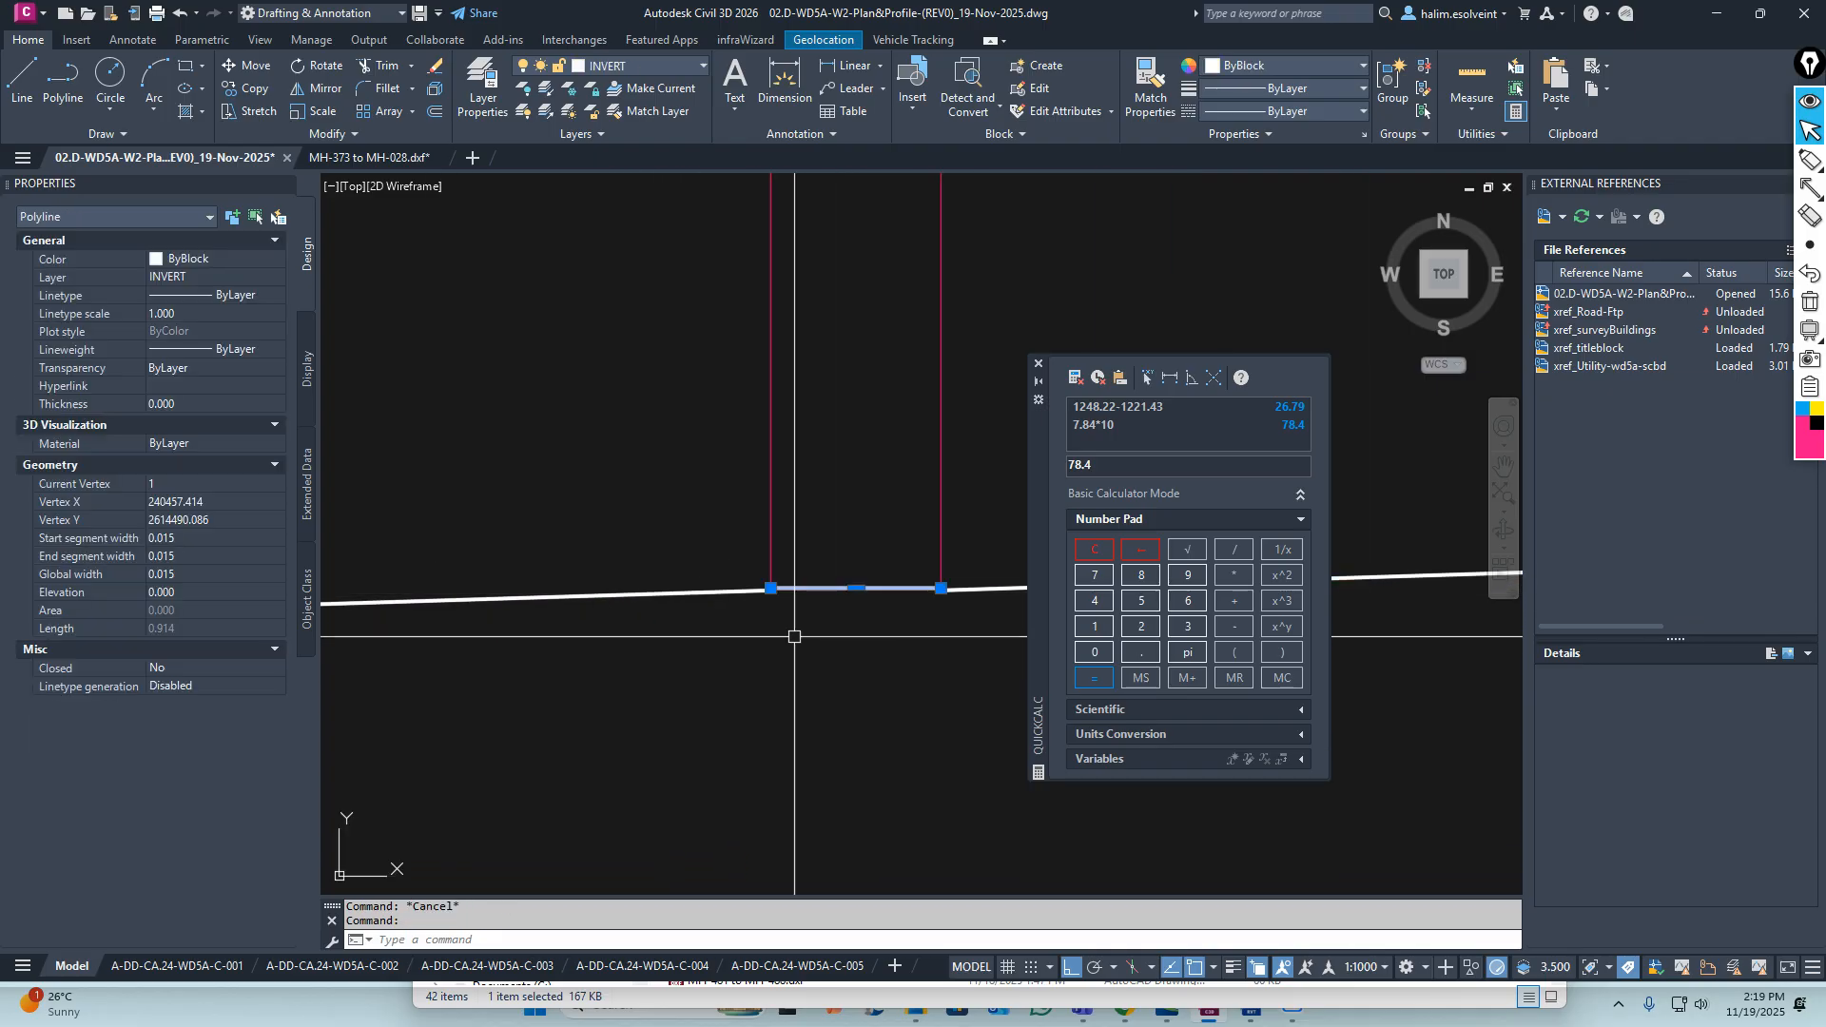
key(Escape)
Examine the pipe lines and their diameter labels along the profile starting at MH-028
scroll(746, 632, down, 6)
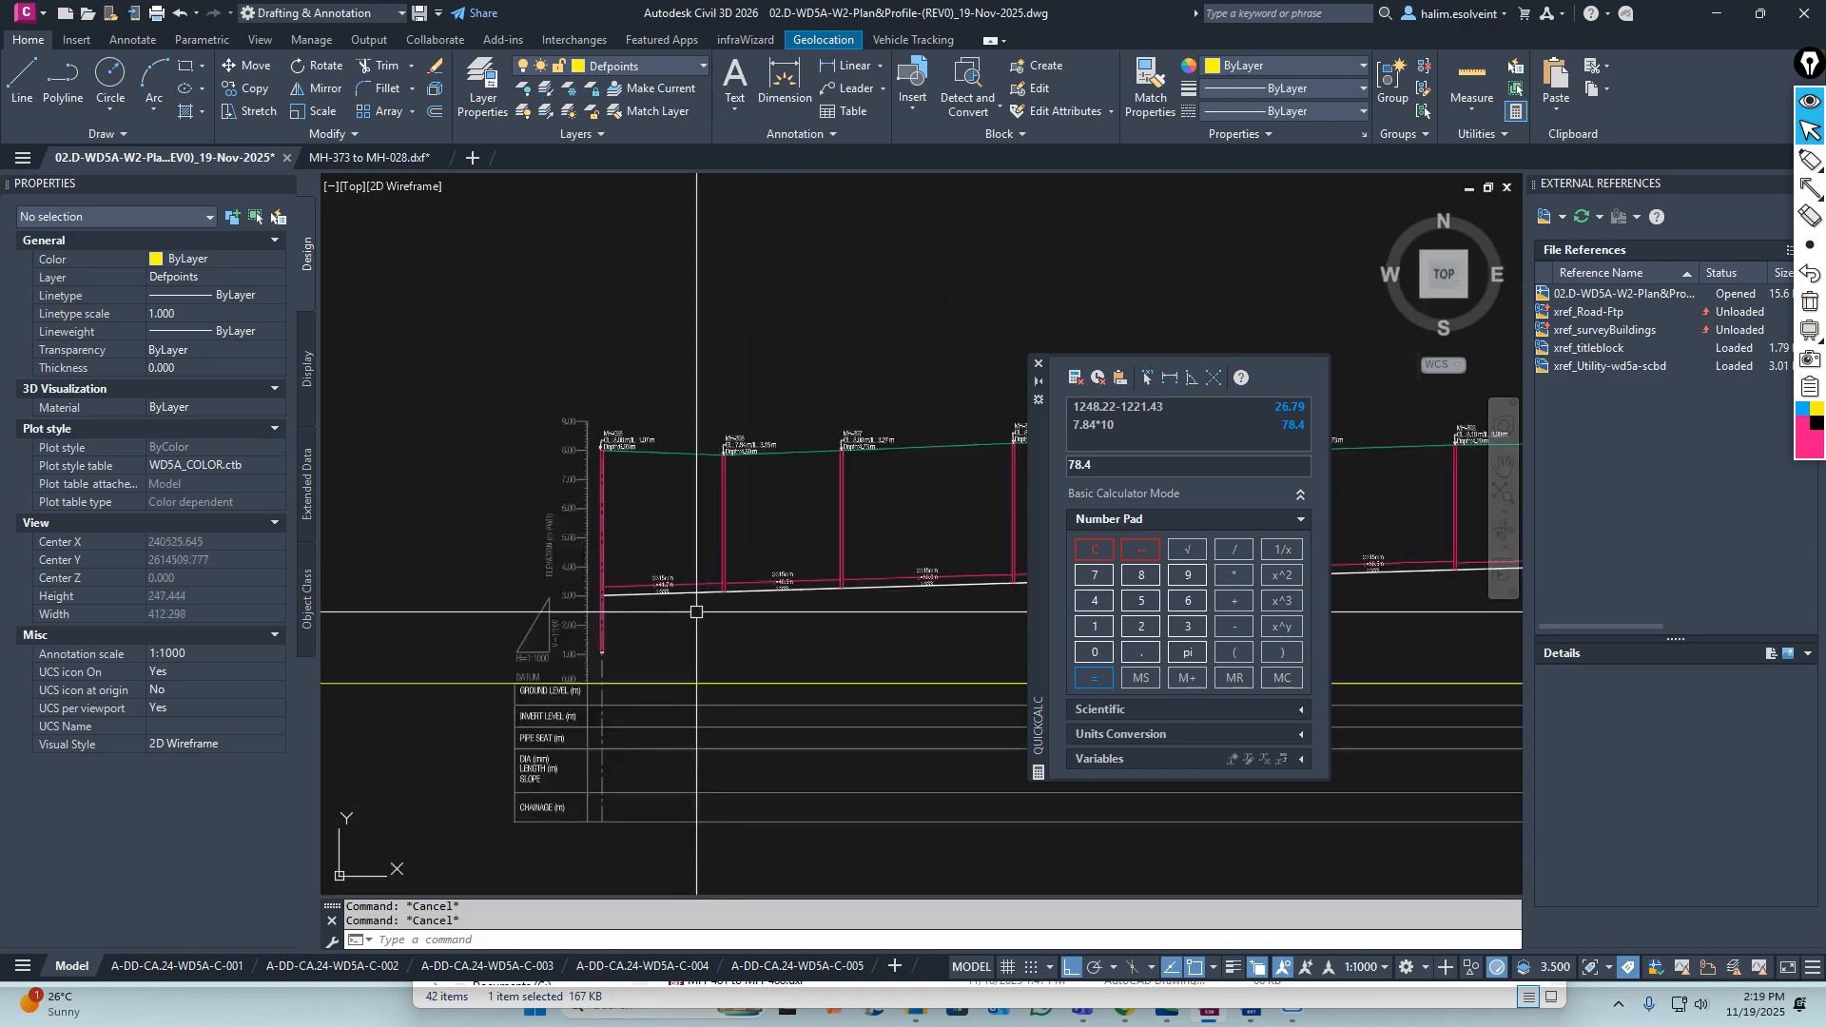
scroll(617, 619, up, 6)
mouse_move(766, 440)
middle_down()
mouse_move(592, 478)
mouse_move(583, 543)
middle_up()
scroll(574, 568, down, 8)
scroll(784, 557, up, 7)
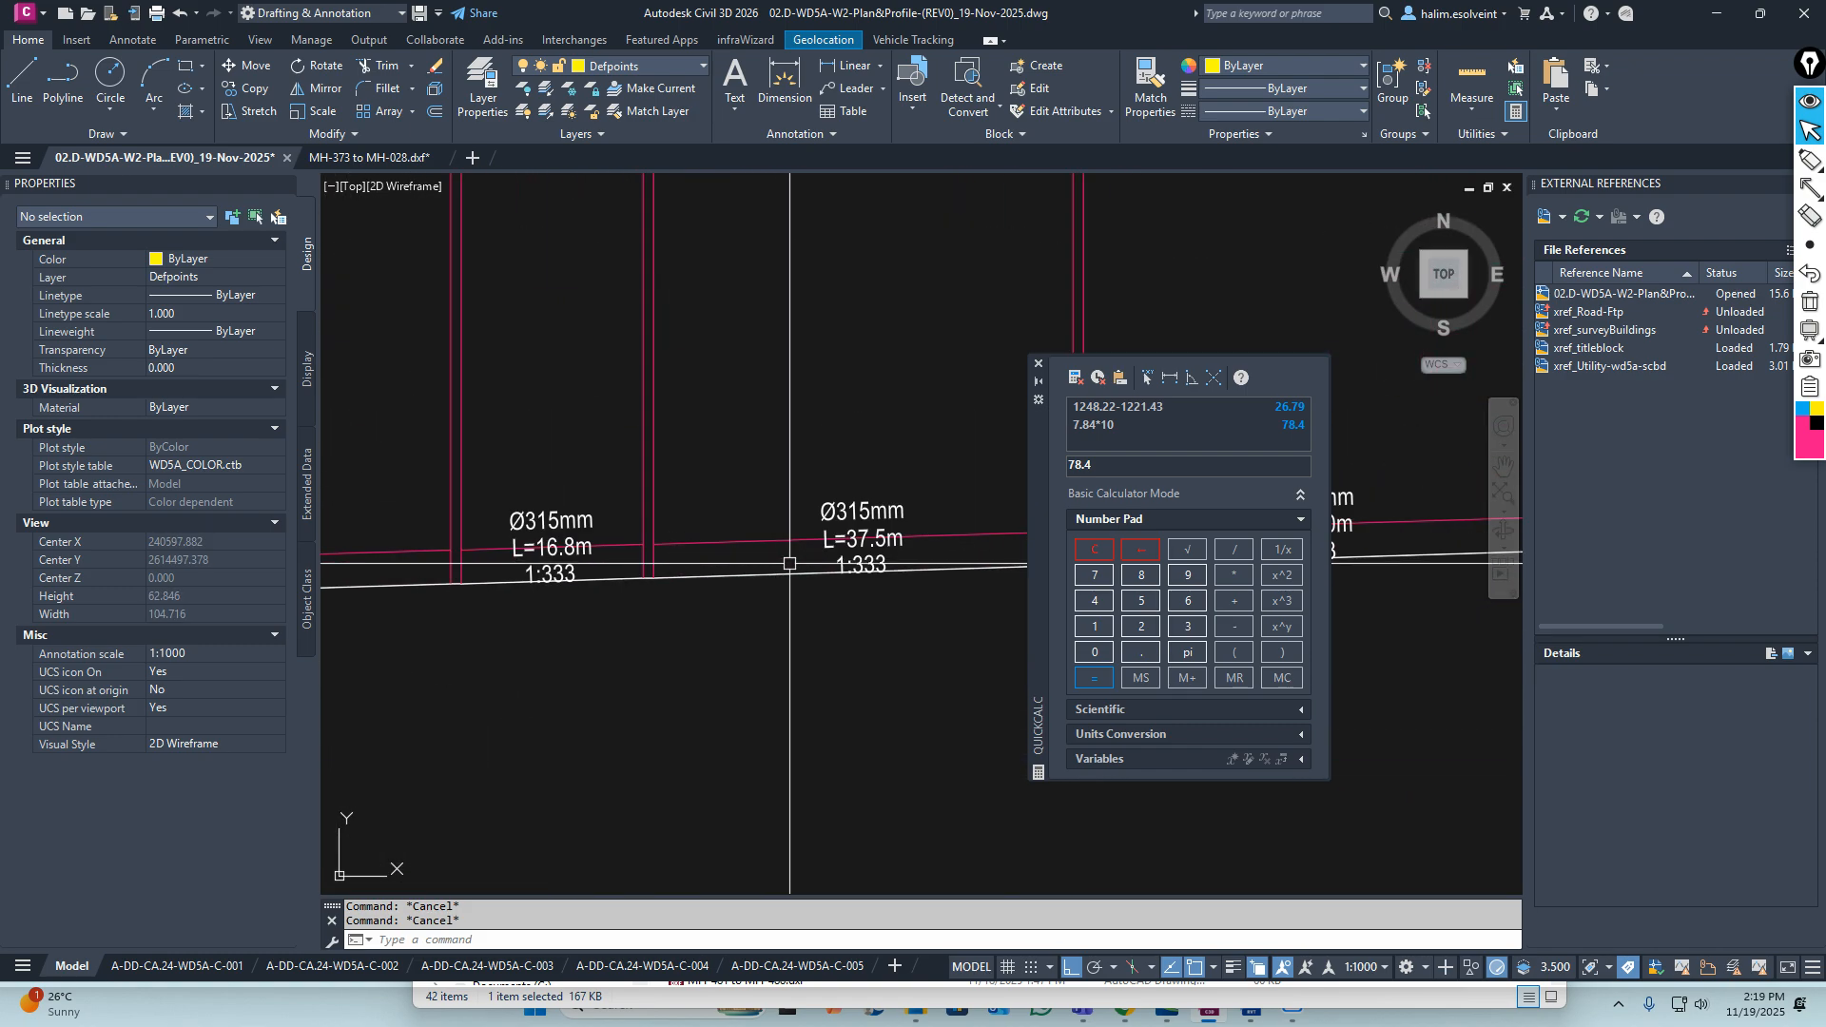
middle_drag(788, 559, 494, 594)
click(623, 570)
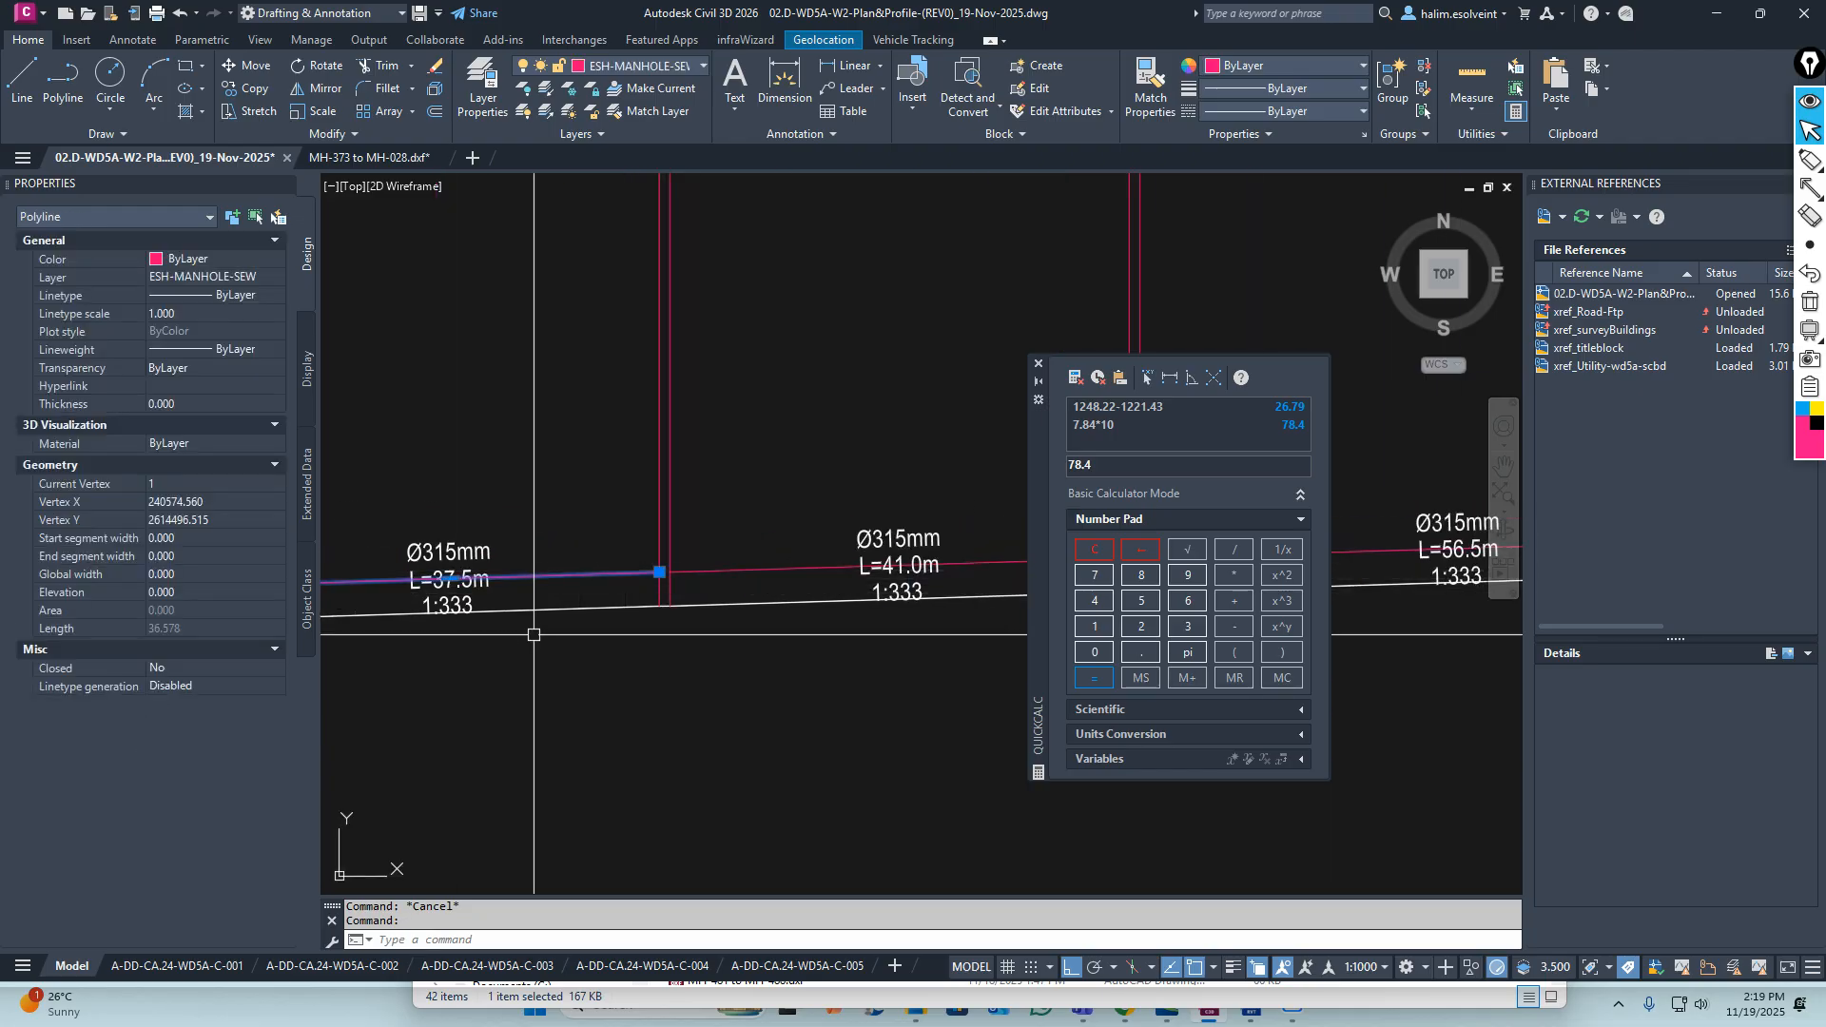
scroll(646, 592, down, 7)
key(Escape)
scroll(746, 604, up, 7)
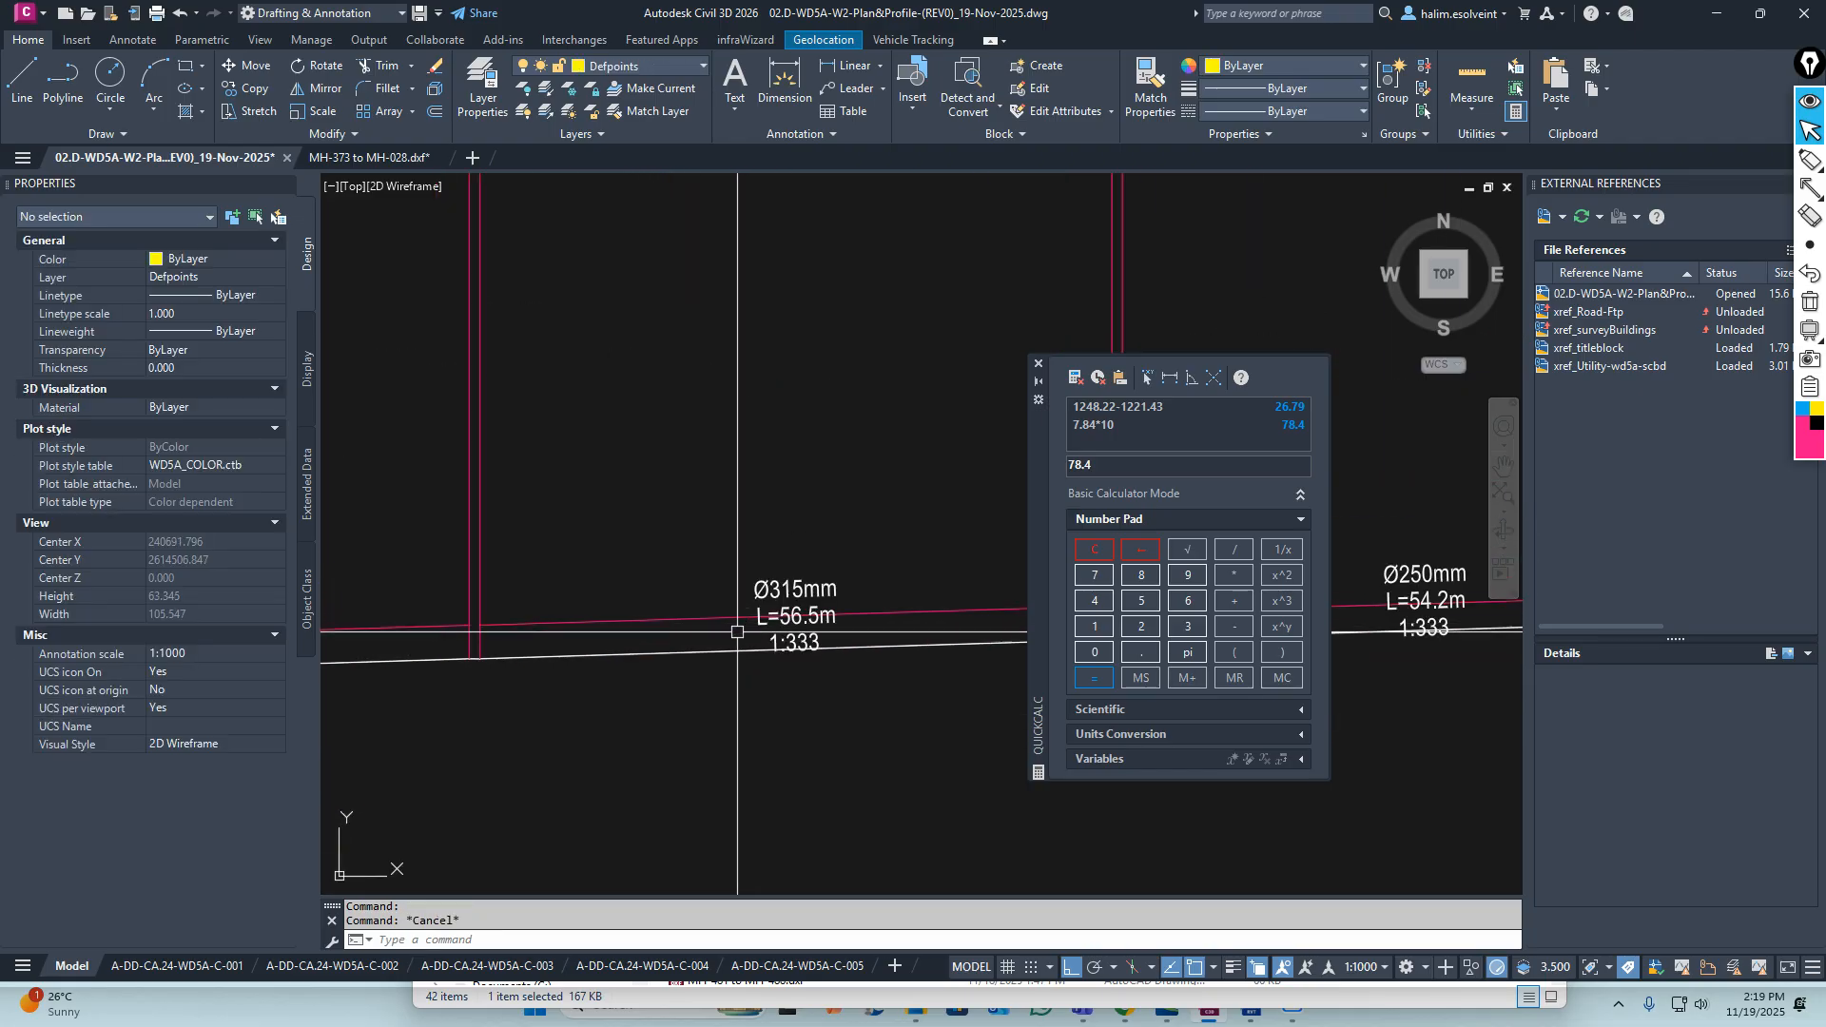
middle_drag(793, 612, 583, 571)
scroll(559, 544, up, 3)
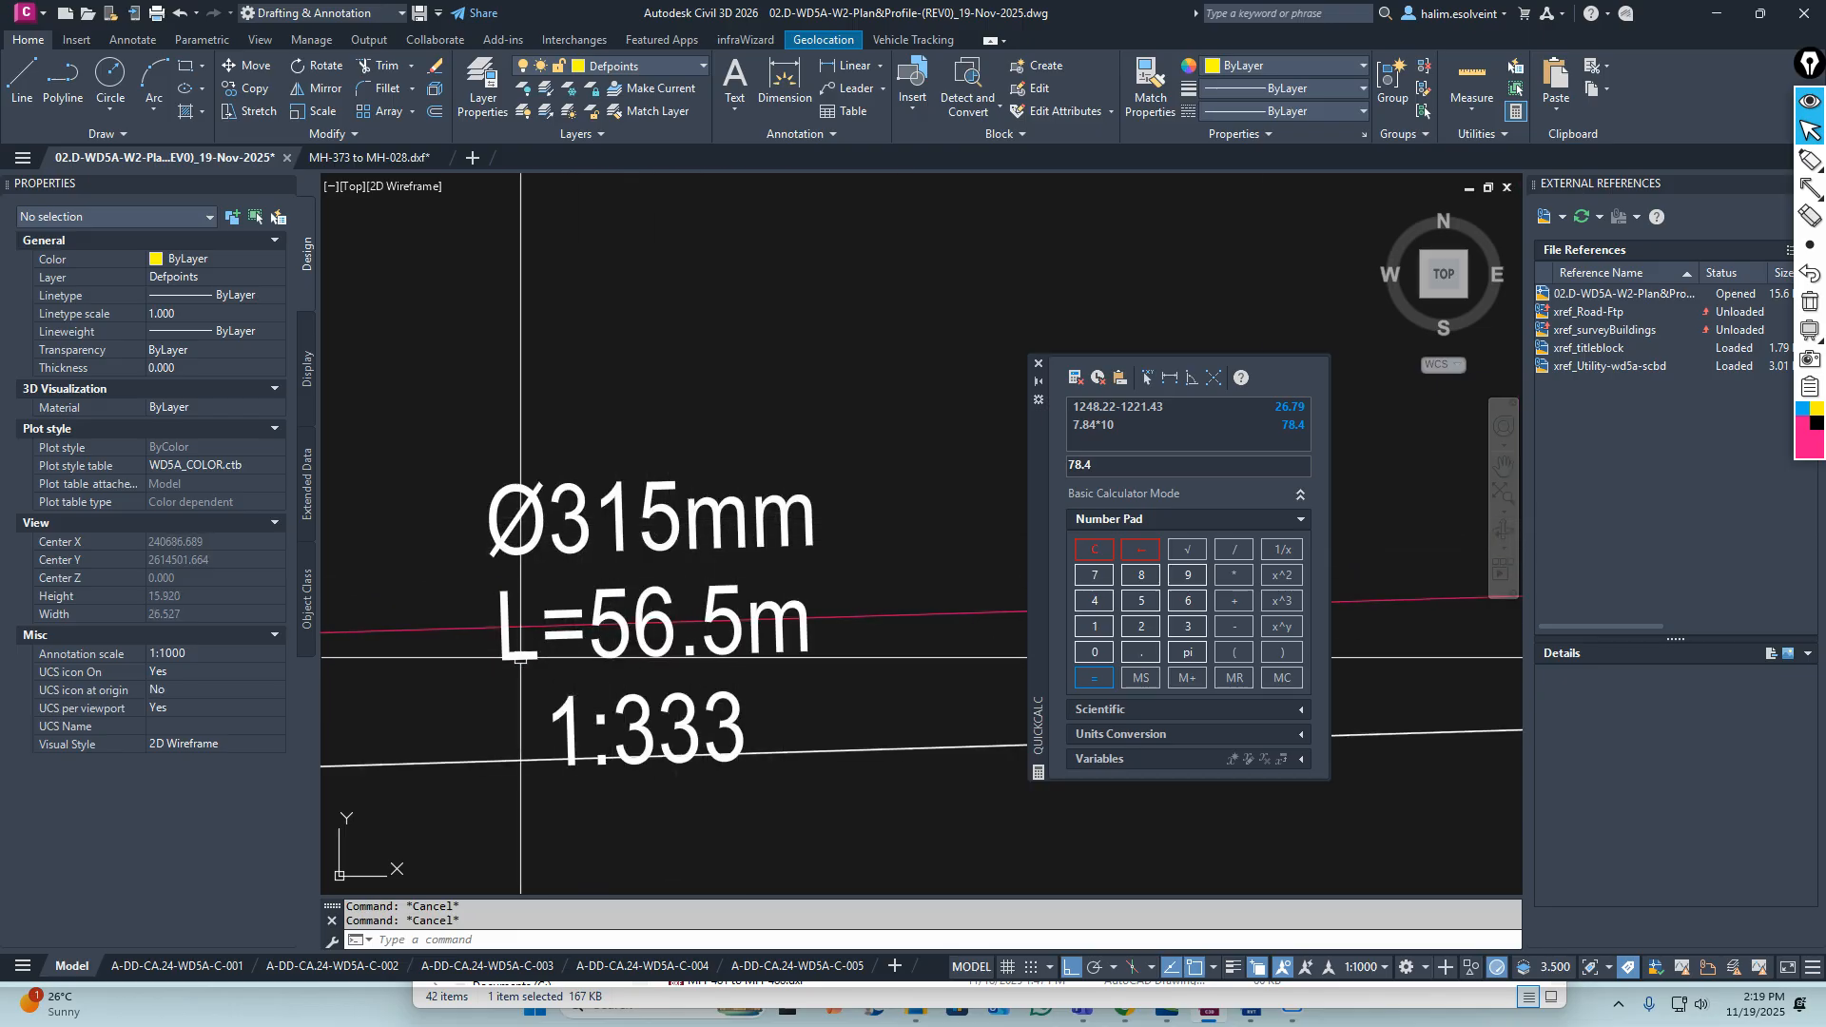
scroll(680, 637, down, 9)
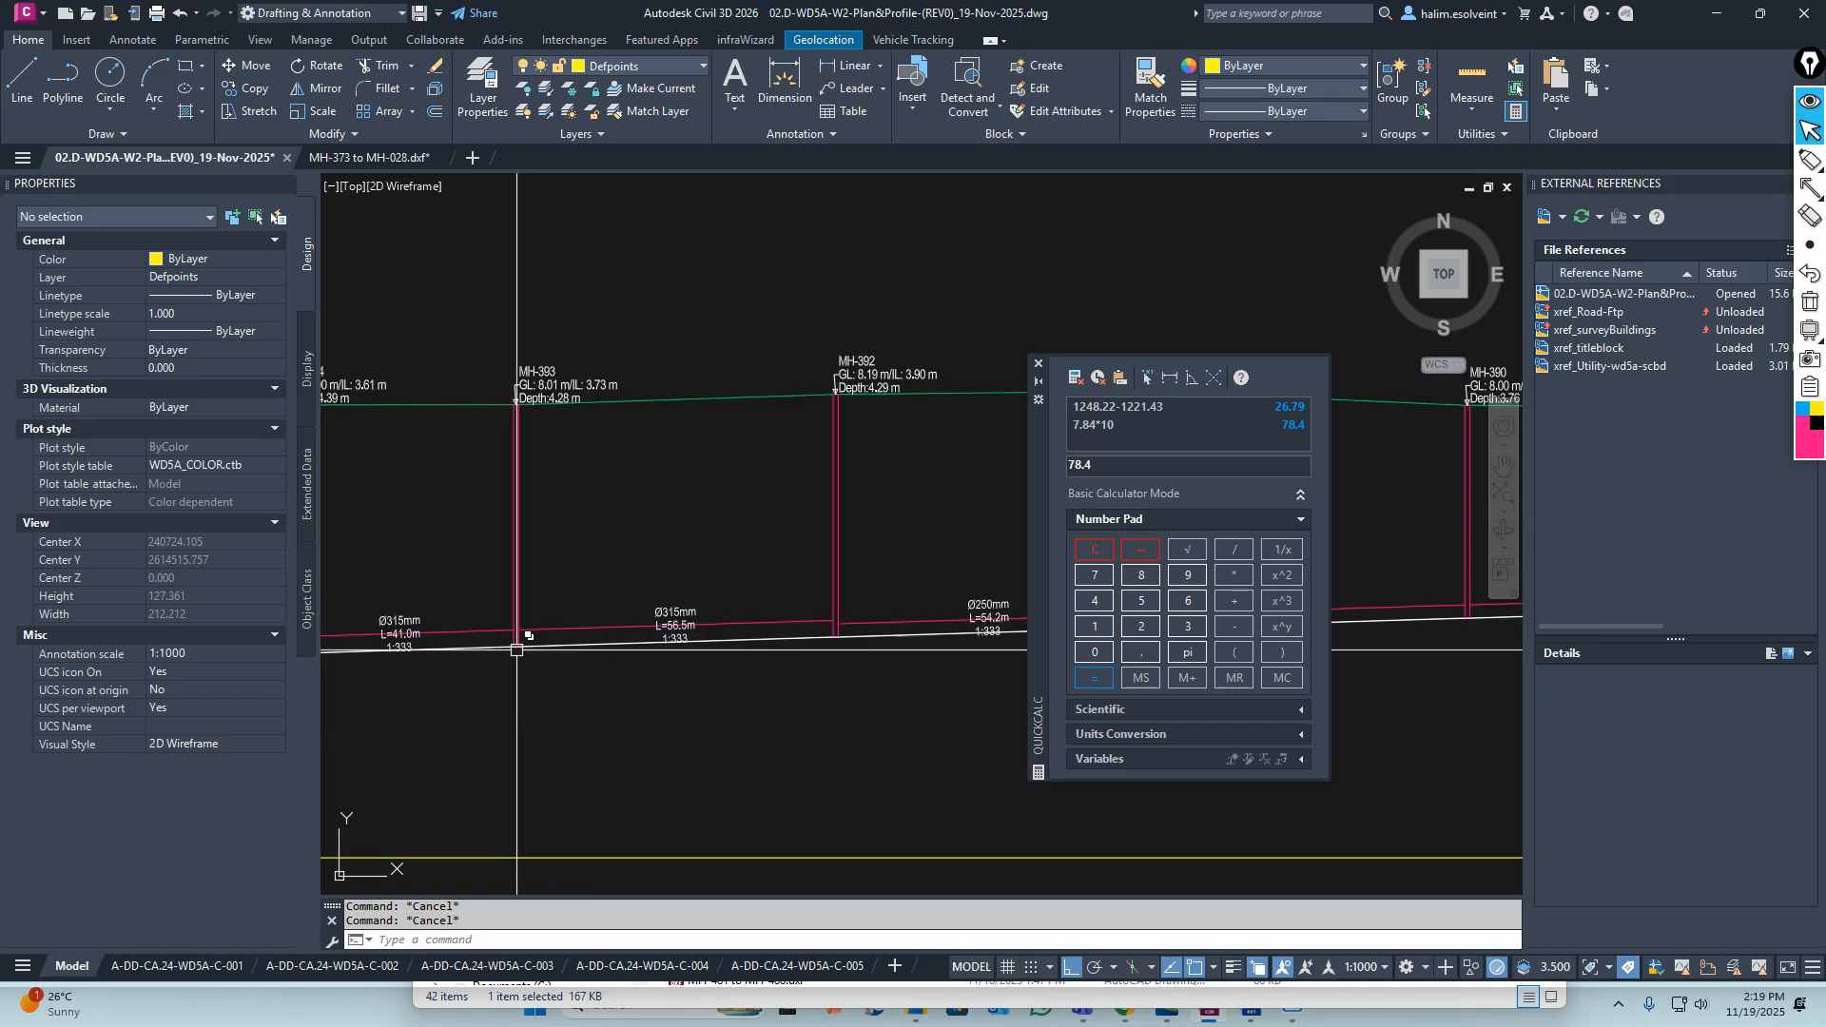
scroll(839, 644, up, 6)
scroll(832, 635, down, 3)
scroll(518, 622, up, 6)
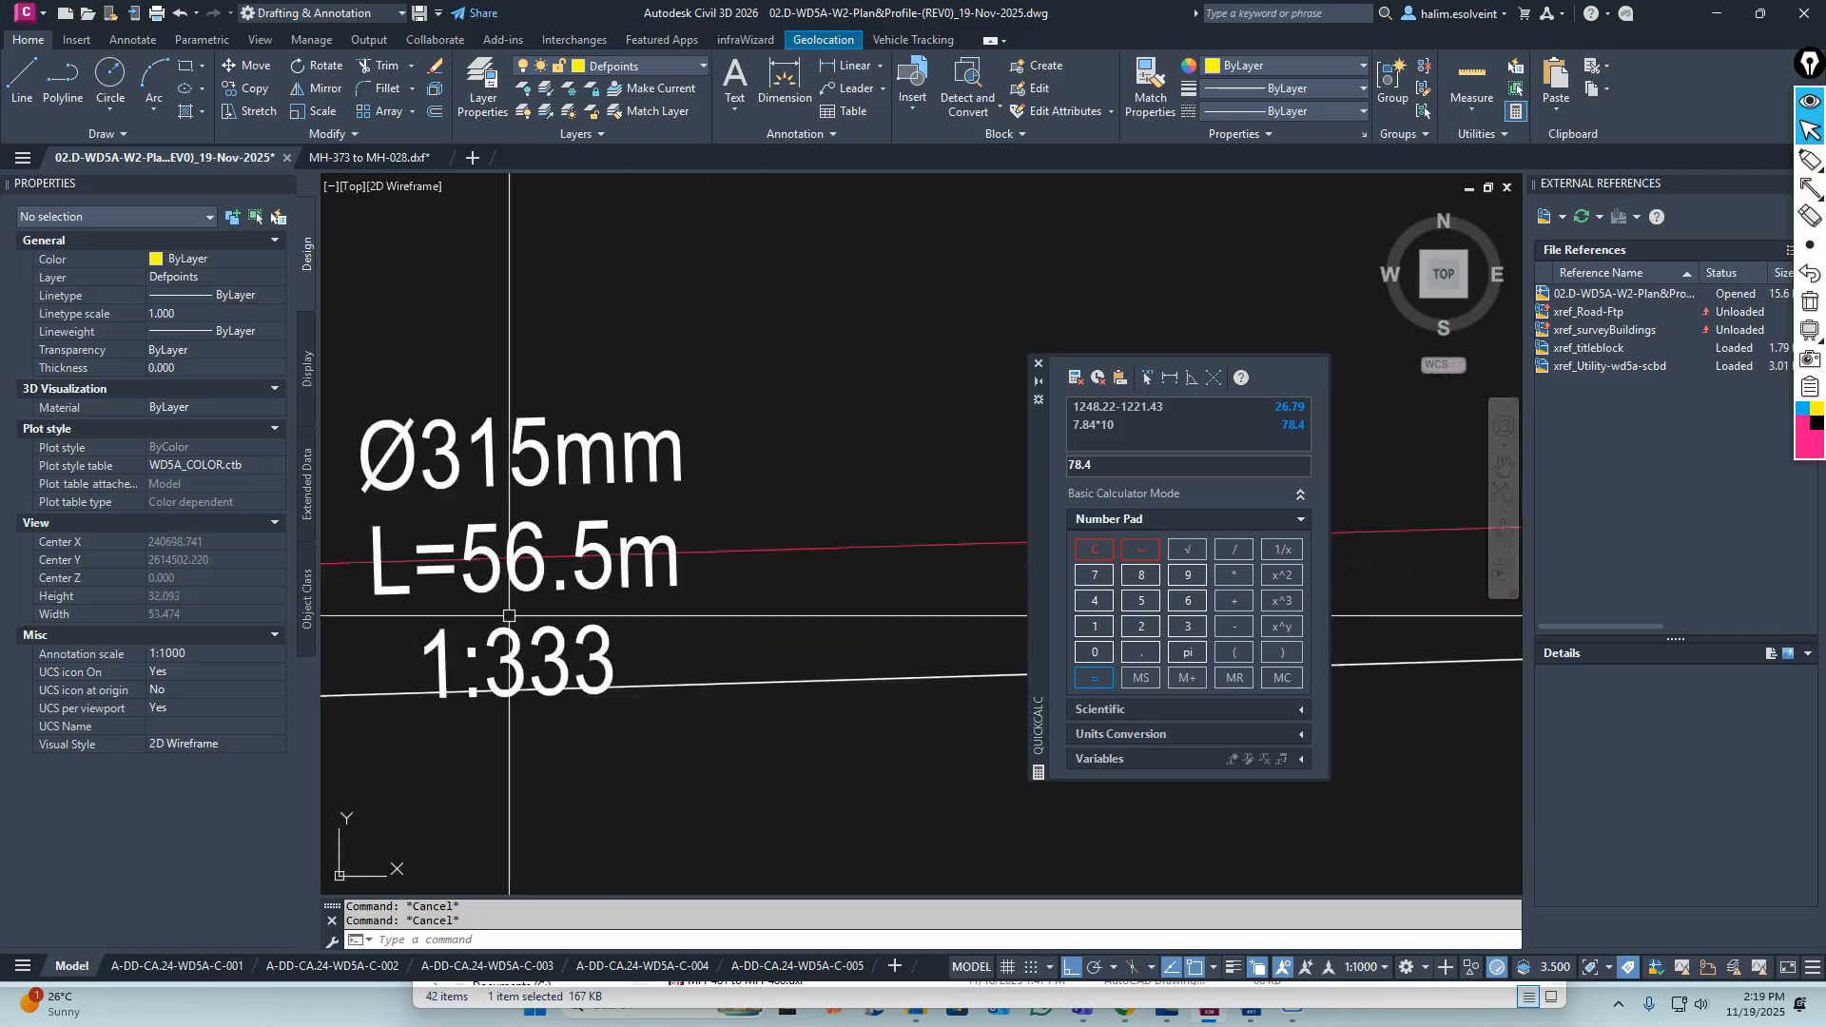
scroll(652, 562, down, 6)
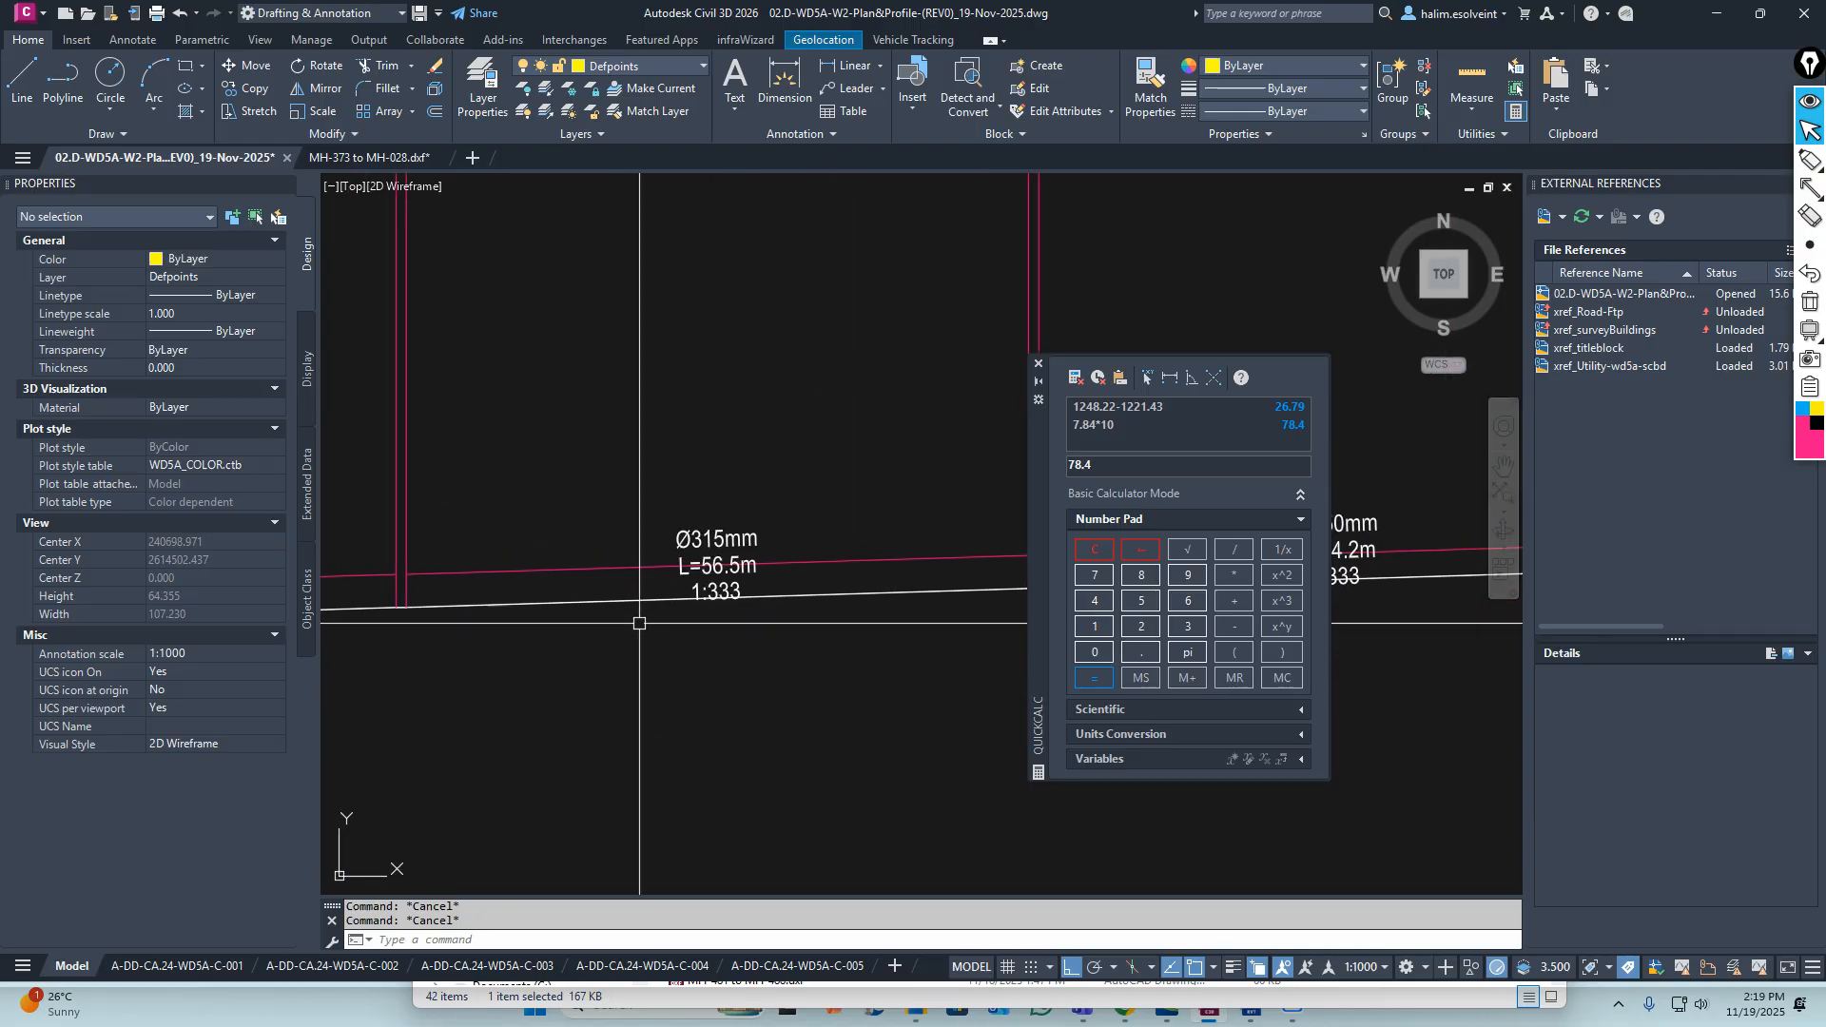
scroll(606, 592, down, 9)
middle_drag(494, 601, 875, 577)
scroll(621, 594, up, 9)
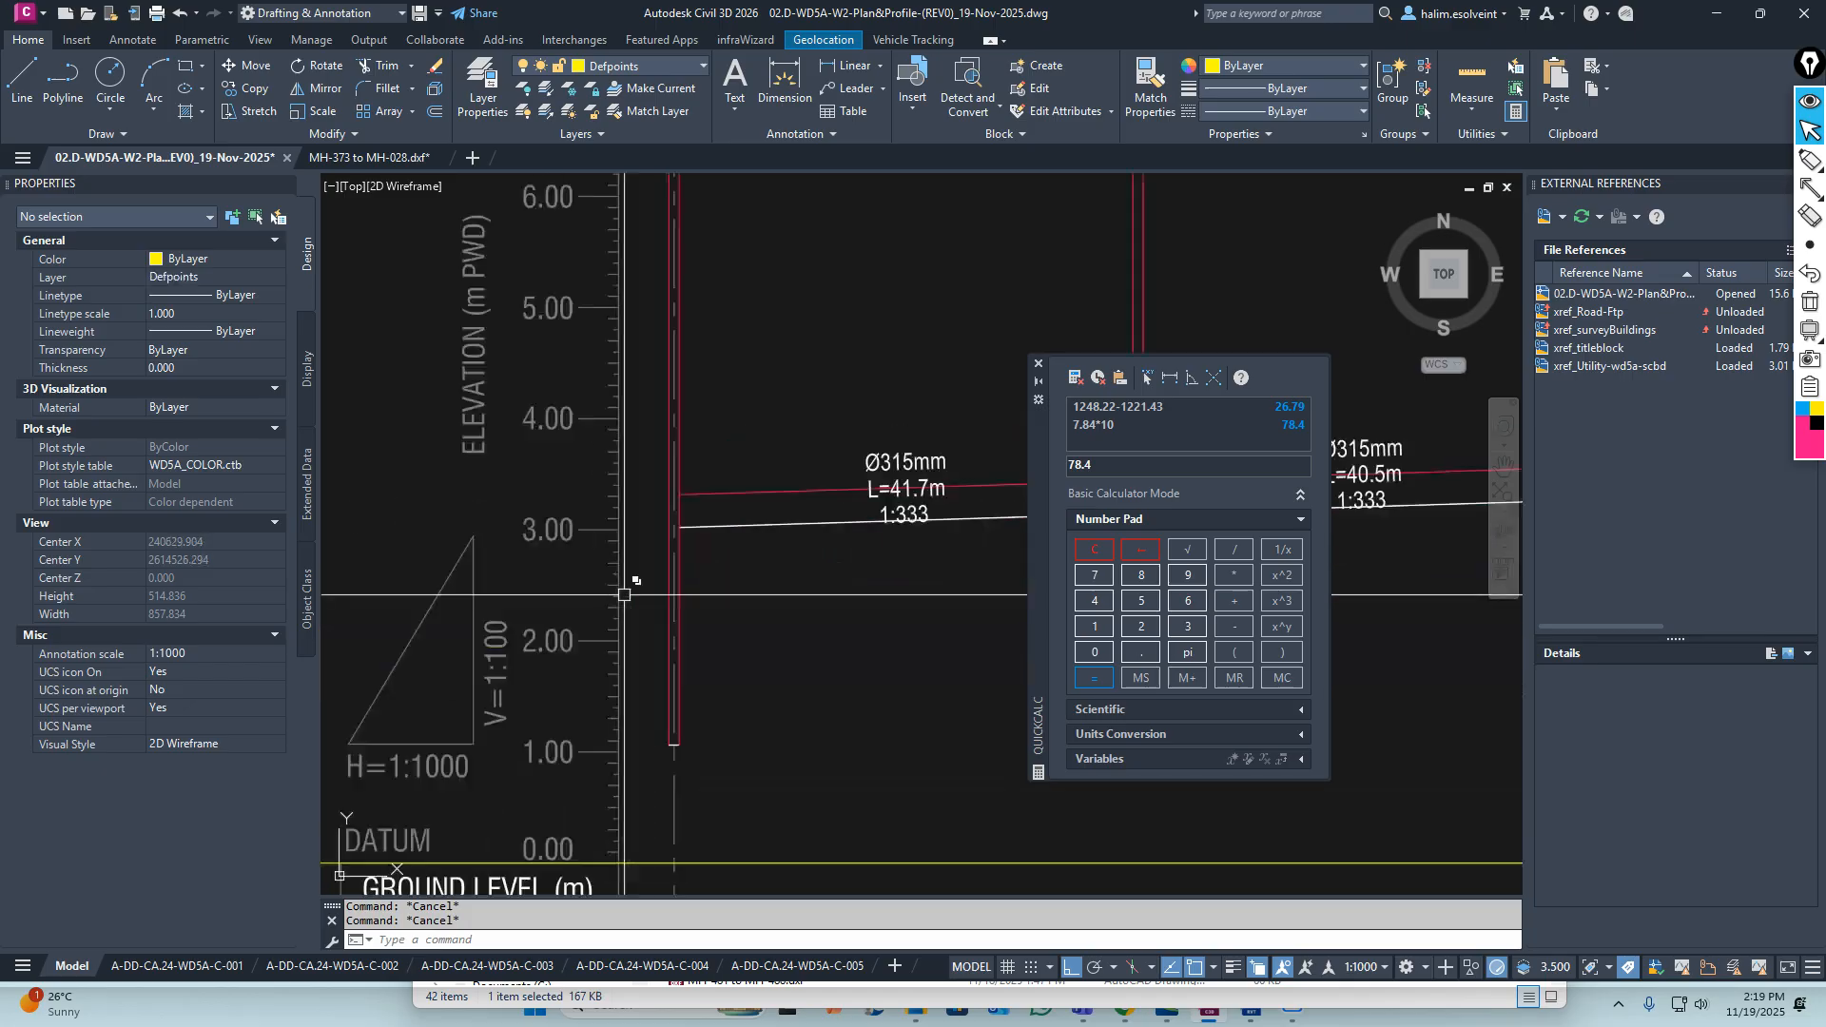
mouse_move(814, 512)
middle_down()
mouse_move(697, 569)
mouse_move(492, 619)
middle_up()
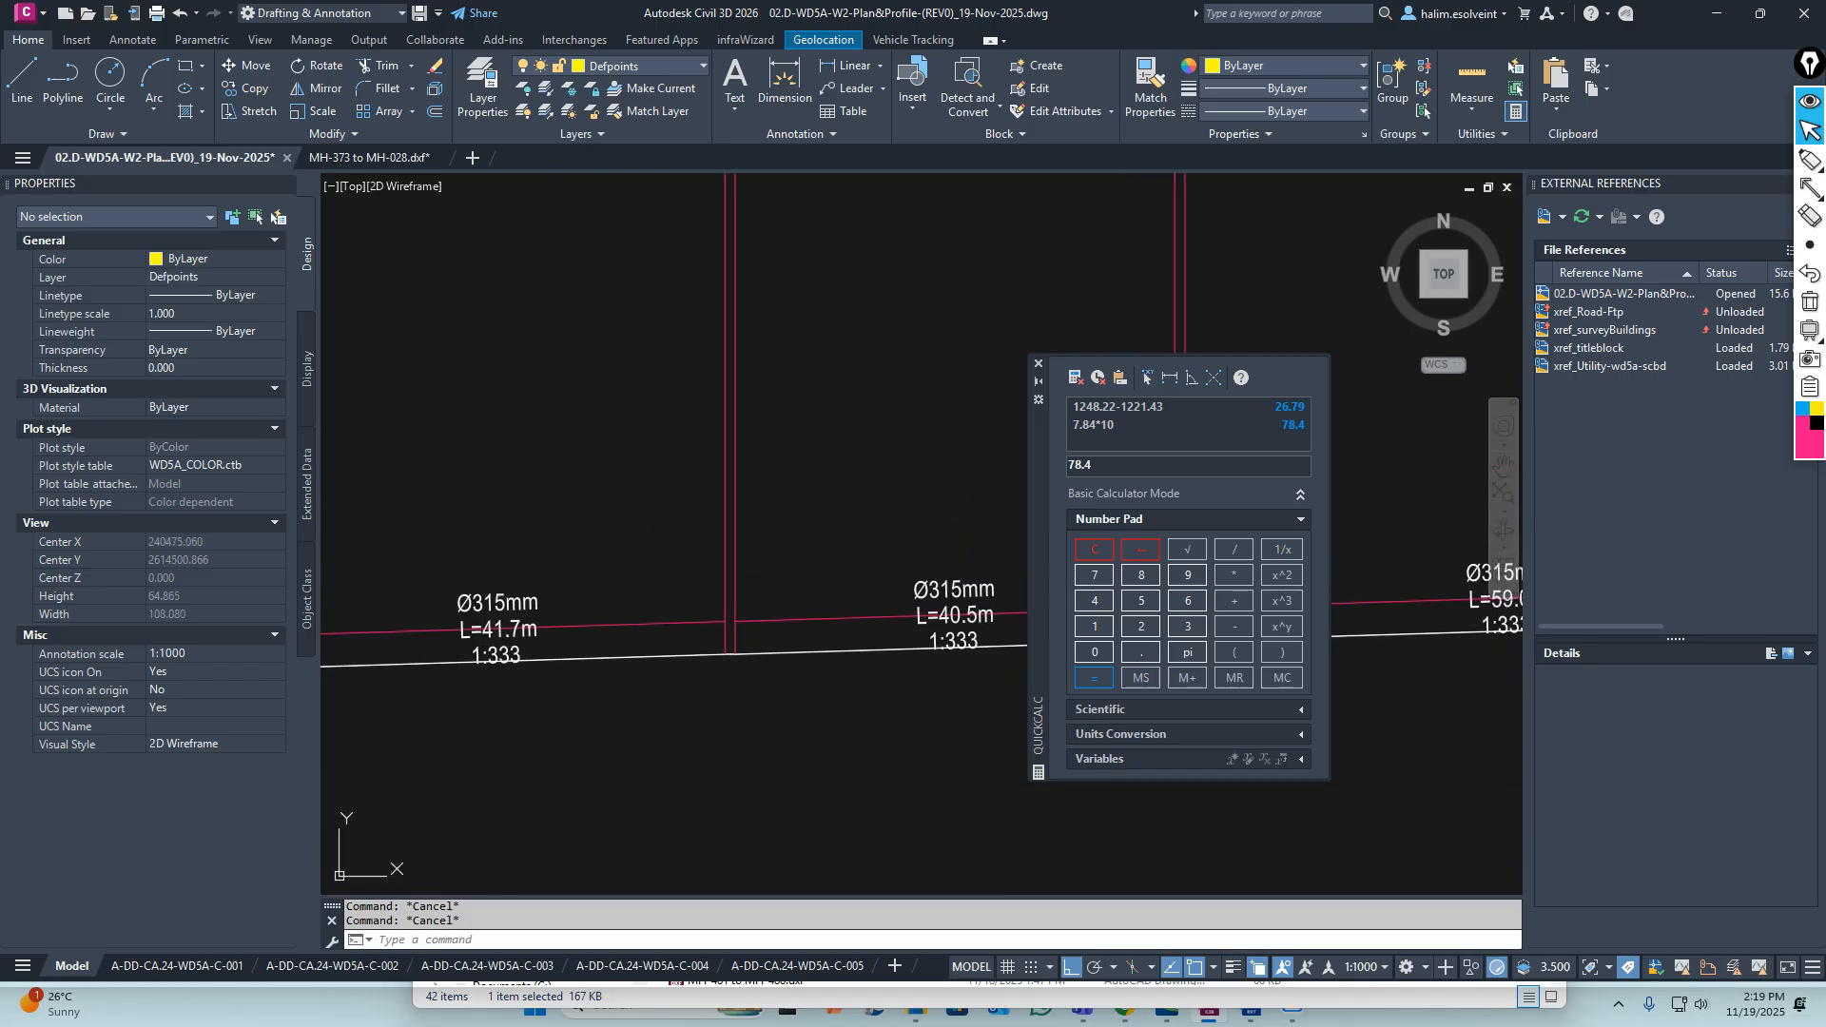
Move the crown and invert lines of the Ø315mm pipe between MH-028 and MH-398 to the ESH-D315-SEW-PIPE layer
click(711, 660)
click(682, 547)
scroll(545, 606, up, 6)
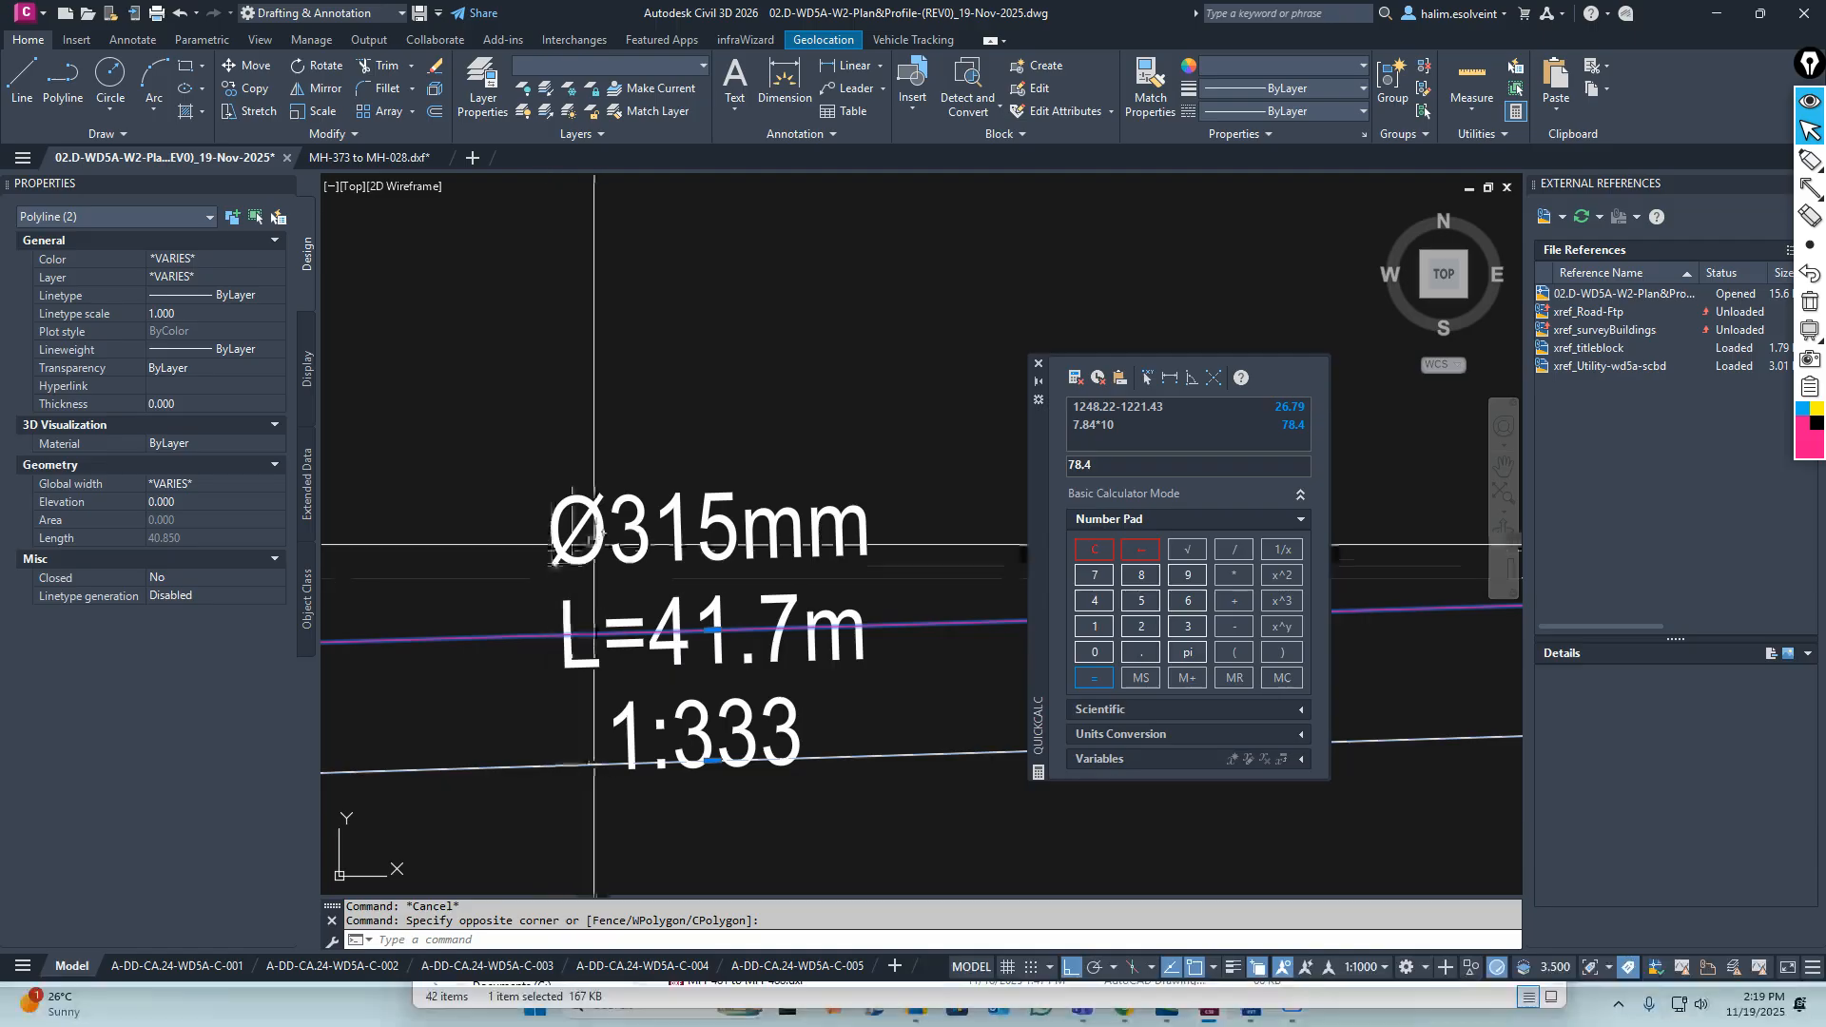
scroll(642, 550, down, 6)
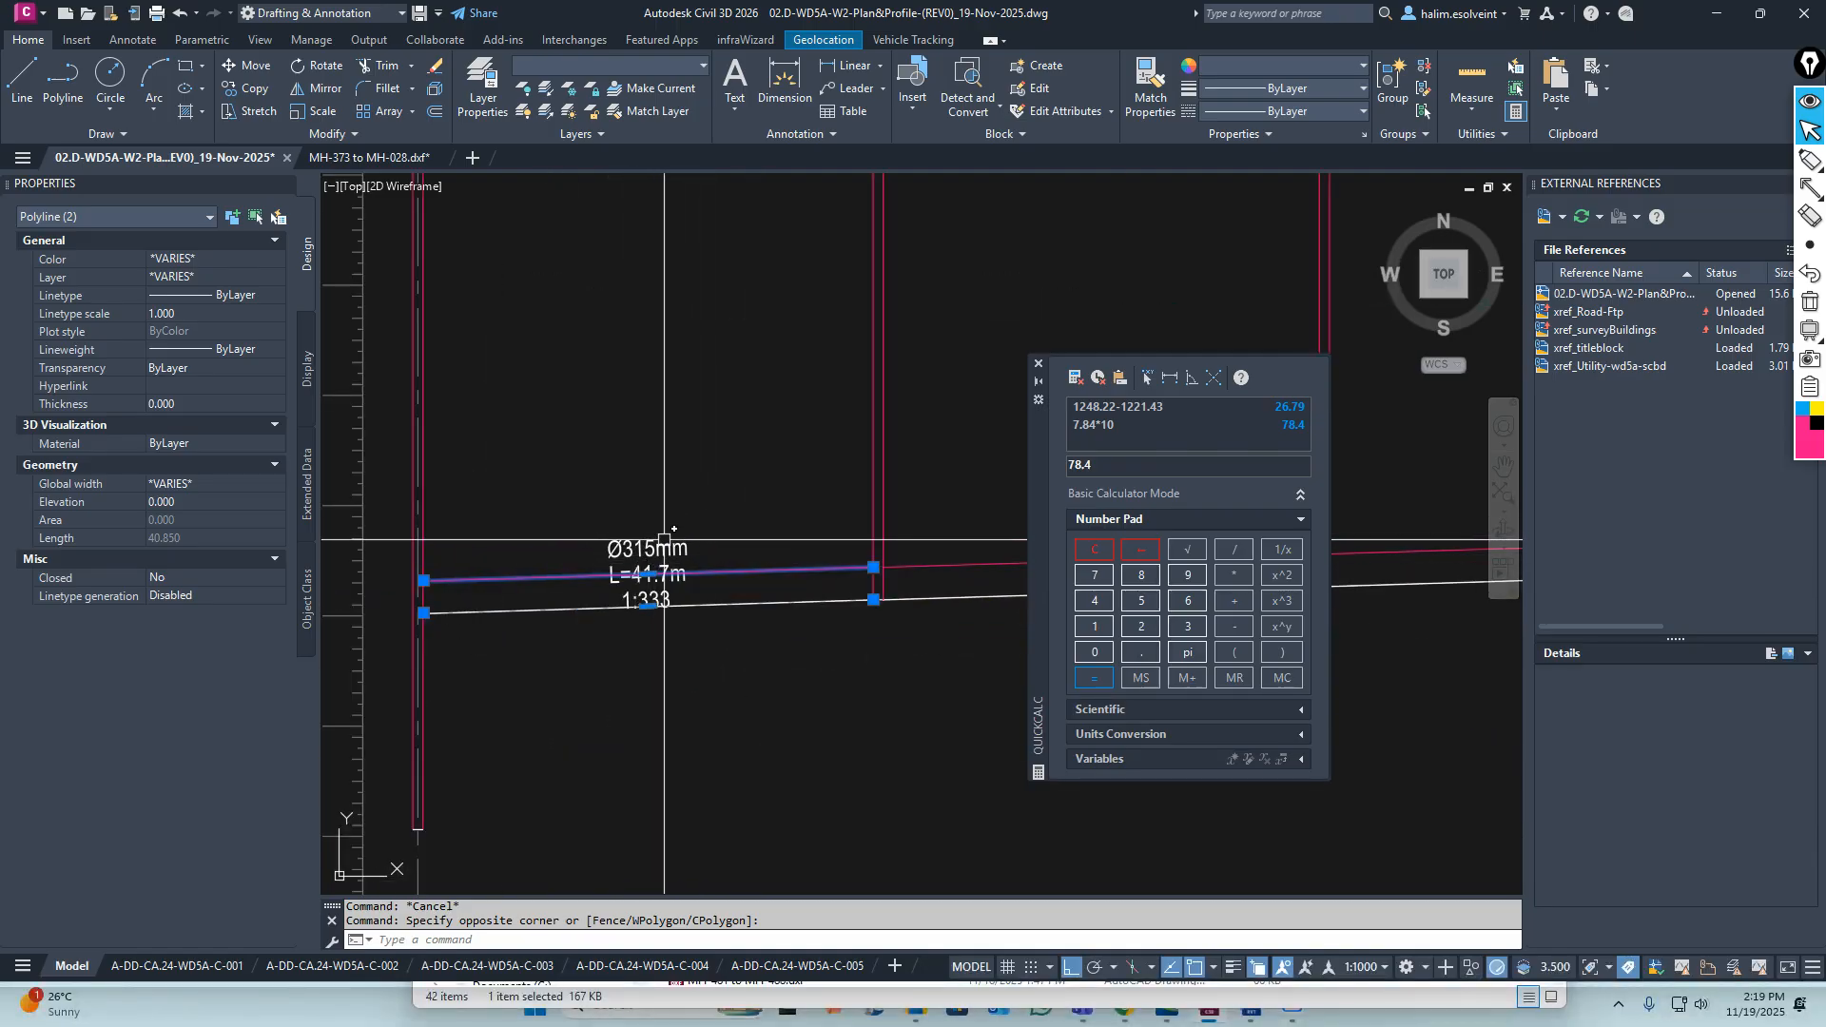
click(639, 60)
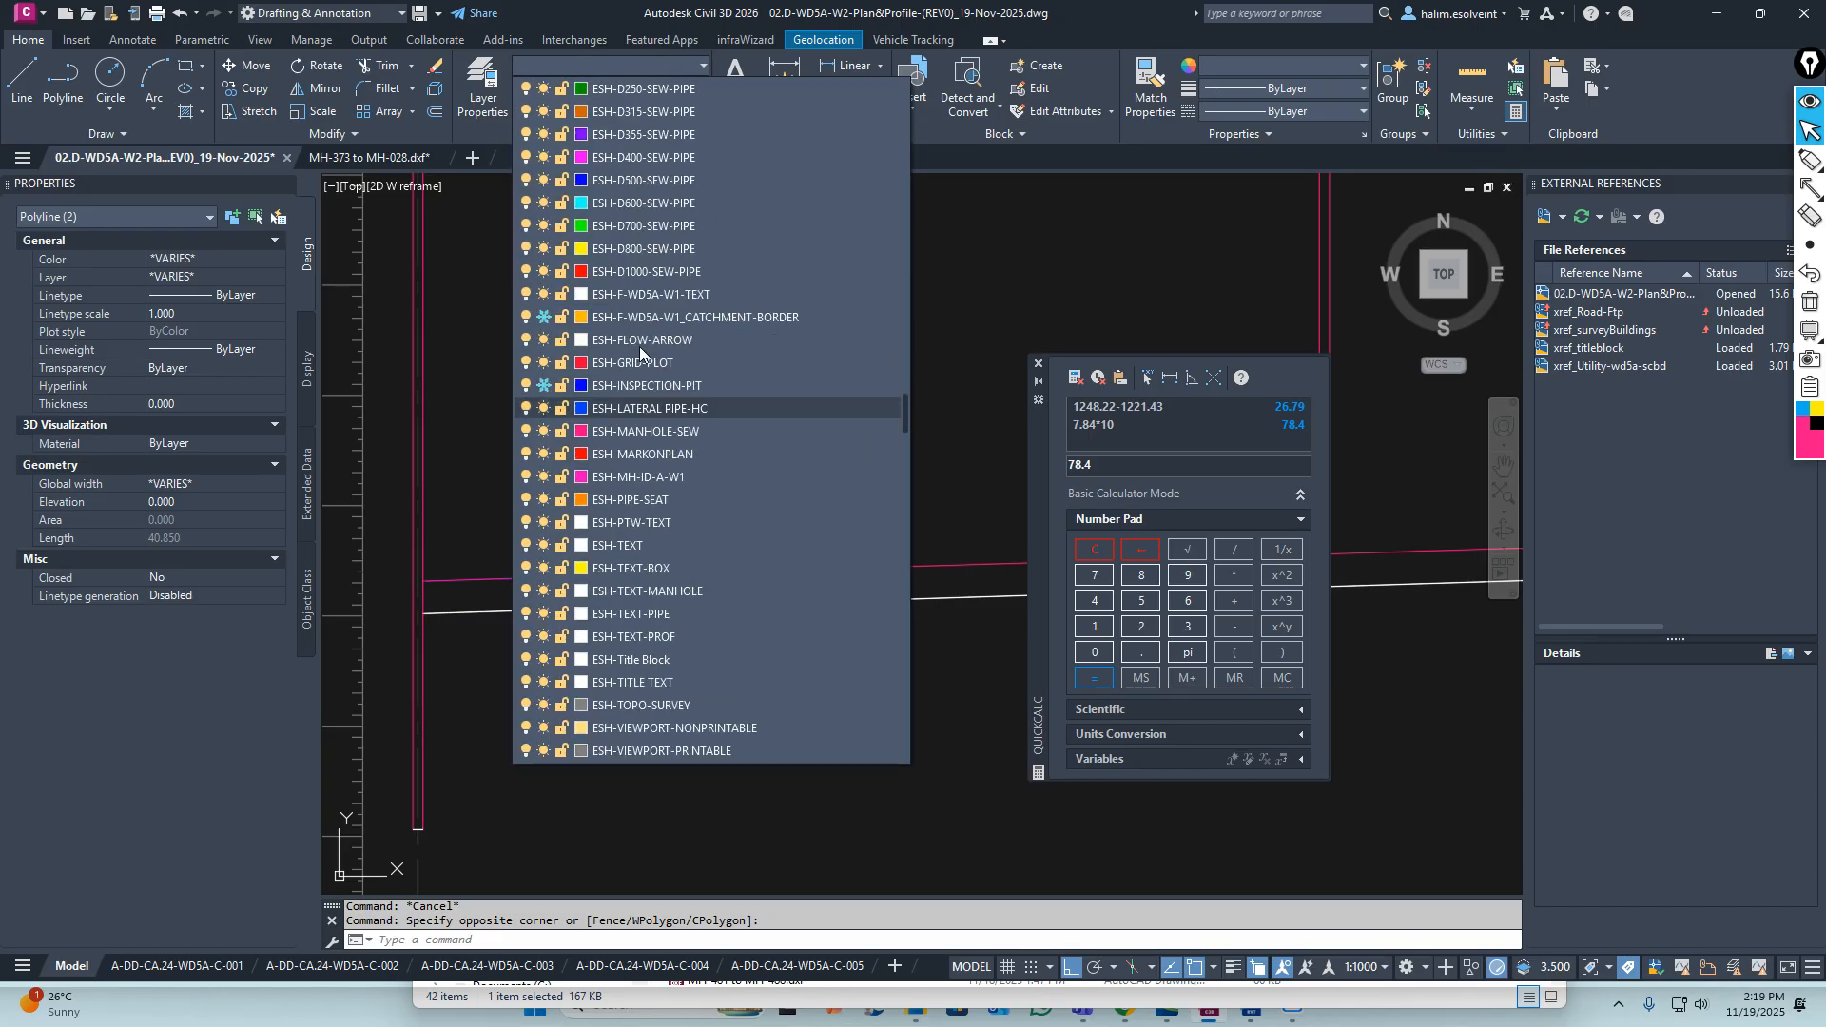
scroll(638, 369, up, 5)
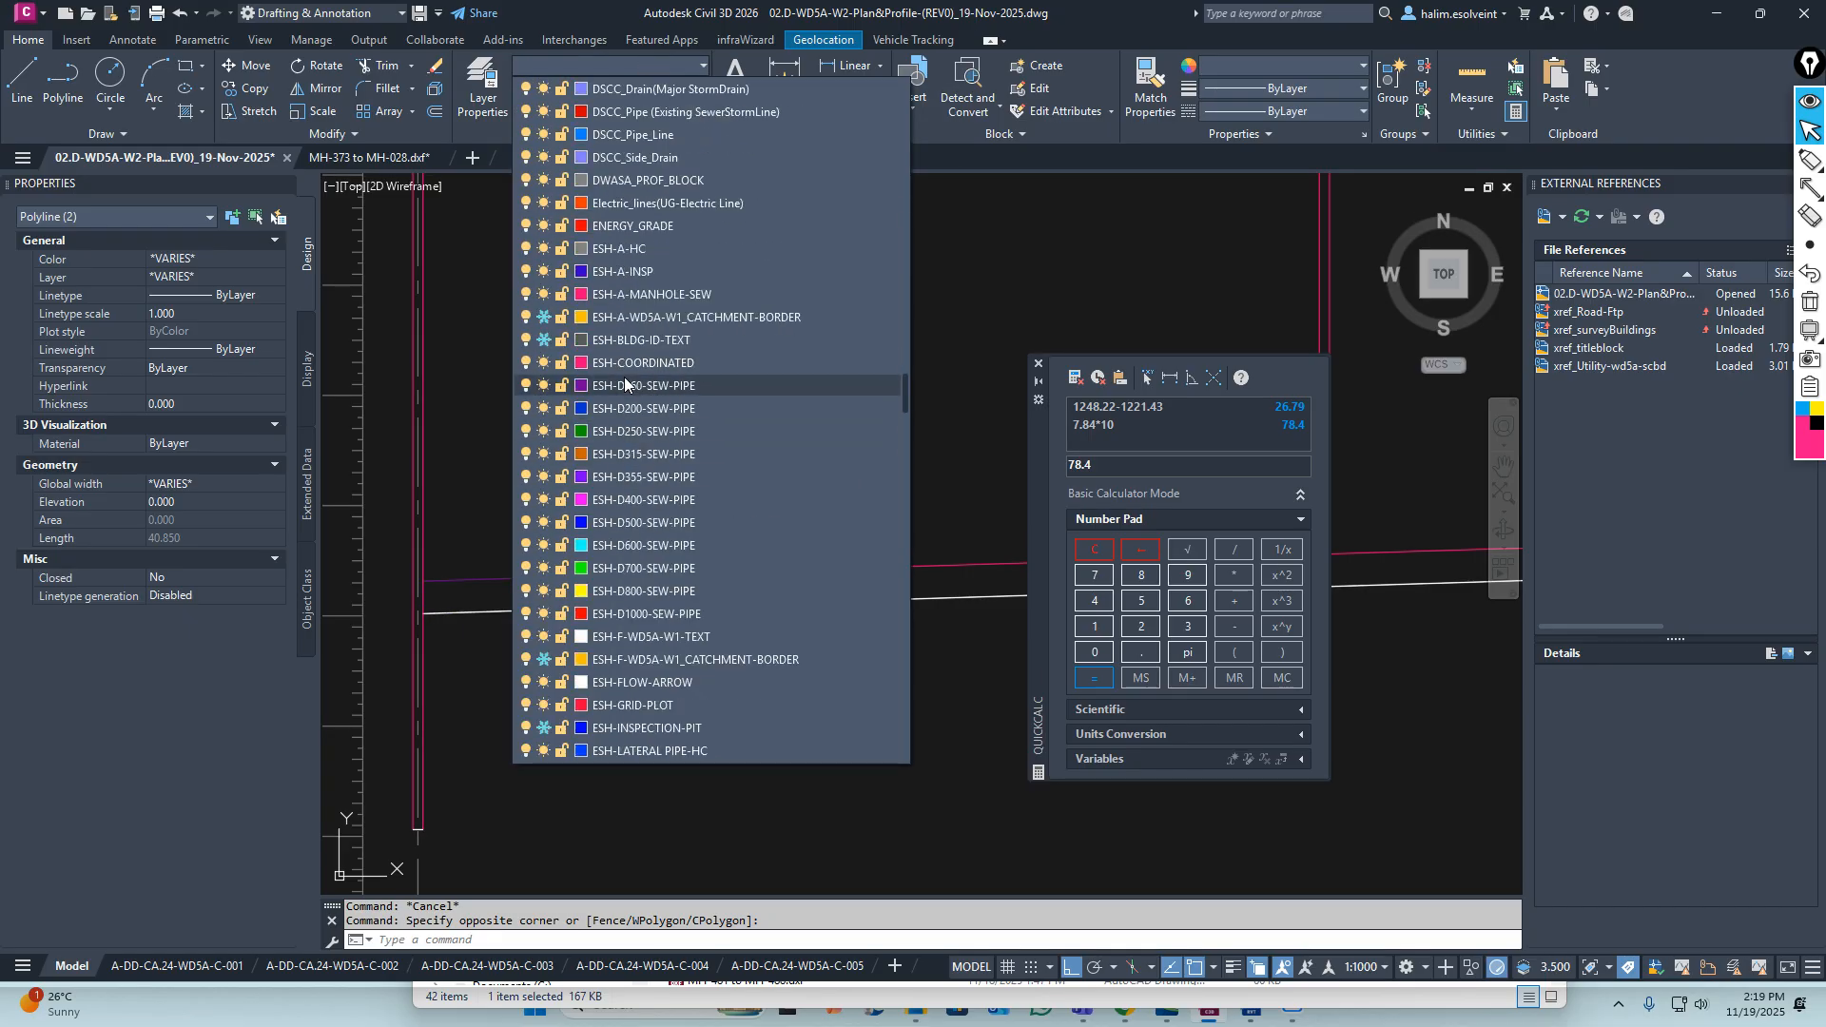
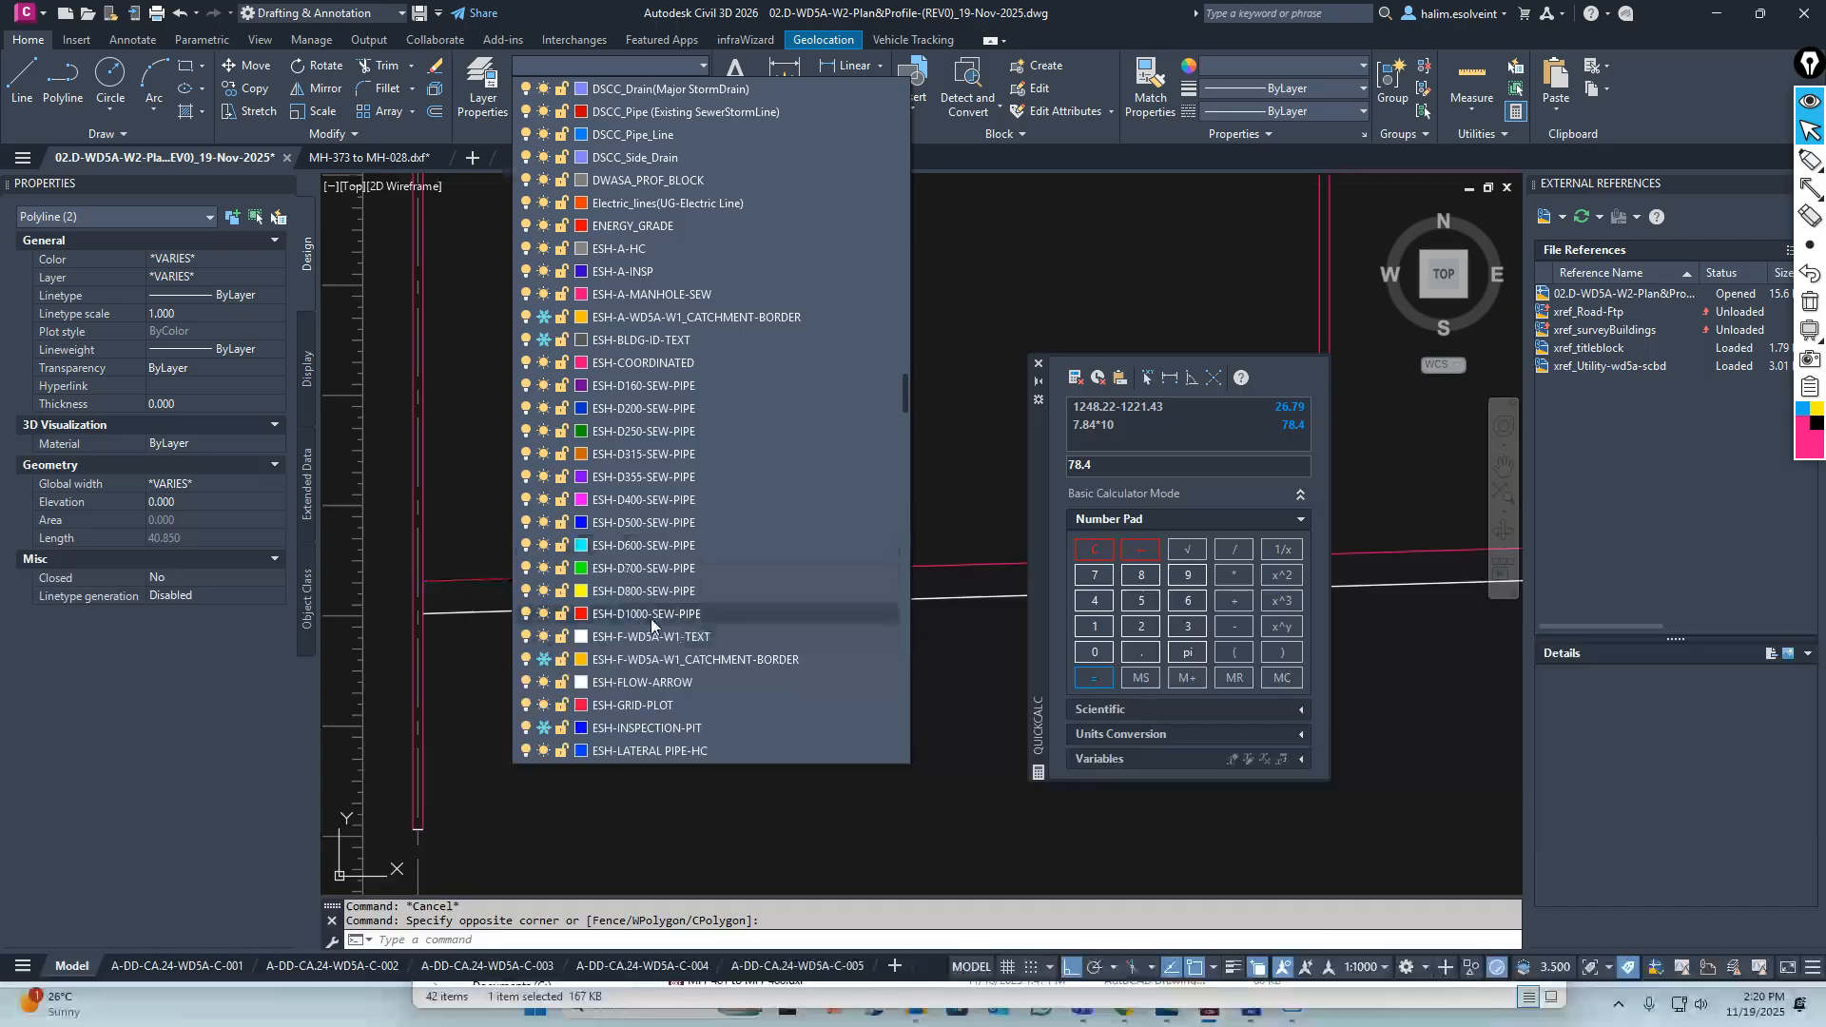
click(639, 455)
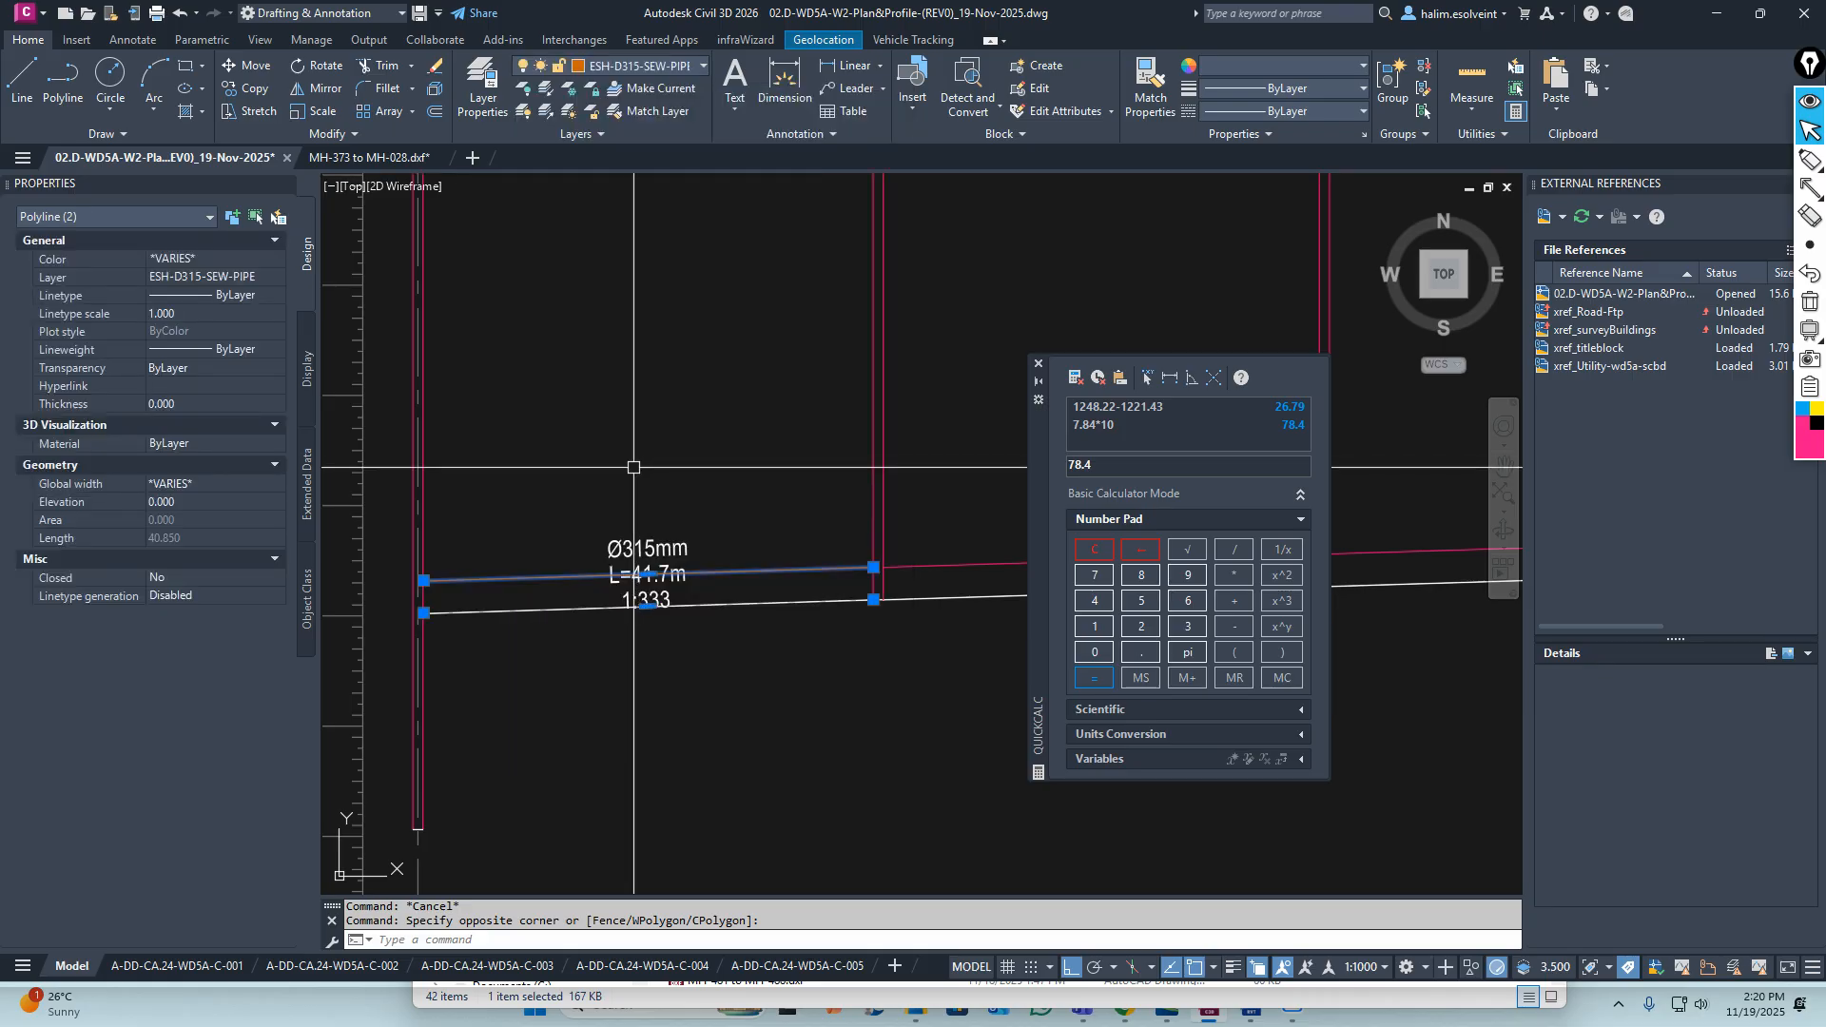
Set the crown and invert lines of the pipe between MH-028 and MH-398 to ByLayer colour and a global width of 0
click(1293, 64)
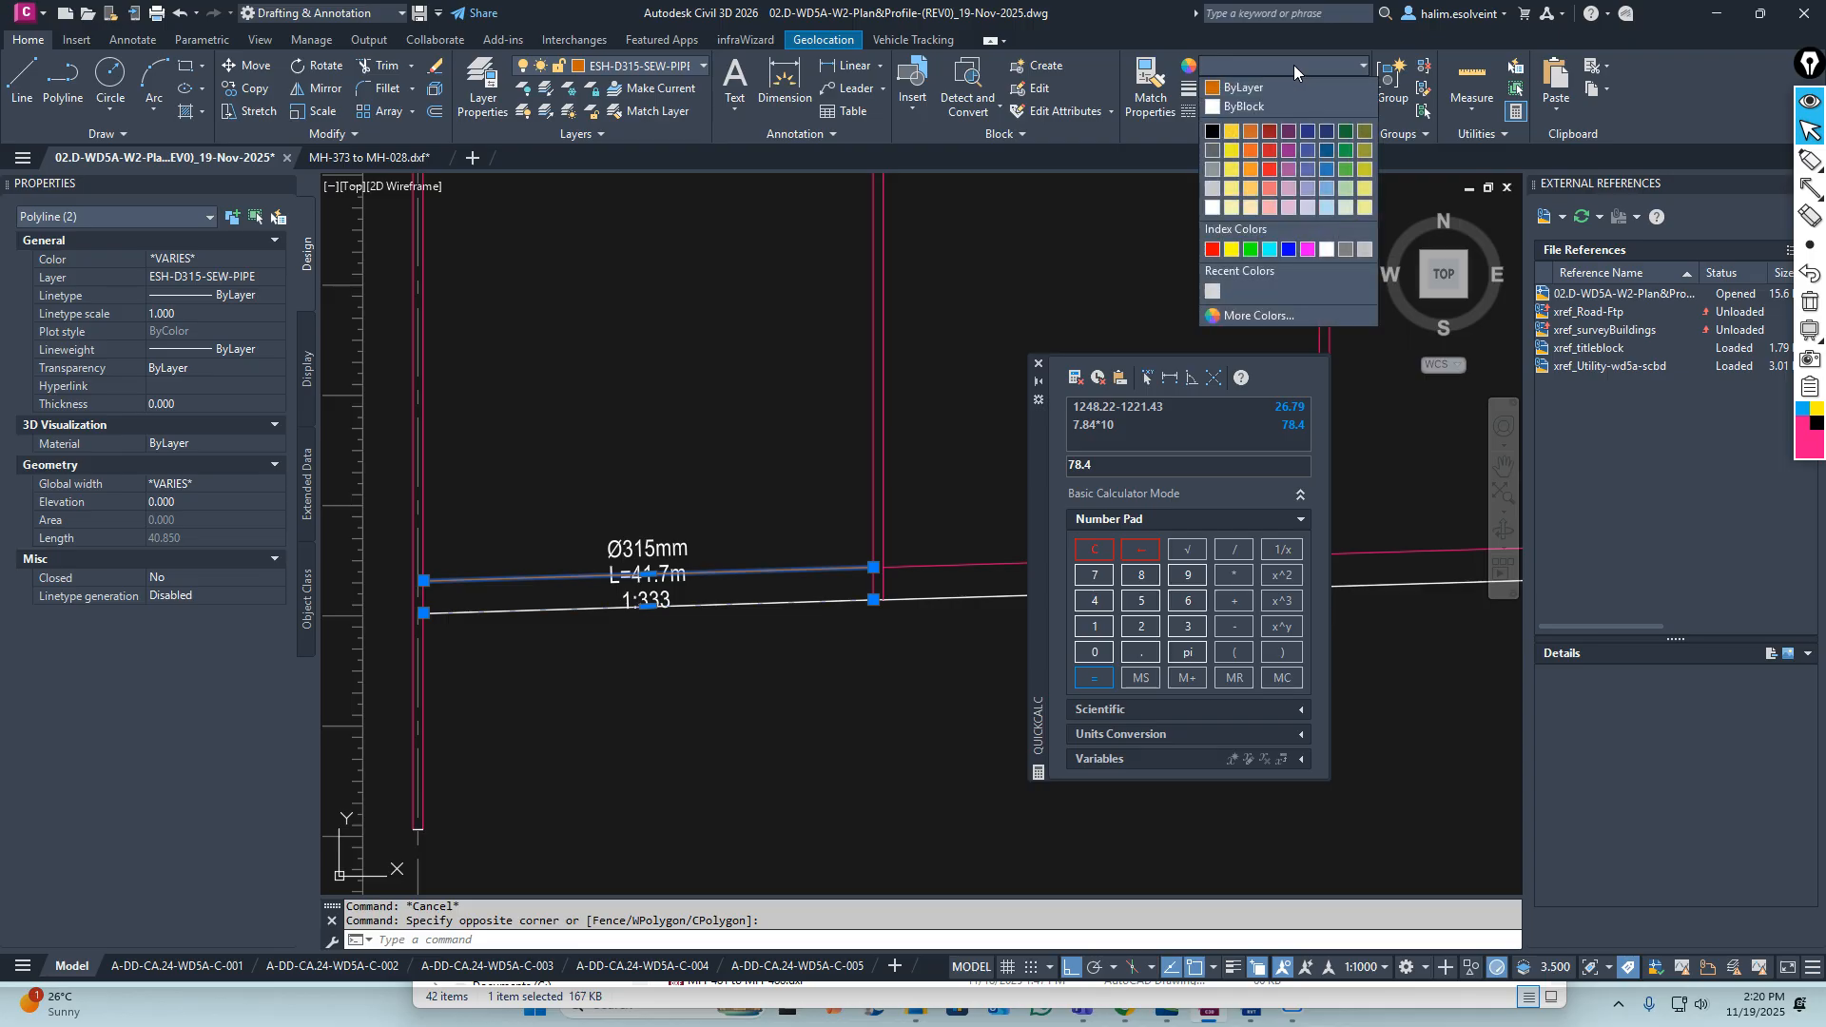
click(1261, 83)
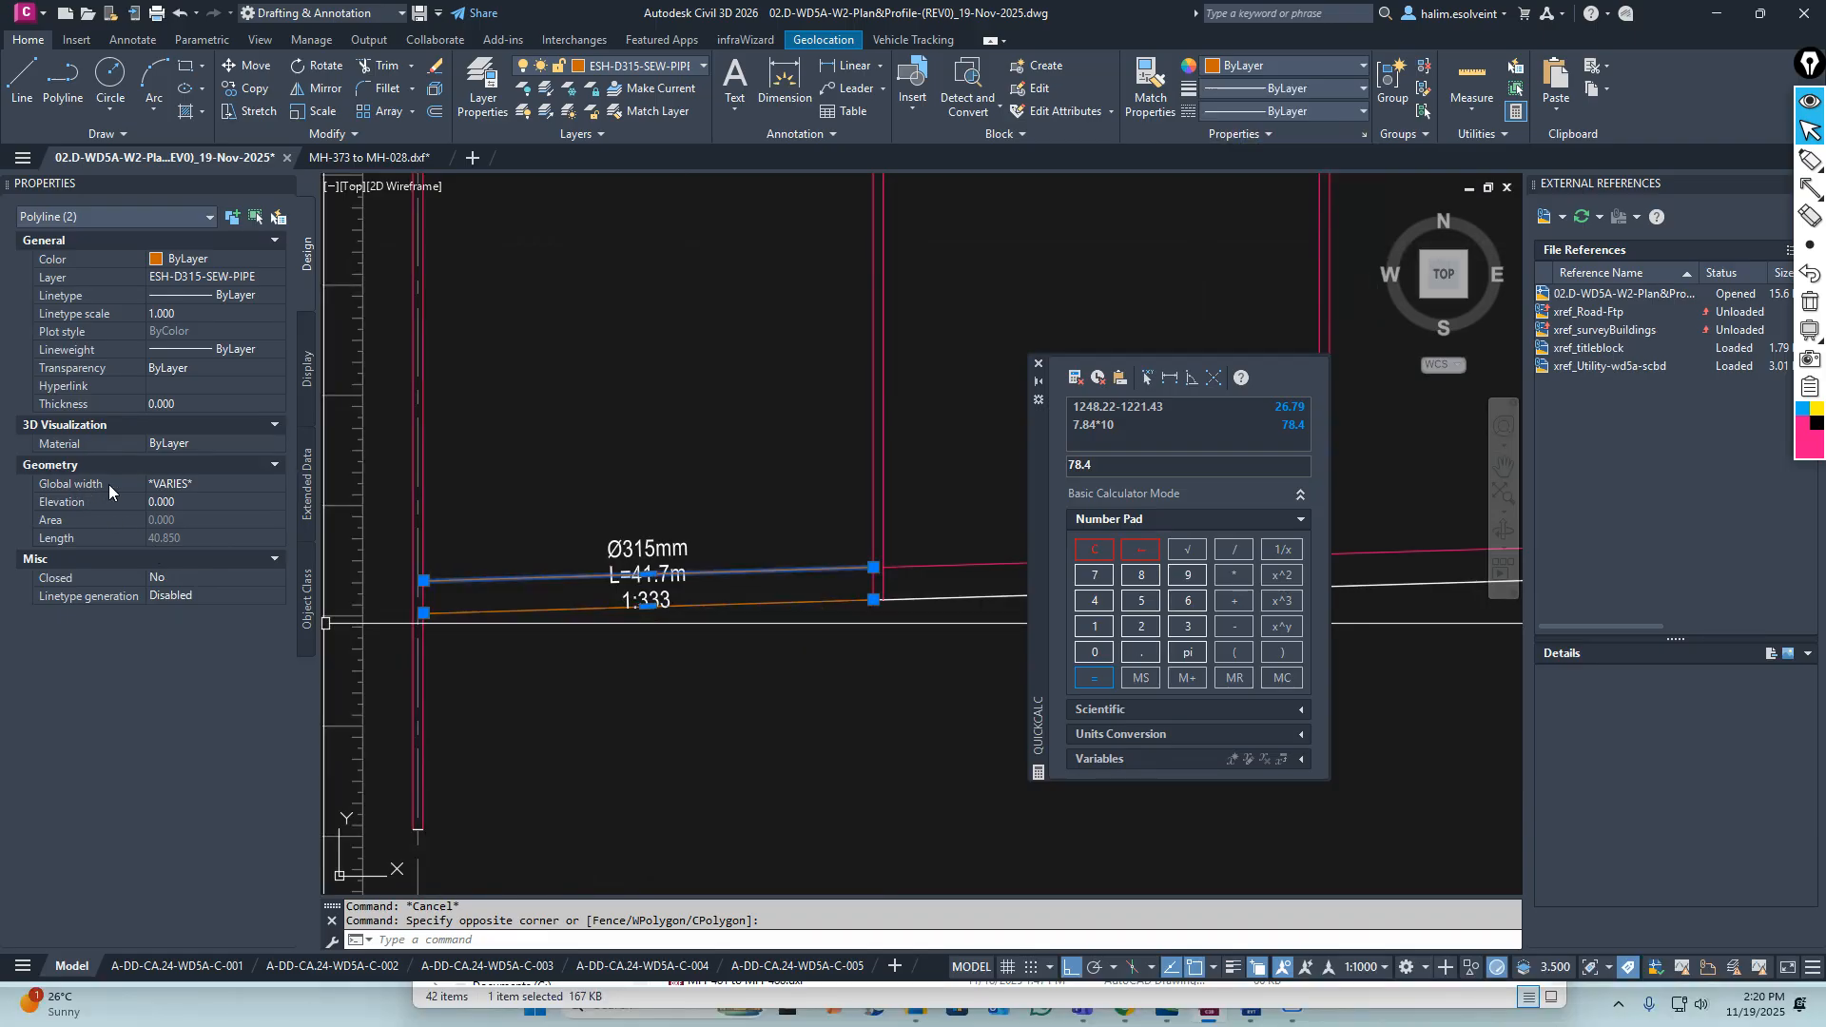
click(187, 483)
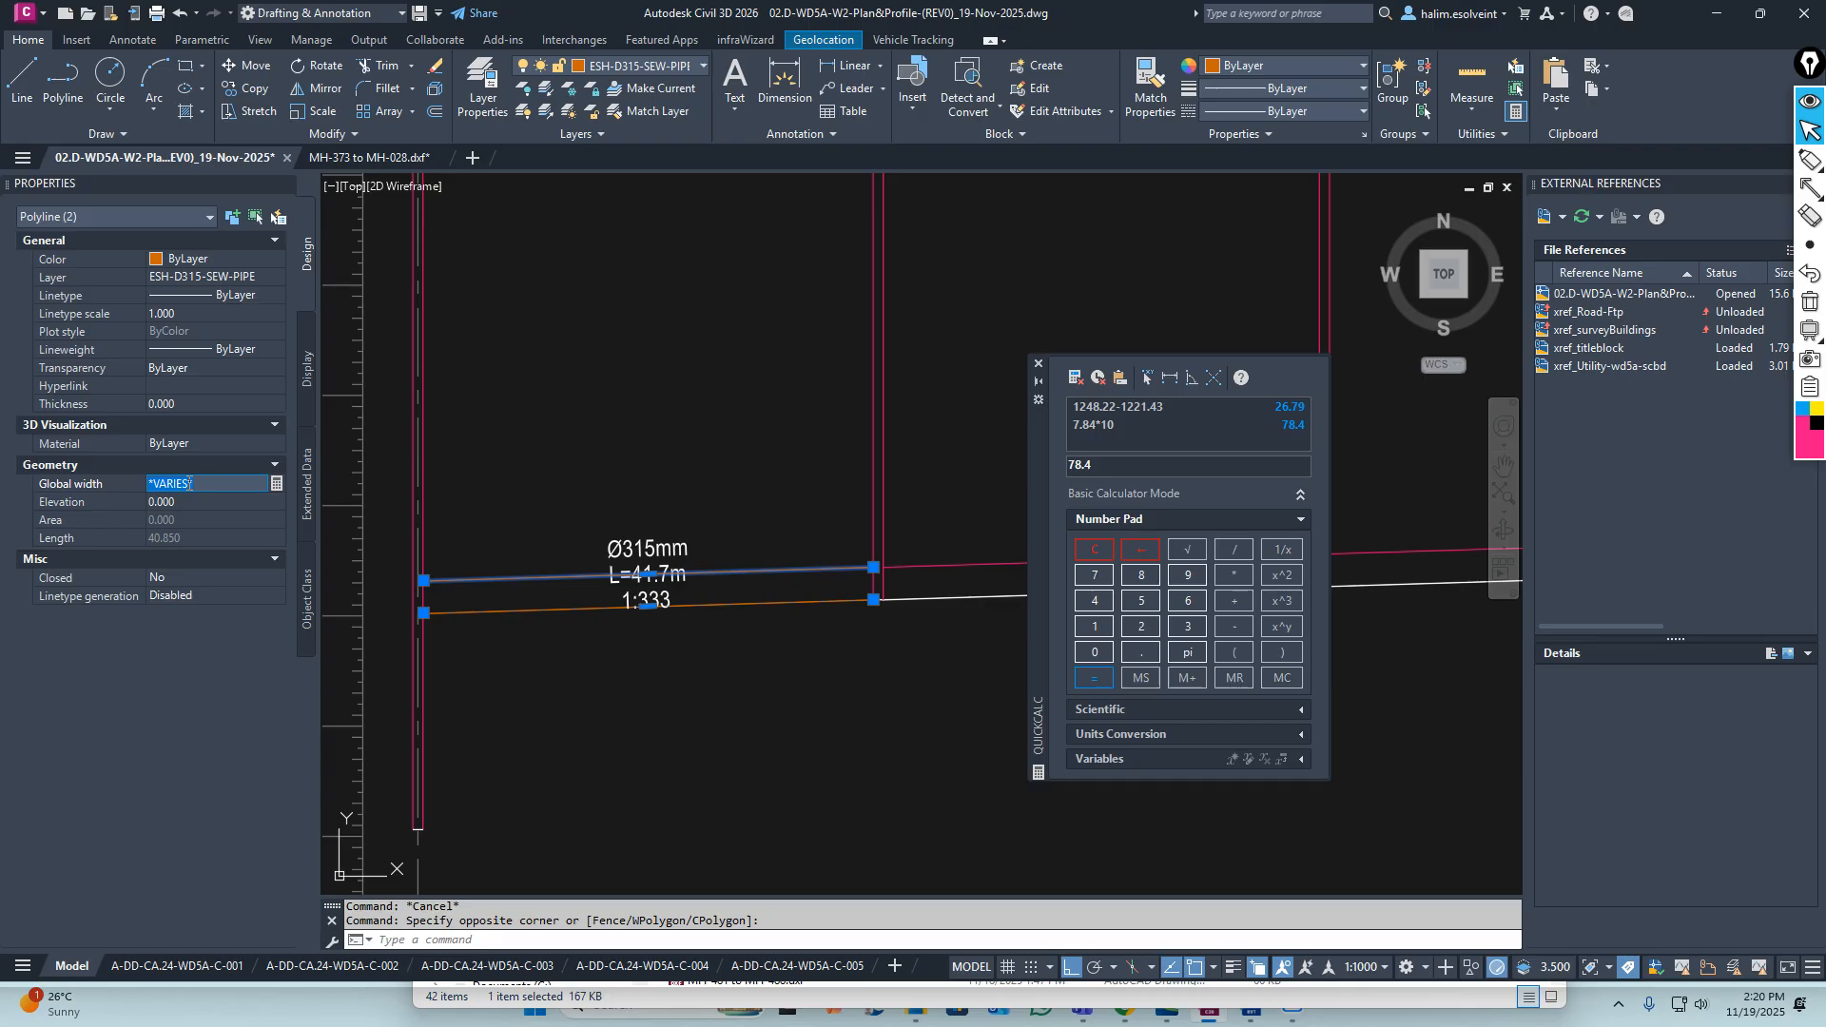
key(Return)
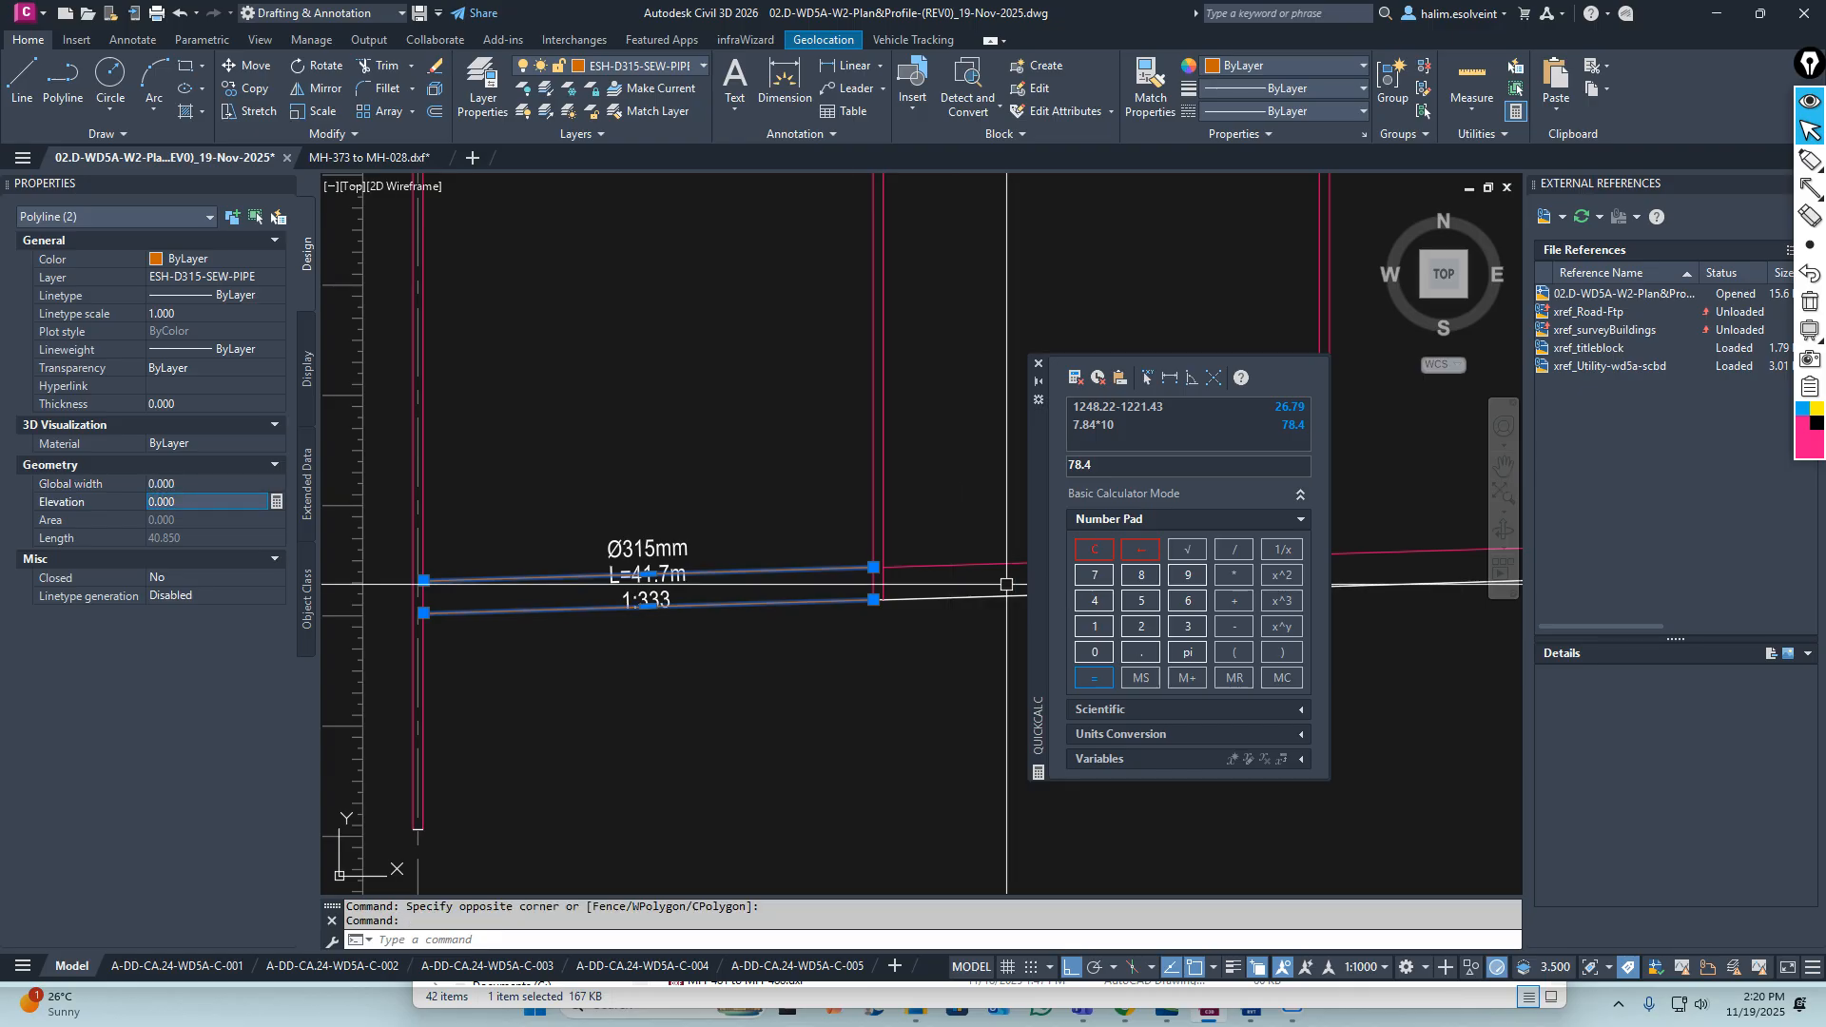
key(Escape)
scroll(613, 620, down, 3)
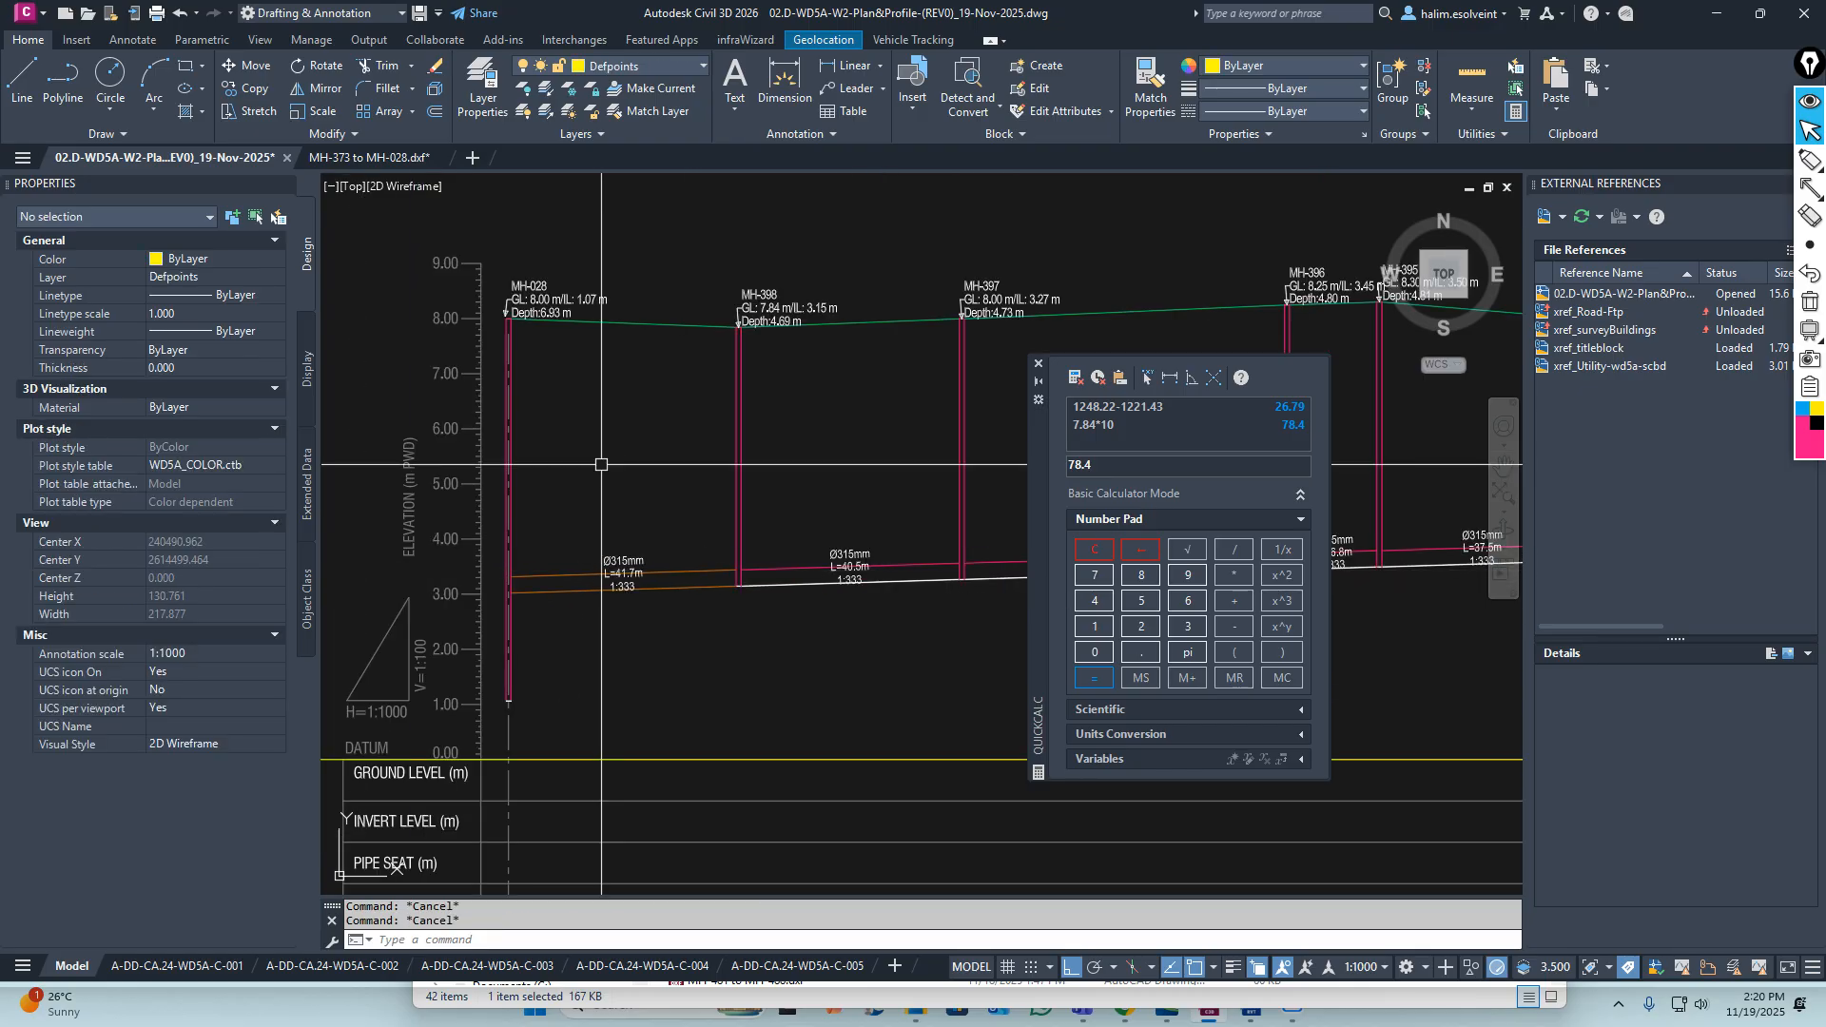
middle_drag(611, 472, 646, 504)
middle_drag(803, 569, 615, 518)
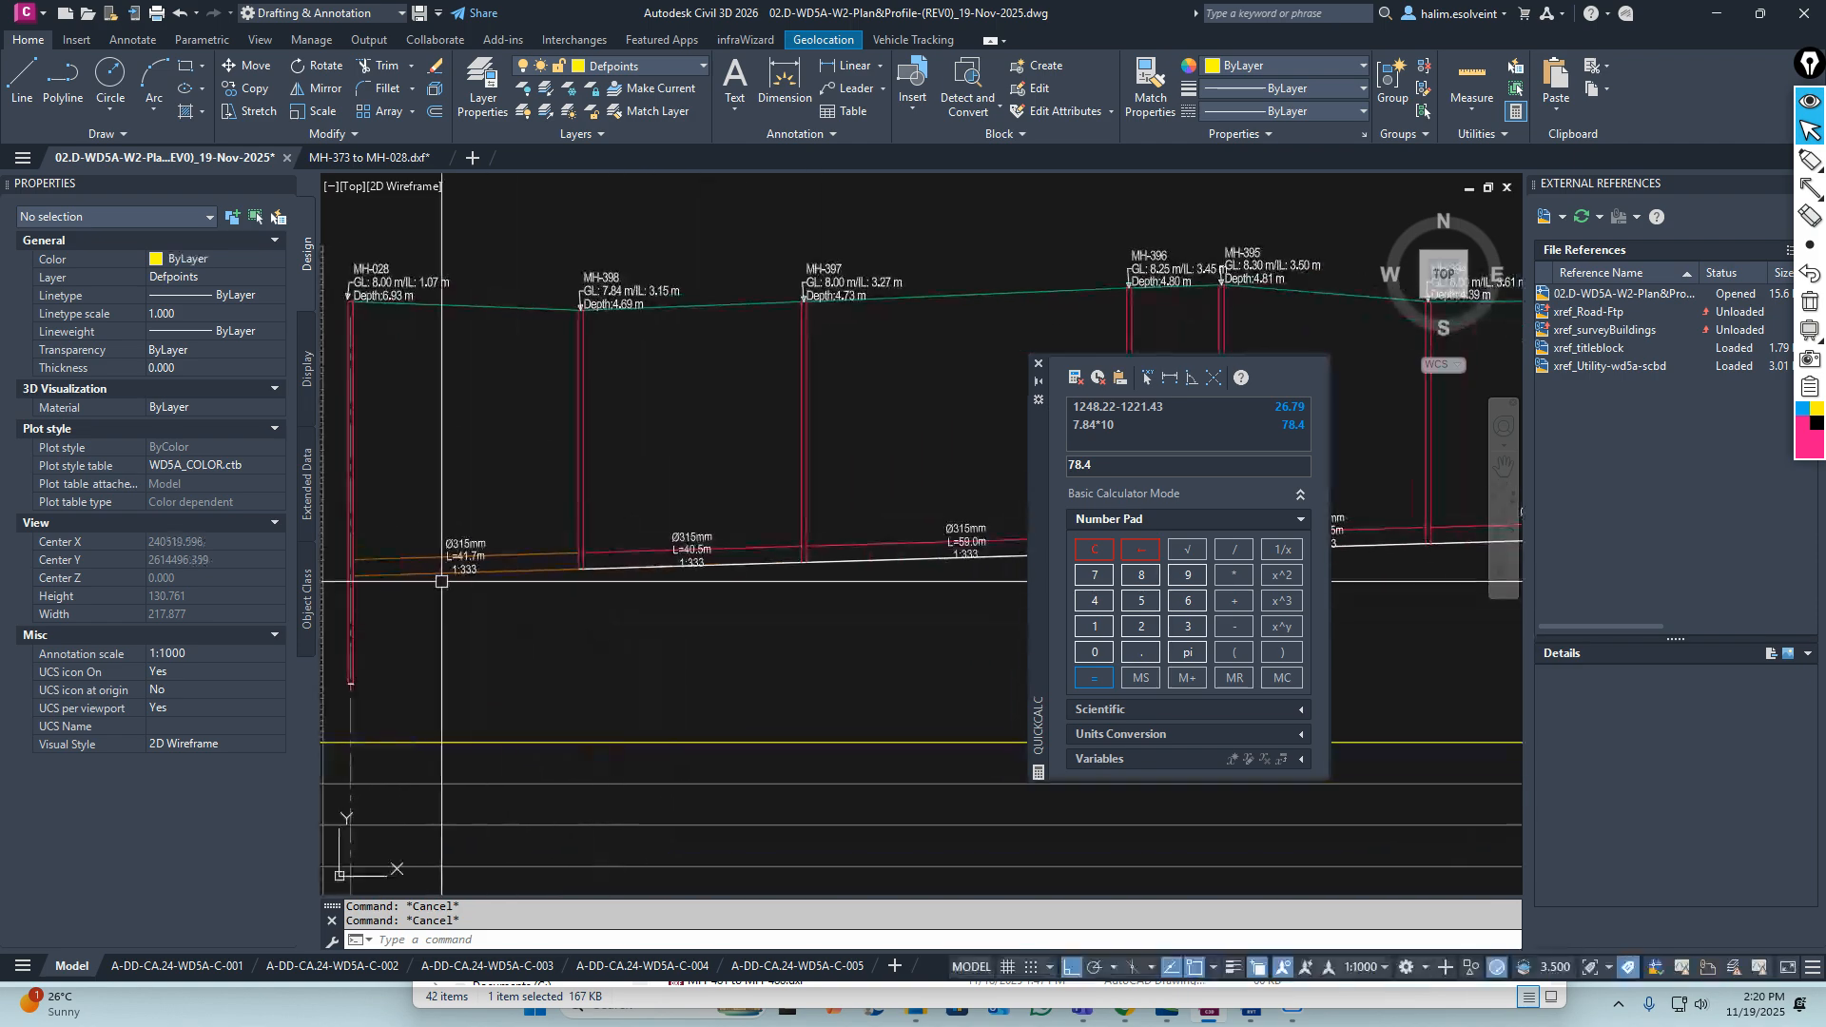
scroll(453, 578, up, 3)
scroll(535, 535, down, 2)
scroll(619, 533, up, 2)
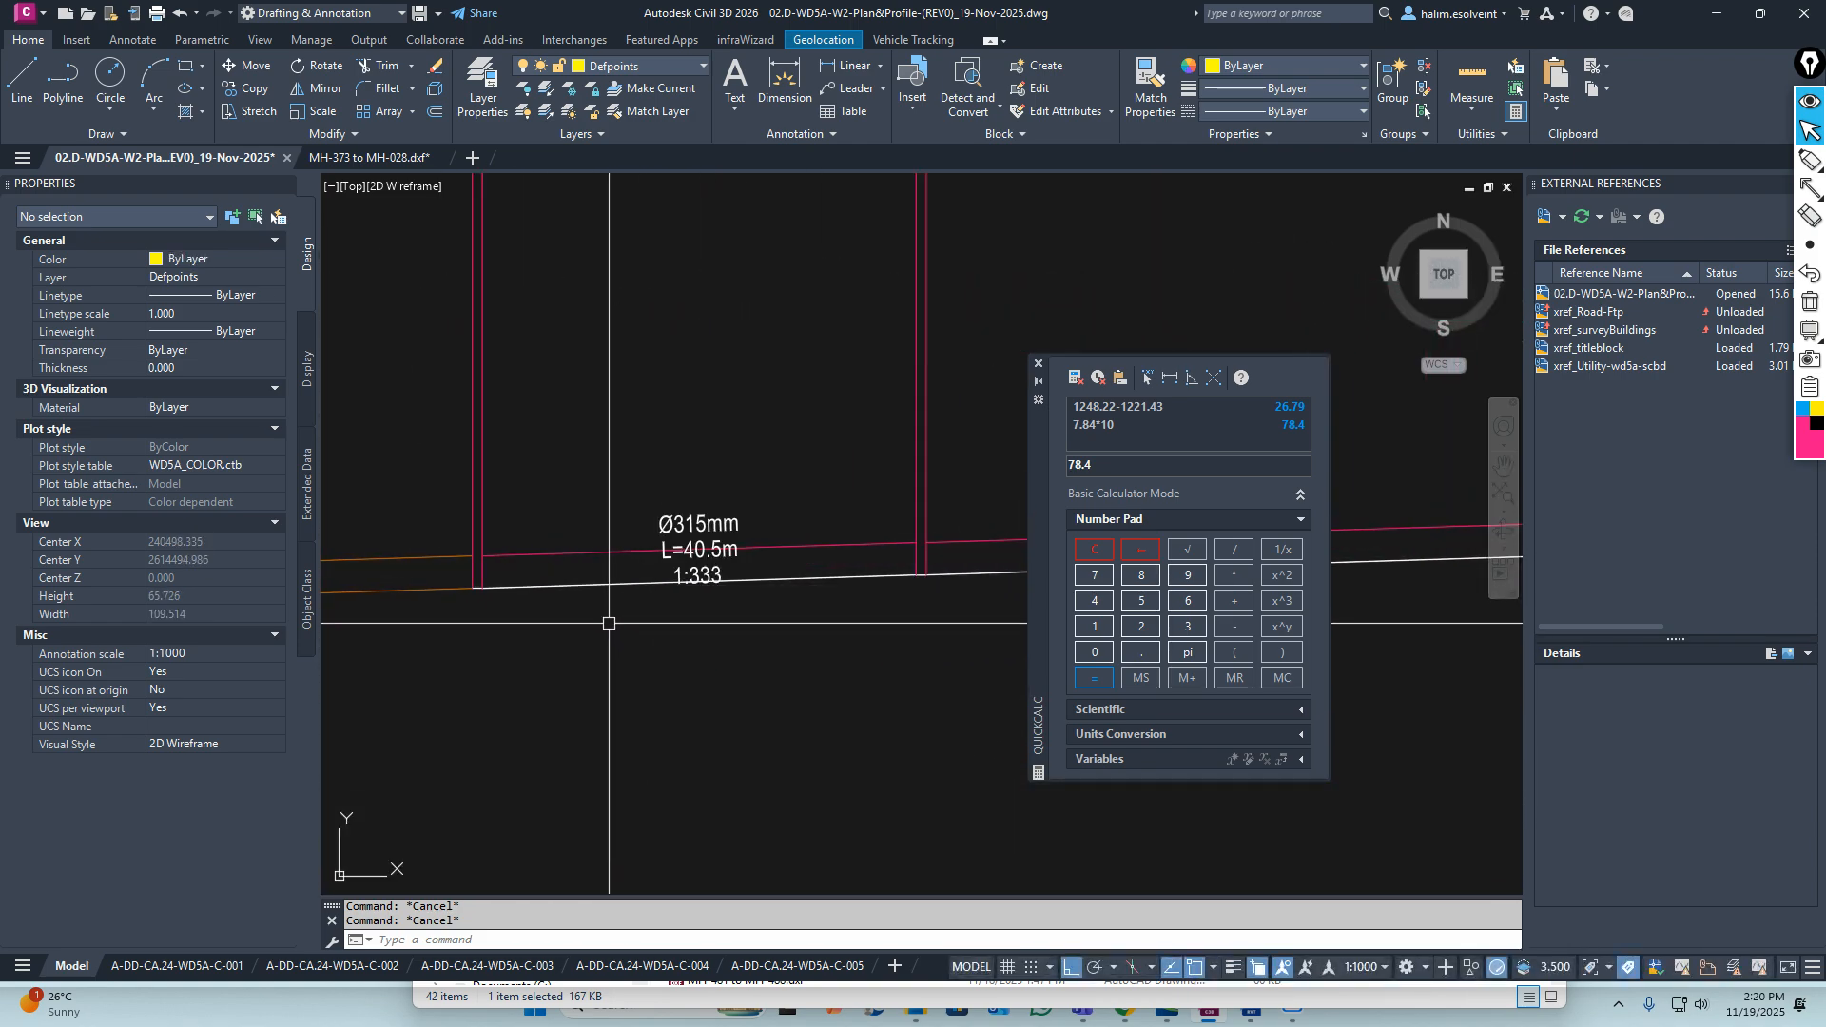
click(618, 613)
click(604, 510)
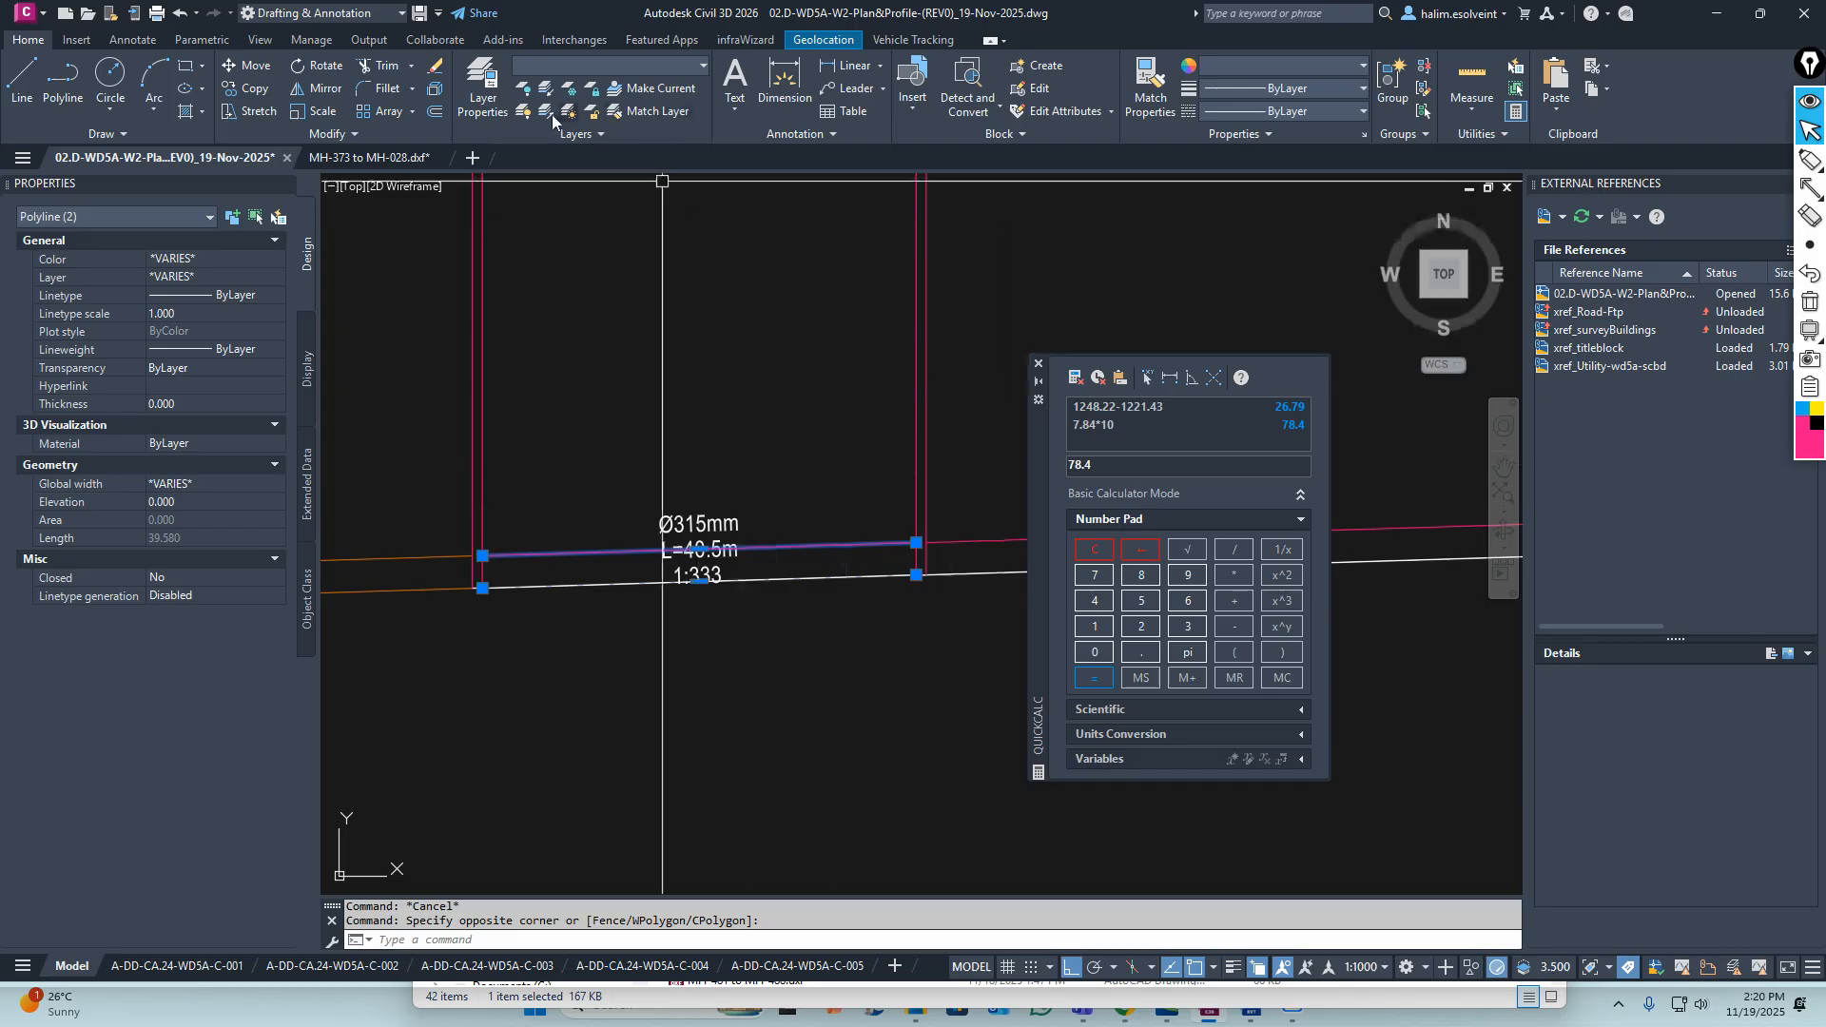
scroll(704, 495, up, 3)
scroll(704, 494, down, 3)
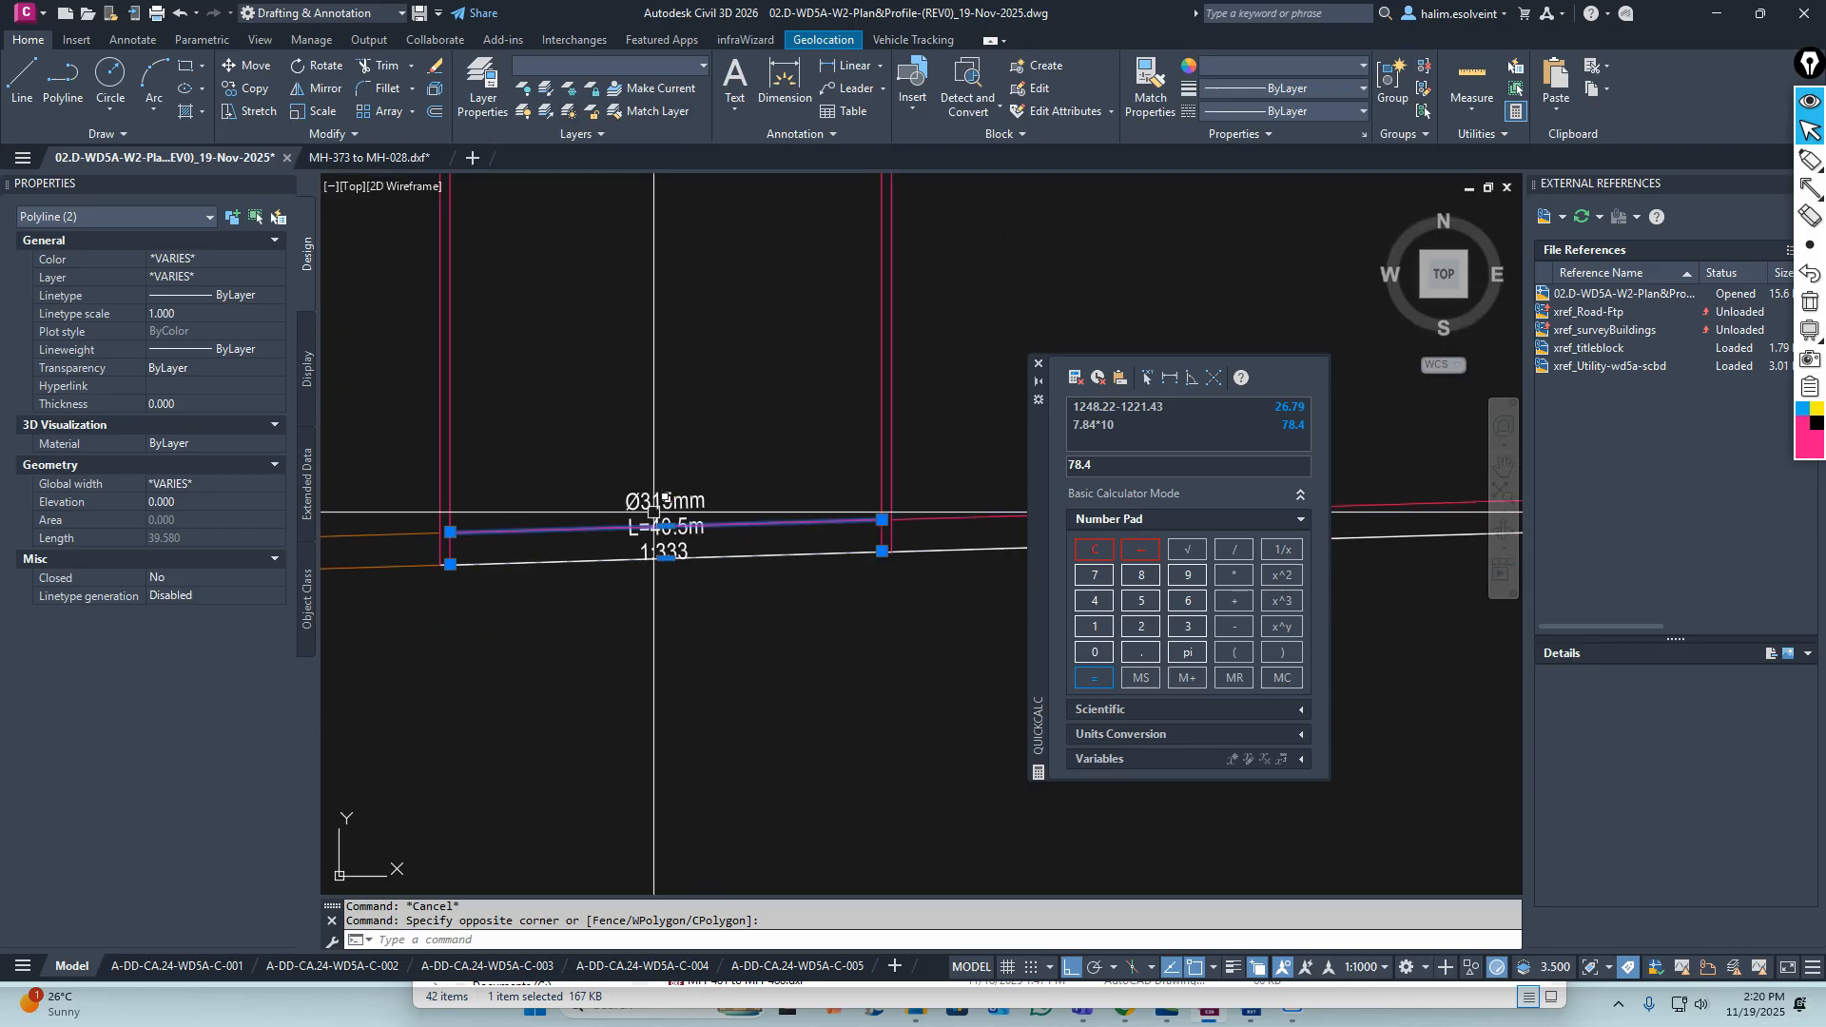
middle_drag(562, 528, 837, 511)
key(Escape)
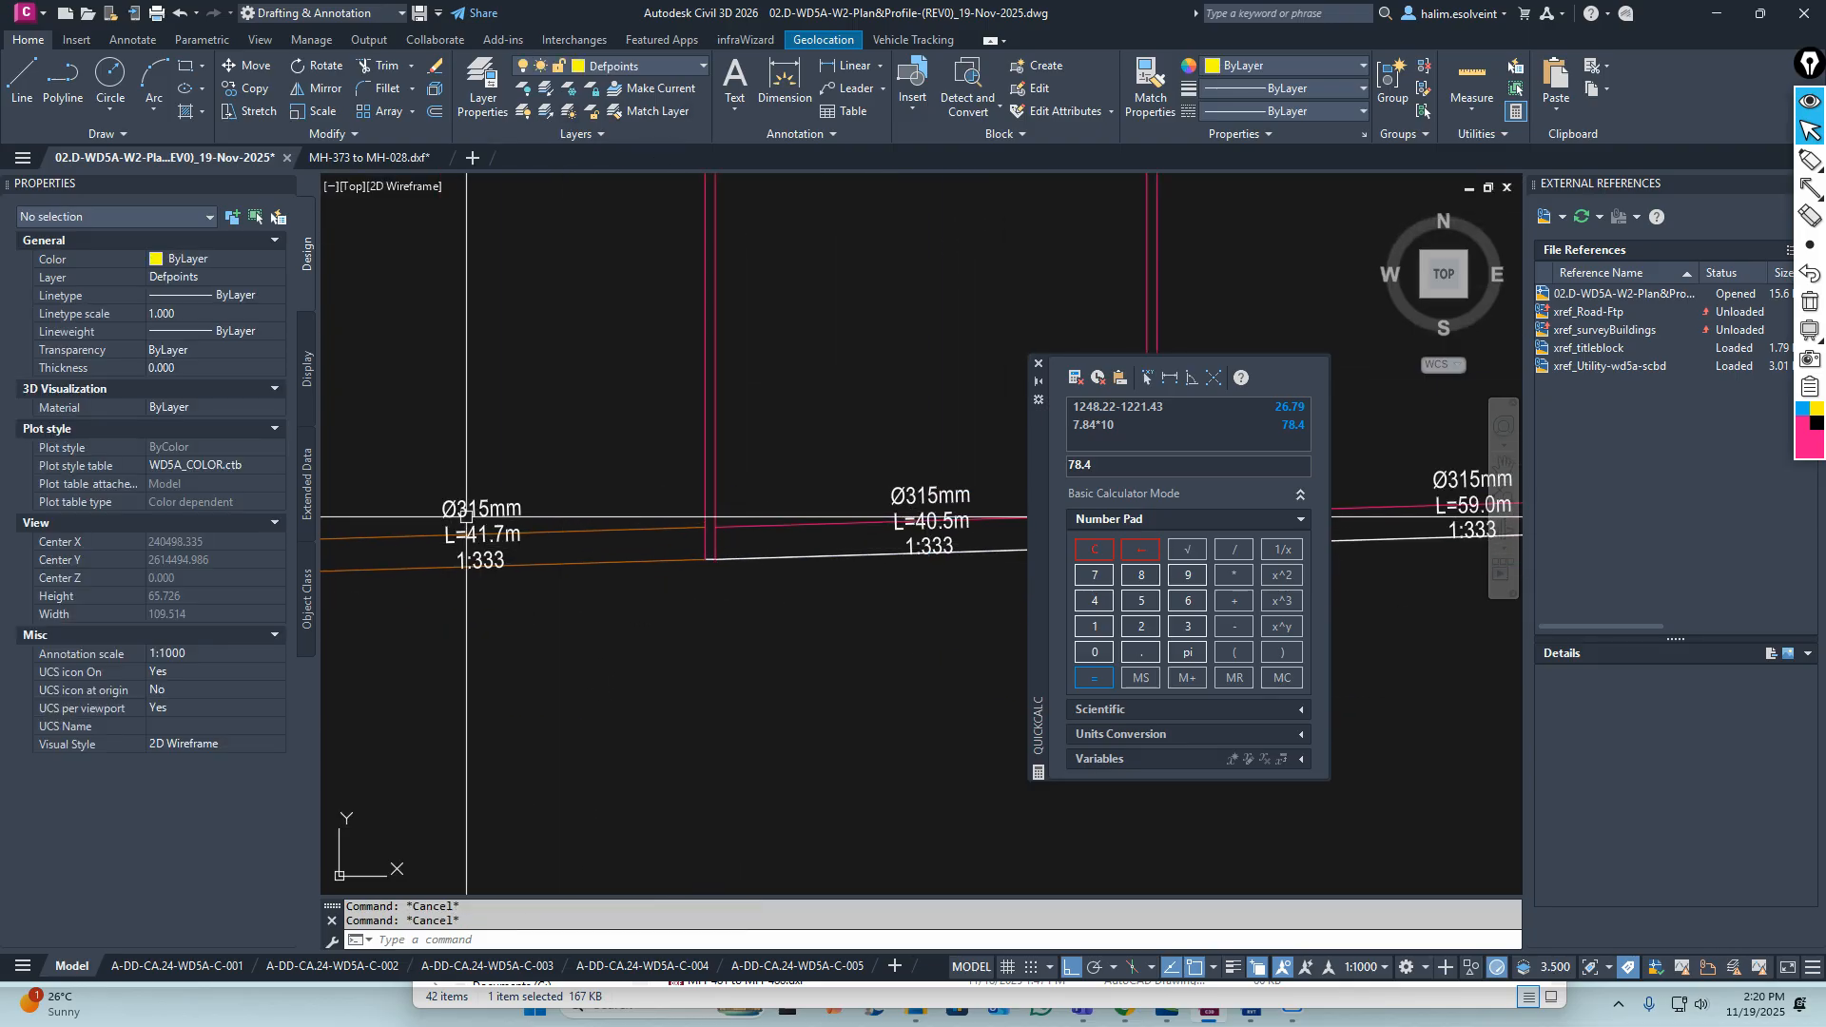
Check the pipe diameter labels along the profile from MH-028 past MH-391 for the point where the diameter changes from Ø315mm
scroll(723, 502, down, 3)
scroll(681, 499, up, 3)
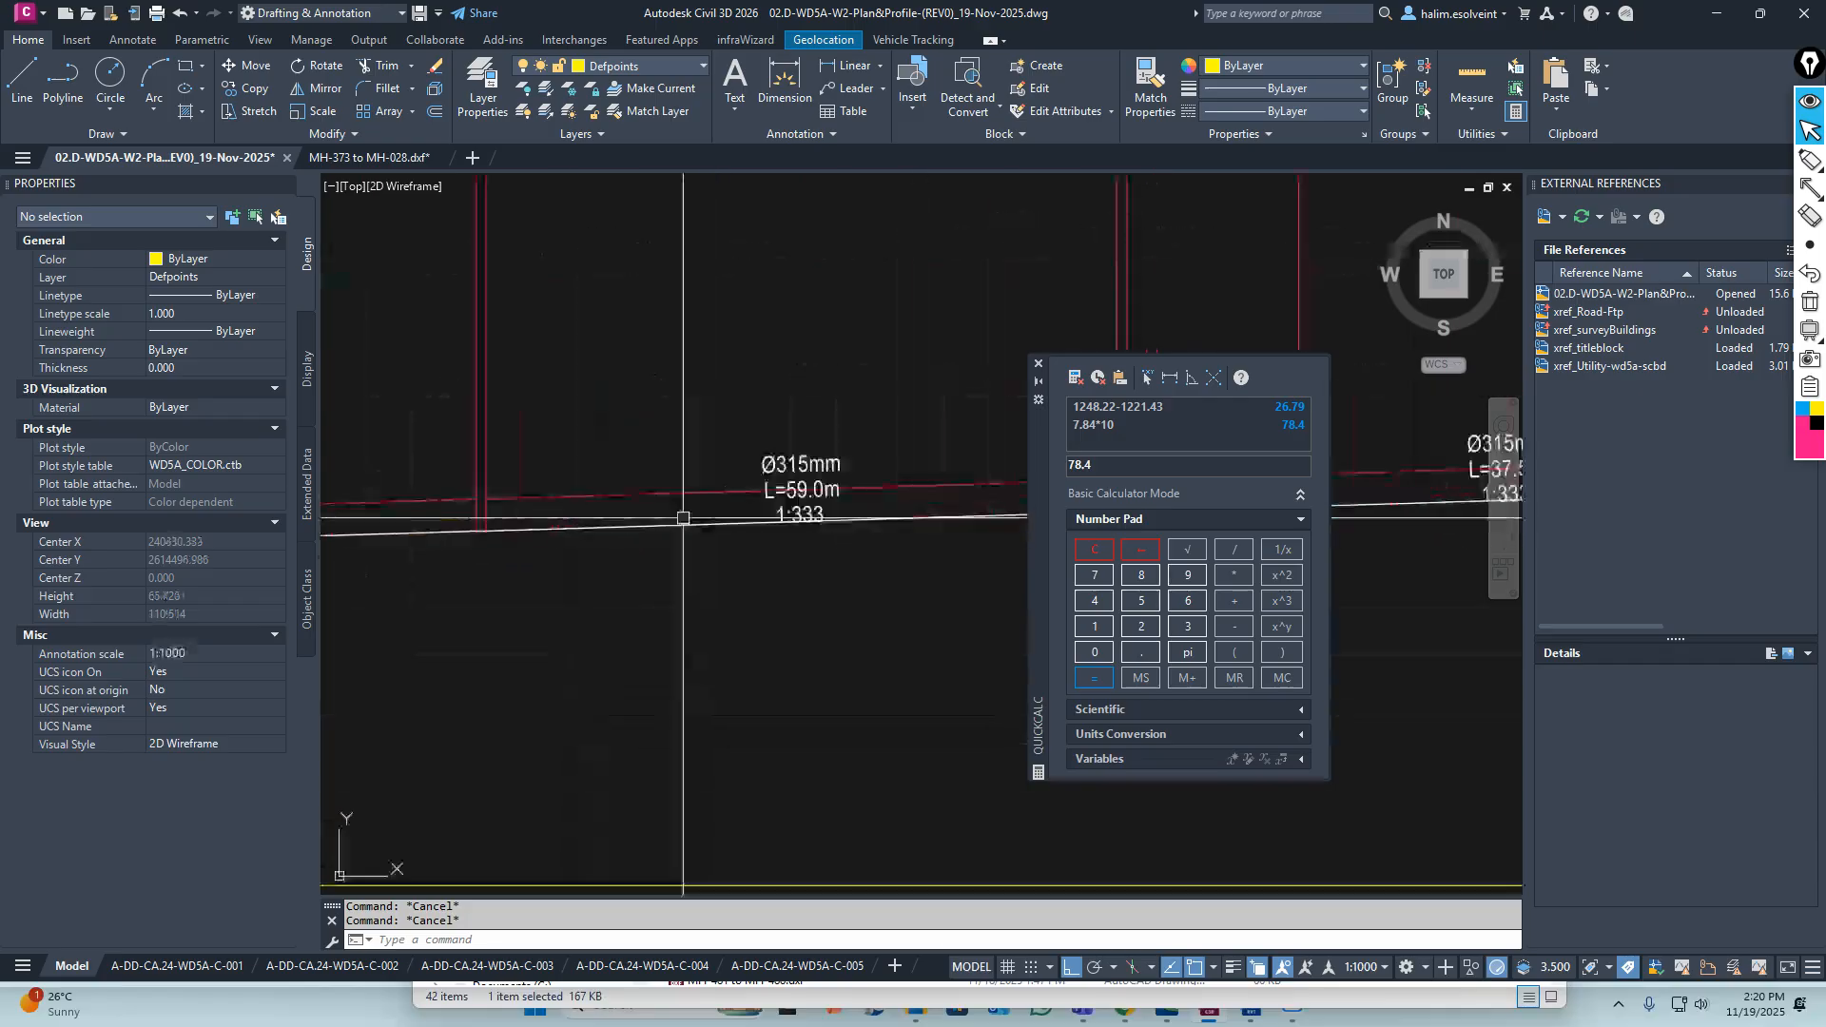
middle_drag(815, 479, 464, 497)
scroll(466, 499, down, 3)
scroll(683, 491, up, 3)
middle_drag(801, 522, 419, 546)
middle_drag(870, 537, 439, 514)
middle_drag(861, 491, 491, 507)
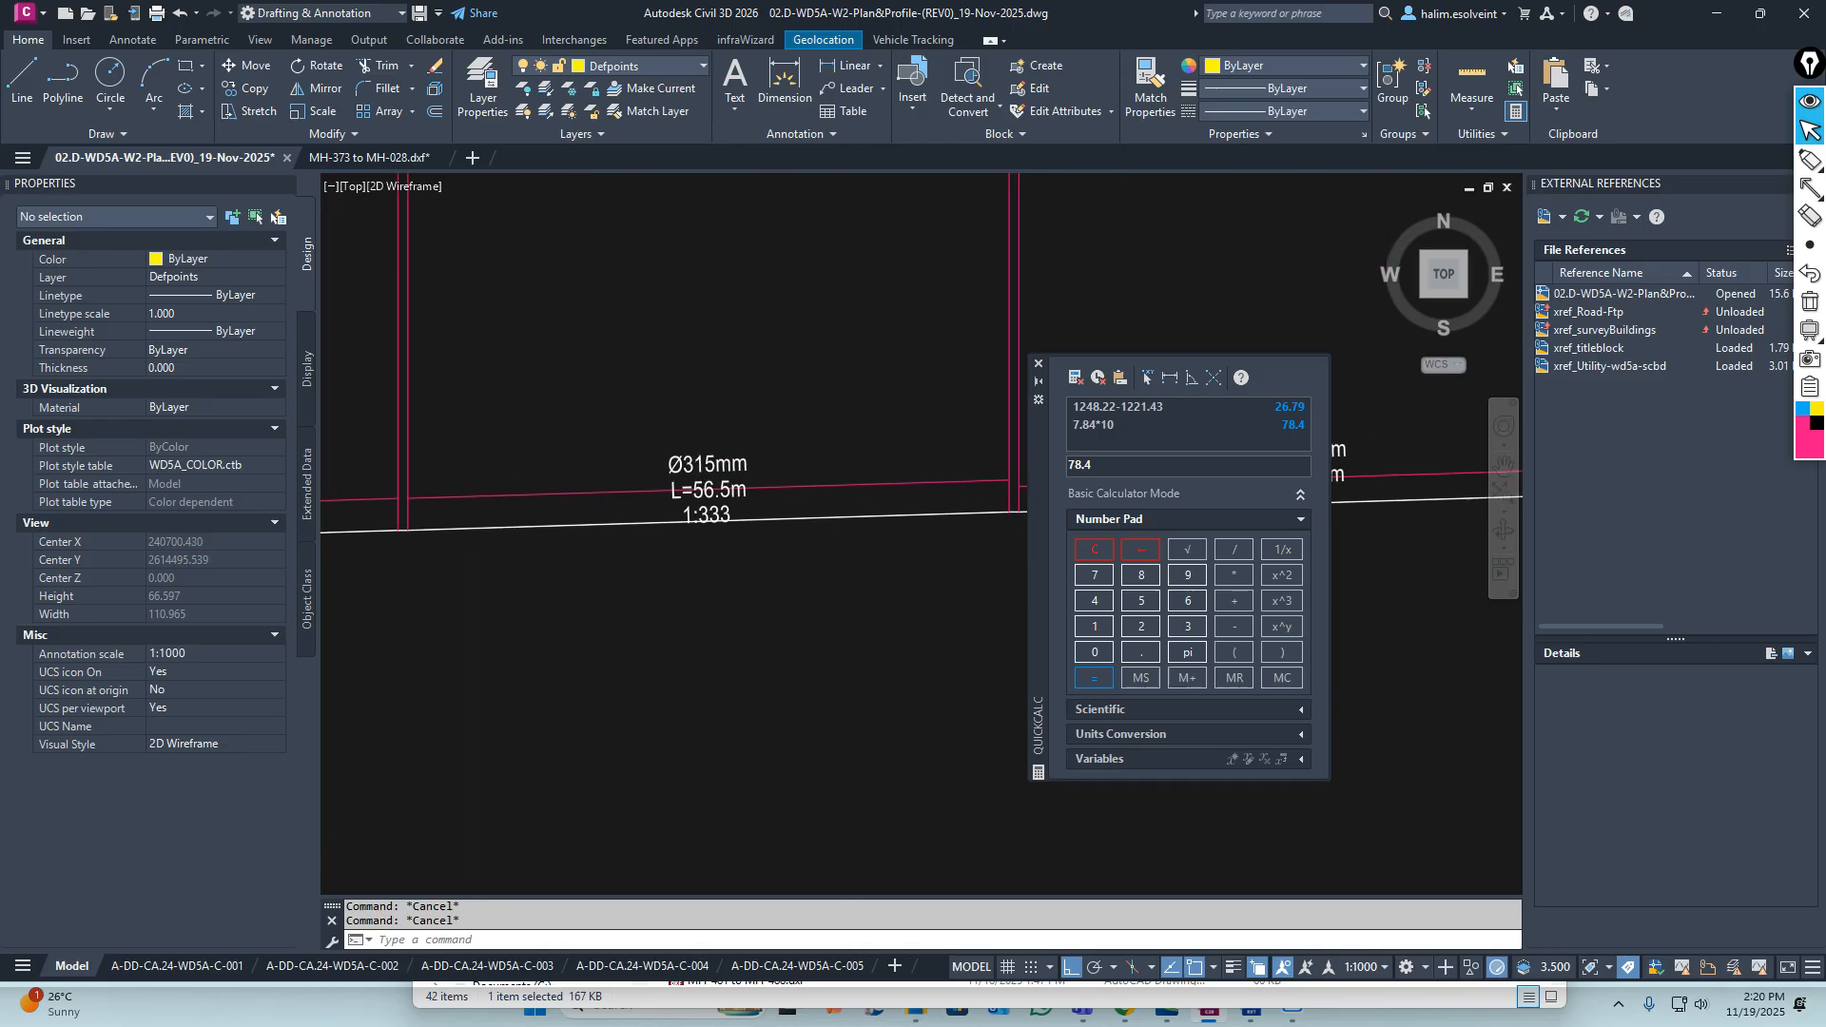
middle_drag(808, 506, 487, 504)
middle_drag(894, 475, 601, 483)
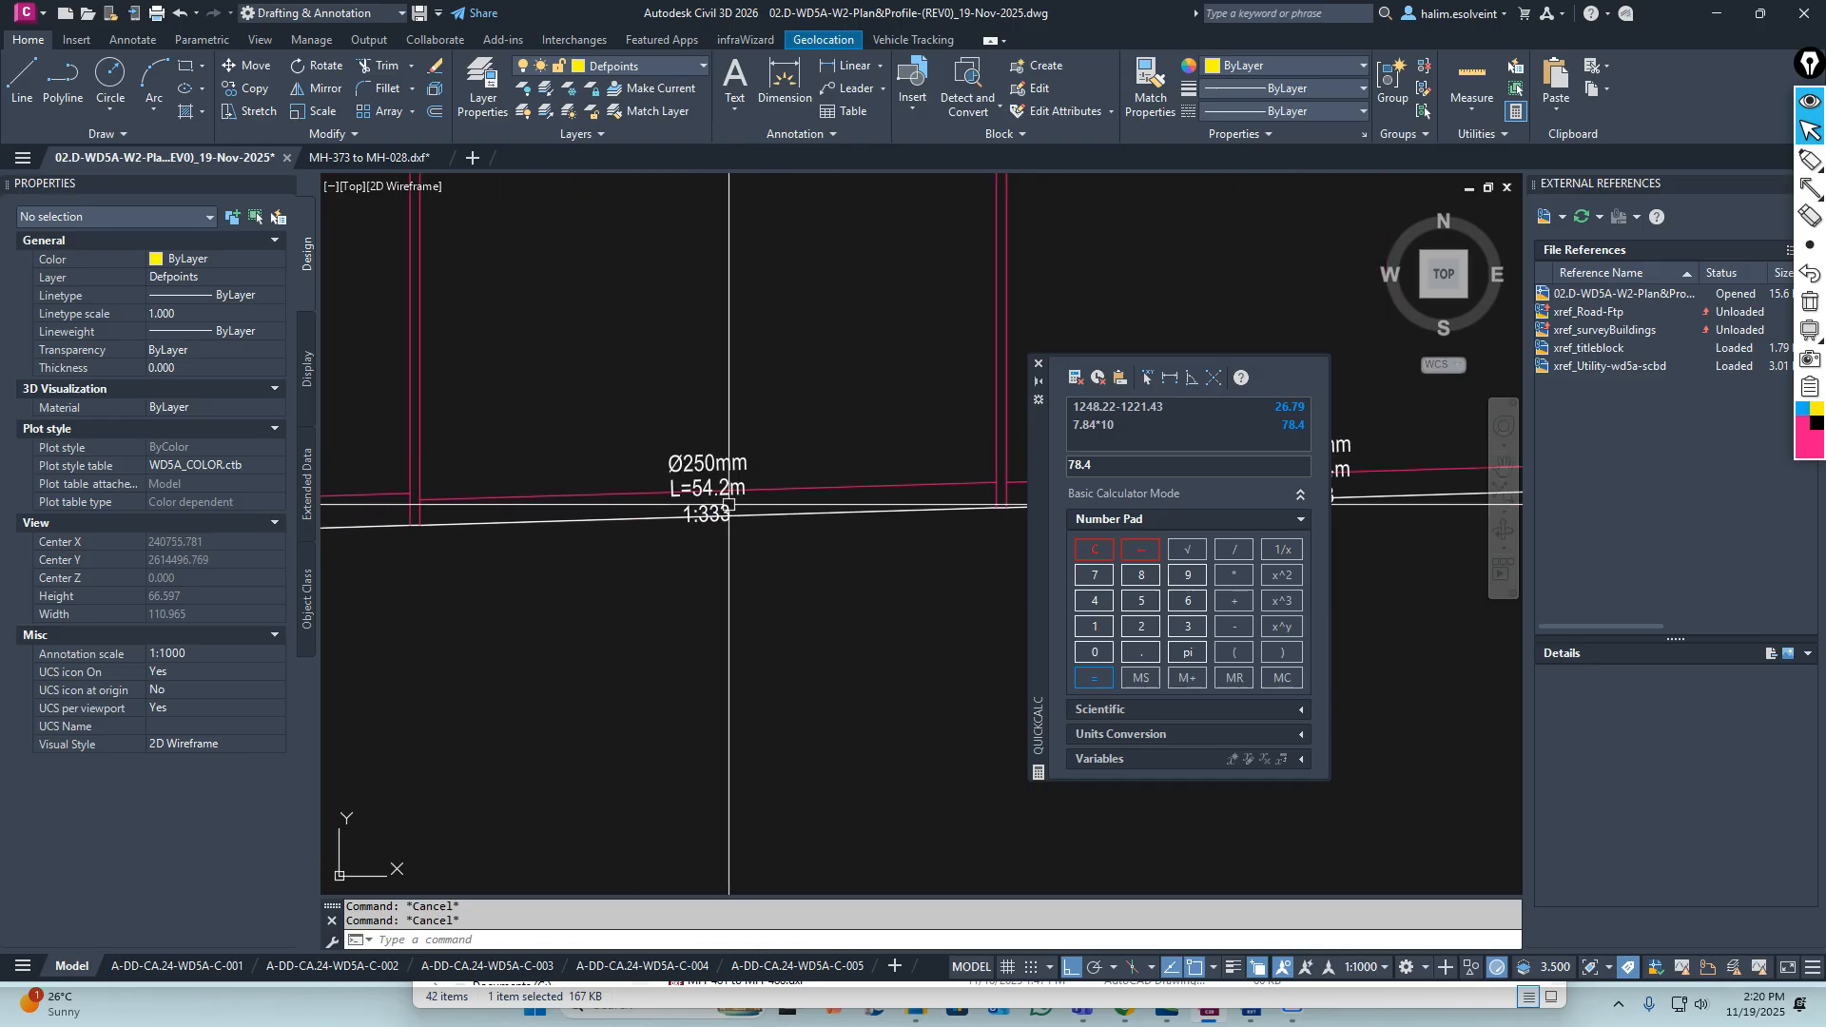
middle_drag(443, 505, 918, 513)
scroll(701, 496, down, 5)
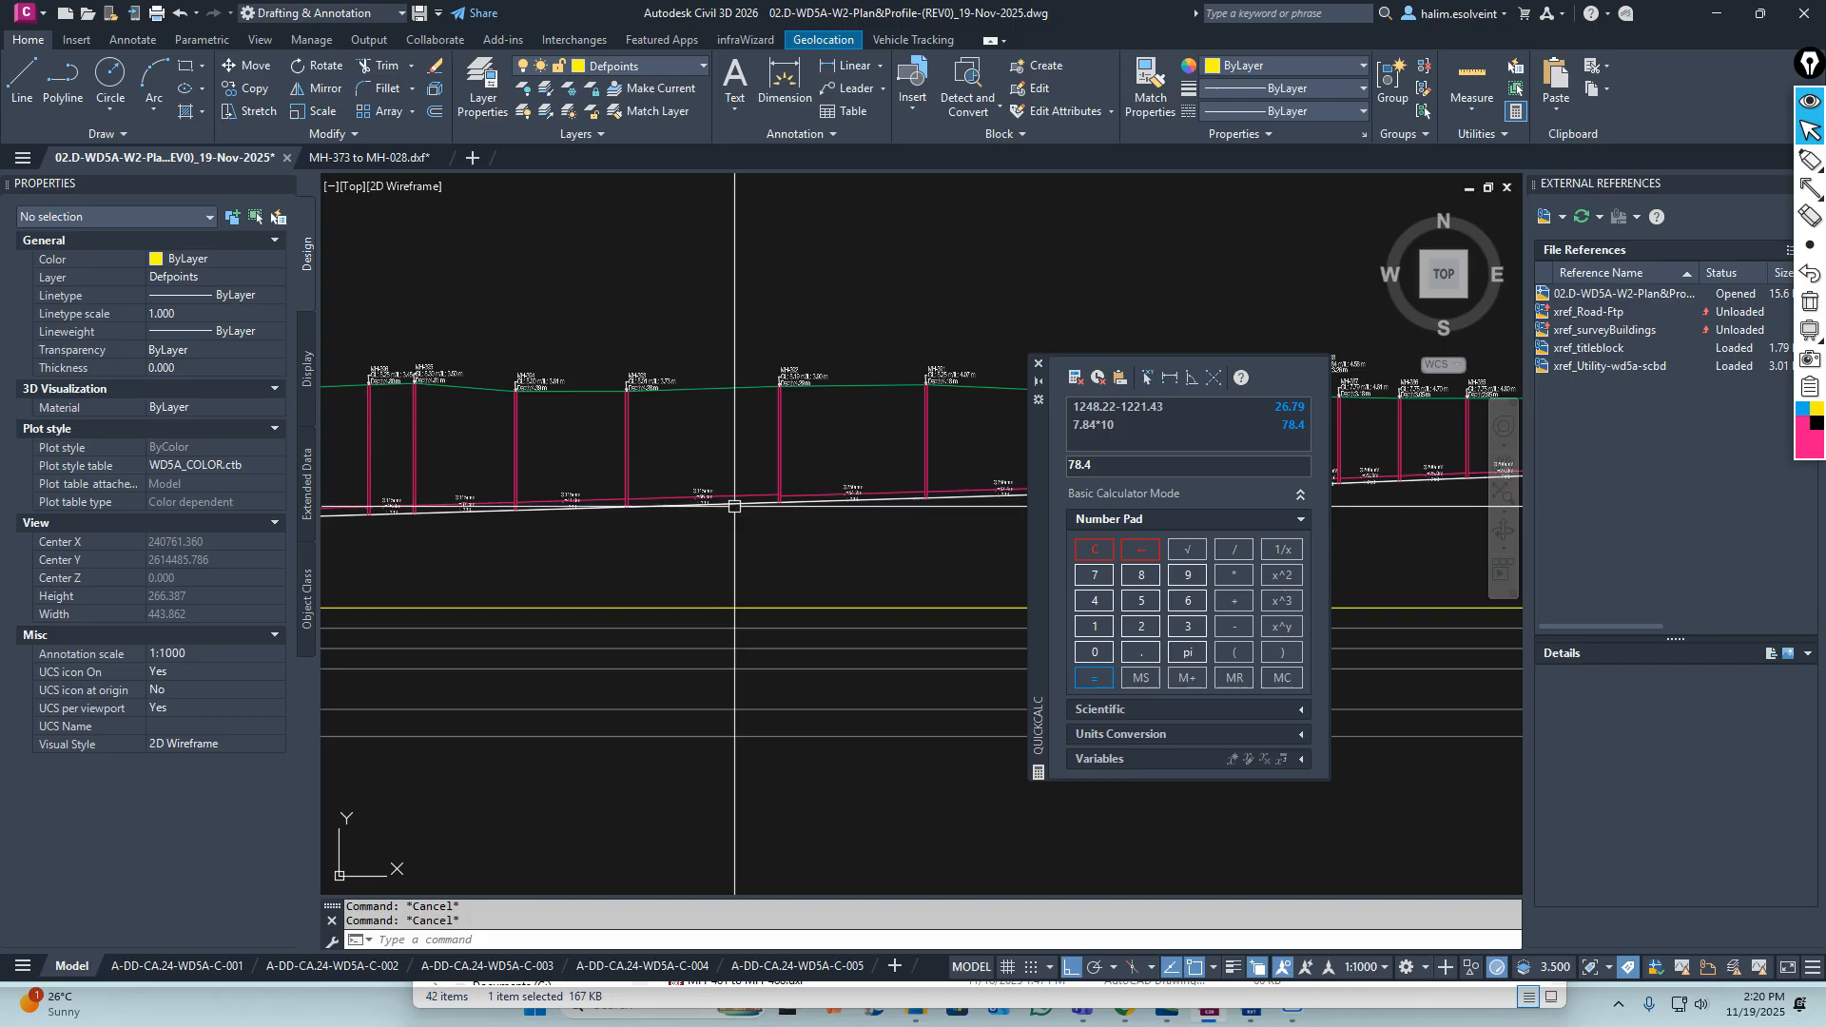
scroll(859, 492, up, 5)
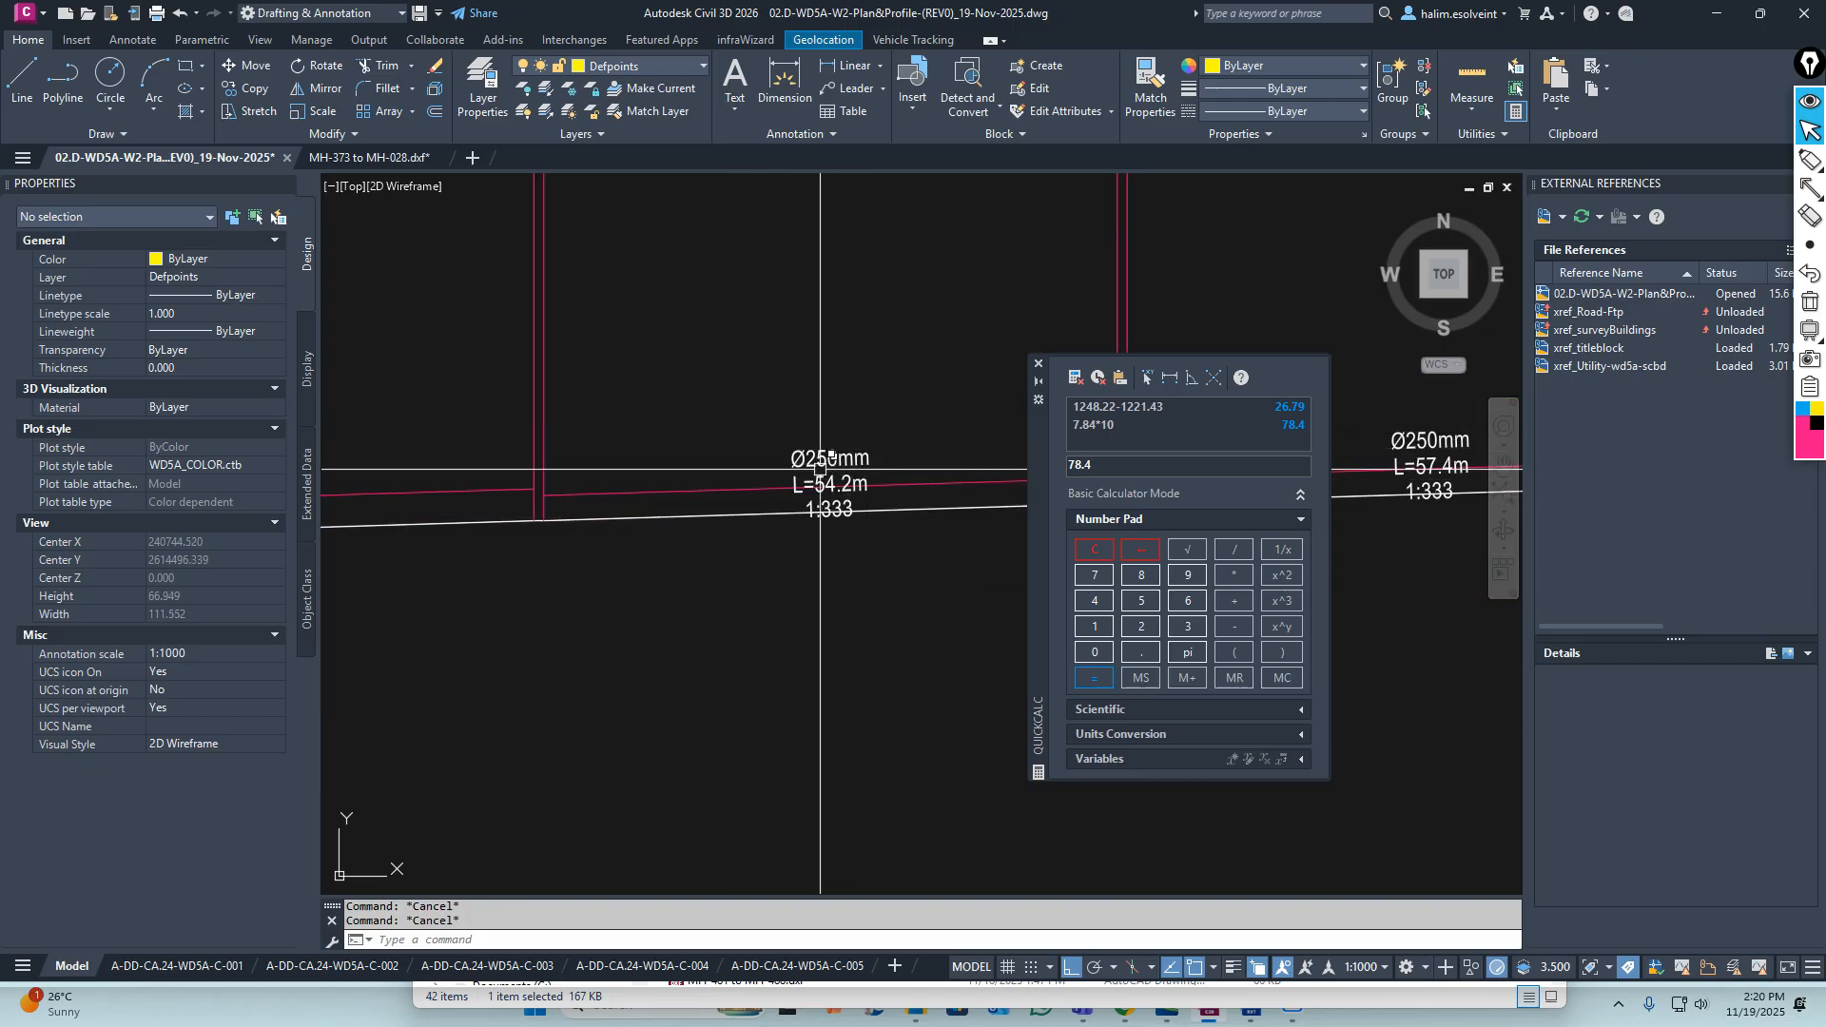
scroll(839, 461, down, 6)
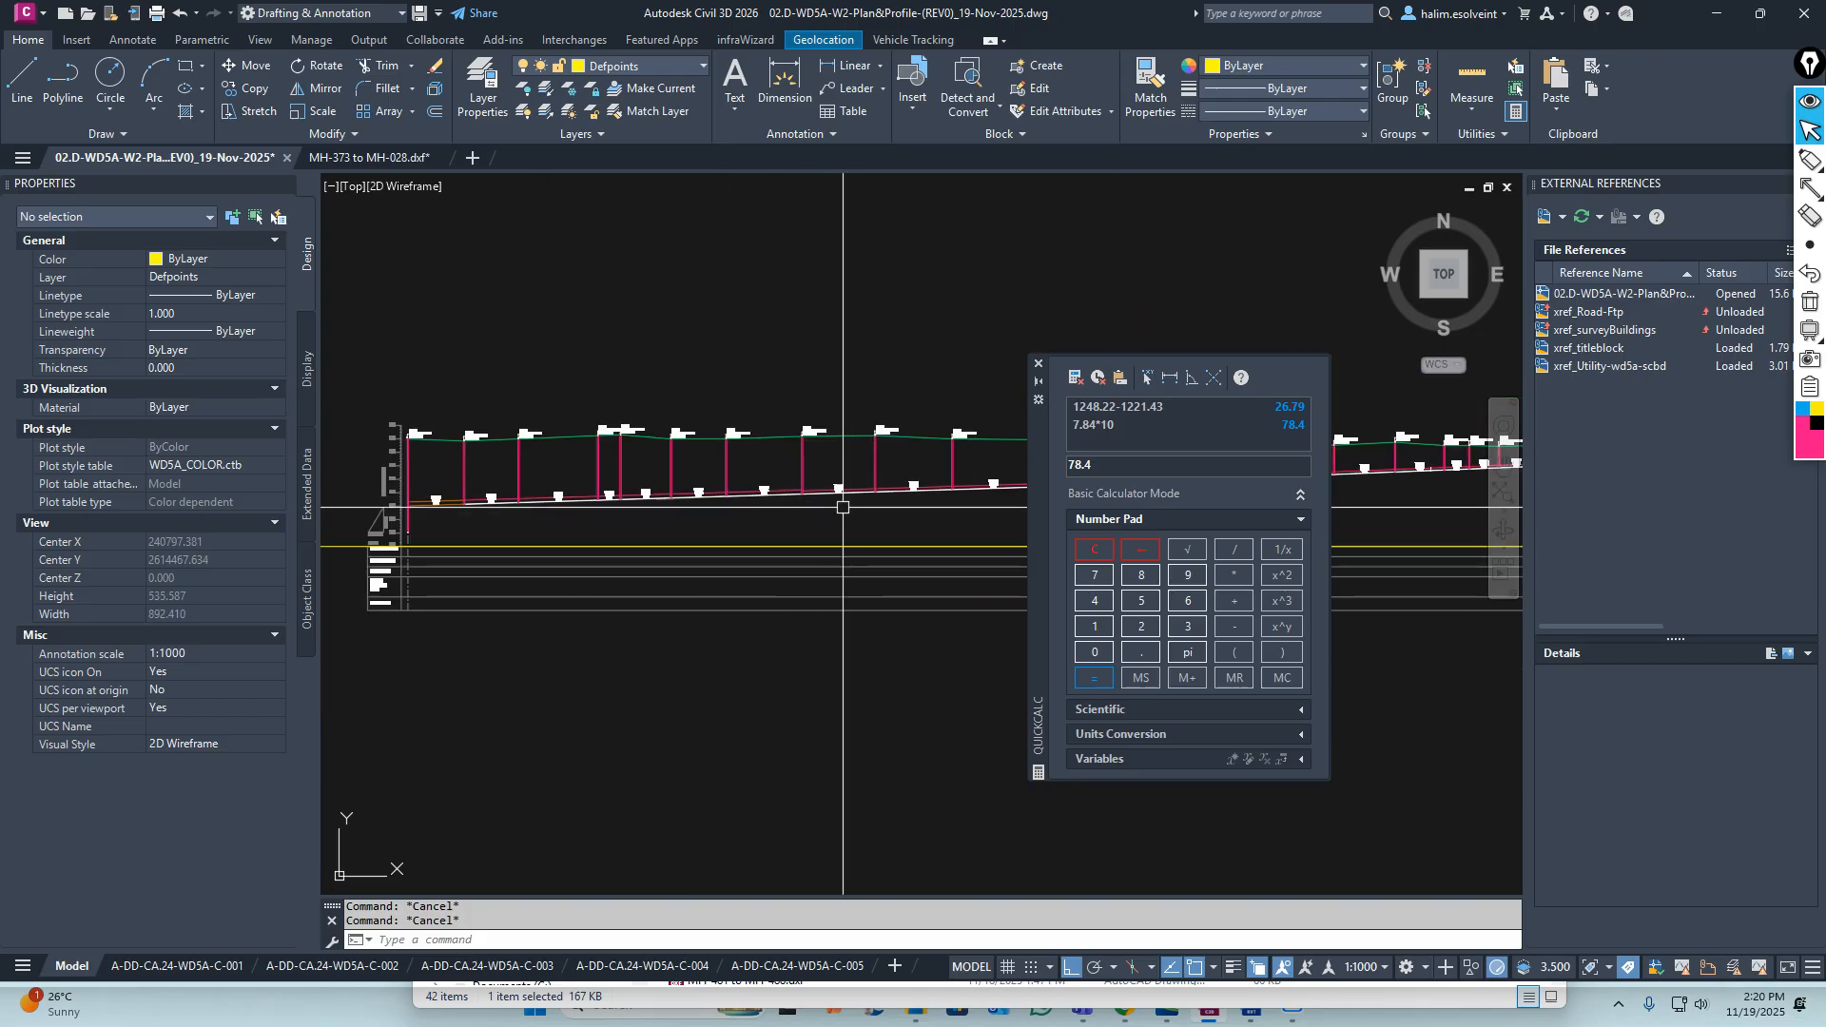
scroll(701, 511, up, 4)
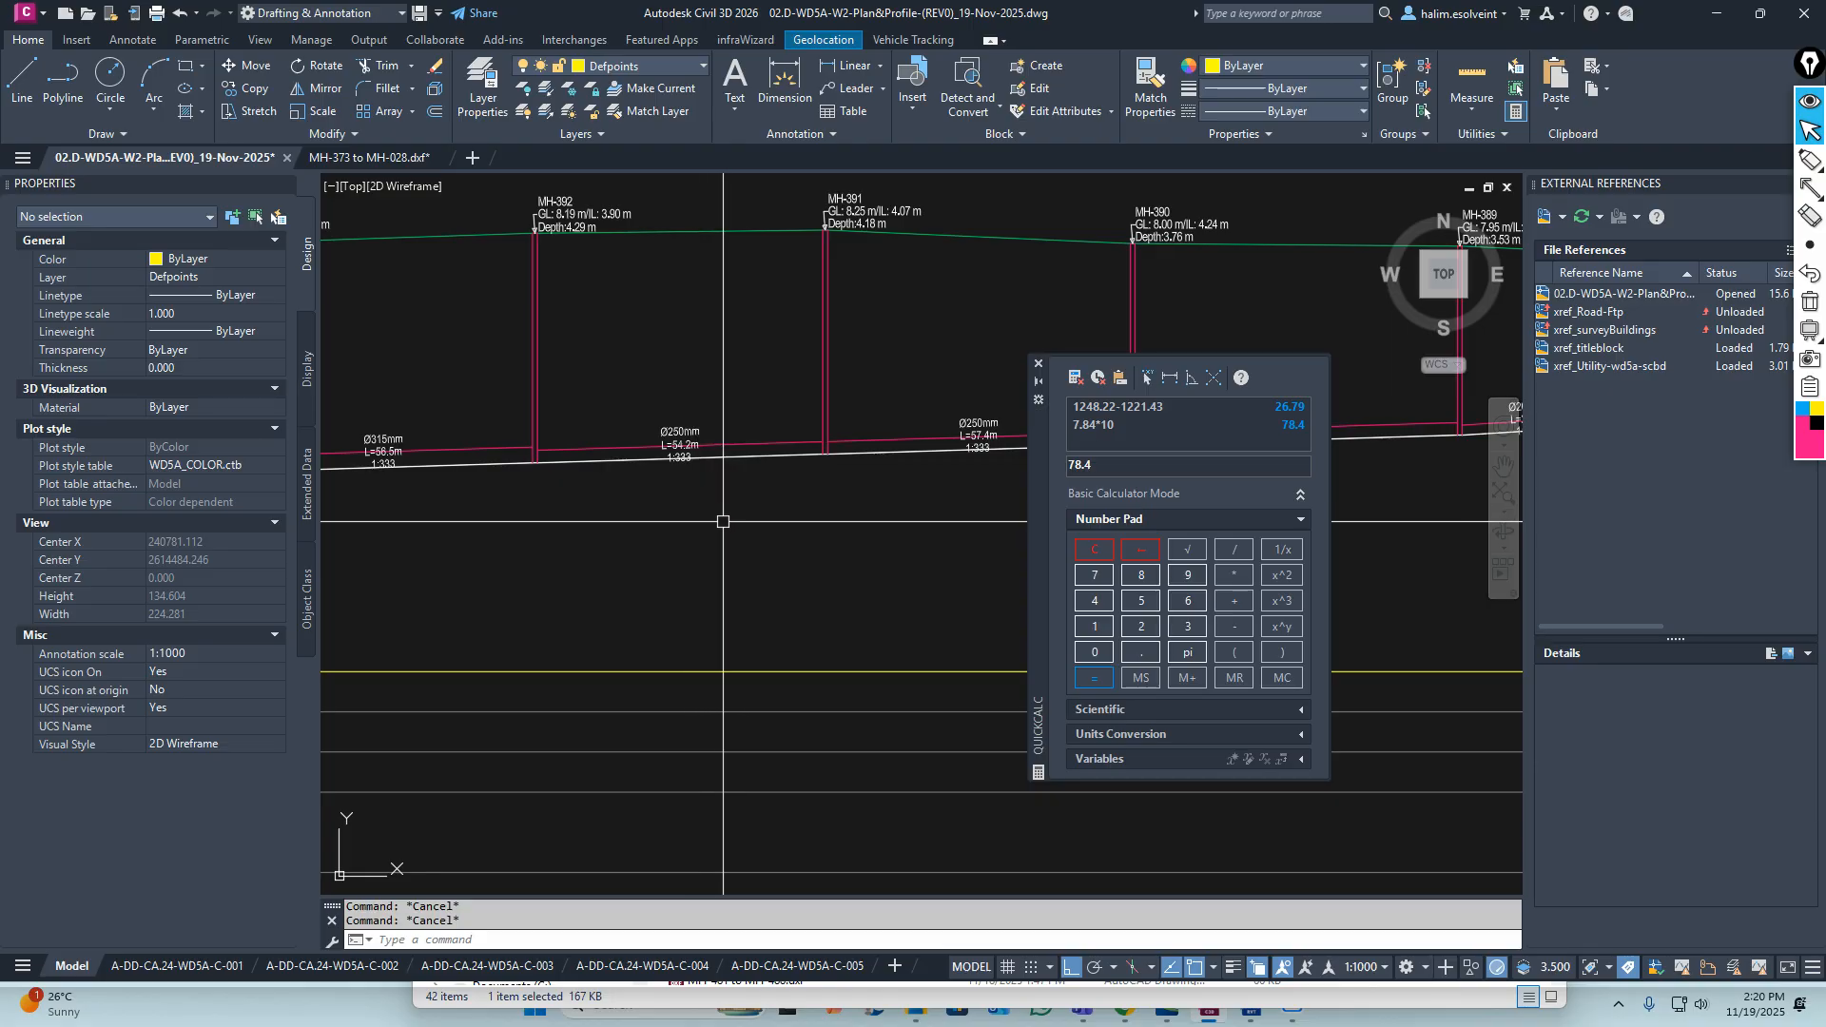
scroll(519, 471, down, 5)
scroll(560, 499, up, 2)
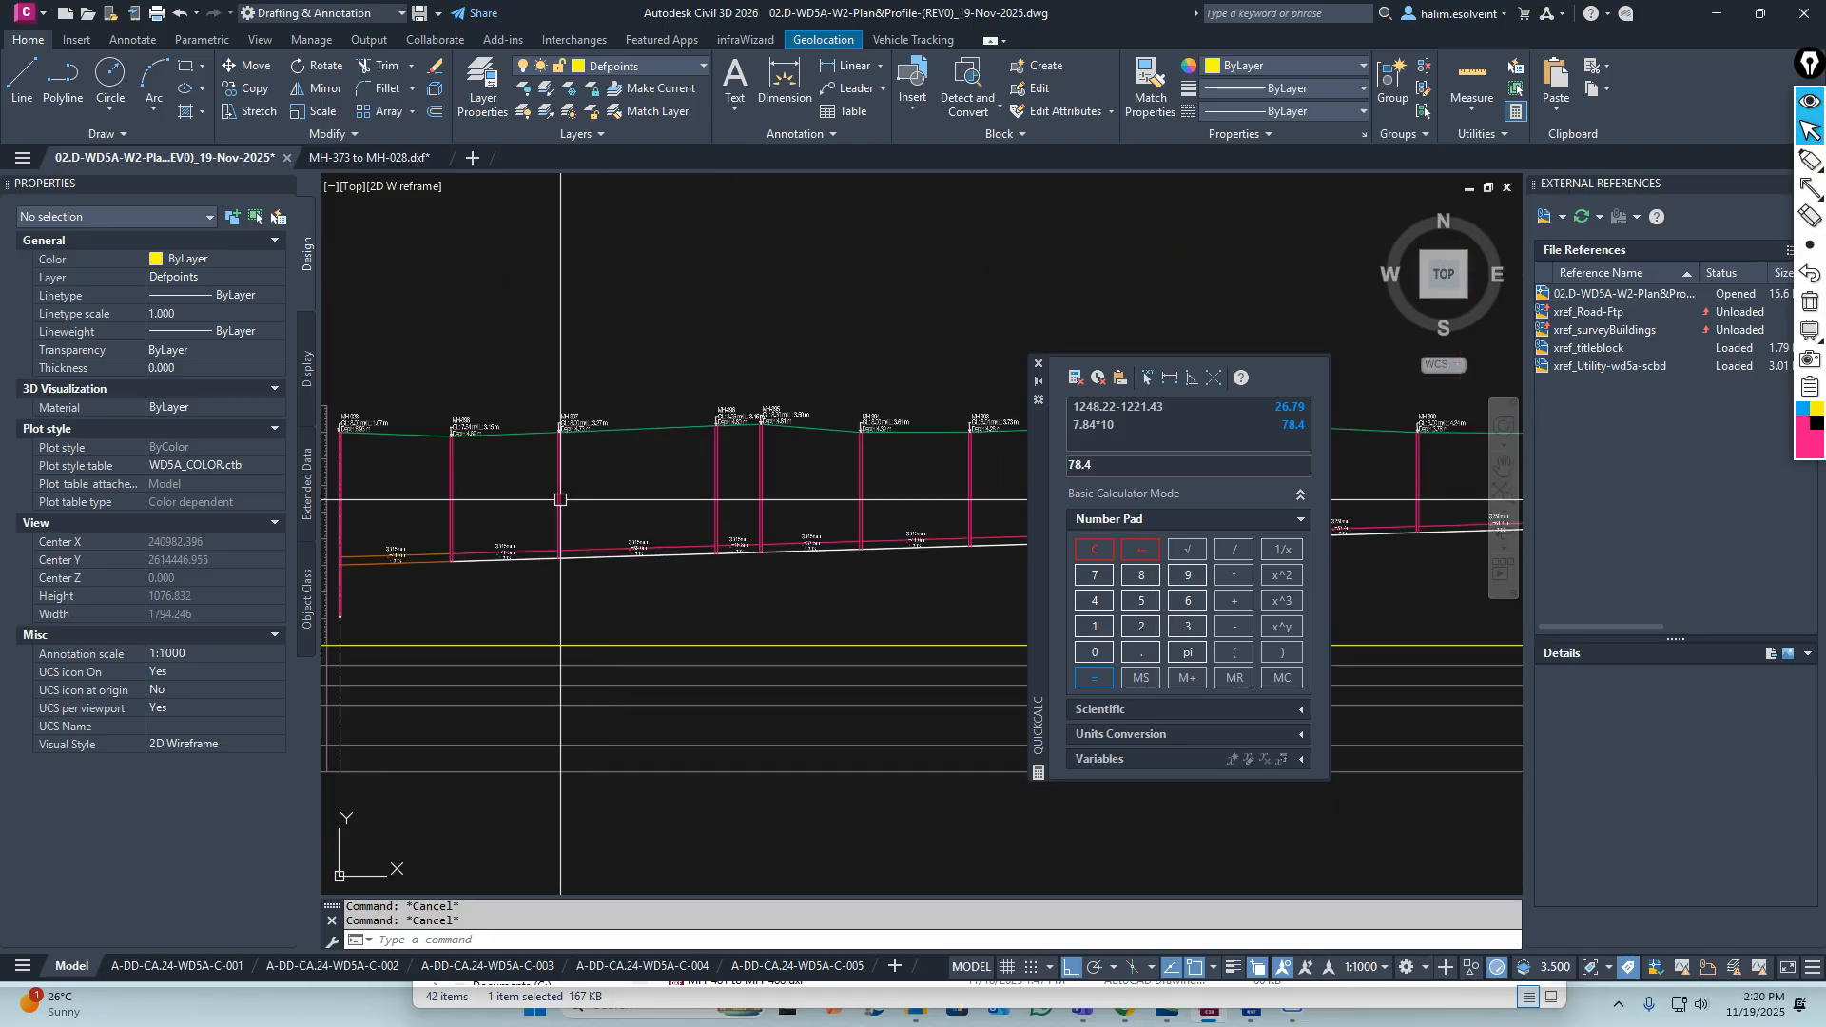
scroll(561, 499, up, 8)
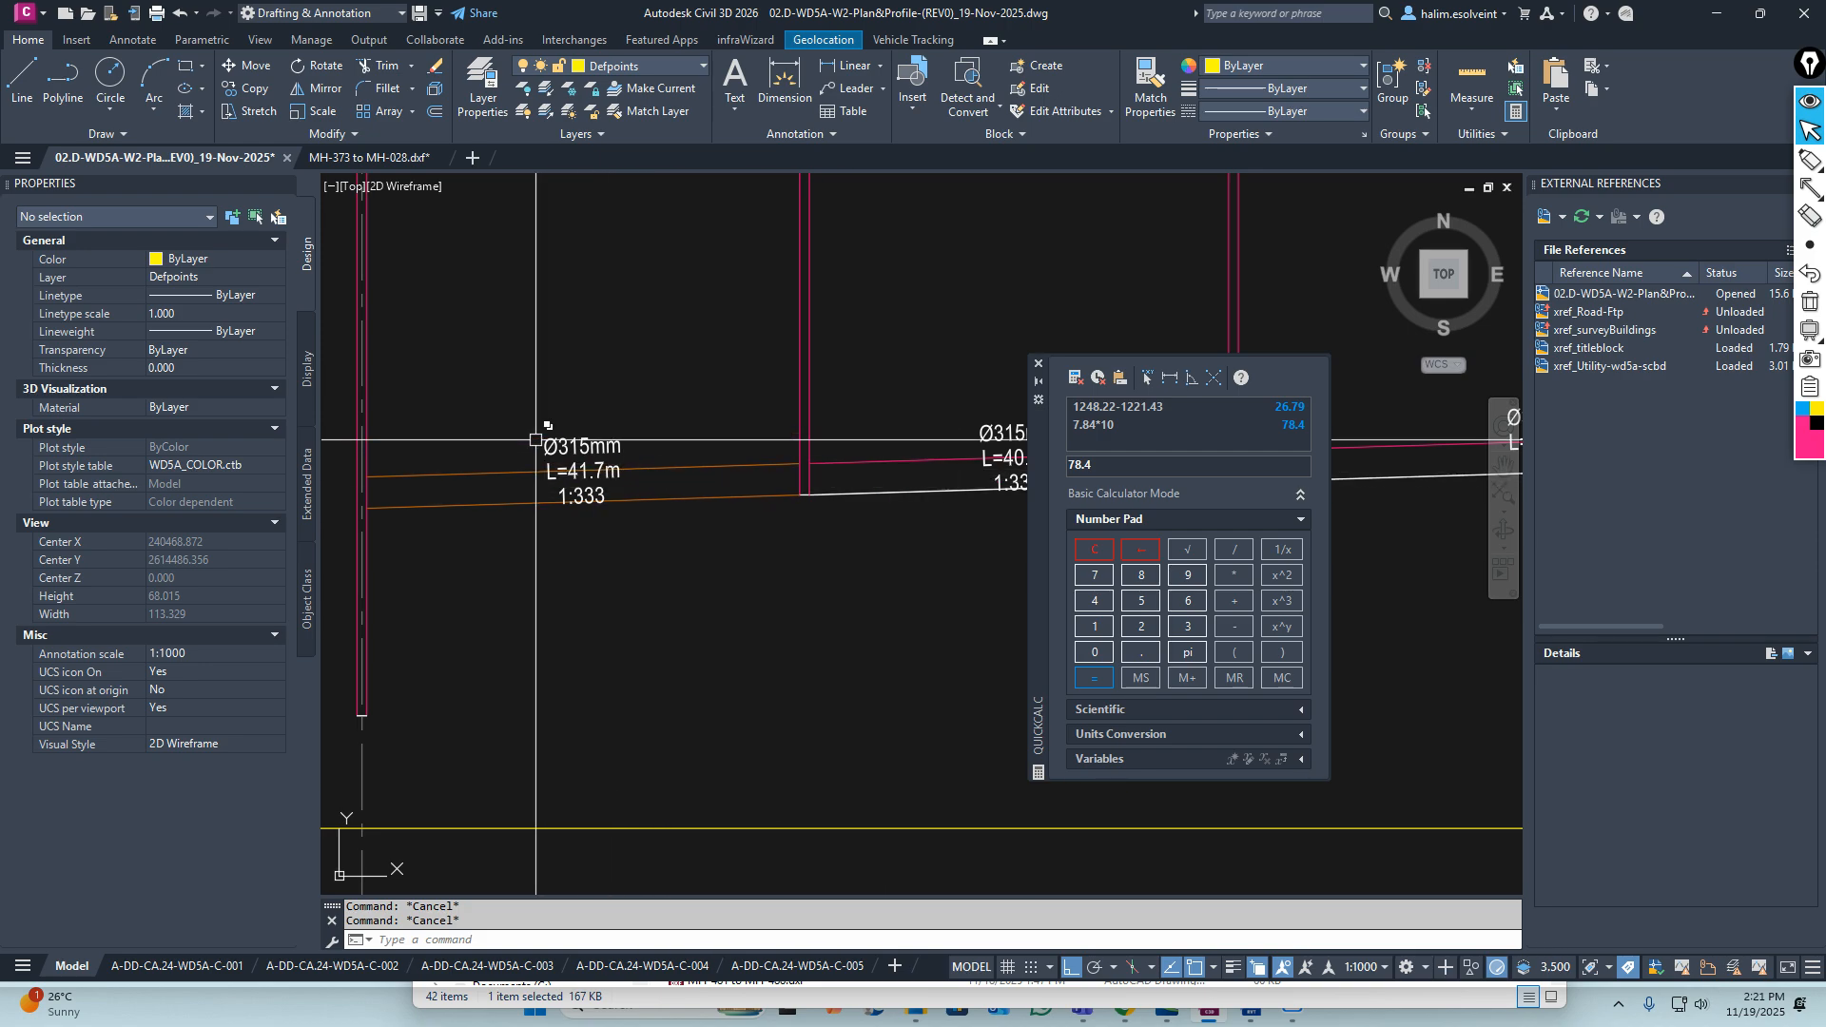
mouse_move(536, 441)
middle_down()
mouse_move(551, 497)
mouse_move(622, 473)
middle_up()
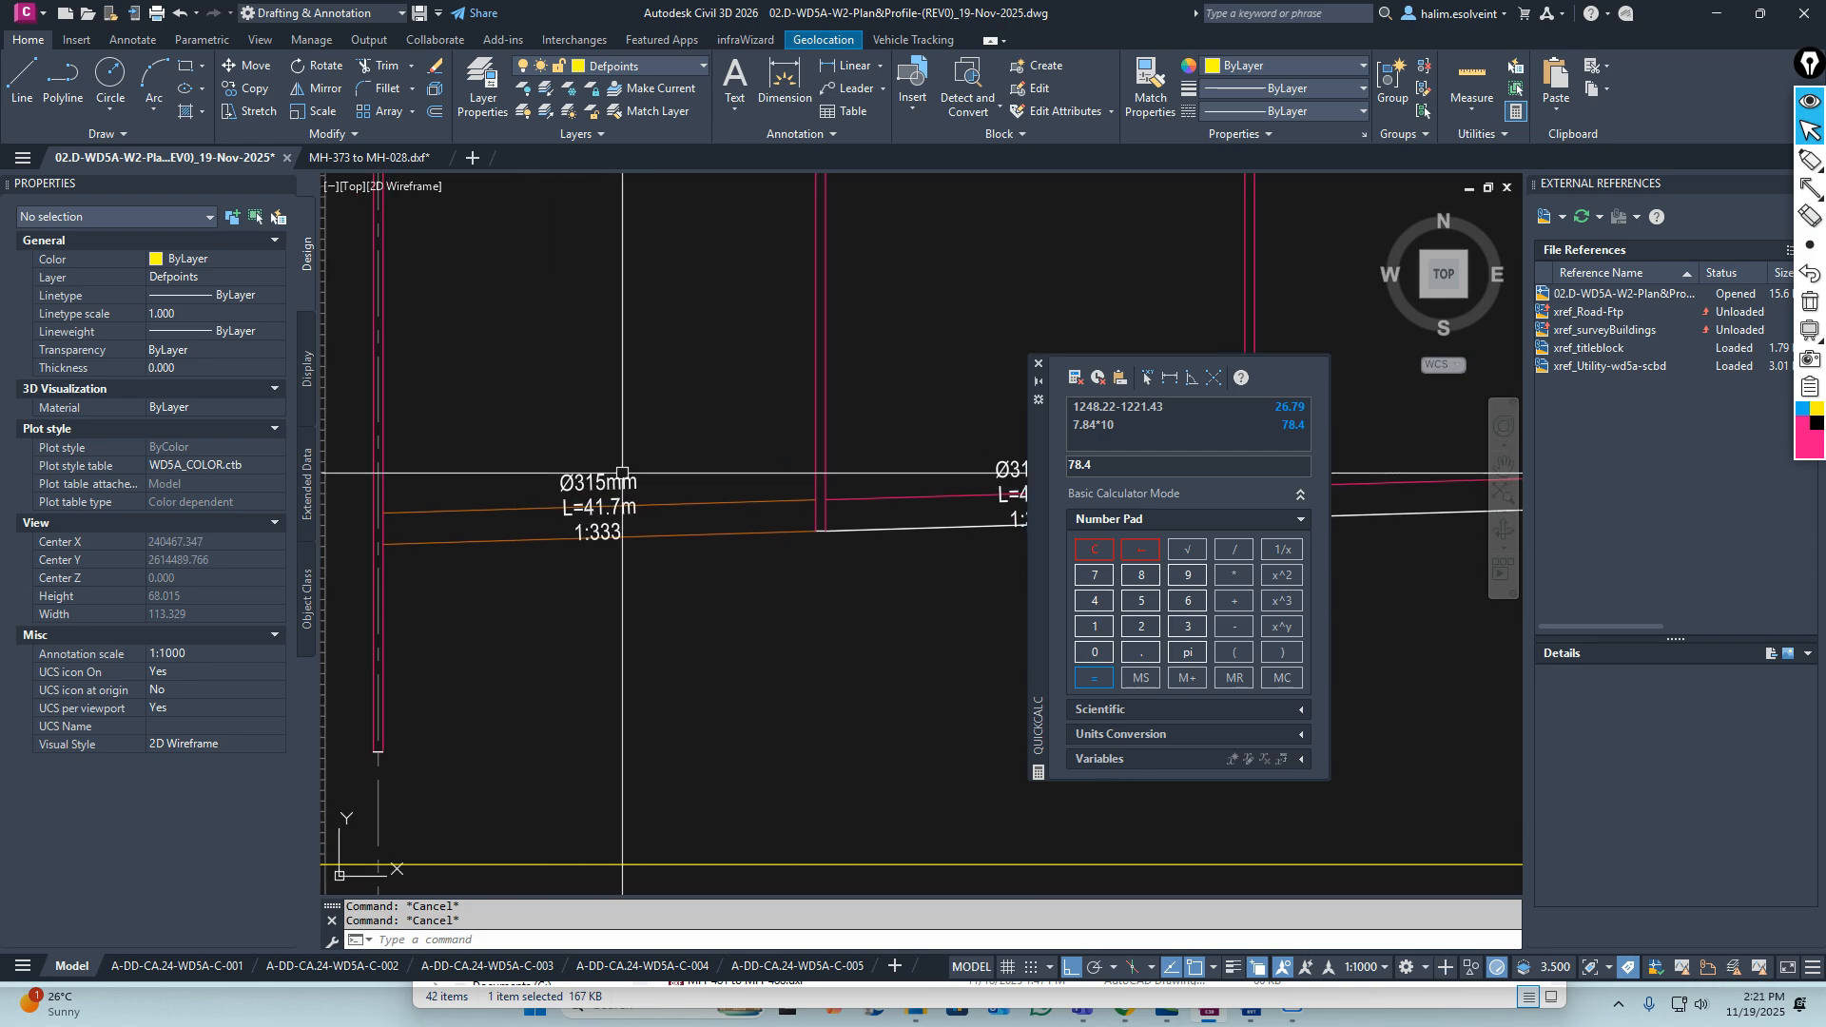
Match the properties of the MH-028 to MH-398 crown line onto both pipe lines between MH-398 and MH-397 and between MH-397 and MH-396
text(A)
key(Return)
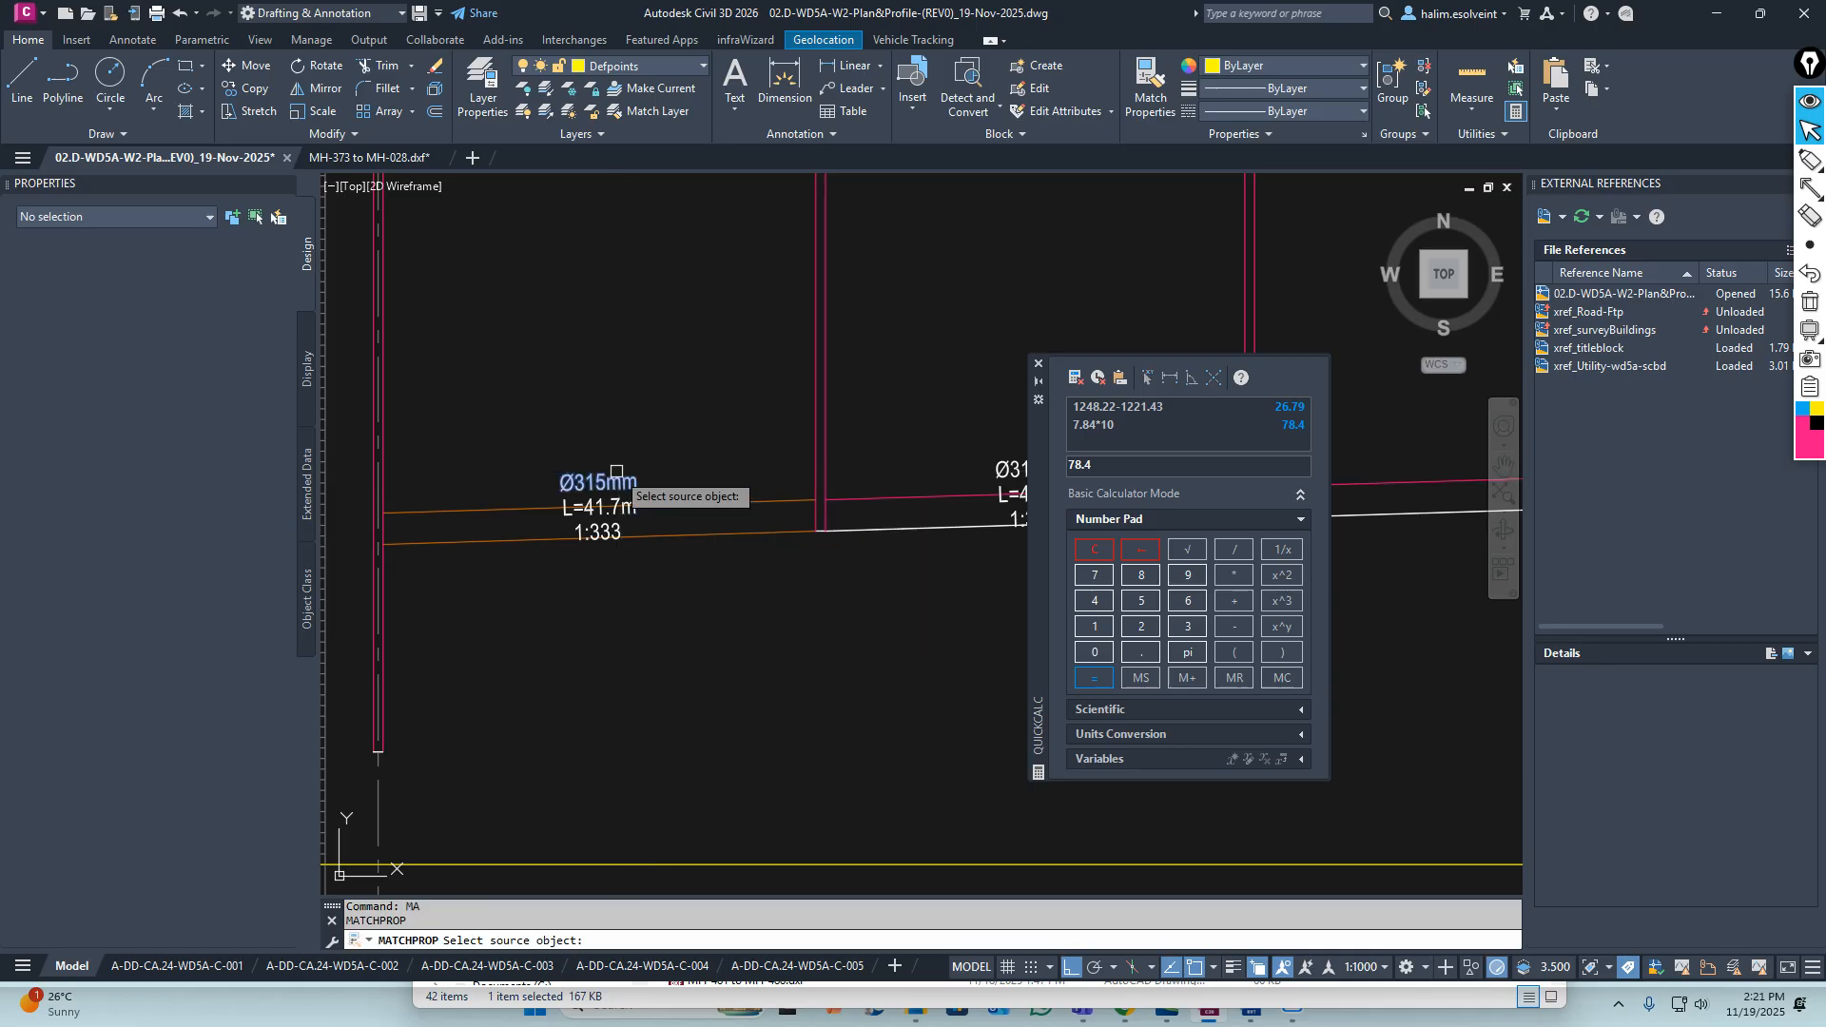
click(724, 501)
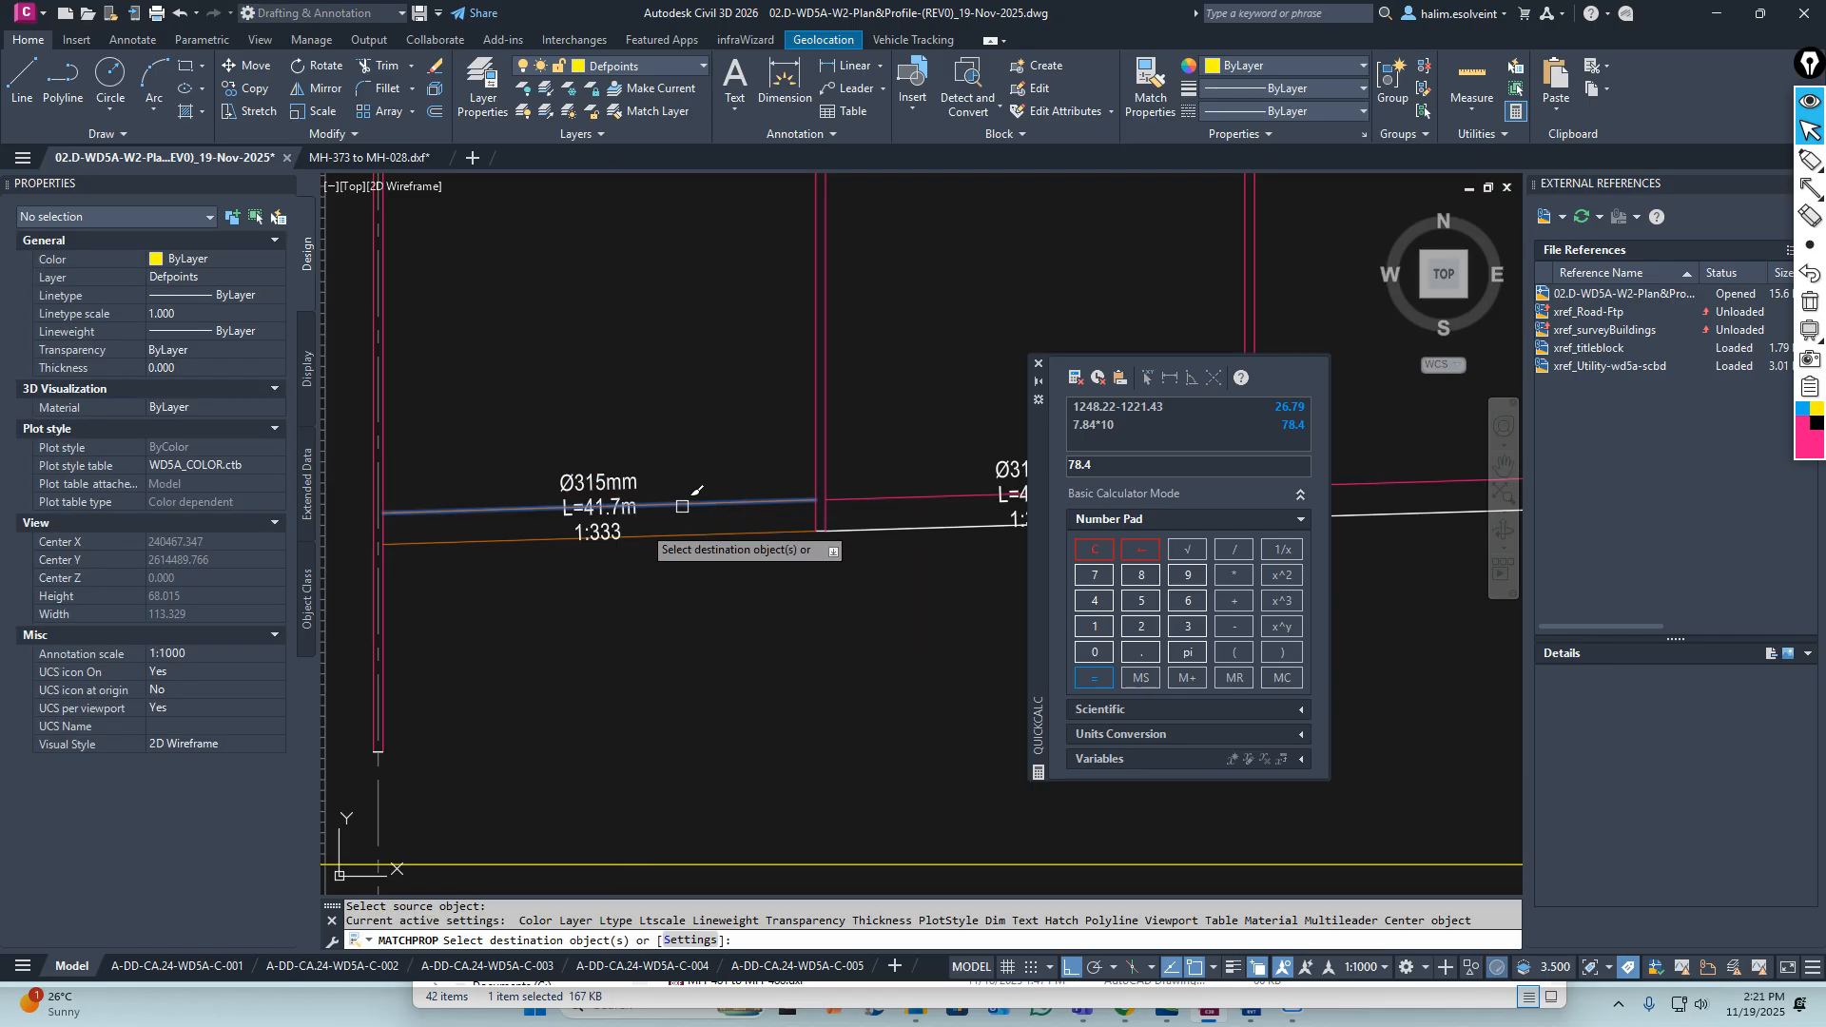
scroll(618, 535, down, 3)
scroll(696, 519, up, 5)
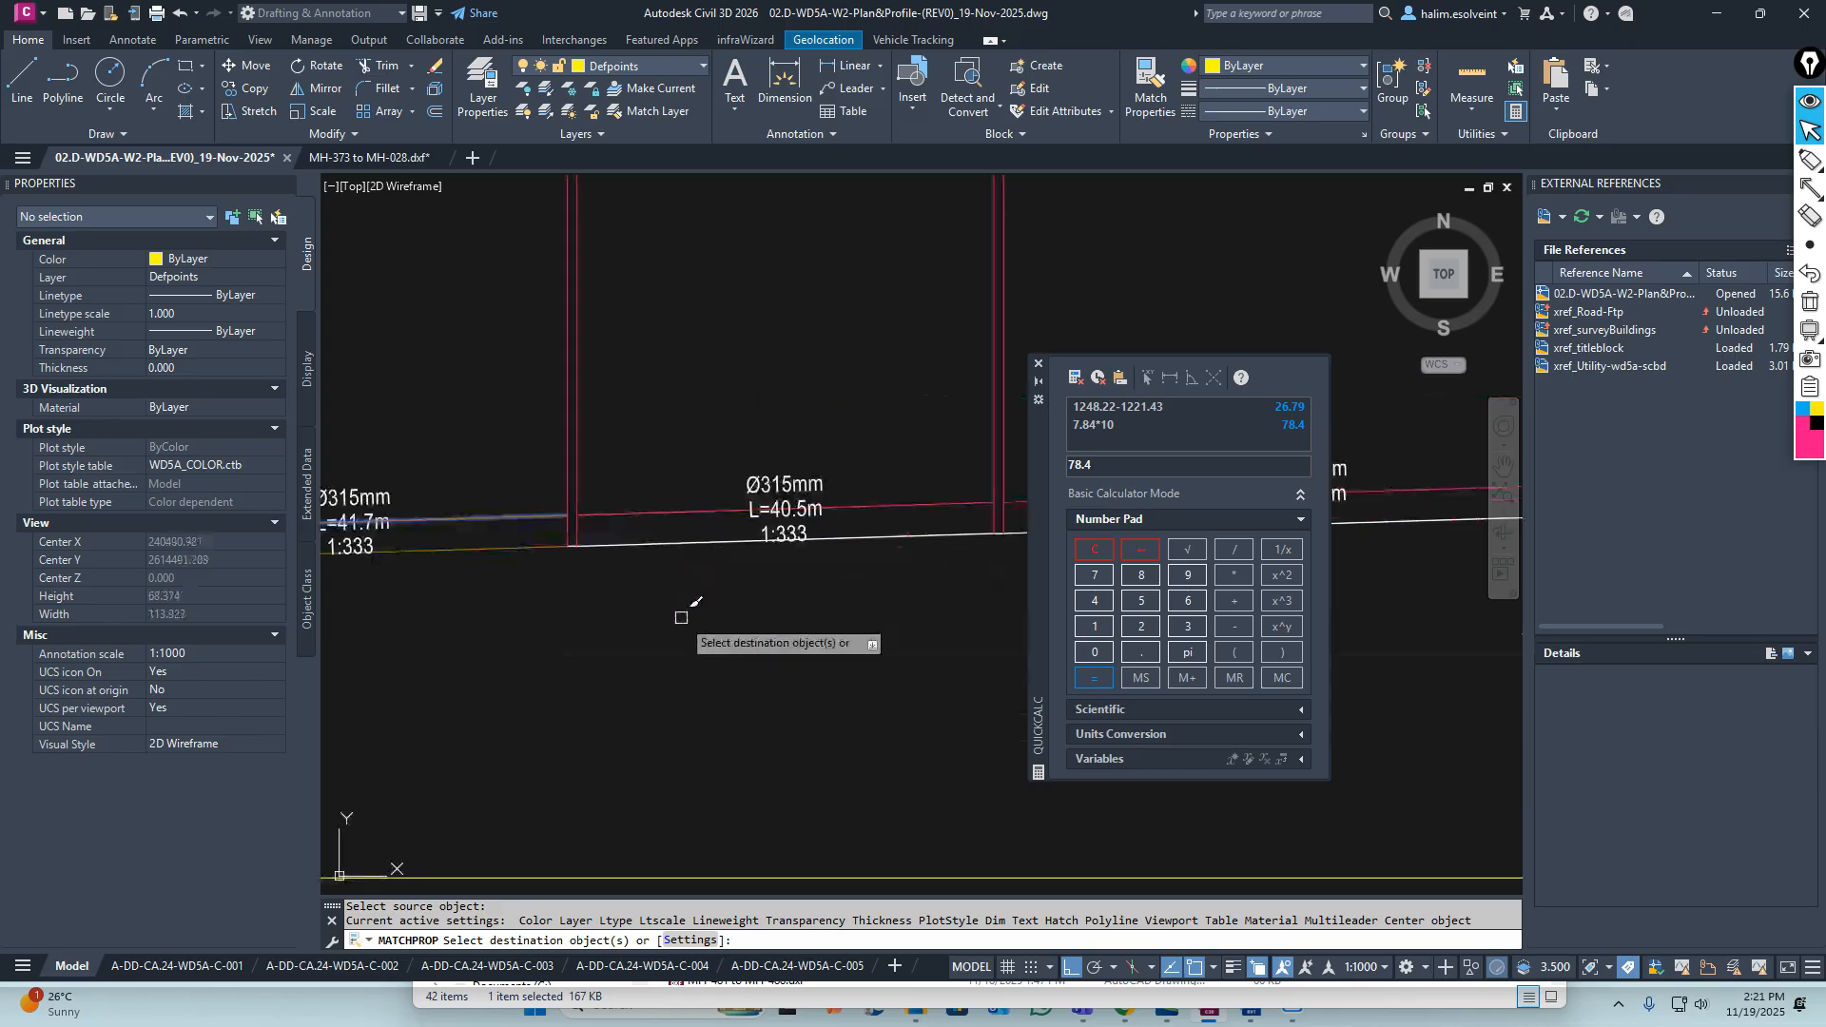
click(681, 618)
click(649, 480)
middle_drag(875, 560, 424, 559)
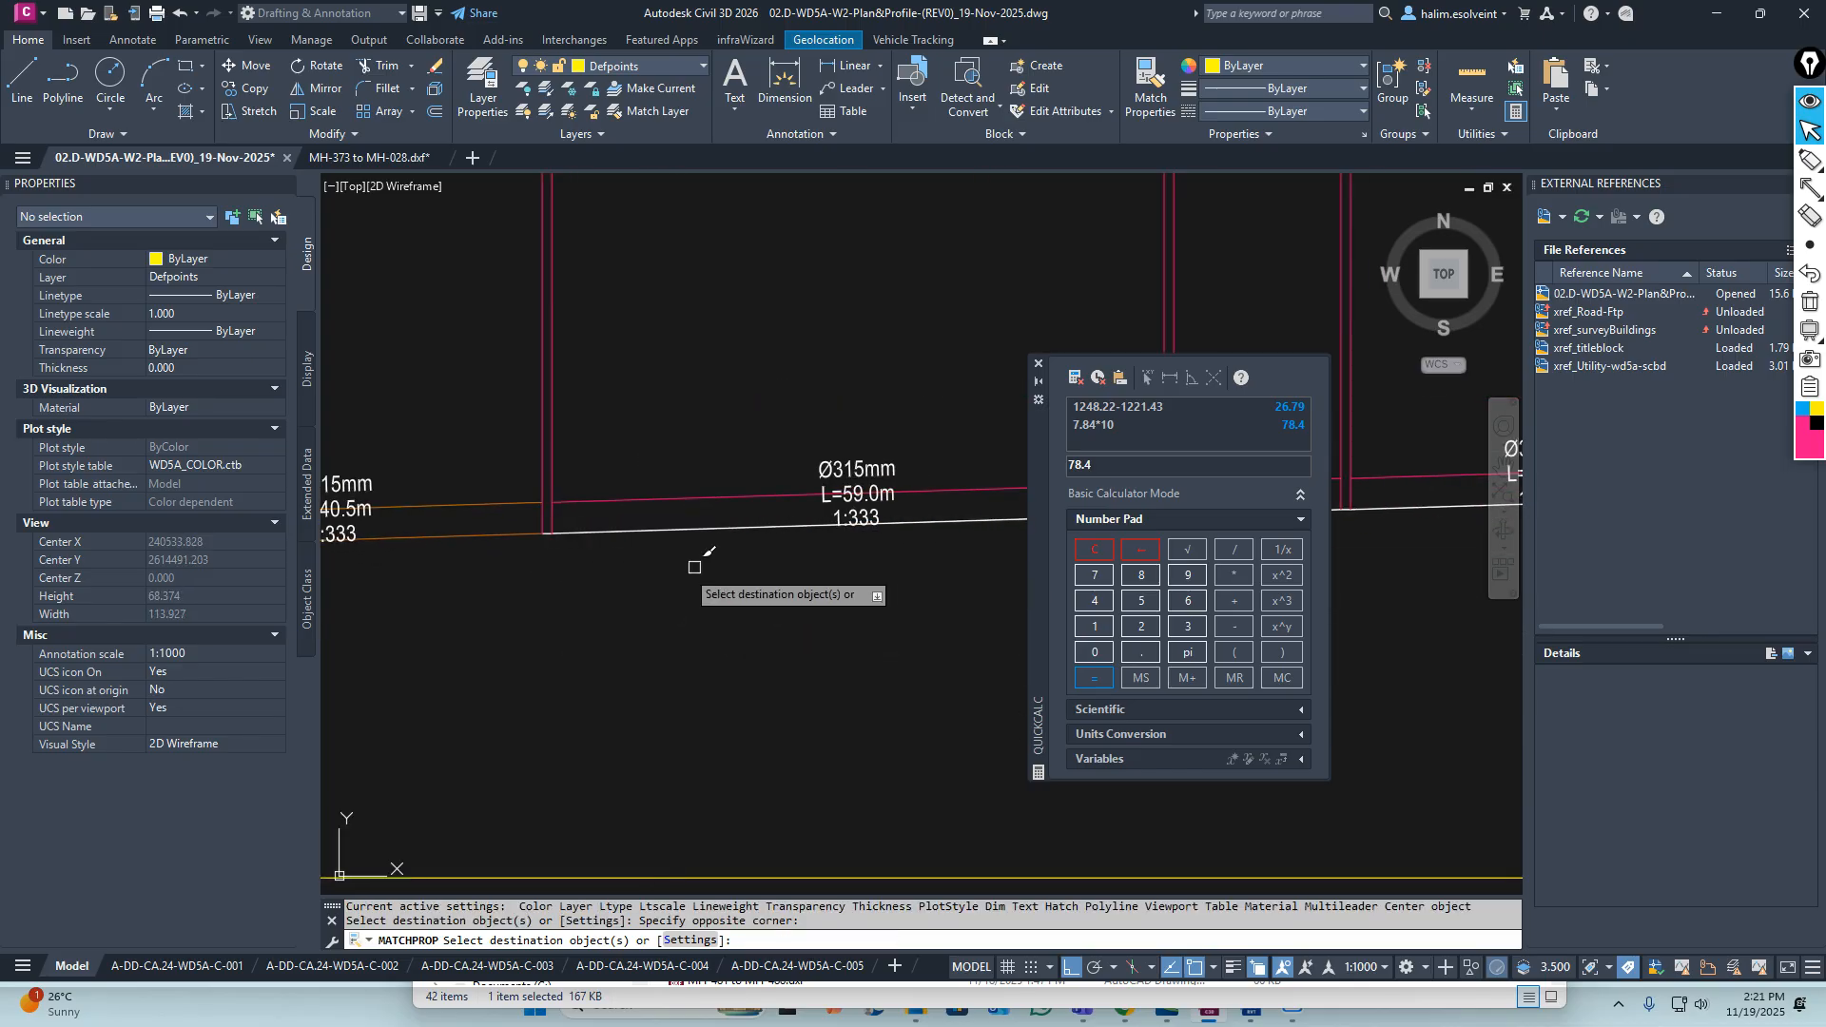
click(726, 579)
click(666, 402)
Apply the same matched properties to the crown and invert lines between MH-396 and MH-395 and between MH-395 and MH-394
scroll(602, 579, down, 3)
middle_drag(849, 575, 576, 555)
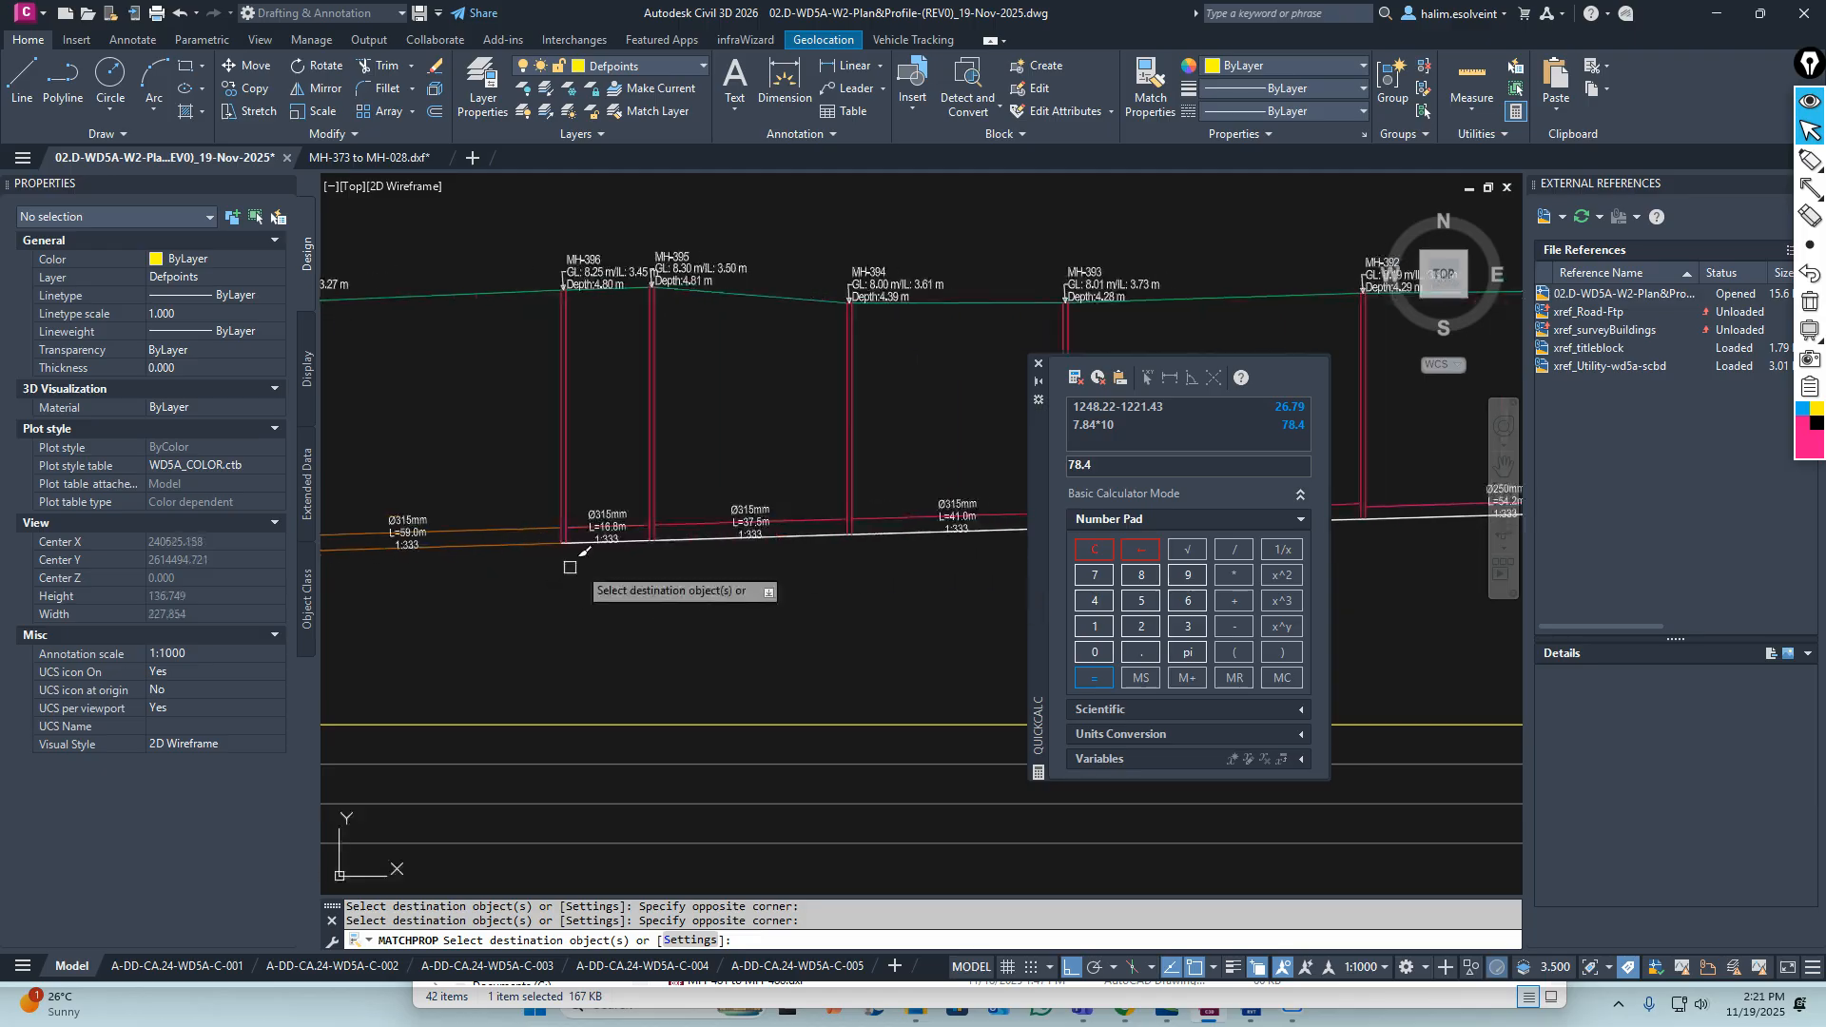
scroll(631, 543, up, 5)
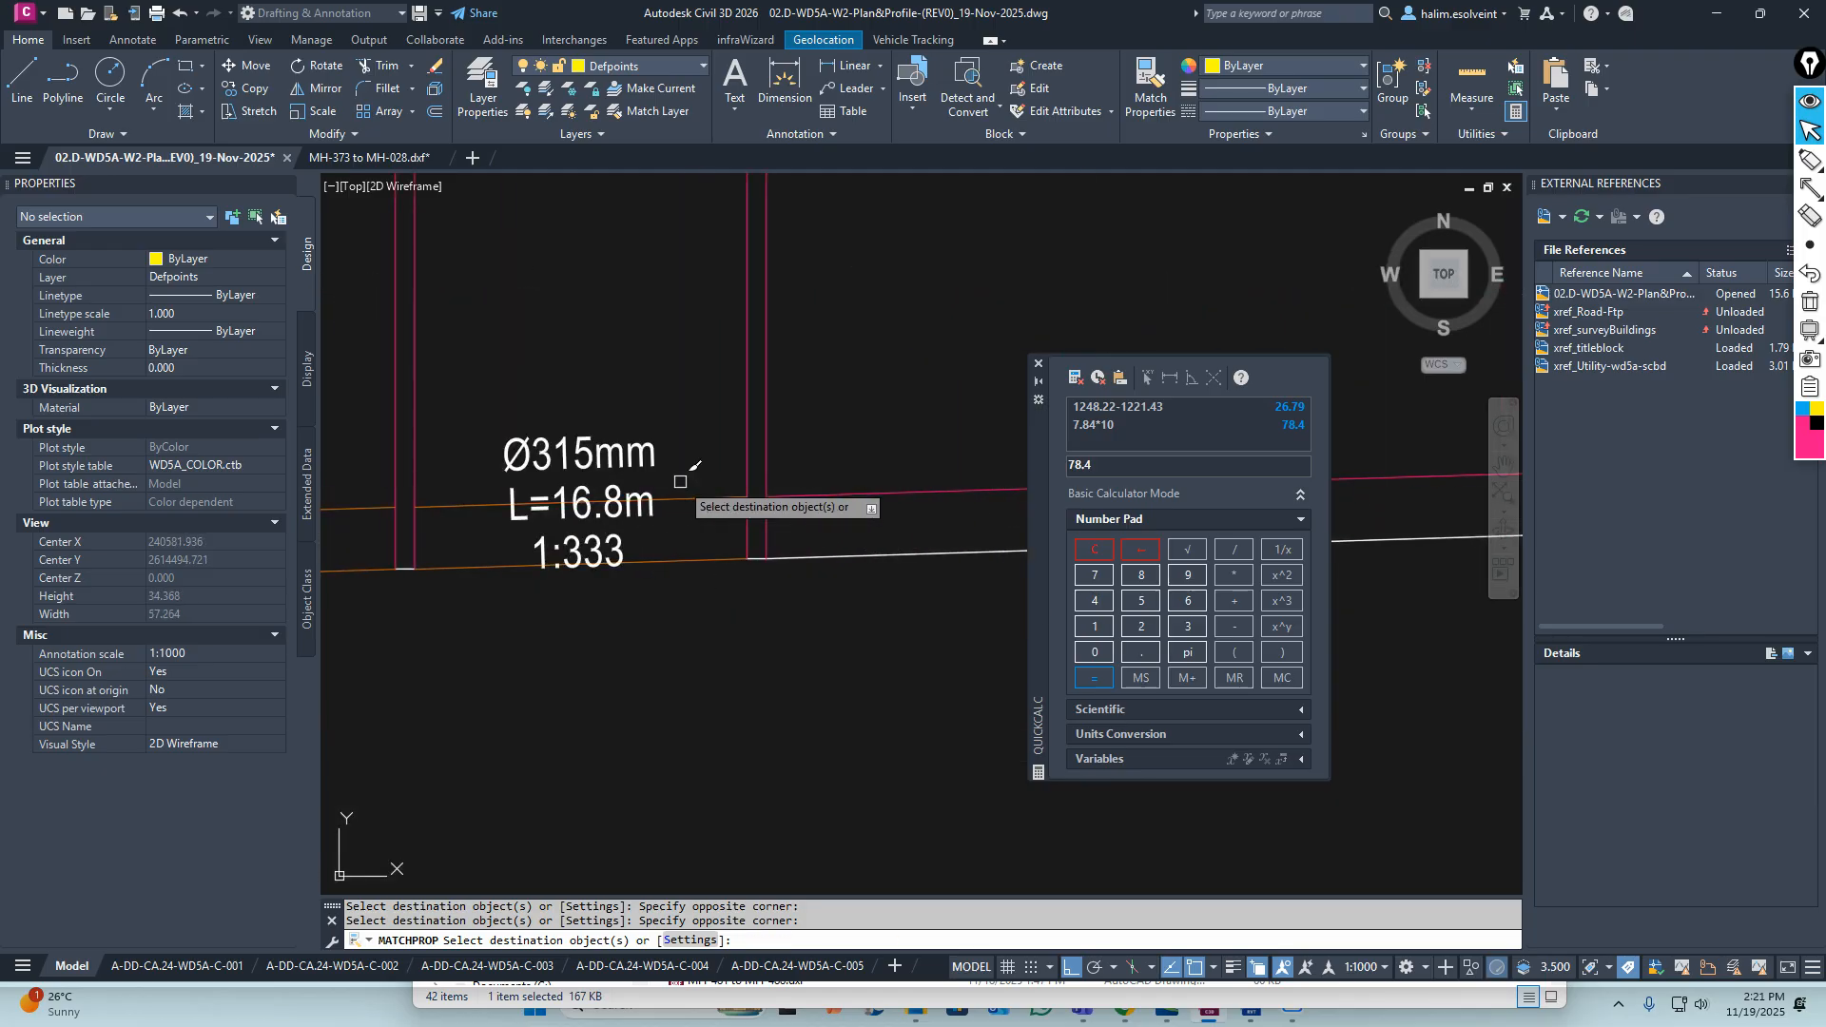
scroll(612, 543, down, 5)
scroll(763, 546, up, 3)
click(826, 568)
click(740, 481)
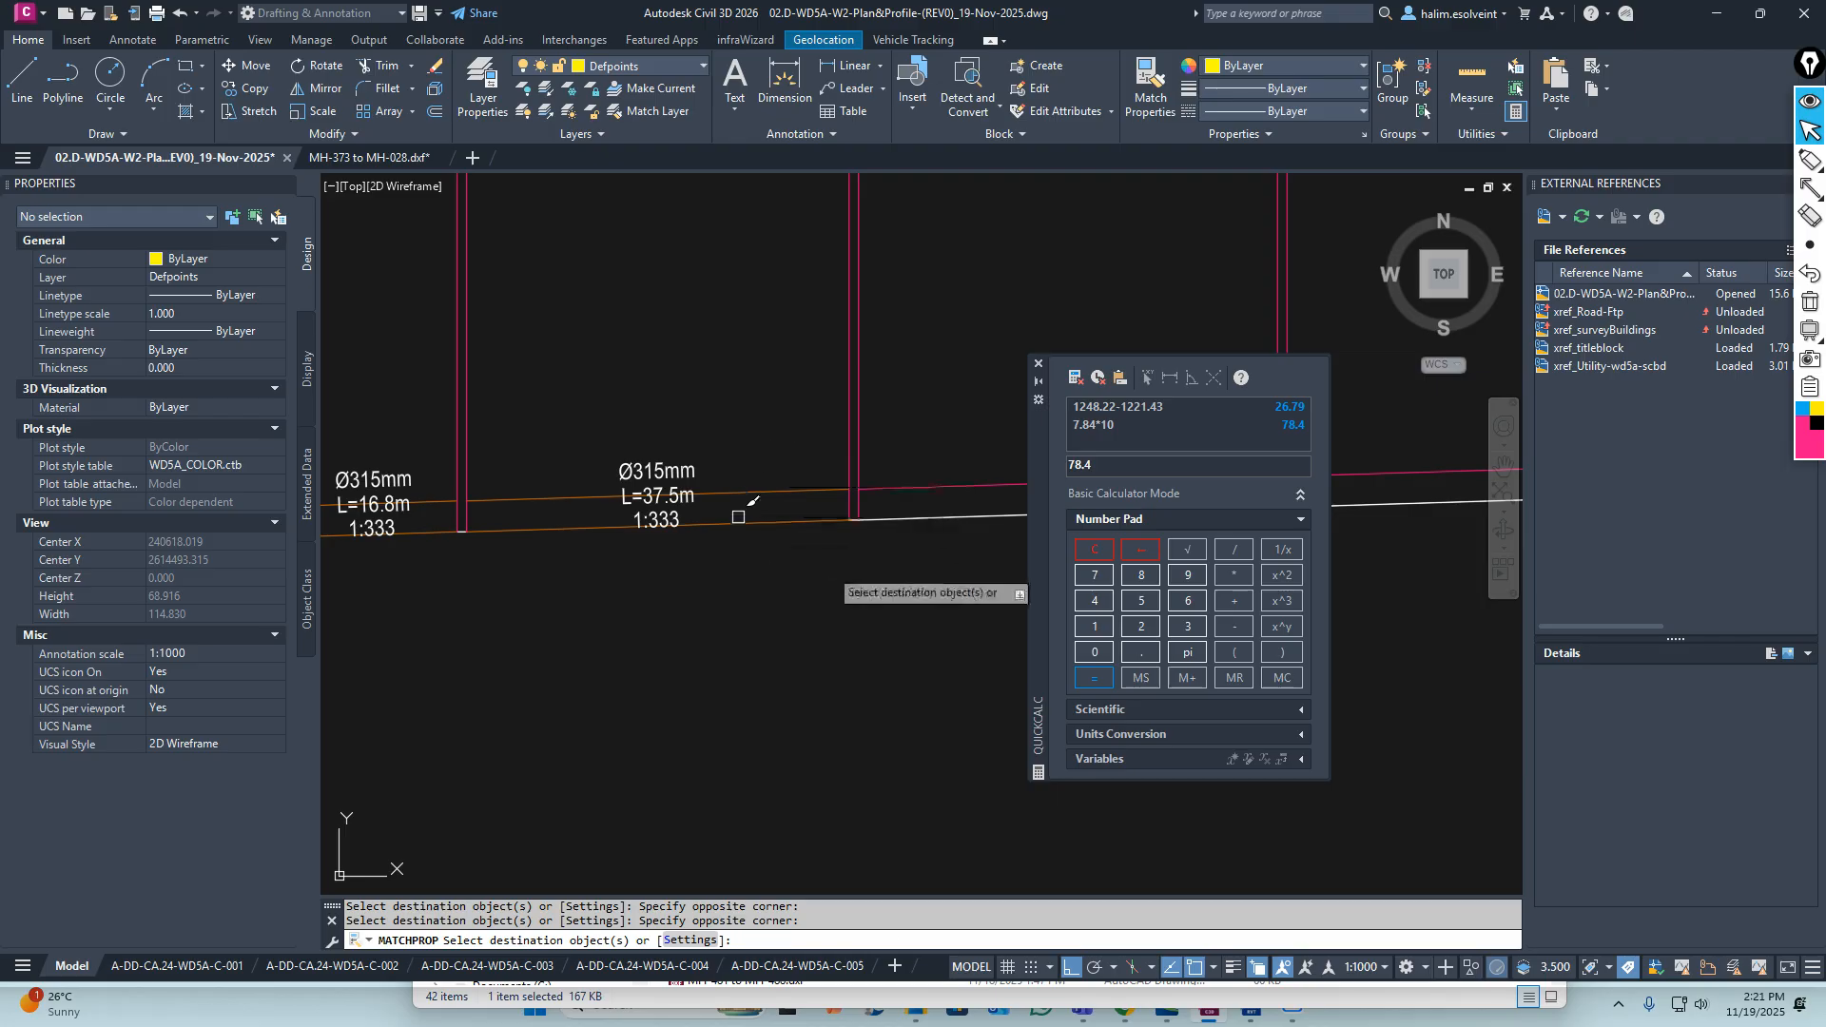
Apply the matched properties to the Ø315mm pipe lines between MH-394 and MH-393 and between MH-393 and MH-392, and end Match Properties
middle_drag(937, 513, 399, 578)
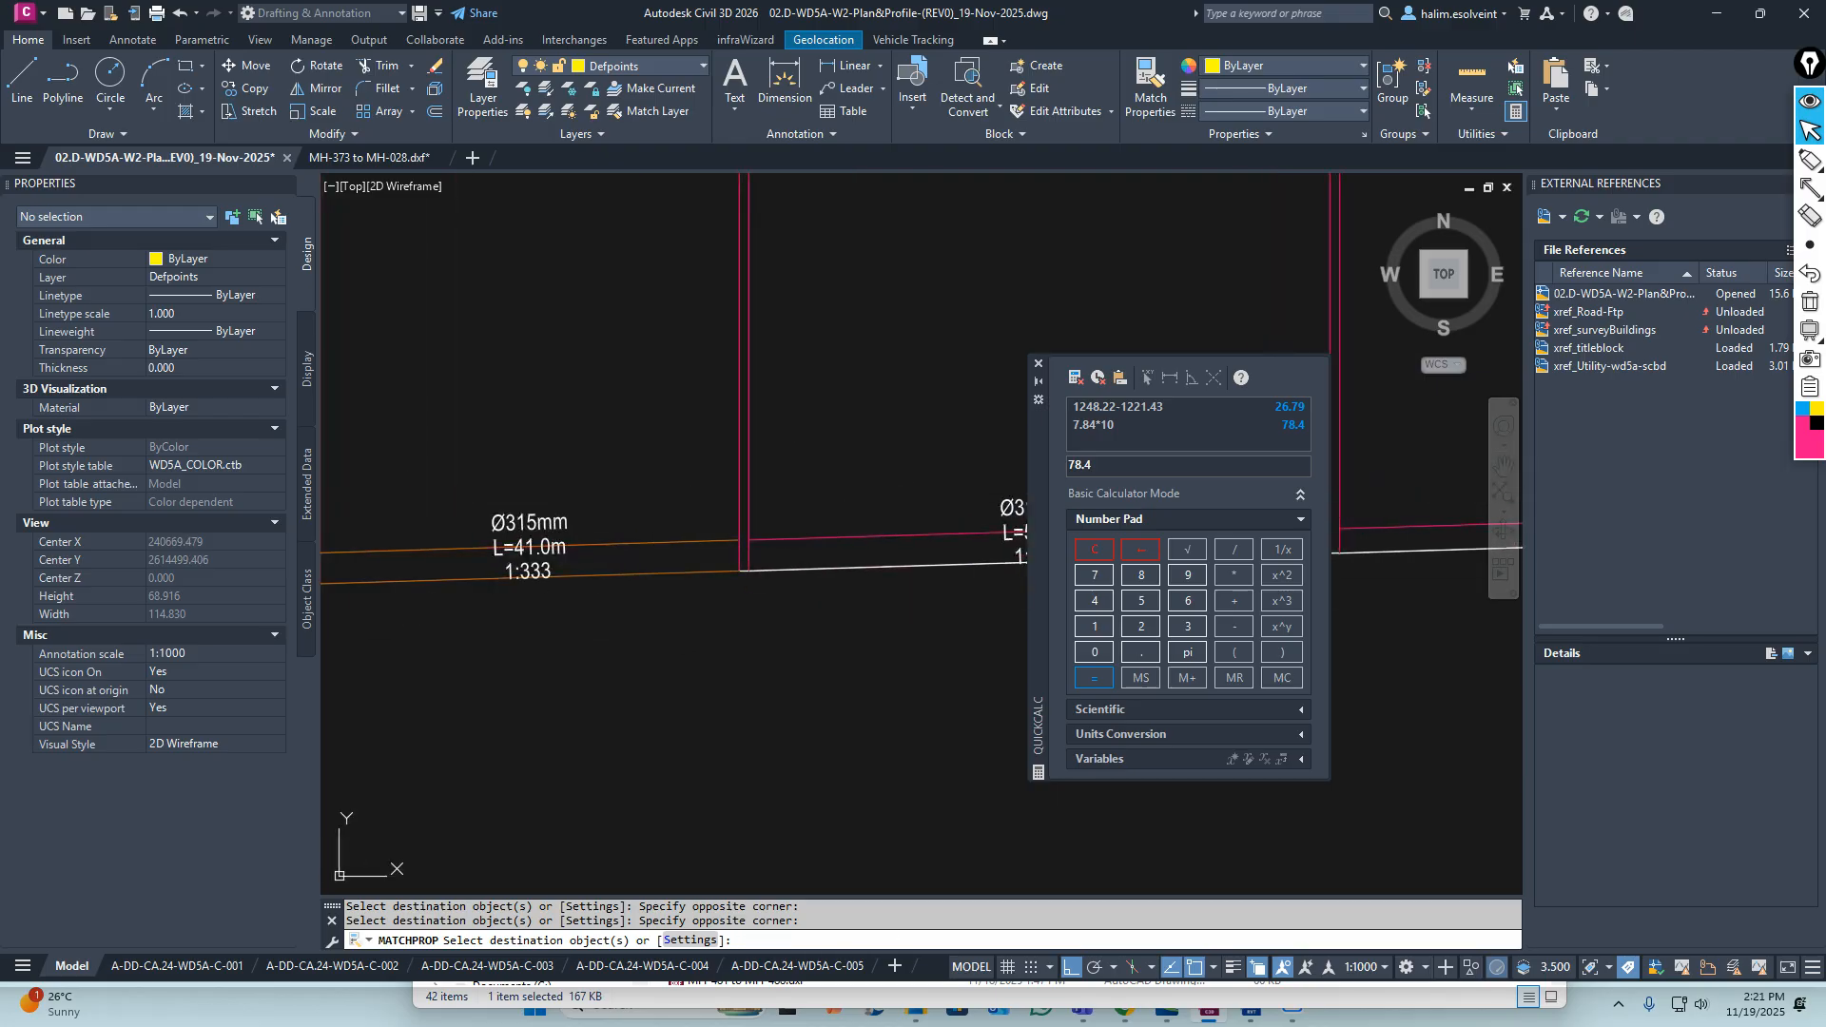
middle_drag(893, 576, 605, 579)
scroll(548, 459, down, 3)
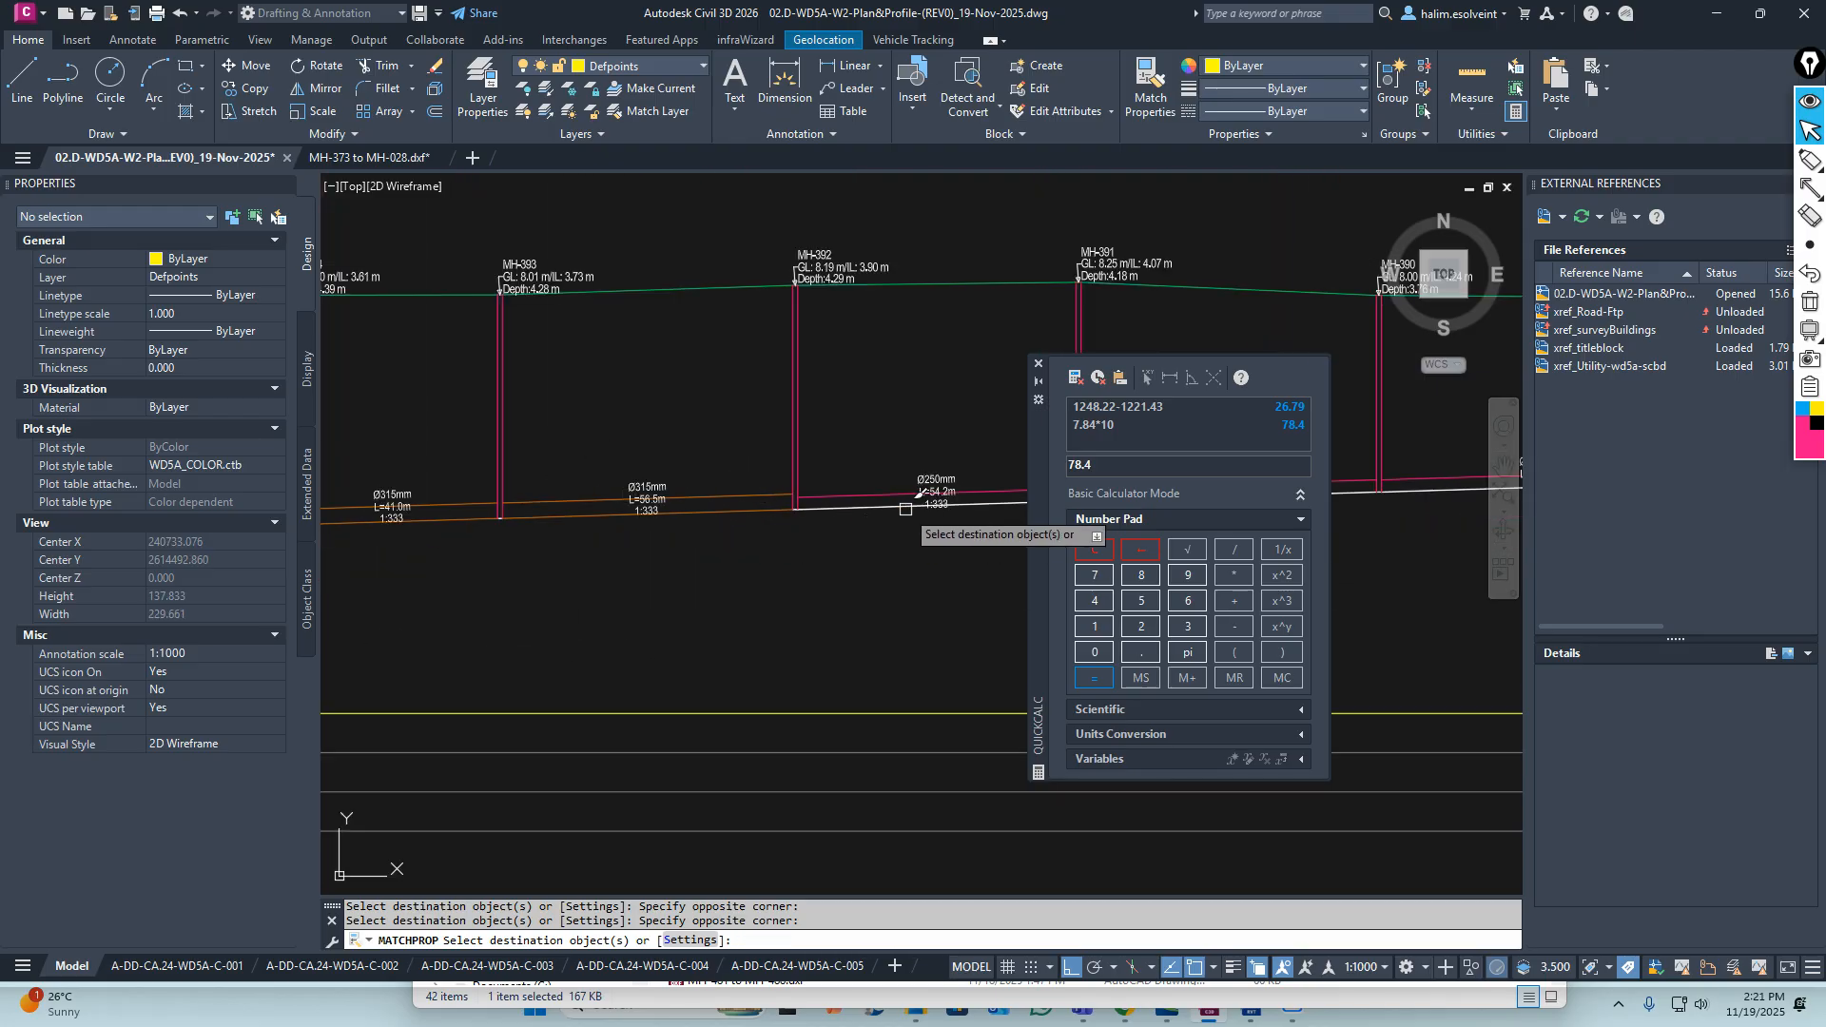
scroll(905, 505, up, 3)
middle_drag(854, 513, 607, 554)
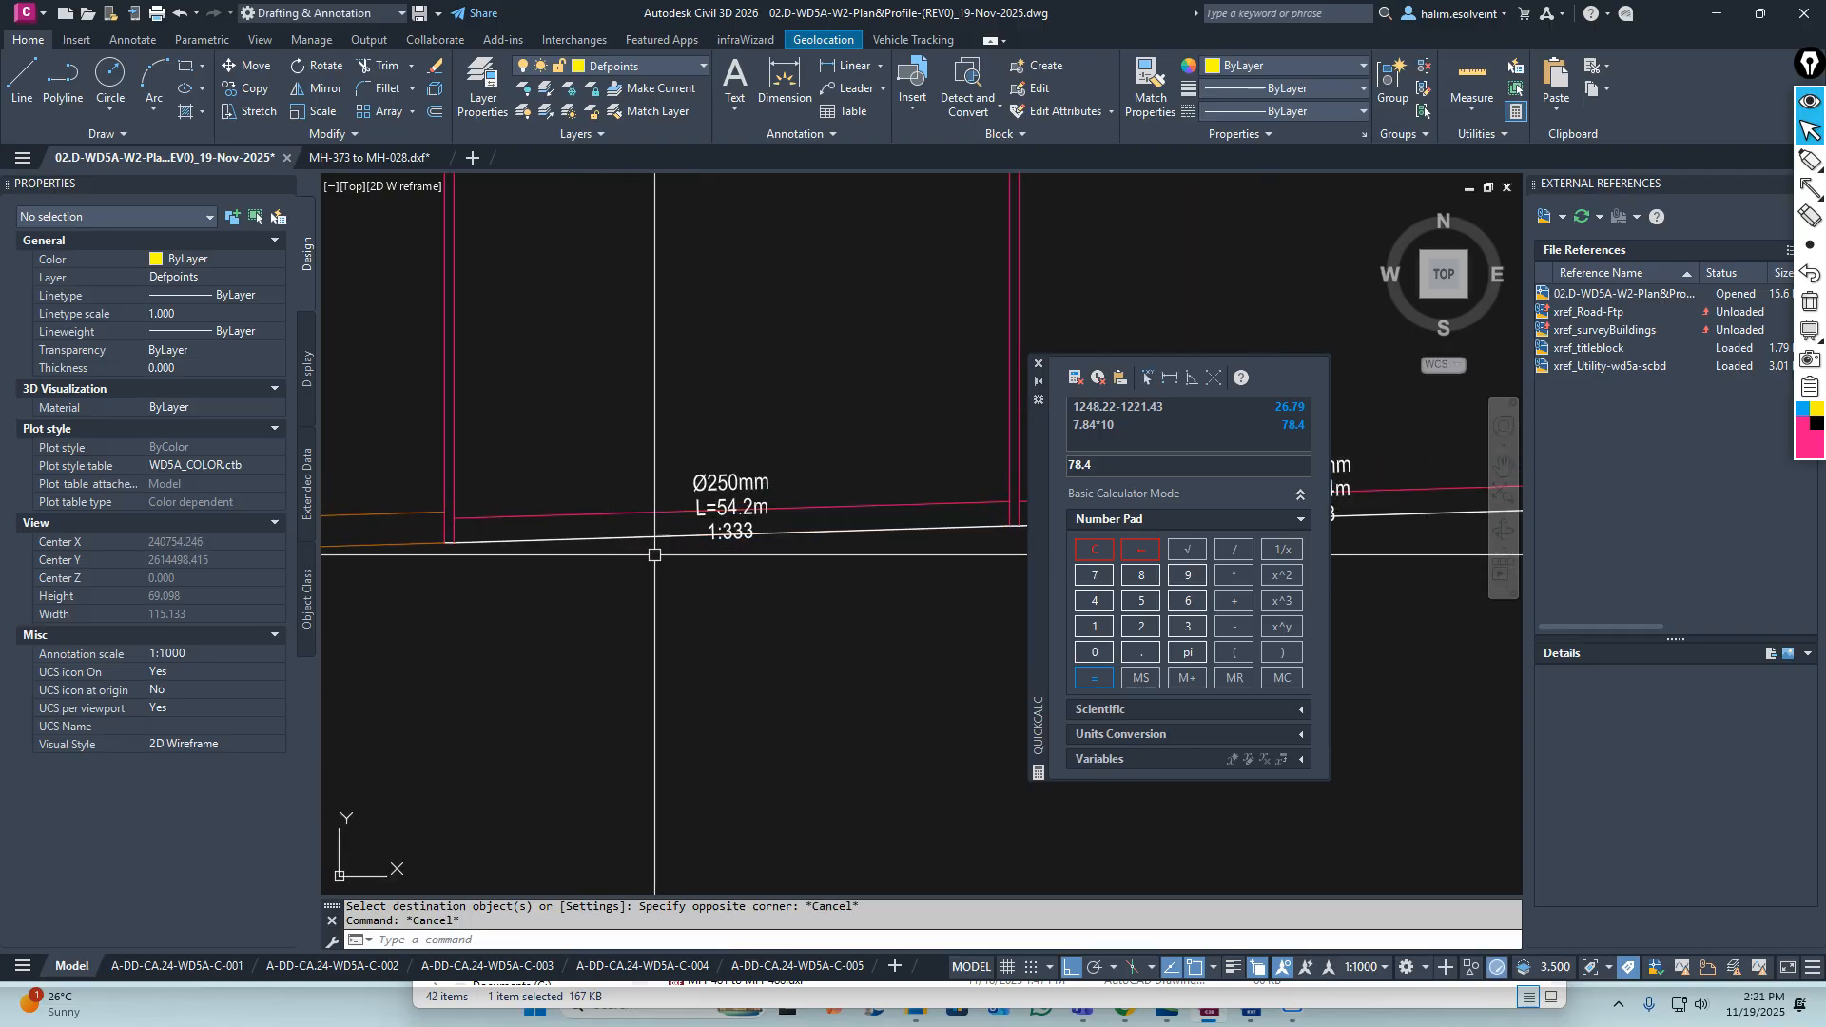
key(Escape)
key(Escape)
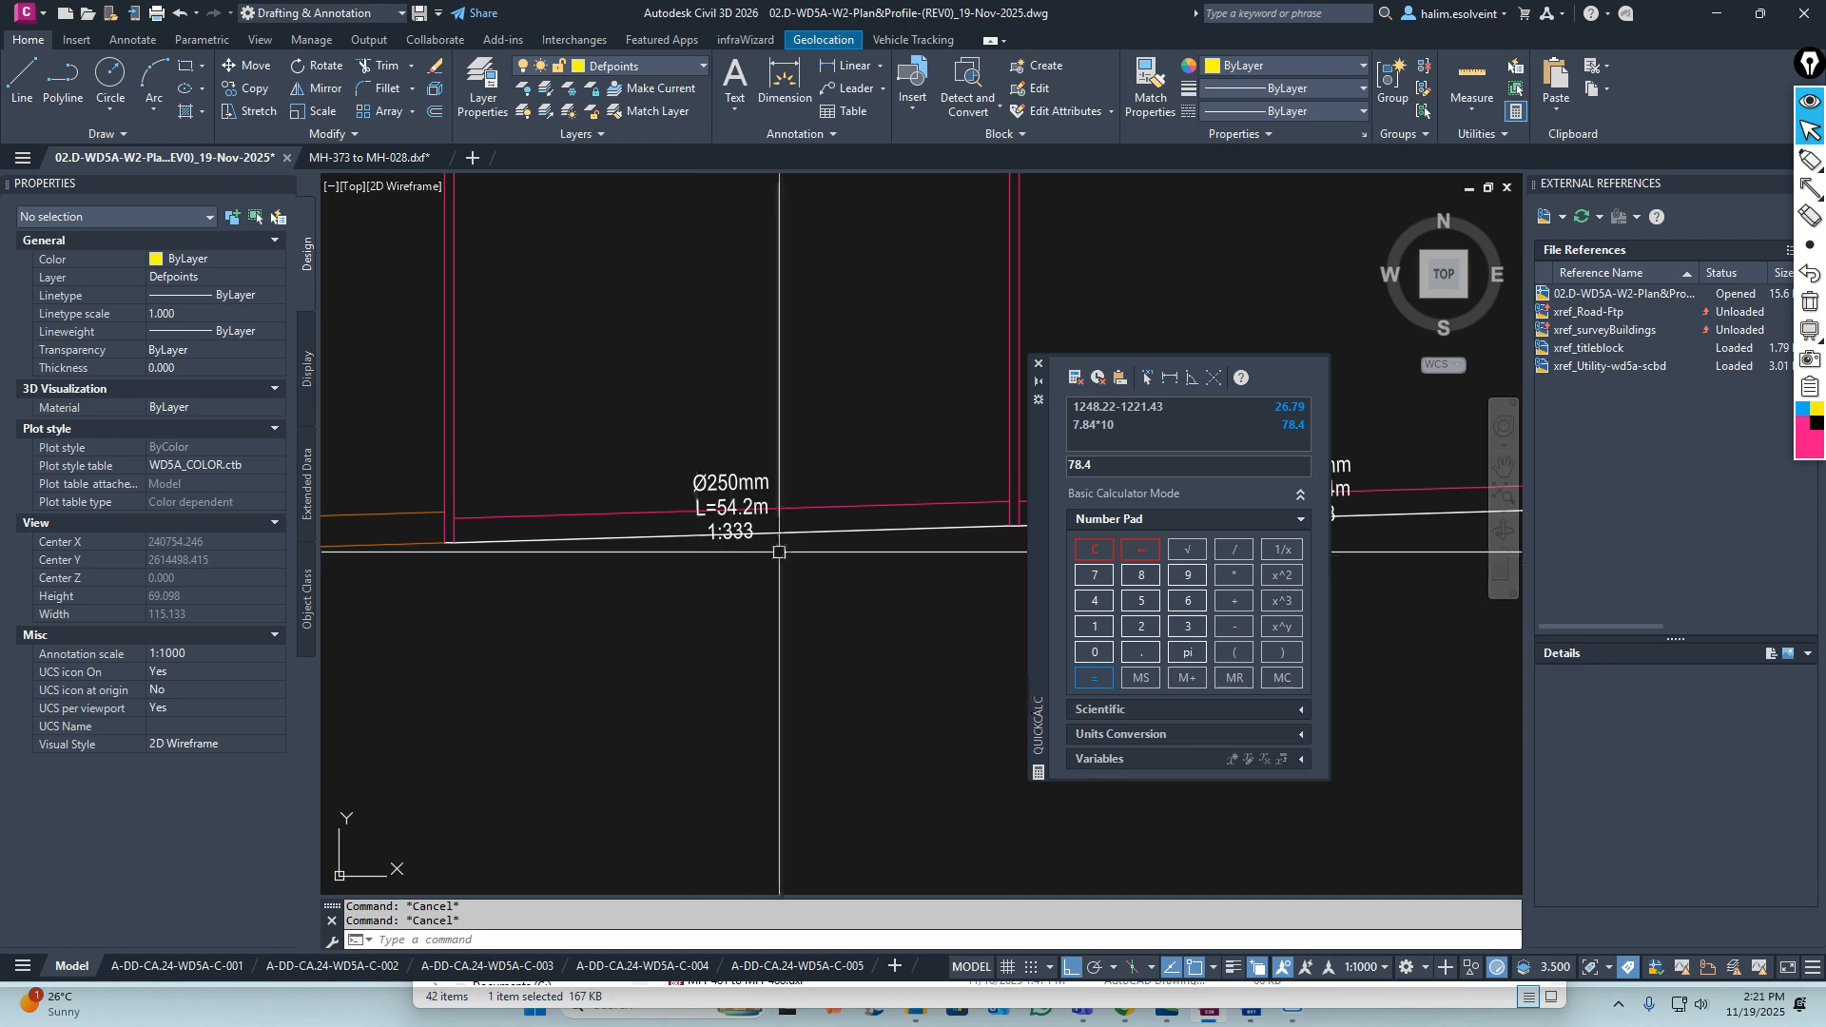
Assign both Ø250mm pipe lines between MH-392 and MH-391 to the layer ESH-D250-SEW-PIPE
scroll(689, 561, down, 6)
middle_drag(666, 451, 670, 546)
middle_drag(511, 546, 587, 547)
scroll(671, 546, down, 3)
scroll(623, 546, up, 6)
scroll(640, 513, up, 6)
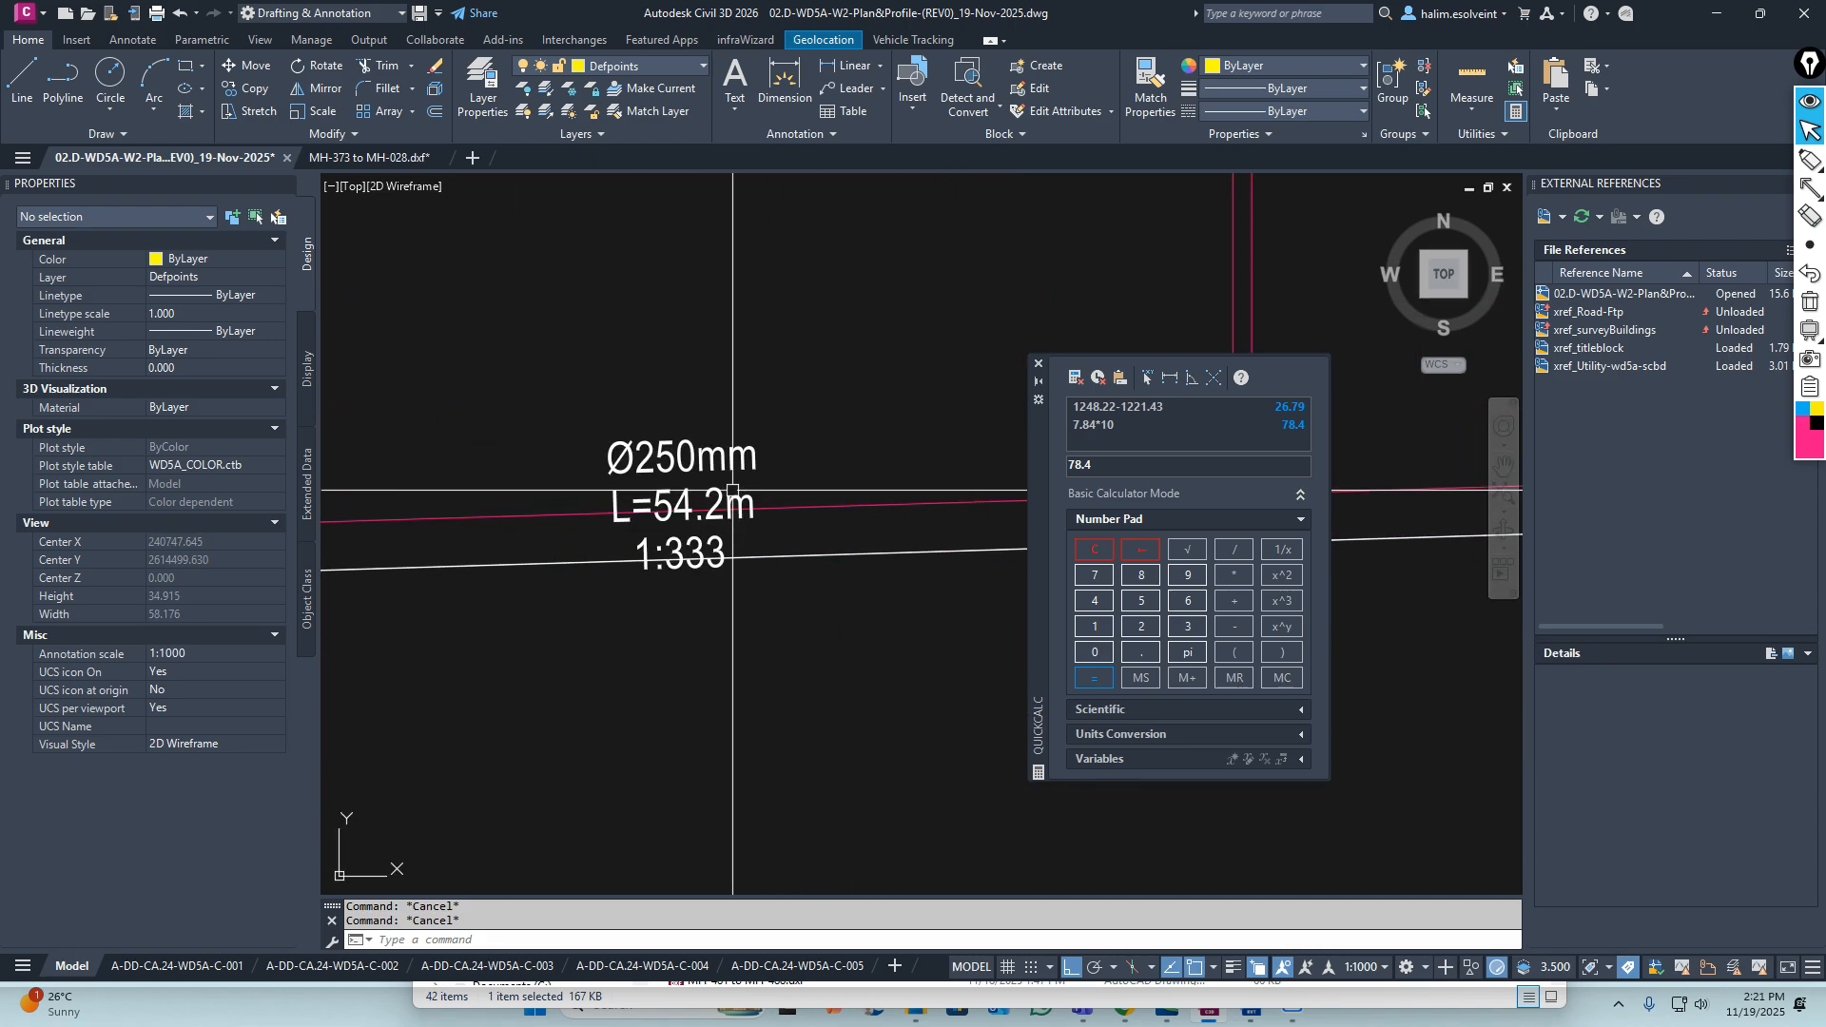
scroll(658, 530, down, 6)
mouse_move(658, 529)
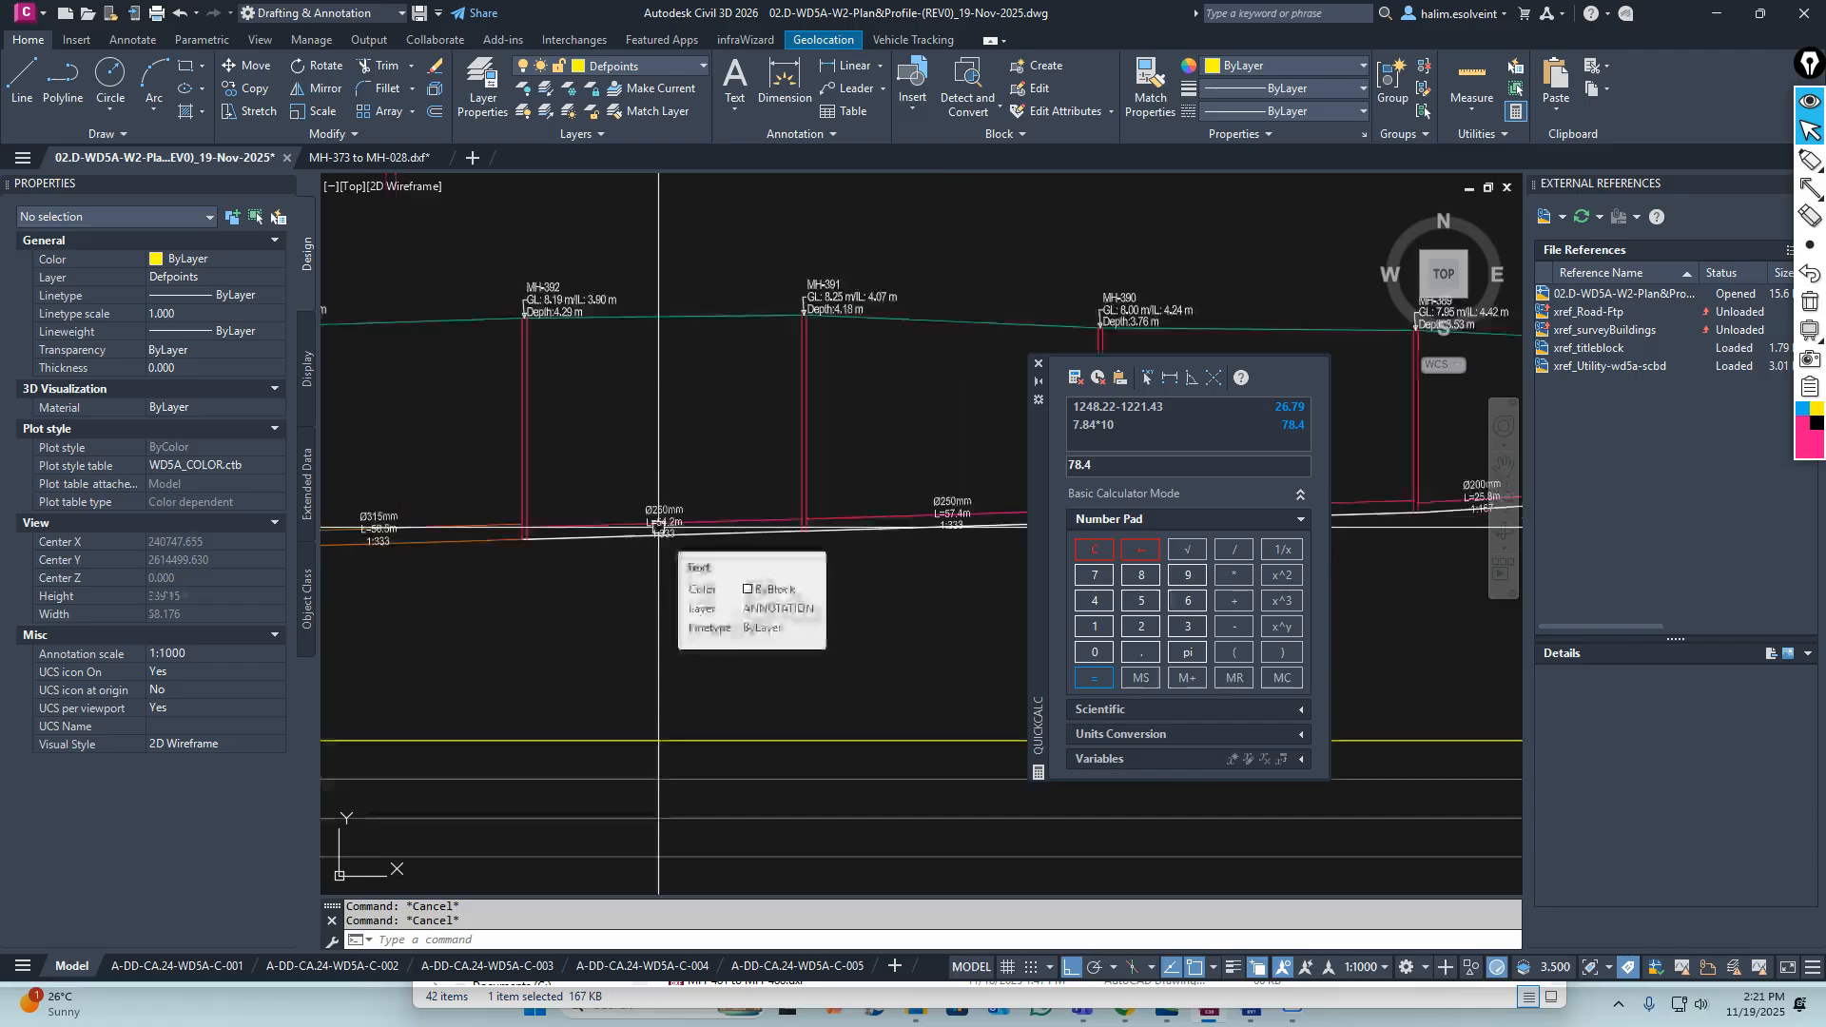
scroll(658, 529, up, 3)
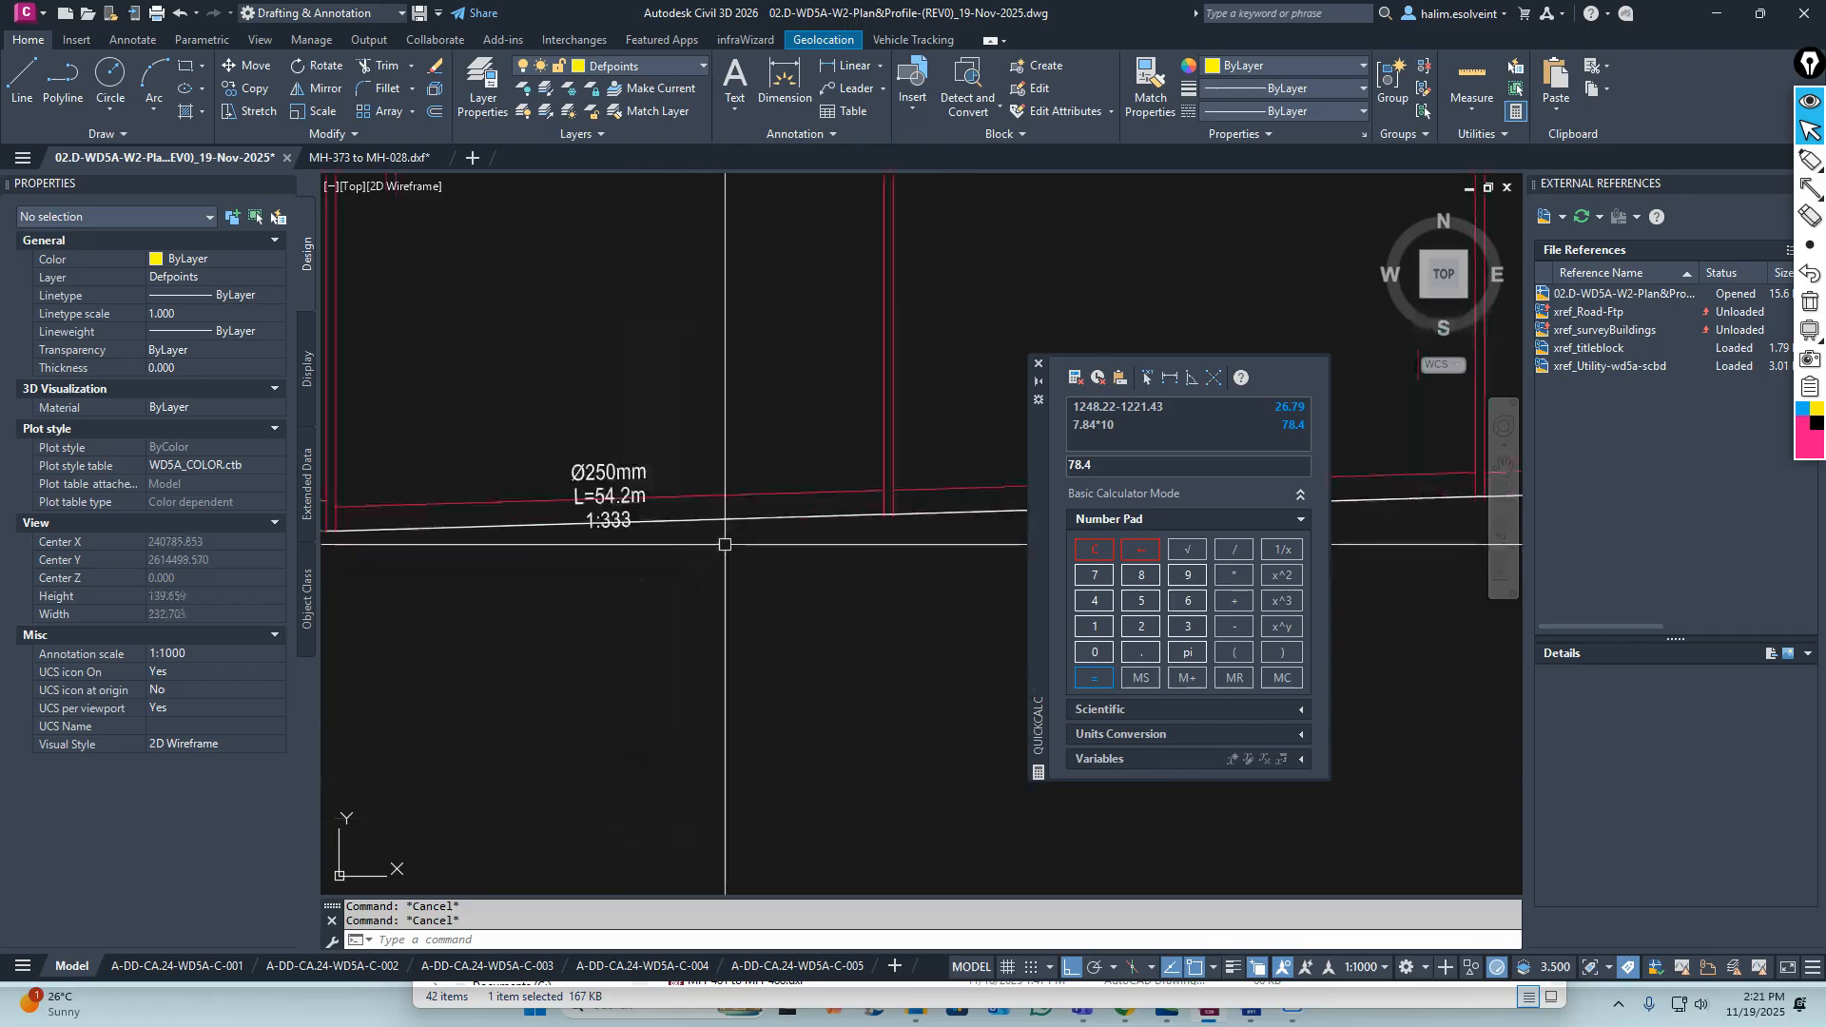
click(802, 544)
click(760, 471)
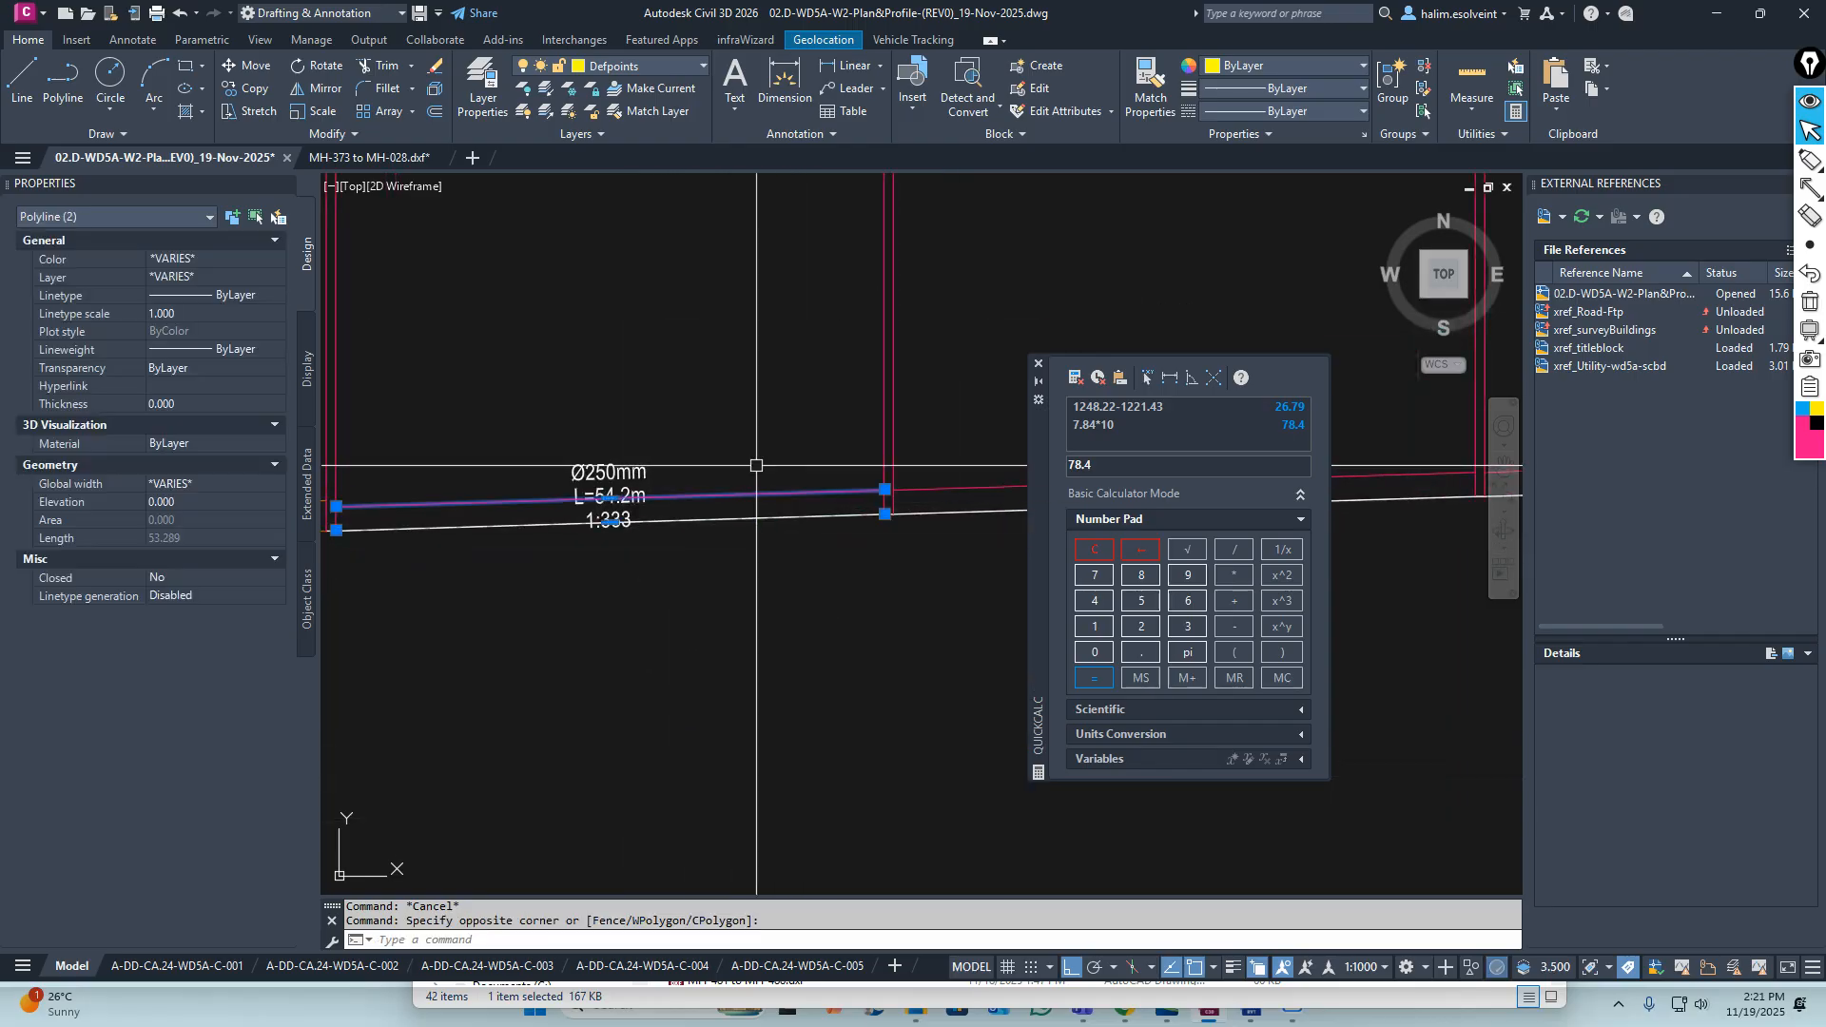
click(649, 65)
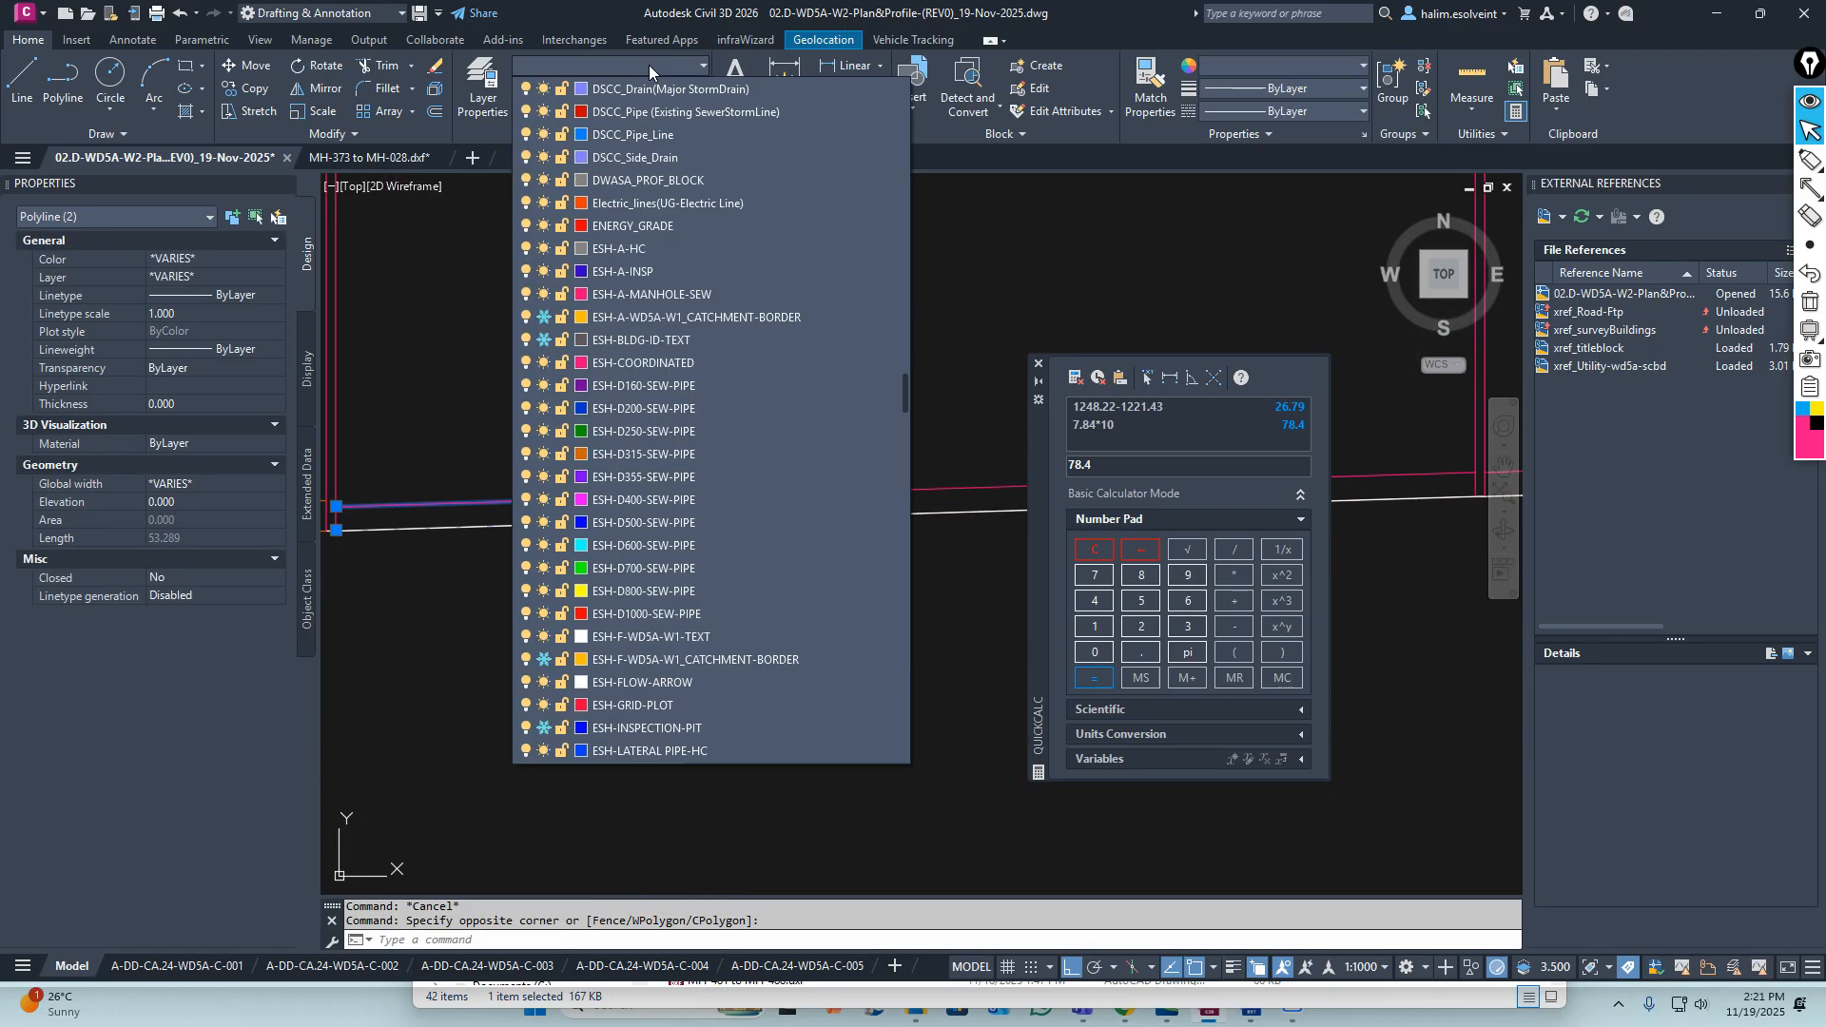
click(655, 430)
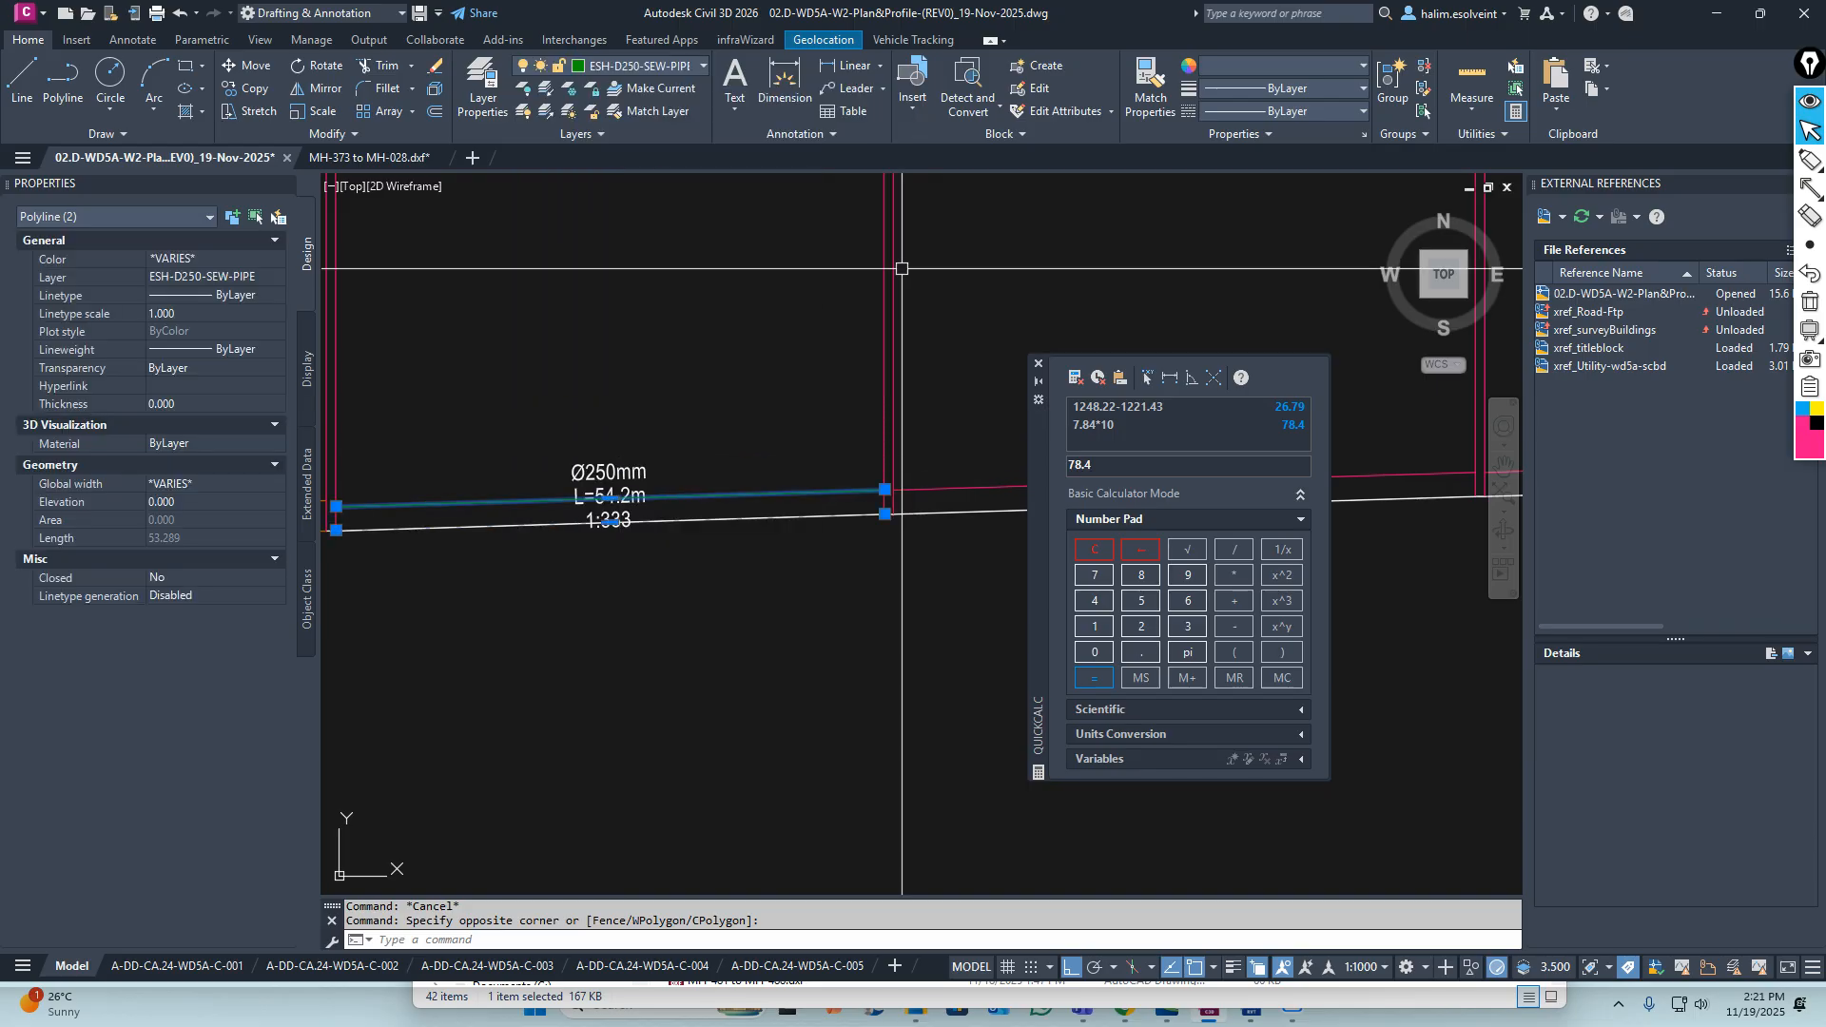
Set the colour of these two Ø250mm pipe lines to ByLayer and their global width to 0, and deselect them
click(1270, 63)
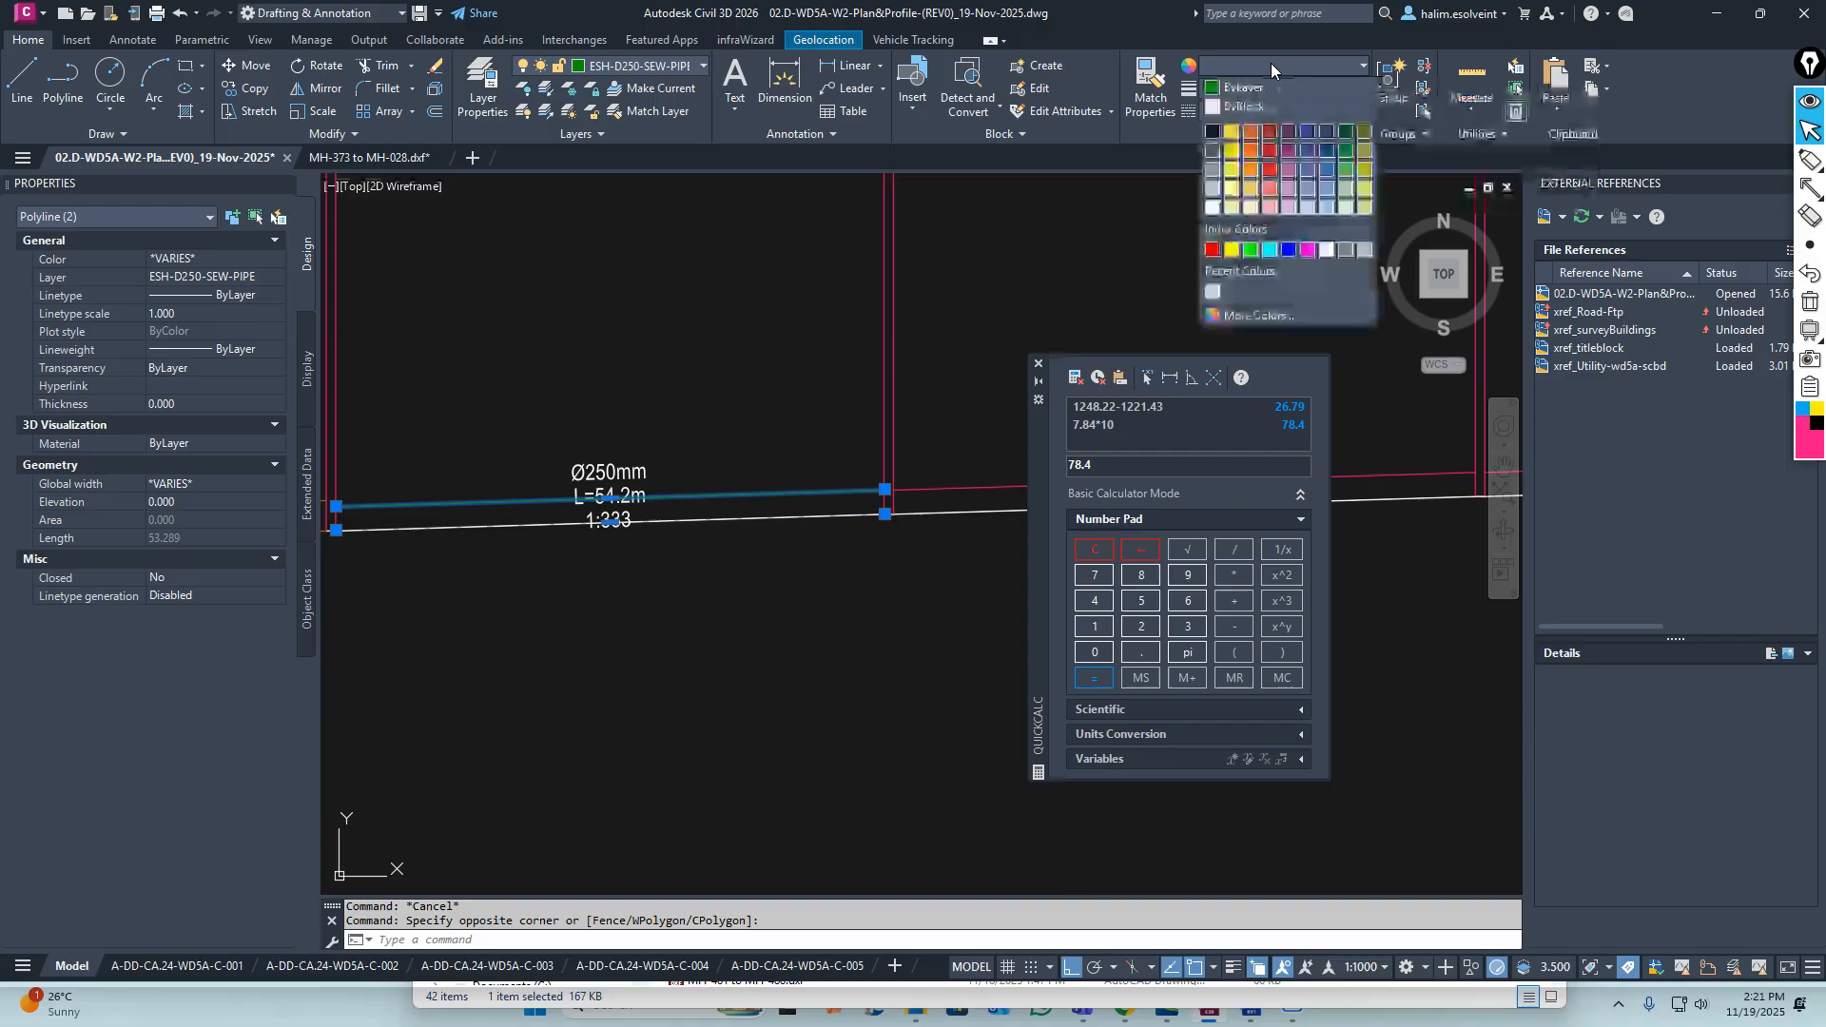
click(1253, 86)
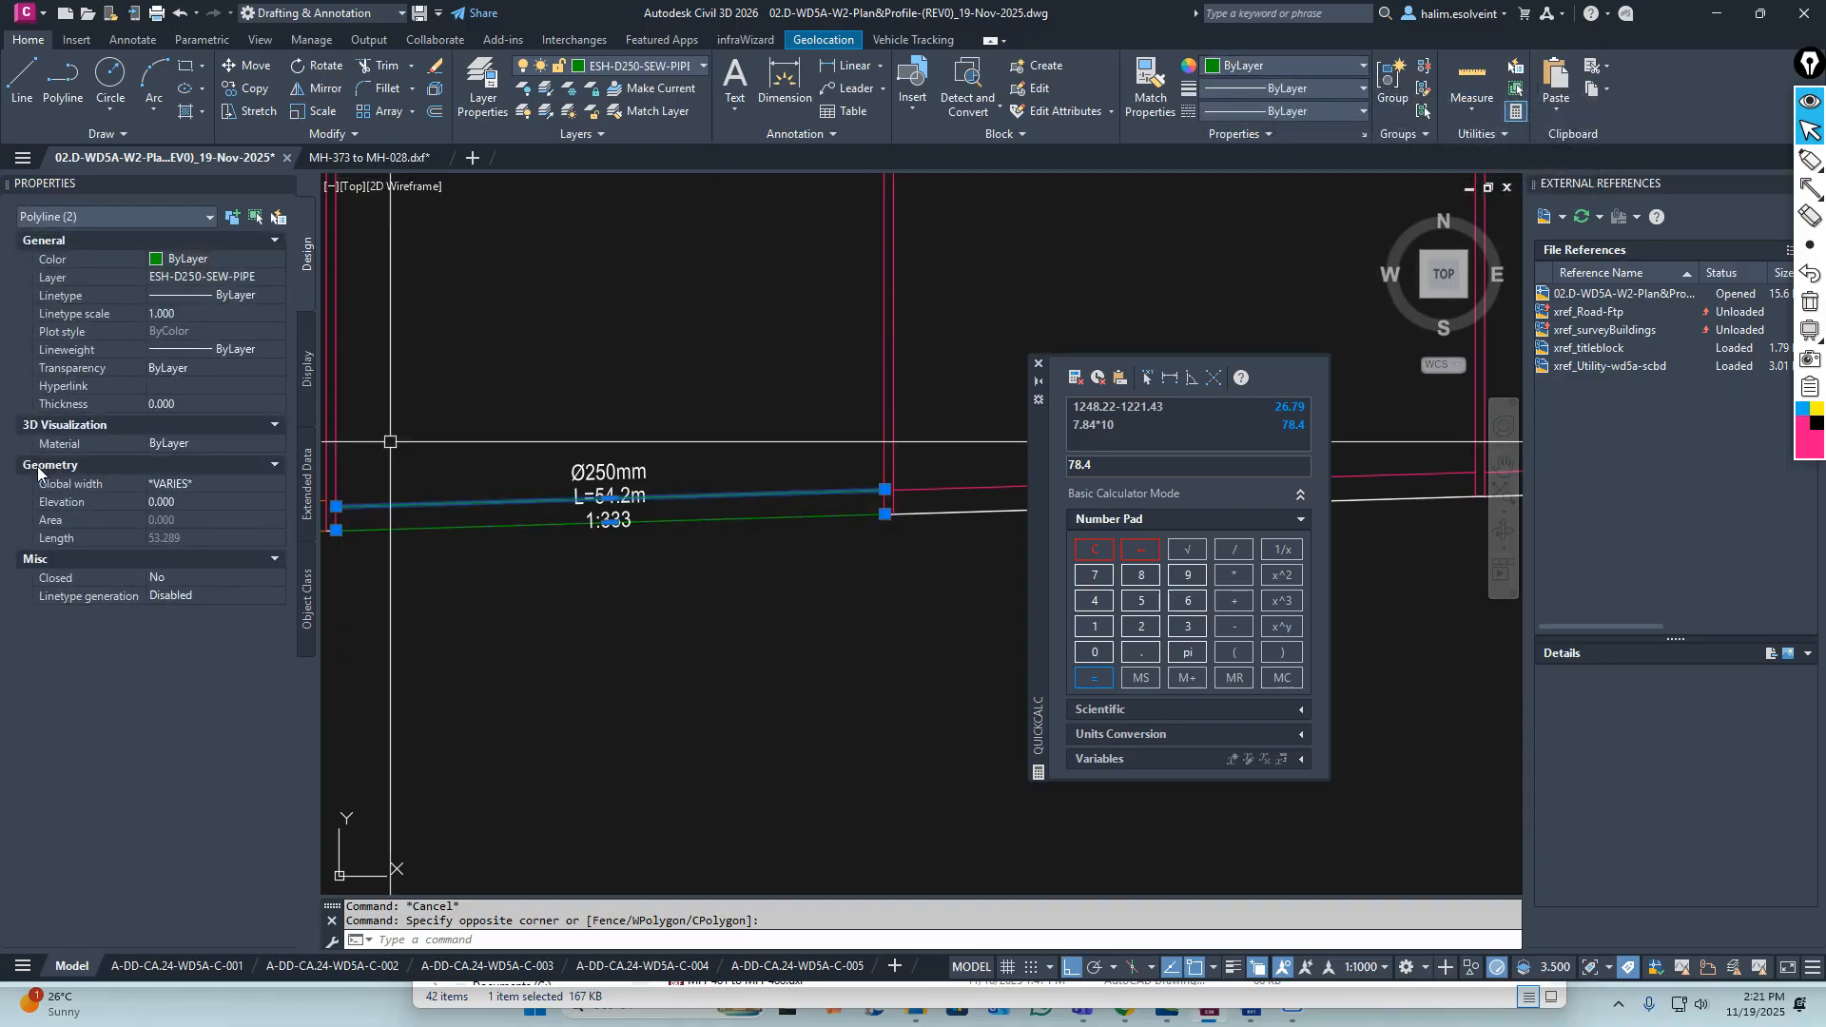
click(202, 483)
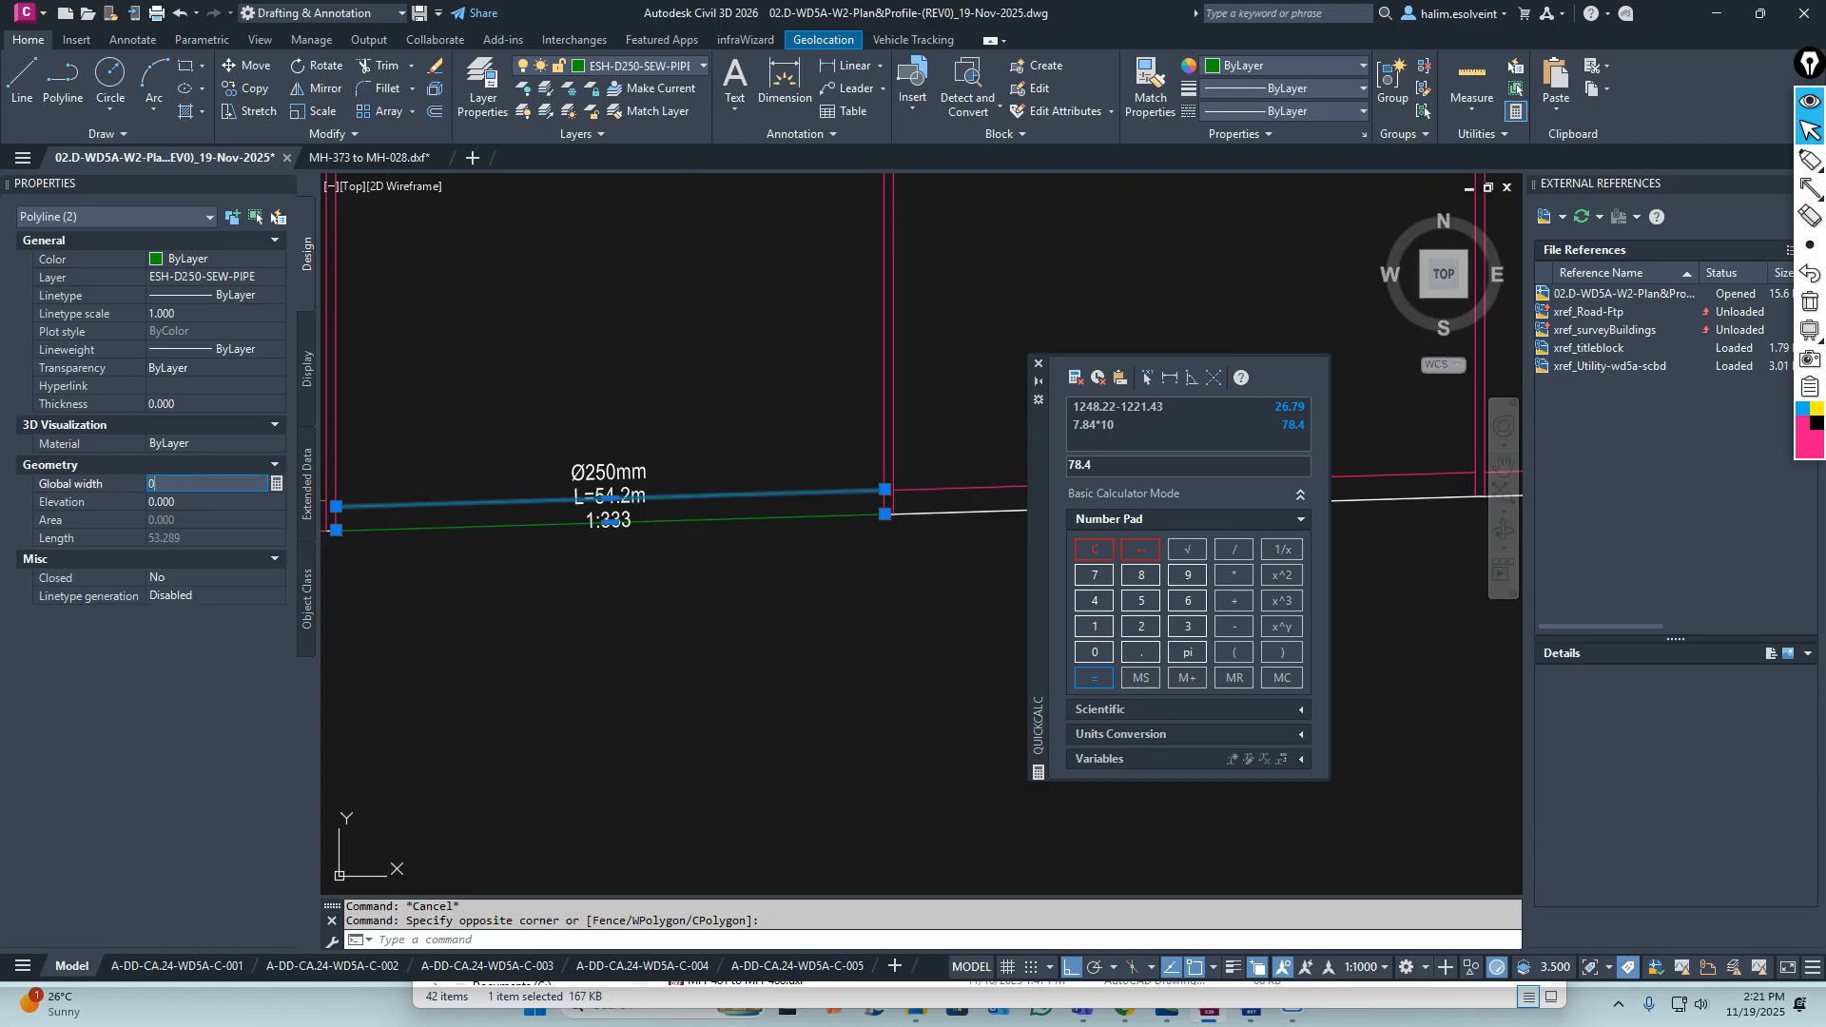
key(Tab)
key(Escape)
key(Escape)
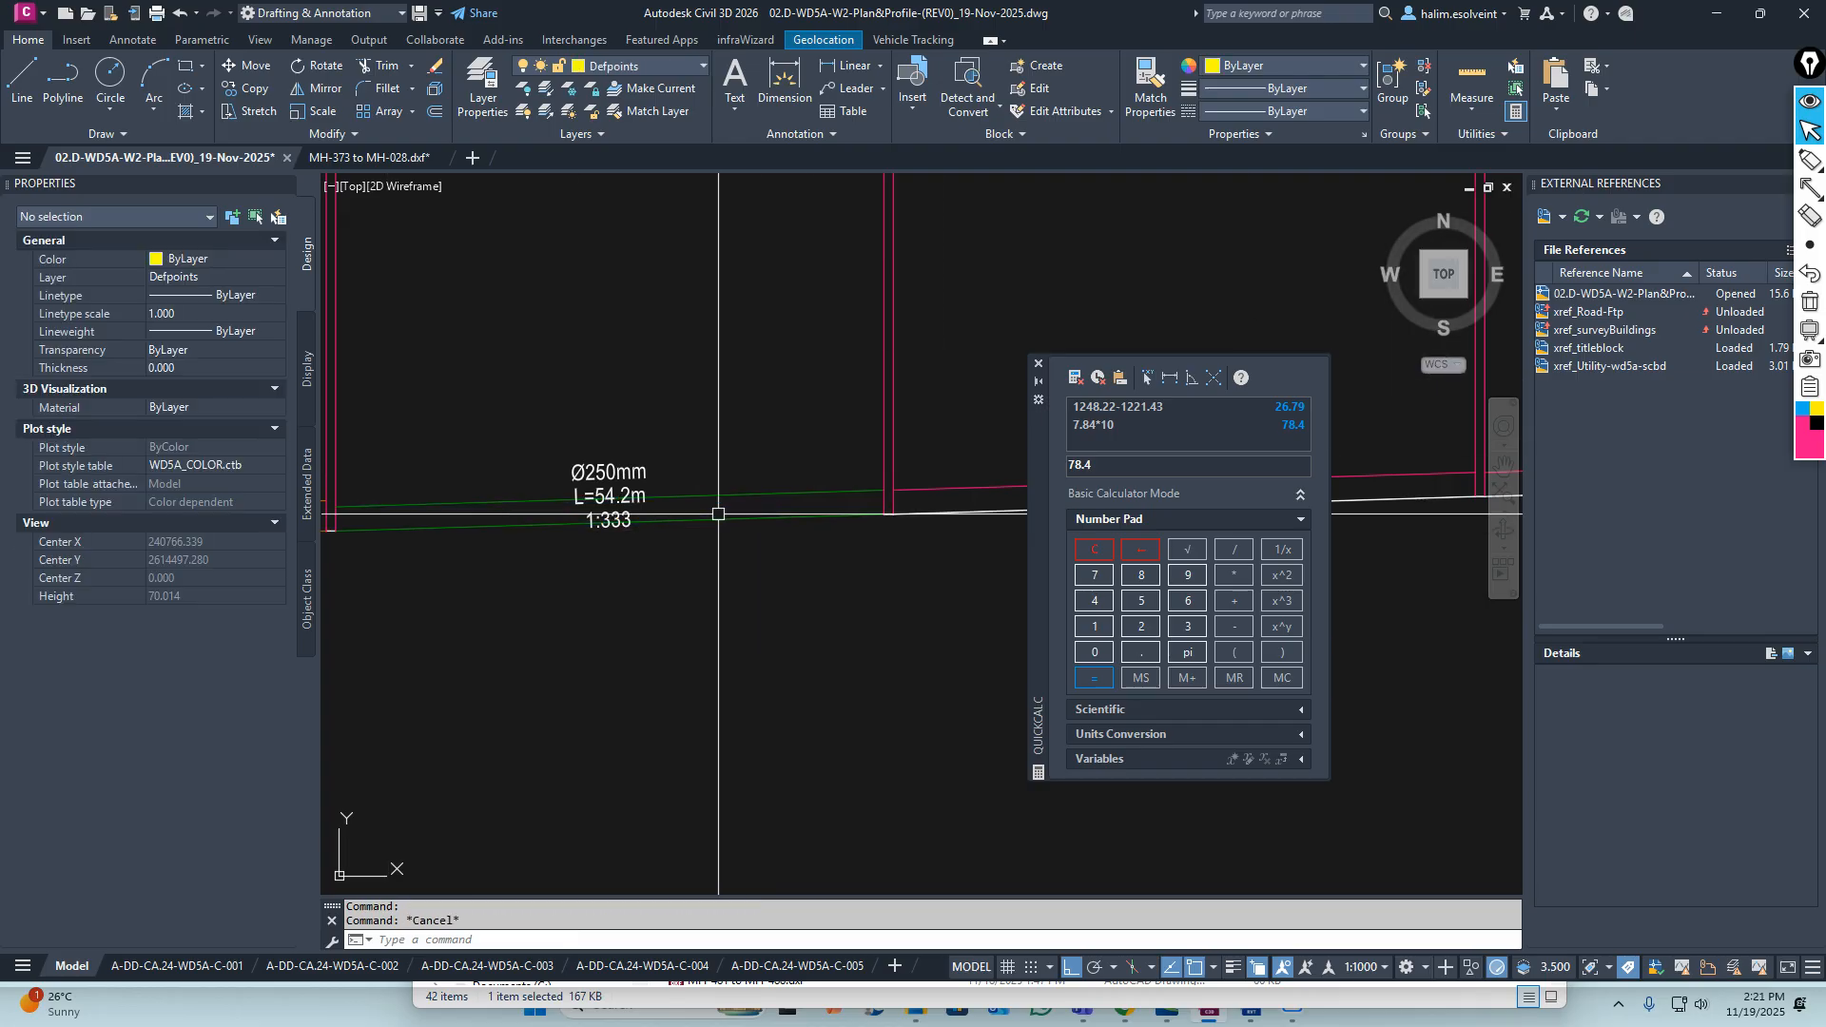
Match the properties of the MH-392 to MH-391 crown line onto both Ø250mm pipe lines between MH-391 and MH-390
scroll(666, 519, down, 3)
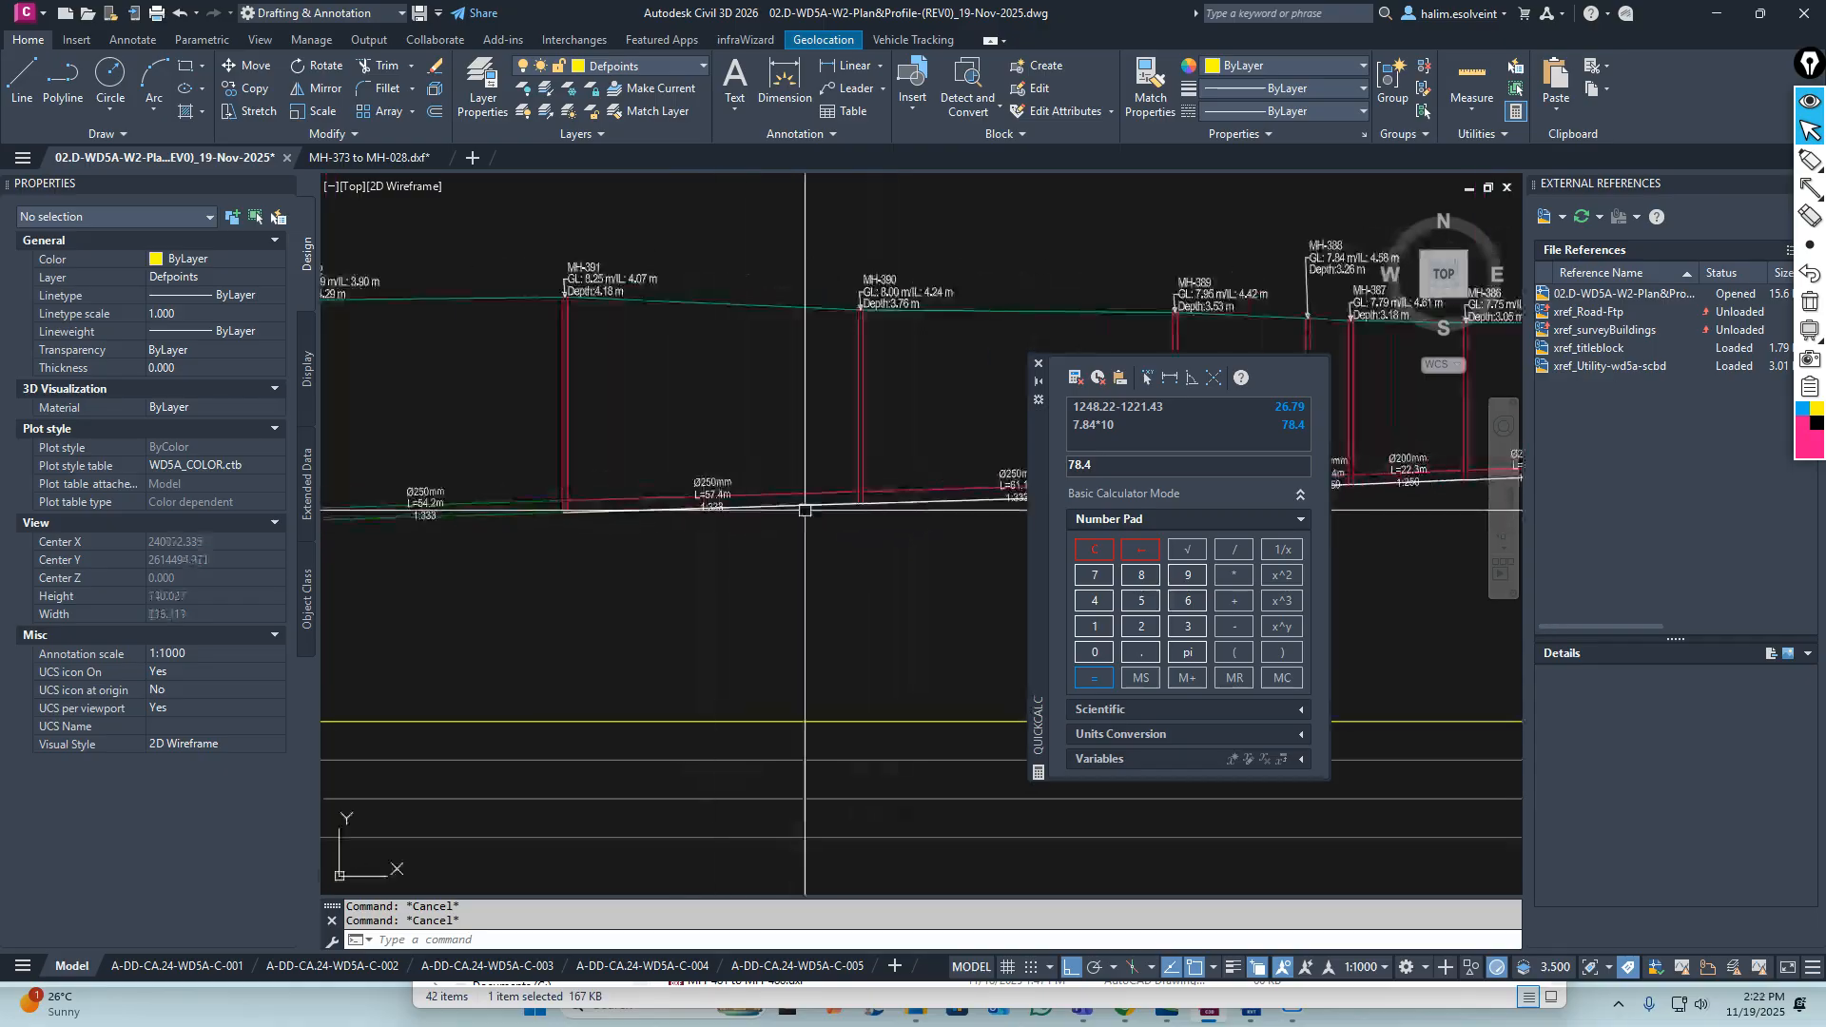
scroll(738, 502, up, 5)
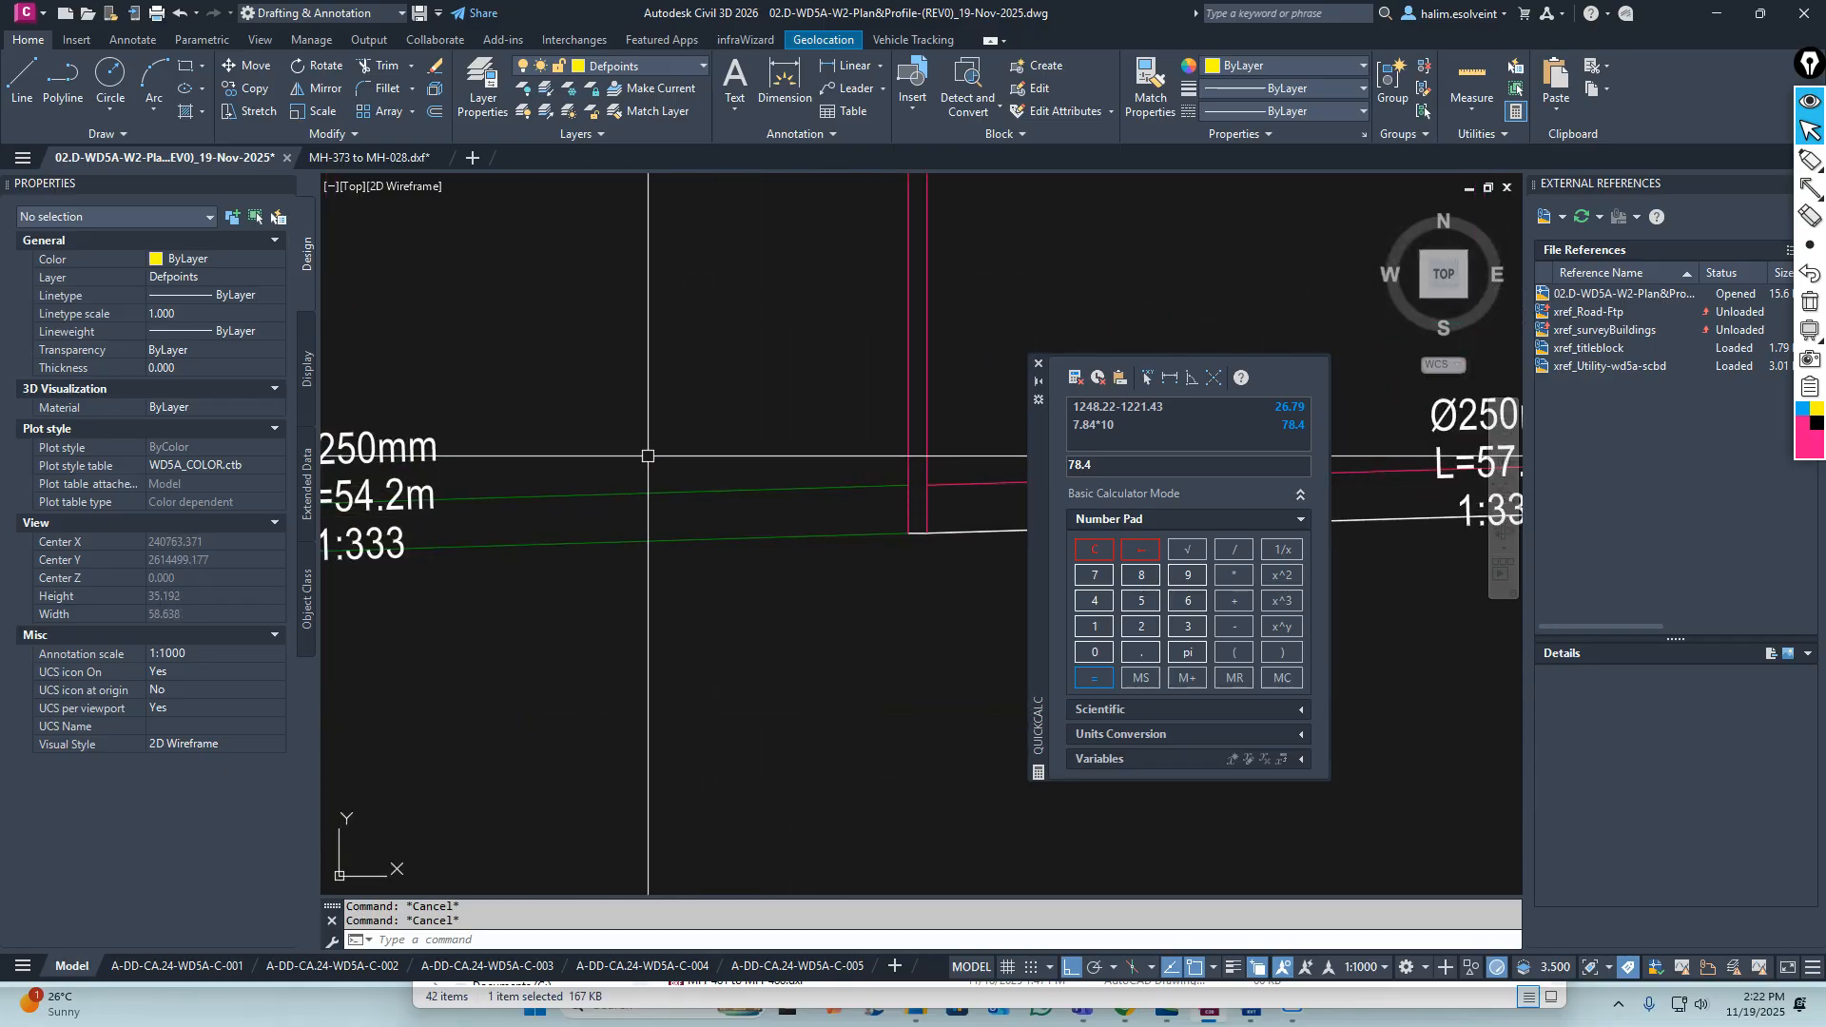
text(ma)
key(Return)
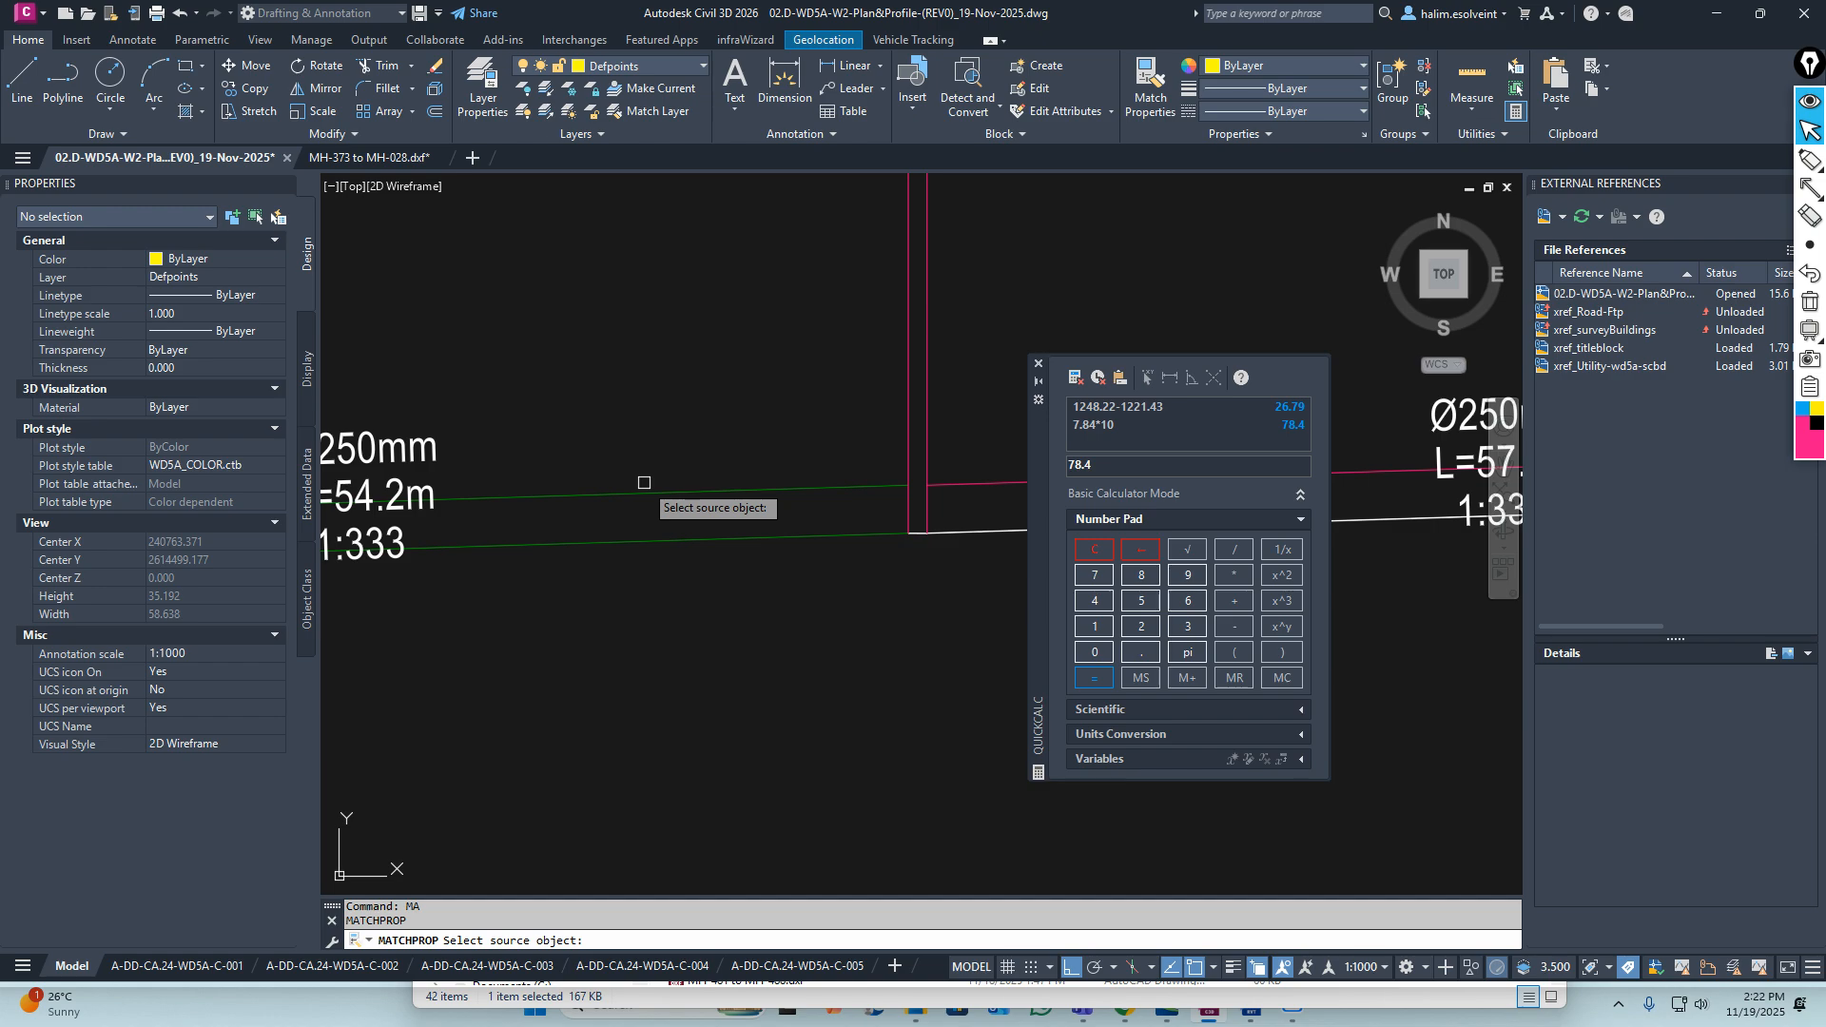
click(643, 497)
scroll(714, 509, down, 5)
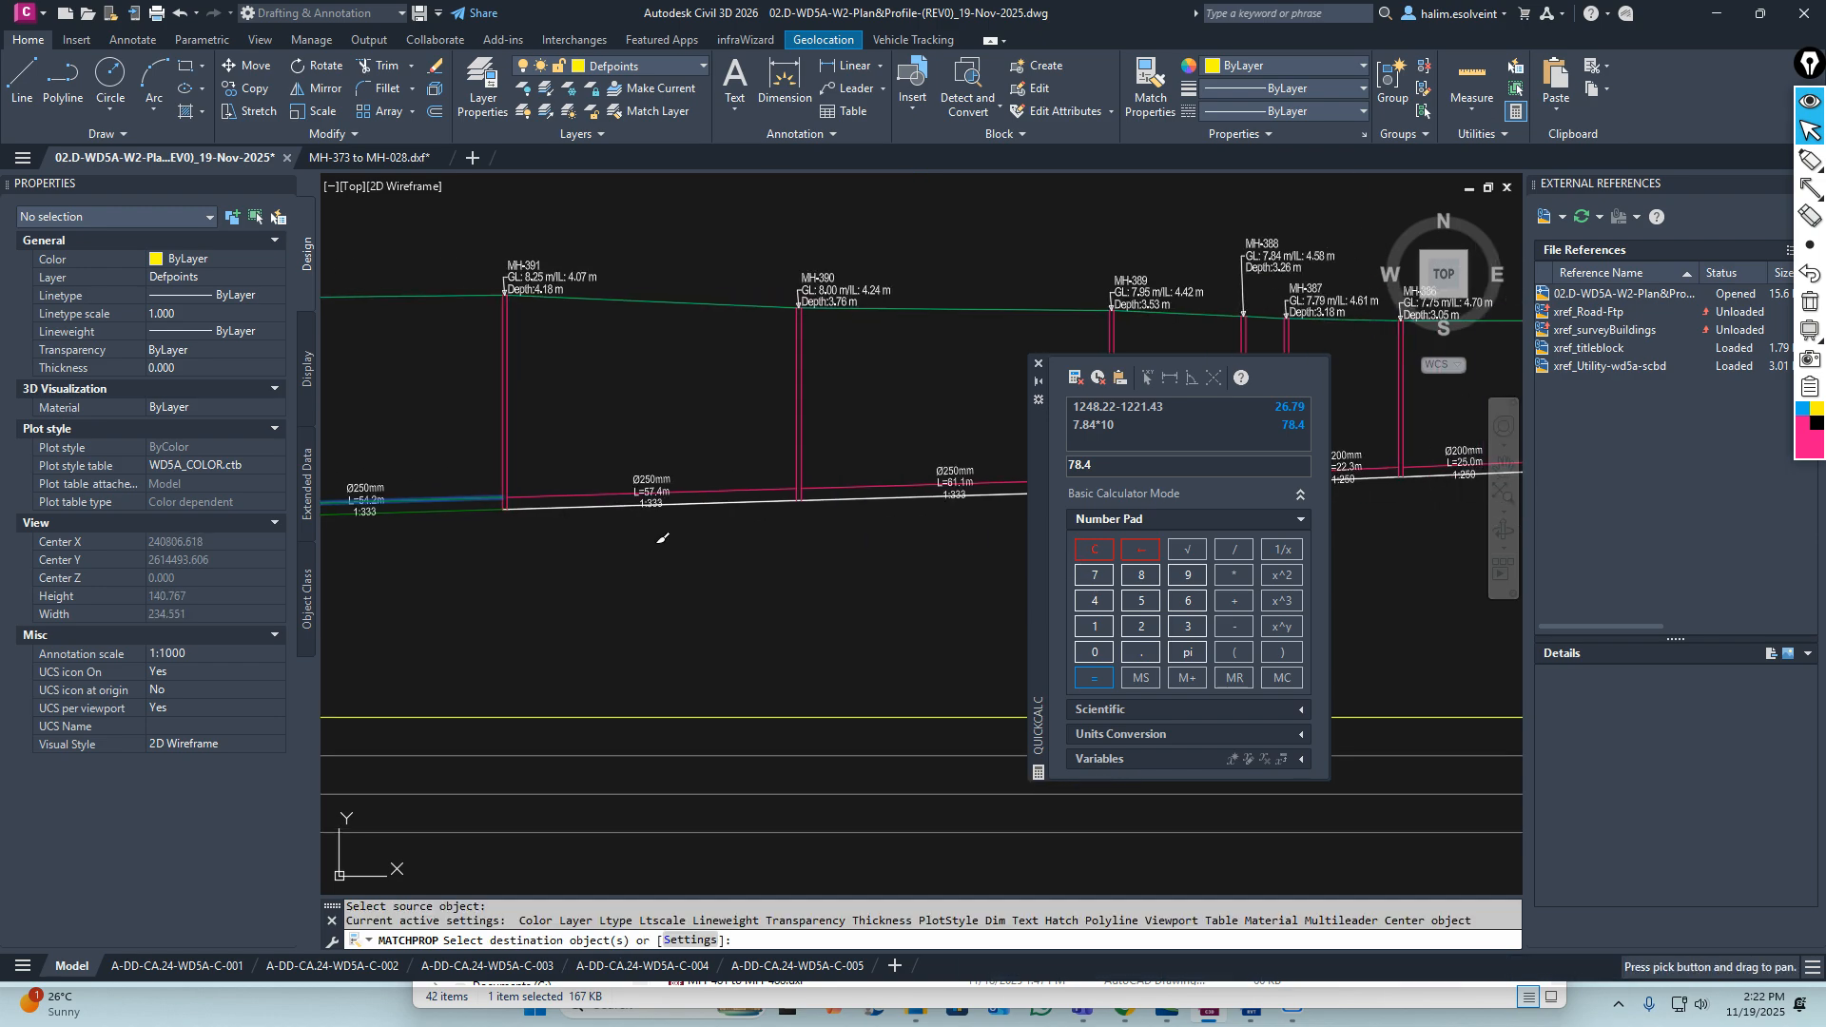
scroll(685, 533, up, 3)
click(790, 566)
click(714, 386)
scroll(761, 528, down, 5)
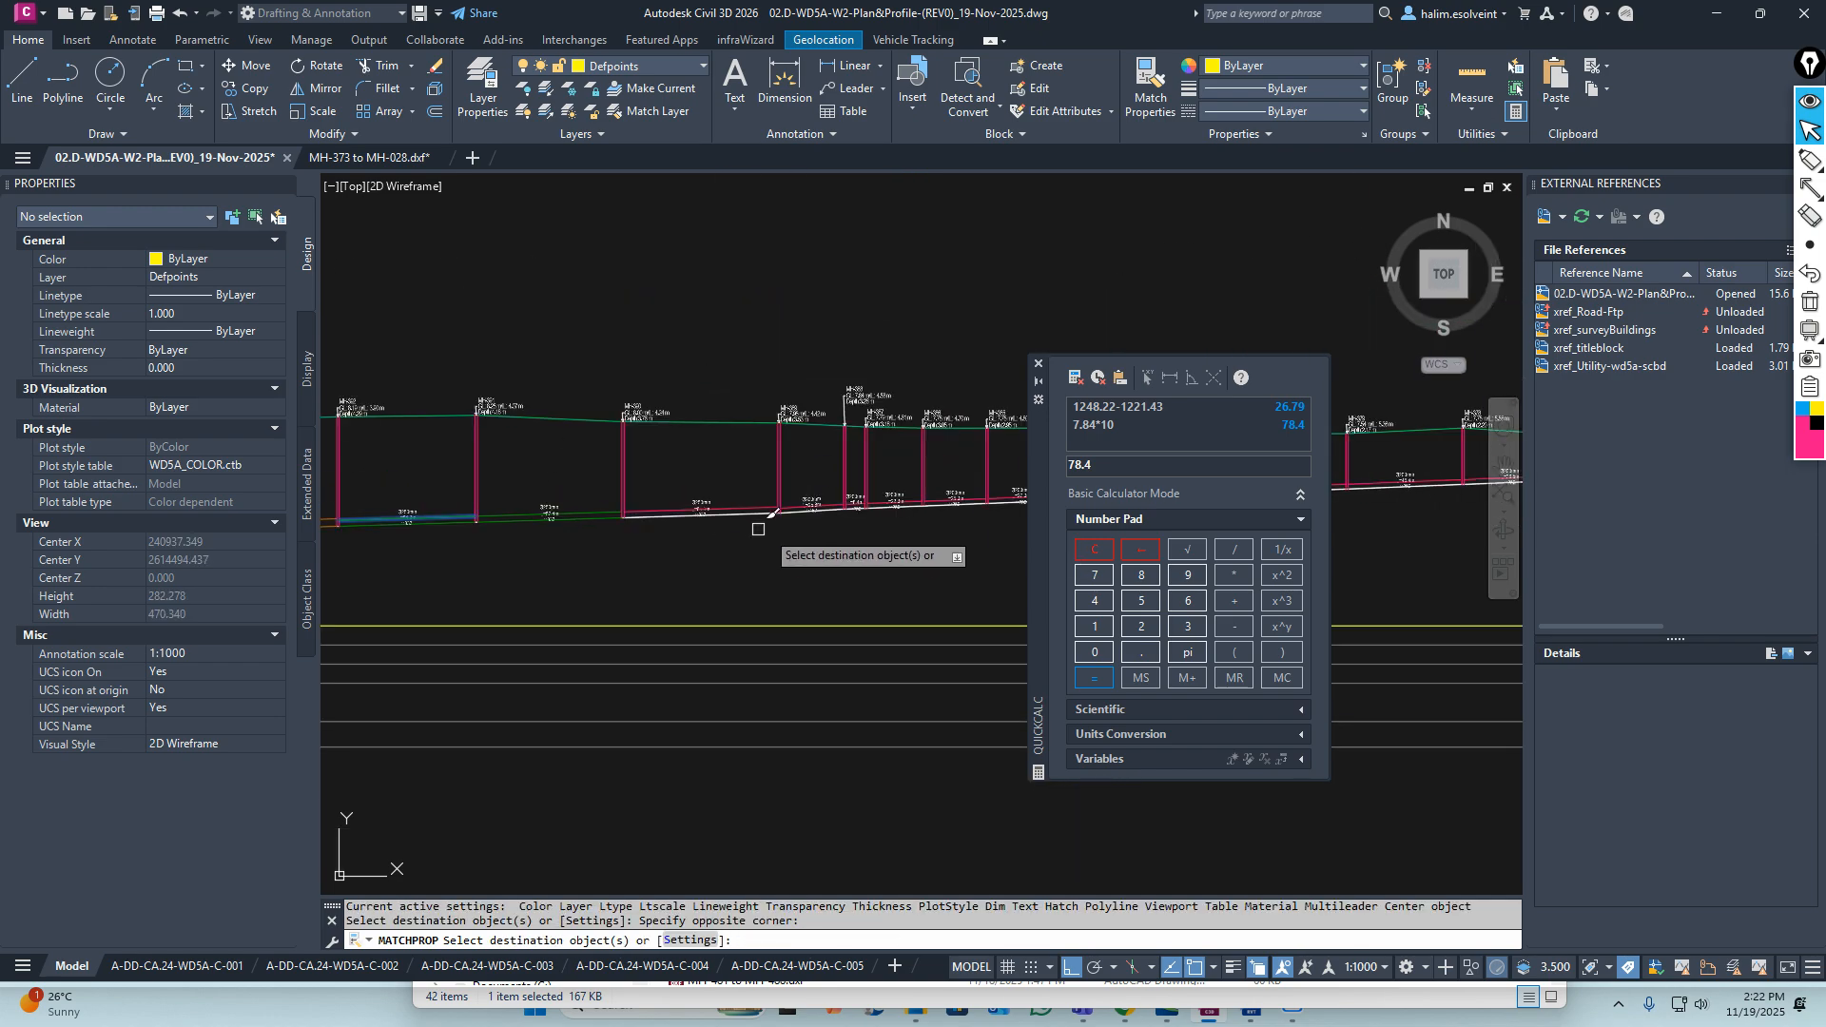
Apply the matched properties to both Ø250mm pipe lines between MH-390 and MH-389, and end Match Properties
scroll(816, 565, up, 4)
middle_drag(820, 564, 616, 536)
click(740, 543)
click(659, 395)
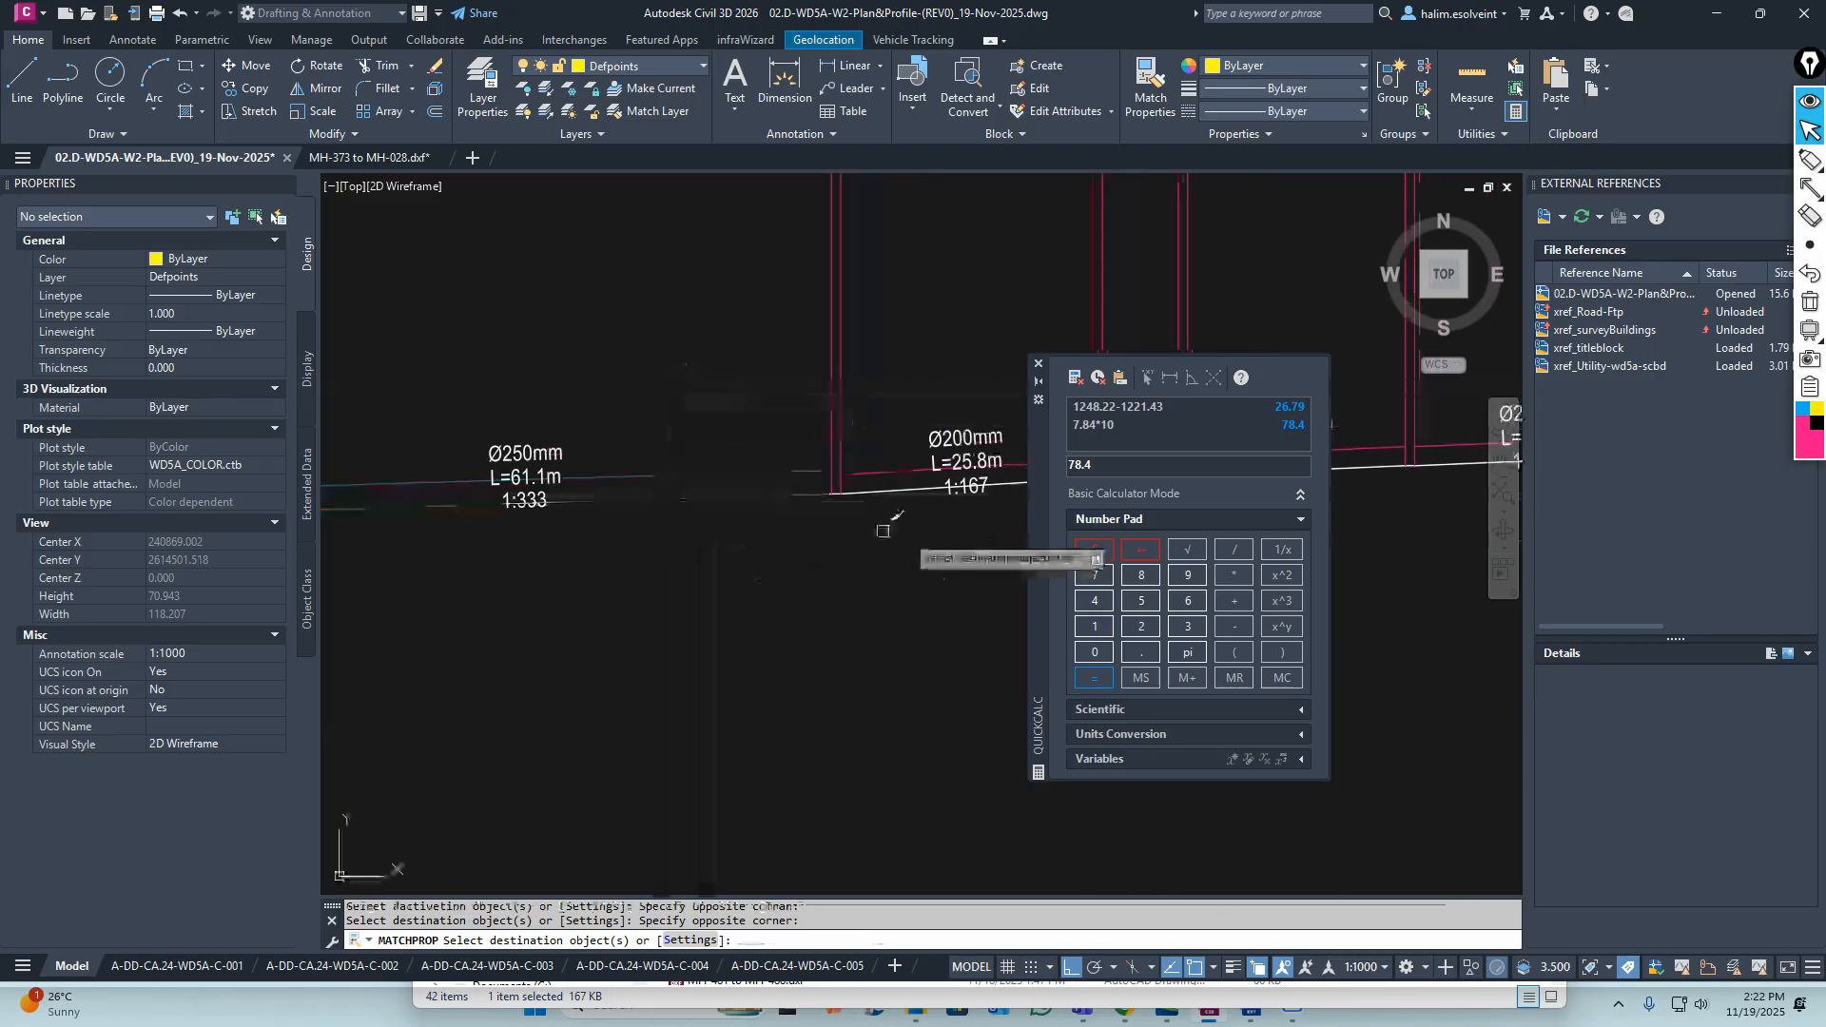
middle_drag(885, 542, 980, 550)
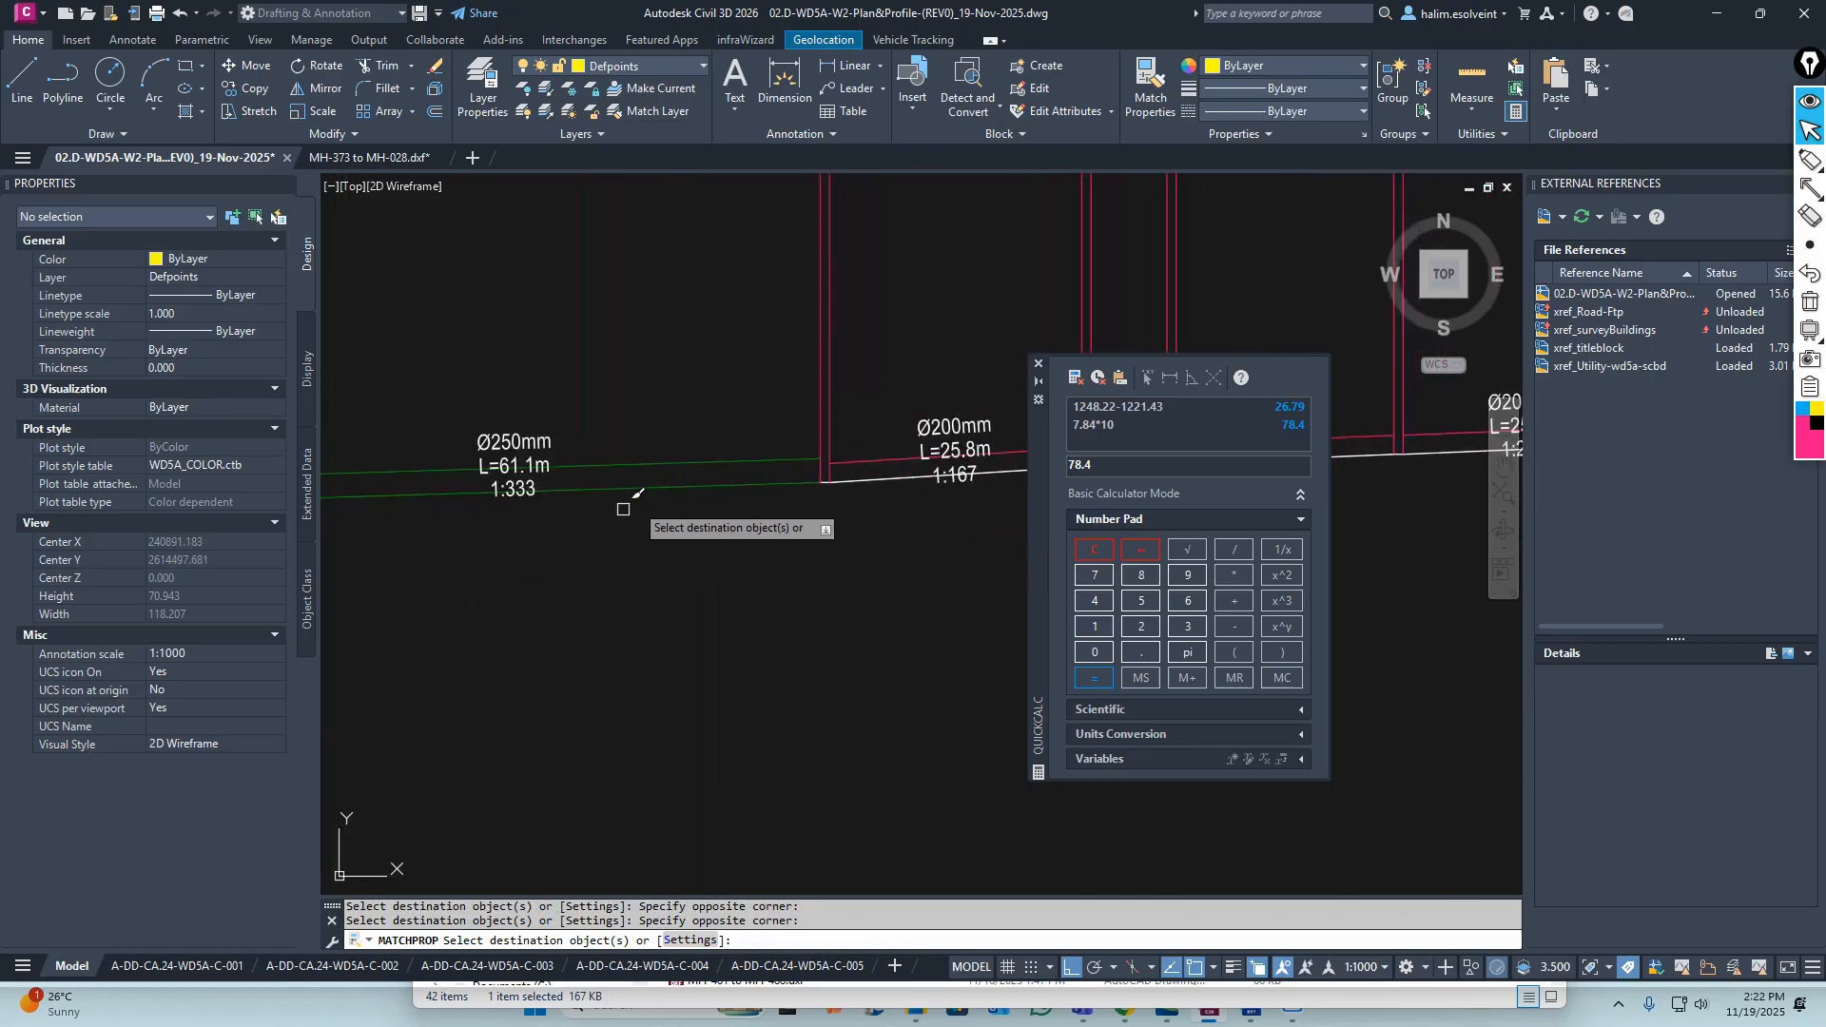
key(Escape)
key(Escape)
Assign both Ø200mm pipe lines between MH-389 and MH-388 to the layer ESH-D200-SEW-PIPE
scroll(661, 495, down, 7)
scroll(665, 505, up, 7)
key(Escape)
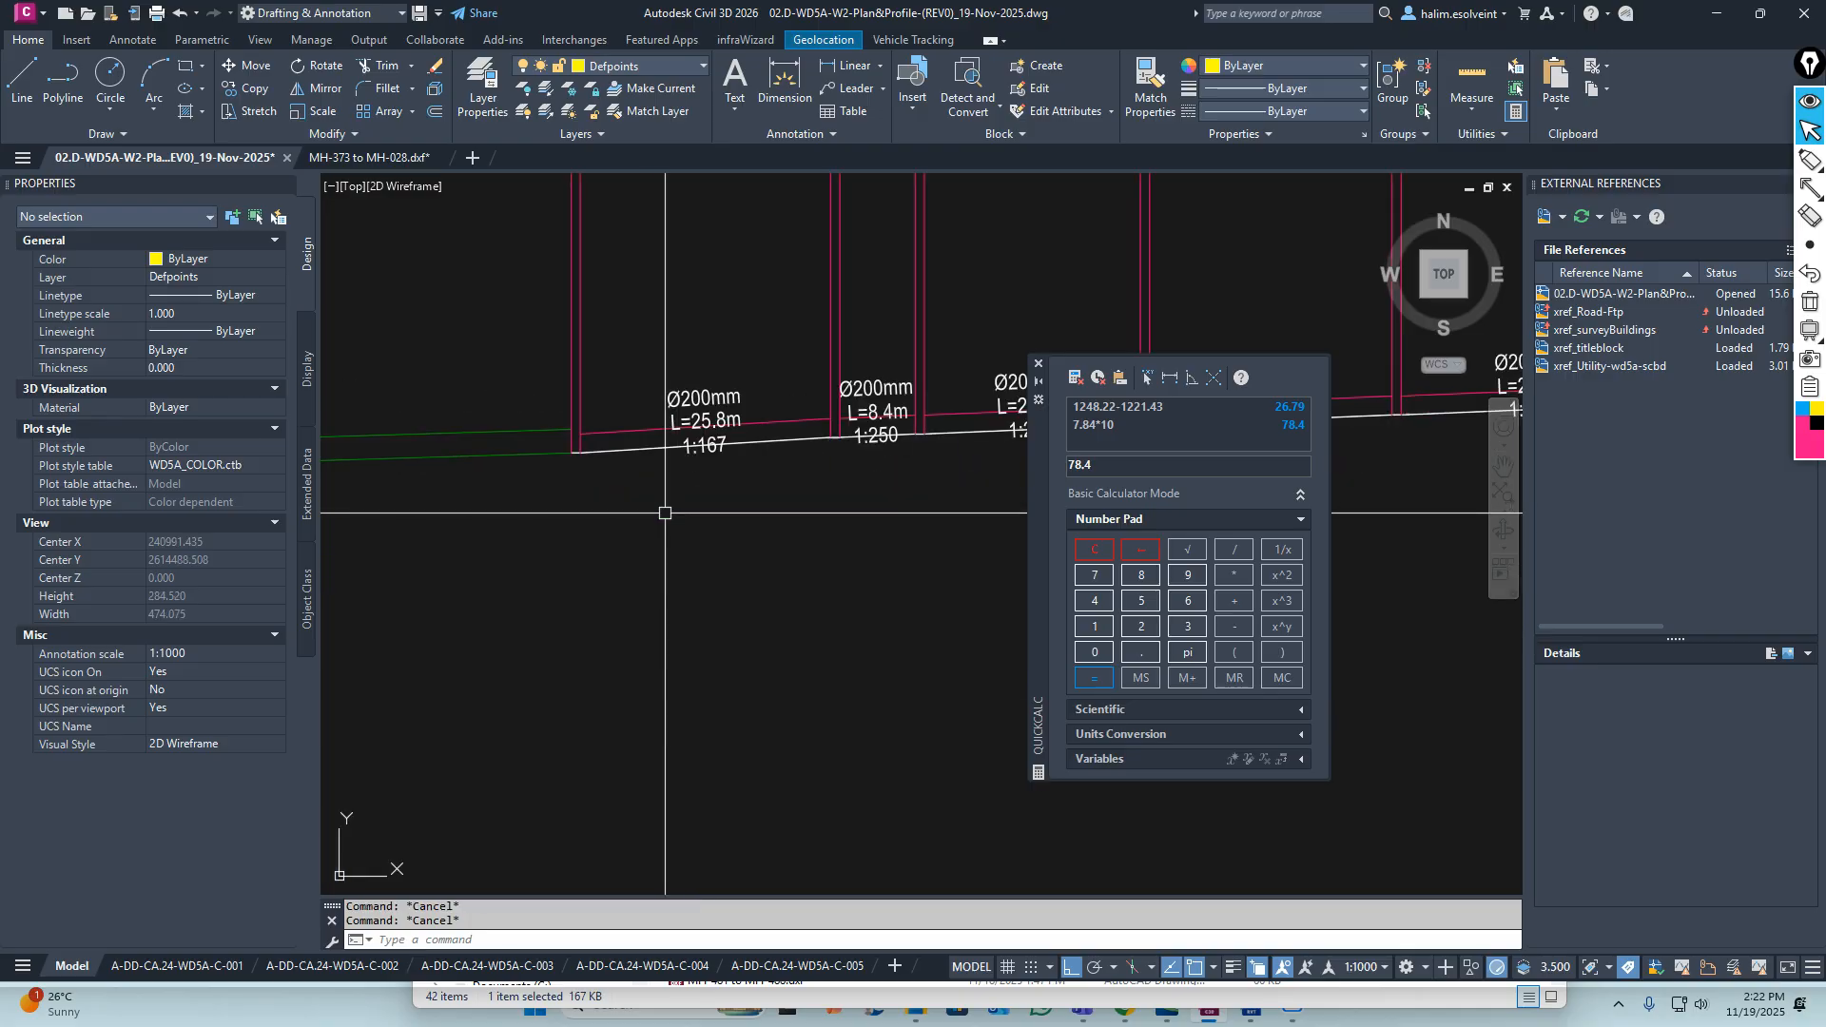
middle_drag(730, 441, 638, 481)
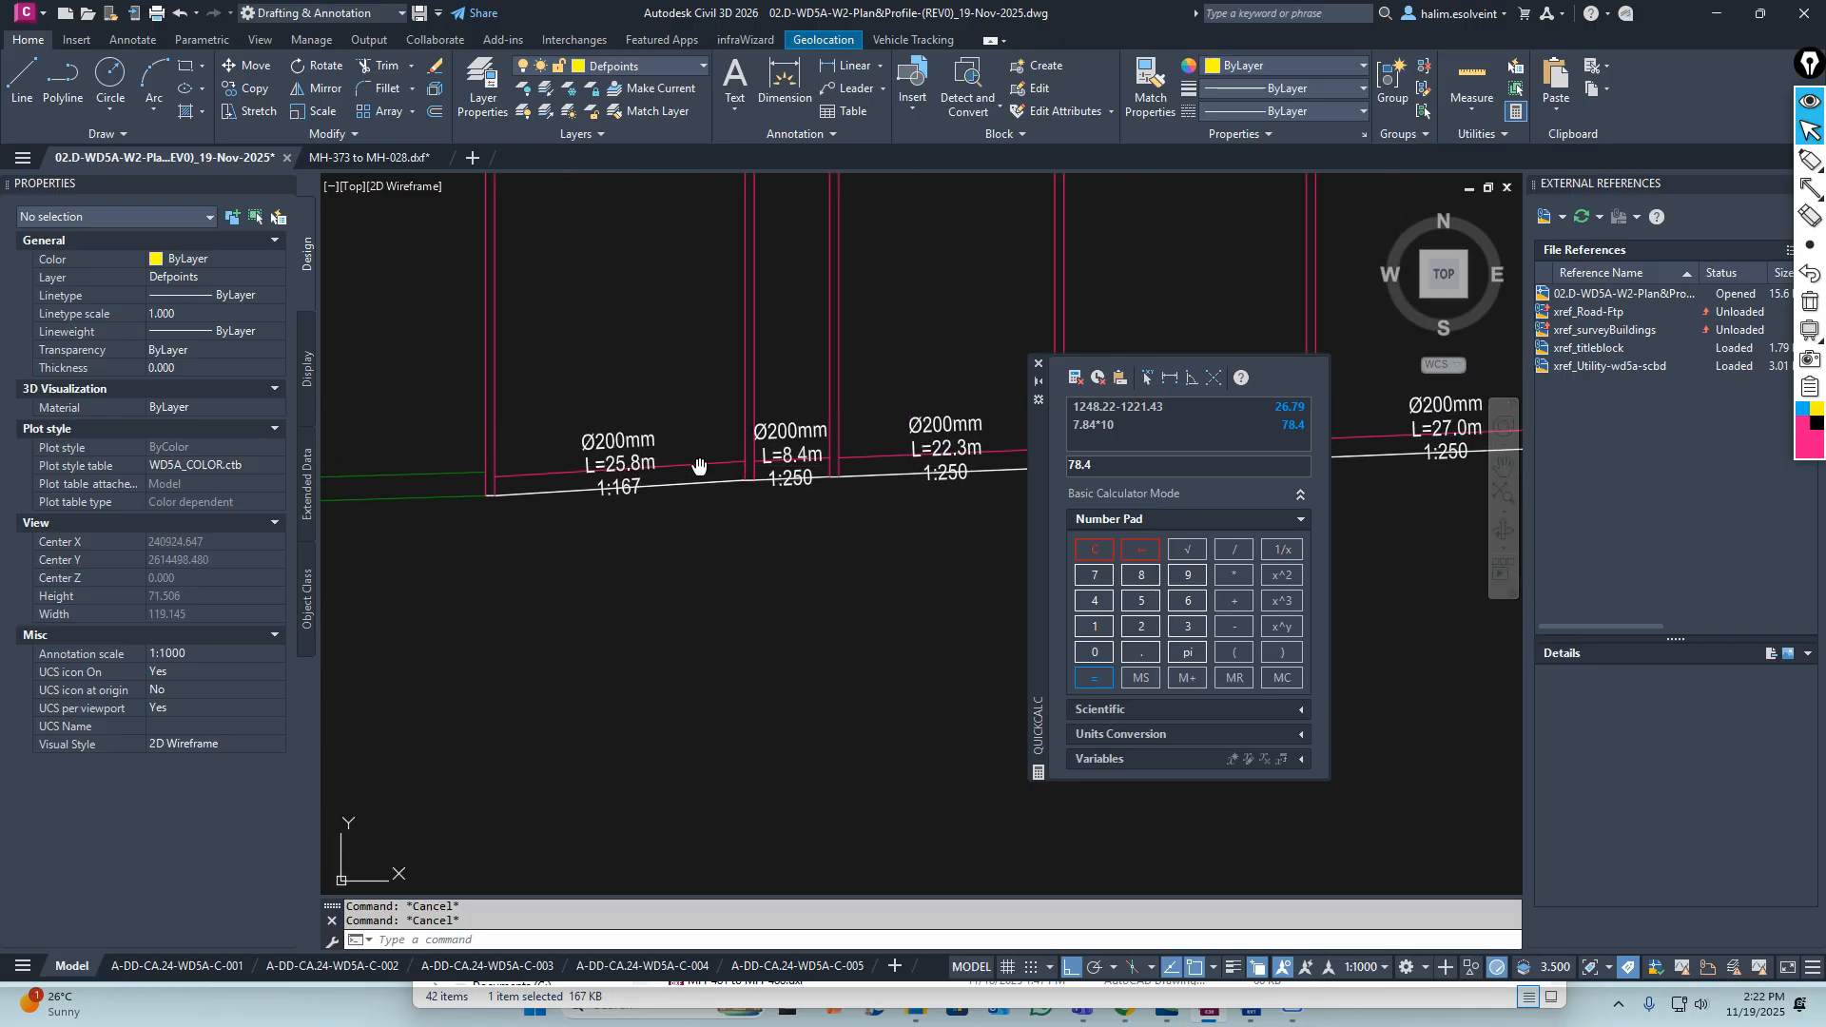
scroll(716, 486, up, 3)
scroll(716, 487, up, 3)
click(734, 582)
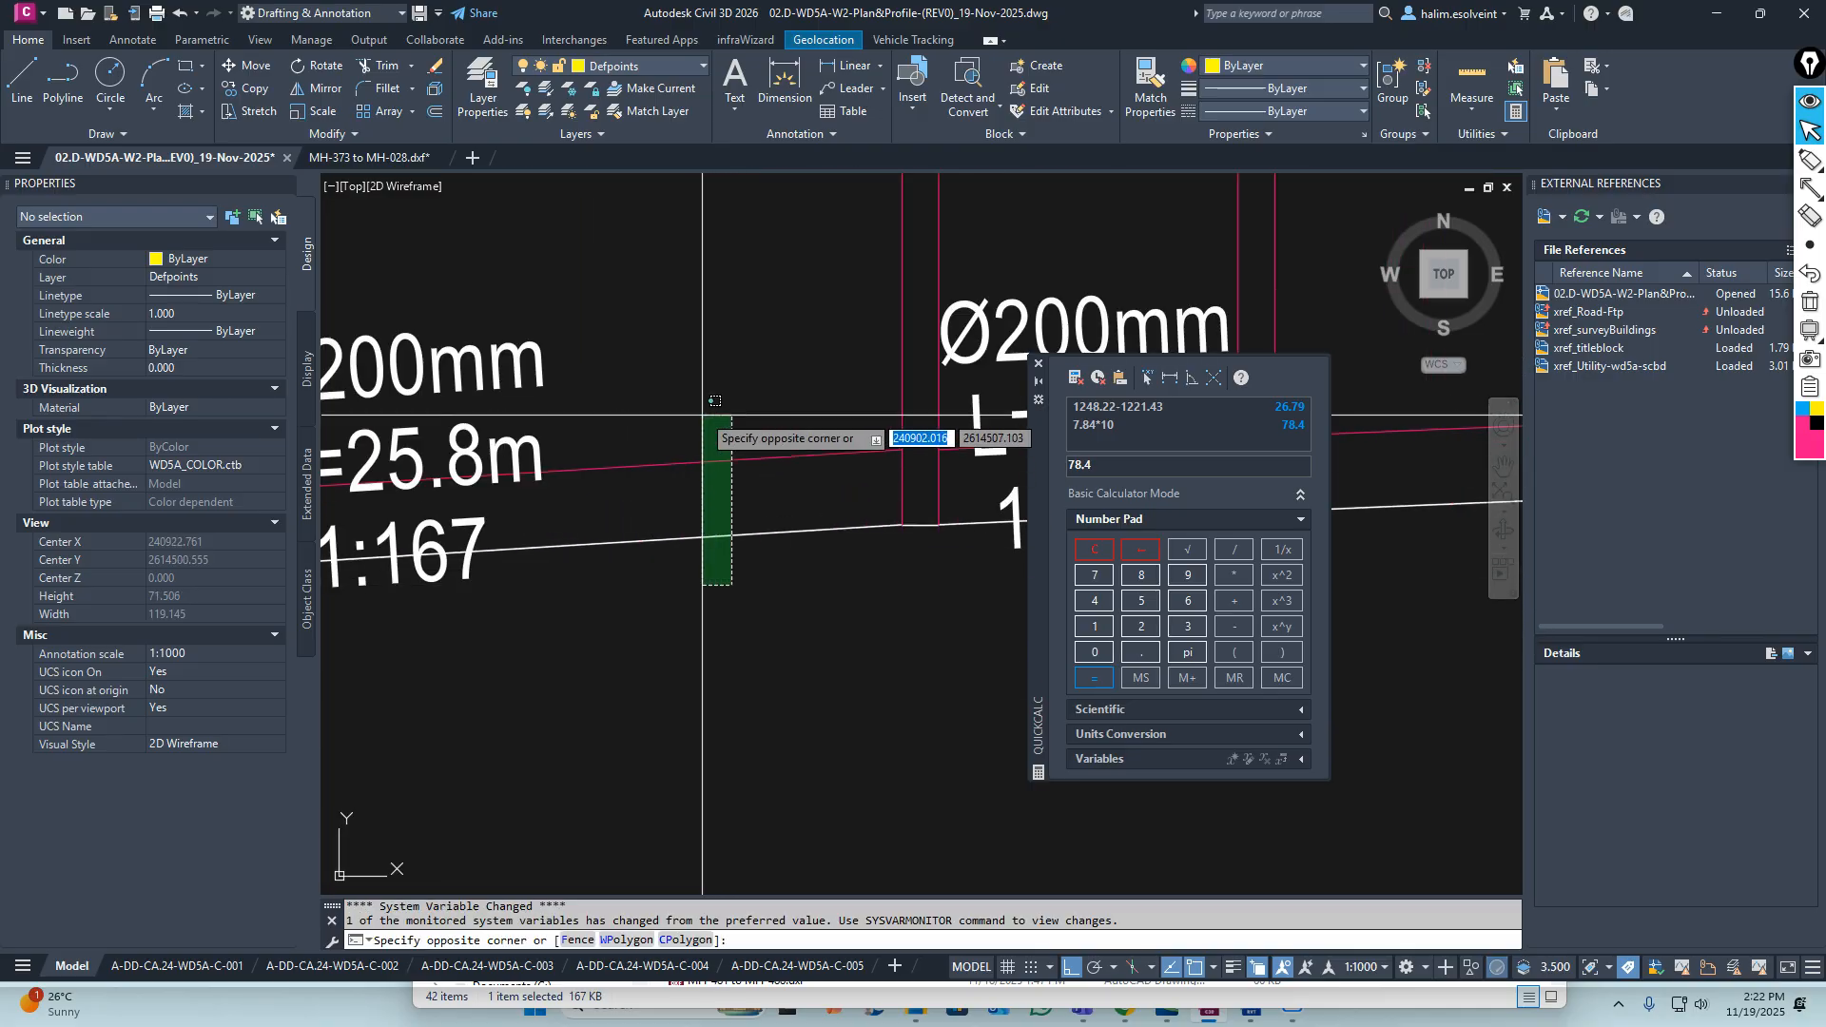
click(700, 409)
scroll(678, 443, down, 4)
click(609, 65)
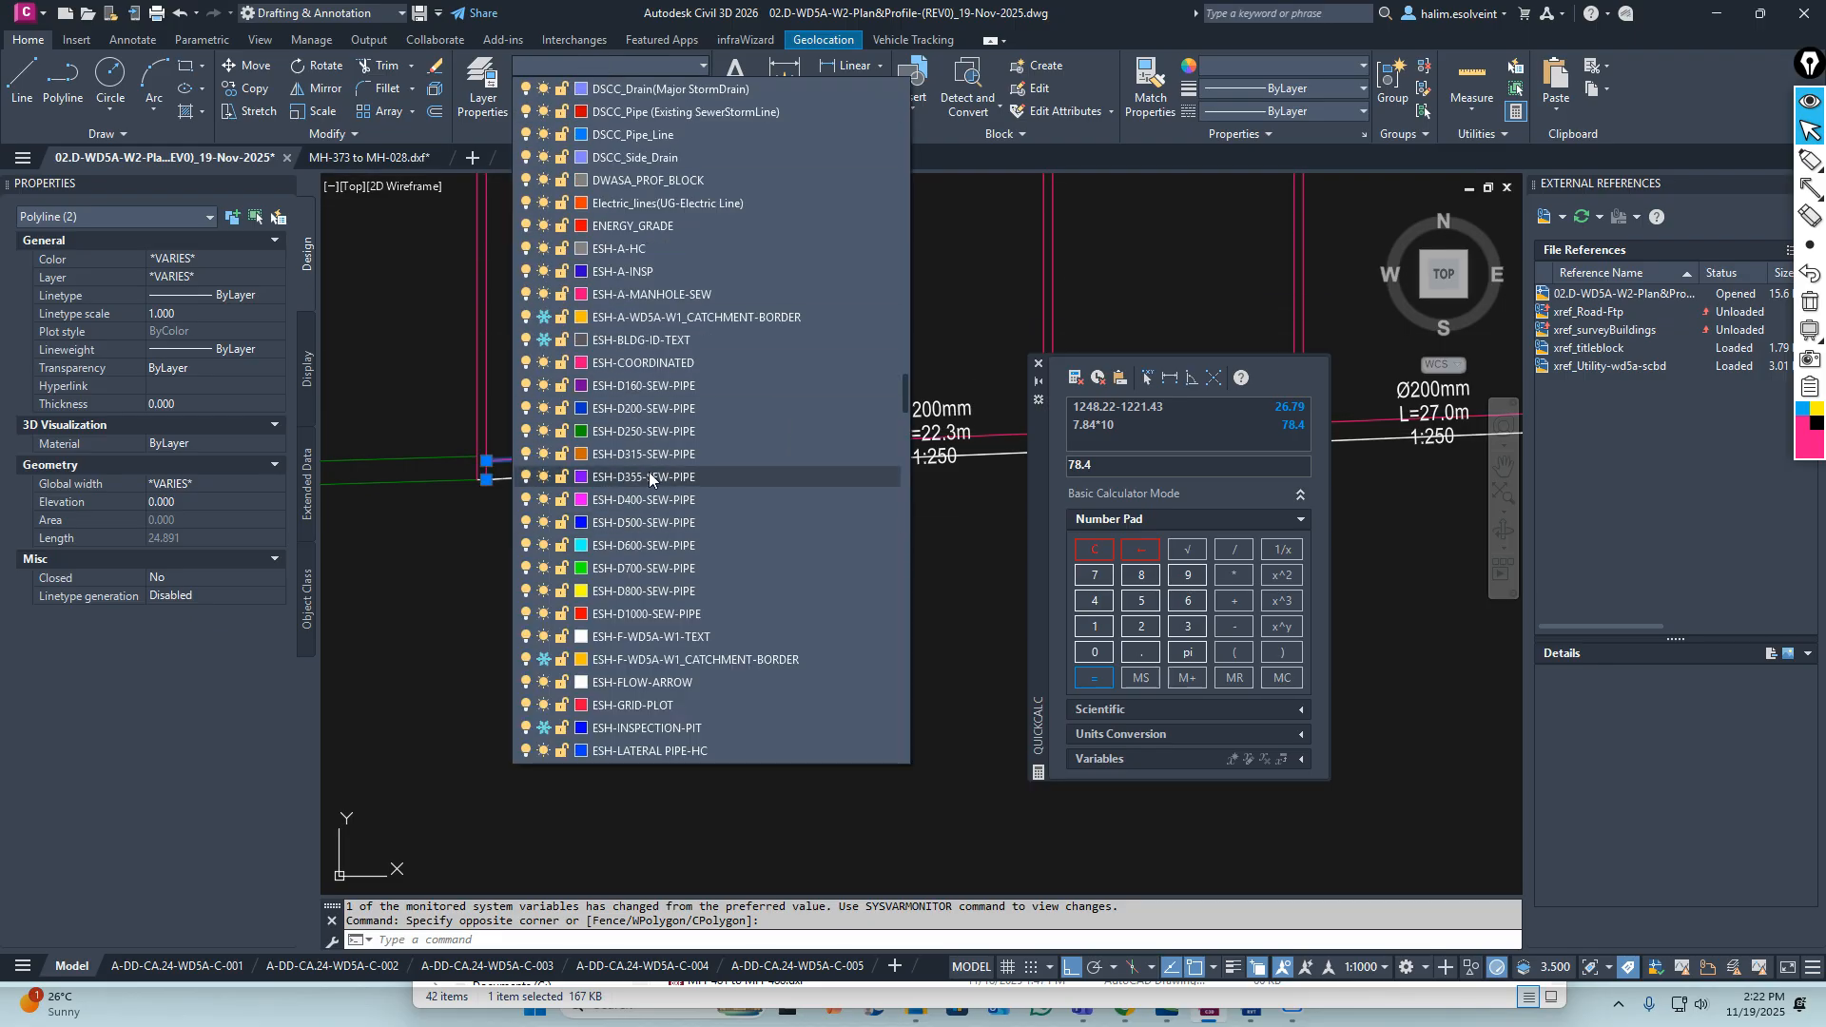
click(642, 408)
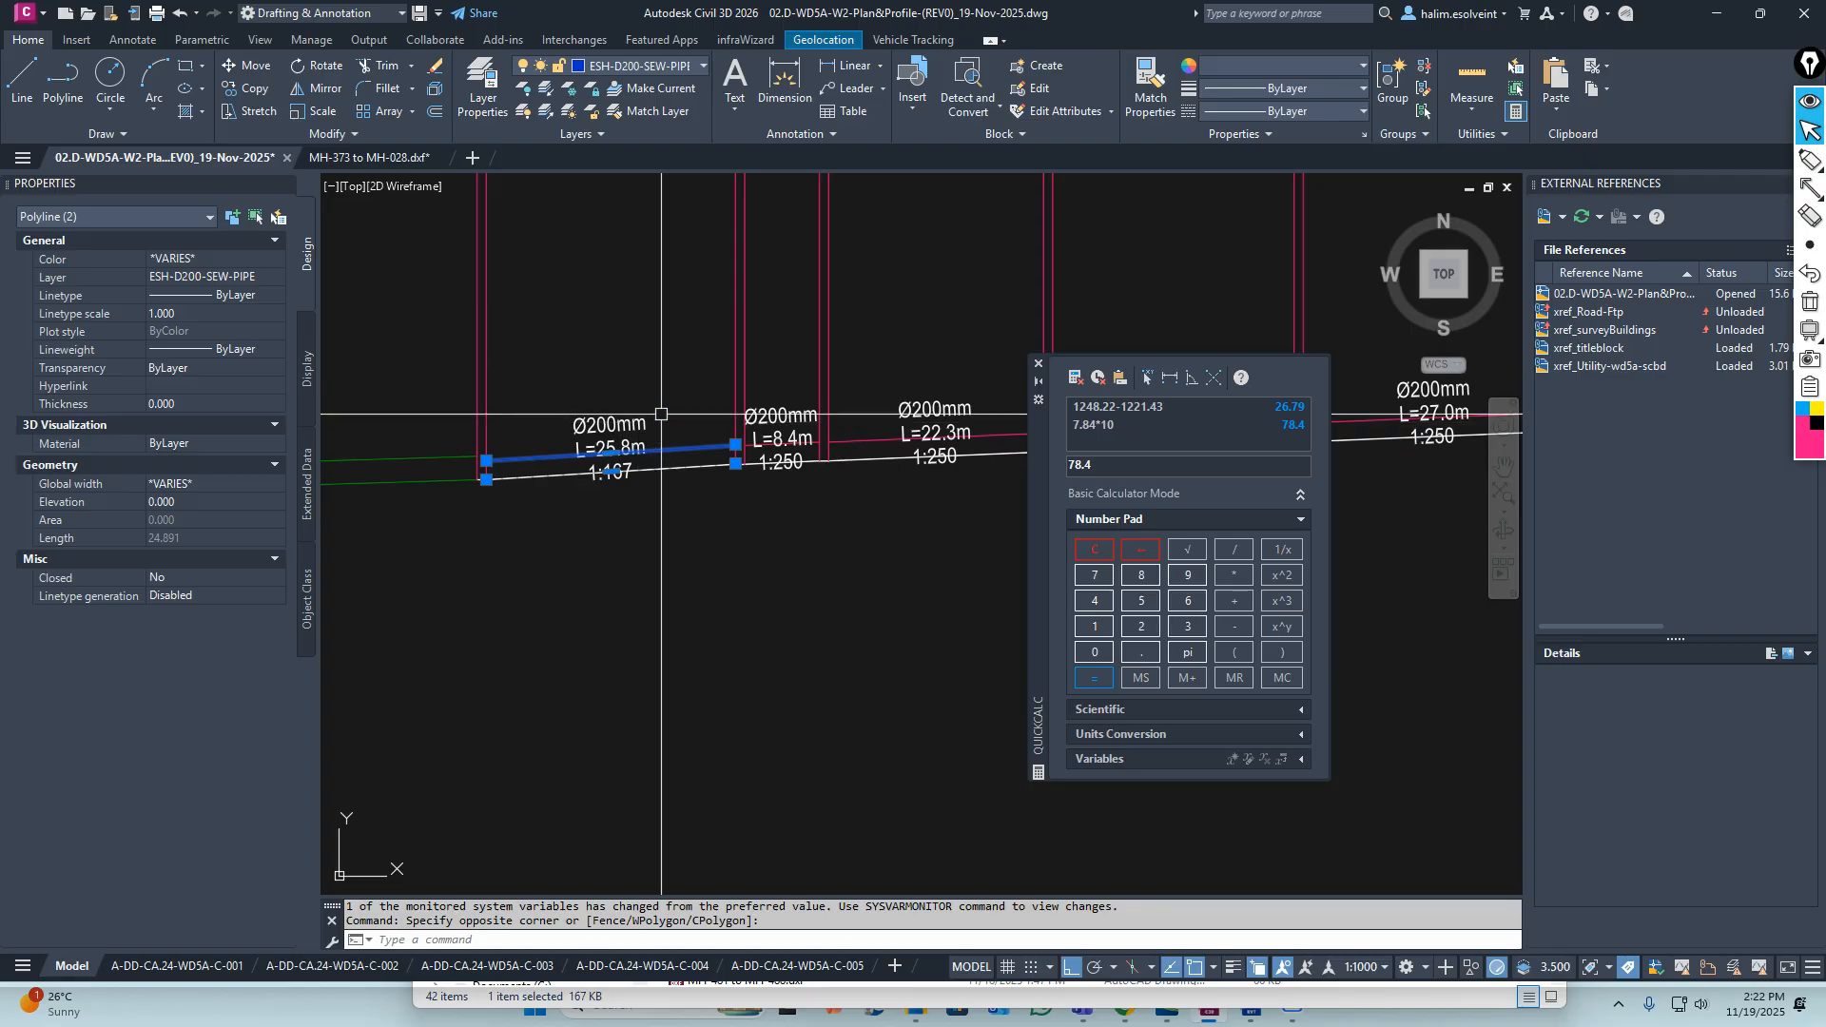
Set the colour of these two Ø200mm pipe lines to ByLayer and their global width to 0, and deselect them
click(1311, 59)
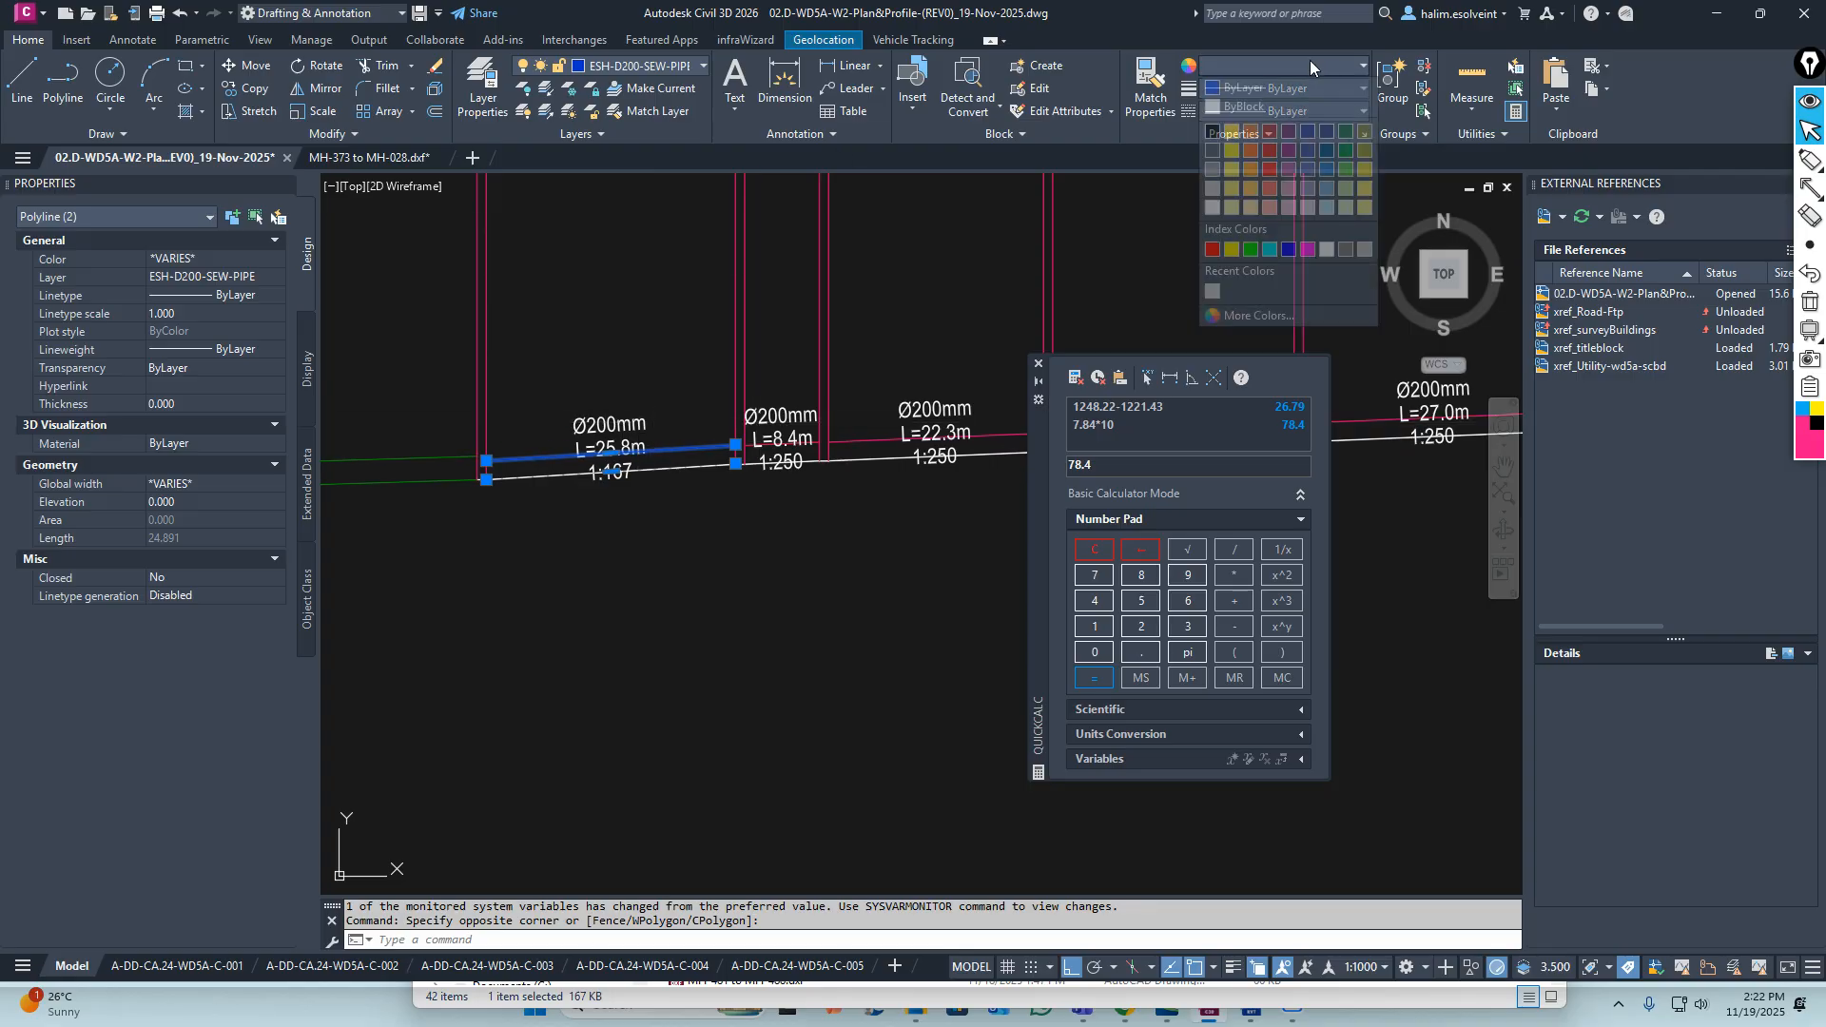
click(1254, 86)
scroll(817, 438, down, 2)
scroll(718, 418, up, 2)
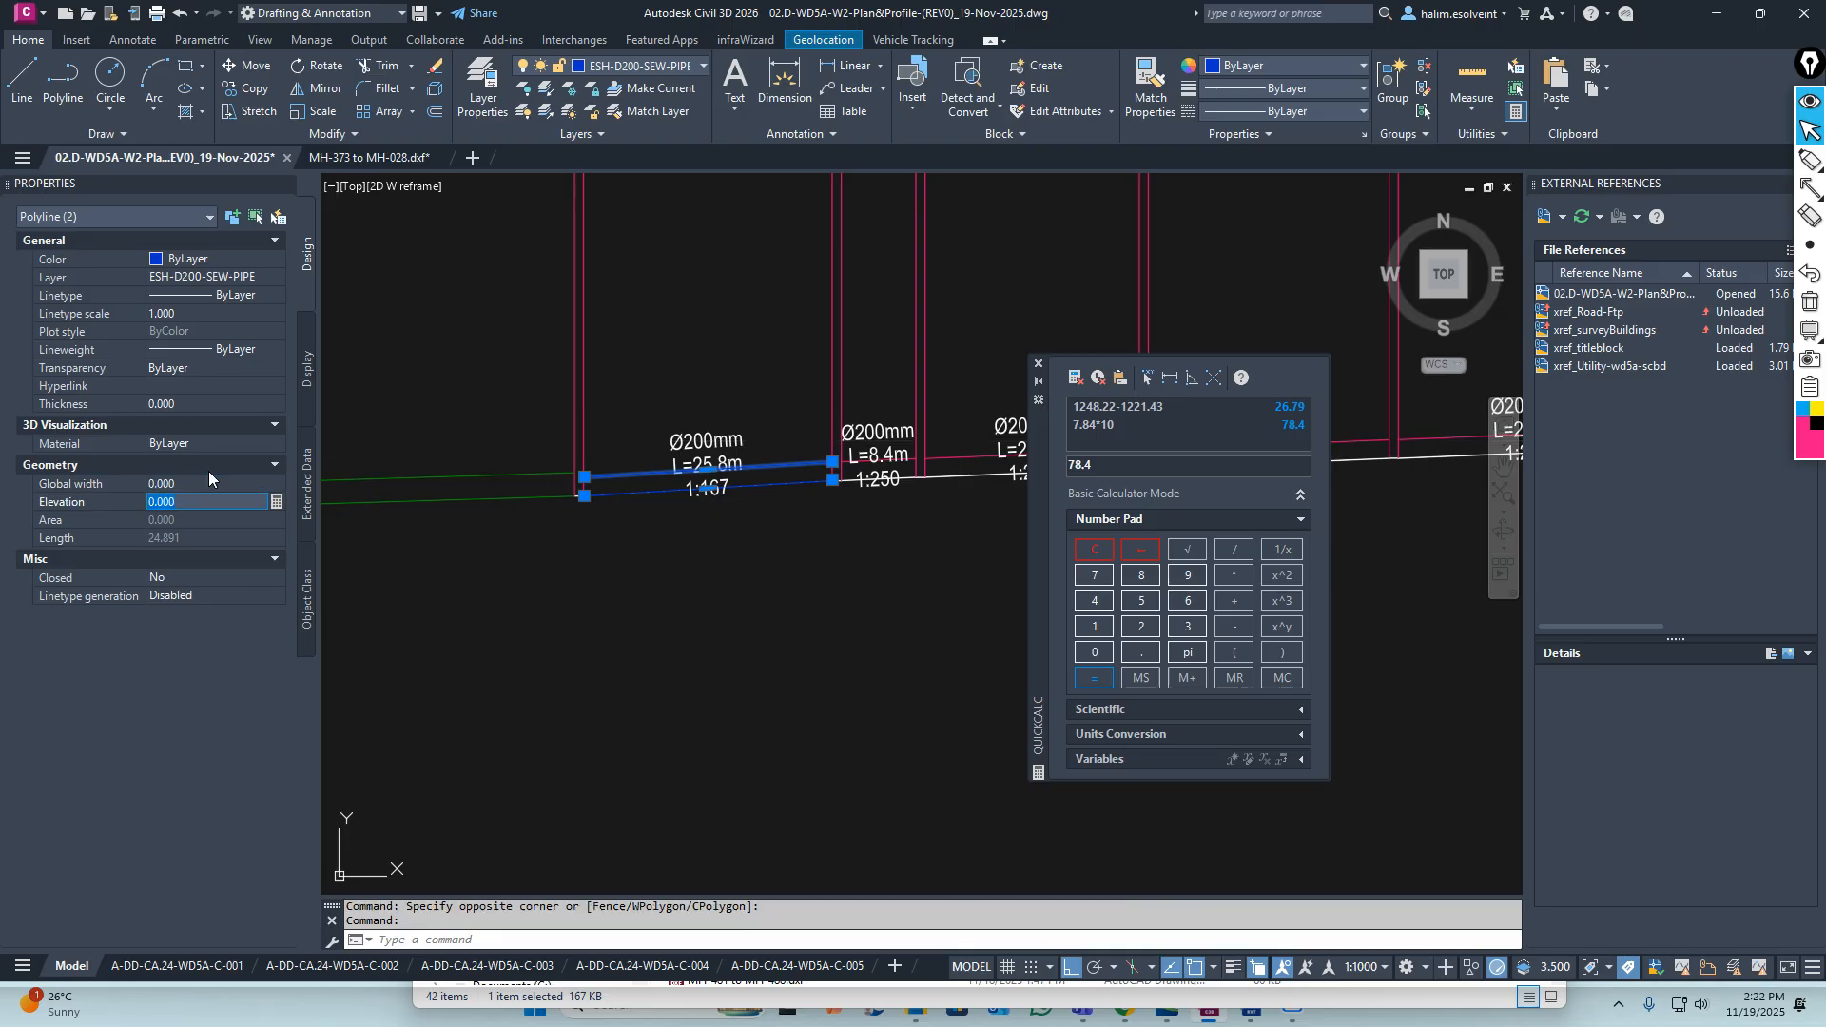
key(Escape)
key(Escape)
Match the properties of the MH-389 to MH-388 crown line onto both Ø200mm pipe lines between MH-388 and MH-387
middle_drag(734, 497, 639, 528)
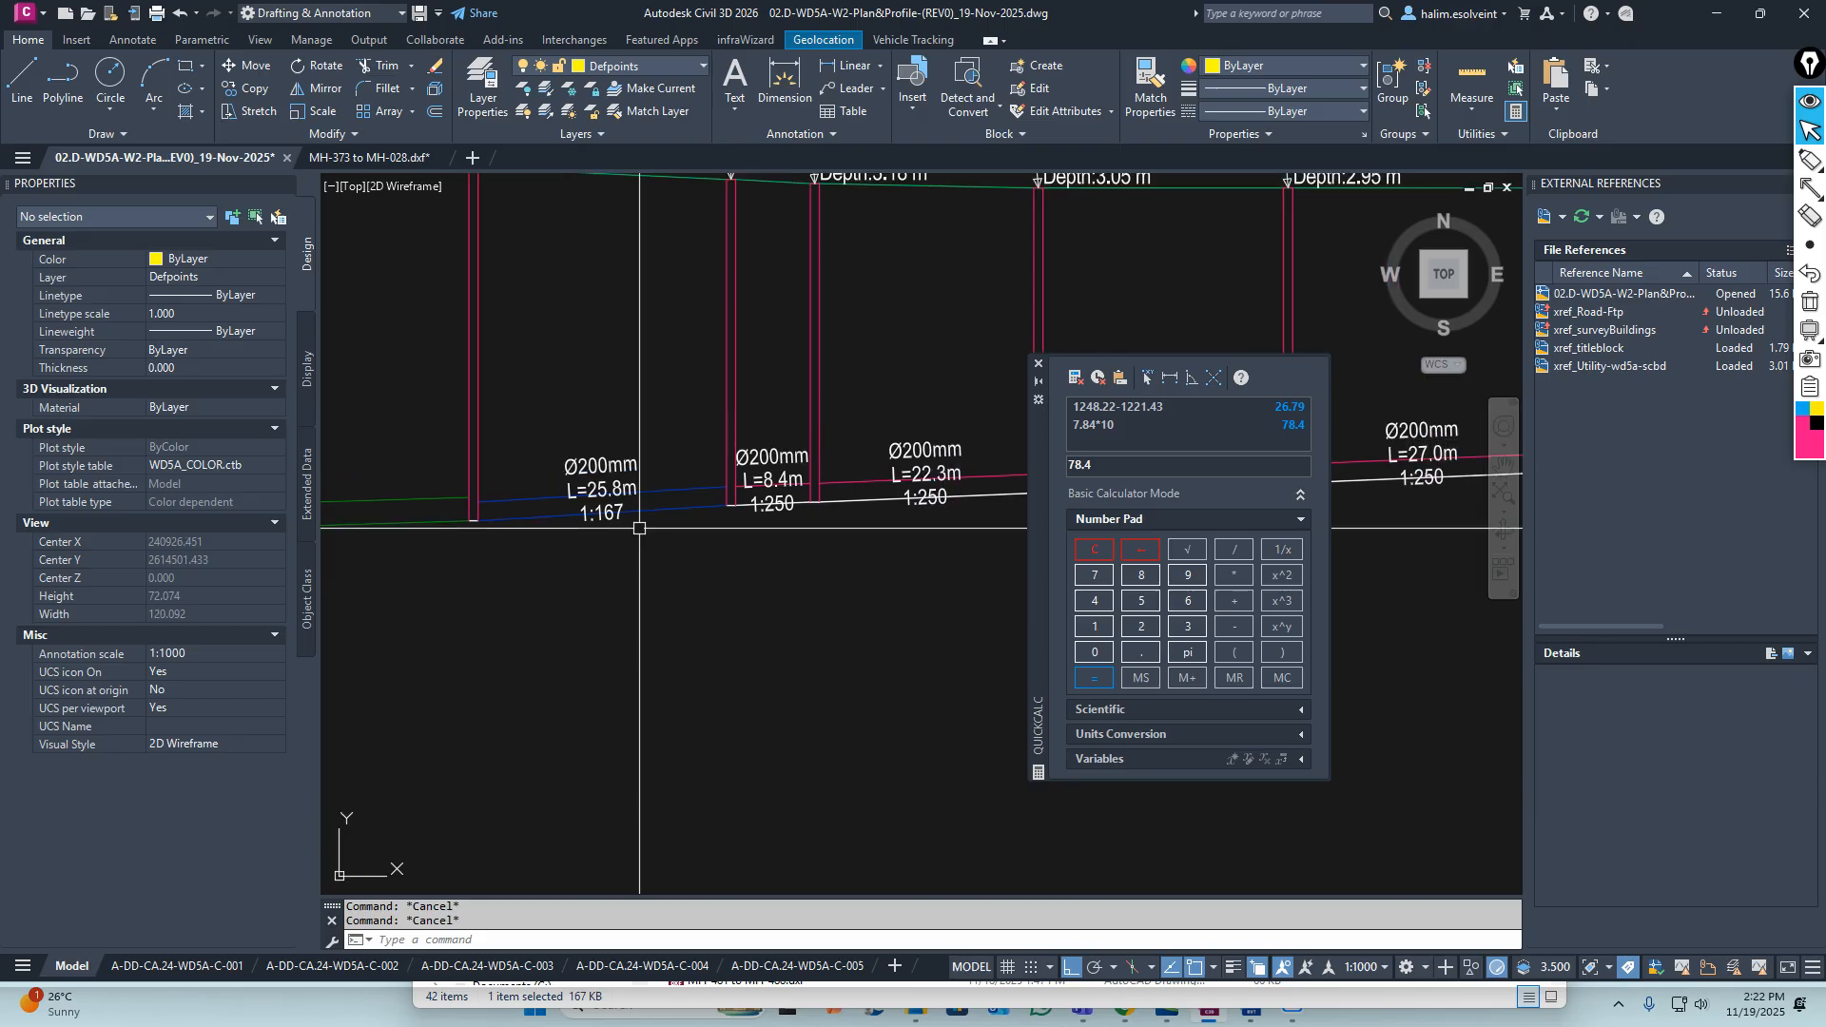
text(ma)
key(Return)
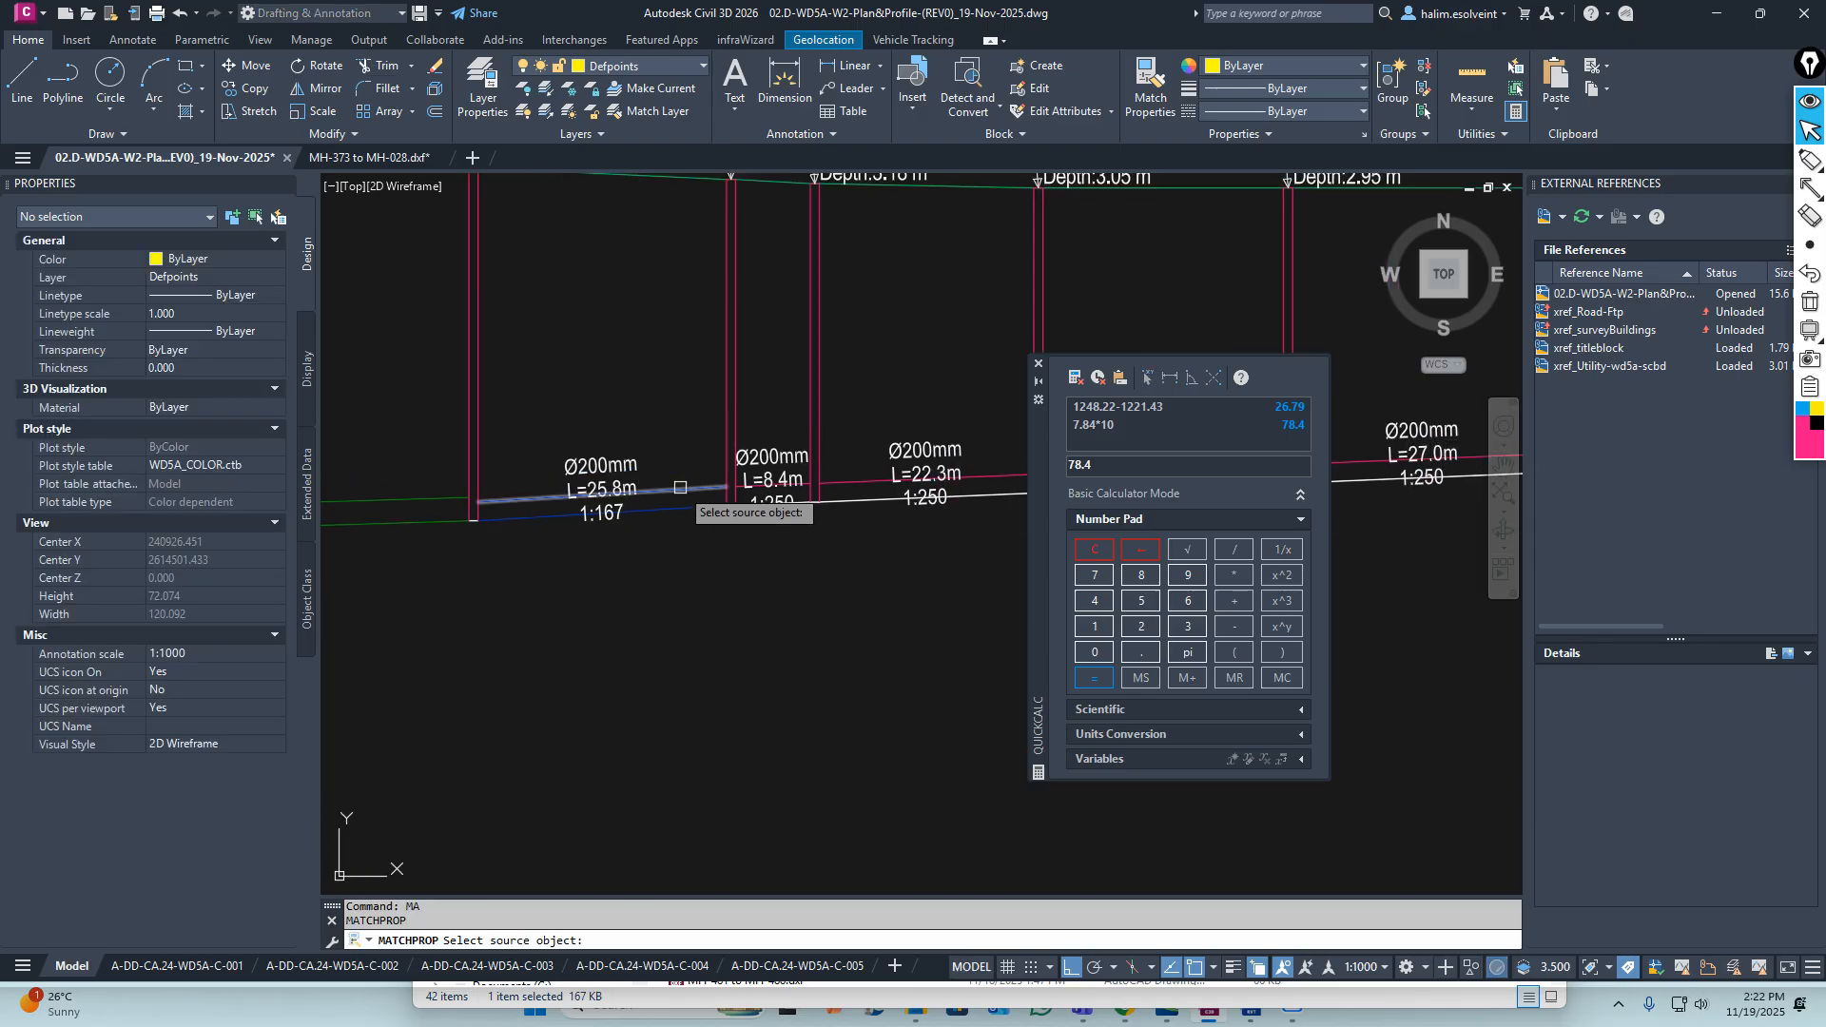
click(679, 489)
scroll(663, 502, down, 3)
scroll(670, 490, up, 15)
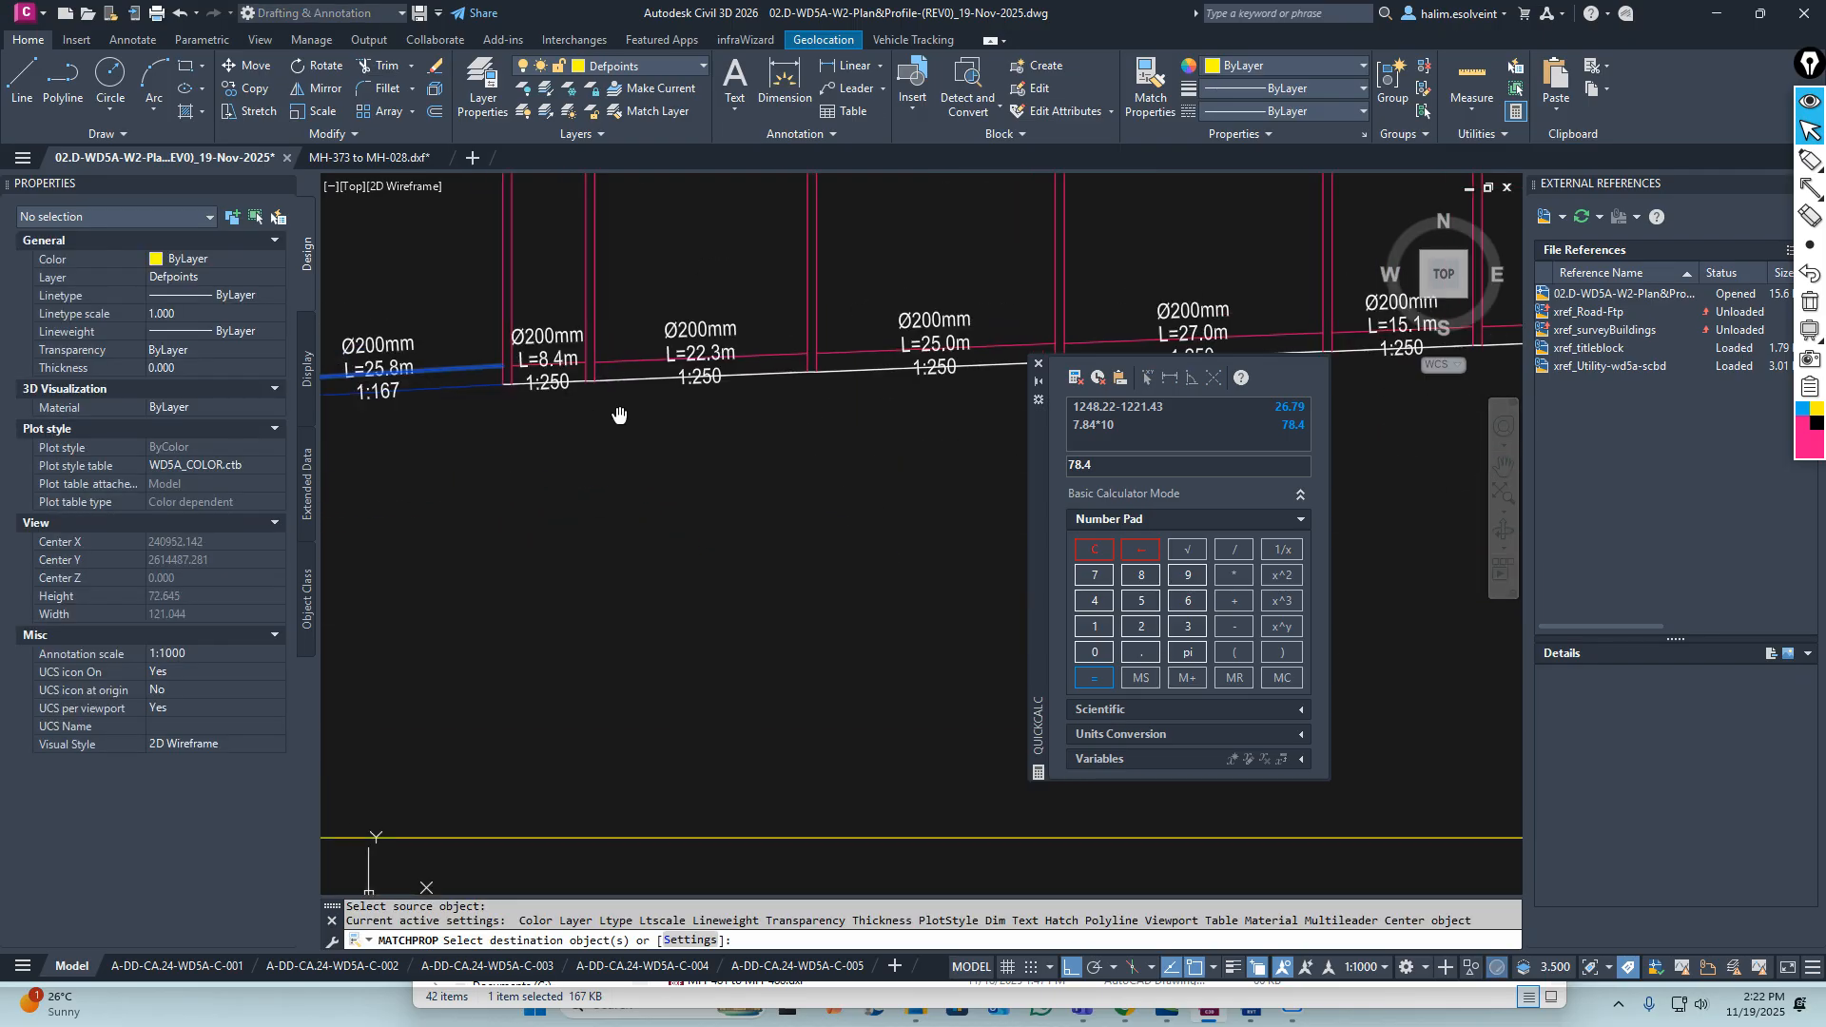
middle_drag(772, 436, 702, 645)
click(702, 645)
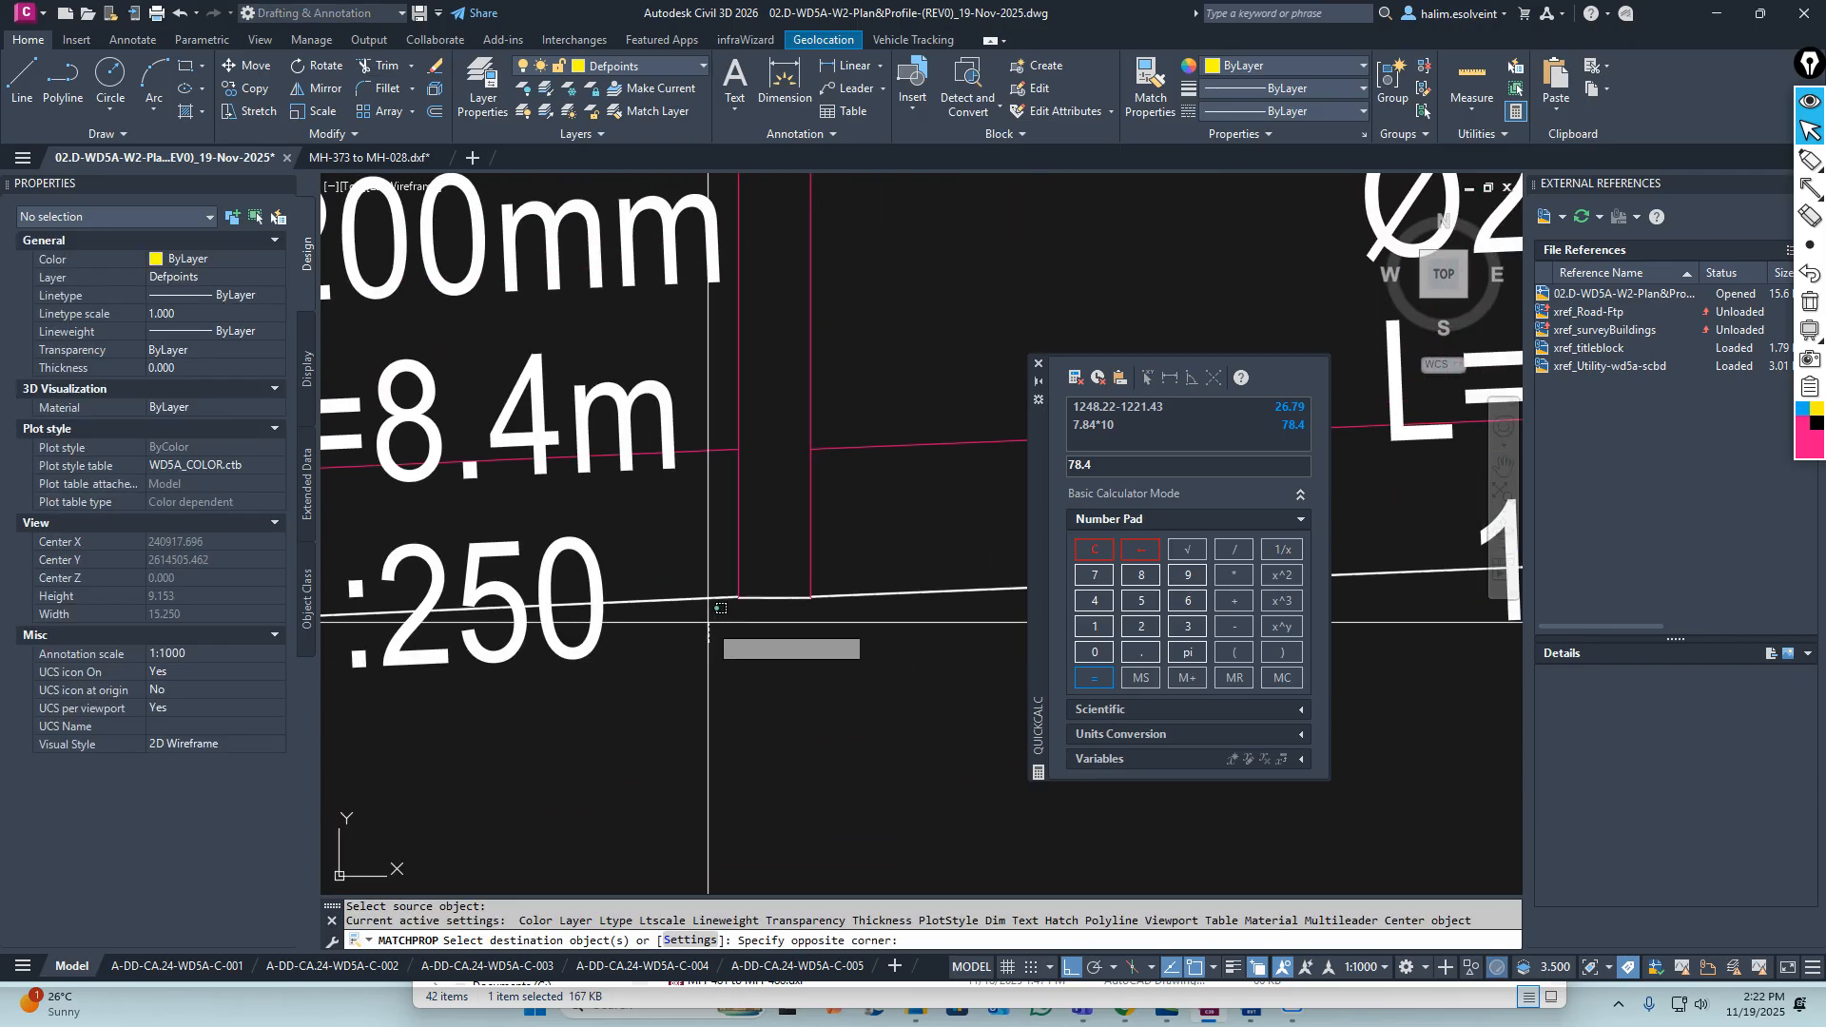
scroll(658, 538, down, 7)
Apply the matched properties to the crown and invert lines of the 22.3 m and 25.0 m Ø200mm pipes beyond MH-387
scroll(852, 556, up, 3)
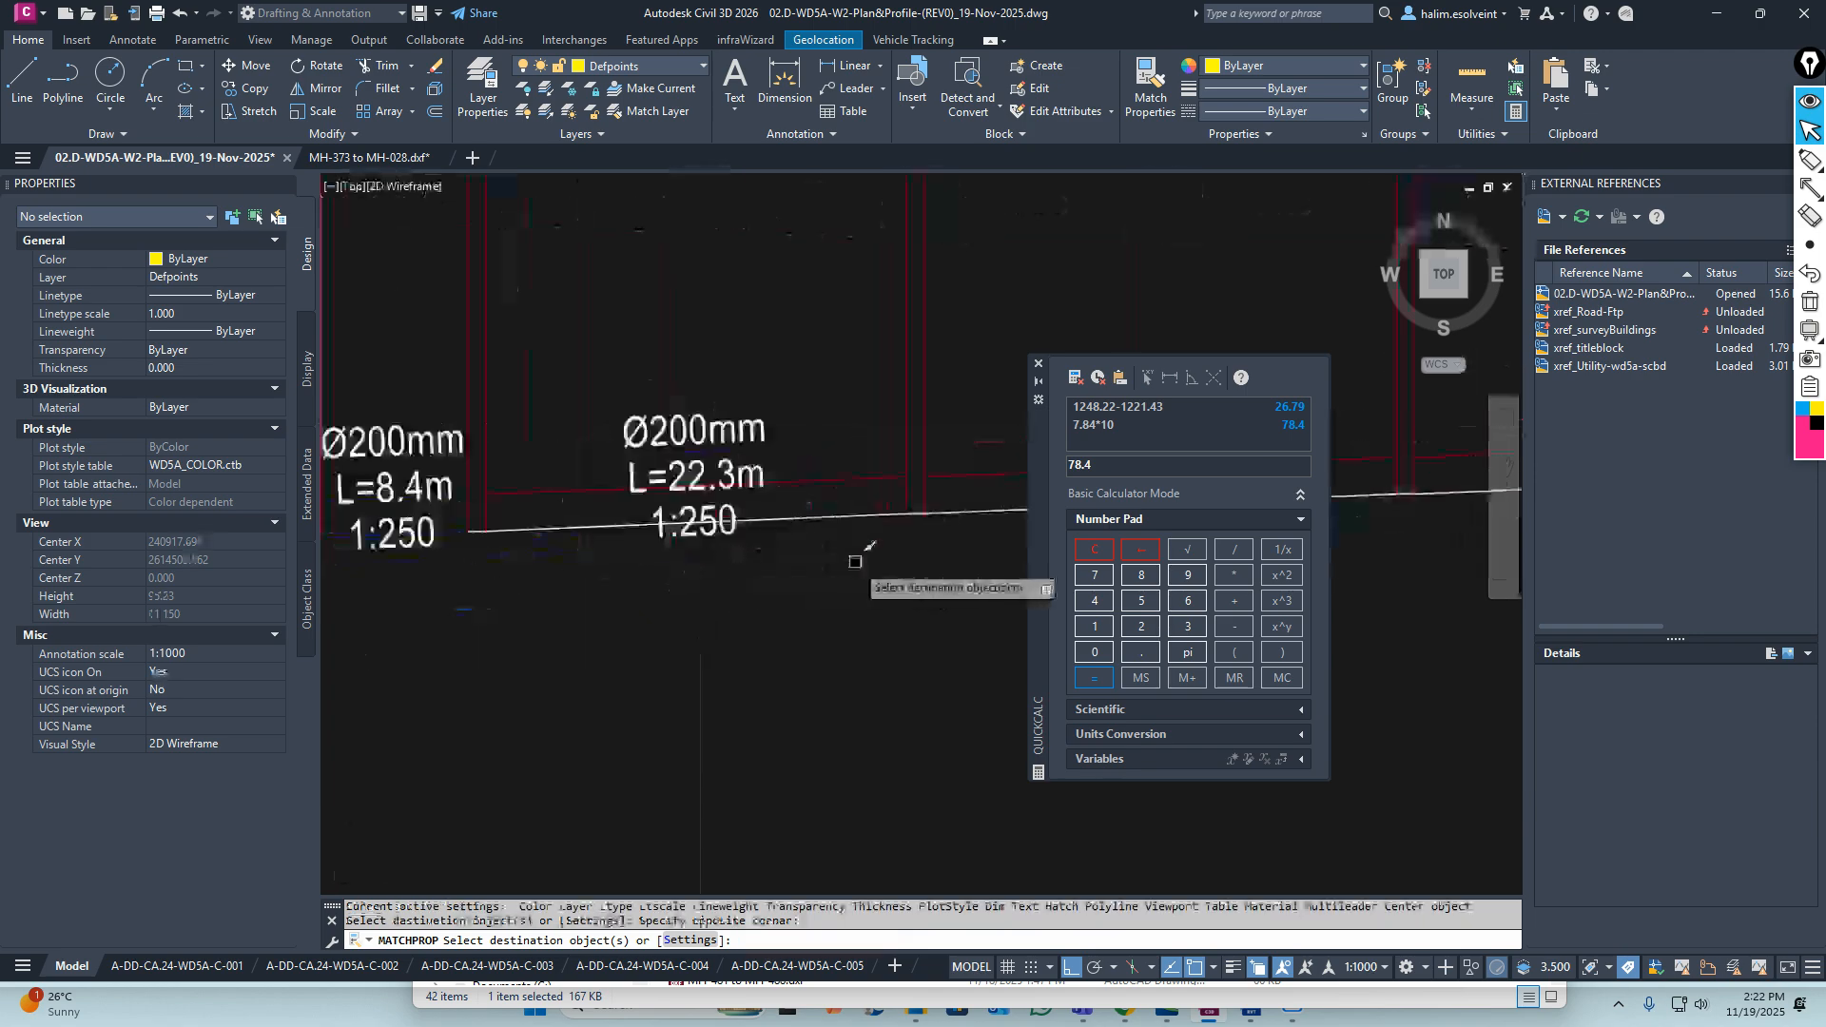
click(860, 558)
click(850, 447)
middle_drag(834, 571, 426, 590)
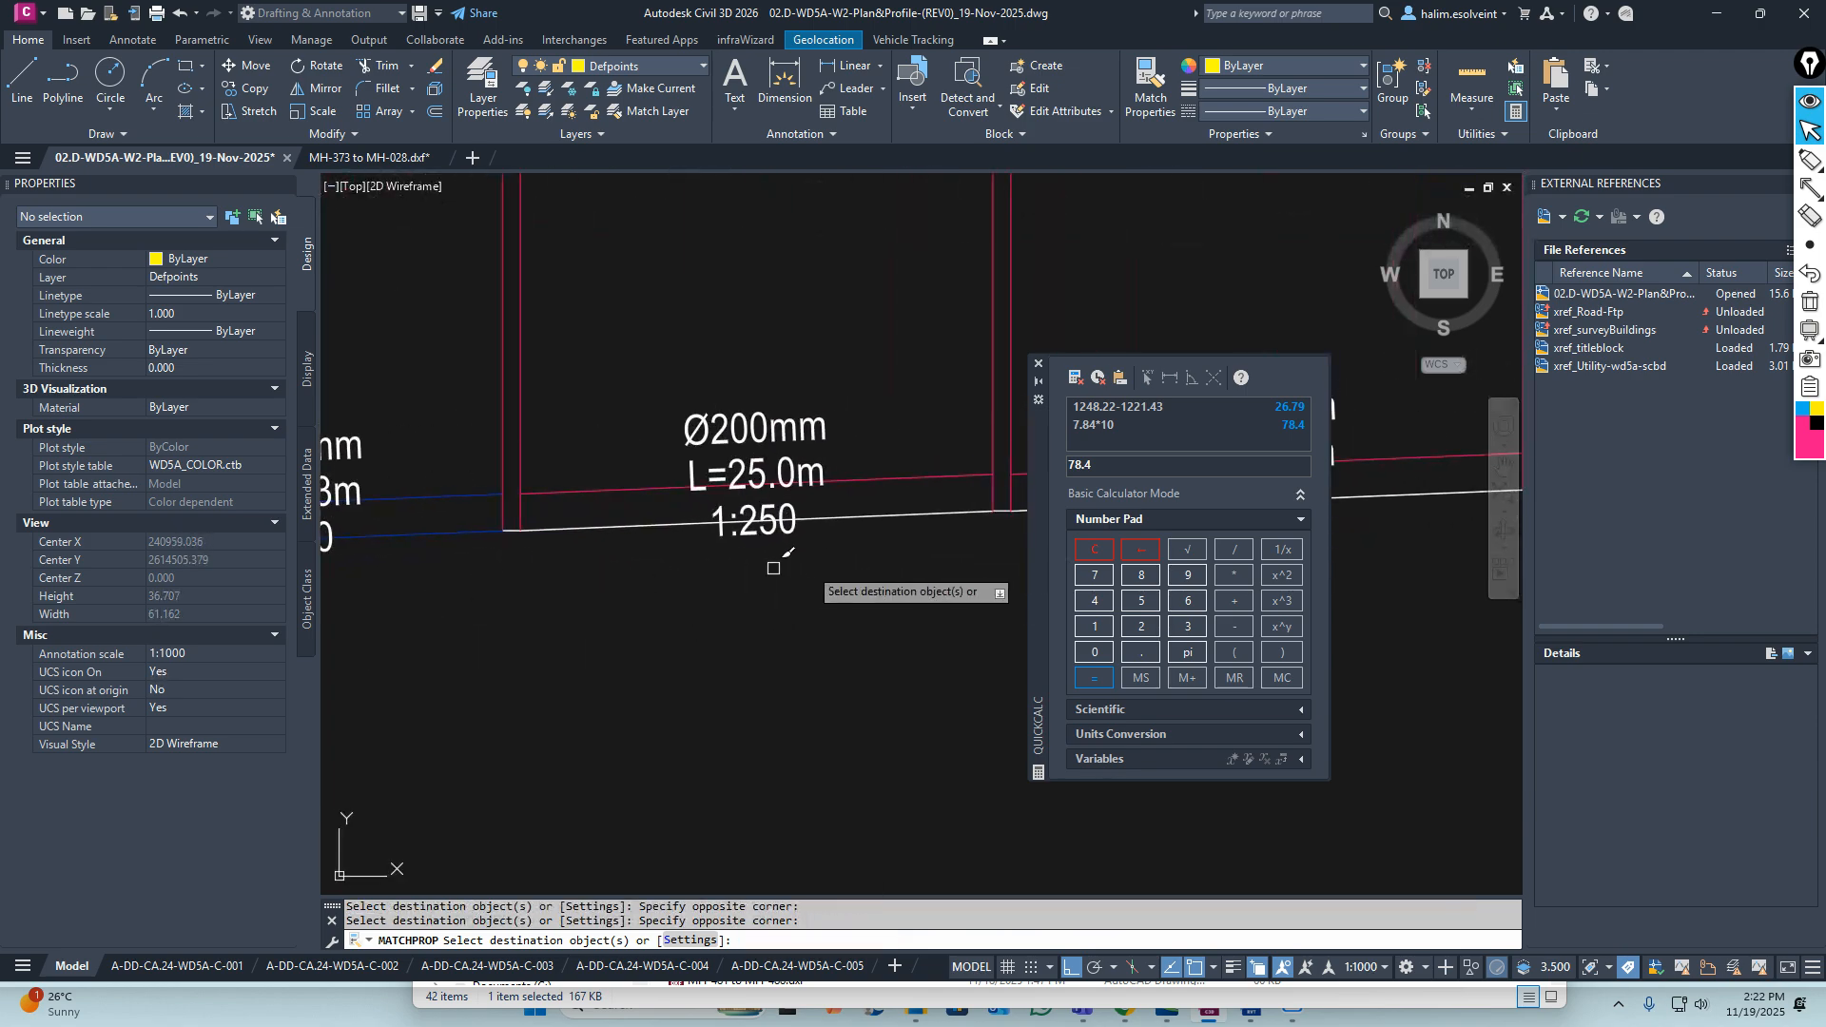
middle_drag(772, 568, 629, 580)
click(779, 573)
click(762, 455)
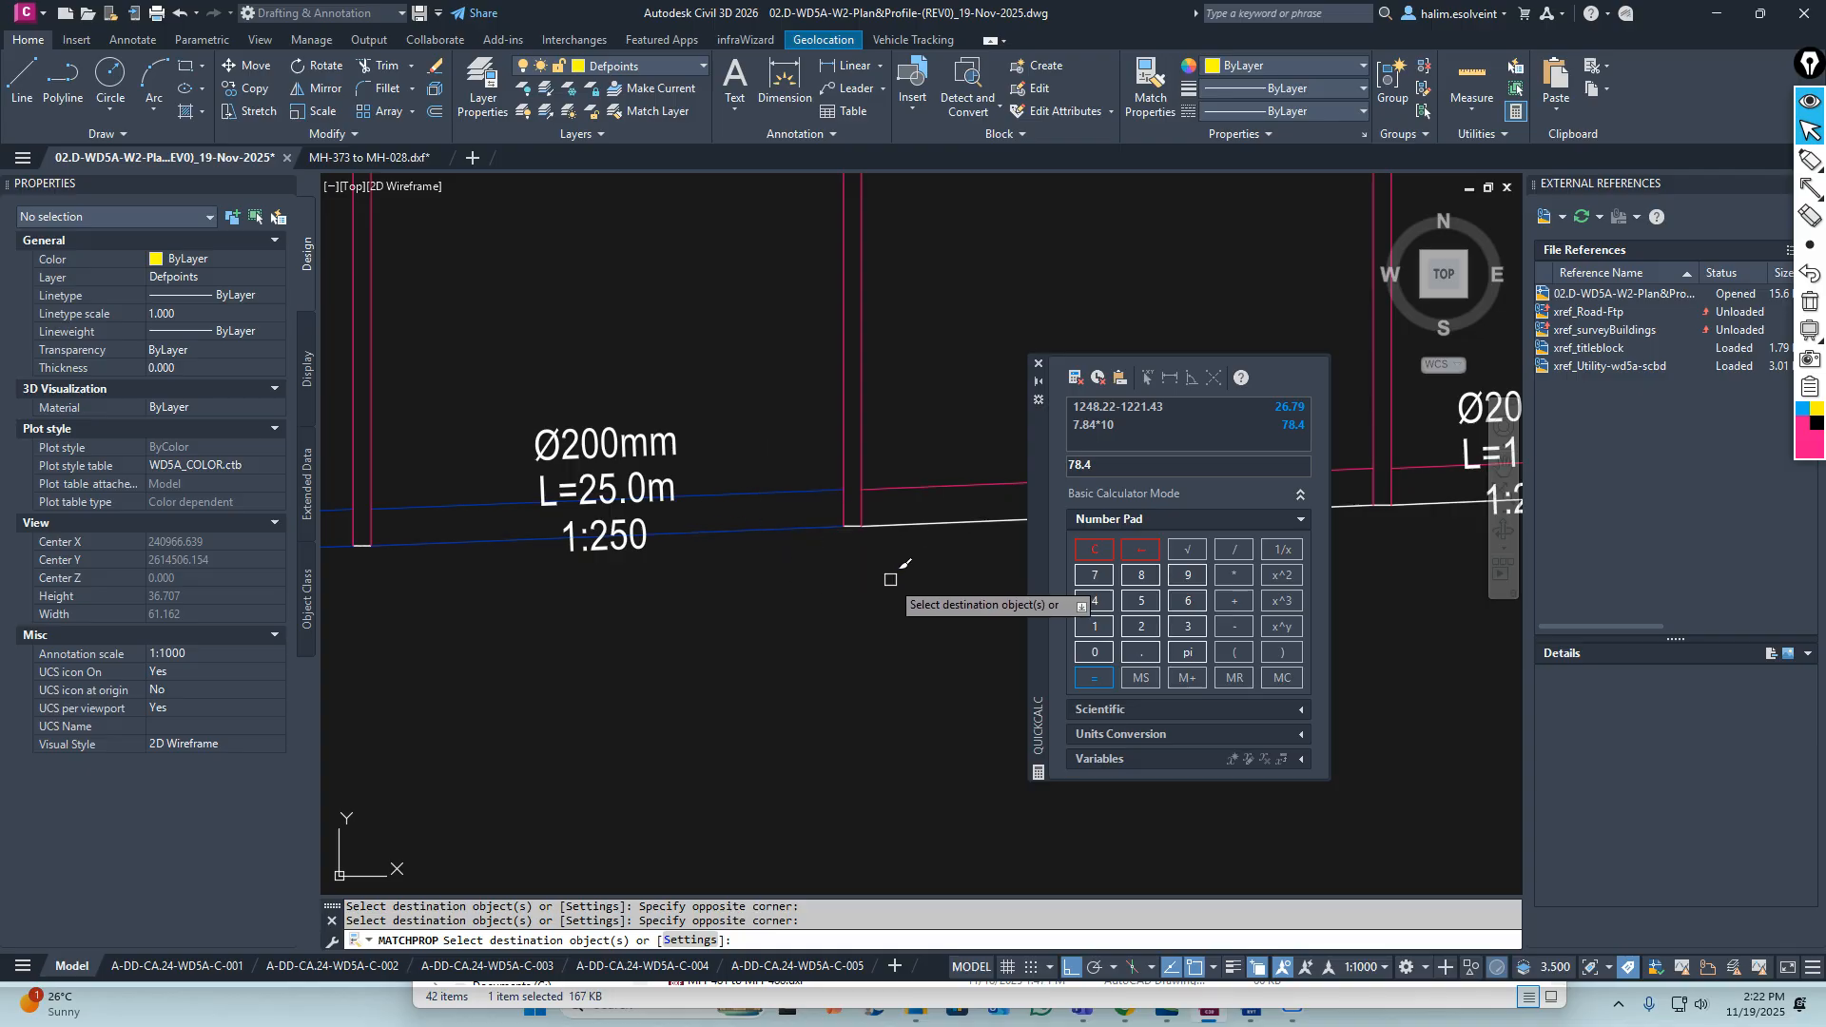
Apply the same matched properties to the crown and invert lines of the 27.0 m, 15.1 m and 22.1 m Ø200mm pipes
middle_drag(889, 570, 656, 566)
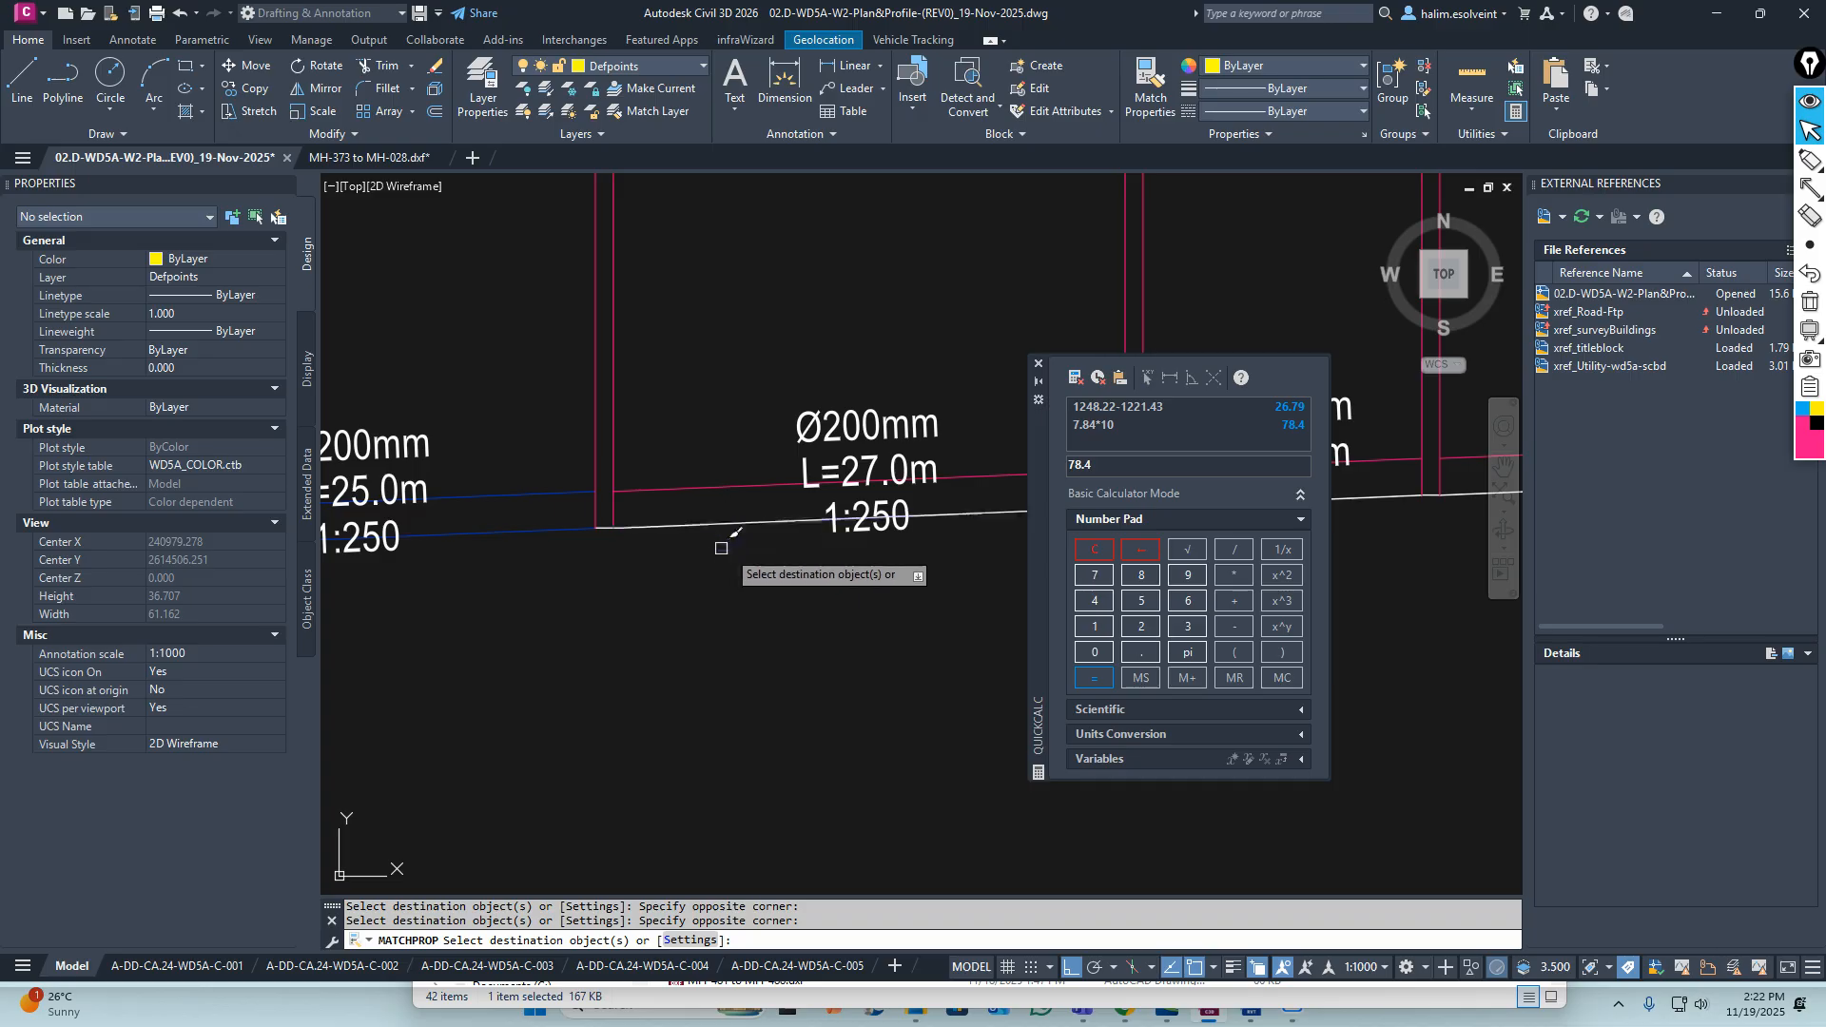
middle_drag(730, 562, 615, 619)
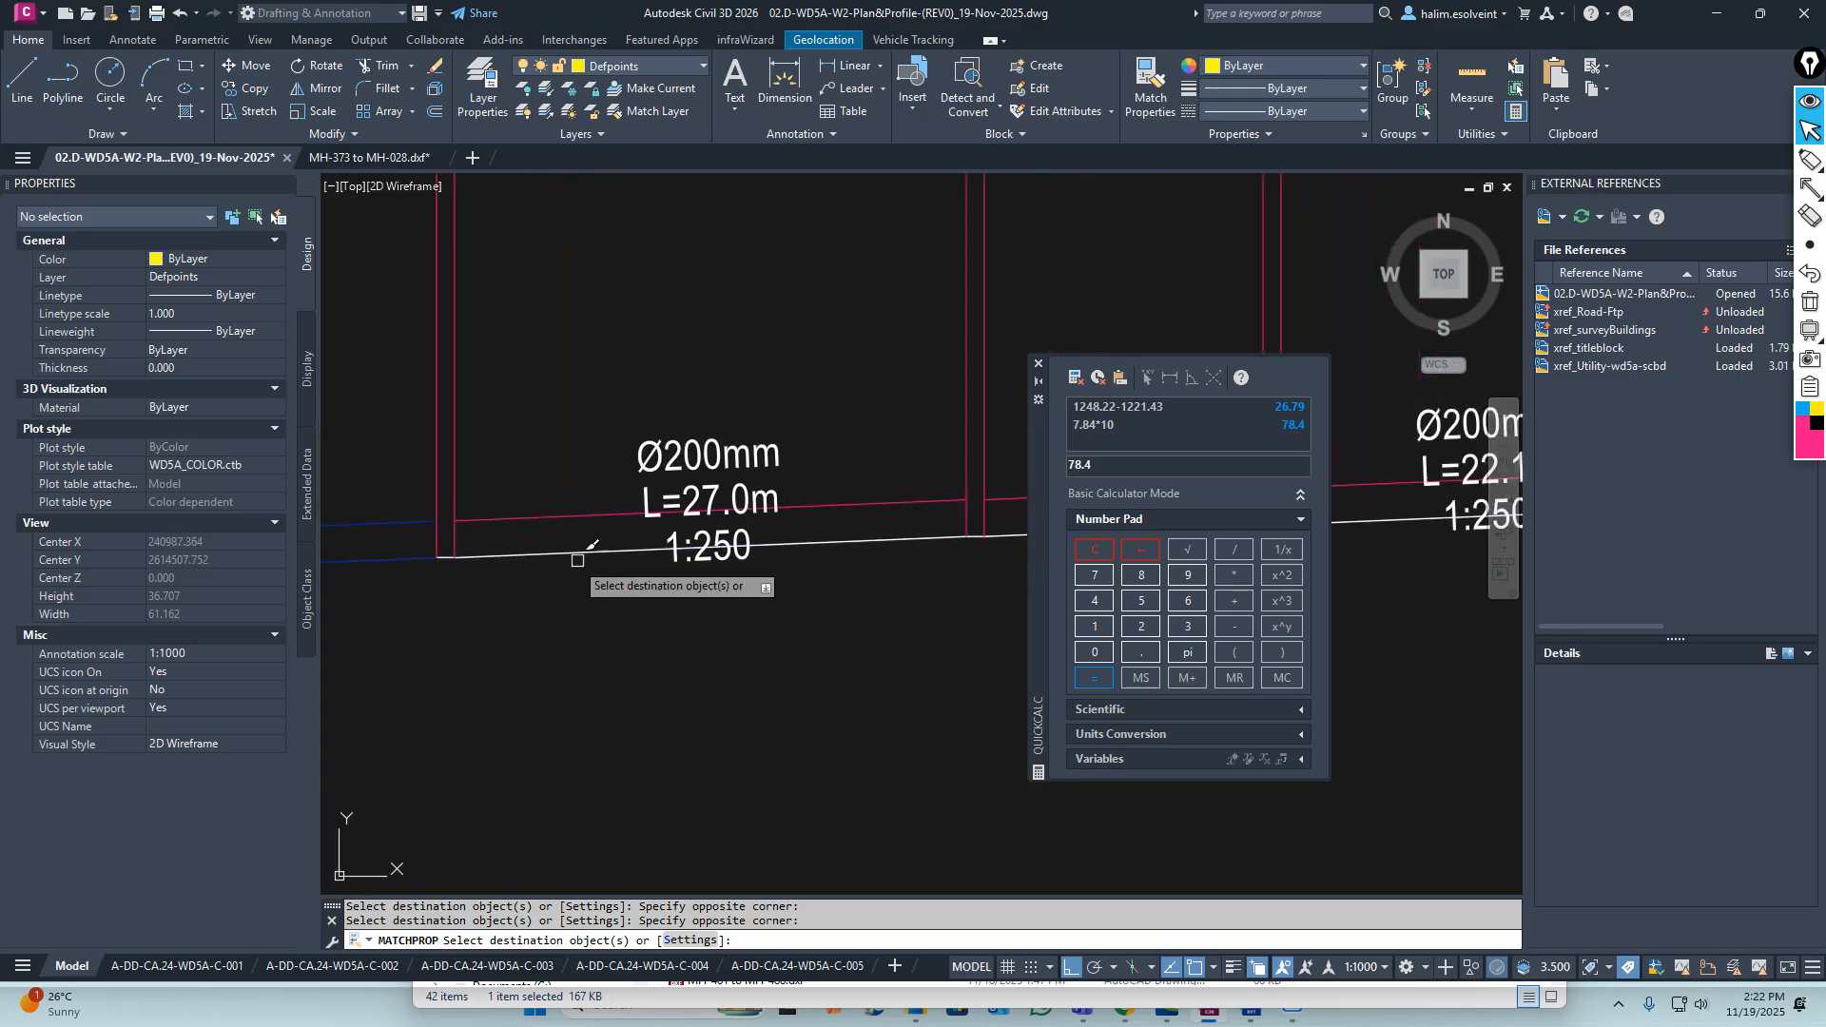
click(918, 530)
middle_drag(917, 529, 433, 547)
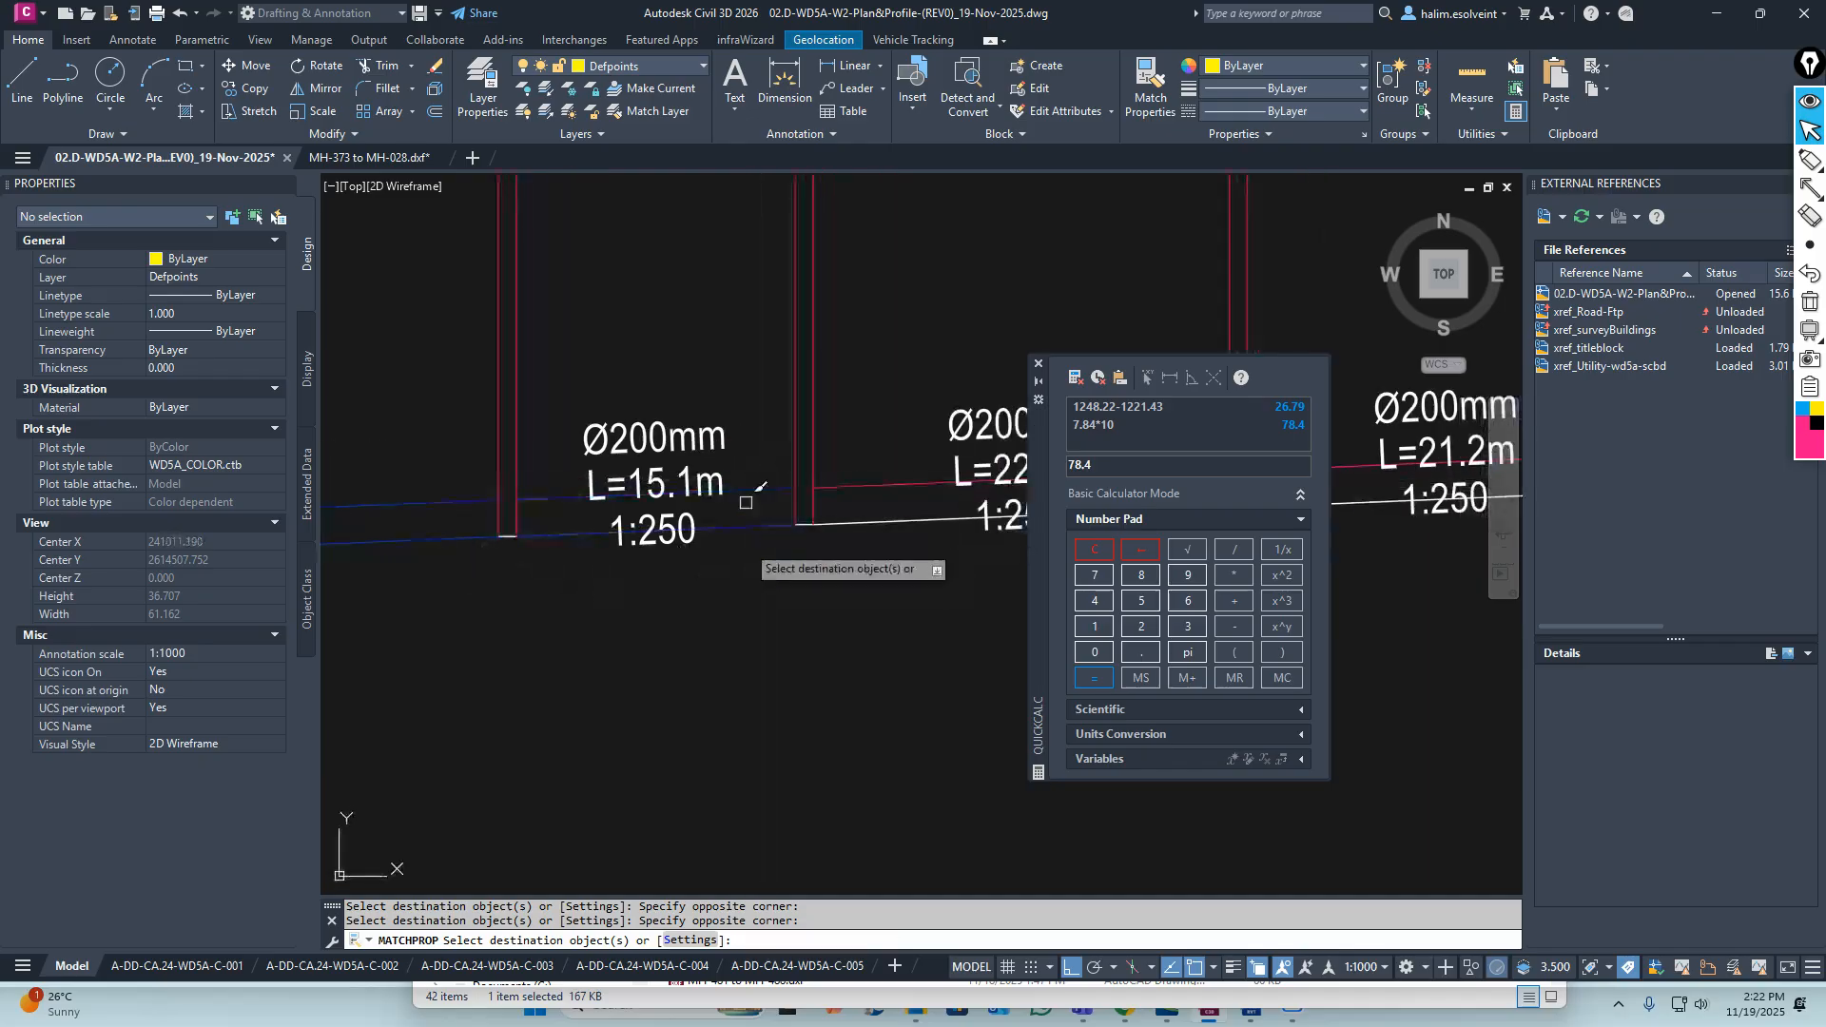
middle_drag(837, 595, 686, 609)
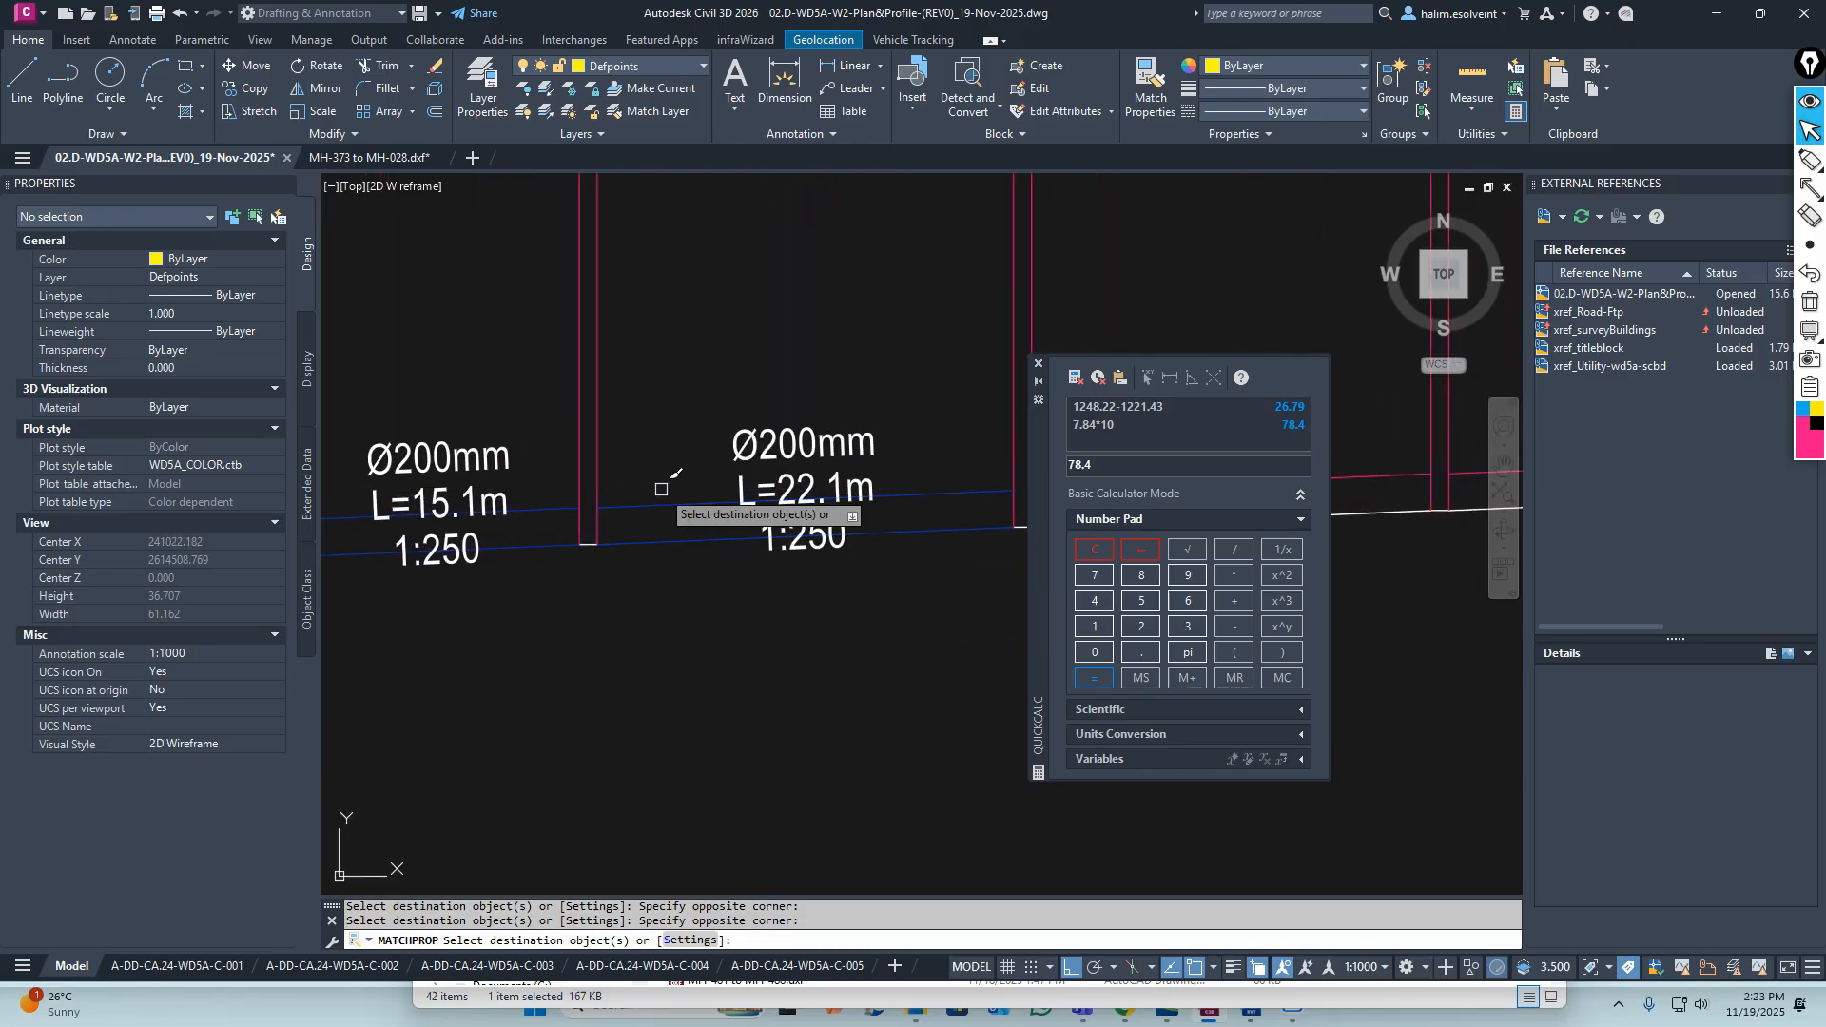
Apply the matched Ø200mm pipe properties to the crown and invert lines of the 21.2 m, 22.3 m and 33.3 m pipes
middle_drag(857, 607, 486, 639)
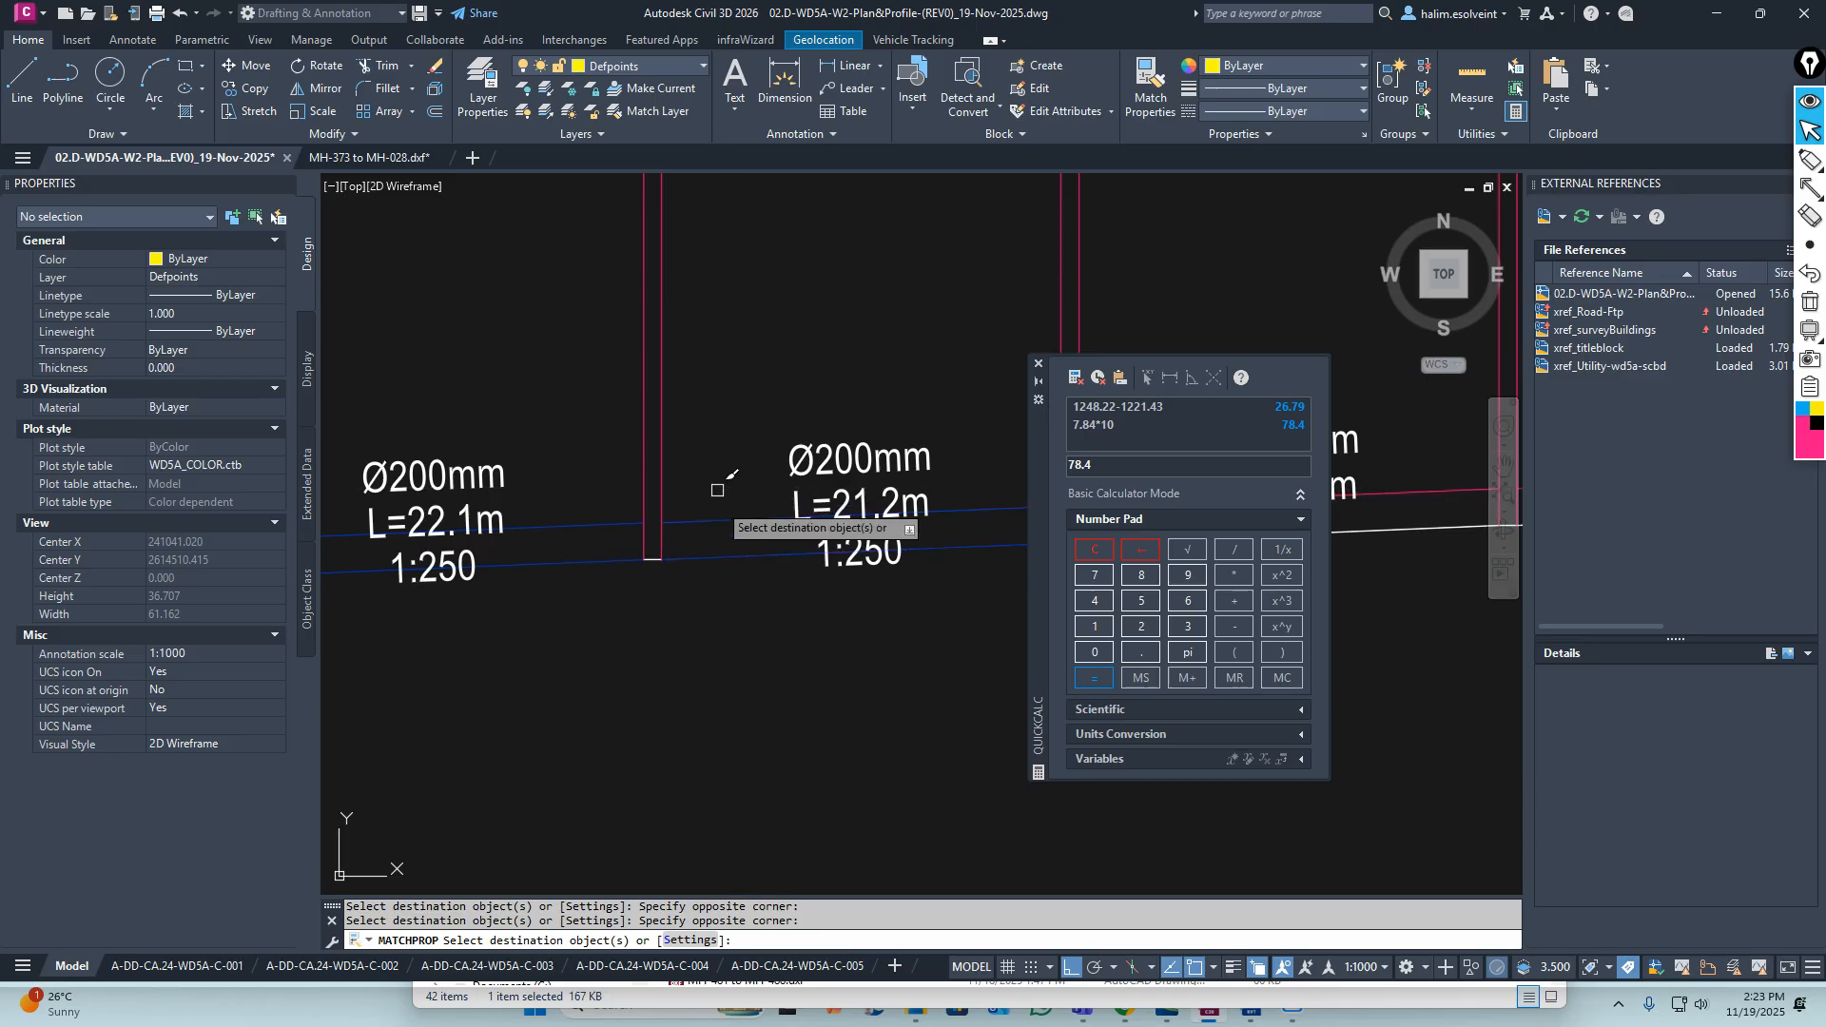
middle_drag(913, 600, 452, 640)
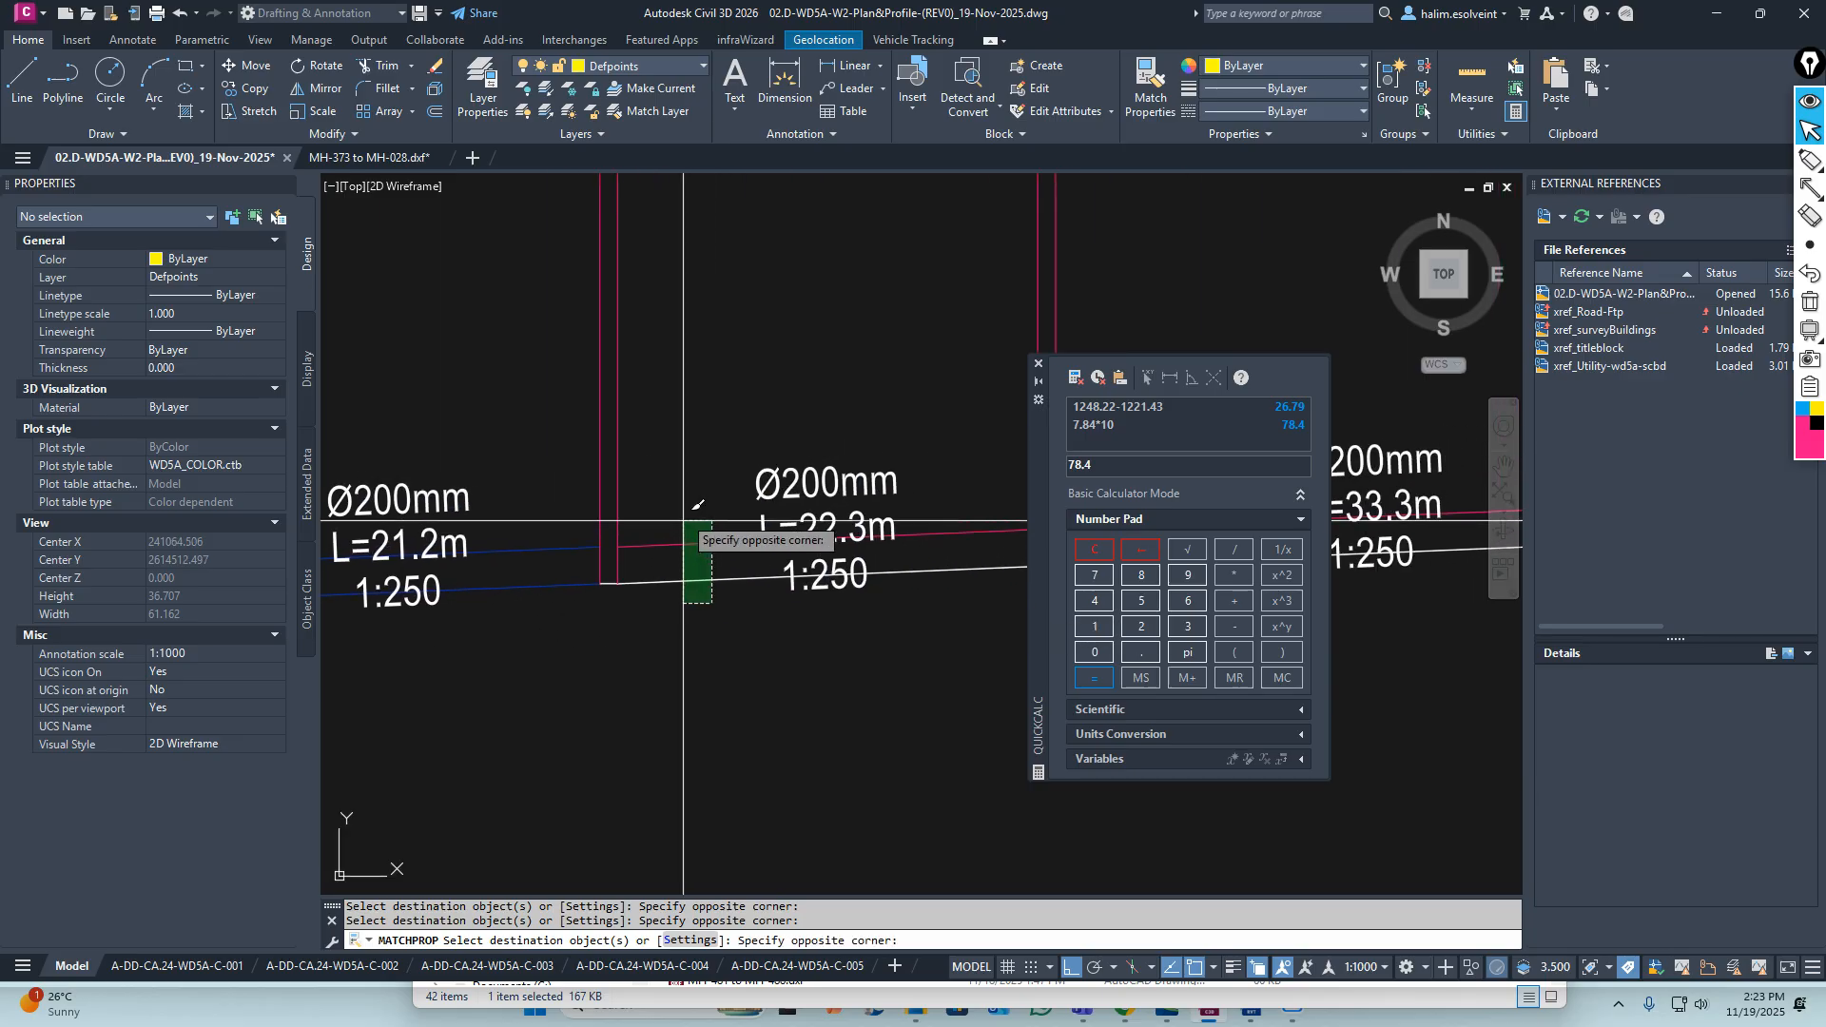
middle_drag(885, 606, 454, 609)
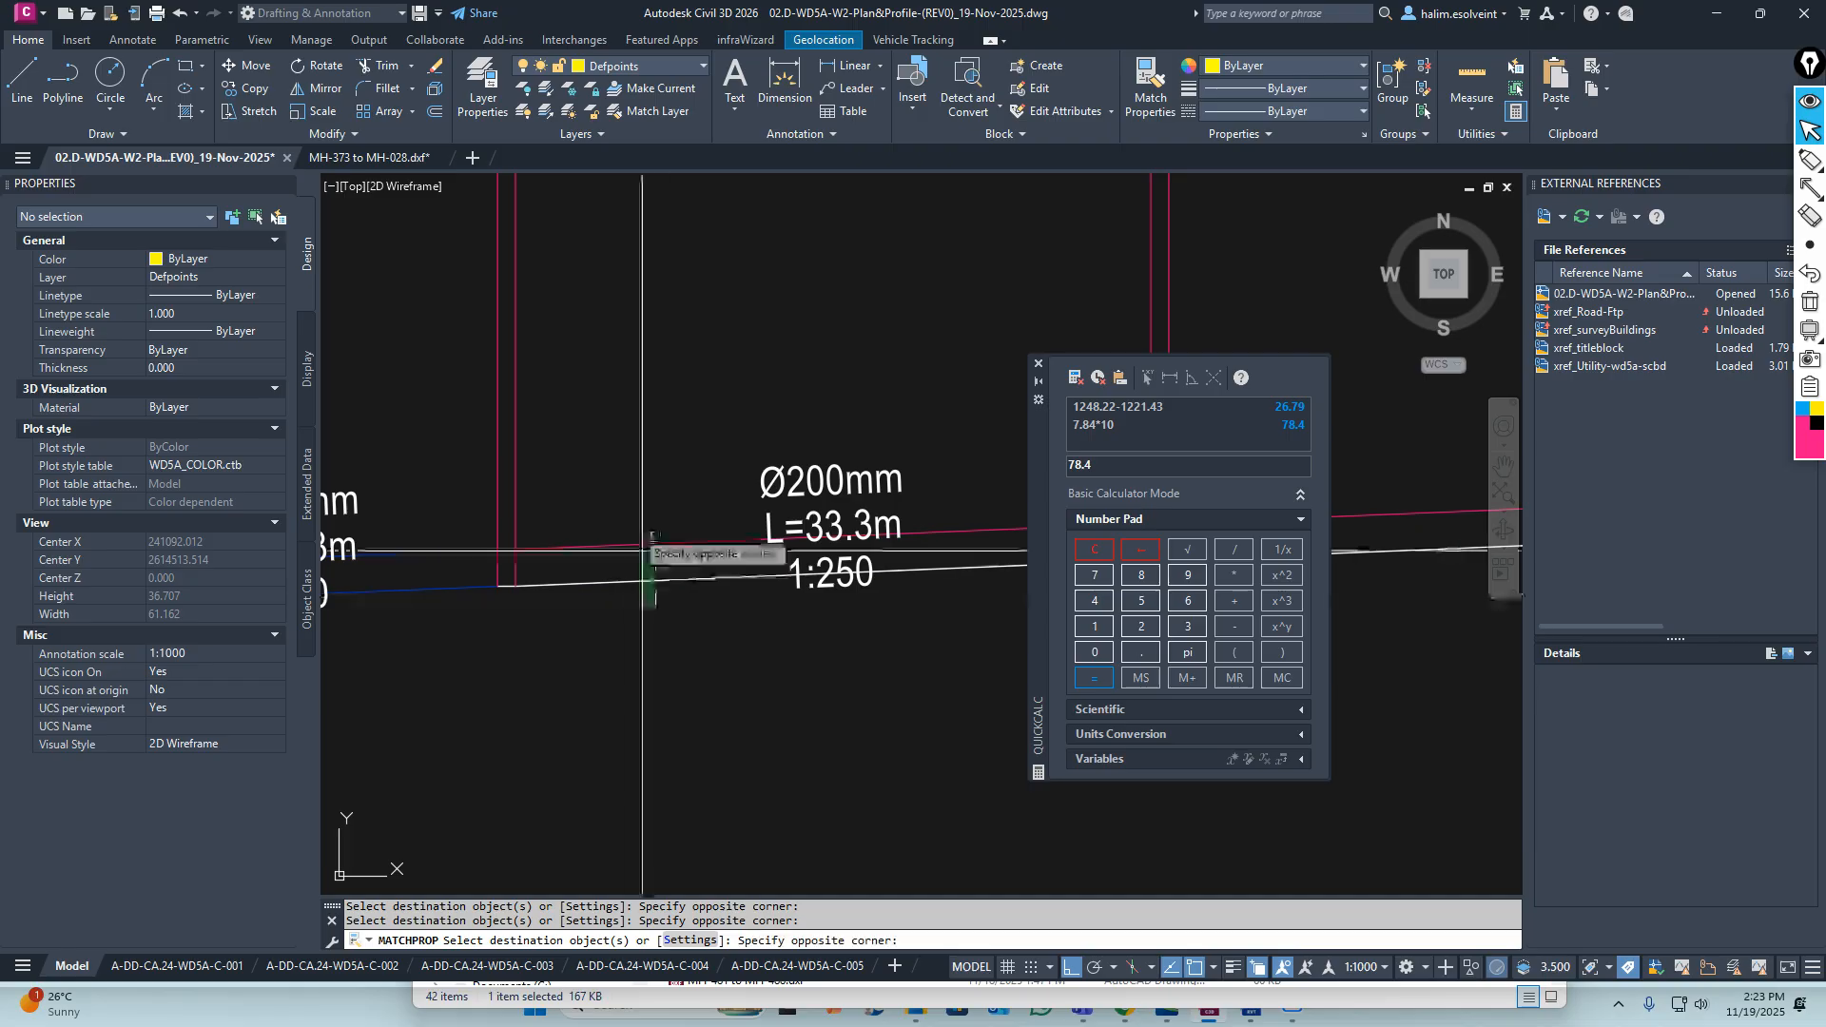
middle_drag(843, 599, 393, 610)
Apply the same matched properties to the crown and invert lines of the 45.4 m and 36.5 m Ø200mm pipes
middle_drag(911, 613, 489, 618)
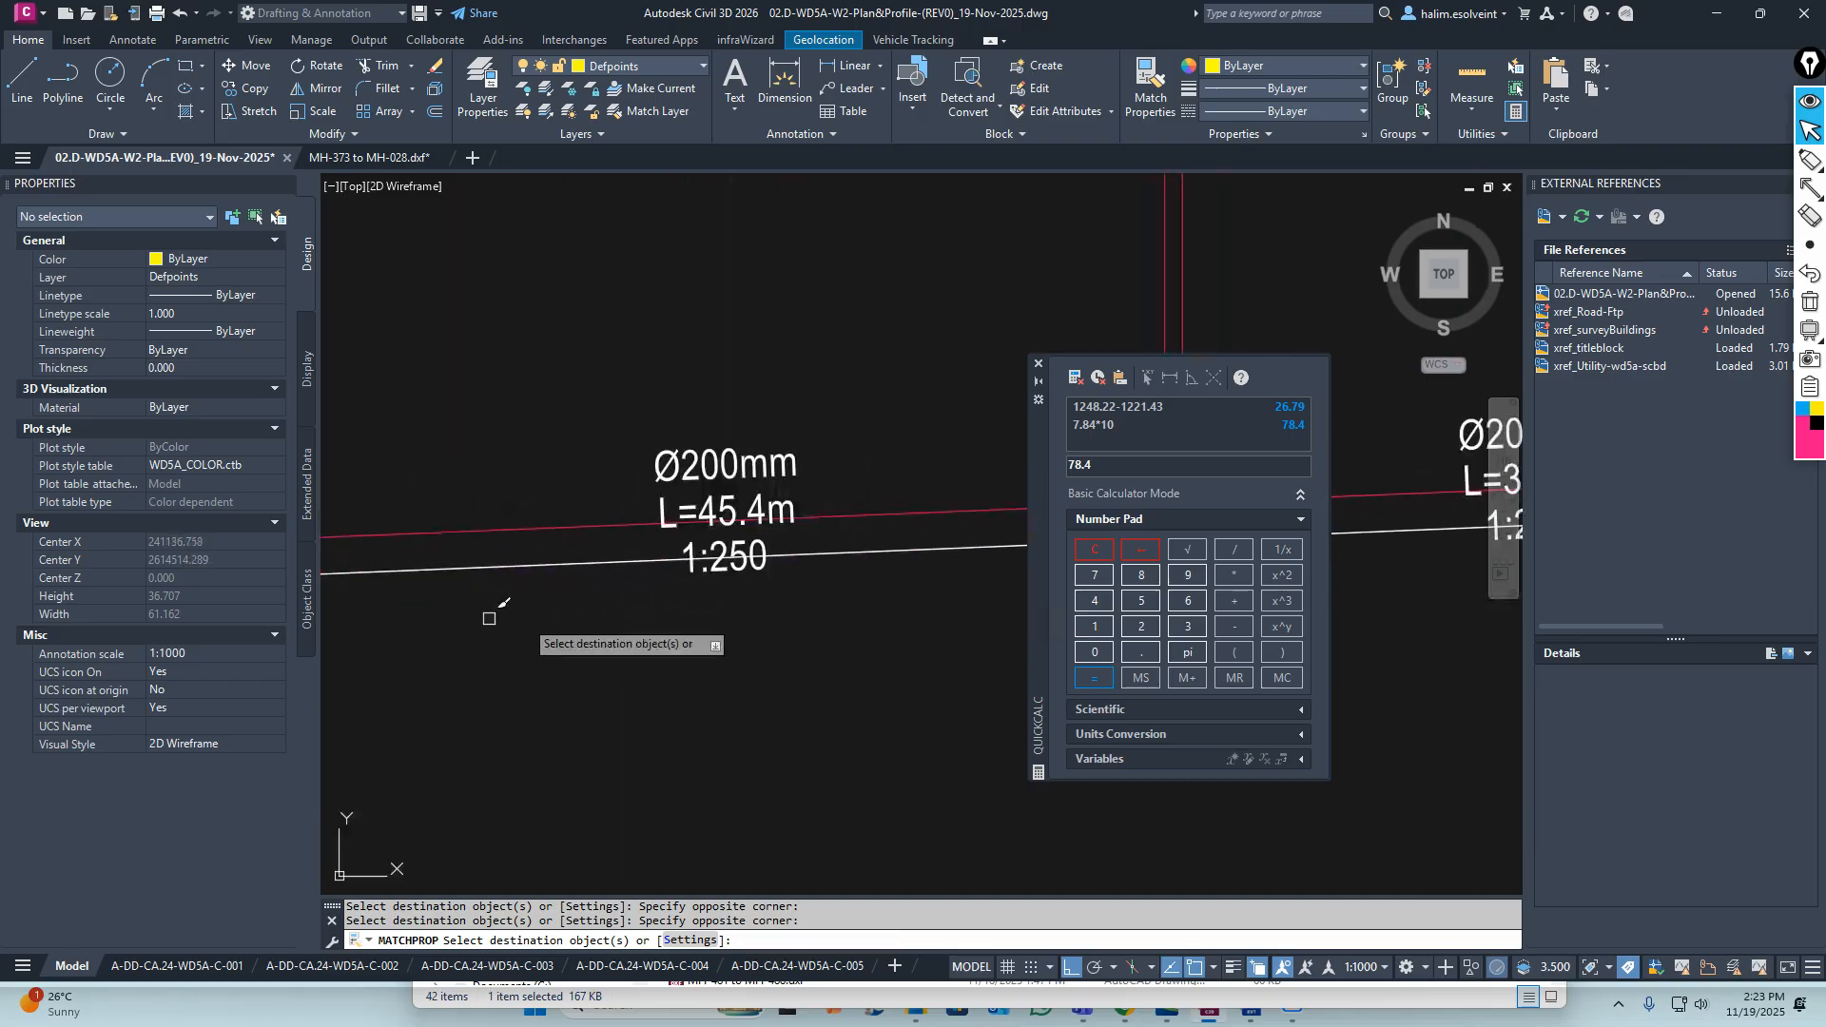
scroll(571, 553, down, 4)
scroll(787, 554, up, 4)
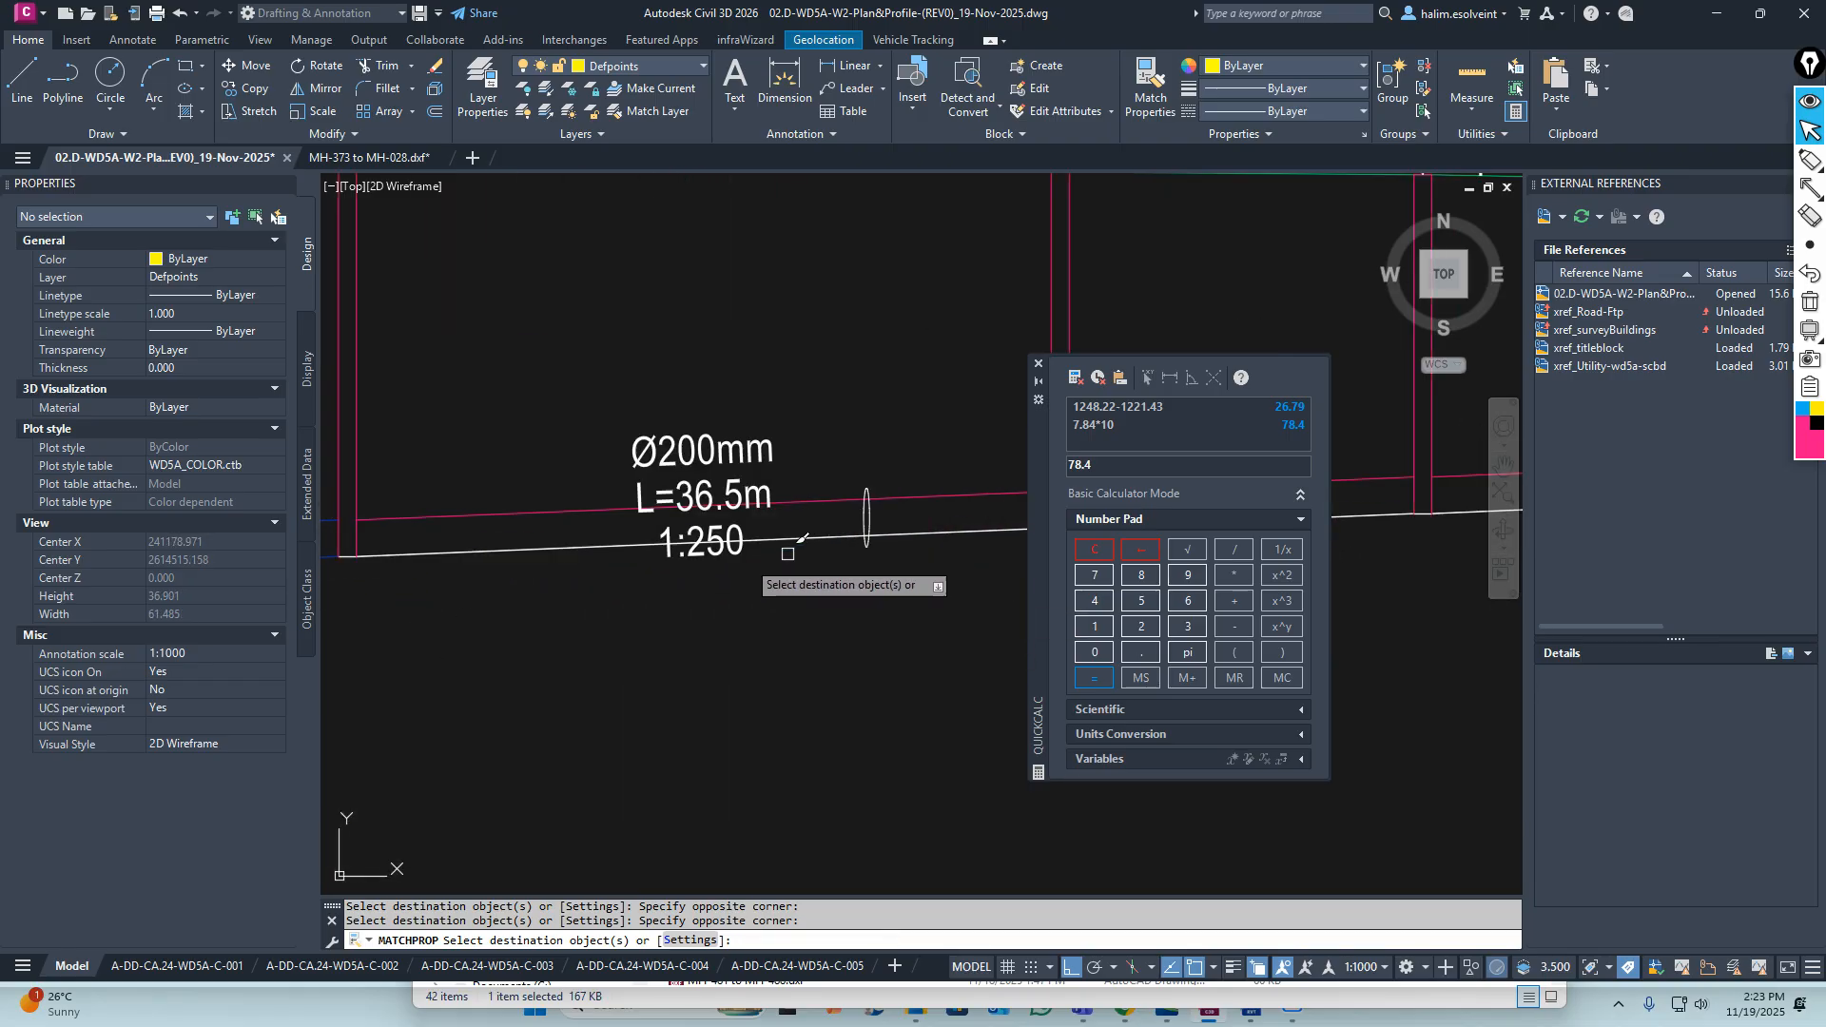
scroll(491, 532, down, 3)
middle_drag(782, 569, 569, 592)
scroll(489, 585, up, 3)
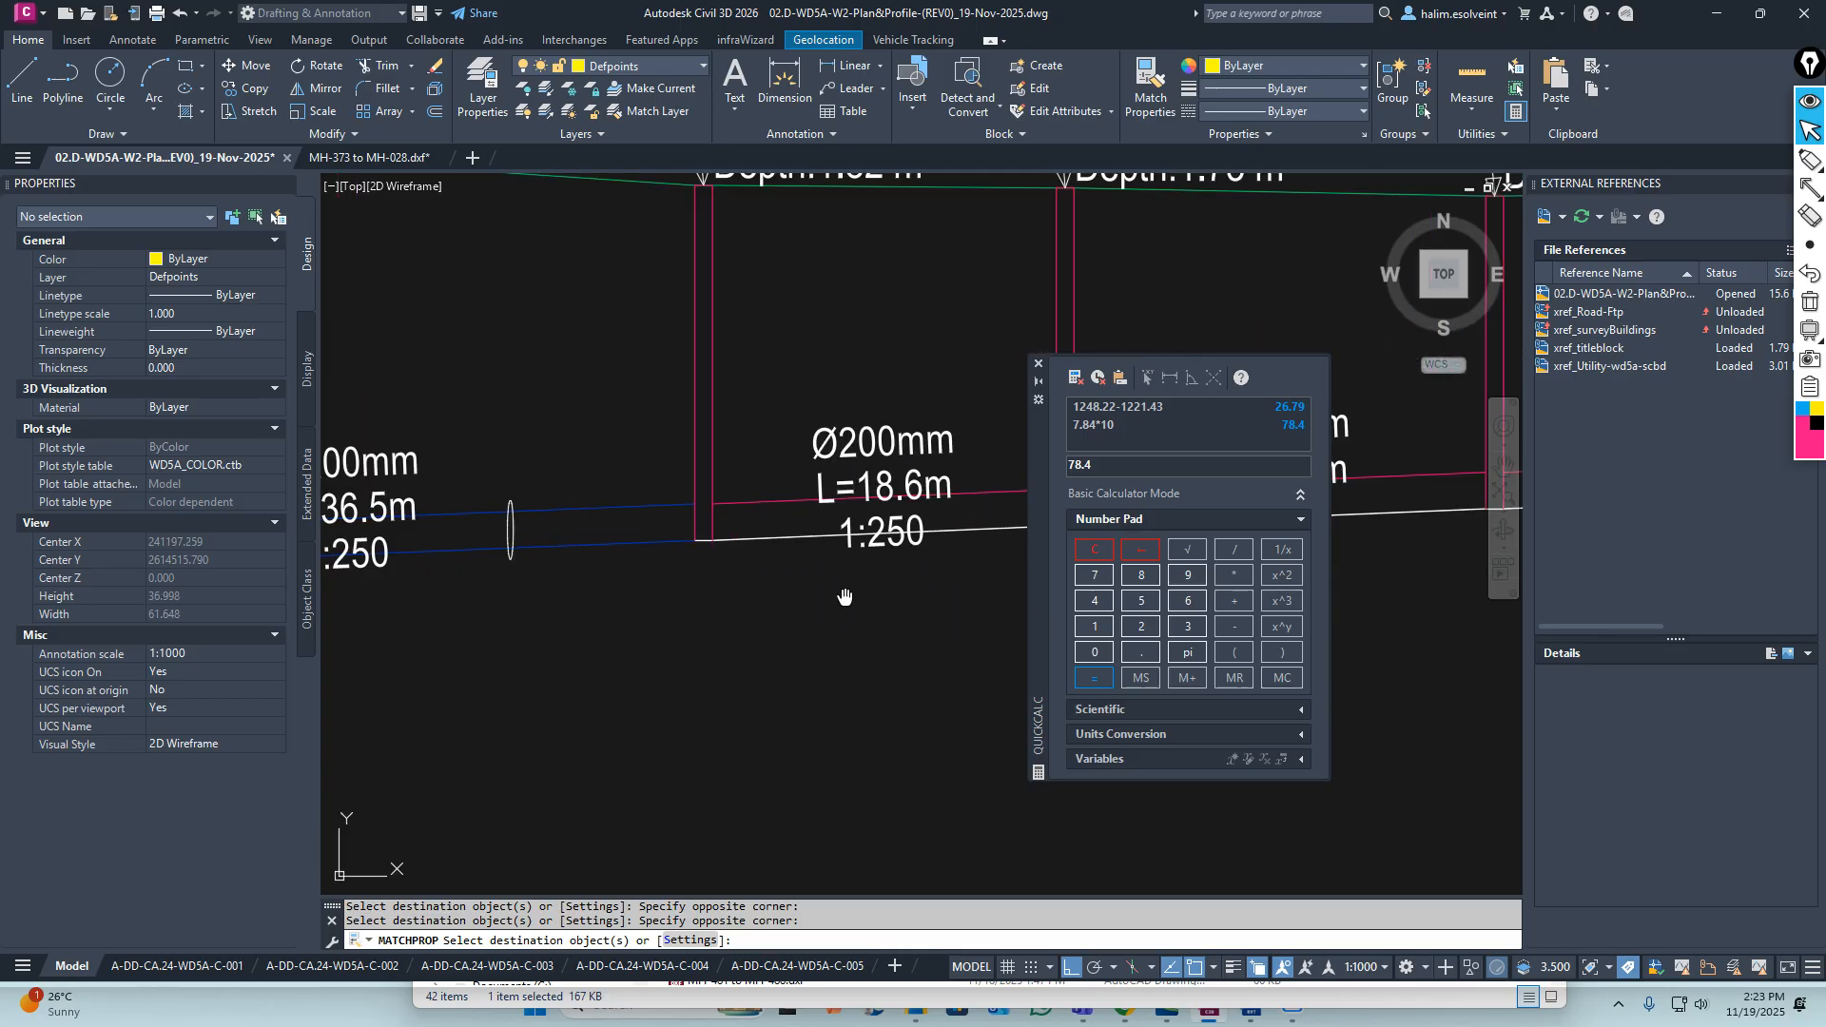
Apply the matched properties to the crown and invert lines of the last four Ø200mm pipes, 18.6 m, 22.0 m, 25.9 m and 22.4 m long
middle_drag(845, 596, 547, 600)
scroll(687, 549, up, 2)
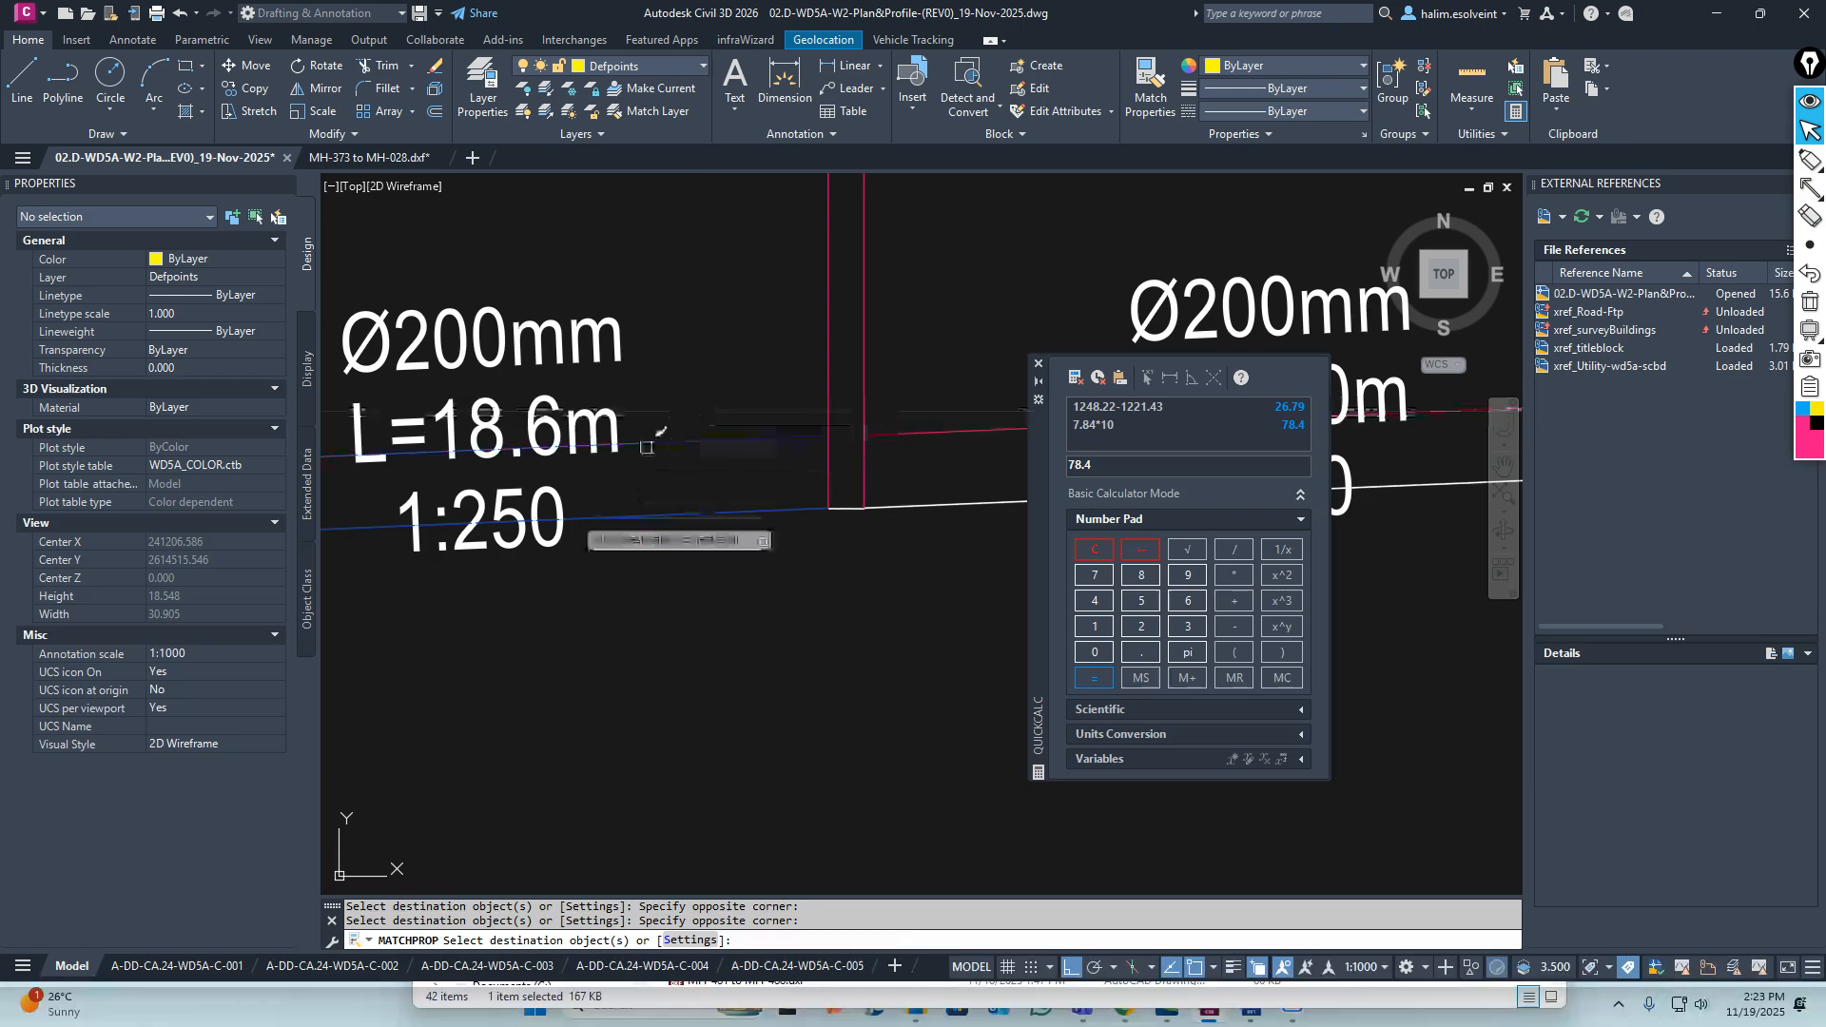
scroll(575, 531, down, 4)
scroll(803, 539, up, 2)
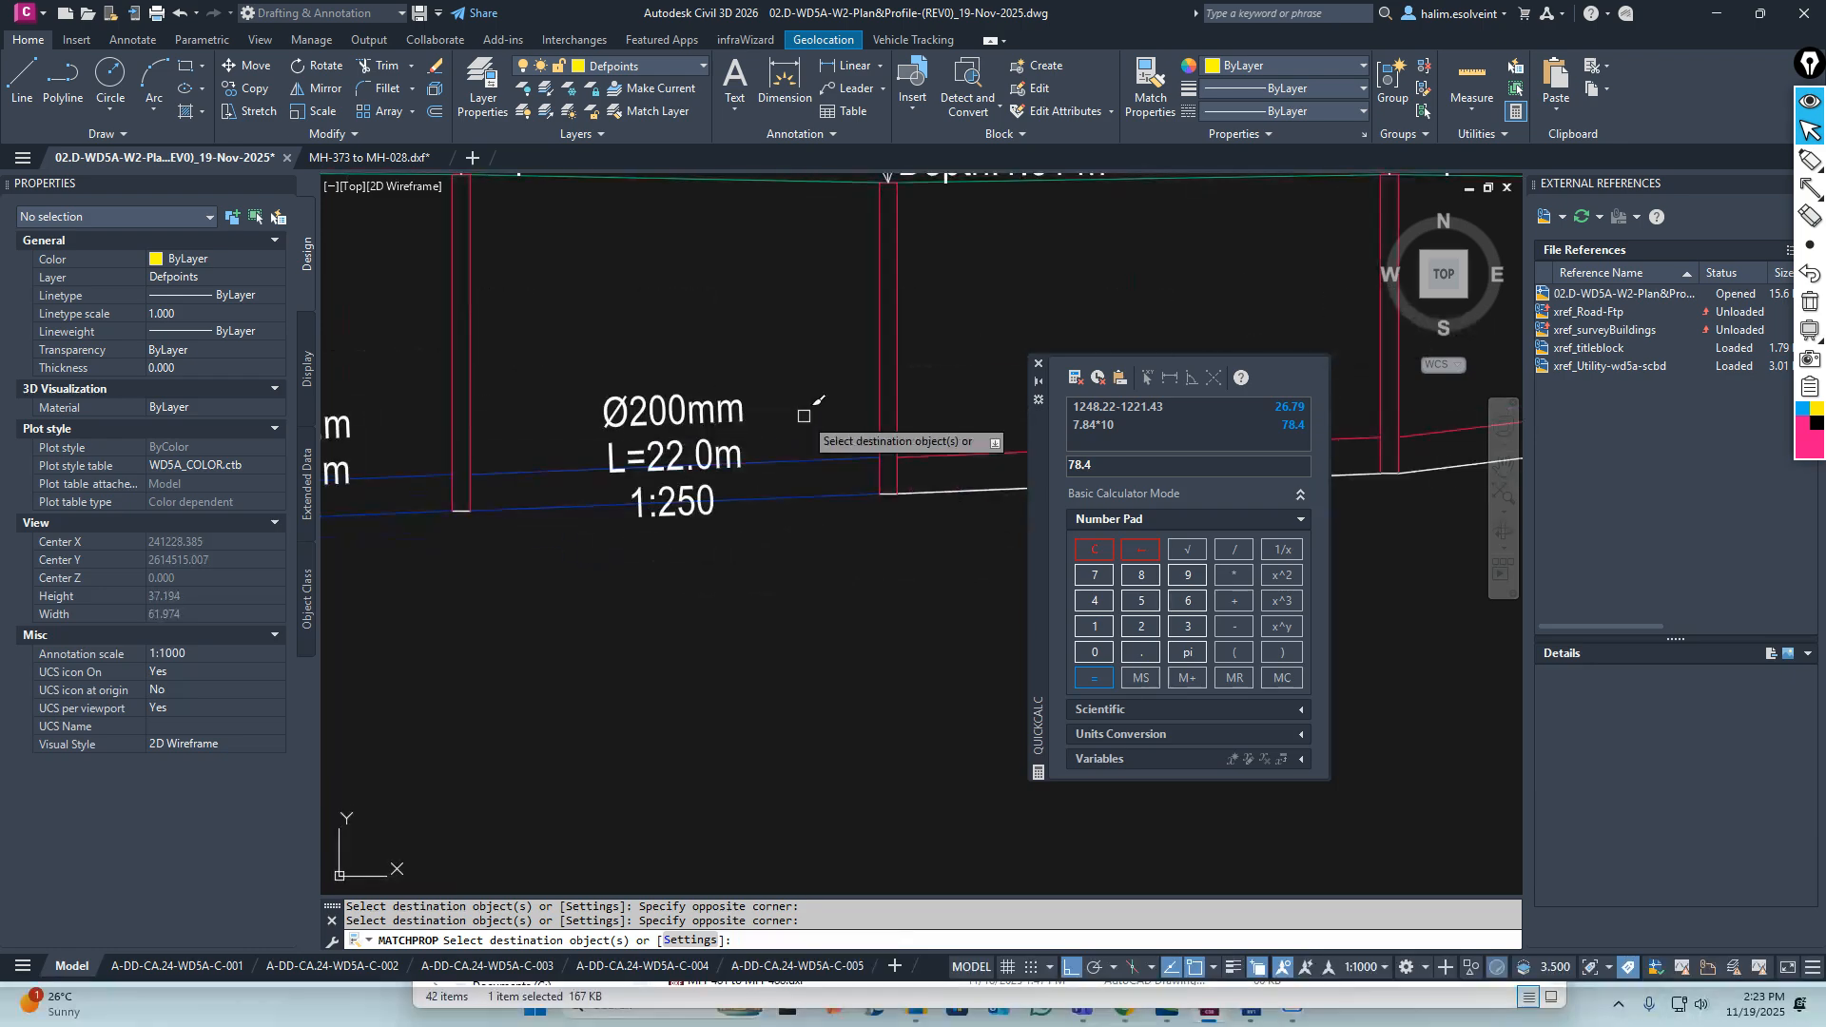
mouse_move(804, 416)
middle_down()
mouse_move(681, 596)
mouse_move(581, 608)
middle_up()
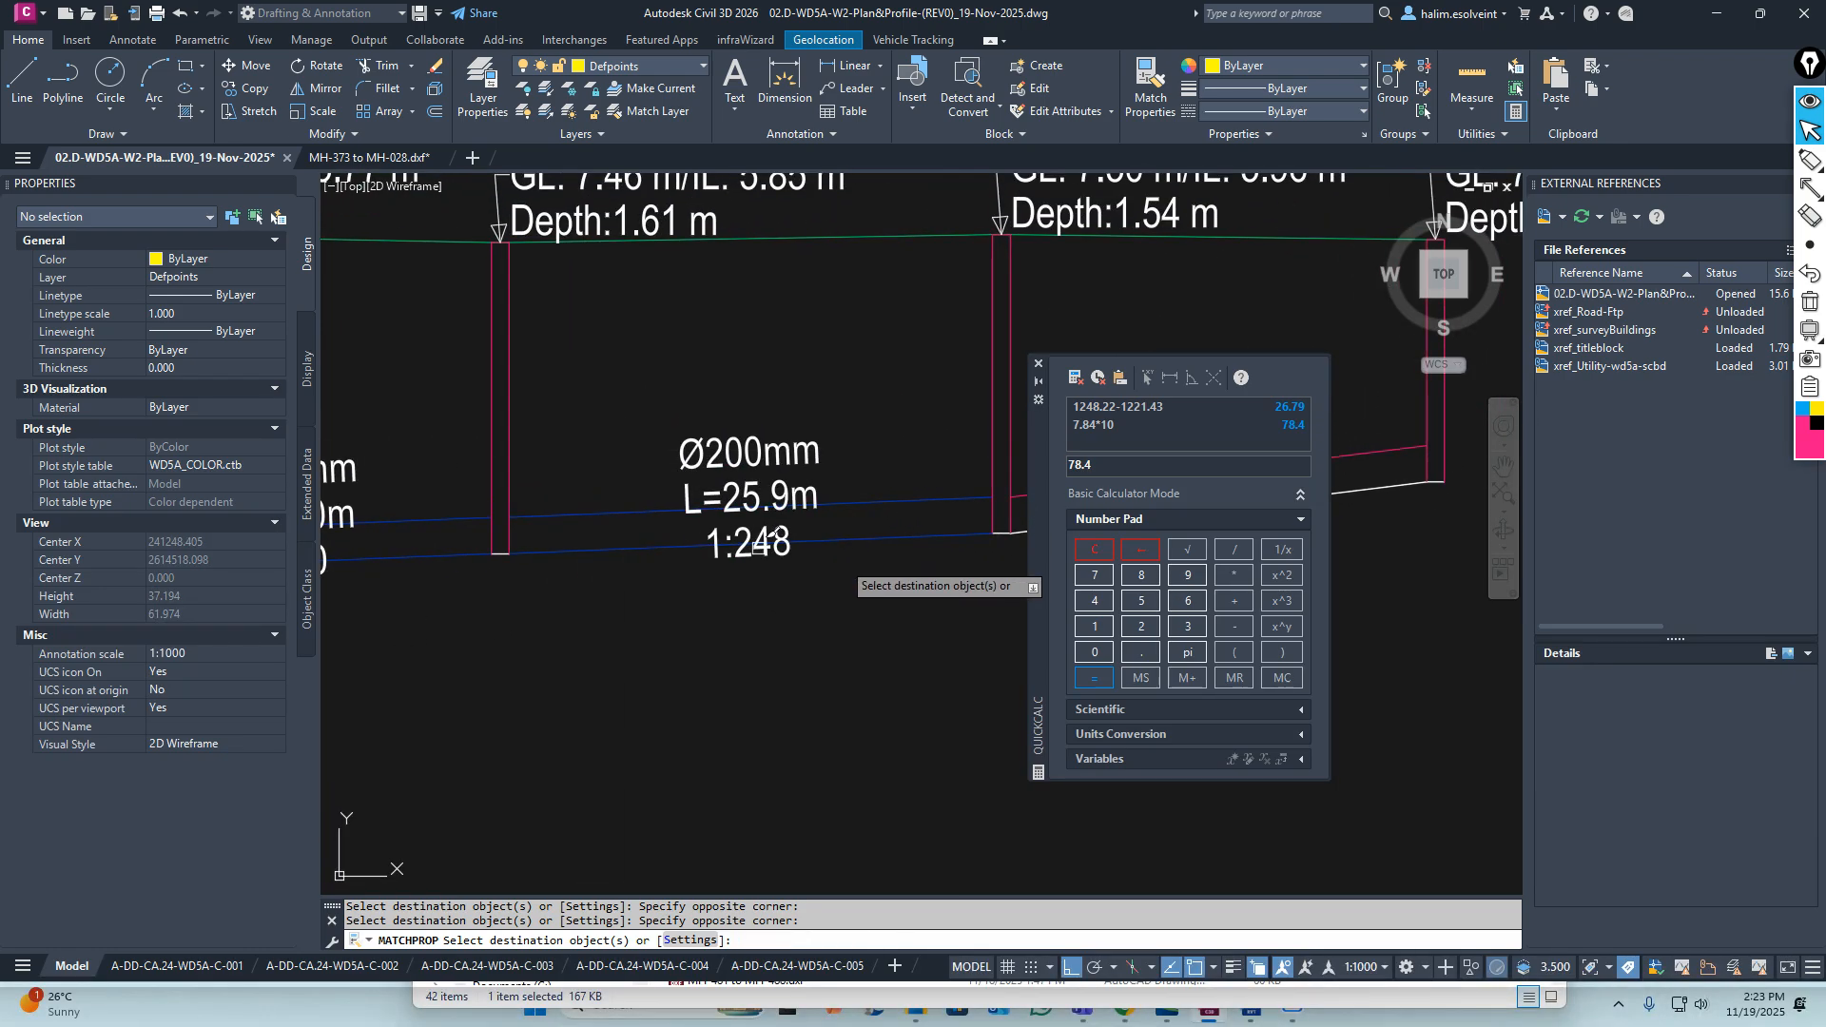
middle_drag(760, 547, 400, 600)
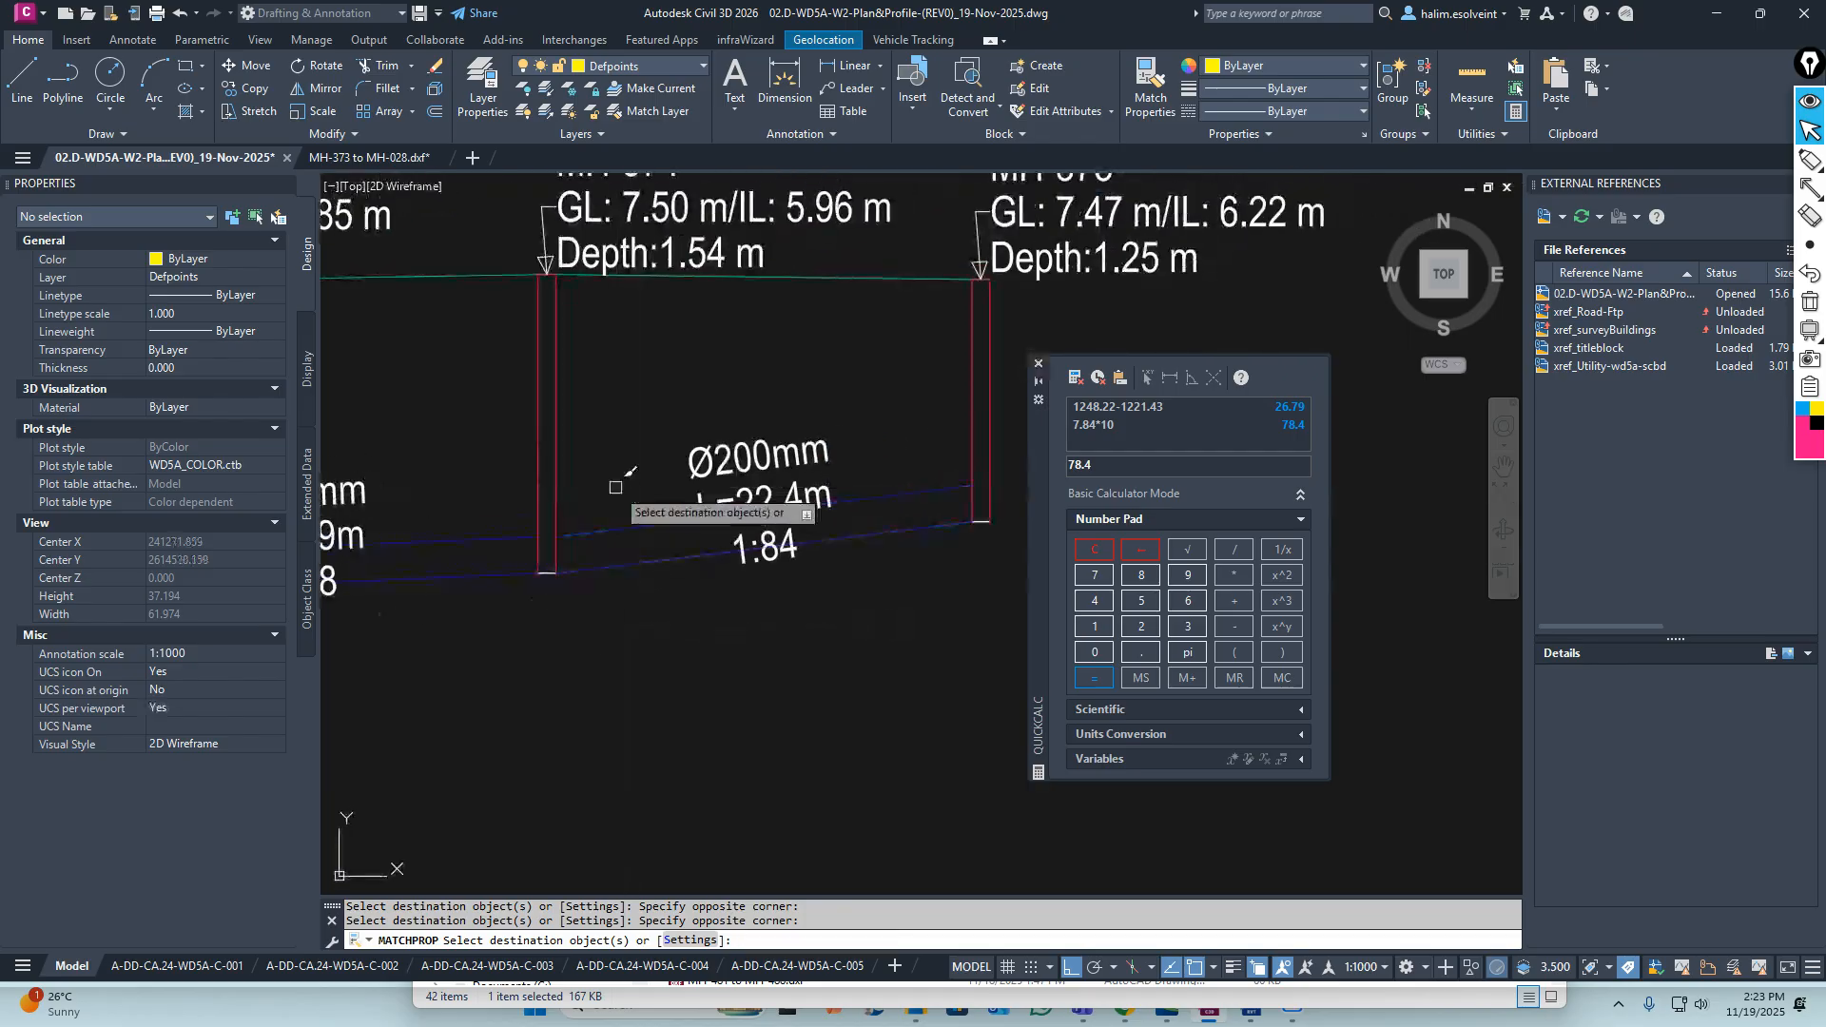
scroll(837, 561, down, 7)
scroll(790, 566, up, 3)
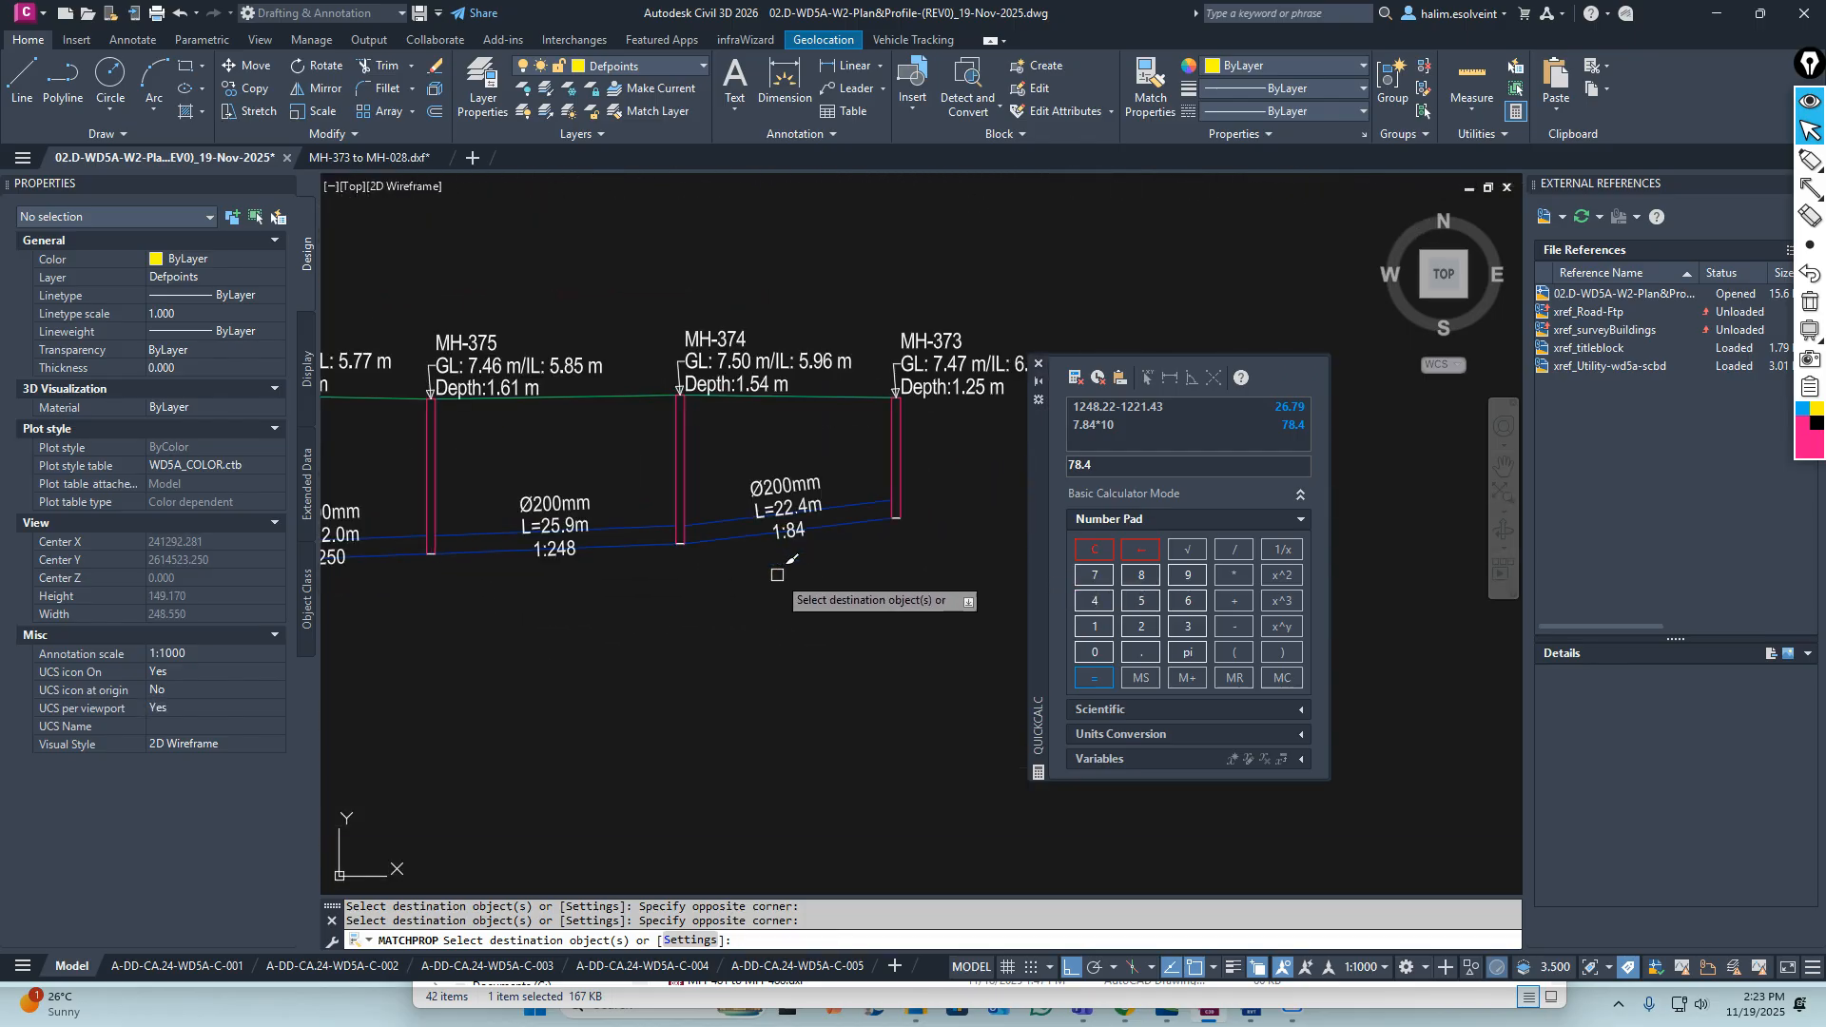
End property matching and review the restyled pipes and manholes along the whole profile from MH-373 back to MH-028
scroll(780, 561, down, 5)
middle_drag(466, 571, 761, 538)
middle_drag(559, 571, 774, 562)
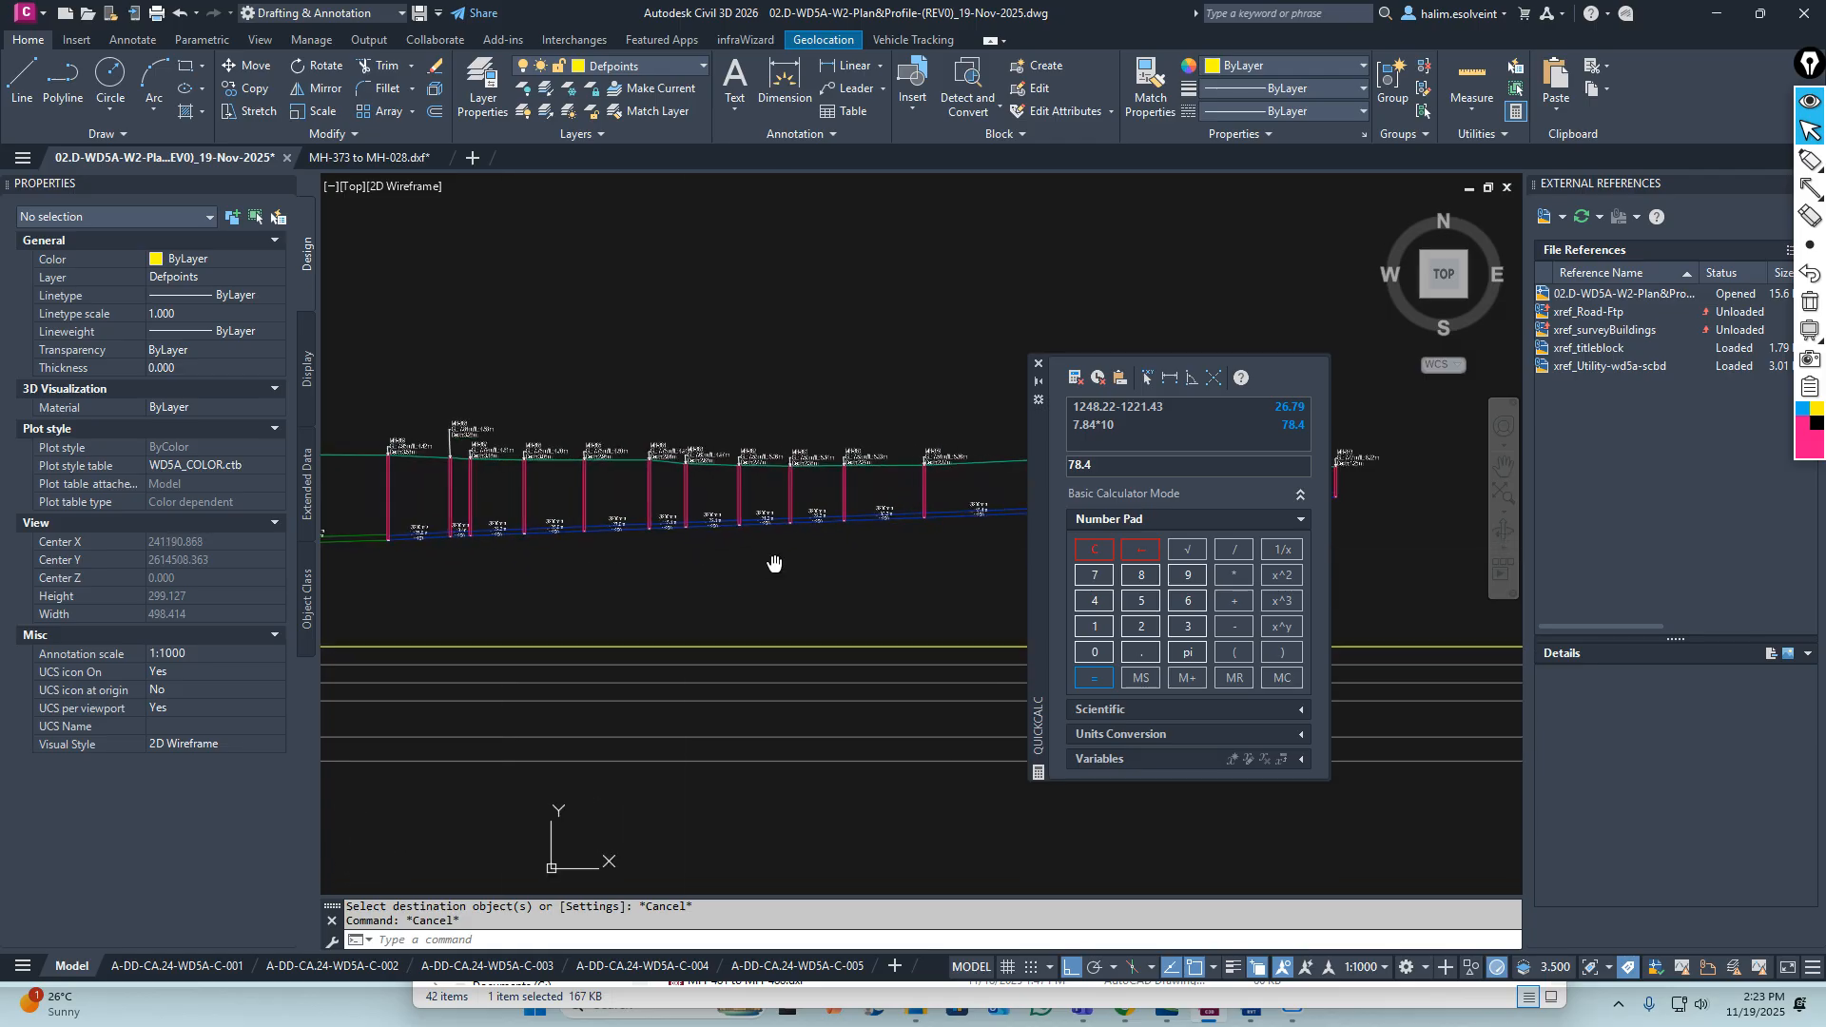
middle_drag(484, 558, 758, 561)
scroll(766, 553, down, 2)
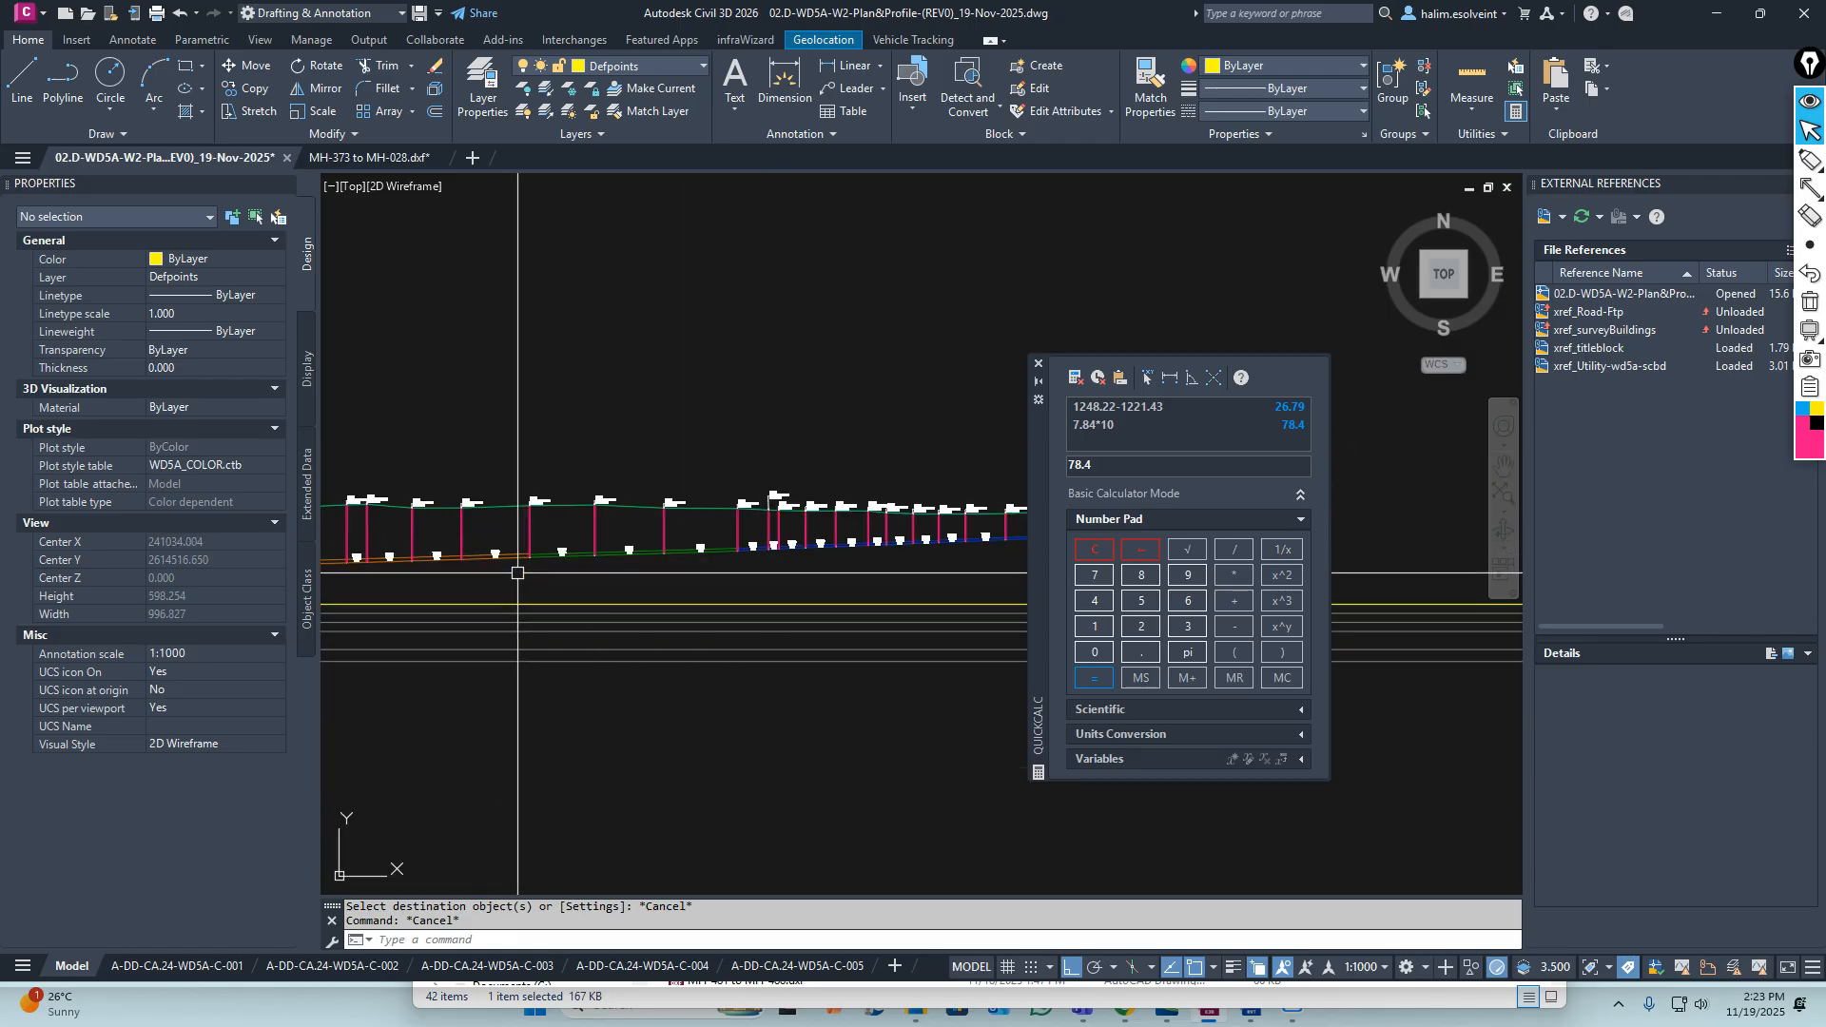
scroll(738, 559, up, 4)
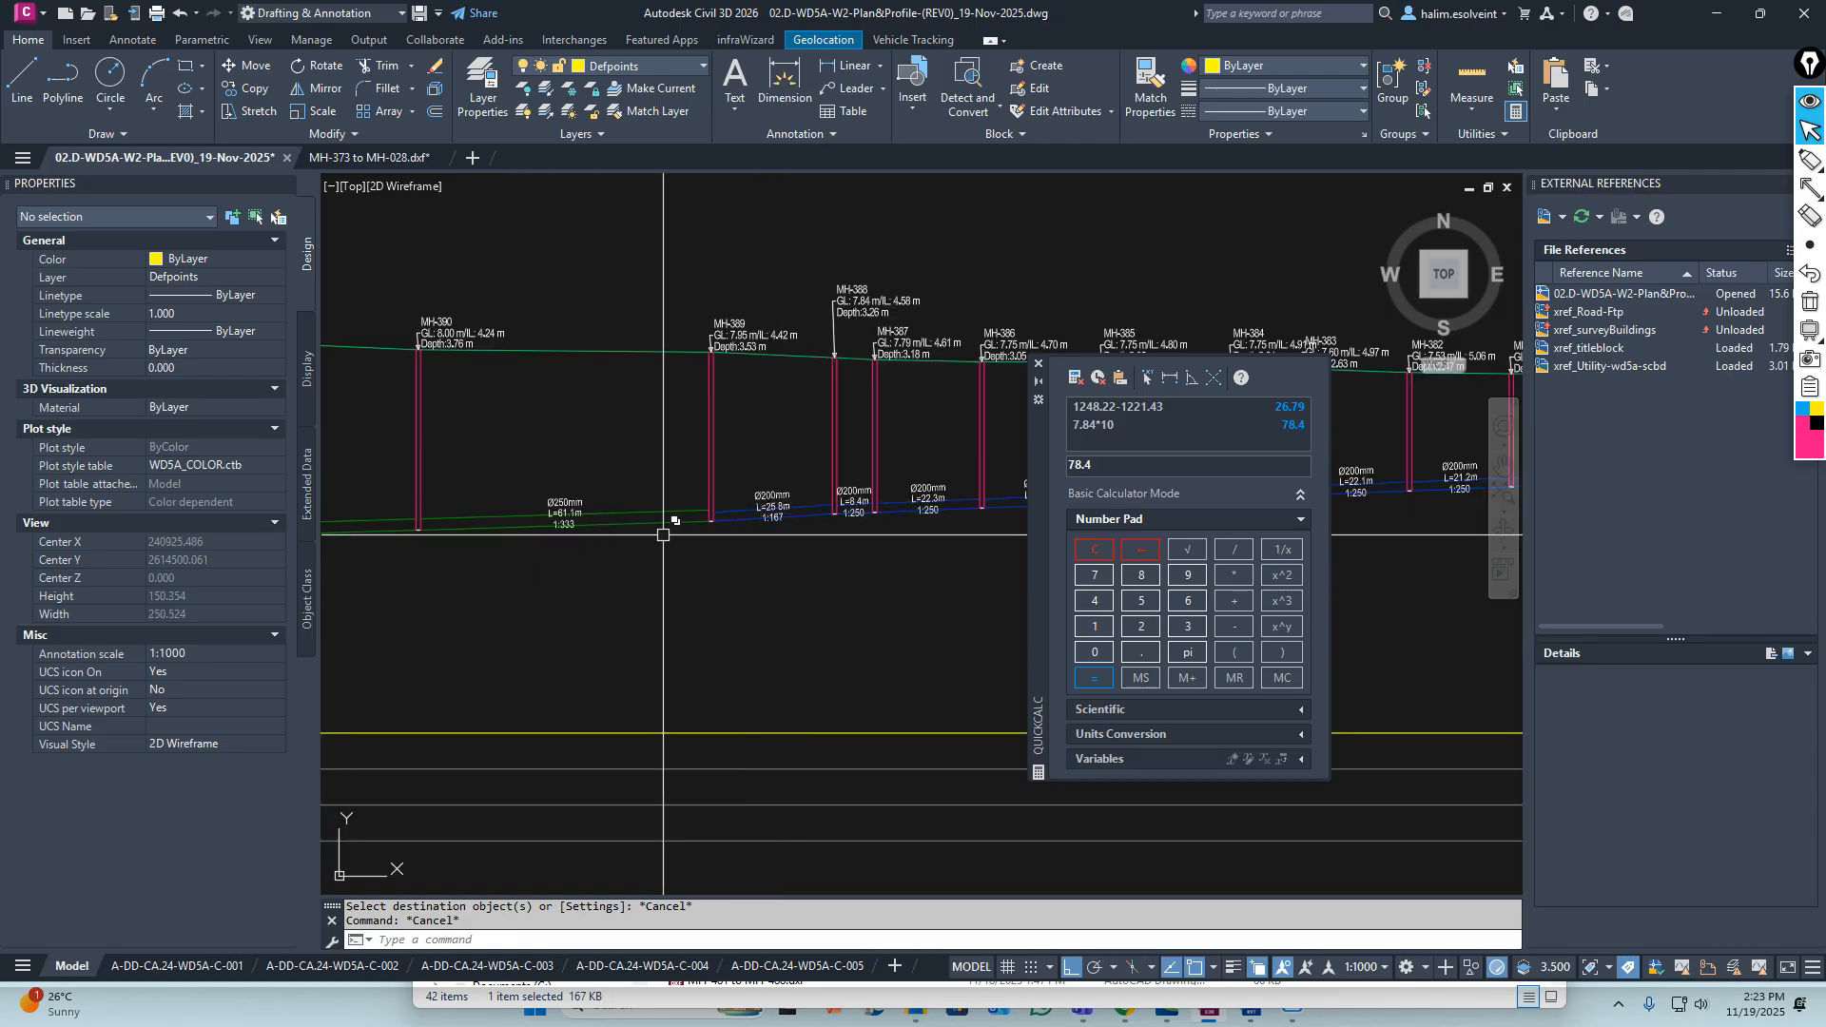
middle_drag(549, 498, 795, 540)
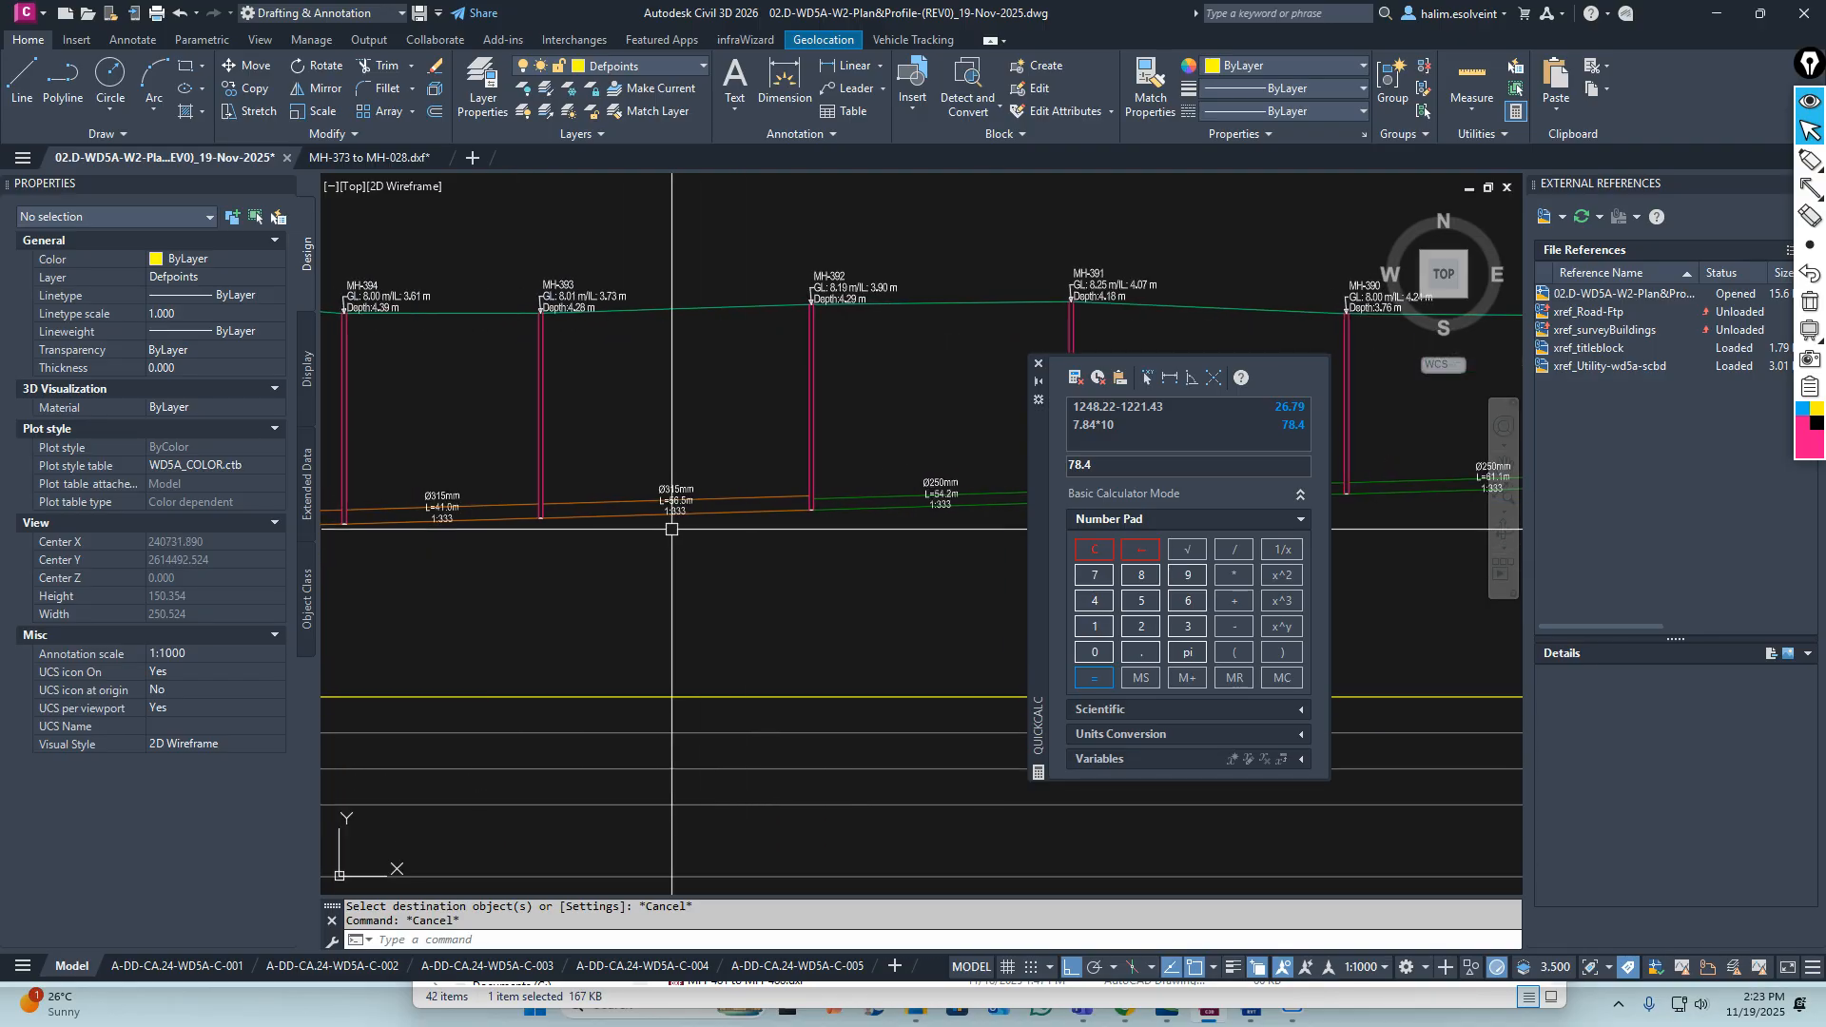
scroll(676, 494, up, 5)
scroll(718, 479, down, 8)
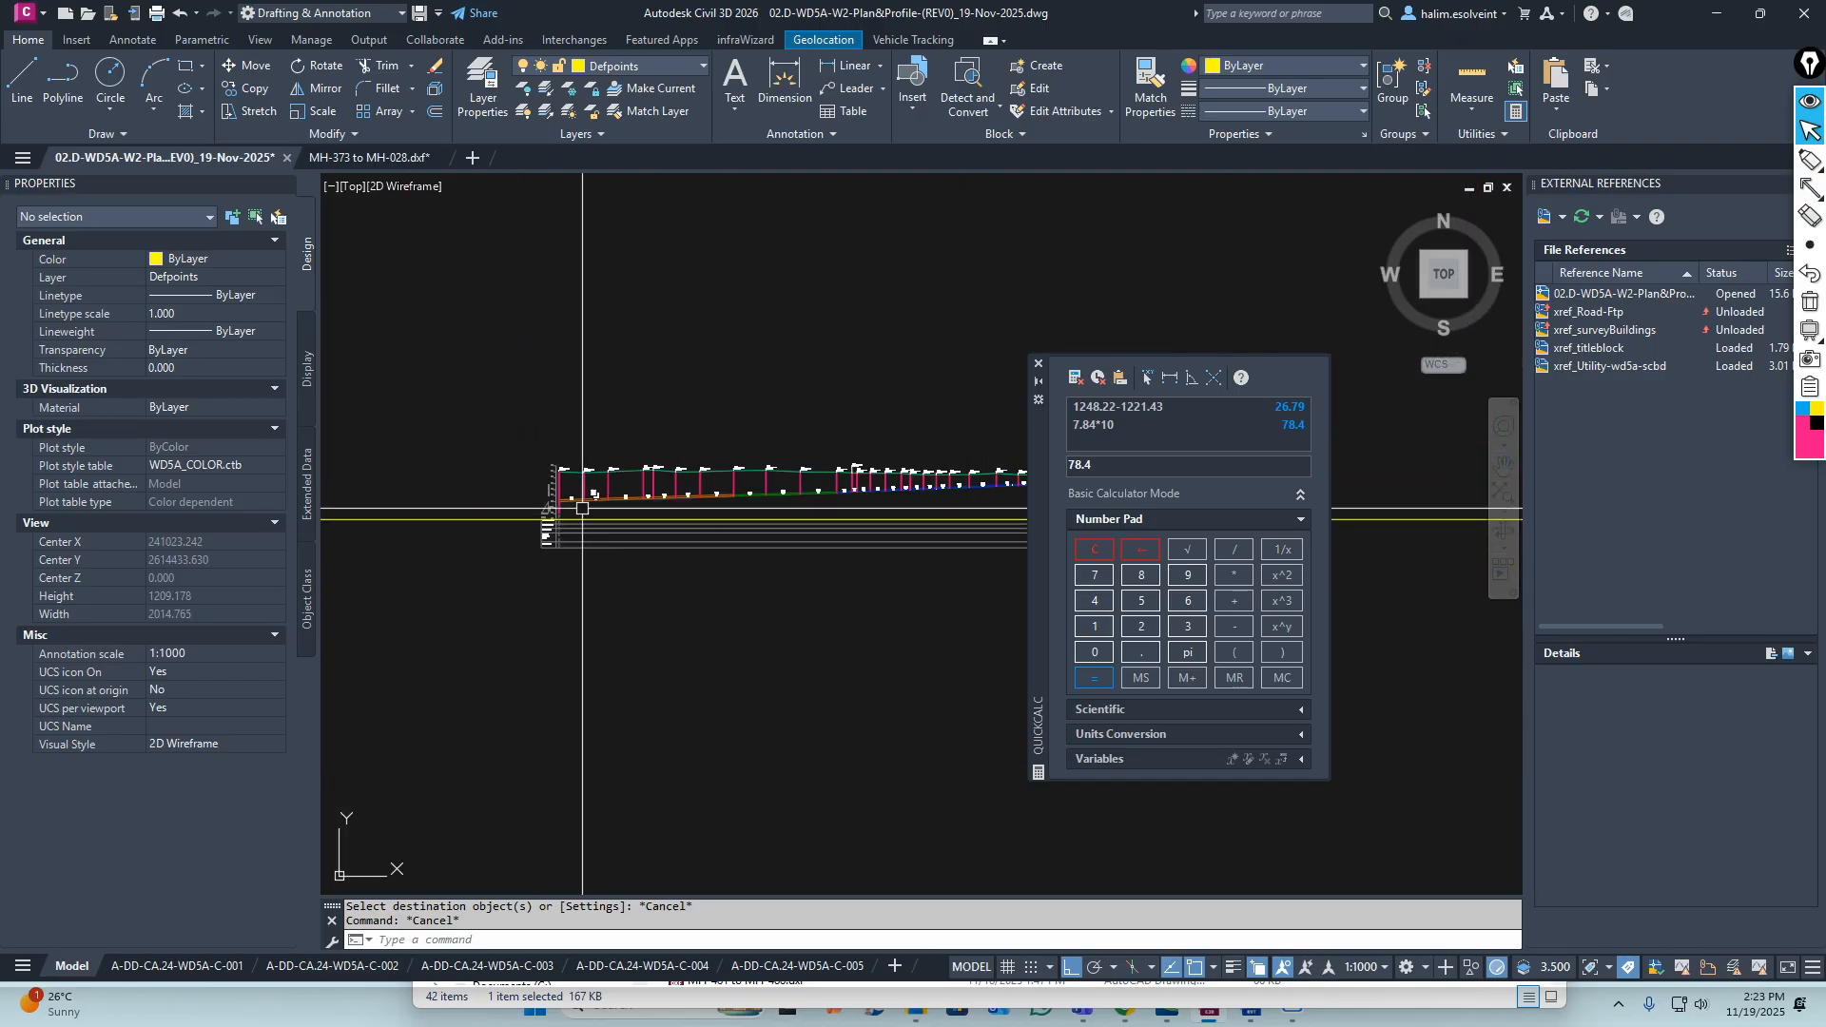
scroll(616, 418, up, 6)
scroll(611, 416, down, 4)
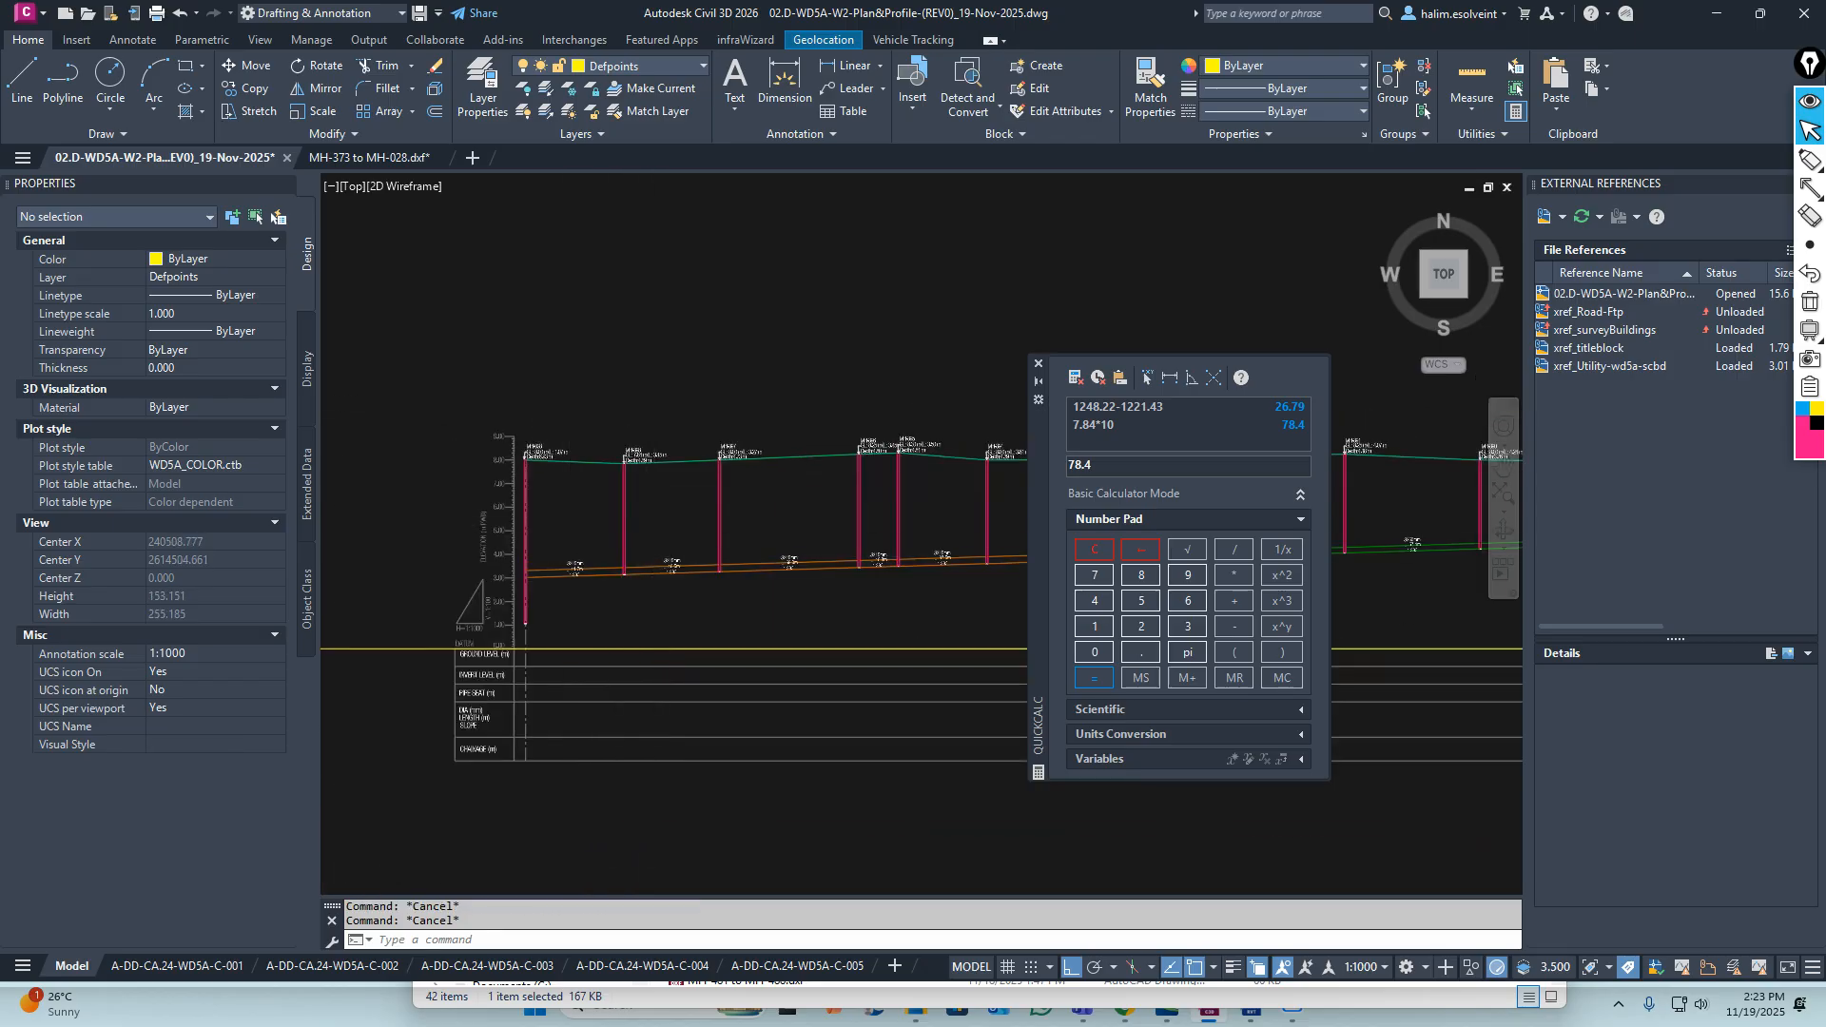
scroll(645, 533, up, 4)
scroll(645, 538, down, 3)
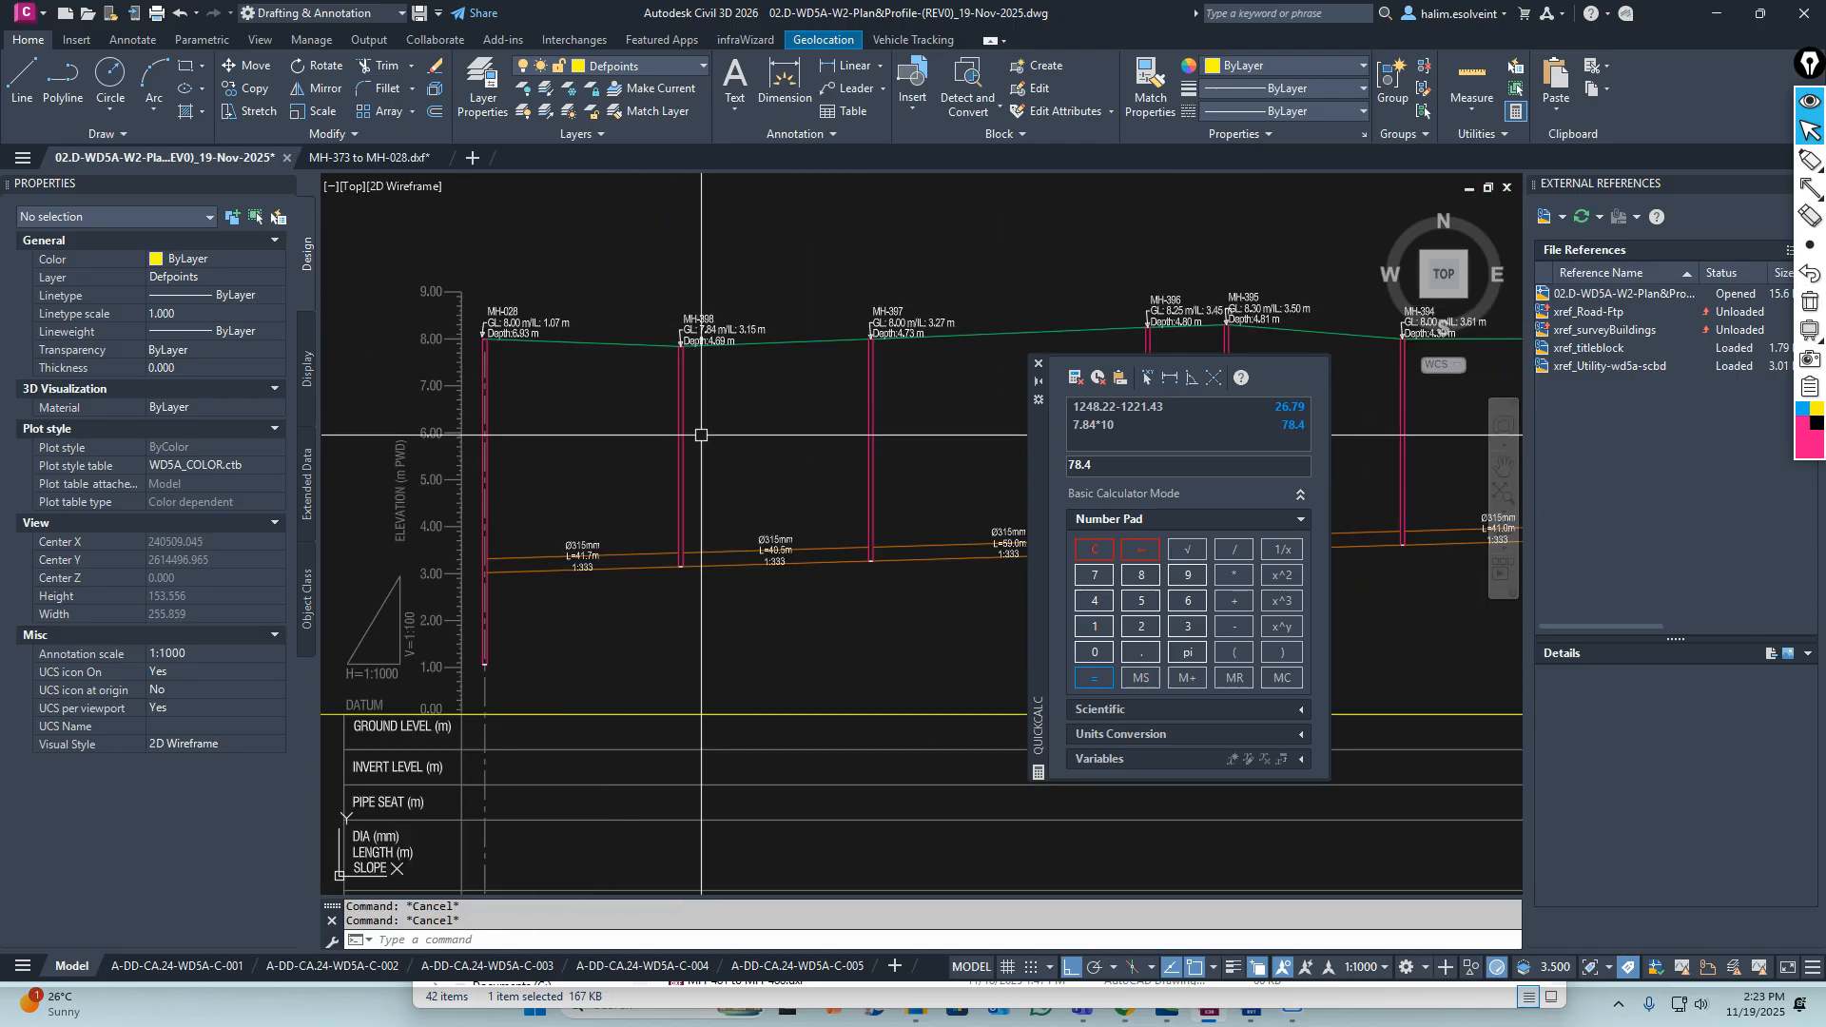
Select the manhole bottom line and all similar polylines on the INVERT layer, and move them to layer ESH-MANHOLE-SEW
scroll(668, 706, up, 8)
scroll(668, 707, up, 4)
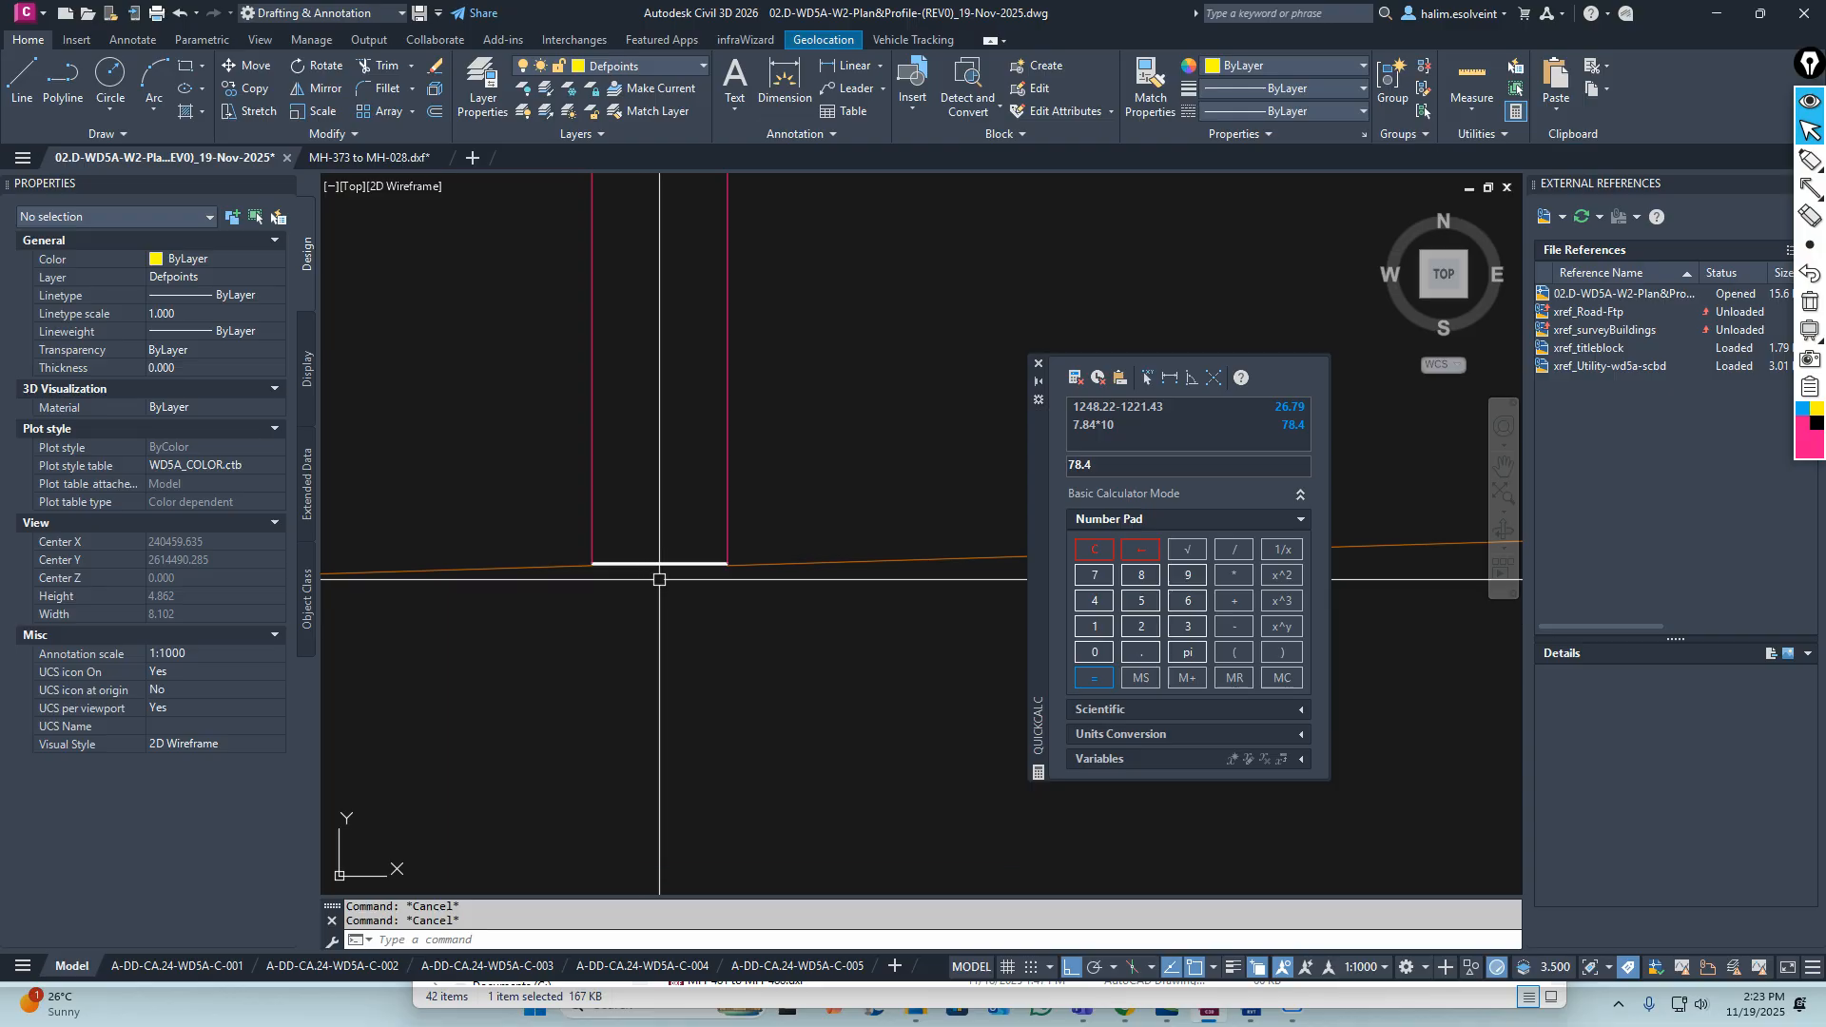
click(660, 564)
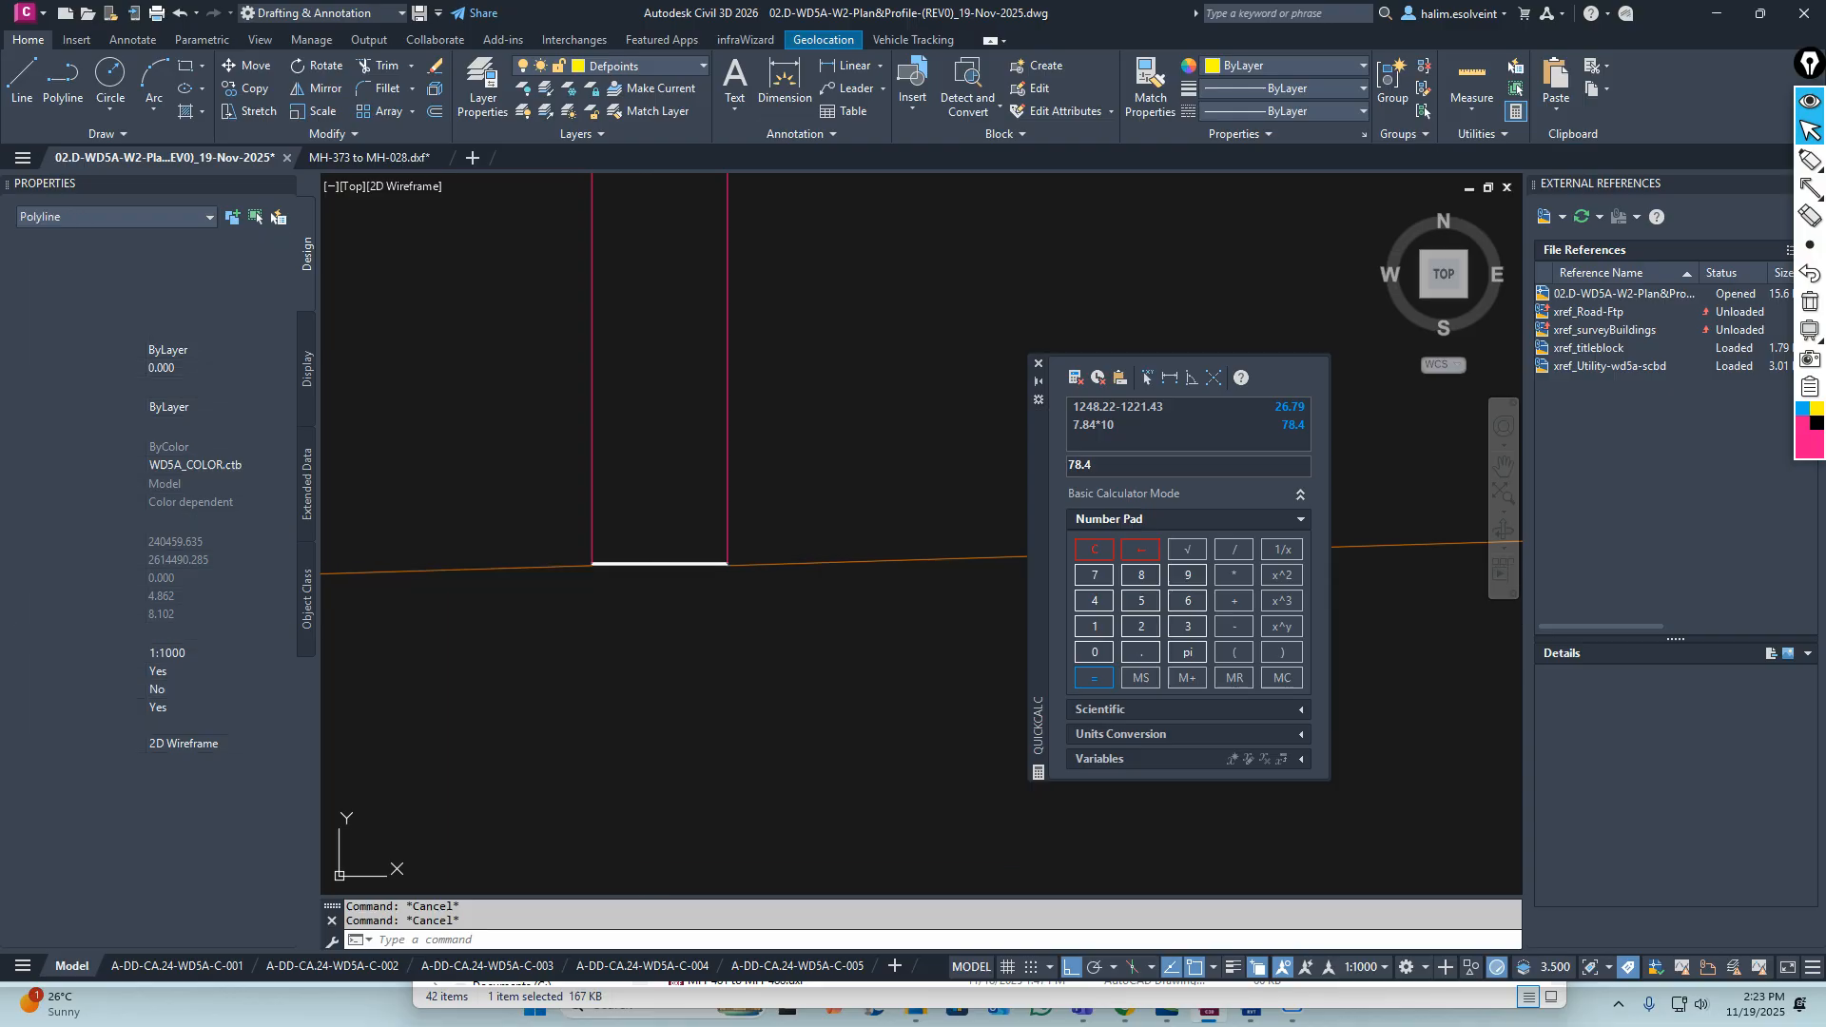
right_click(642, 521)
click(701, 850)
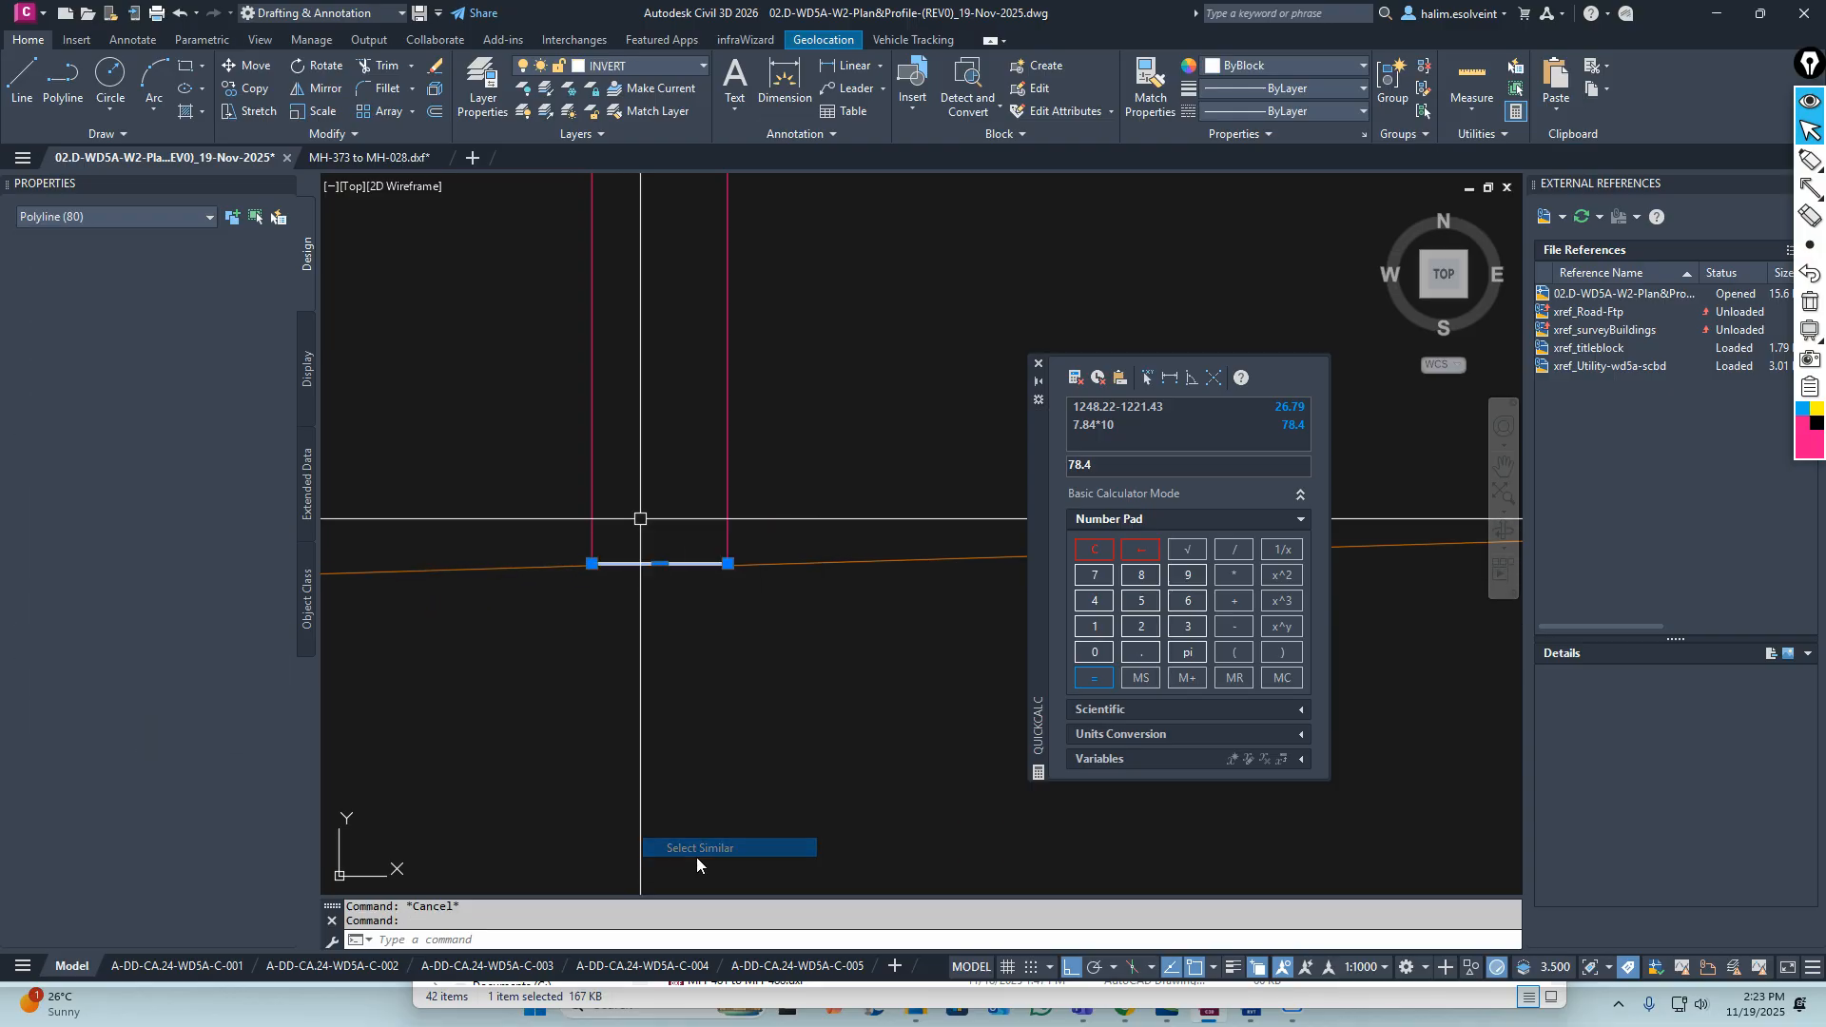
click(658, 67)
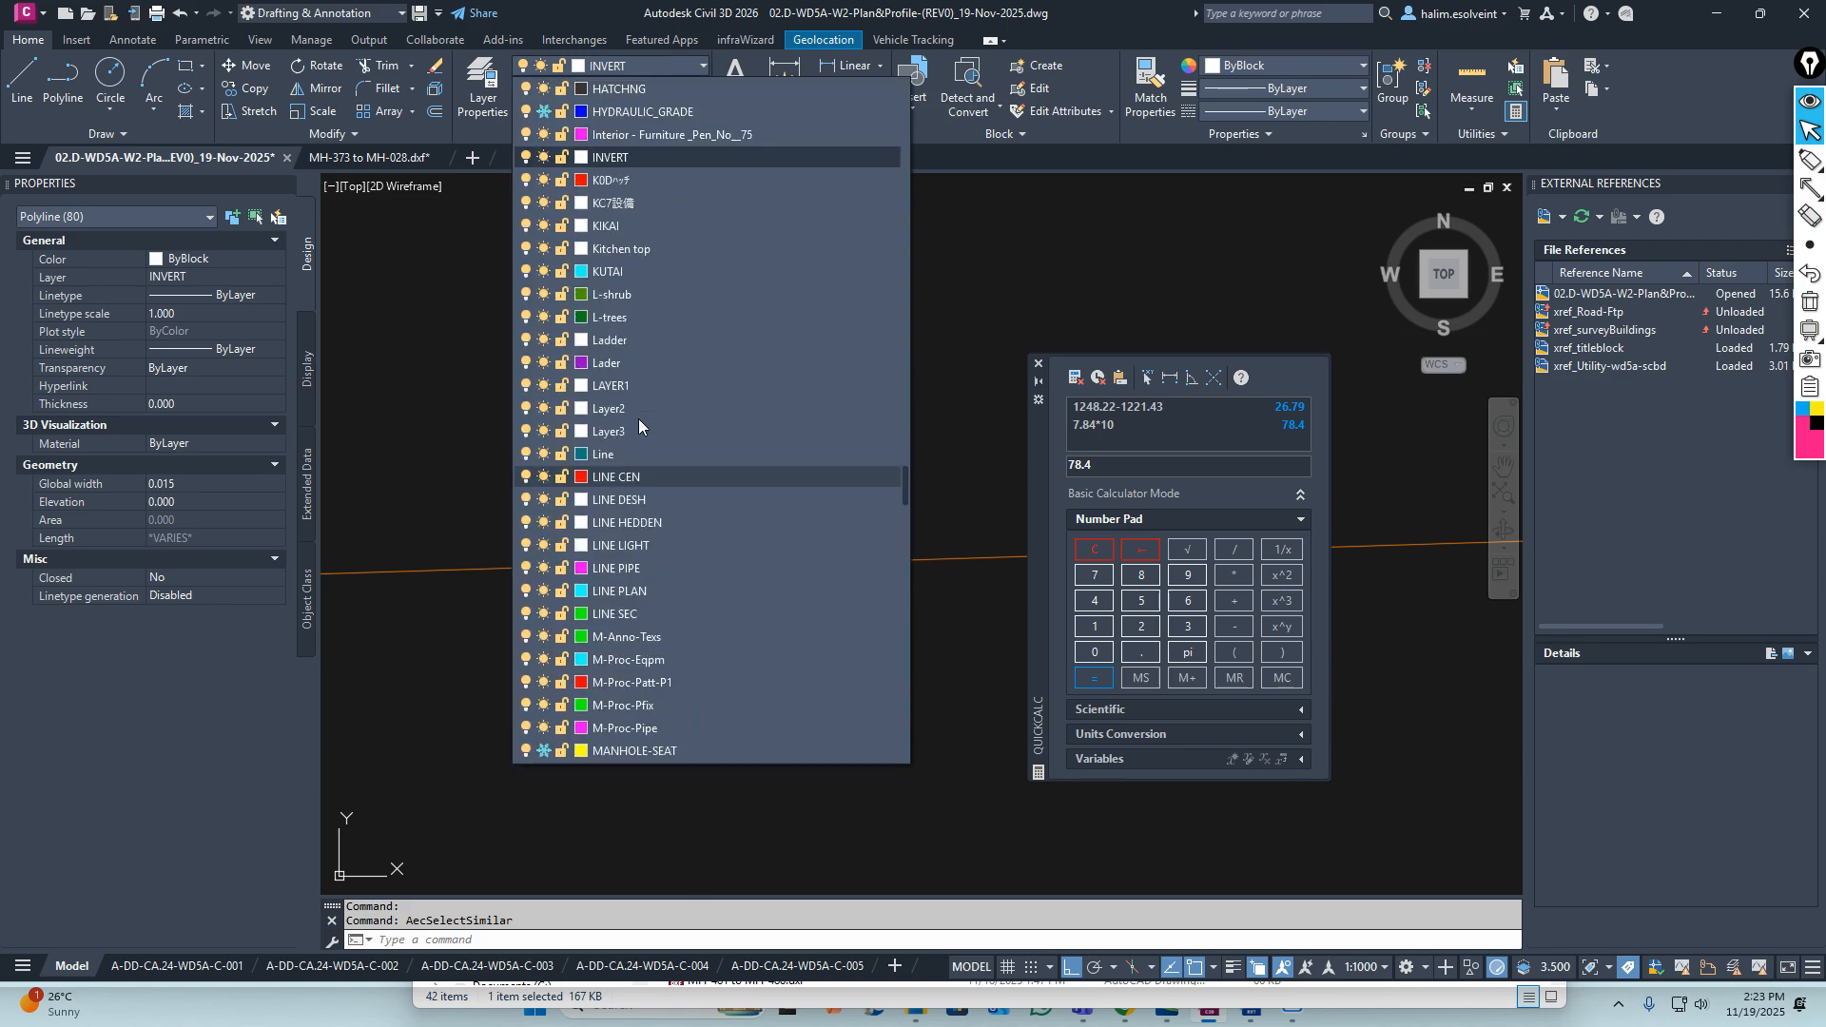
scroll(637, 419, up, 9)
scroll(637, 422, up, 10)
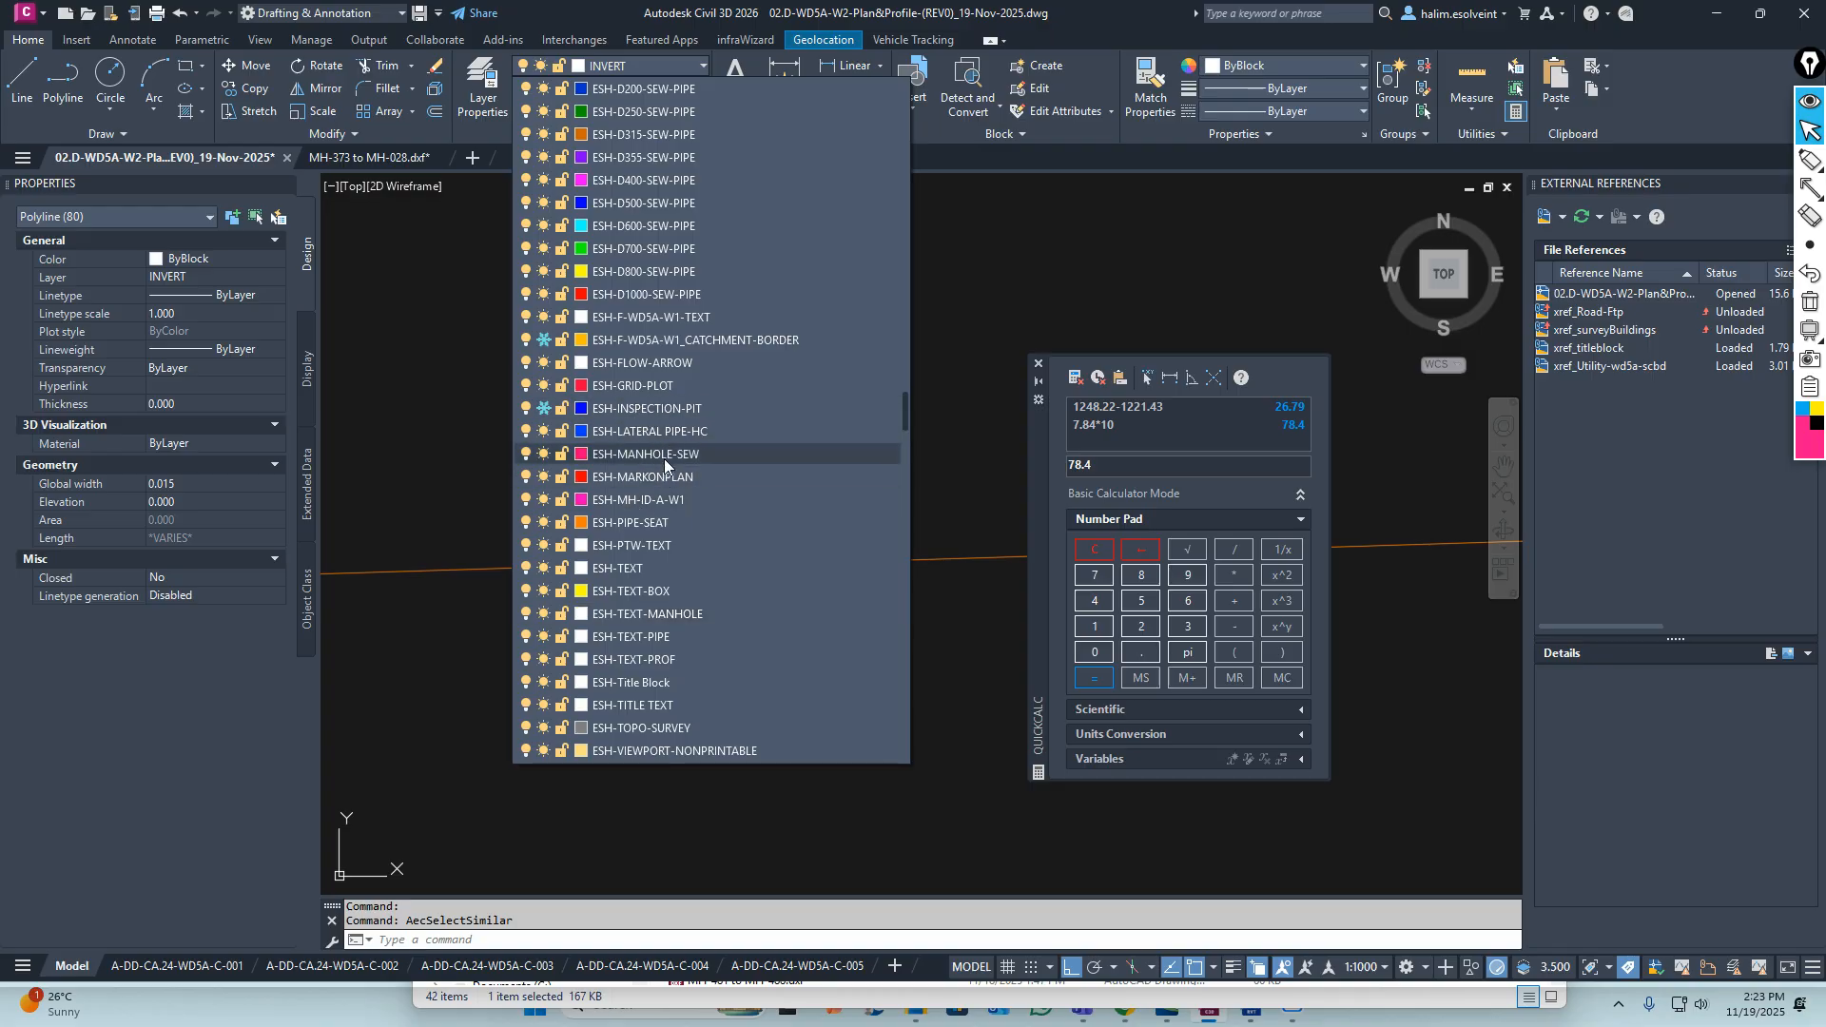
click(664, 455)
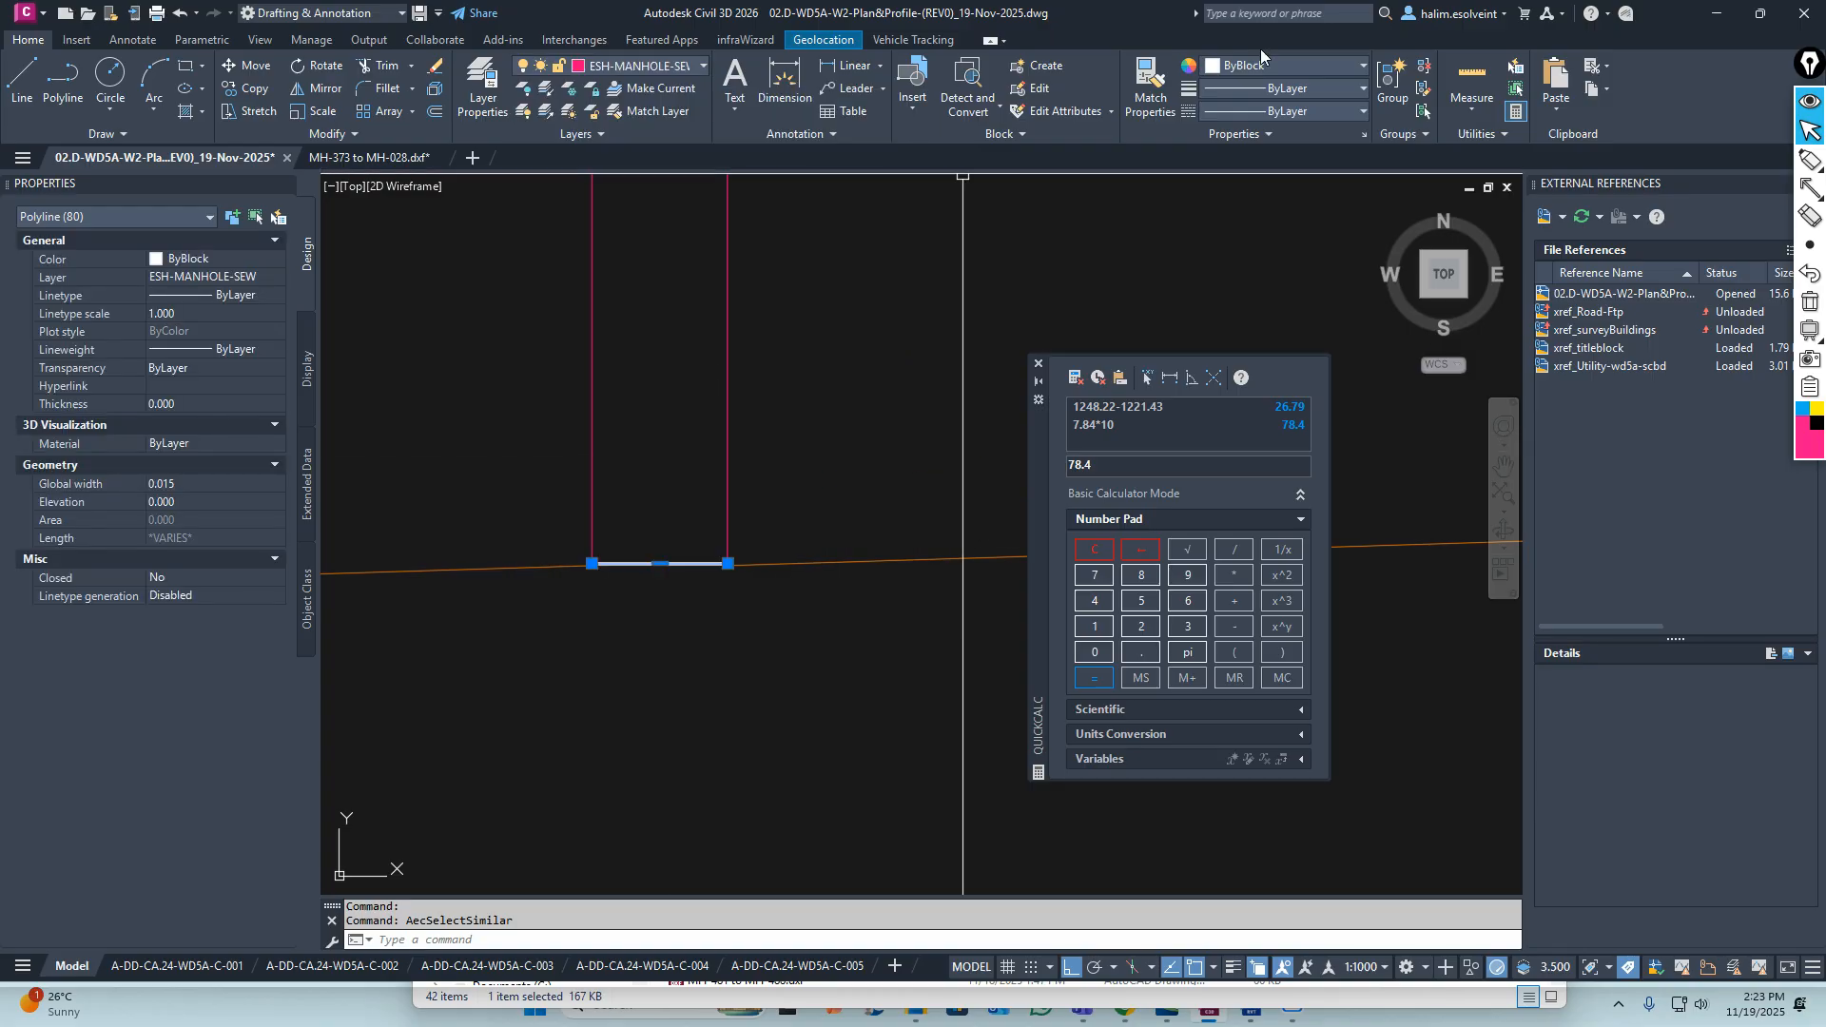
Set the selected manhole bottom lines' colour to ByLayer and their global width to 0, and deselect them
click(1299, 69)
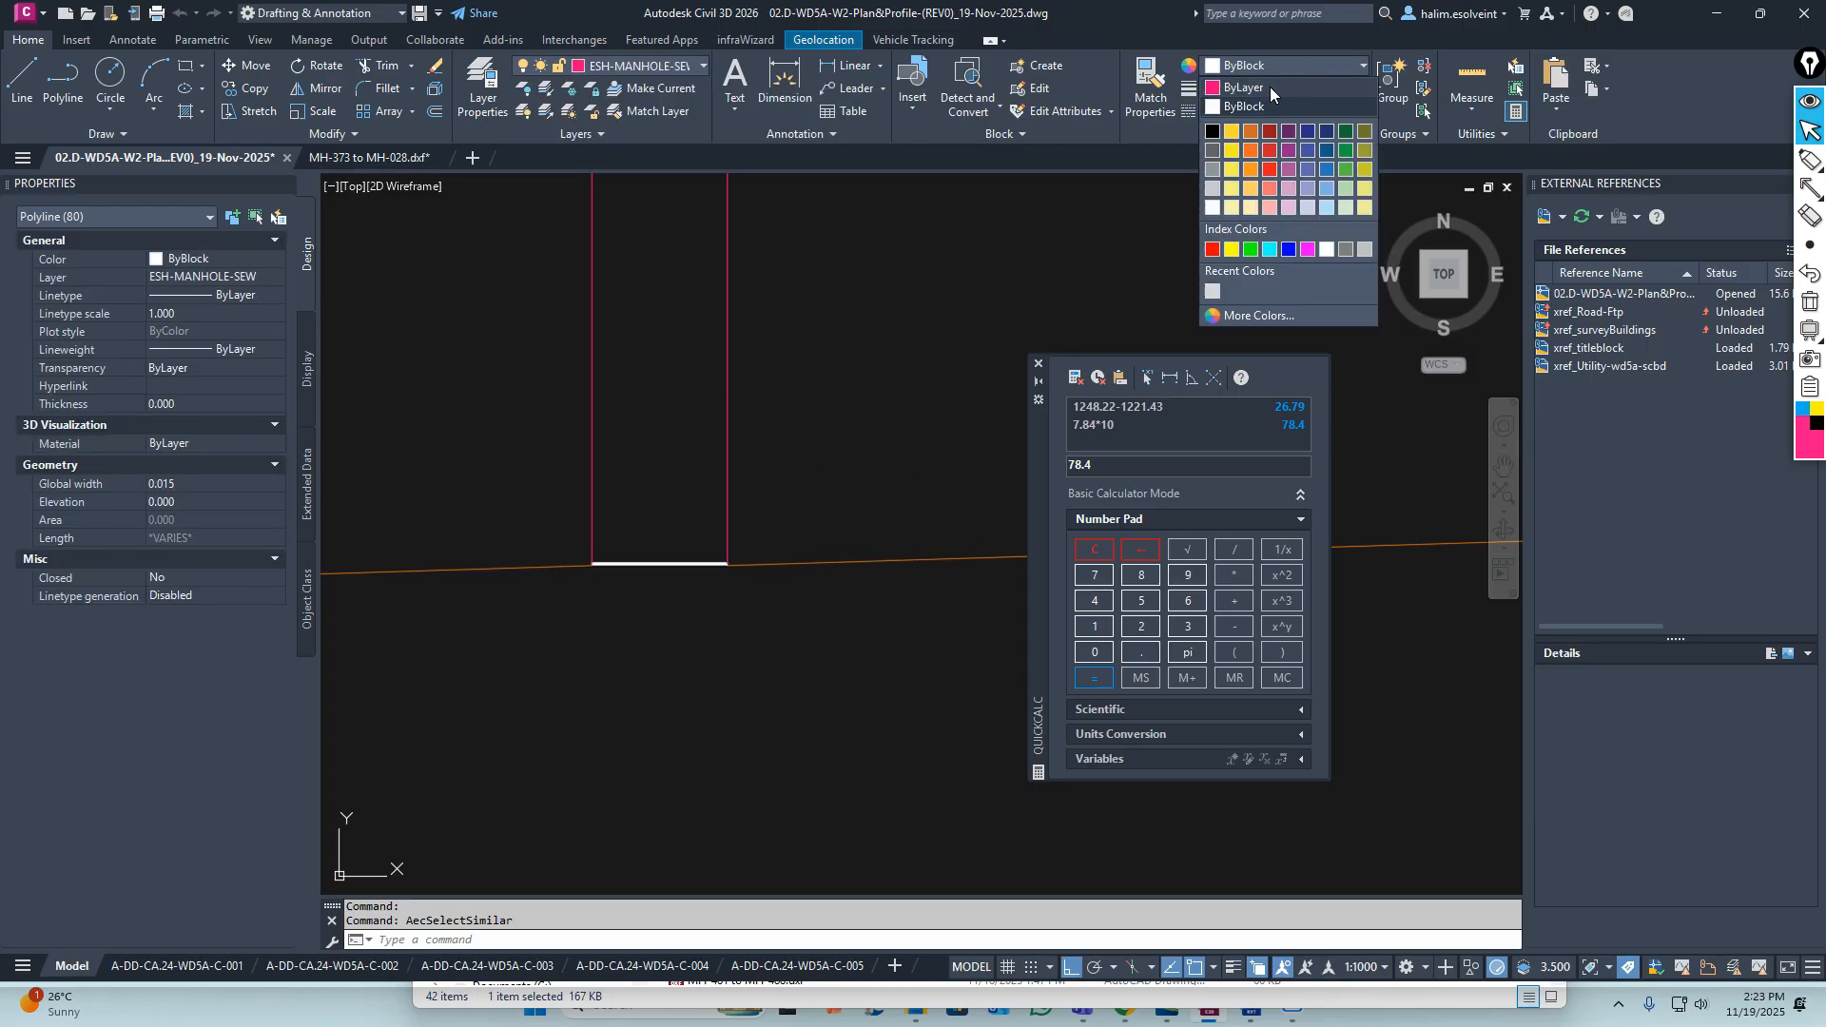
click(1270, 88)
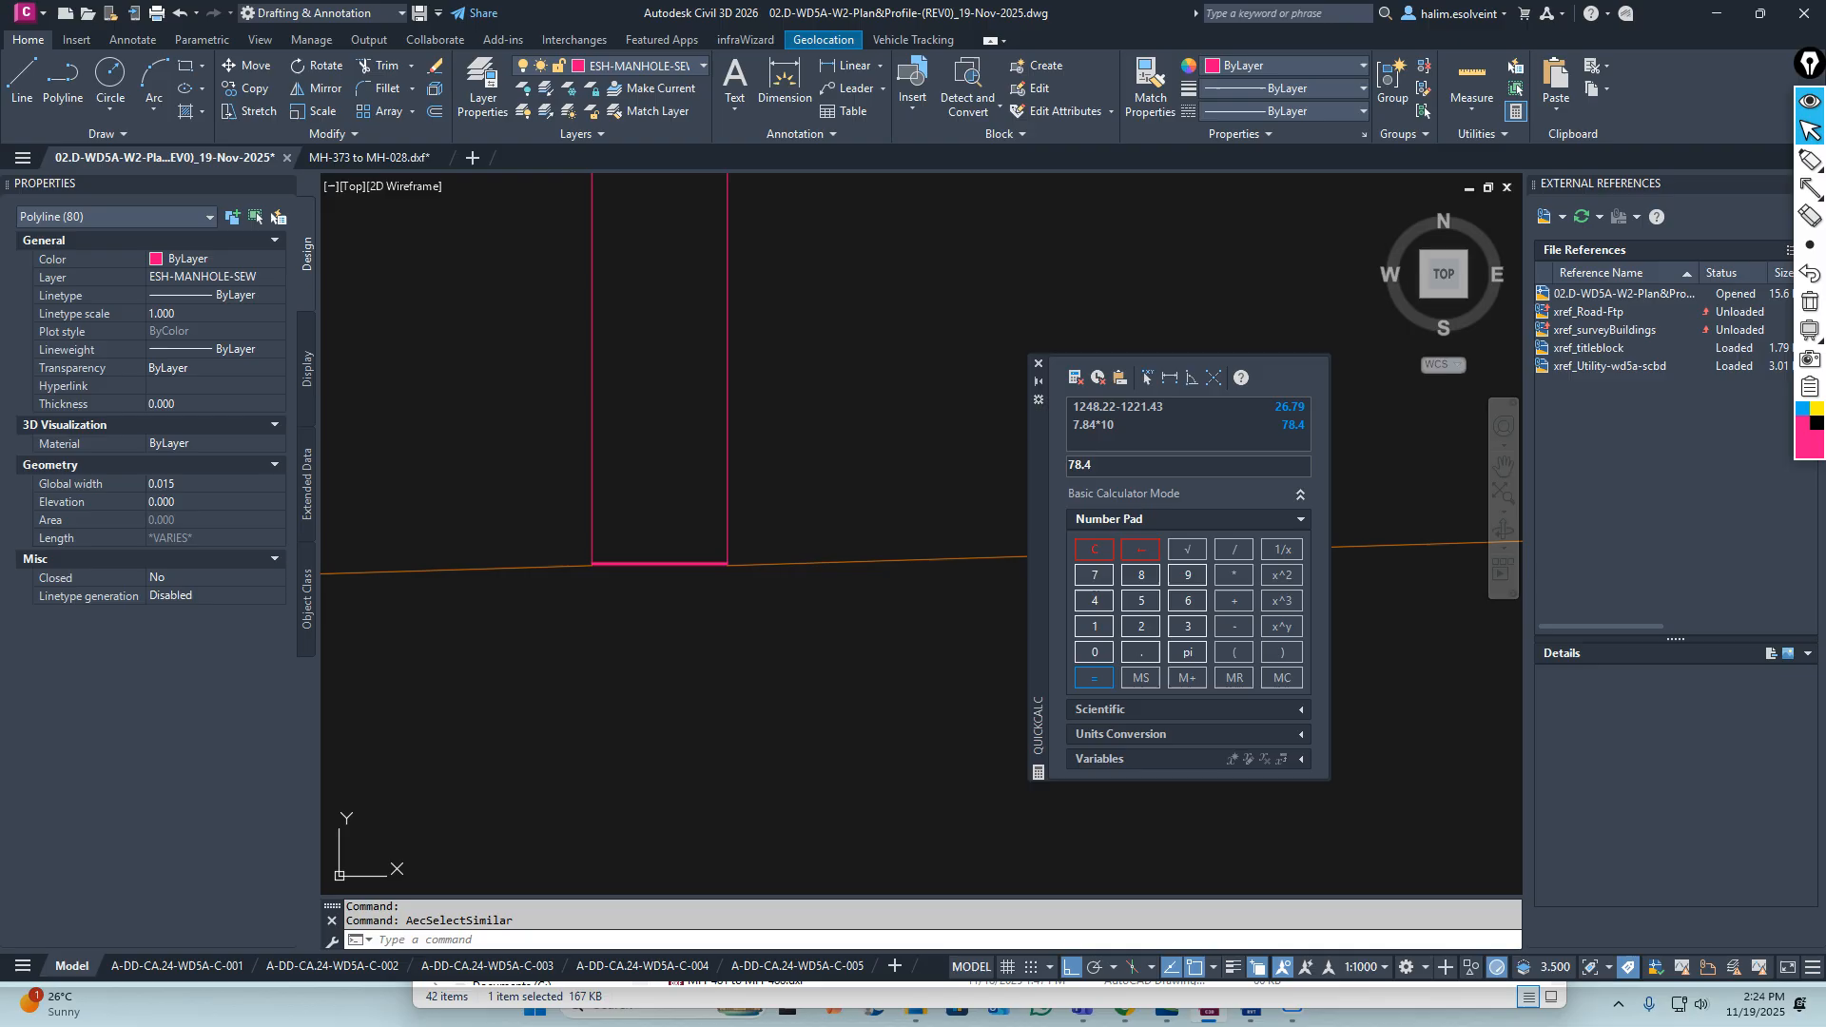
click(183, 484)
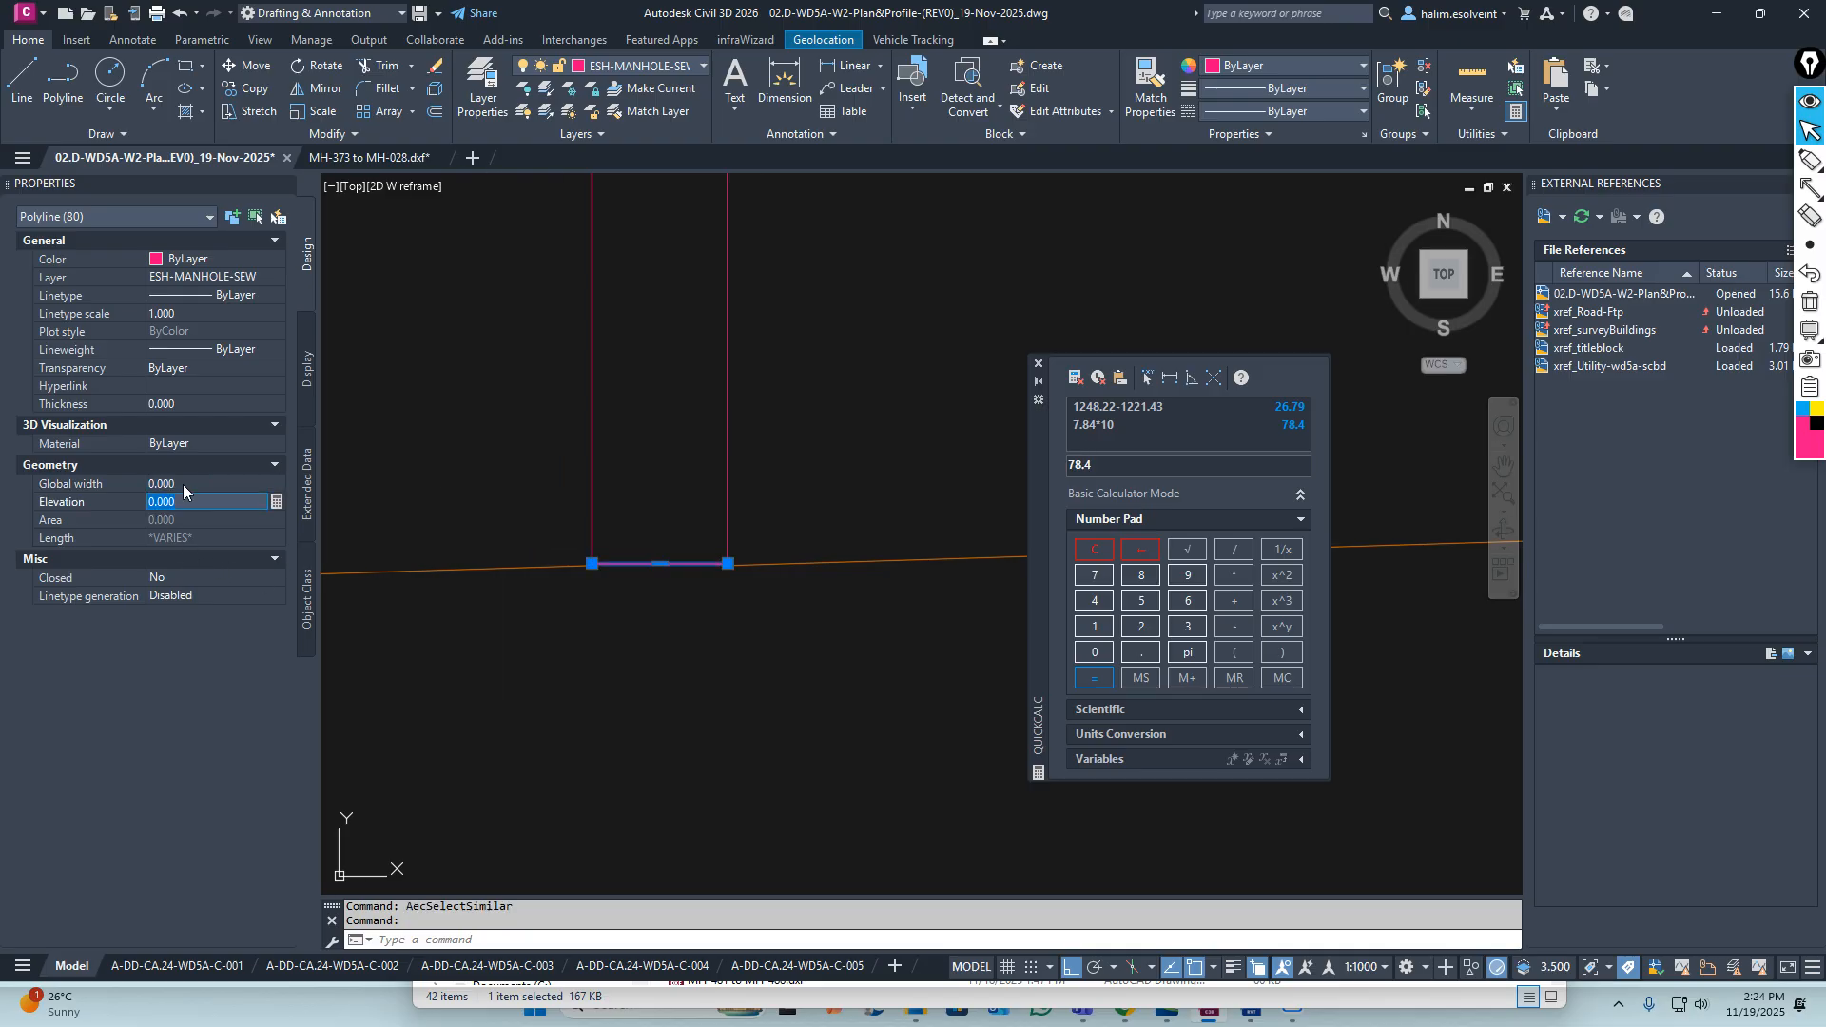
key(Escape)
key(Escape)
Examine the top of MH-028 against the 8.00 mark of the elevation scale and its ground level label
scroll(666, 500, down, 6)
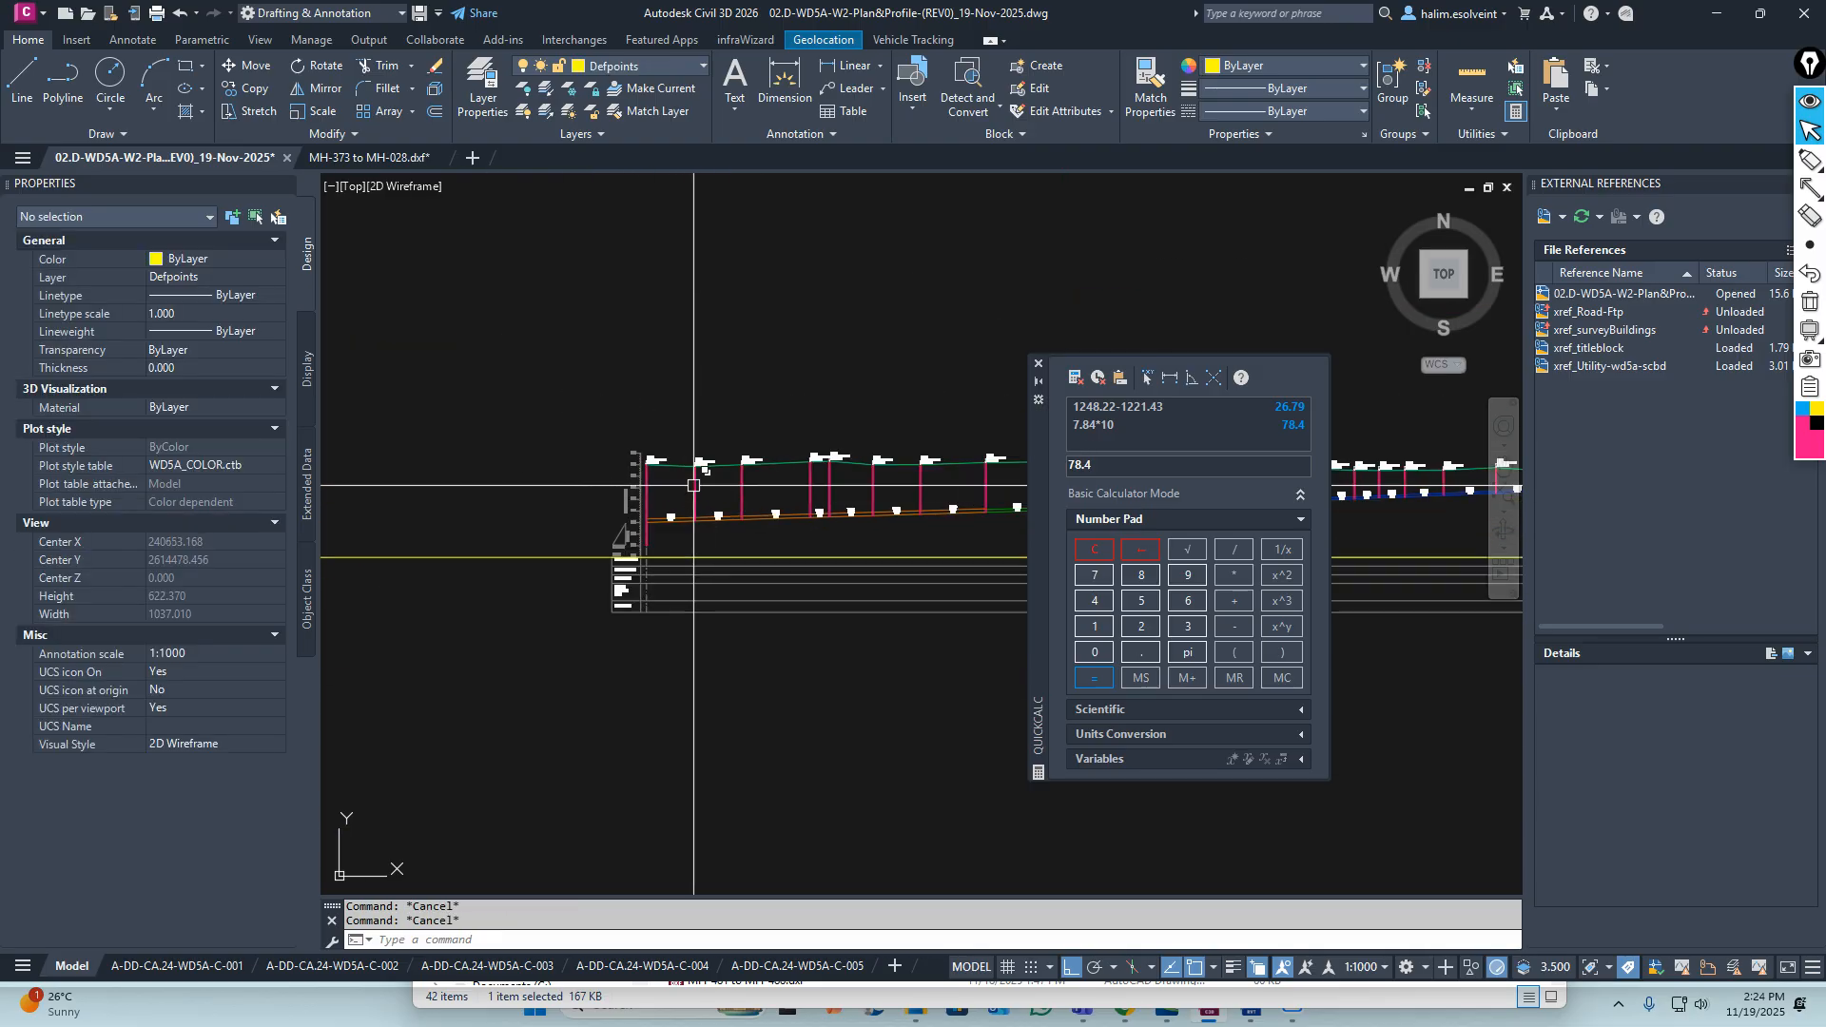
scroll(599, 533, up, 3)
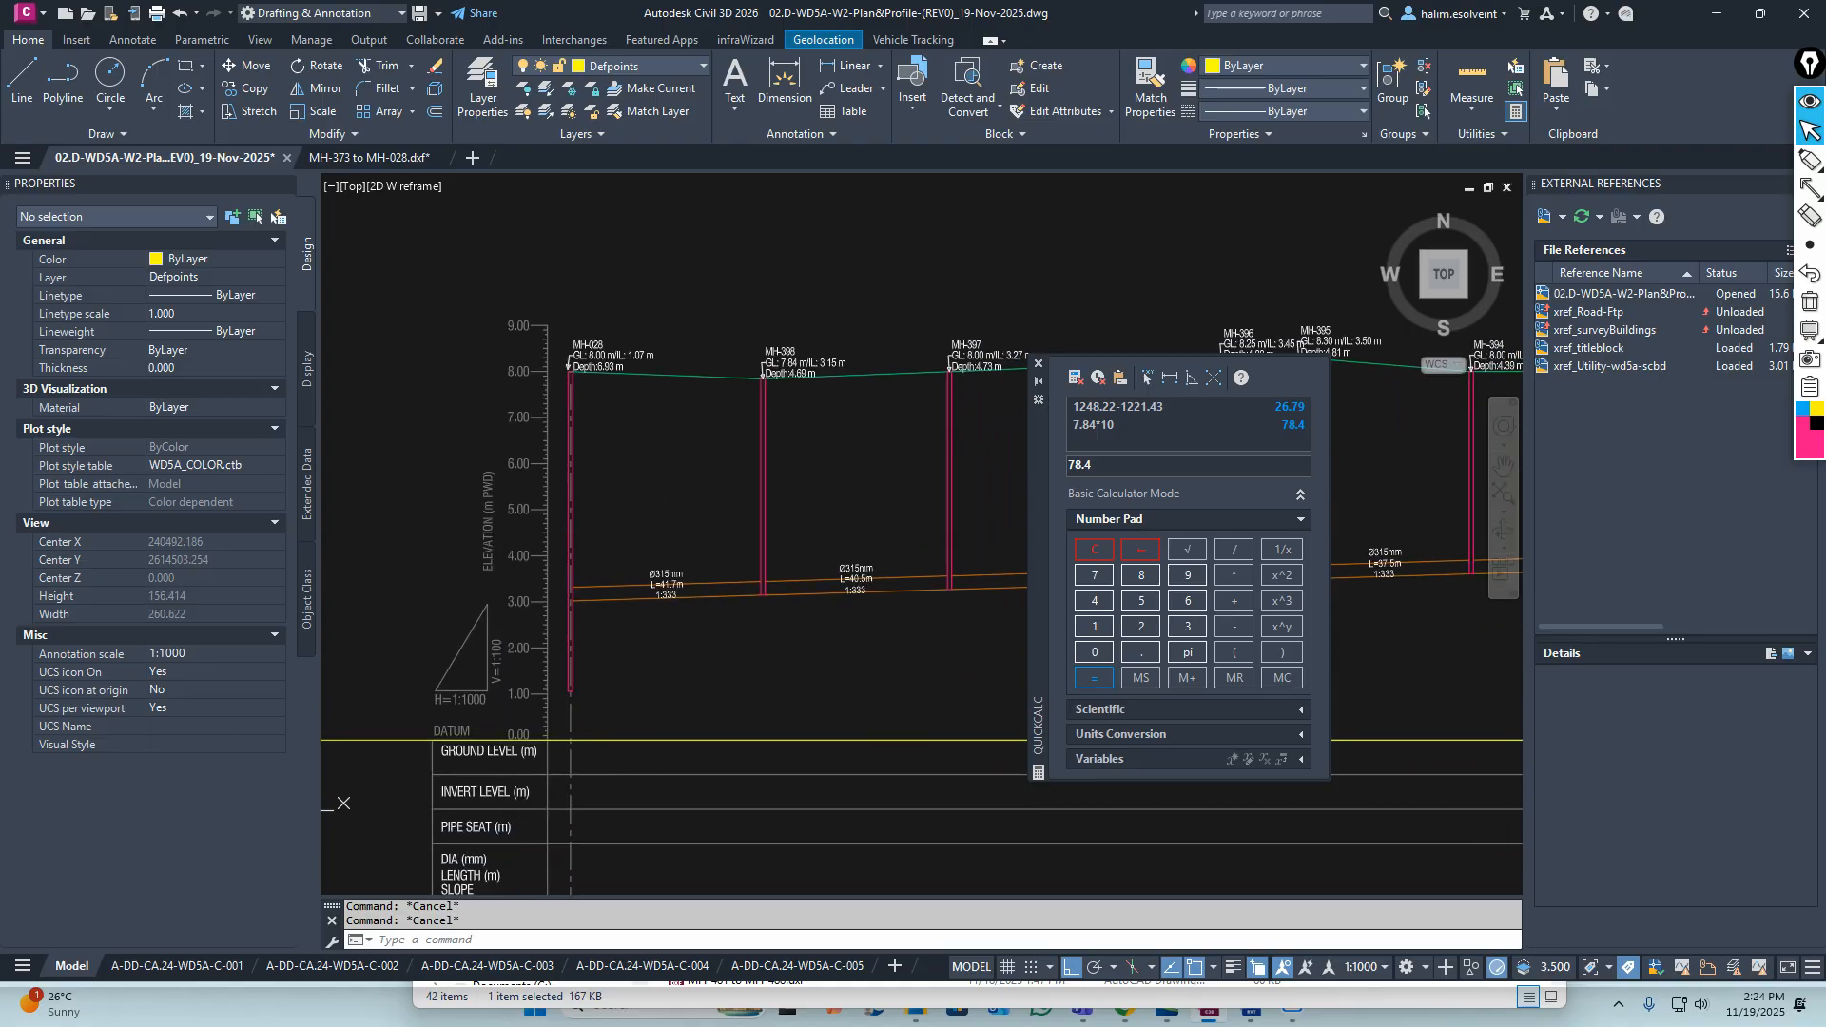
middle_drag(670, 633, 644, 619)
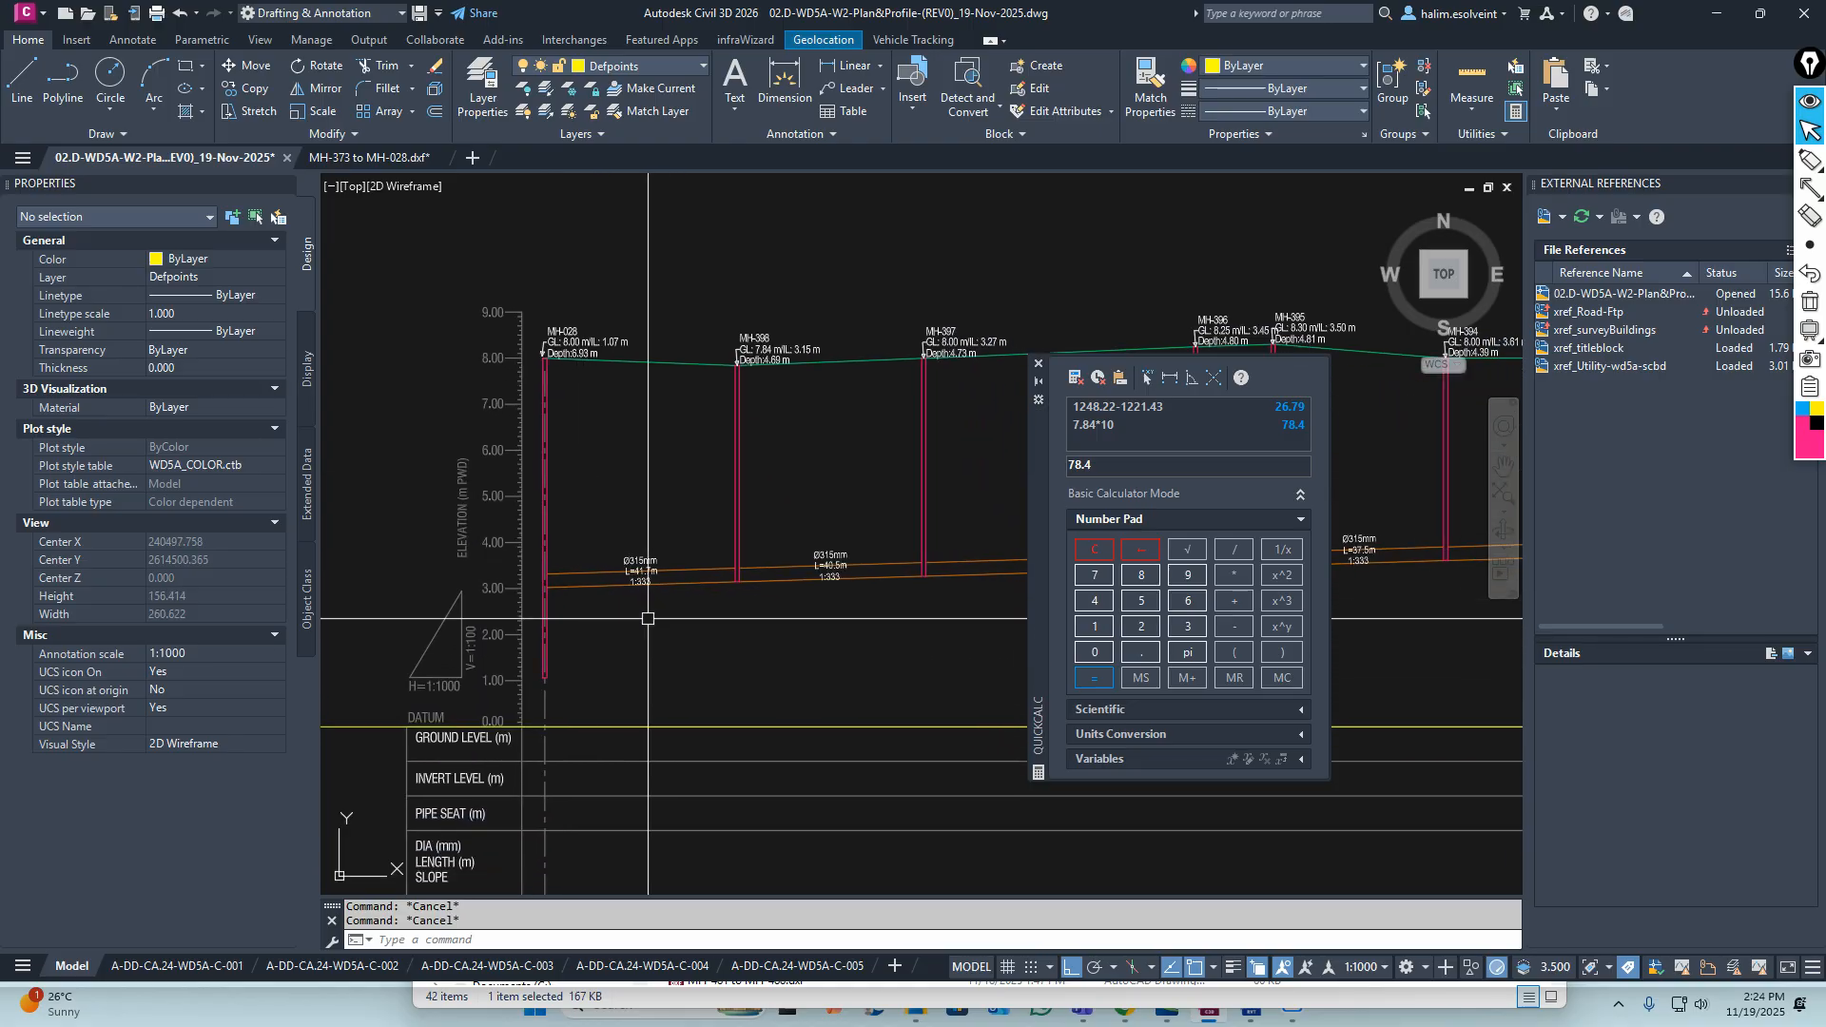
scroll(571, 561, up, 2)
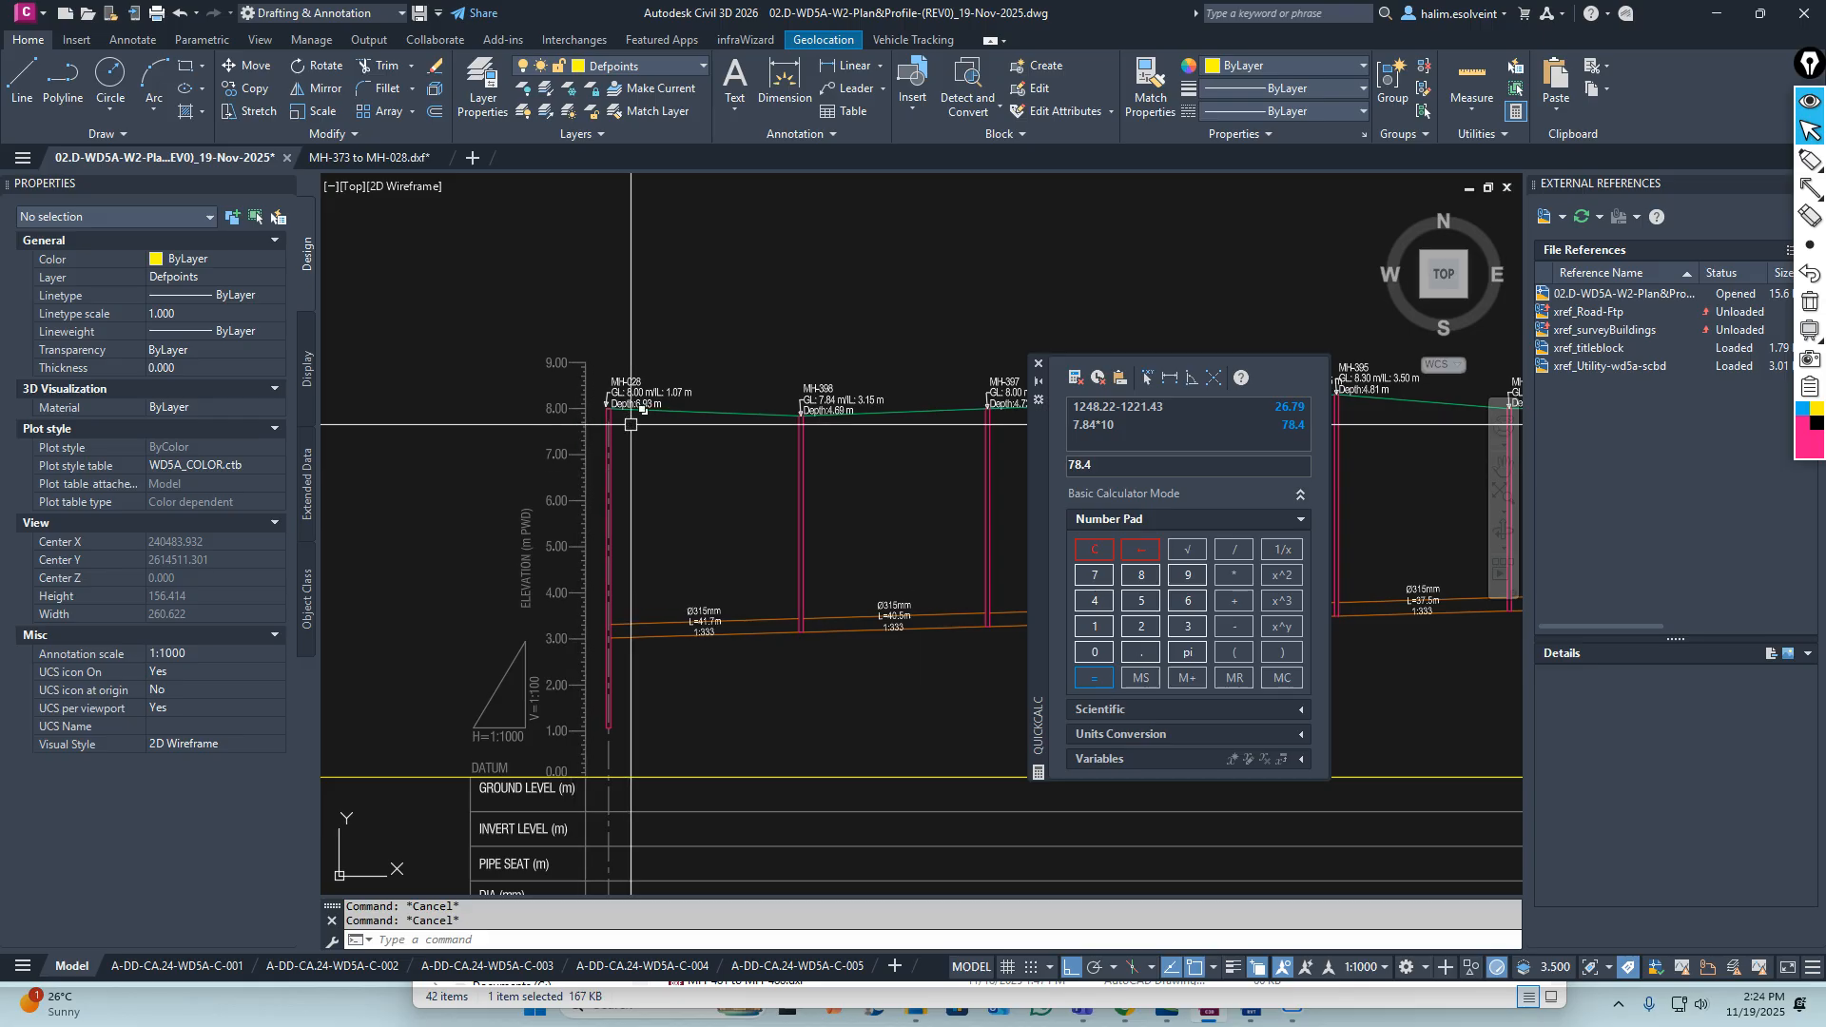
scroll(644, 422, up, 1)
scroll(619, 476, up, 3)
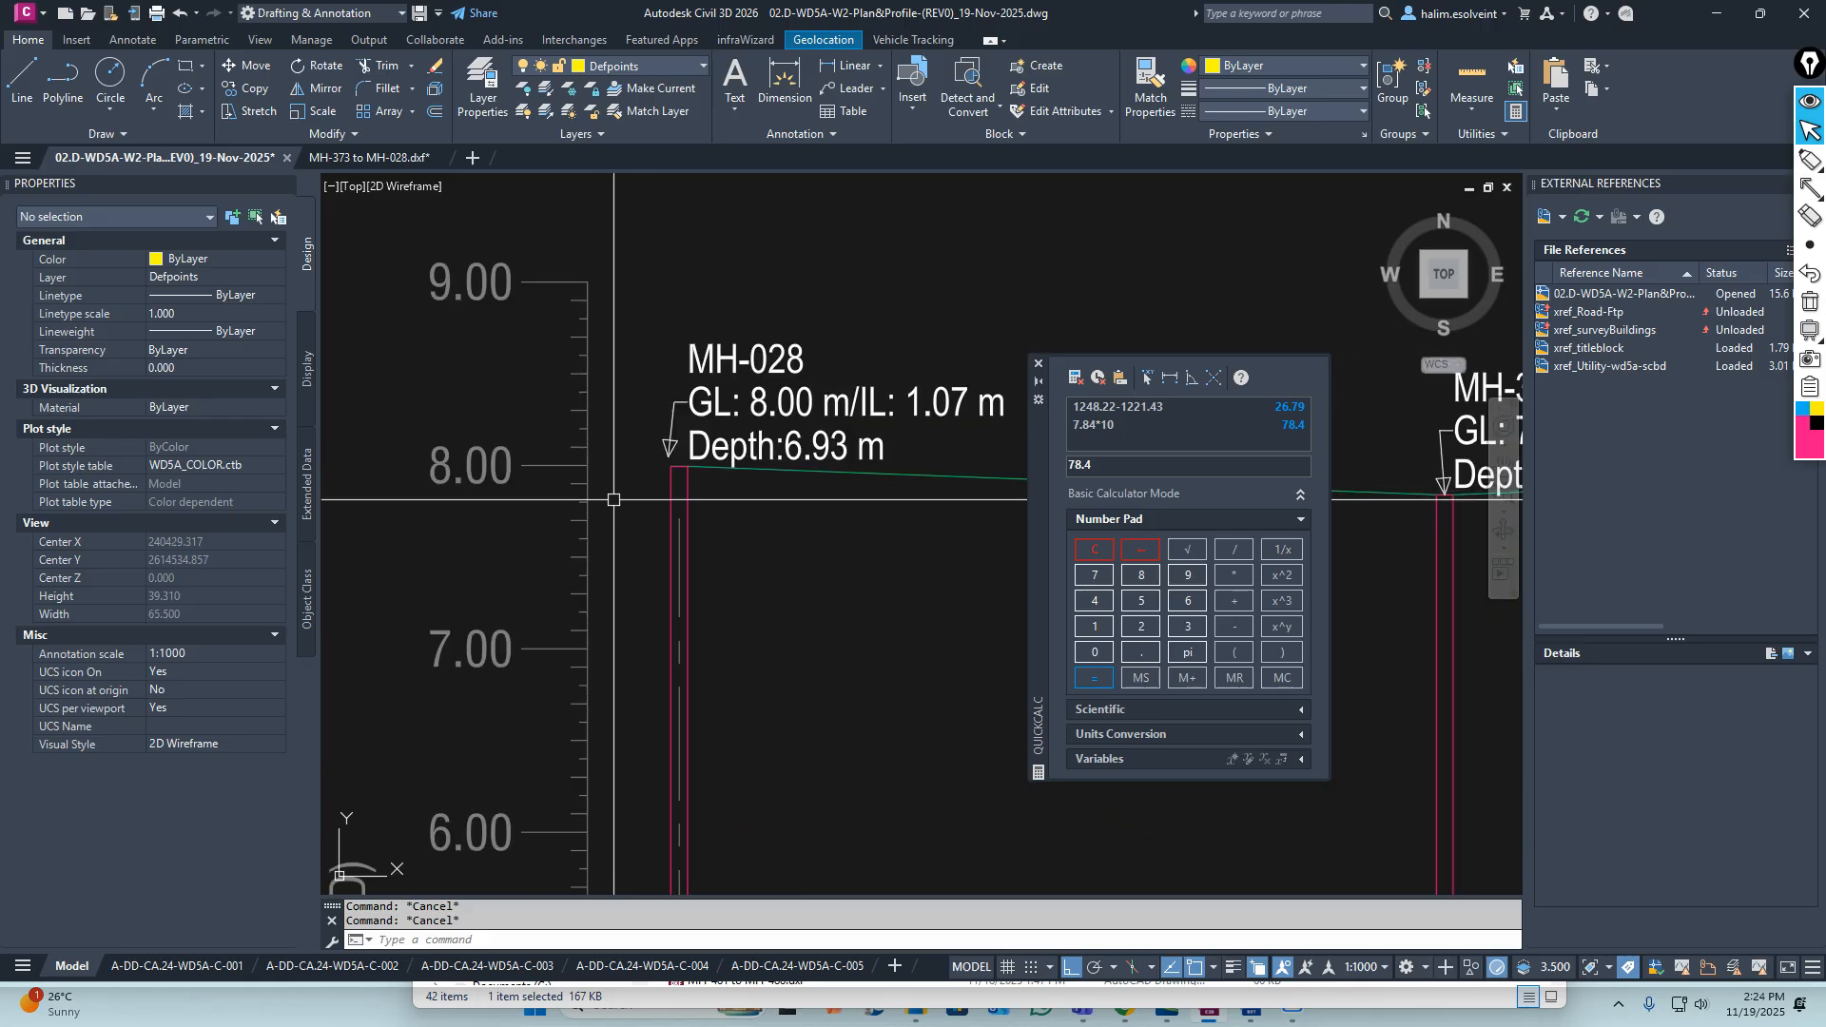
scroll(543, 464, up, 3)
middle_drag(445, 475, 680, 491)
scroll(624, 488, down, 3)
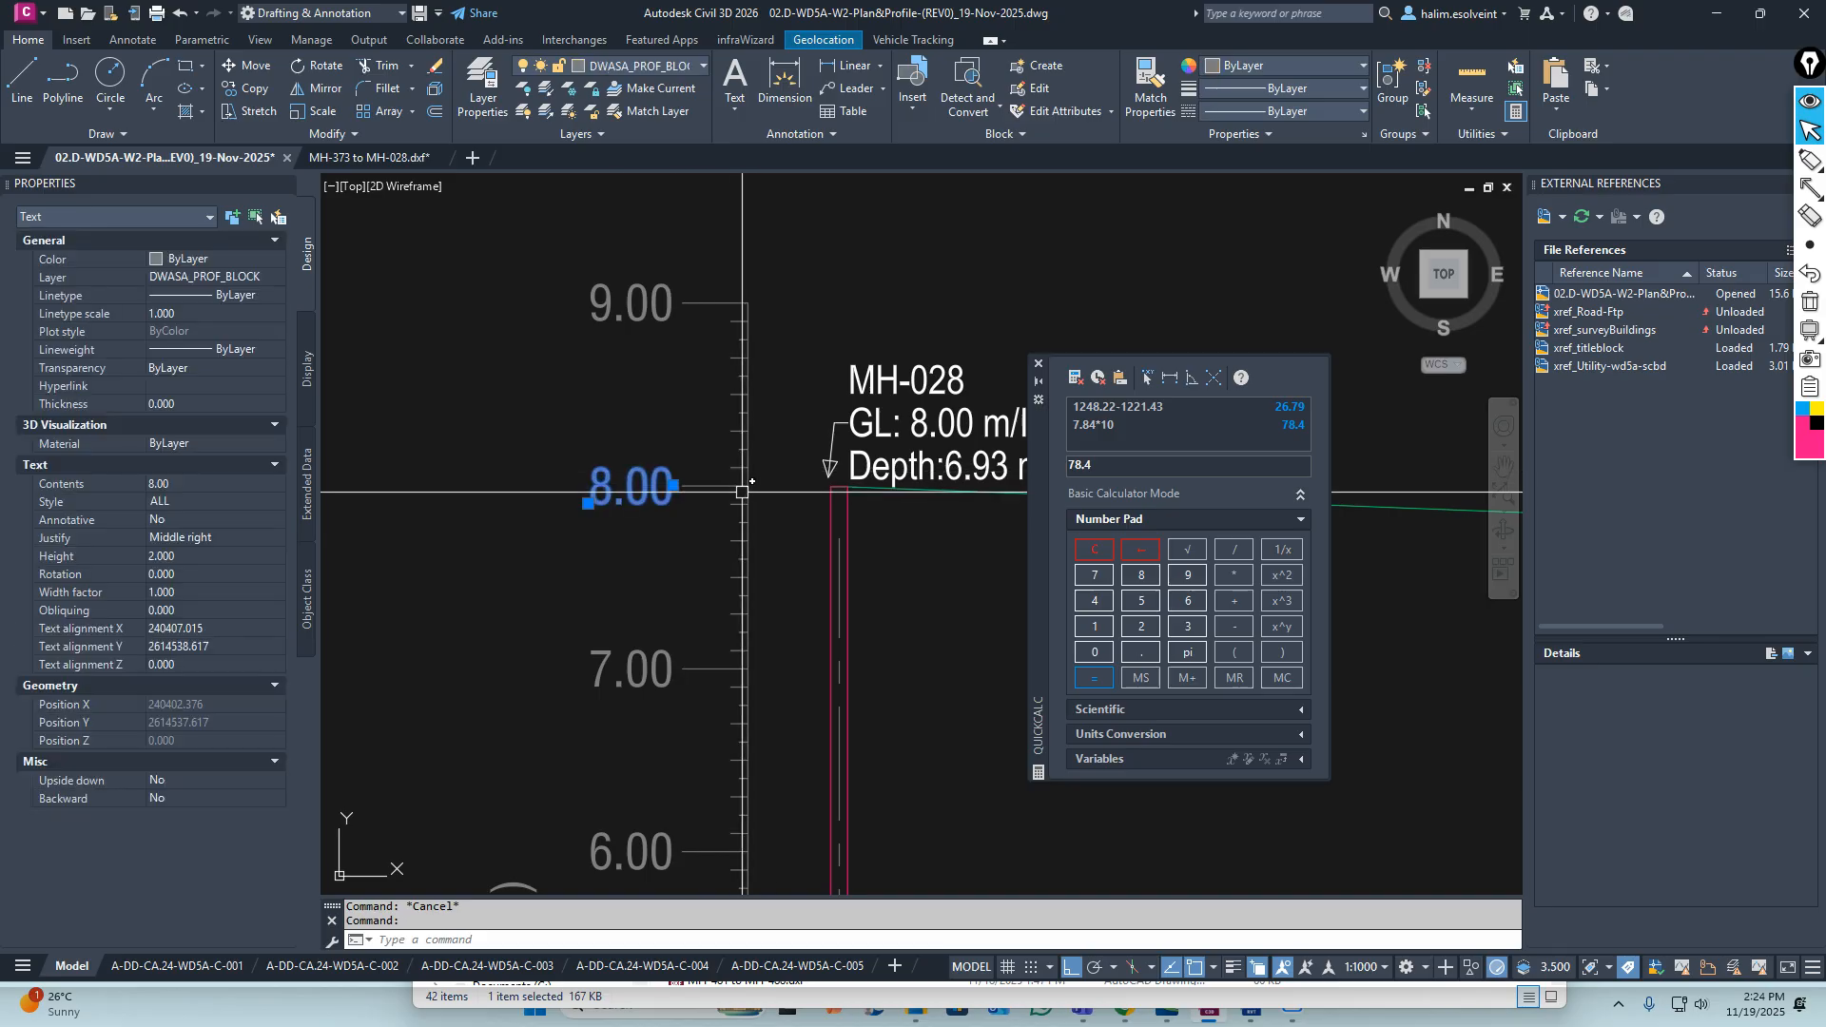
scroll(723, 487, up, 3)
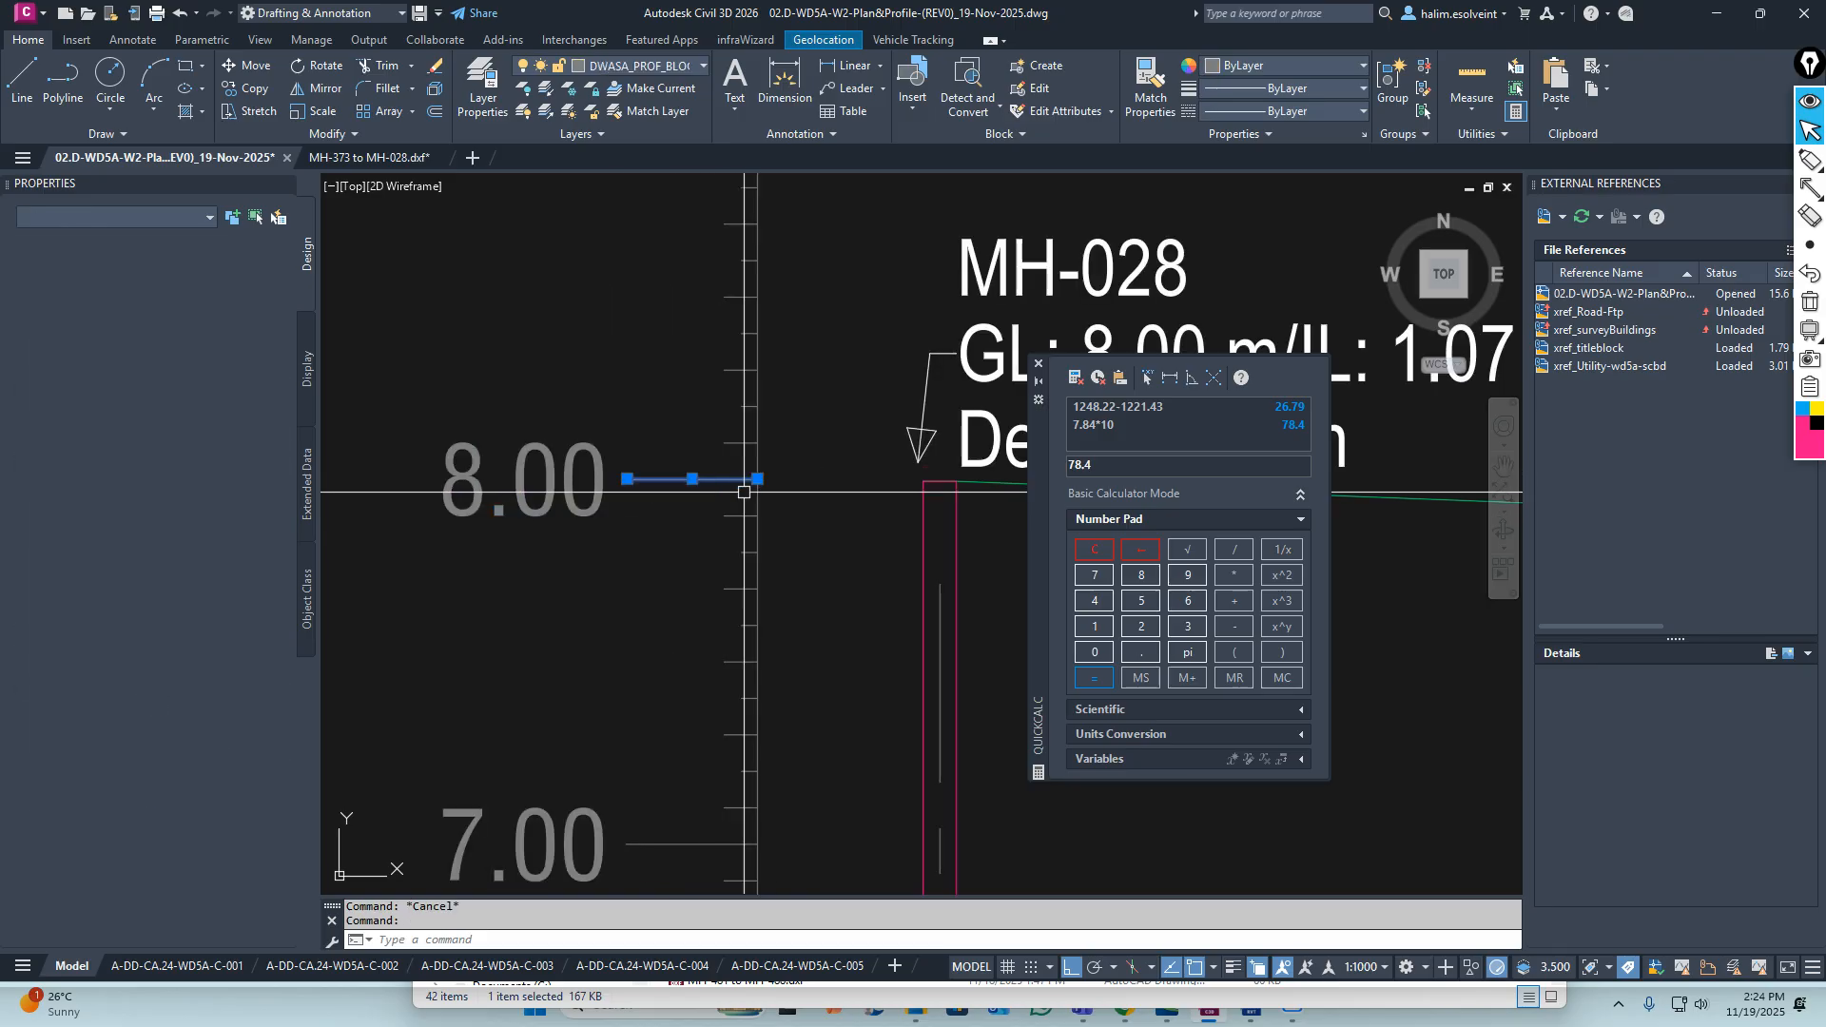
middle_drag(698, 485, 437, 510)
scroll(605, 500, up, 3)
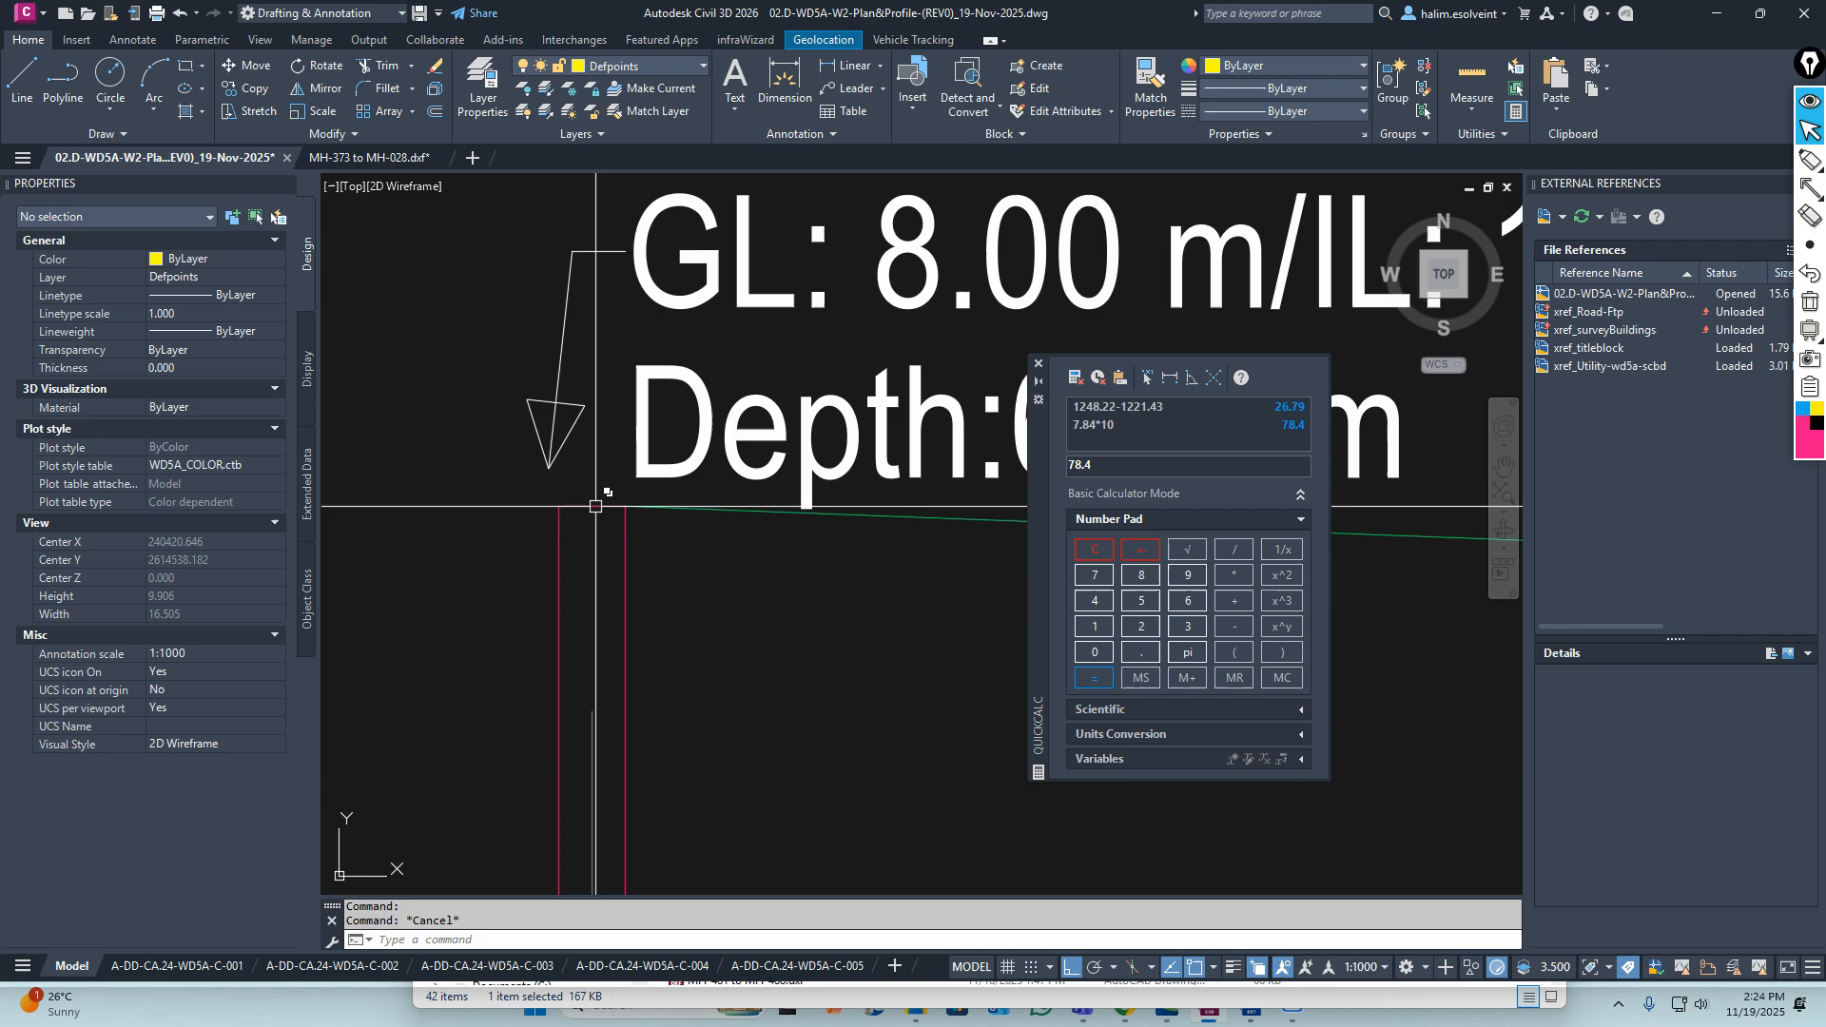
Examine how MH-028 meets the 8.00 elevation mark and inspect the properties of its vertical centre line
click(595, 506)
key(Escape)
key(Escape)
scroll(638, 487, down, 1)
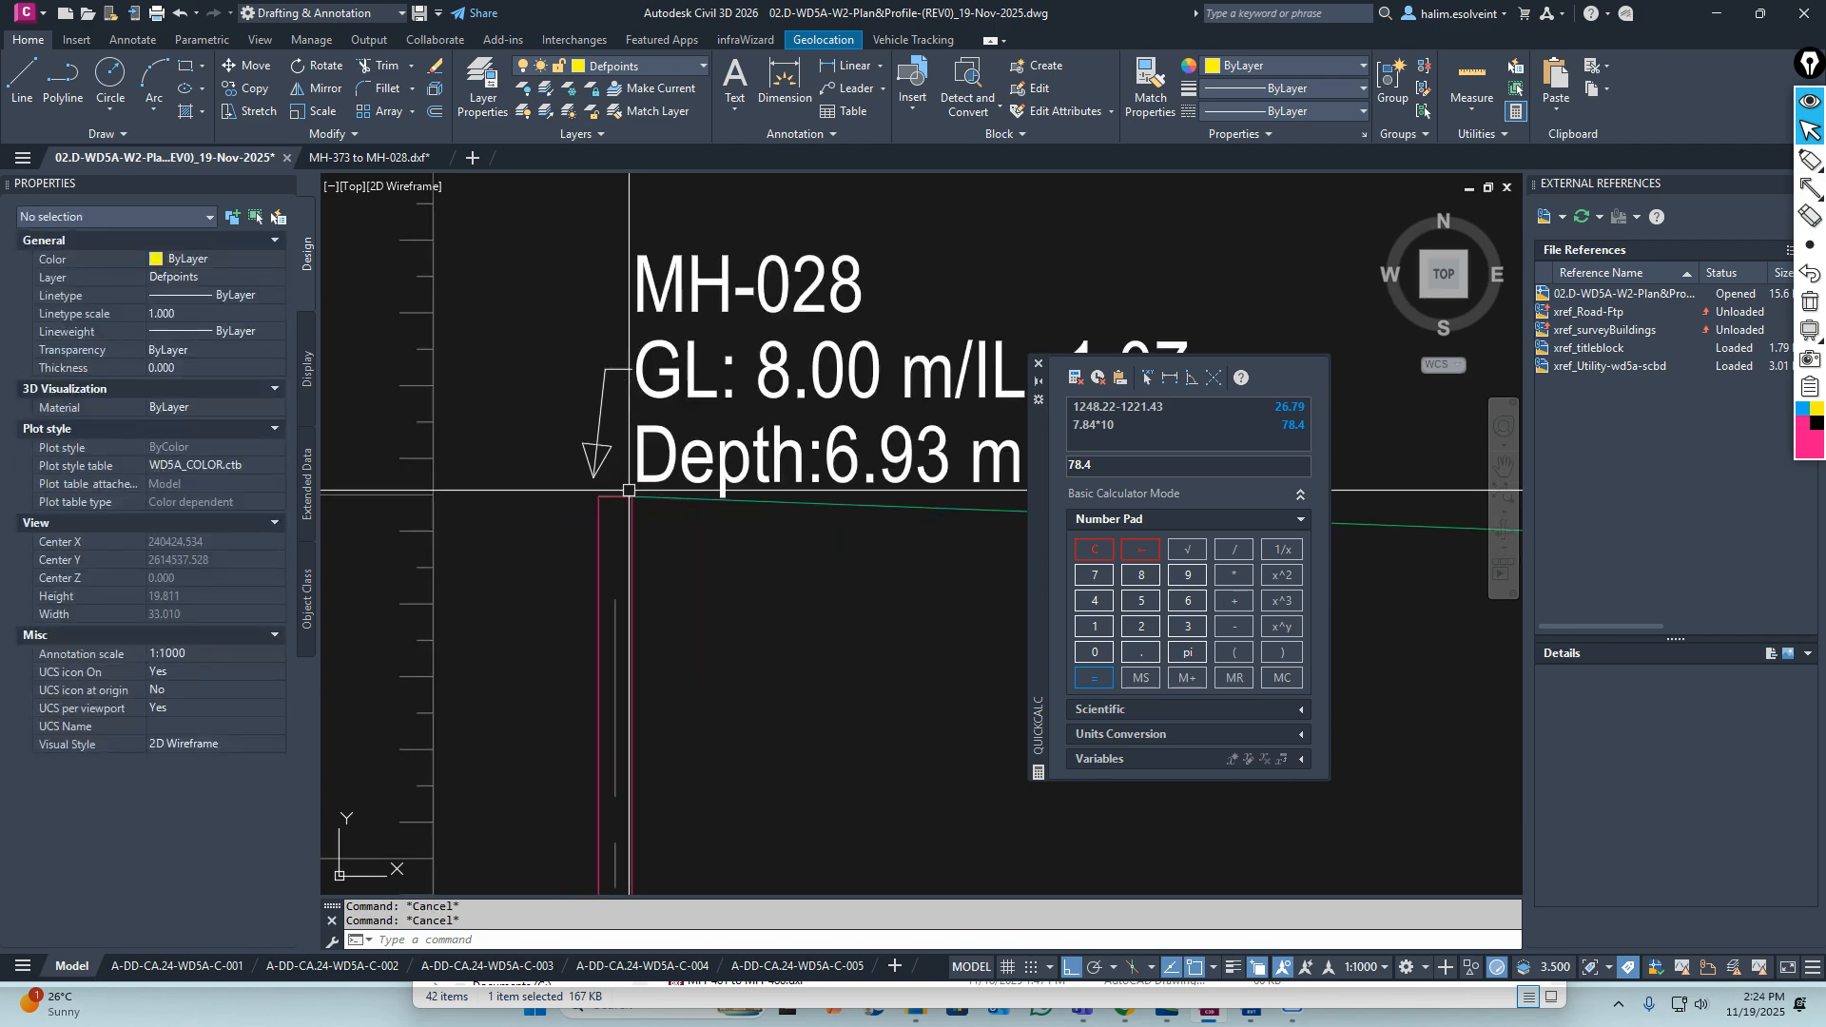
scroll(629, 491, down, 3)
scroll(701, 427, up, 3)
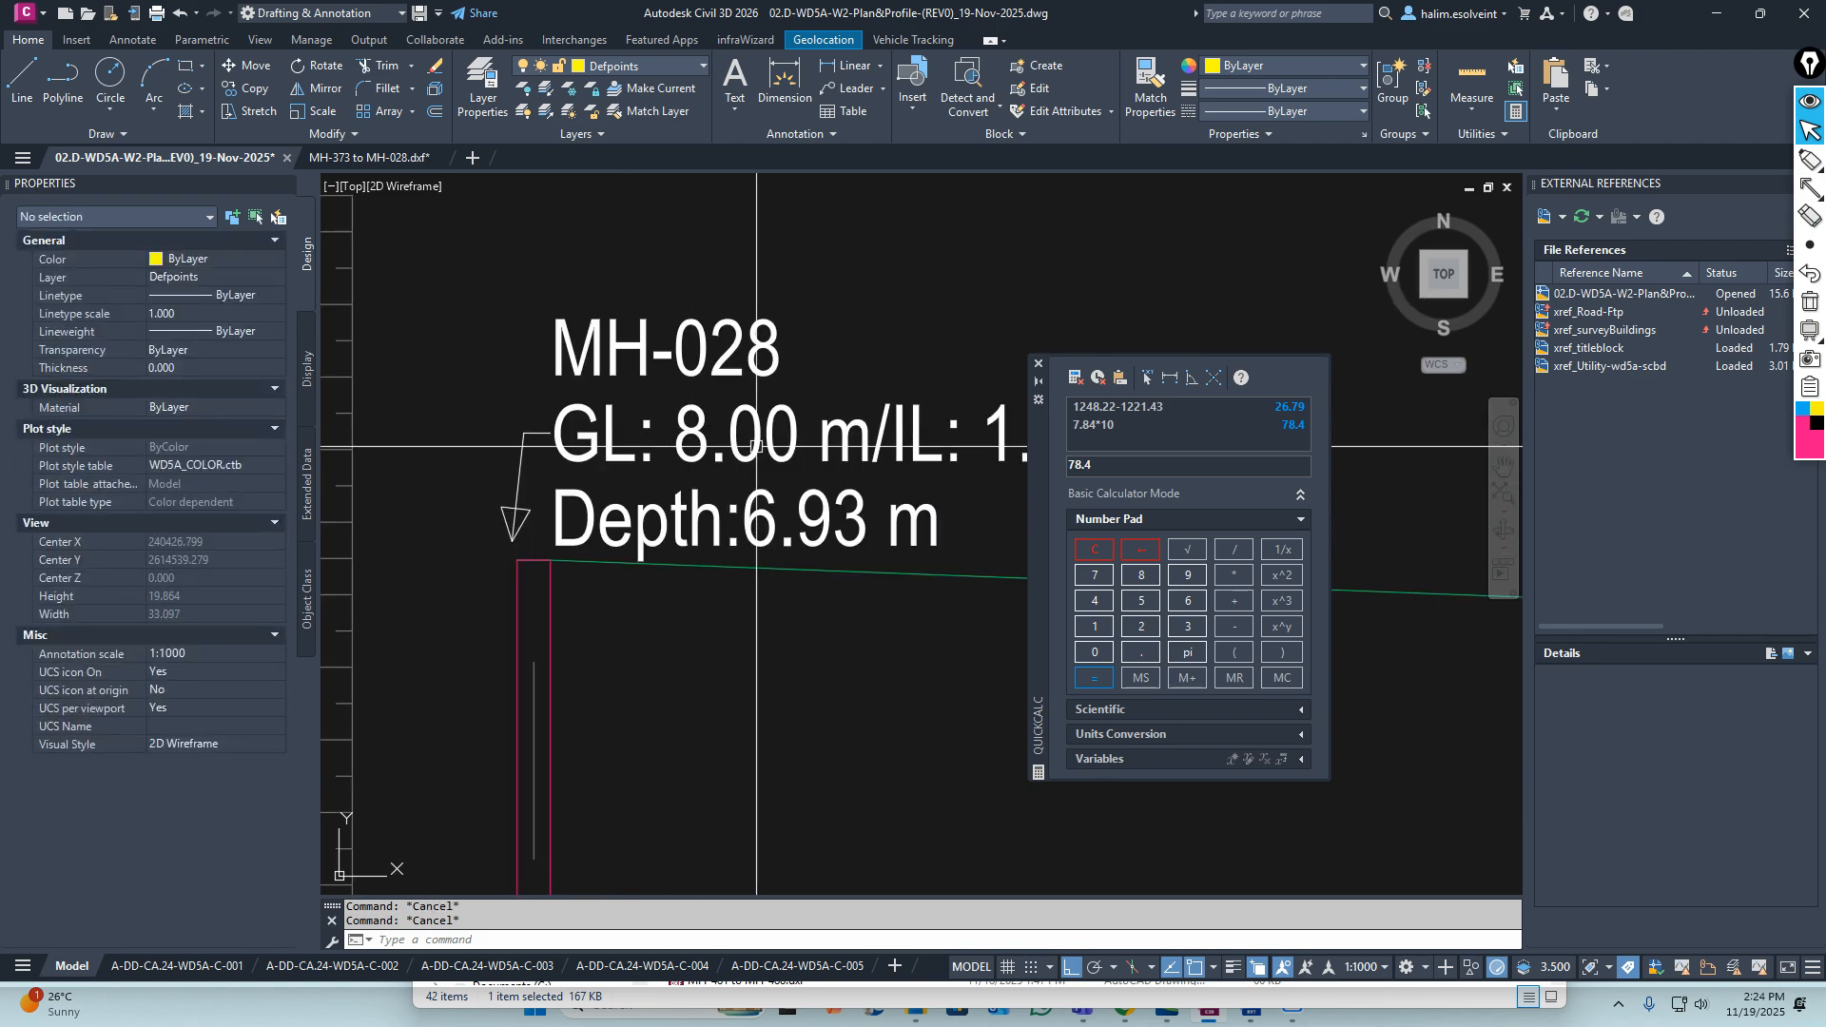
scroll(756, 446, down, 3)
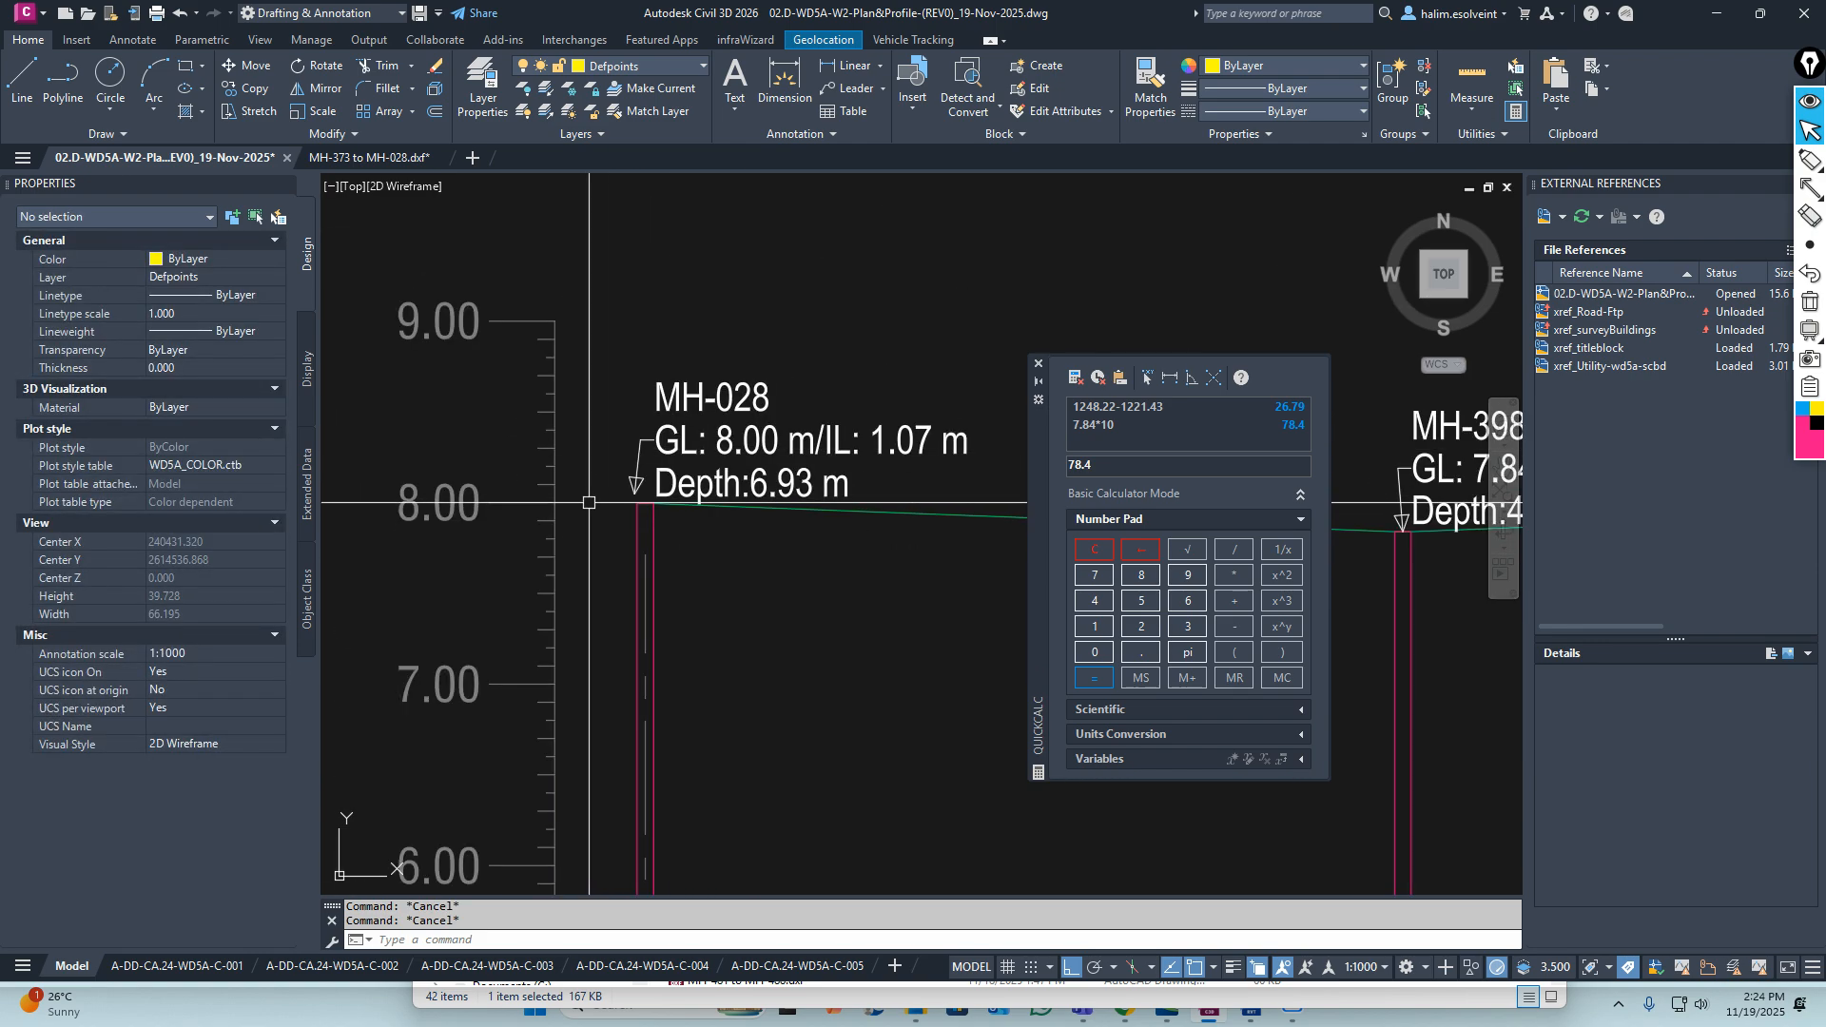
scroll(589, 503, down, 2)
scroll(599, 542, up, 5)
click(594, 604)
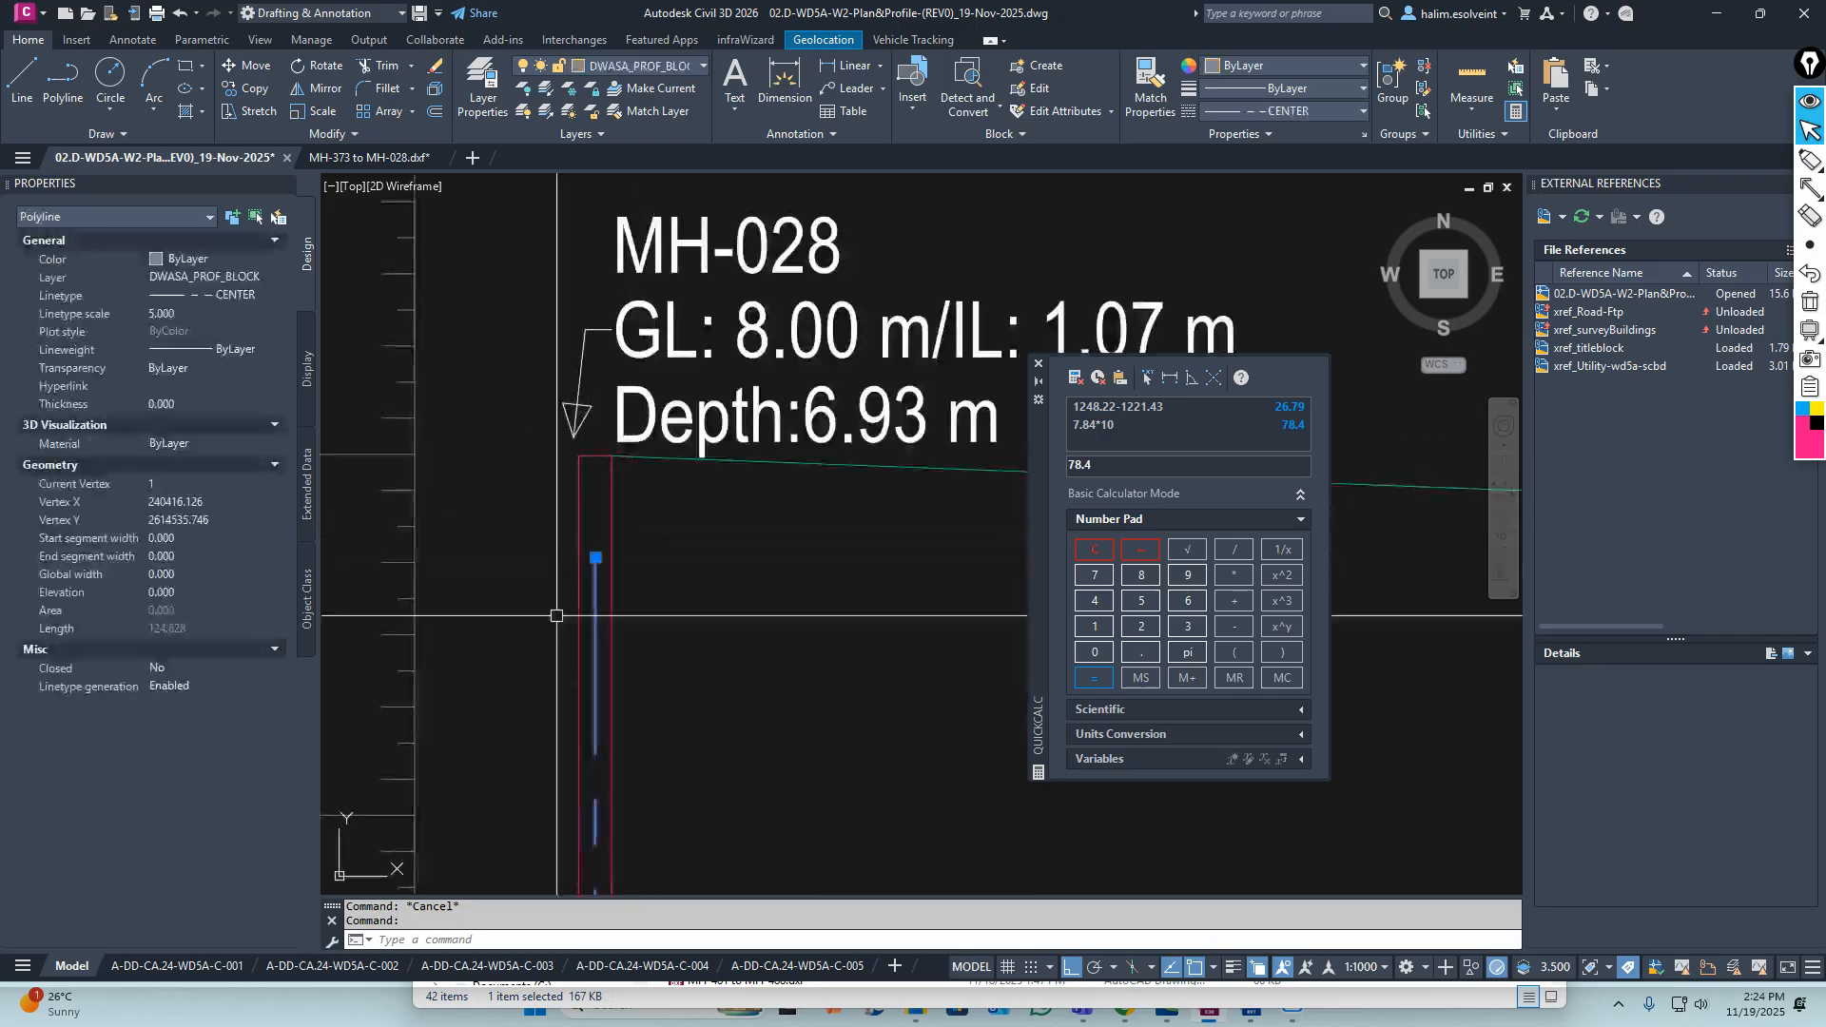
scroll(666, 518, down, 6)
scroll(725, 571, down, 2)
scroll(685, 513, up, 2)
key(Escape)
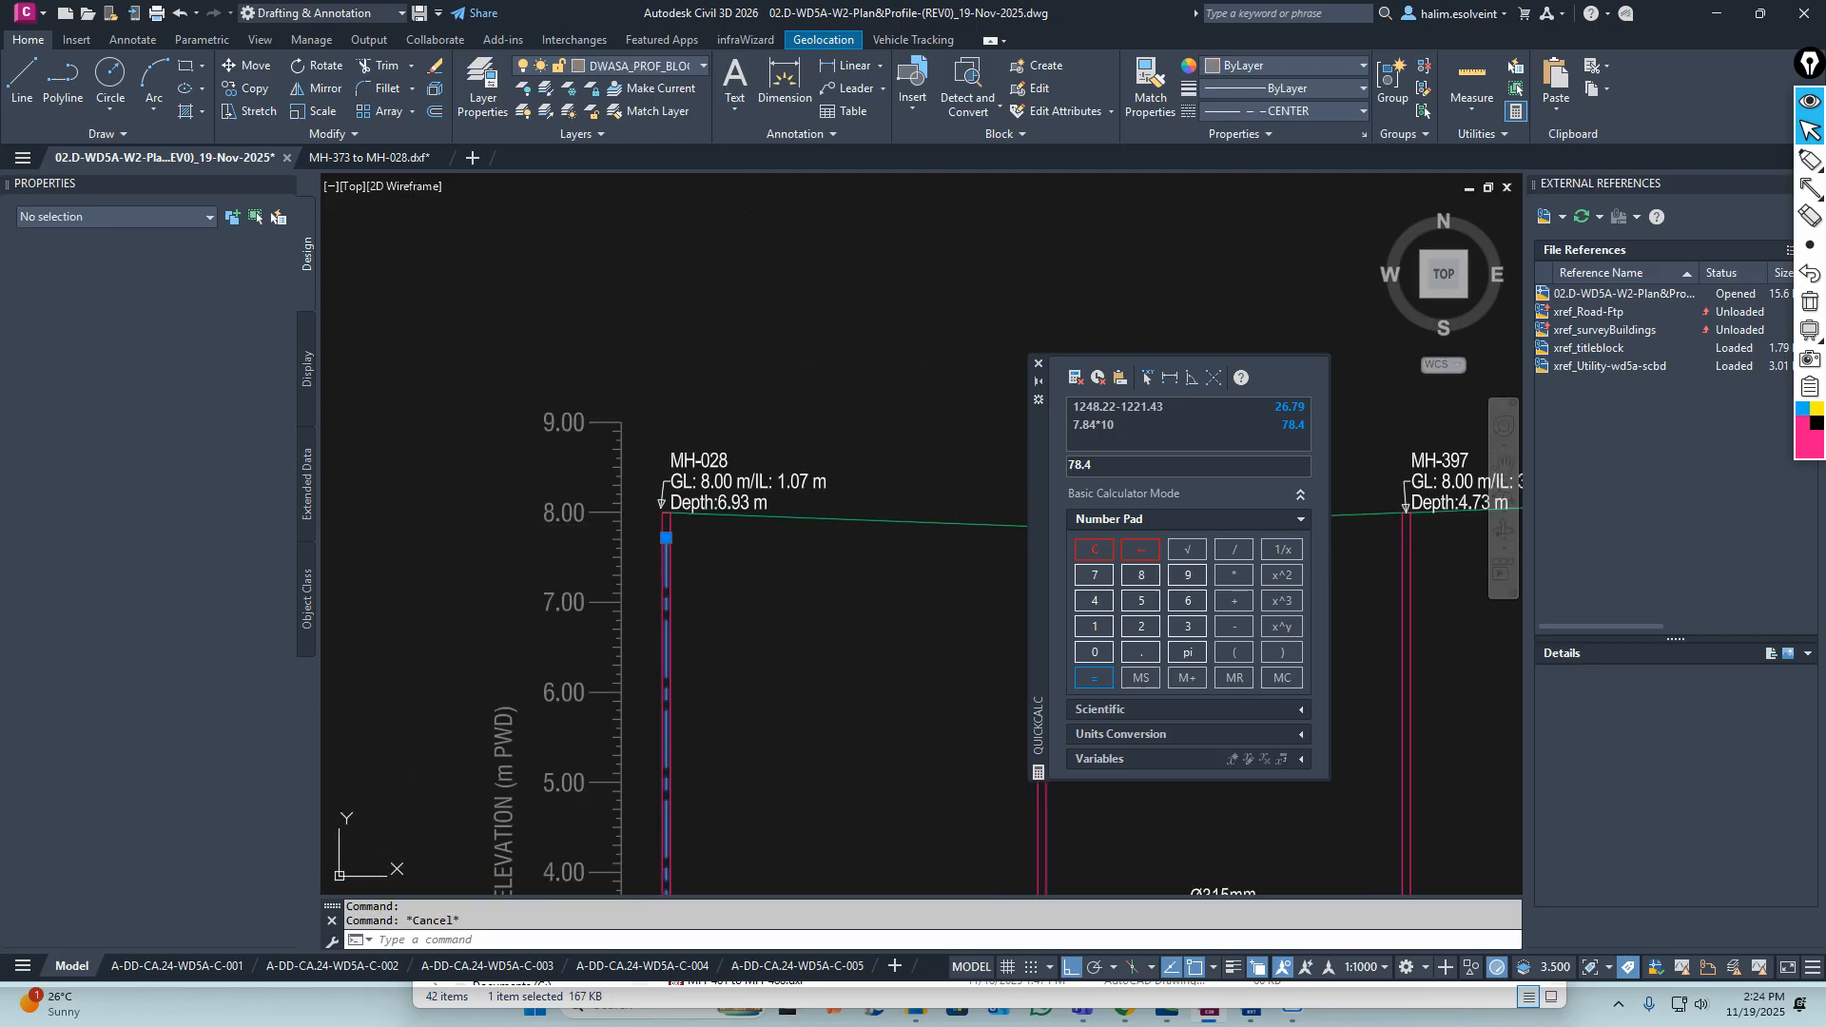
Extend MH-028's vertical centre line up to the manhole's top line and save the drawing
scroll(666, 532, up, 3)
text(x)
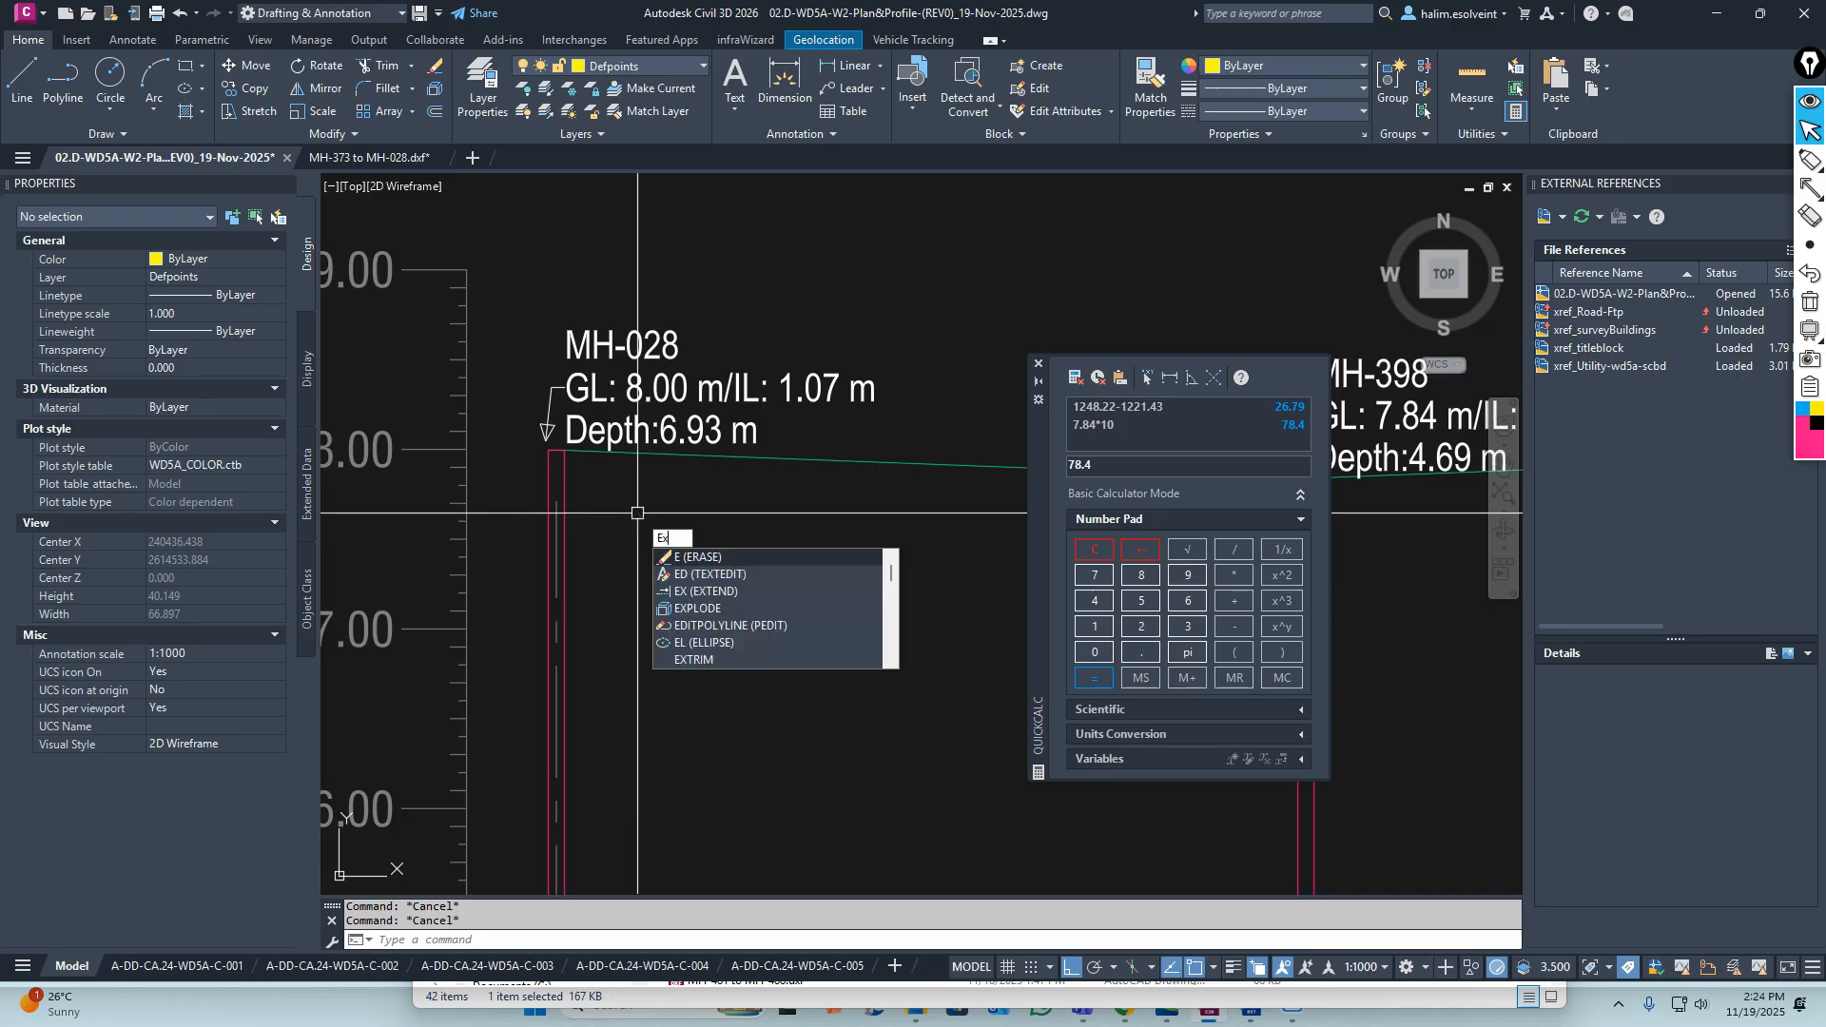
key(Return)
scroll(555, 453, up, 3)
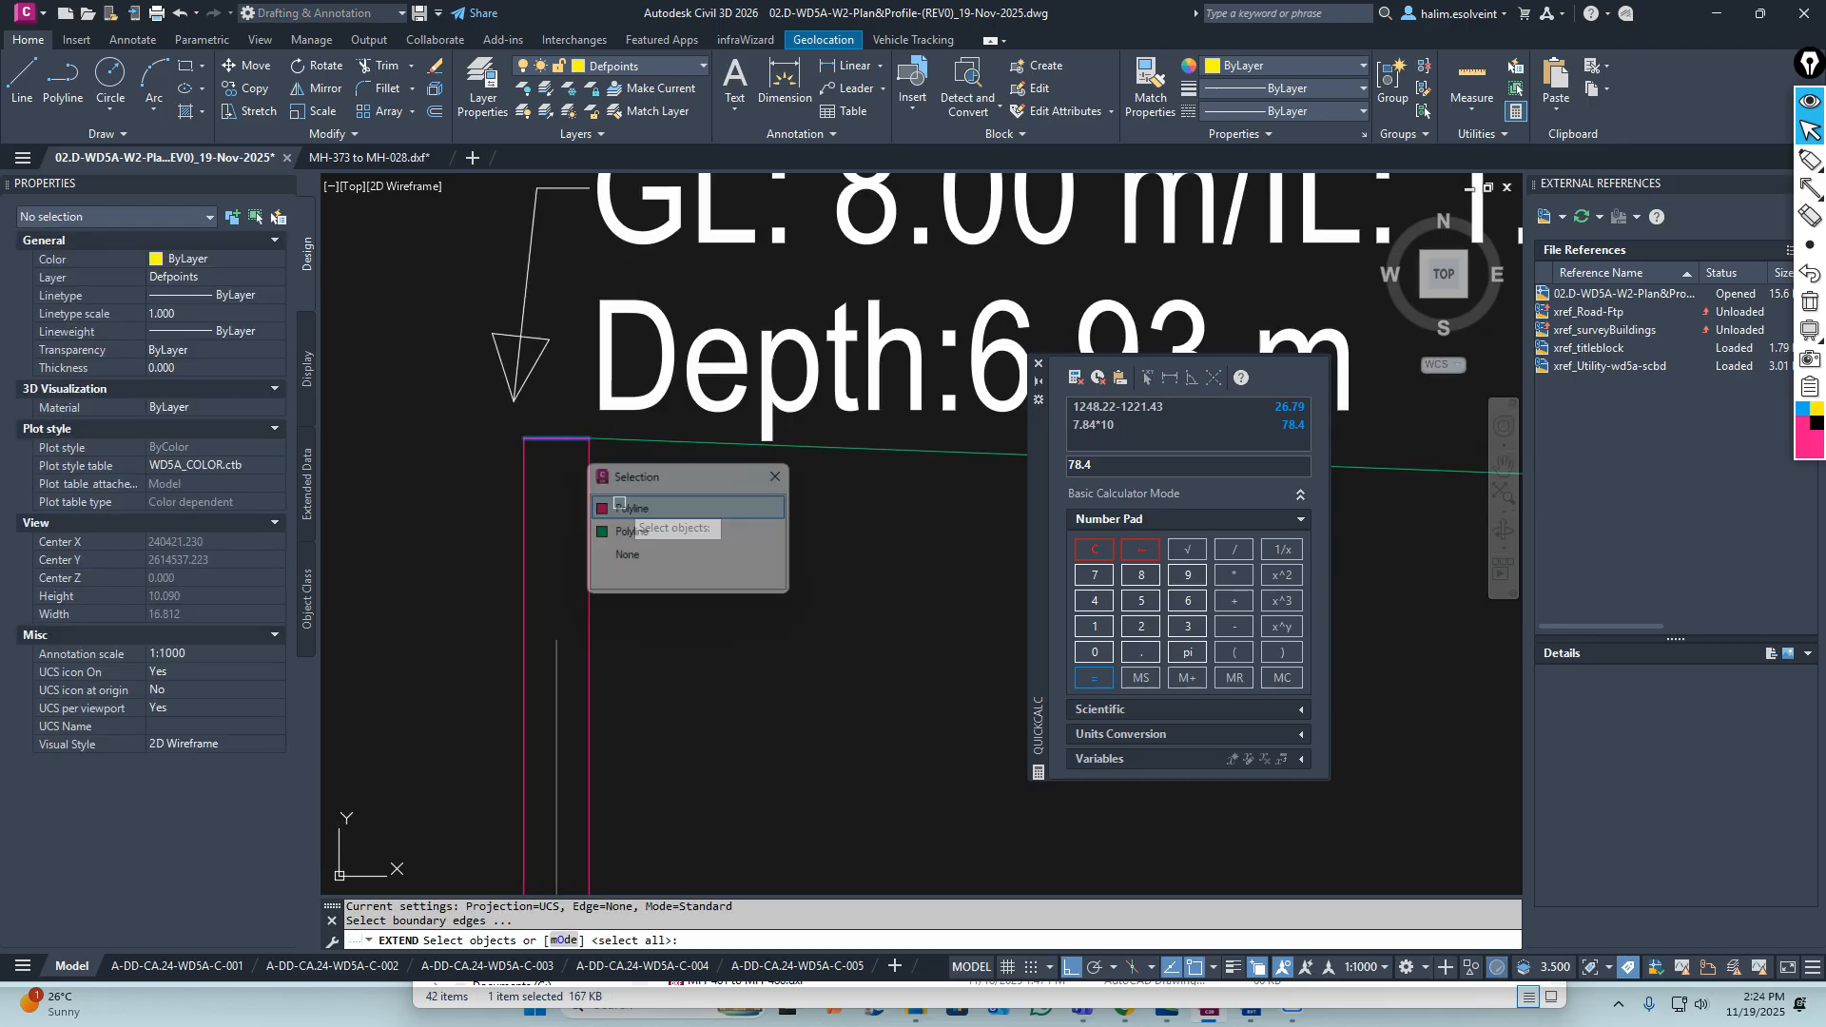
key(Return)
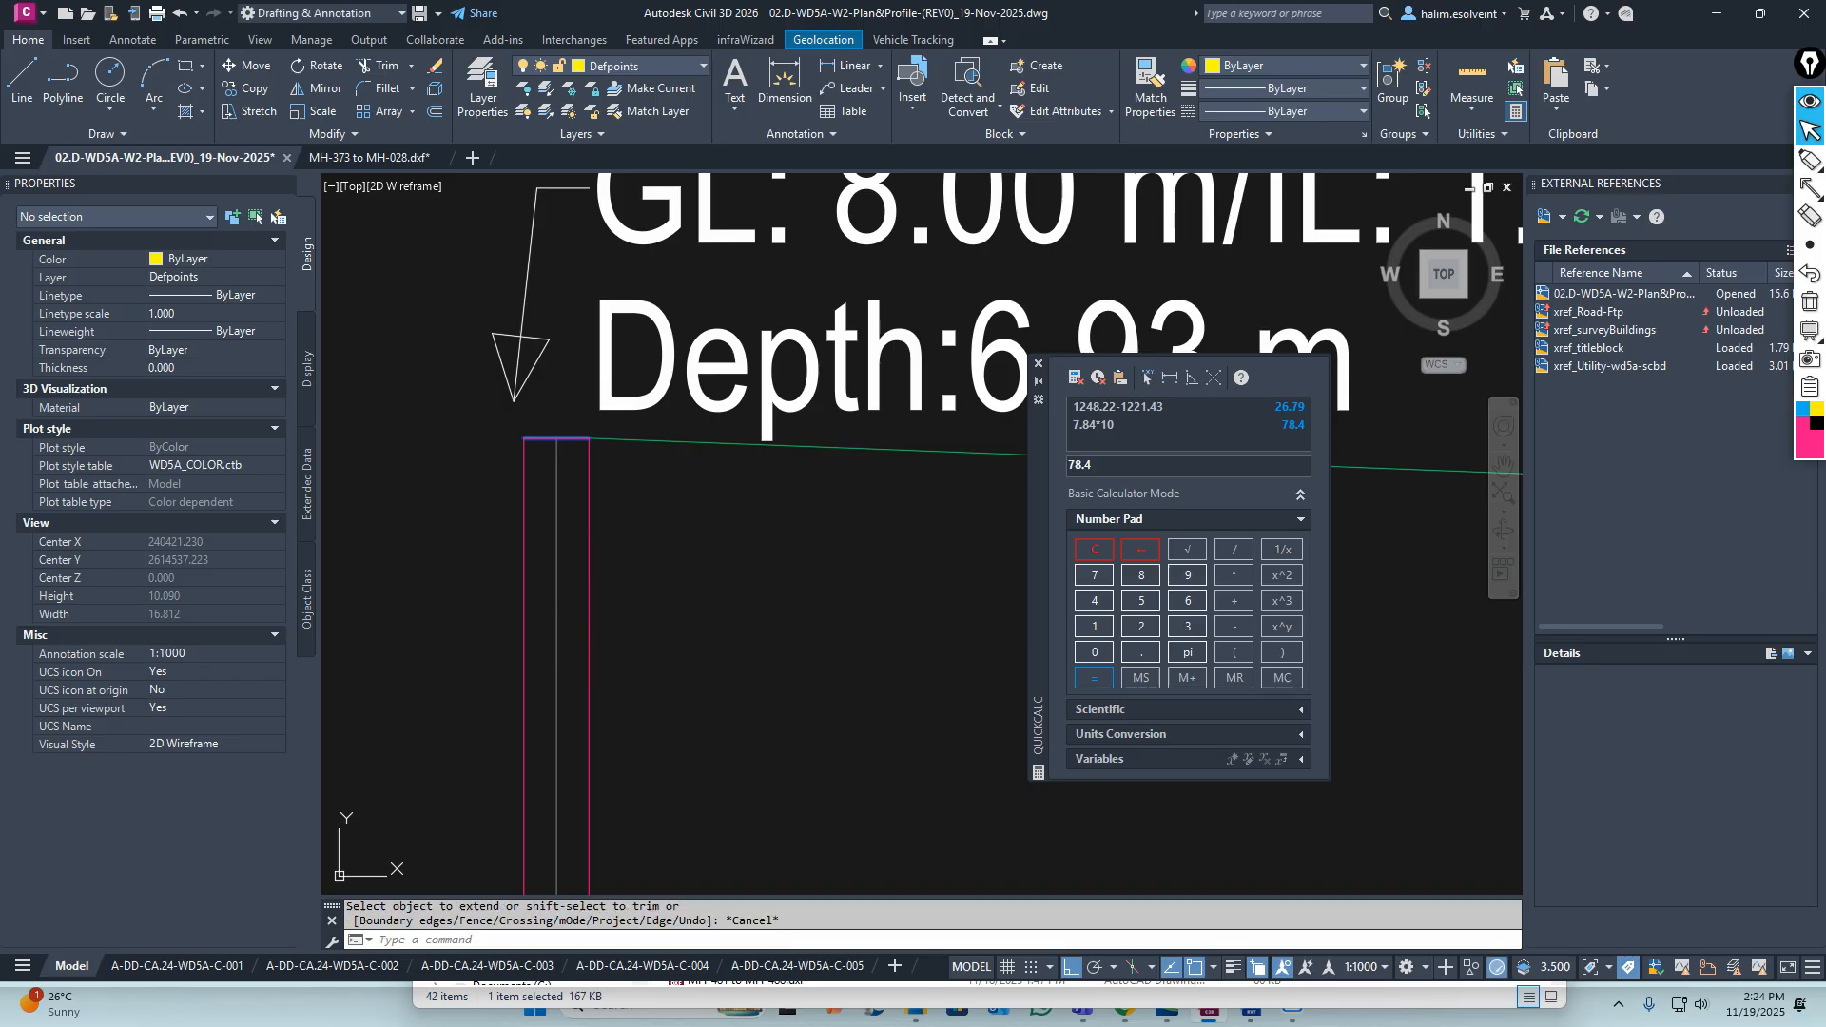
key(Escape)
key(Escape)
scroll(632, 464, down, 7)
scroll(632, 464, down, 6)
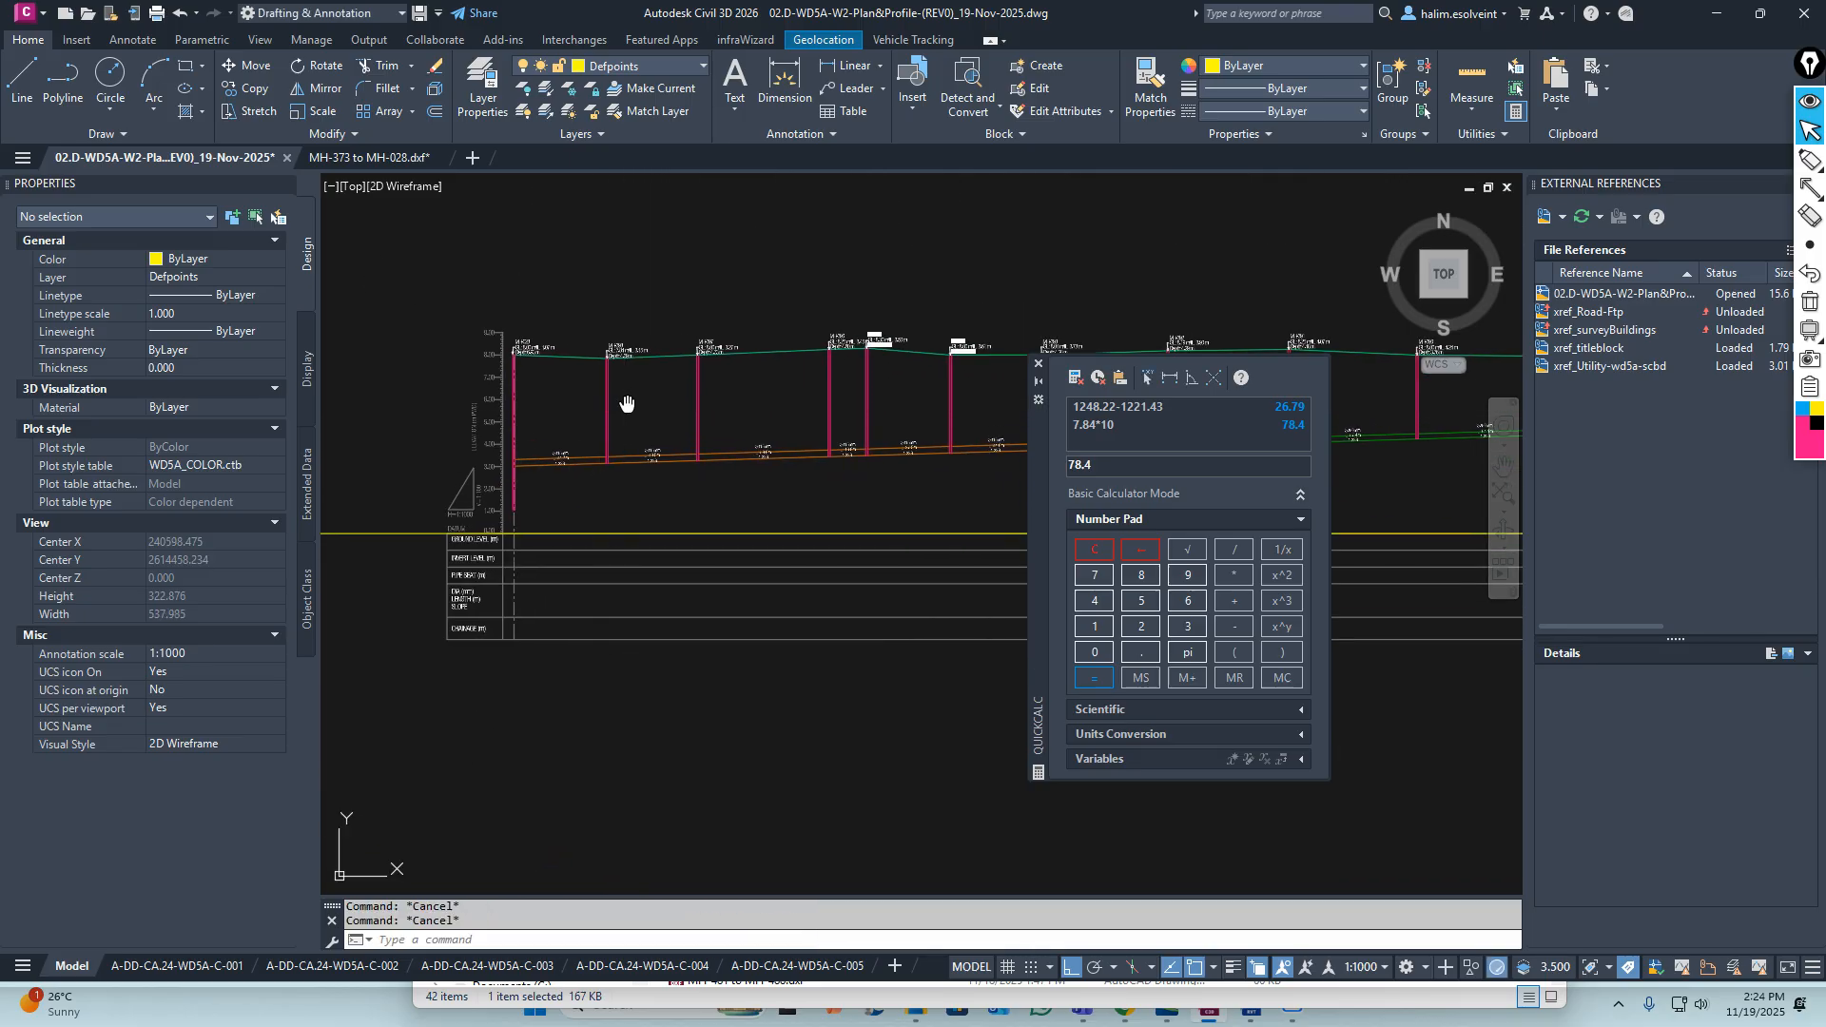
middle_drag(627, 405, 646, 439)
key(ctrl+s)
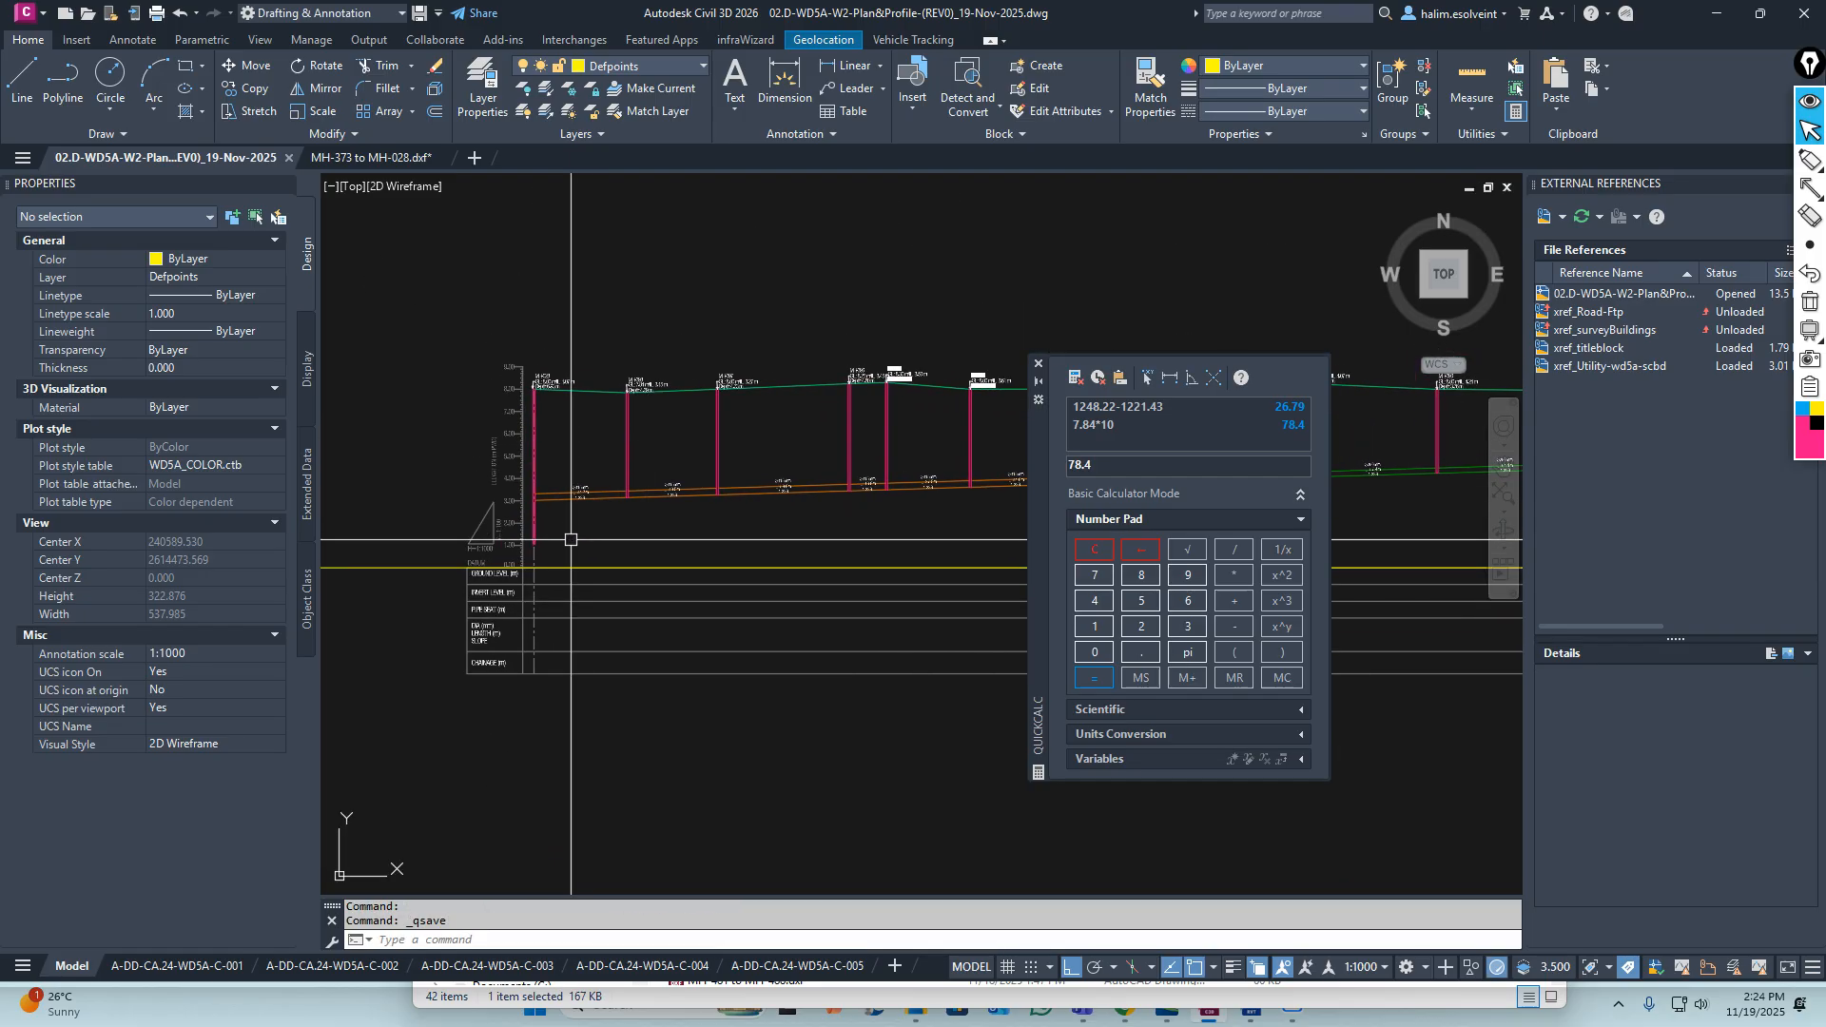
Inspect MH-028's centre line from the manhole top down through the level and chainage rows
scroll(556, 504, up, 6)
scroll(524, 555, down, 6)
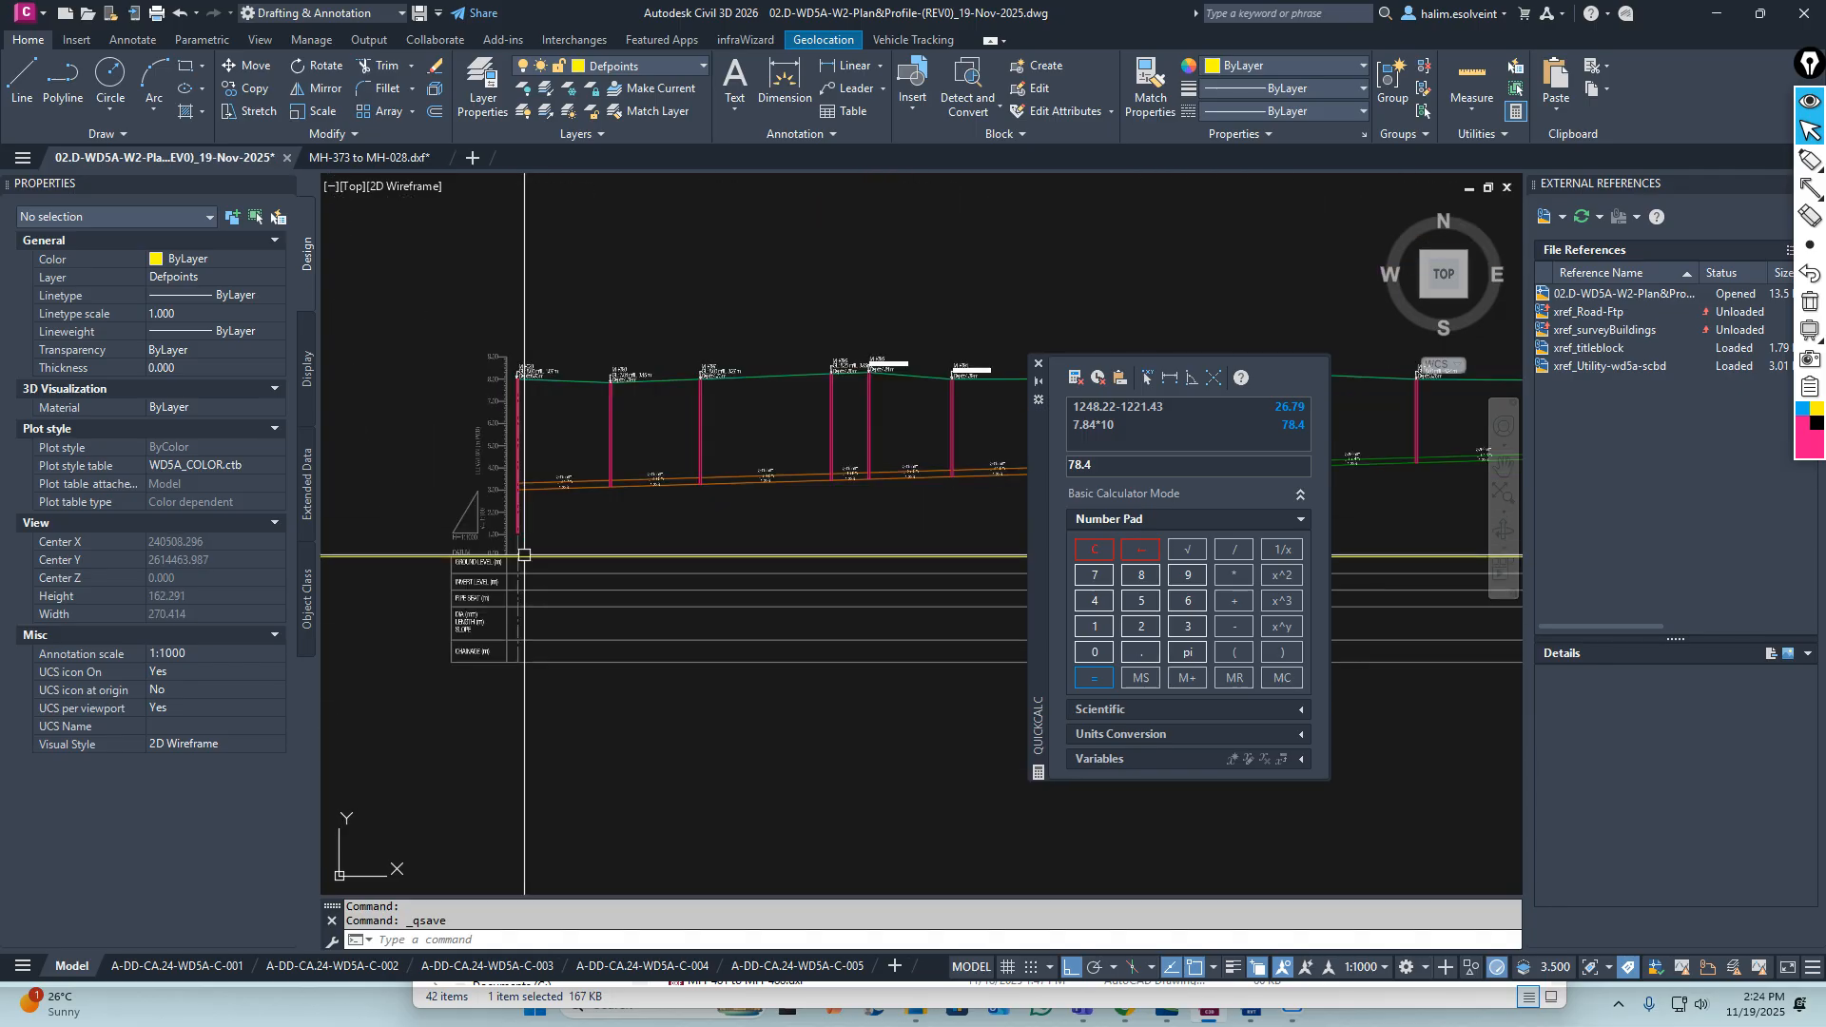
middle_drag(549, 417, 548, 442)
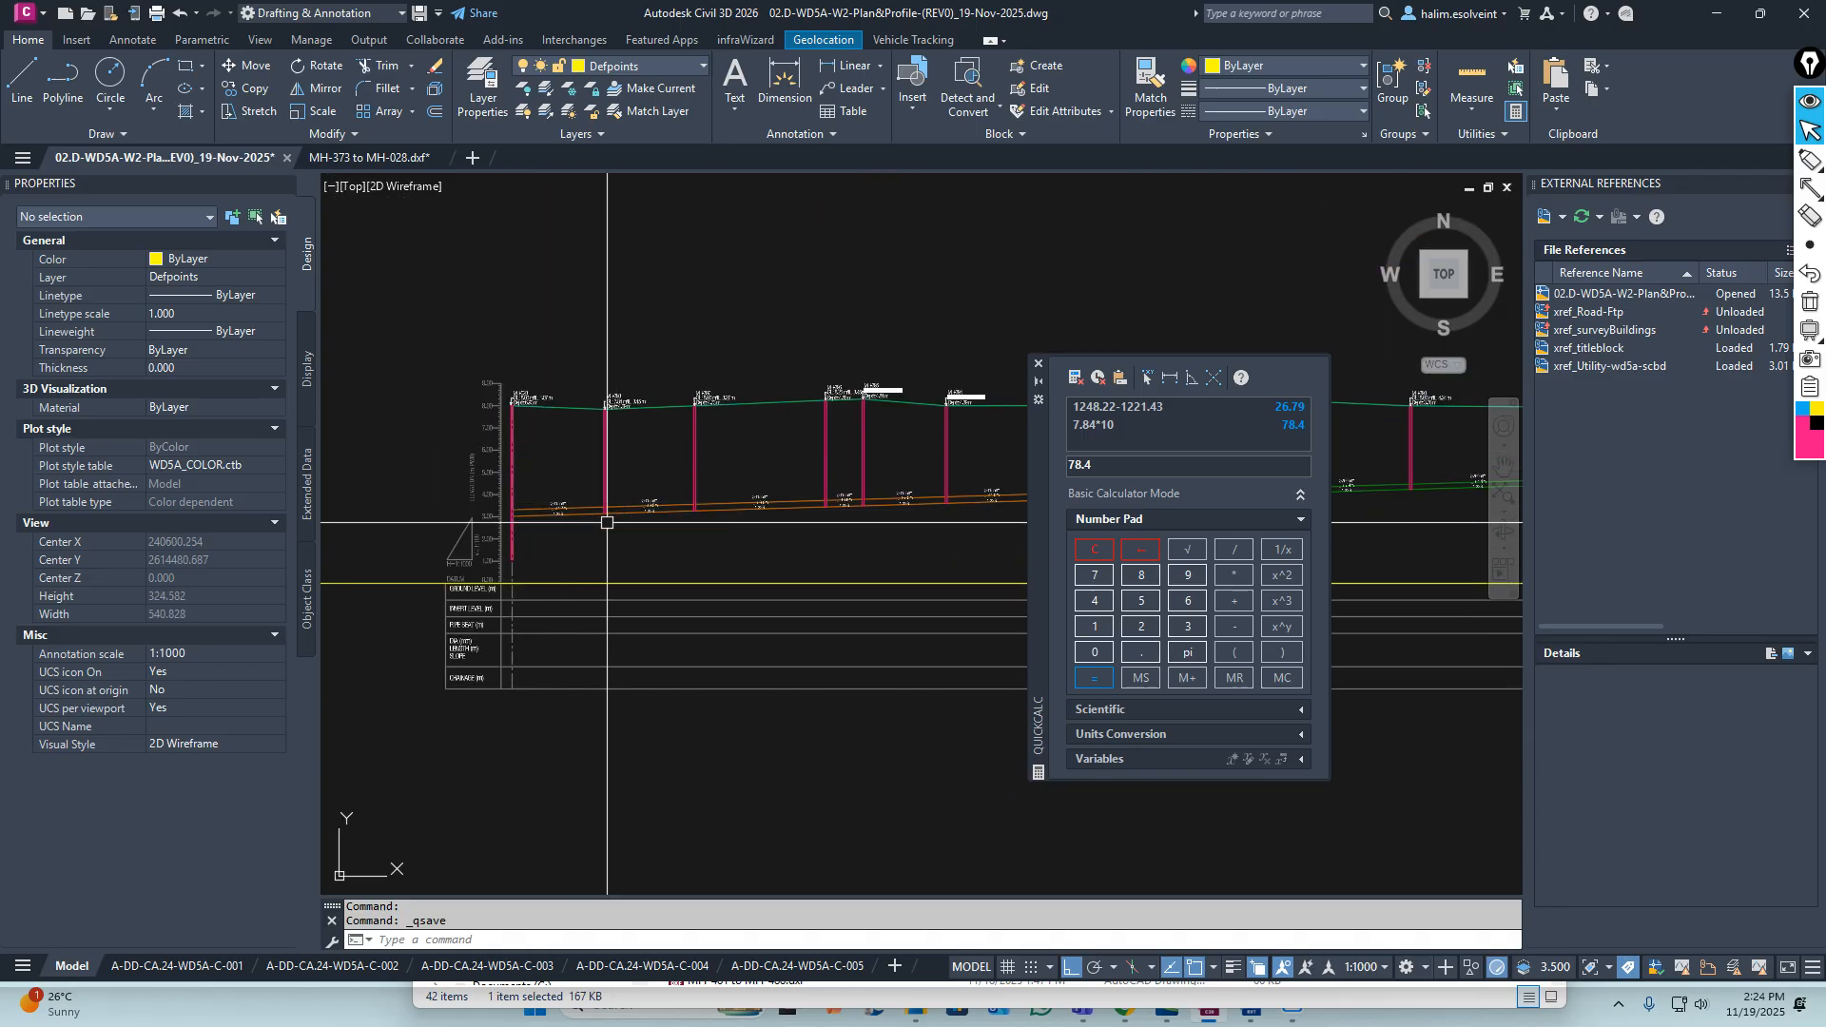
scroll(526, 579, up, 3)
click(505, 583)
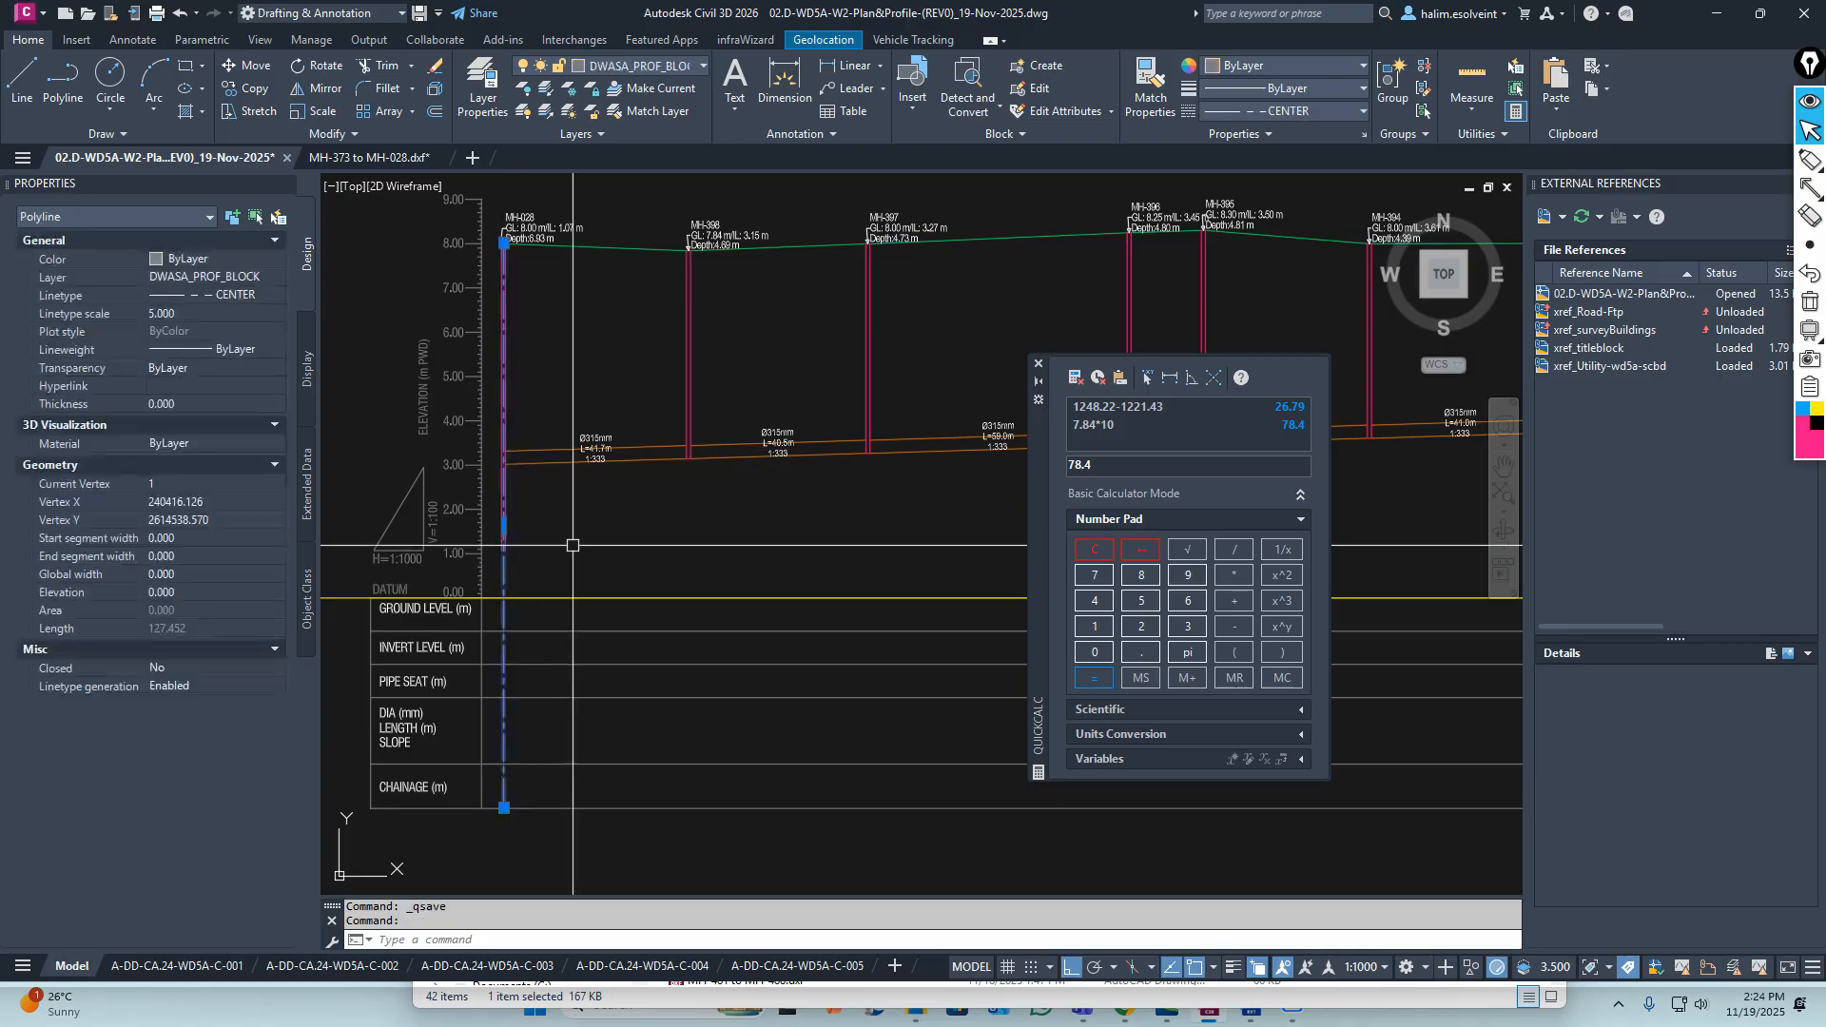
key(Escape)
key(Escape)
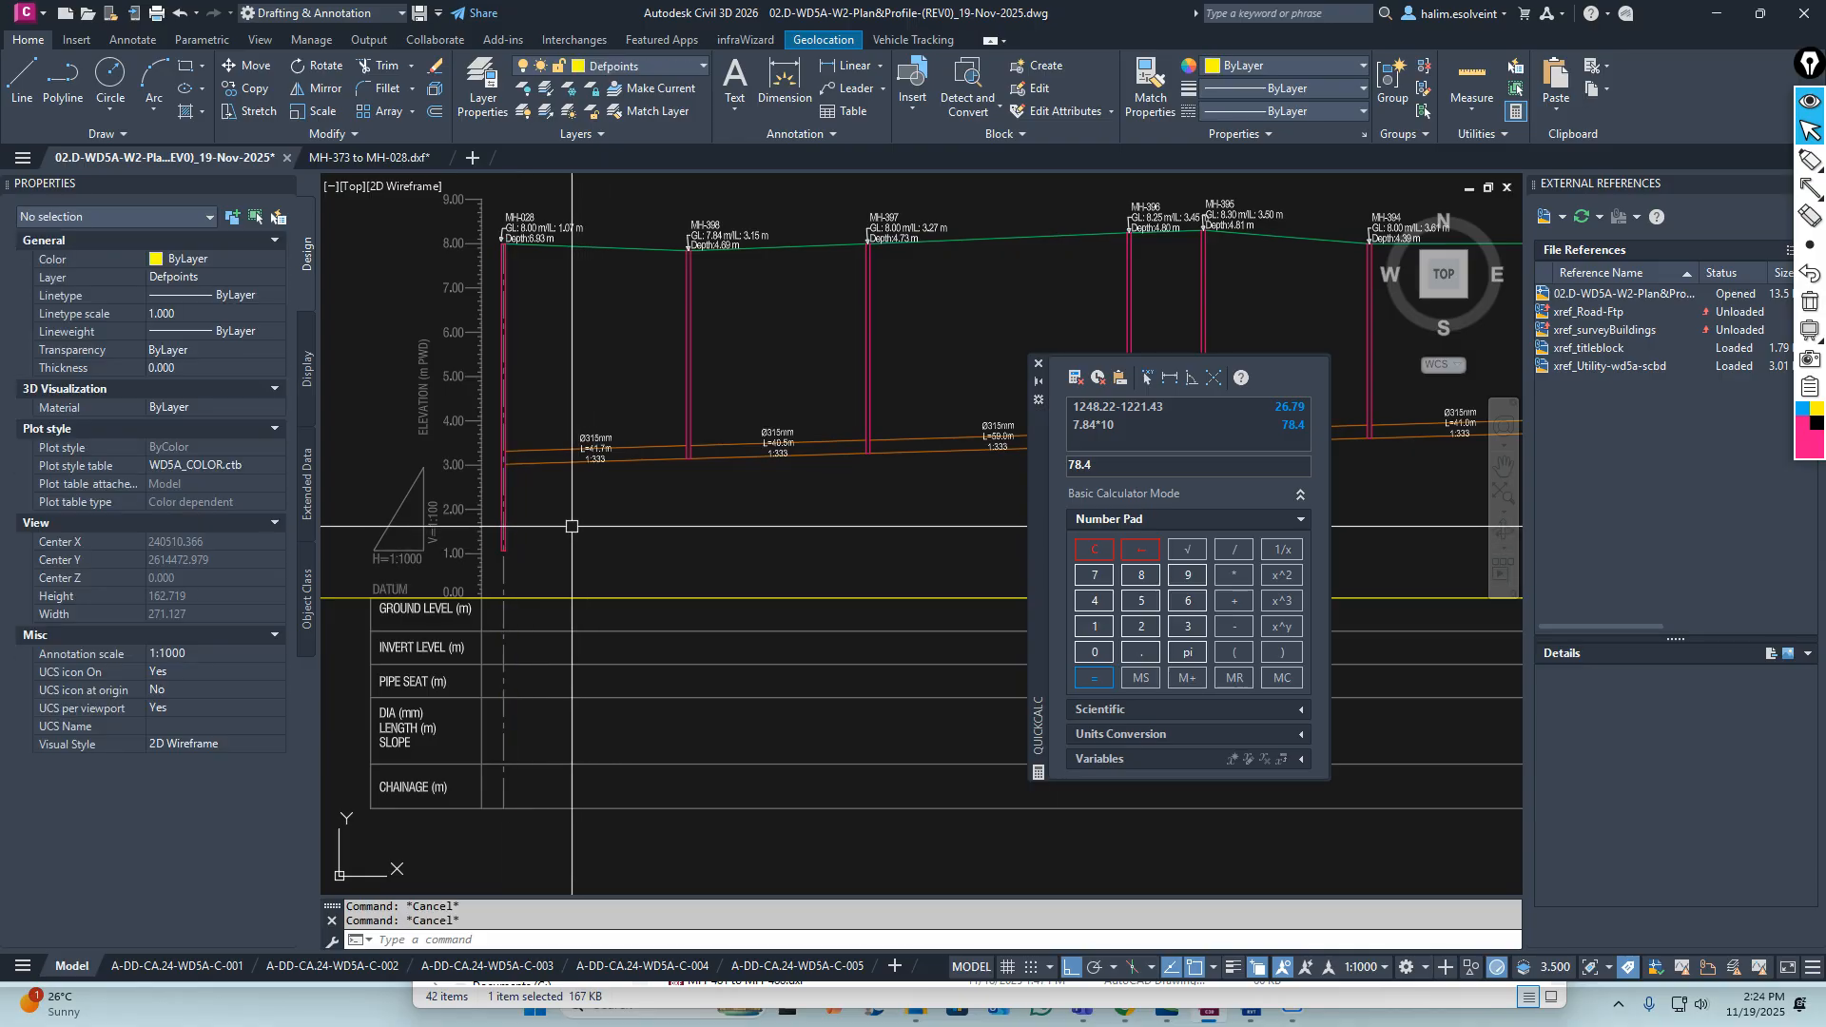
Locate the other MH-028 profile with the filled data table and inspect its vertical manhole lines
scroll(434, 517, down, 12)
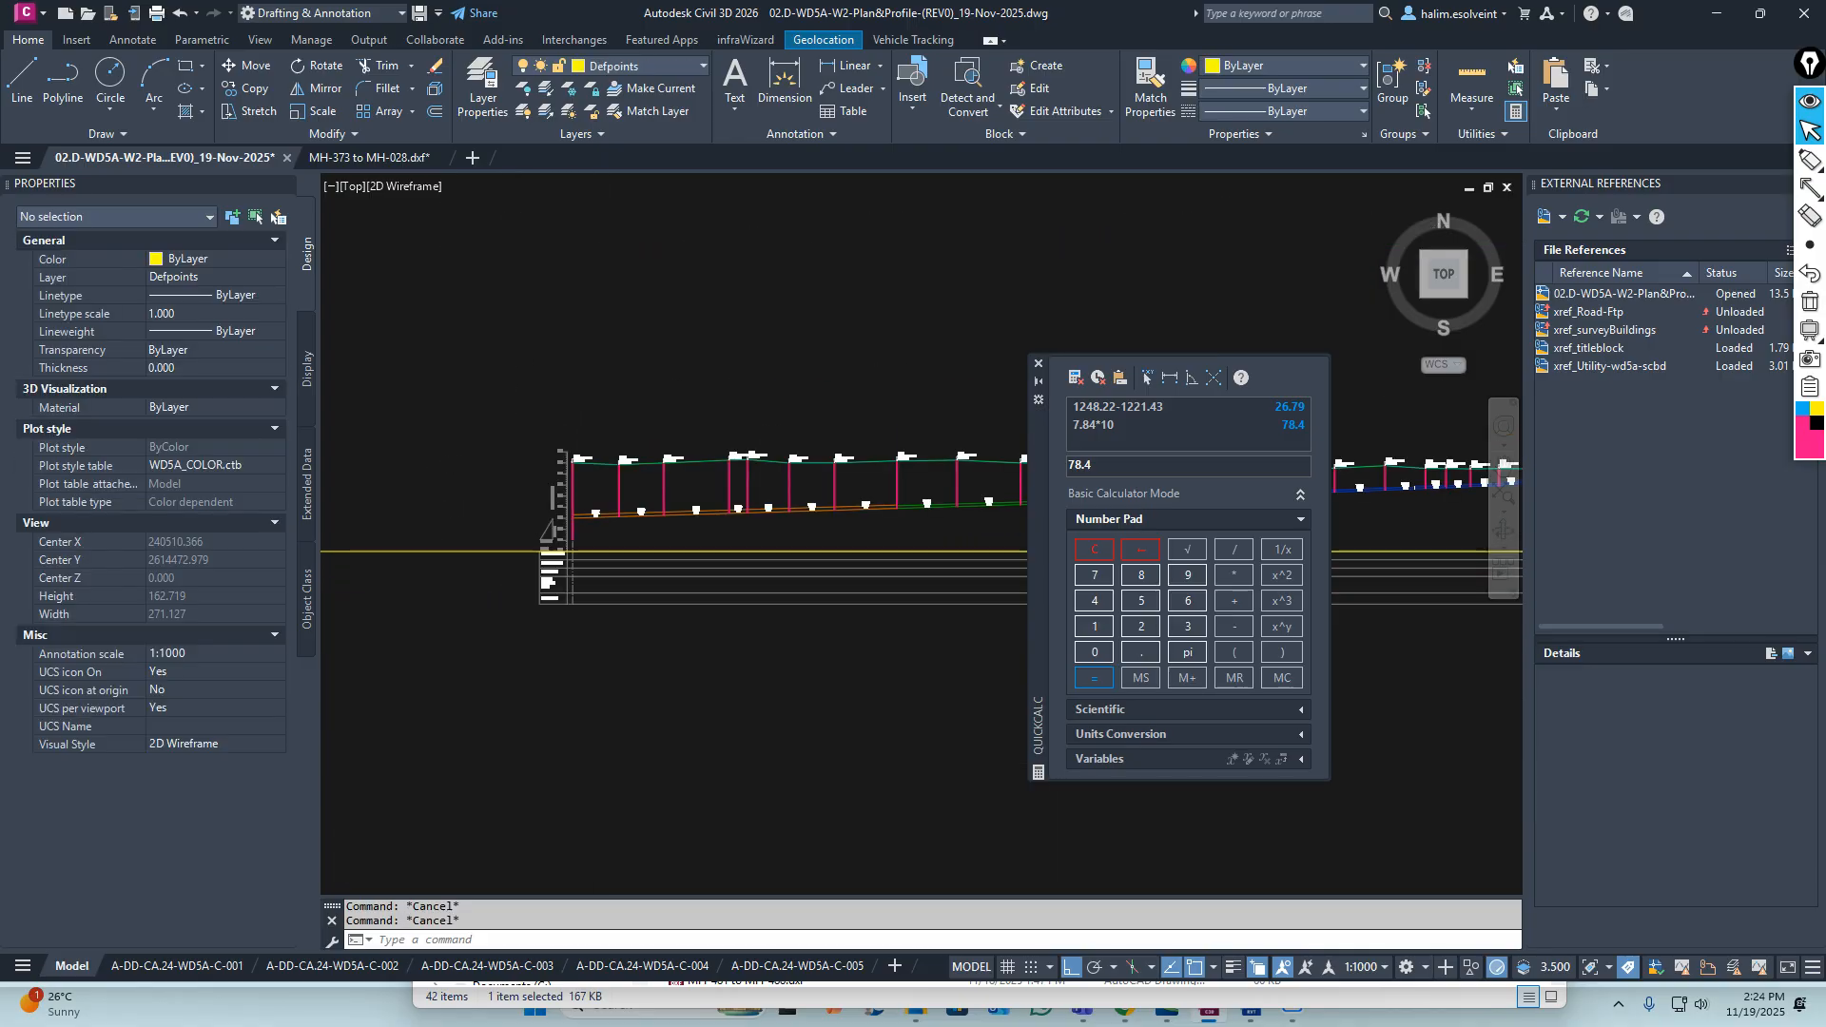
scroll(434, 517, down, 3)
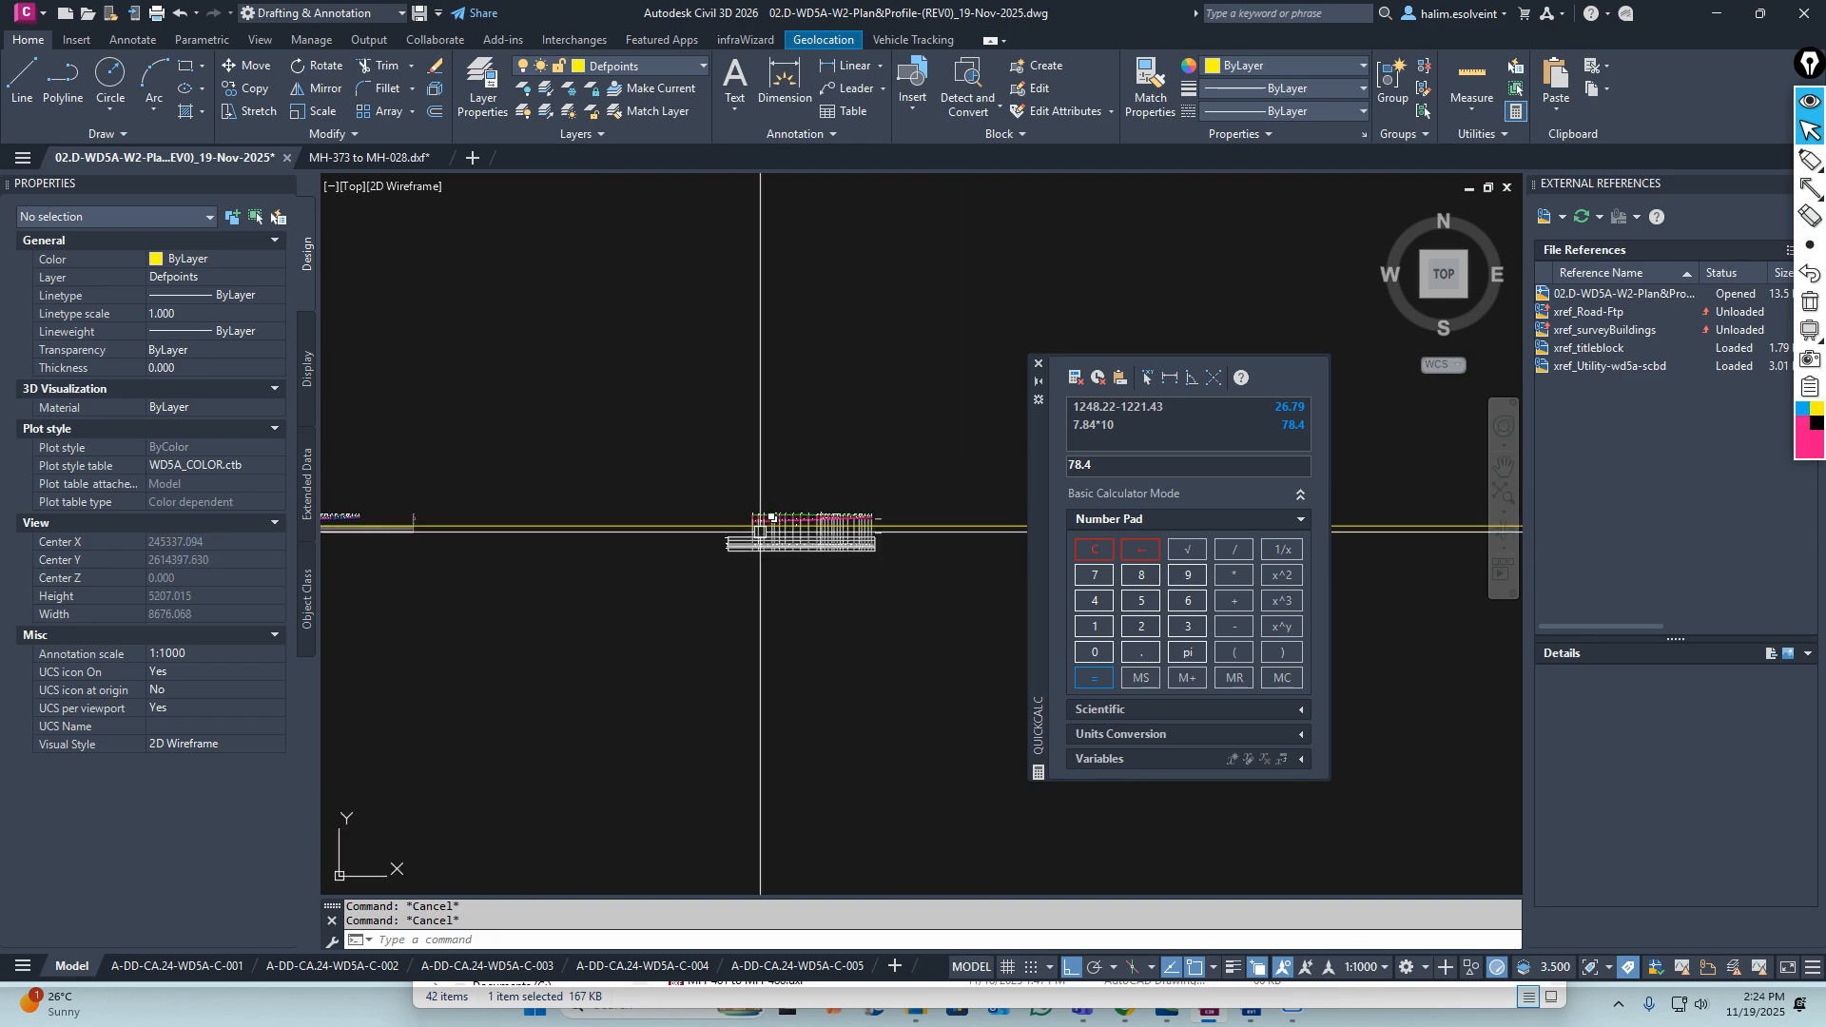
scroll(760, 529, up, 12)
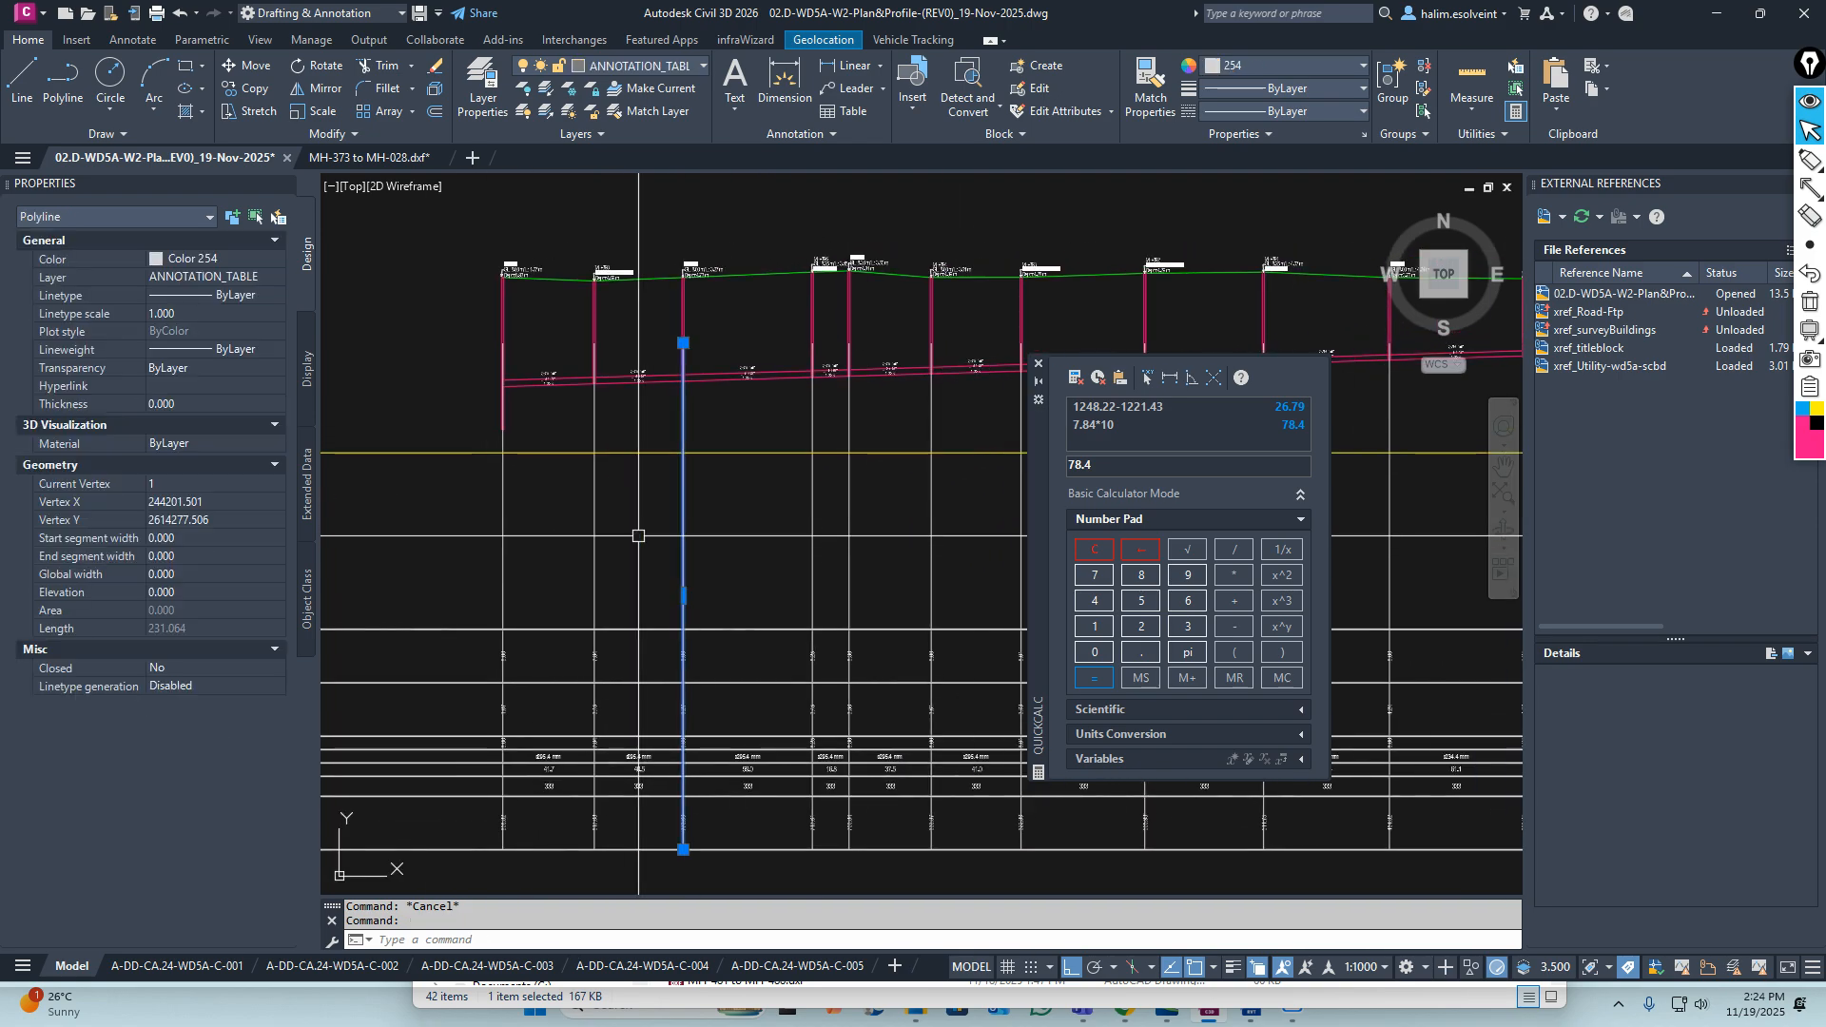
scroll(636, 533, down, 3)
scroll(690, 530, down, 9)
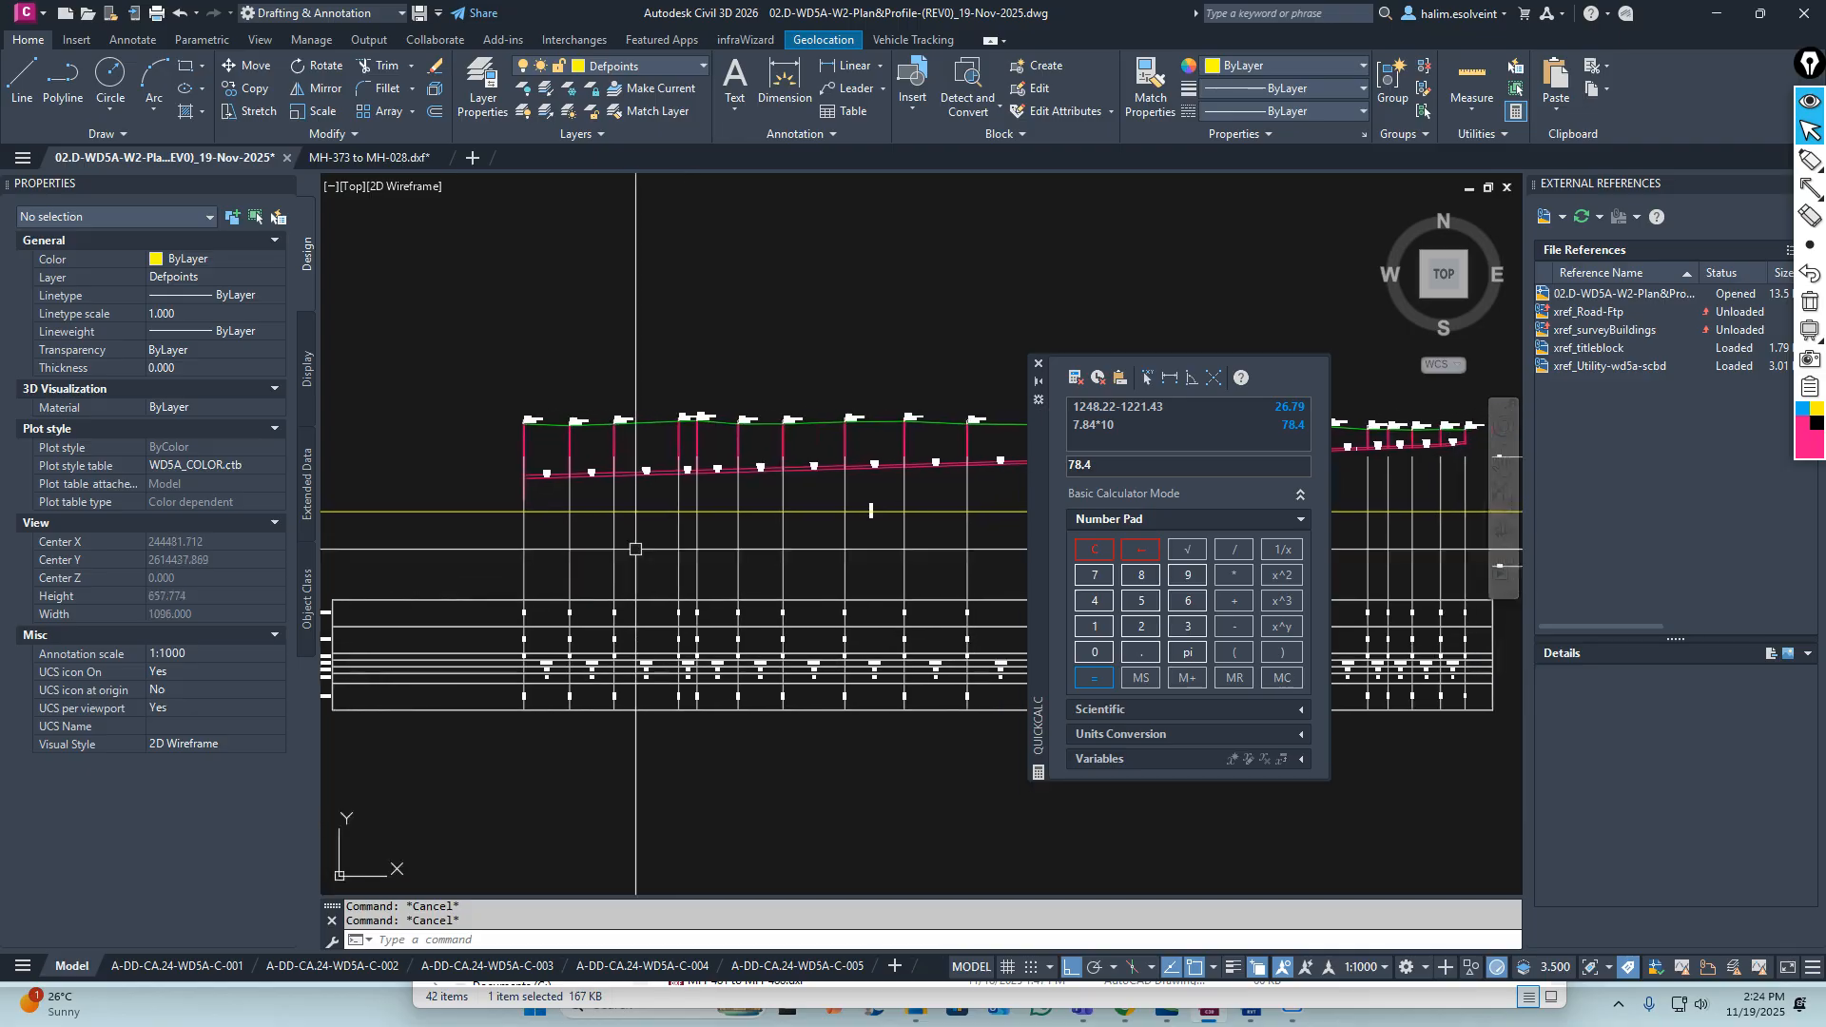
scroll(628, 566, up, 3)
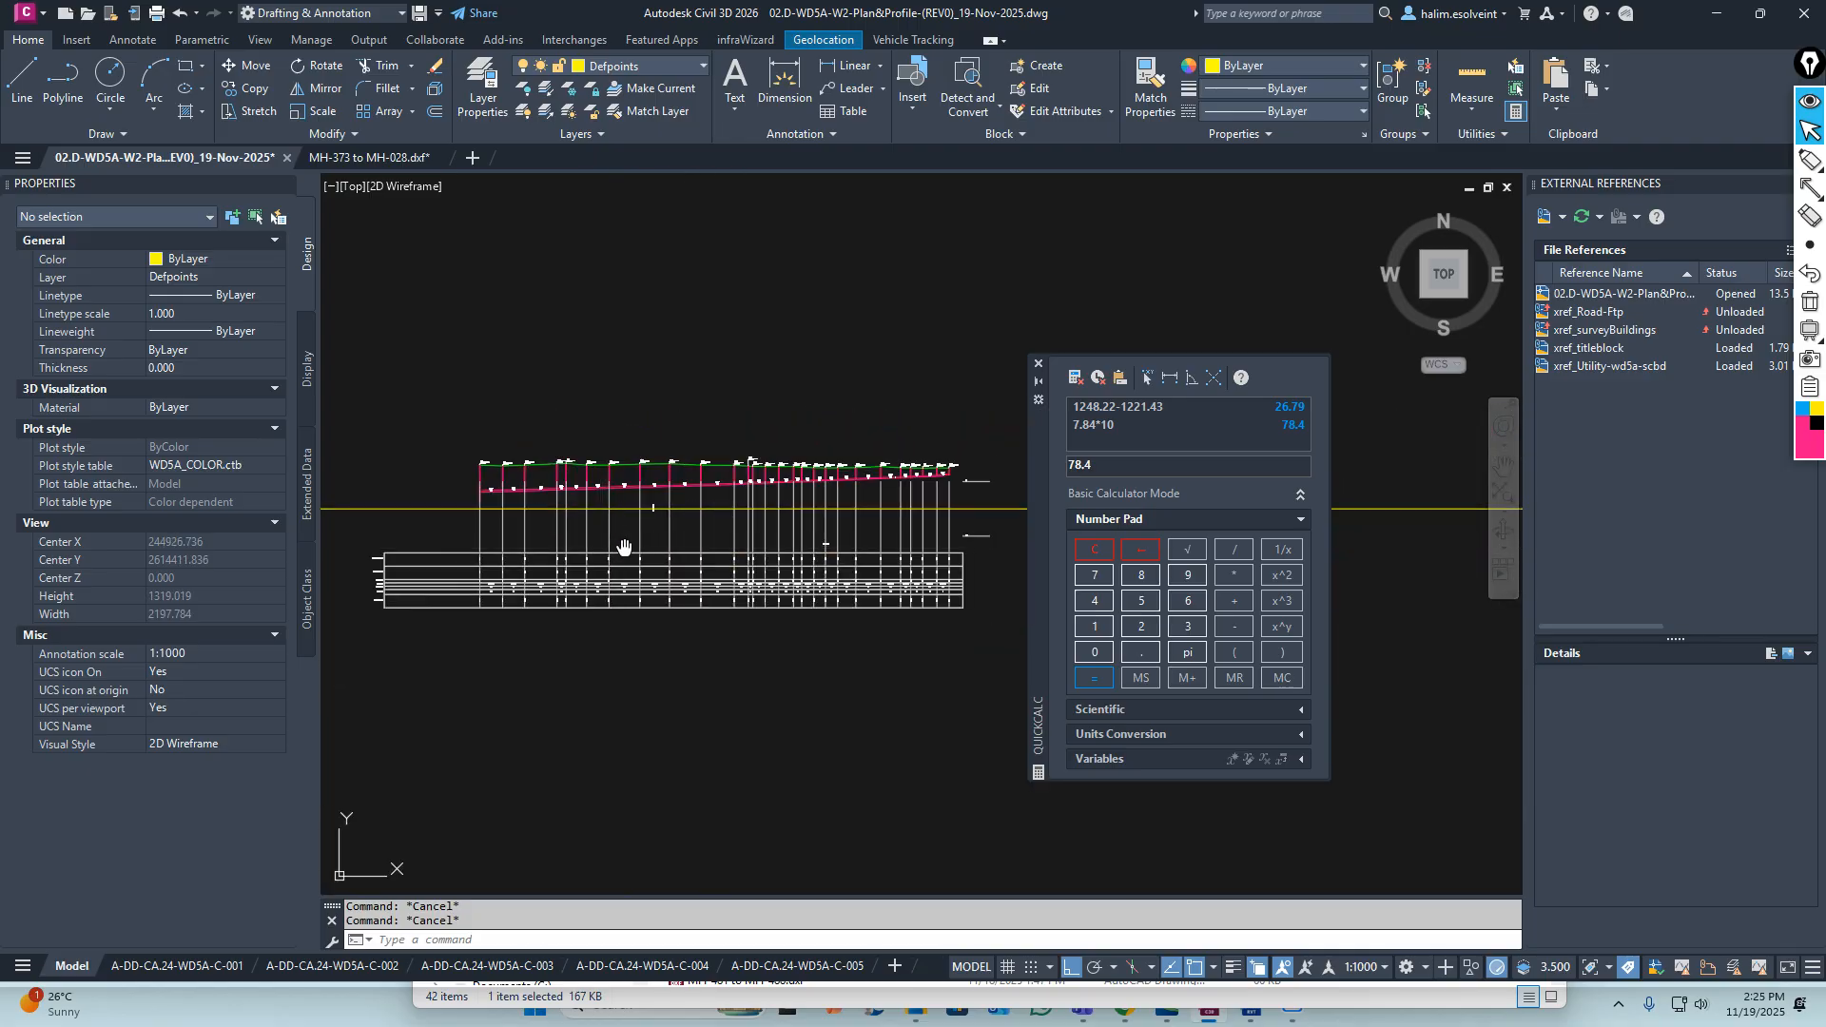
Copy the vertical manhole lines, except MH-028's, from the filled-table profile to the restyled one, aligned from MH-398's bottom to its counterpart's bottom midpoint
text(co)
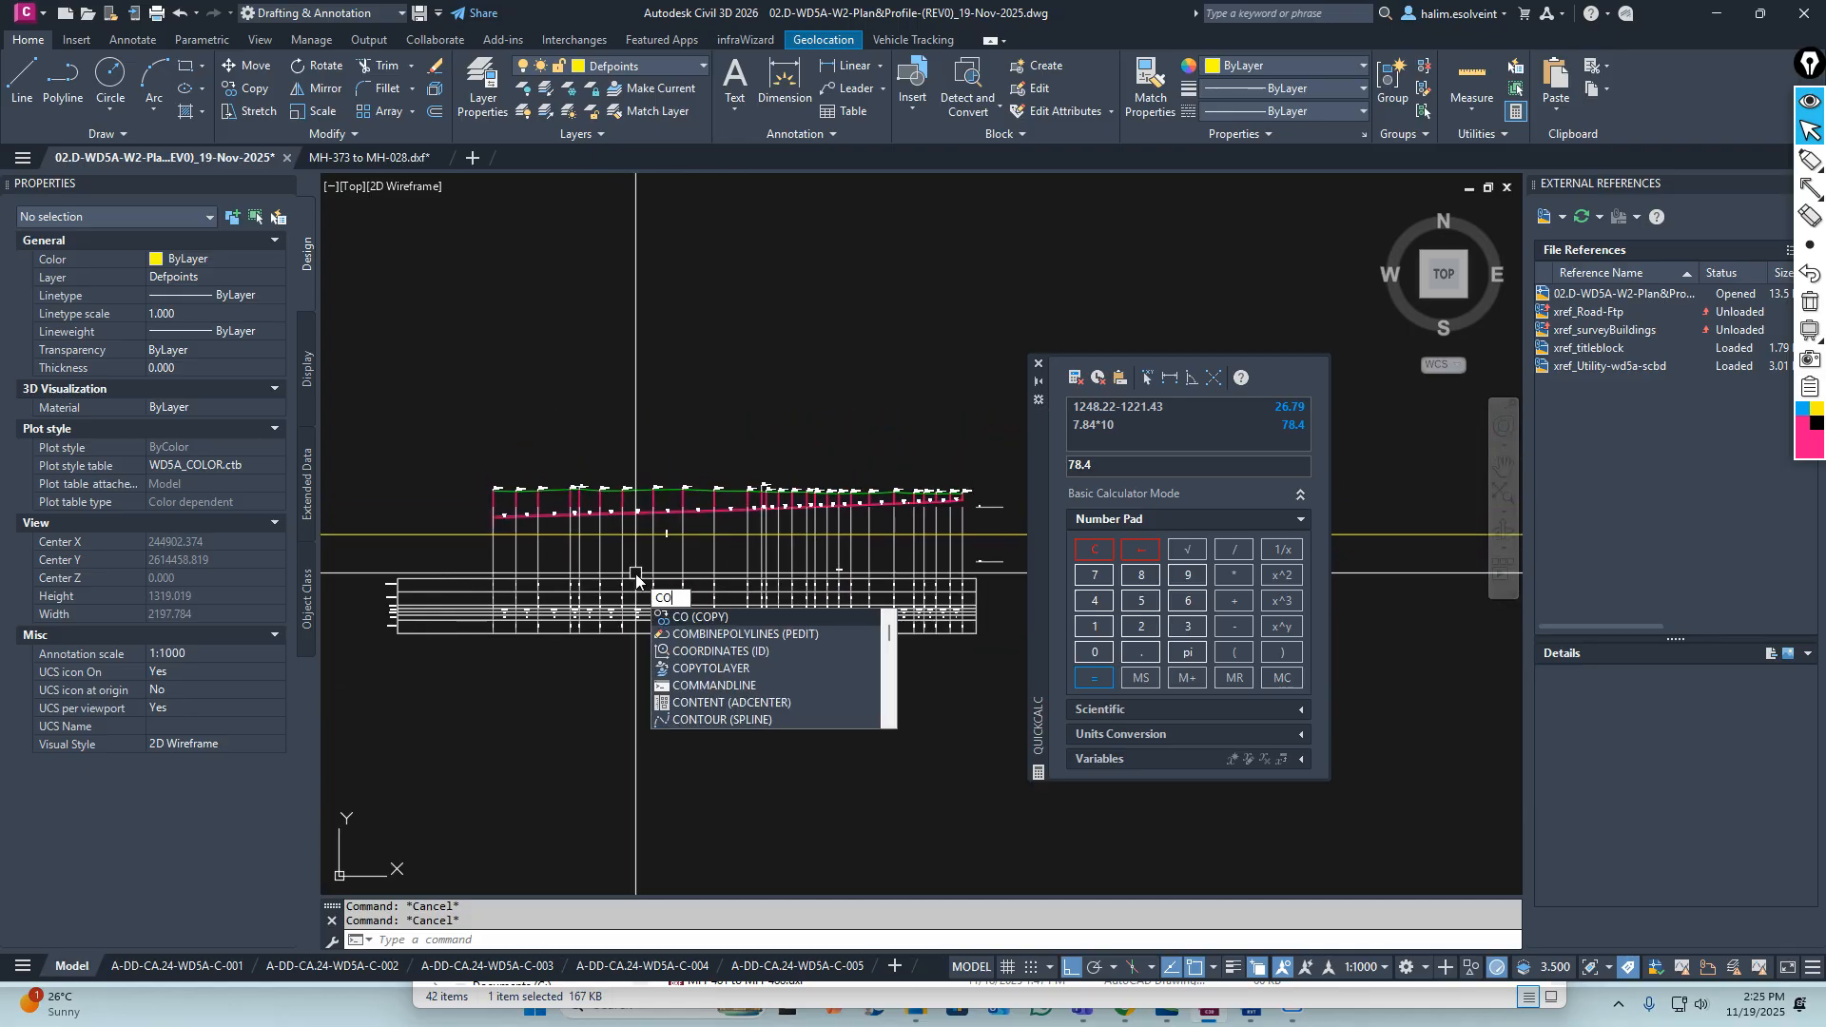
key(Return)
scroll(944, 557, up, 3)
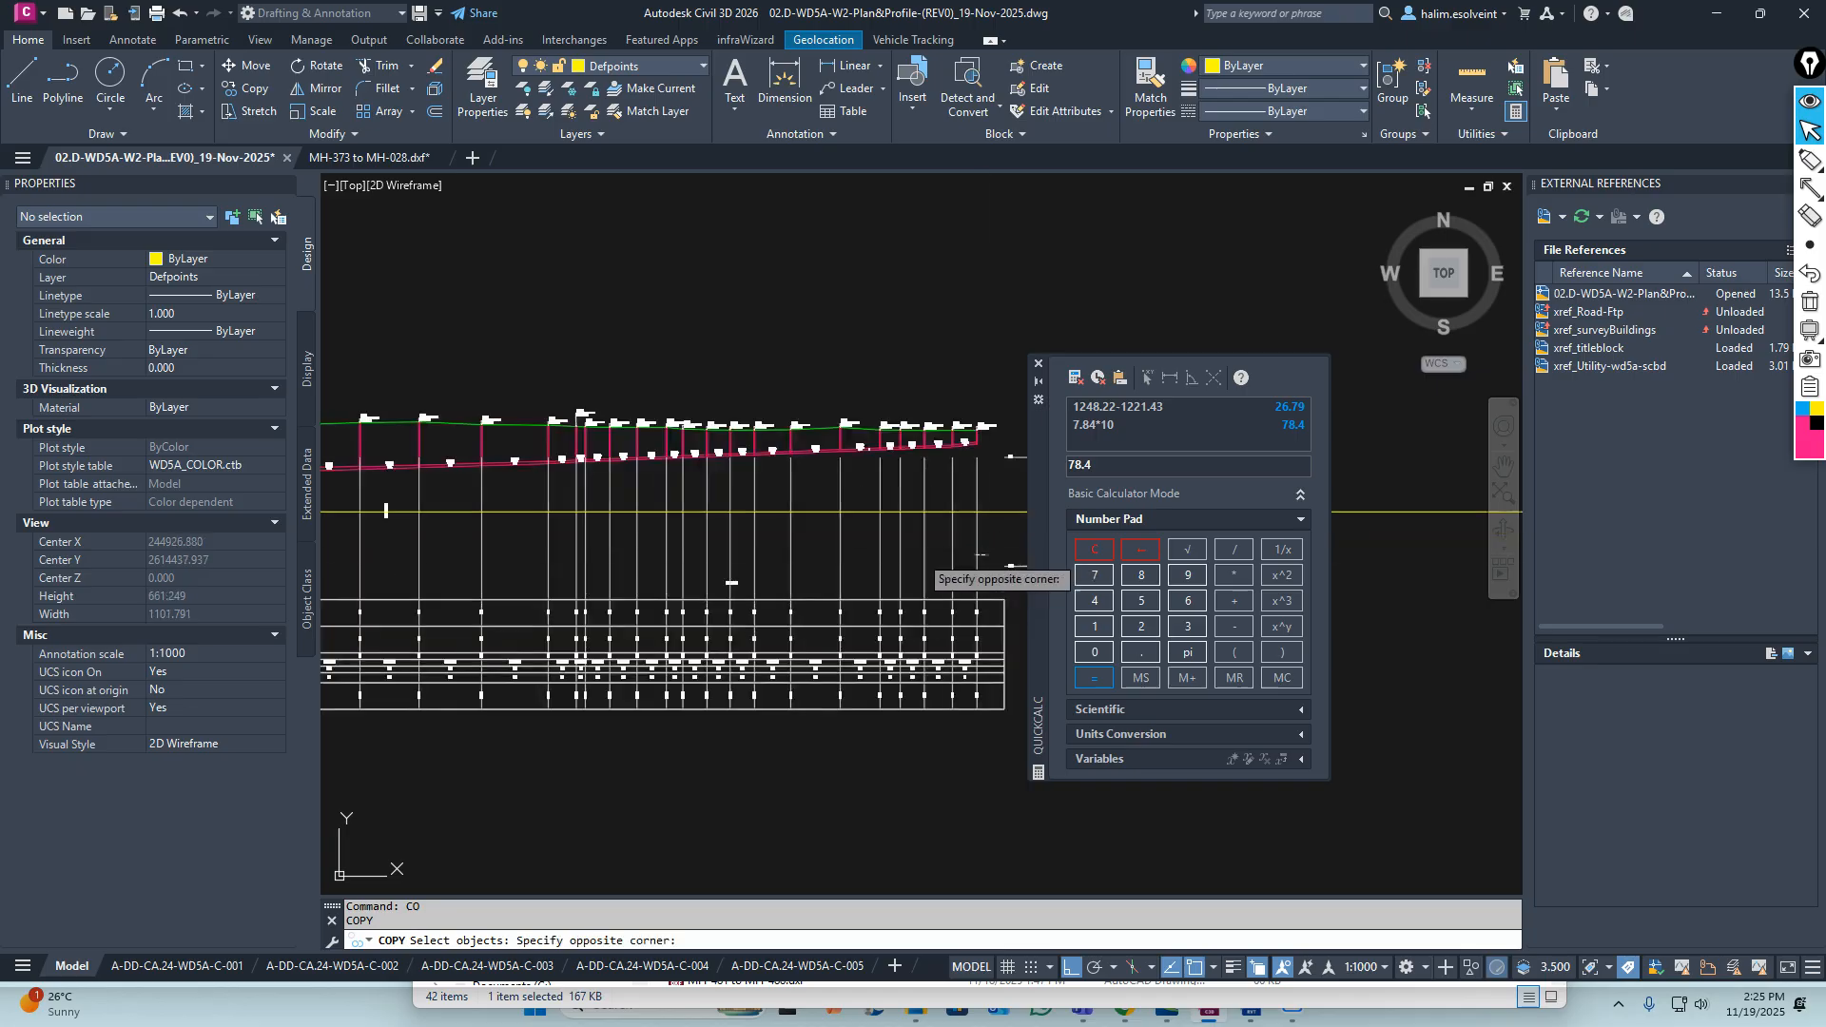
mouse_move(385, 555)
middle_down()
mouse_move(672, 561)
mouse_move(942, 533)
middle_up()
click(631, 569)
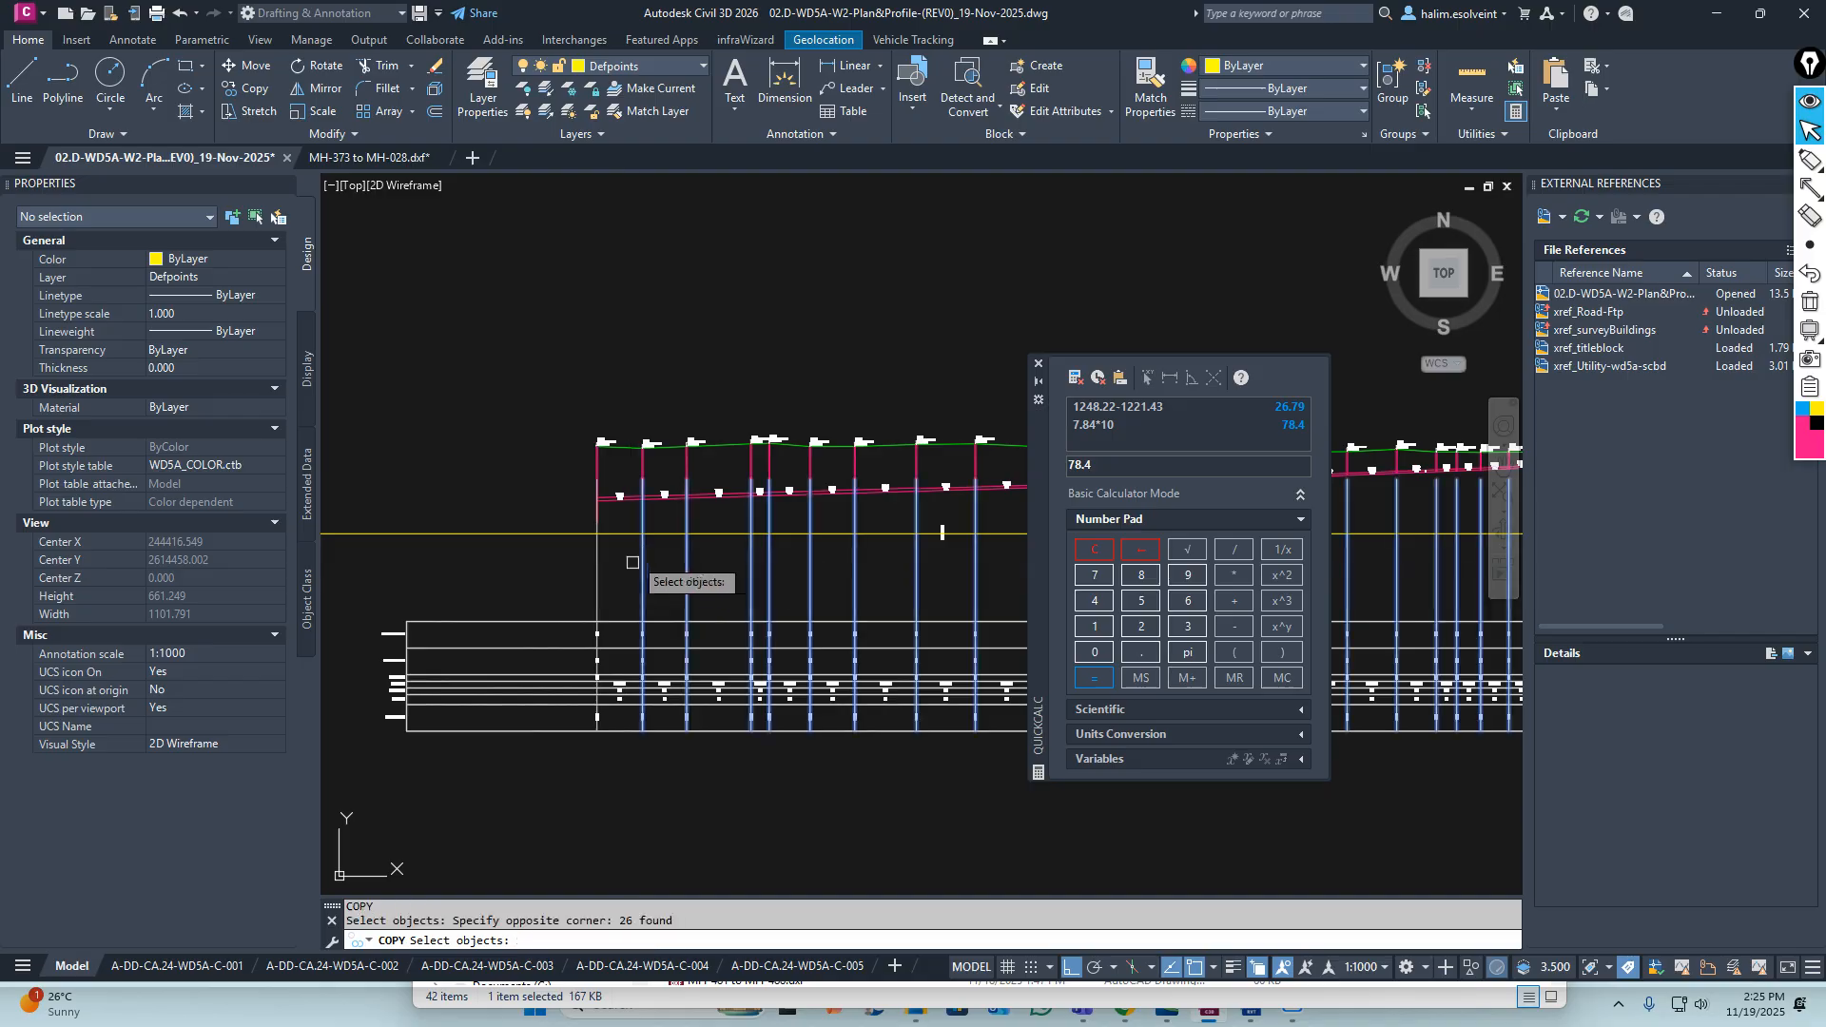
scroll(644, 478, up, 8)
scroll(629, 575, down, 3)
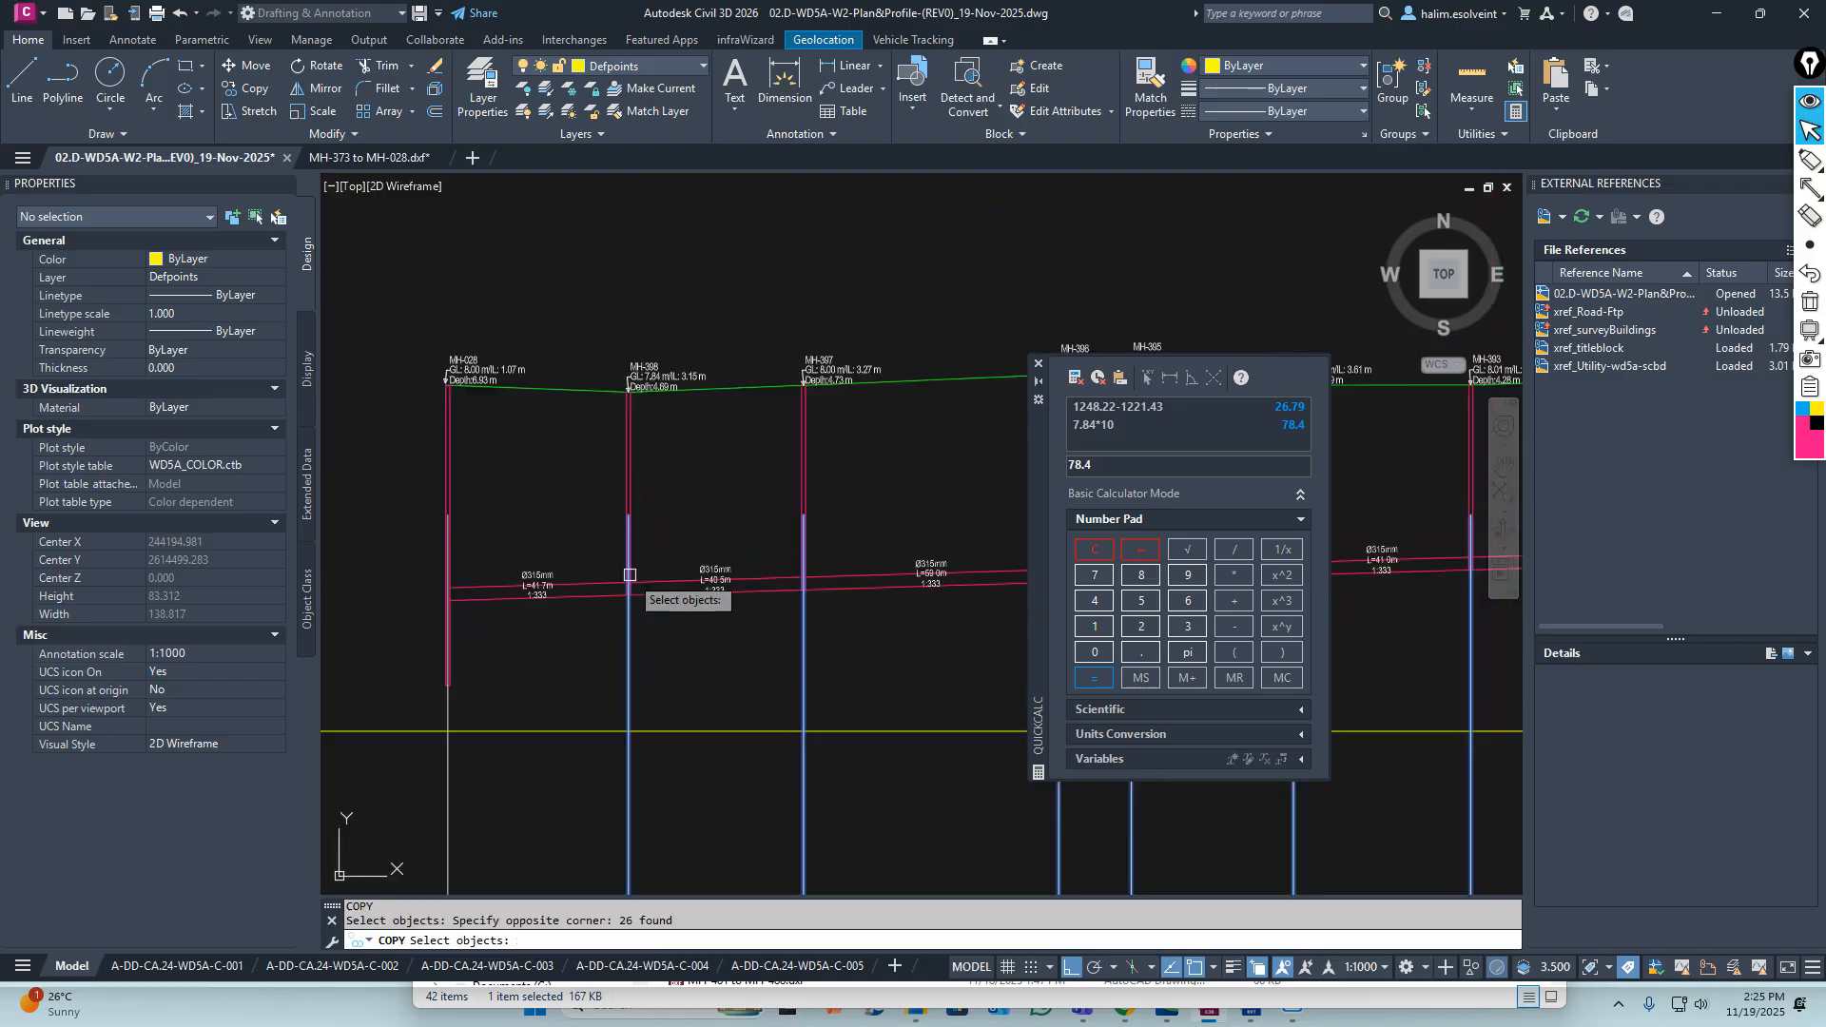
scroll(651, 399, up, 6)
scroll(589, 406, down, 3)
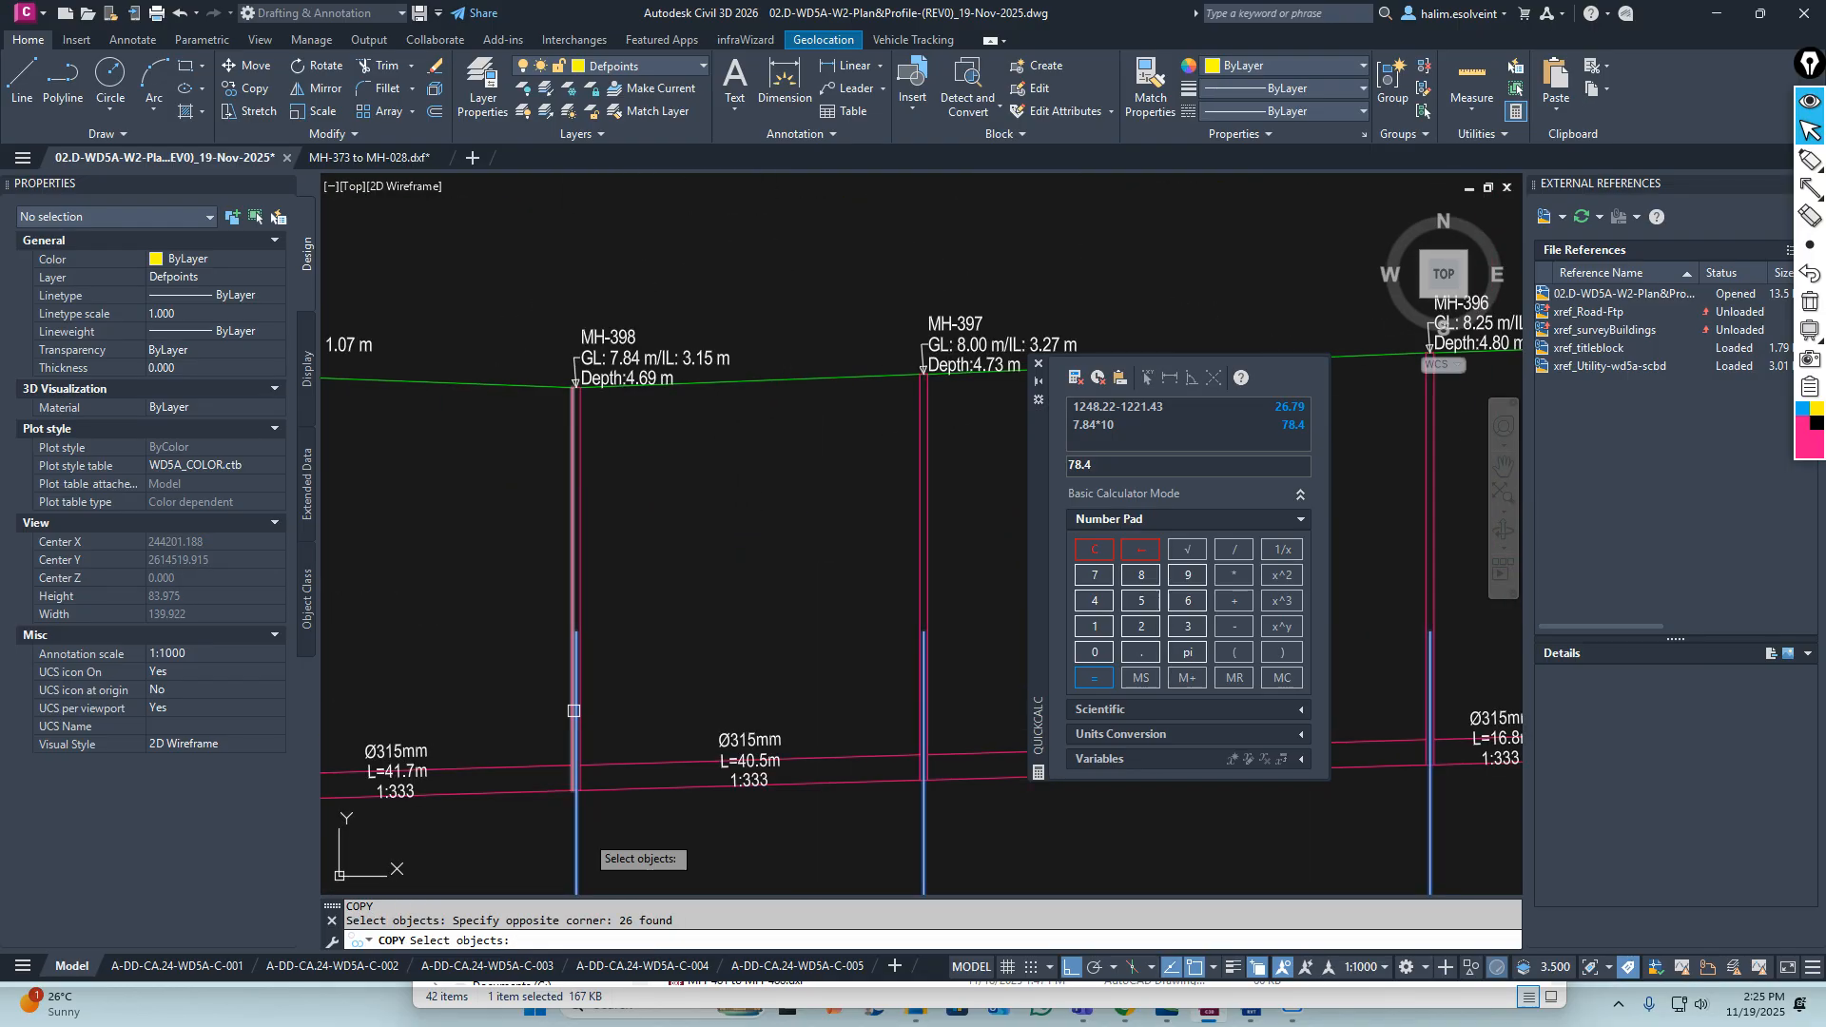
scroll(571, 802, up, 8)
key(Return)
scroll(624, 704, up, 5)
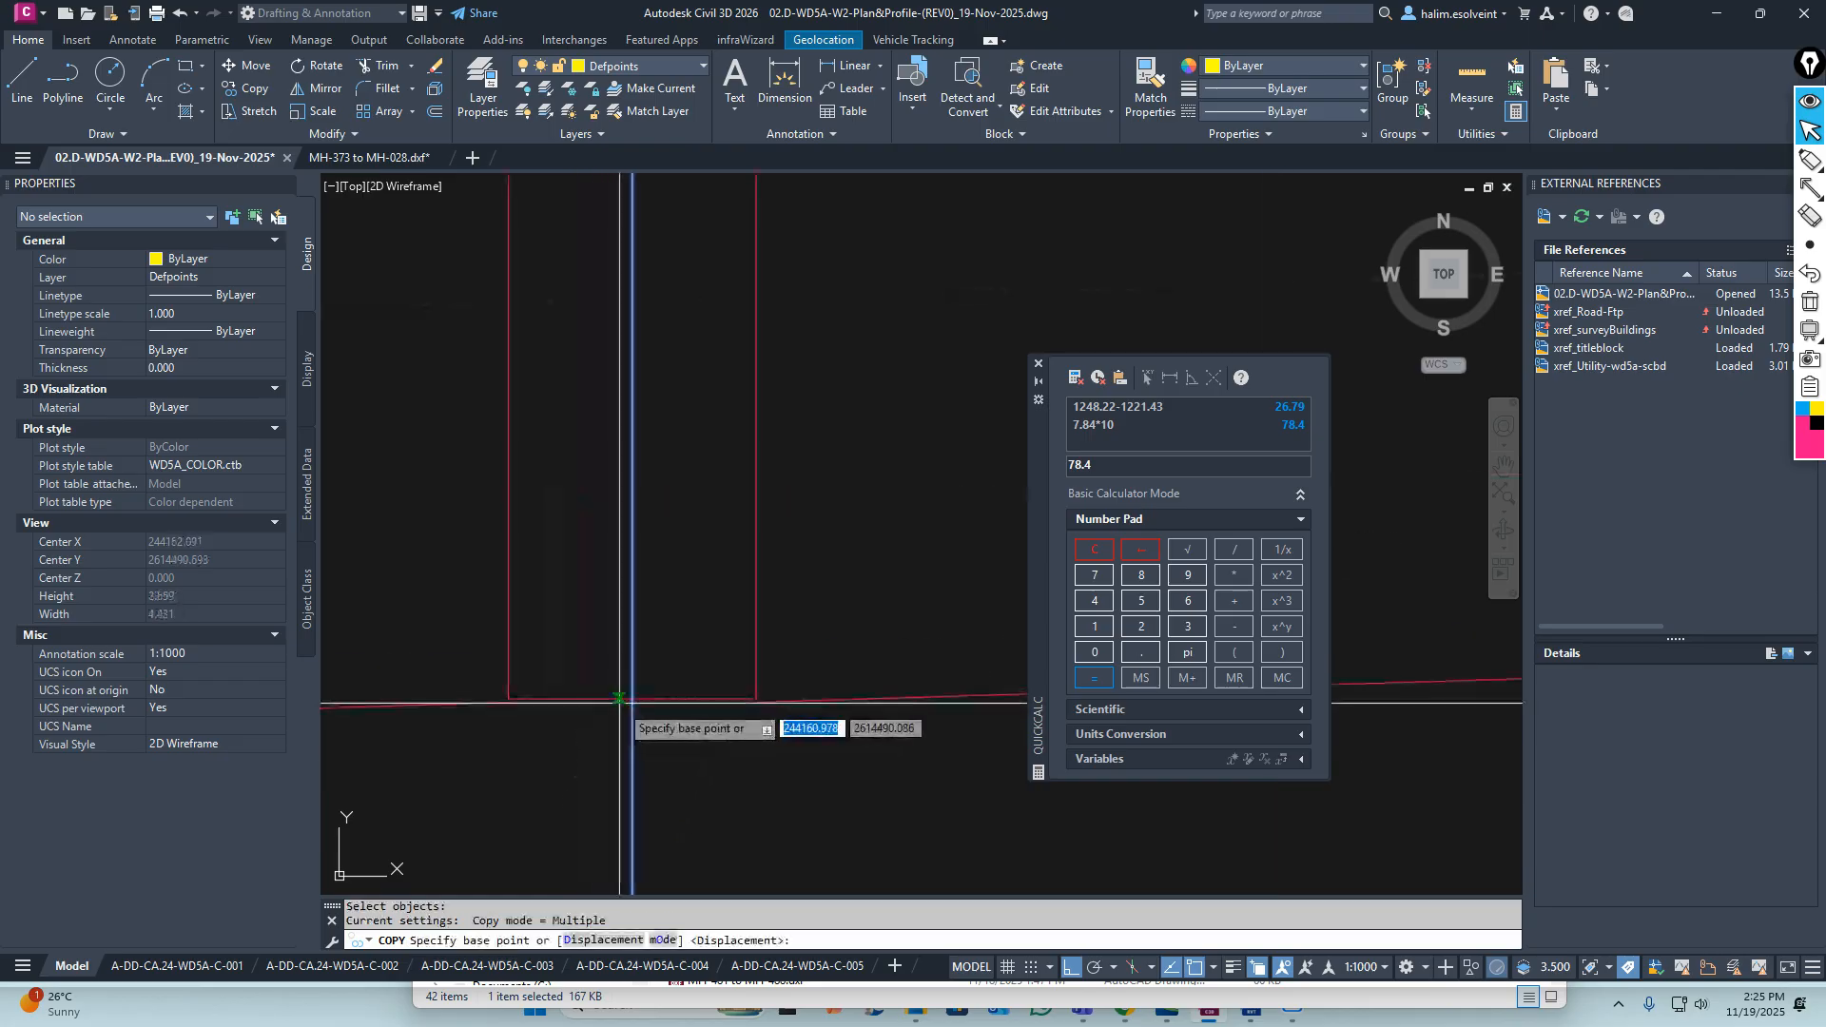
click(633, 699)
scroll(640, 644, down, 10)
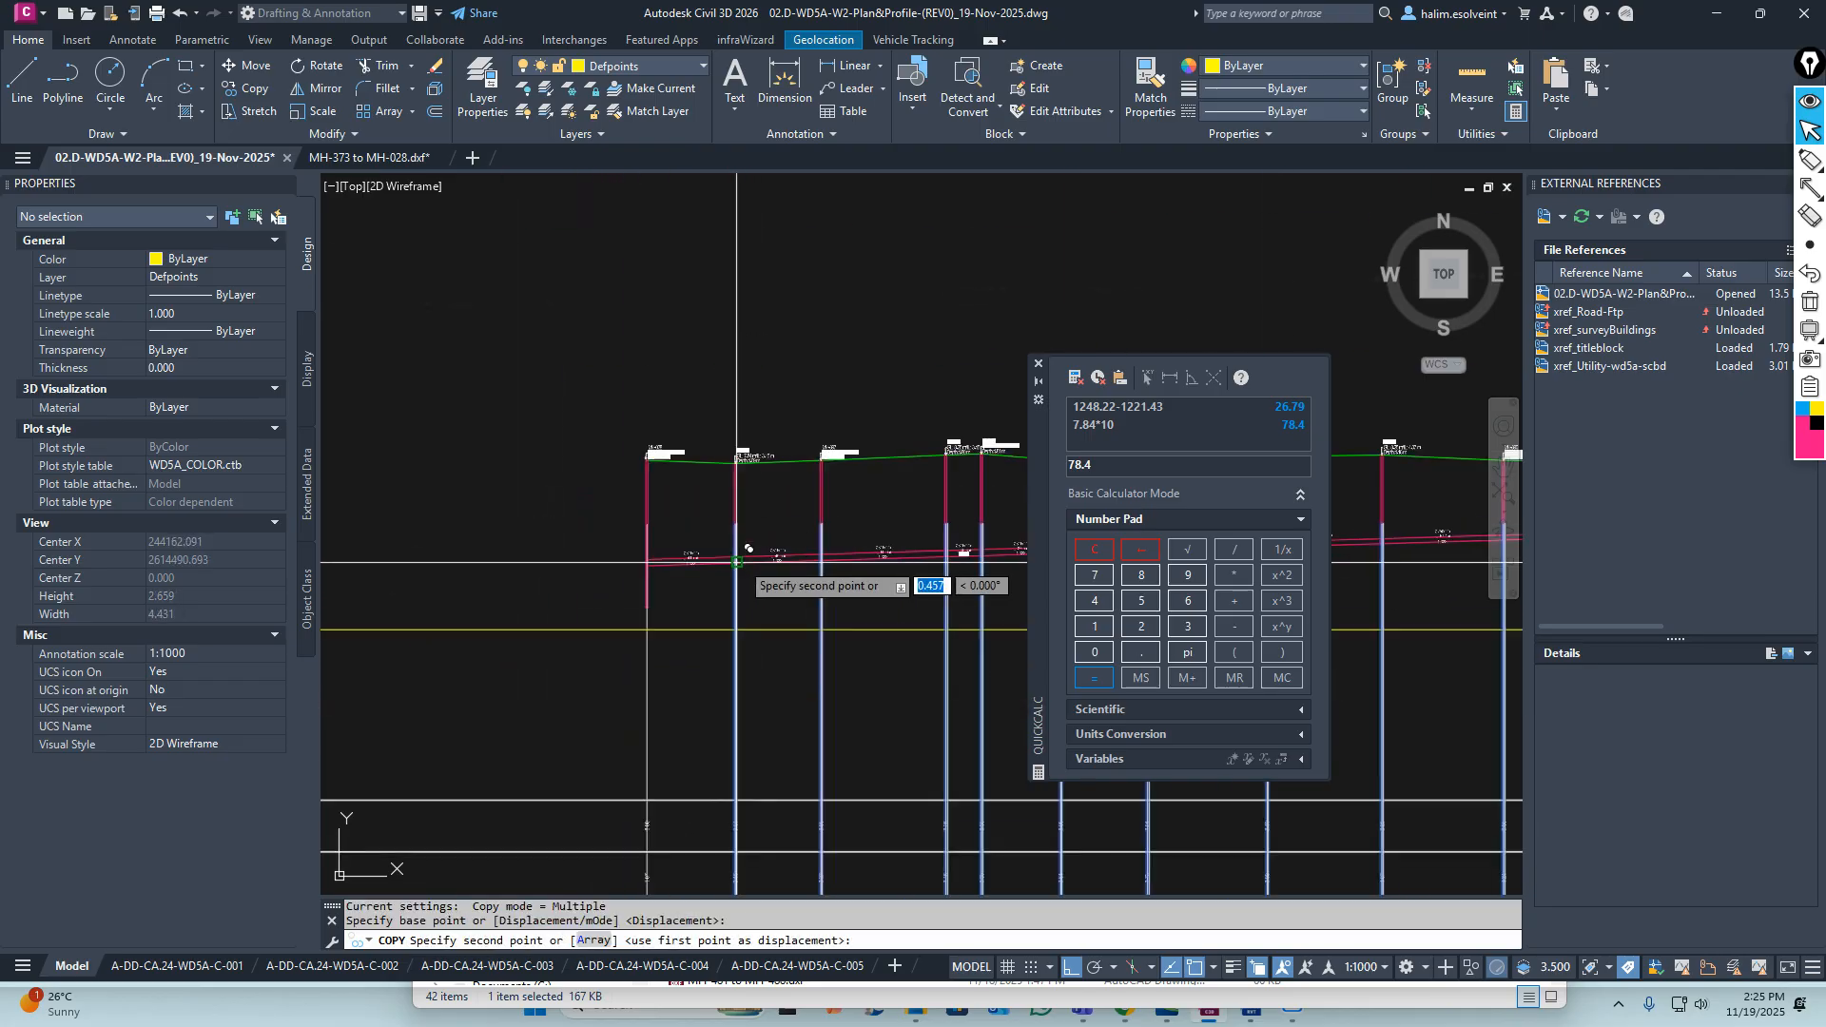
scroll(642, 603, up, 8)
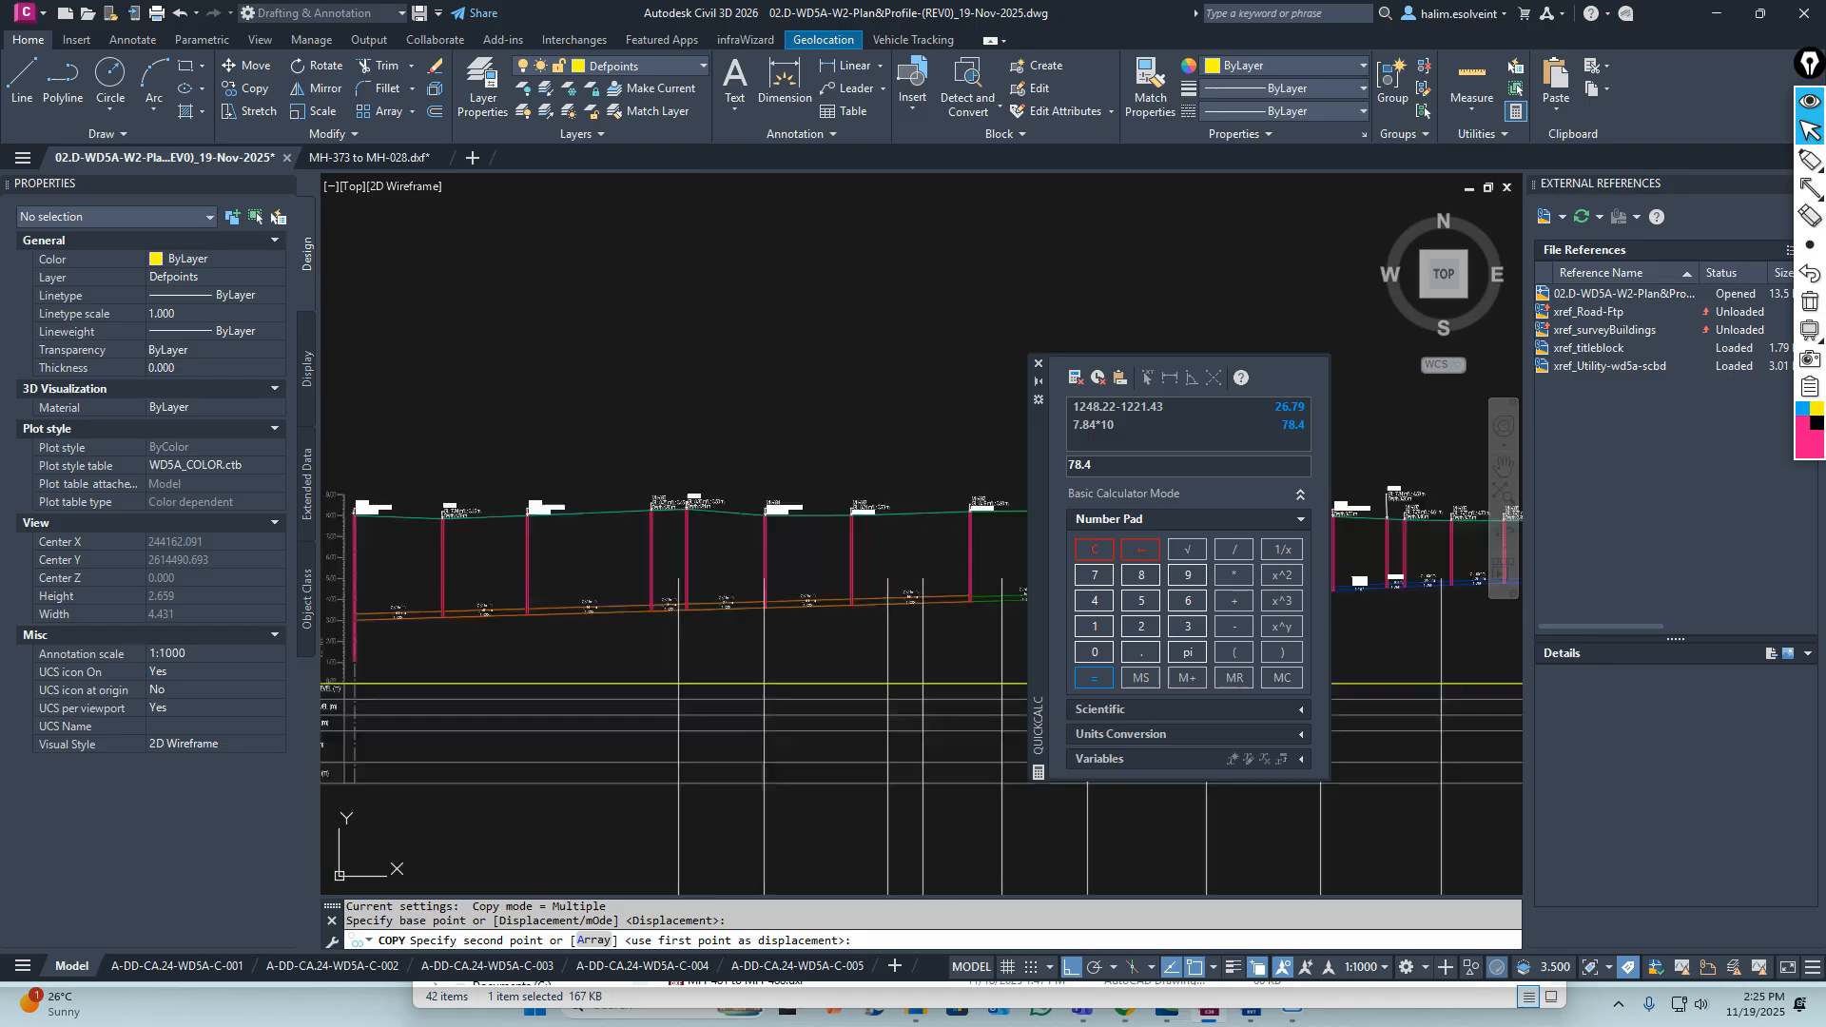
scroll(655, 595, up, 6)
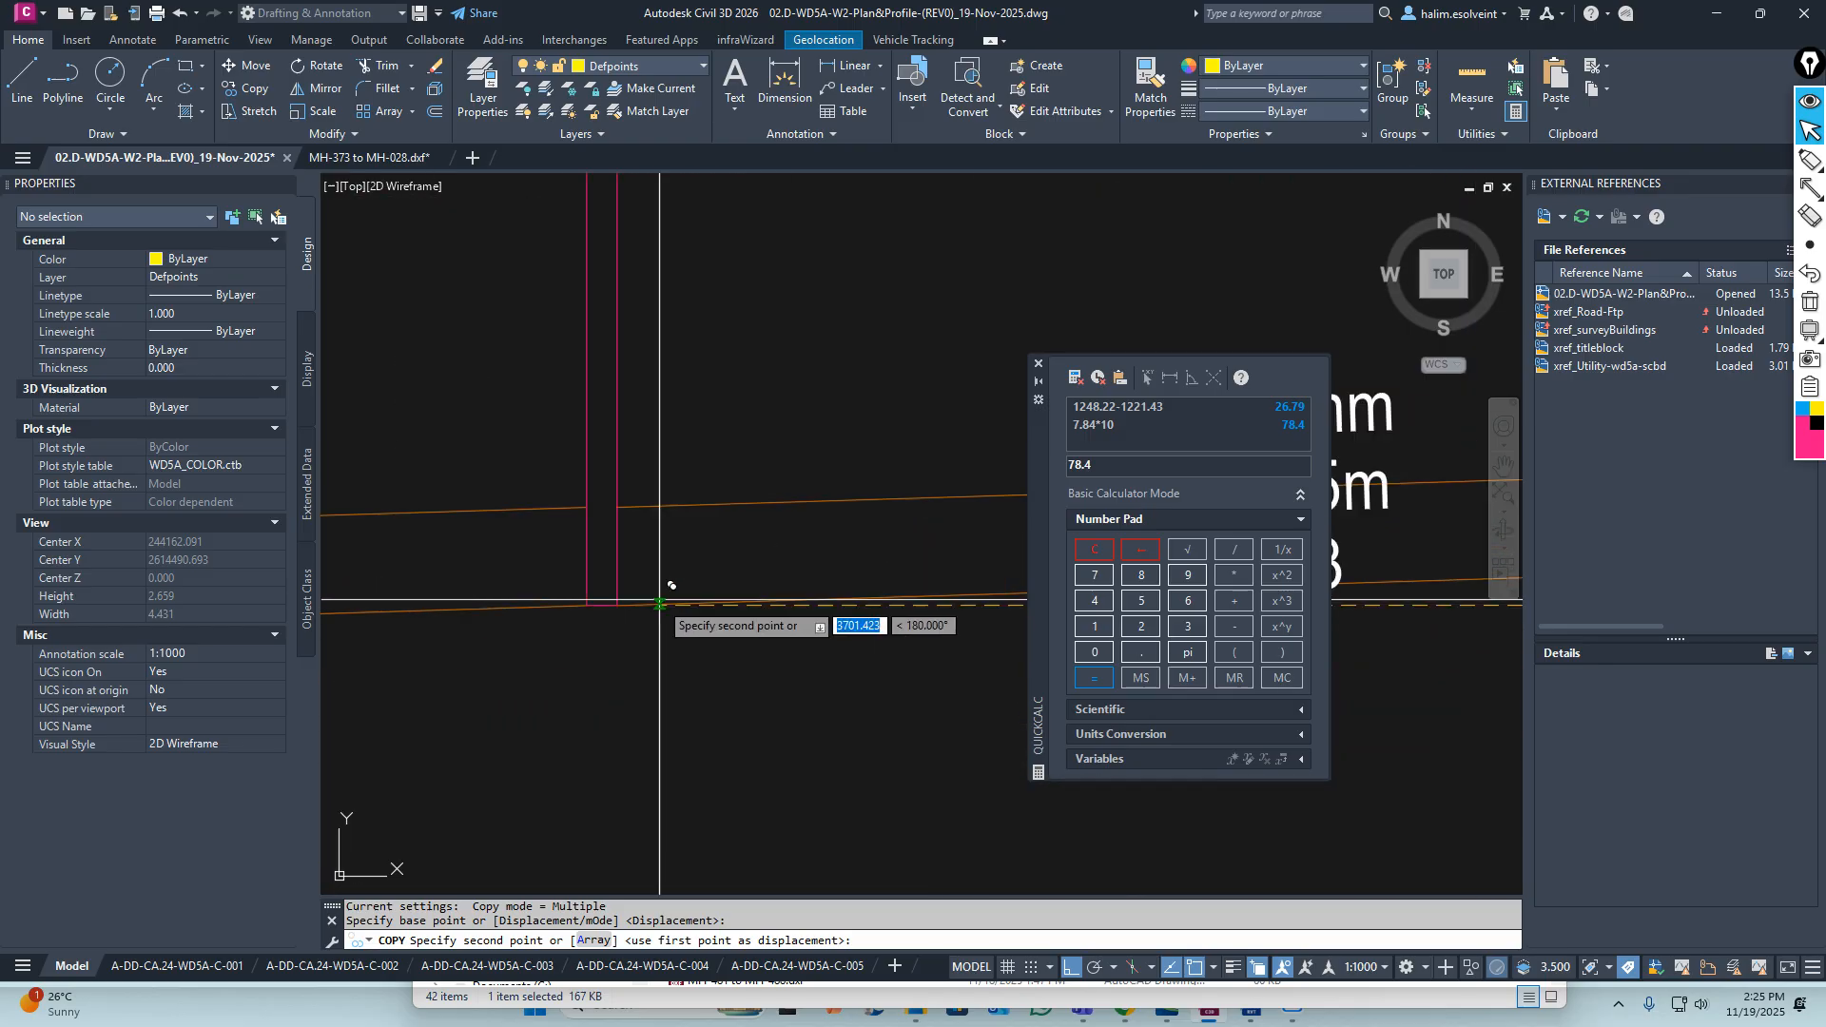
click(603, 605)
scroll(602, 606, down, 3)
scroll(609, 590, down, 6)
key(Escape)
key(Escape)
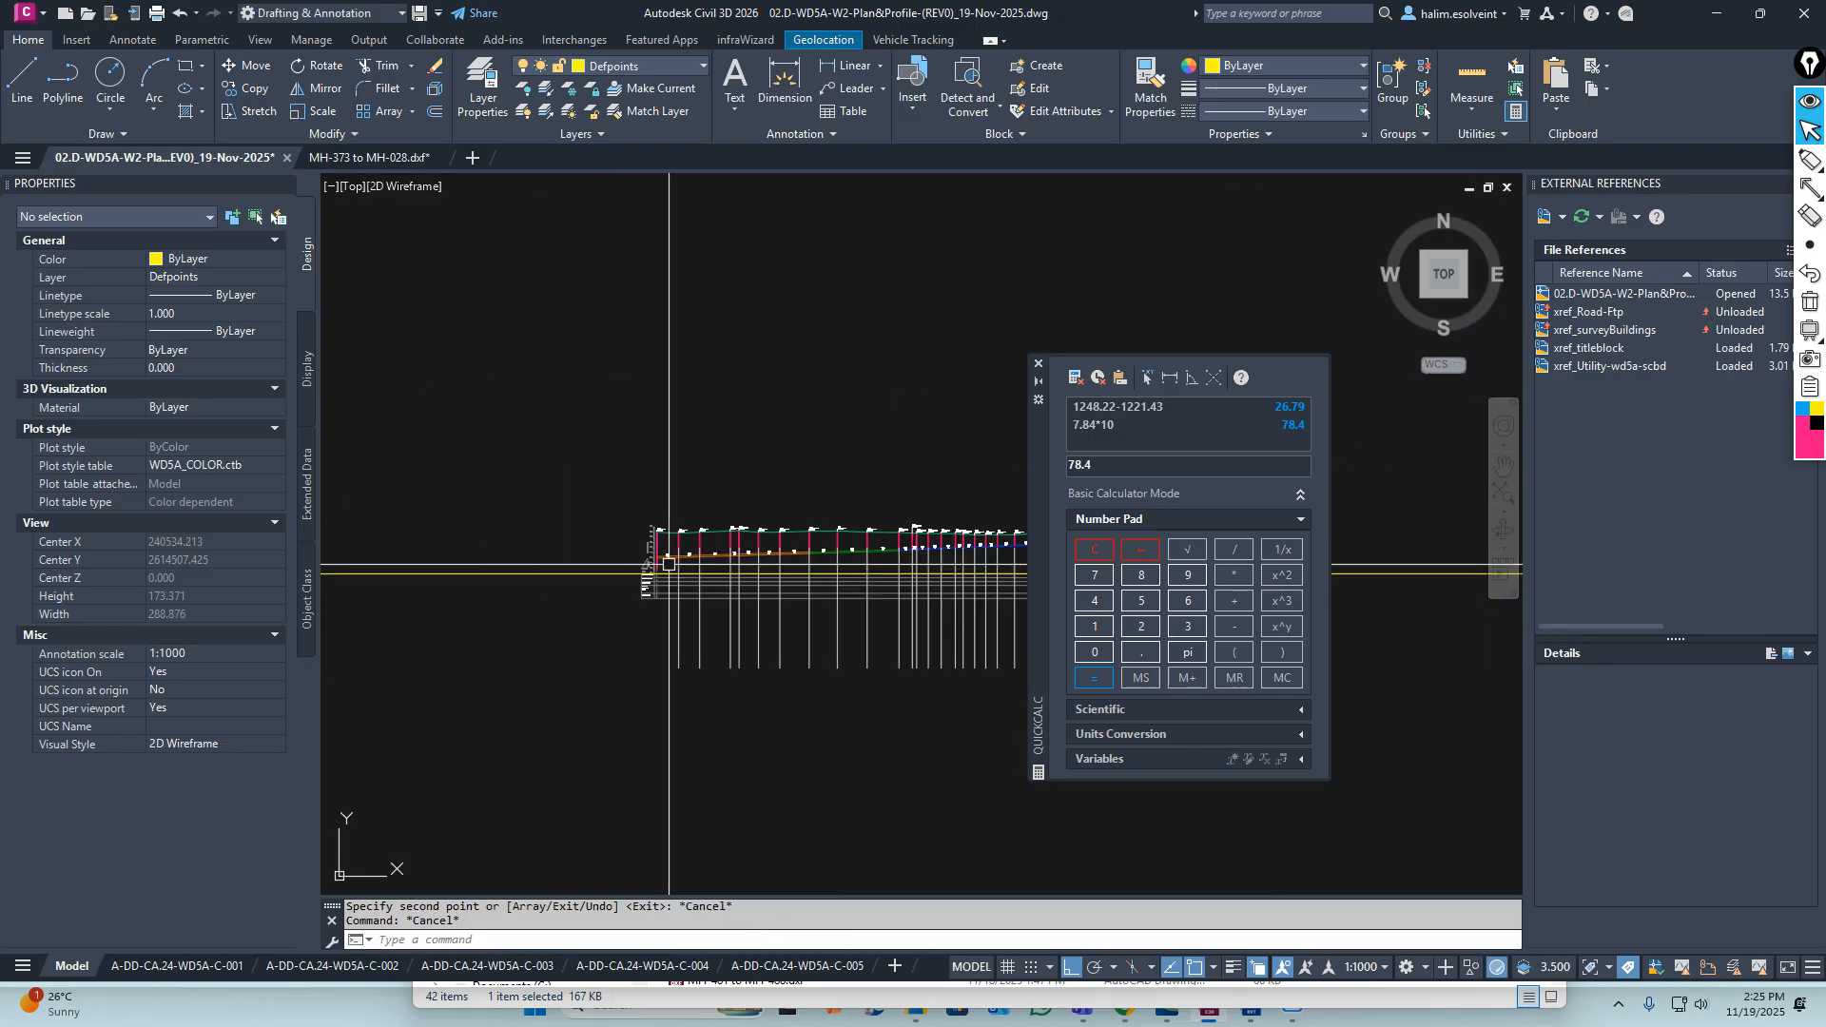
Match the properties of MH-028's dashed centre line onto all the copied vertical manhole lines
scroll(700, 584, up, 4)
scroll(618, 528, up, 6)
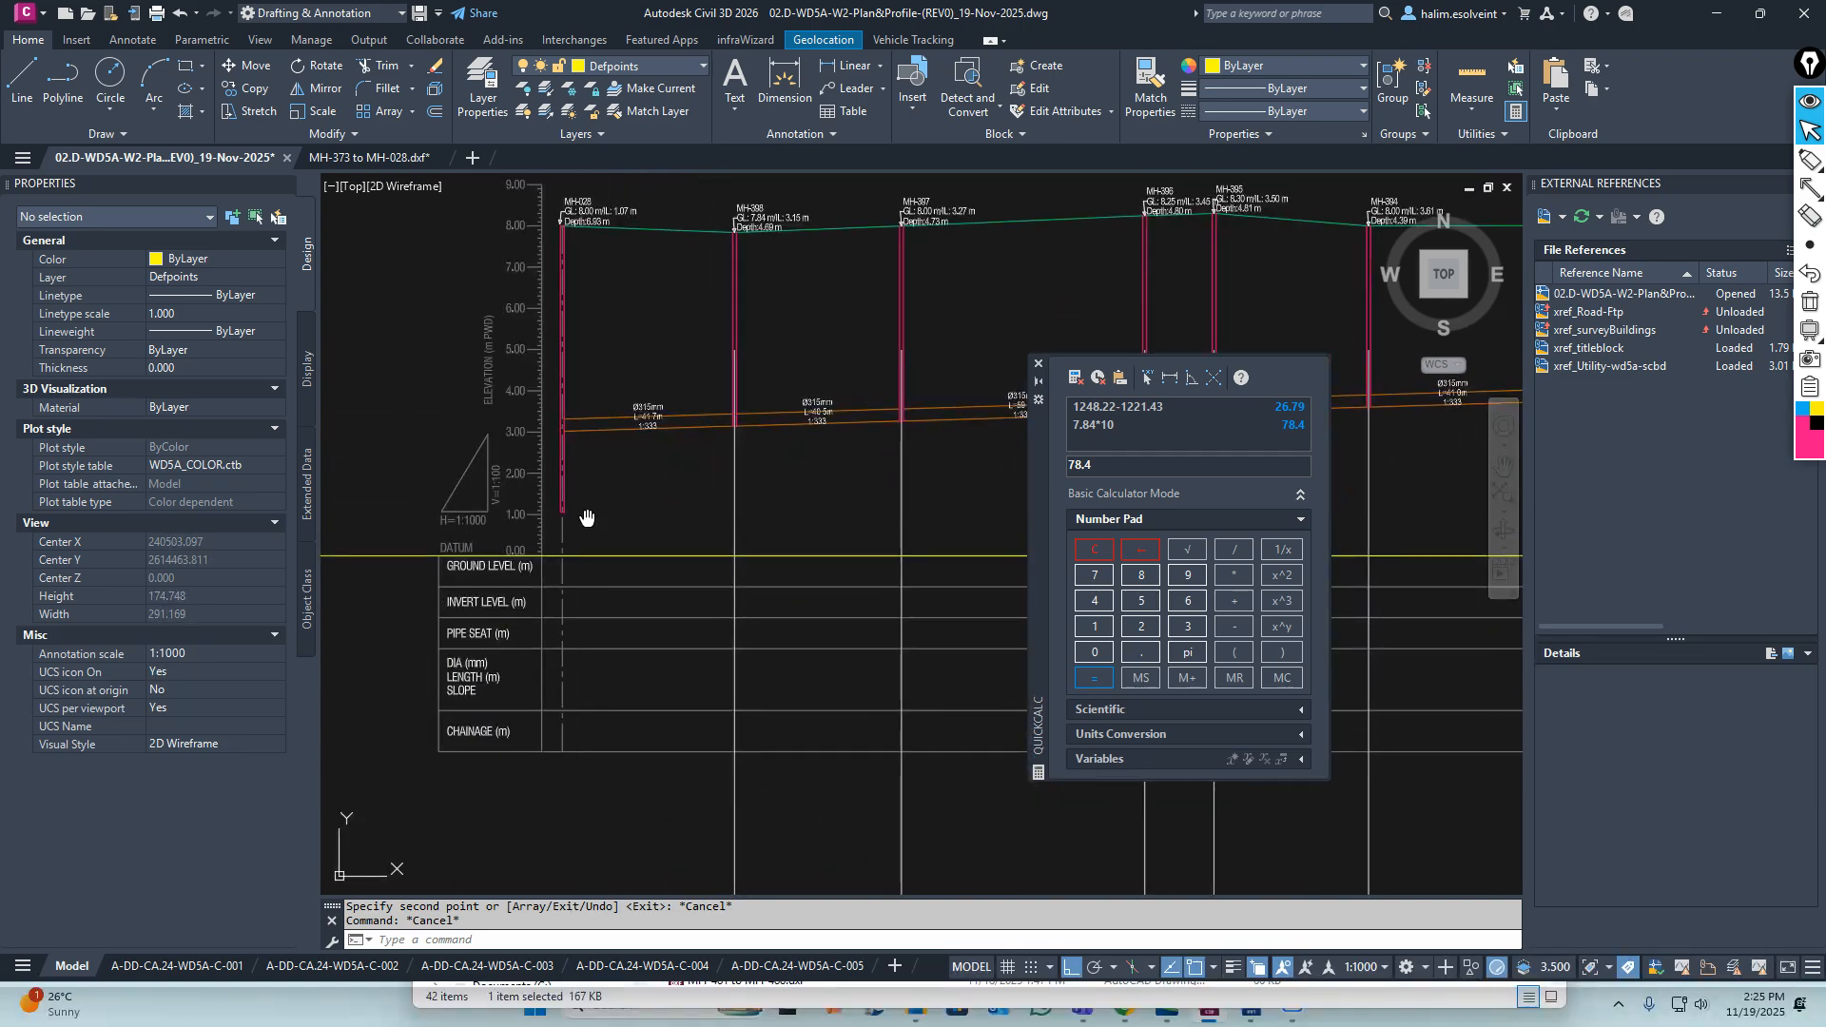
middle_drag(589, 533, 525, 623)
scroll(529, 631, up, 3)
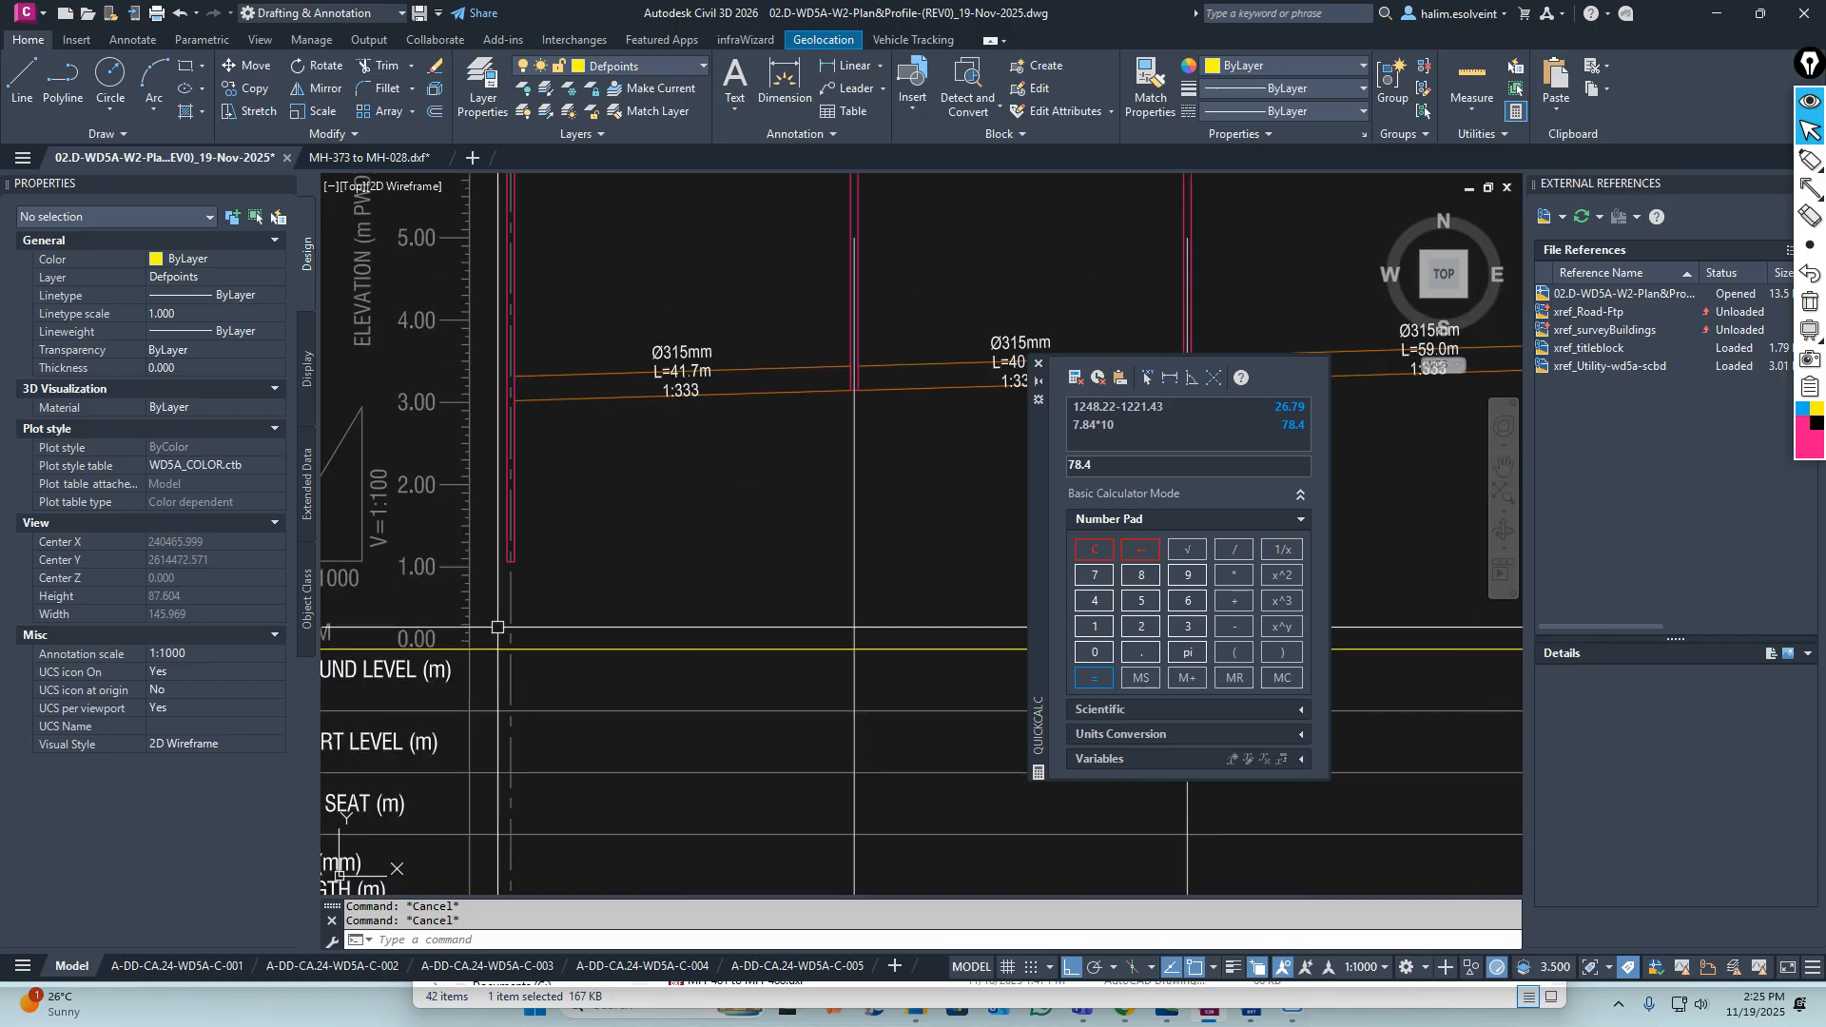
text(MA)
key(Return)
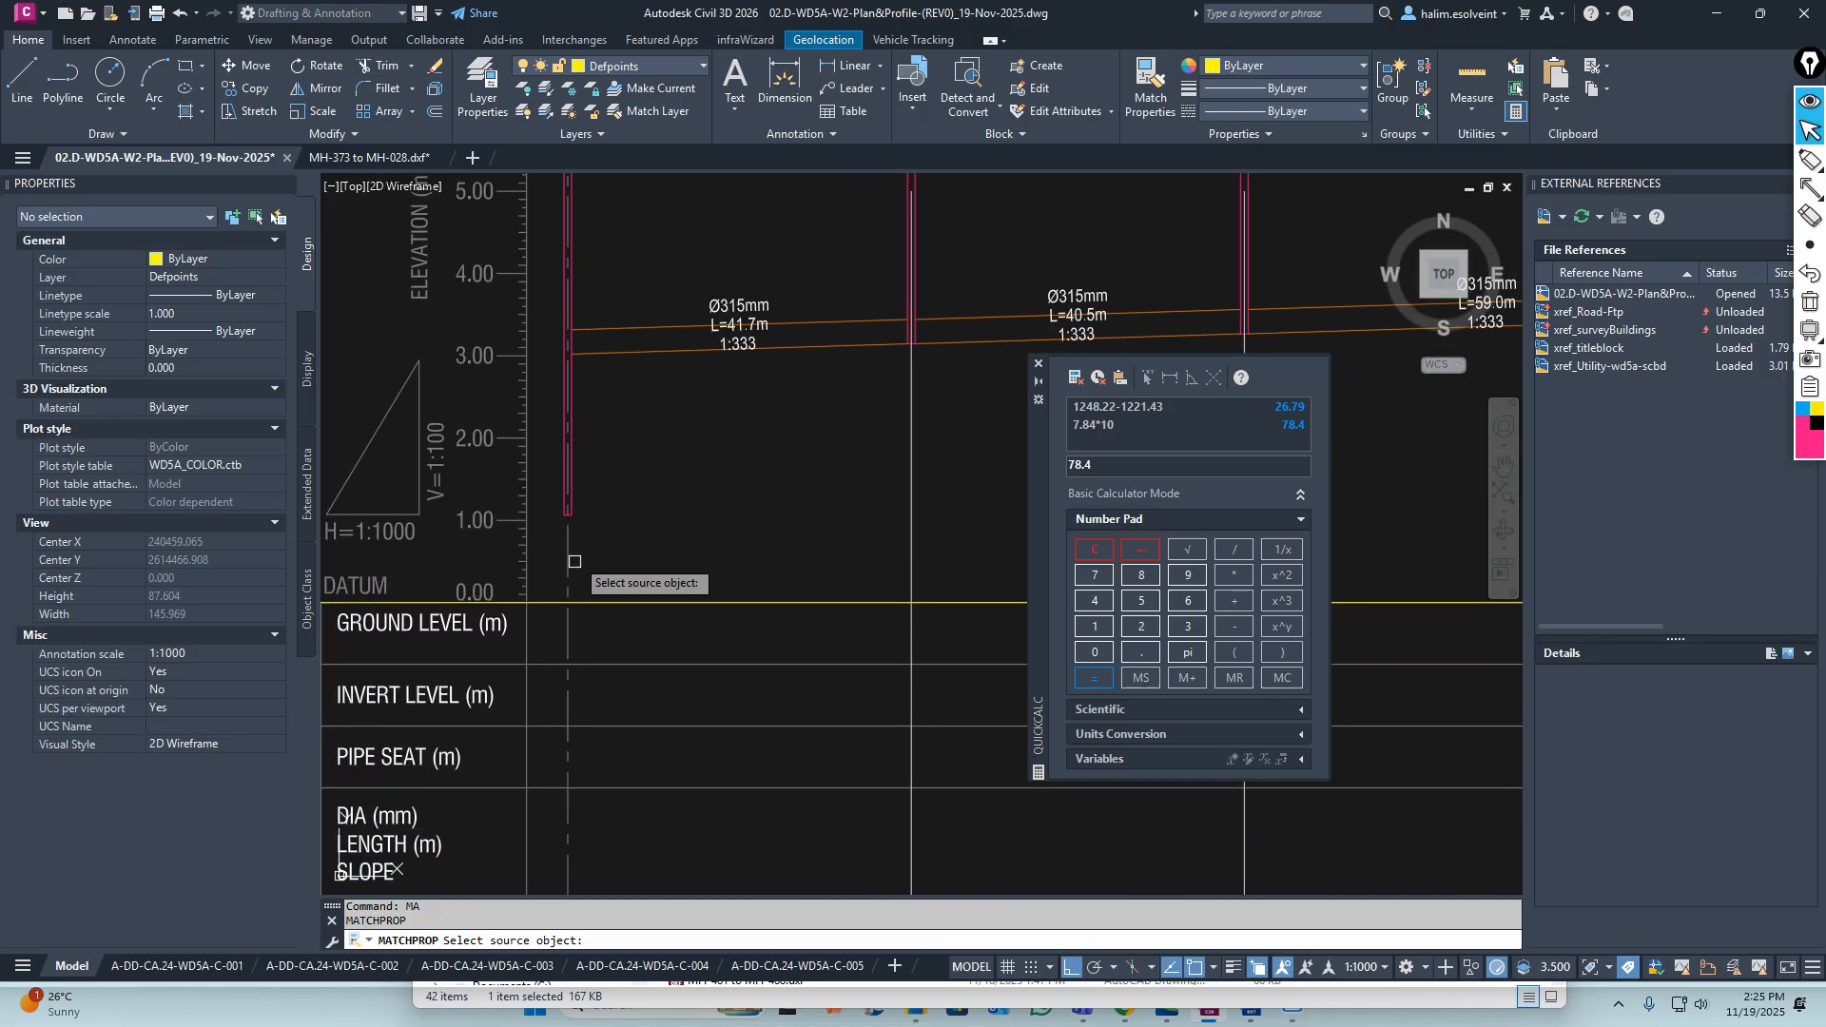
click(569, 545)
scroll(569, 545, down, 10)
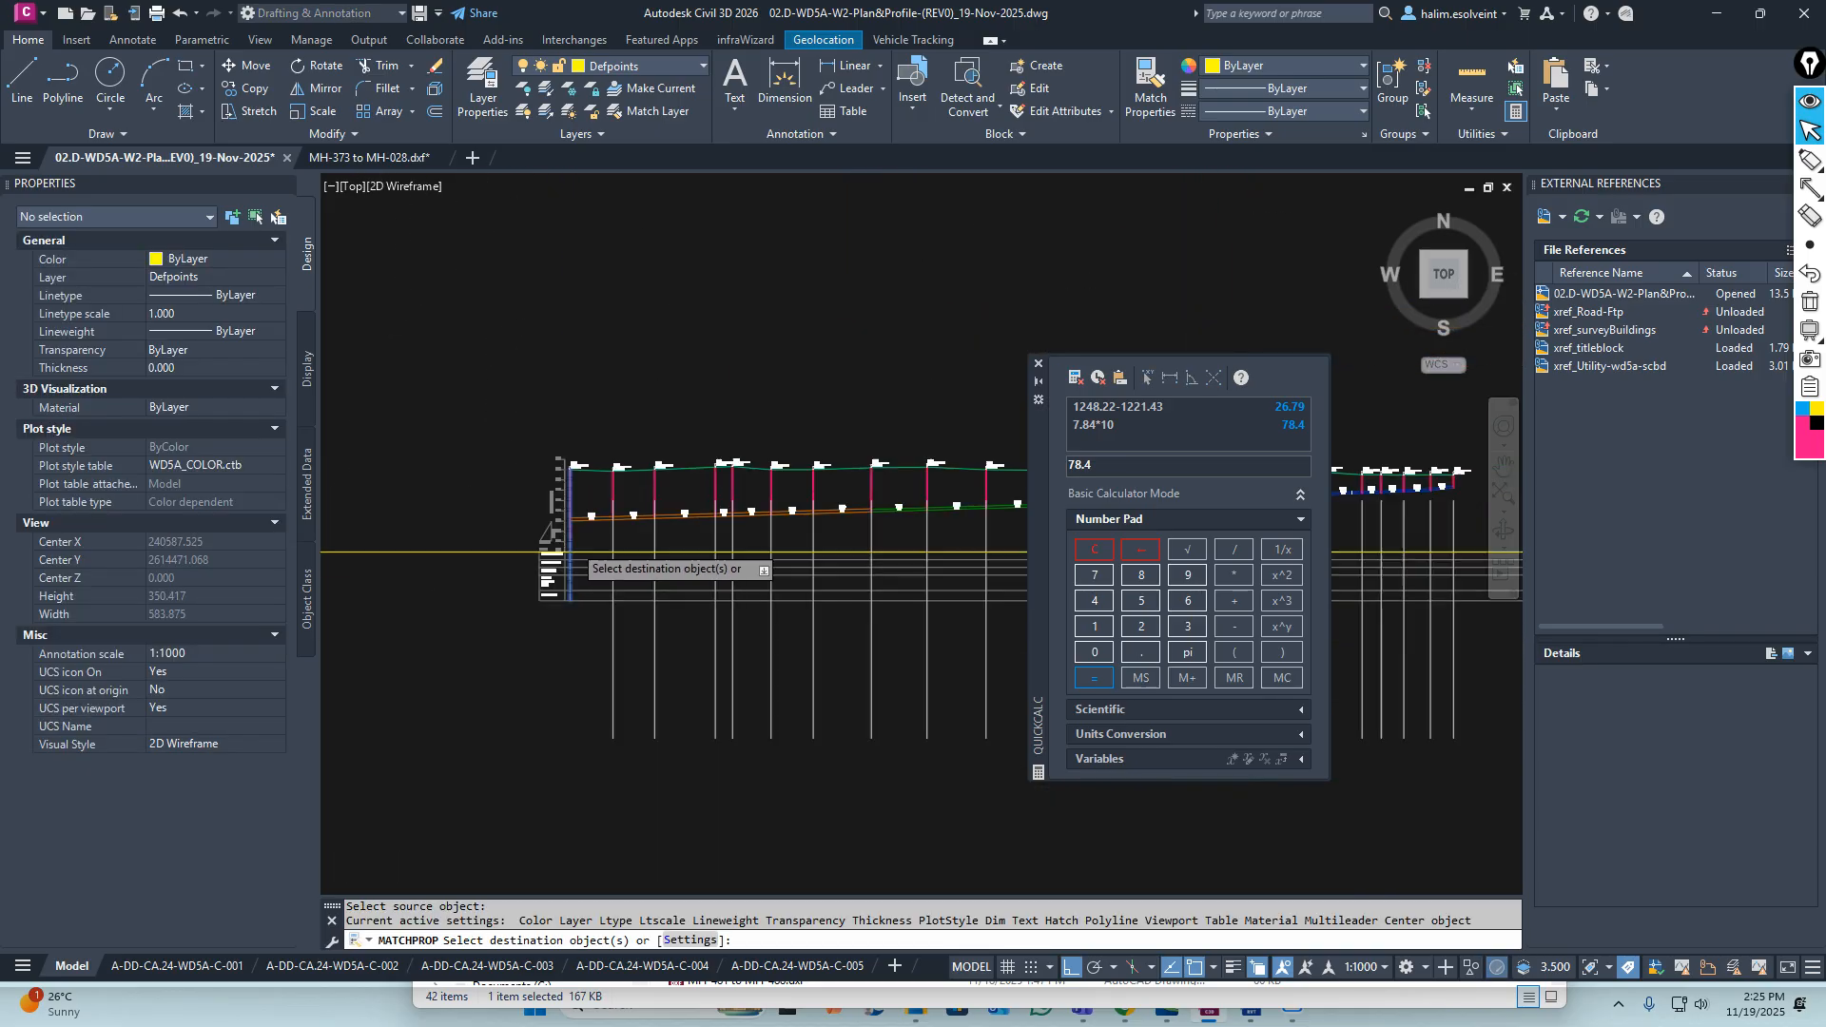
click(848, 612)
middle_drag(451, 563, 587, 563)
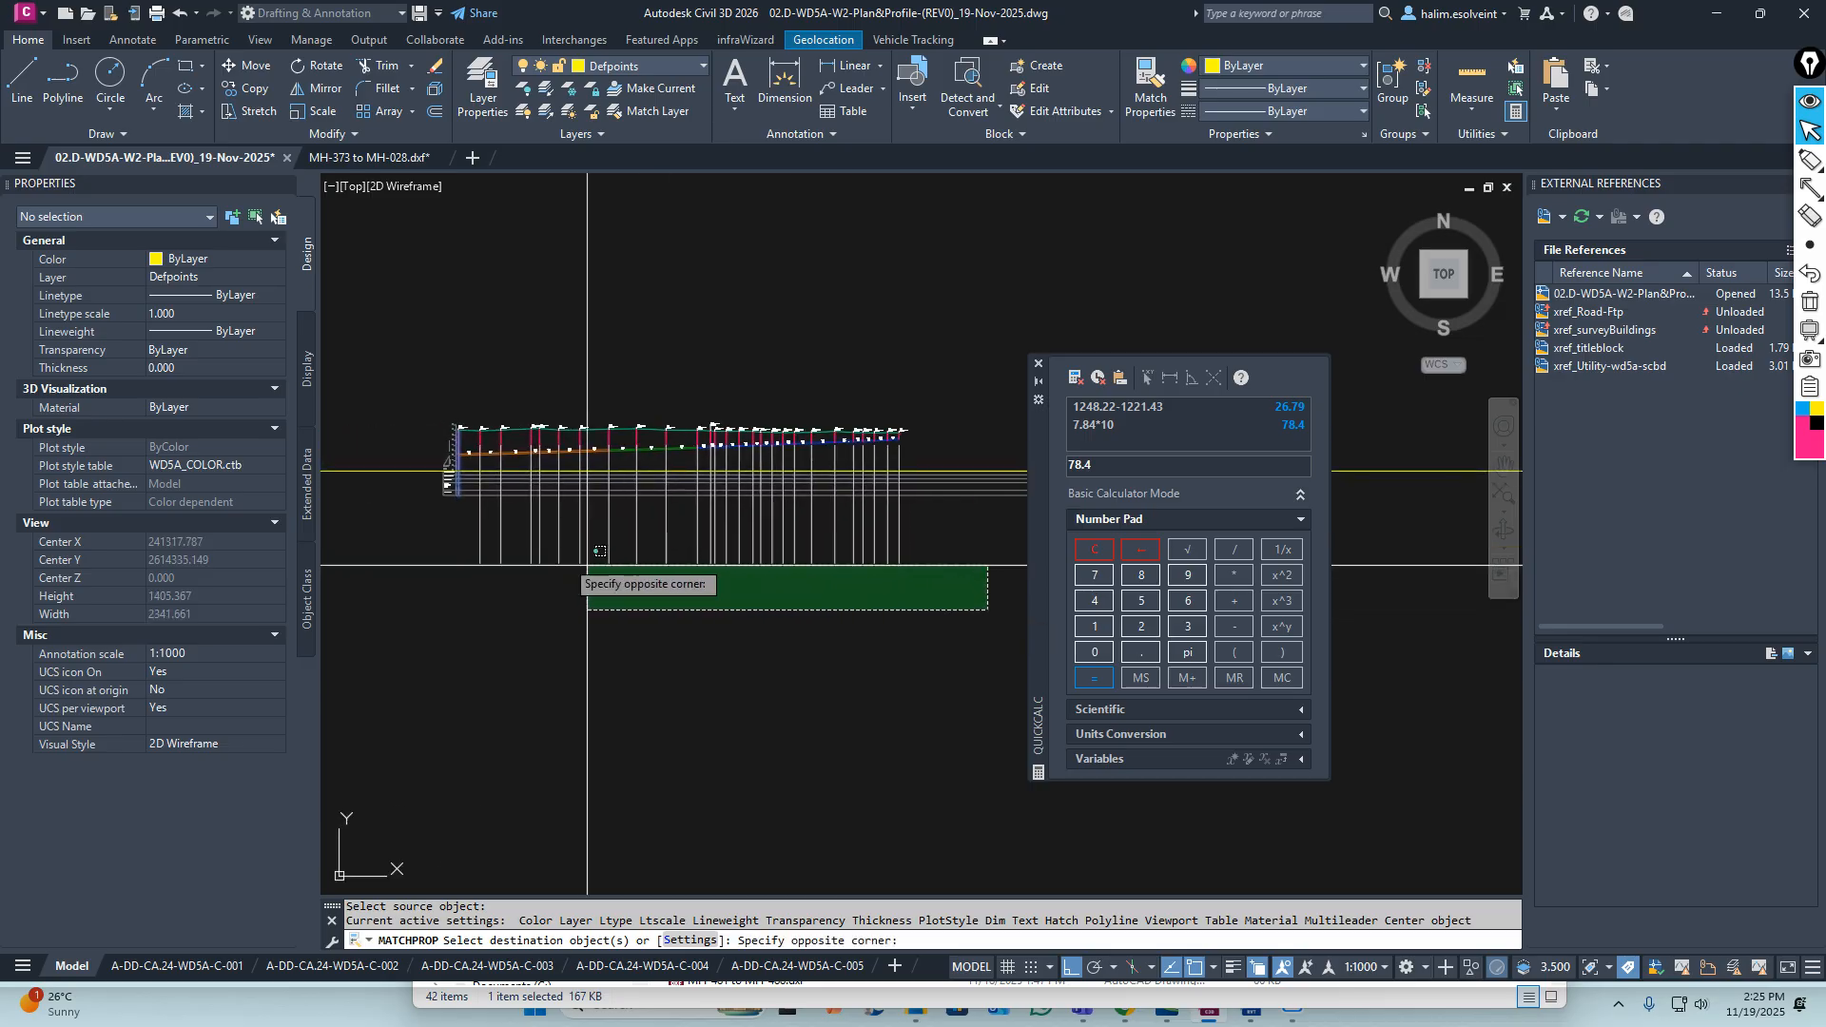
click(437, 535)
key(Escape)
key(Escape)
scroll(481, 458, up, 6)
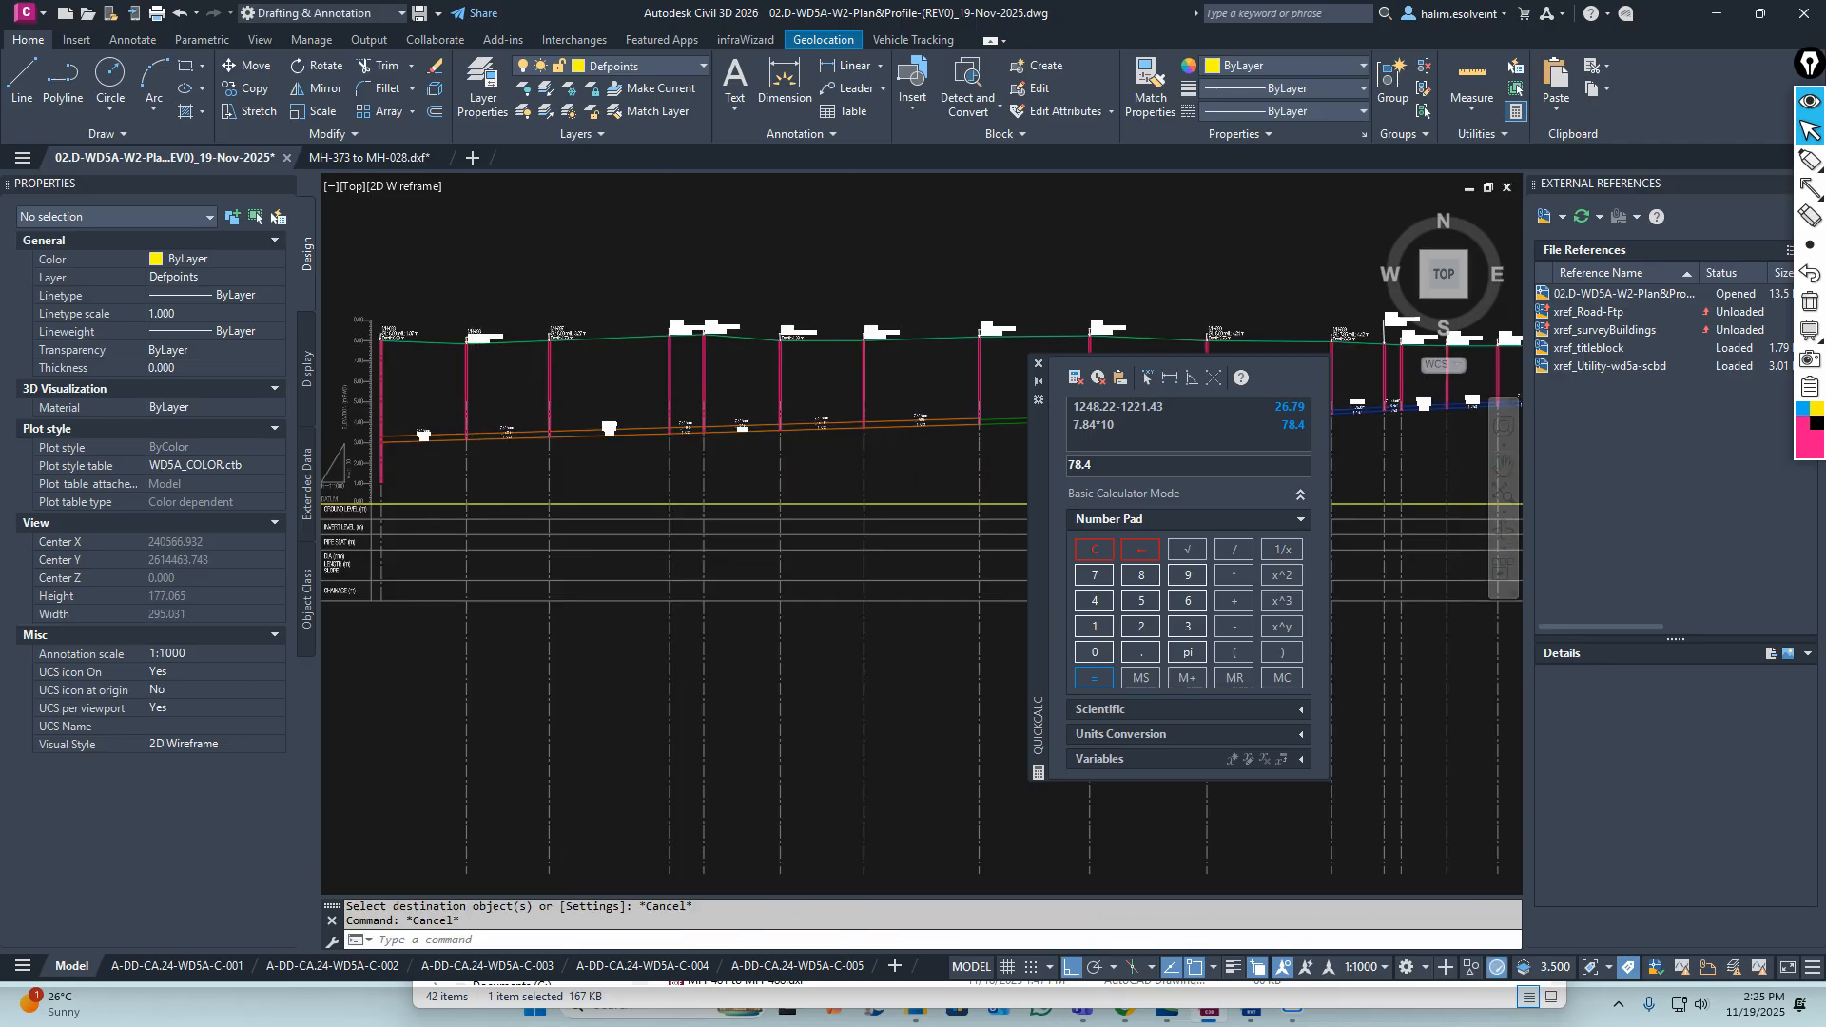
Inspect MH-398's copied centre line from the data table up to its manhole top at the ground line
click(519, 487)
click(457, 472)
scroll(460, 351, up, 5)
scroll(522, 378, down, 5)
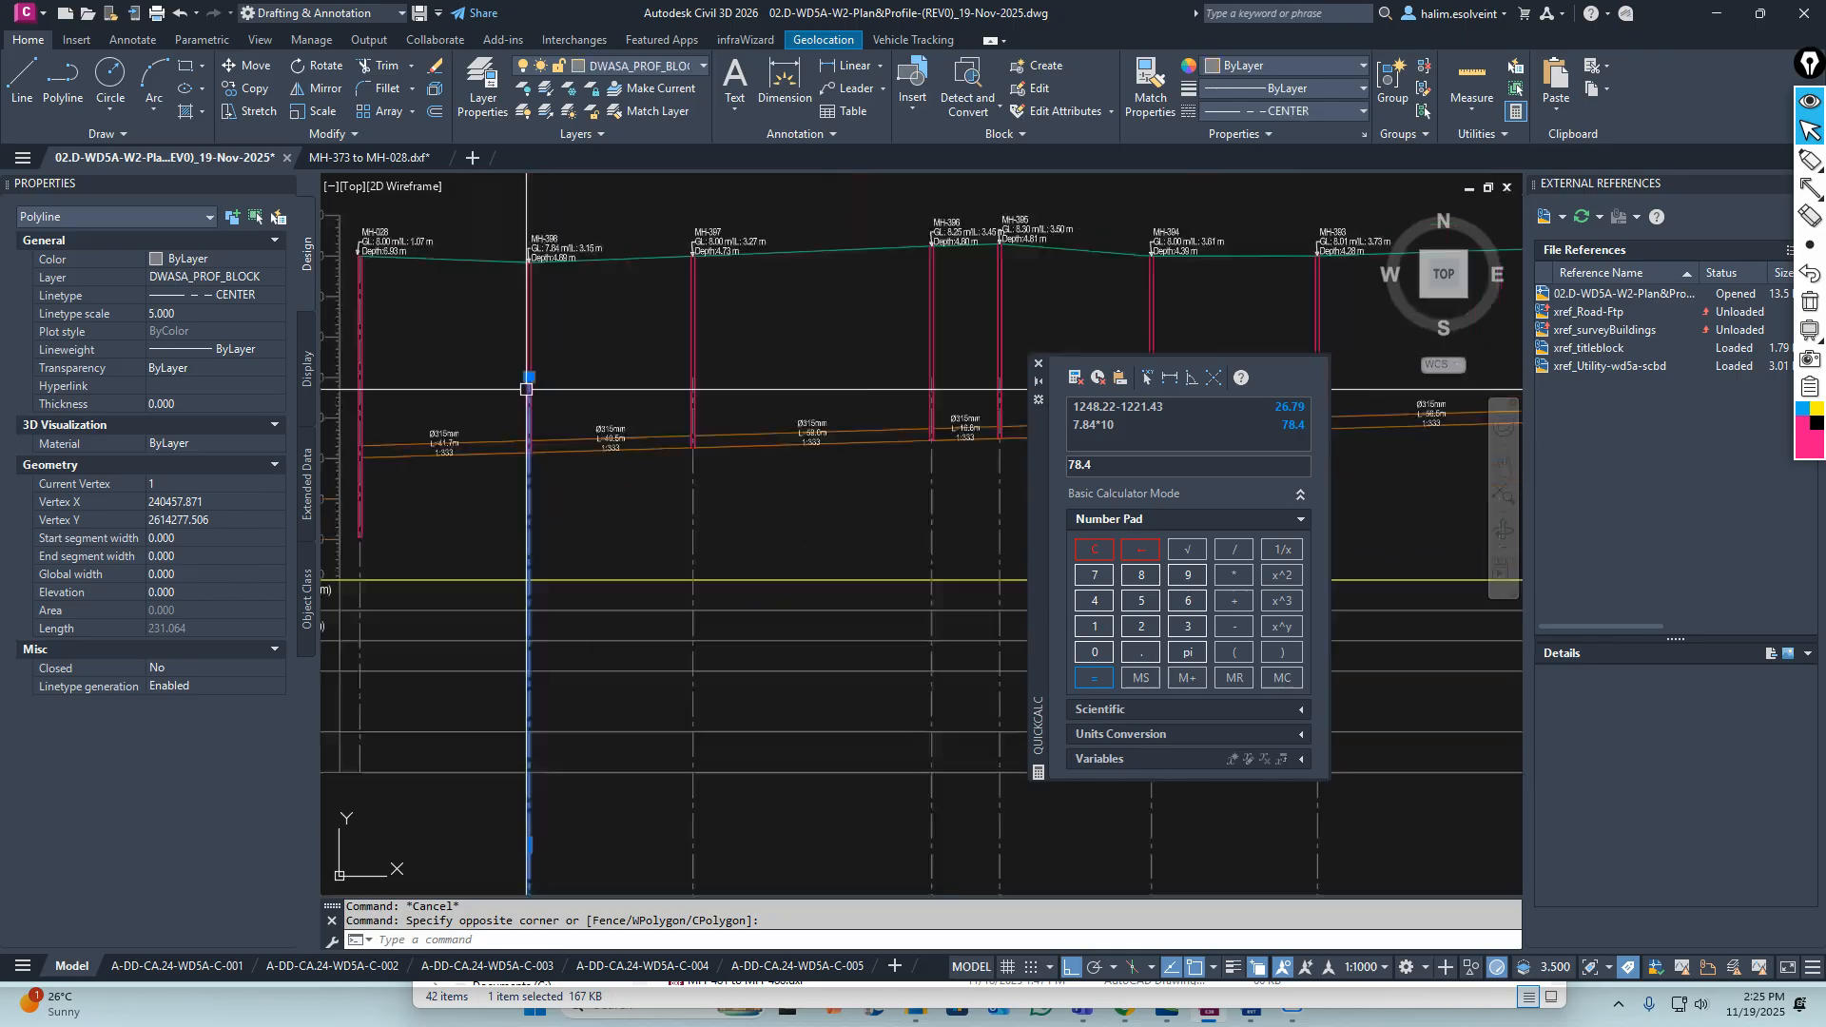
scroll(591, 476, up, 3)
scroll(562, 416, up, 3)
key(Escape)
key(Escape)
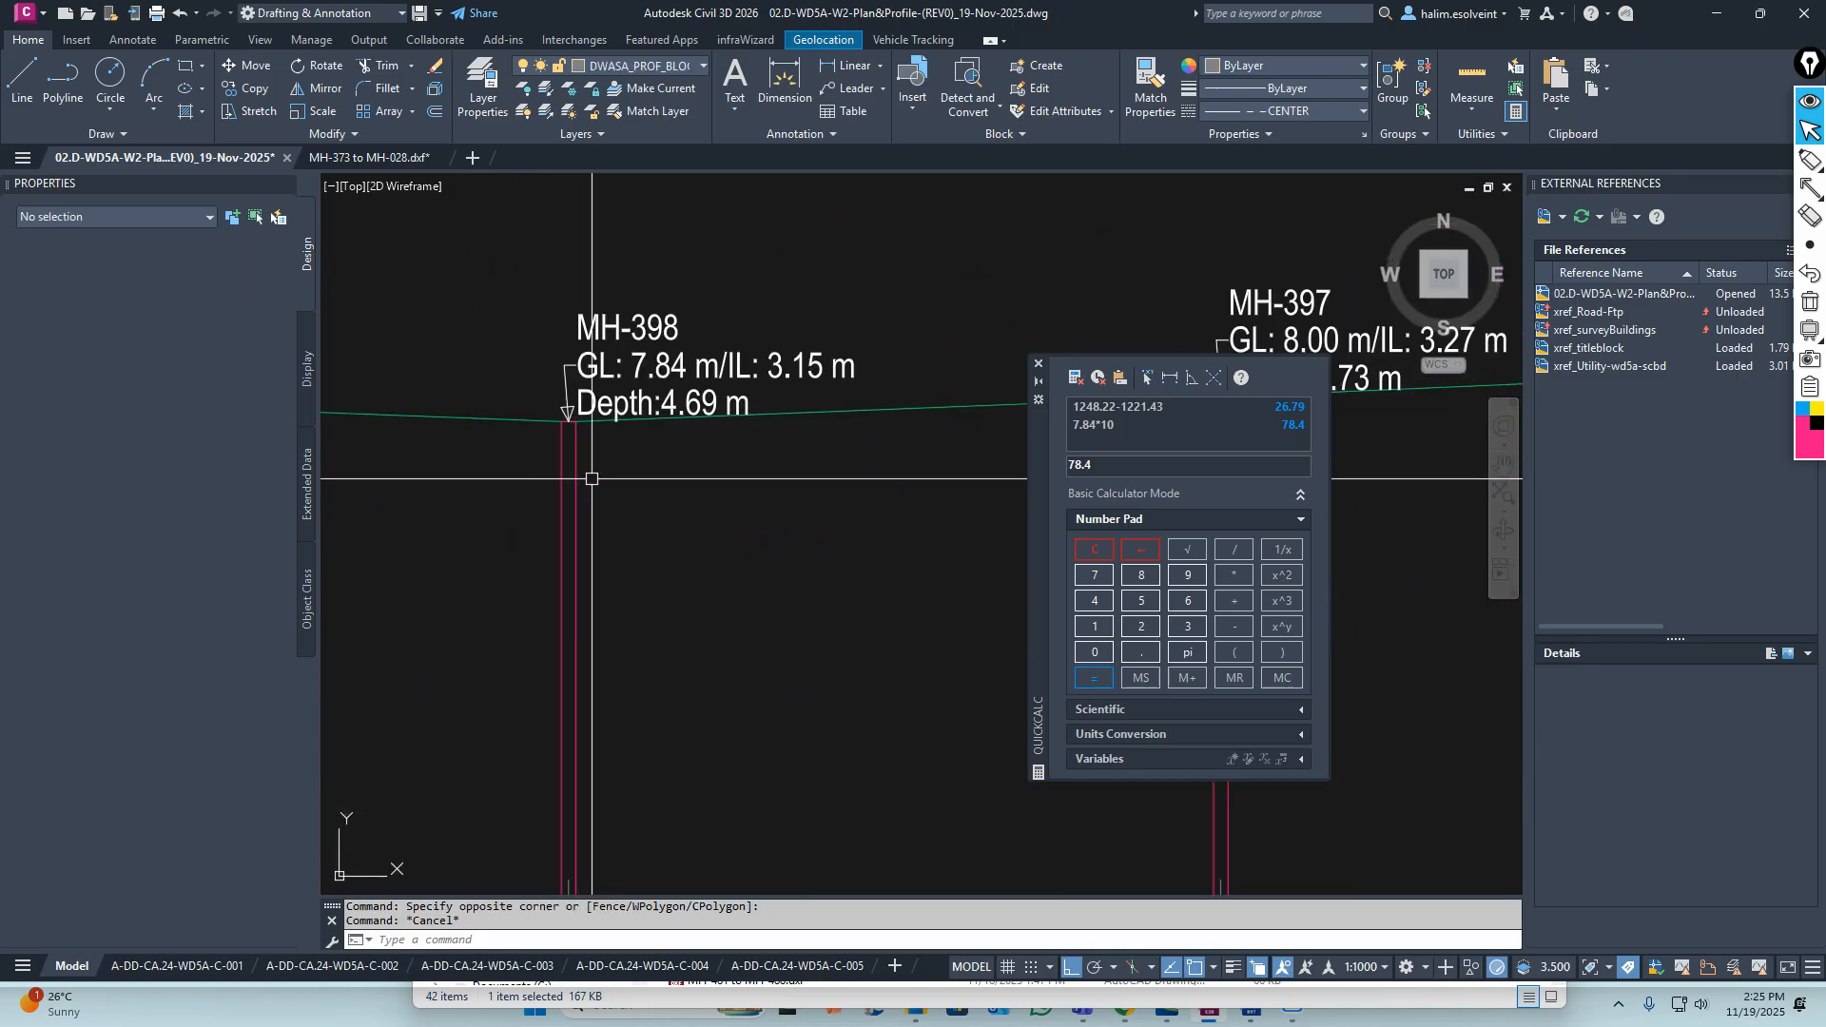
scroll(706, 471, down, 6)
middle_drag(747, 528, 677, 430)
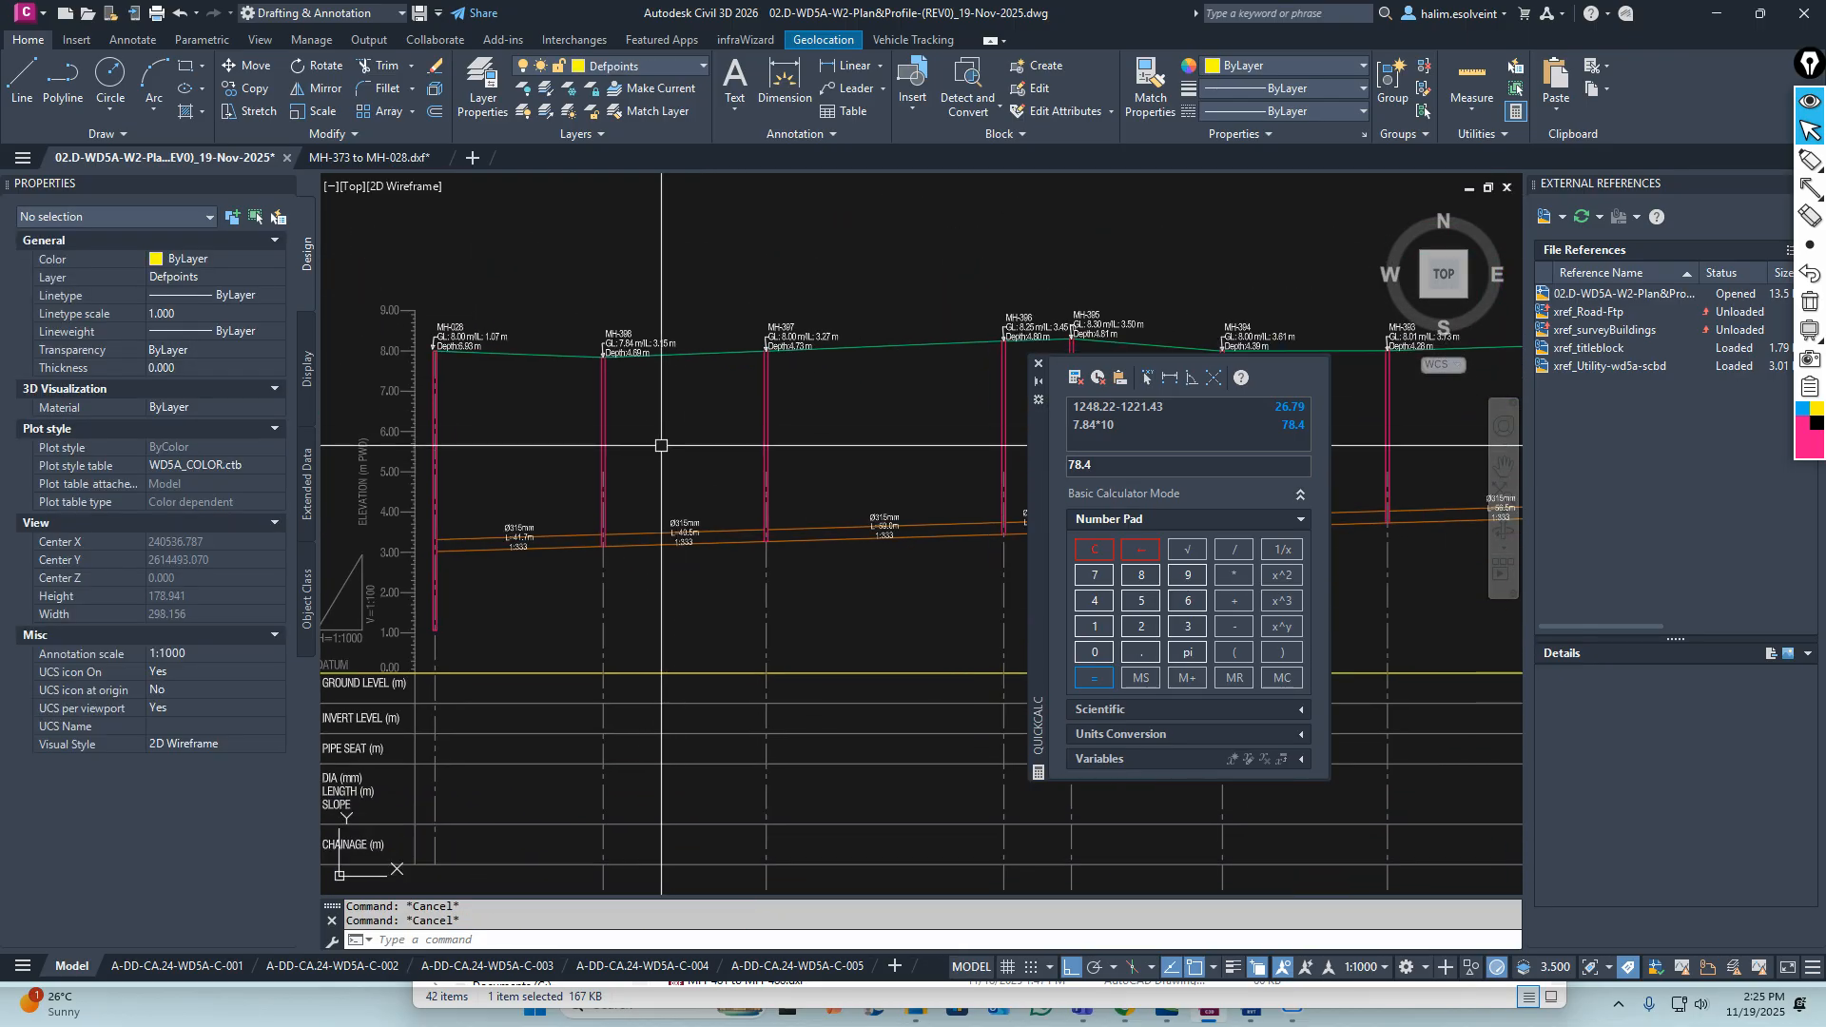
Extend all the copied vertical manhole centre lines, from the last manhole back to MH-398, up to the green ground line
text(ex)
key(Return)
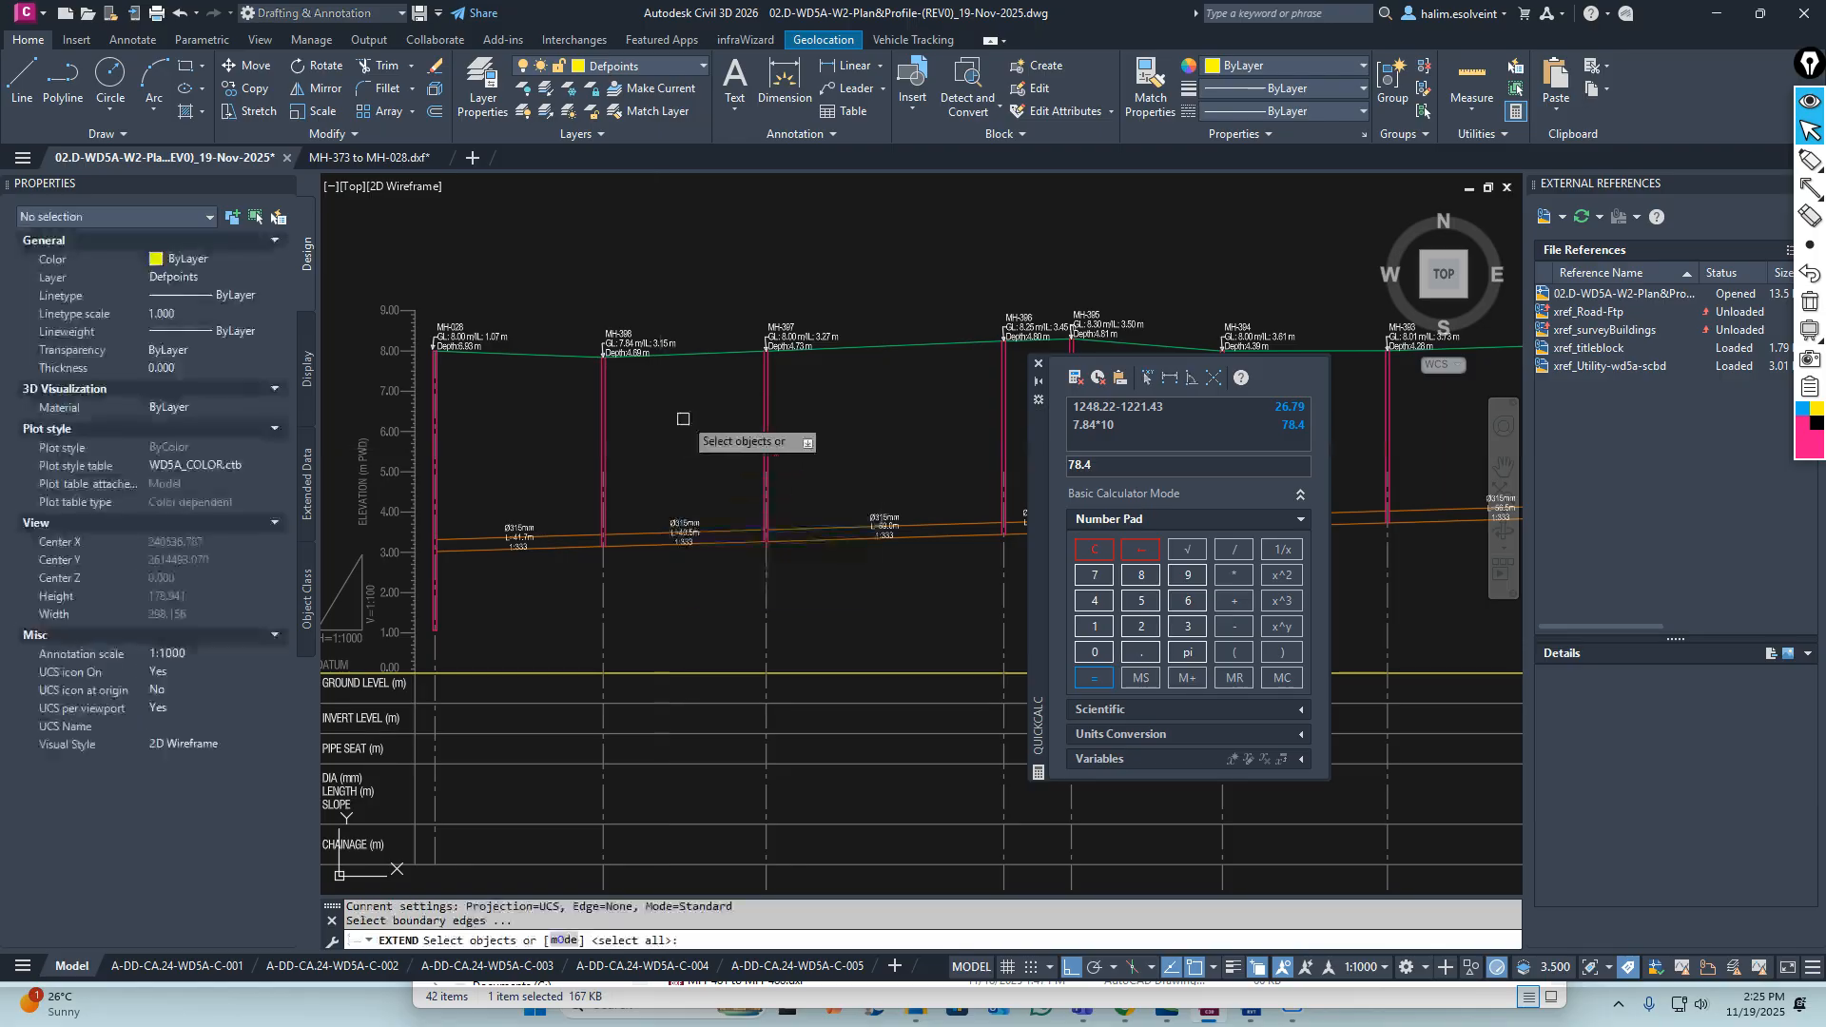
click(701, 356)
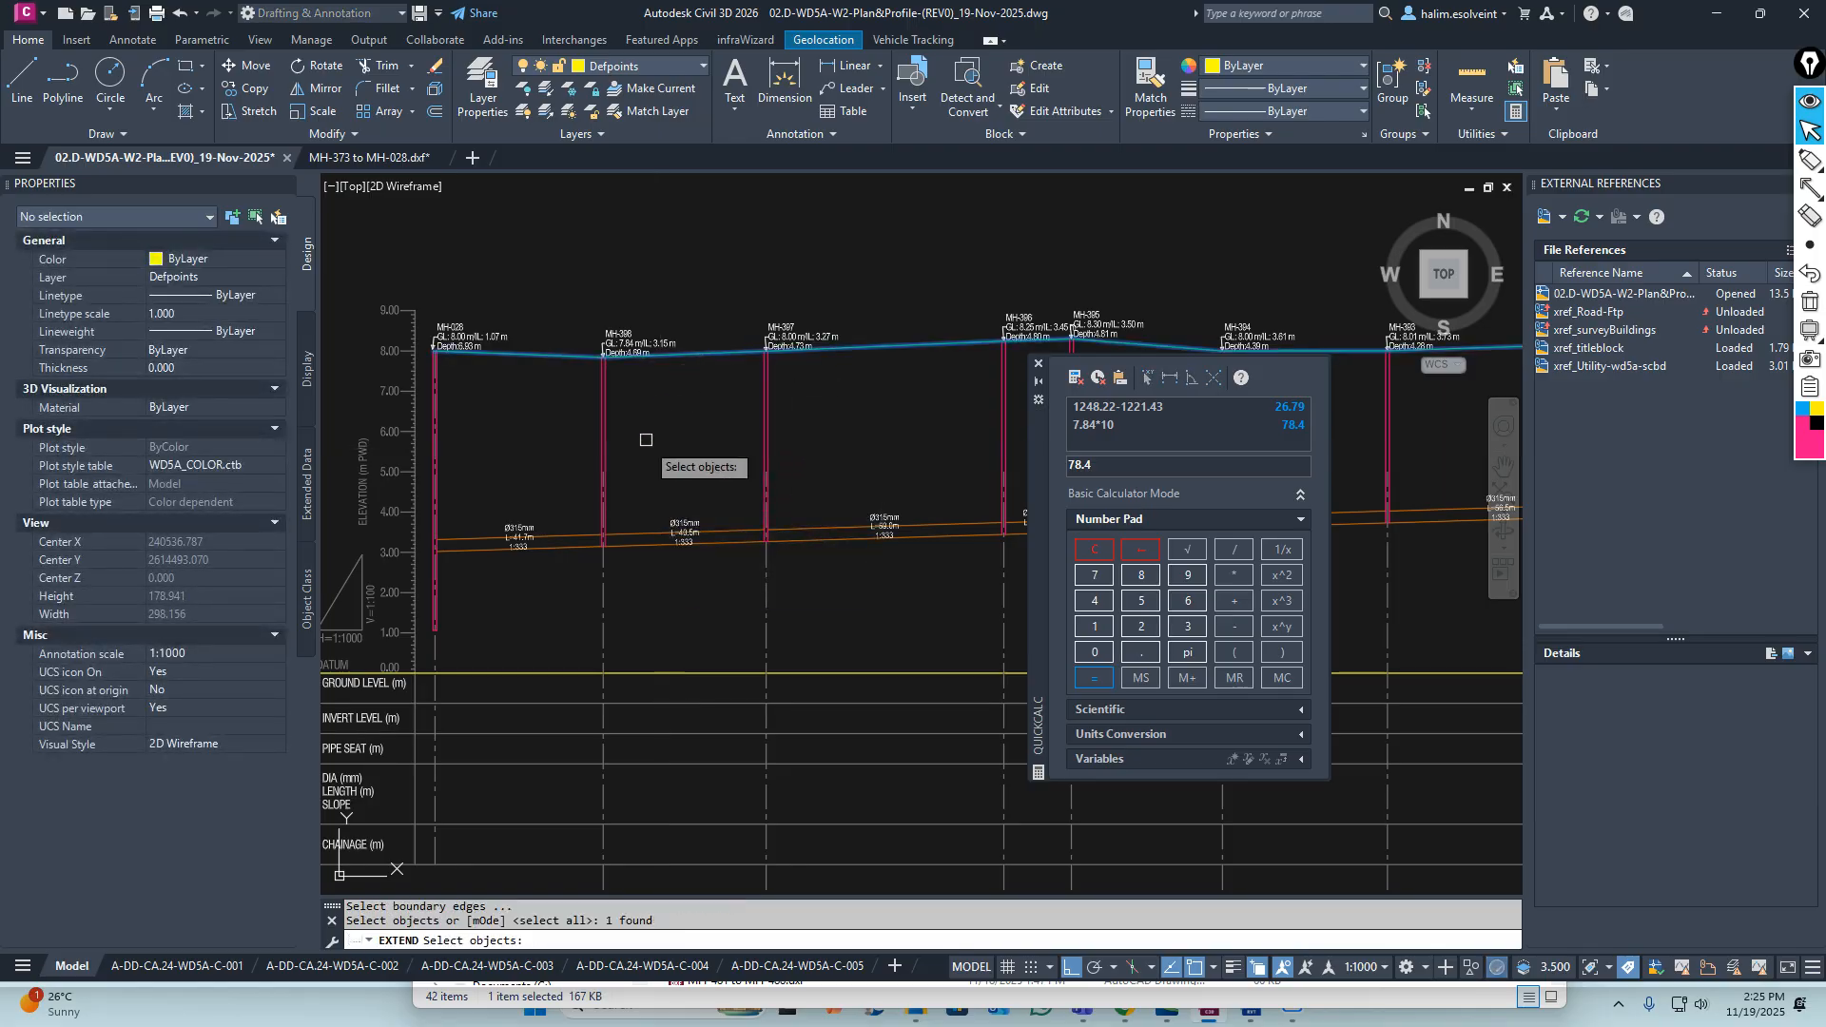
scroll(646, 440, down, 6)
middle_drag(892, 471, 595, 506)
scroll(599, 505, down, 6)
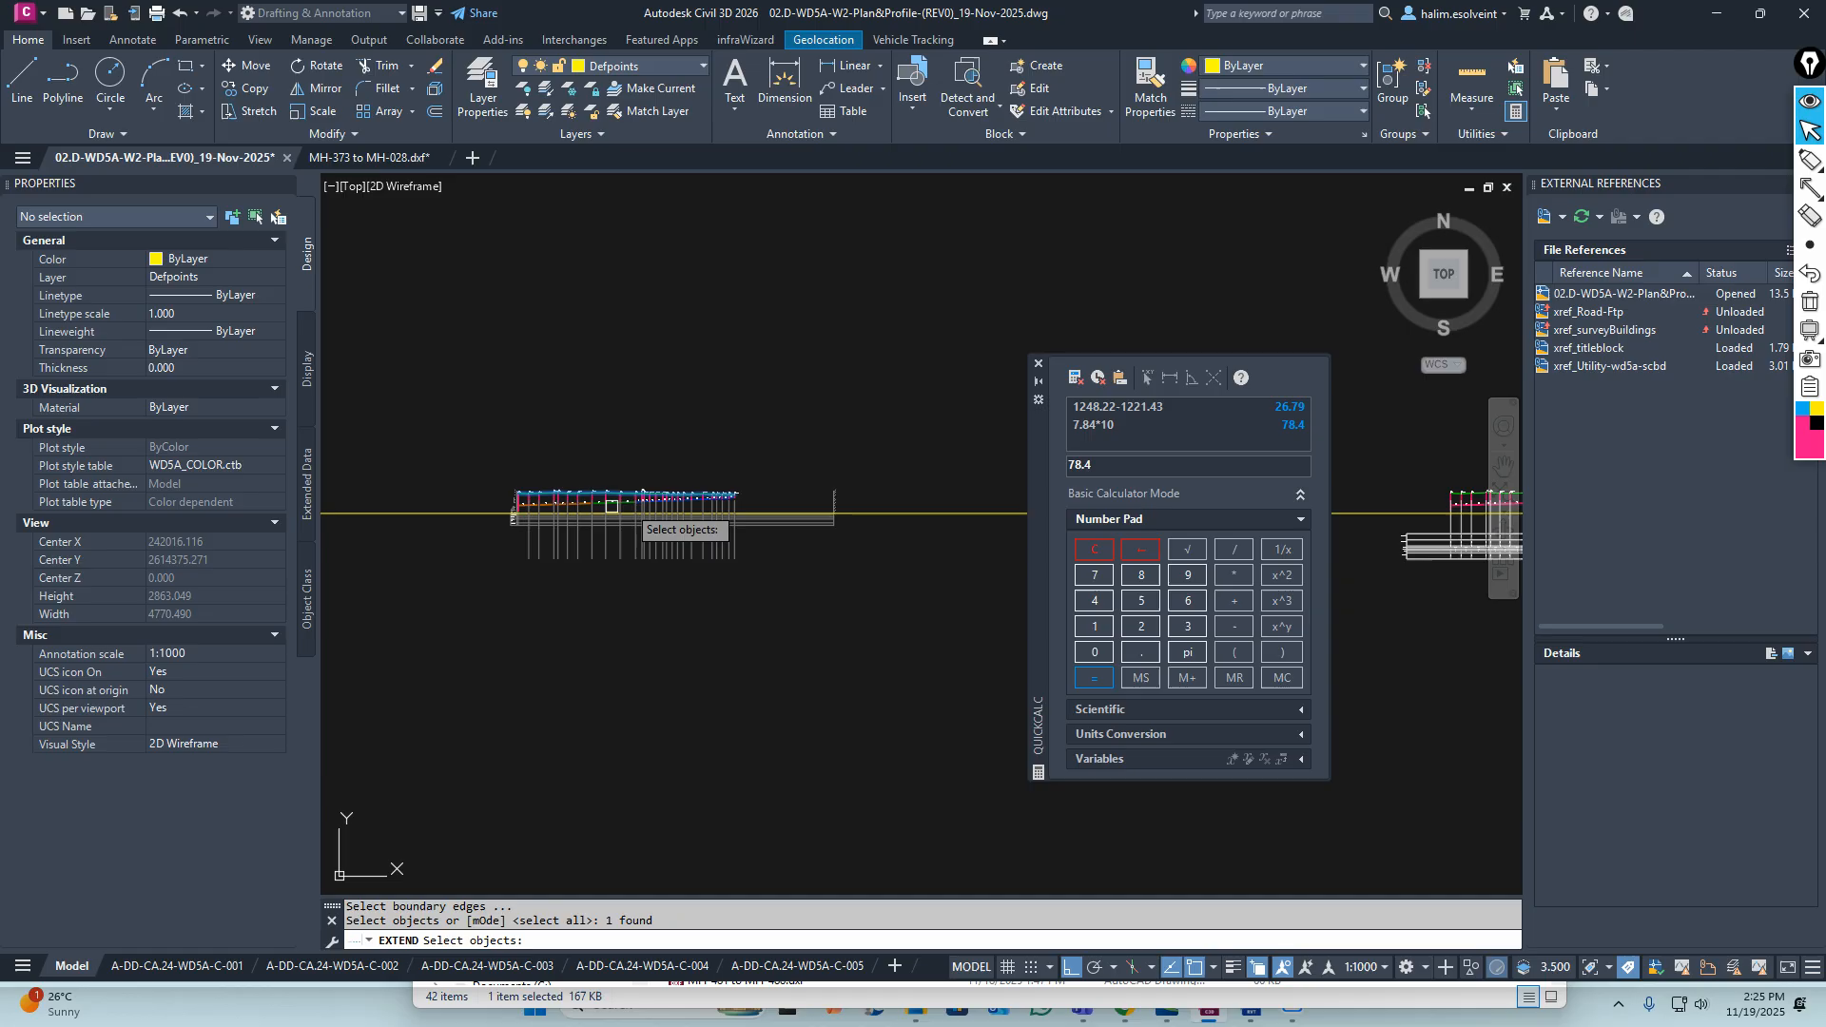
scroll(737, 506, up, 9)
key(Return)
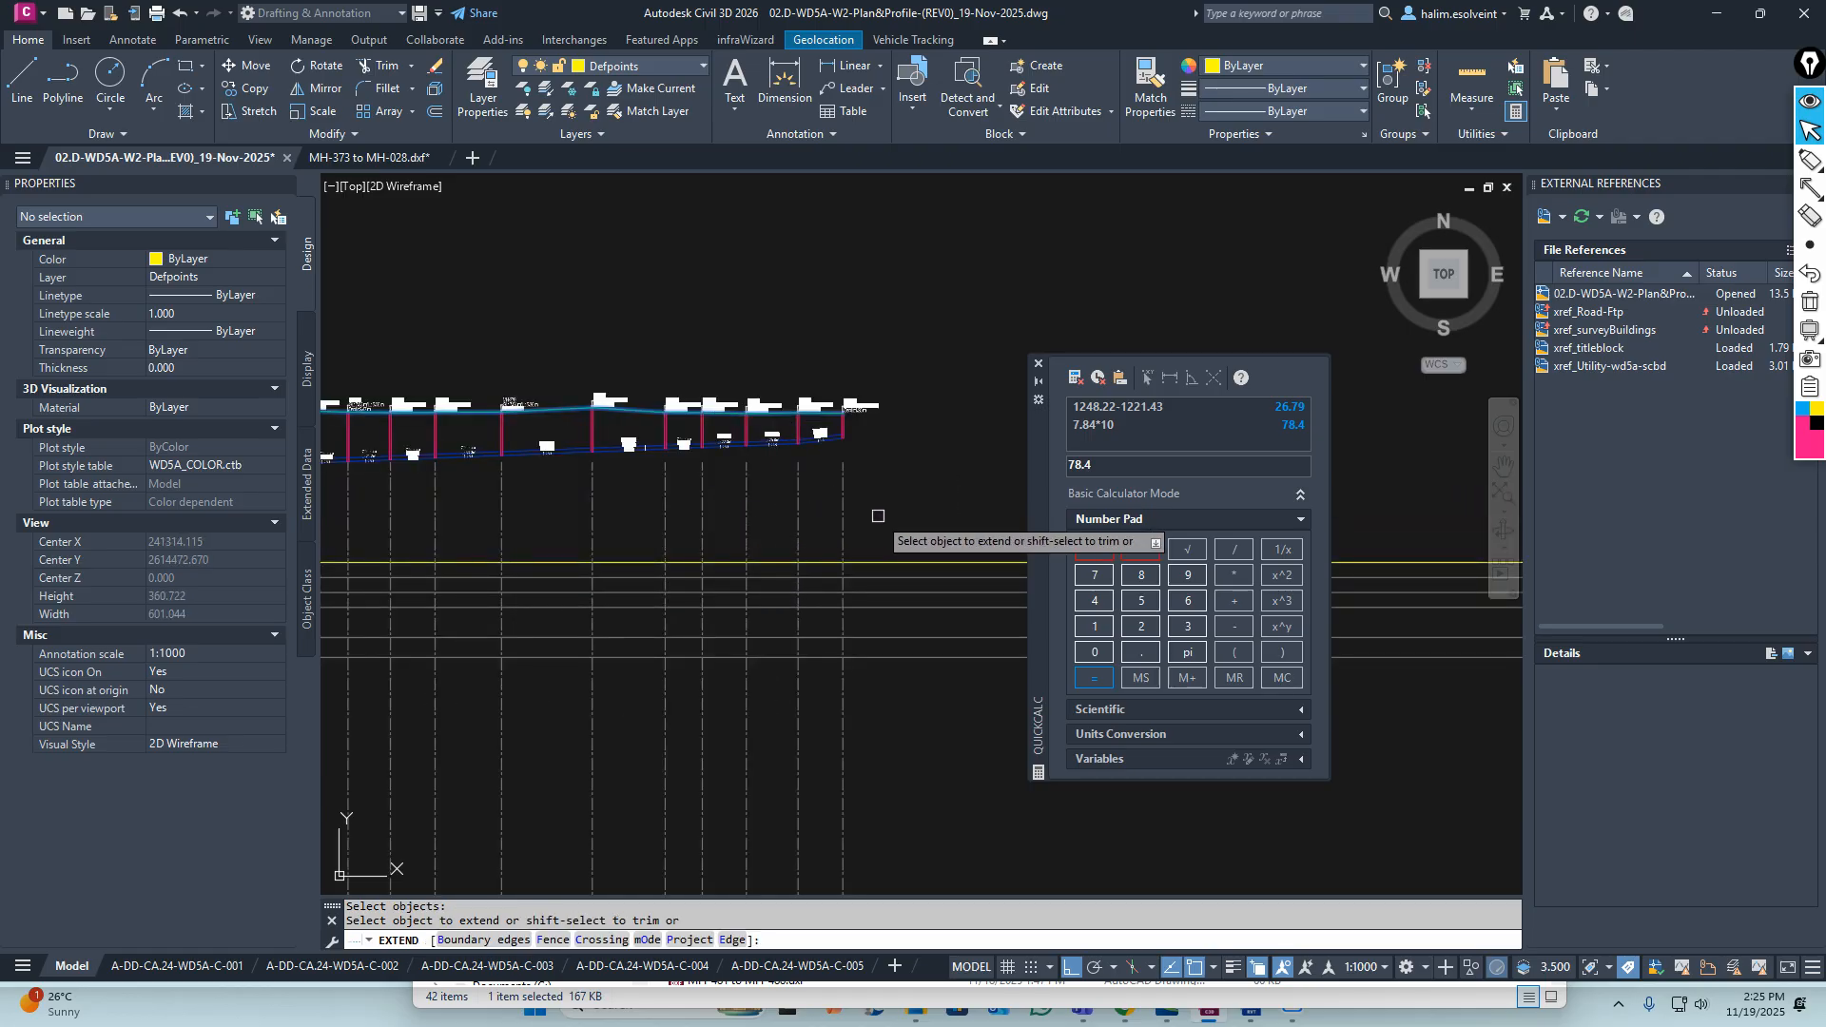
click(880, 516)
middle_drag(425, 507, 646, 511)
scroll(672, 507, down, 3)
middle_drag(397, 515, 601, 521)
scroll(532, 527, up, 3)
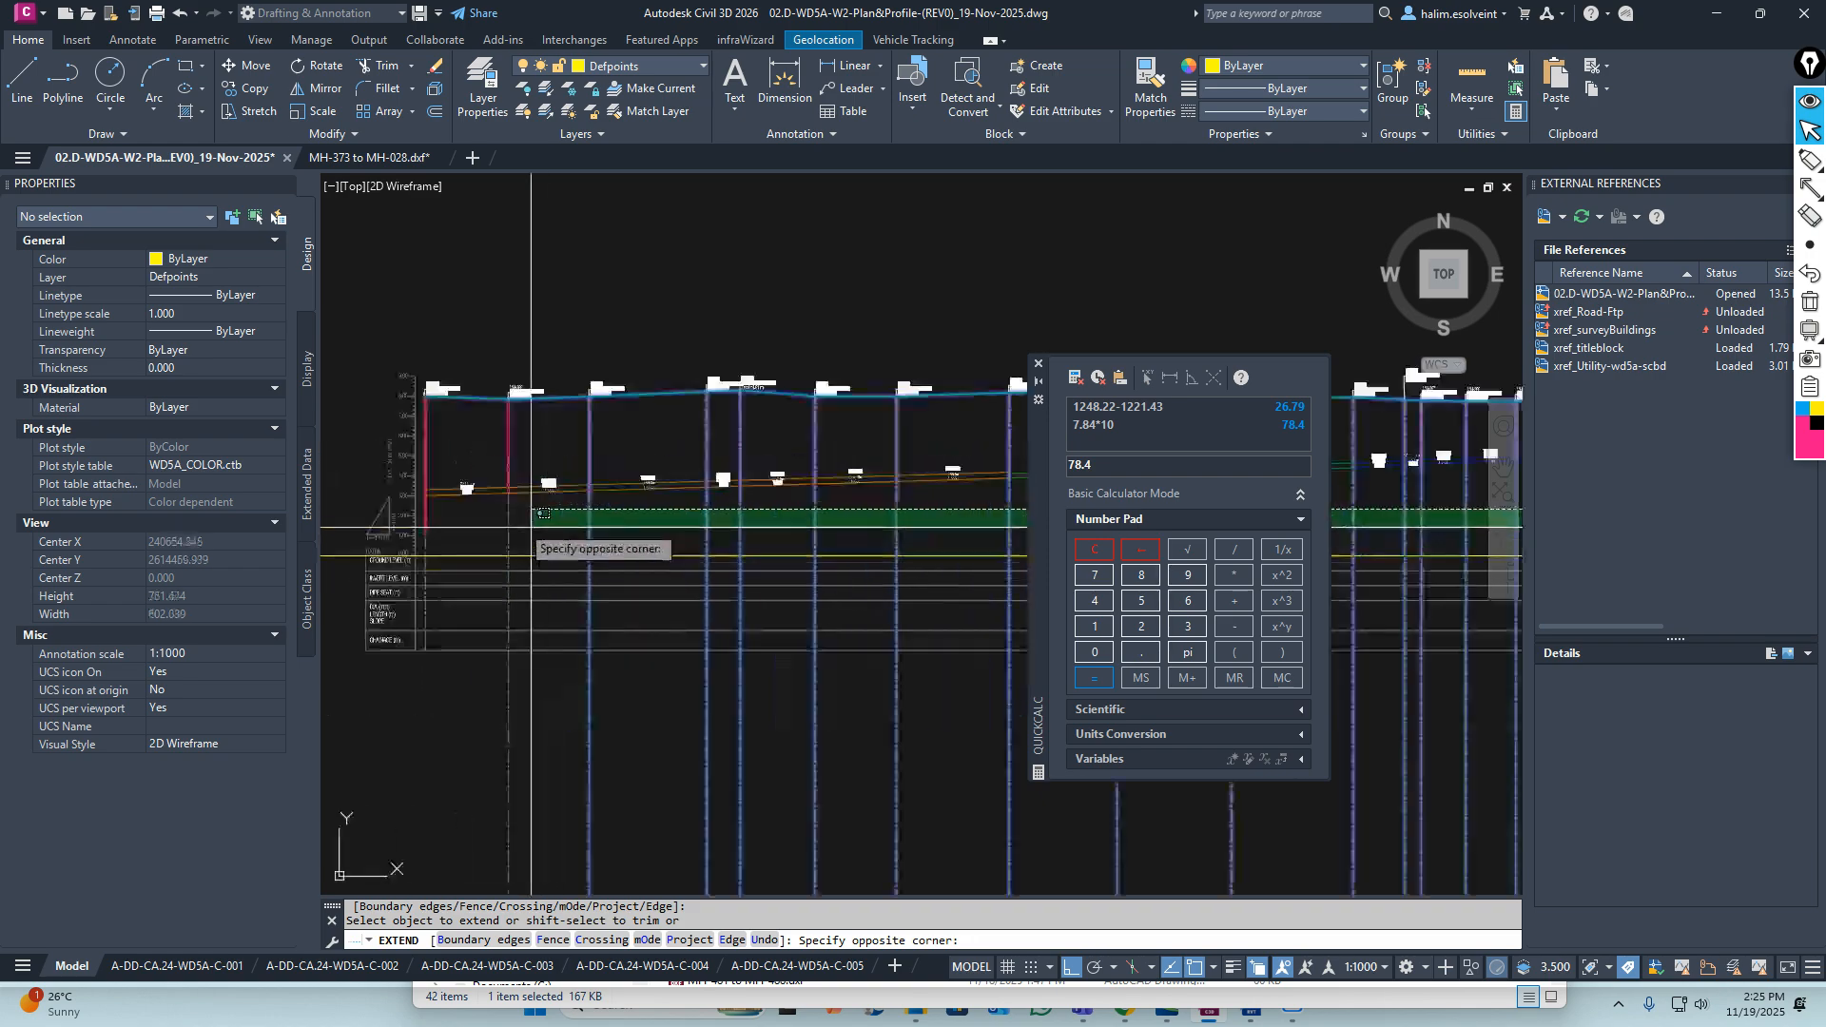
click(505, 525)
key(Escape)
key(Escape)
scroll(510, 402, up, 12)
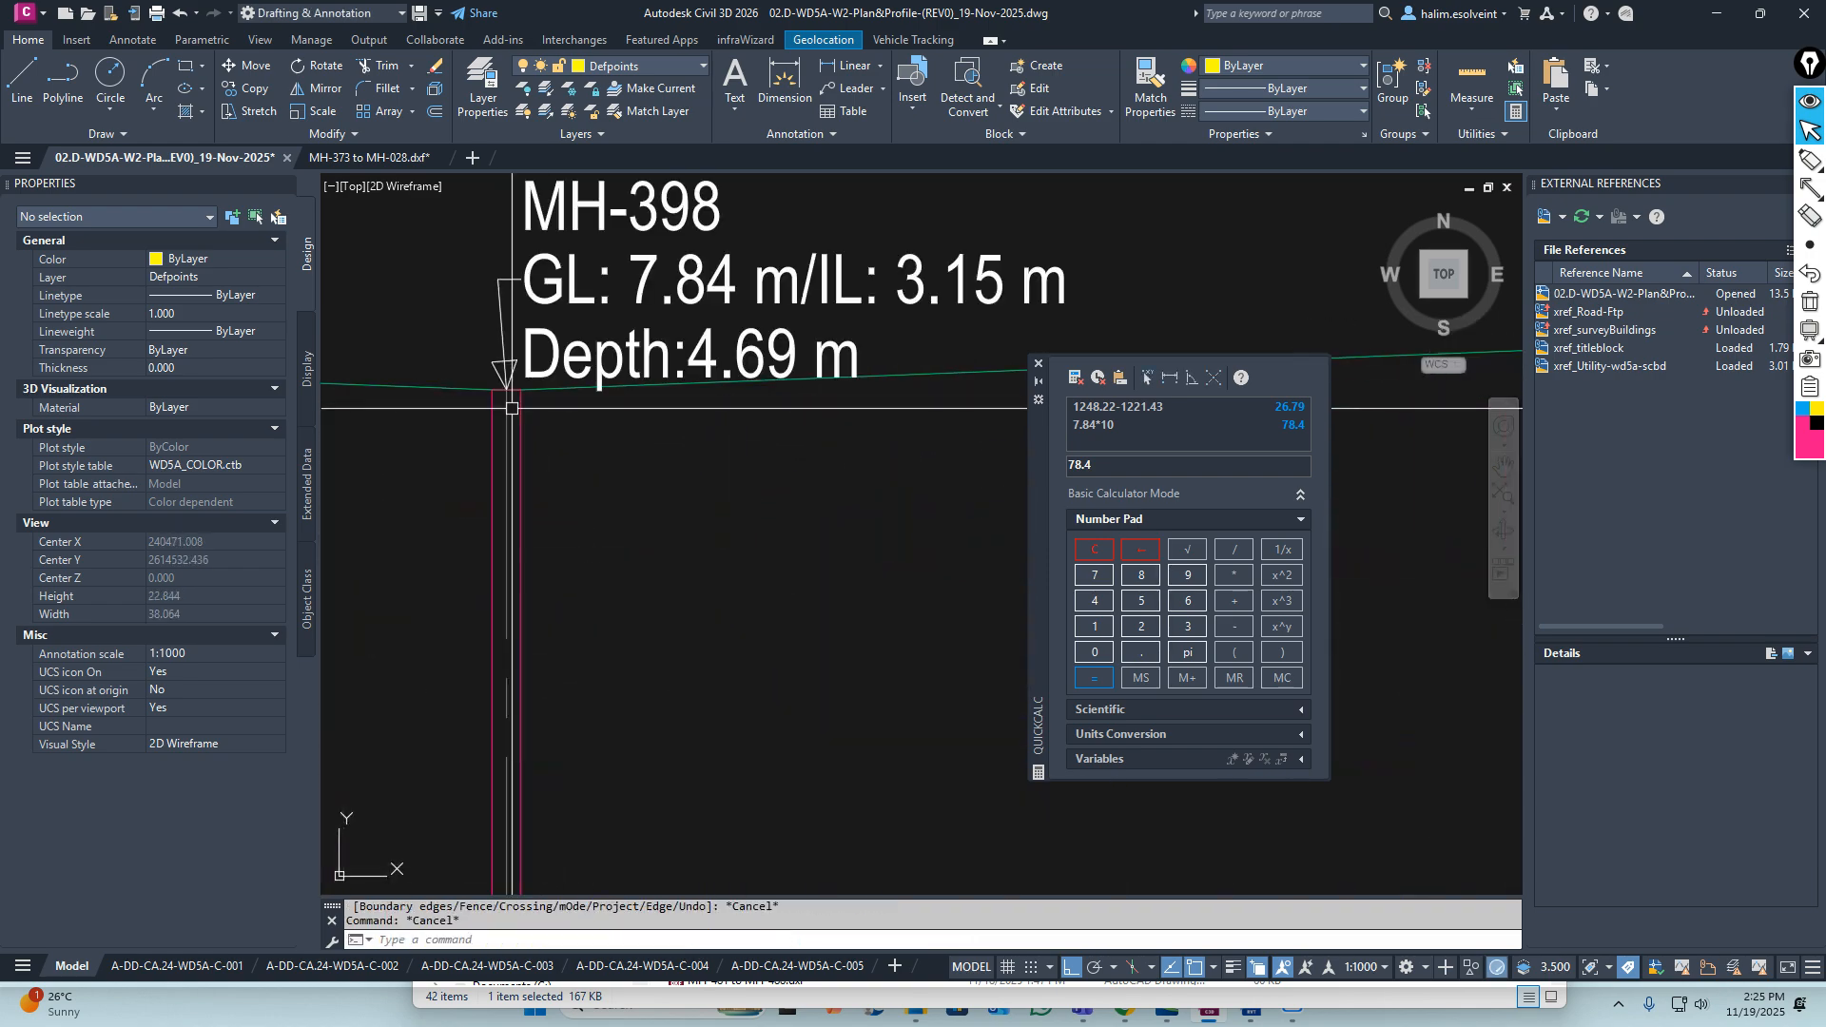
scroll(512, 408, down, 12)
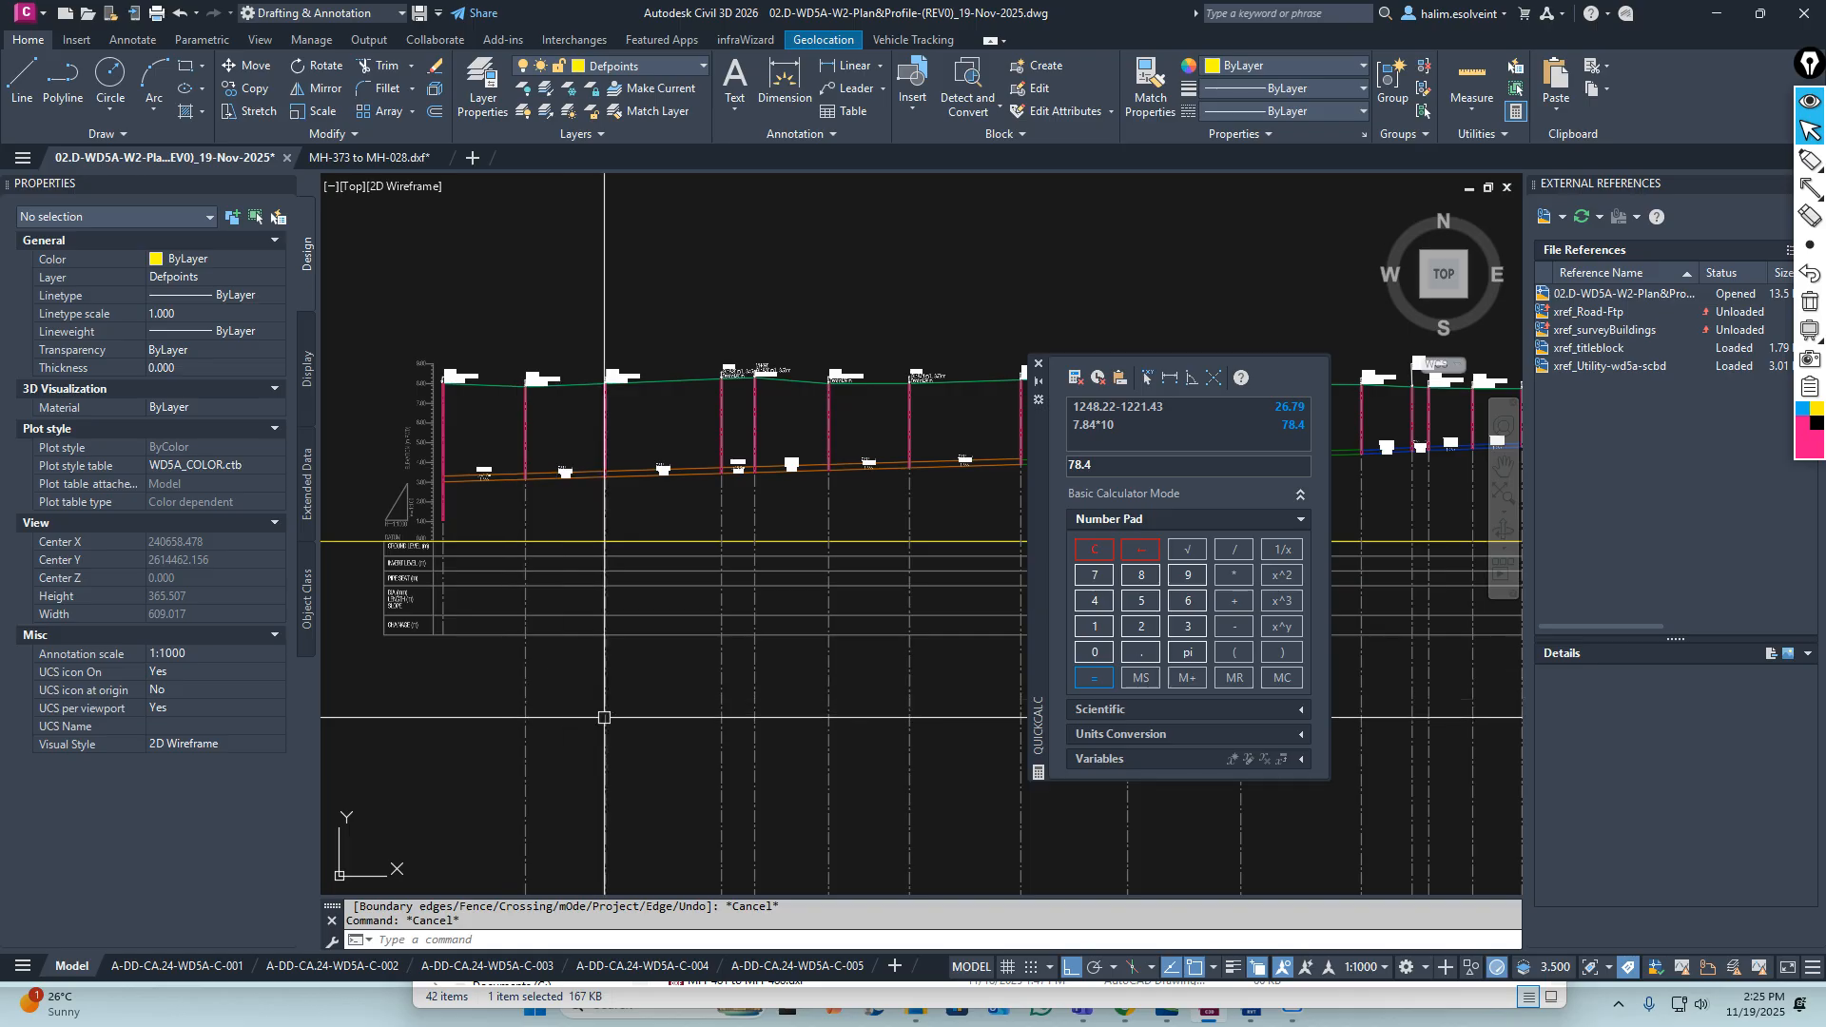
Trim all the vertical manhole centre lines below the data table's bottom border, using that border as the cutting edge
scroll(461, 613, up, 3)
click(599, 658)
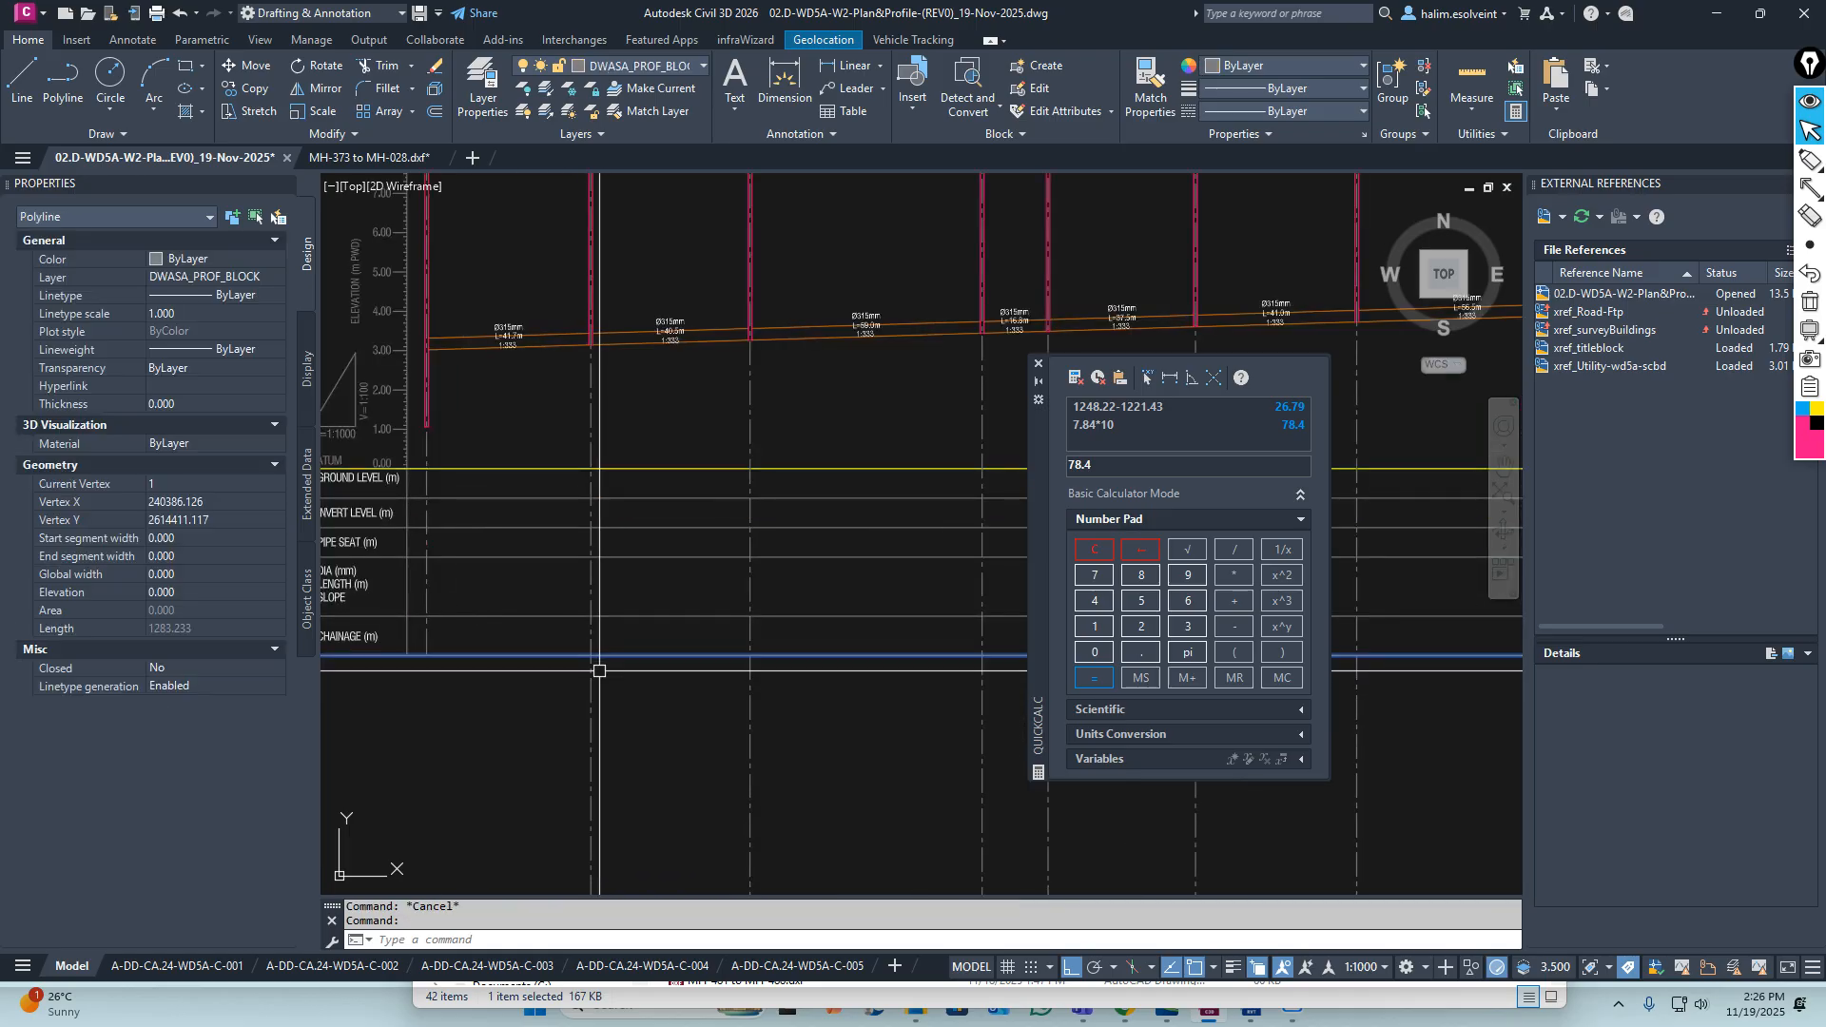
scroll(599, 670, down, 3)
scroll(474, 659, up, 3)
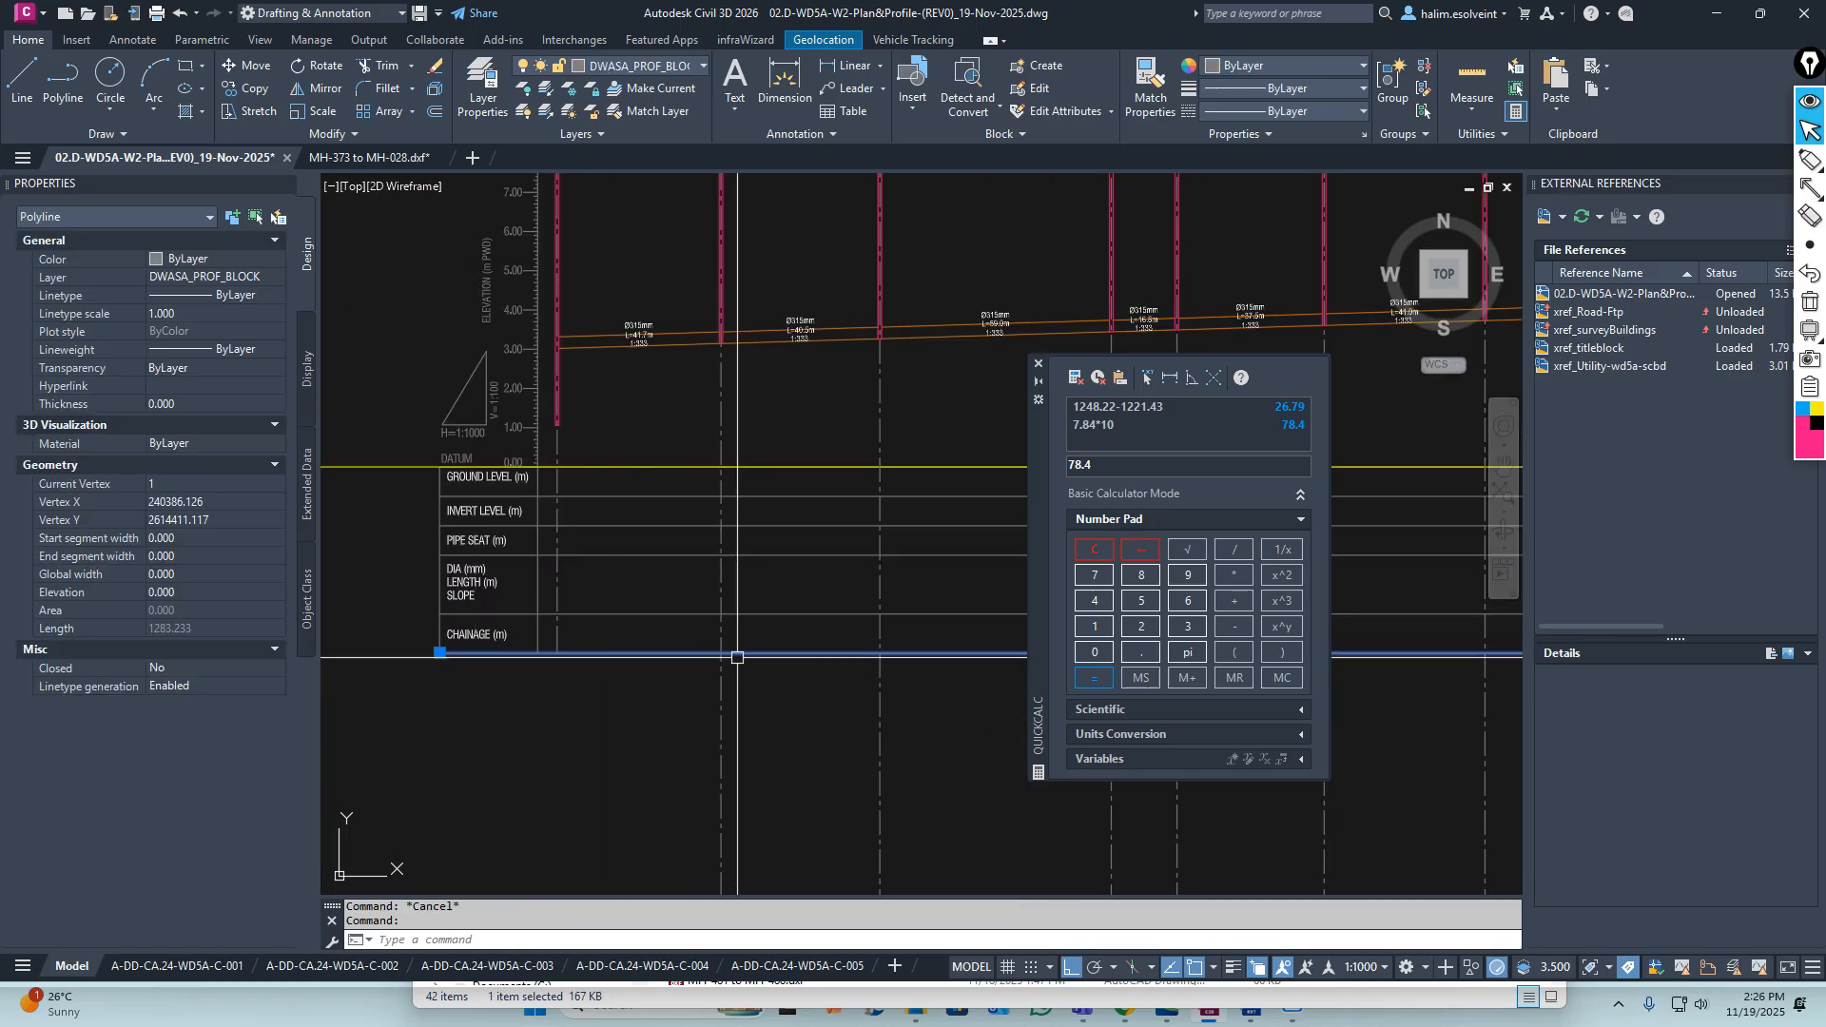
scroll(758, 695, down, 6)
mouse_move(826, 756)
middle_down()
mouse_move(517, 640)
mouse_move(537, 619)
middle_up()
key(Escape)
key(Escape)
key(Return)
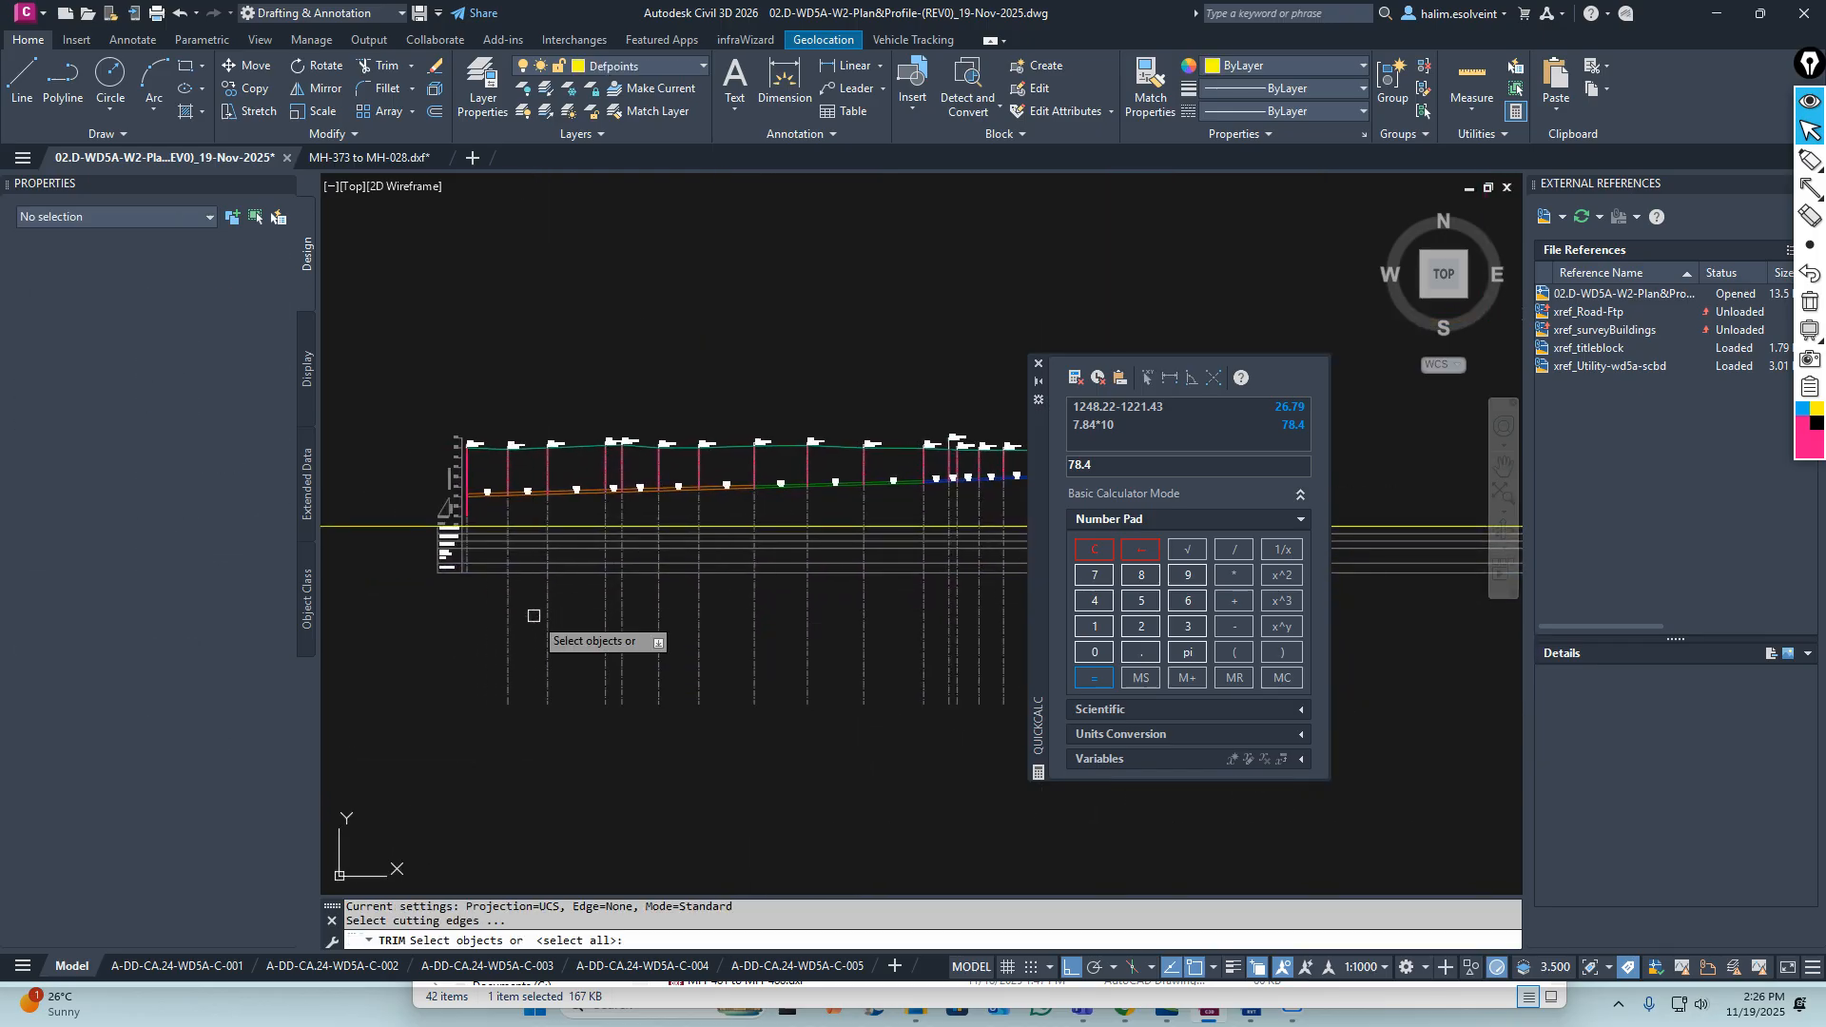
scroll(515, 567, up, 3)
click(524, 562)
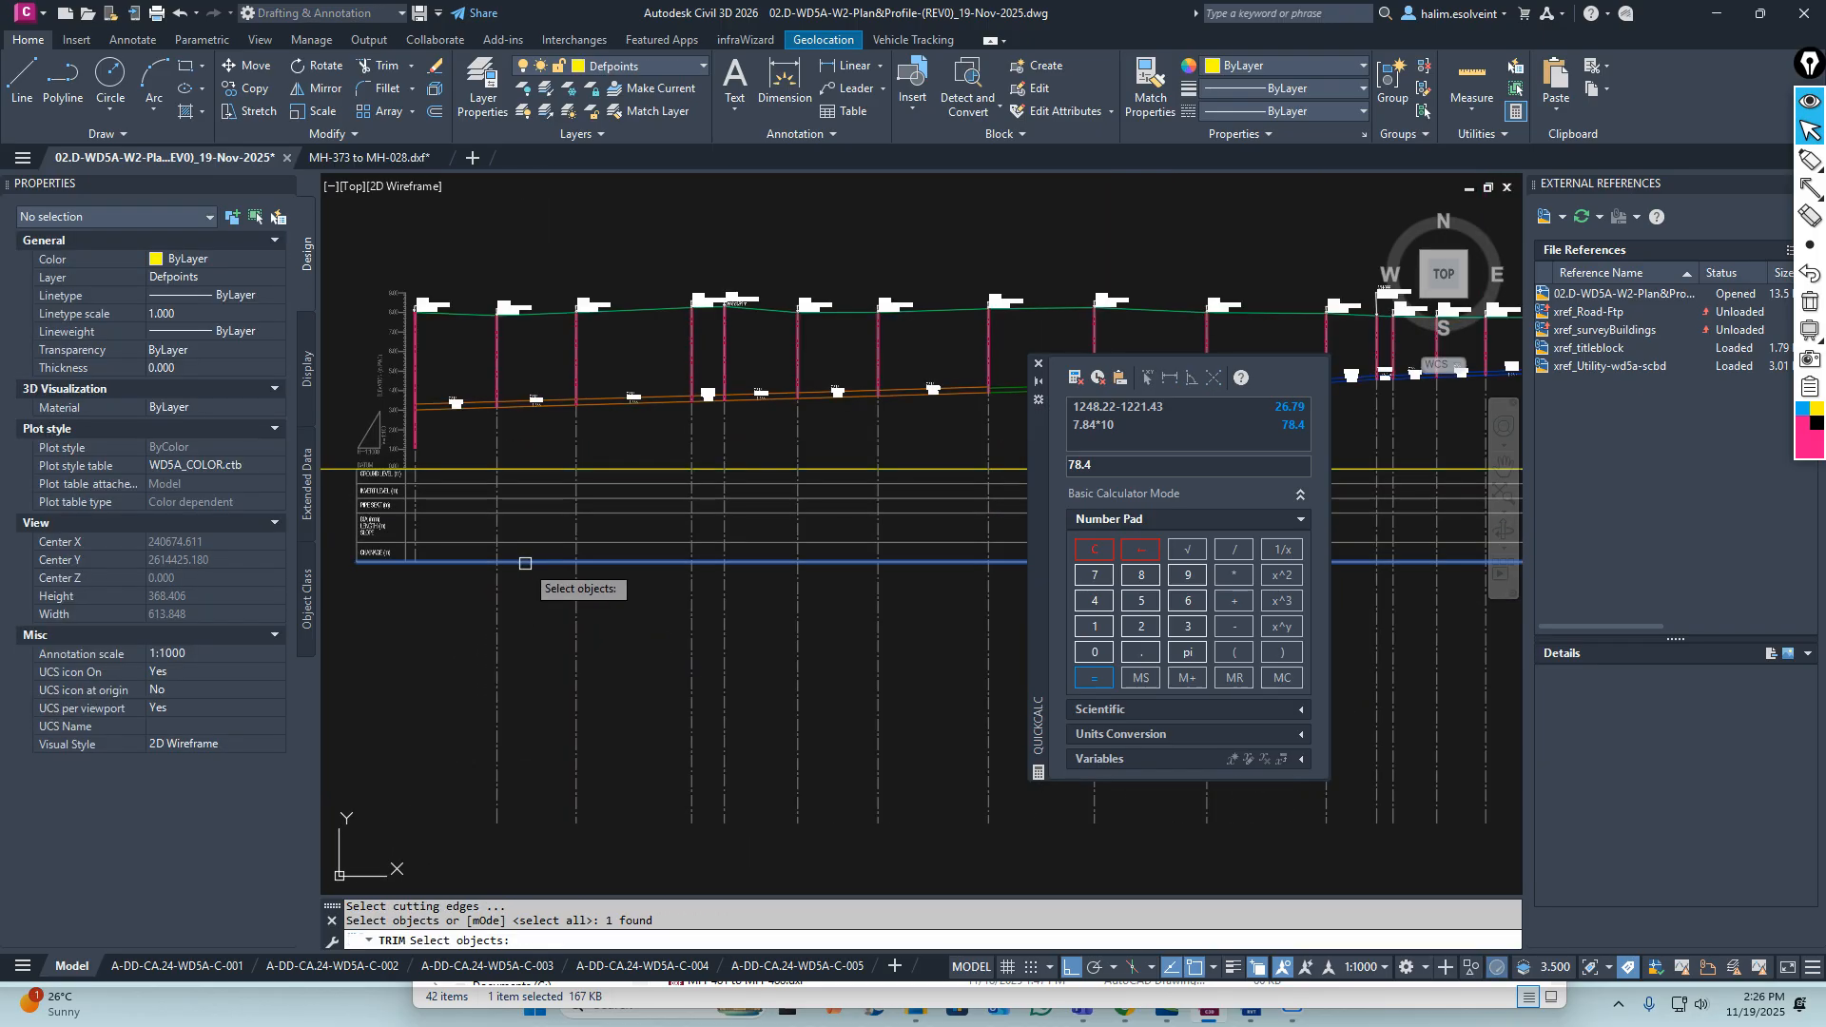
scroll(525, 567, down, 5)
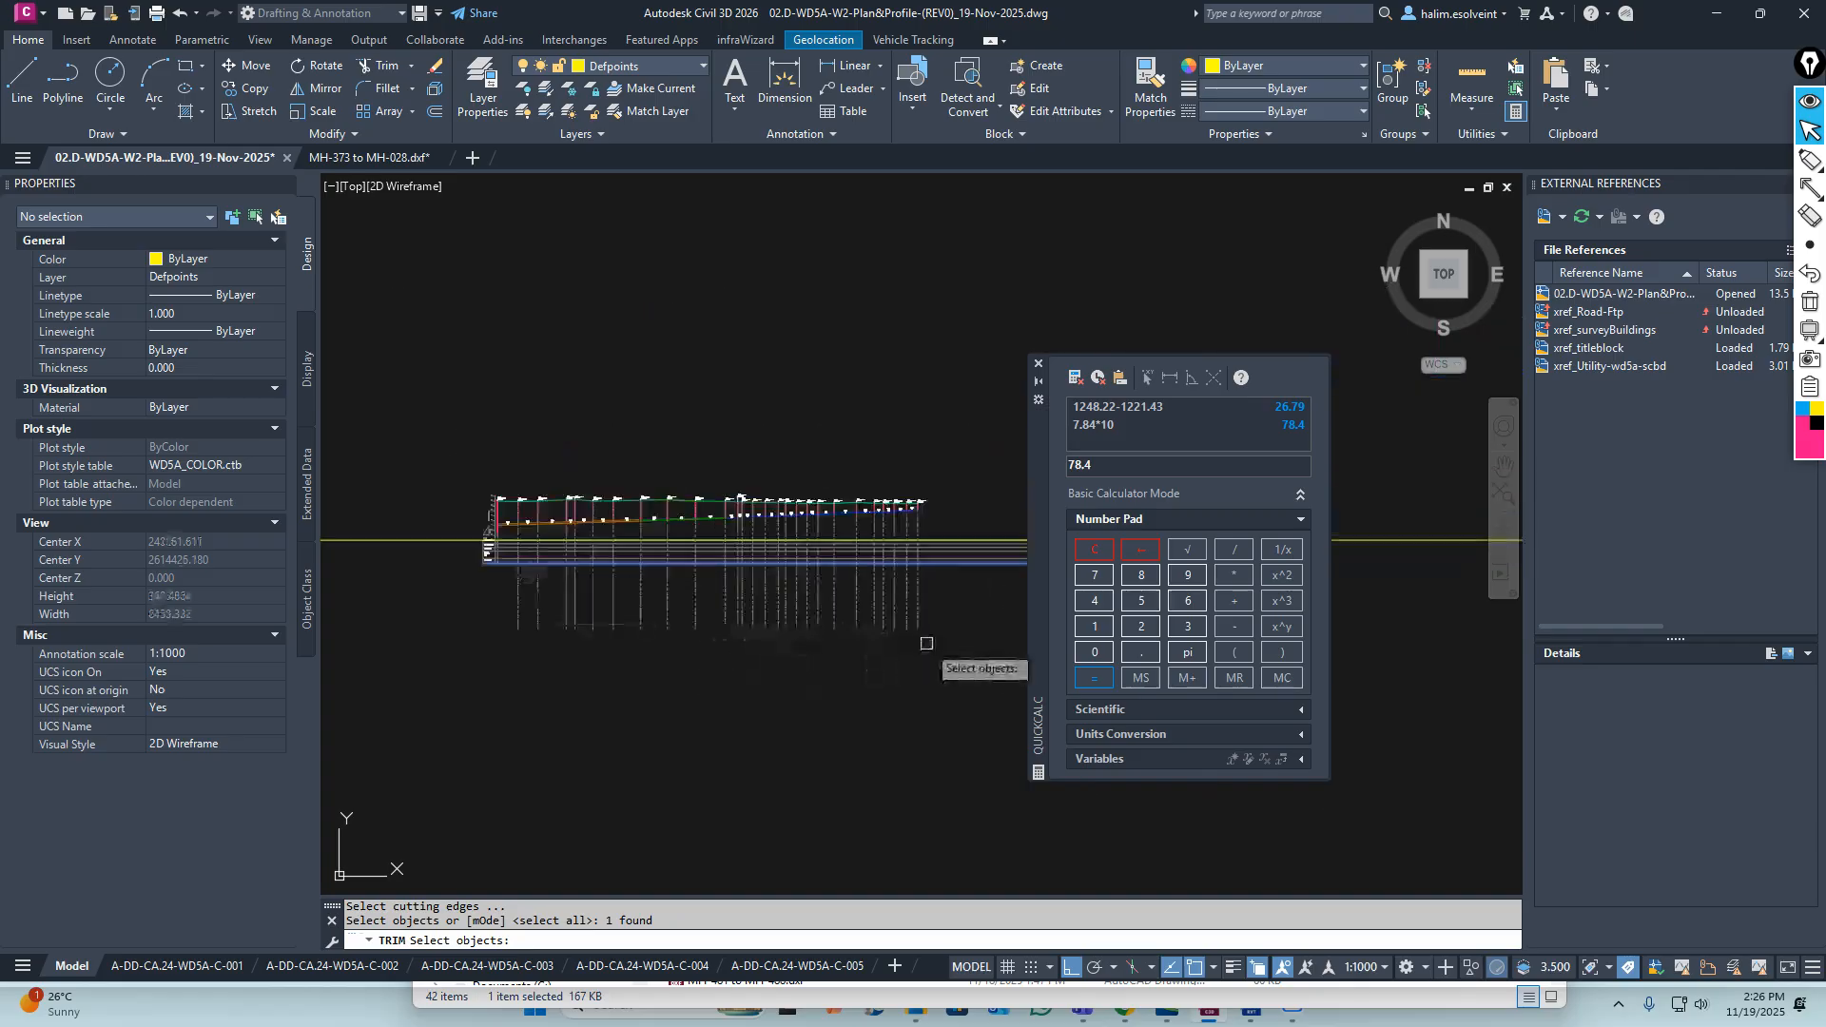
key(Return)
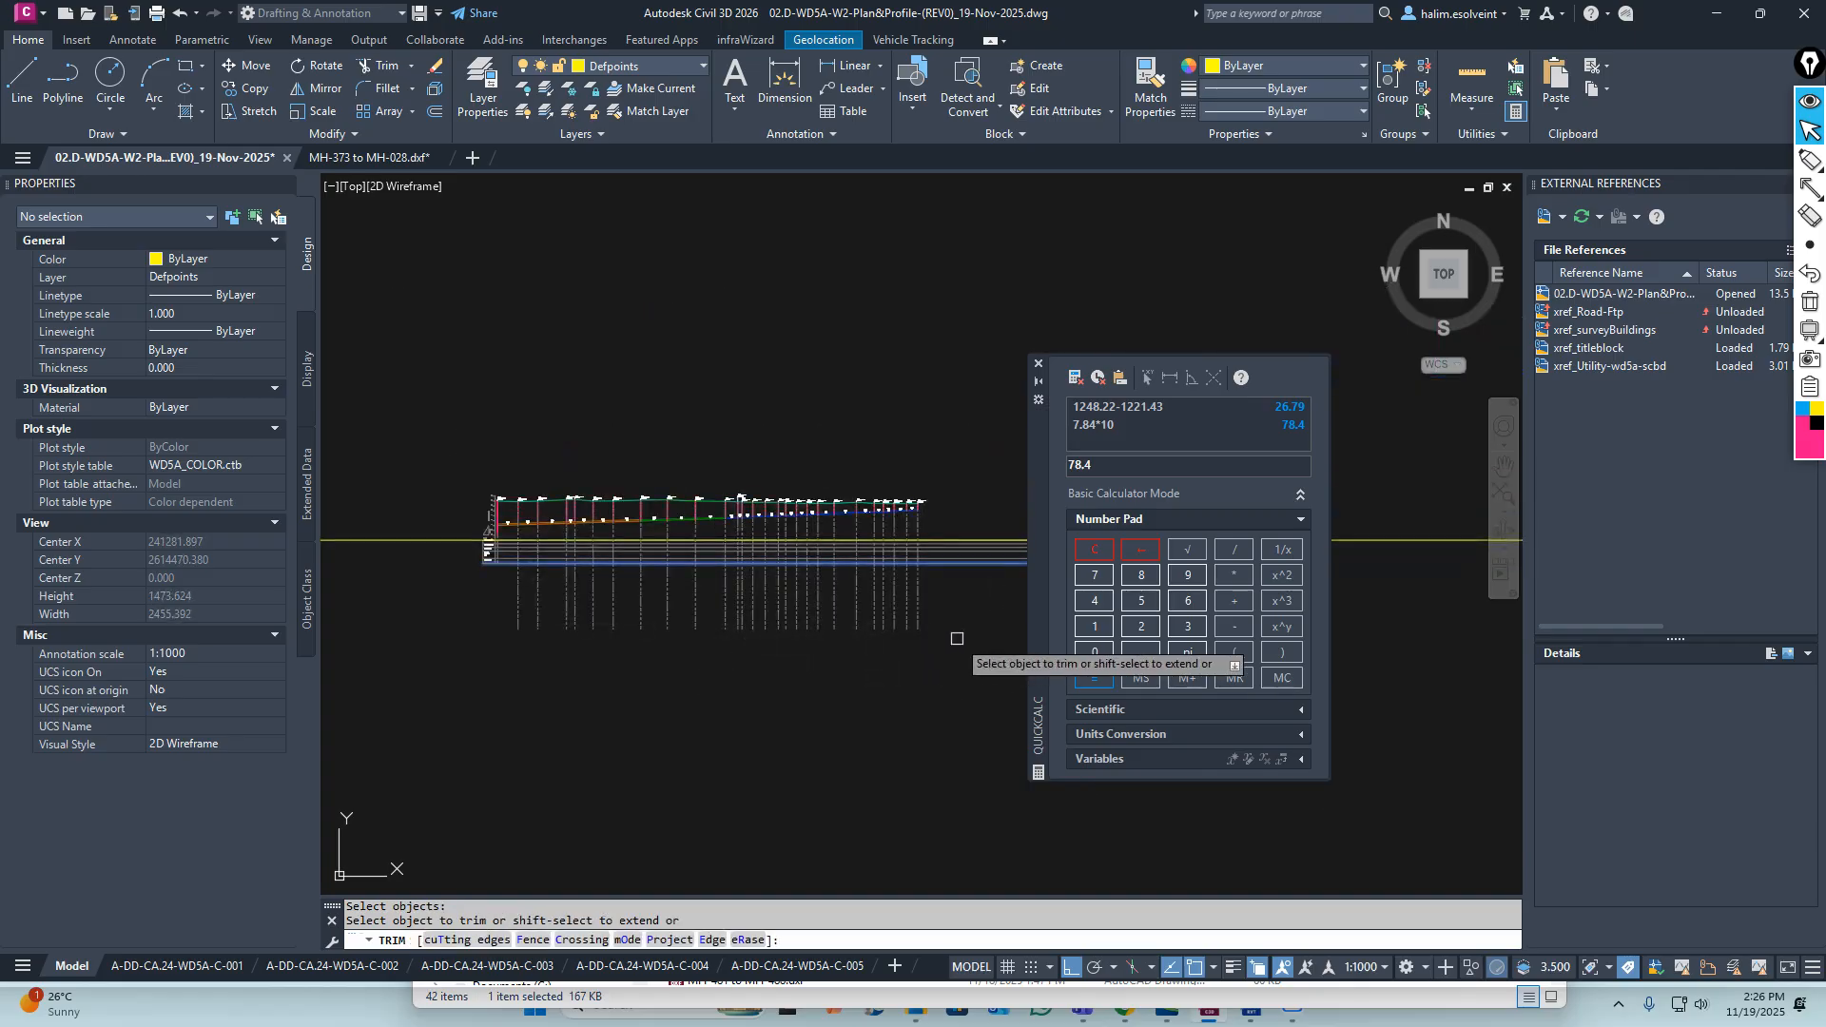
click(957, 639)
click(463, 603)
key(Escape)
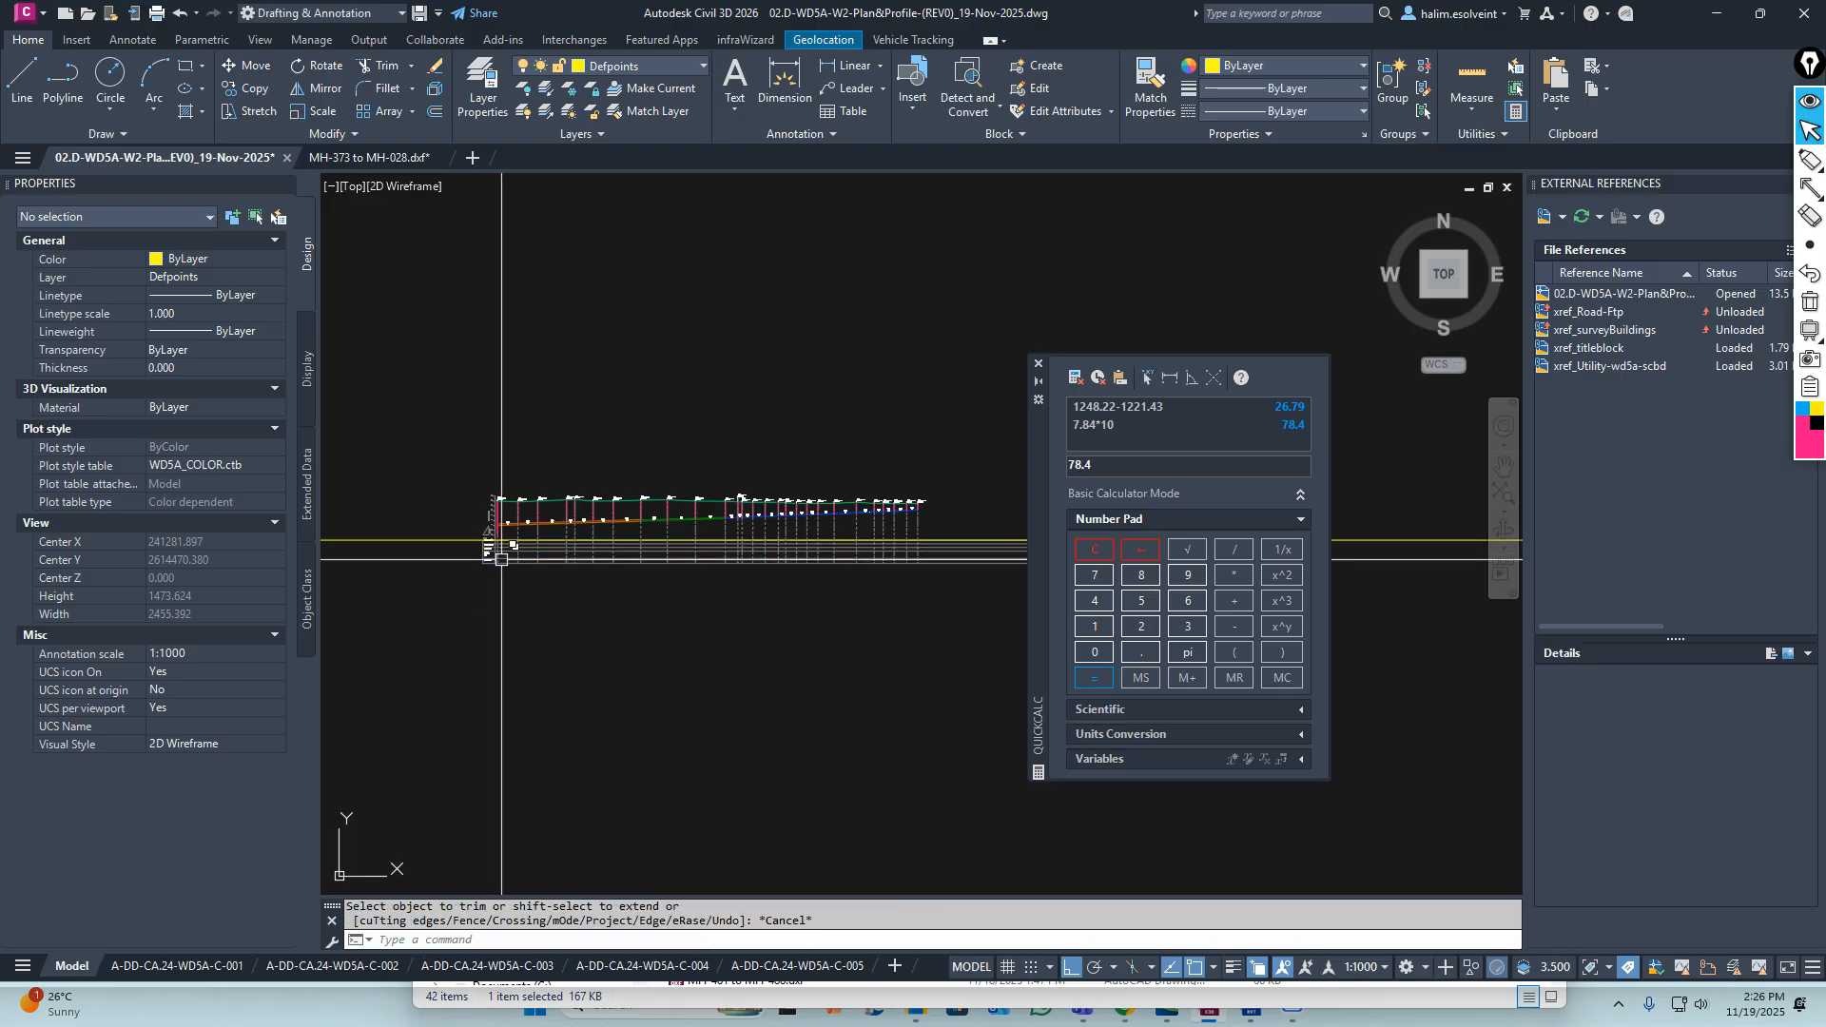
Check the trimmed centre lines across the data table's rows and close the QuickCalc calculator
scroll(493, 533, up, 8)
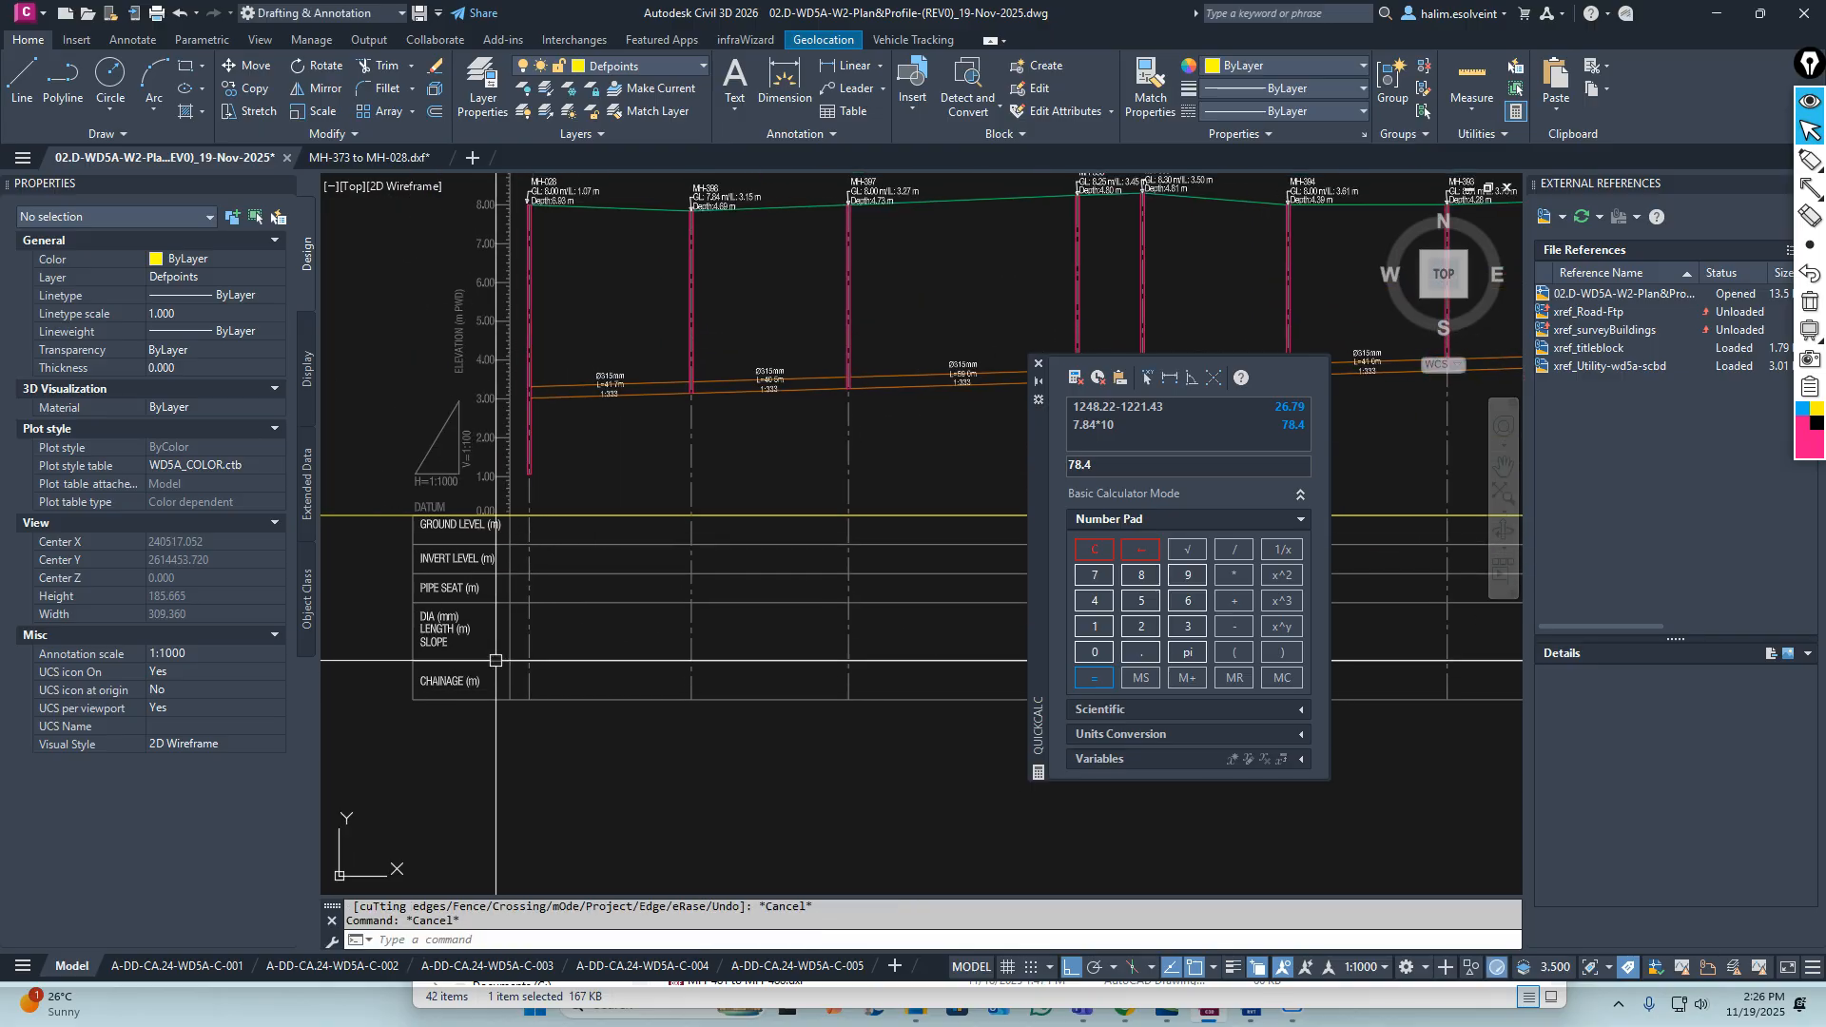
scroll(490, 680, up, 3)
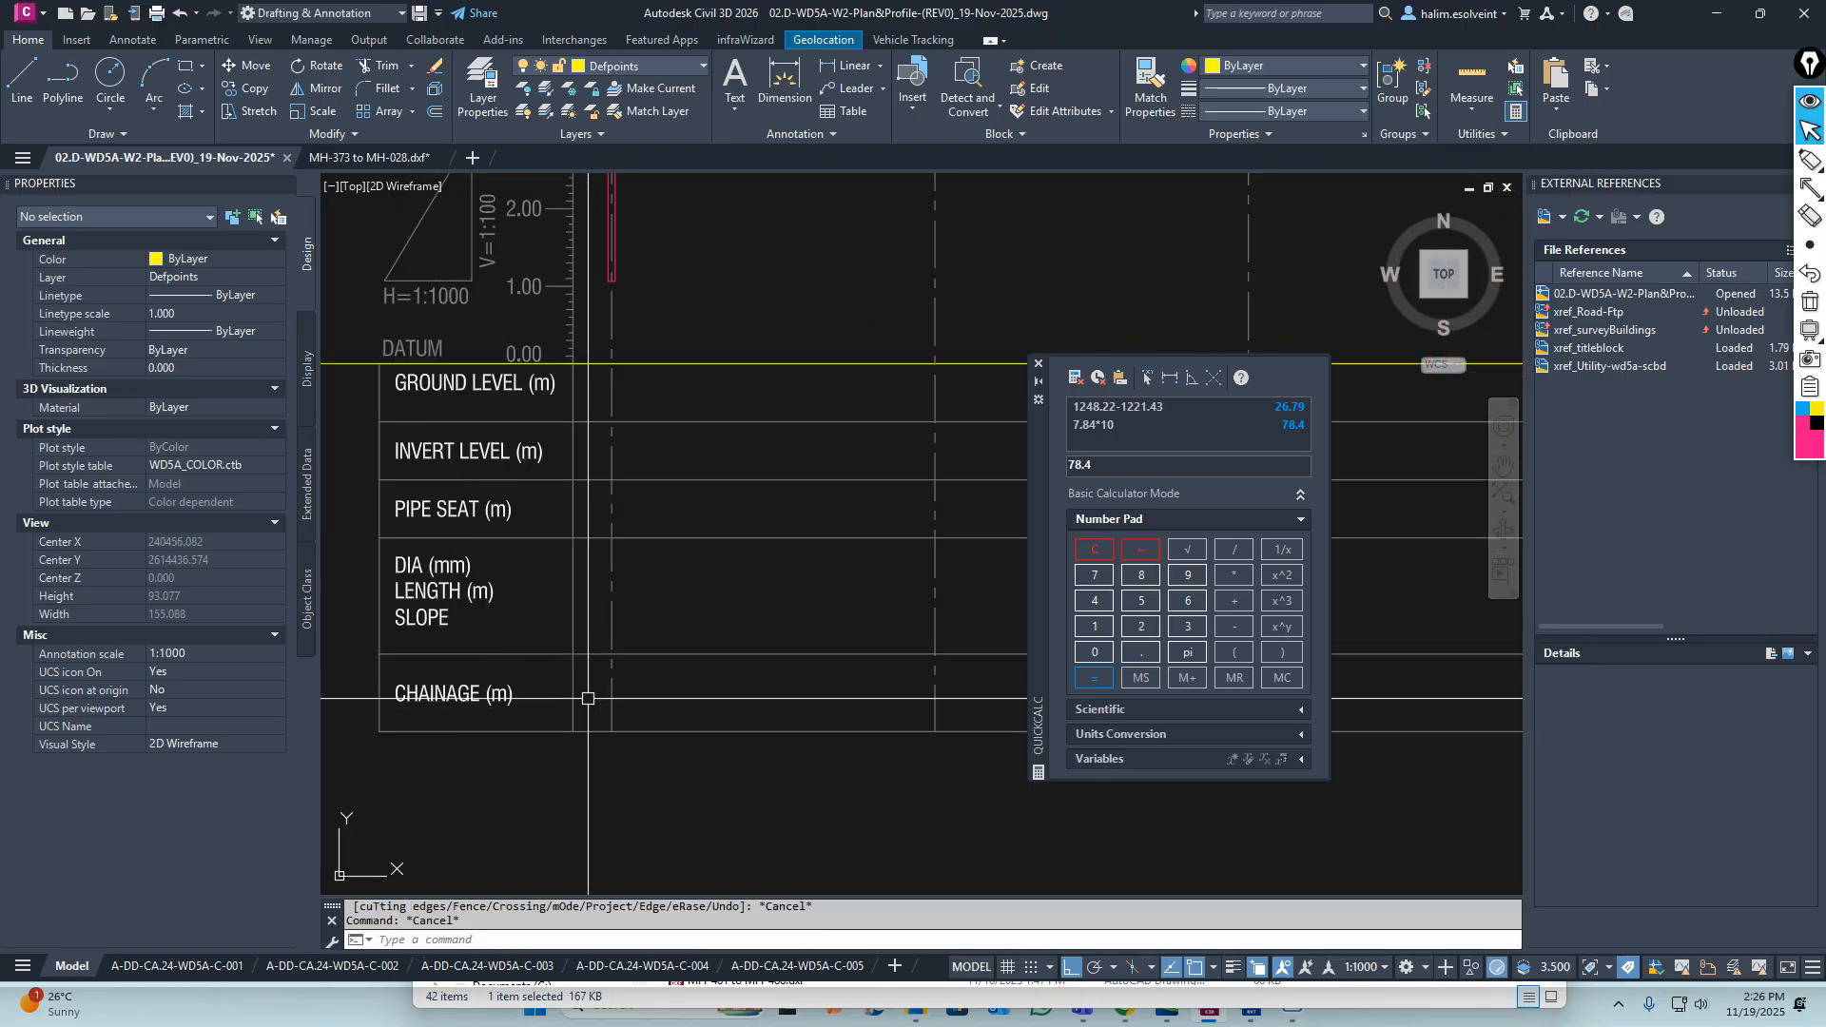
middle_drag(486, 462, 482, 544)
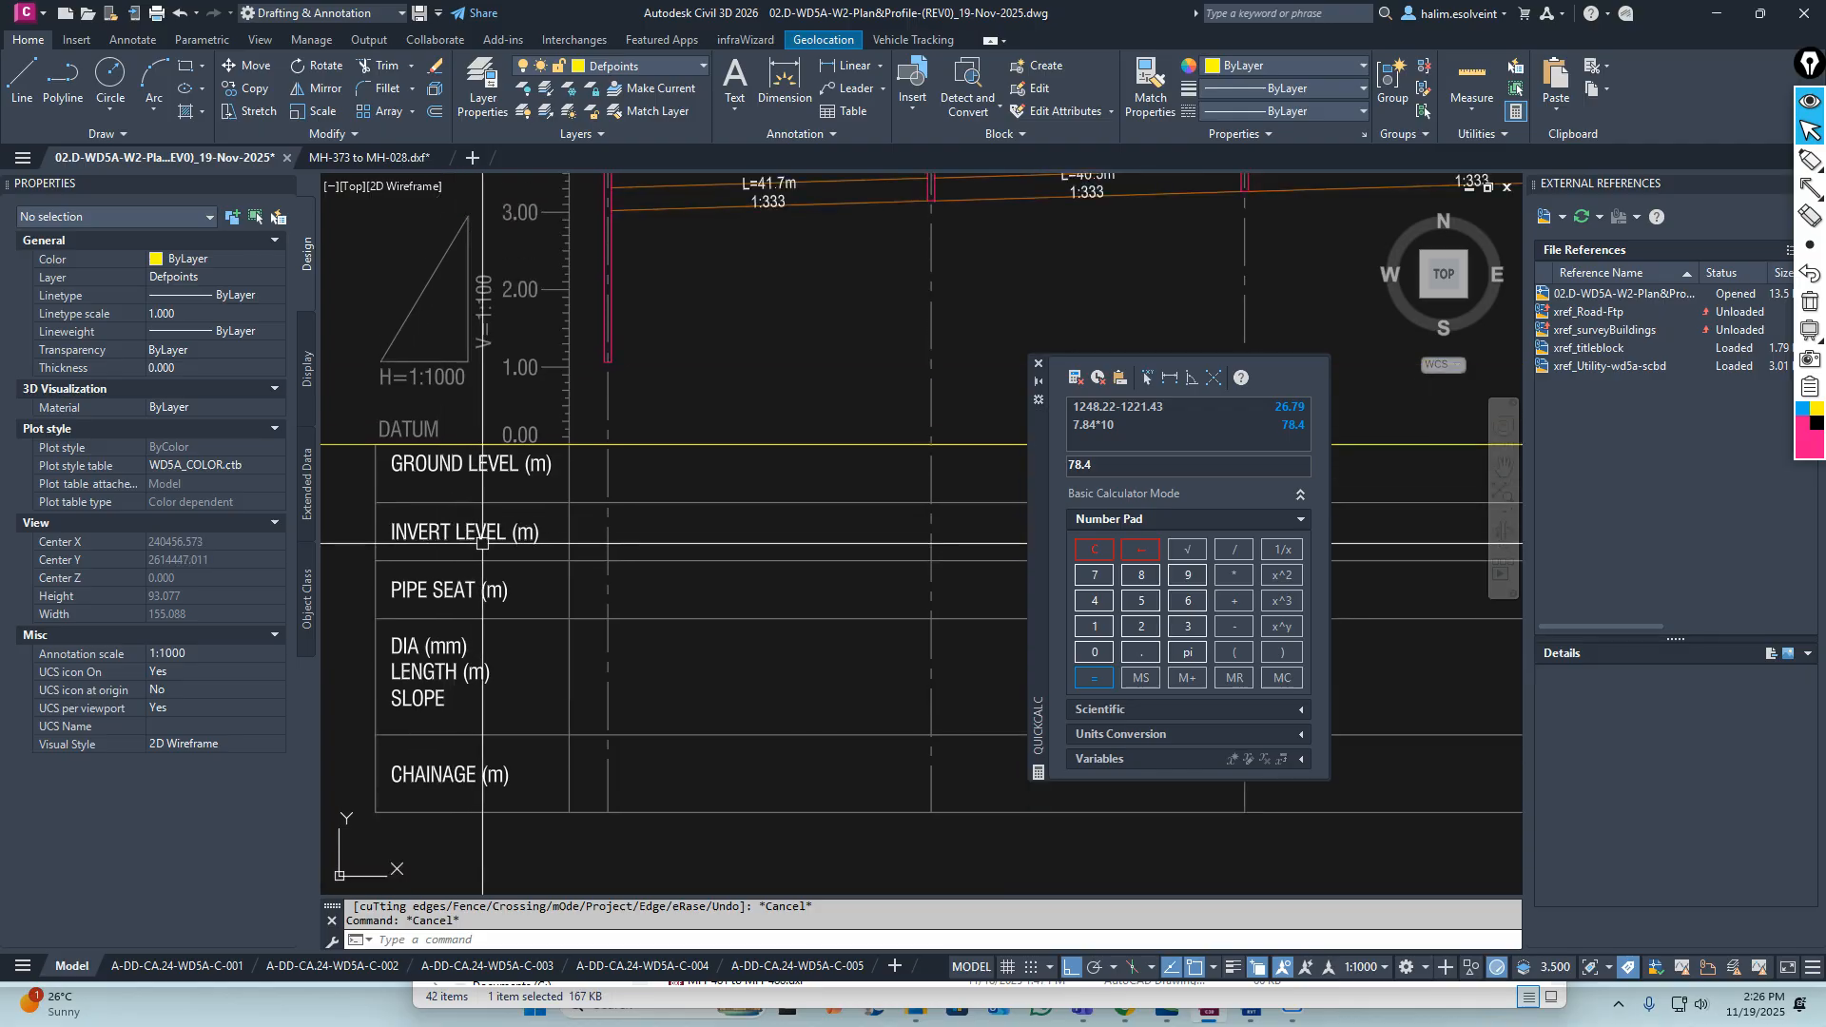
click(1040, 365)
key(Escape)
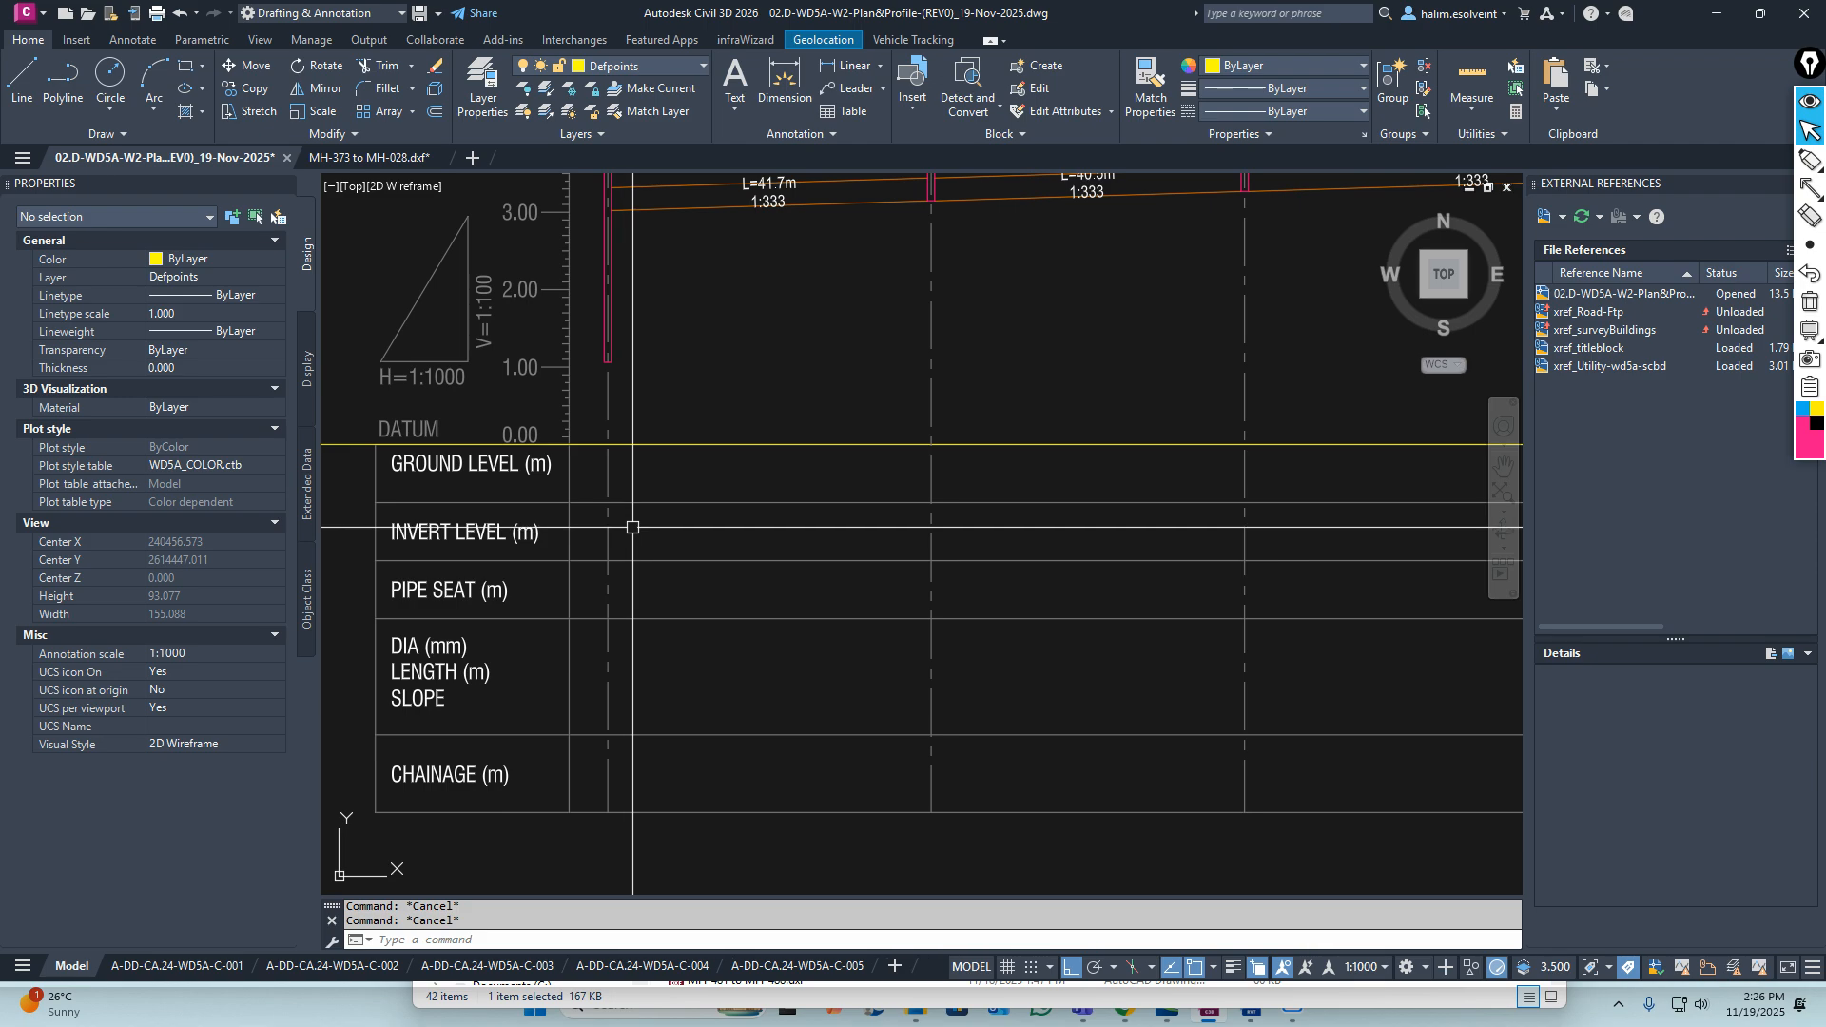
Draw a horizontal line on the Defpoints layer below the data table, spanning beyond the first and last manholes
scroll(633, 527, down, 3)
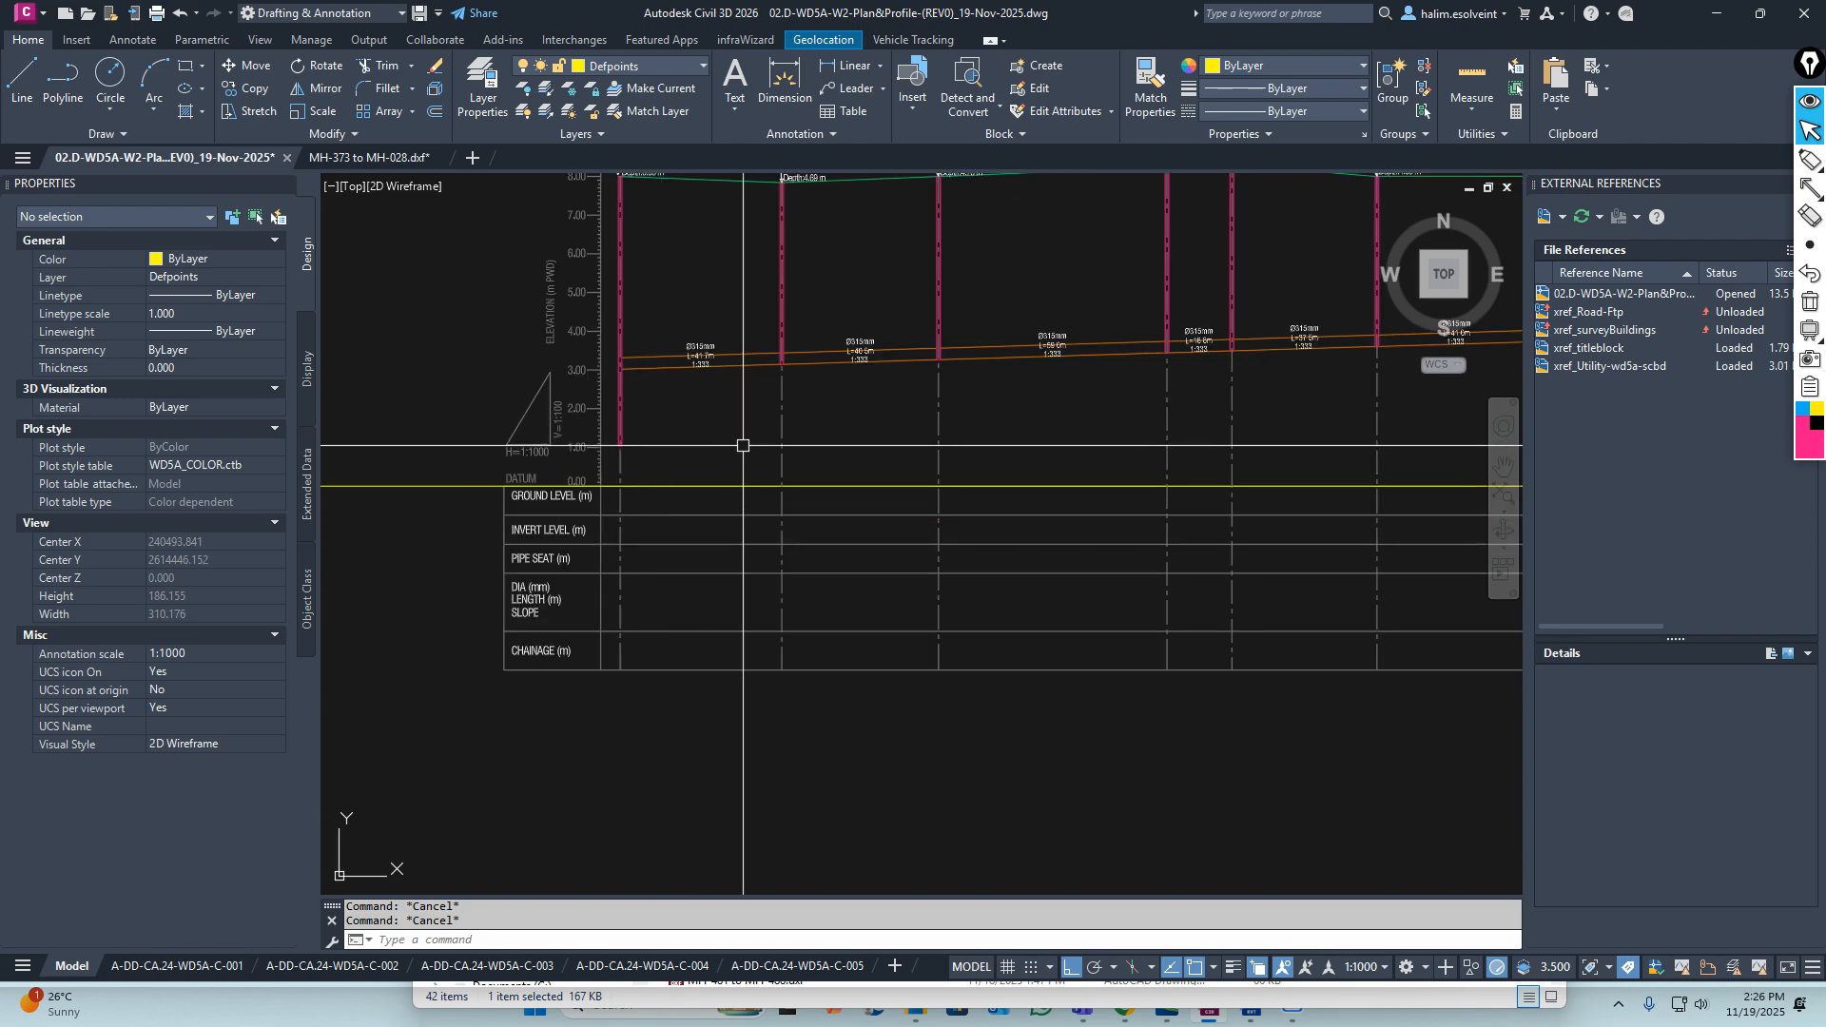
scroll(738, 453, down, 5)
scroll(744, 398, up, 5)
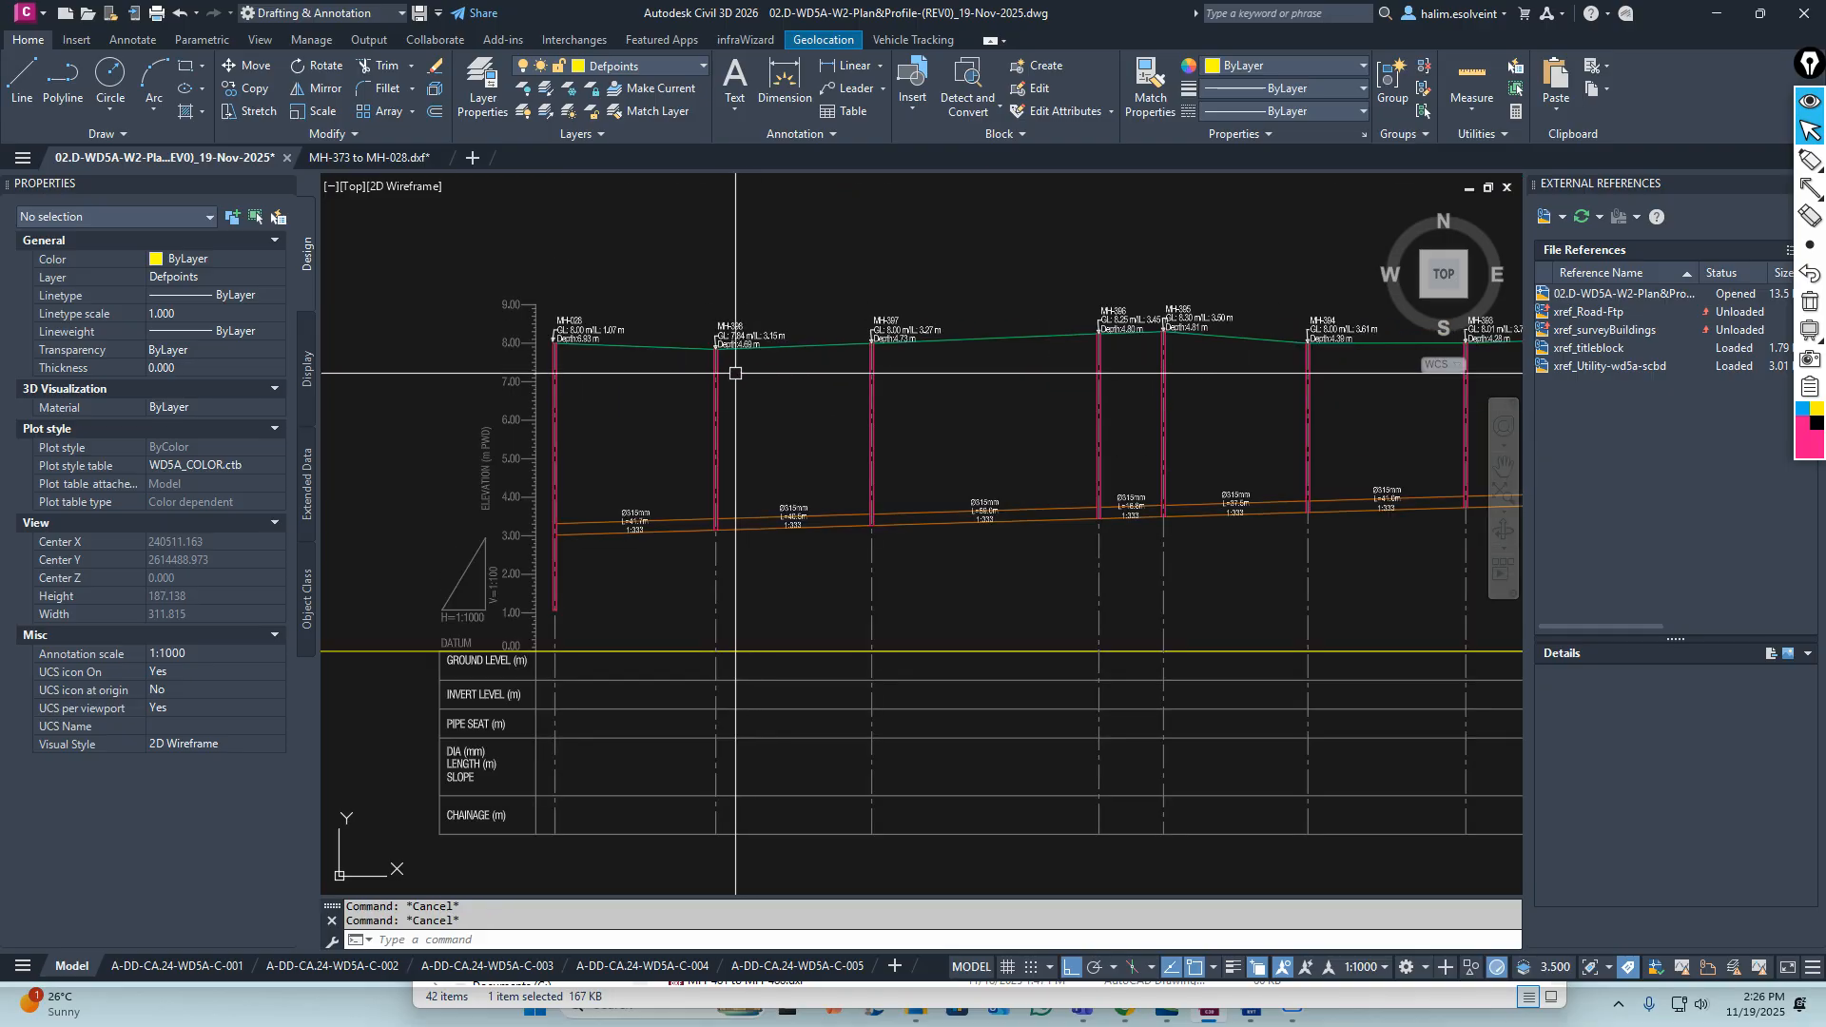
scroll(626, 681, down, 3)
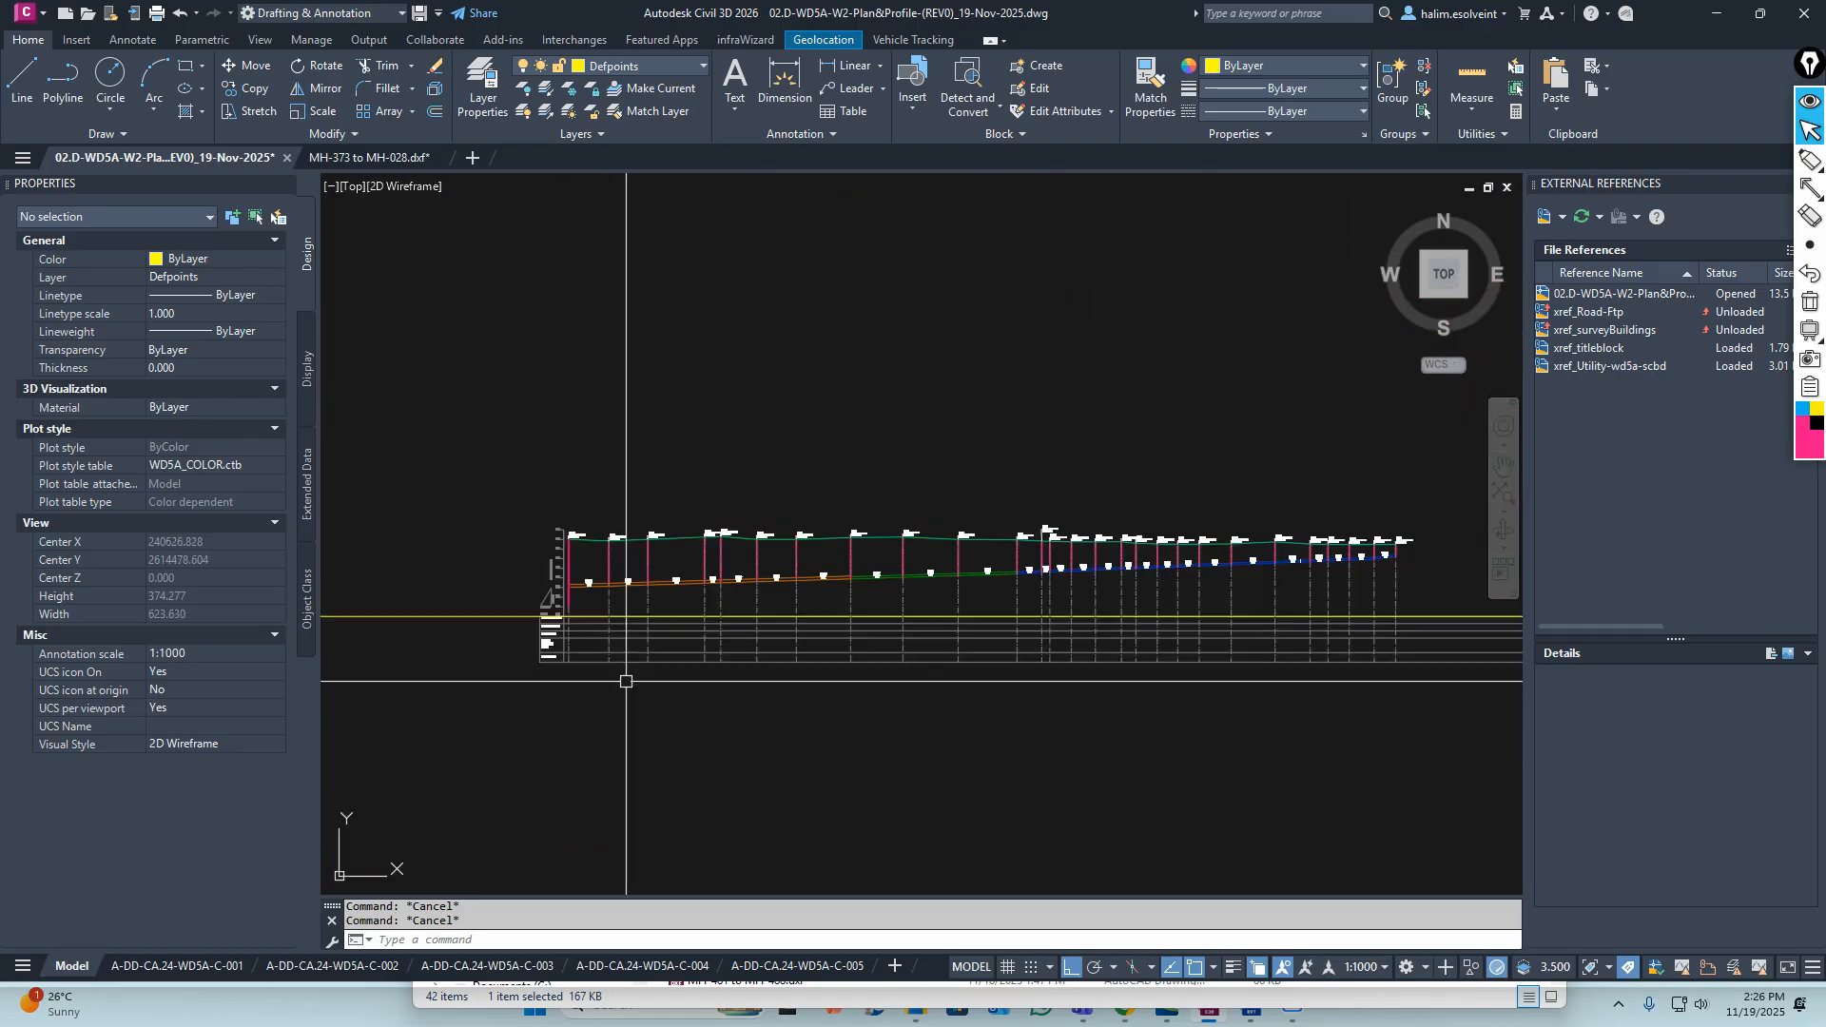
scroll(626, 682, up, 5)
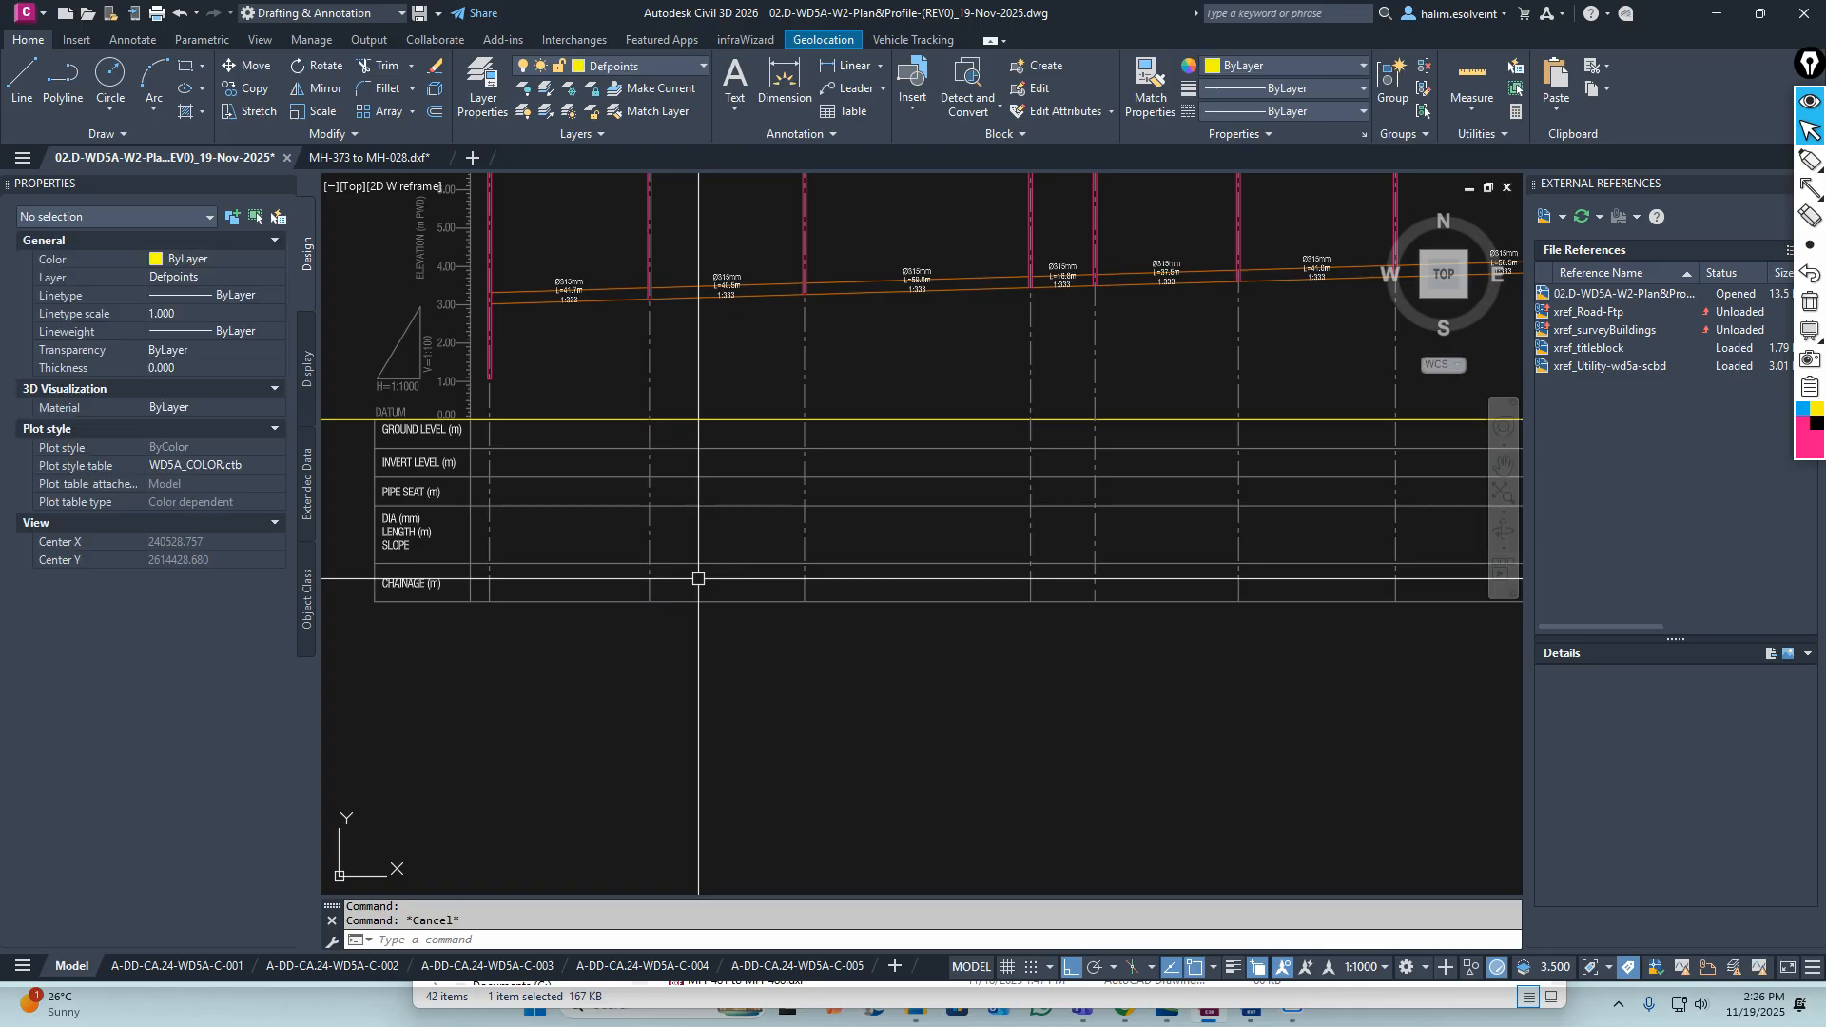
scroll(570, 679, down, 5)
text(L)
key(Return)
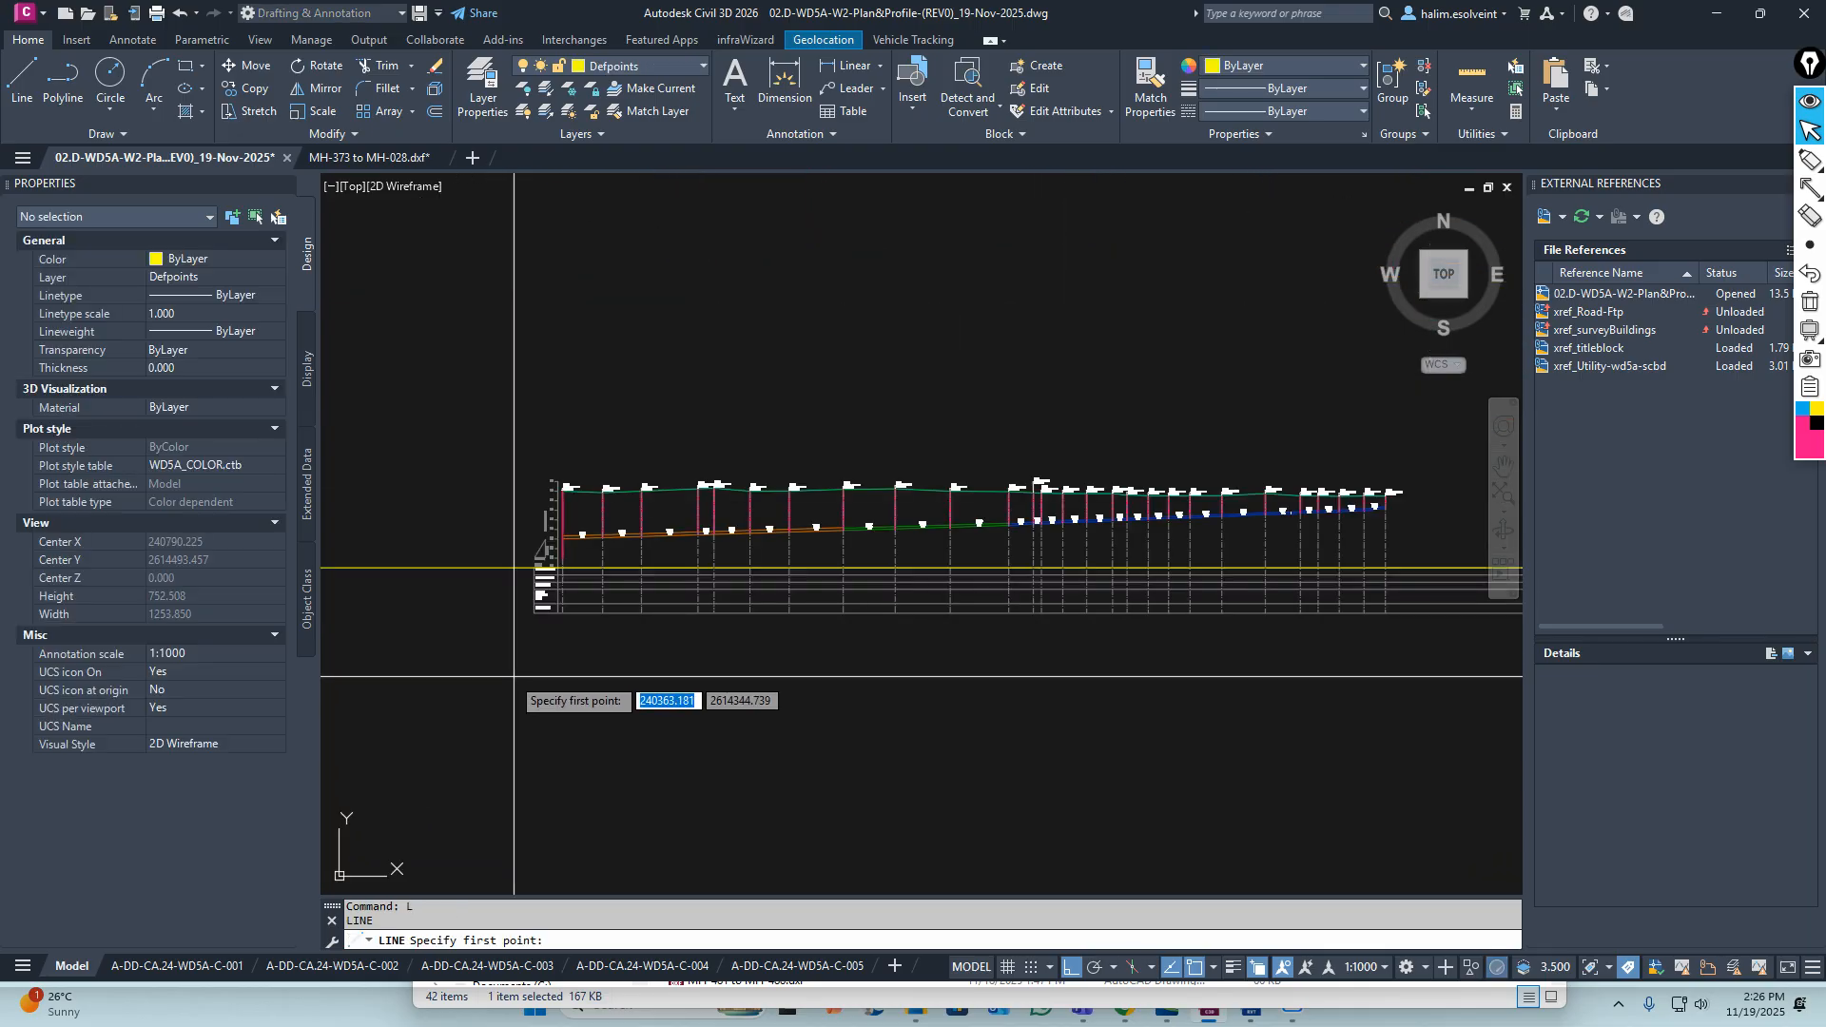
click(465, 669)
middle_drag(1215, 702, 1031, 689)
click(1301, 687)
key(Escape)
key(Escape)
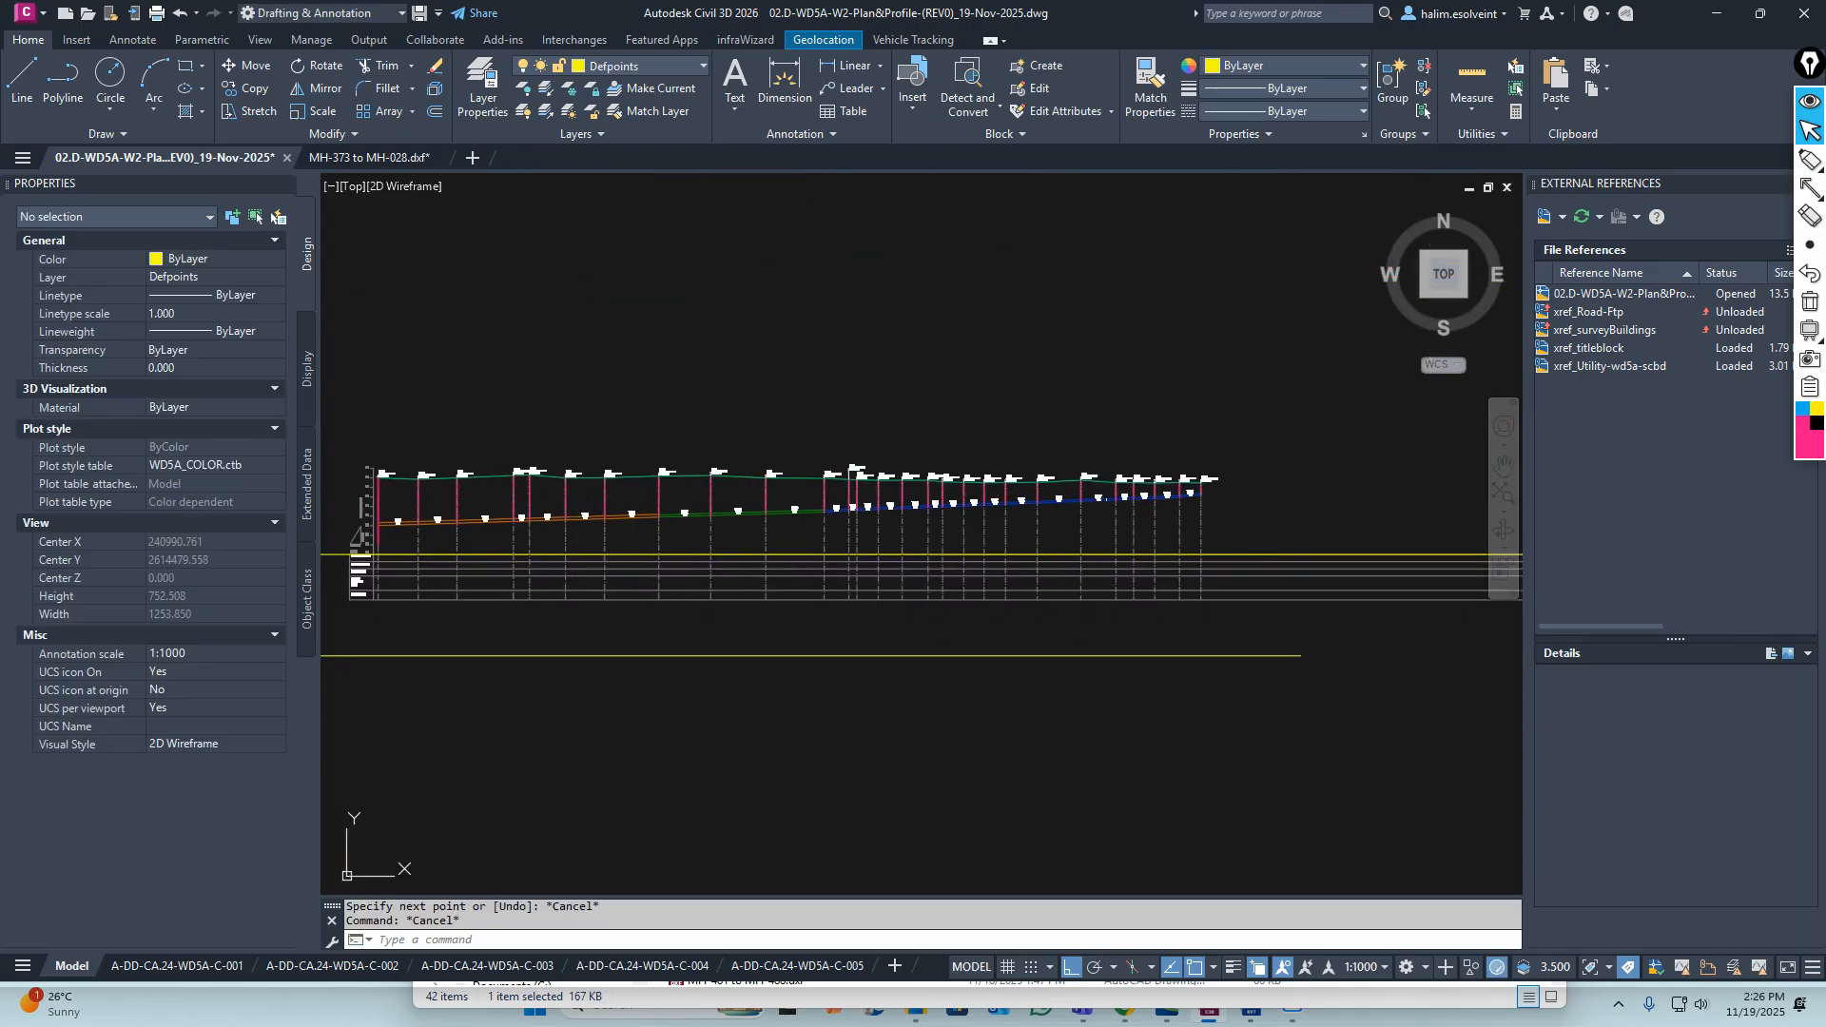
Extend all the vertical manhole centre lines down to the horizontal Defpoints line below the data table
scroll(608, 699, up, 3)
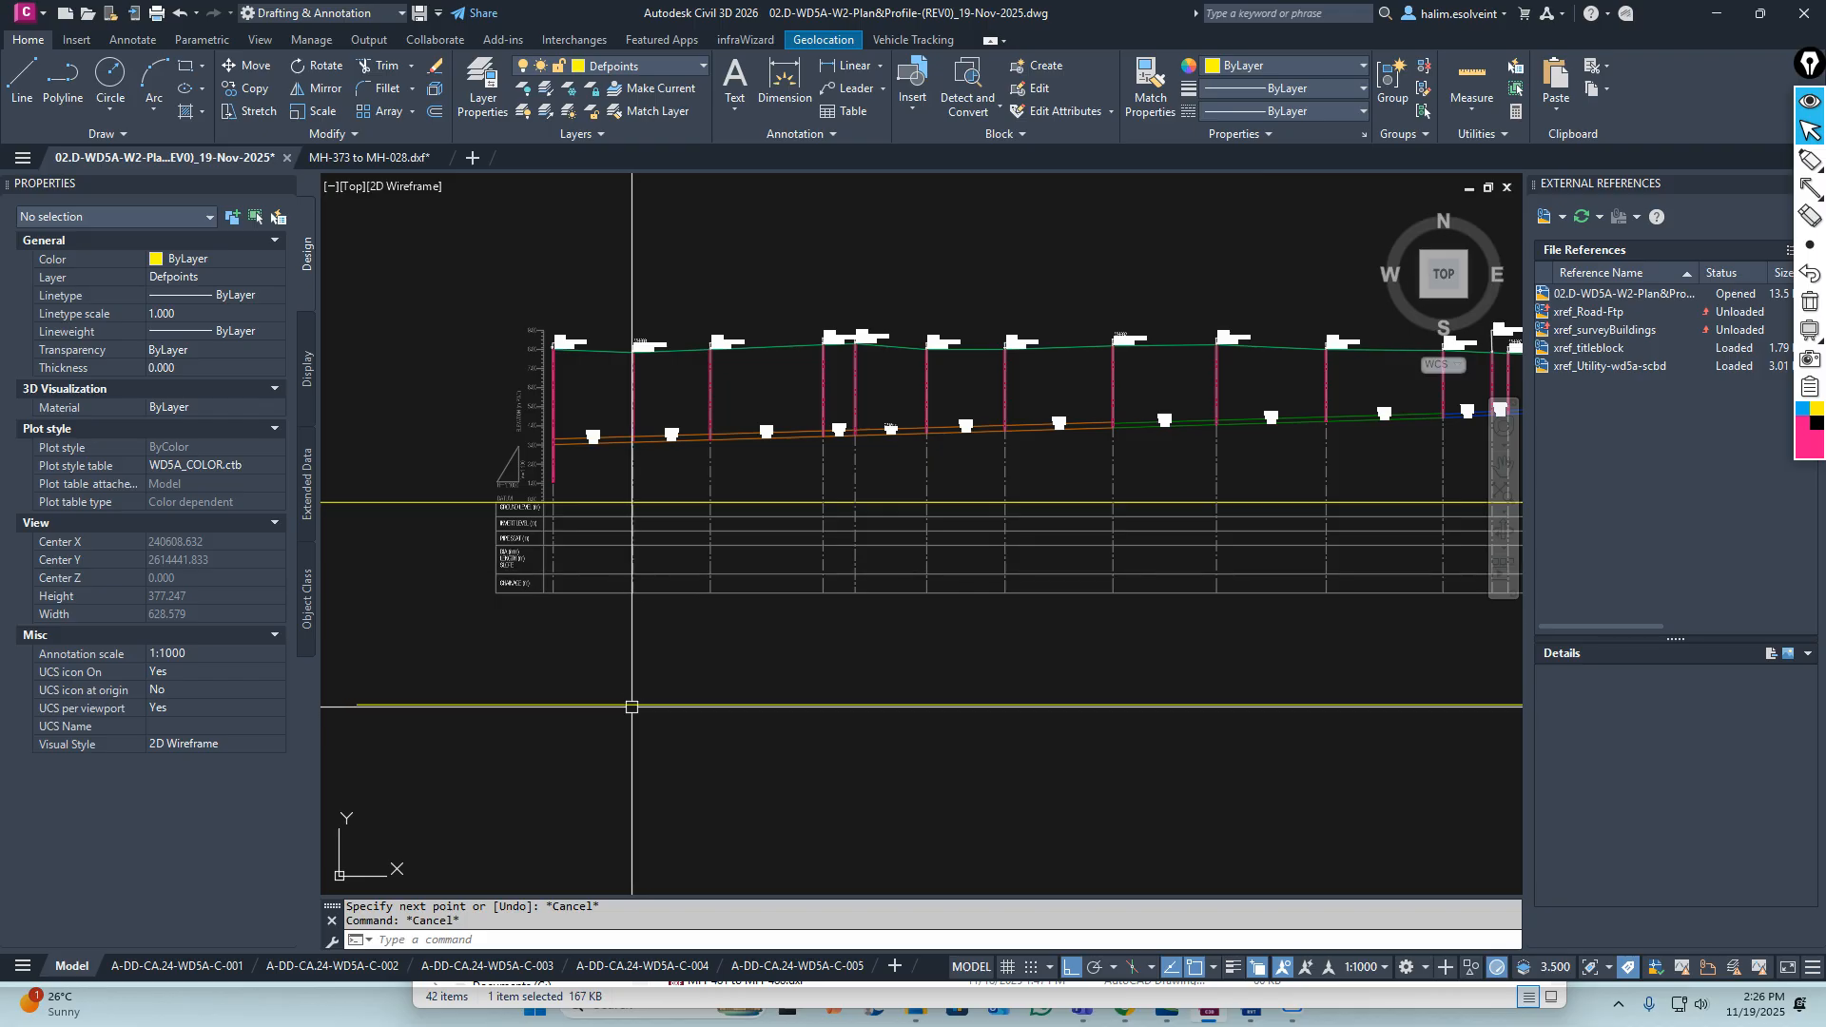
scroll(665, 718, up, 3)
middle_drag(498, 553, 613, 562)
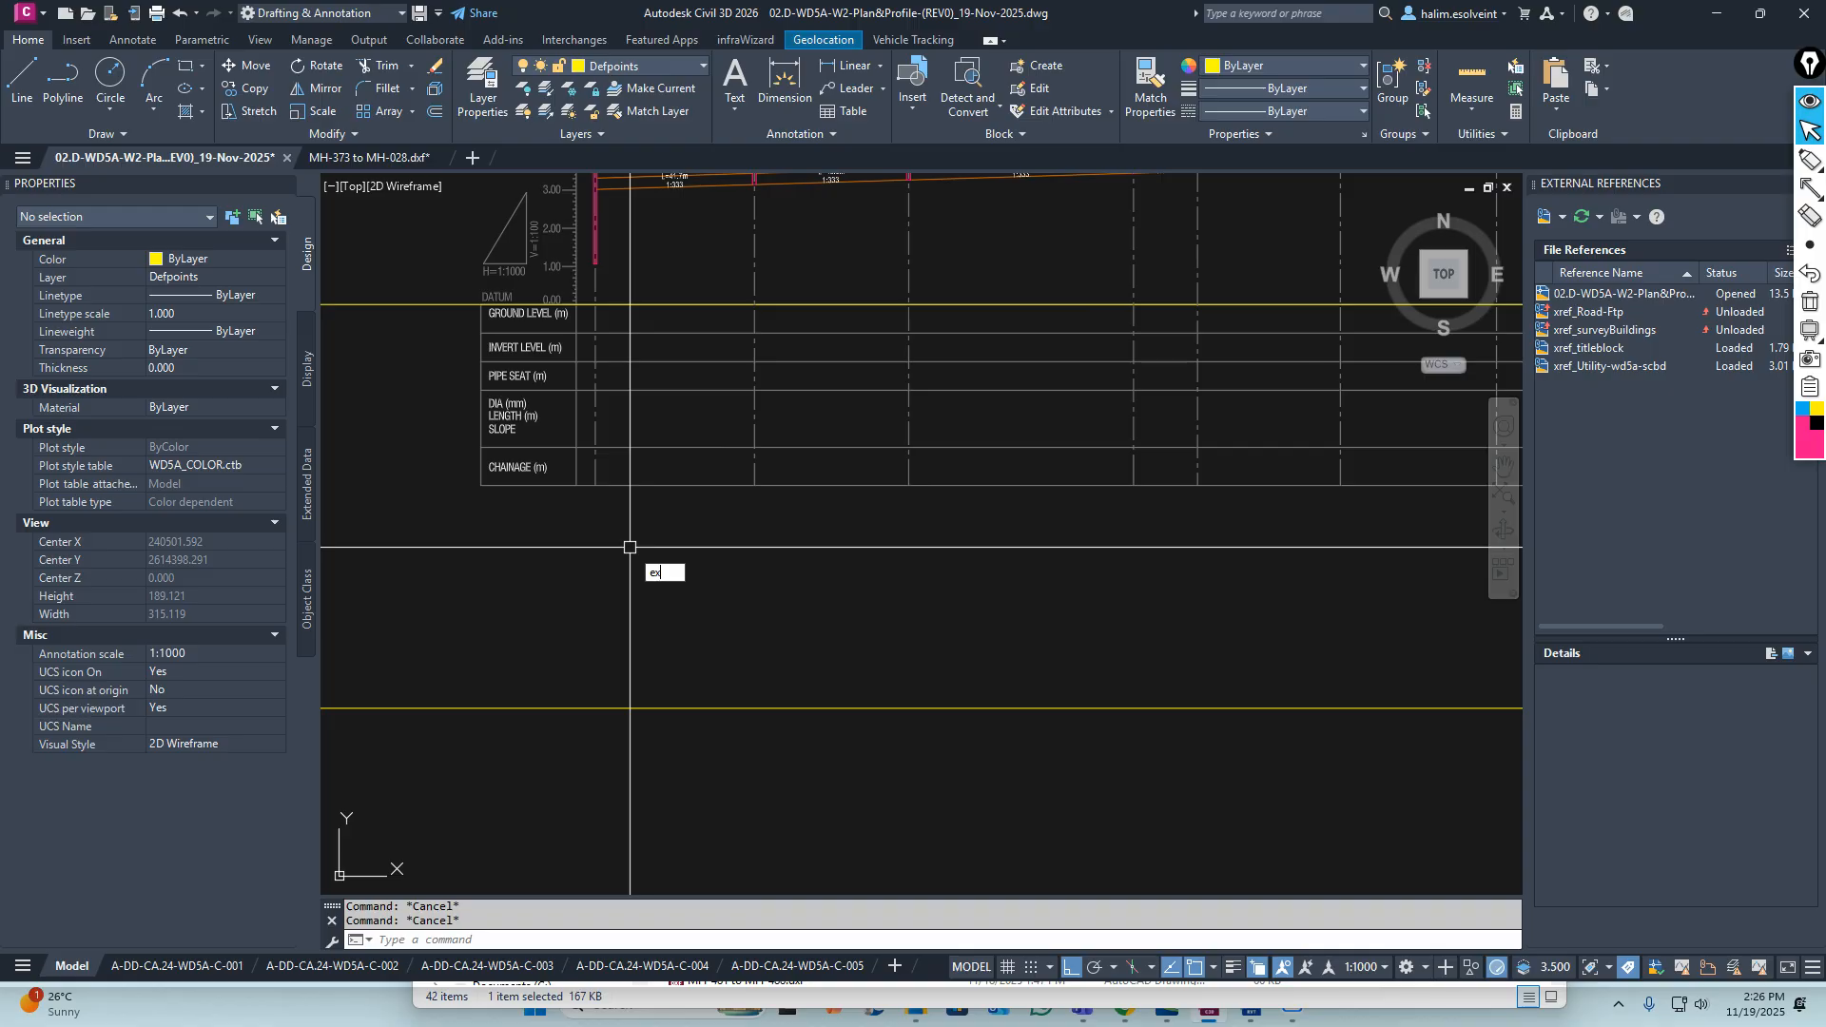
key(Return)
scroll(678, 576, down, 3)
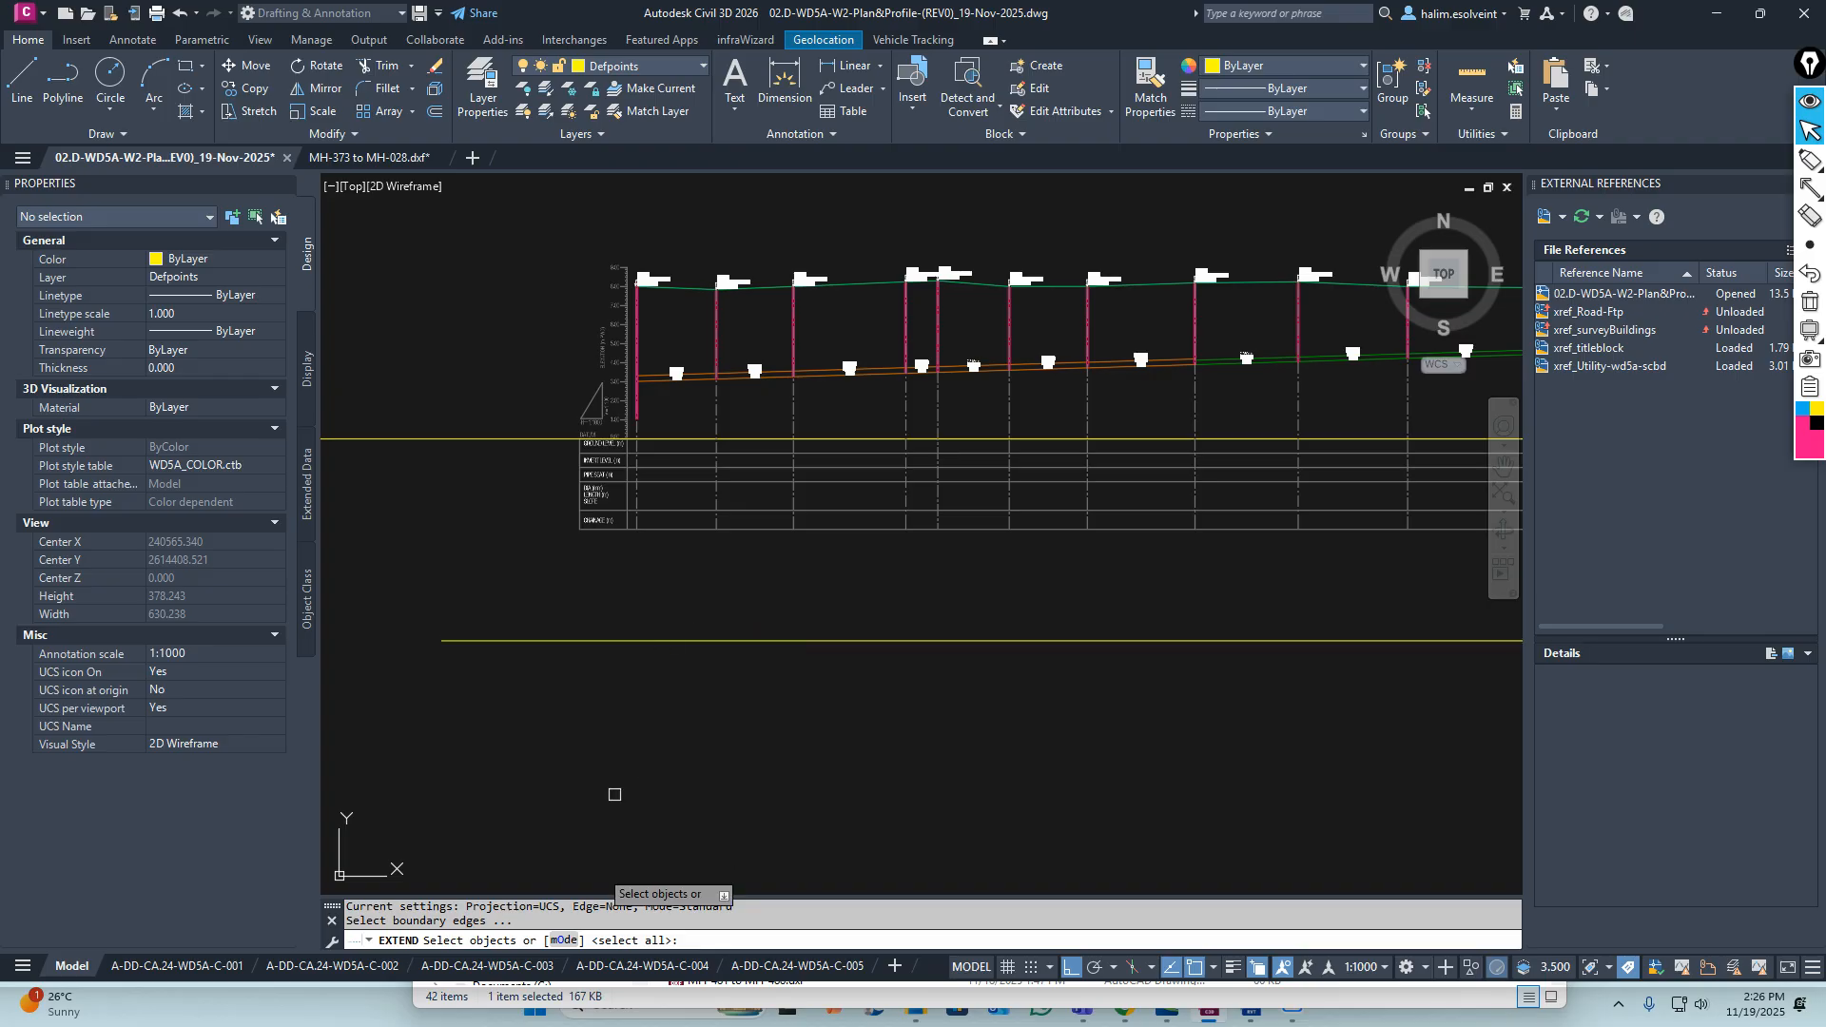
click(641, 642)
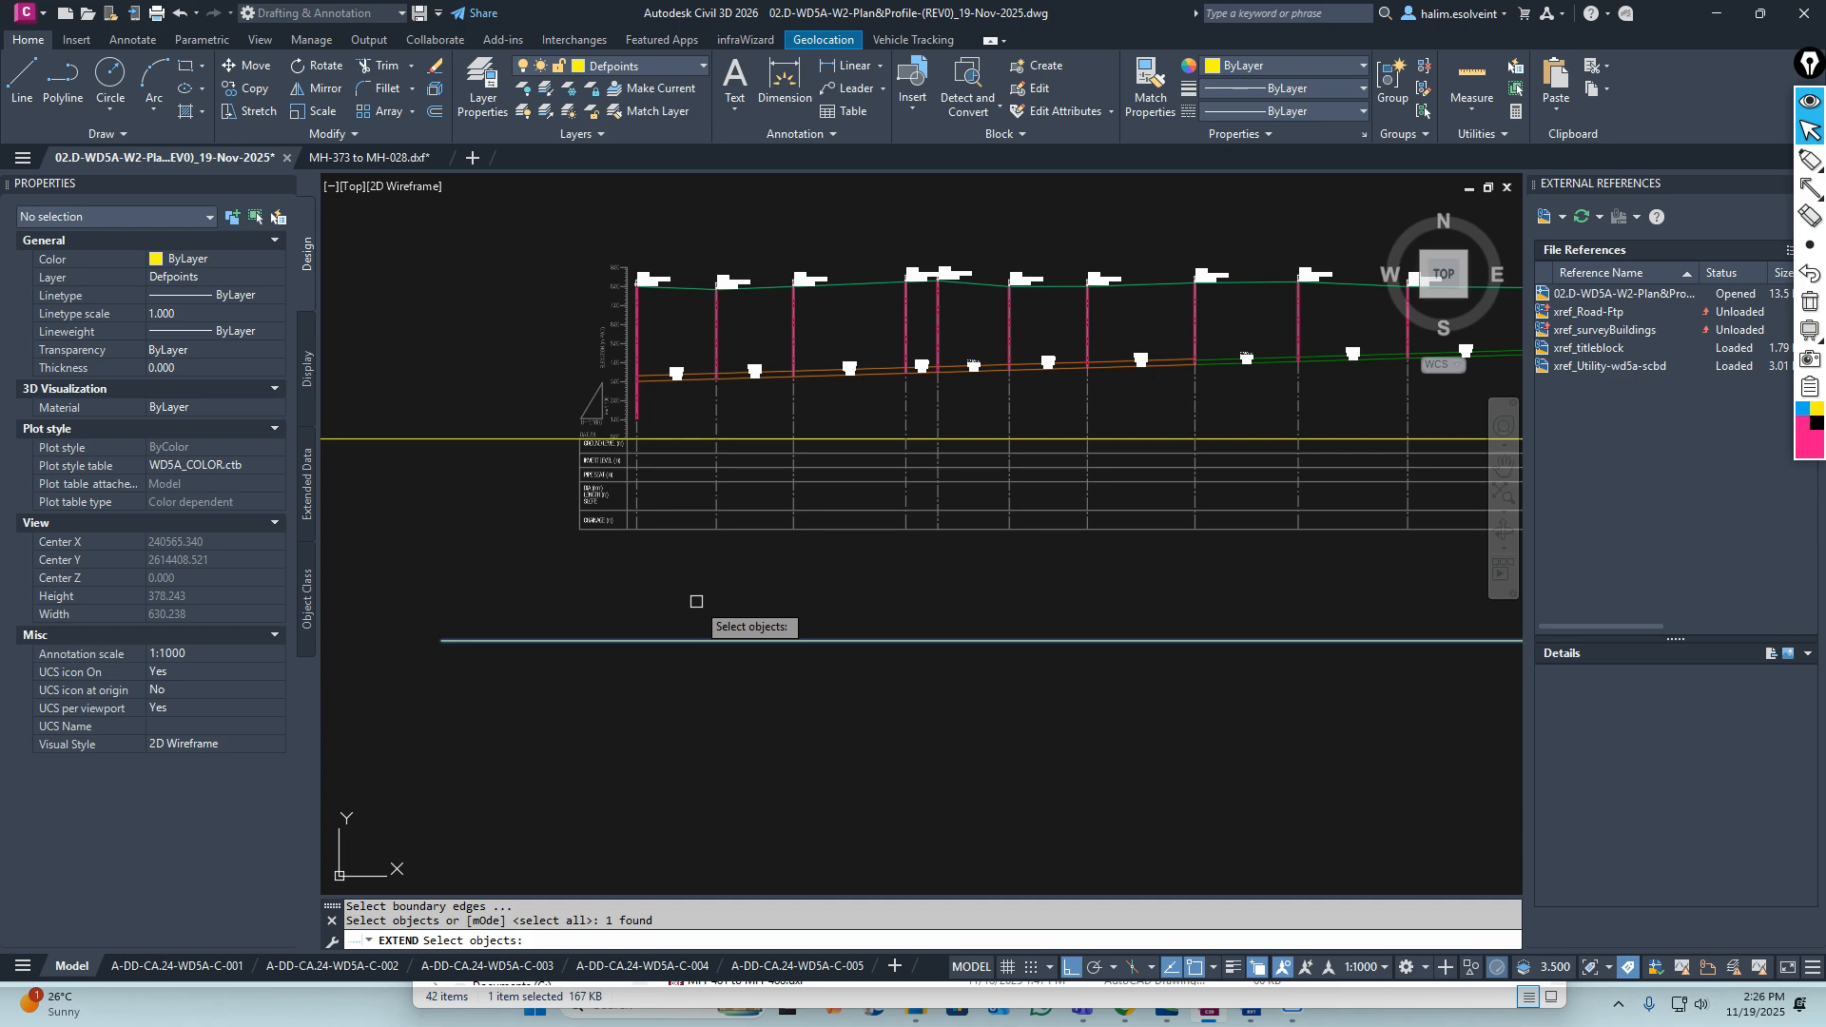
key(Return)
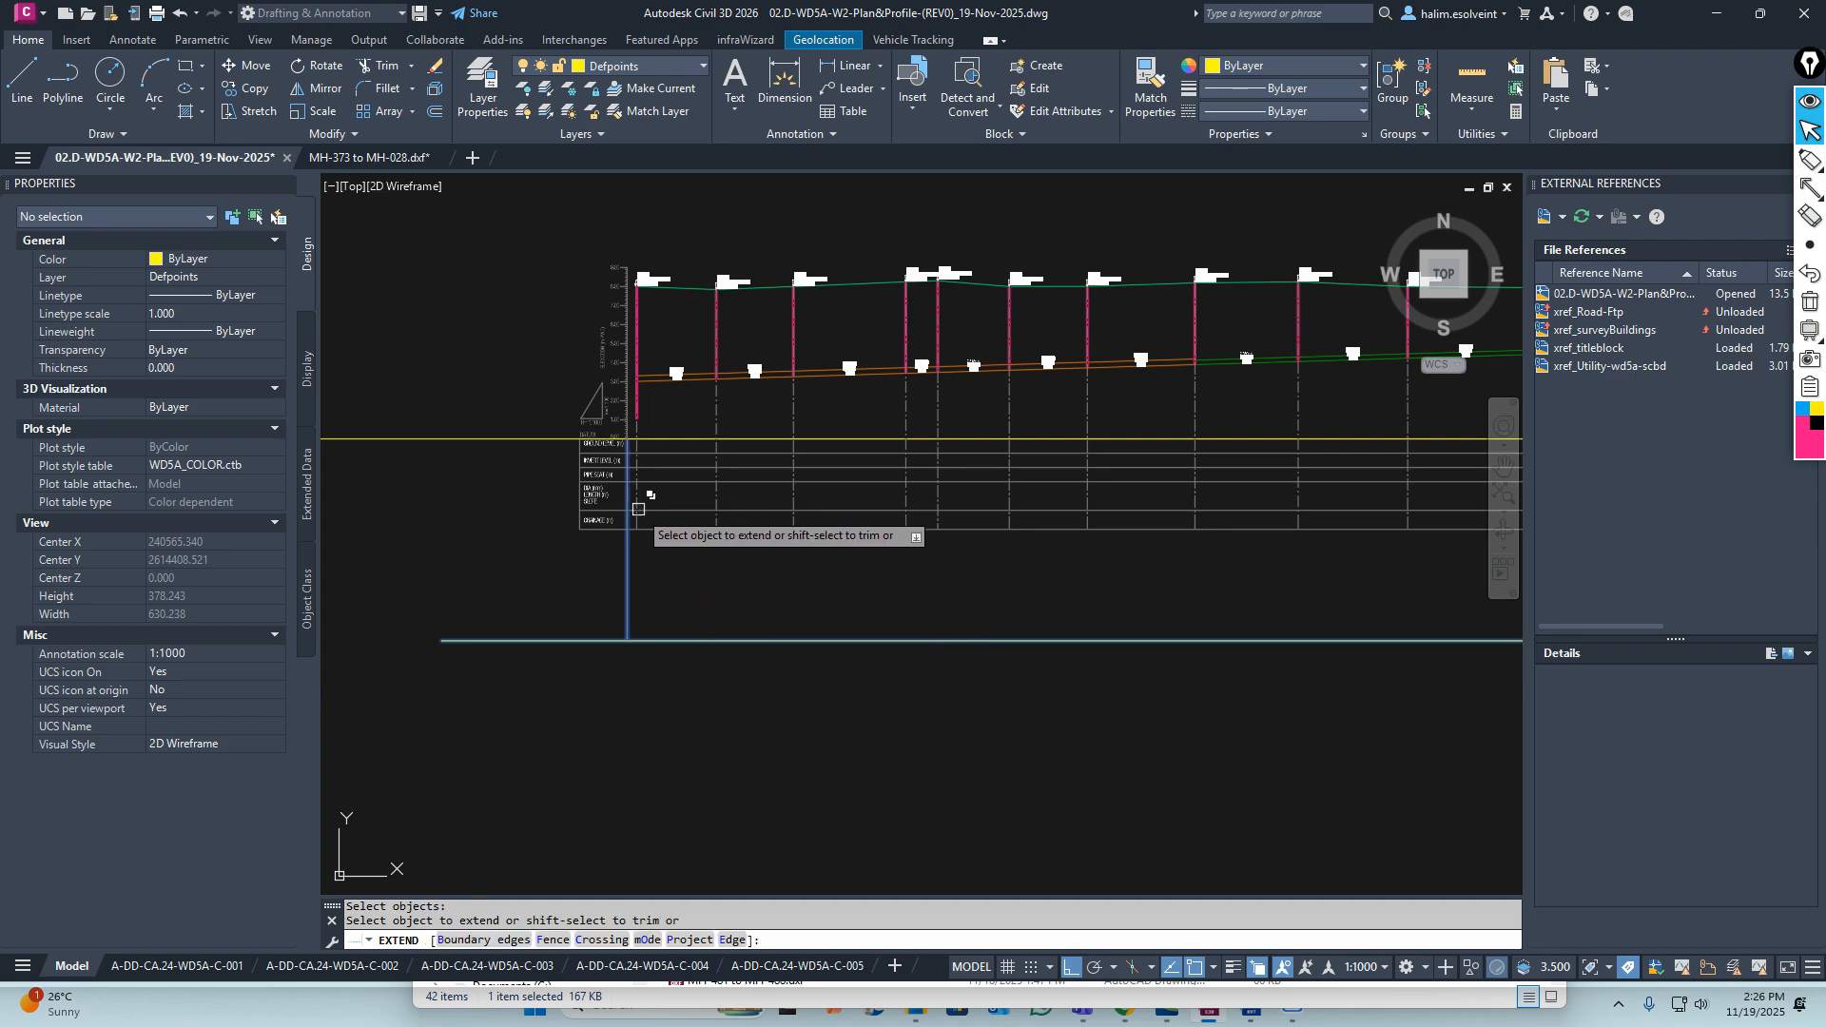
scroll(636, 525, up, 3)
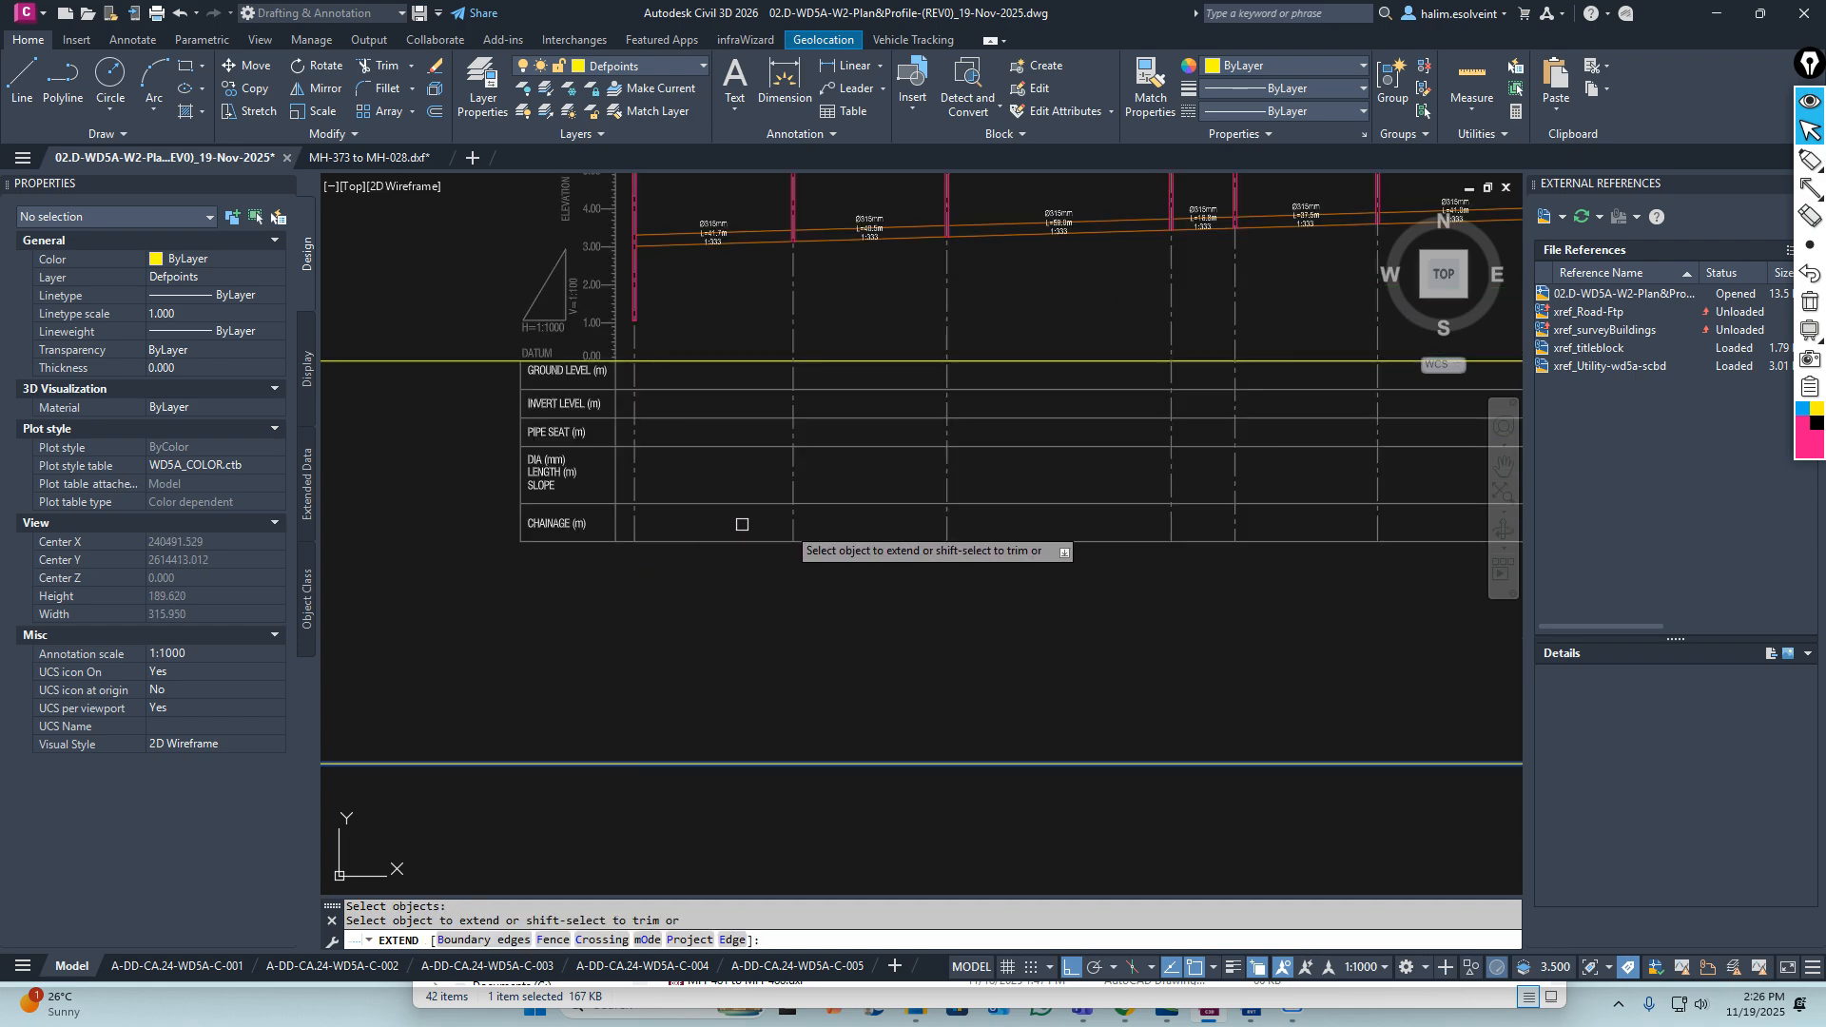
scroll(504, 550, down, 8)
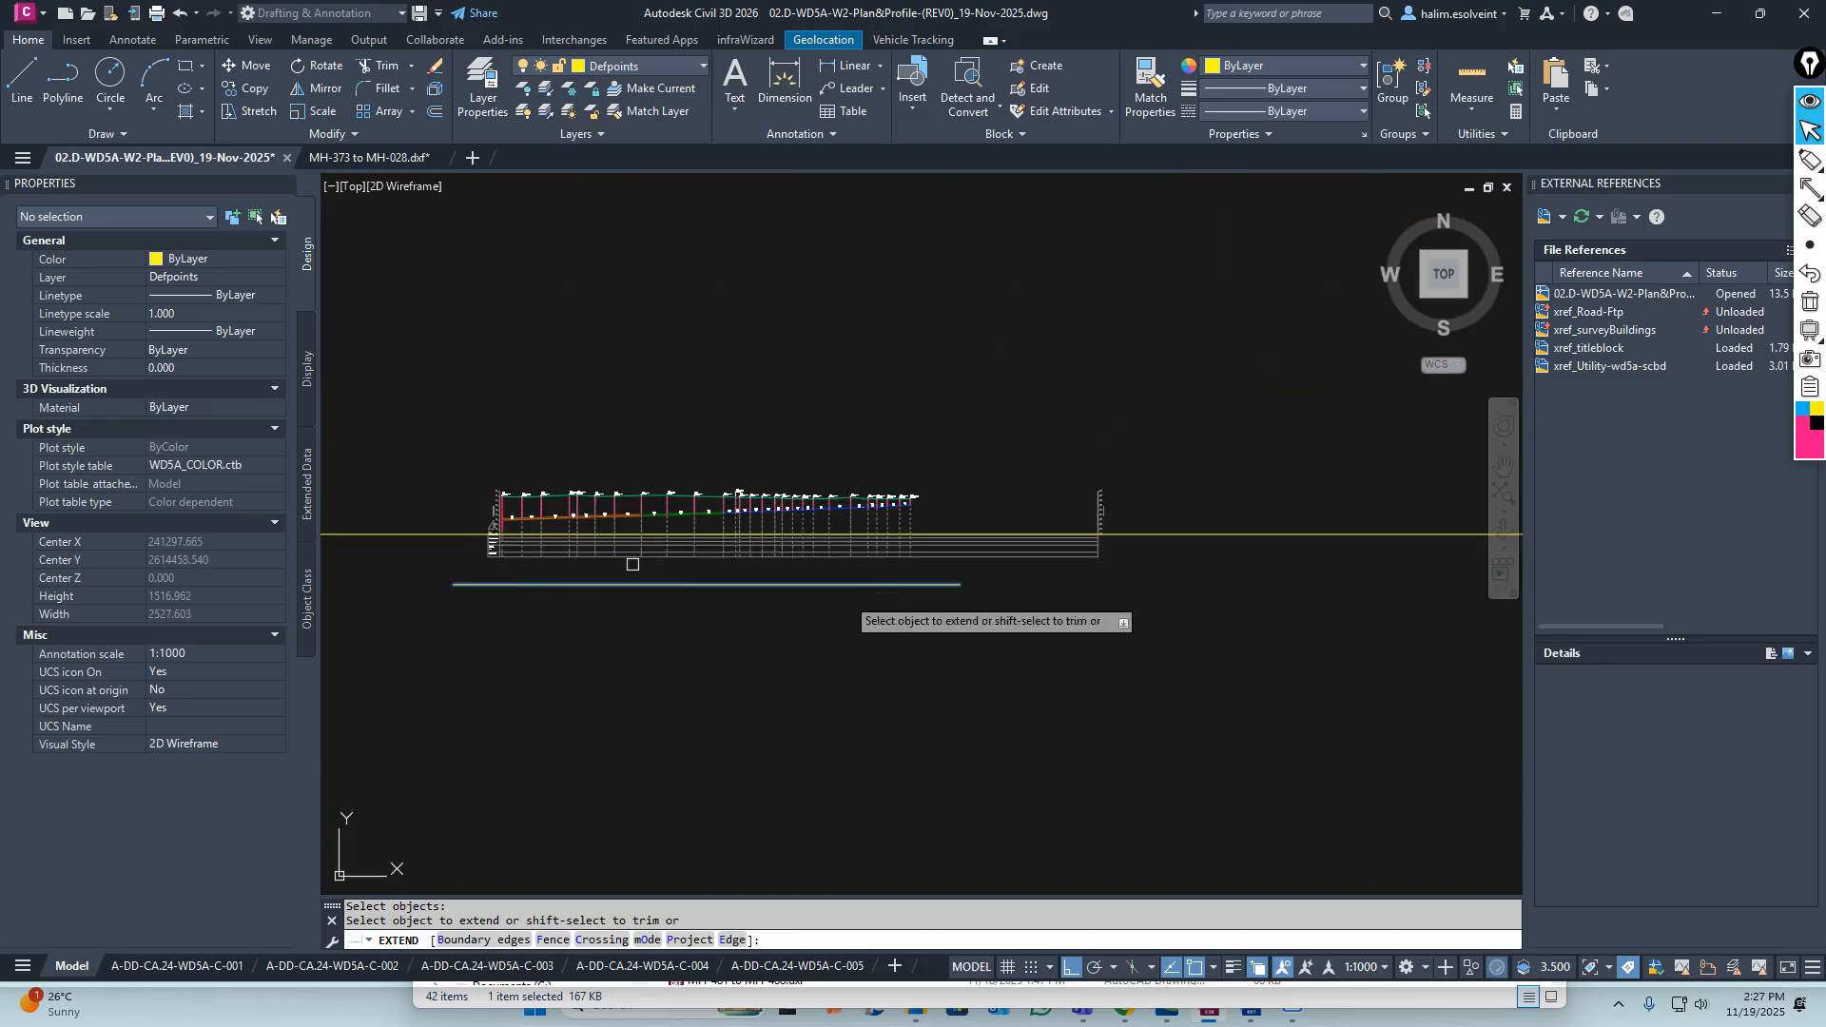
scroll(910, 574, up, 10)
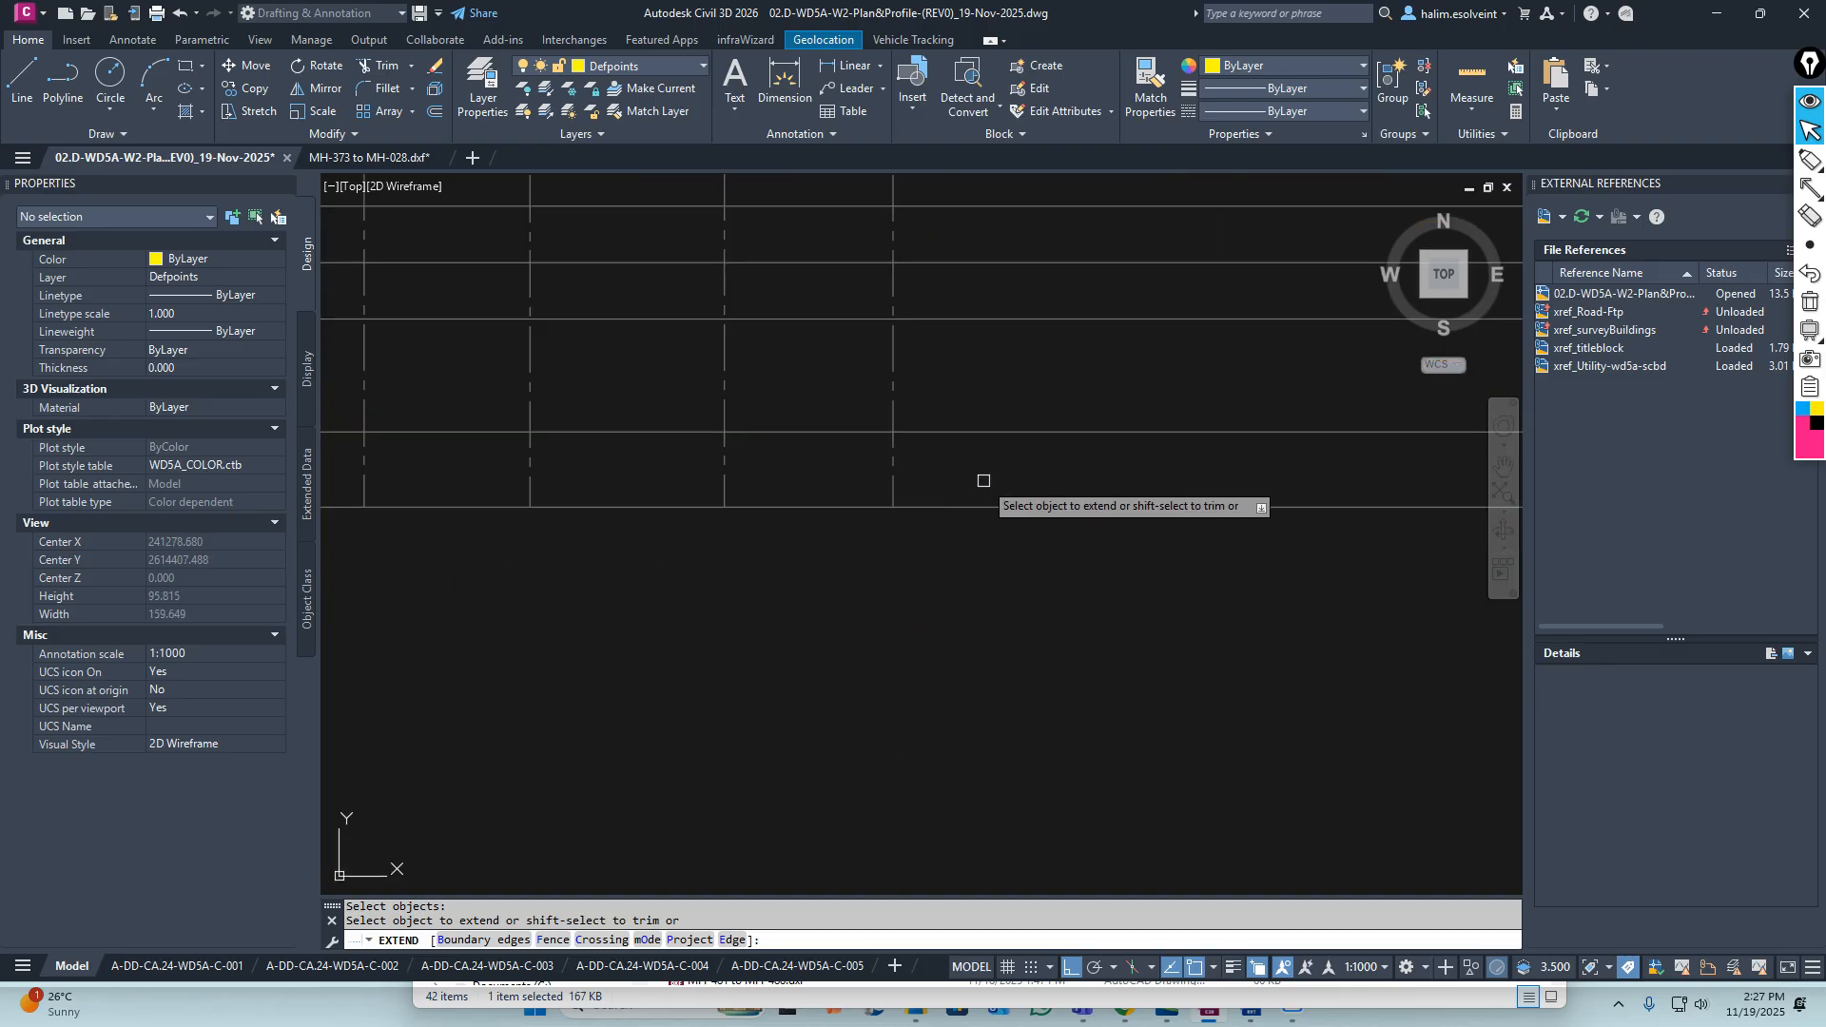
scroll(897, 469, down, 10)
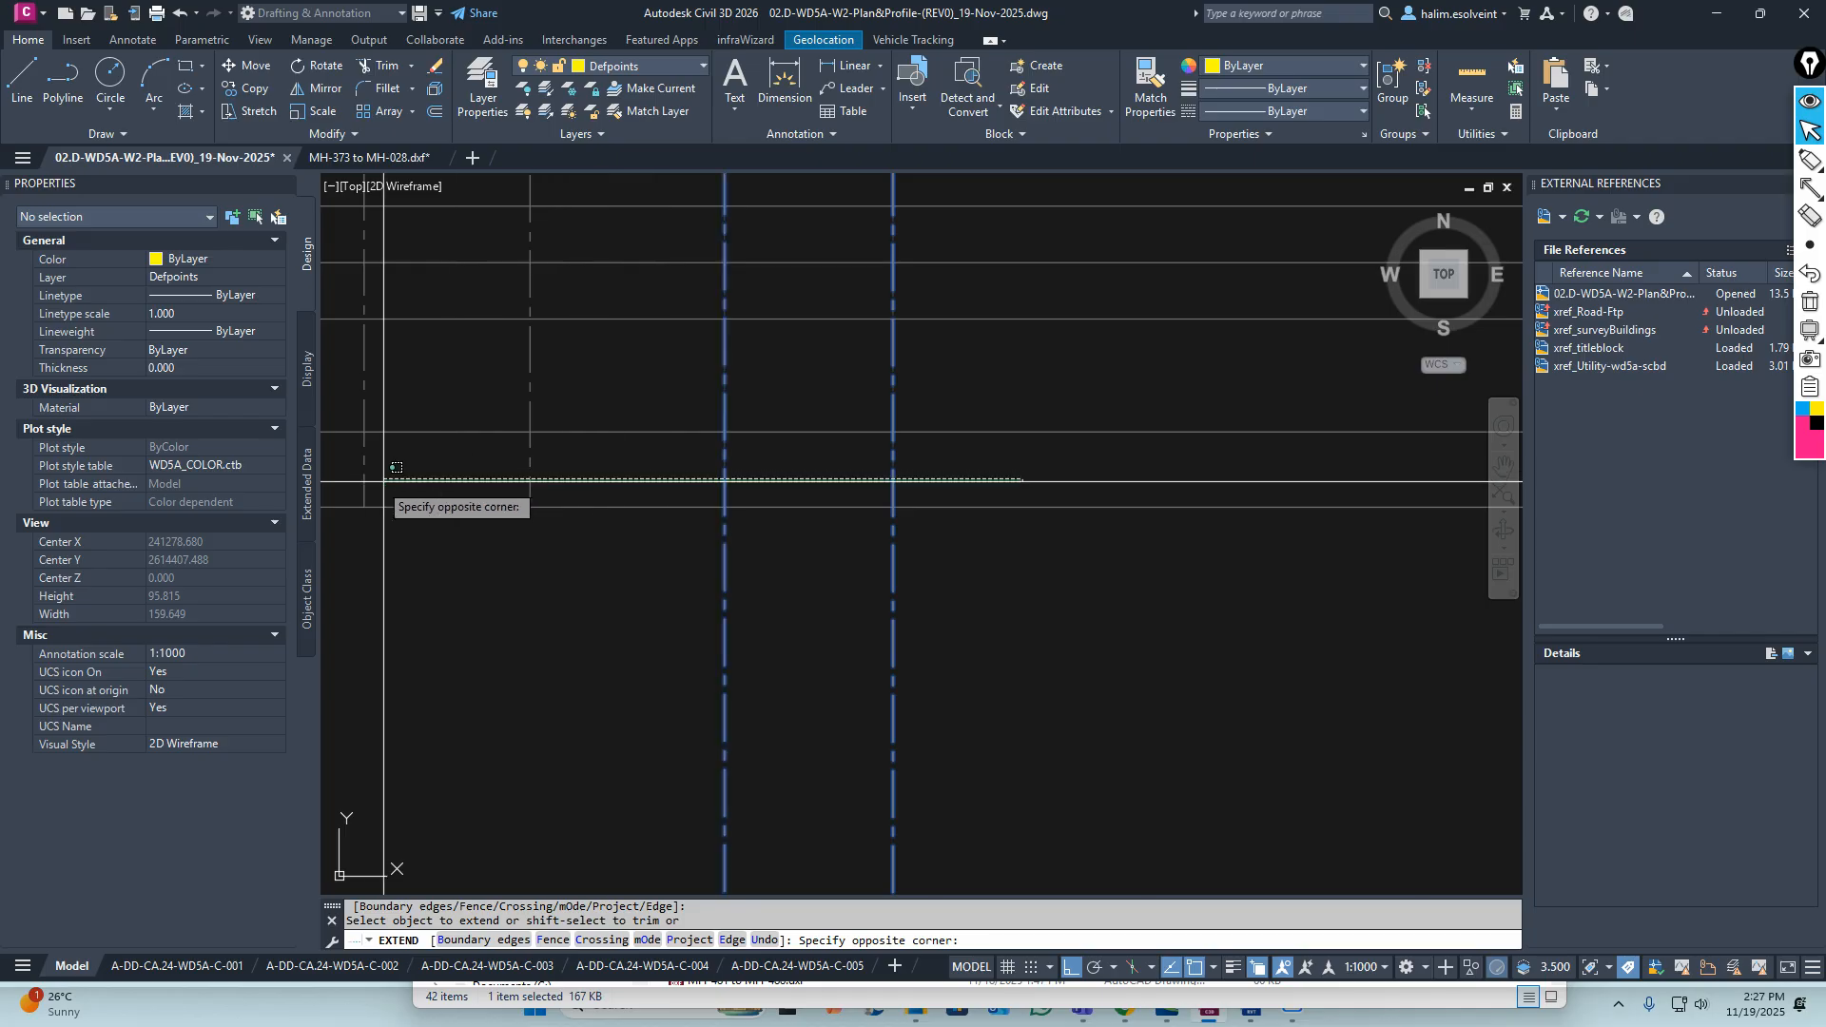
click(905, 530)
scroll(573, 544, up, 12)
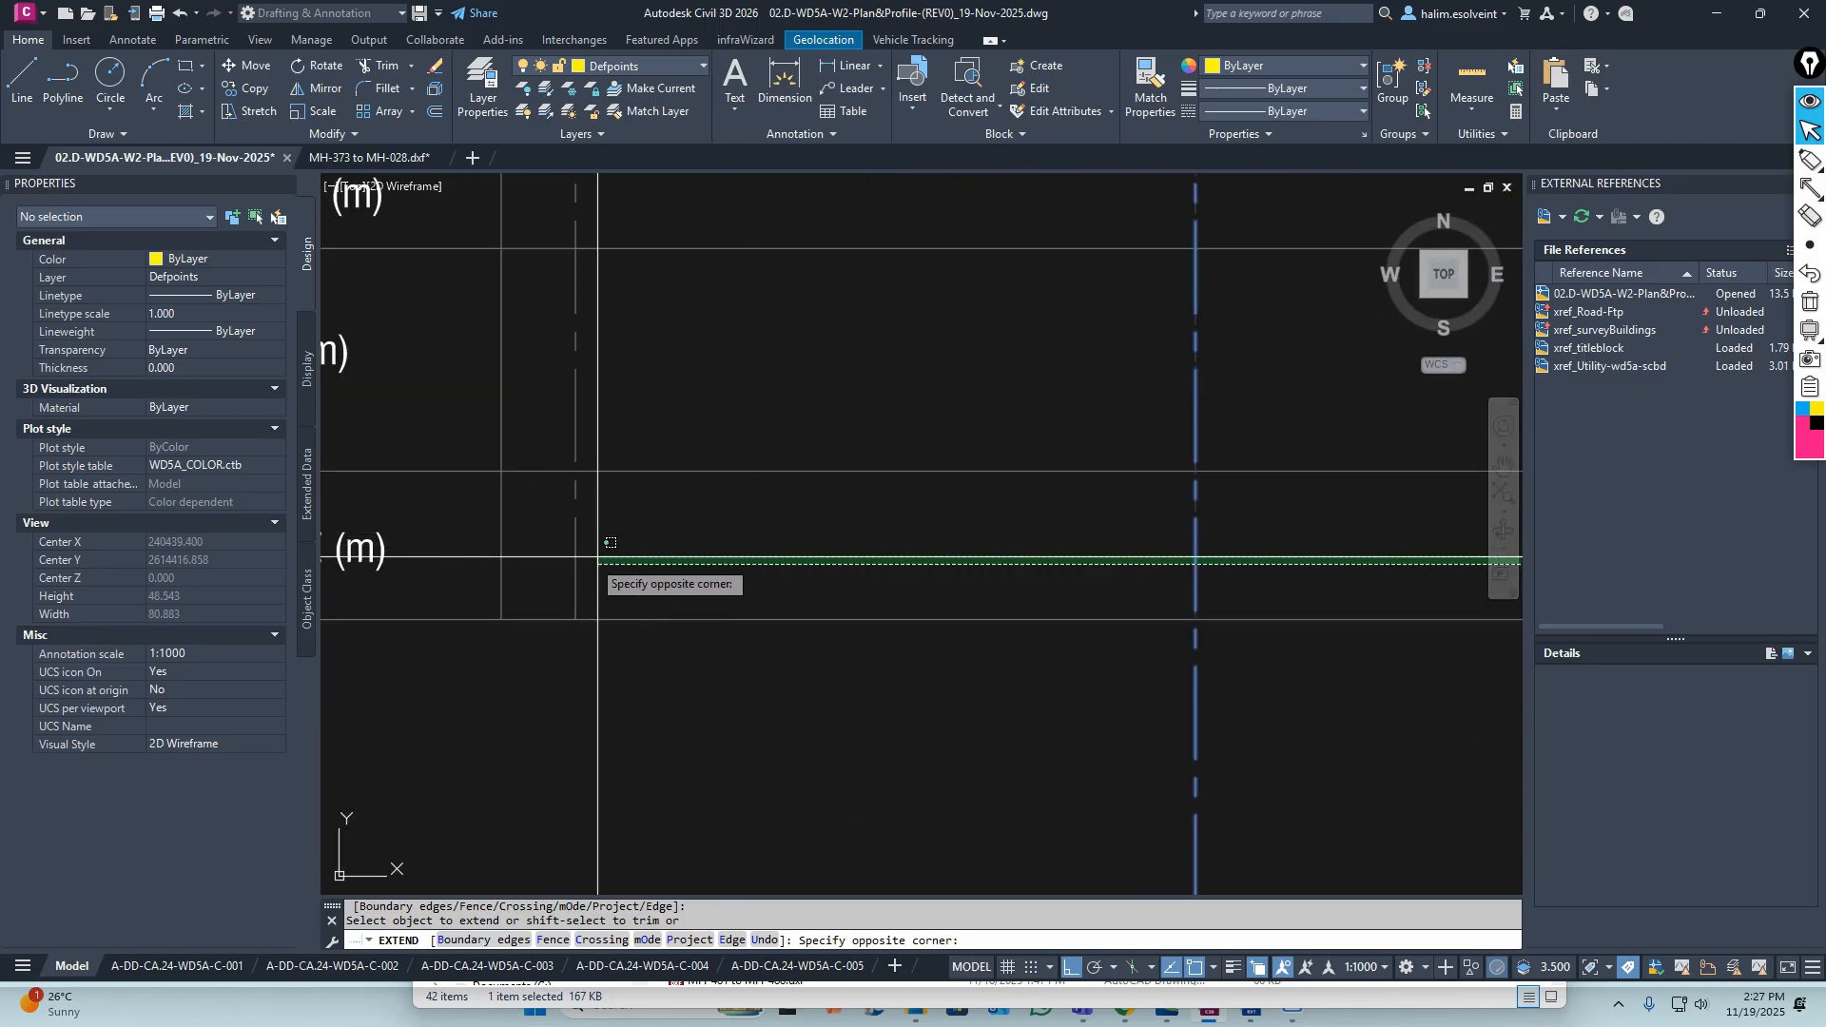
click(563, 543)
scroll(564, 550, down, 7)
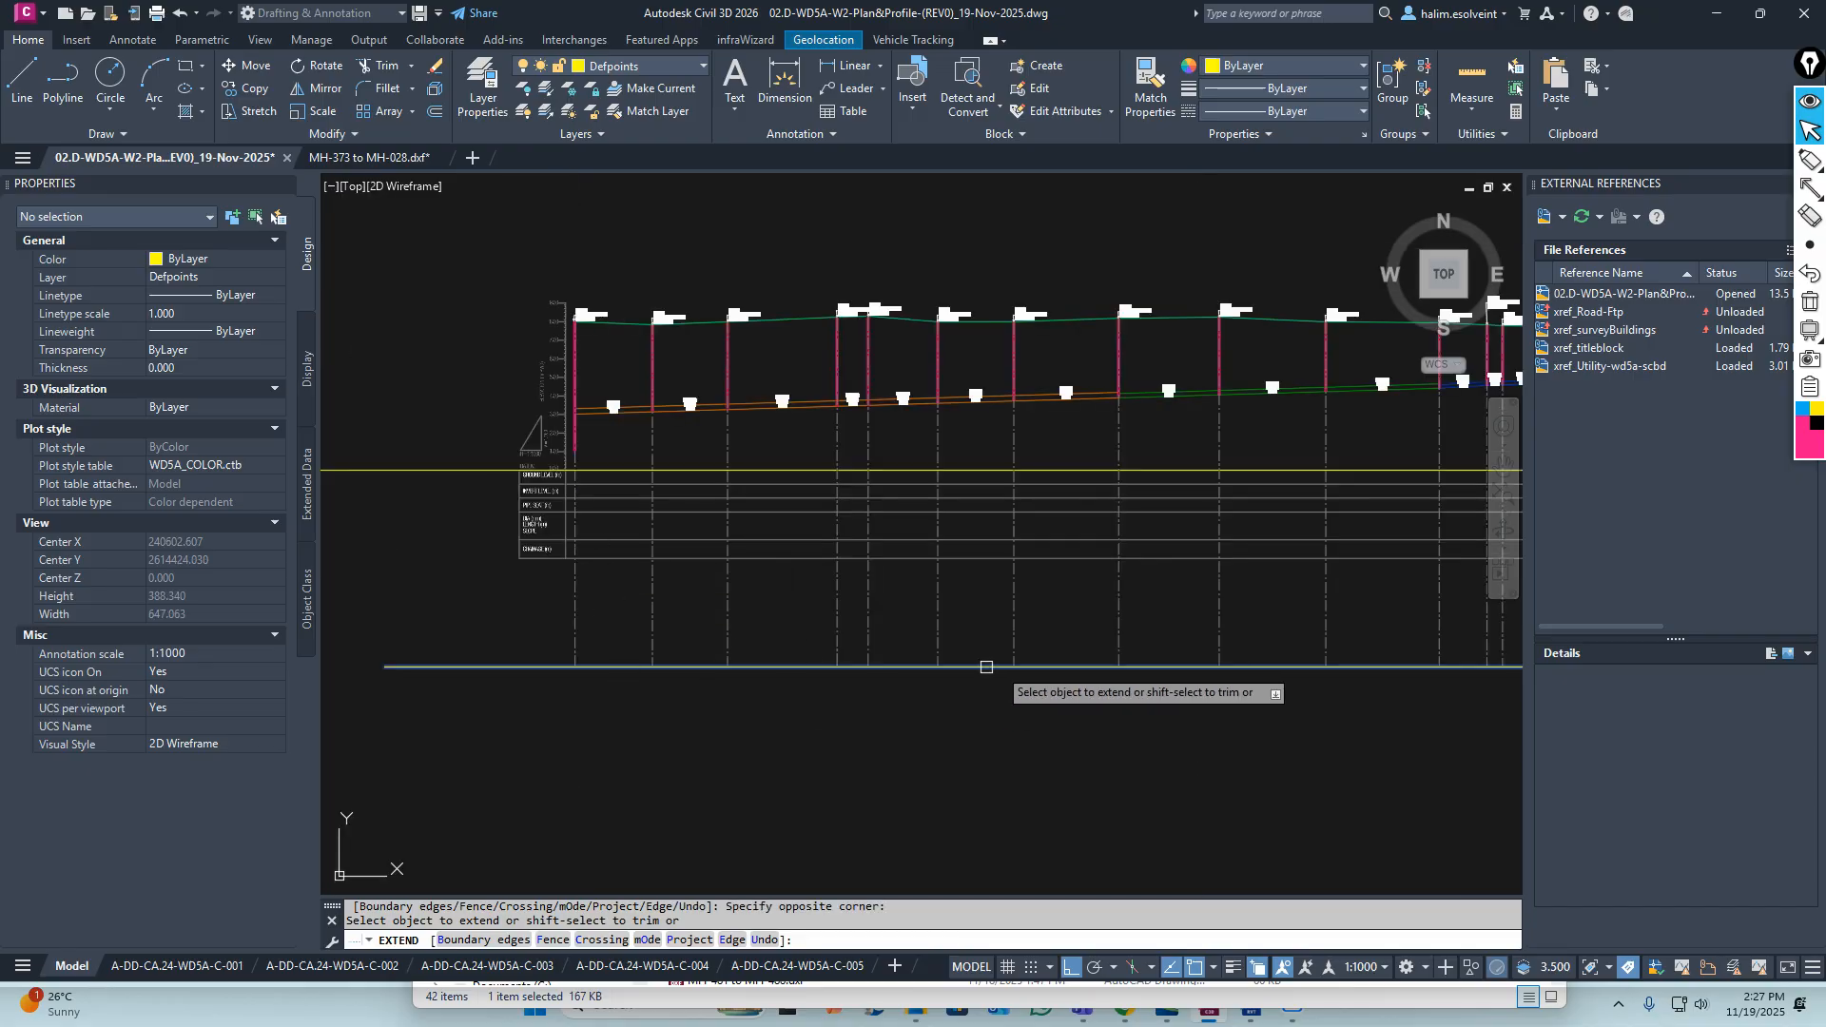
key(Escape)
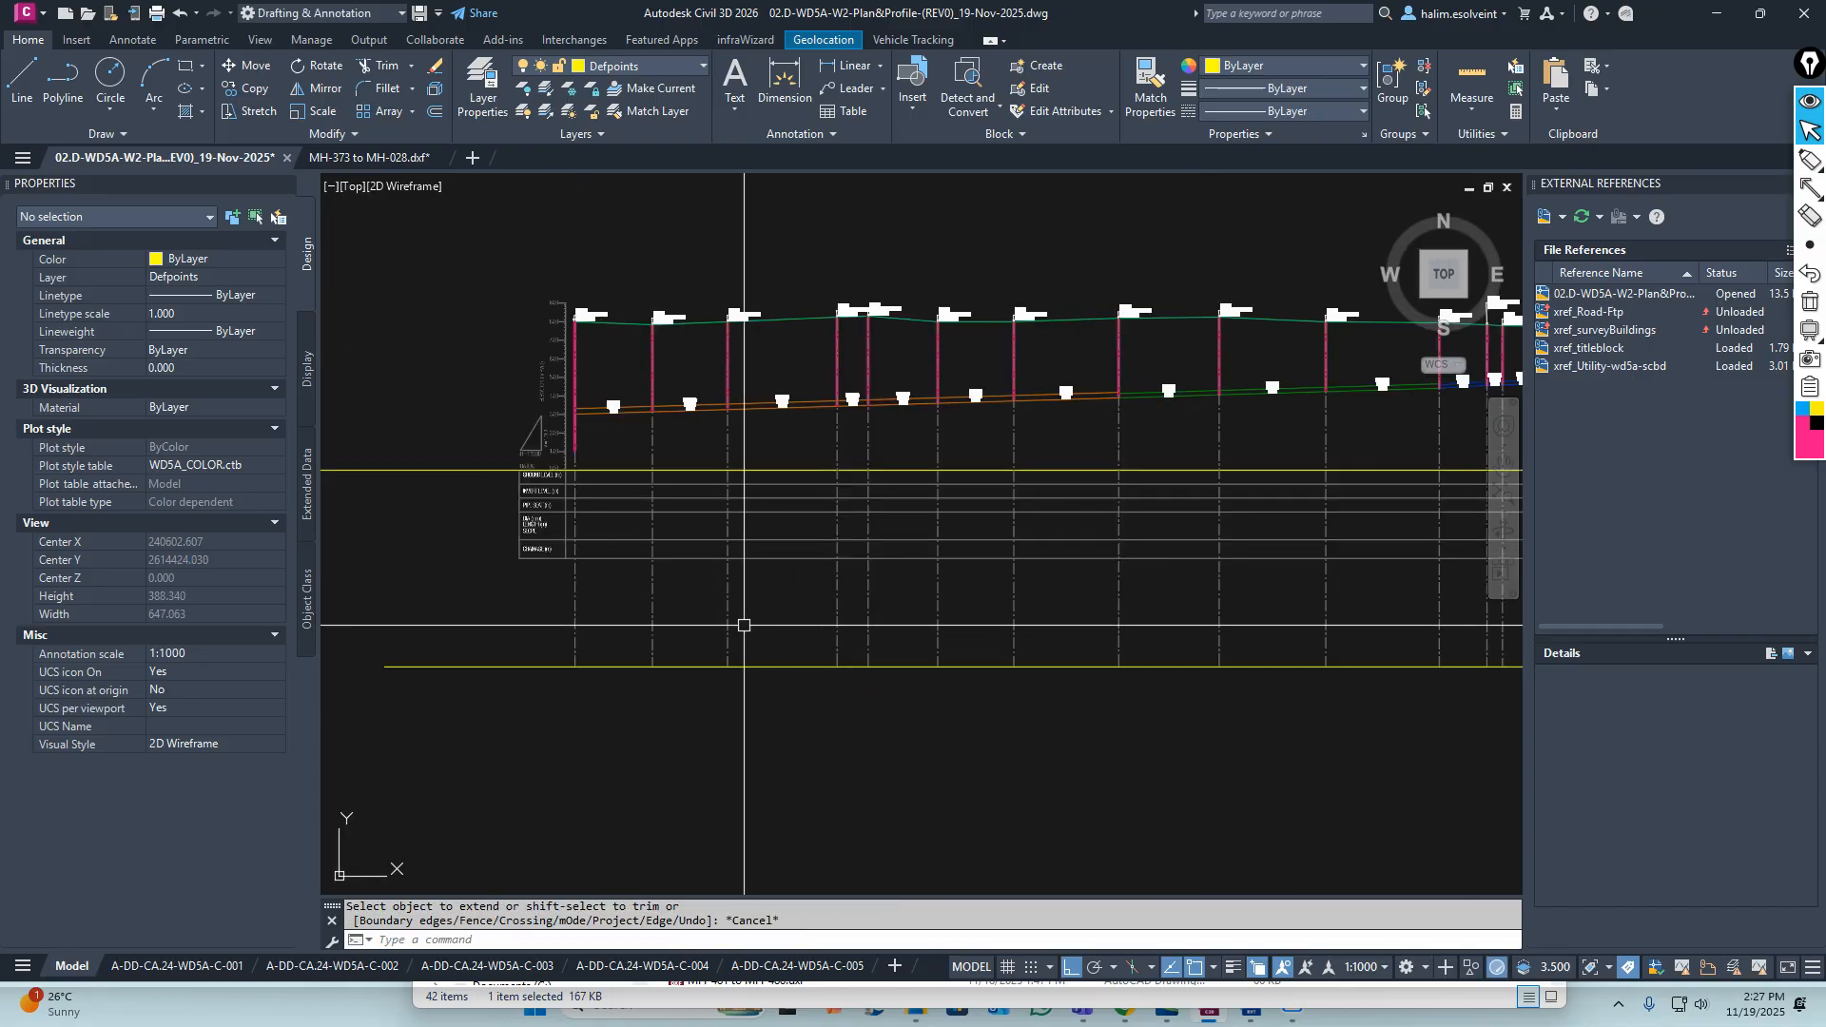
Trim the extended manhole centre lines back to the data table's bottom border, using that border as the cutting edge
scroll(673, 631, down, 1)
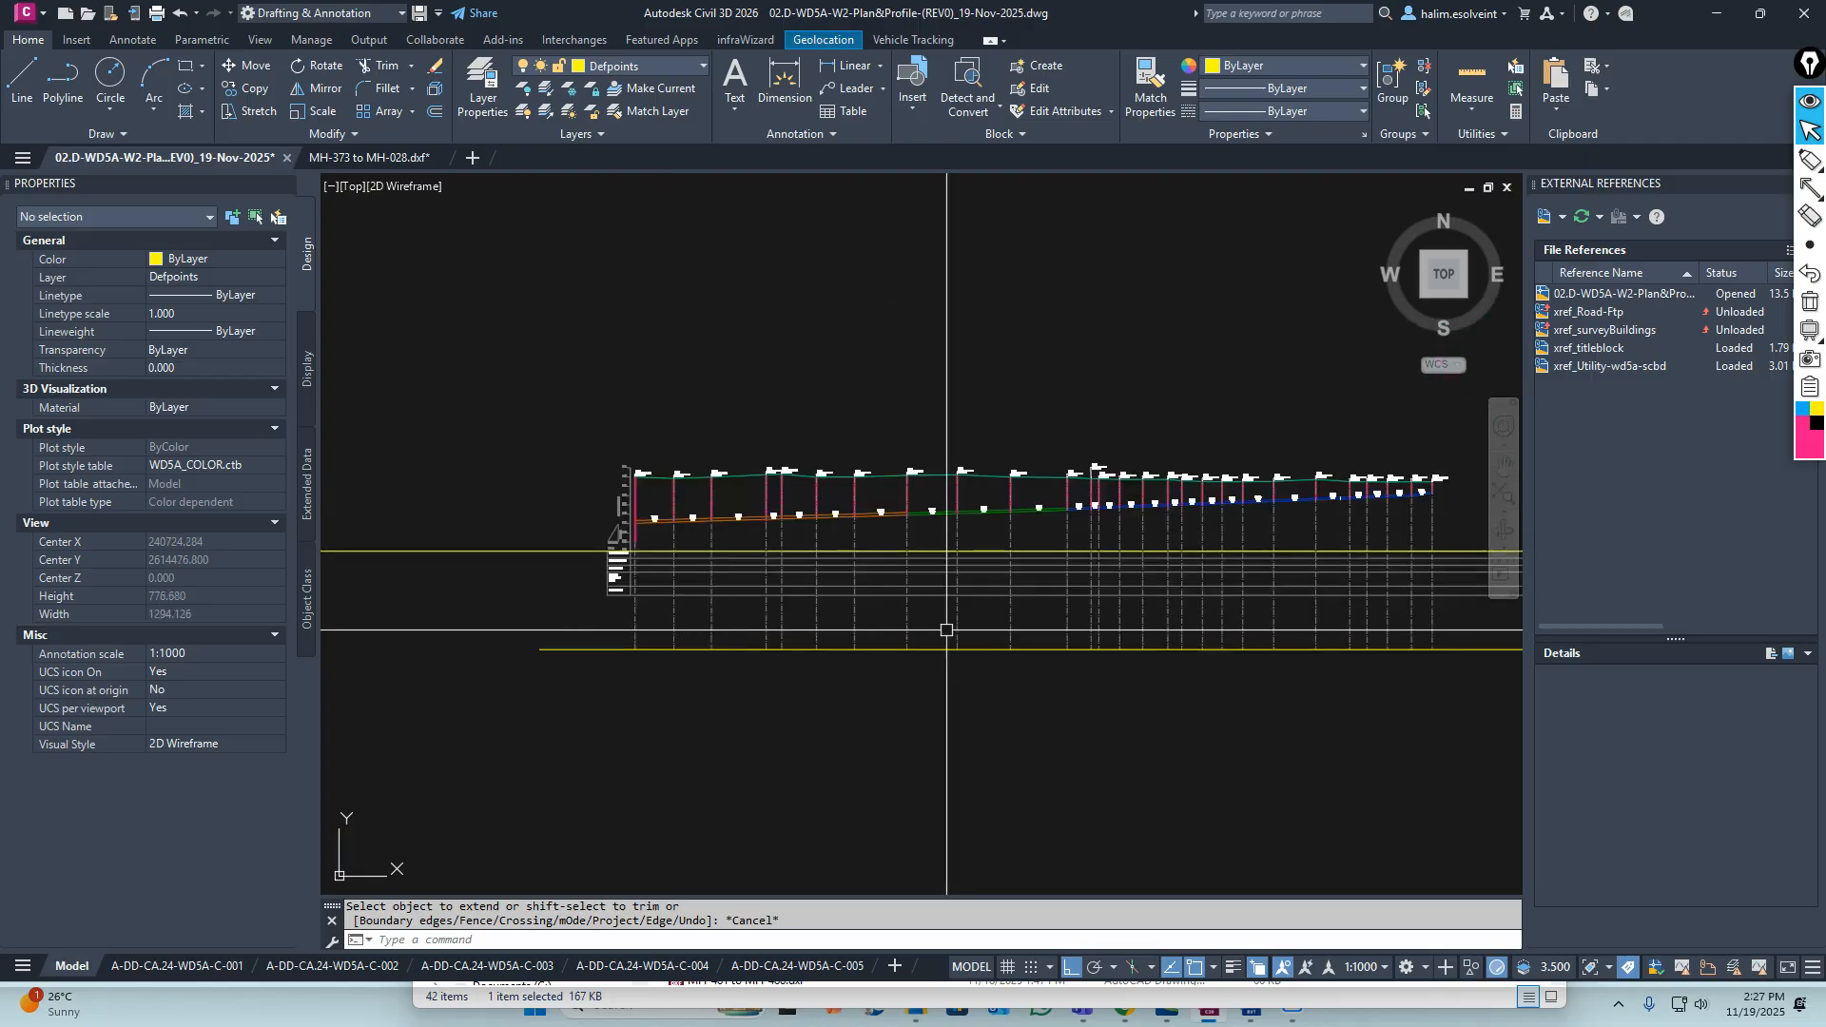
middle_drag(1065, 626, 925, 603)
scroll(499, 580, up, 2)
middle_drag(518, 590, 616, 626)
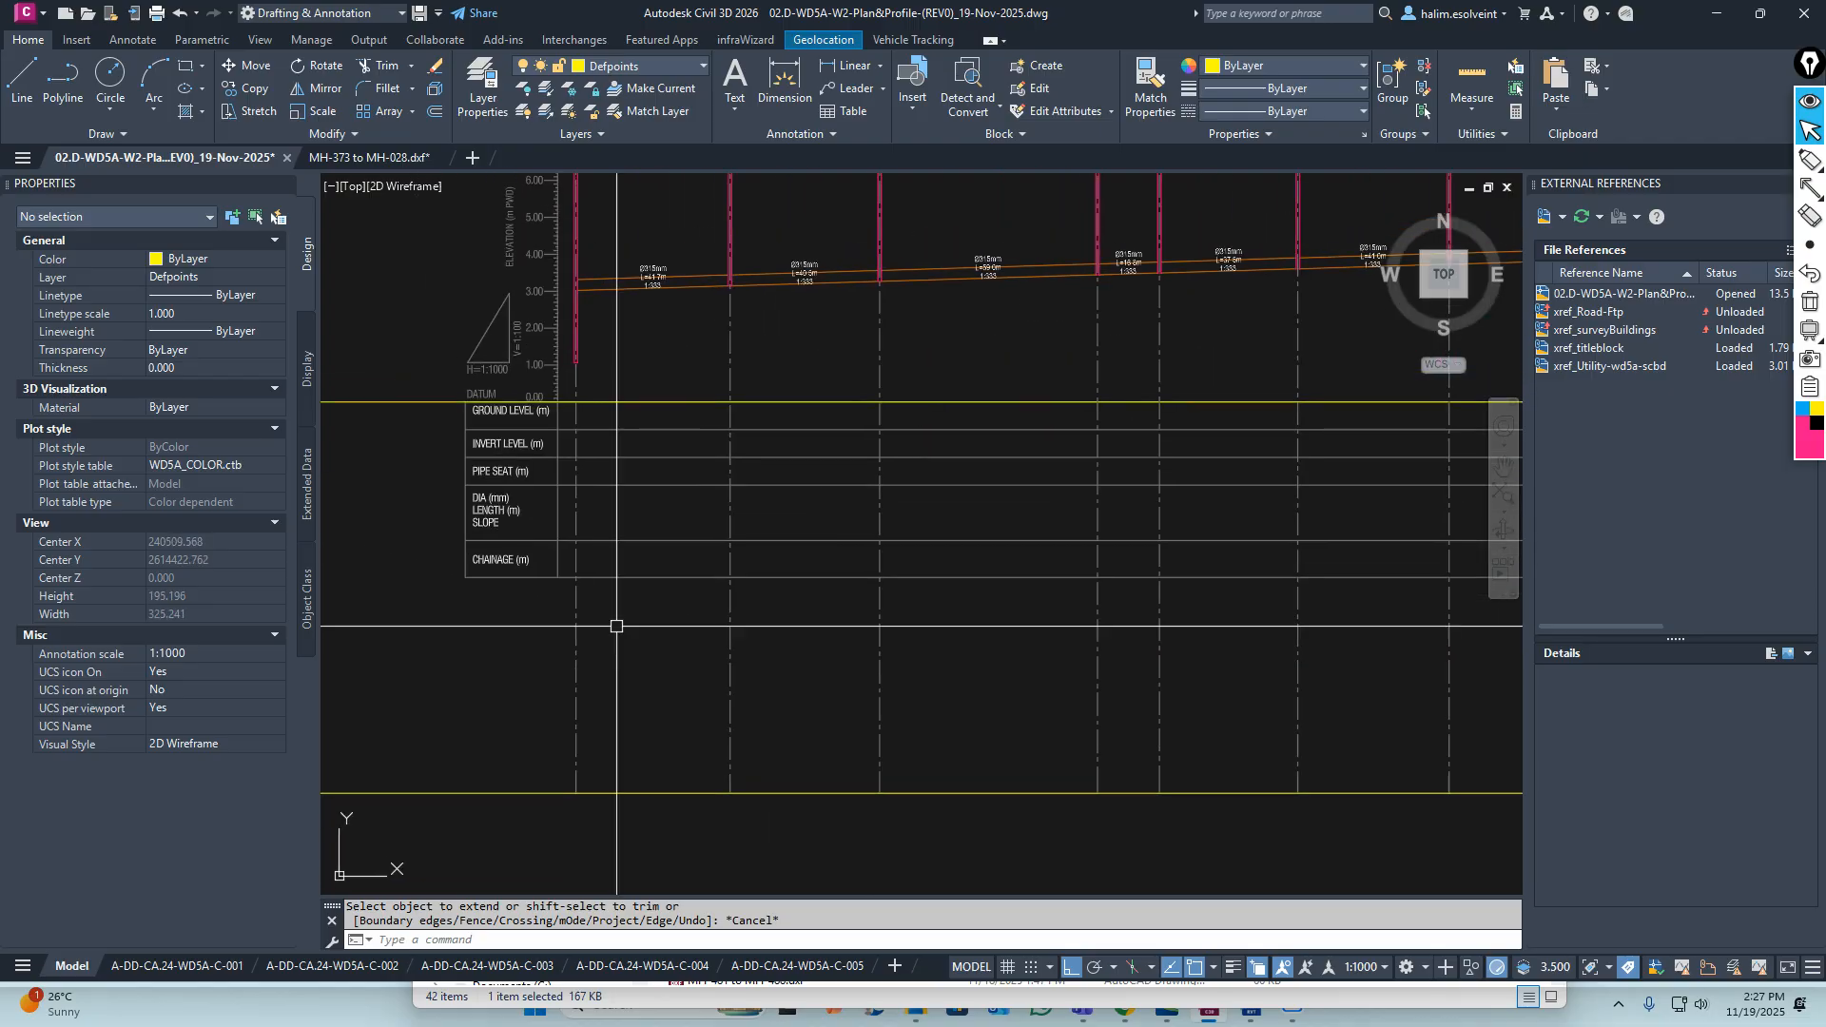
text(tr)
key(Return)
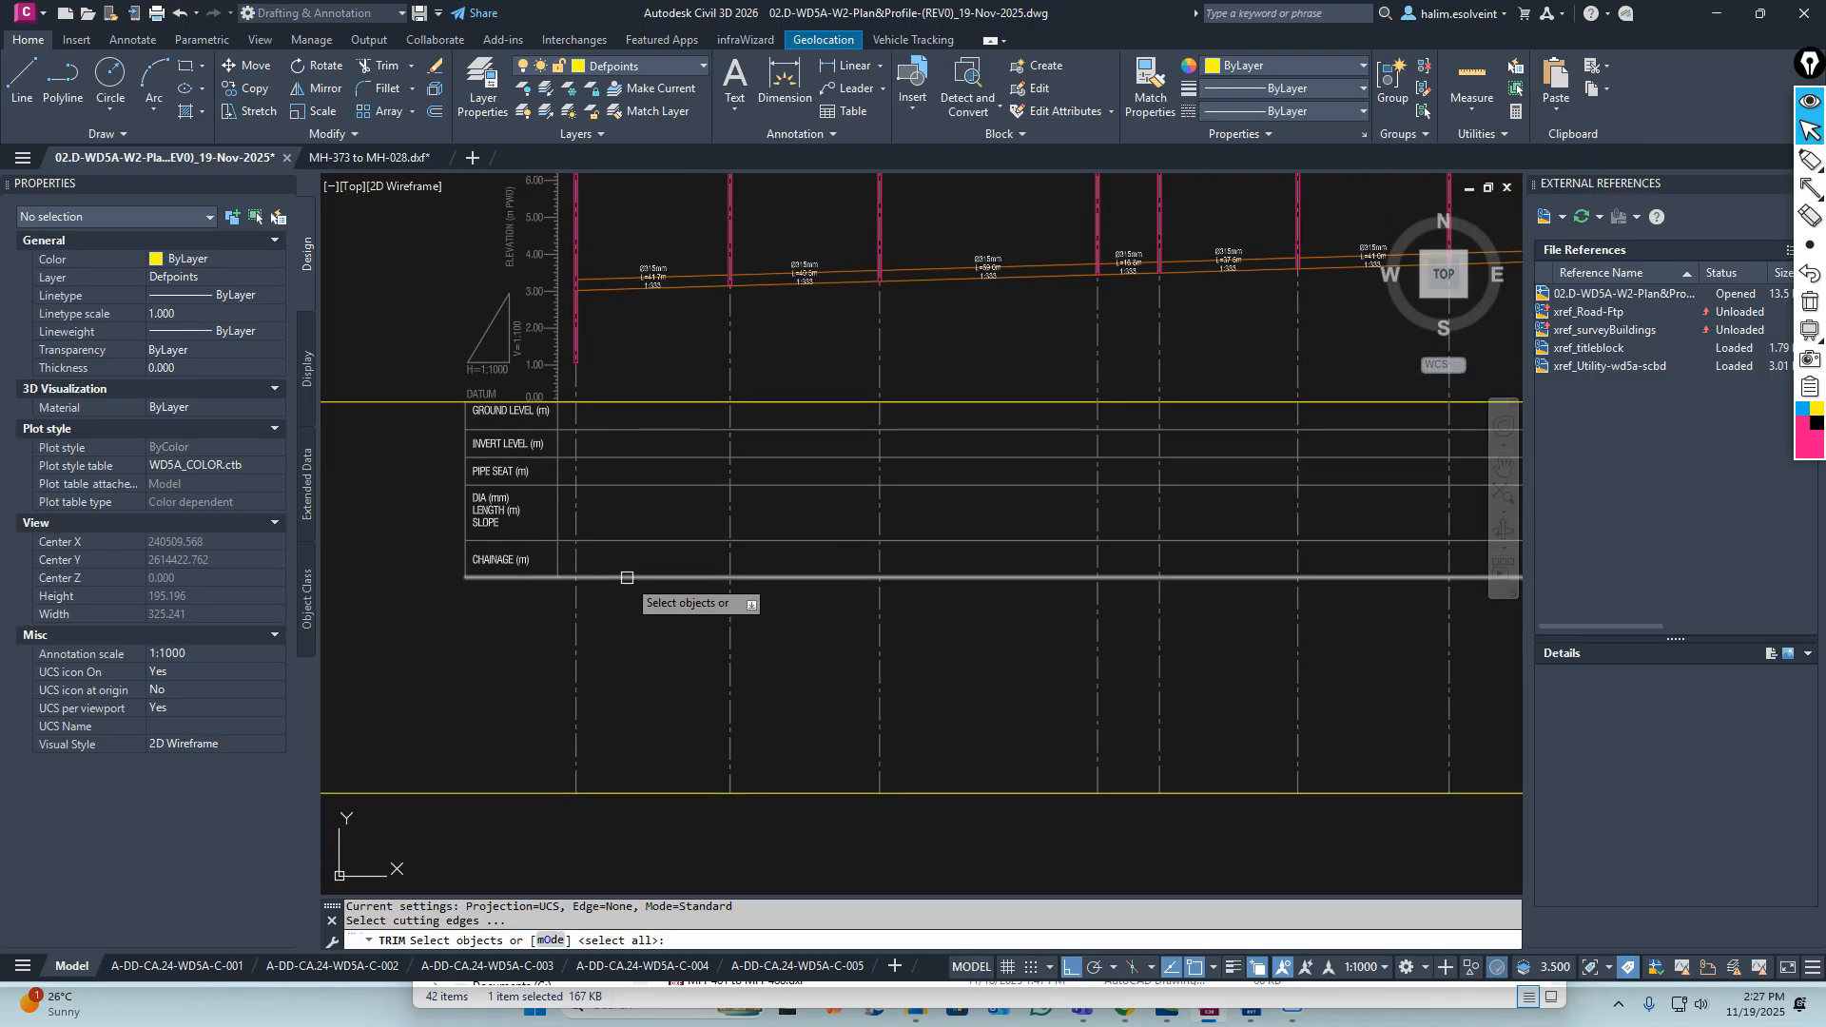
scroll(624, 579, down, 2)
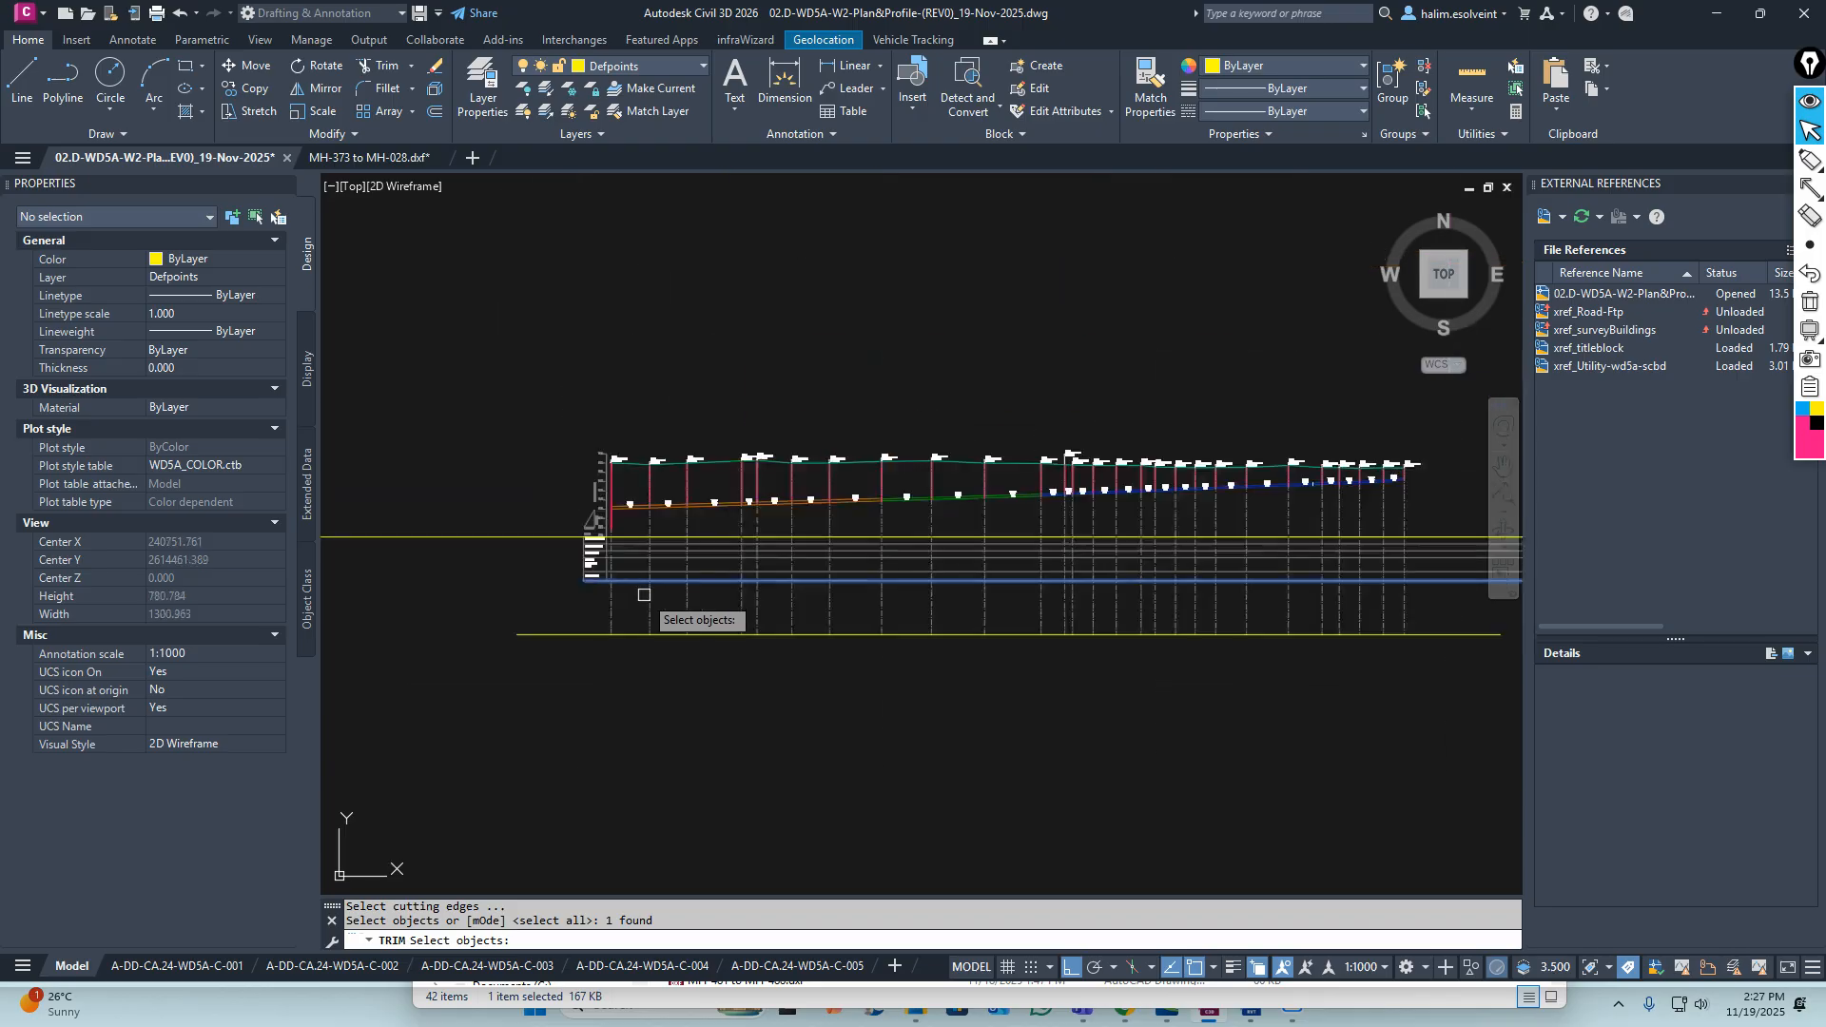
middle_drag(1280, 608, 1105, 611)
key(Return)
click(1276, 612)
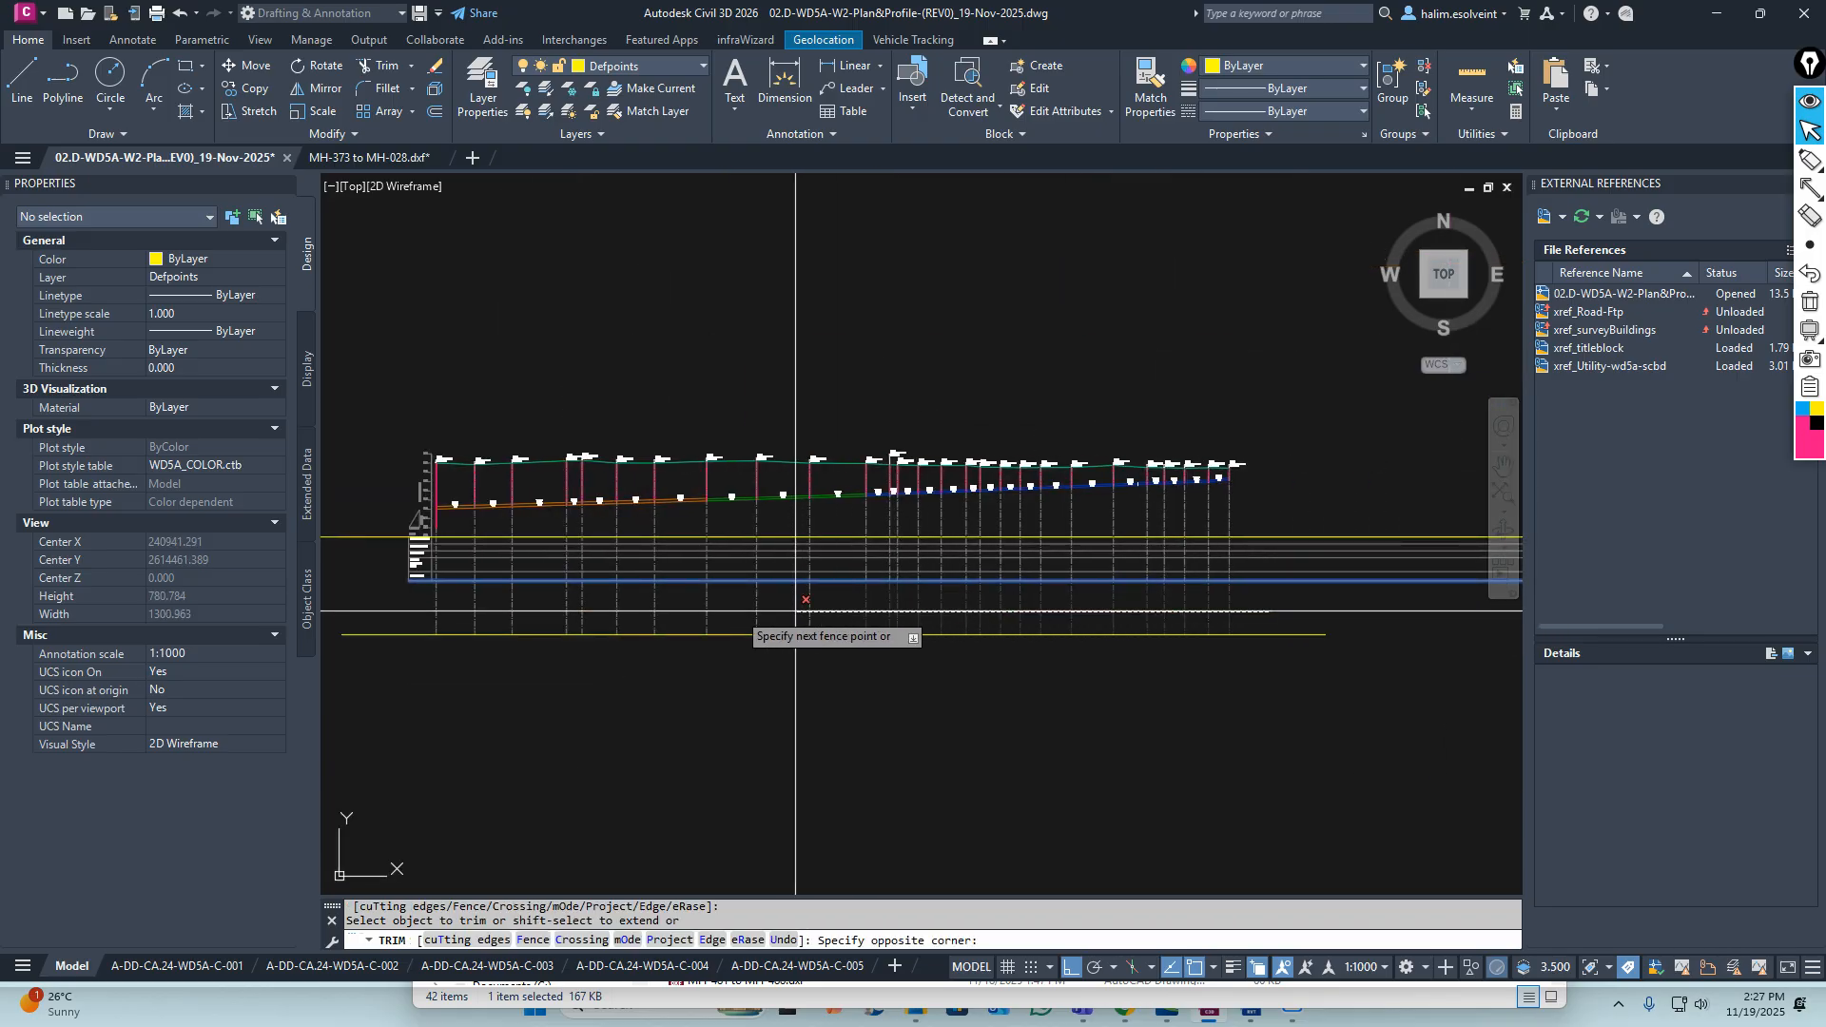
key(Escape)
Erase the horizontal Defpoints helper line below the data table
text(e)
key(Return)
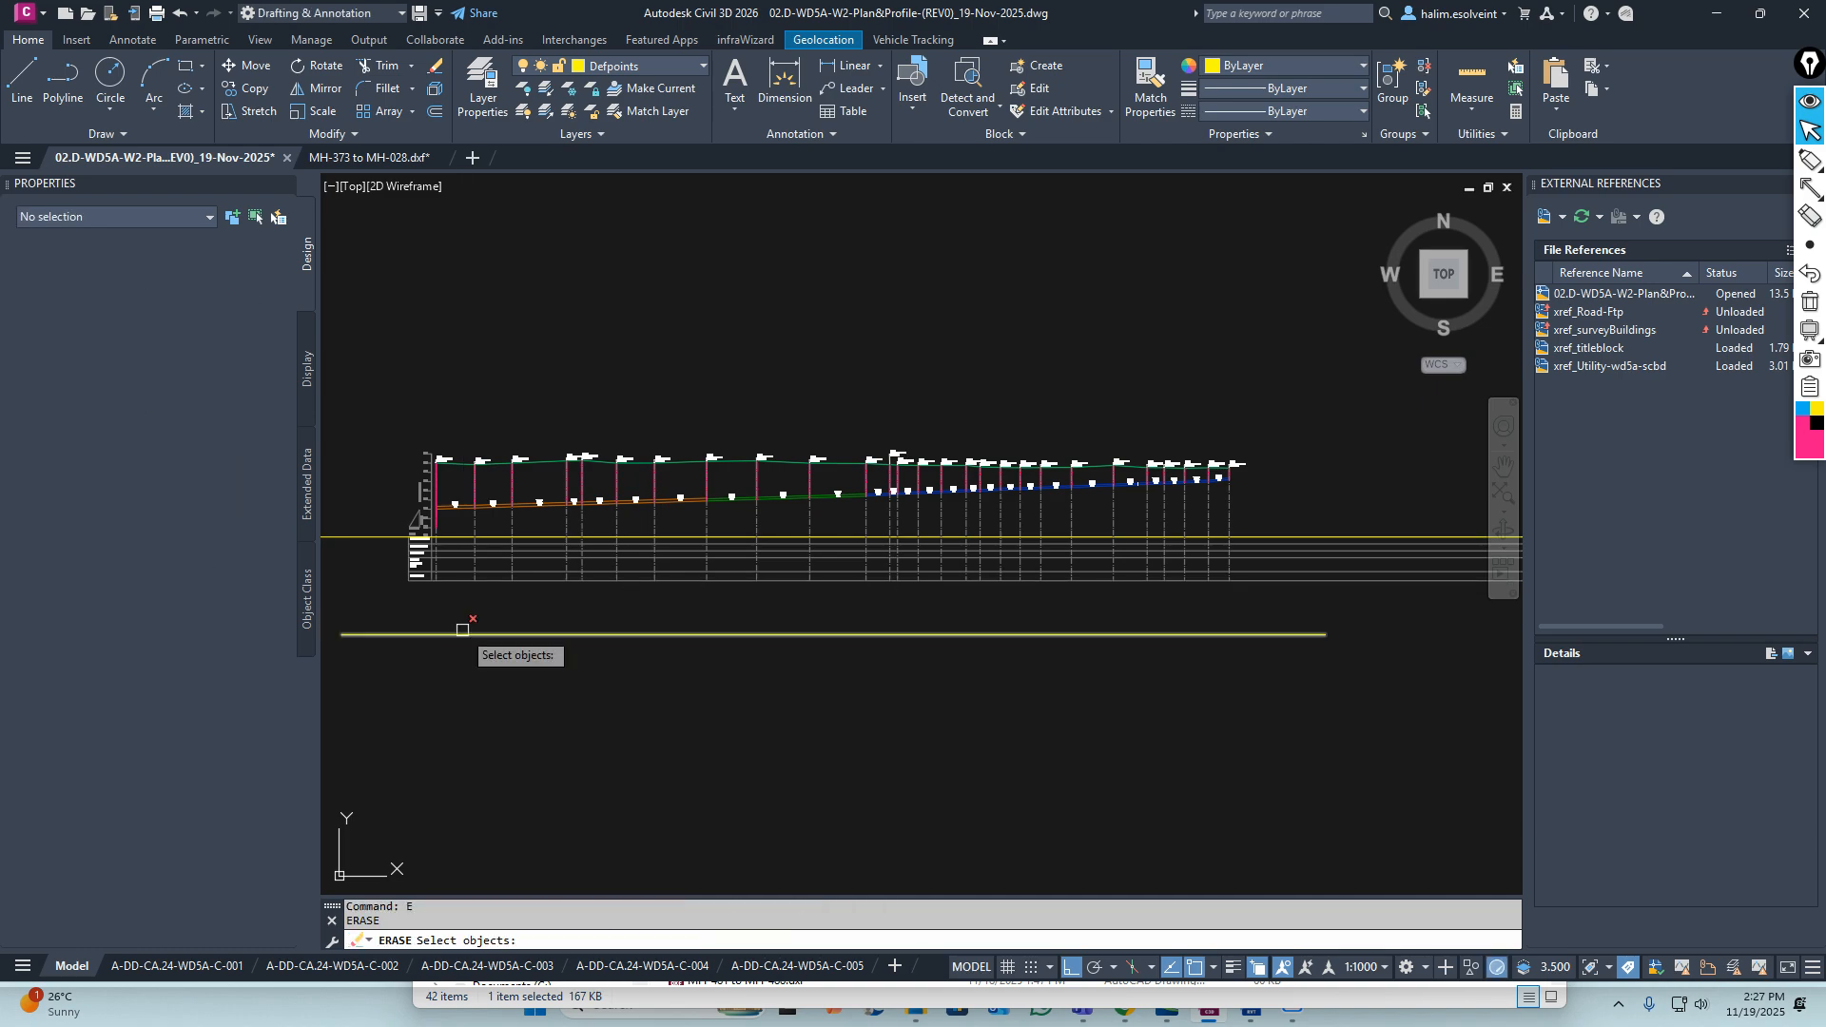
click(461, 633)
key(Return)
Compare the restyled profile's data table rows with the source profile's ground level, invert level, pipe seat, diameter, length, slope and chainage rows
scroll(465, 556, up, 3)
middle_drag(379, 568, 526, 606)
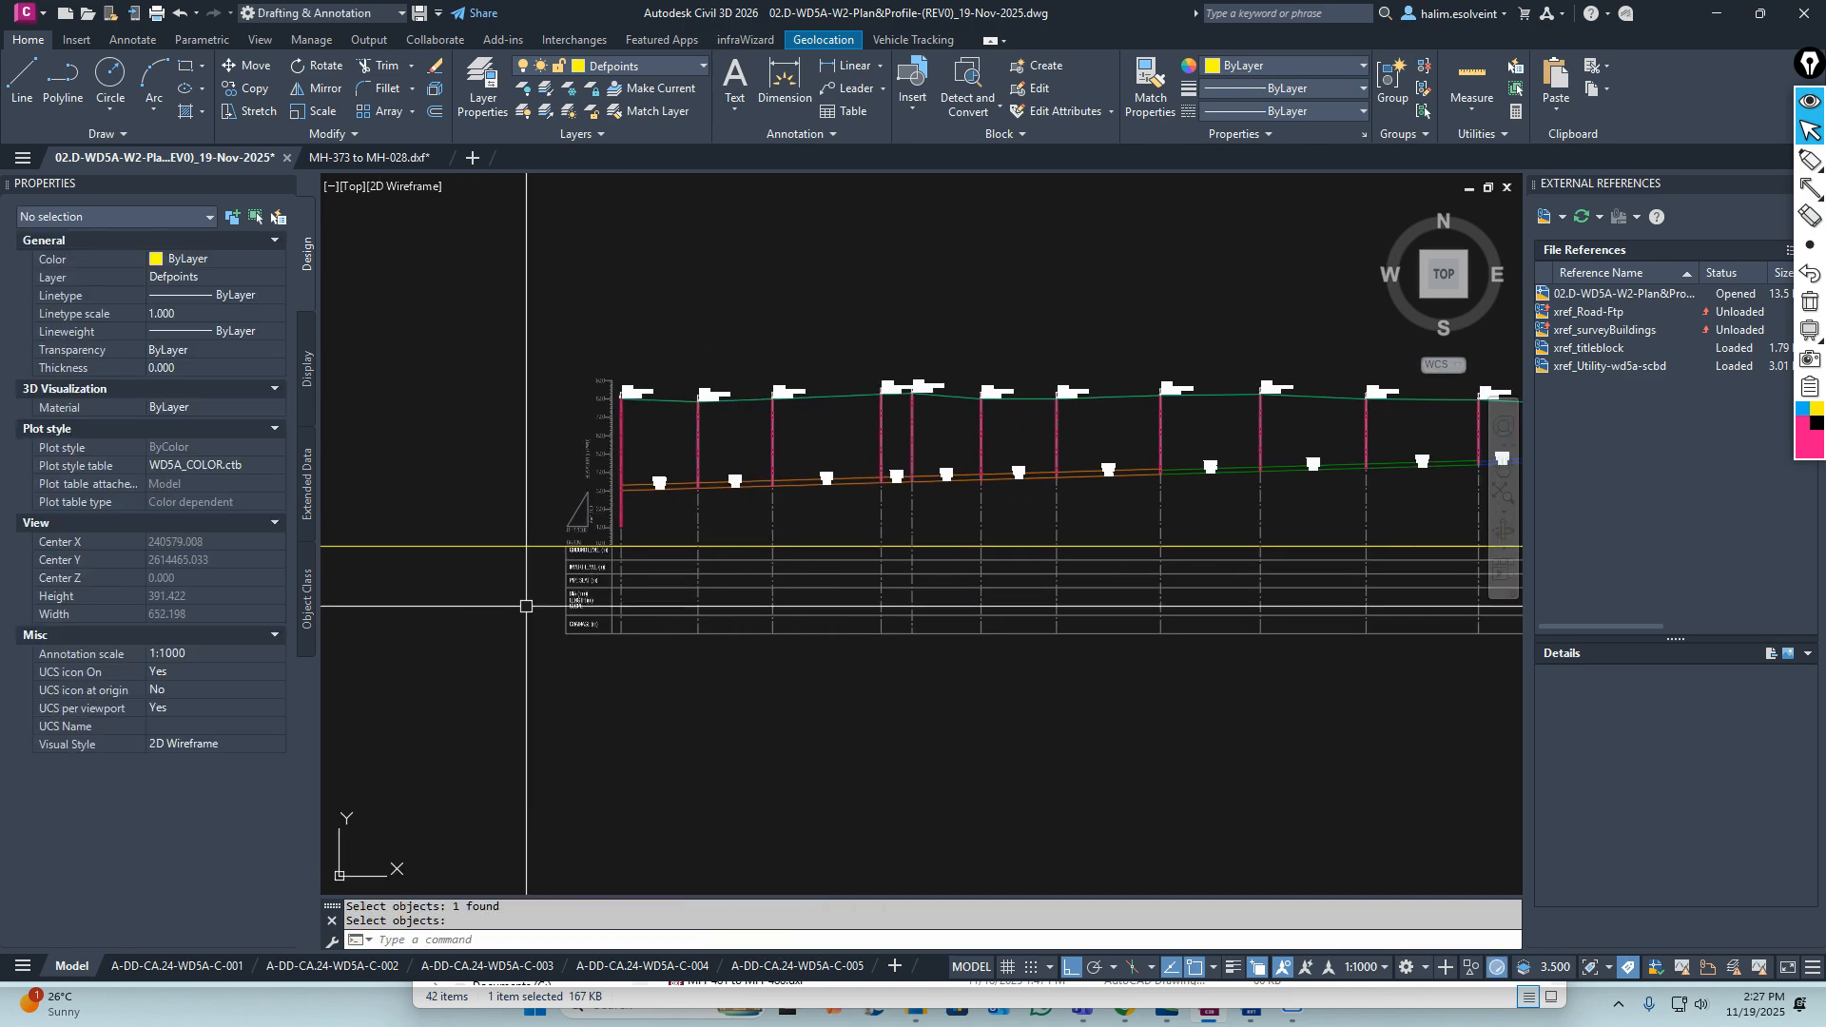
scroll(678, 450, up, 5)
scroll(611, 726, down, 14)
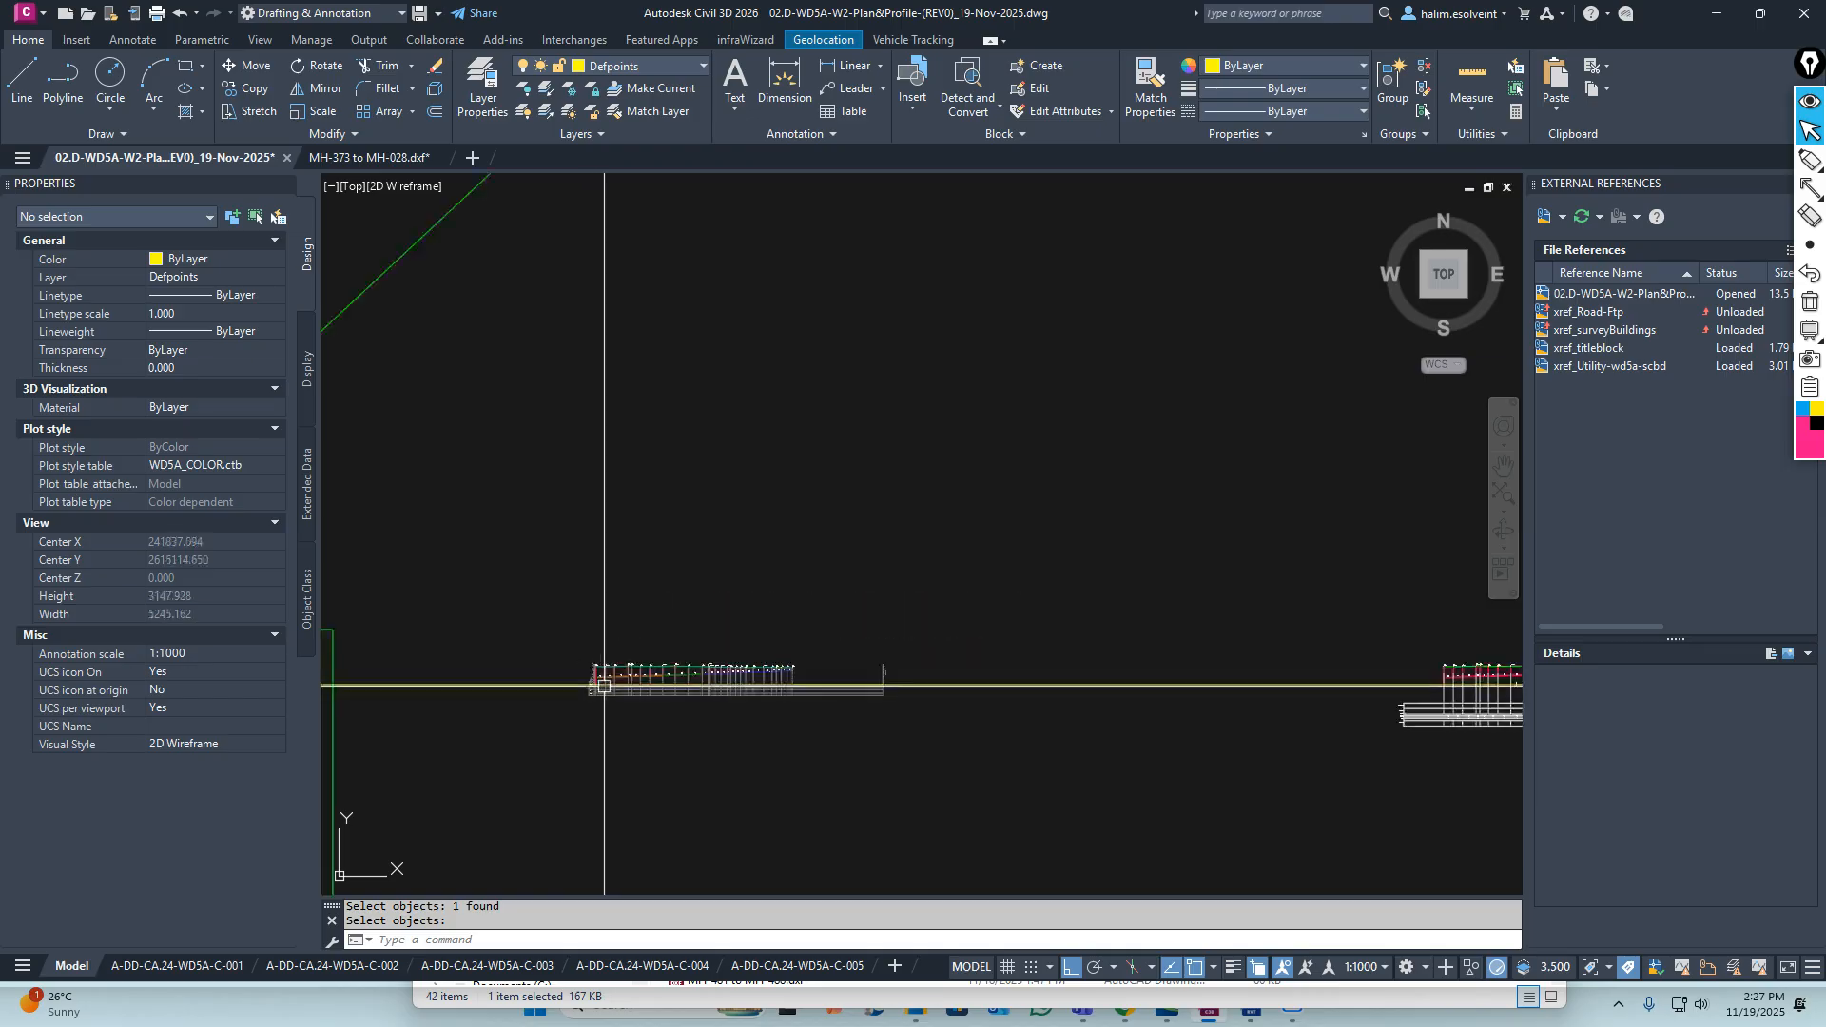
scroll(844, 632, up, 20)
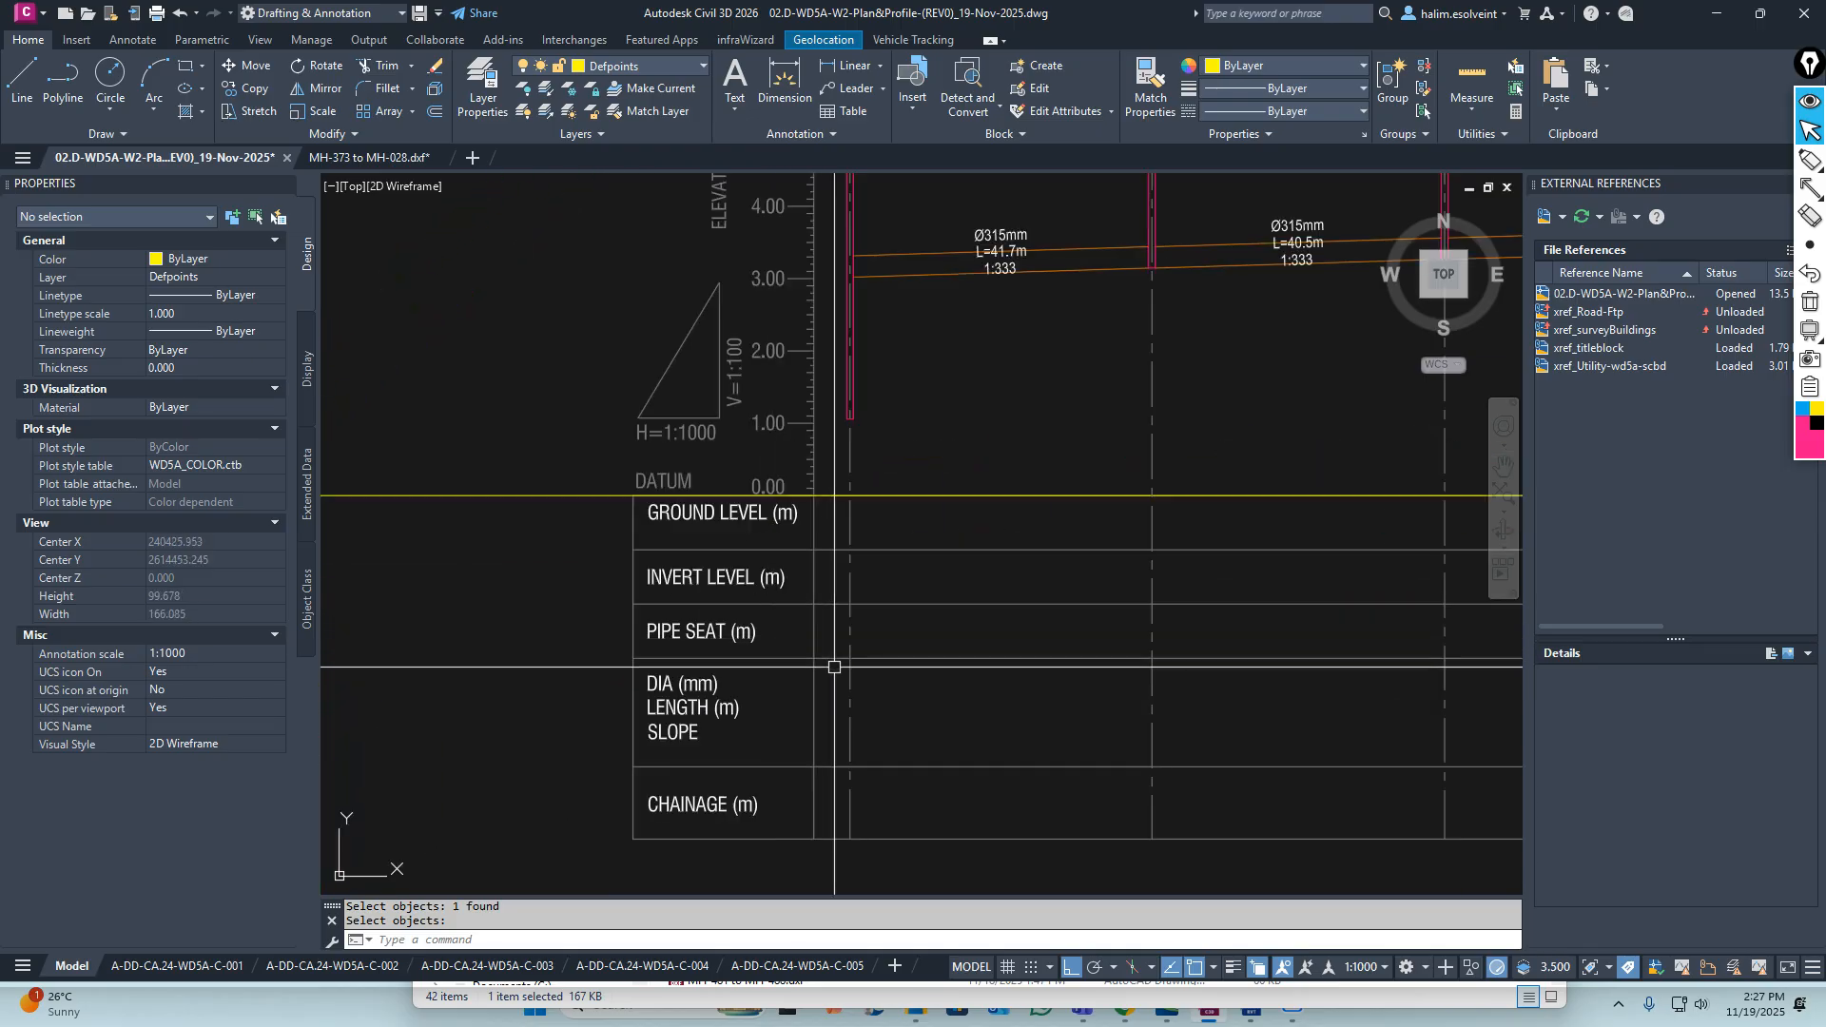
scroll(600, 631, down, 8)
mouse_move(1205, 656)
middle_down()
mouse_move(1024, 616)
mouse_move(424, 674)
middle_up()
mouse_move(1288, 662)
middle_down()
mouse_move(1032, 652)
mouse_move(594, 547)
middle_up()
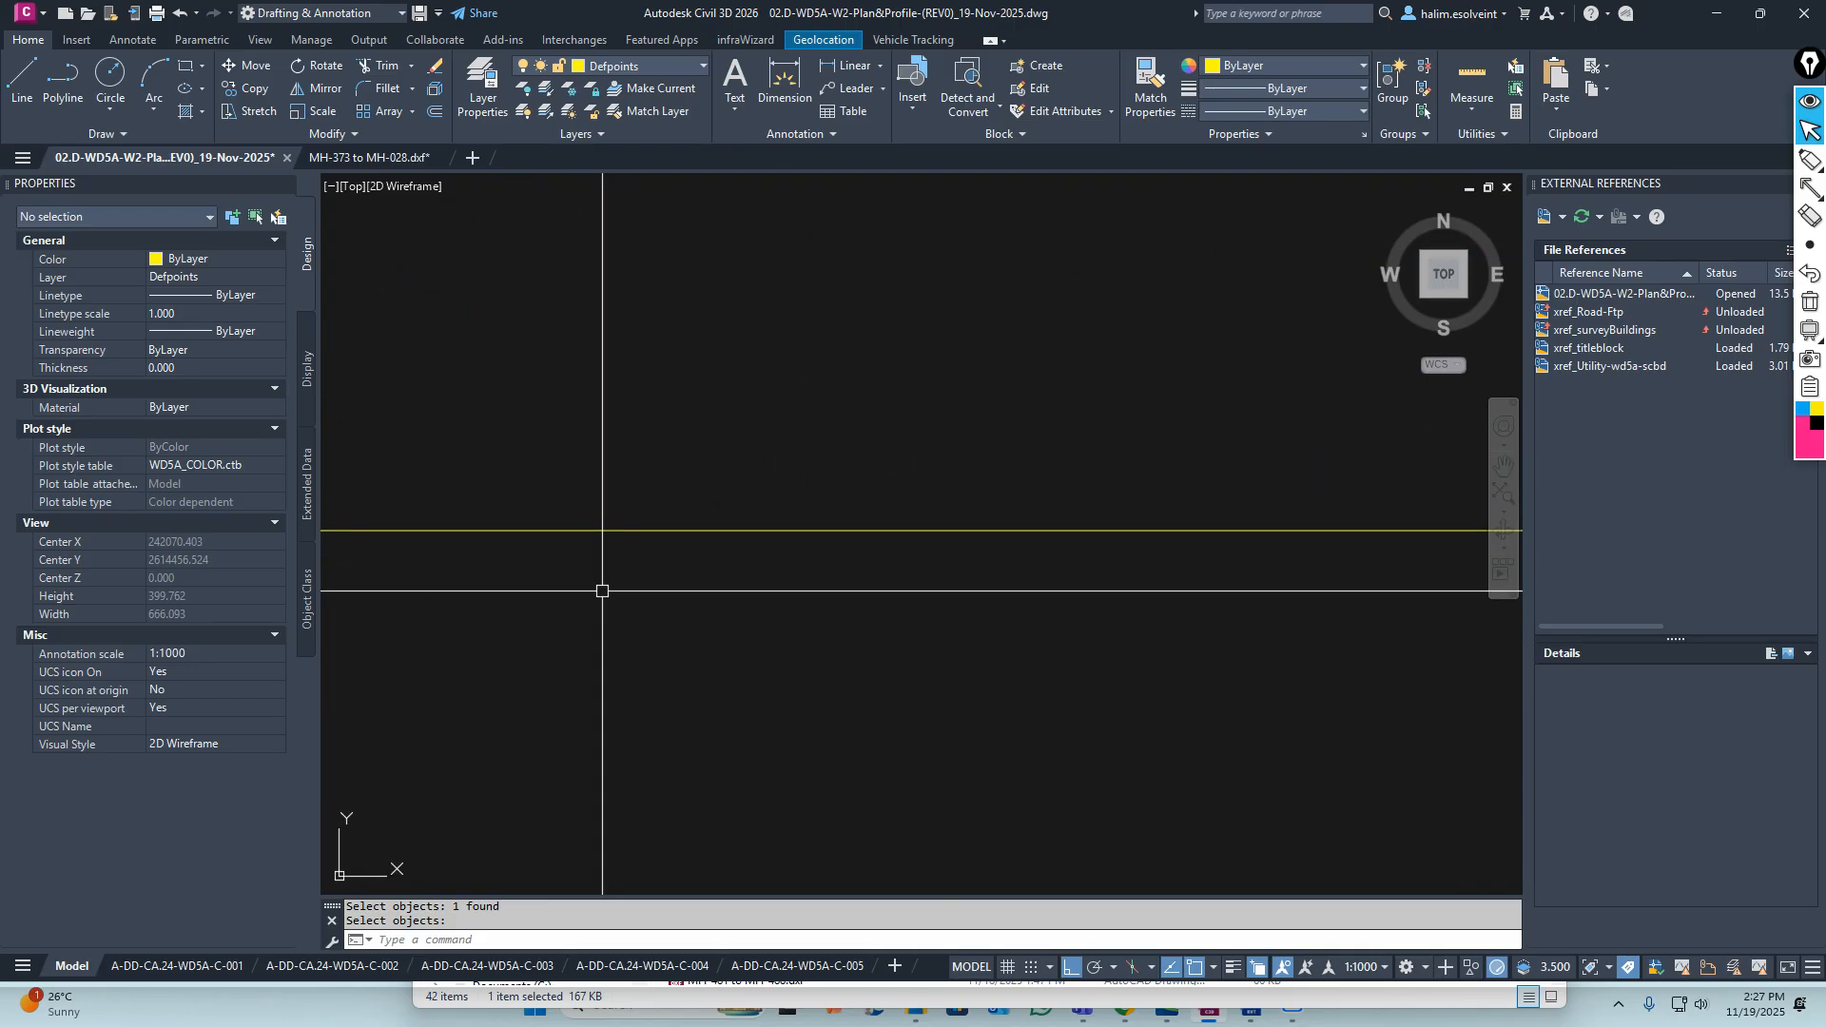
scroll(713, 620, down, 4)
scroll(1241, 639, up, 10)
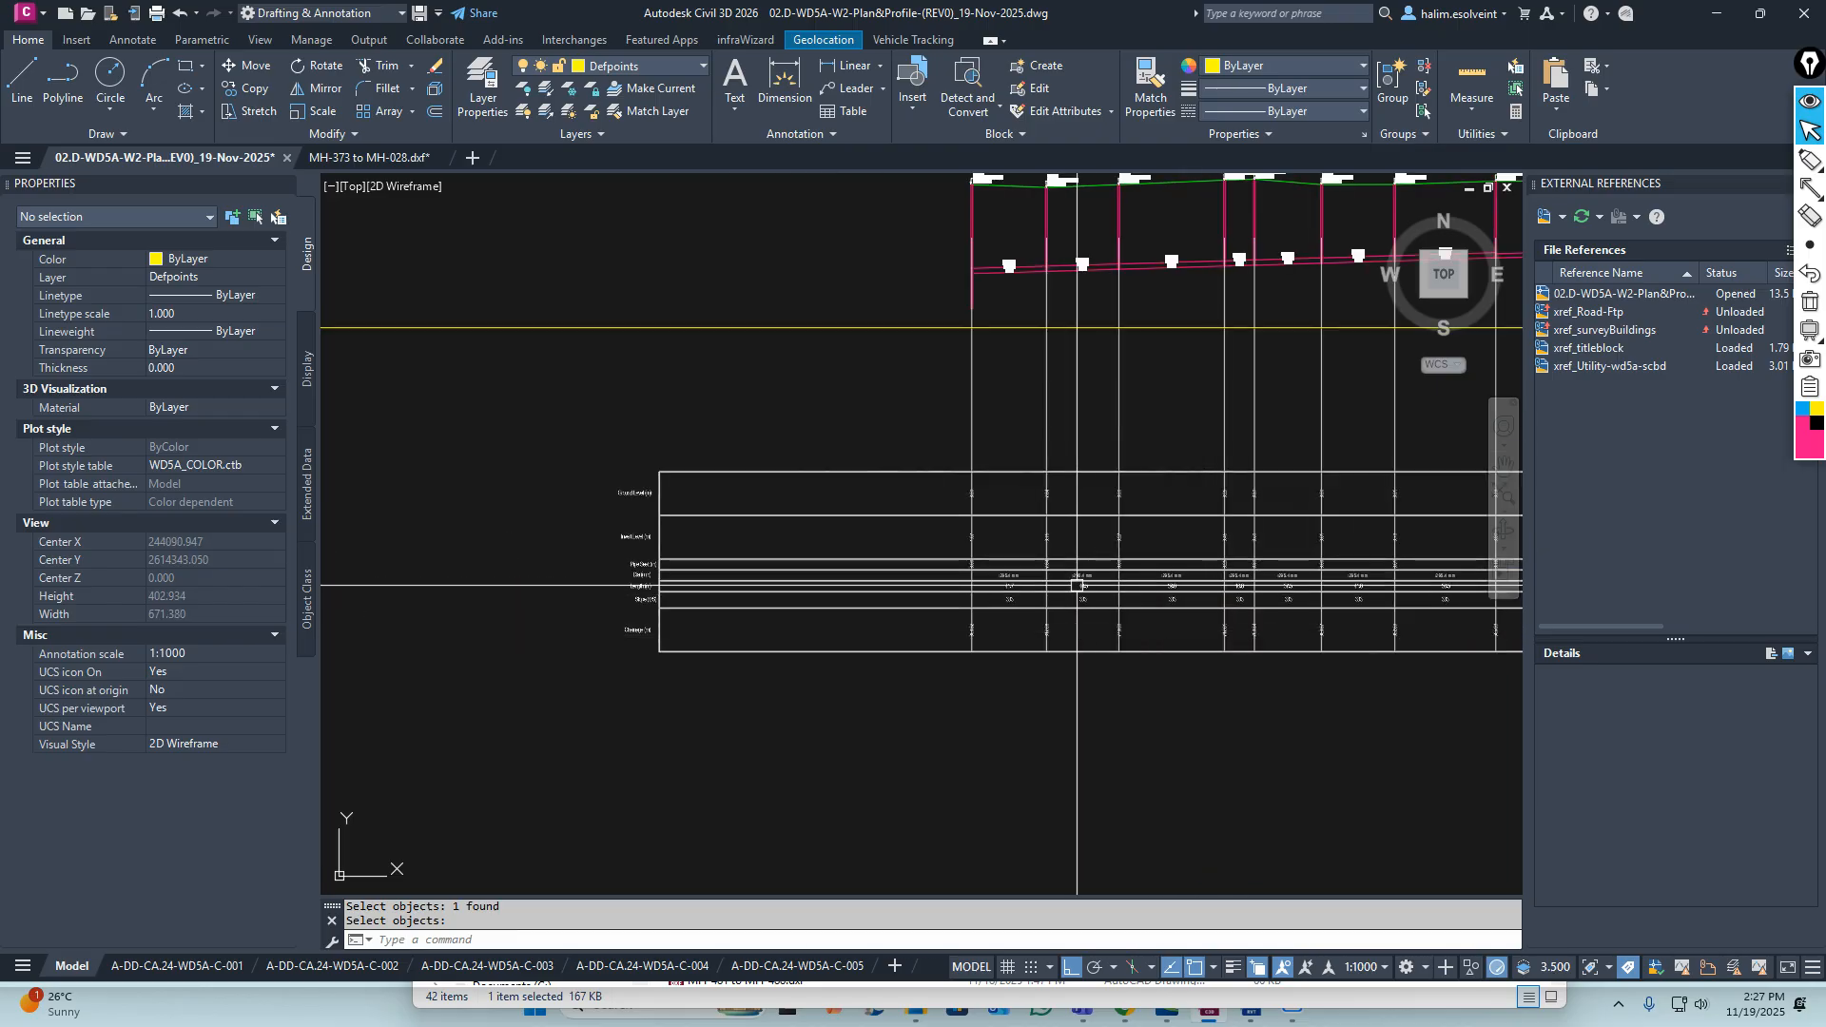
scroll(1078, 586, up, 3)
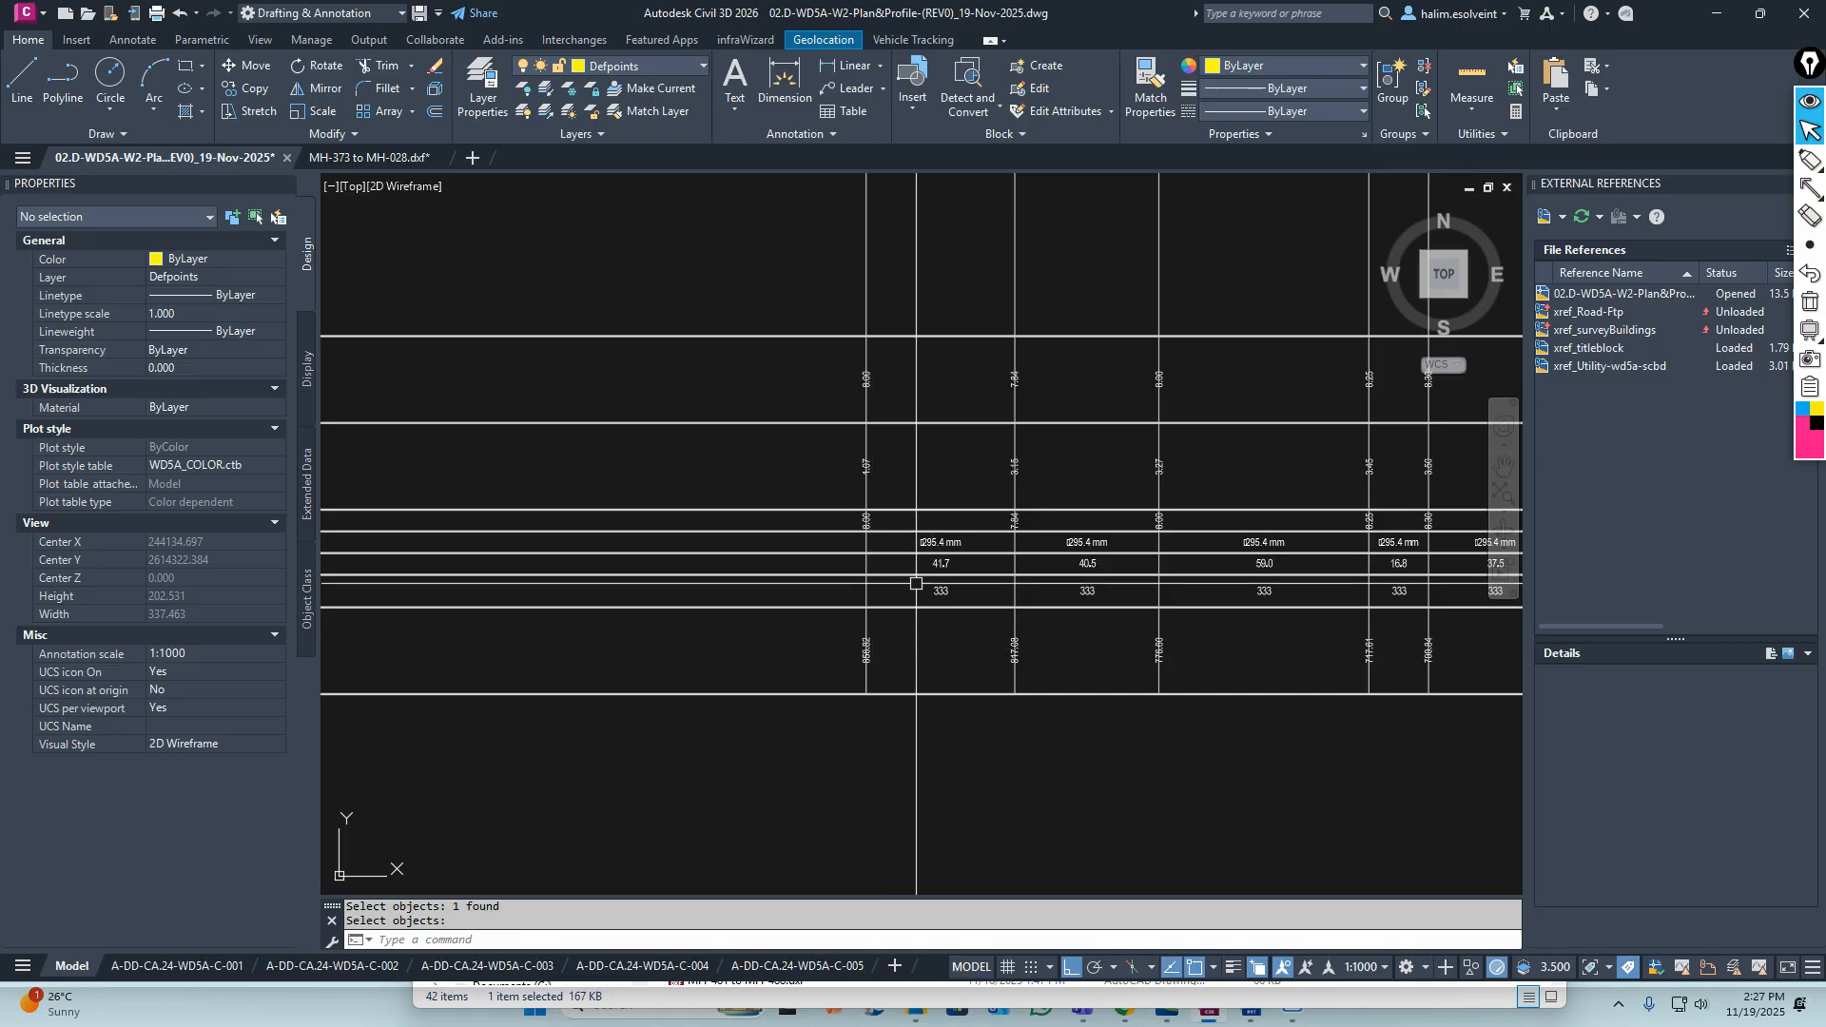
scroll(816, 602, down, 3)
scroll(823, 635, up, 5)
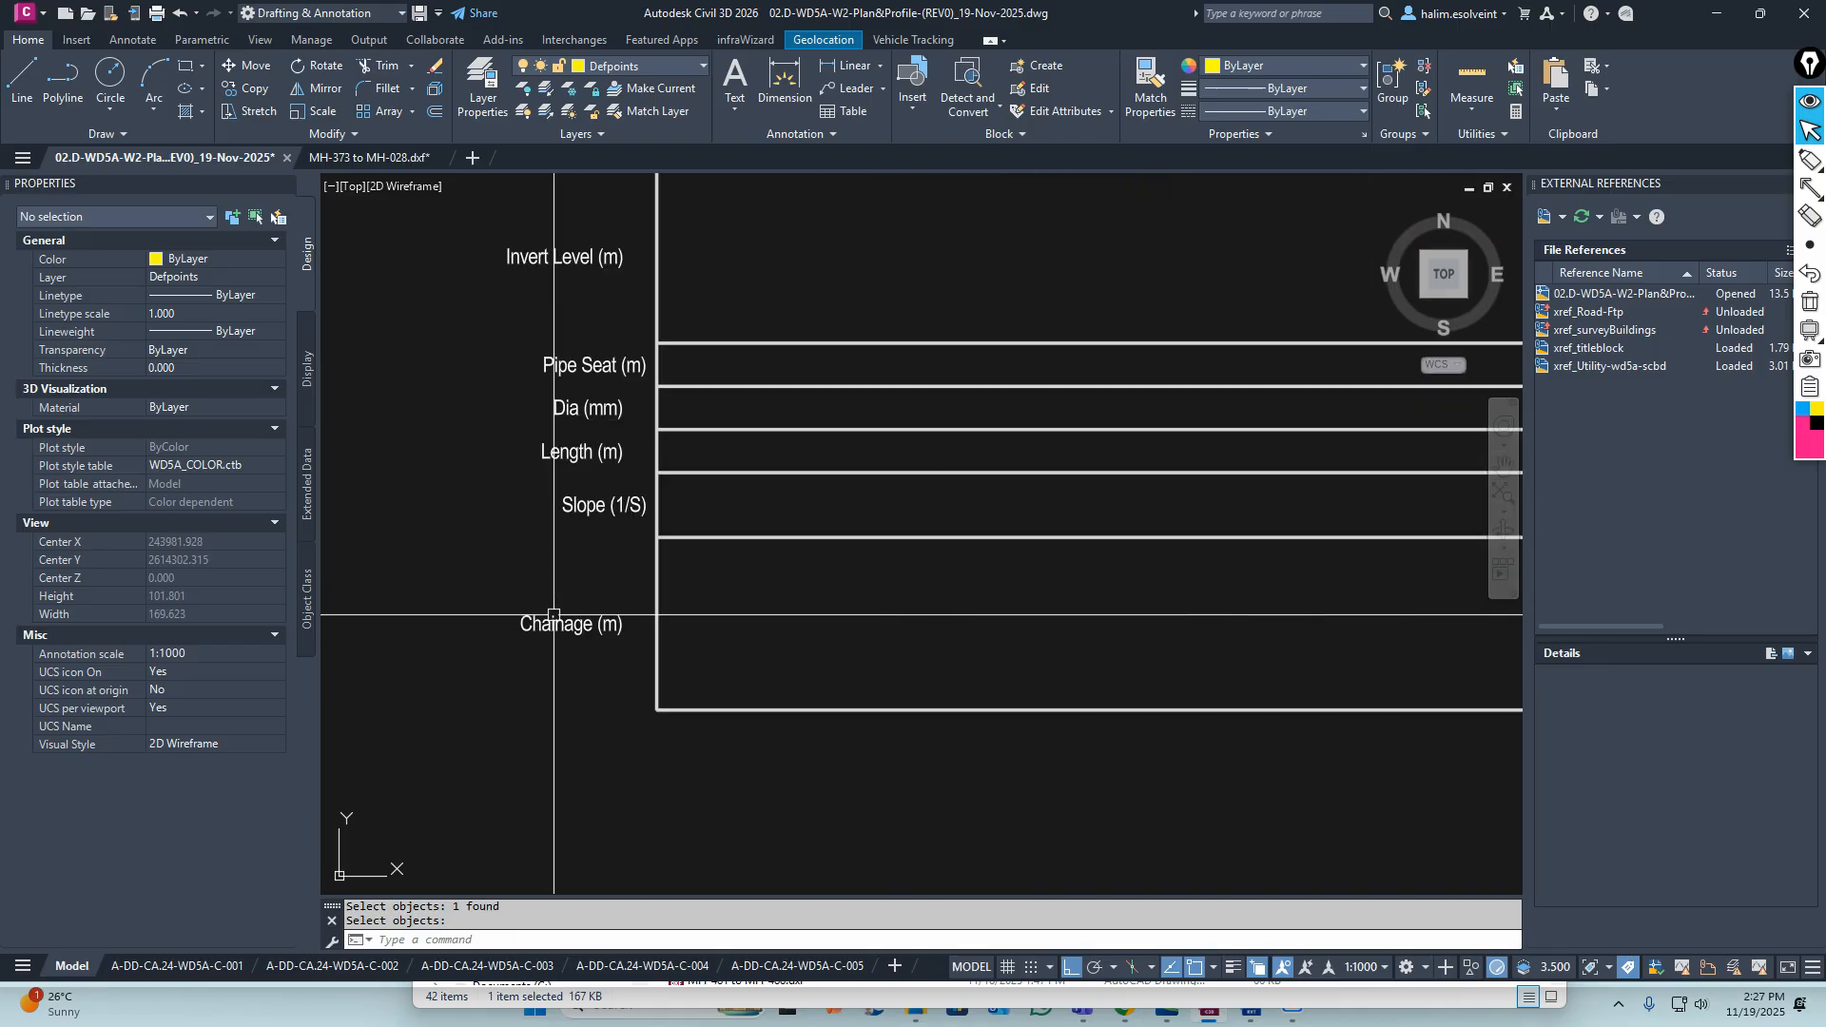
scroll(723, 580, down, 5)
scroll(707, 568, up, 4)
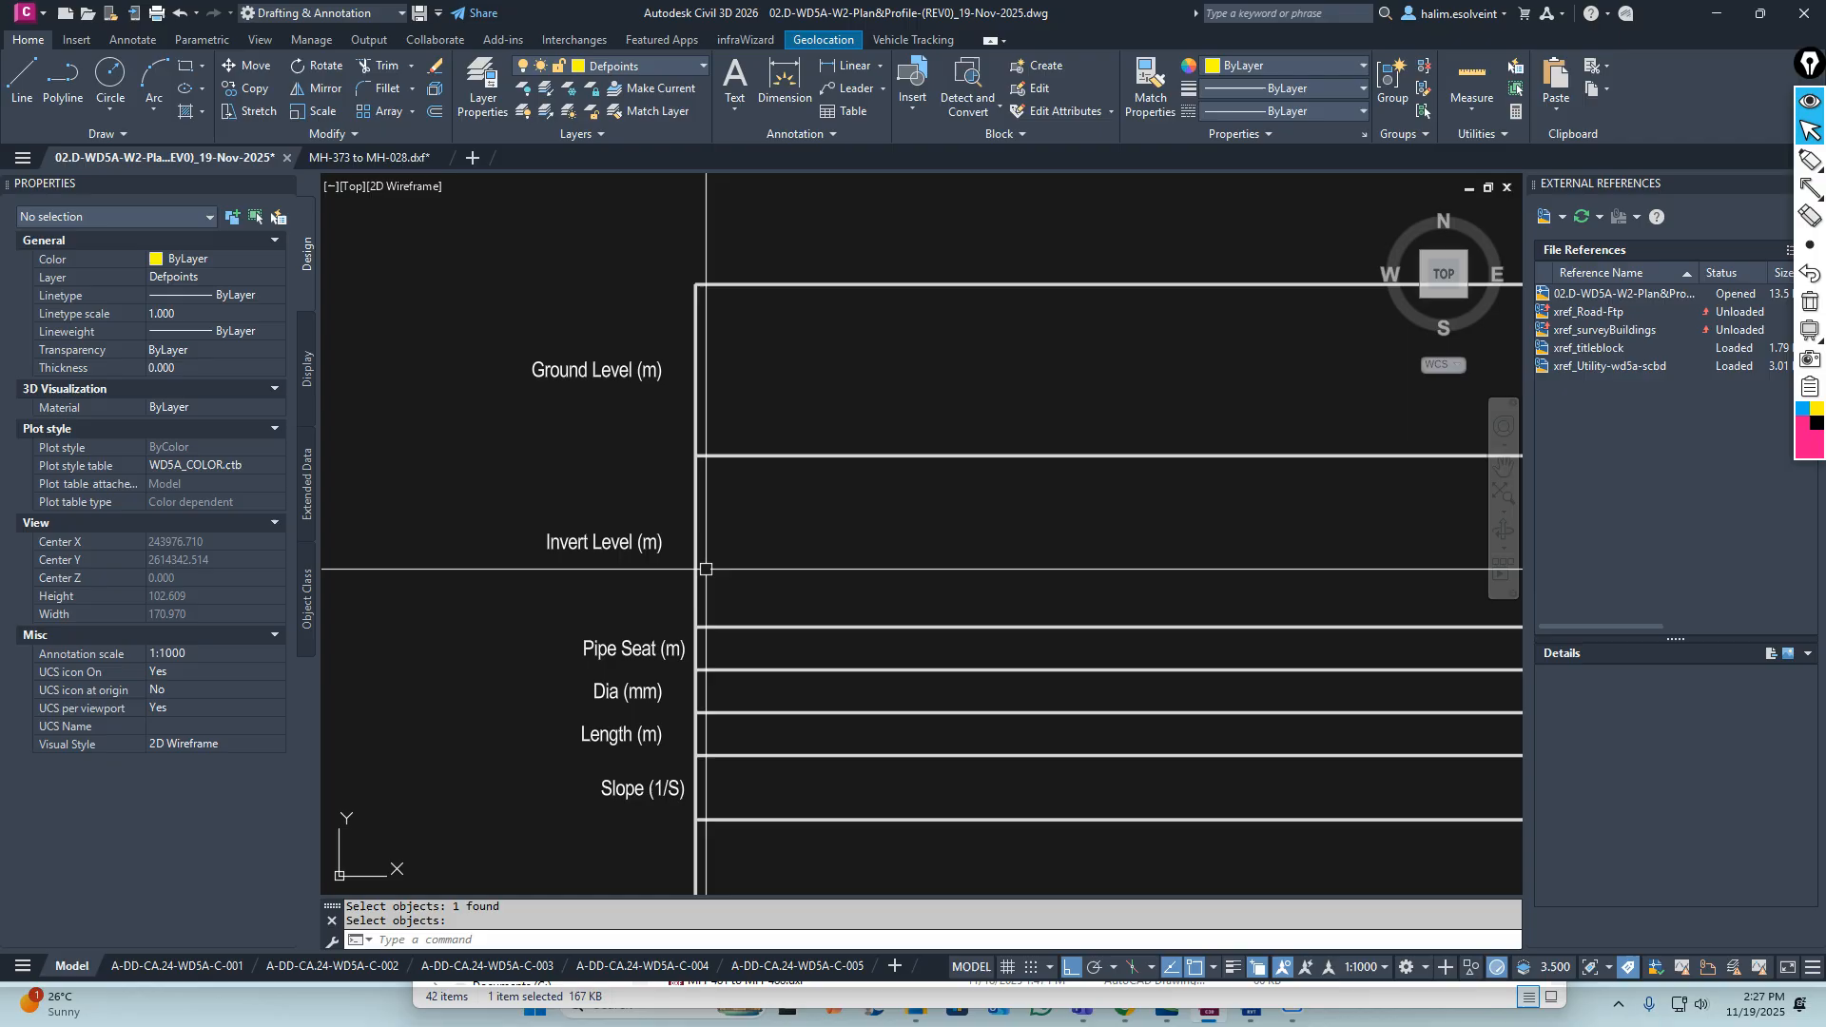
middle_drag(706, 569, 639, 590)
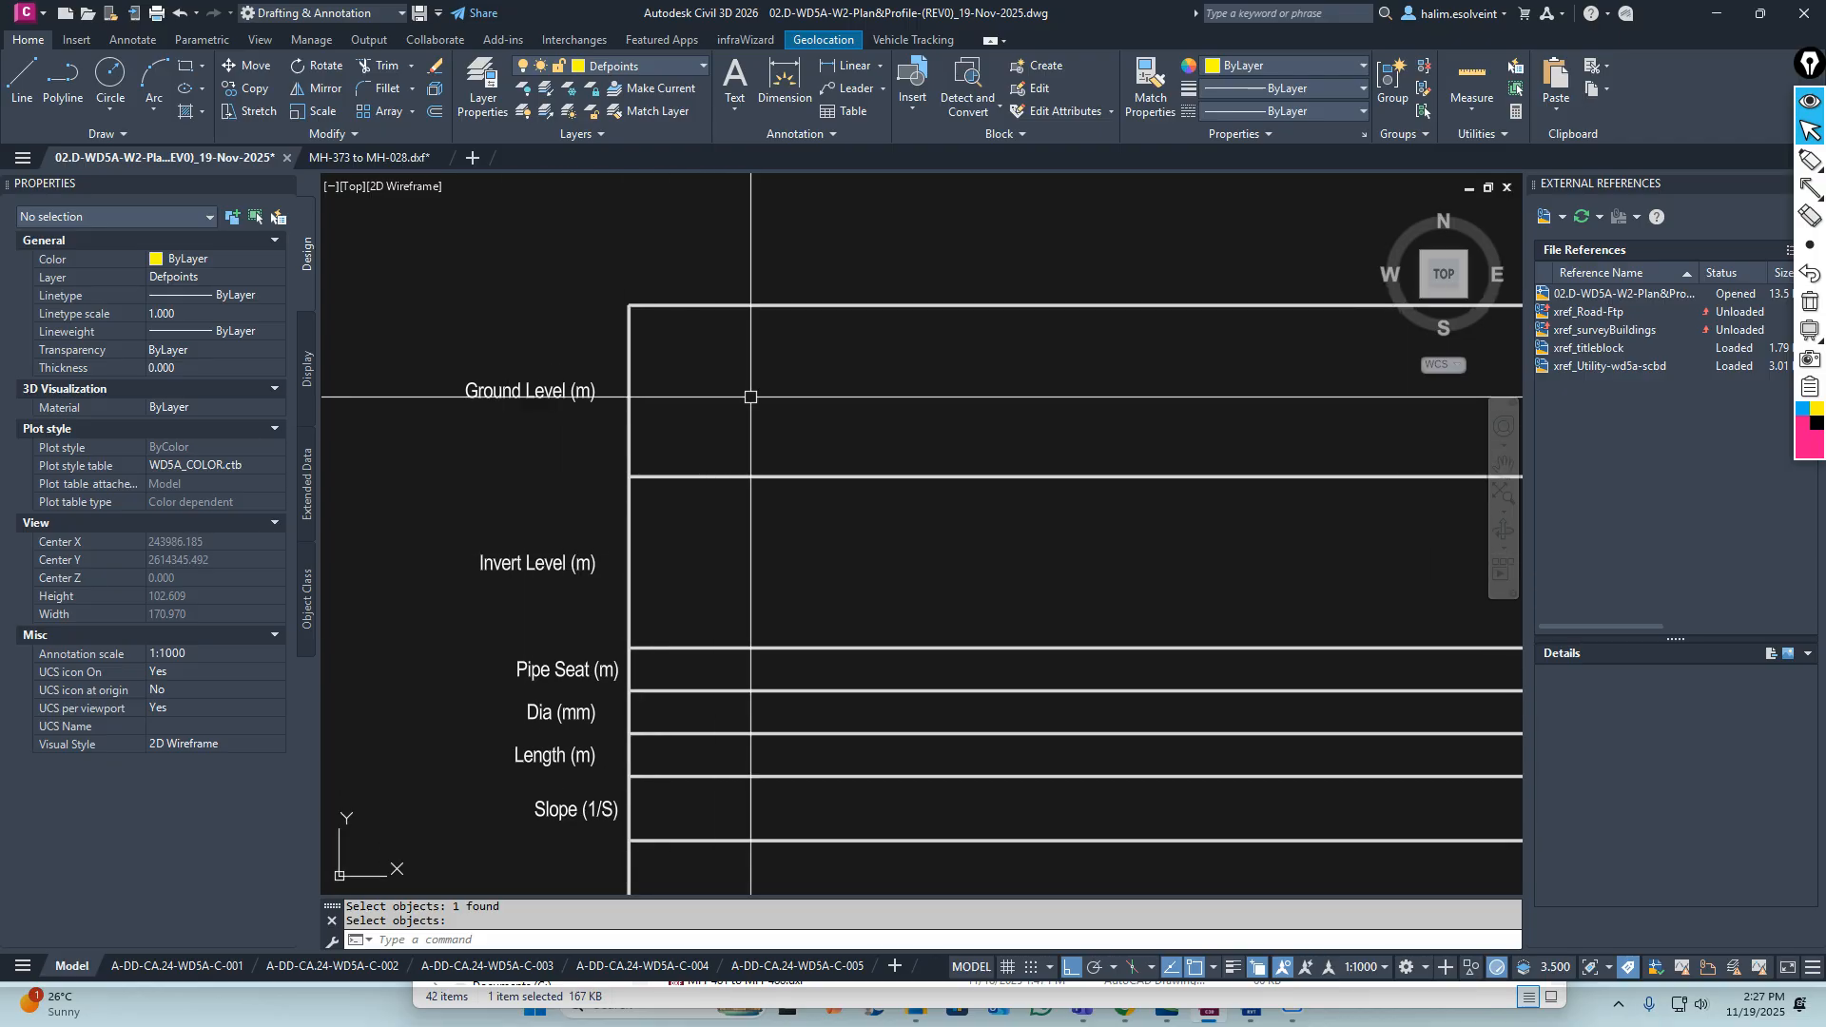
scroll(823, 697, down, 3)
middle_drag(1242, 697, 999, 673)
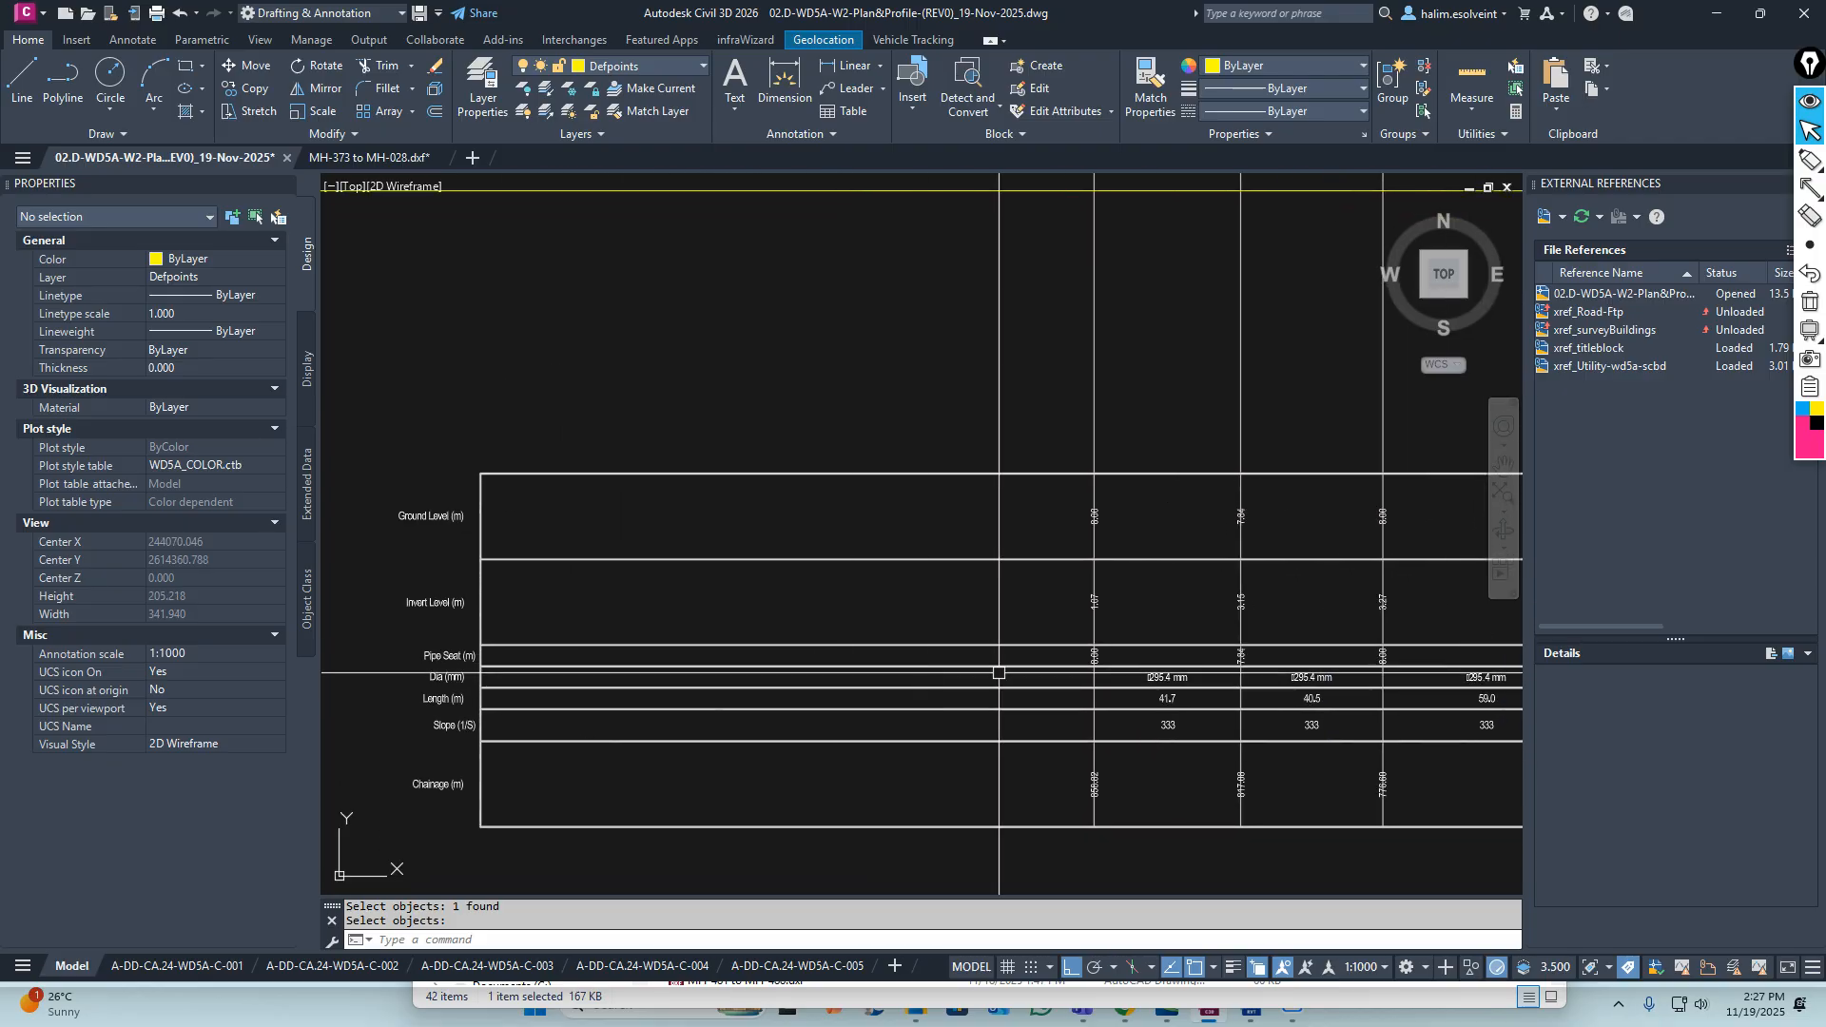
scroll(1078, 658, up, 6)
middle_drag(1199, 669, 942, 640)
scroll(939, 649, down, 3)
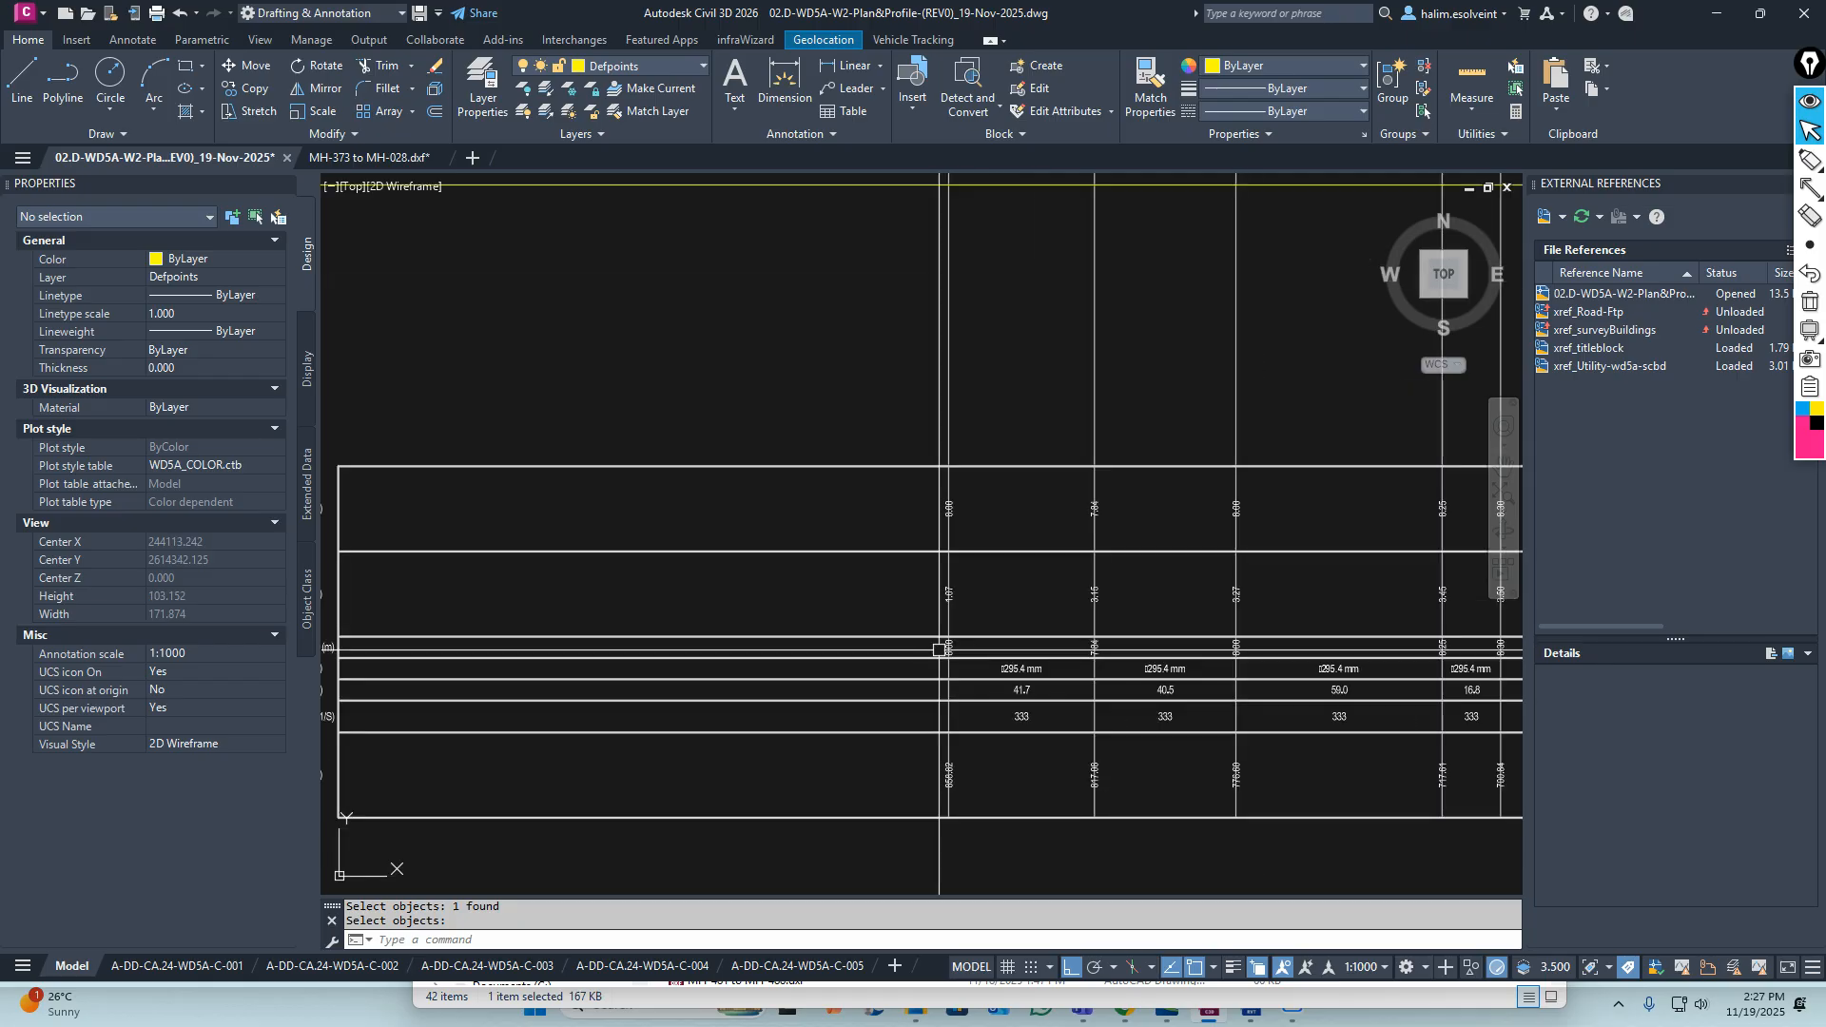
scroll(989, 641, up, 3)
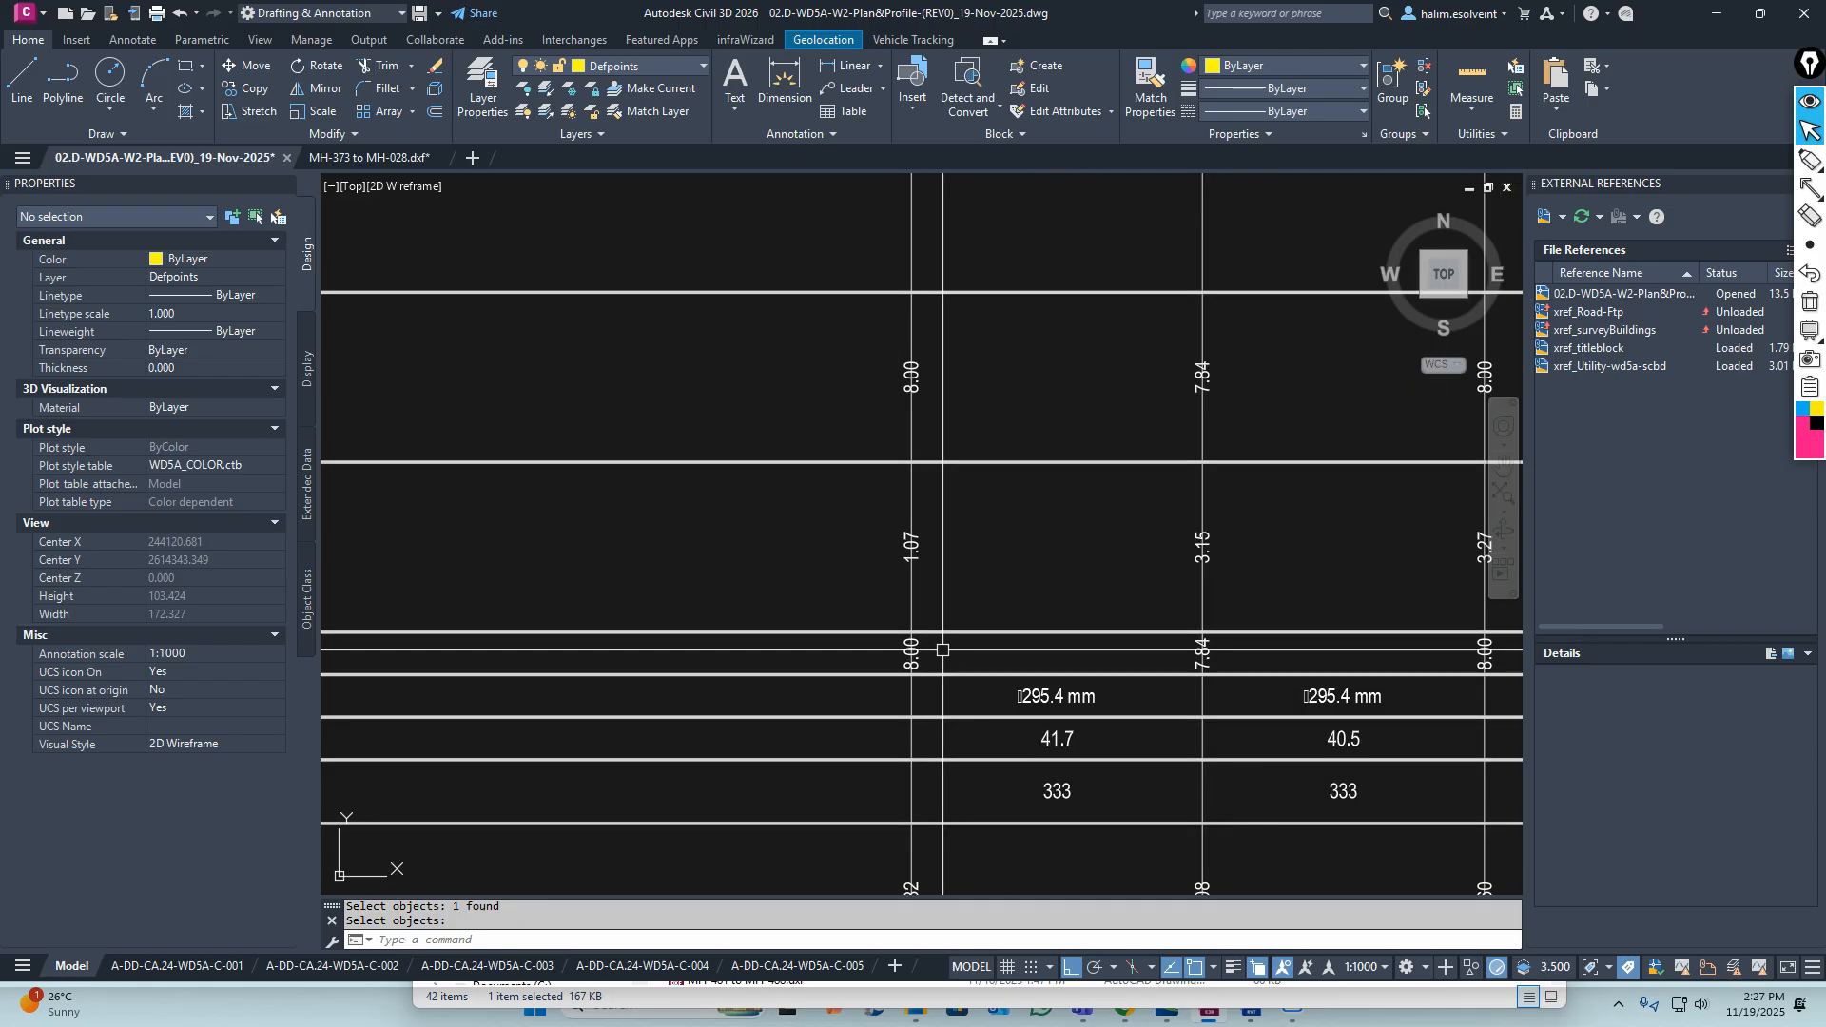
scroll(937, 647, down, 9)
middle_drag(996, 586, 885, 566)
scroll(617, 648, up, 3)
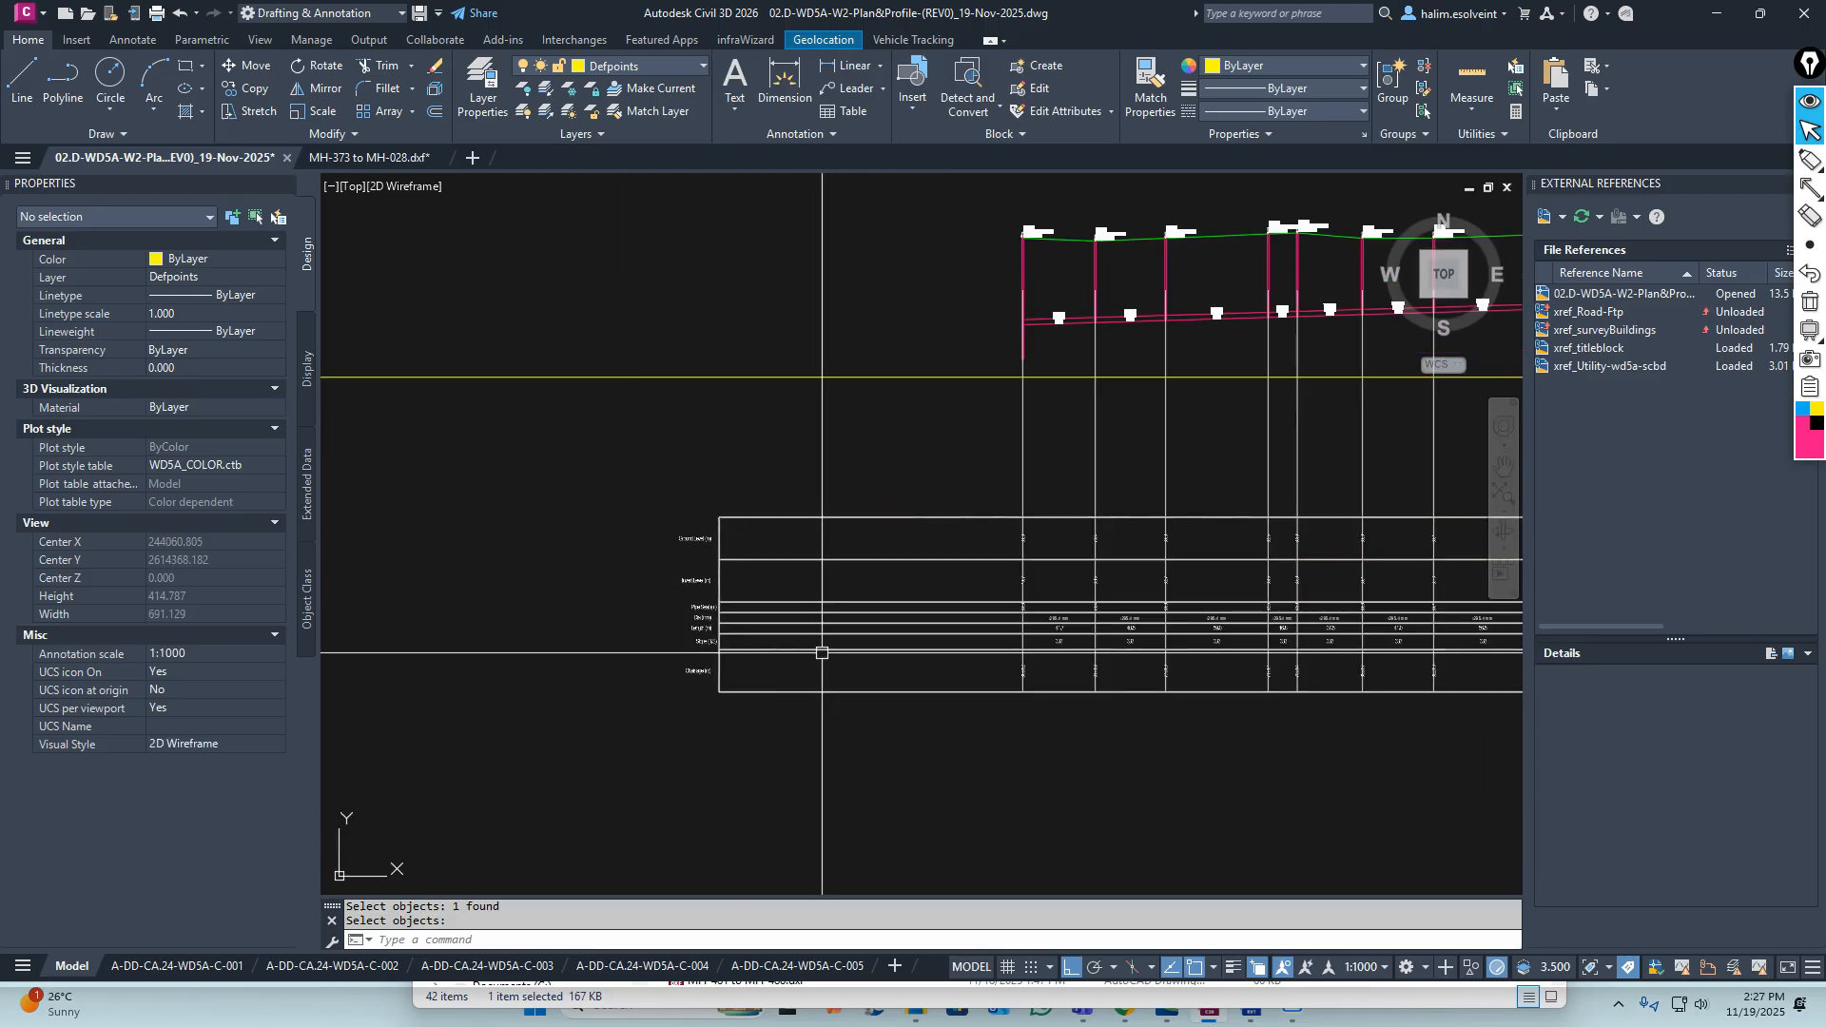
mouse_move(997, 659)
middle_down()
mouse_move(823, 640)
mouse_move(678, 656)
middle_up()
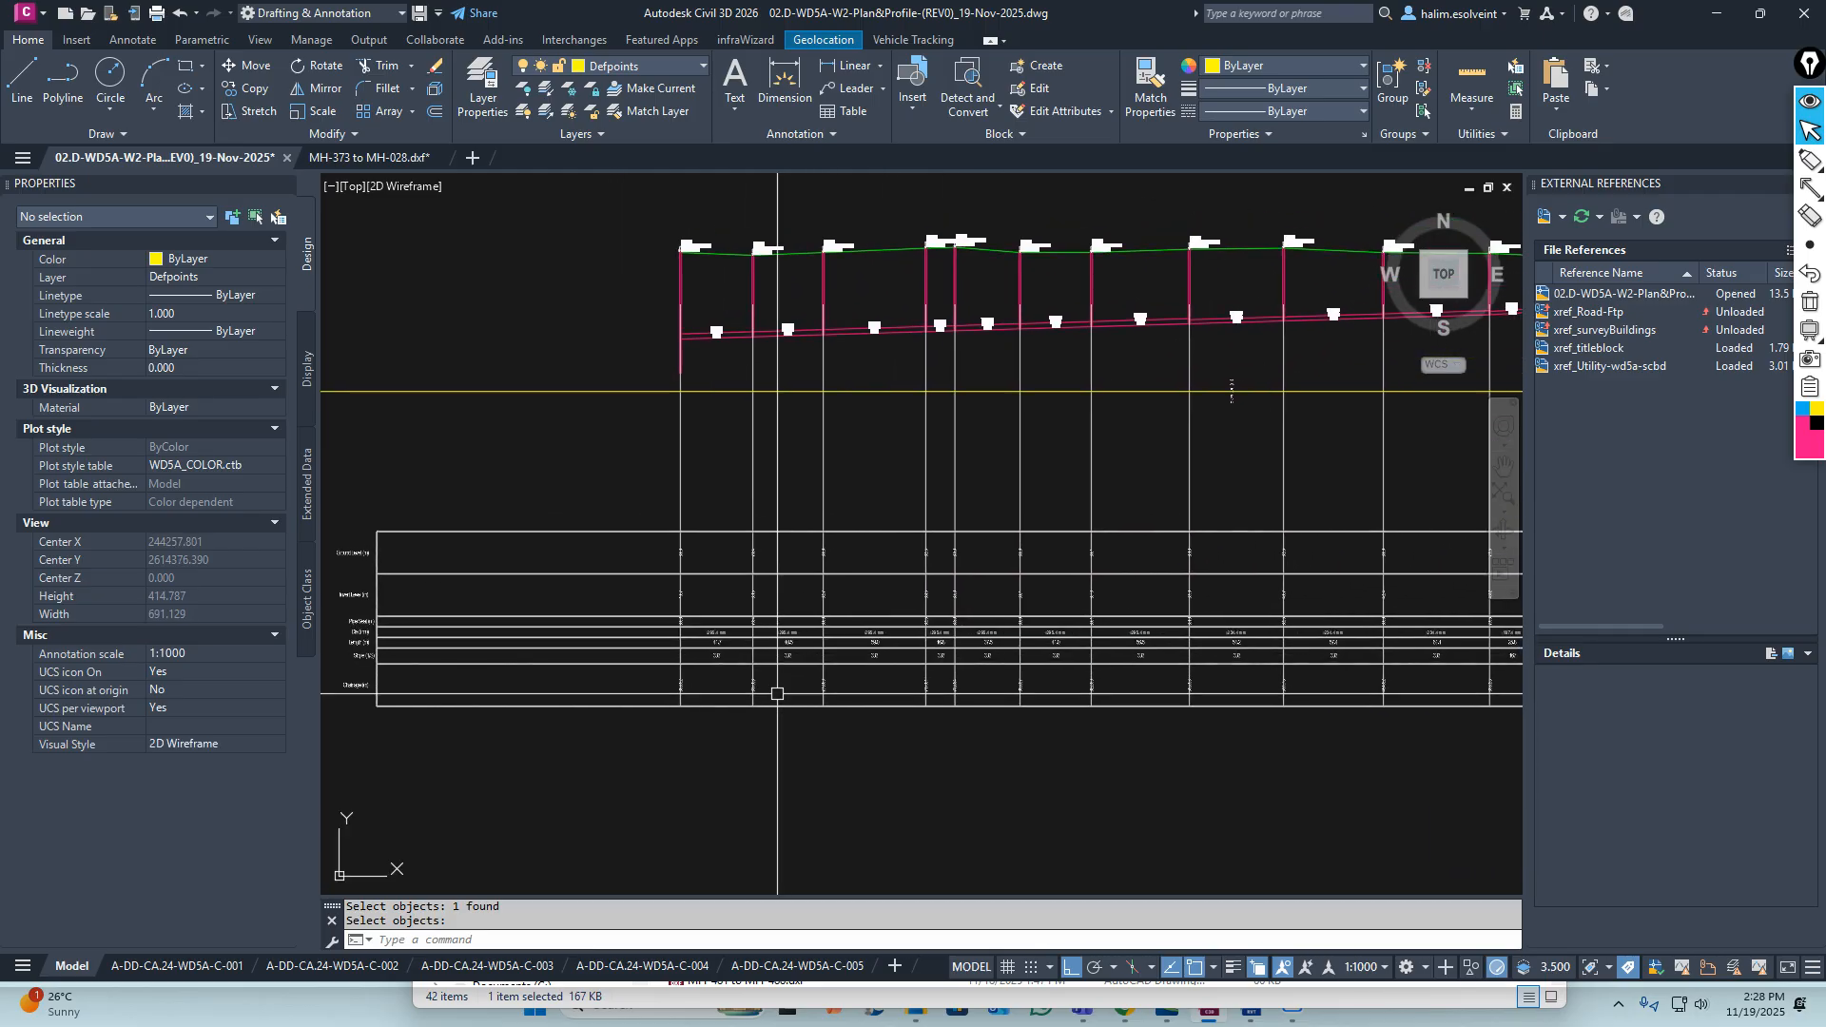
Start a copy from the source profile's data table and select every chainage value along its bottom row
text(p)
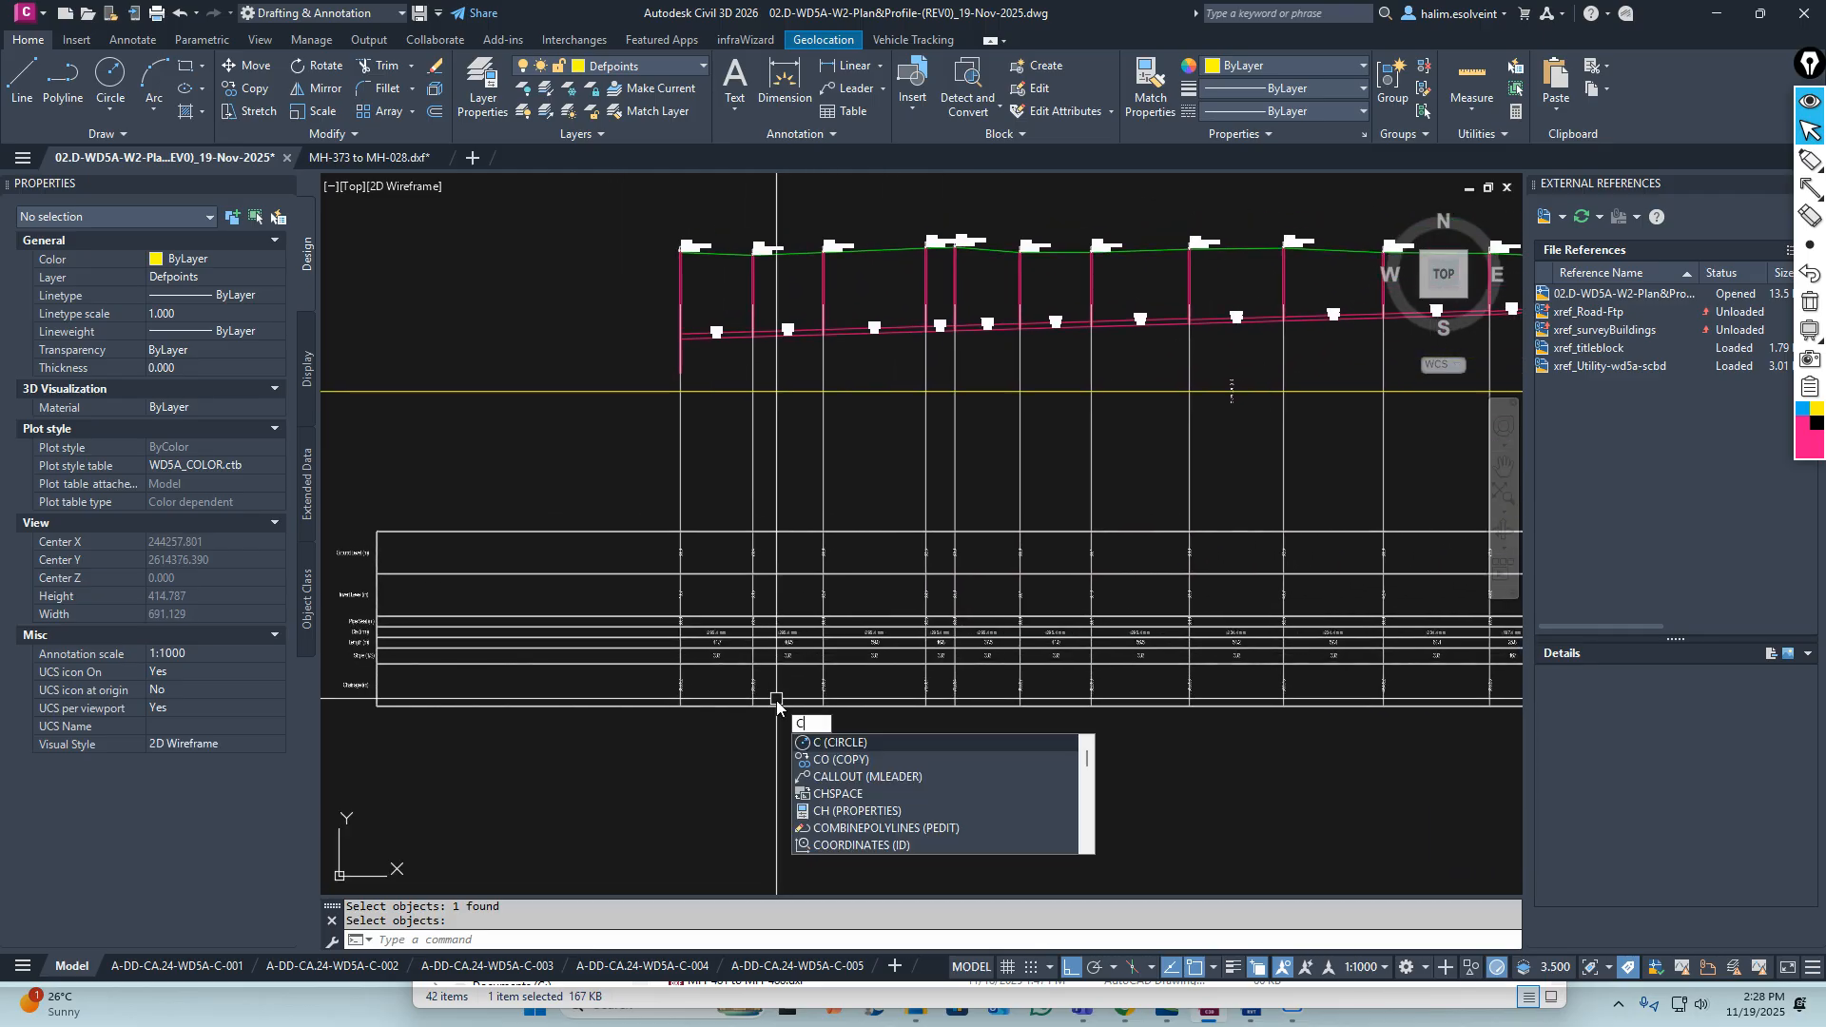
key(Return)
scroll(675, 681, up, 5)
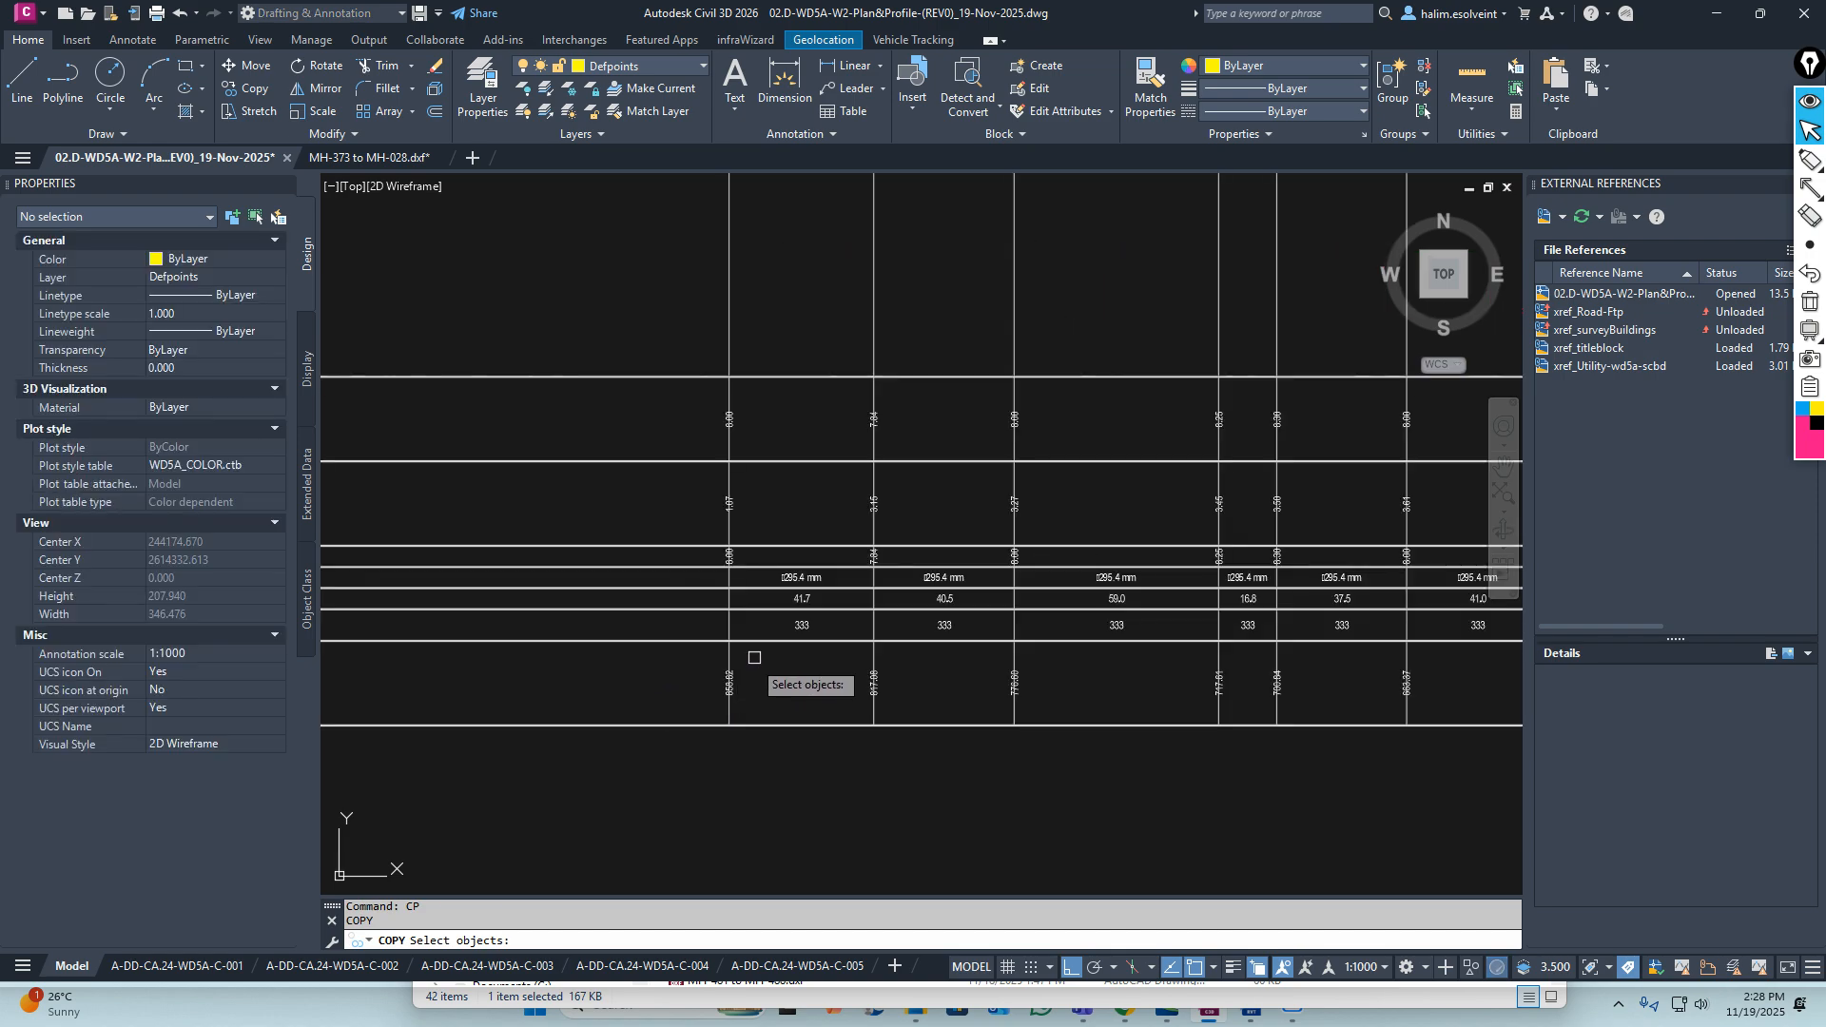
scroll(752, 642, down, 5)
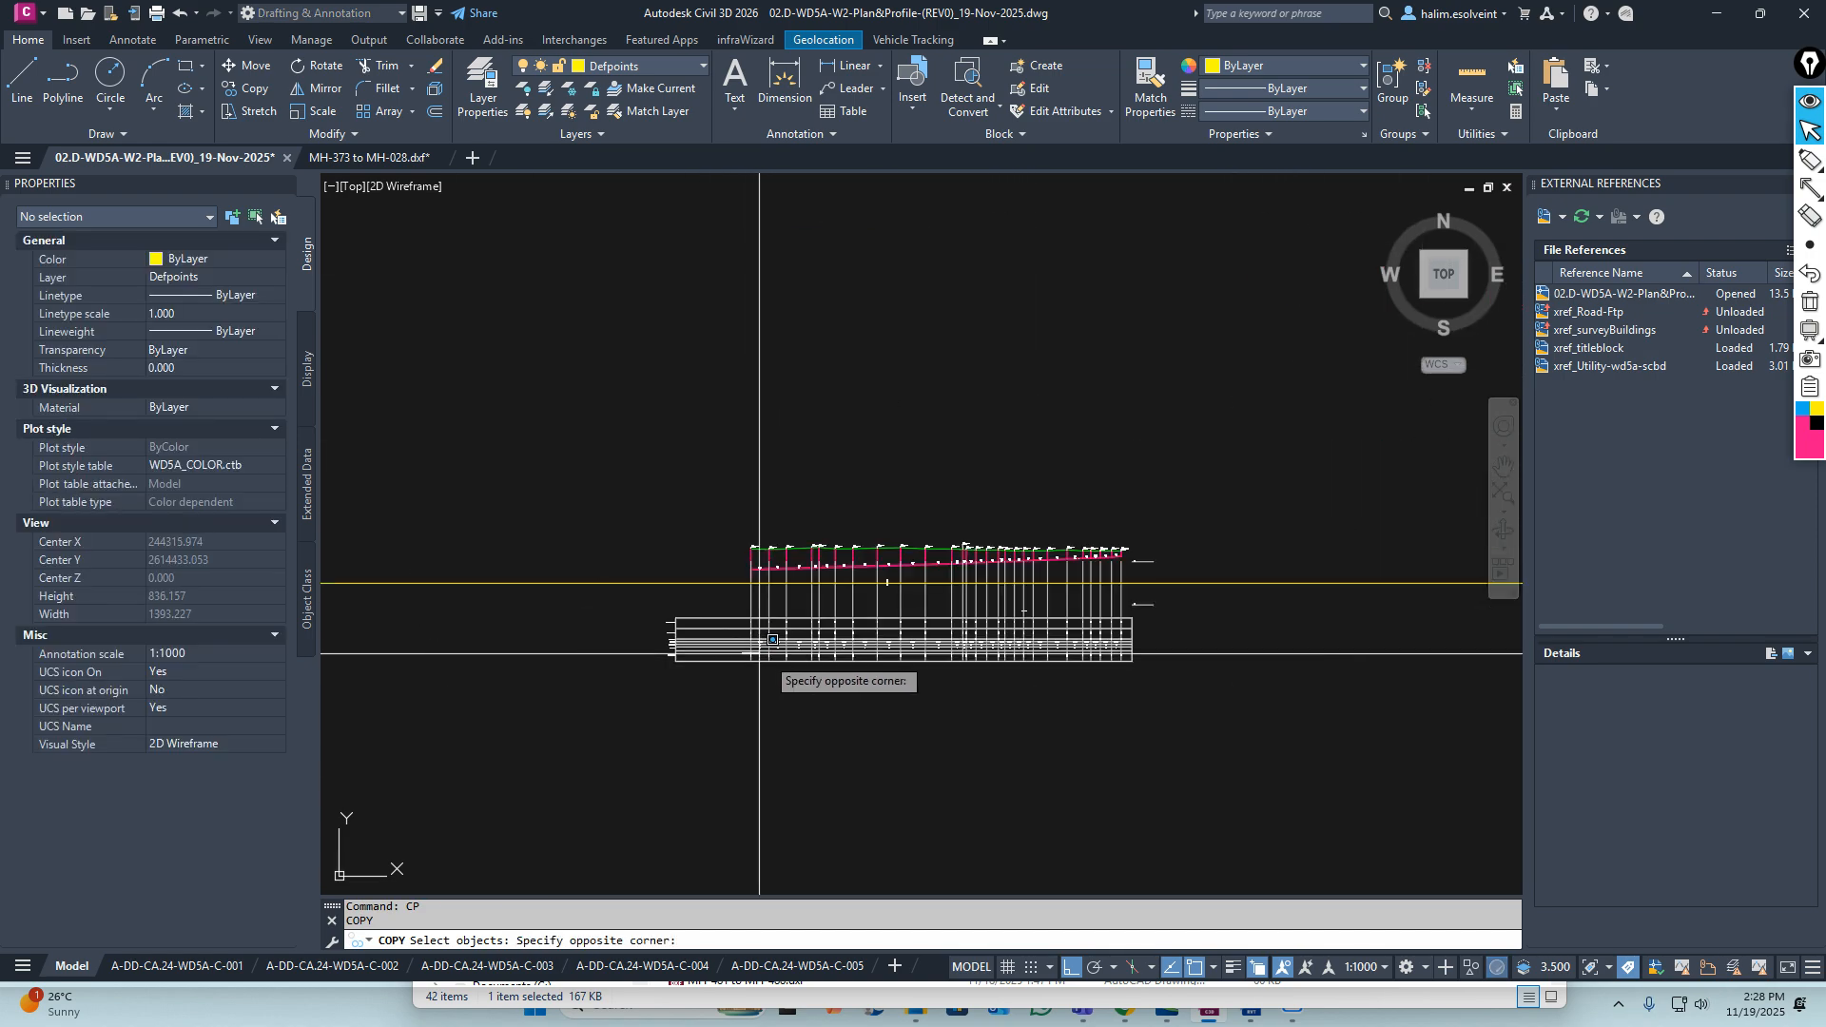
click(543, 636)
scroll(1294, 630, up, 4)
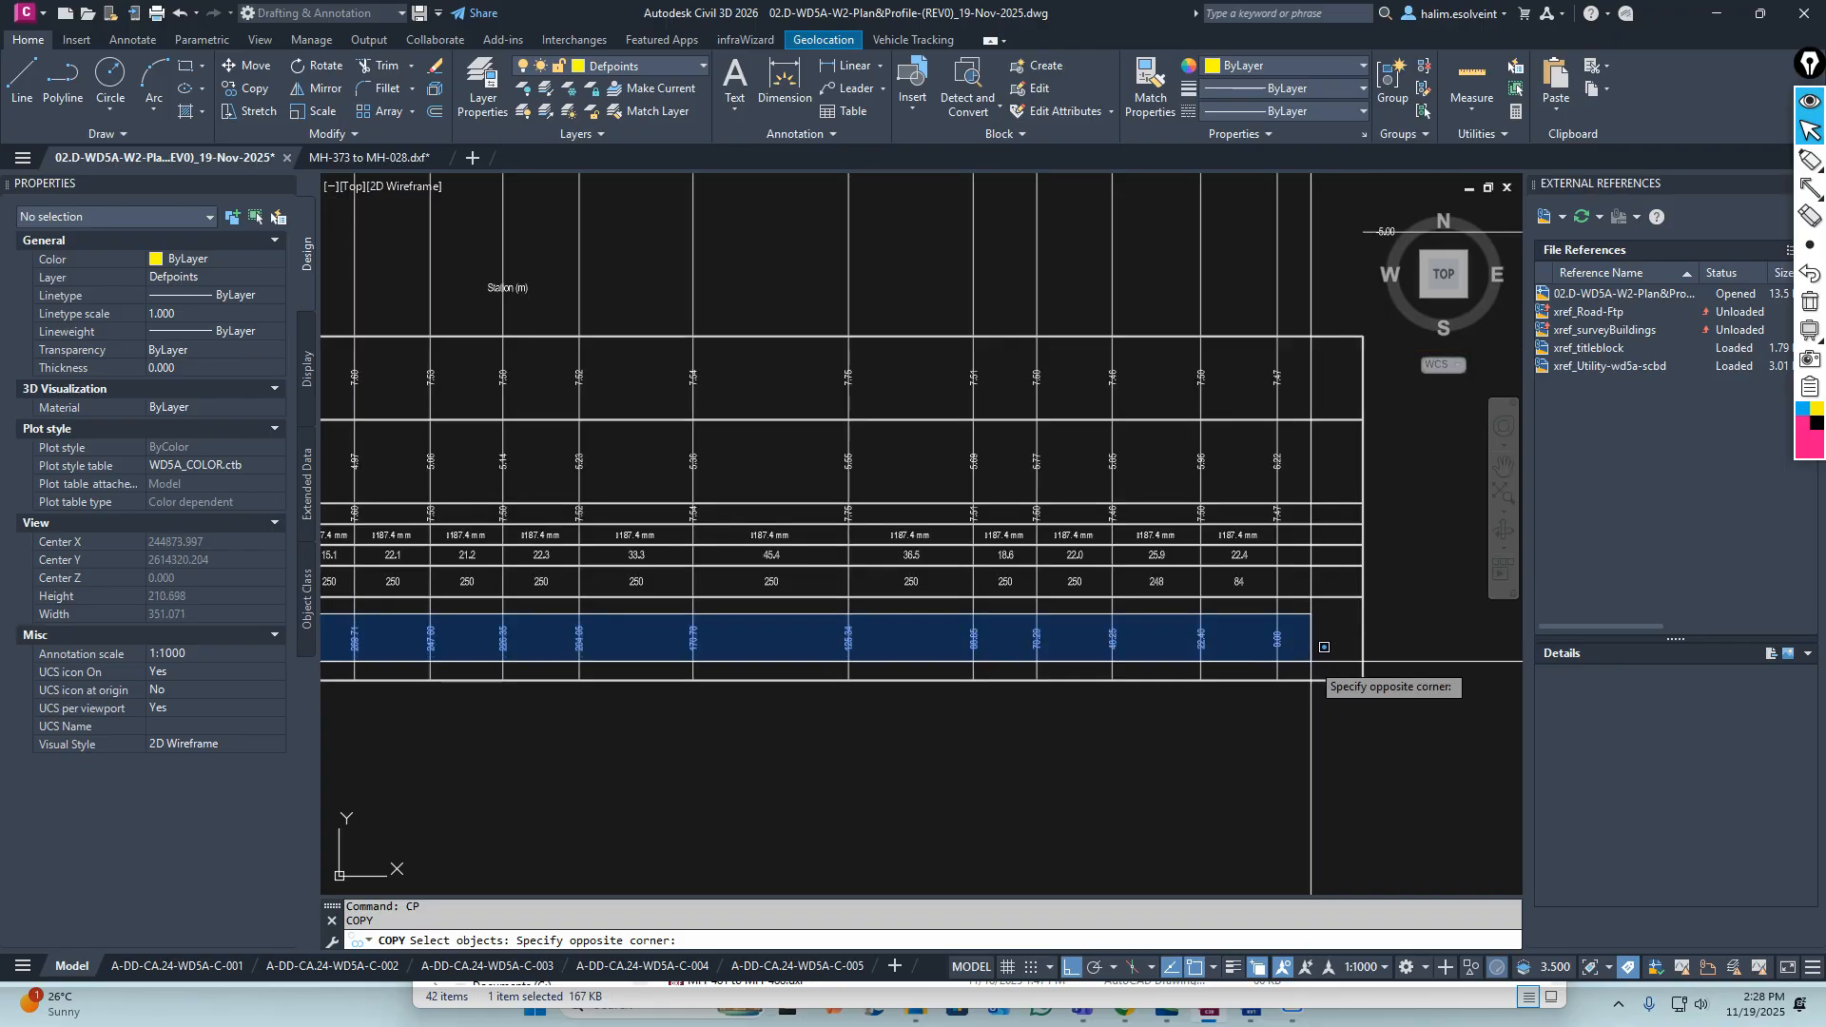
click(1318, 642)
scroll(1216, 644, down, 1)
scroll(1217, 644, down, 2)
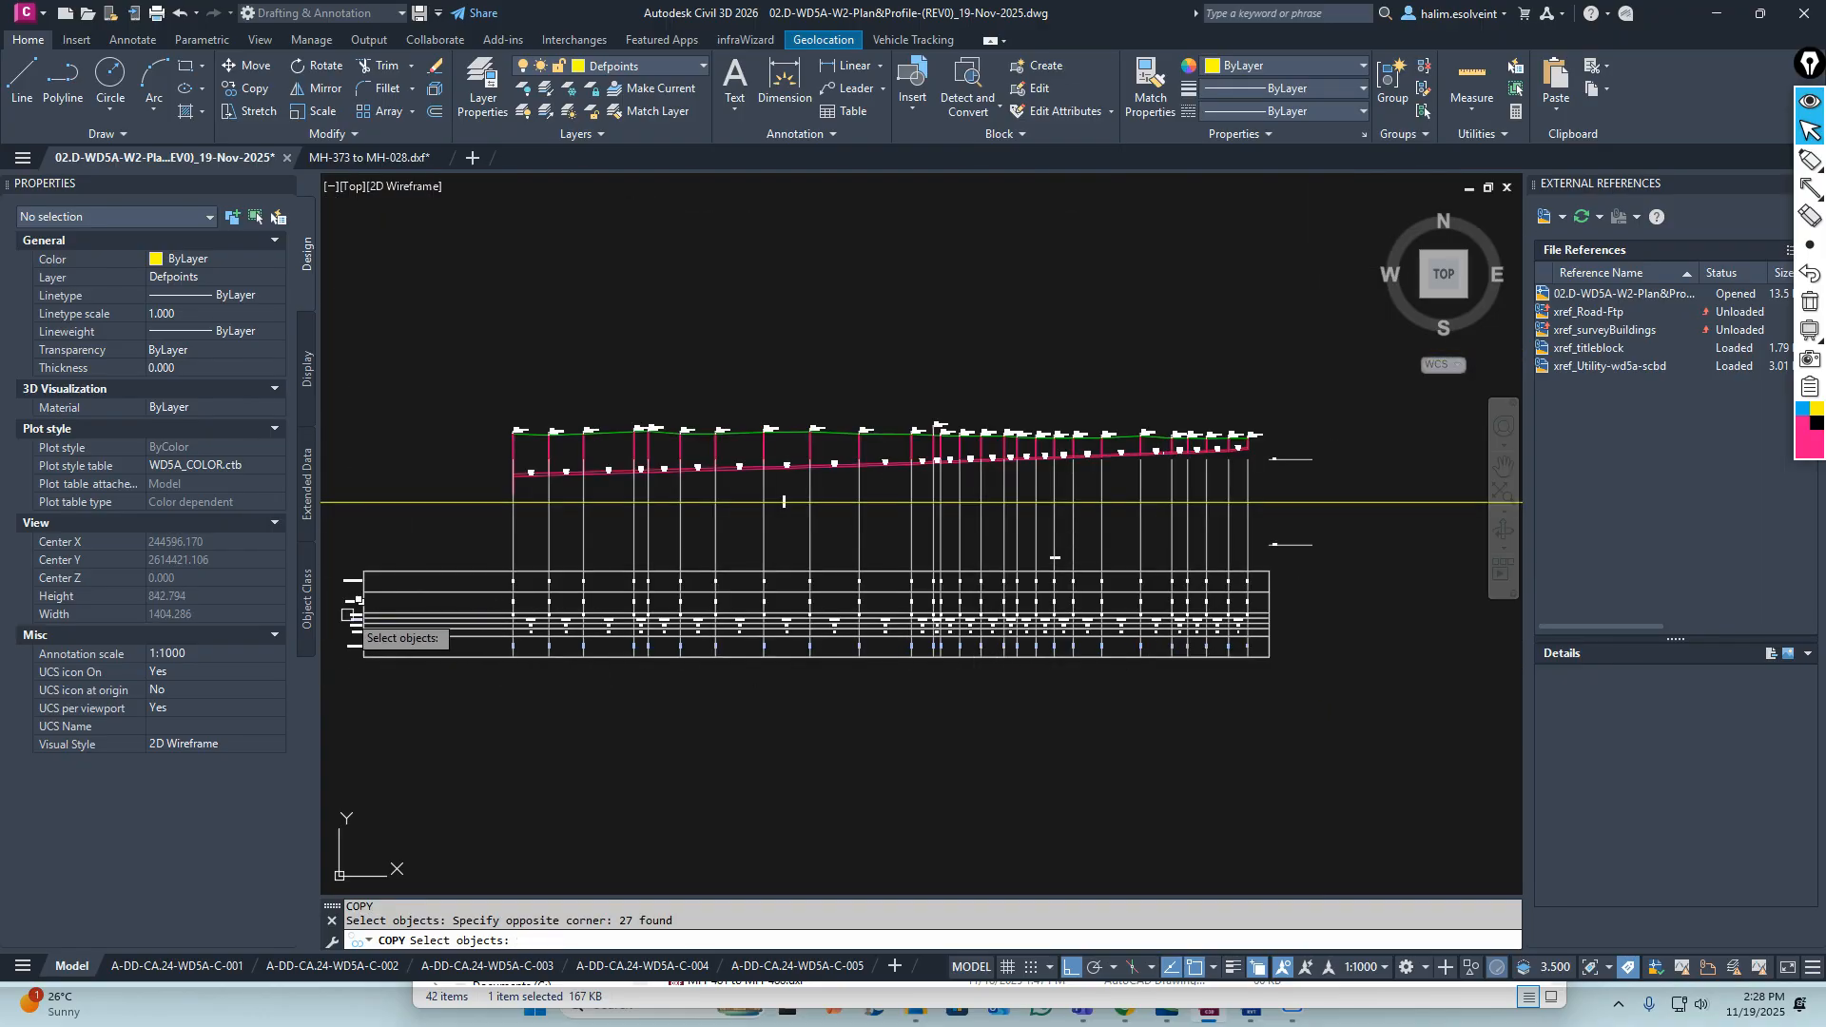
Add all the source table's invert level and ground level values to the copy selection
scroll(349, 611, up, 6)
scroll(970, 558, down, 2)
middle_drag(1297, 567, 664, 617)
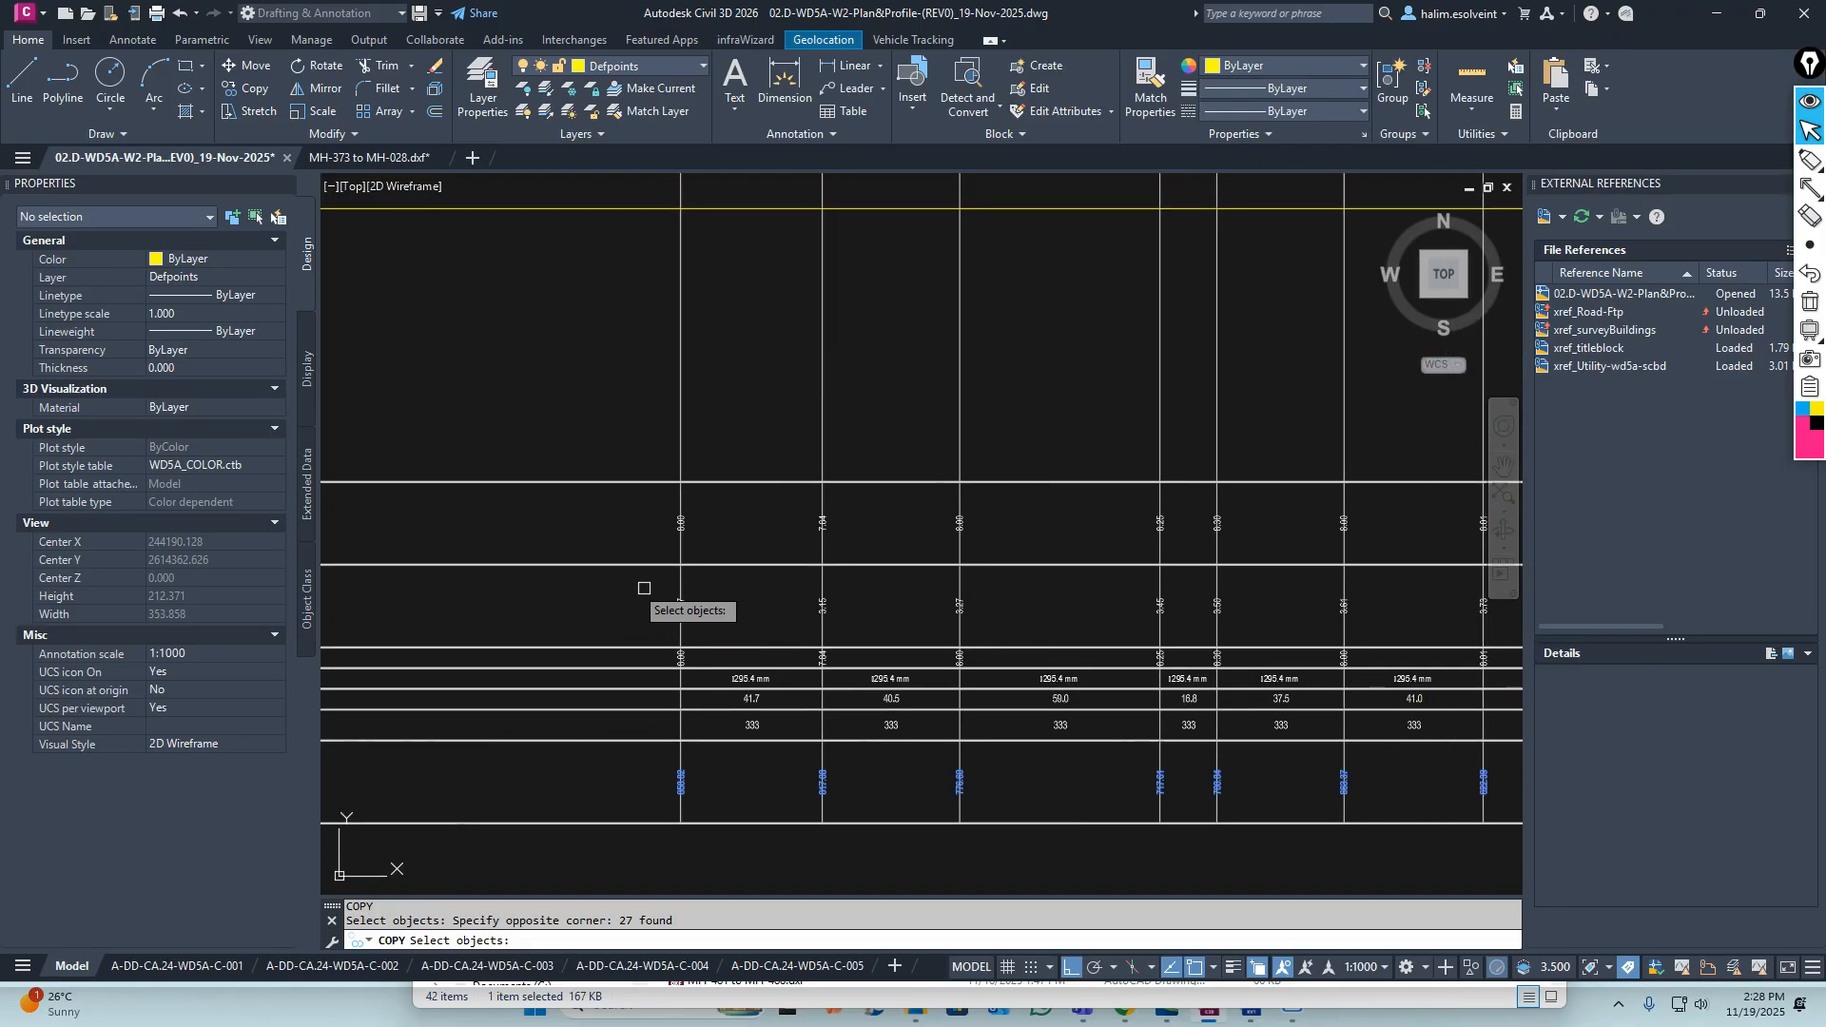
scroll(865, 601, down, 4)
middle_drag(1367, 621, 944, 640)
scroll(1137, 612, up, 4)
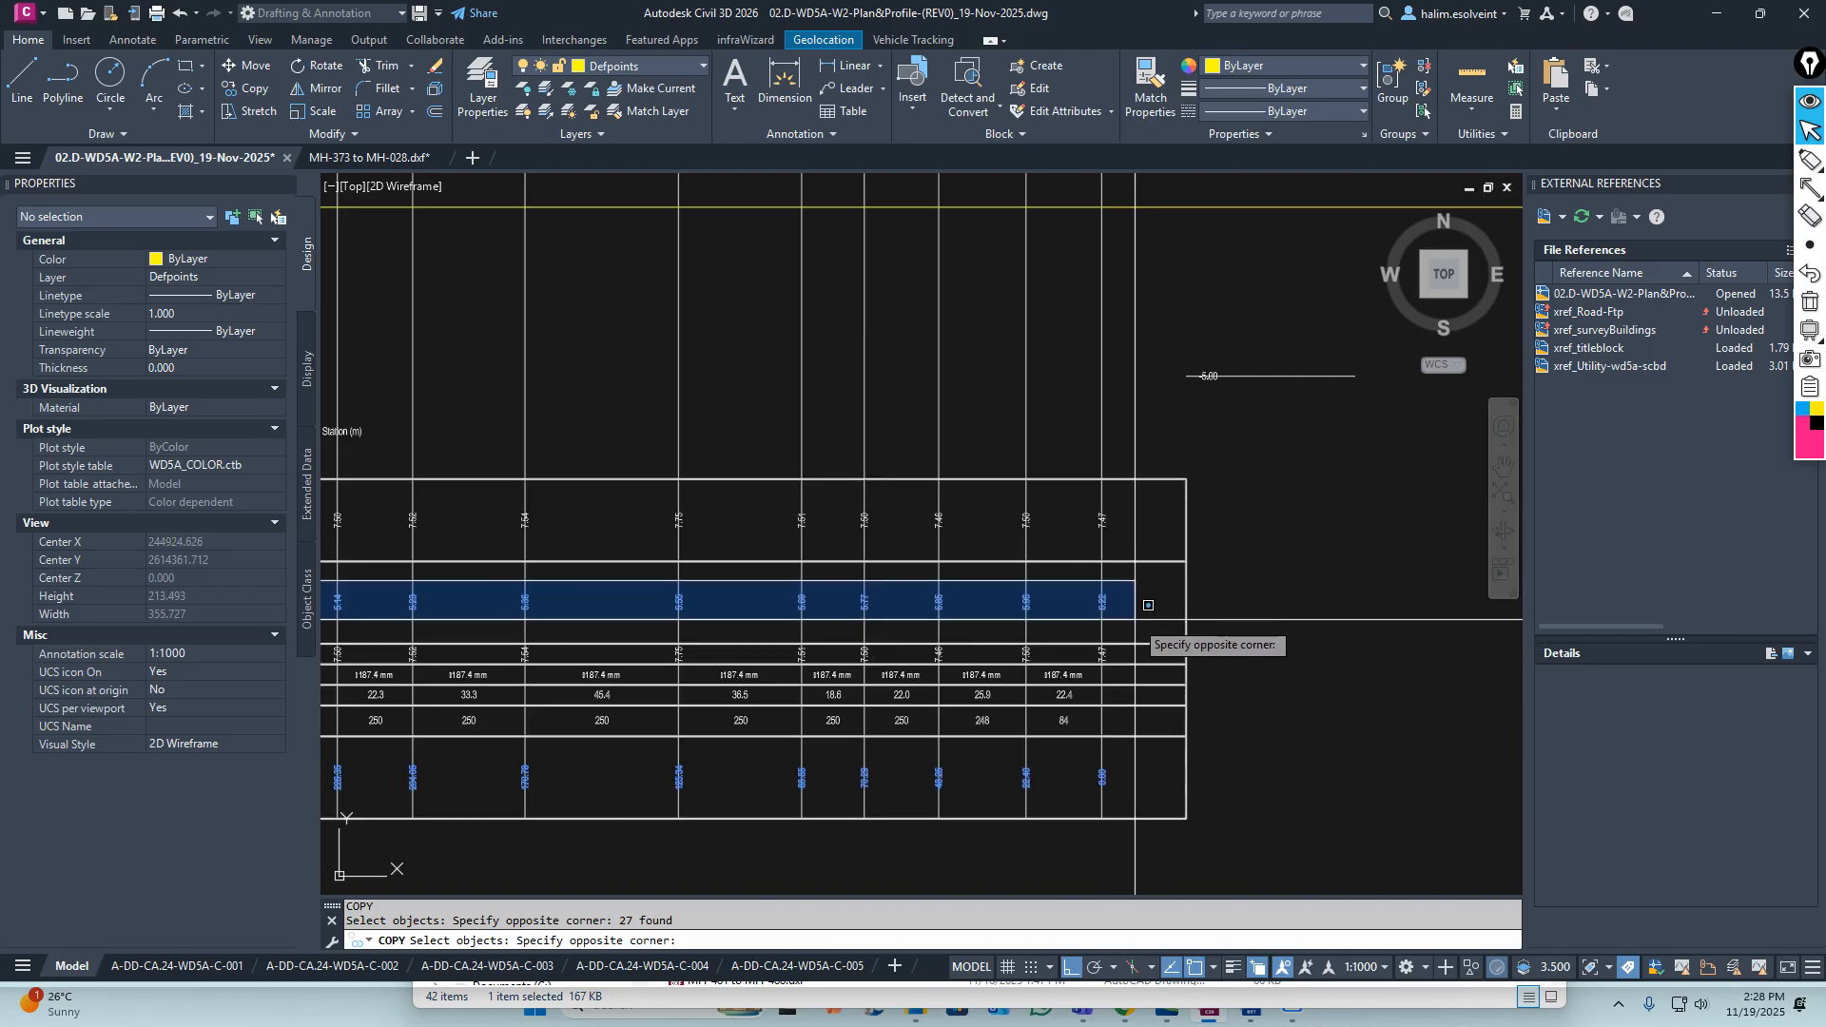
scroll(1152, 620, down, 6)
scroll(884, 605, up, 8)
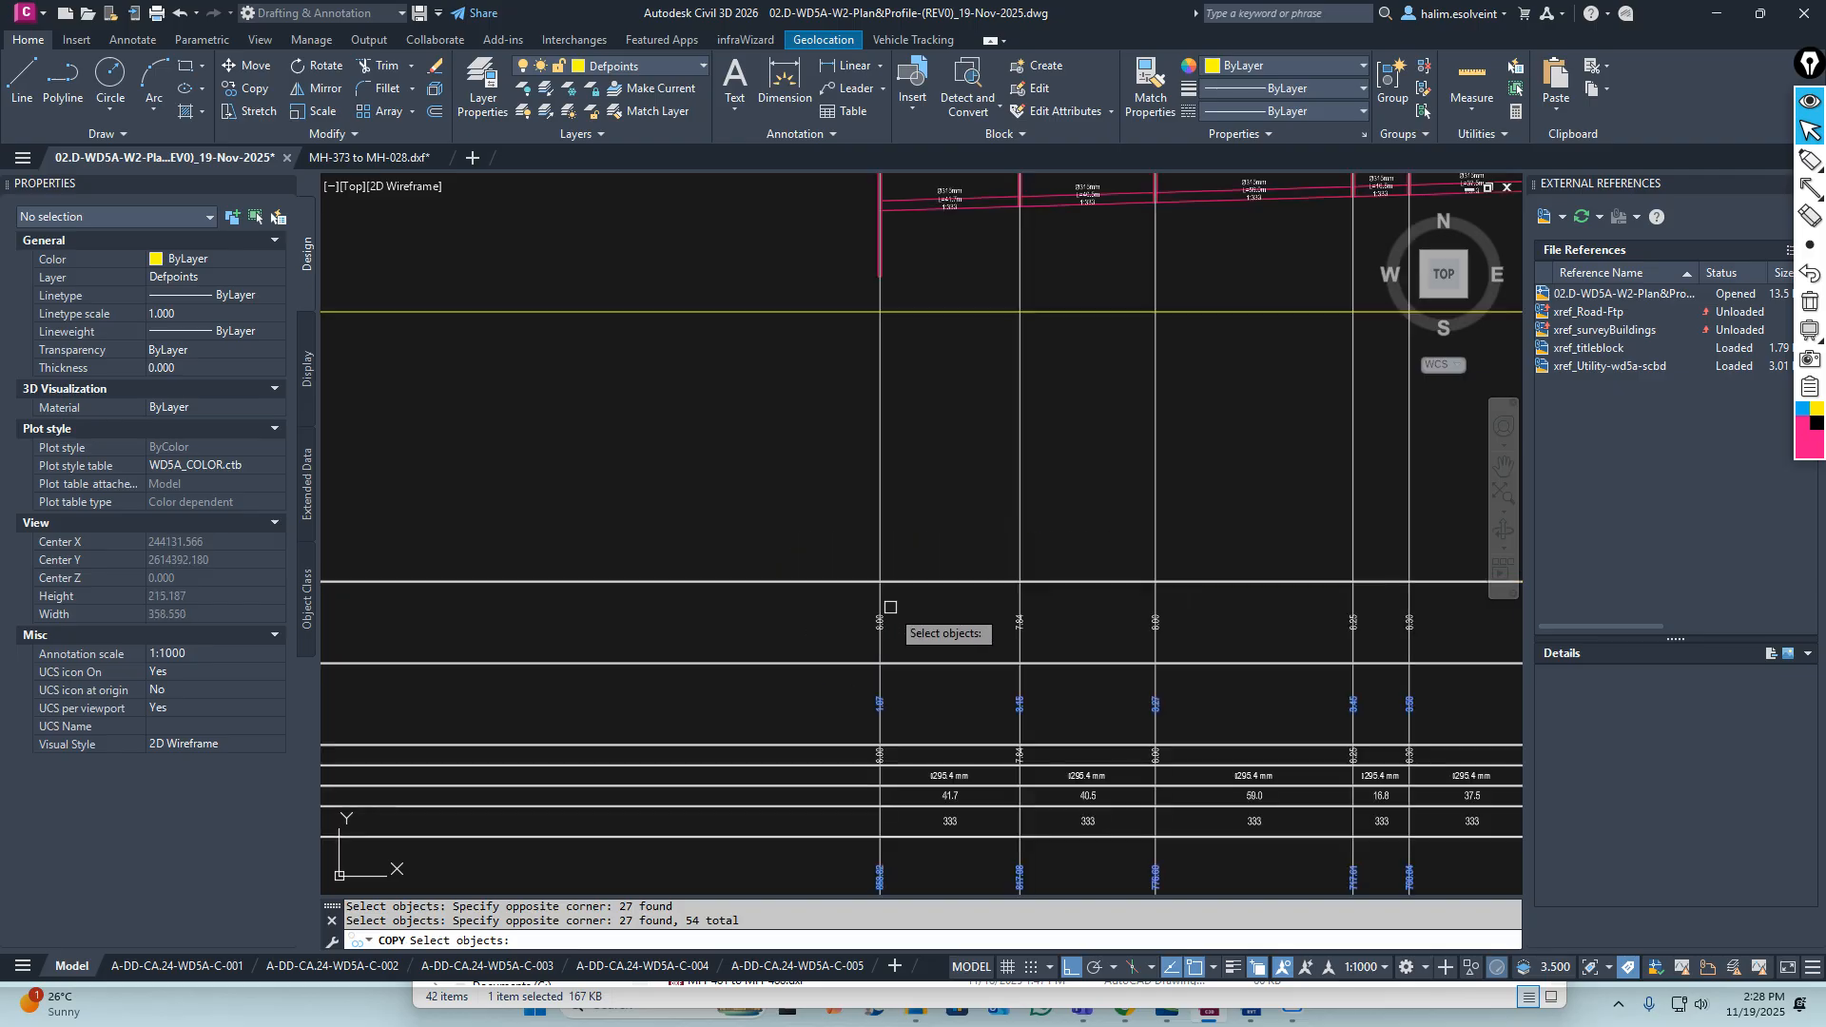
click(554, 559)
scroll(812, 589, down, 3)
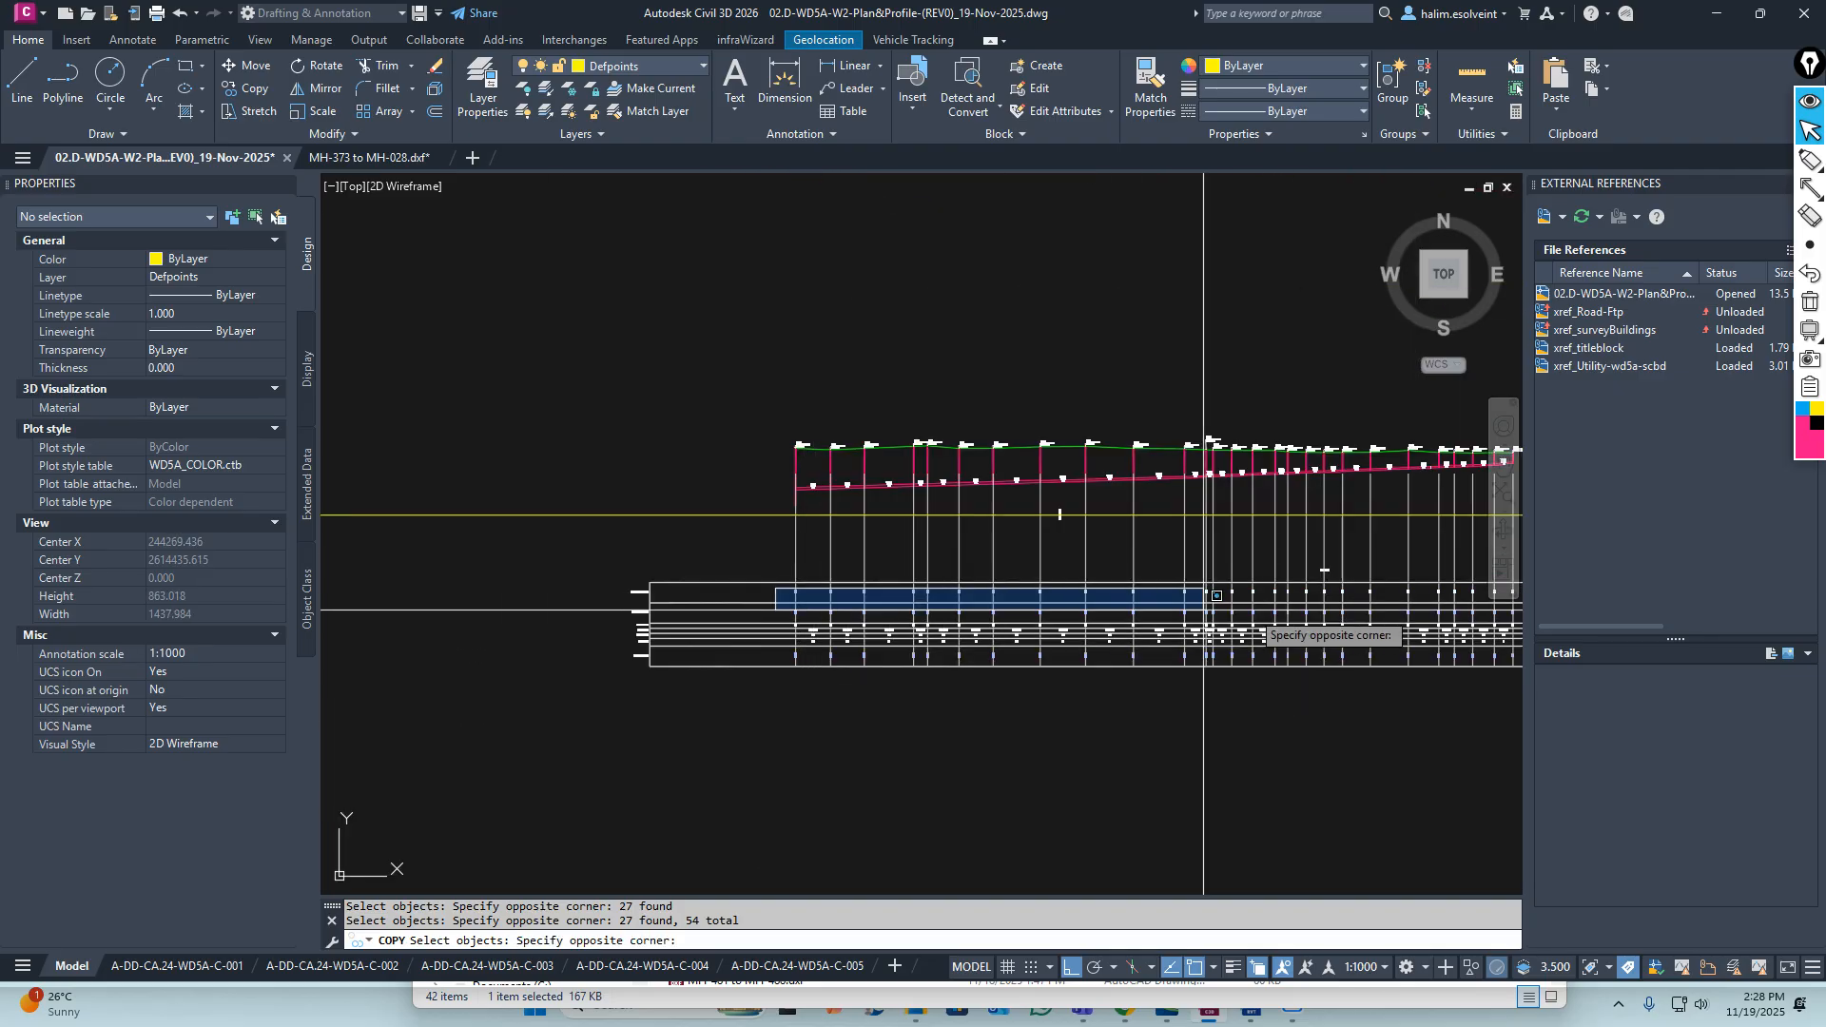
middle_drag(1370, 606, 942, 622)
scroll(1093, 626, up, 1)
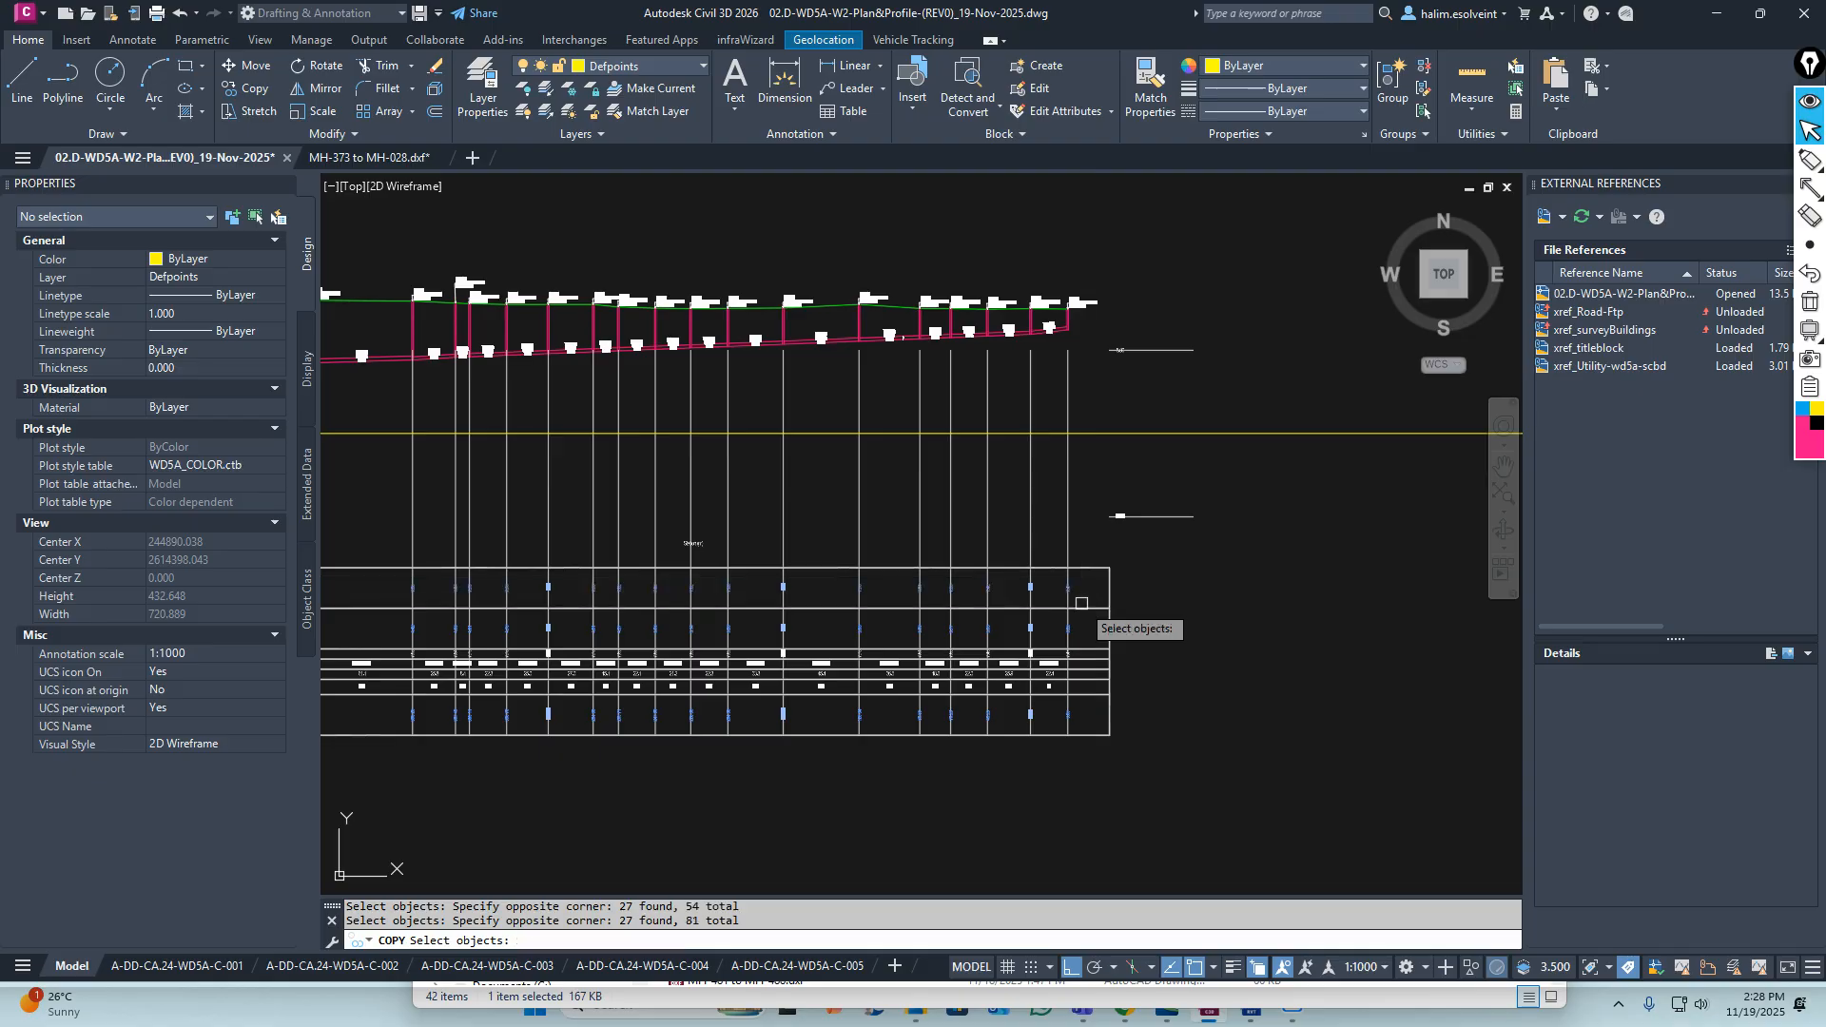
Copy the selected values to the restyled profile, using the first manhole centre line's intersection with the horizontal Defpoints line as reference on both profiles
scroll(1082, 603, down, 4)
scroll(813, 609, up, 4)
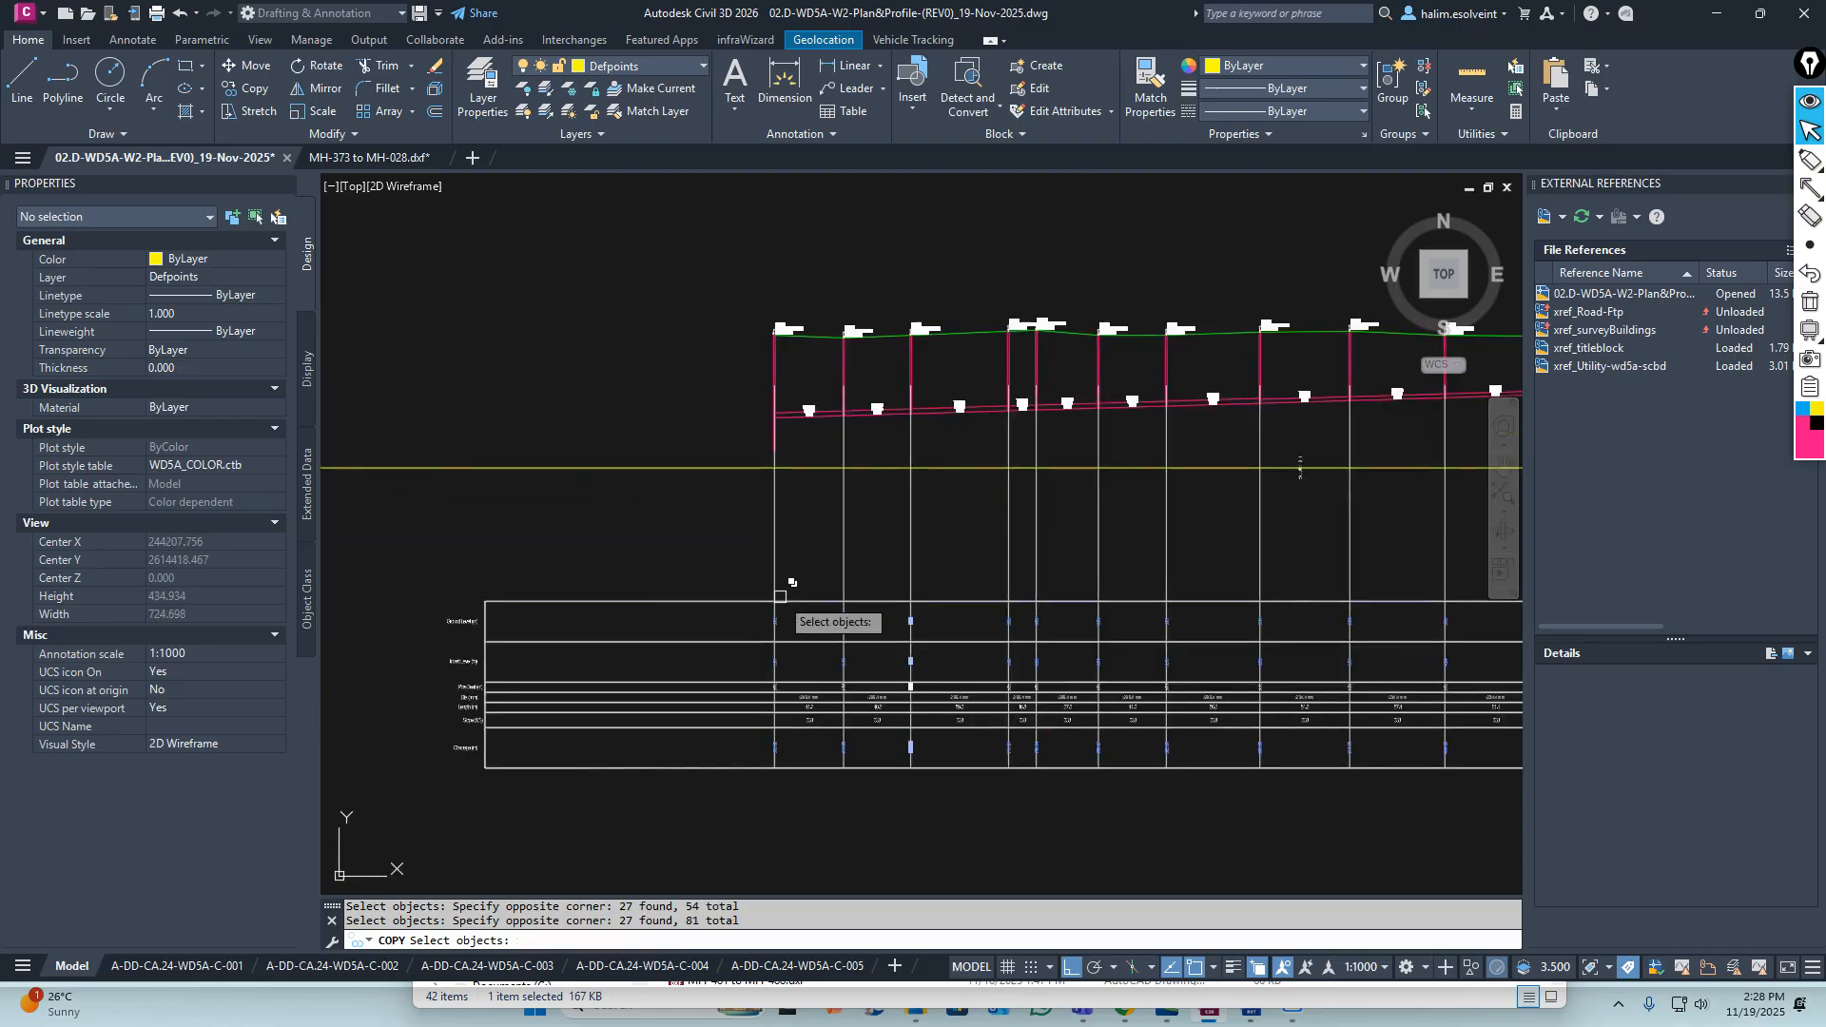
scroll(784, 438, up, 4)
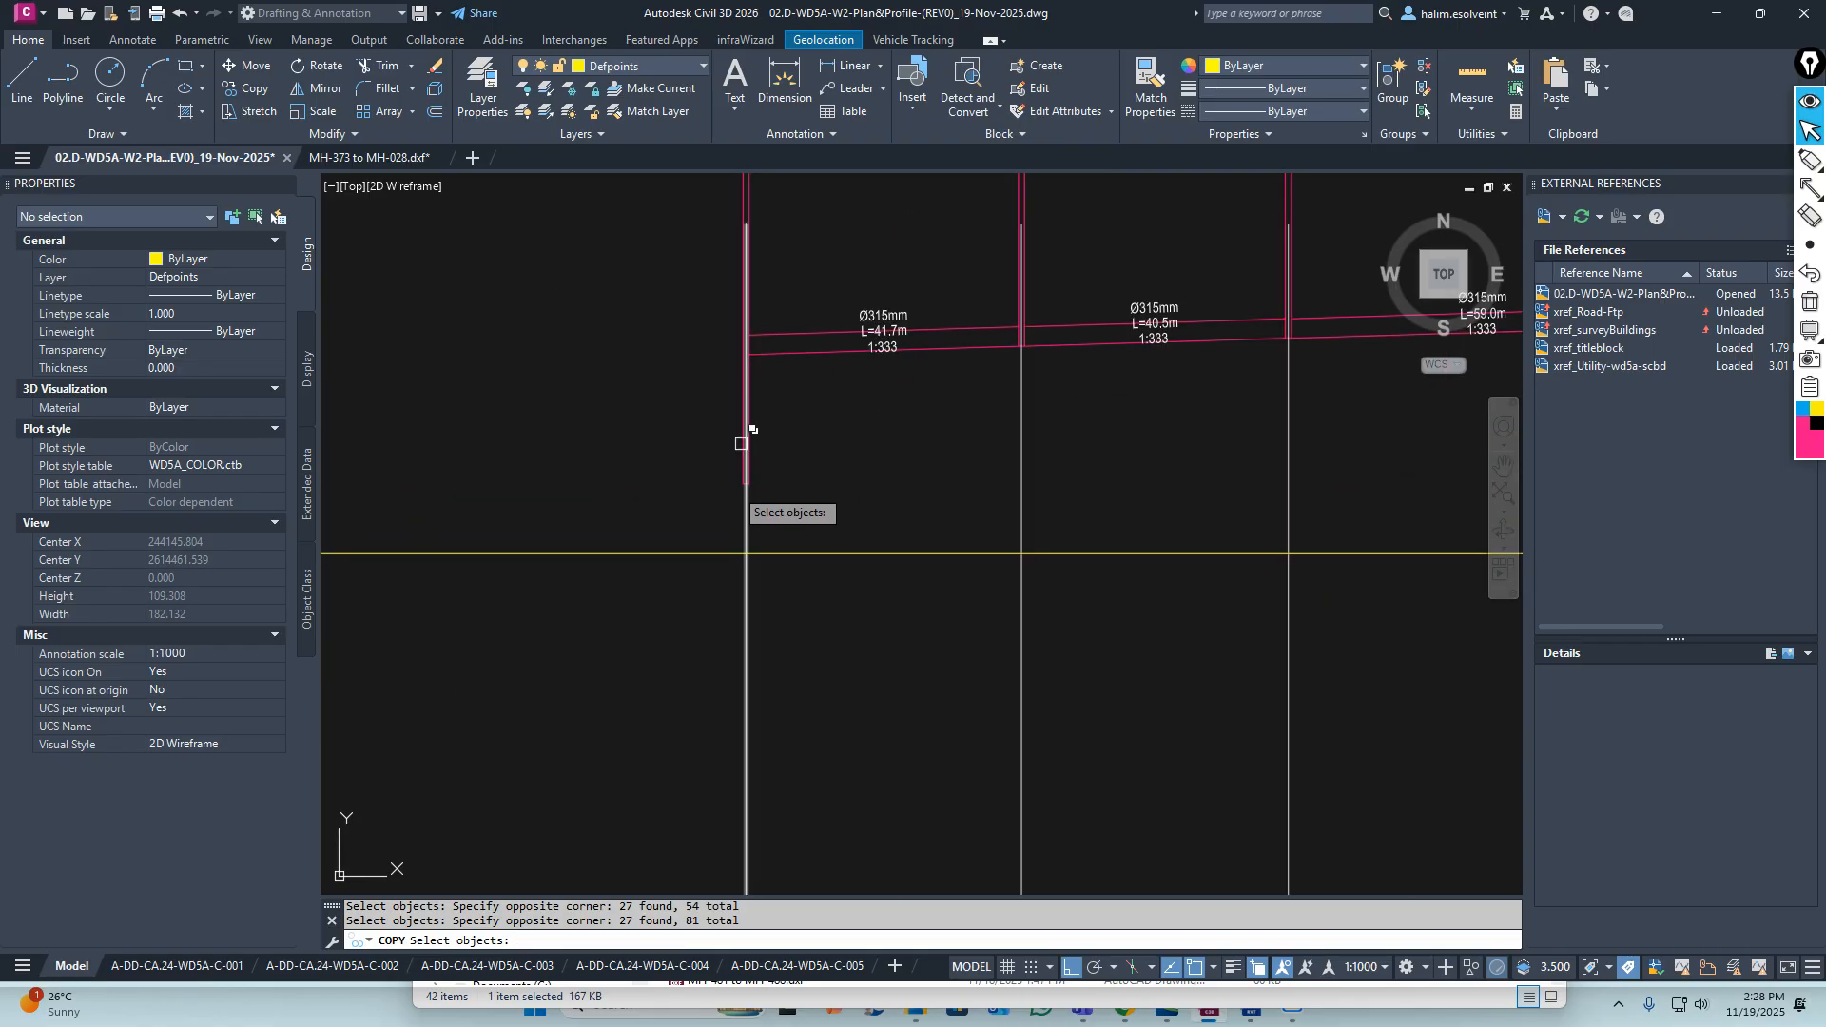
scroll(741, 445, up, 4)
key(Return)
scroll(796, 605, down, 3)
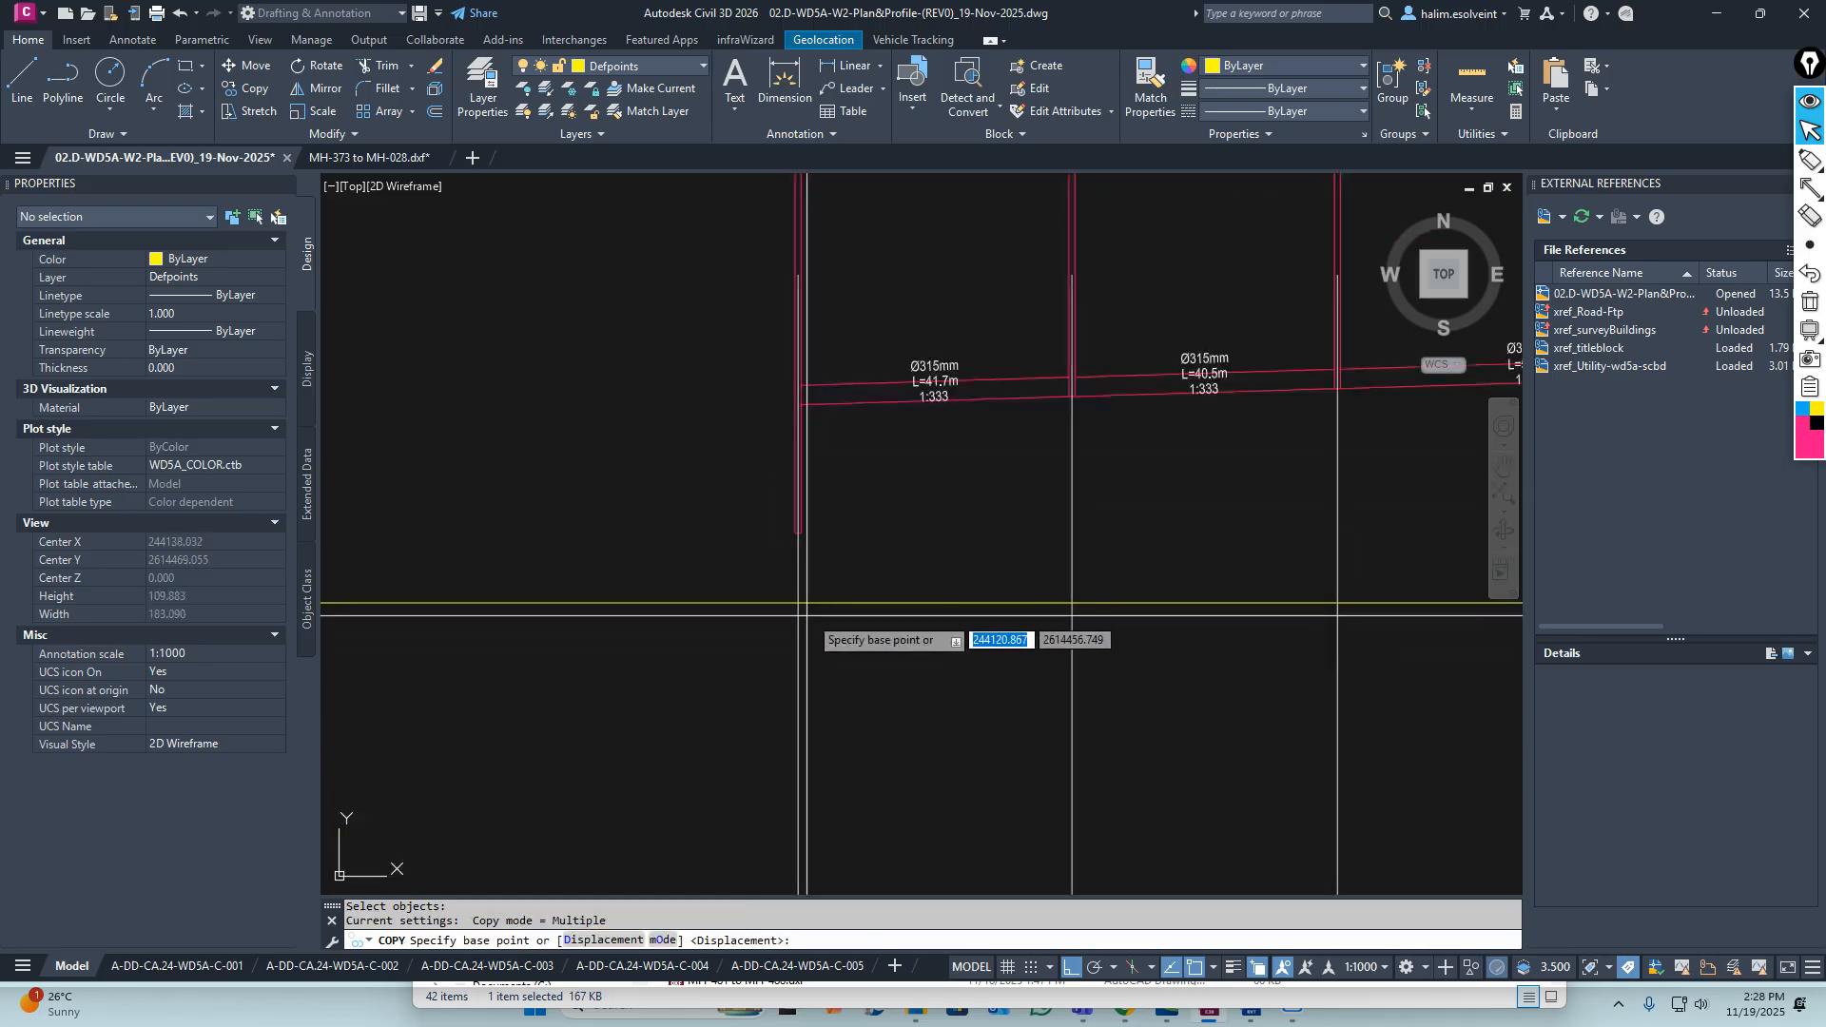
scroll(796, 605, up, 3)
scroll(778, 600, down, 12)
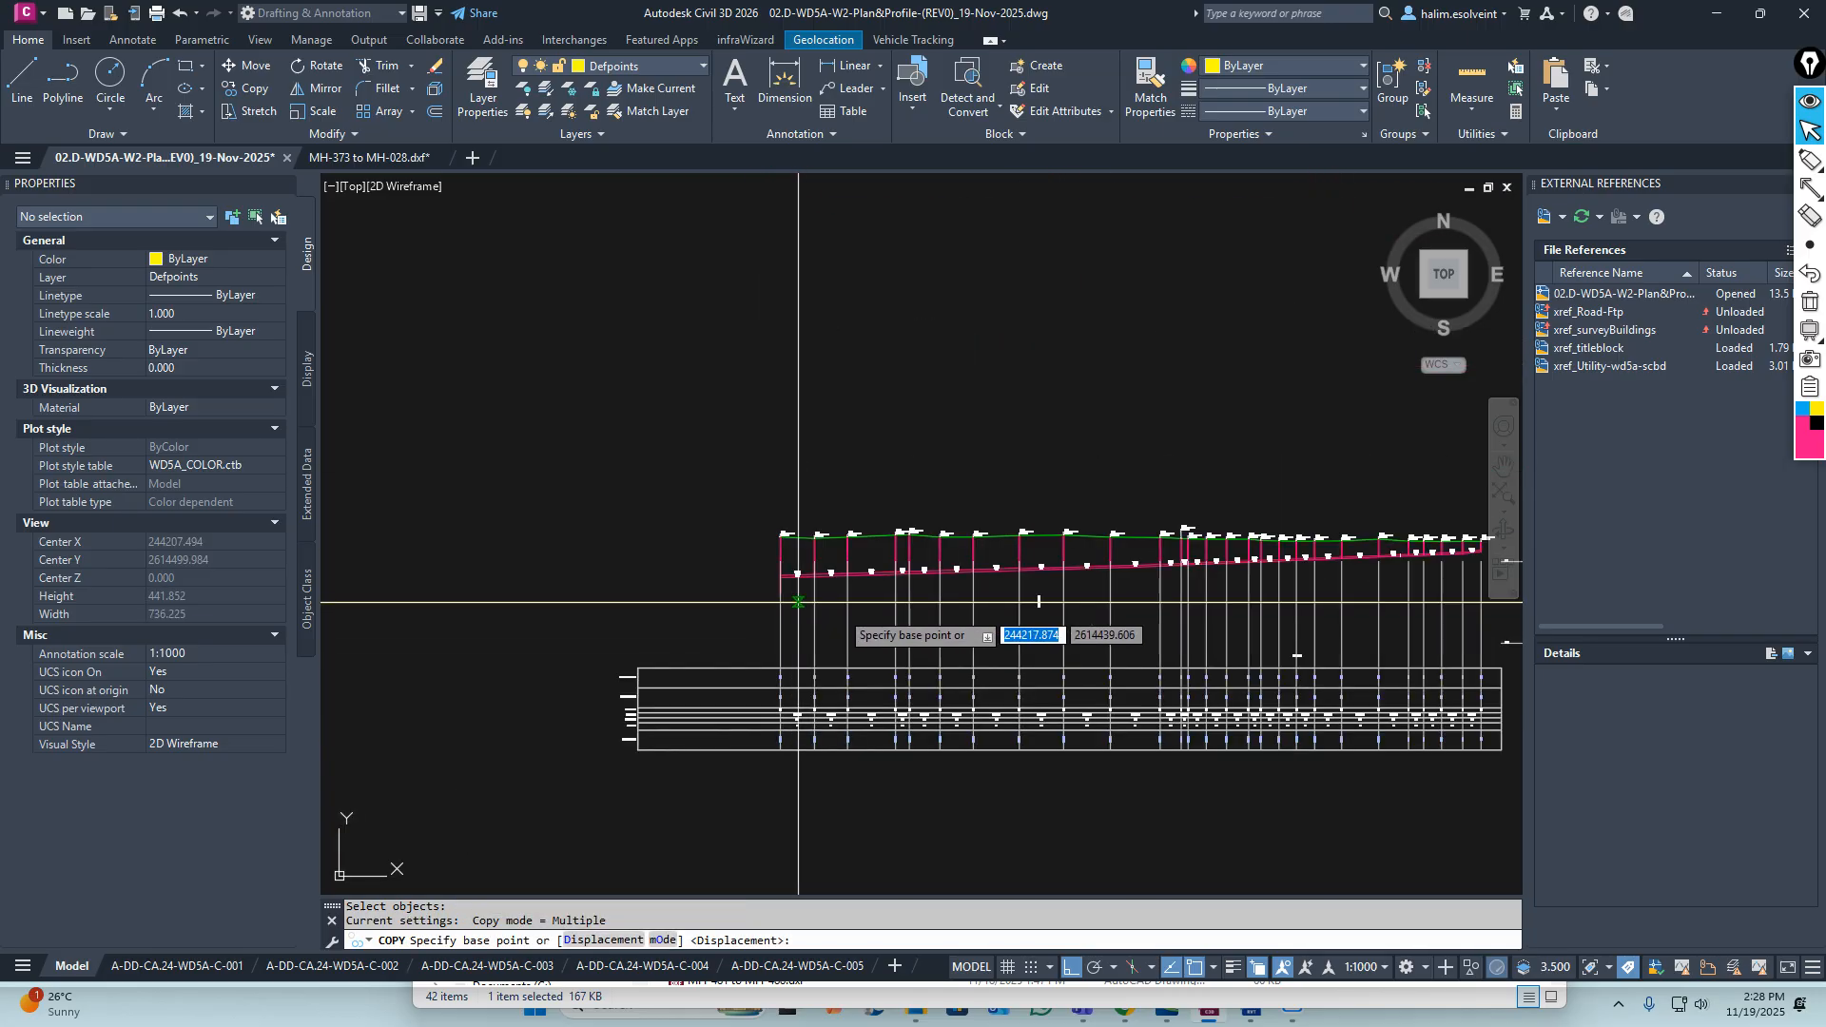
scroll(851, 602, up, 10)
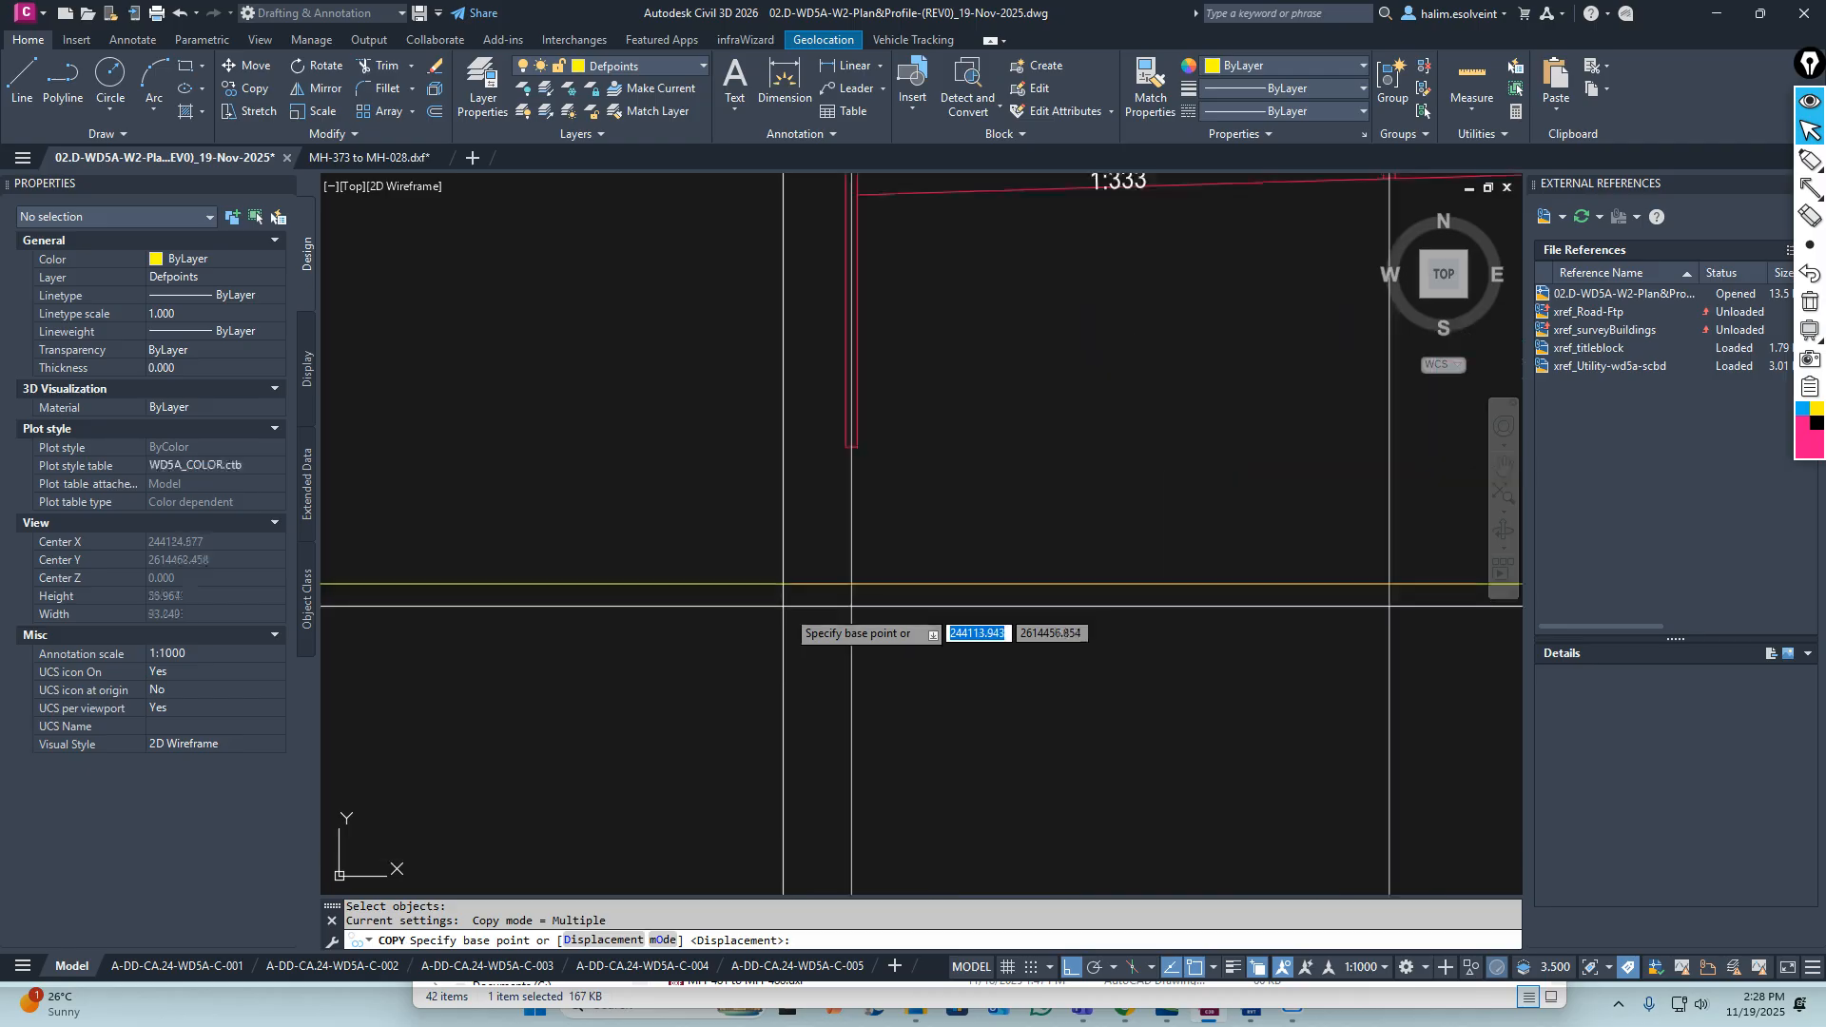
click(851, 583)
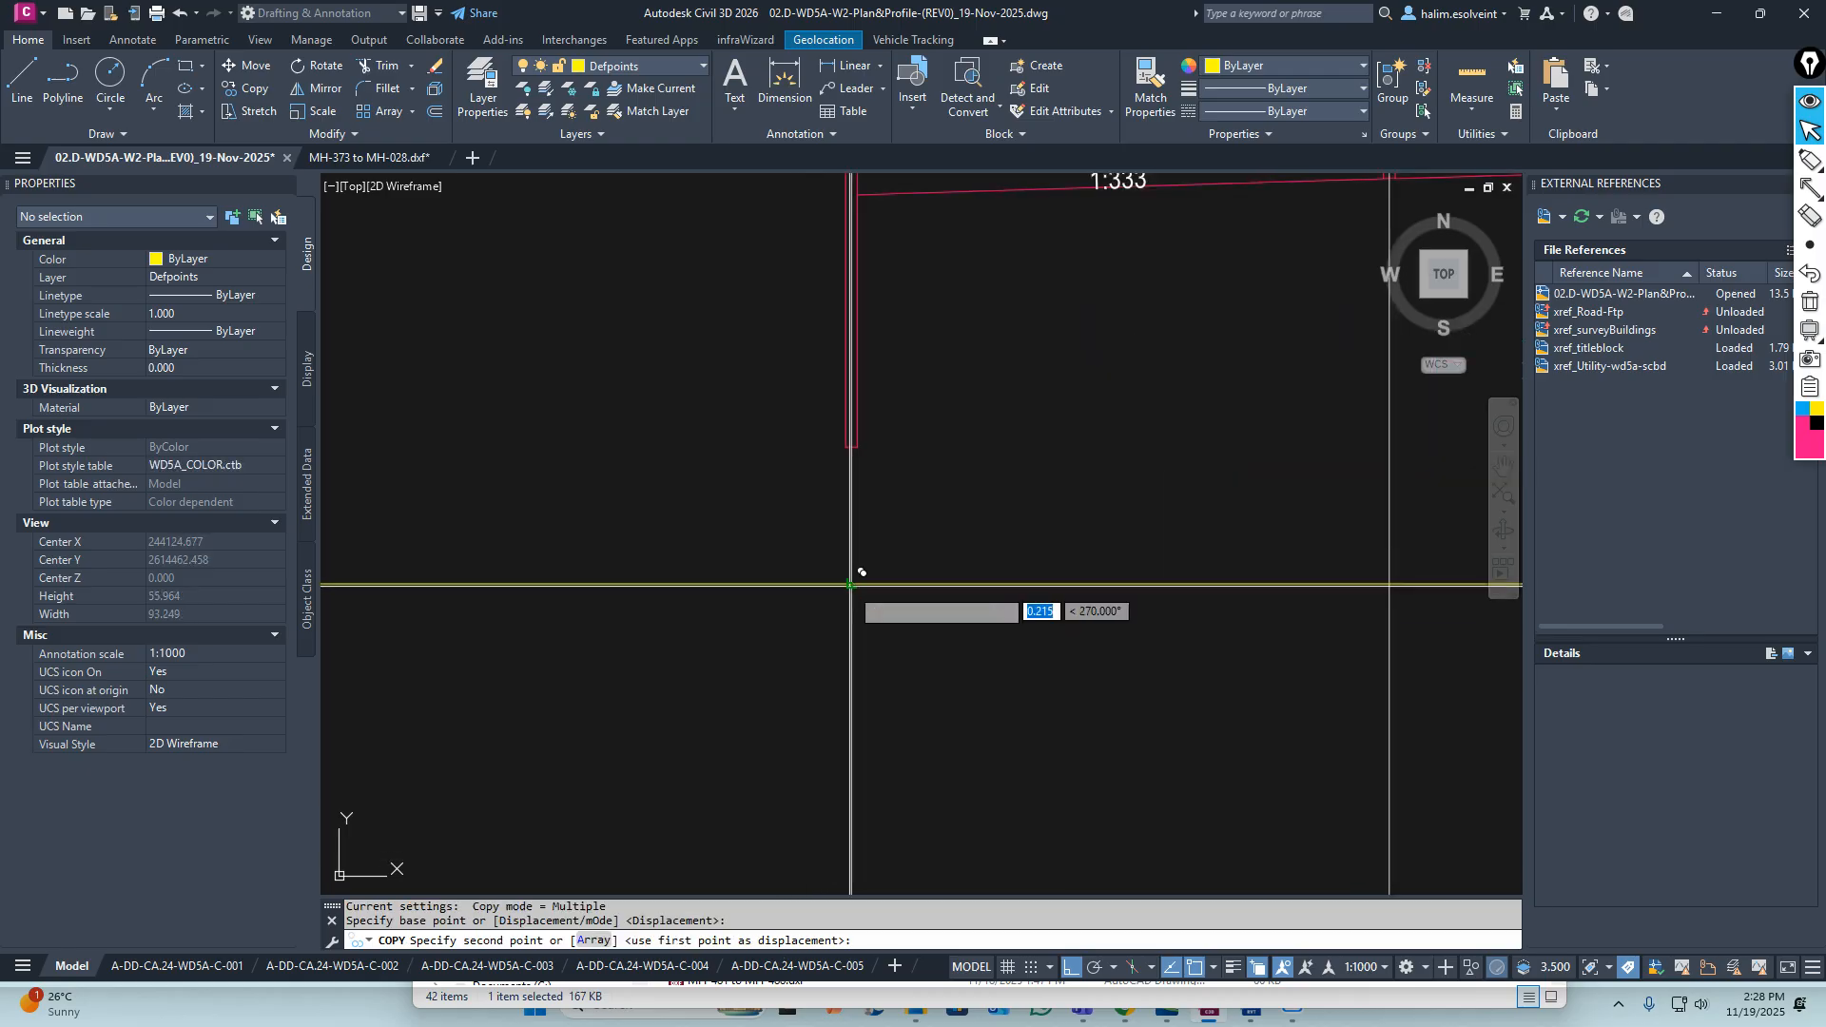
scroll(1022, 591, down, 5)
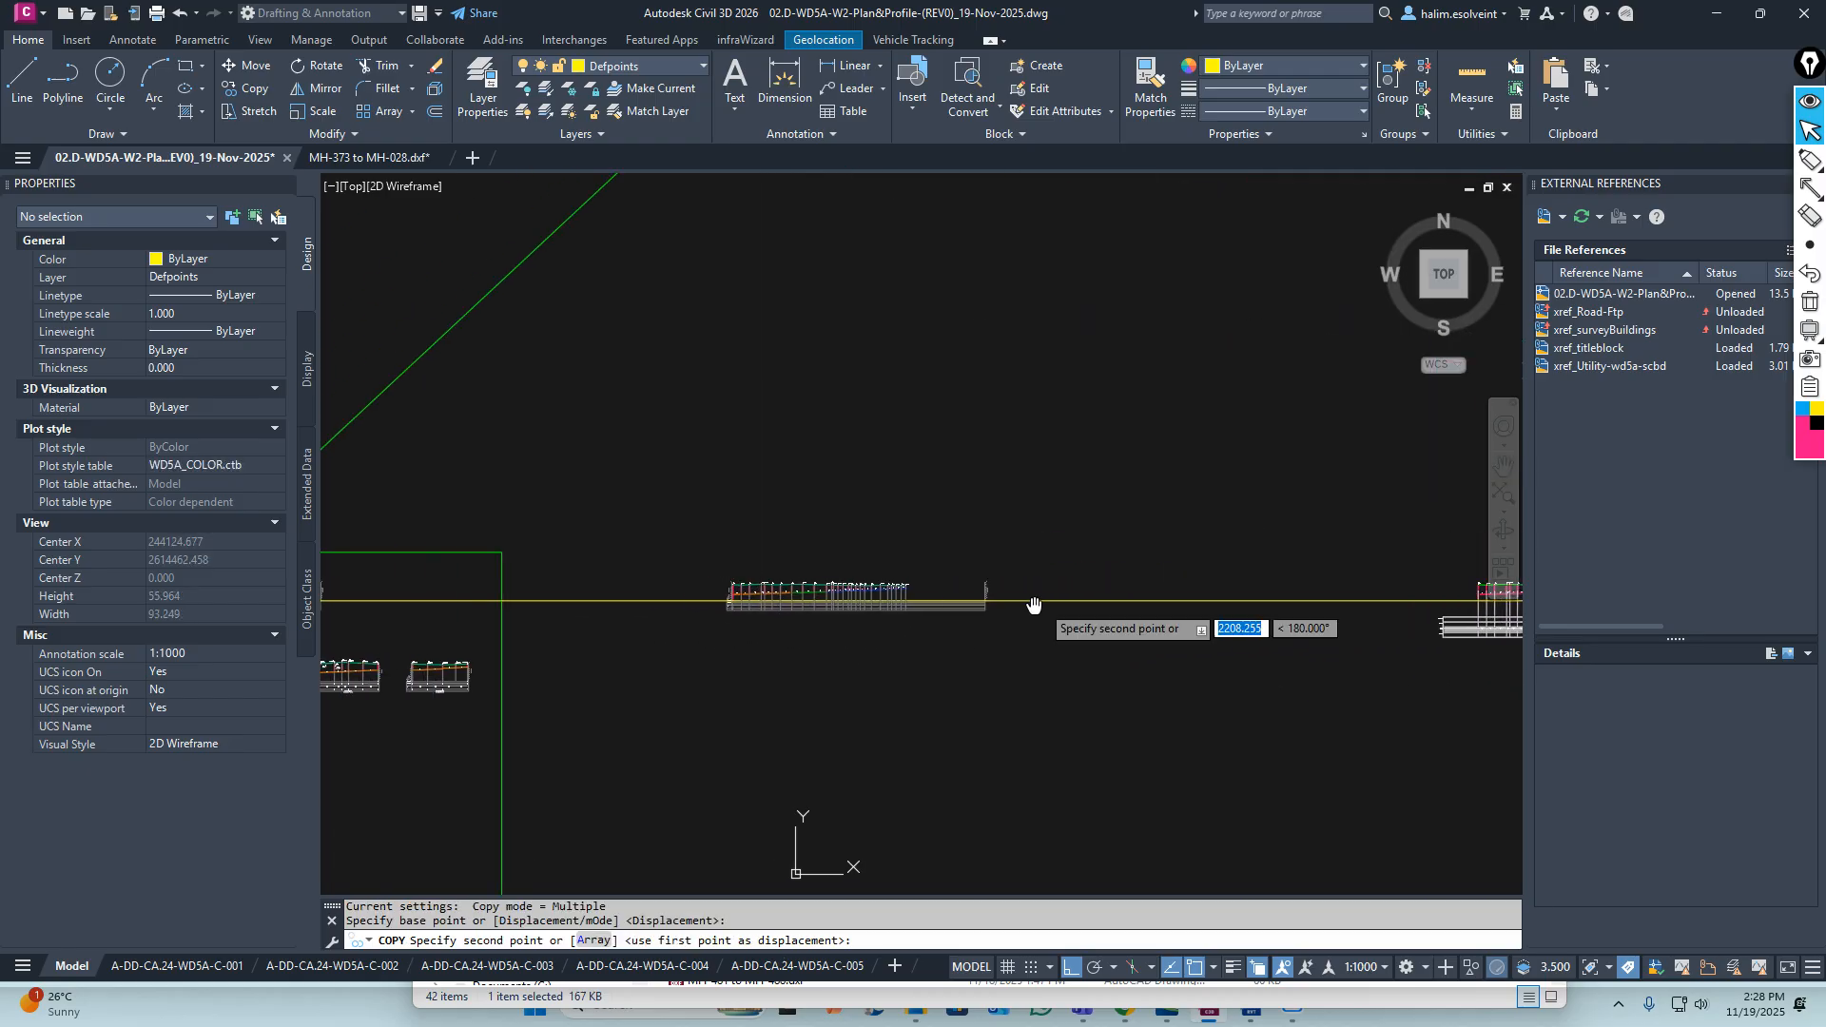
scroll(775, 602, up, 8)
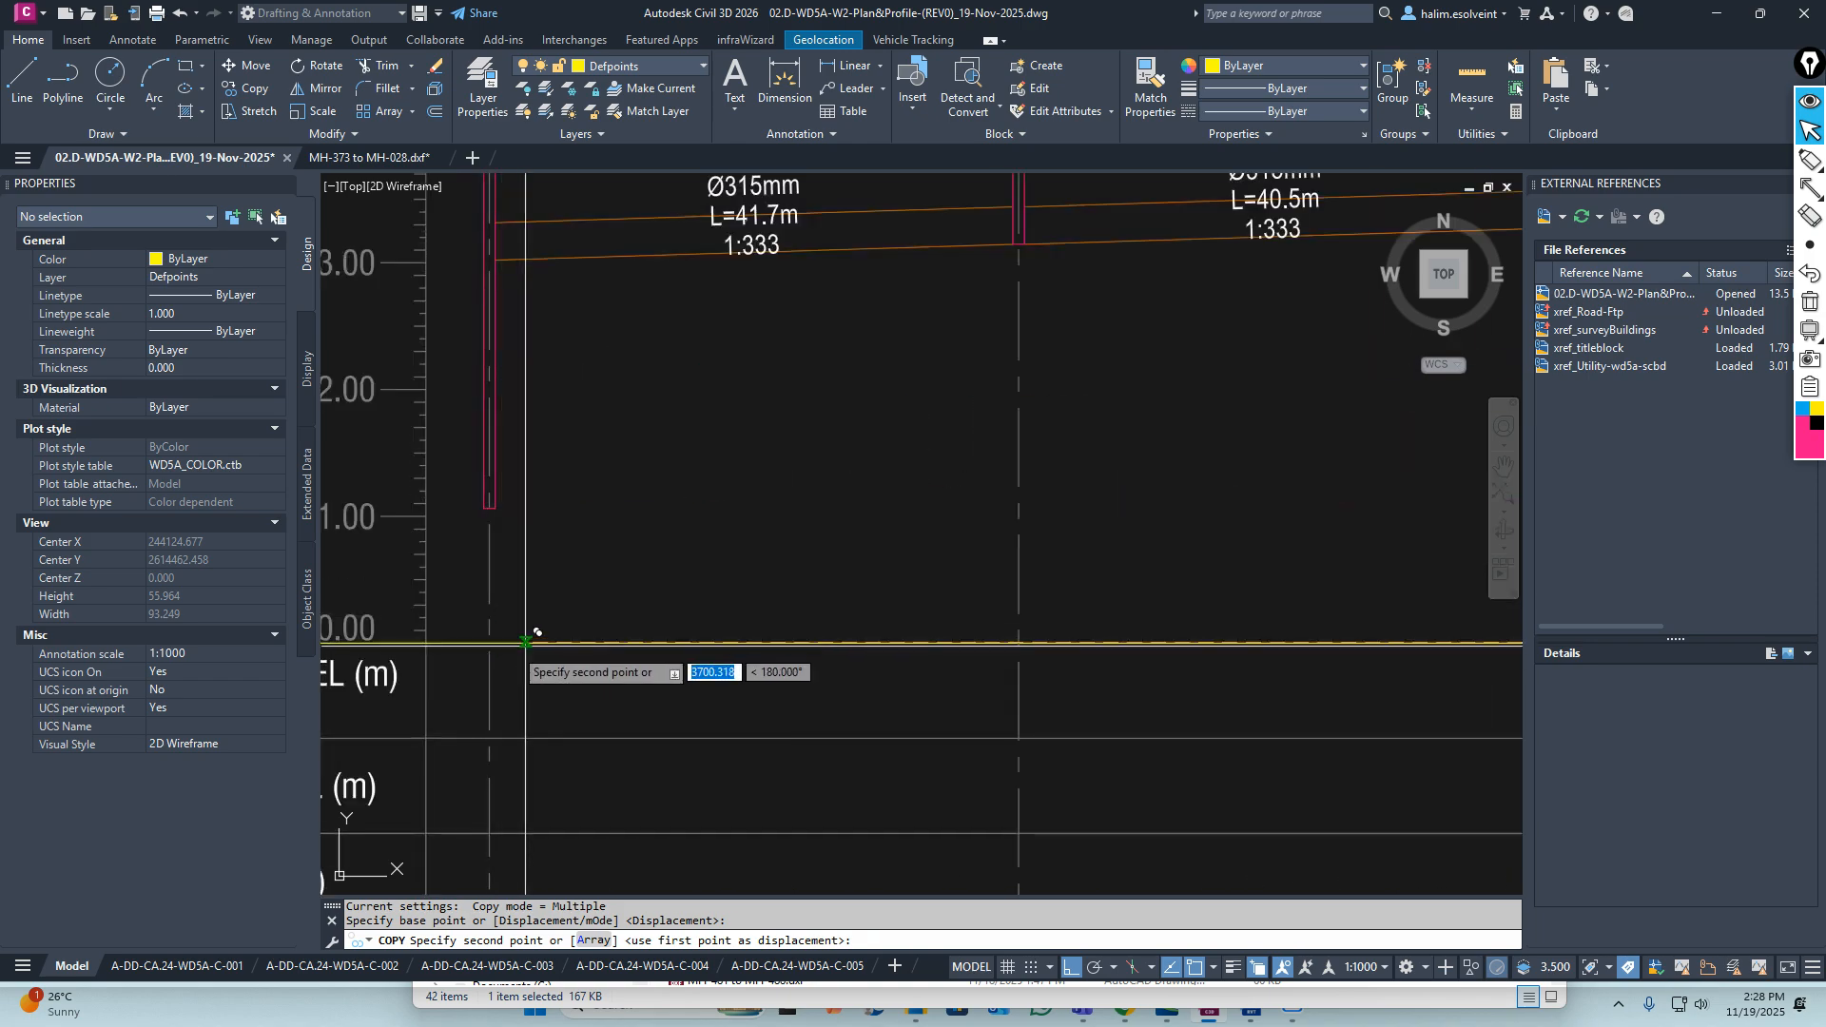
scroll(526, 643, down, 3)
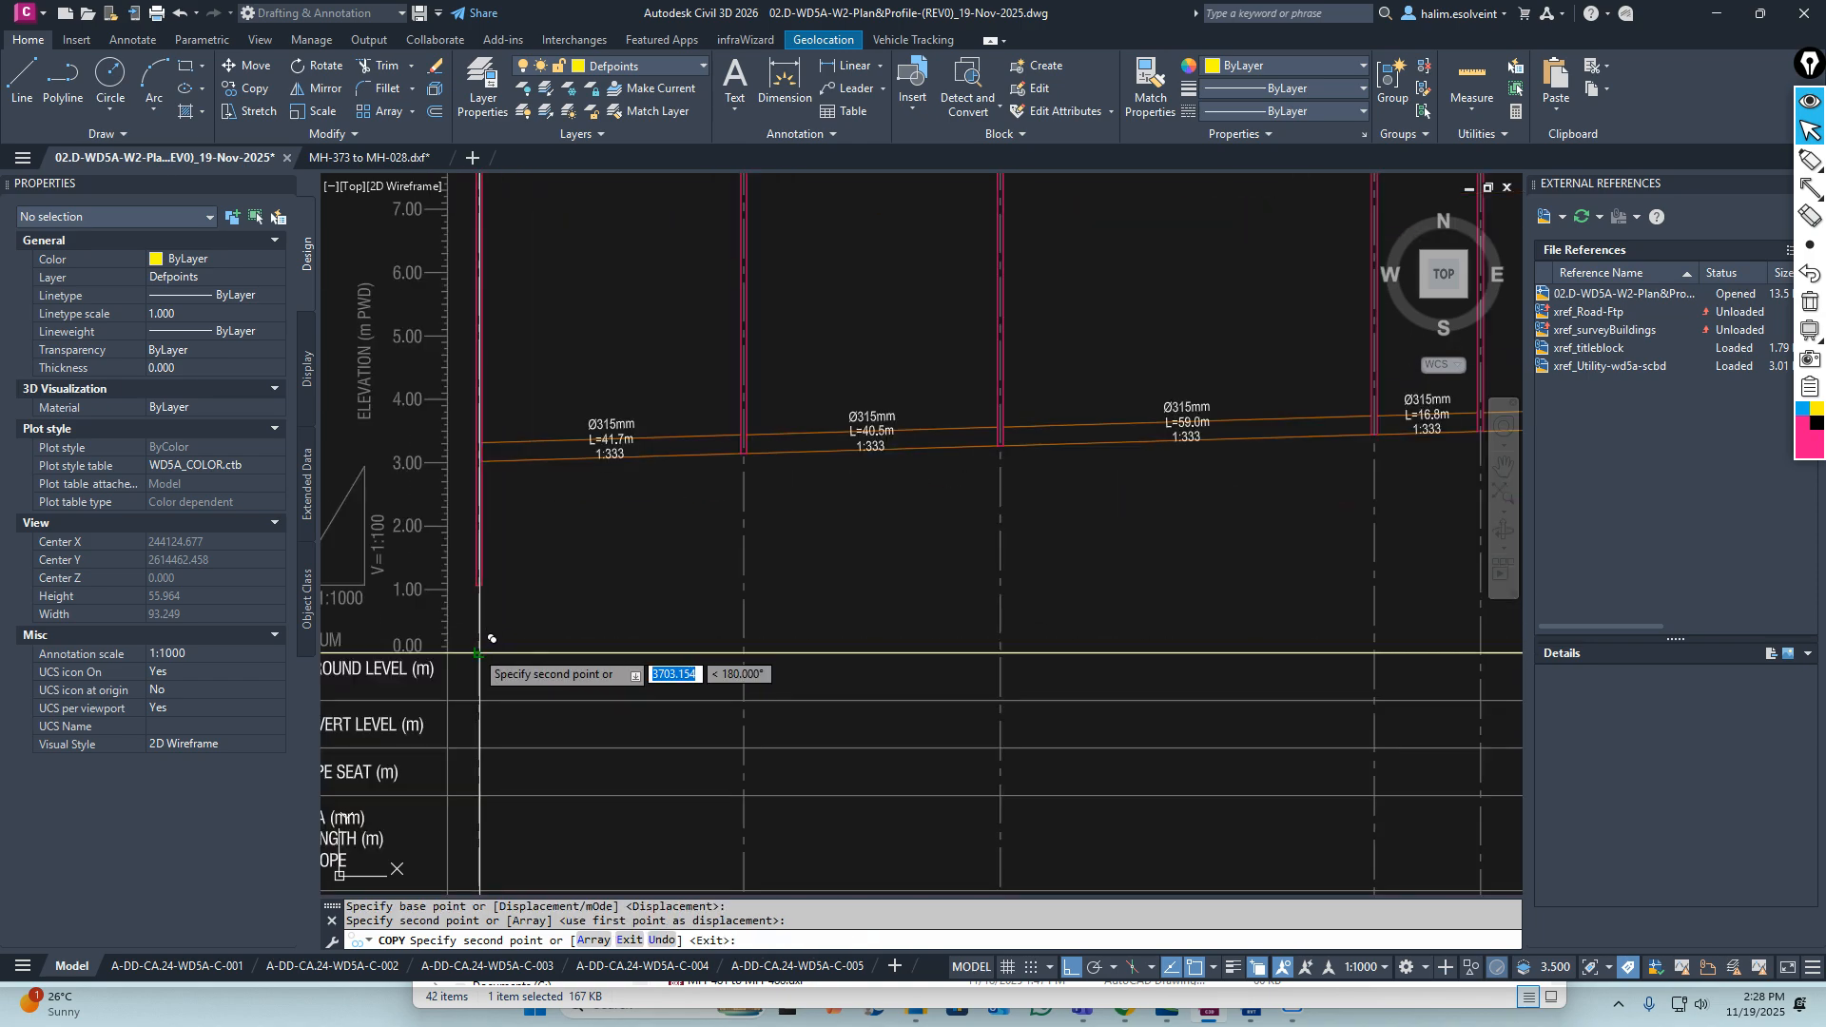
scroll(841, 524, down, 6)
key(Escape)
key(Escape)
Move the copied ground level values straight up about 89 units into the restyled table's GROUND LEVEL (m) row
middle_drag(968, 773, 790, 572)
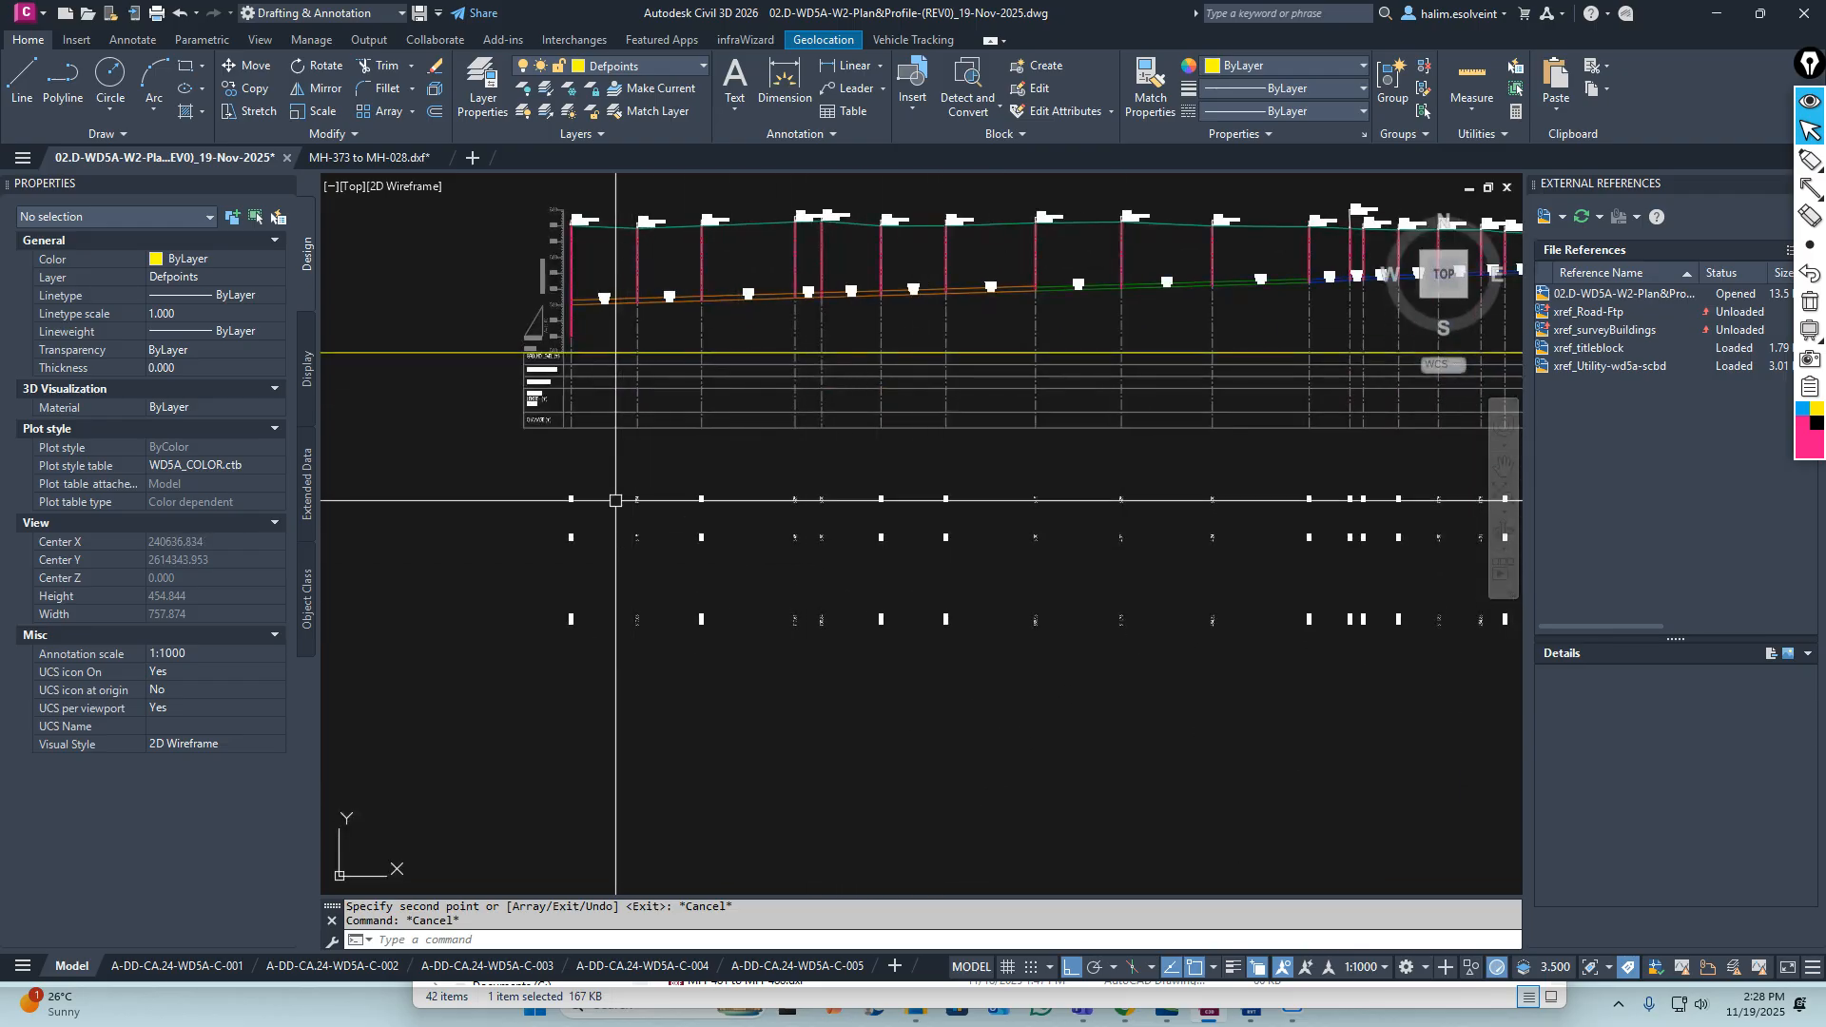
middle_drag(736, 457, 664, 559)
scroll(664, 560, down, 3)
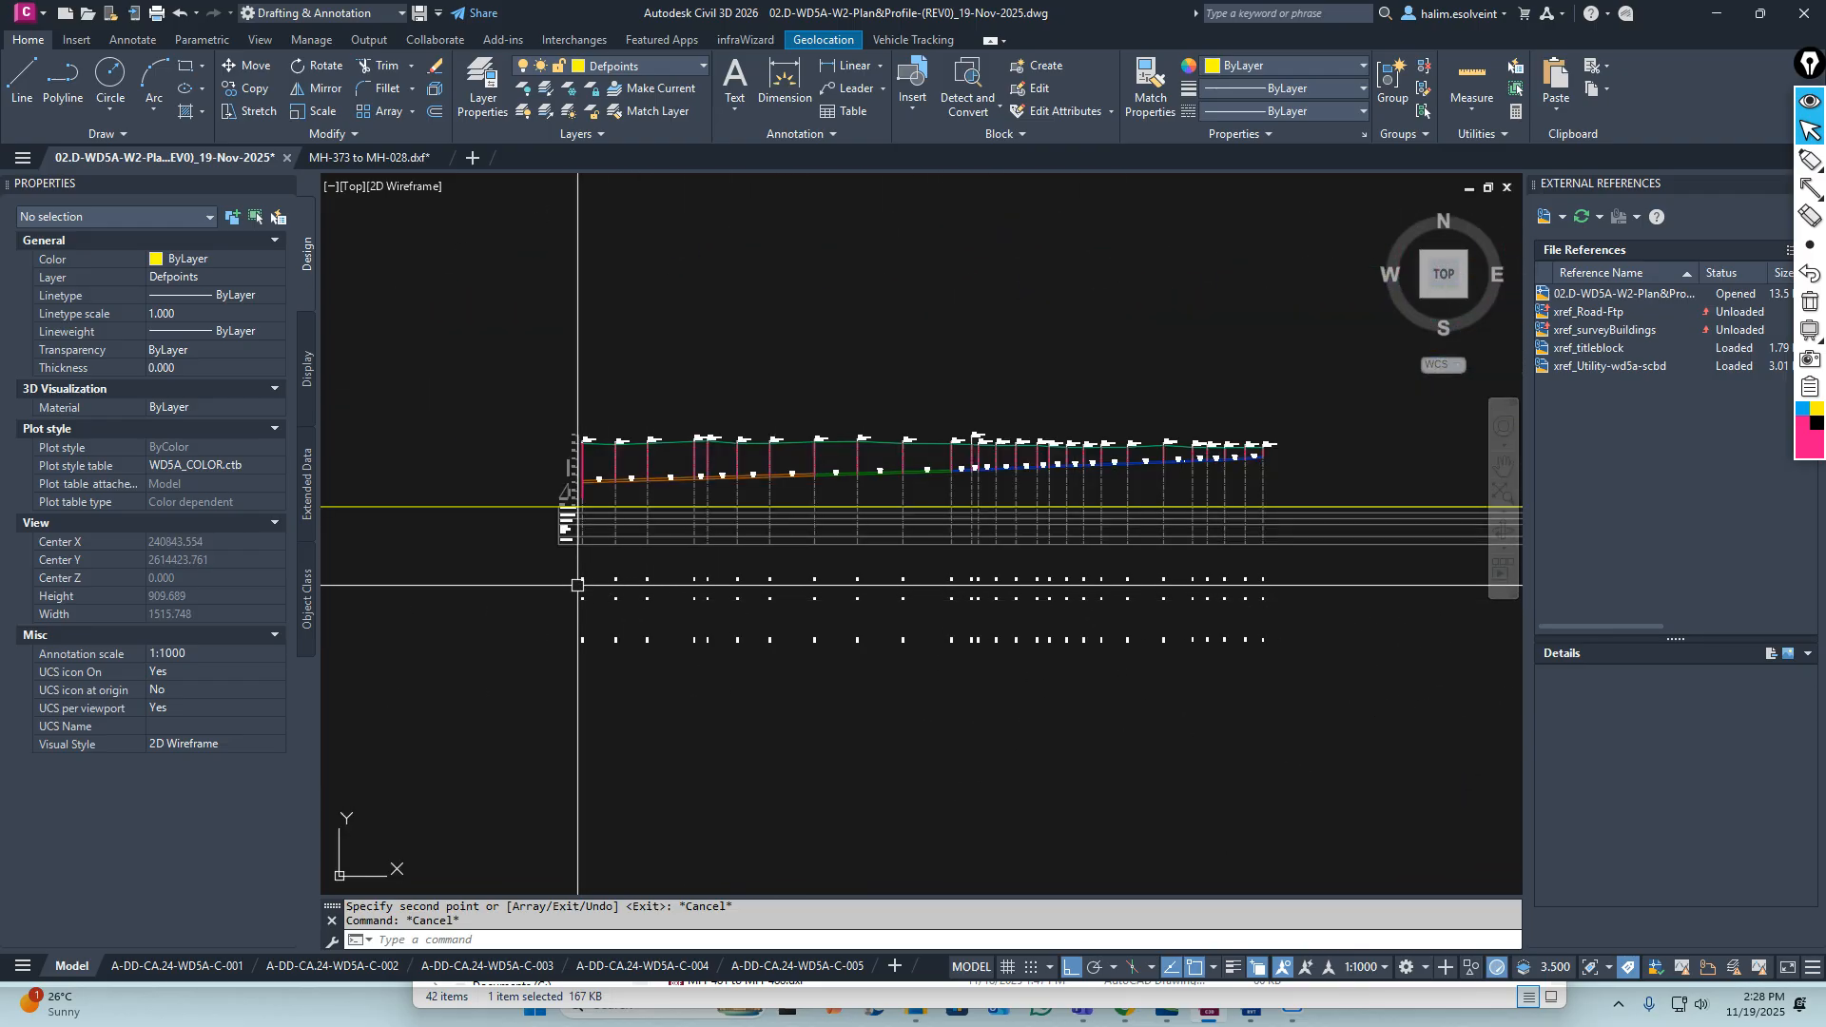
scroll(551, 586, up, 9)
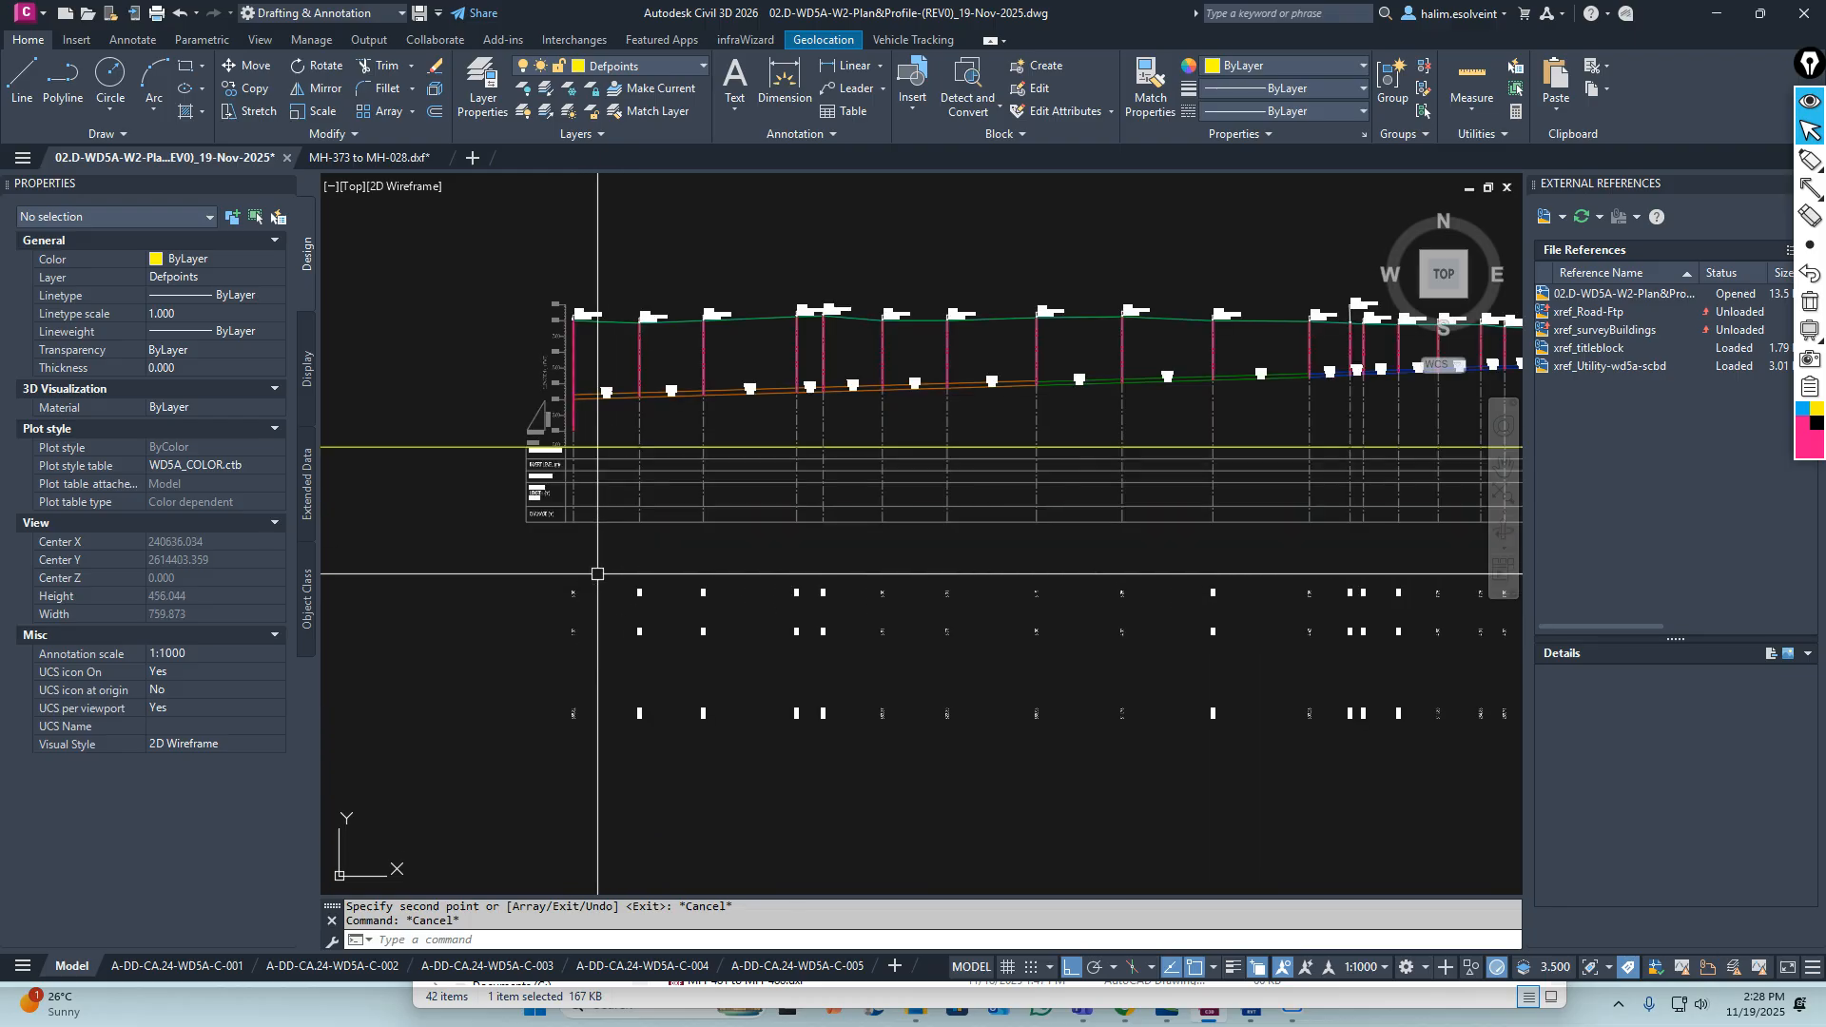
middle_drag(726, 676, 596, 625)
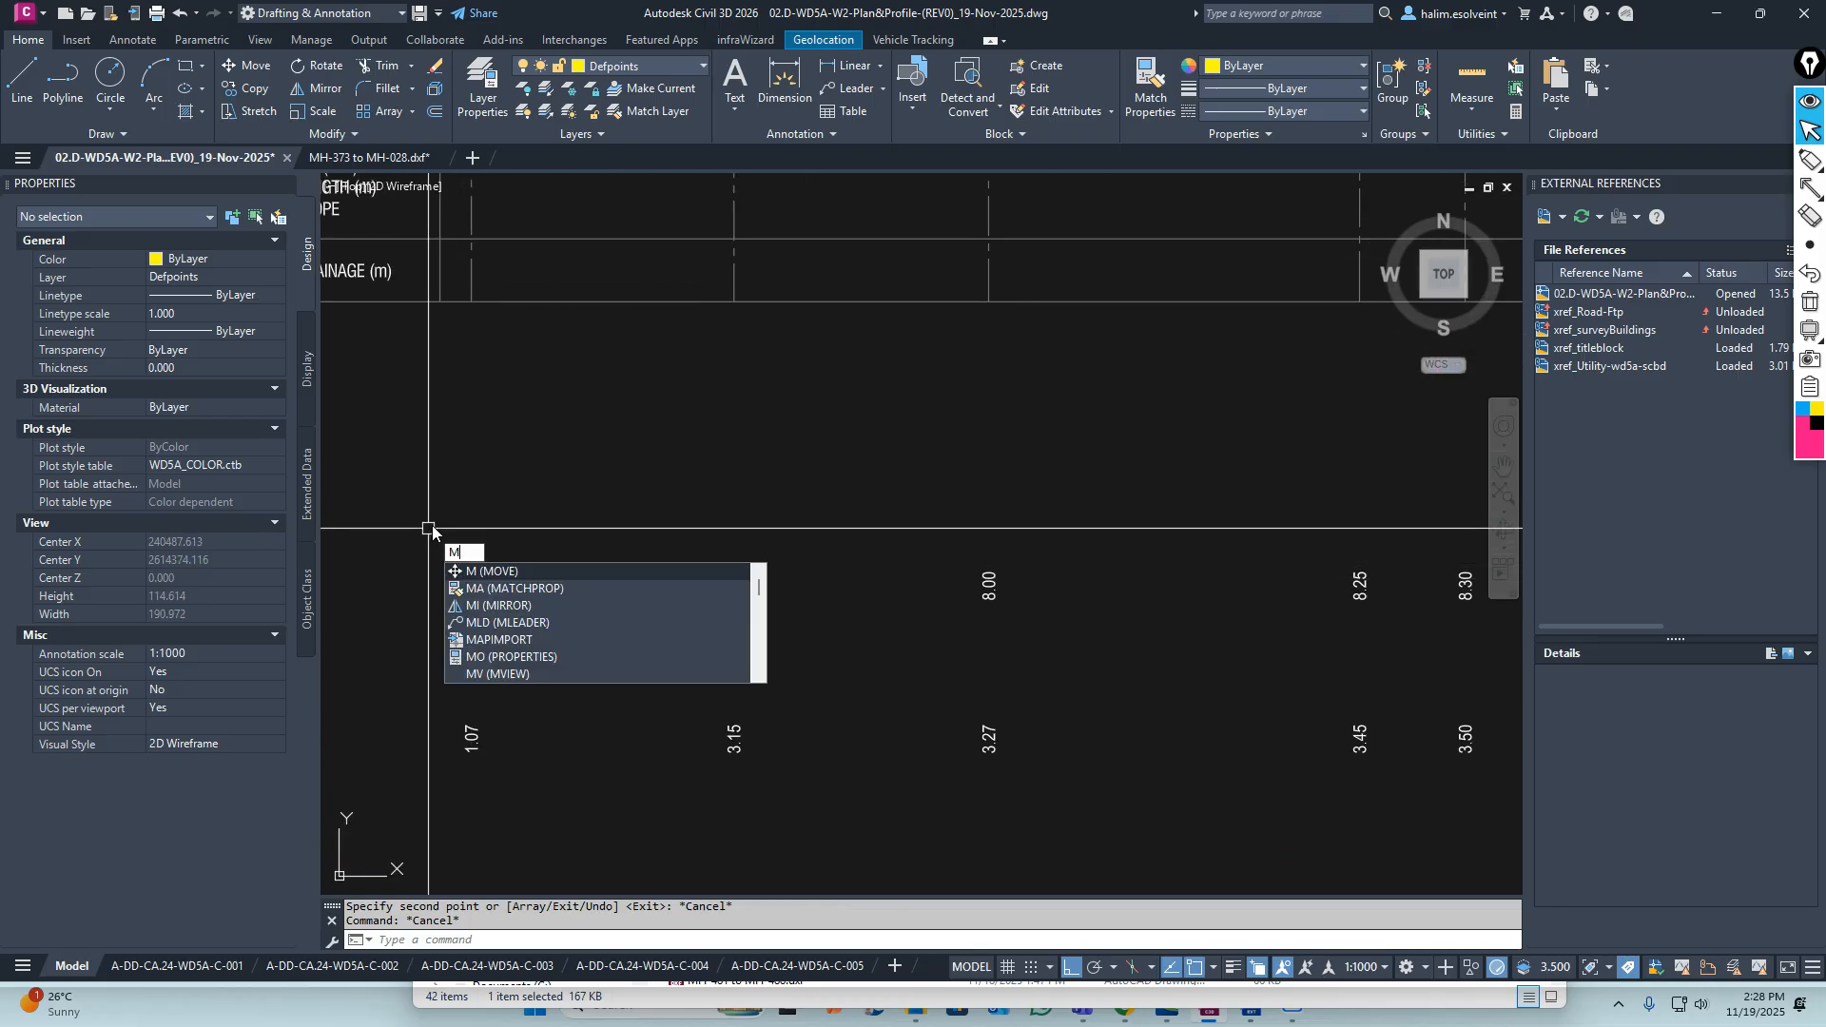
key(Return)
scroll(571, 561, down, 9)
click(616, 569)
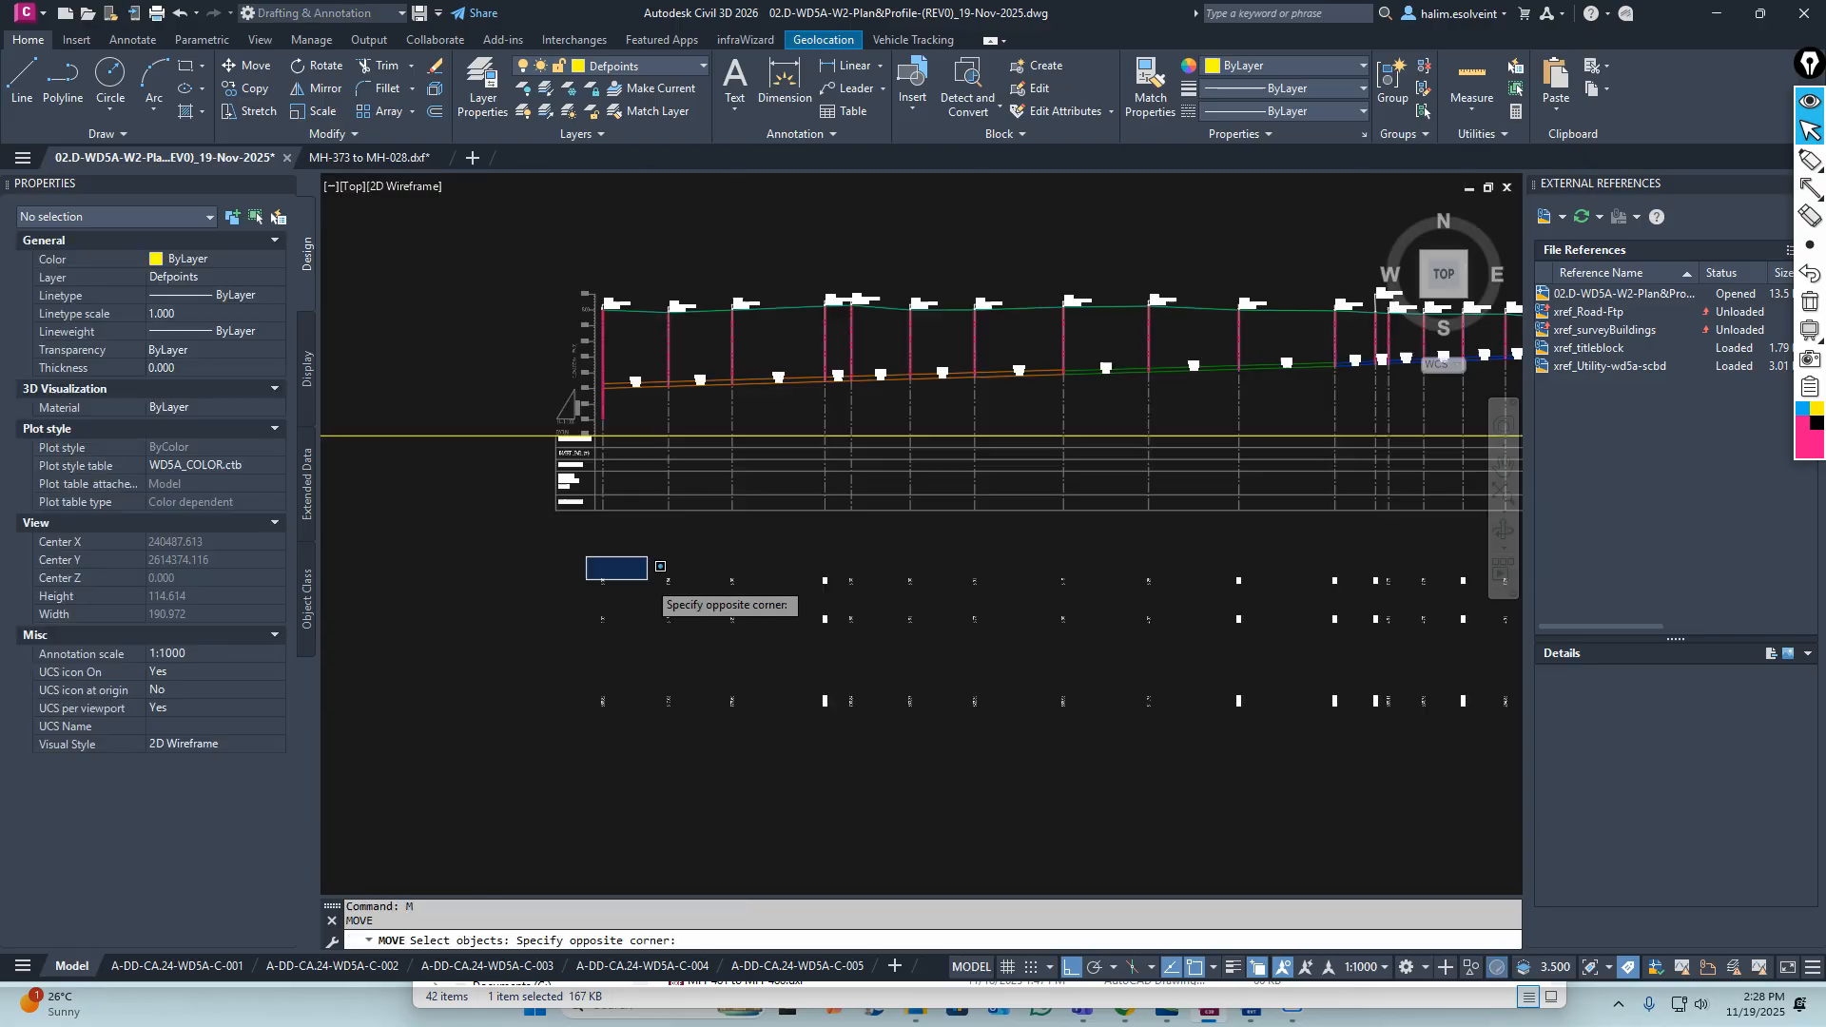
scroll(1308, 599, up, 5)
click(1312, 573)
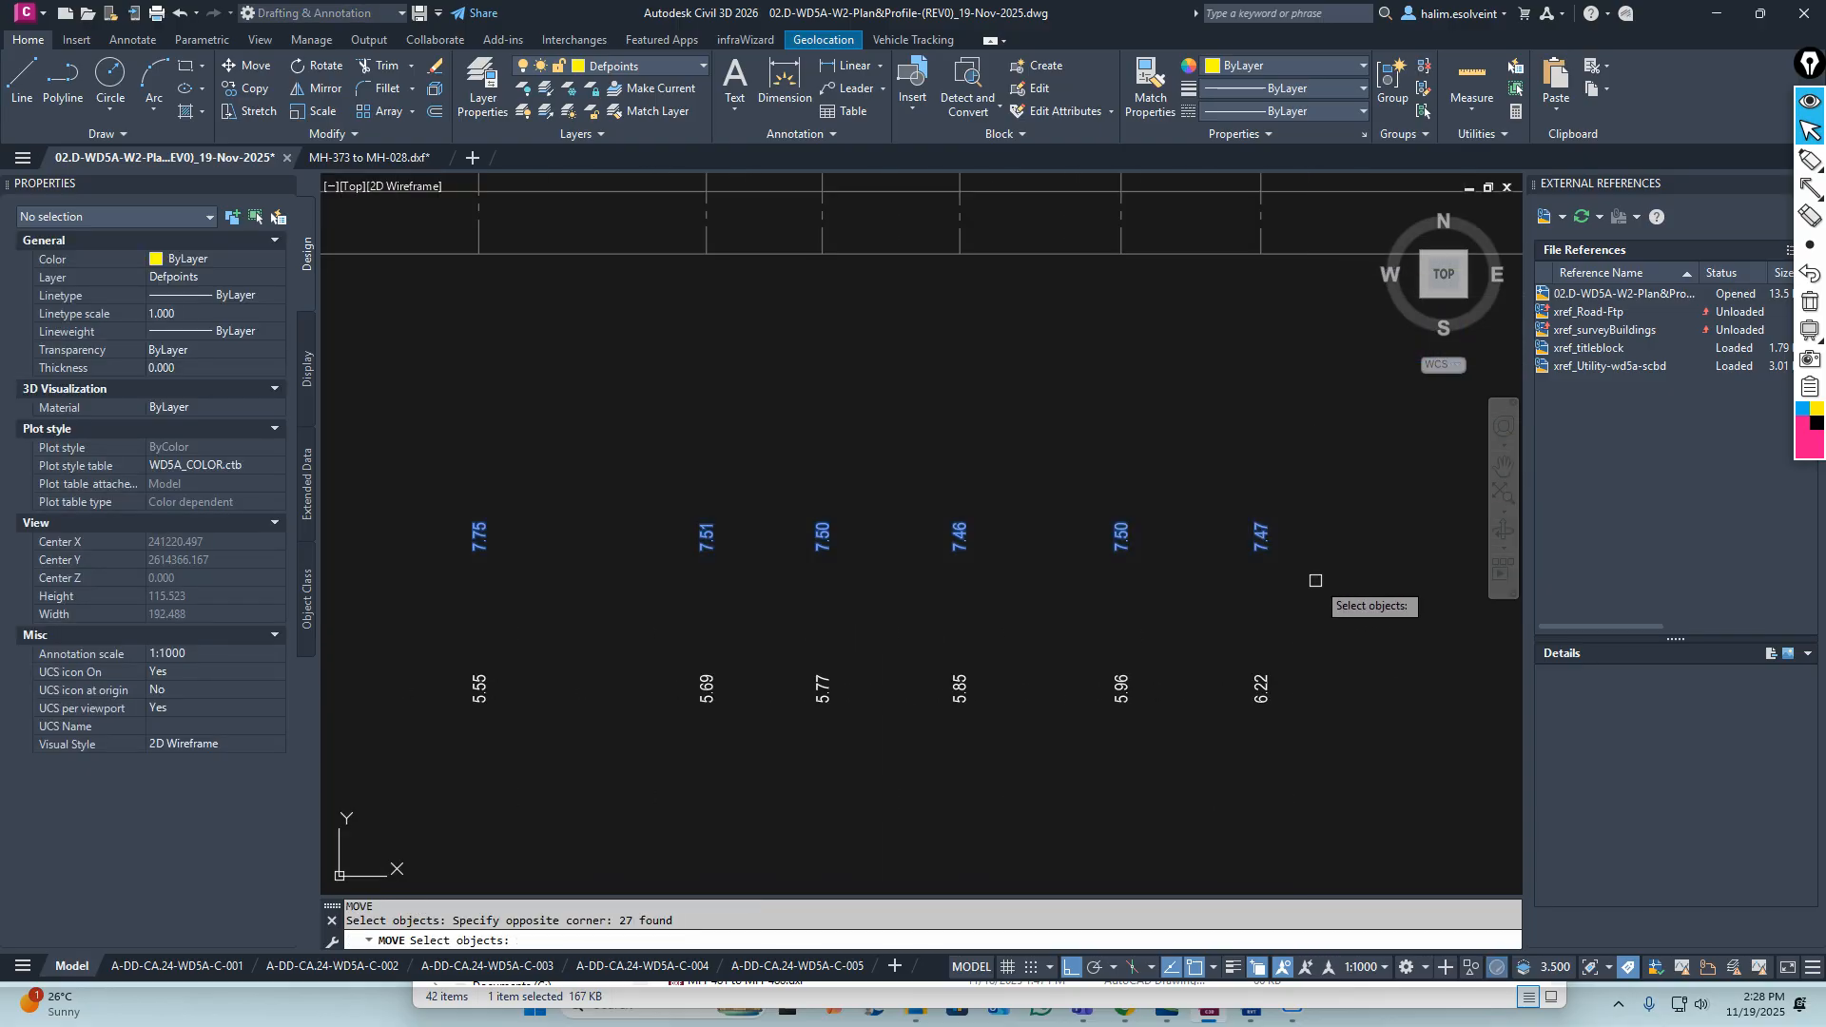
scroll(1312, 574, down, 5)
scroll(718, 652, up, 15)
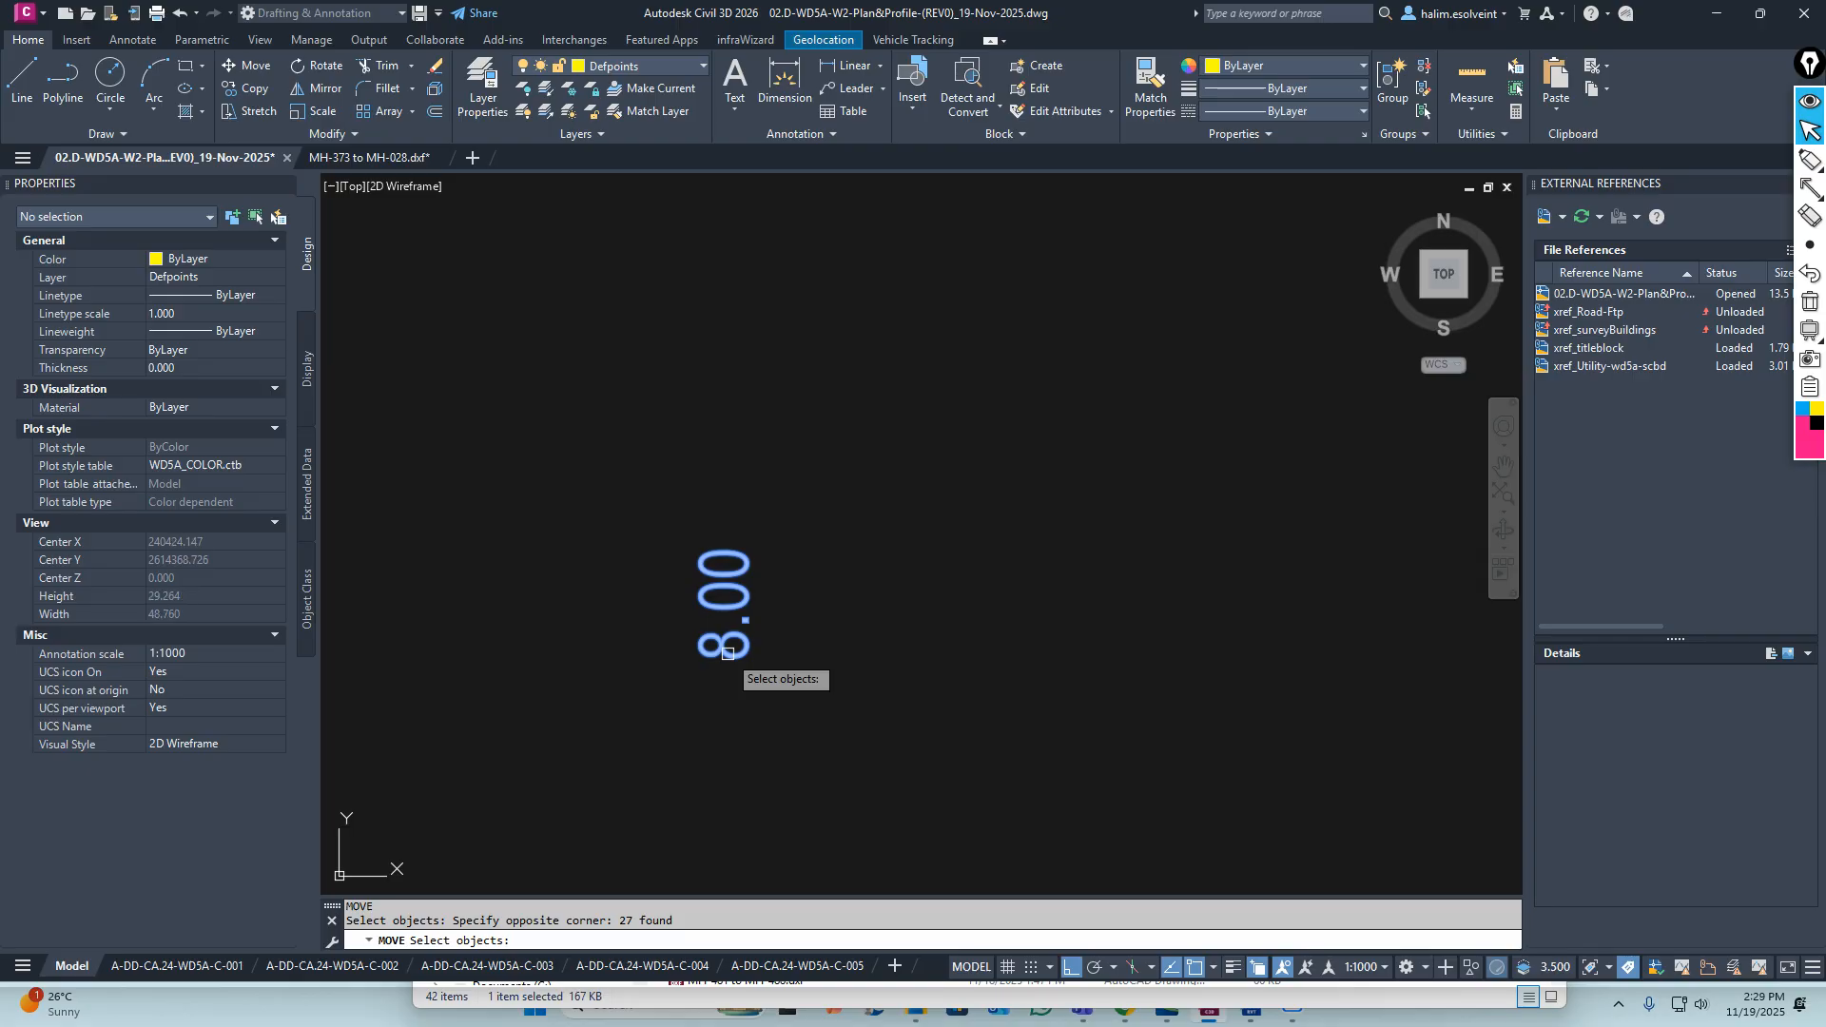
key(Return)
scroll(719, 657, down, 5)
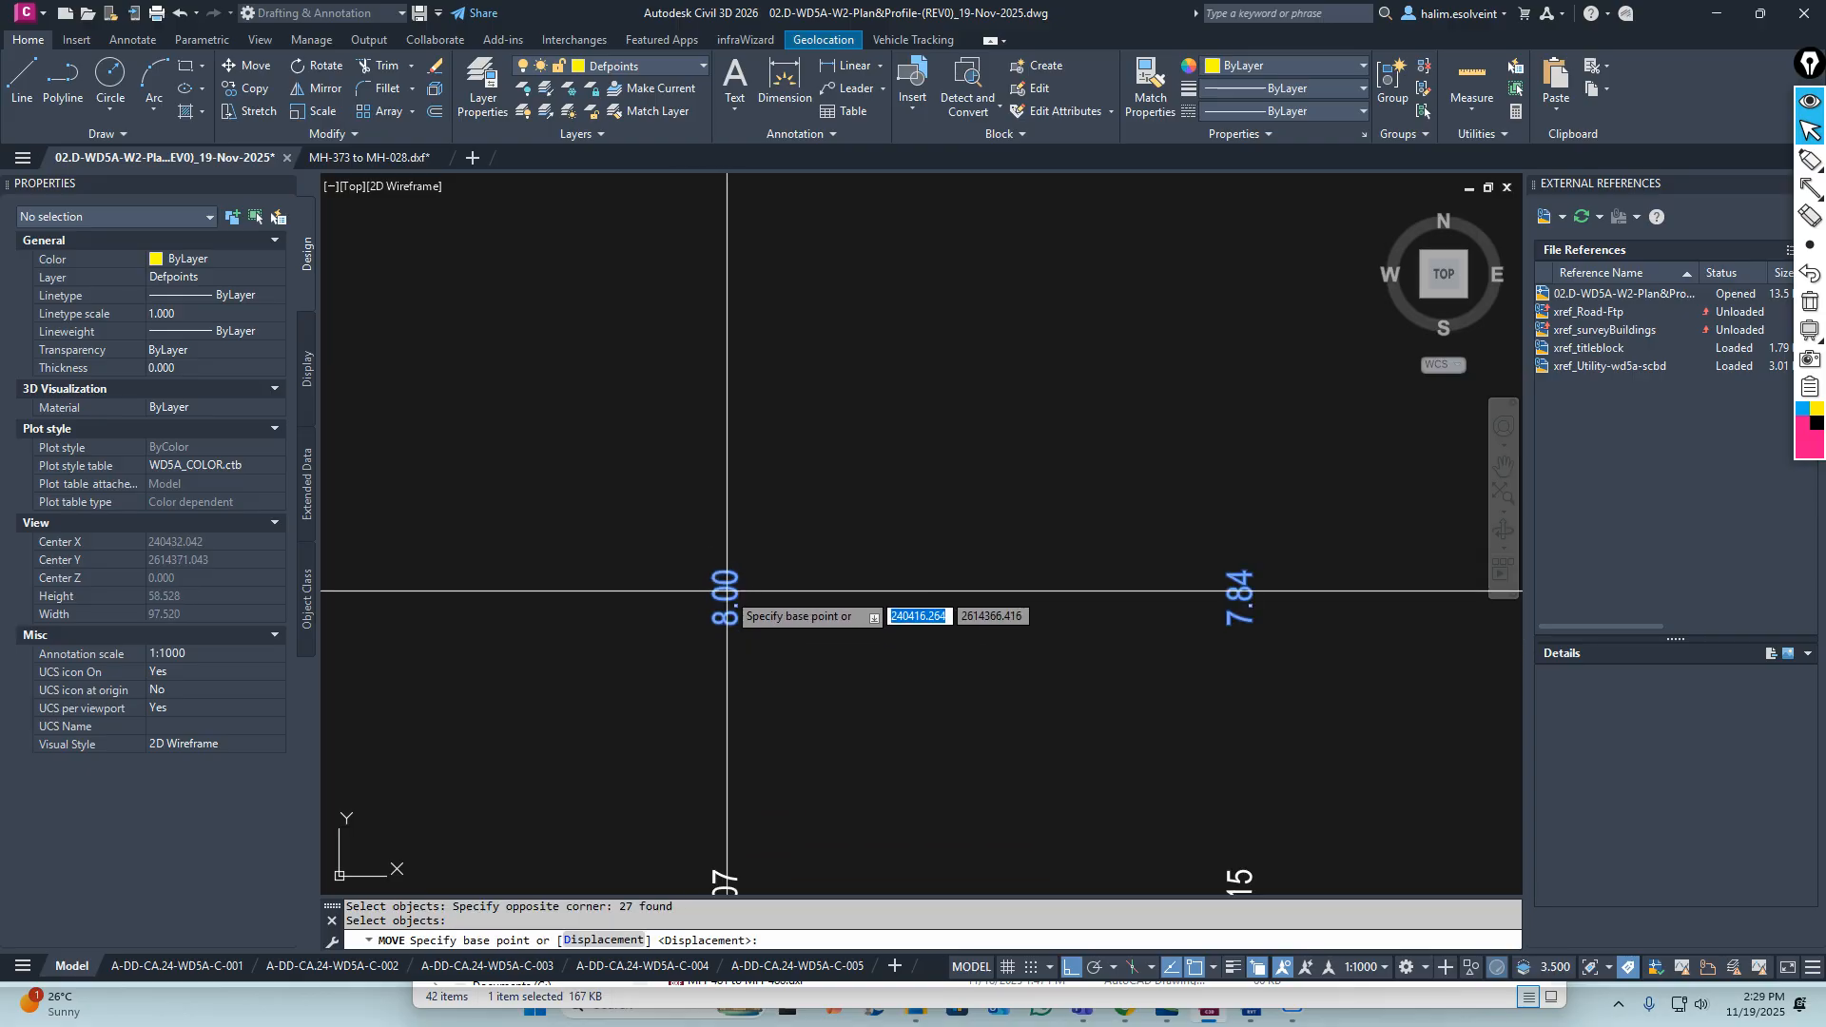
scroll(725, 621, up, 6)
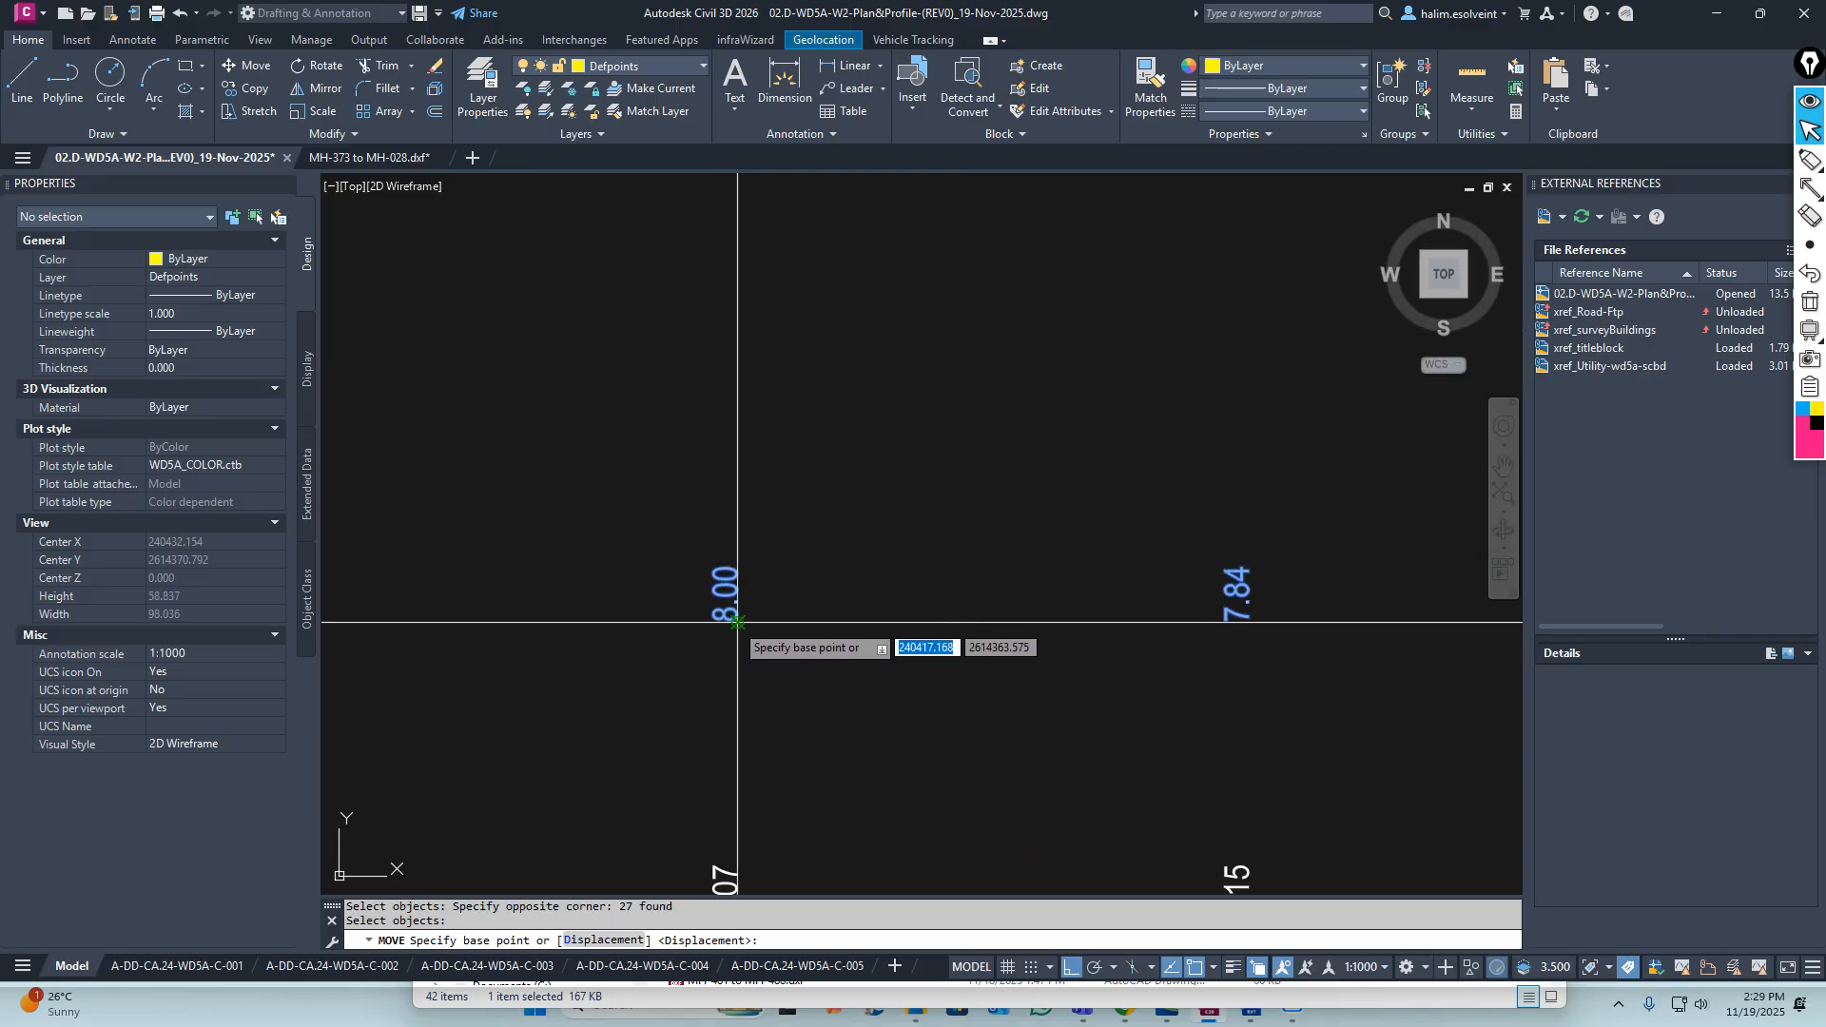
click(737, 623)
middle_drag(734, 384, 739, 836)
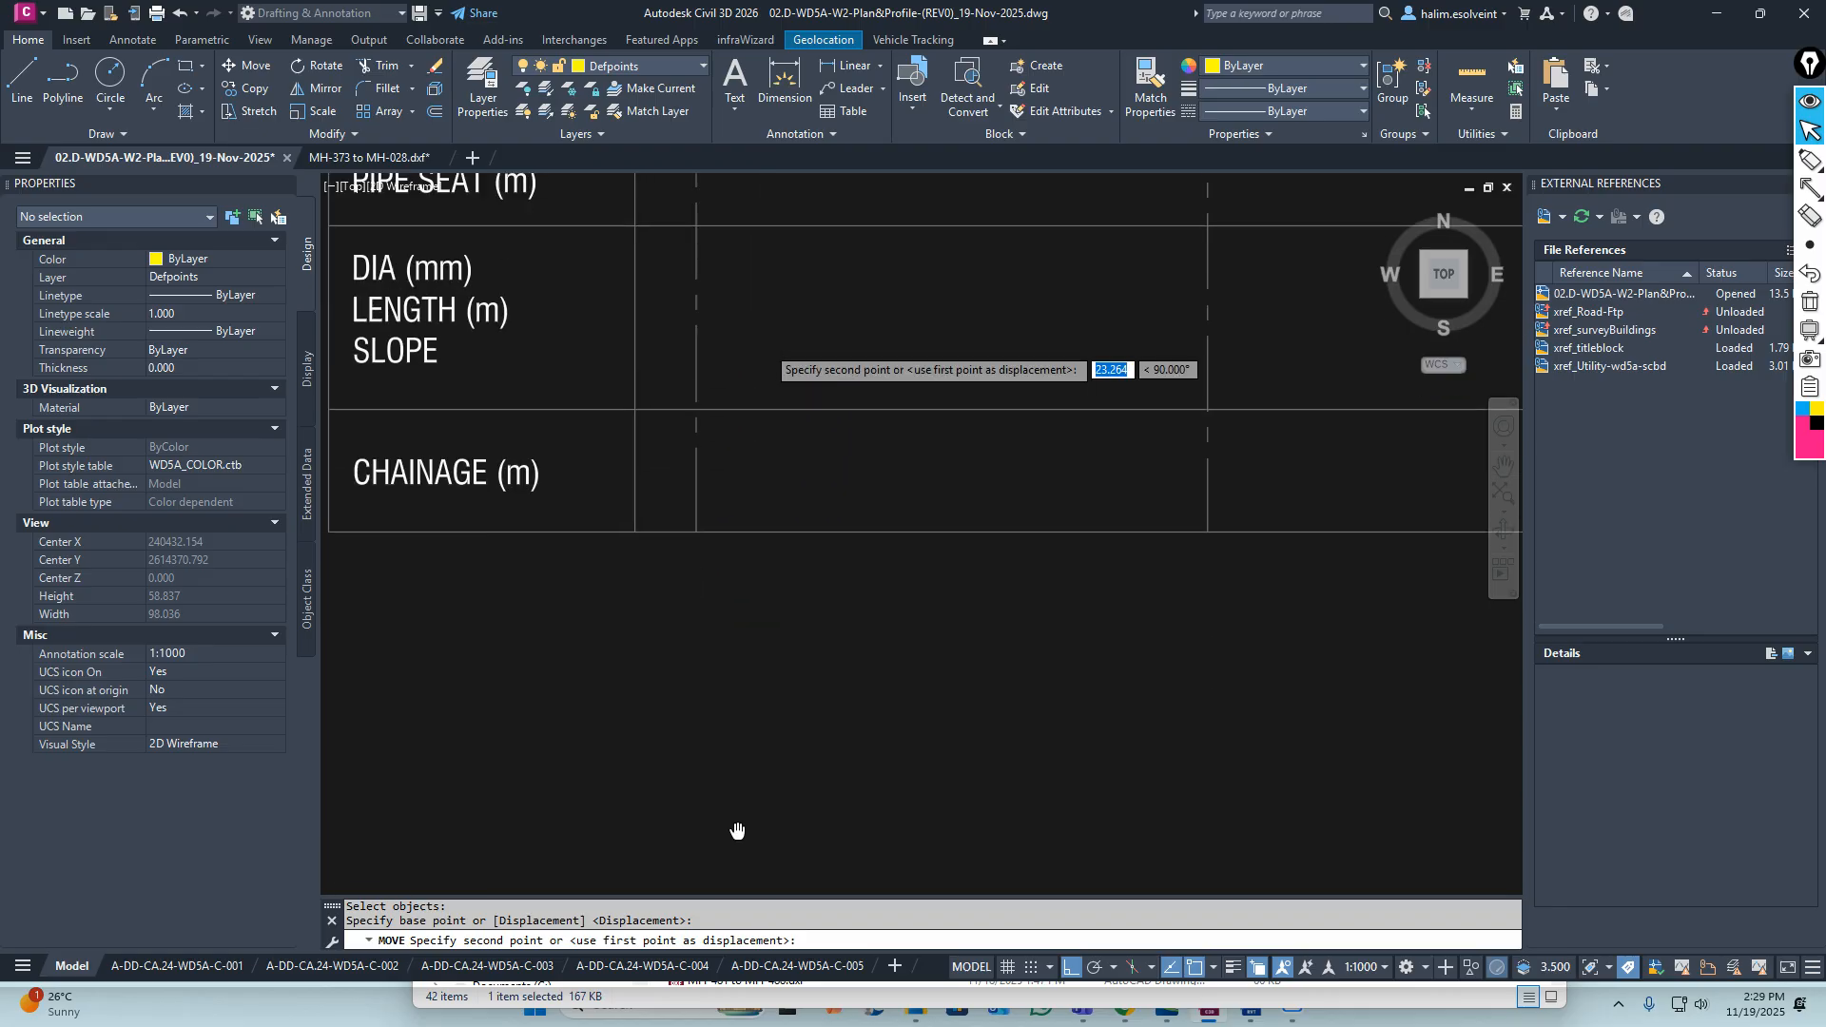
middle_drag(749, 373, 824, 767)
scroll(828, 447, up, 6)
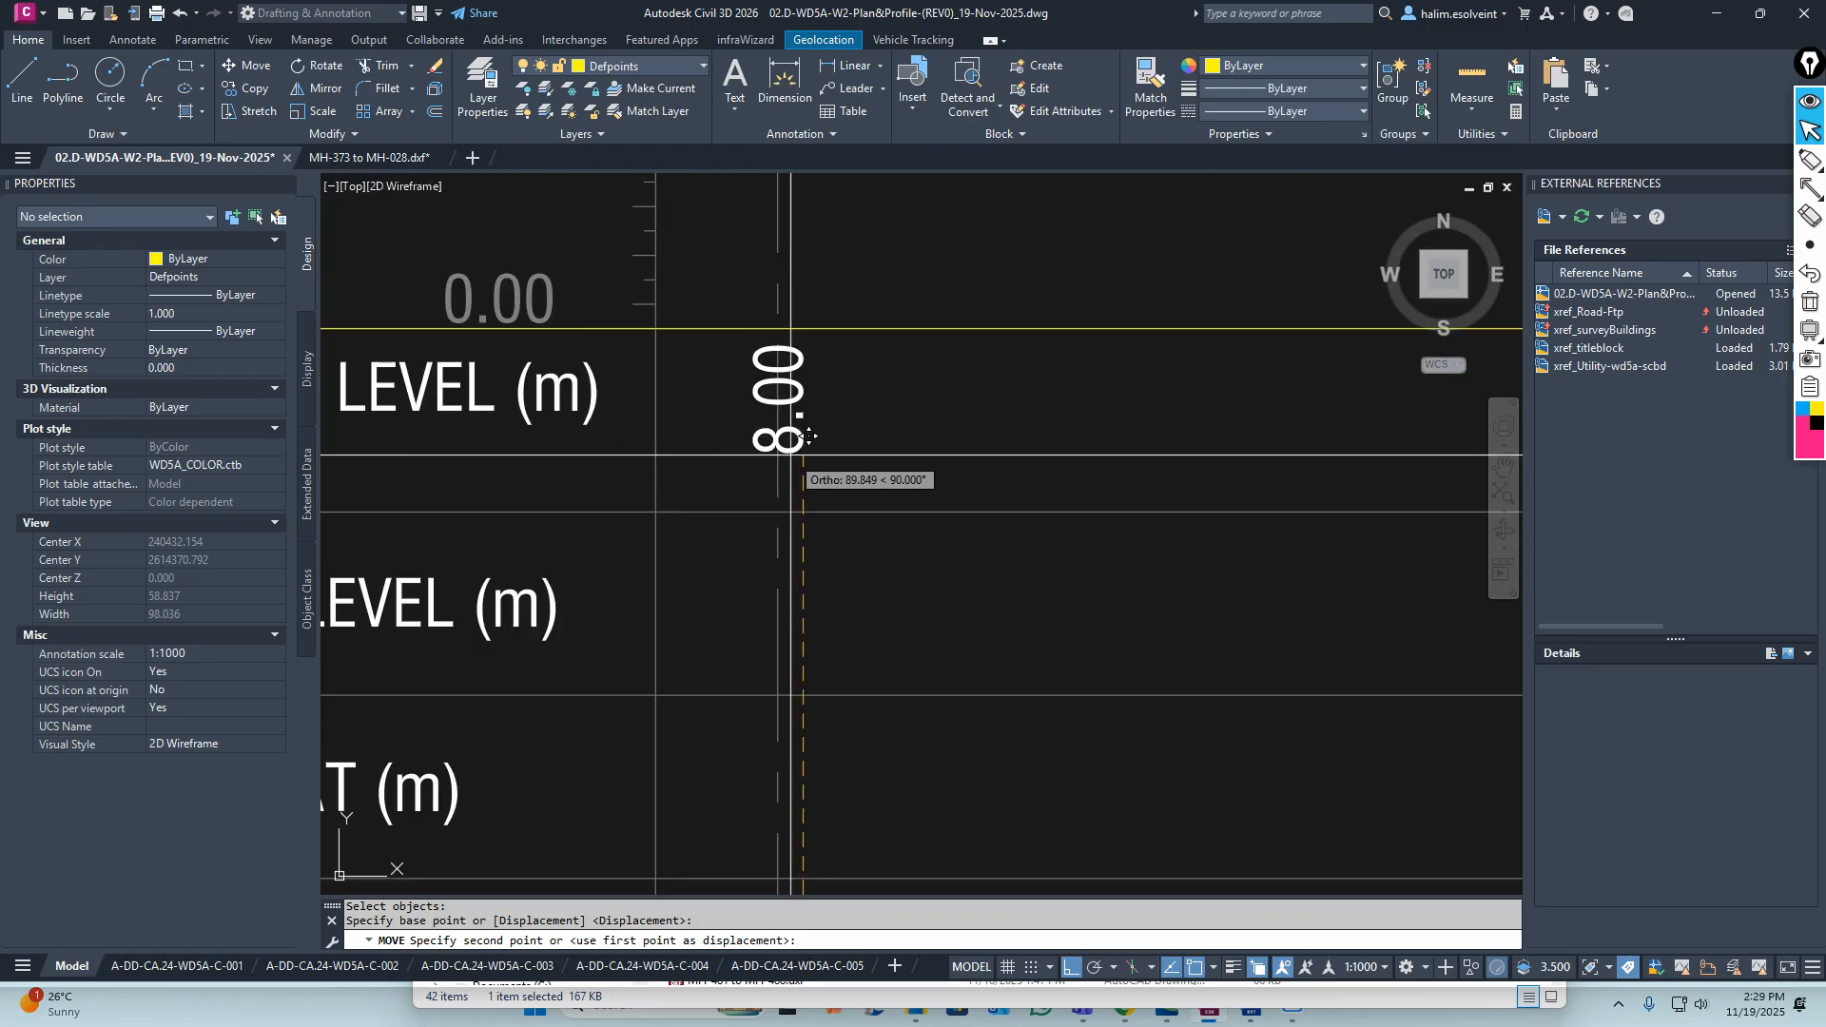
scroll(834, 446, down, 3)
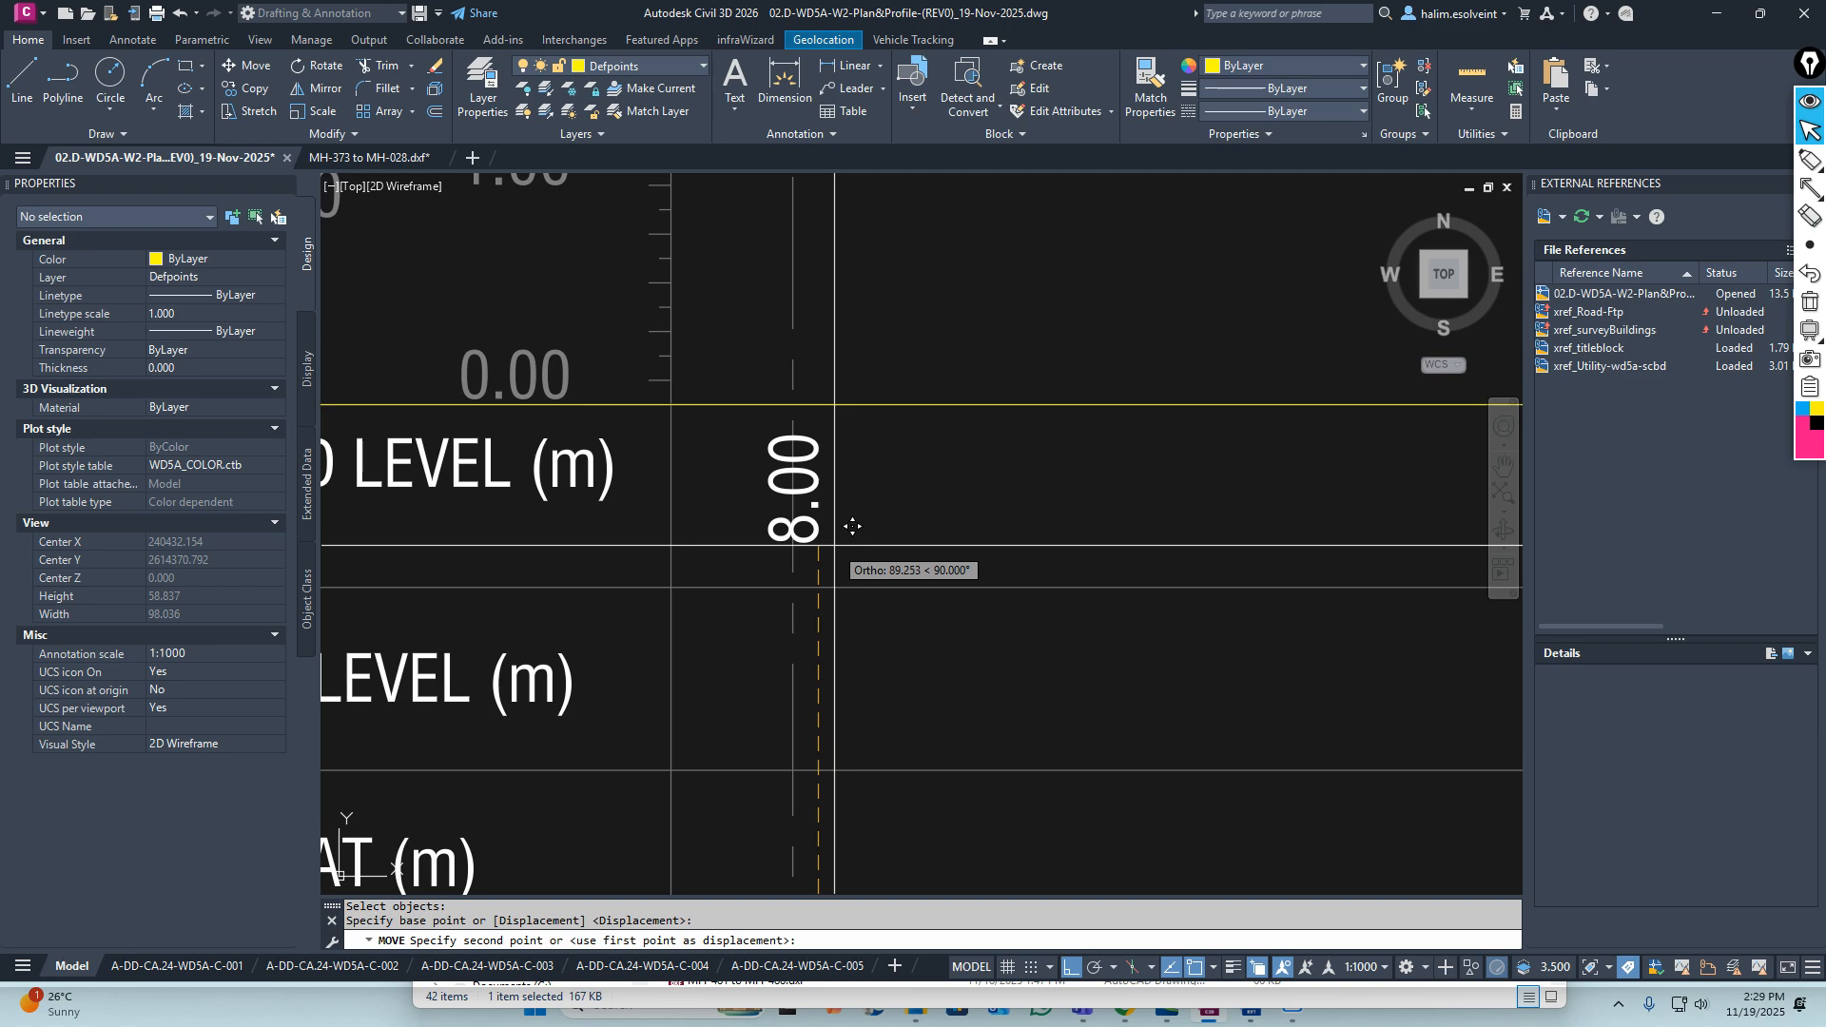
scroll(851, 527, down, 2)
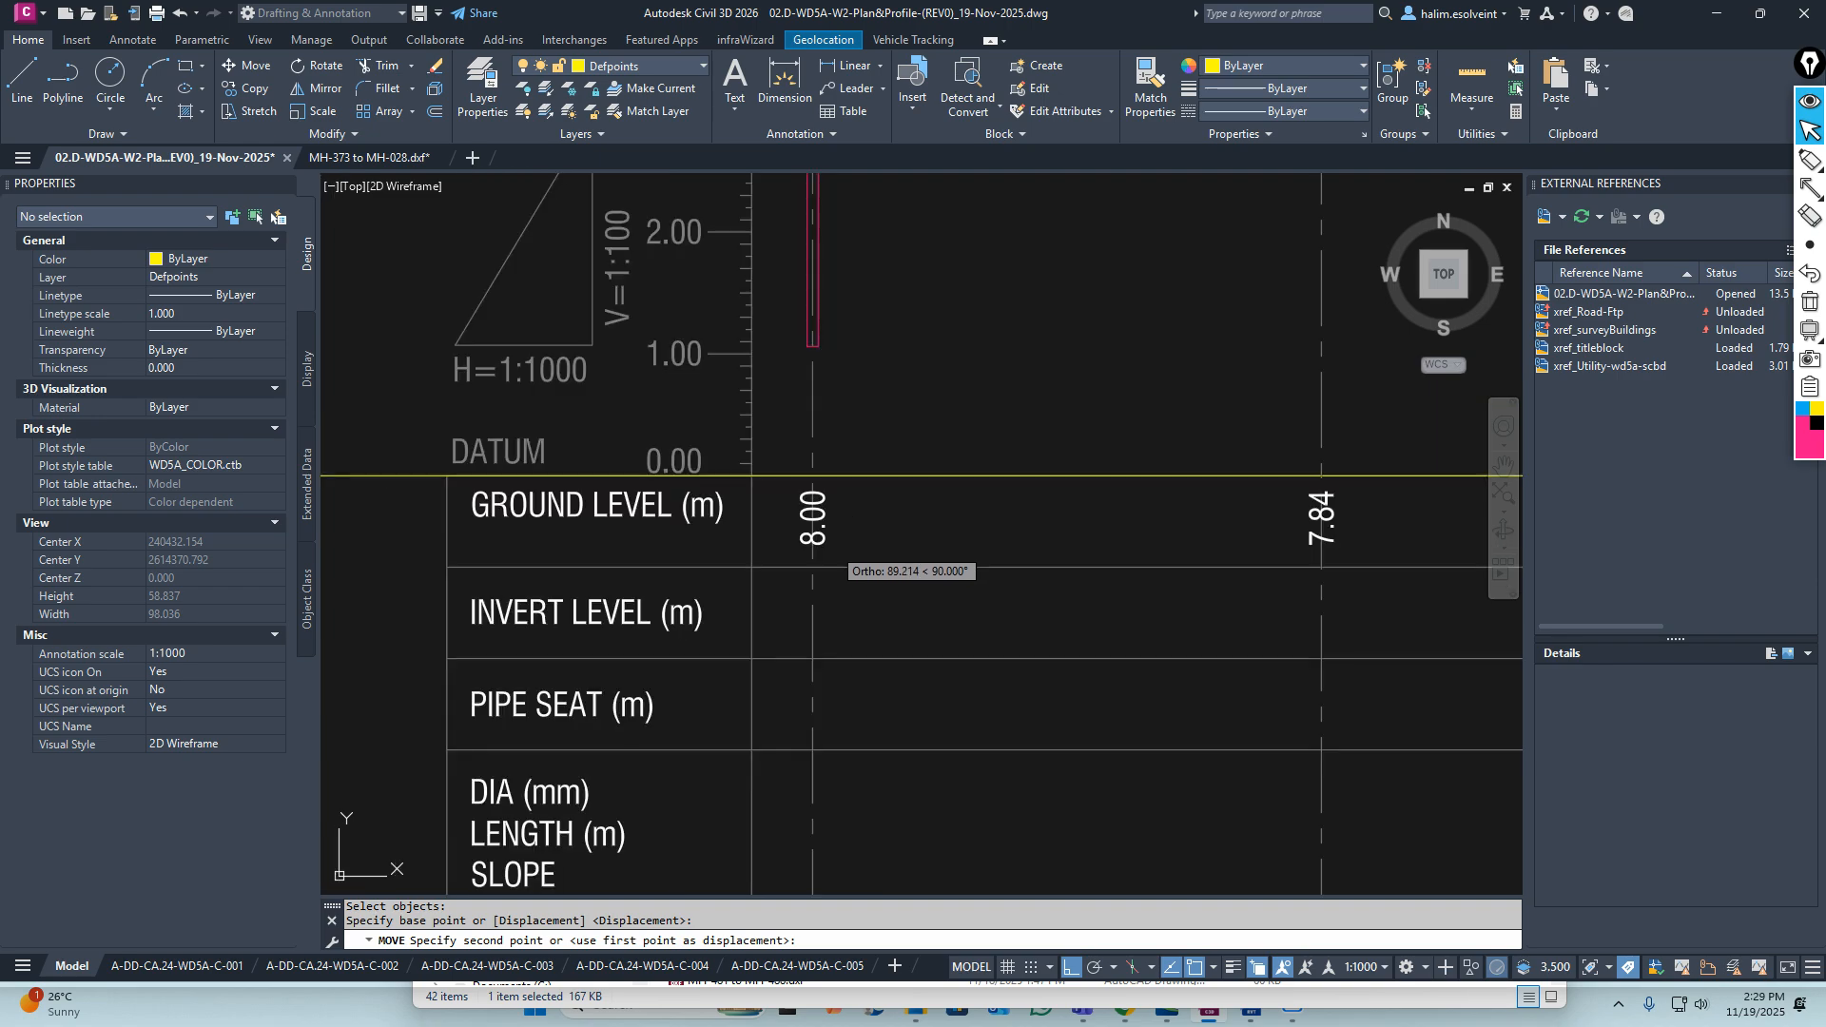
scroll(850, 526, up, 3)
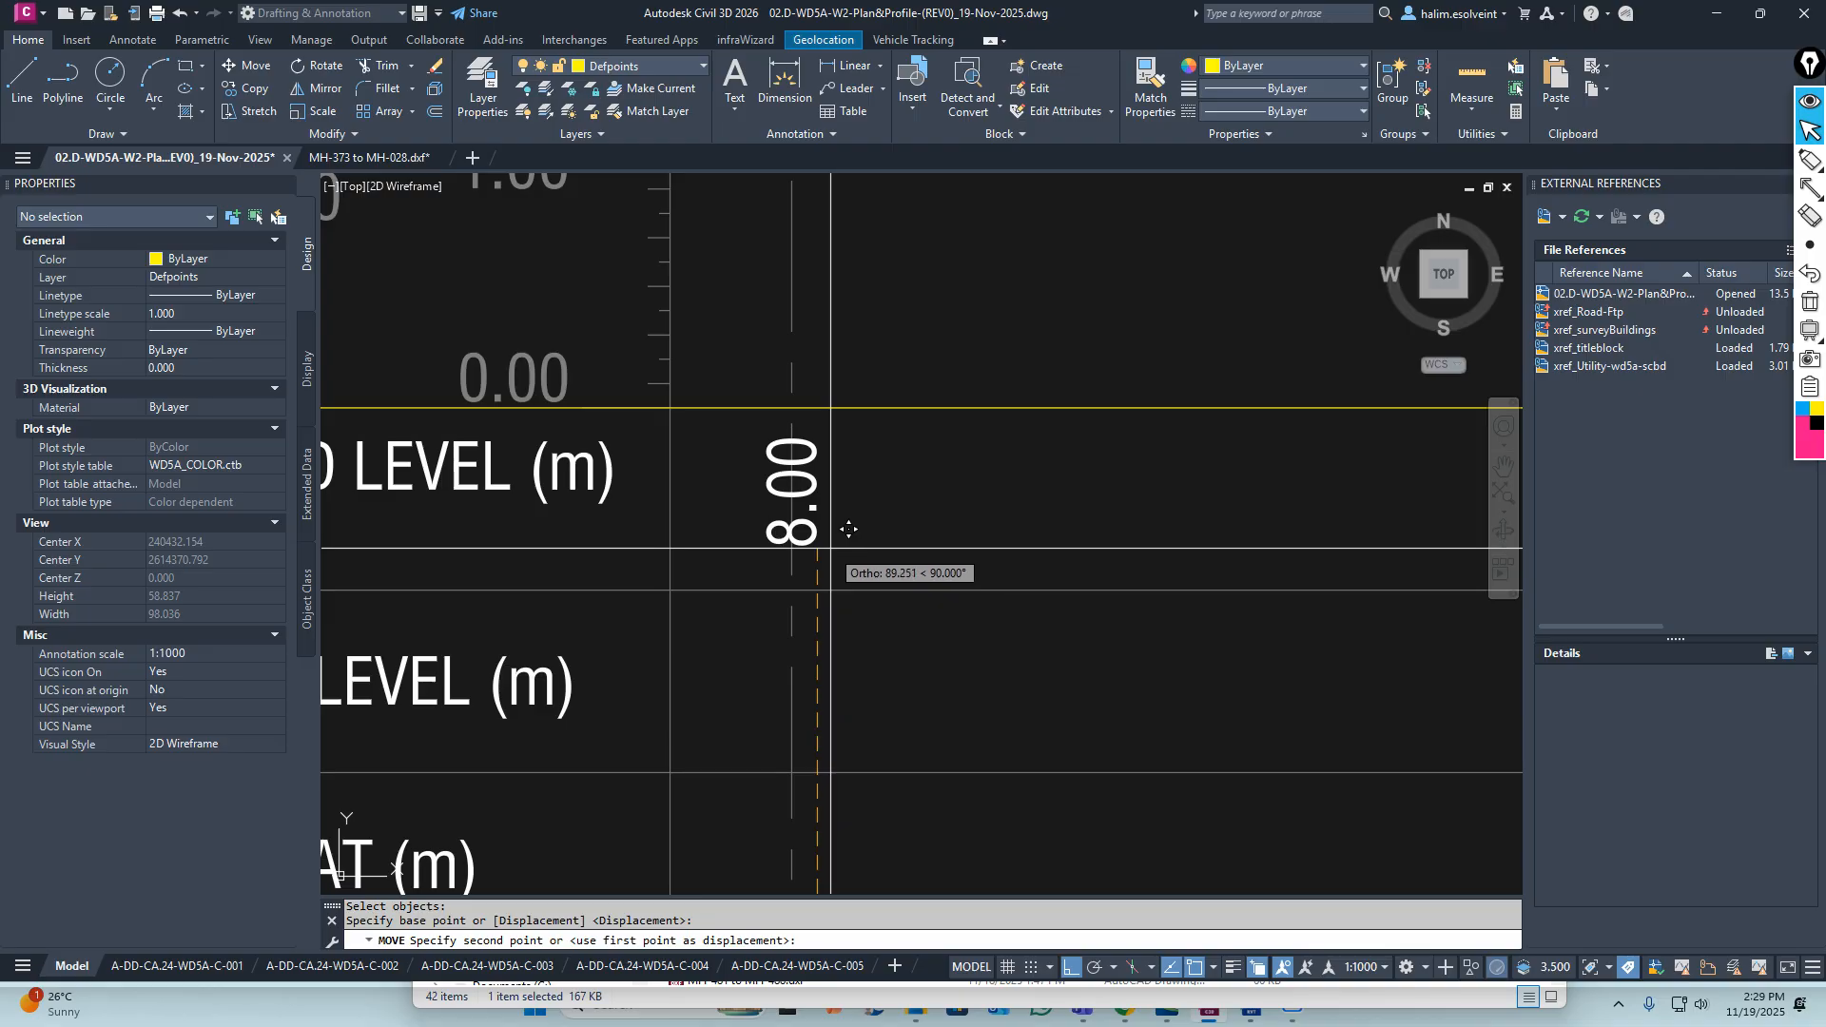
scroll(830, 548, down, 3)
scroll(1194, 587, down, 1)
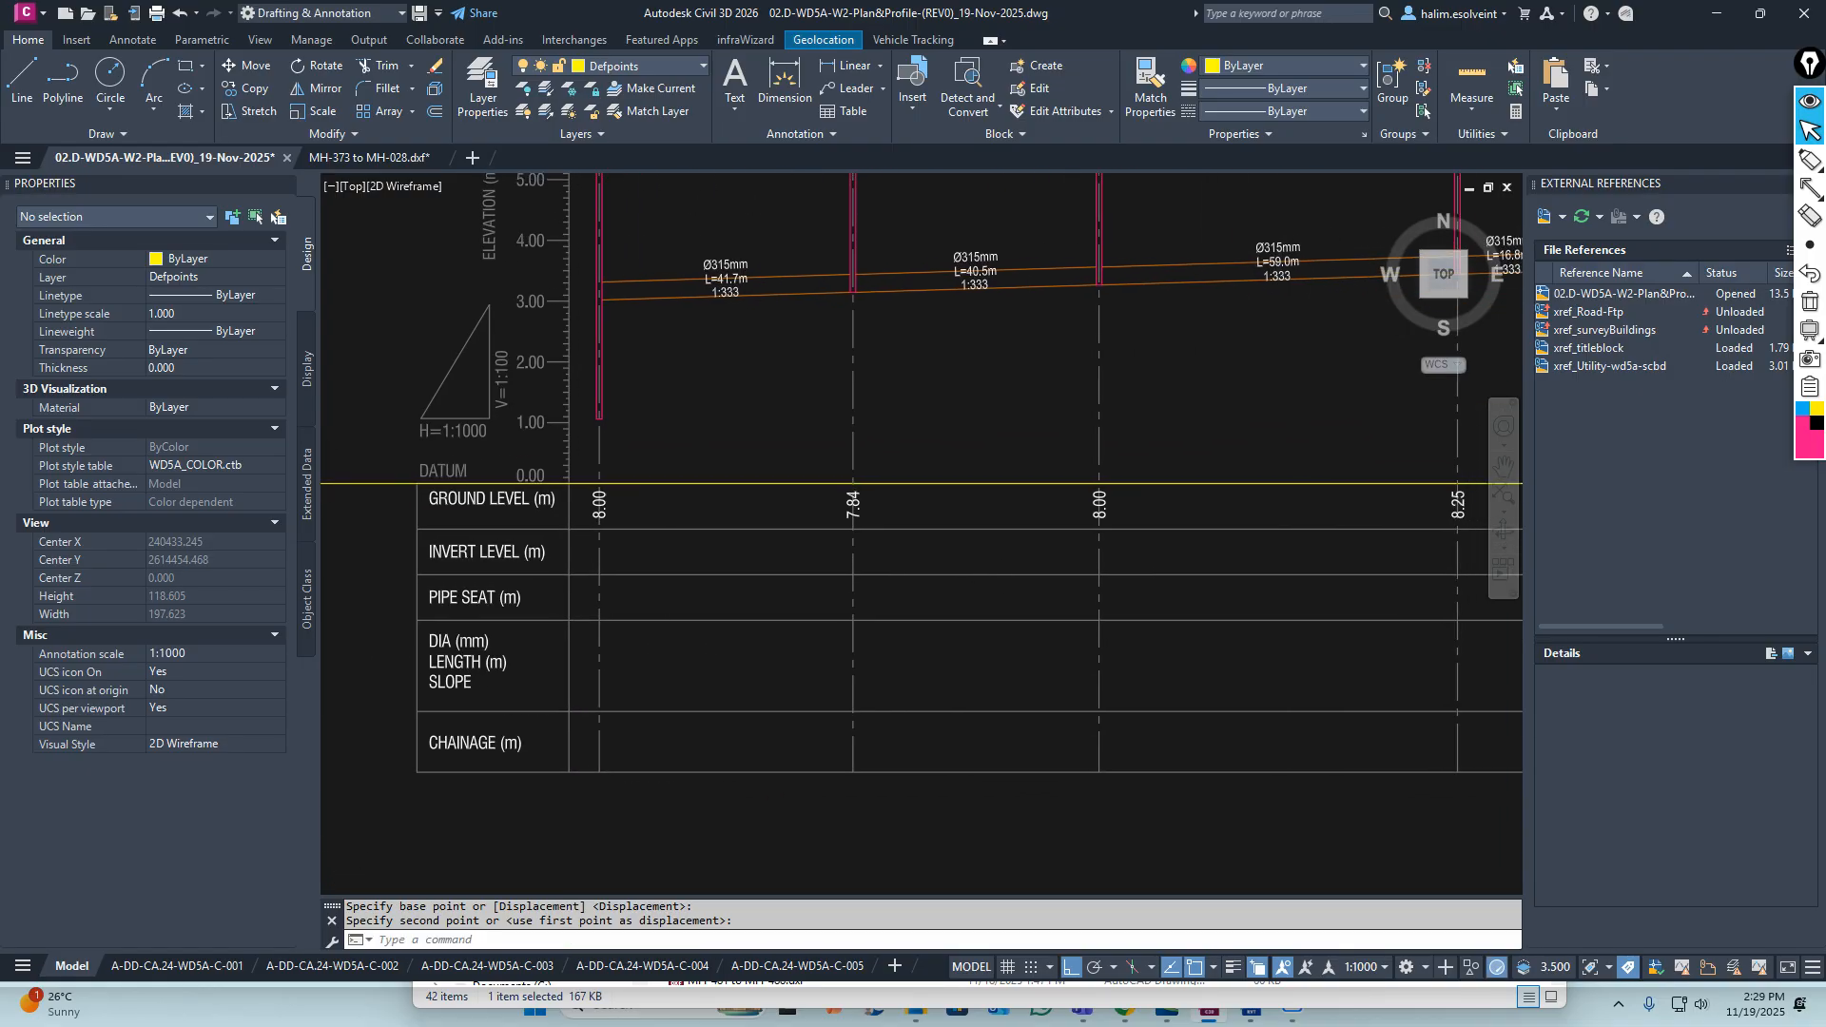
scroll(908, 547, down, 2)
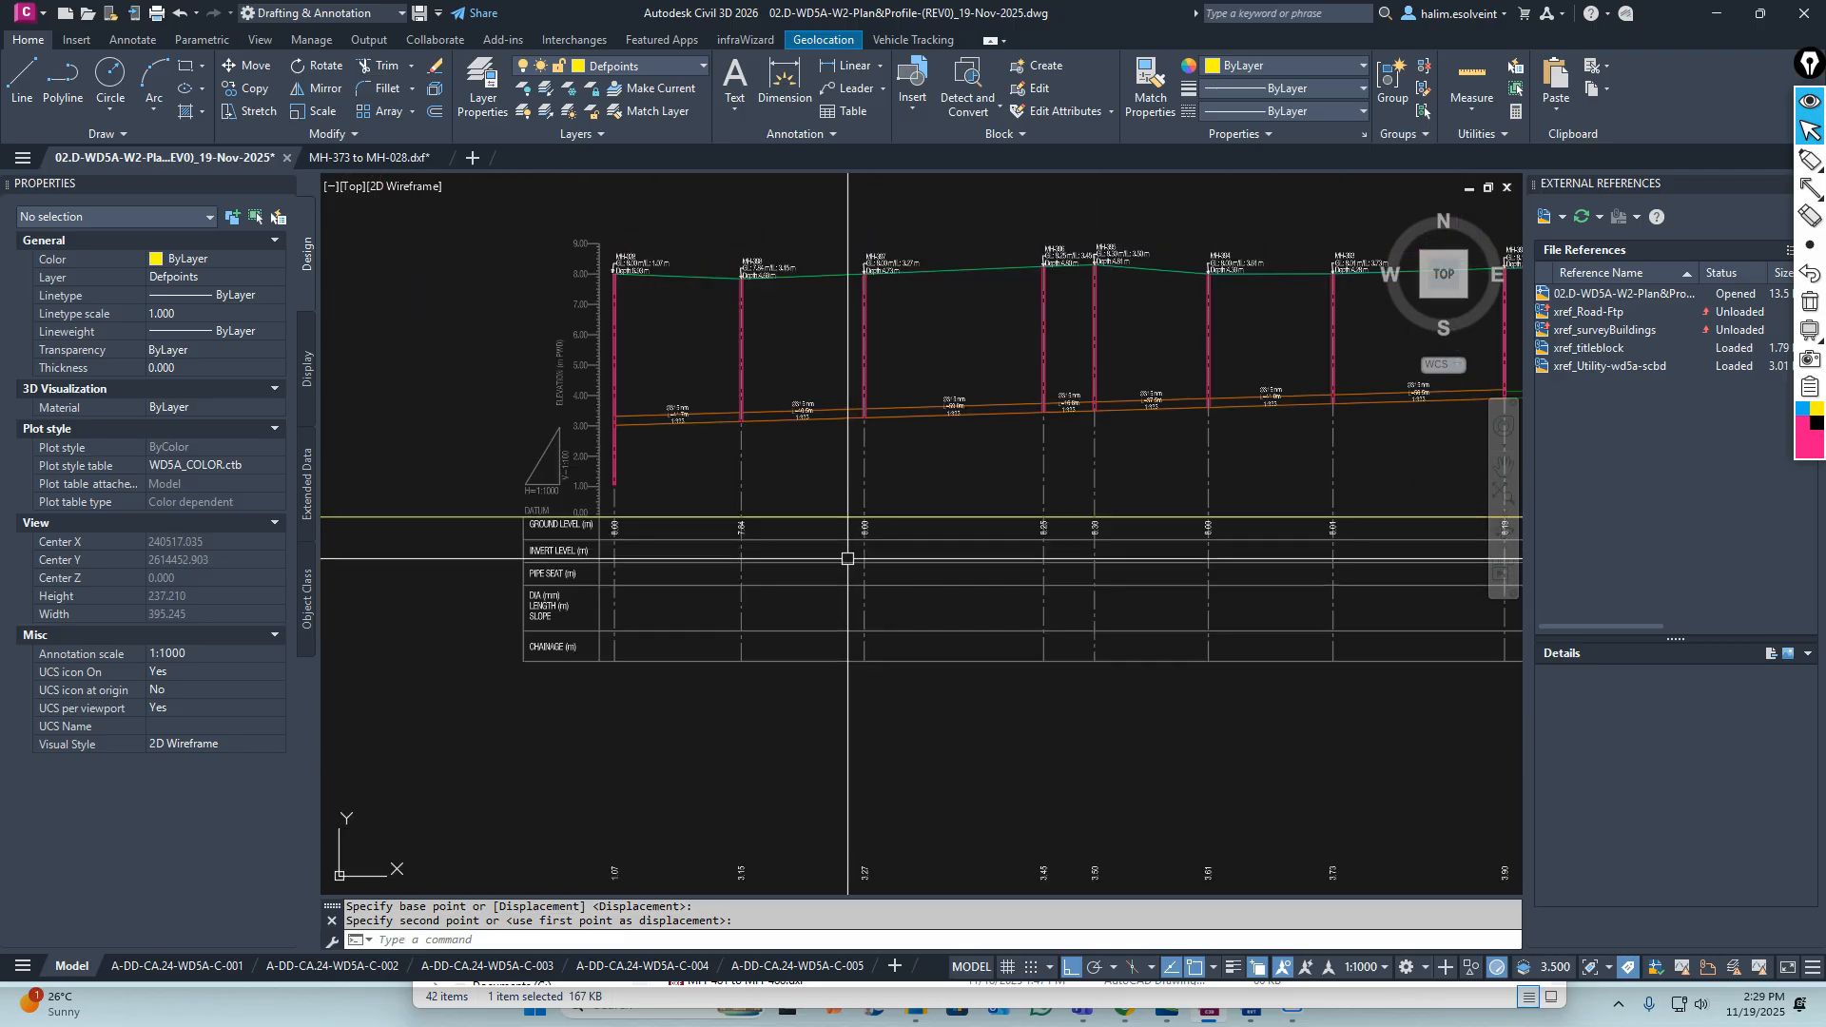
Move the copied invert level values below the restyled table straight up into its INVERT LEVEL (m) row
scroll(847, 560, down, 5)
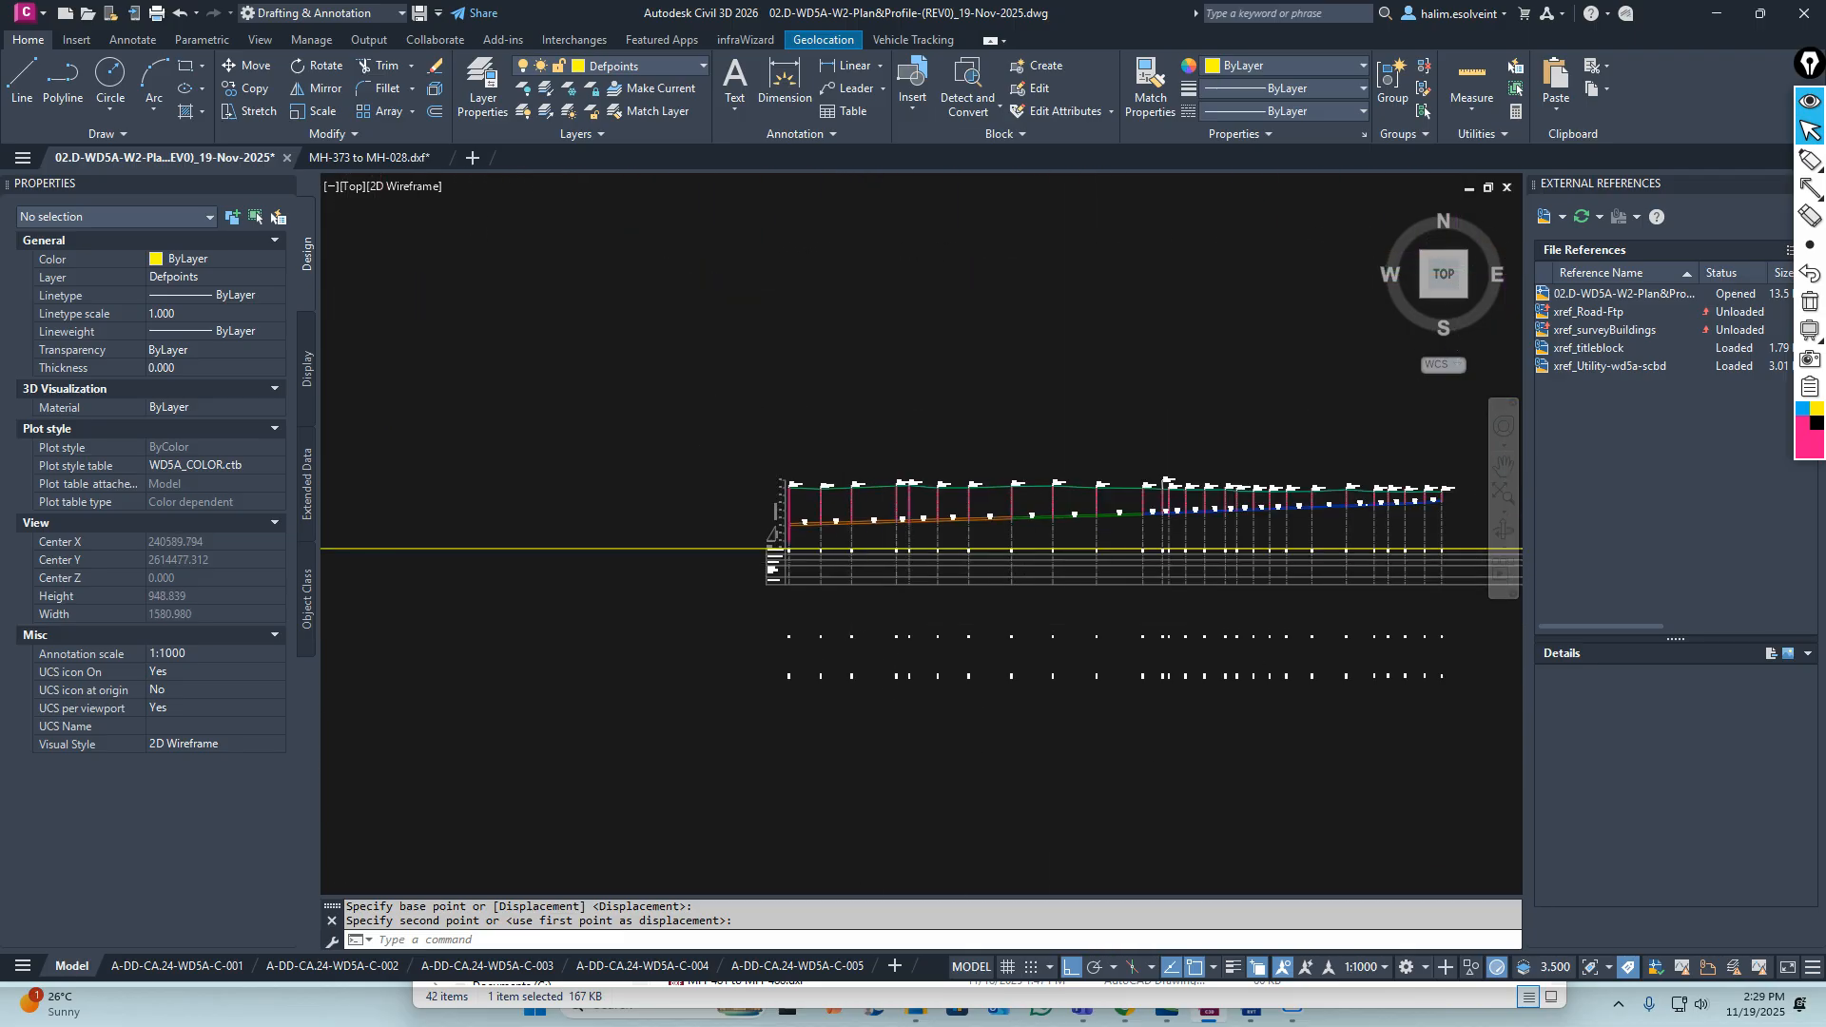
scroll(837, 633, up, 3)
scroll(761, 647, up, 5)
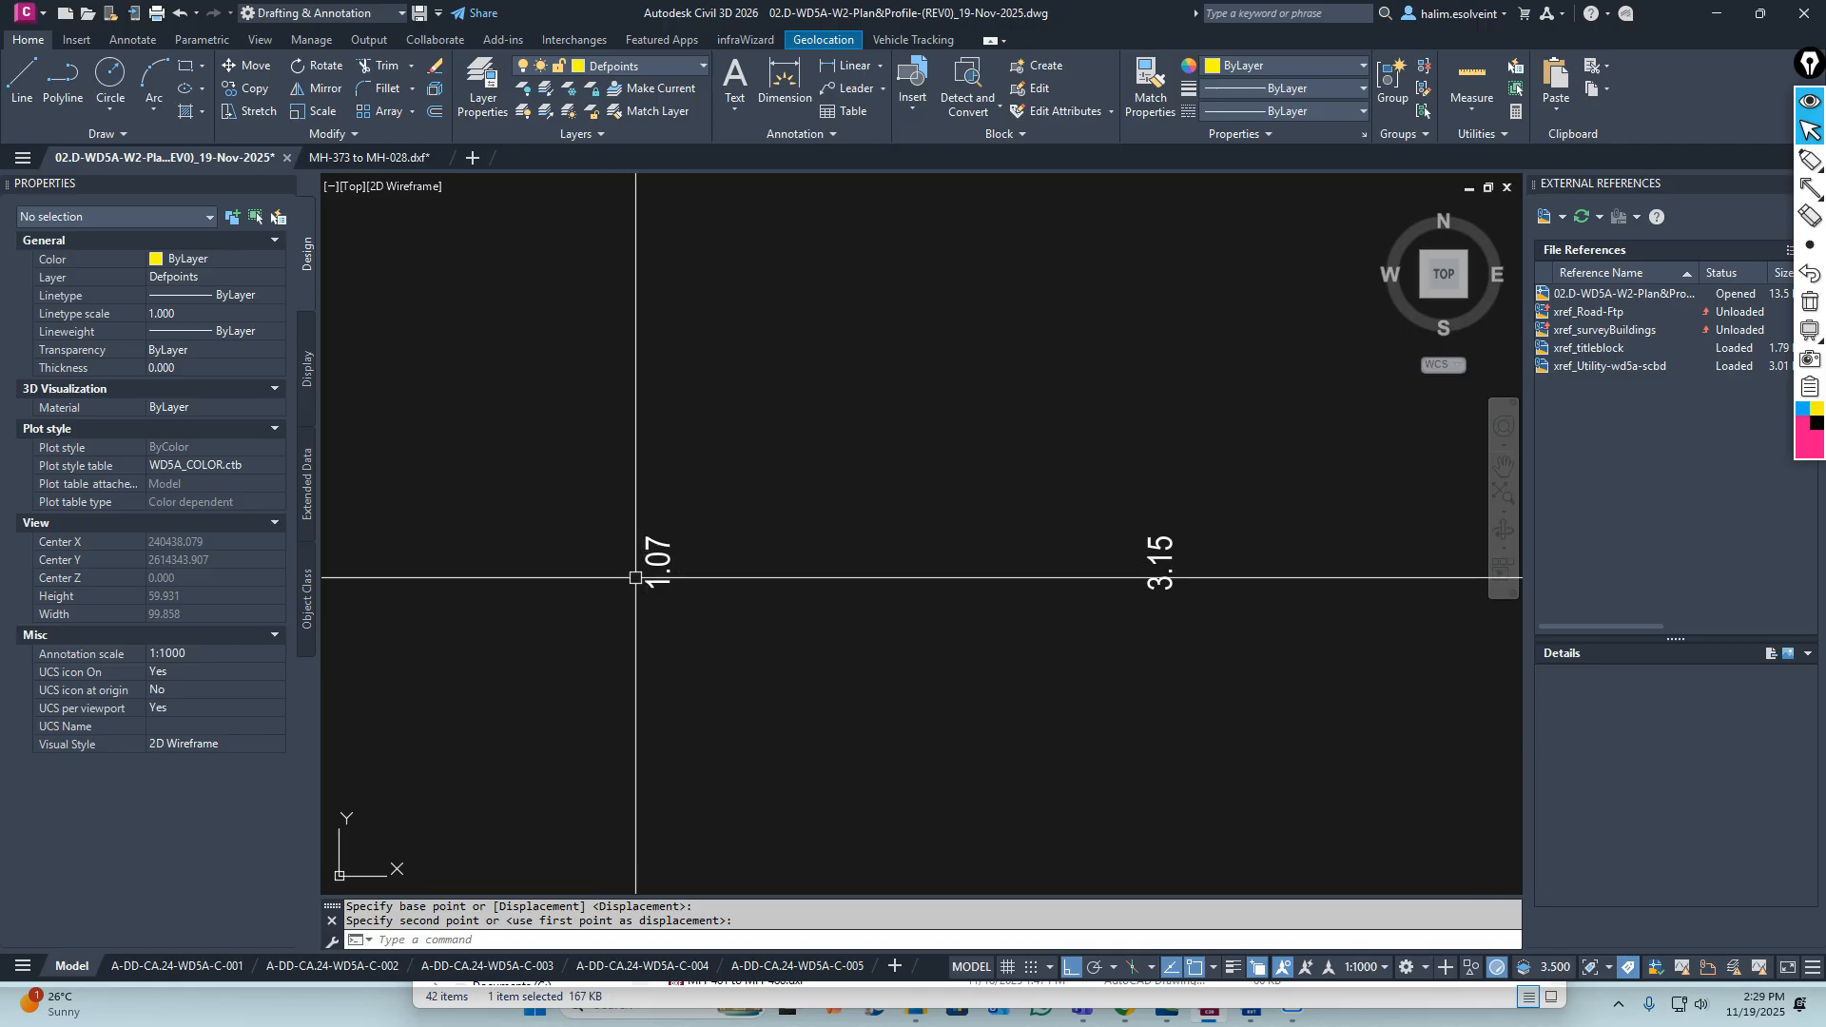
scroll(636, 578, down, 10)
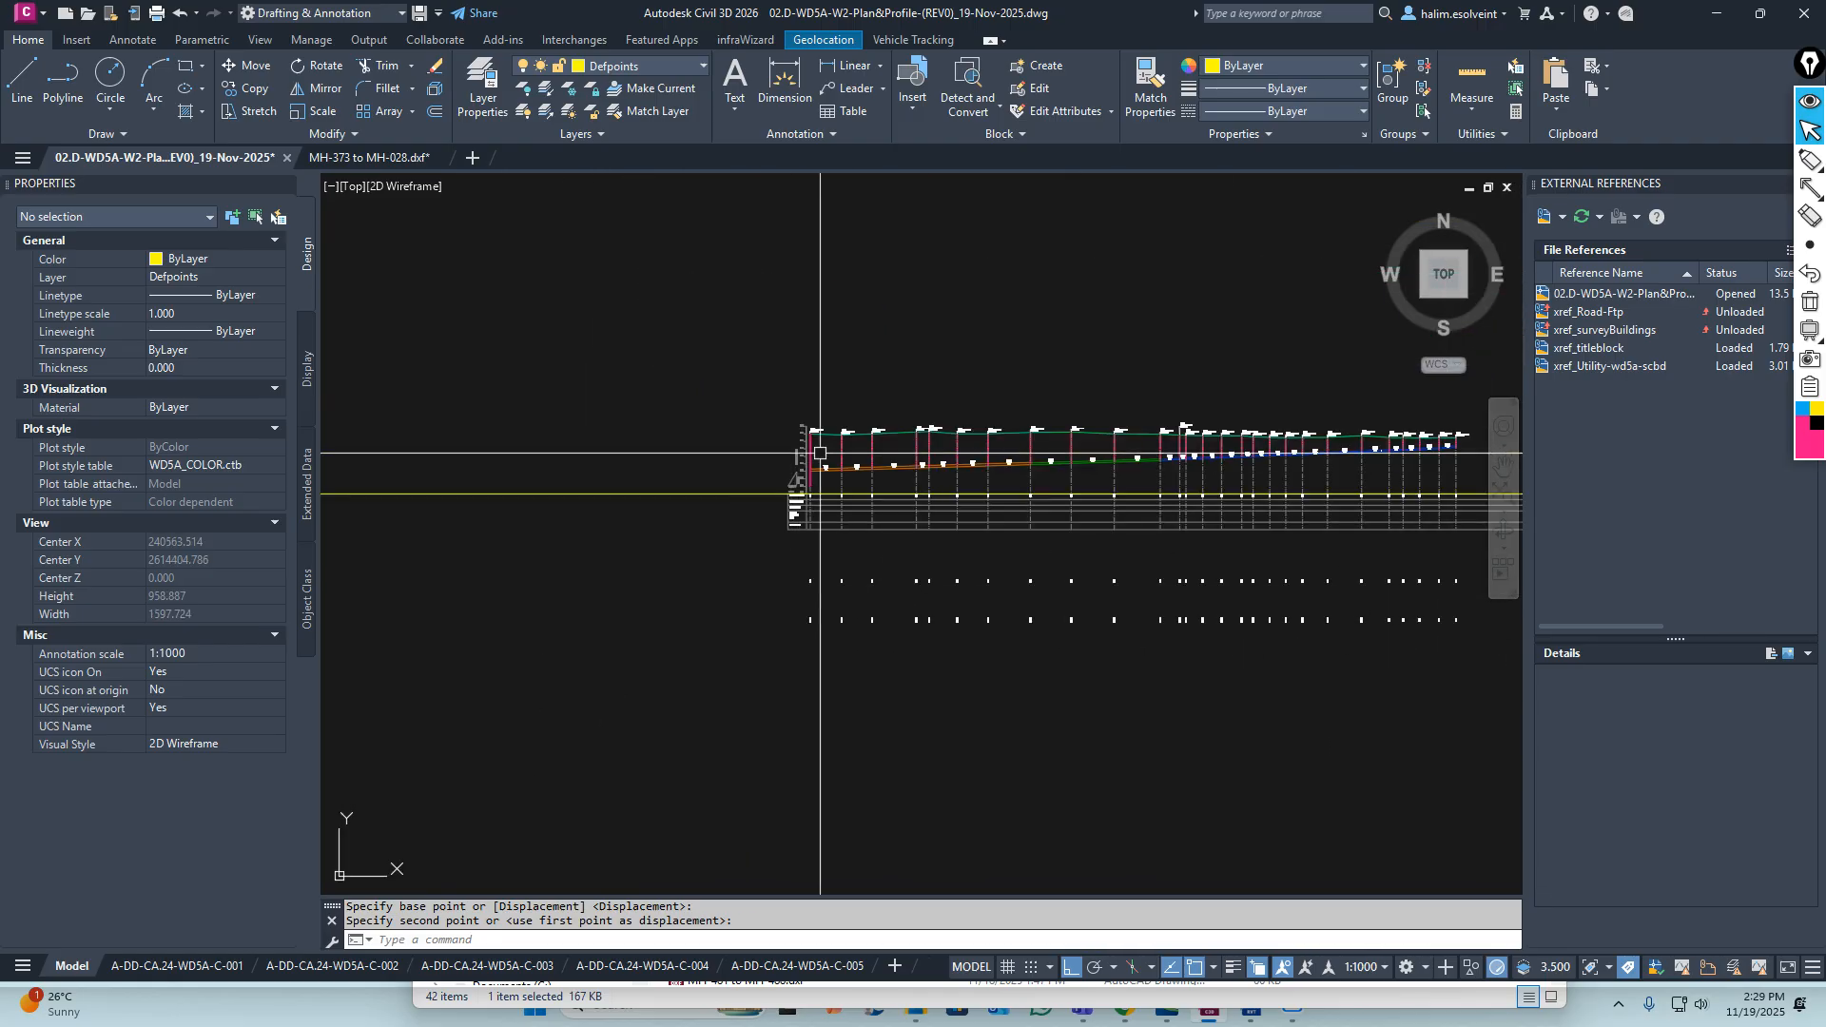
scroll(820, 453, up, 12)
scroll(761, 514, down, 9)
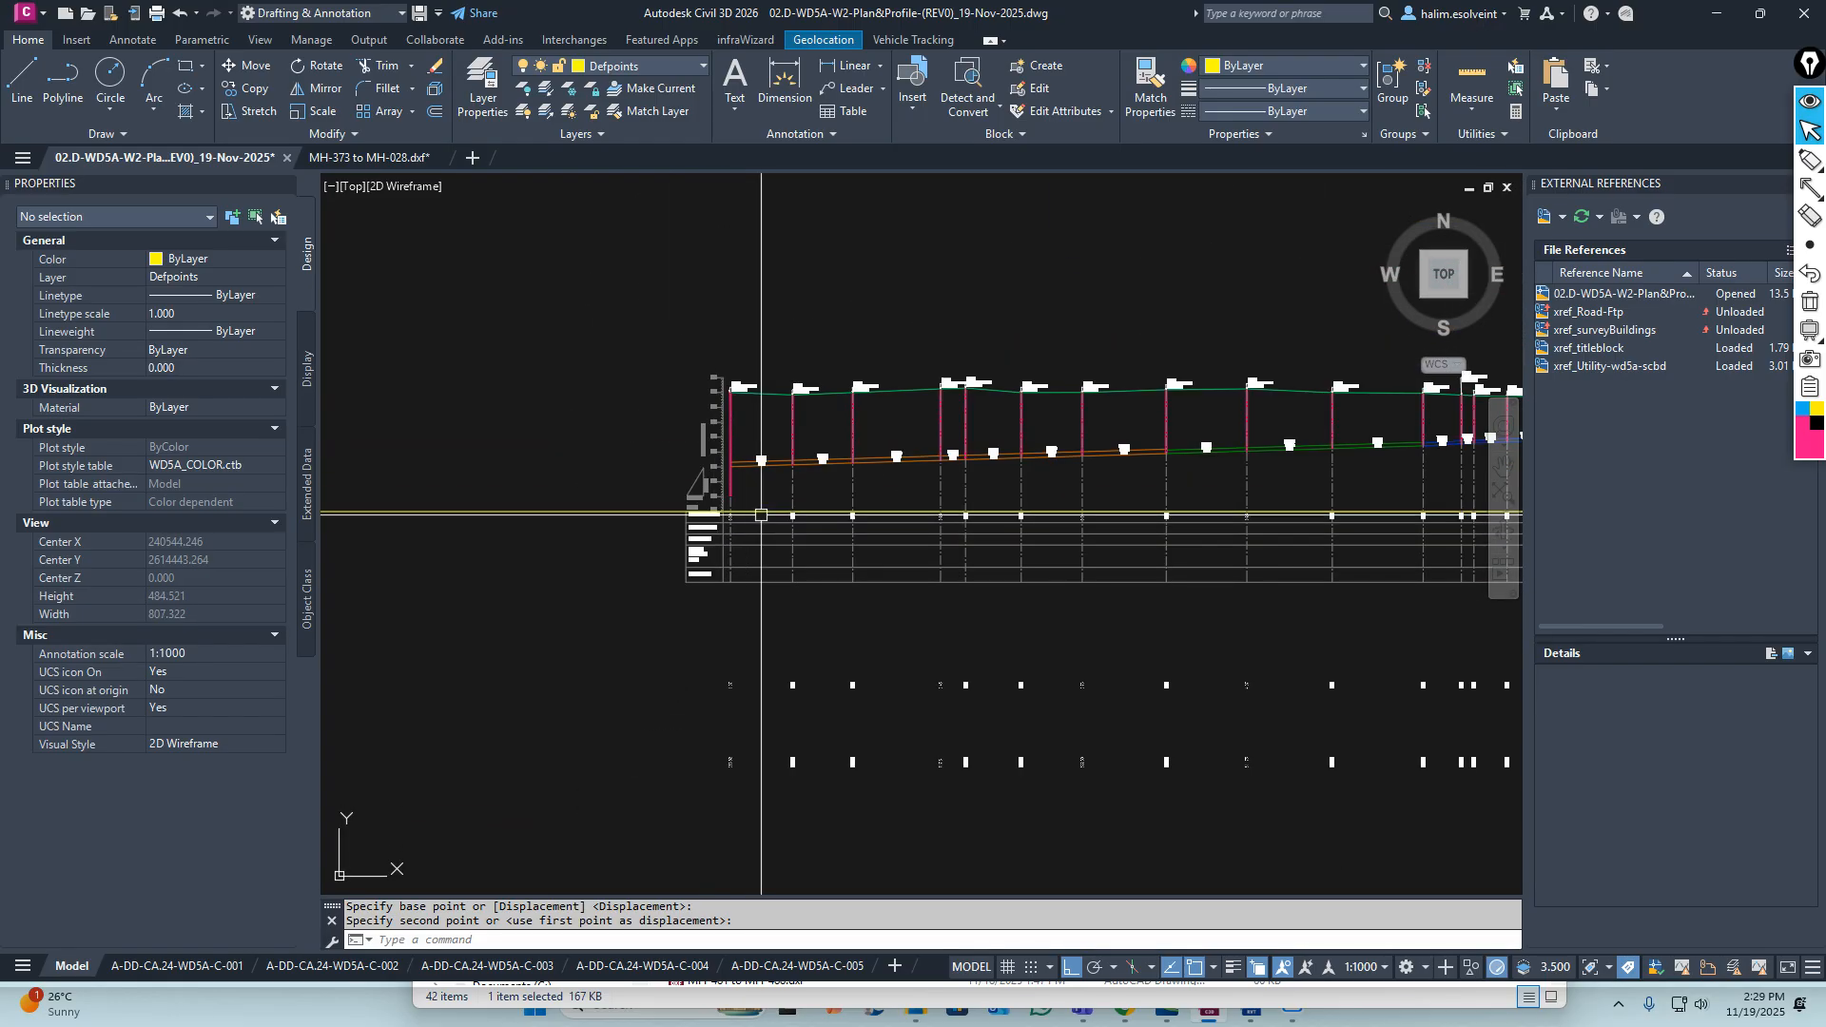
scroll(764, 698, up, 5)
middle_drag(746, 693, 637, 542)
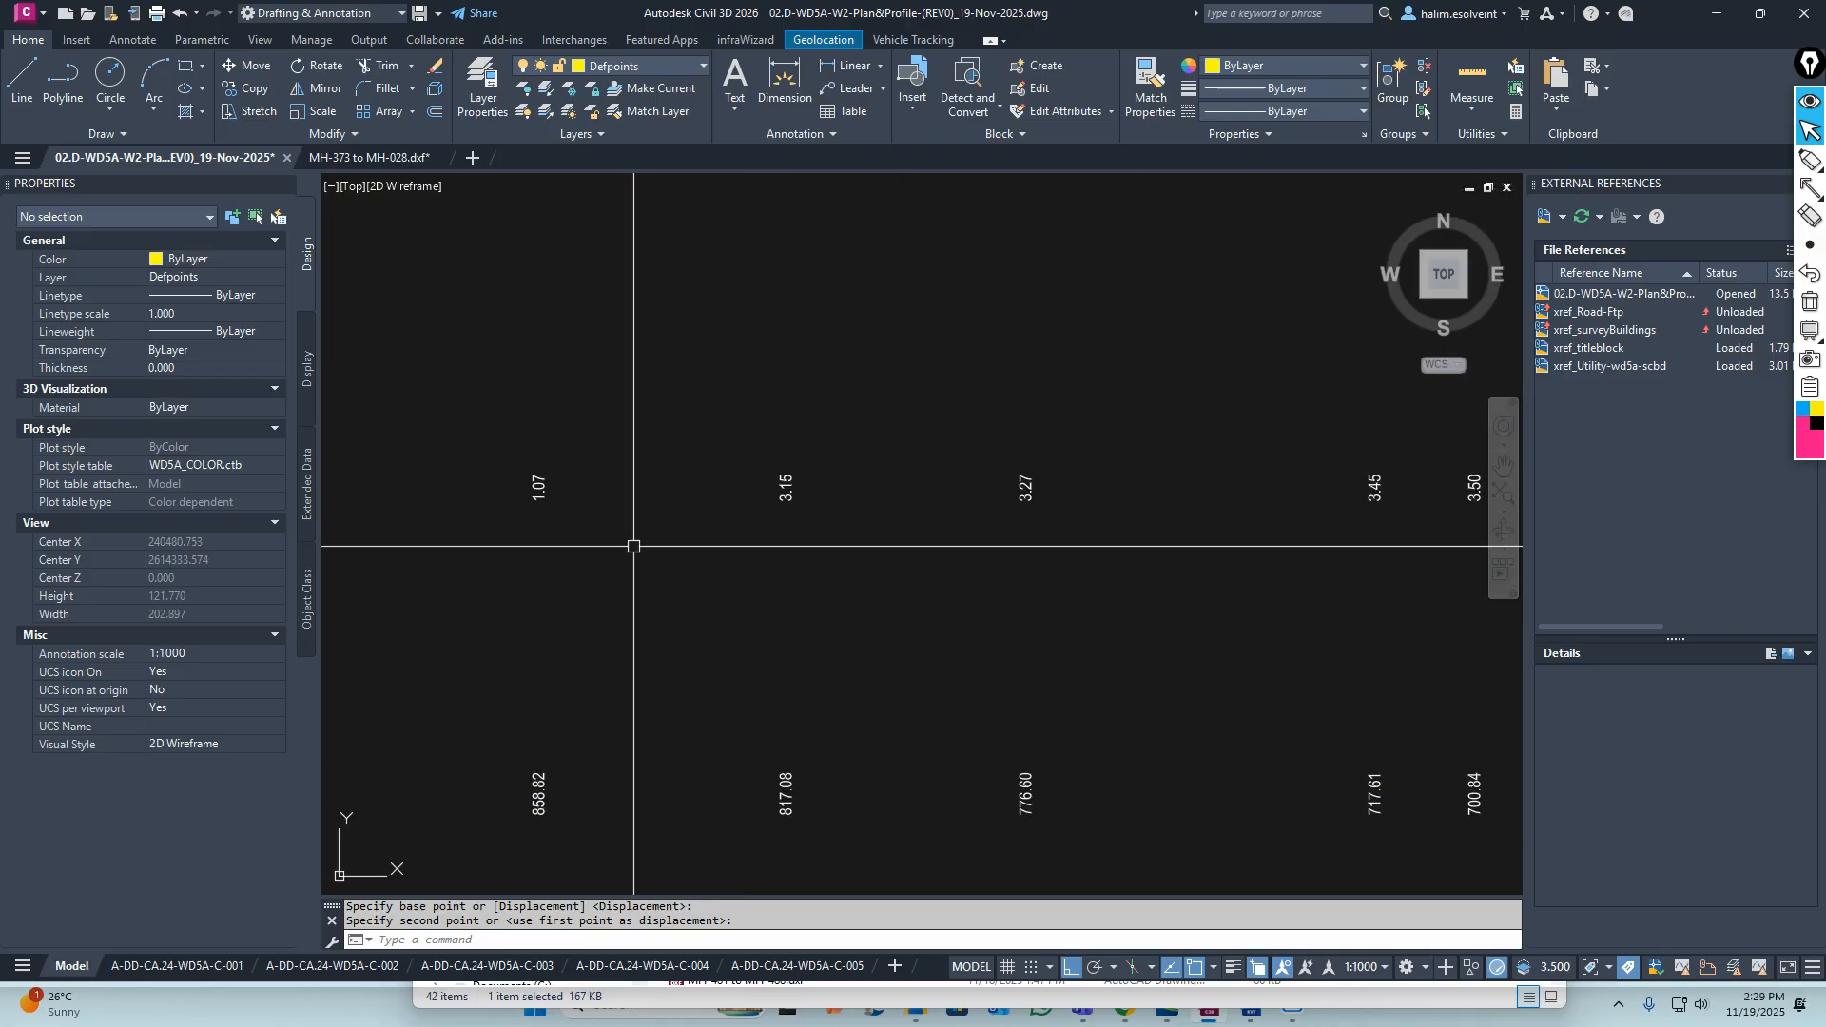
text(m)
key(Return)
scroll(624, 481, down, 8)
click(624, 477)
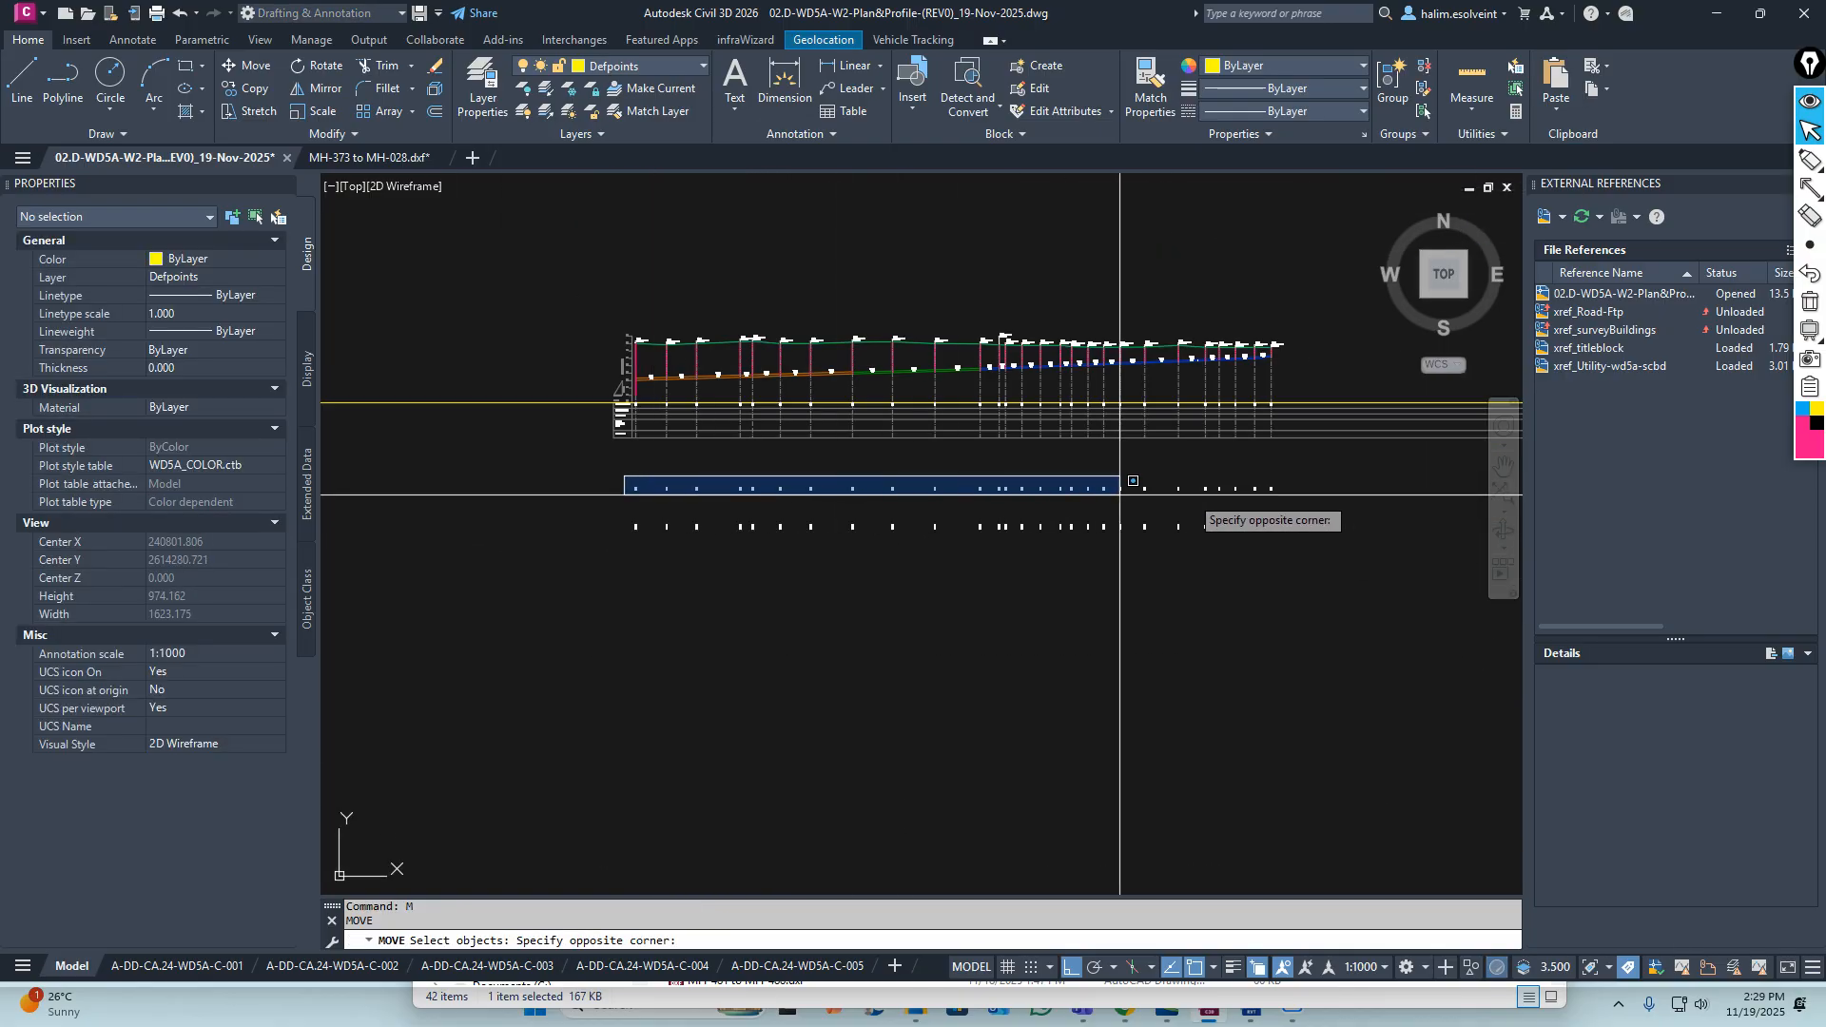
click(1294, 500)
scroll(680, 504, up, 8)
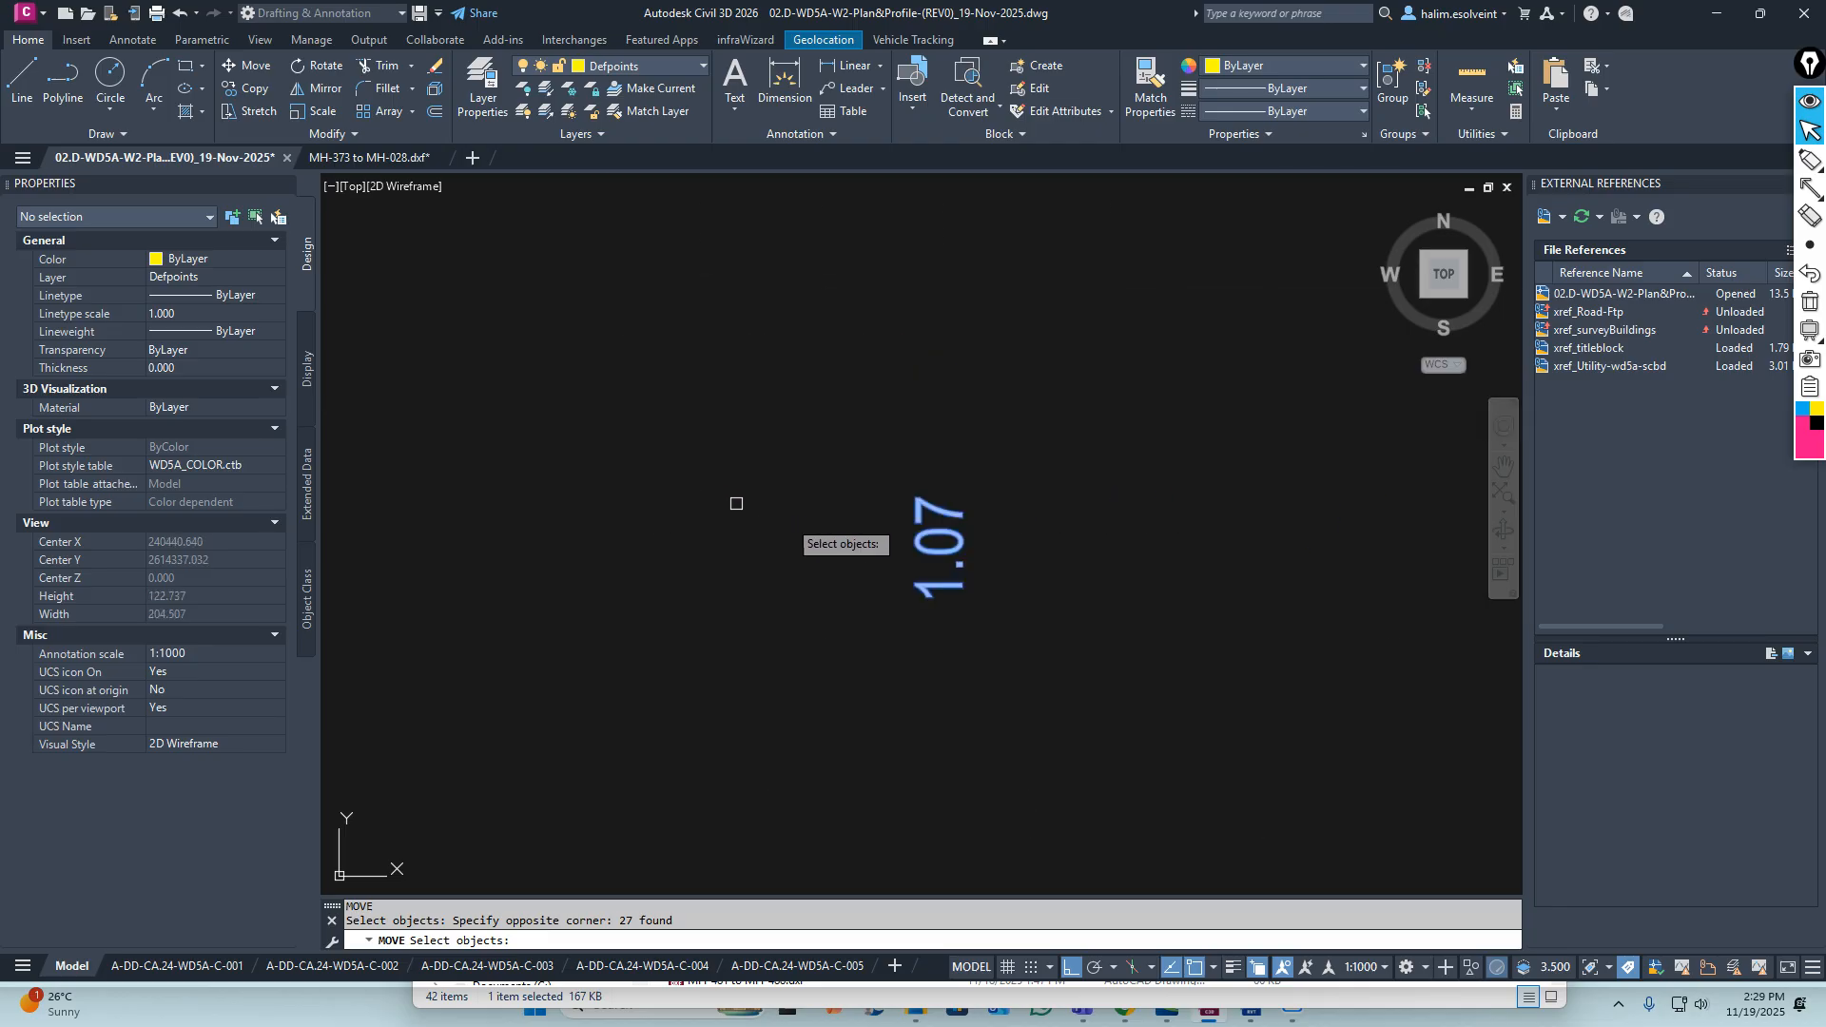
key(Return)
scroll(954, 620, down, 8)
click(960, 617)
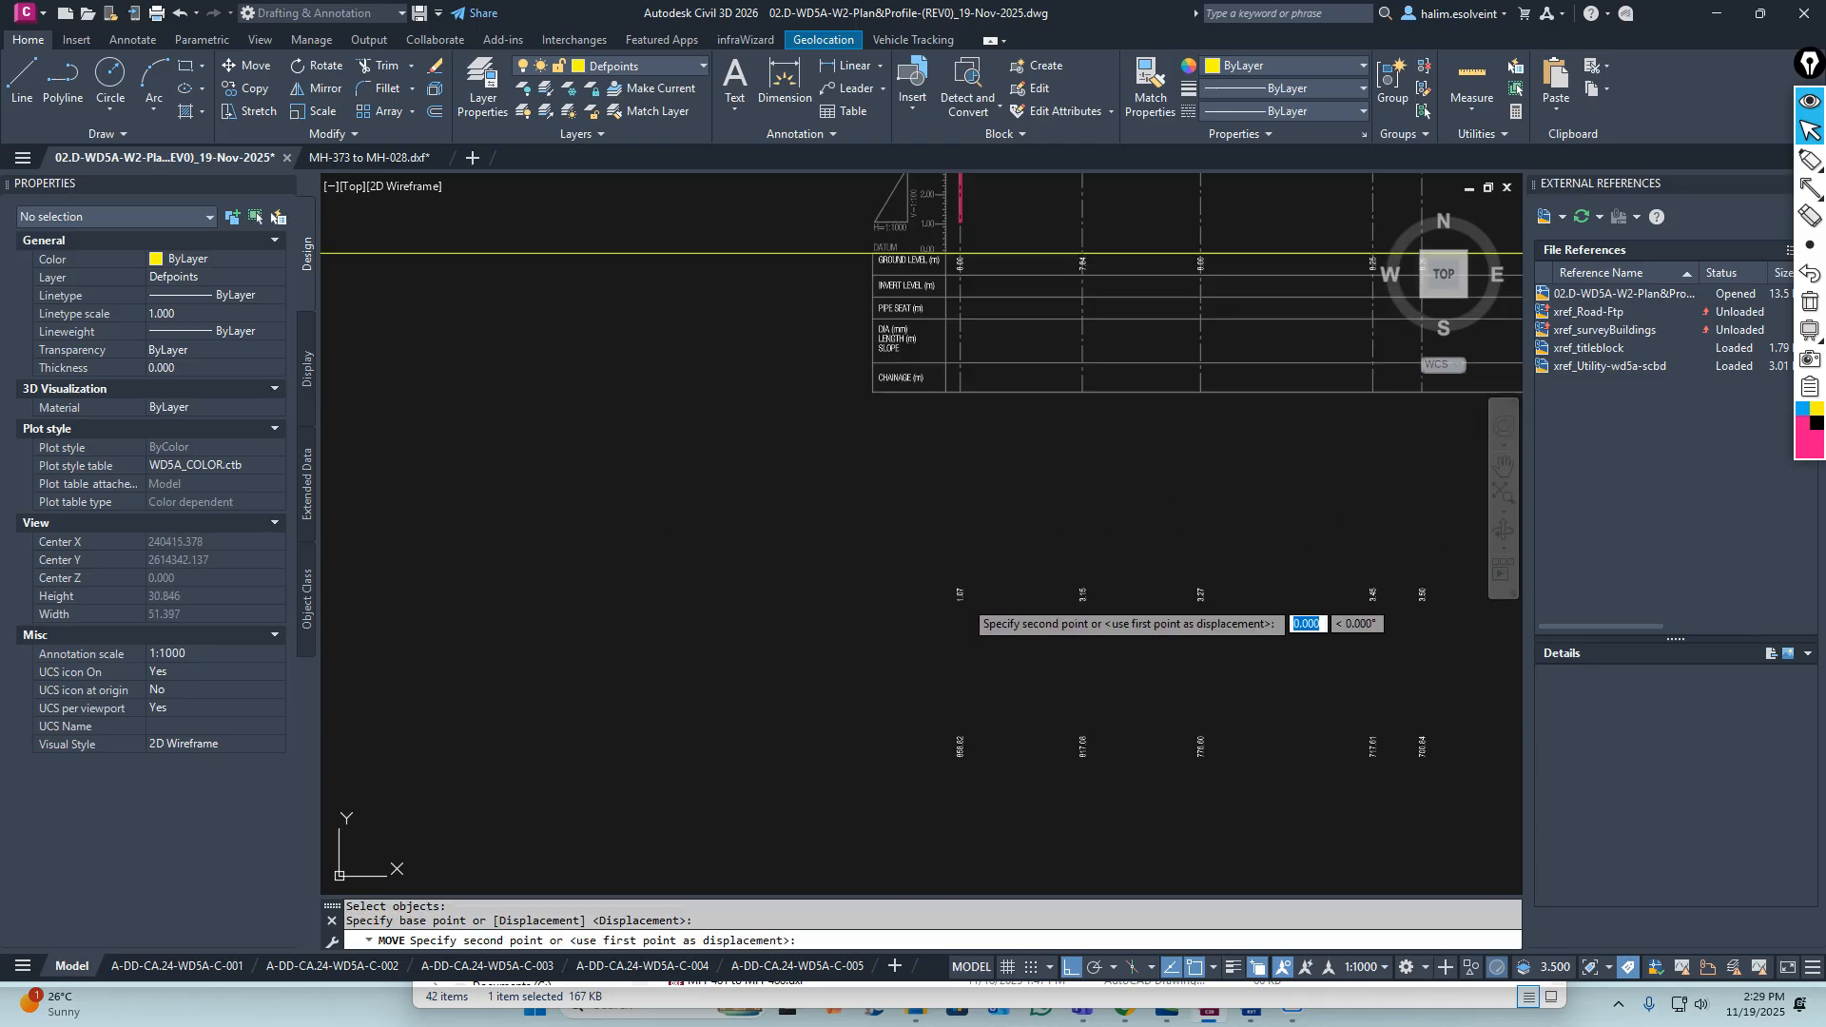
scroll(951, 571, up, 8)
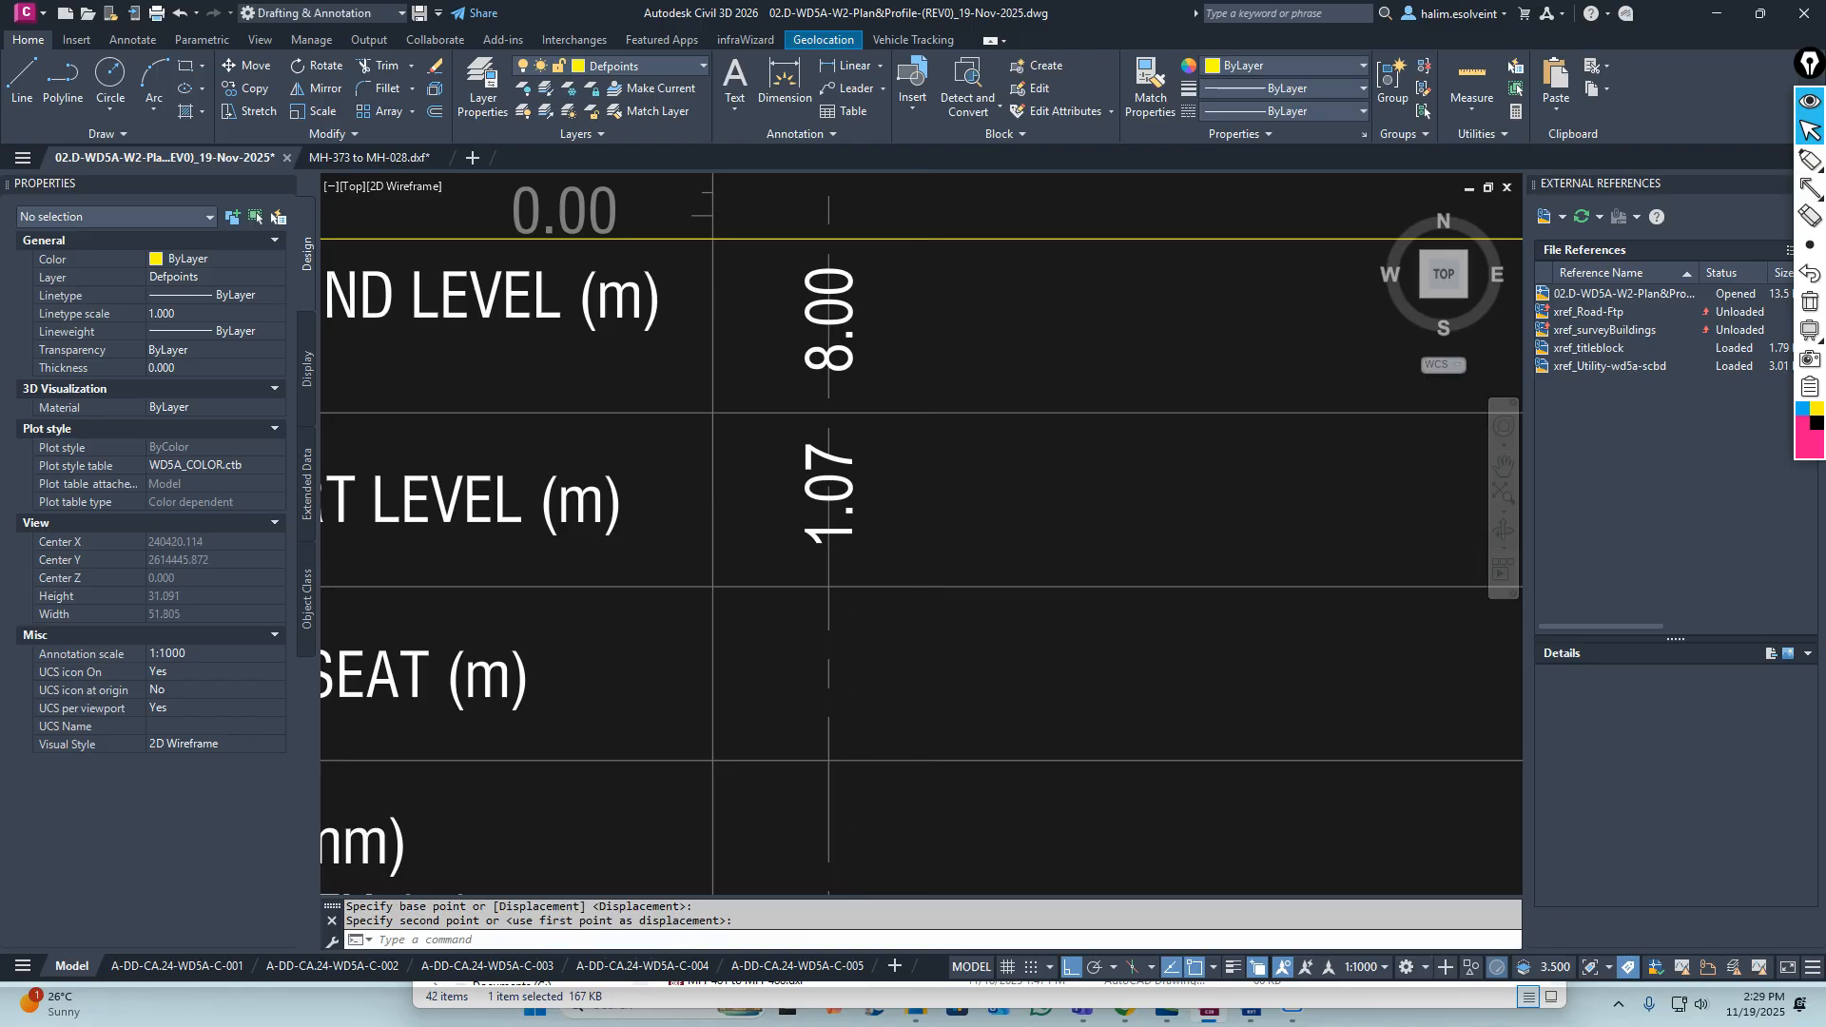
Move the copied chainage values straight up about 126 units into the restyled table's CHAINAGE (m) row
scroll(918, 552, down, 3)
scroll(940, 492, down, 6)
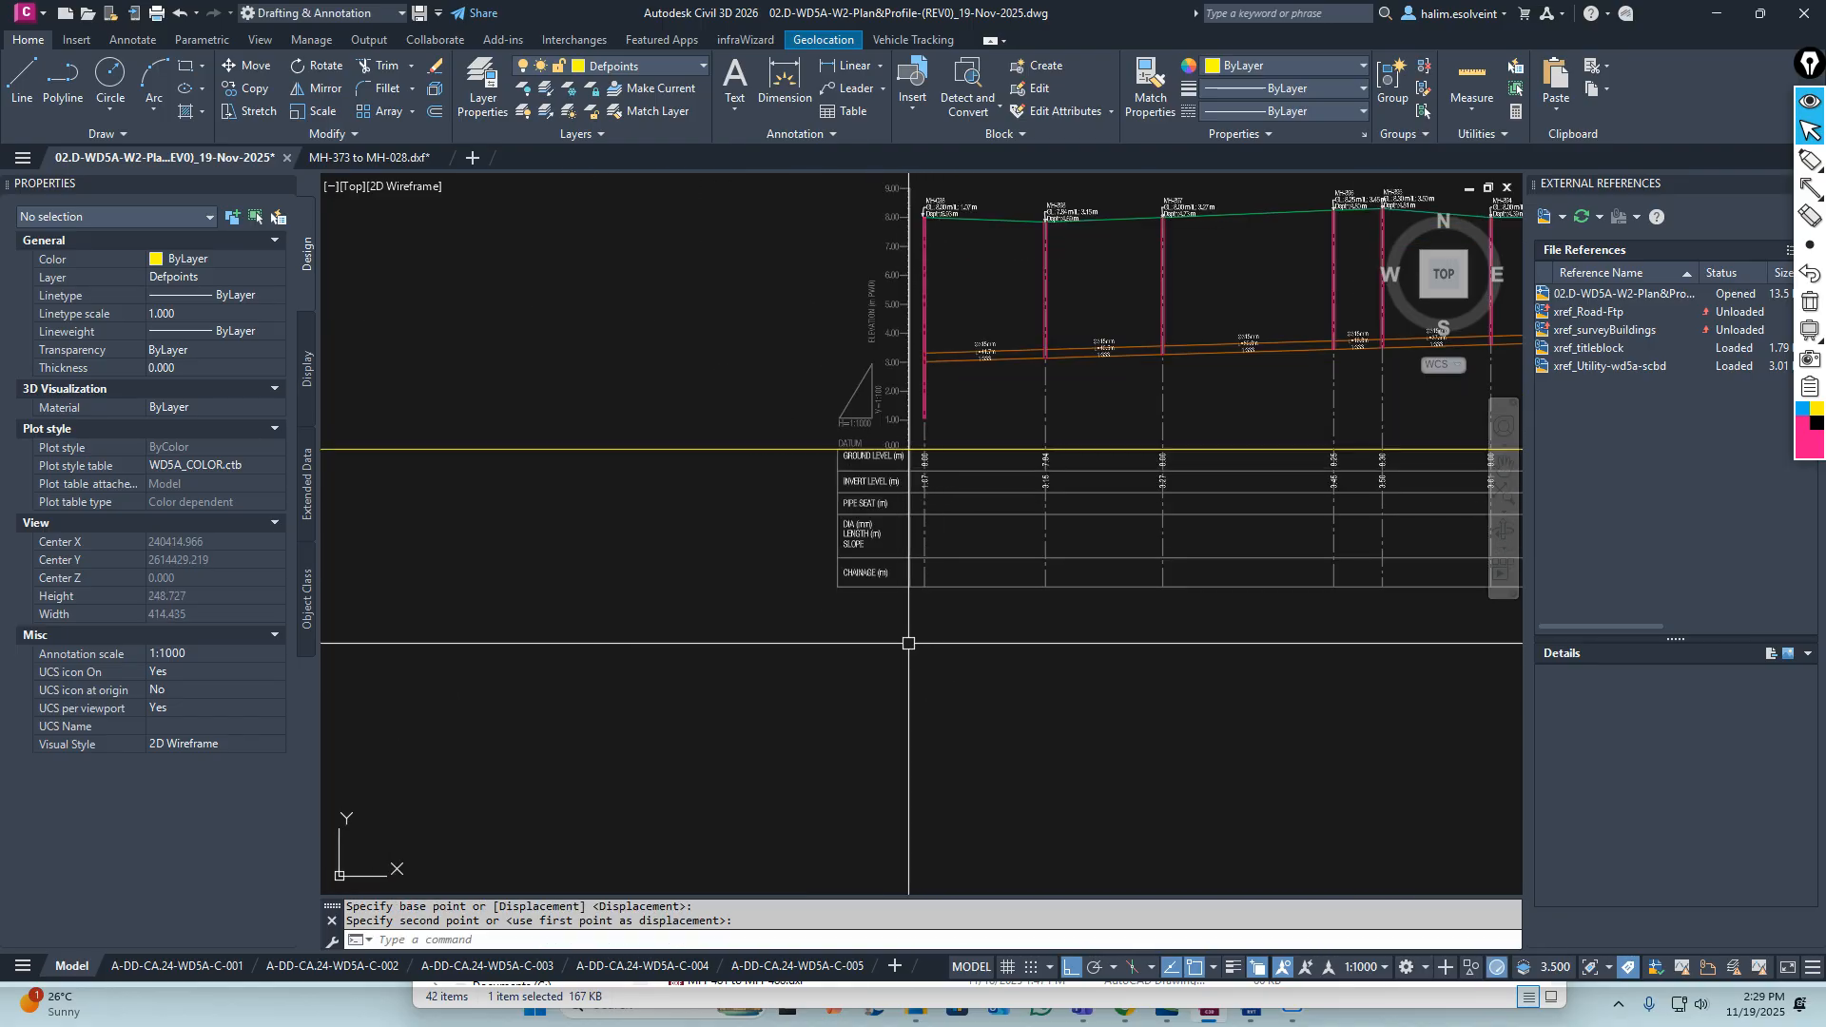
middle_drag(966, 825, 824, 408)
scroll(822, 422, down, 3)
middle_drag(910, 546, 737, 607)
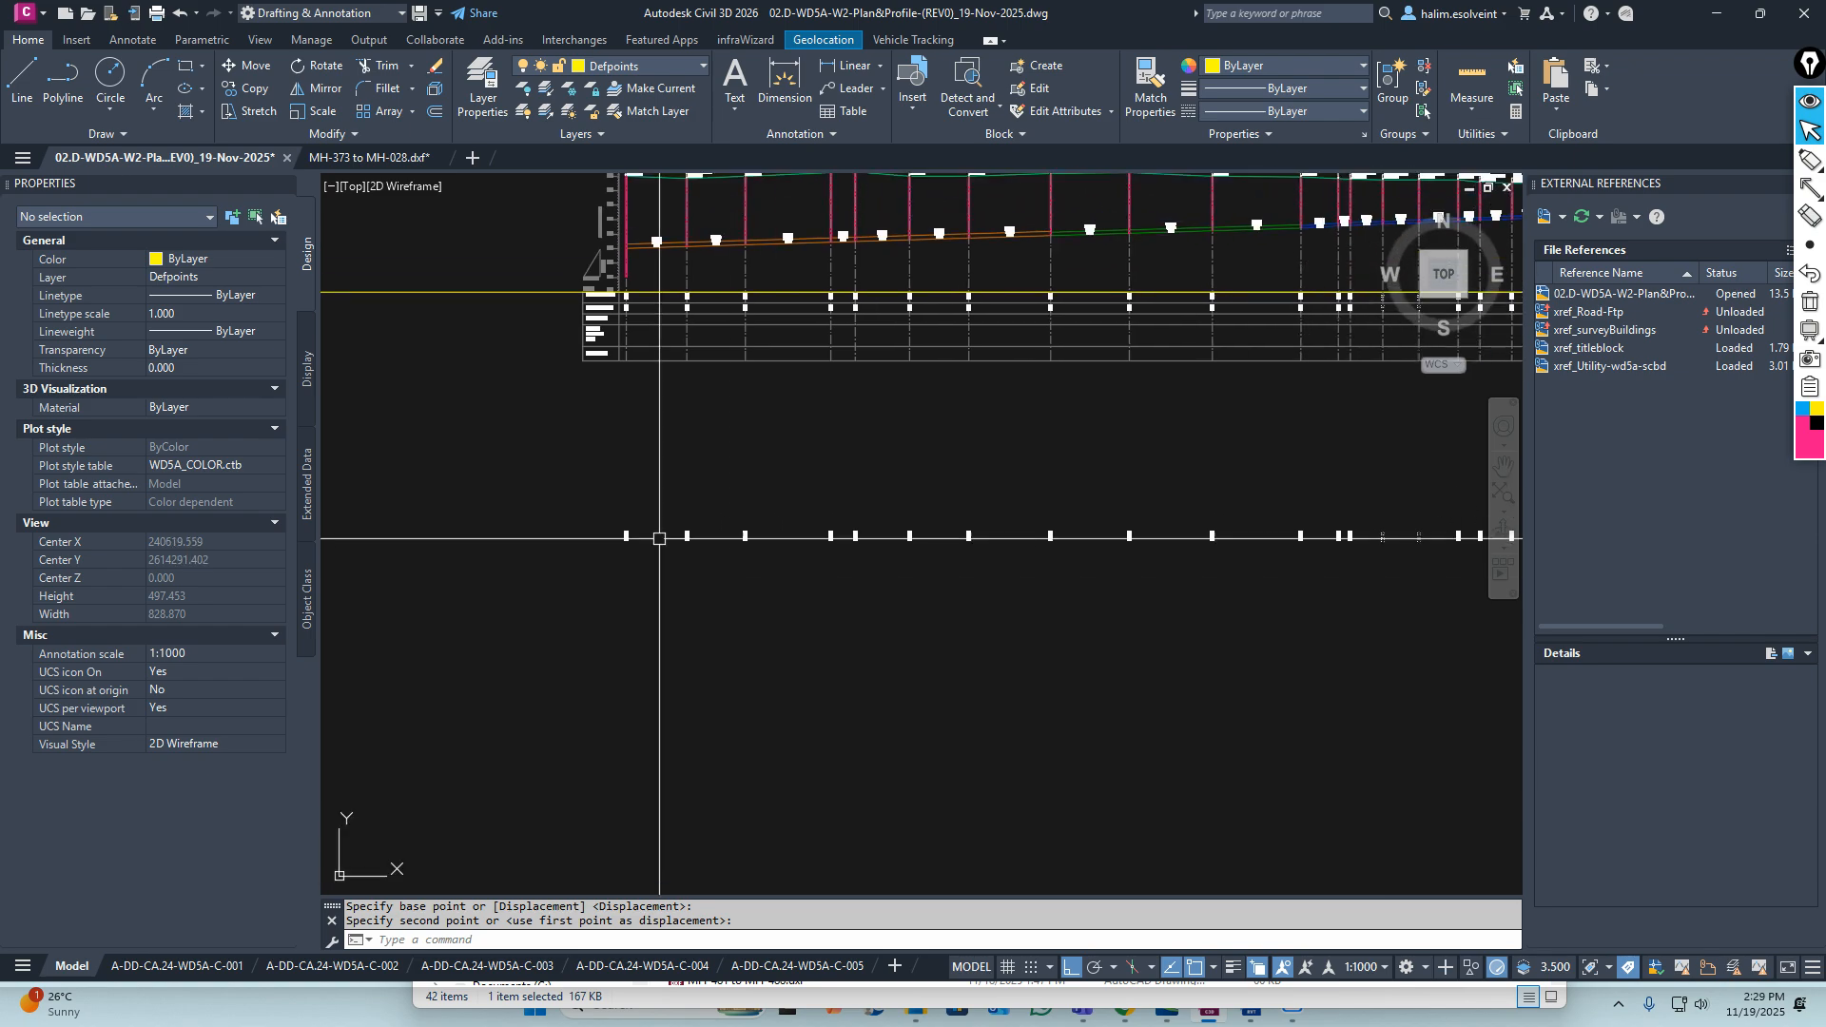
key(Escape)
text(M)
key(Return)
scroll(671, 538, down, 3)
click(594, 514)
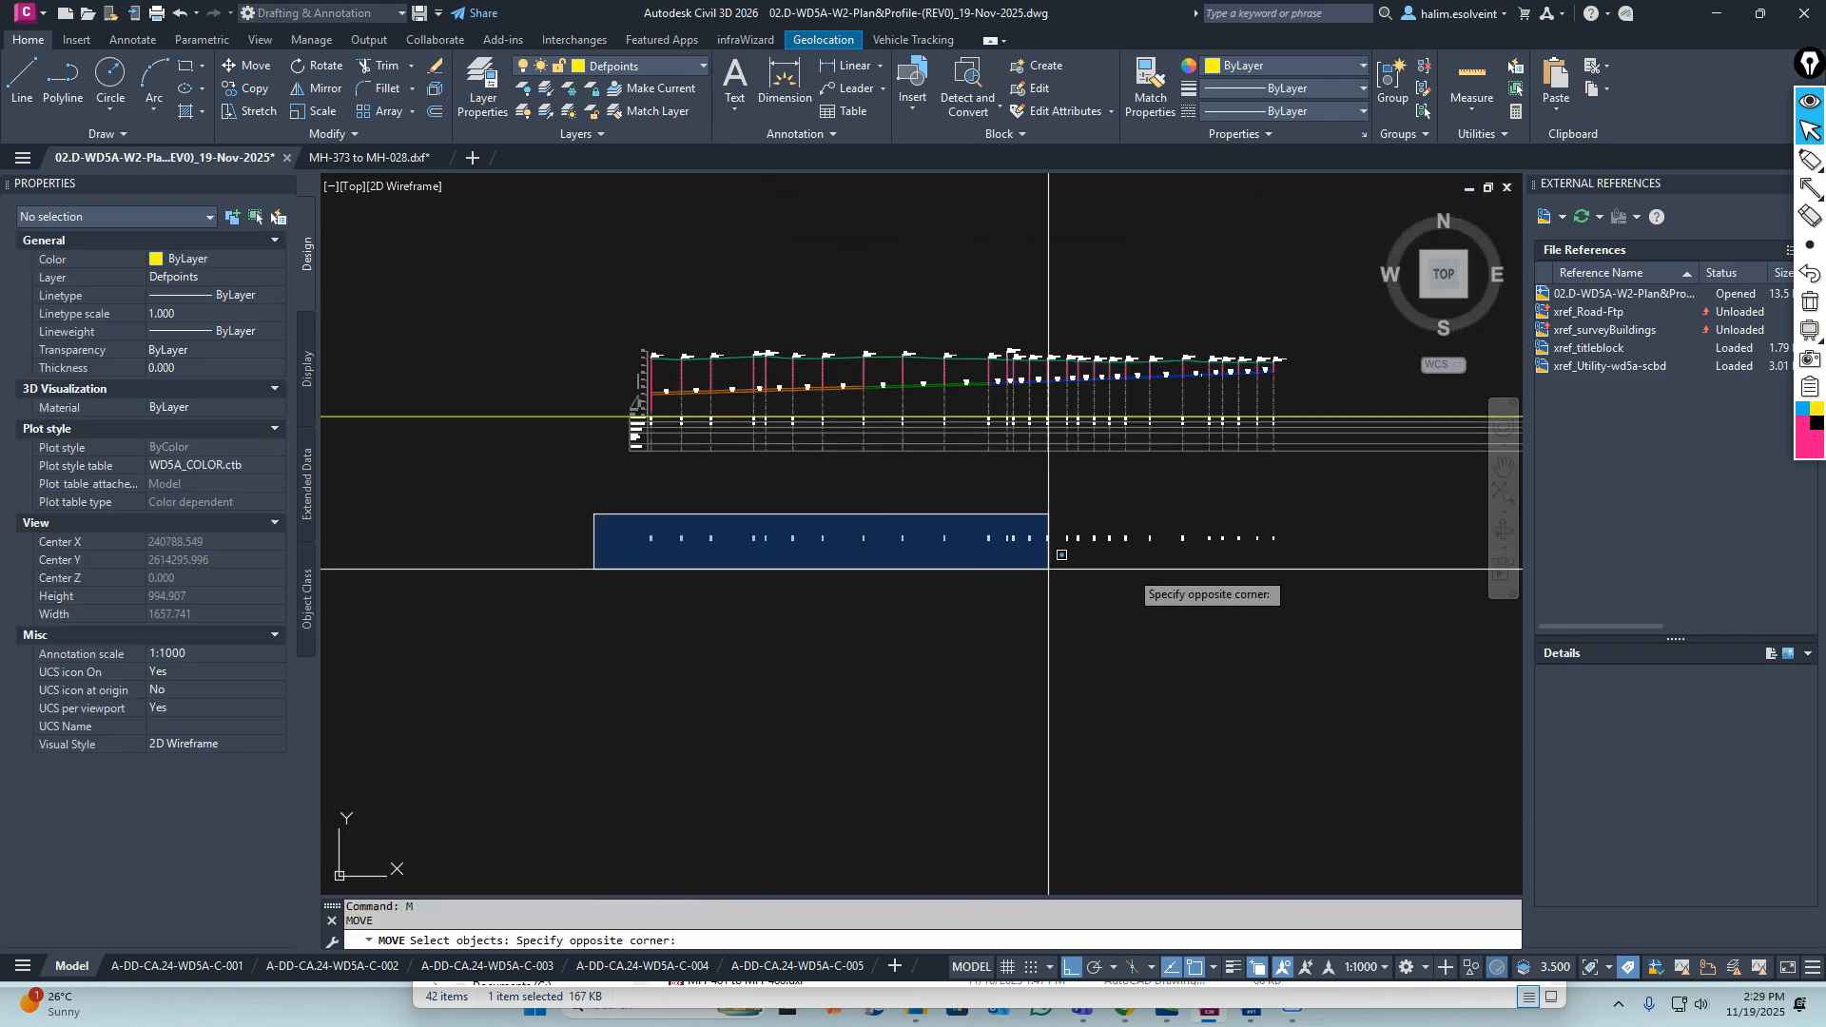
click(1373, 556)
scroll(671, 542, up, 6)
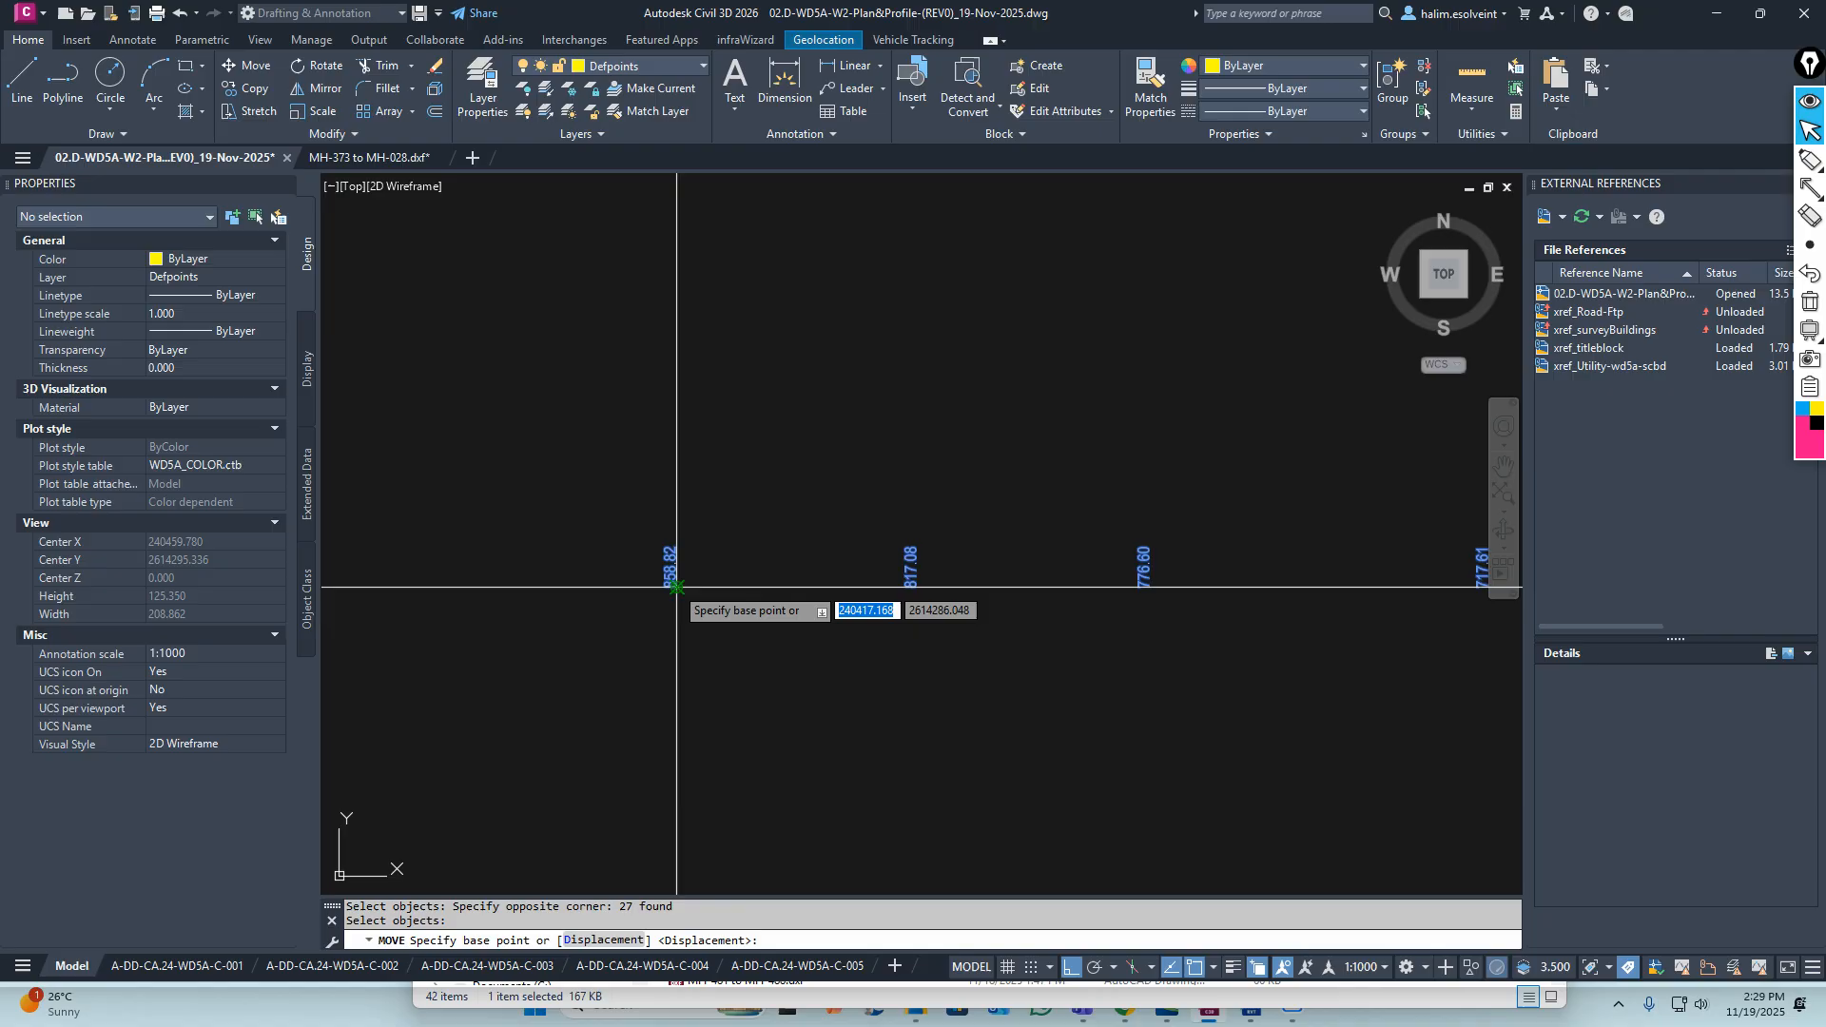
click(677, 587)
middle_drag(680, 335, 723, 918)
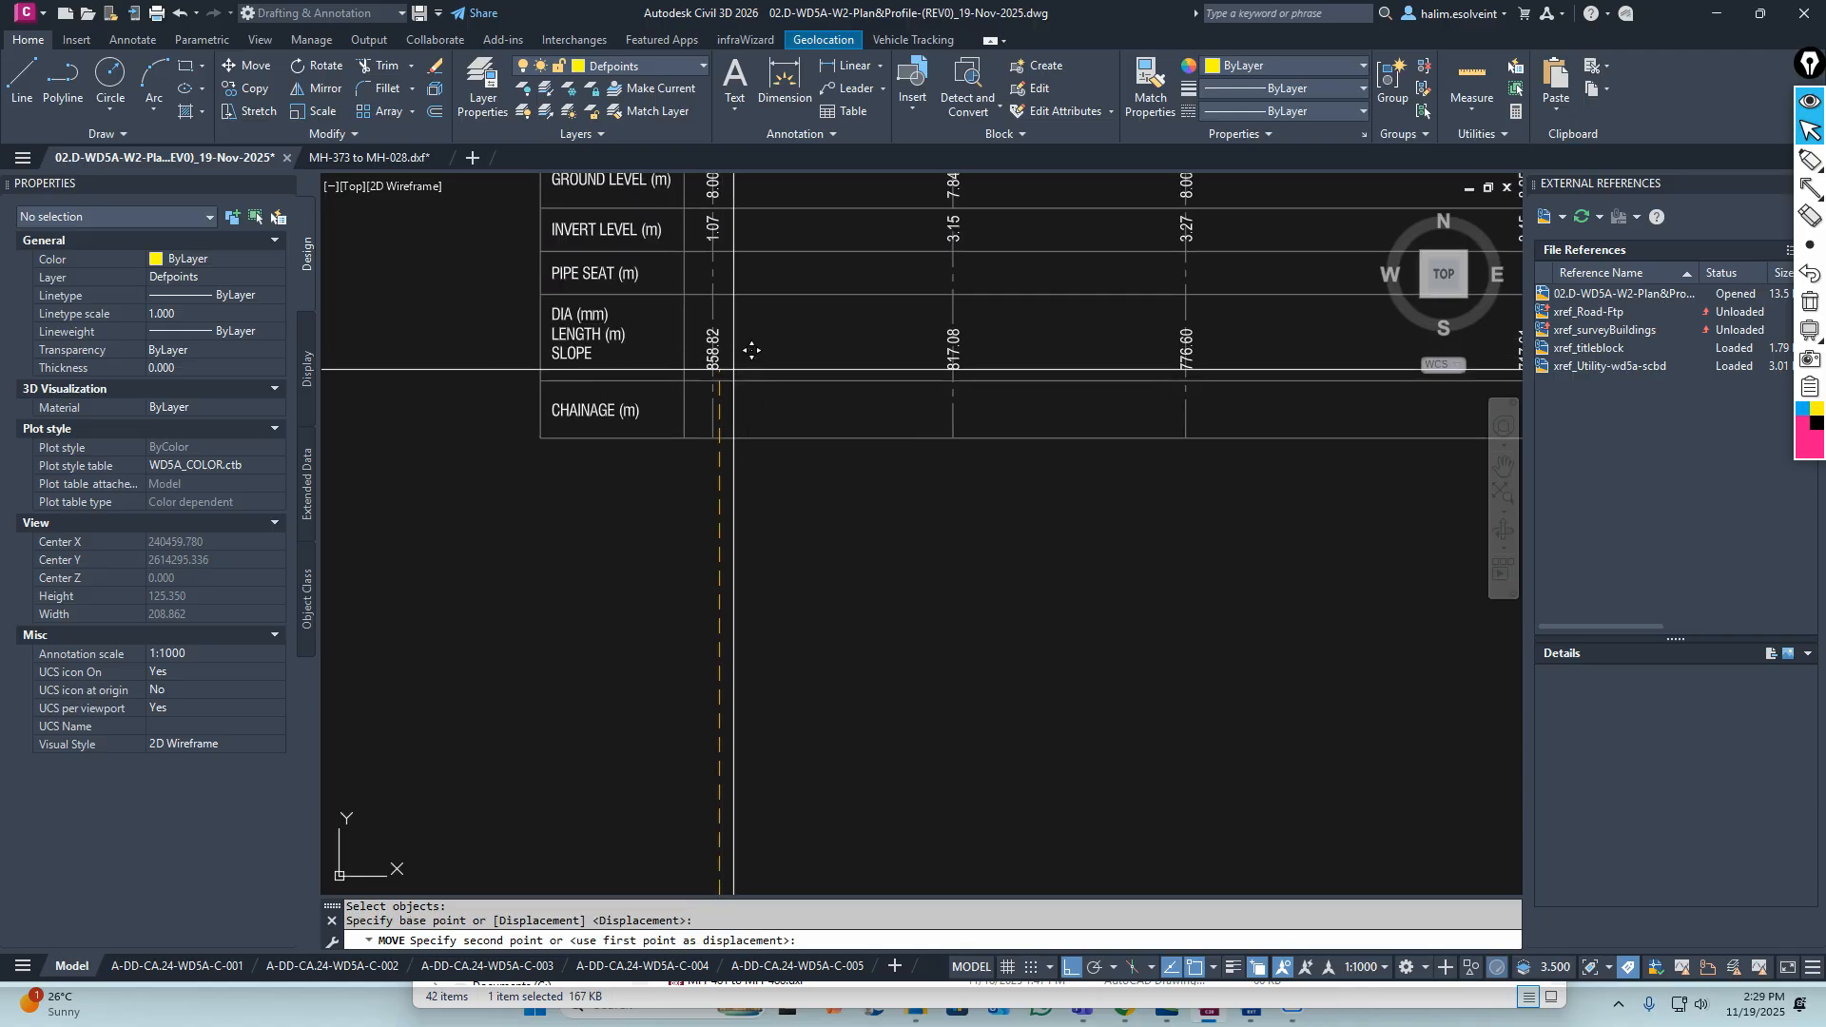
scroll(741, 683, up, 8)
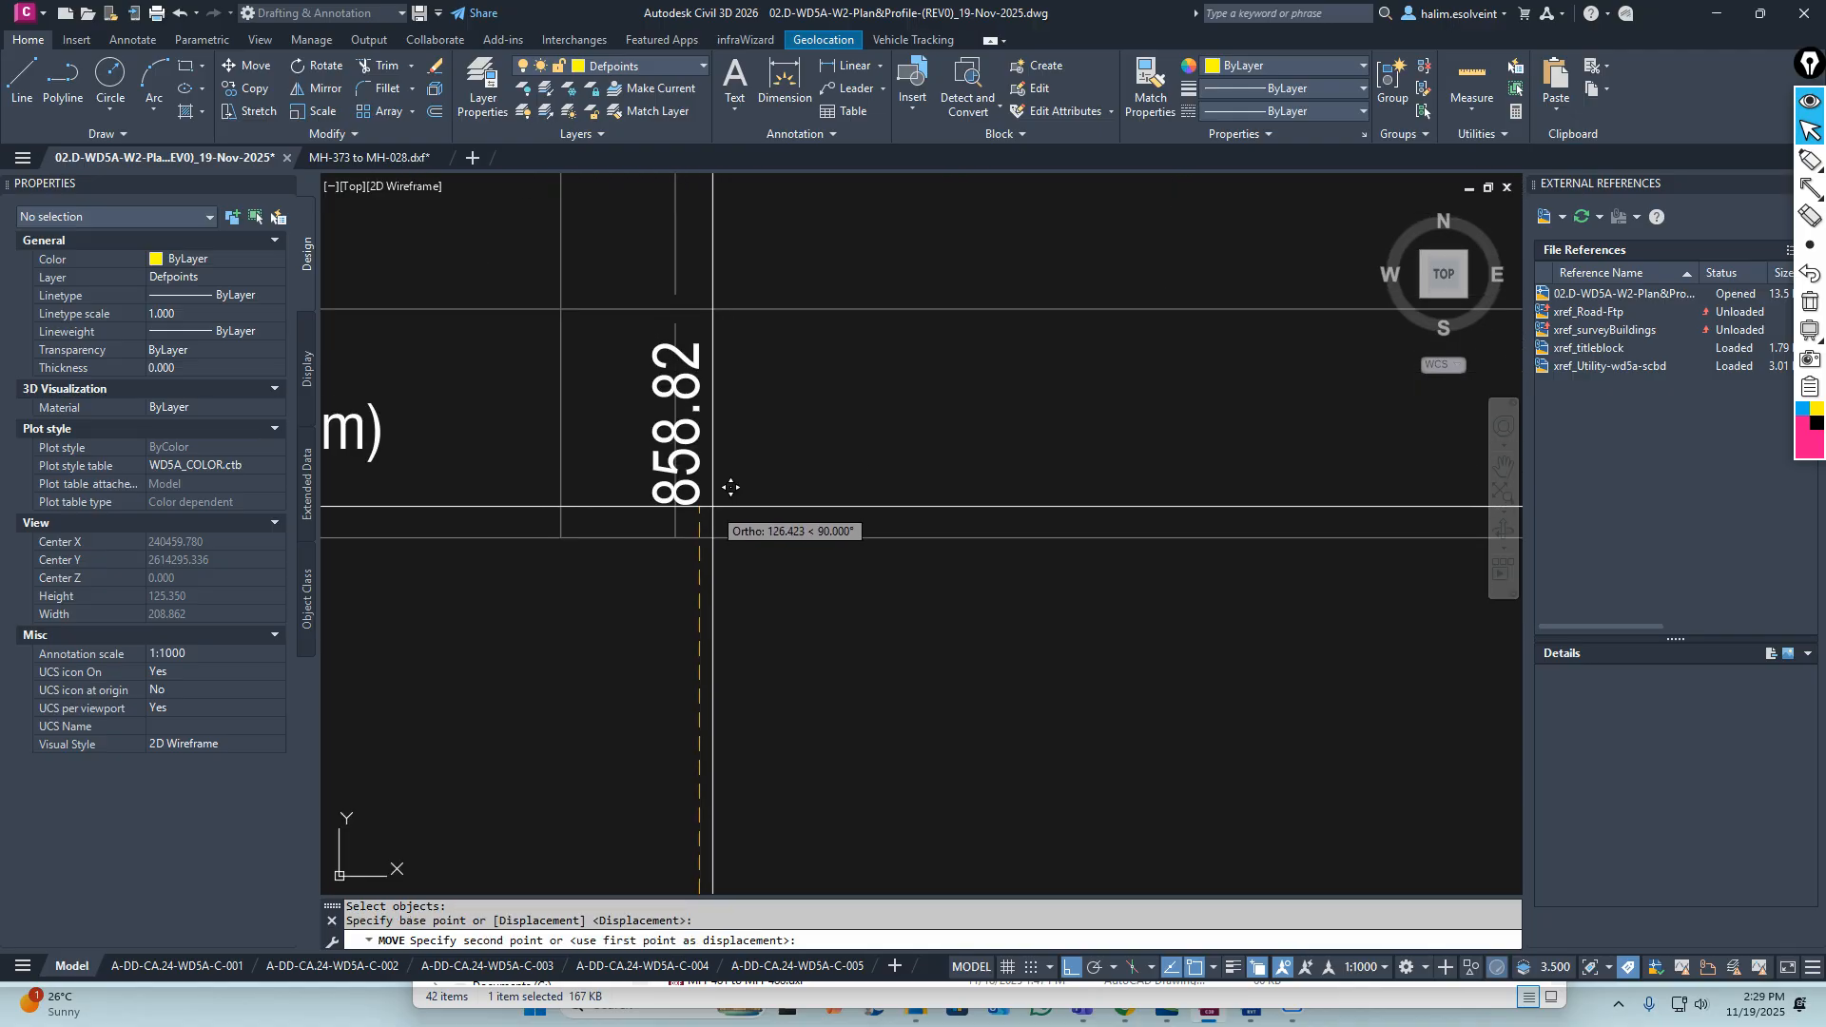
scroll(730, 495, down, 8)
scroll(706, 509, up, 9)
key(Escape)
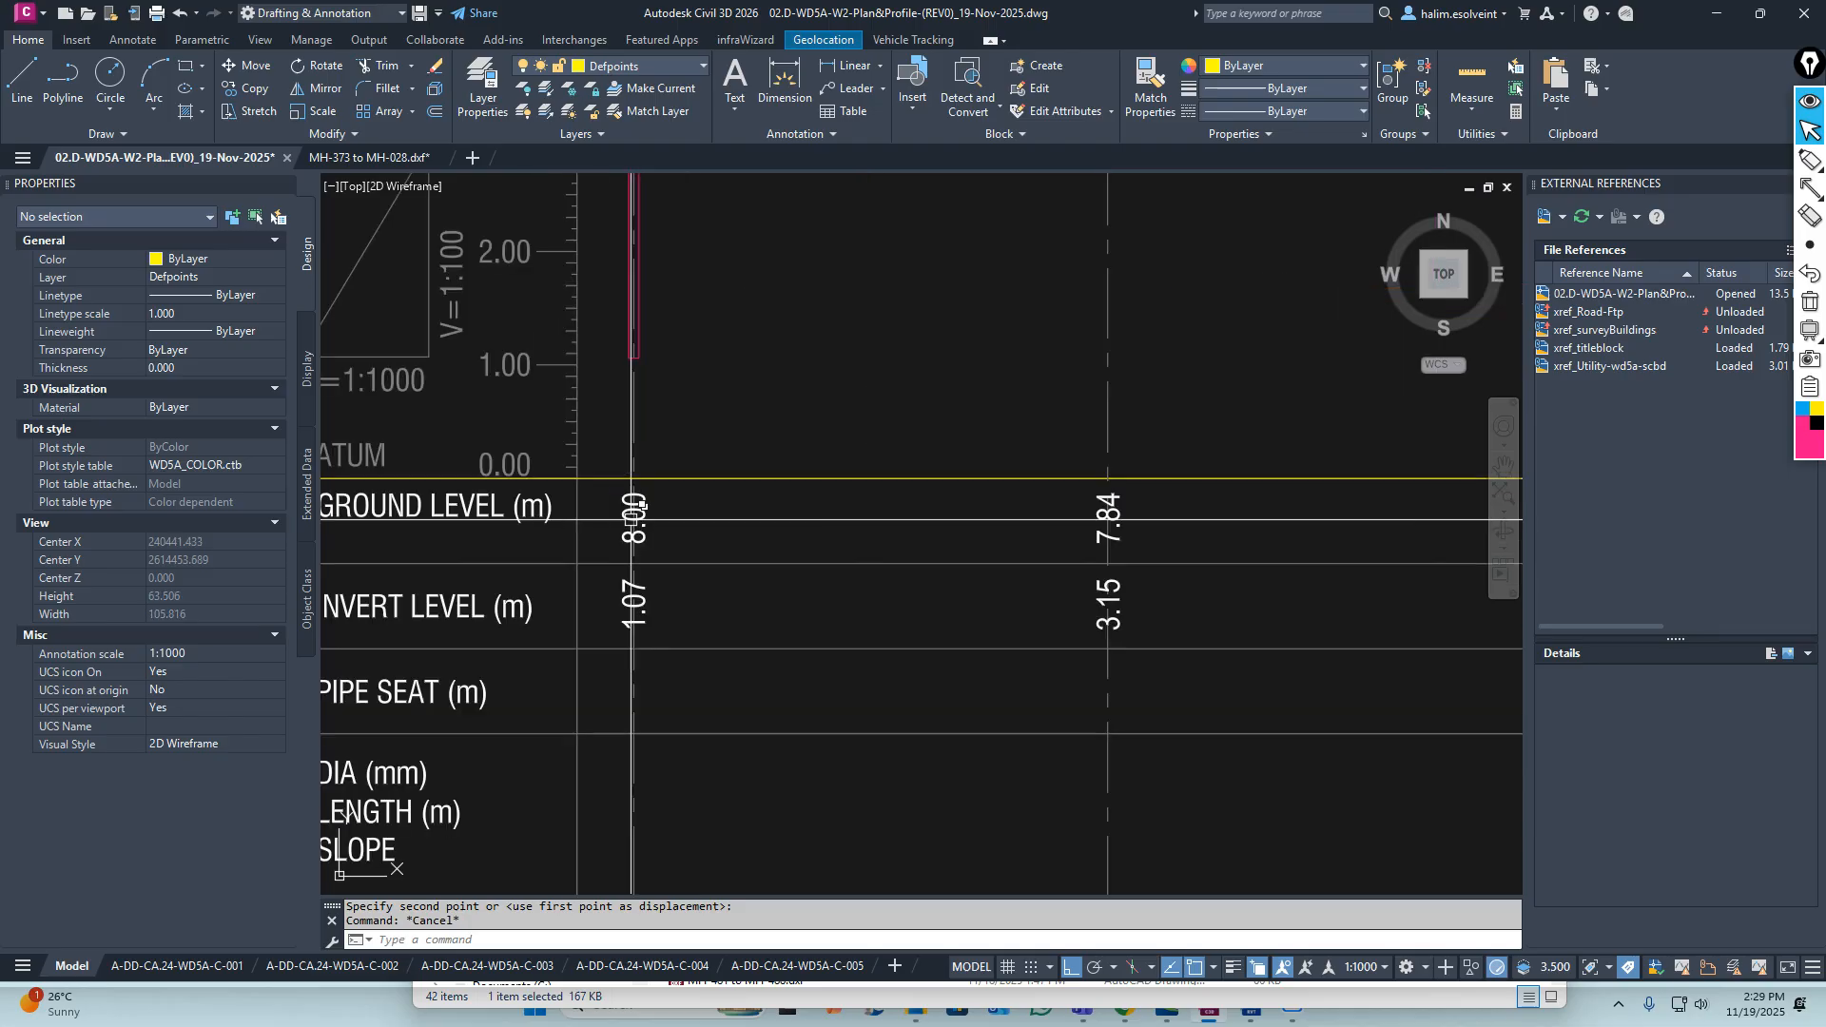
Examine the filled rows of the restyled data table and the properties of its INVERT LEVEL (m) label
scroll(899, 544, down, 6)
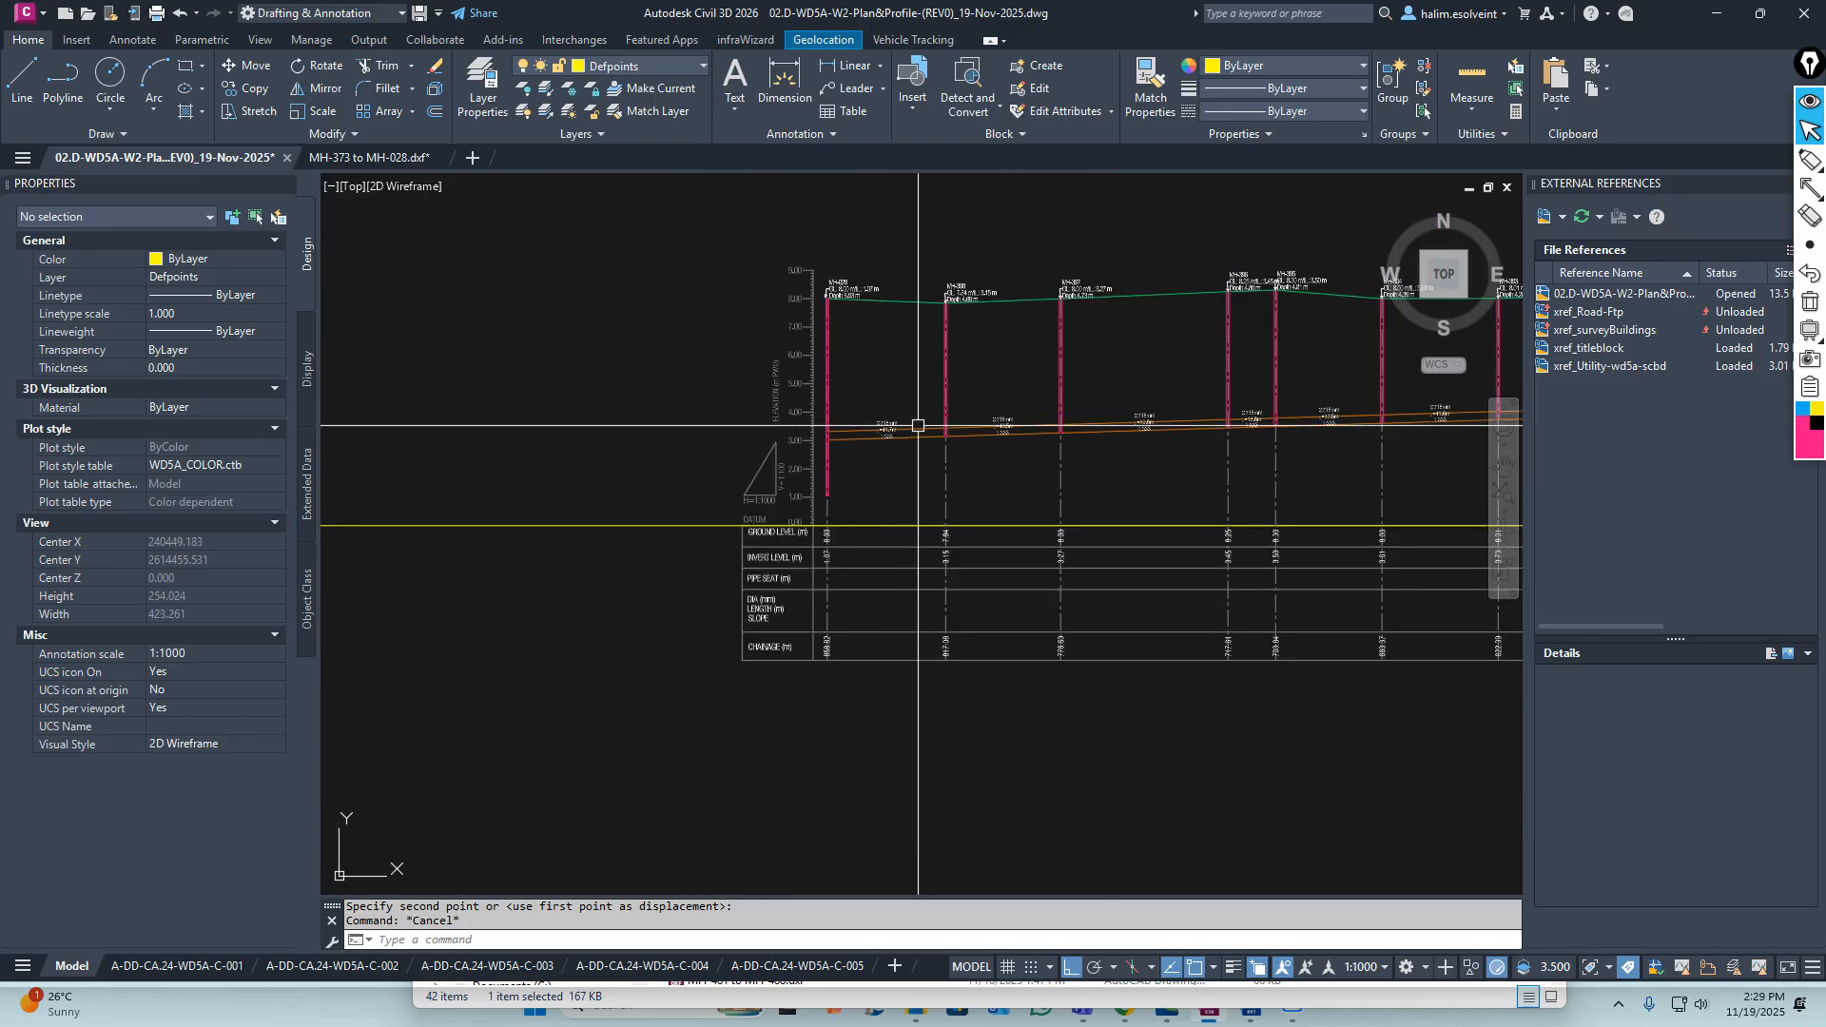
middle_drag(836, 578, 668, 485)
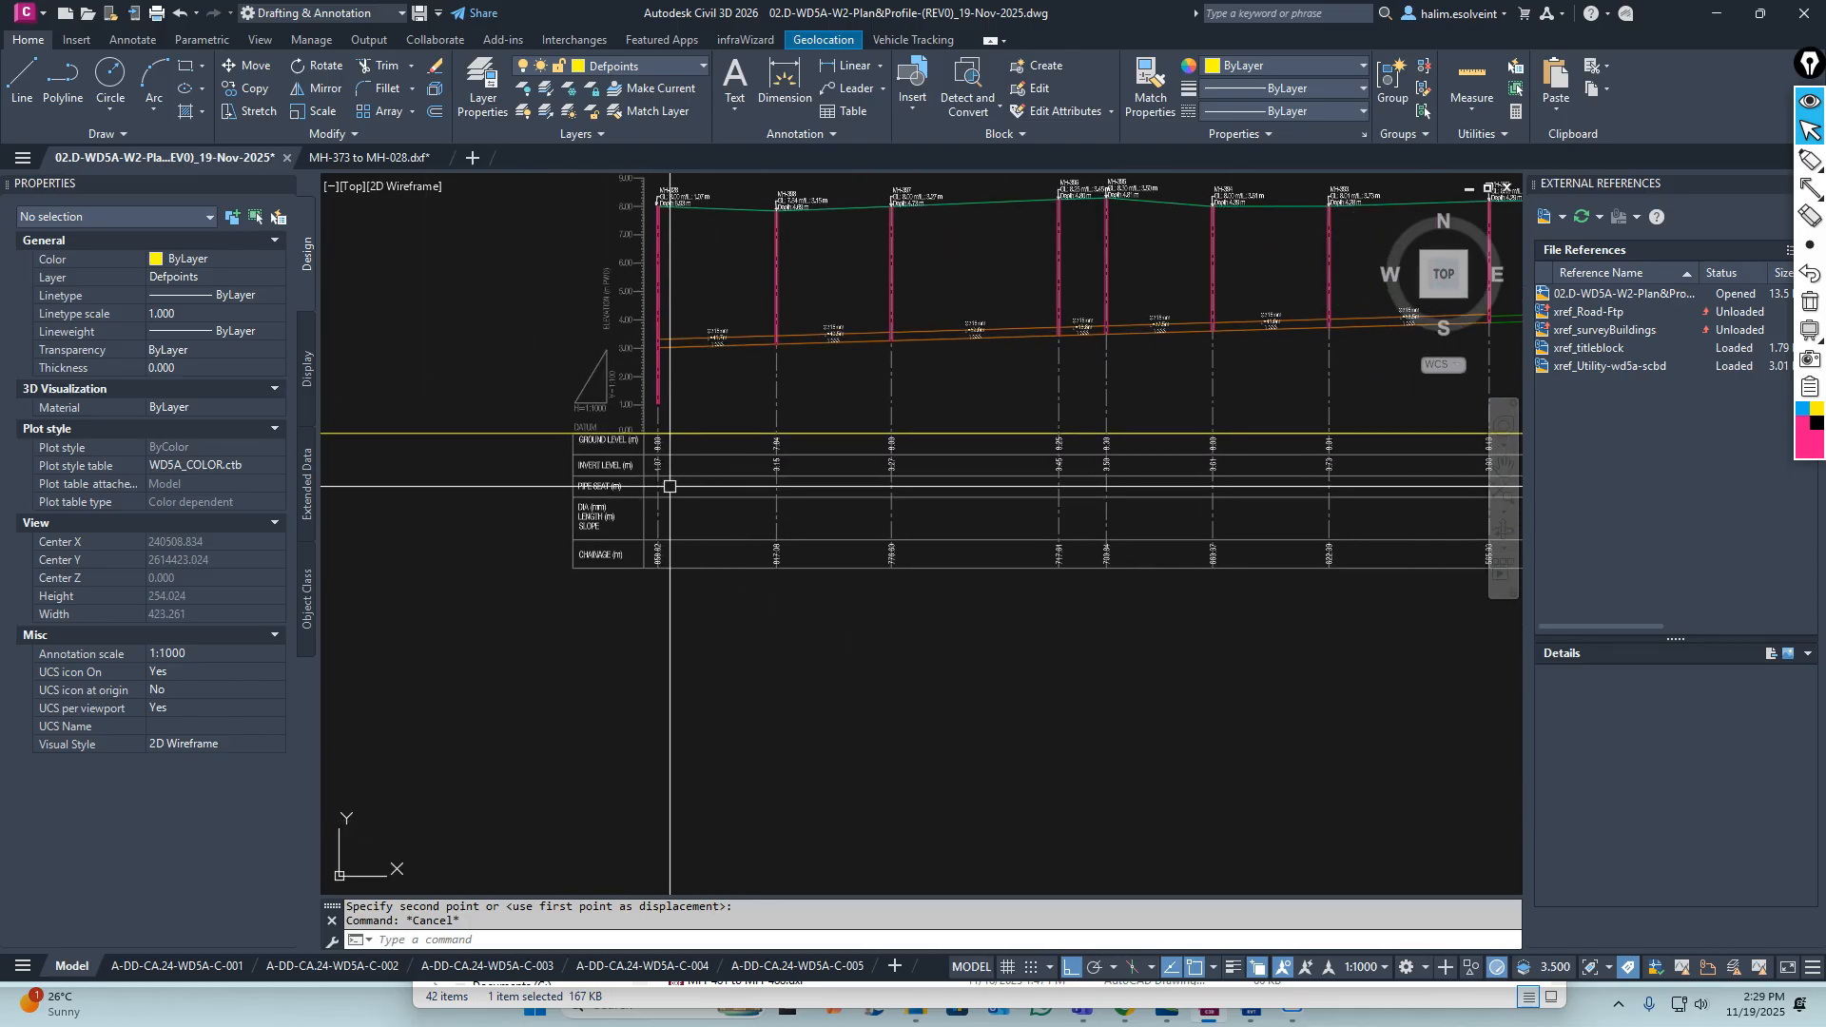
scroll(670, 487, up, 5)
scroll(718, 493, down, 5)
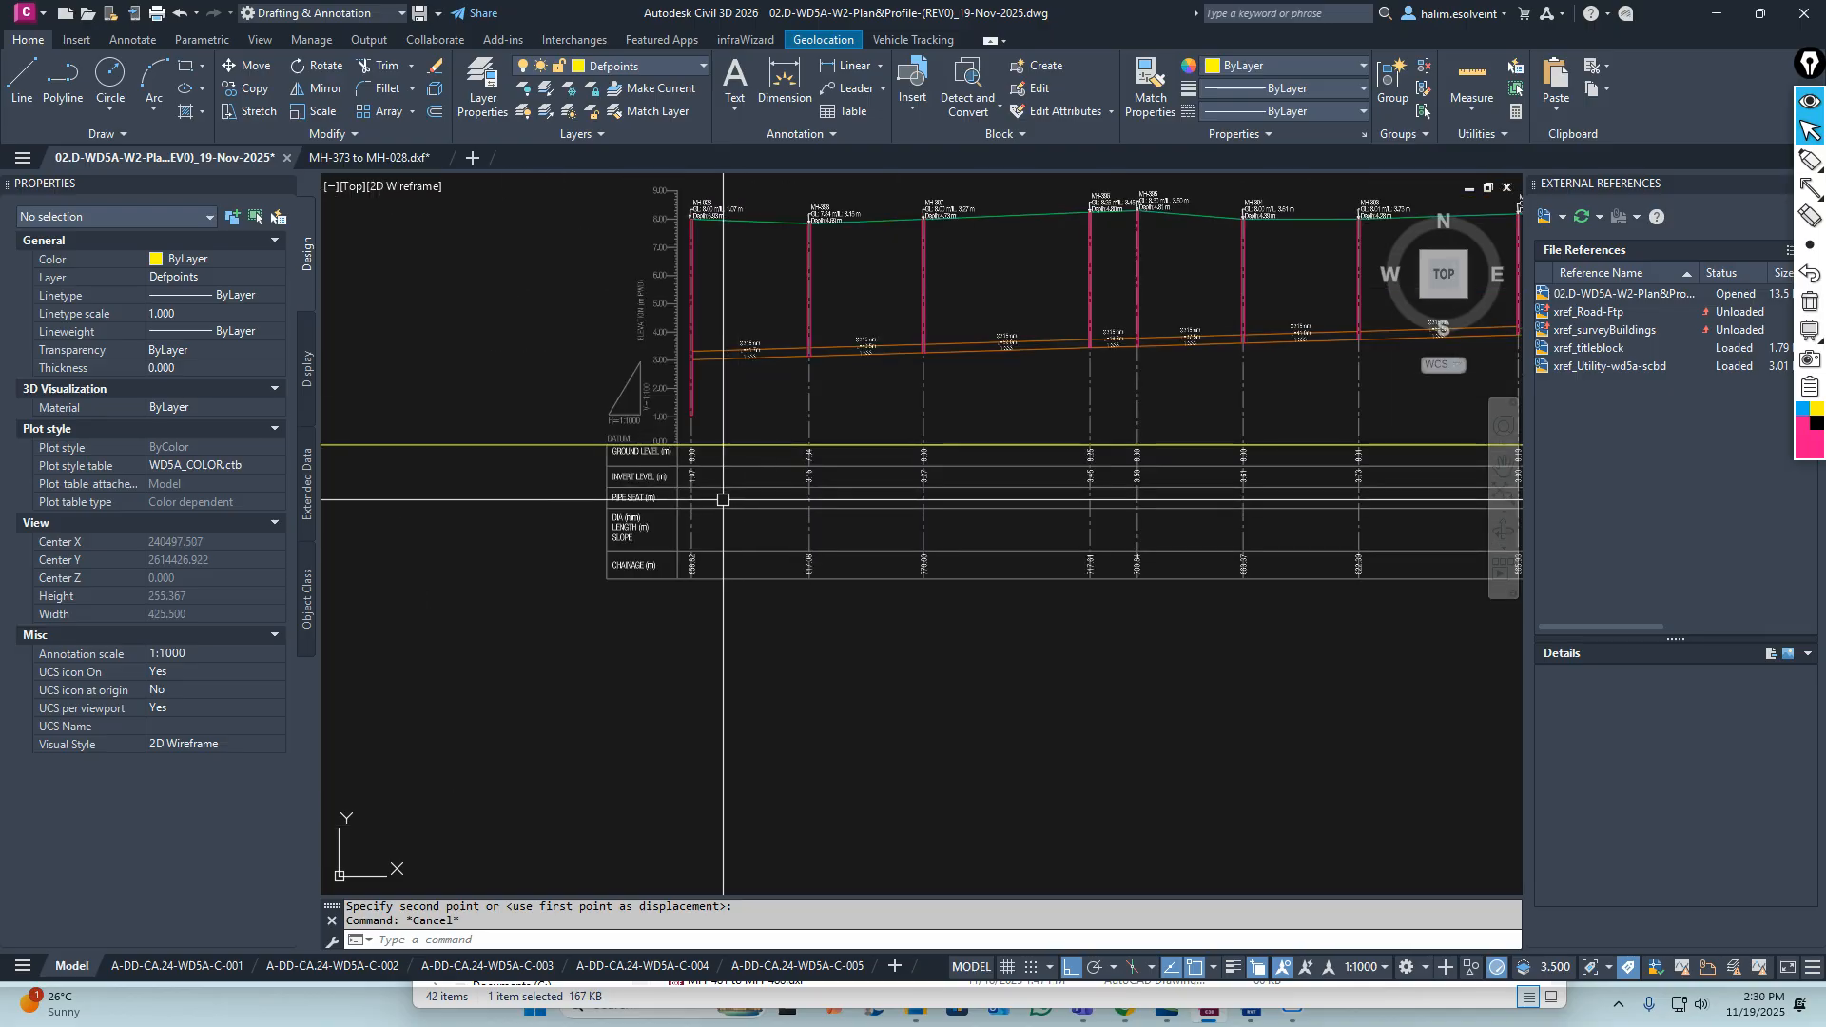
scroll(717, 480, up, 3)
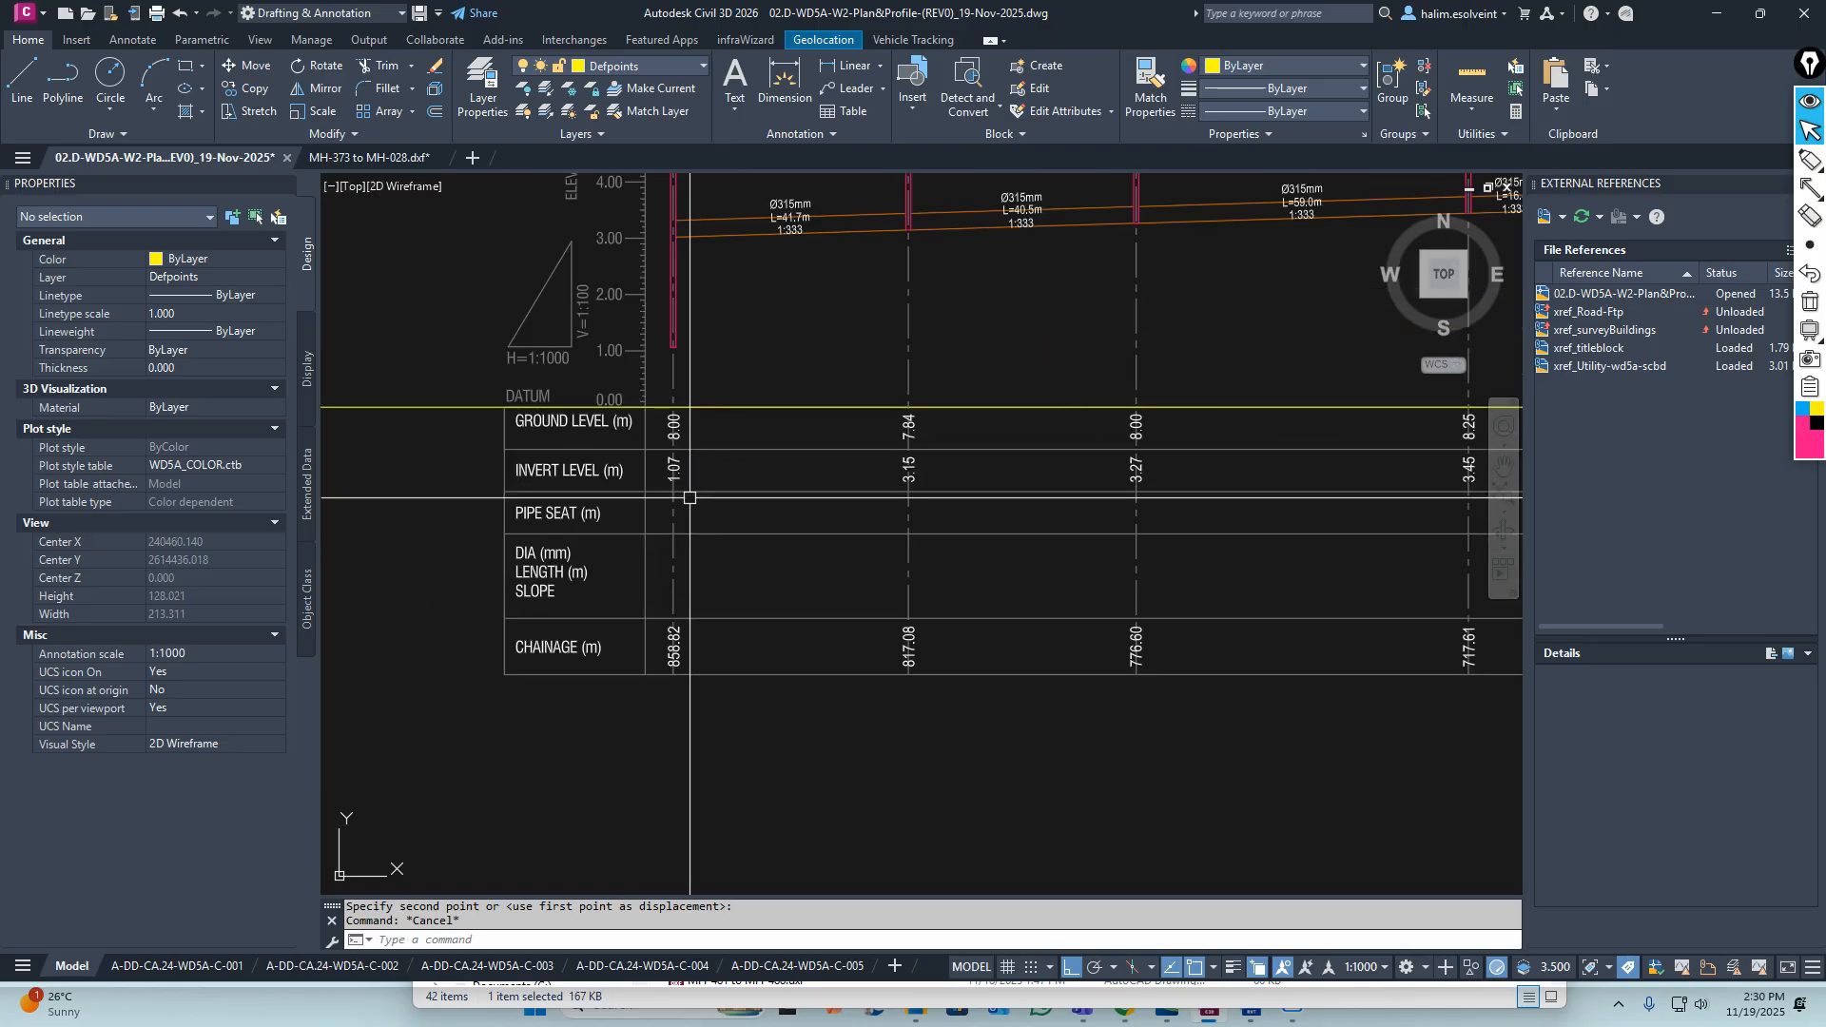
scroll(540, 492, up, 3)
click(588, 473)
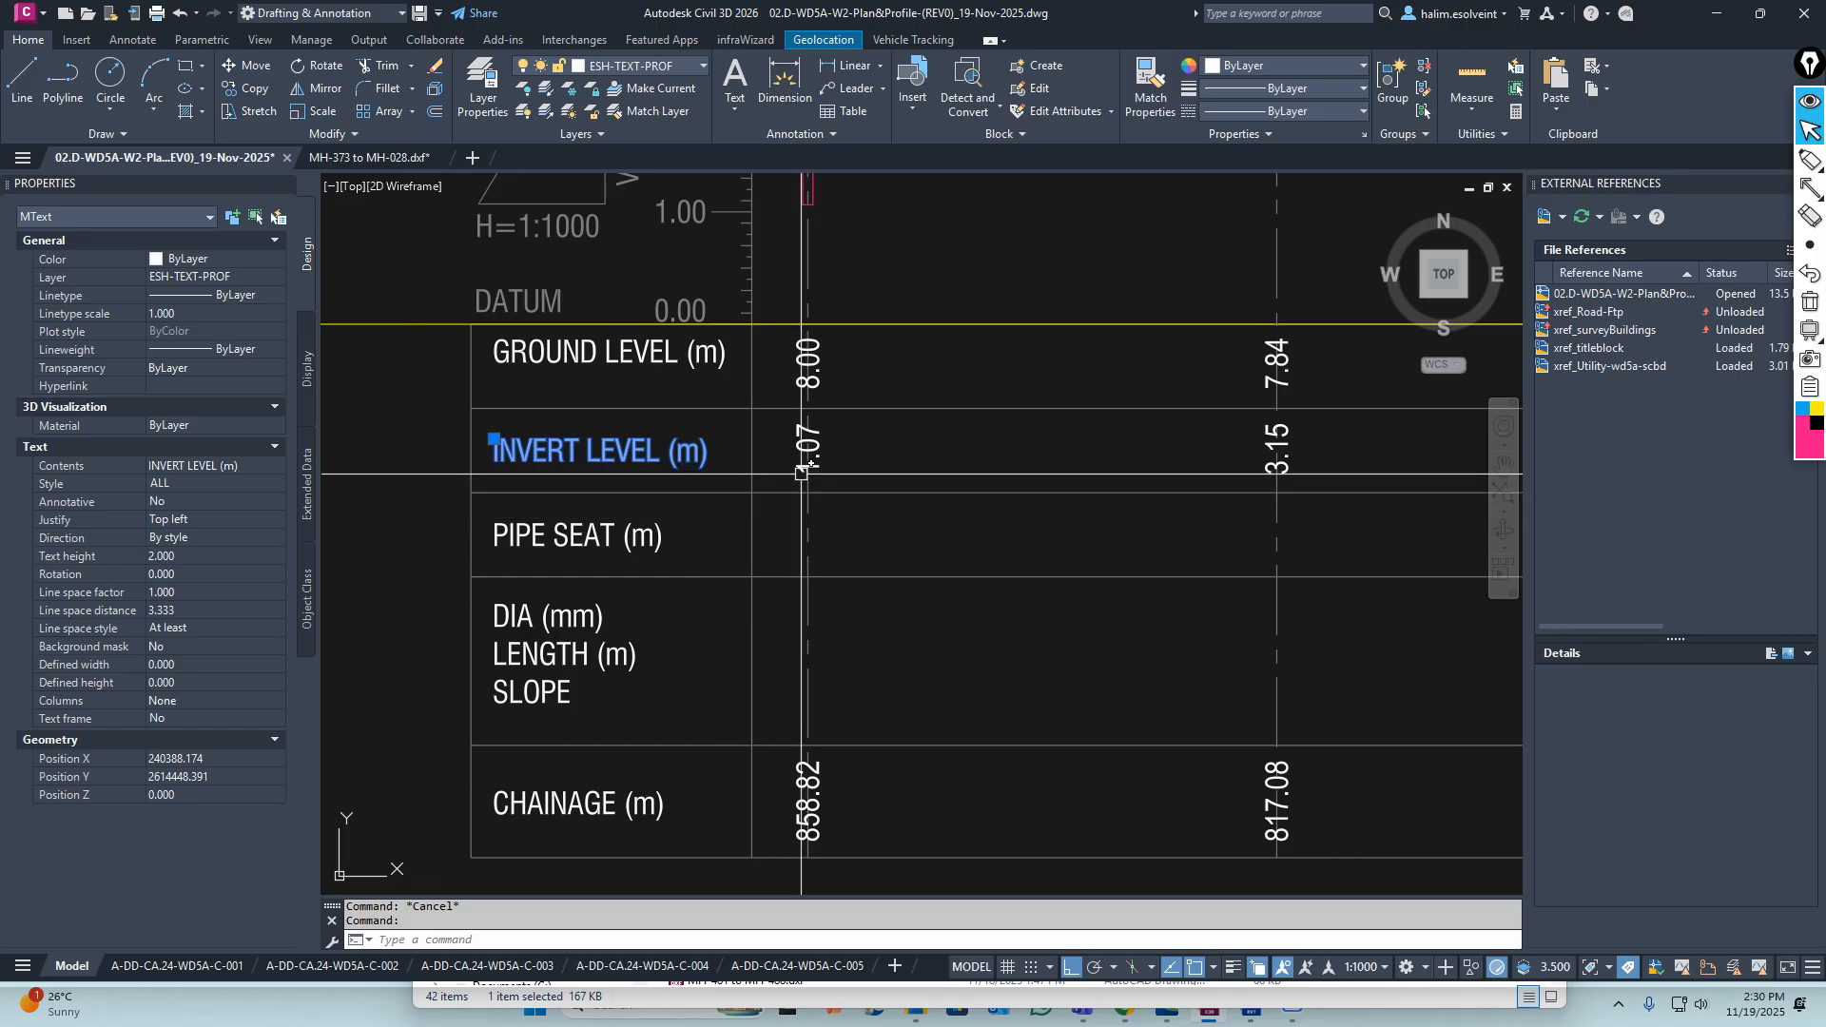
key(Escape)
Select all ground level, invert level and chainage values in the restyled table and open the list of available text styles
scroll(788, 313, up, 6)
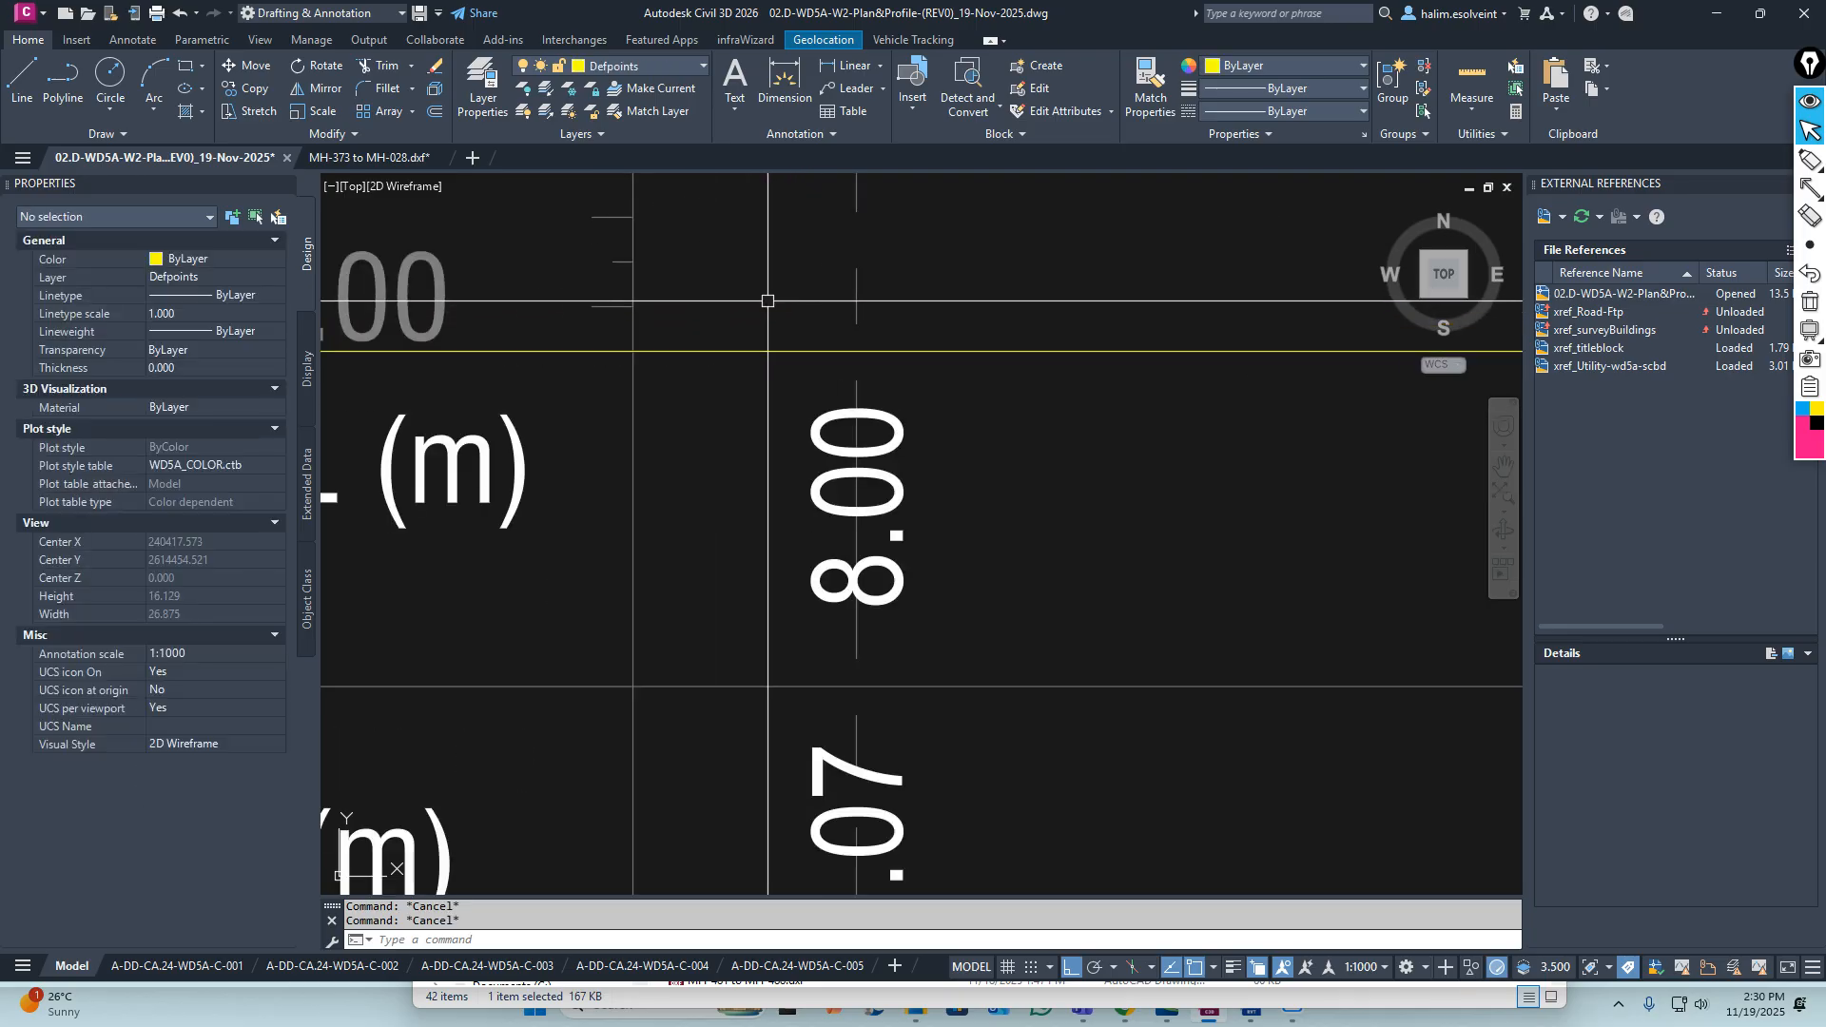
click(757, 278)
scroll(749, 323, down, 4)
middle_drag(1299, 438, 835, 547)
scroll(835, 547, down, 1)
middle_drag(1336, 577, 938, 559)
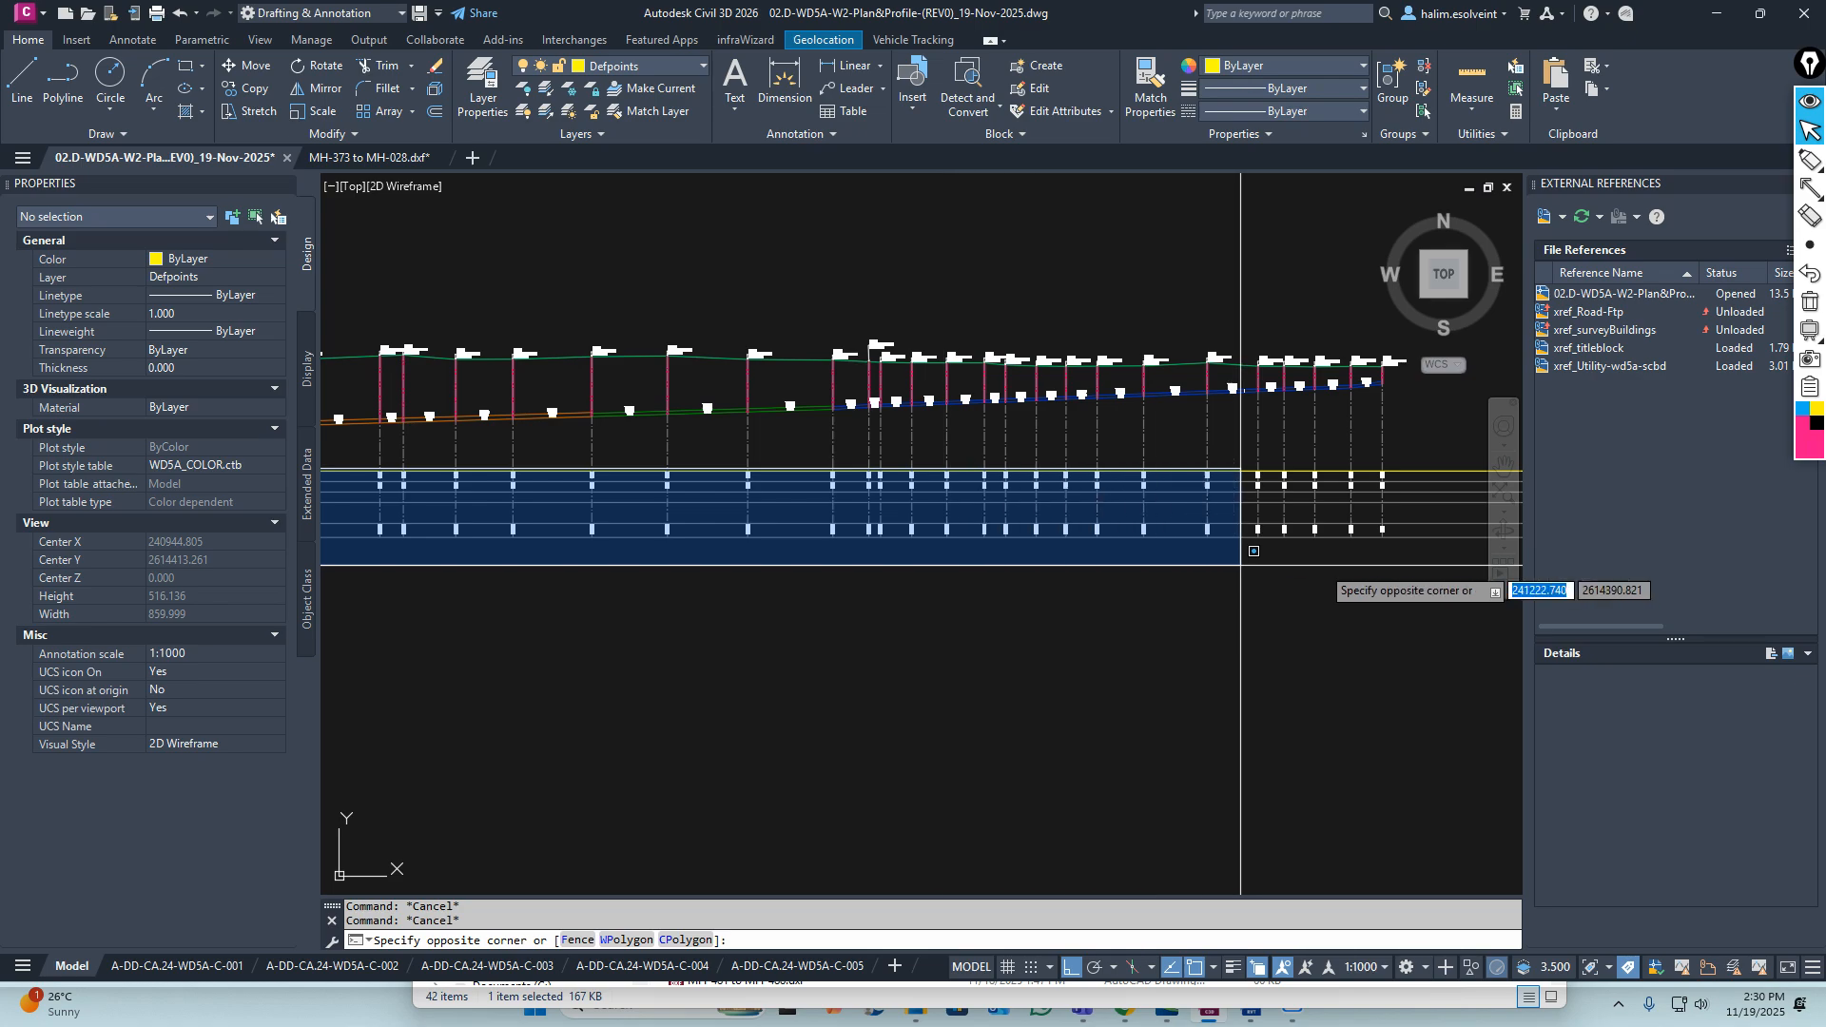
click(1400, 565)
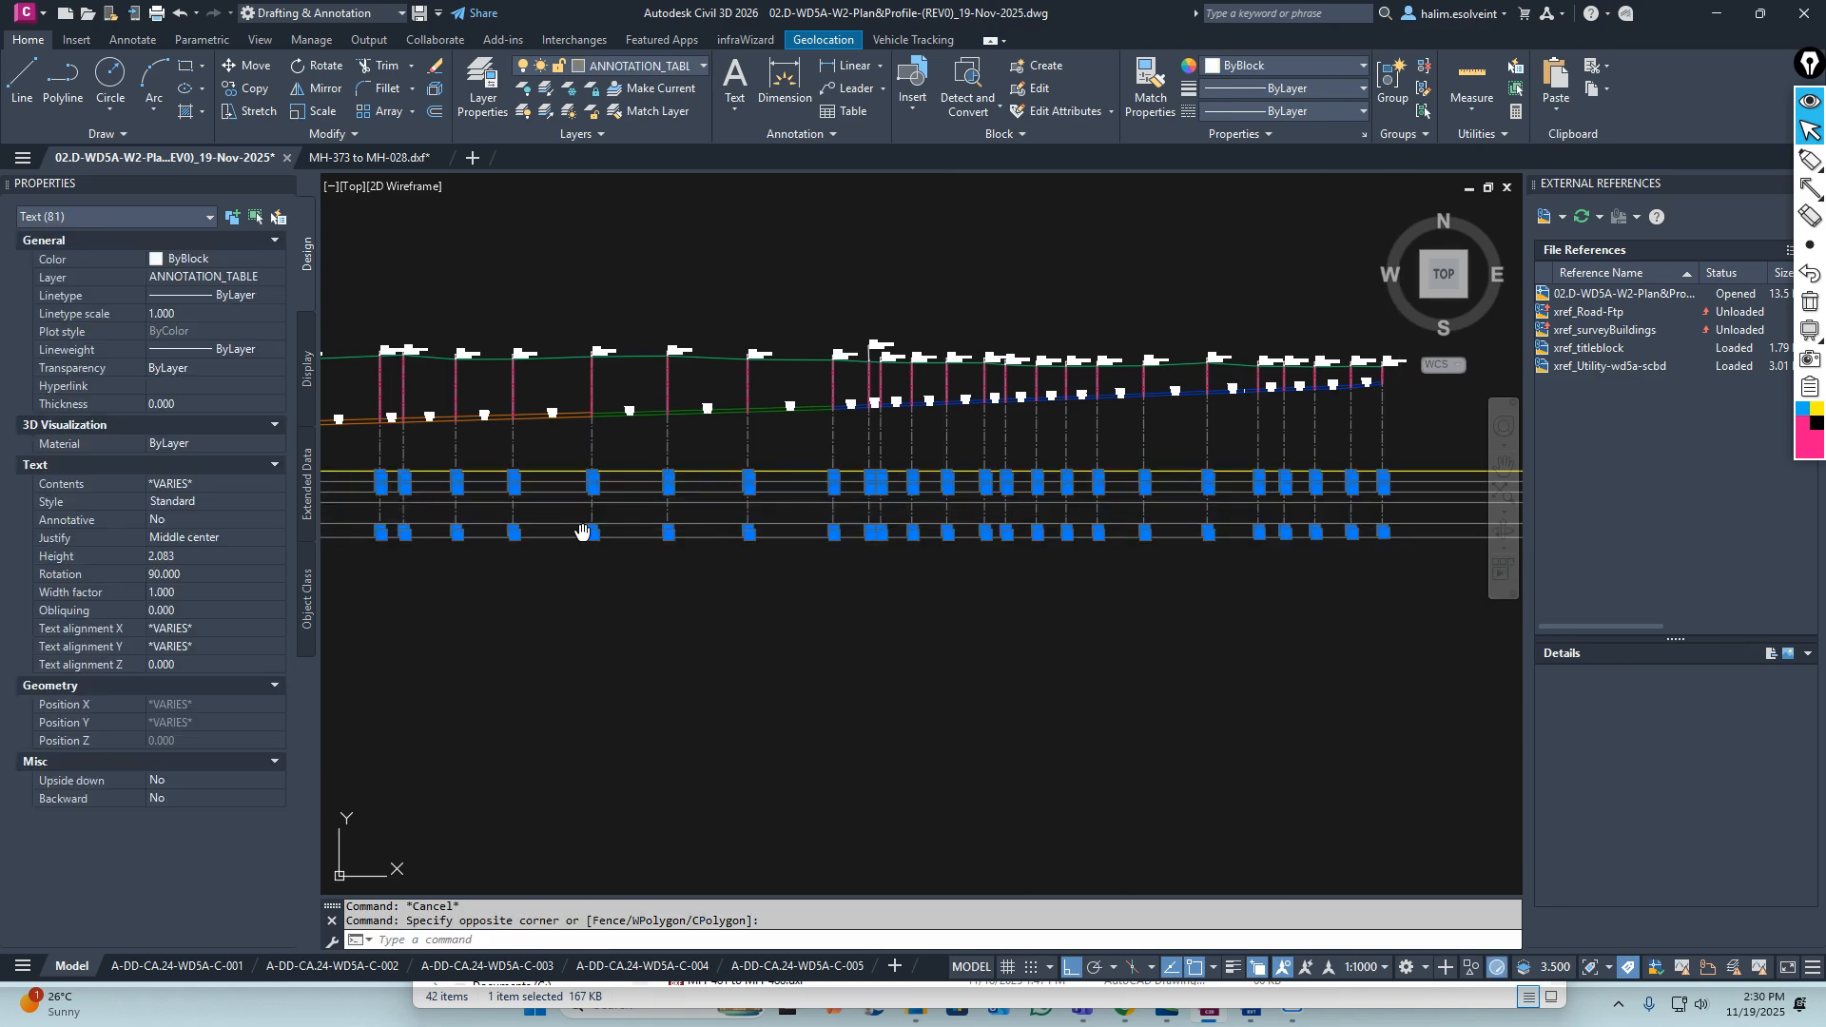
middle_drag(583, 534, 876, 578)
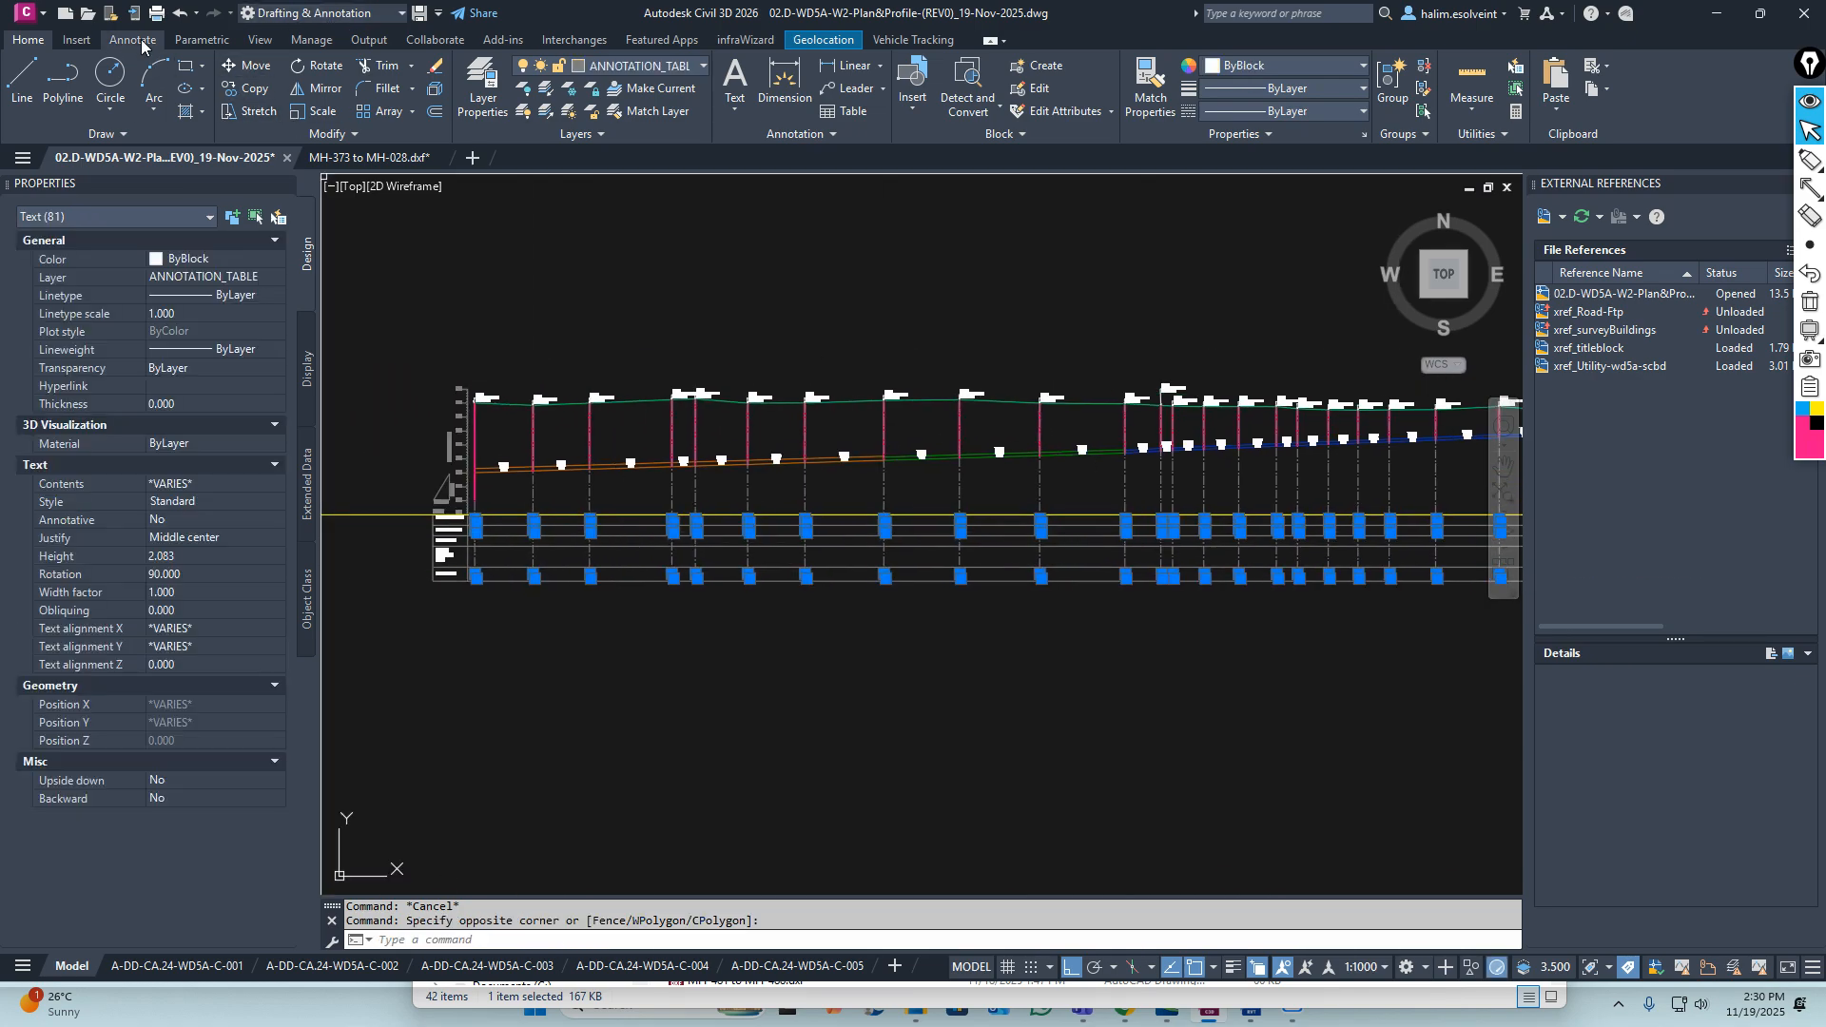
click(1810, 188)
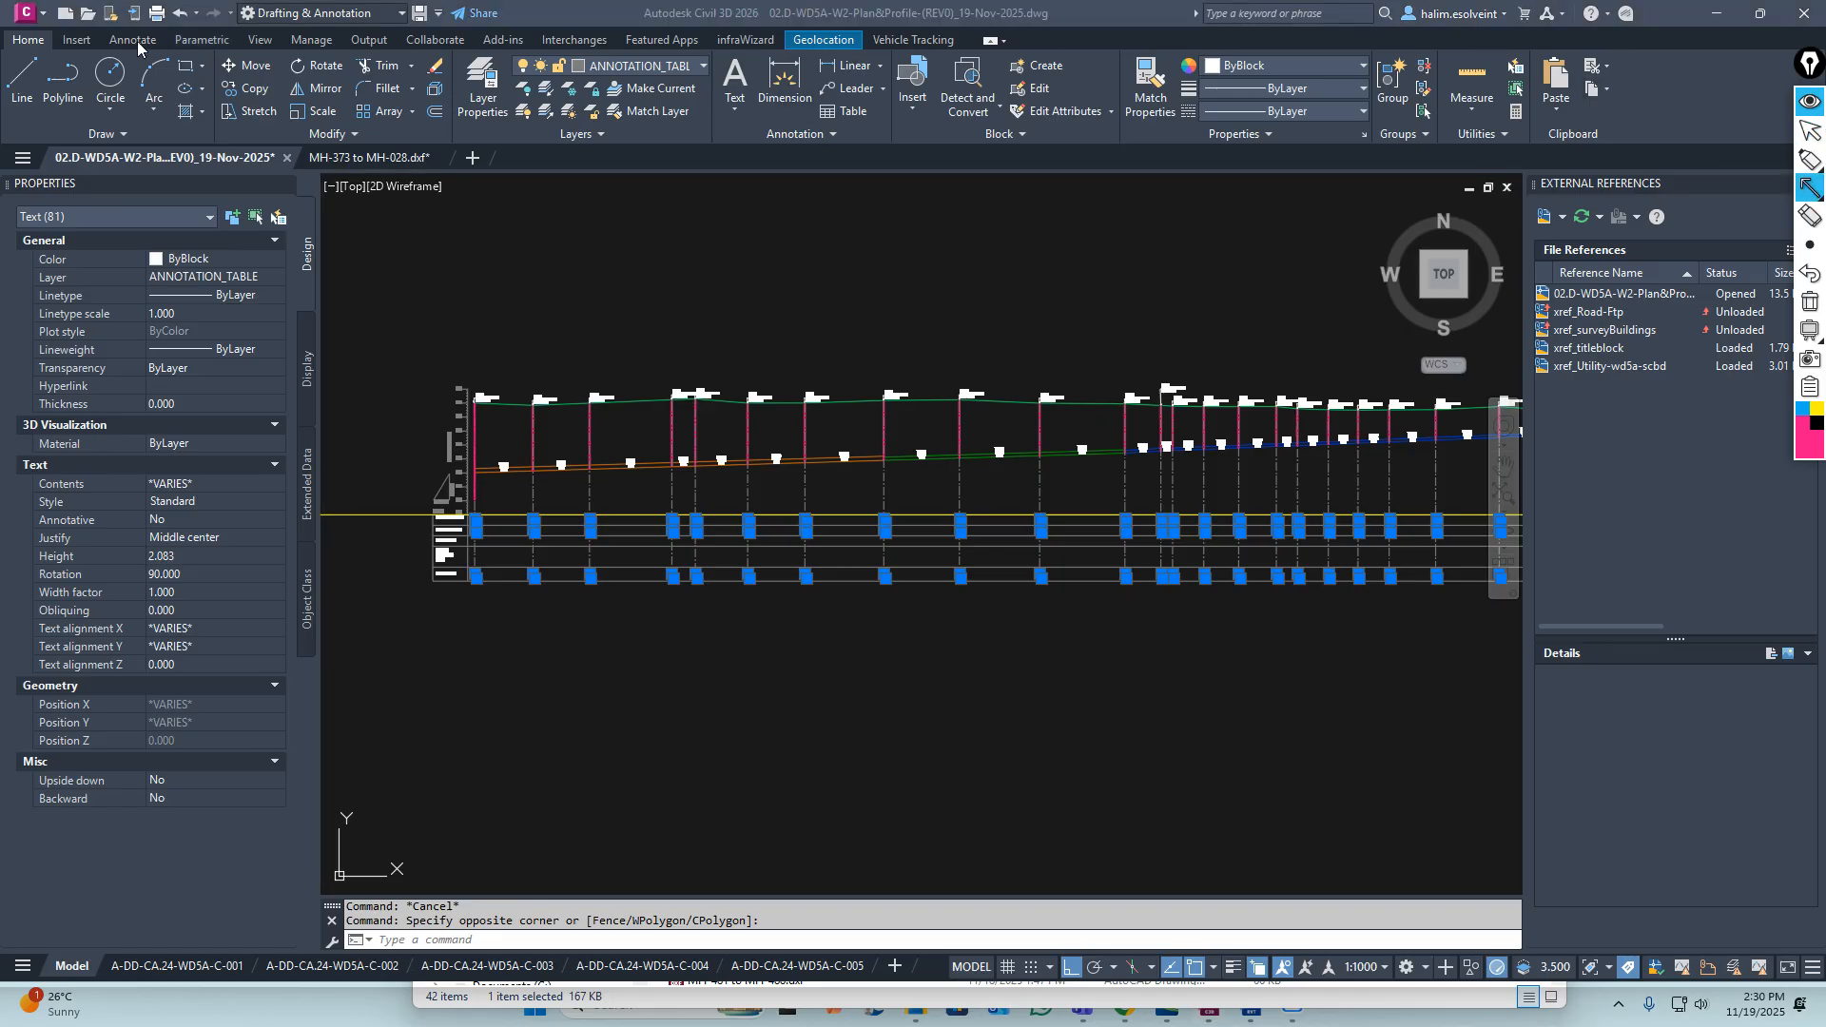
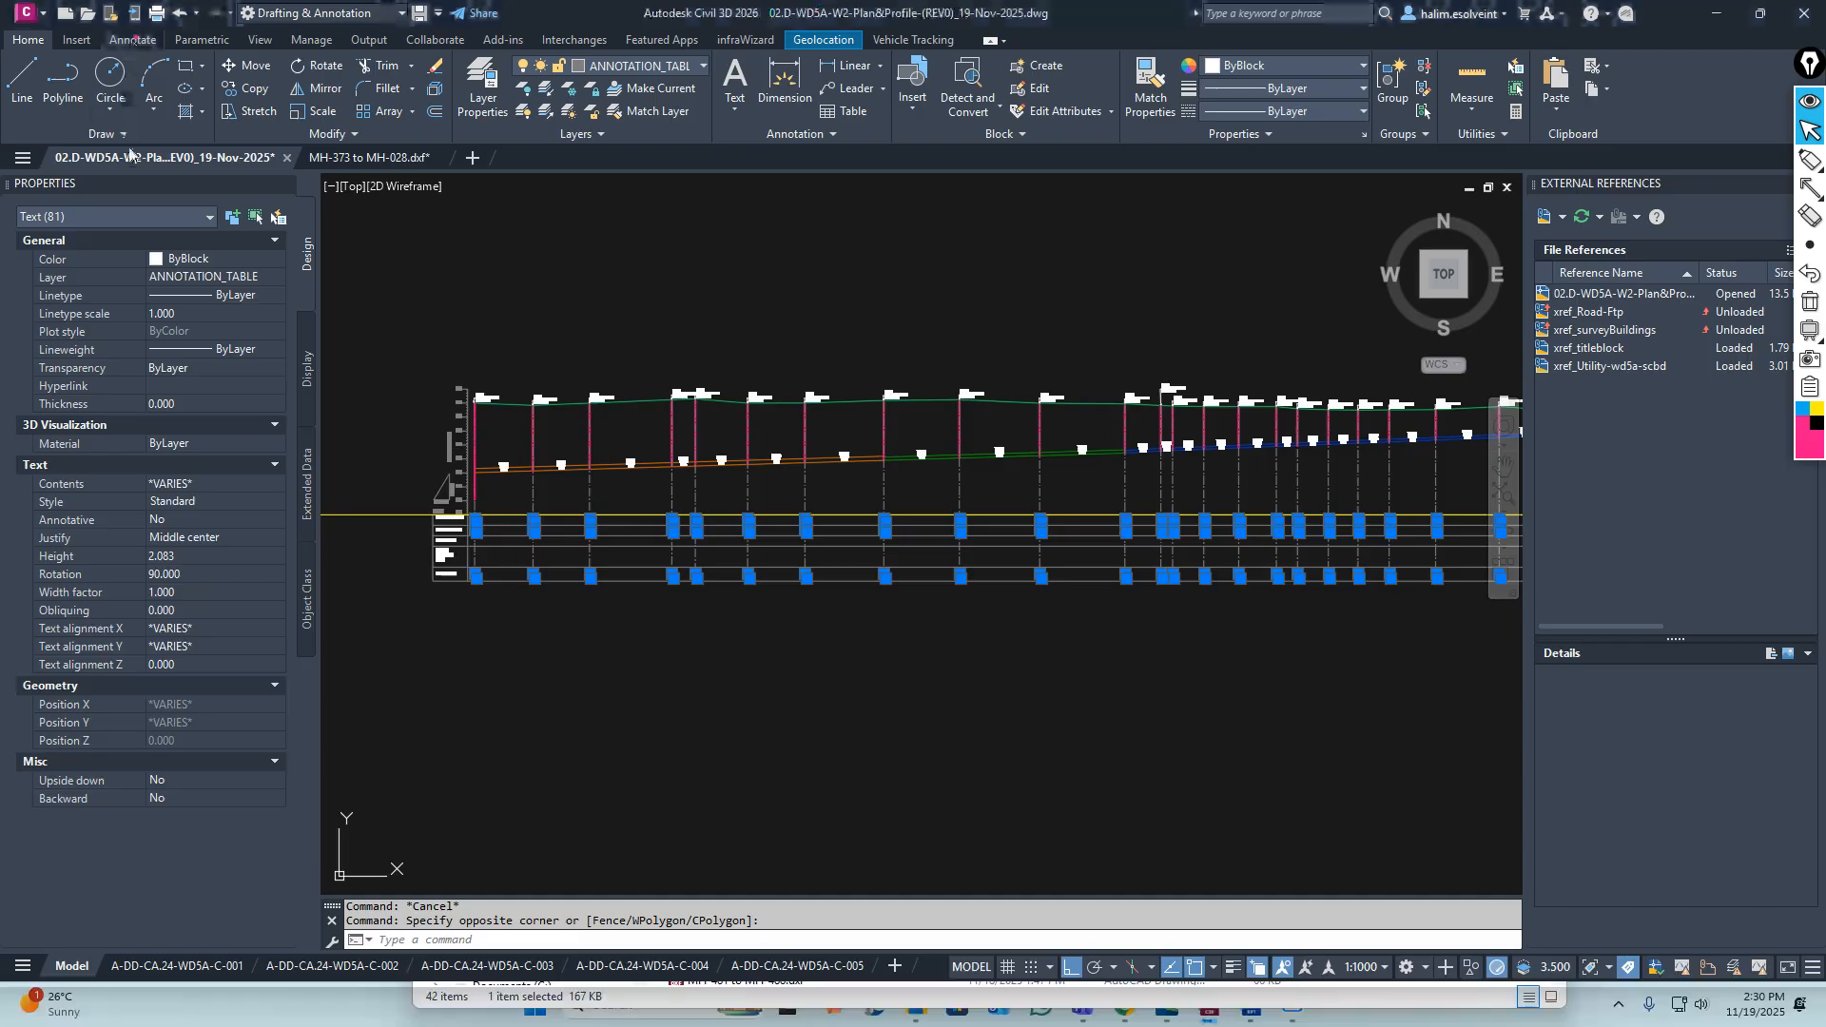
click(118, 42)
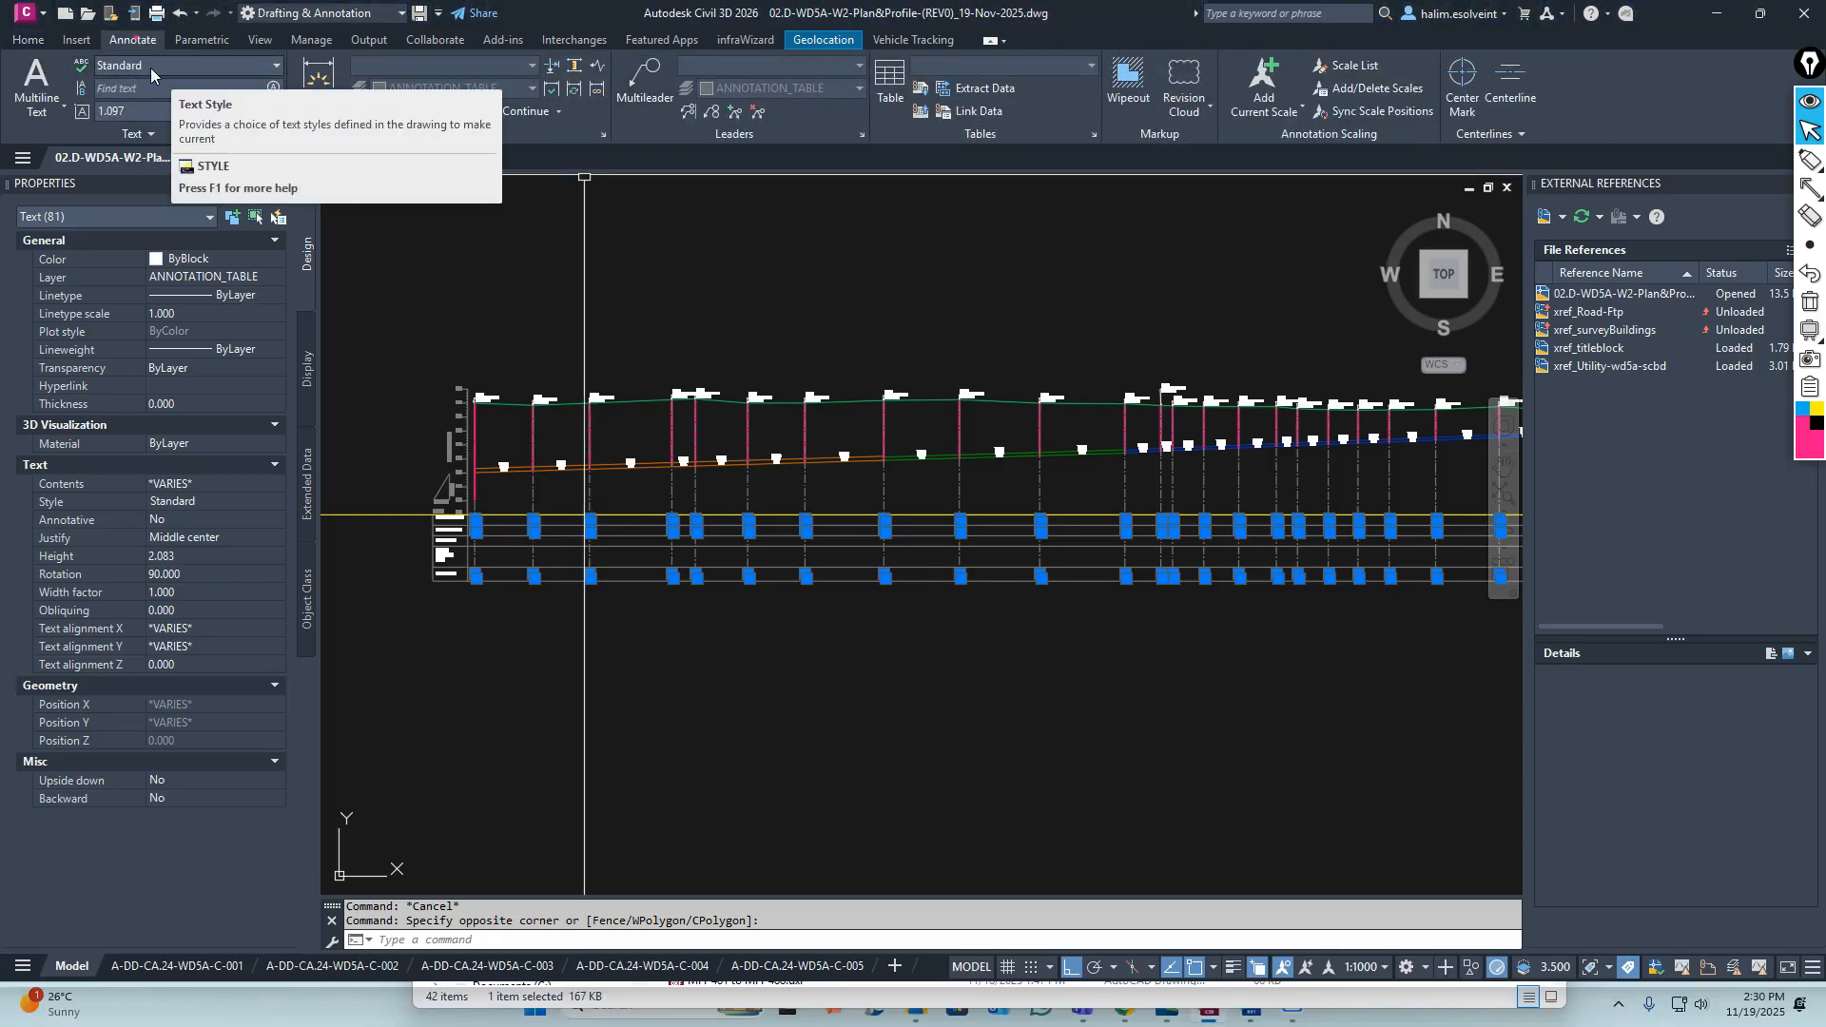
click(257, 73)
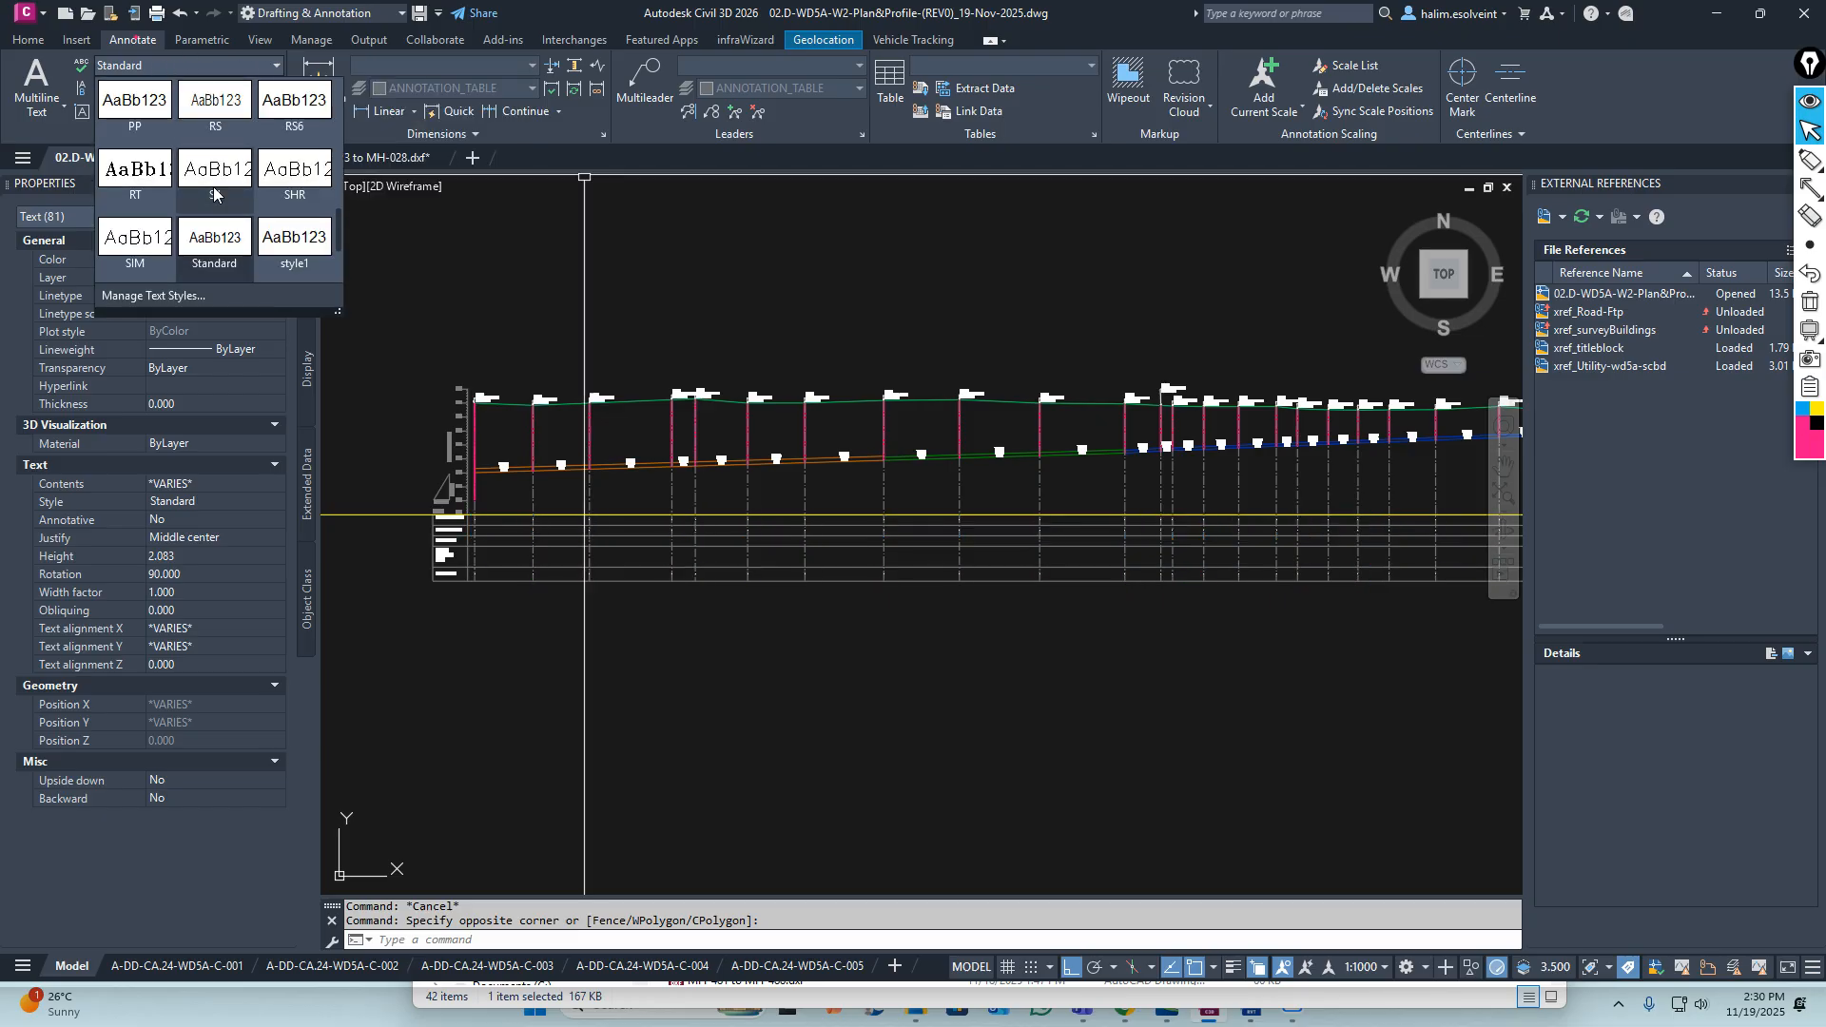
Apply the text style ALL to the selected ground level, invert level and chainage values in the profile table
scroll(205, 175, up, 3)
scroll(199, 173, up, 5)
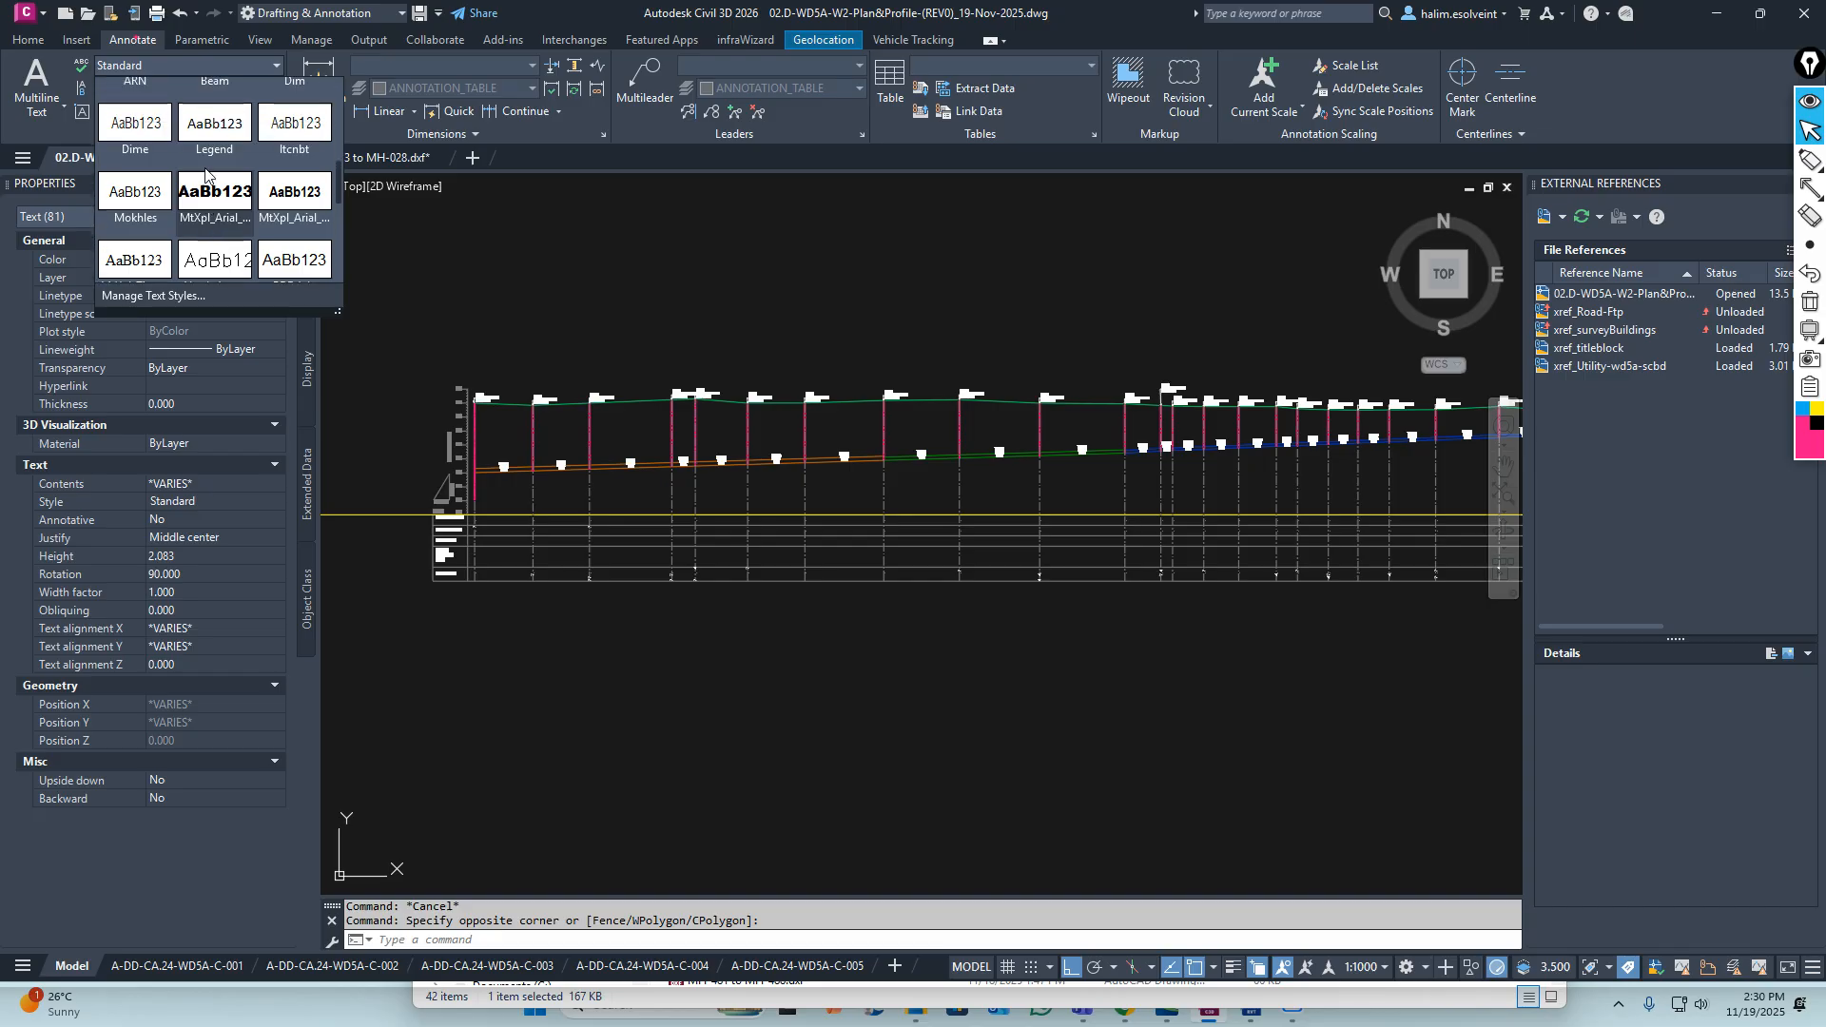
scroll(194, 172, up, 1)
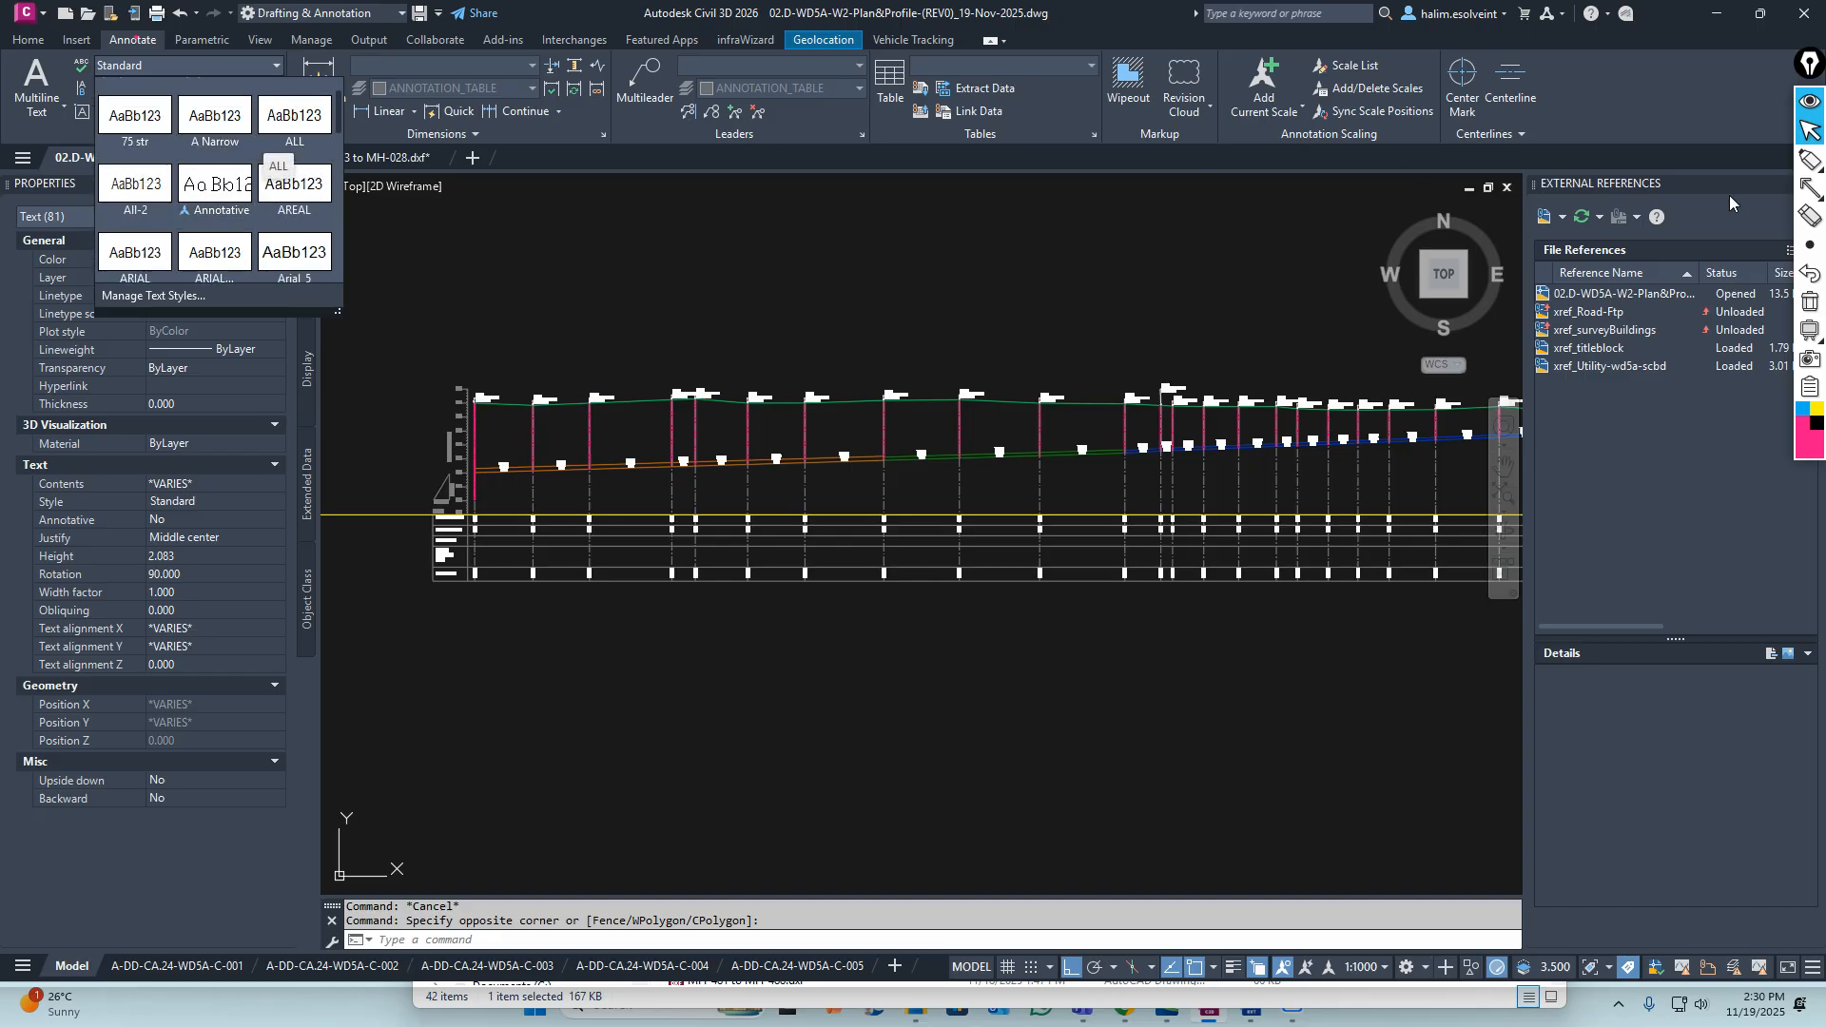
click(1784, 189)
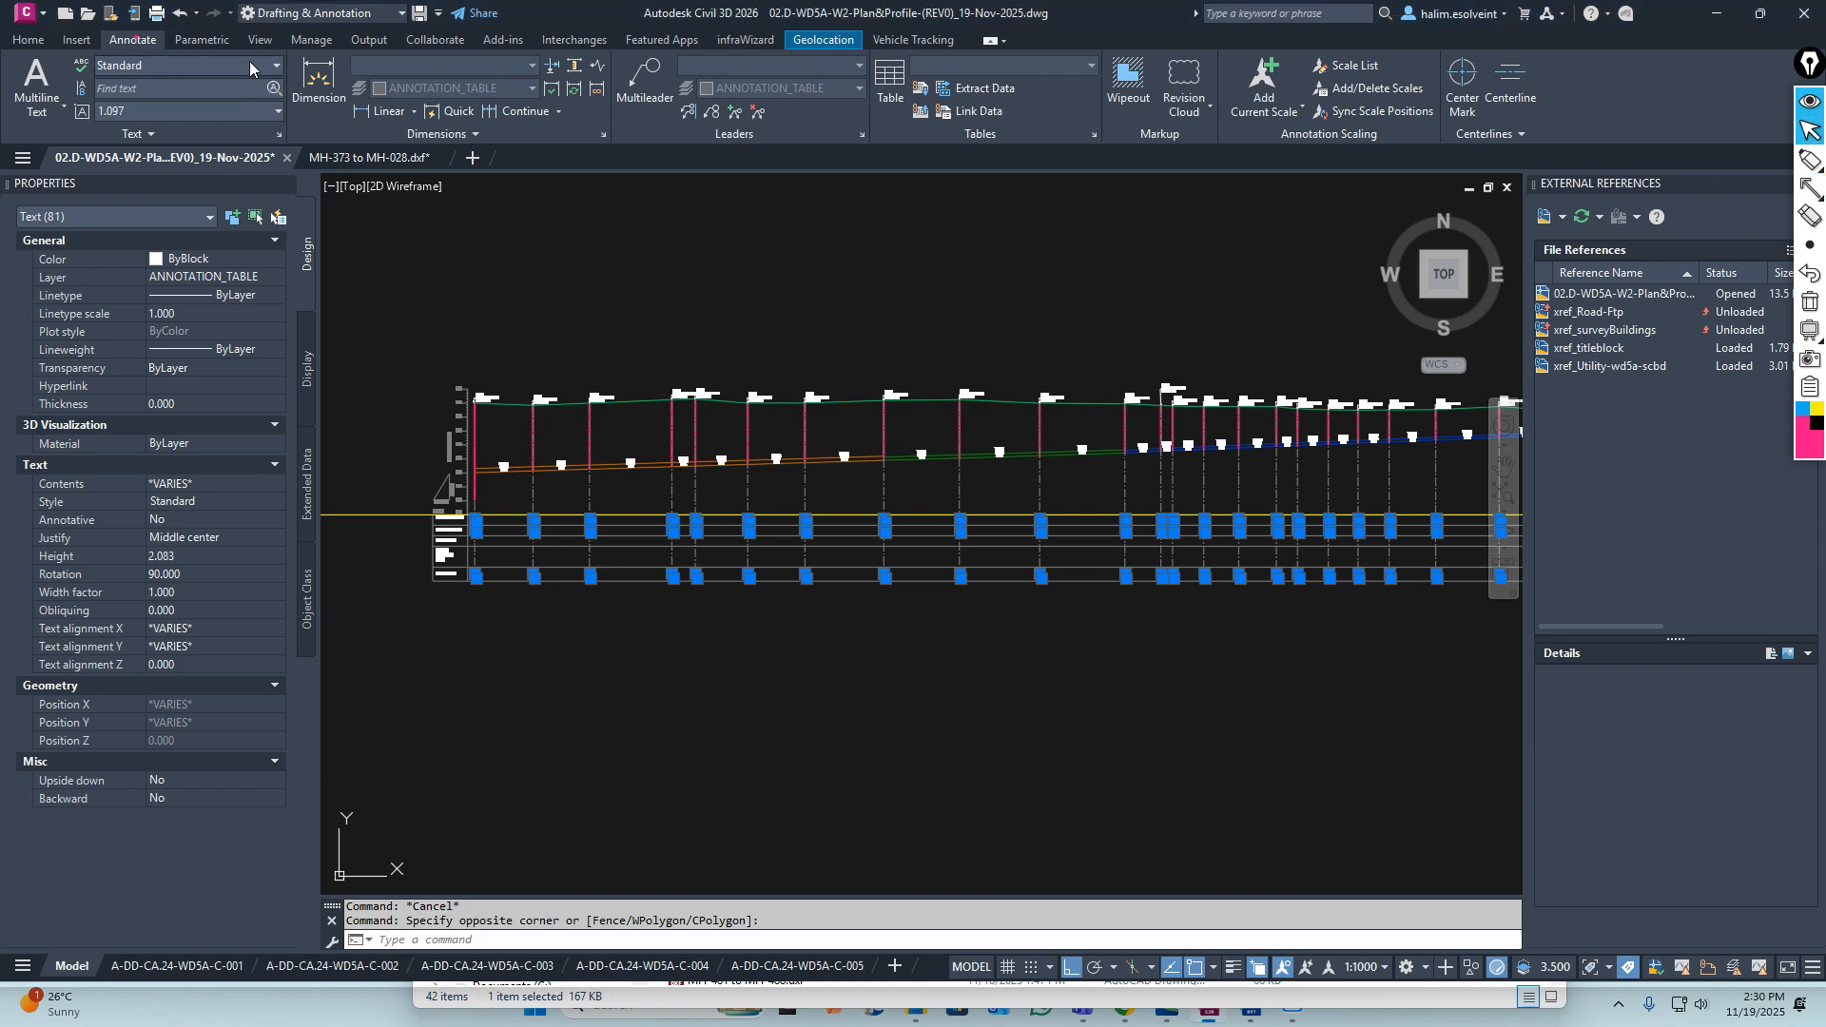
click(259, 67)
scroll(276, 171, up, 2)
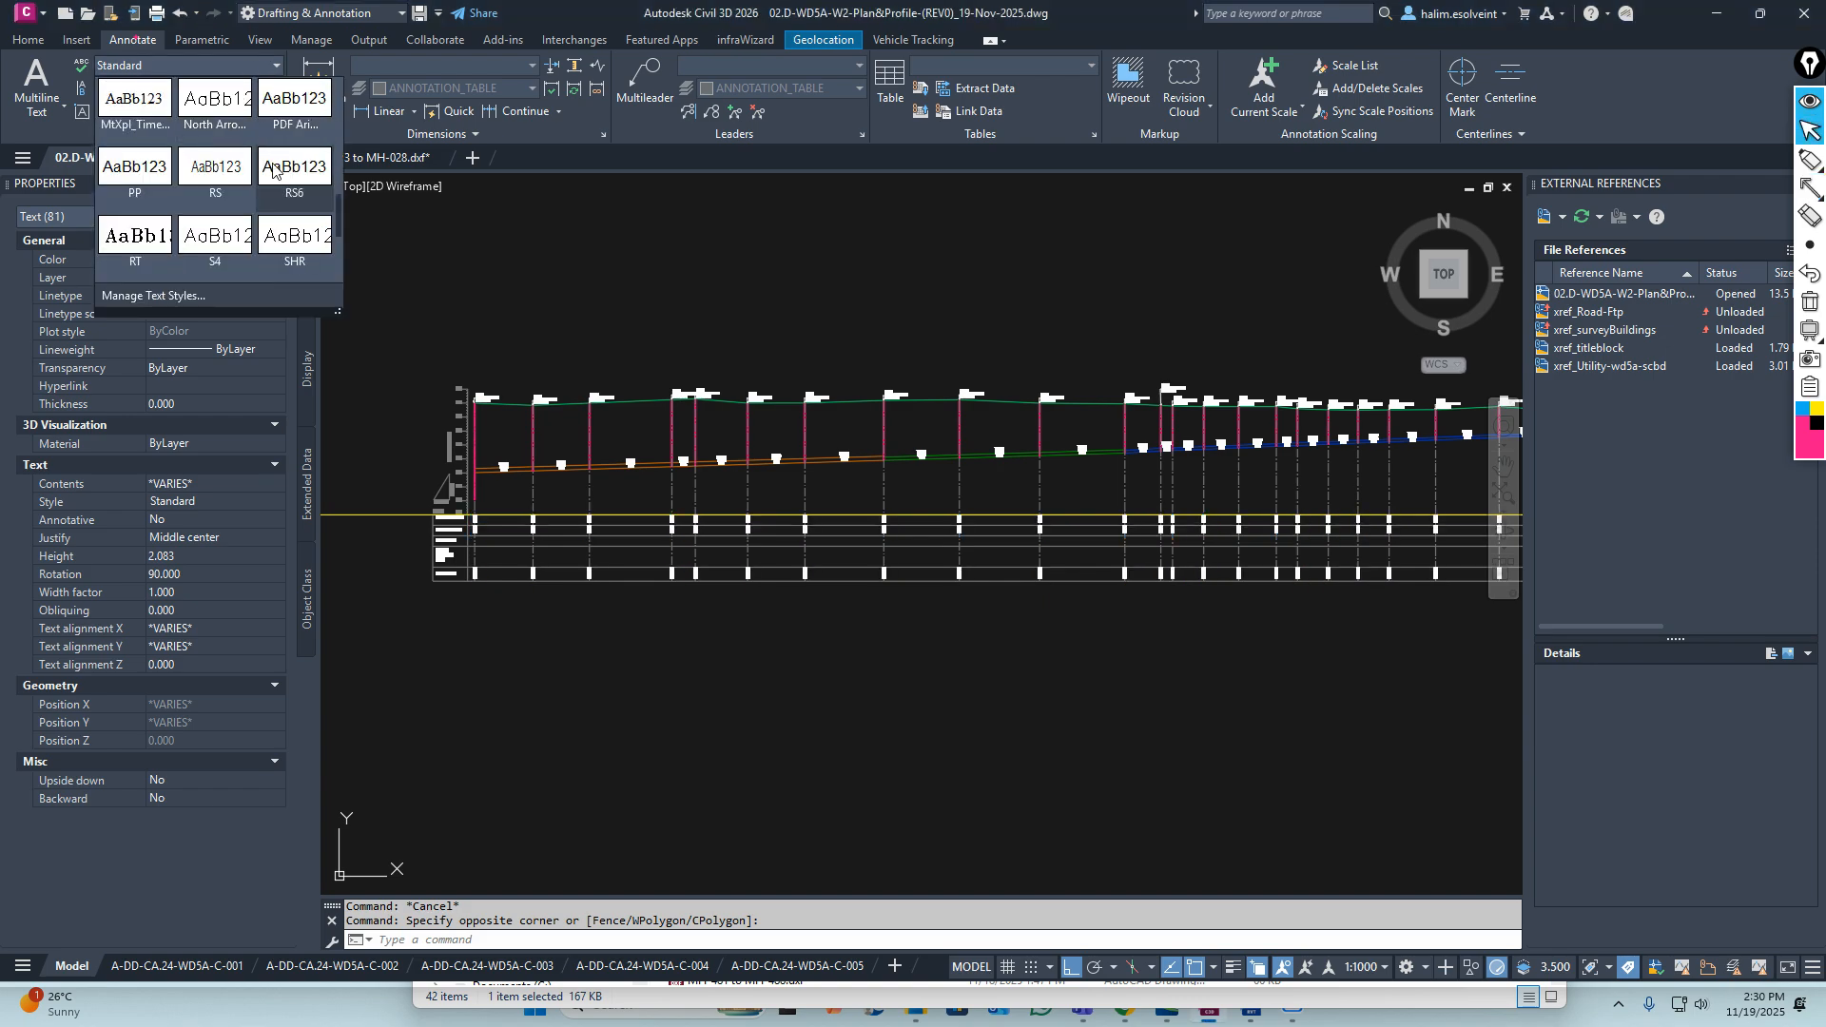
scroll(265, 188, up, 5)
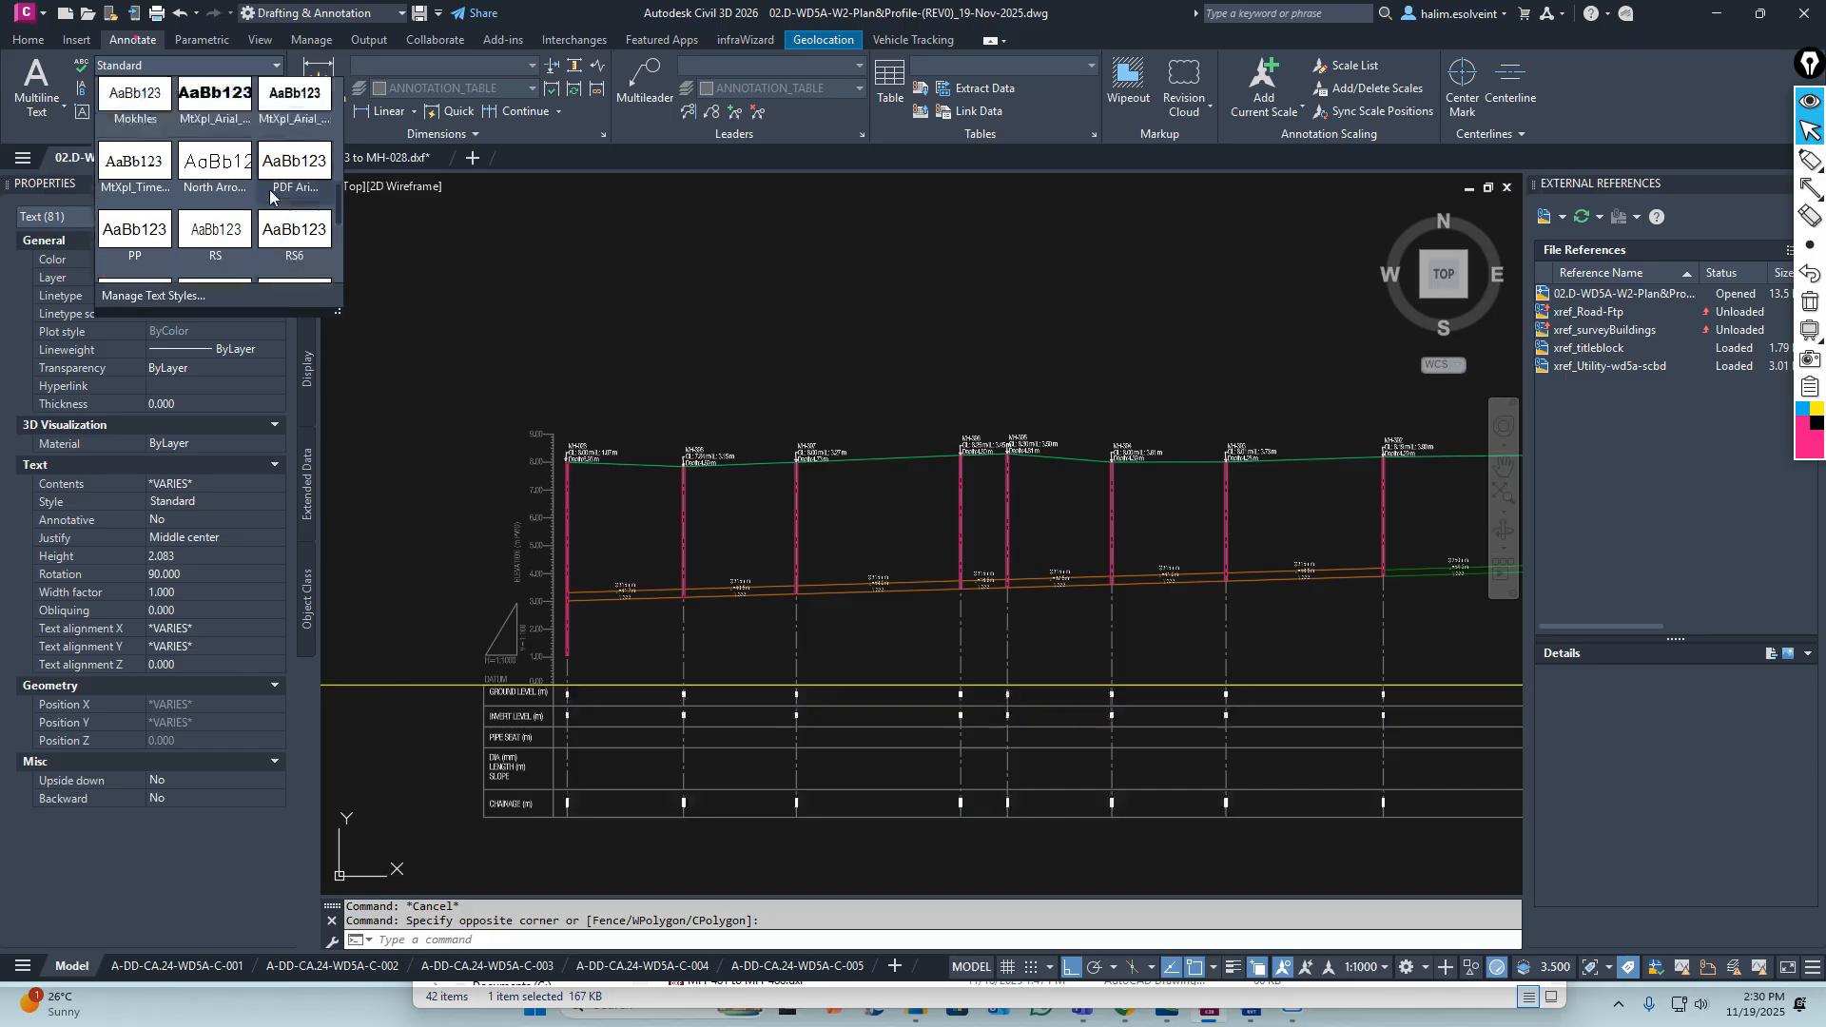
scroll(271, 181, up, 3)
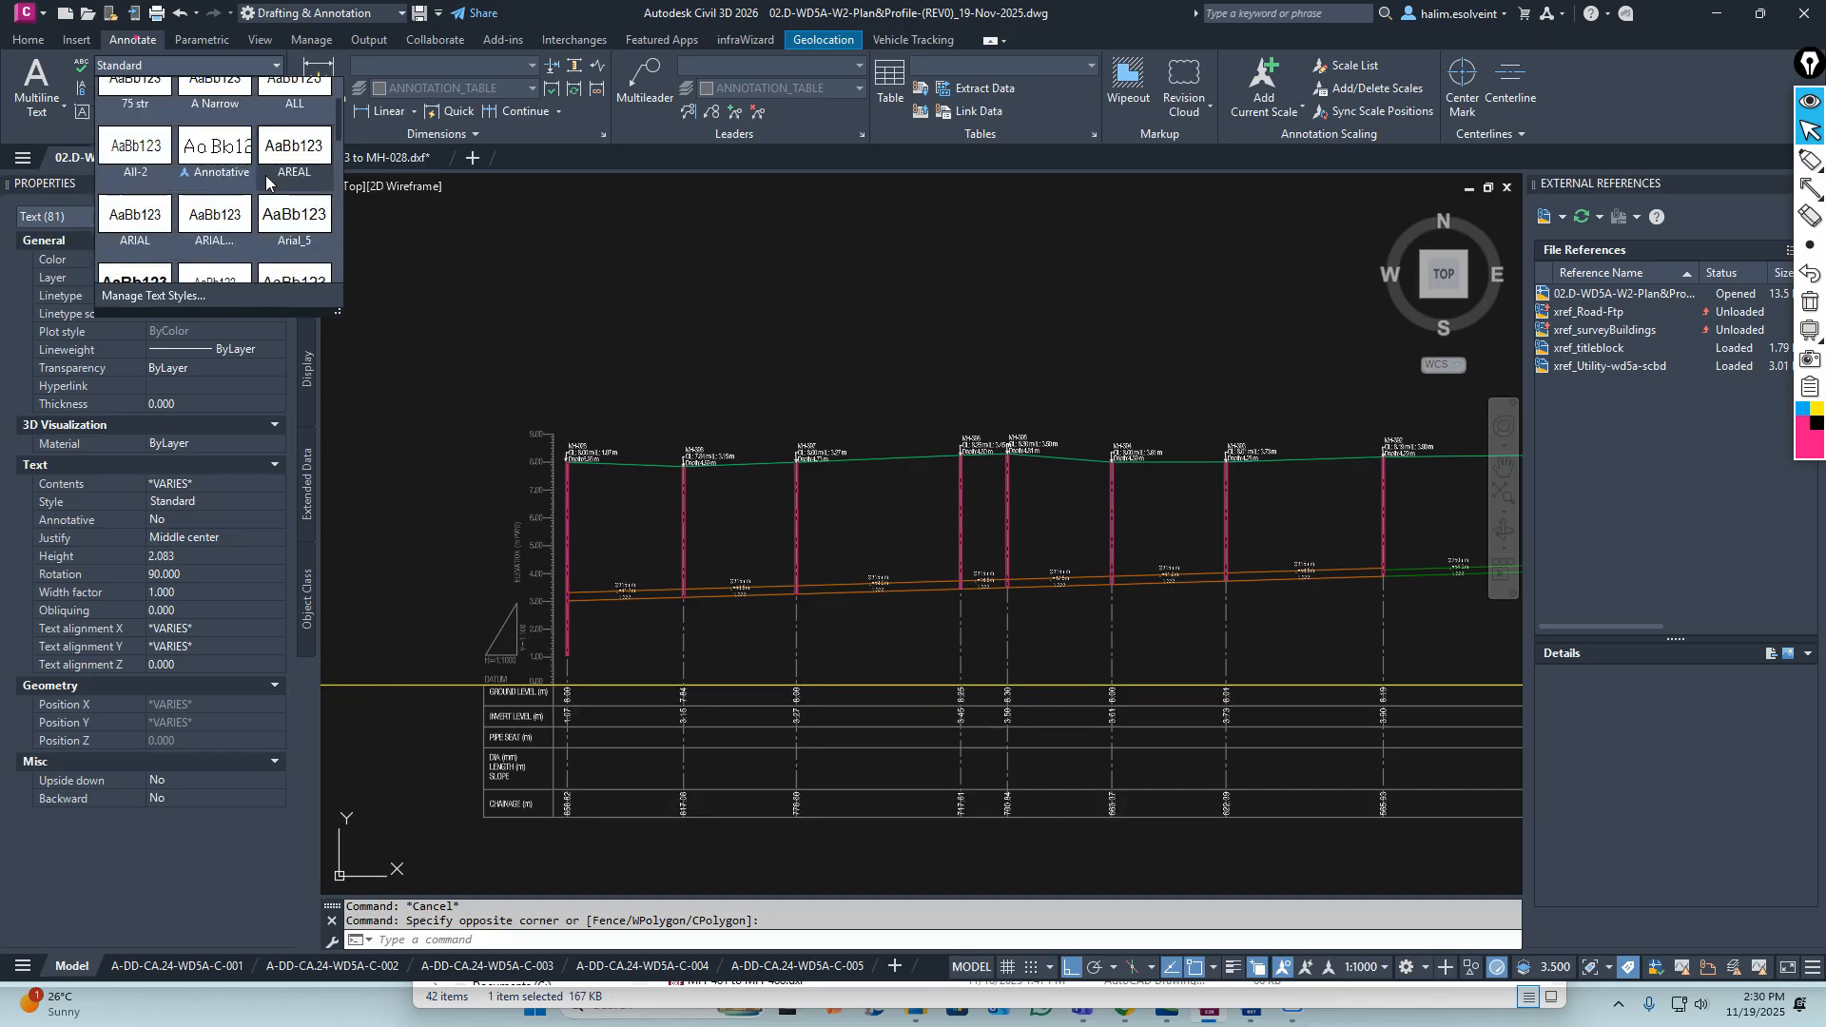
click(297, 138)
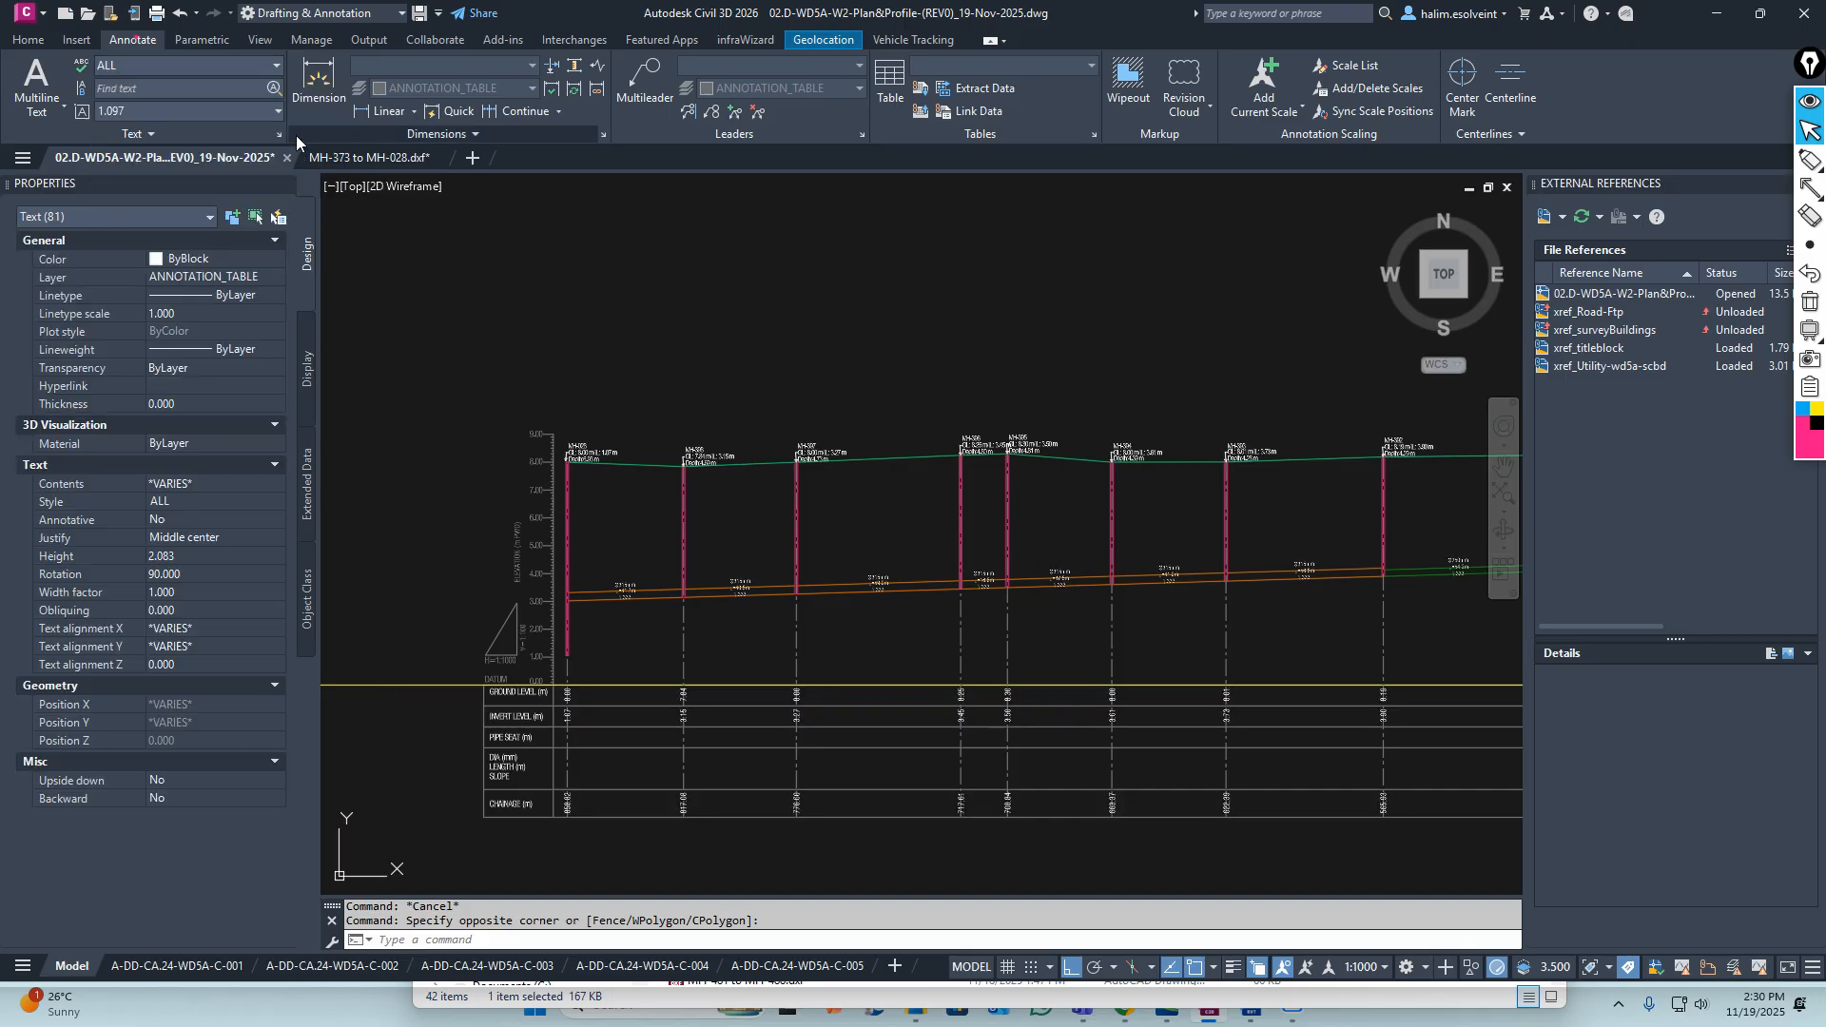
Set the text height of the selected table values to 2 and clear the selection
scroll(571, 713, up, 8)
scroll(611, 596, down, 8)
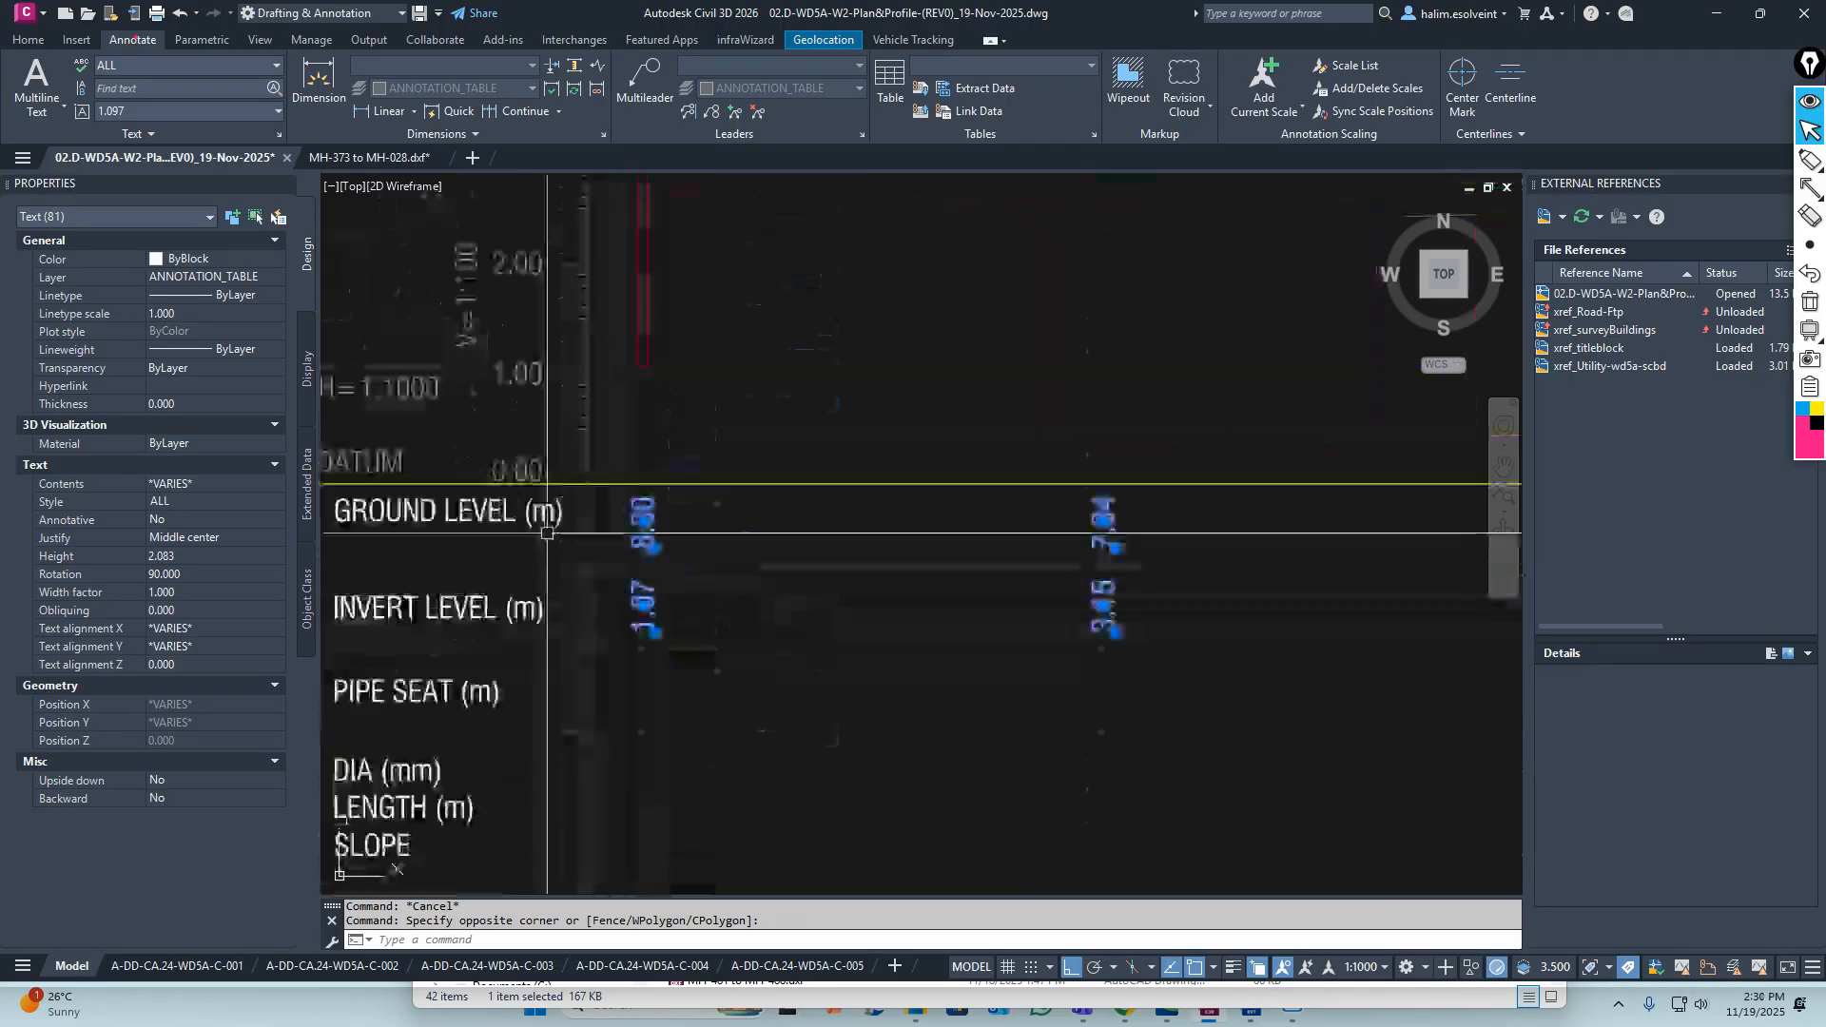
scroll(698, 553, down, 4)
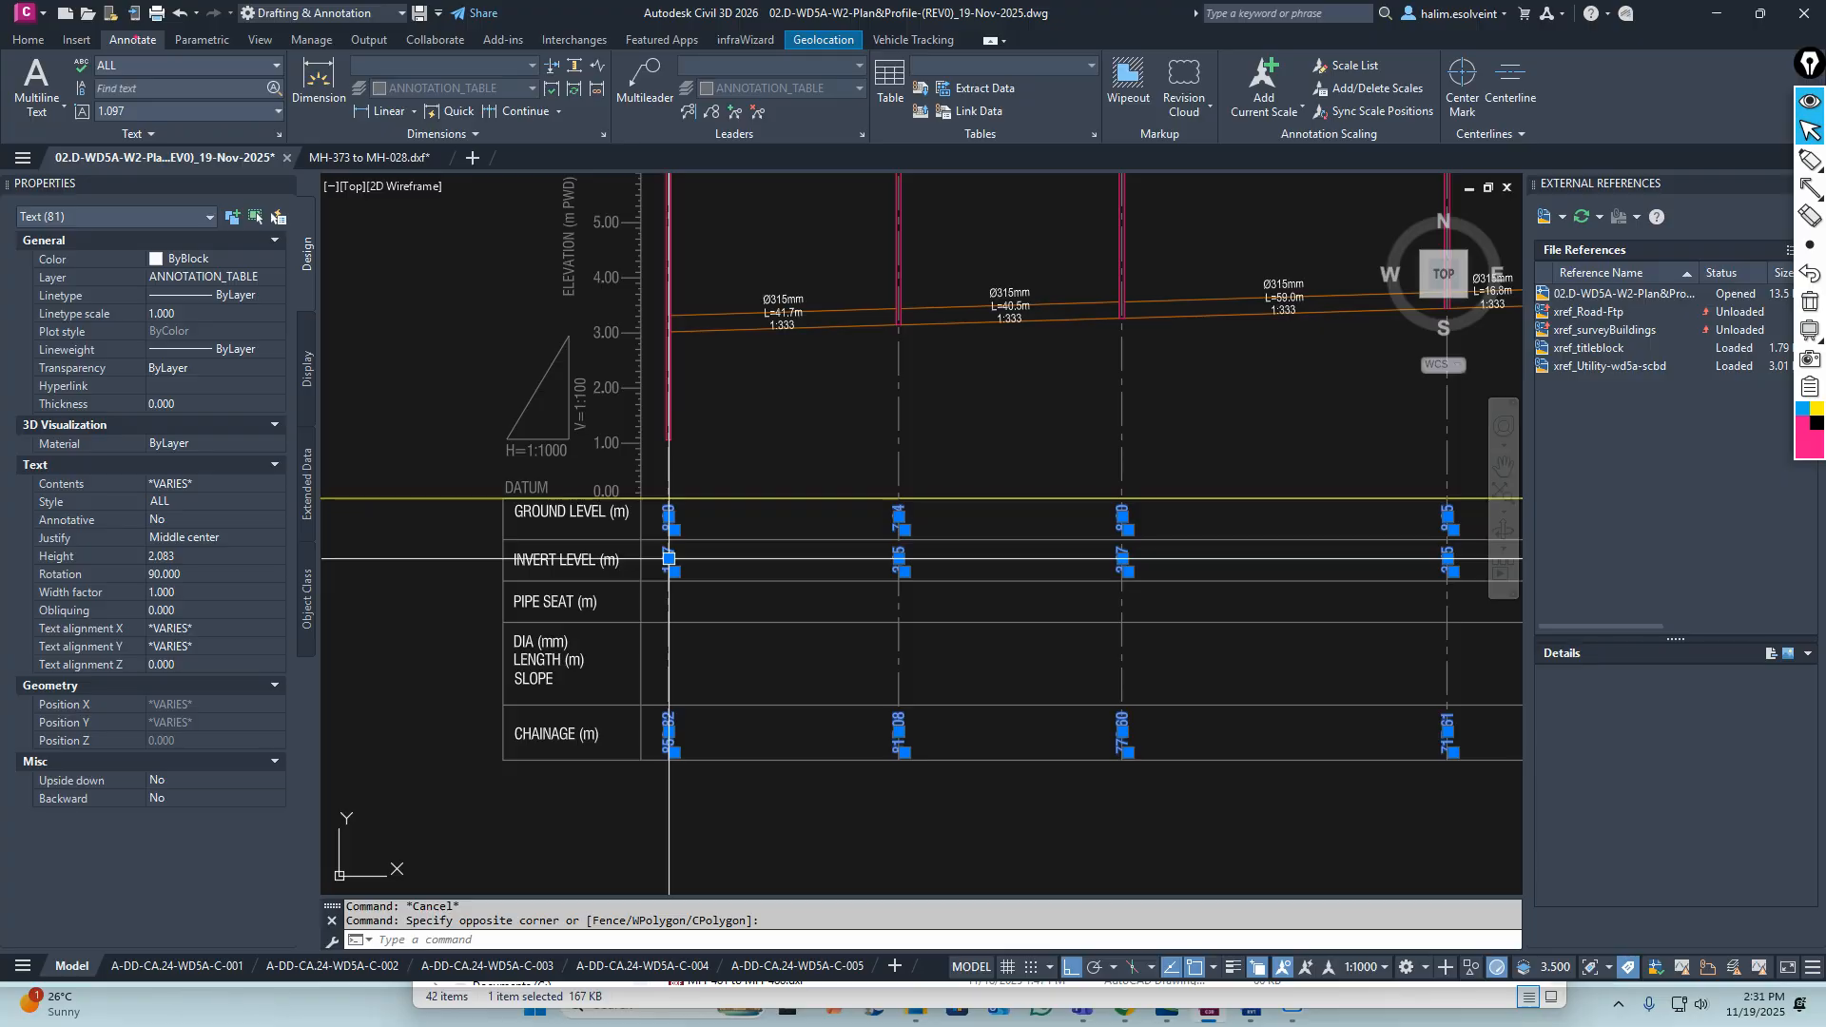
click(179, 557)
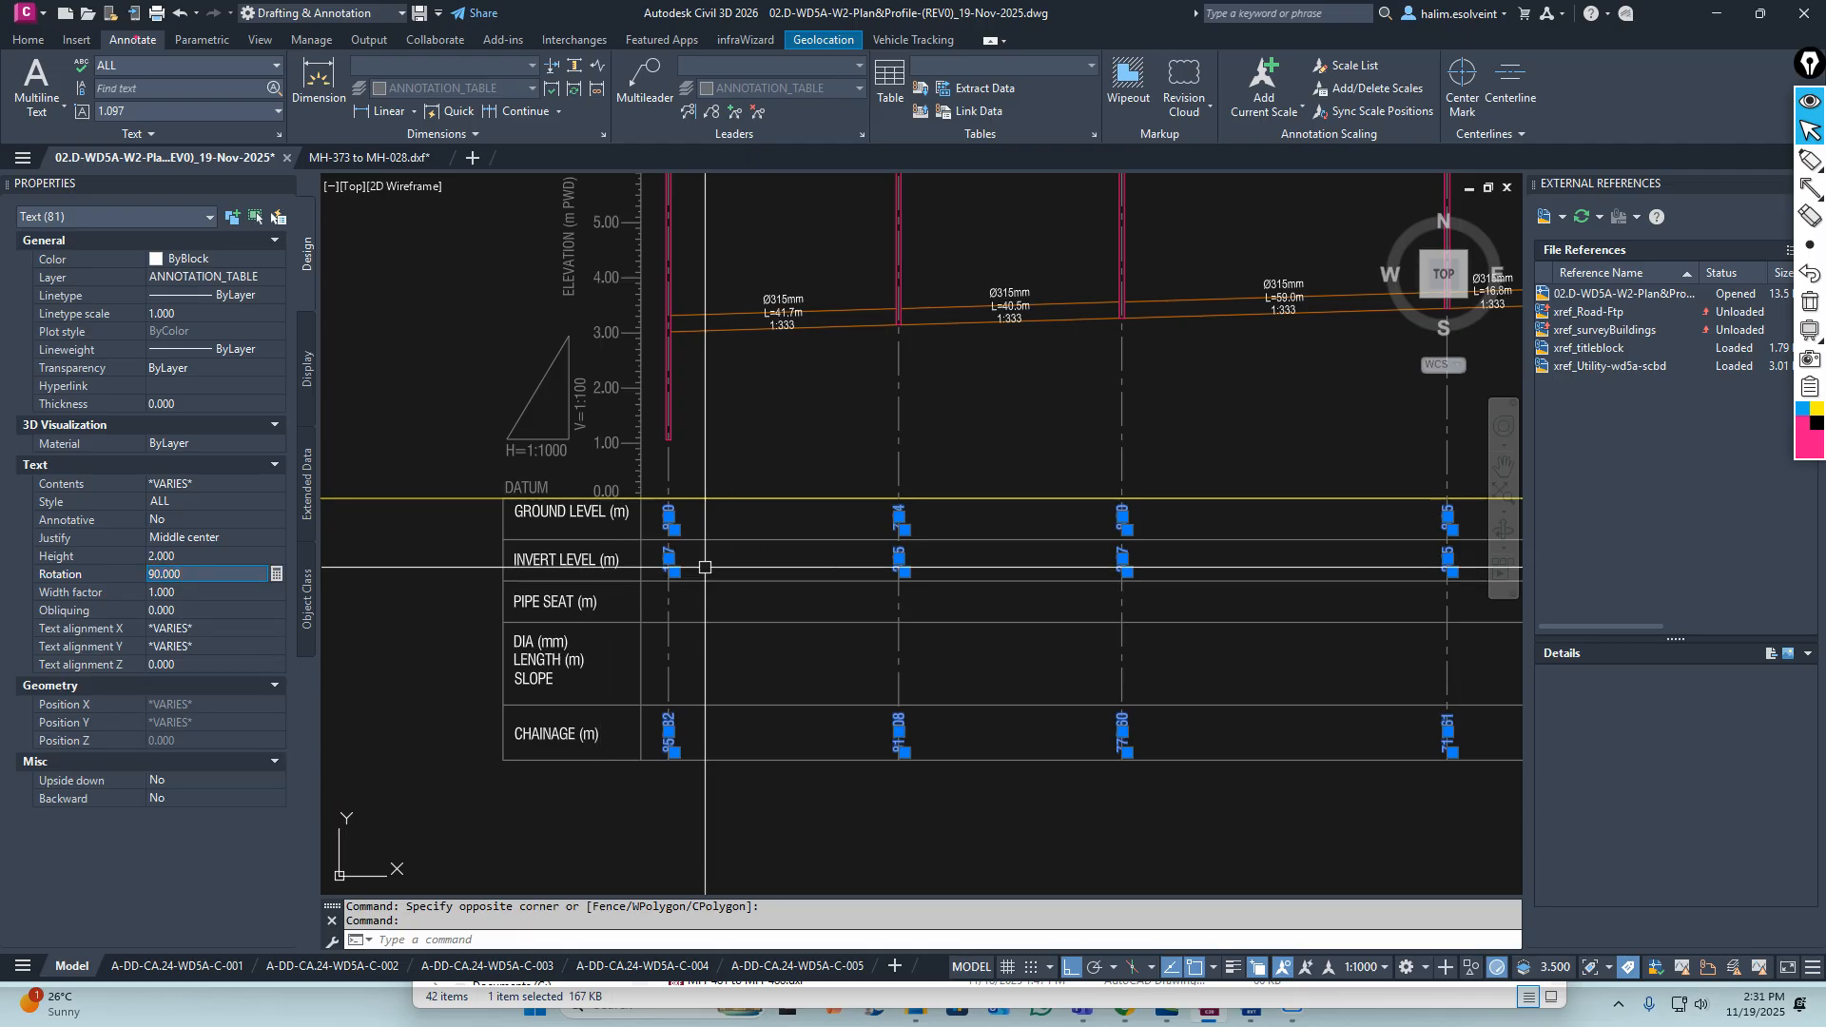
scroll(677, 566, up, 3)
key(Escape)
key(Escape)
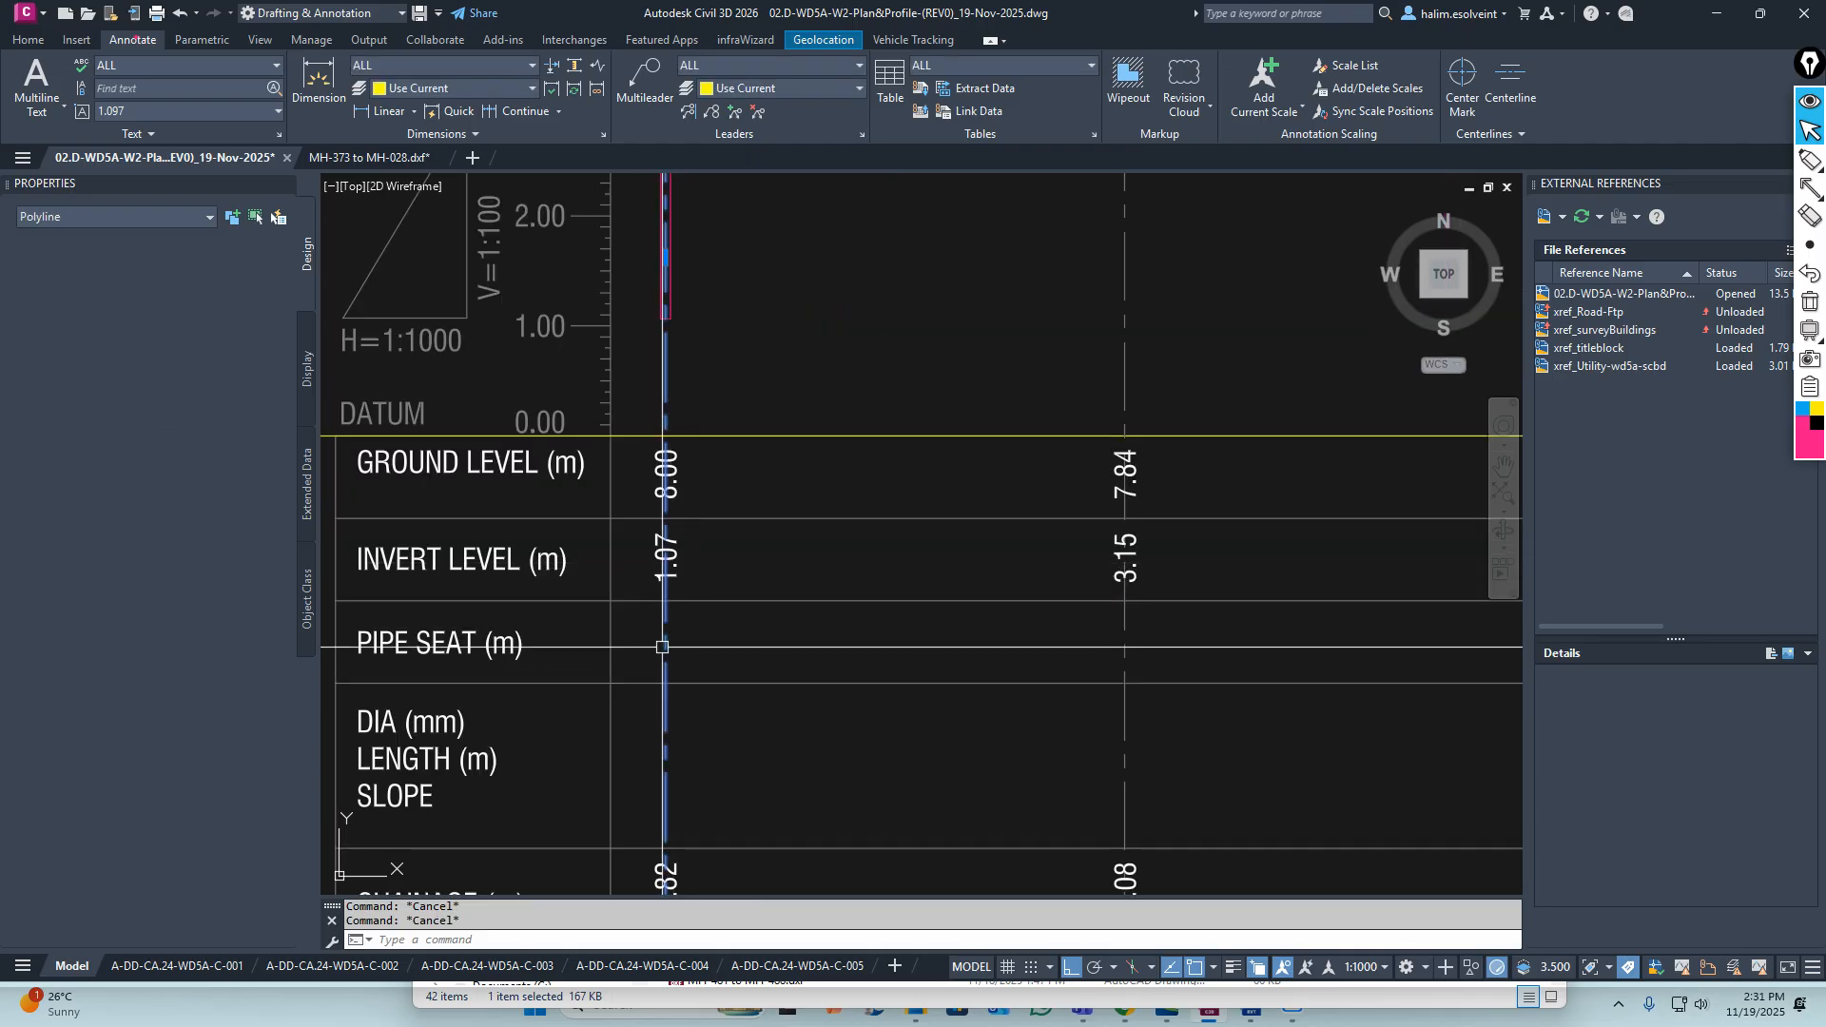
Compare the new profile's data table with the finished table of the MH-001 to MH-022 profile
scroll(742, 620, down, 5)
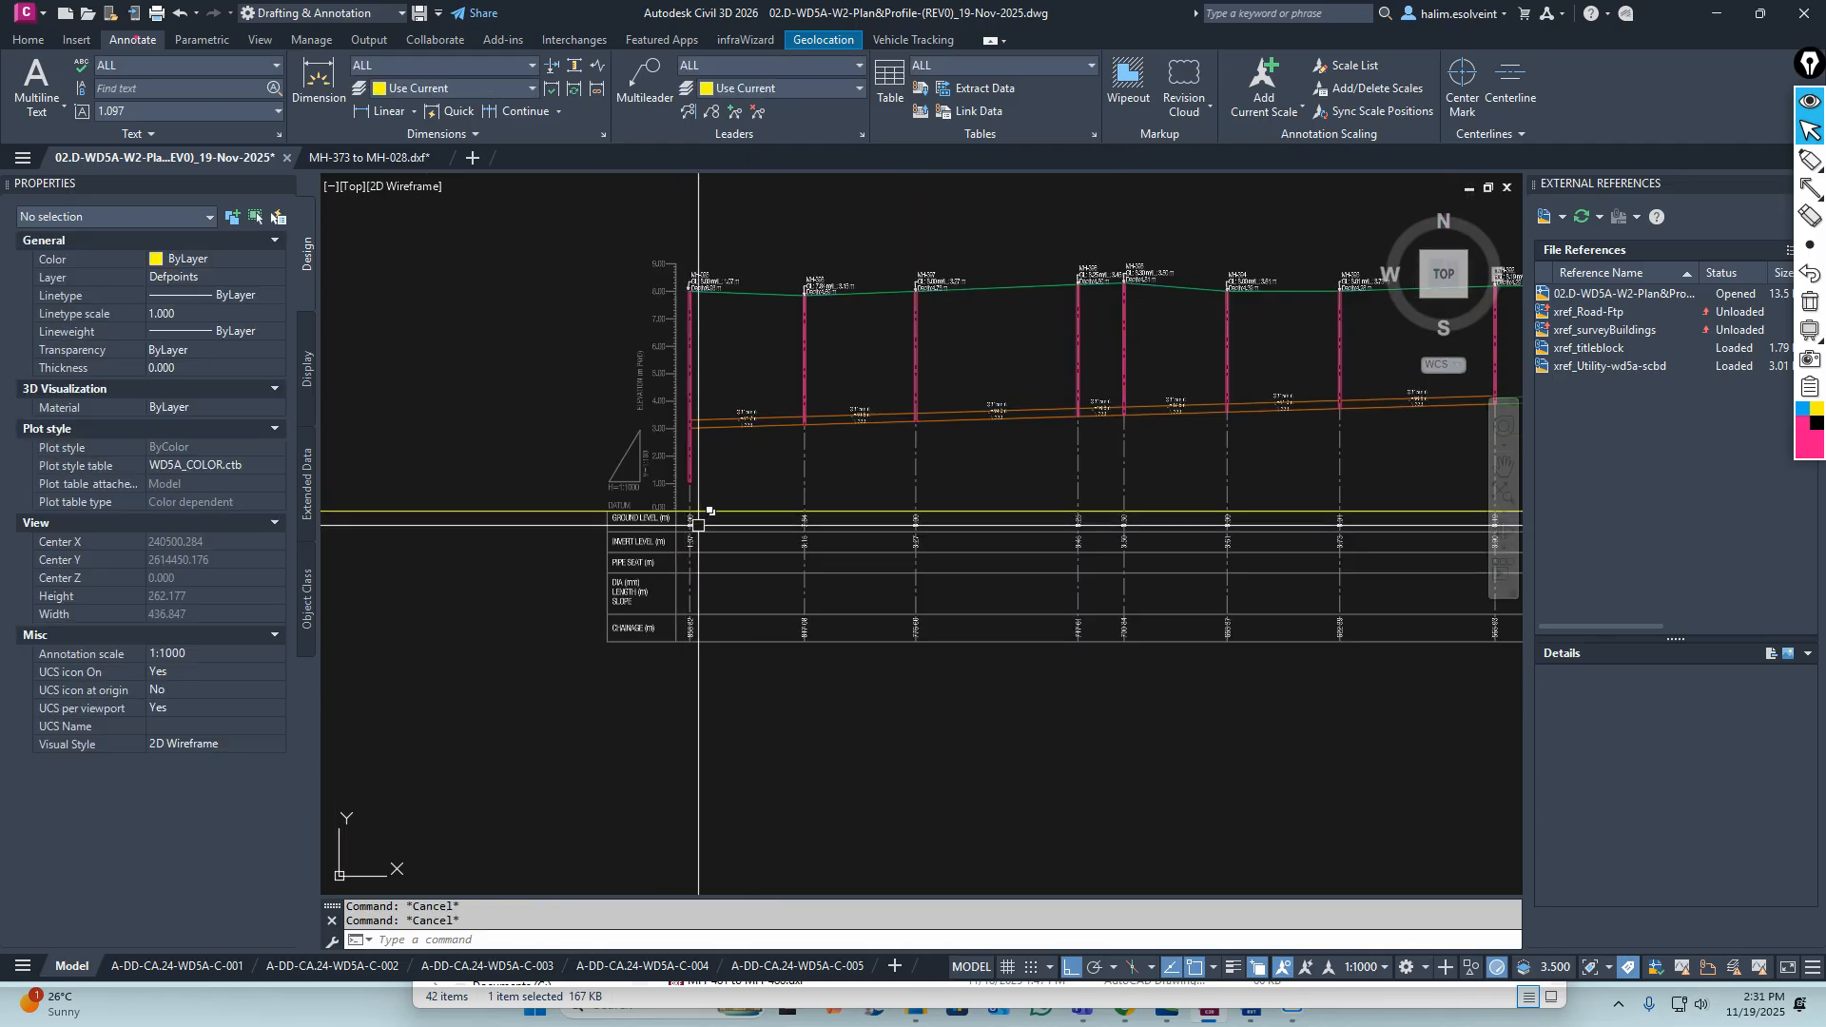
scroll(699, 525, up, 3)
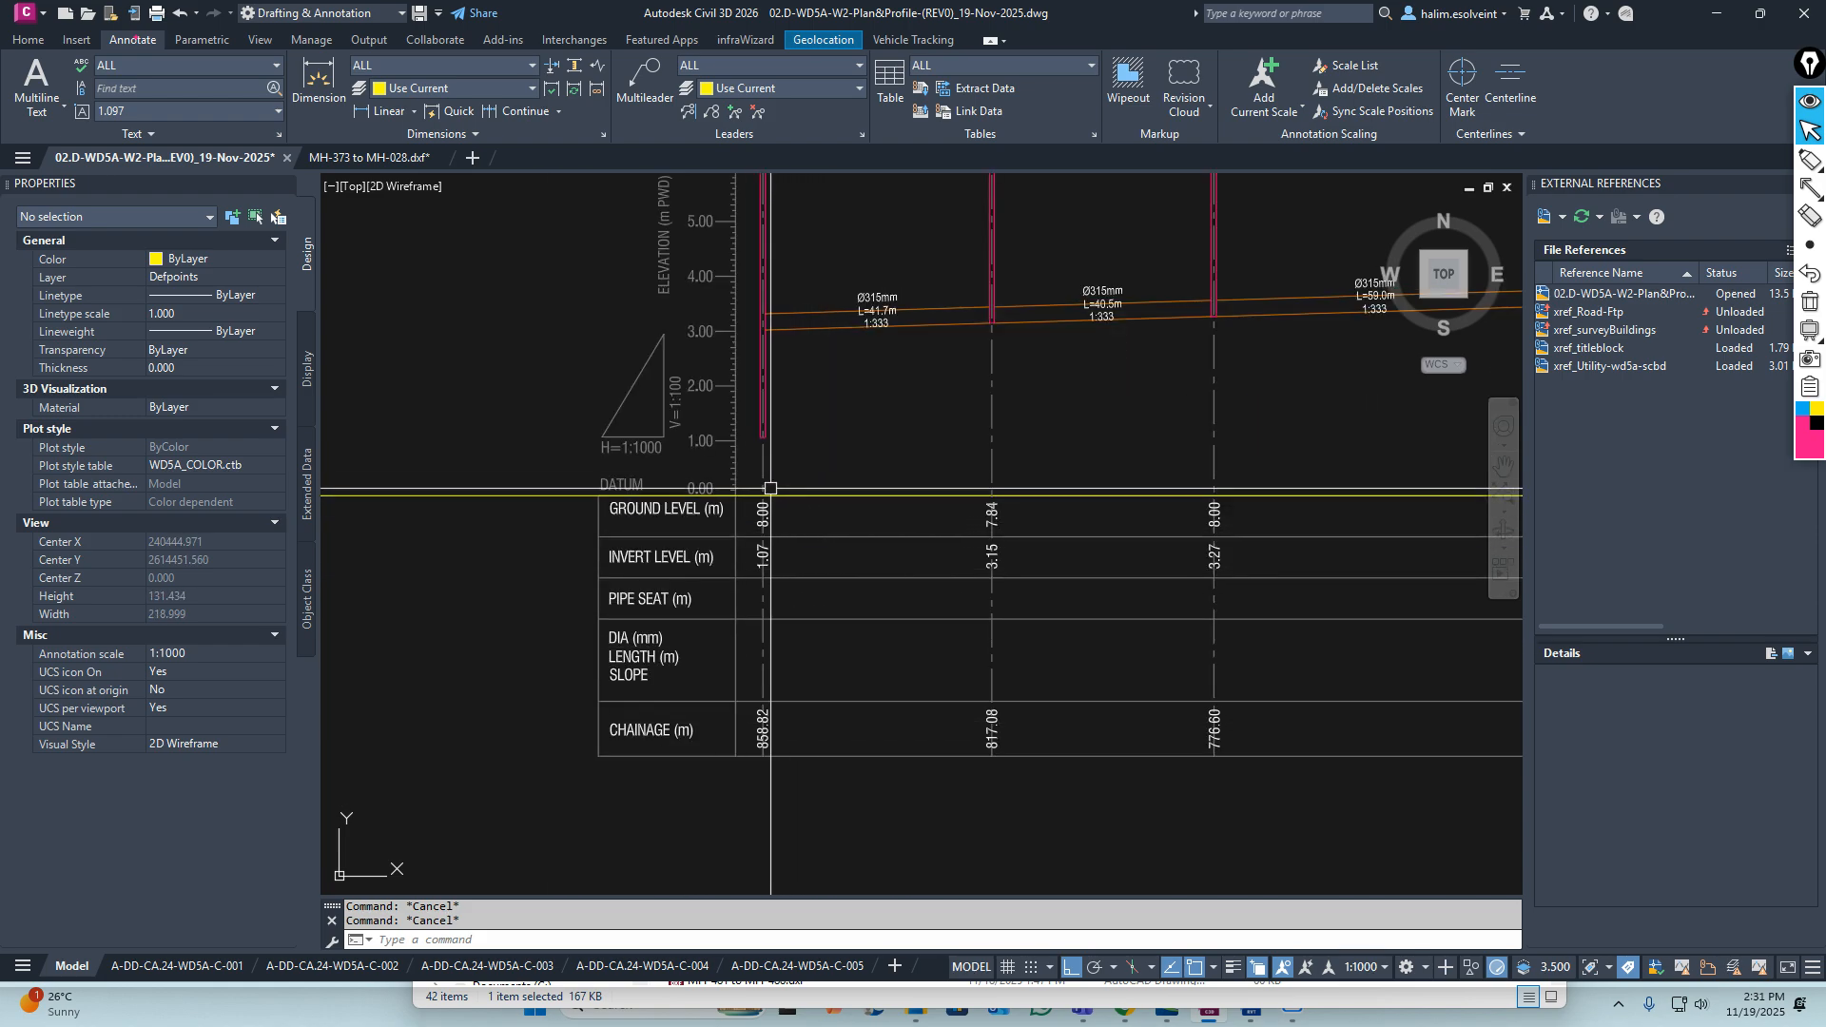
scroll(774, 523, down, 16)
scroll(531, 521, up, 10)
scroll(678, 510, up, 9)
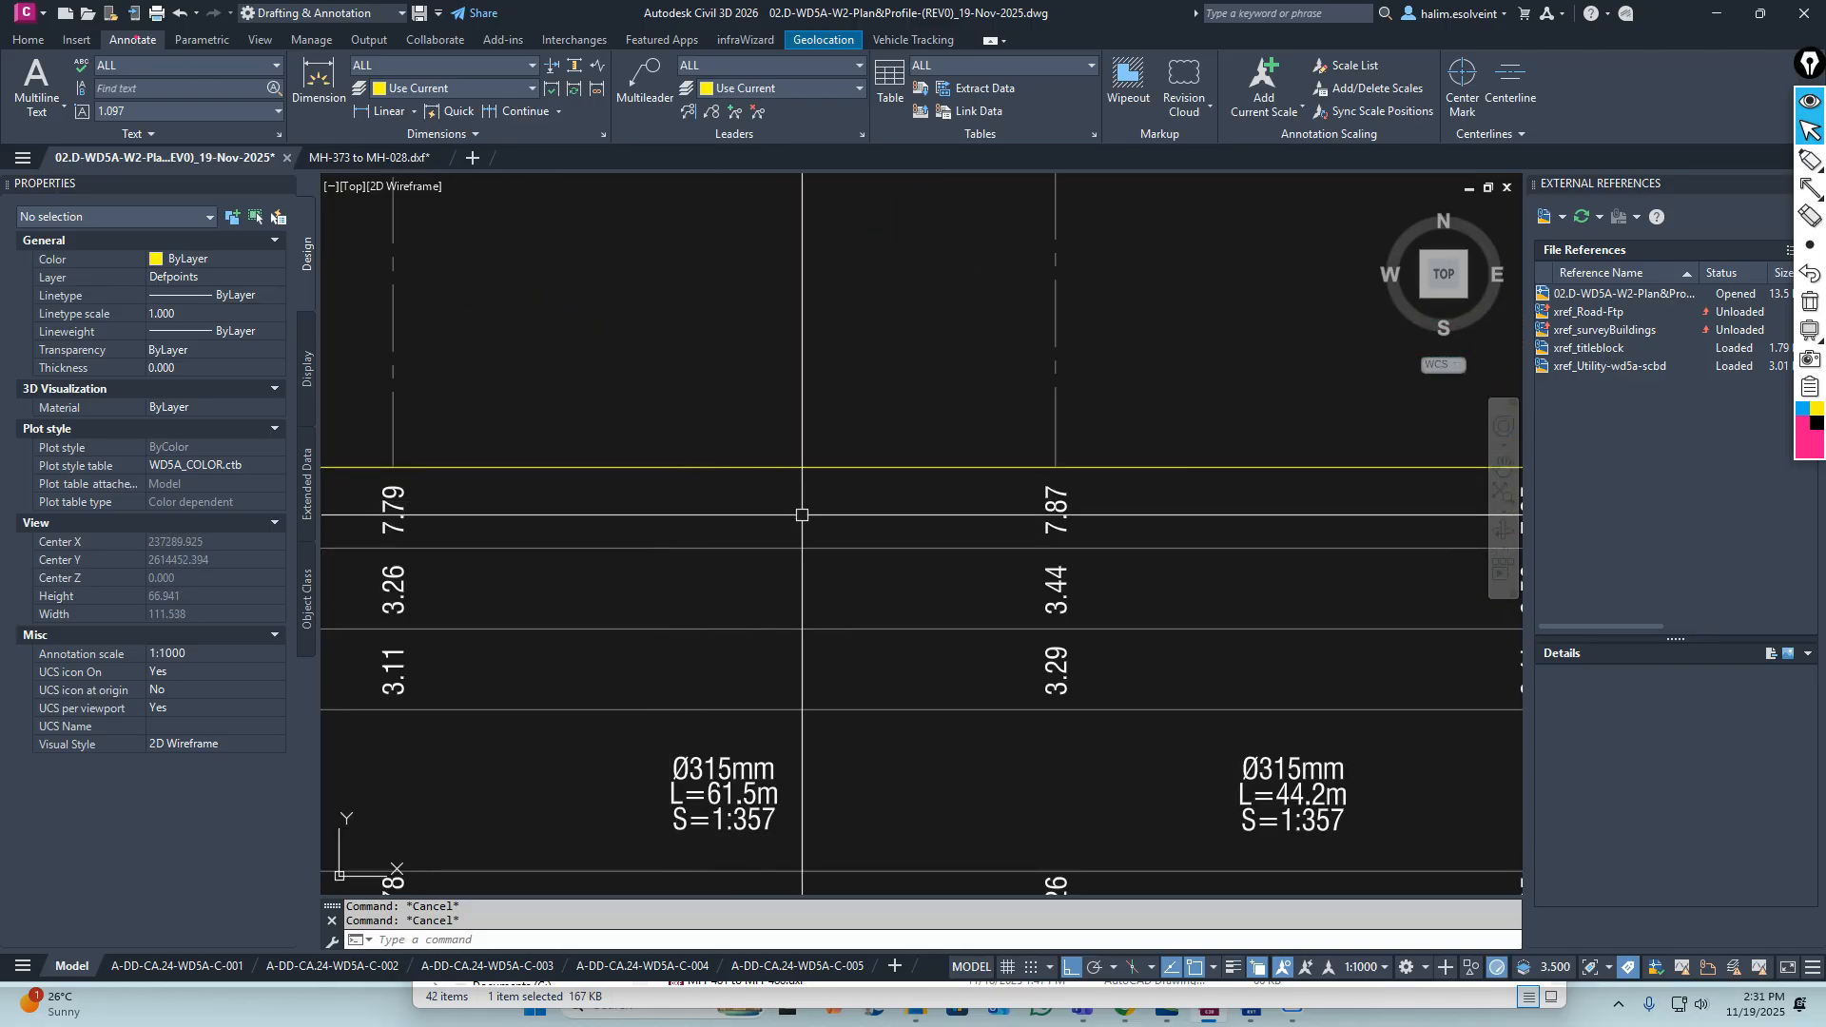
scroll(802, 515, down, 6)
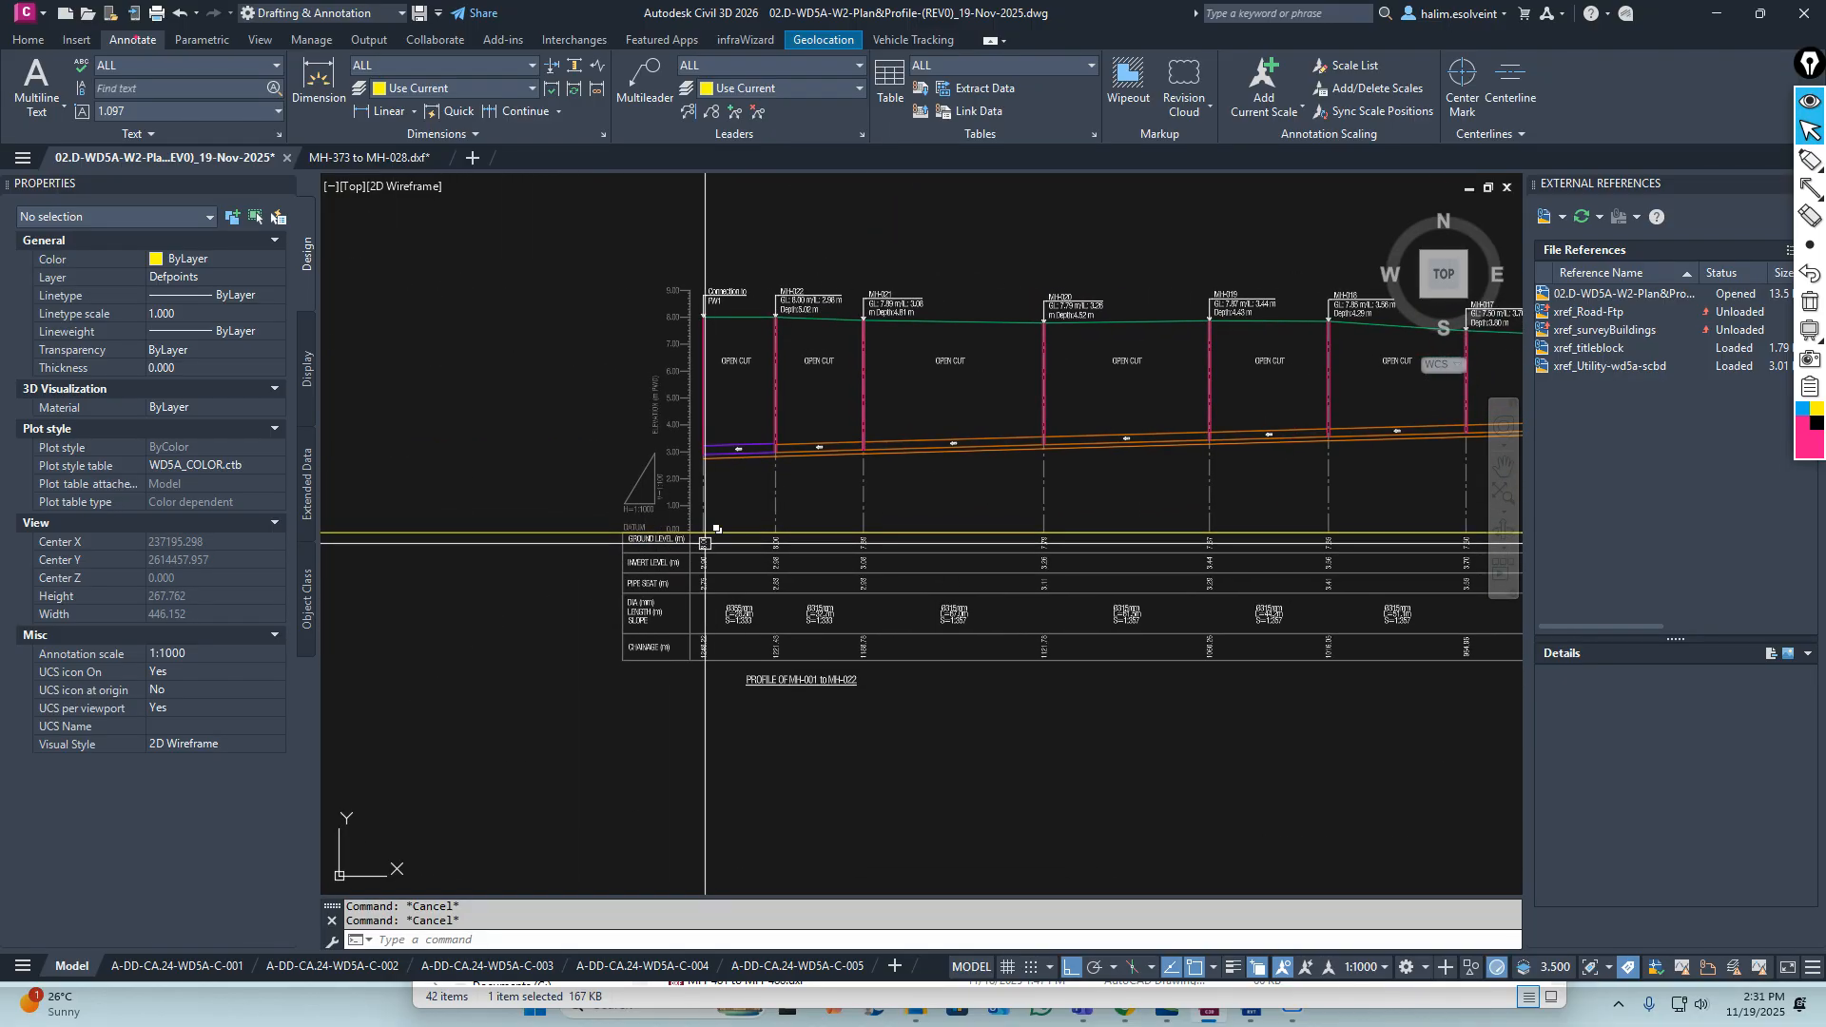
scroll(705, 543, down, 9)
scroll(1190, 567, up, 9)
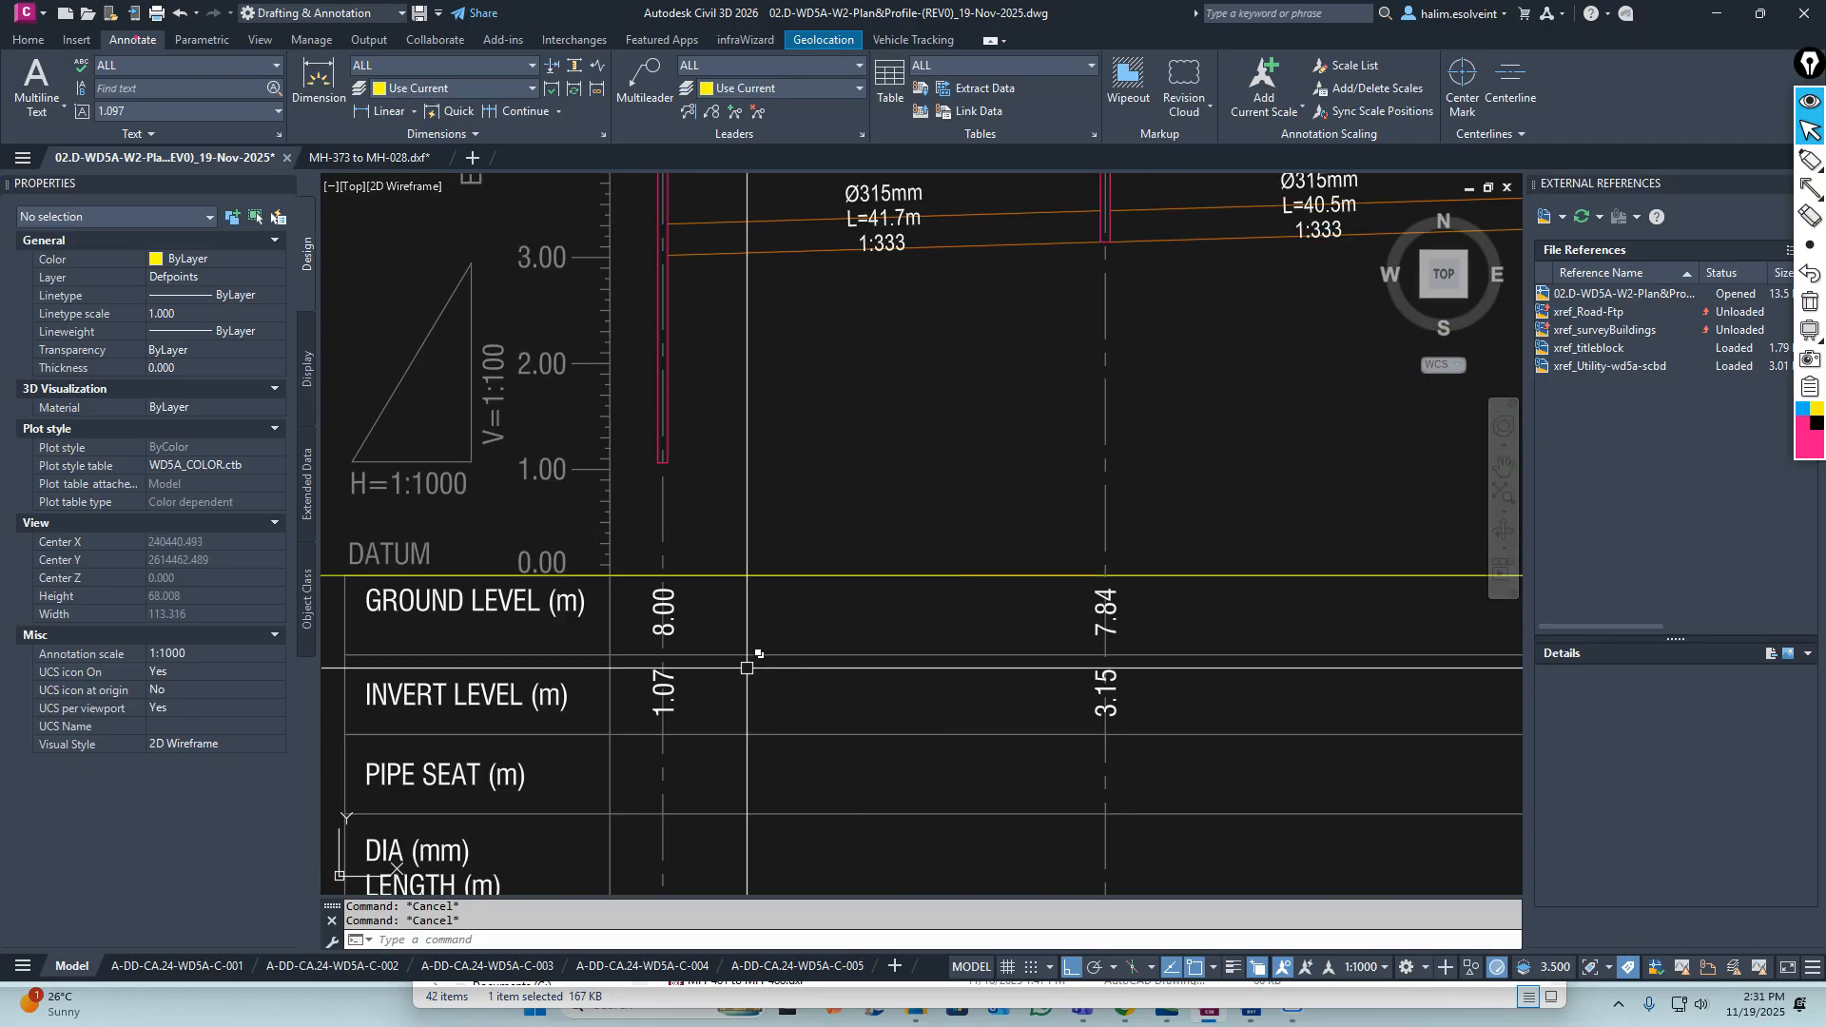
Trim the vertical dashed manhole lines below the datum line along the whole data table, using the datum line as cutting edge
mouse_move(589, 657)
middle_down()
mouse_move(758, 619)
mouse_move(813, 537)
middle_up()
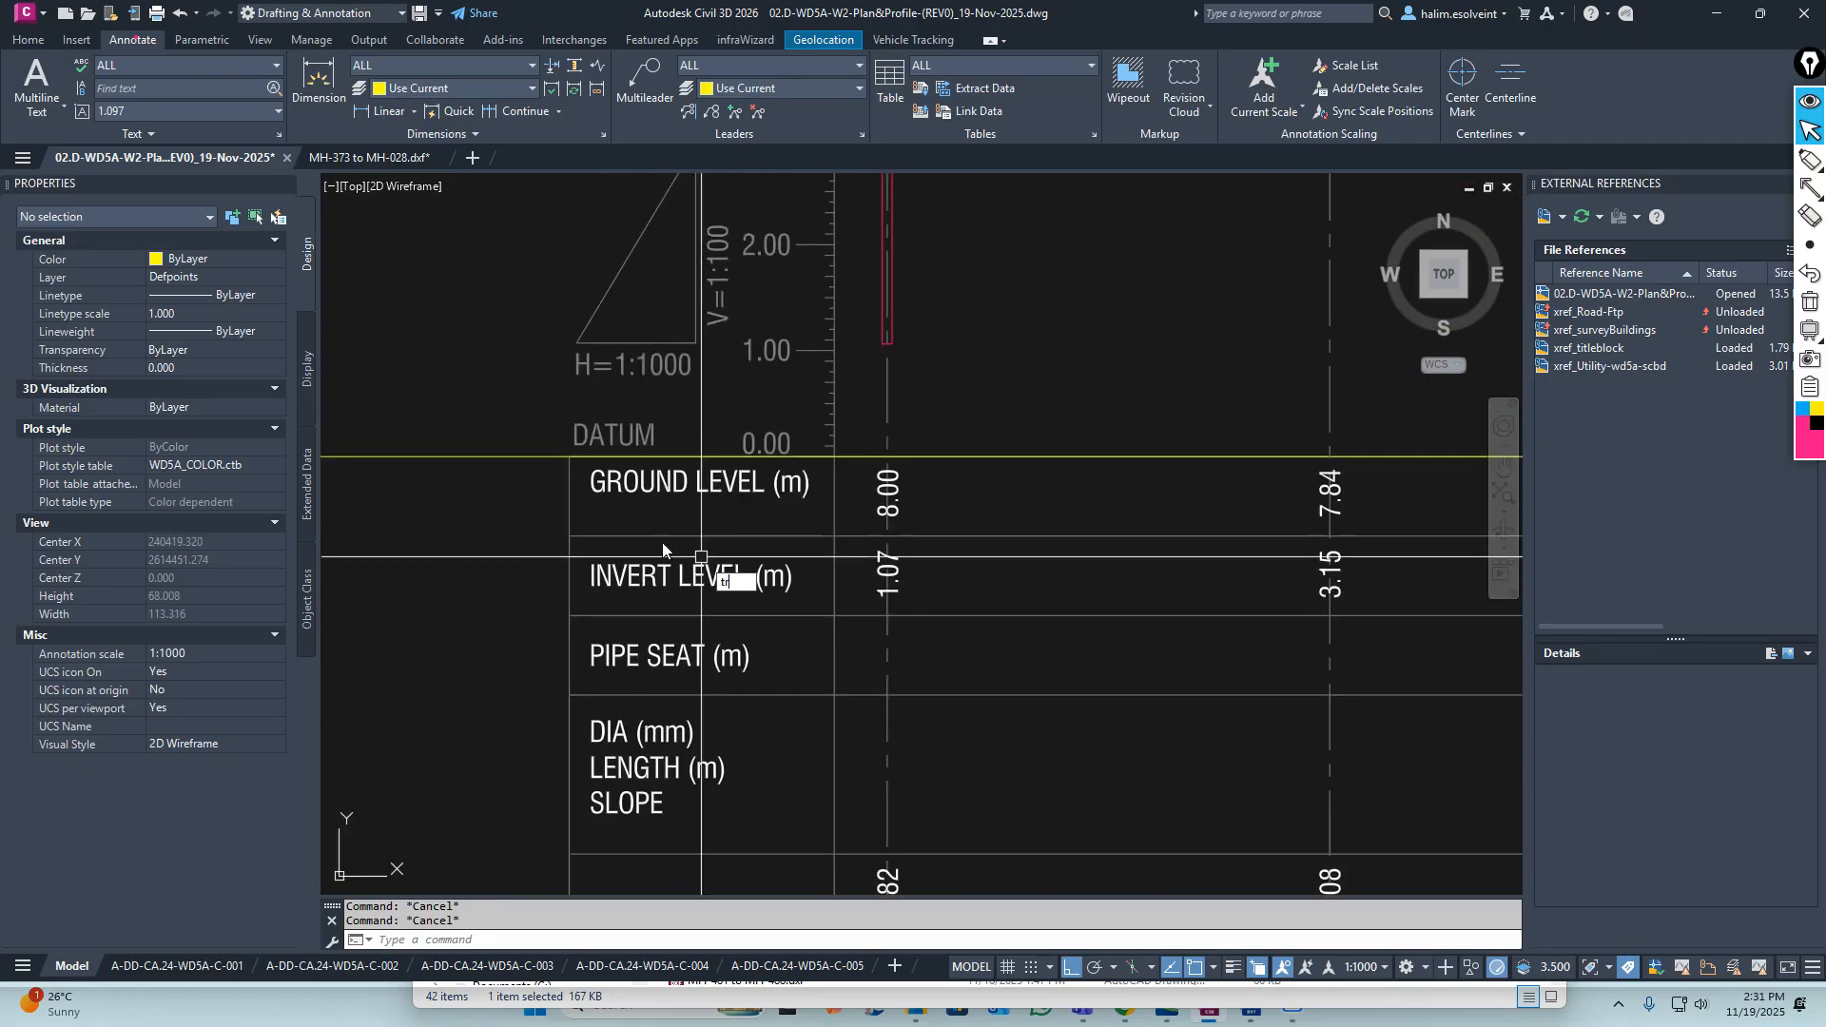
key(Return)
scroll(529, 508, down, 18)
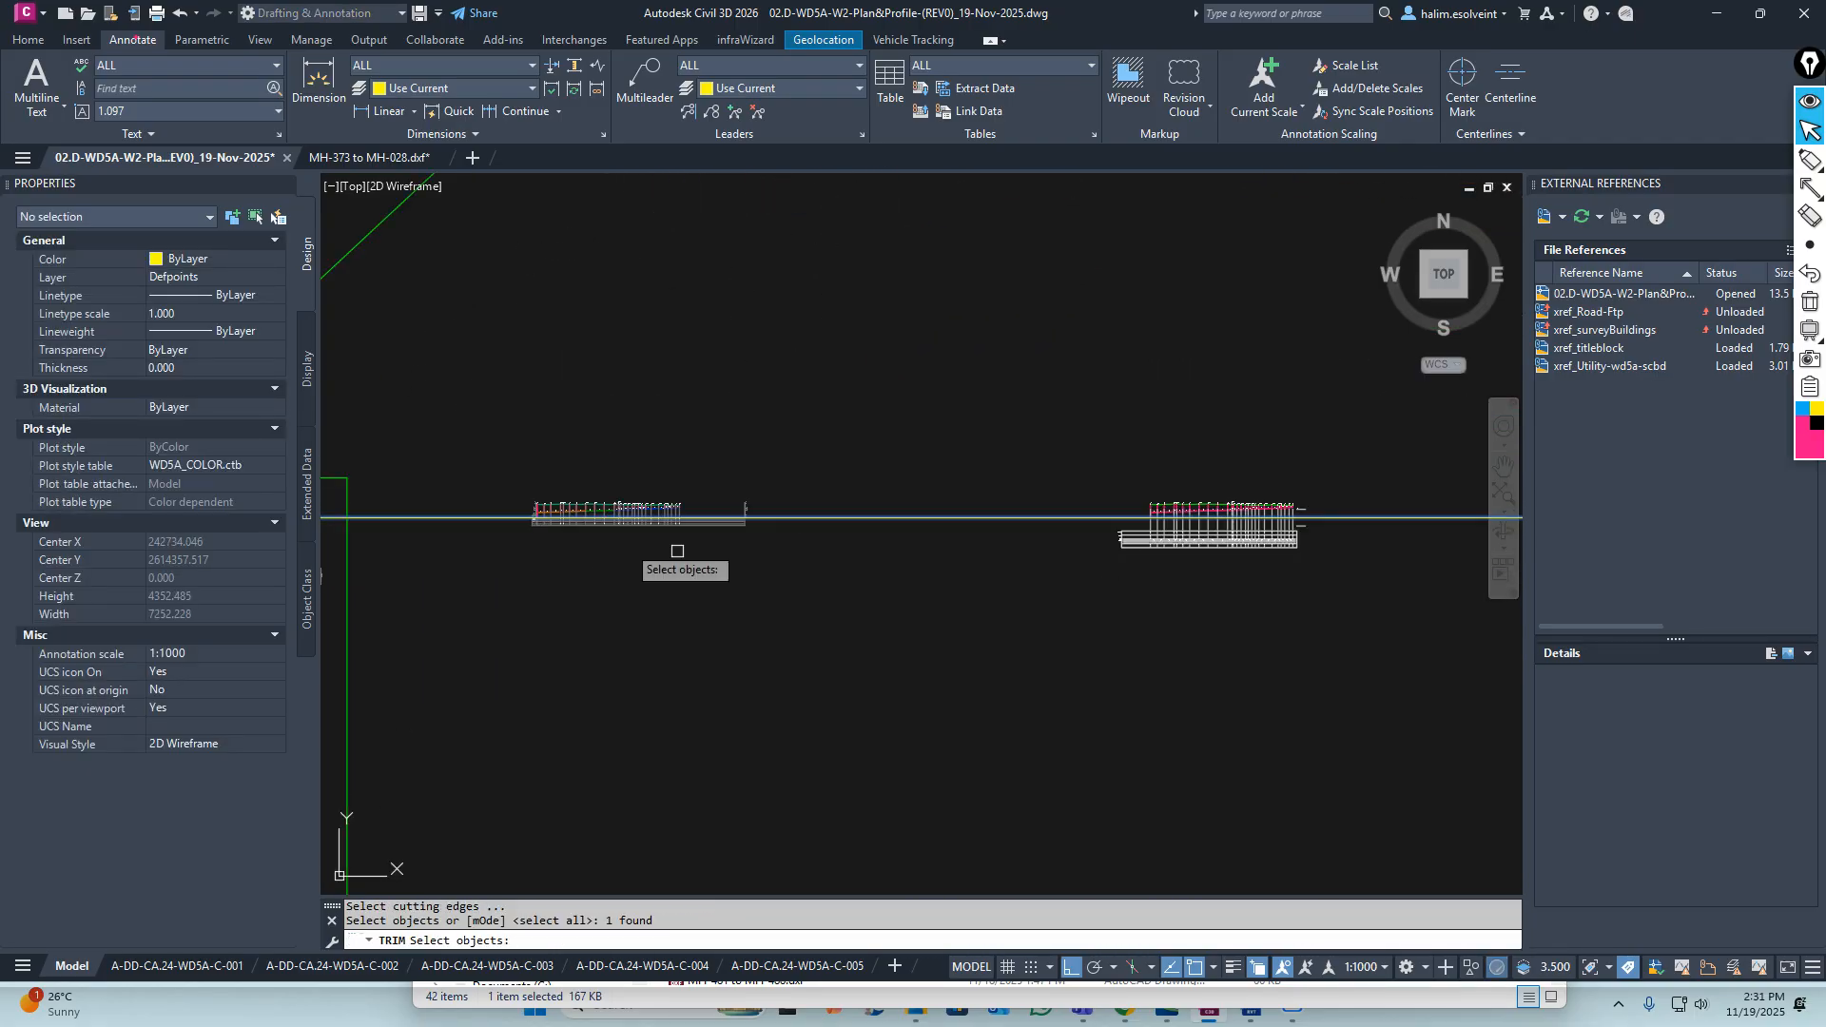
scroll(689, 496, up, 6)
middle_drag(856, 534, 1149, 496)
key(Return)
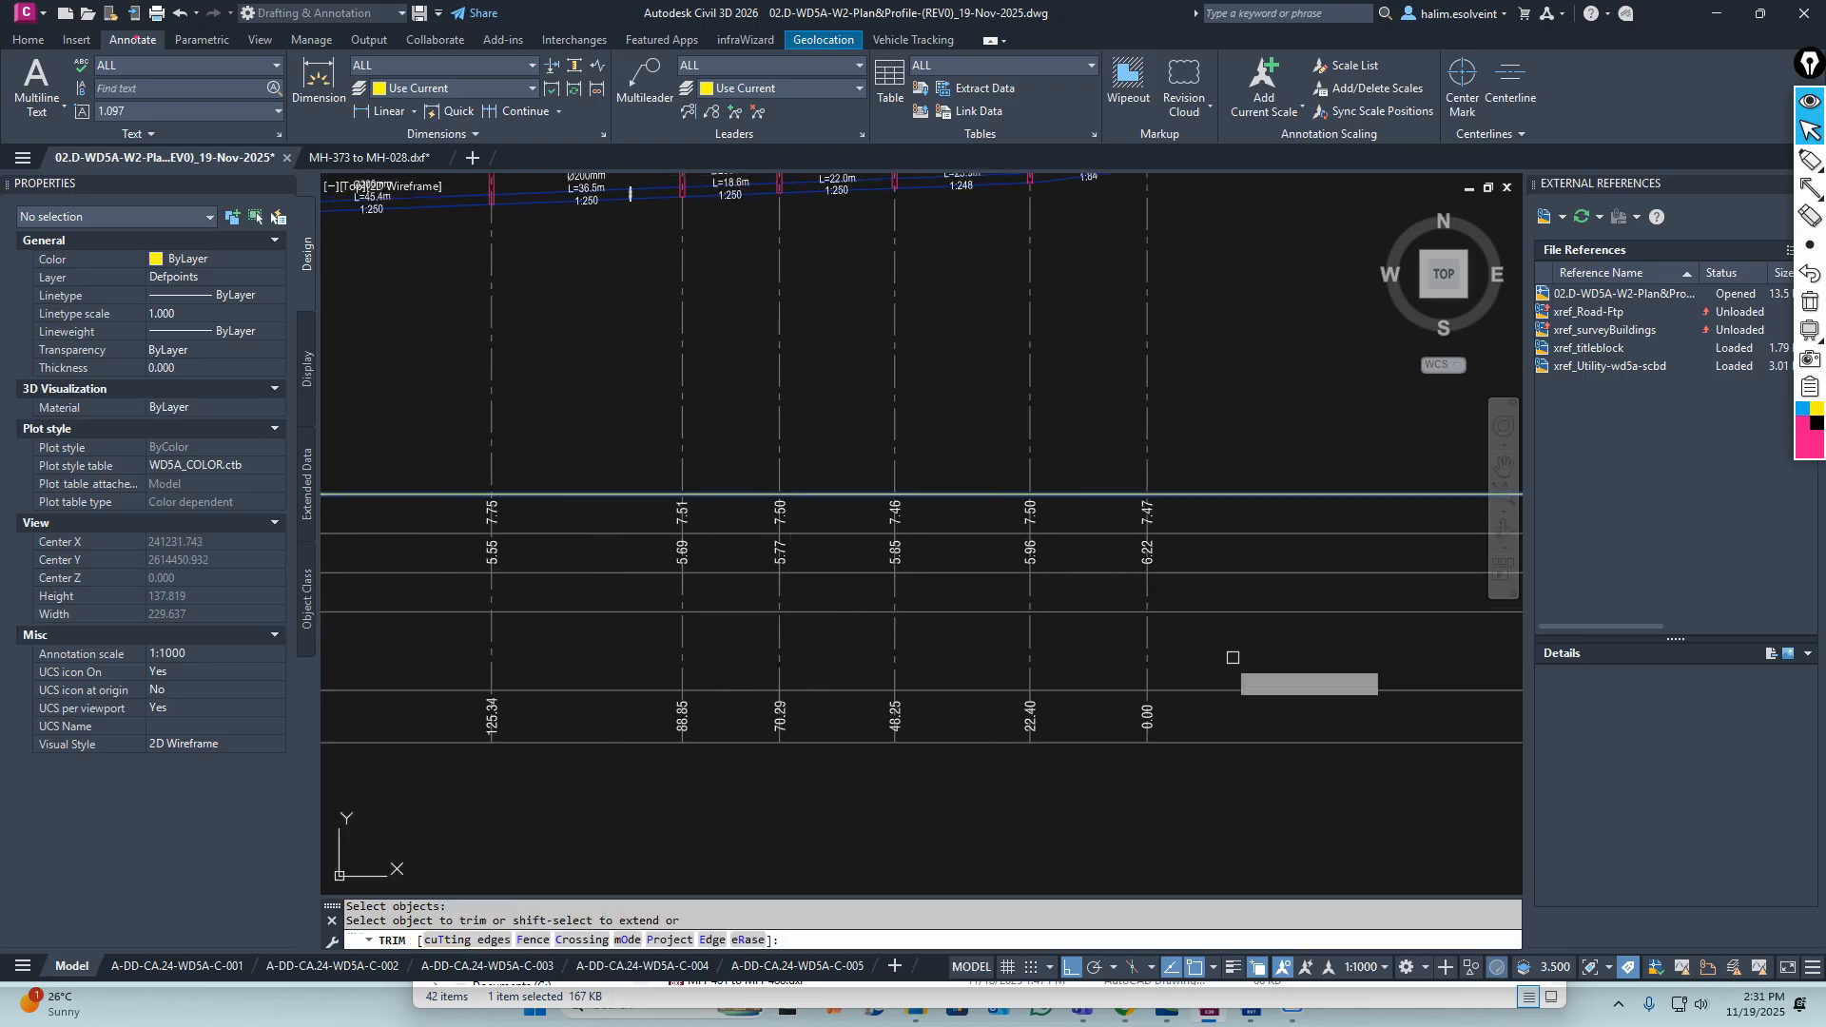
click(1233, 656)
scroll(928, 640, down, 6)
middle_drag(397, 636, 755, 632)
middle_drag(457, 638, 703, 620)
scroll(510, 623, up, 6)
scroll(449, 605, up, 3)
middle_drag(378, 590, 597, 581)
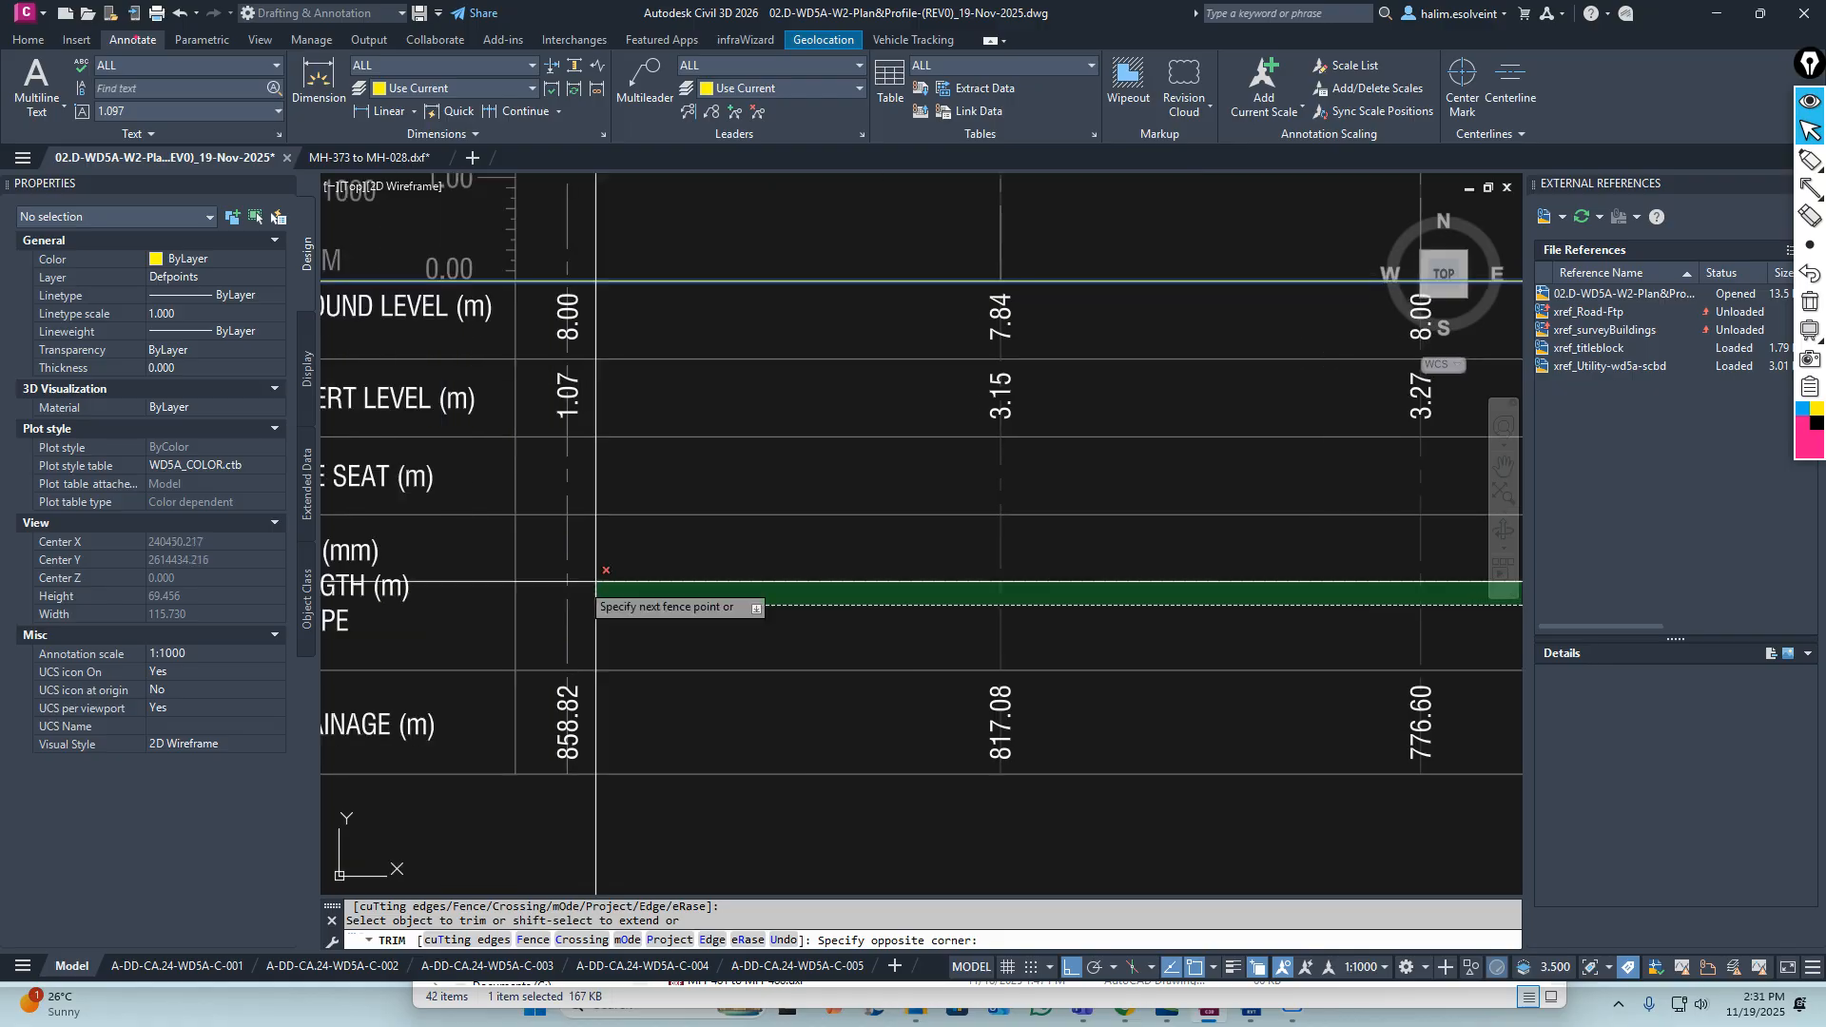
scroll(558, 576, down, 6)
key(Escape)
key(Escape)
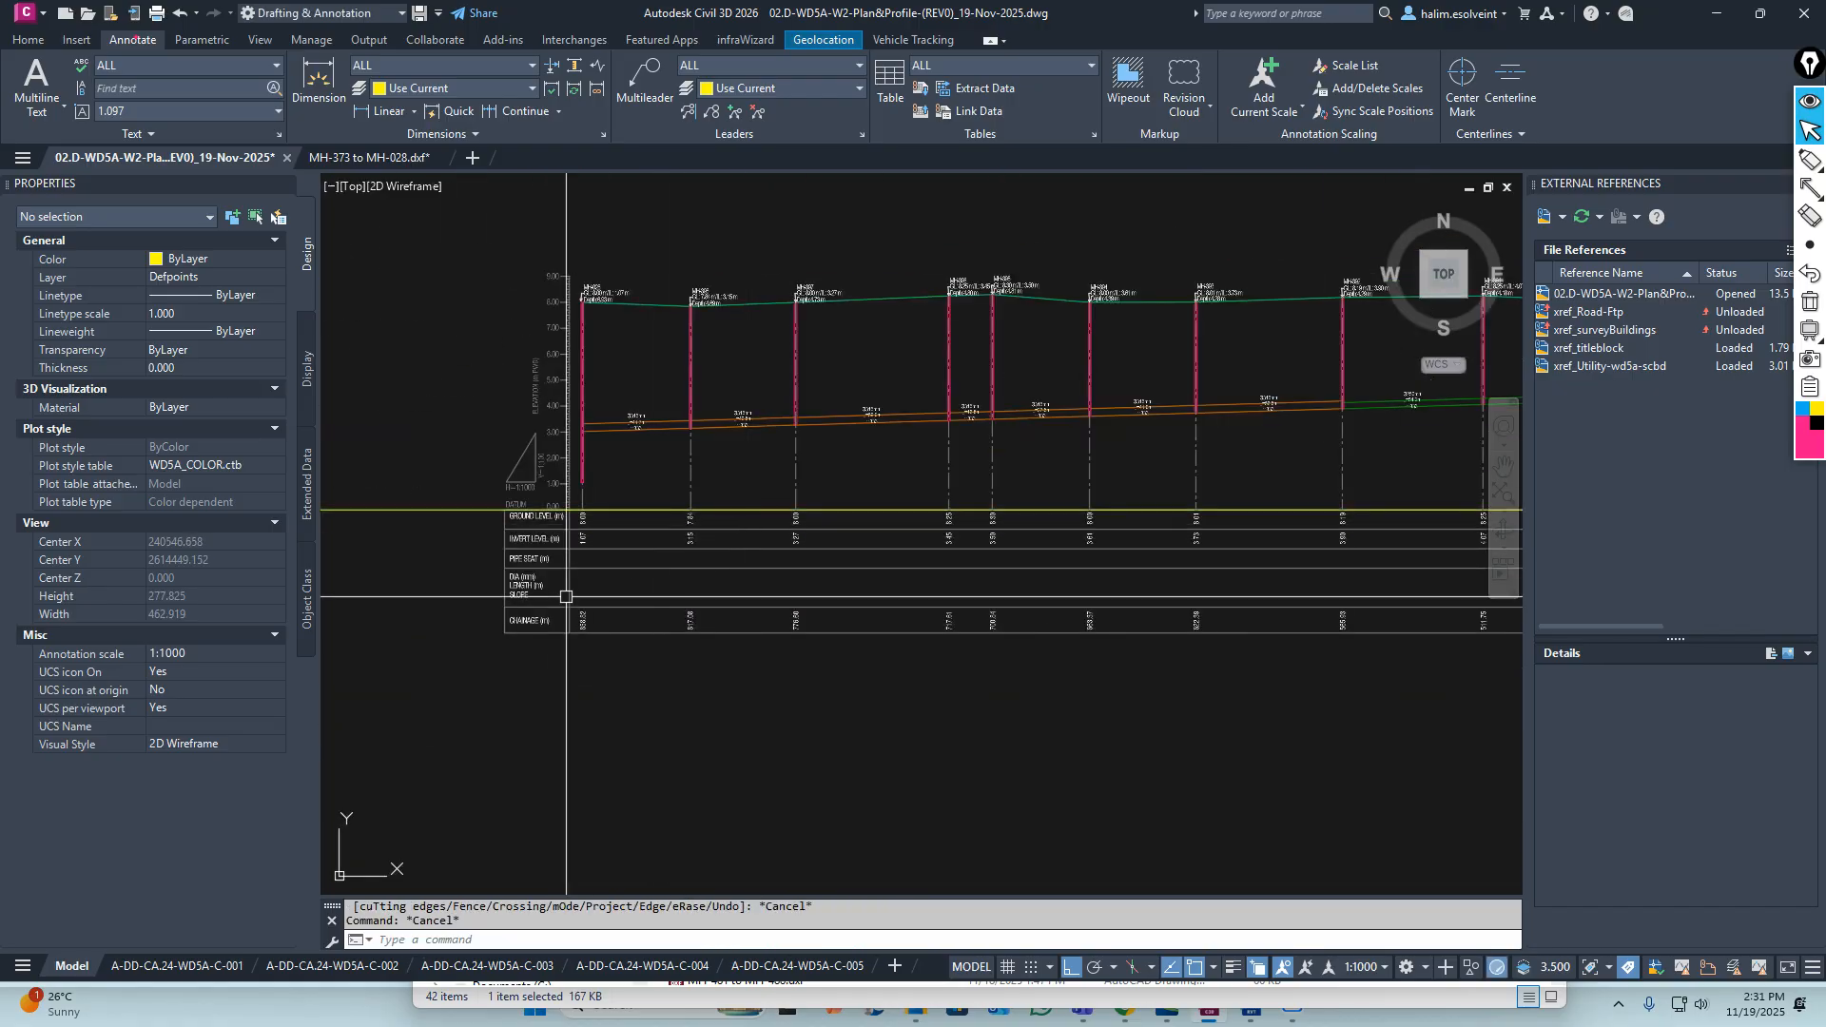
Examine the pipe labels in the profile, checking whether the first label's diameter, length and slope are separate text objects
scroll(566, 597, up, 6)
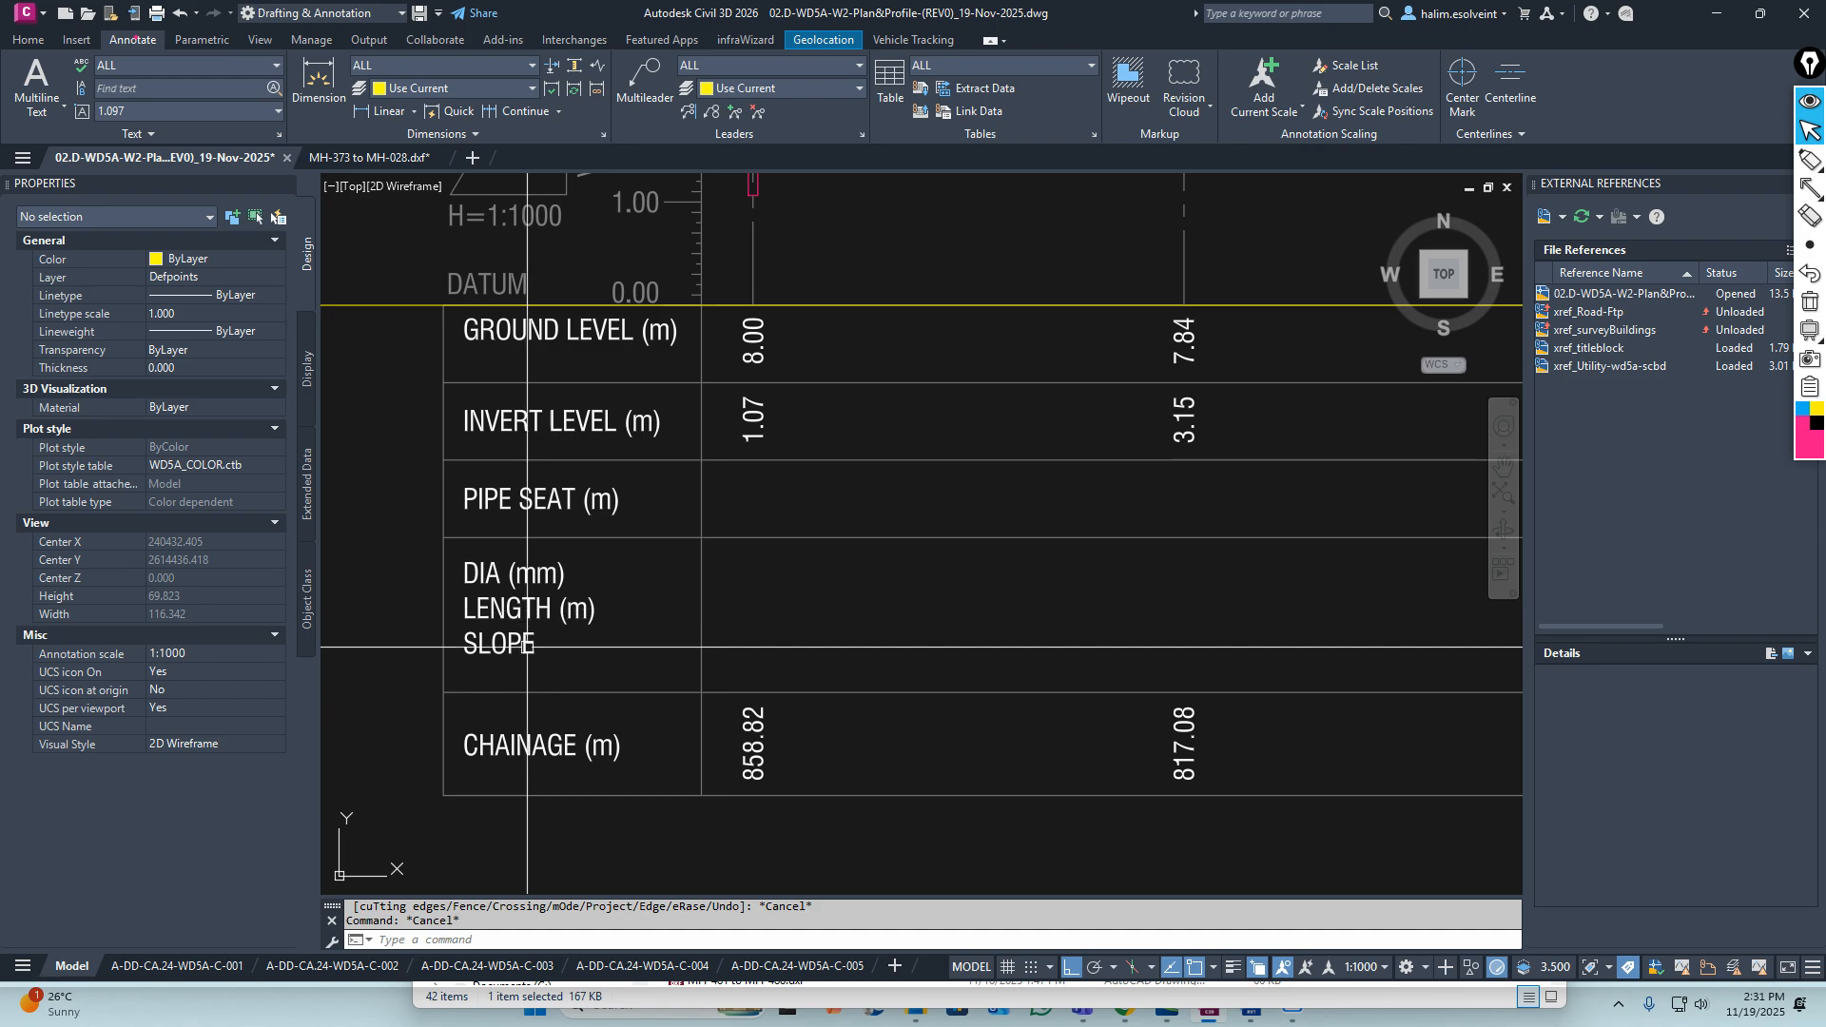
scroll(591, 619, down, 6)
scroll(685, 445, up, 9)
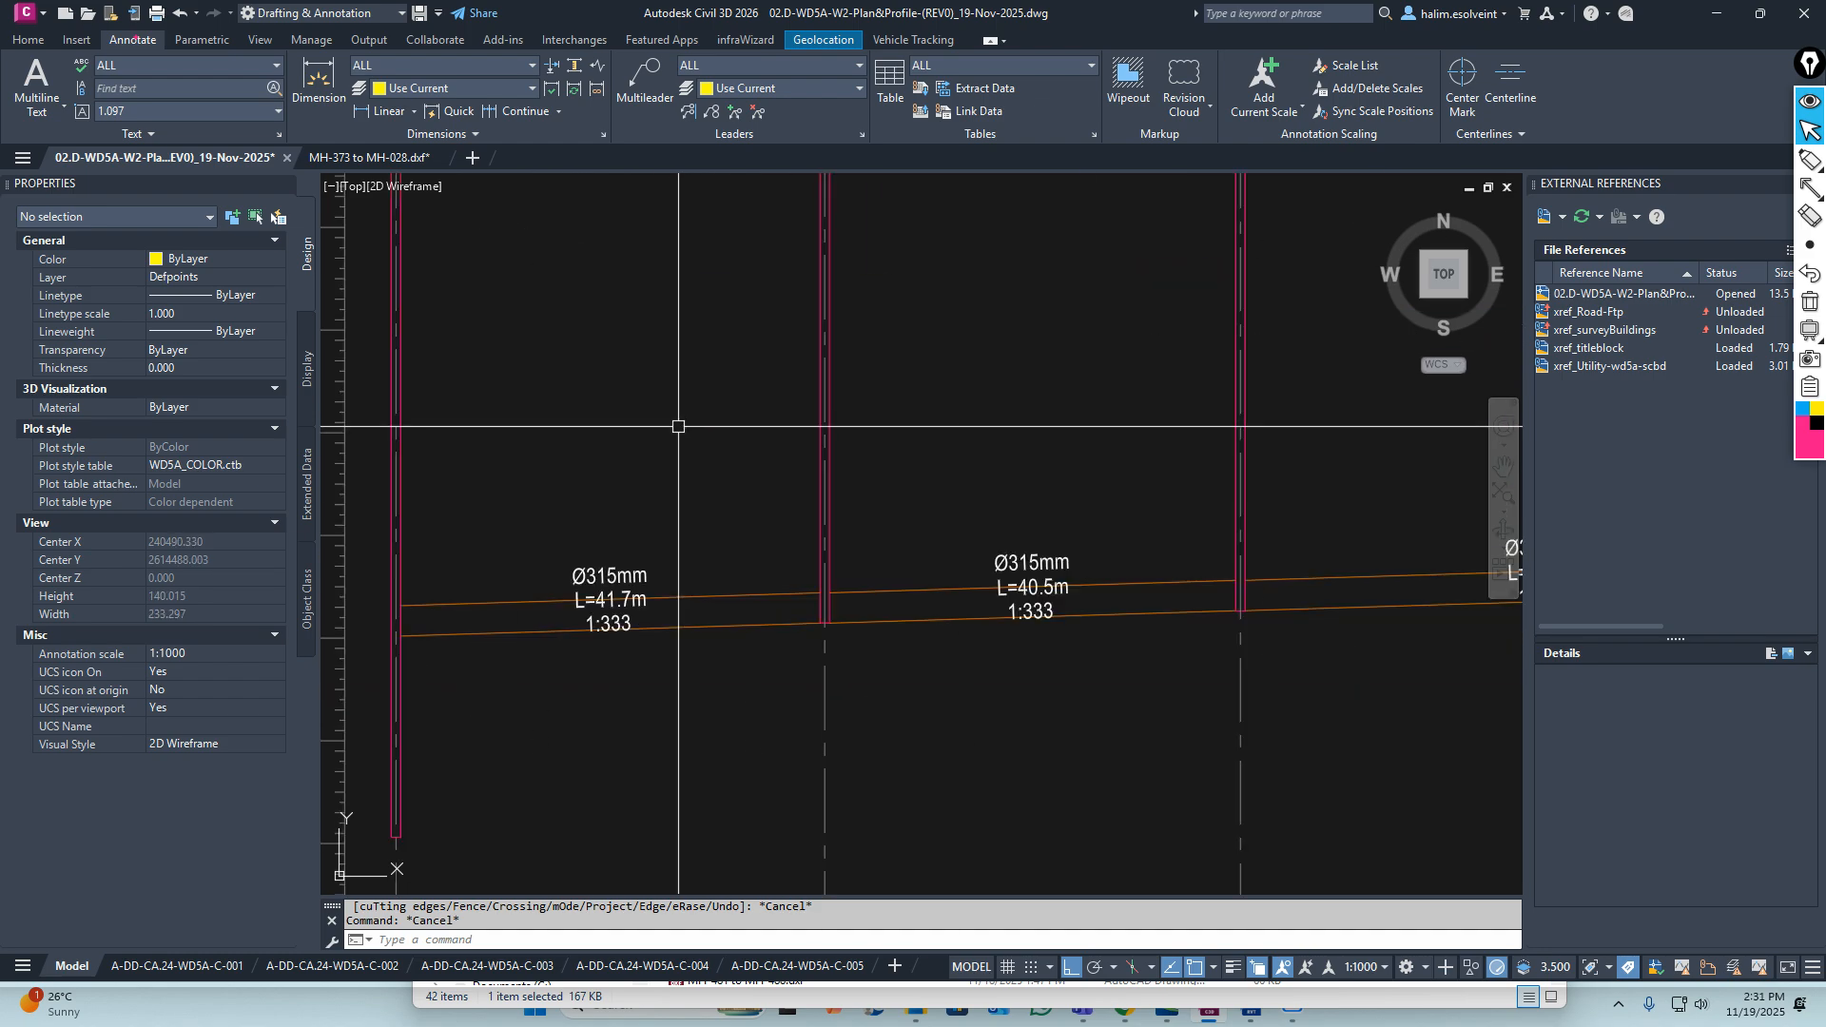
scroll(705, 544, down, 9)
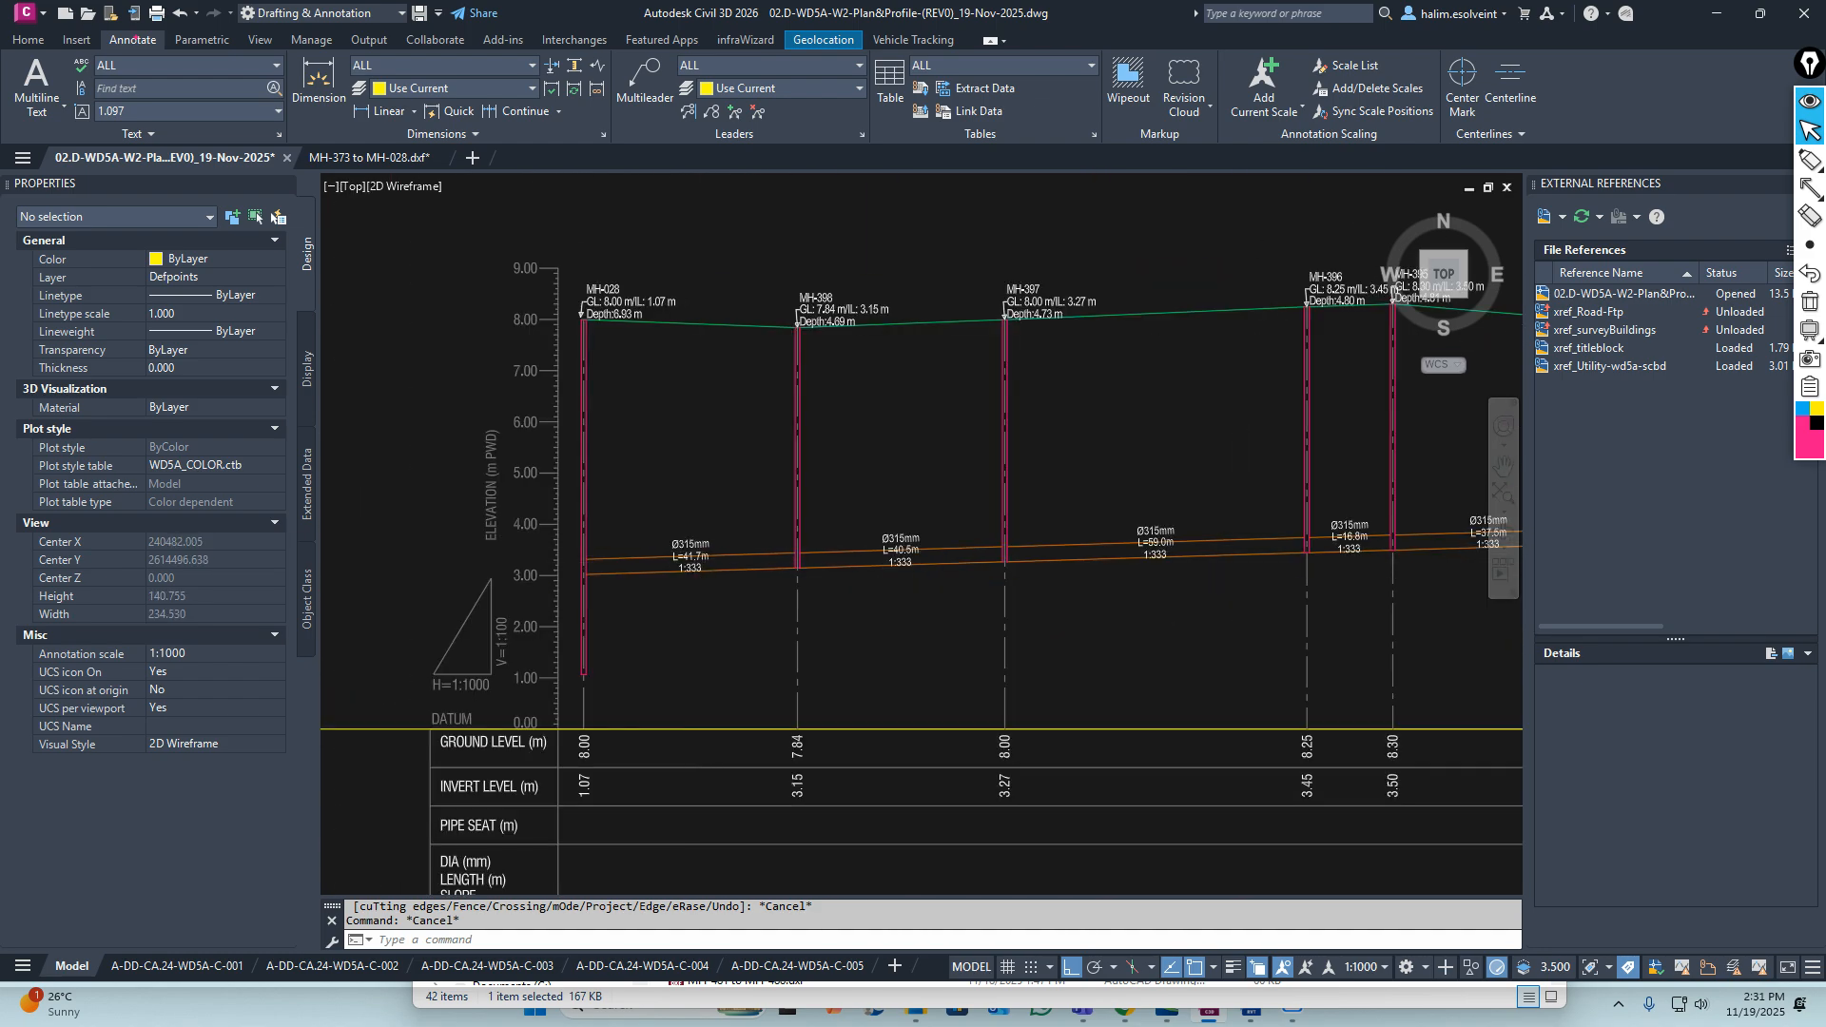
scroll(498, 535, up, 6)
scroll(525, 561, up, 3)
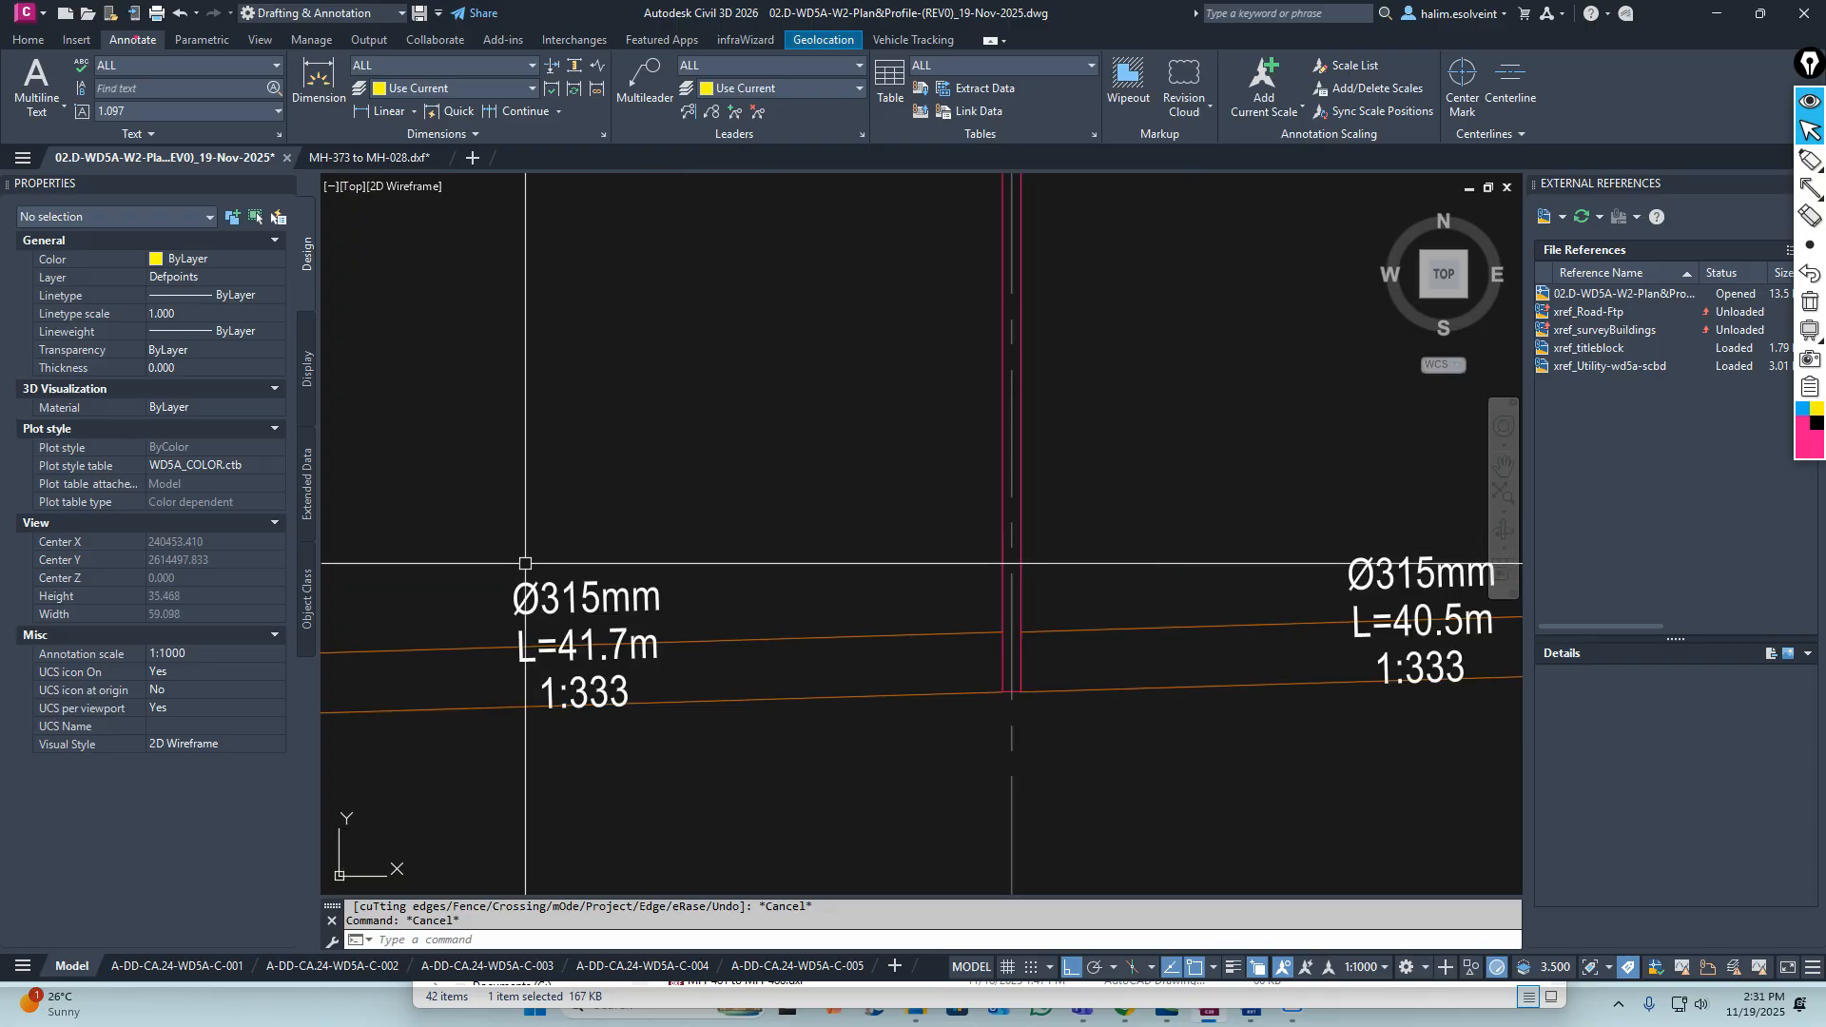
click(564, 597)
key(Escape)
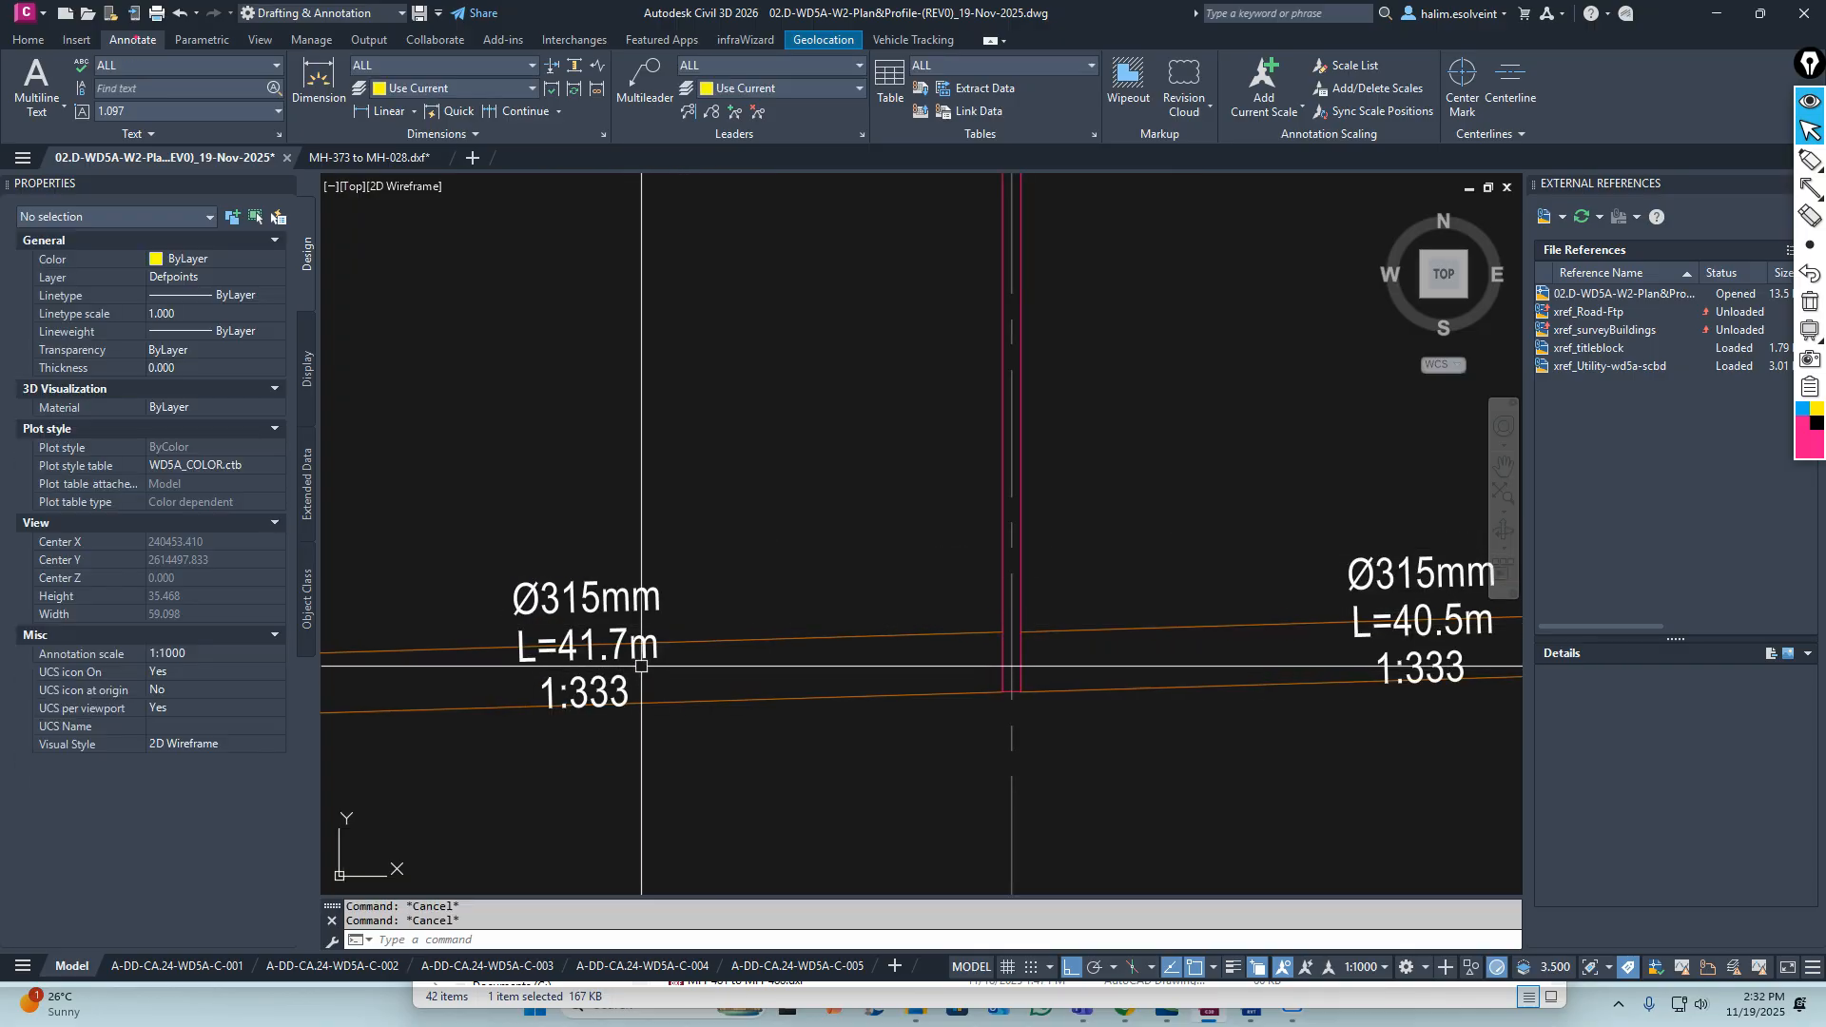
click(643, 668)
click(640, 655)
key(Escape)
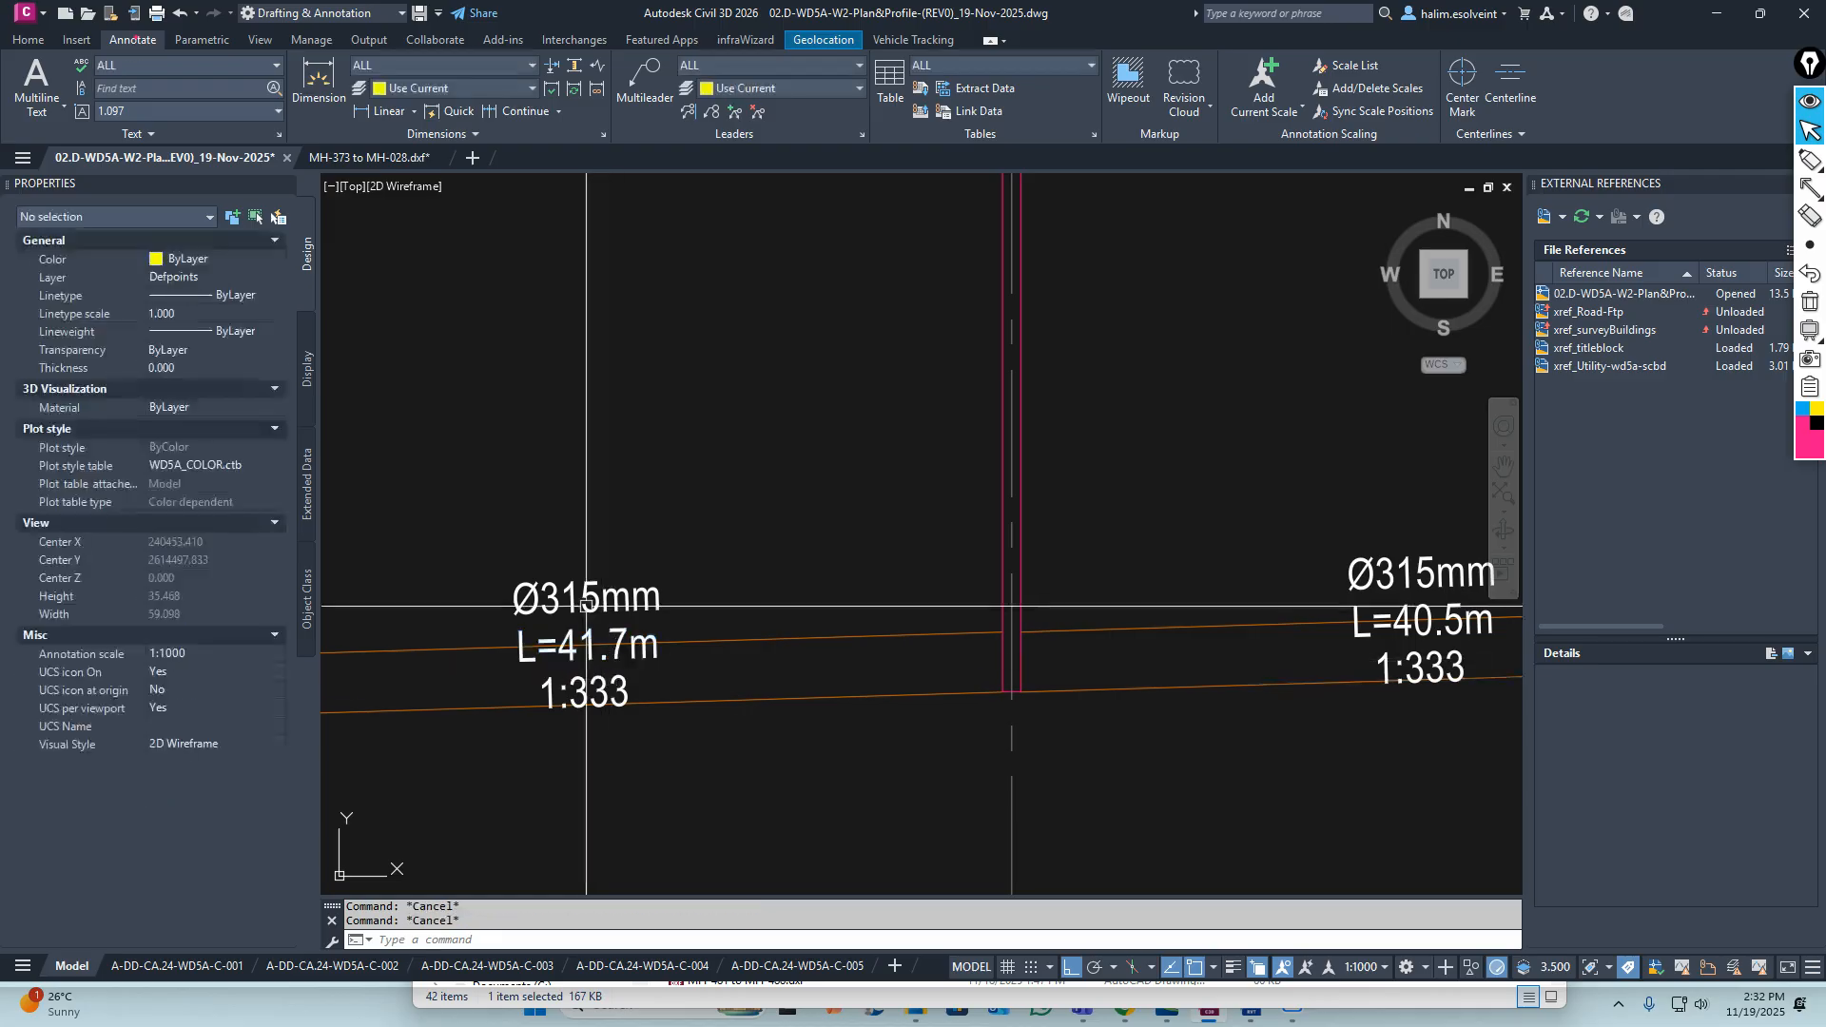
click(588, 598)
scroll(588, 637, up, 3)
key(Escape)
click(590, 630)
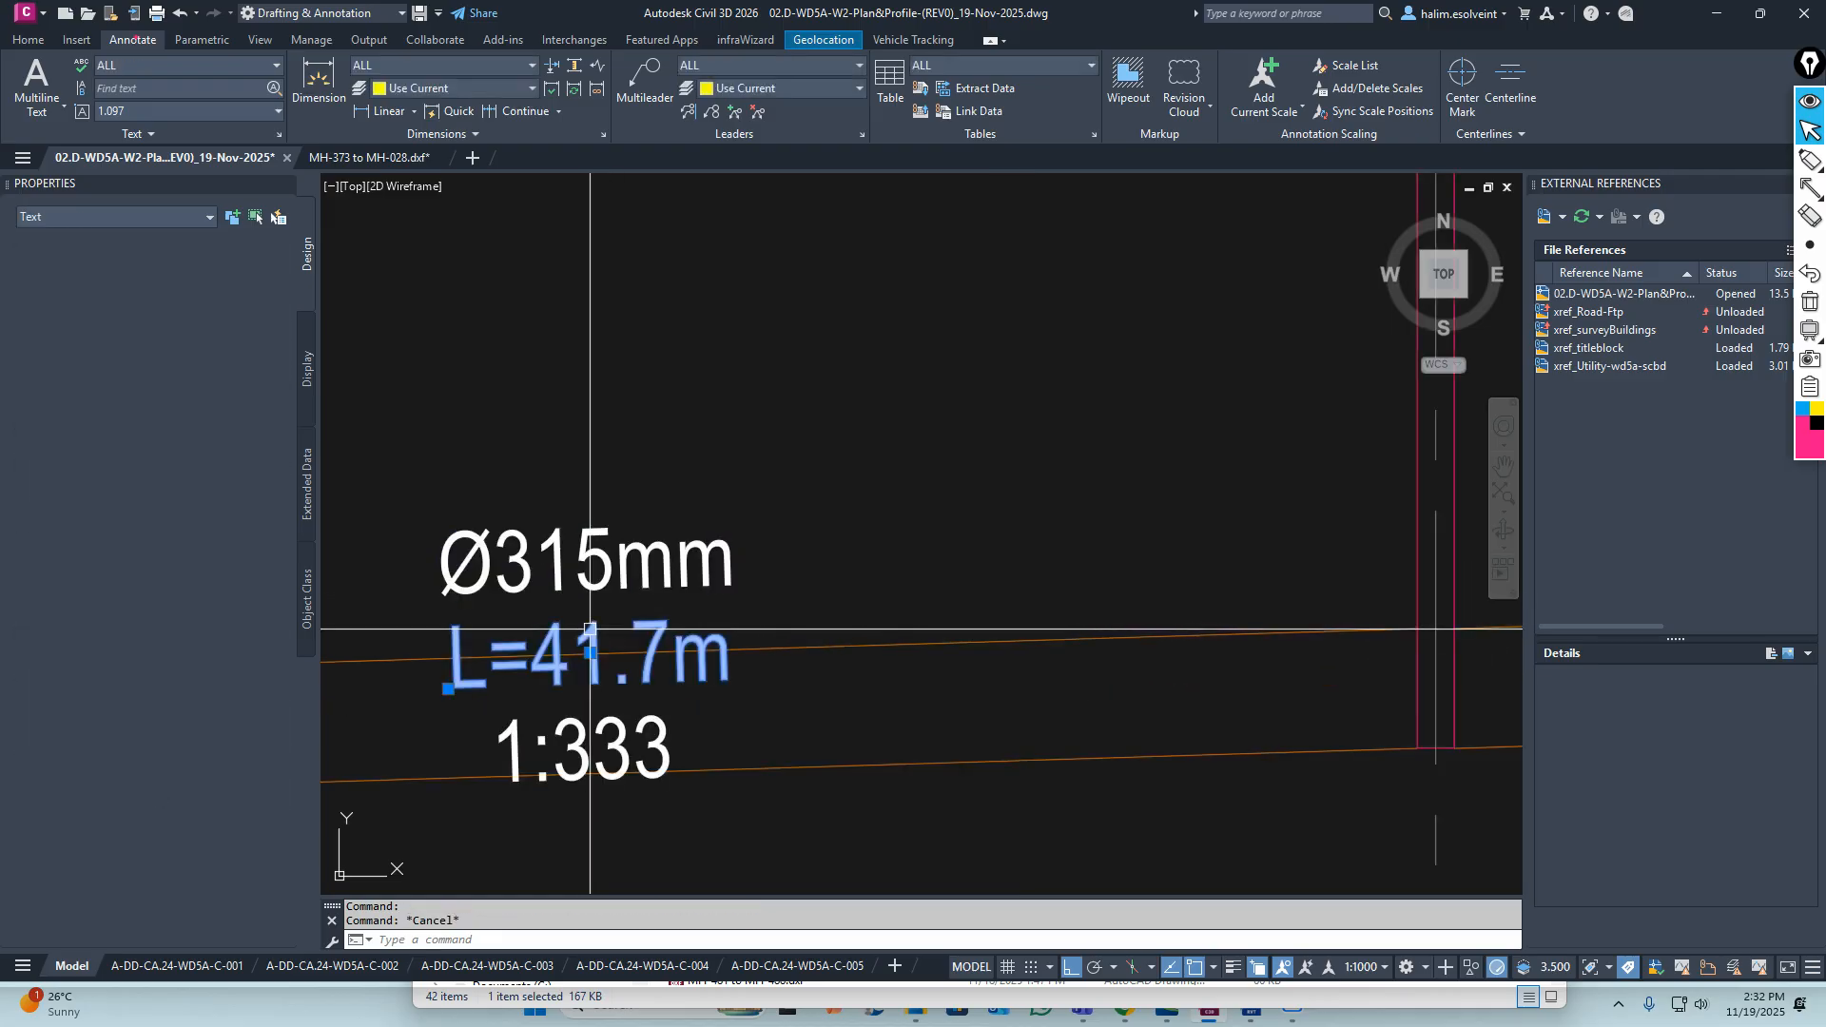
key(Escape)
click(610, 720)
key(Escape)
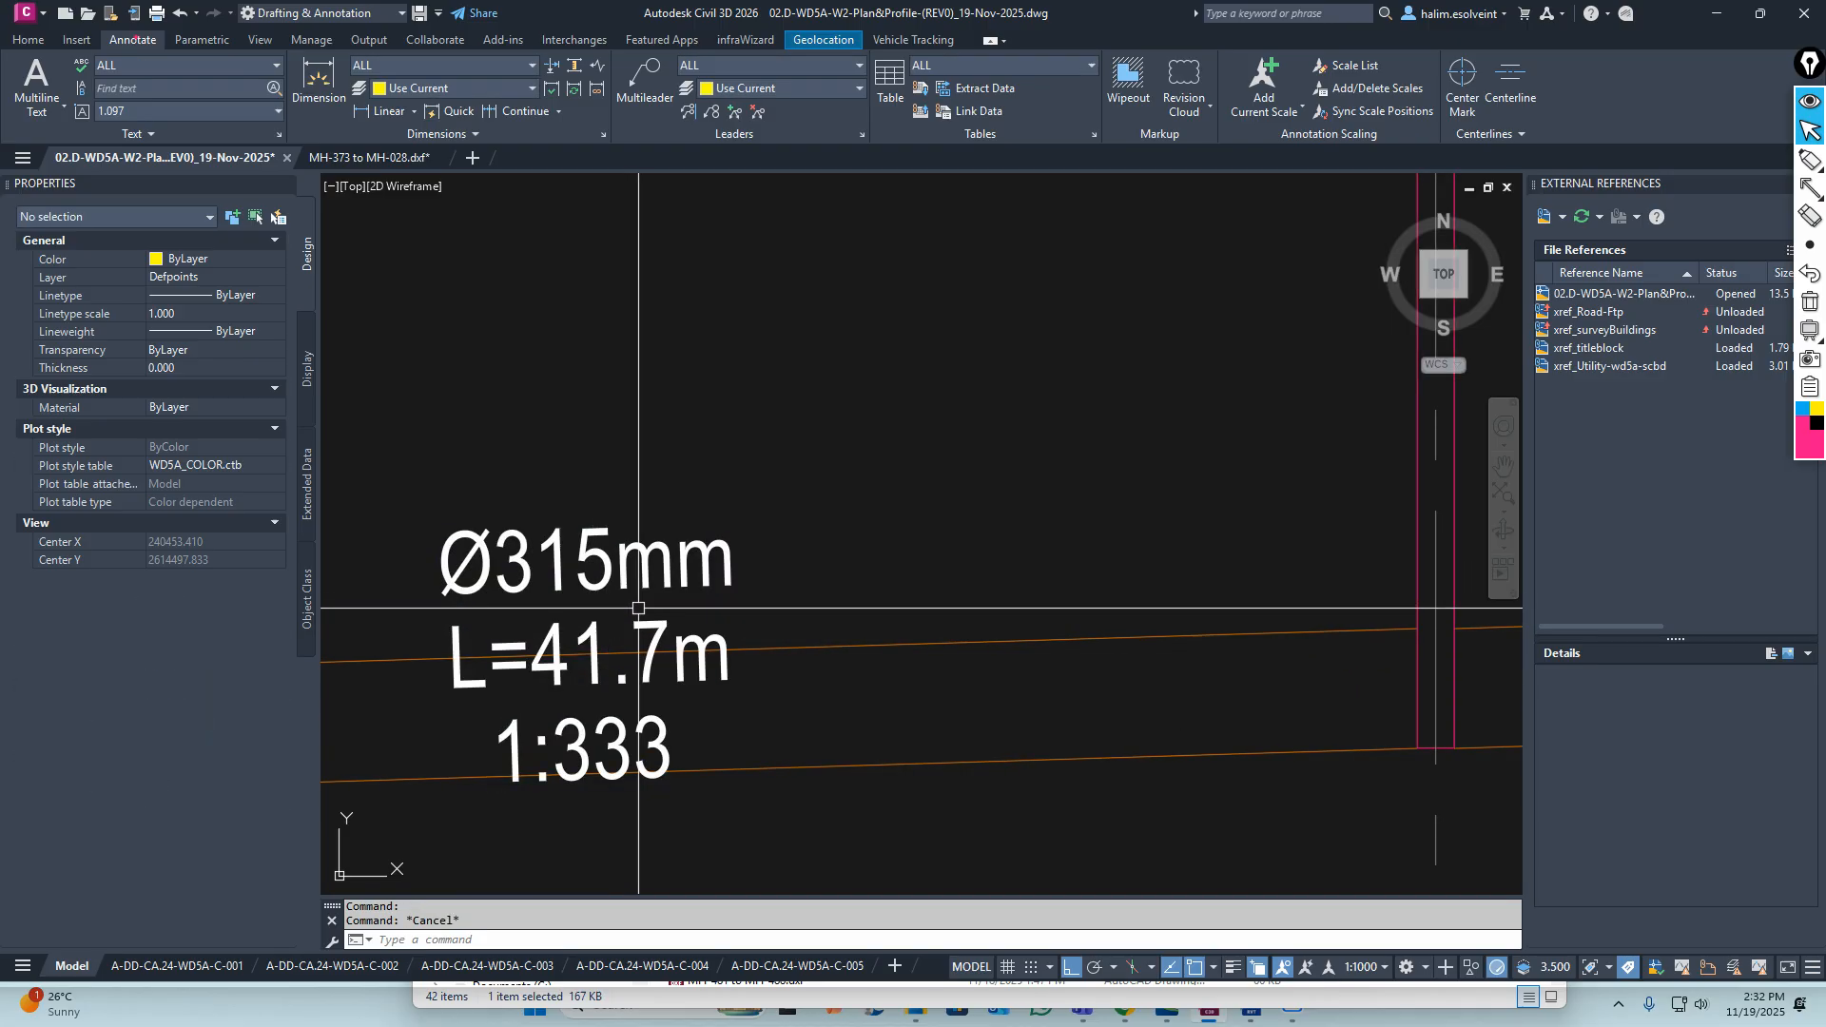
Select the diameter, length and slope texts of the three pipe runs between MH-028 and MH-396
scroll(636, 609, down, 5)
click(611, 457)
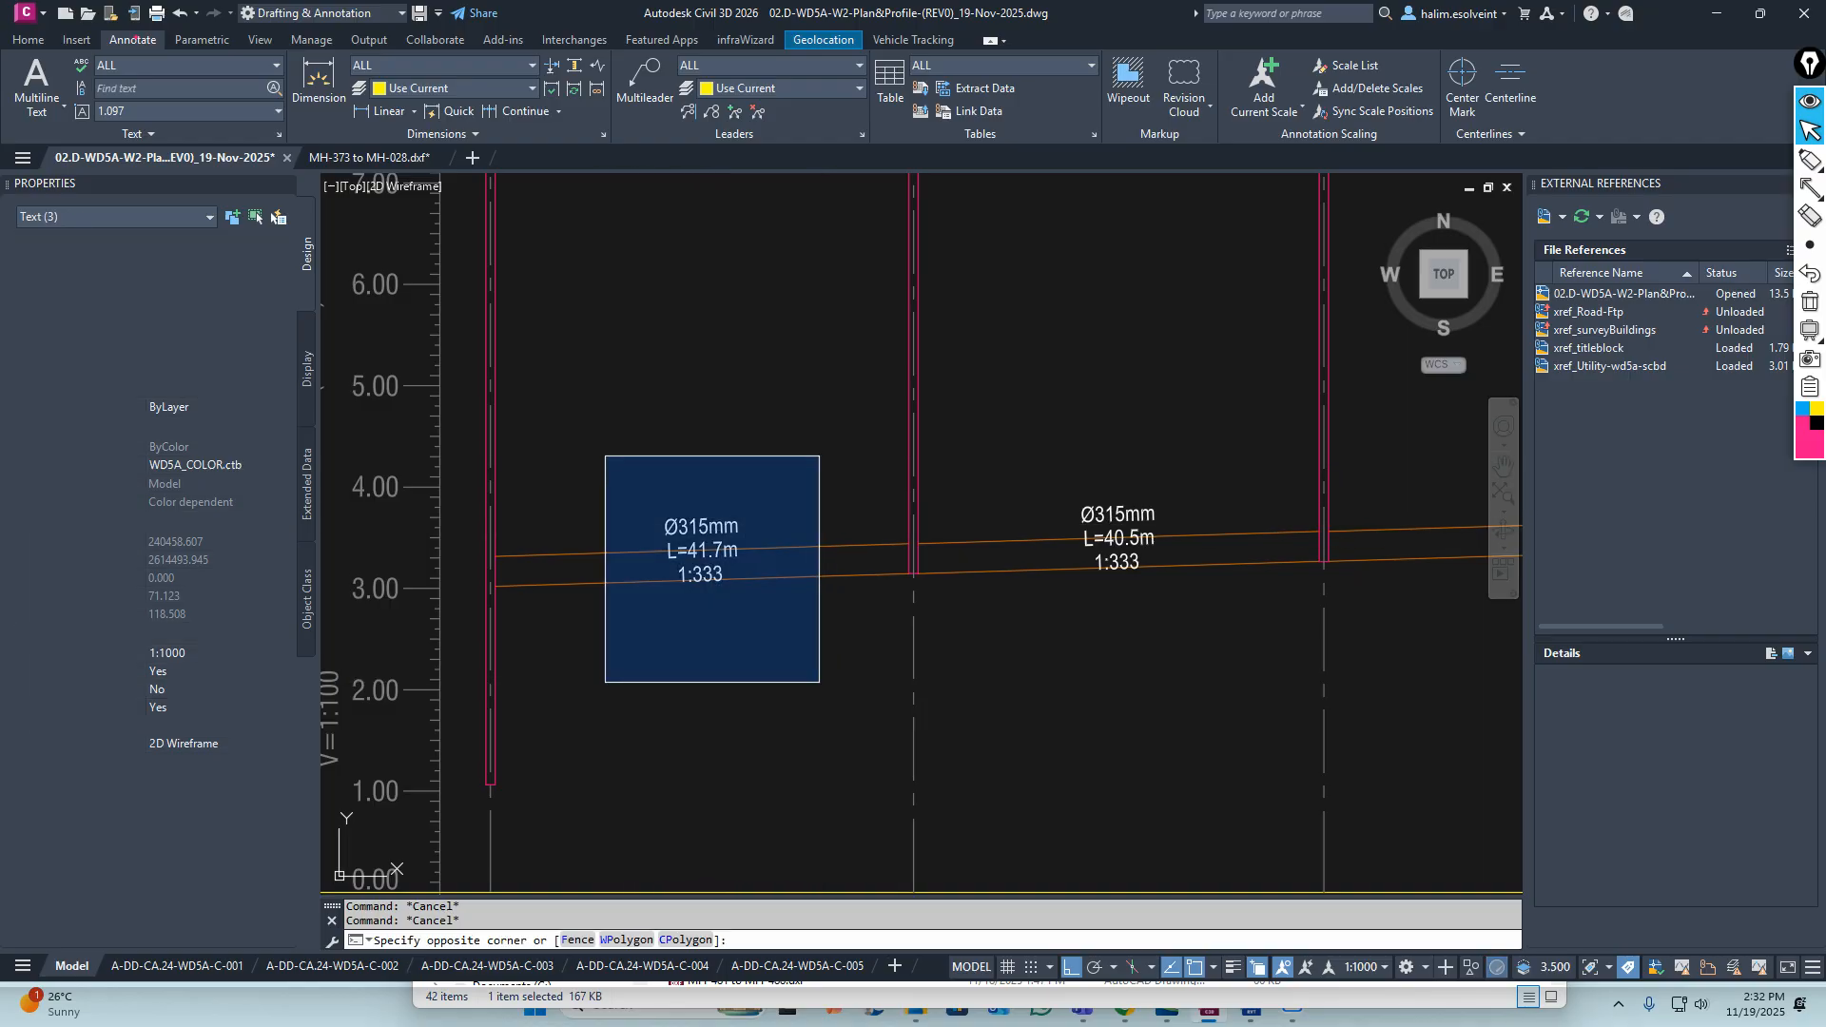
click(818, 681)
scroll(666, 533, down, 4)
click(951, 614)
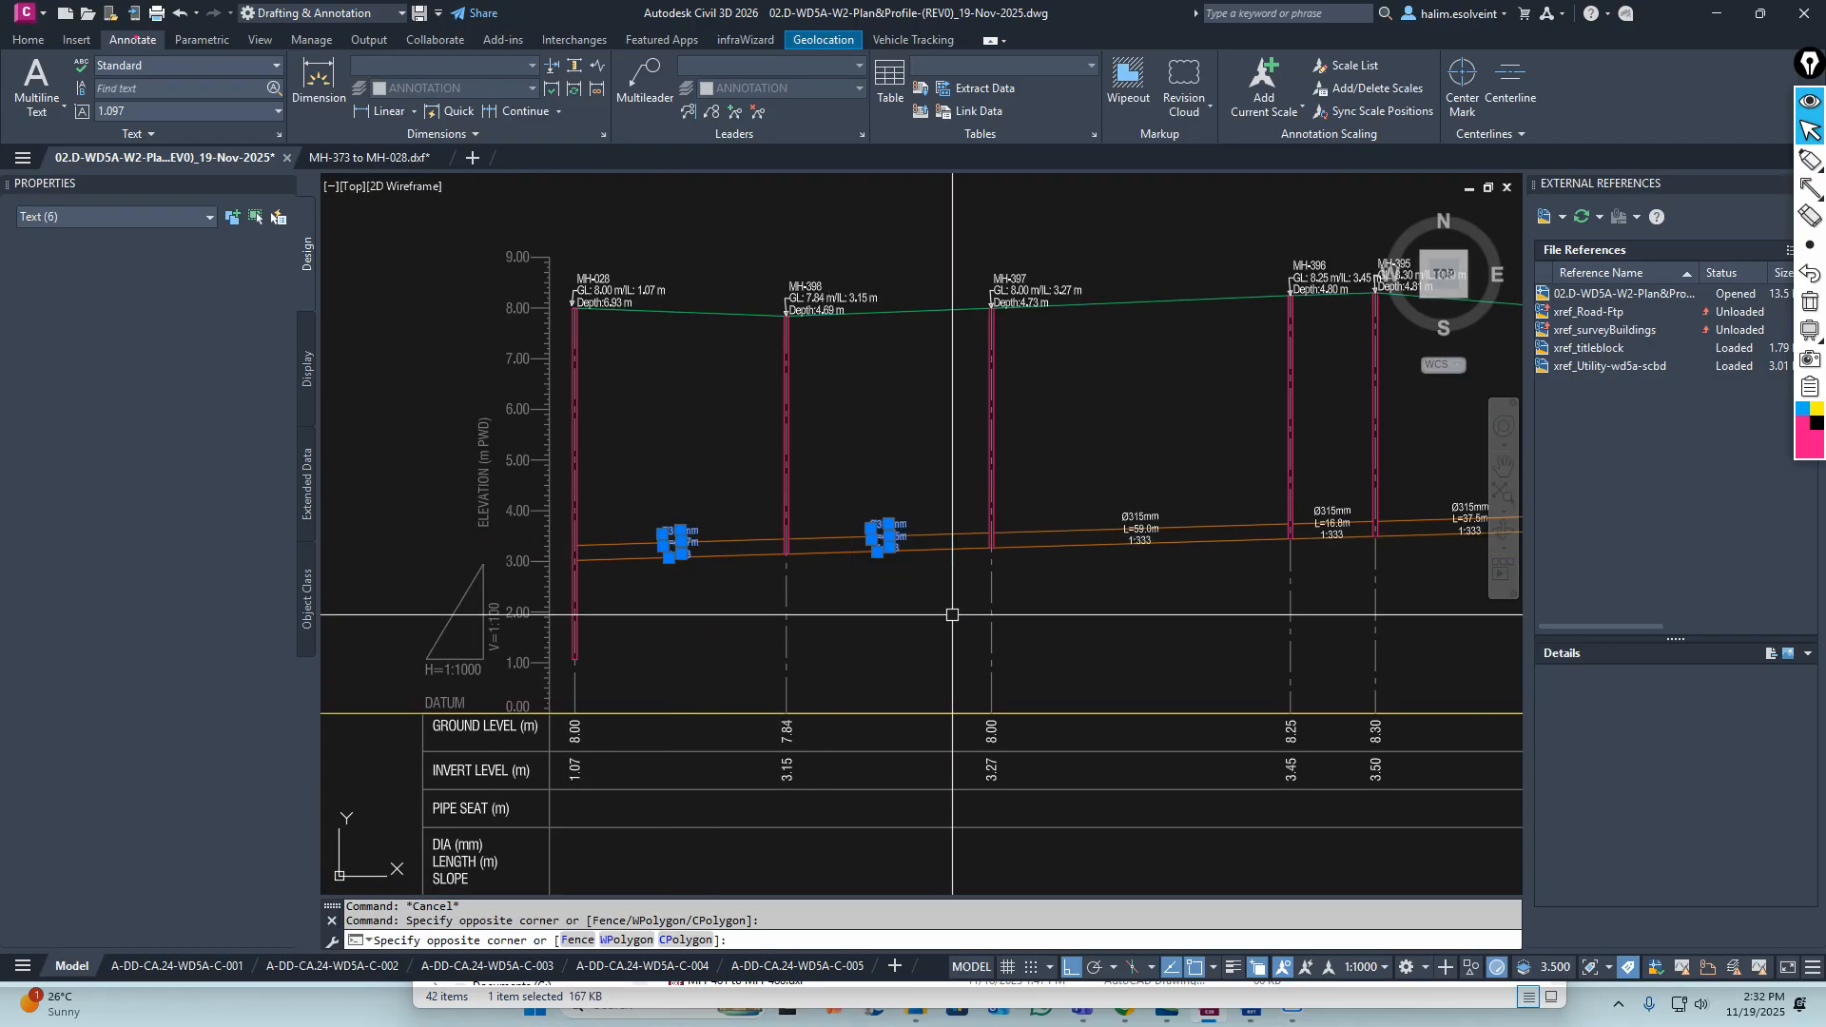
click(1098, 462)
click(1243, 618)
Add the diameter, length and slope texts of the four pipe runs between MH-396 and MH-392 to the selection
middle_drag(1291, 541, 706, 577)
scroll(705, 577, up, 6)
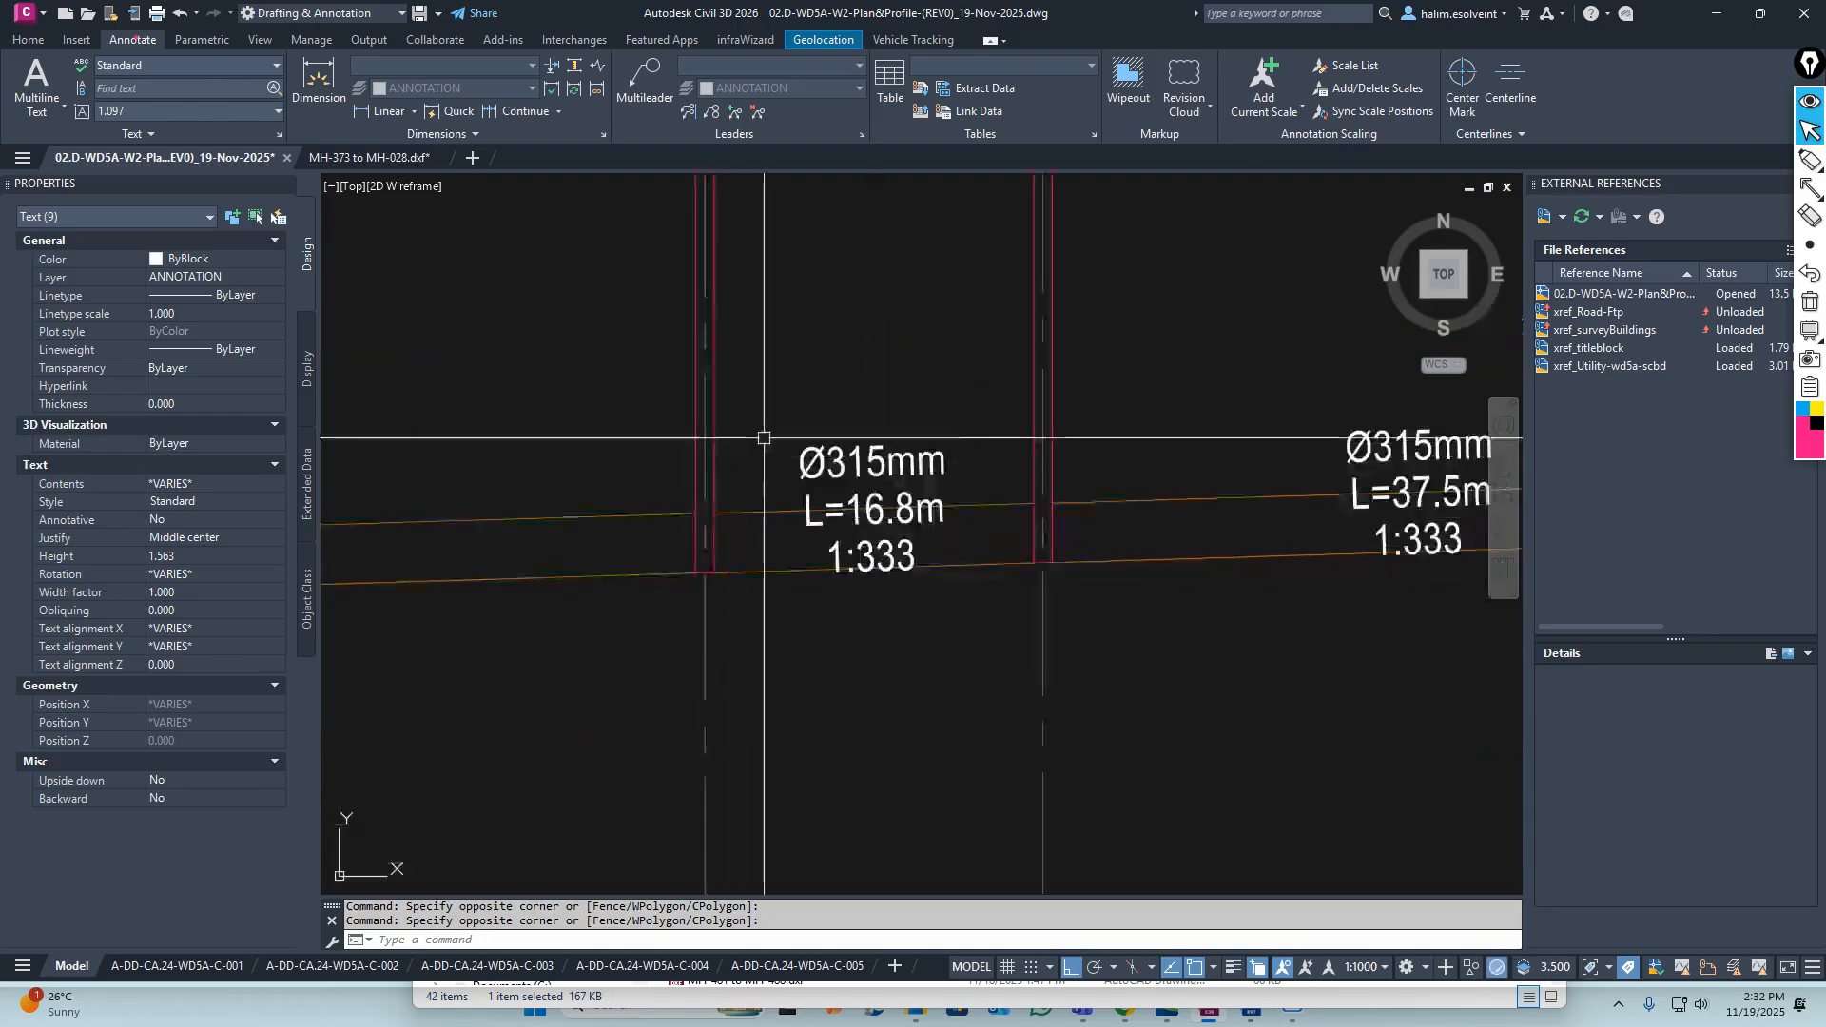
click(762, 409)
click(999, 673)
scroll(746, 482, down, 6)
click(787, 514)
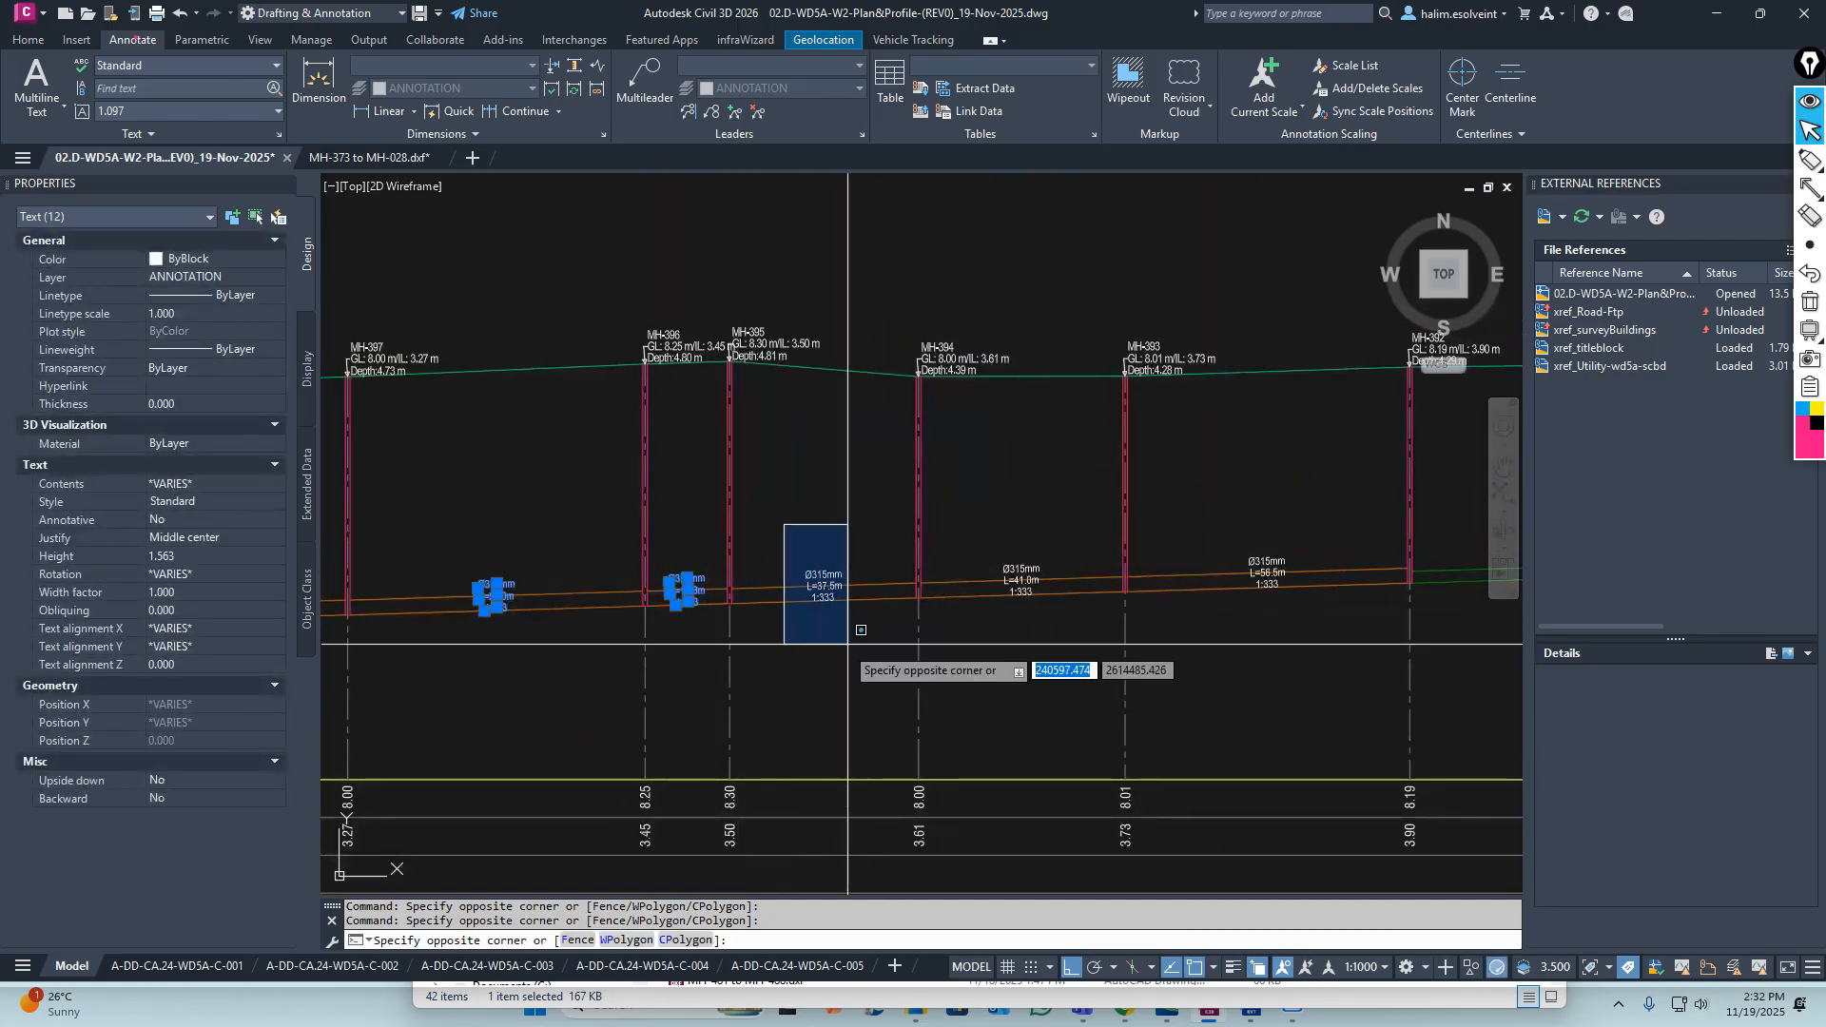
click(848, 645)
click(859, 660)
click(984, 523)
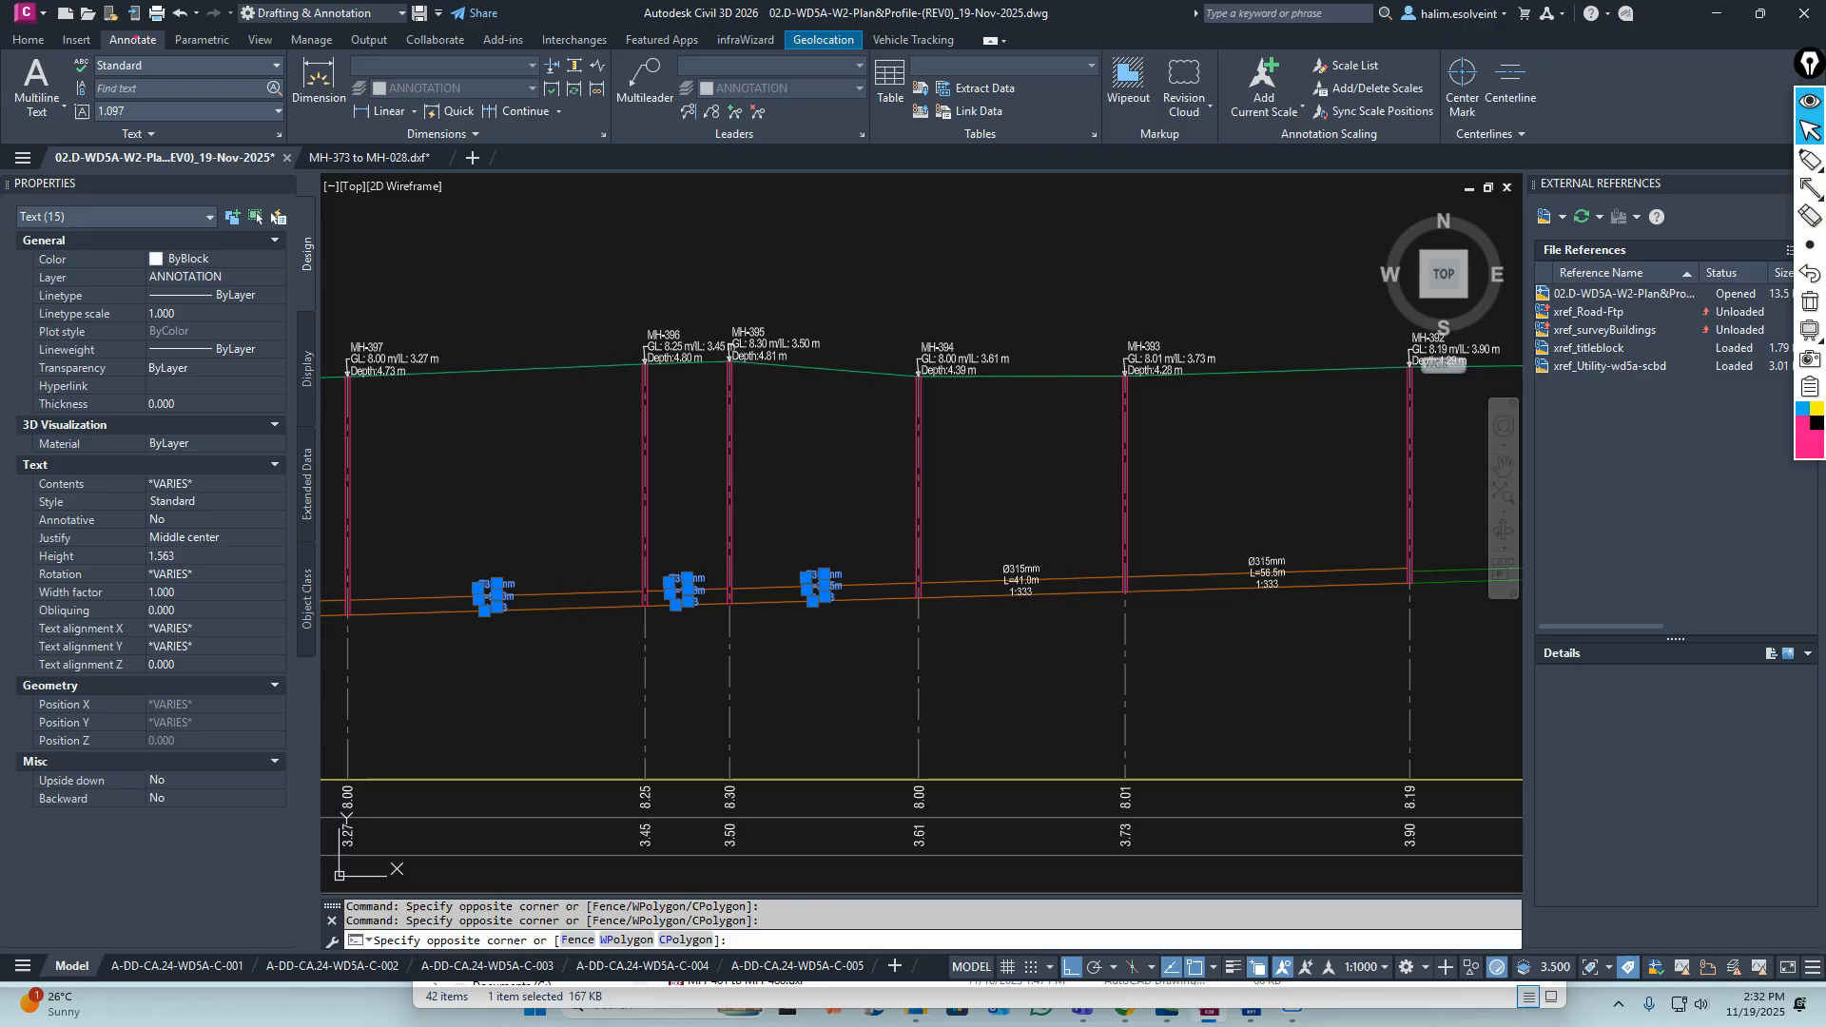
click(1053, 653)
click(1218, 540)
click(1301, 653)
Add the diameter, length and slope texts of the three 250 mm pipe runs between MH-392 and MH-389 to the selection
middle_drag(1301, 653, 631, 655)
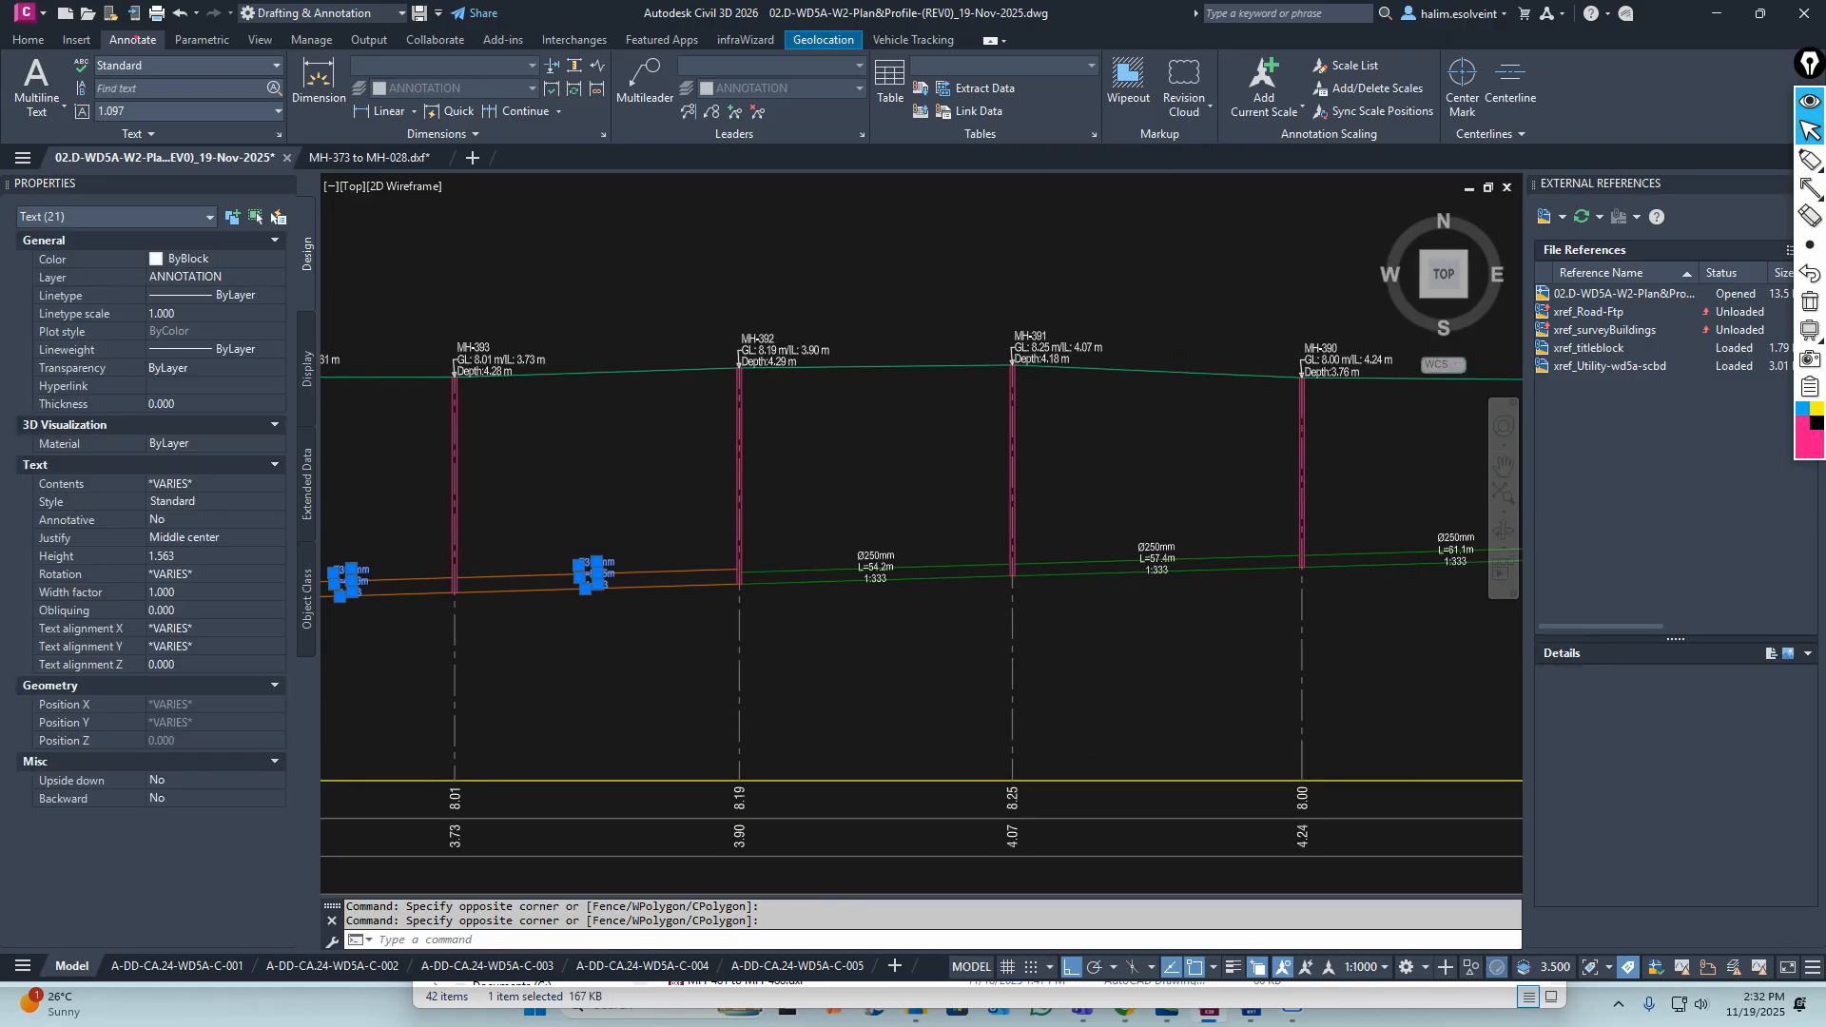
click(837, 502)
click(938, 632)
click(1122, 498)
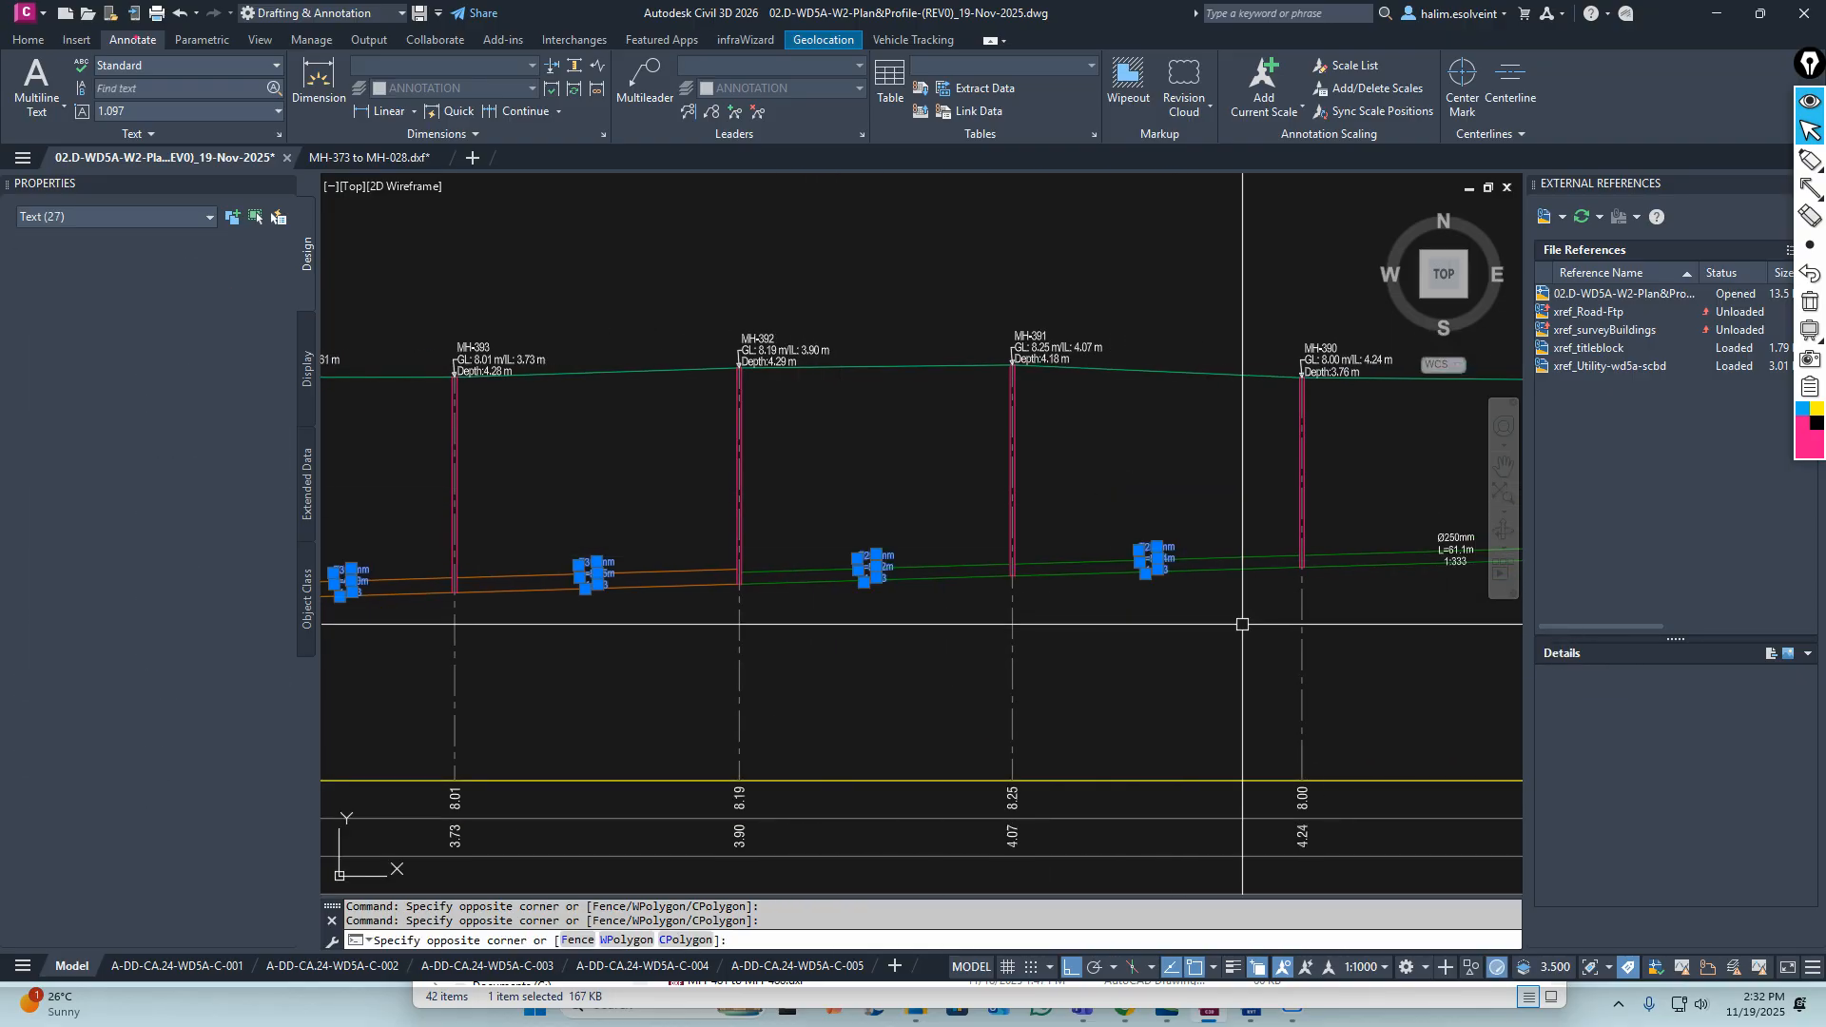
click(1244, 624)
middle_drag(1256, 628, 694, 594)
click(819, 469)
click(920, 603)
Add the diameter, length and slope texts of the three pipe runs between MH-389 and MH-386 to the selection
scroll(1131, 492, up, 3)
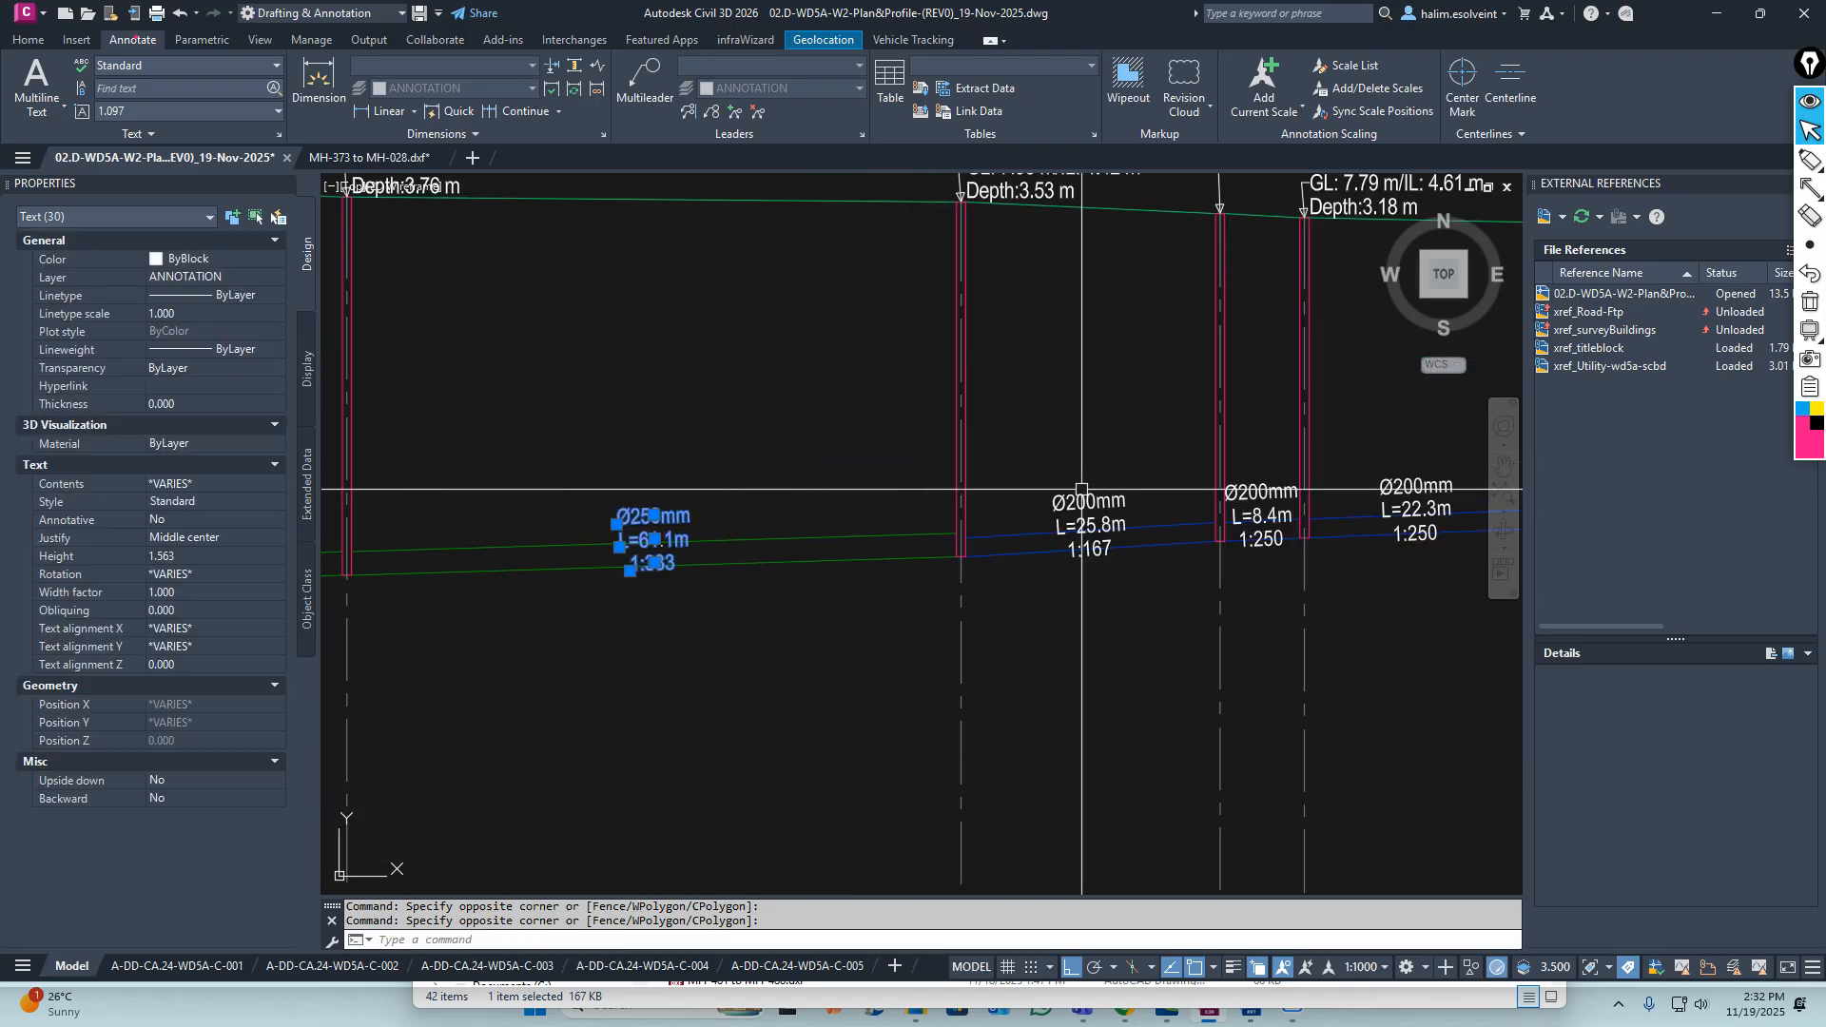
click(1028, 420)
click(1158, 612)
scroll(885, 580, down, 5)
scroll(991, 534, up, 8)
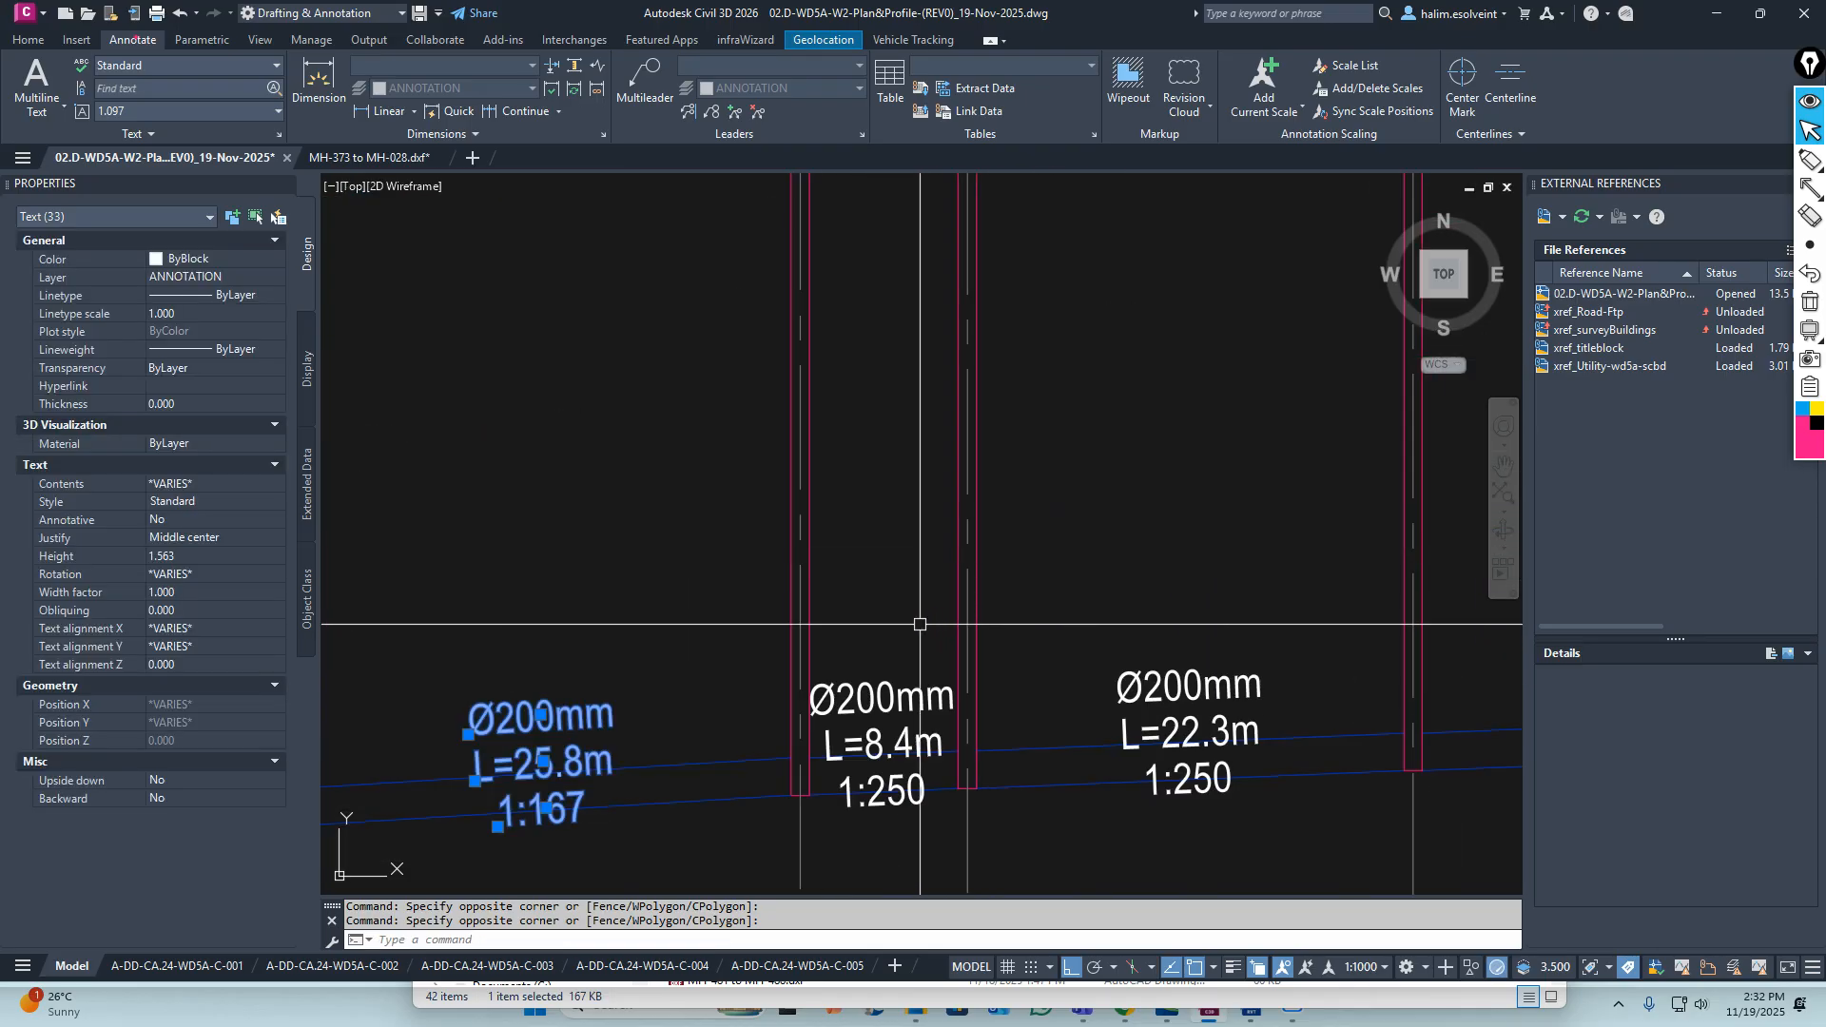
middle_drag(862, 700, 916, 477)
click(939, 484)
click(939, 523)
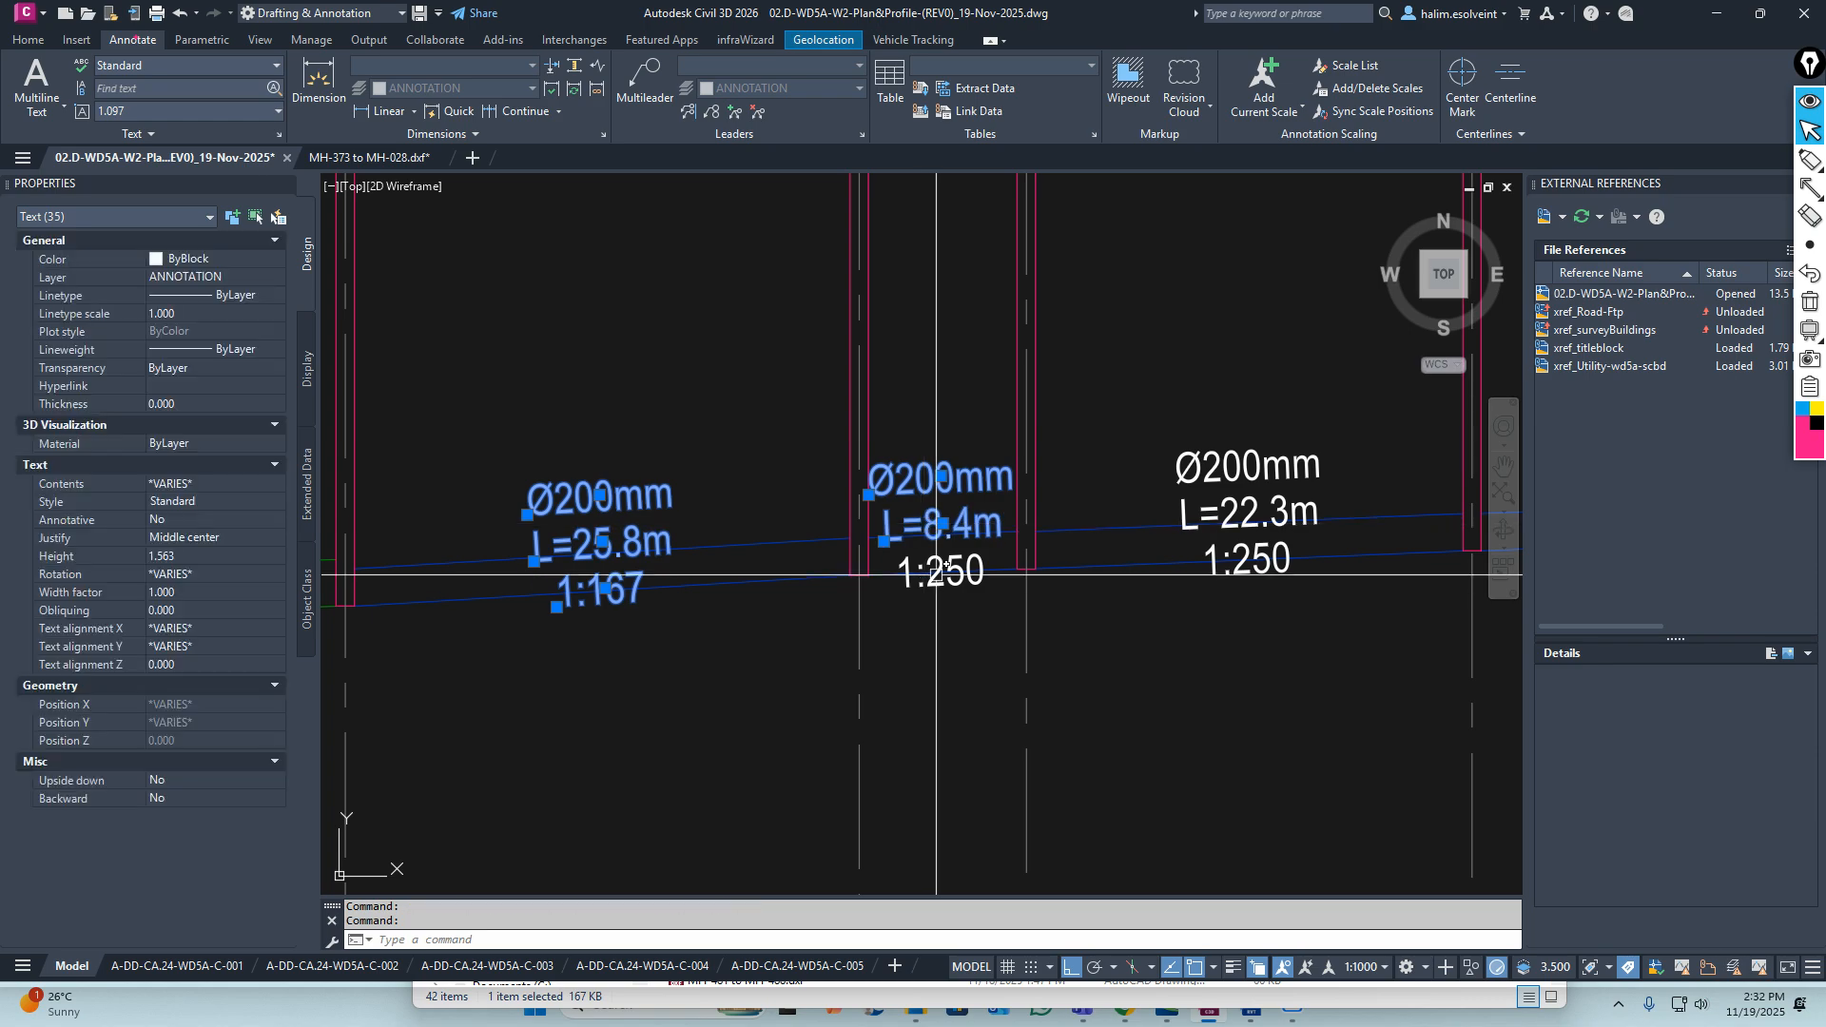
click(936, 571)
scroll(934, 558, down, 3)
click(1094, 633)
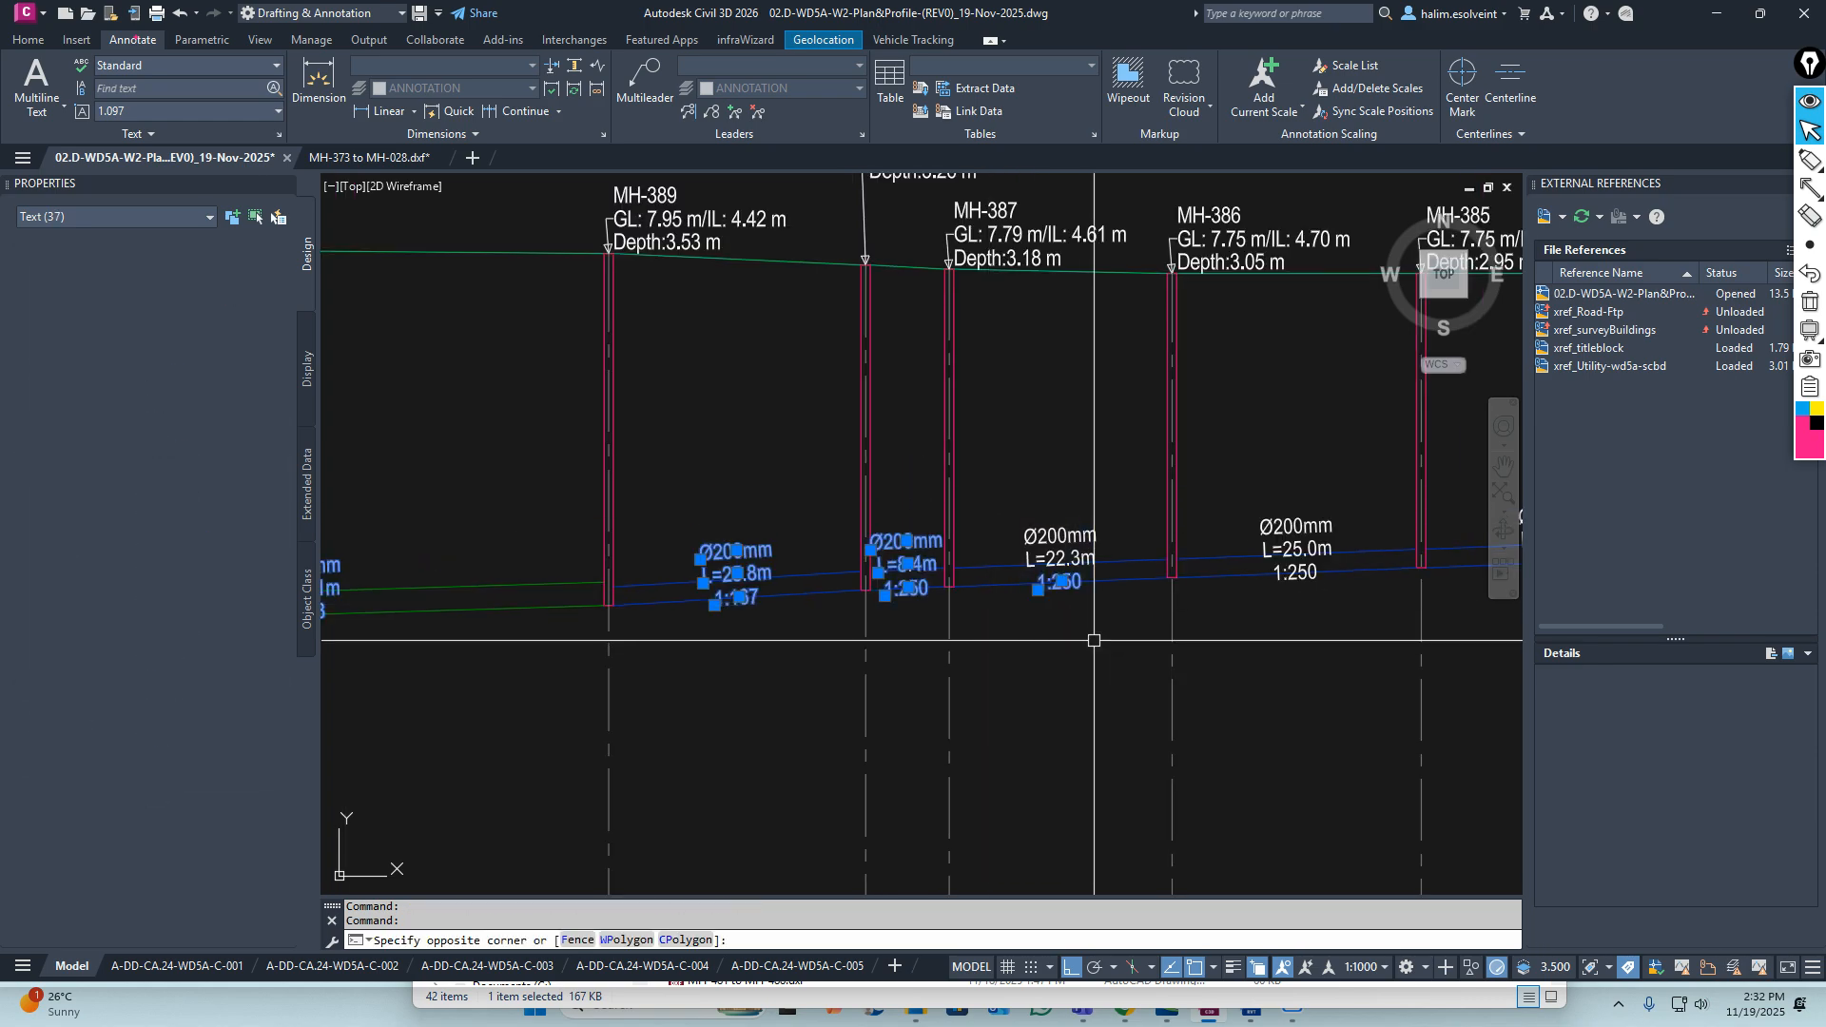
Add the diameter, length and slope texts of the four pipe runs between MH-386 and MH-382 to the selection
middle_drag(1285, 546, 722, 578)
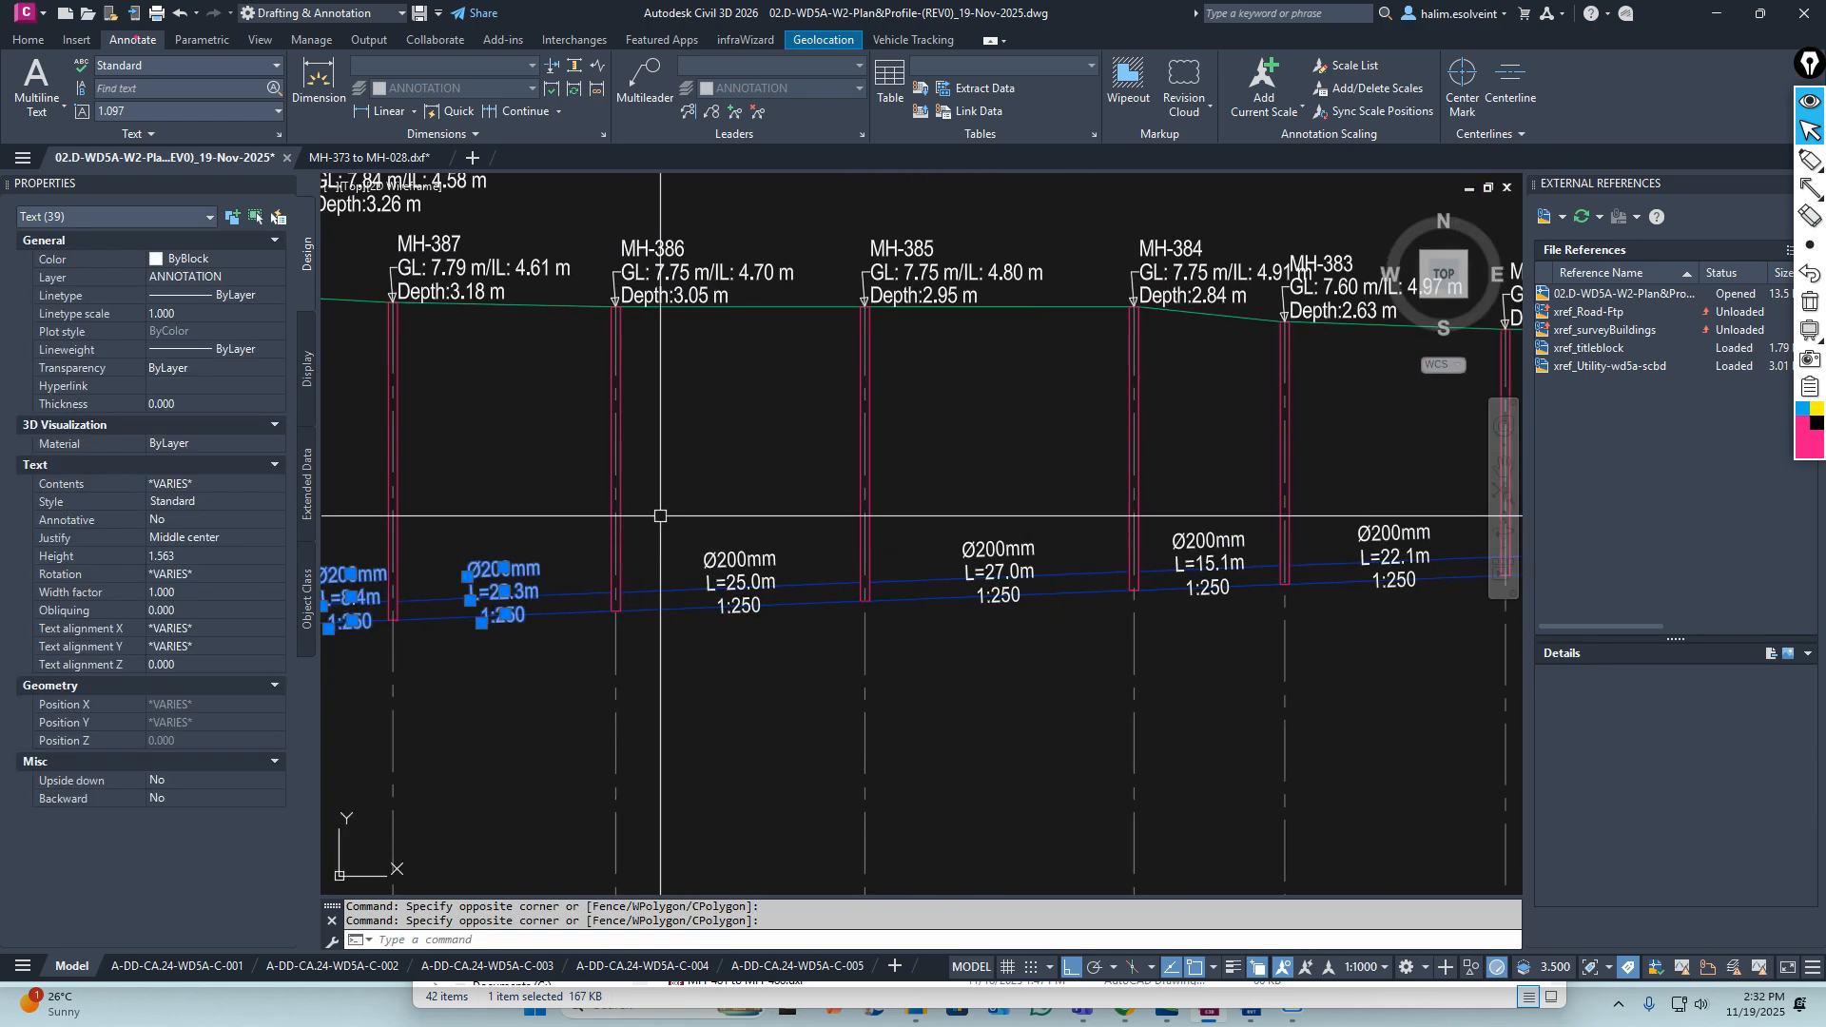
click(660, 515)
click(782, 658)
click(941, 492)
click(1044, 644)
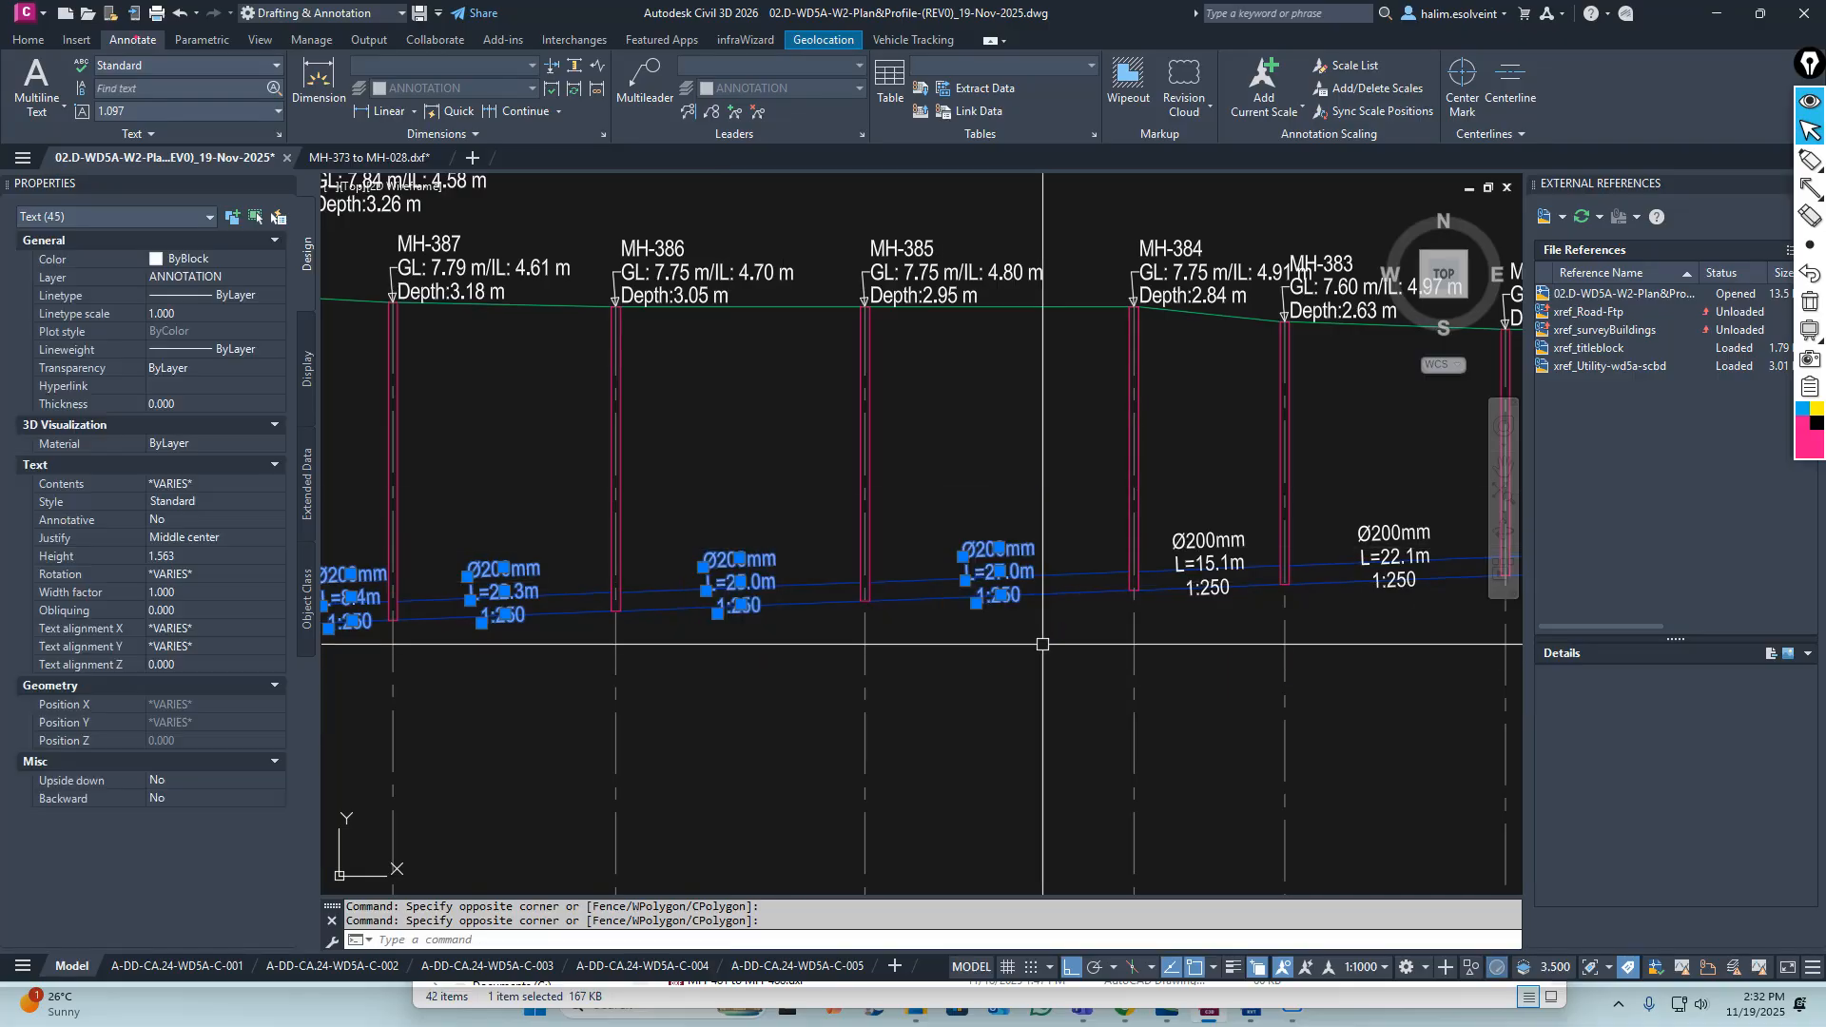
middle_drag(1200, 521, 913, 488)
scroll(902, 486, up, 3)
click(836, 425)
click(1034, 703)
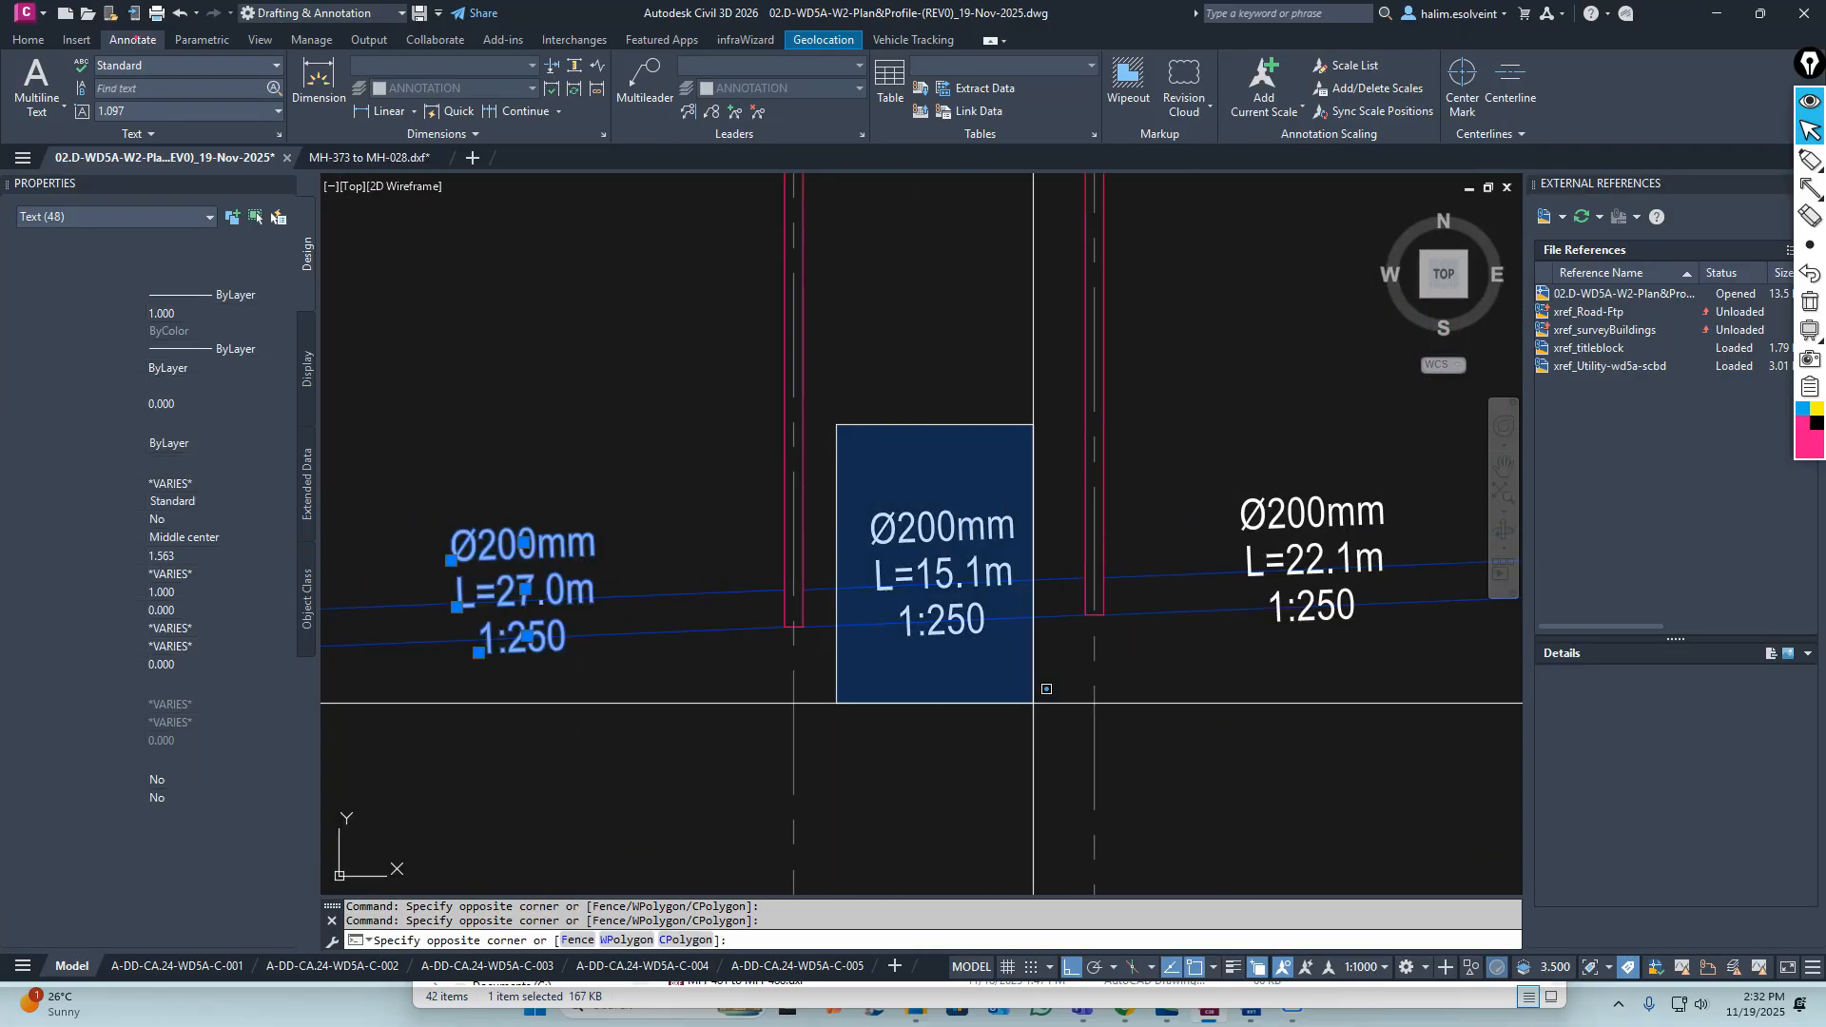
scroll(1037, 675, down, 3)
middle_drag(1042, 637, 926, 620)
click(1017, 512)
click(1115, 666)
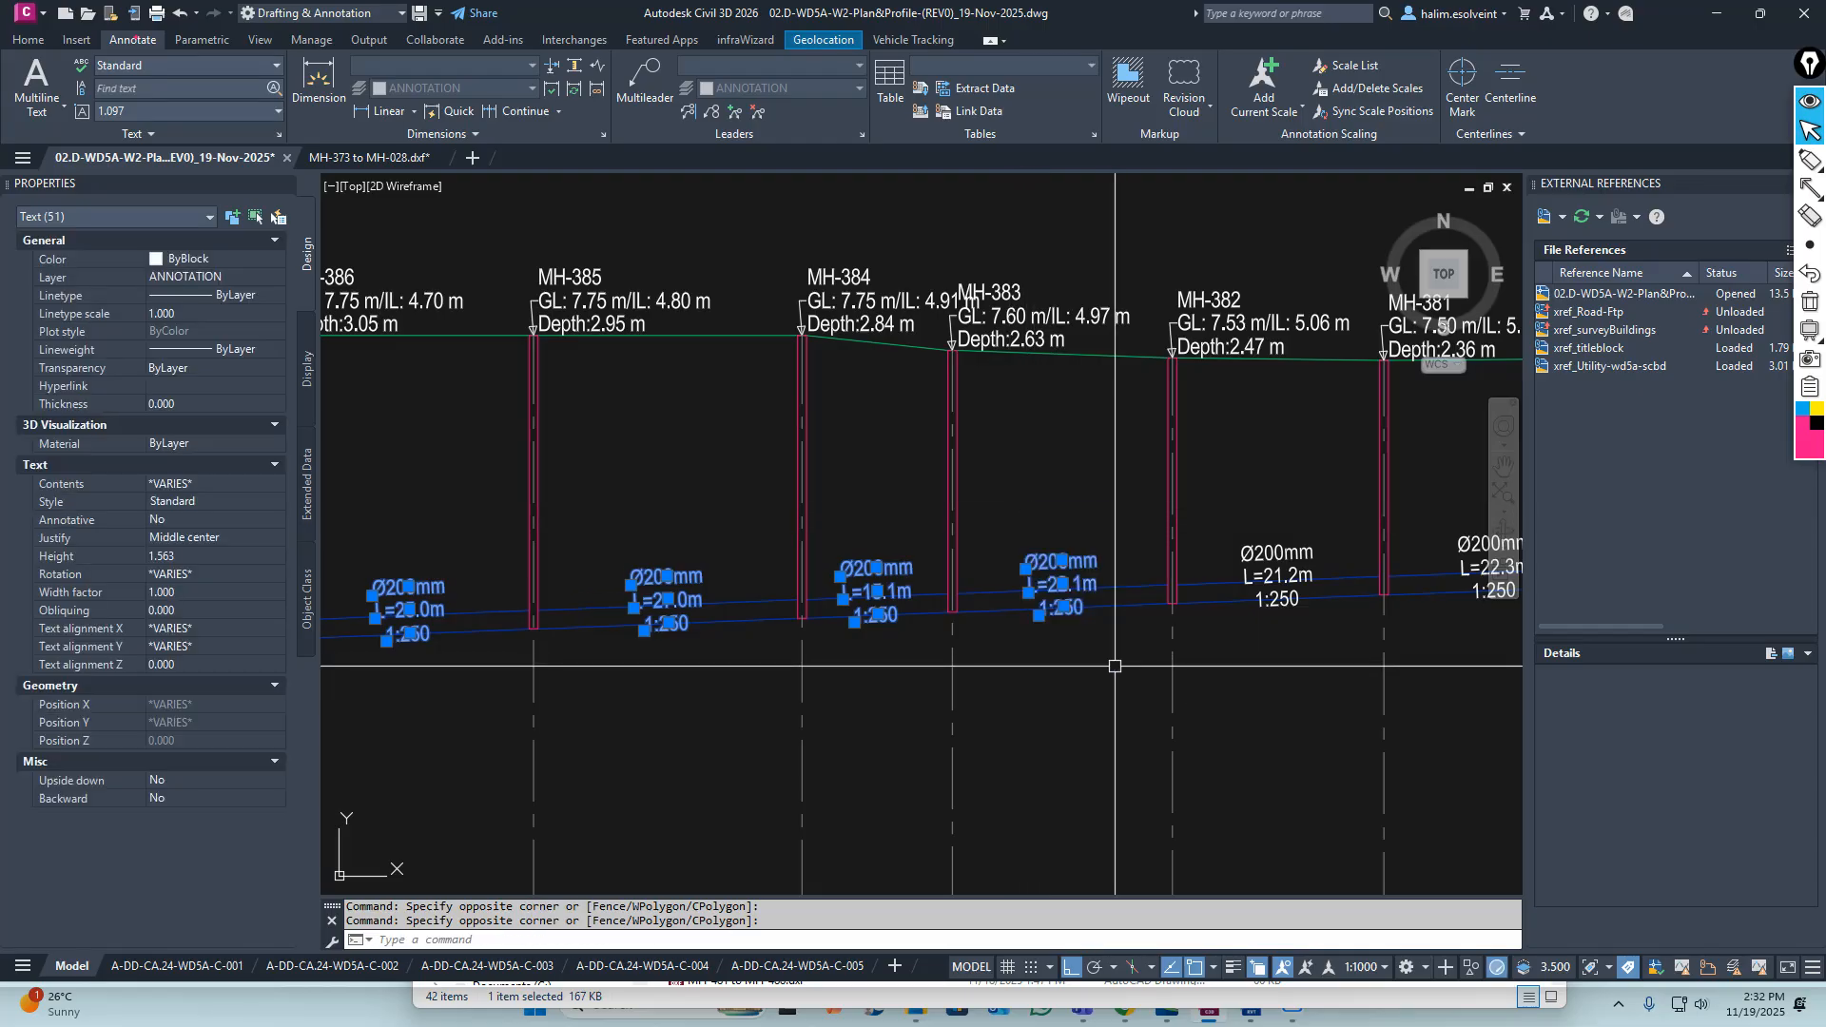
Add the diameter, length and slope texts of the four pipe runs between MH-382 and MH-378 to the selection
middle_drag(1270, 552, 846, 518)
click(837, 519)
click(937, 647)
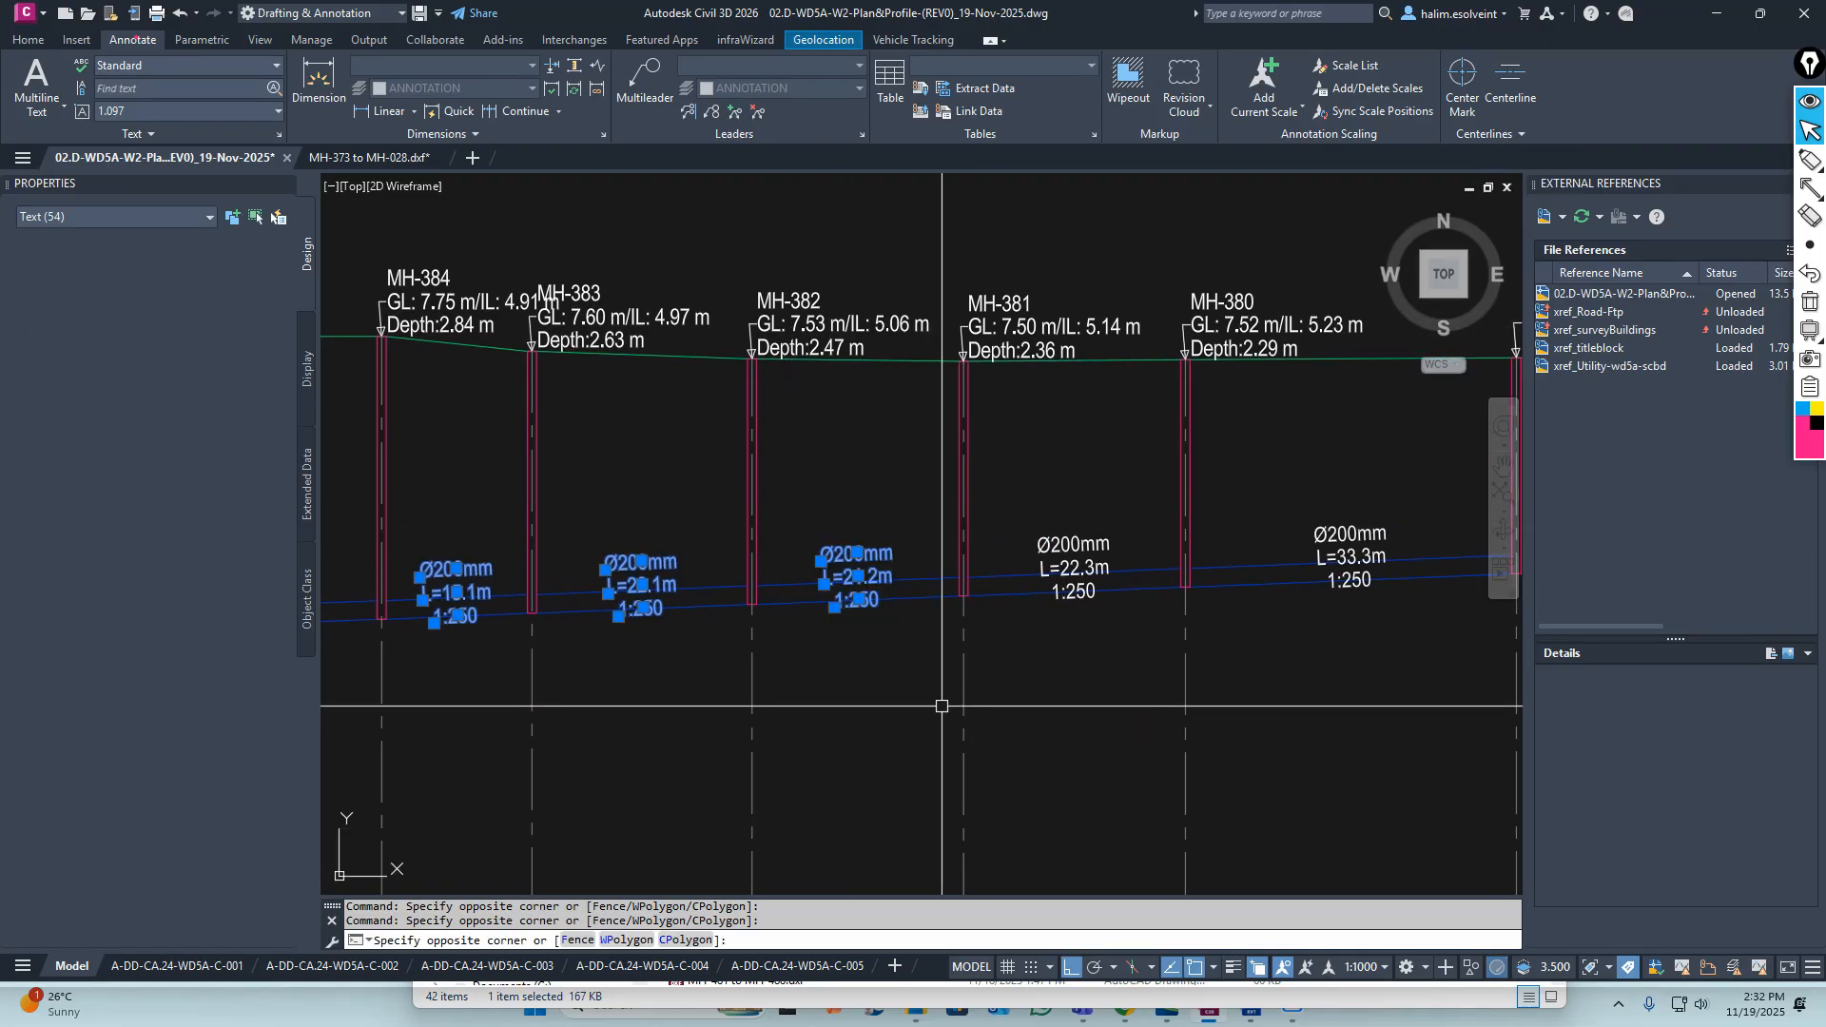
click(1030, 509)
click(1175, 612)
middle_drag(1175, 612, 723, 634)
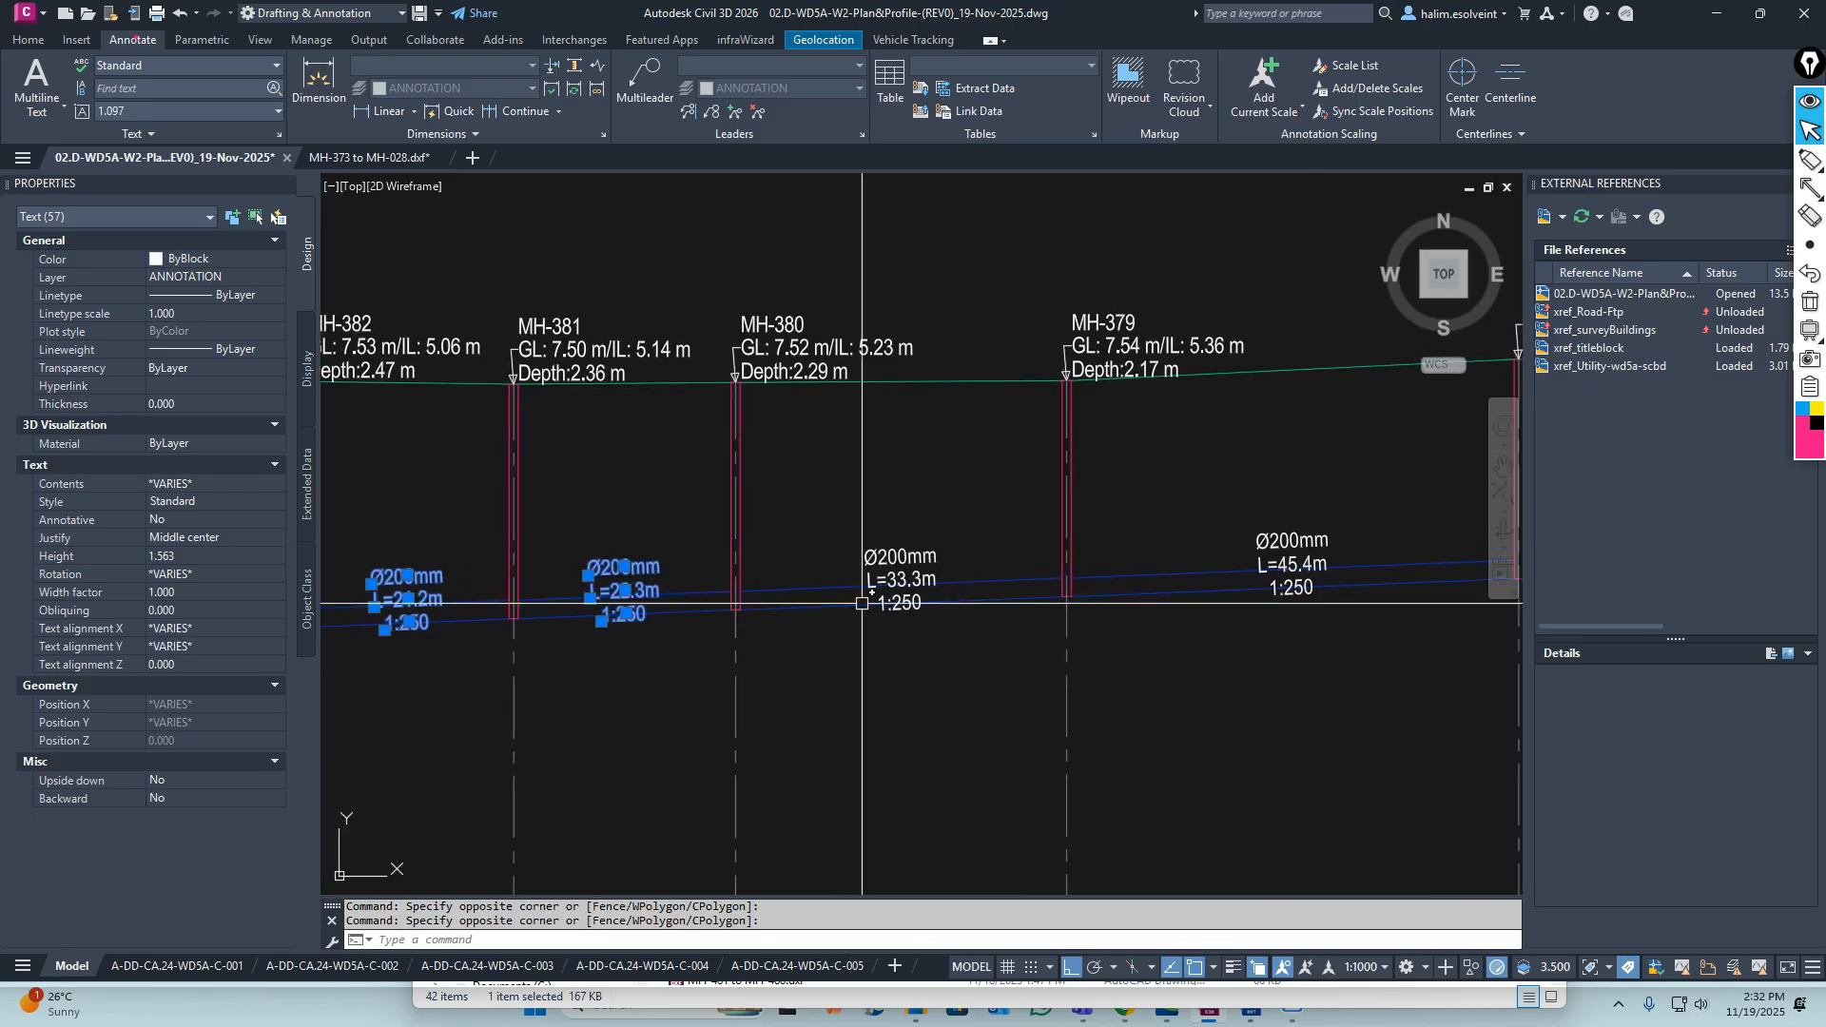
click(823, 505)
click(990, 687)
click(1213, 502)
click(1389, 625)
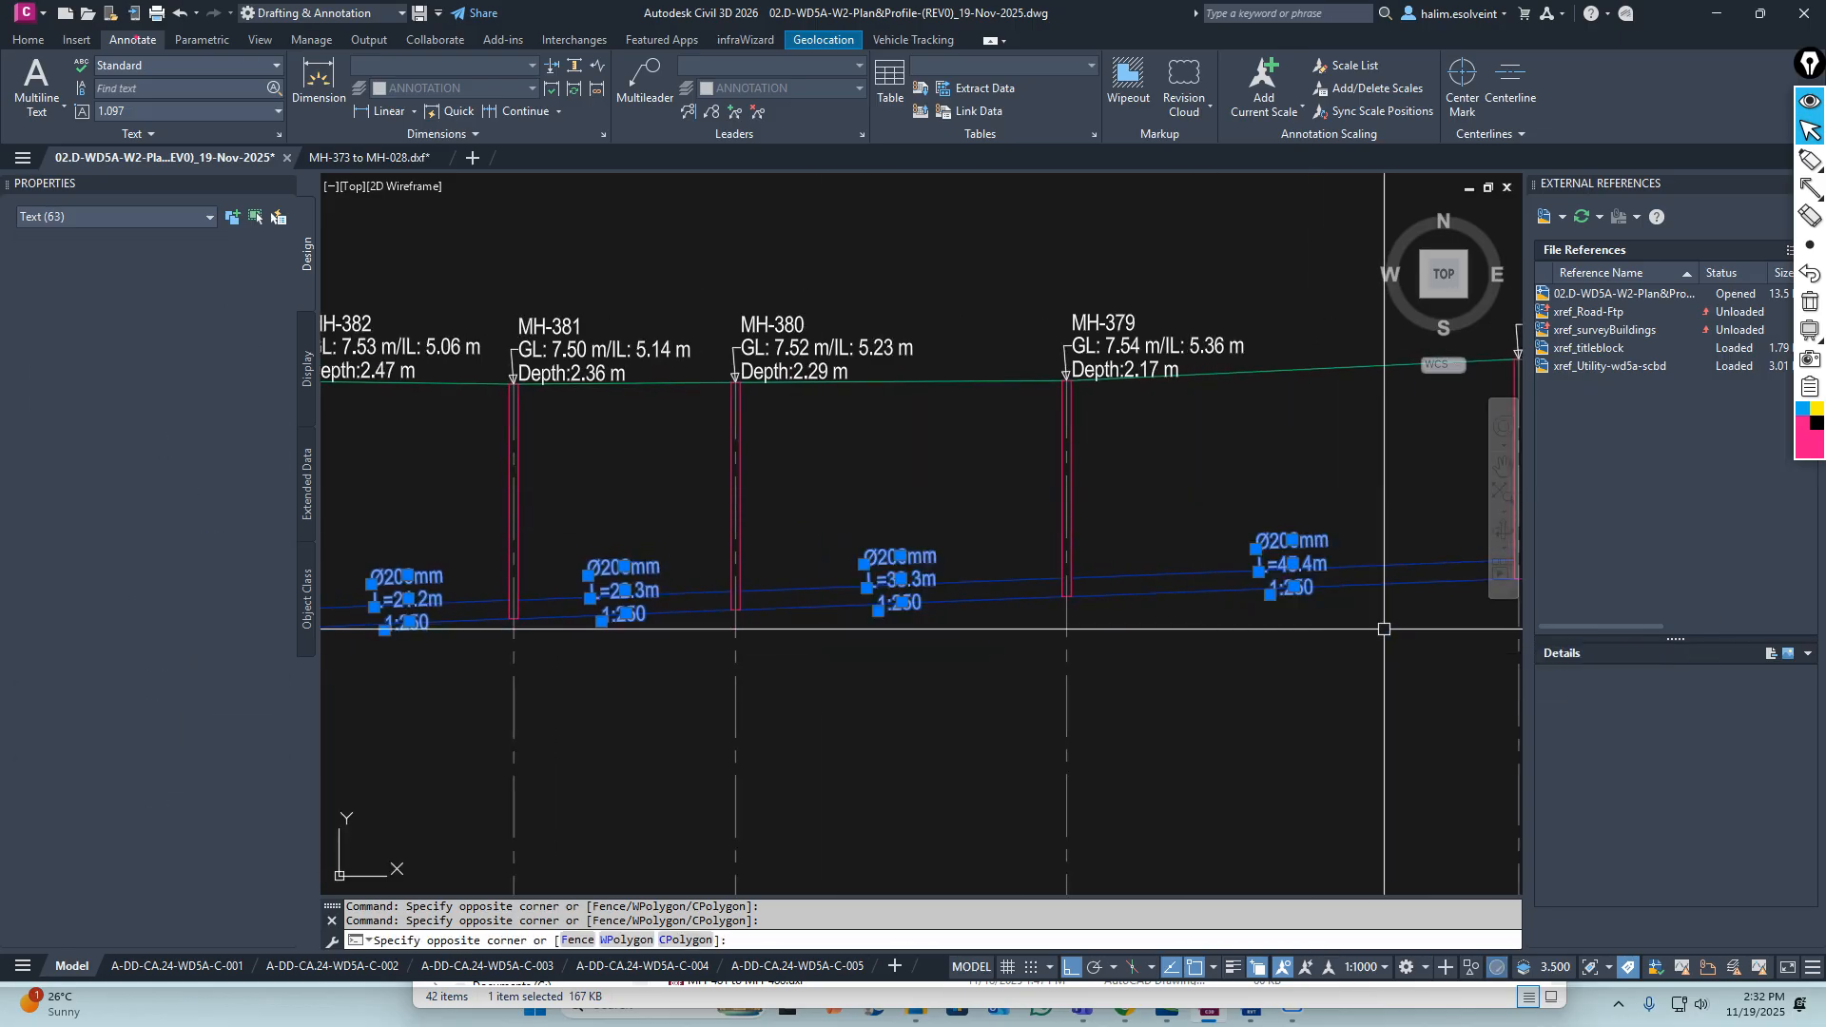
Add the diameter, length and slope texts of the two pipe runs between MH-378 and MH-376 to the selection
scroll(1386, 627, down, 5)
middle_drag(1390, 636, 831, 633)
scroll(905, 607, up, 5)
click(790, 450)
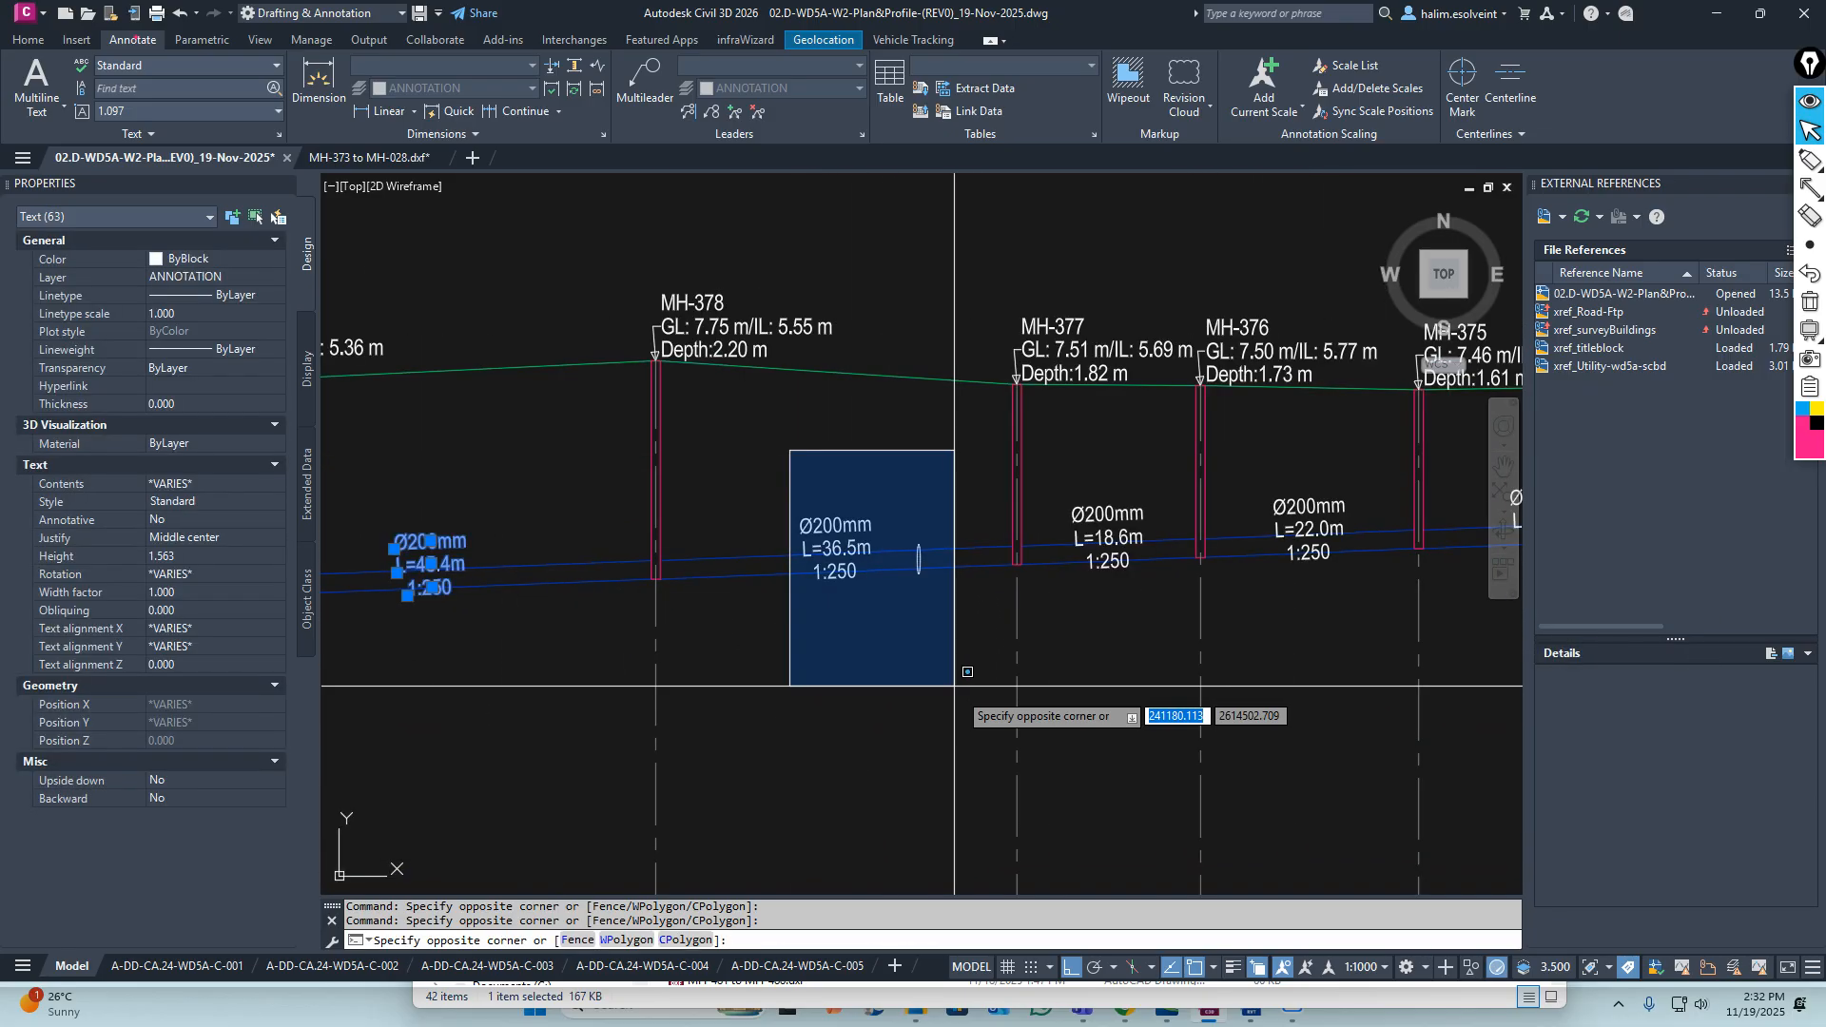
click(886, 675)
click(1052, 481)
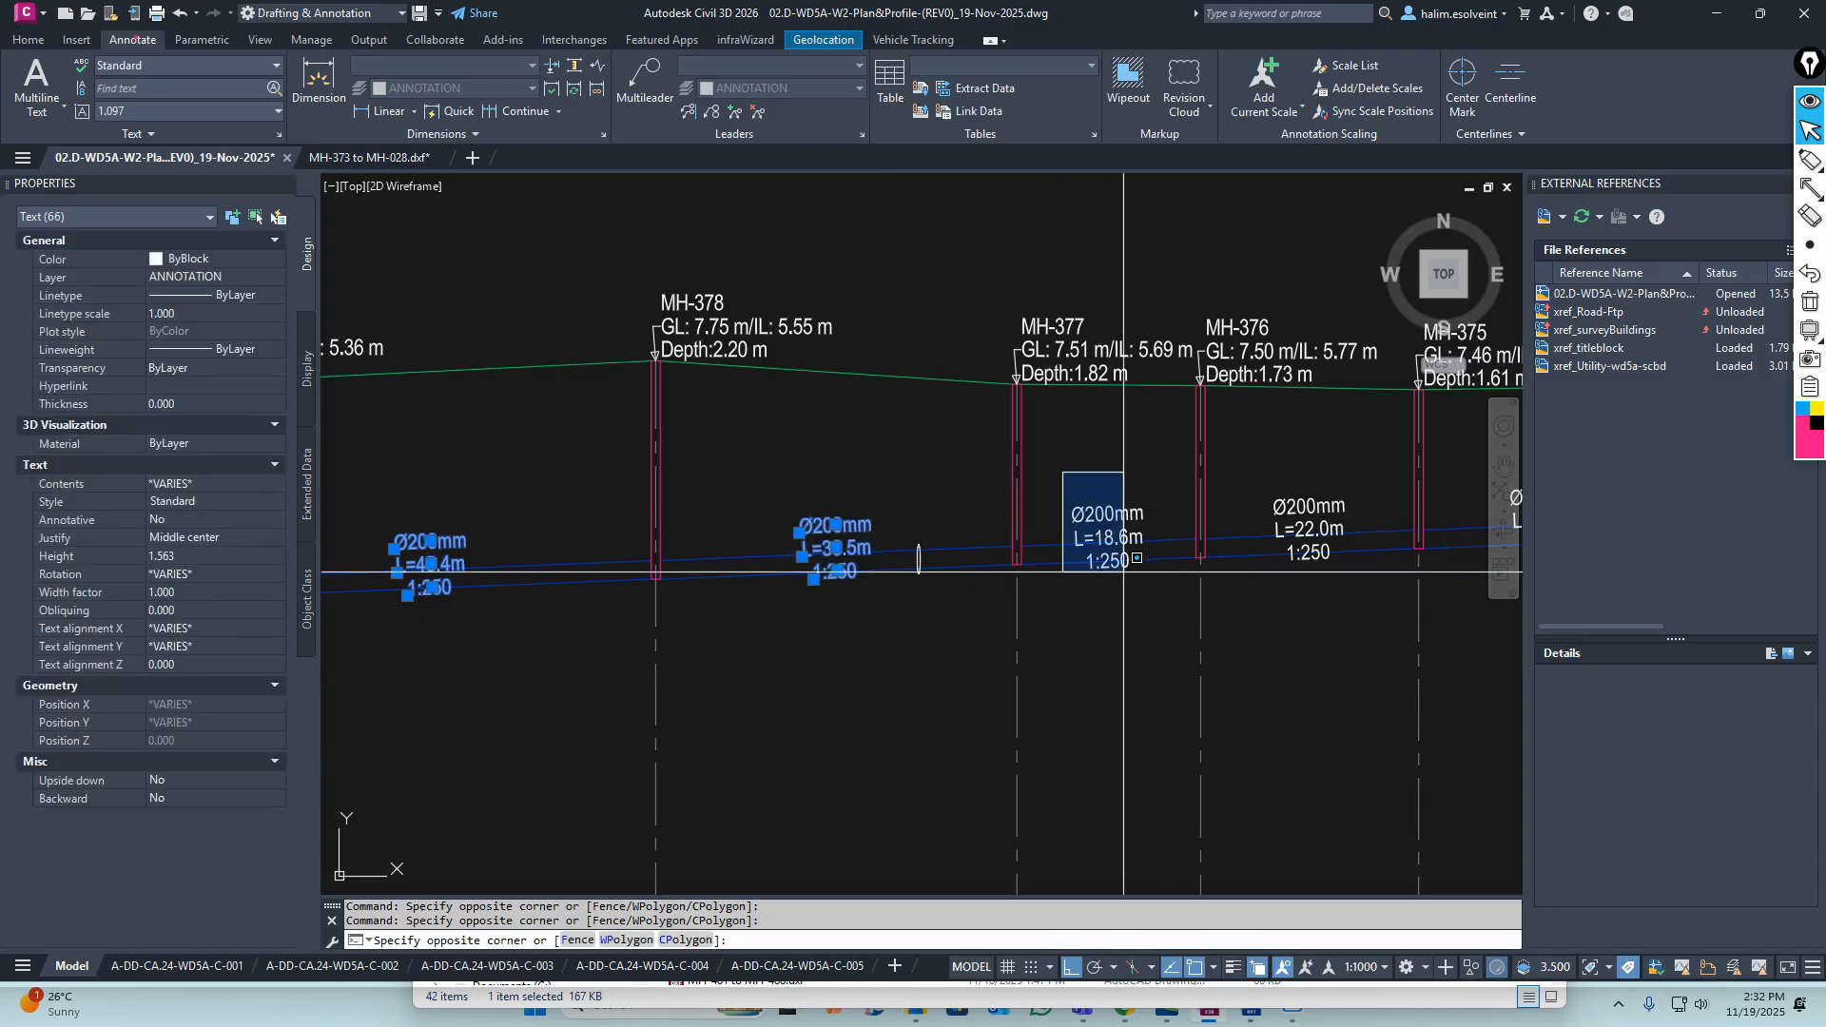
click(1166, 640)
Add the diameter, length and slope texts of the last three pipe runs, between MH-376 and MH-373, to the selection
middle_drag(1249, 484, 767, 495)
click(766, 456)
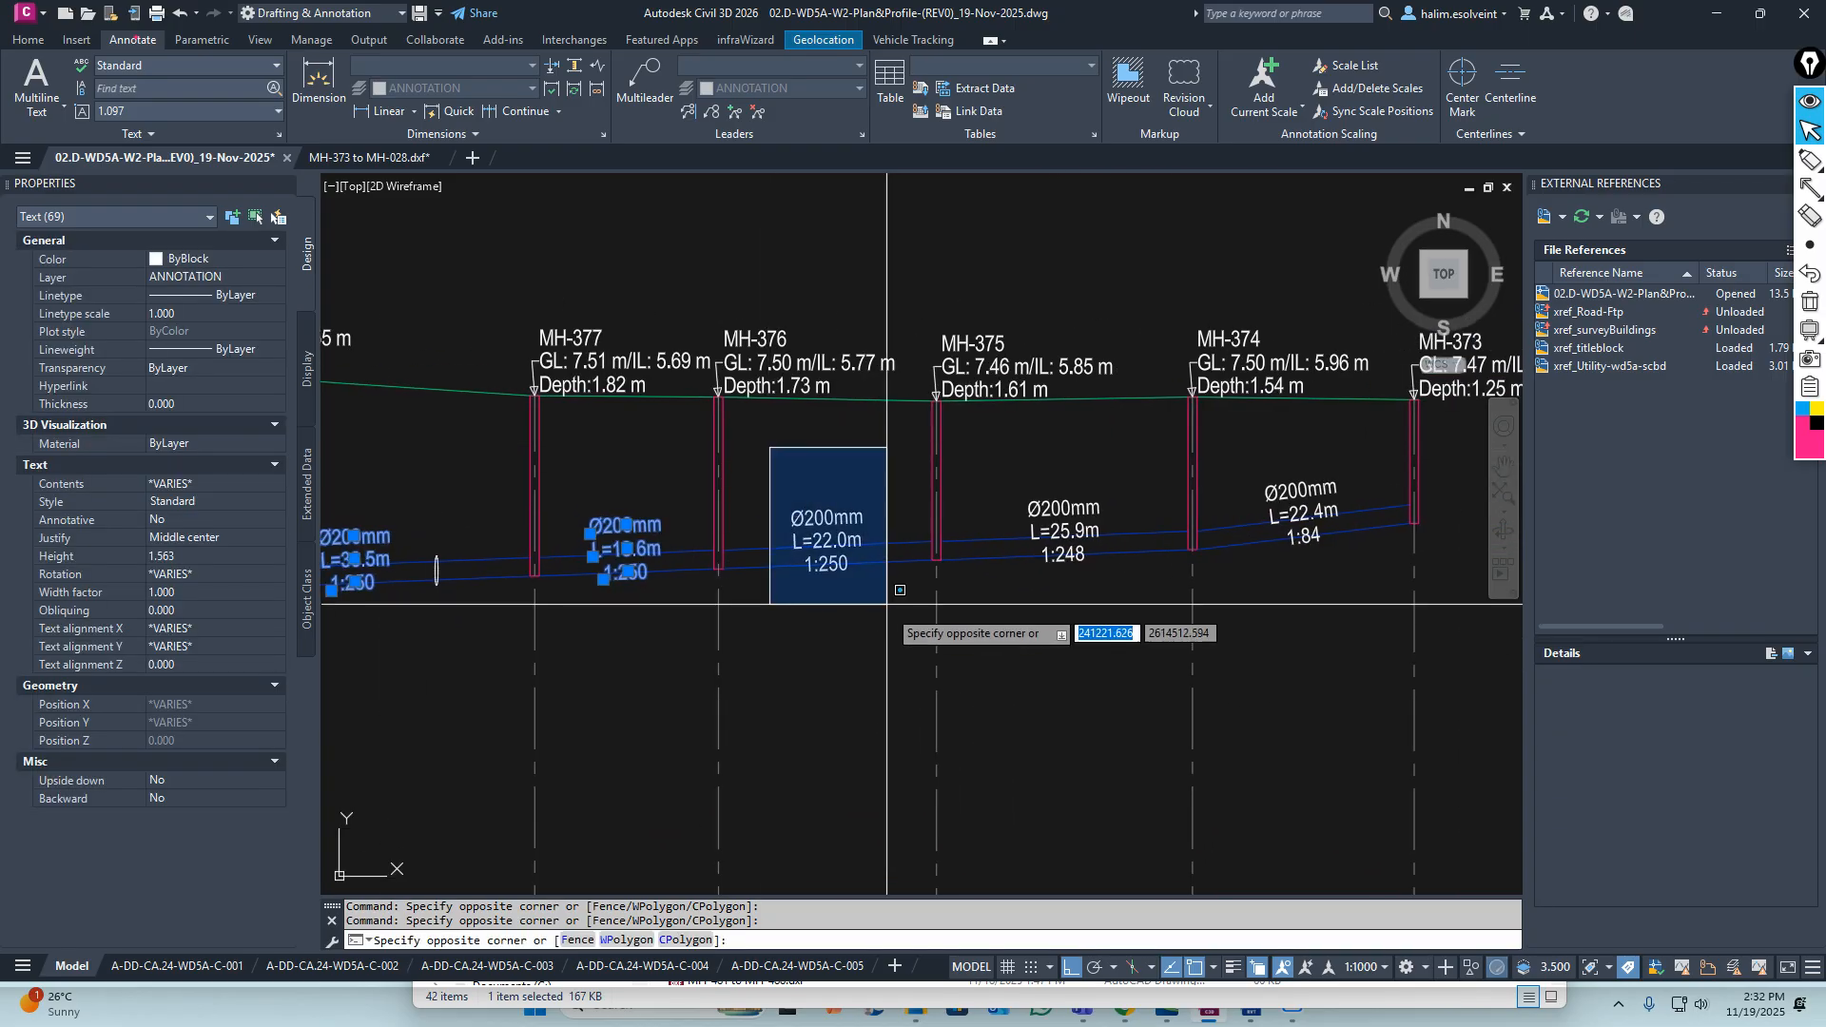
click(888, 619)
click(1011, 458)
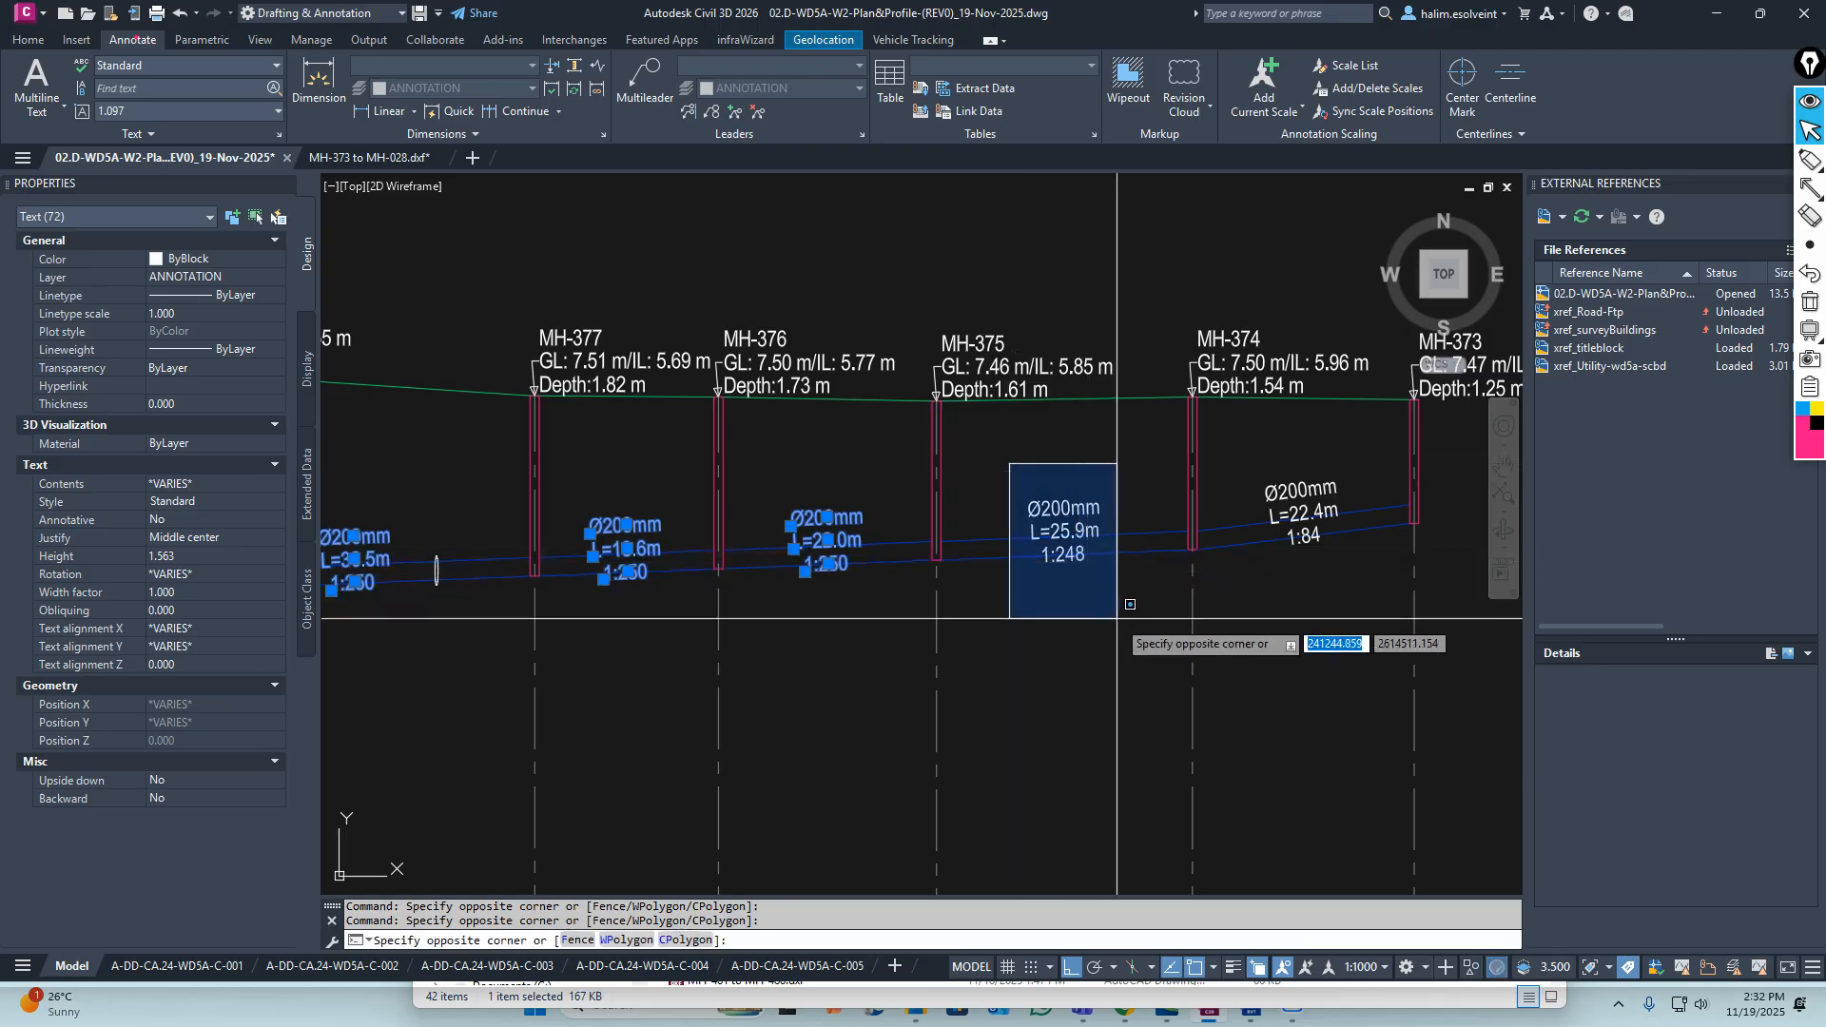
click(1096, 591)
click(1251, 463)
click(1366, 611)
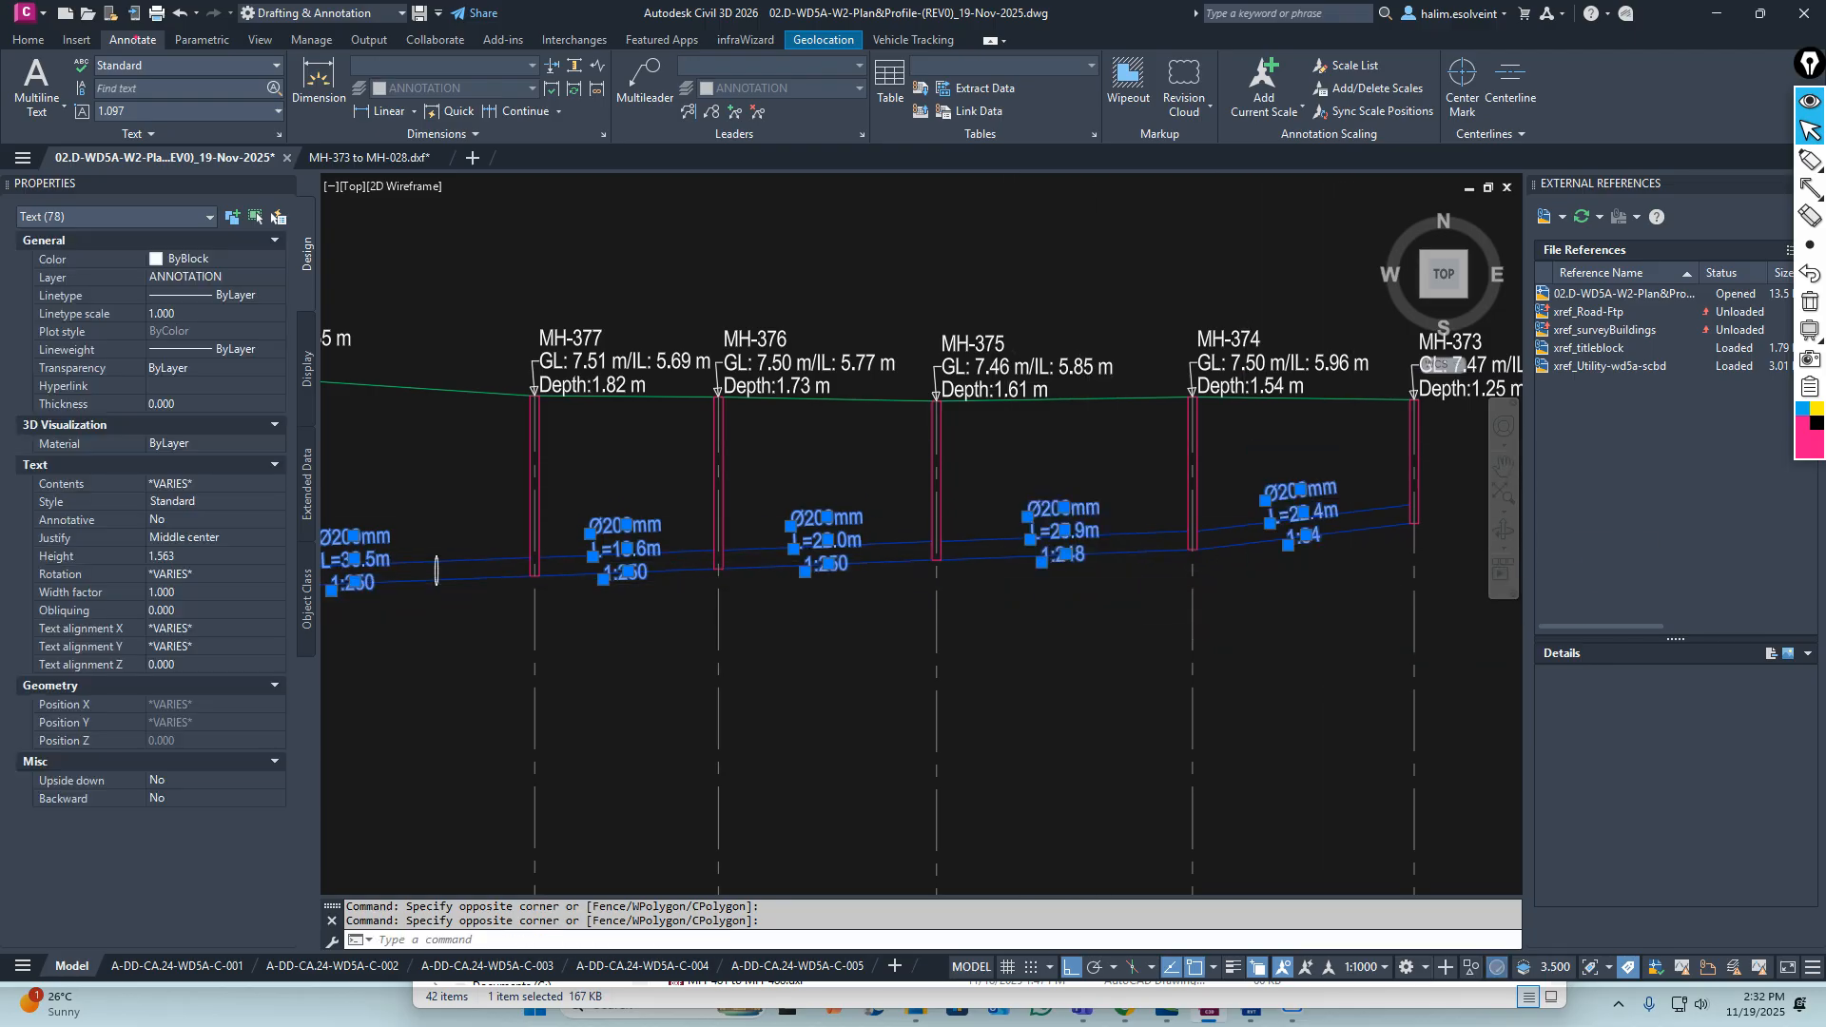
Apply the text style ALL to all selected pipe label texts
scroll(1056, 590, down, 8)
scroll(560, 607, up, 9)
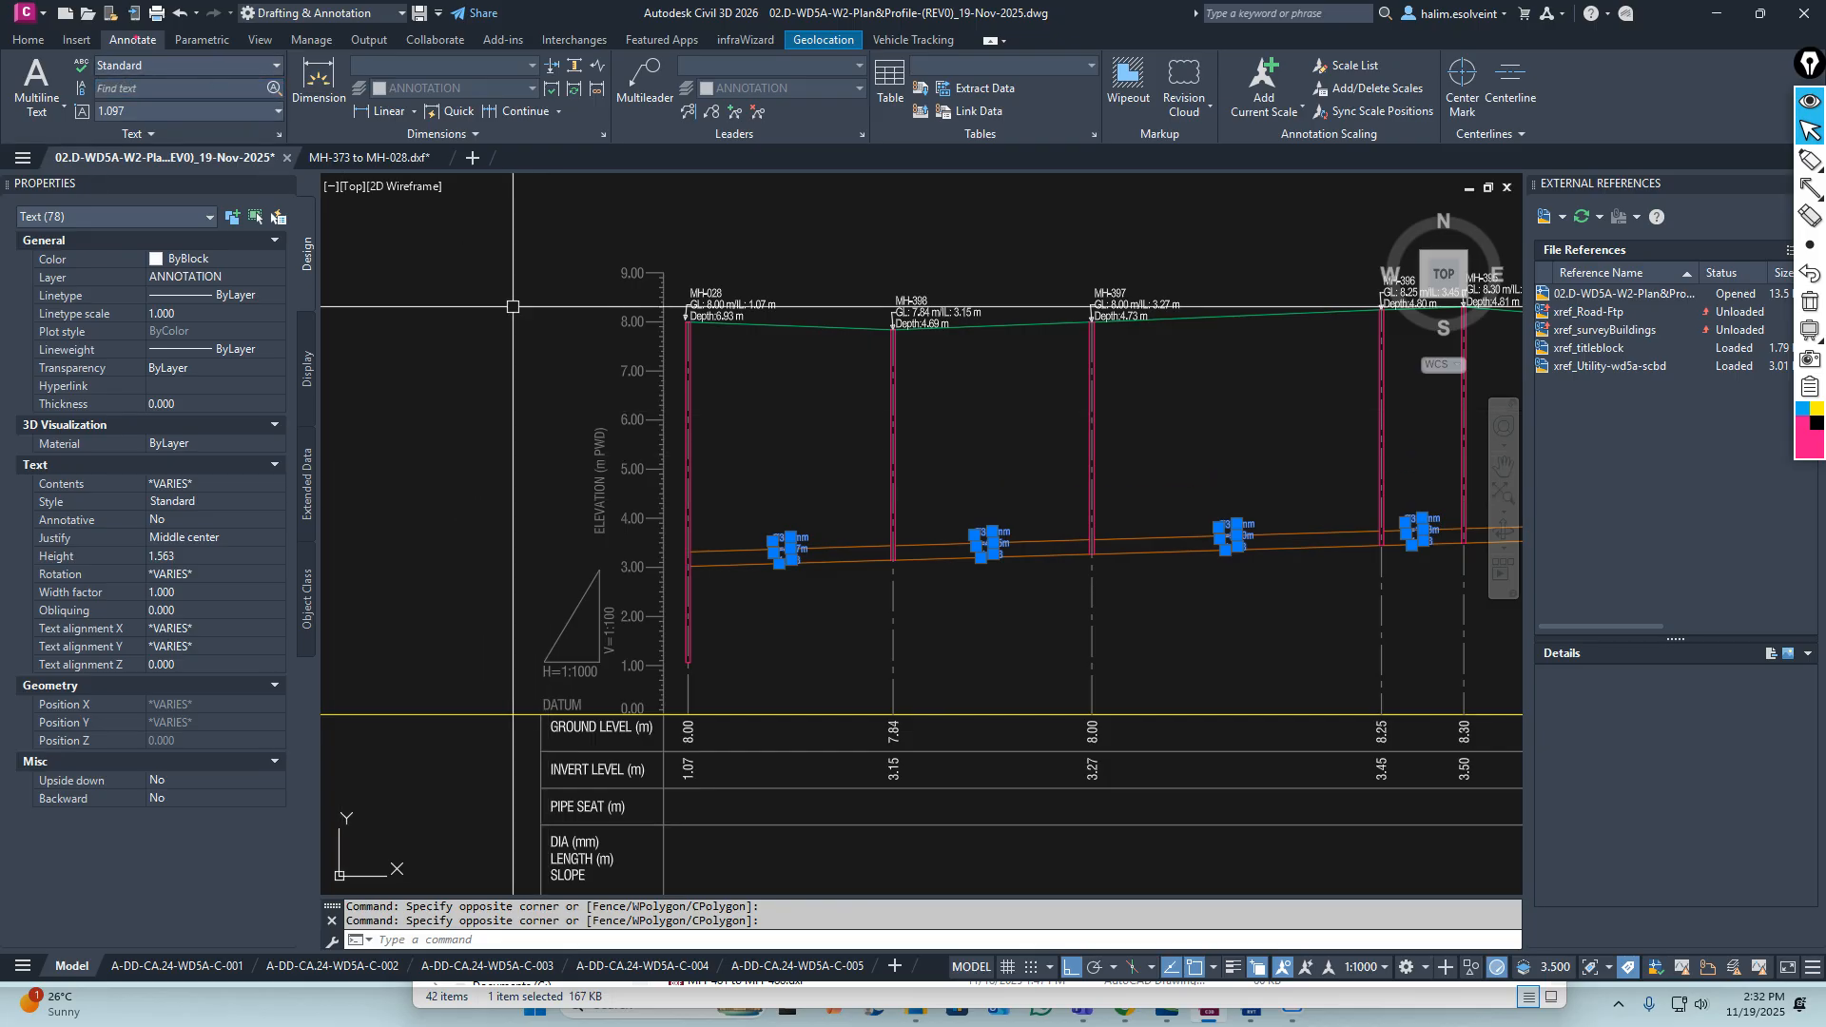
click(252, 62)
scroll(271, 143, up, 6)
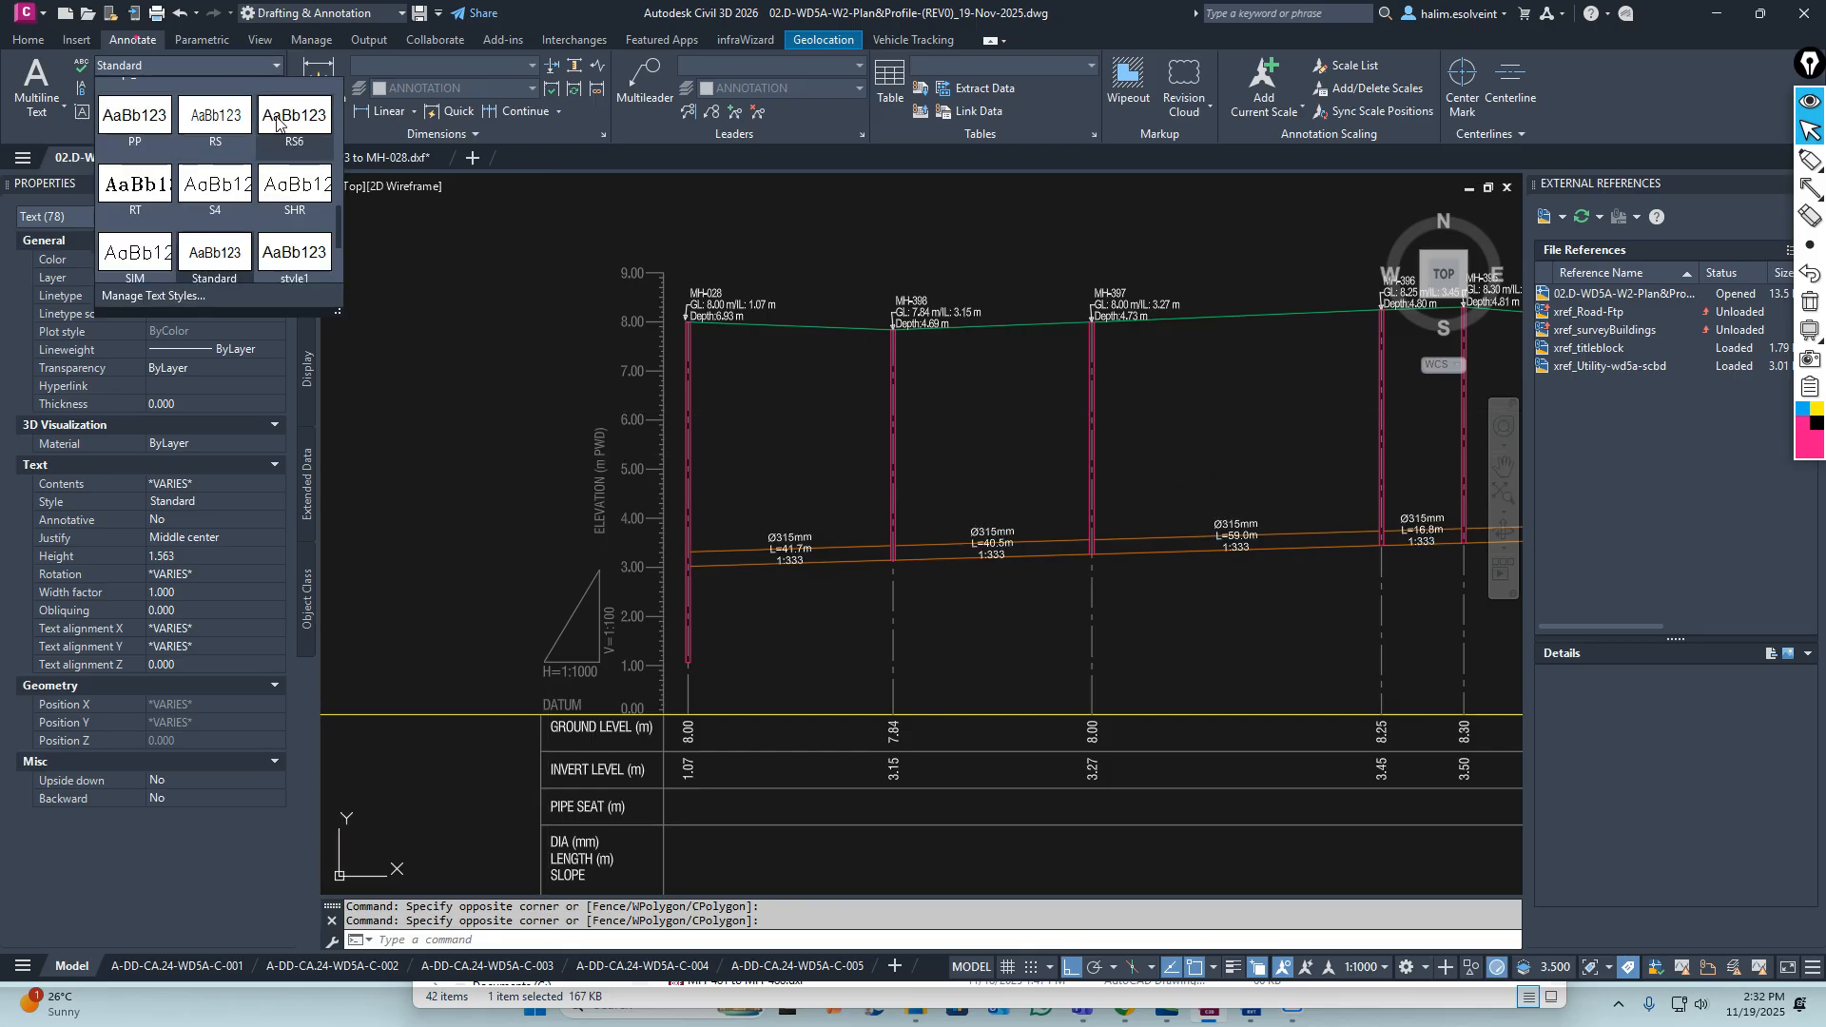
scroll(275, 145, up, 3)
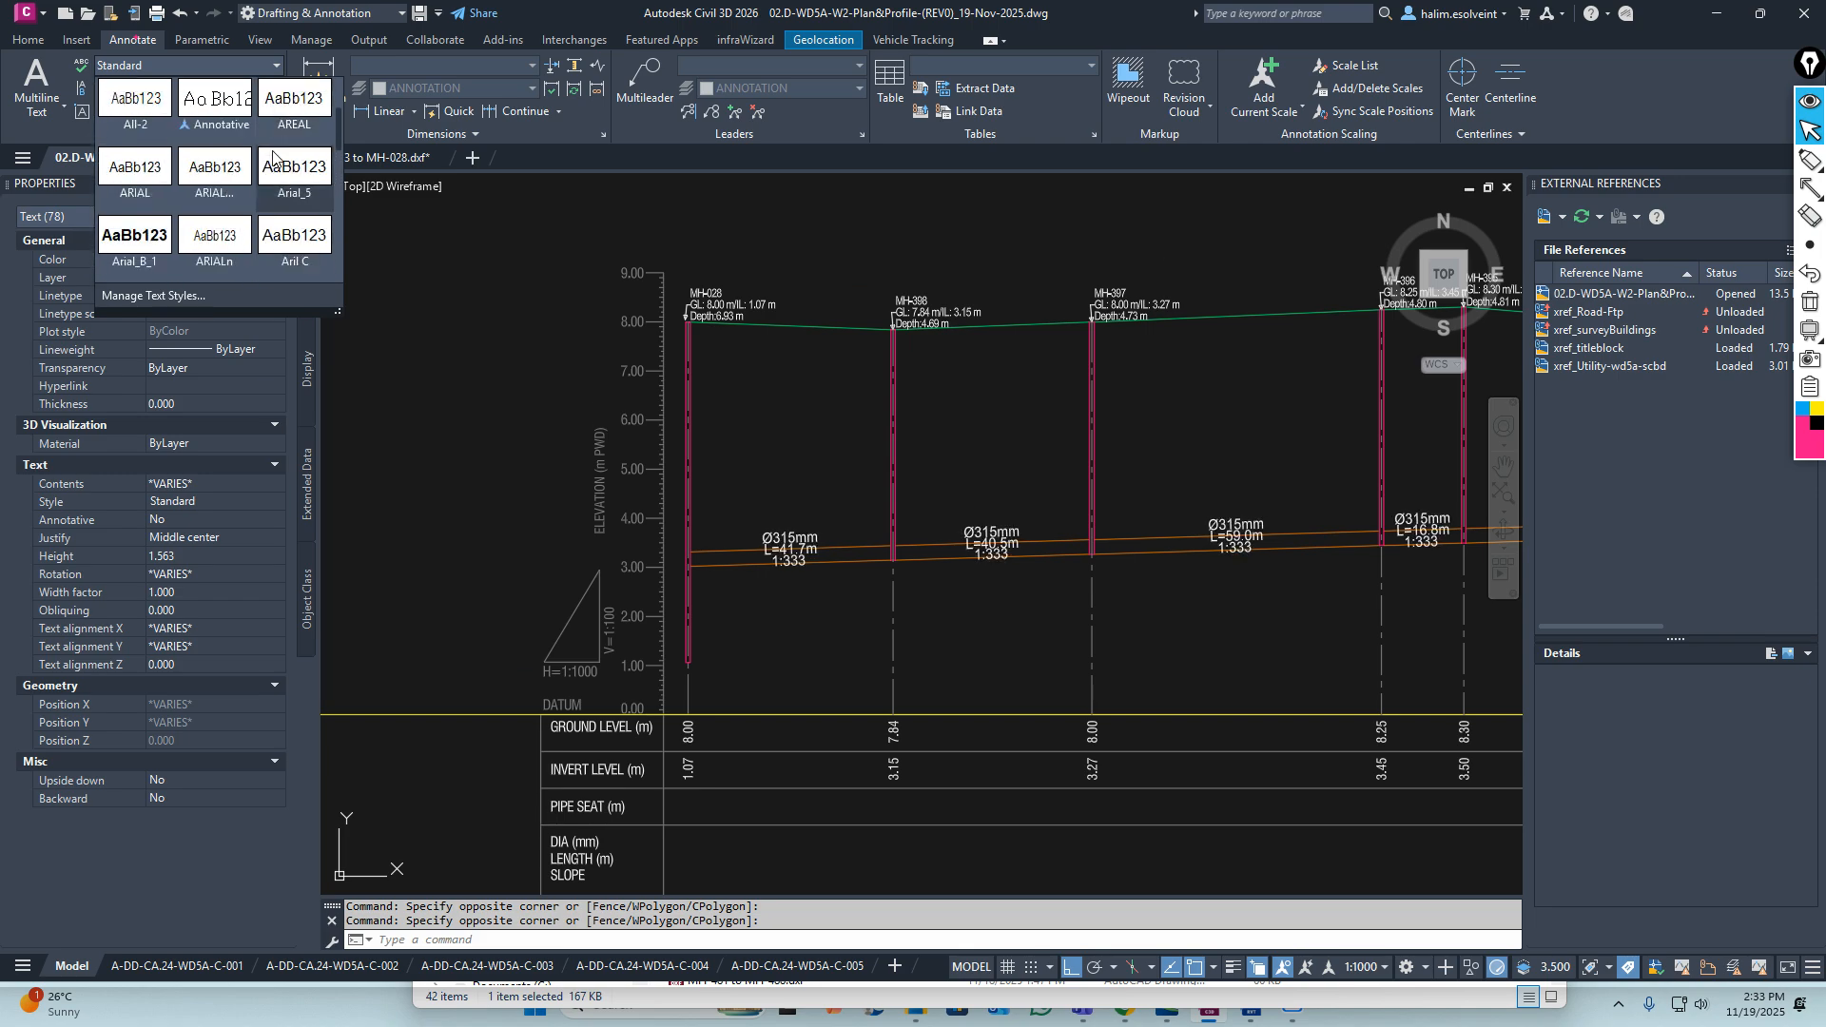
click(296, 155)
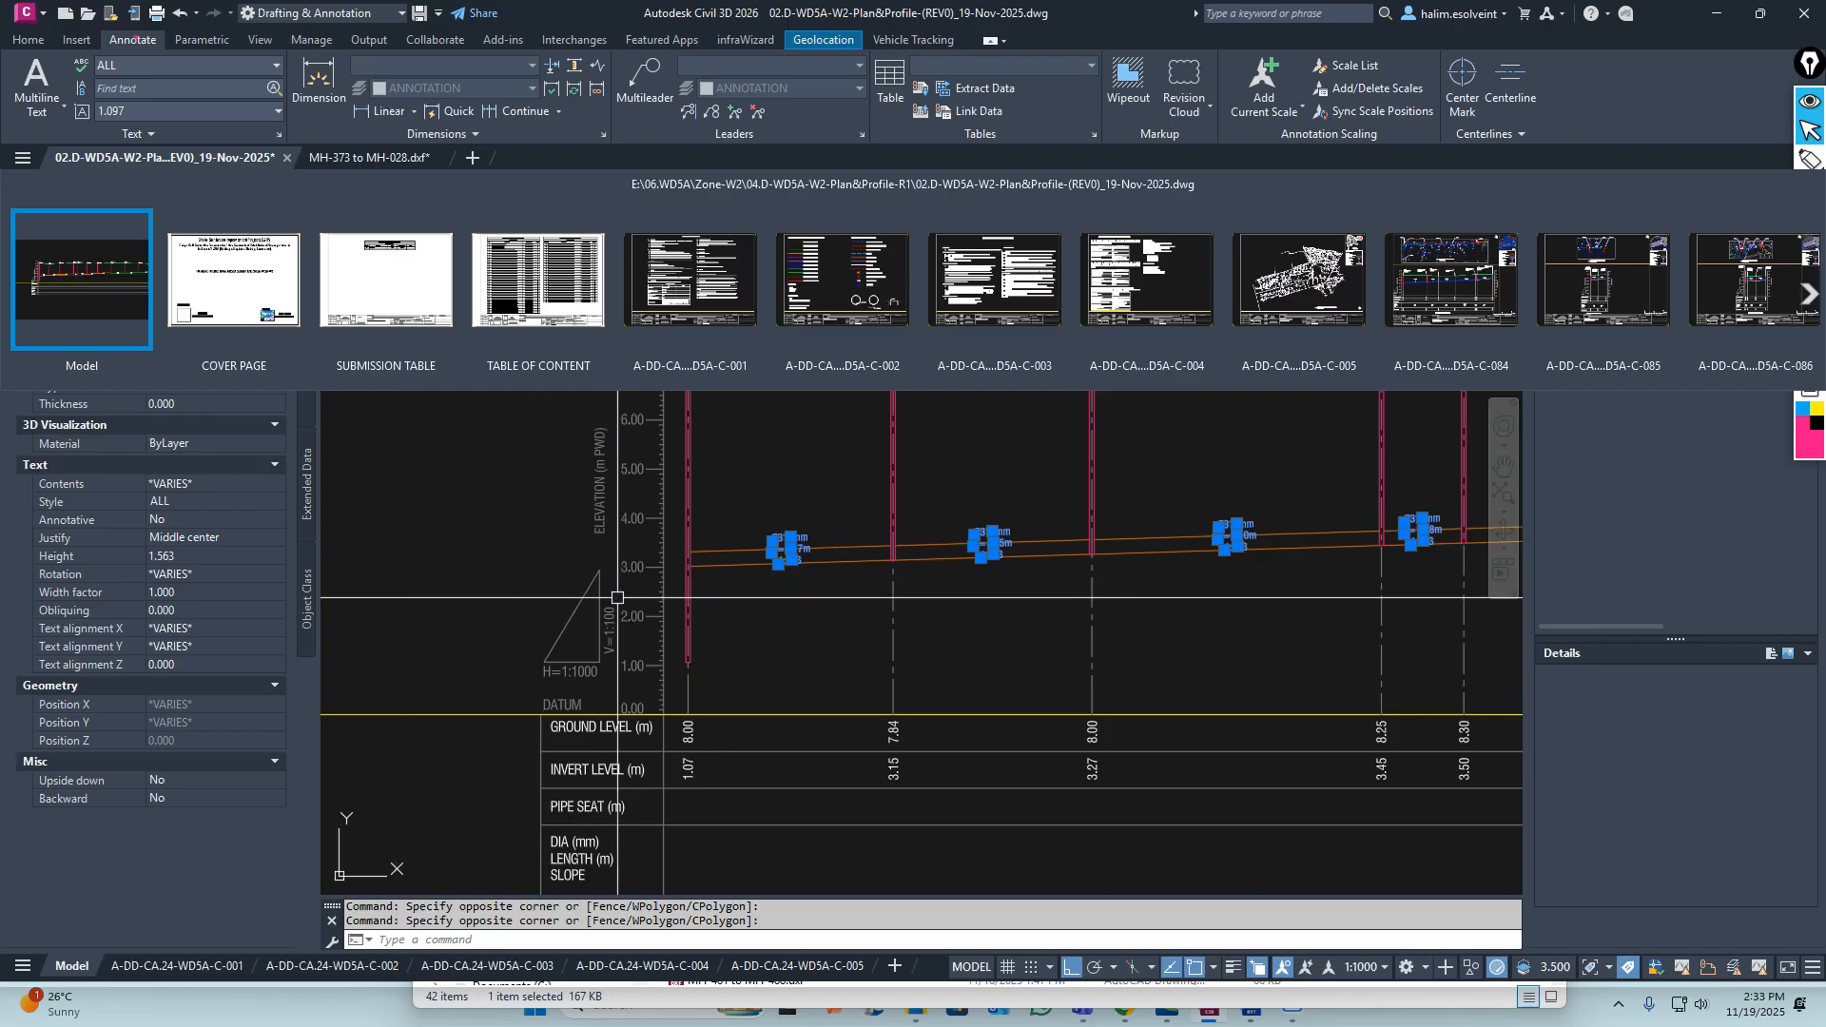
Set the text height of the selected pipe labels to 2.000 and clear the selection
scroll(526, 518, down, 3)
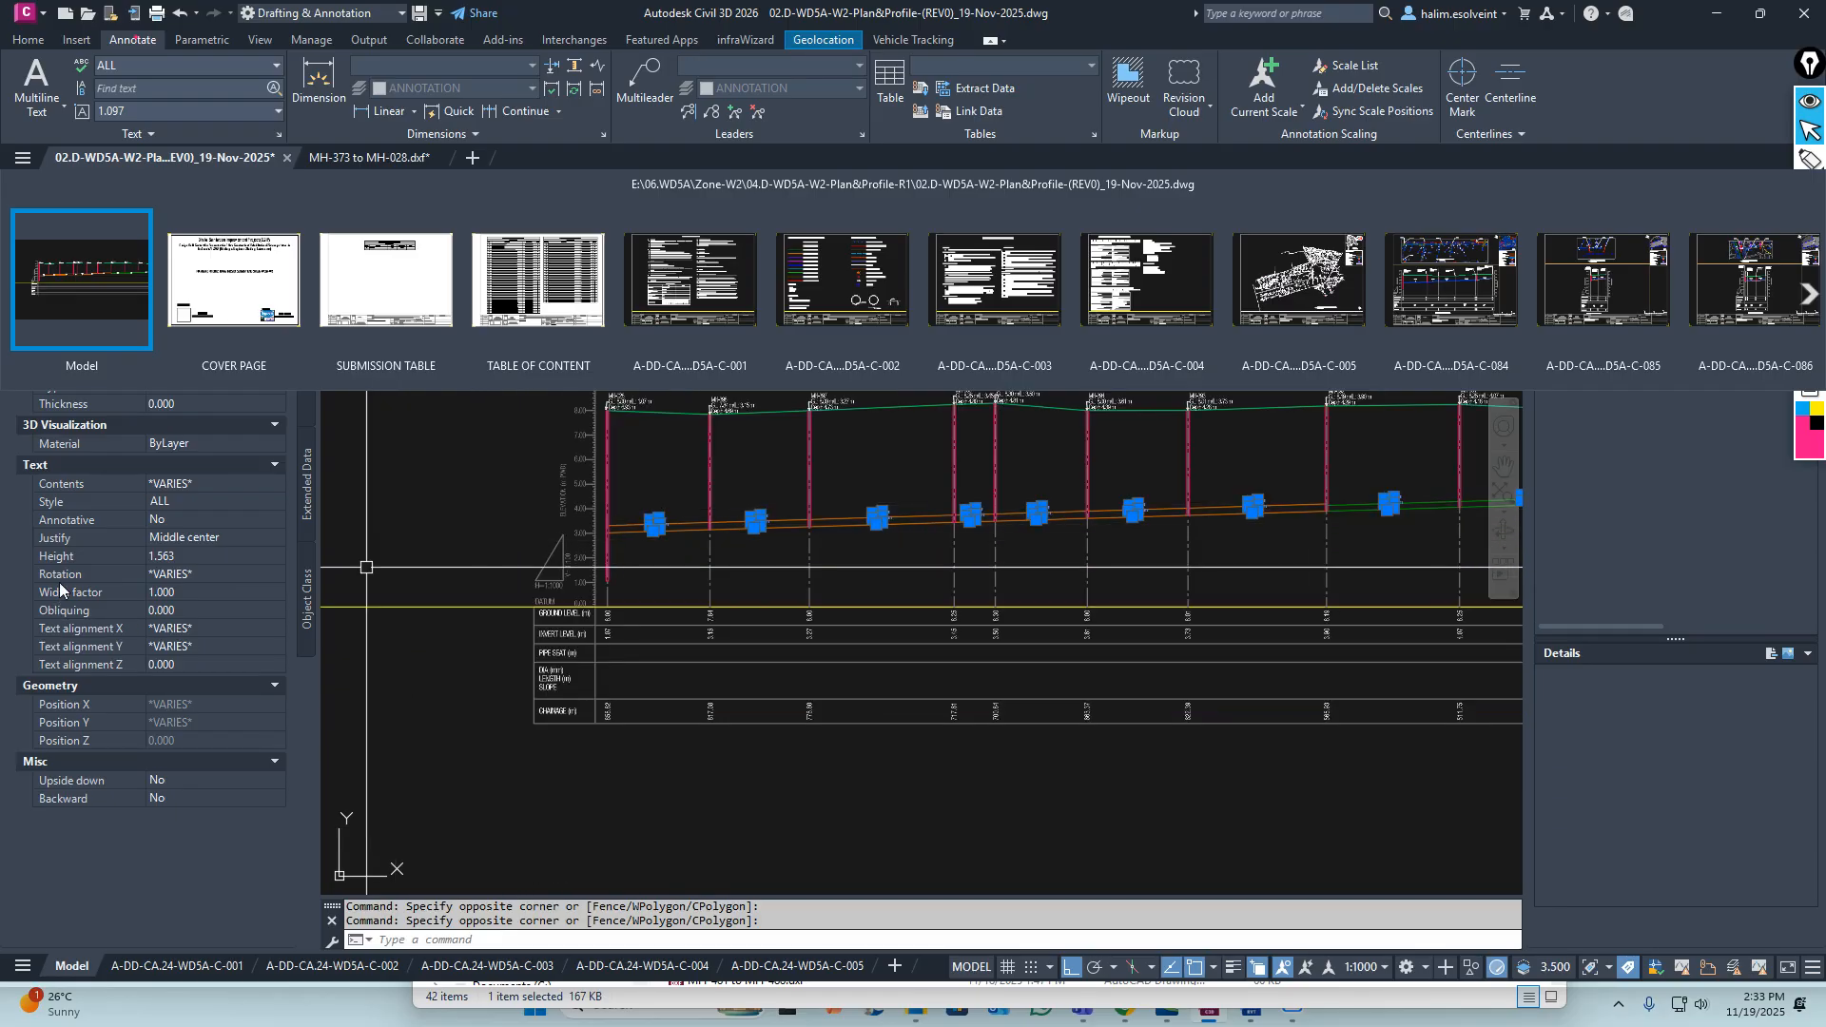
click(192, 557)
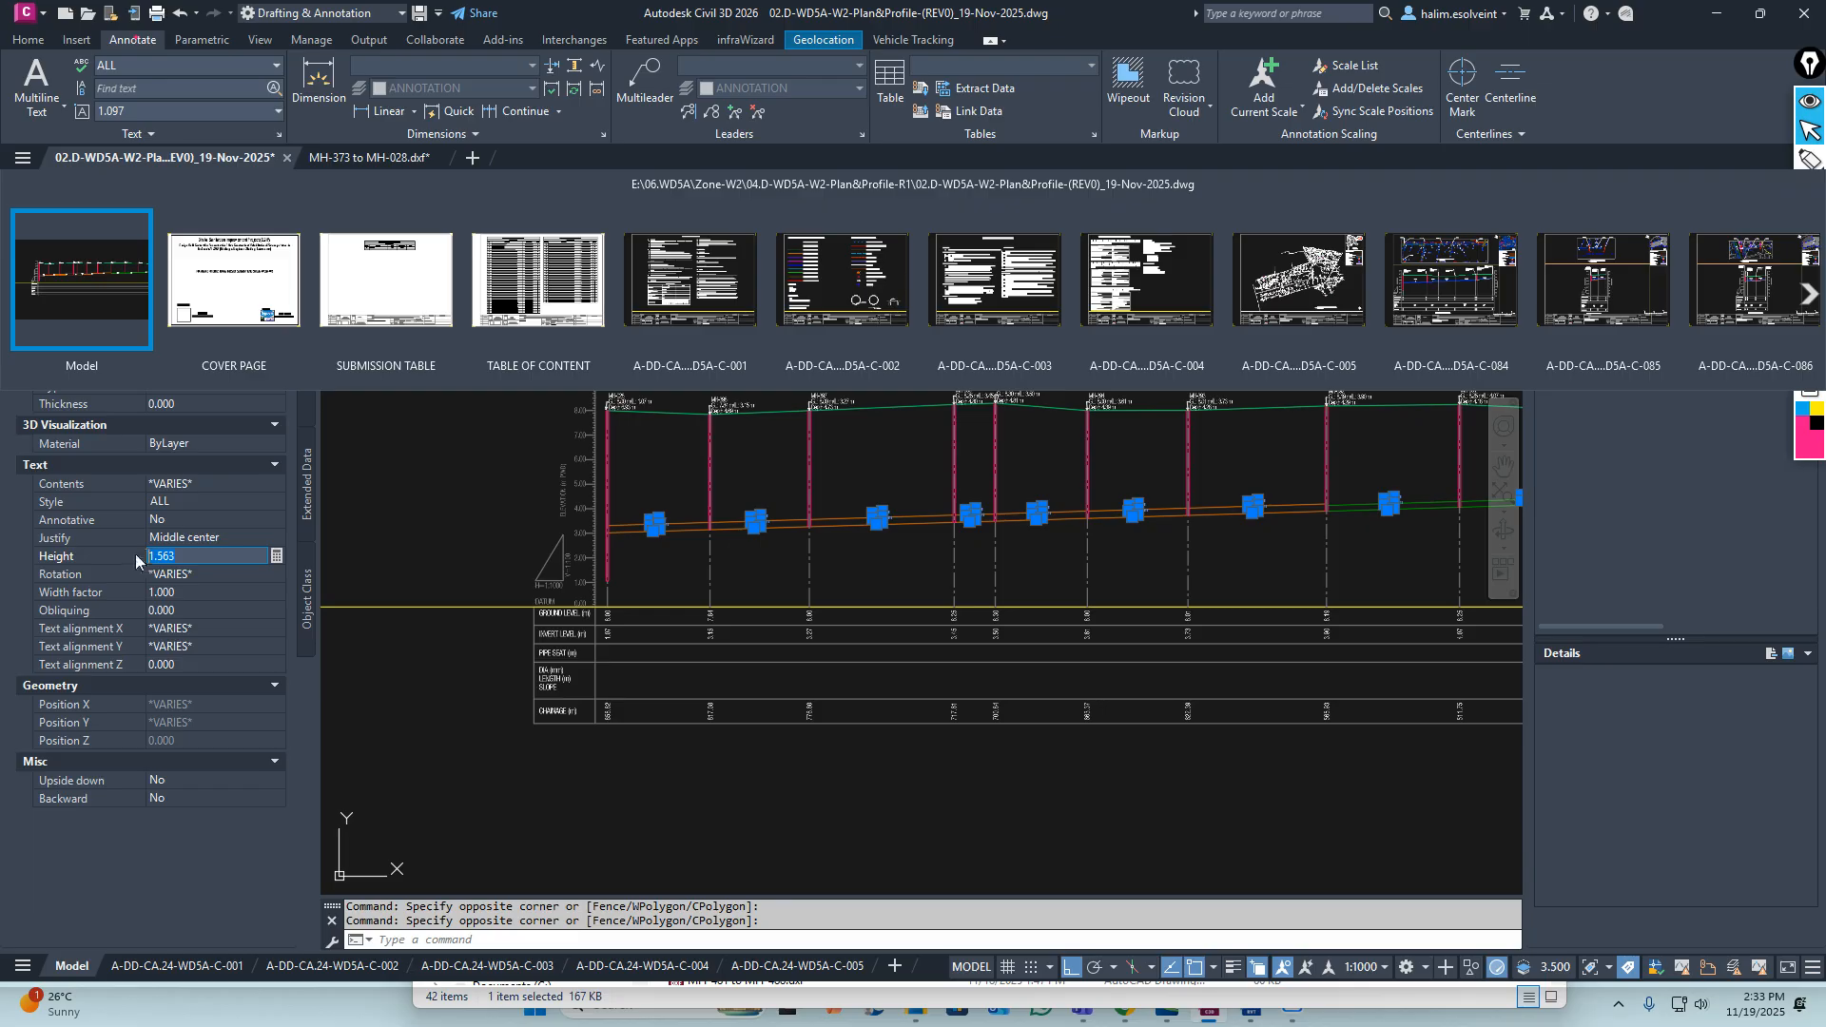
key(Tab)
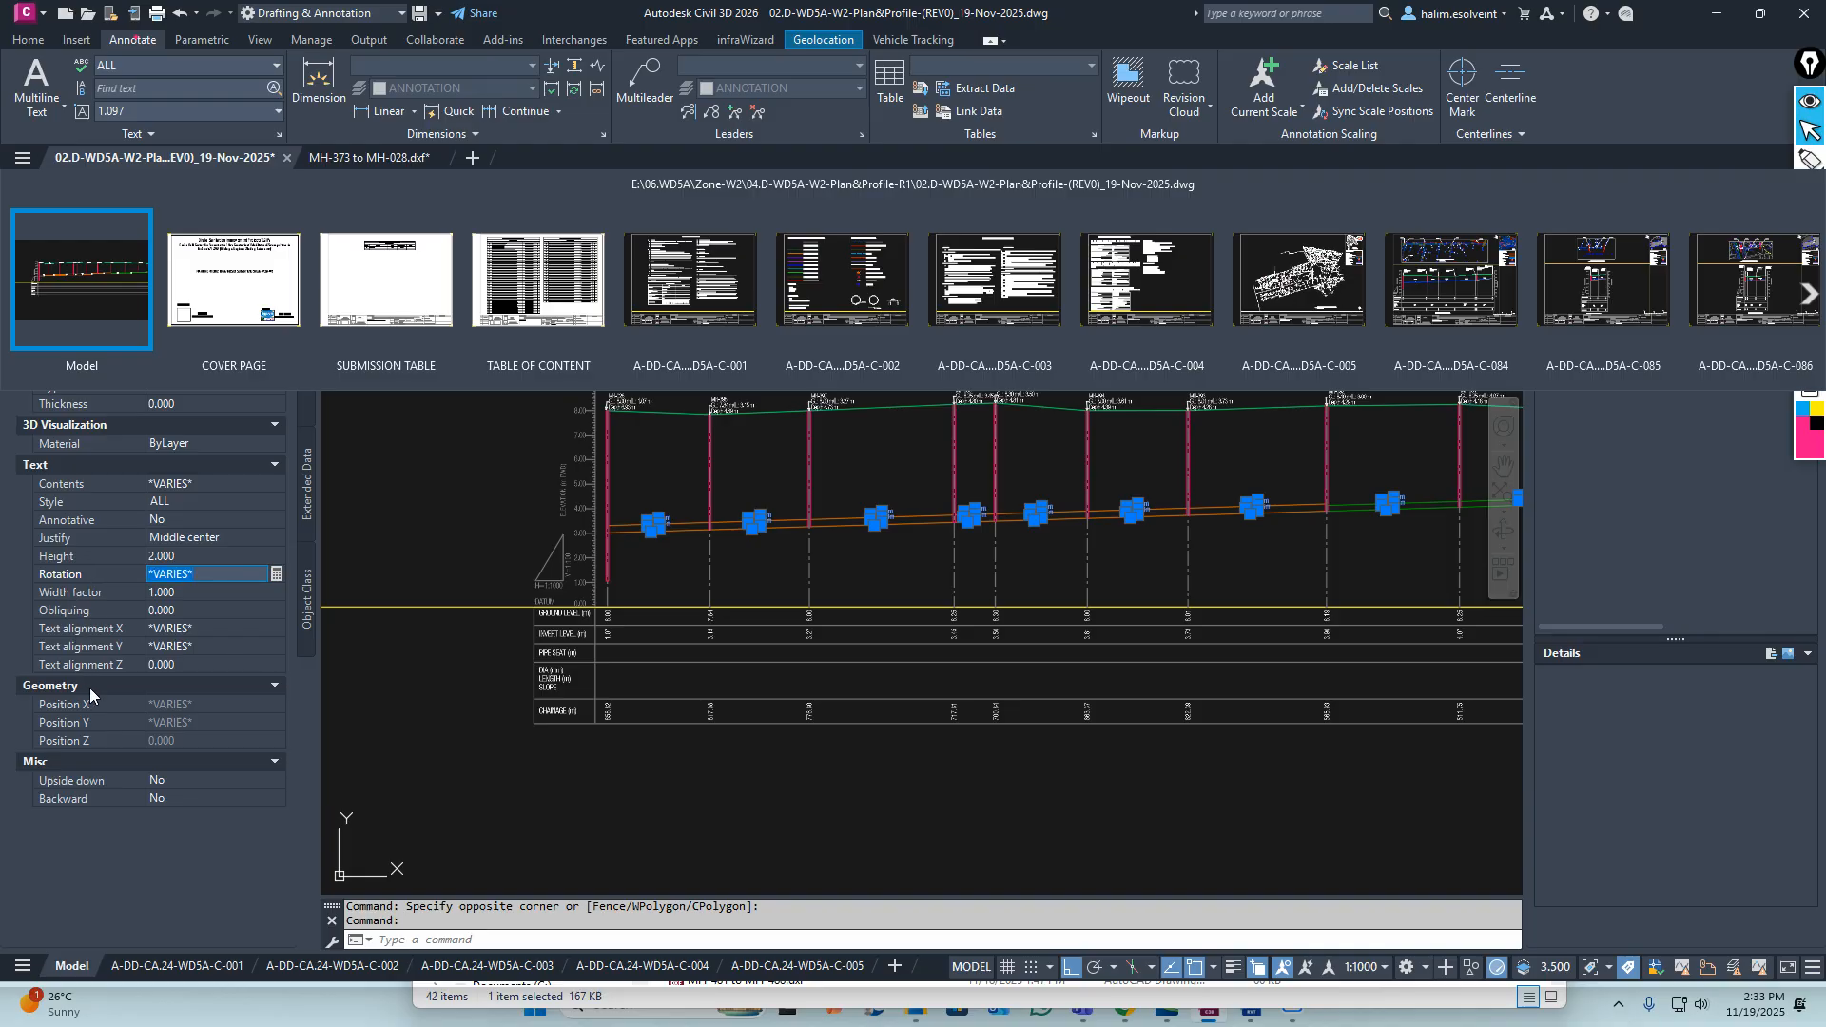
key(Escape)
key(Escape)
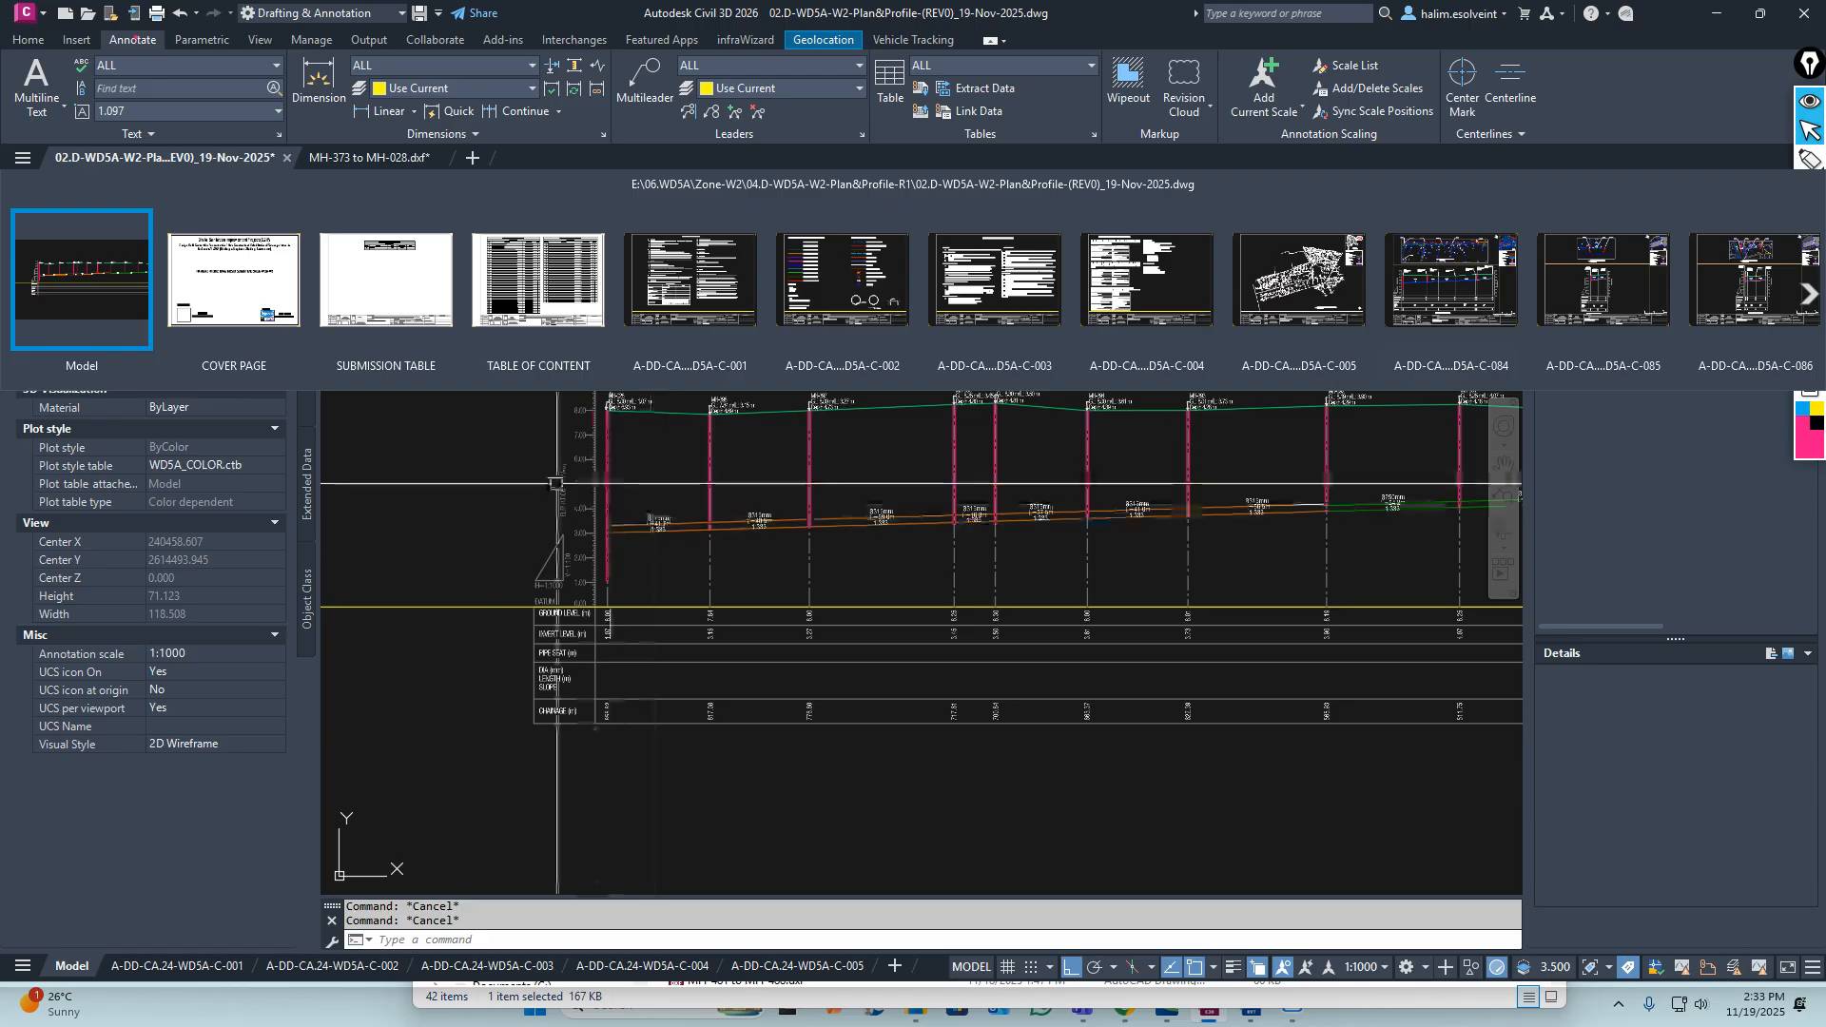
Examine the restyled pipe labels of the first runs beside MH-028 for size and line spacing
middle_drag(379, 499, 477, 571)
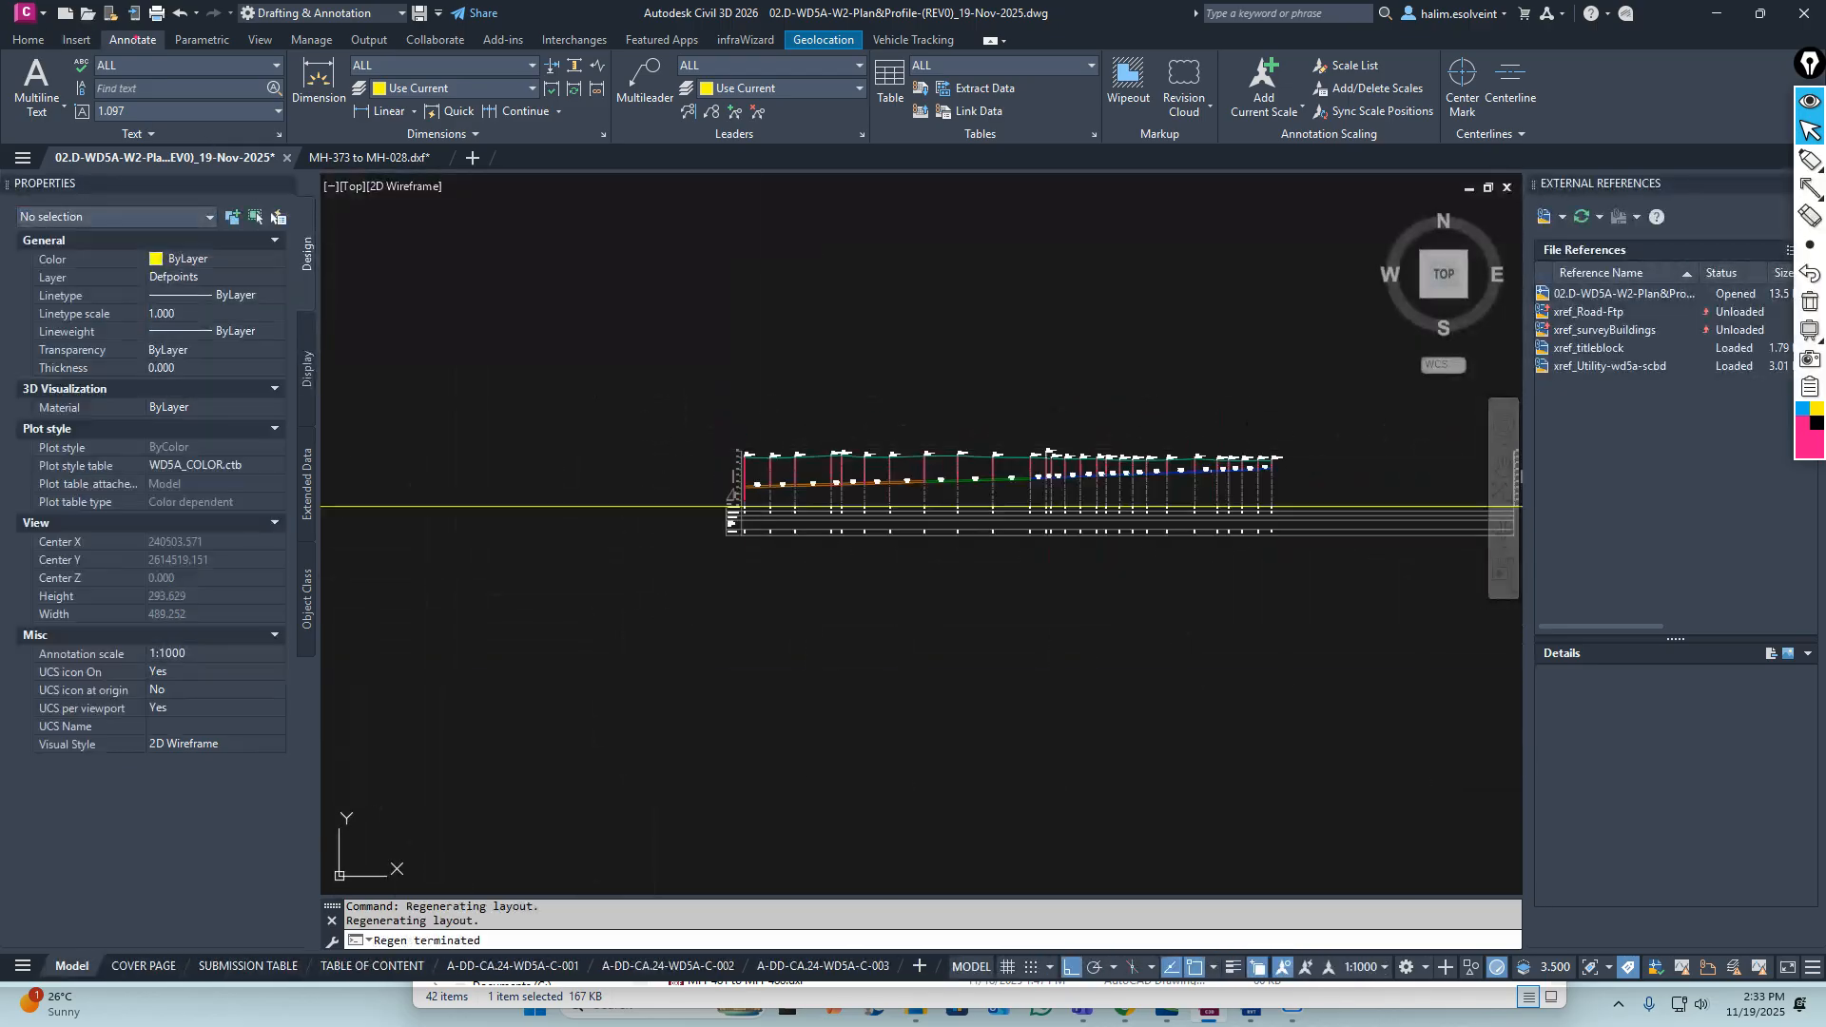
key(Escape)
key(Escape)
scroll(778, 470, up, 10)
scroll(778, 470, down, 6)
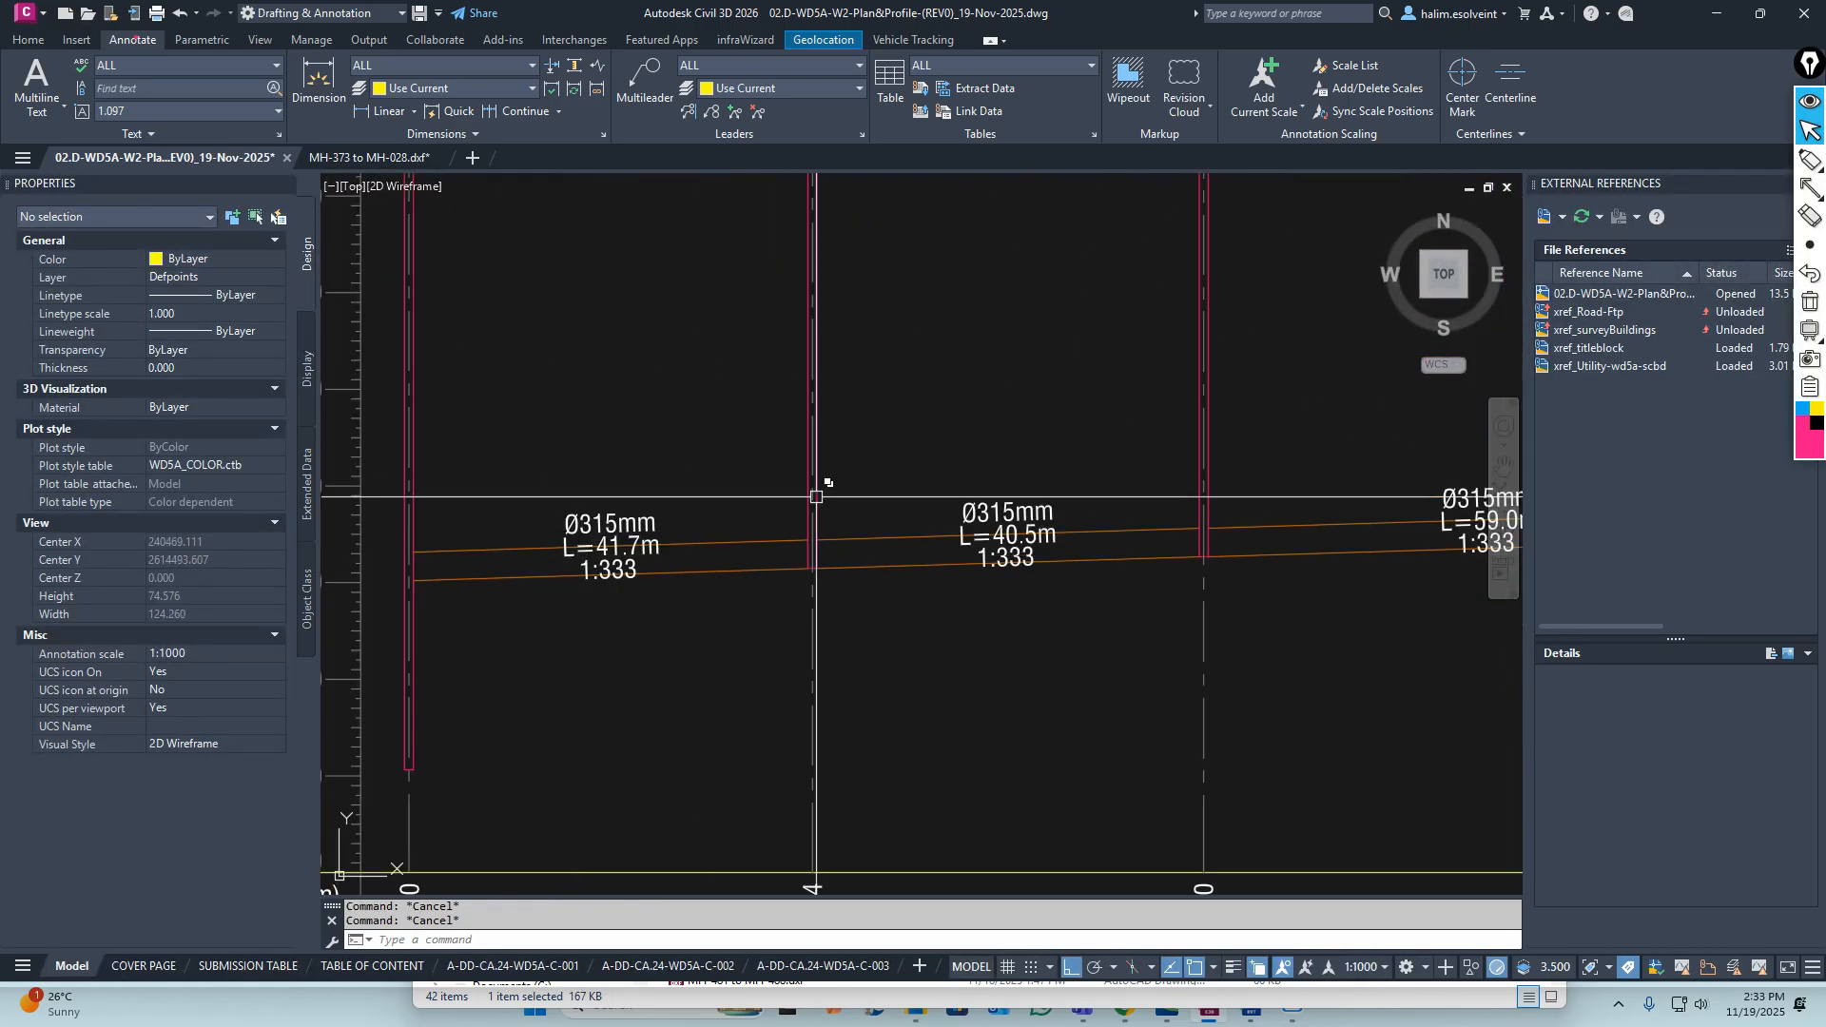
key(Escape)
scroll(619, 539, up, 3)
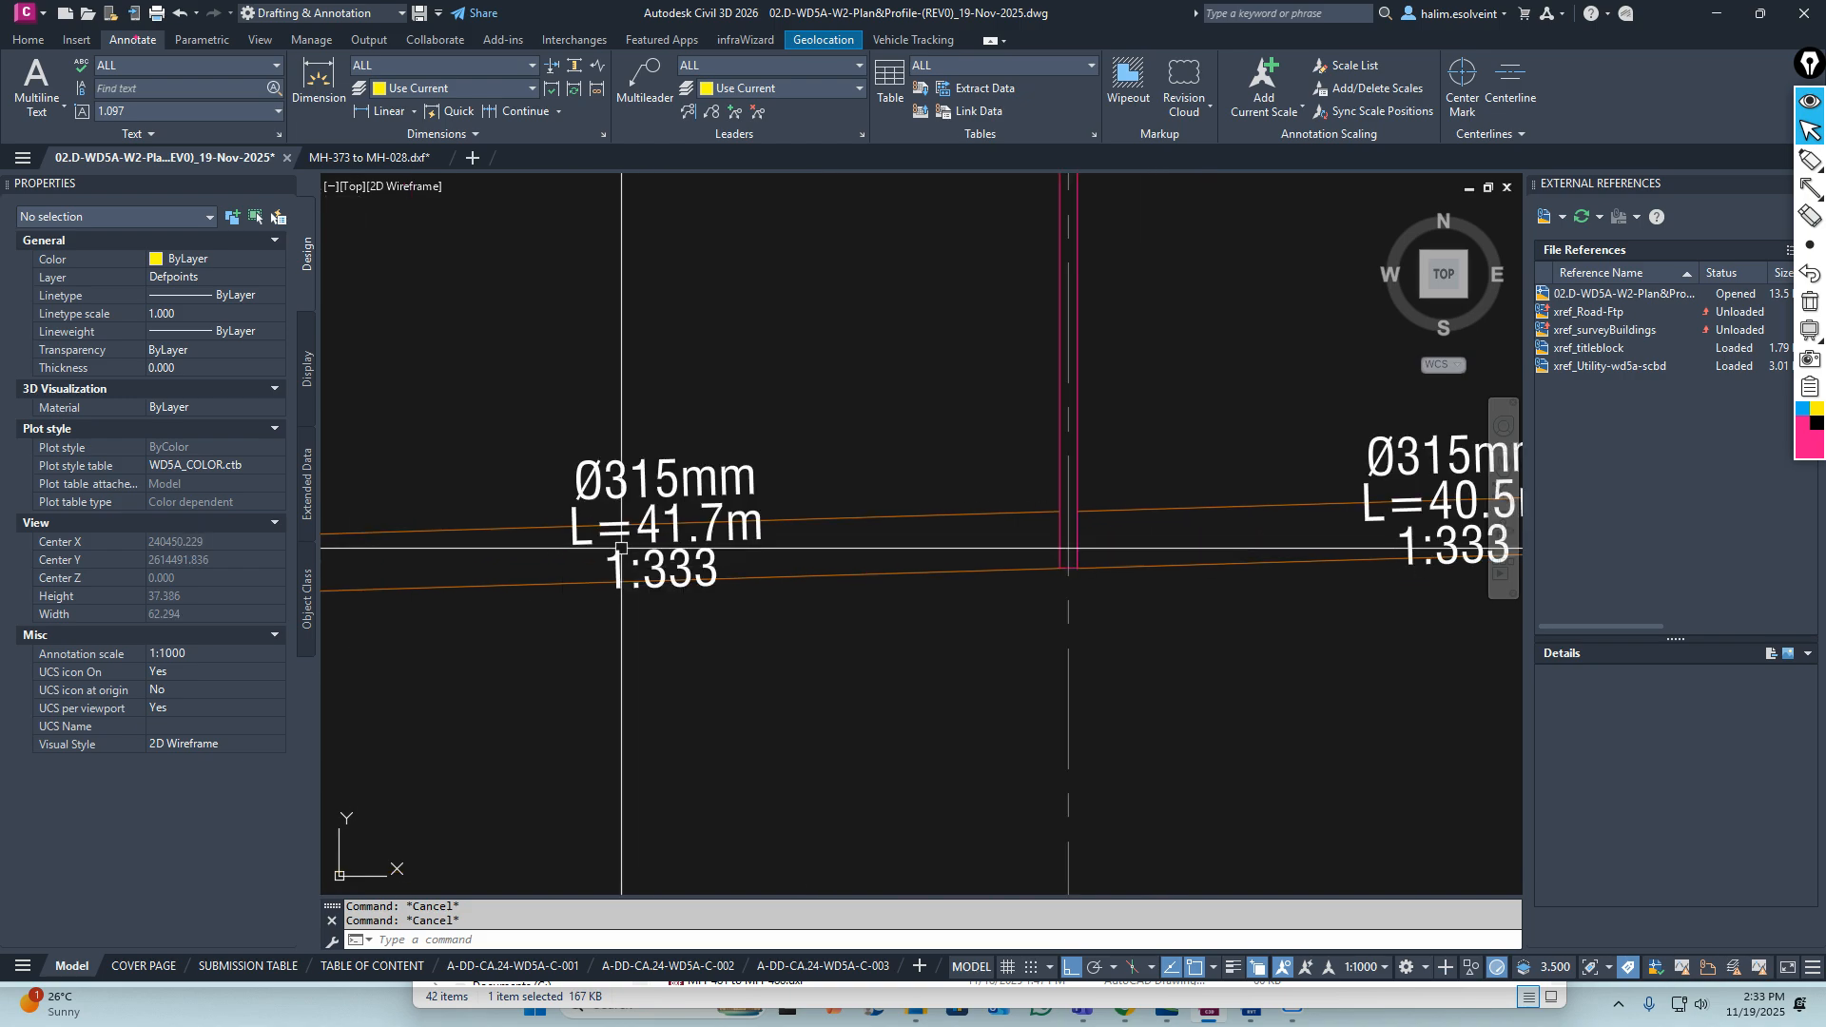
Check the layer and text properties of the first pipe run's diameter label
click(602, 472)
click(30, 41)
key(Escape)
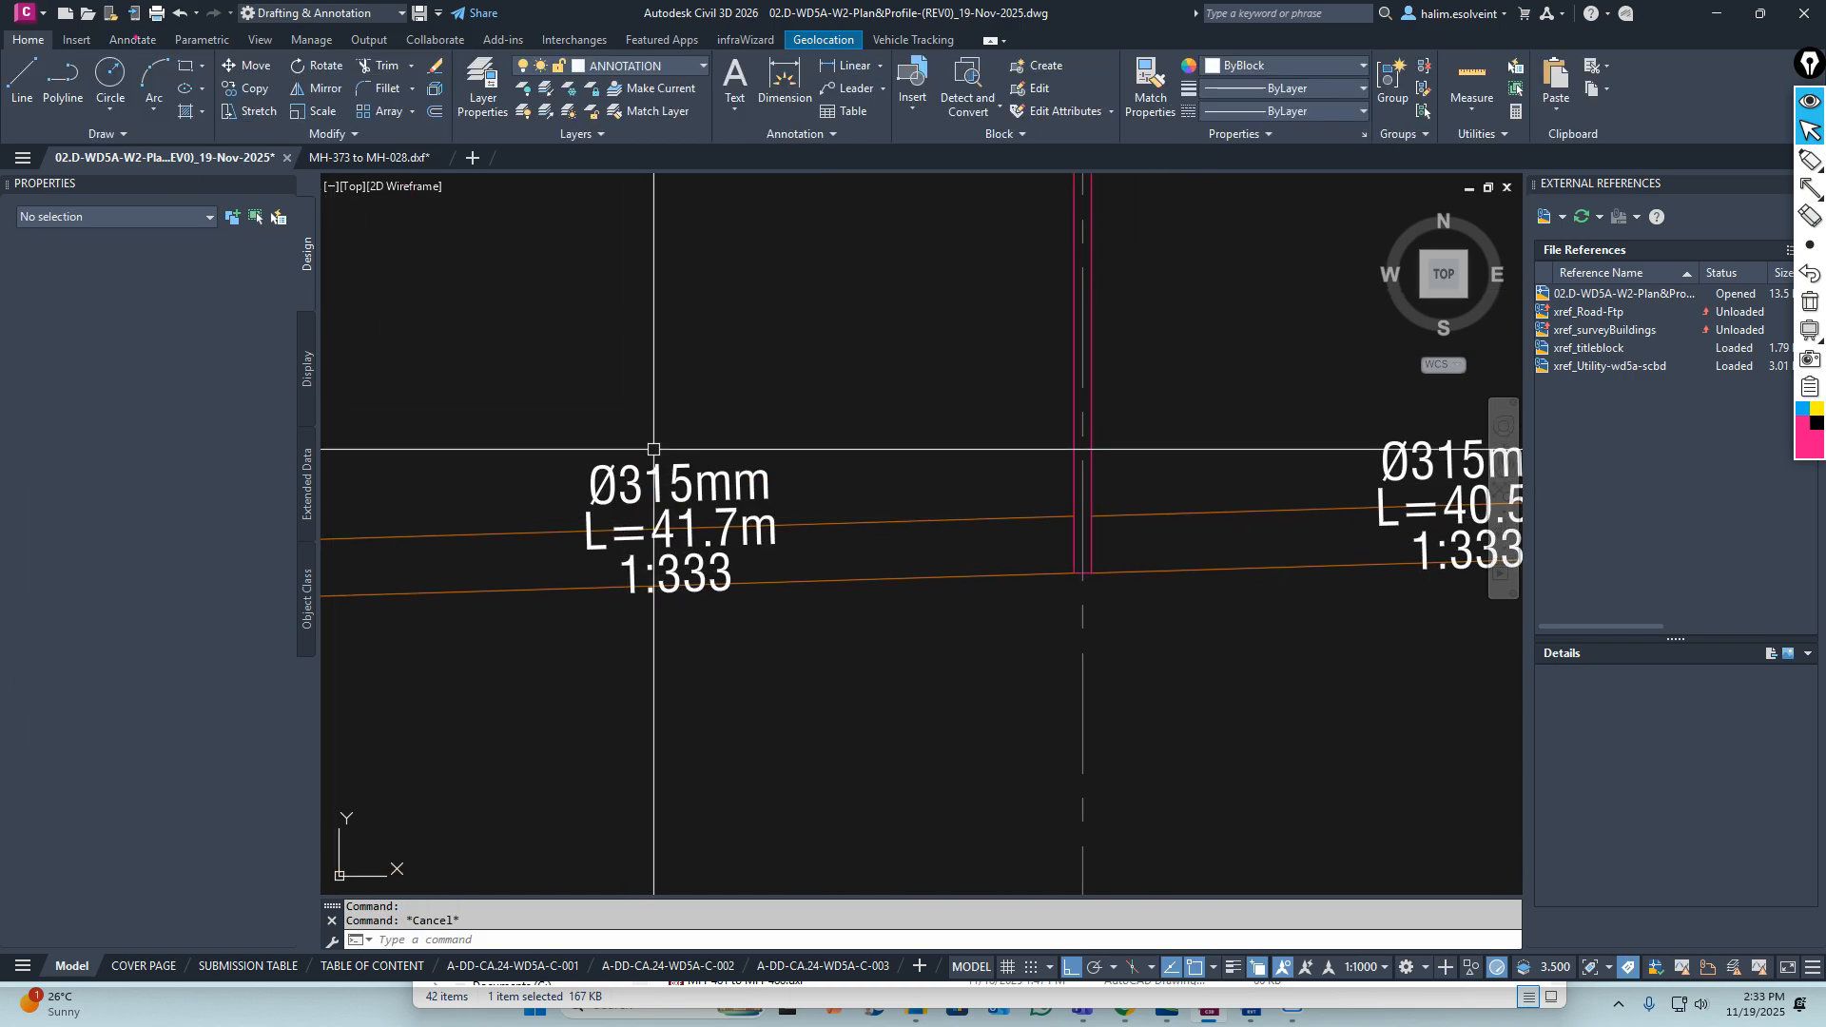
click(634, 475)
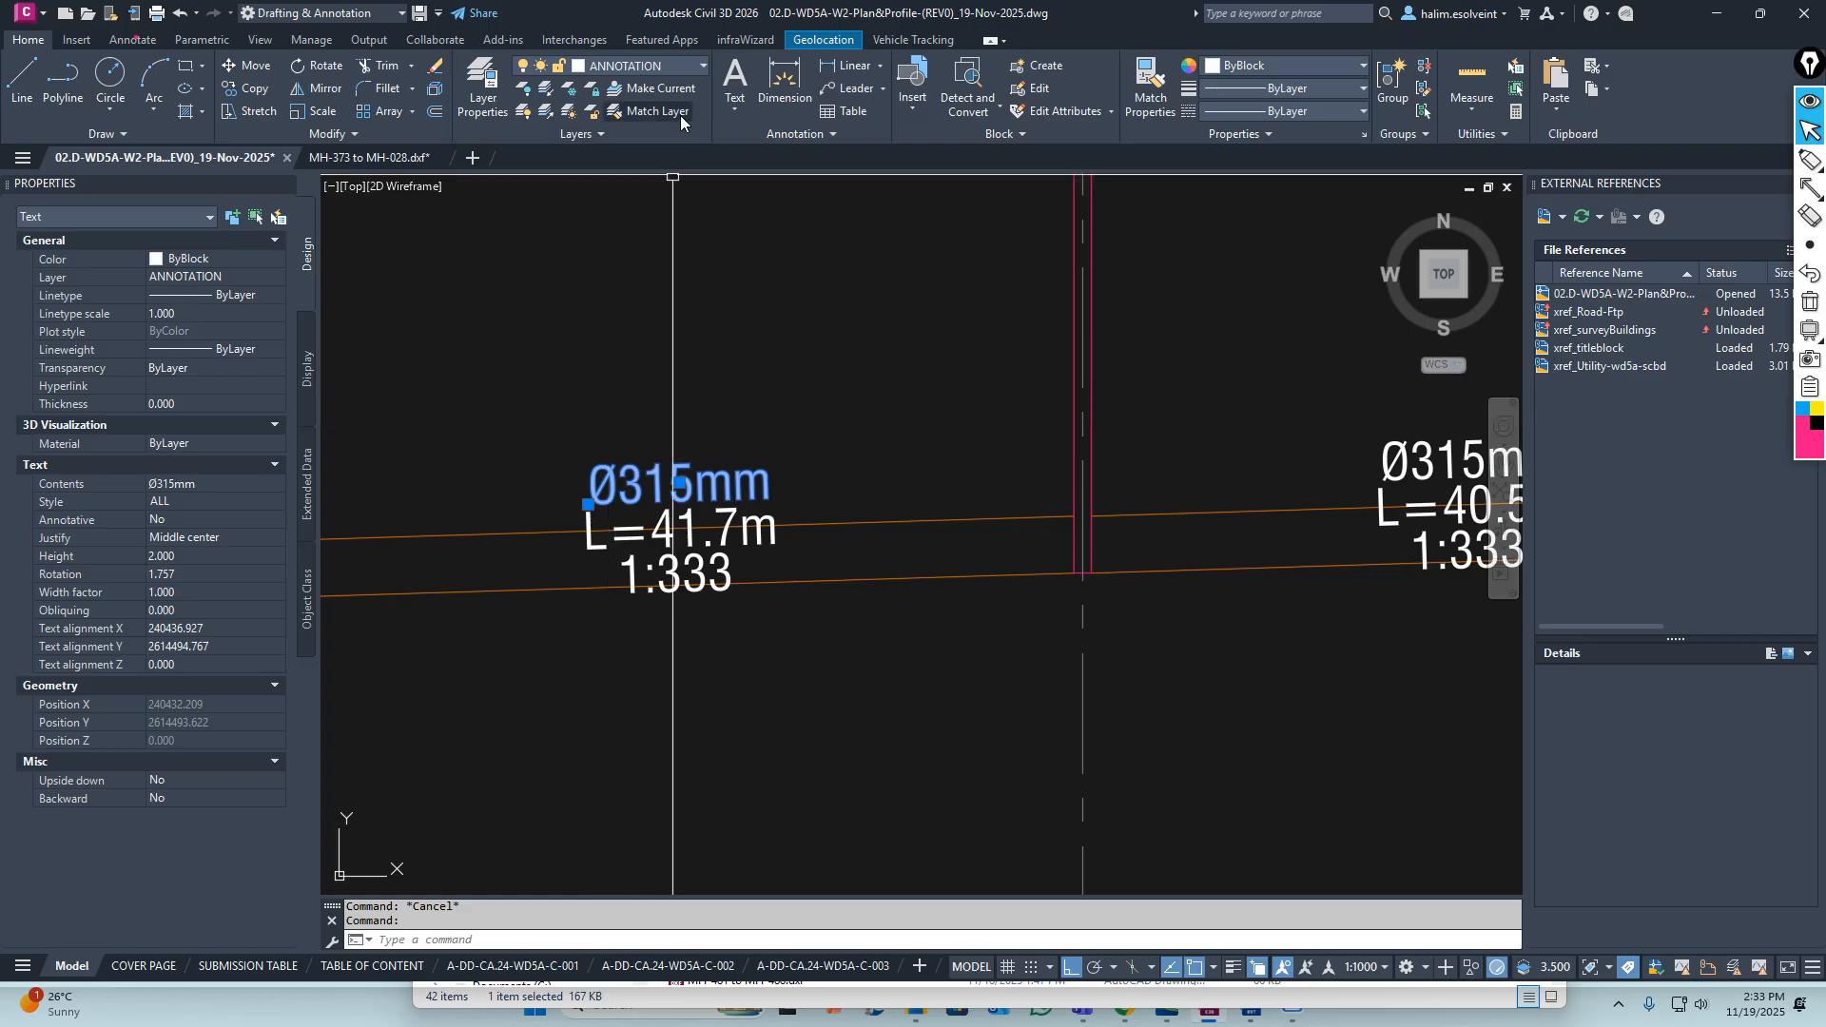
key(Escape)
scroll(633, 533, down, 5)
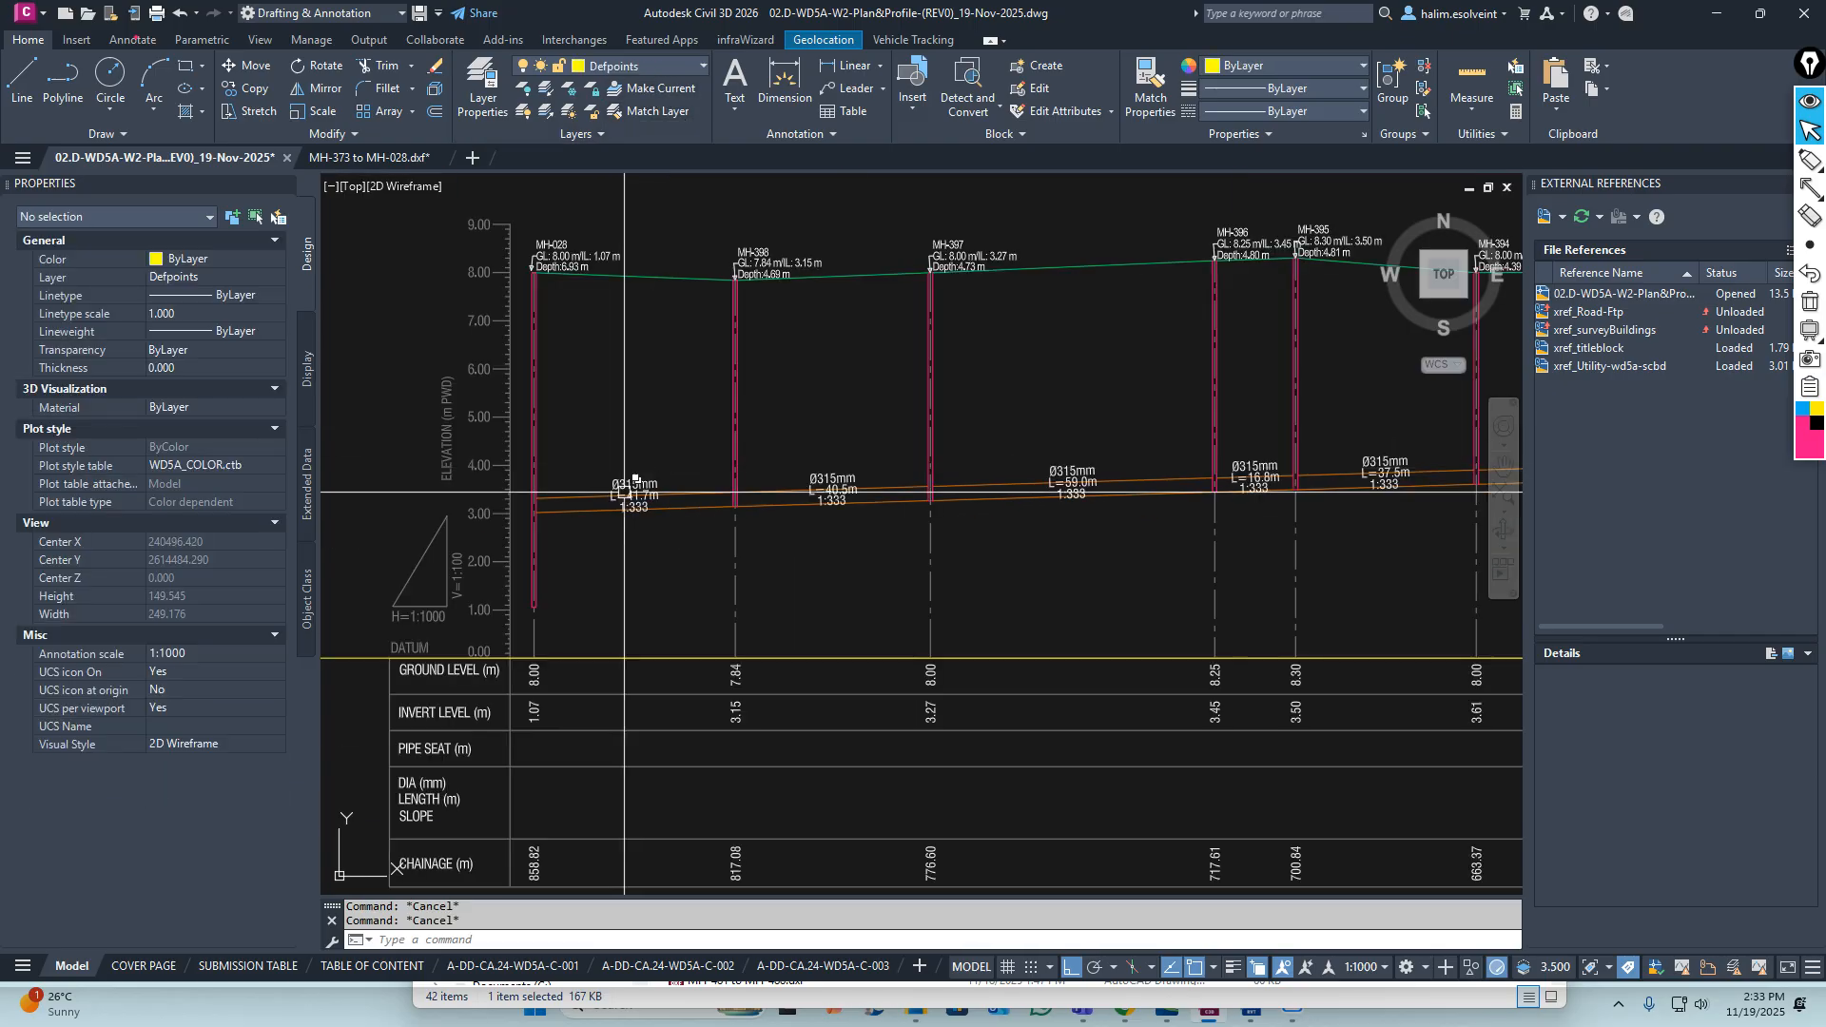
Check the layer and text properties of the ground level value below MH-028 in the data table
scroll(643, 736, up, 6)
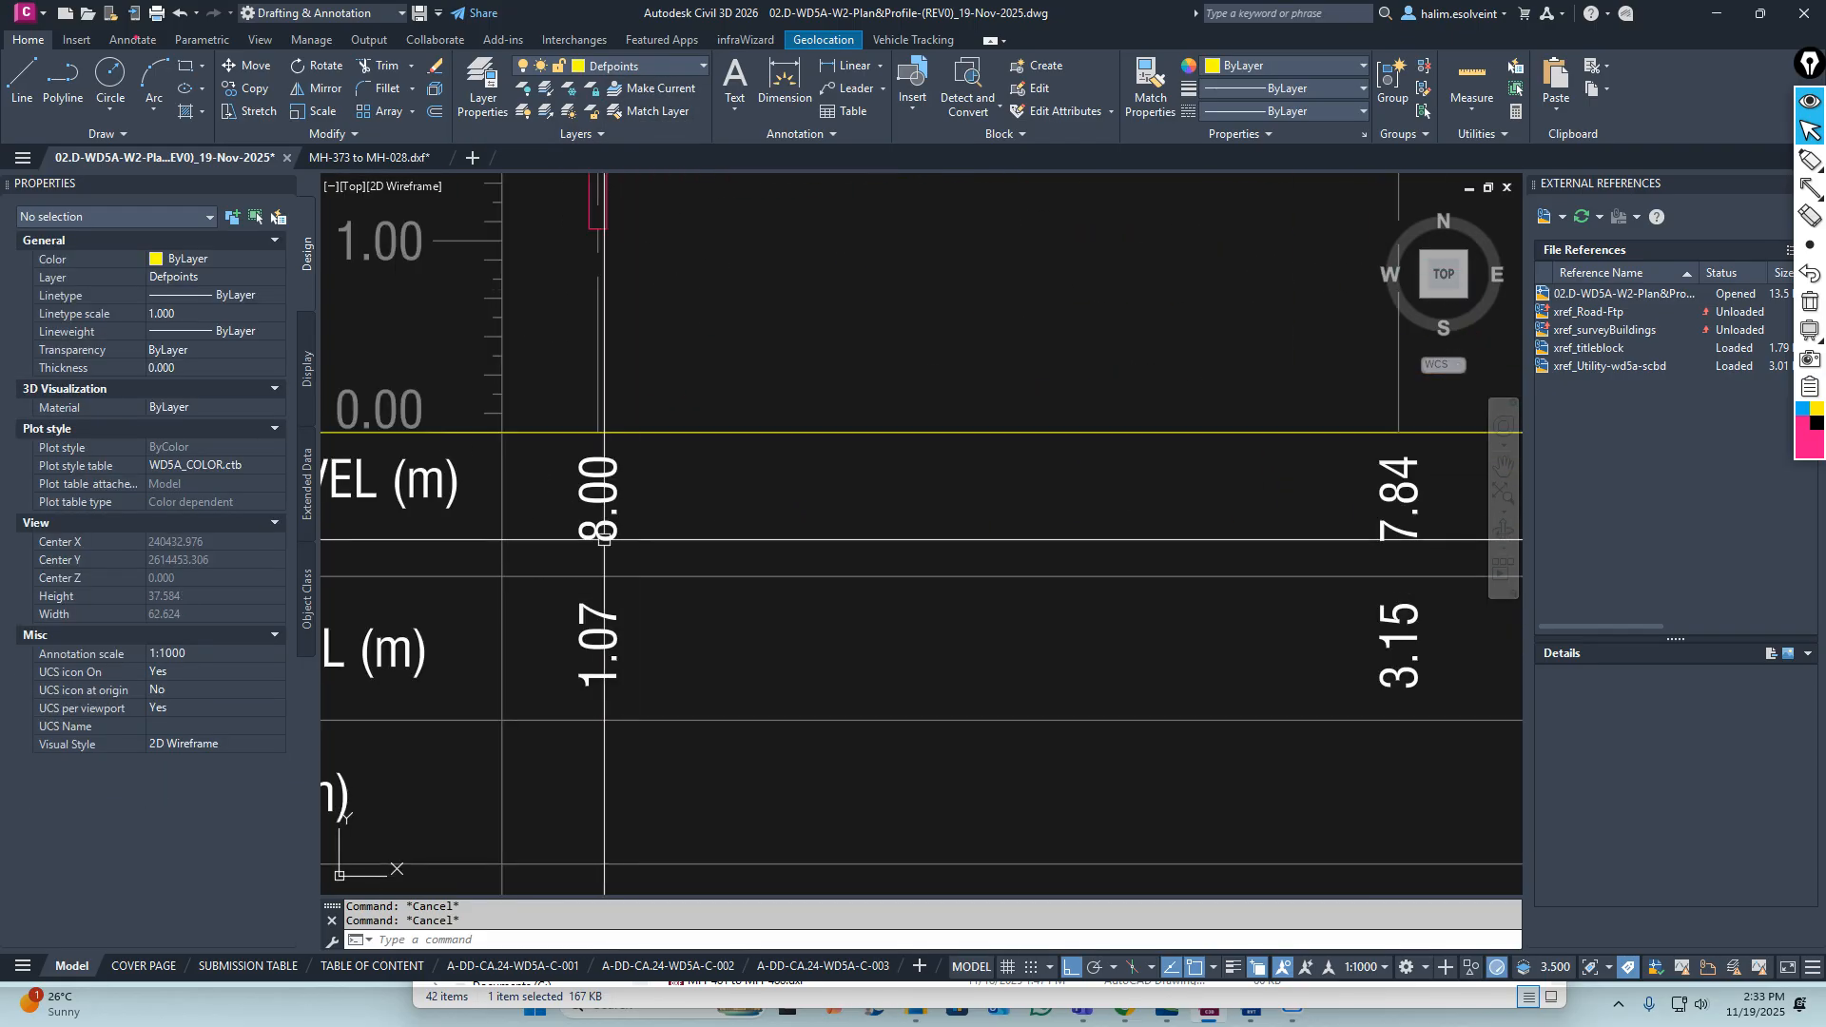
click(605, 531)
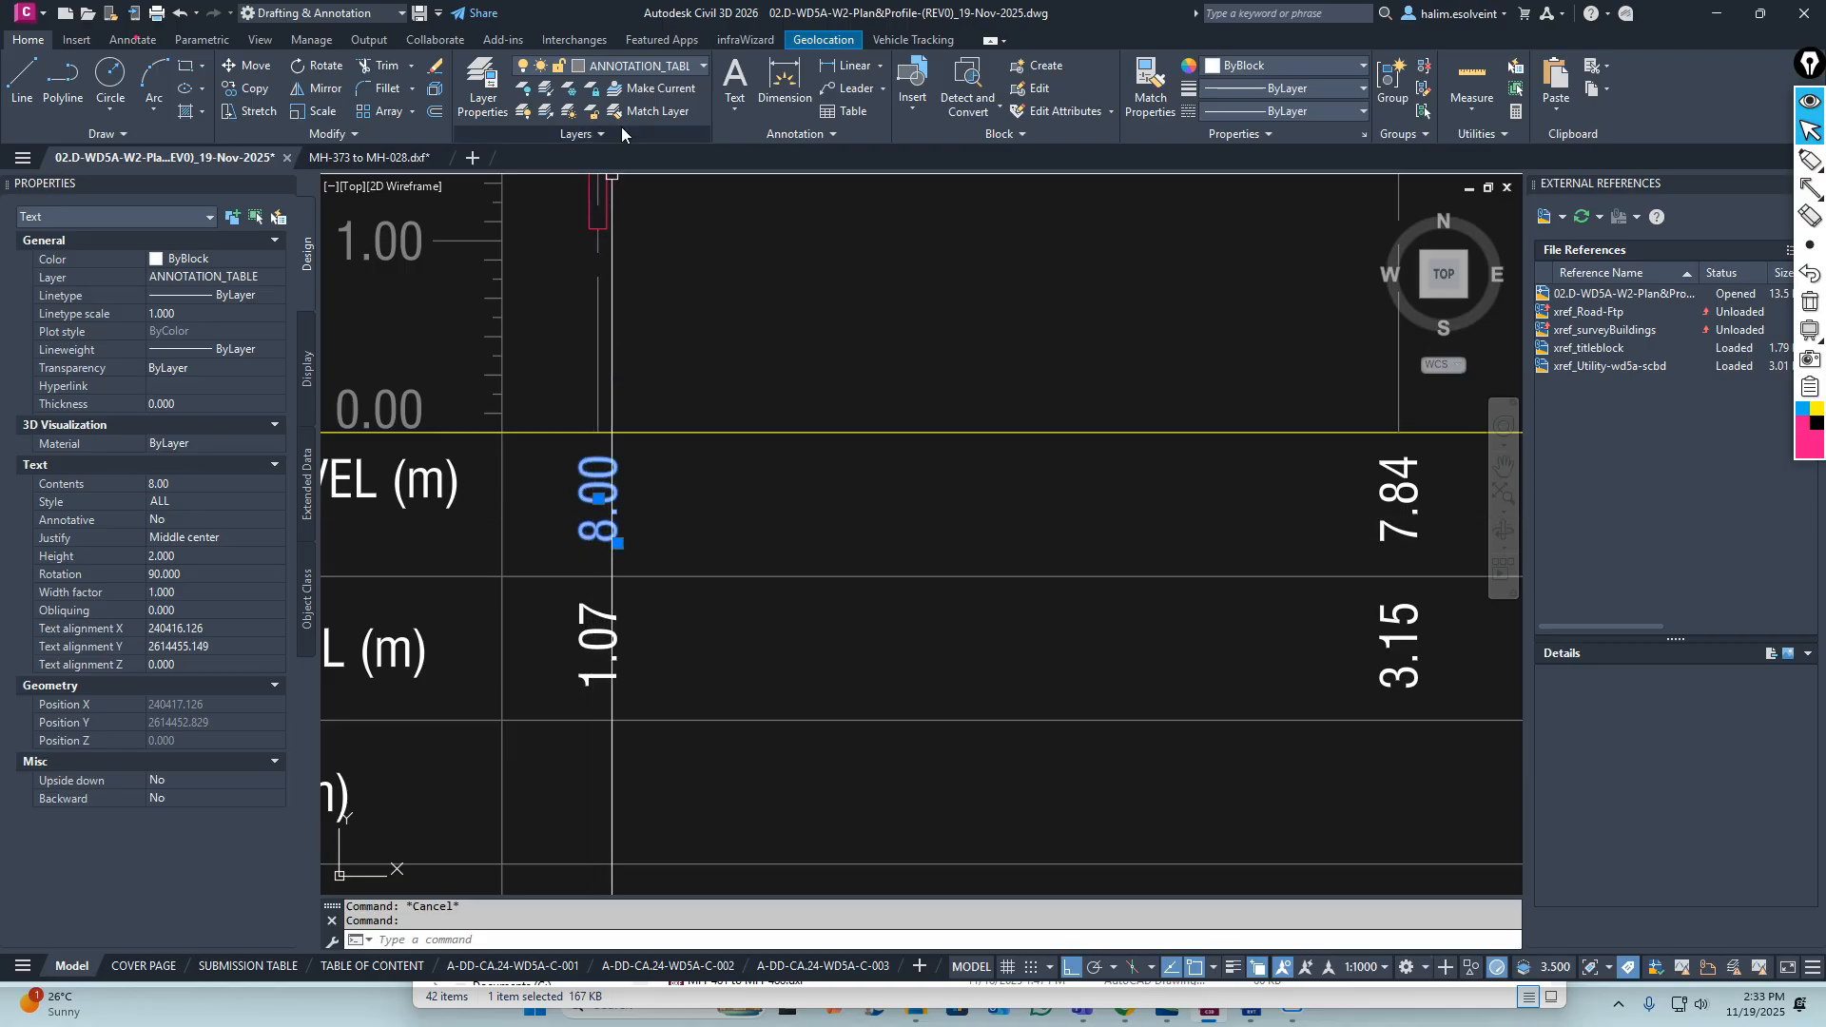
key(Escape)
scroll(630, 496, down, 3)
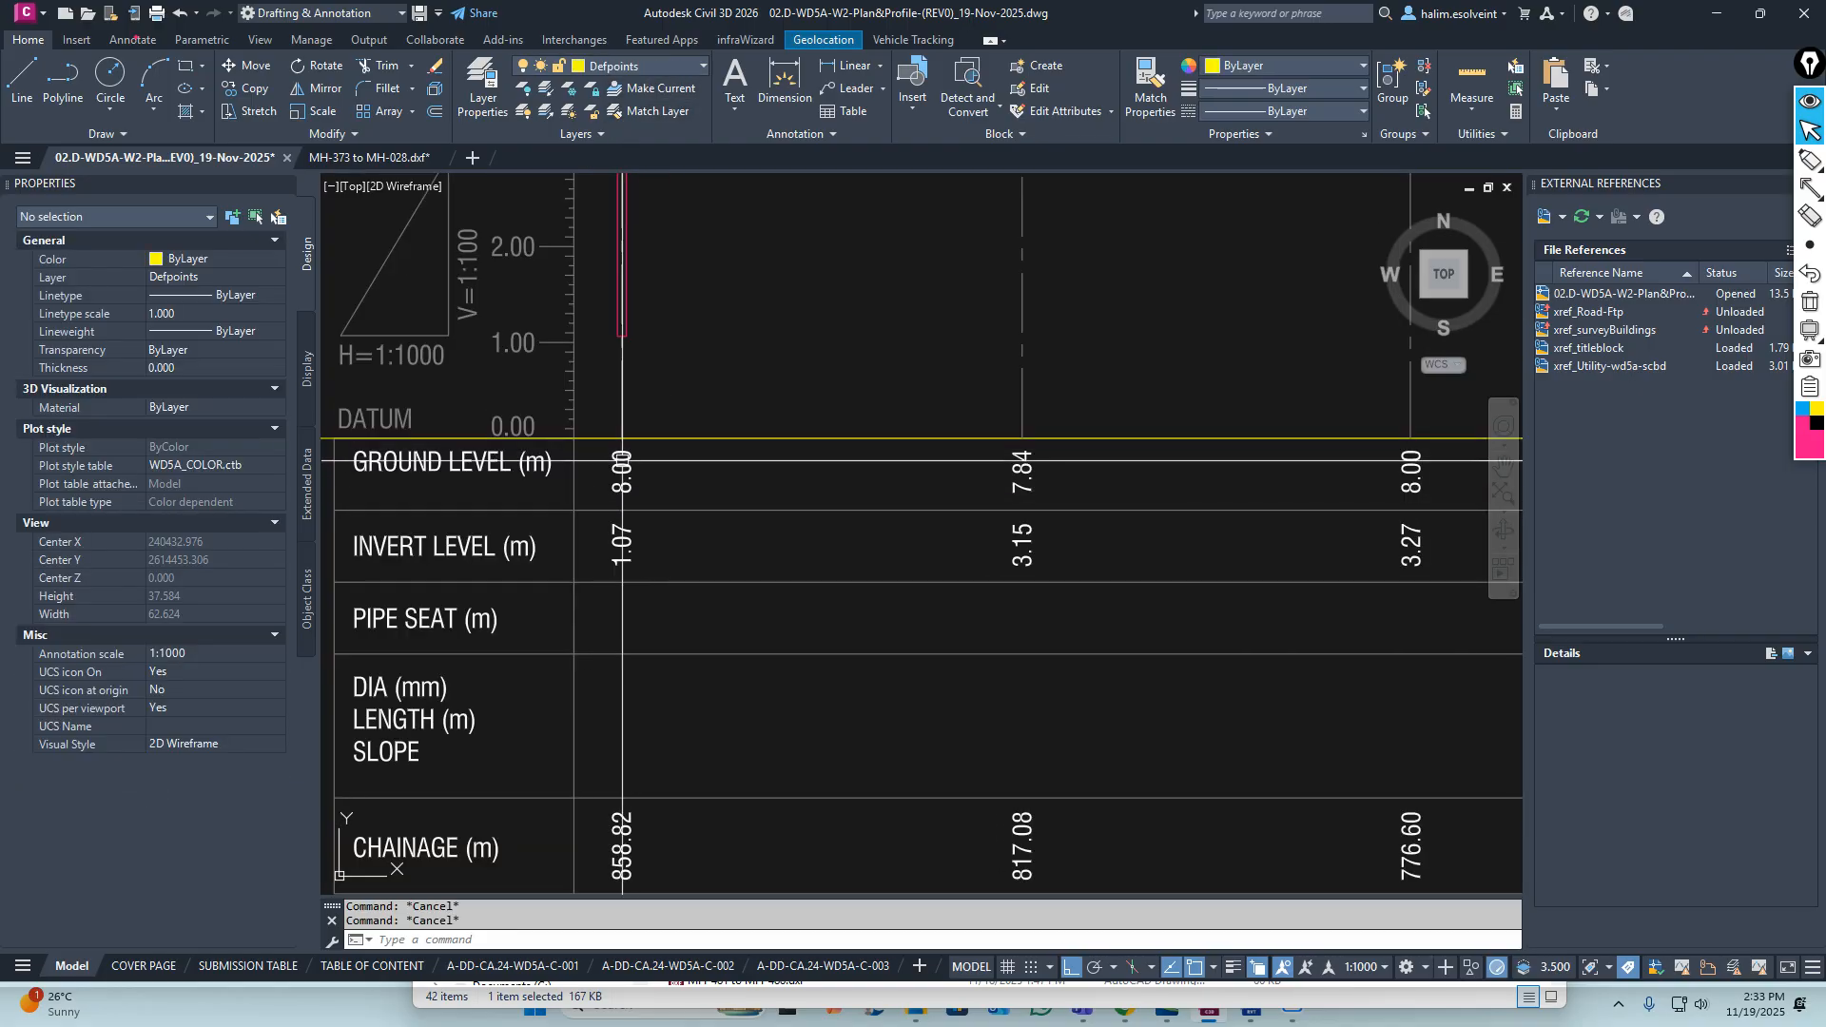
Move all ground level, invert level and chainage values in the data table to the layer ESH-TEXT-PROF
click(622, 473)
scroll(644, 477, down, 3)
scroll(643, 449, up, 5)
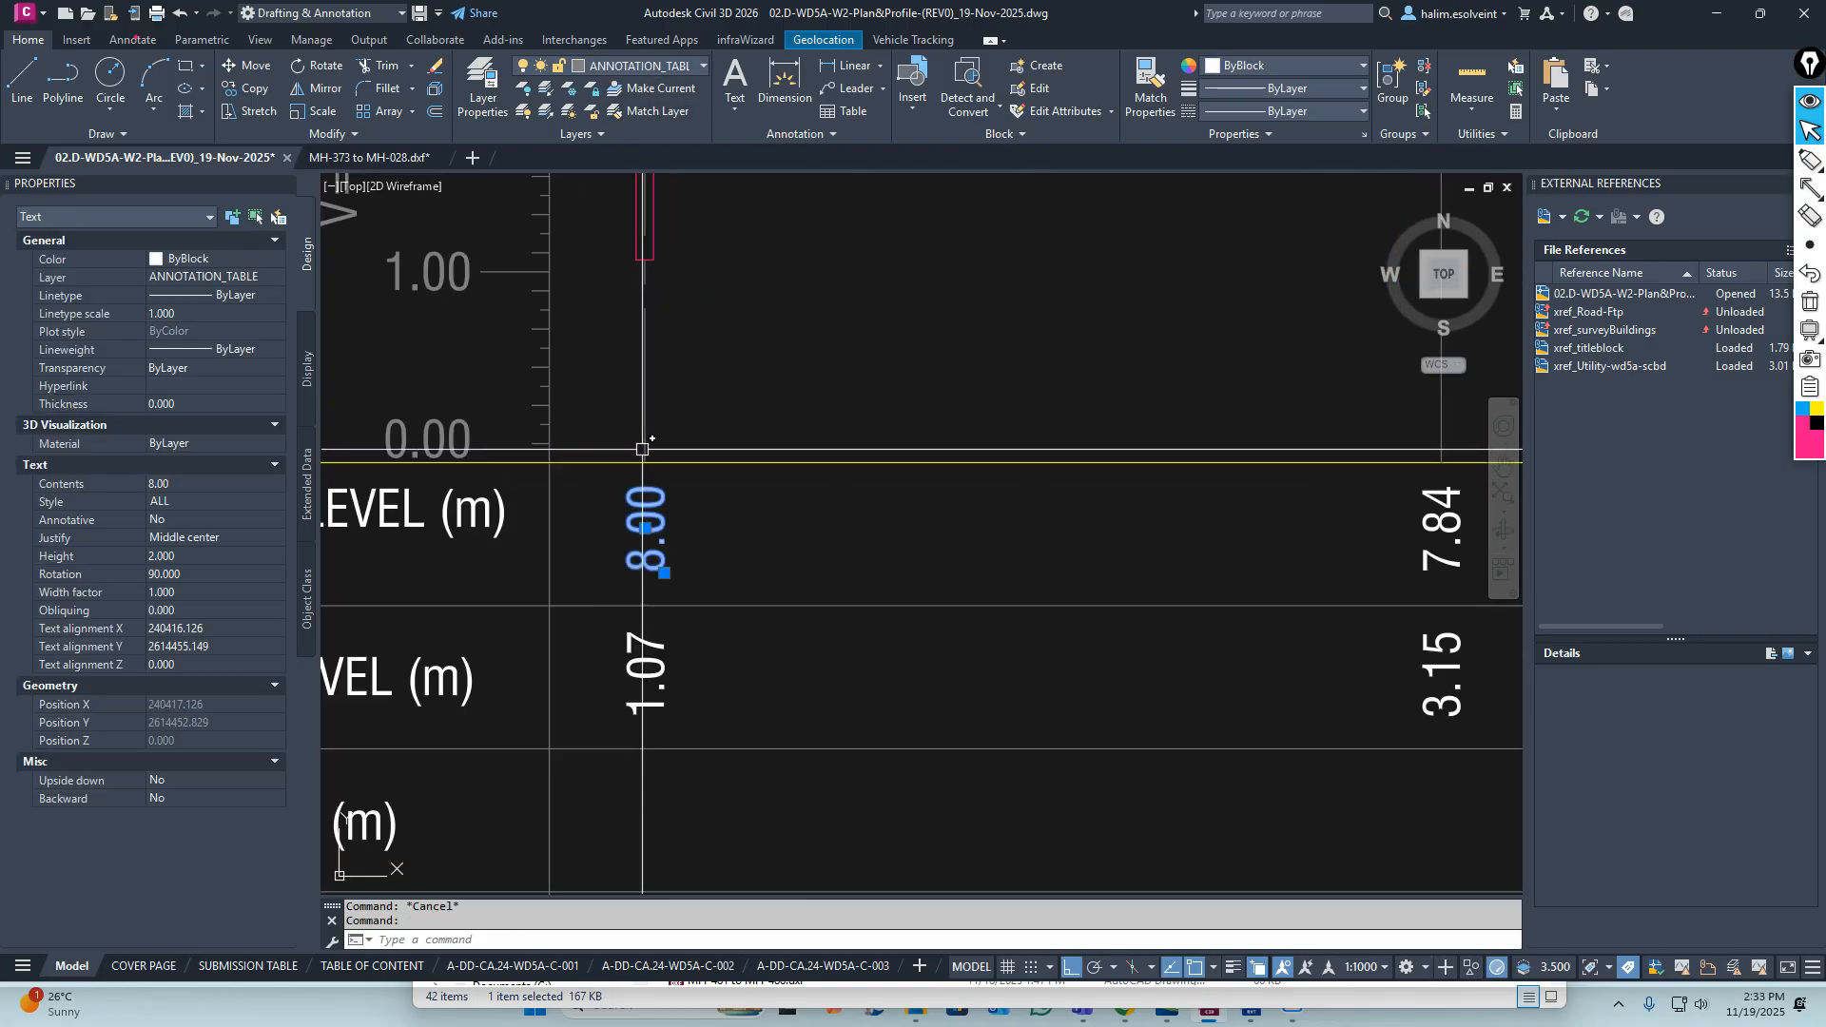
click(603, 415)
scroll(681, 504, down, 8)
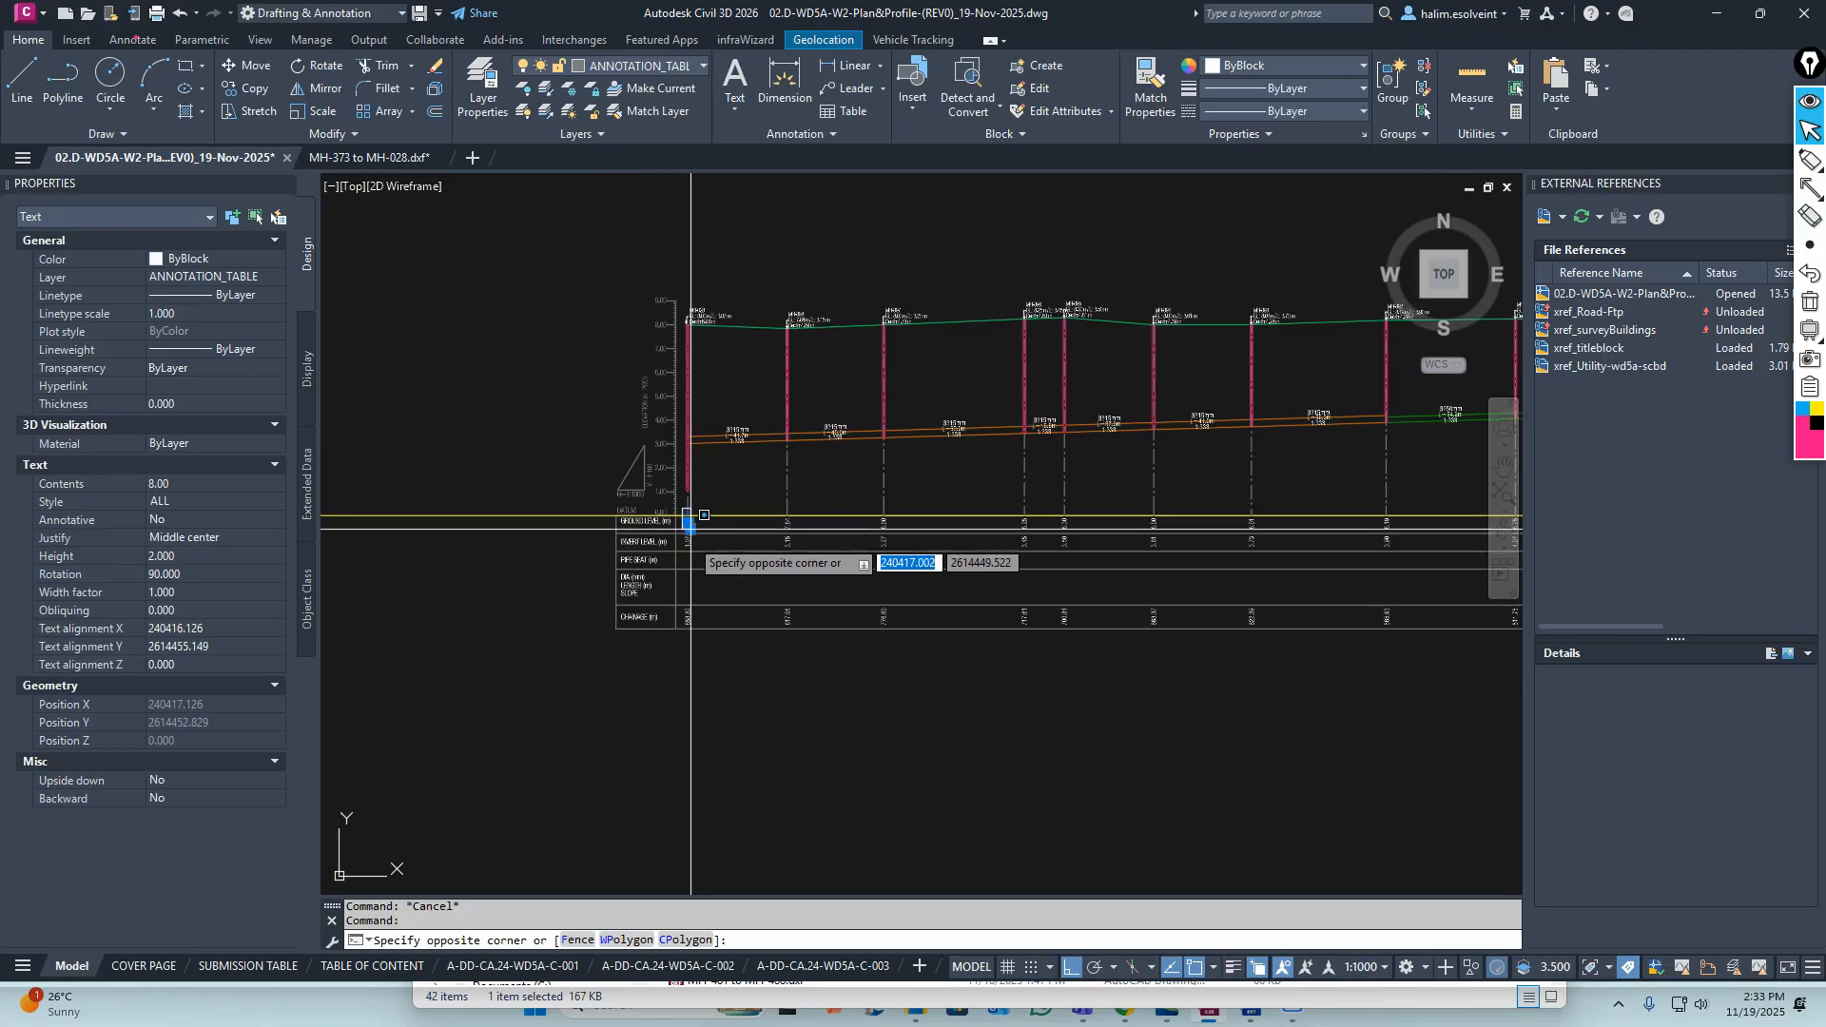
click(1335, 658)
middle_drag(1219, 666, 543, 671)
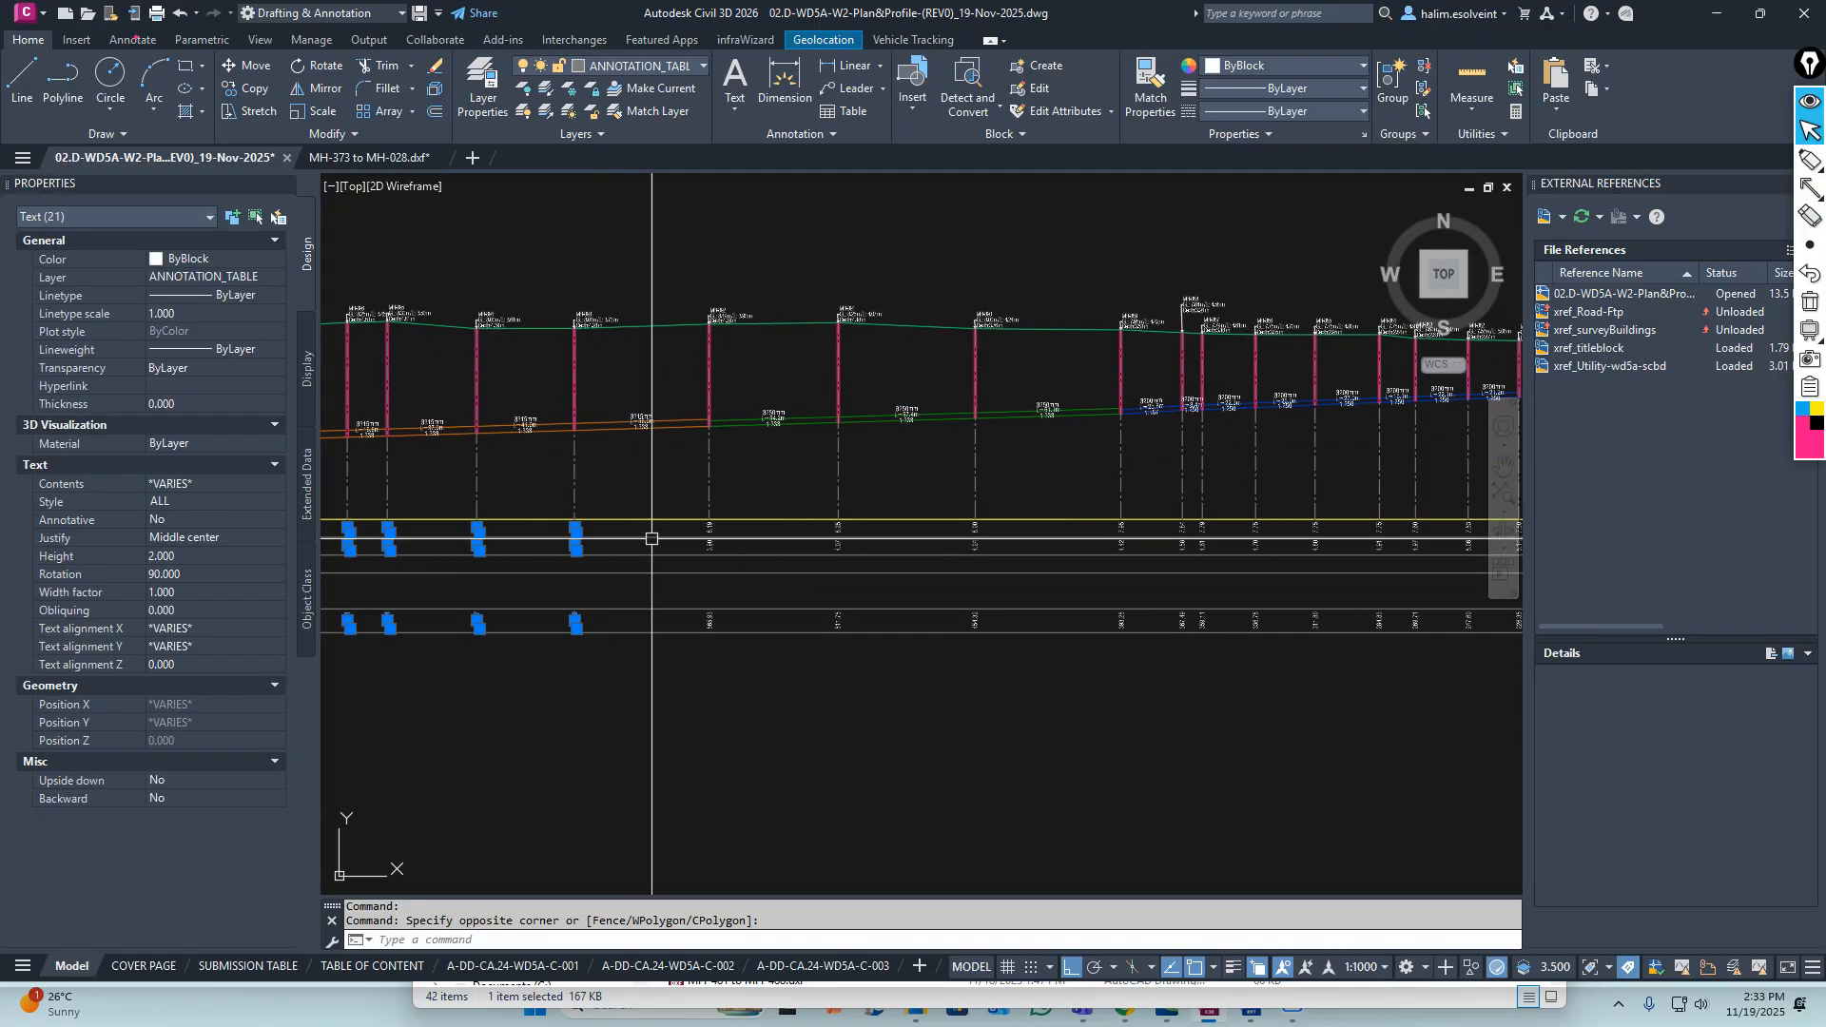
scroll(665, 504, down, 4)
scroll(1106, 609, up, 4)
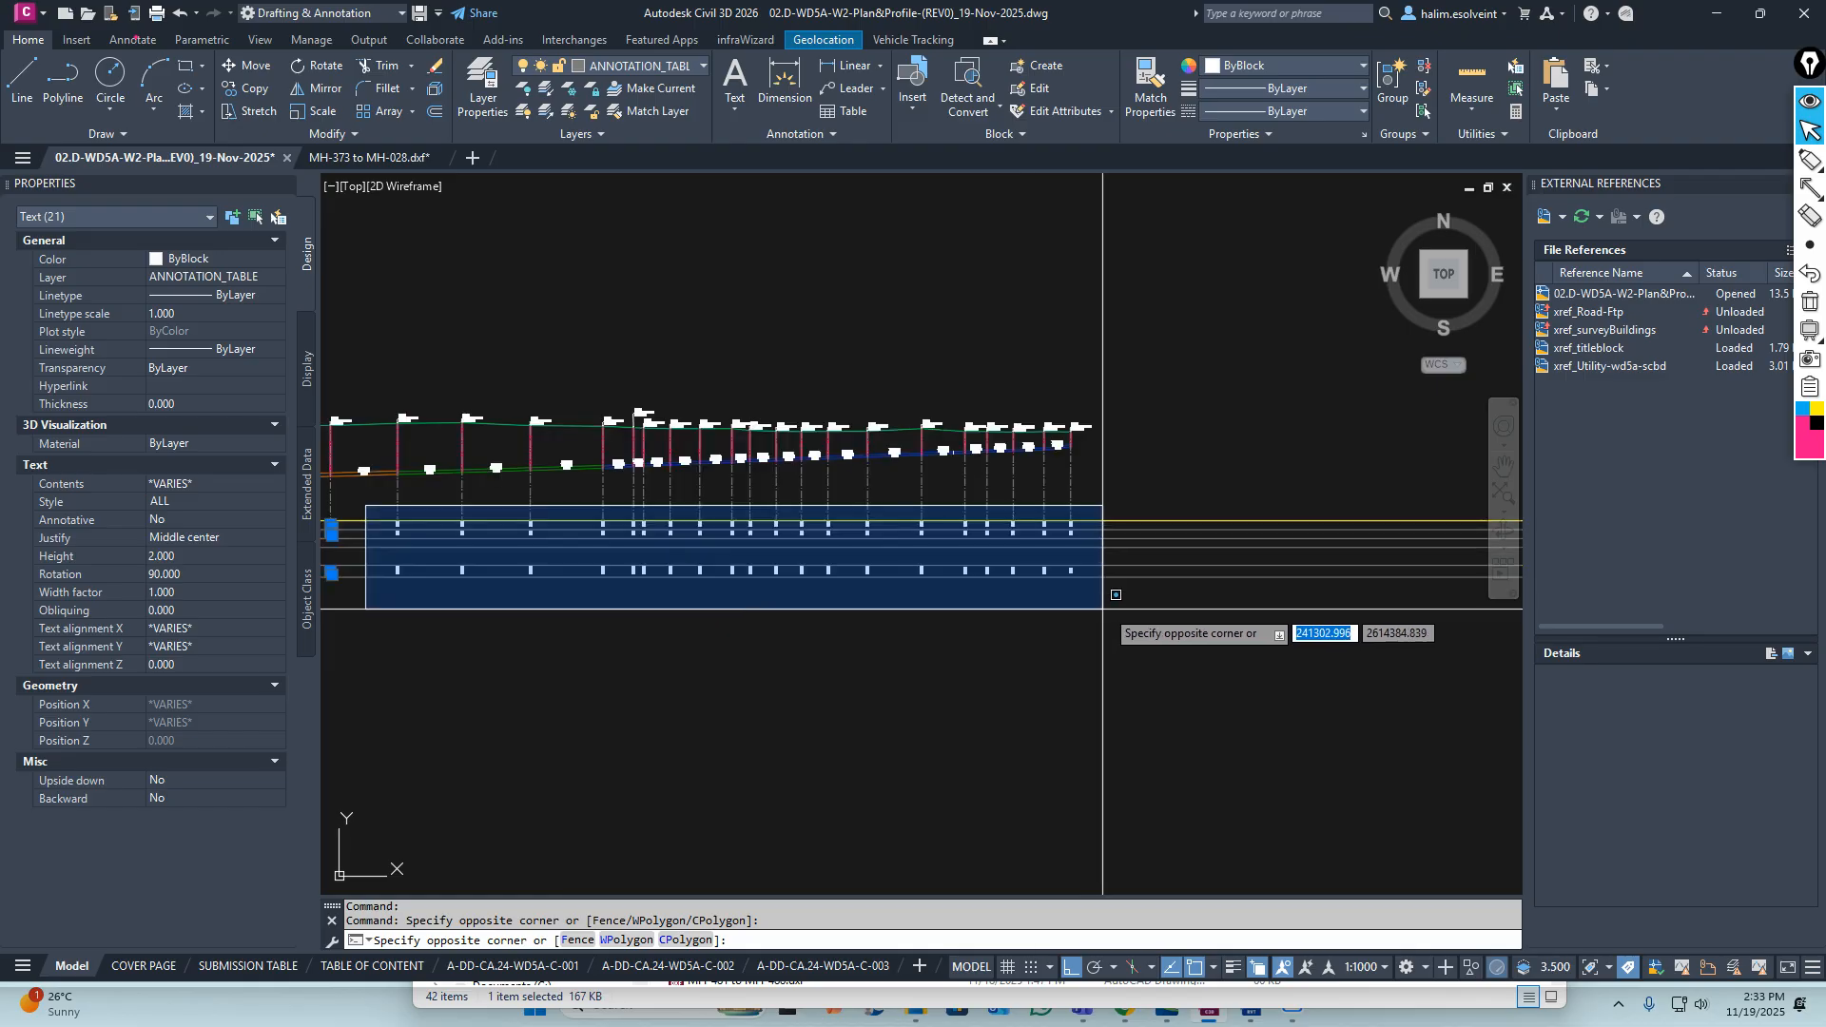
click(1105, 608)
scroll(751, 571, up, 6)
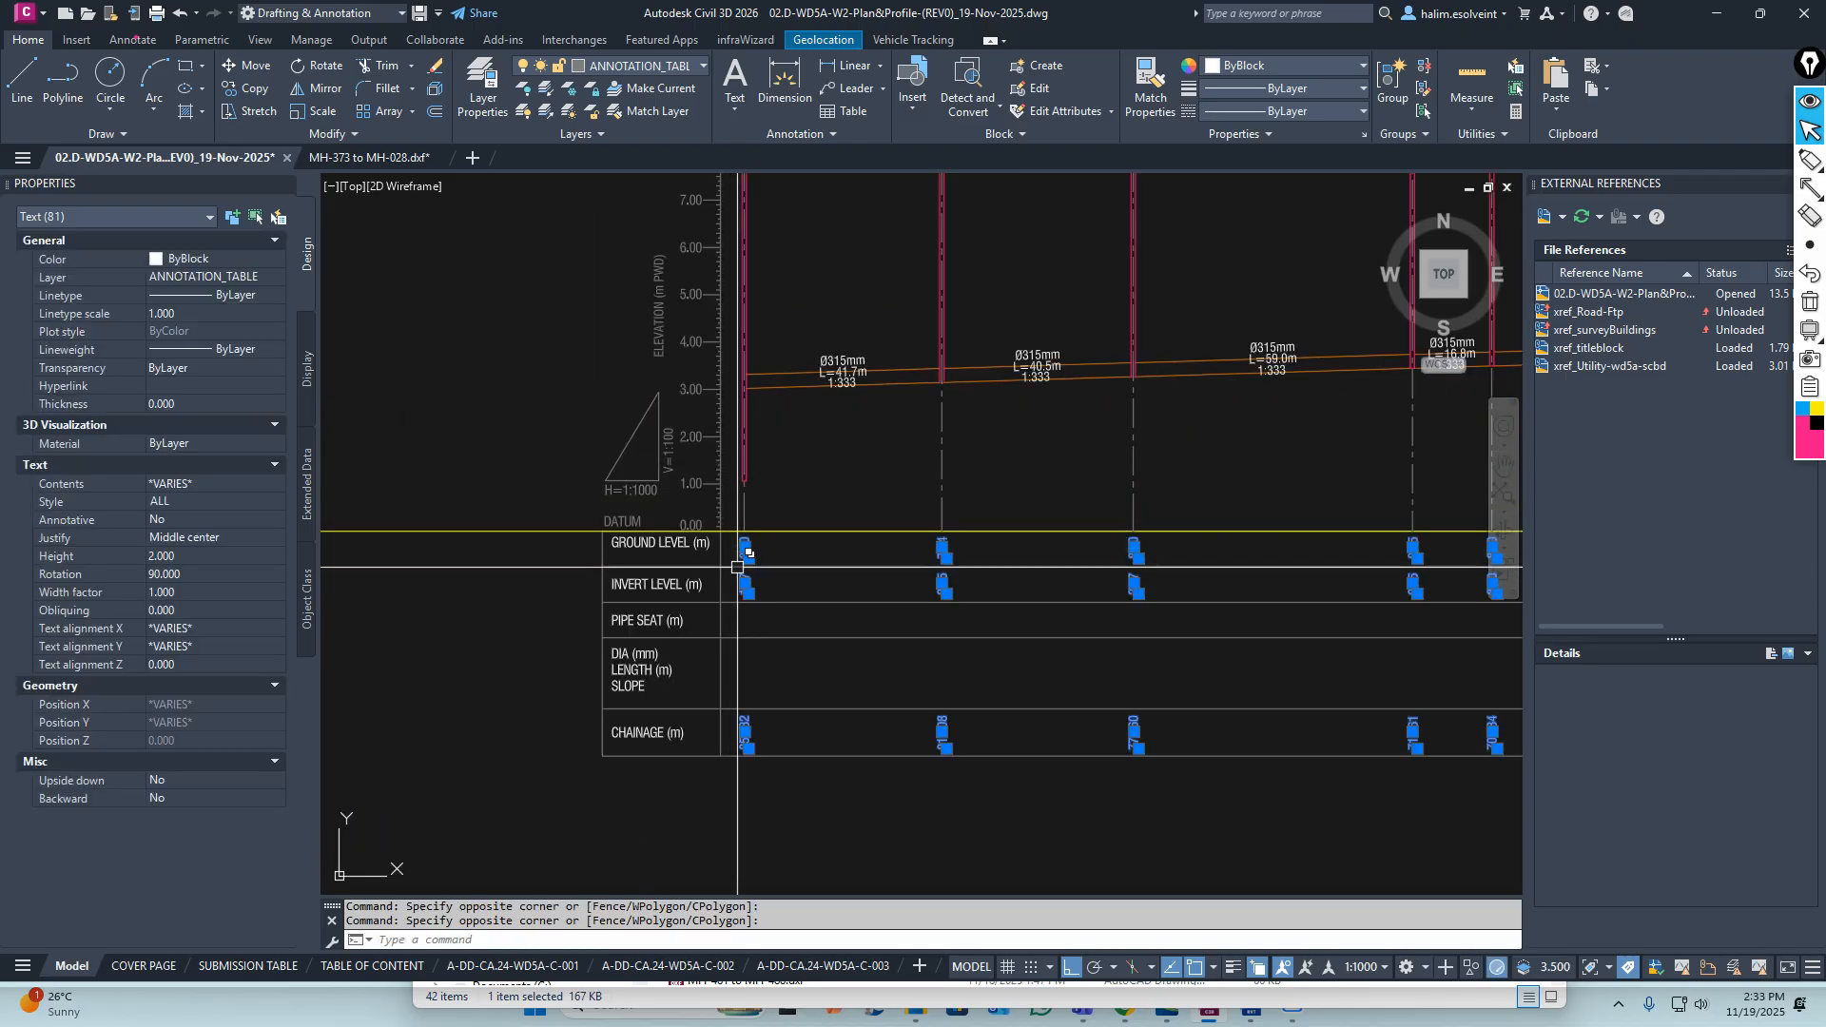
middle_drag(763, 582, 656, 509)
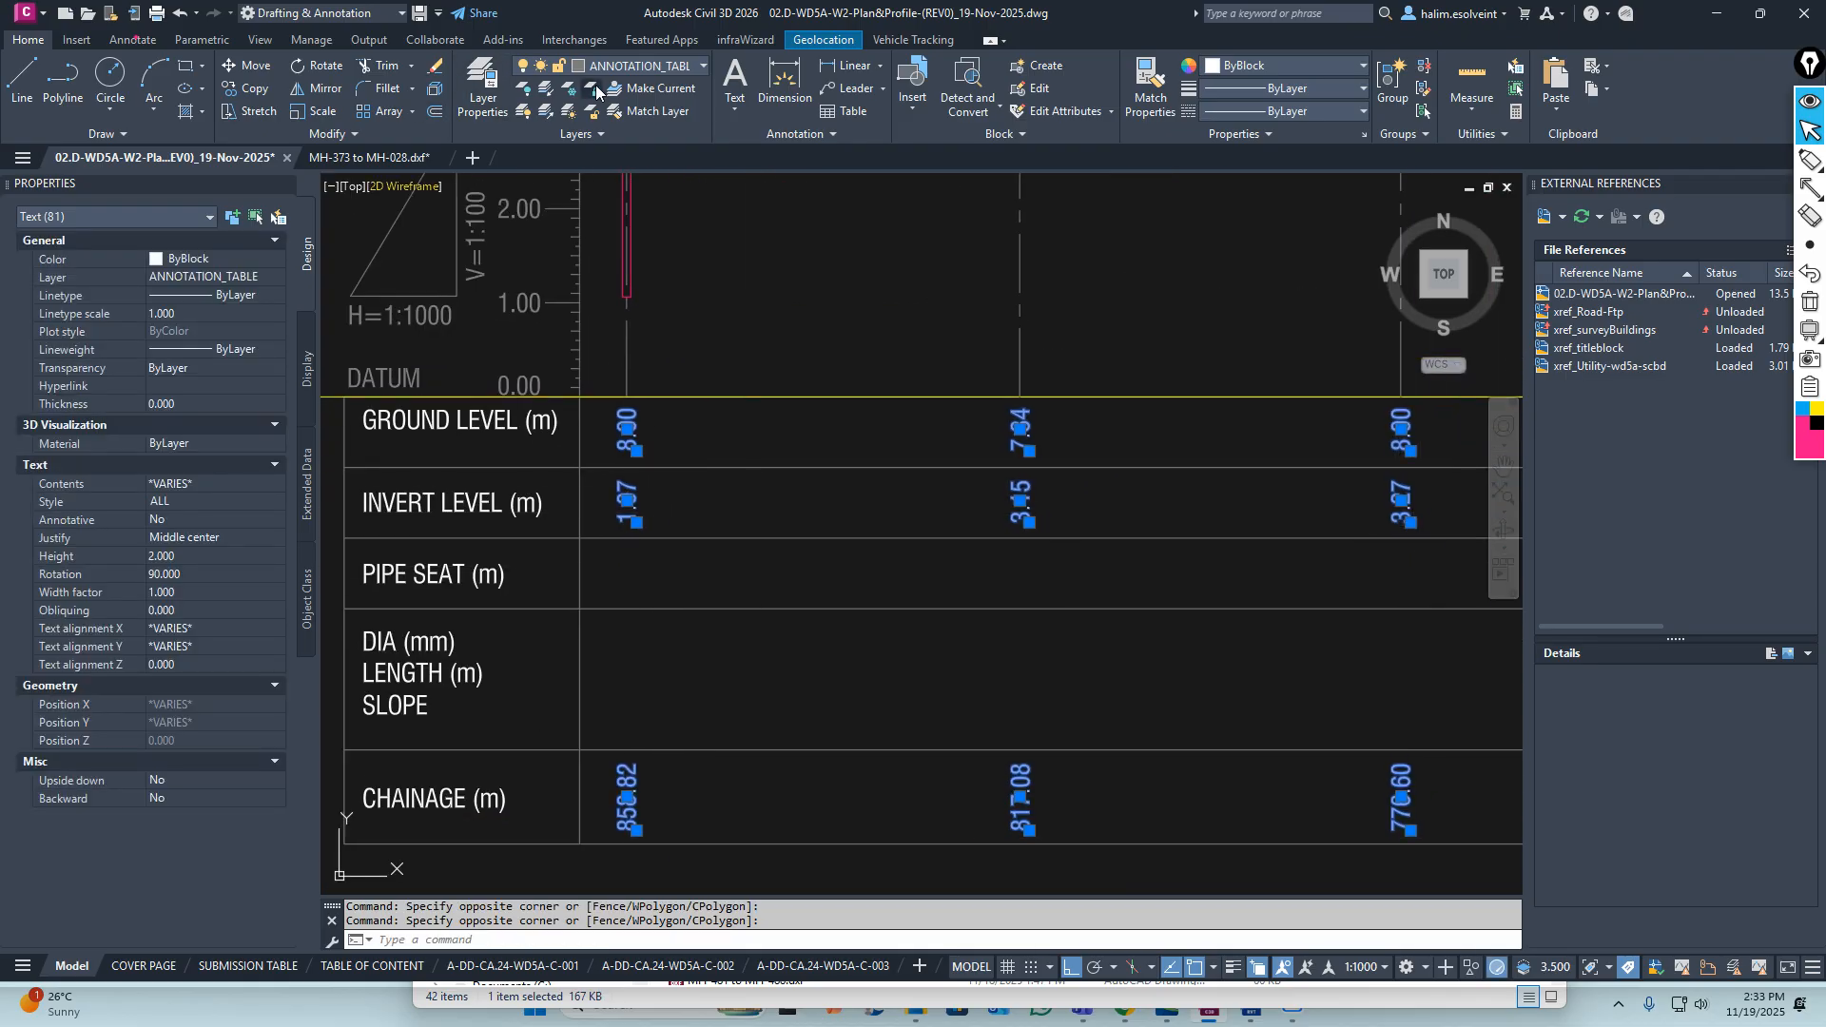
click(659, 67)
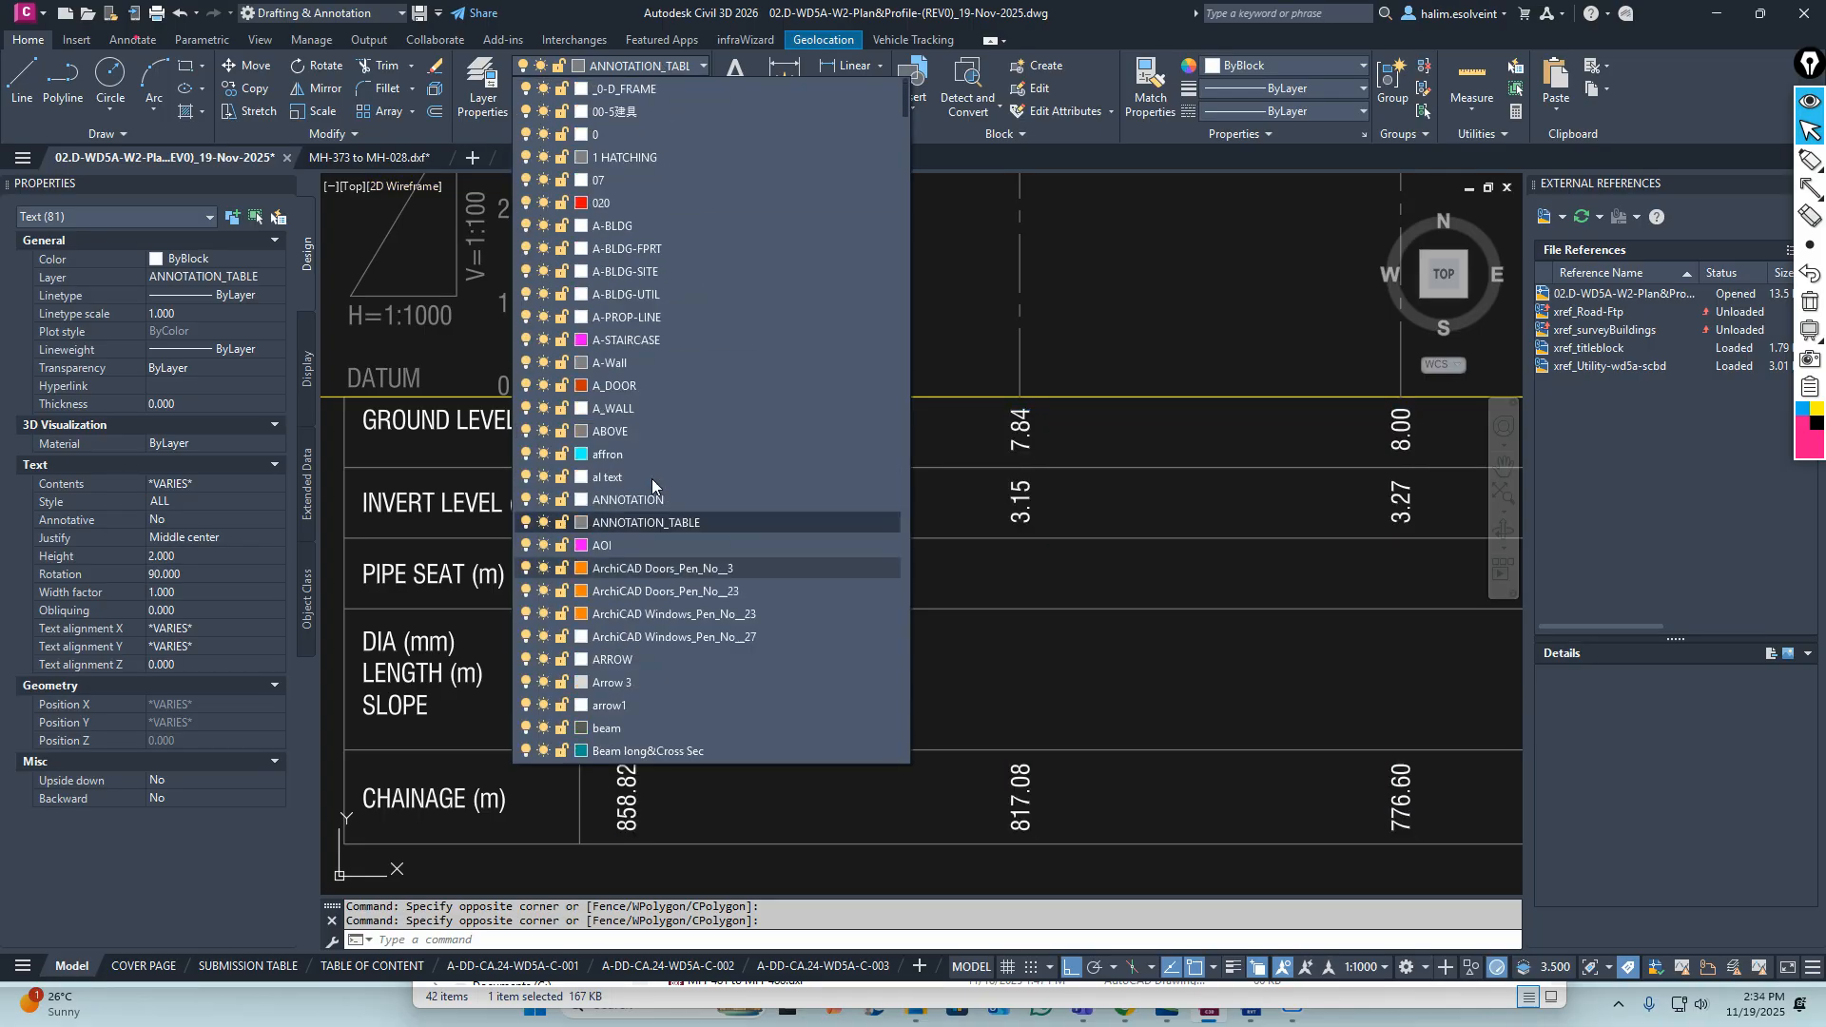
scroll(650, 485, down, 20)
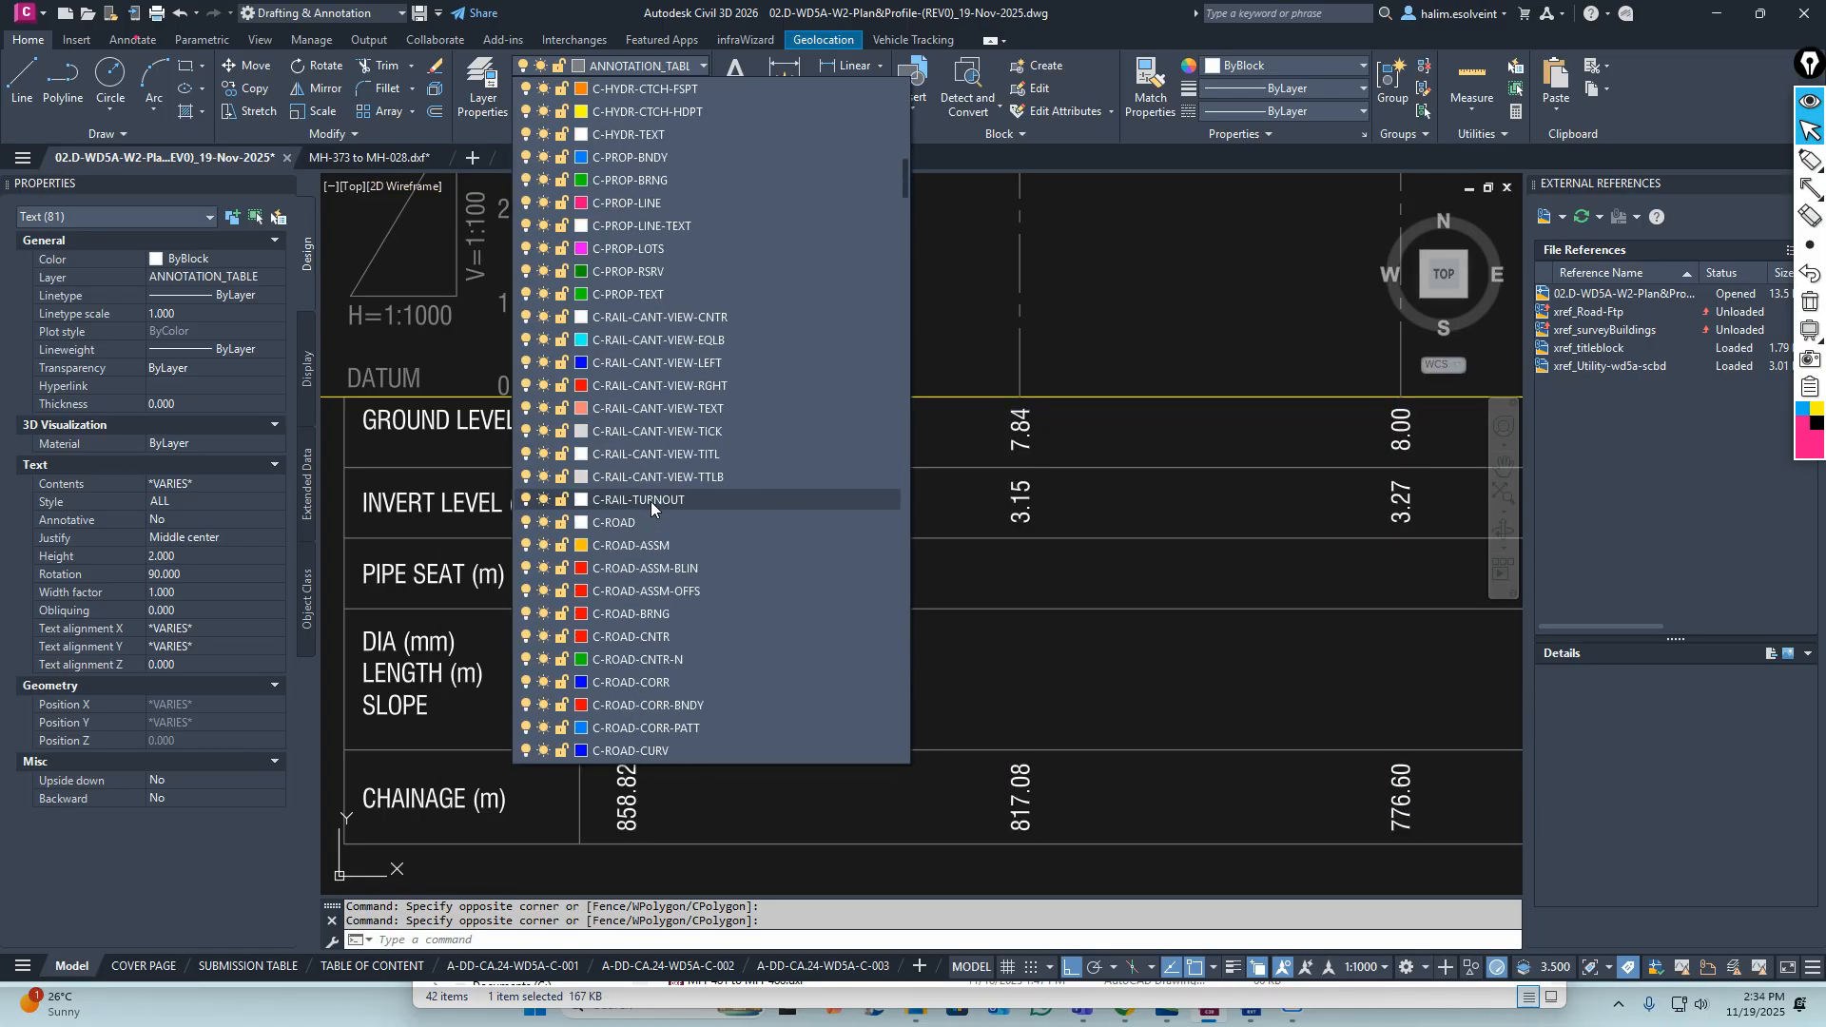
scroll(643, 504, down, 20)
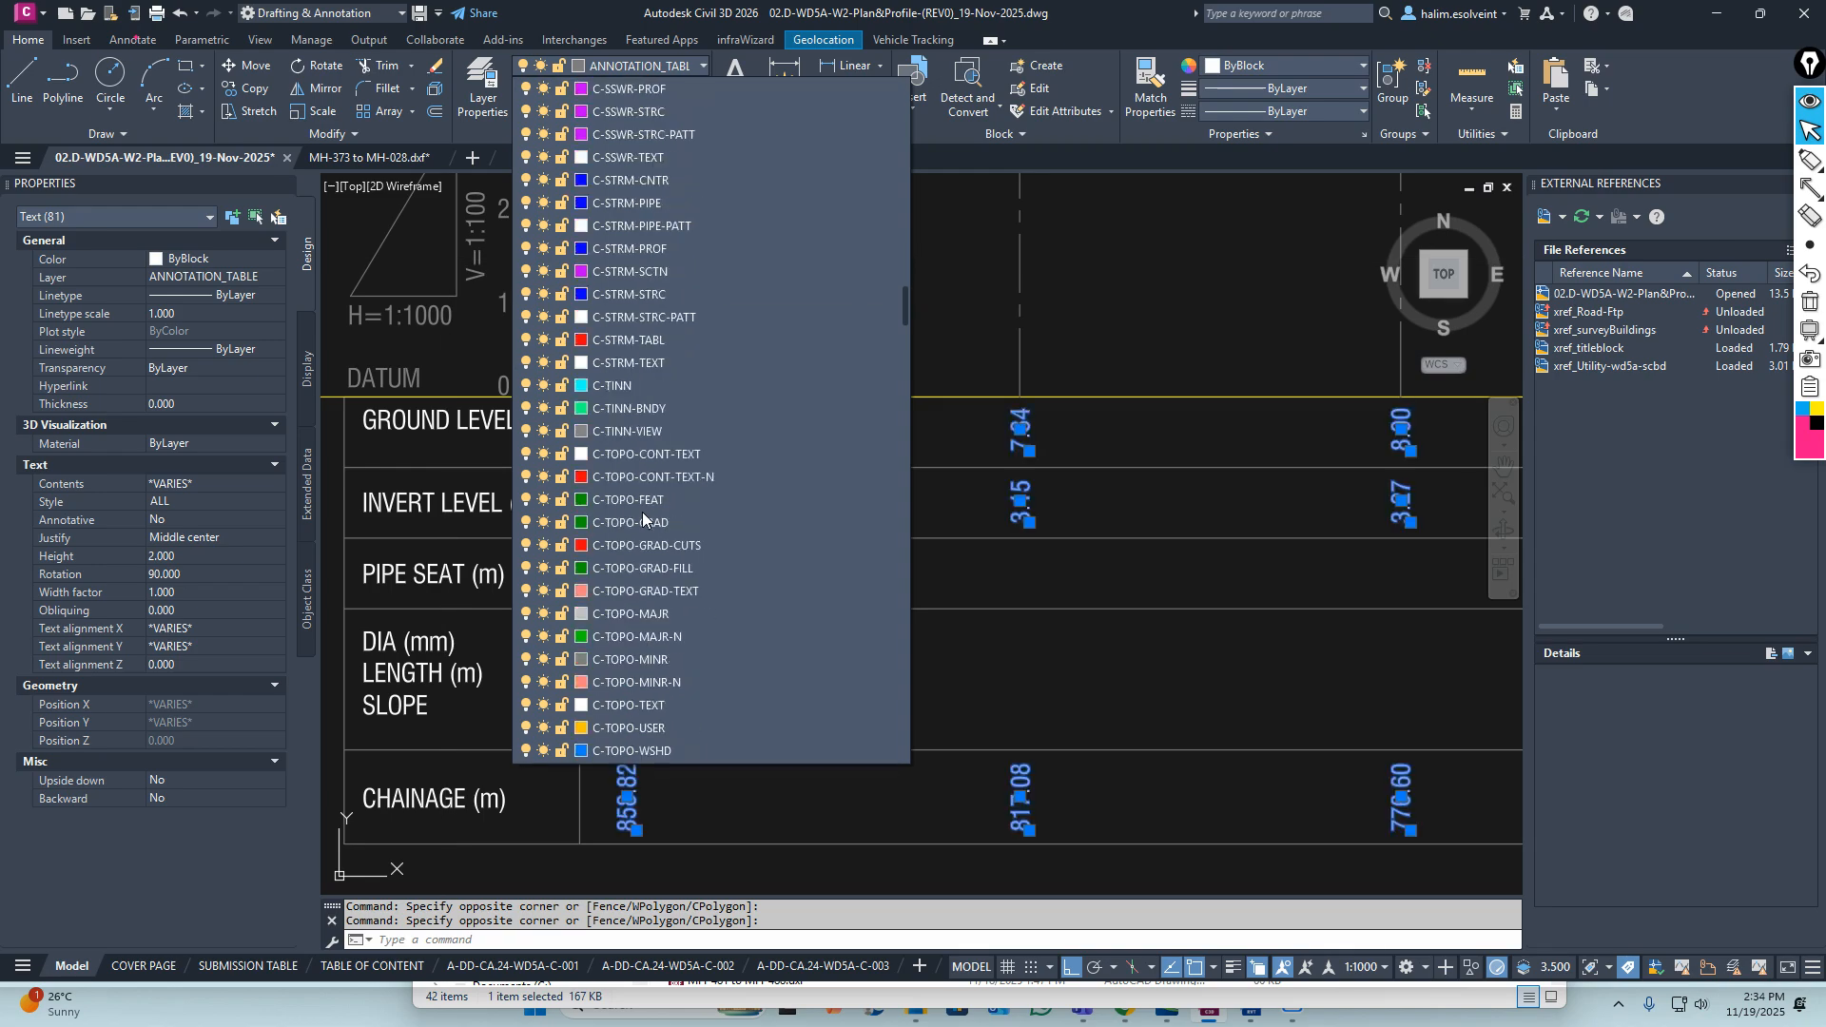
scroll(640, 534, down, 20)
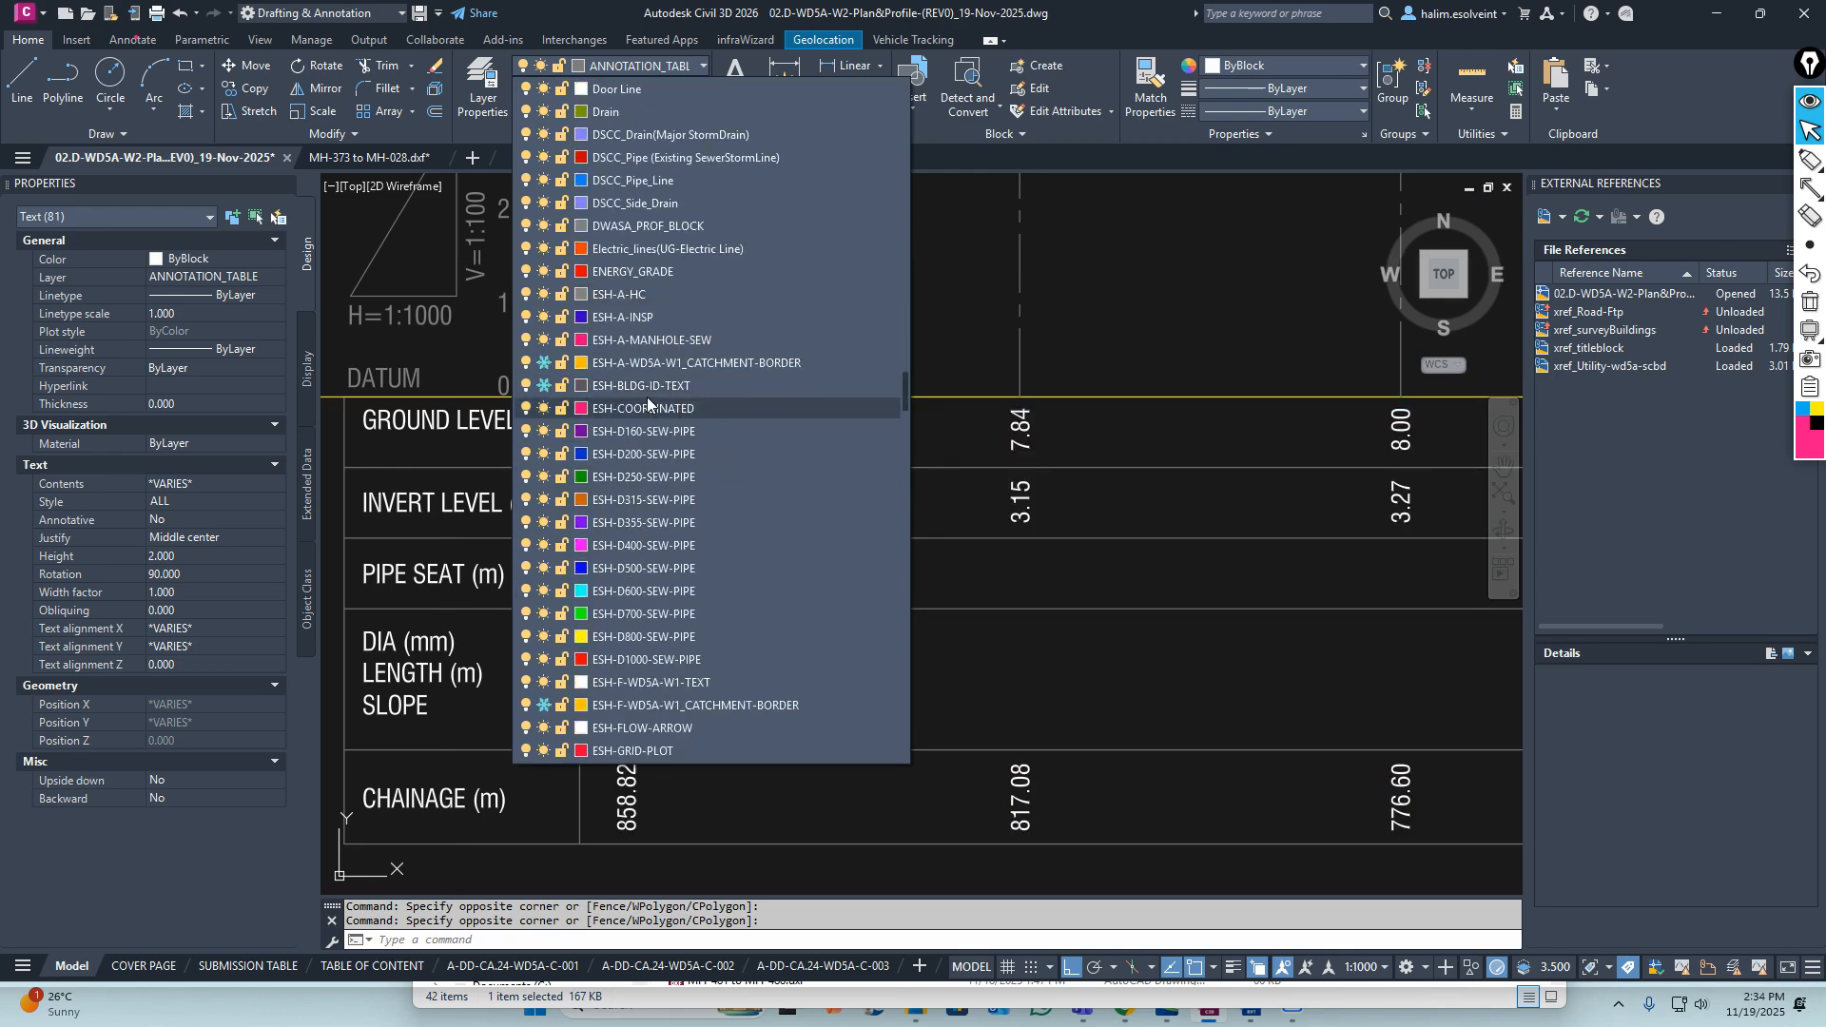
scroll(647, 281, down, 3)
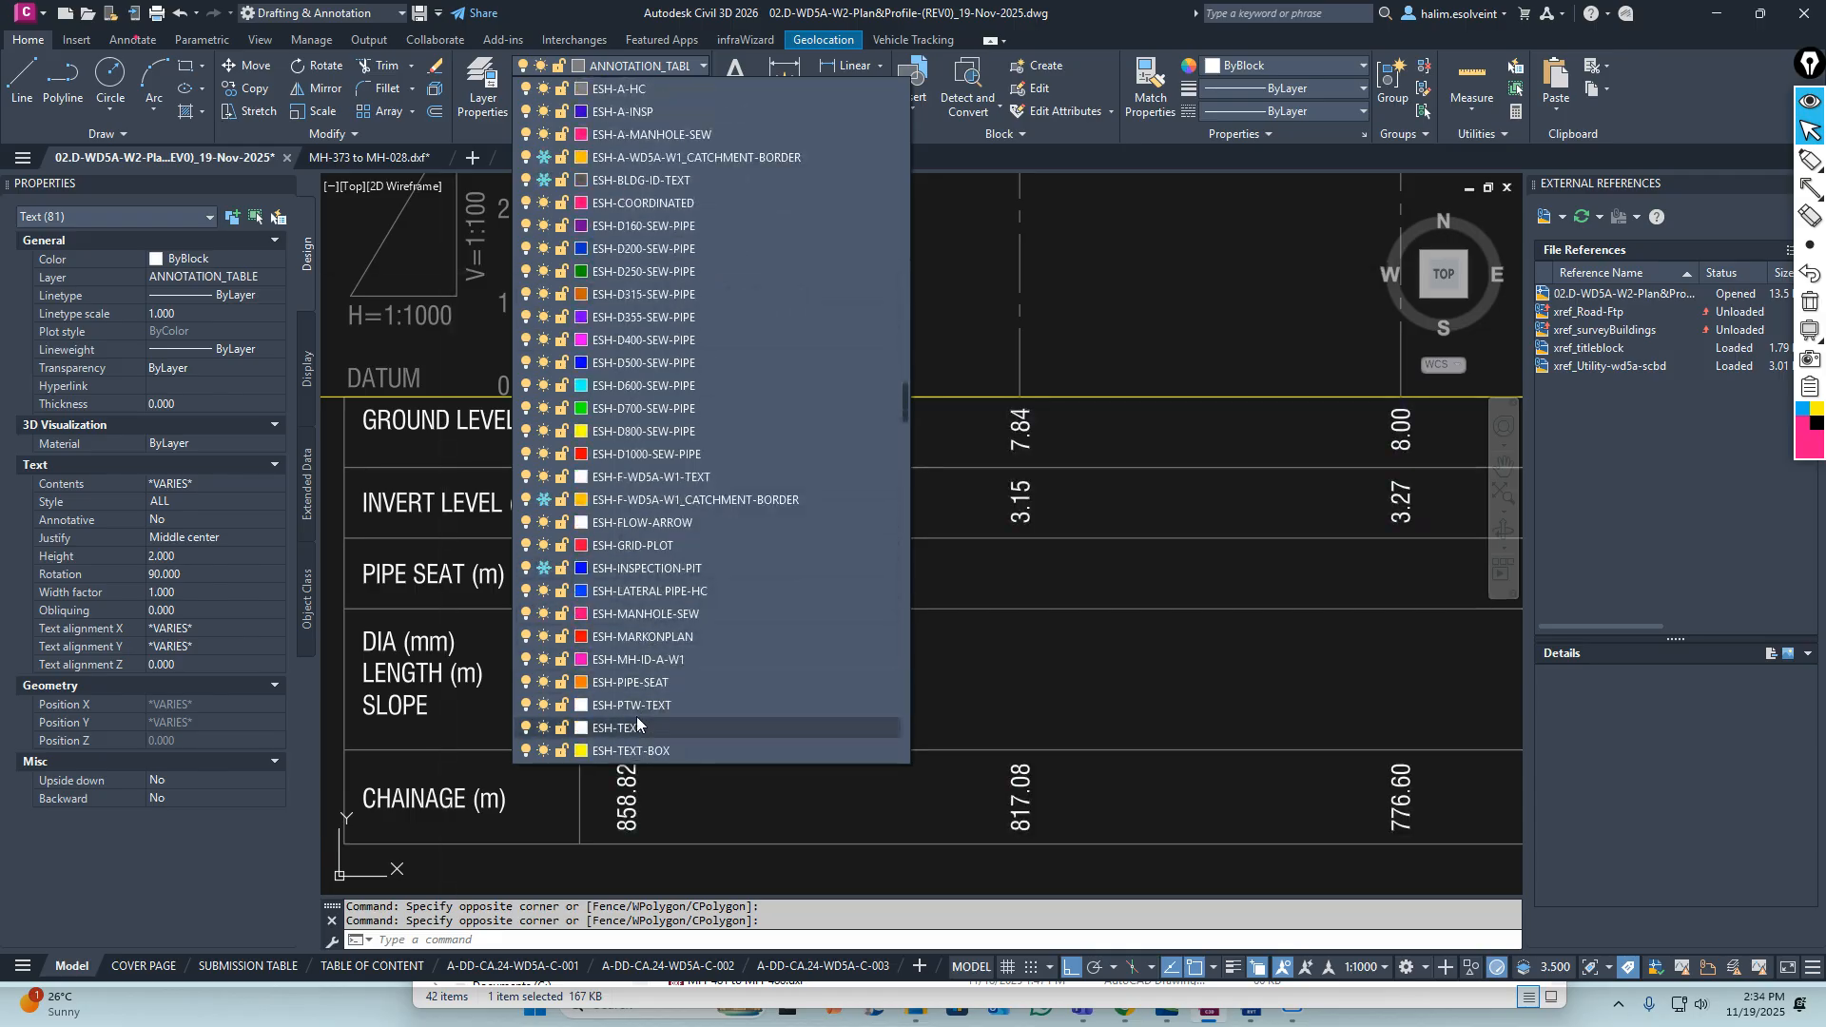
scroll(675, 647, down, 3)
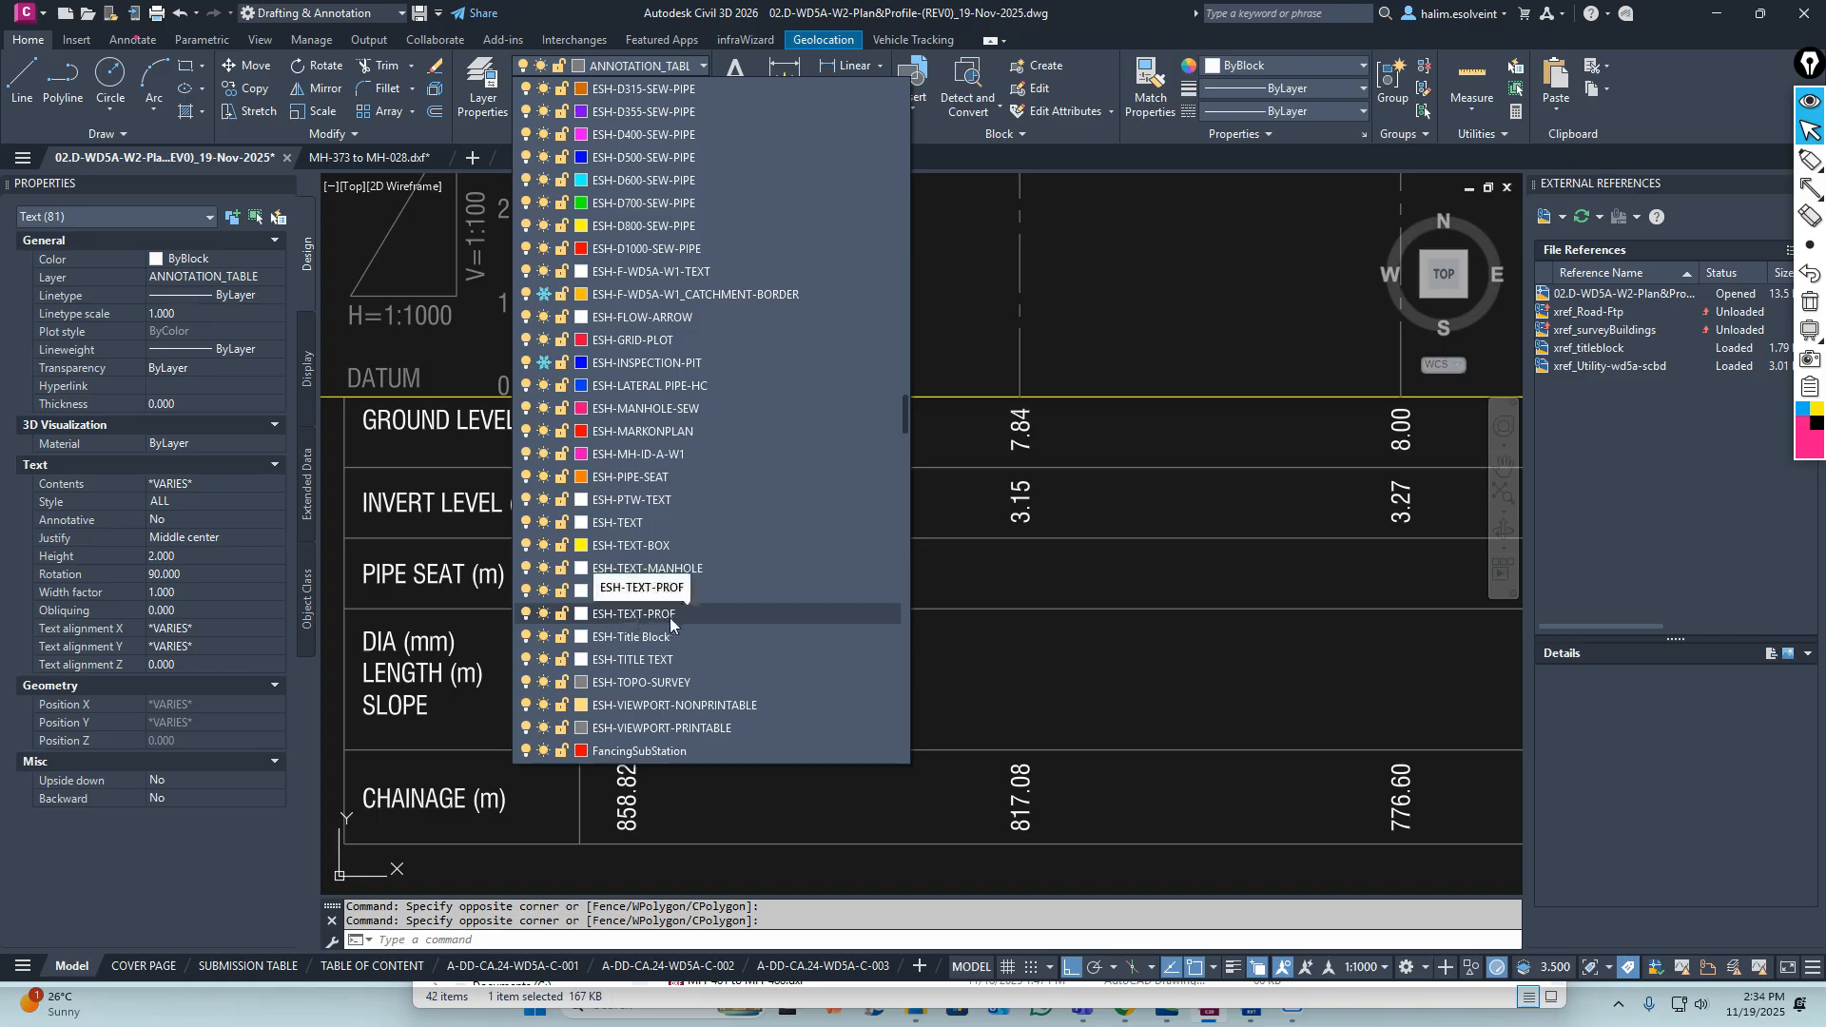
click(700, 617)
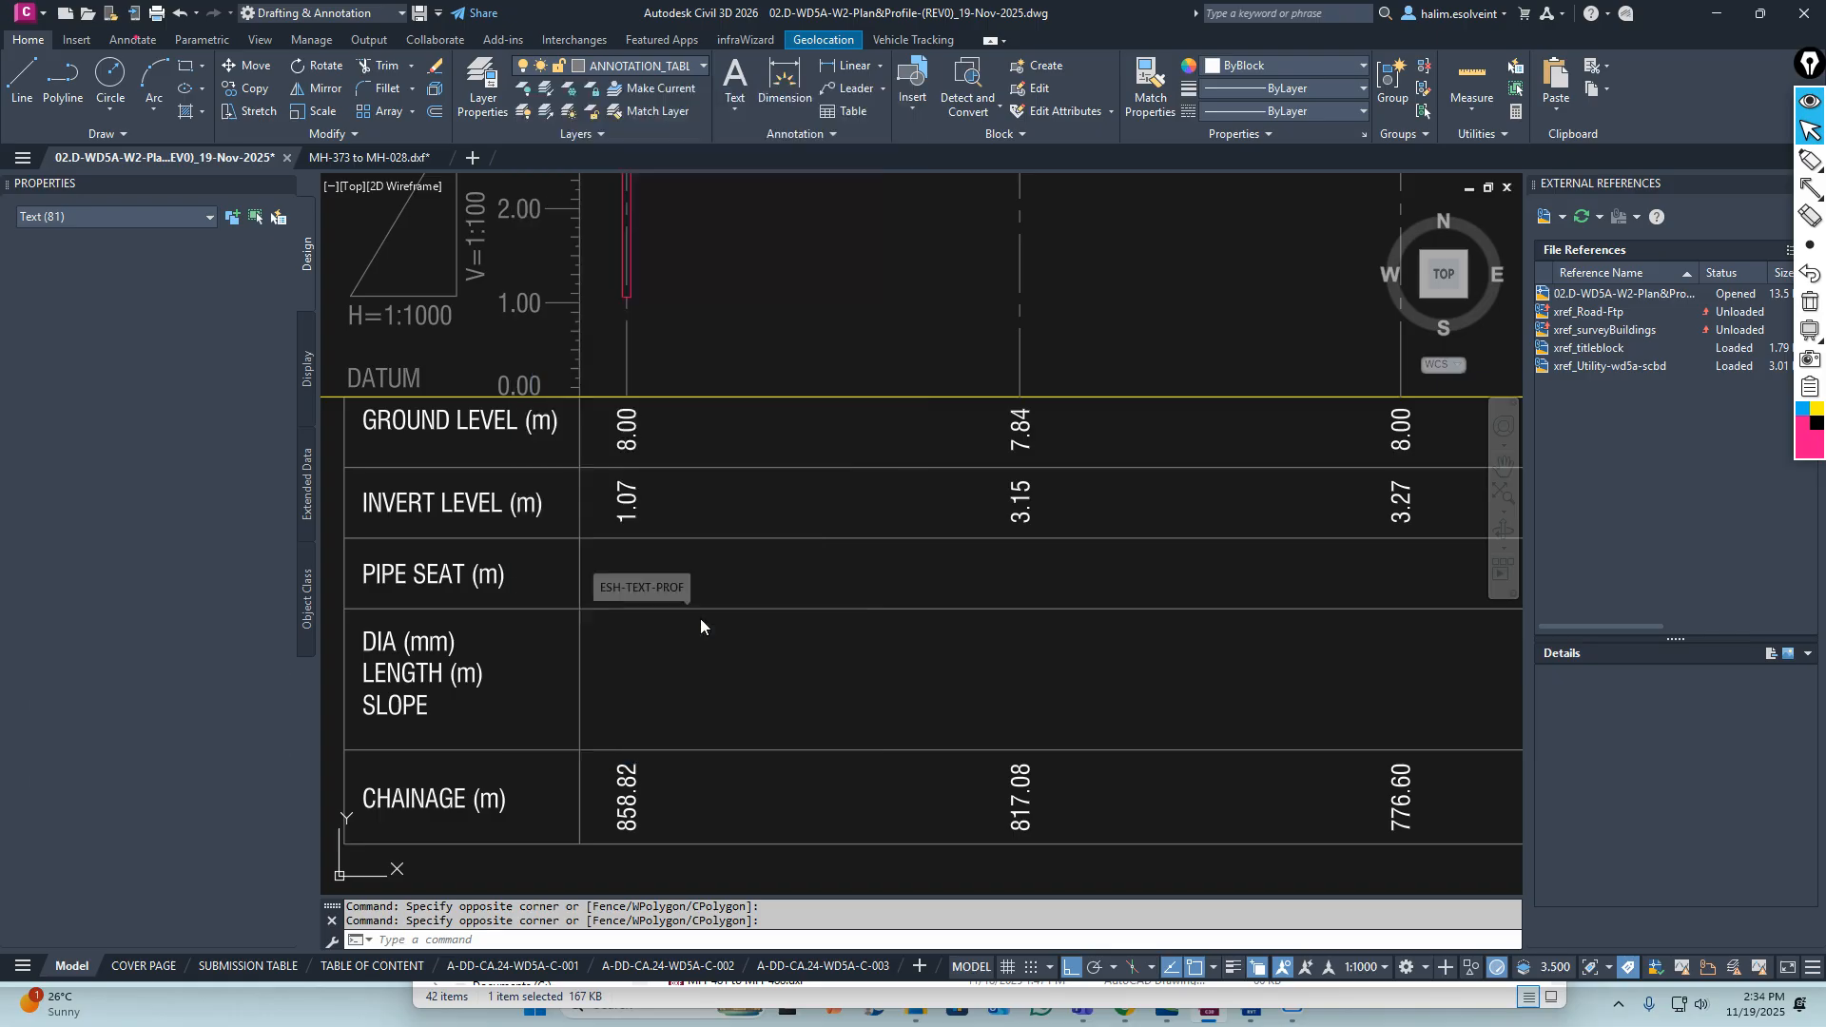
scroll(679, 569, down, 6)
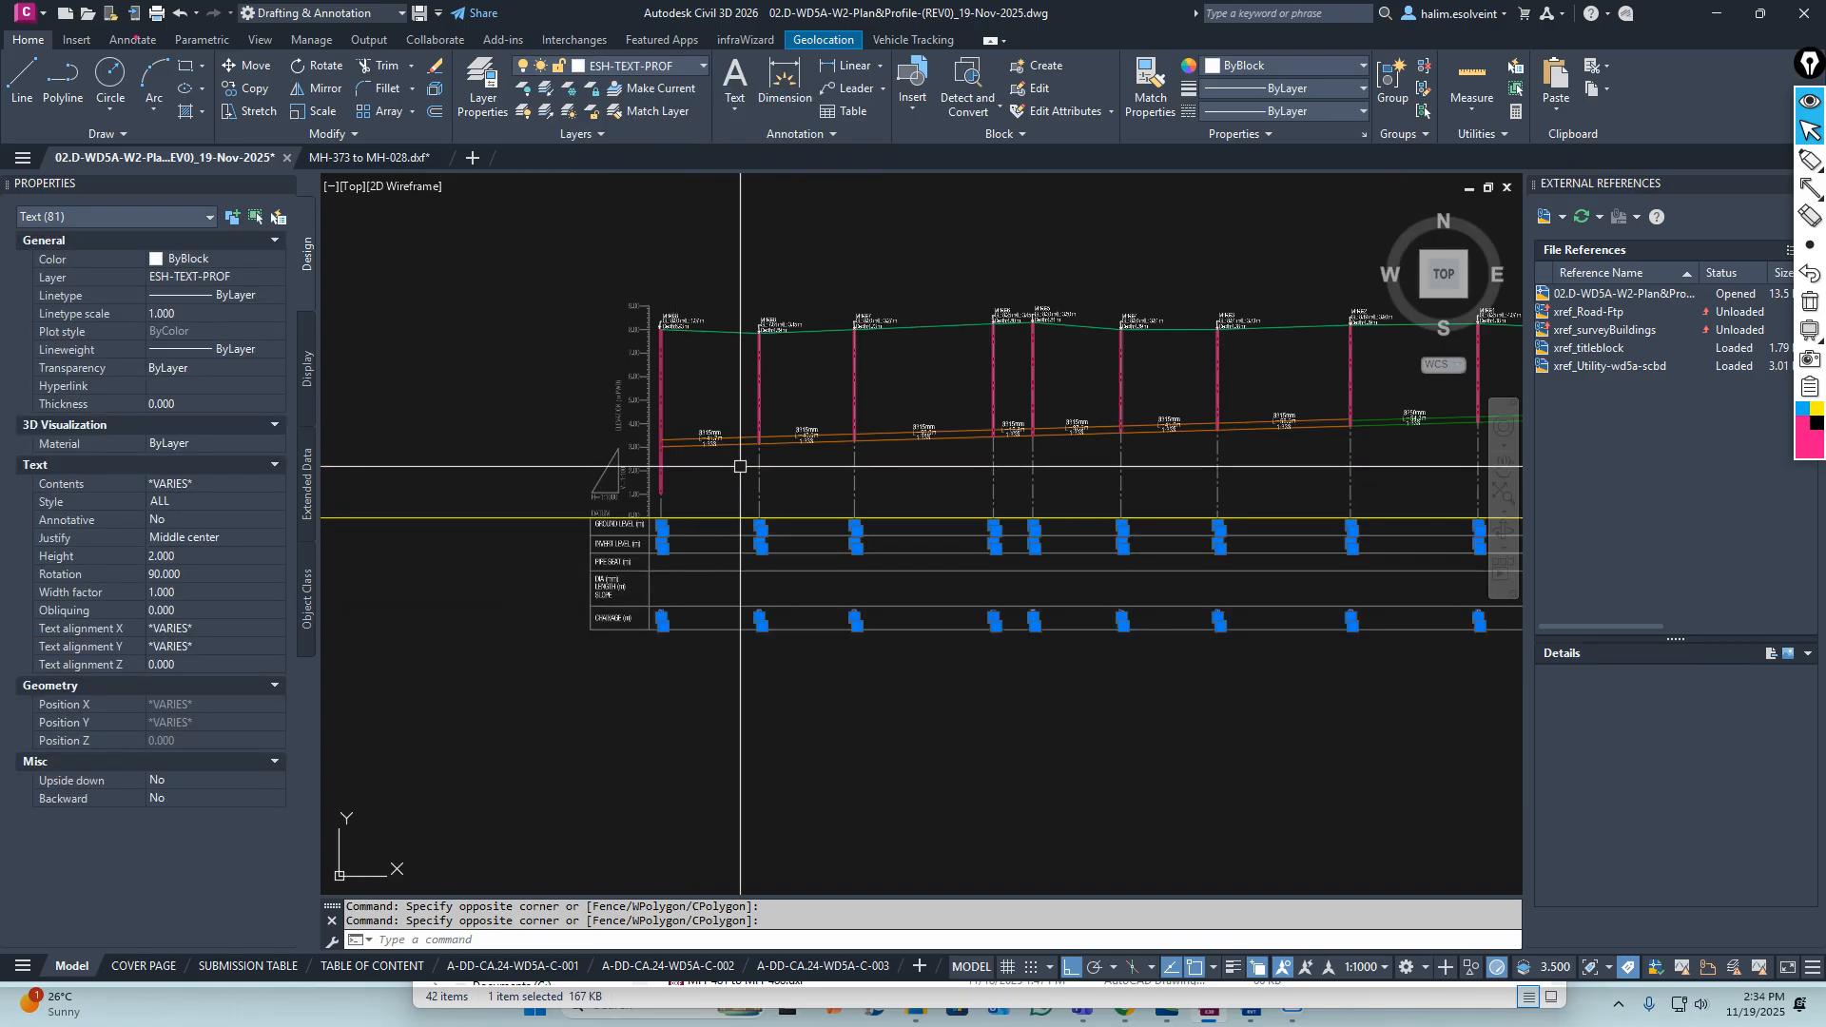
key(Escape)
key(Escape)
Check the layer and text style of the diameter label on the first pipe run beside MH-028
scroll(711, 435, up, 6)
click(715, 430)
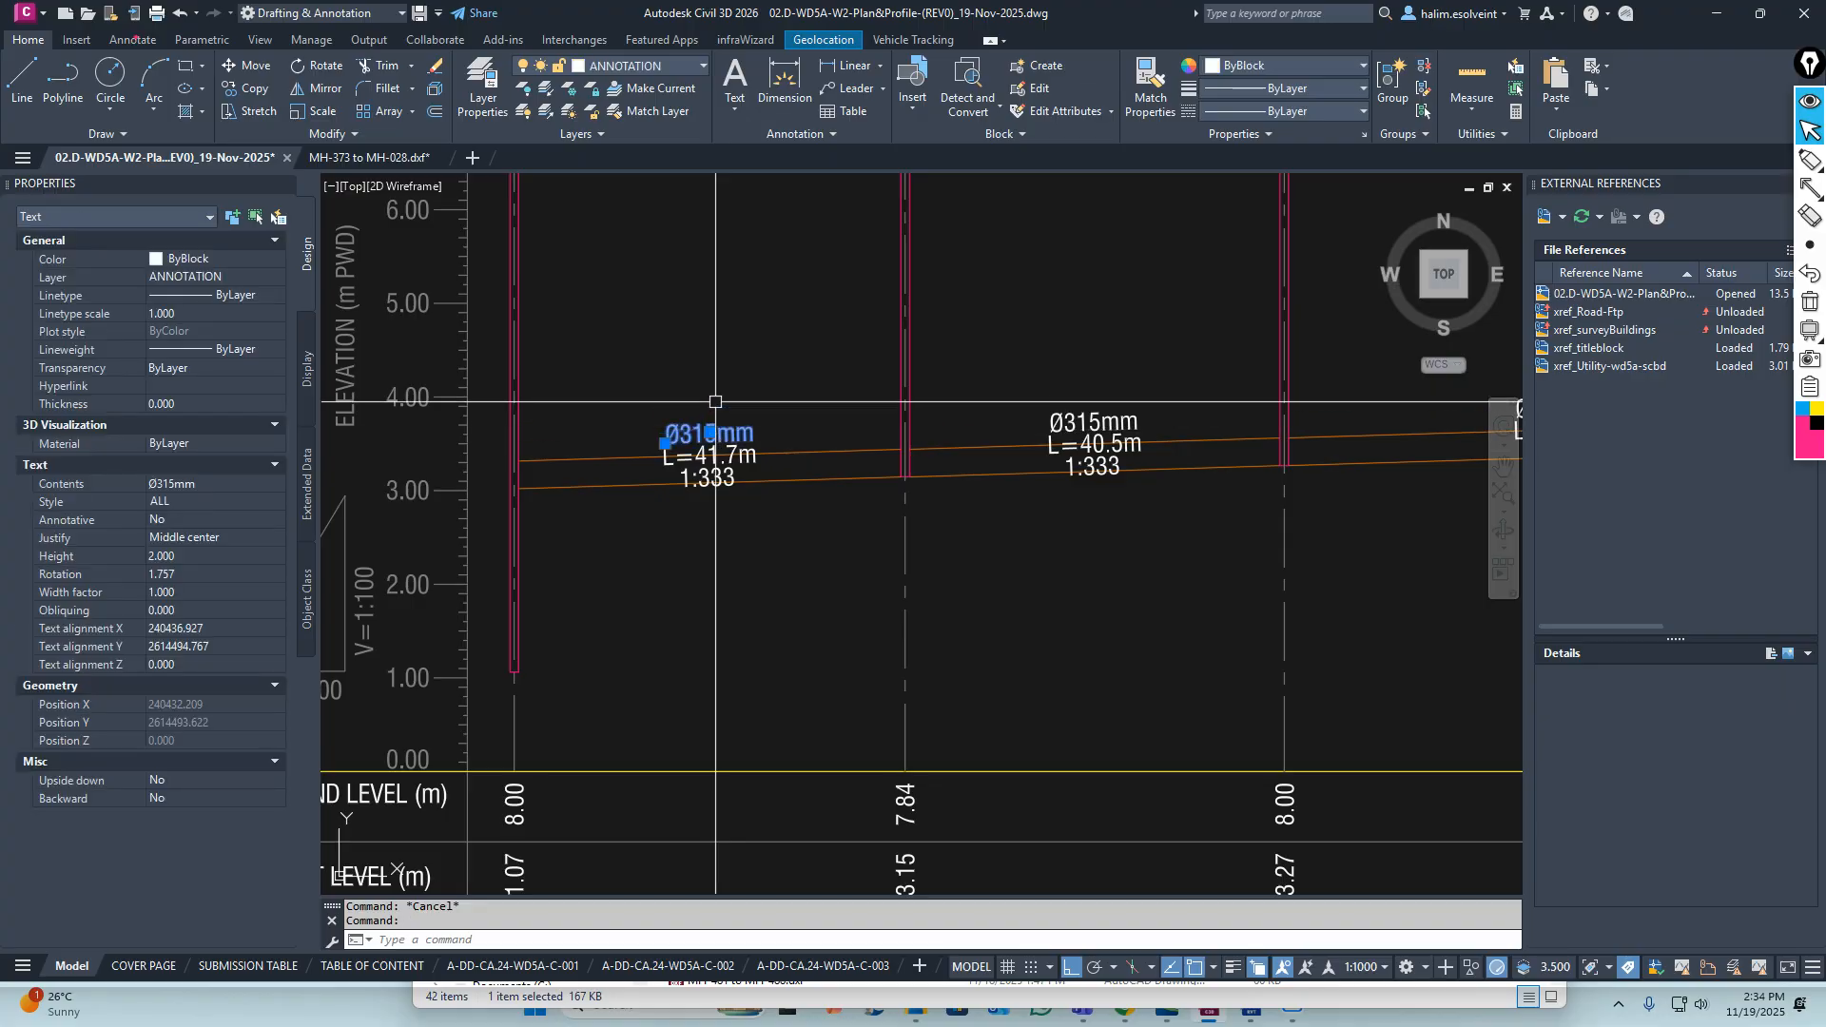
key(Escape)
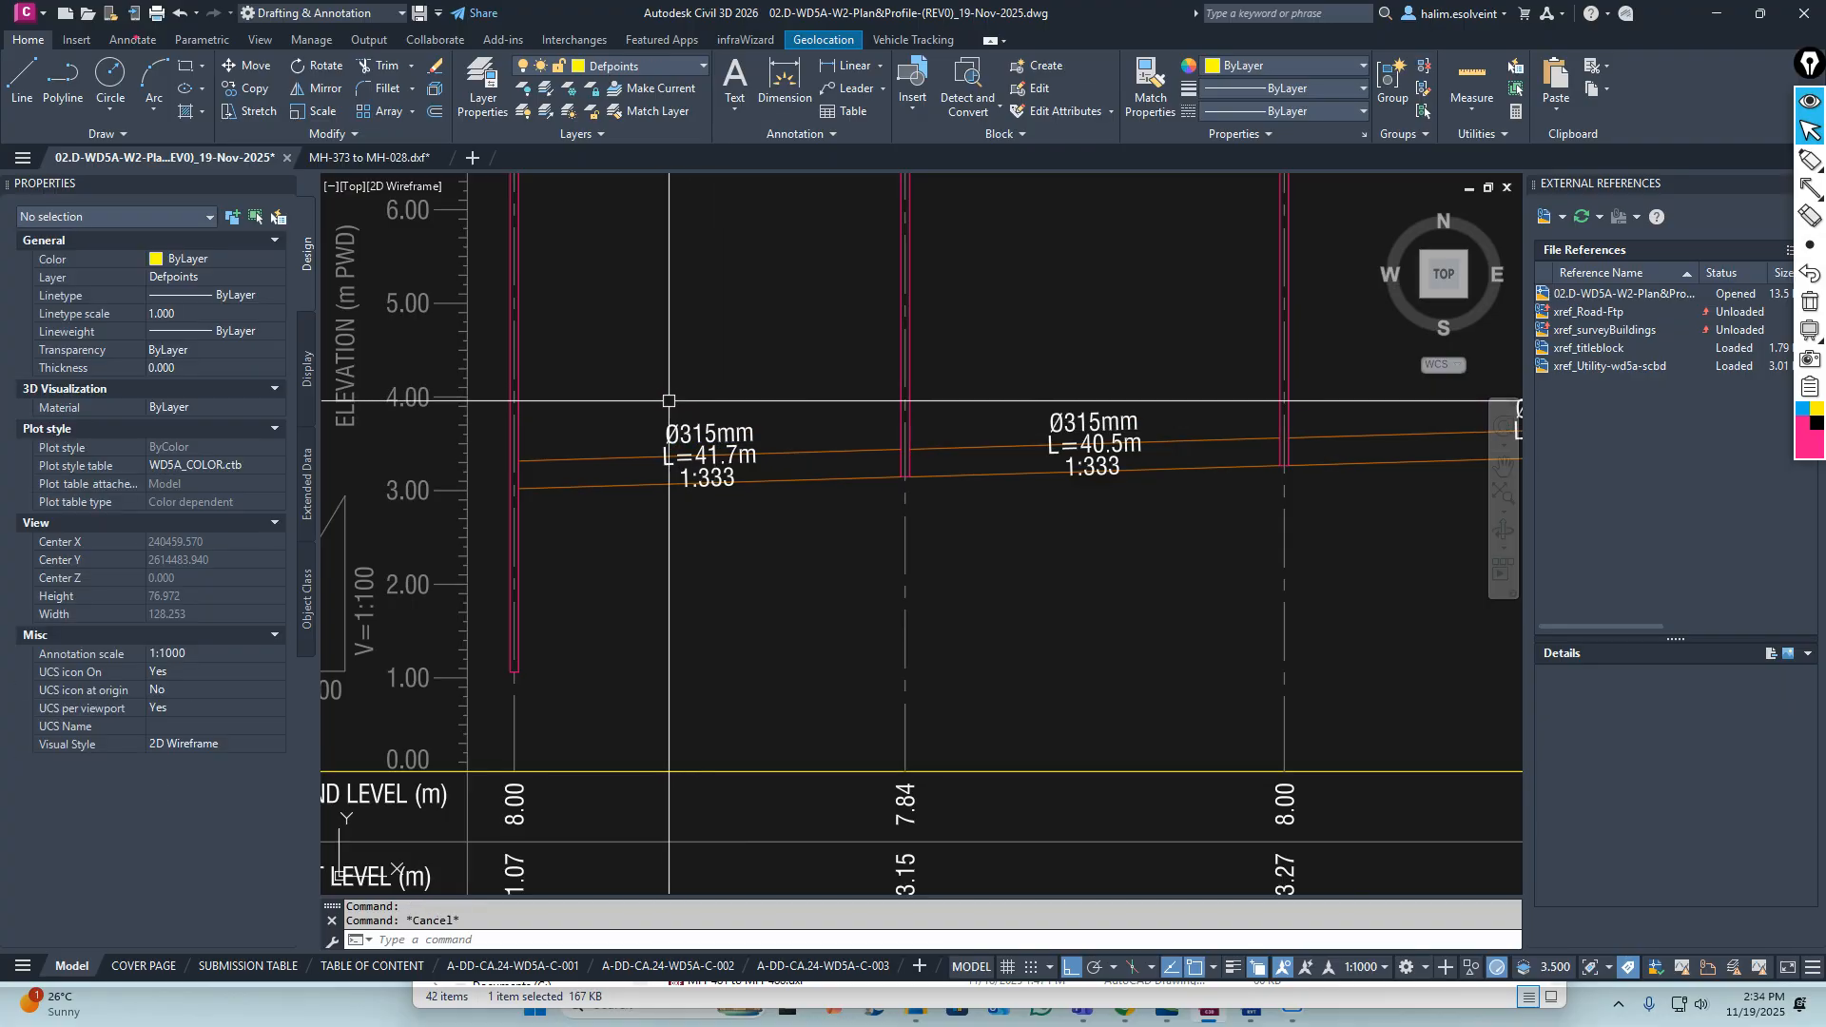
click(619, 353)
click(804, 531)
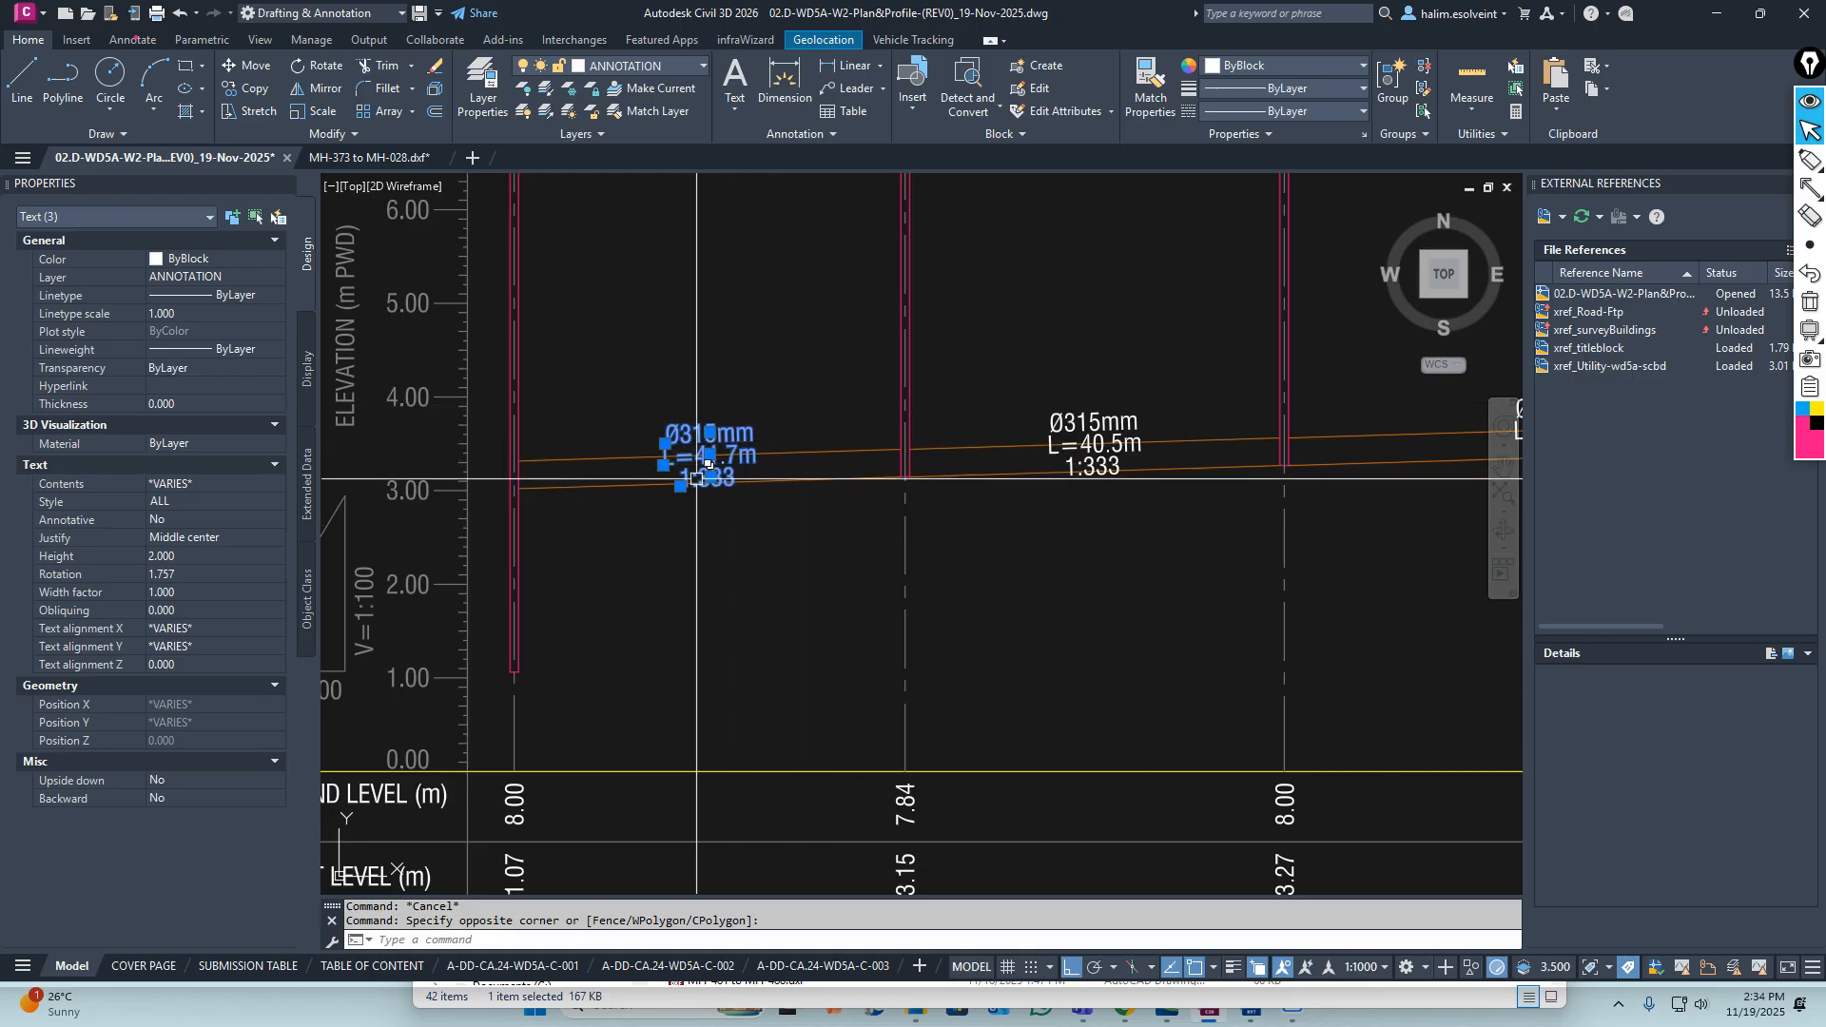
right_click(780, 429)
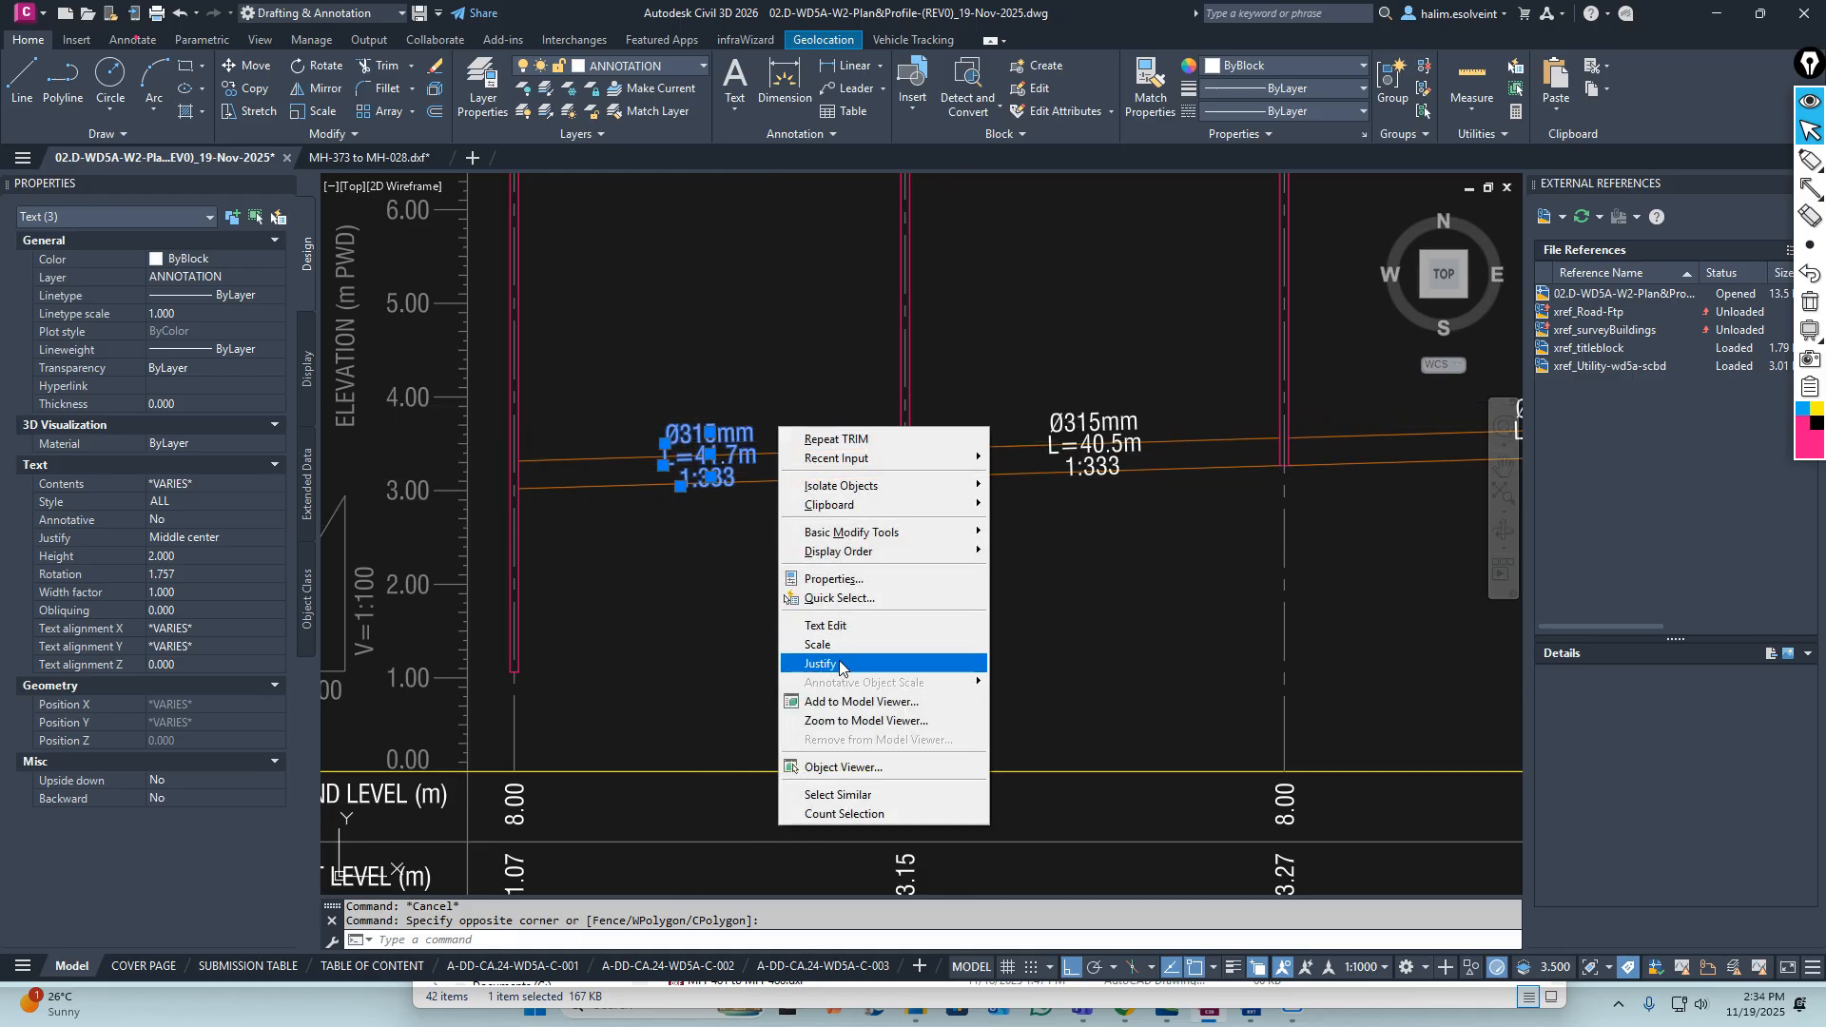
click(841, 795)
scroll(723, 532, down, 5)
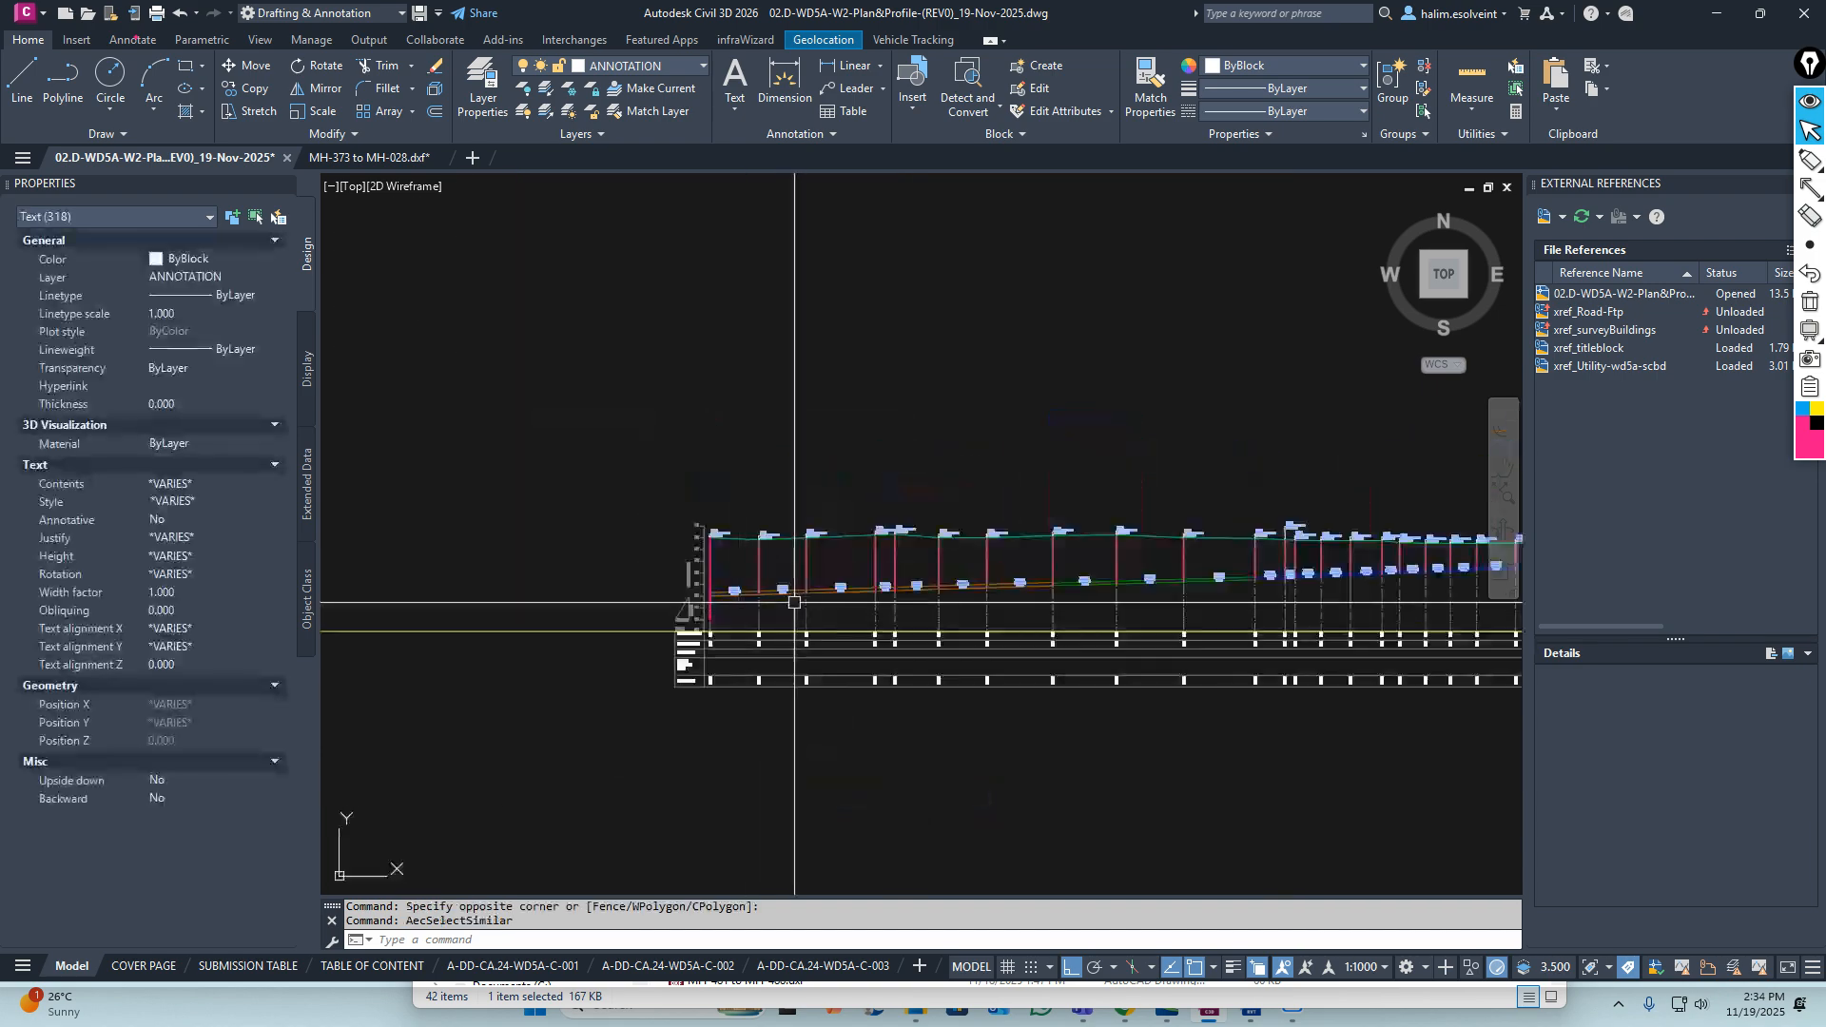
scroll(897, 519, up, 5)
scroll(735, 461, down, 5)
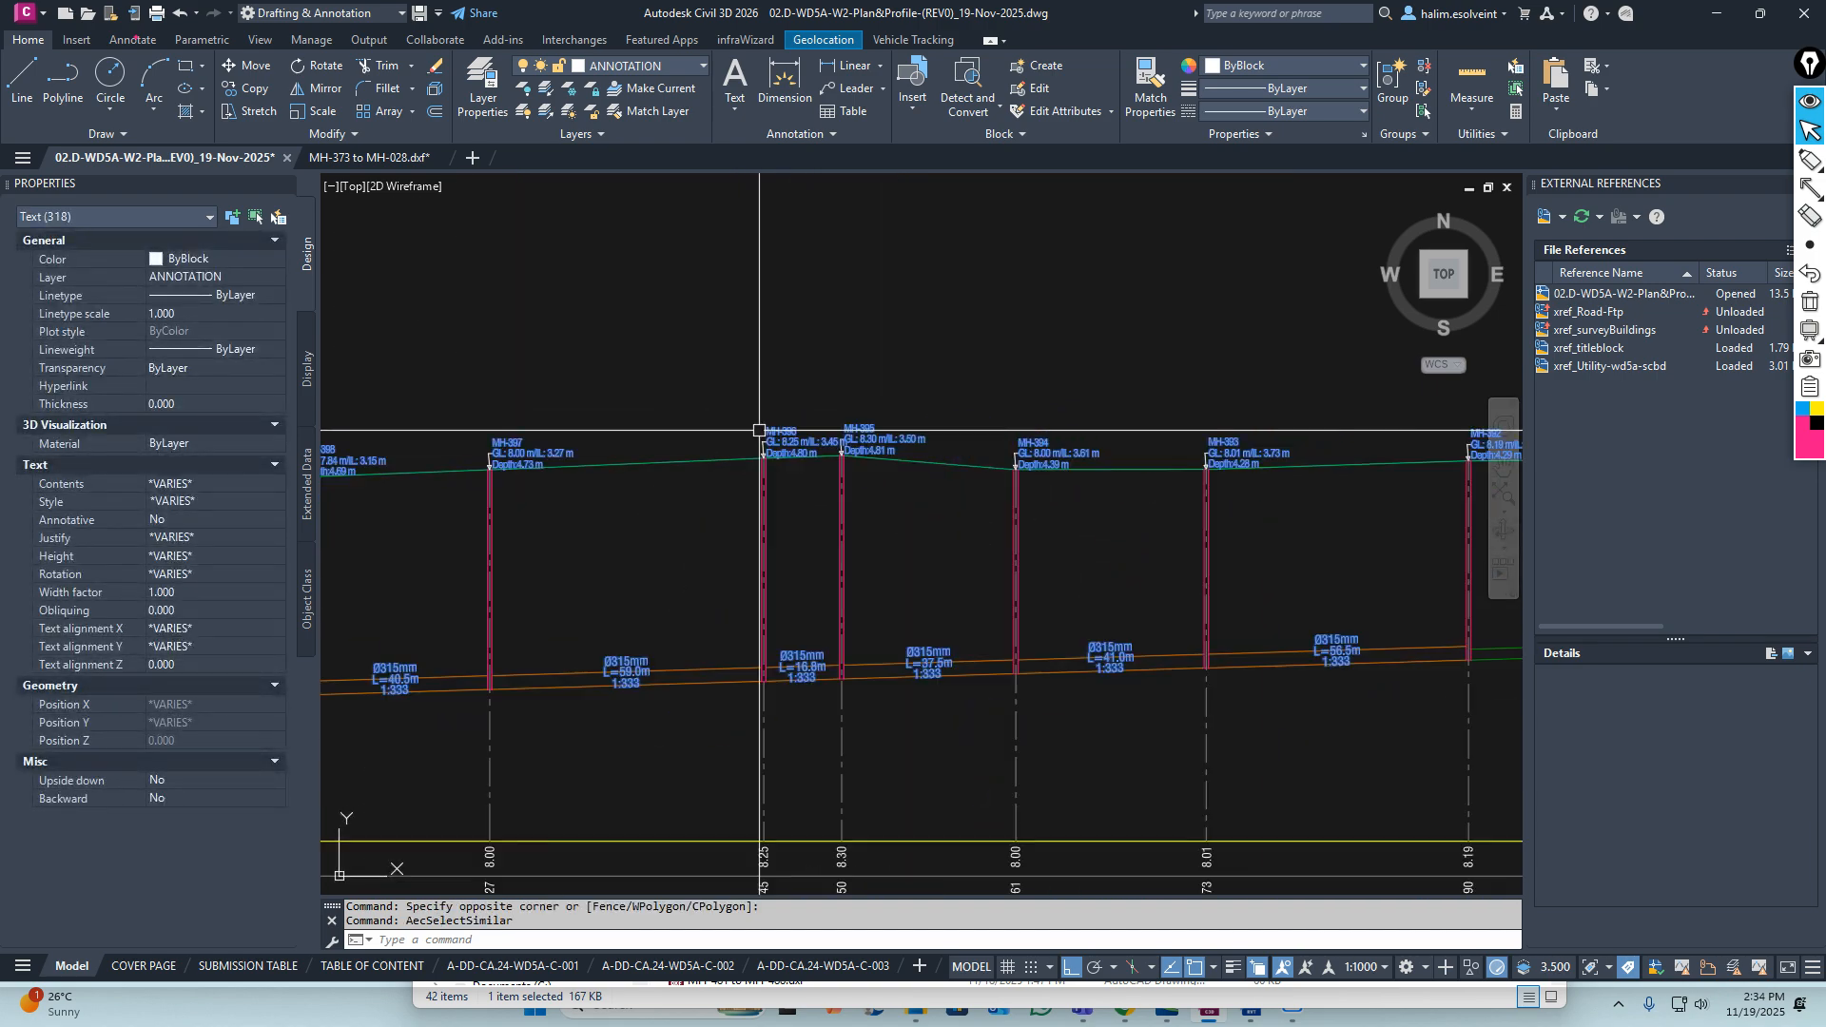
scroll(1084, 459, up, 2)
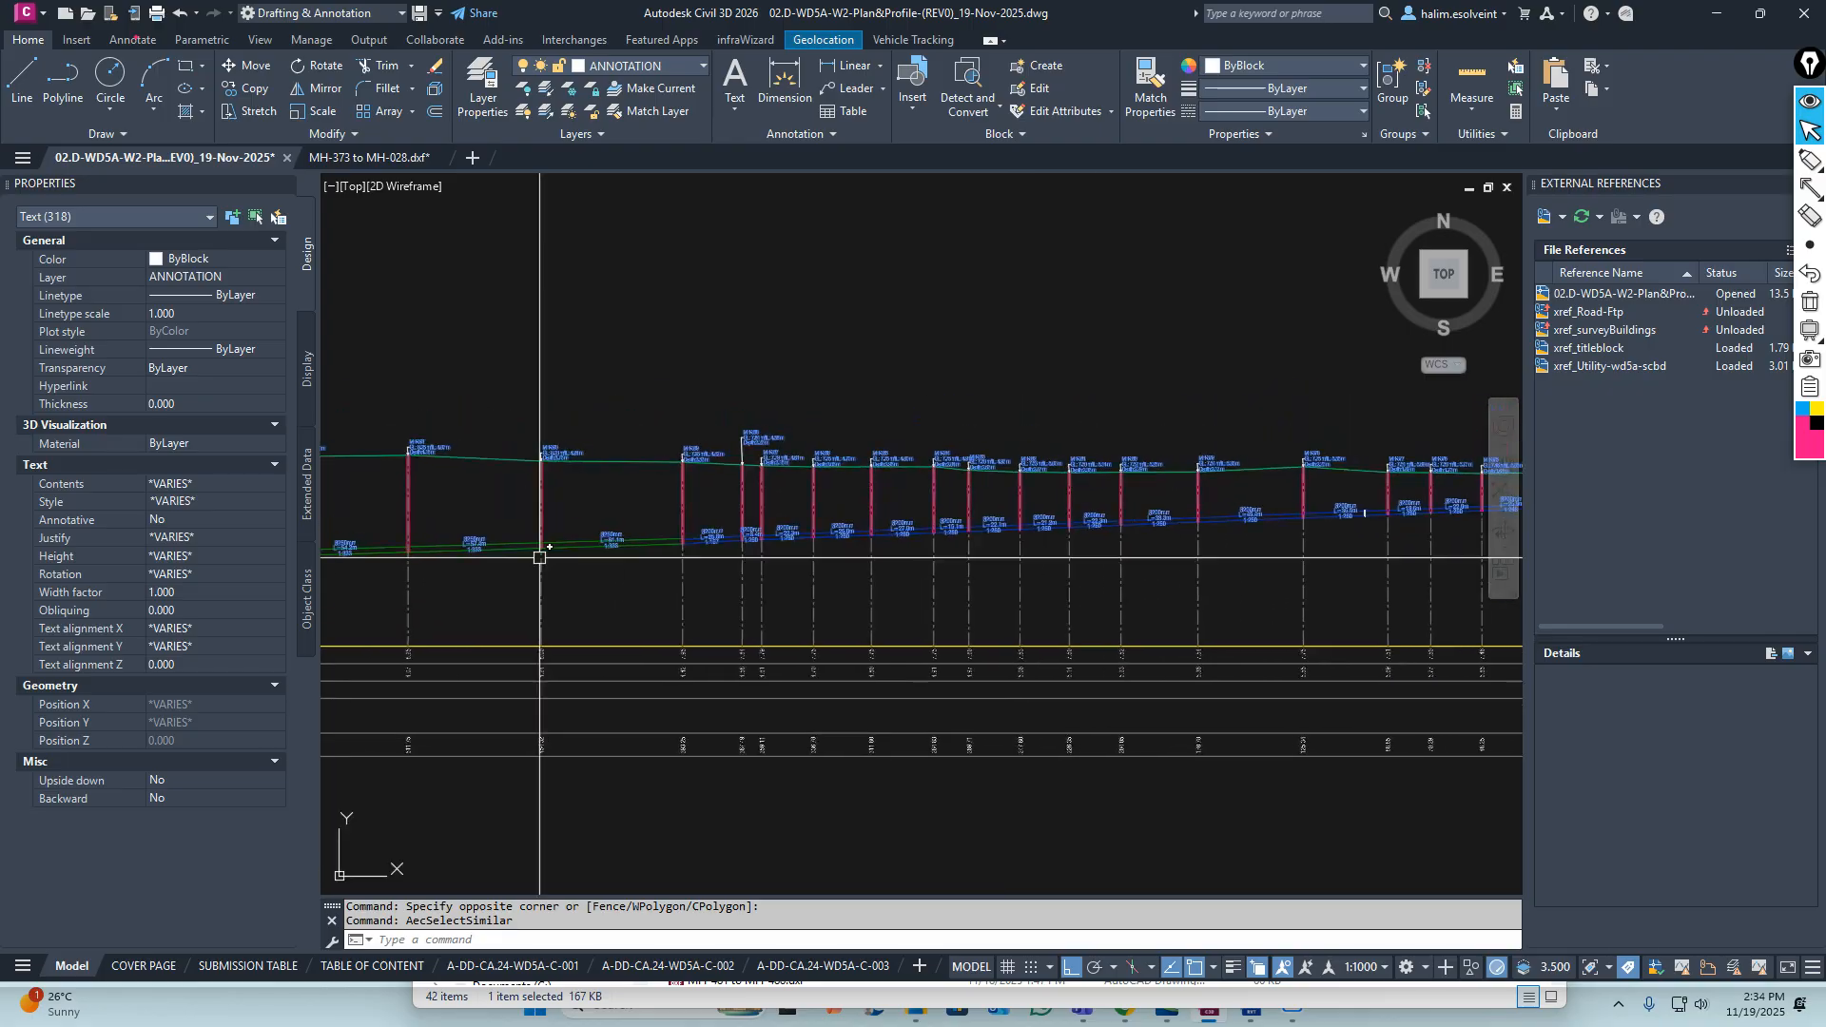
key(Escape)
key(Escape)
Examine the pipe labels up to MH-373 and the separate text lines of the first pipe run's label
scroll(762, 542, down, 5)
scroll(895, 553, up, 5)
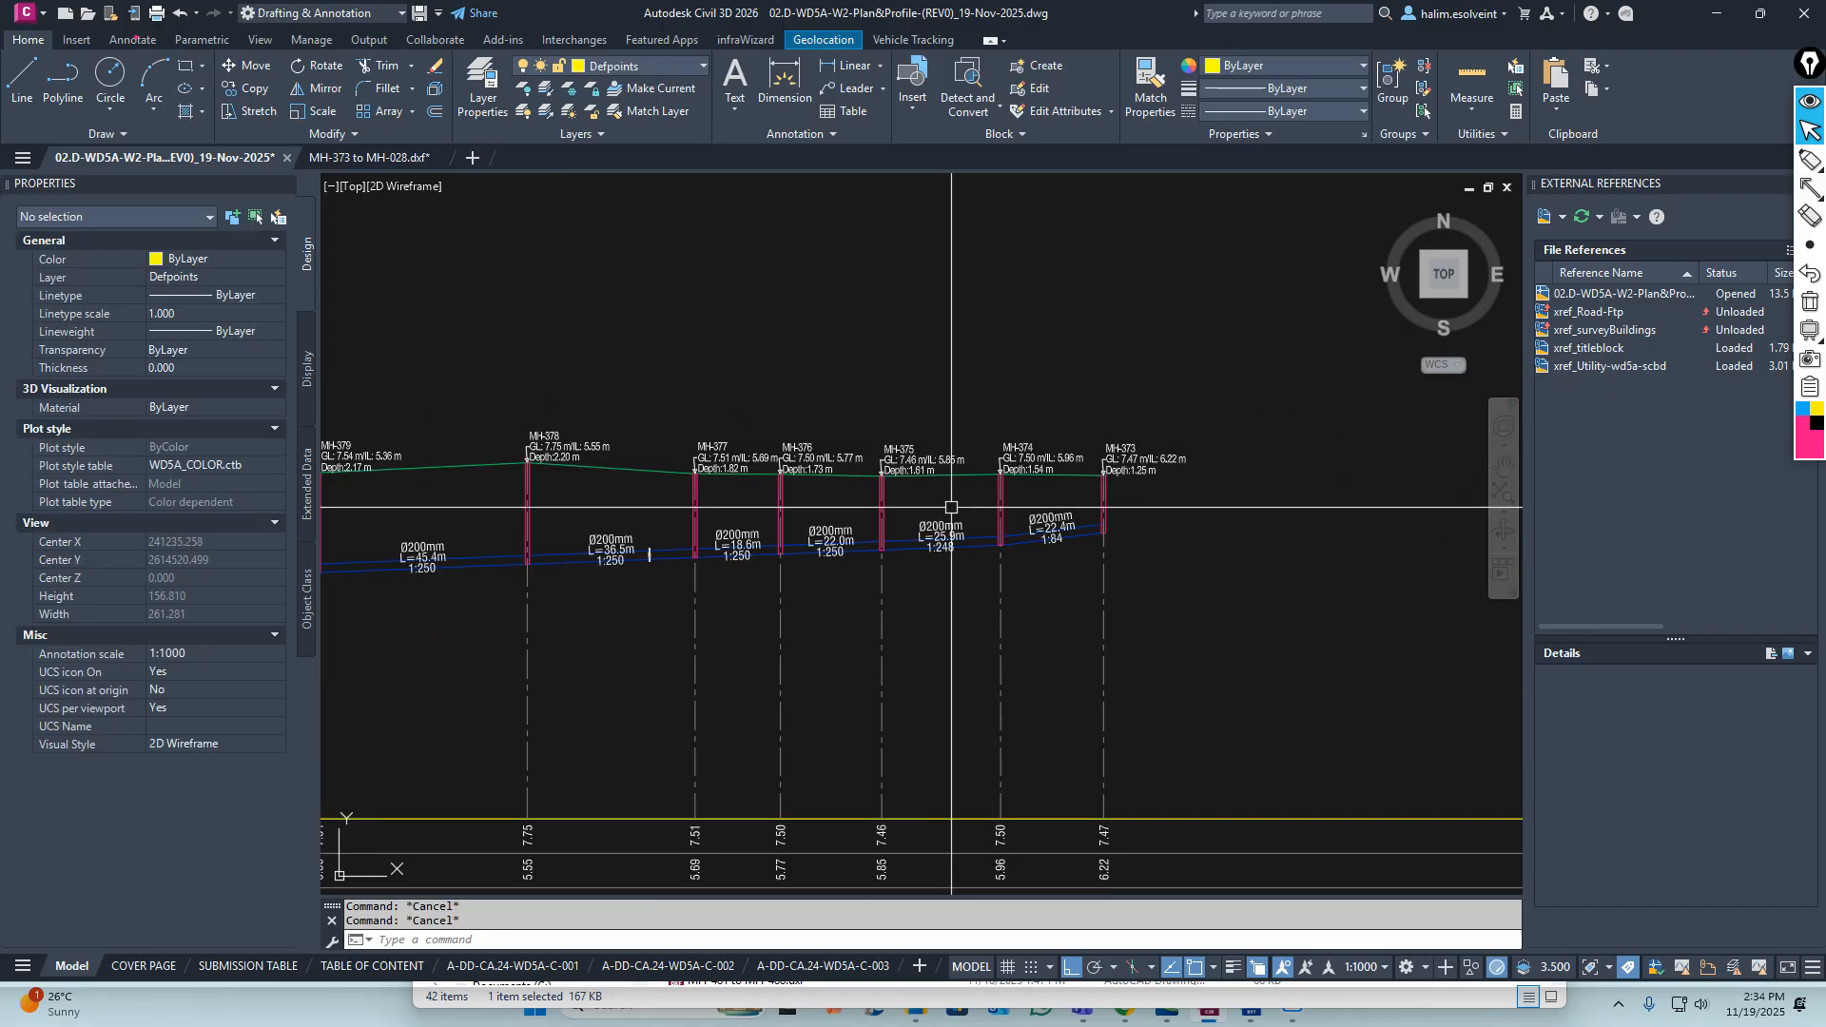
scroll(949, 544, down, 5)
scroll(676, 546, up, 7)
scroll(633, 473, up, 3)
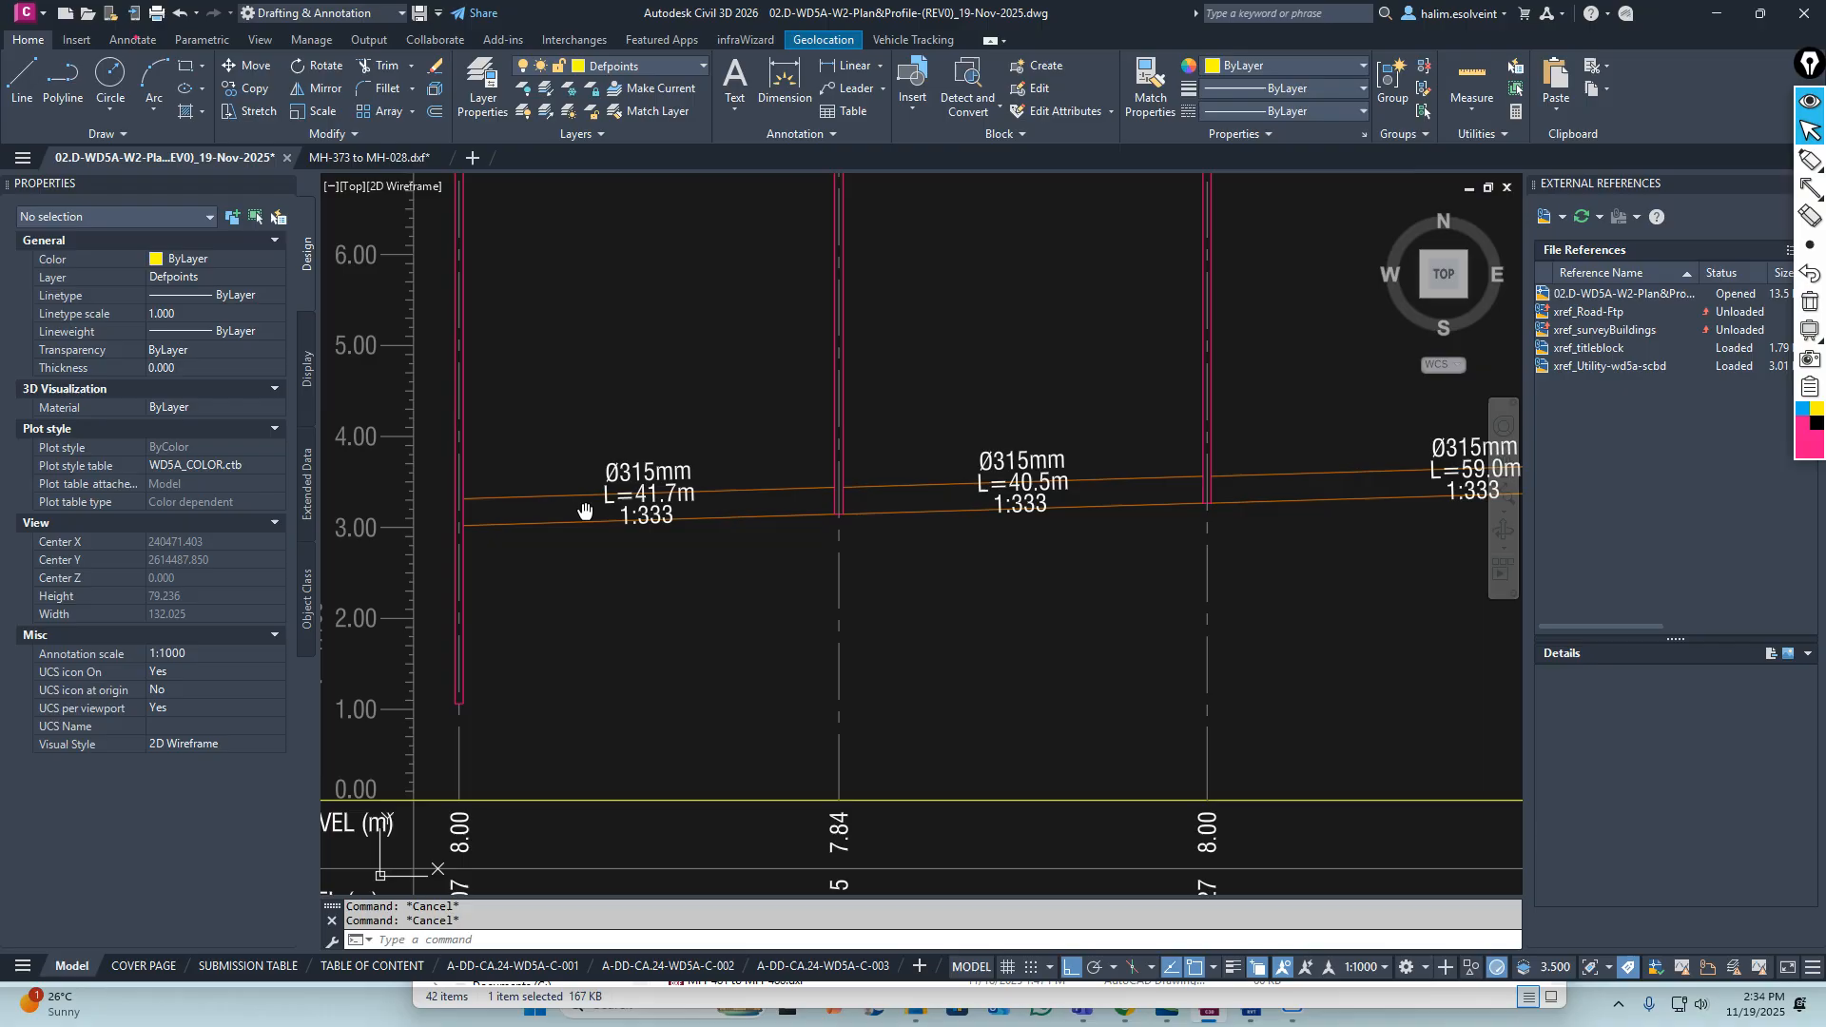
scroll(699, 472, up, 3)
click(673, 505)
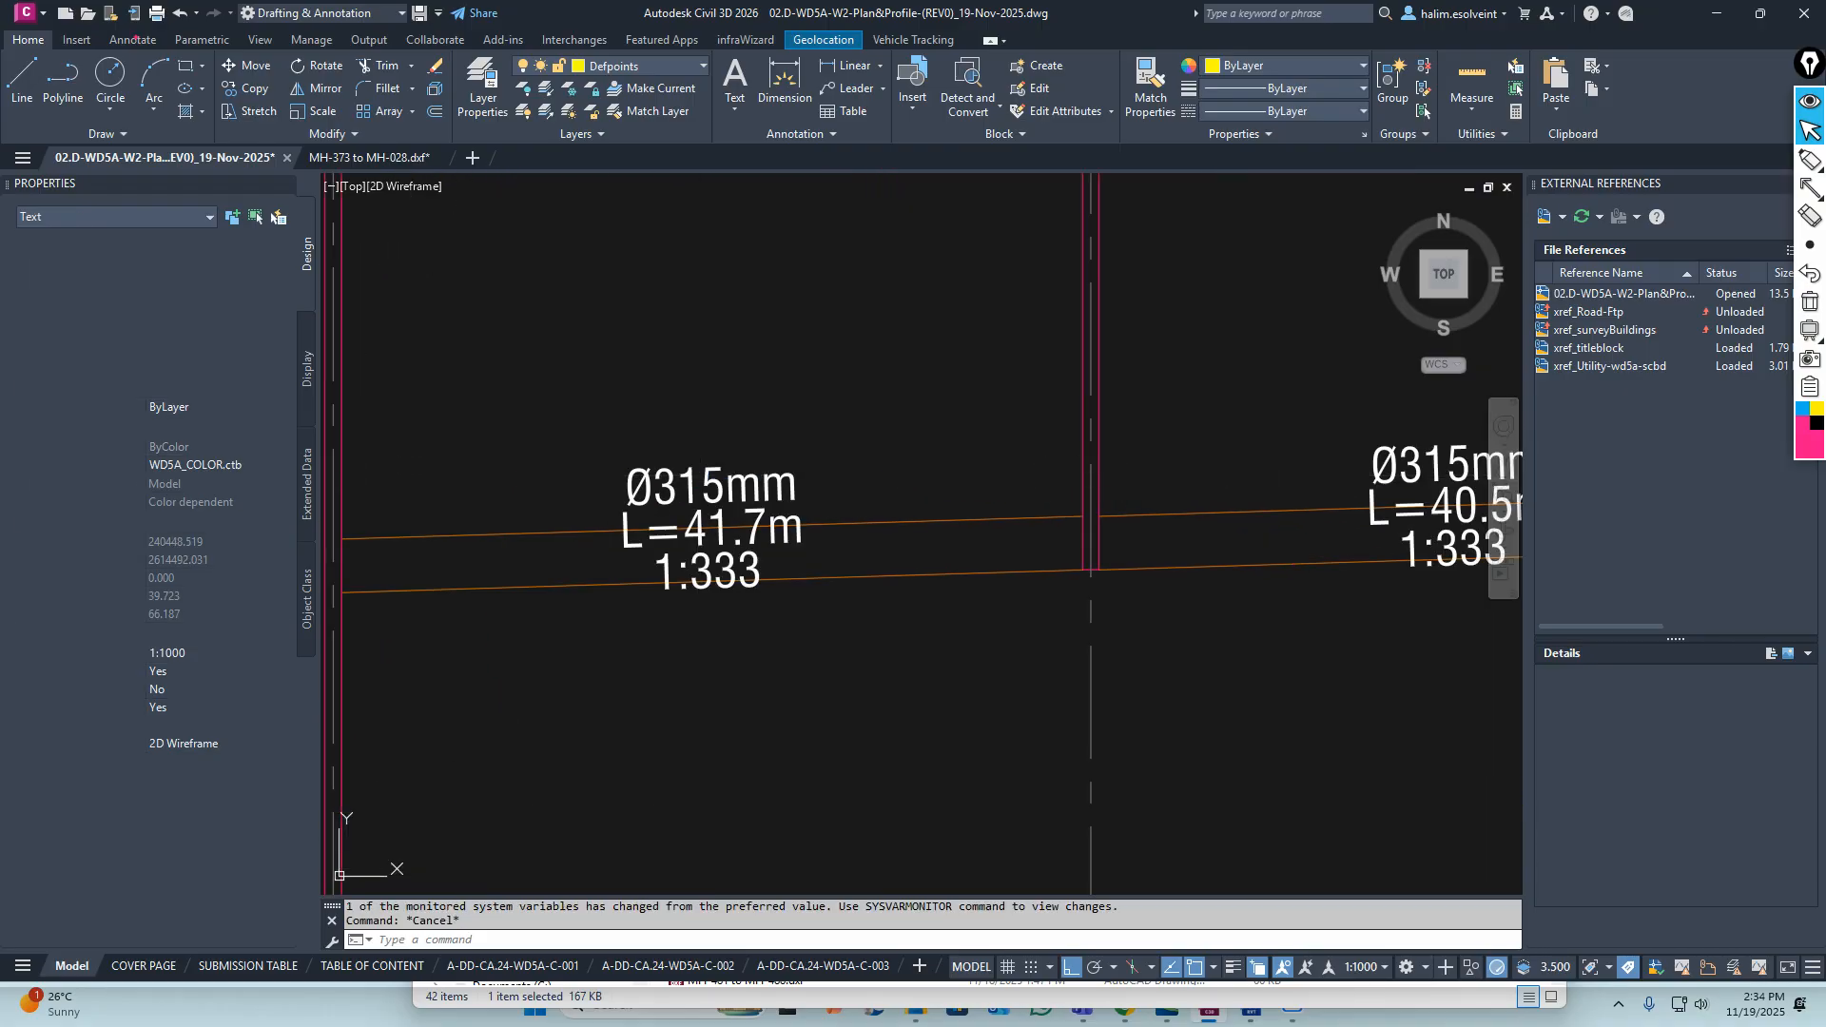
key(Escape)
click(637, 542)
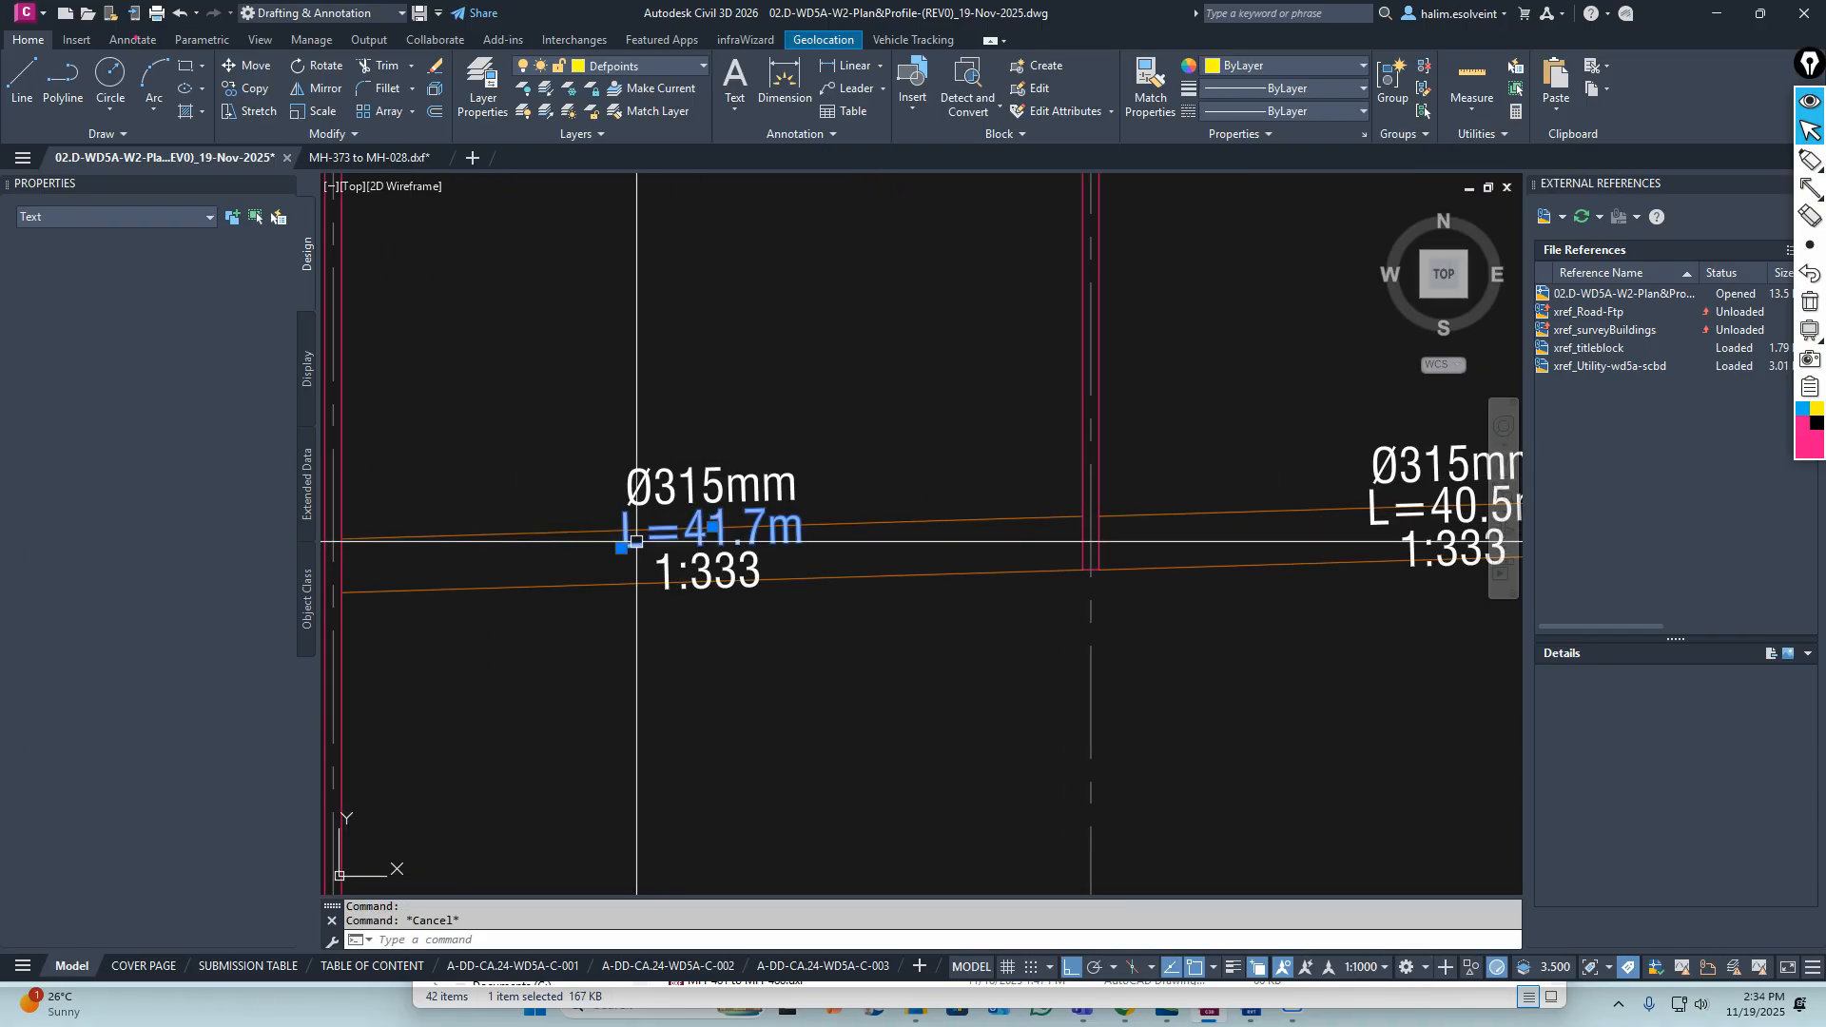
click(701, 569)
key(Escape)
middle_drag(707, 459, 723, 434)
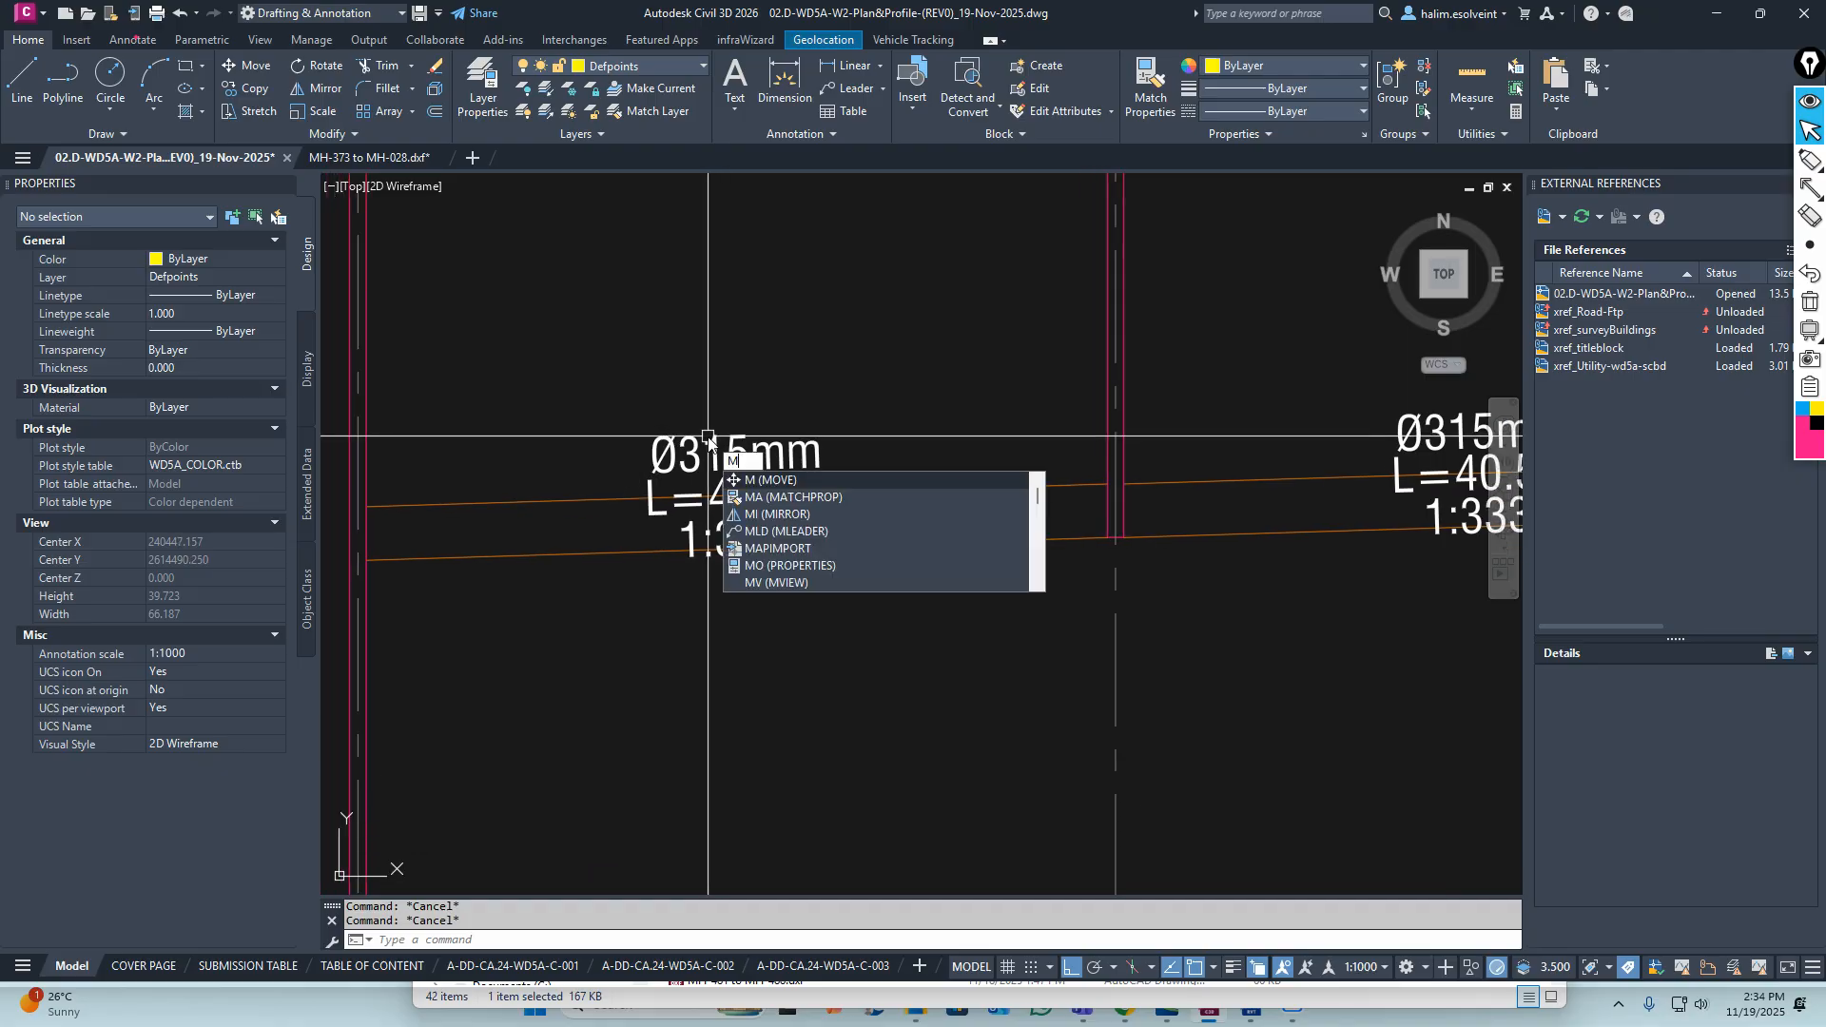
Combine the first pipe run's diameter, length and slope texts into one multiline text with TXT2MTXT
key(Escape)
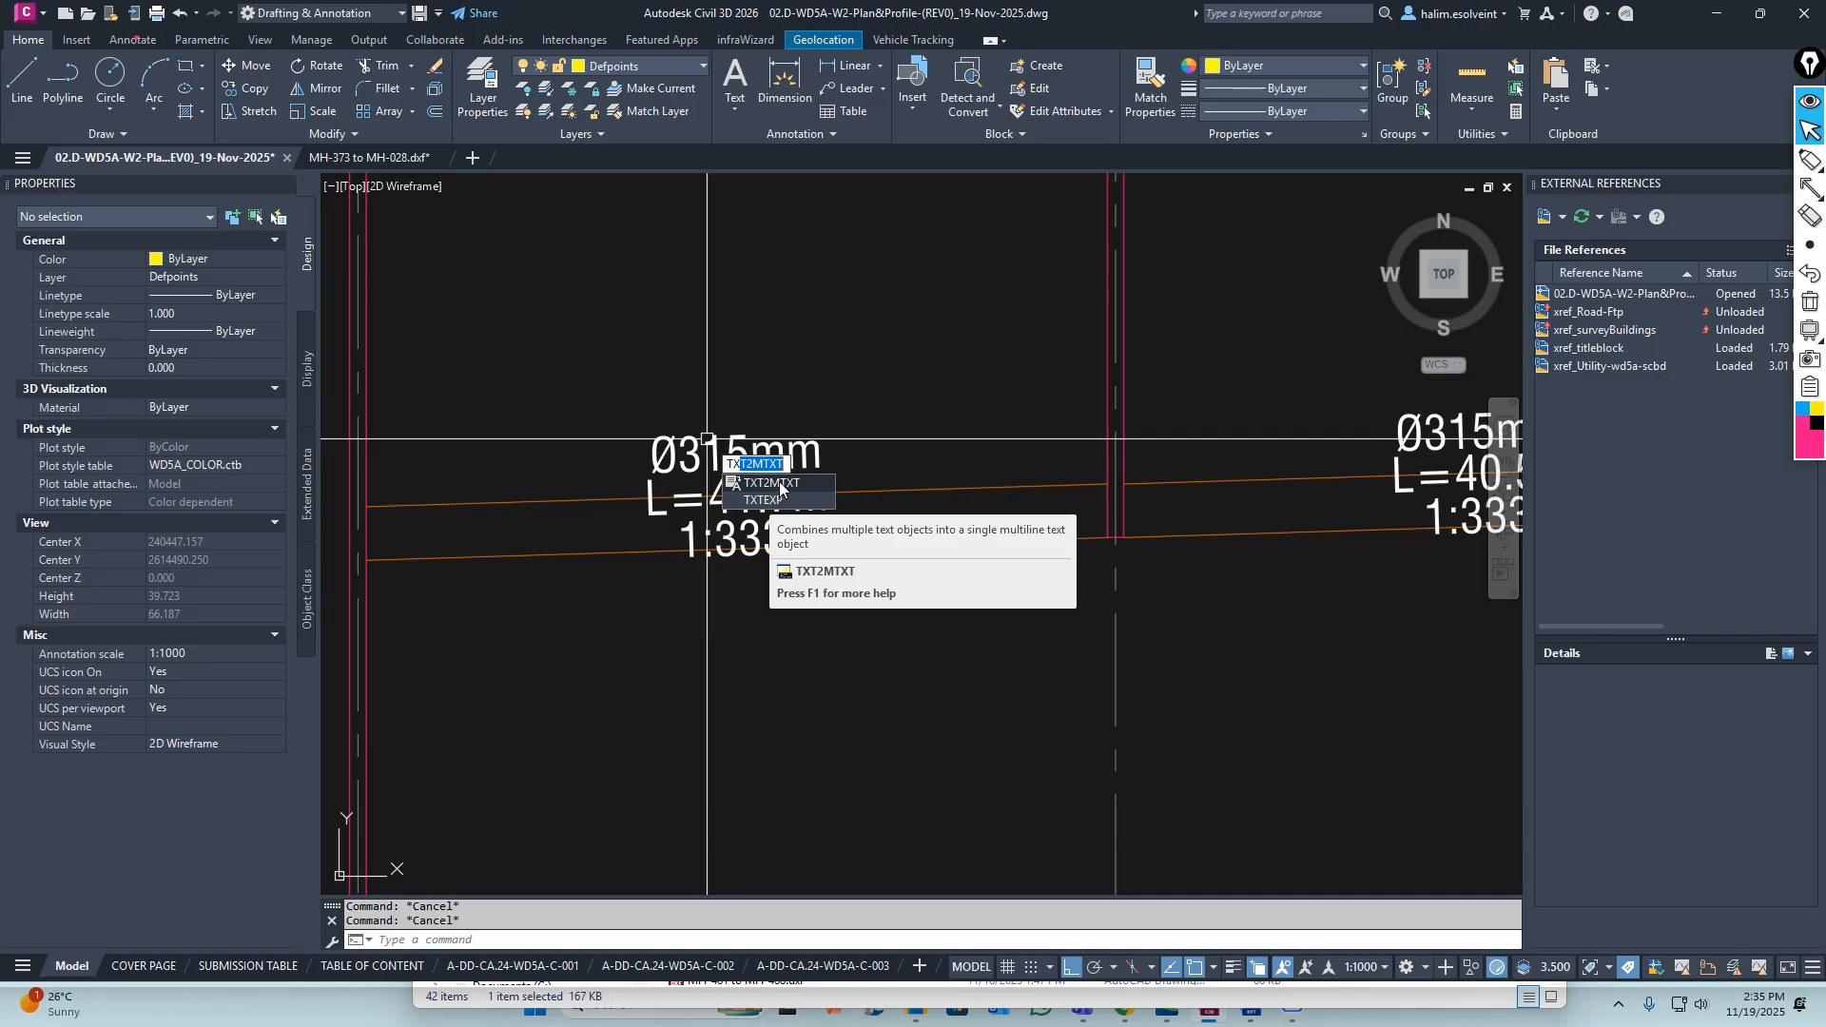
click(779, 481)
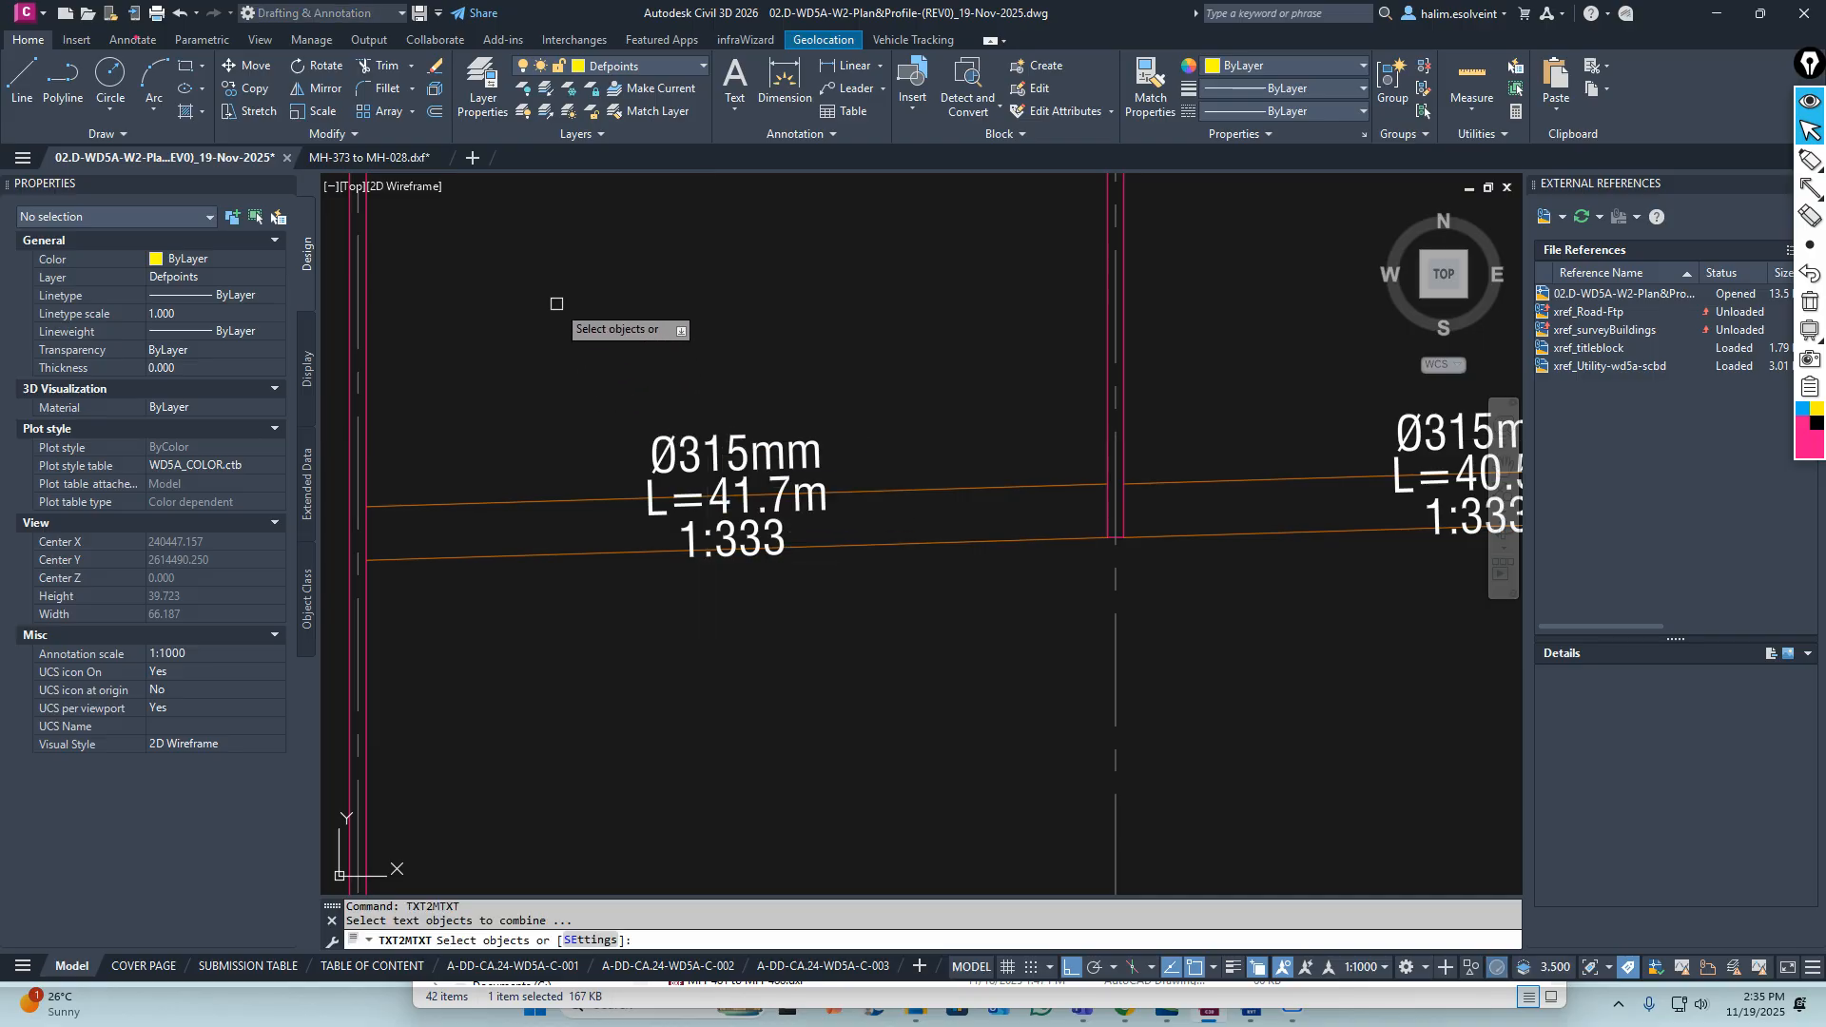
click(909, 666)
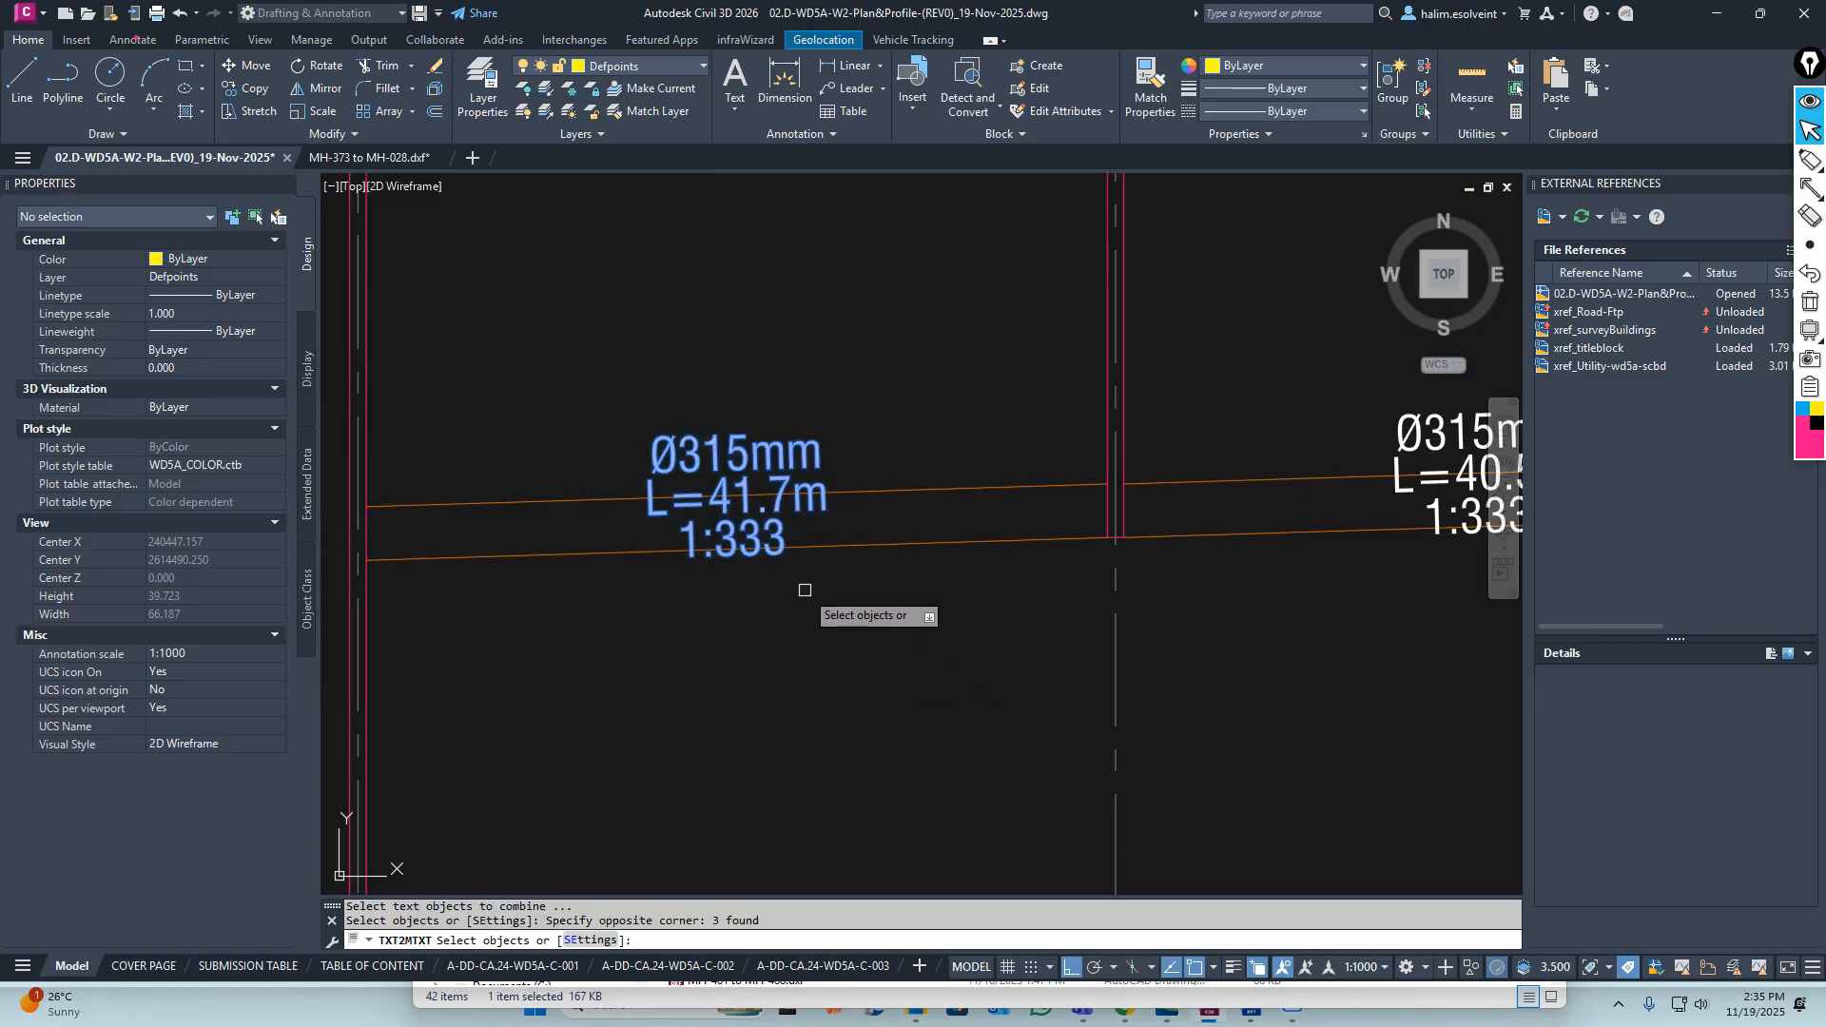
key(Return)
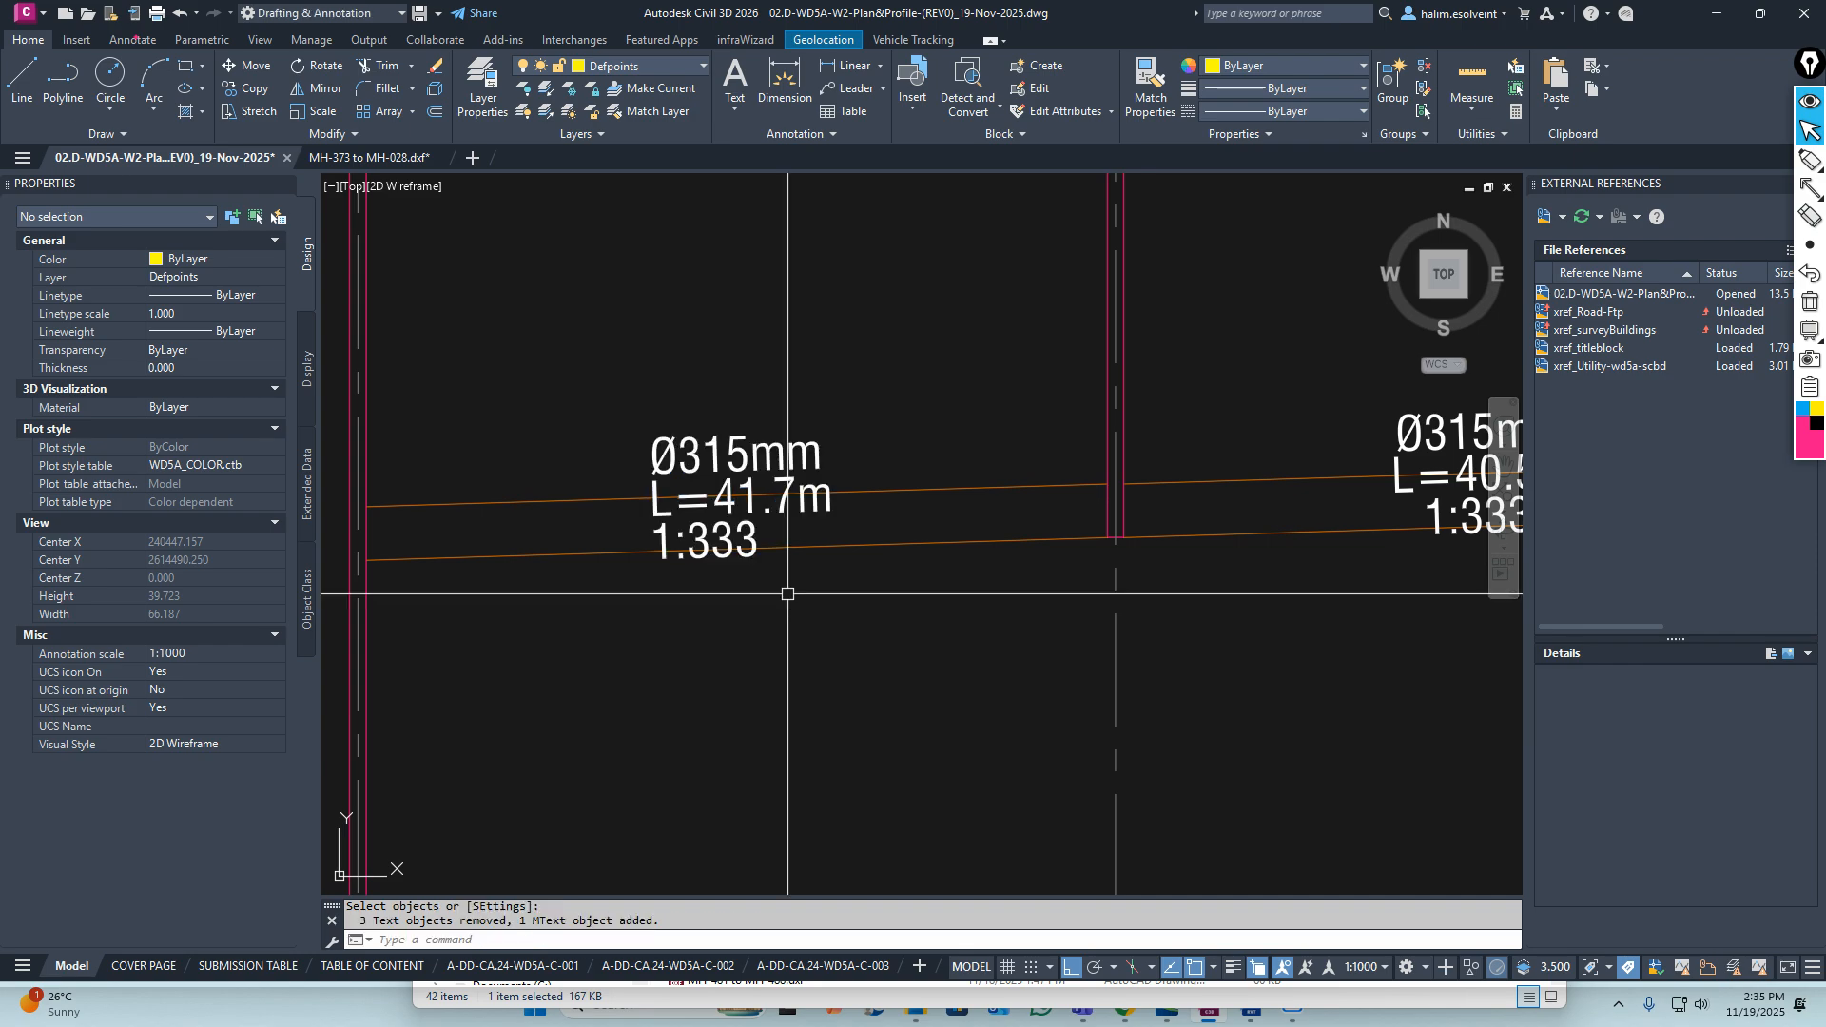
Check the justification and line spacing of the first pipe run's combined label against the neighbouring labels
click(748, 534)
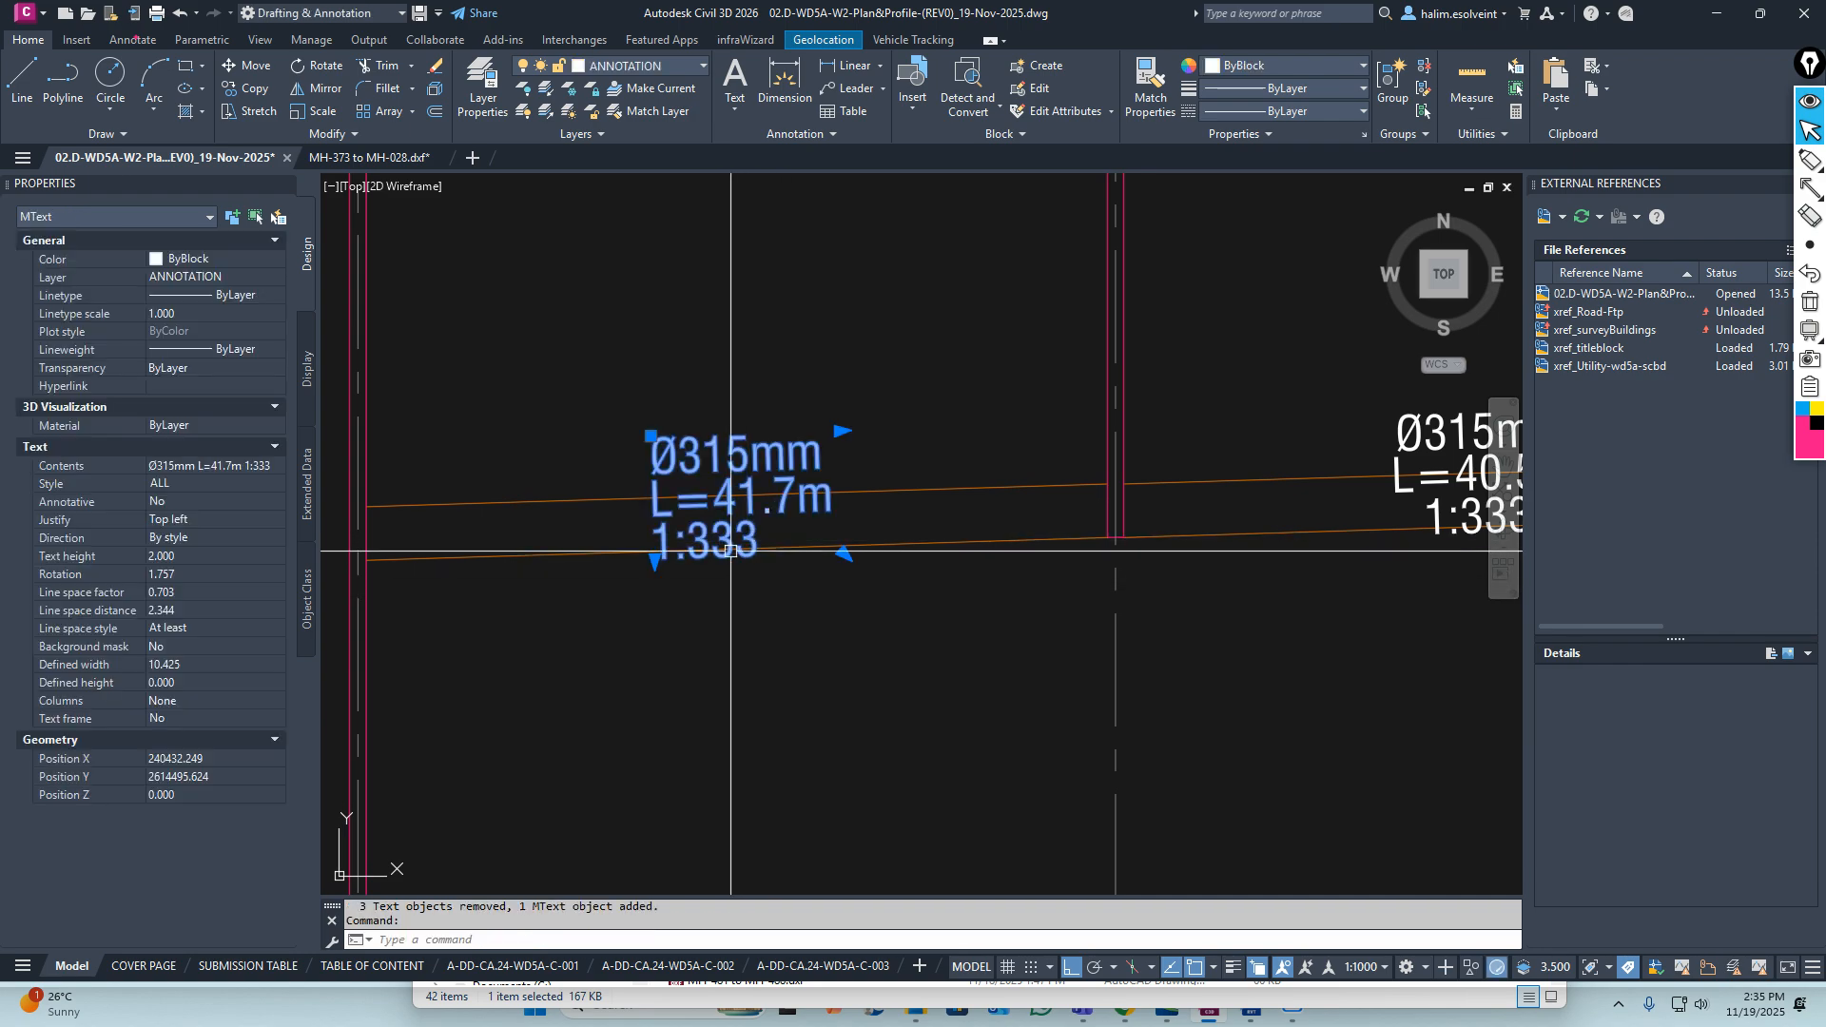
scroll(731, 551, down, 3)
key(Escape)
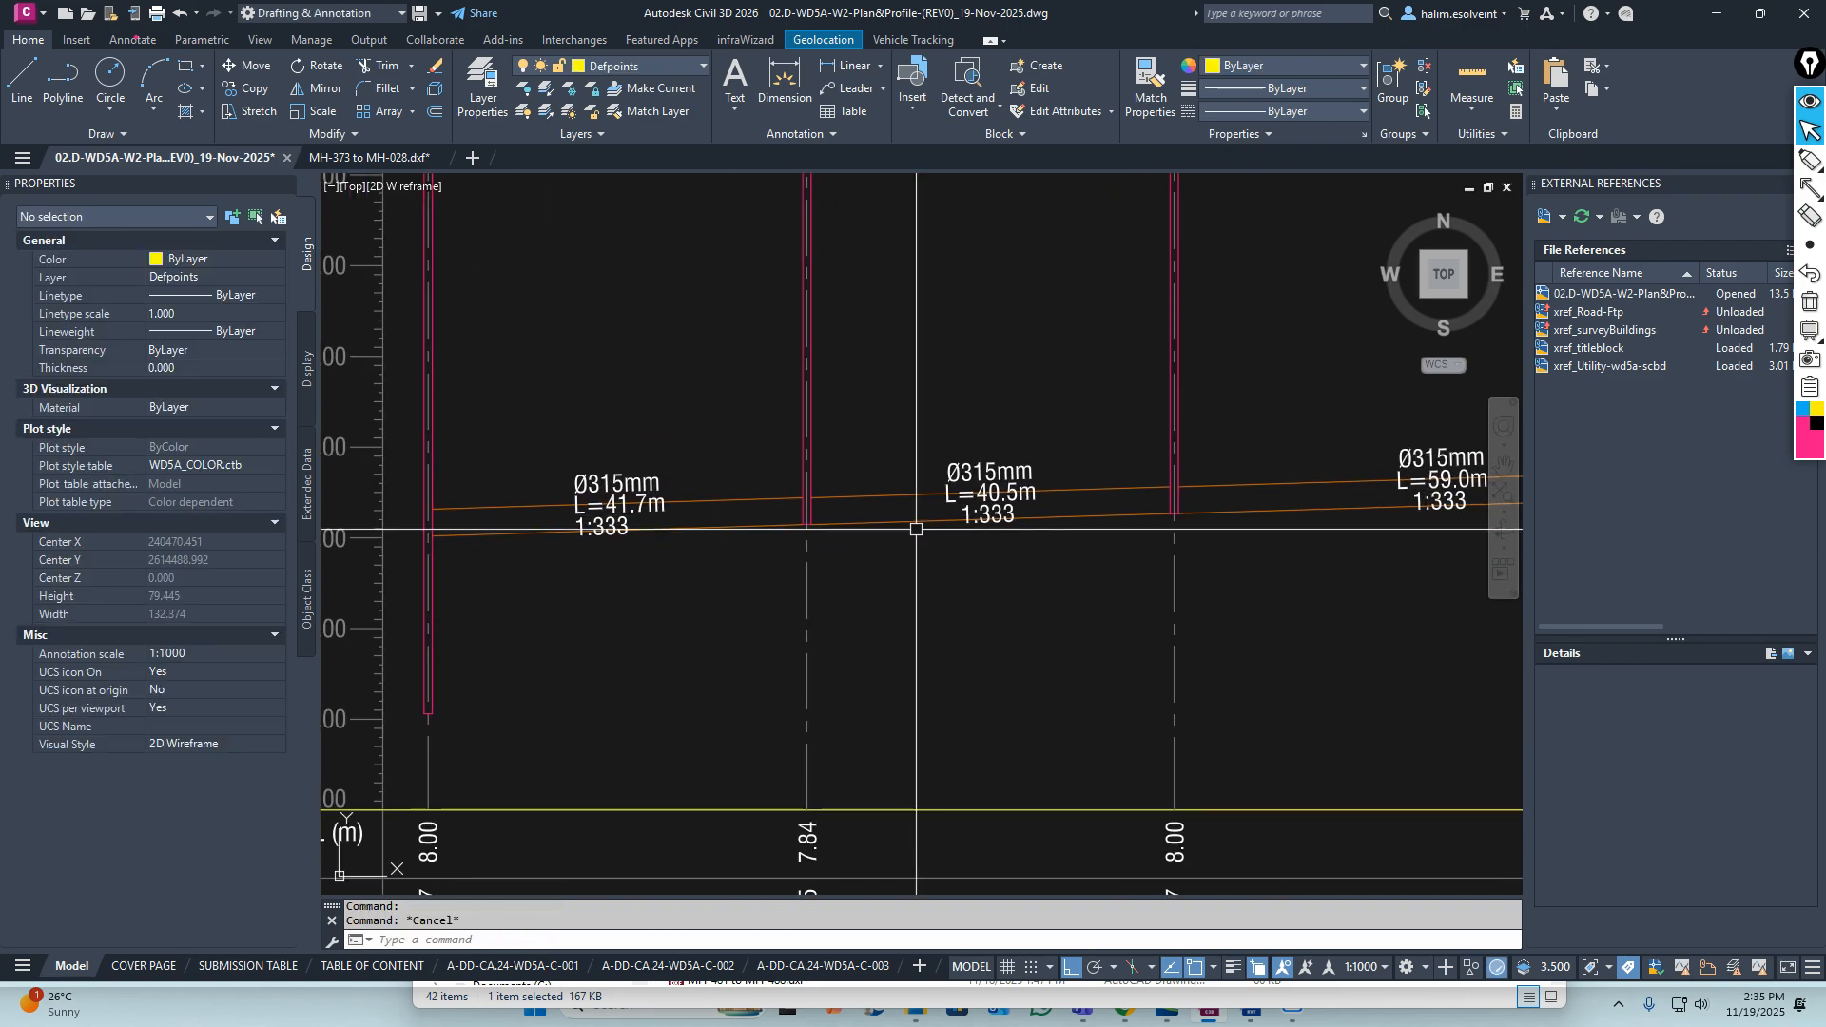
Combine the label texts of the 40.5 m and 59.0 m pipe runs into one multiline text each with TXT2MTXT
text(TXT2MTXT)
key(Return)
click(892, 387)
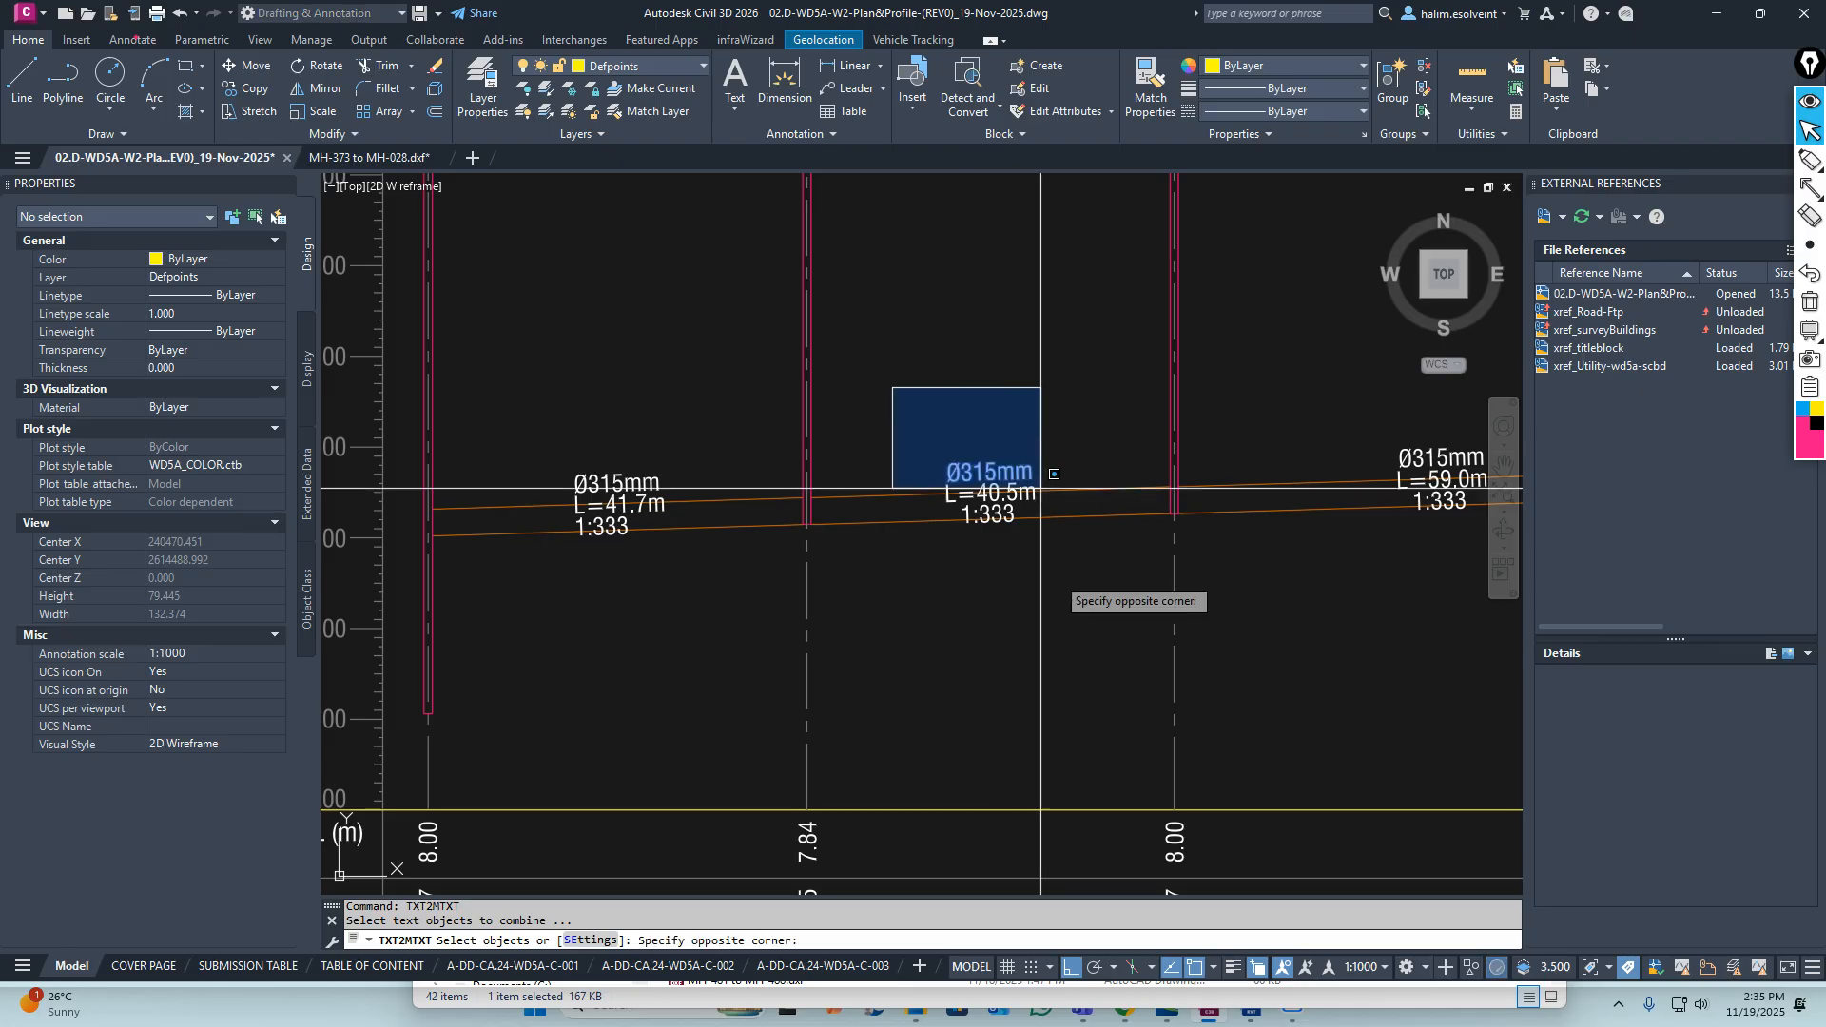
click(1054, 474)
scroll(1036, 510, right, 5)
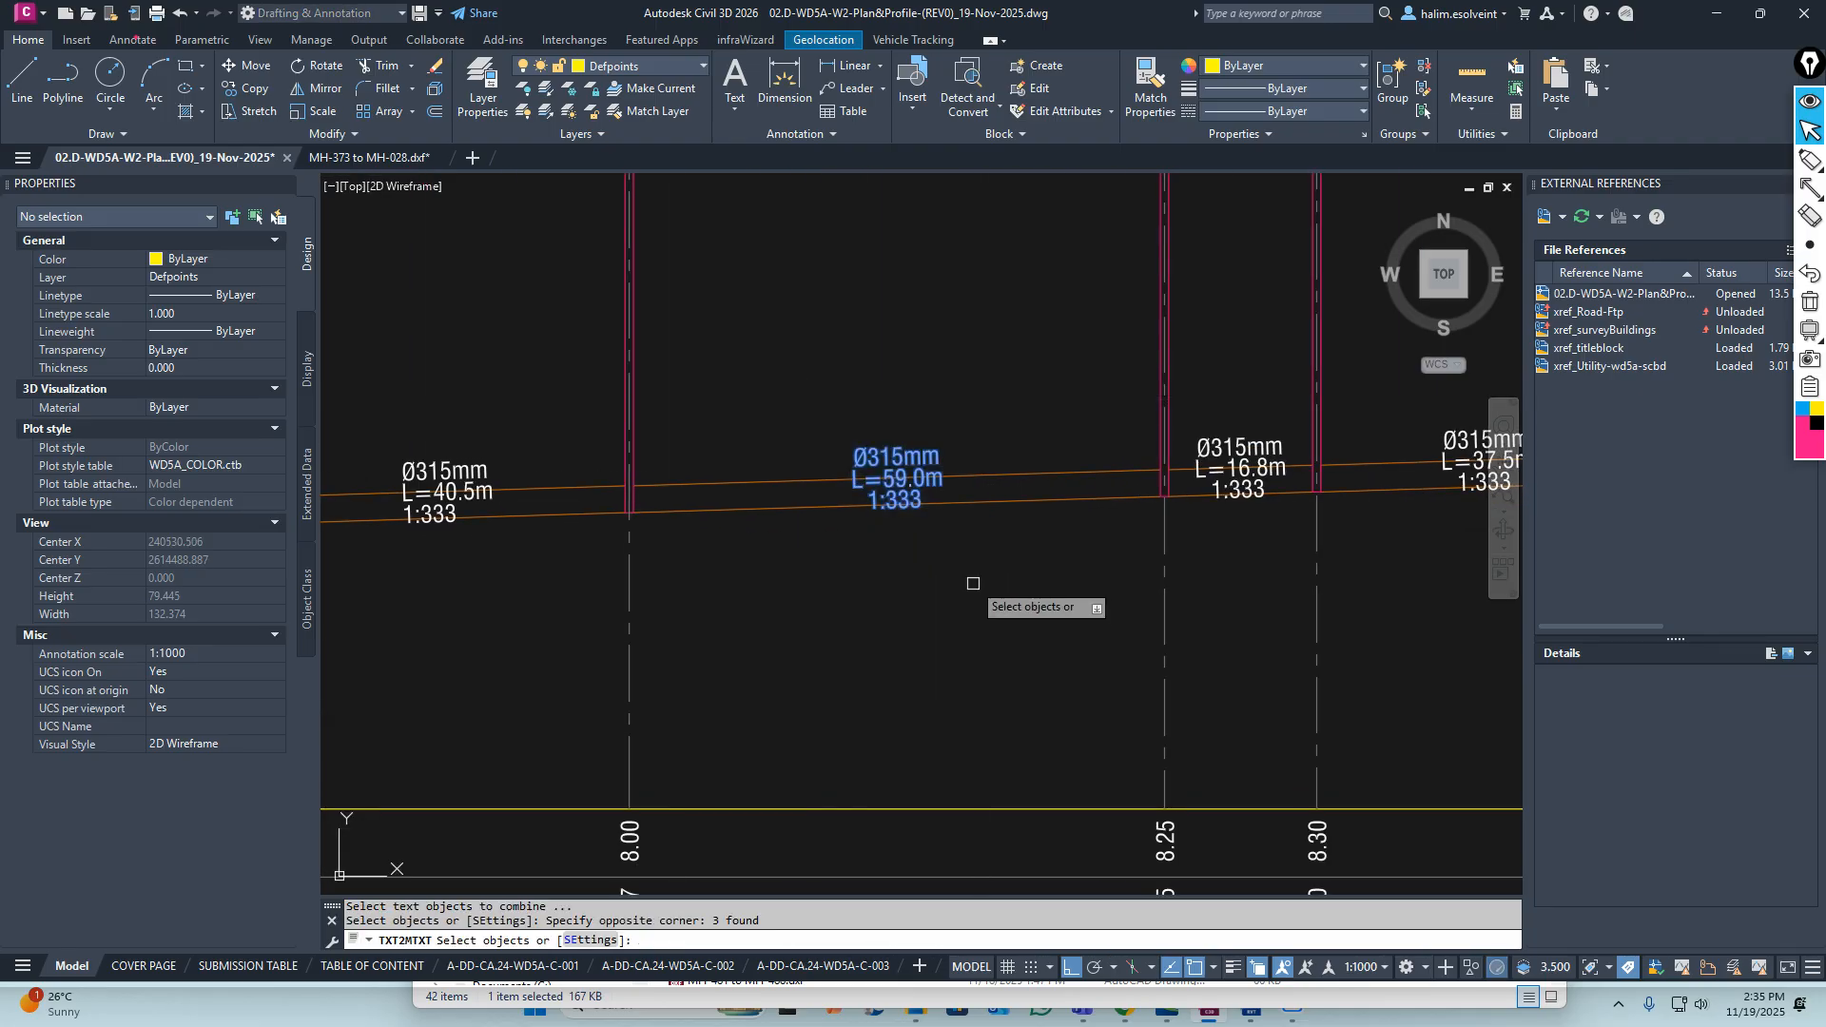
scroll(973, 583, right, 2)
Merge the label texts of the 16.8 m and 37.5 m pipe runs into one multiline text each with TXT2MTXT
scroll(1342, 412, up, 3)
click(641, 424)
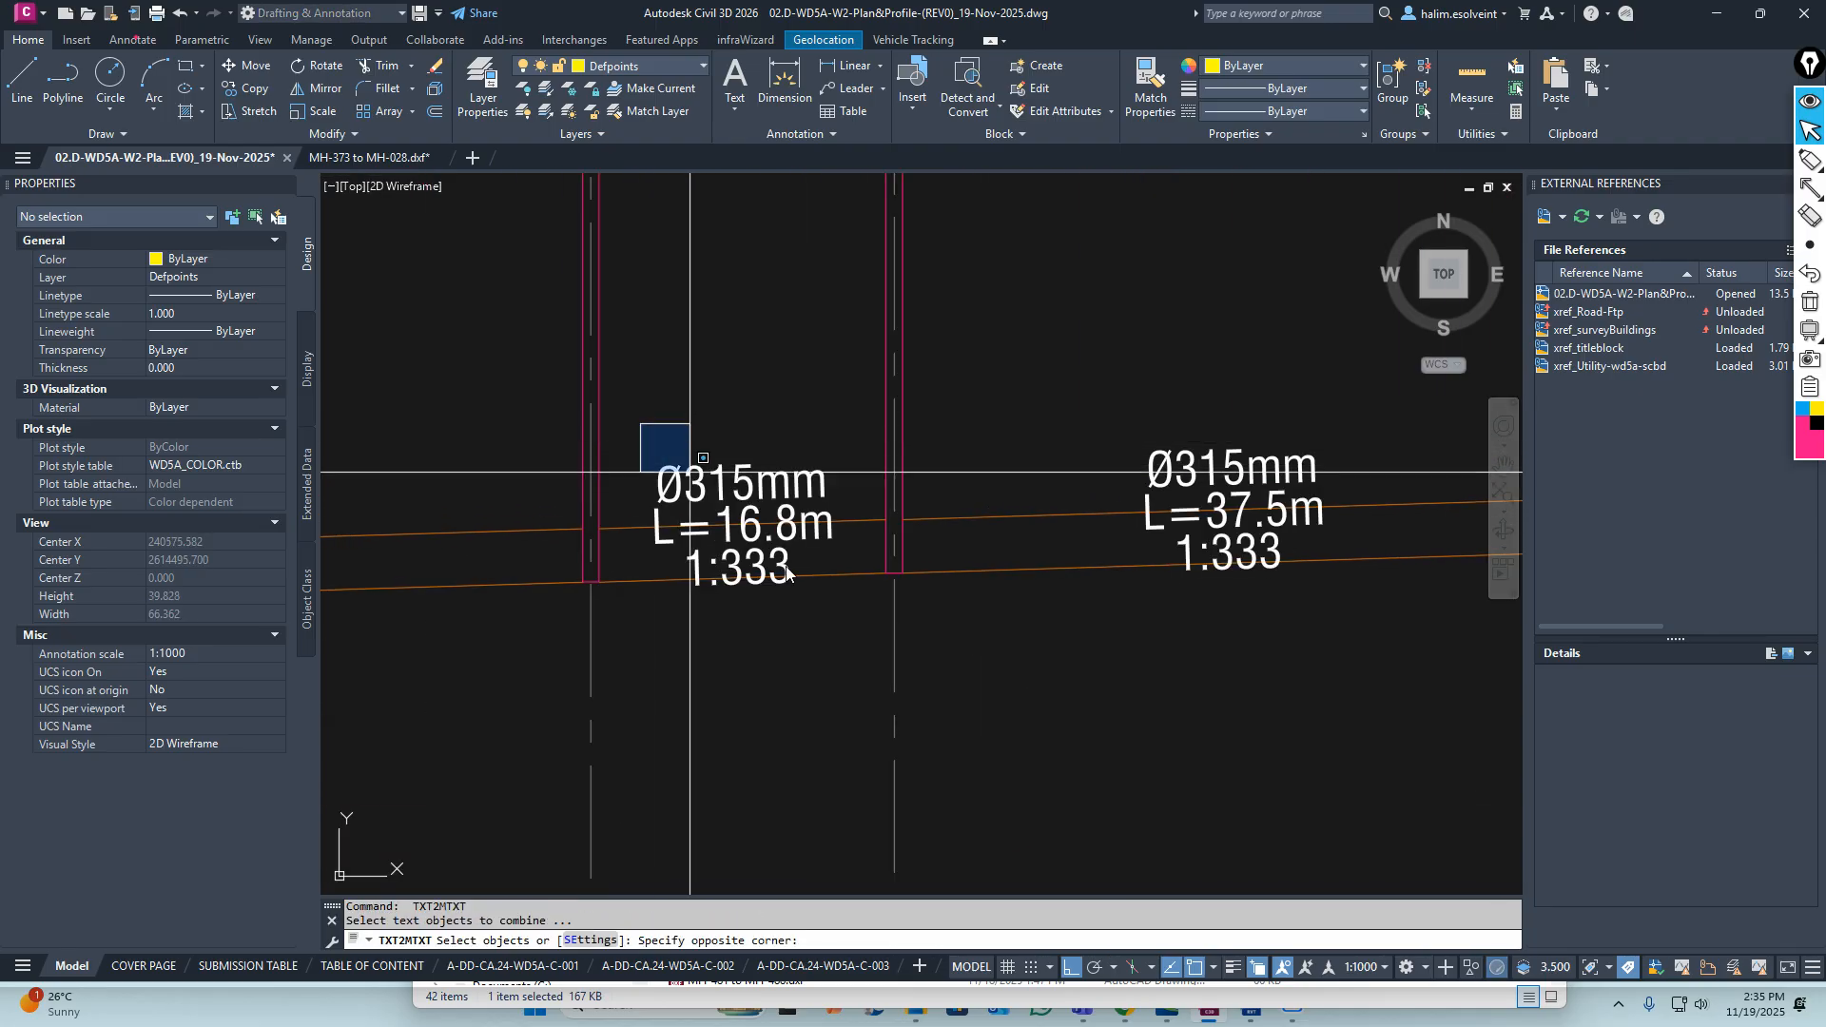
click(859, 622)
scroll(1012, 522, right, 3)
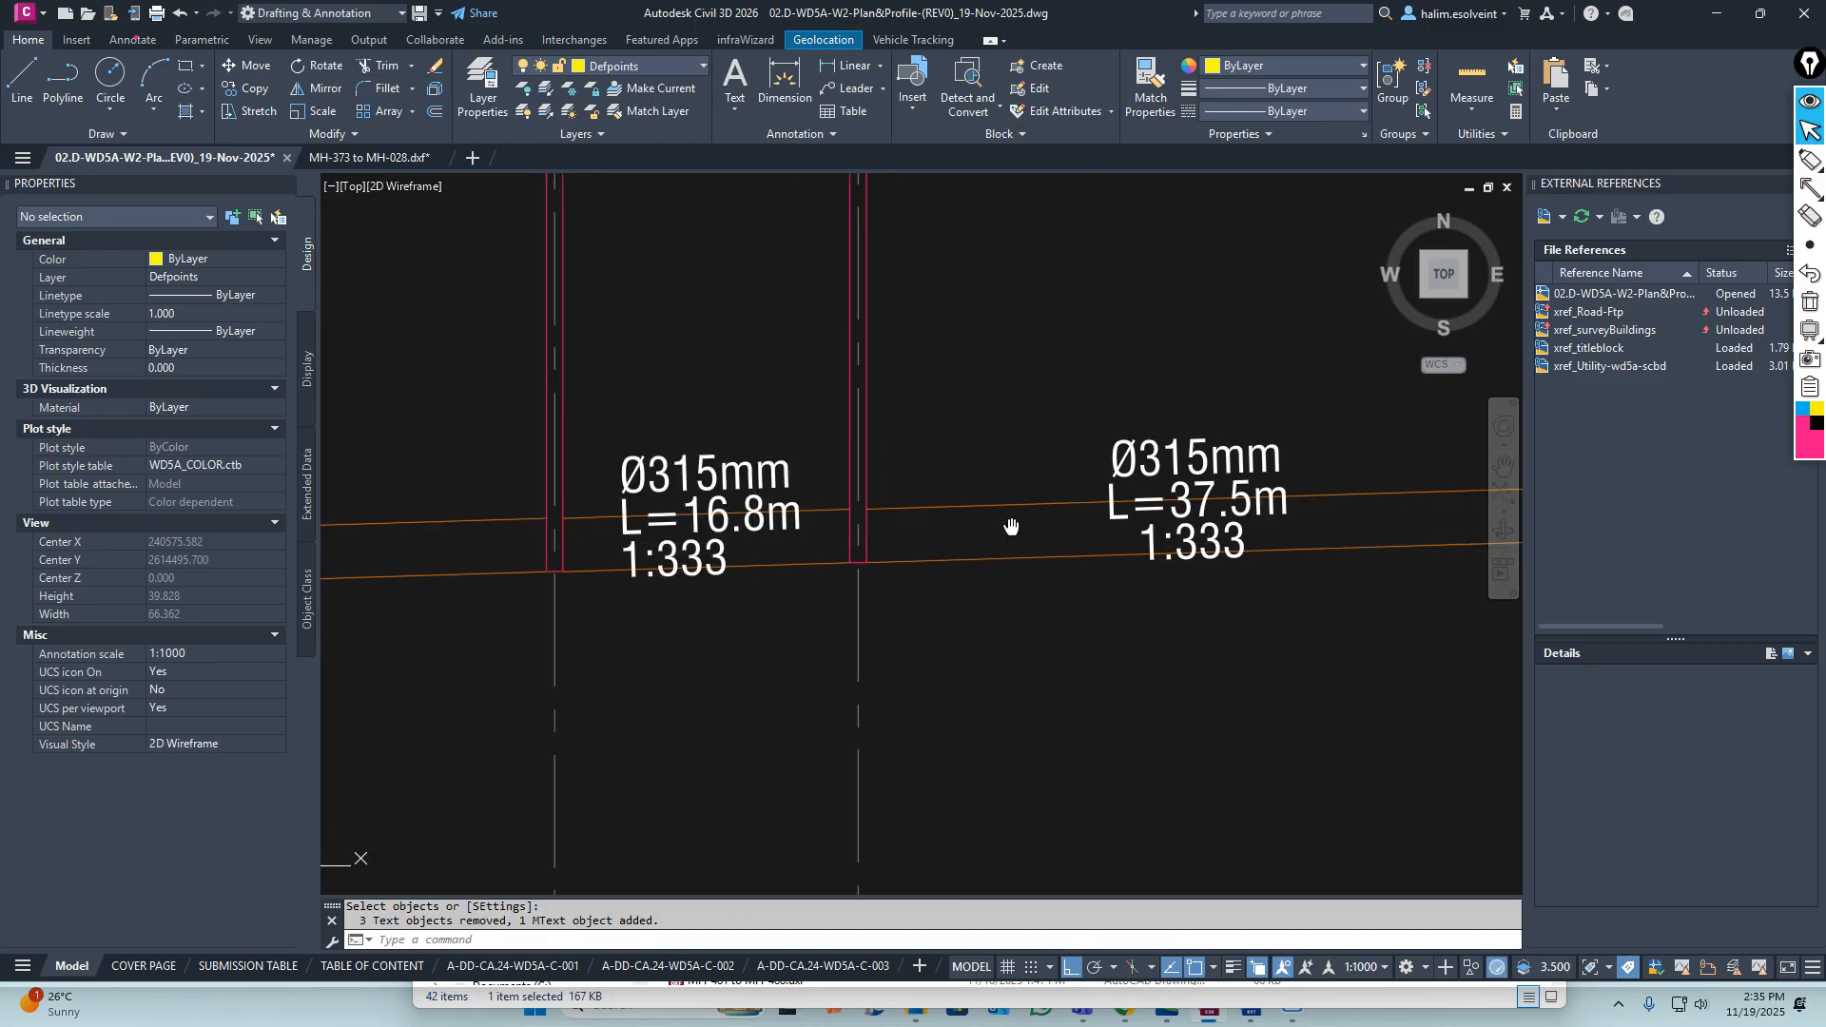
click(826, 339)
click(1105, 645)
key(Return)
Combine the diameter, length and slope texts of the 41.0 m pipe run into one multiline text
scroll(999, 584, down, 5)
scroll(1135, 568, up, 5)
middle_drag(1156, 582, 970, 568)
key(Return)
click(791, 301)
click(1100, 608)
key(Return)
Combine the diameter, length and slope texts of the 56.5 m pipe run into one multiline text
middle_drag(1437, 511, 612, 546)
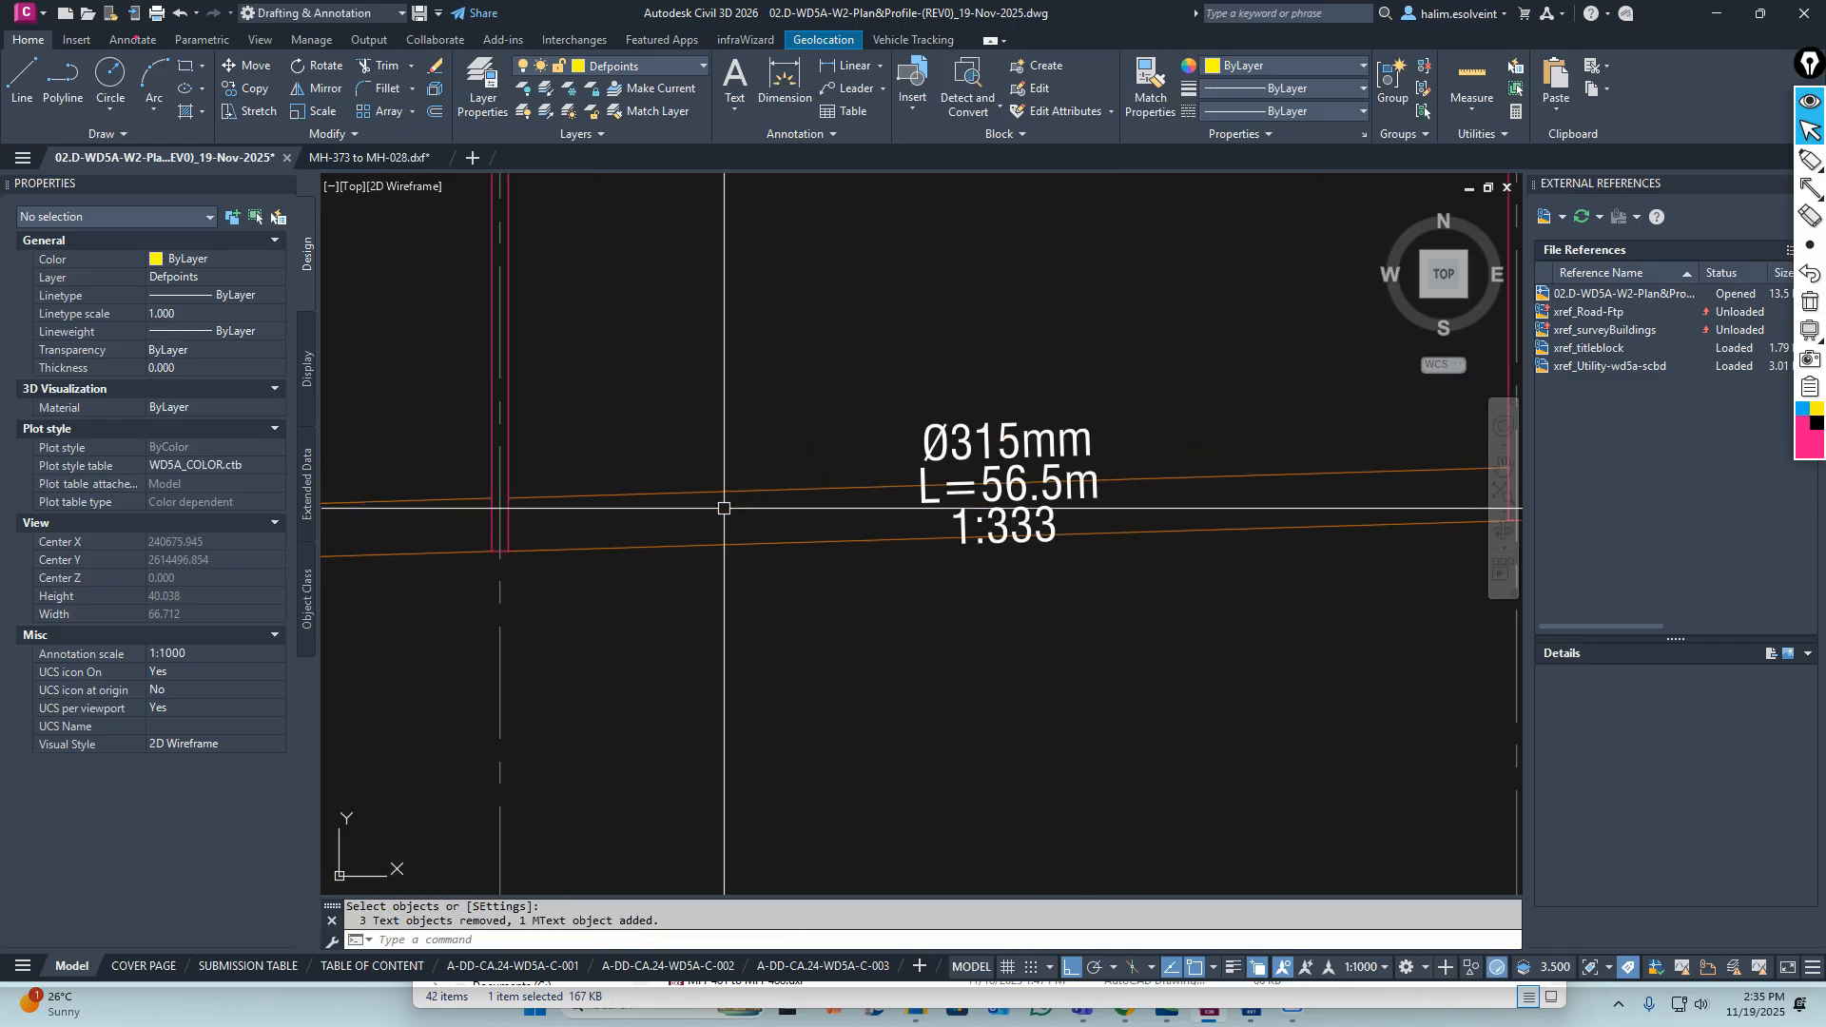
key(Return)
click(837, 345)
click(1210, 597)
key(Return)
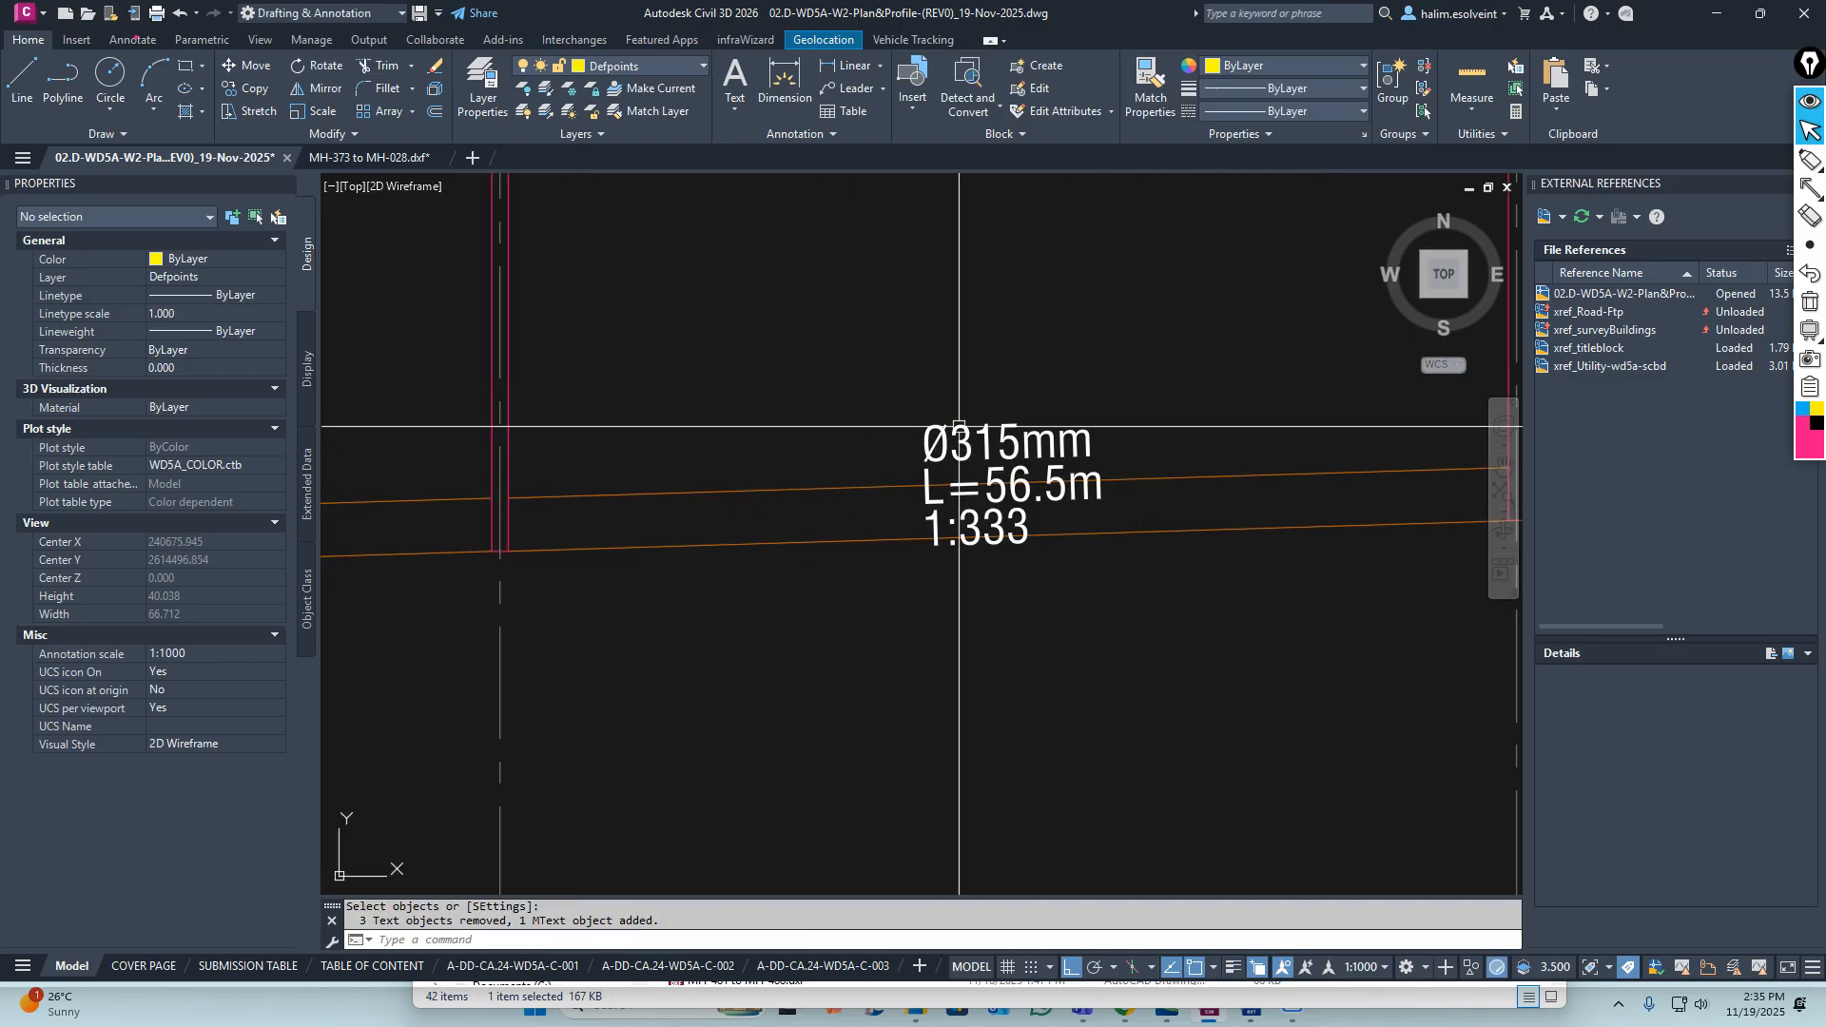
click(926, 458)
key(Escape)
Make the layer of the table's level text, ESH-TEXT-PROF, the current layer
scroll(908, 480, down, 5)
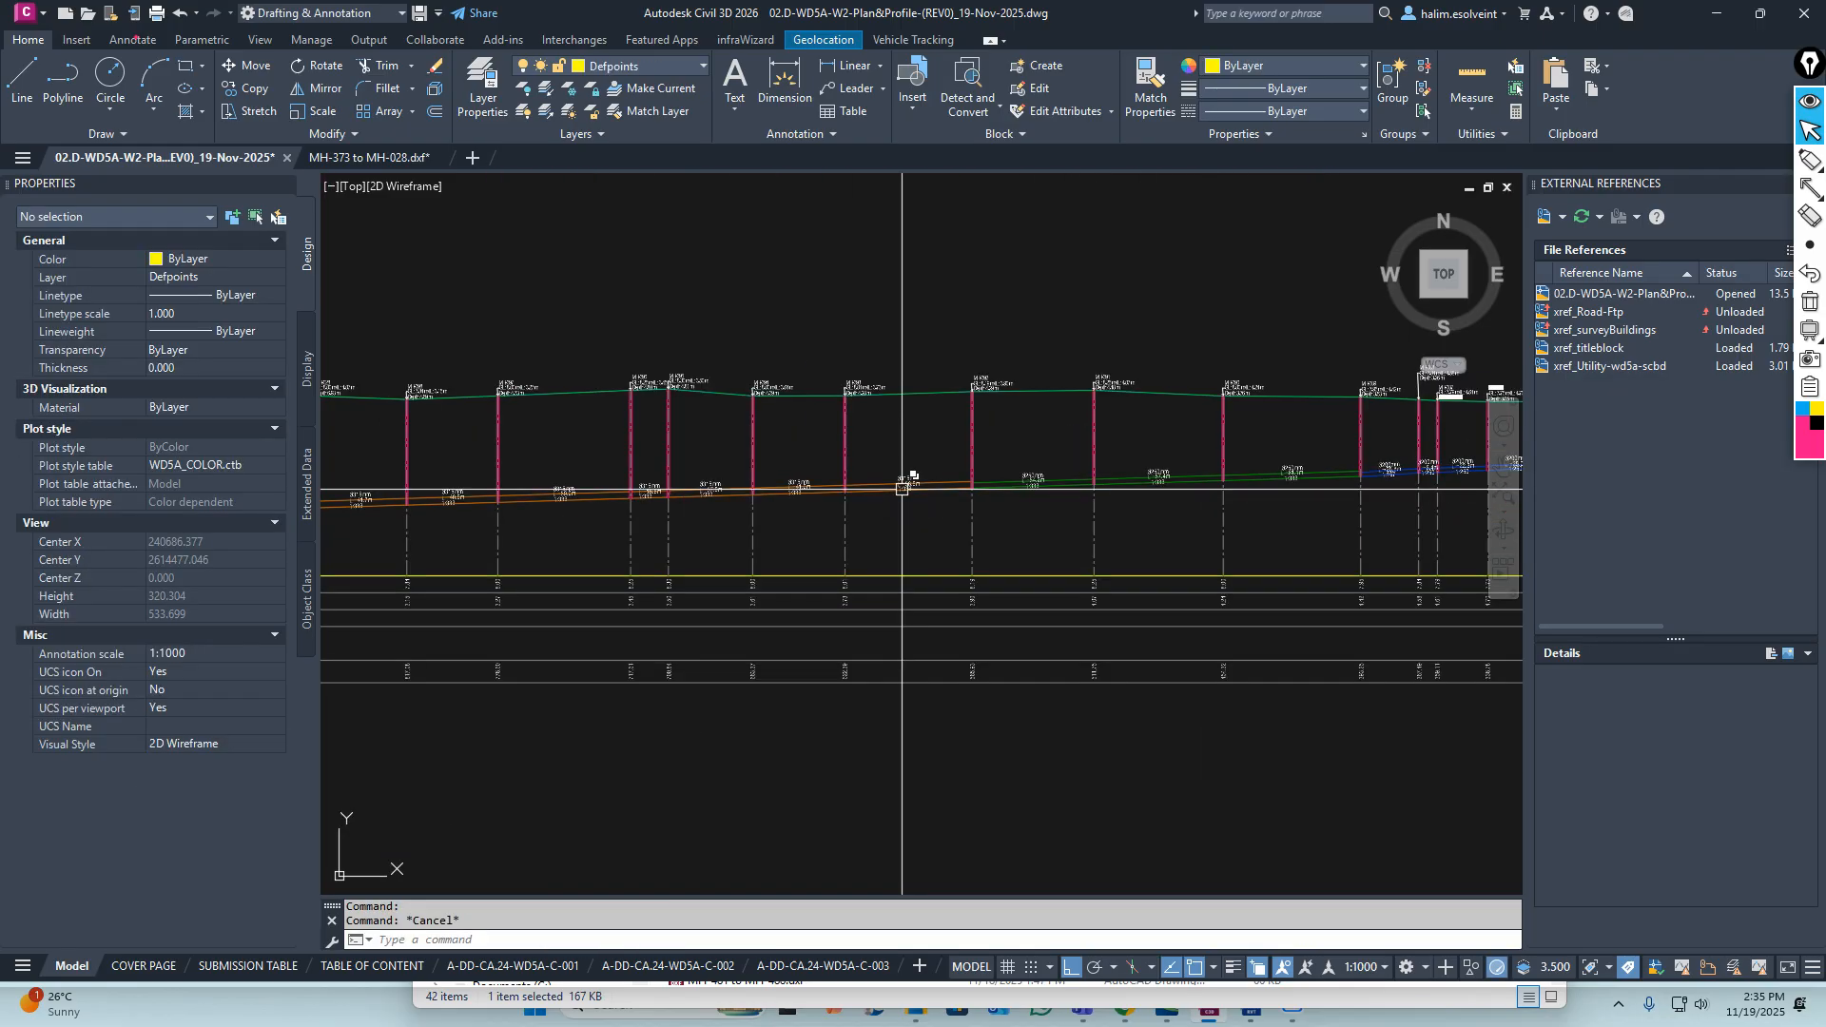
scroll(1047, 485, up, 3)
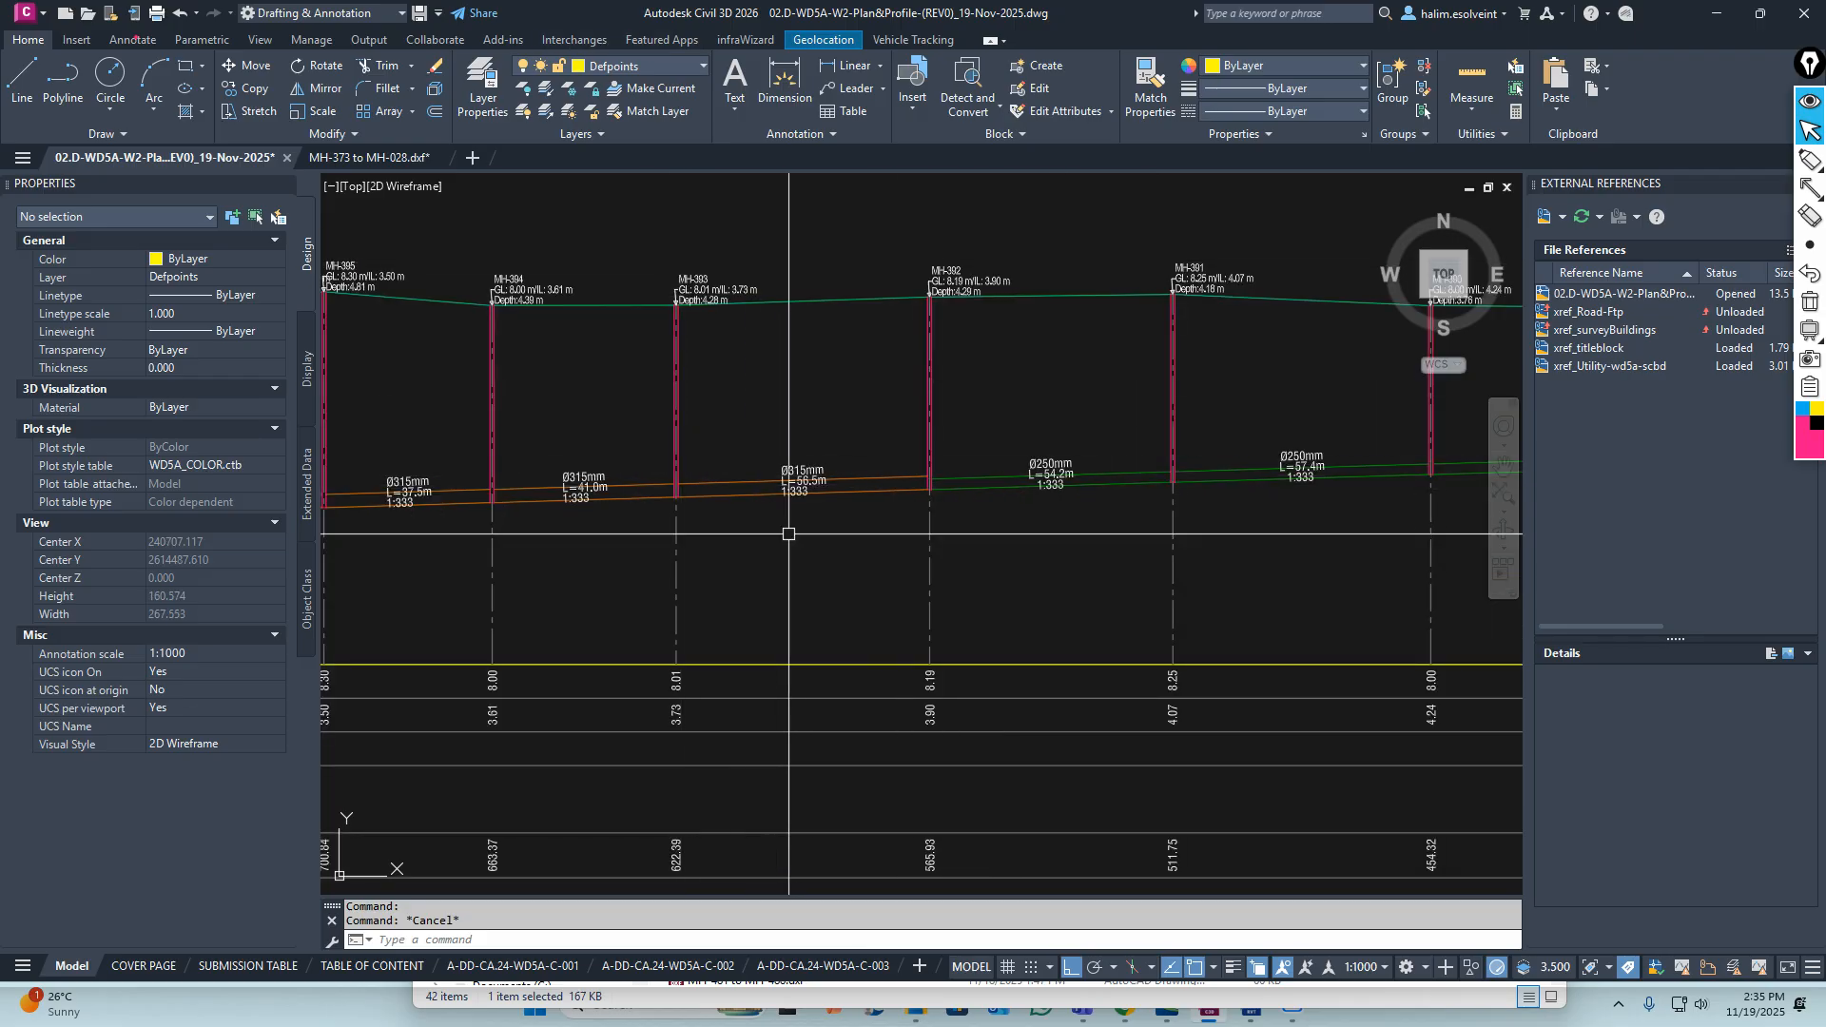
scroll(706, 681, down, 6)
scroll(707, 681, up, 6)
click(885, 549)
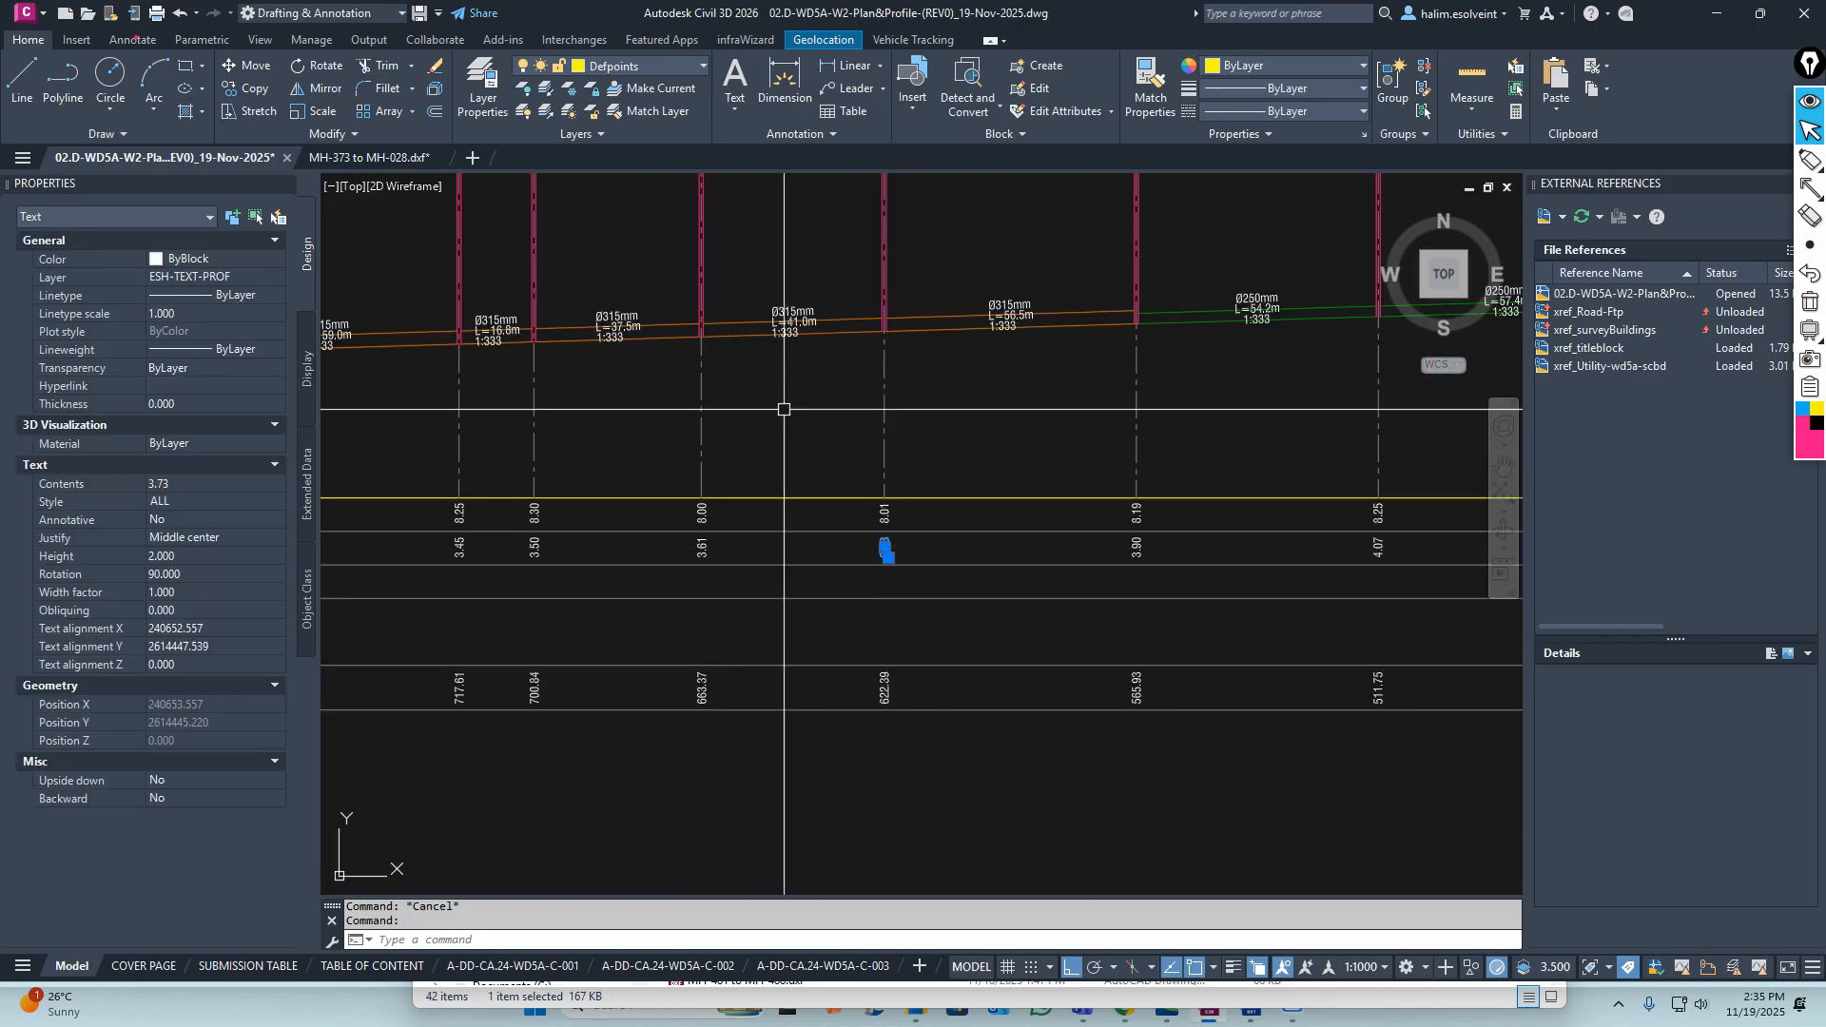
click(656, 88)
key(Escape)
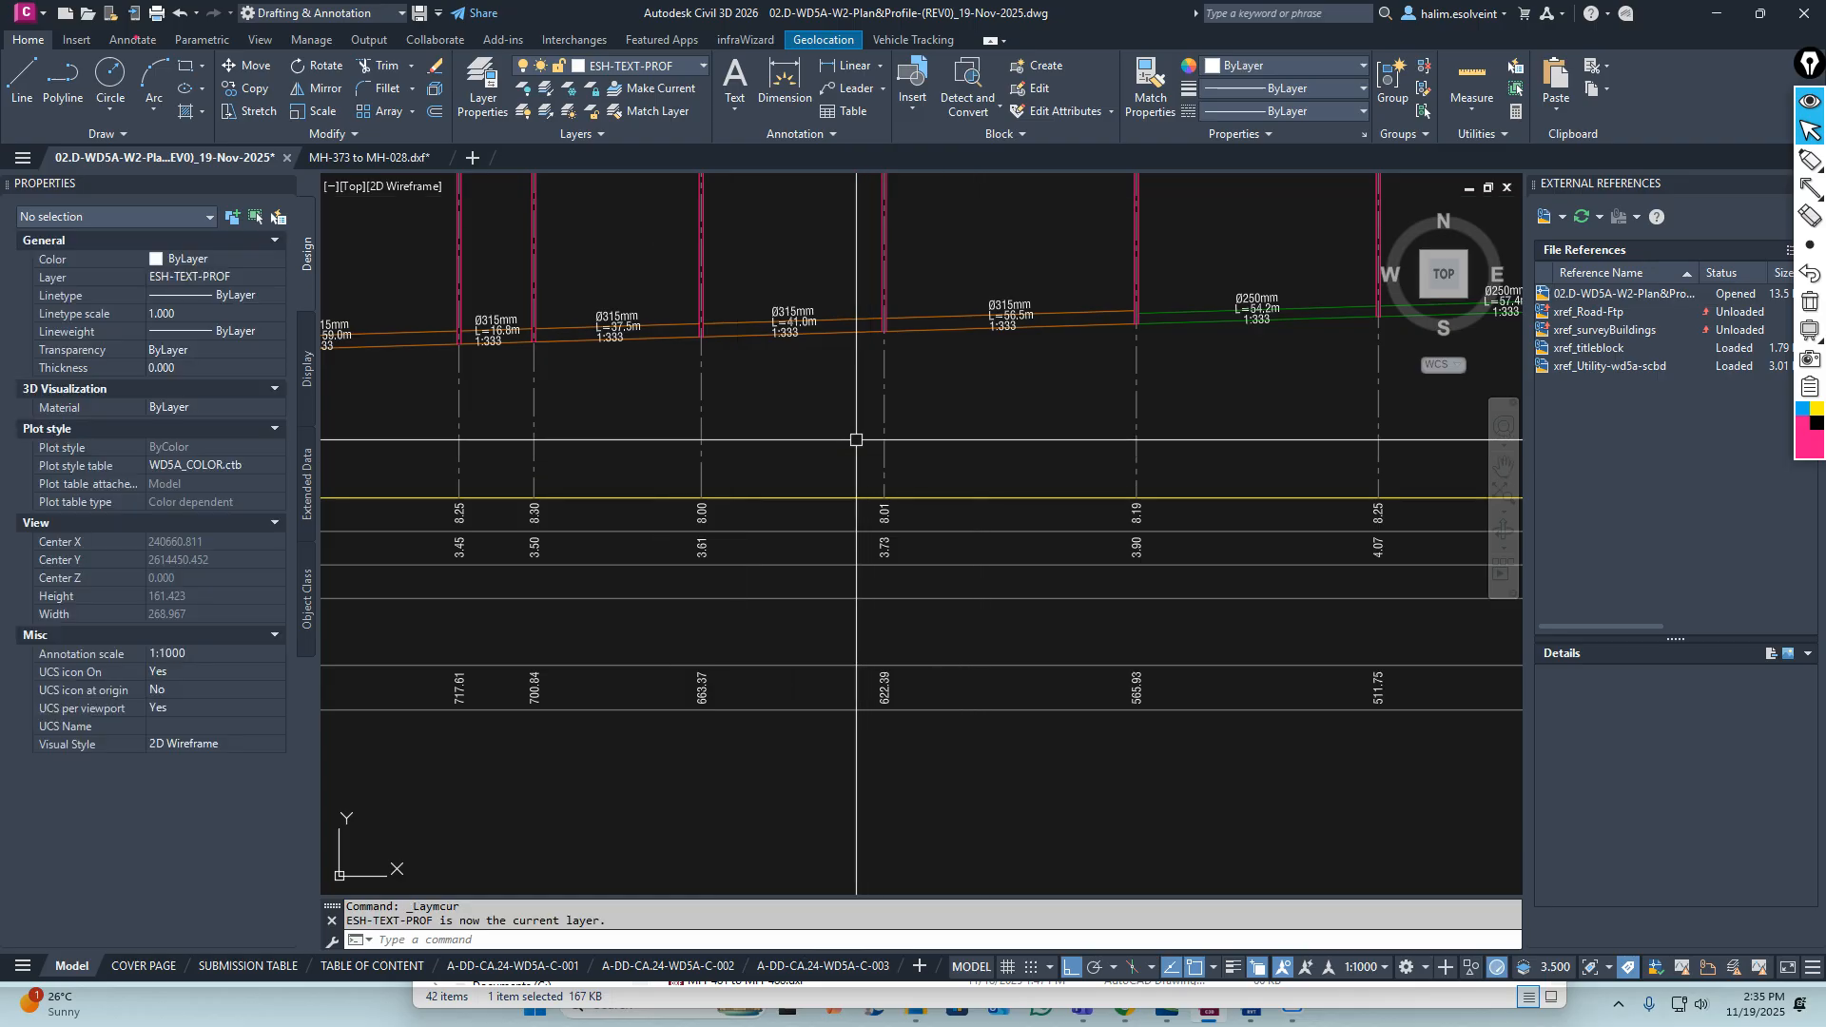
Examine the combined pipe labels between MH-396 and MH-392 and the table rows below them
scroll(731, 487, up, 8)
click(731, 487)
scroll(704, 488, down, 2)
key(Escape)
scroll(905, 486, down, 4)
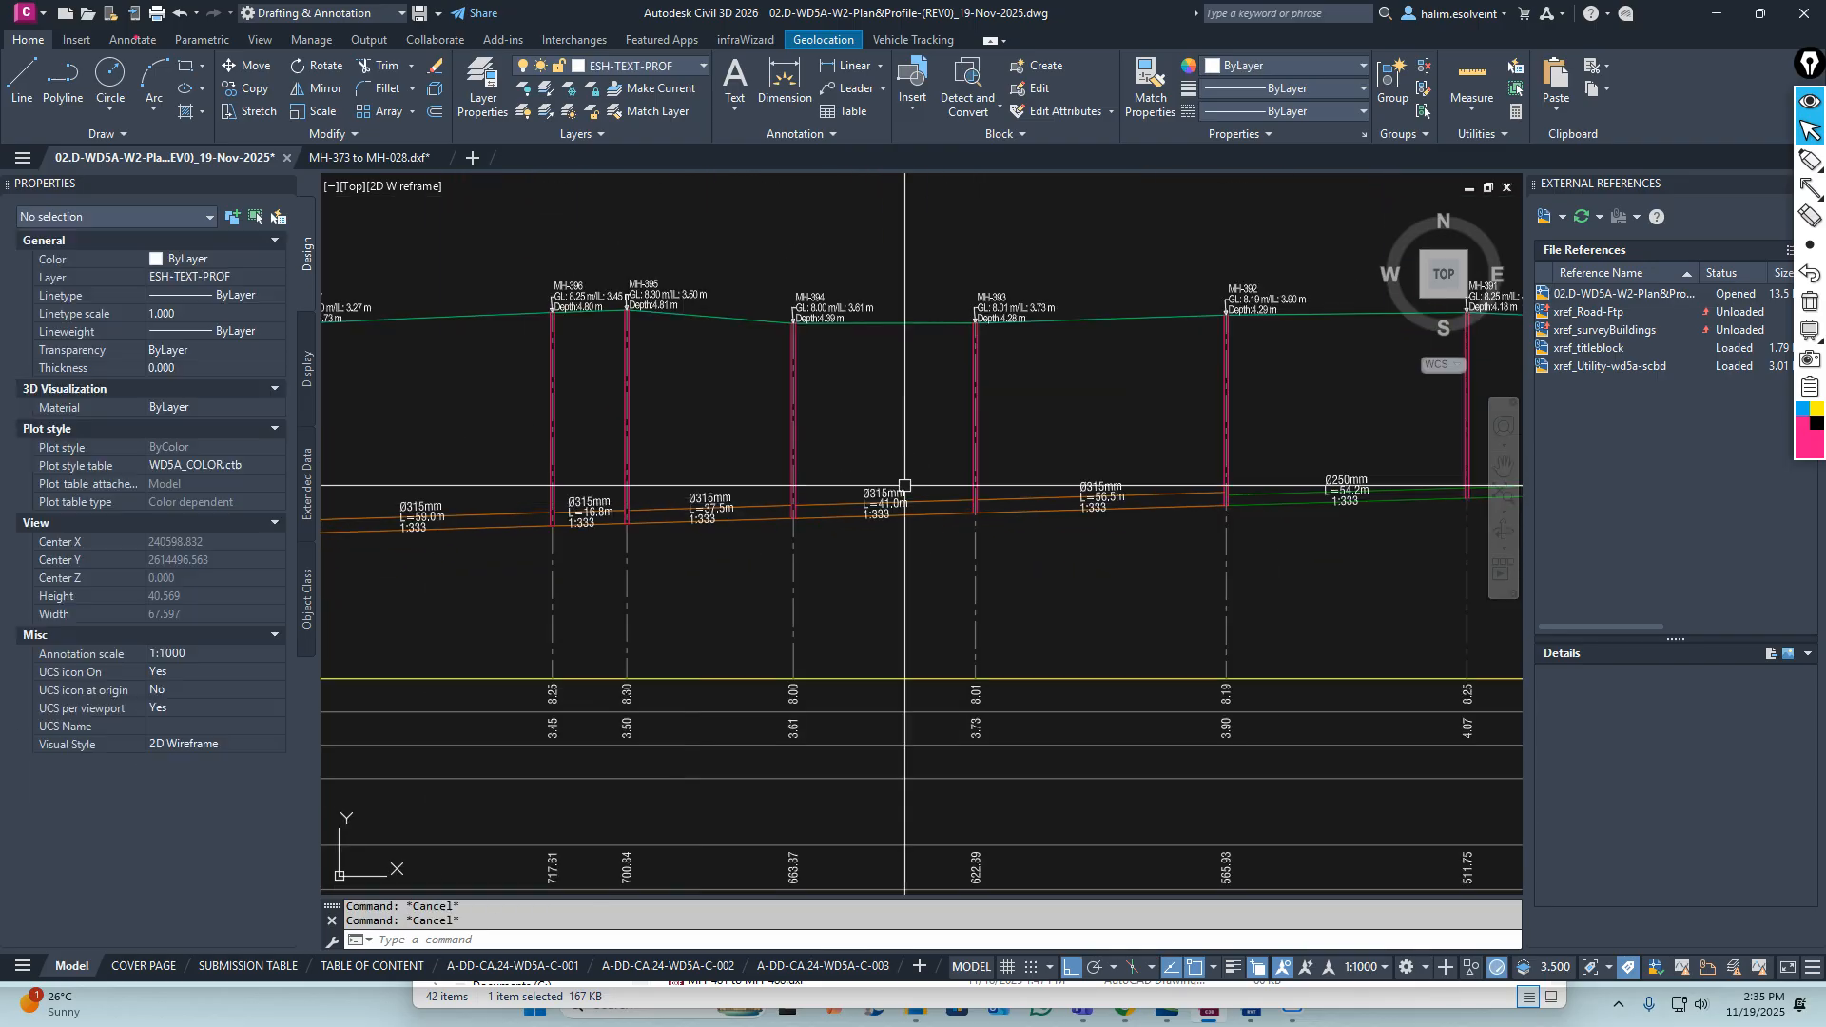
middle_drag(766, 645, 777, 545)
scroll(797, 723, up, 3)
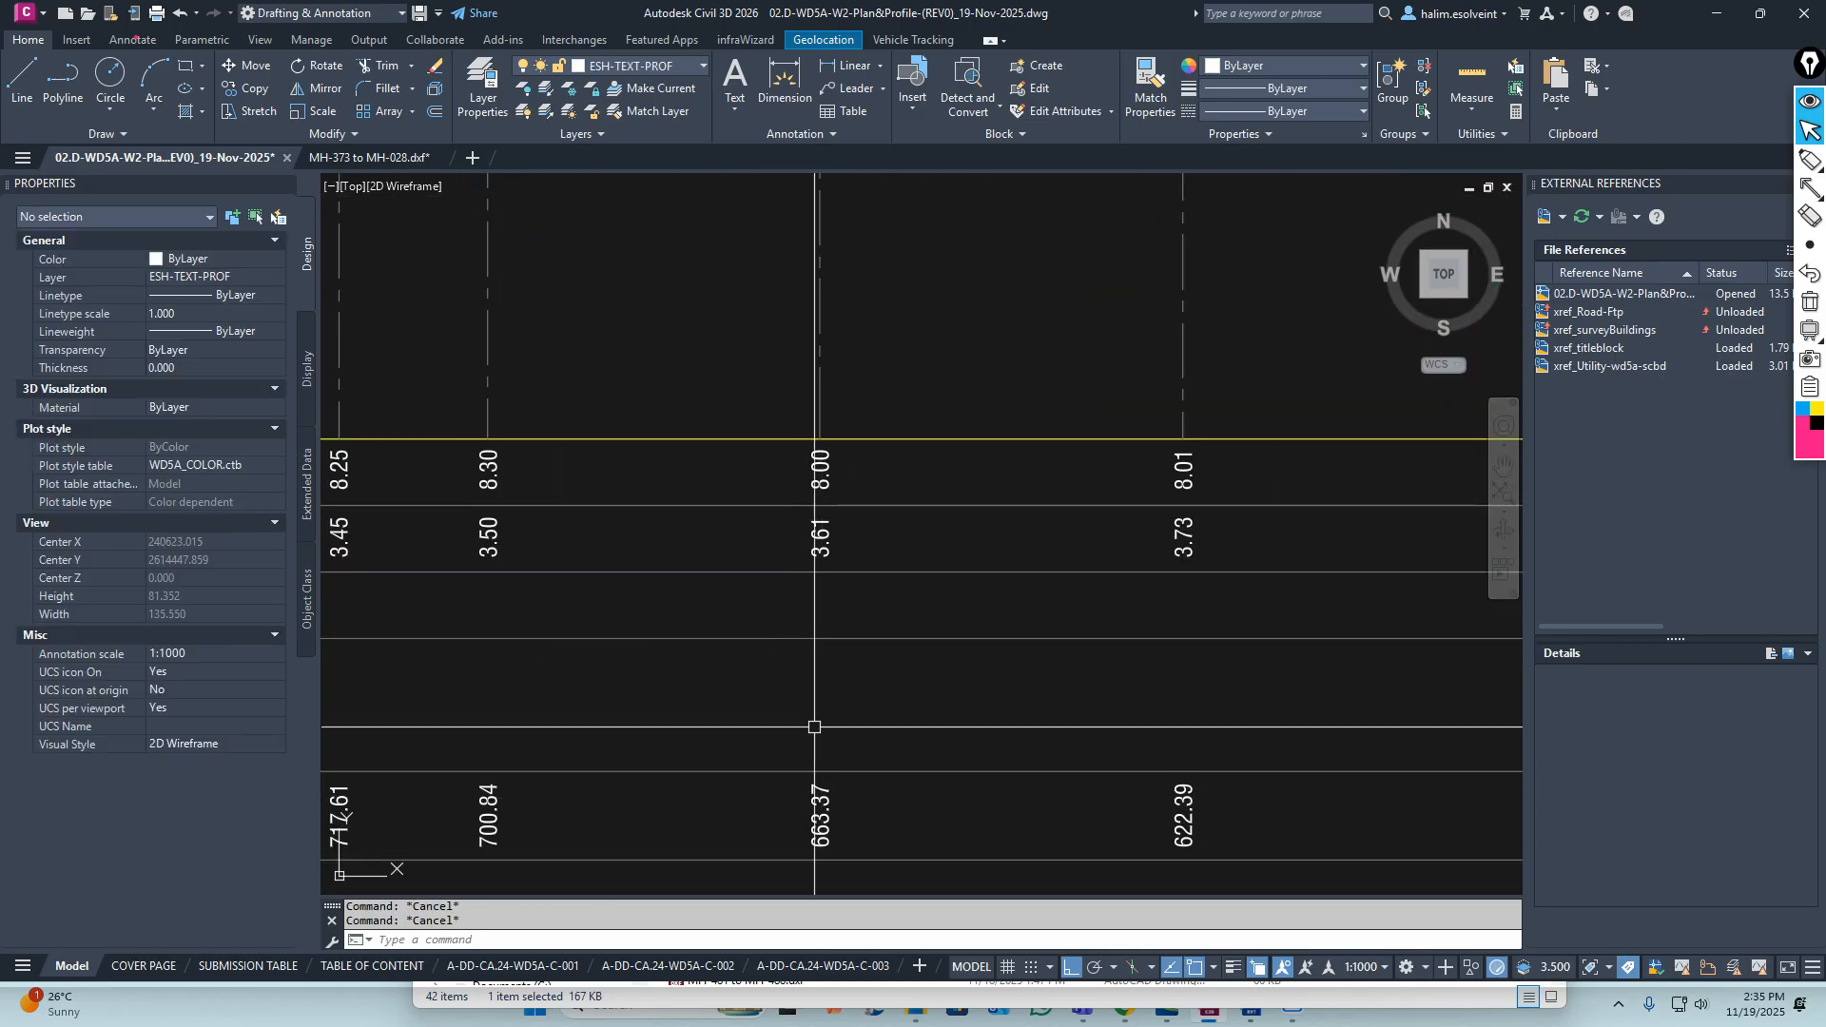
scroll(815, 646, down, 3)
scroll(734, 368, up, 3)
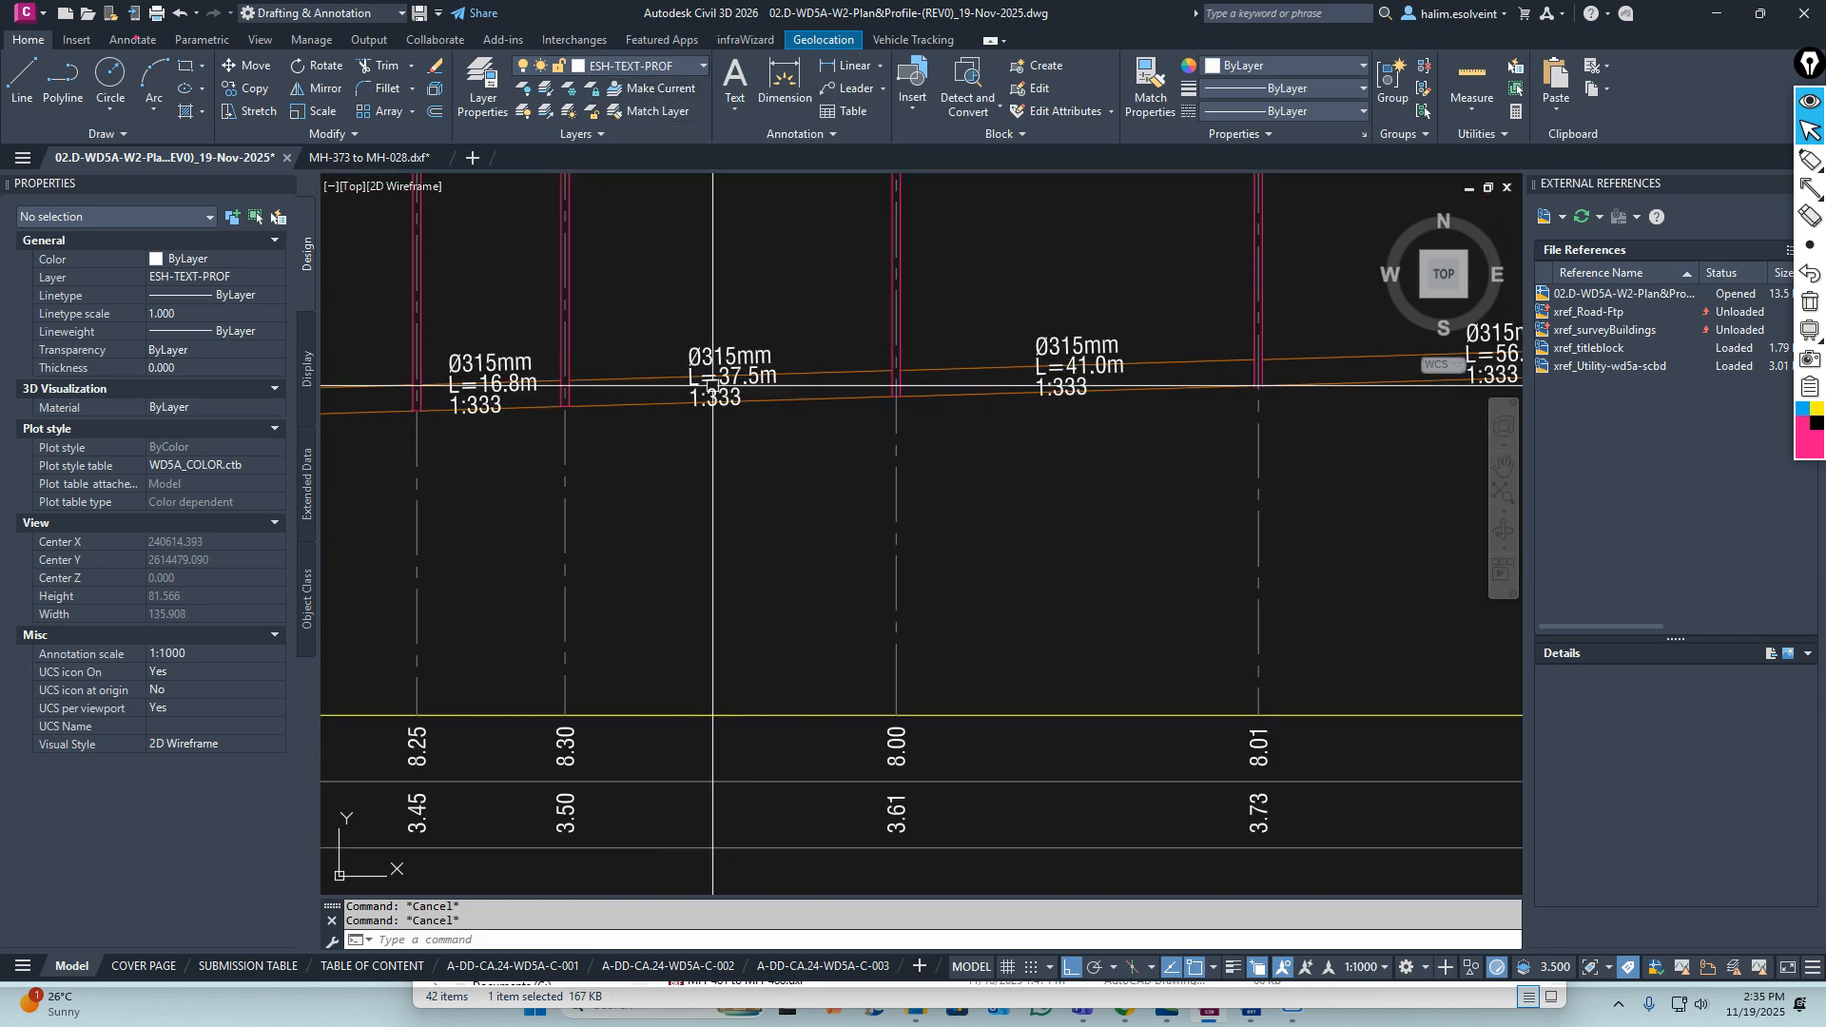
Run TXT2MTXT again on the 41.0 m pipe run's combined label and check its properties
middle_drag(1203, 386, 1019, 474)
text(Tx)
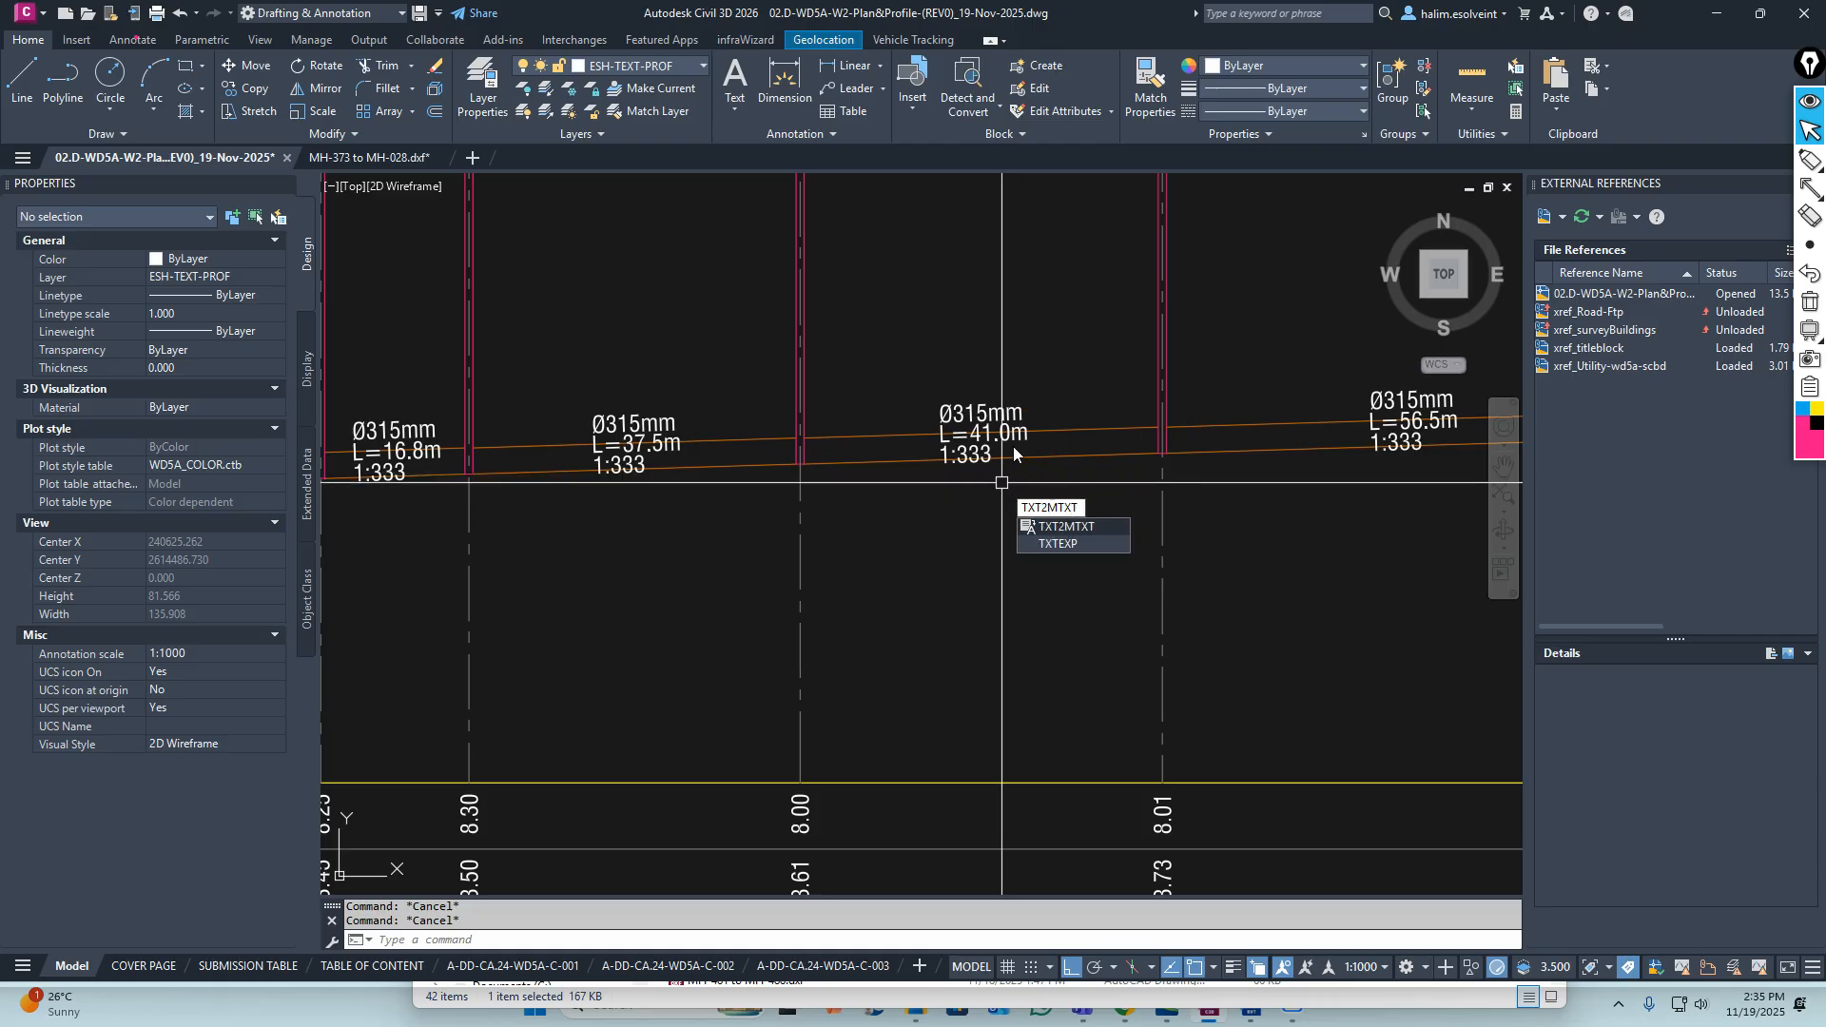
key(Return)
drag(888, 325, 1040, 514)
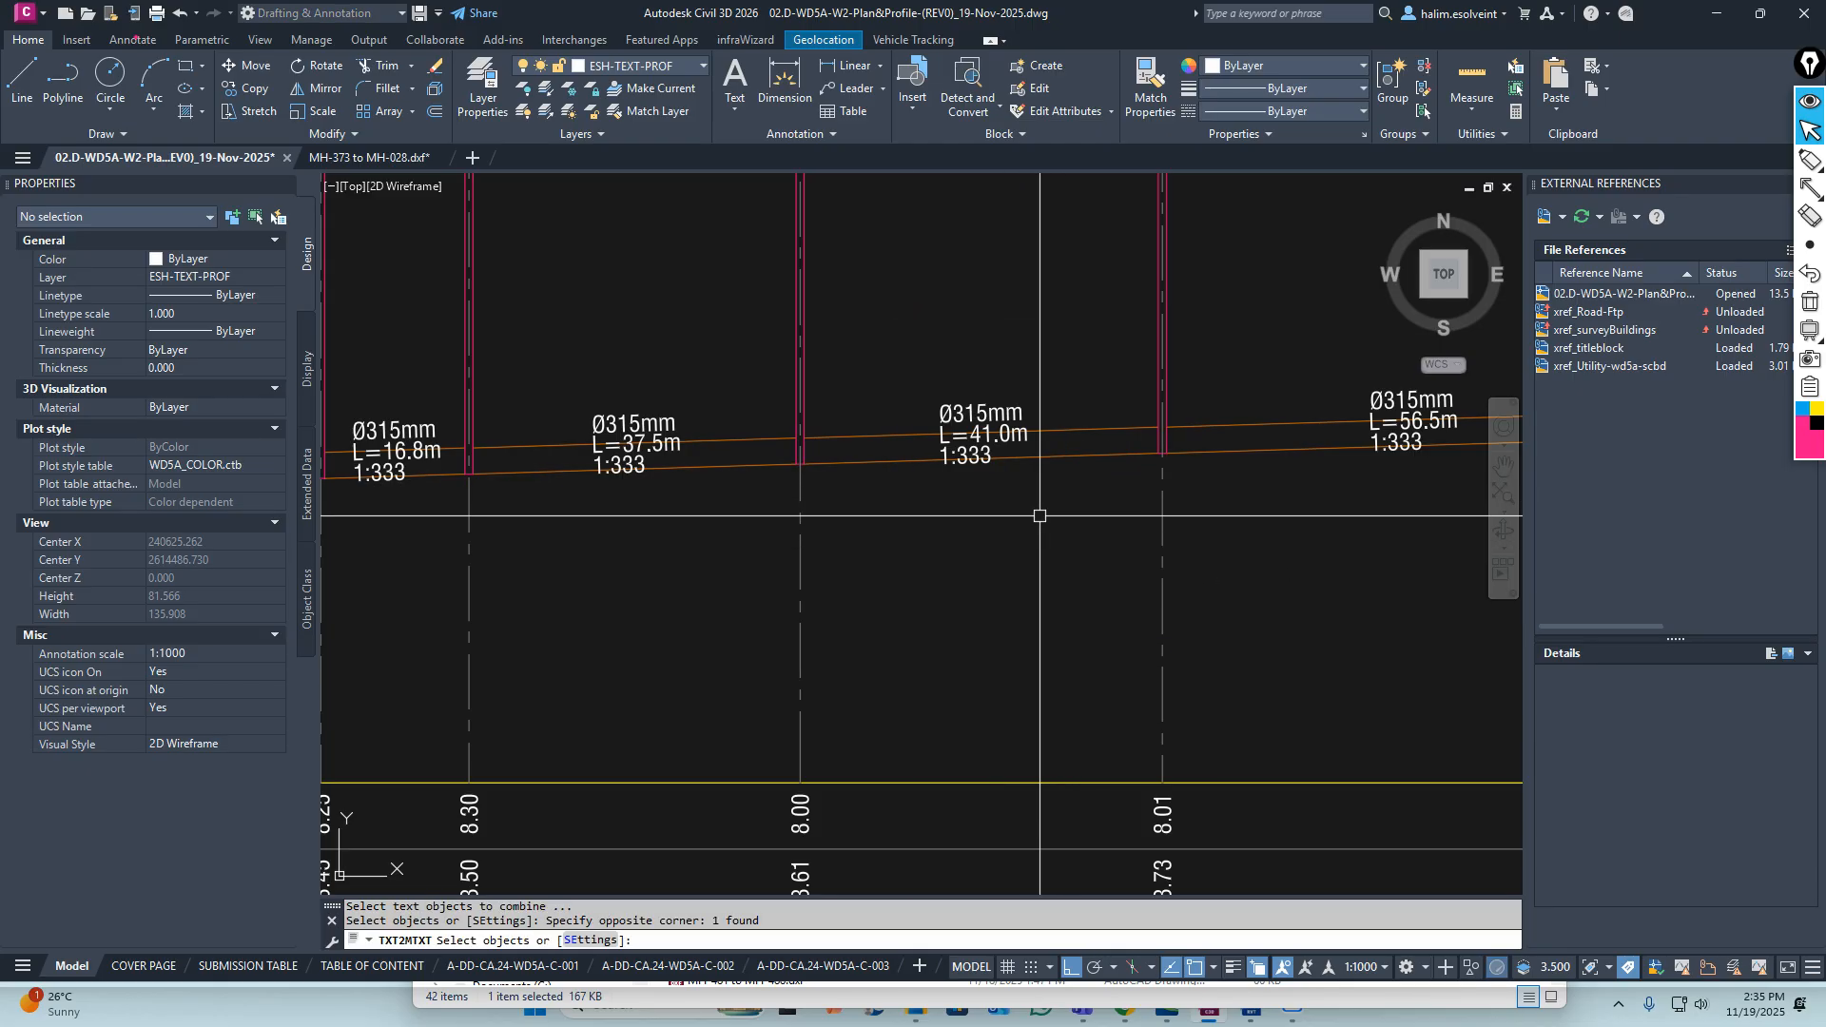
key(Return)
click(965, 392)
key(Escape)
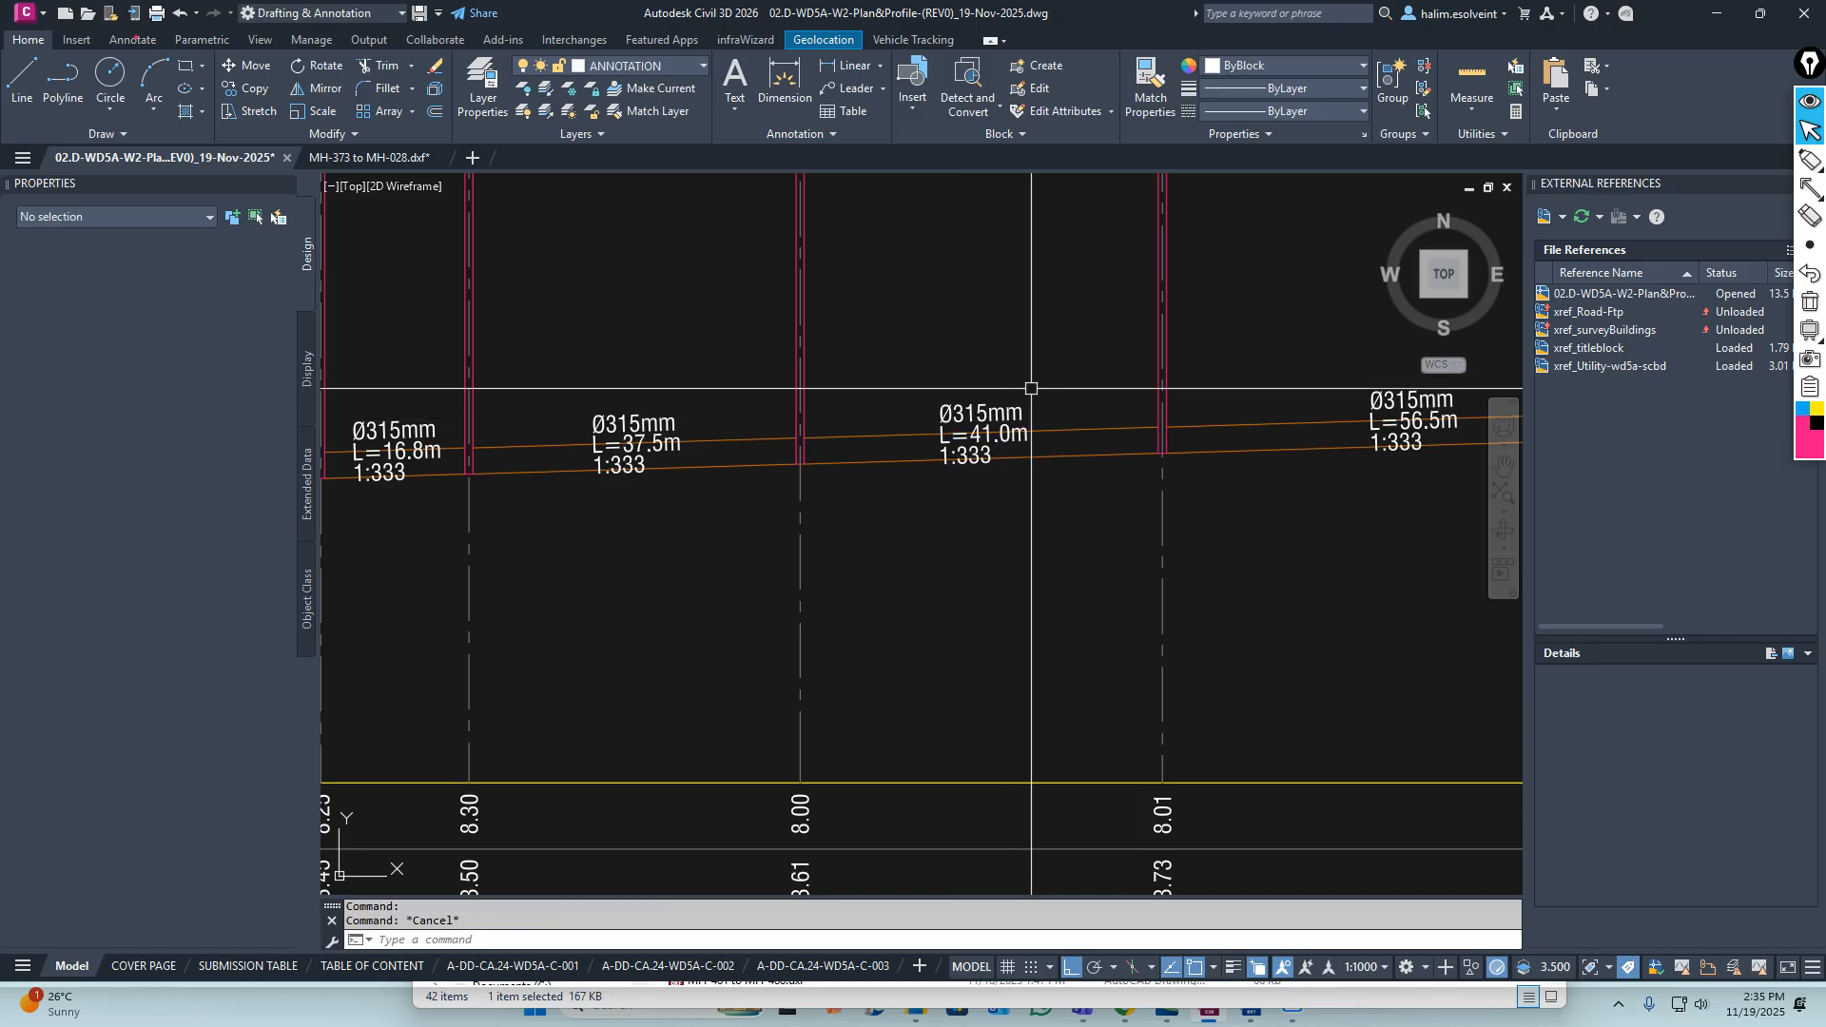
Run TXT2MTXT again on the 56.5 m pipe run's combined label and check its properties
middle_drag(1365, 363, 815, 367)
key(Return)
key(Return)
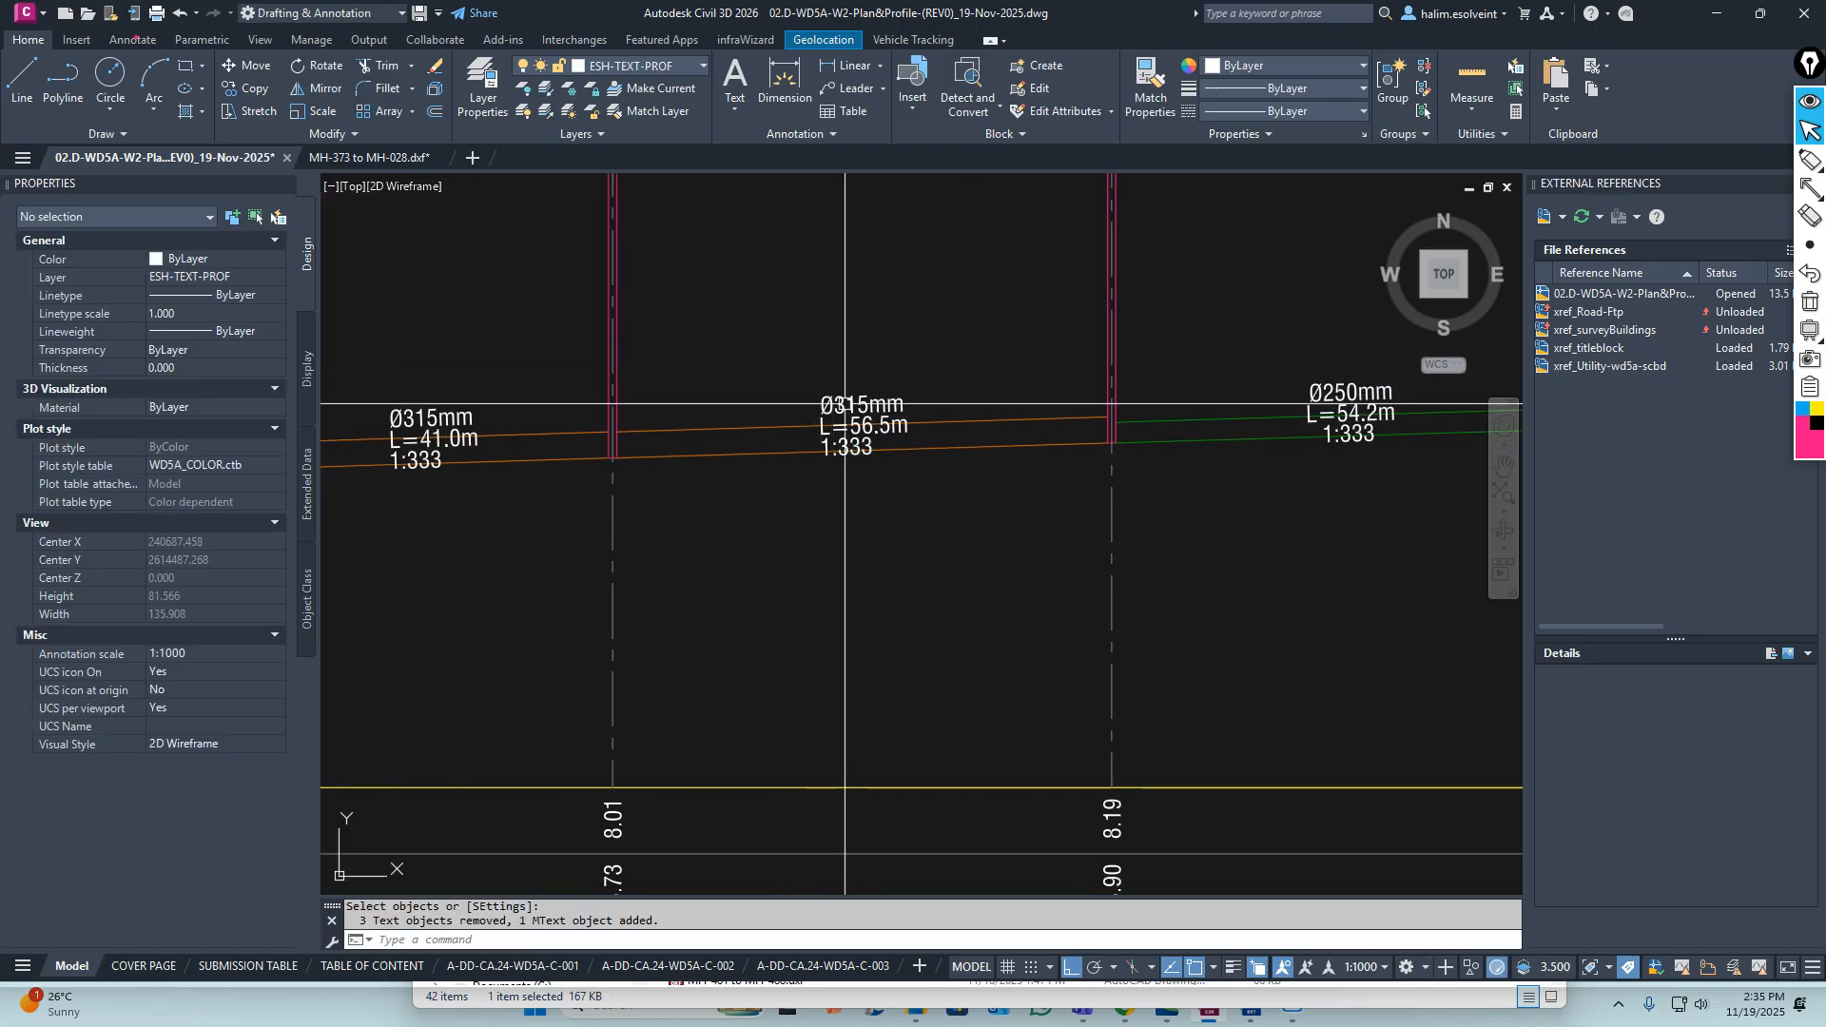
click(845, 404)
key(Escape)
Check the layer of the 54.2 m pipe run's diameter text and combine its three label texts into one multiline text
middle_drag(1216, 424, 882, 424)
click(975, 389)
key(Escape)
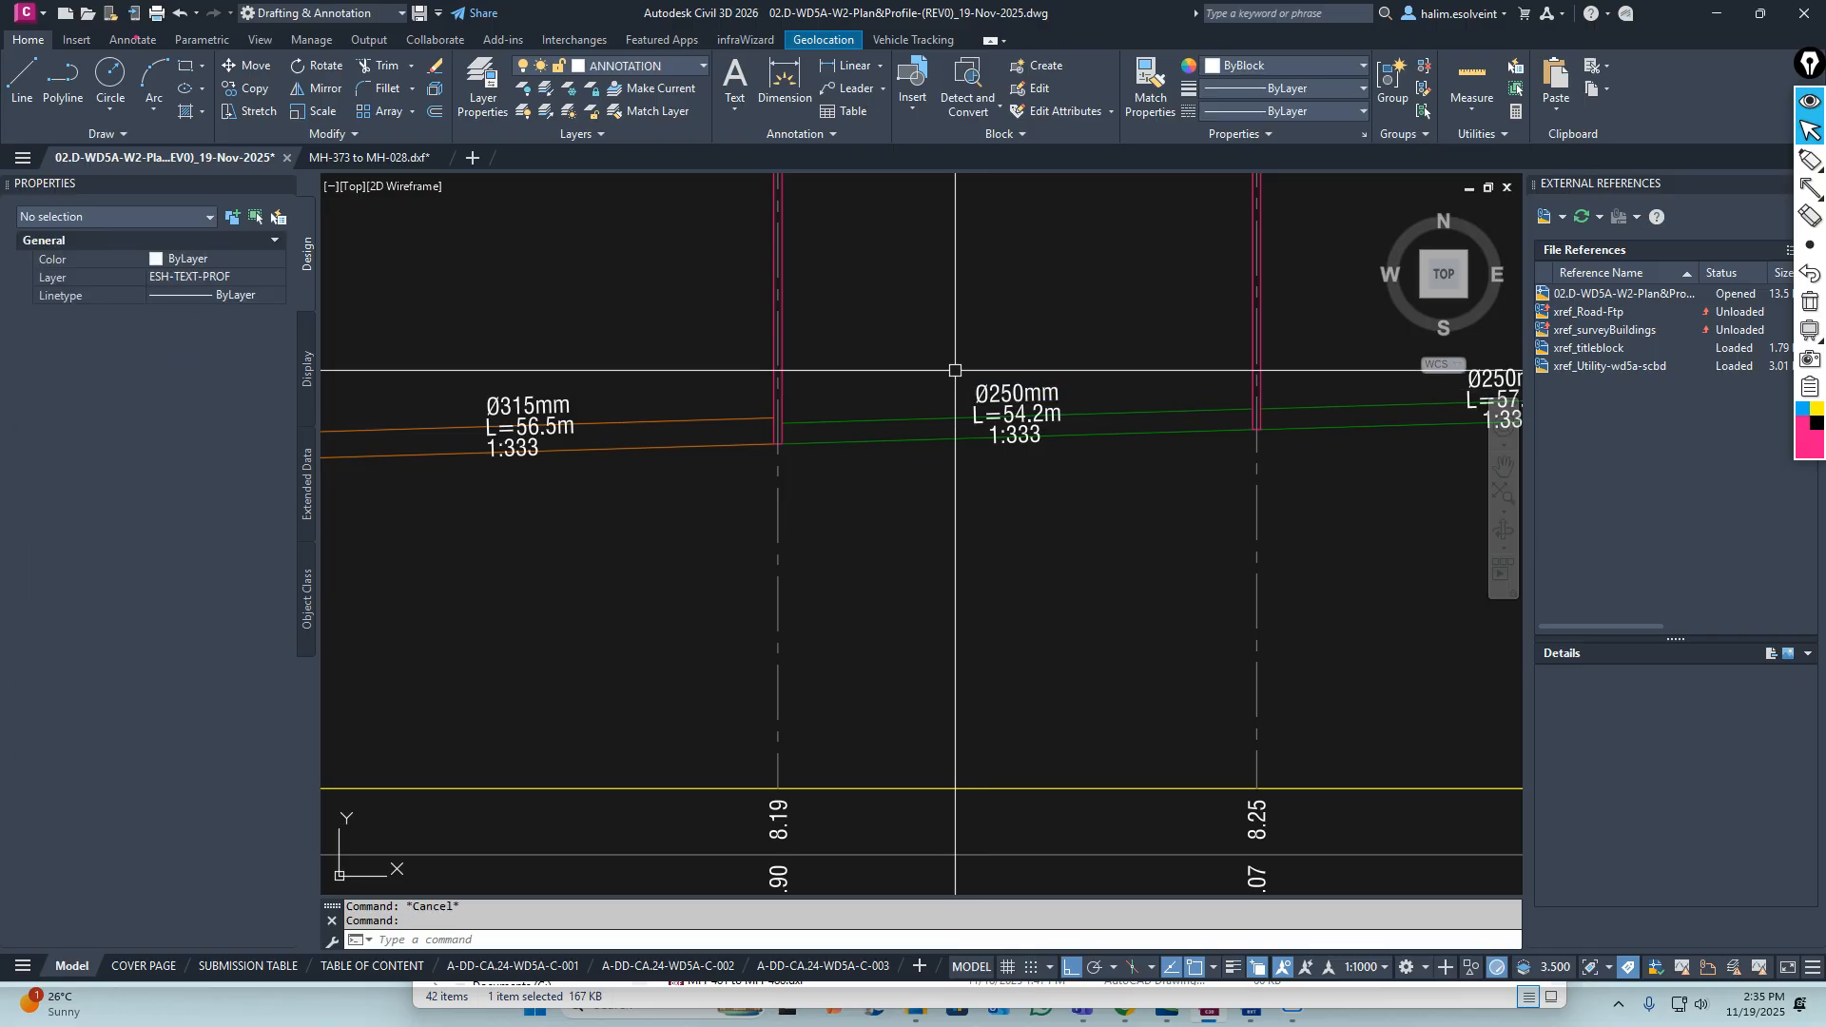
key(Return)
drag(946, 326, 1093, 489)
key(Return)
Combine the label texts of the 57.4 m and 61.1 m Ø250mm pipe runs into one multiline text each
middle_drag(1150, 492, 620, 501)
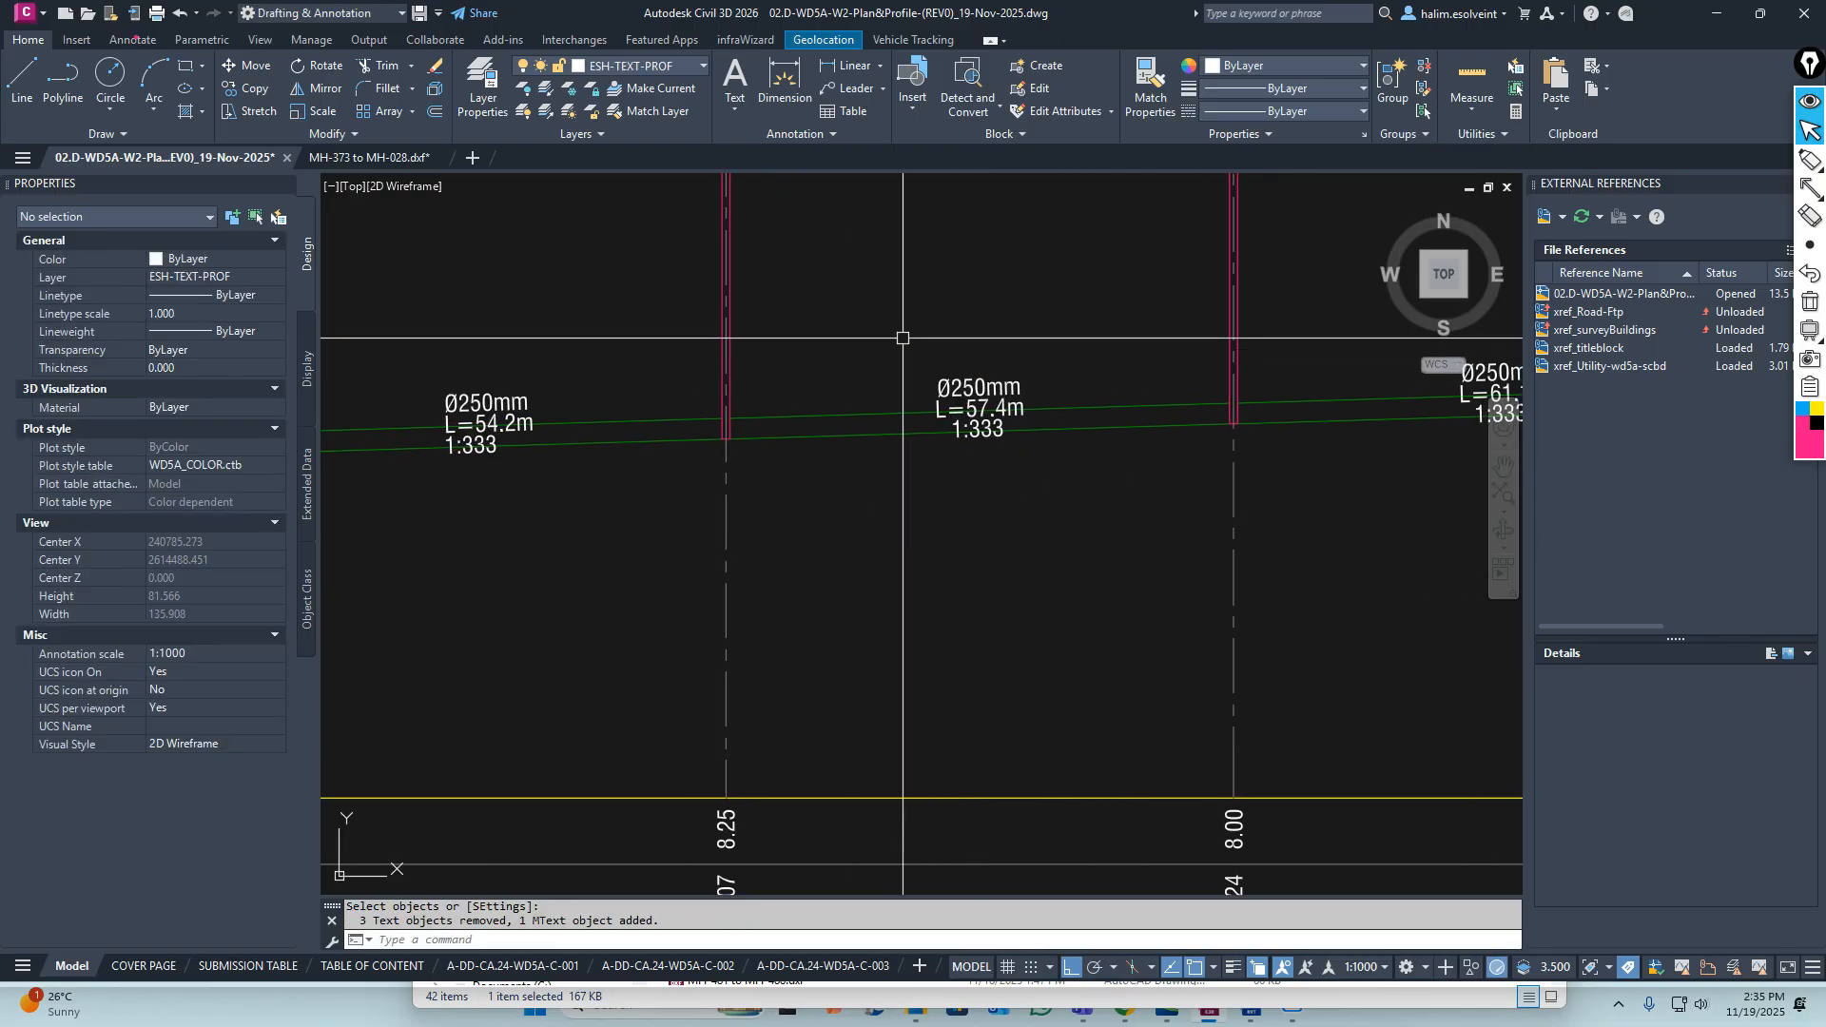
key(Return)
drag(901, 339, 1098, 493)
key(Return)
middle_drag(1038, 482, 371, 514)
key(Return)
click(731, 361)
click(970, 505)
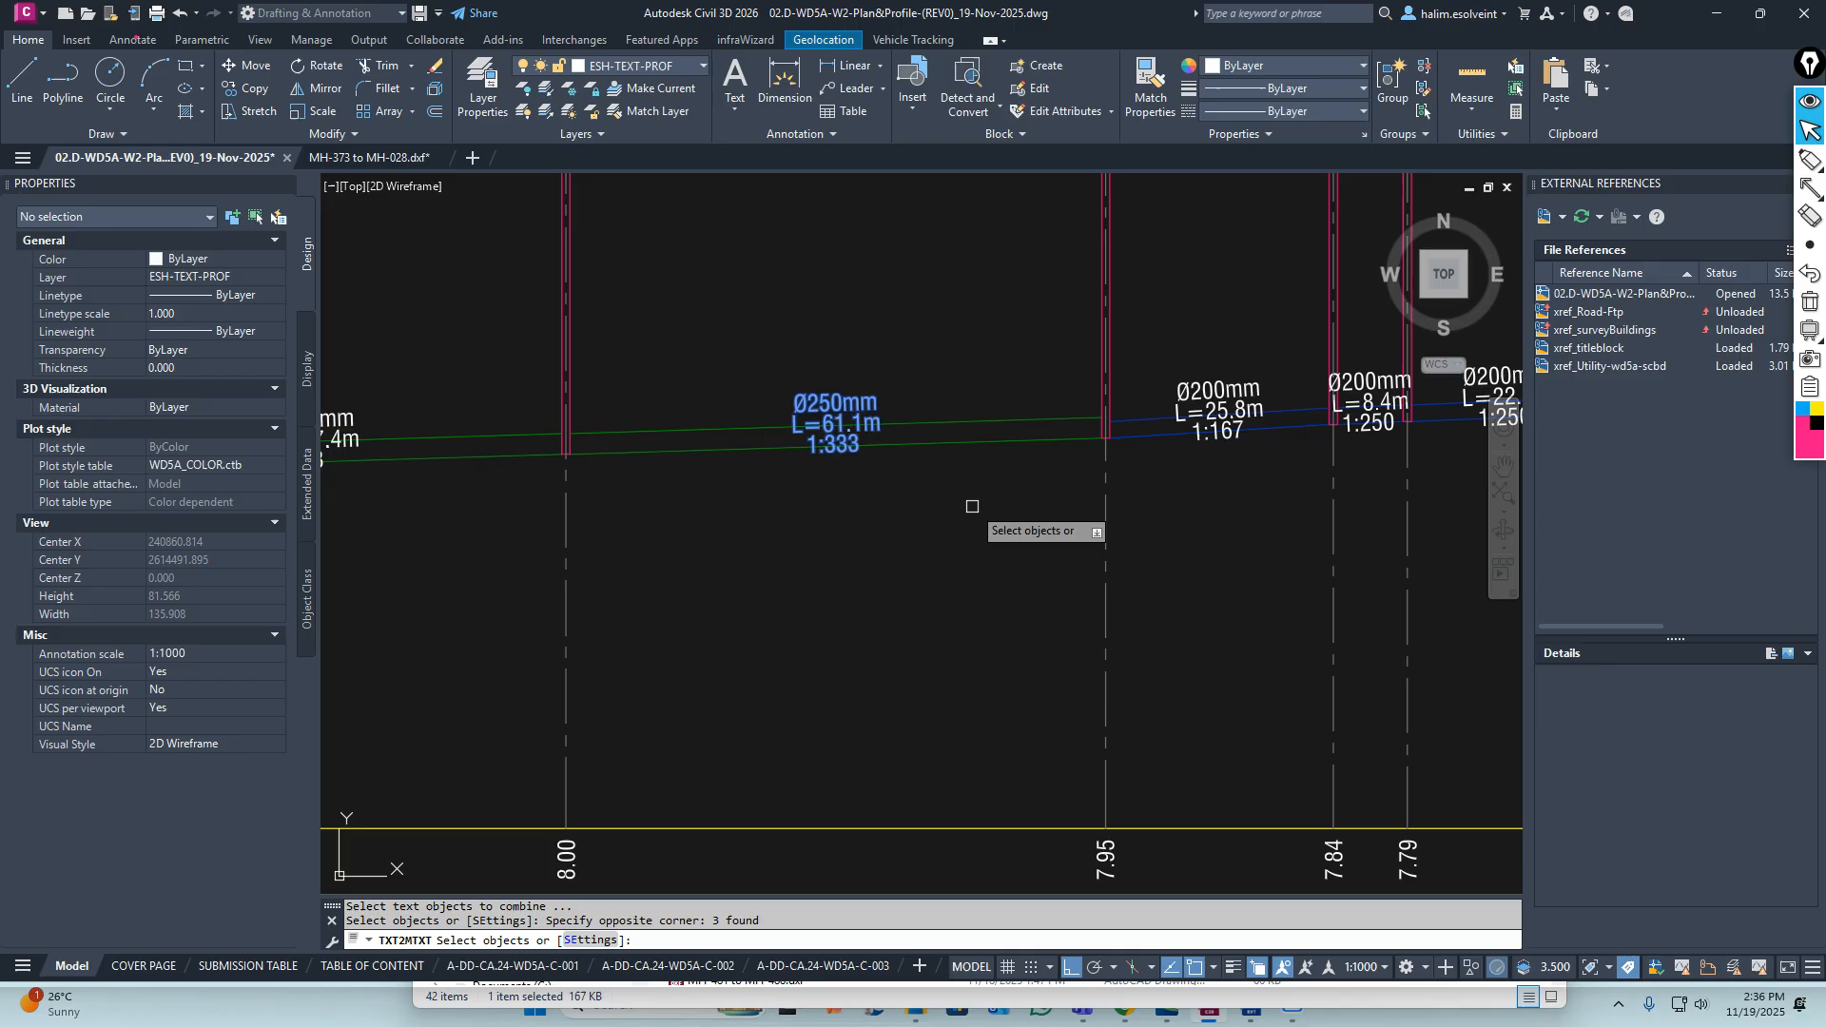
key(Return)
Combine the label texts of the 25.8 m and 8.4 m Ø200mm pipe runs into one multiline text each
middle_drag(1106, 456, 806, 477)
key(Return)
click(853, 329)
click(987, 494)
key(Return)
key(Return)
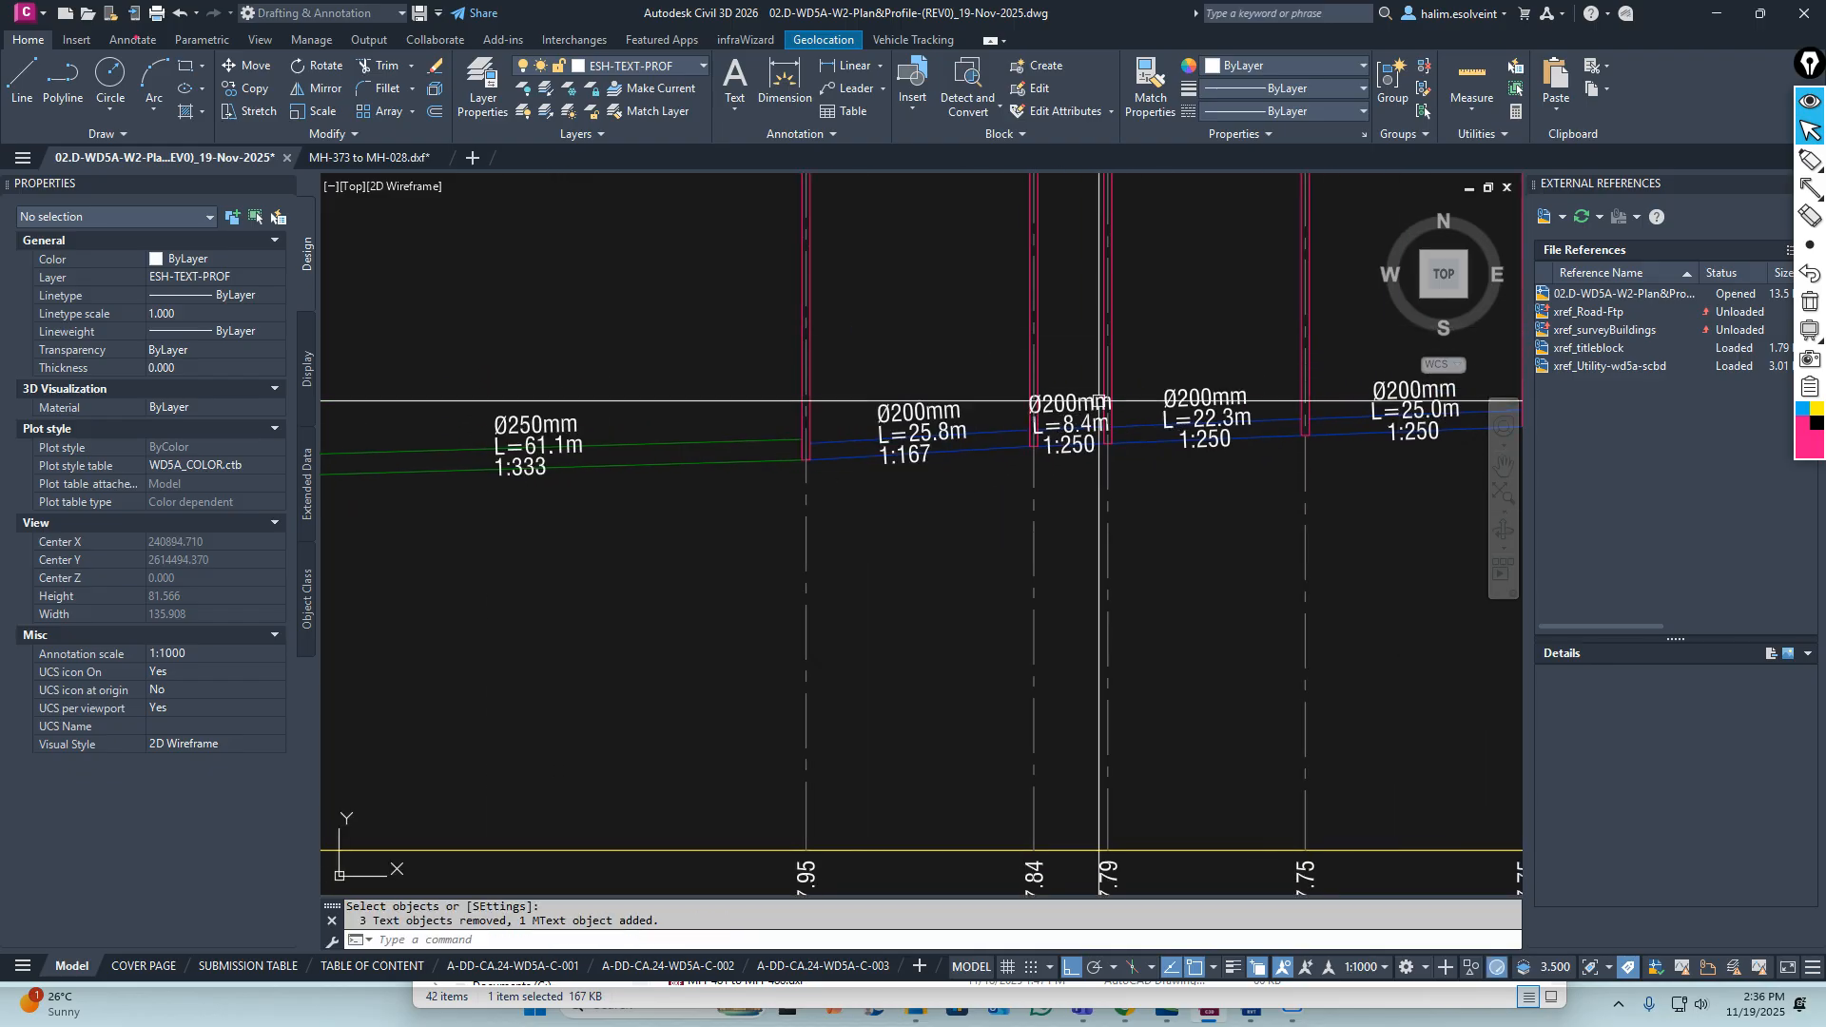
scroll(1132, 409, up, 5)
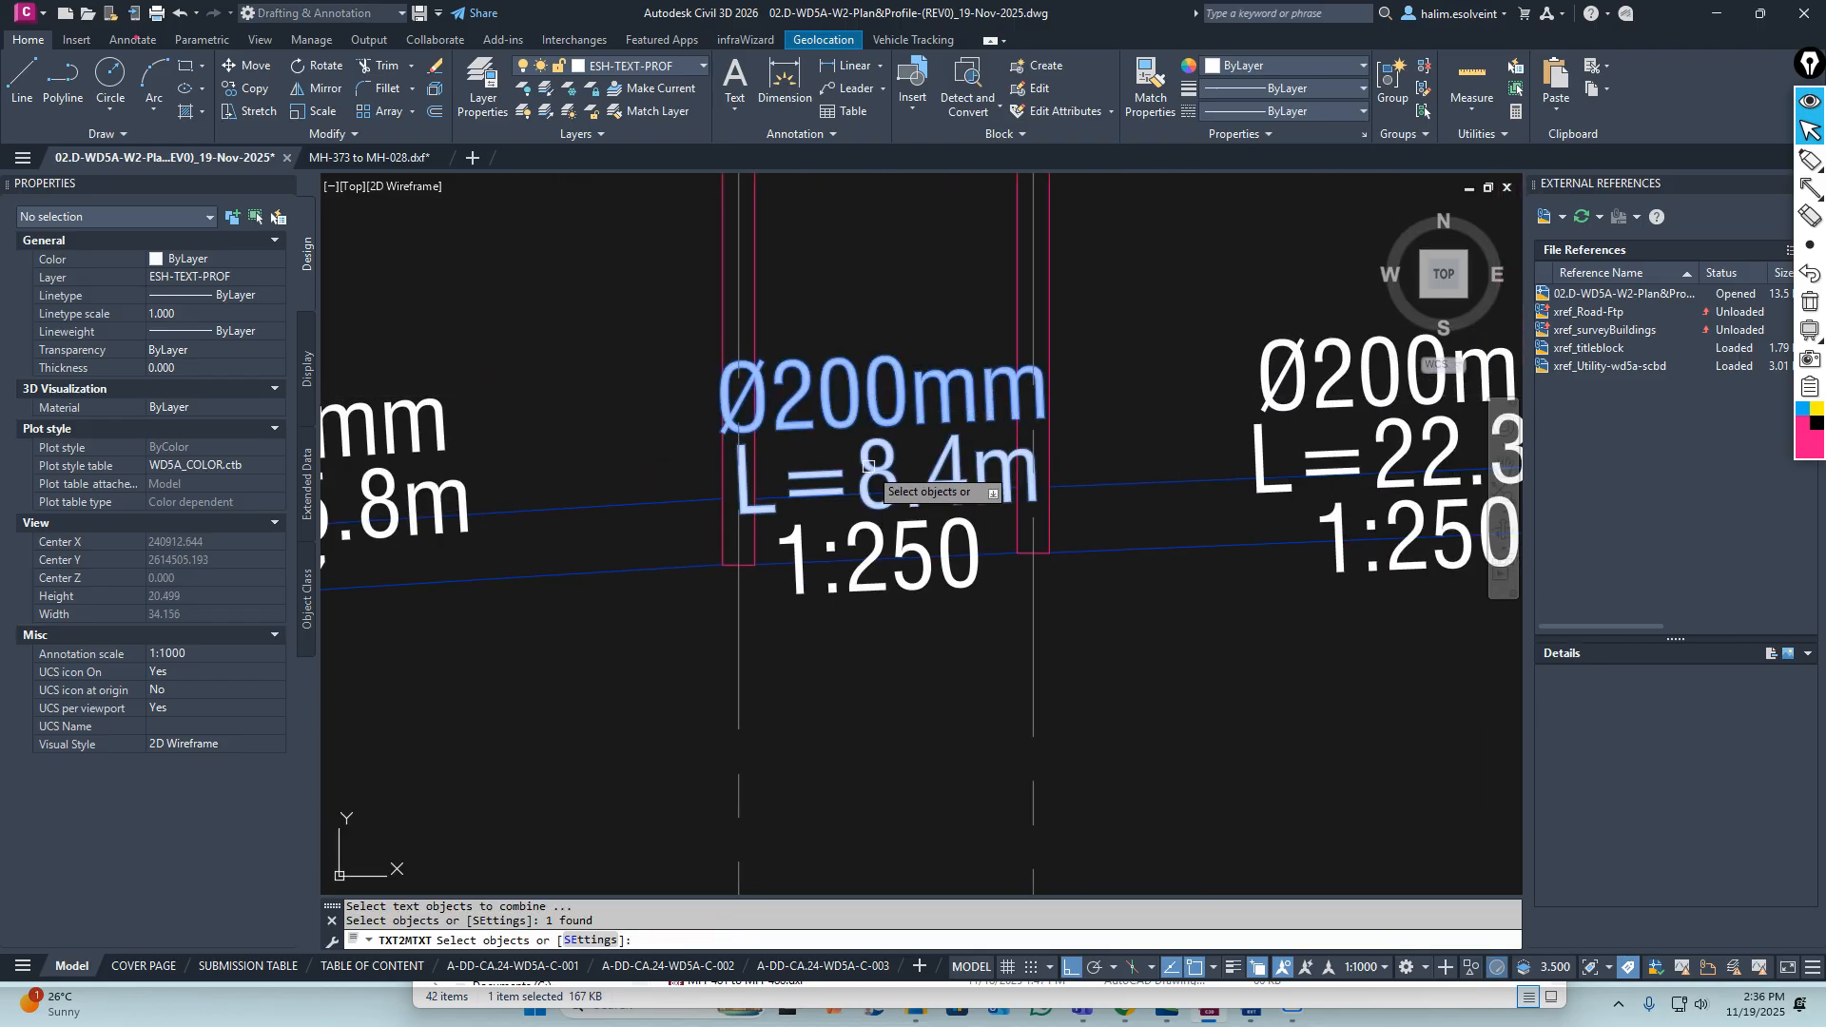
key(Return)
Combine the label texts of the adjoining 22.3 m and 25.0 m pipe runs into one multiline text each
scroll(876, 531, down, 5)
scroll(929, 520, up, 3)
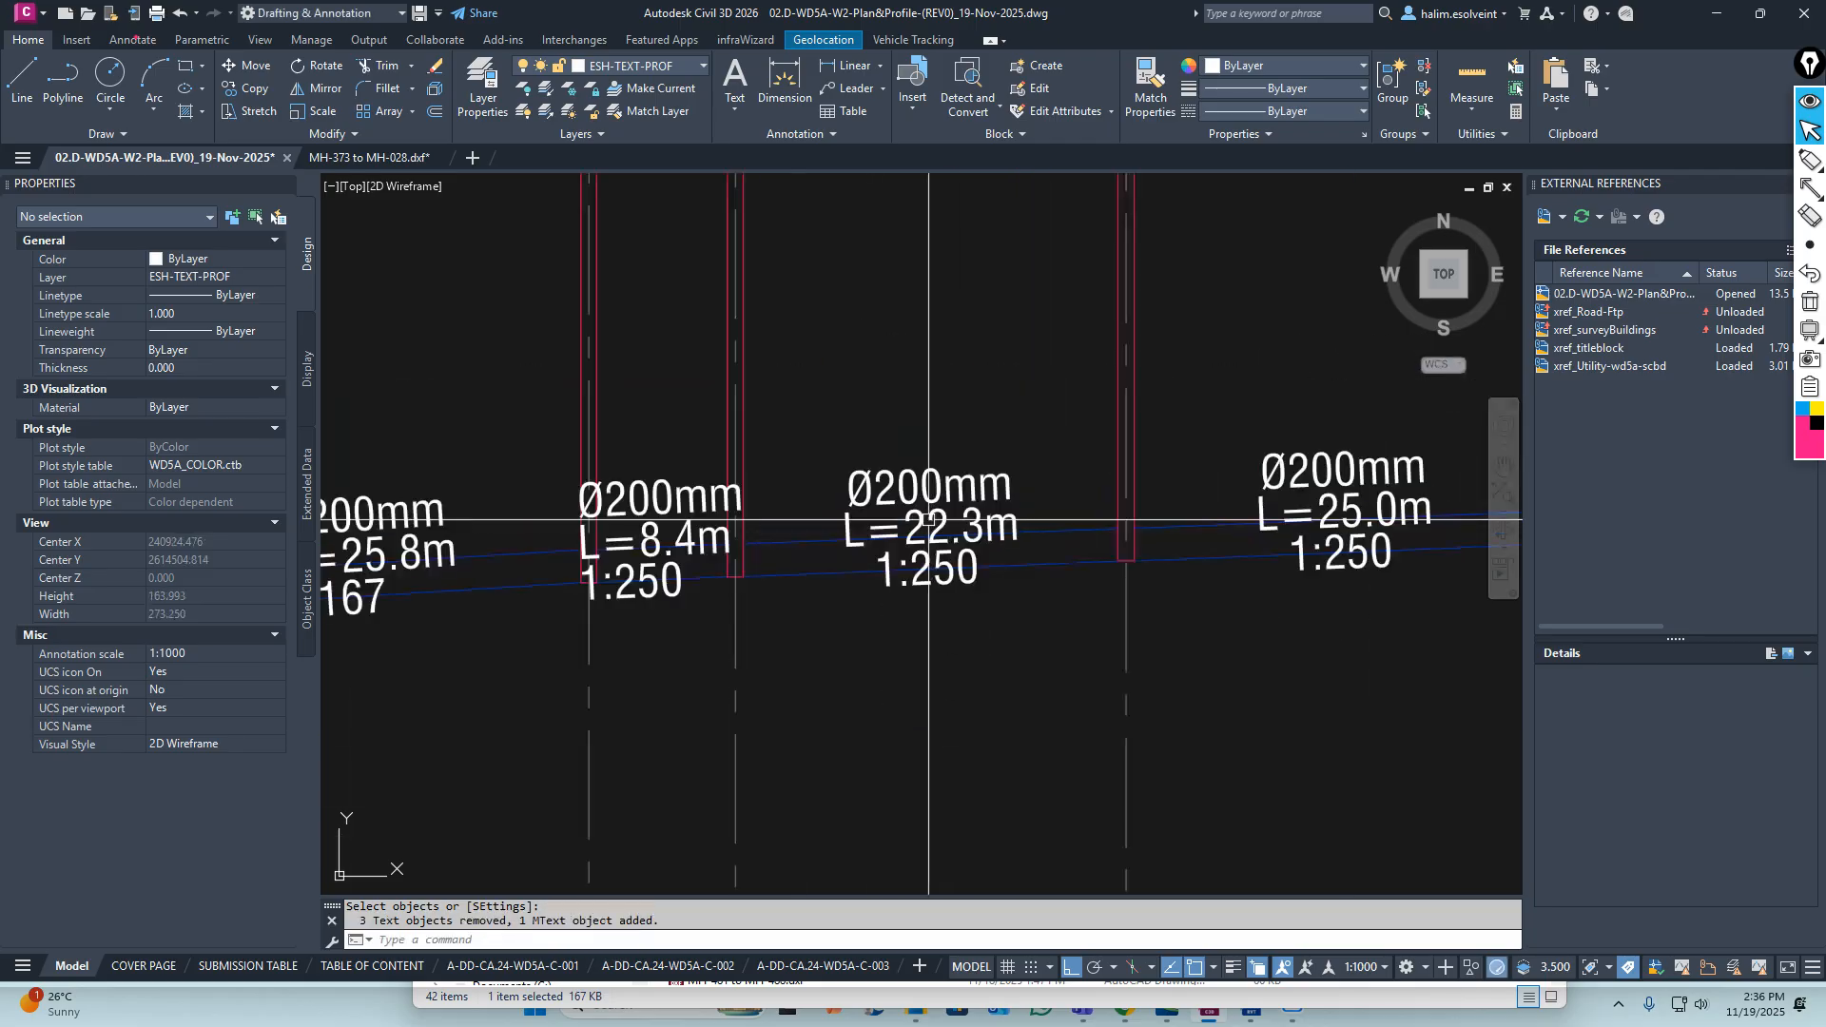
click(1031, 651)
key(Return)
middle_drag(1224, 557, 853, 530)
key(Return)
click(852, 332)
click(1101, 614)
key(Return)
Combine the label texts of the 27.0 m and 15.1 m pipe runs into one multiline text each
key(Return)
middle_drag(1256, 575, 747, 565)
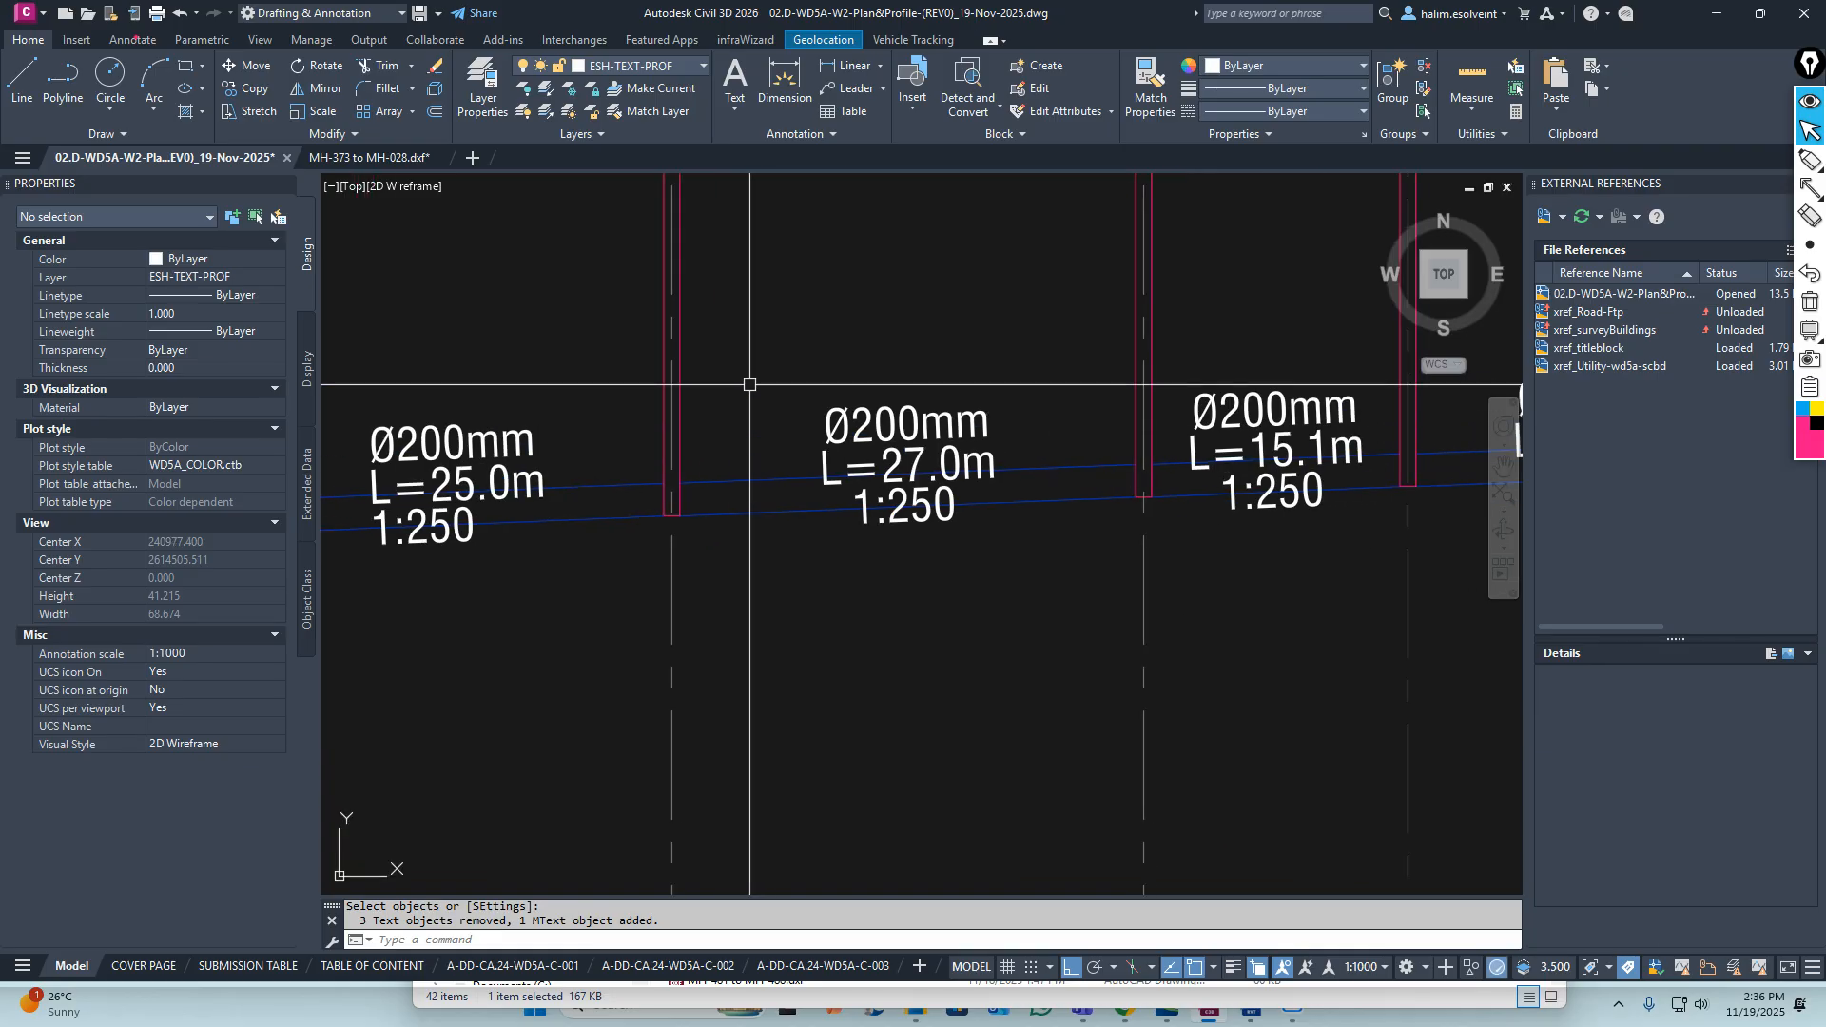
click(767, 314)
click(1030, 597)
key(Return)
middle_drag(1203, 381, 851, 410)
click(828, 373)
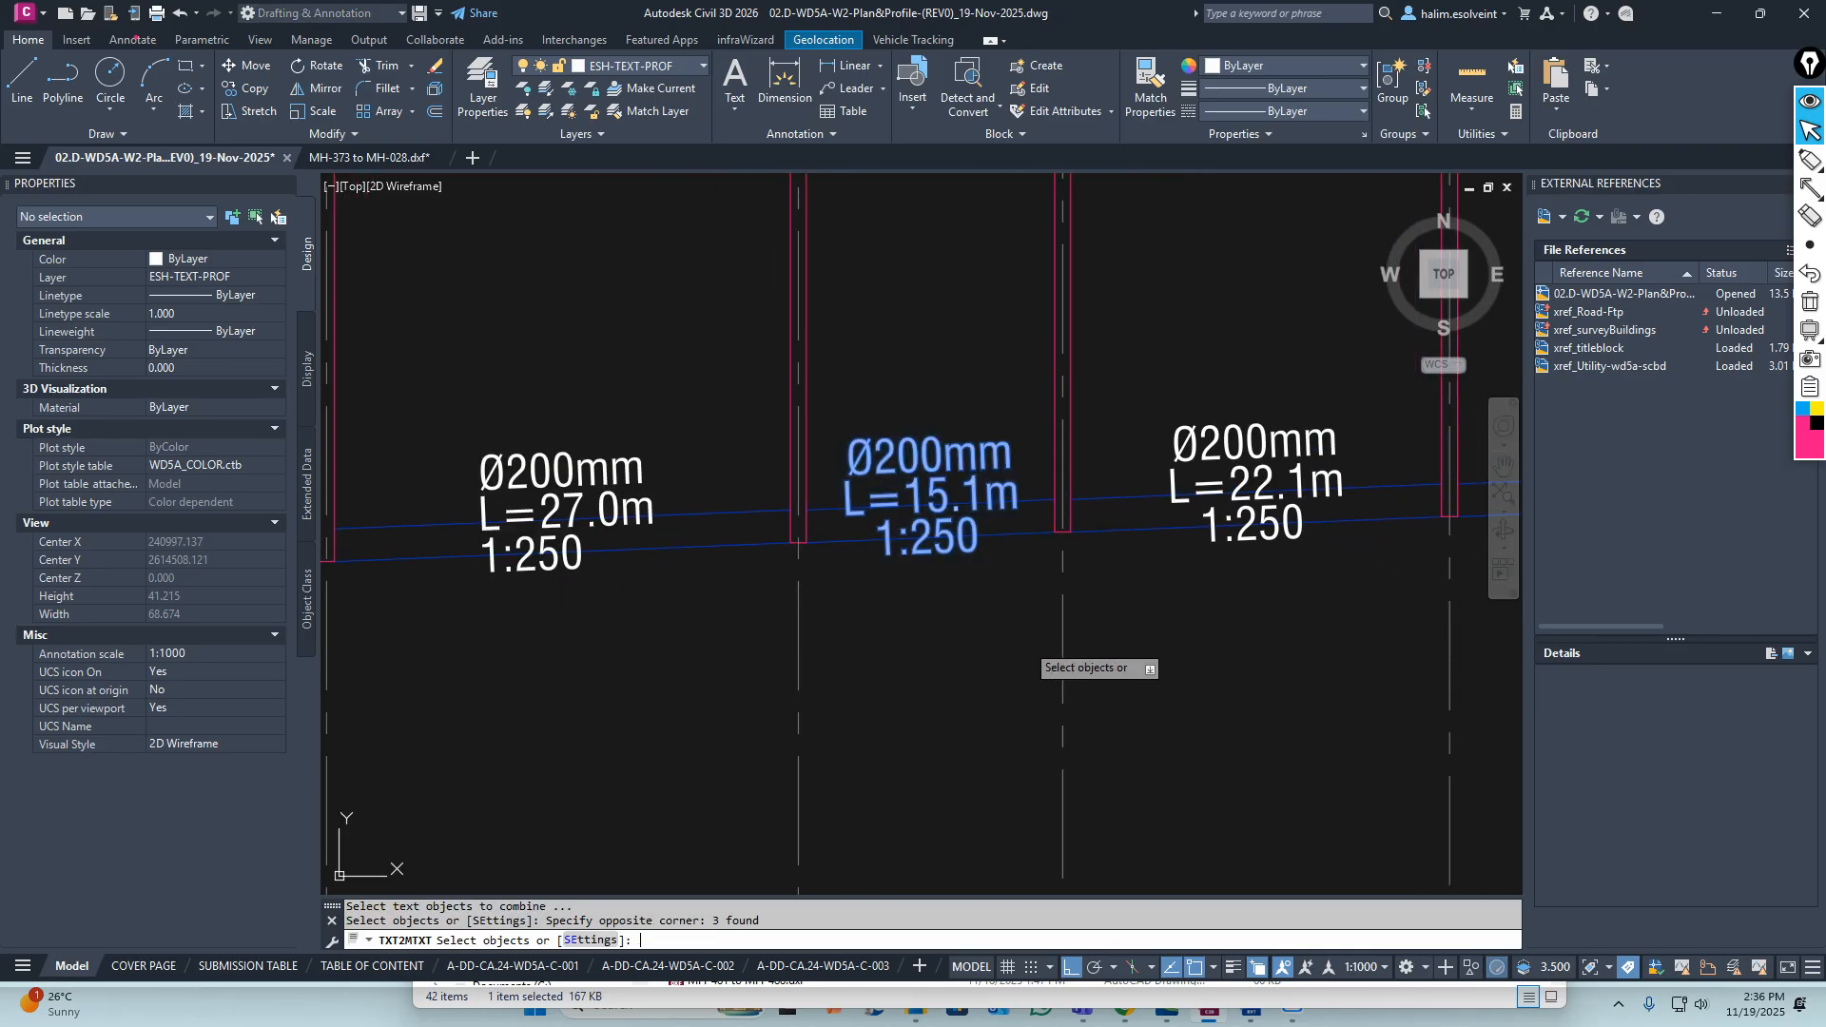
key(Return)
Combine the label texts of the 22.1 m and 21.2 m pipe runs into one multiline text each
middle_drag(1189, 557, 780, 574)
key(Return)
click(725, 366)
click(990, 640)
key(Return)
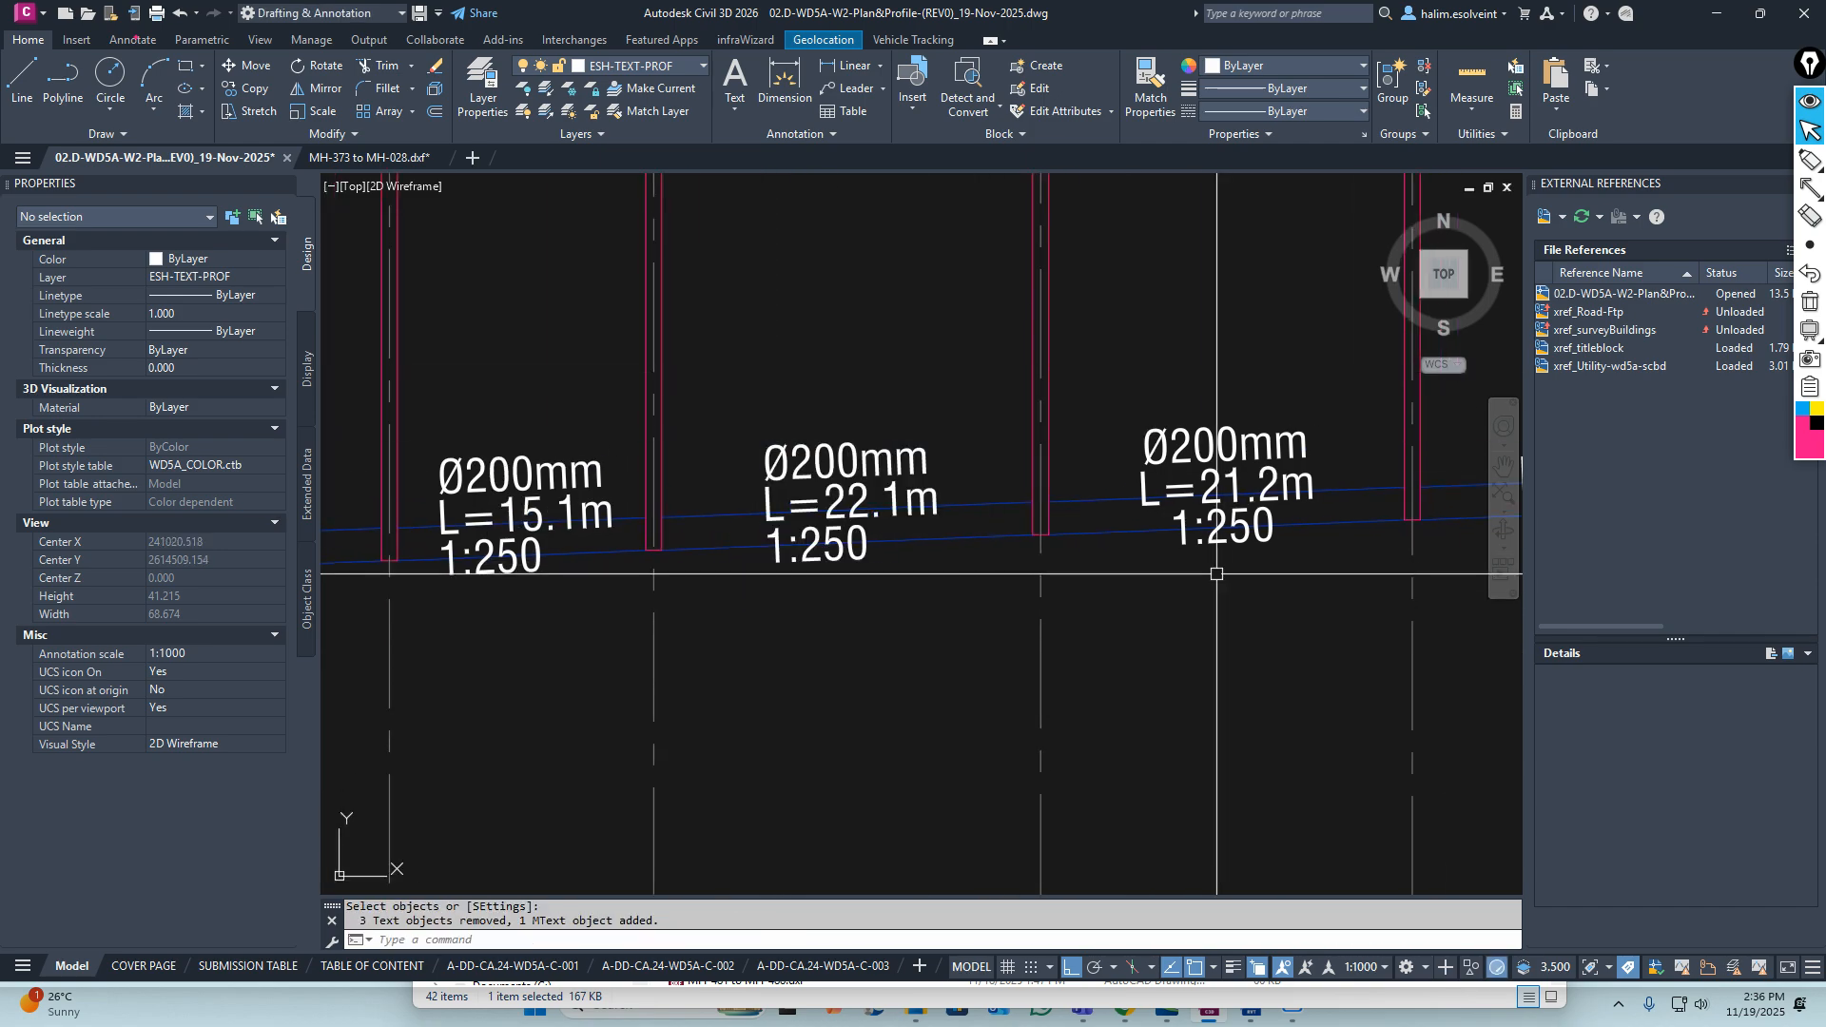
middle_drag(1216, 573, 858, 602)
key(Return)
click(733, 399)
click(1007, 632)
key(Return)
Combine the label texts of the adjoining 22.3 m and 33.3 m pipe runs into one multiline text each
middle_drag(1162, 603, 798, 614)
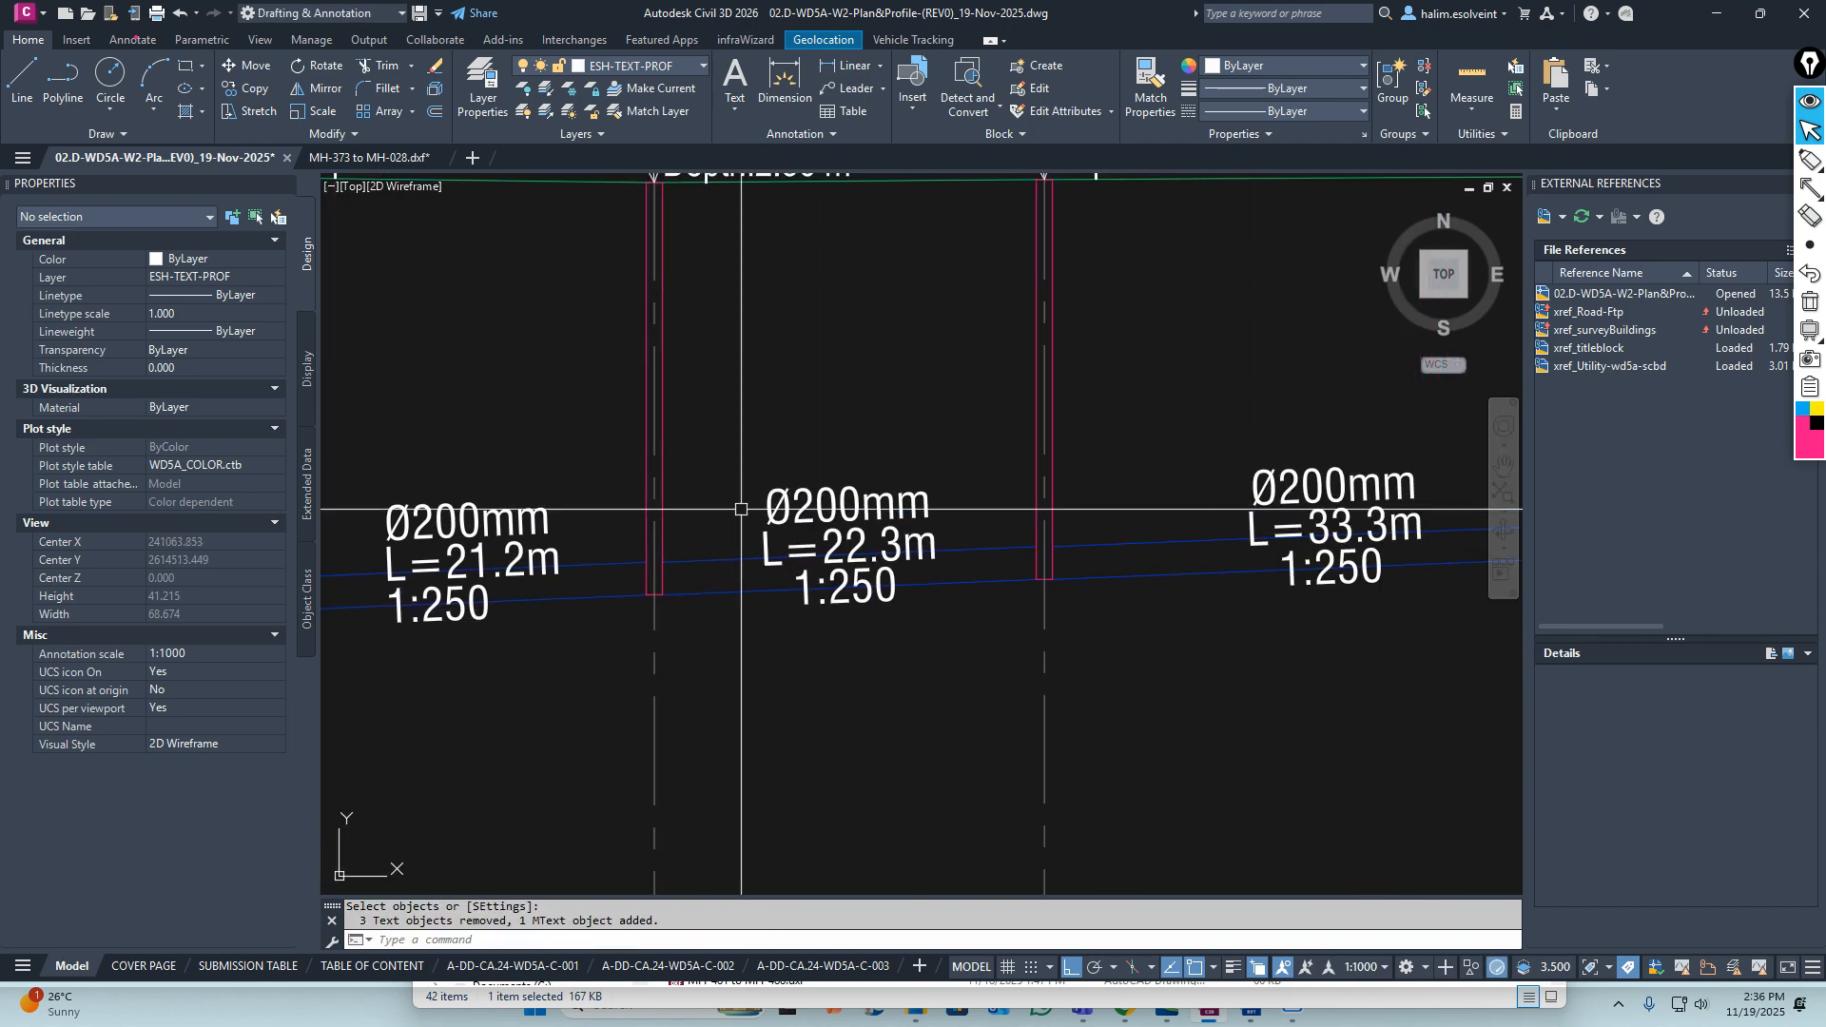
click(747, 440)
click(958, 655)
key(Return)
middle_drag(1202, 583, 894, 579)
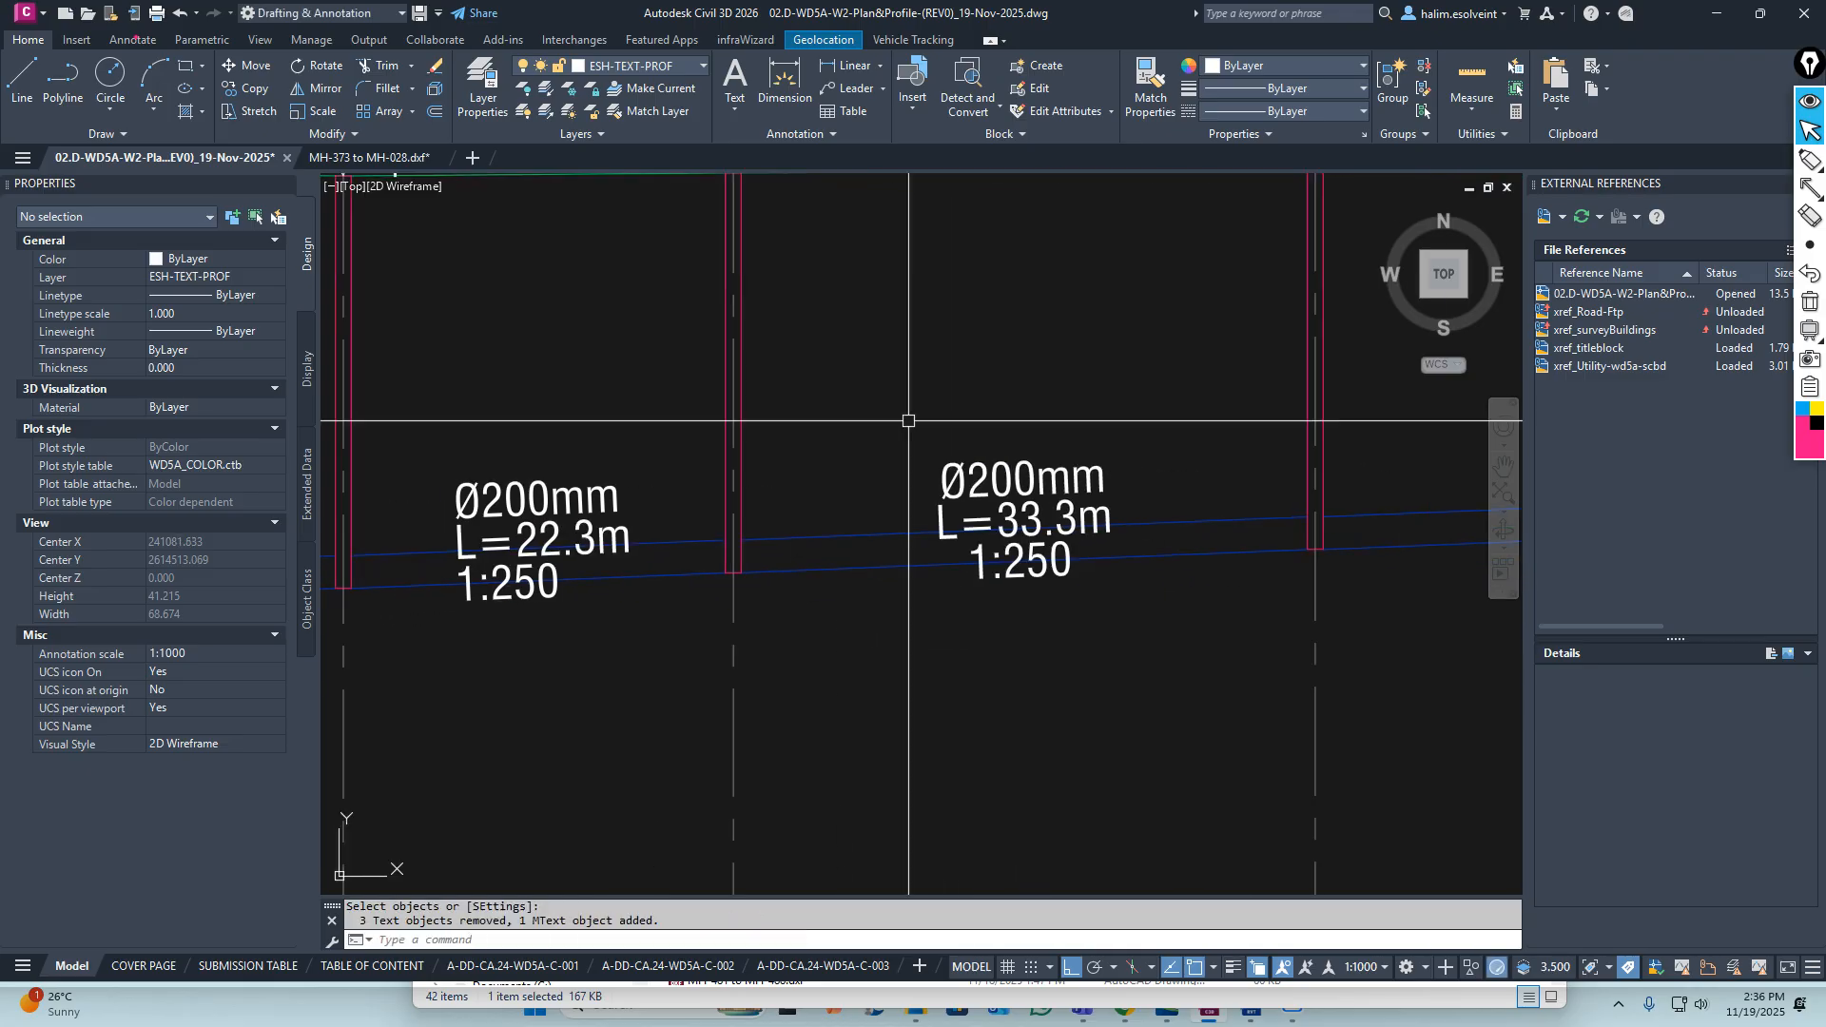
key(Return)
click(917, 346)
click(1121, 612)
key(Return)
Combine the label texts of the 45.4 m pipe run and the MH-378 to MH-377 run into one multiline text each
middle_drag(1122, 612, 561, 592)
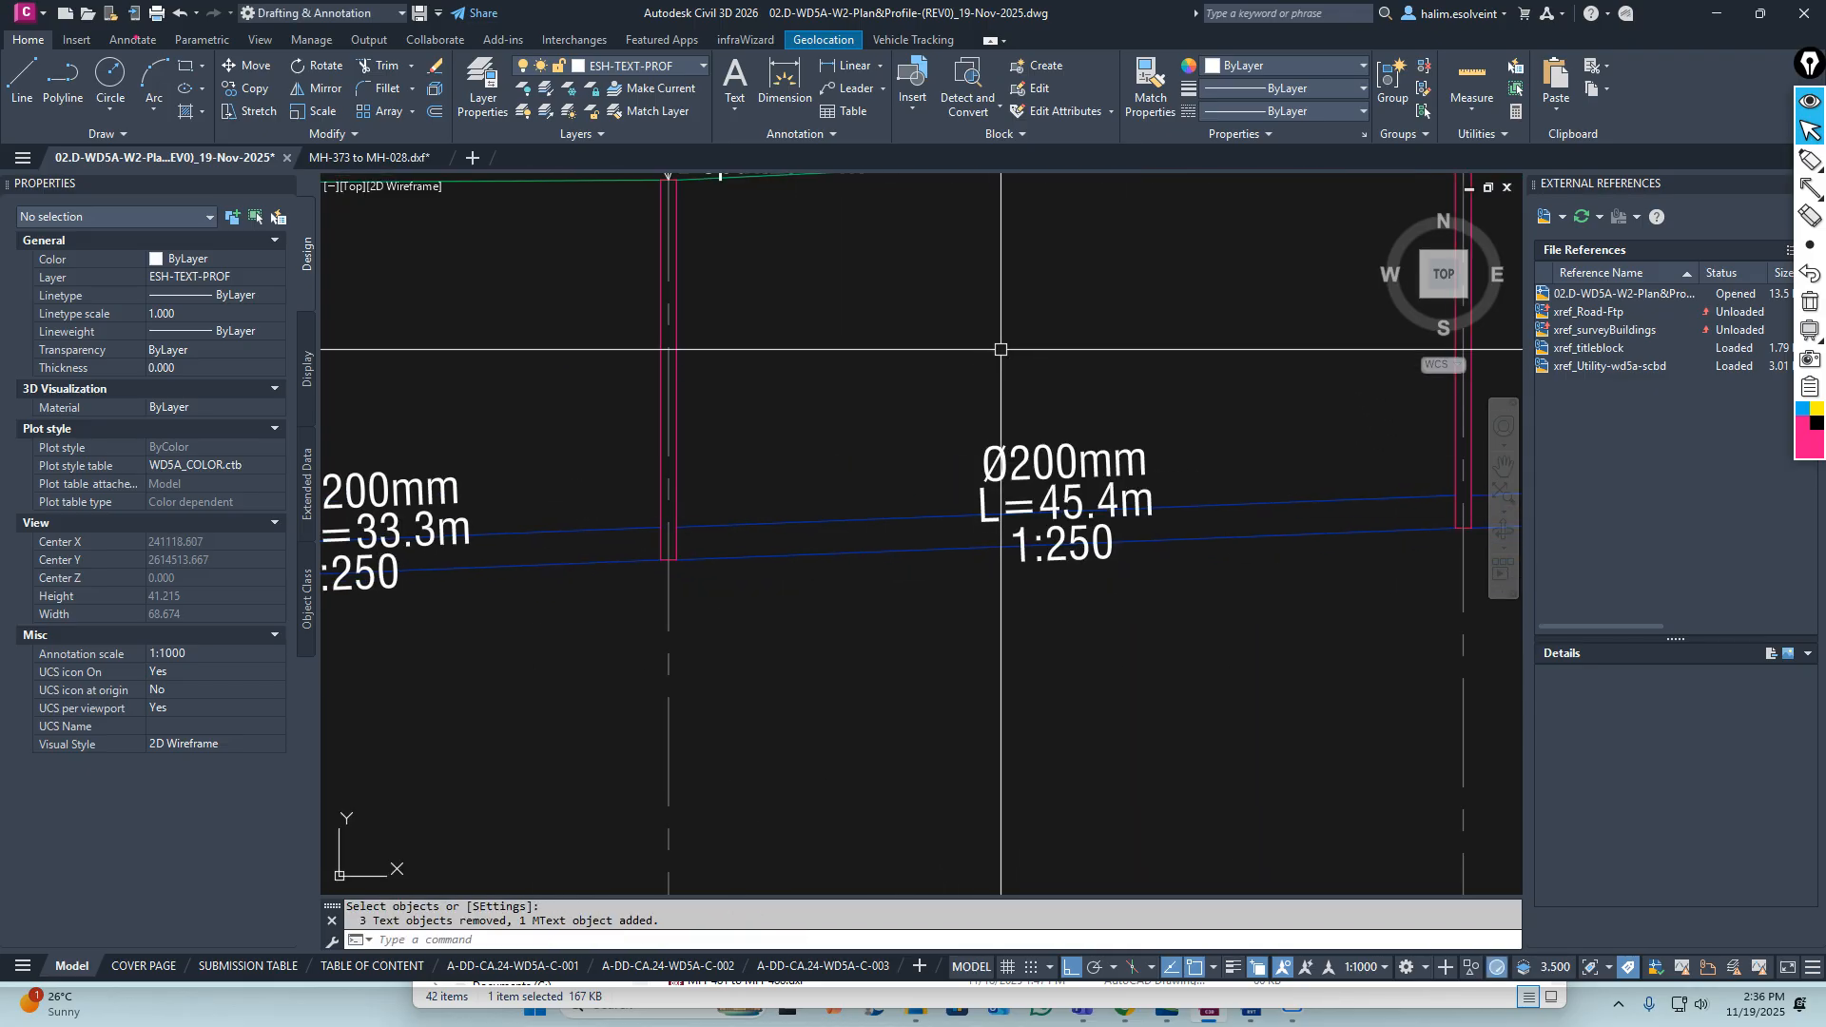
click(937, 335)
click(1264, 631)
key(Return)
middle_drag(1264, 612, 787, 551)
middle_drag(1051, 568, 780, 609)
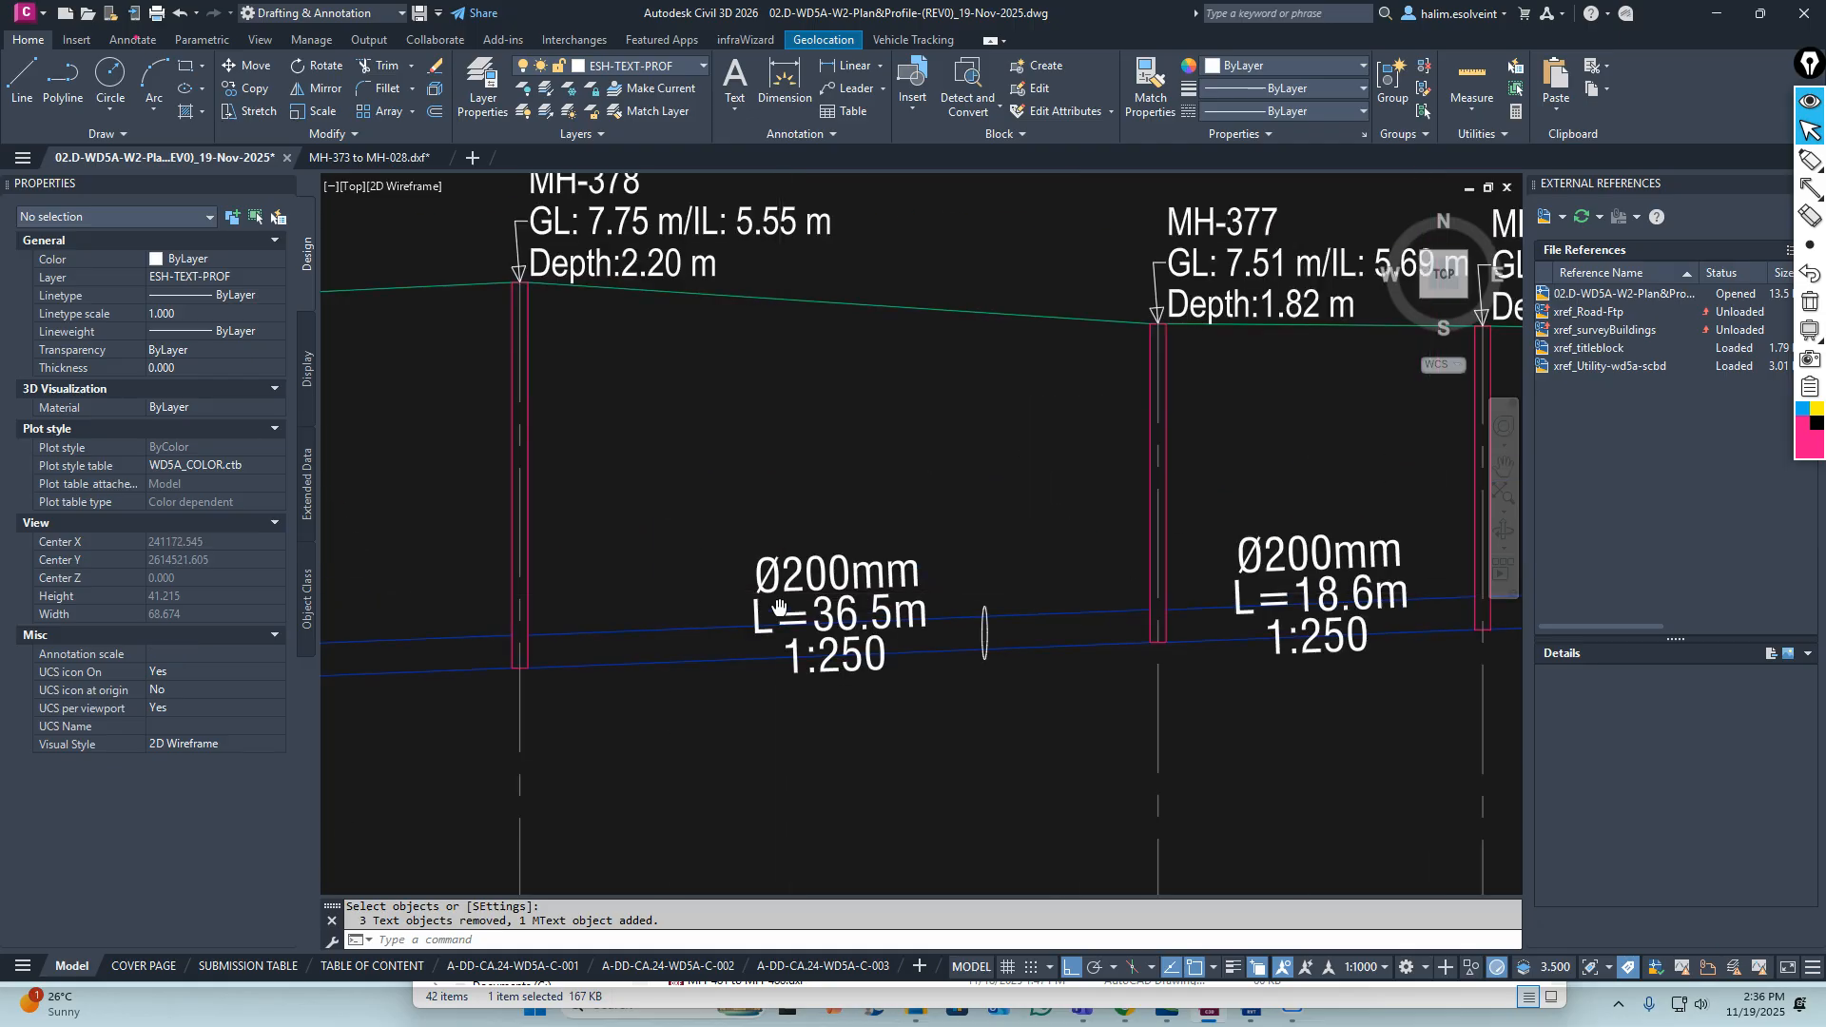
click(734, 523)
click(929, 842)
key(Return)
Combine the label texts of the MH-377 to MH-376 and MH-376 to MH-375 pipe runs into one multiline text each
middle_drag(1212, 462, 817, 428)
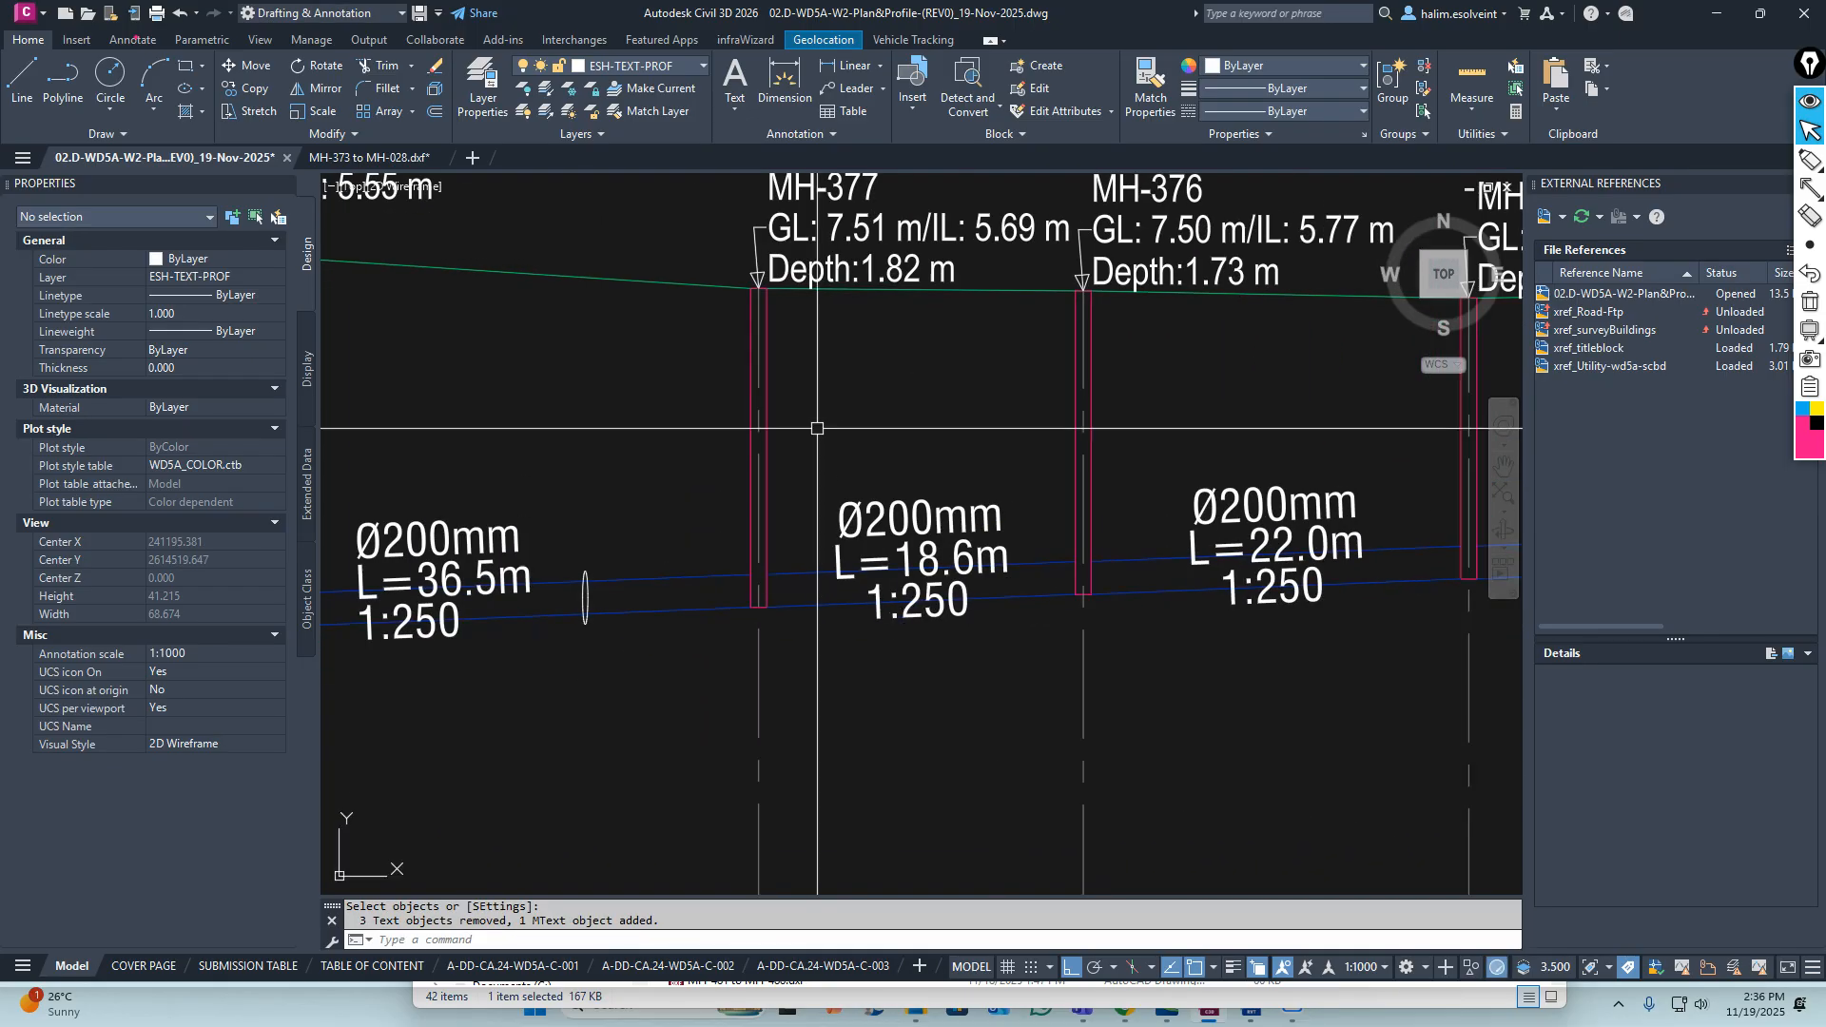
click(1031, 668)
key(Return)
key(space)
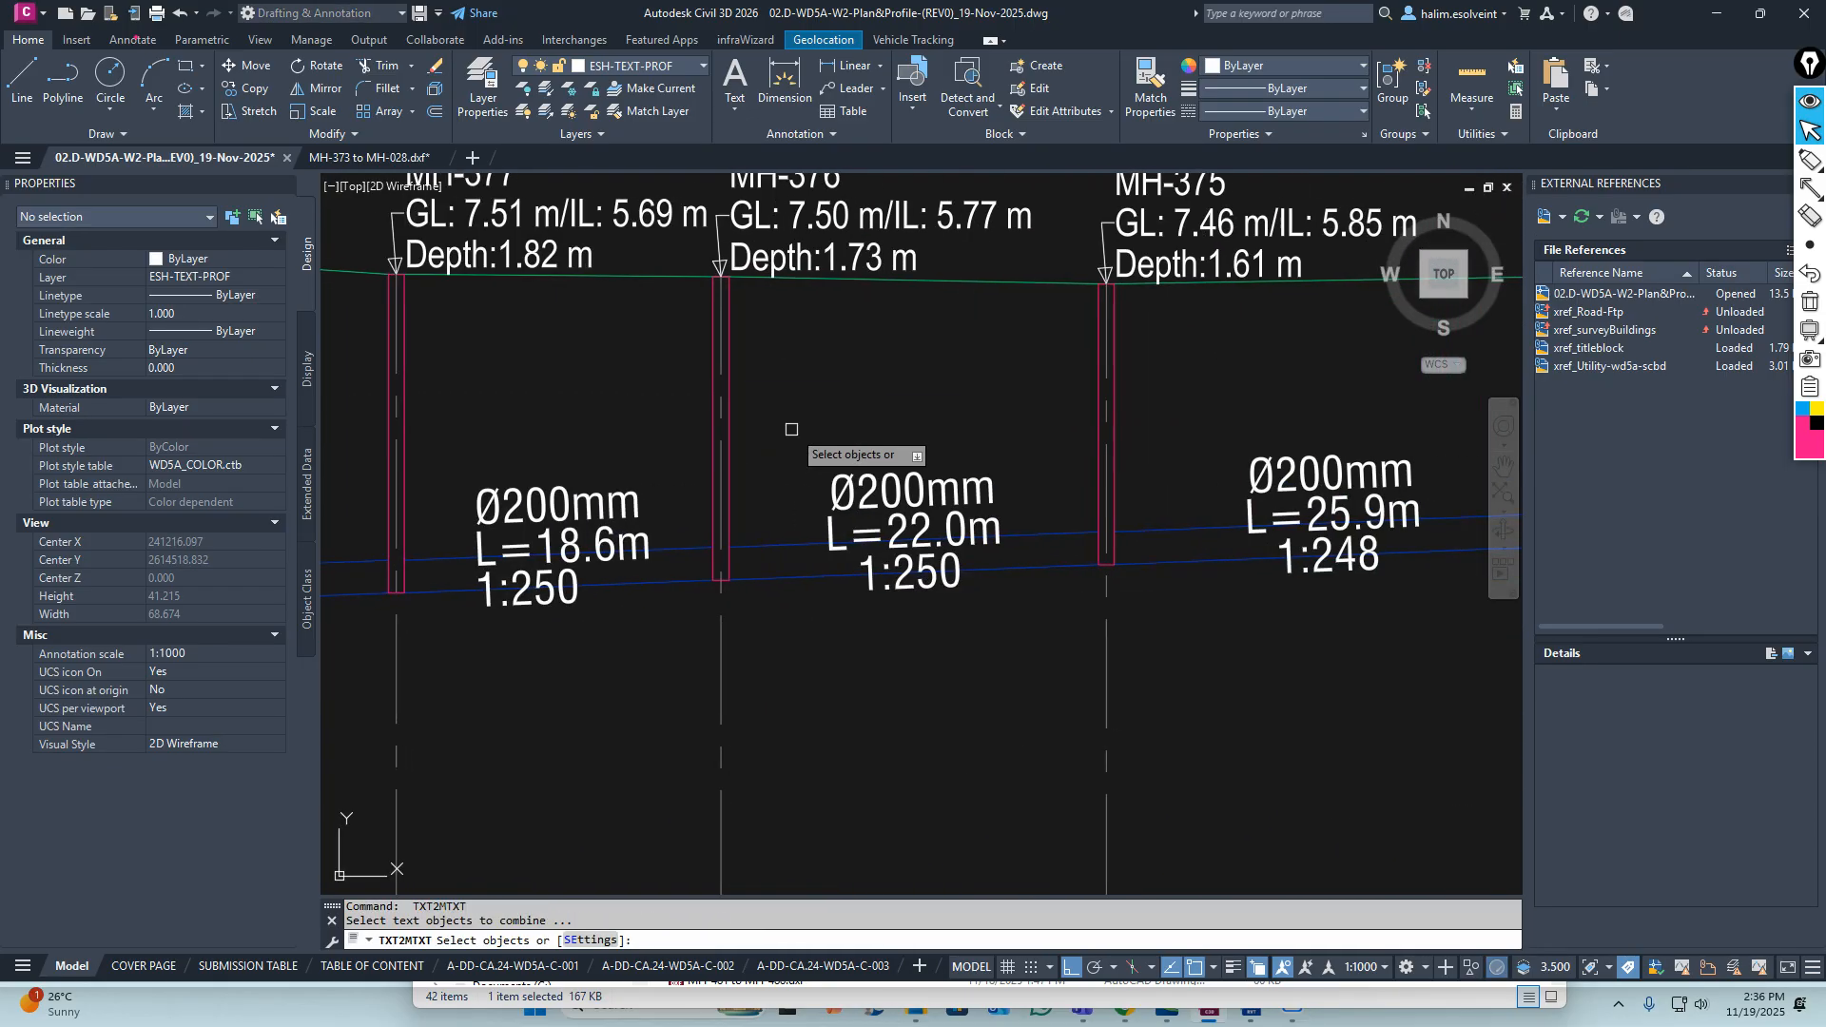
click(791, 426)
click(1011, 628)
key(space)
Combine the label texts of the MH-375 to MH-374 and MH-374 to MH-373 pipe runs into one multiline text each
middle_drag(1236, 609, 792, 626)
key(space)
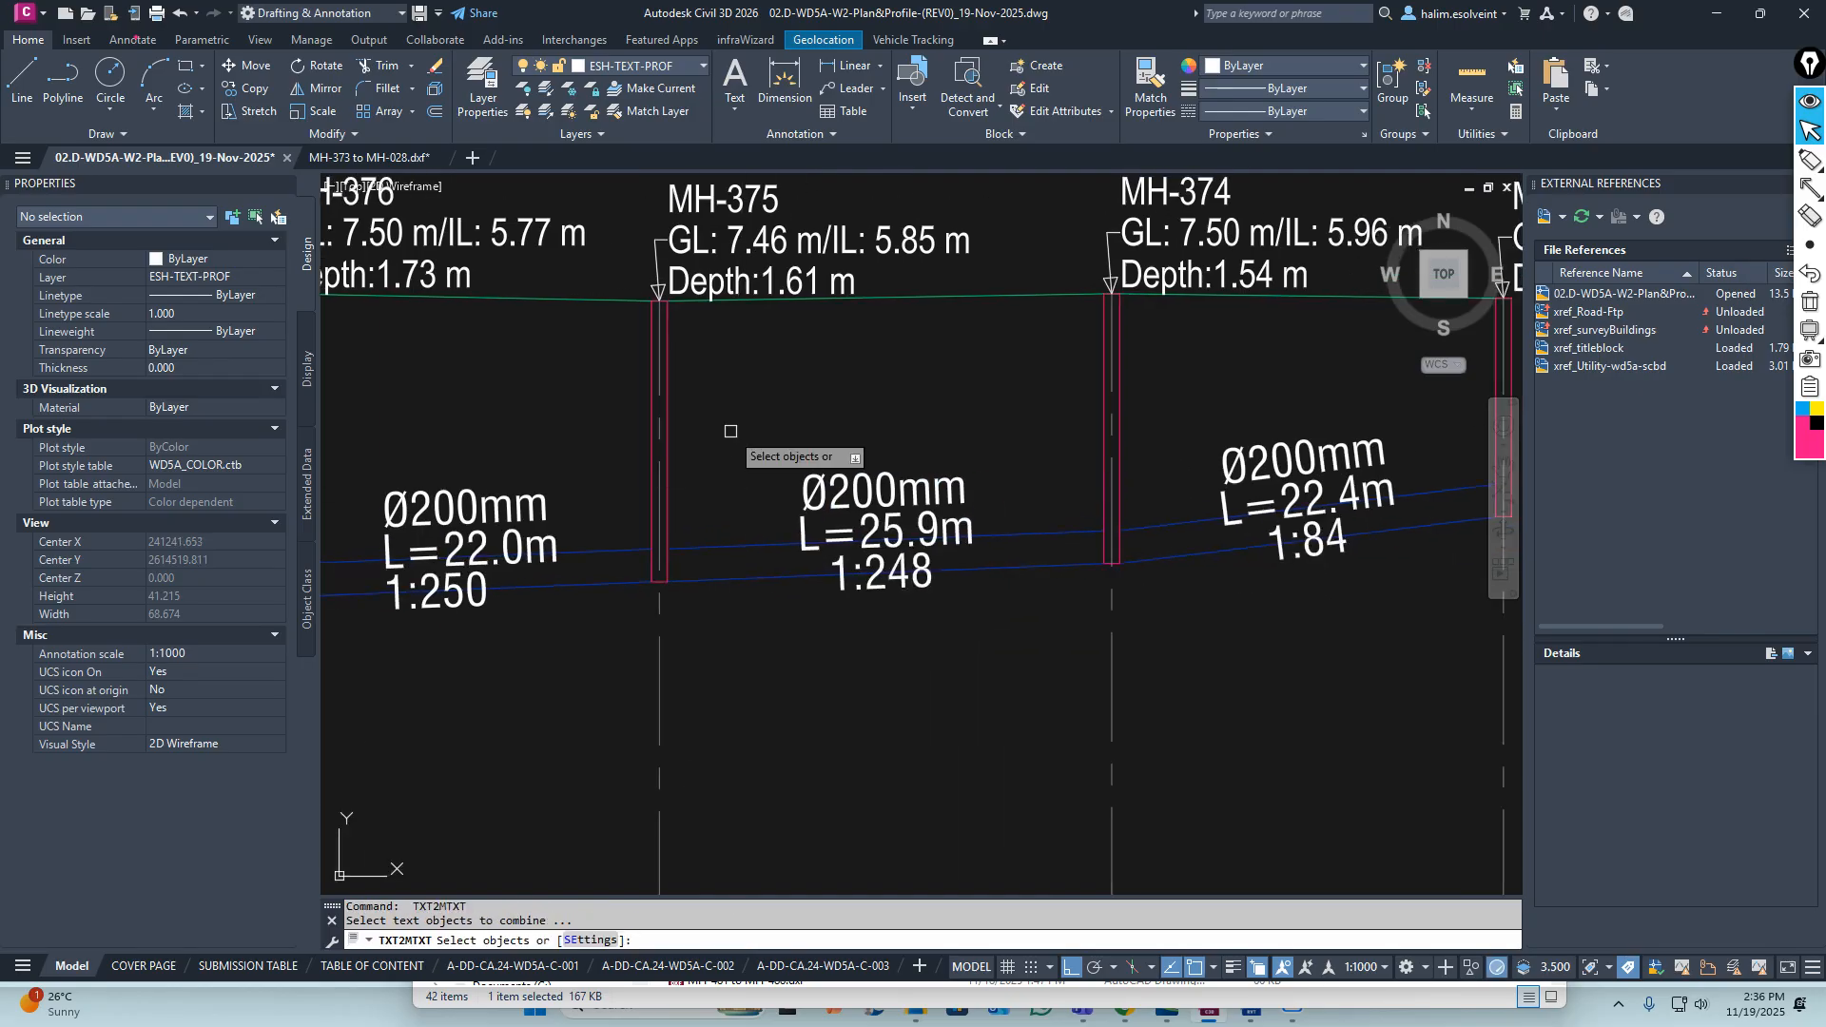
click(737, 423)
click(999, 624)
key(space)
scroll(471, 632, down, 3)
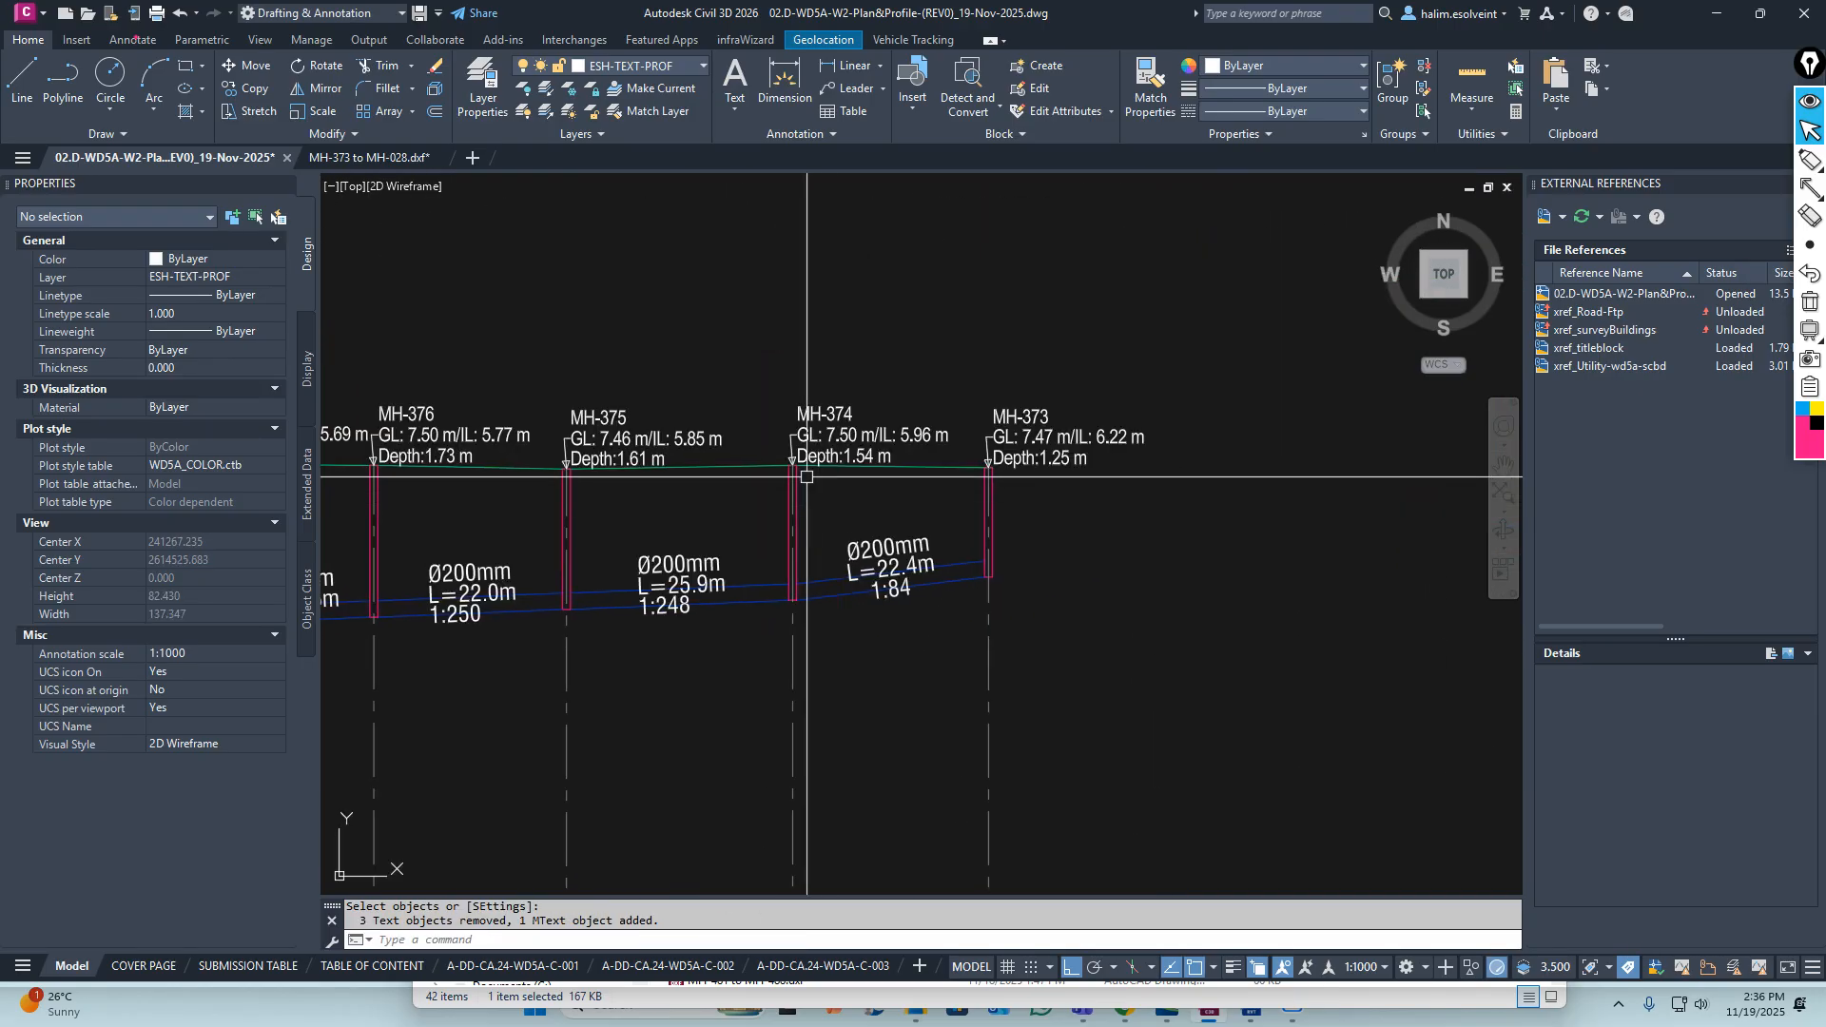
key(space)
click(829, 518)
click(944, 644)
key(space)
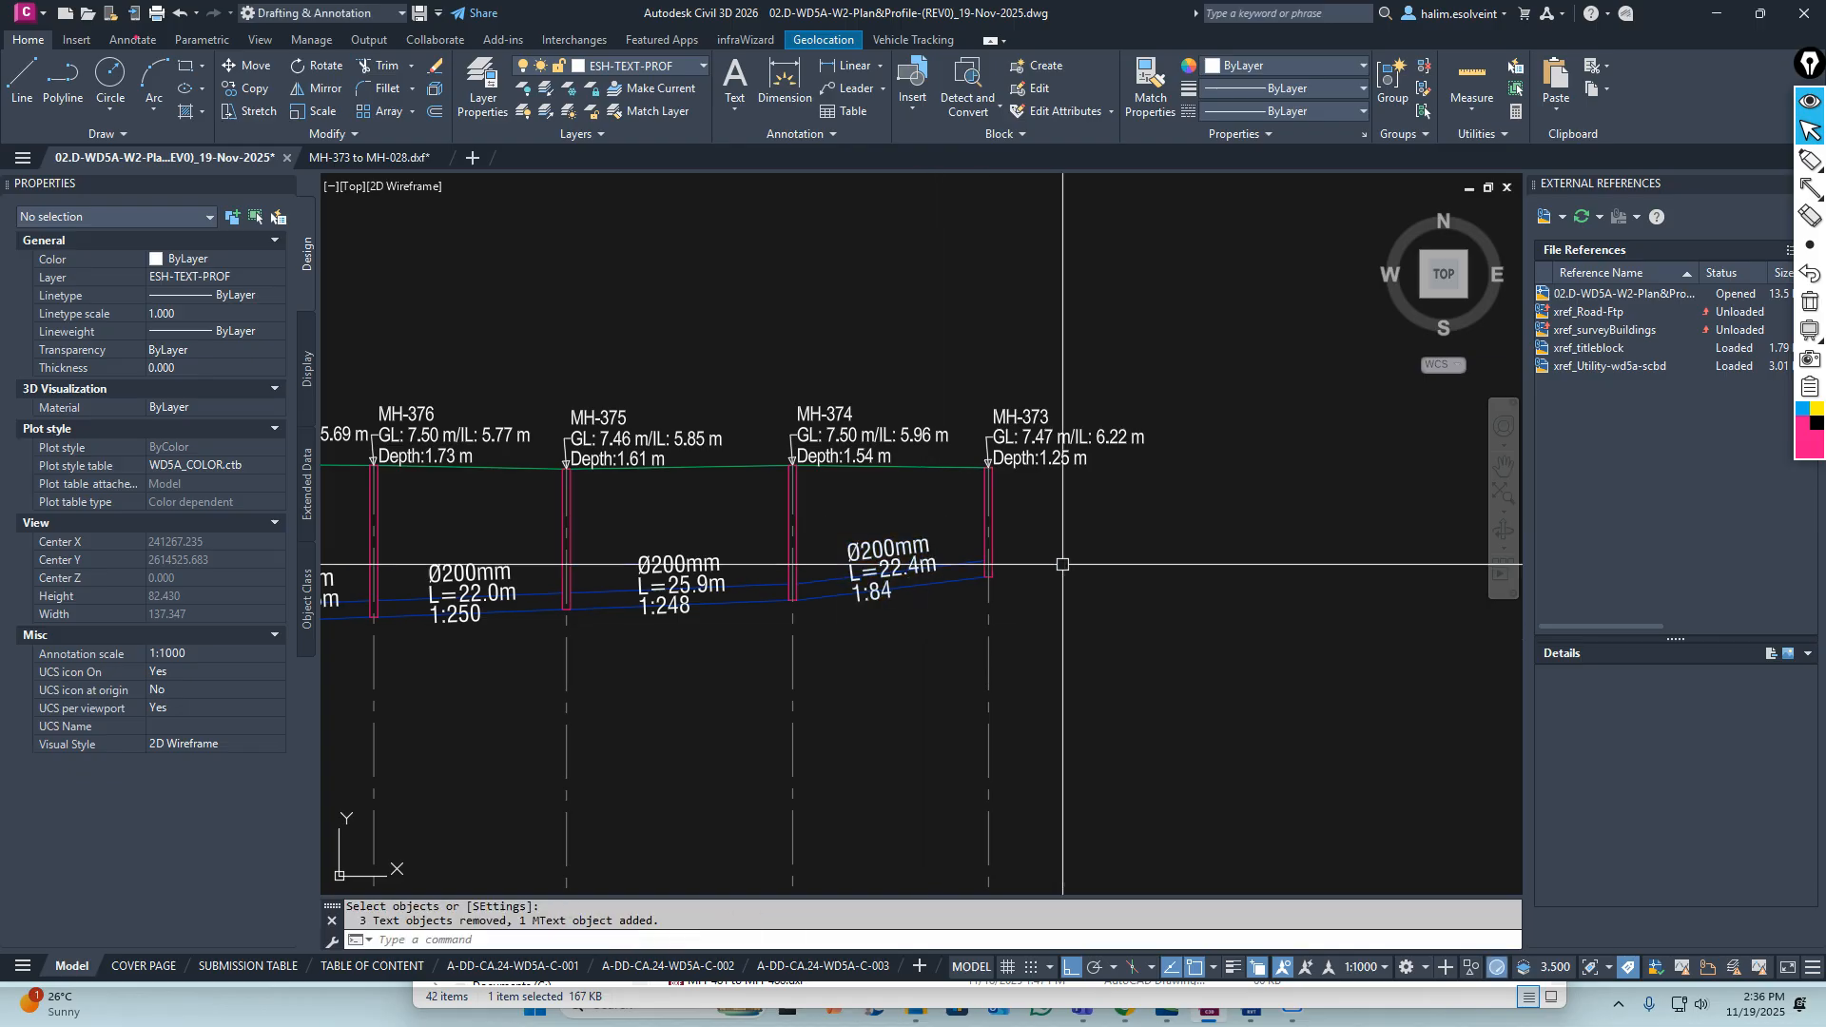
Select all multiline pipe labels similar to the 41.7 m run's label and assign them to layer ESH-TEXT-PROF
scroll(671, 592, down, 6)
scroll(670, 592, up, 9)
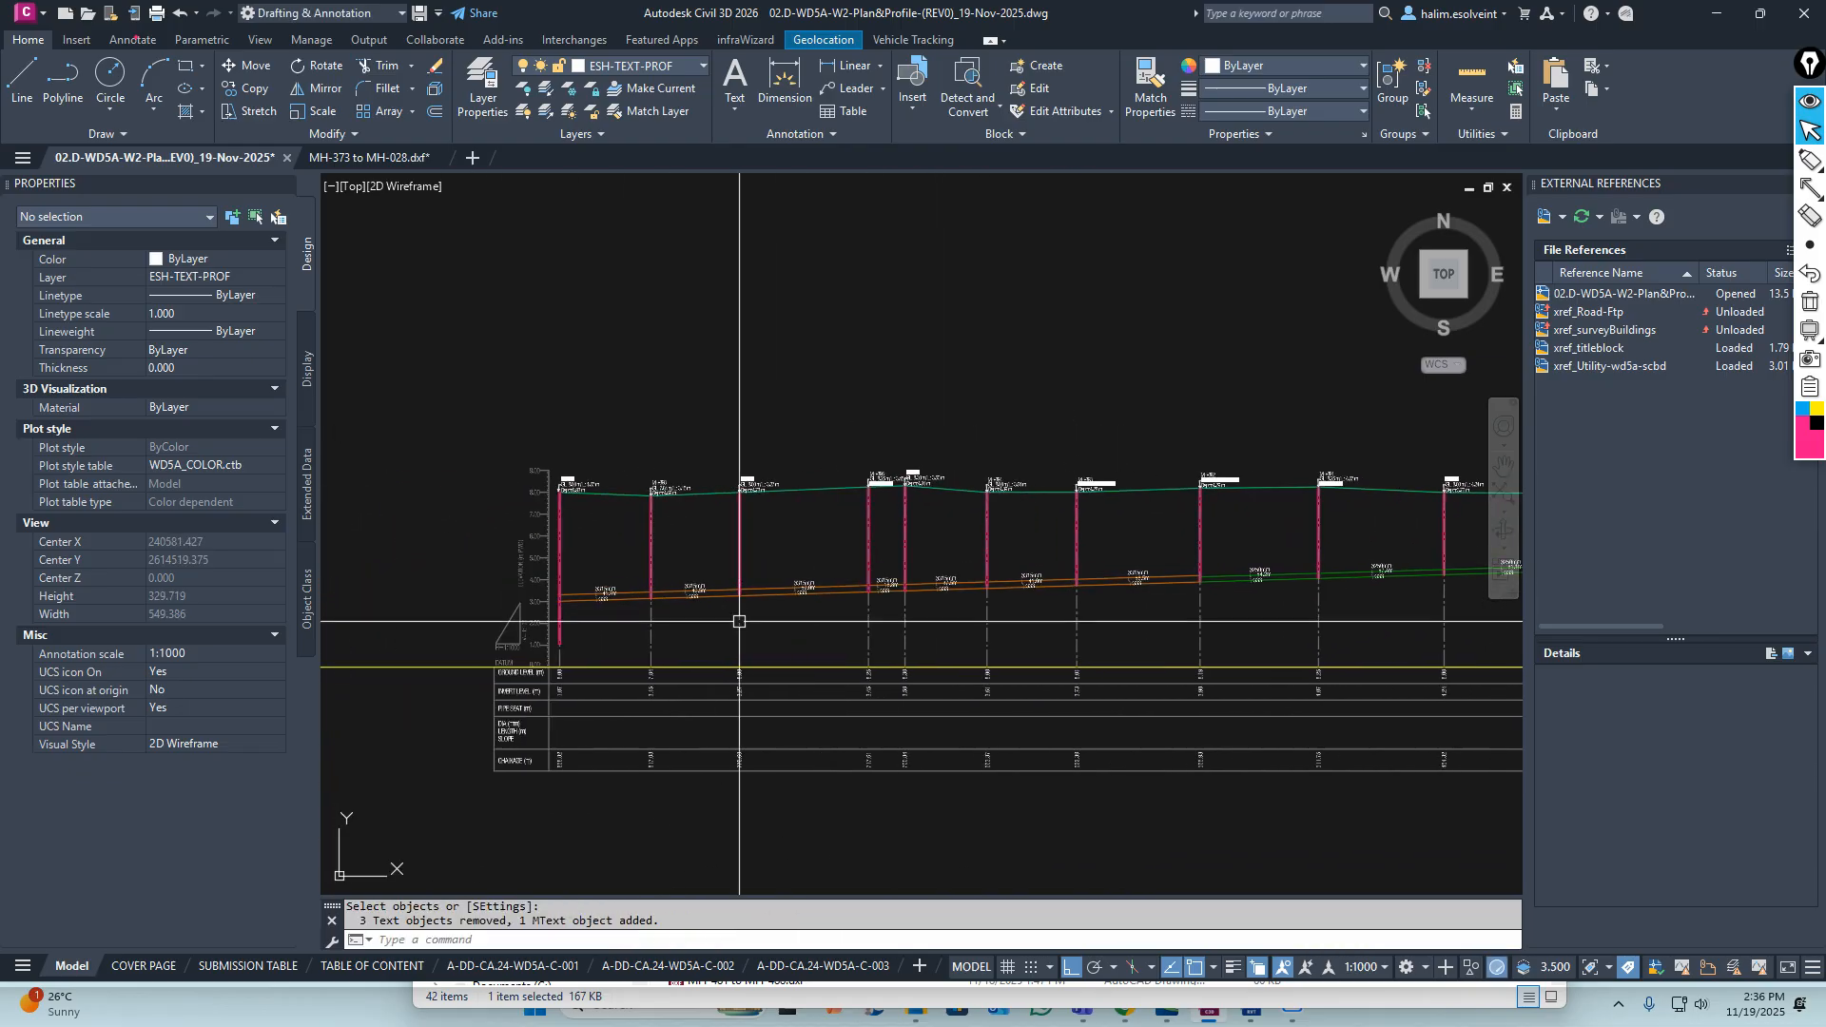
click(633, 516)
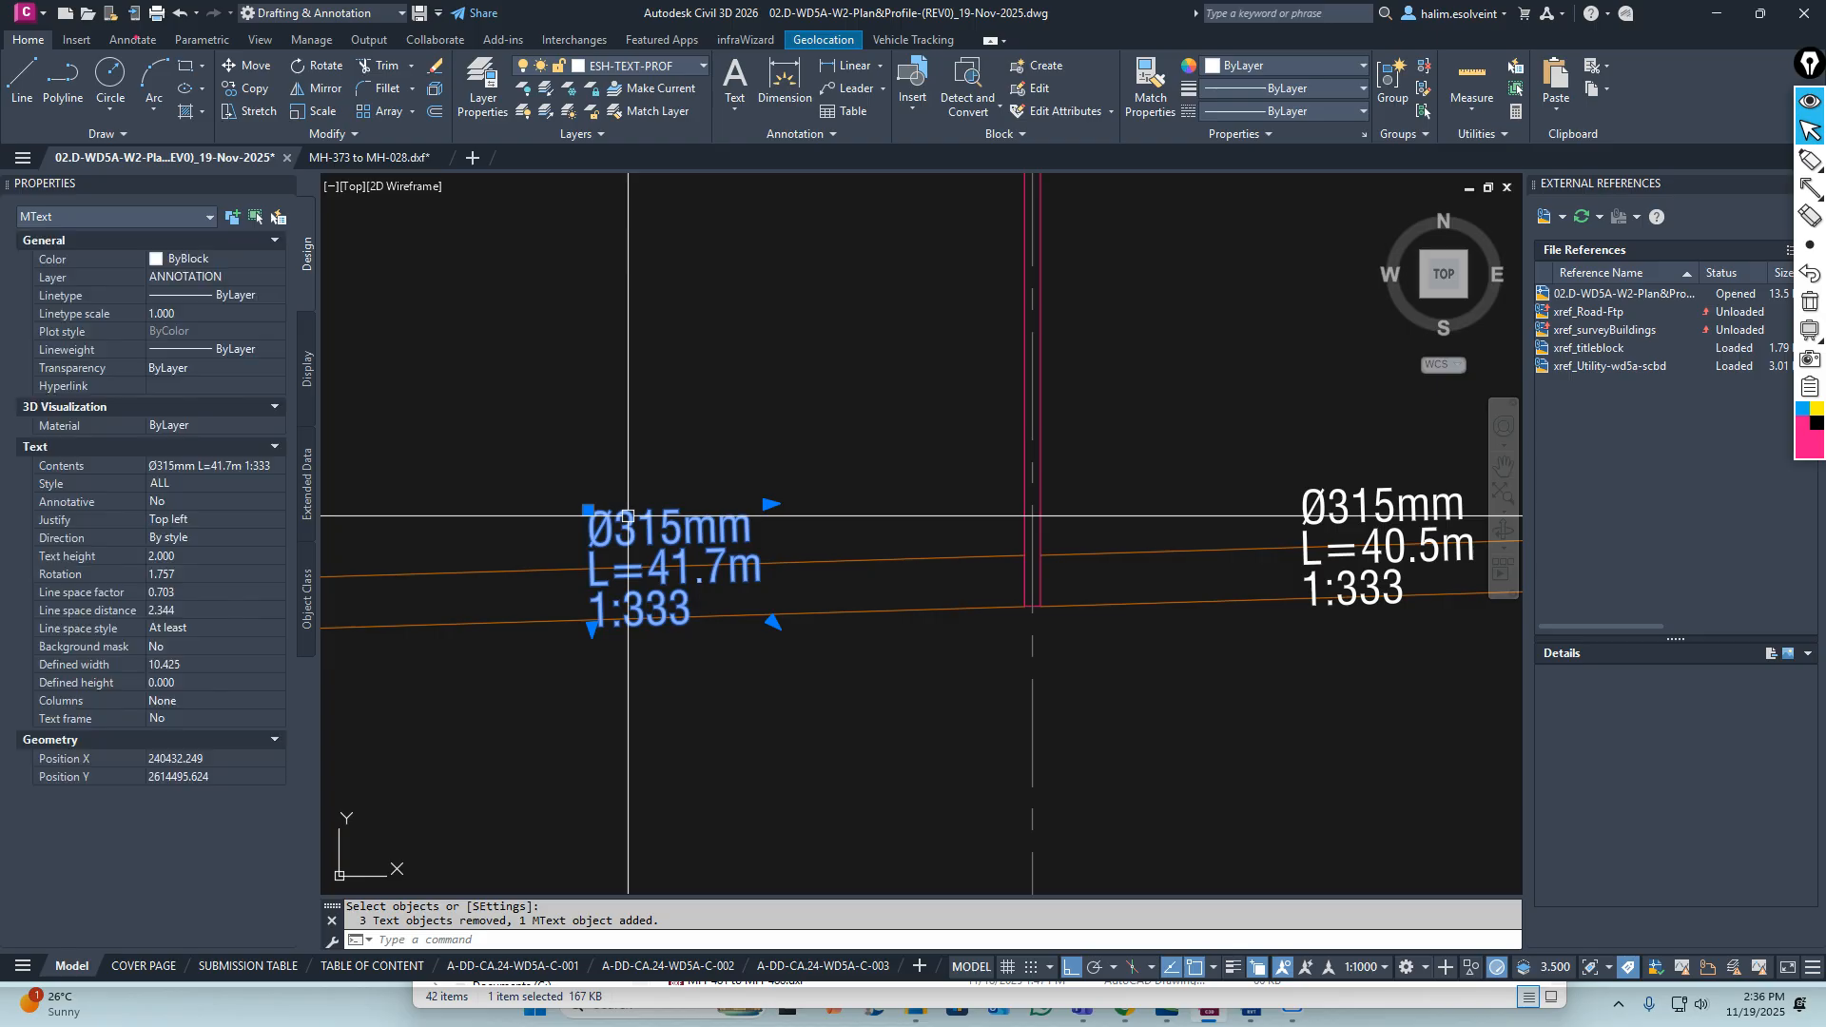
scroll(714, 412, down, 2)
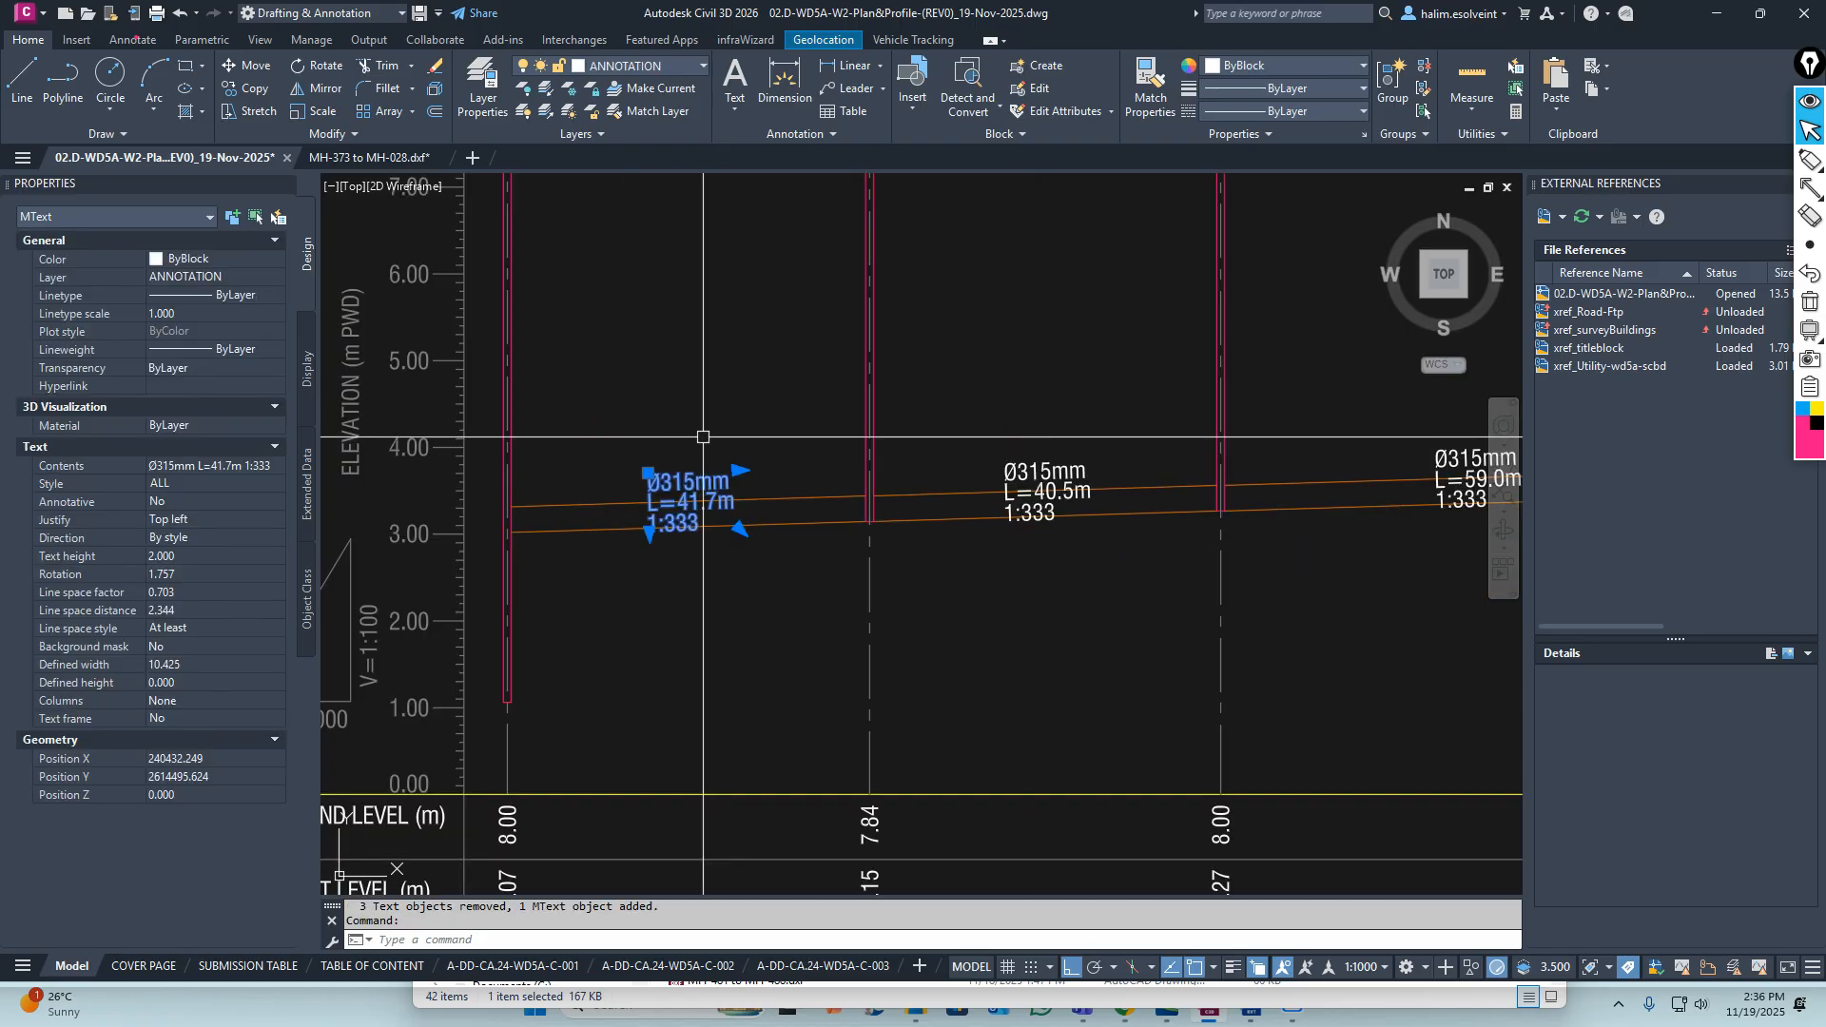
right_click(705, 440)
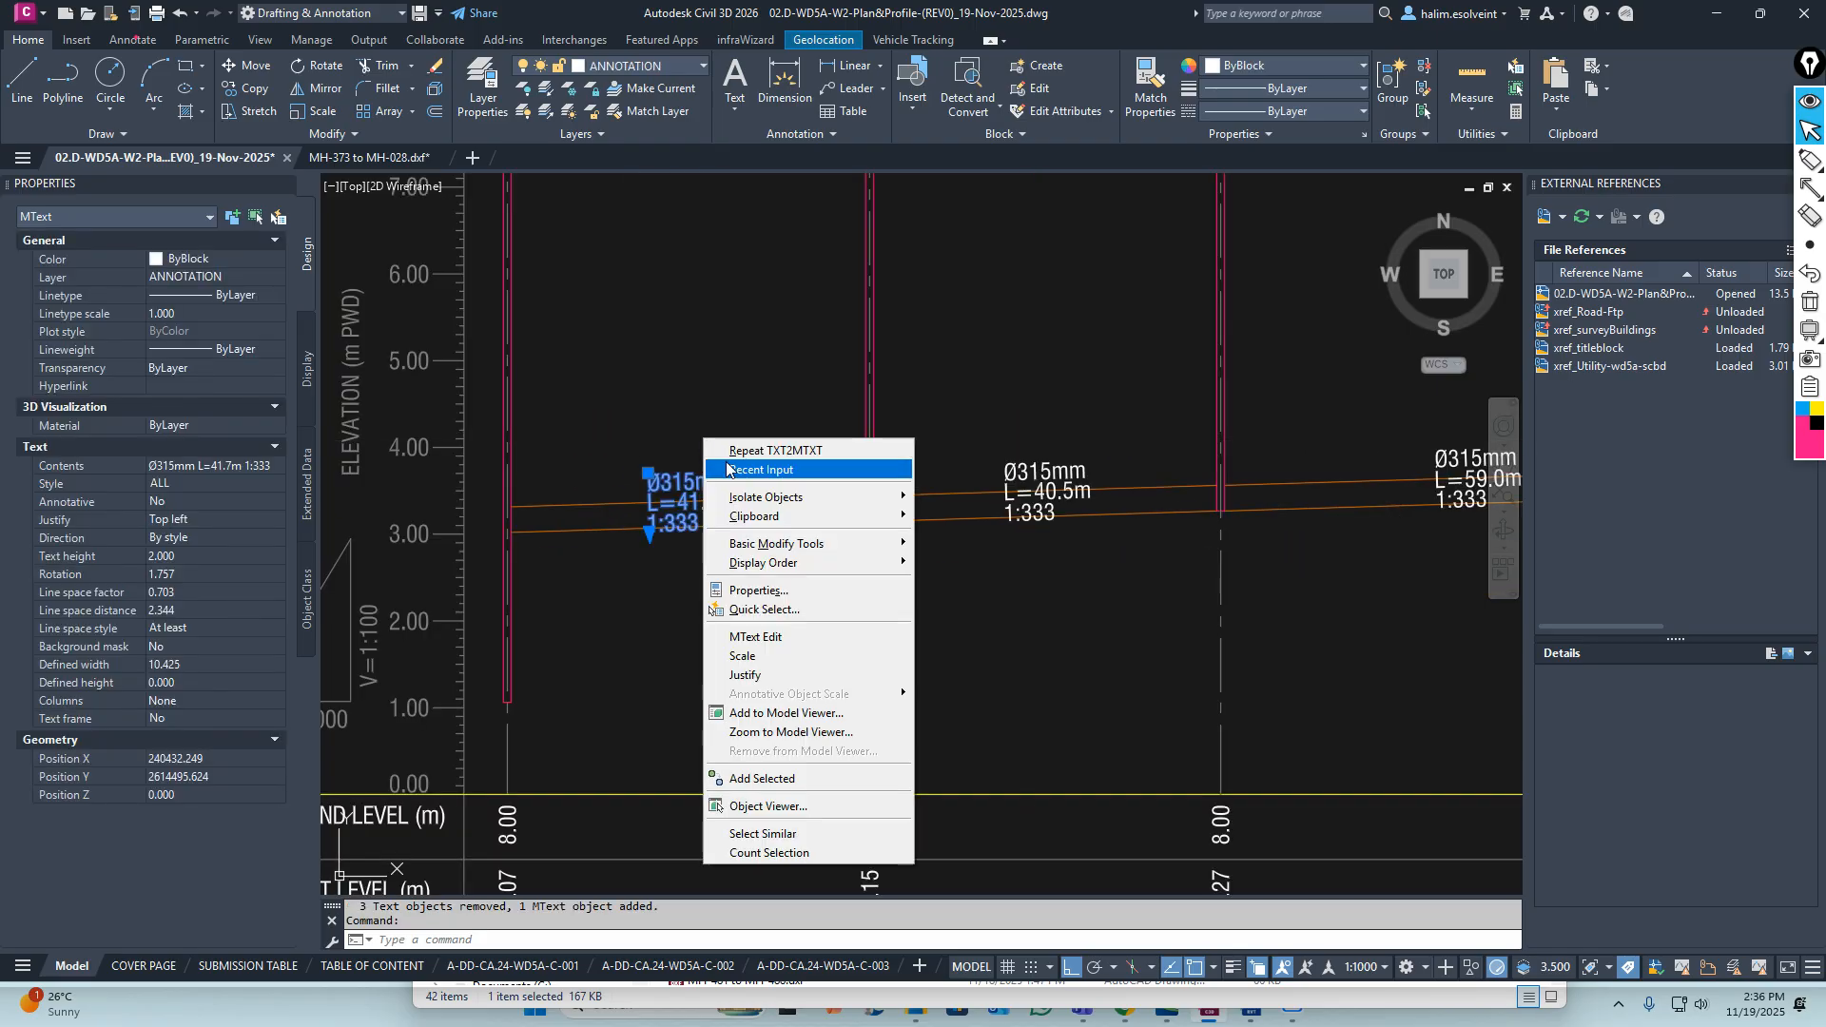
click(796, 833)
scroll(701, 436, down, 4)
scroll(900, 453, up, 5)
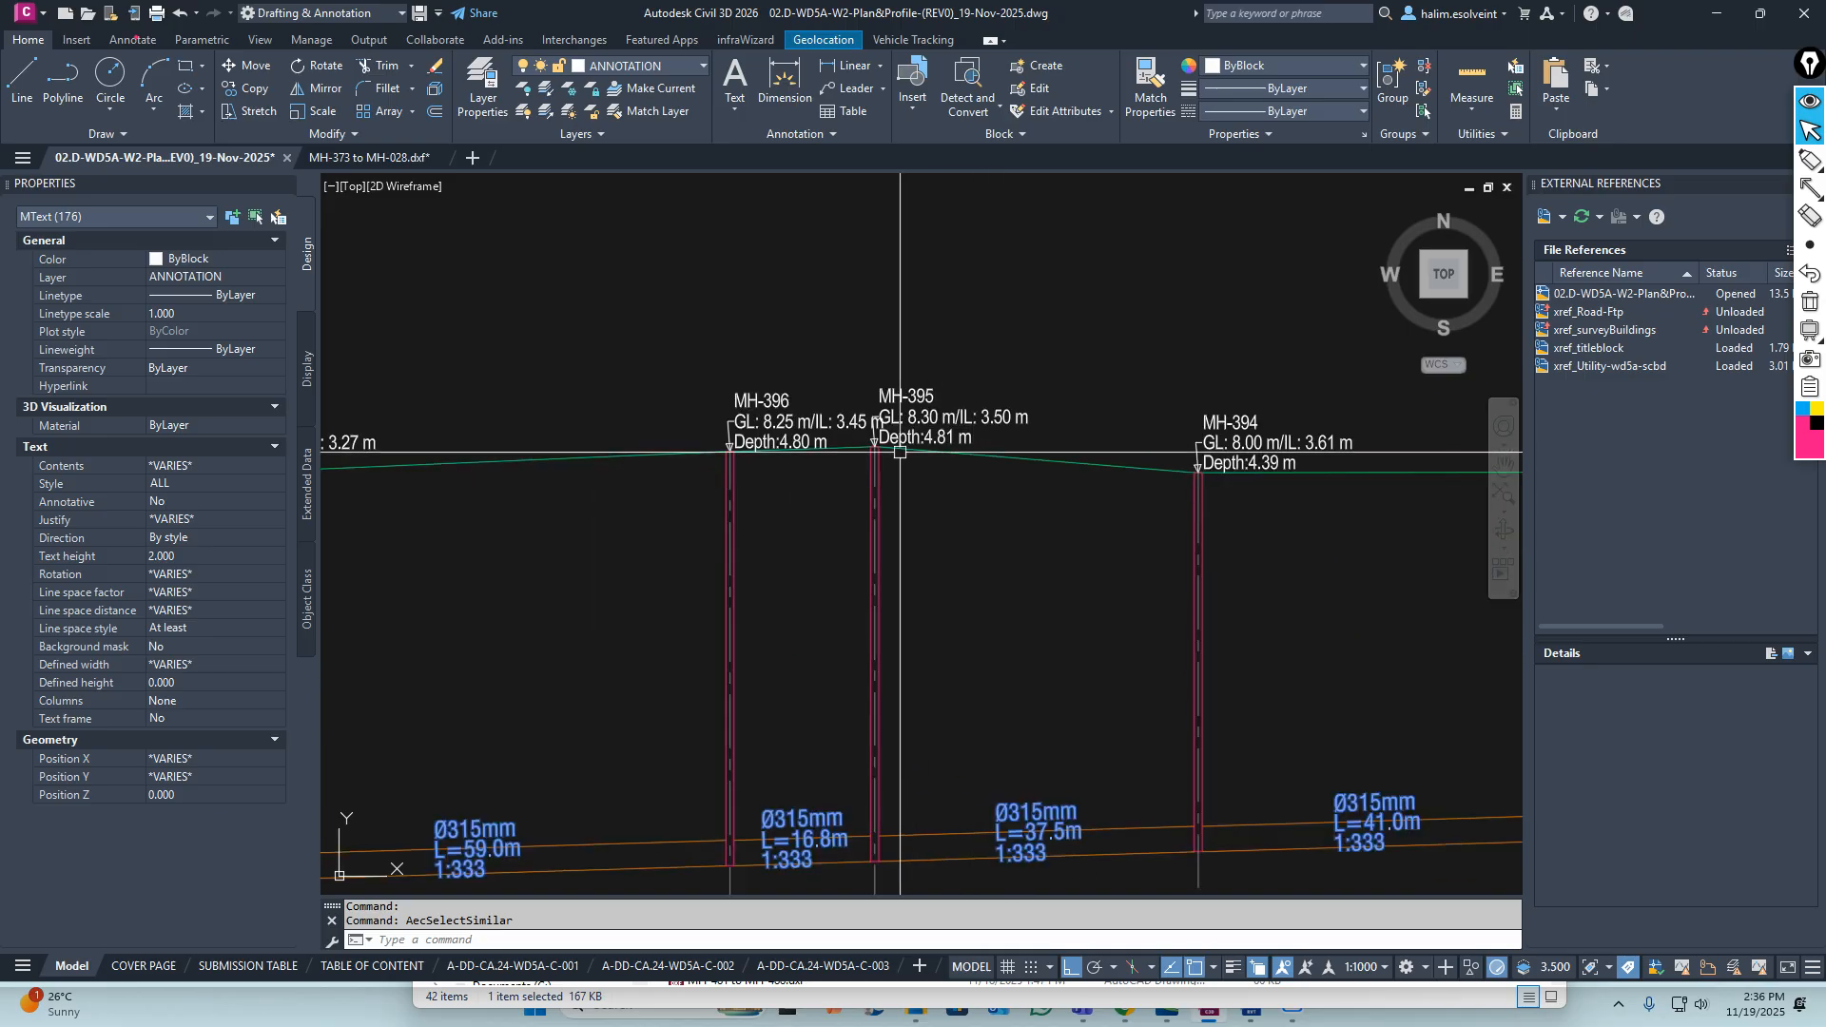
scroll(870, 419, down, 6)
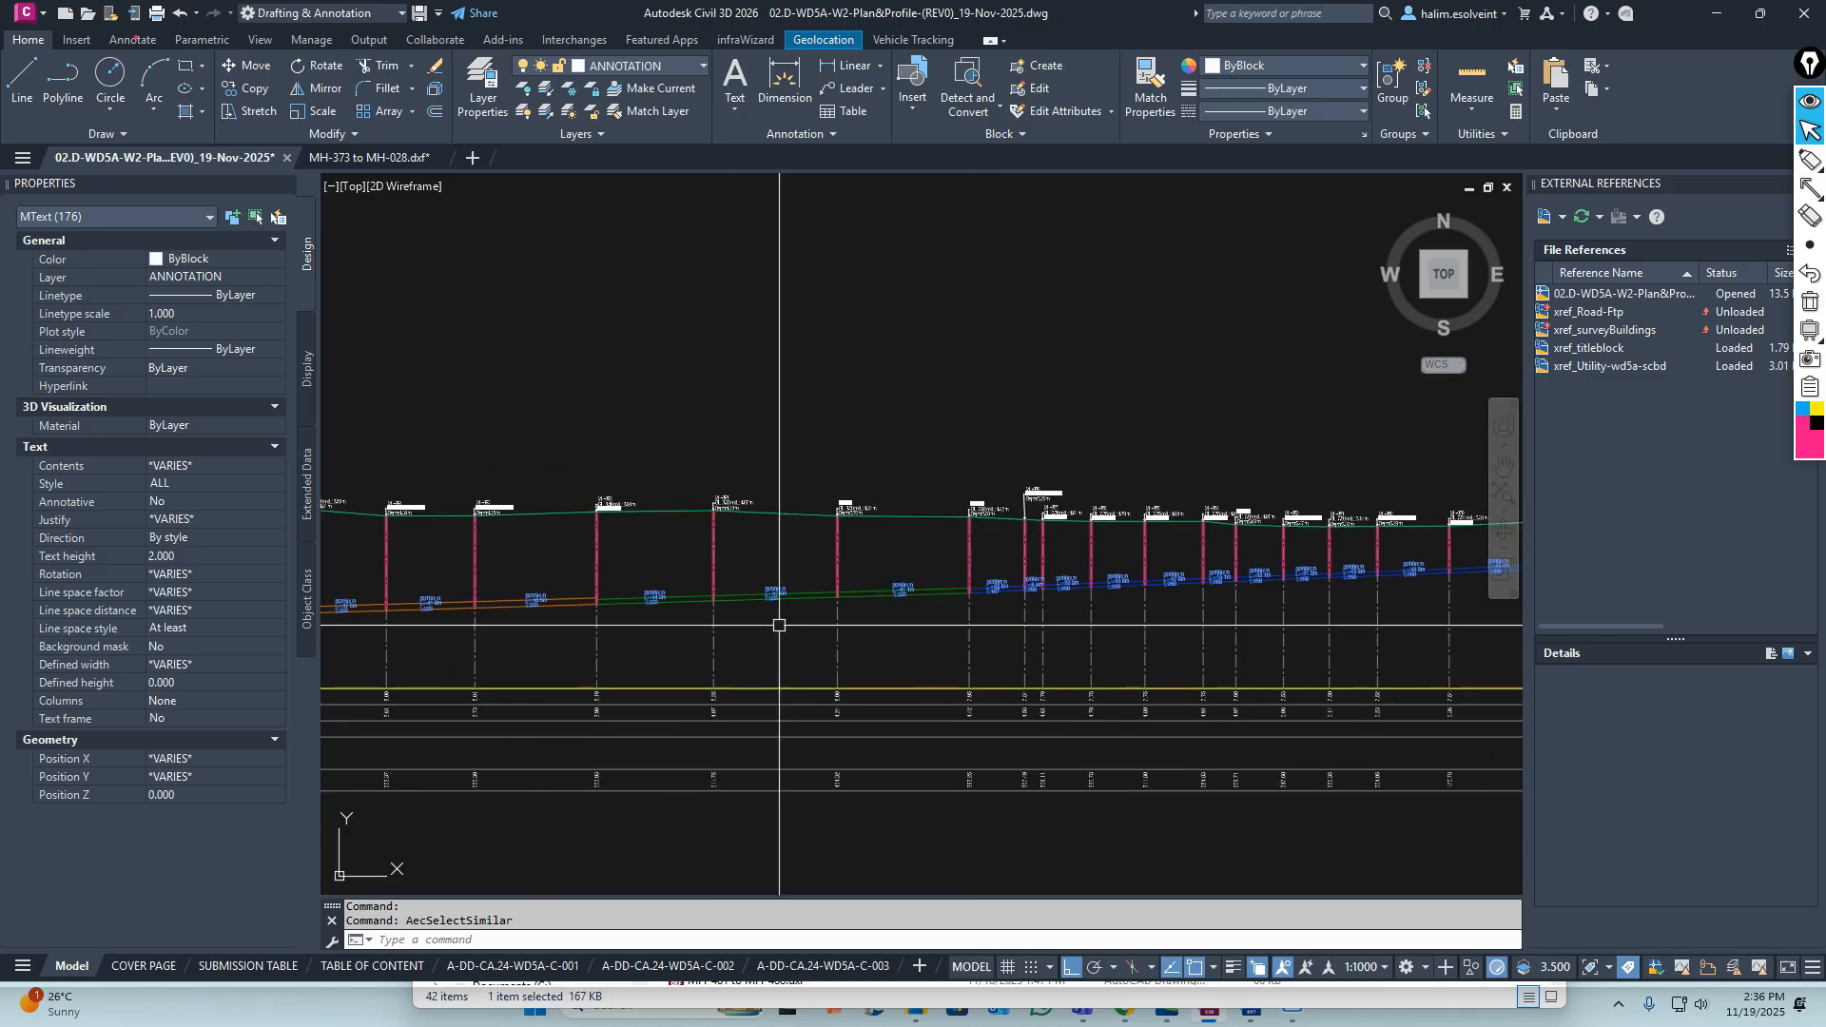
scroll(552, 671, down, 2)
scroll(1037, 609, down, 5)
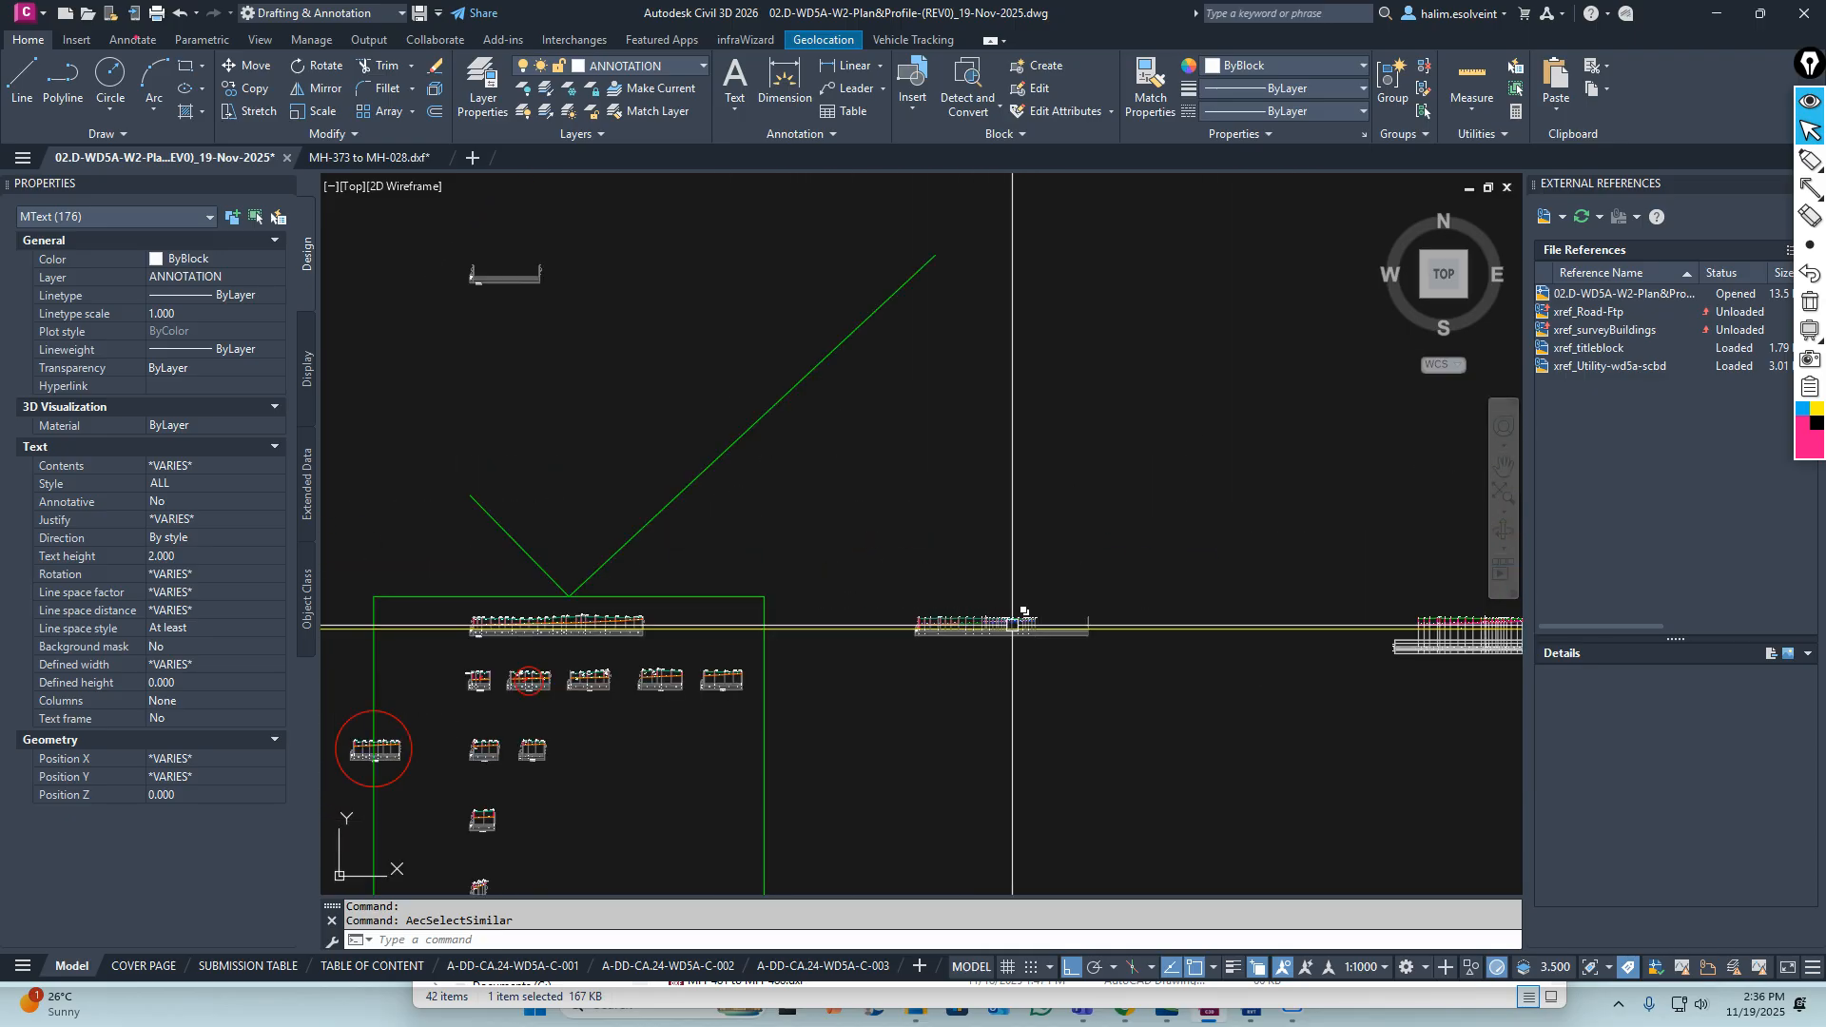
scroll(945, 625, up, 8)
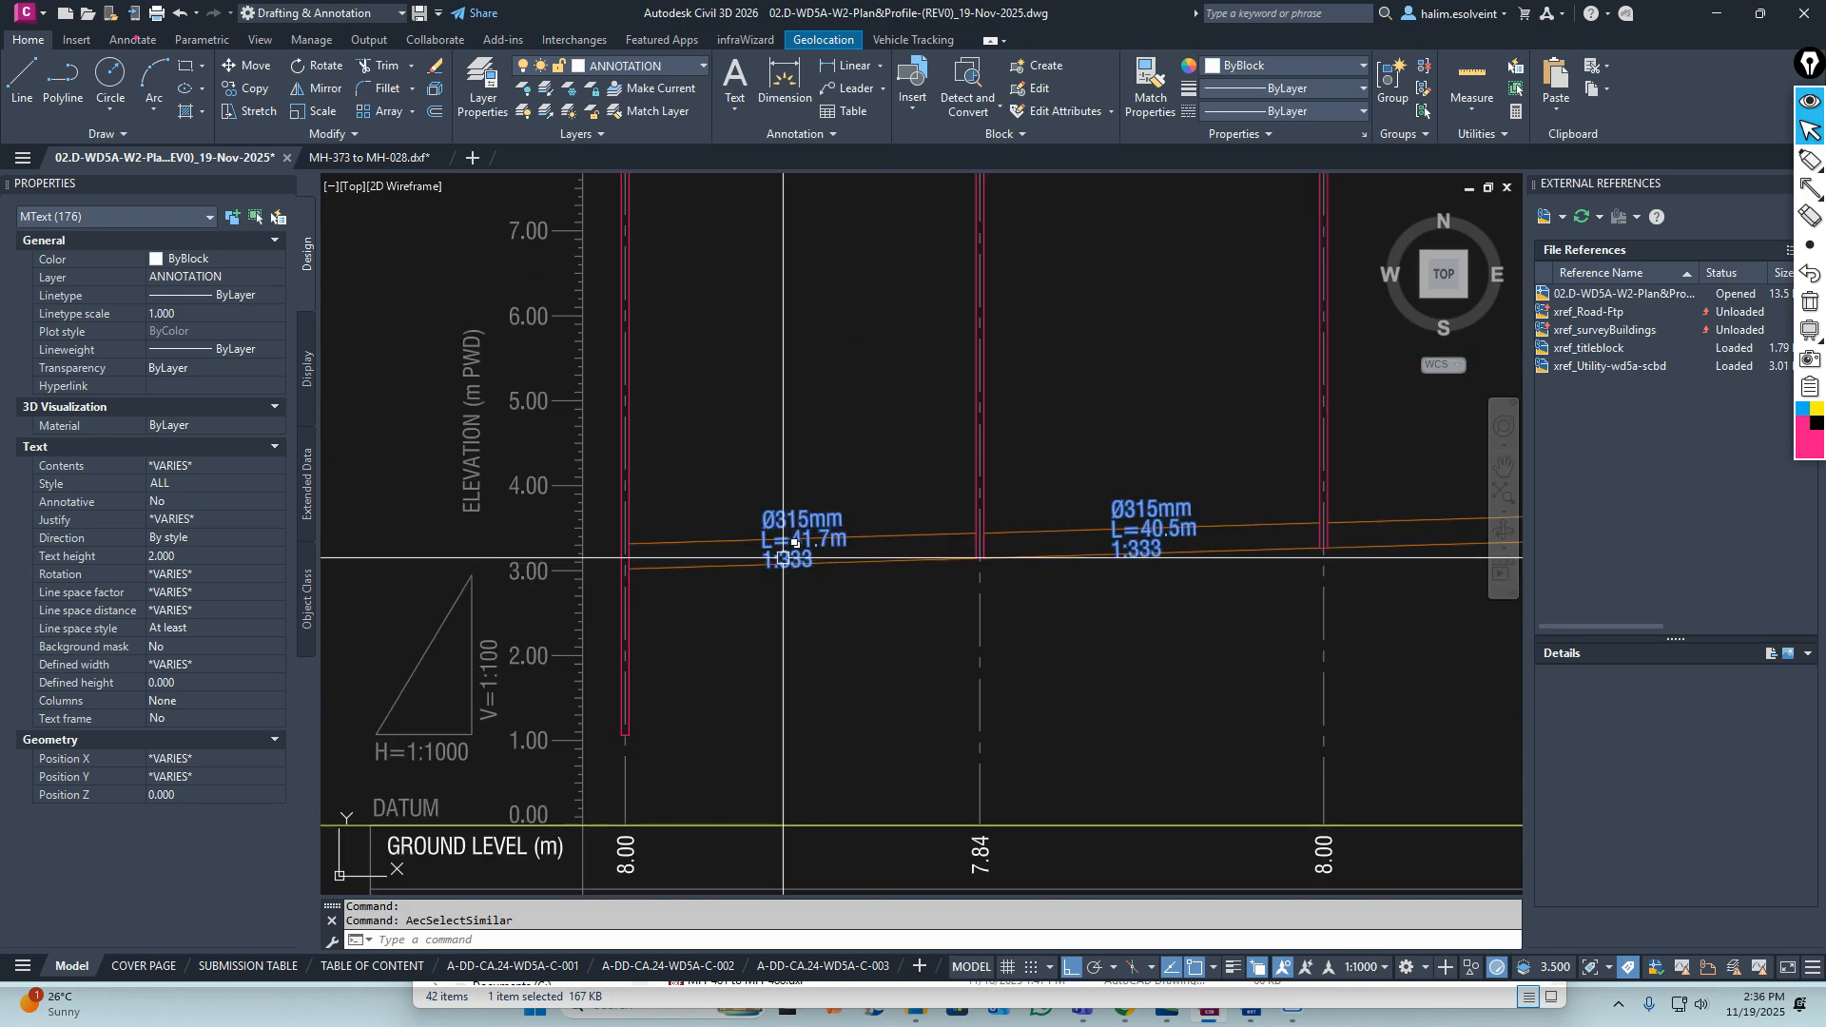
click(676, 61)
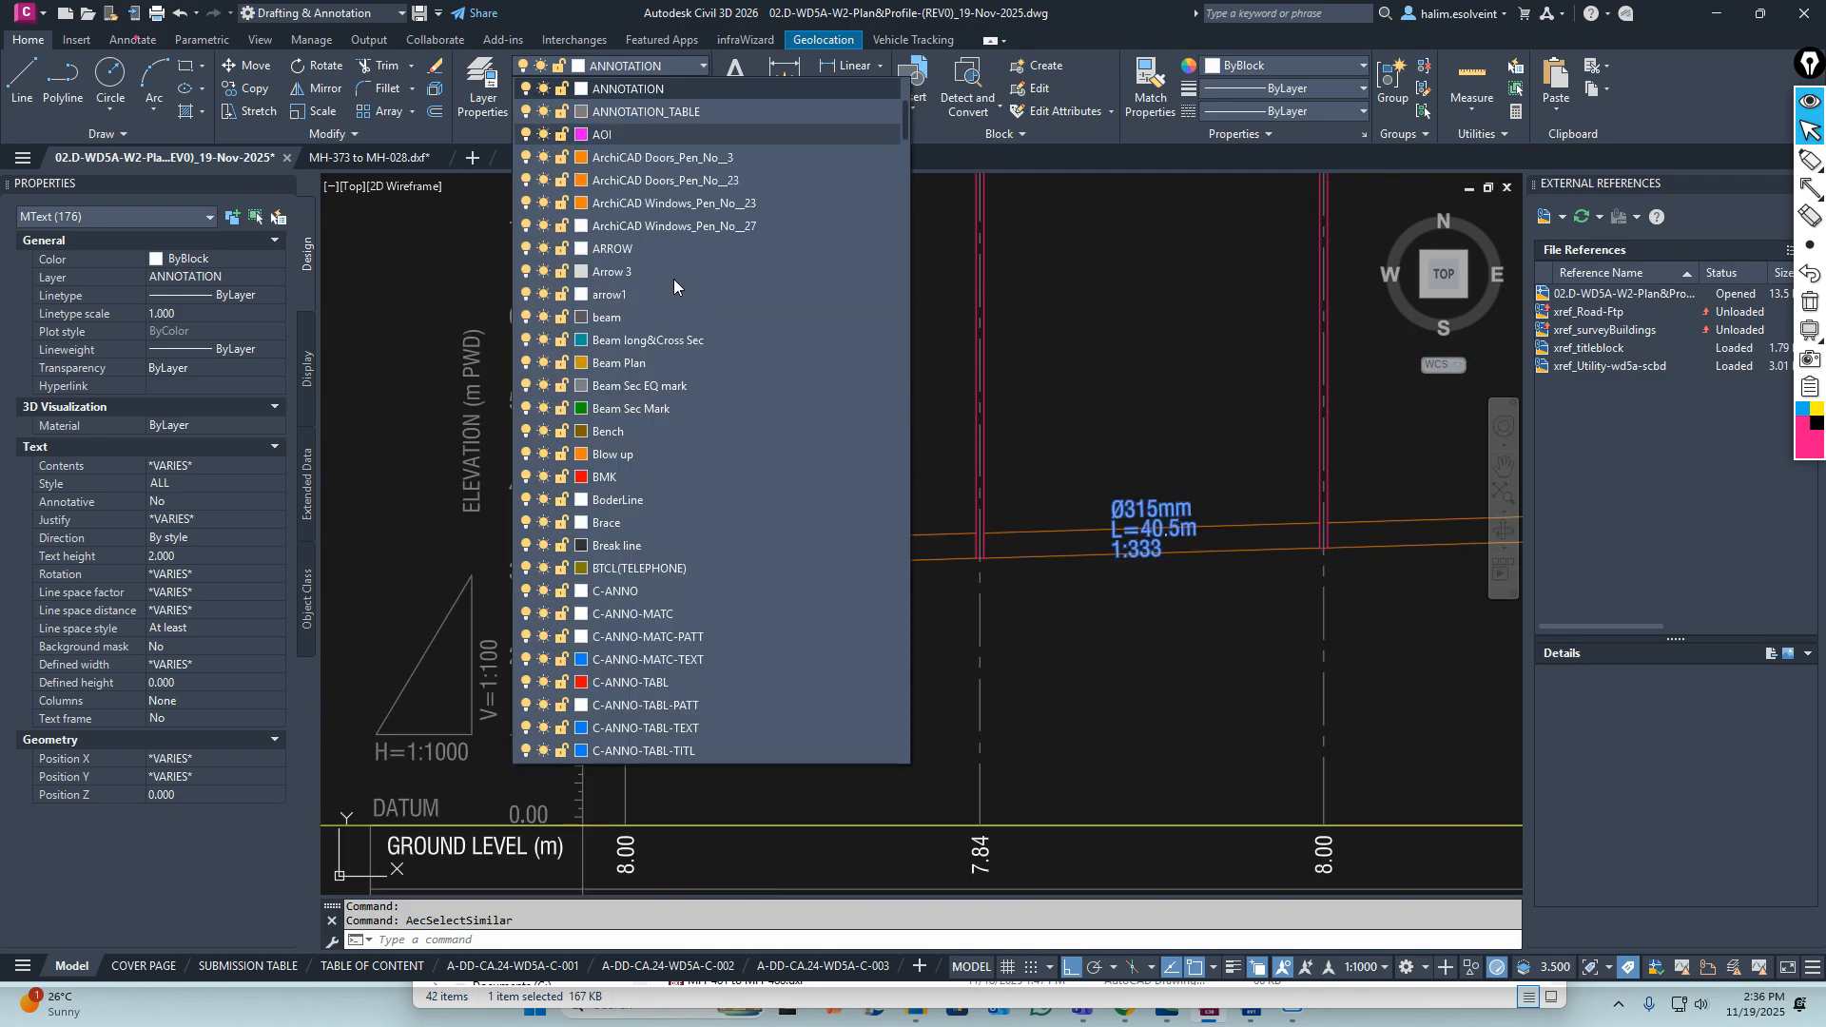
scroll(650, 571, down, 15)
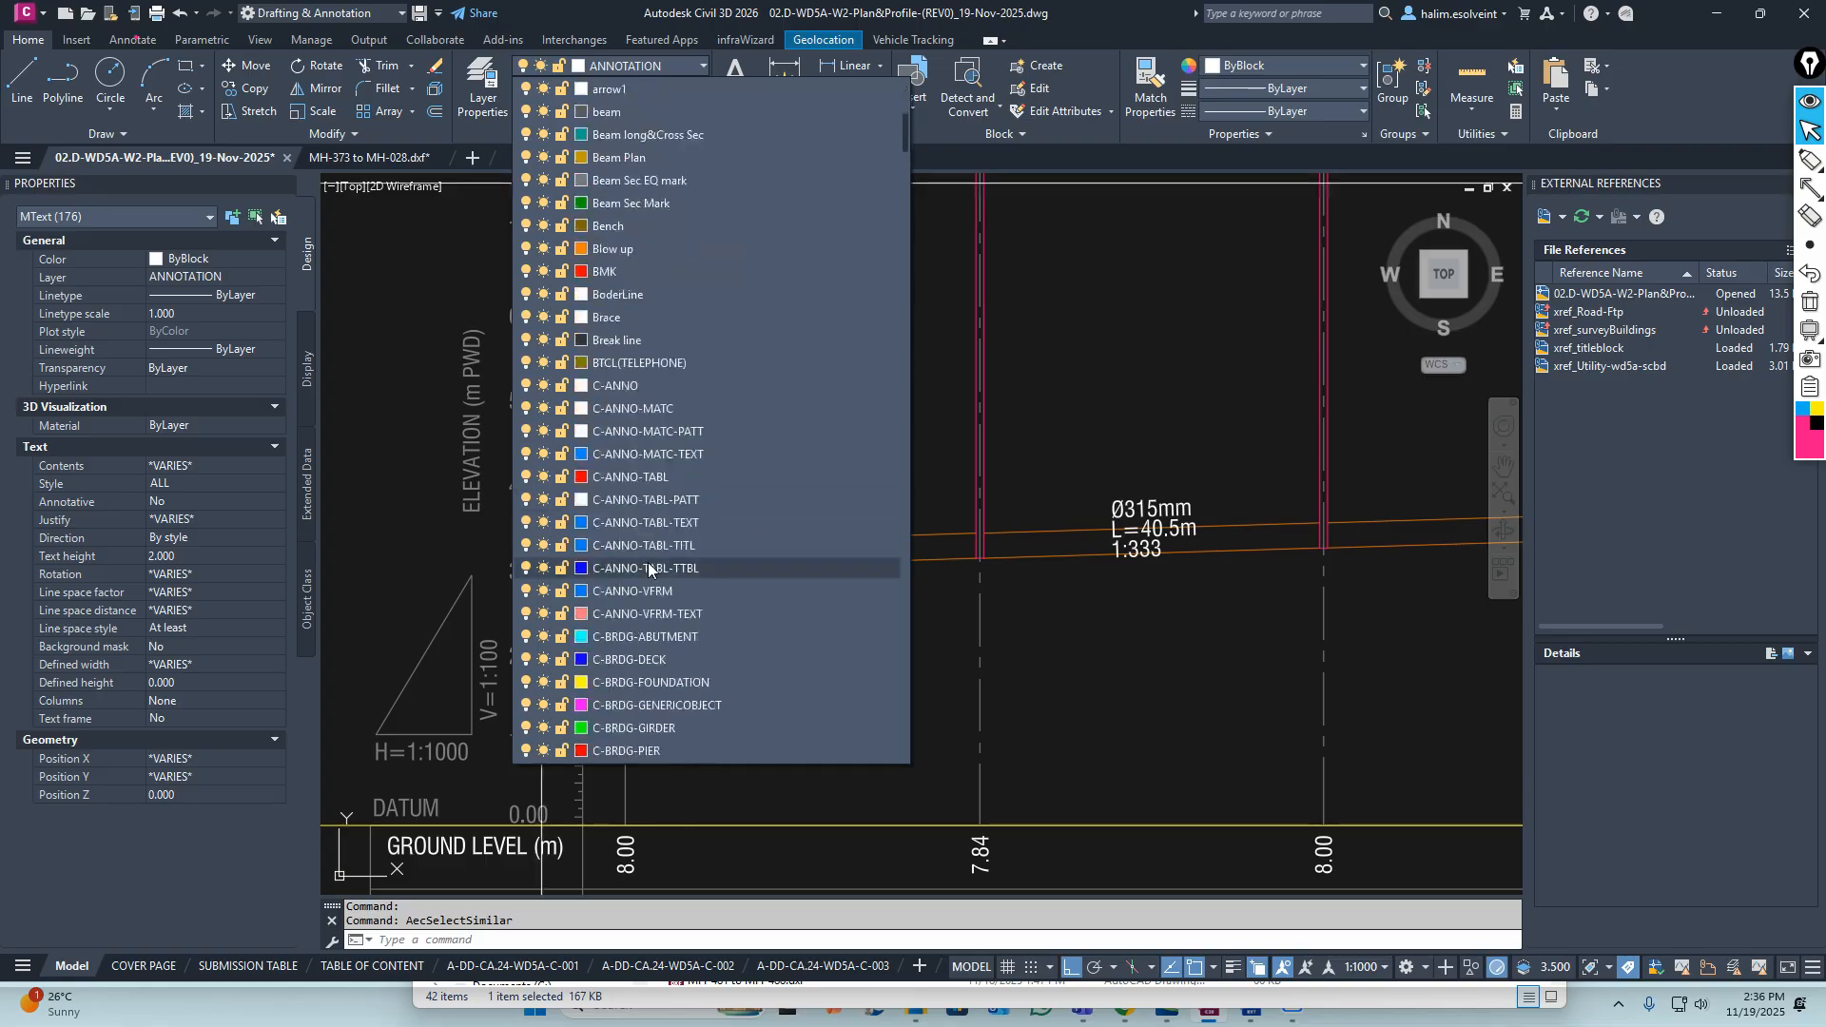
scroll(648, 567, down, 15)
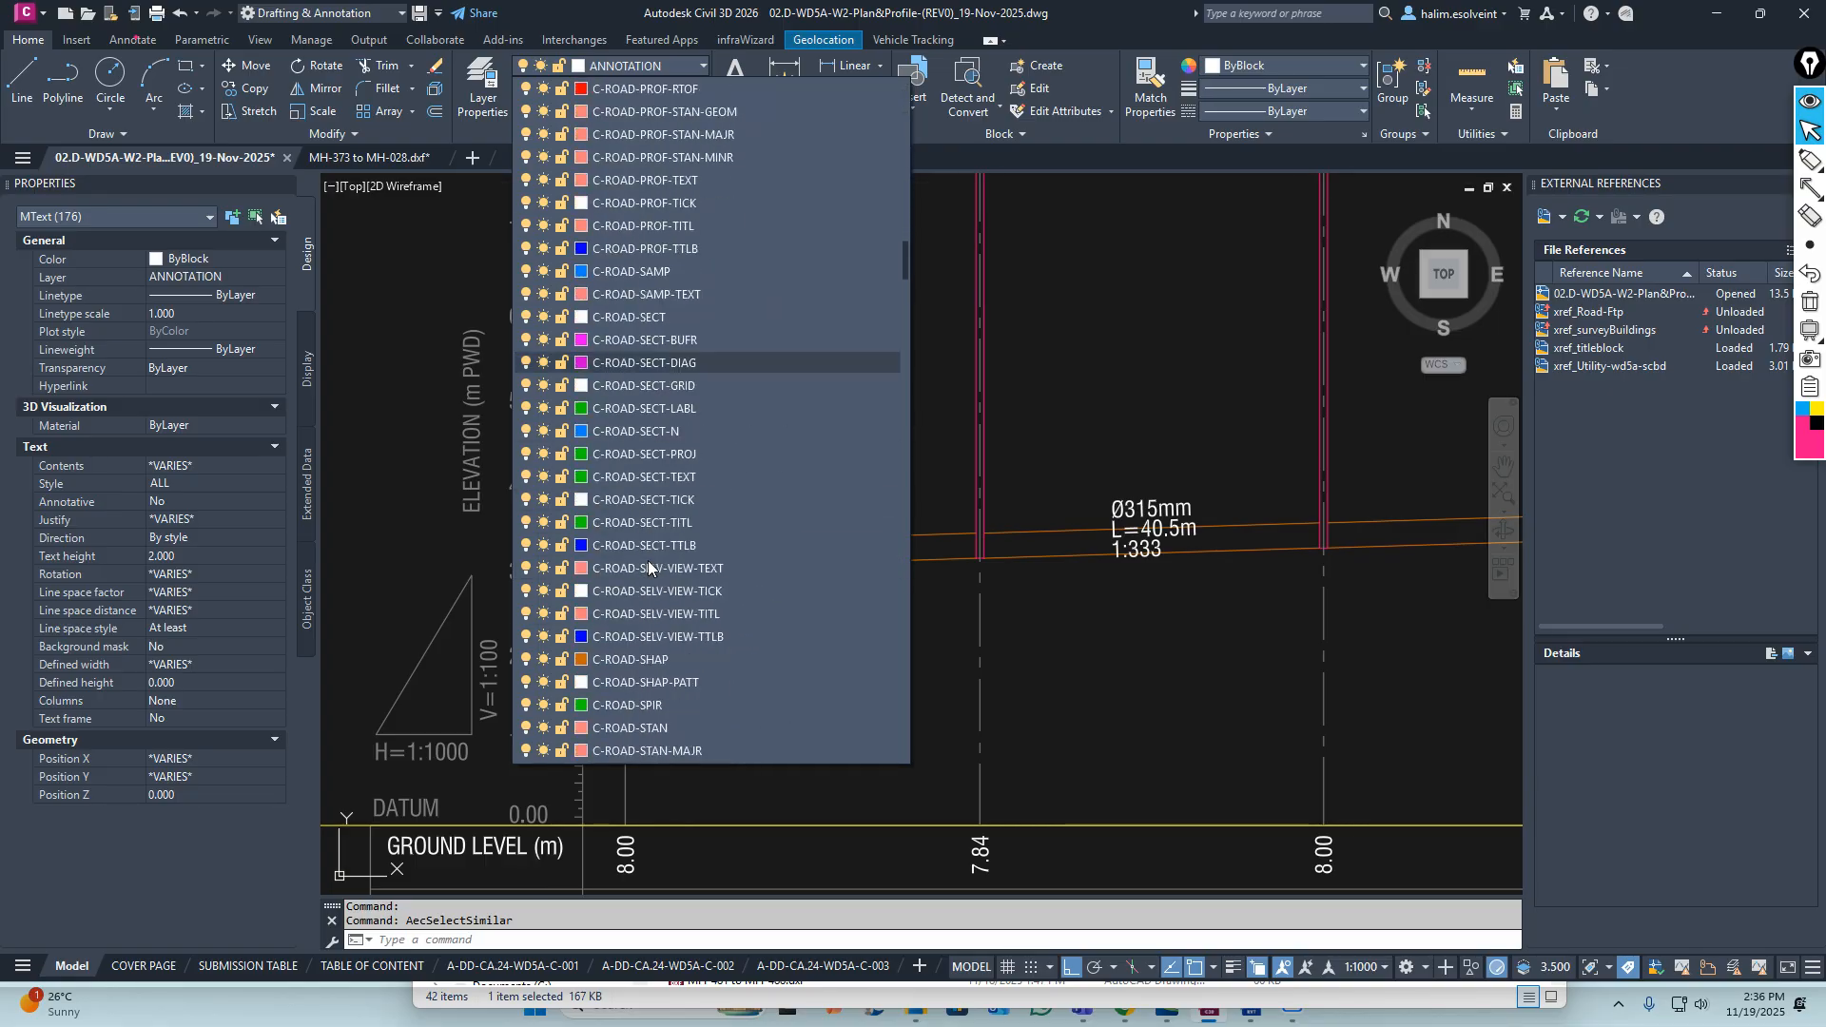
scroll(655, 585, down, 15)
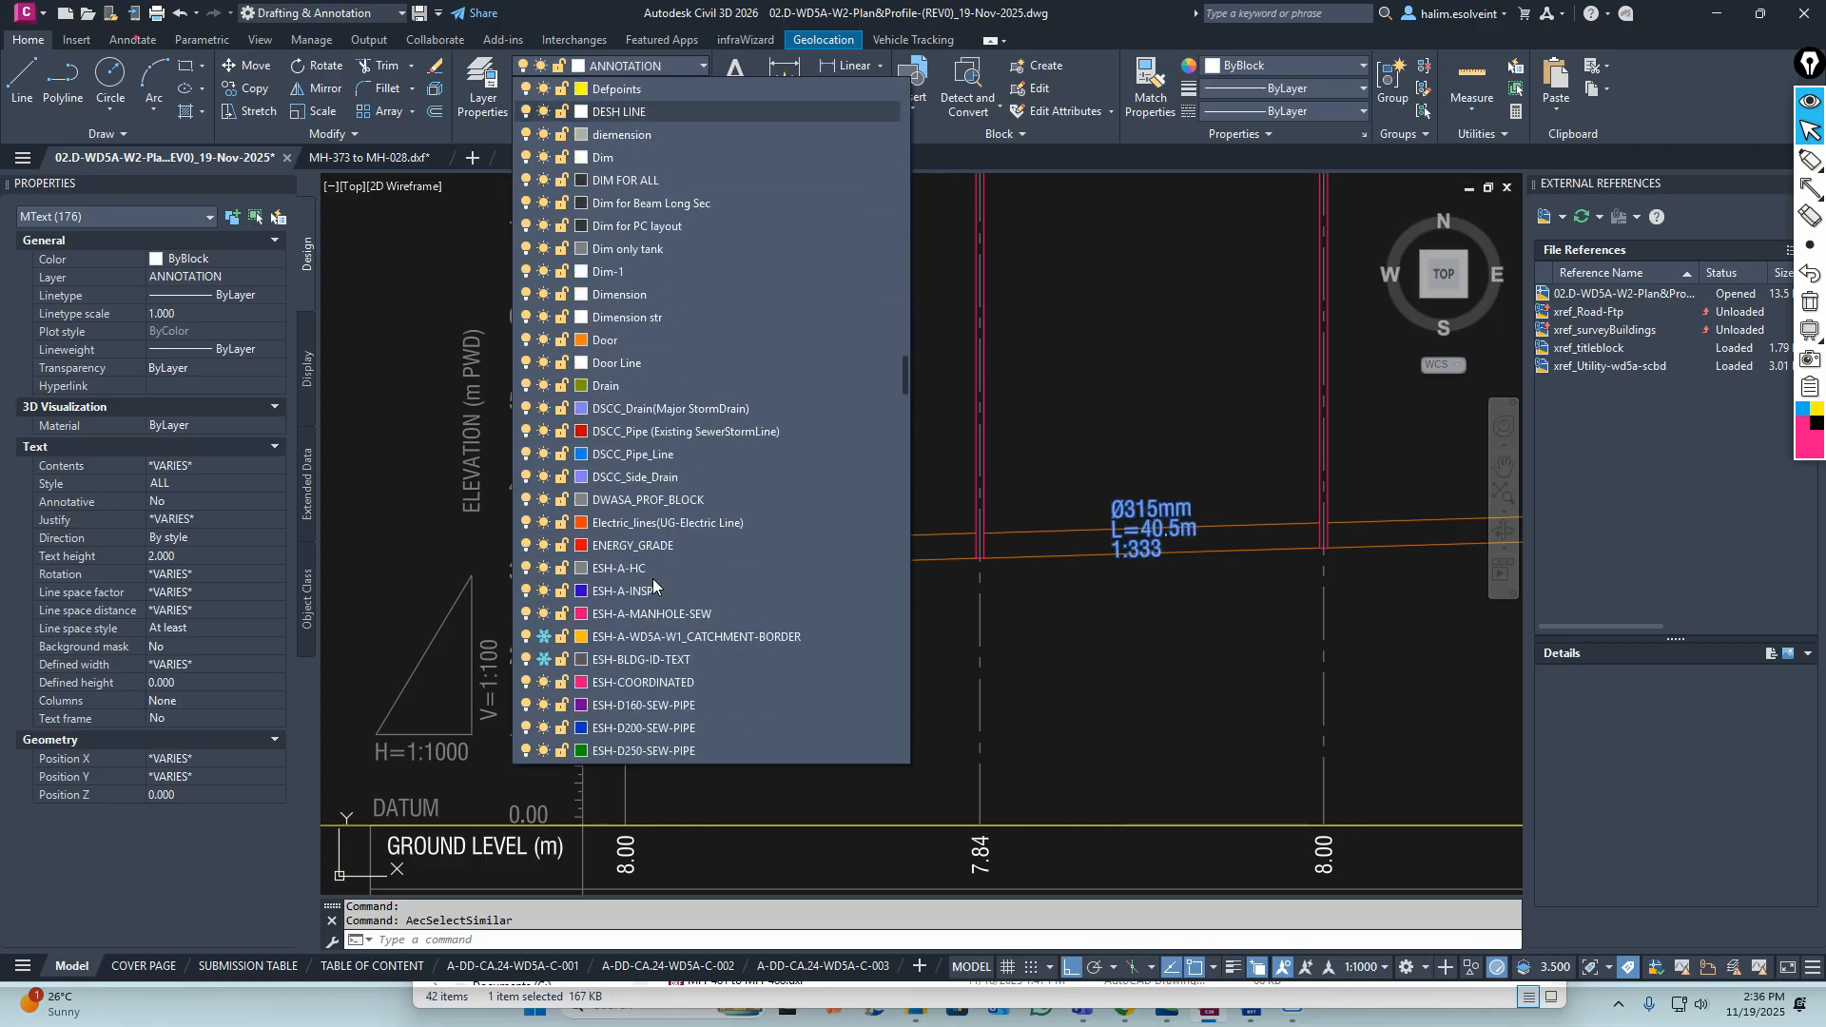
scroll(666, 704, down, 6)
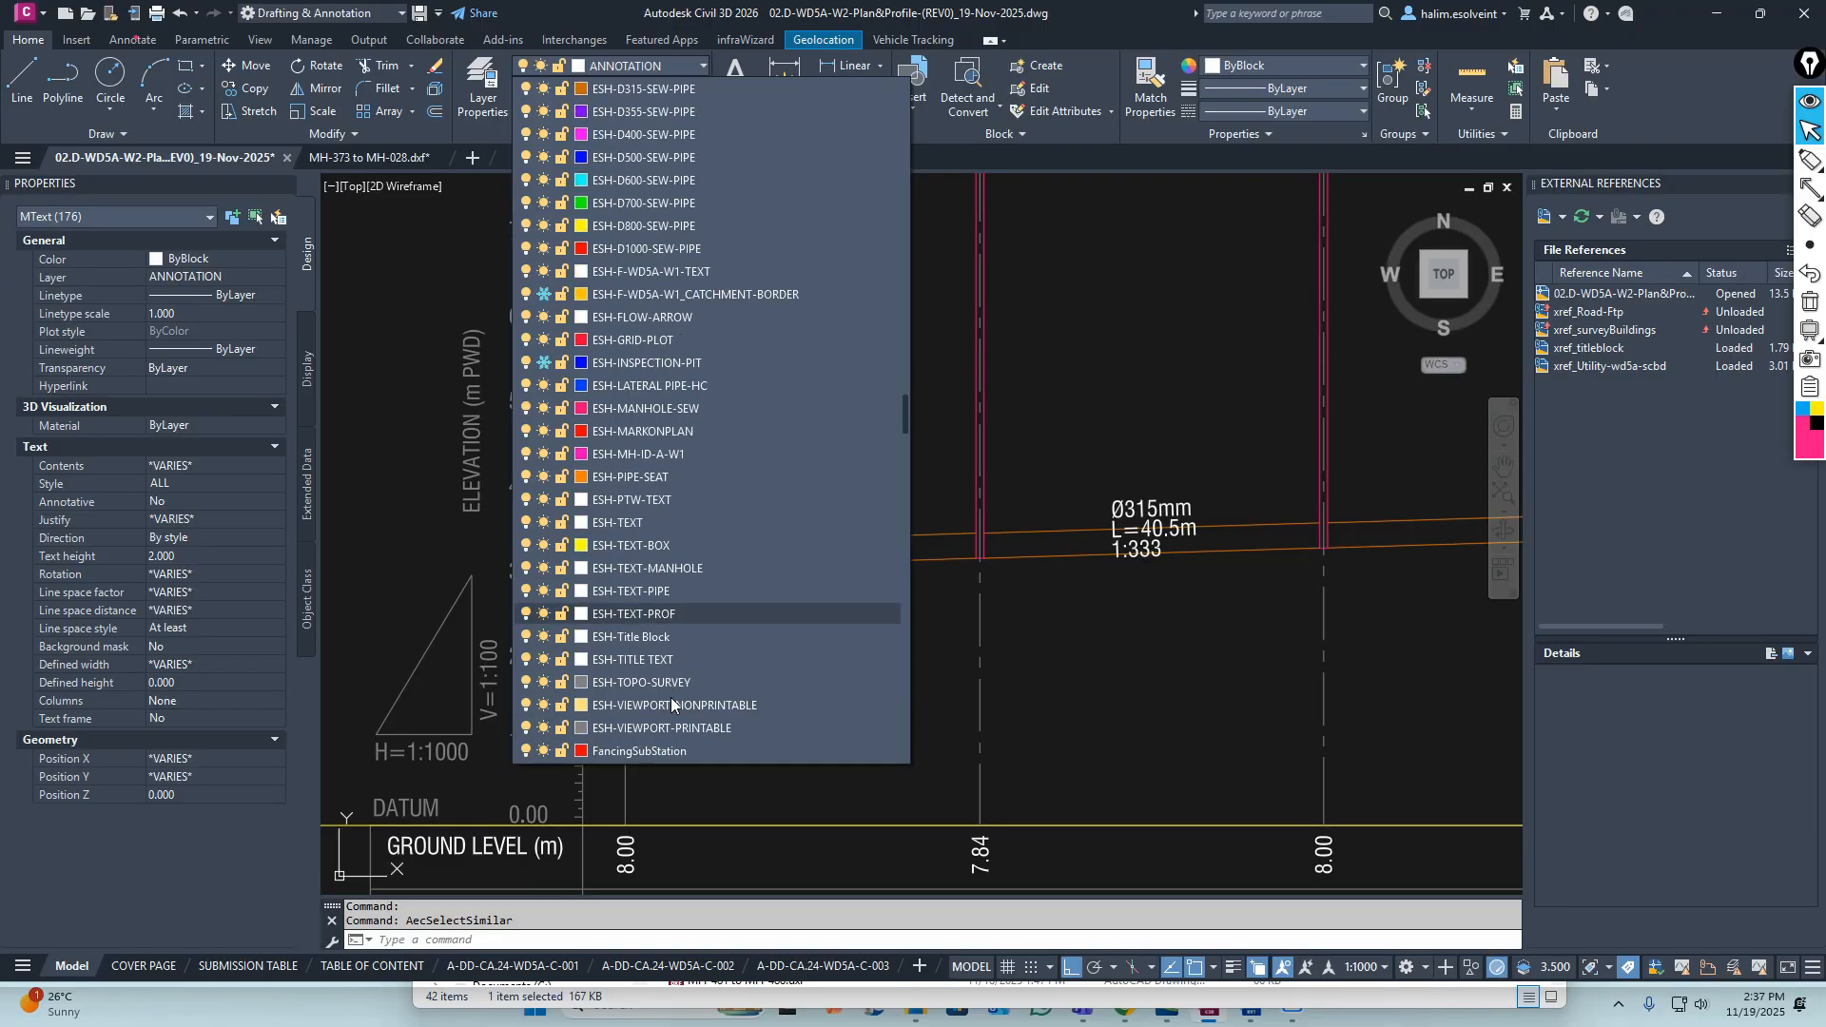
click(654, 614)
Set the rotation of all selected multiline pipe labels to 0
scroll(699, 518, down, 8)
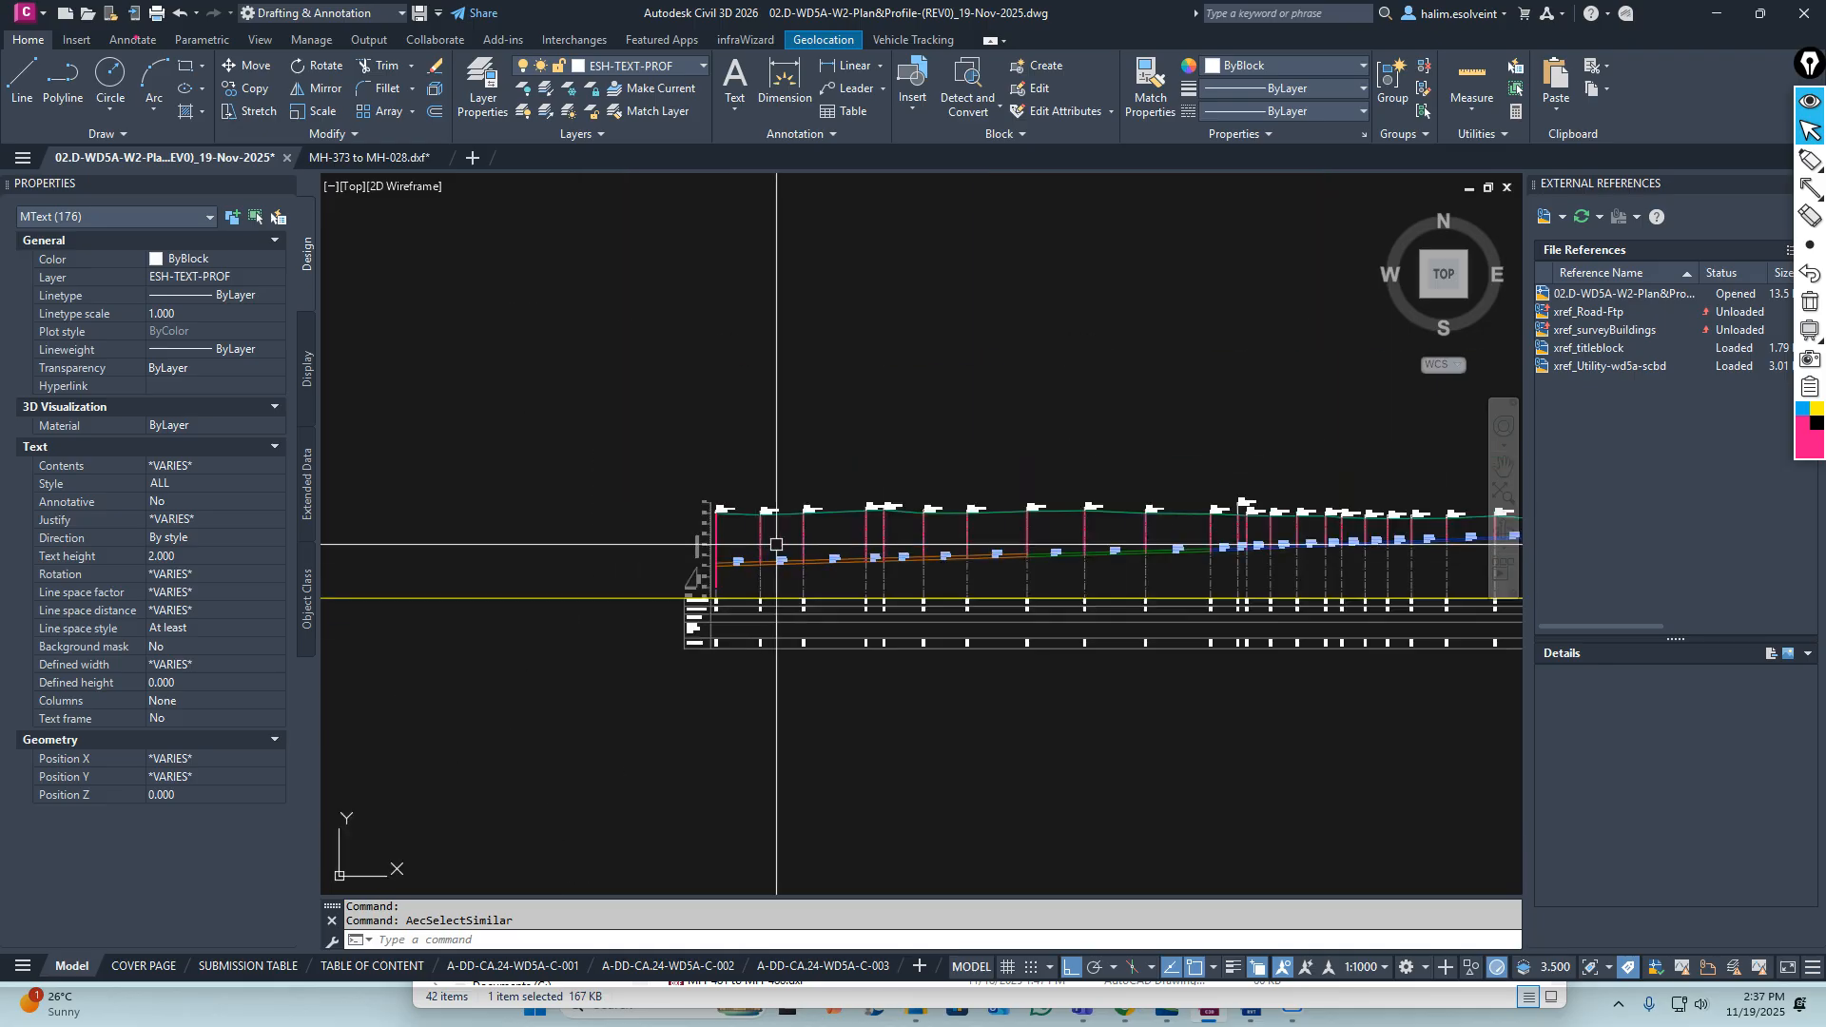
scroll(694, 506, up, 10)
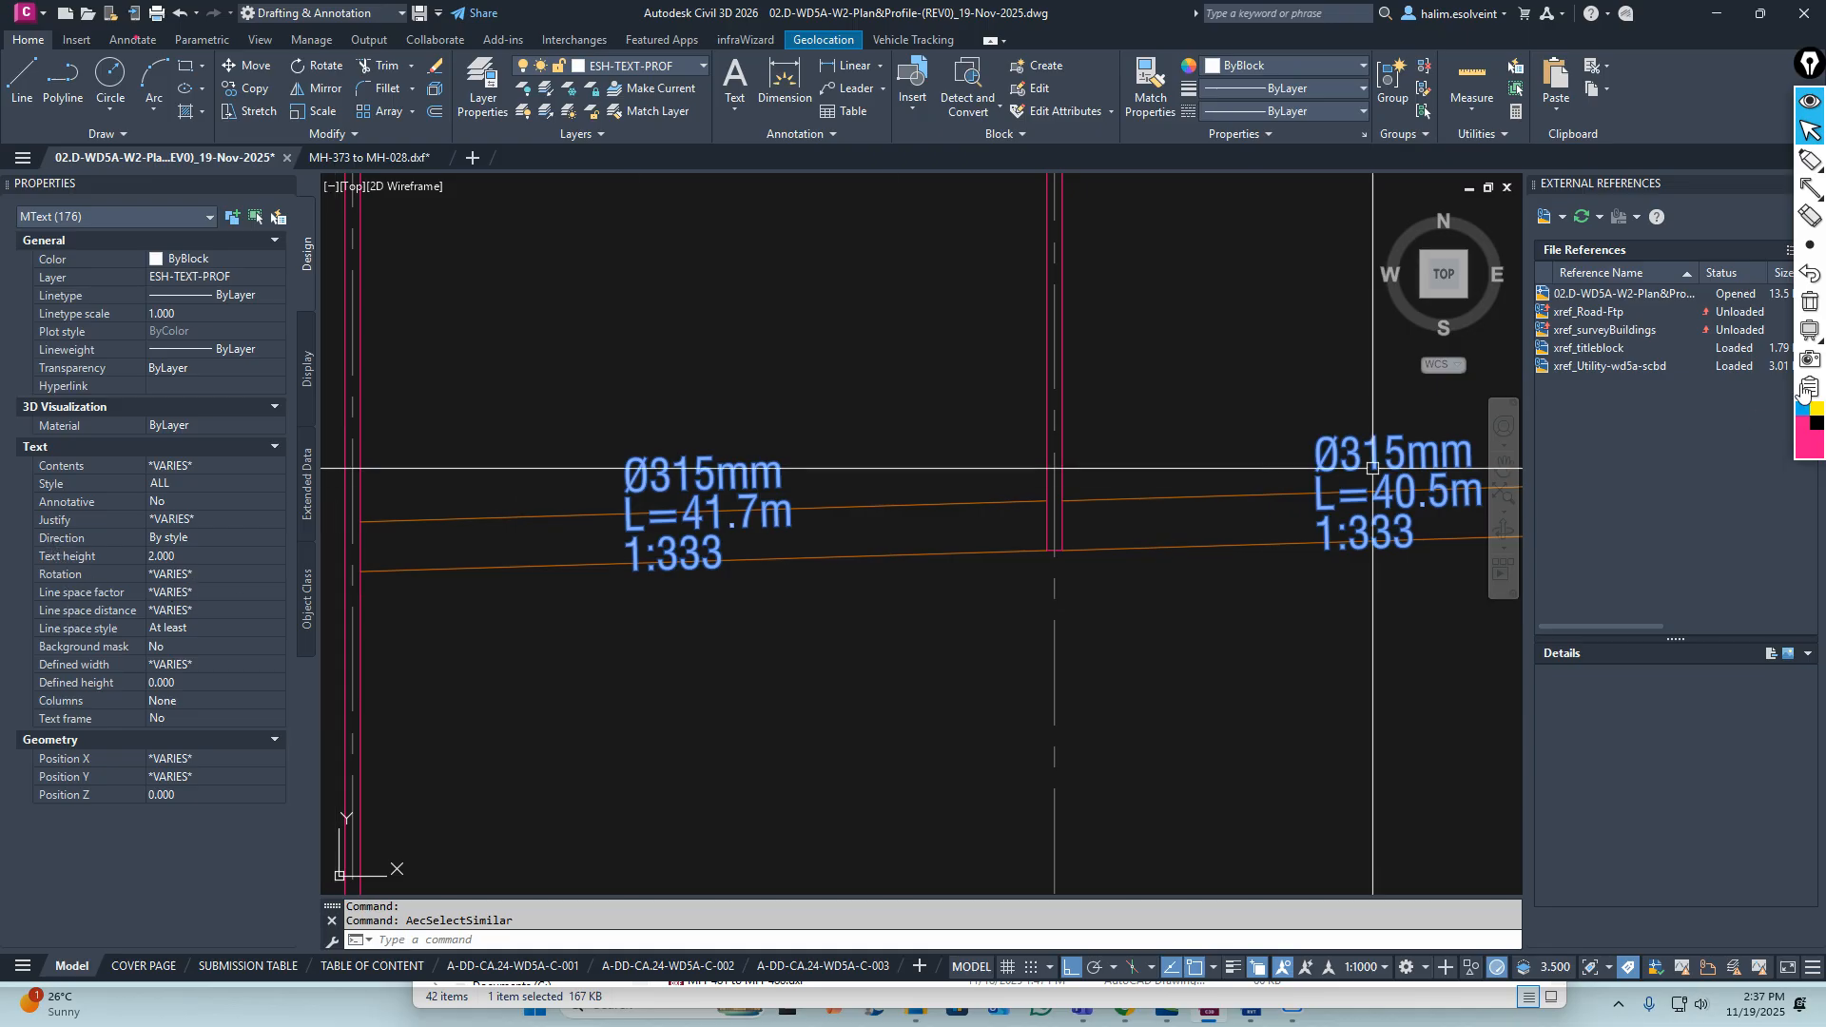
click(1807, 188)
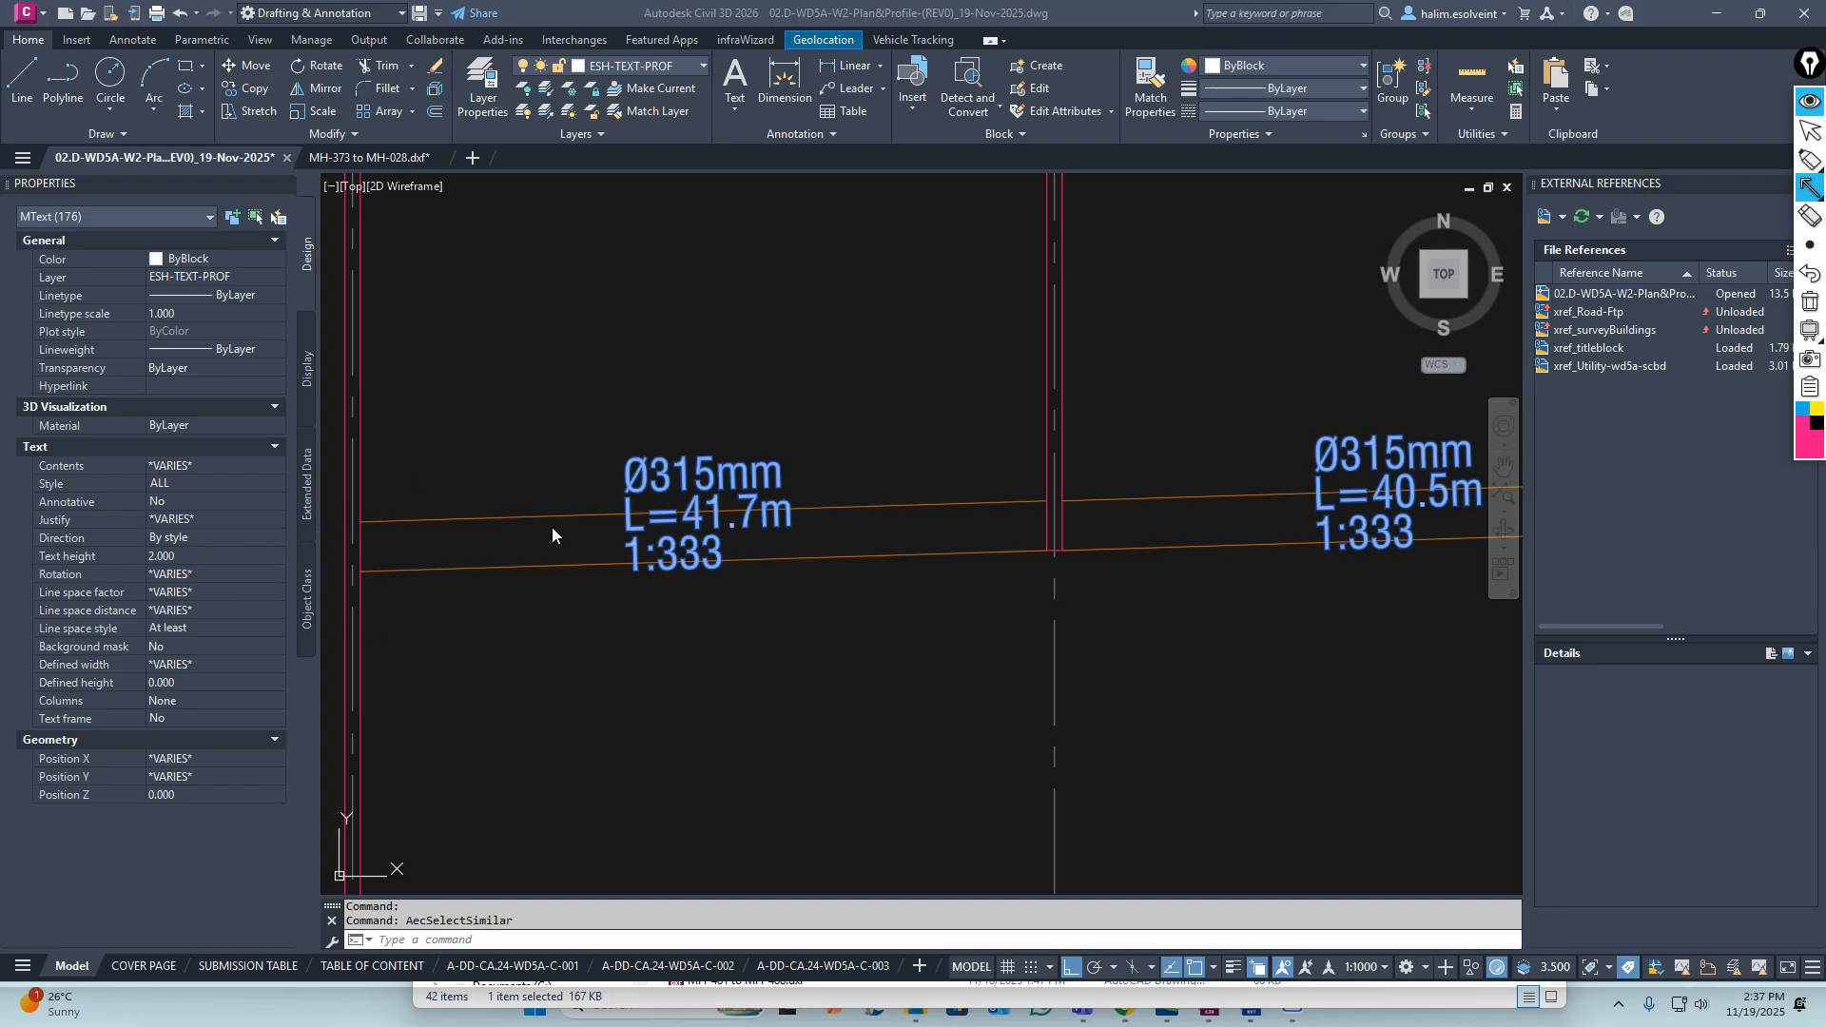
click(184, 575)
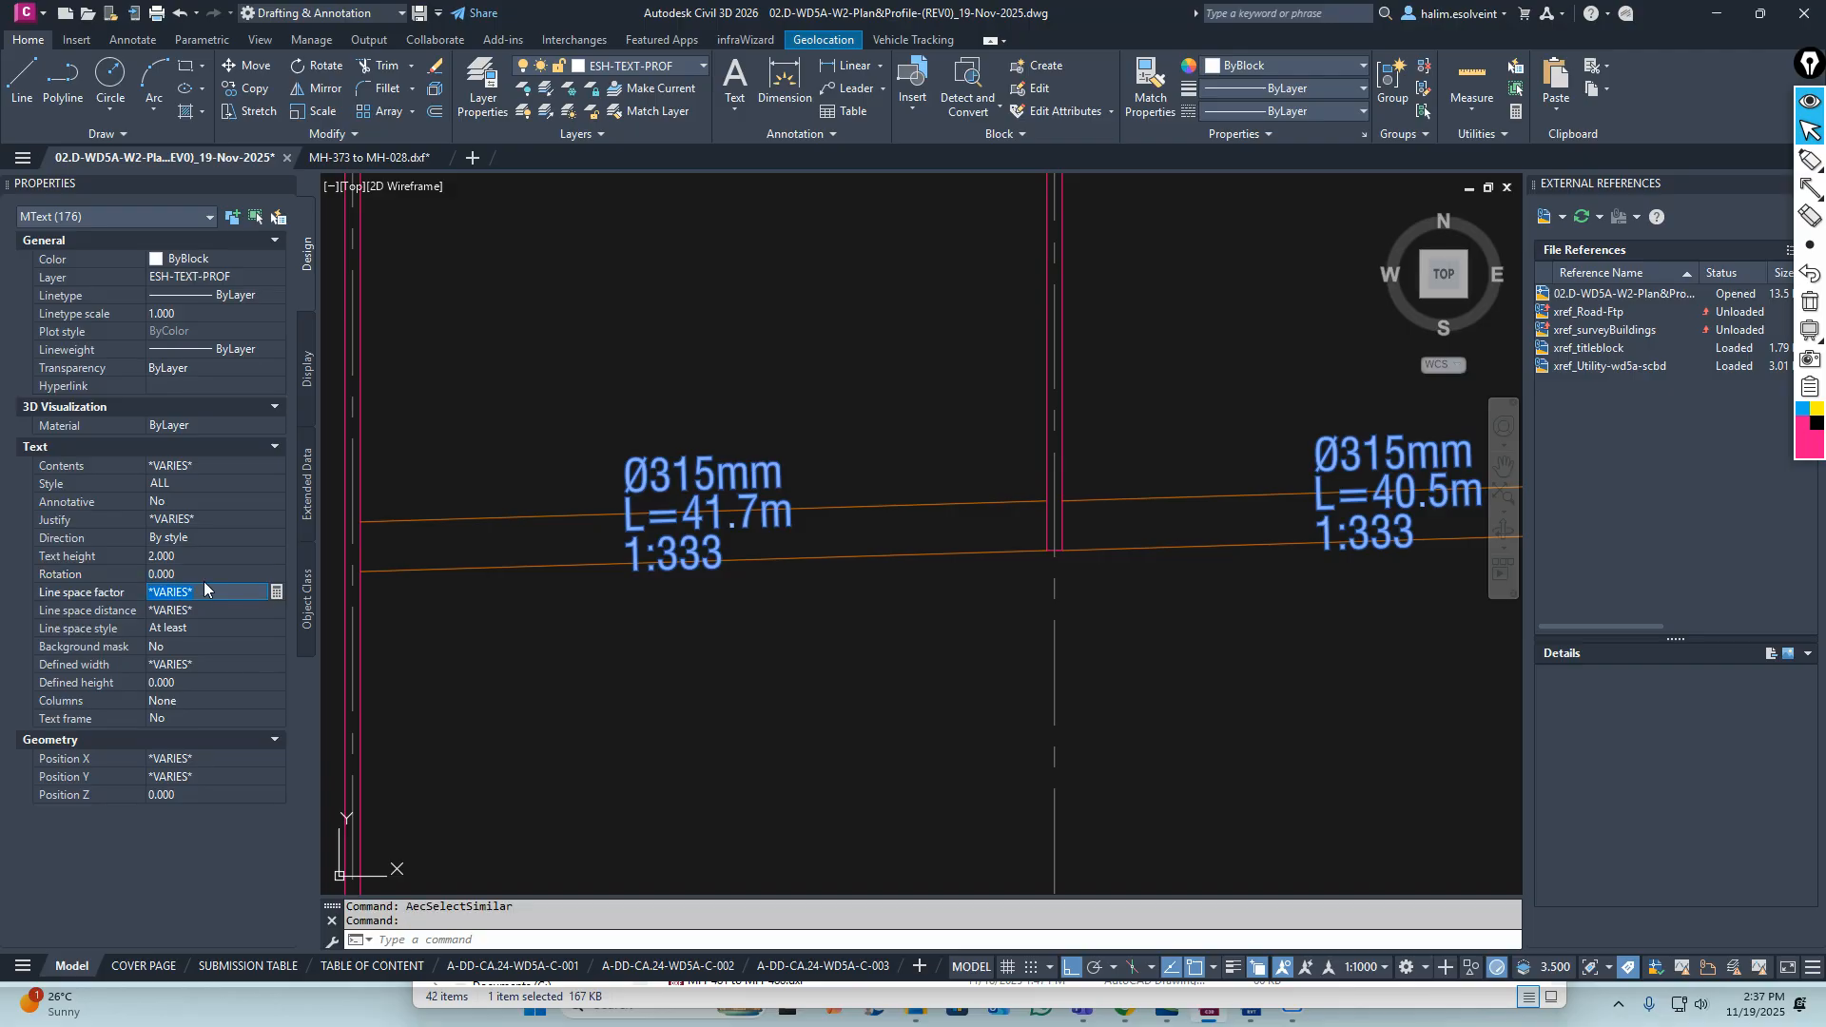
scroll(533, 558, down, 10)
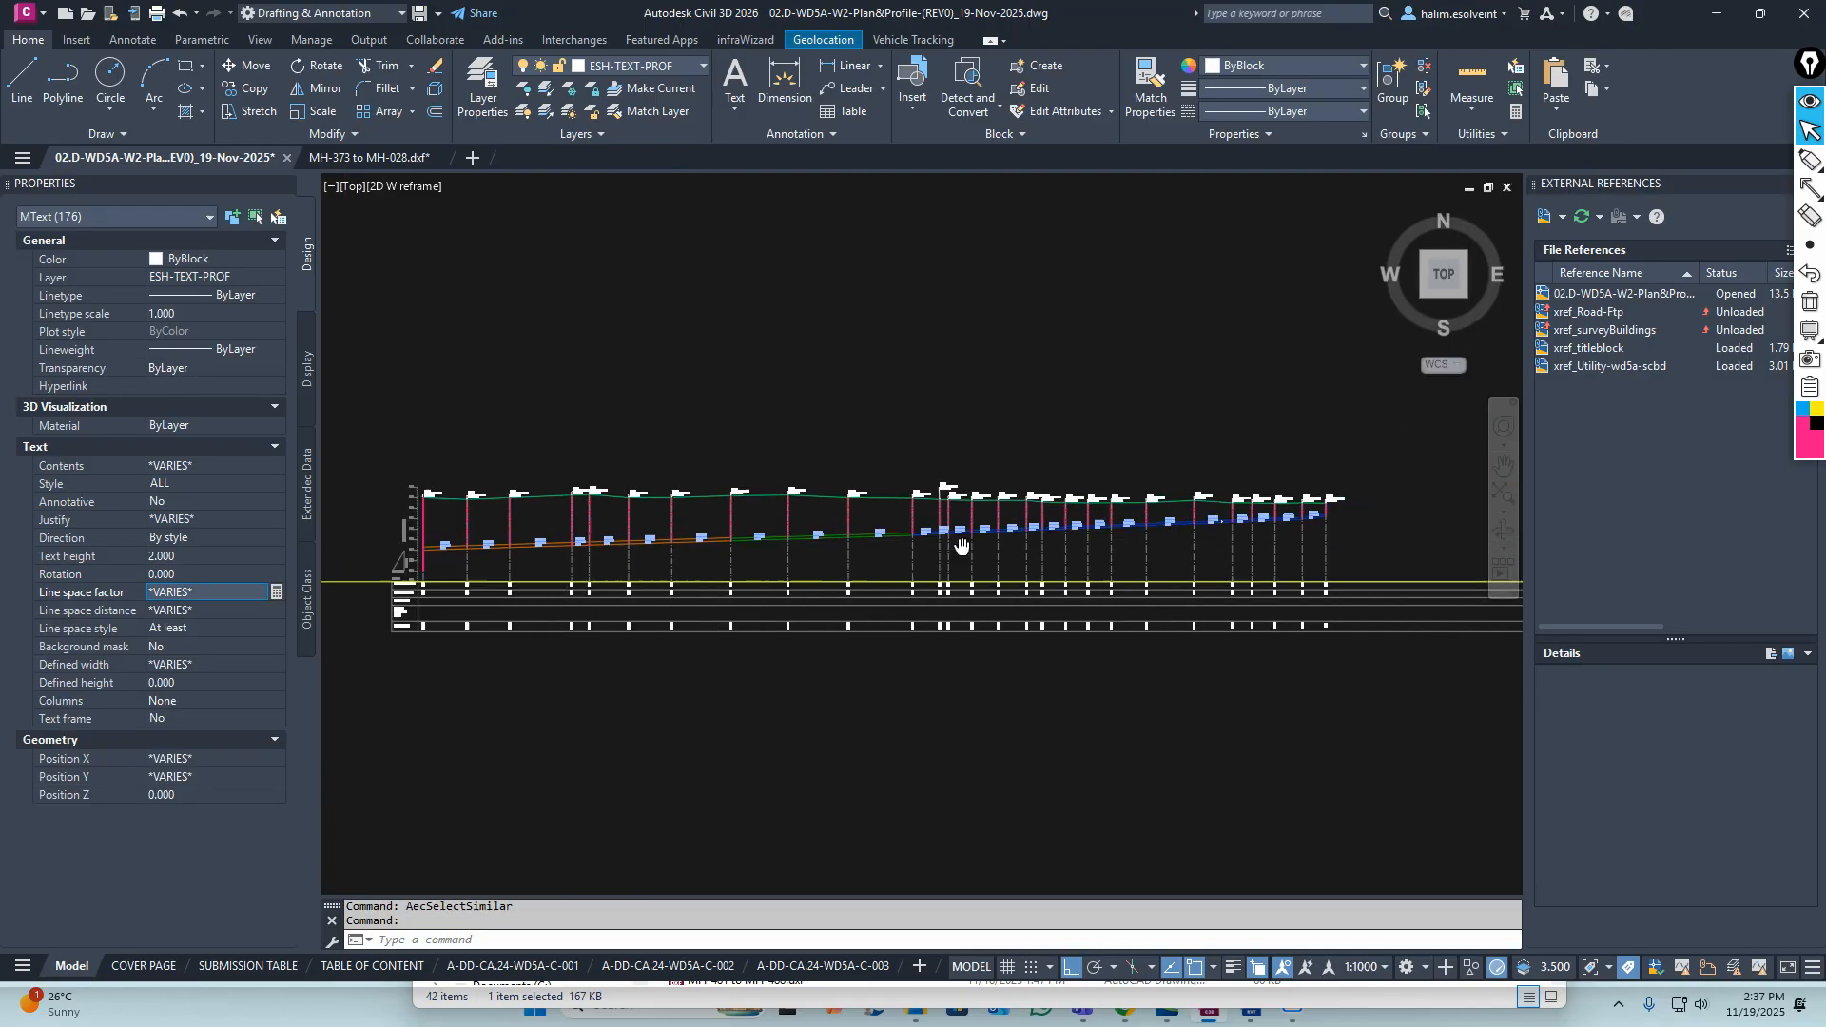
middle_drag(962, 547, 553, 545)
scroll(916, 515, up, 9)
scroll(1061, 495, down, 9)
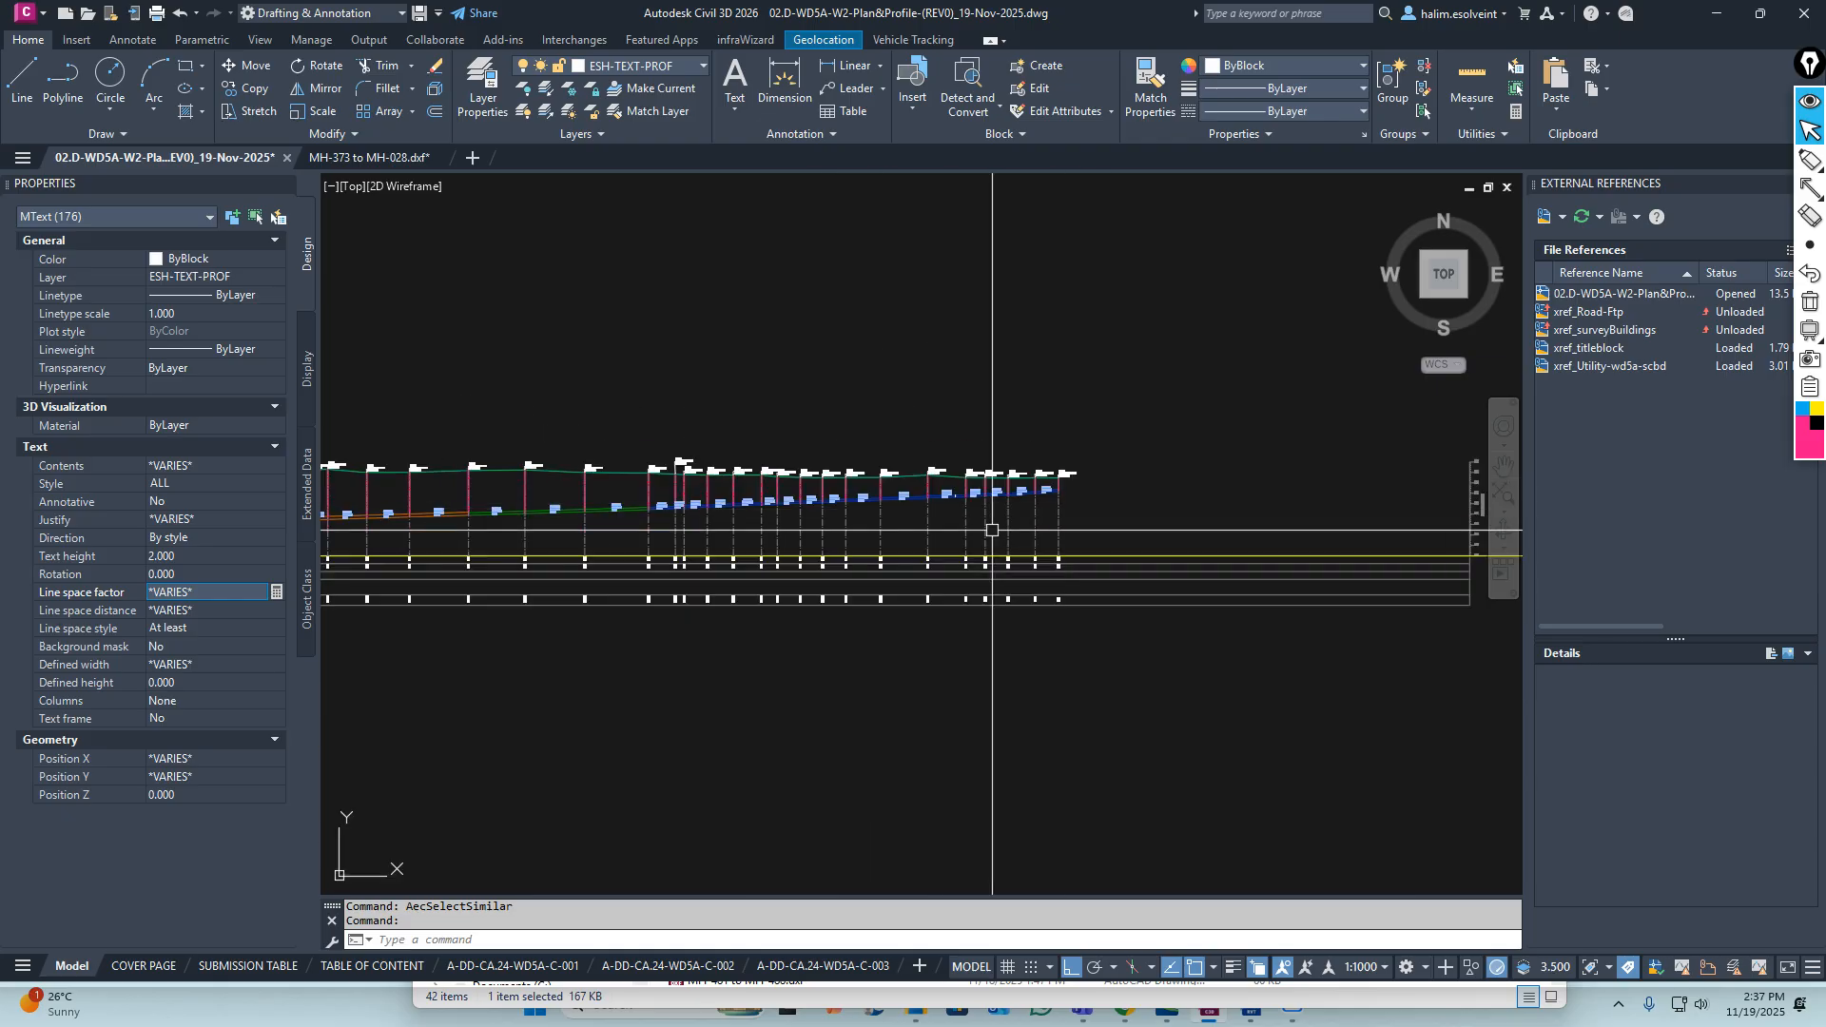
Move all the pipe labels vertically down so the 41.7 m run's label sits in the table's DIA, LENGTH, SLOPE row
scroll(674, 514, up, 8)
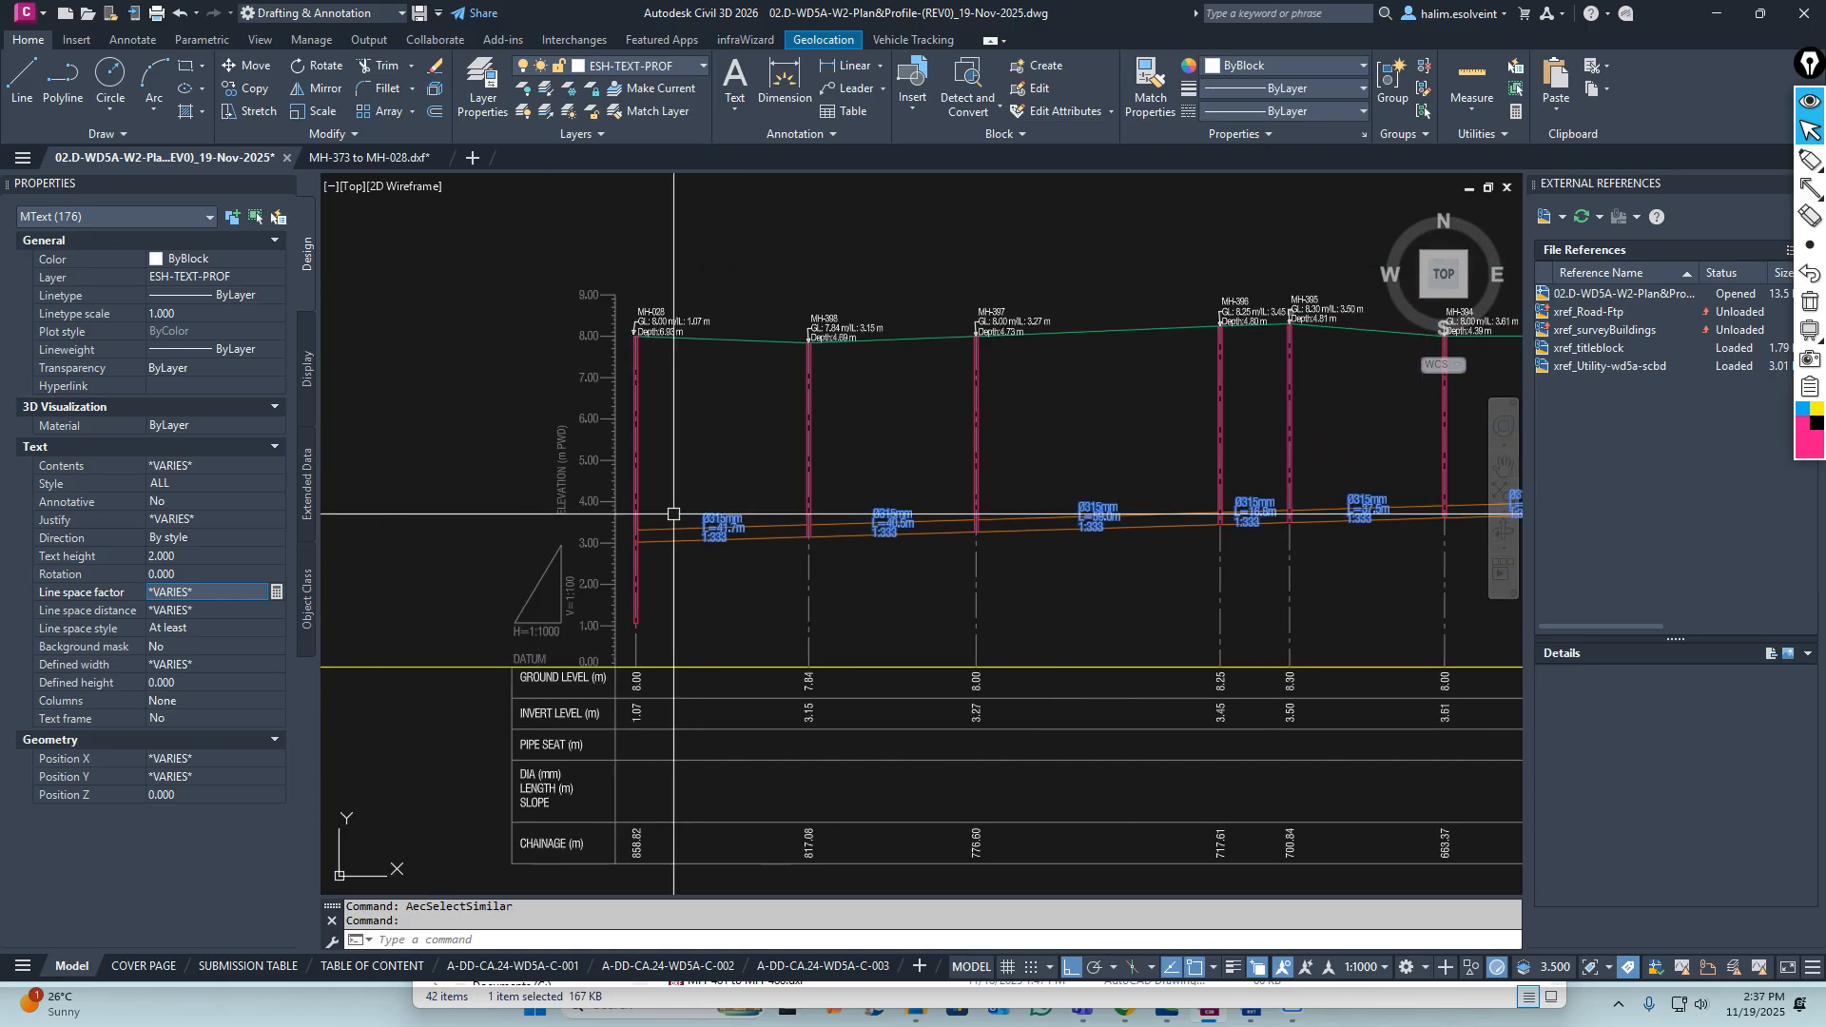
scroll(674, 514, up, 10)
scroll(786, 498, down, 7)
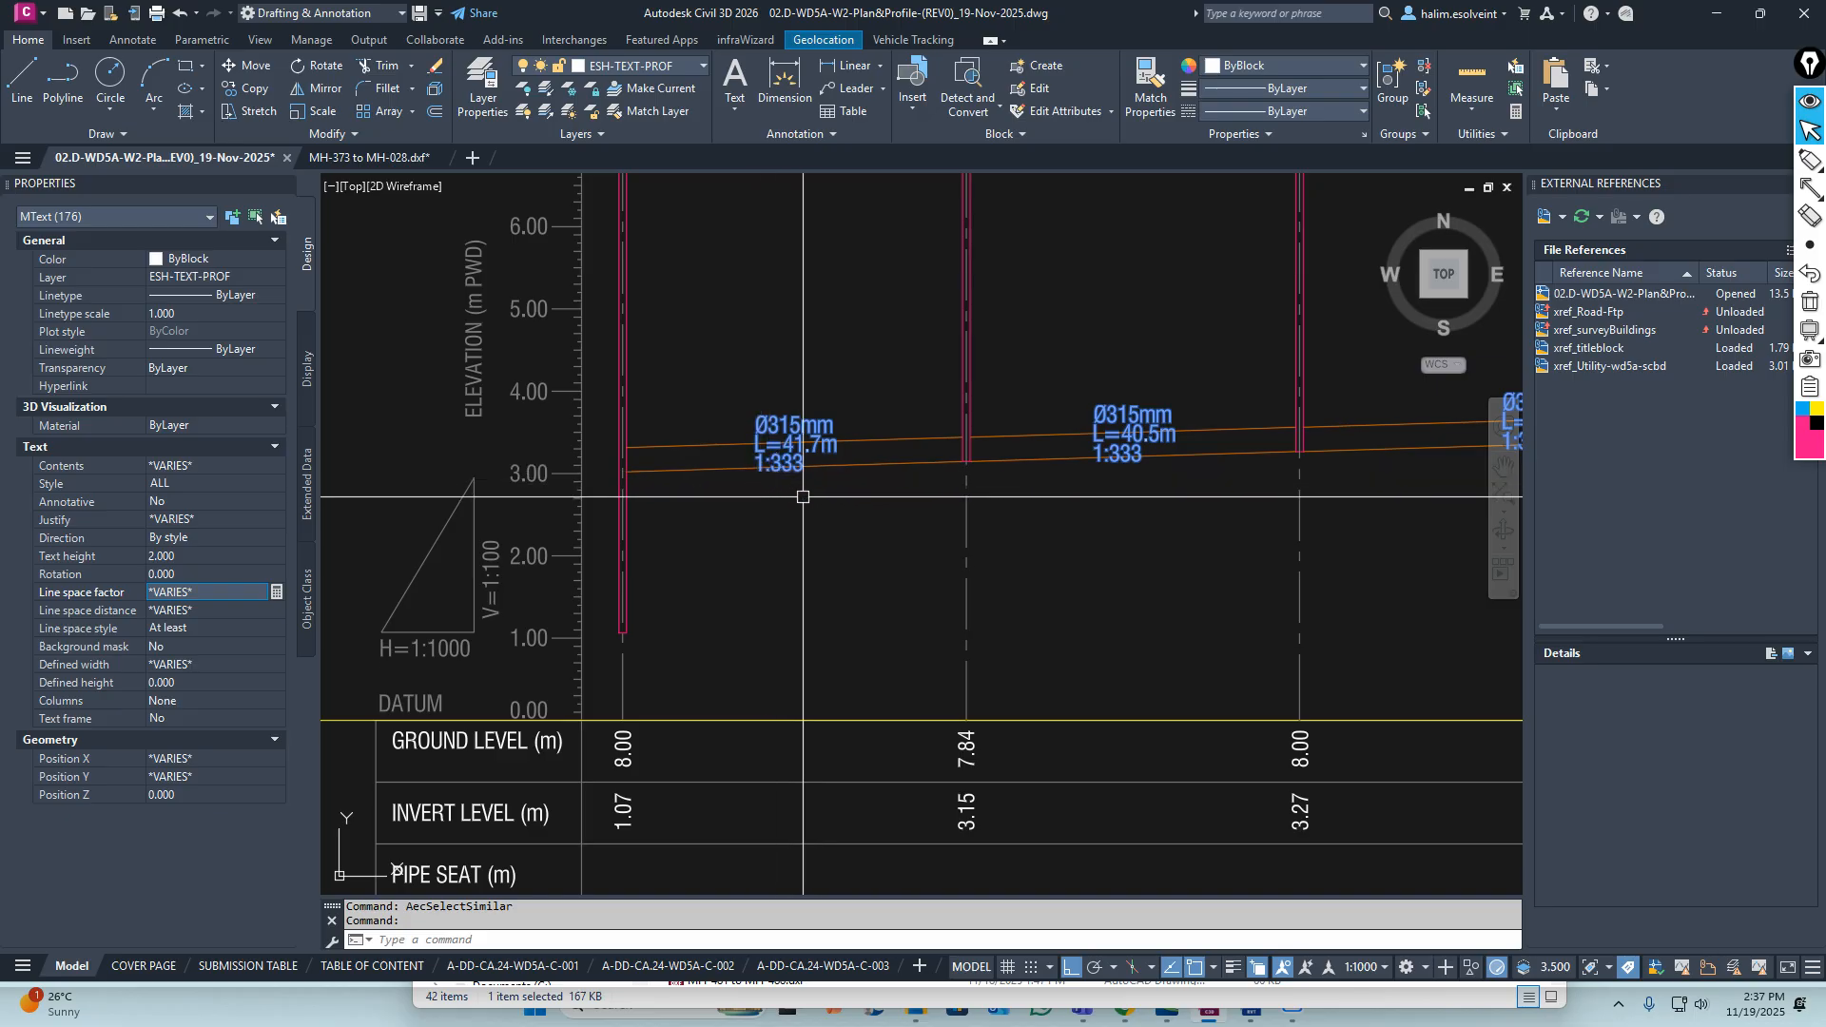
text(M)
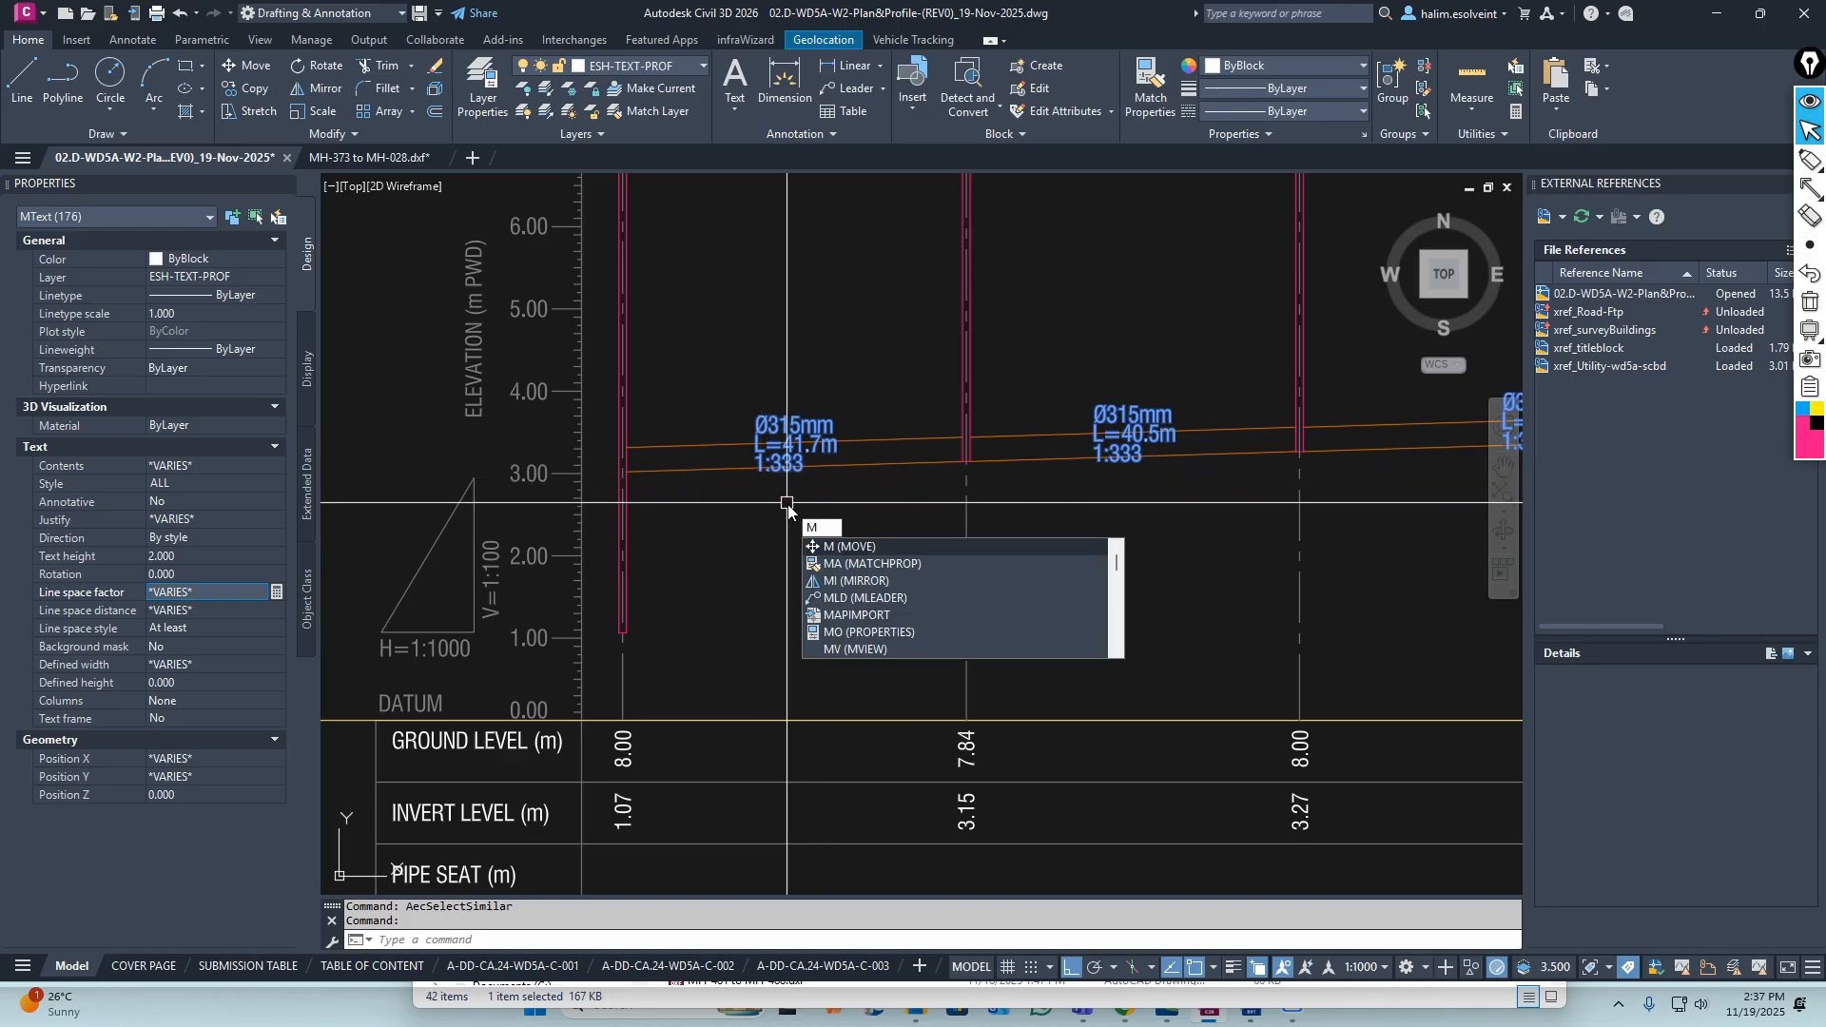
key(Return)
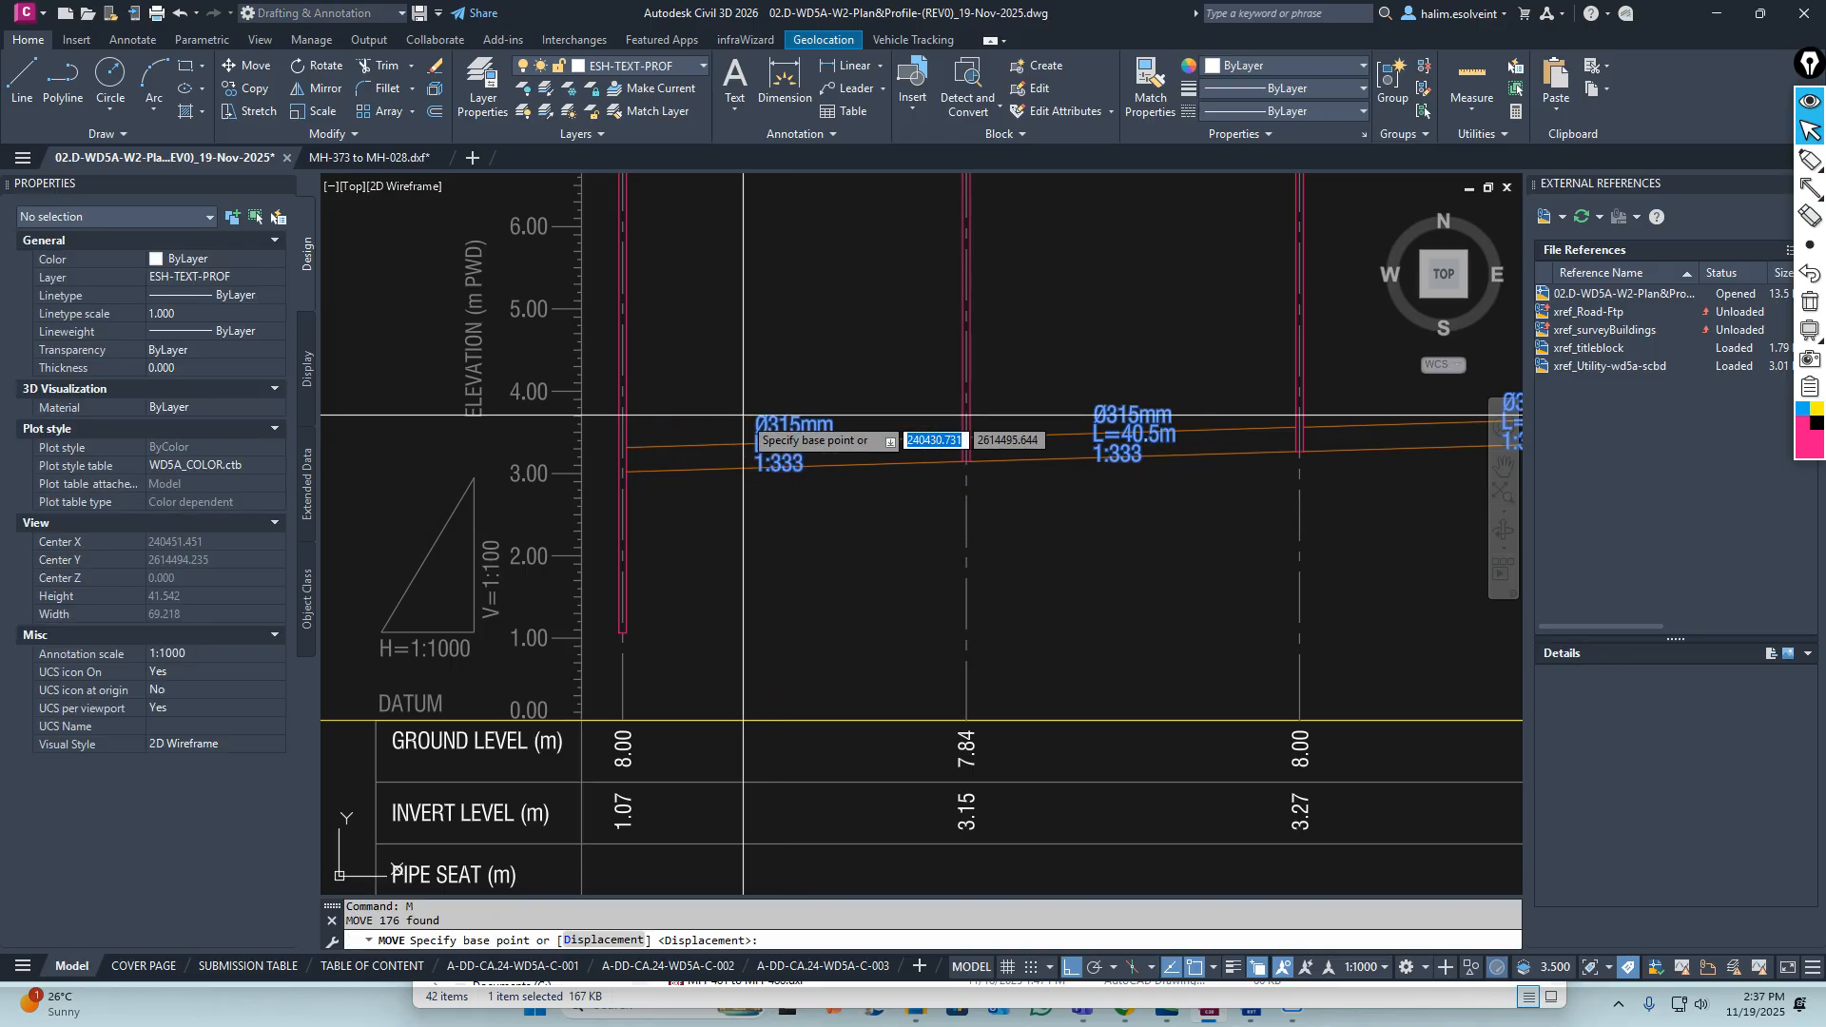
click(756, 416)
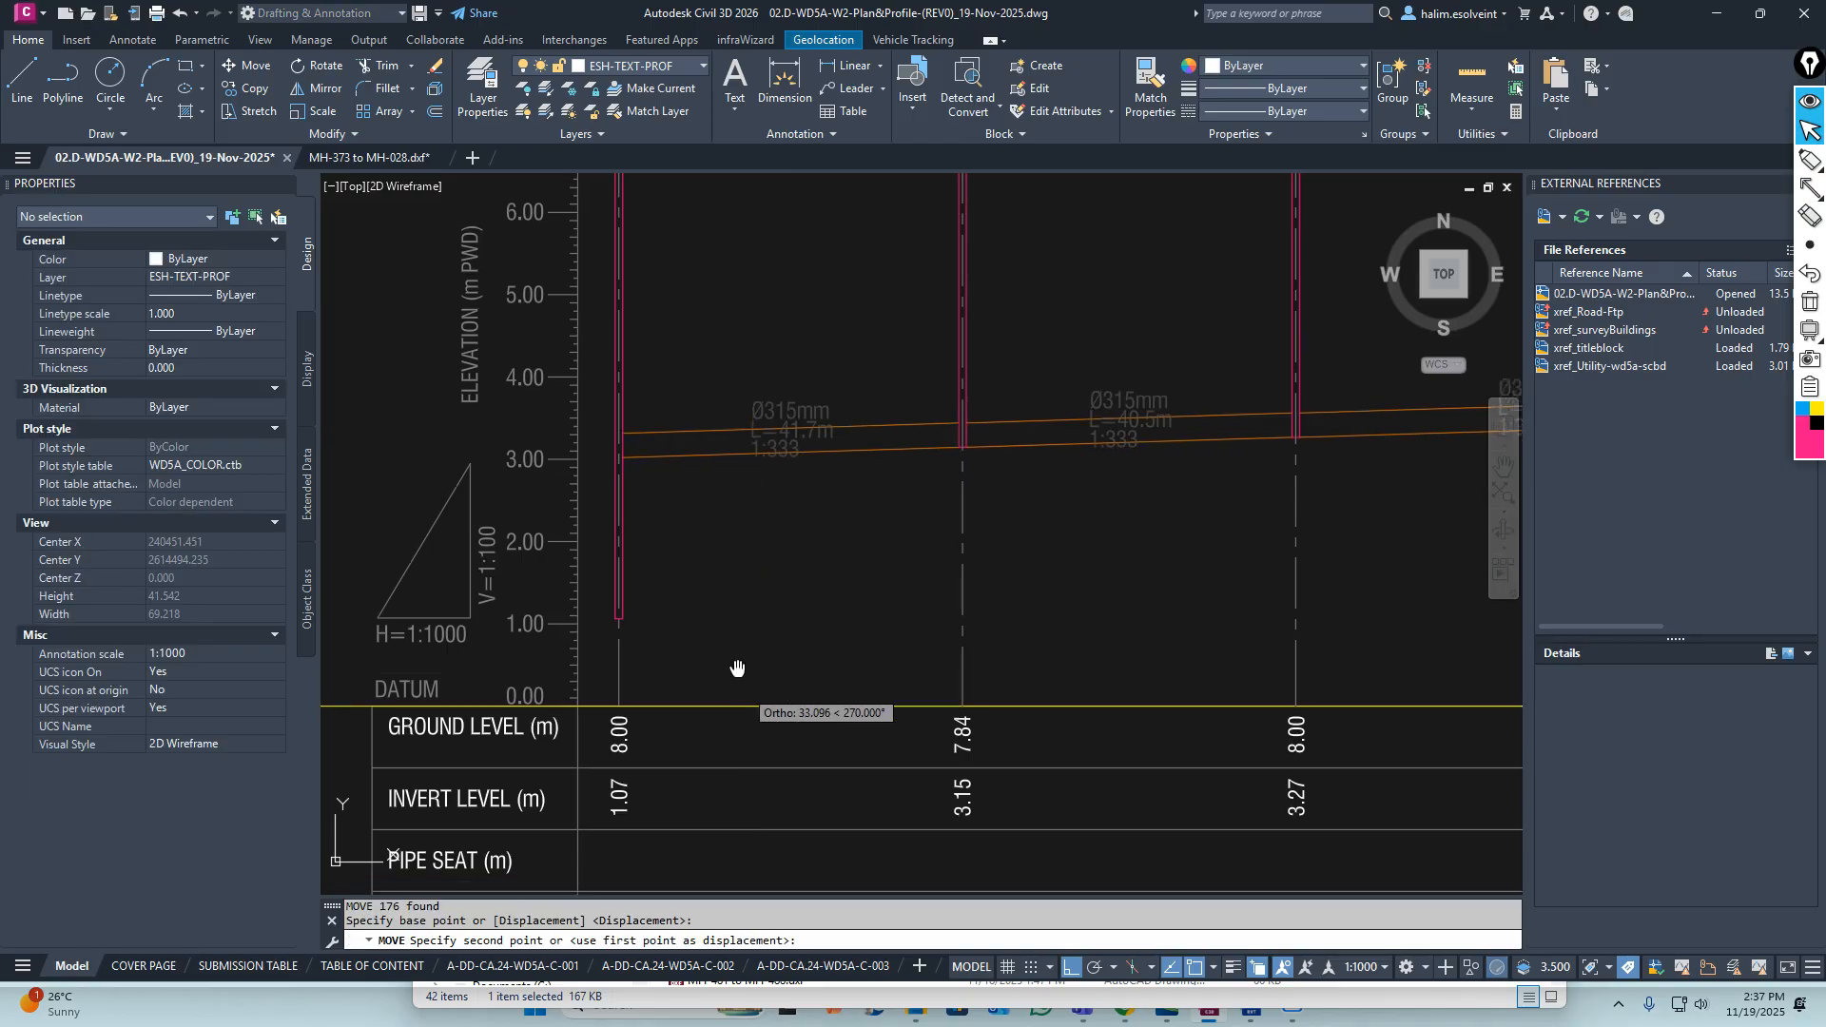
middle_drag(738, 665, 747, 347)
middle_drag(742, 585, 838, 477)
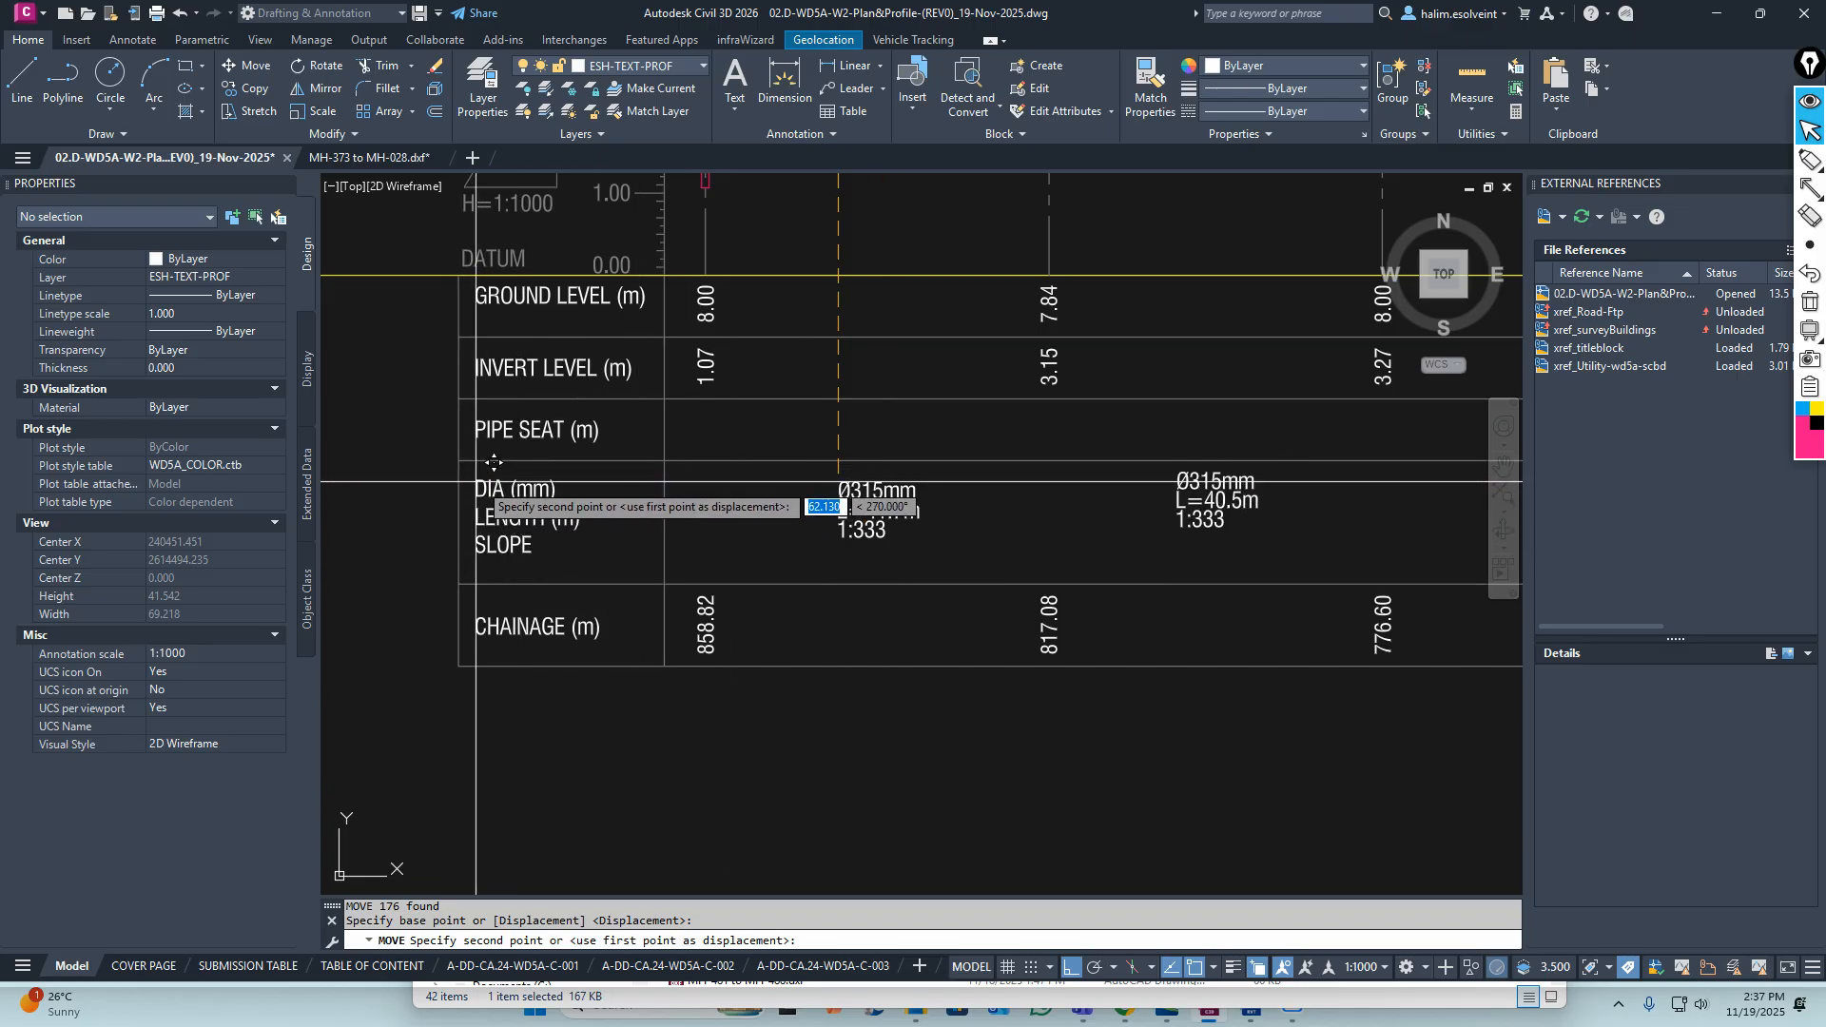
click(621, 483)
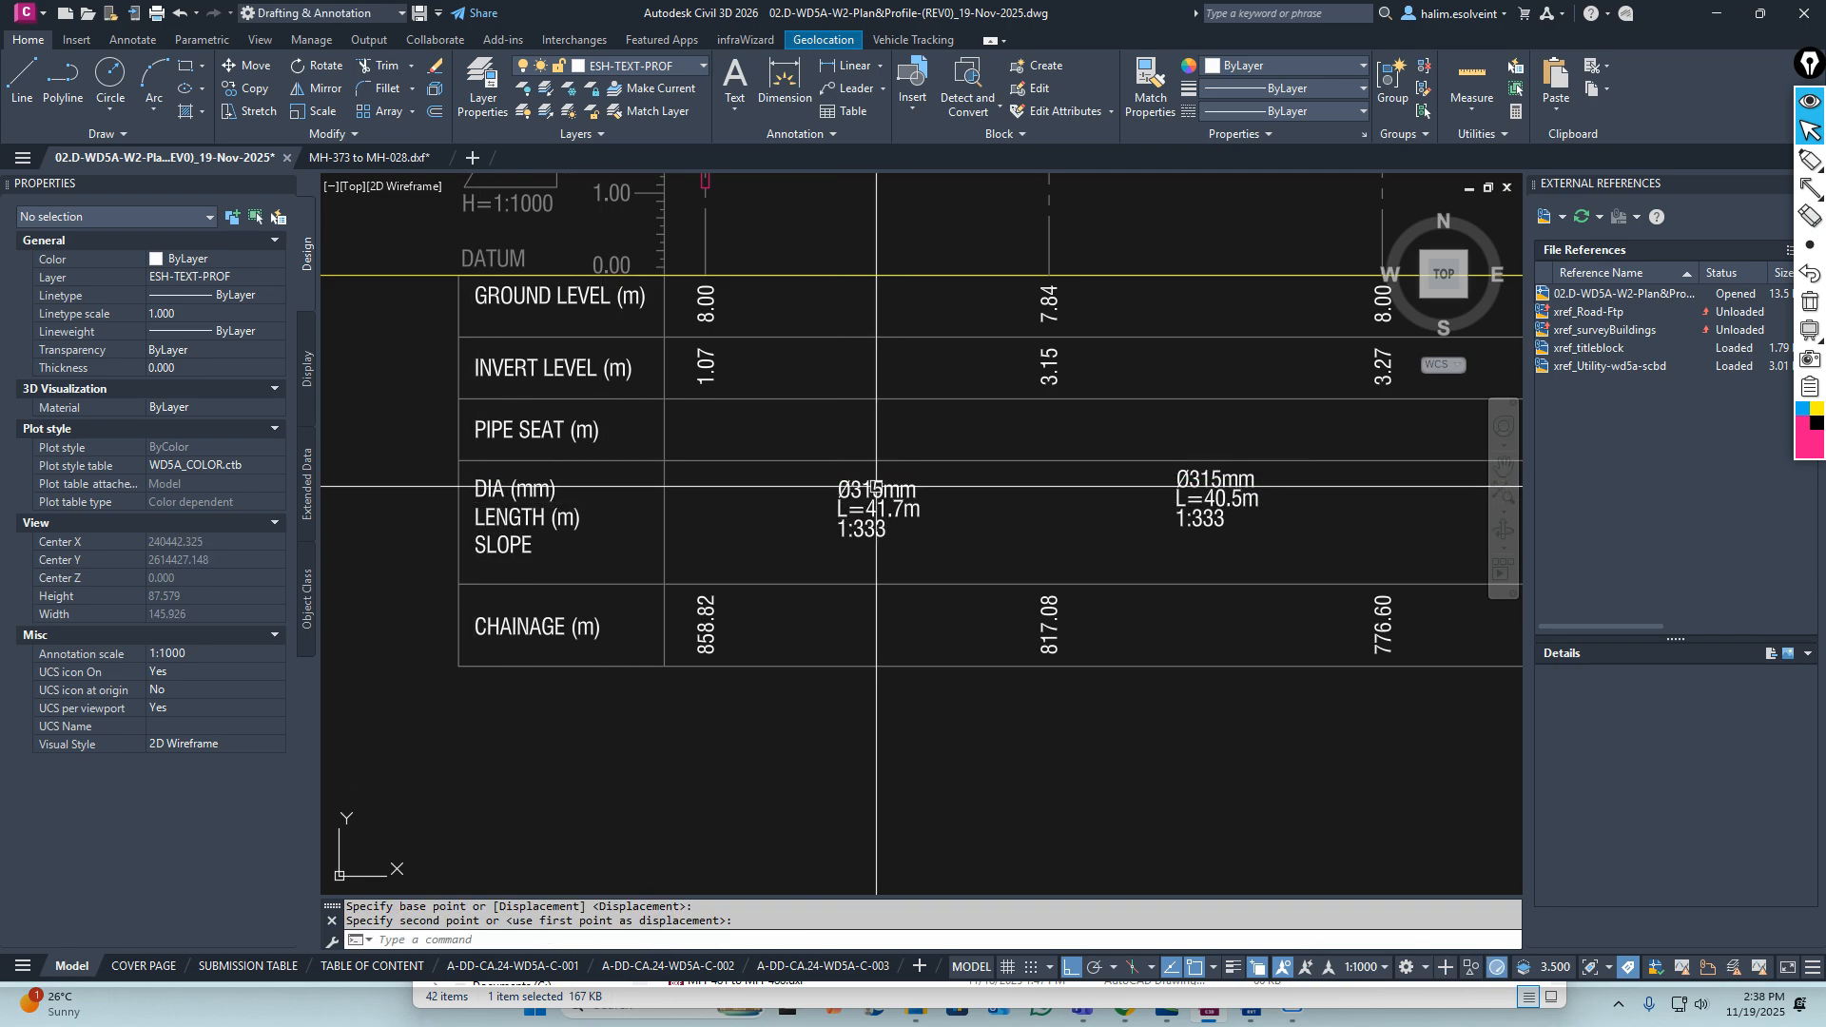
Examine how the moved pipe labels line up with the table rows along the whole profile
middle_drag(1243, 484, 918, 483)
scroll(842, 480, down, 3)
mouse_move(1218, 506)
middle_down()
mouse_move(794, 512)
mouse_move(1084, 494)
mouse_move(714, 489)
middle_up()
middle_drag(1260, 475, 435, 493)
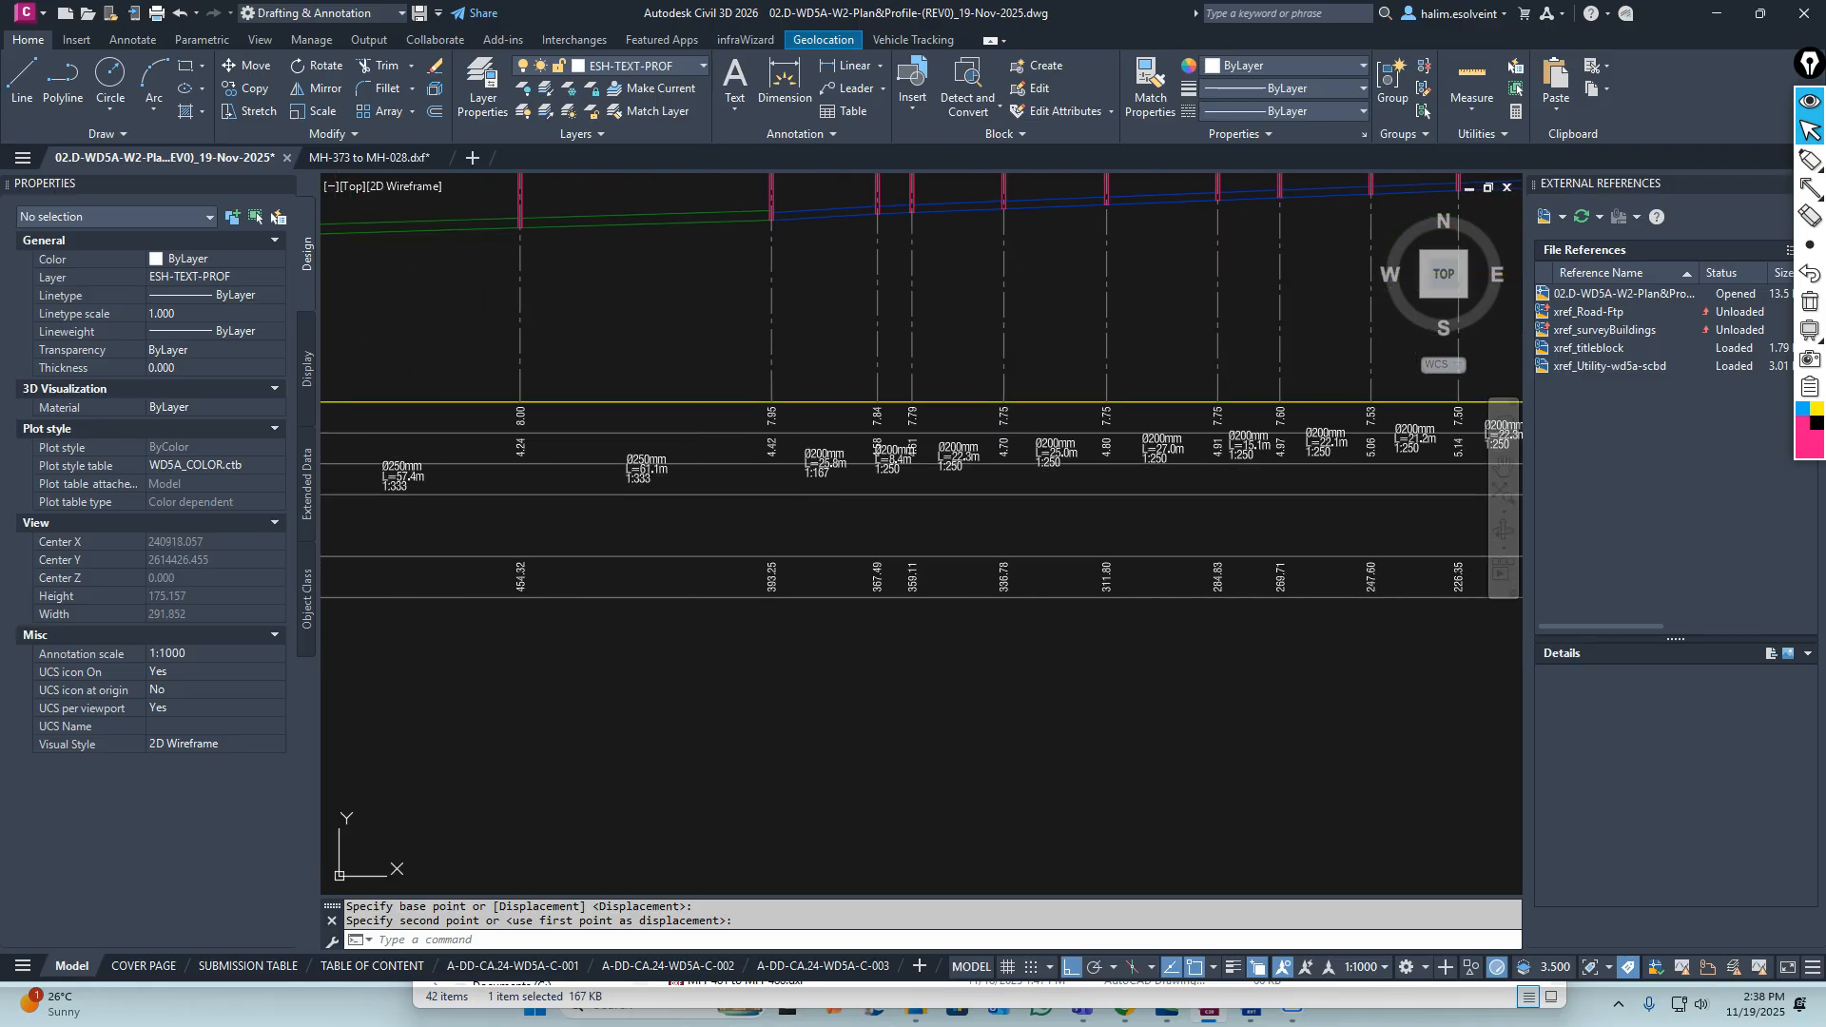
middle_drag(1184, 455, 556, 467)
middle_drag(797, 501, 1150, 482)
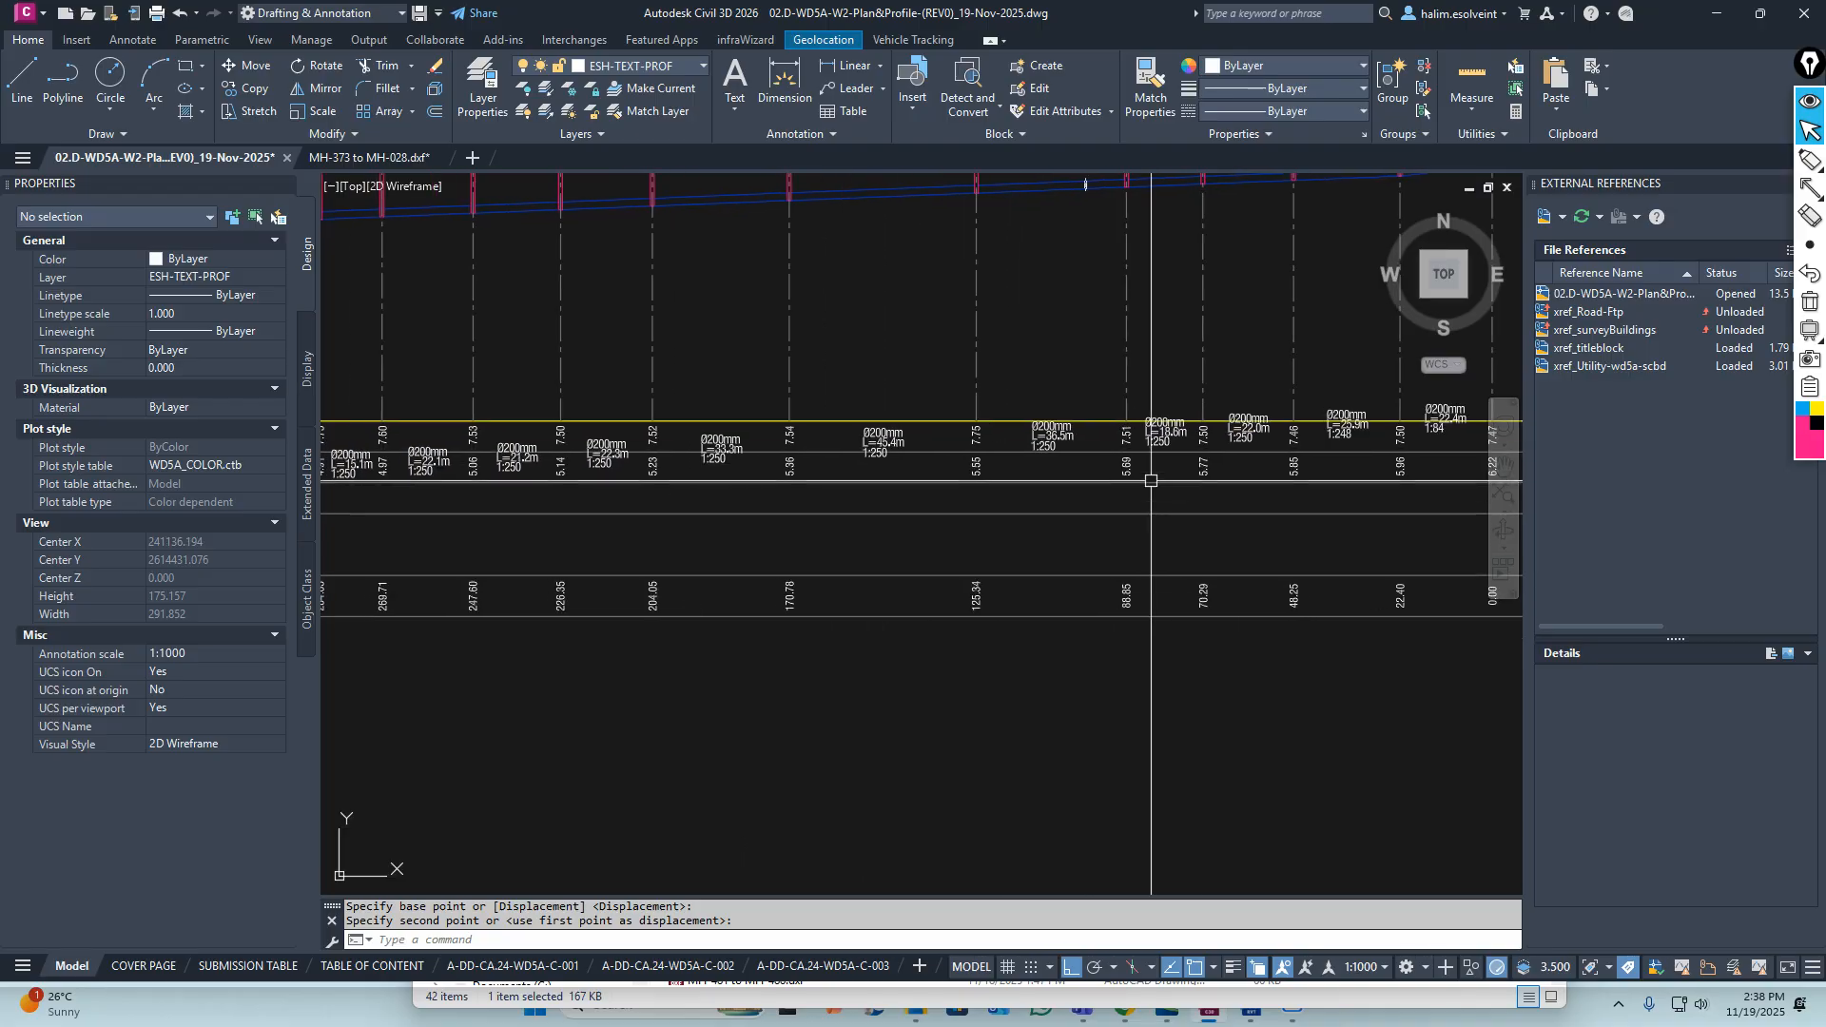
middle_drag(390, 519, 1188, 519)
middle_drag(599, 527, 1227, 525)
middle_drag(380, 539, 1027, 486)
middle_drag(715, 484, 1206, 515)
middle_drag(688, 527, 941, 528)
scroll(908, 523, up, 3)
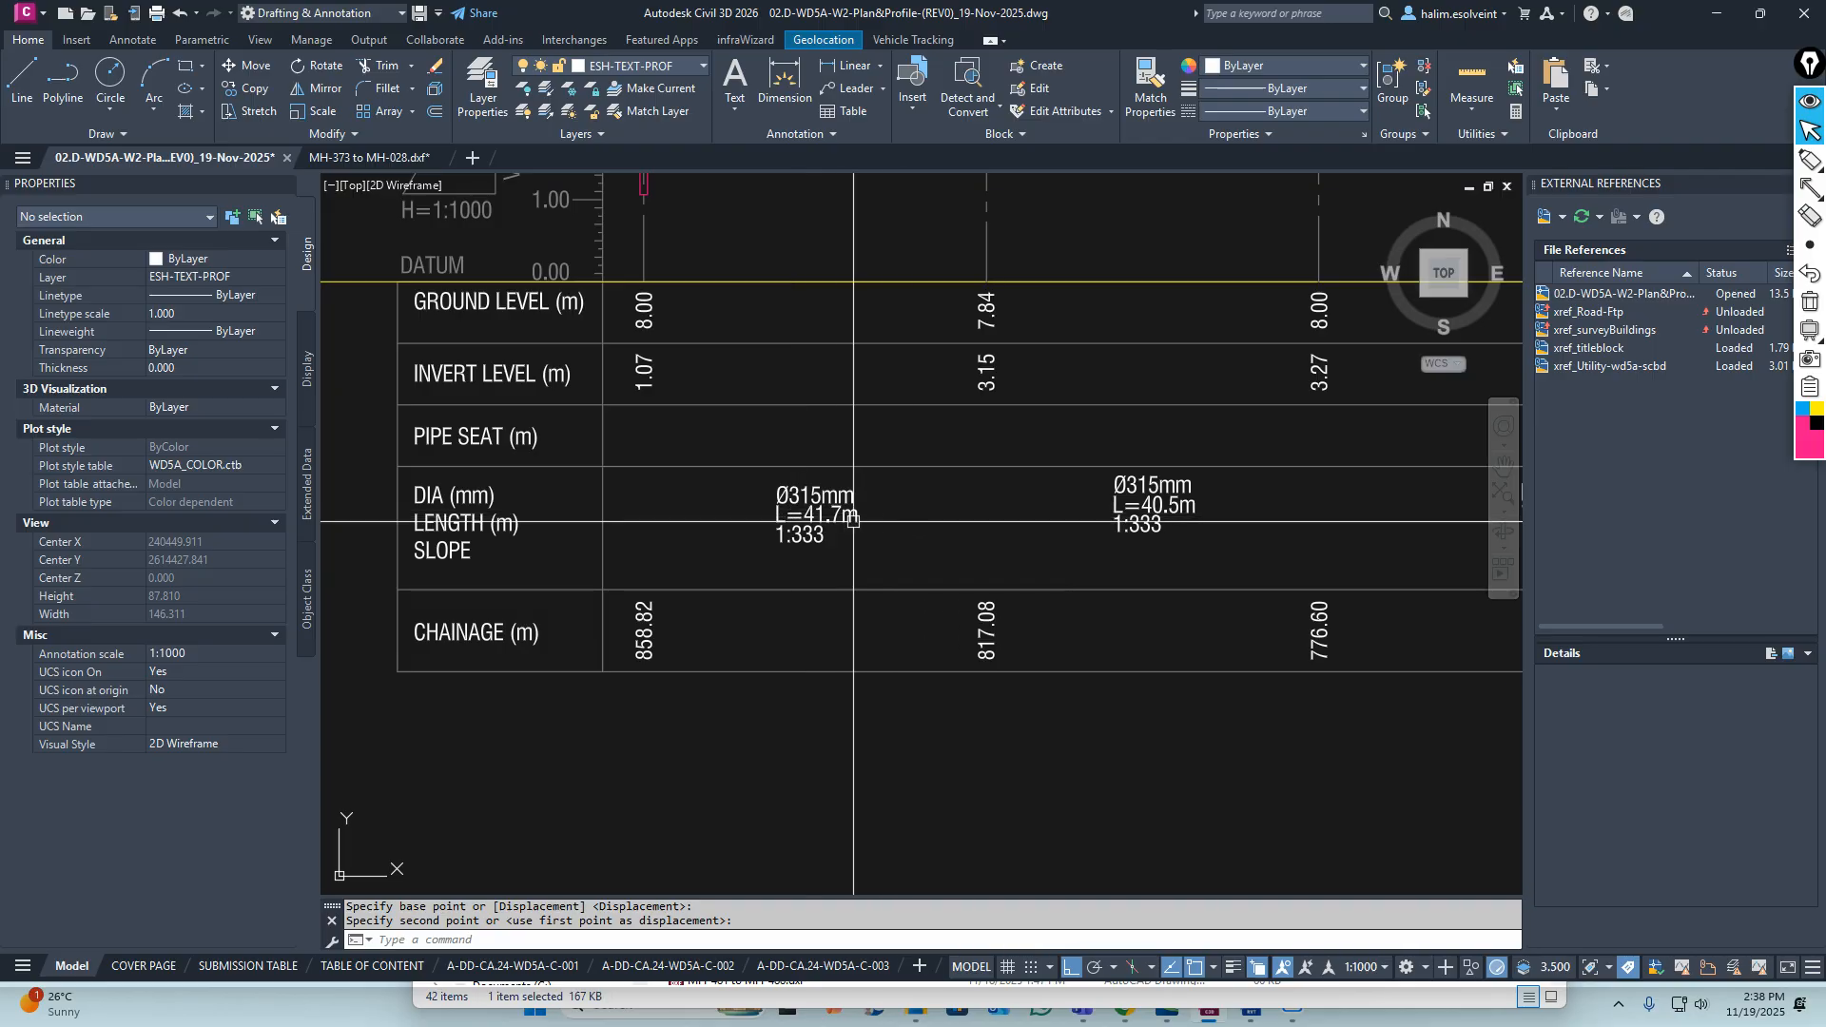
scroll(841, 523, down, 3)
middle_drag(836, 536, 698, 489)
scroll(707, 483, down, 3)
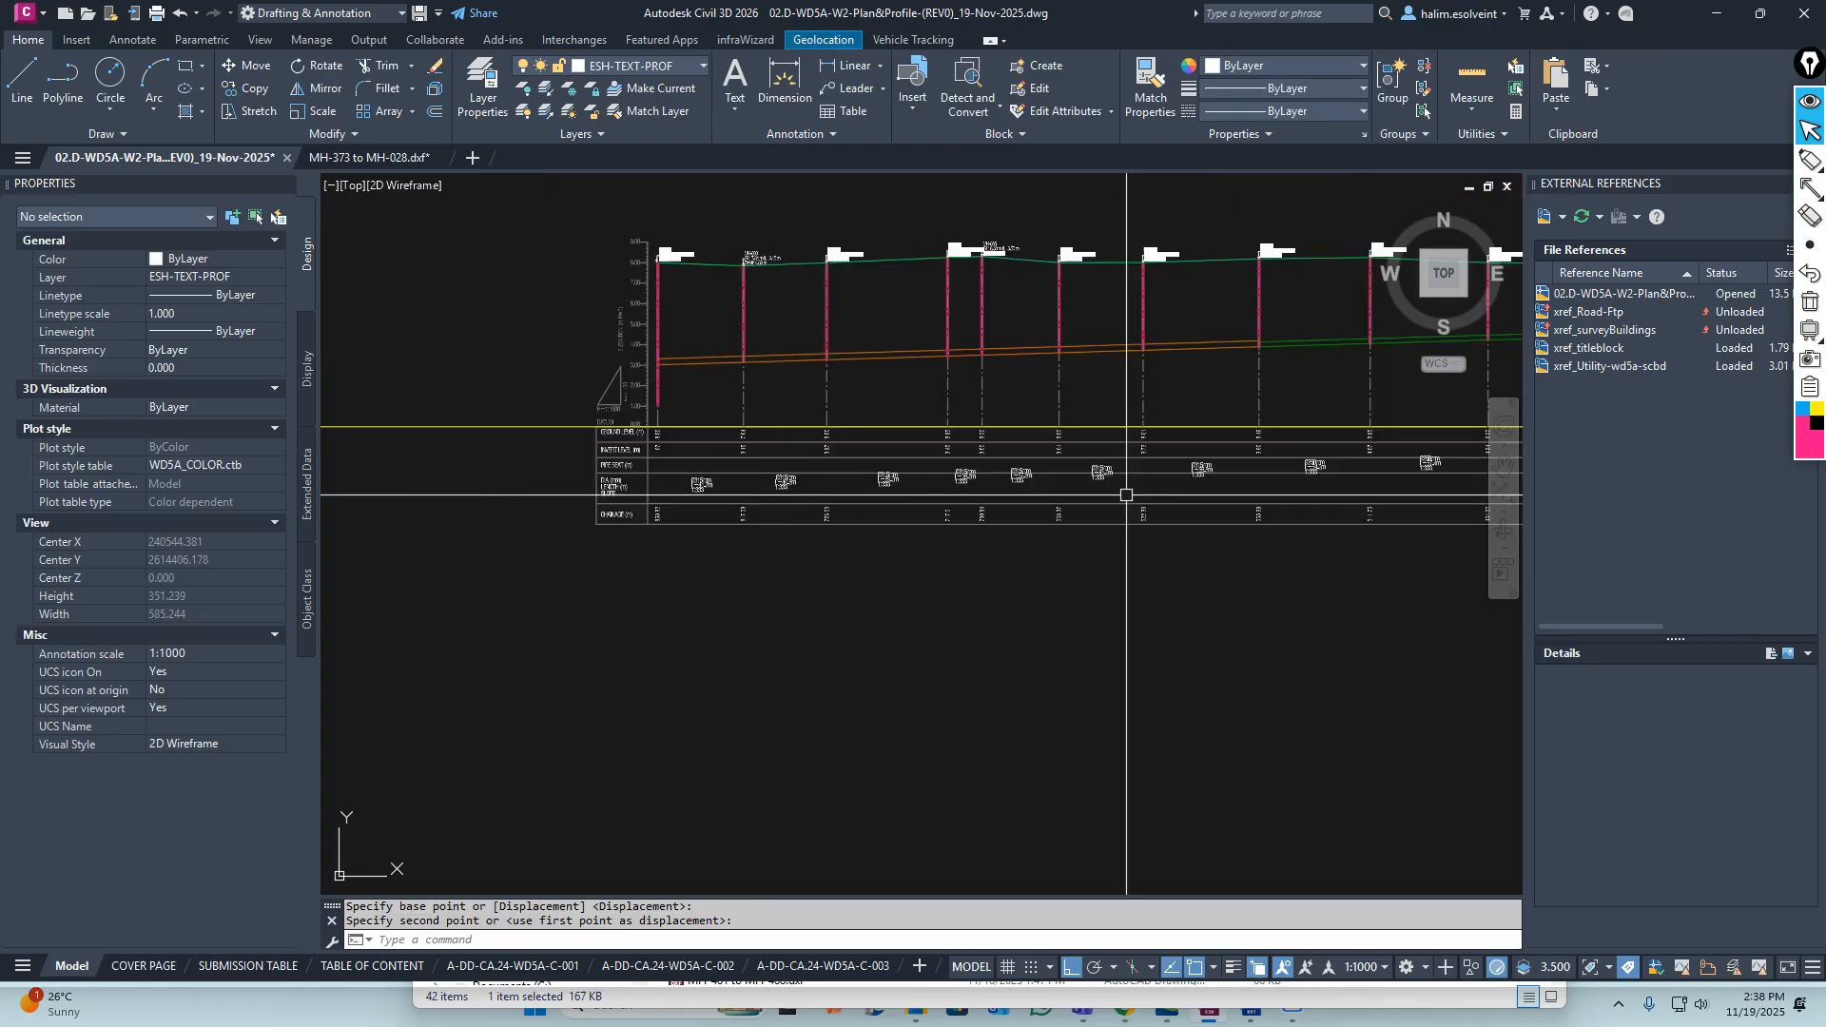
middle_drag(1175, 483, 653, 474)
scroll(1090, 459, up, 3)
scroll(925, 465, down, 6)
scroll(1160, 463, up, 6)
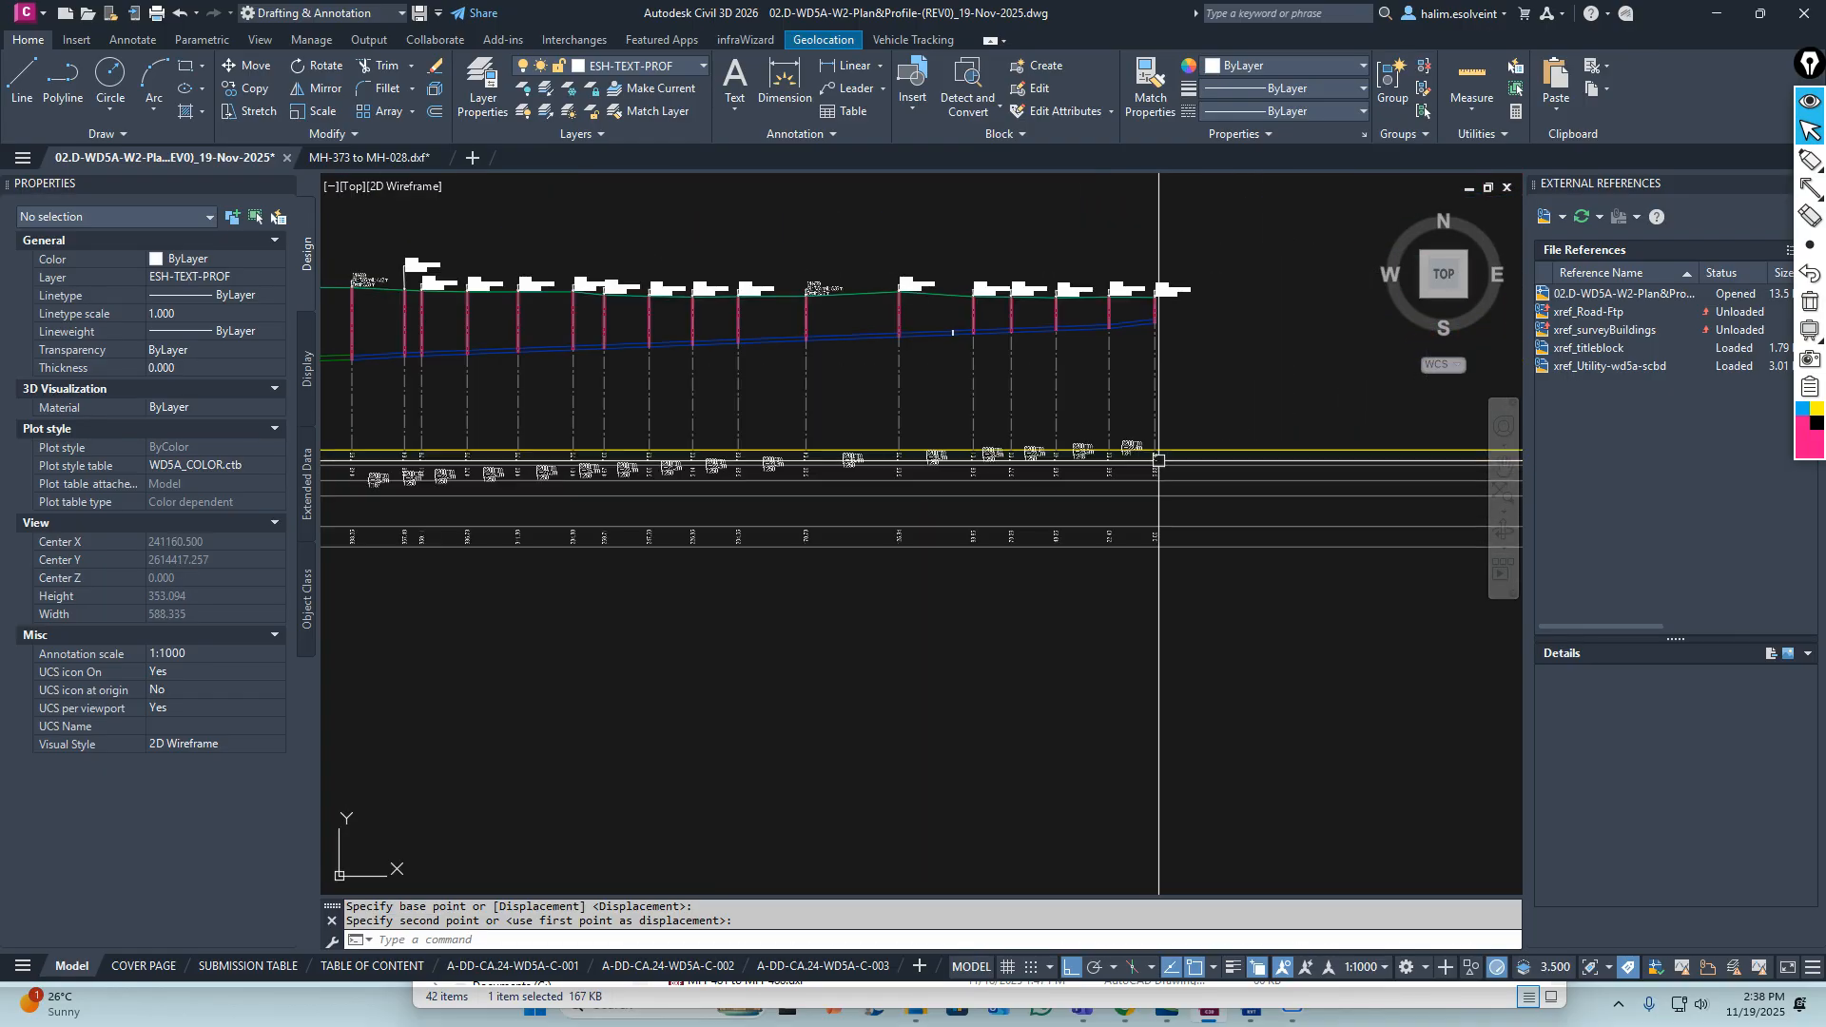
scroll(1200, 425, down, 9)
scroll(835, 441, up, 9)
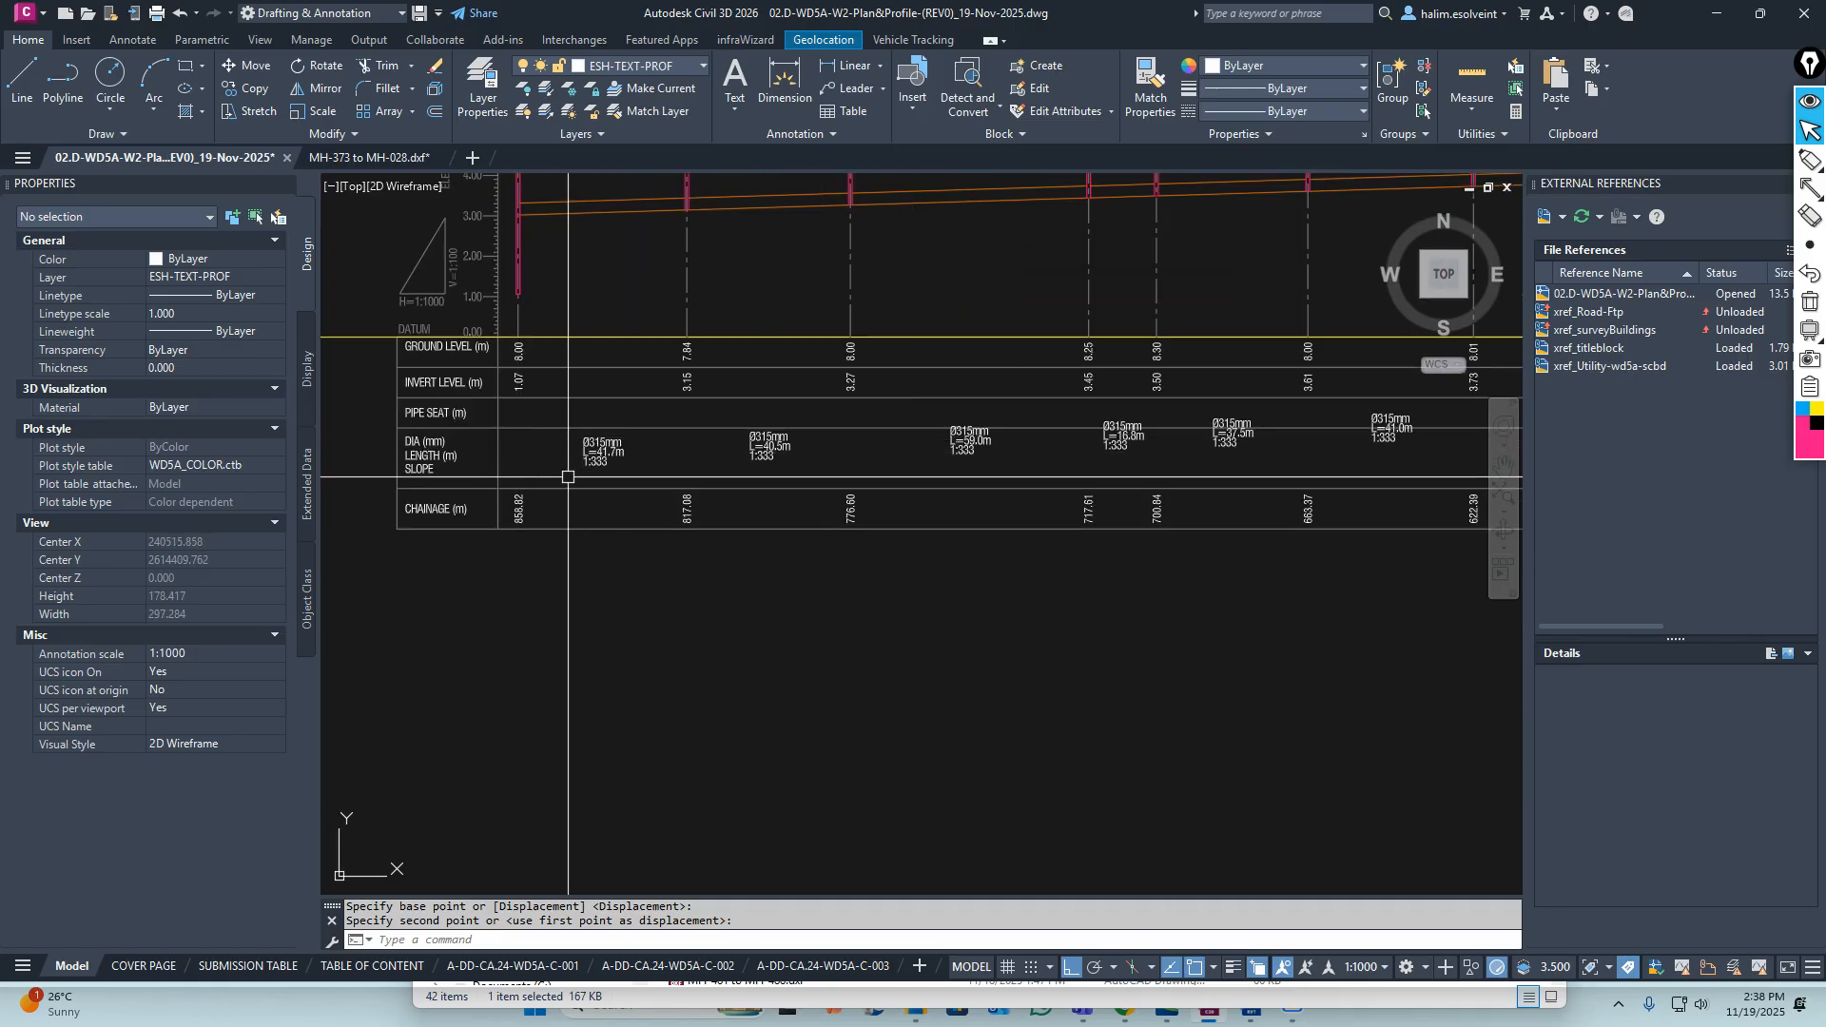
Move the same set of pipe labels straight down into the empty space below the profile table
key(Return)
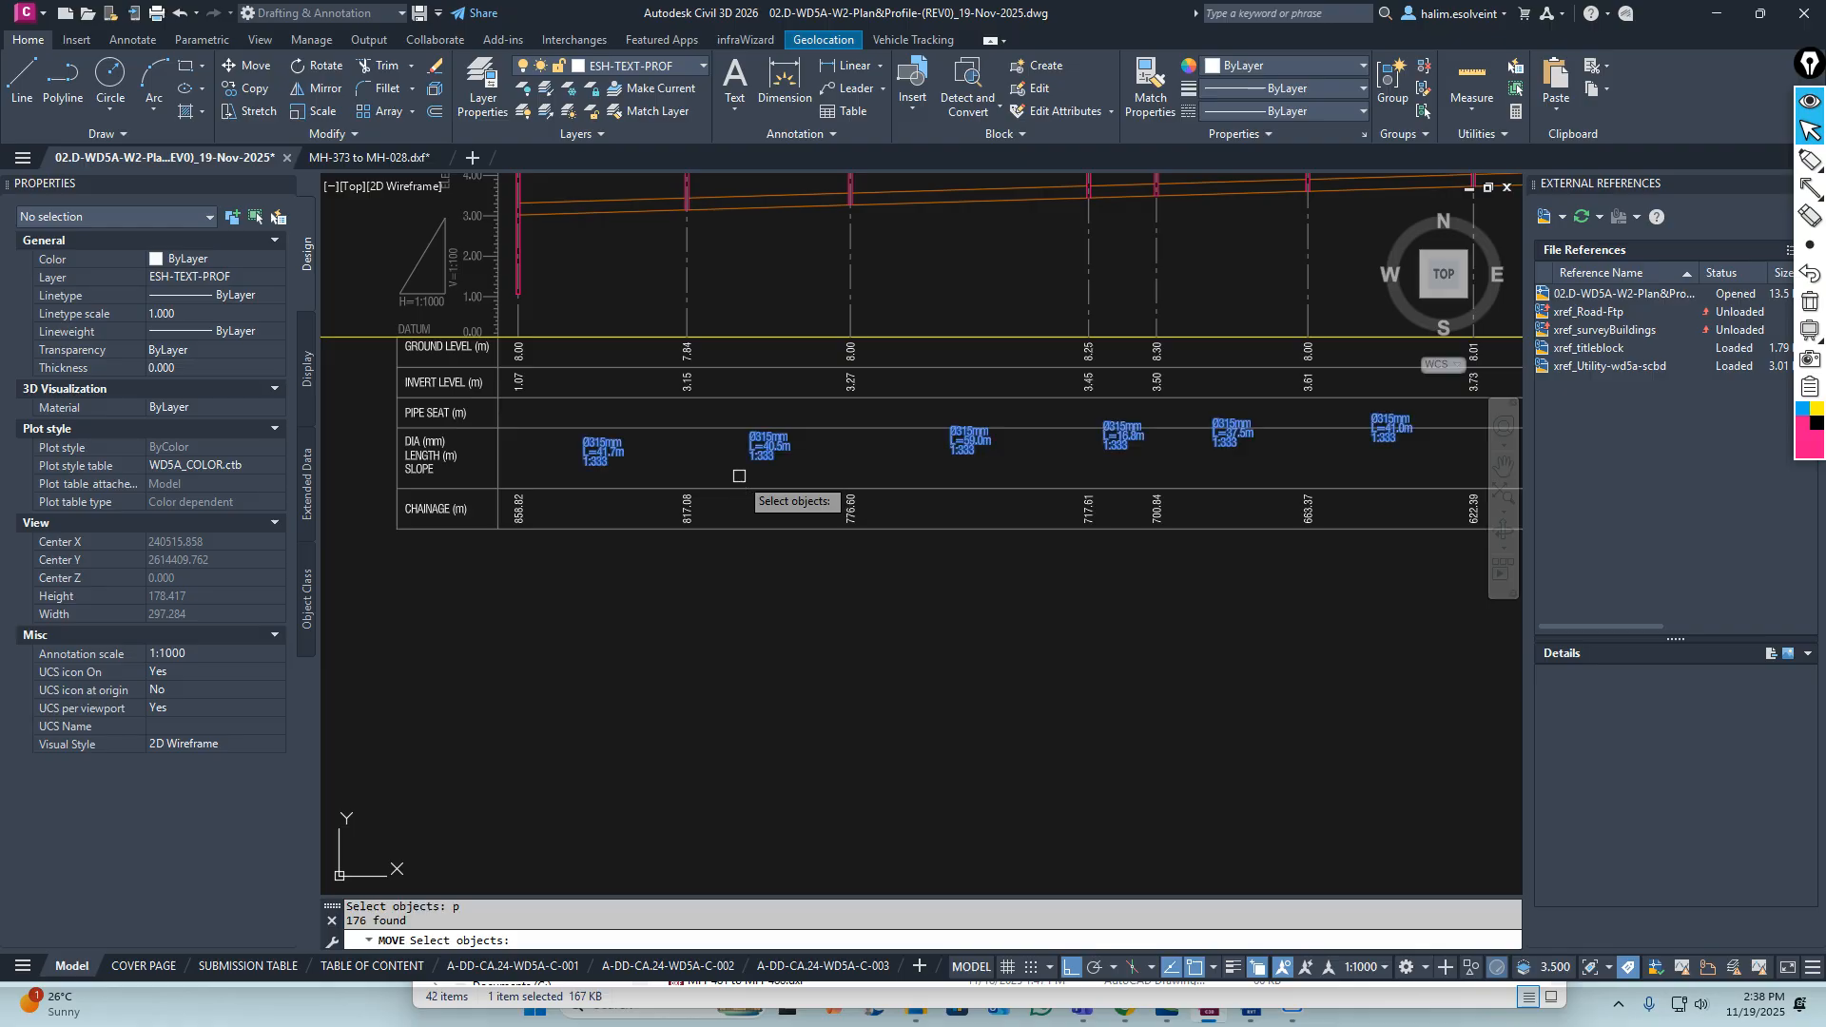
key(Return)
click(583, 440)
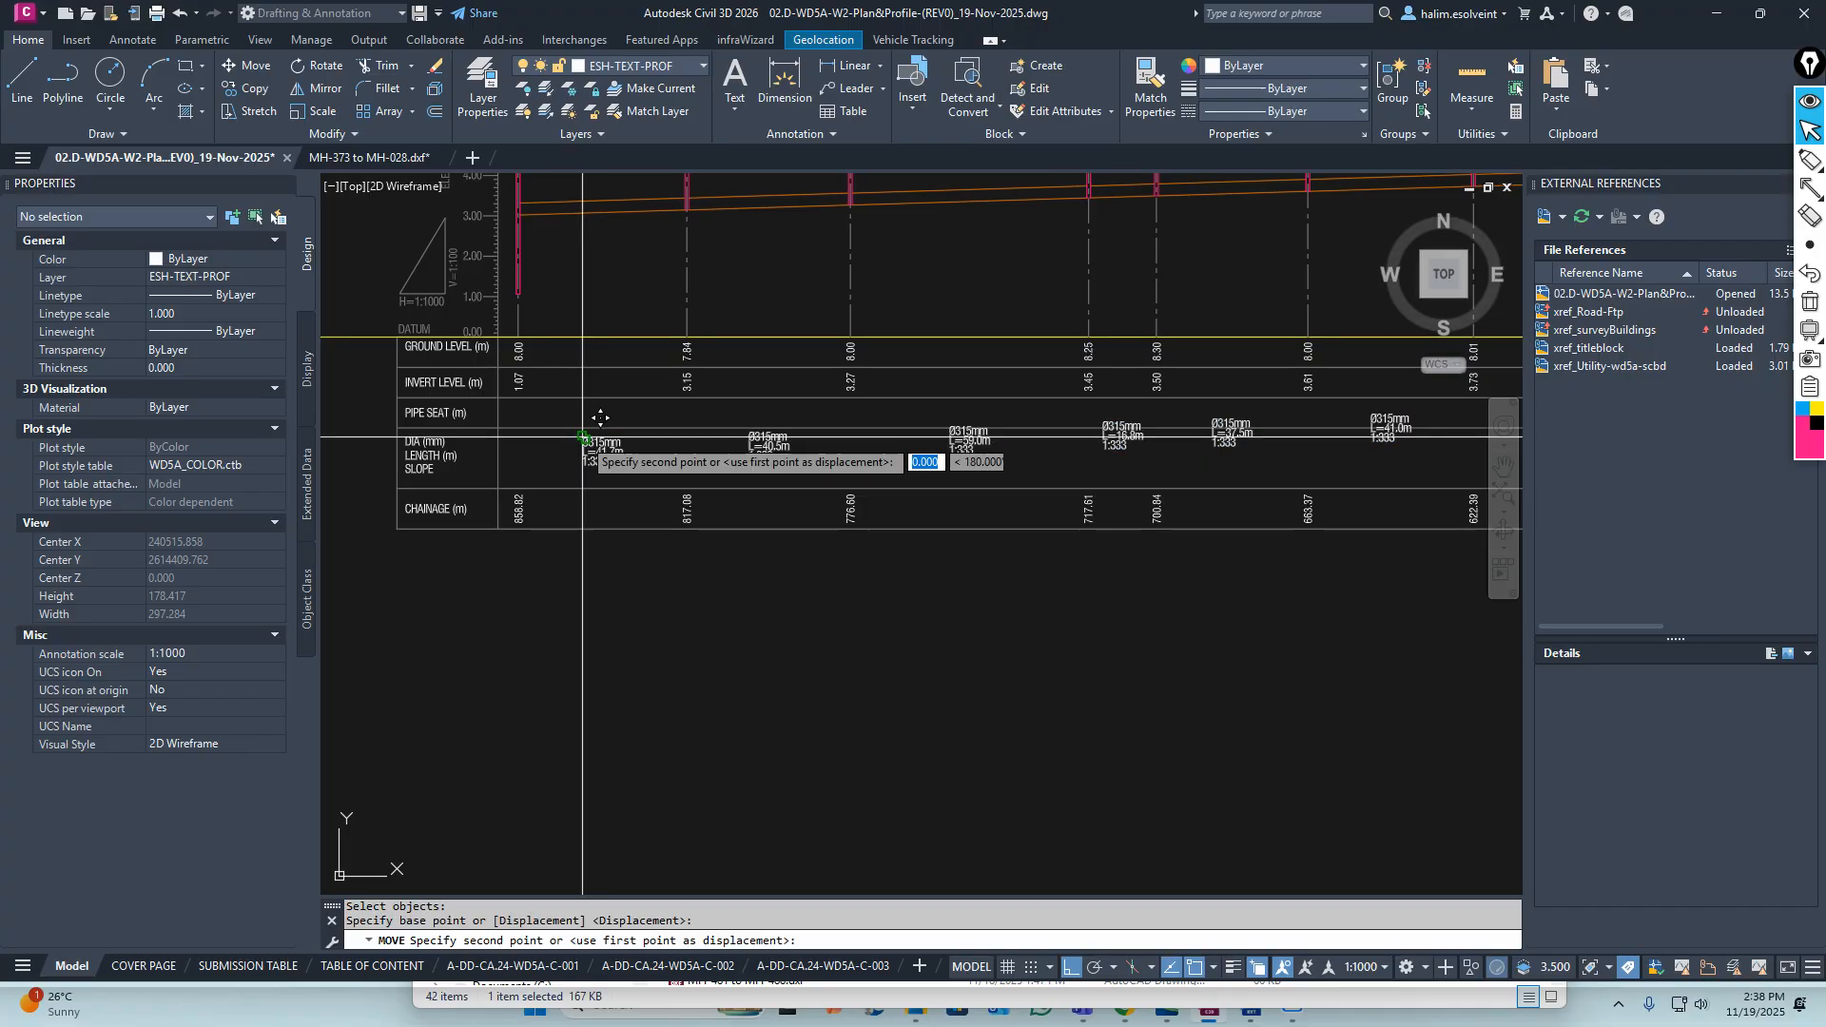
scroll(586, 518, down, 3)
click(575, 551)
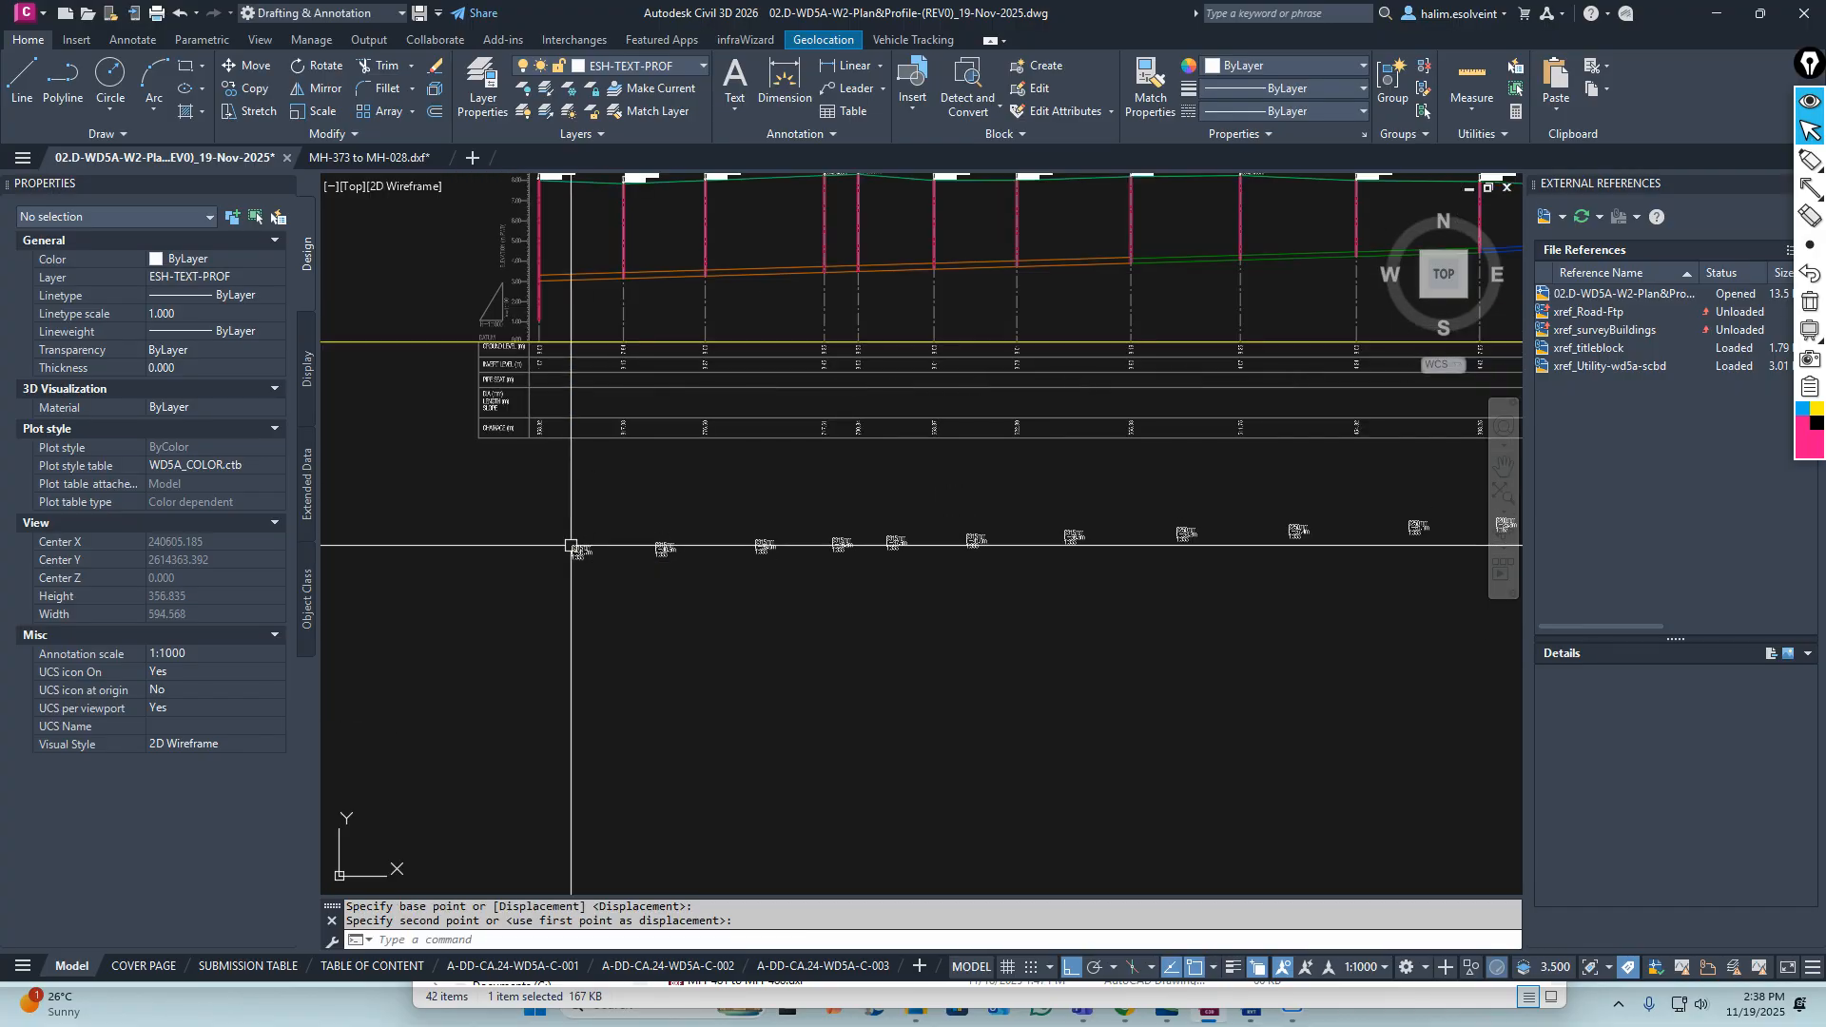
Align the other pipe labels below the profile table in a straight horizontal line with the 41.7 m label using Text Align
scroll(574, 552, down, 3)
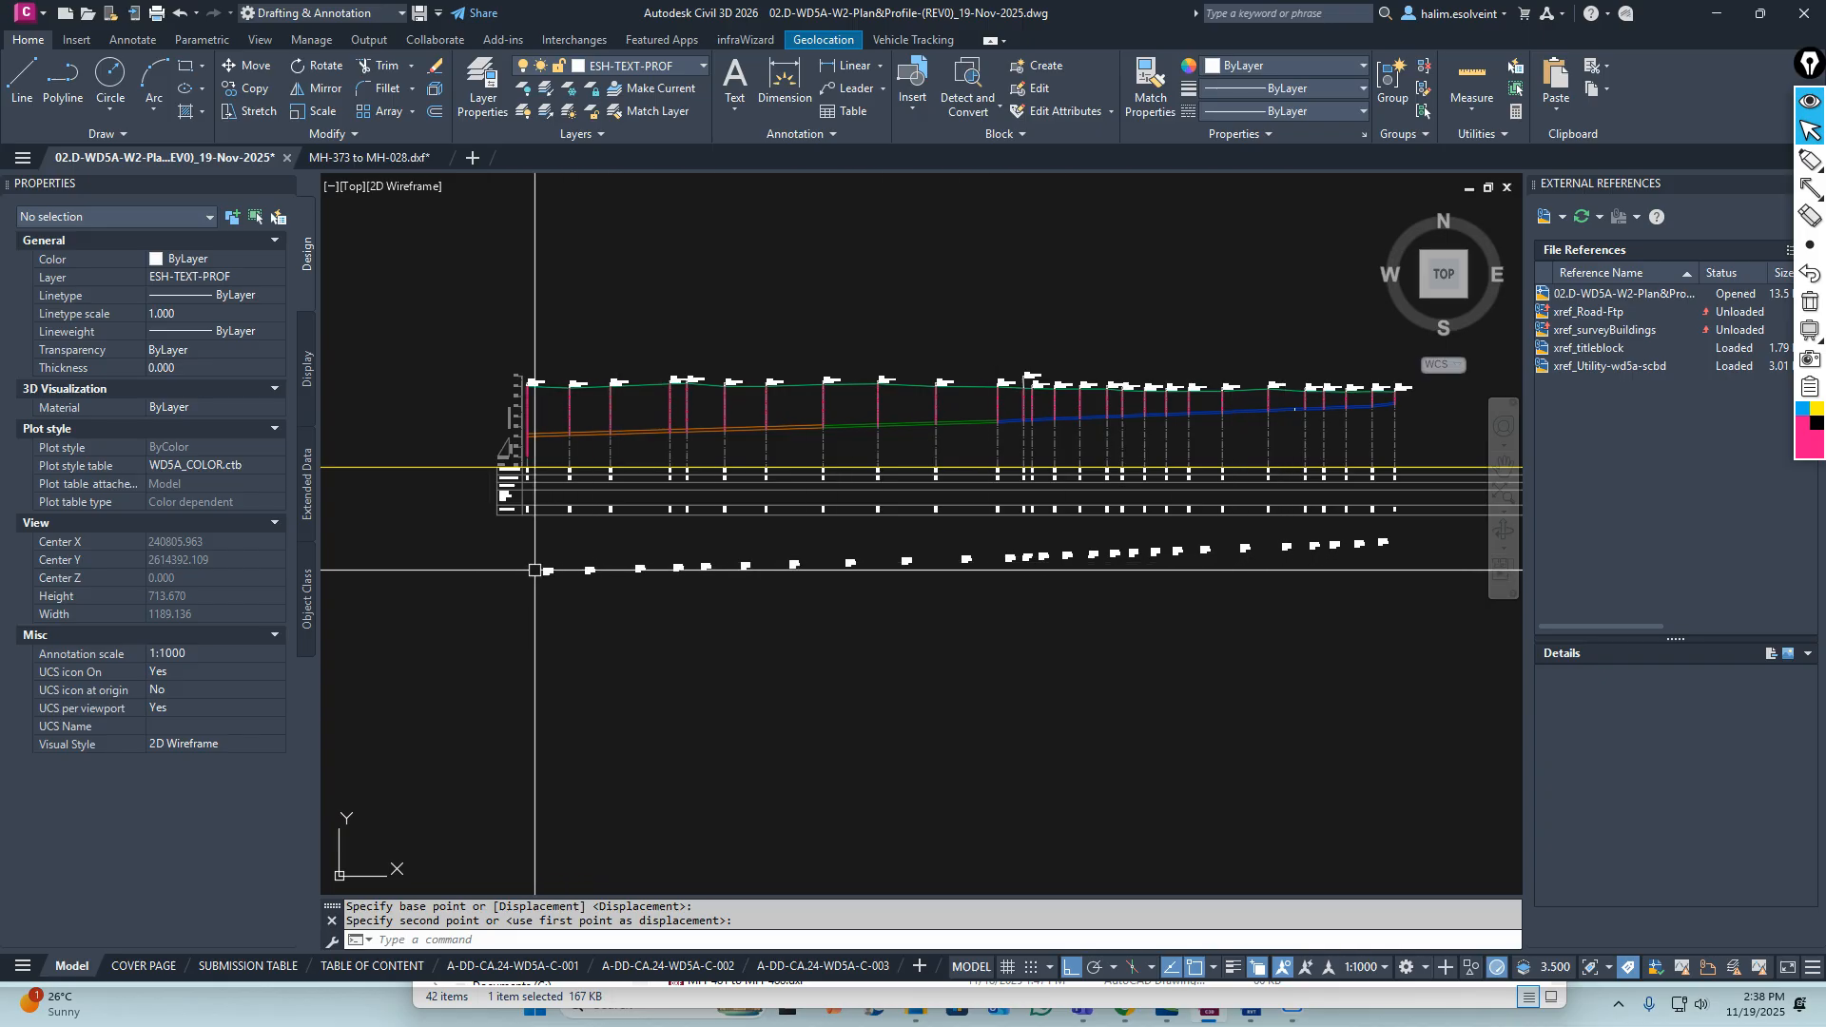
middle_drag(558, 579, 634, 582)
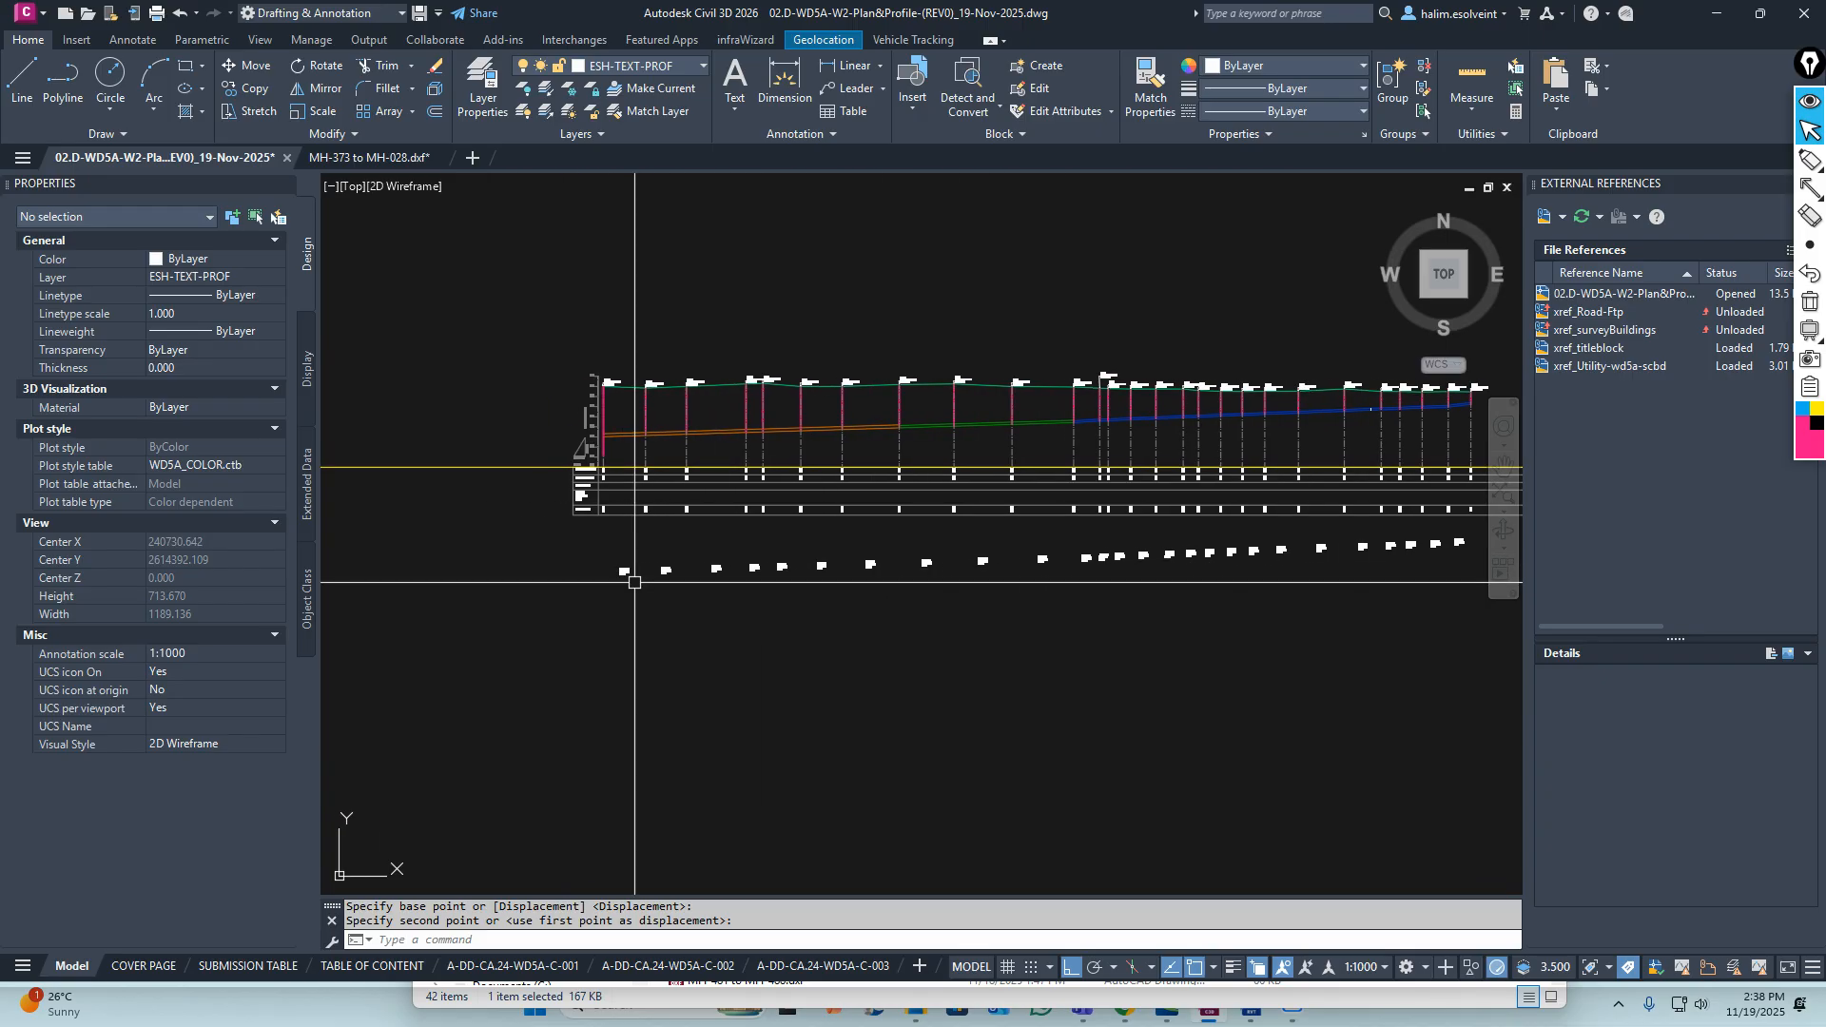
key(Escape)
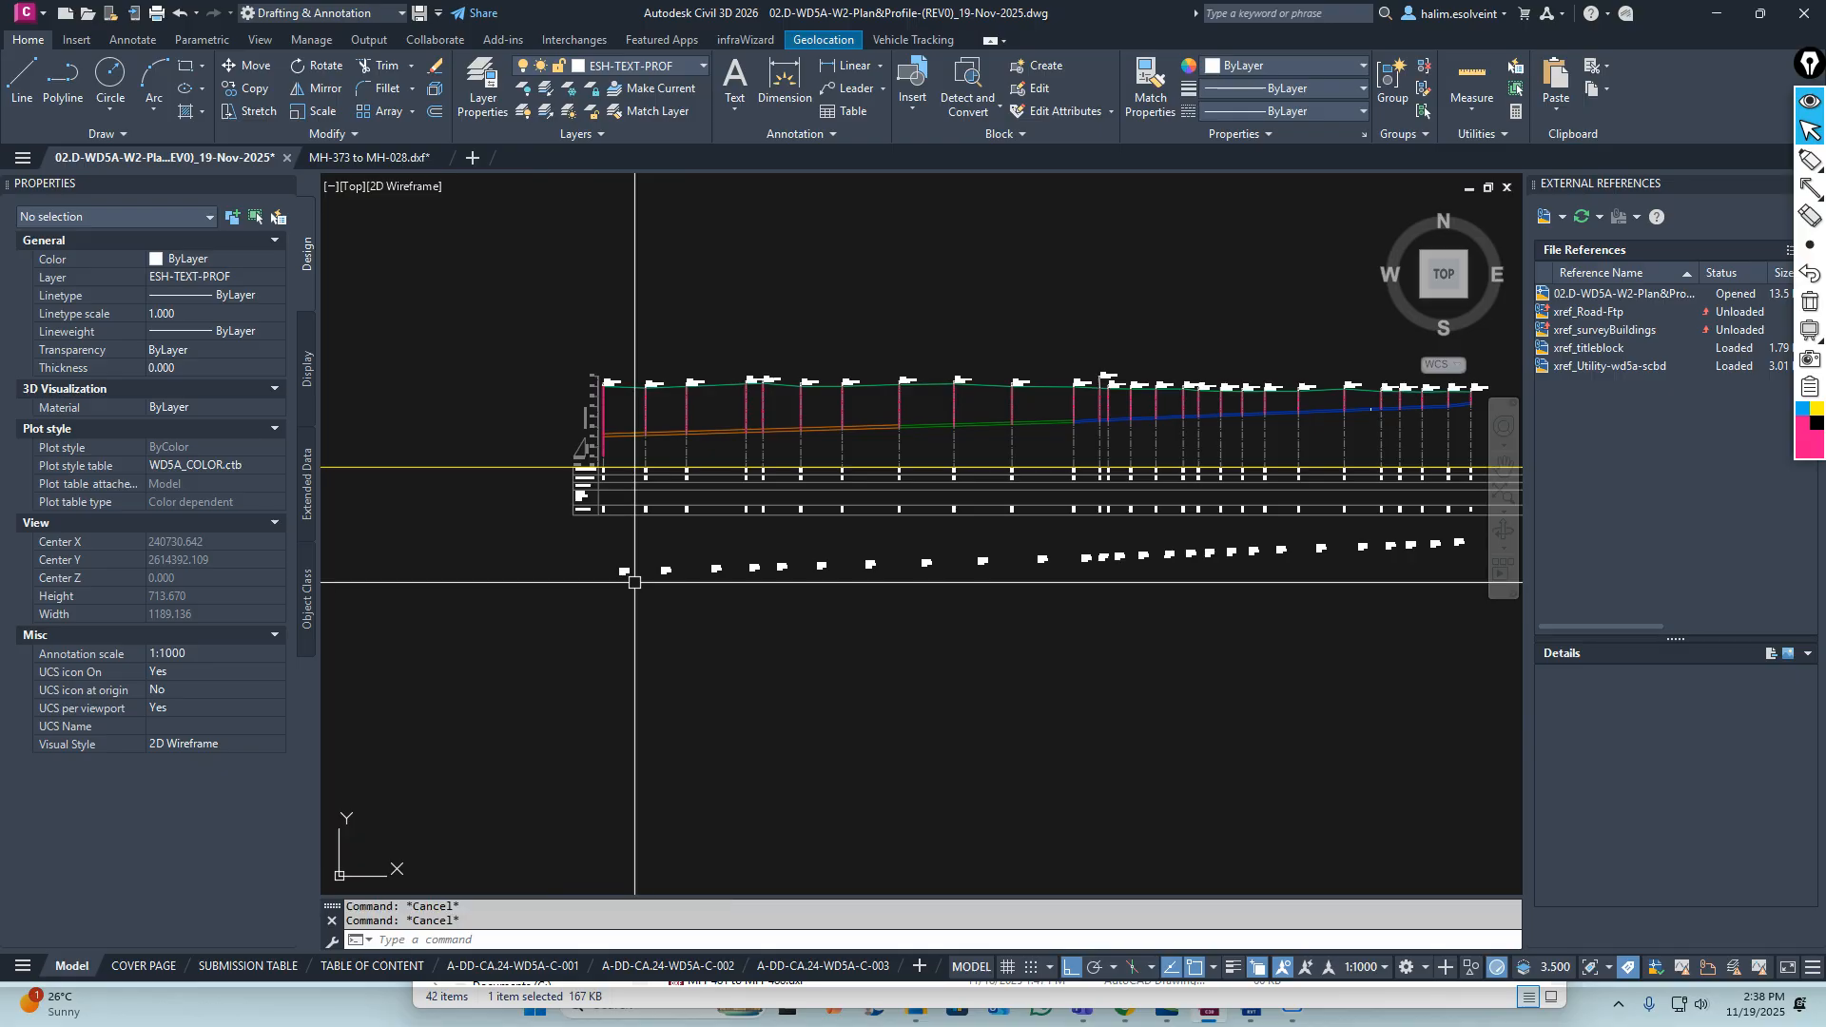
text(T)
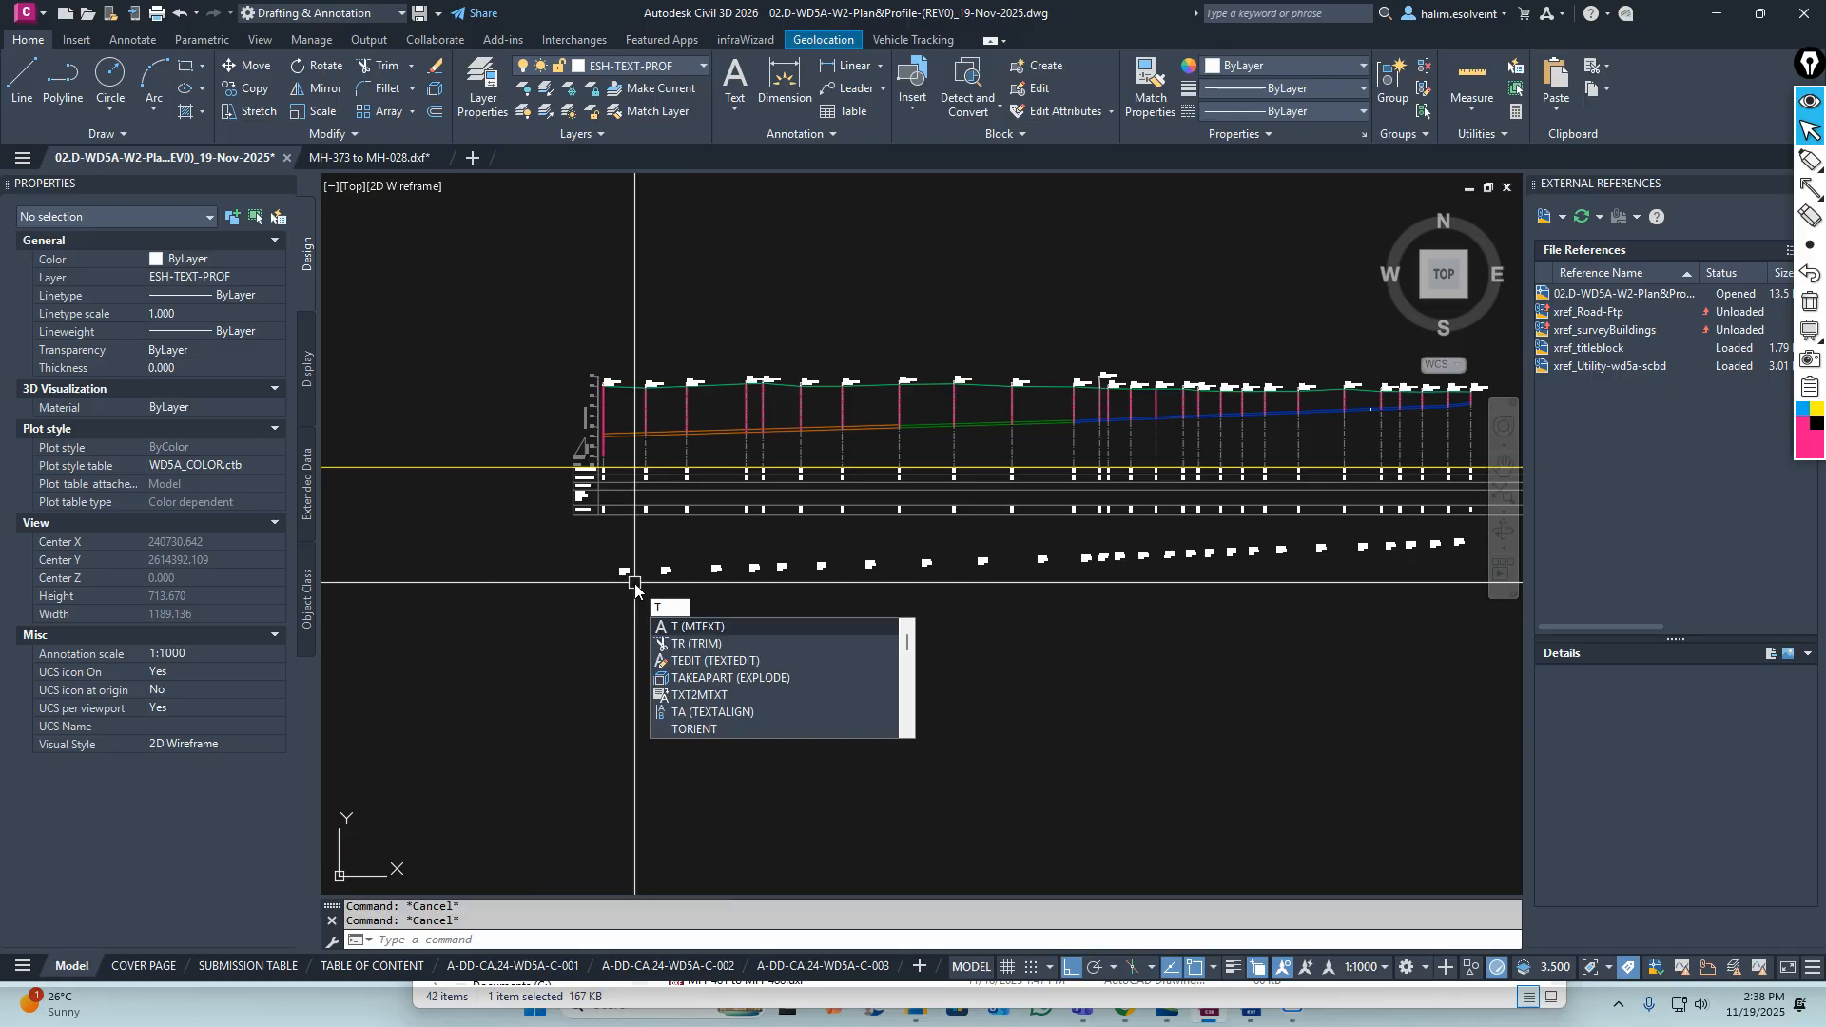
text(A)
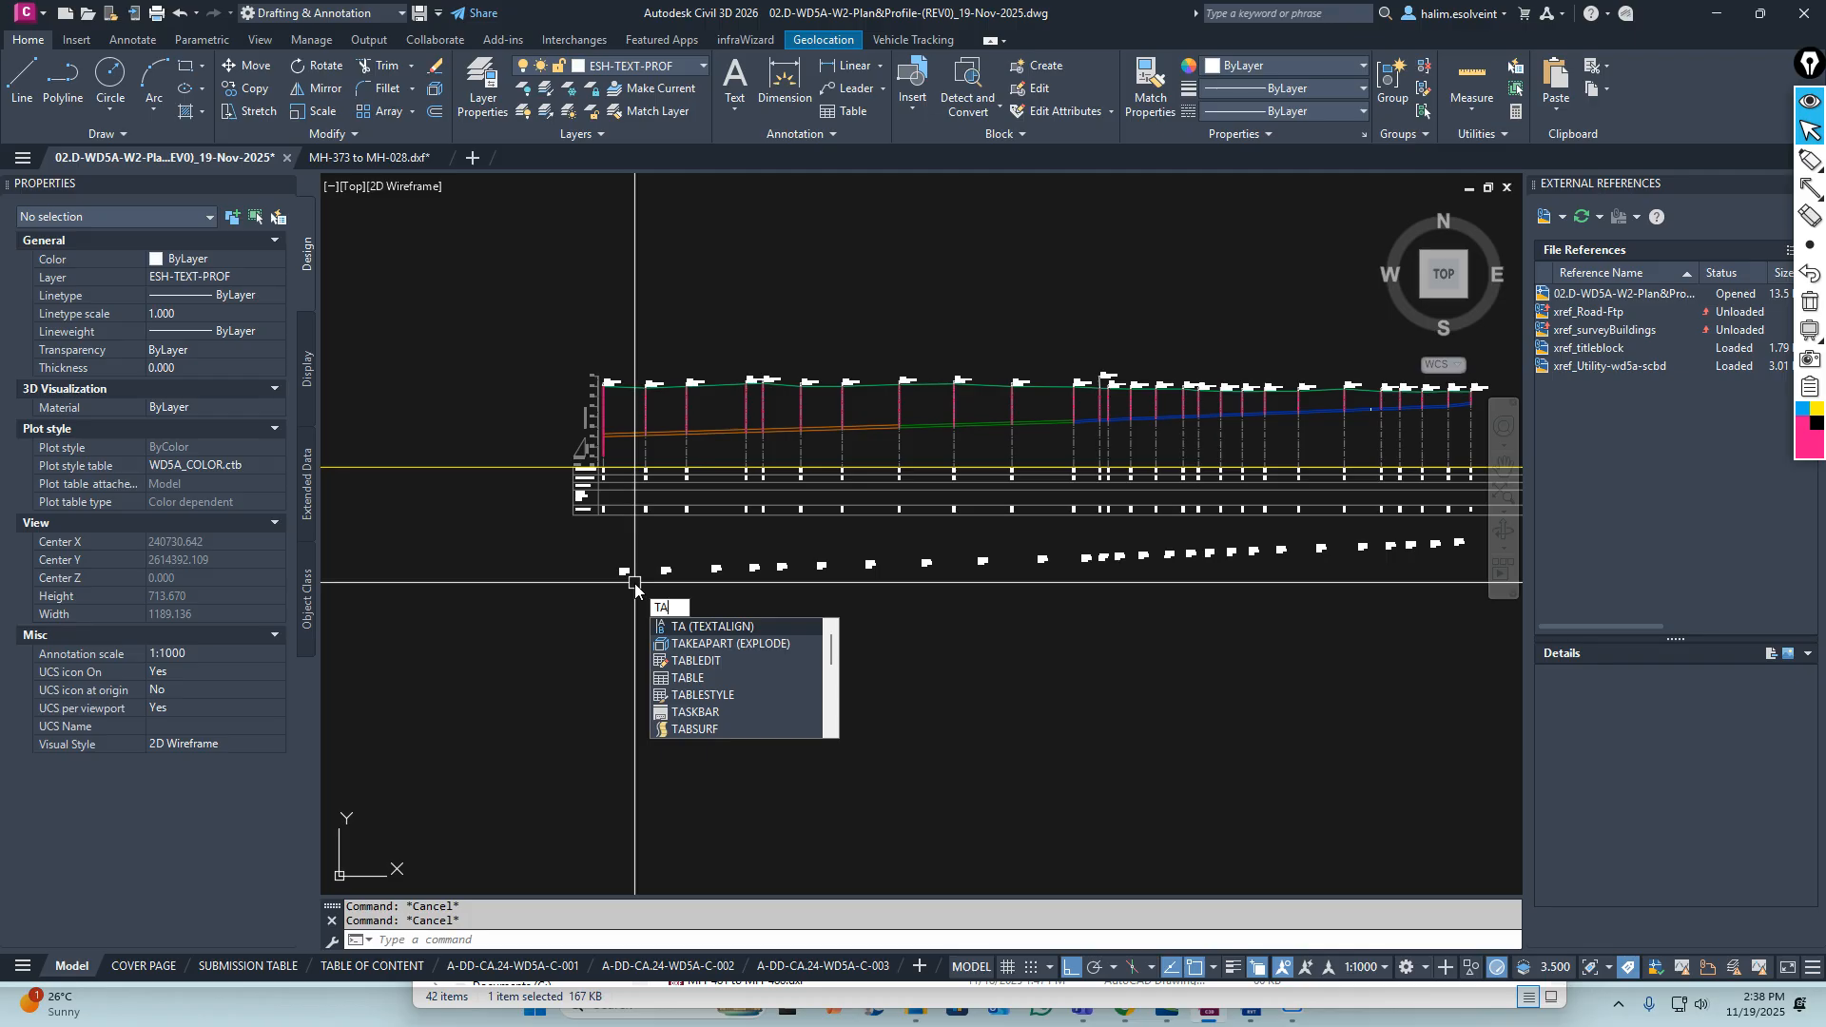
click(731, 628)
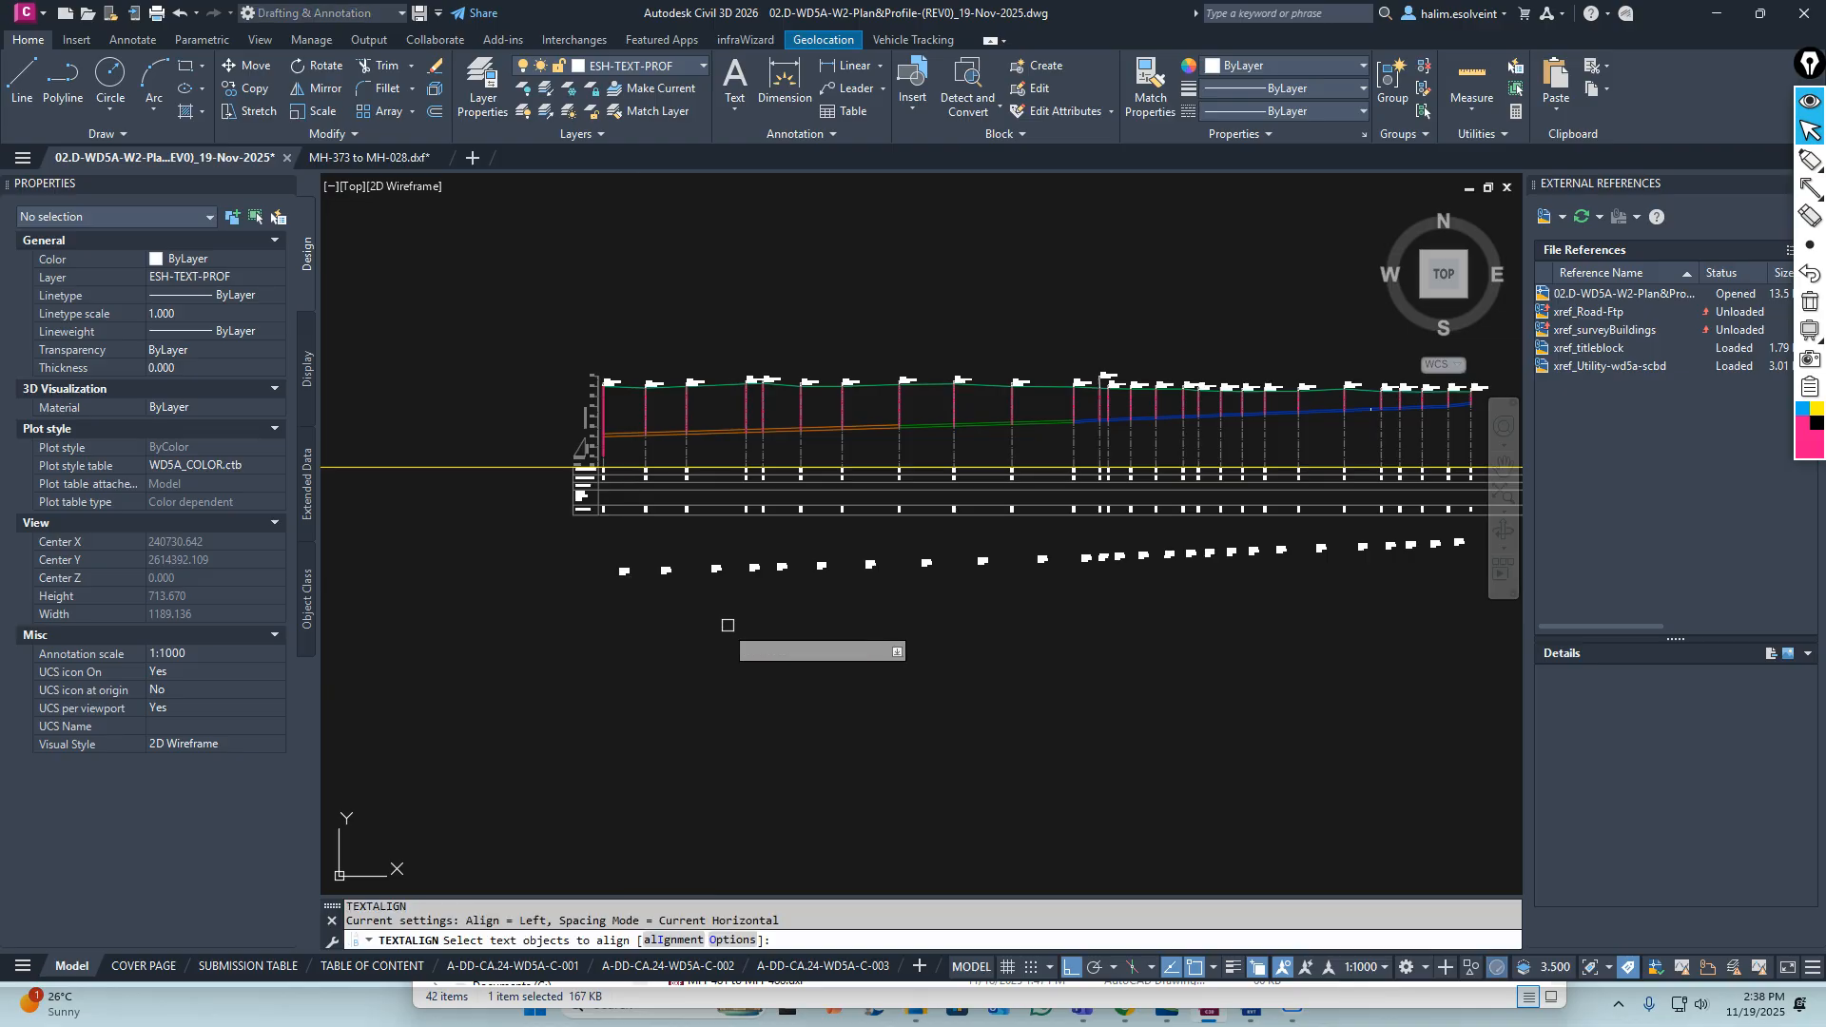
middle_drag(970, 636, 849, 636)
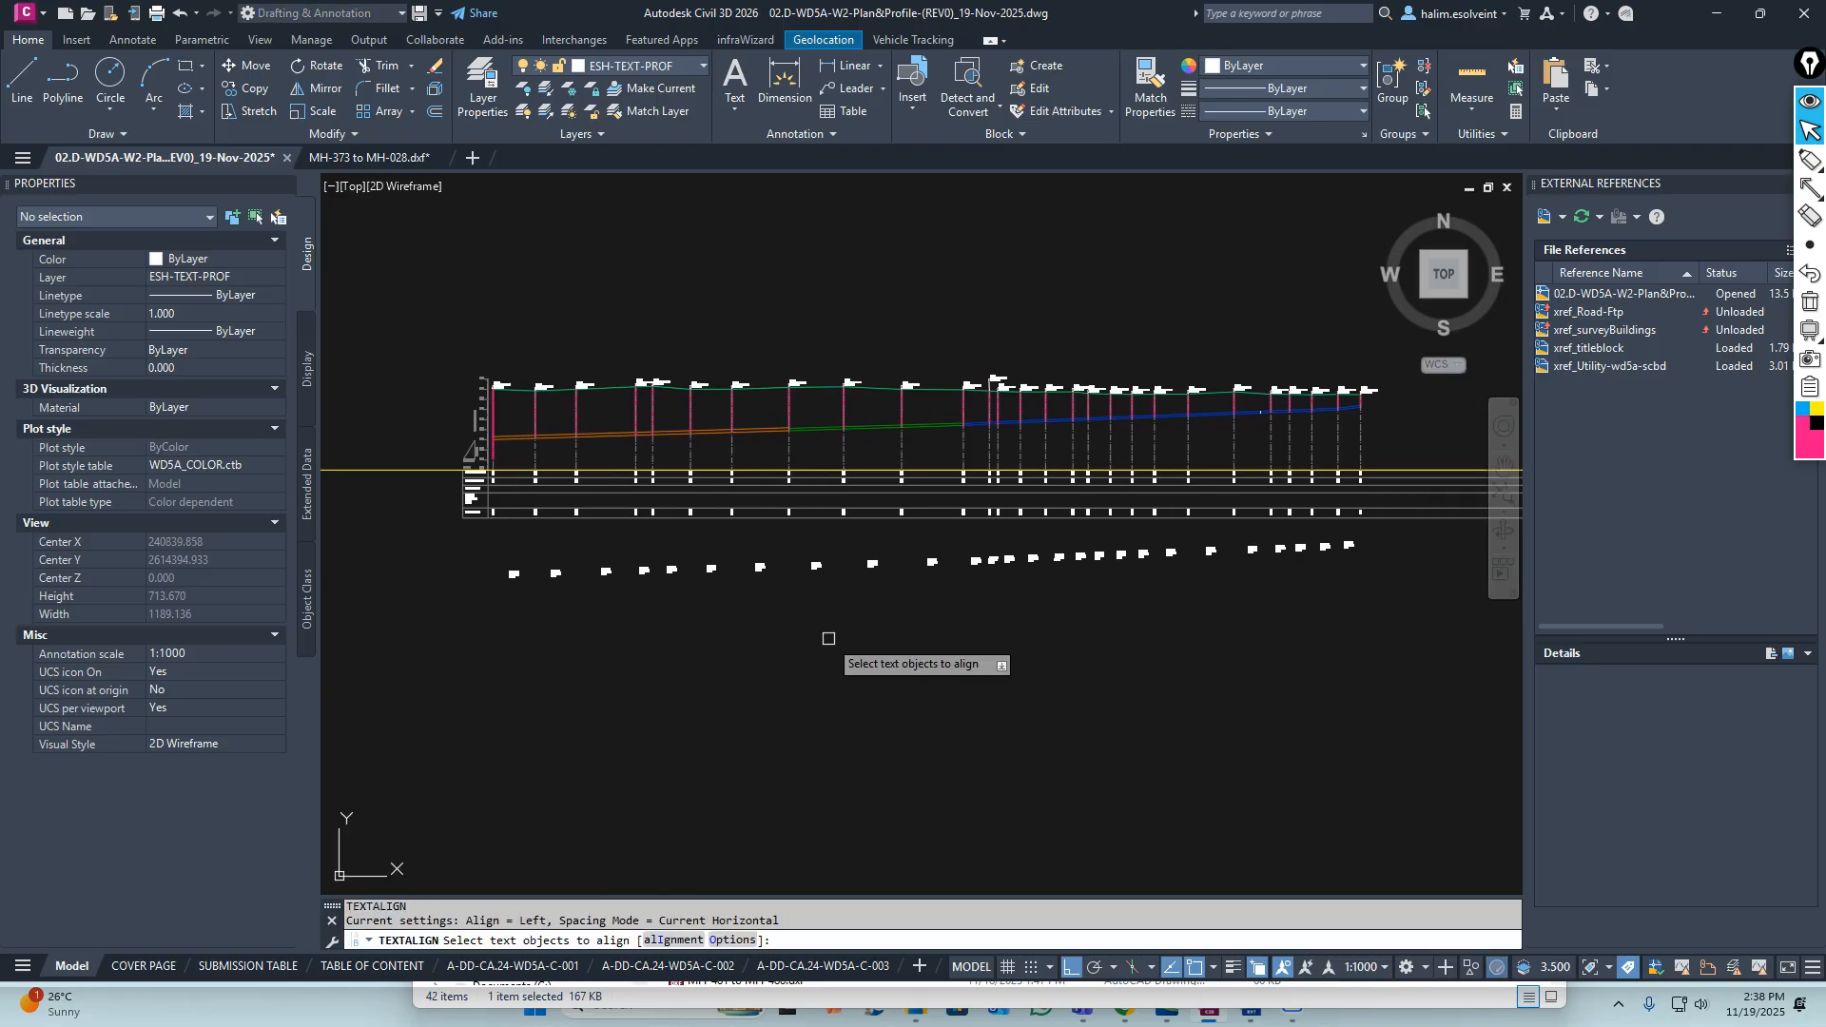
click(1411, 601)
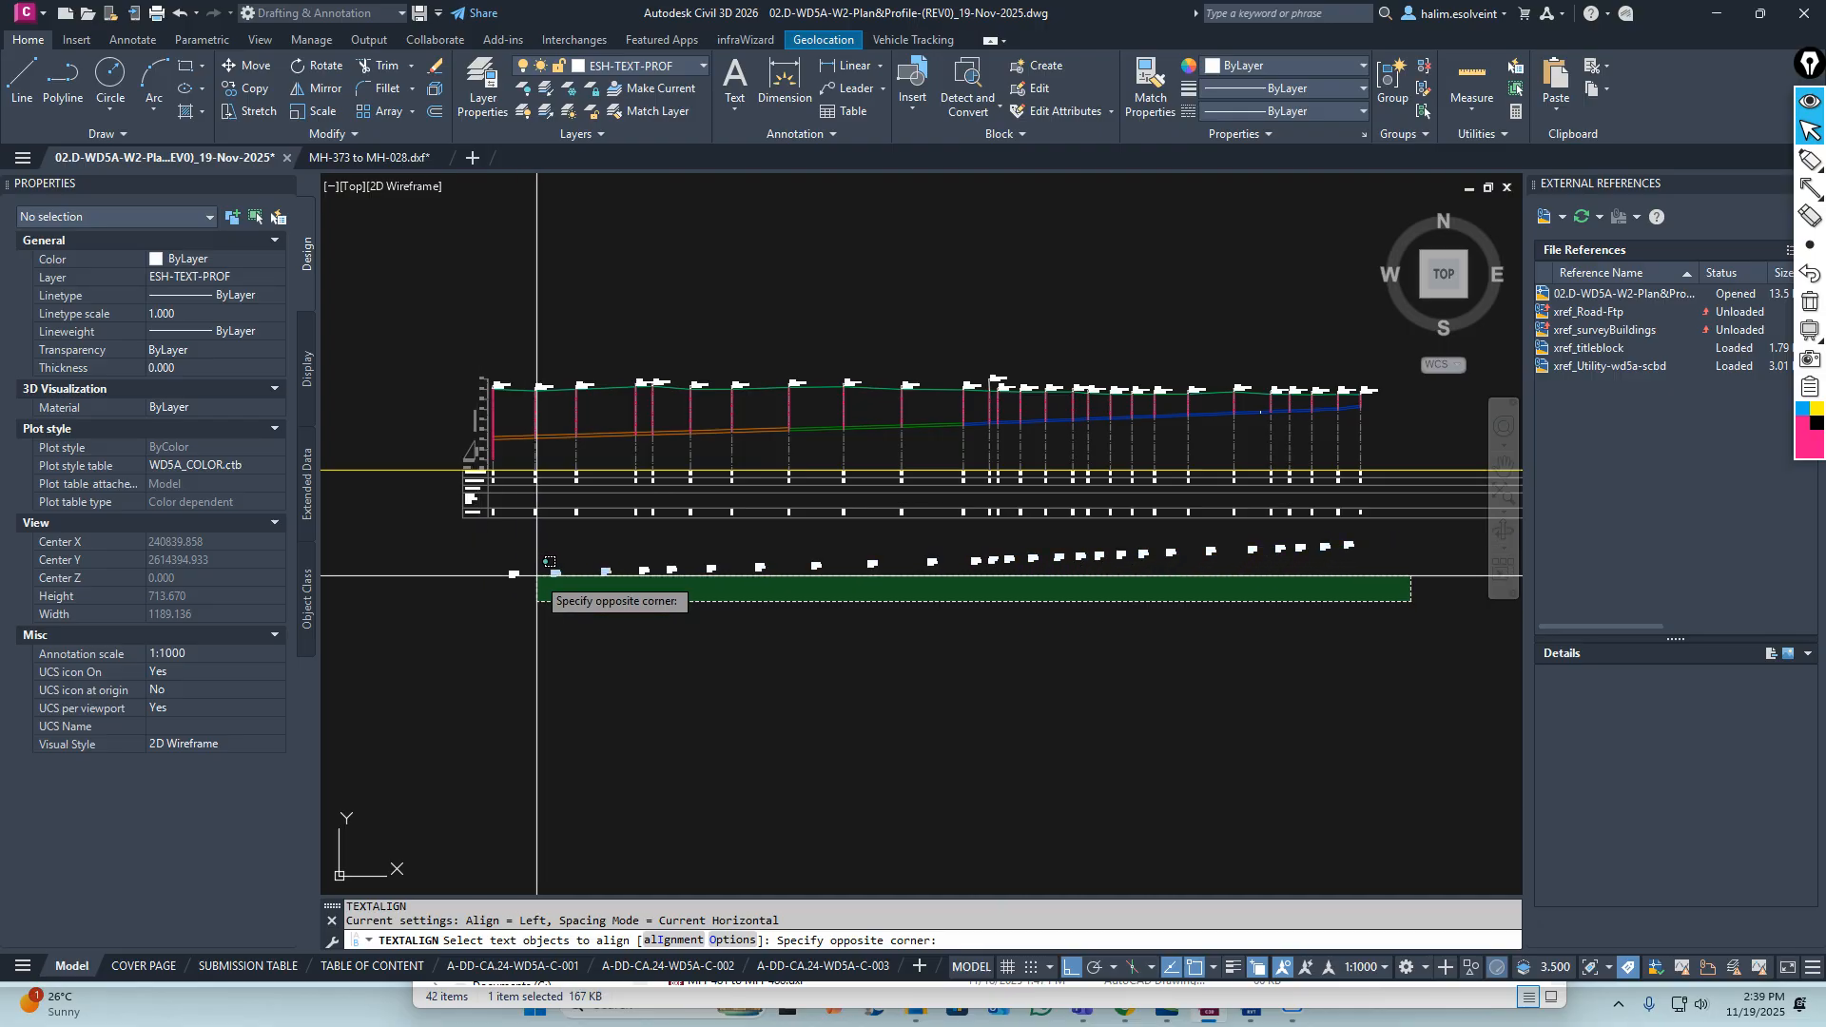
scroll(541, 528, up, 3)
scroll(557, 529, down, 3)
scroll(578, 530, up, 3)
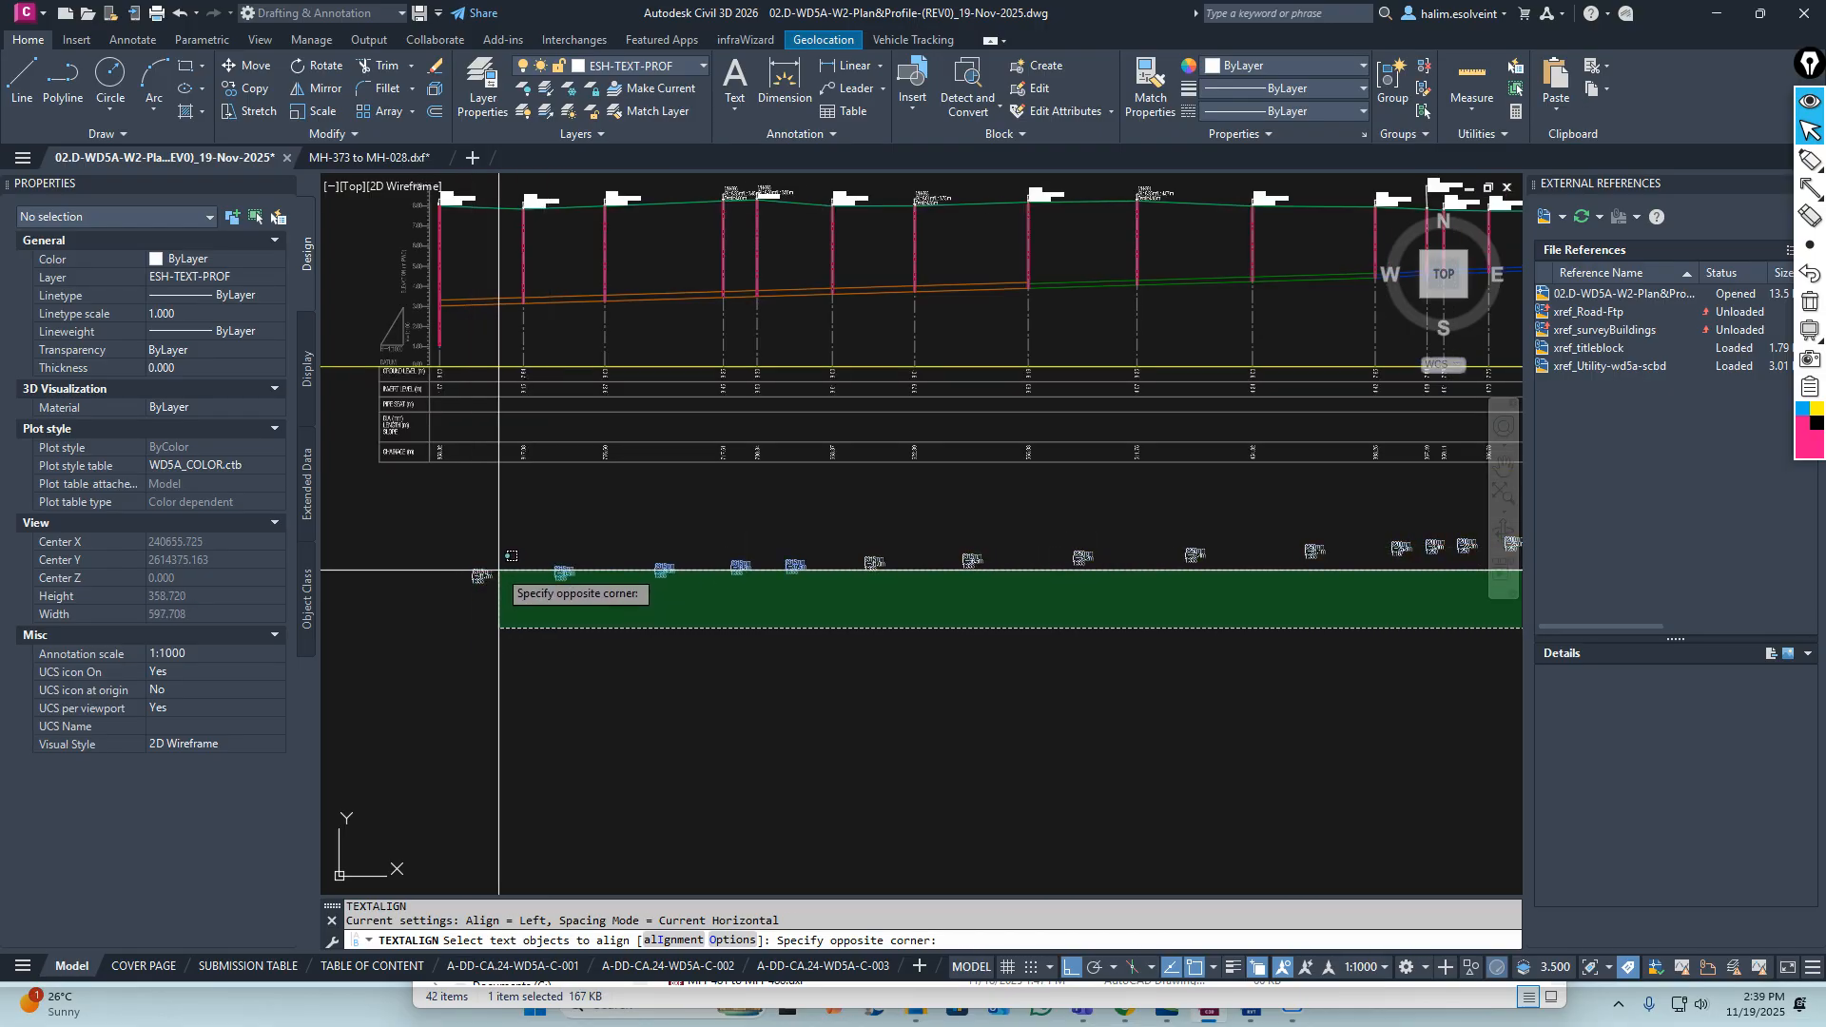
scroll(539, 549, down, 3)
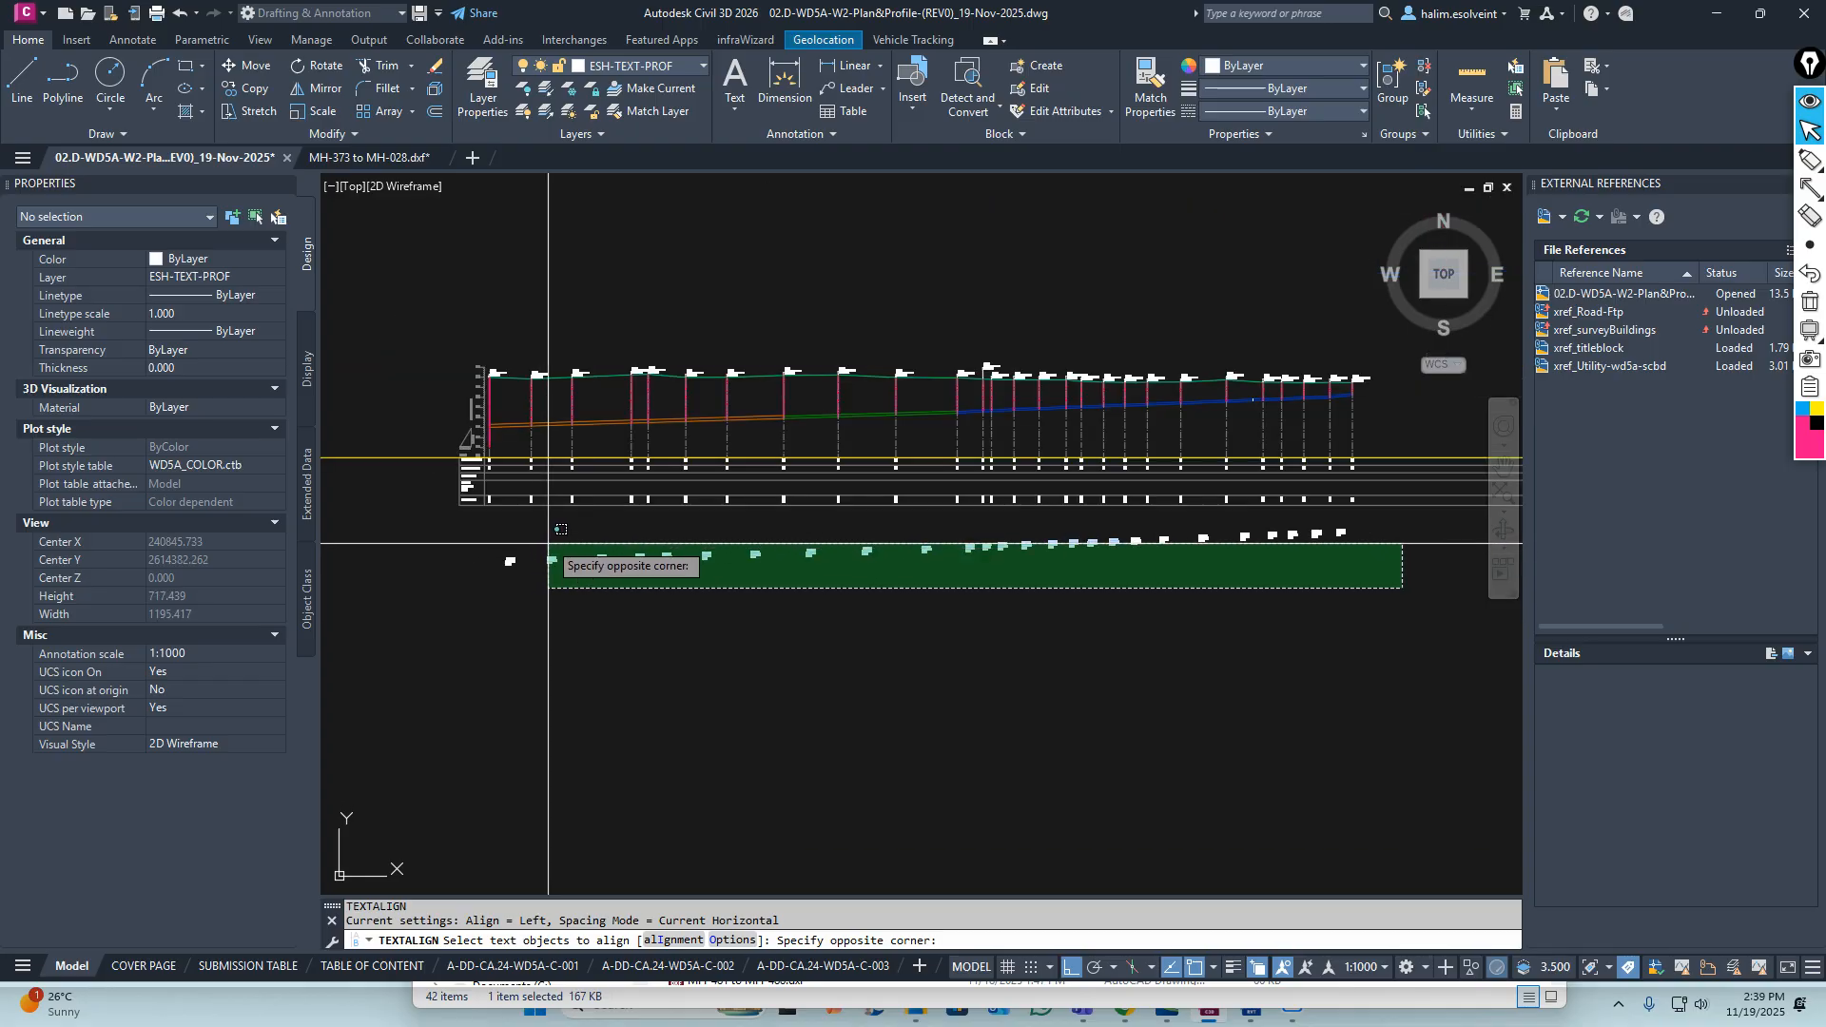
click(544, 525)
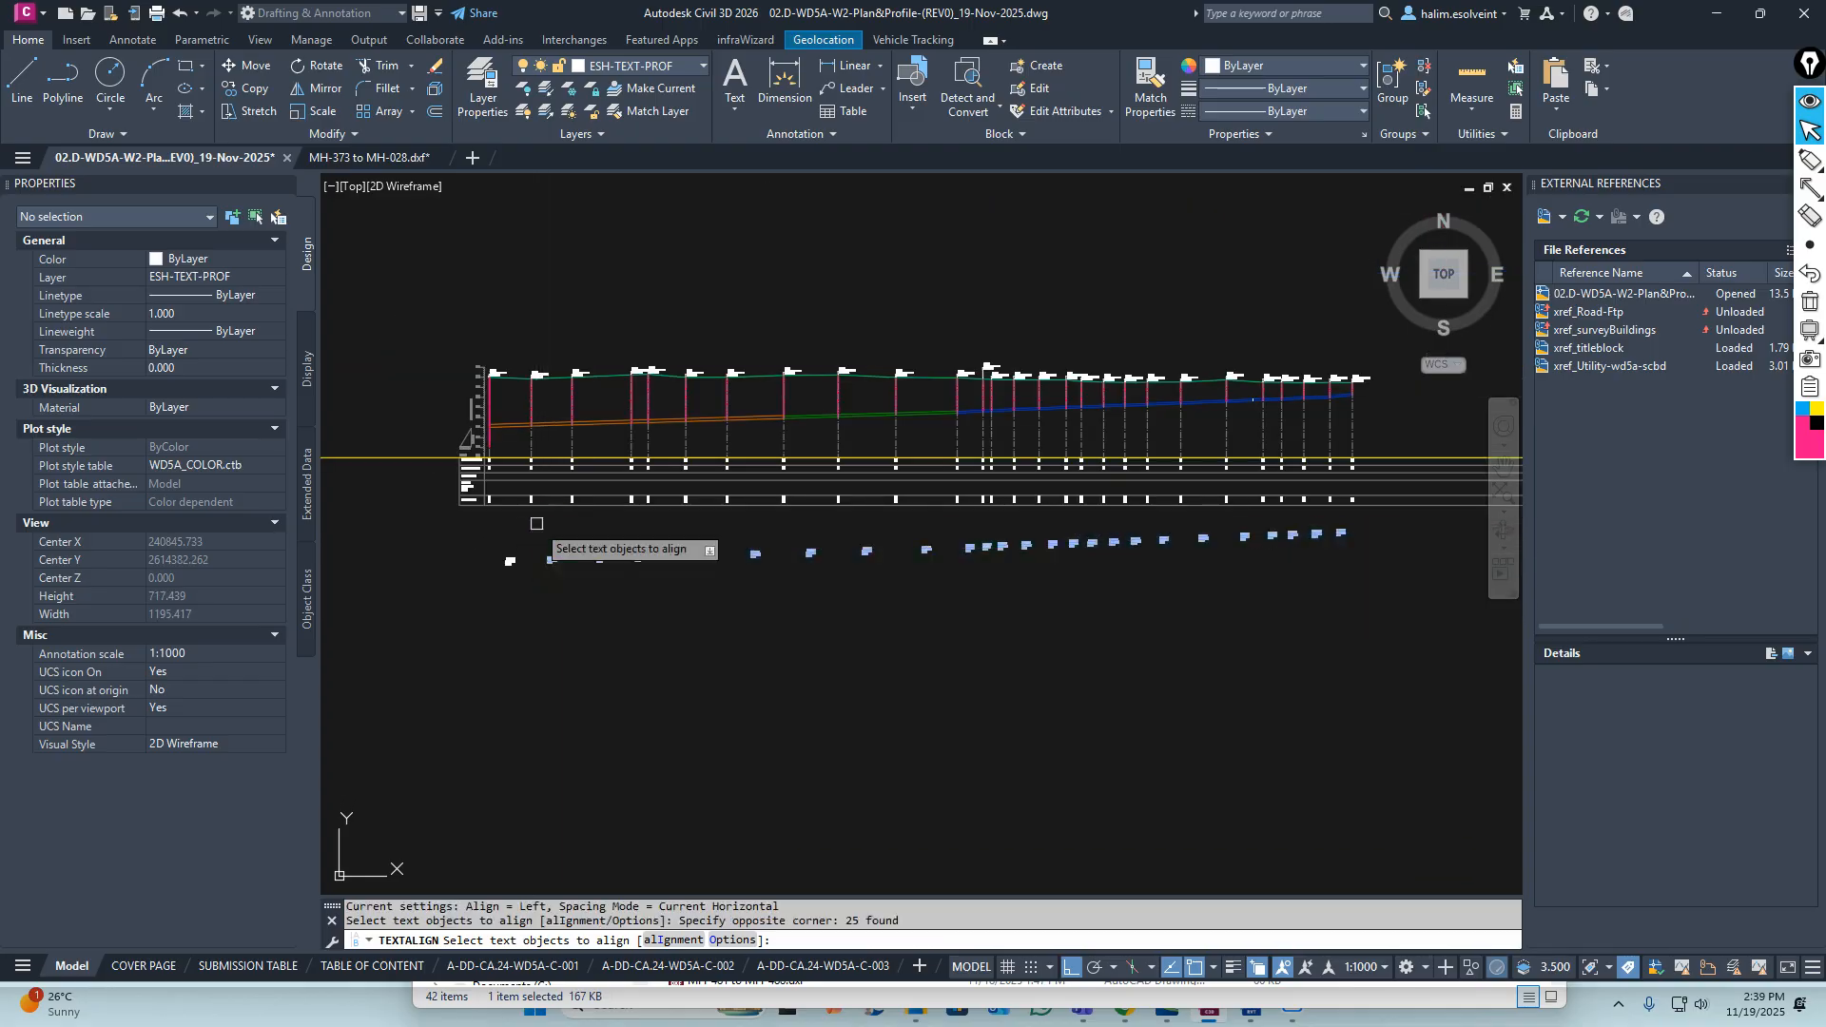
middle_drag(512, 613, 635, 617)
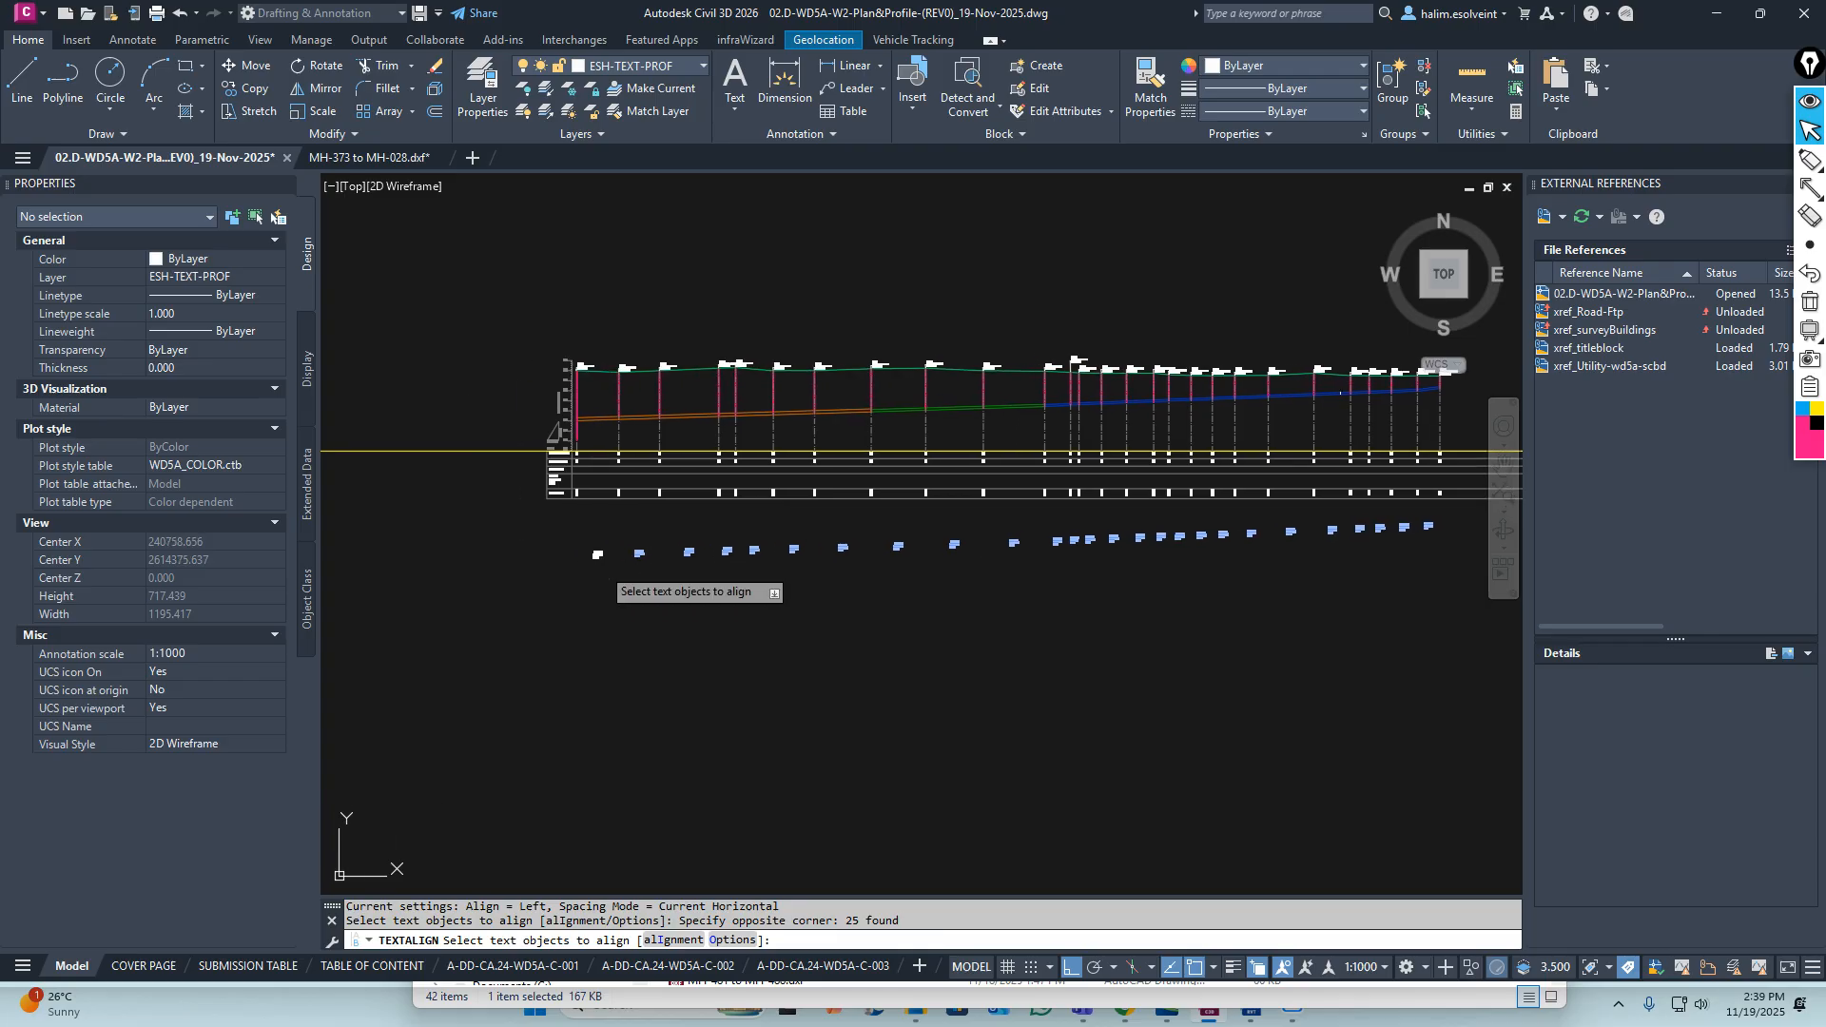
right_click(600, 564)
click(633, 580)
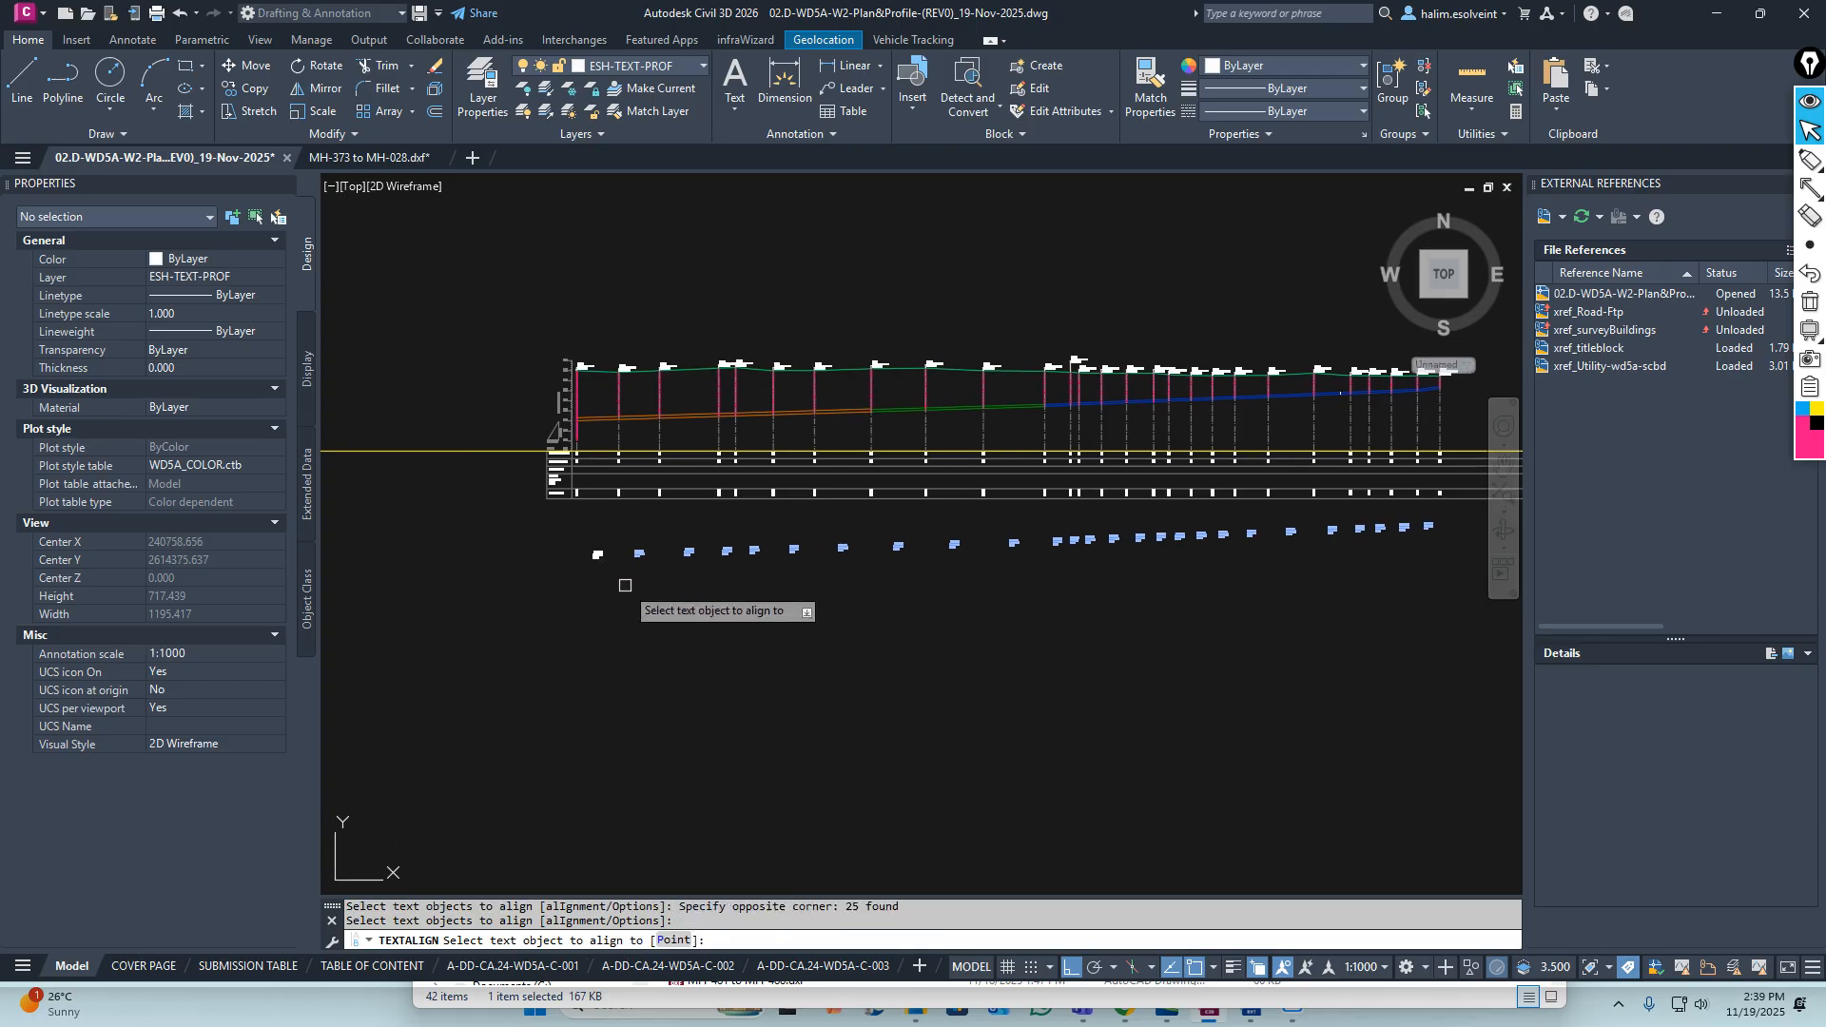
scroll(598, 558, up, 3)
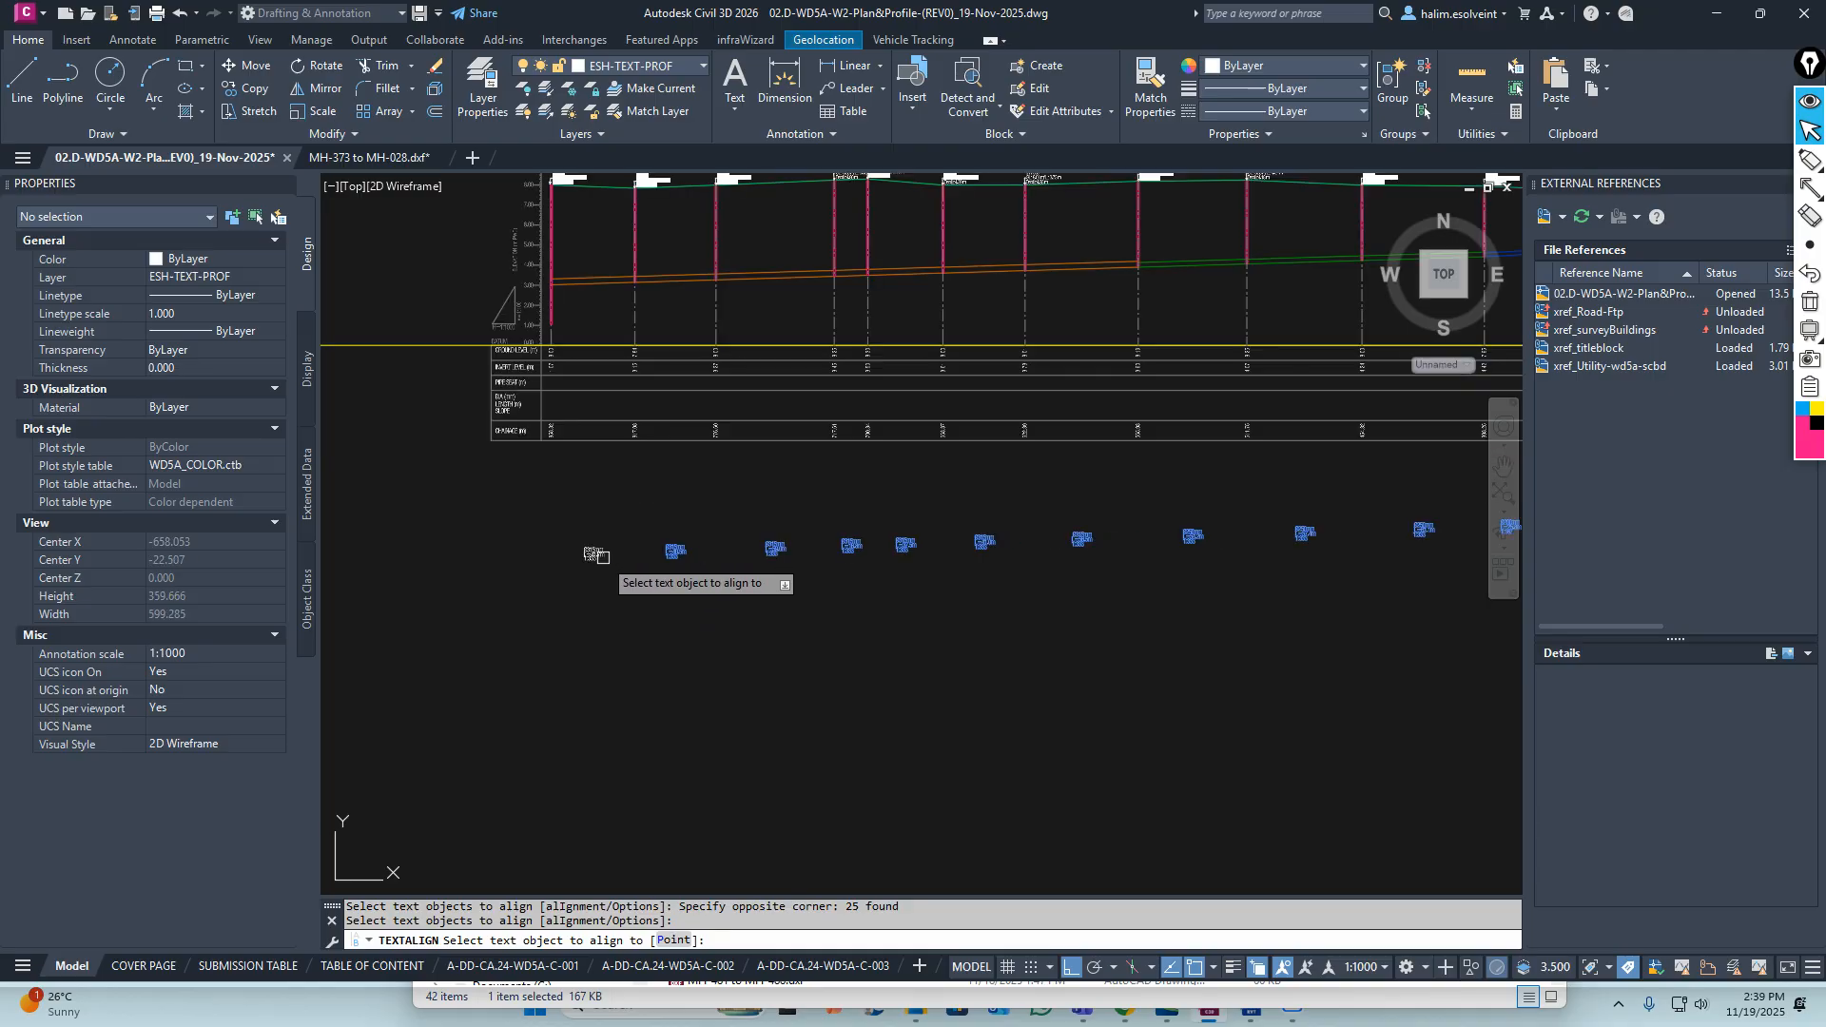
scroll(596, 556, up, 3)
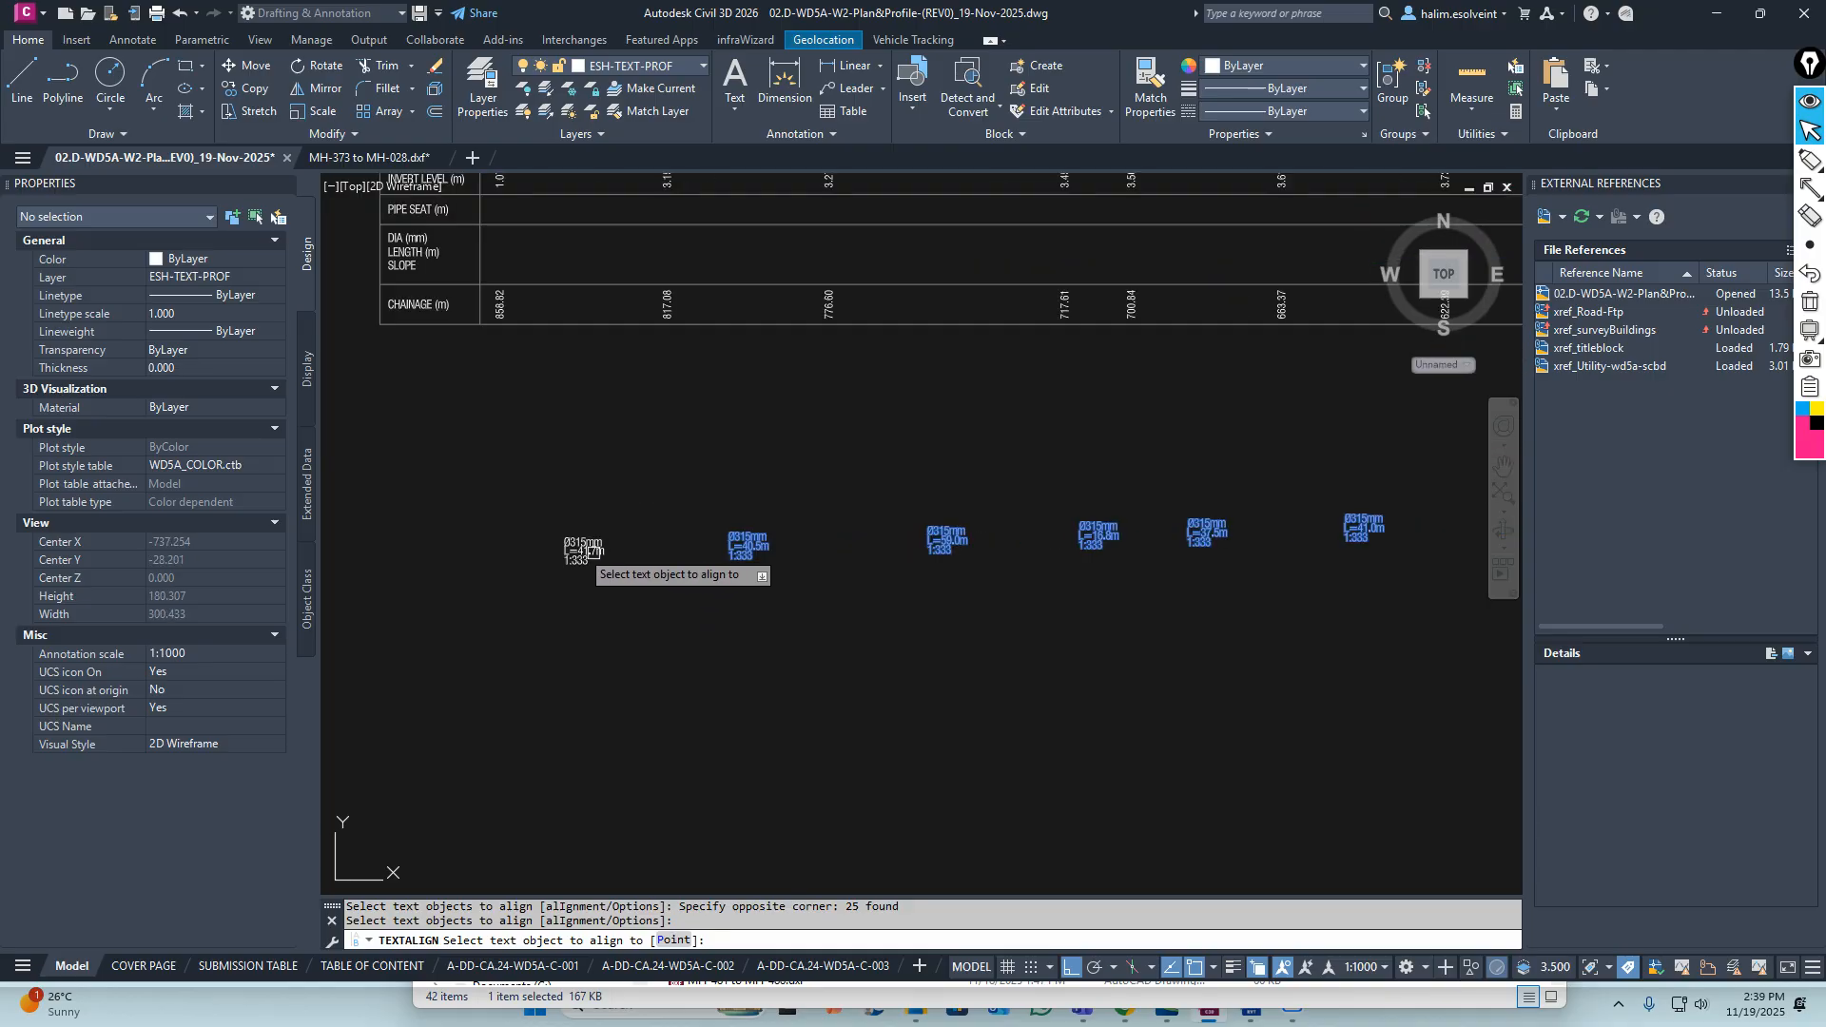
scroll(594, 552, up, 6)
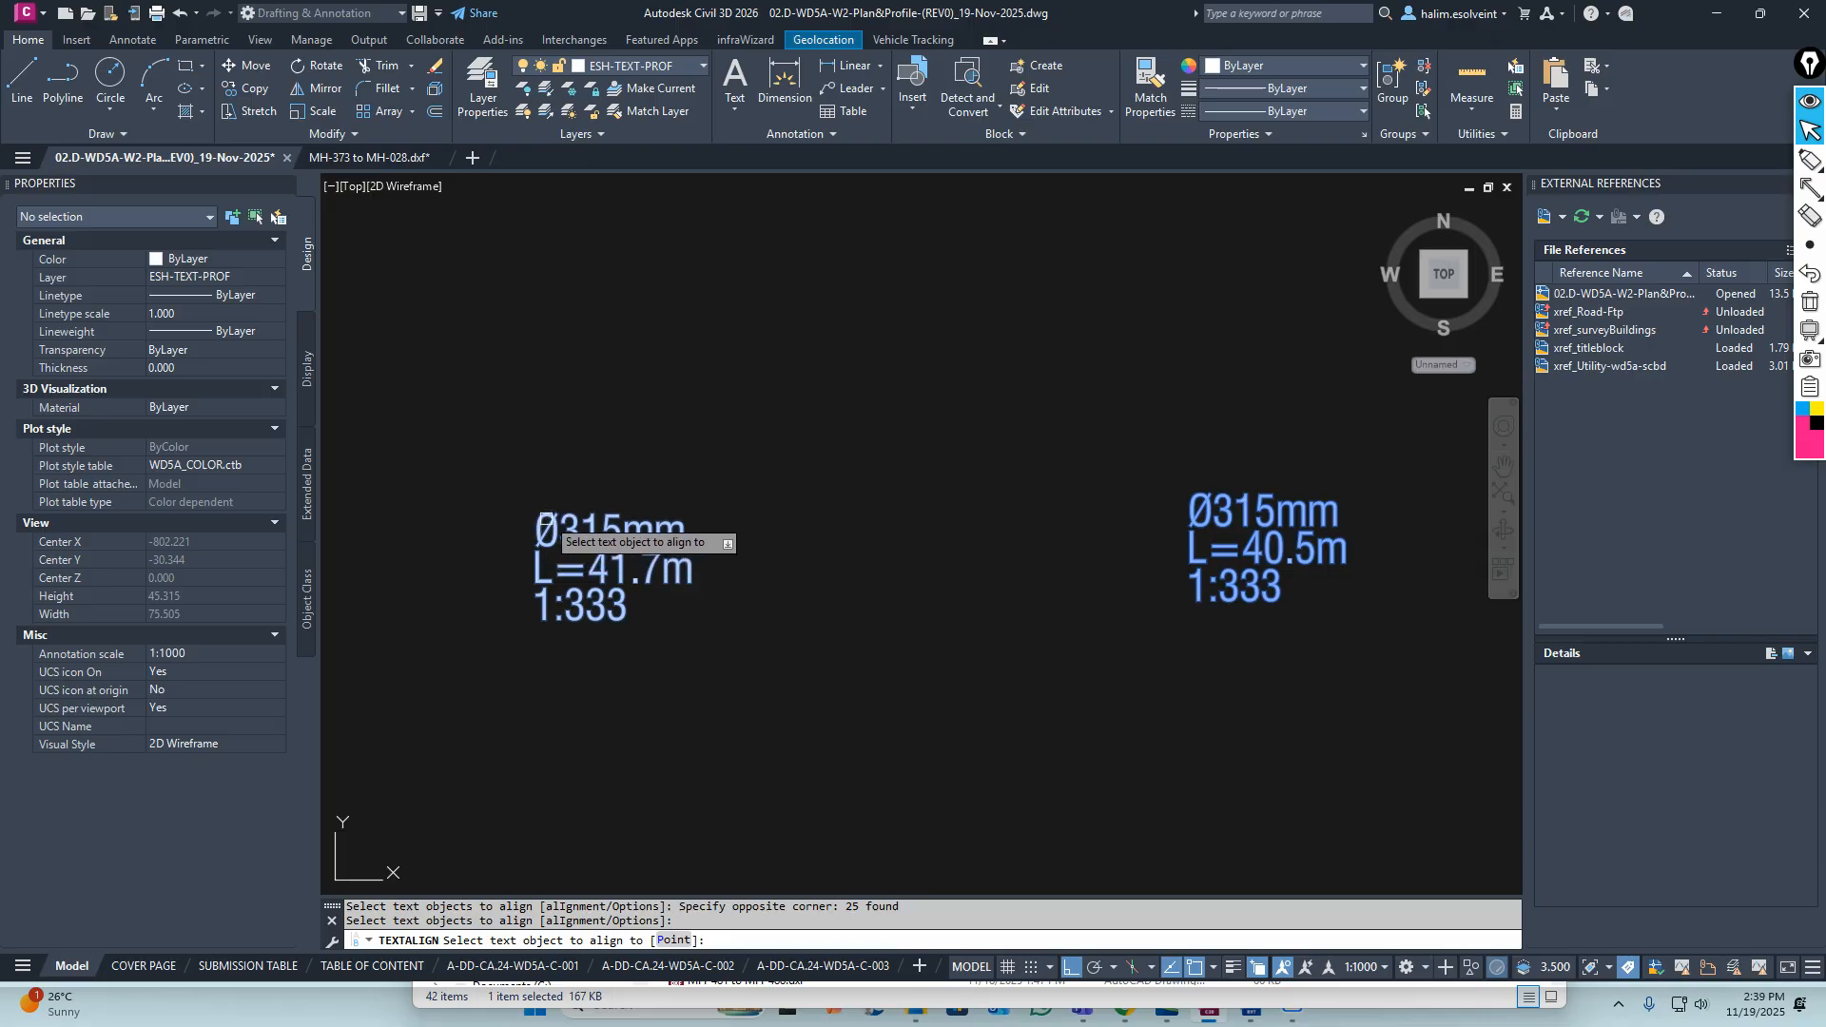
click(546, 516)
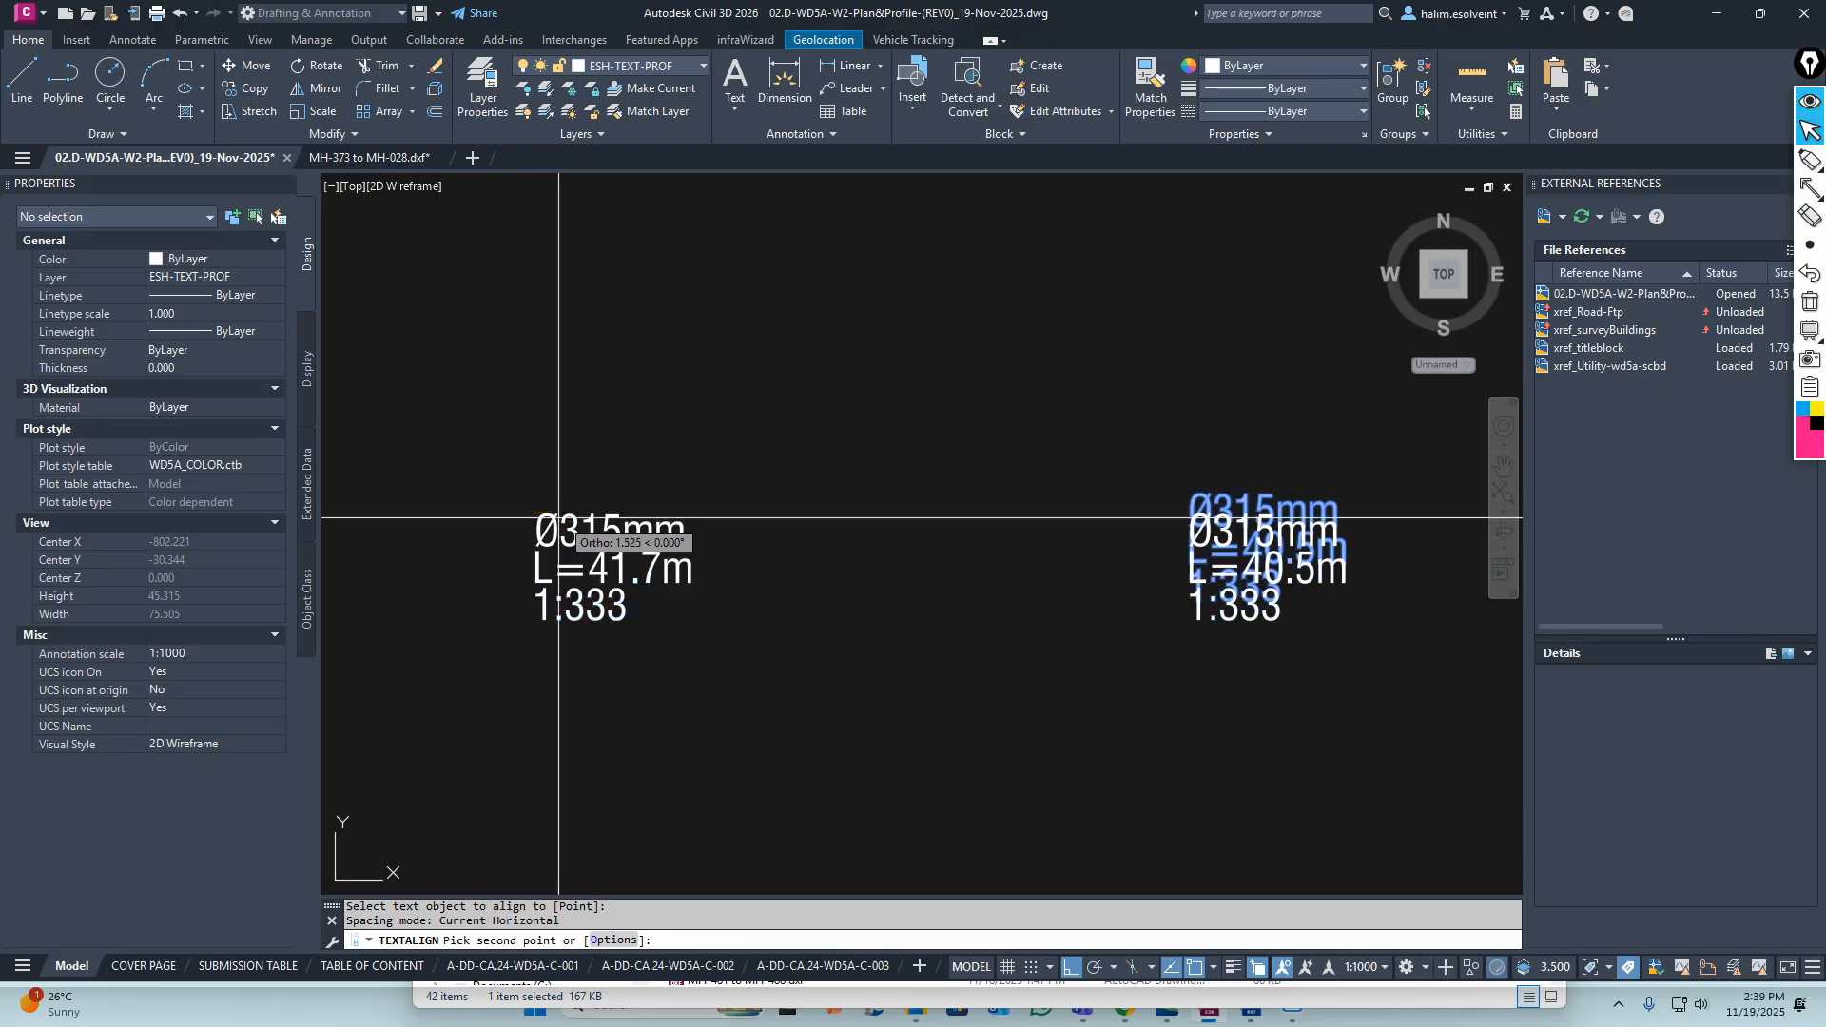
scroll(951, 590, down, 5)
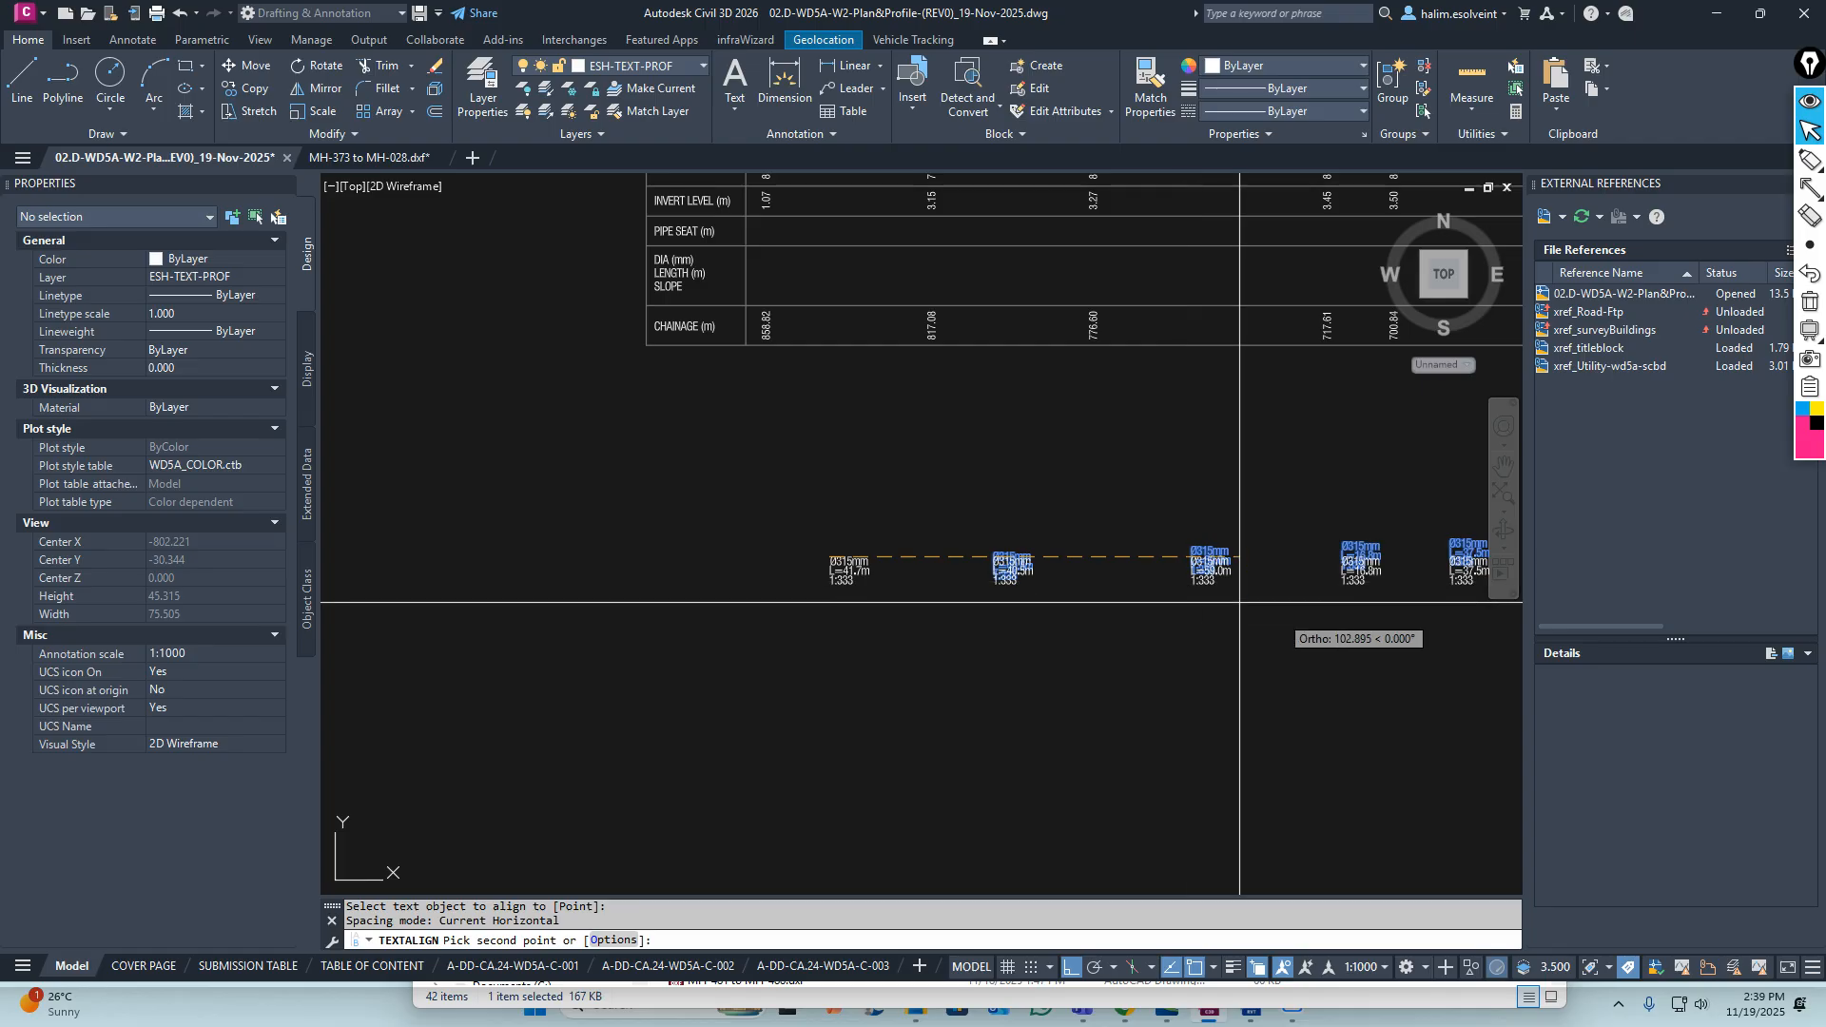
middle_drag(1332, 628, 376, 547)
scroll(551, 530, down, 4)
scroll(1232, 523, up, 4)
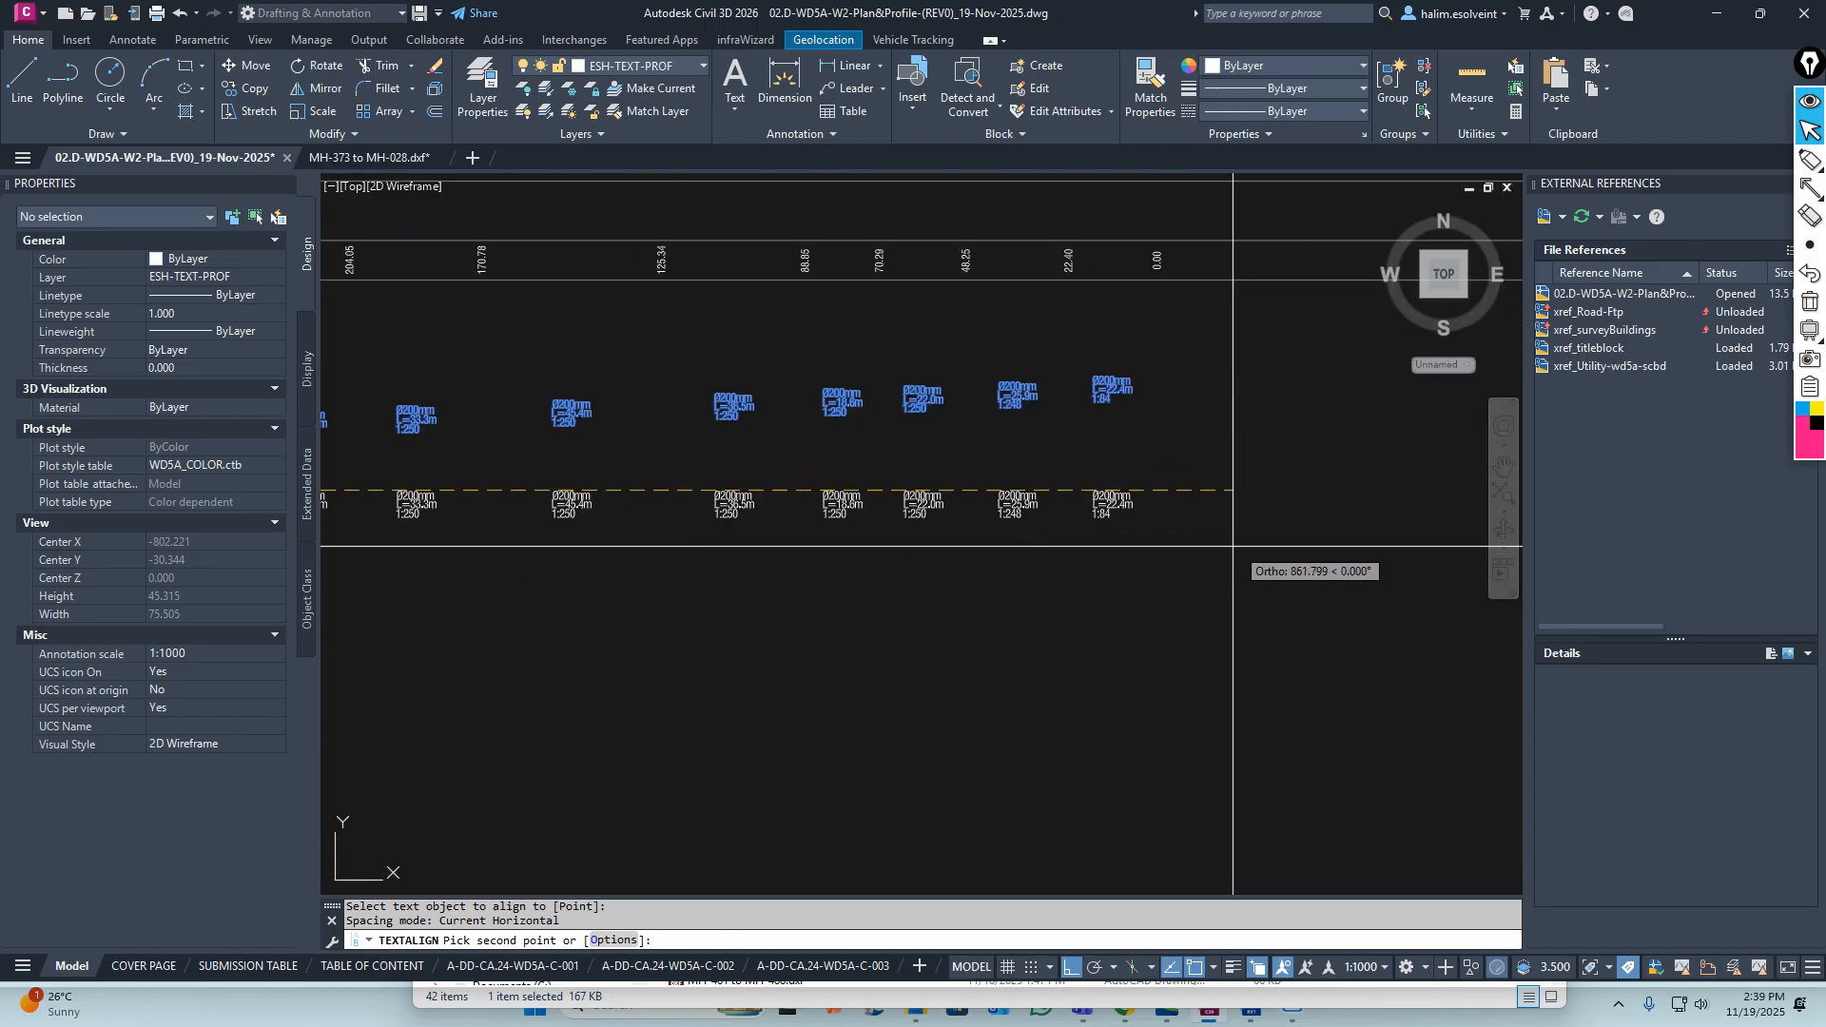
click(1323, 522)
Move the whole aligned row of pipe labels straight up into the table's DIA, LENGTH, SLOPE row
scroll(1322, 523, down, 5)
scroll(852, 530, up, 3)
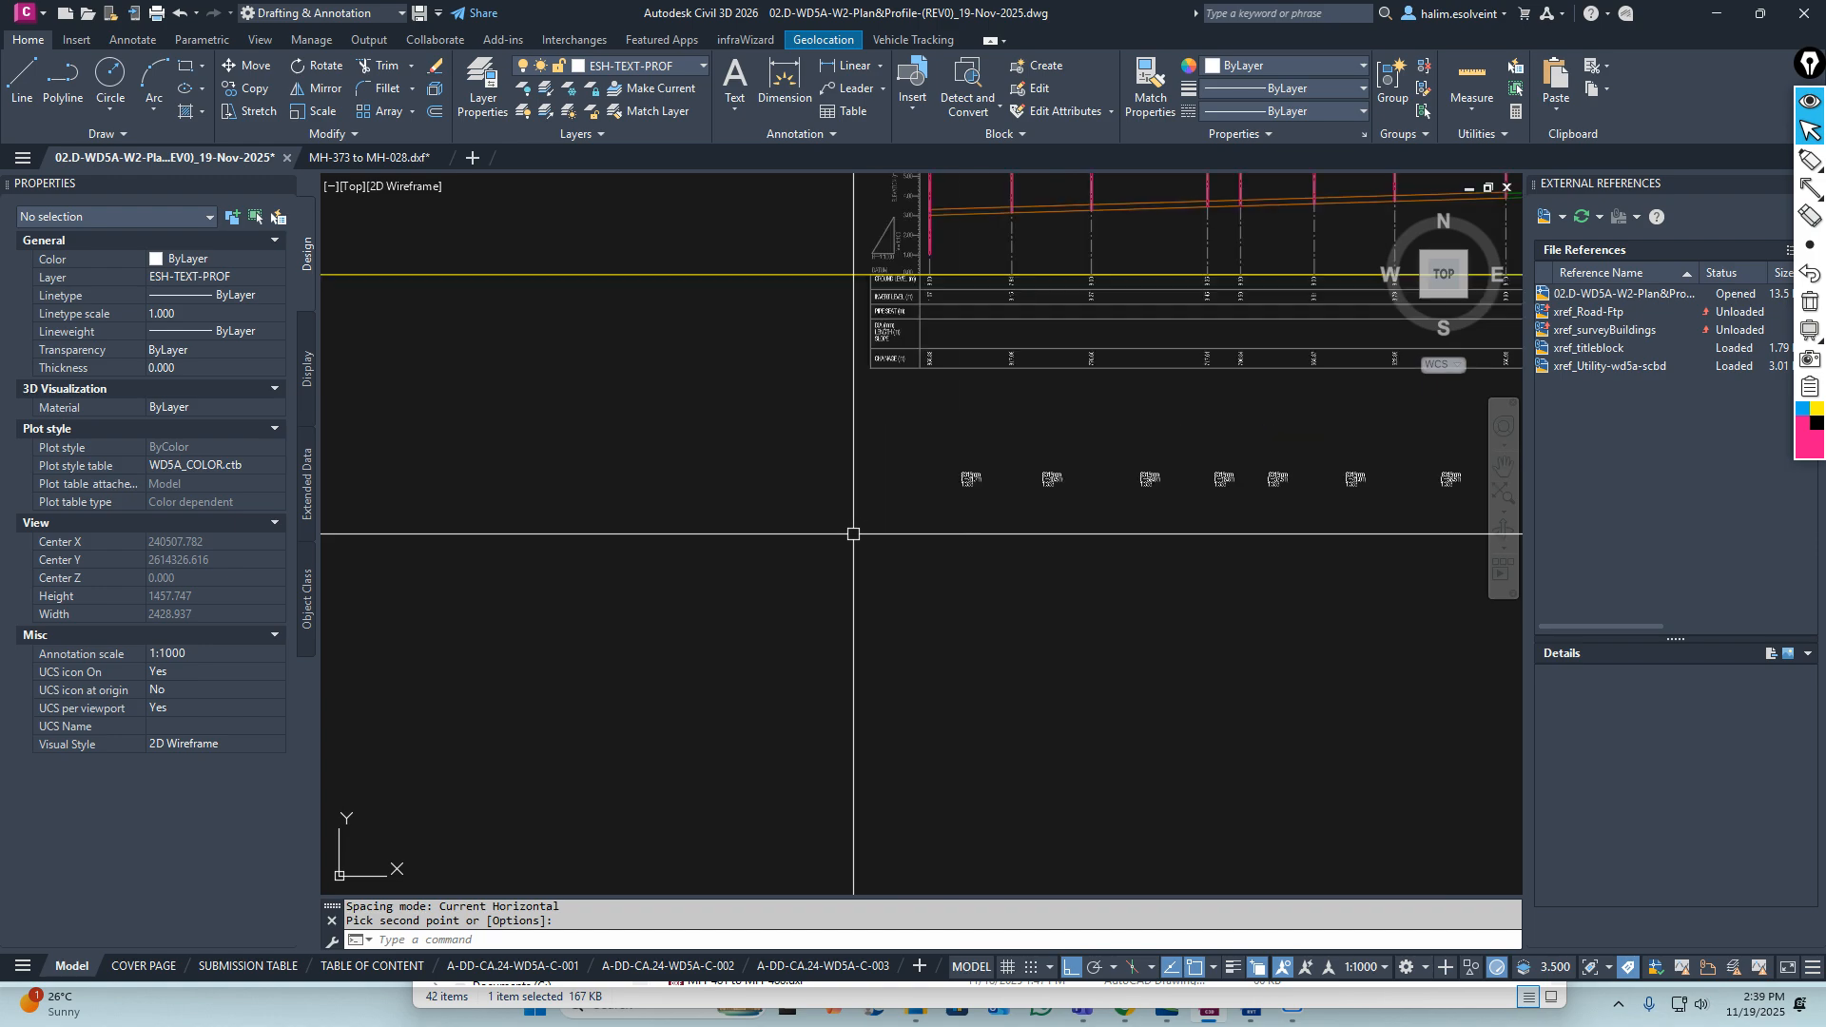
middle_drag(1223, 510, 801, 562)
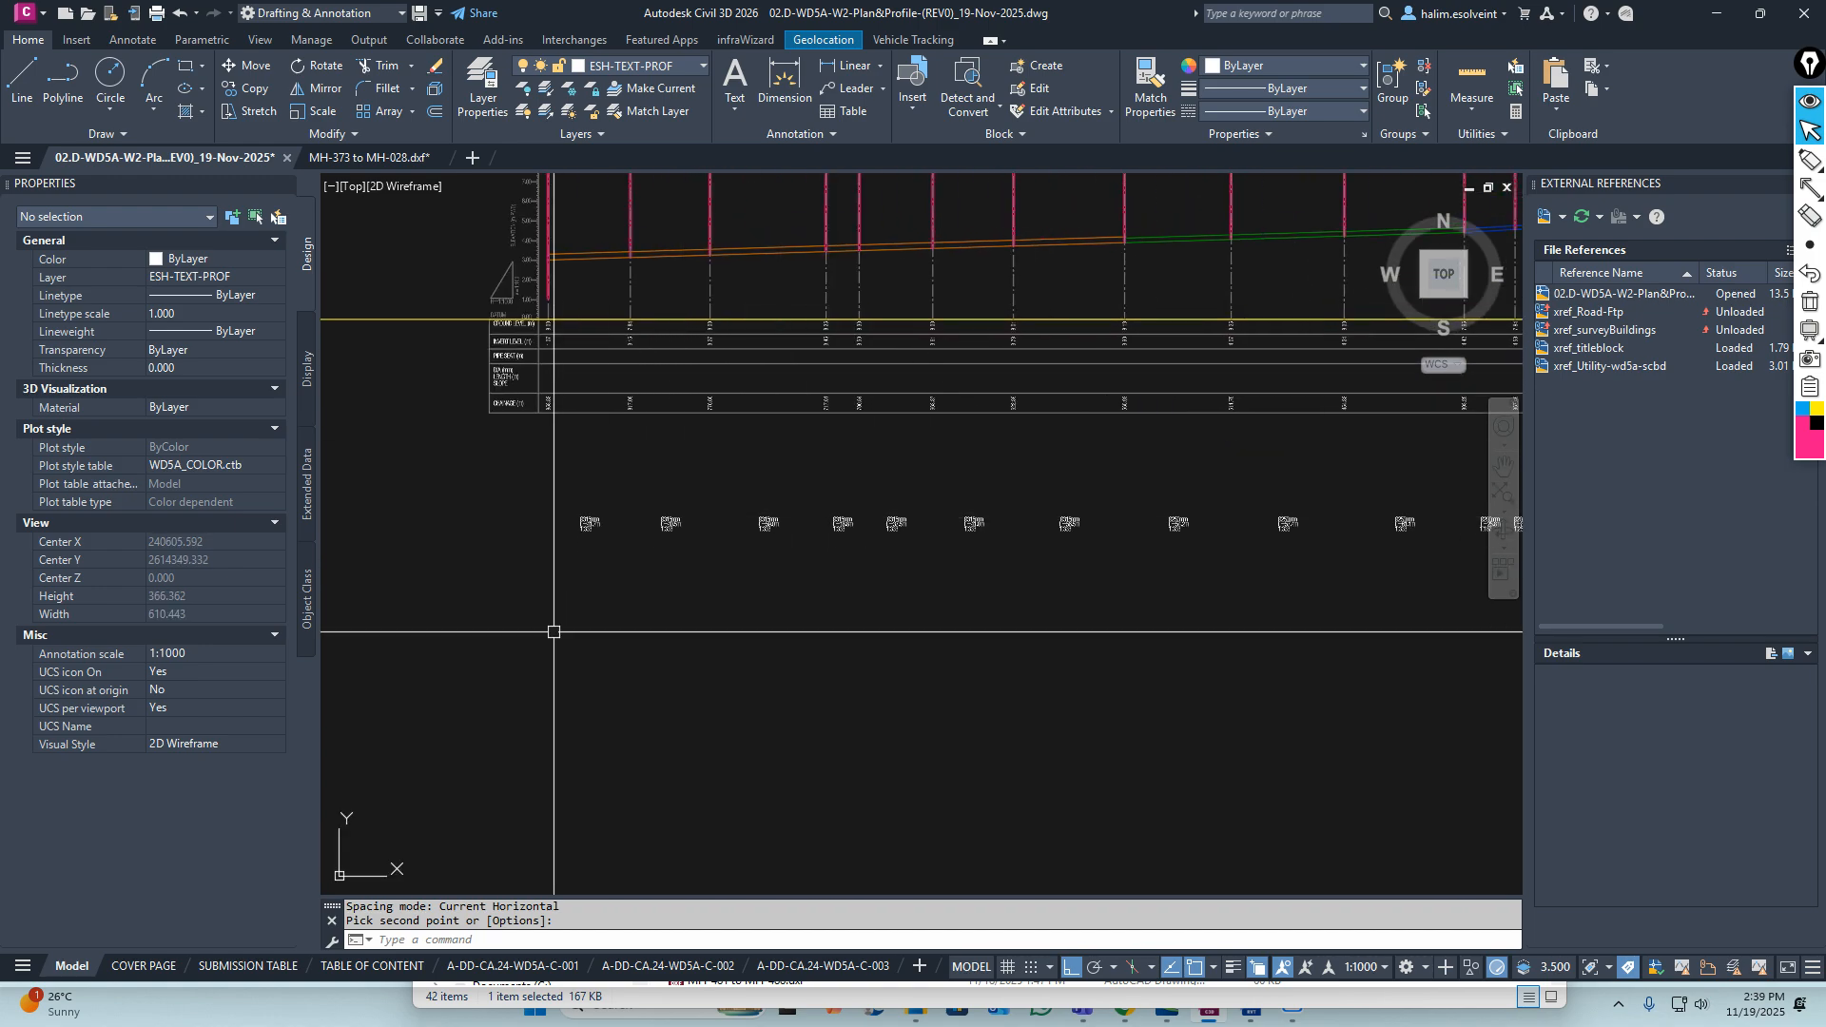
key(Return)
scroll(580, 523, down, 3)
click(525, 506)
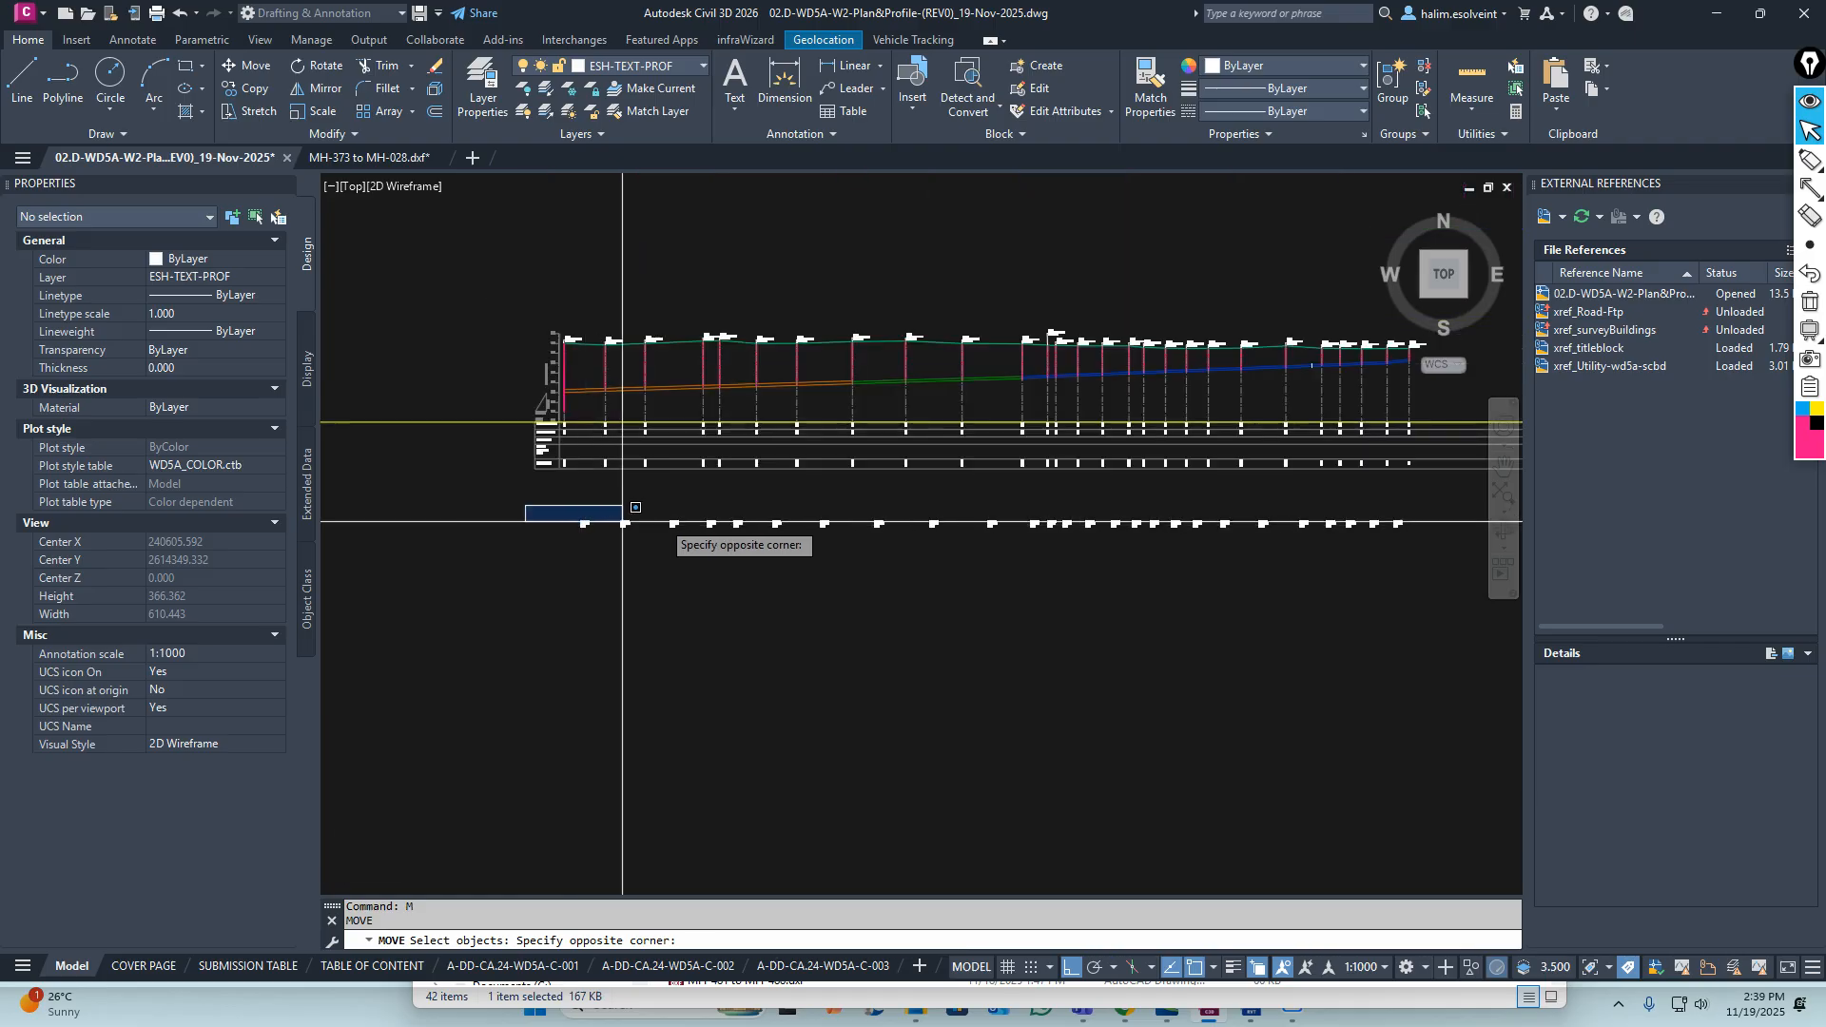
click(1427, 561)
key(Return)
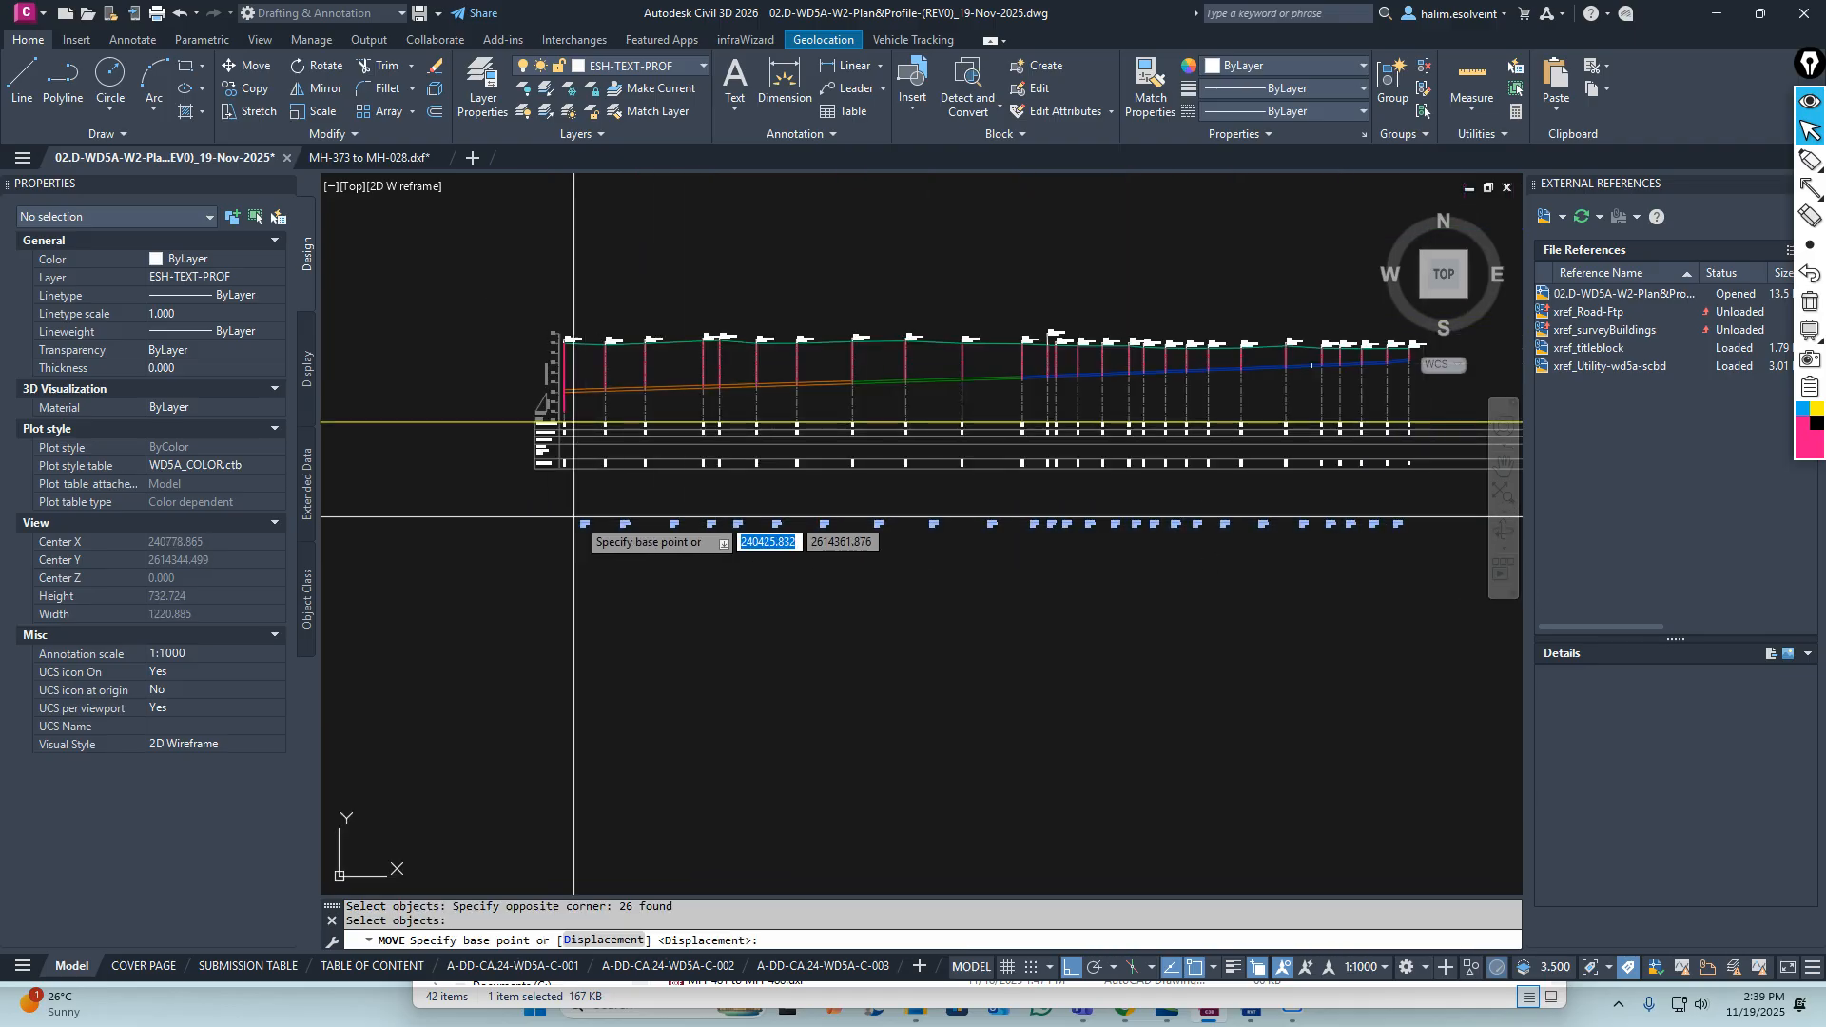
scroll(579, 548, up, 9)
click(580, 549)
scroll(597, 514, down, 3)
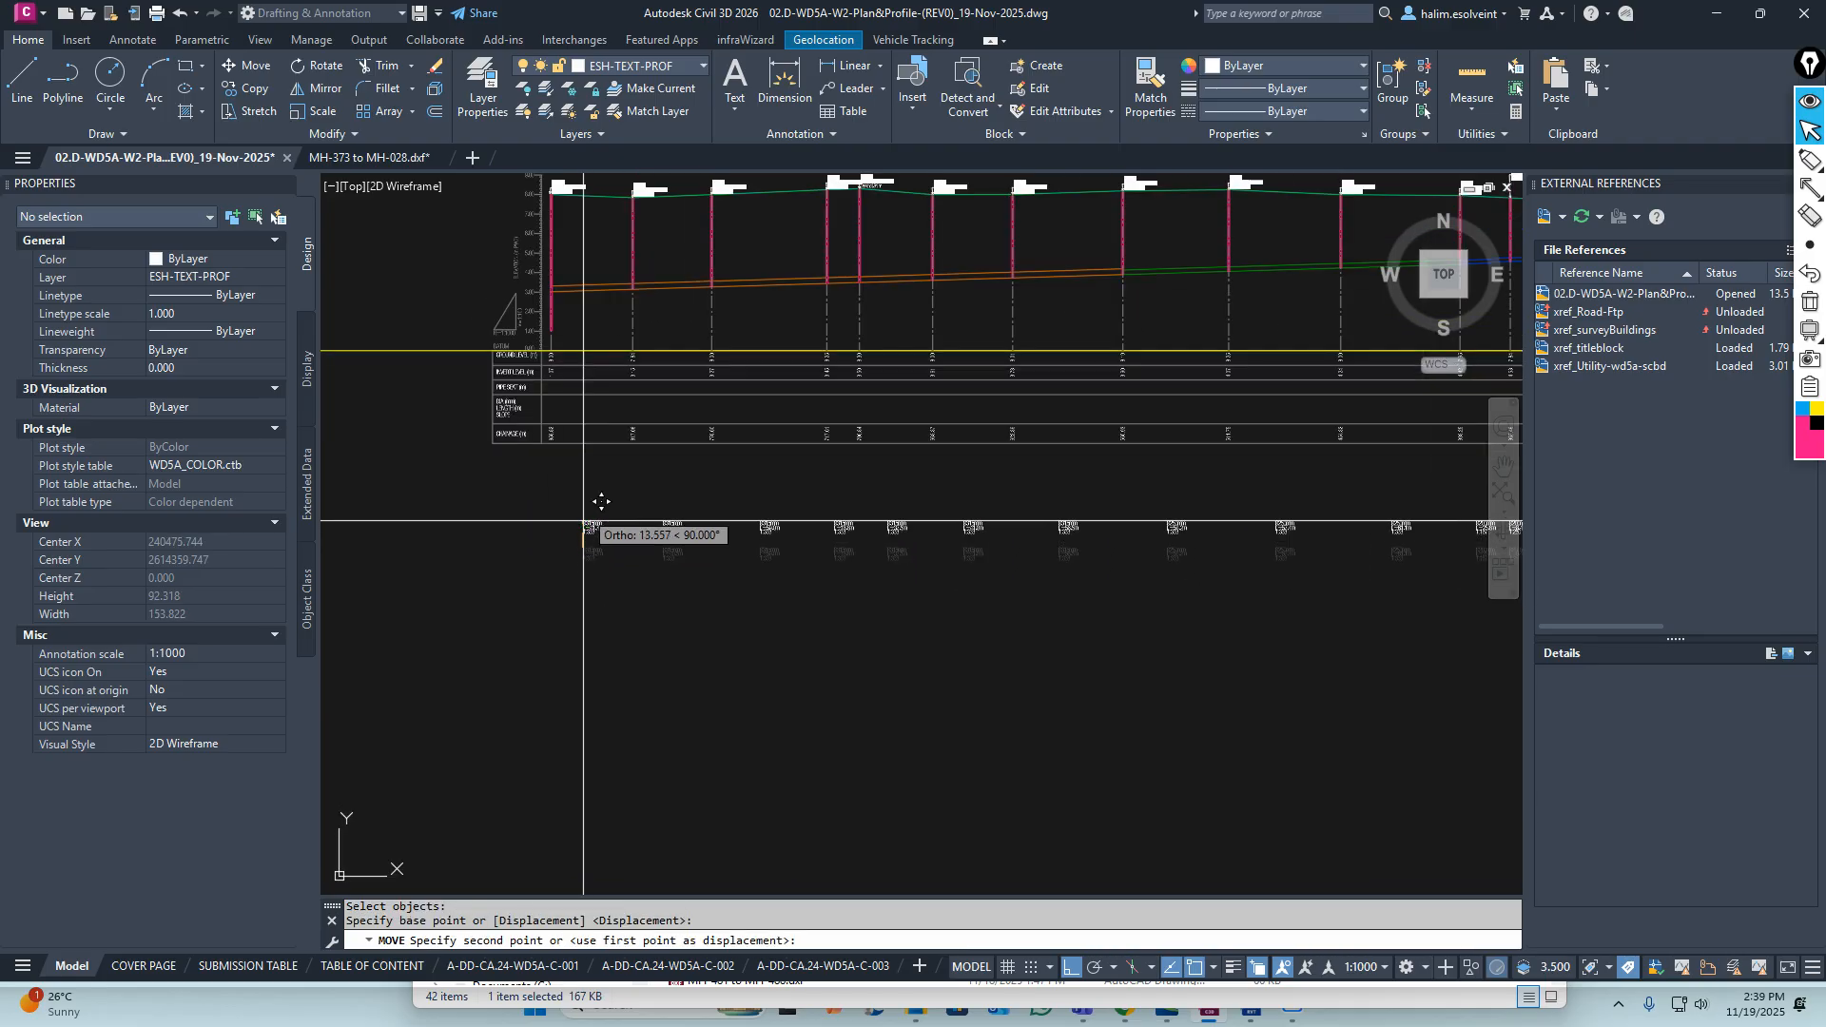
scroll(601, 495, up, 5)
middle_drag(655, 437, 801, 440)
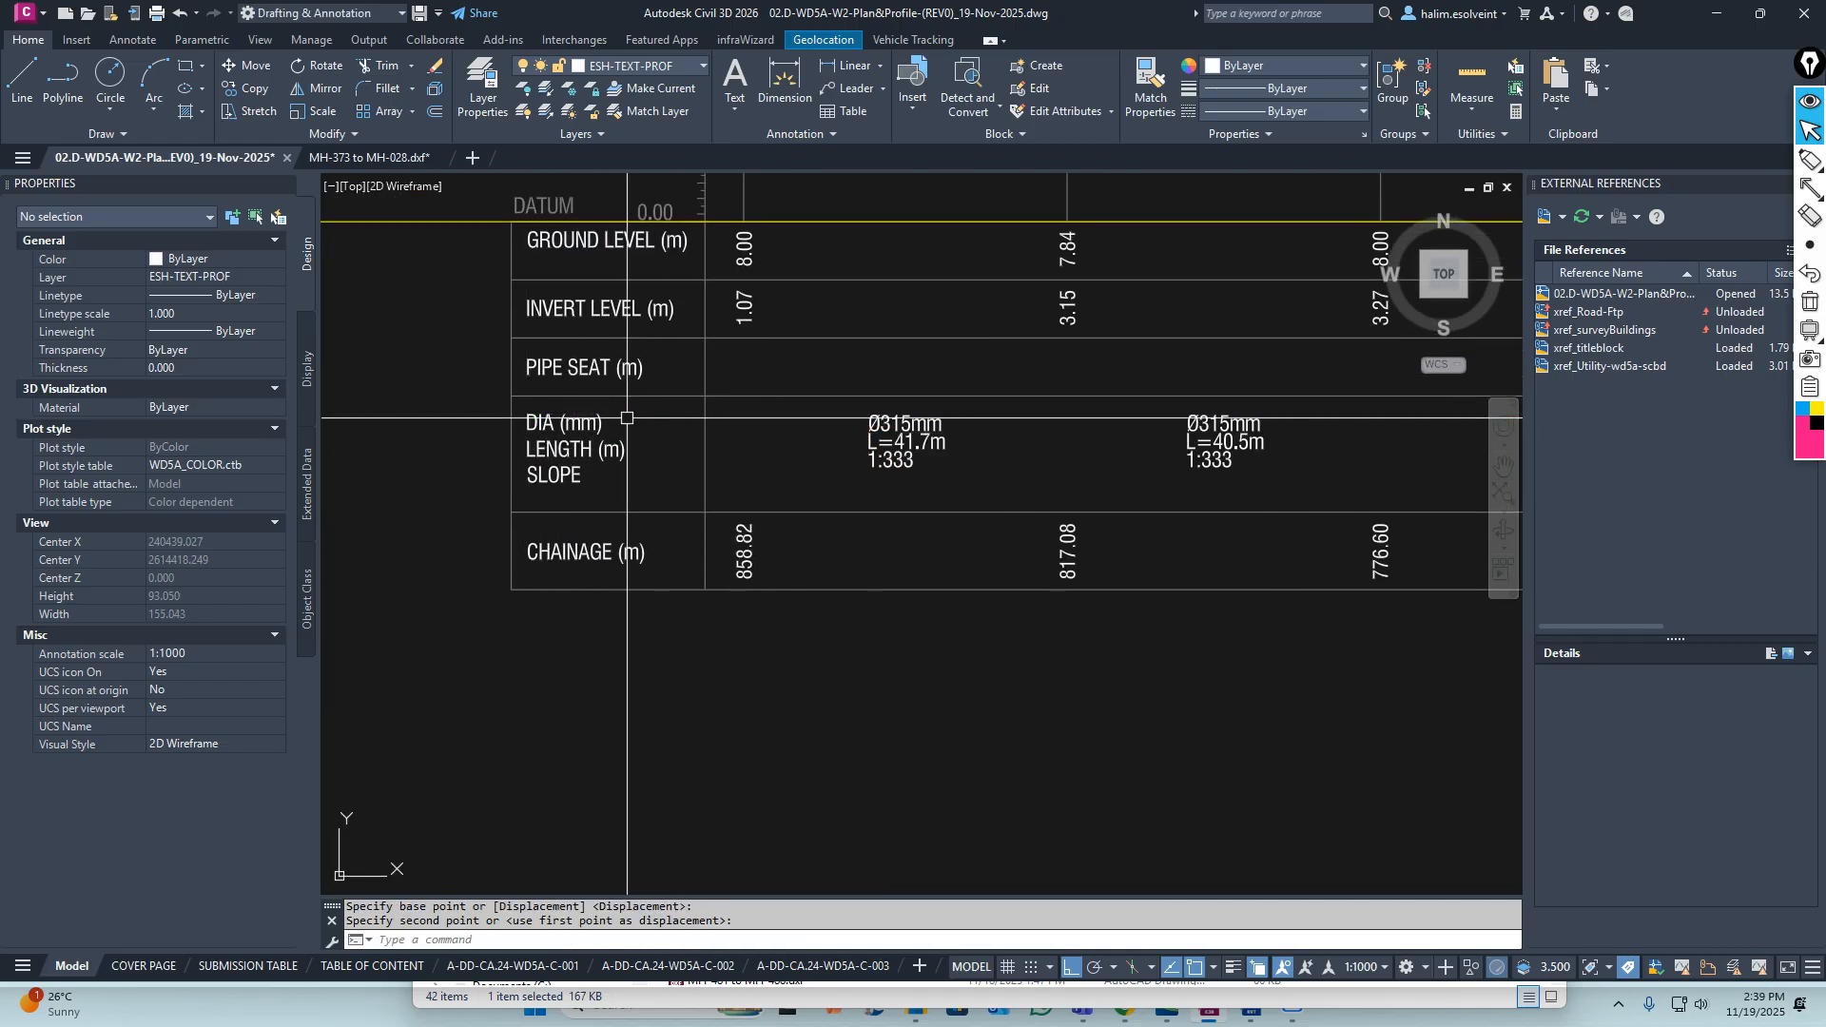
Examine how the pipe labels sit in the DIA, LENGTH, SLOPE row and compare their line spacing with the row heading
scroll(643, 592, down, 5)
middle_drag(1244, 582, 699, 565)
scroll(699, 565, up, 5)
scroll(740, 536, down, 3)
middle_drag(1239, 568, 1379, 482)
middle_drag(582, 499, 963, 563)
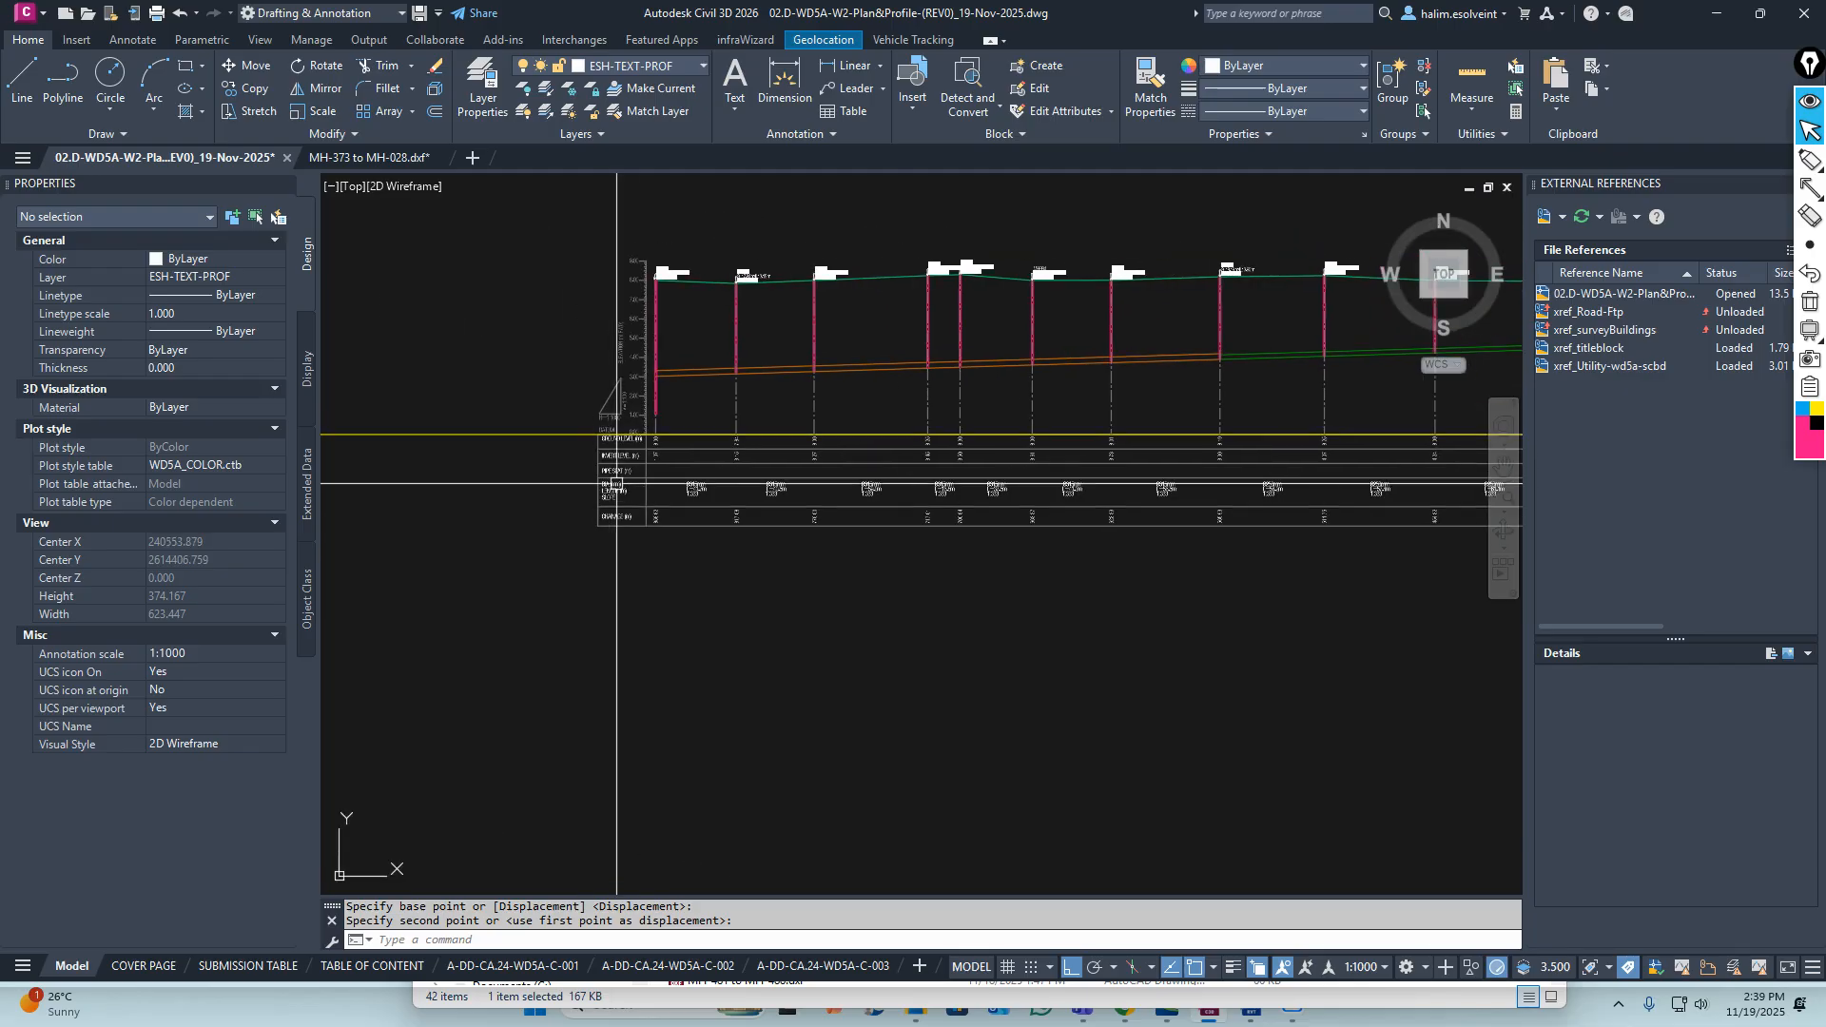
scroll(621, 487, up, 6)
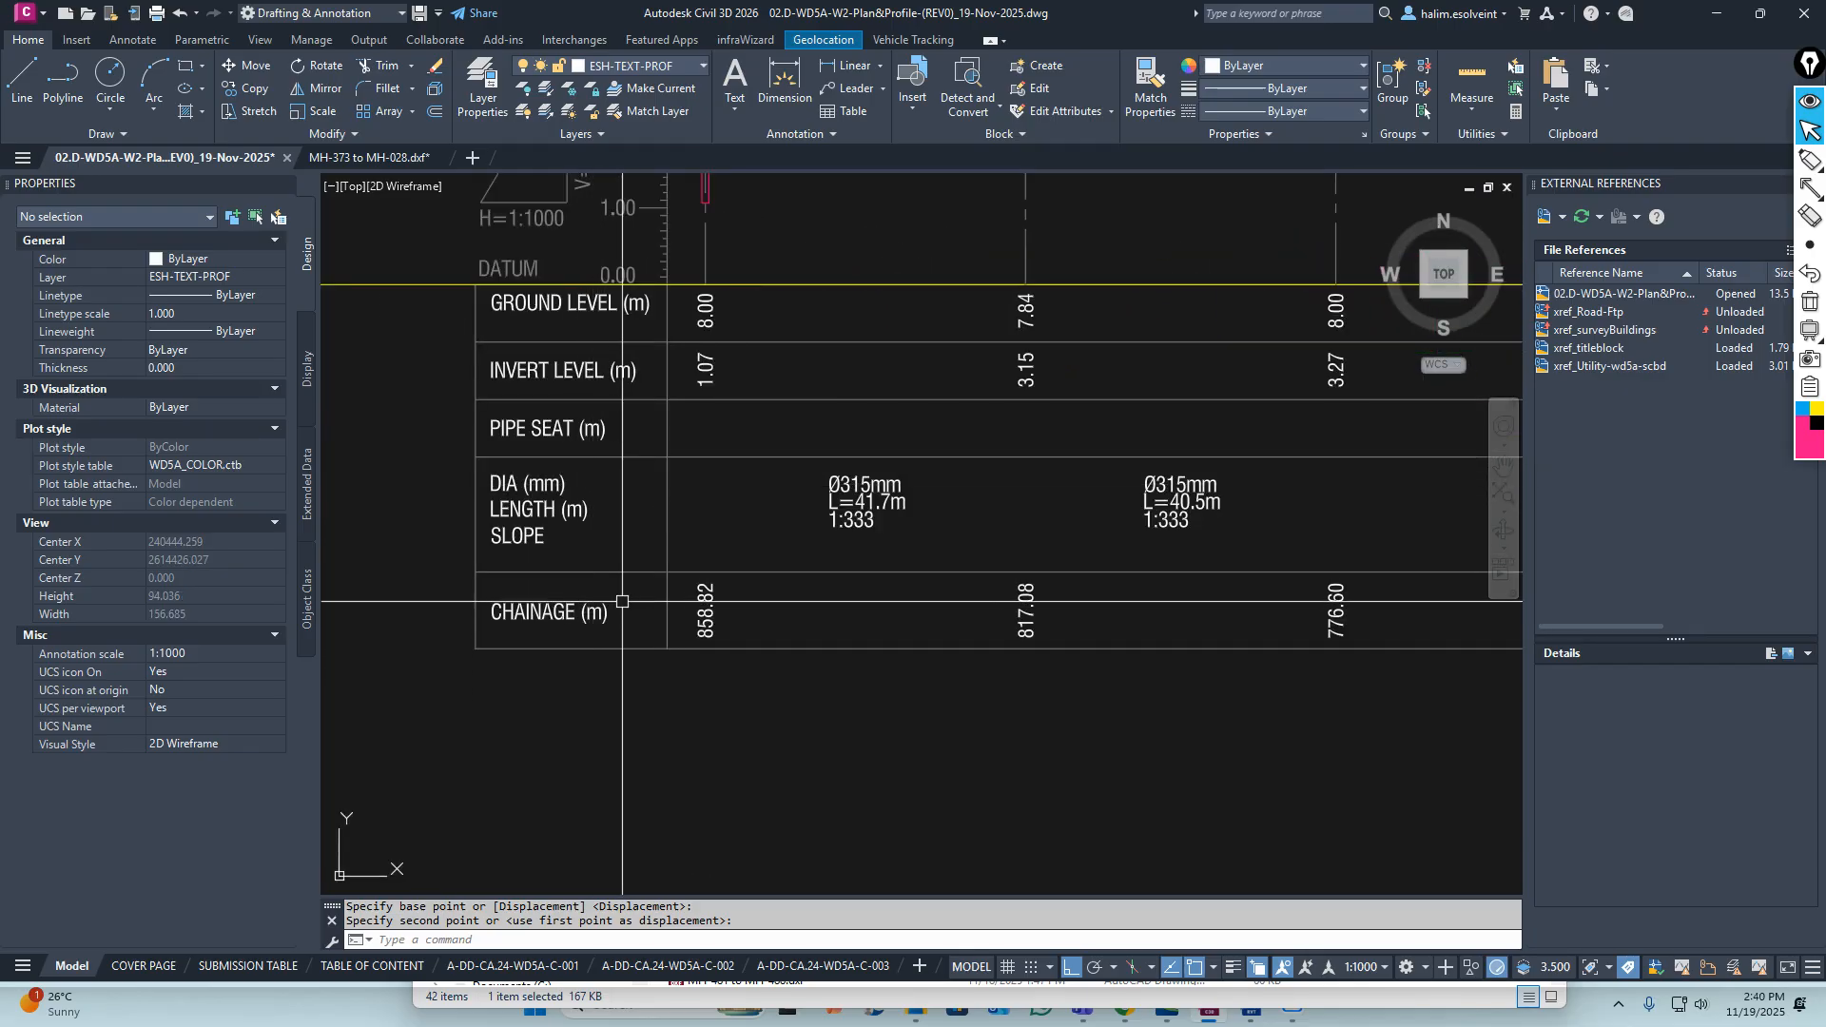
middle_drag(861, 546, 741, 535)
middle_drag(425, 539, 602, 542)
scroll(856, 533, up, 3)
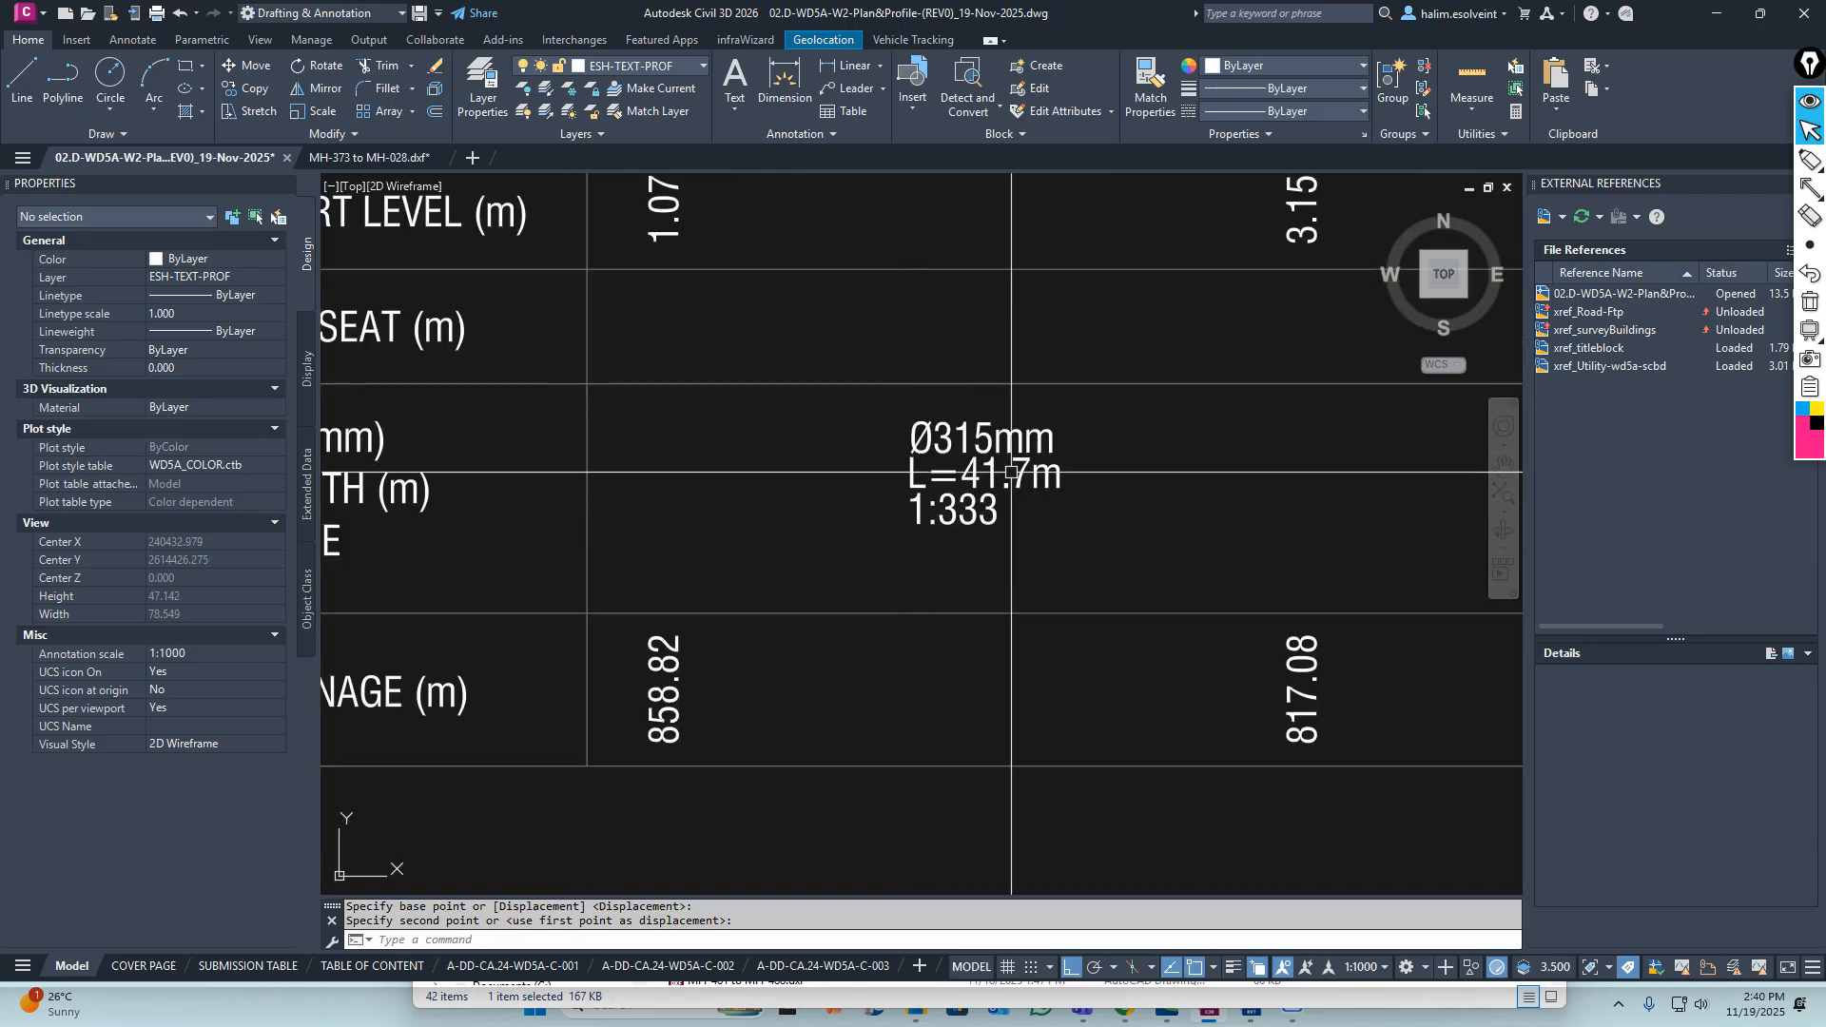
scroll(1002, 483, down, 3)
scroll(676, 495, up, 3)
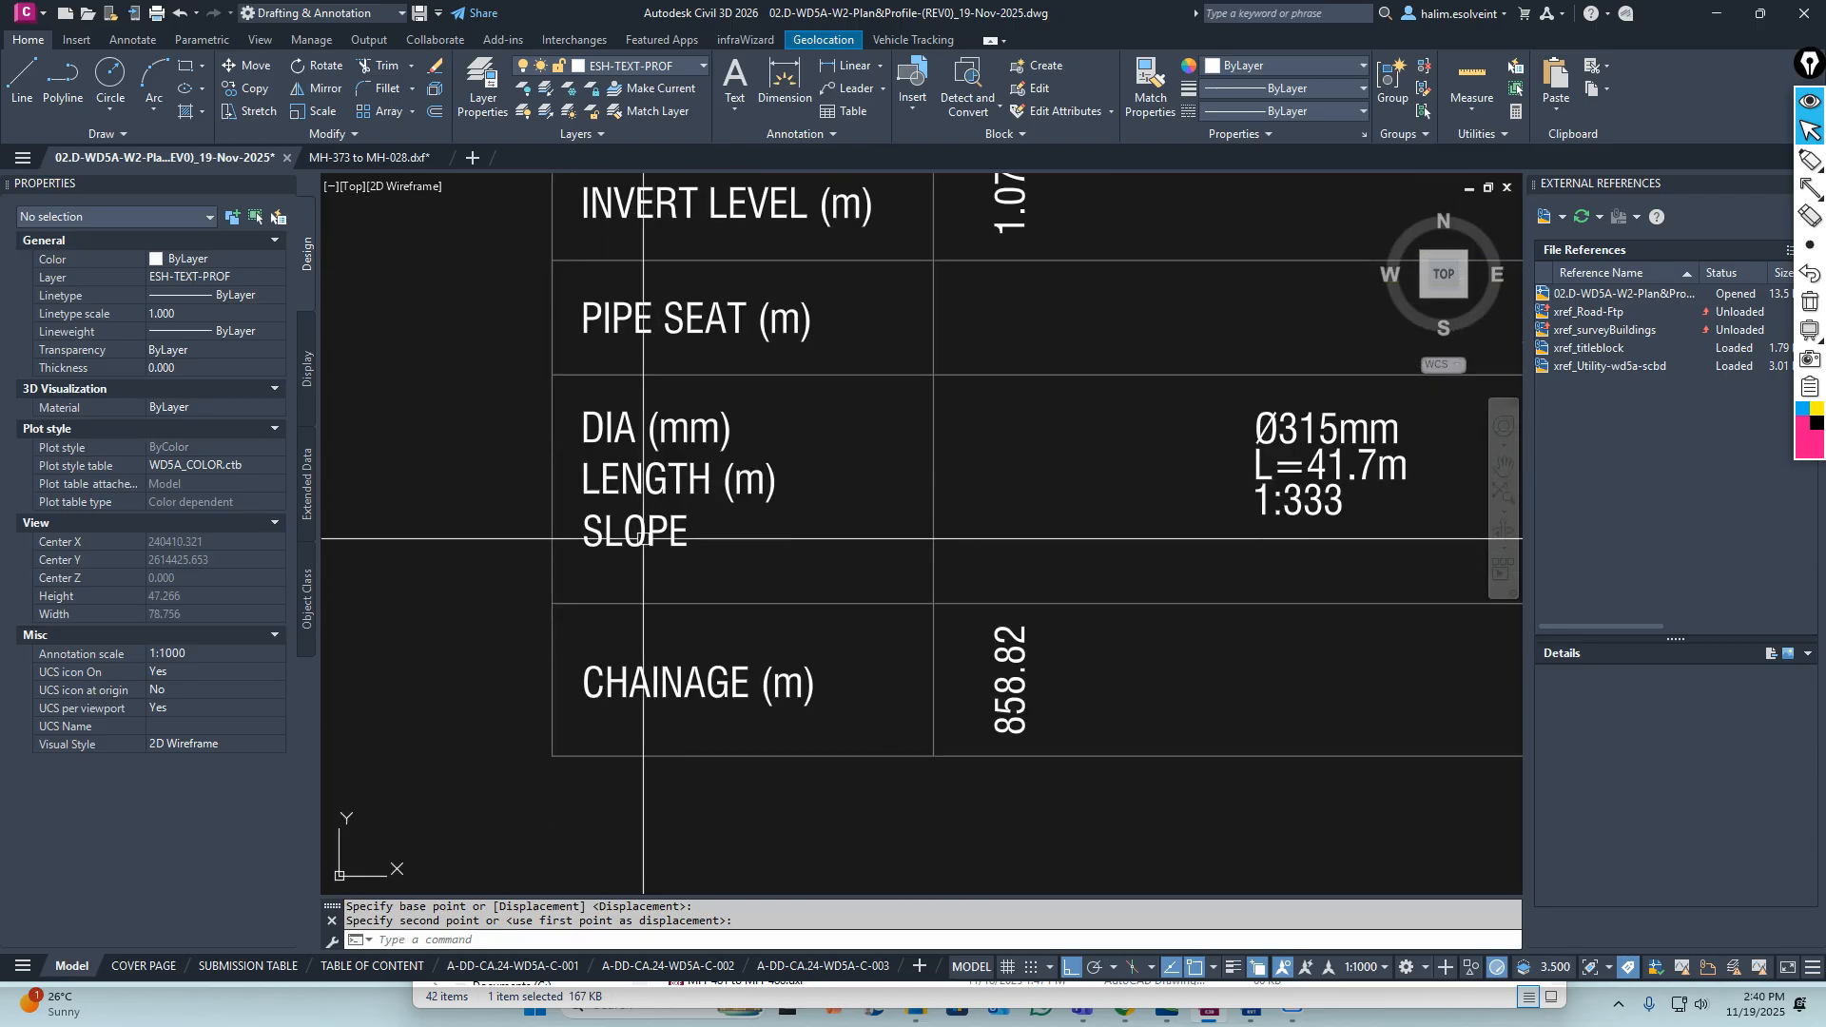
scroll(656, 494, down, 3)
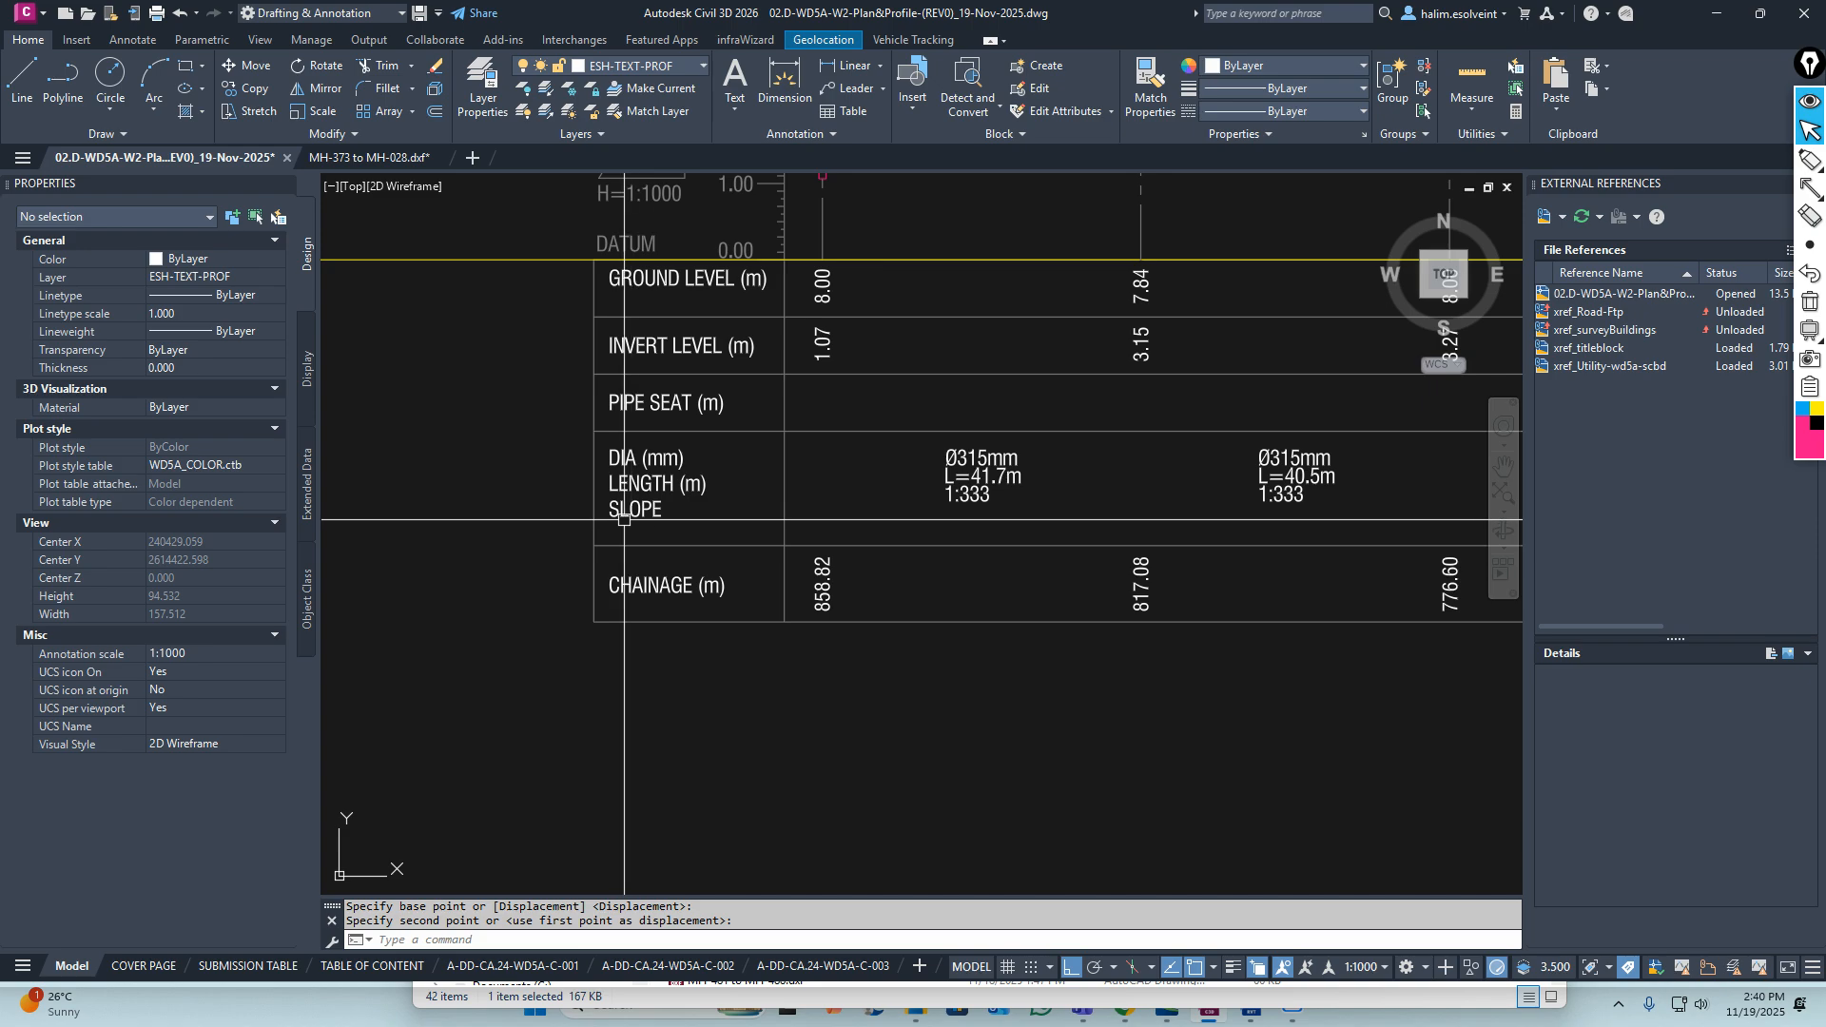
text(ma)
key(space)
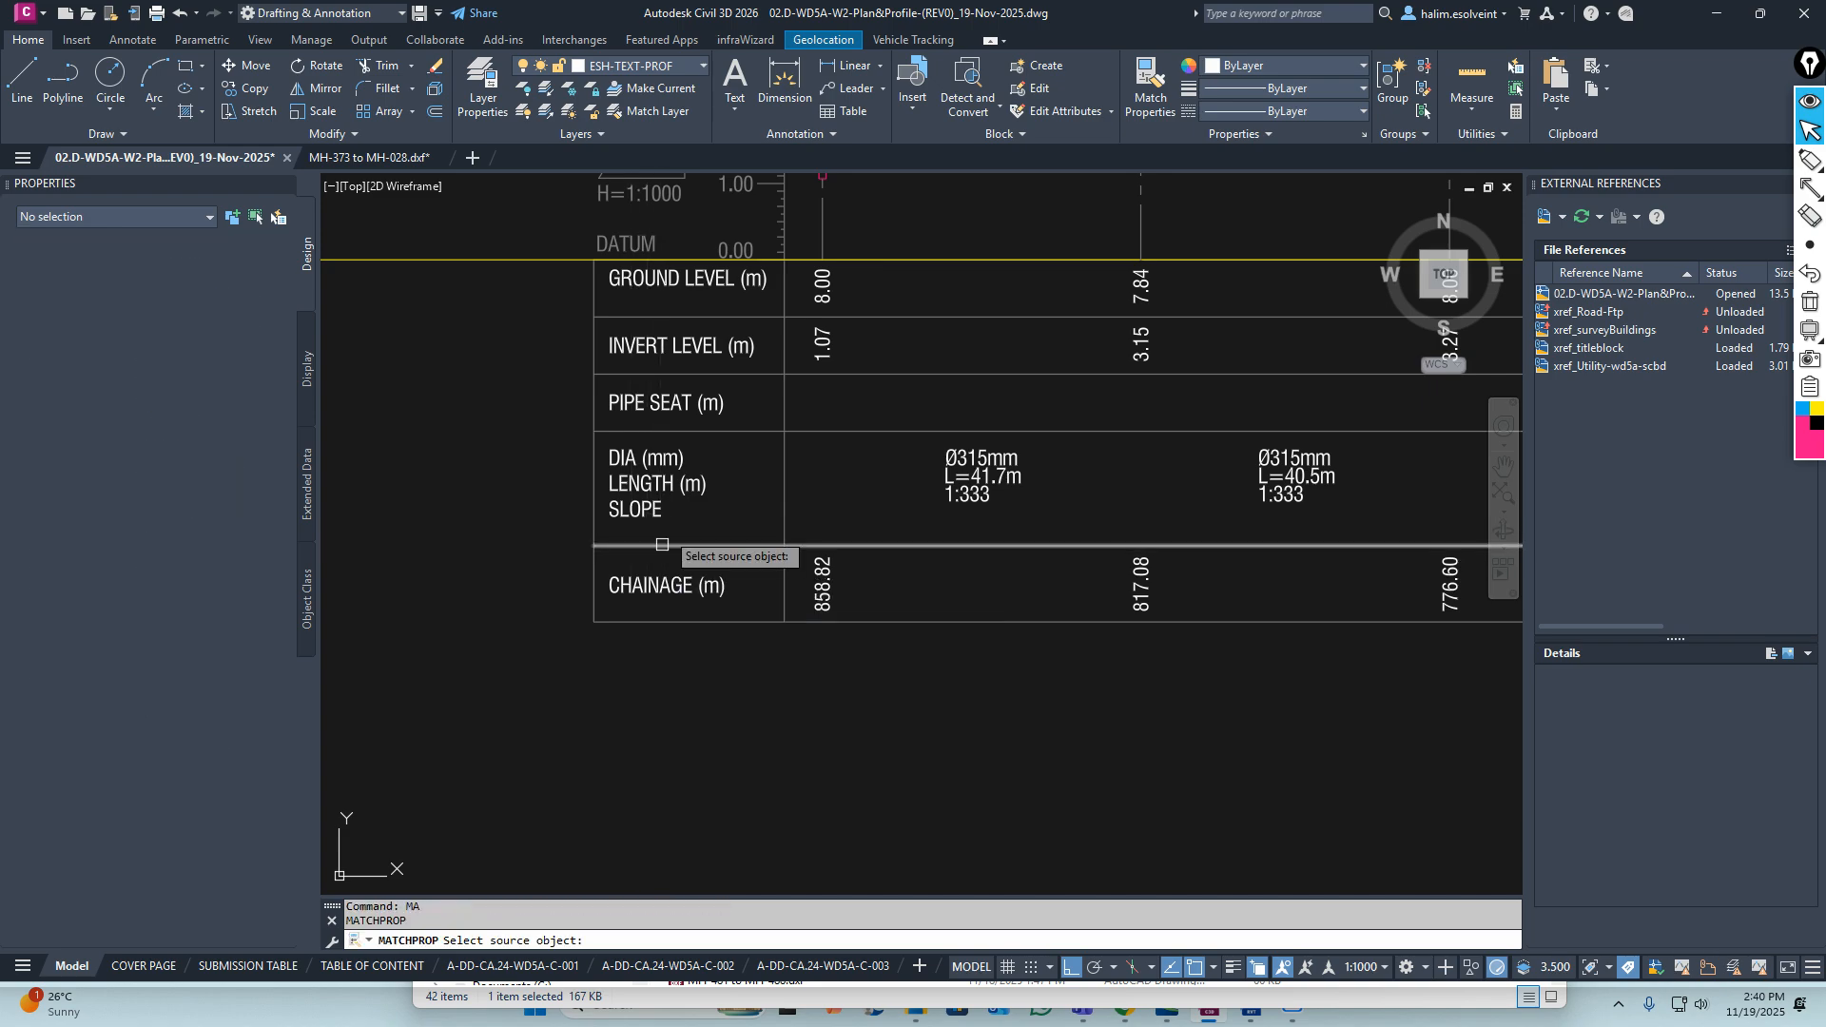
click(649, 491)
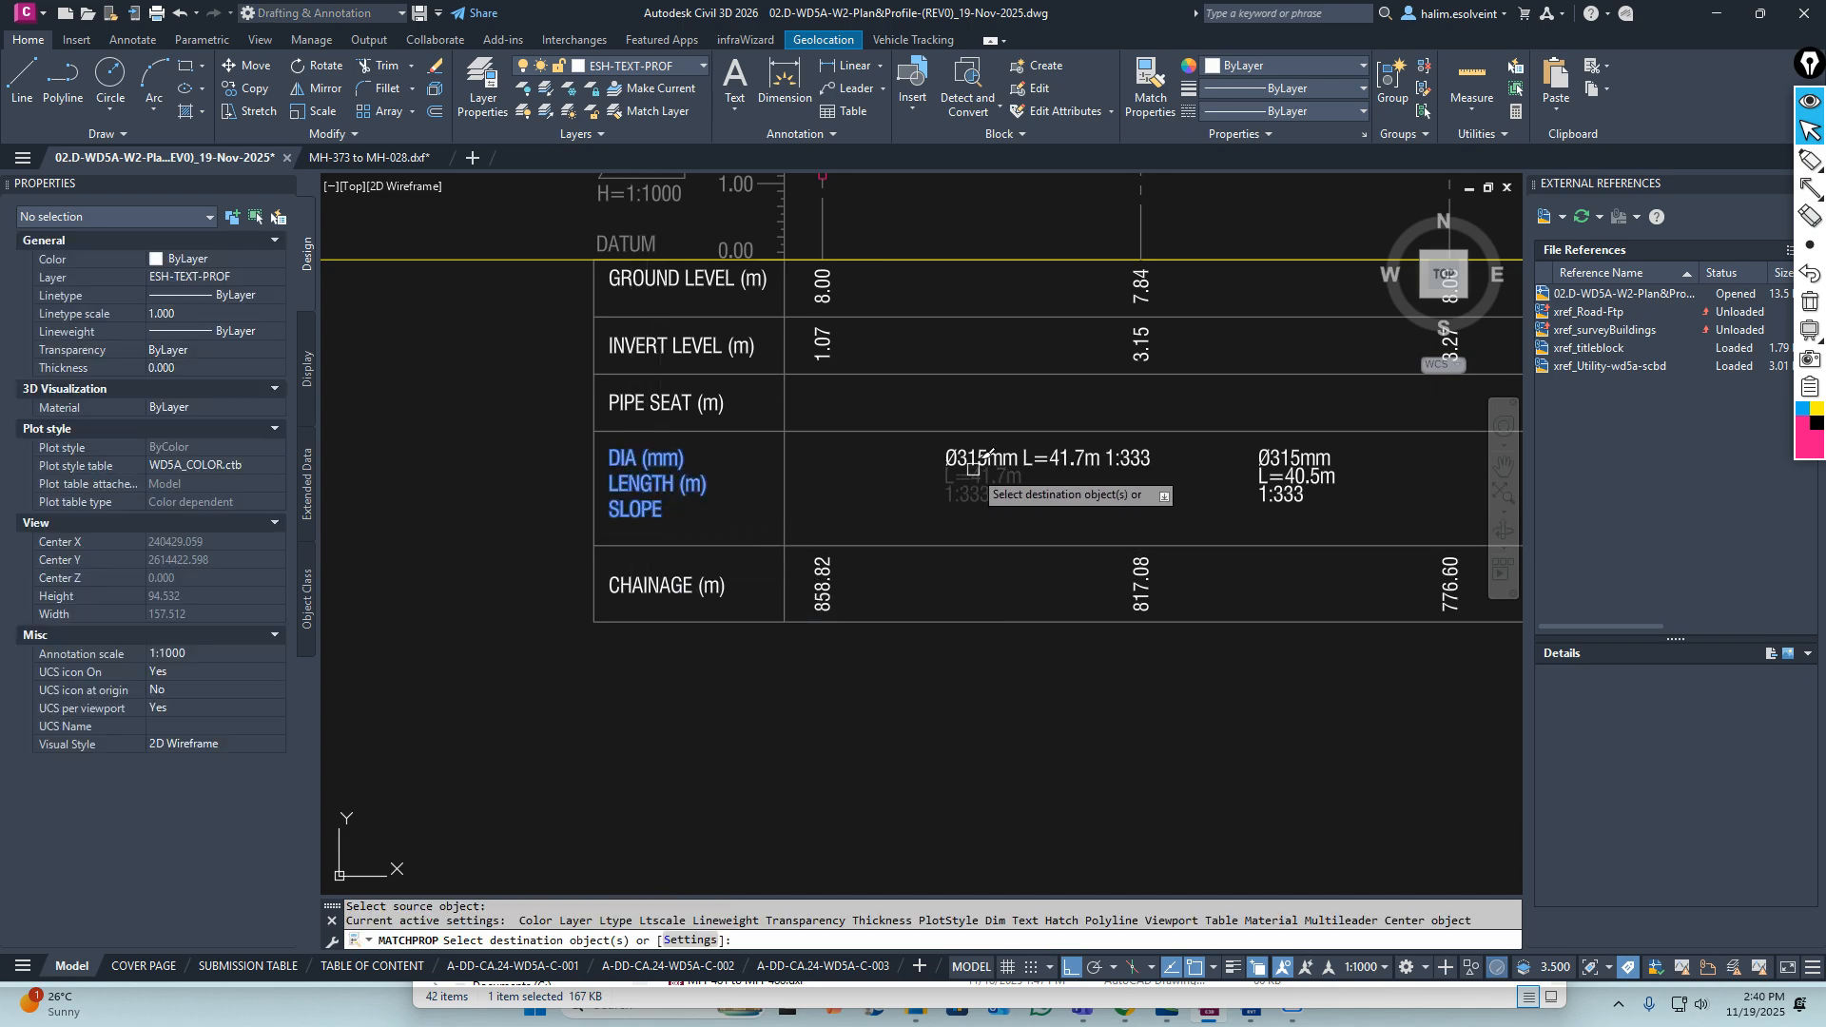
key(Escape)
Try to collect the pipe labels in one selection with Select Similar from the 41.7 m label
middle_drag(1206, 509, 645, 561)
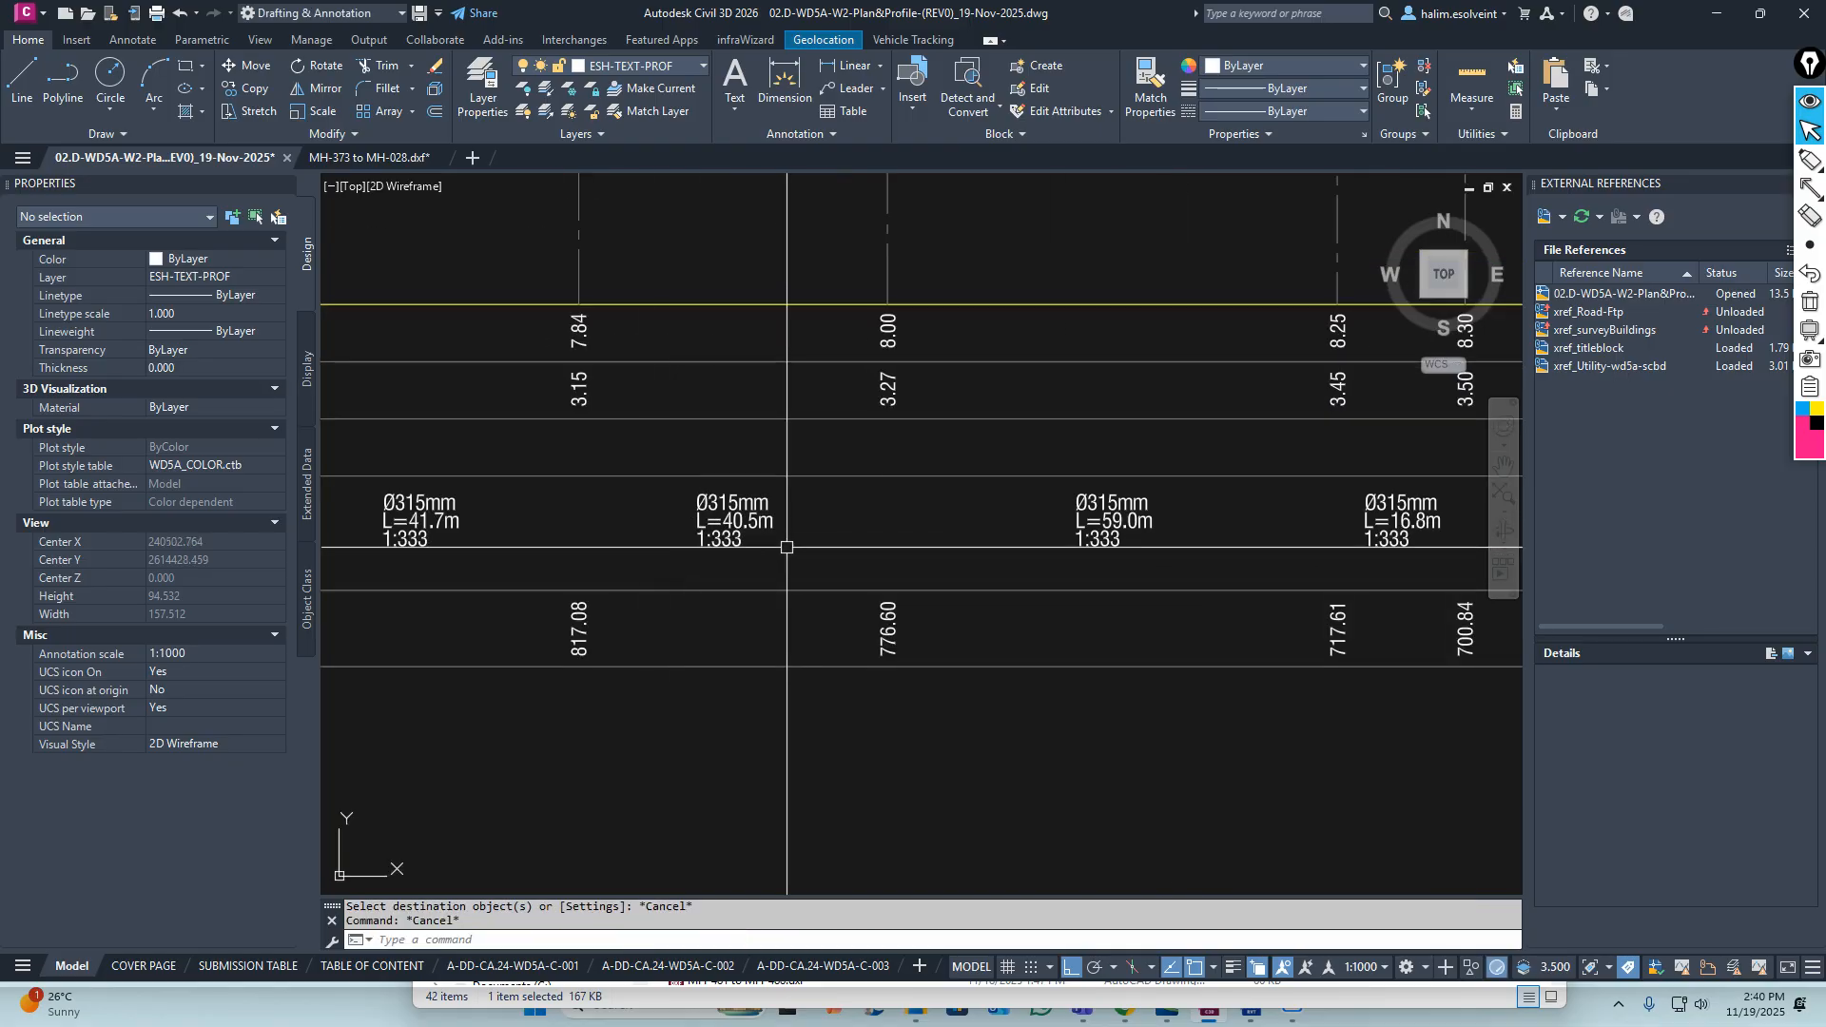
click(734, 490)
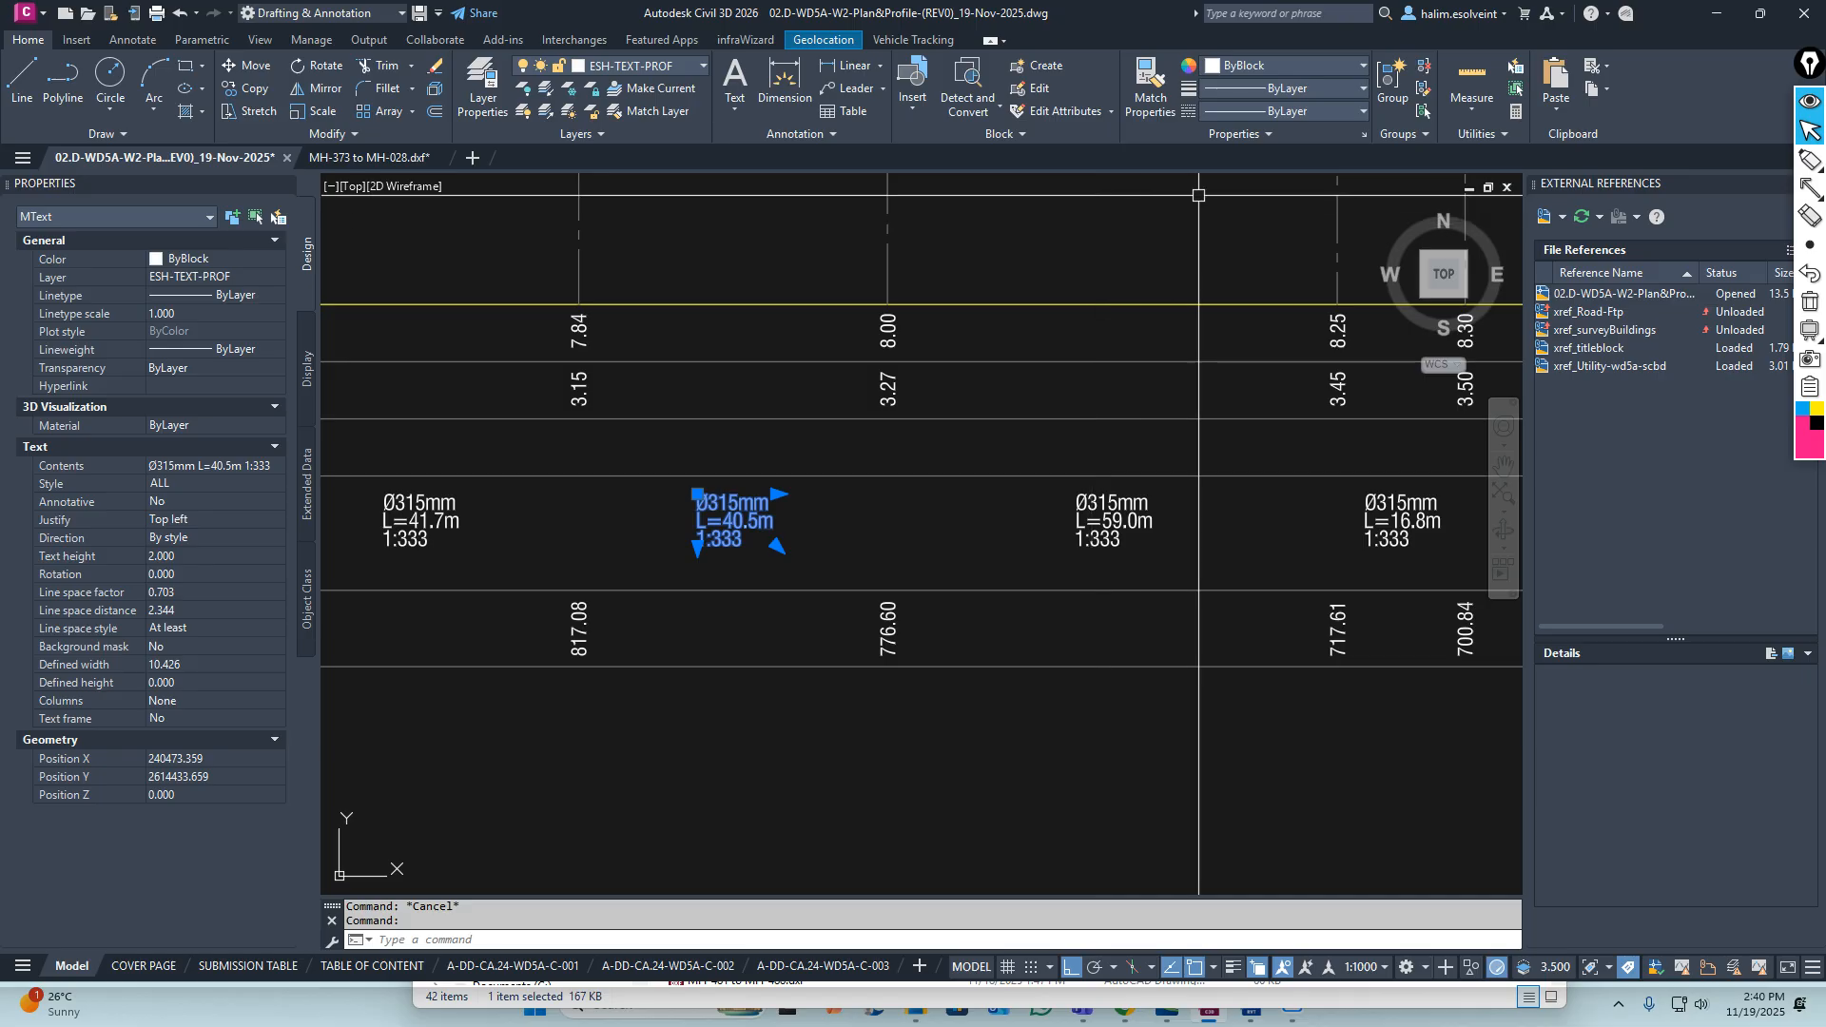
key(Escape)
scroll(626, 571, down, 3)
scroll(685, 504, up, 3)
click(683, 487)
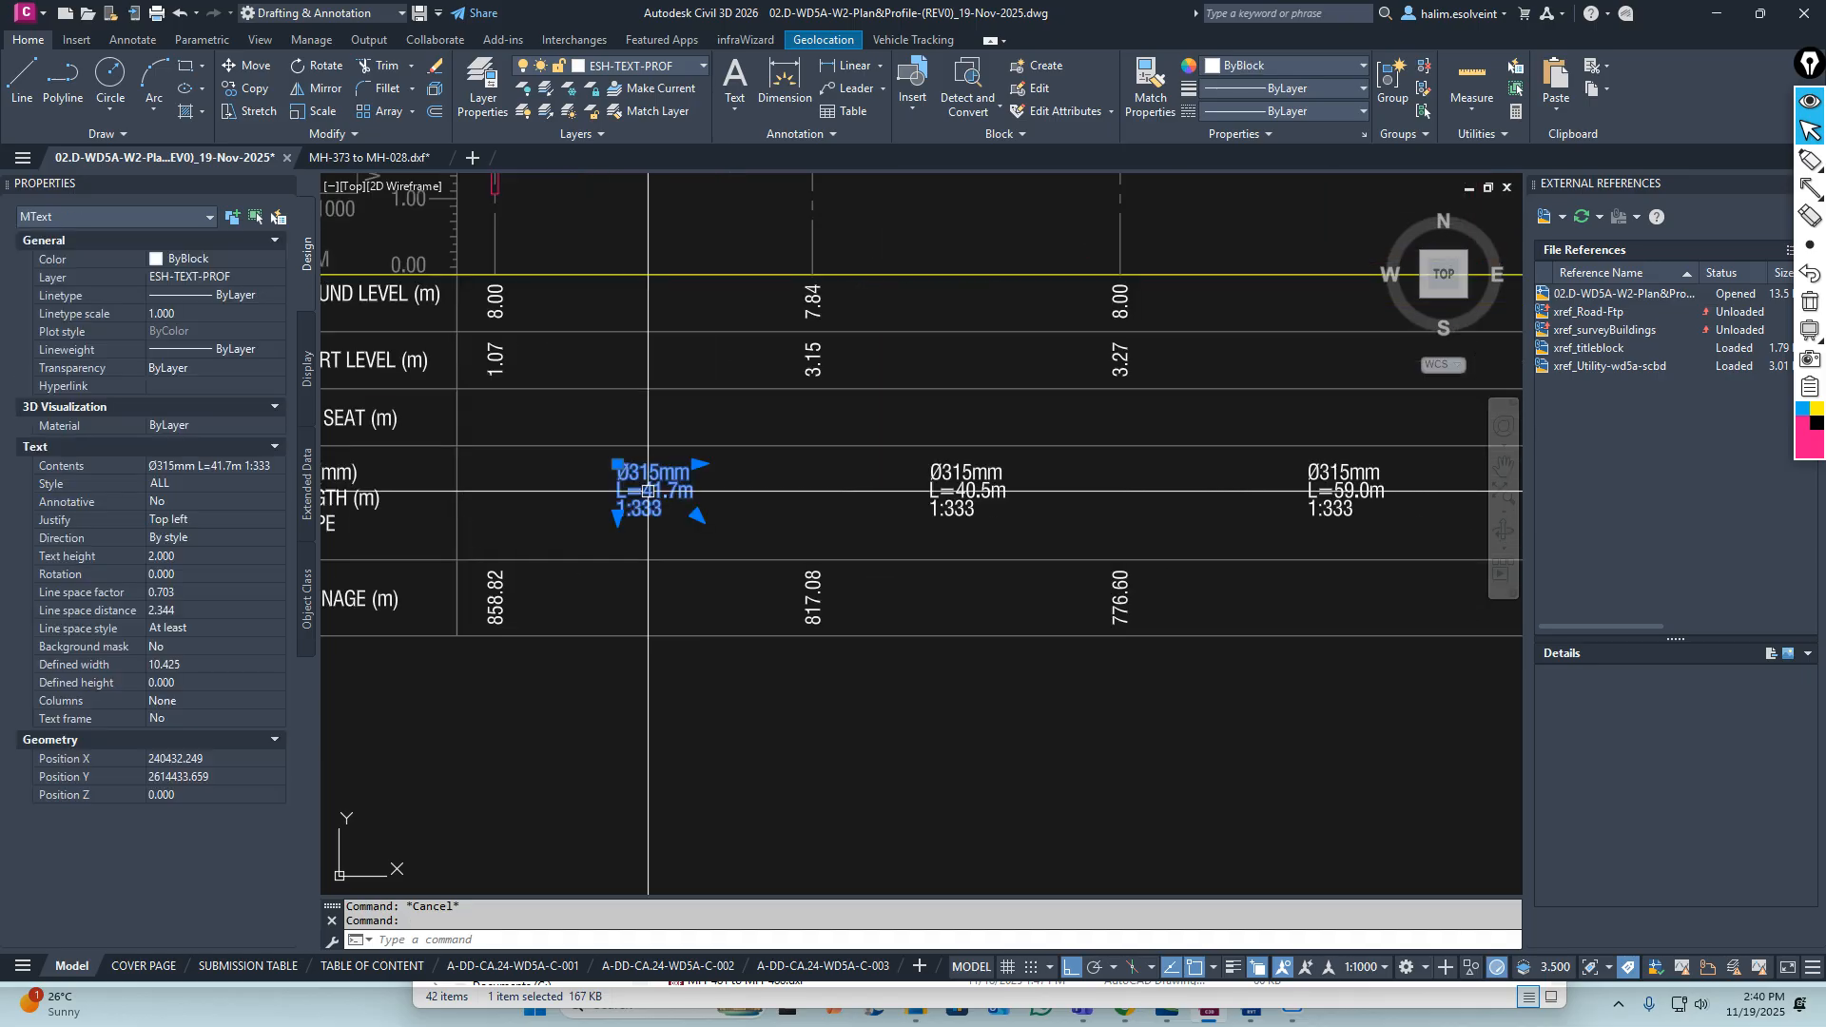
right_click(740, 496)
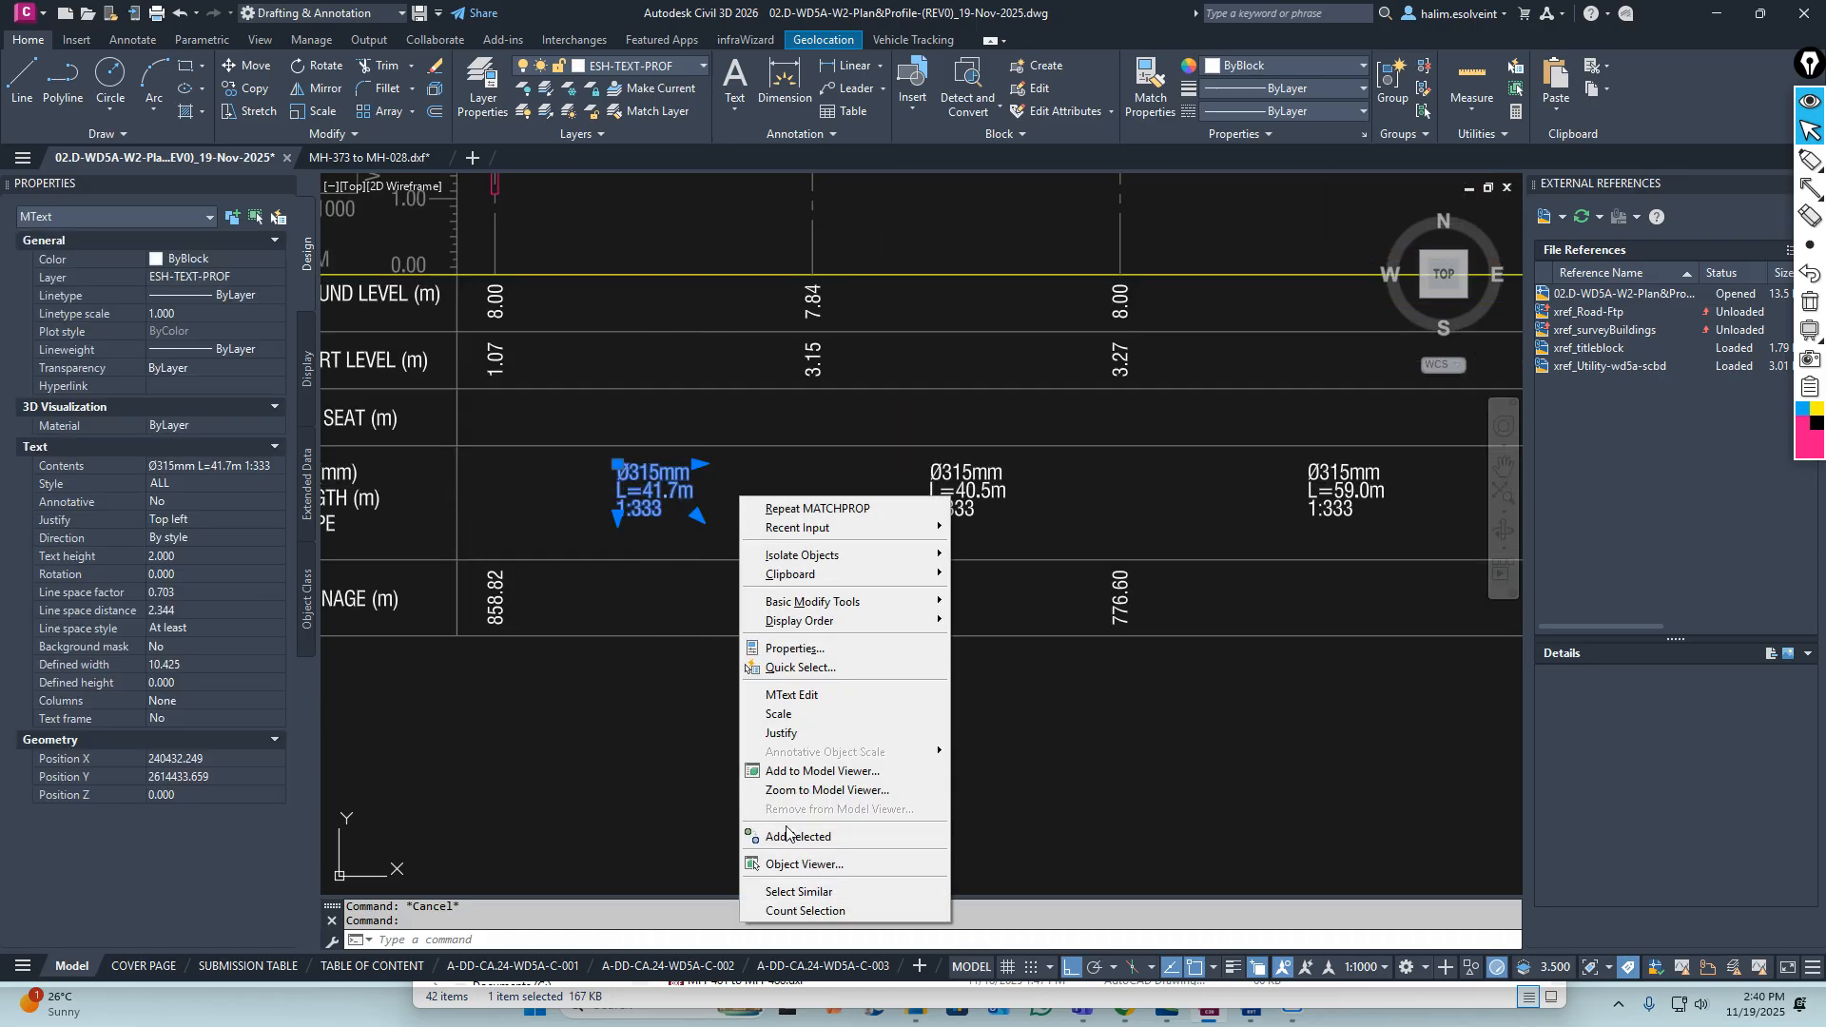
click(799, 893)
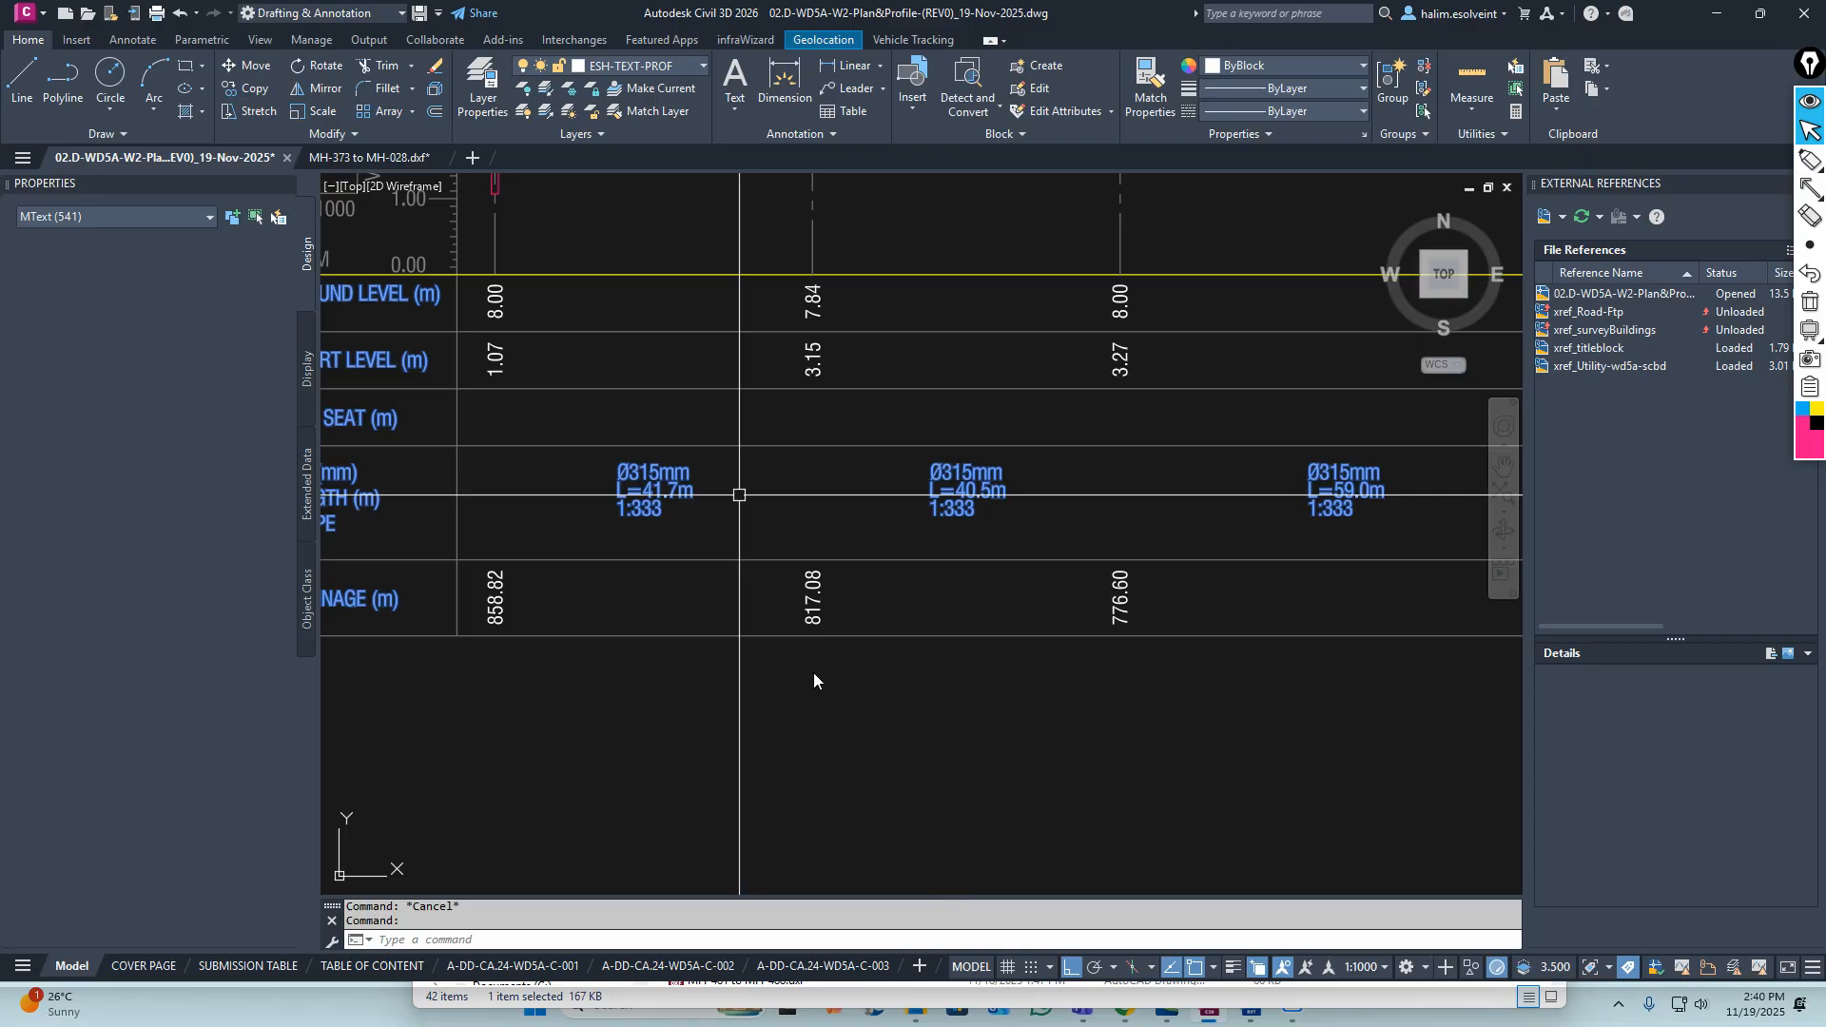
click(1256, 68)
click(1265, 90)
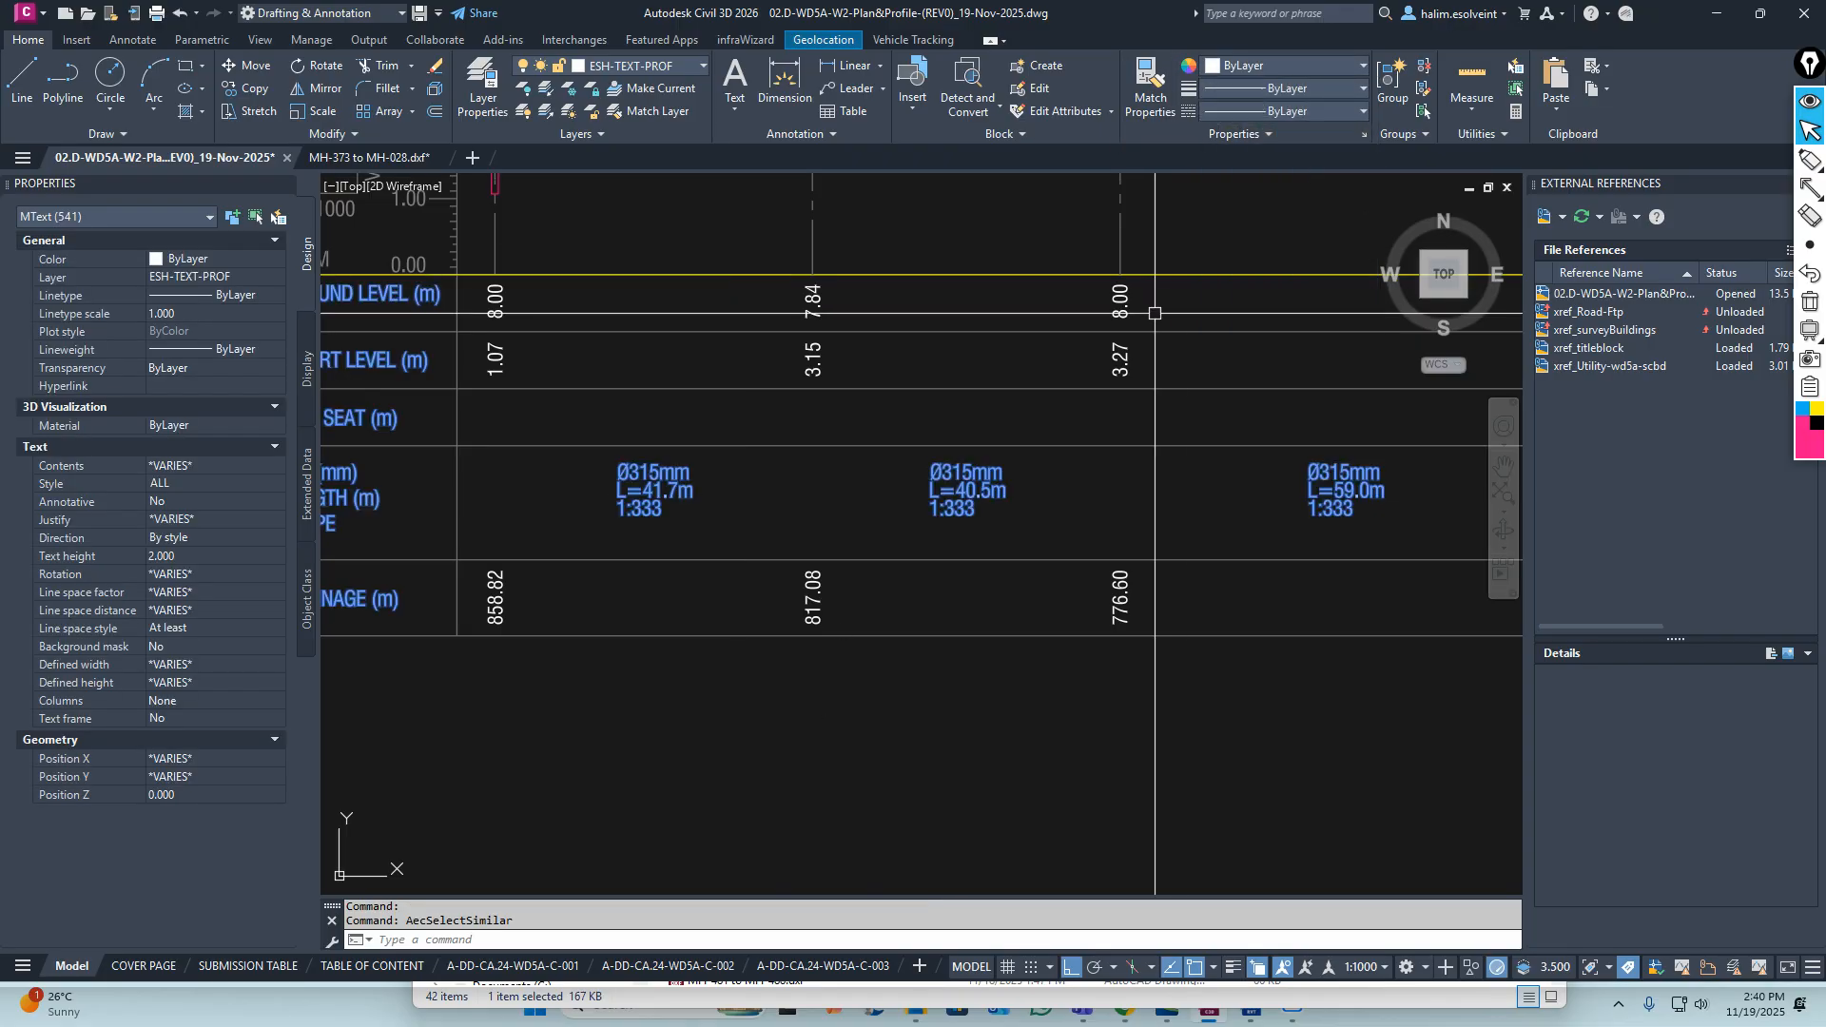
scroll(931, 438, down, 3)
key(Escape)
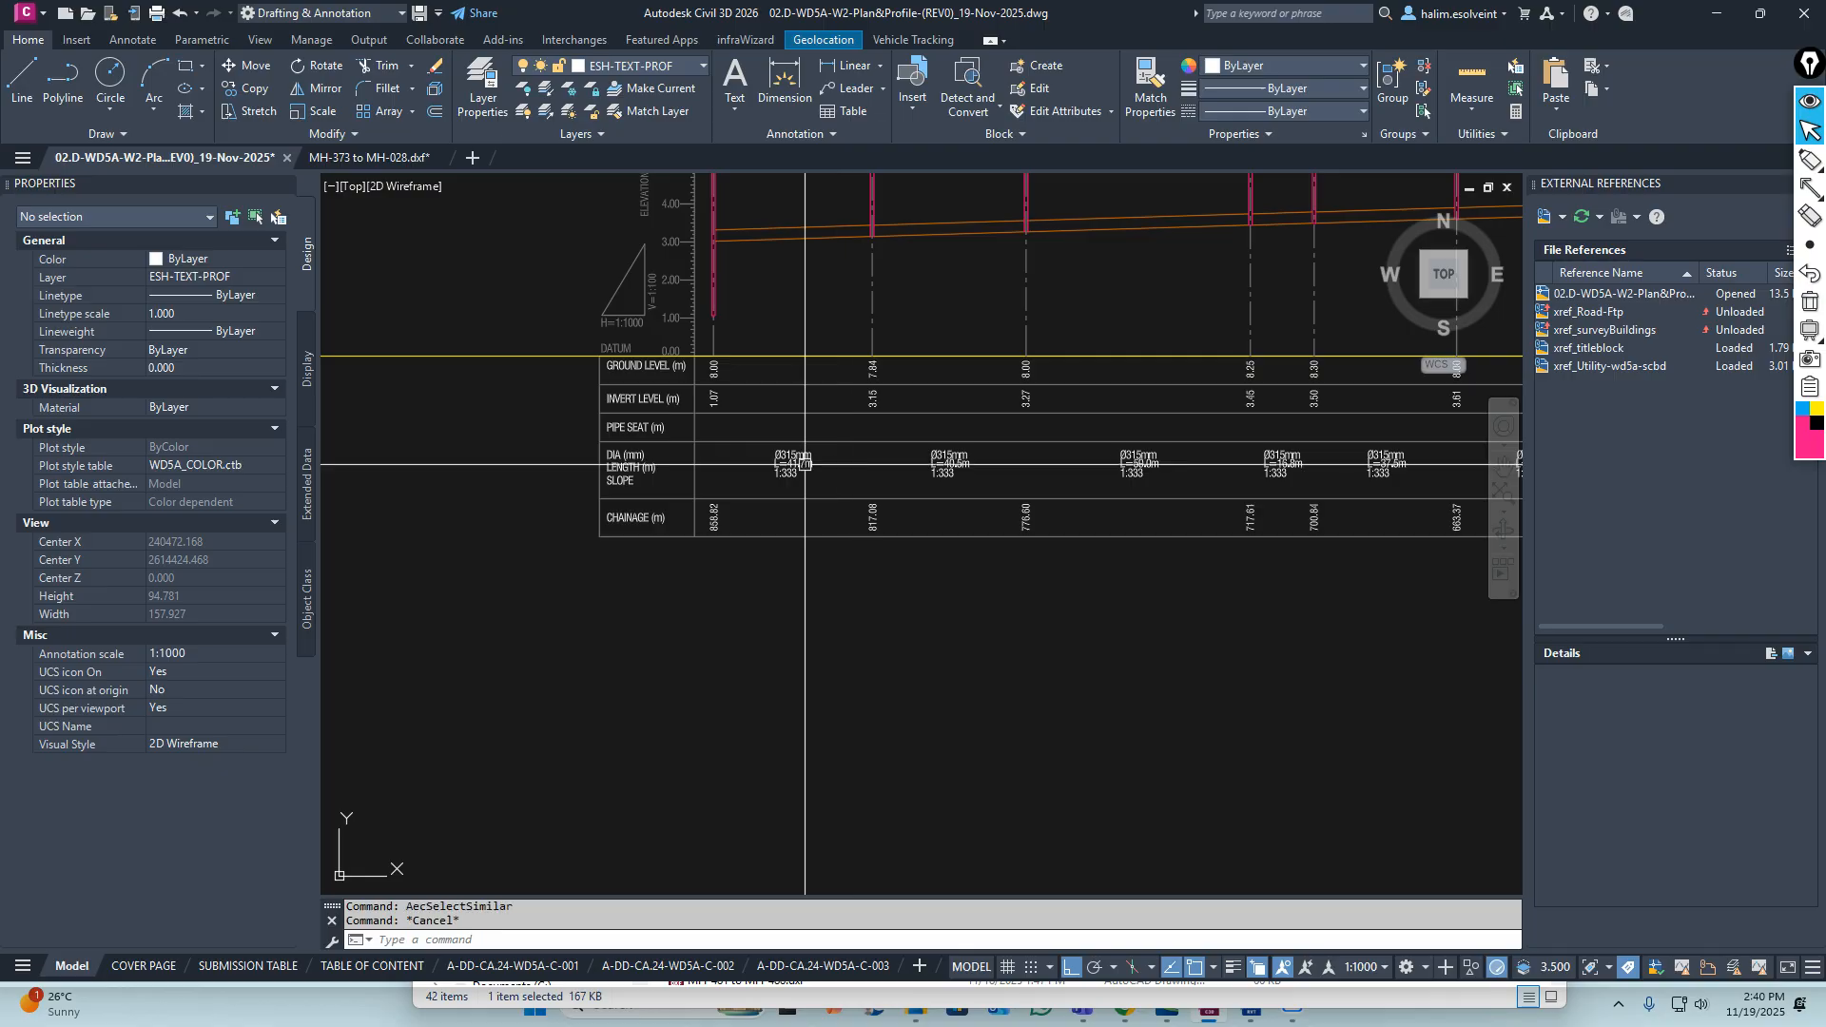
click(799, 463)
key(Escape)
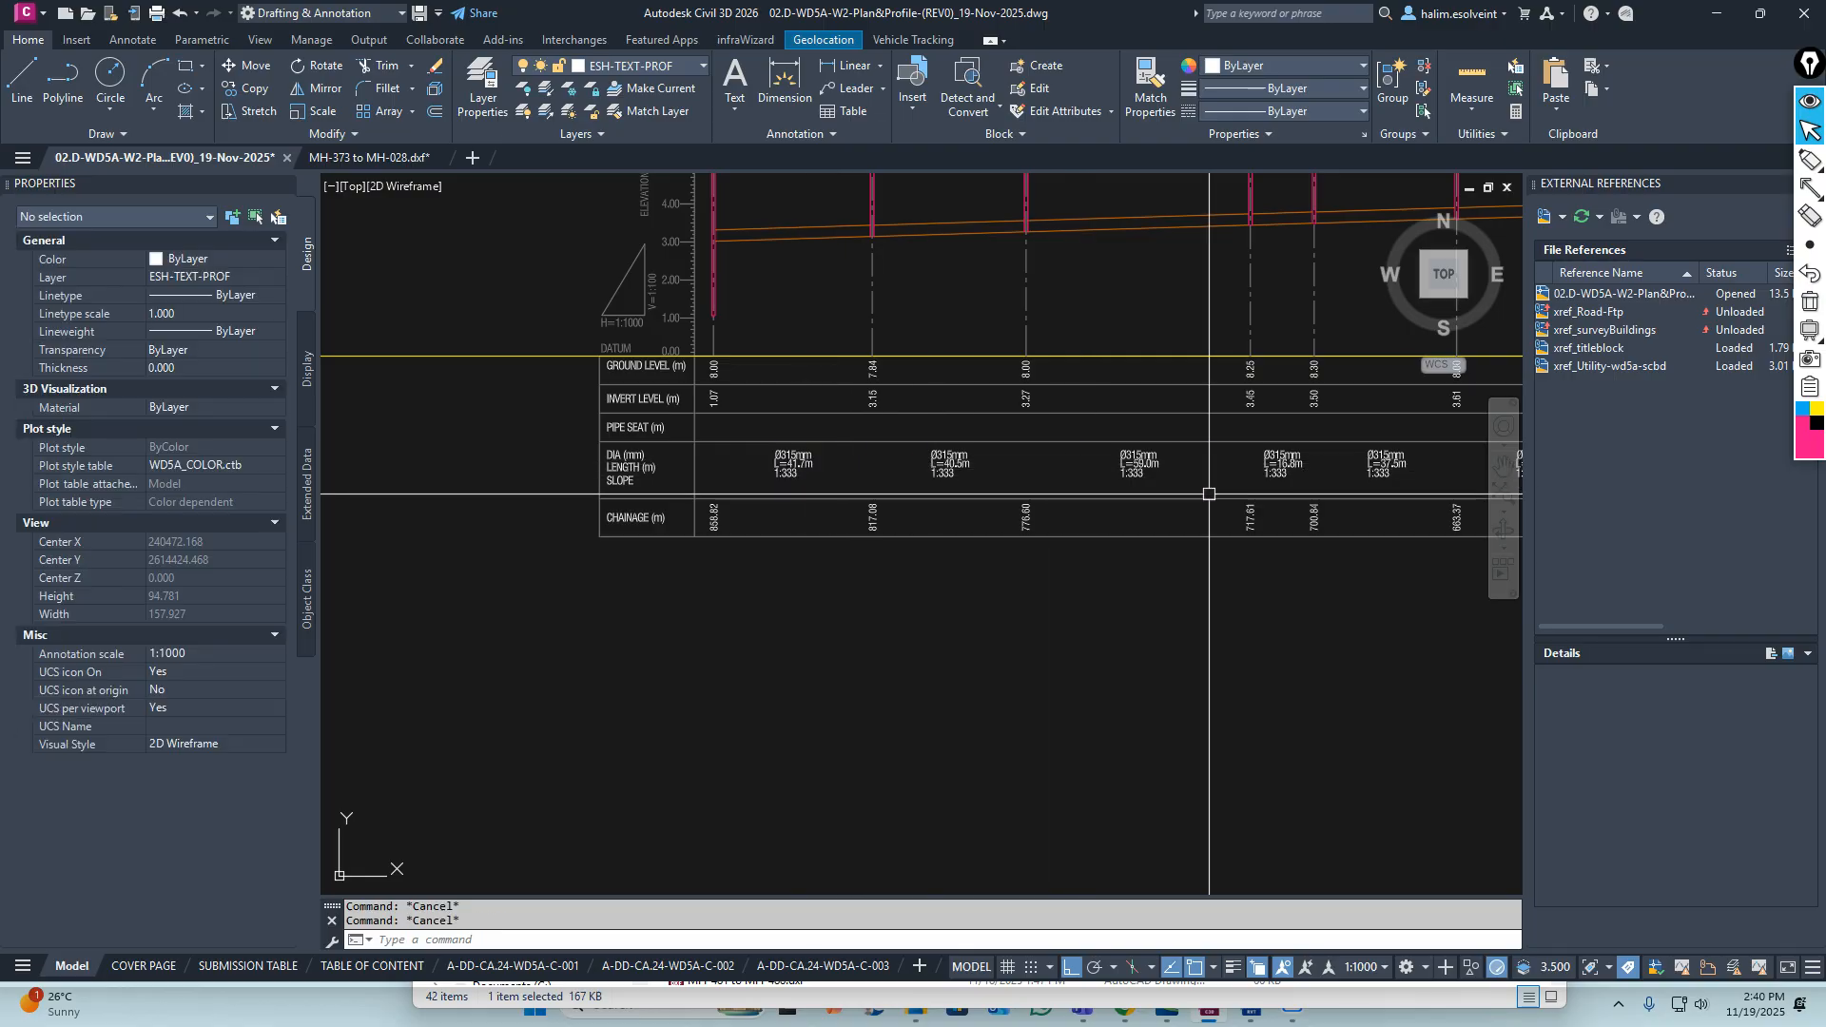
middle_drag(1209, 494, 696, 502)
middle_drag(1309, 477, 615, 457)
middle_drag(371, 467, 1258, 478)
middle_drag(631, 485, 1071, 490)
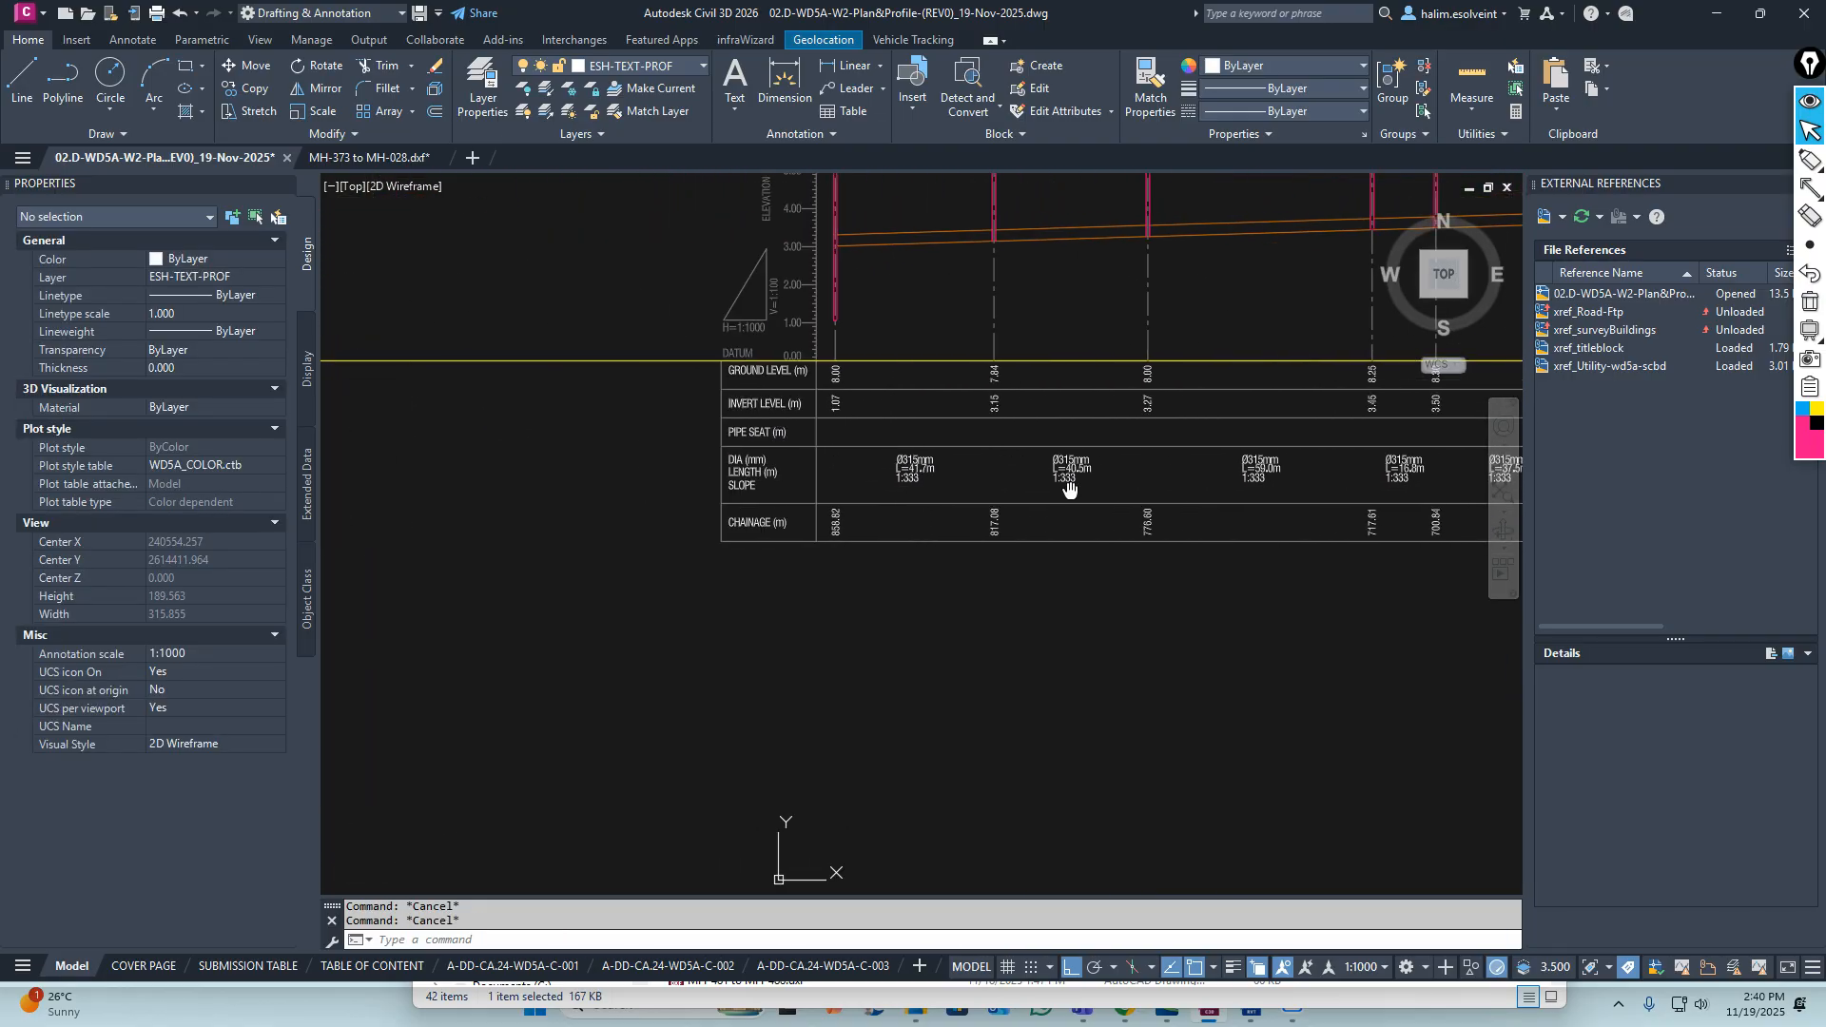
scroll(977, 445, up, 3)
click(852, 492)
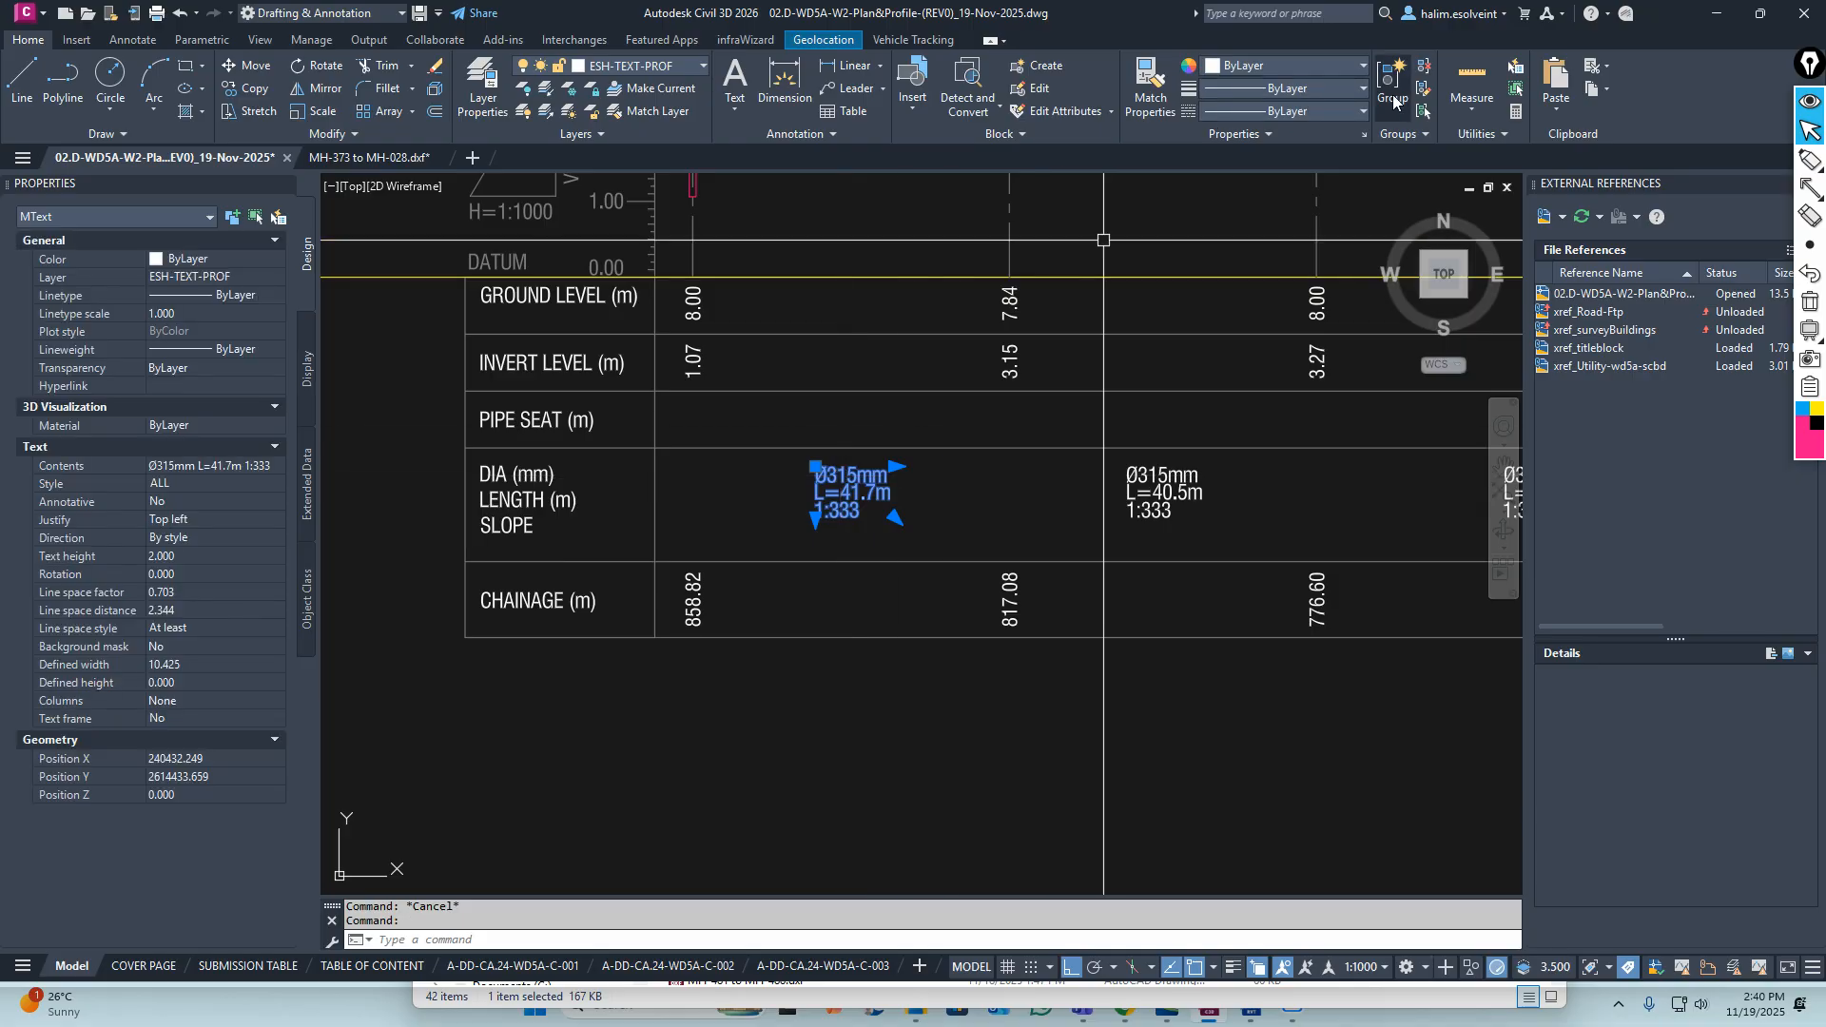
key(Escape)
key(Escape)
Set the line spacing of all the text in the 41.7 m pipe label to 1.0x
double_click(833, 494)
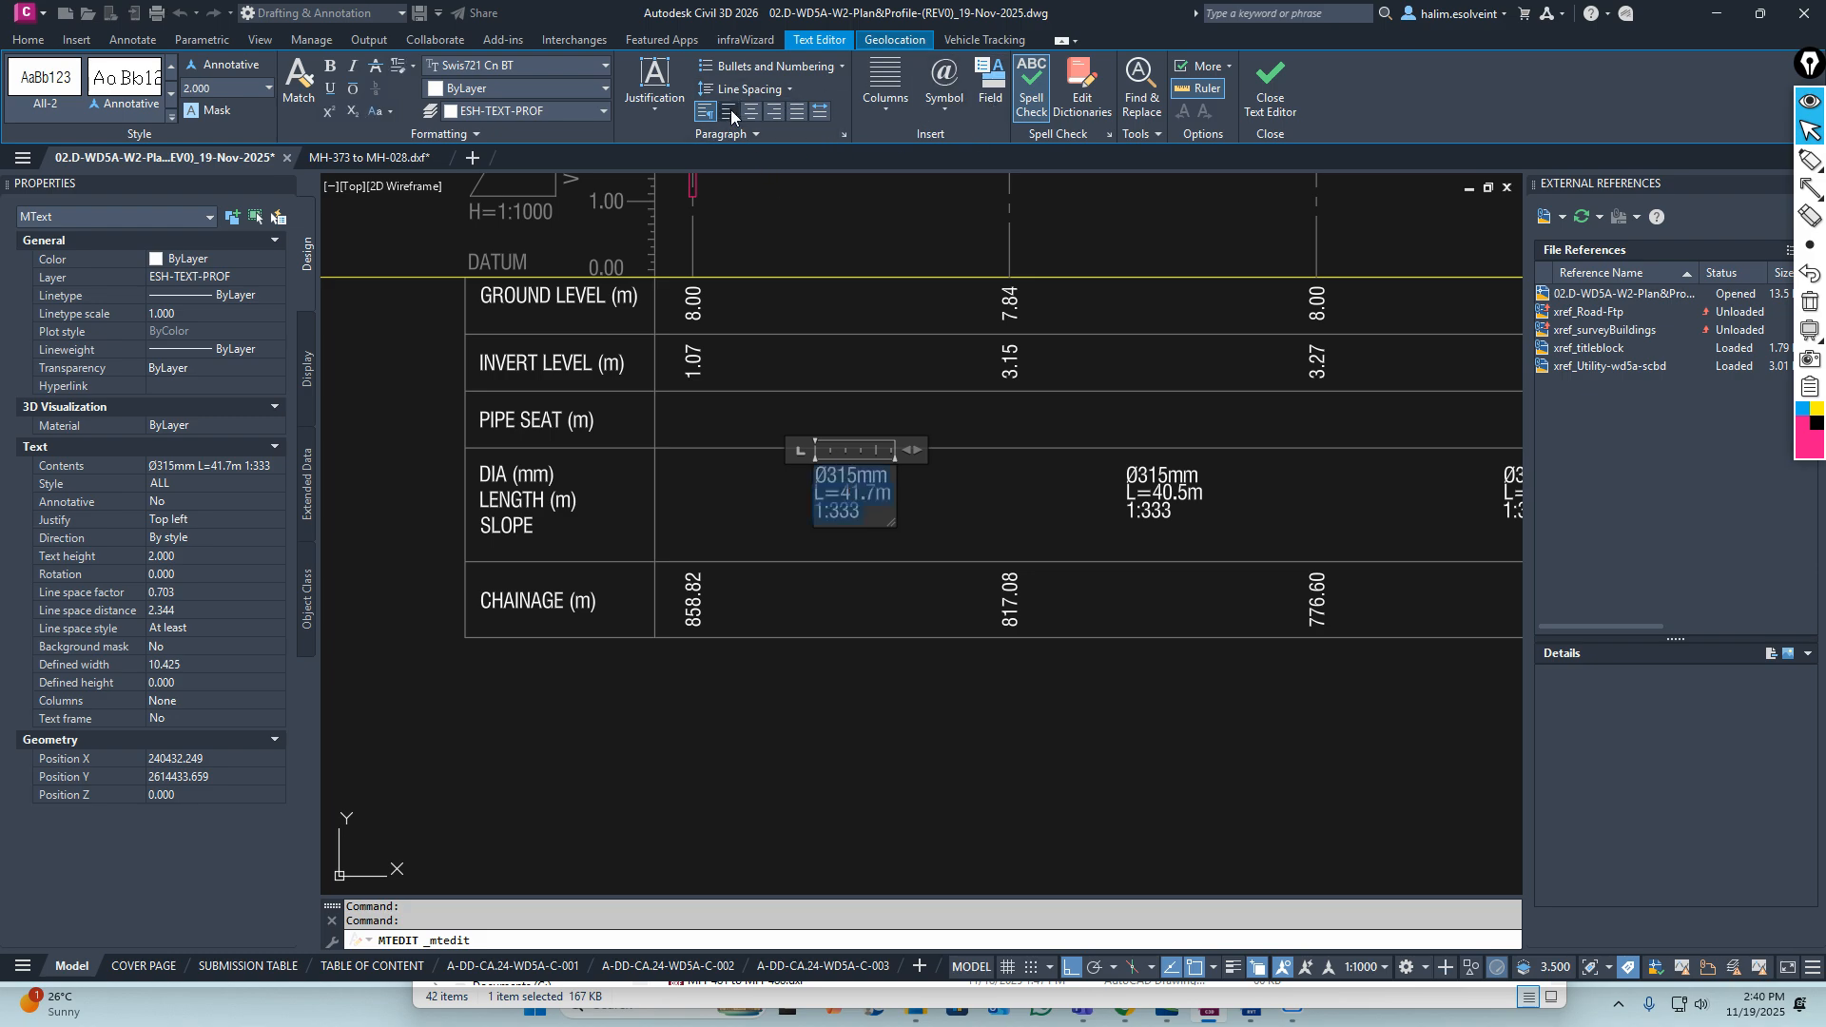
click(786, 89)
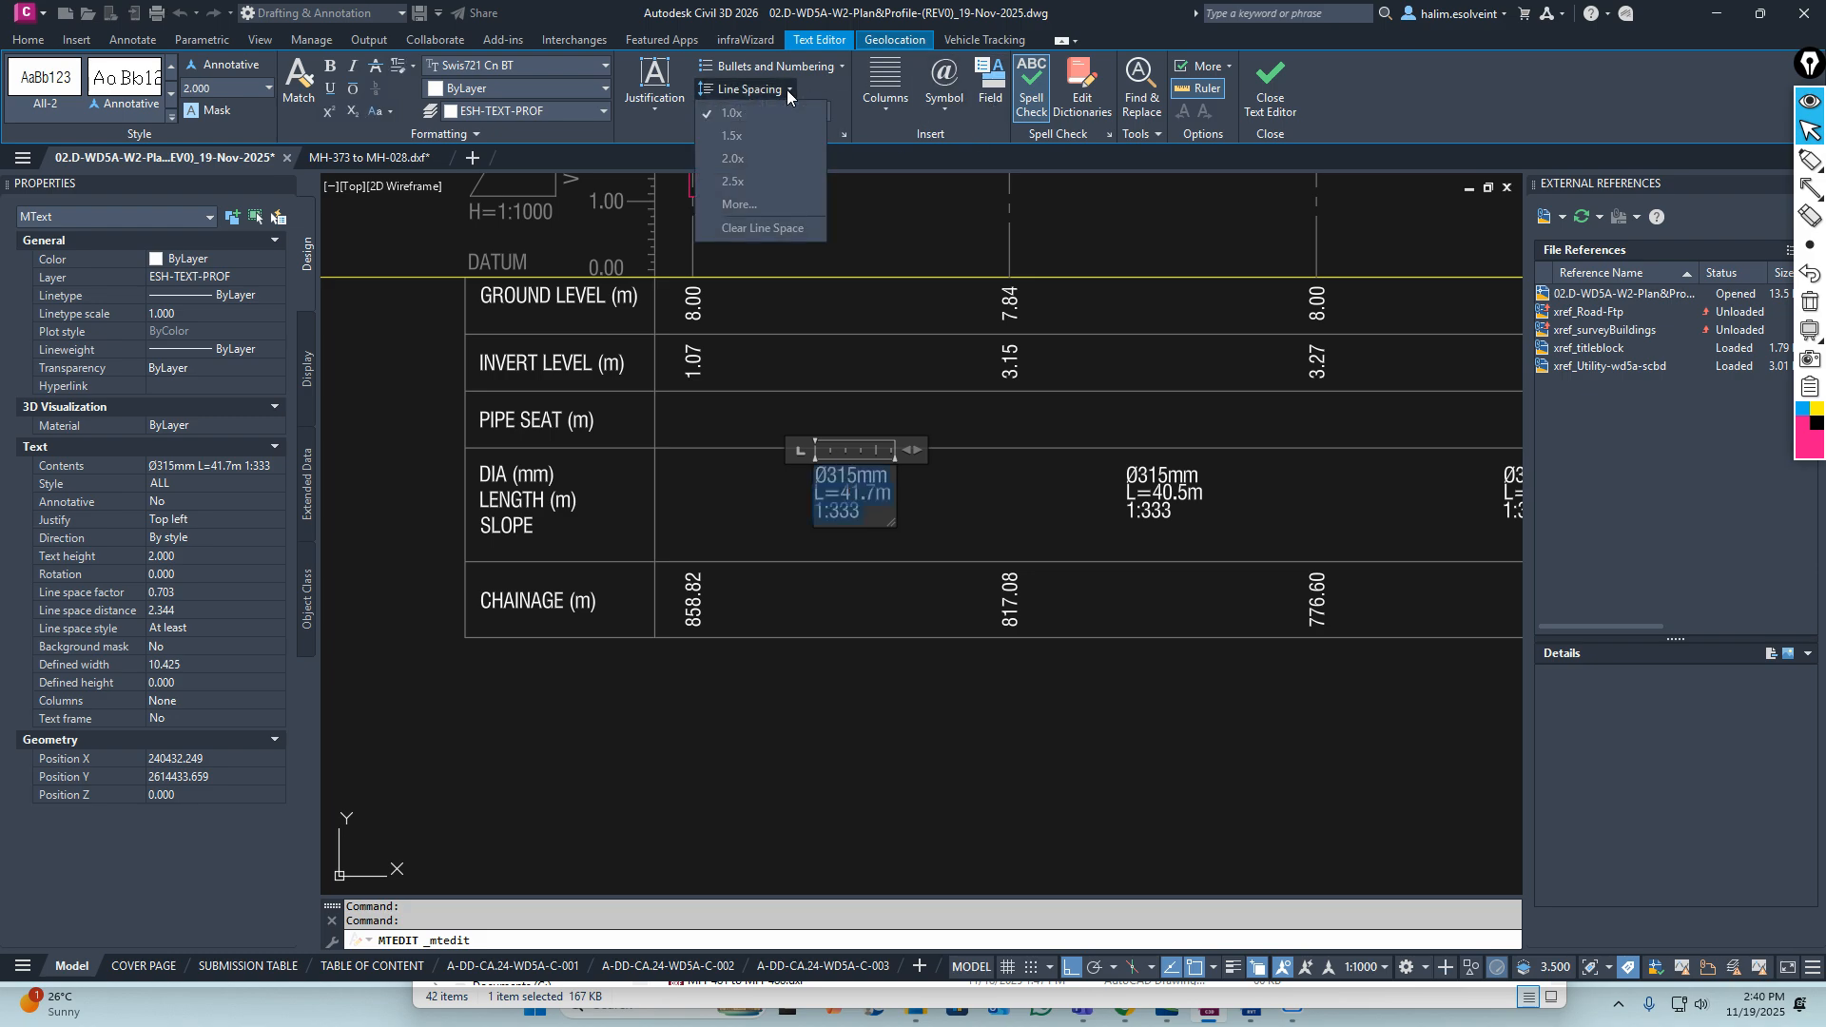
click(748, 229)
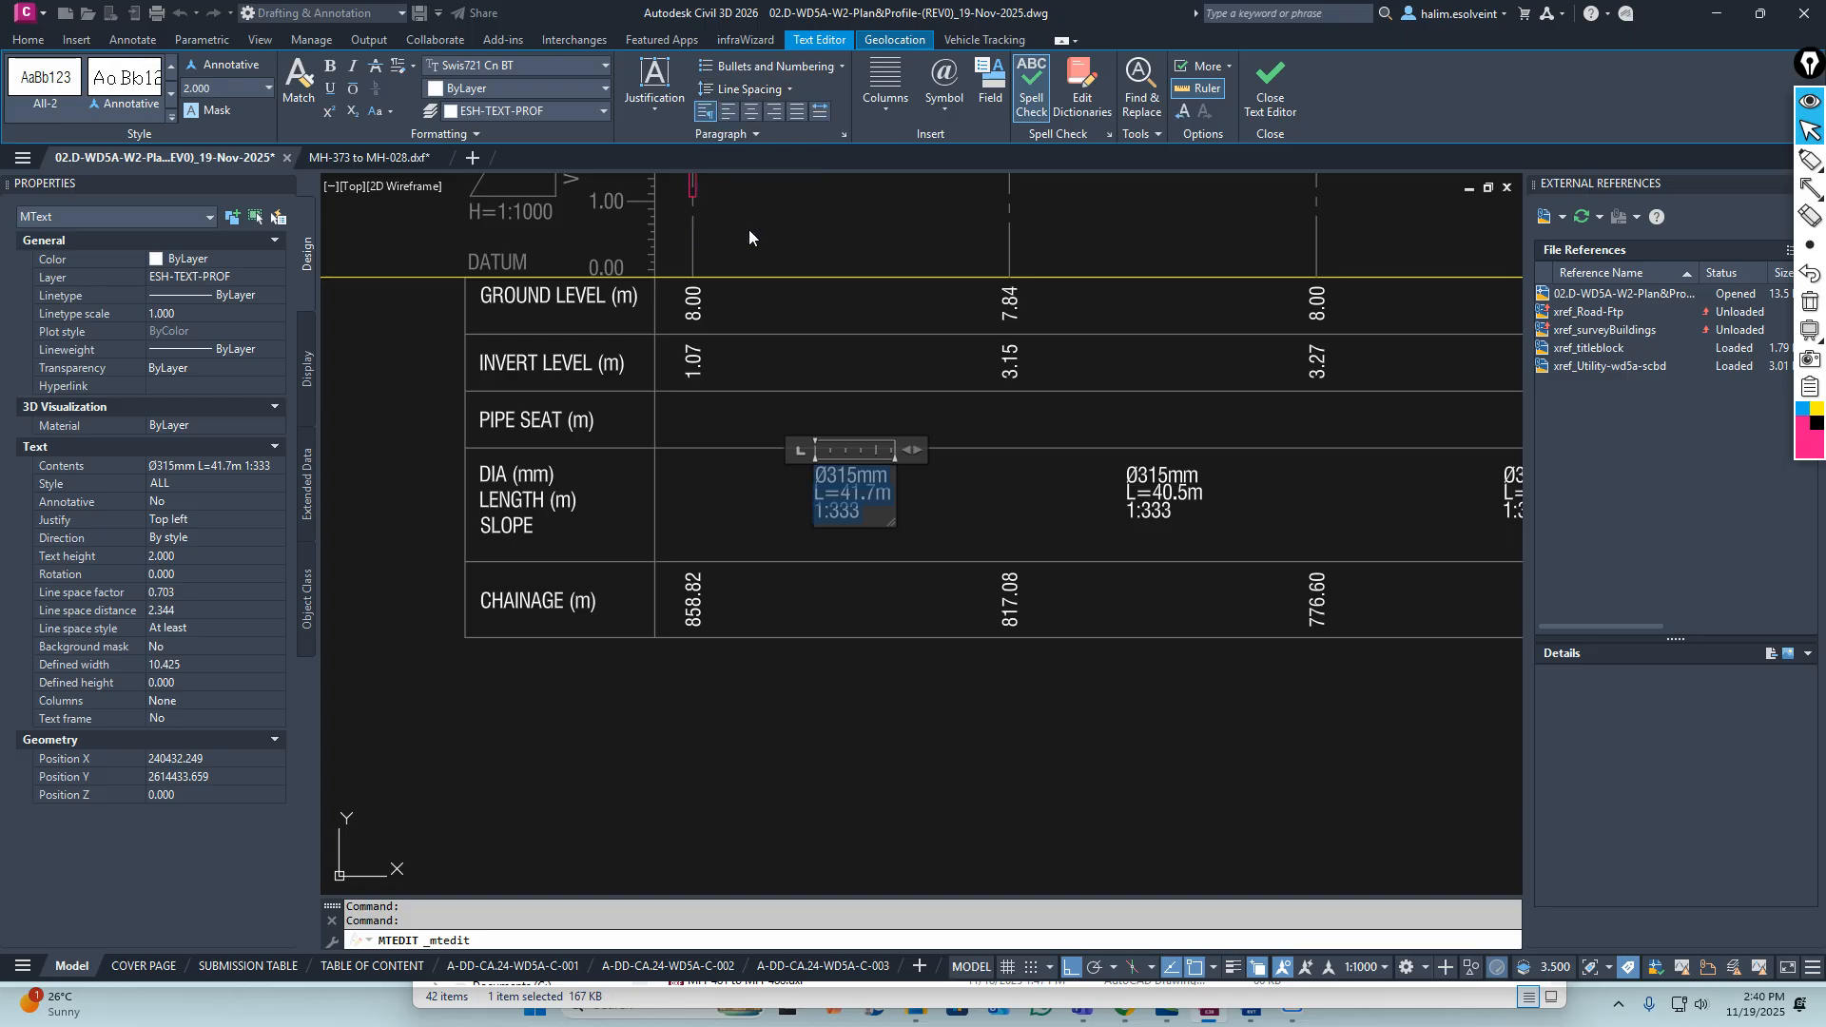
click(792, 89)
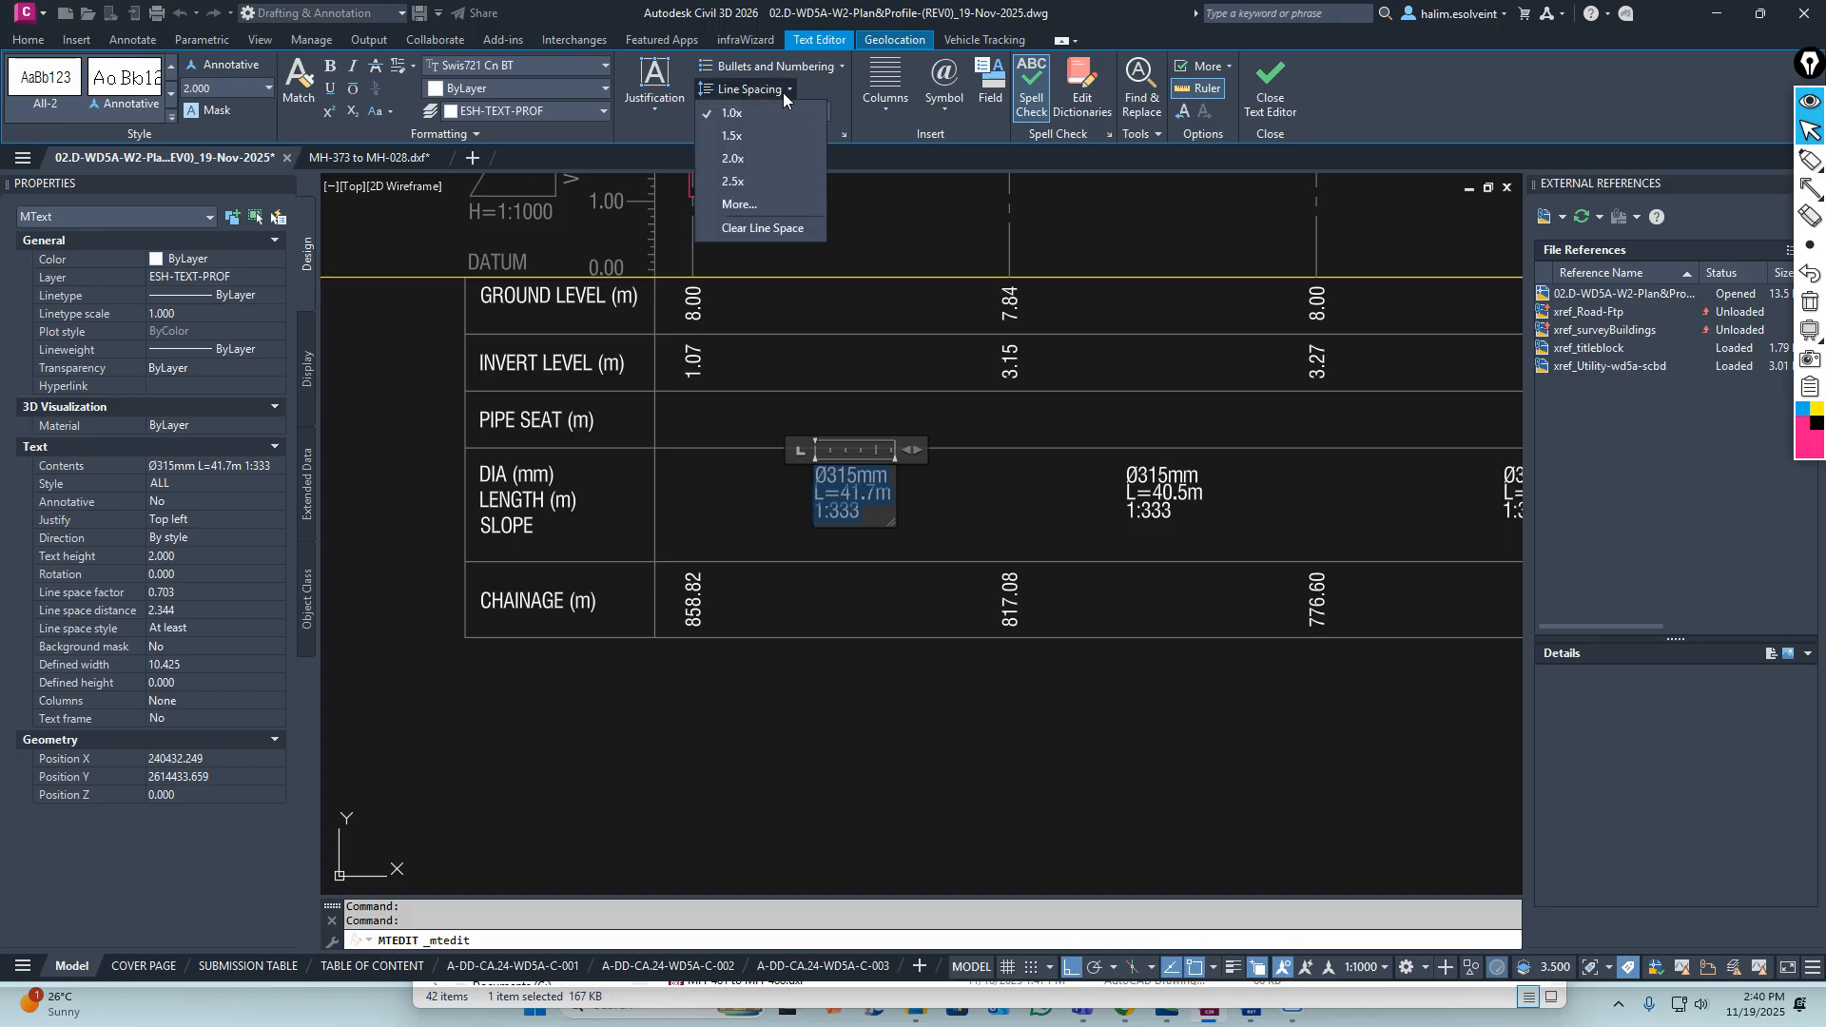
click(741, 140)
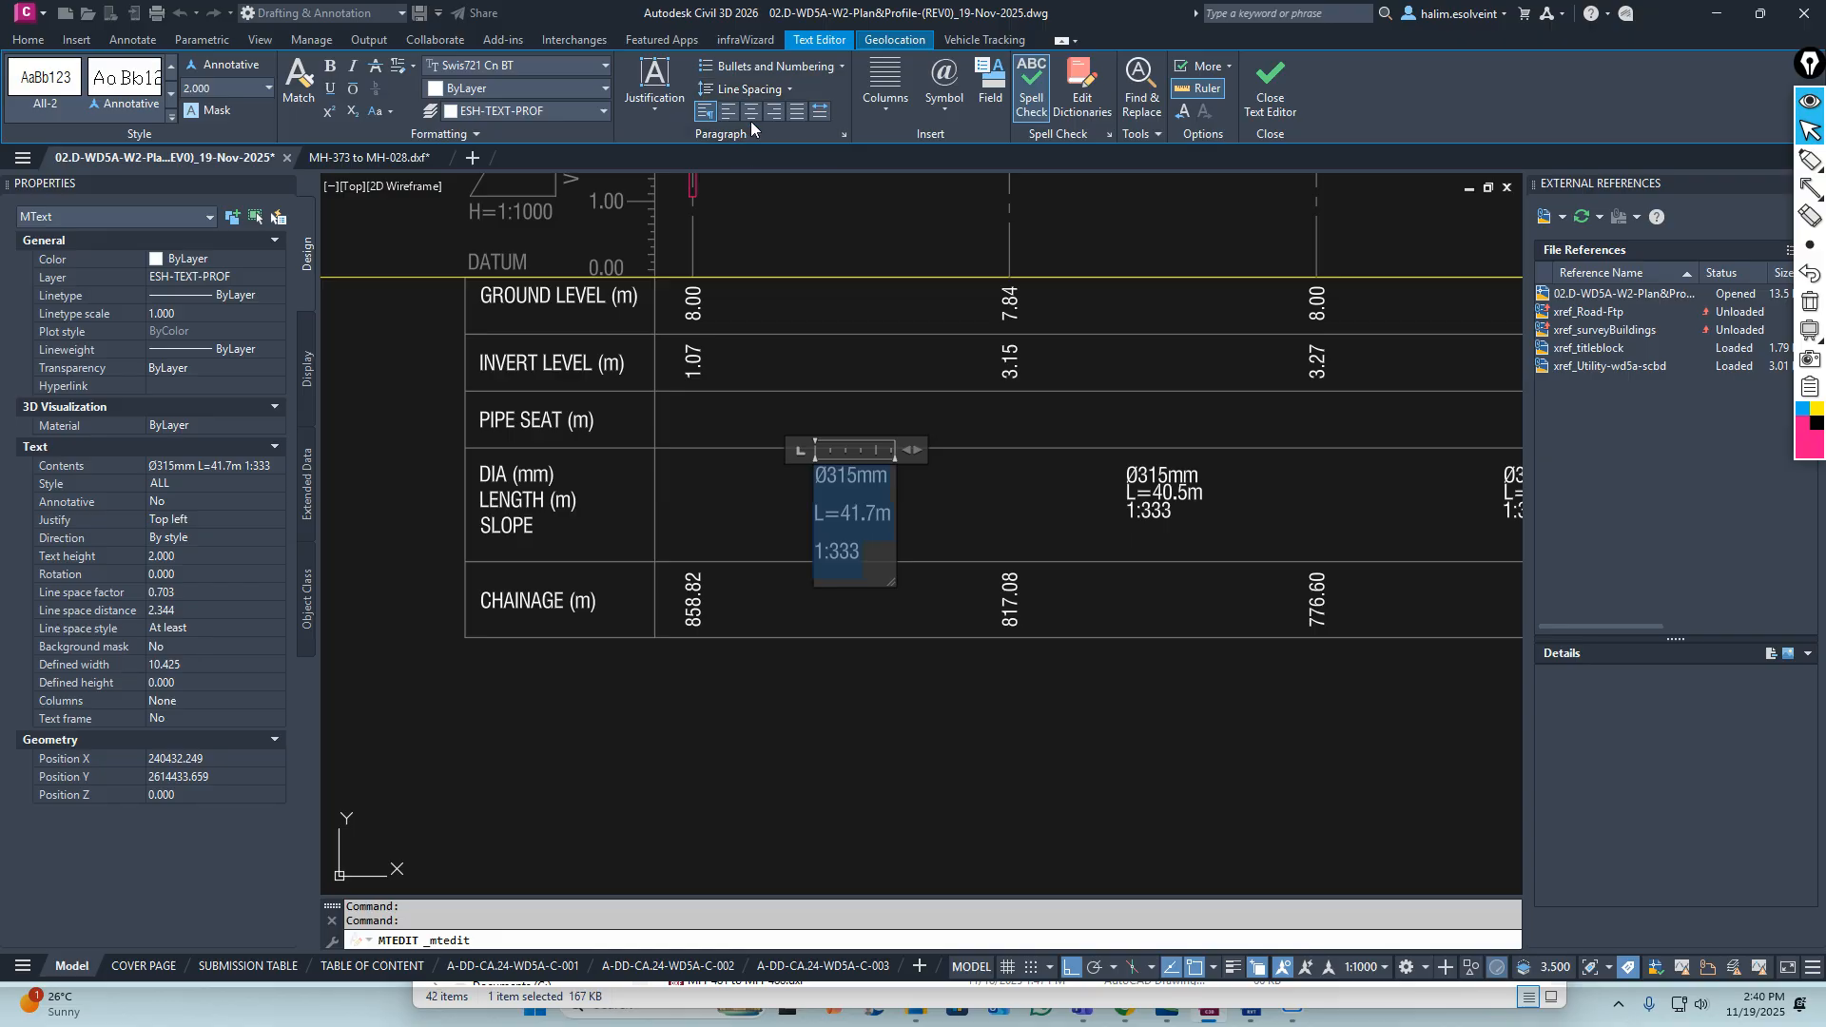
click(788, 87)
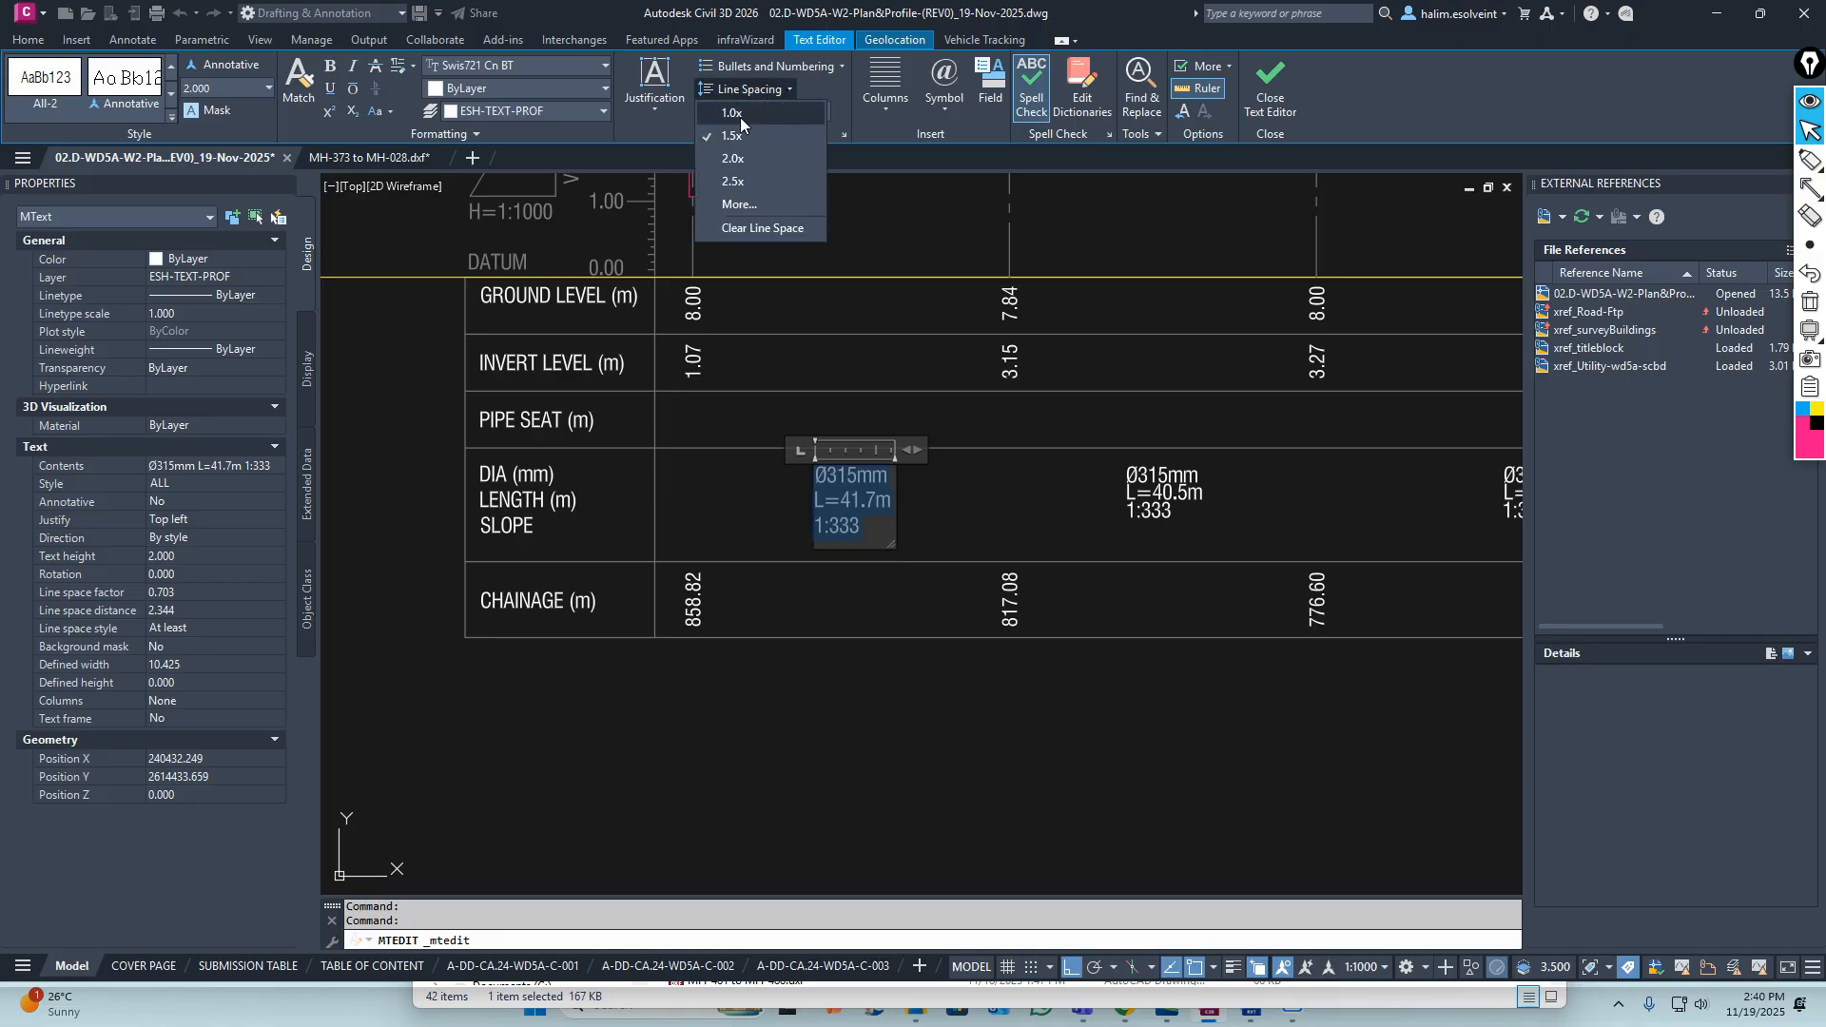
click(741, 113)
click(924, 522)
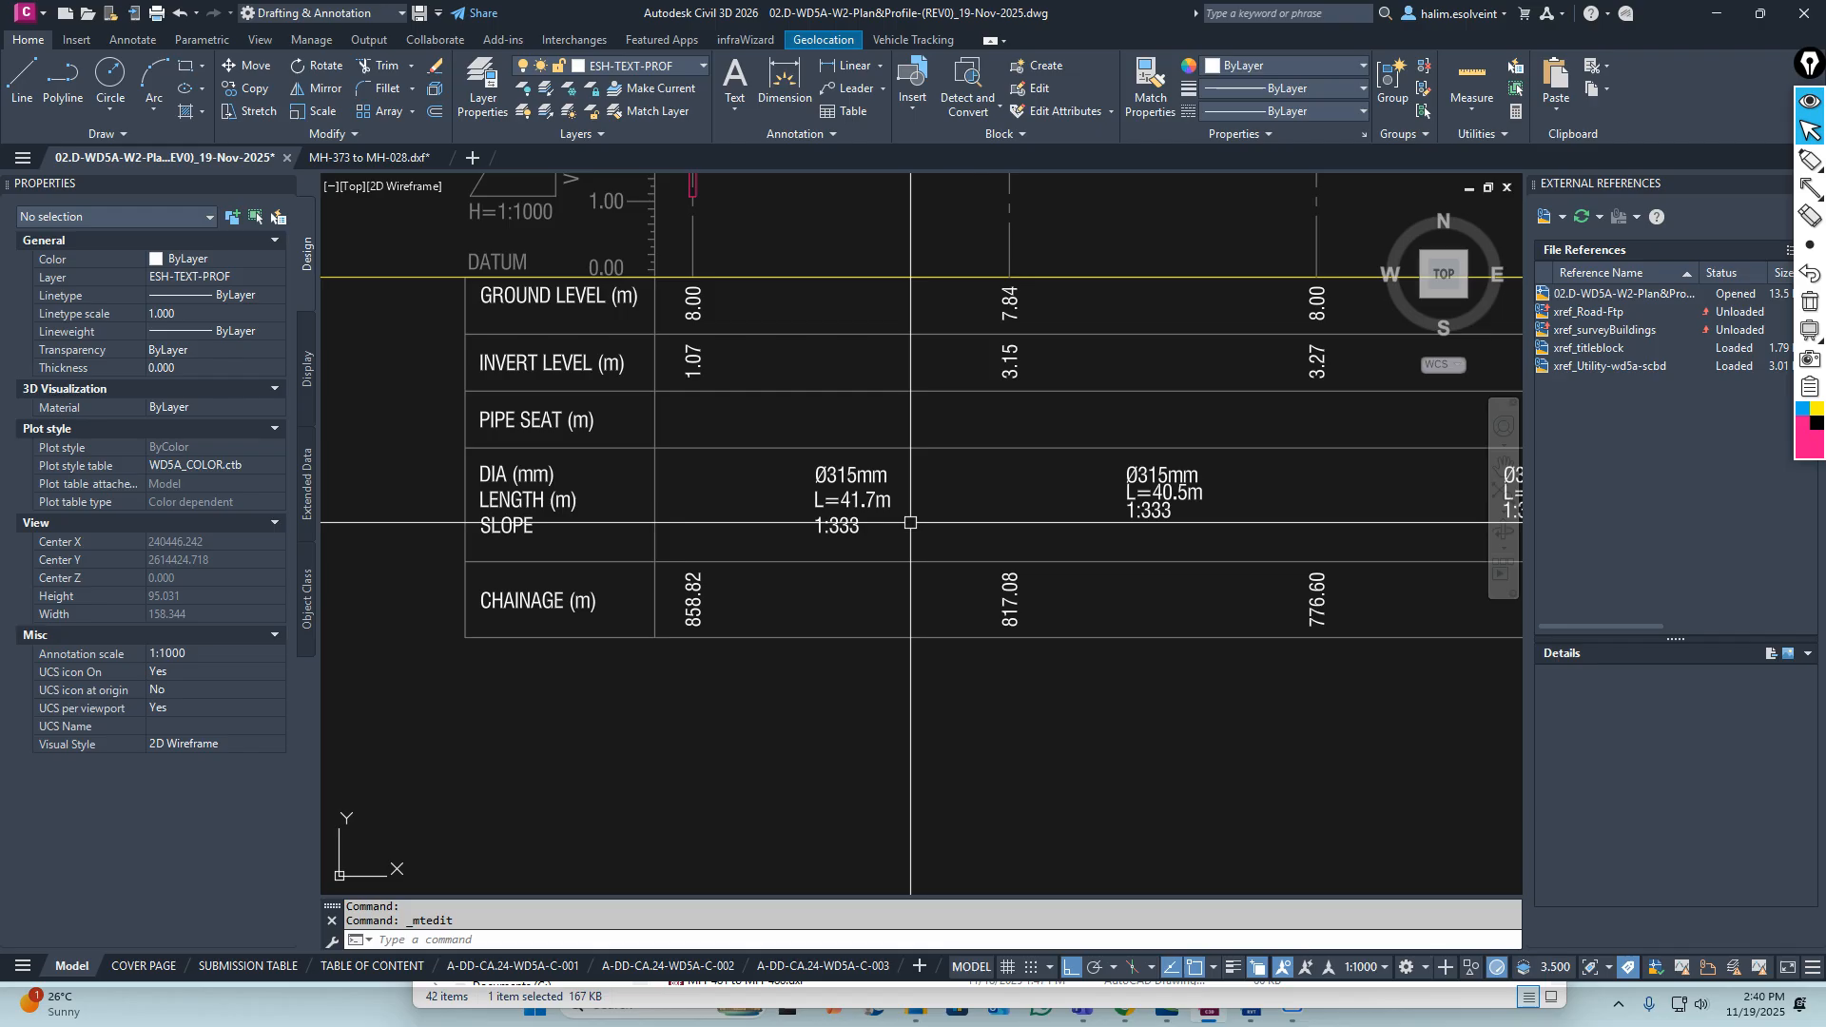
Try to window-select all pipe labels from the 40.5 m label to the end of the profile table
middle_drag(1050, 516, 696, 519)
click(789, 497)
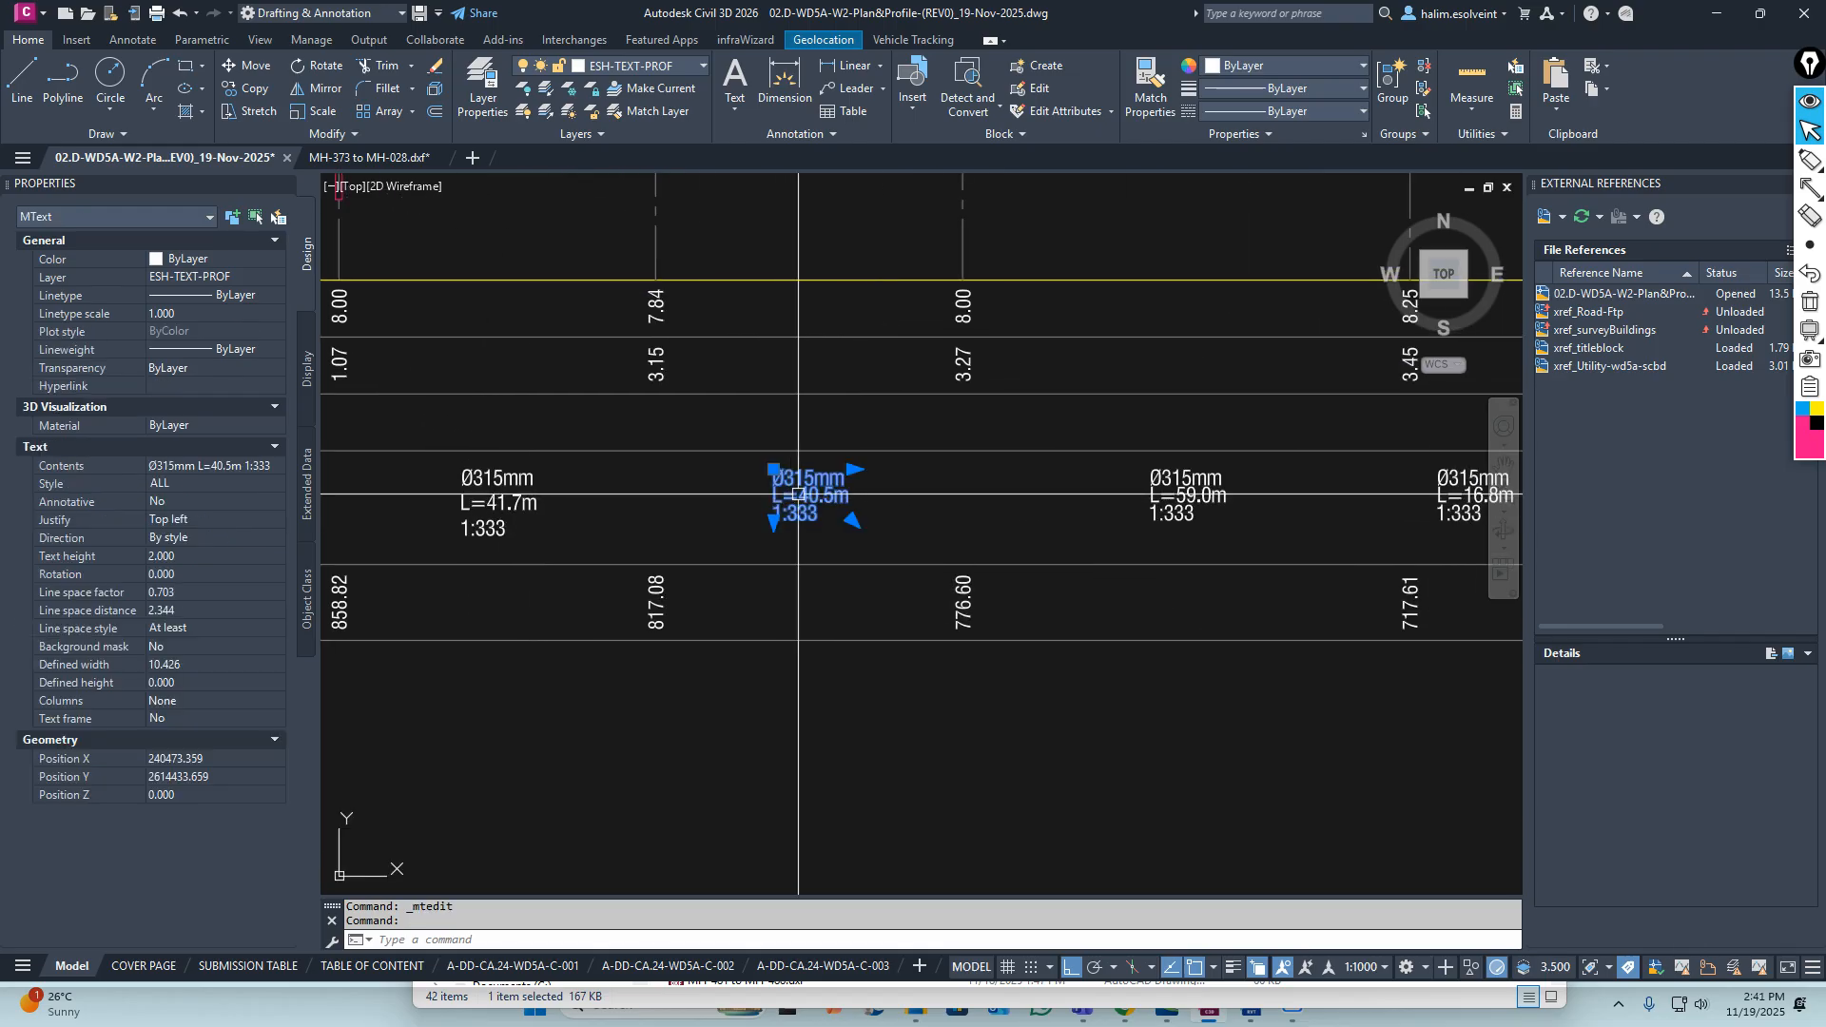
right_click(809, 497)
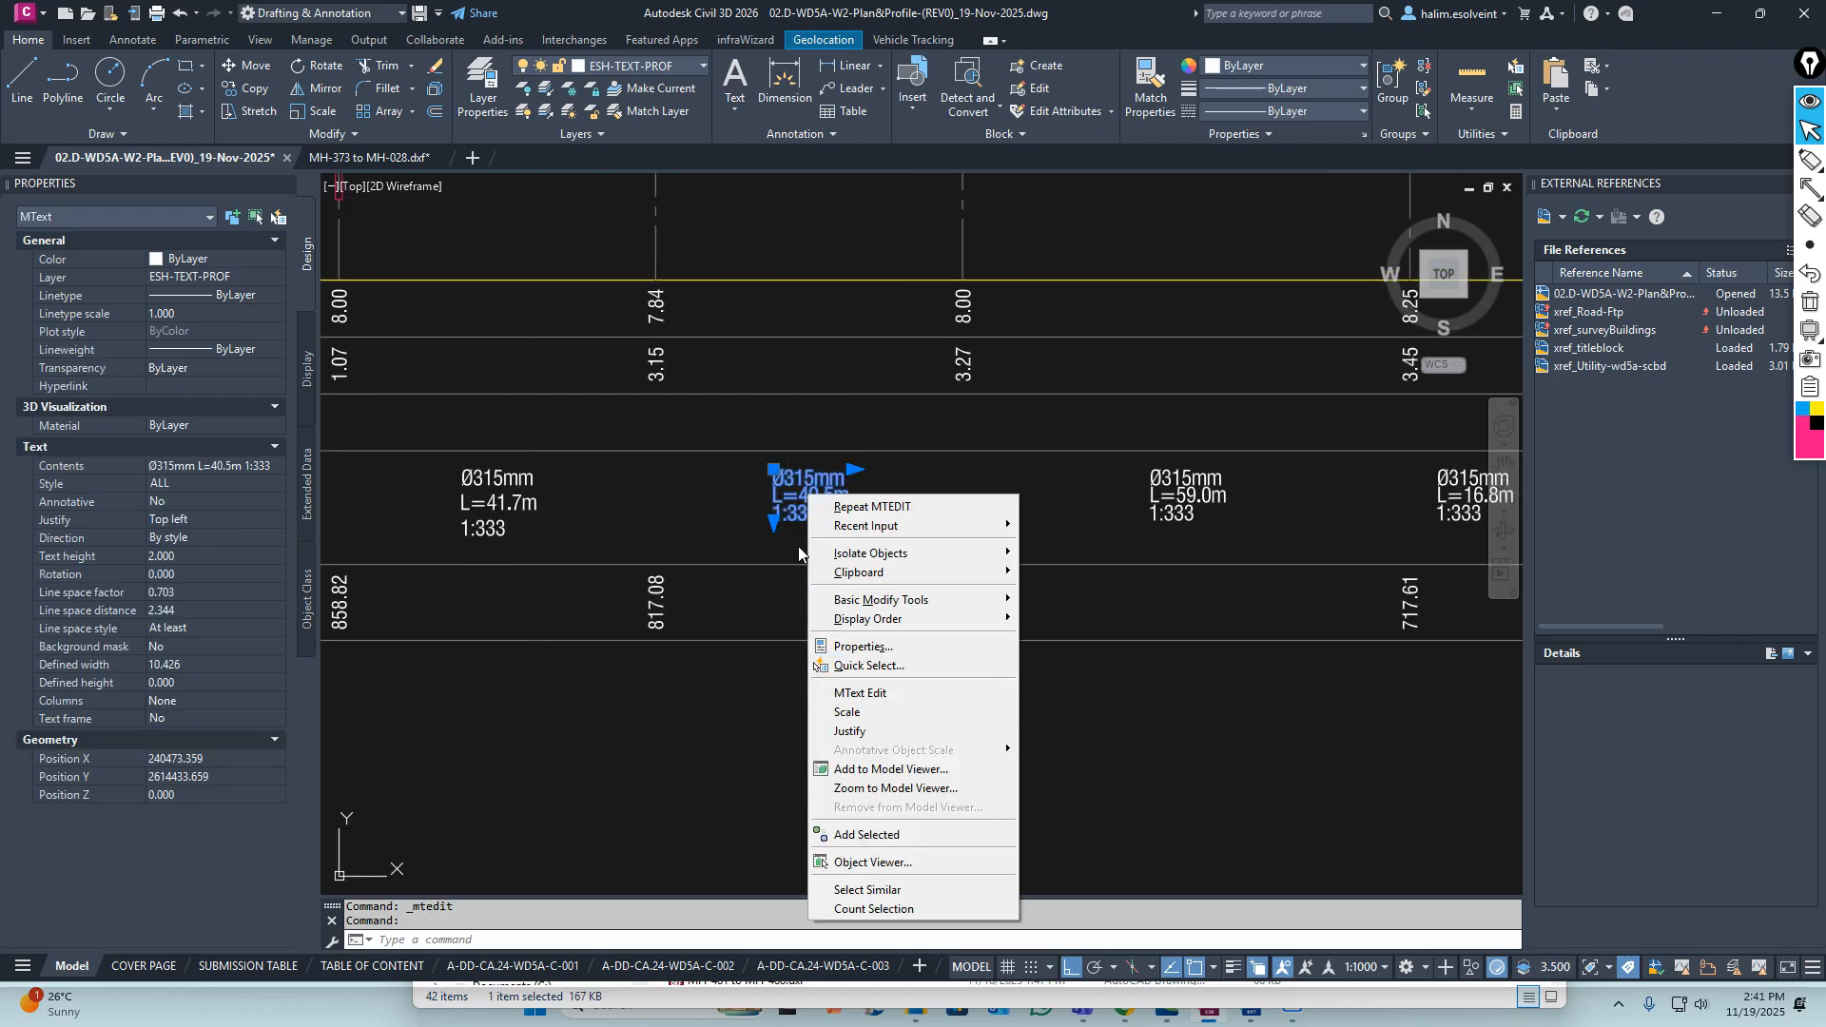
key(Escape)
key(Escape)
scroll(923, 542, down, 3)
click(826, 486)
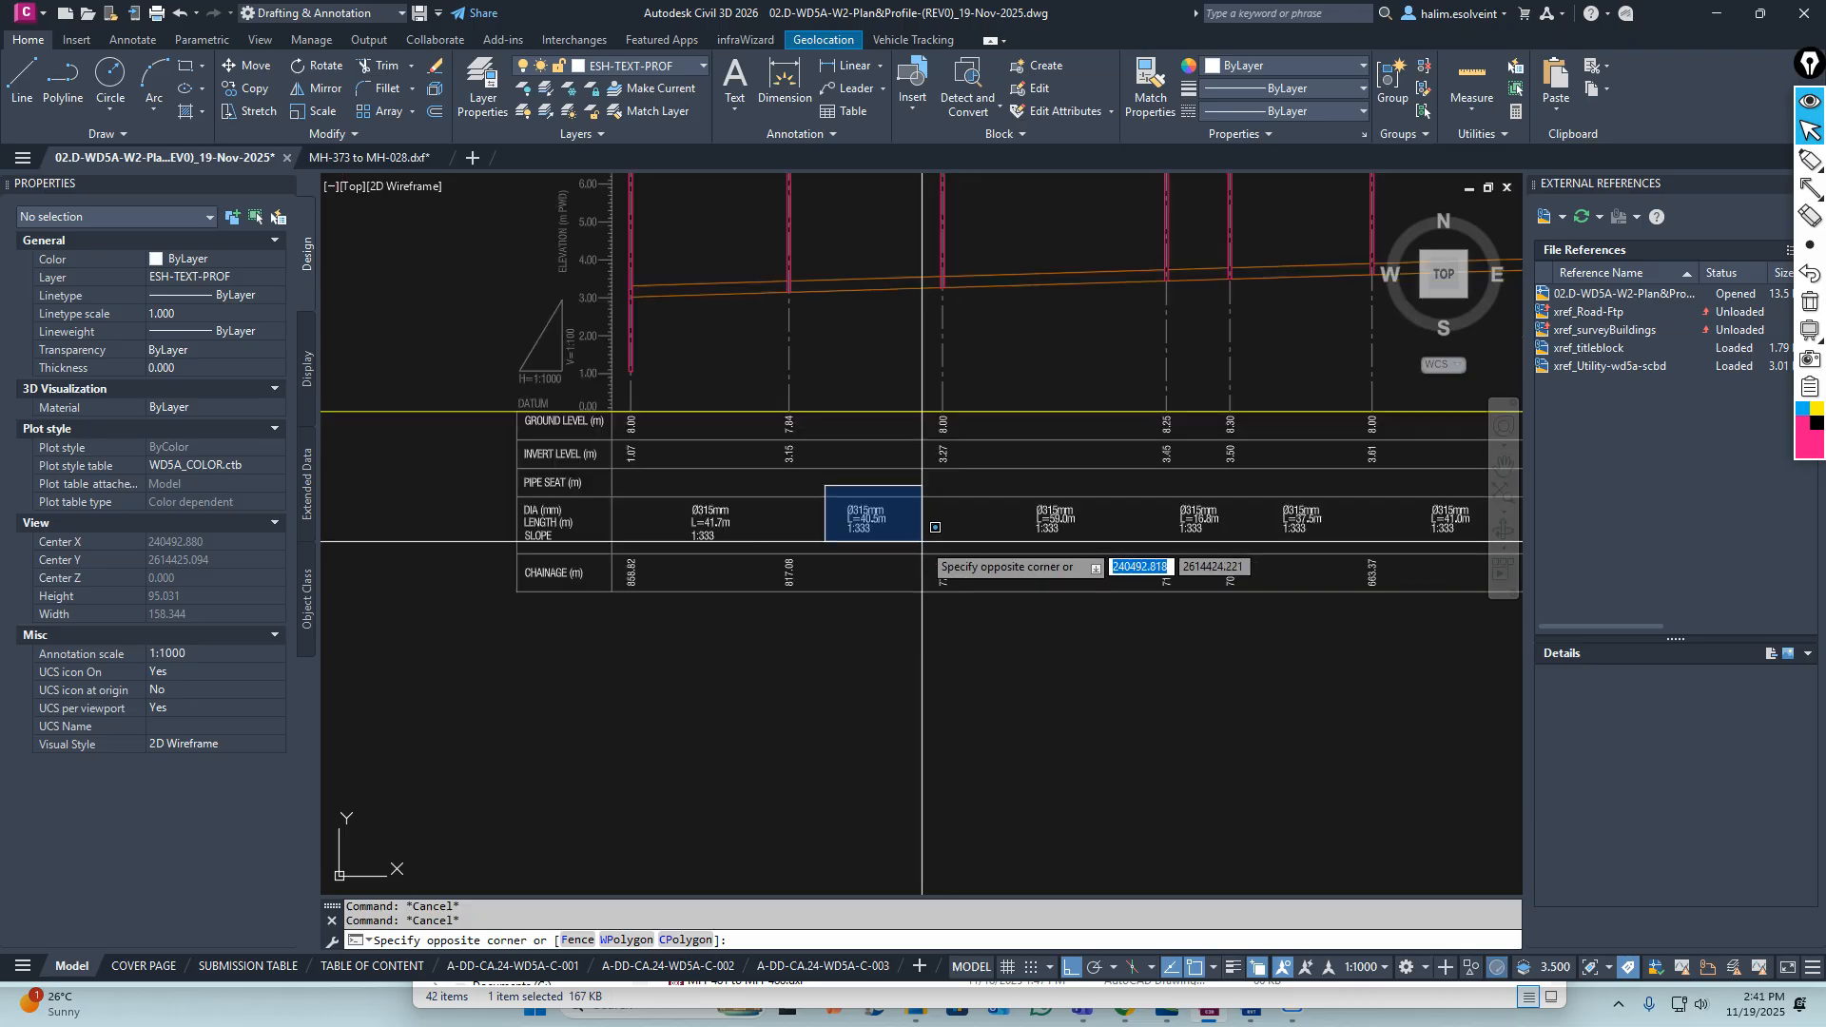
scroll(923, 542, down, 6)
middle_drag(1314, 556, 605, 559)
scroll(960, 550, up, 6)
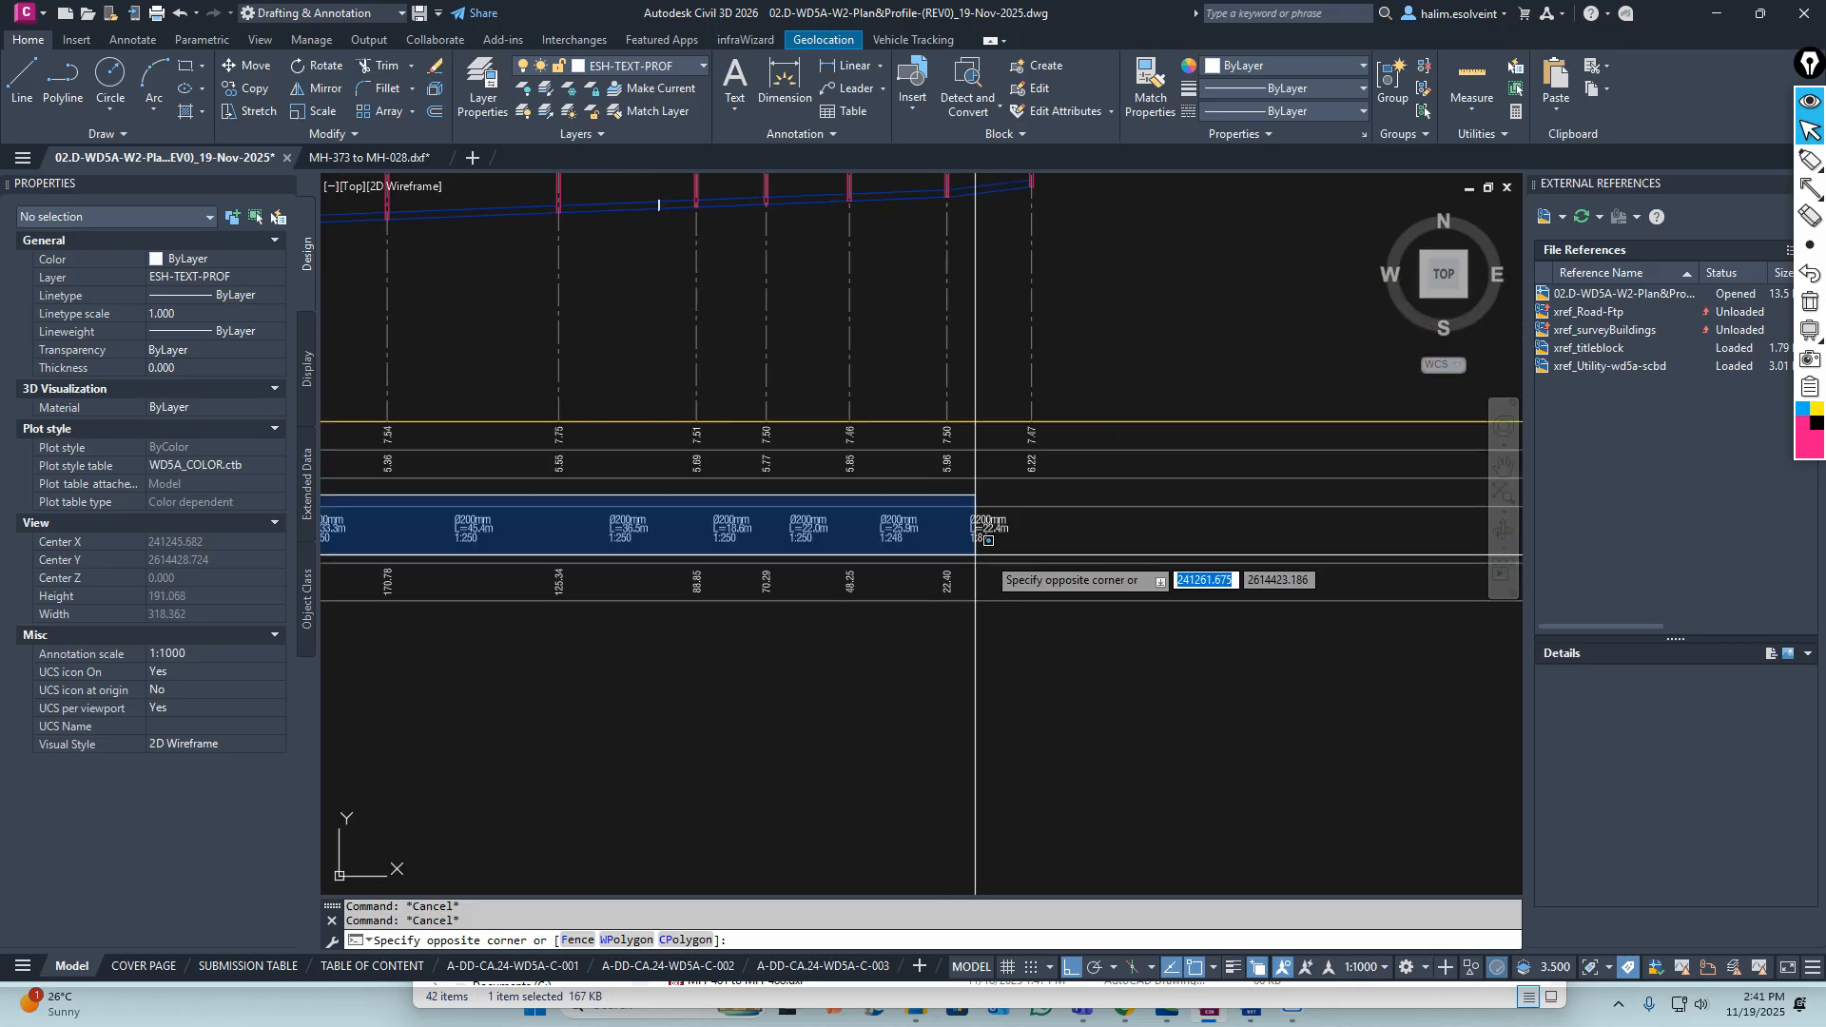
click(1037, 540)
scroll(1039, 542, down, 3)
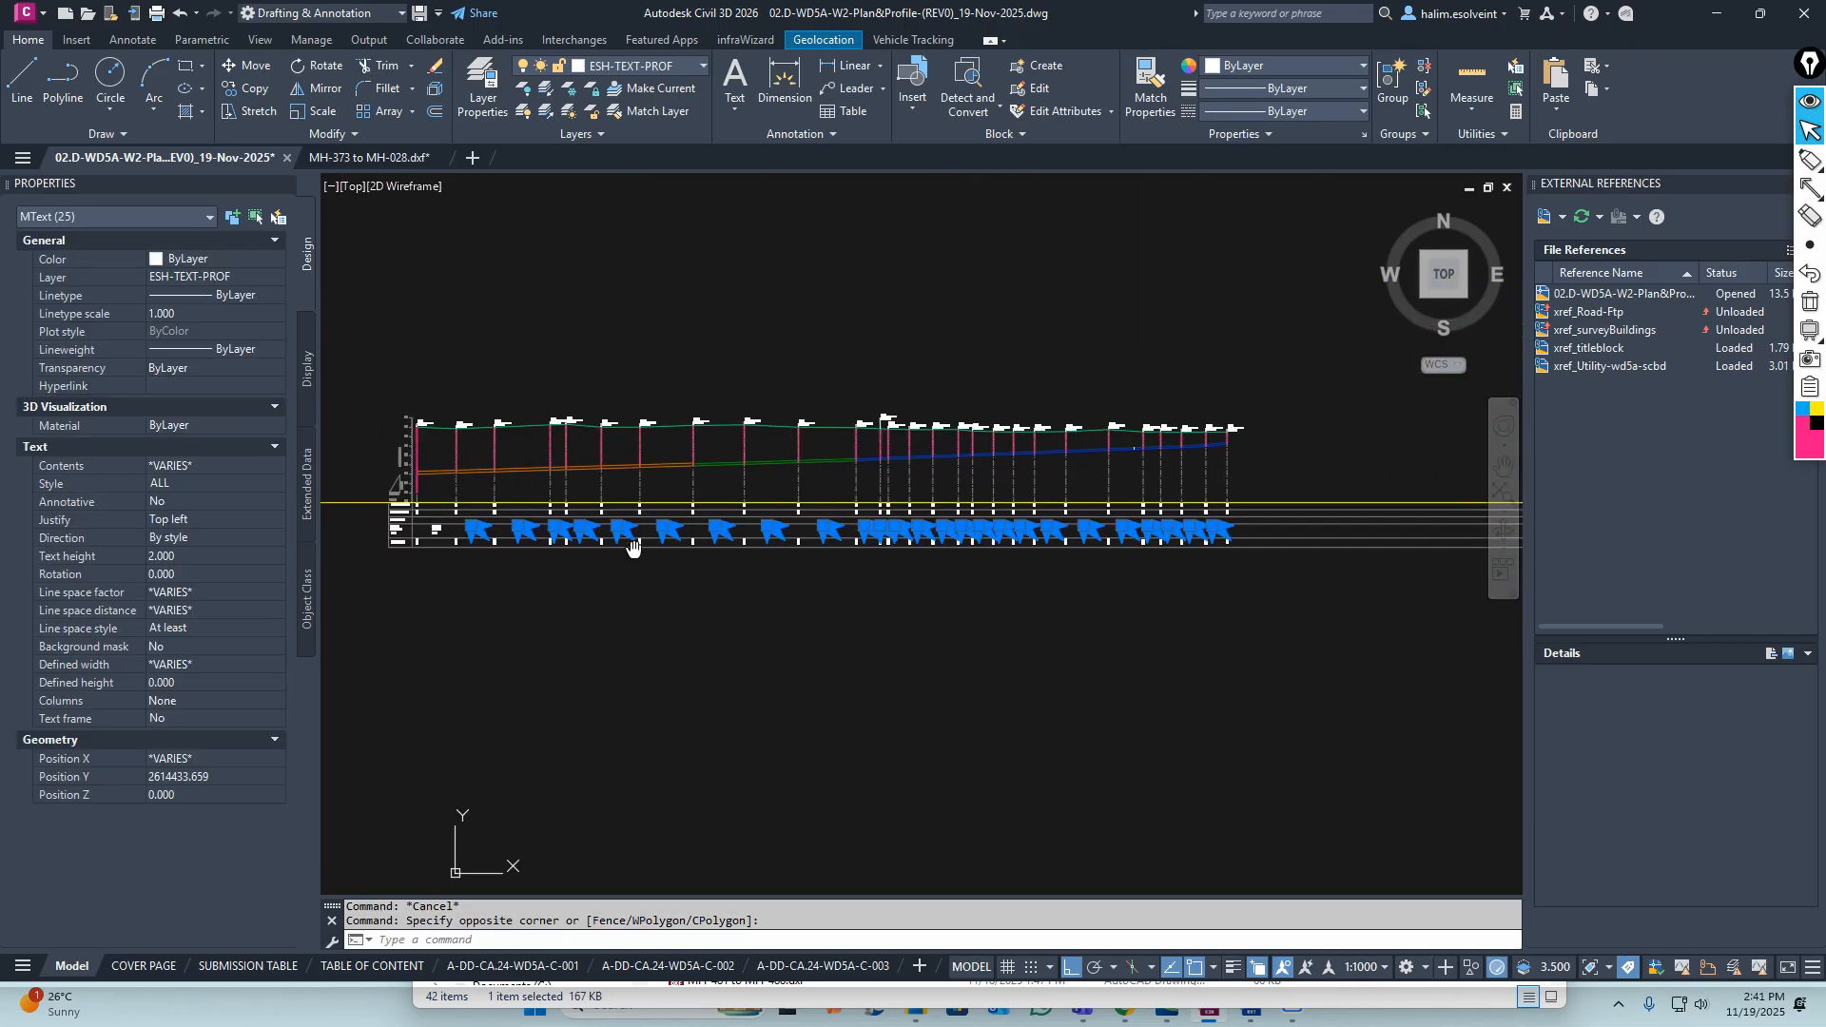
scroll(656, 532, up, 5)
scroll(701, 513, up, 3)
key(Escape)
key(Escape)
Compare the line spacing of the 41.7 m and 40.5 m pipe labels with the DIA, LENGTH, SLOPE row heading
scroll(912, 504, down, 2)
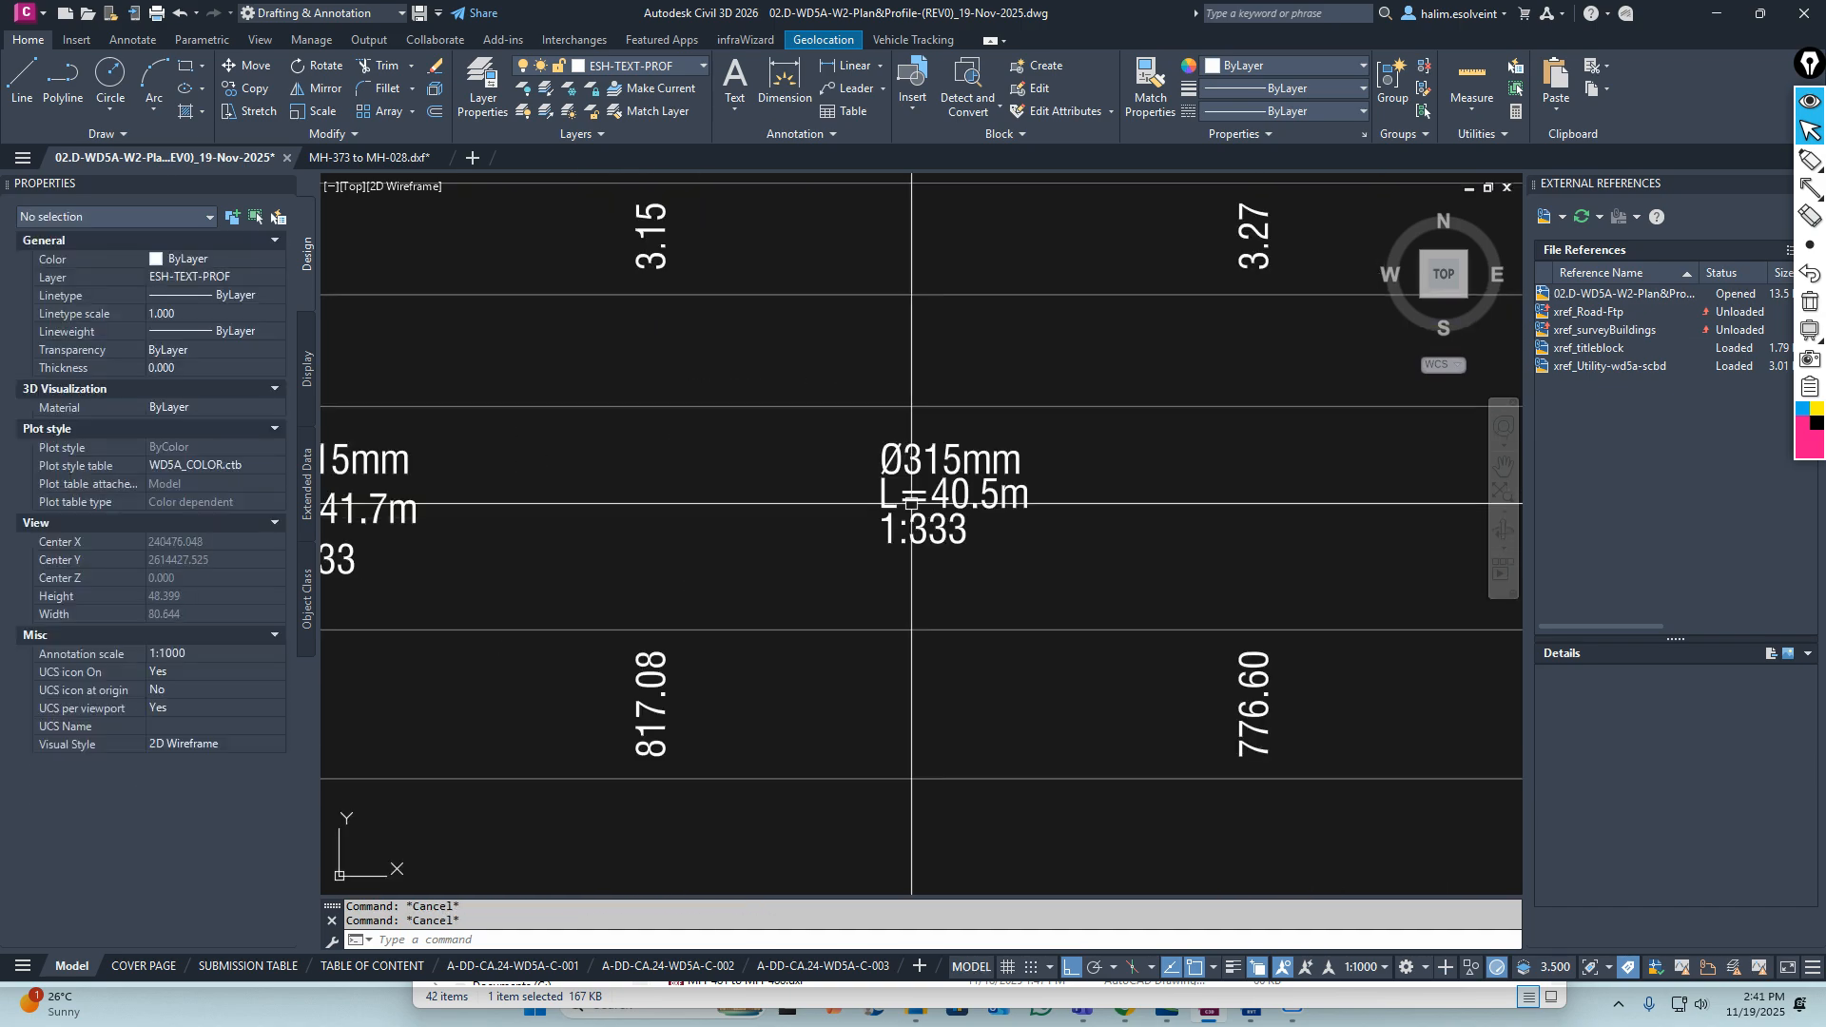
scroll(911, 504, up, 6)
scroll(1035, 489, down, 6)
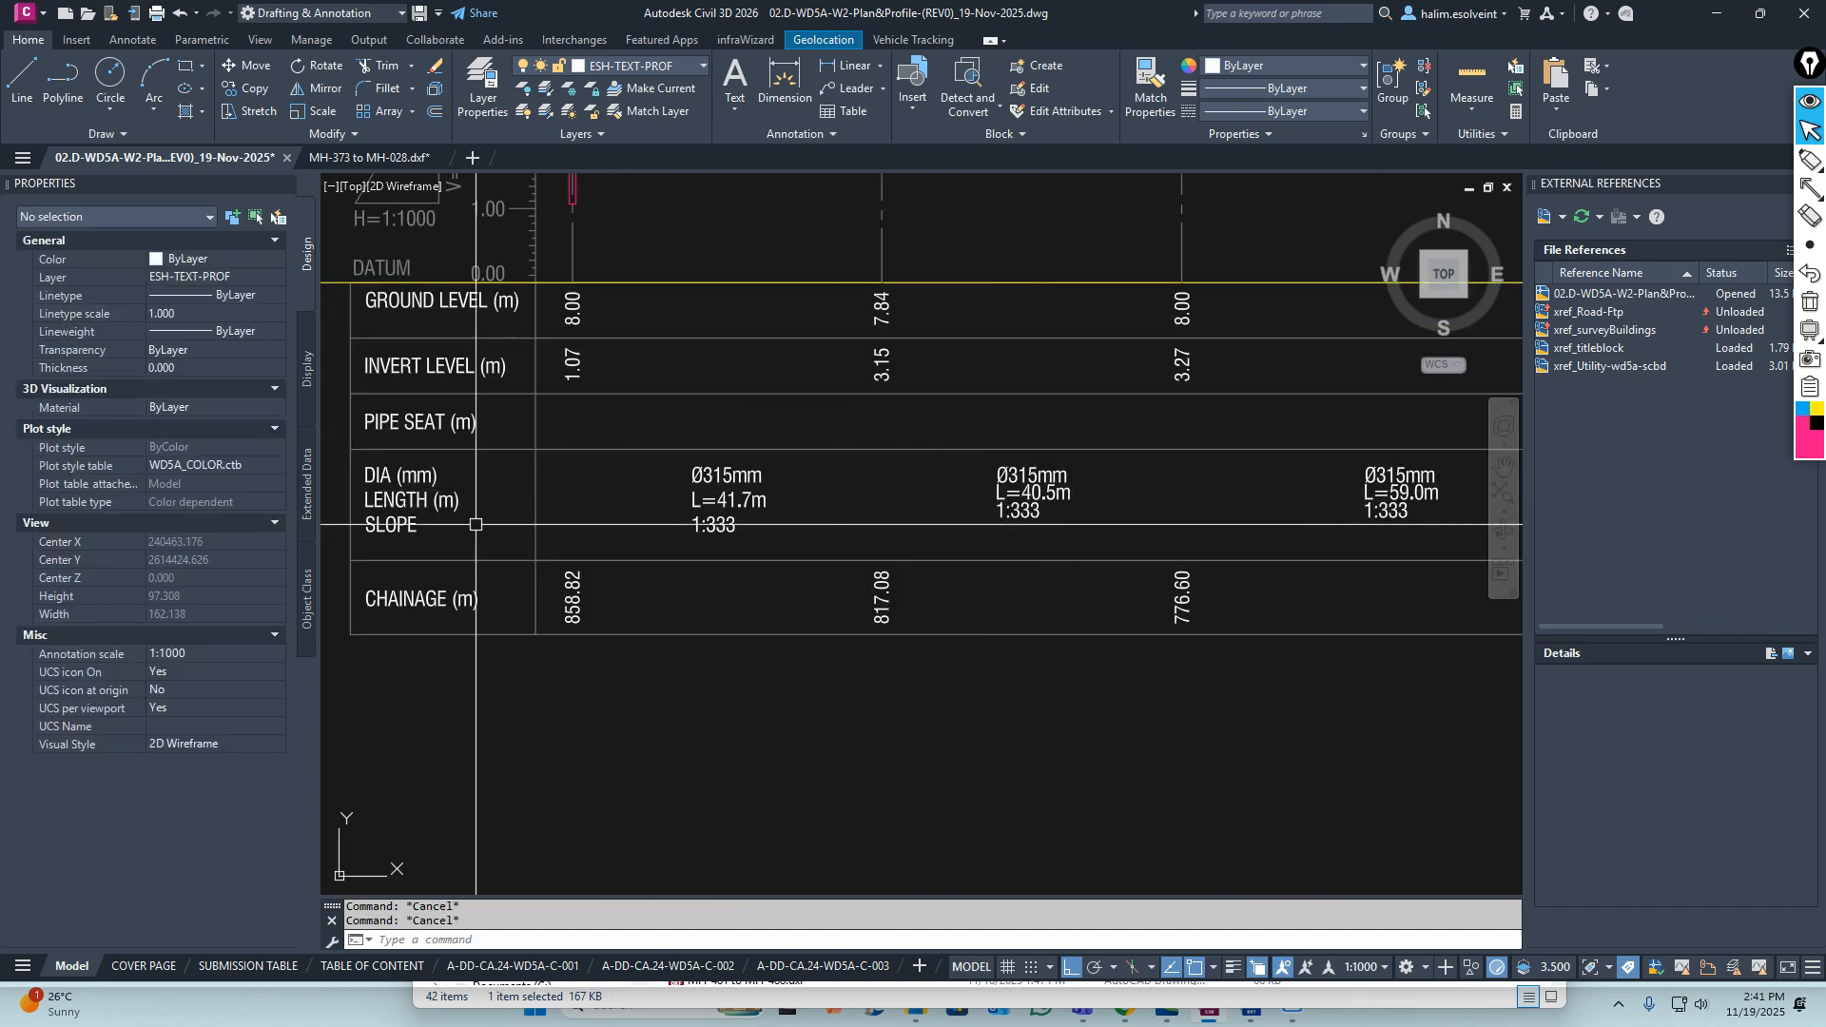
scroll(705, 370, up, 5)
click(705, 369)
key(Escape)
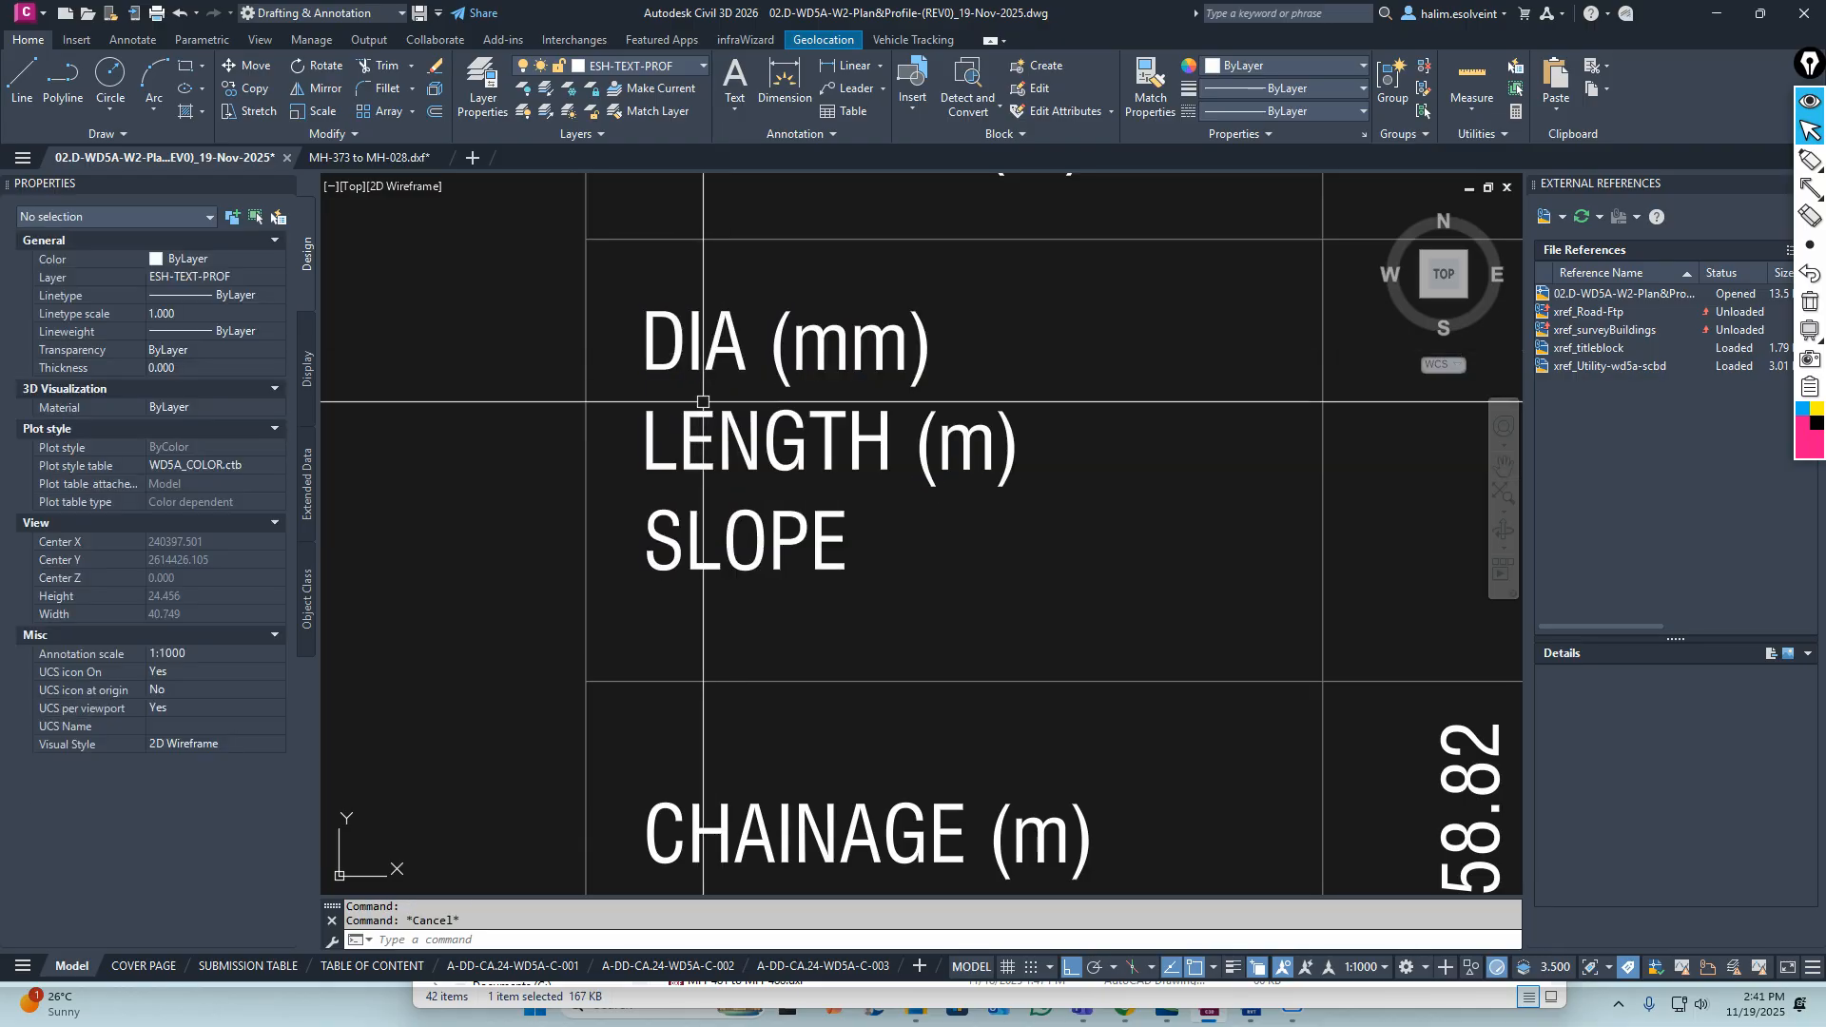
scroll(705, 370, down, 5)
scroll(690, 509, up, 5)
scroll(690, 509, down, 7)
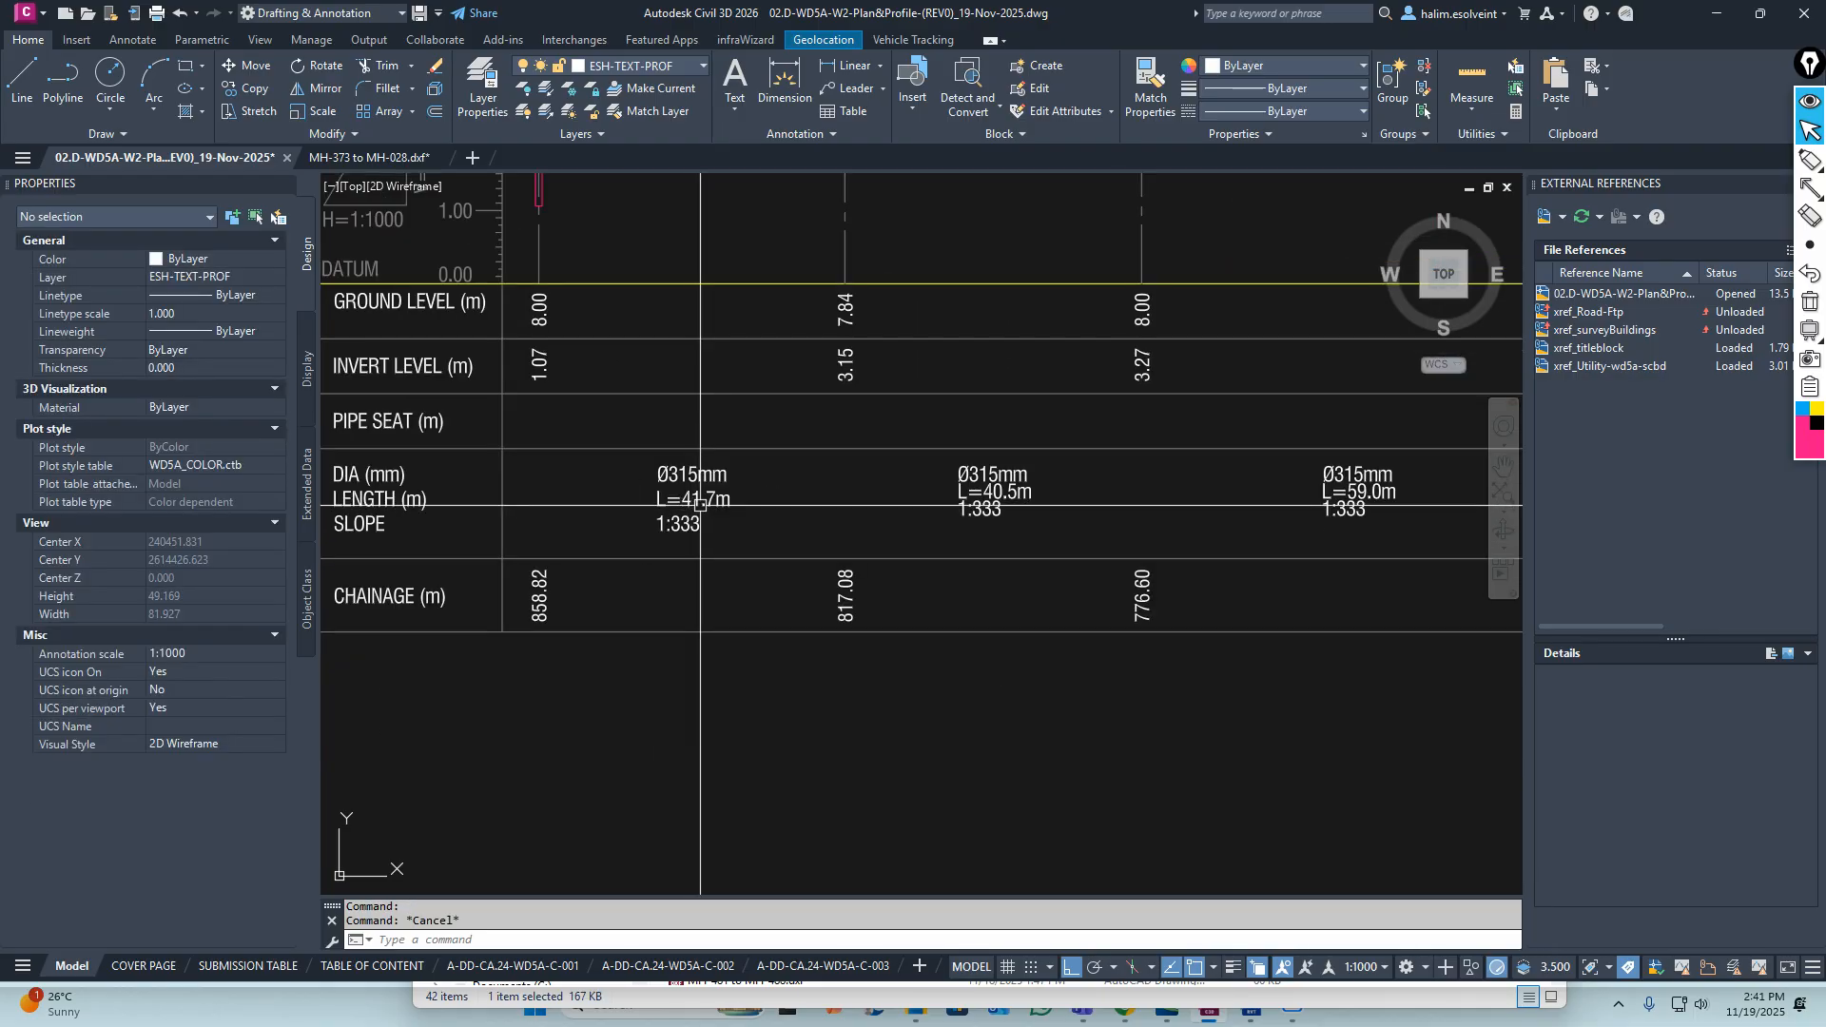
scroll(657, 421, up, 4)
Try to open all pipe labels after the 41.7 m label for text editing as one selection
scroll(679, 423, down, 9)
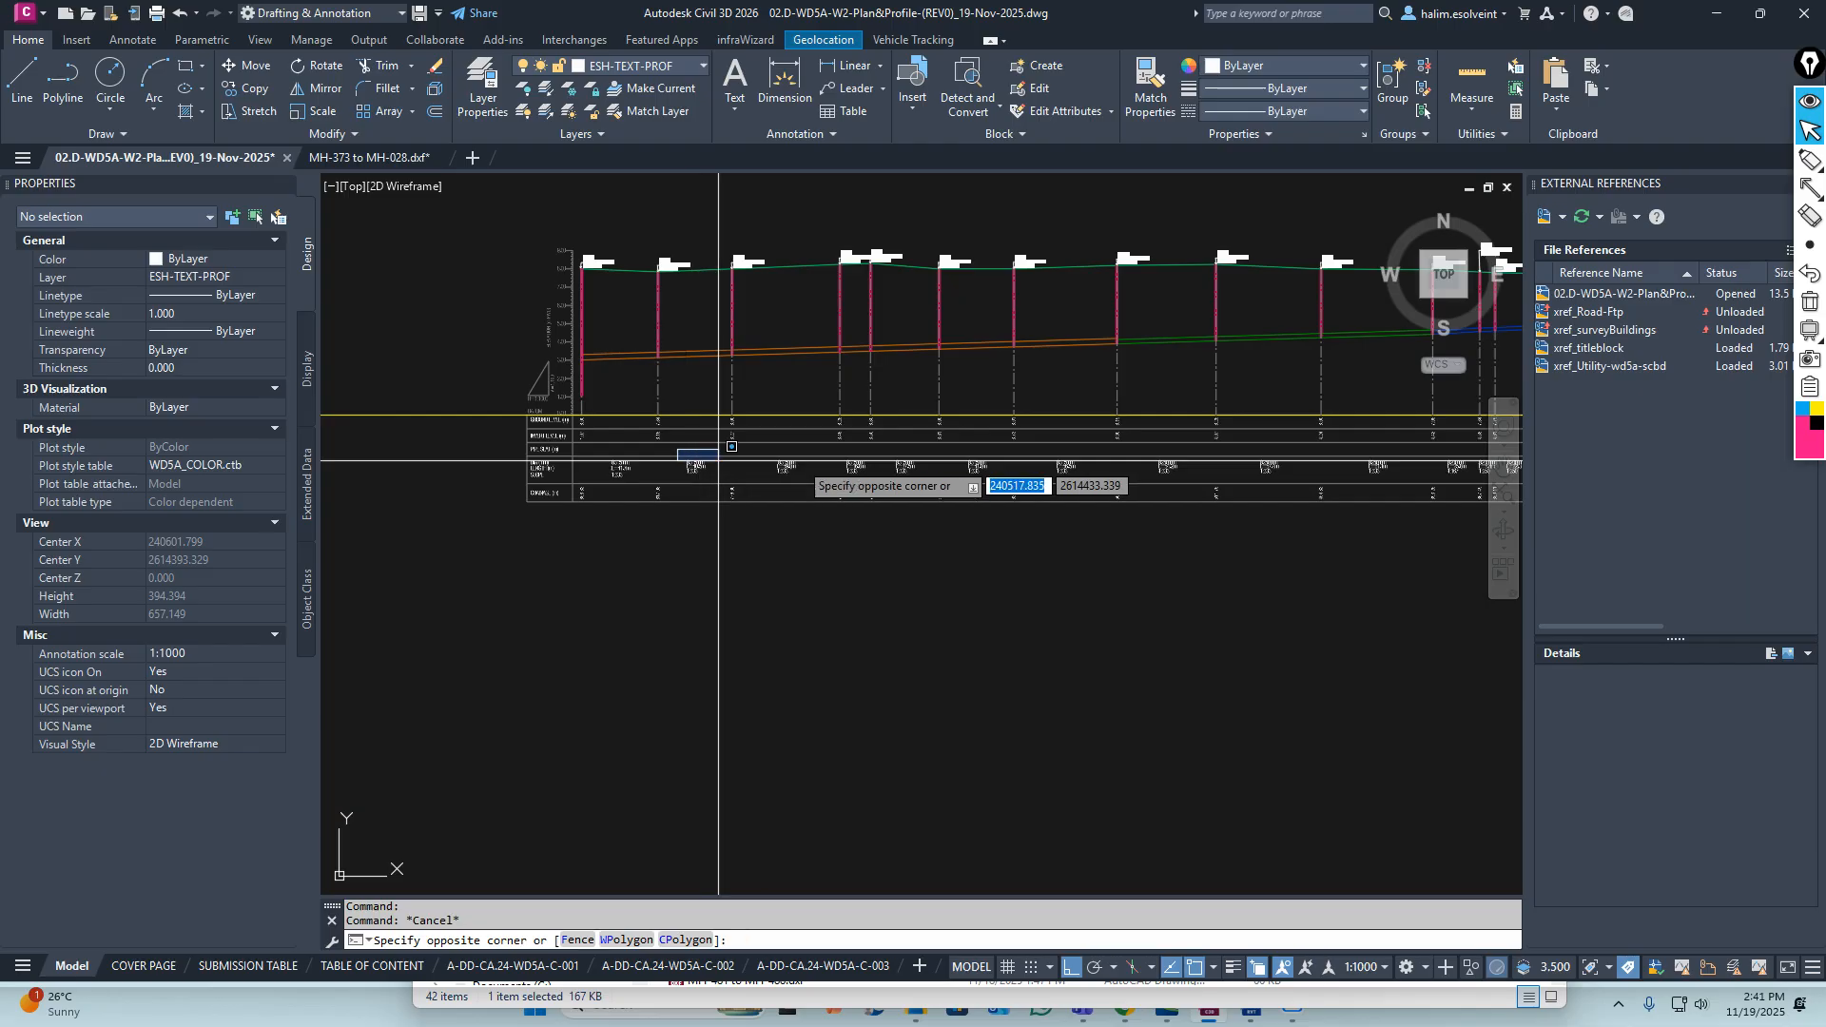
scroll(1217, 478, up, 4)
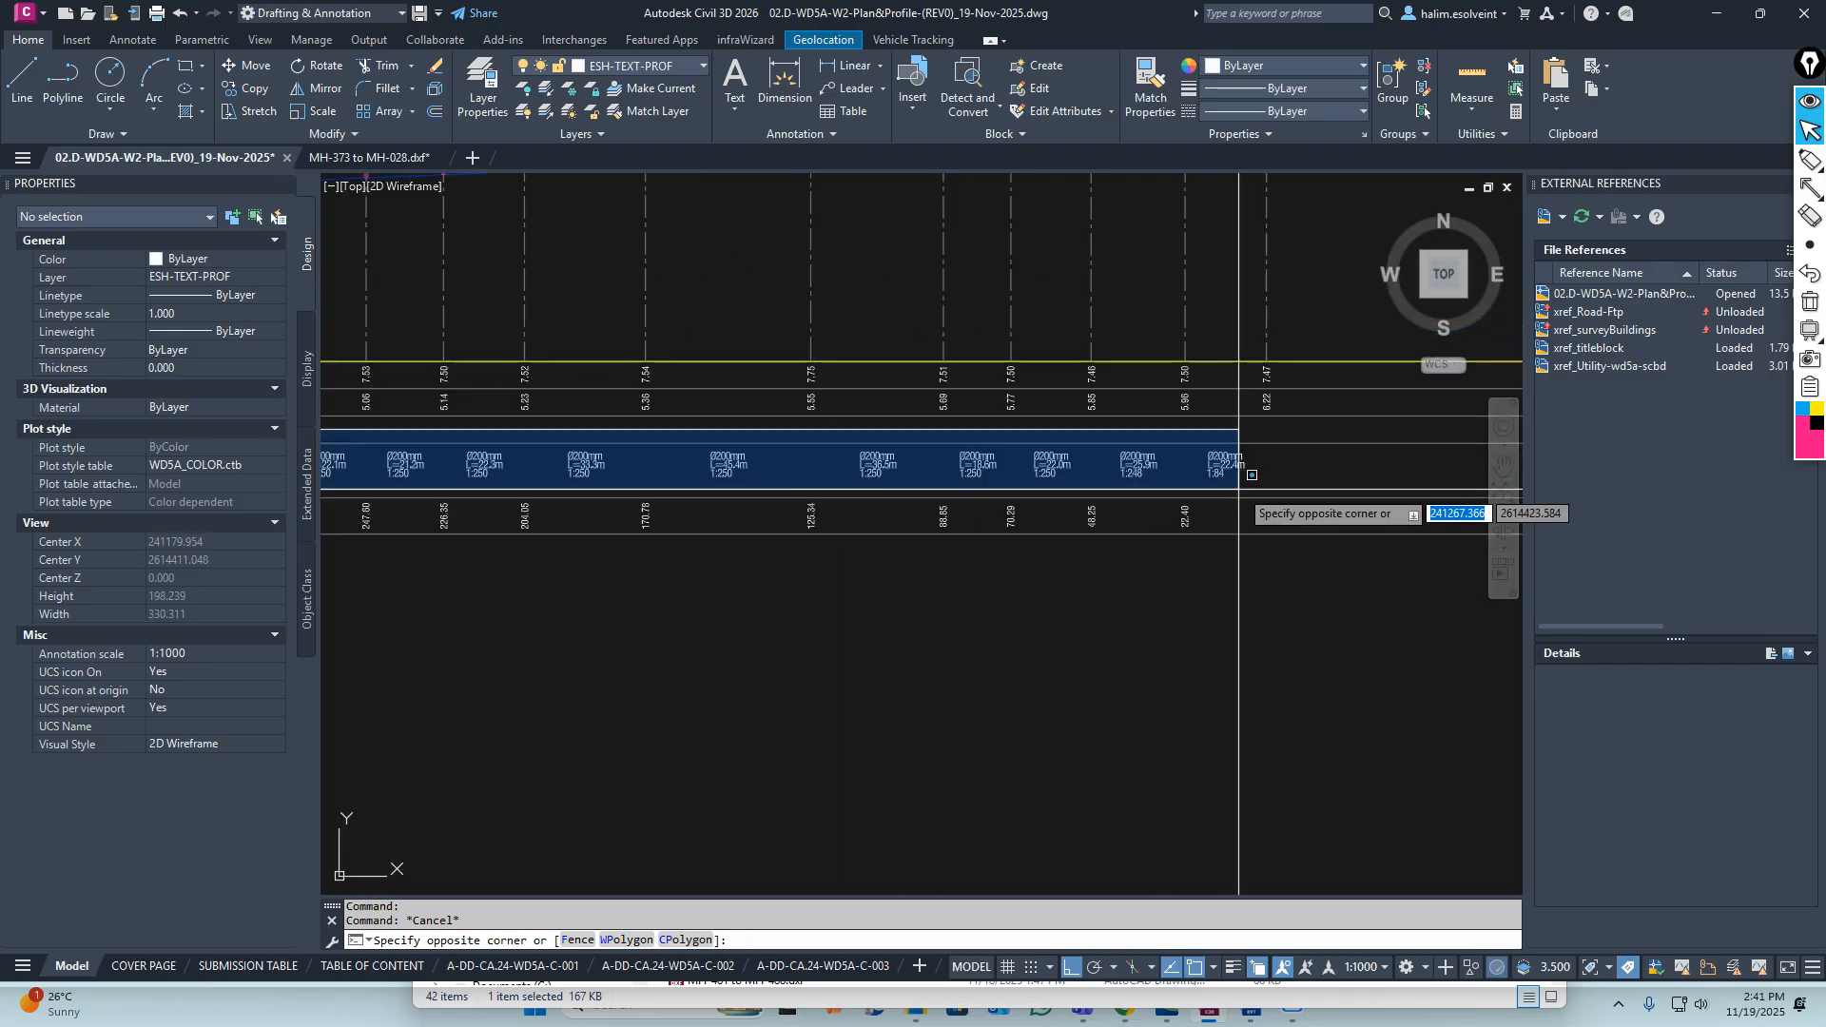
click(1254, 490)
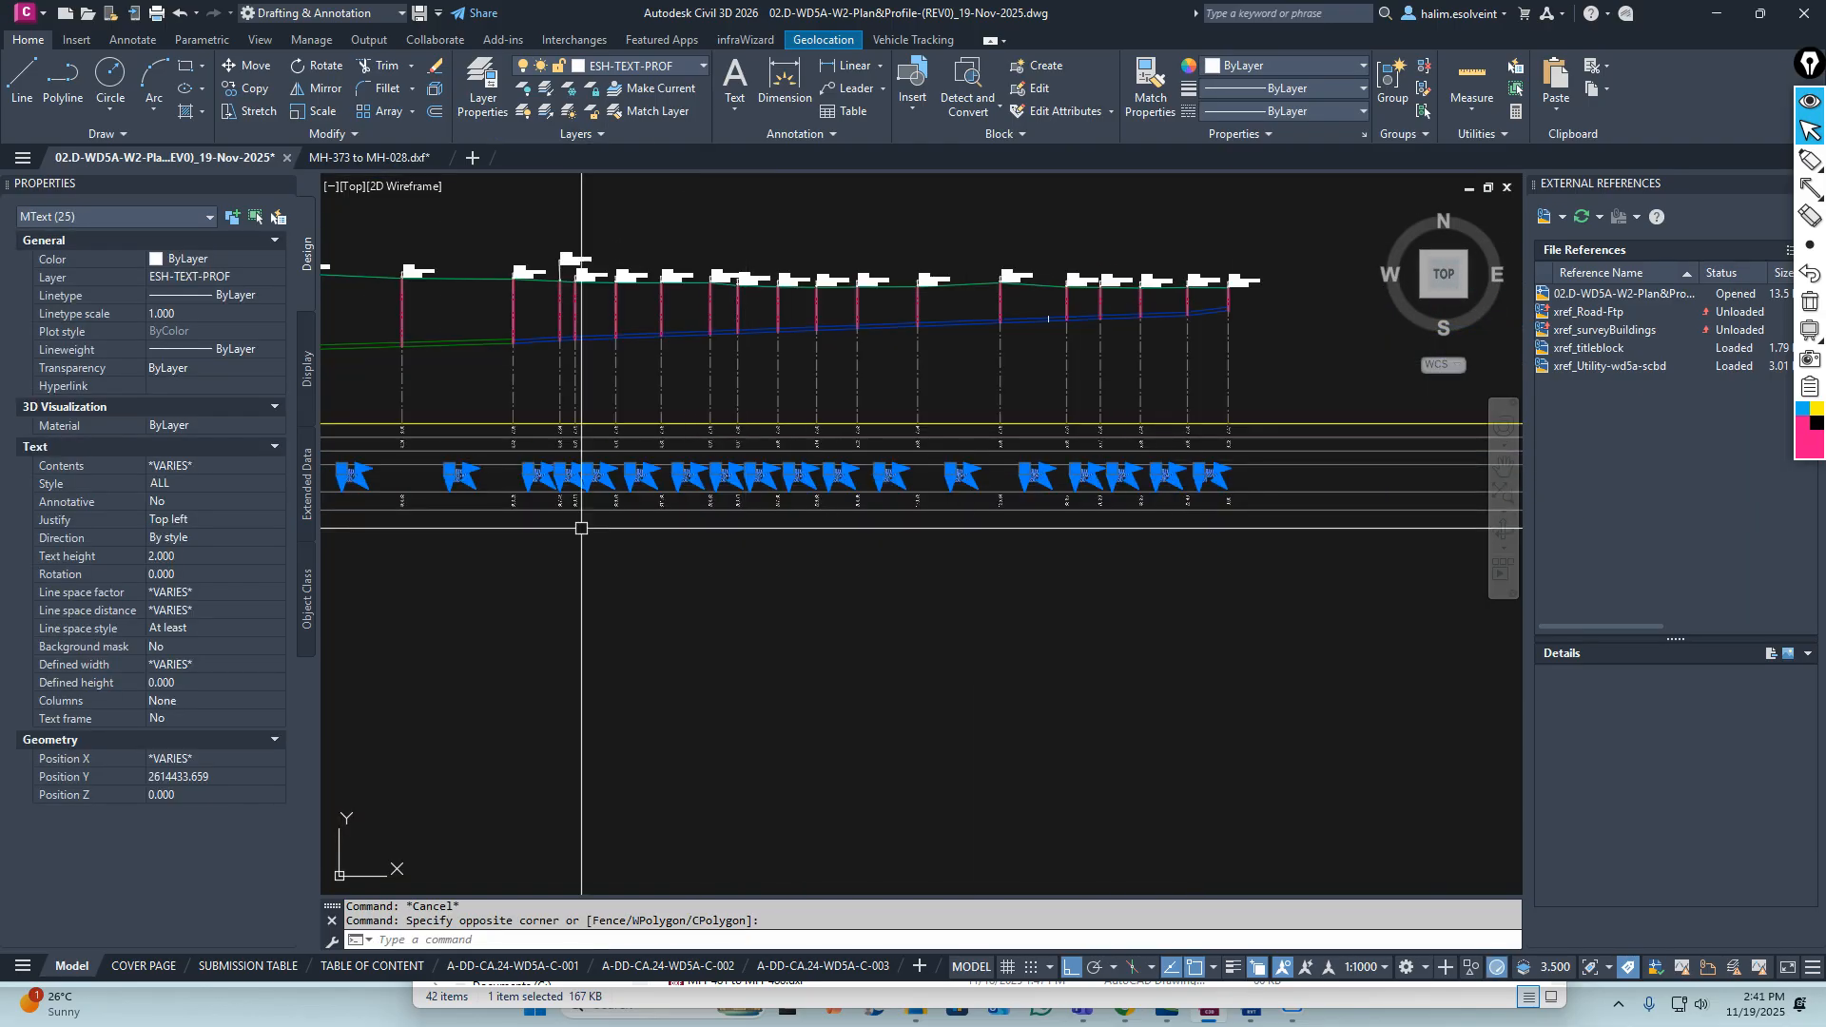
middle_drag(458, 477, 885, 519)
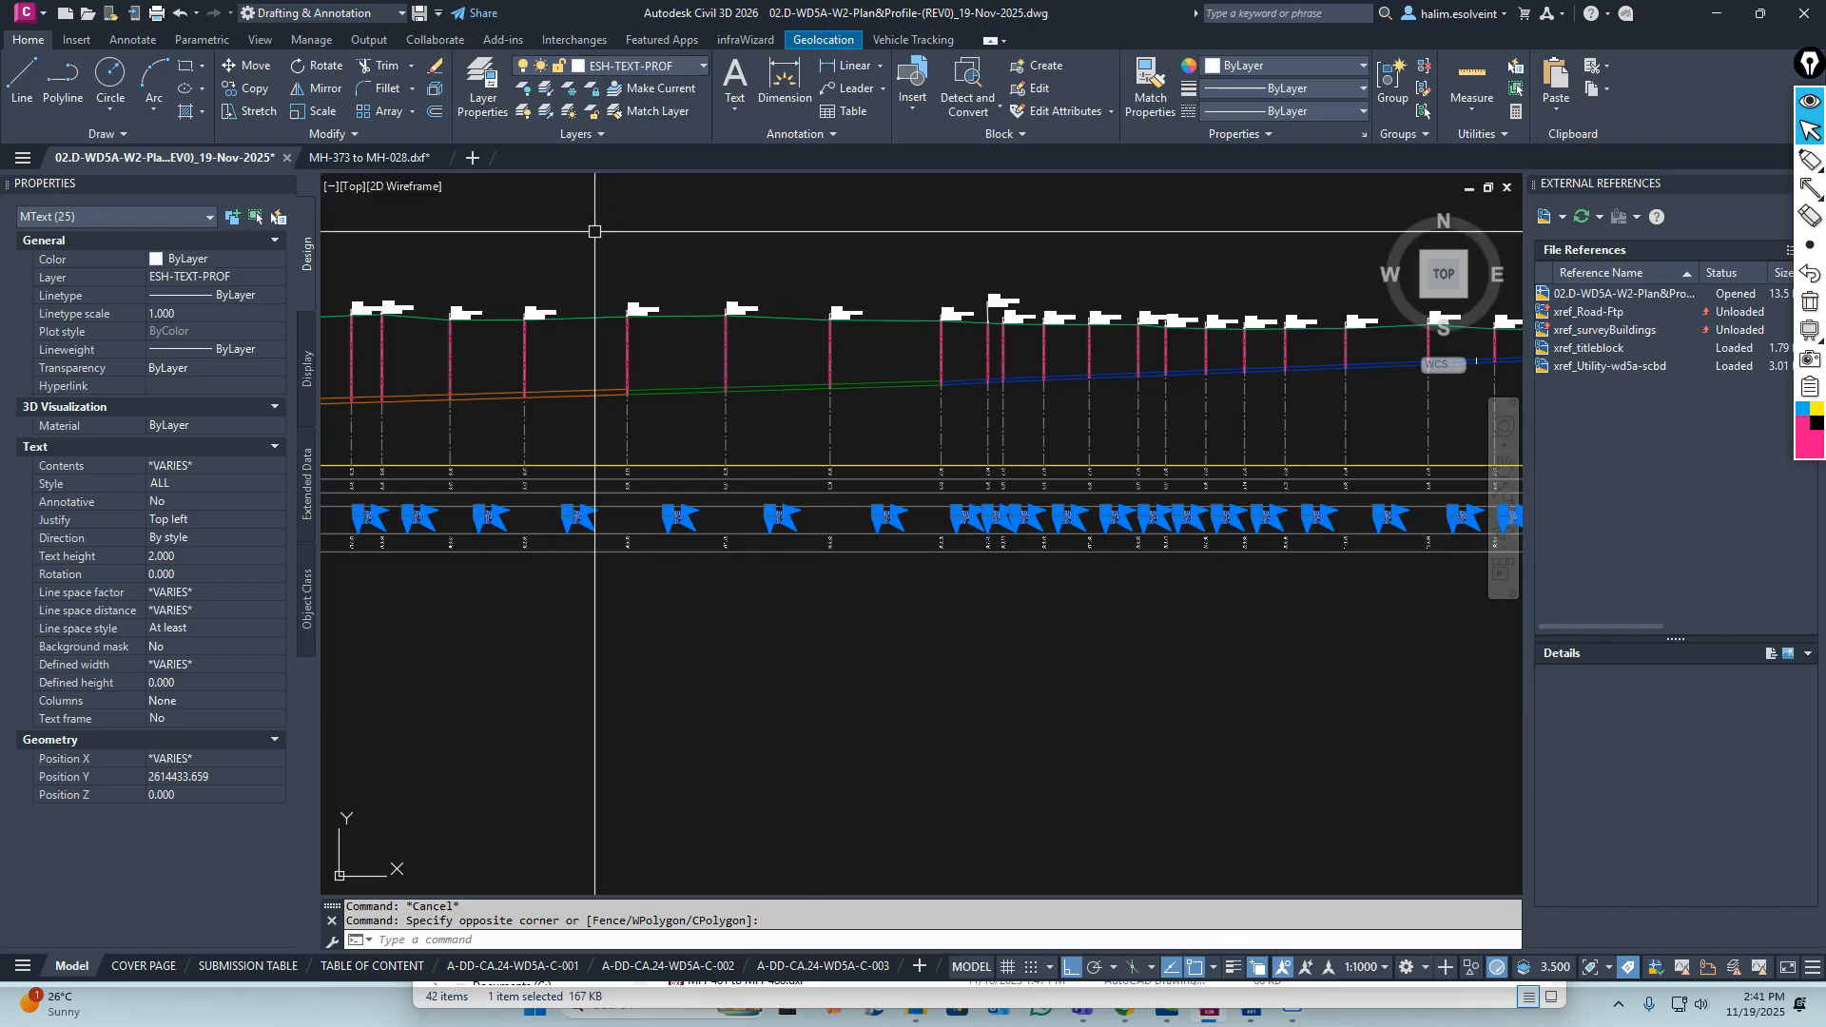
scroll(701, 518, up, 6)
double_click(619, 470)
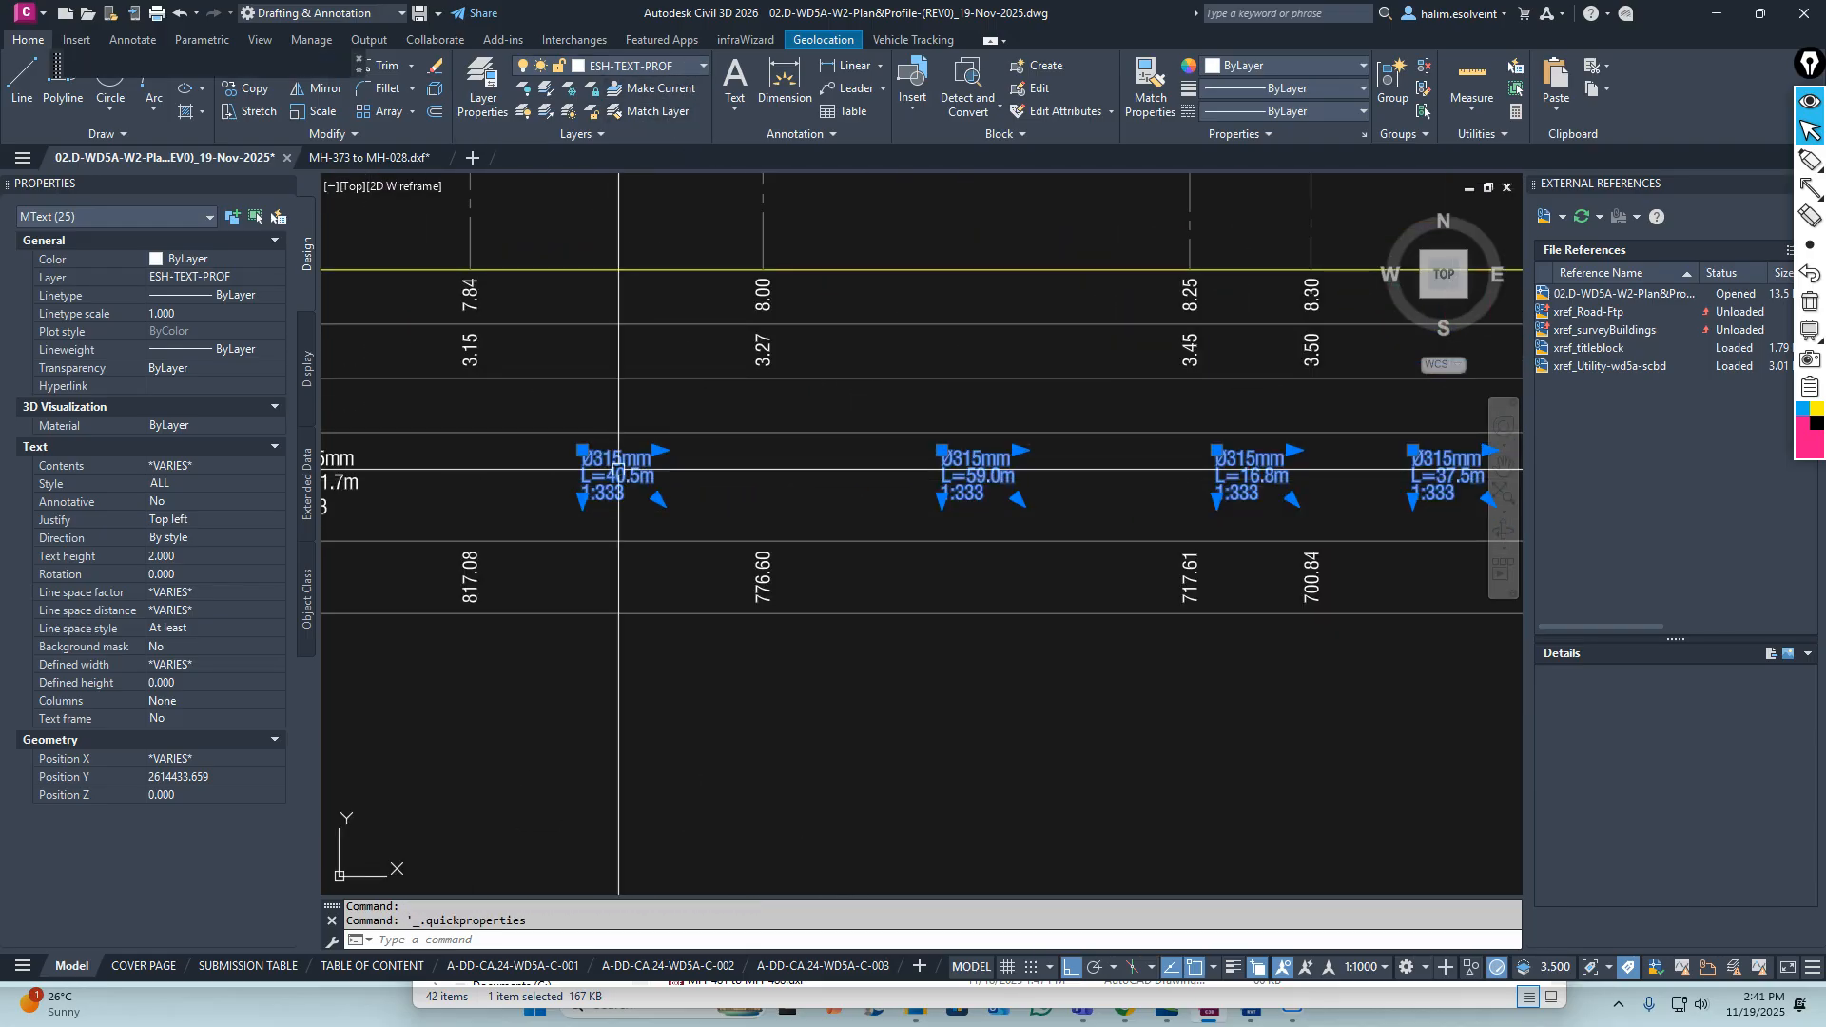
key(Escape)
key(Escape)
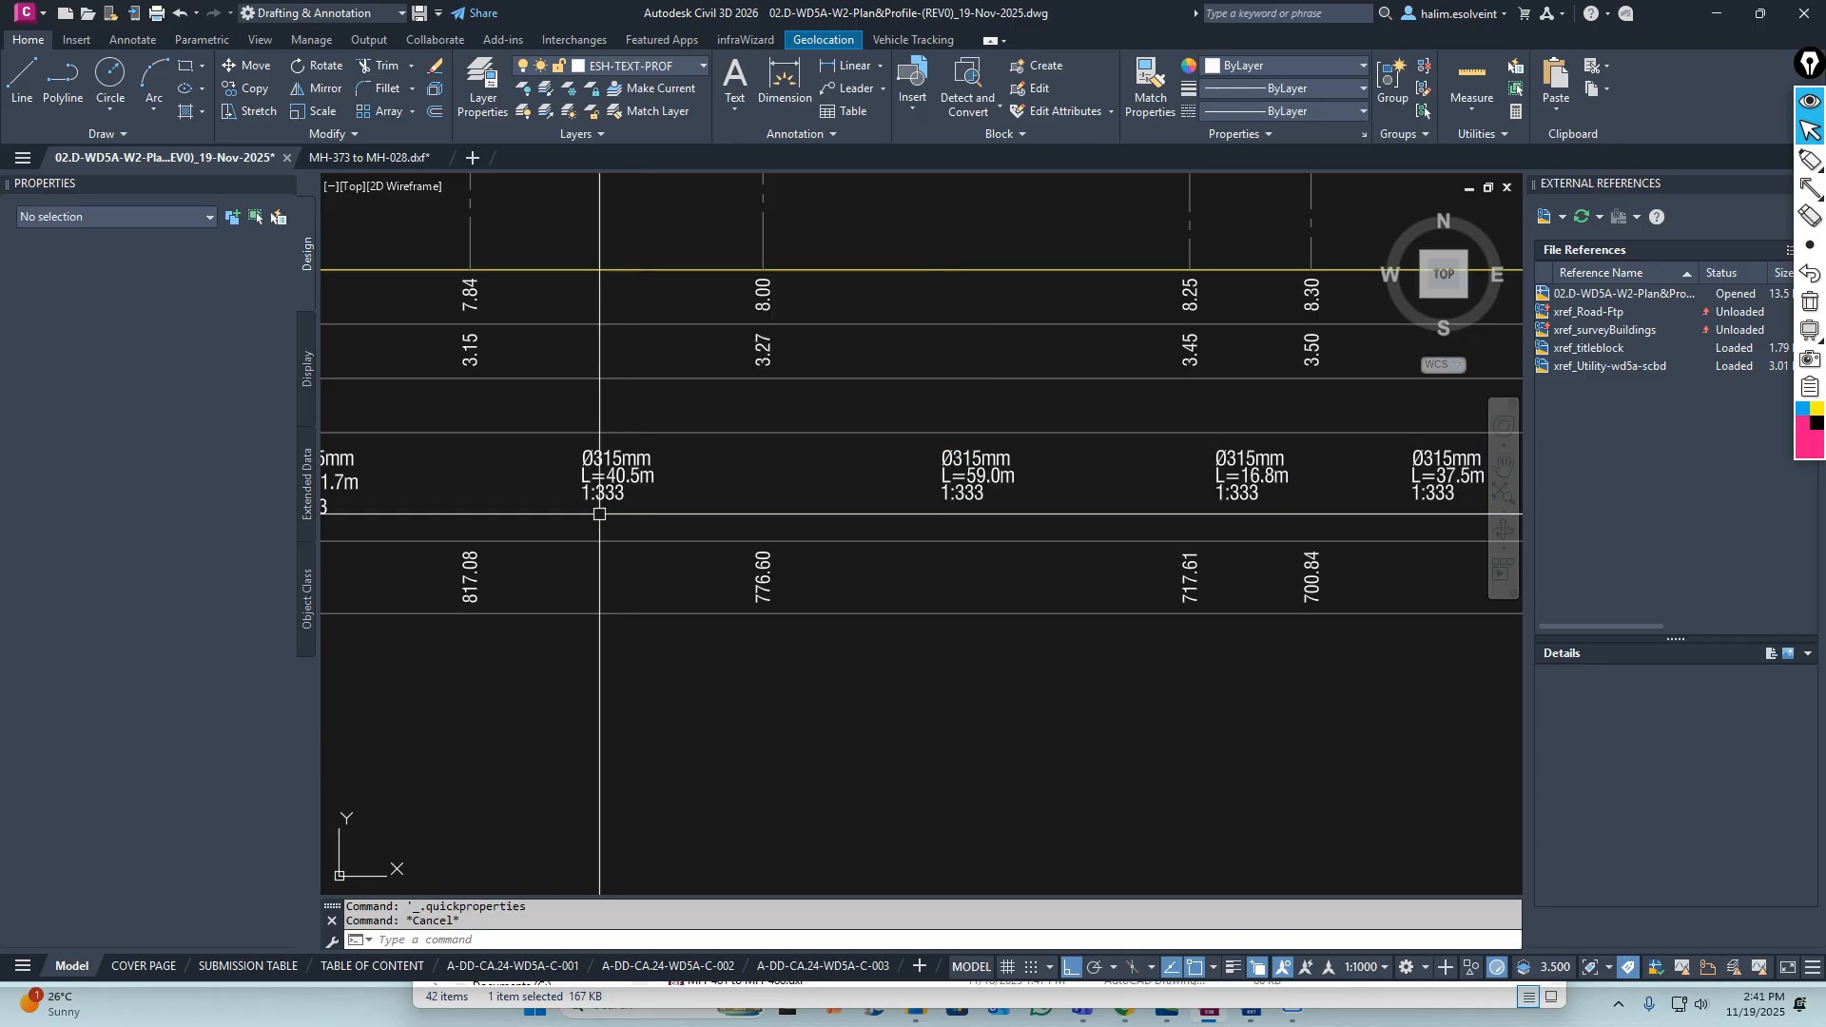
Set the line spacing of all the text in the 40.5 m pipe label to 1.0x
middle_drag(433, 495, 758, 499)
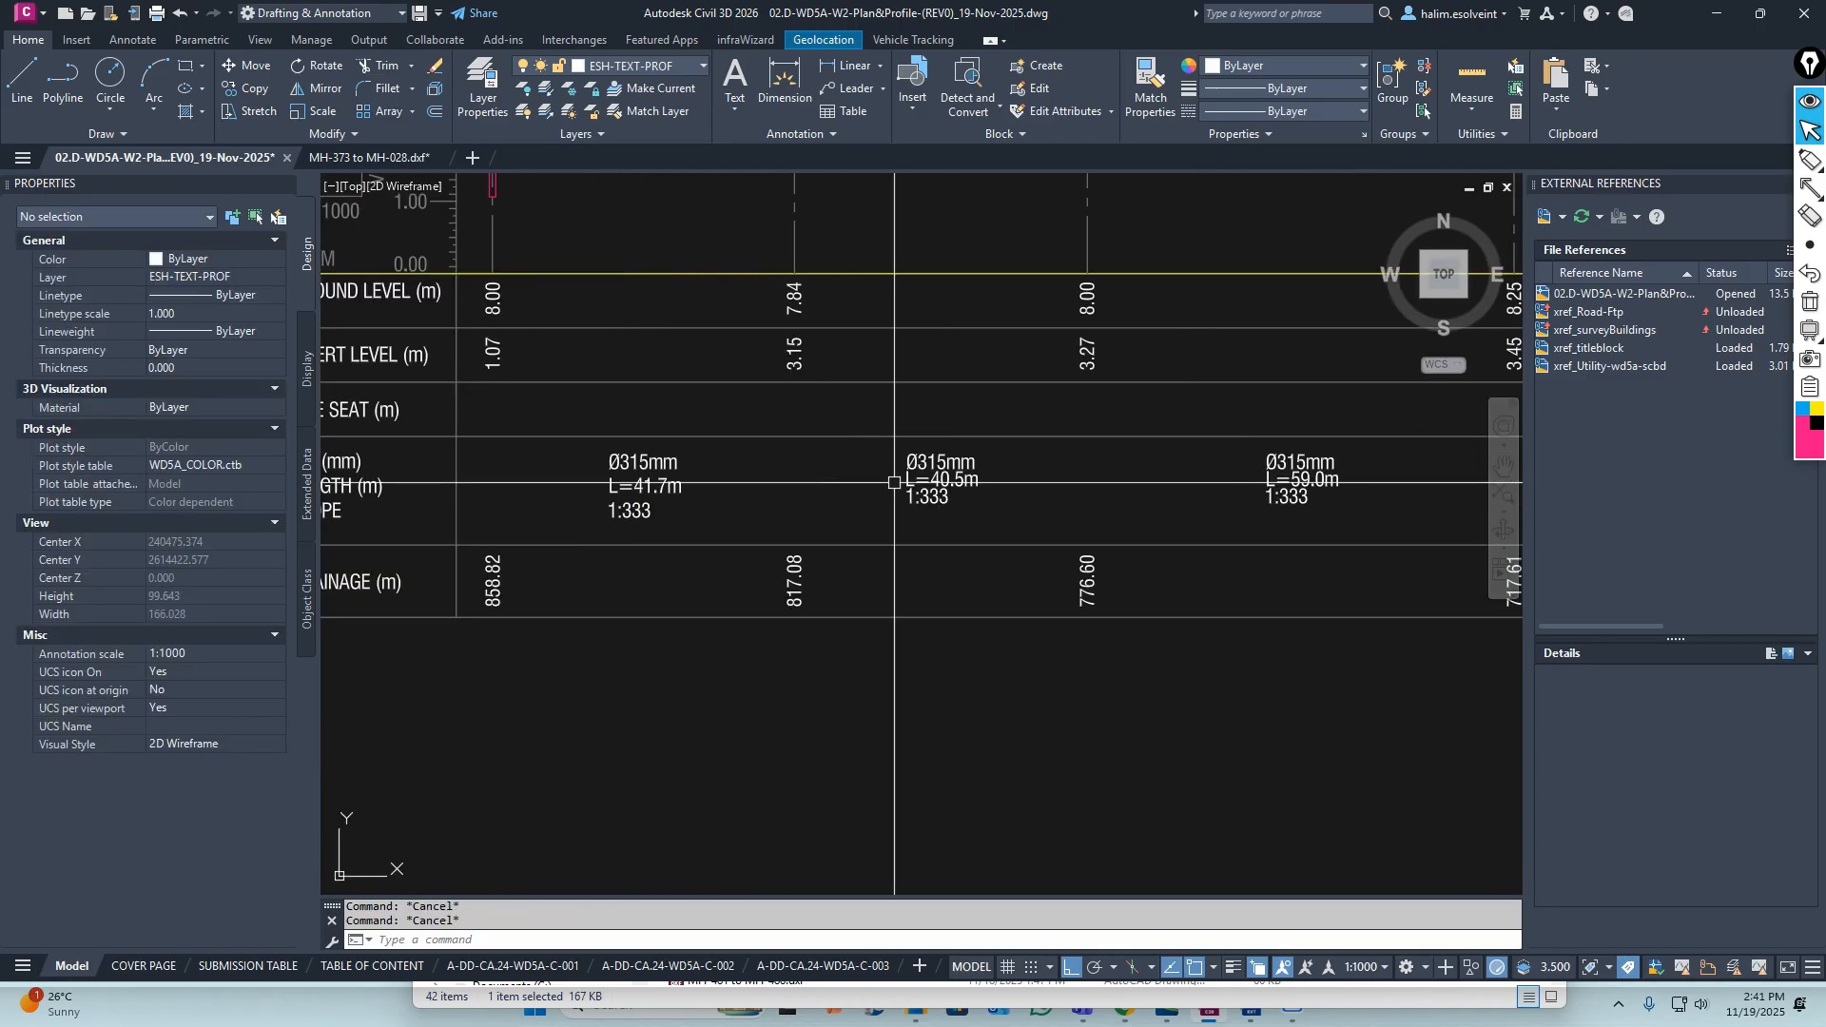
double_click(927, 480)
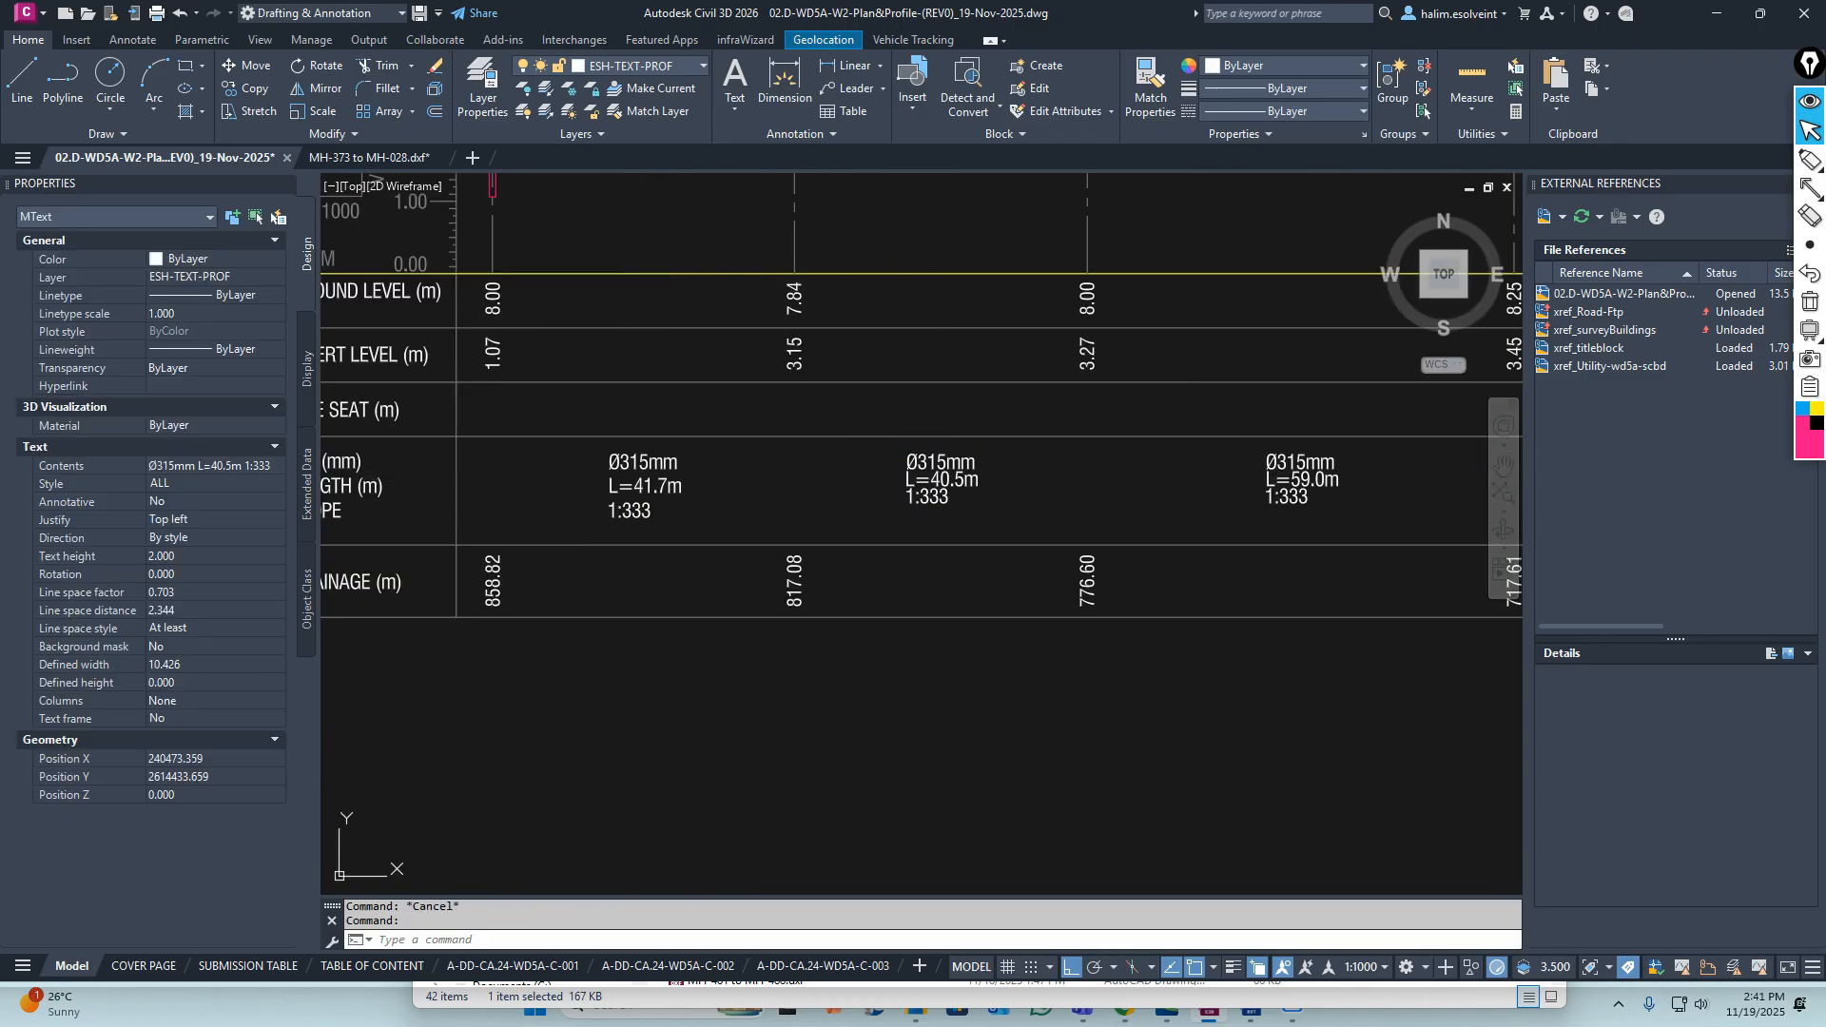
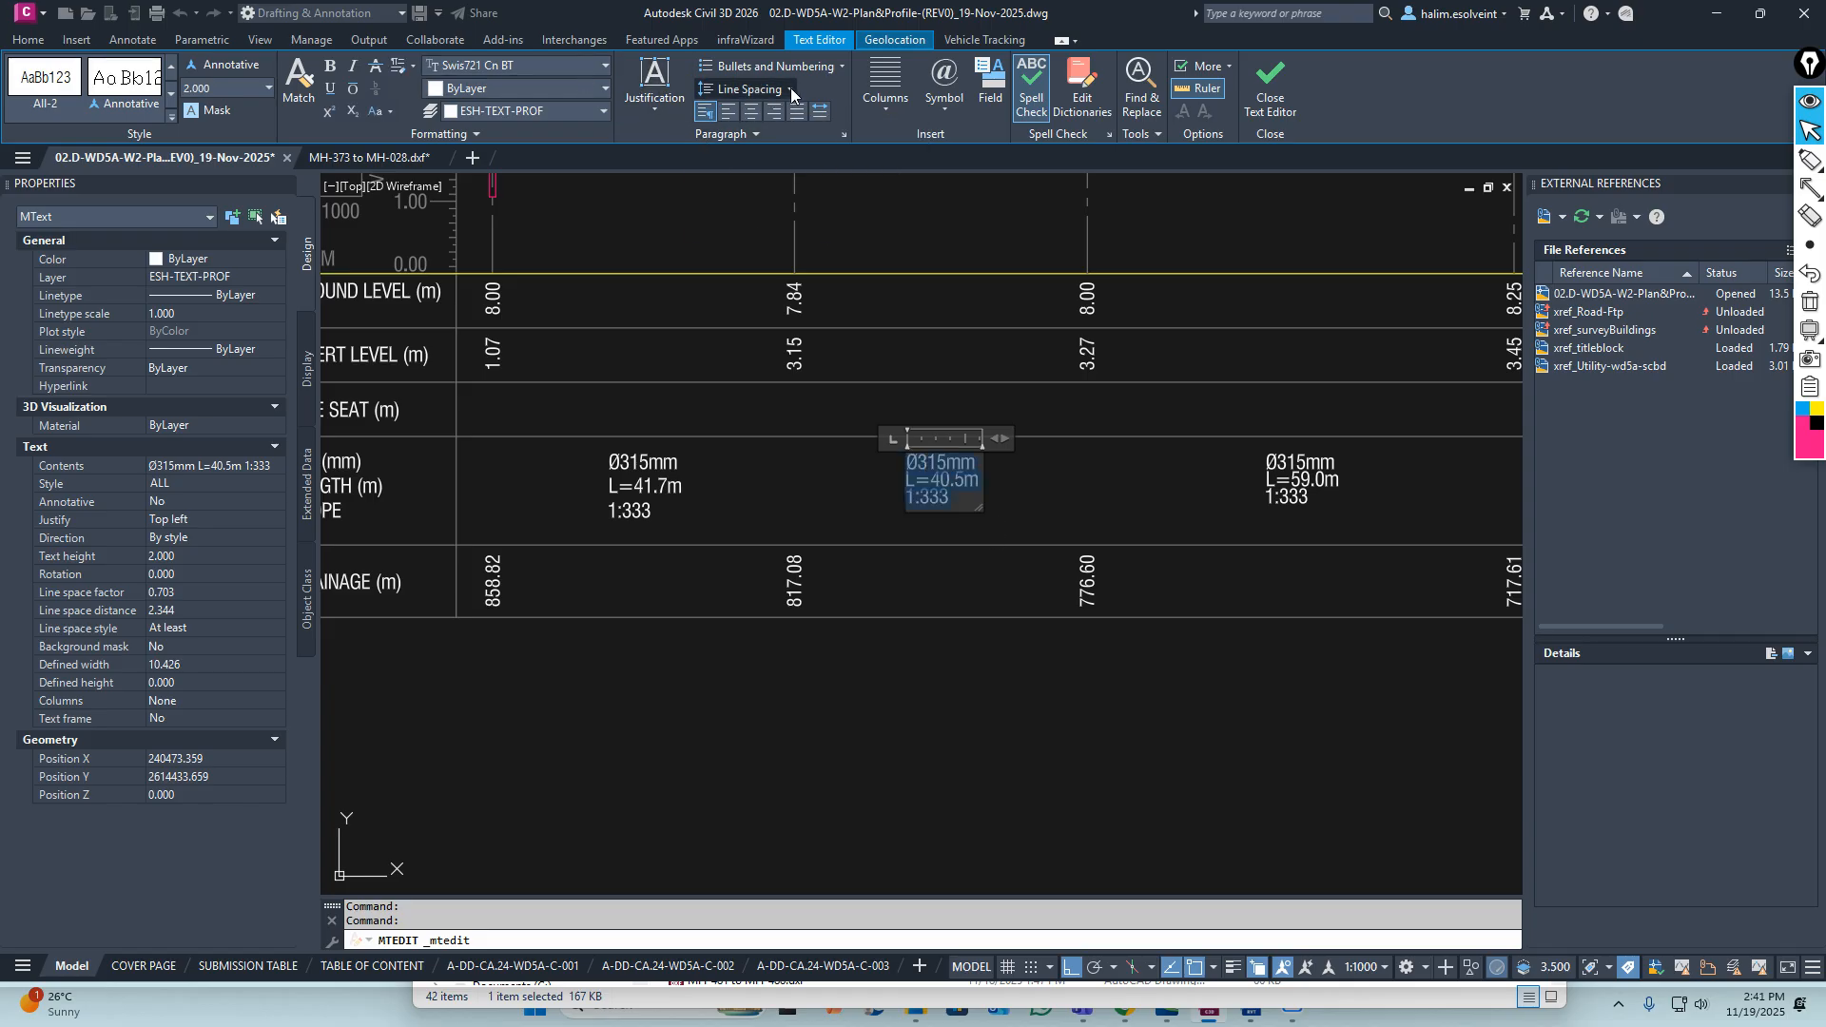
click(790, 89)
click(732, 114)
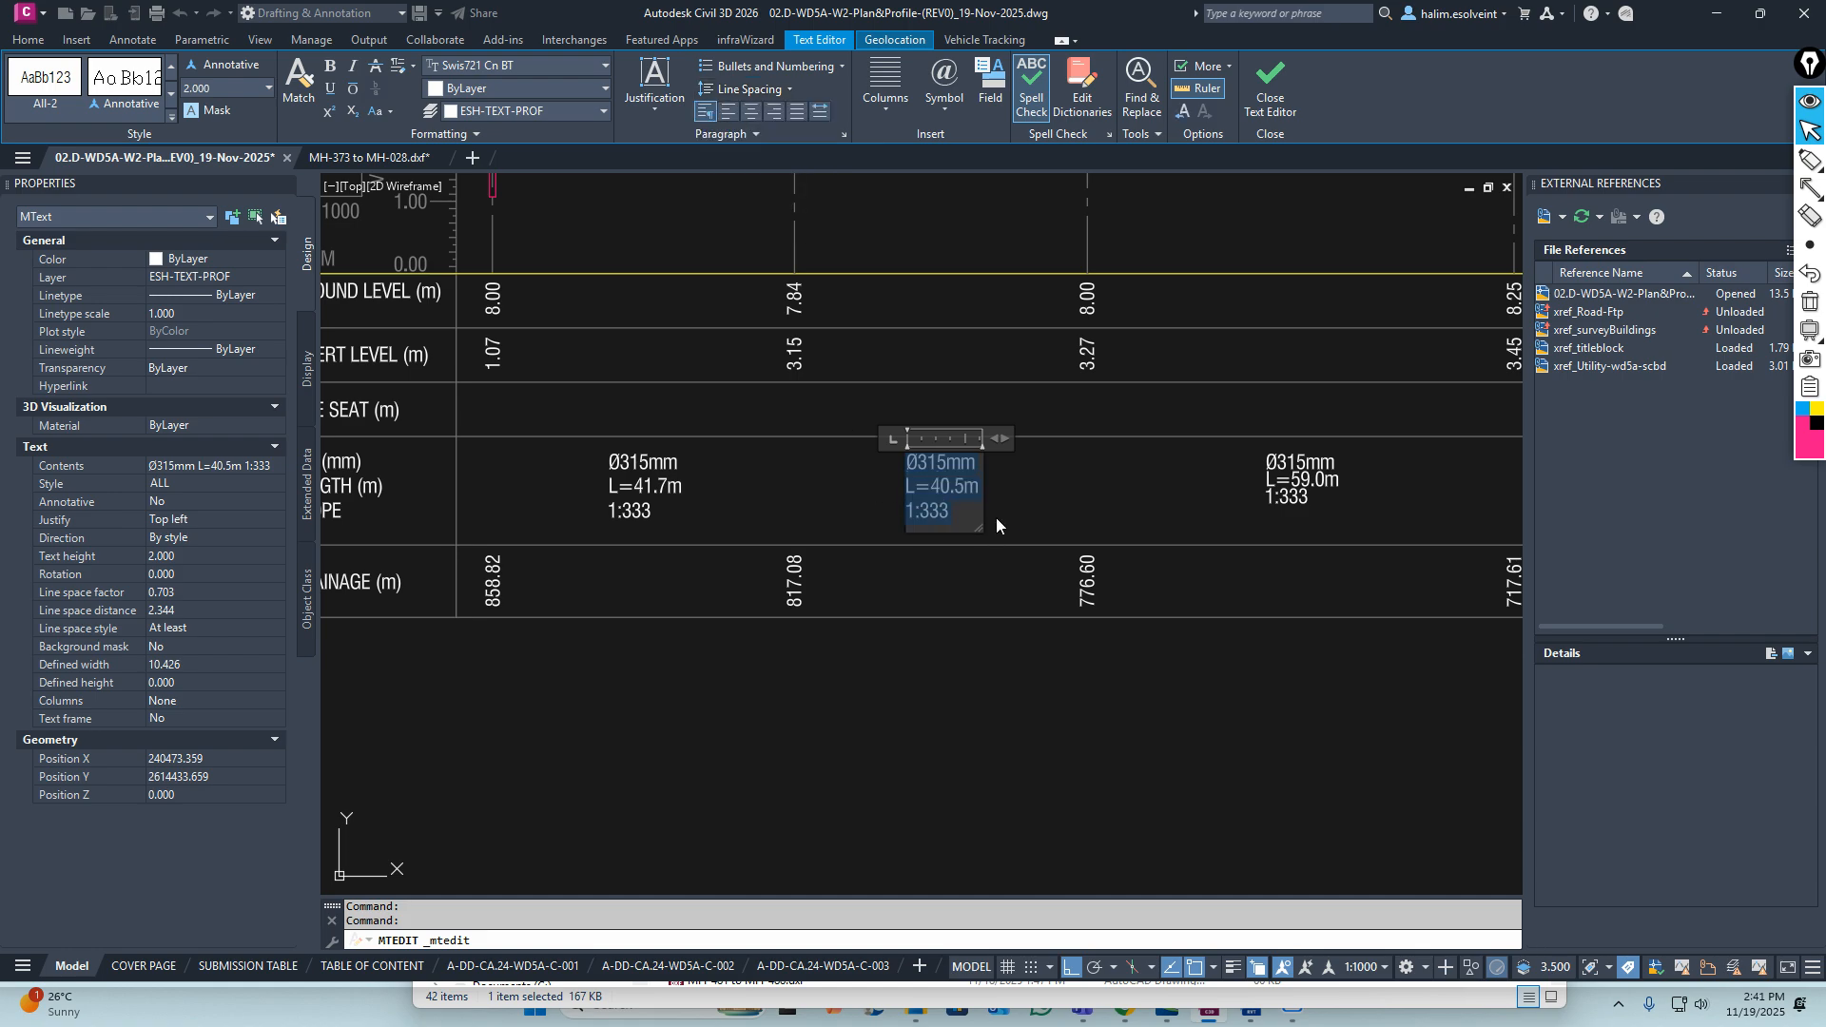
click(1073, 501)
Set the line spacing of all the text in the 59.0 m pipe label to 1.0x
middle_drag(1170, 506, 789, 497)
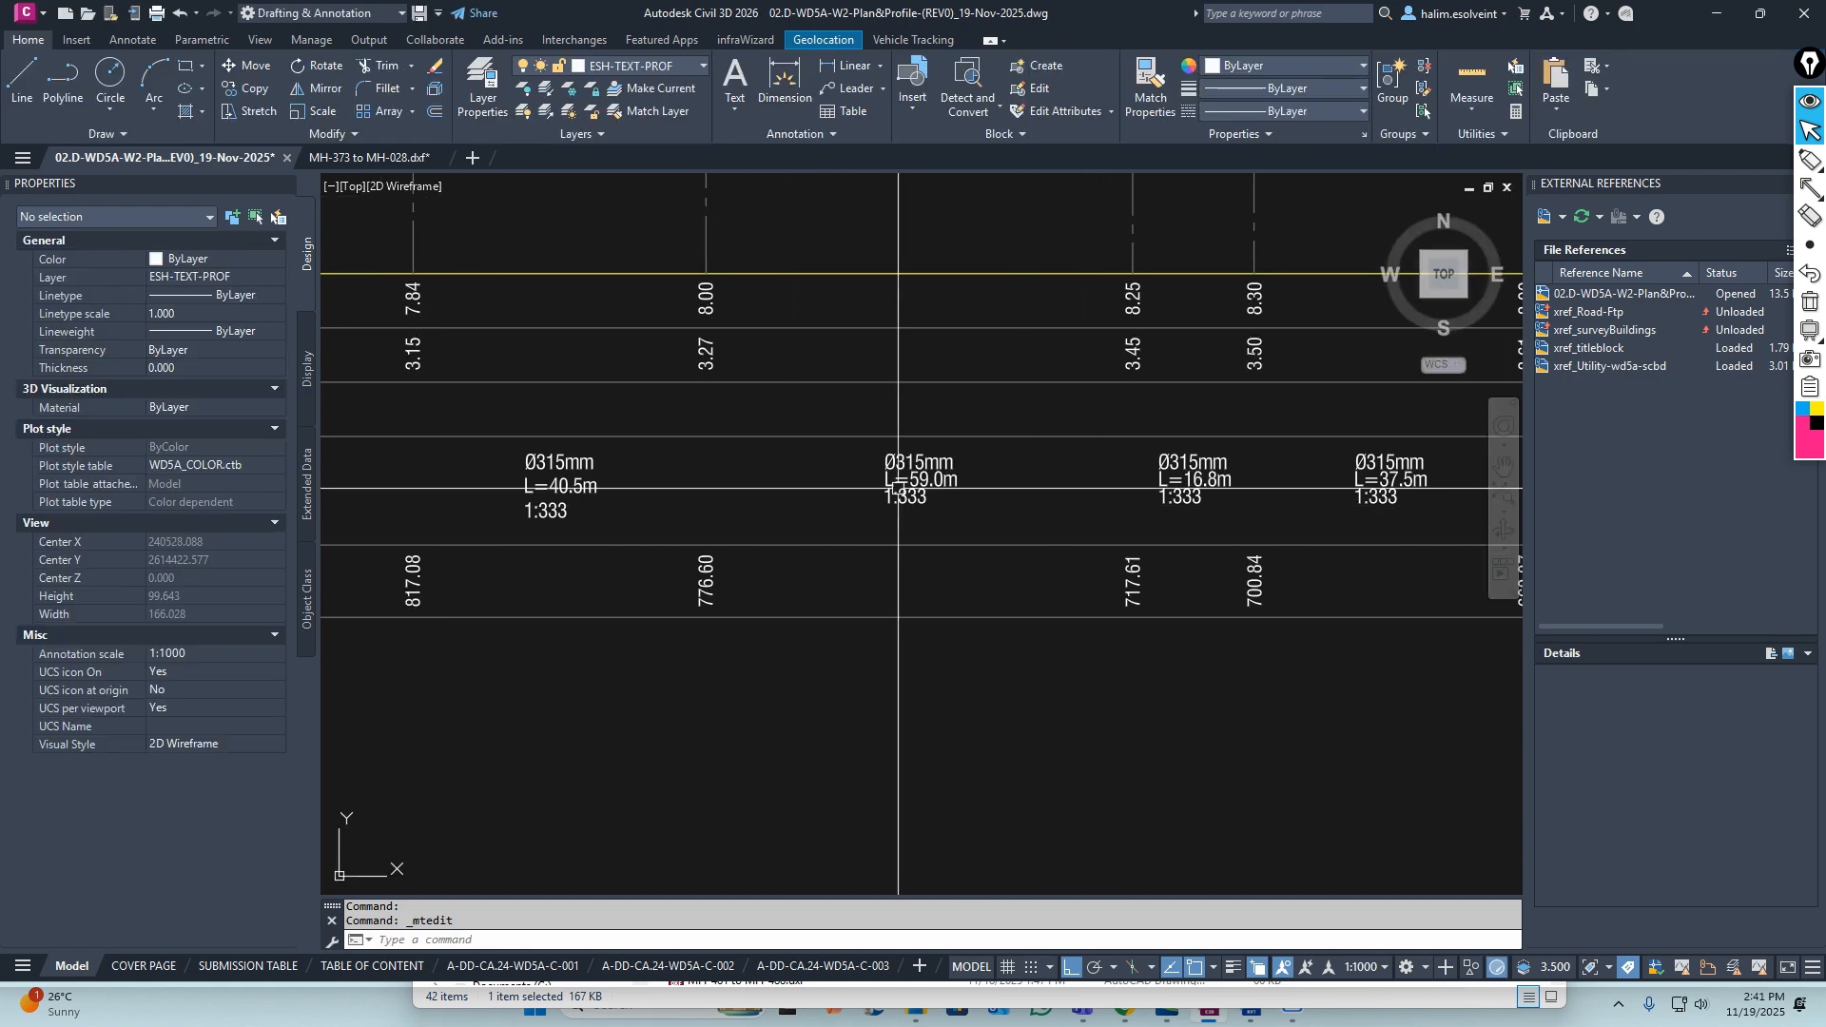
double_click(898, 487)
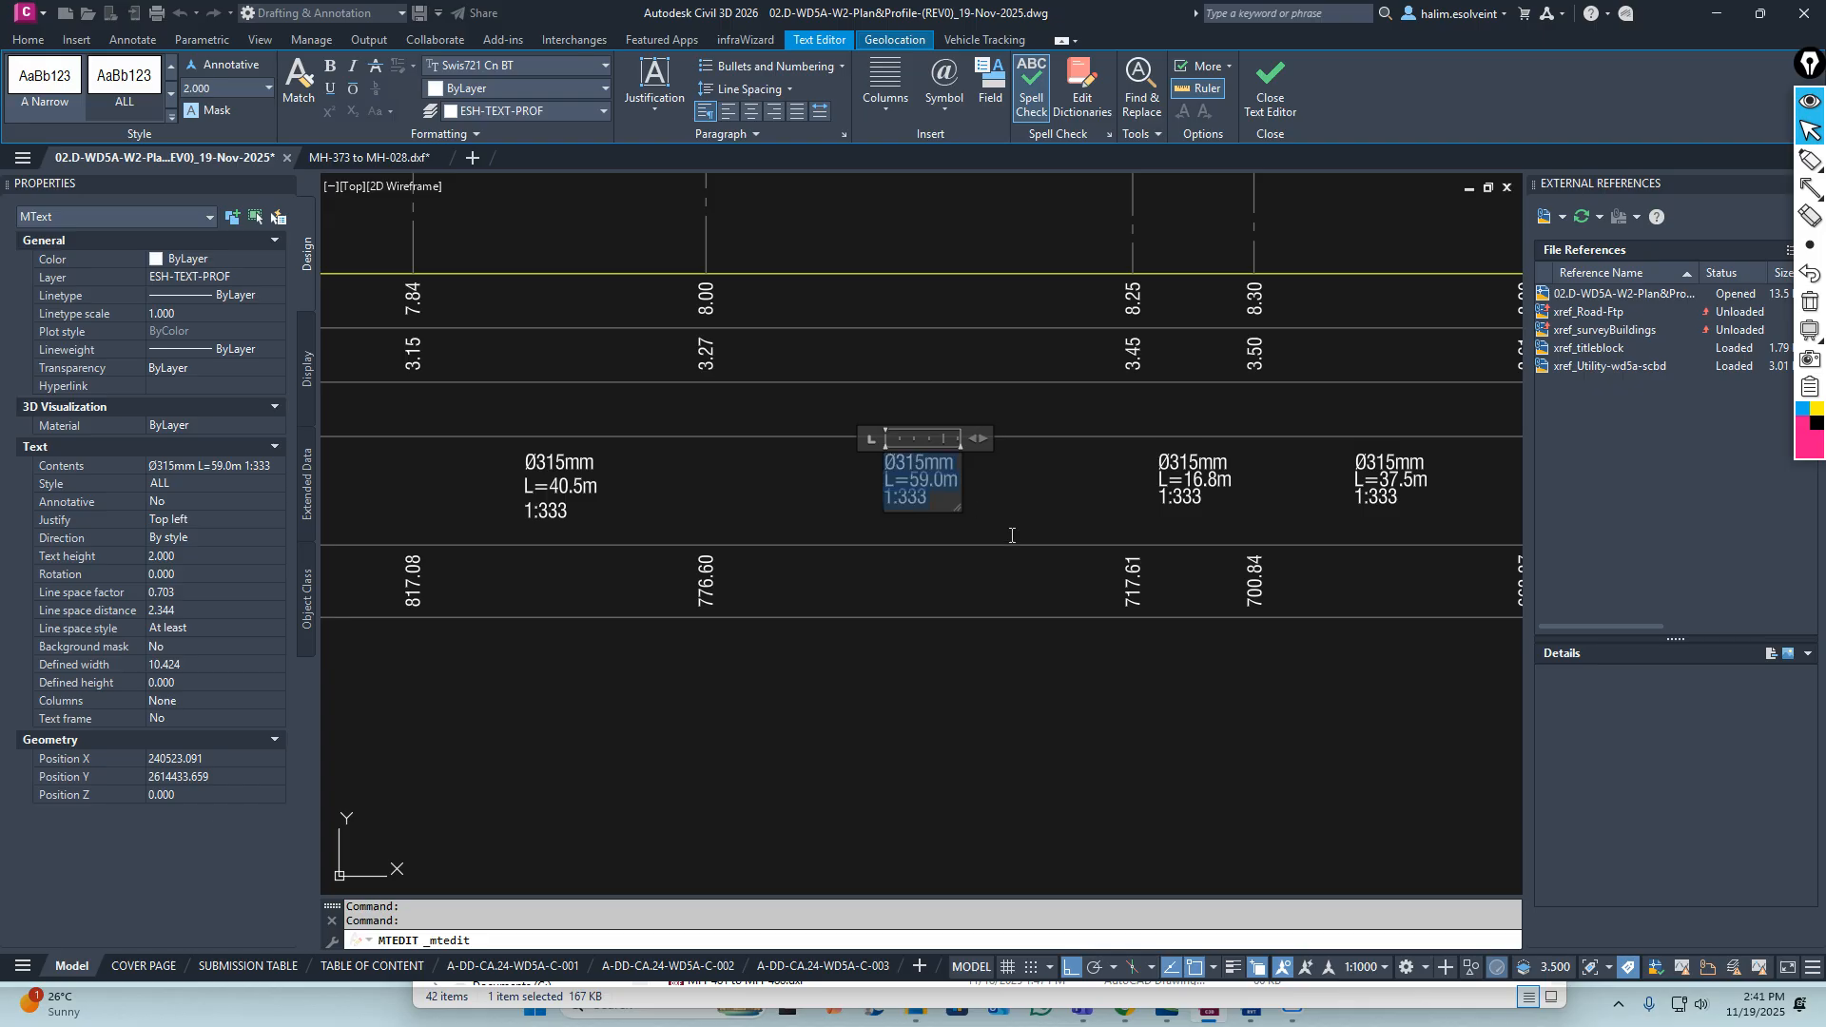
click(790, 88)
click(738, 120)
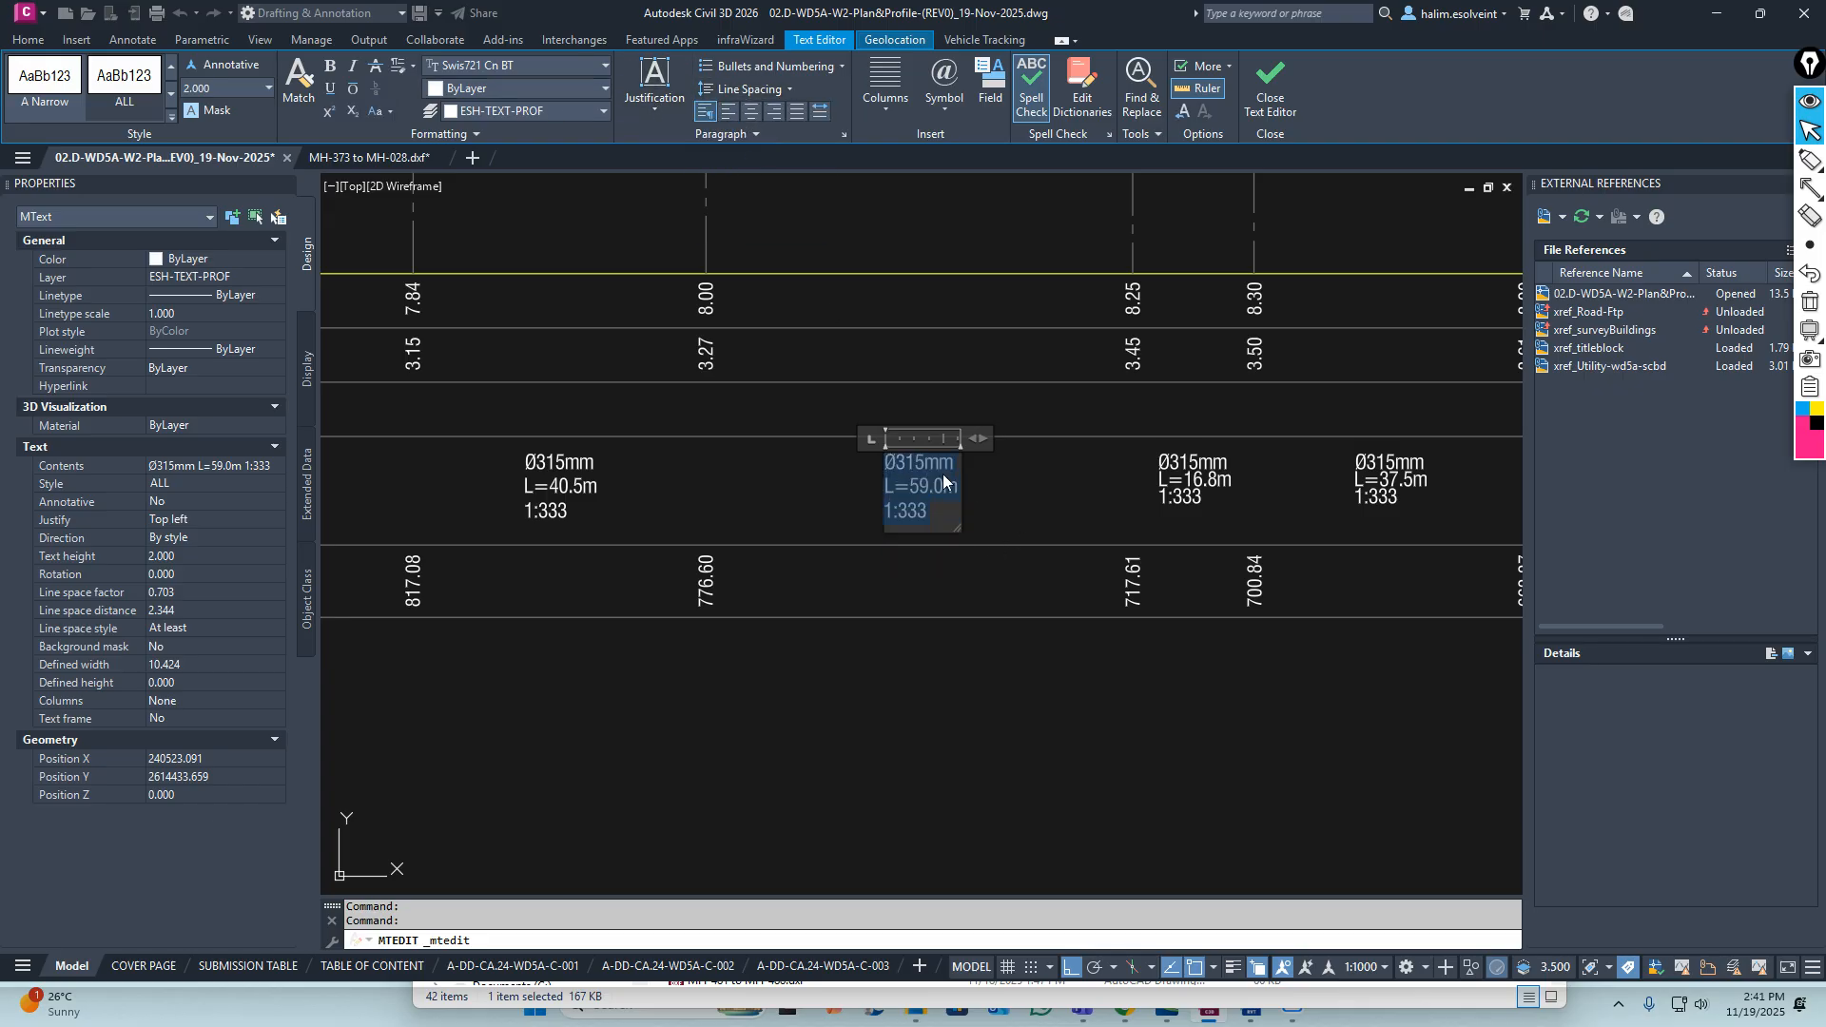
click(1076, 497)
middle_drag(1128, 519, 644, 510)
click(716, 465)
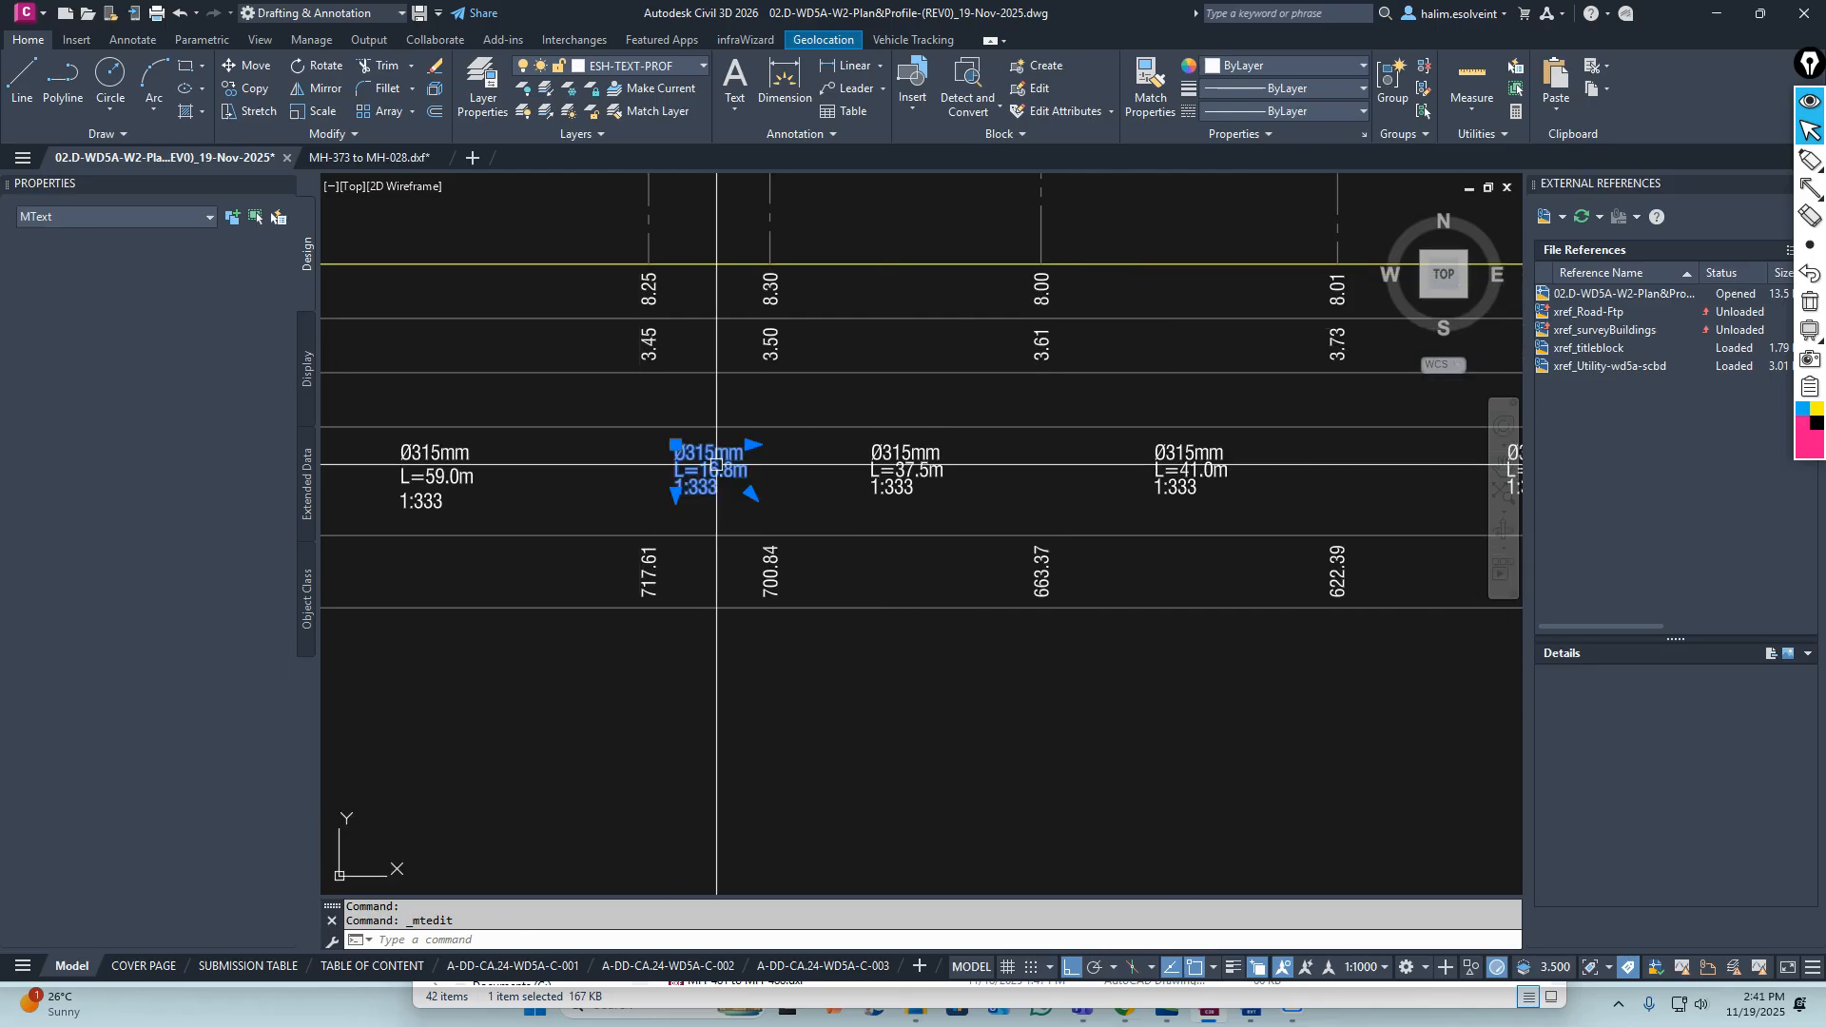
double_click(716, 465)
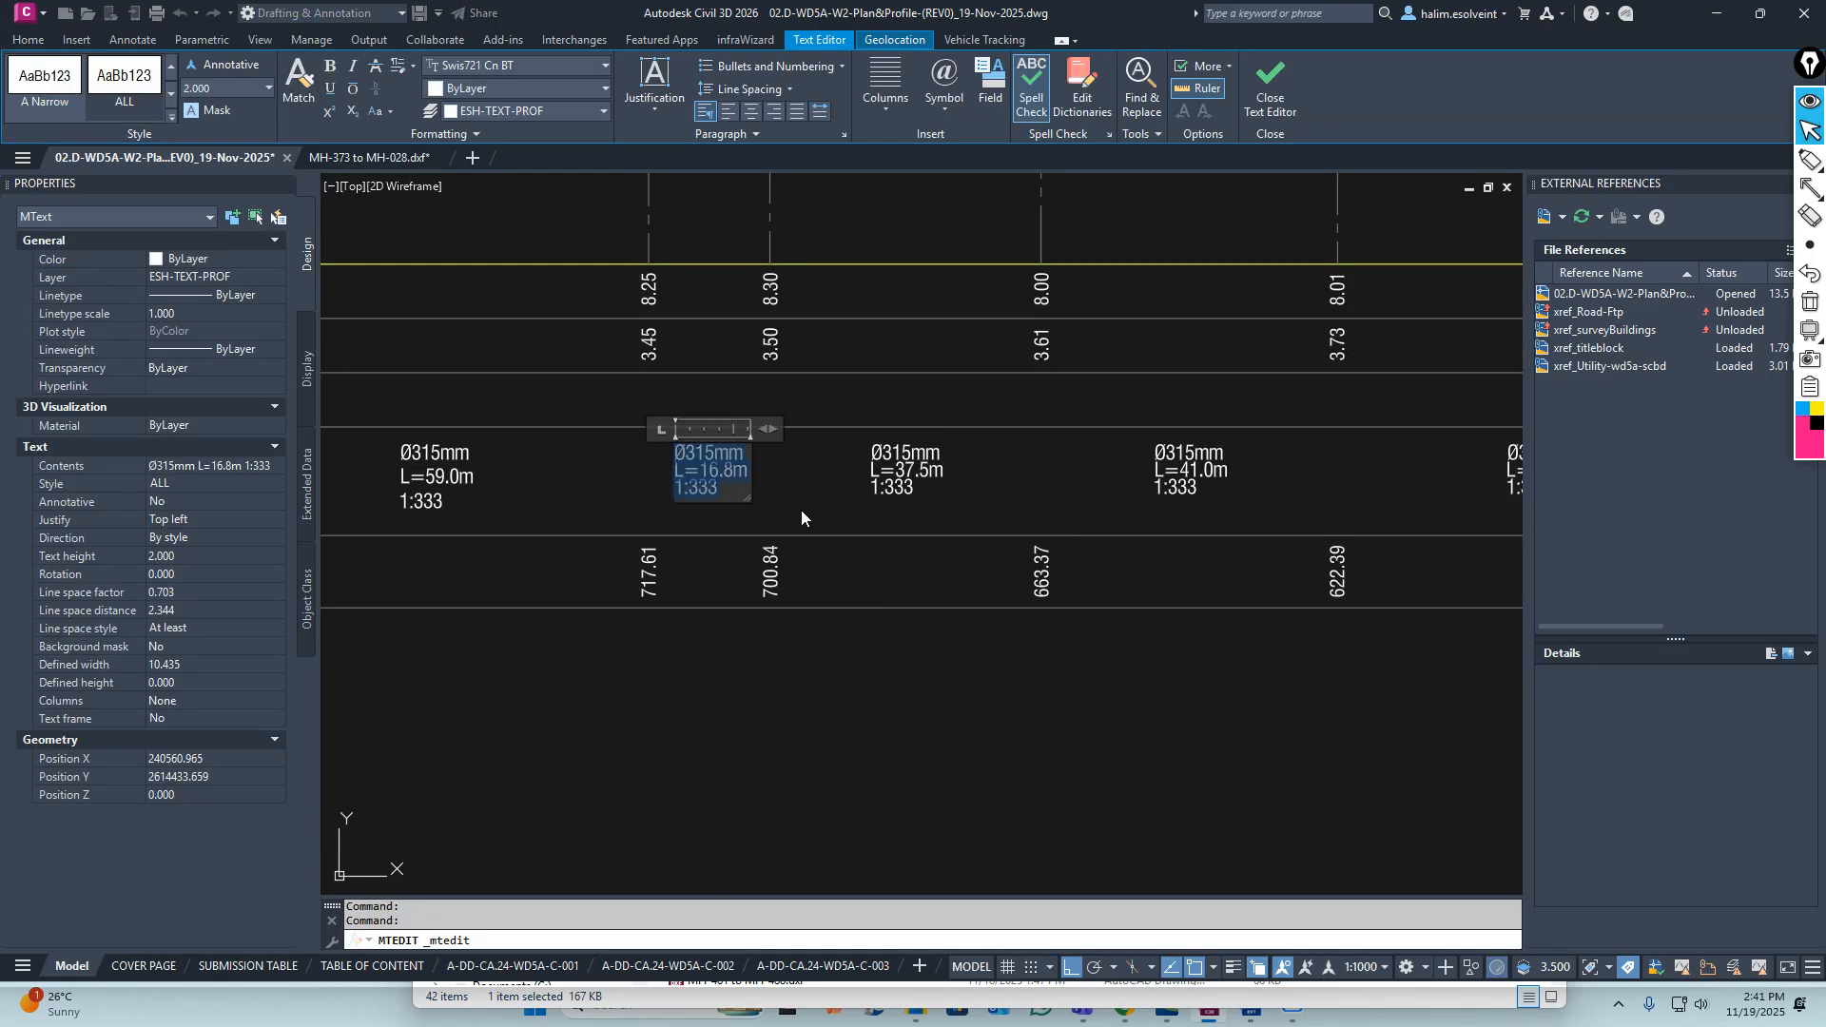
key(Escape)
key(Escape)
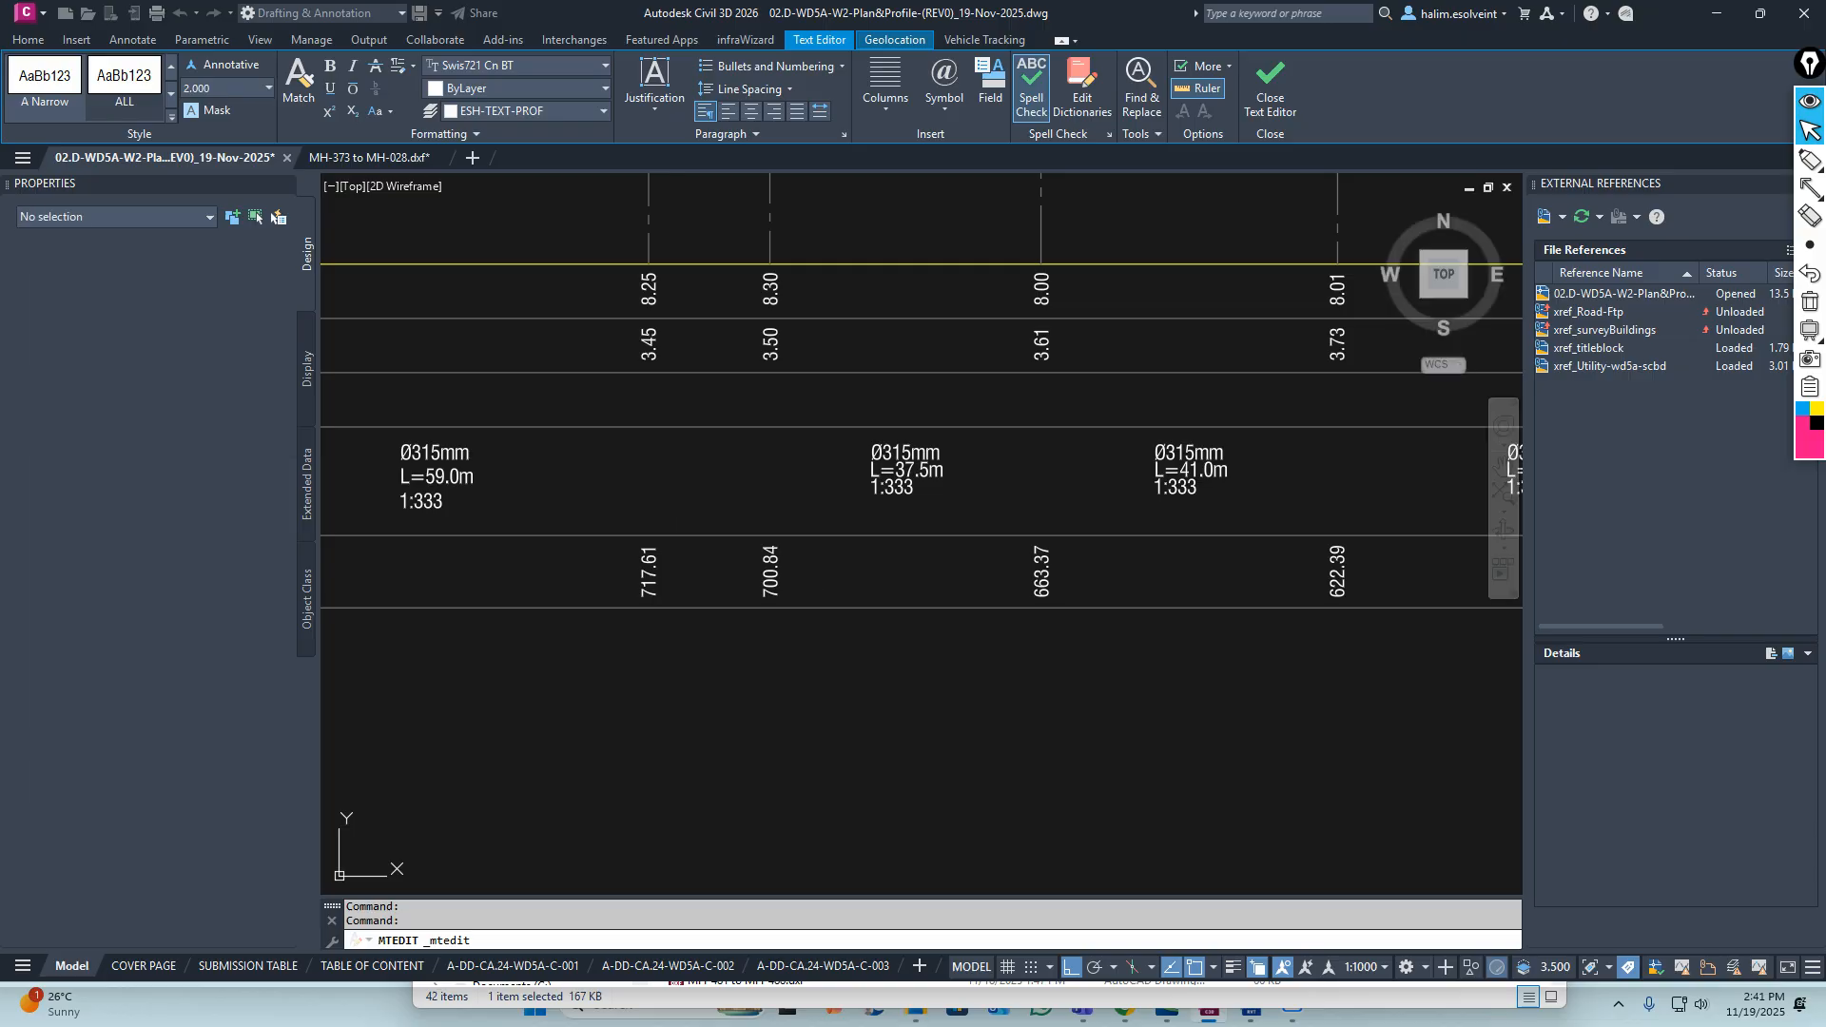
Try to match the 16.8 m pipe label's properties to those of the 59.0 m pipe label
scroll(809, 476, down, 6)
scroll(990, 488, up, 6)
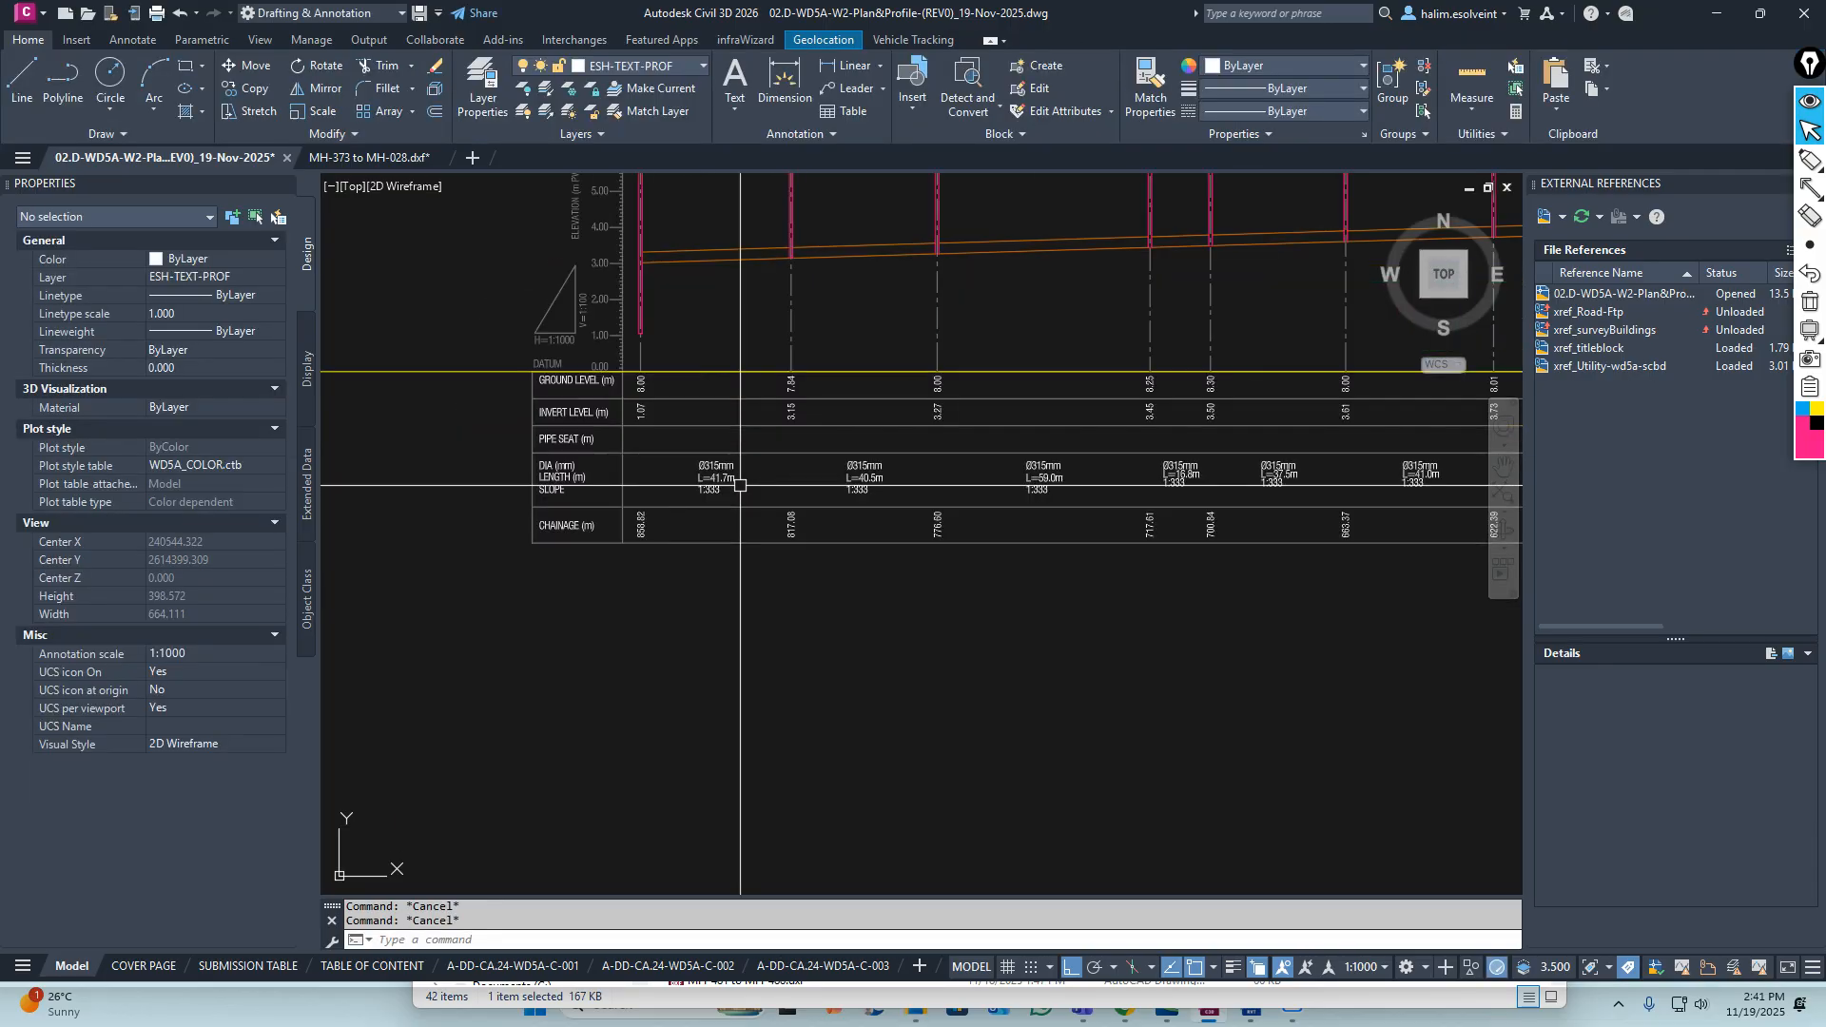
text(ma)
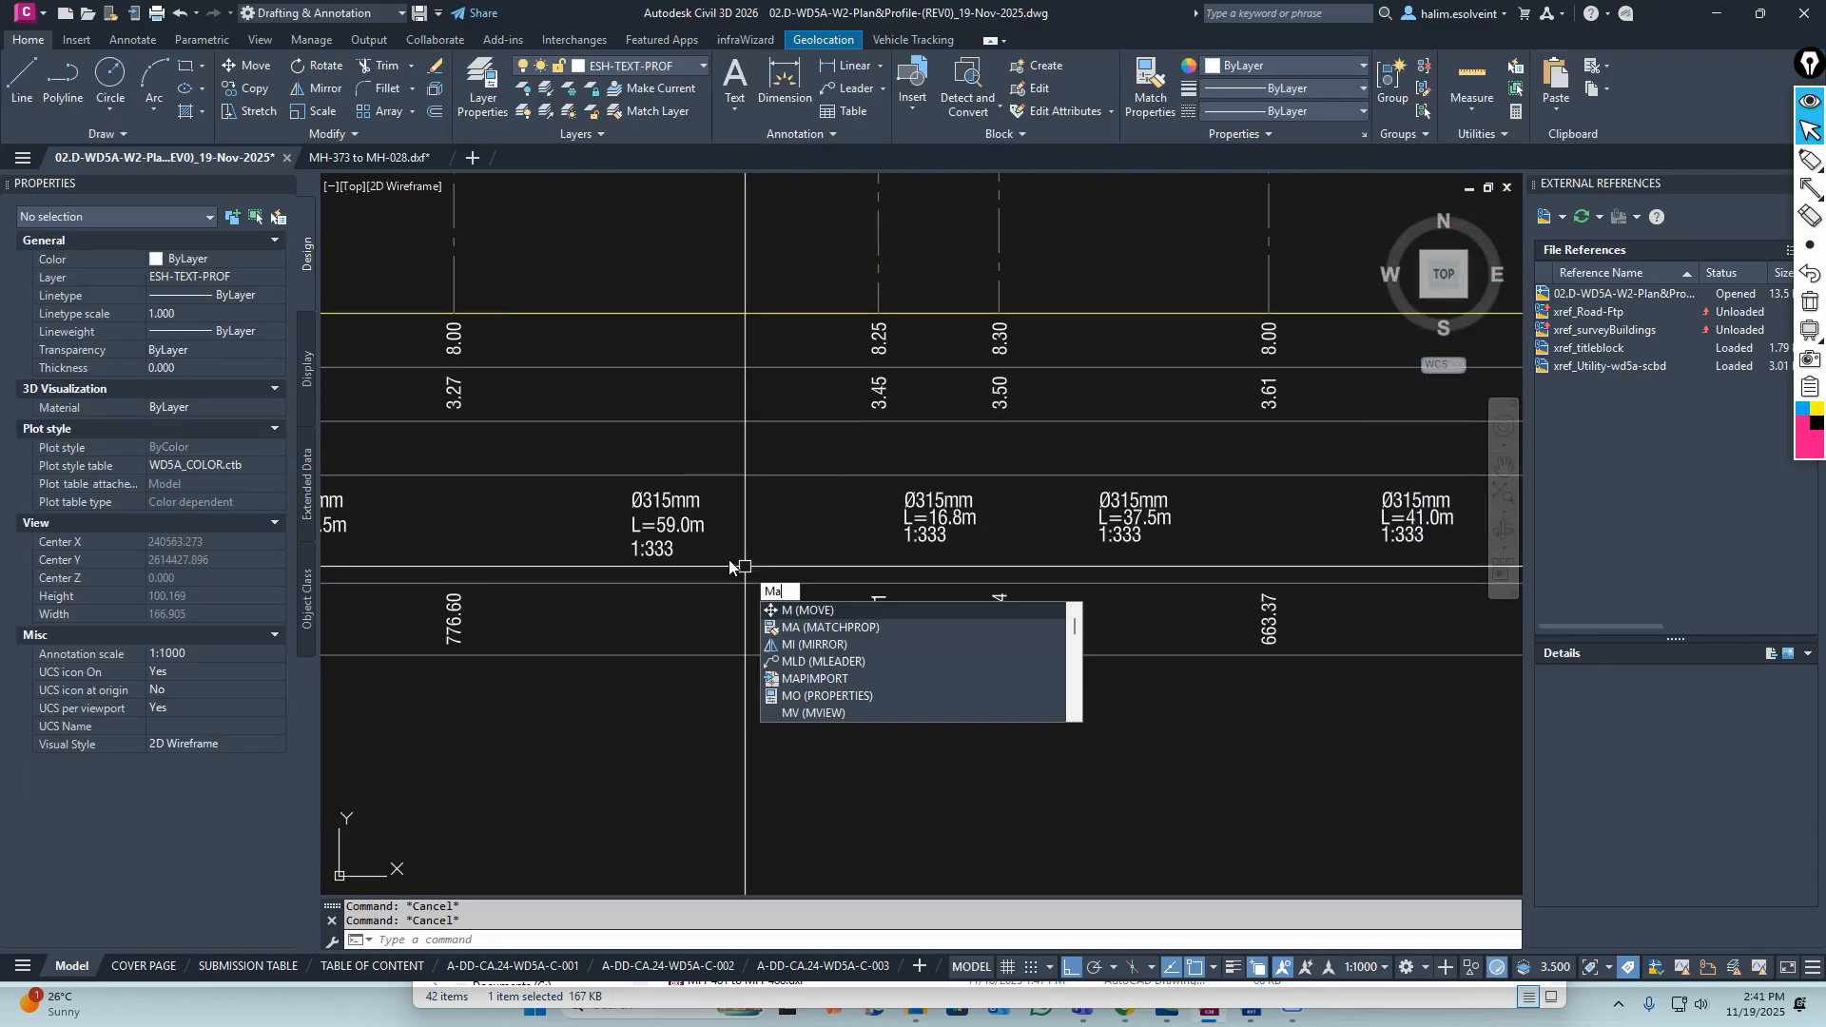
key(Return)
click(666, 525)
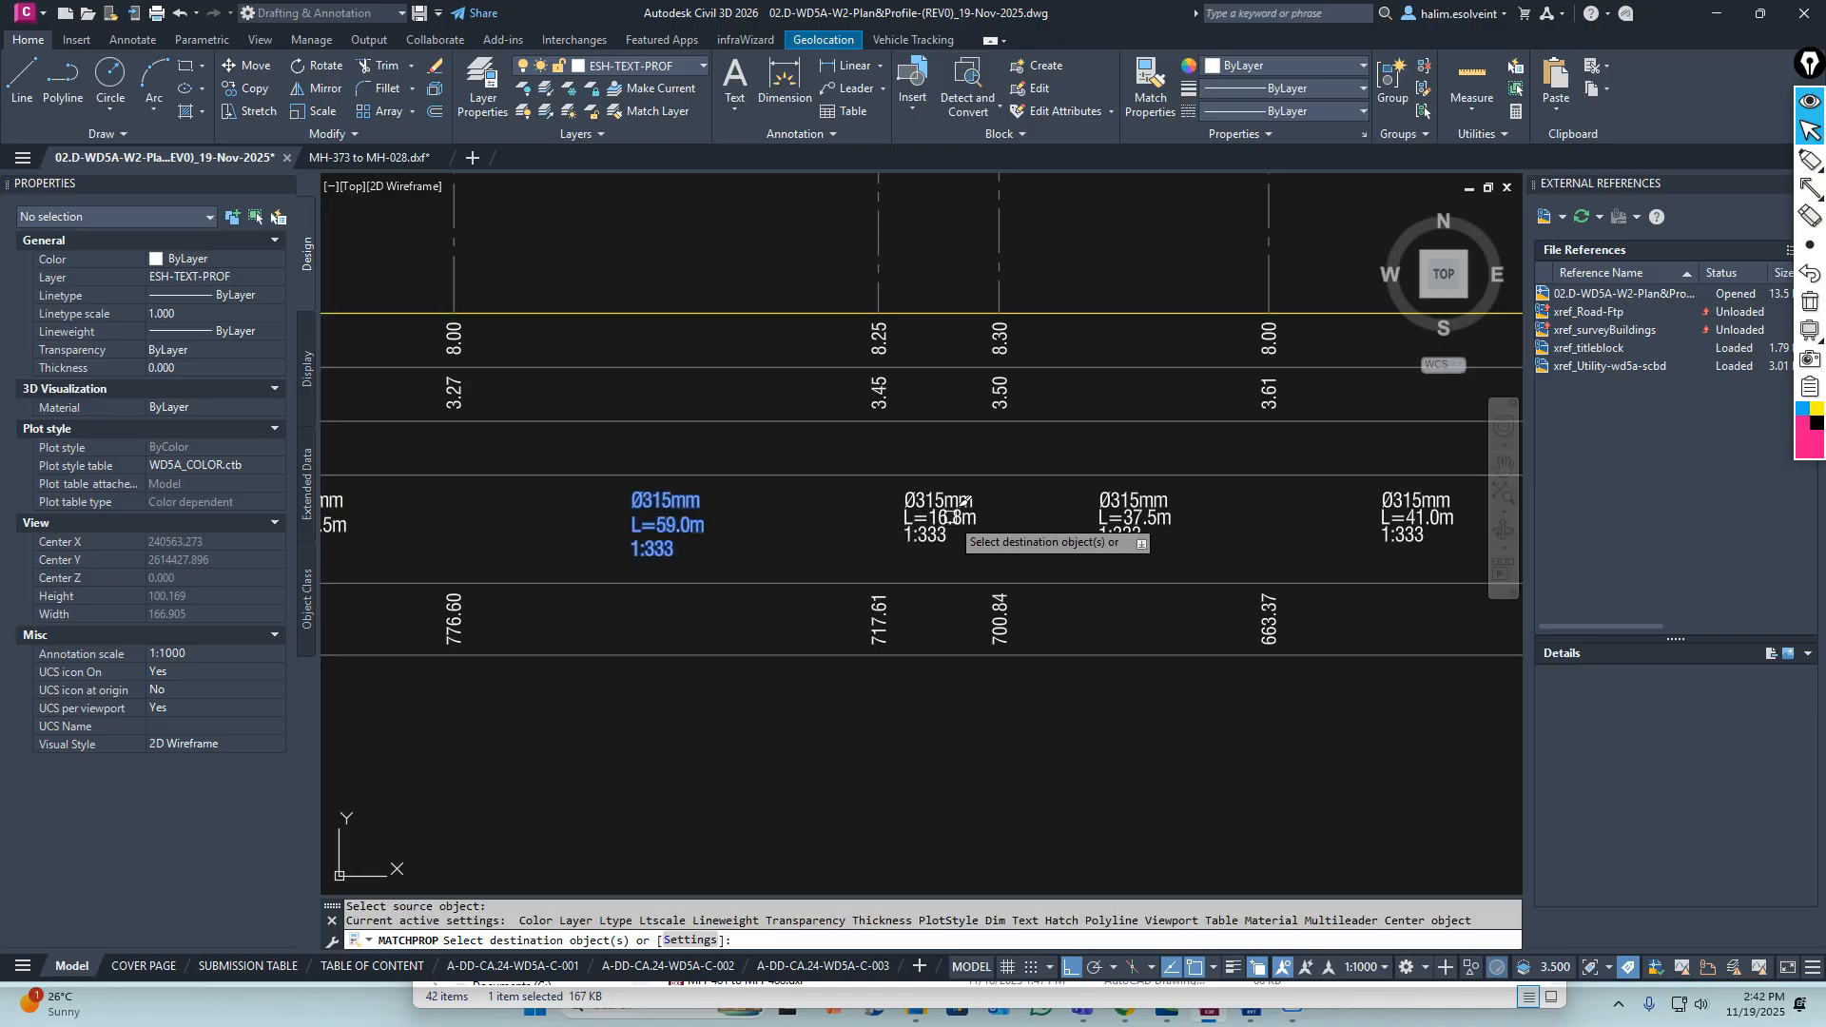
key(Escape)
key(Escape)
scroll(785, 535, down, 3)
scroll(732, 533, down, 6)
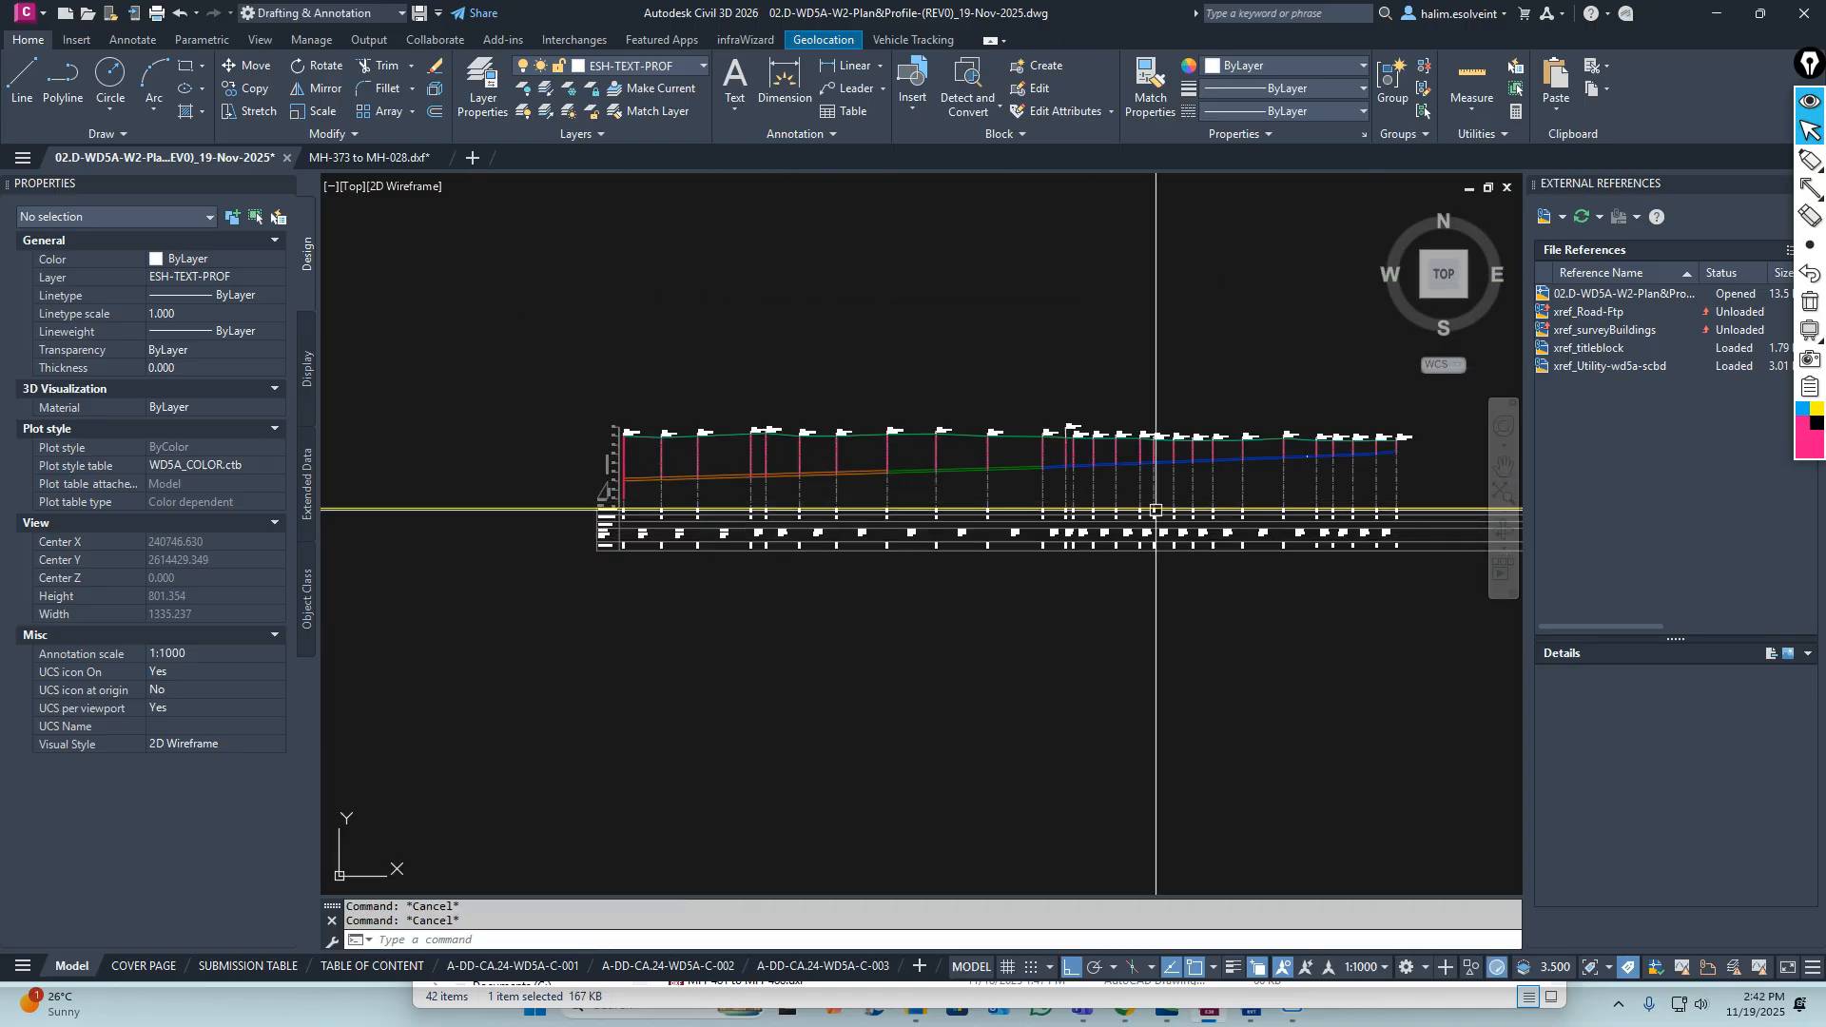
scroll(627, 529, up, 9)
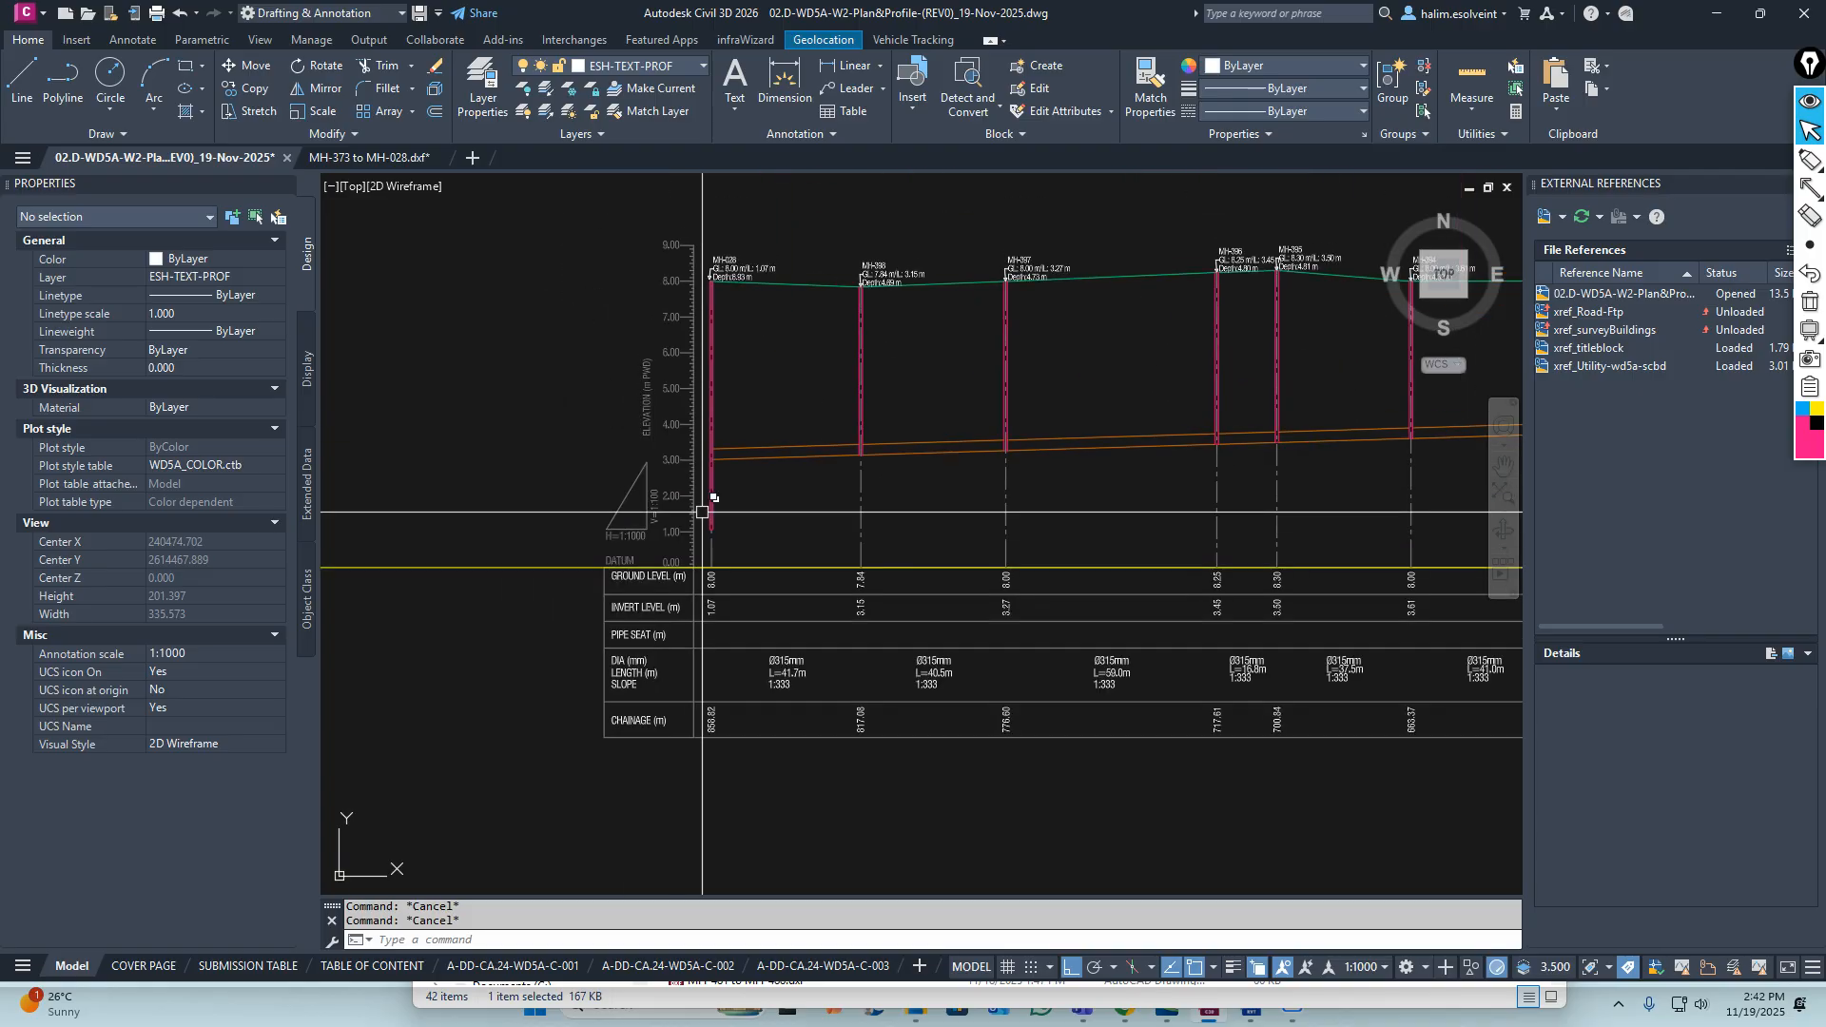
scroll(671, 520, down, 6)
scroll(1046, 597, up, 6)
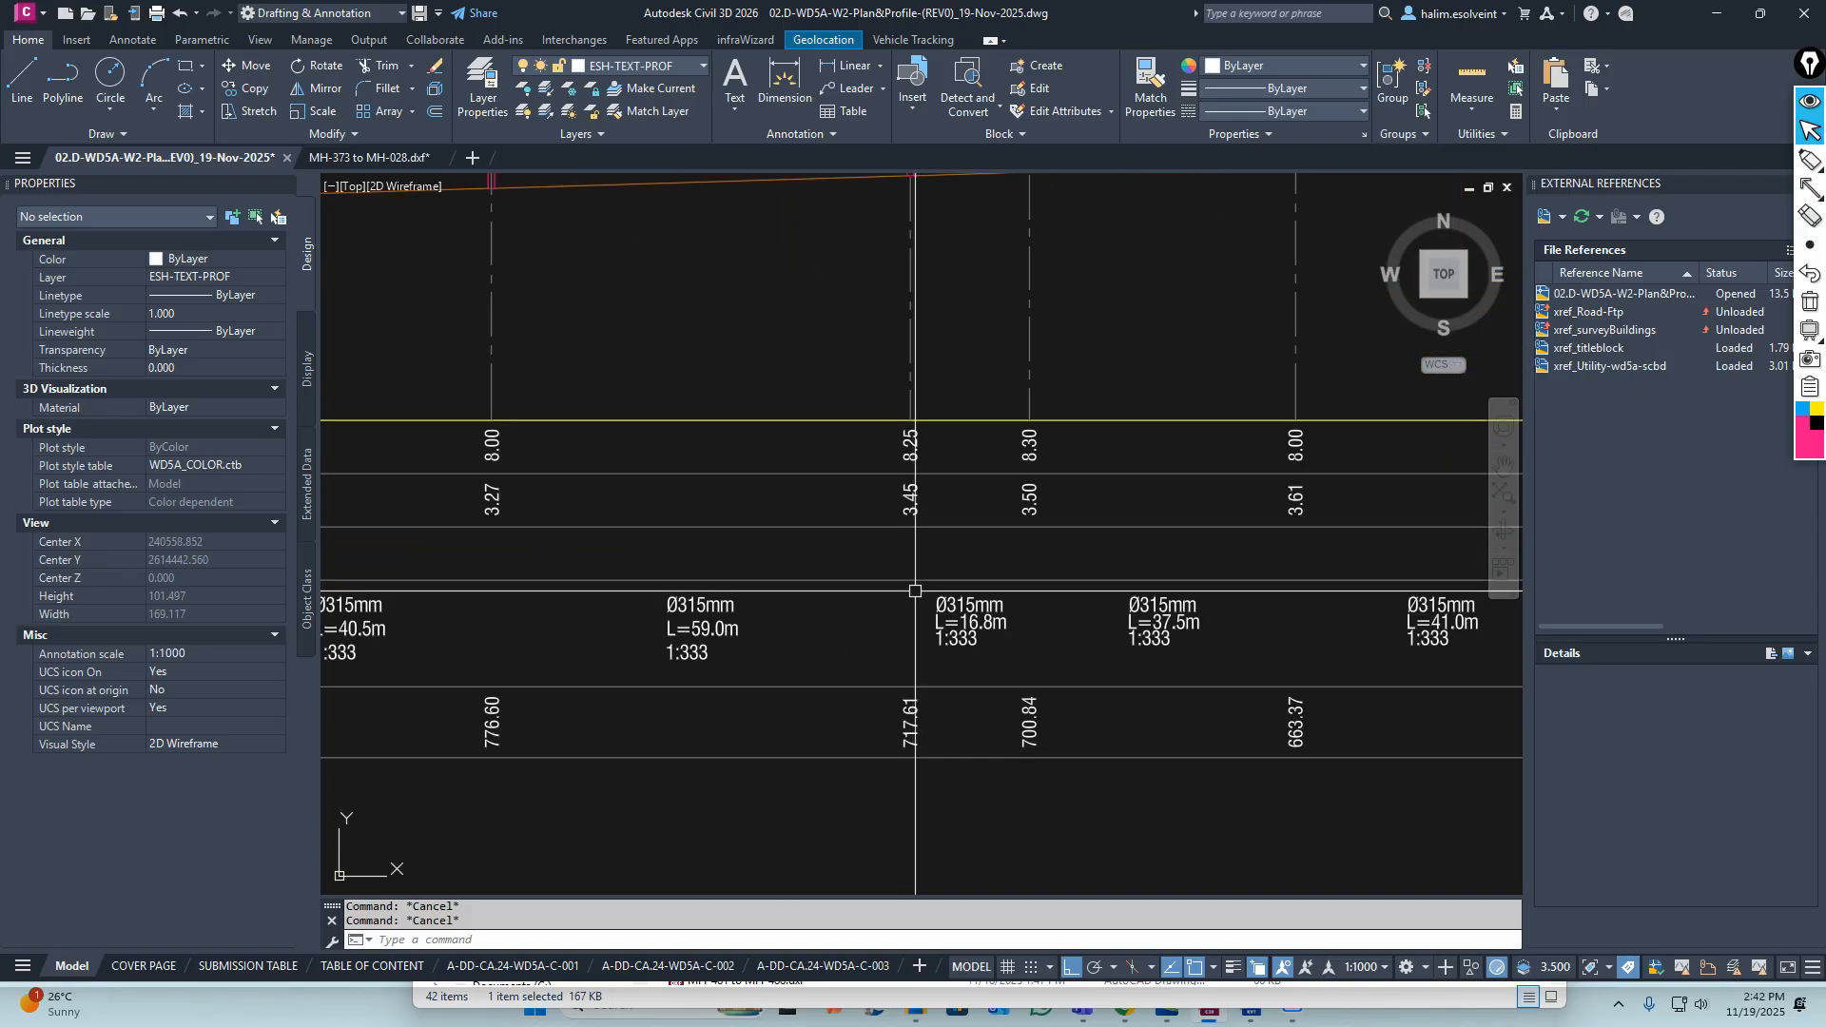
scroll(1138, 605, down, 3)
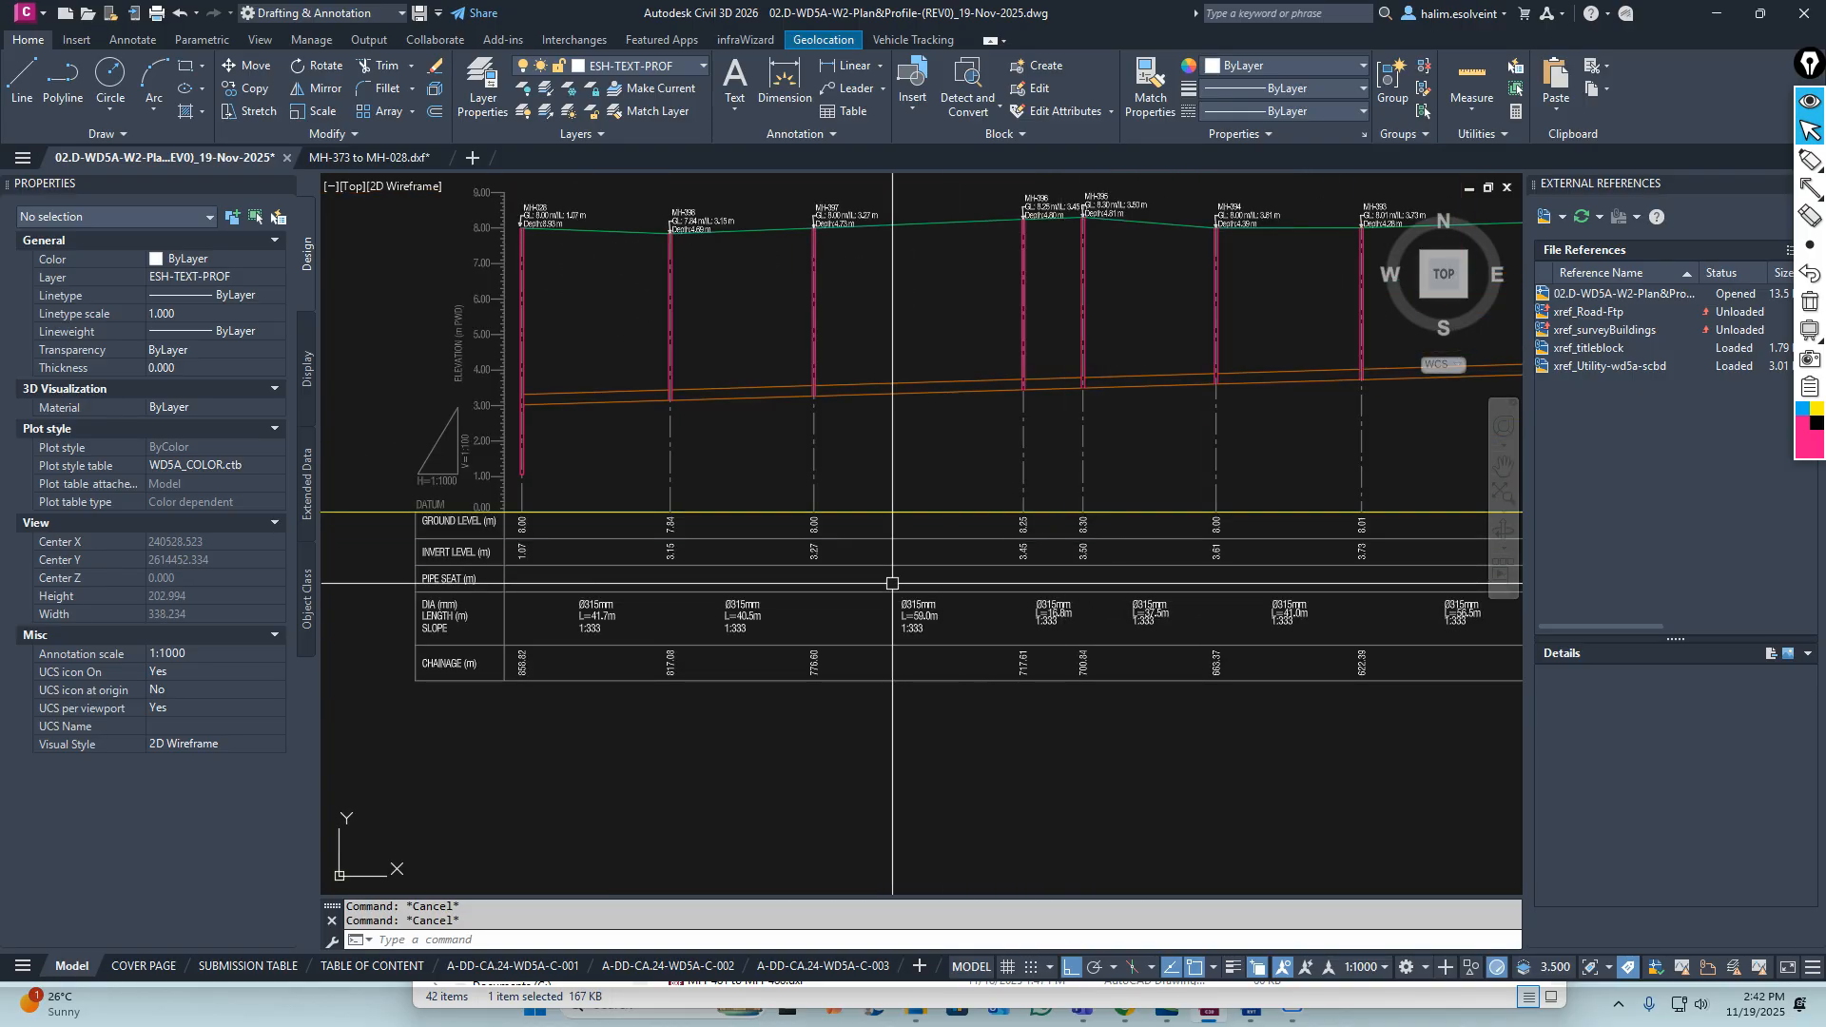
Measure the horizontal distance from the elevation axis at the profile's start to the first manhole's dashed centreline
scroll(515, 500, up, 6)
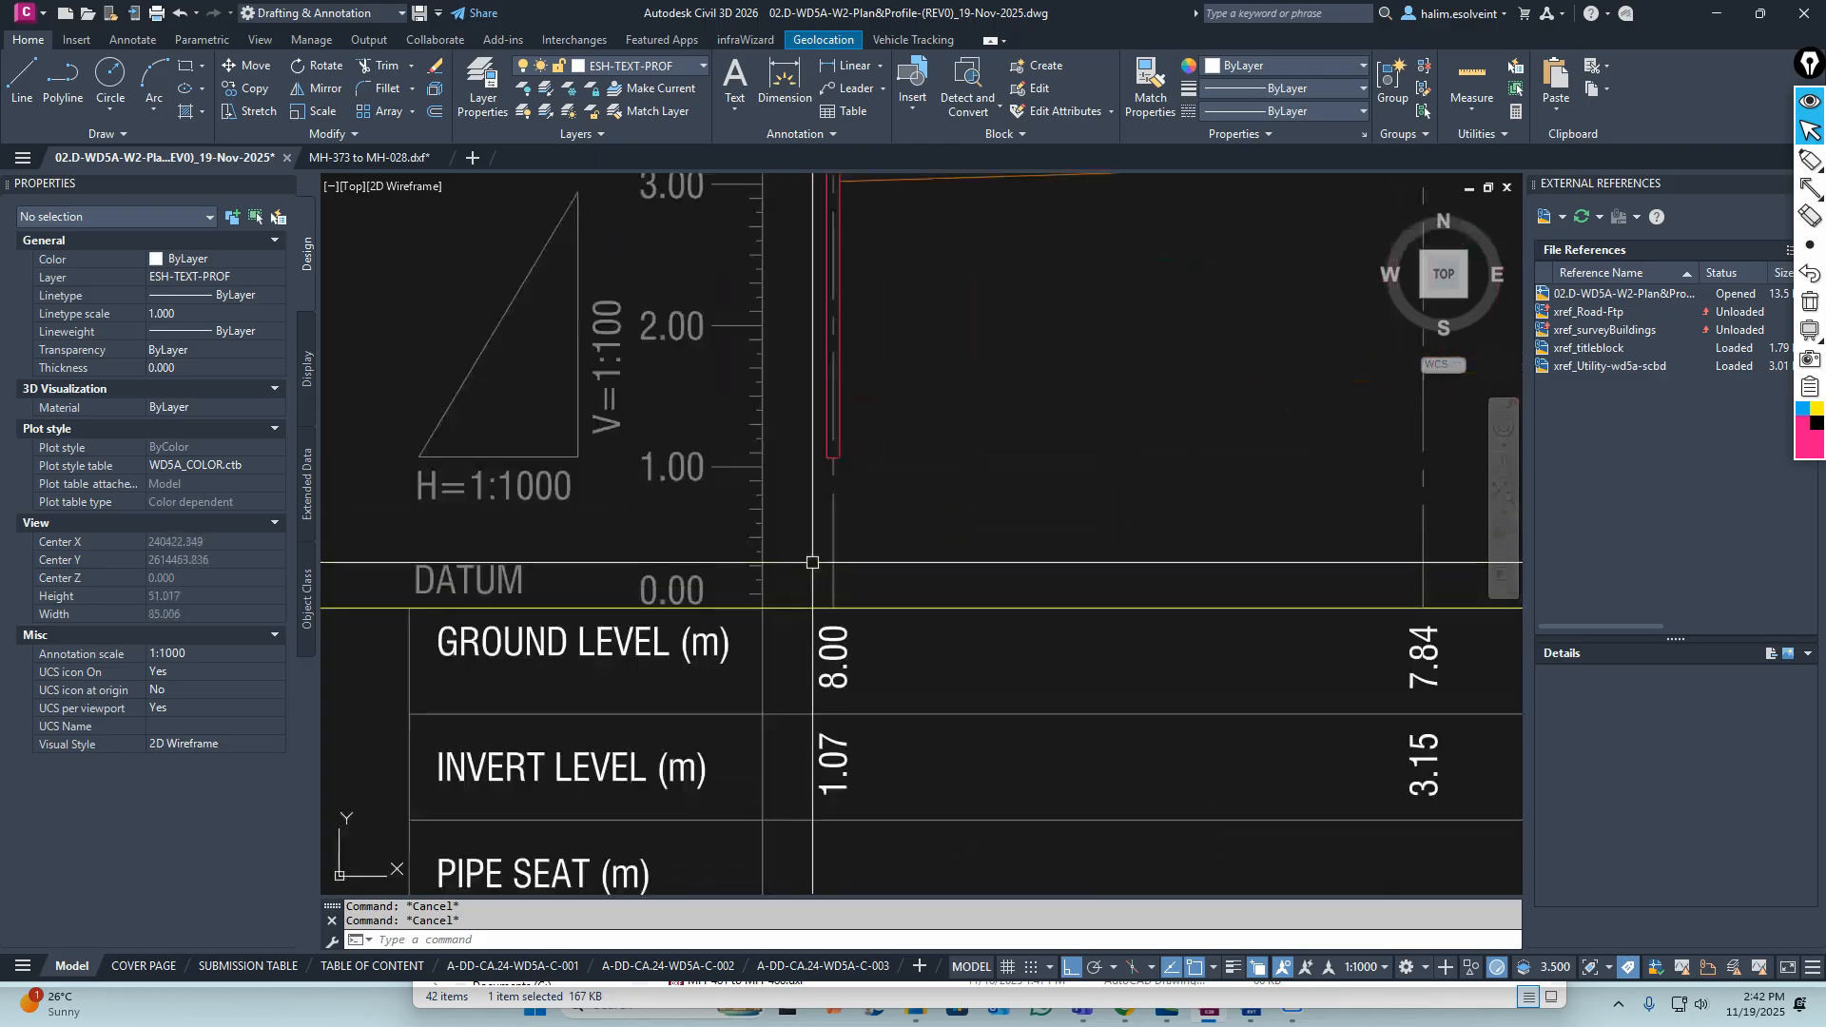
scroll(772, 505, up, 5)
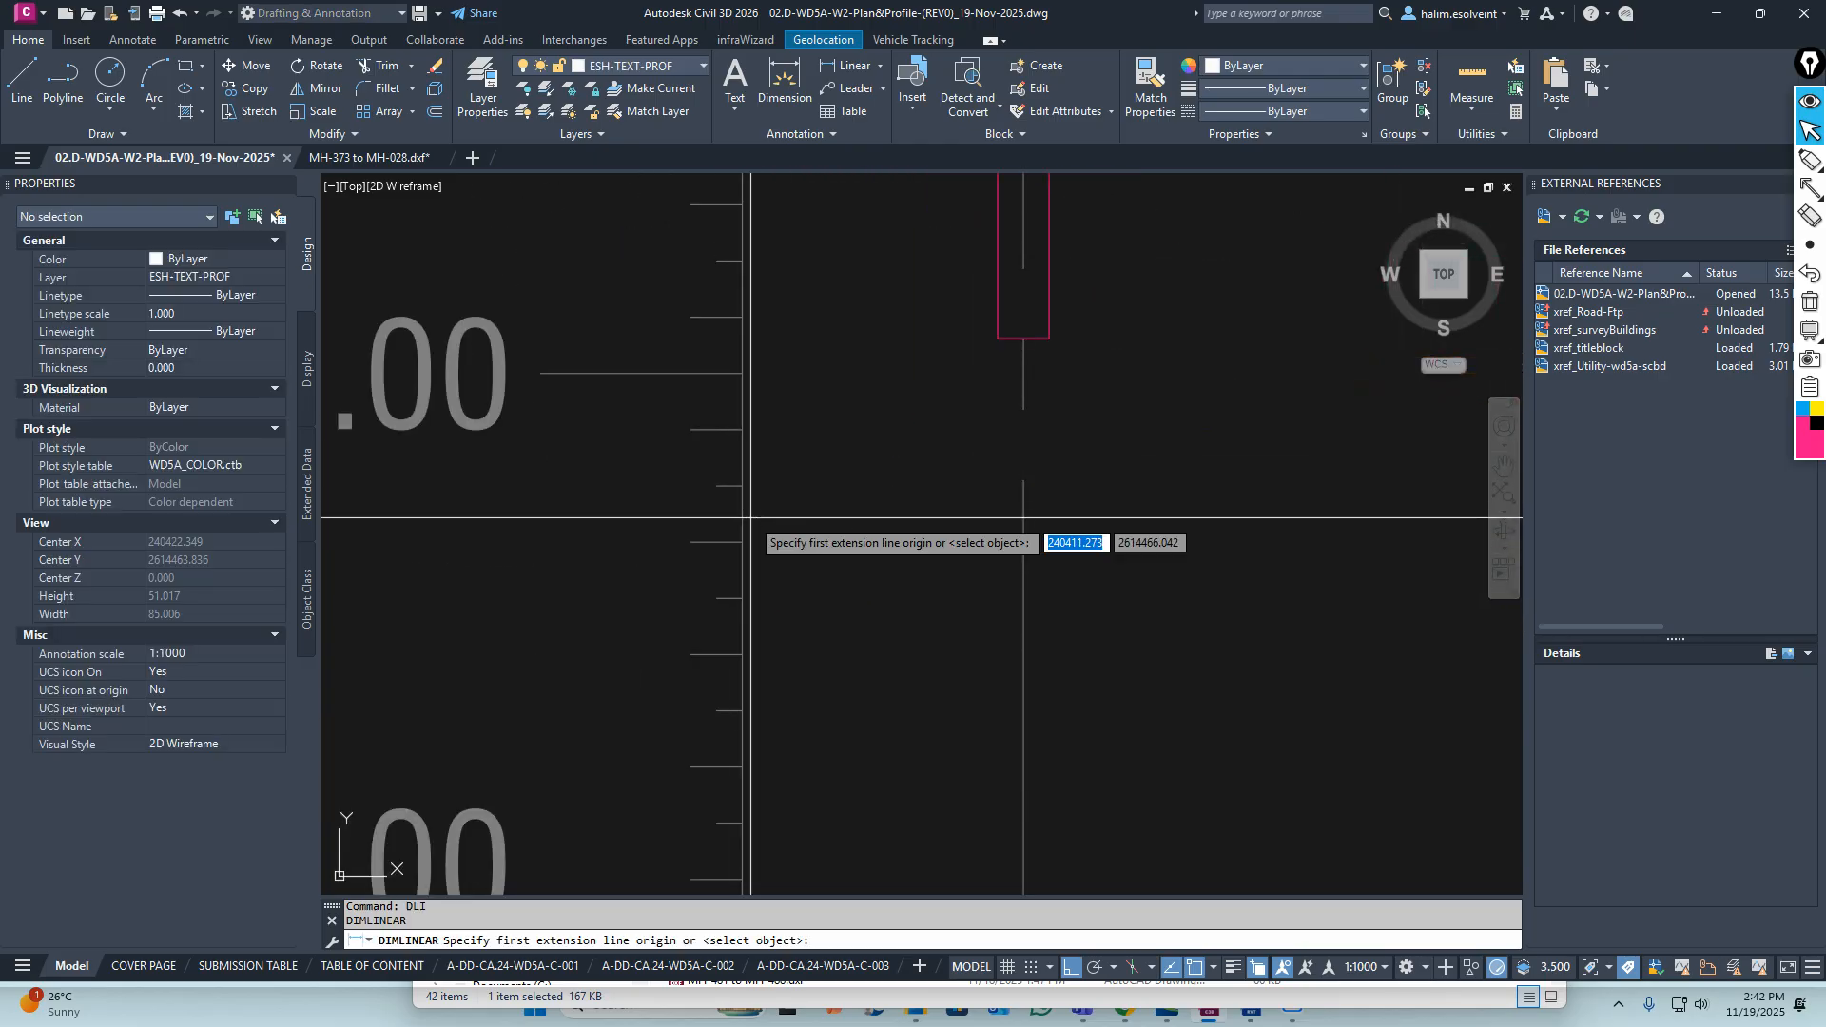
click(741, 523)
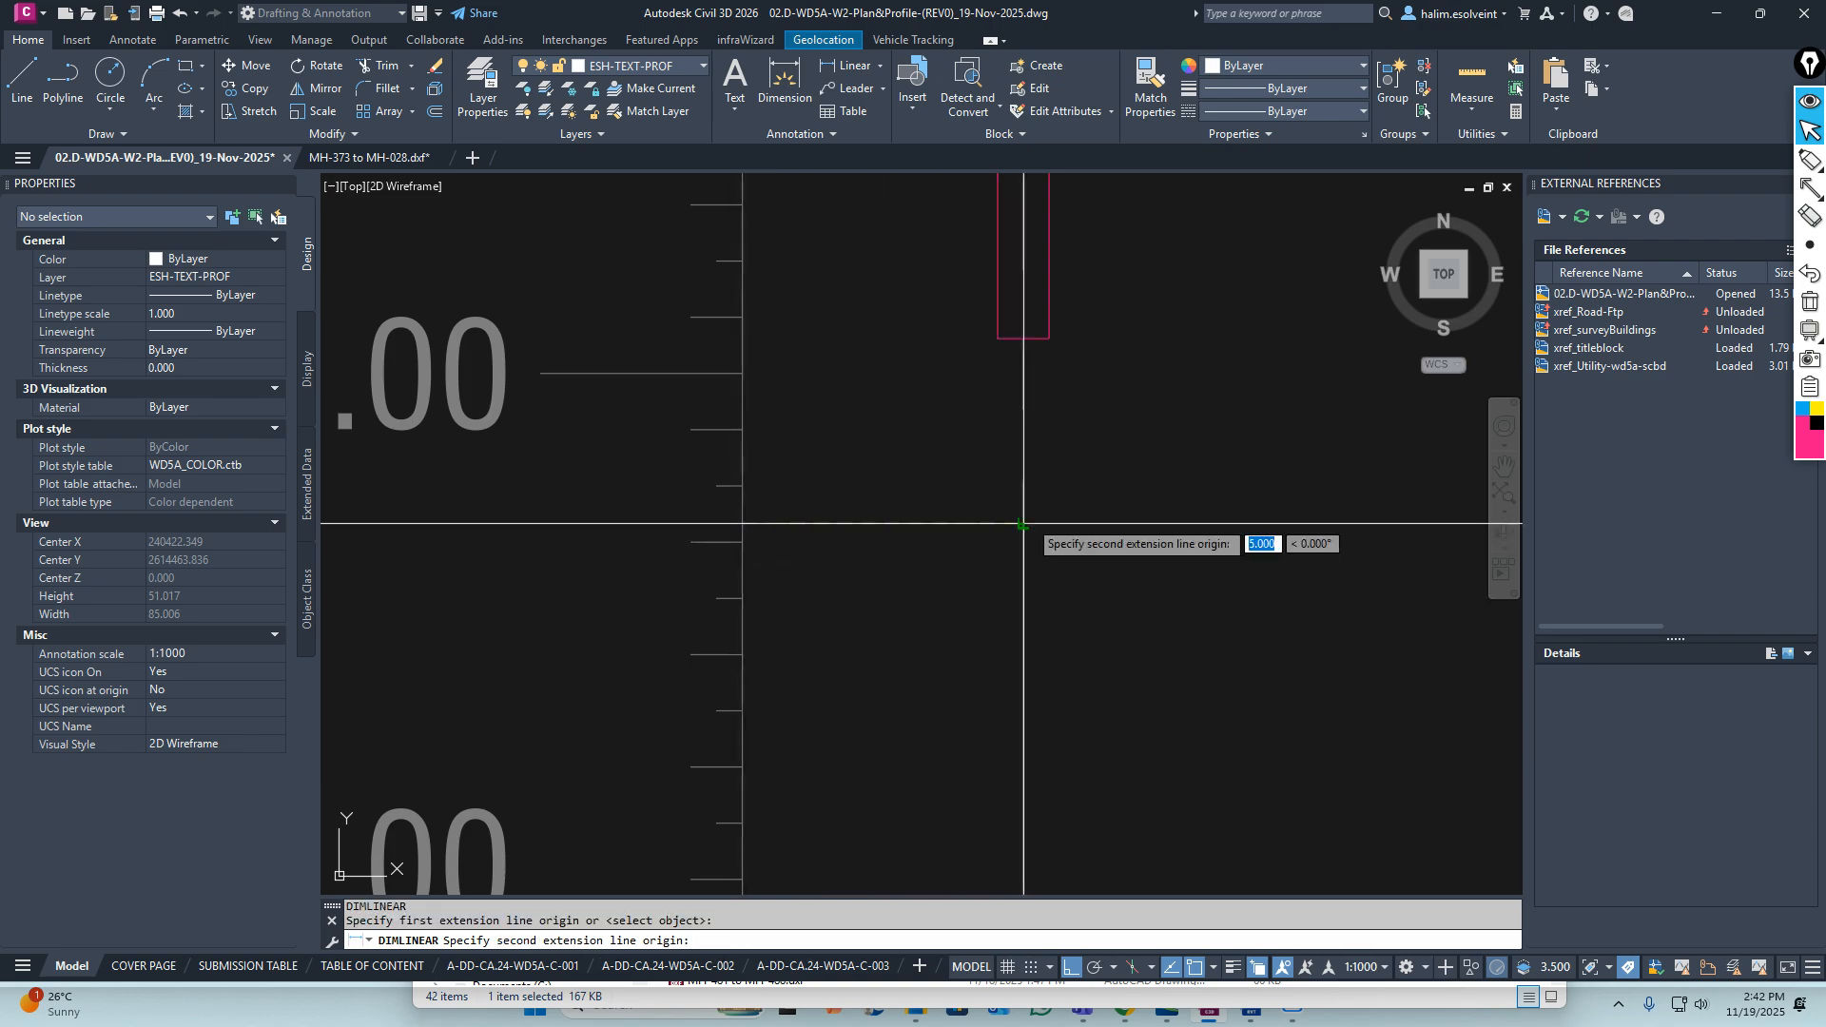
click(1023, 524)
scroll(846, 521, down, 5)
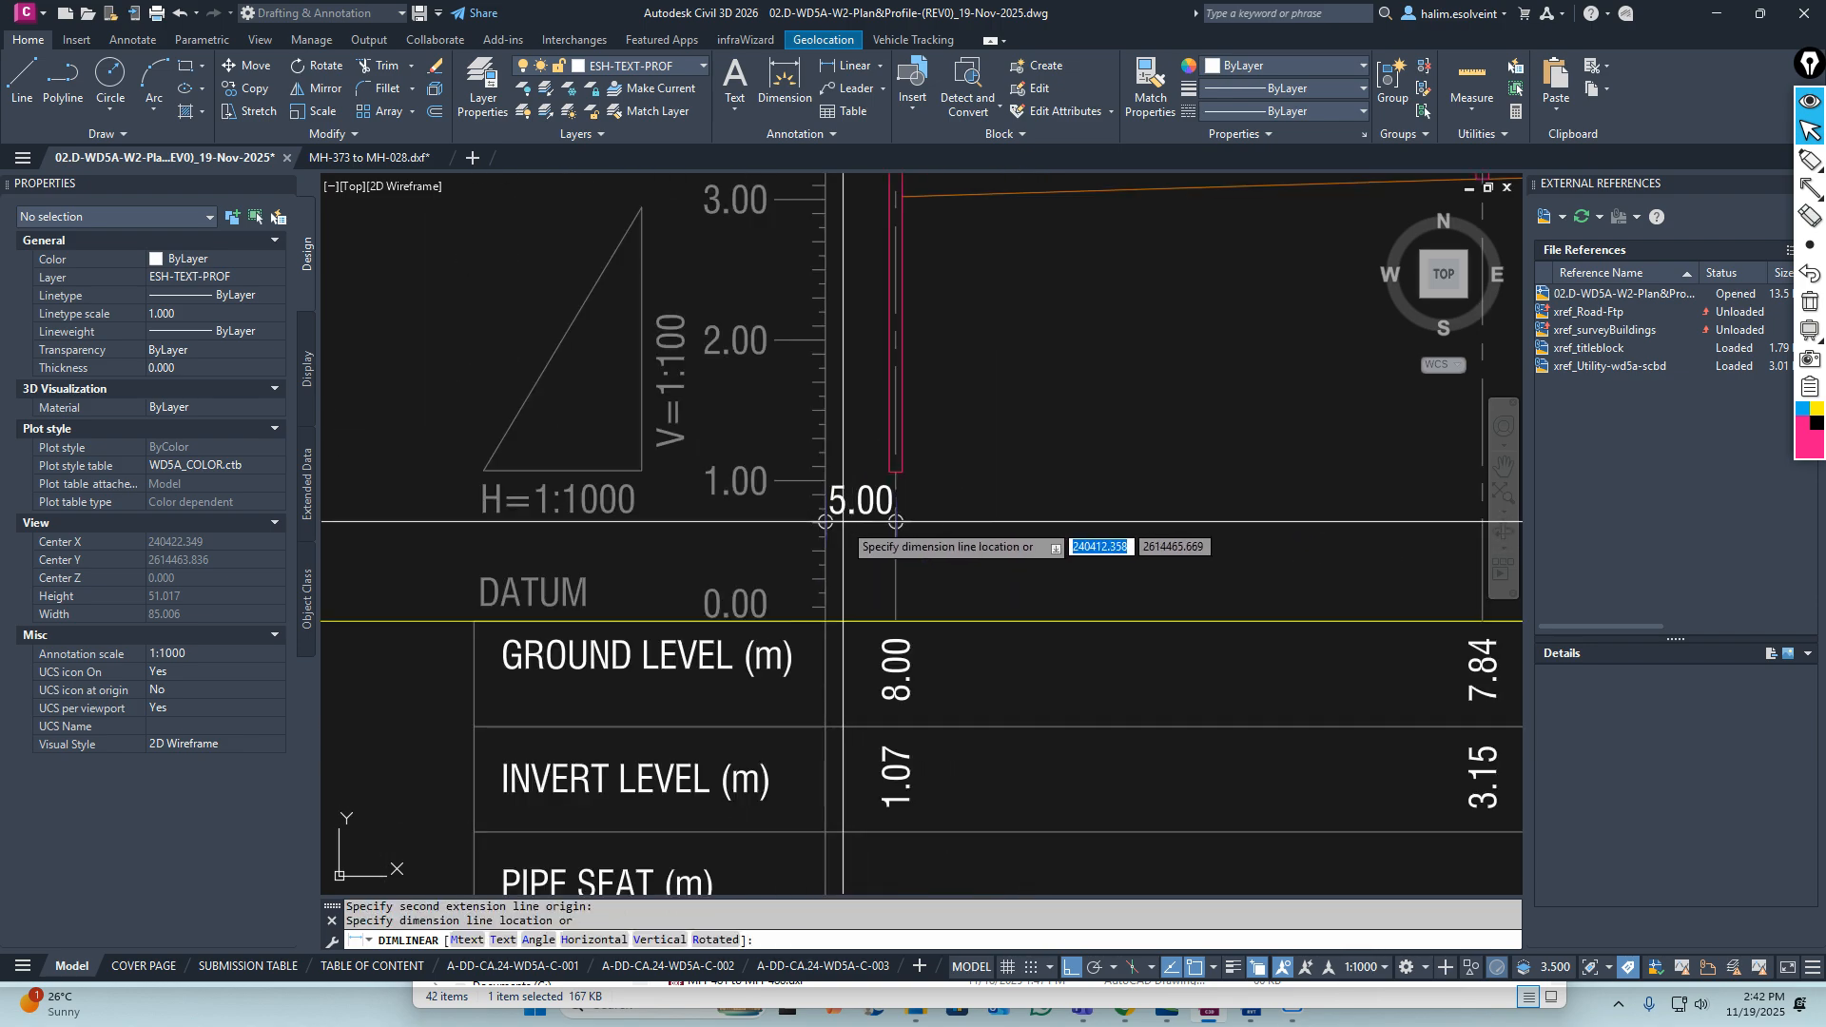
key(Escape)
scroll(843, 521, down, 9)
key(Escape)
Offset the dashed centreline of the last manhole at chainage 0.00 by 5 units, outward from the profile
middle_drag(1214, 523, 511, 499)
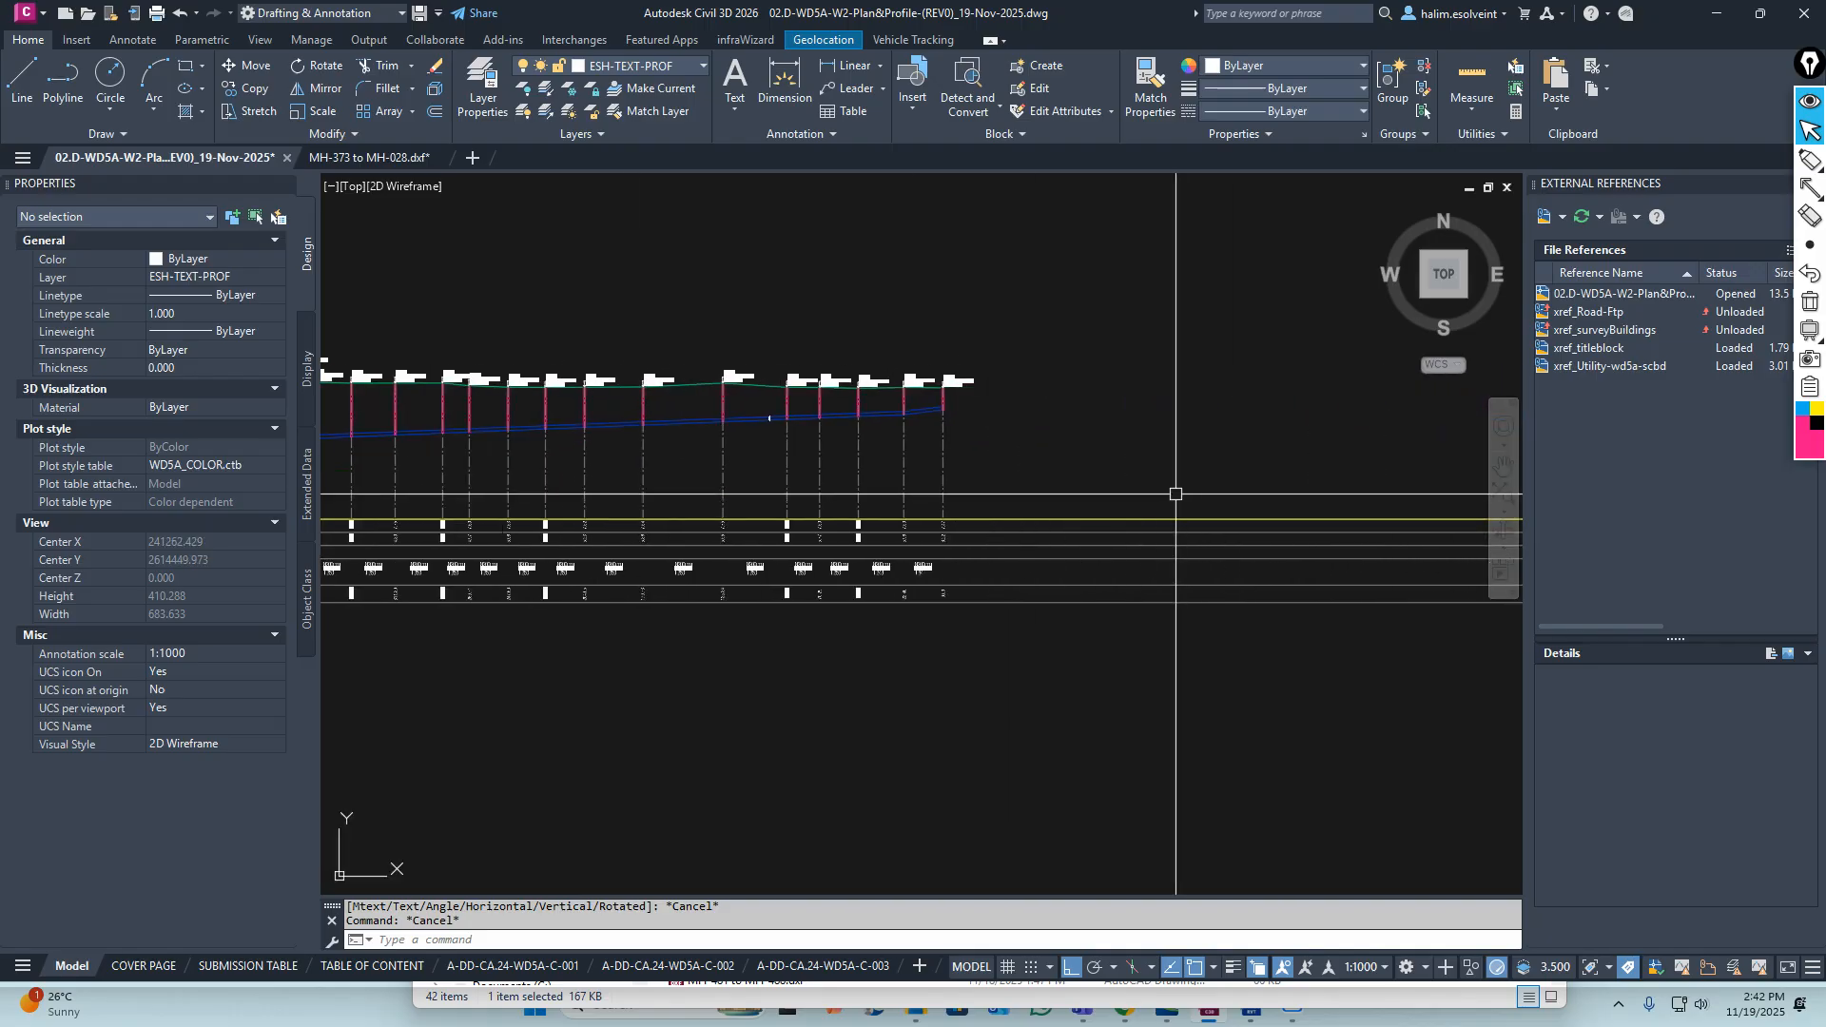
scroll(967, 482, up, 3)
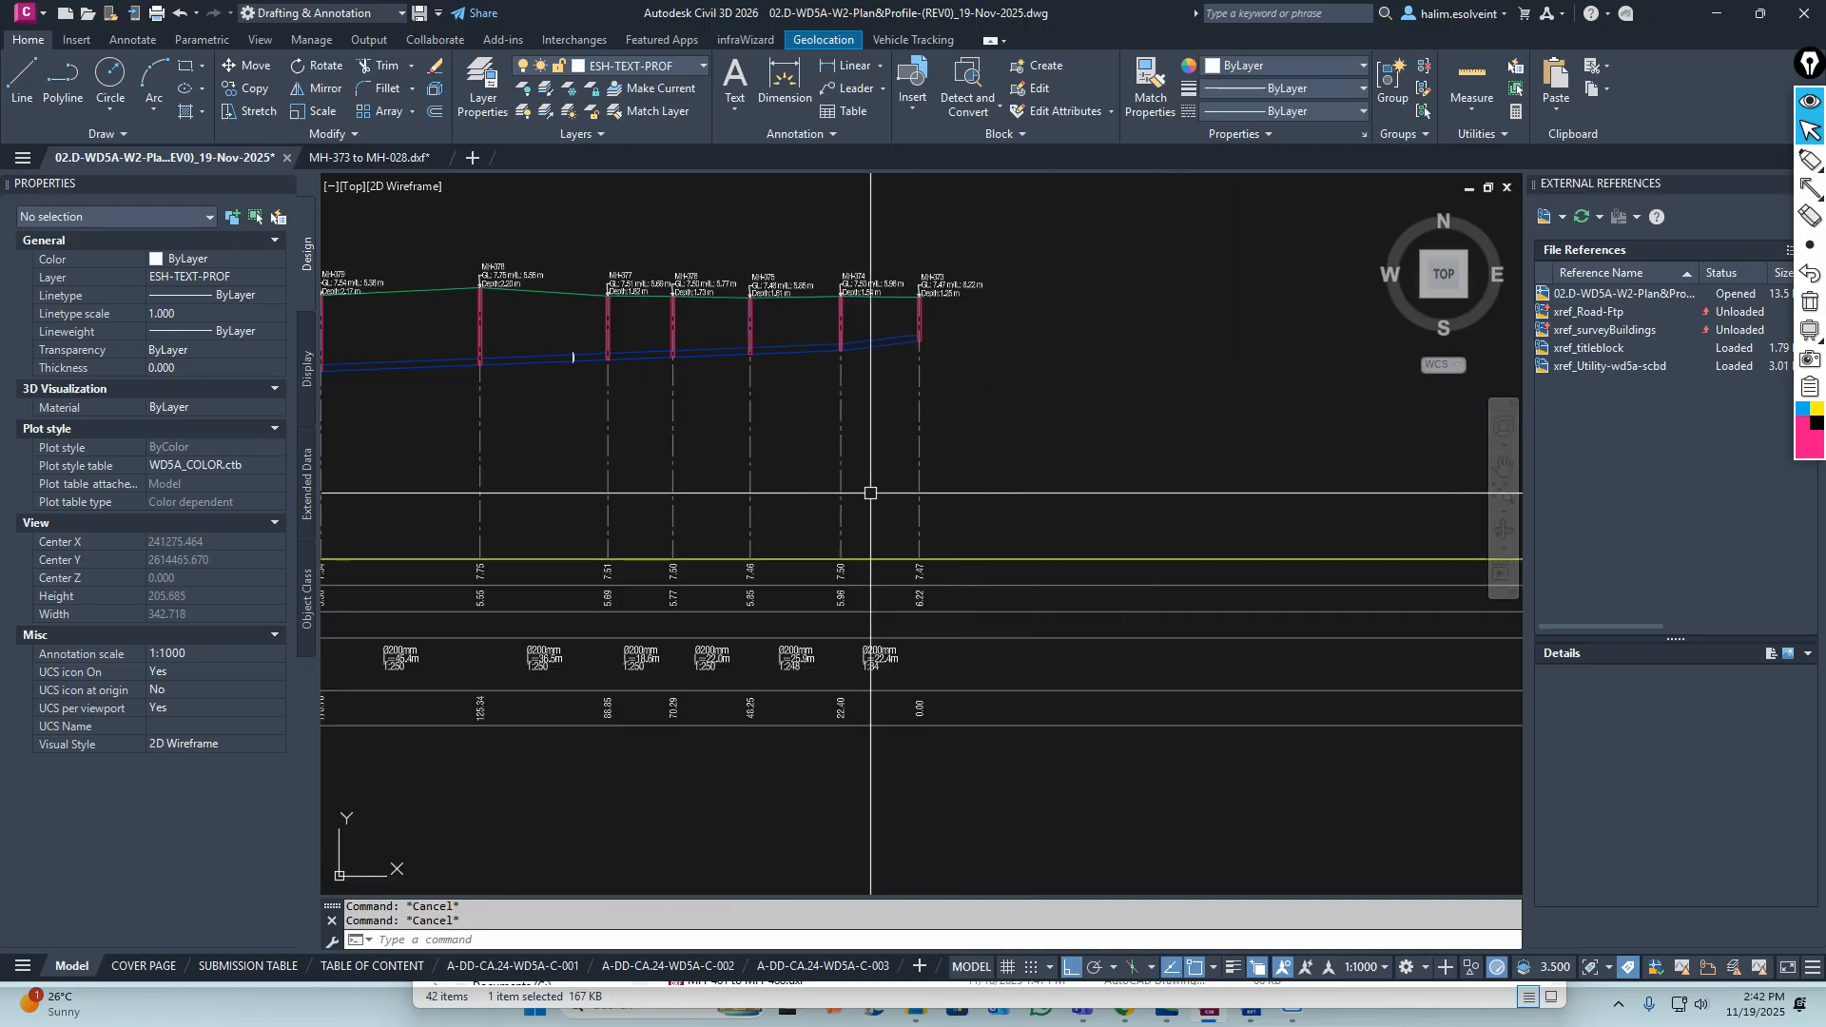
text(o)
key(Return)
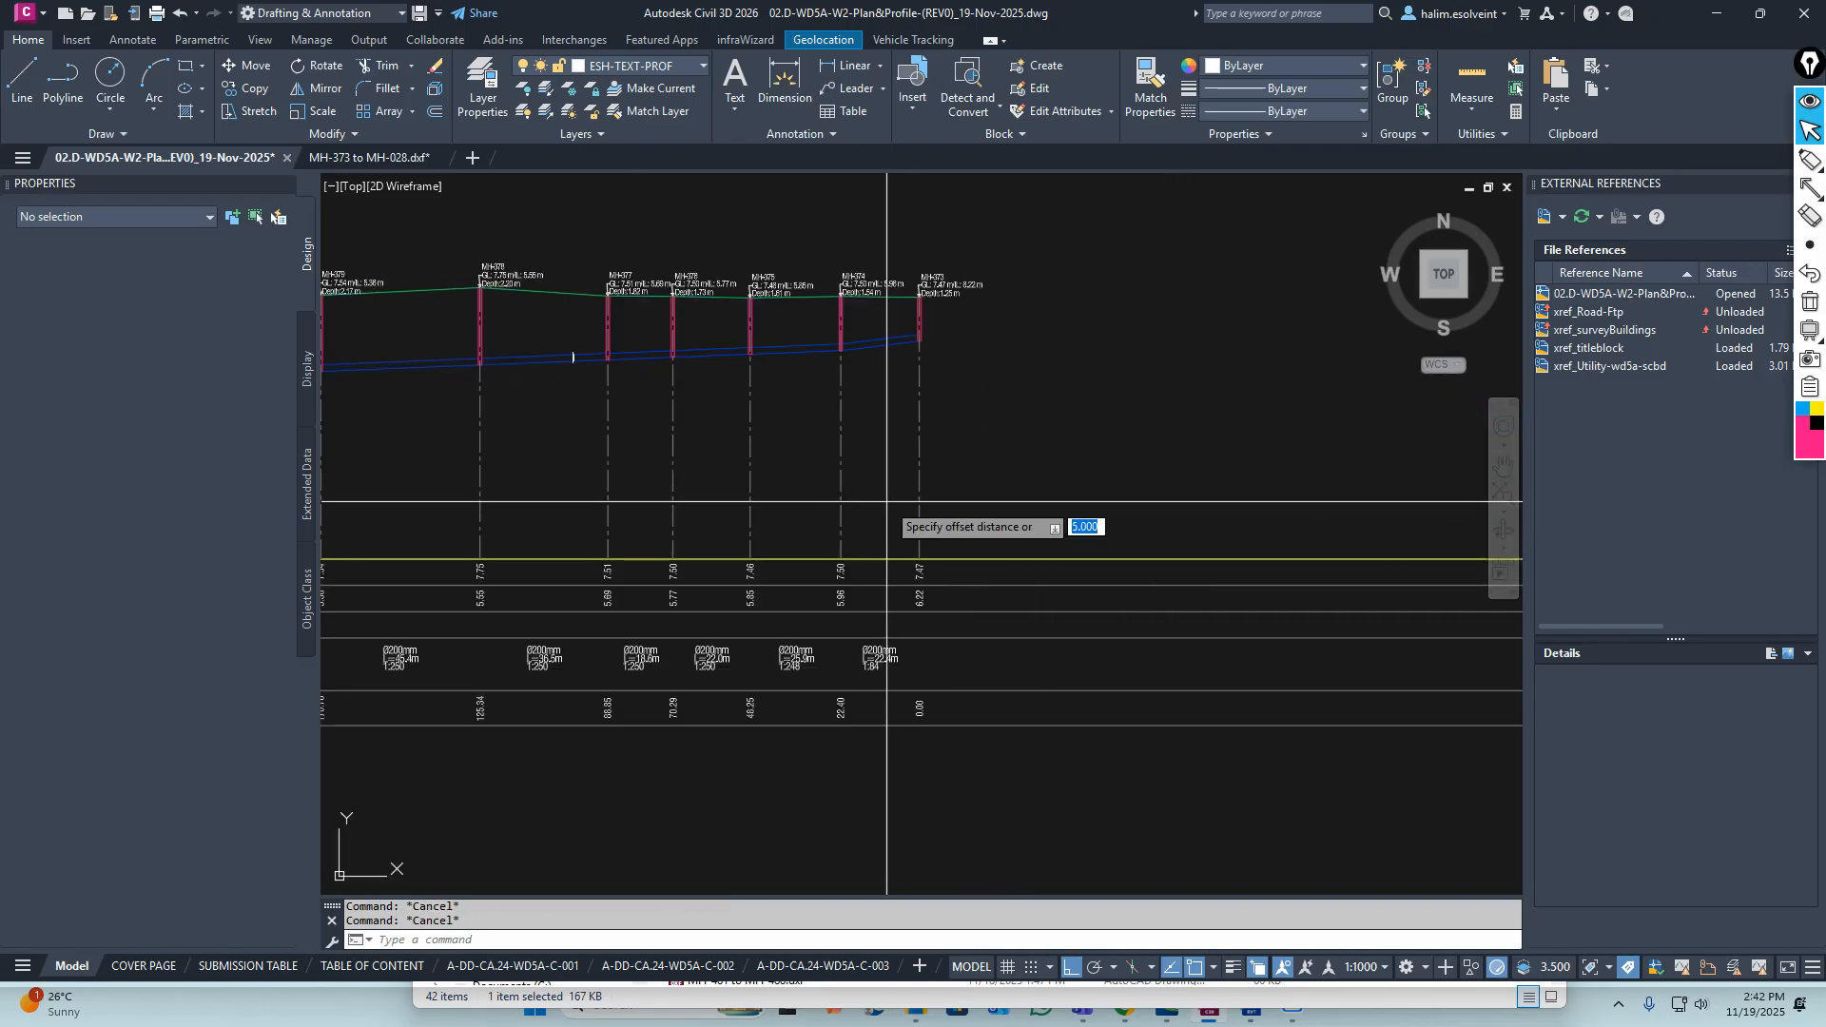
text(5)
key(Return)
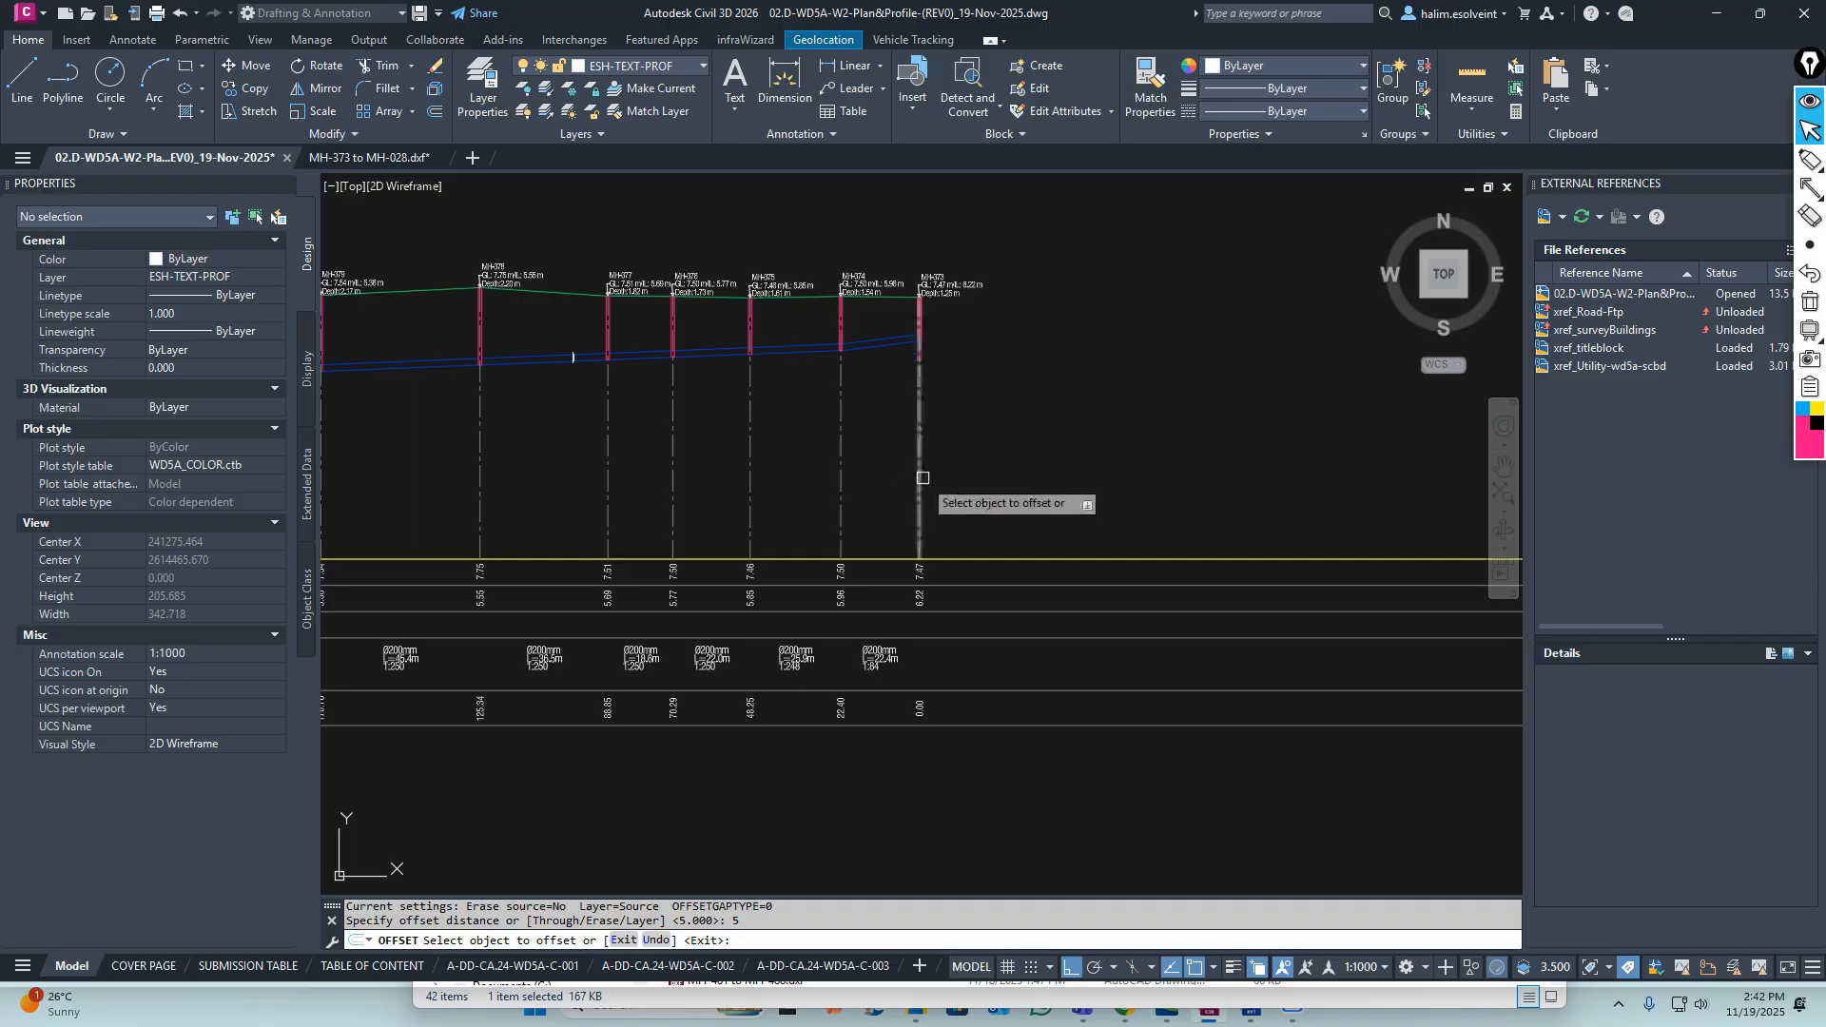
key(Escape)
Stretch the end of the profile table, together with its elevation axis, horizontally back to the offset line beyond the last manhole
scroll(1094, 447, down, 5)
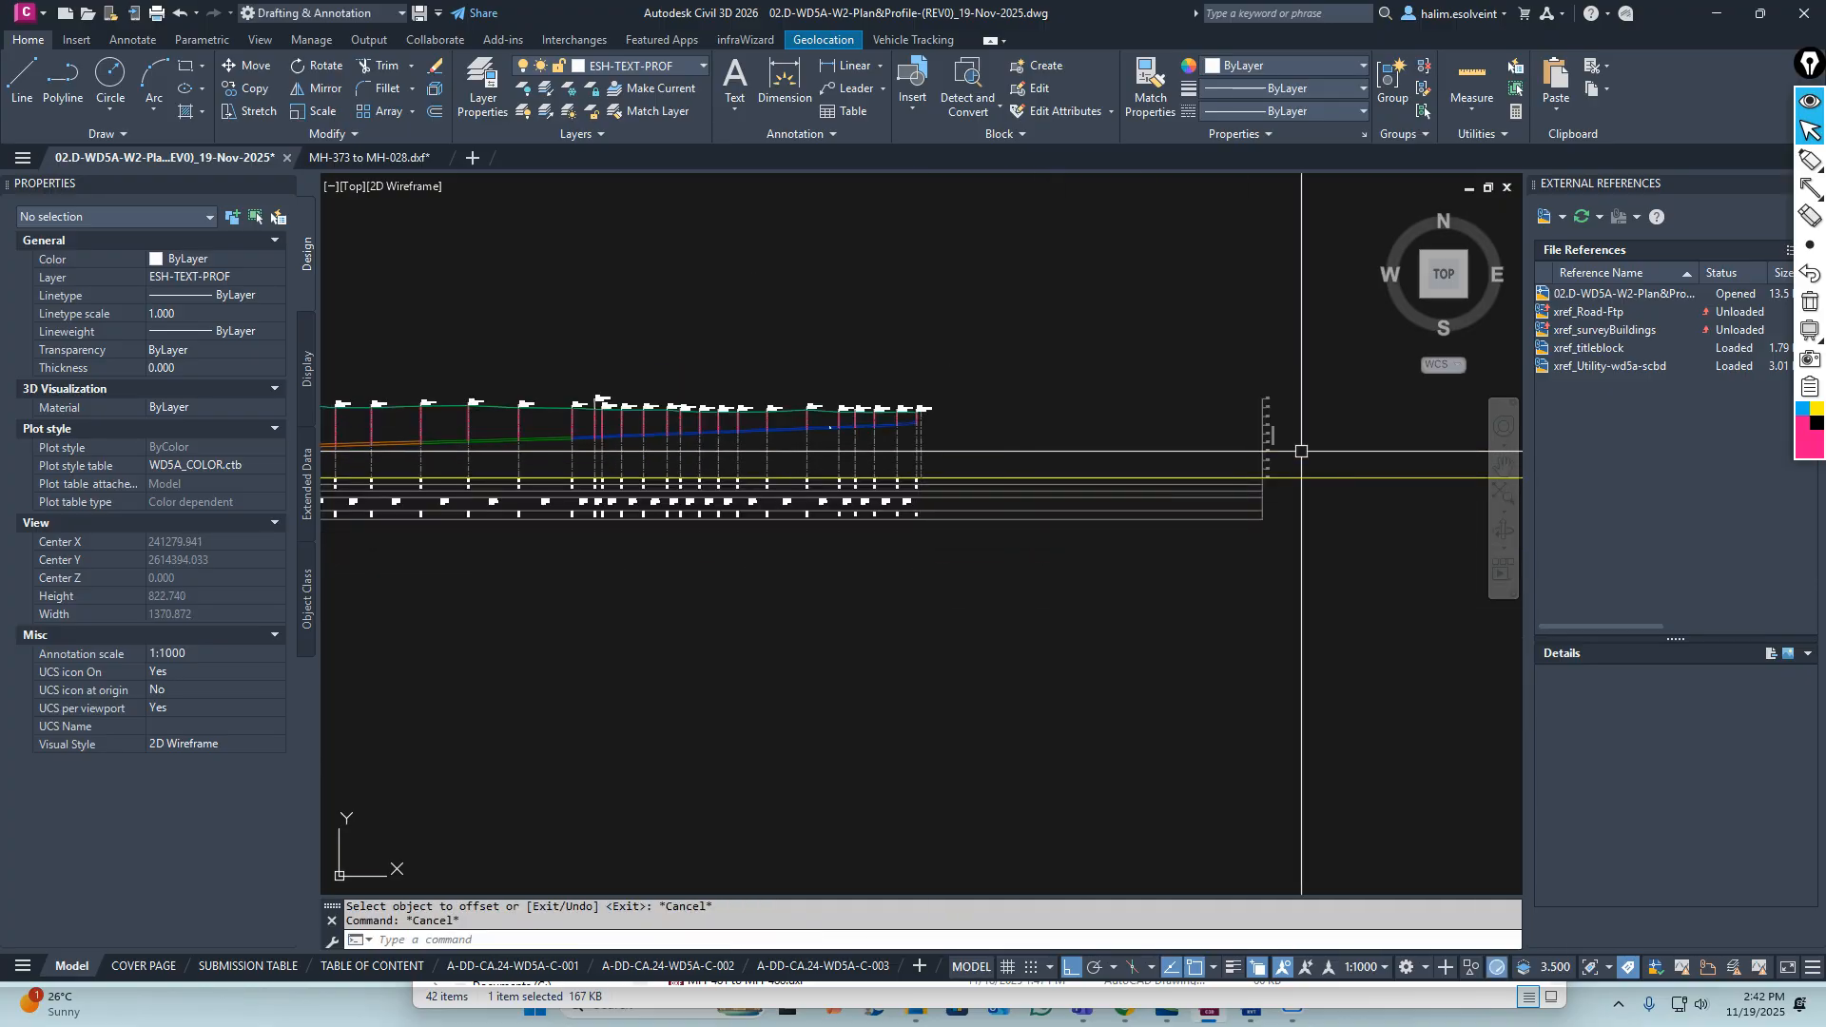
scroll(1313, 428, up, 5)
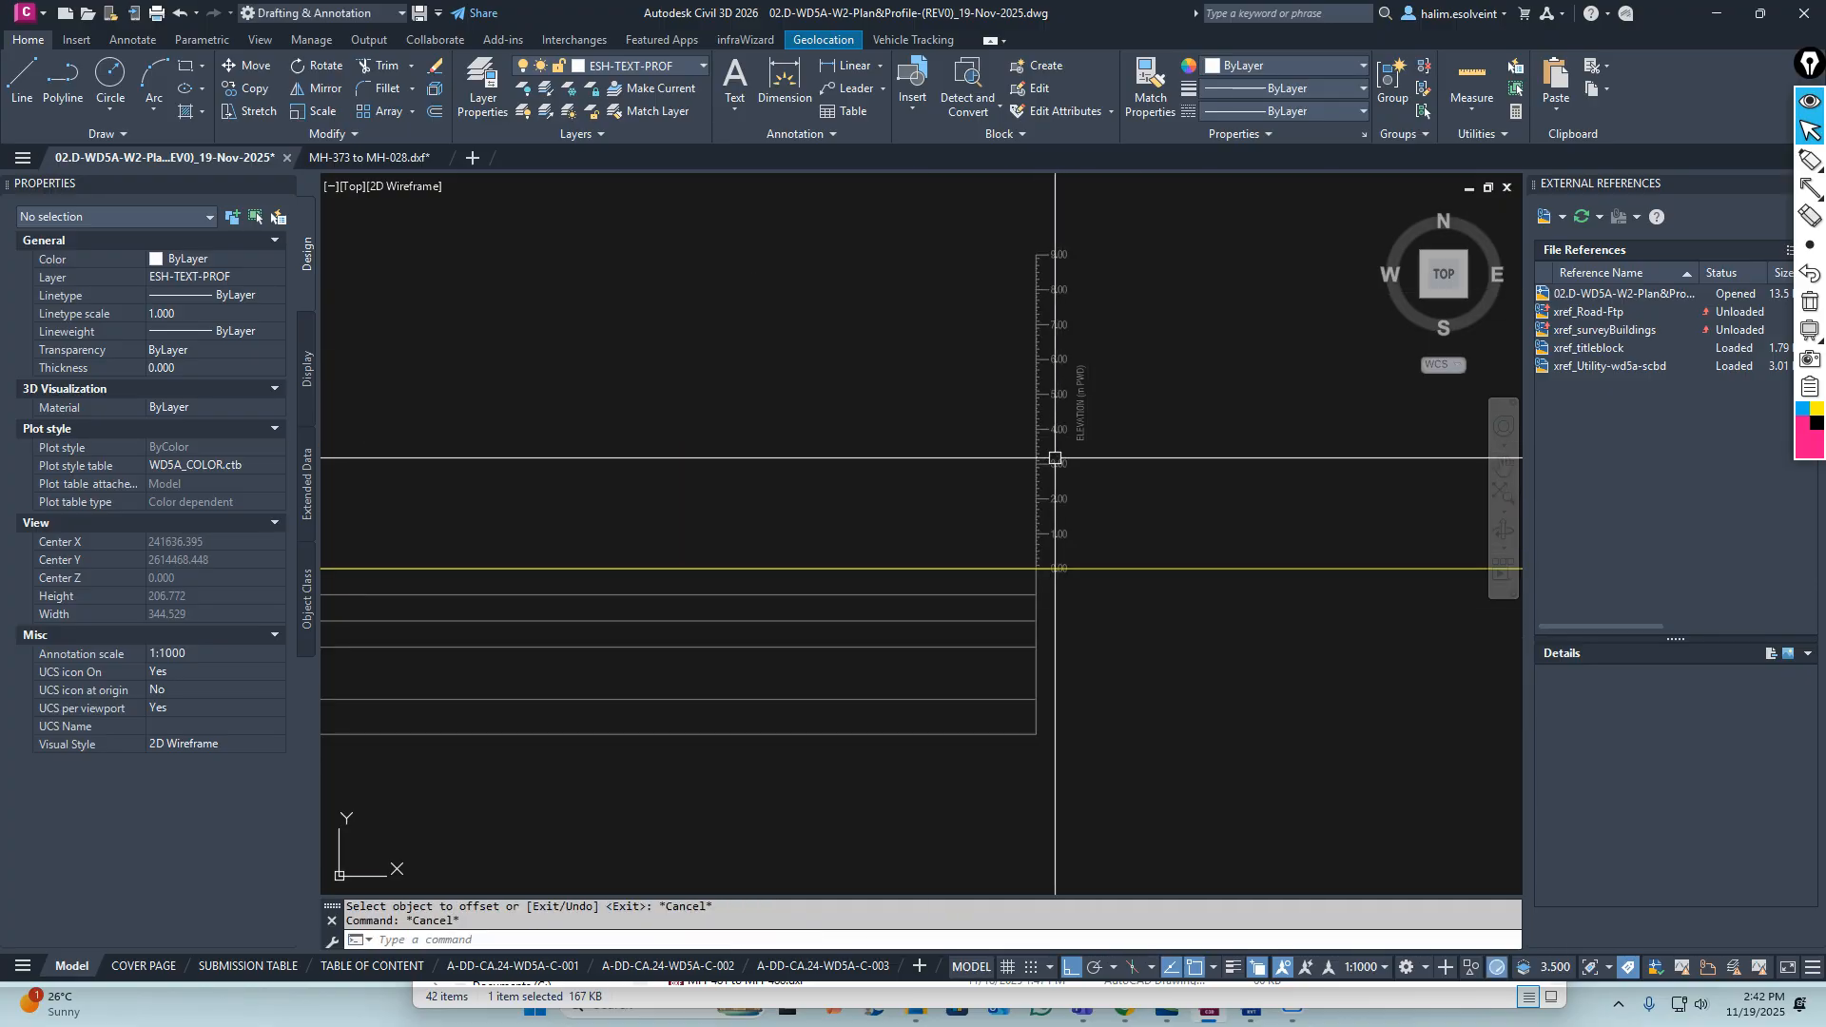
text(s)
key(Return)
click(1194, 204)
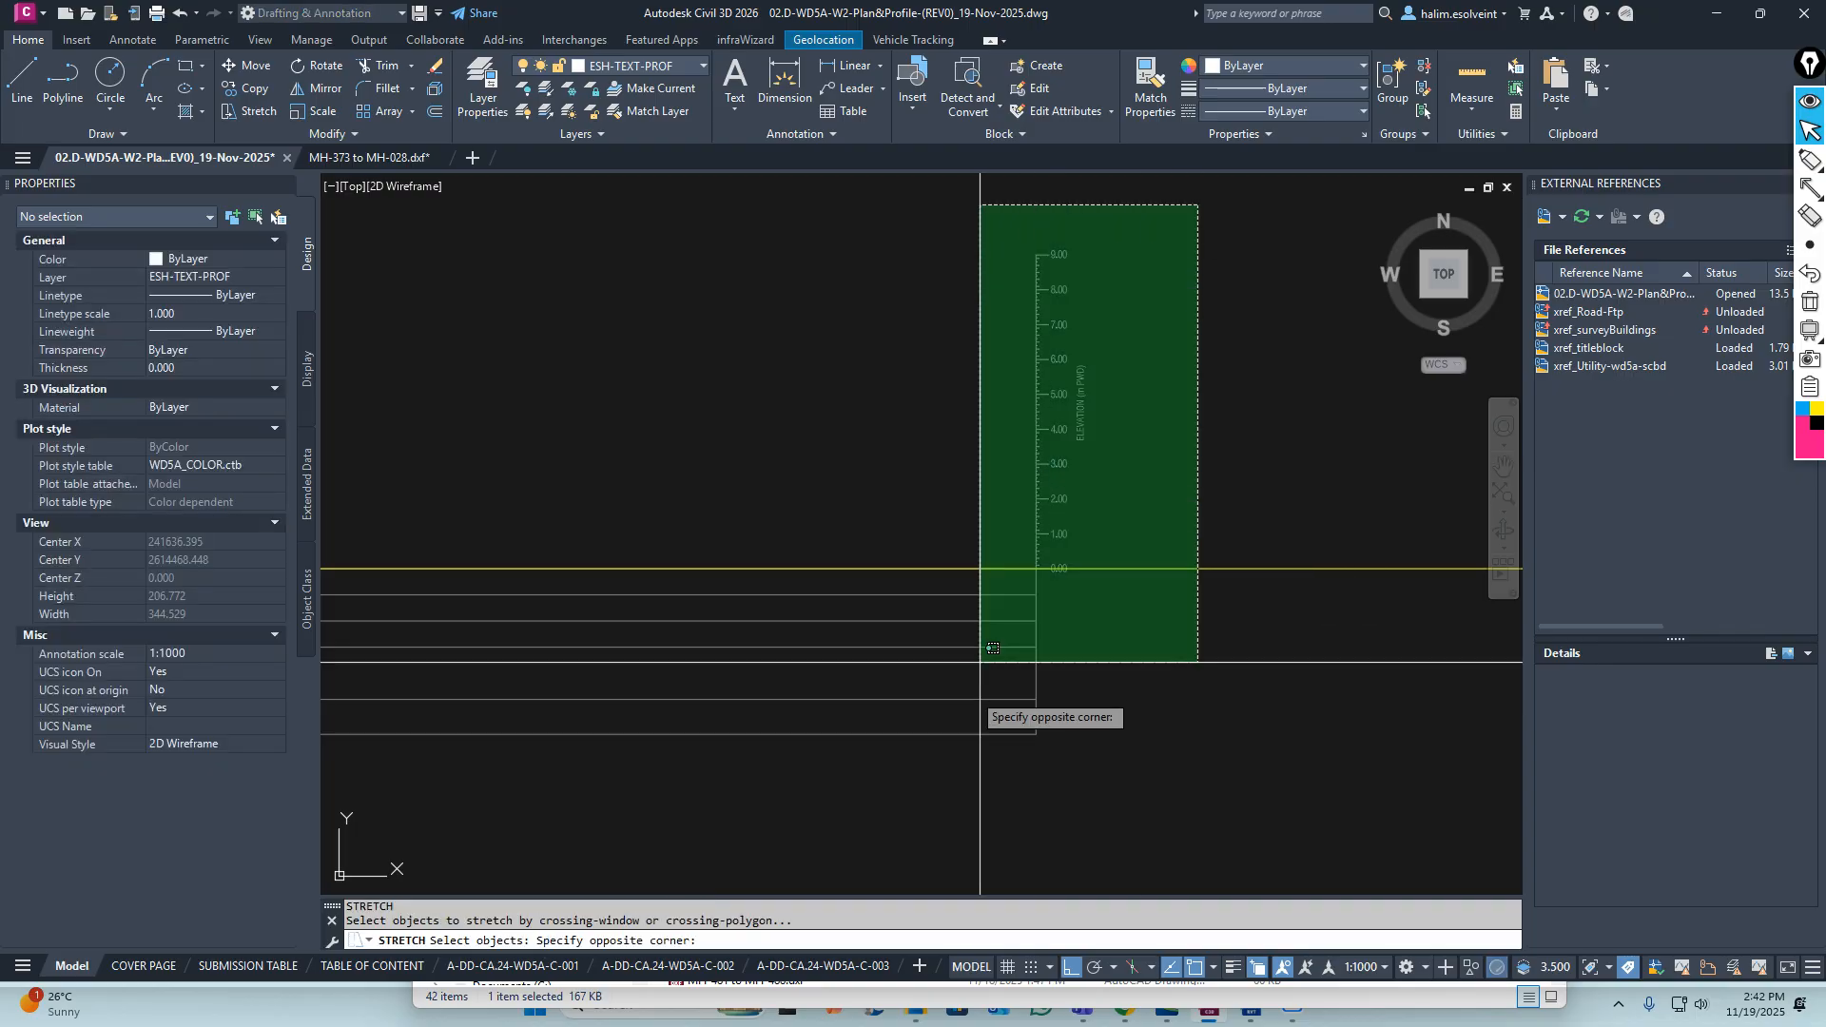
click(922, 767)
scroll(1046, 626, down, 2)
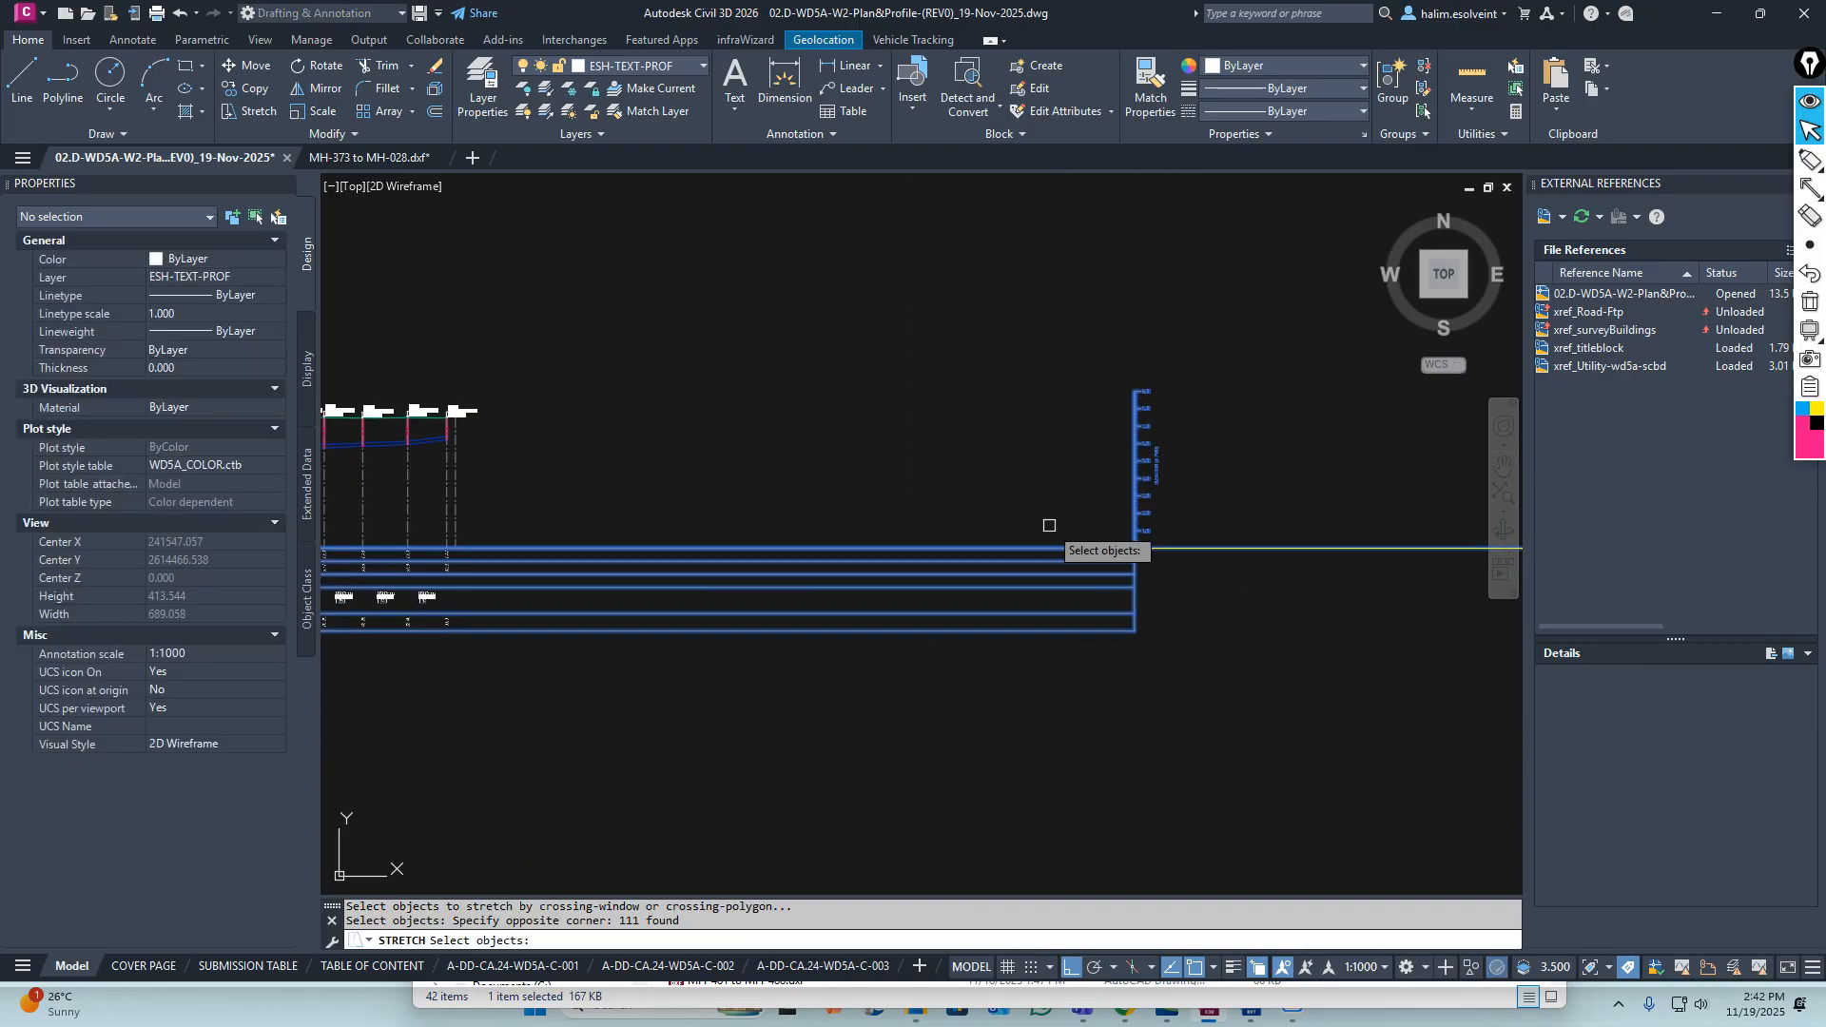
key(Return)
scroll(1094, 504, up, 5)
scroll(1094, 512, up, 5)
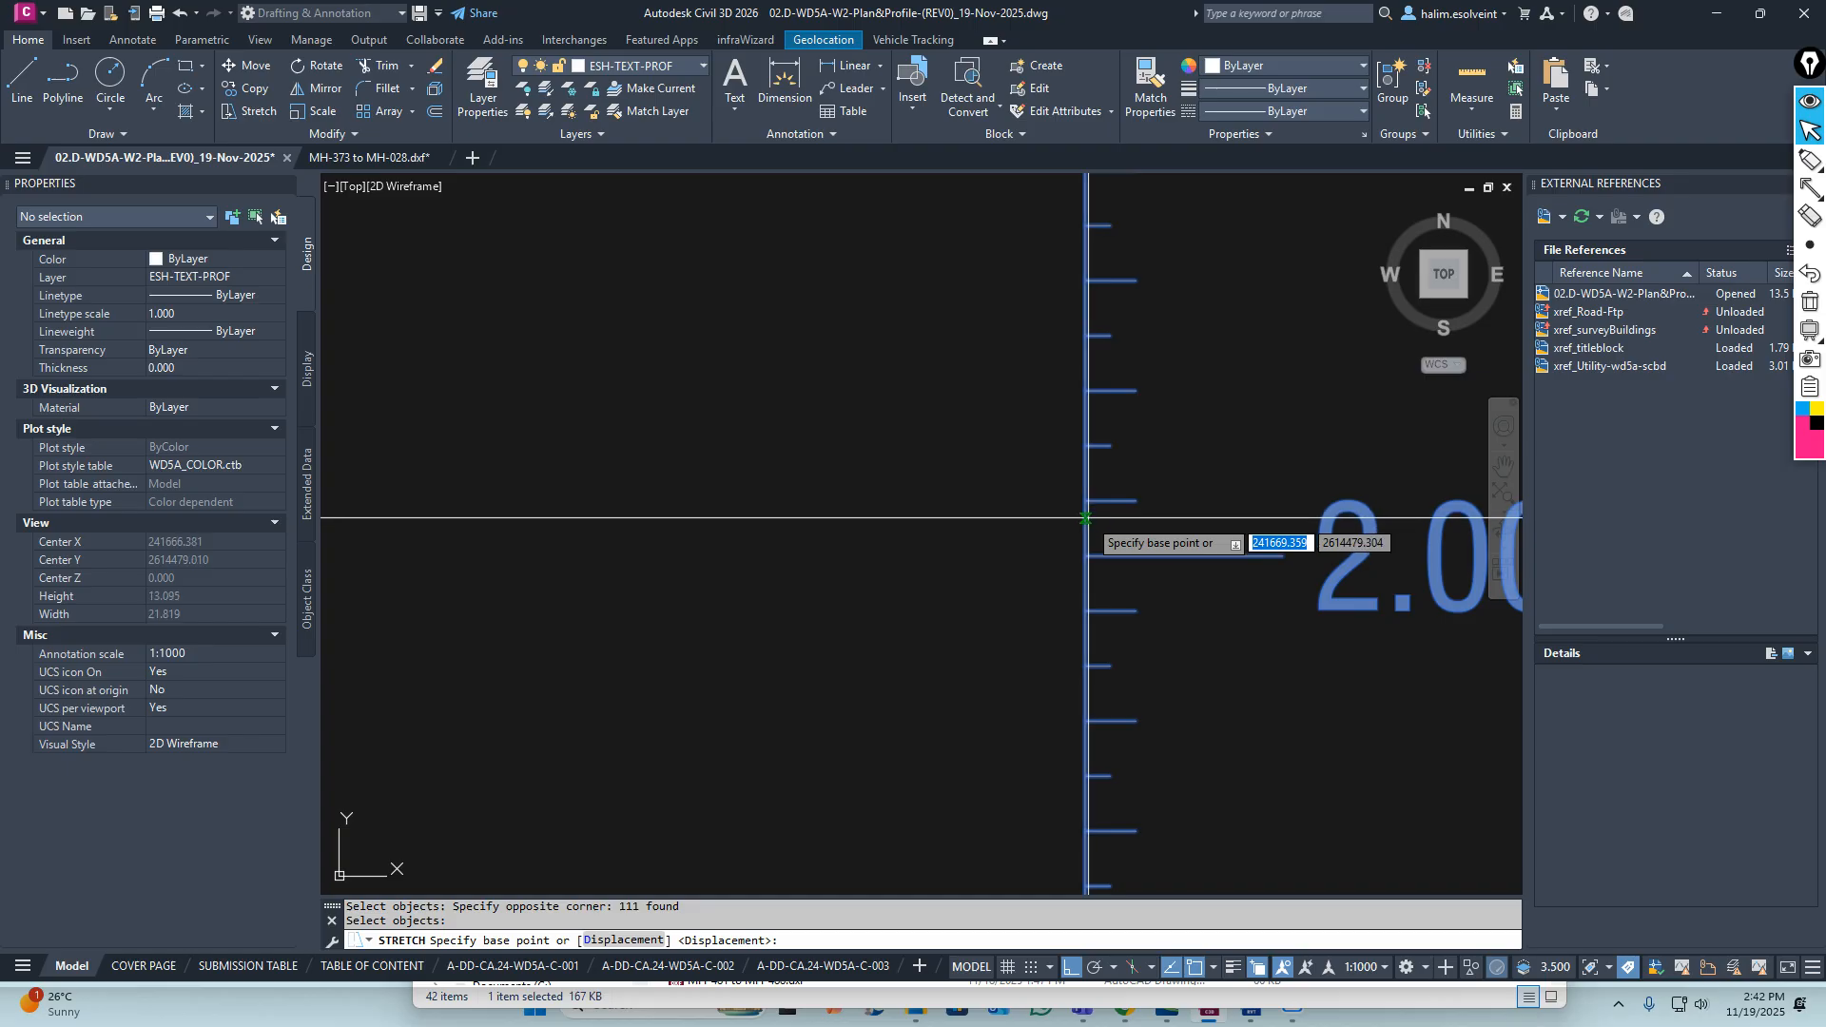
click(1086, 517)
scroll(1132, 499, down, 7)
scroll(428, 496, up, 5)
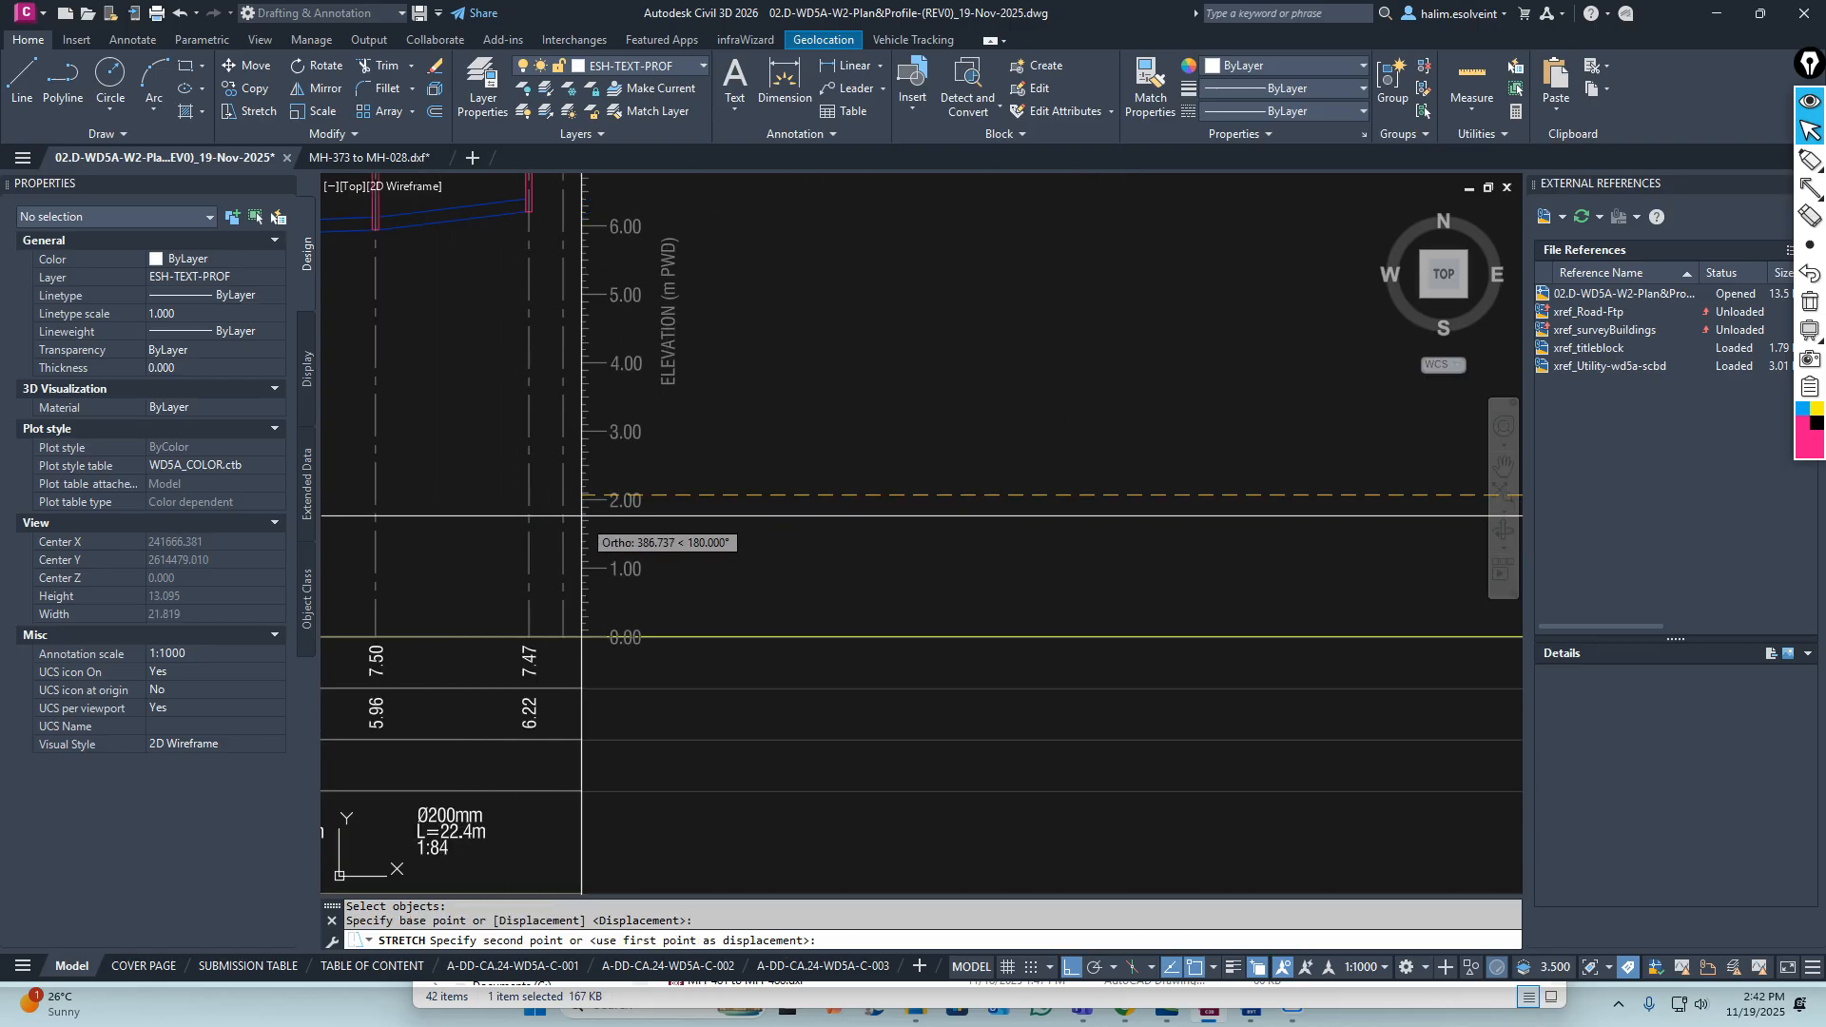
key(Escape)
key(Escape)
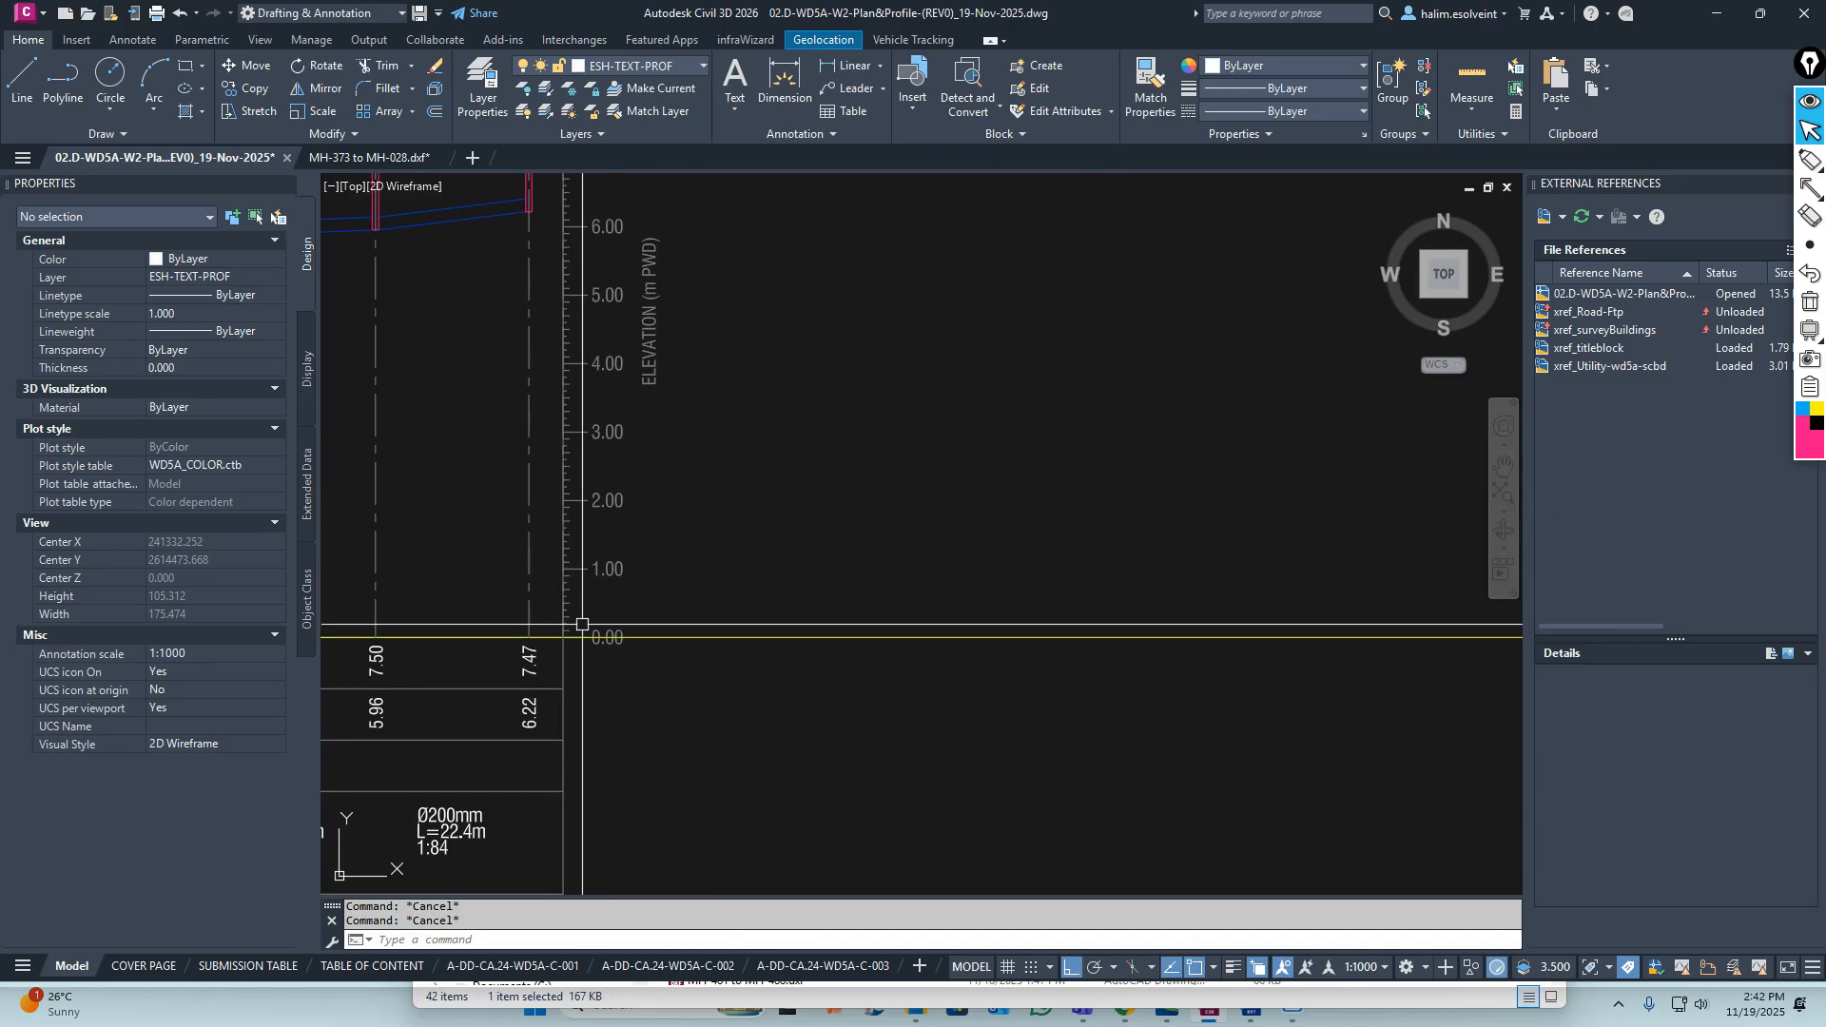
Delete the offset centreline that overlaps the elevation axis beyond the last manhole, MH-373
scroll(775, 518, down, 6)
scroll(808, 394, up, 7)
middle_drag(631, 568, 888, 367)
middle_drag(839, 738, 815, 571)
scroll(827, 585, up, 6)
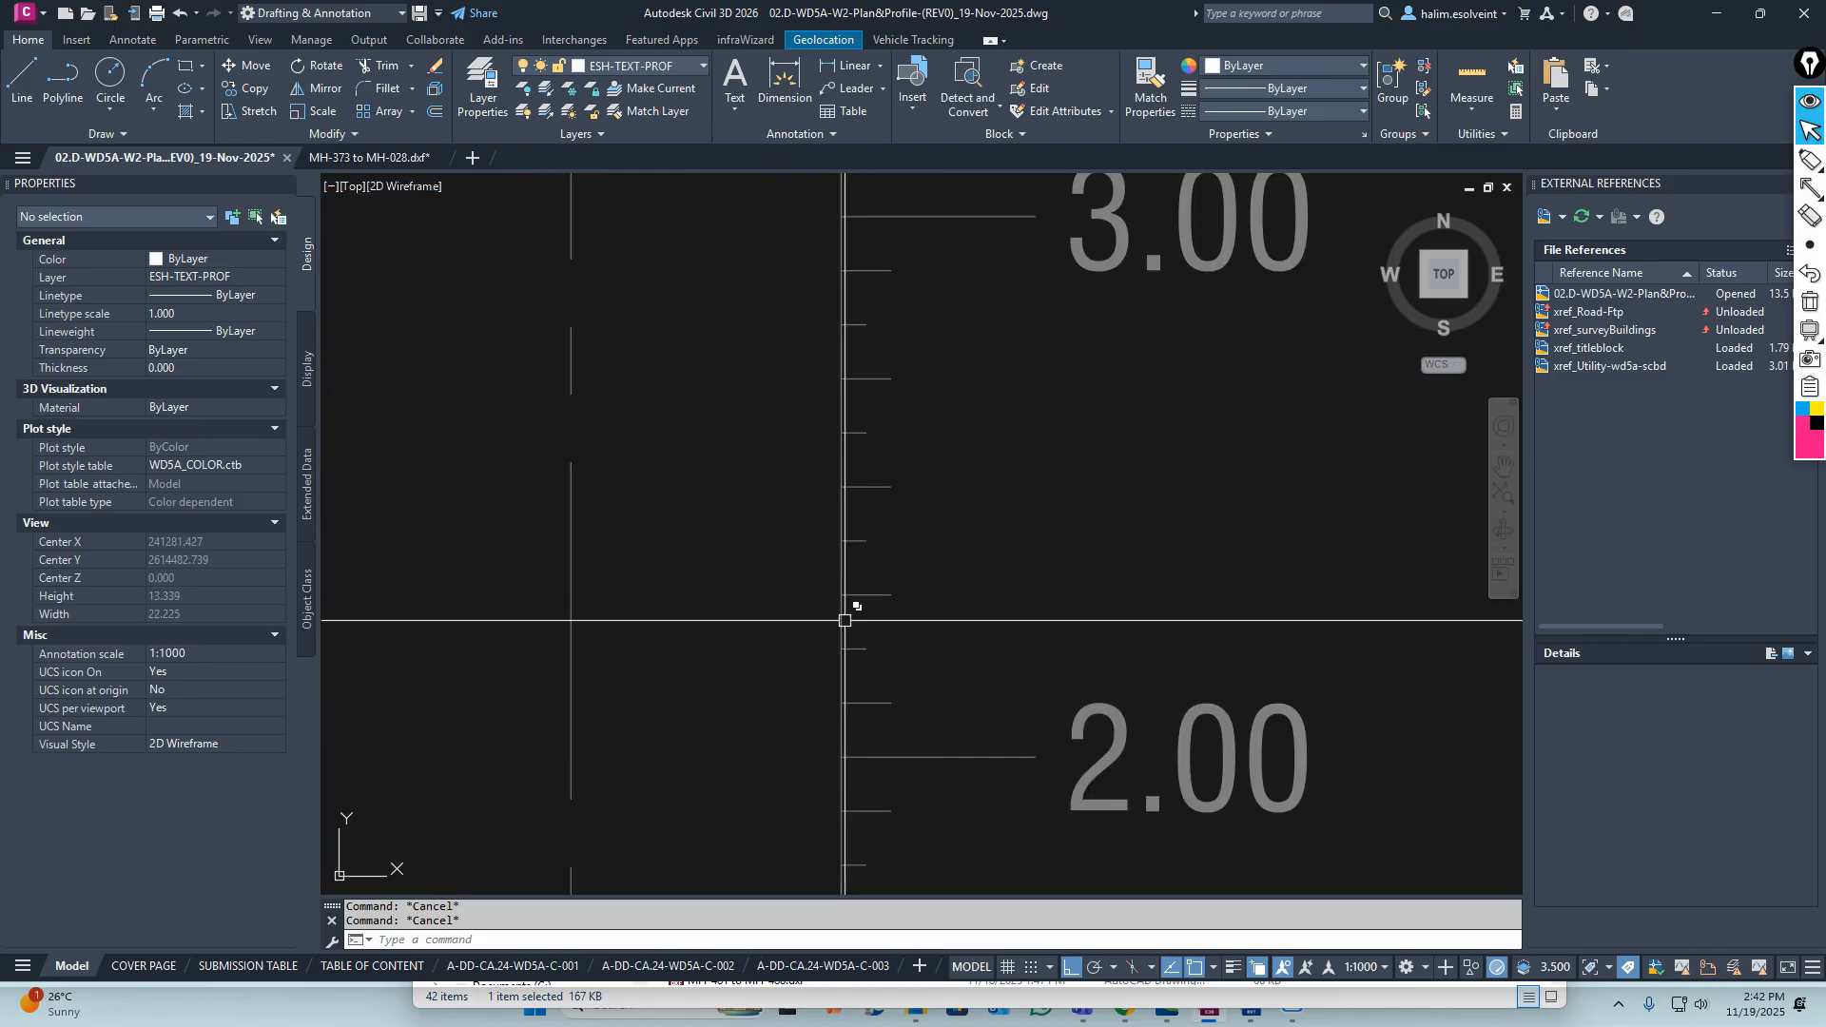
click(844, 621)
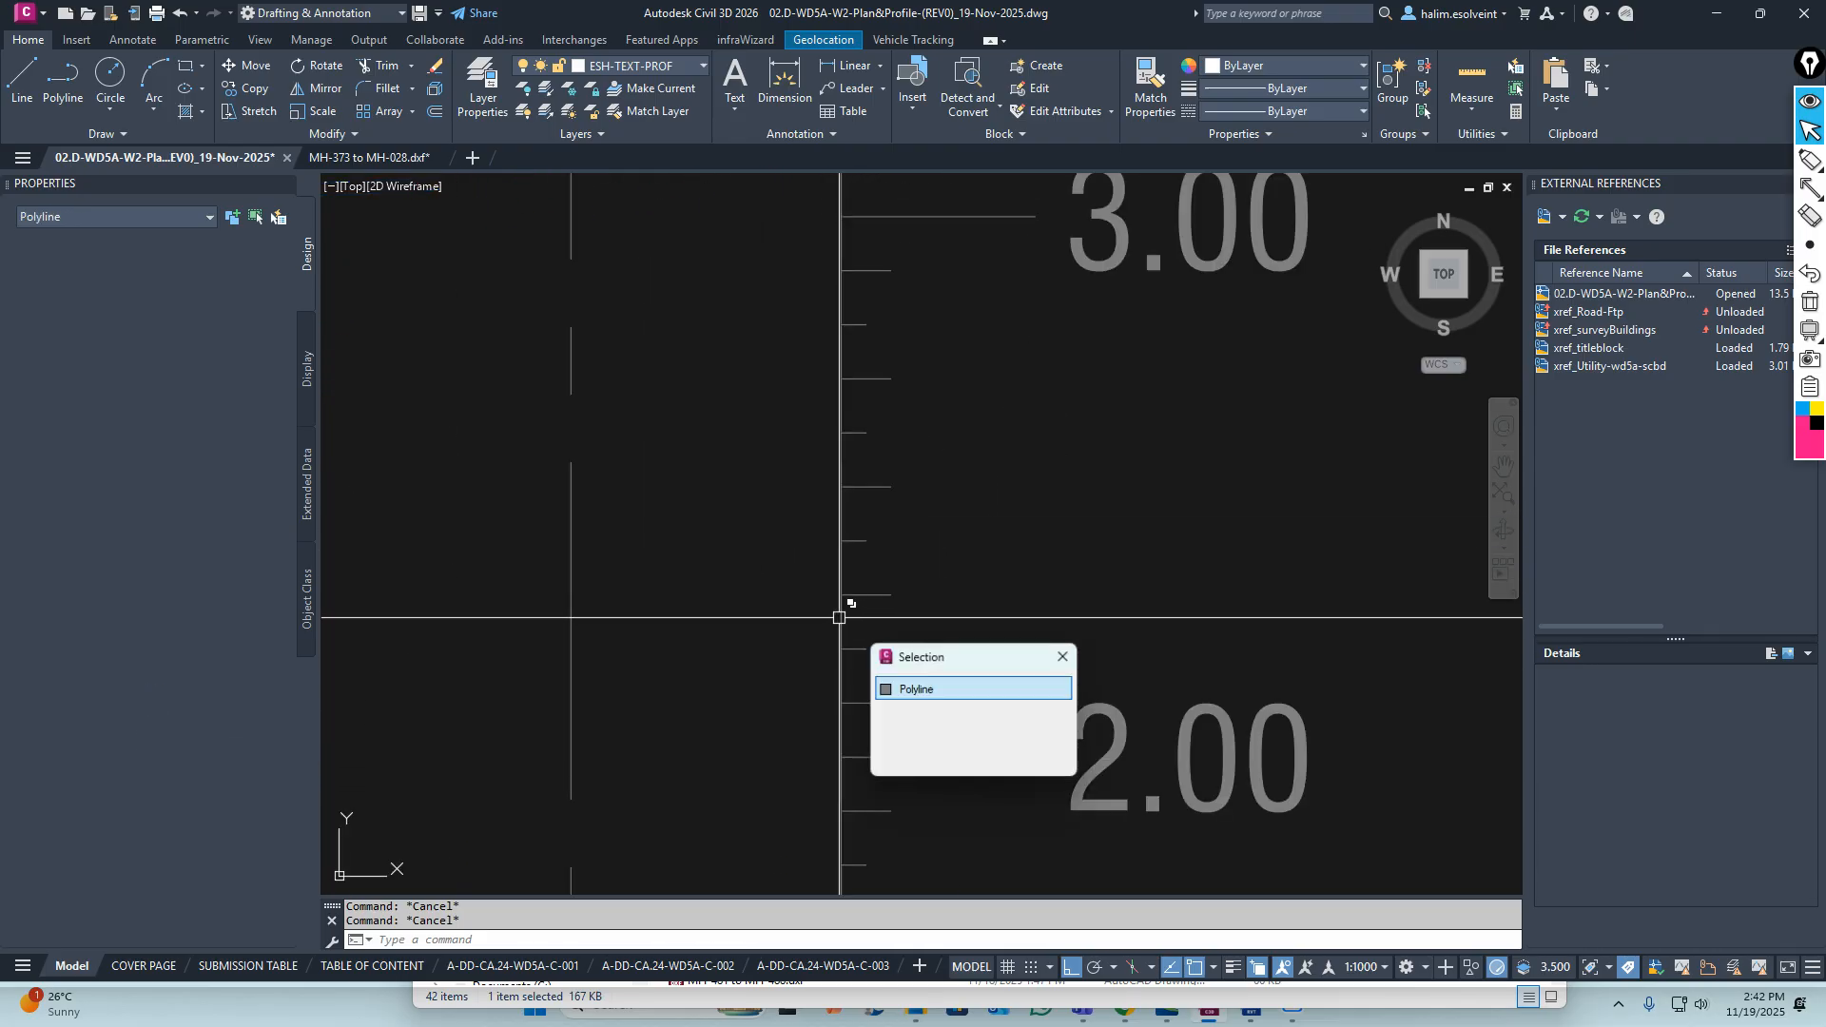
click(915, 691)
scroll(889, 490, down, 10)
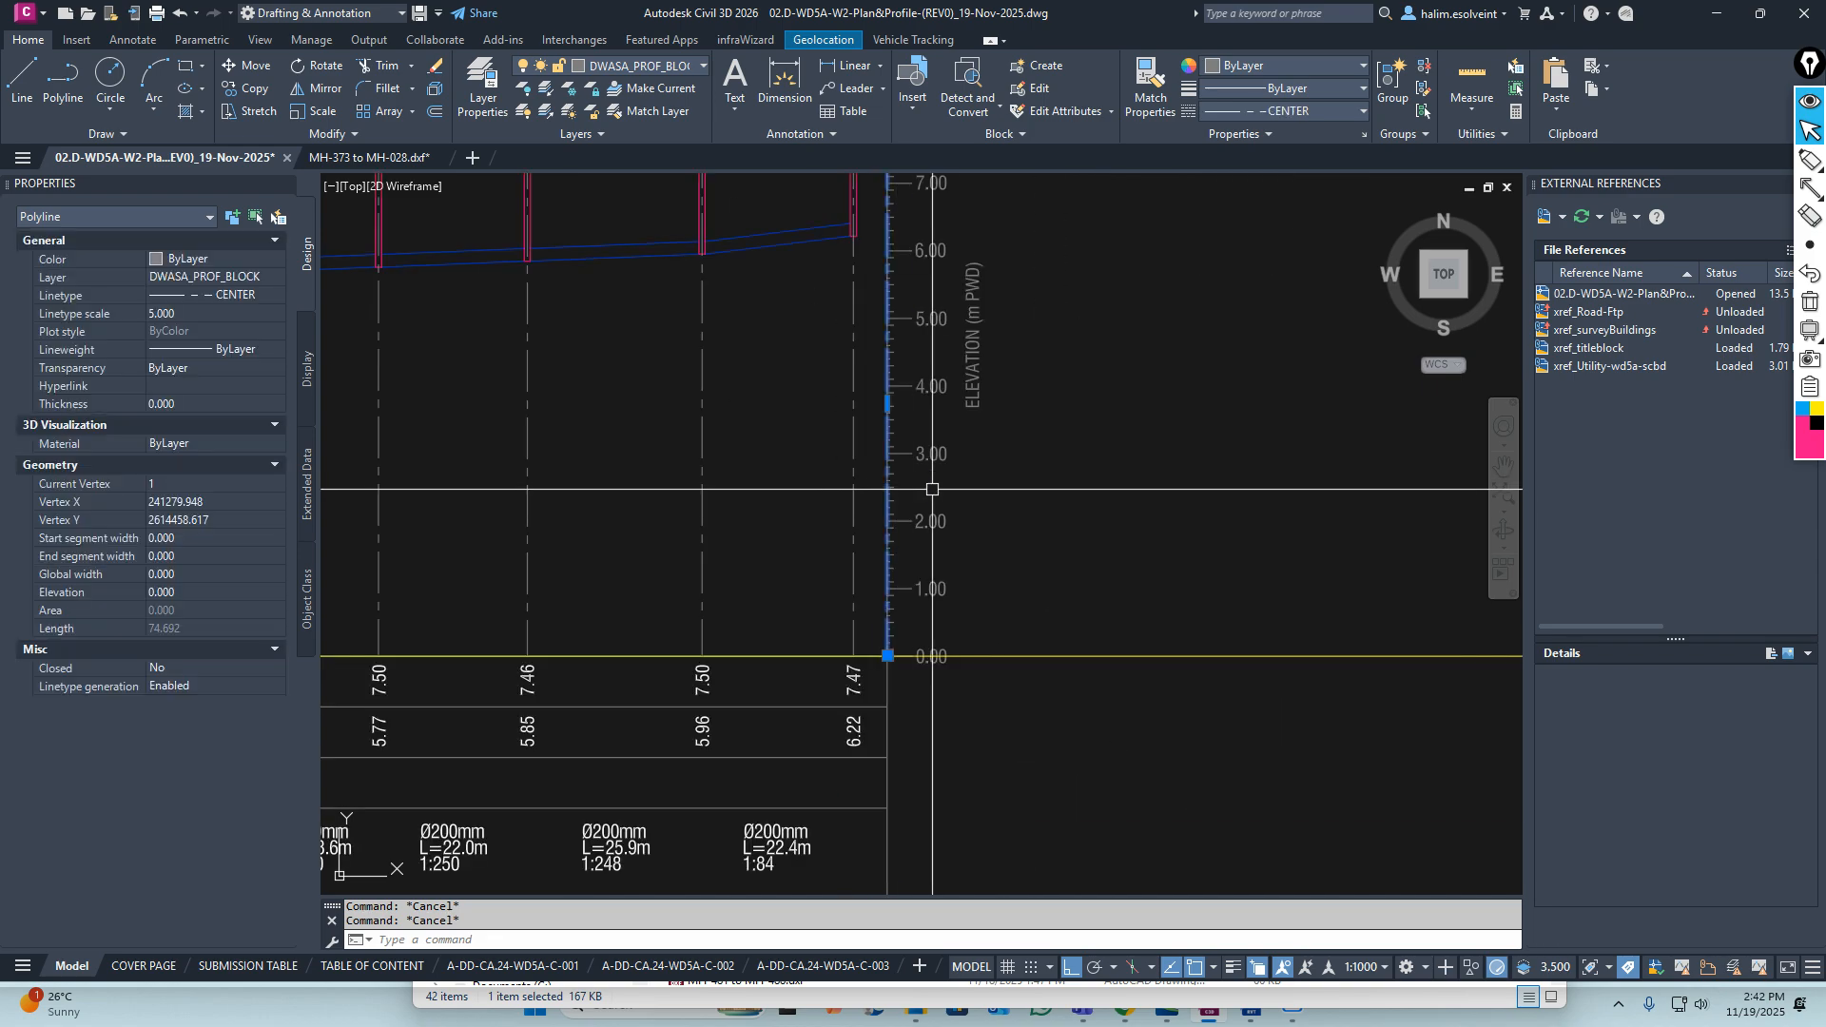
scroll(937, 428, up, 3)
key(Delete)
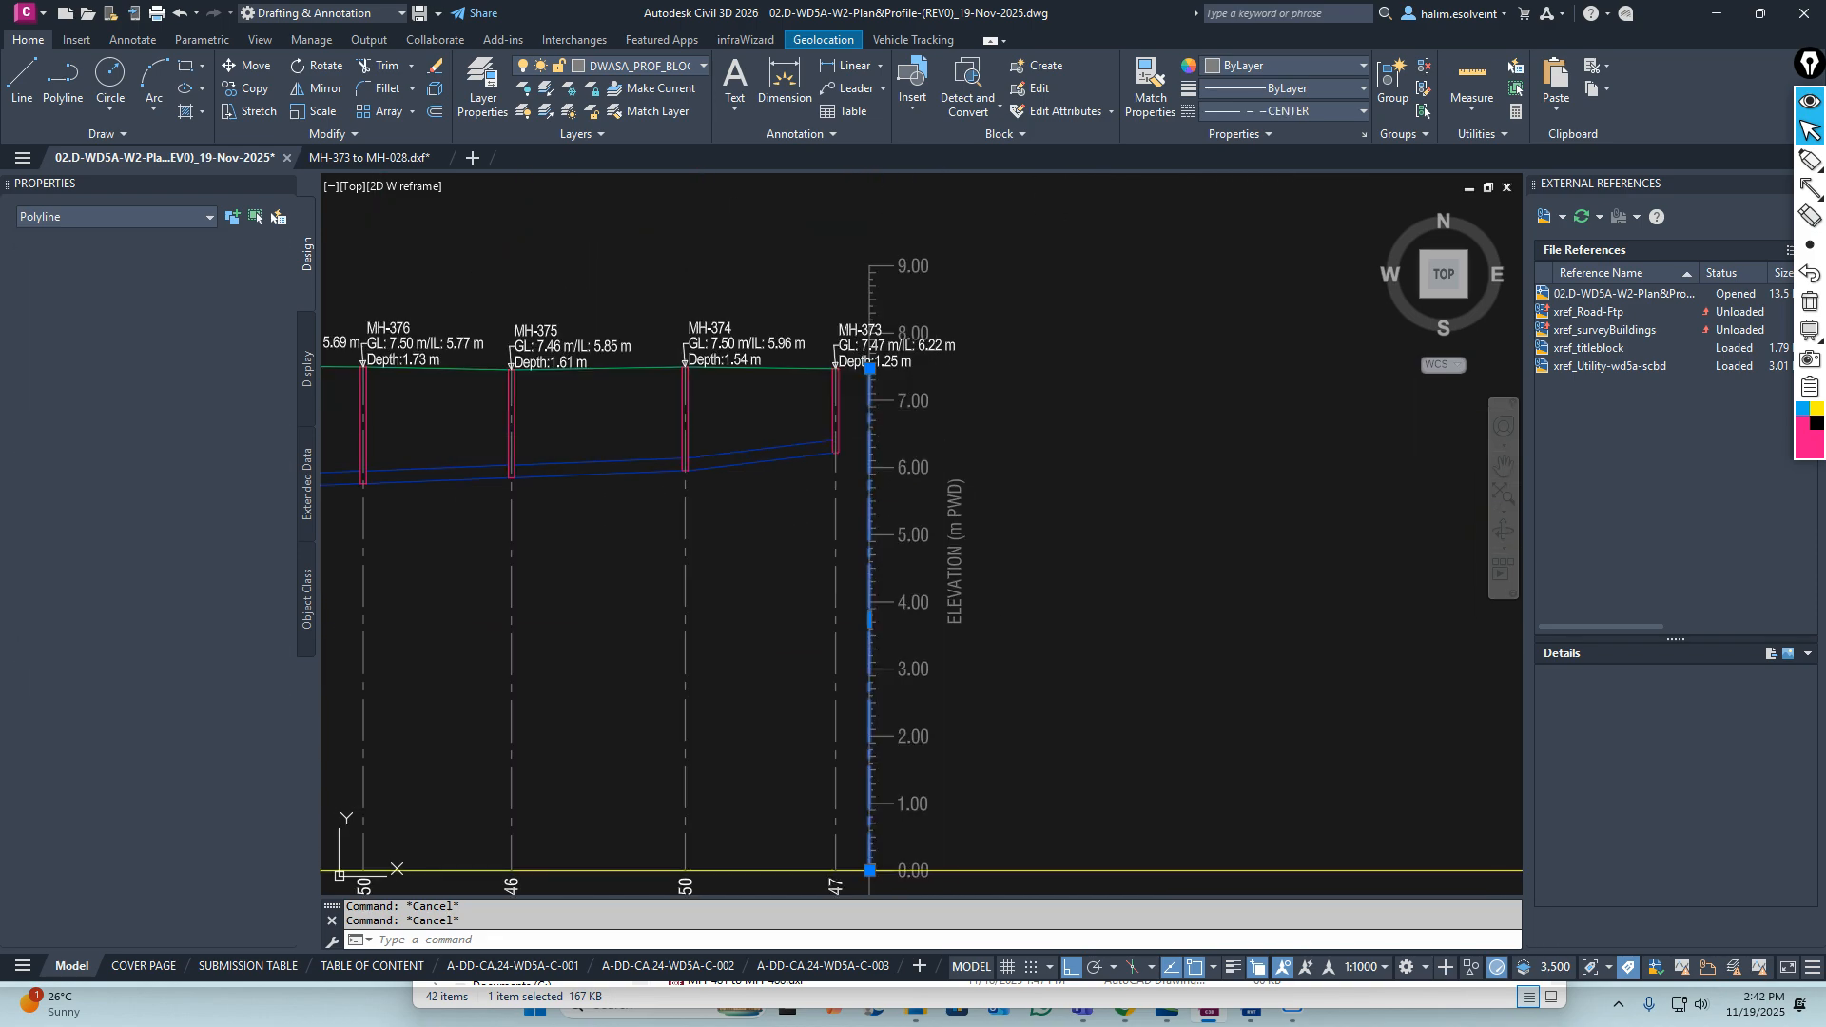
Examine the whole profile from MH-028 to MH-373, checking how the three-line manhole labels are built
scroll(890, 294, up, 3)
scroll(938, 400, down, 9)
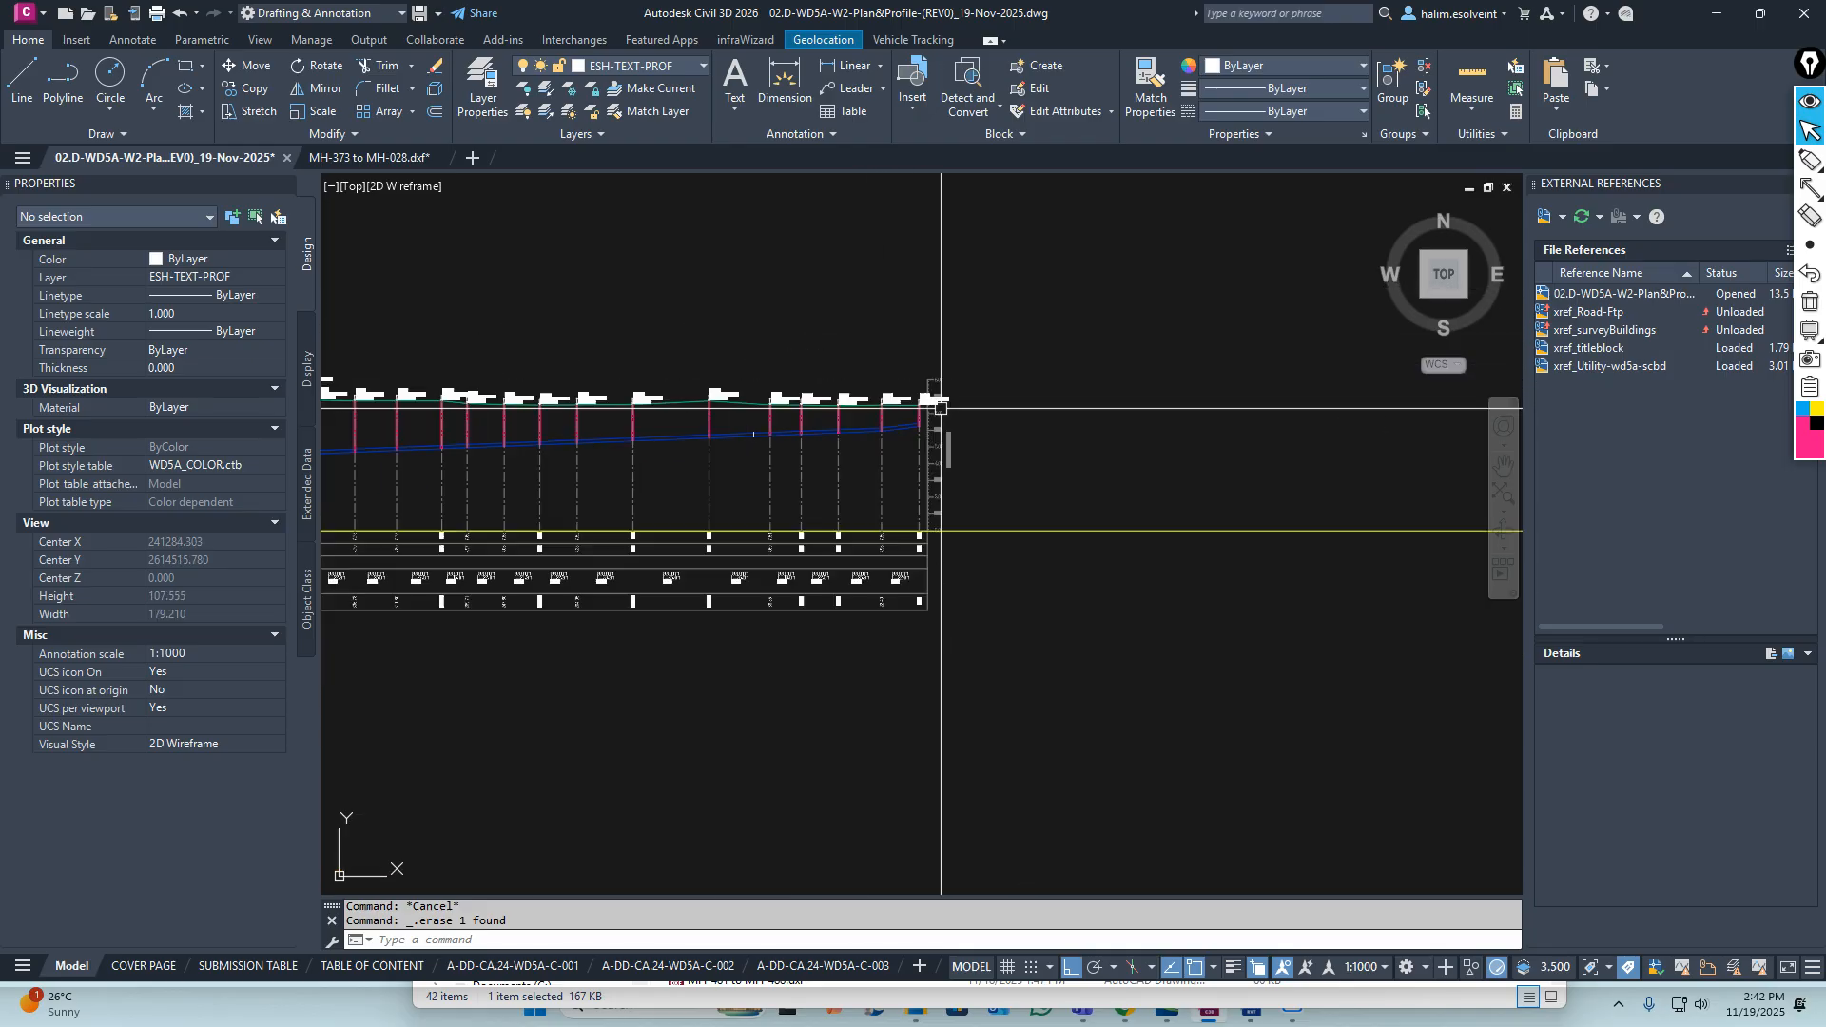
middle_drag(837, 520, 1134, 520)
middle_drag(681, 643, 1018, 639)
scroll(924, 617, down, 2)
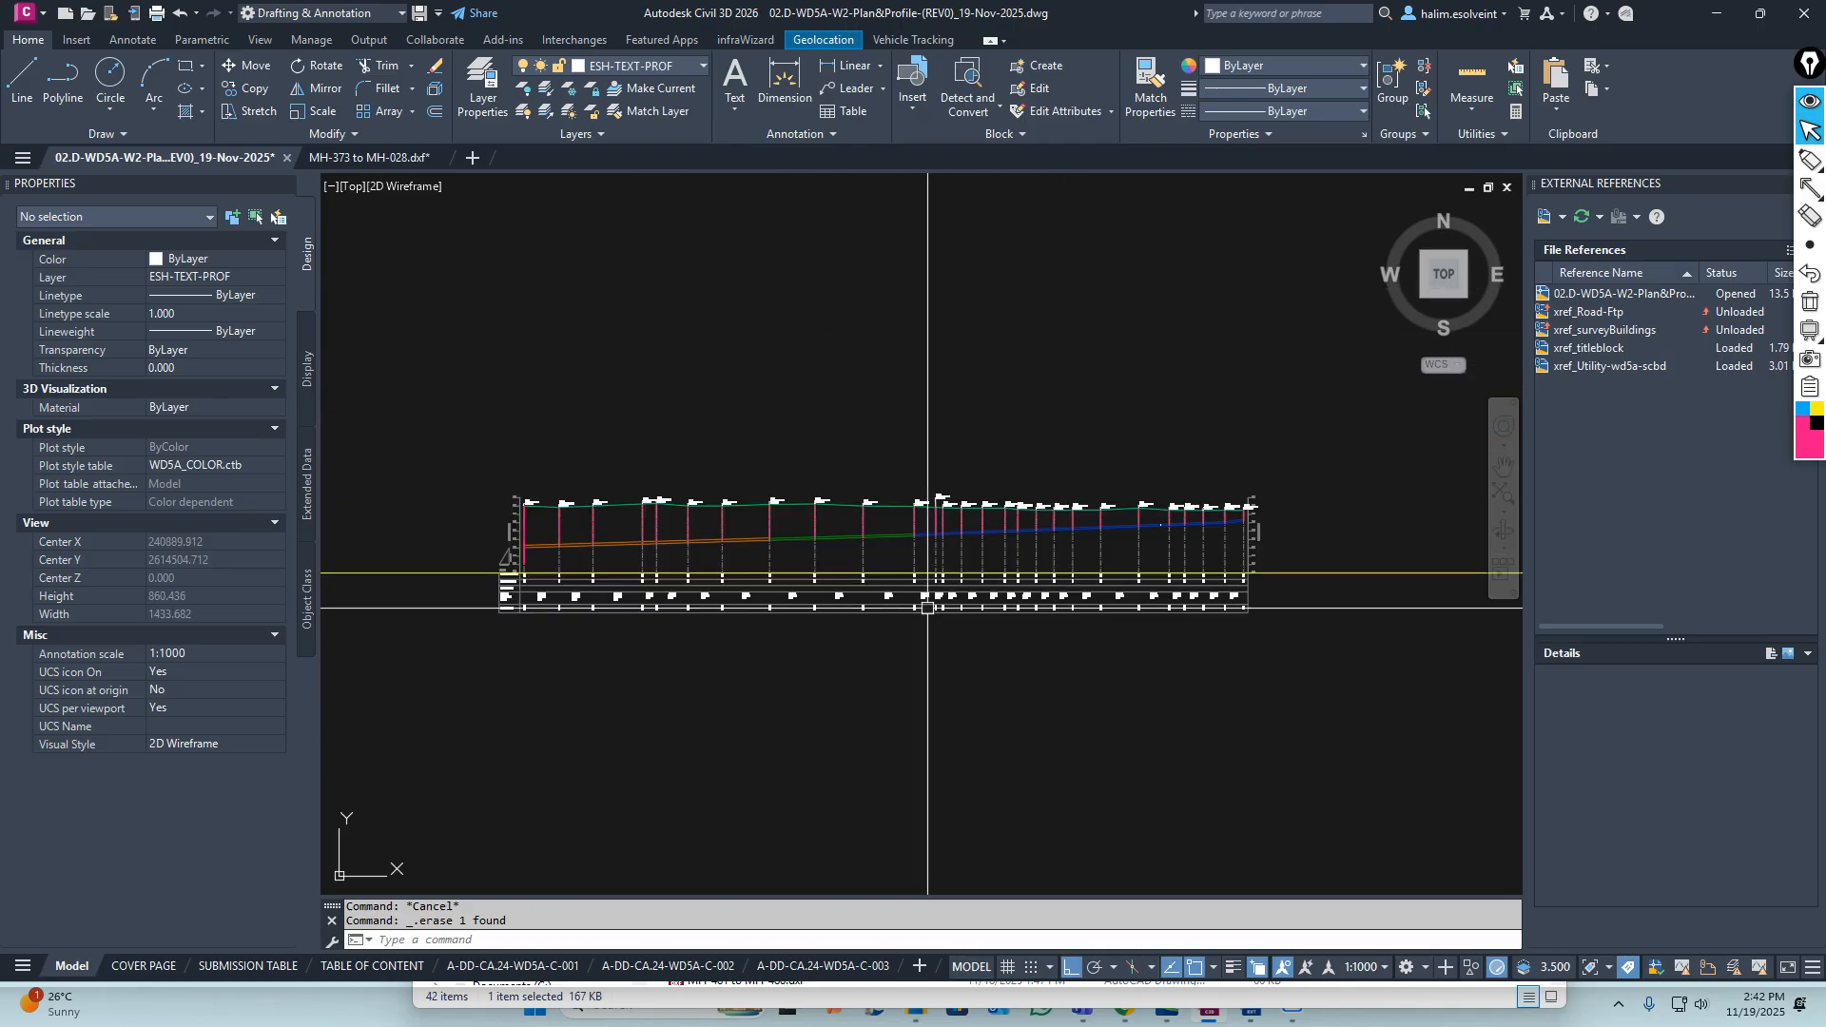
scroll(507, 571, up, 2)
scroll(541, 481, up, 15)
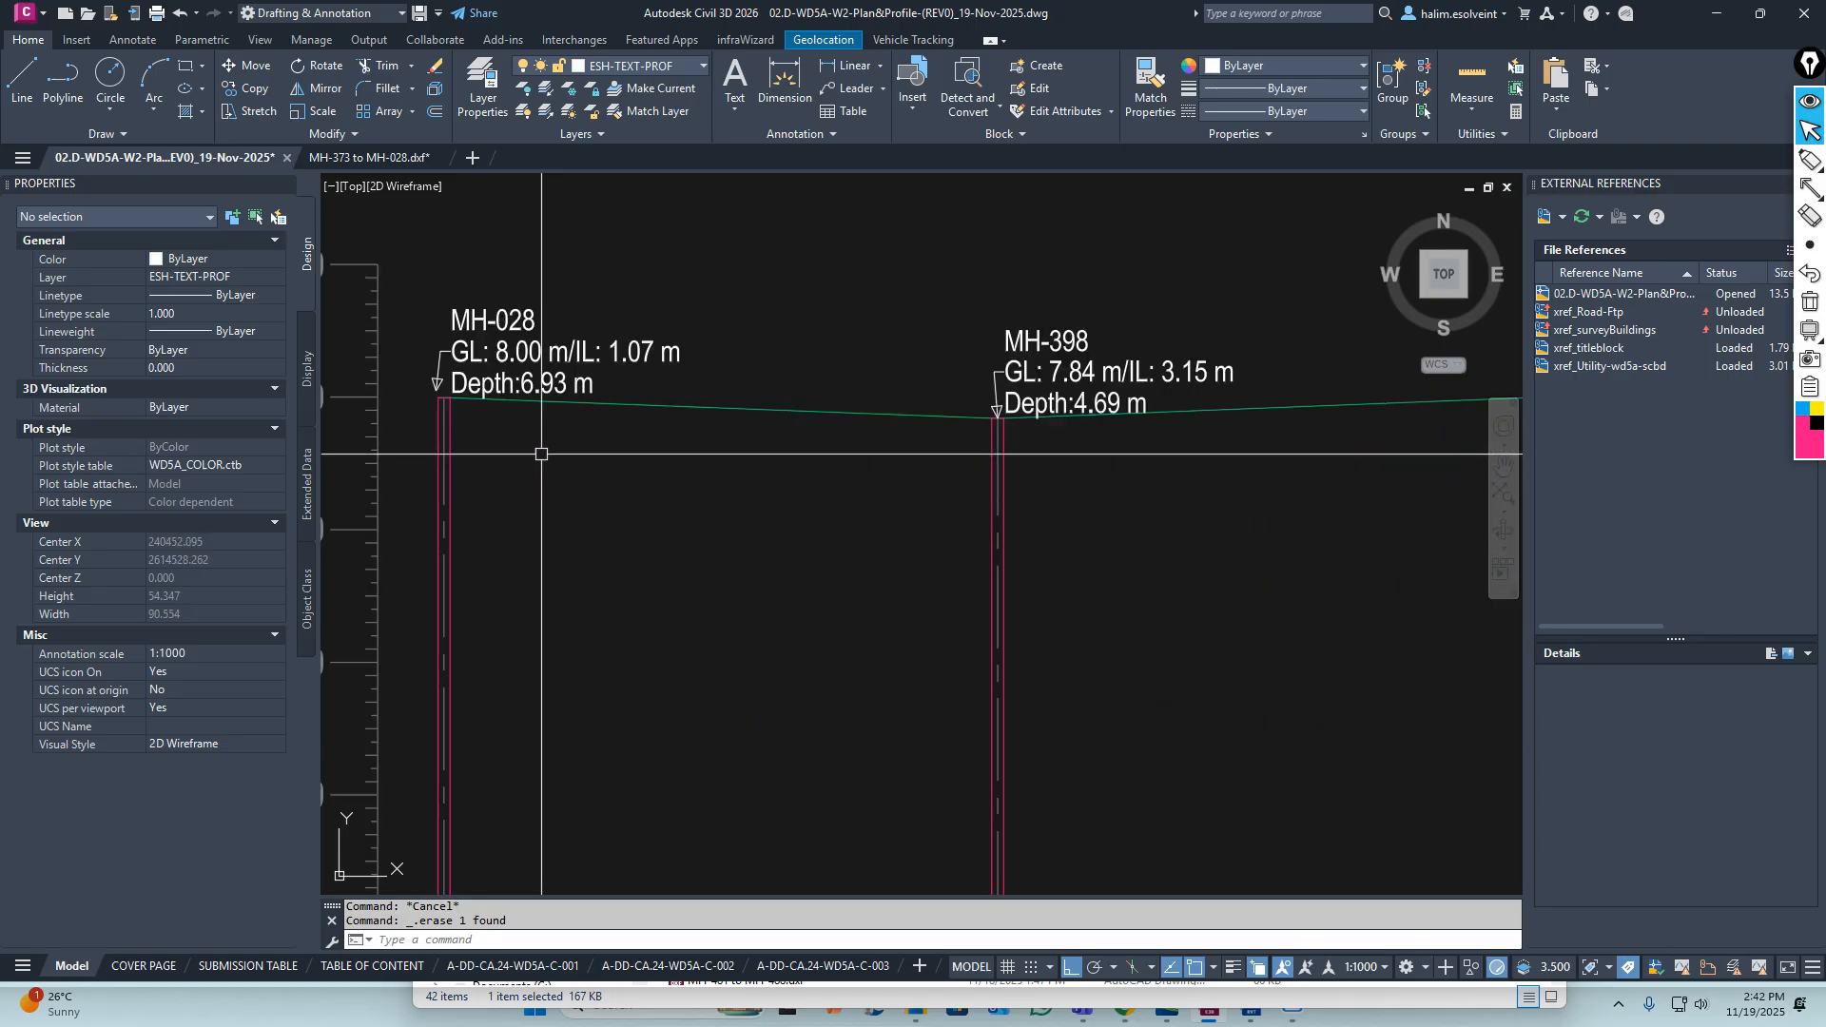
scroll(495, 466, down, 8)
scroll(779, 440, up, 8)
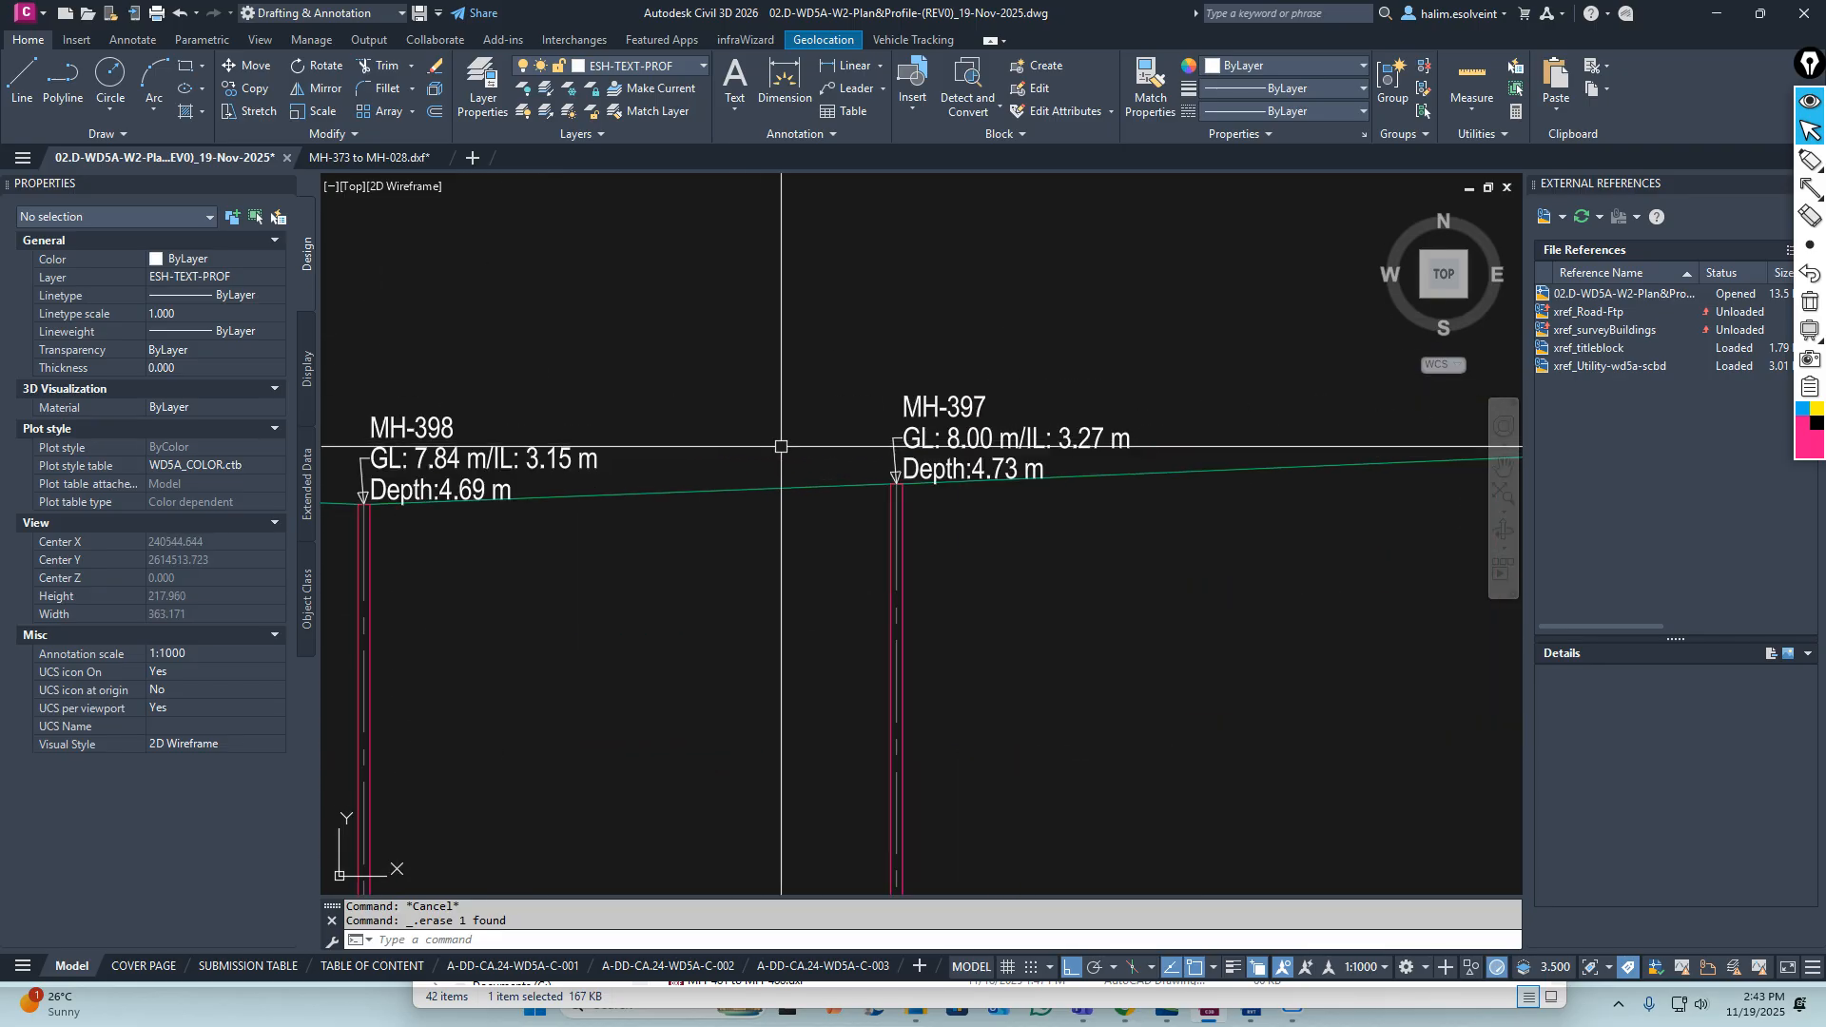
key(Escape)
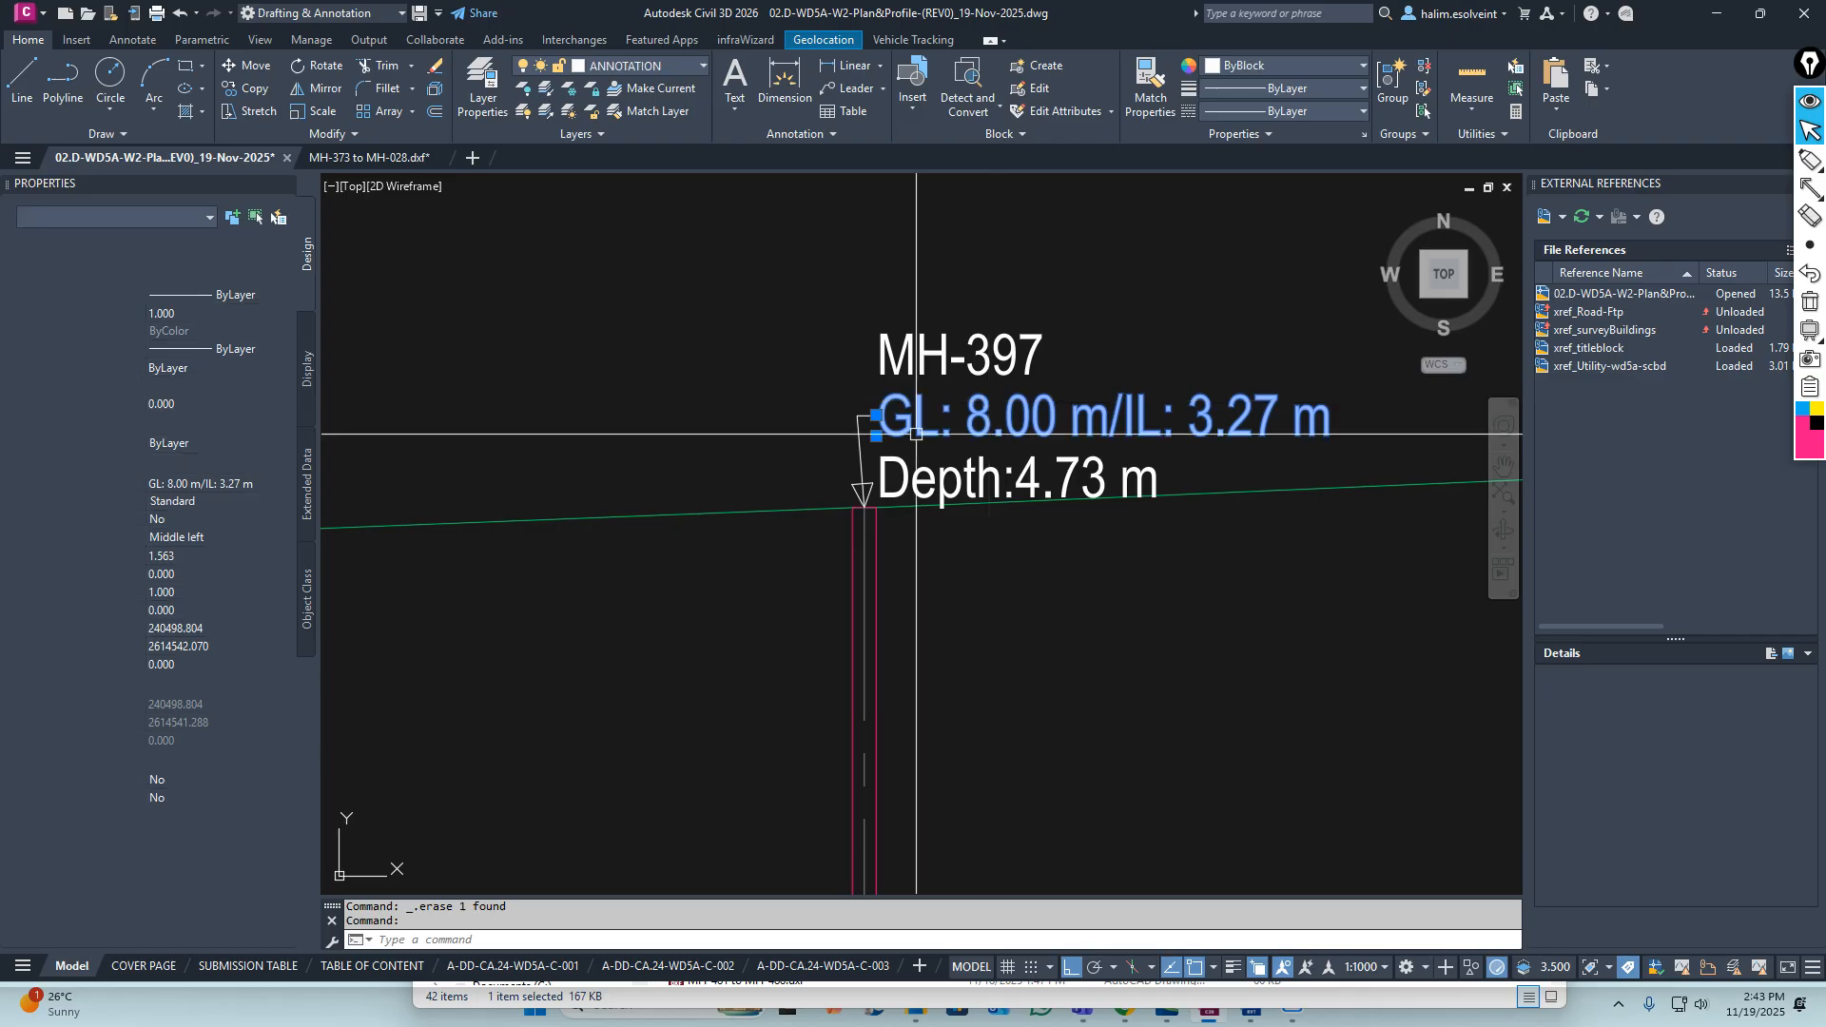
scroll(1047, 474, down, 12)
middle_drag(1273, 530, 950, 485)
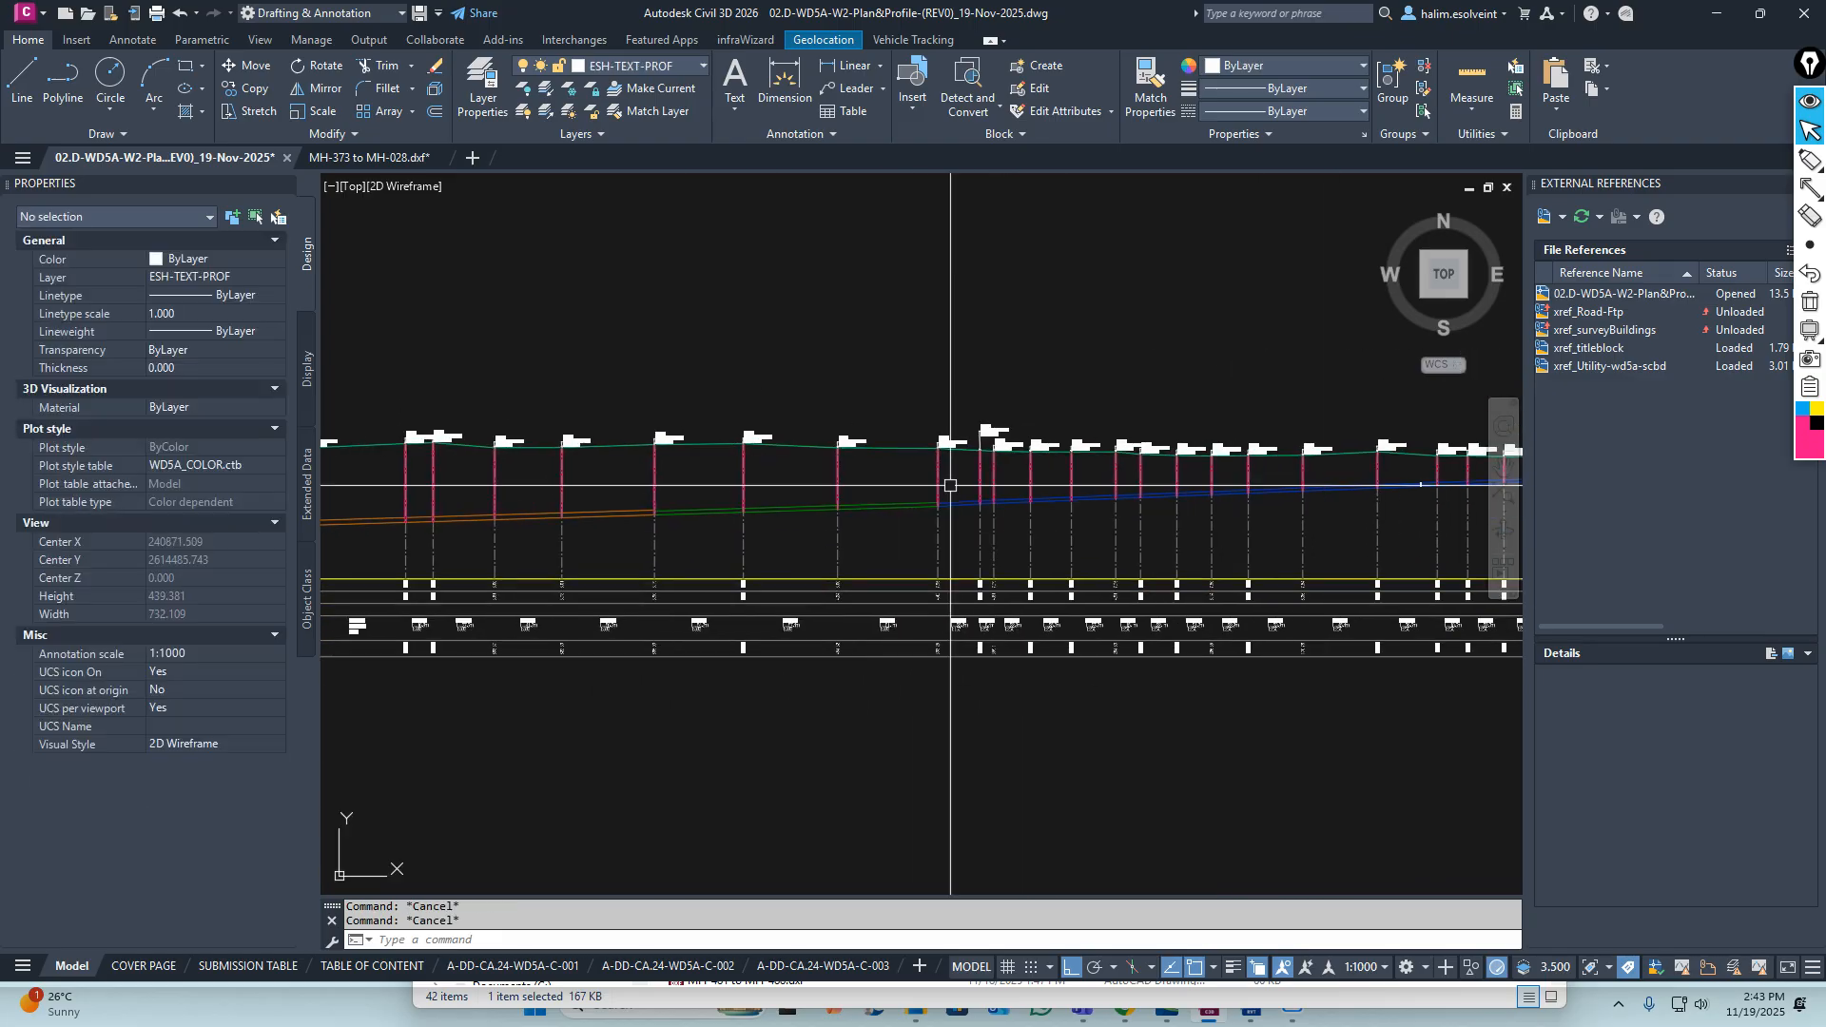
middle_drag(1178, 533, 926, 514)
scroll(1347, 461, down, 3)
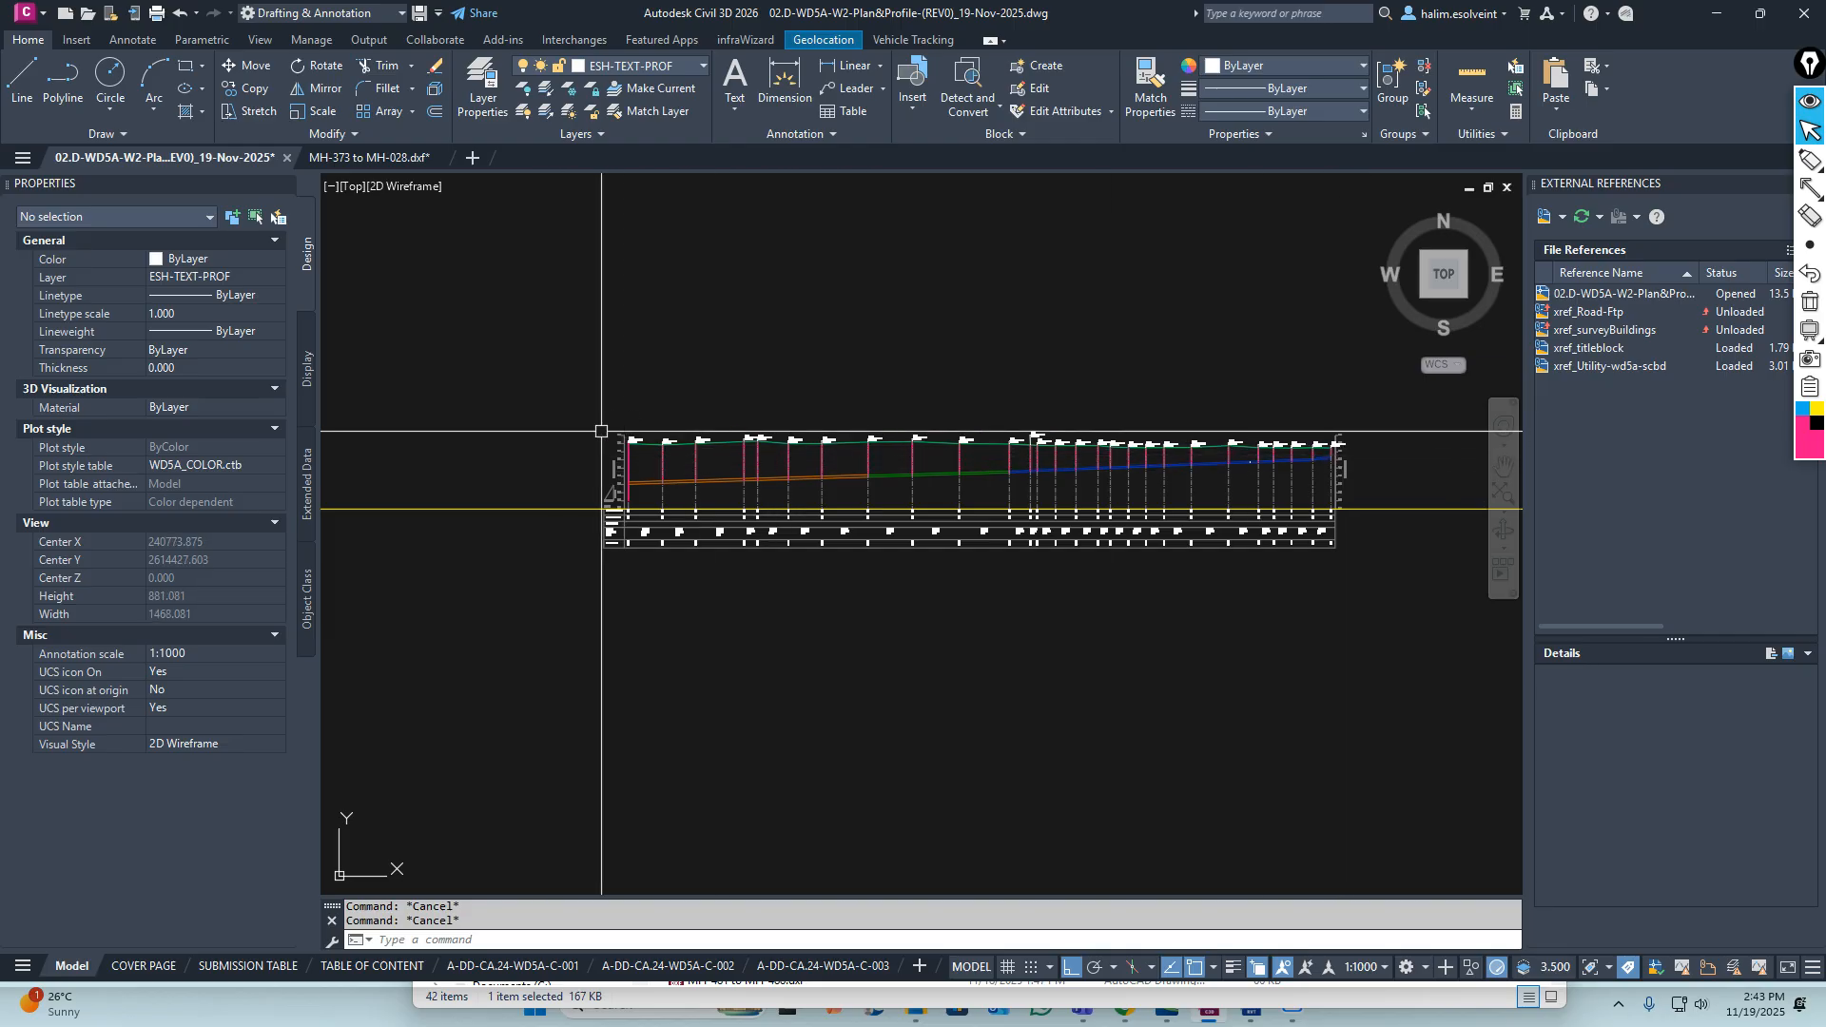
scroll(694, 464, up, 5)
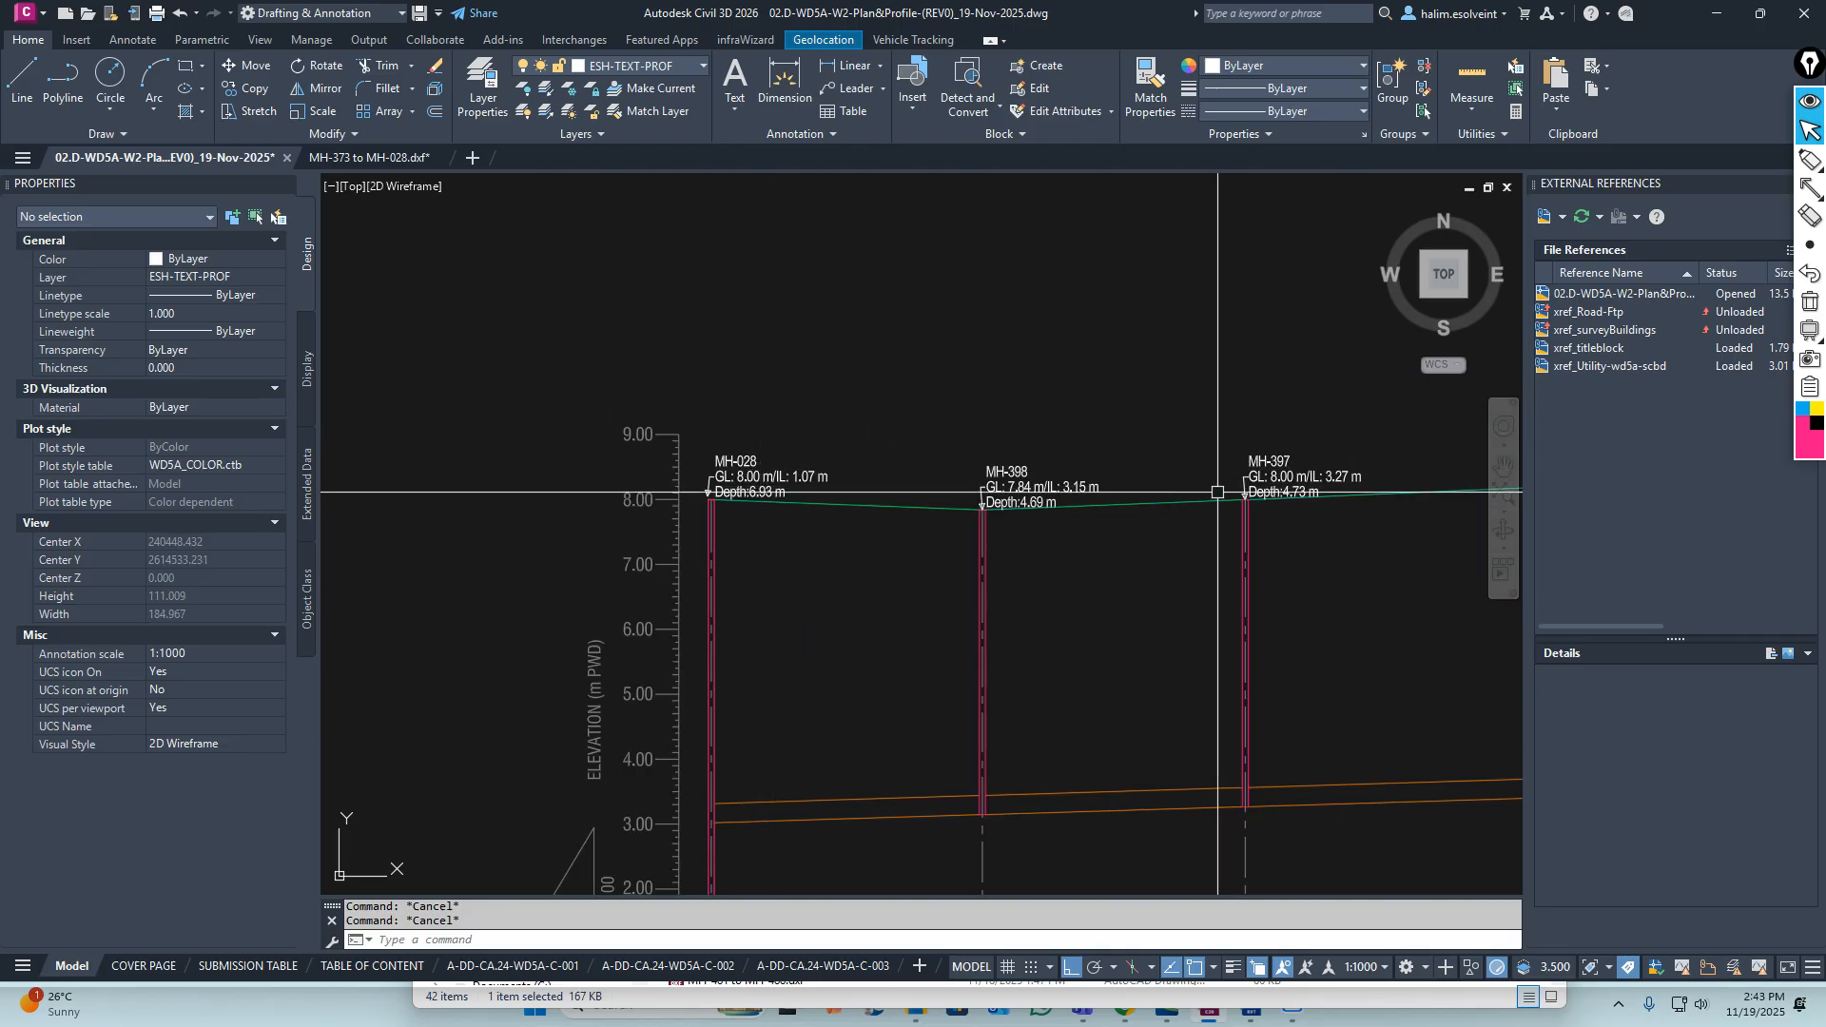
scroll(1218, 492, down, 8)
scroll(1334, 506, up, 3)
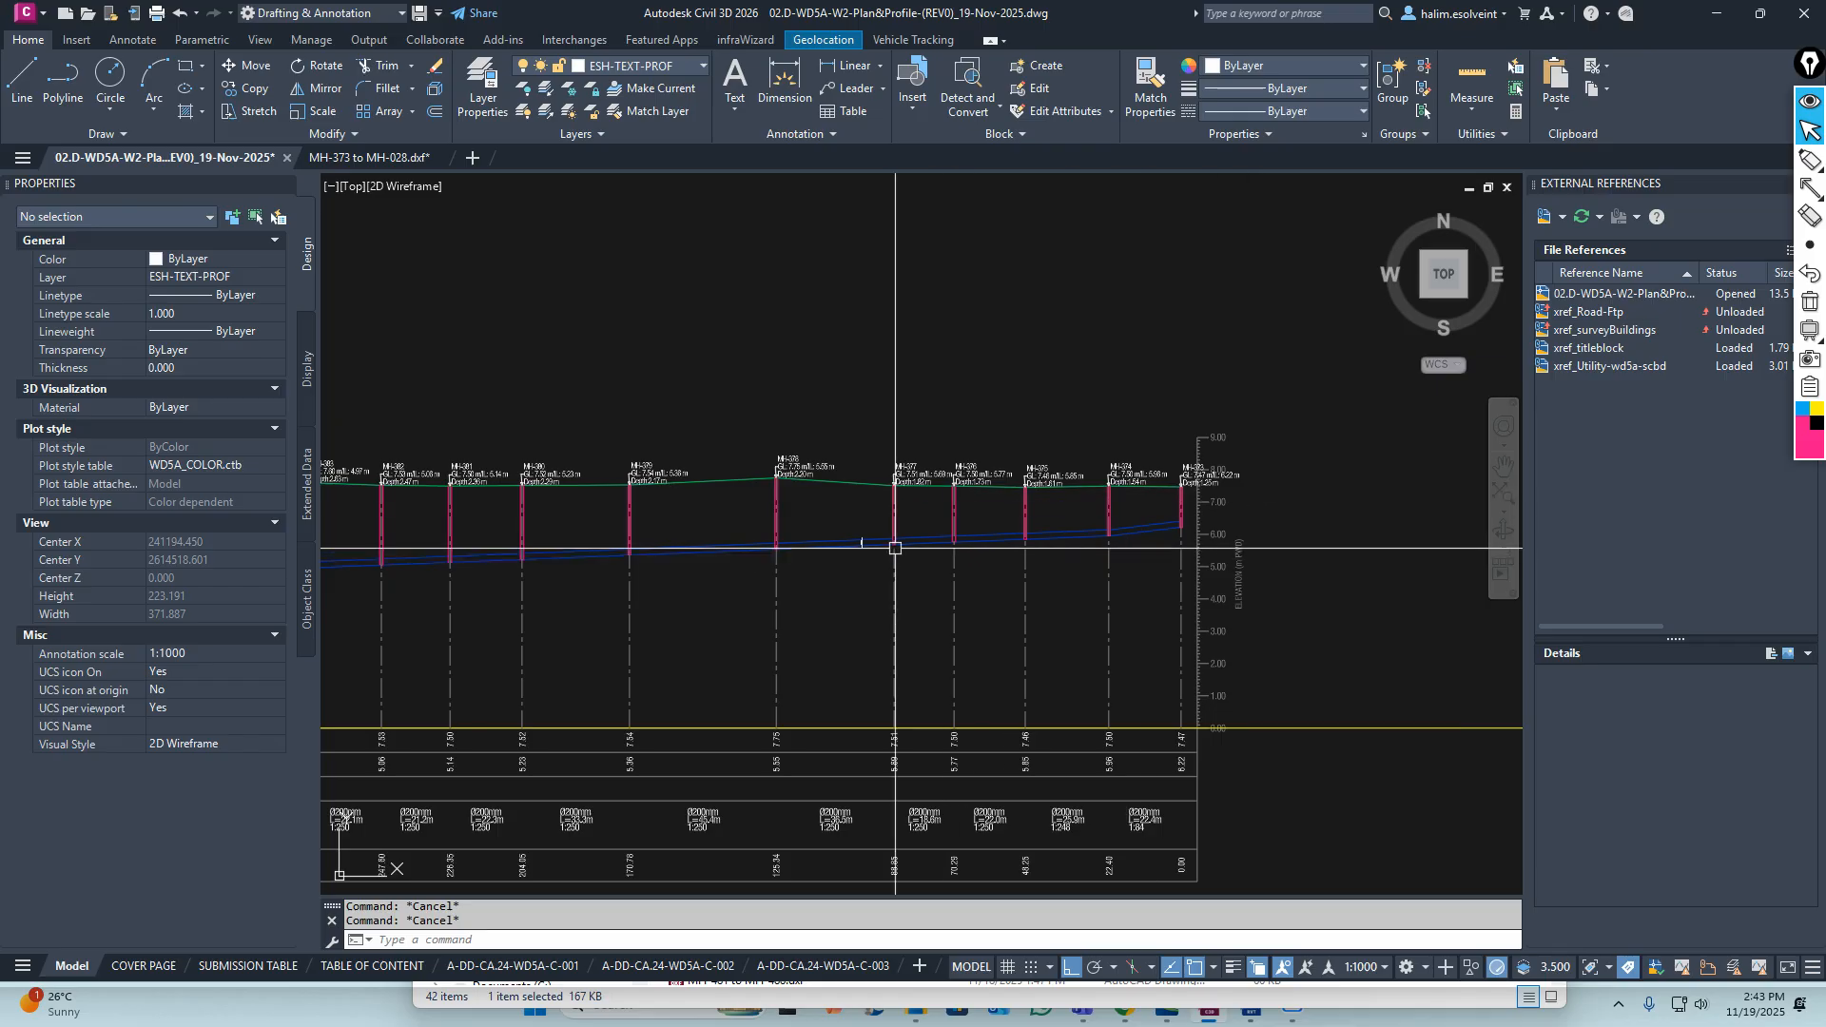
scroll(1011, 501, down, 4)
middle_drag(369, 478, 682, 458)
scroll(689, 455, up, 5)
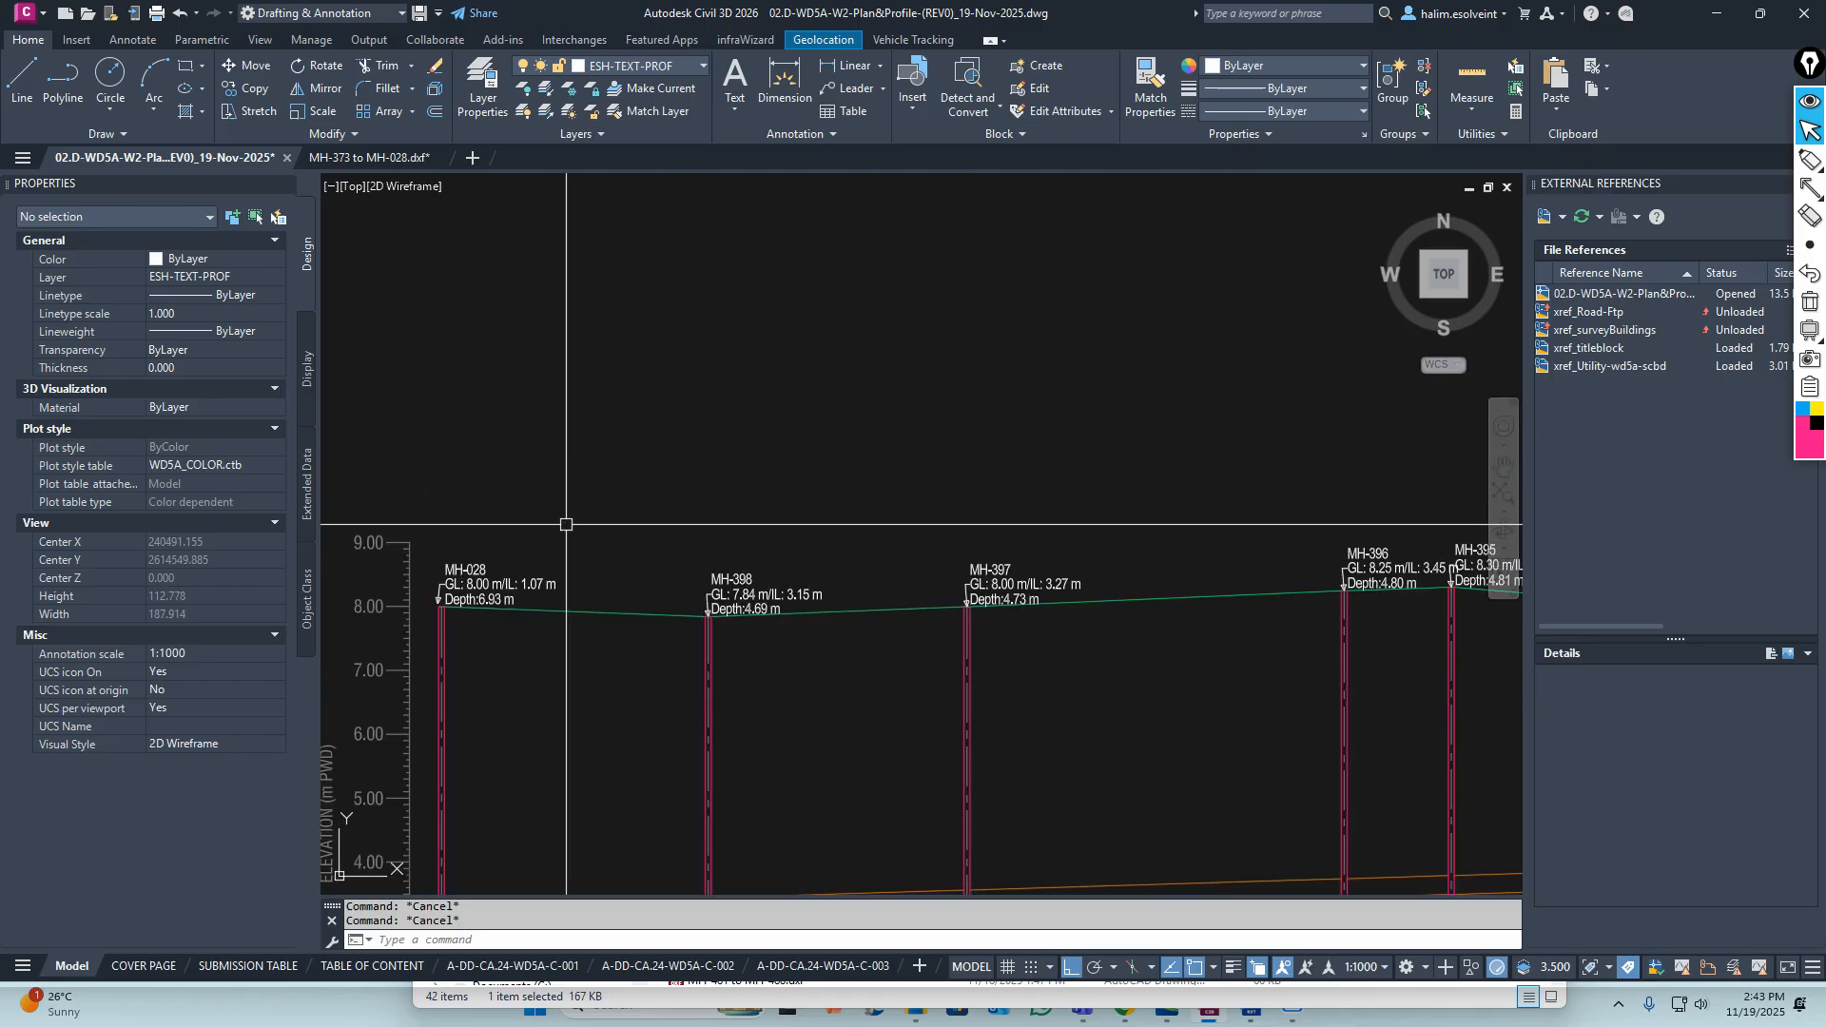
Combine the three separate text lines of the MH-028 manhole label into one multiline text with TXT2MTXT
scroll(533, 600, up, 2)
middle_drag(518, 647, 694, 491)
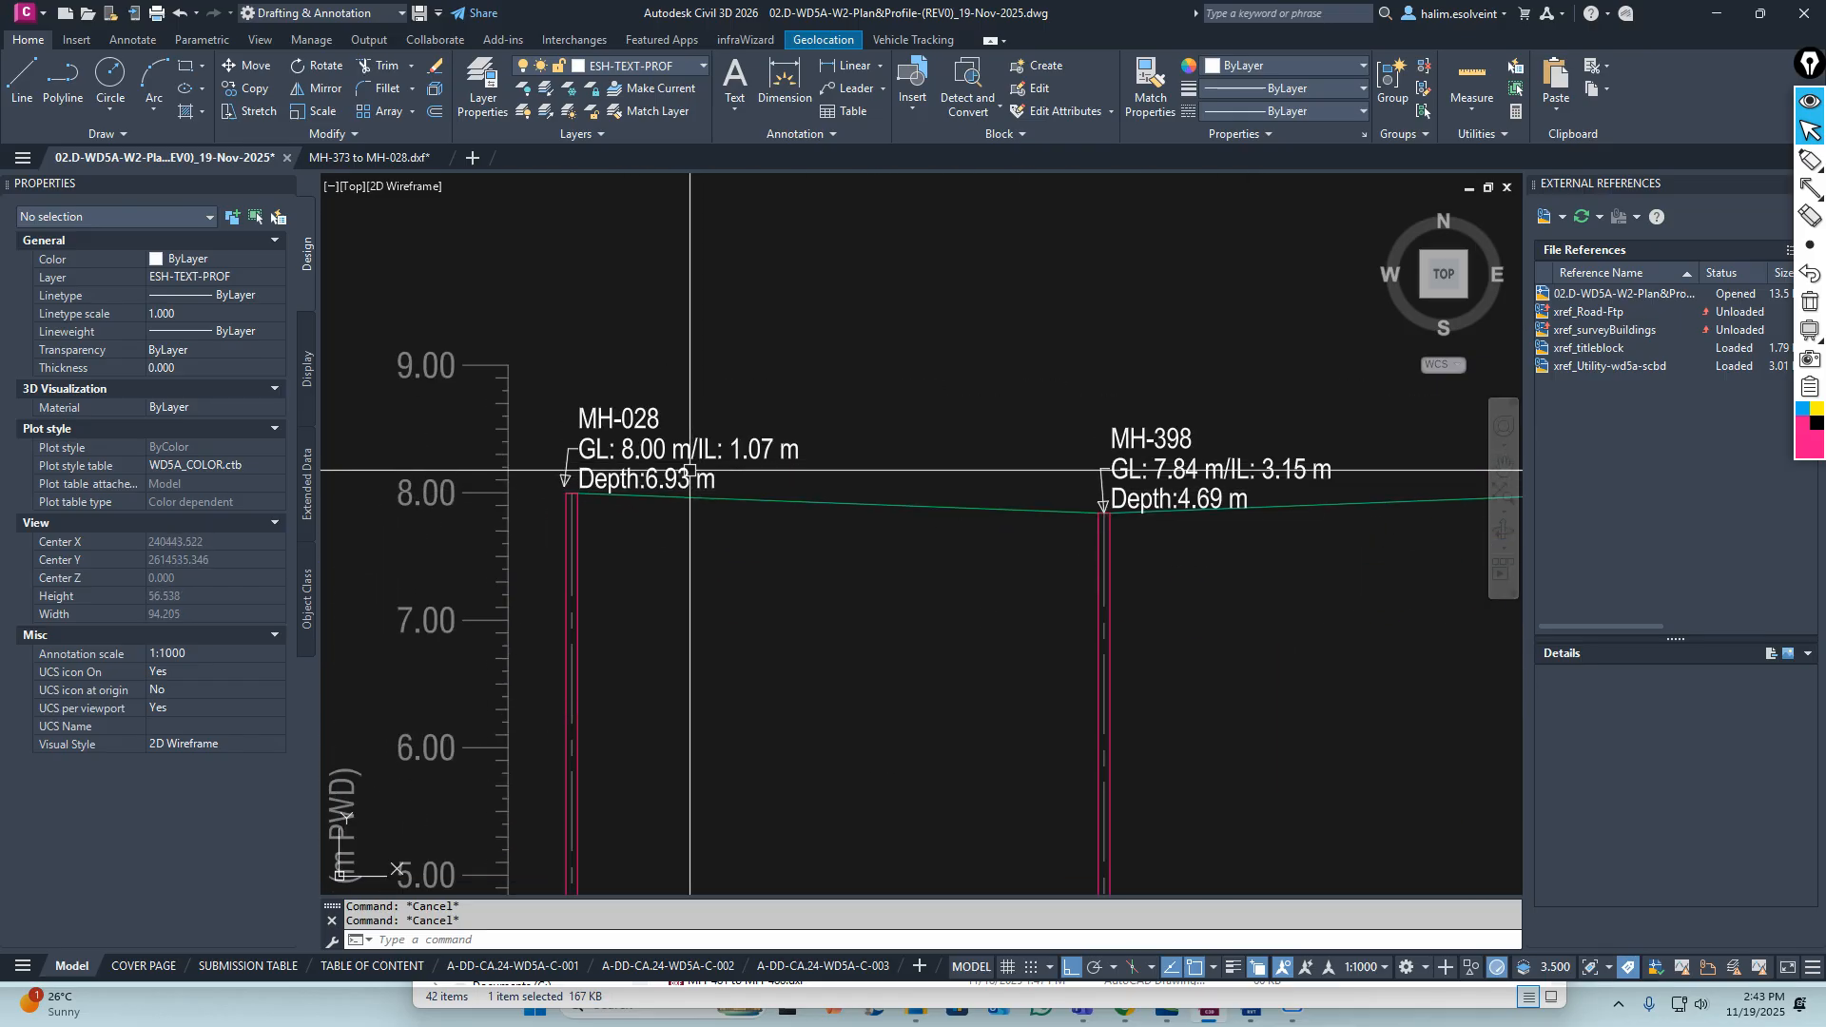
middle_drag(667, 452, 694, 449)
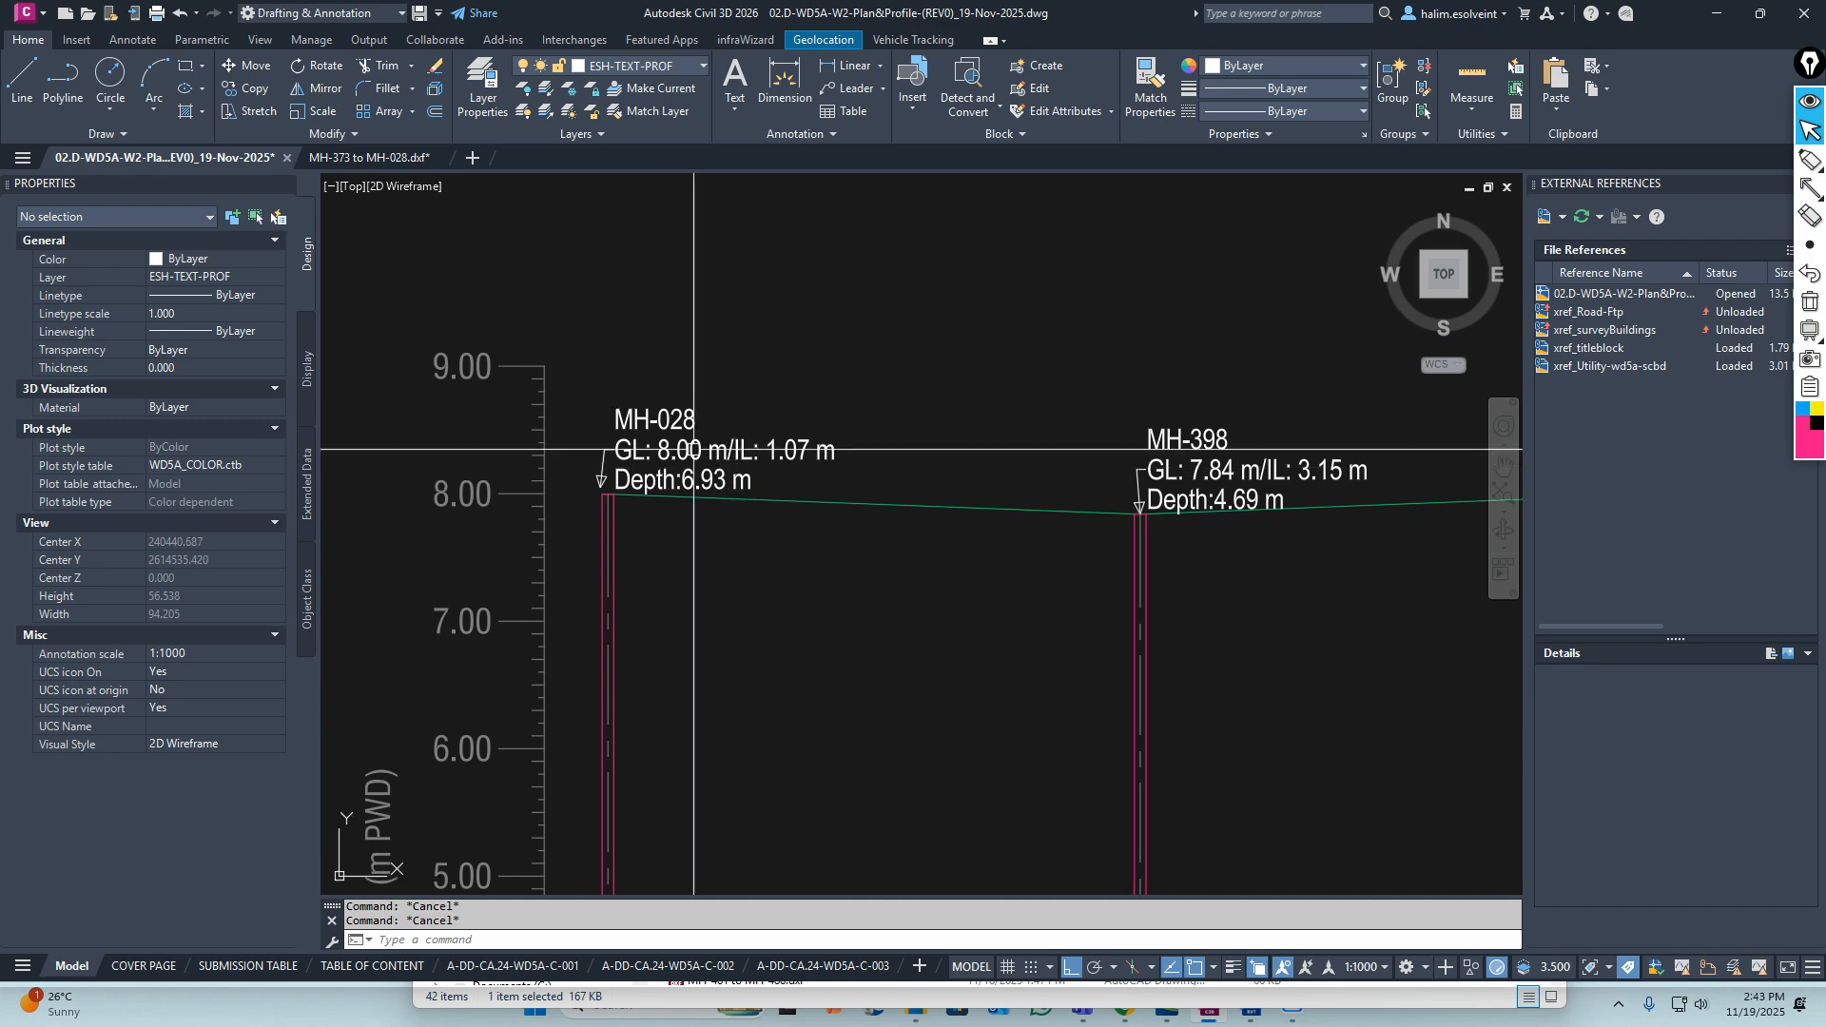
scroll(704, 460, up, 3)
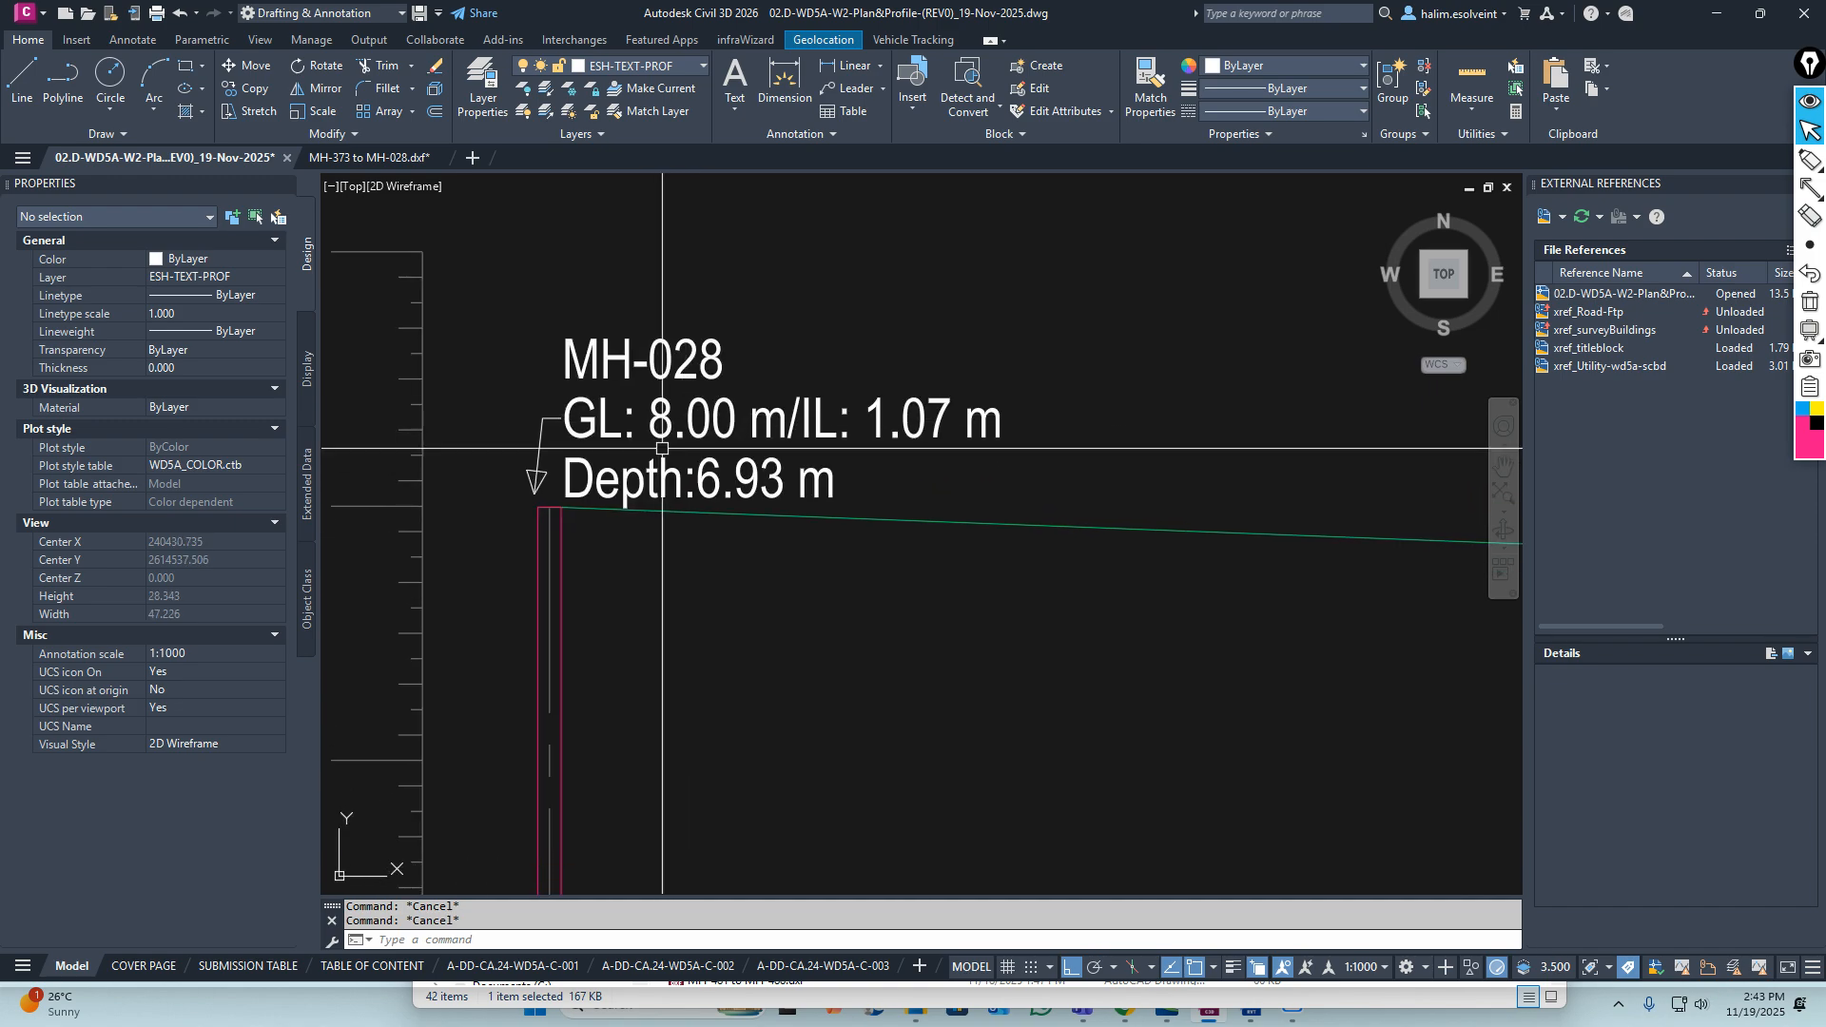
text(T)
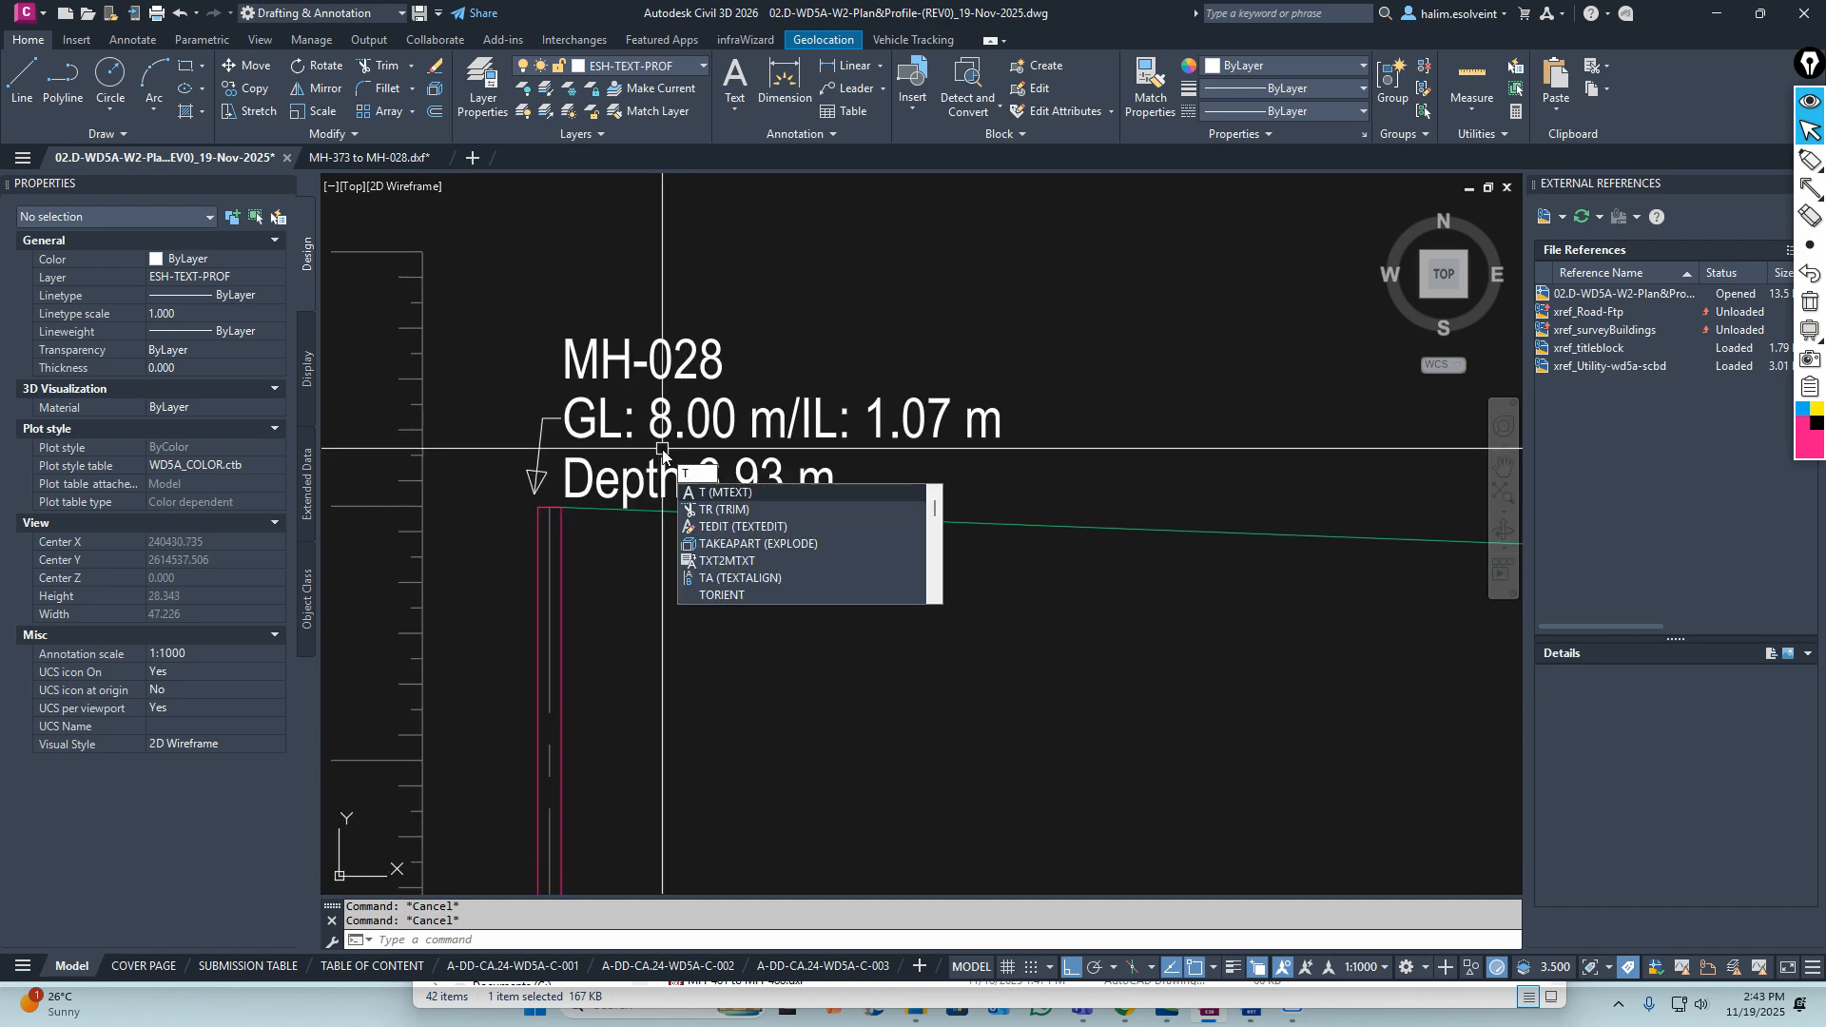
text(XT2MTXT)
click(741, 493)
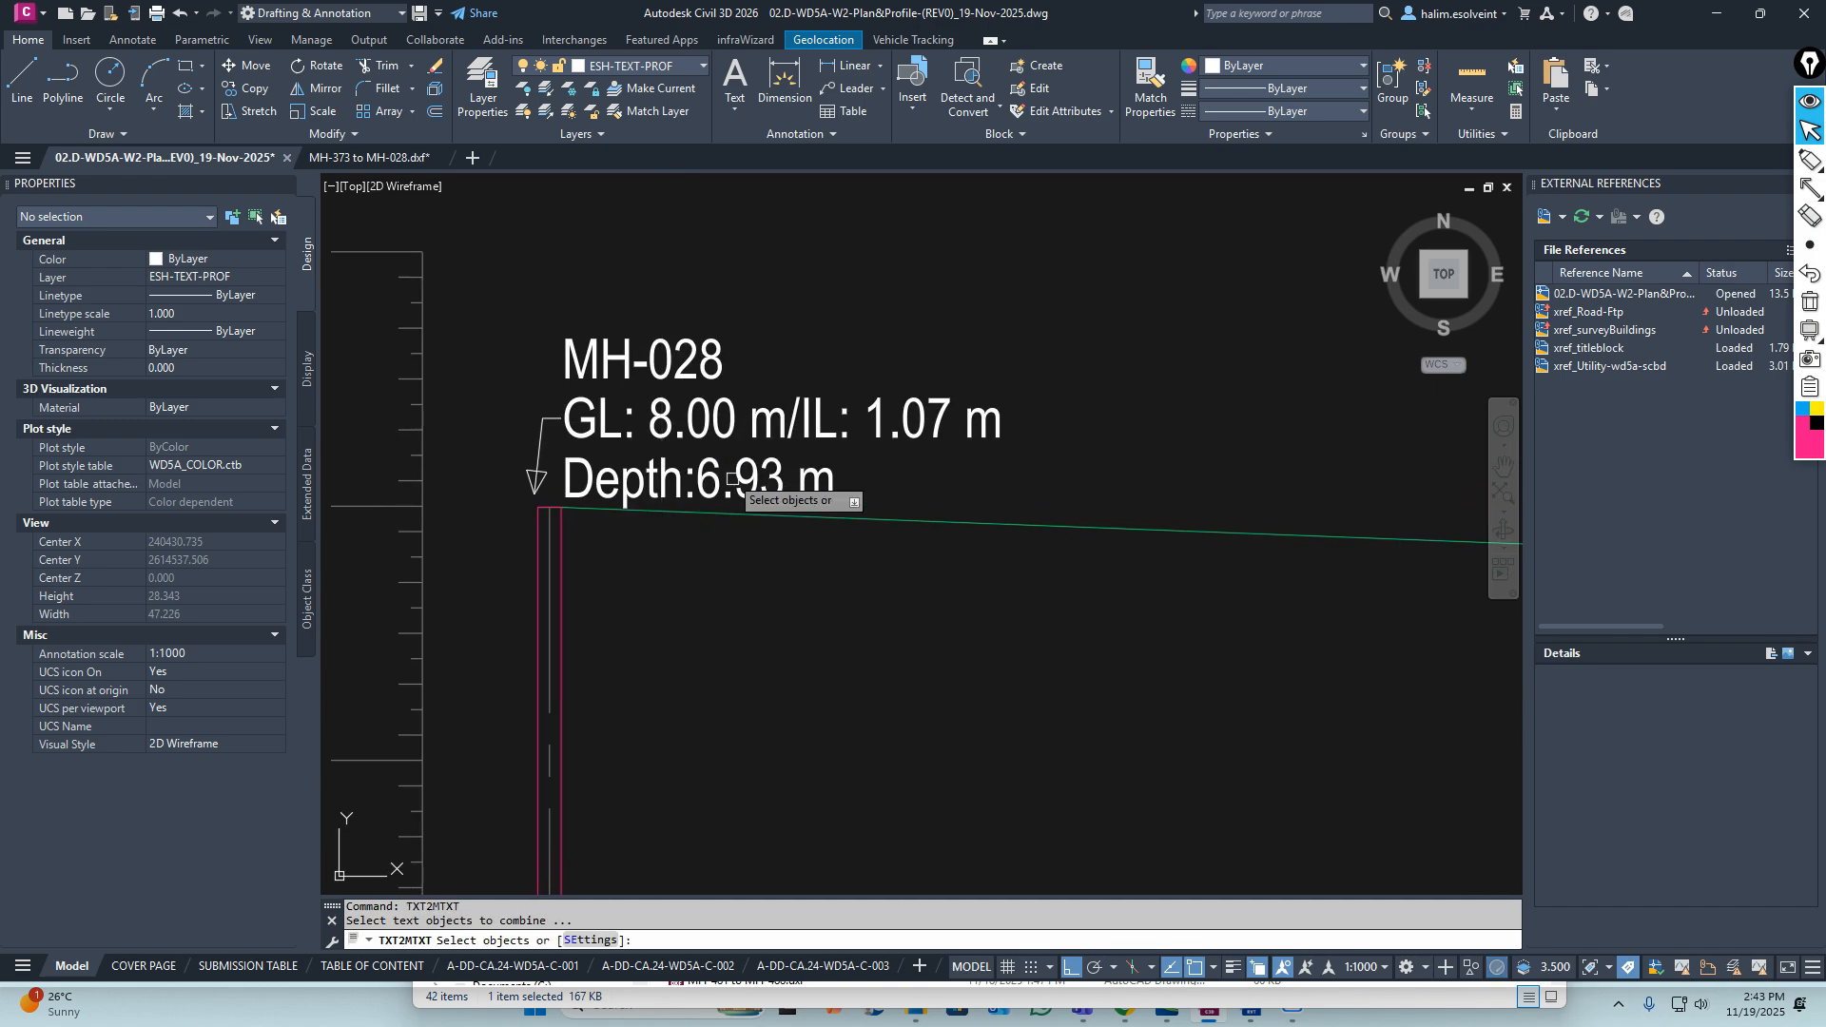
click(672, 476)
right_click(671, 476)
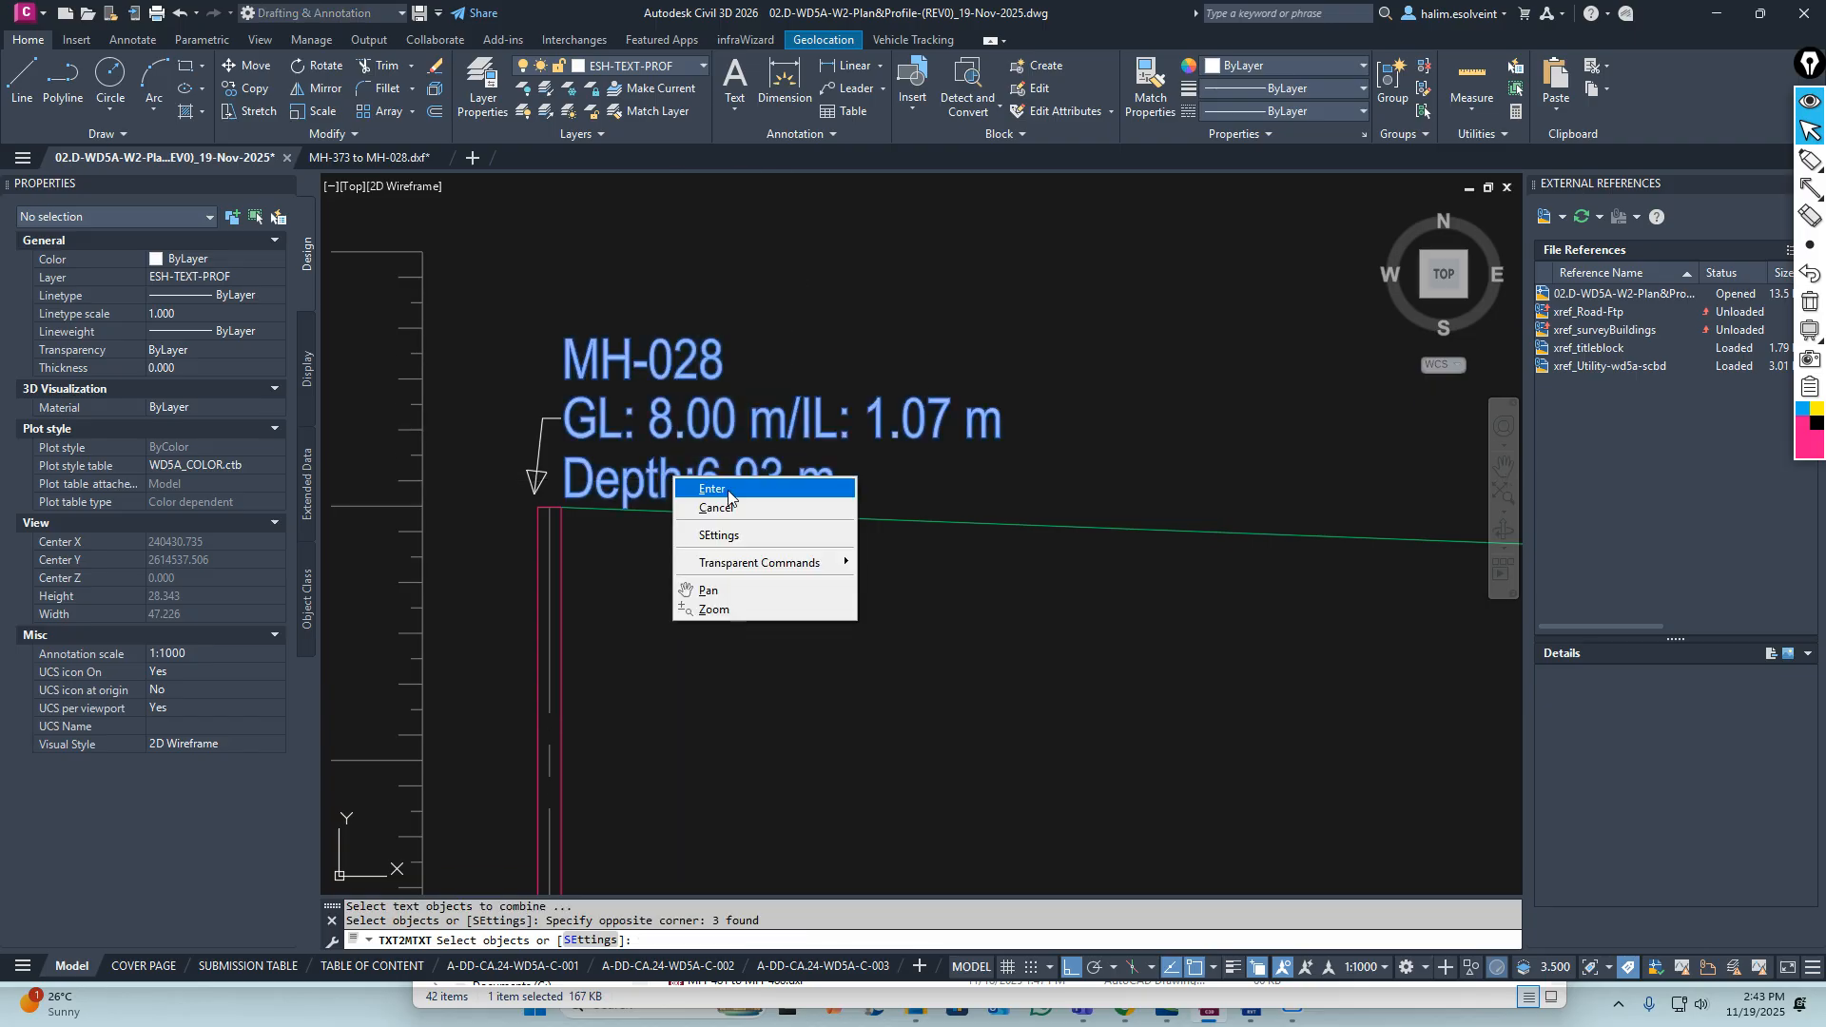
click(695, 489)
Combine the separate text lines of the MH-398, MH-397 and MH-396 labels into one multiline text per manhole
scroll(671, 474, down, 6)
scroll(932, 453, up, 3)
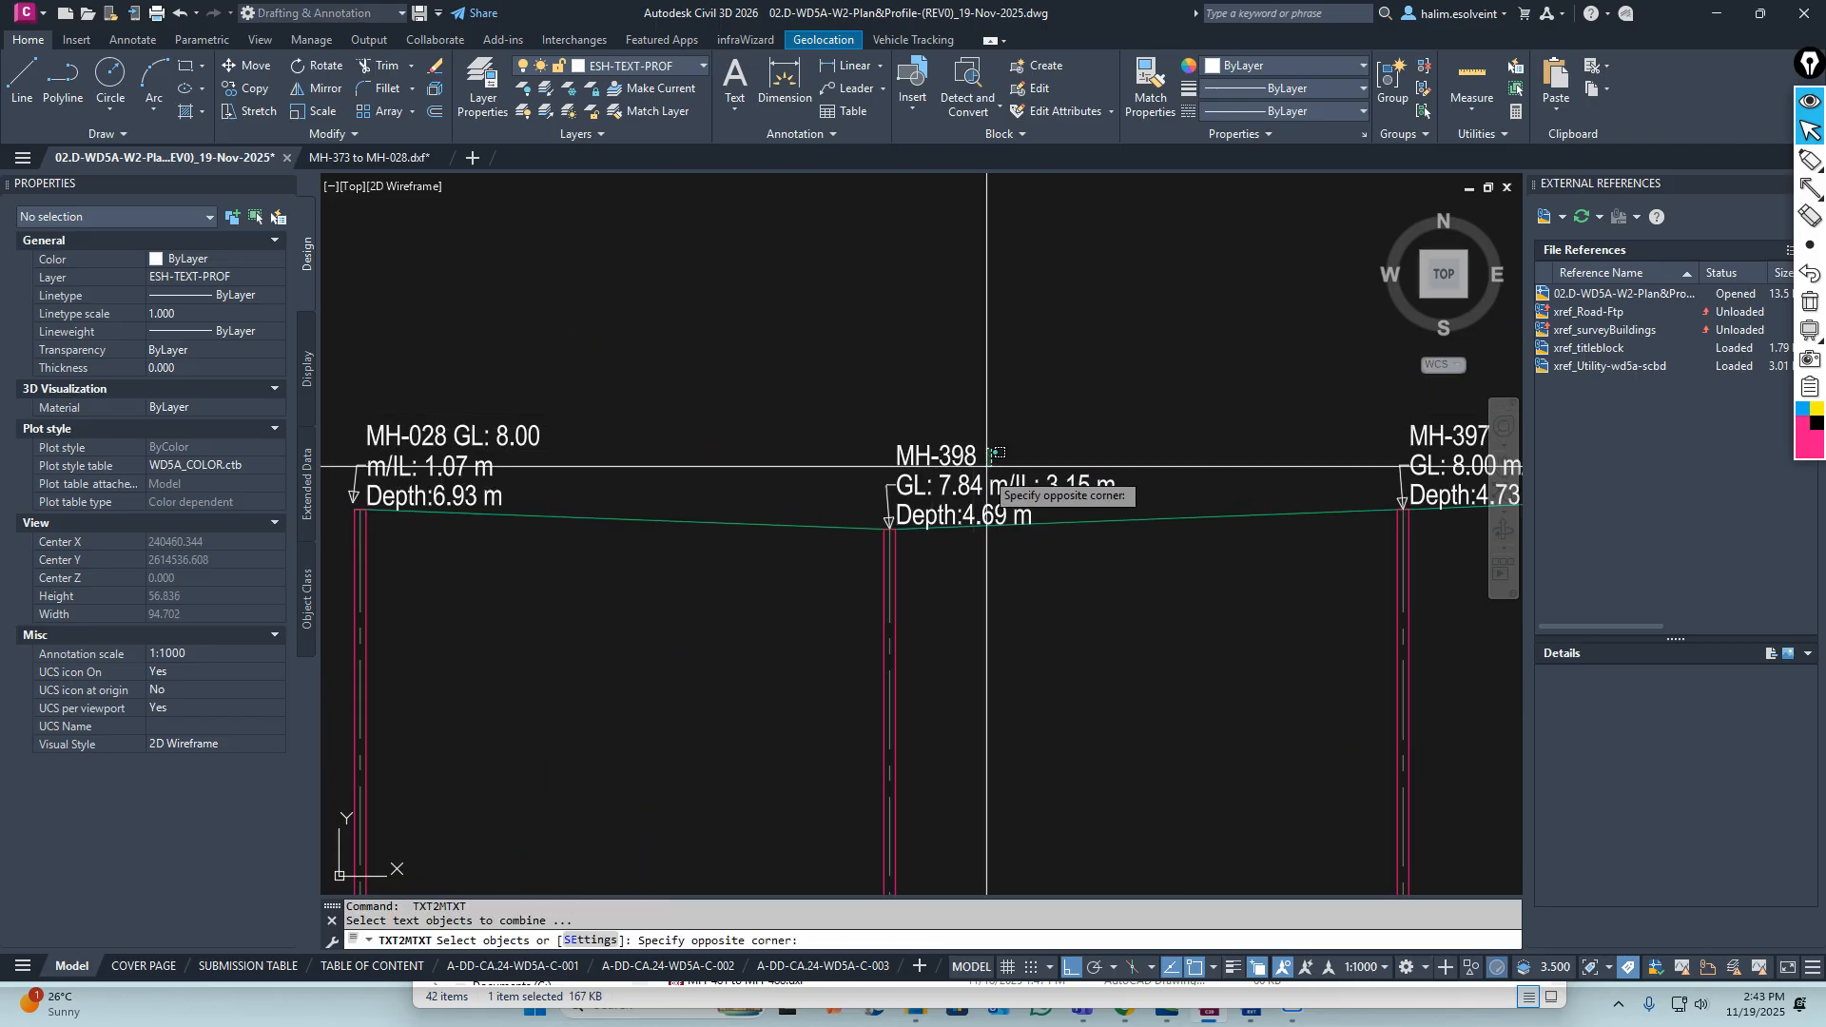
middle_drag(1211, 479, 627, 466)
key(space)
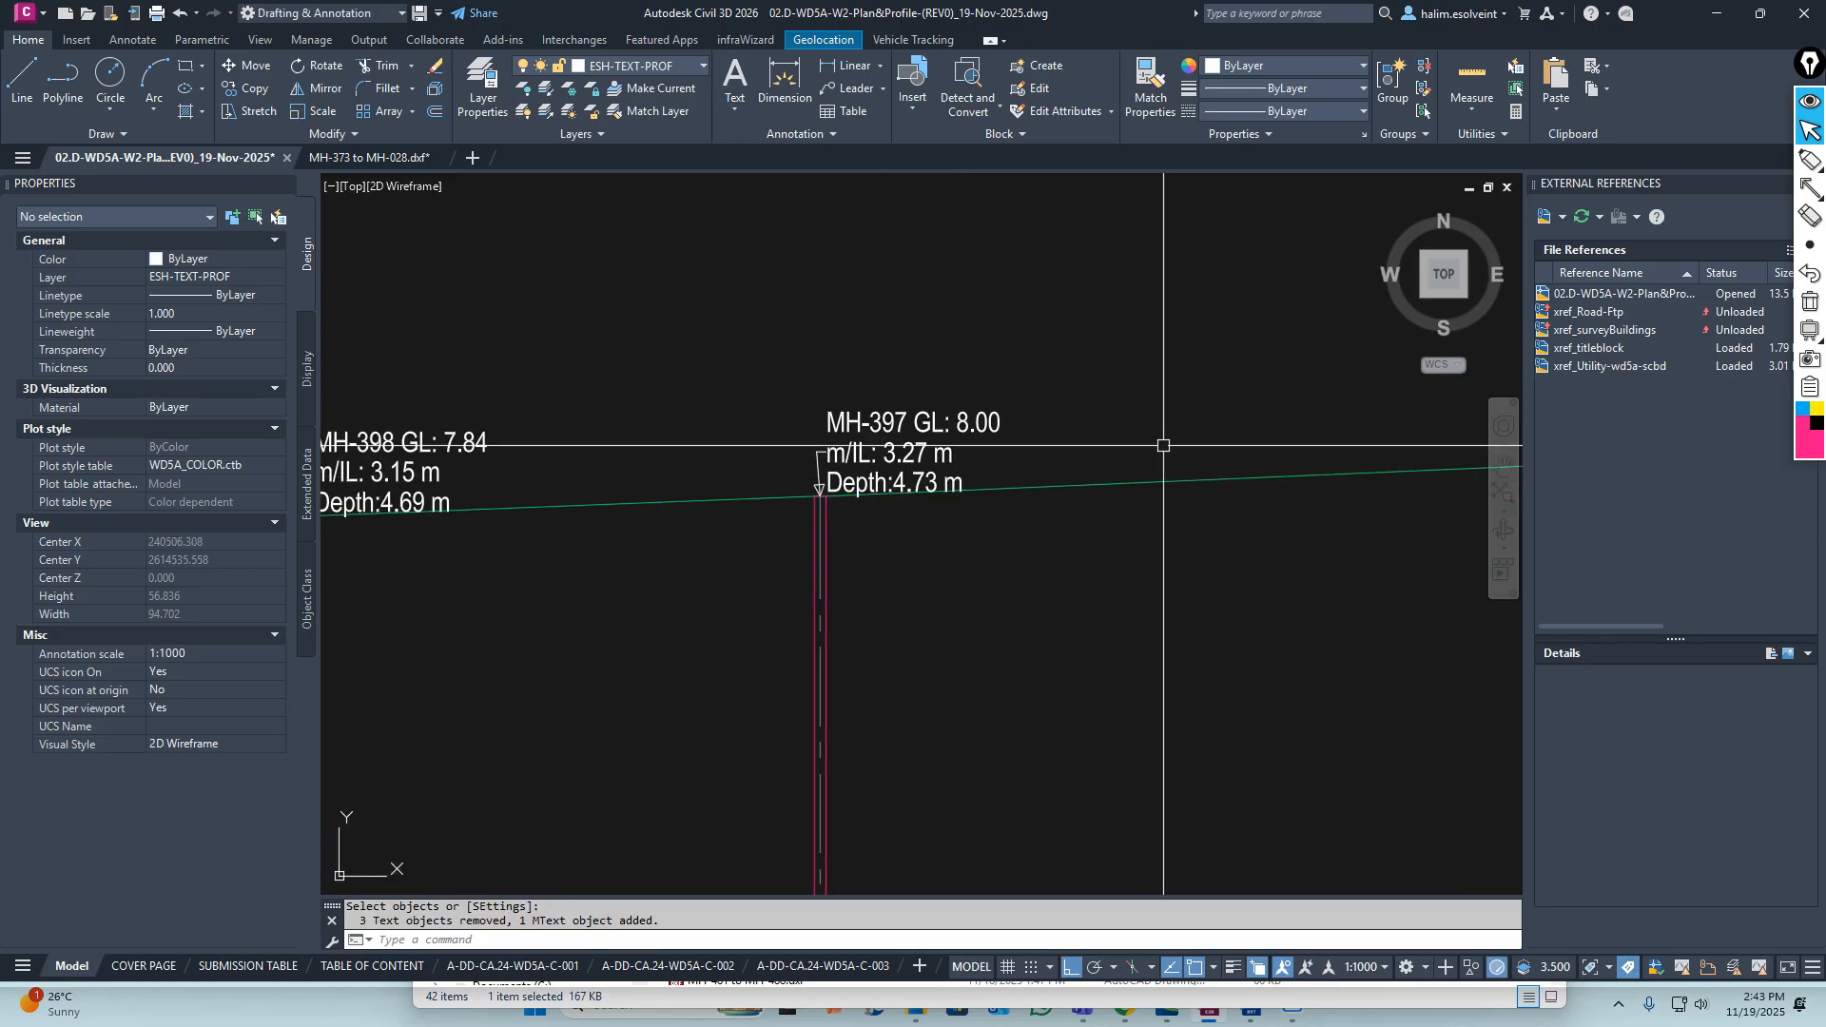
middle_drag(1393, 433, 678, 439)
click(906, 451)
key(space)
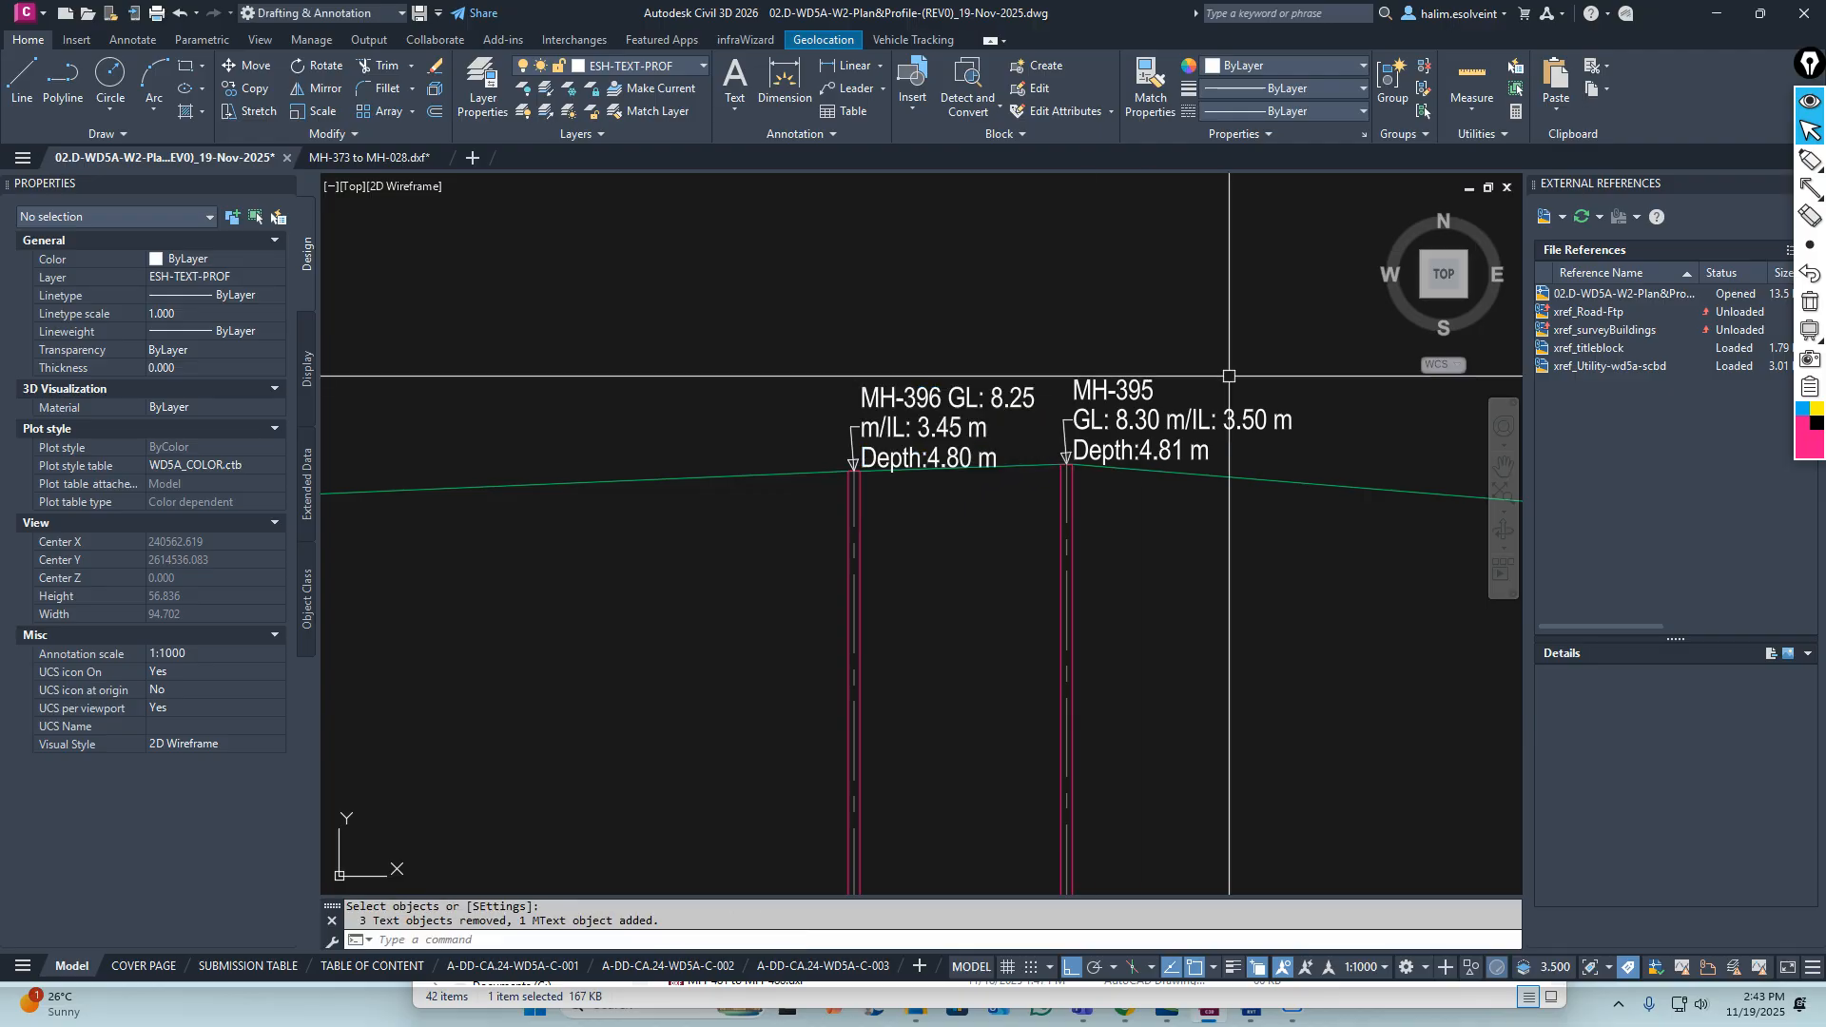
Convert the three text lines of the MH-395 label and those of the MH-394 label into one multiline text each
middle_drag(1223, 352, 983, 359)
key(space)
click(972, 353)
key(space)
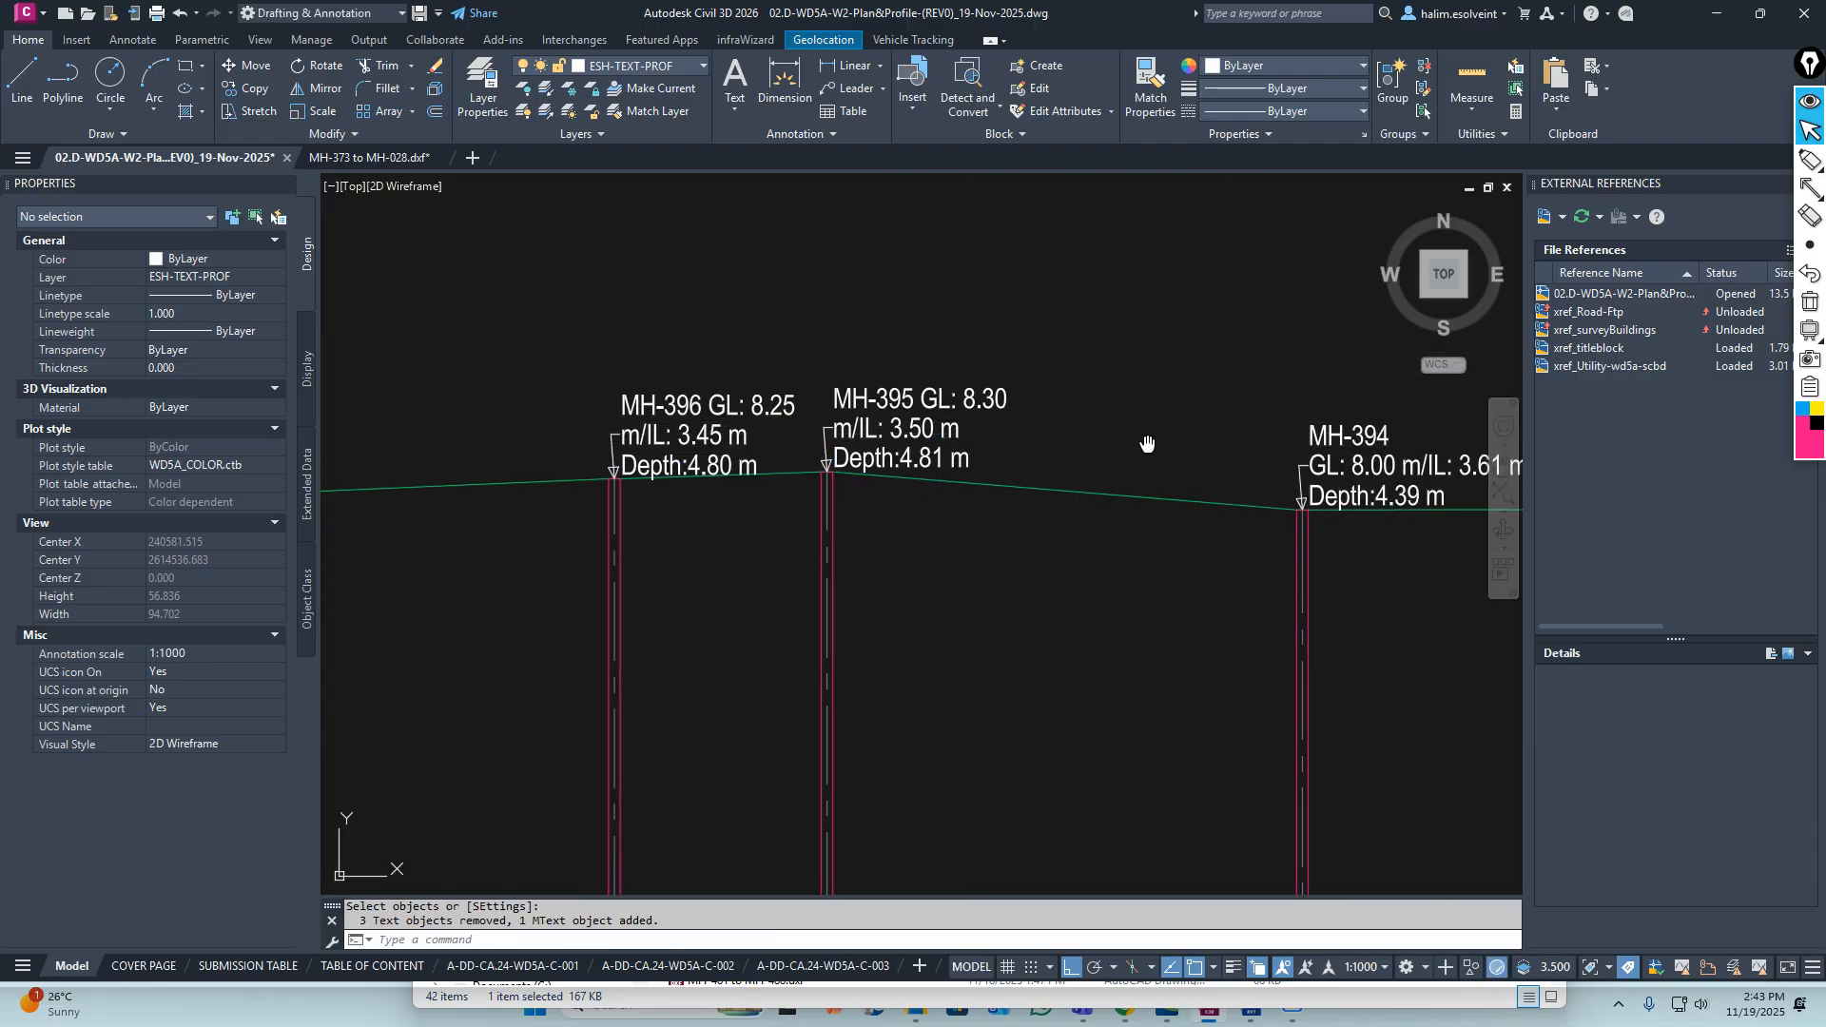
middle_drag(1402, 402, 950, 401)
key(space)
middle_drag(1124, 475, 582, 450)
Merge the text lines of the MH-393 and MH-392 manhole labels into a single multiline text for each manhole
key(space)
click(974, 355)
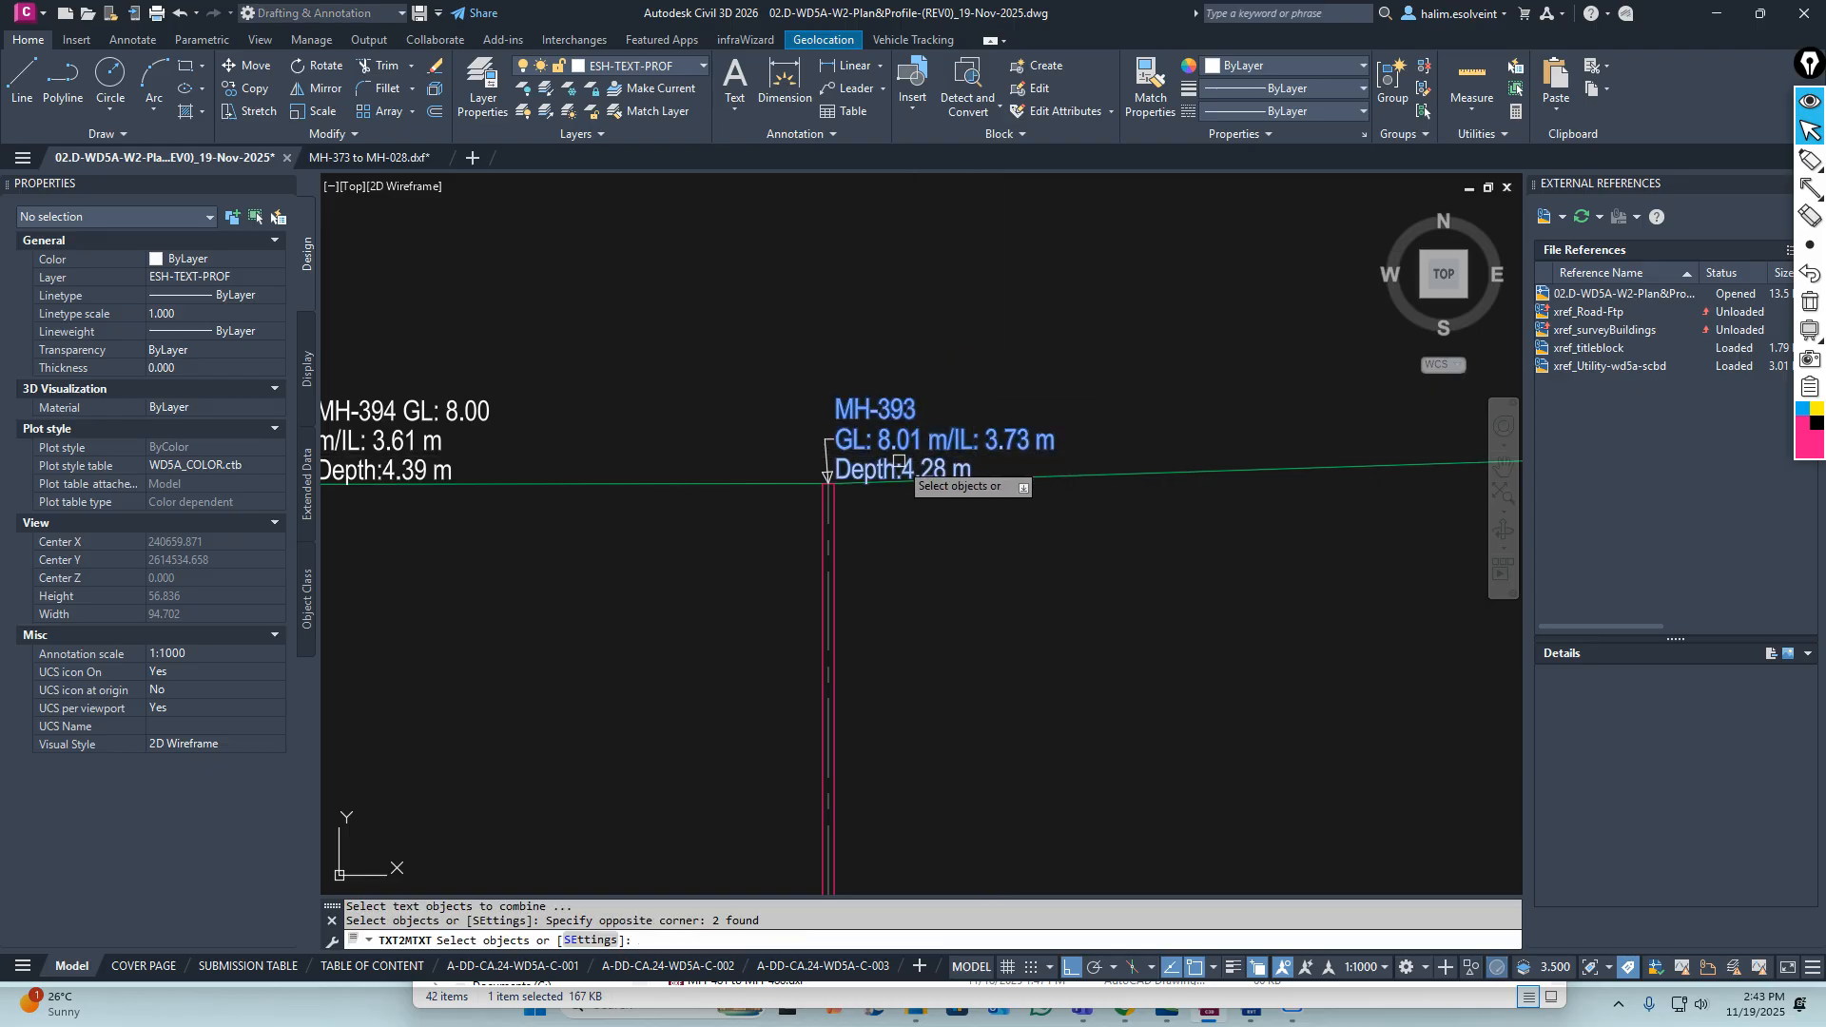
key(space)
middle_drag(932, 438, 390, 442)
key(space)
click(1121, 353)
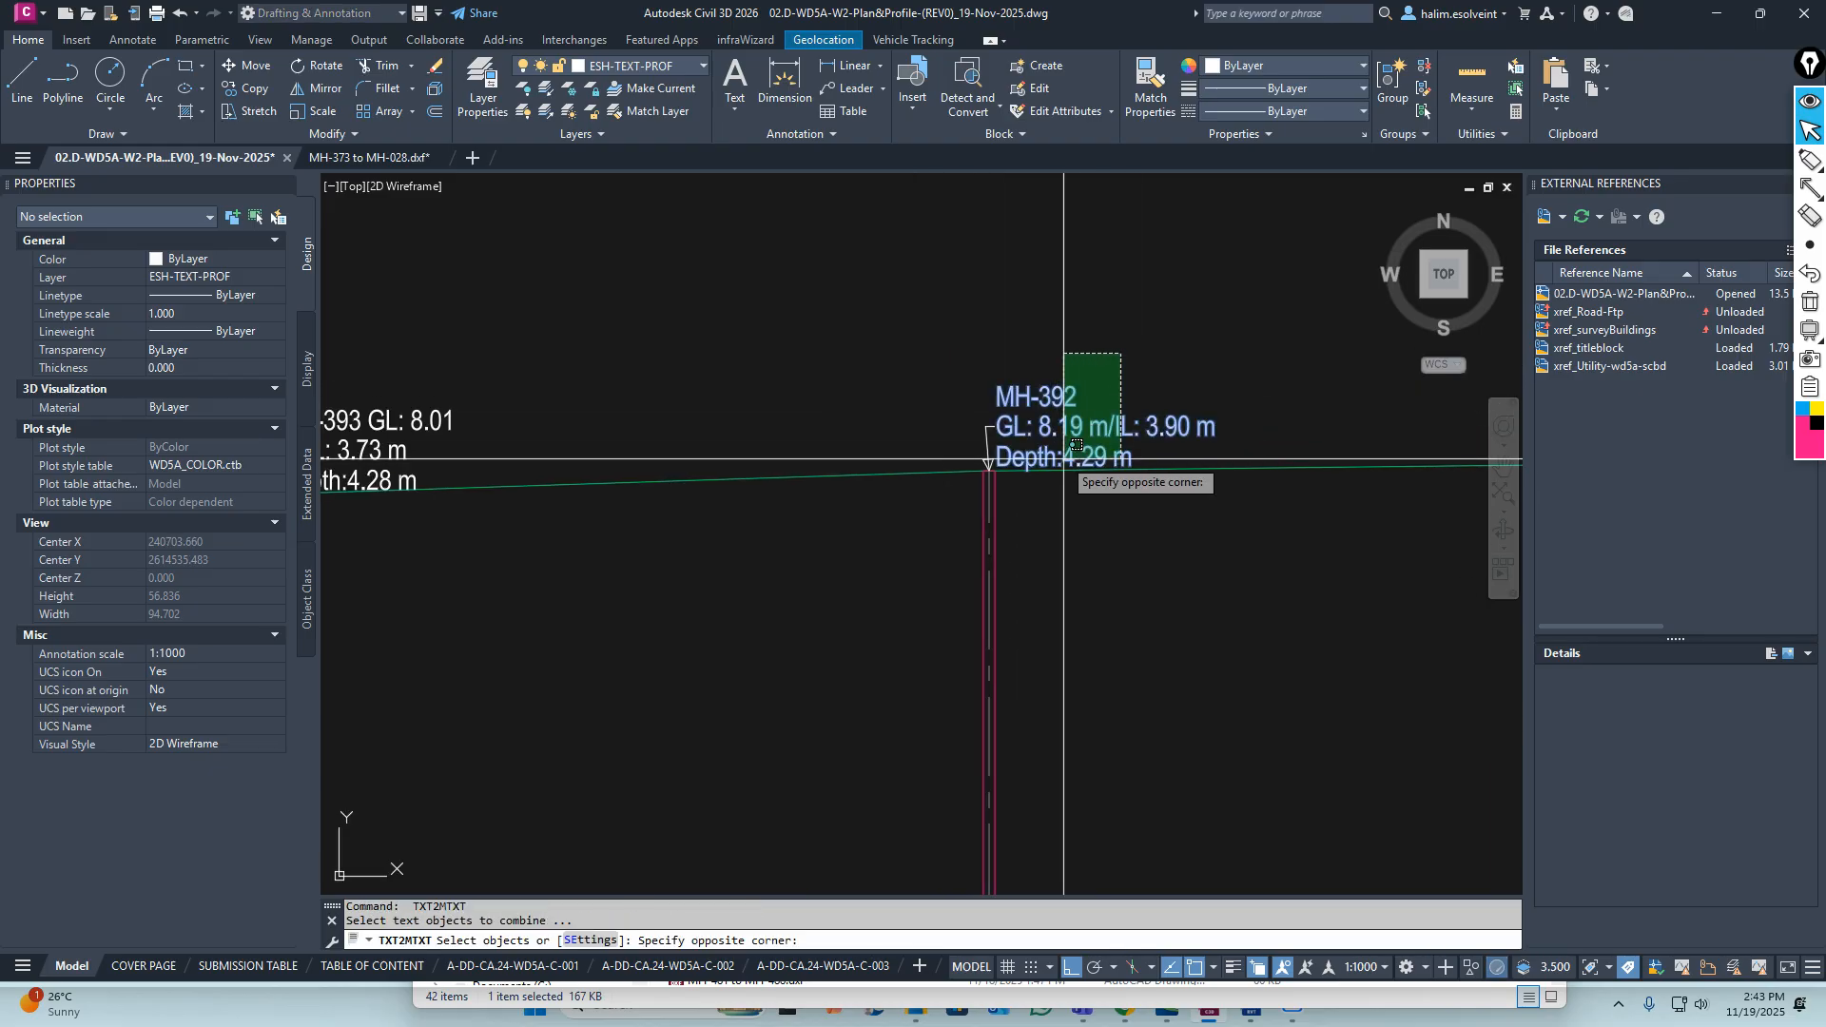
Combine the text lines of the MH-391 and MH-390 labels into one multiline text per manhole with TXT2MTXT
middle_drag(1270, 462, 474, 481)
key(space)
click(1001, 361)
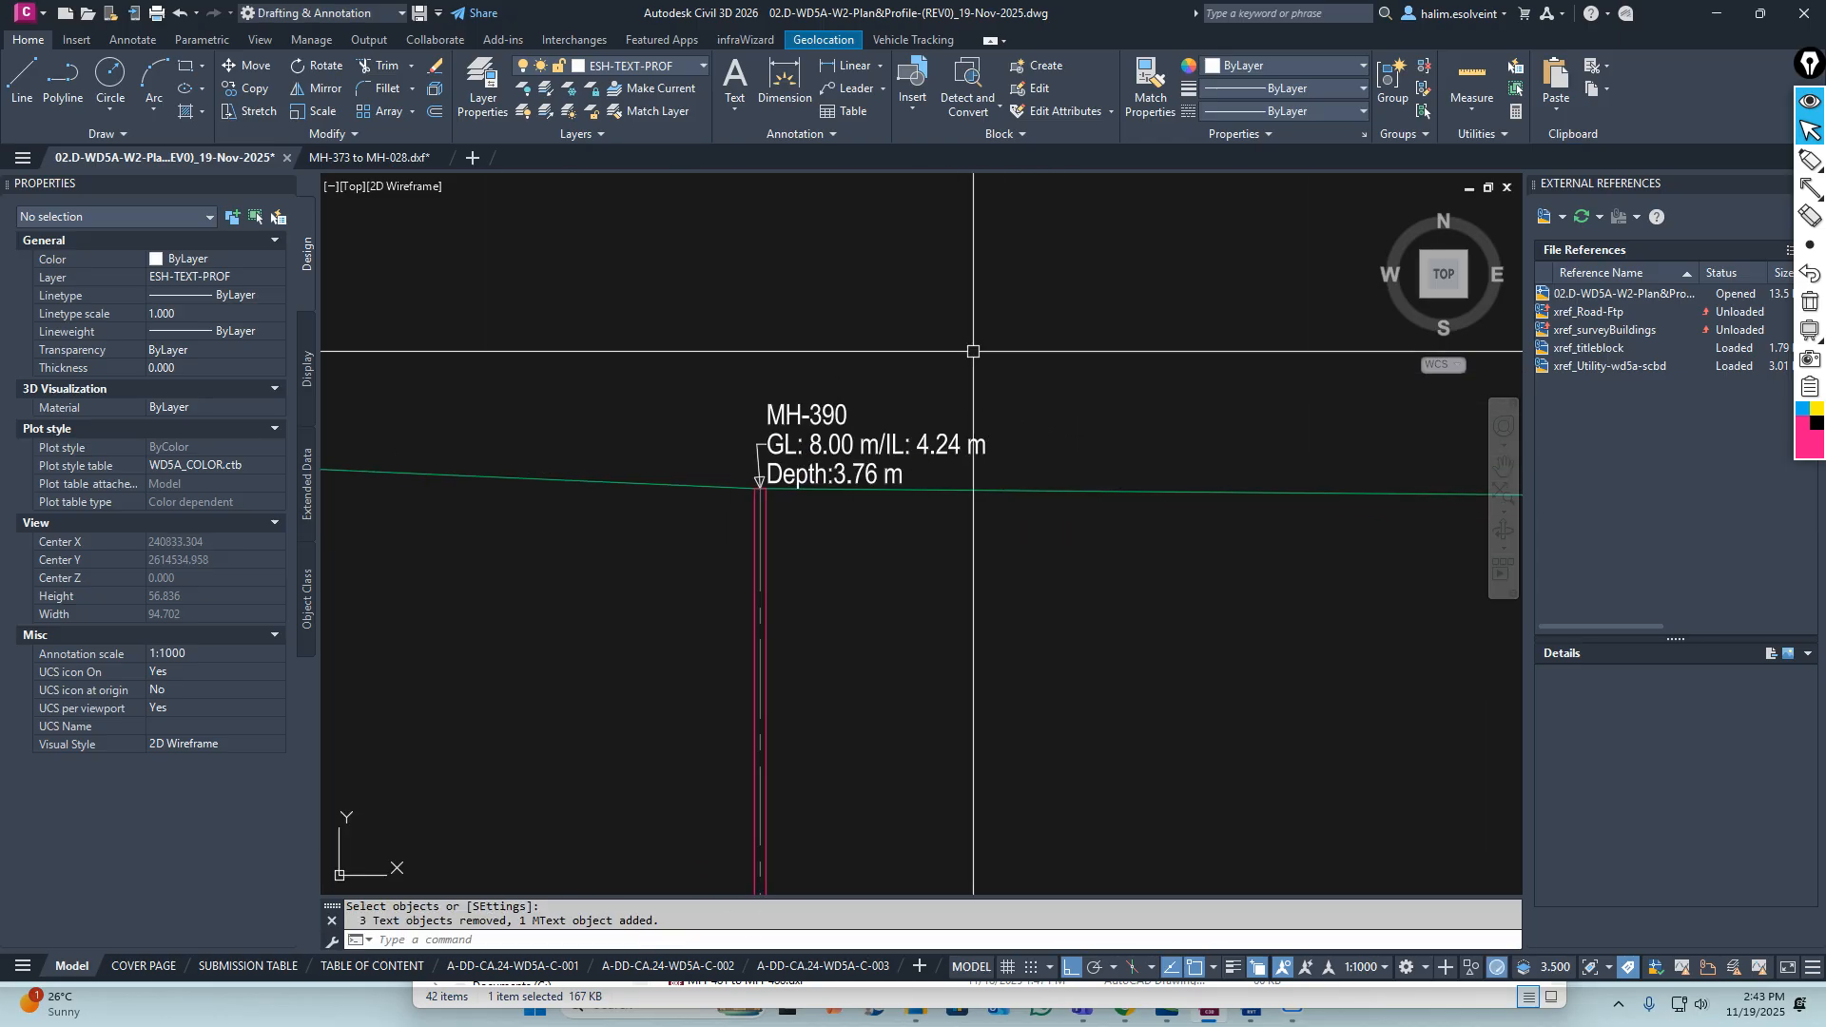
key(space)
click(906, 351)
Combine the text lines of the MH-389 and MH-388 labels into one multiline text per manhole with TXT2MTXT
scroll(951, 443, down, 3)
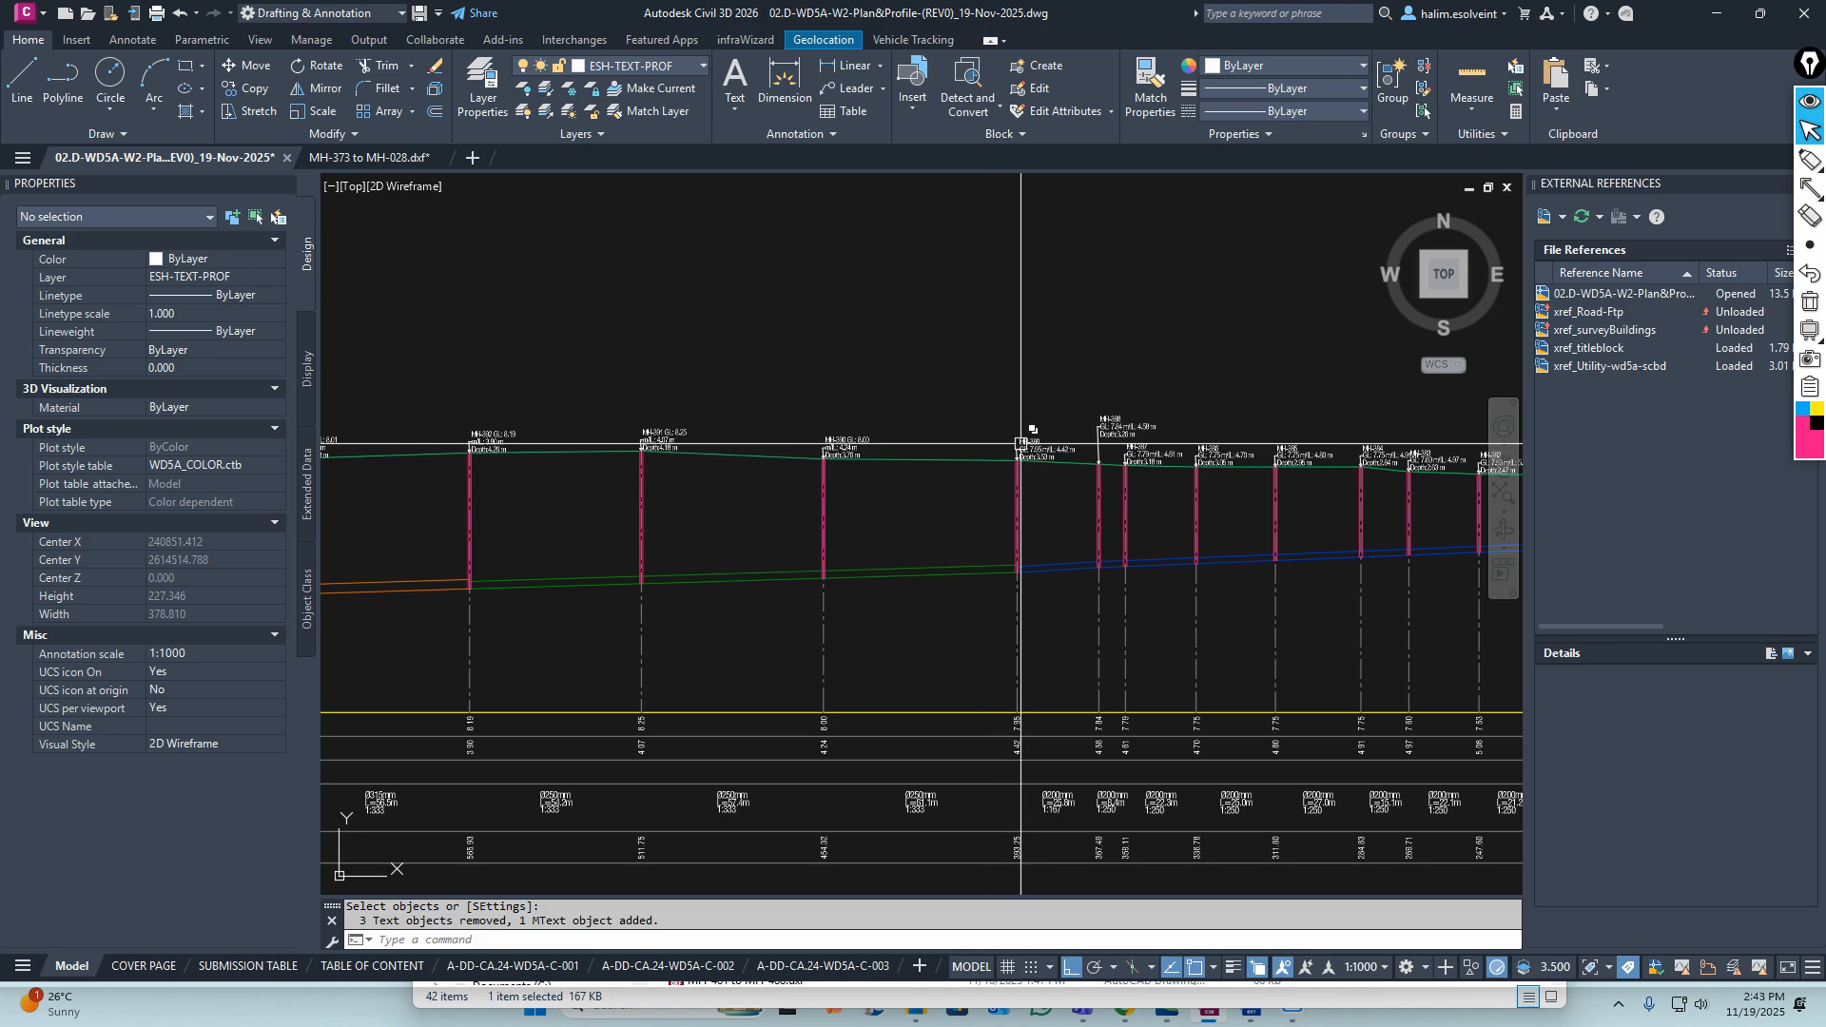
scroll(1074, 417, up, 3)
key(space)
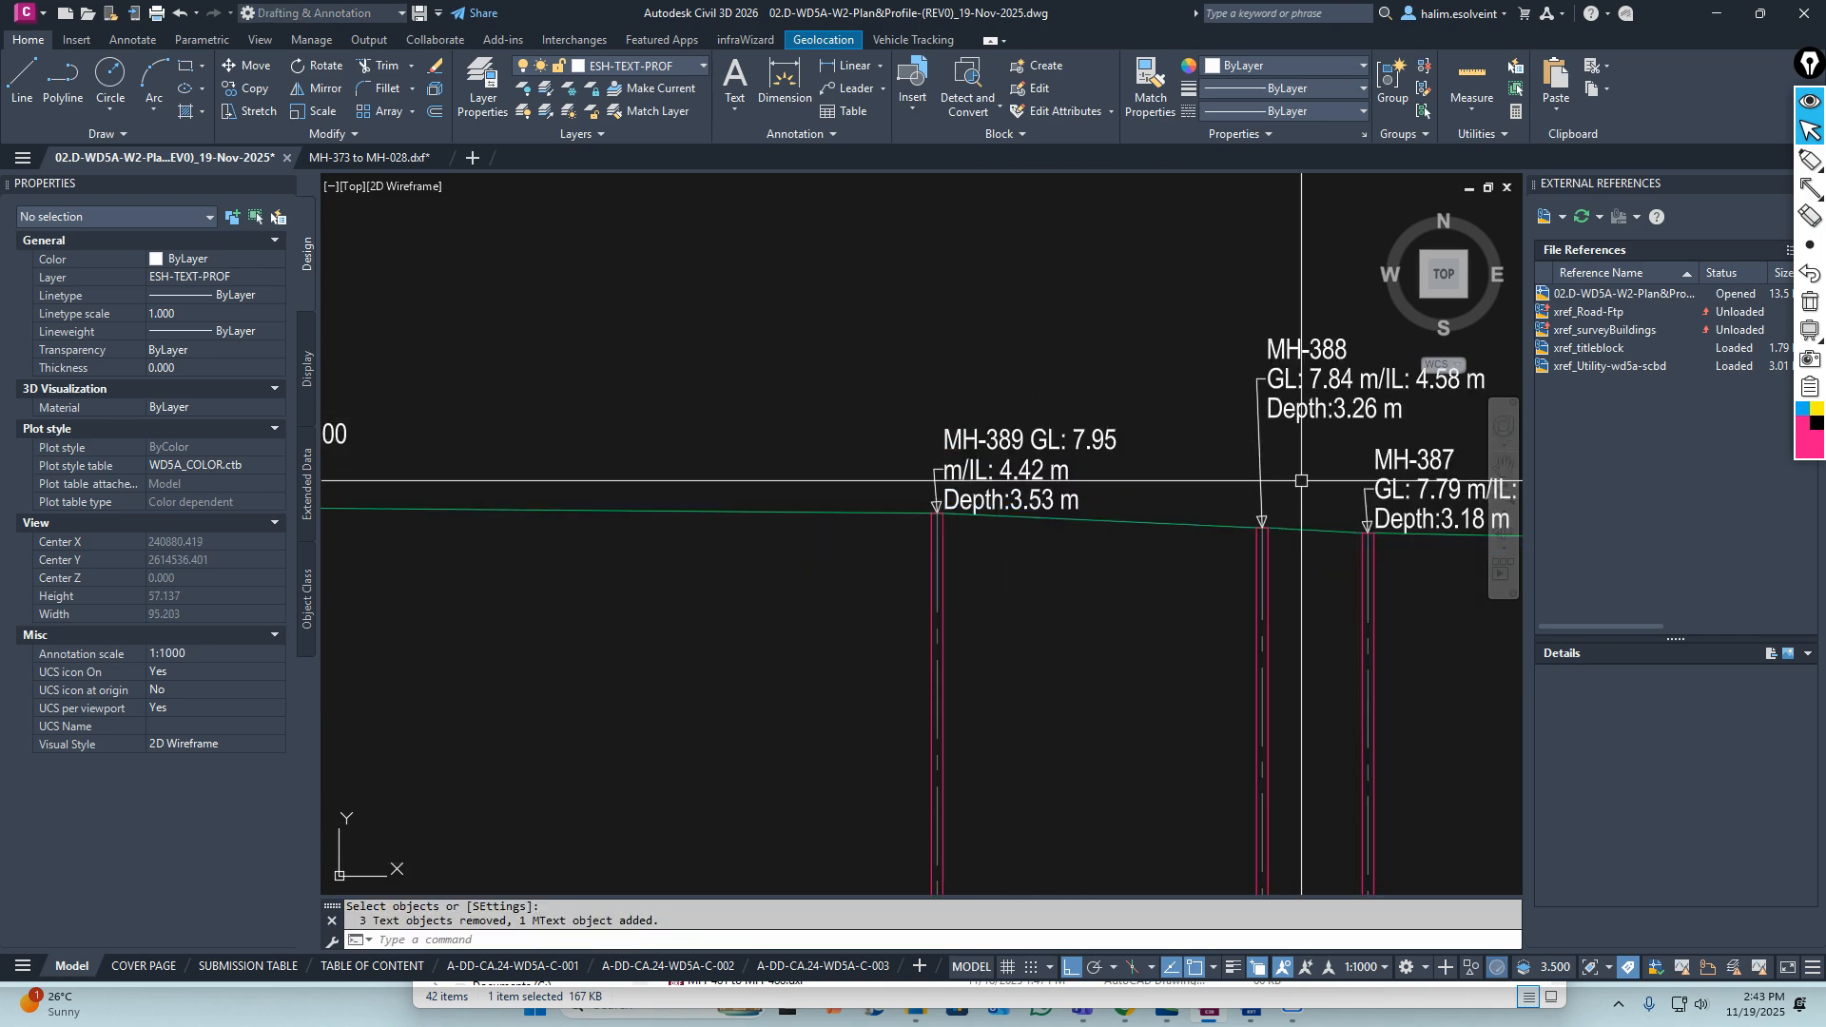
middle_drag(1309, 479, 886, 480)
key(space)
click(947, 307)
click(904, 410)
key(space)
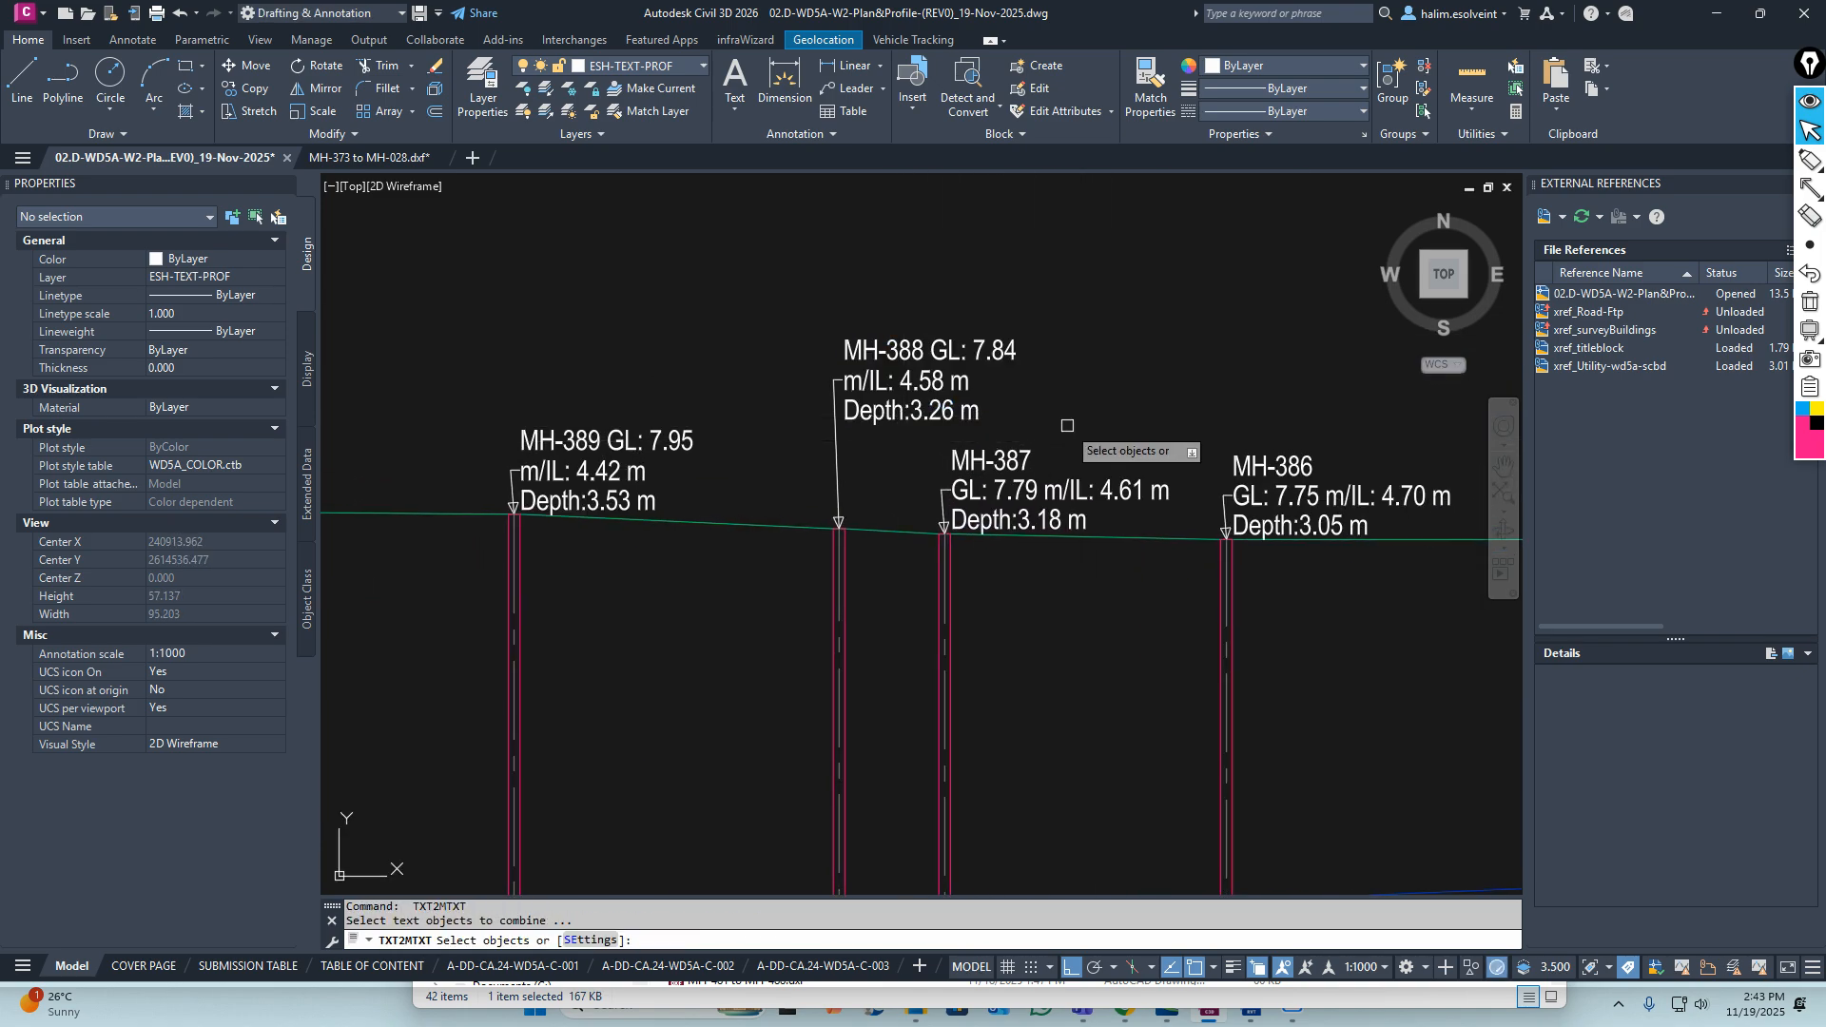
Convert the MH-387, MH-386, MH-385 and MH-384 labels from separate text lines into one multiline text per manhole
key(space)
middle_drag(1335, 420, 943, 420)
key(space)
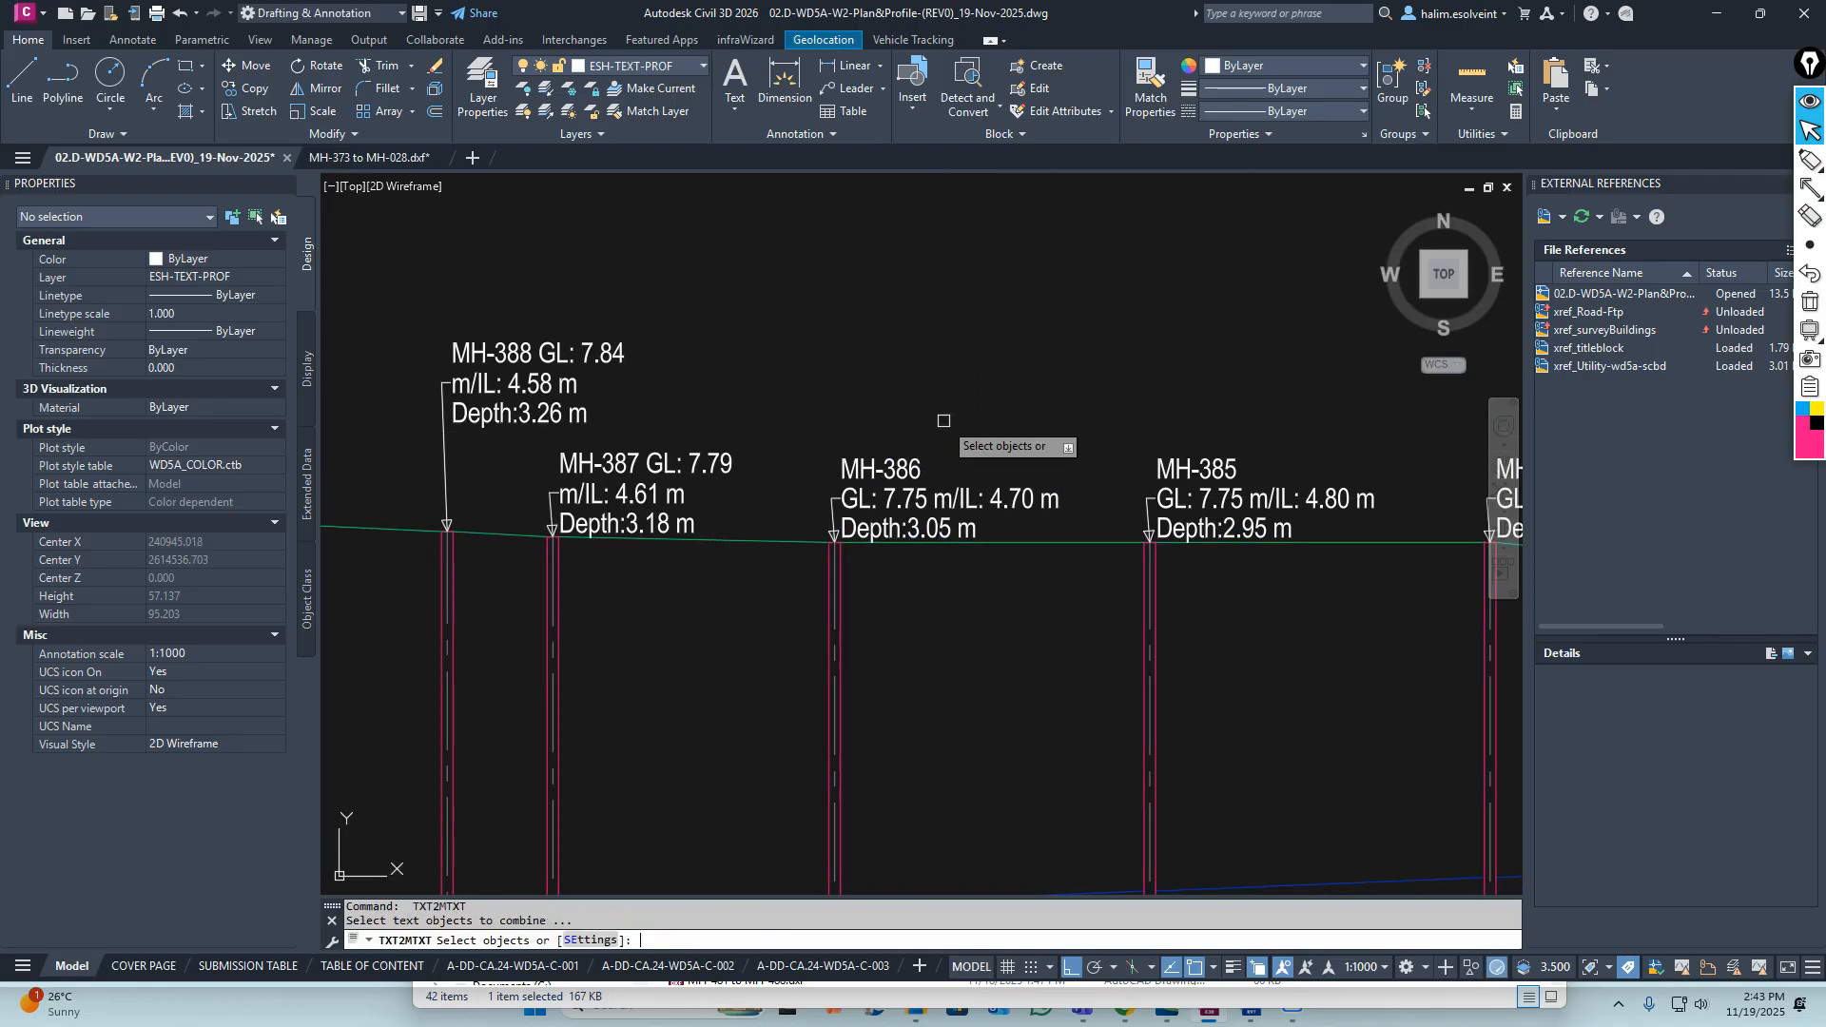
middle_drag(1231, 497, 850, 495)
click(874, 405)
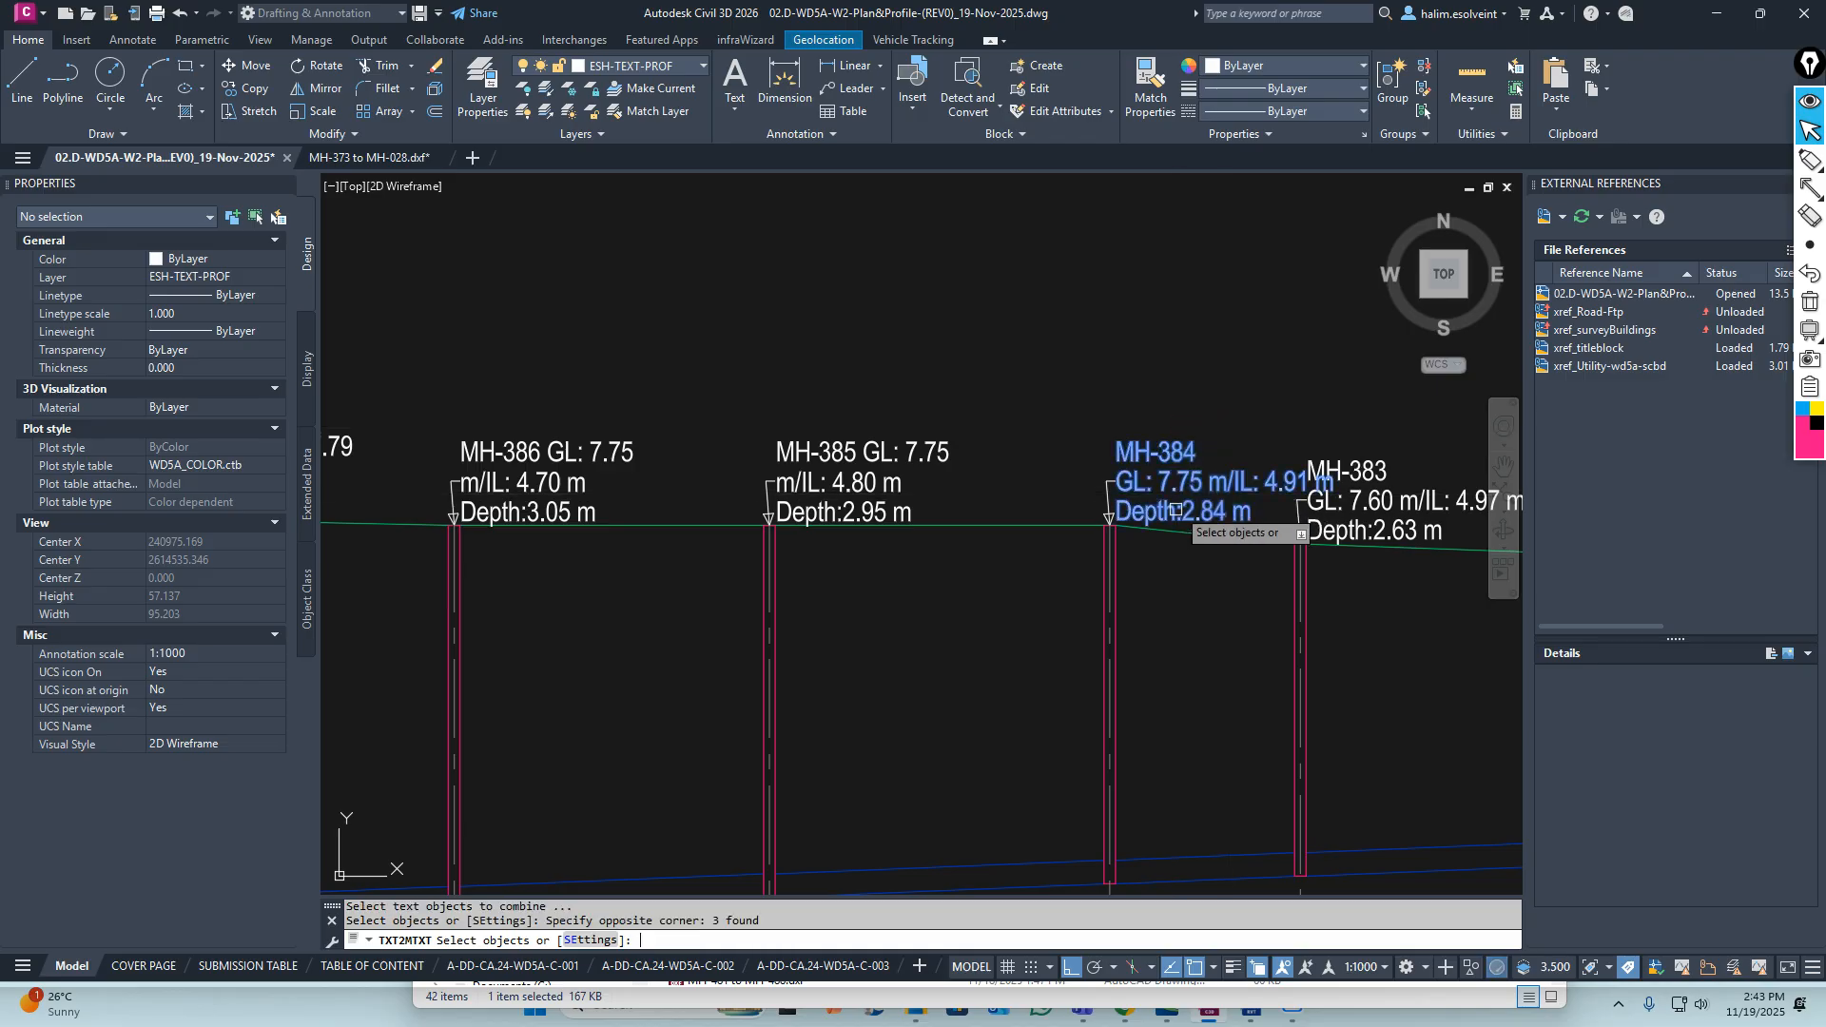
key(space)
Combine the separate text lines of the MH-383, MH-382 and MH-381 labels into one multiline text per manhole
middle_drag(1176, 510, 733, 496)
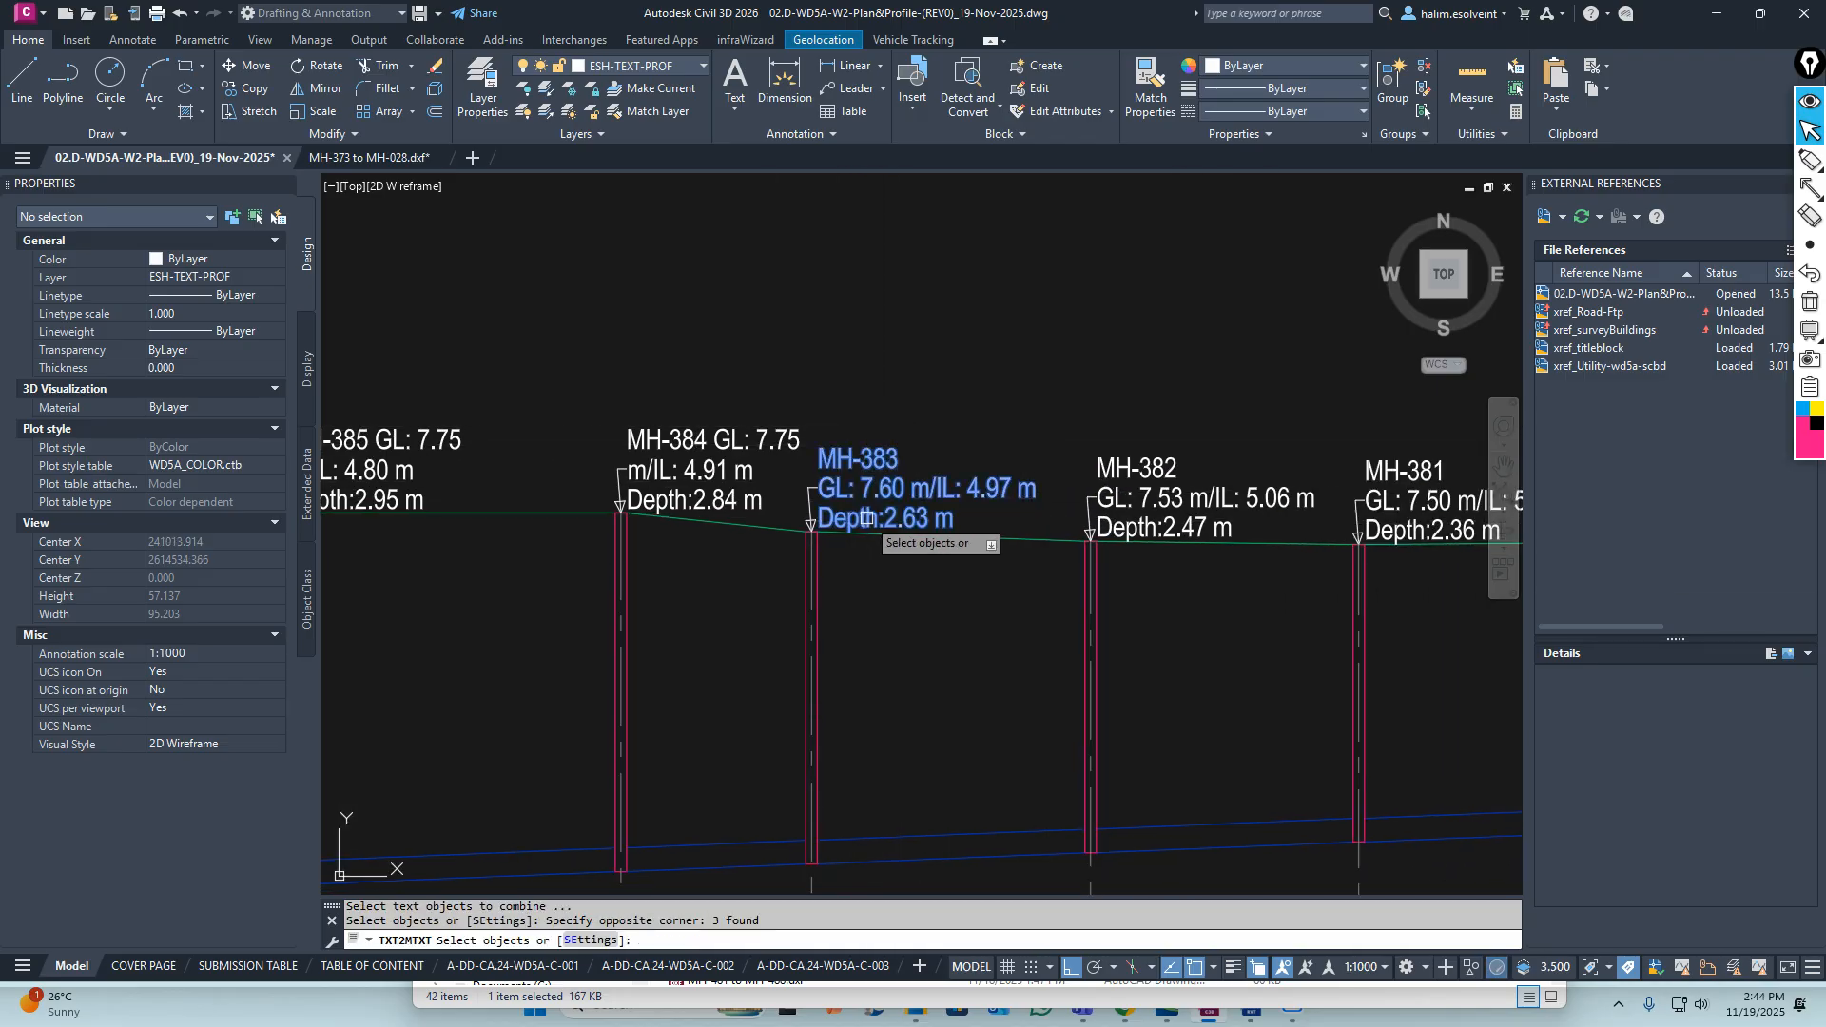
click(1170, 502)
key(space)
middle_drag(1257, 480, 803, 478)
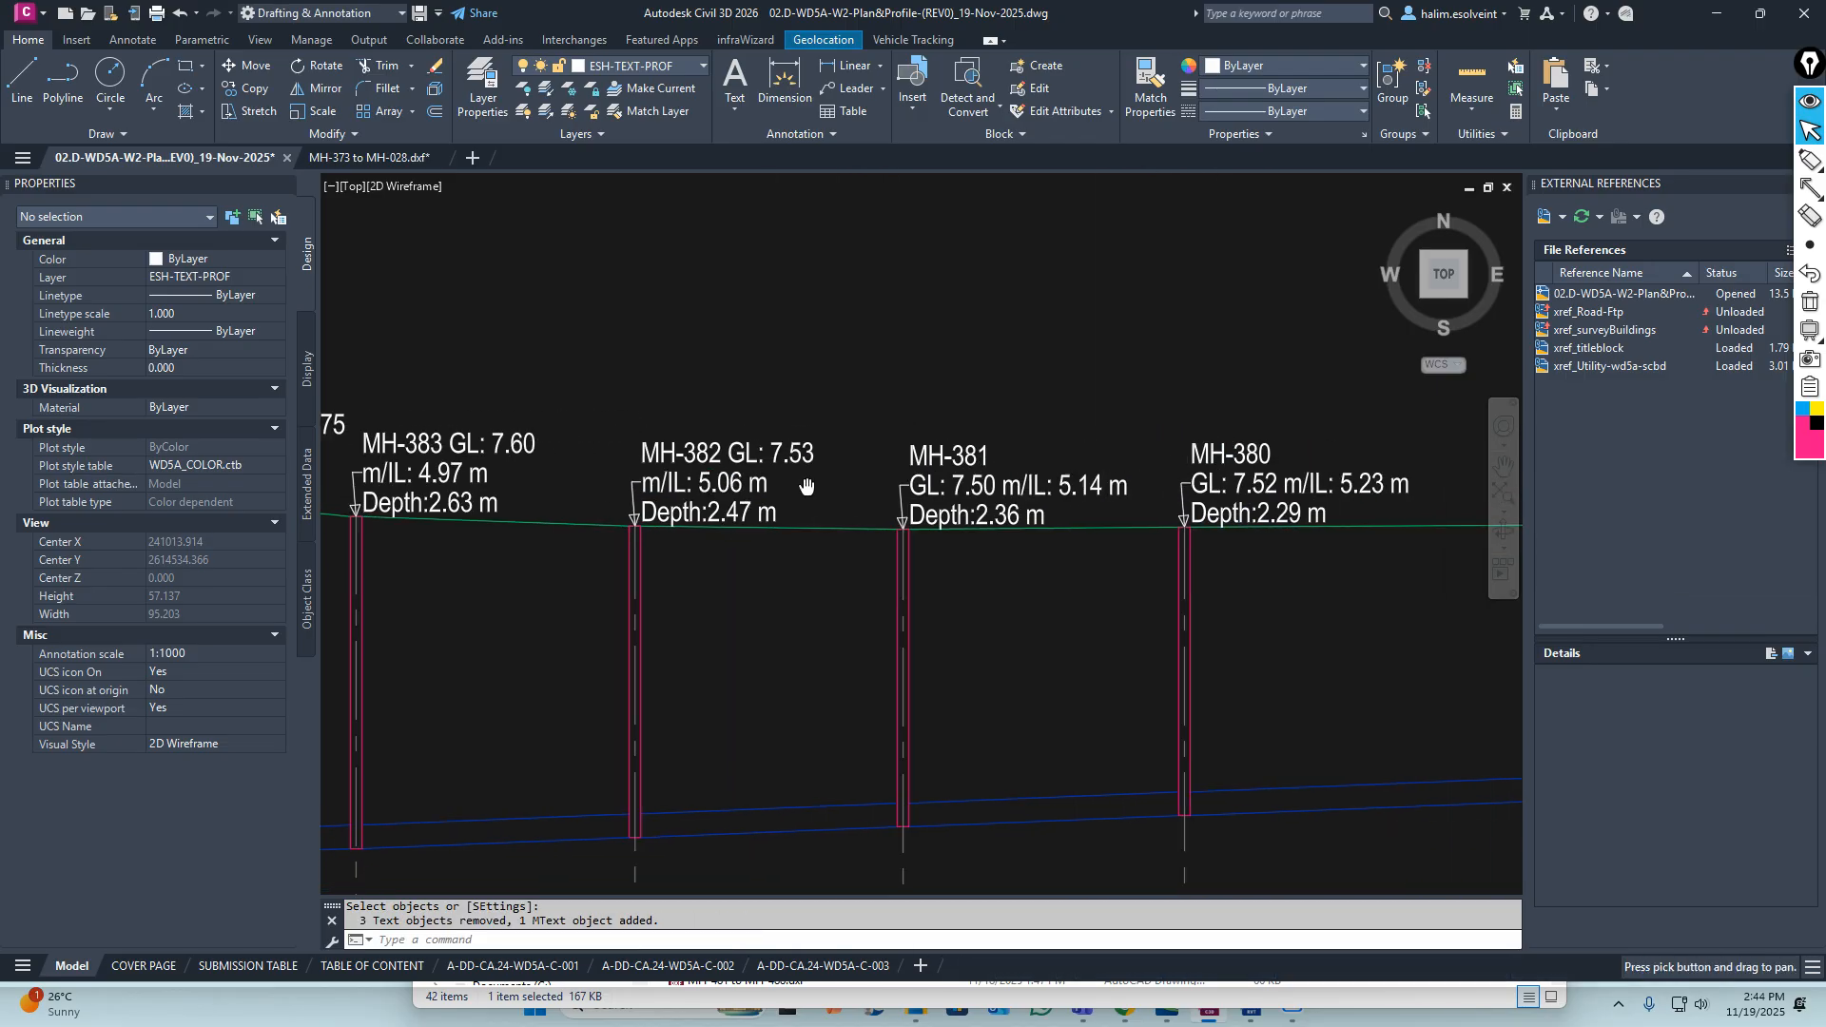
key(space)
click(910, 494)
key(space)
Combine the separate text lines of the MH-380 and MH-379 labels into one multiline text per manhole
middle_drag(1170, 430, 923, 428)
key(space)
click(950, 390)
key(space)
middle_drag(1416, 405, 958, 403)
key(space)
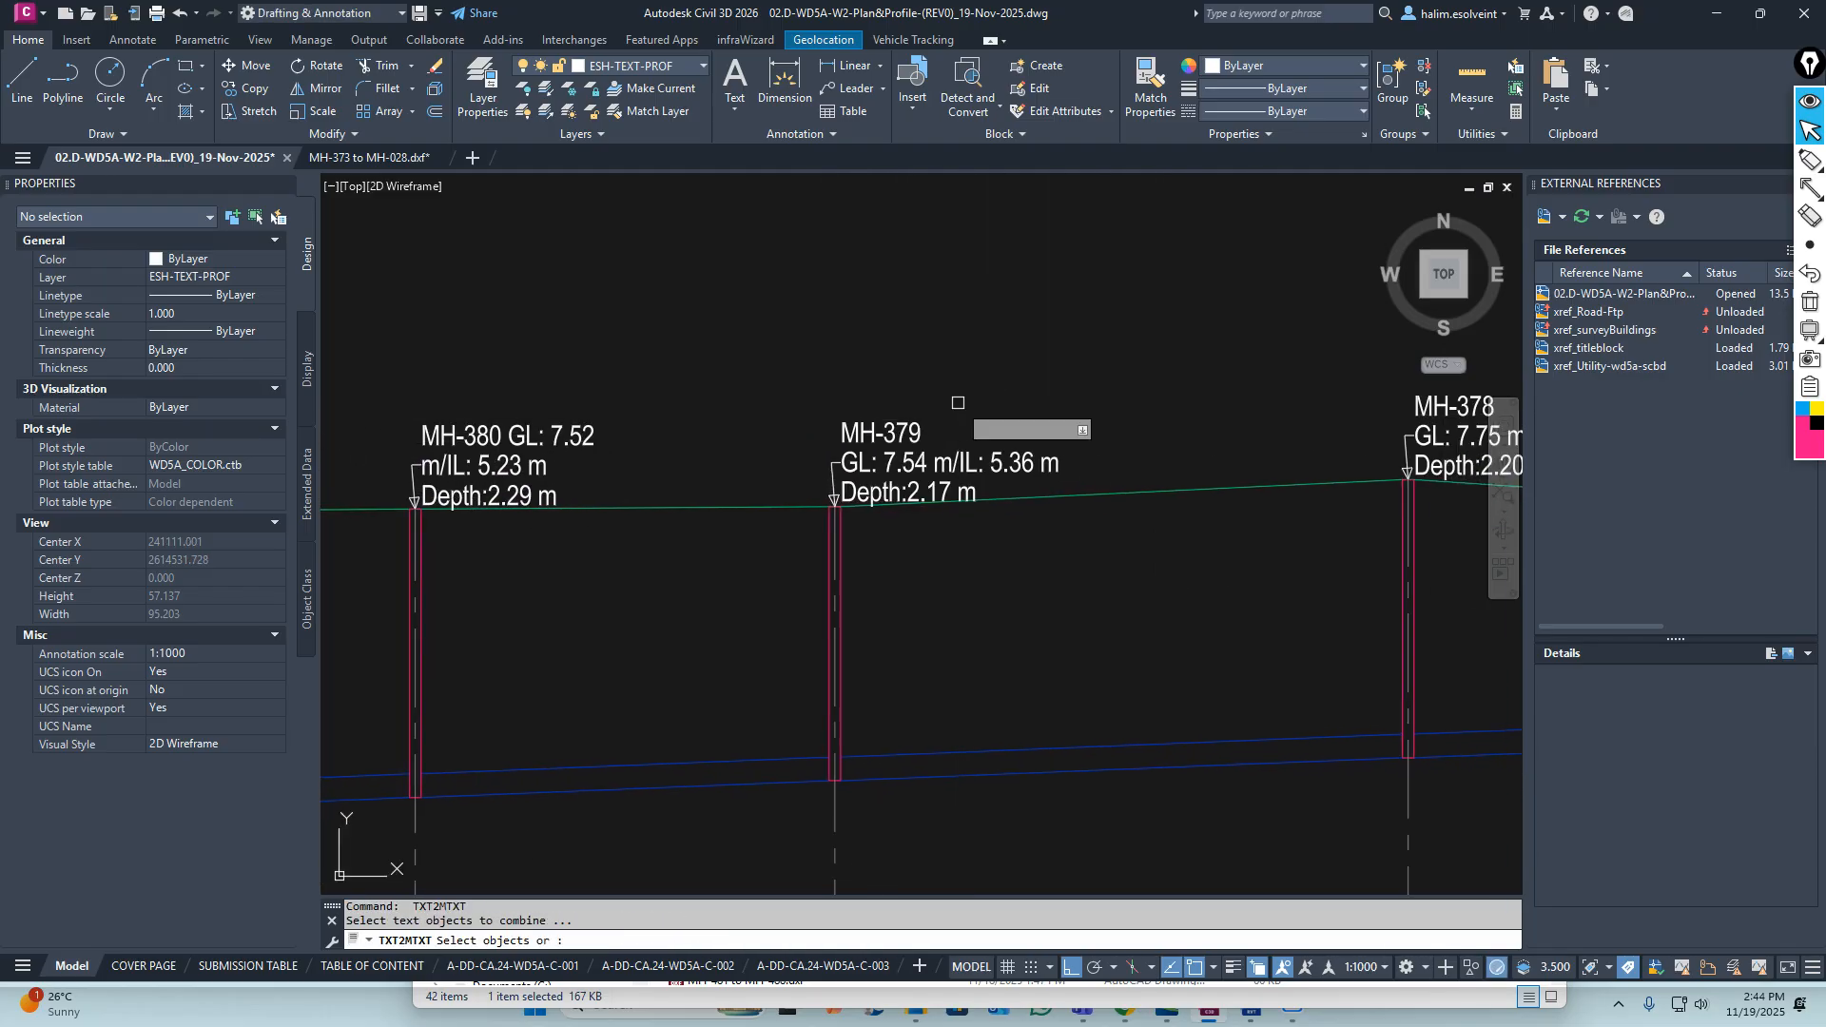
Convert the MH-378 and MH-377 labels from separate text lines into one multiline text each with TXT2MTXT
middle_drag(1095, 472, 520, 475)
key(space)
click(960, 373)
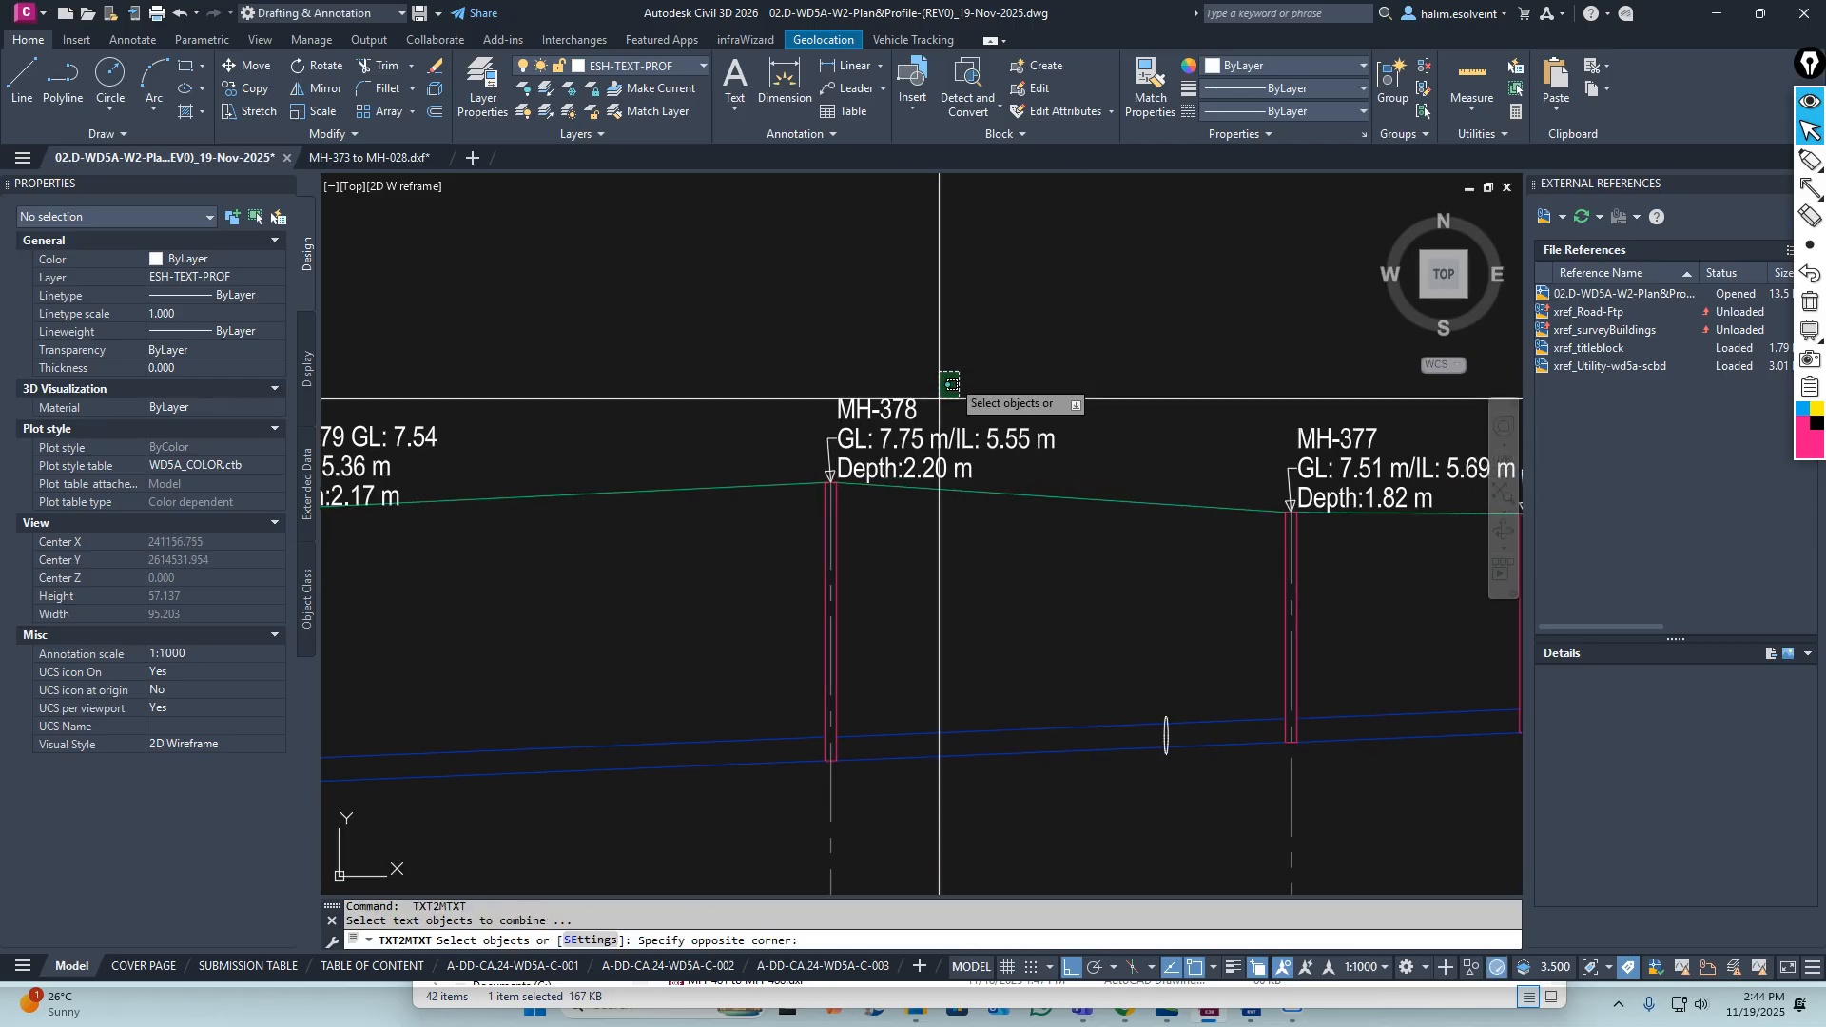
click(899, 461)
key(space)
middle_drag(1380, 466, 530, 430)
key(space)
click(956, 377)
key(space)
Combine the separate text lines of the MH-376, MH-375, MH-374 and MH-373 labels into one multiline text per manhole
click(795, 354)
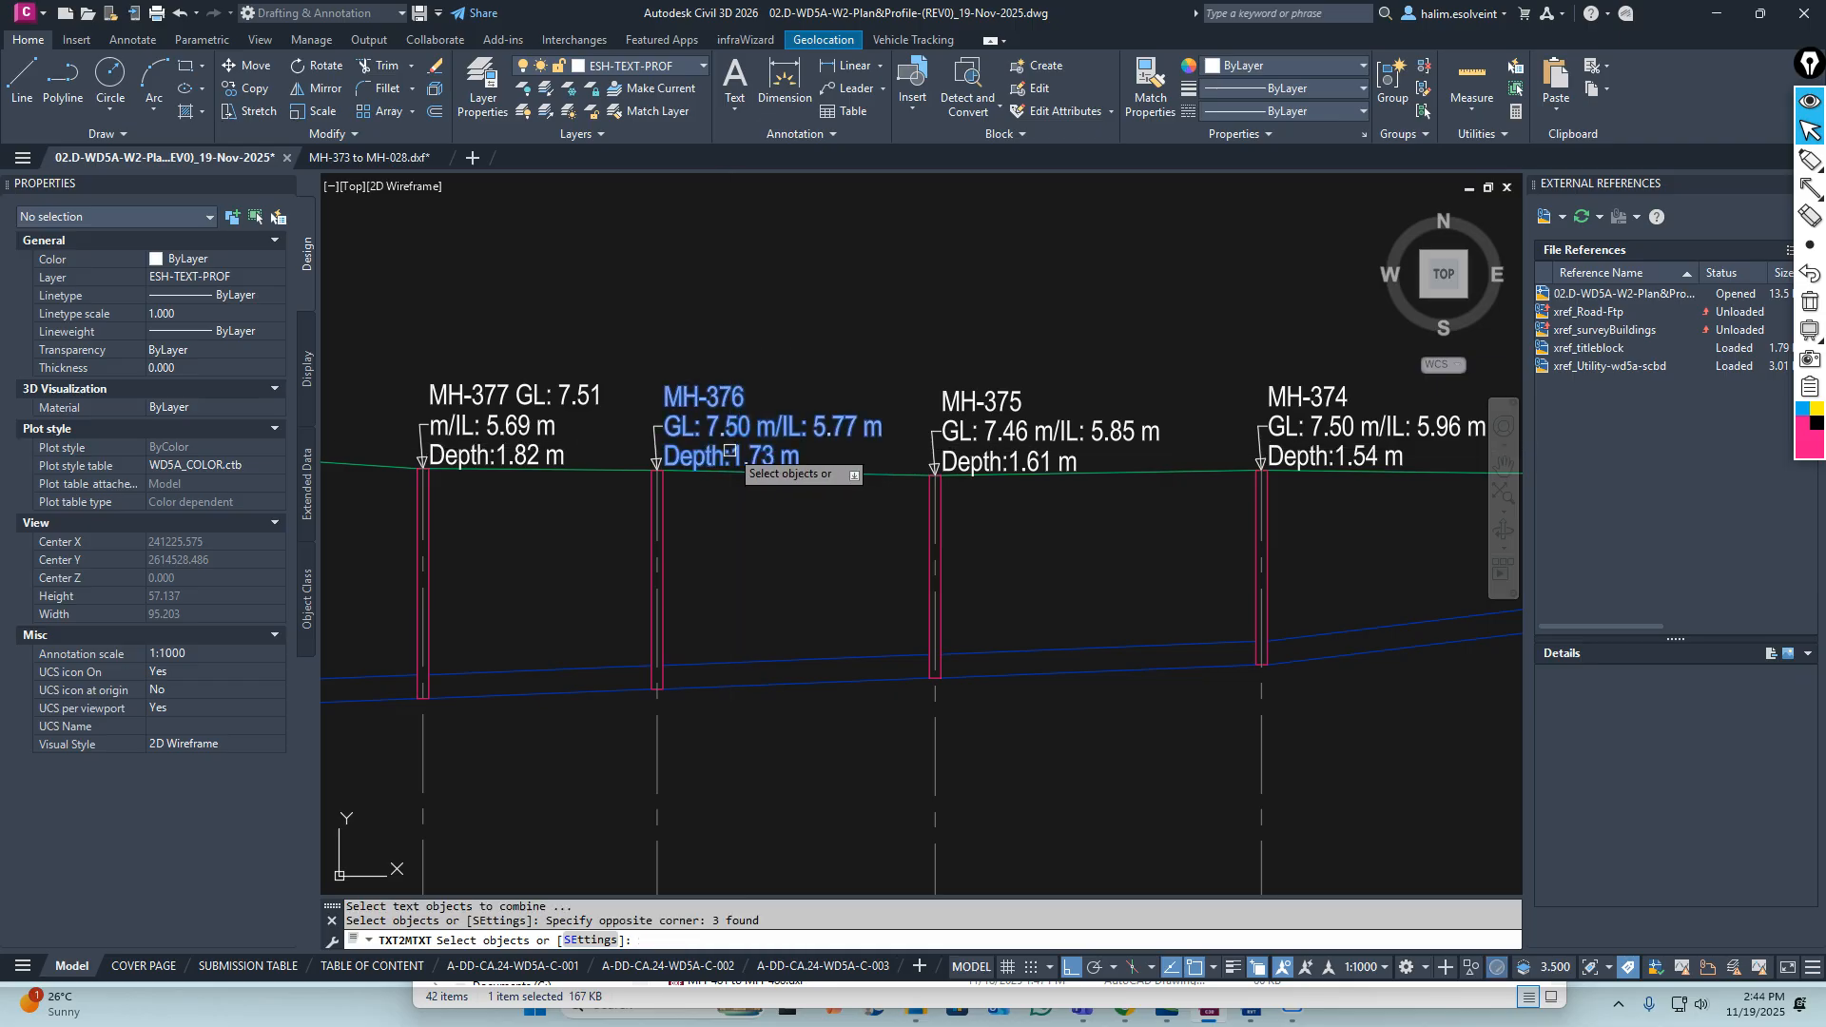
key(space)
middle_drag(1337, 360, 764, 394)
key(space)
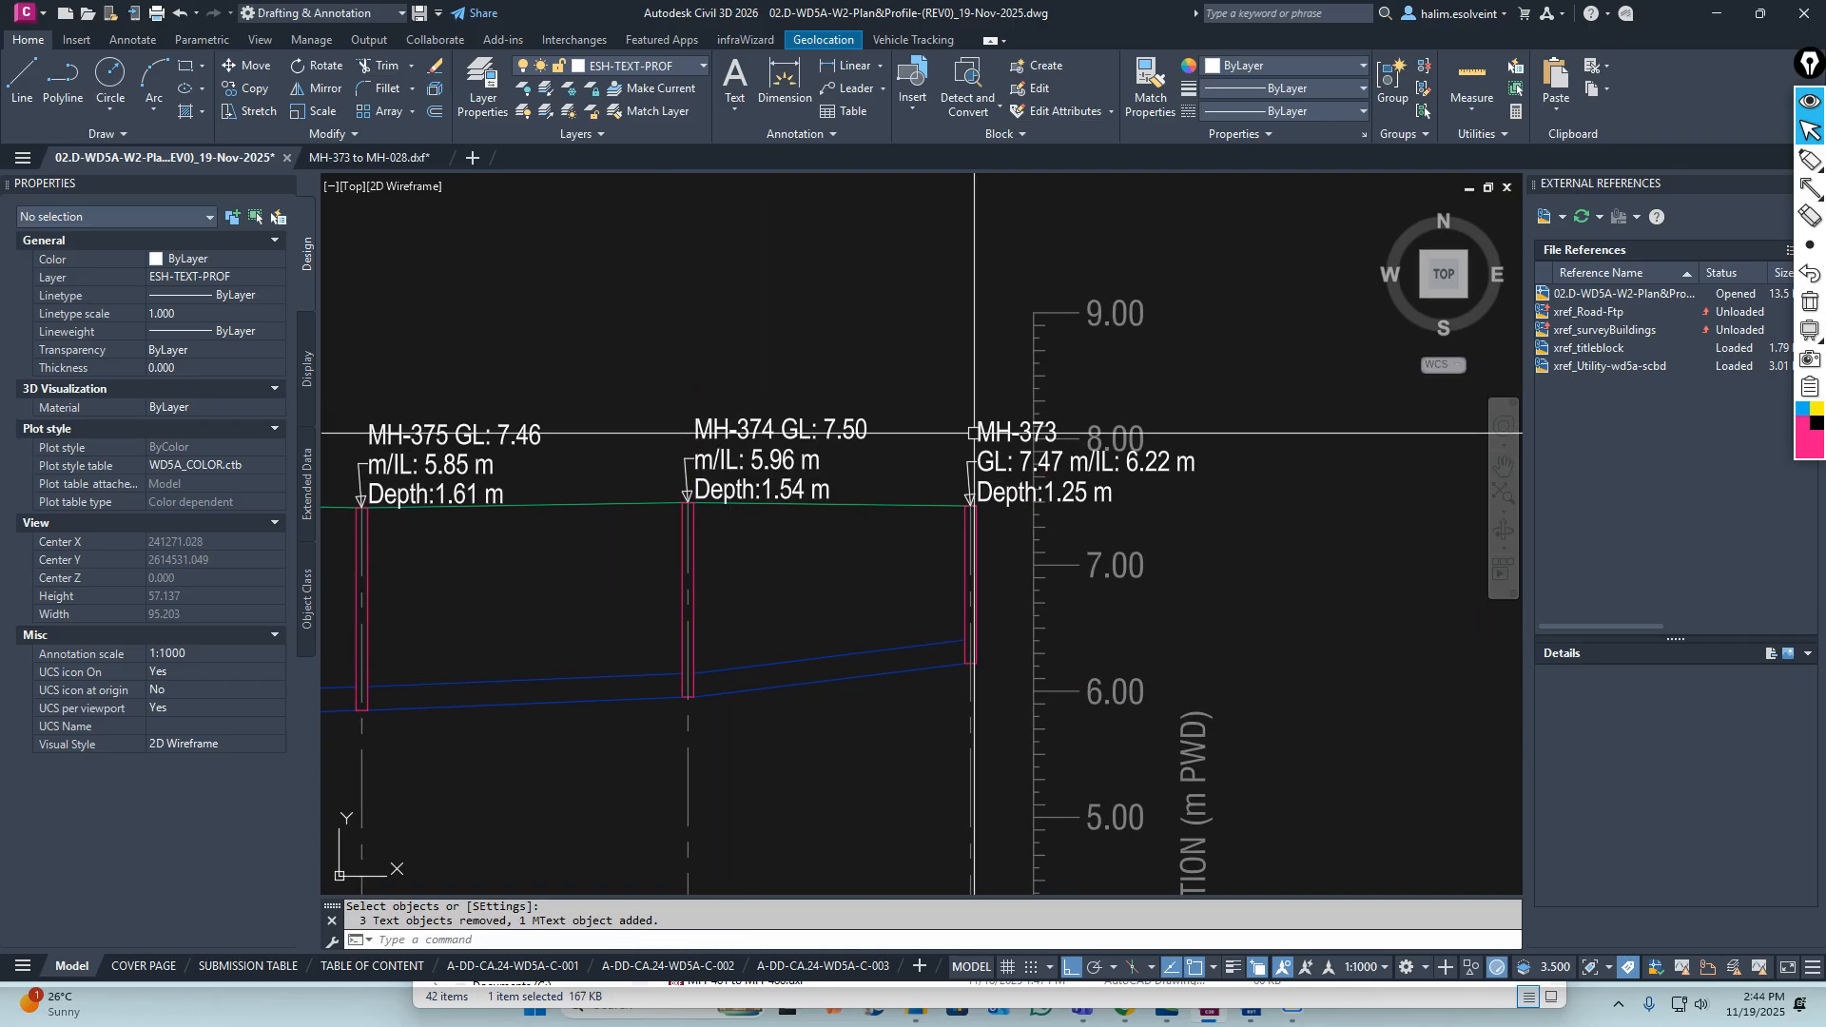
scroll(1228, 512, up, 3)
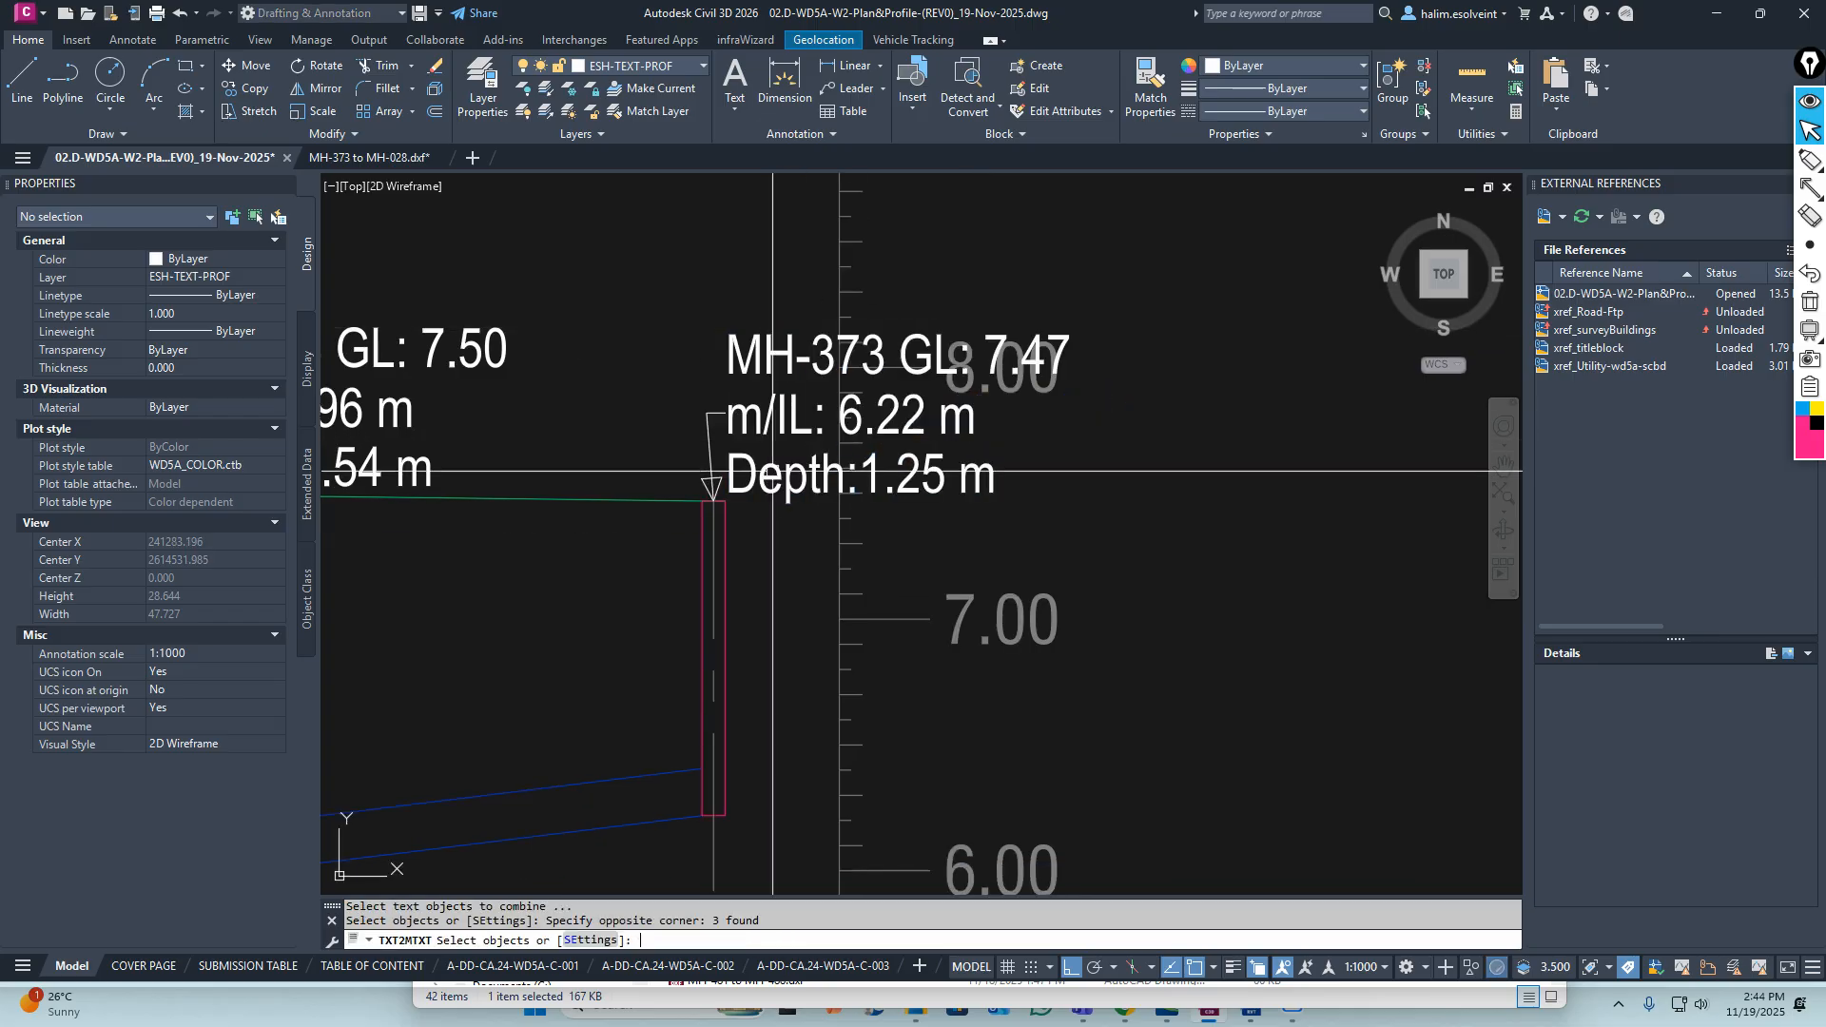
key(space)
Review the converted manhole labels on the new profile against the labels on the existing profiles
scroll(851, 411, down, 15)
scroll(543, 403, up, 12)
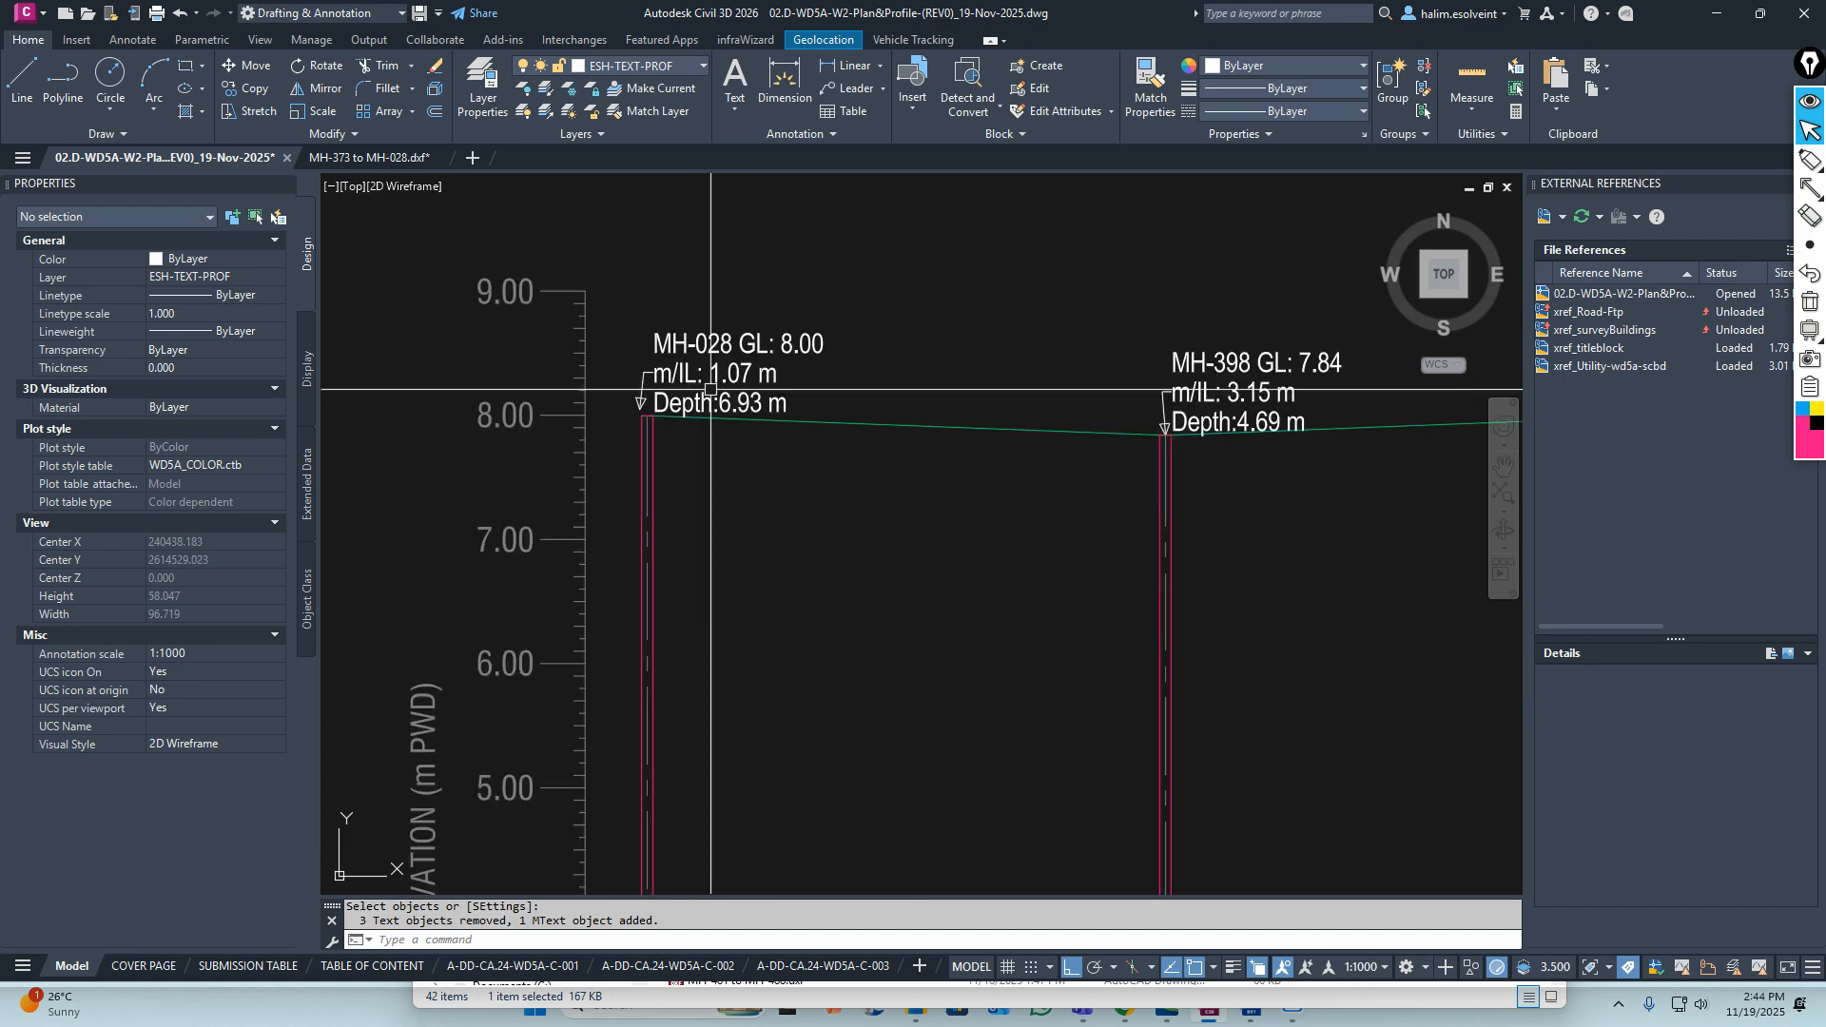
key(Escape)
key(Escape)
scroll(808, 371, down, 12)
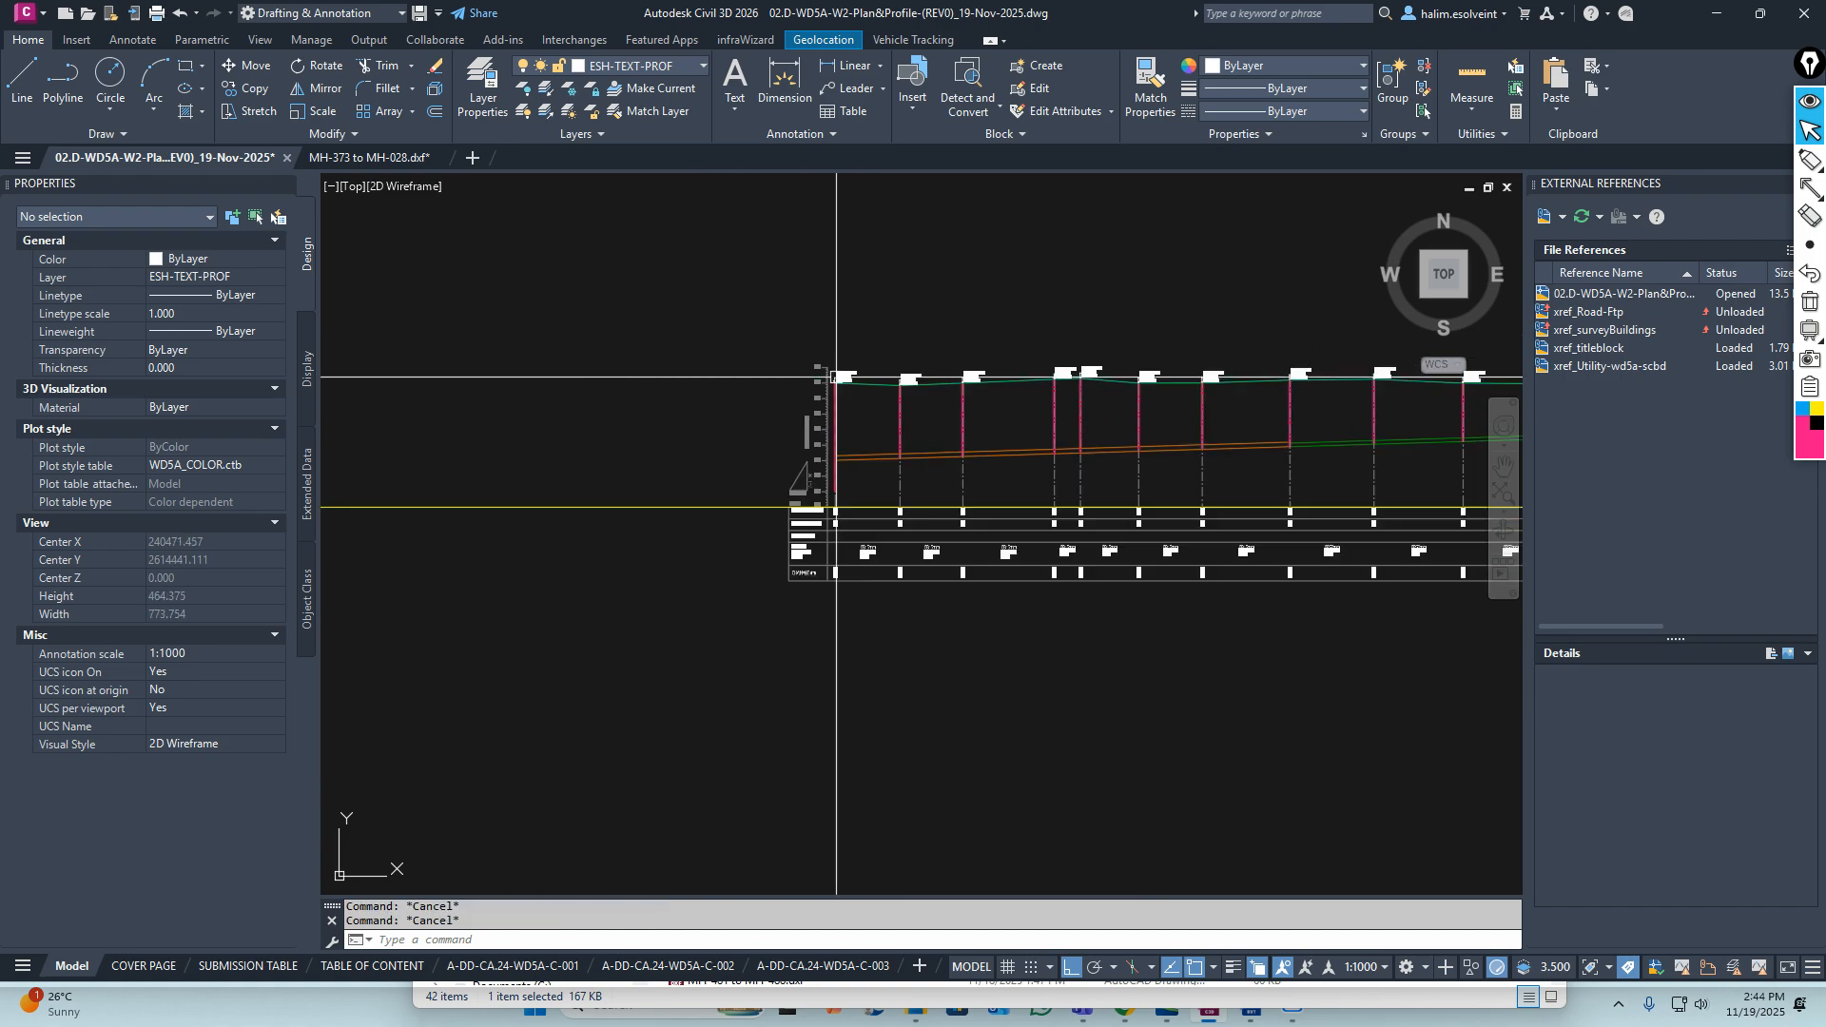
scroll(711, 441, up, 12)
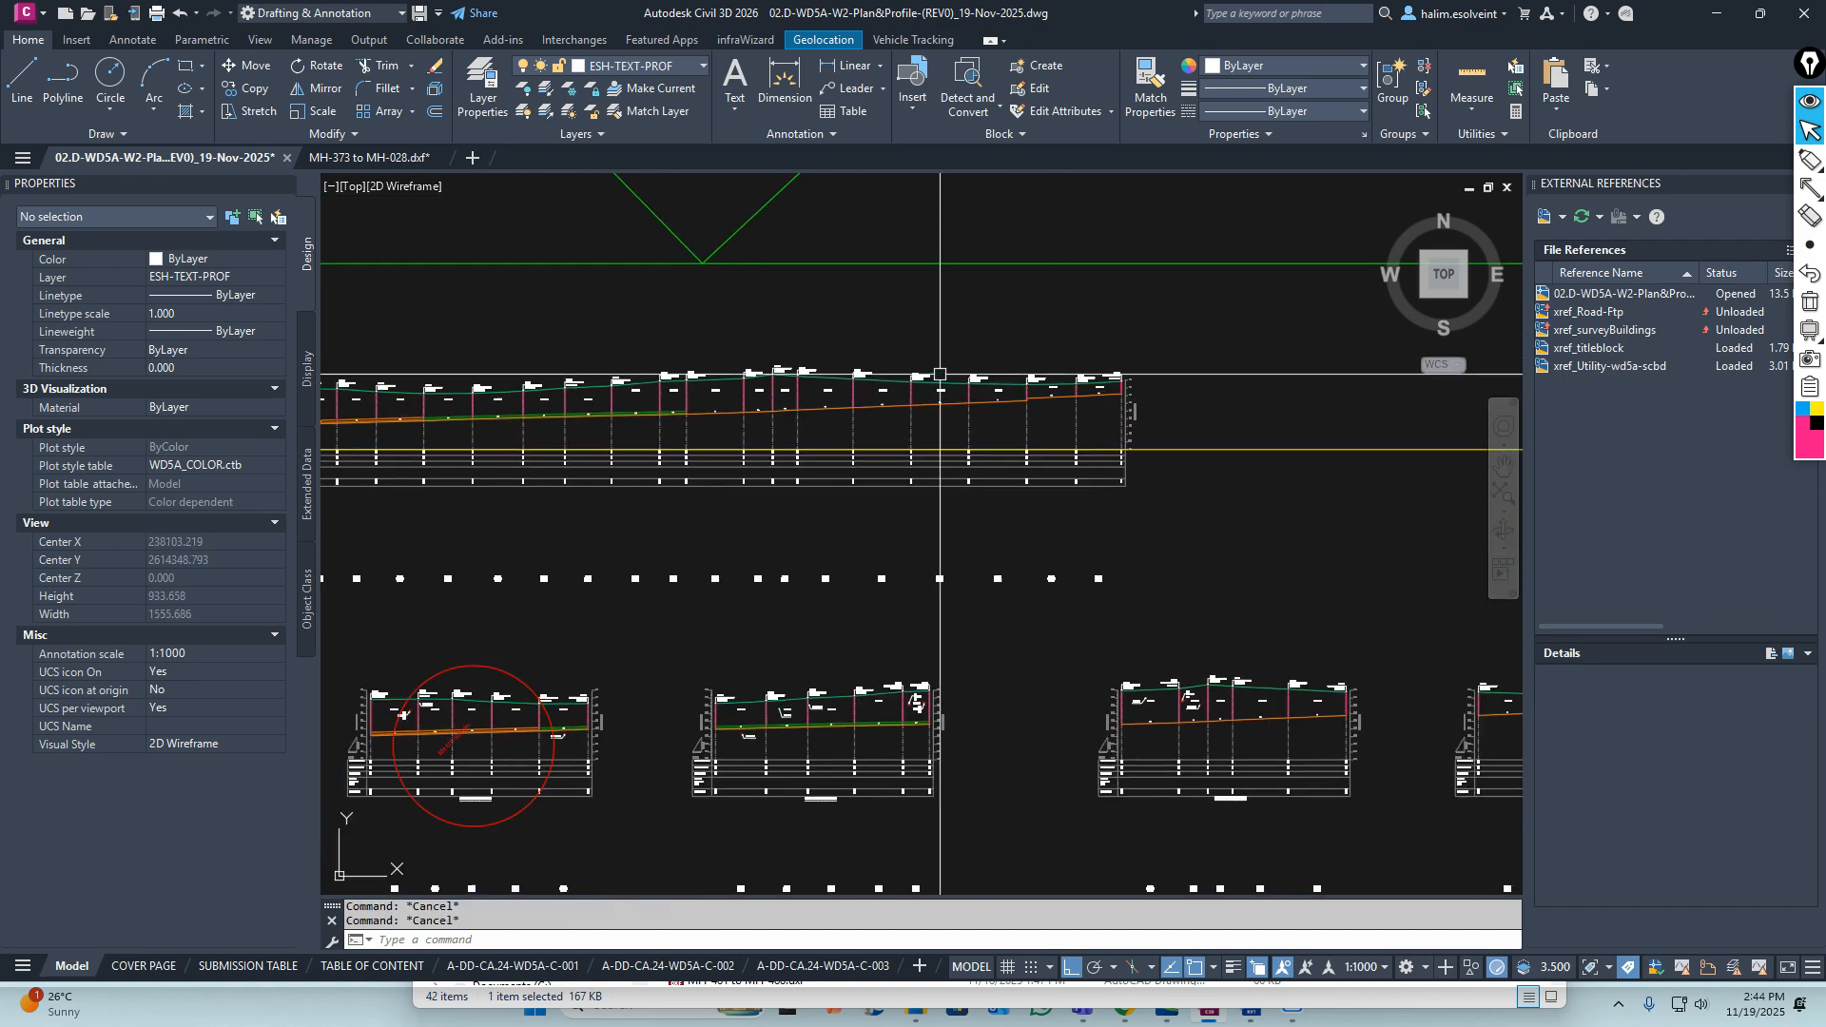
scroll(712, 441, down, 12)
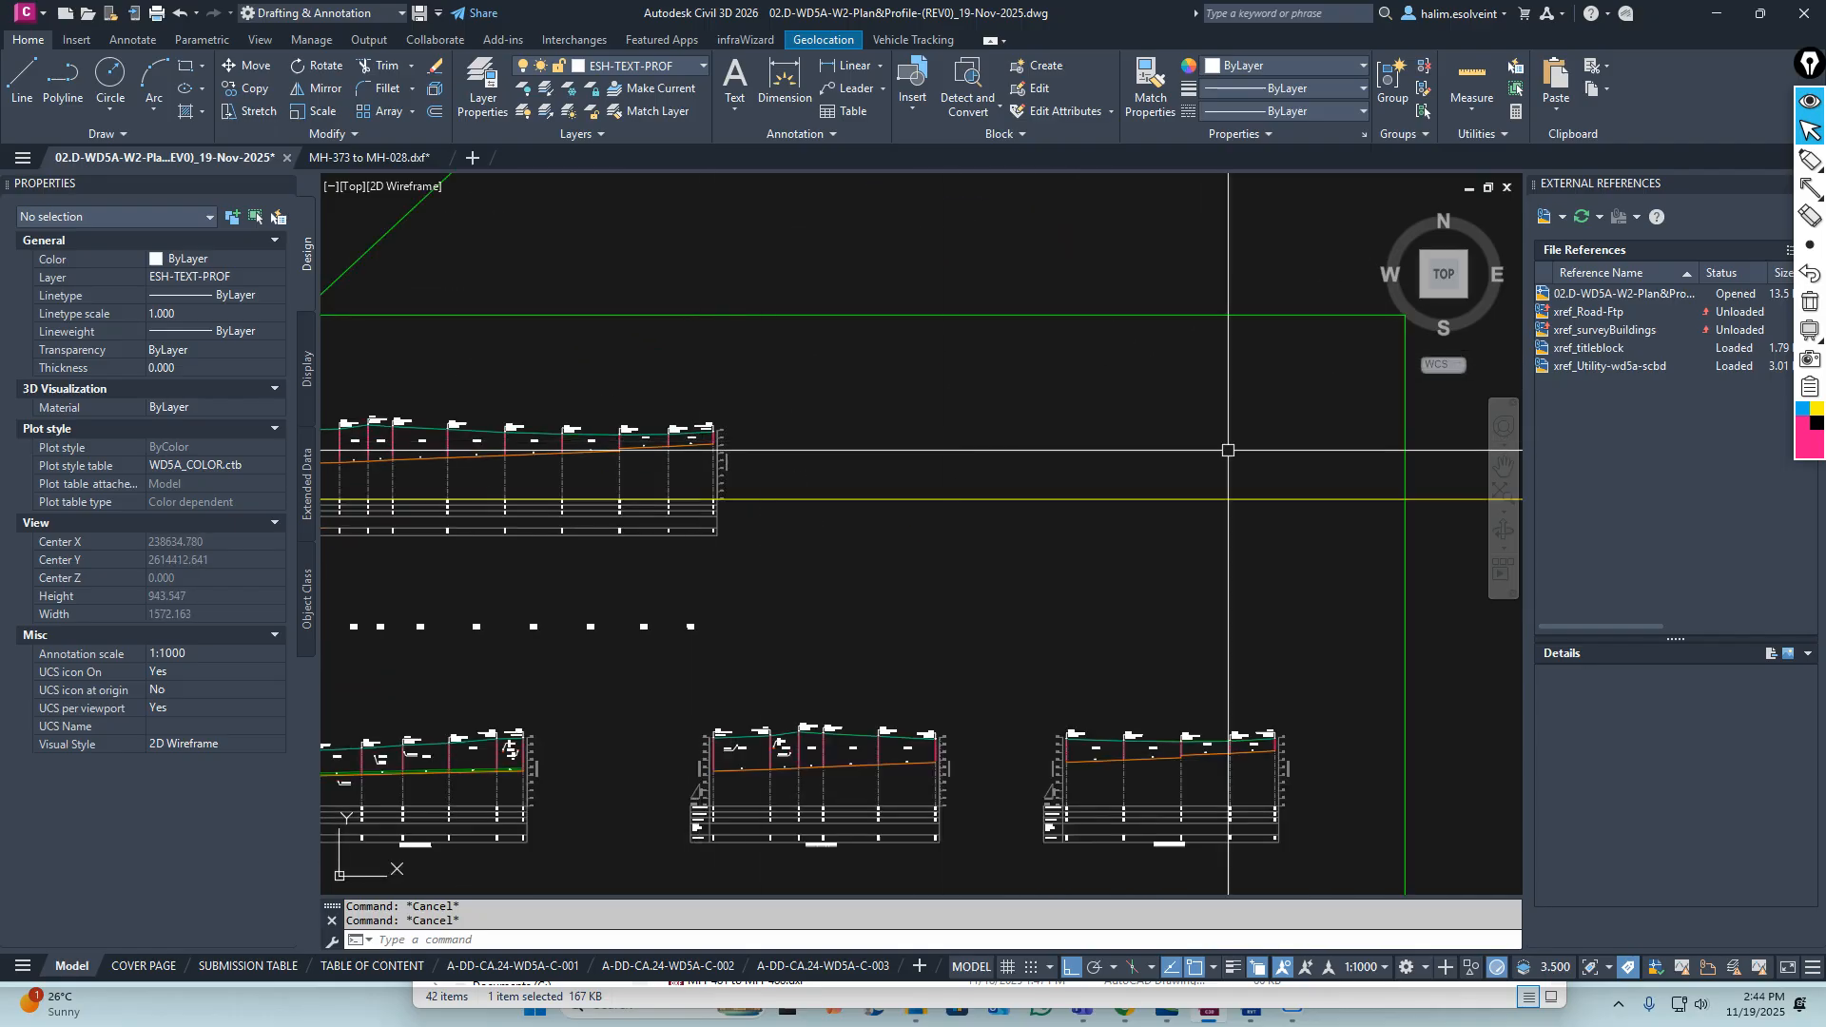
scroll(974, 438, up, 12)
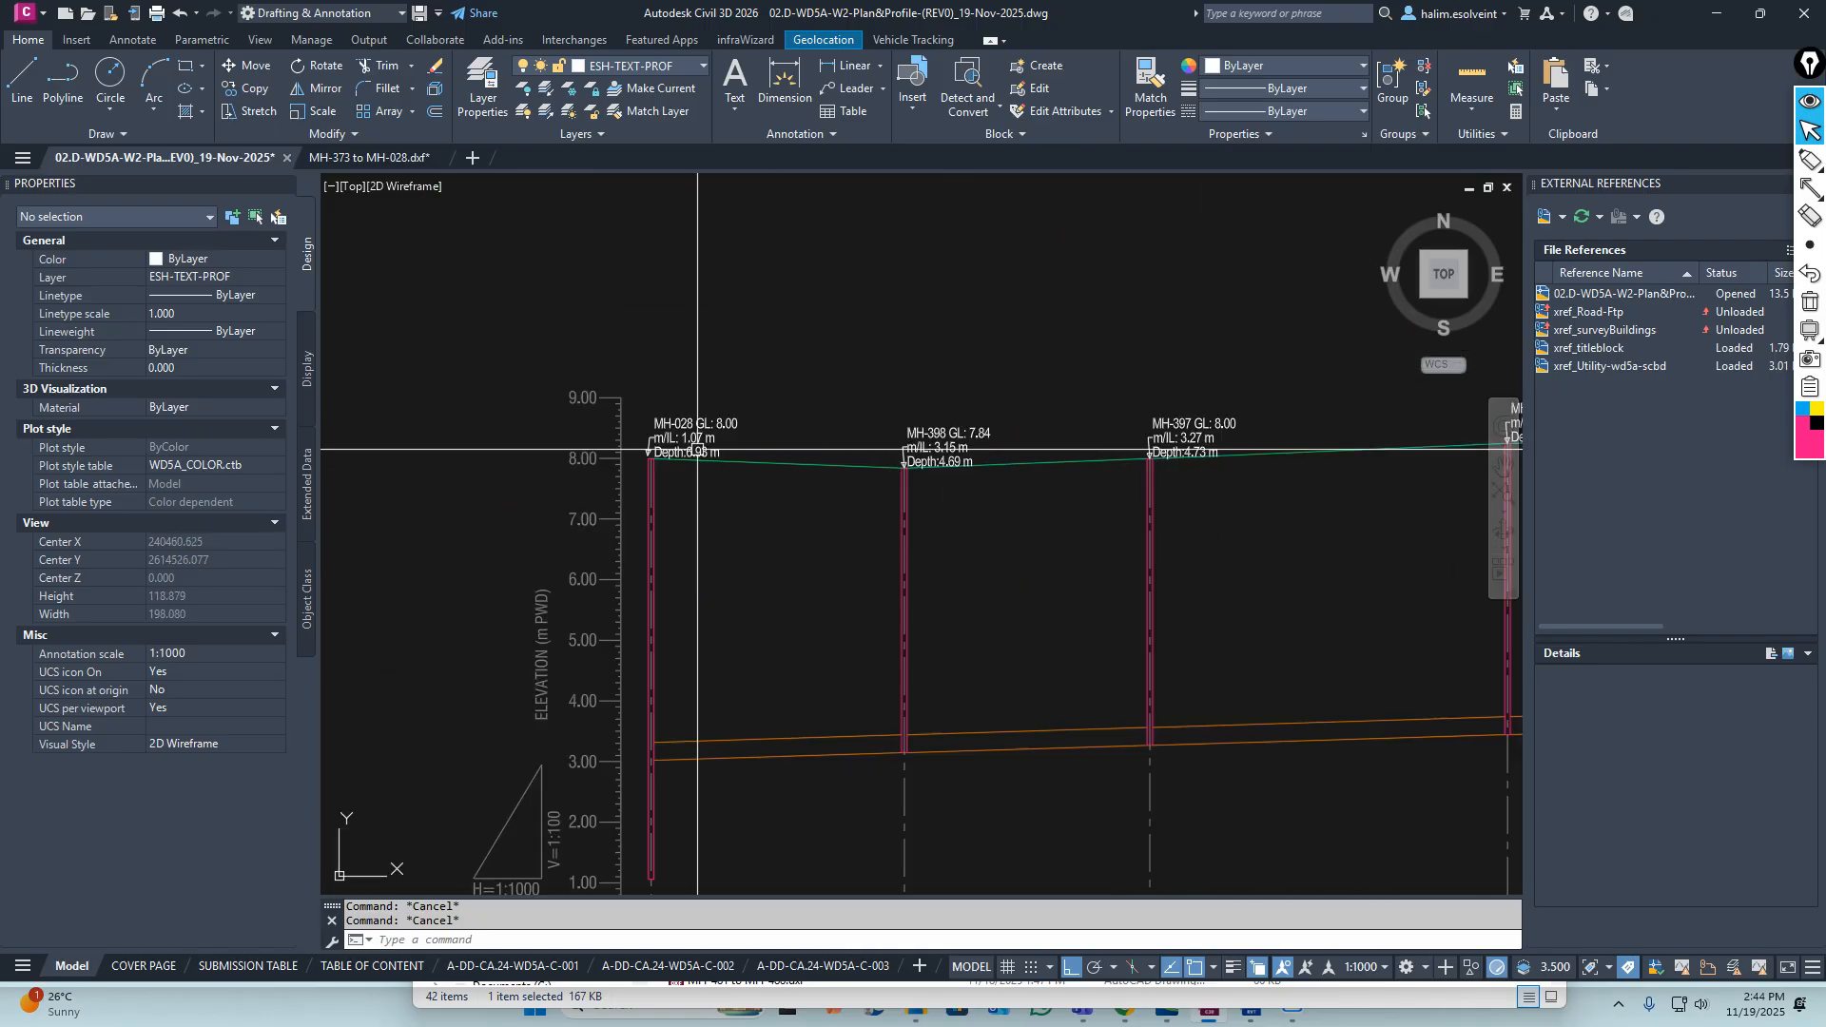
Inspect the objects that make up the MH-028 label: its text, leader line and arrowhead
click(582, 439)
key(Escape)
scroll(613, 432, up, 6)
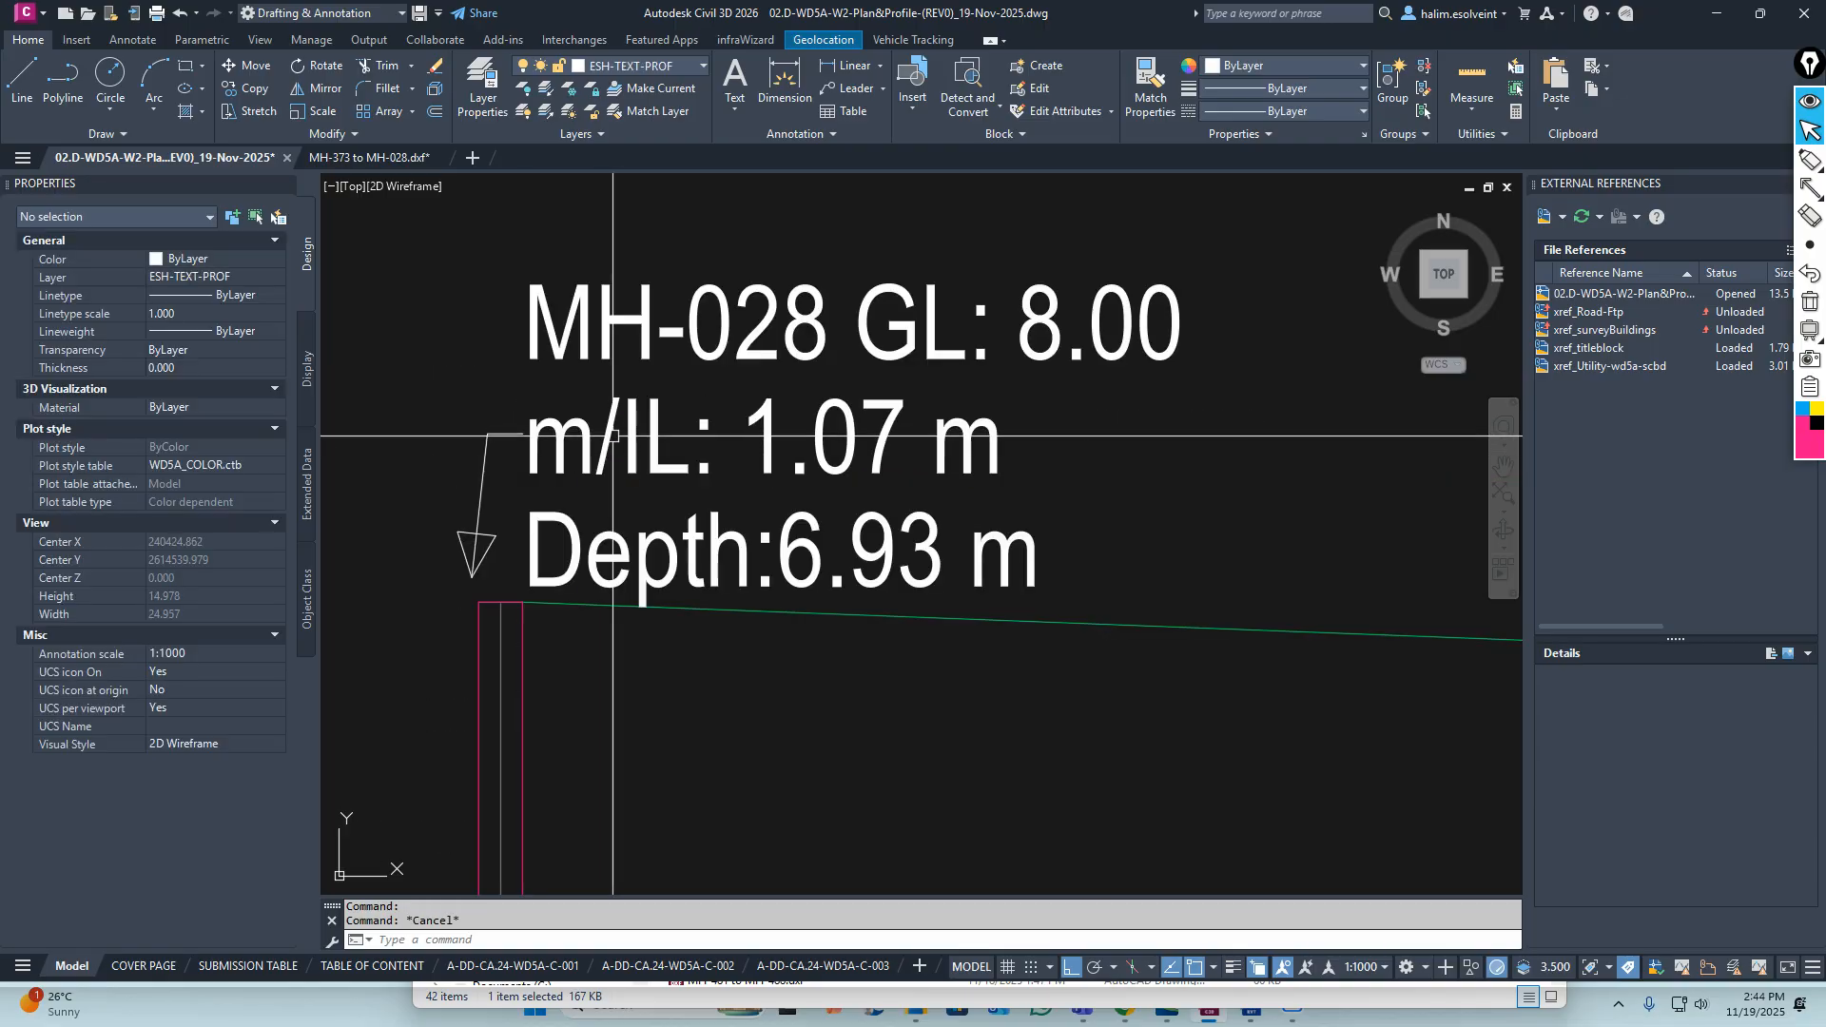
click(614, 436)
key(Escape)
click(484, 461)
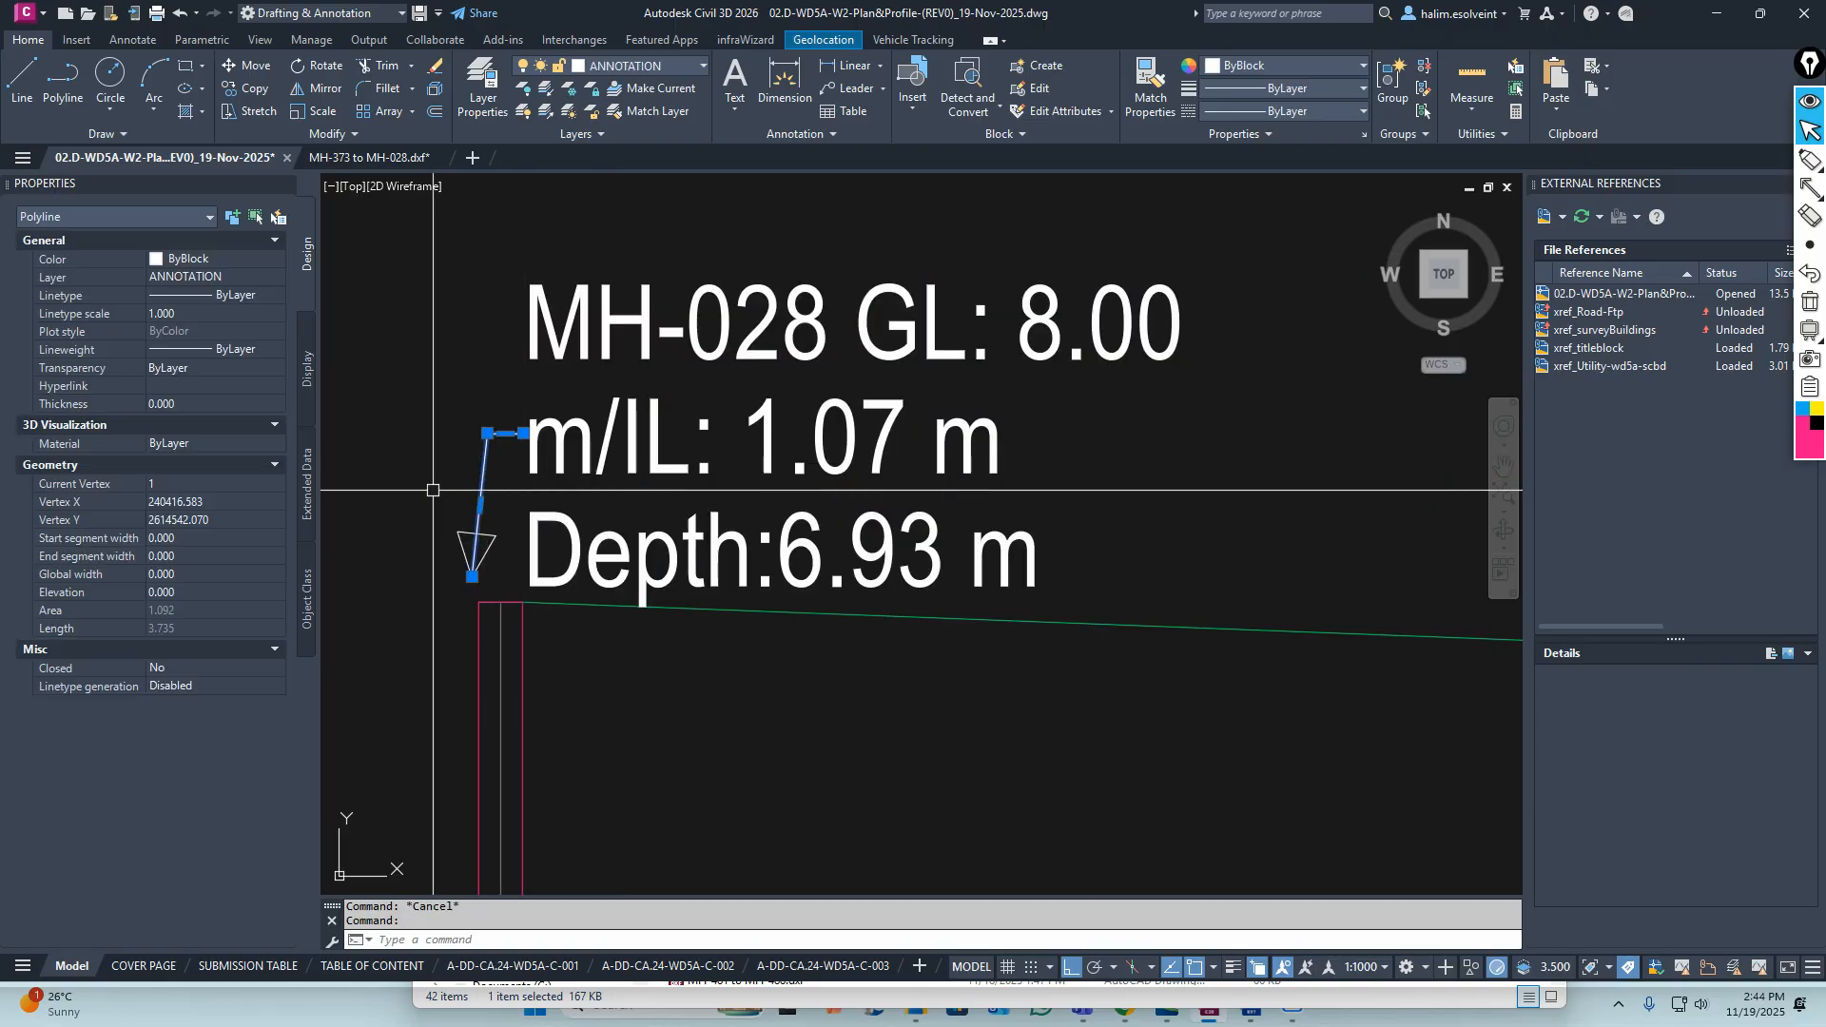
middle_drag(437, 490, 640, 519)
scroll(652, 560, up, 5)
key(Escape)
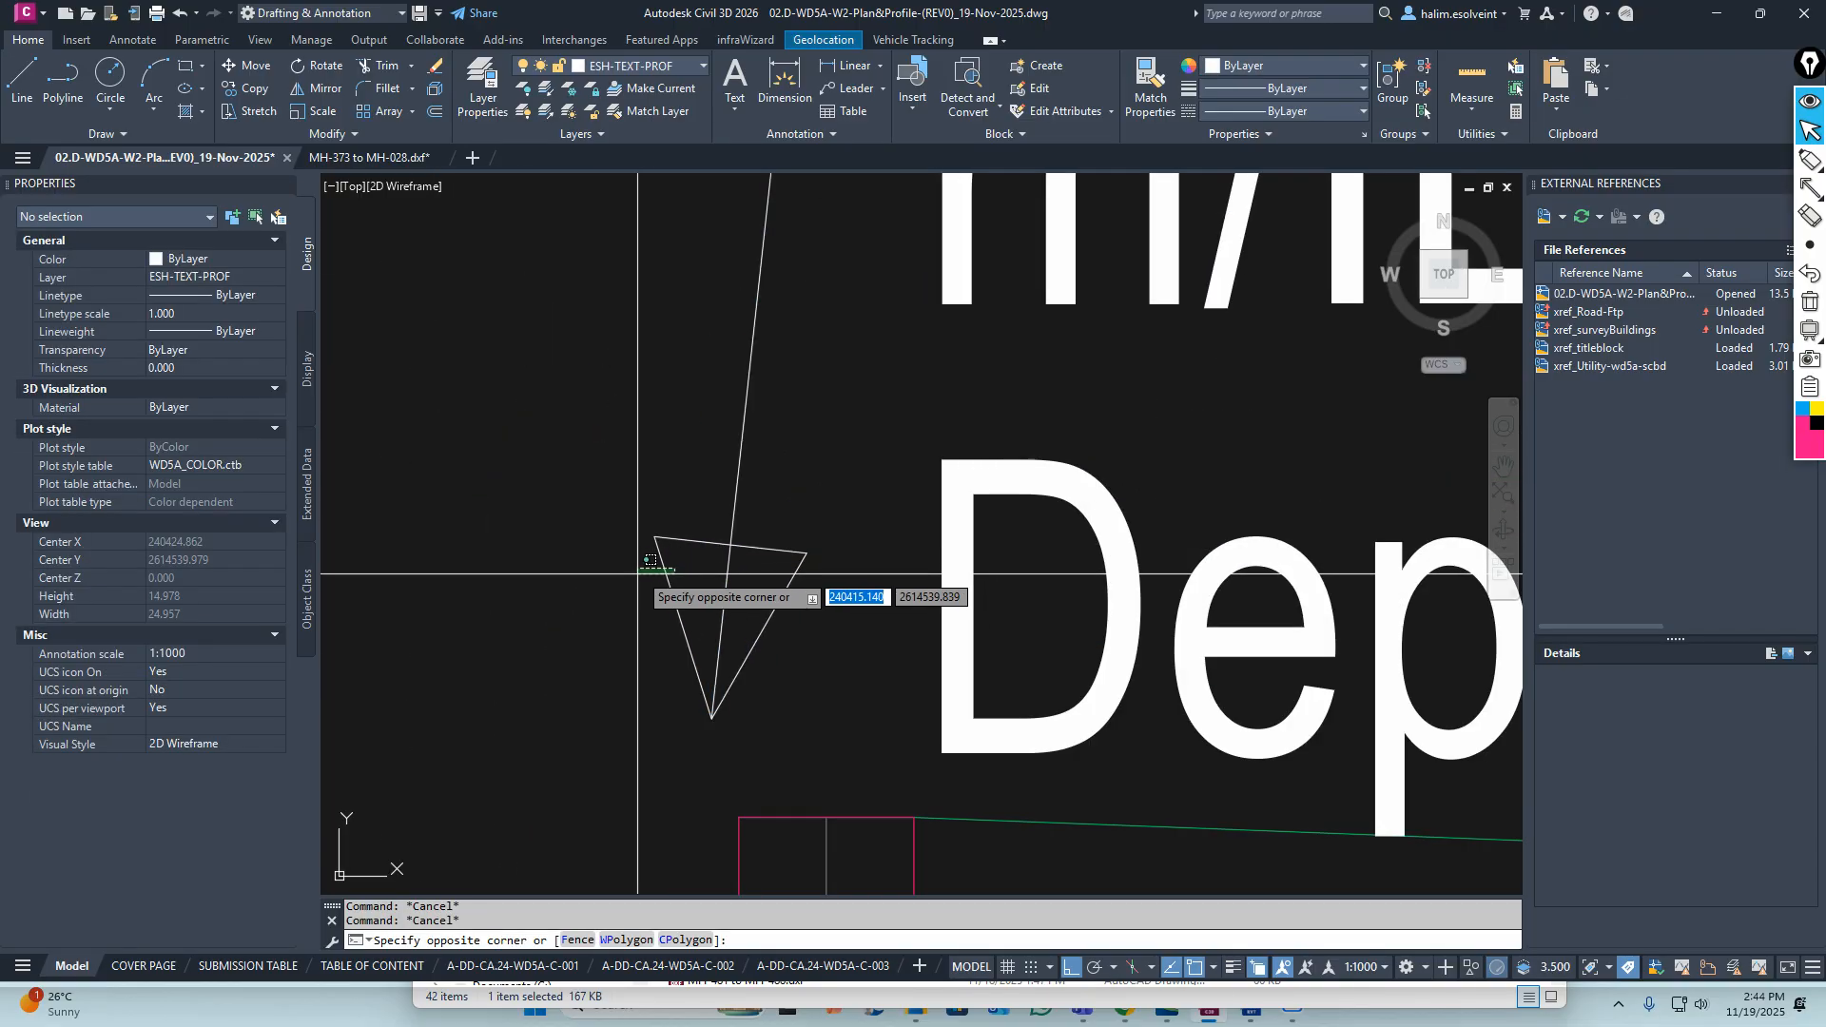
click(670, 569)
key(Escape)
scroll(710, 466, down, 2)
click(727, 441)
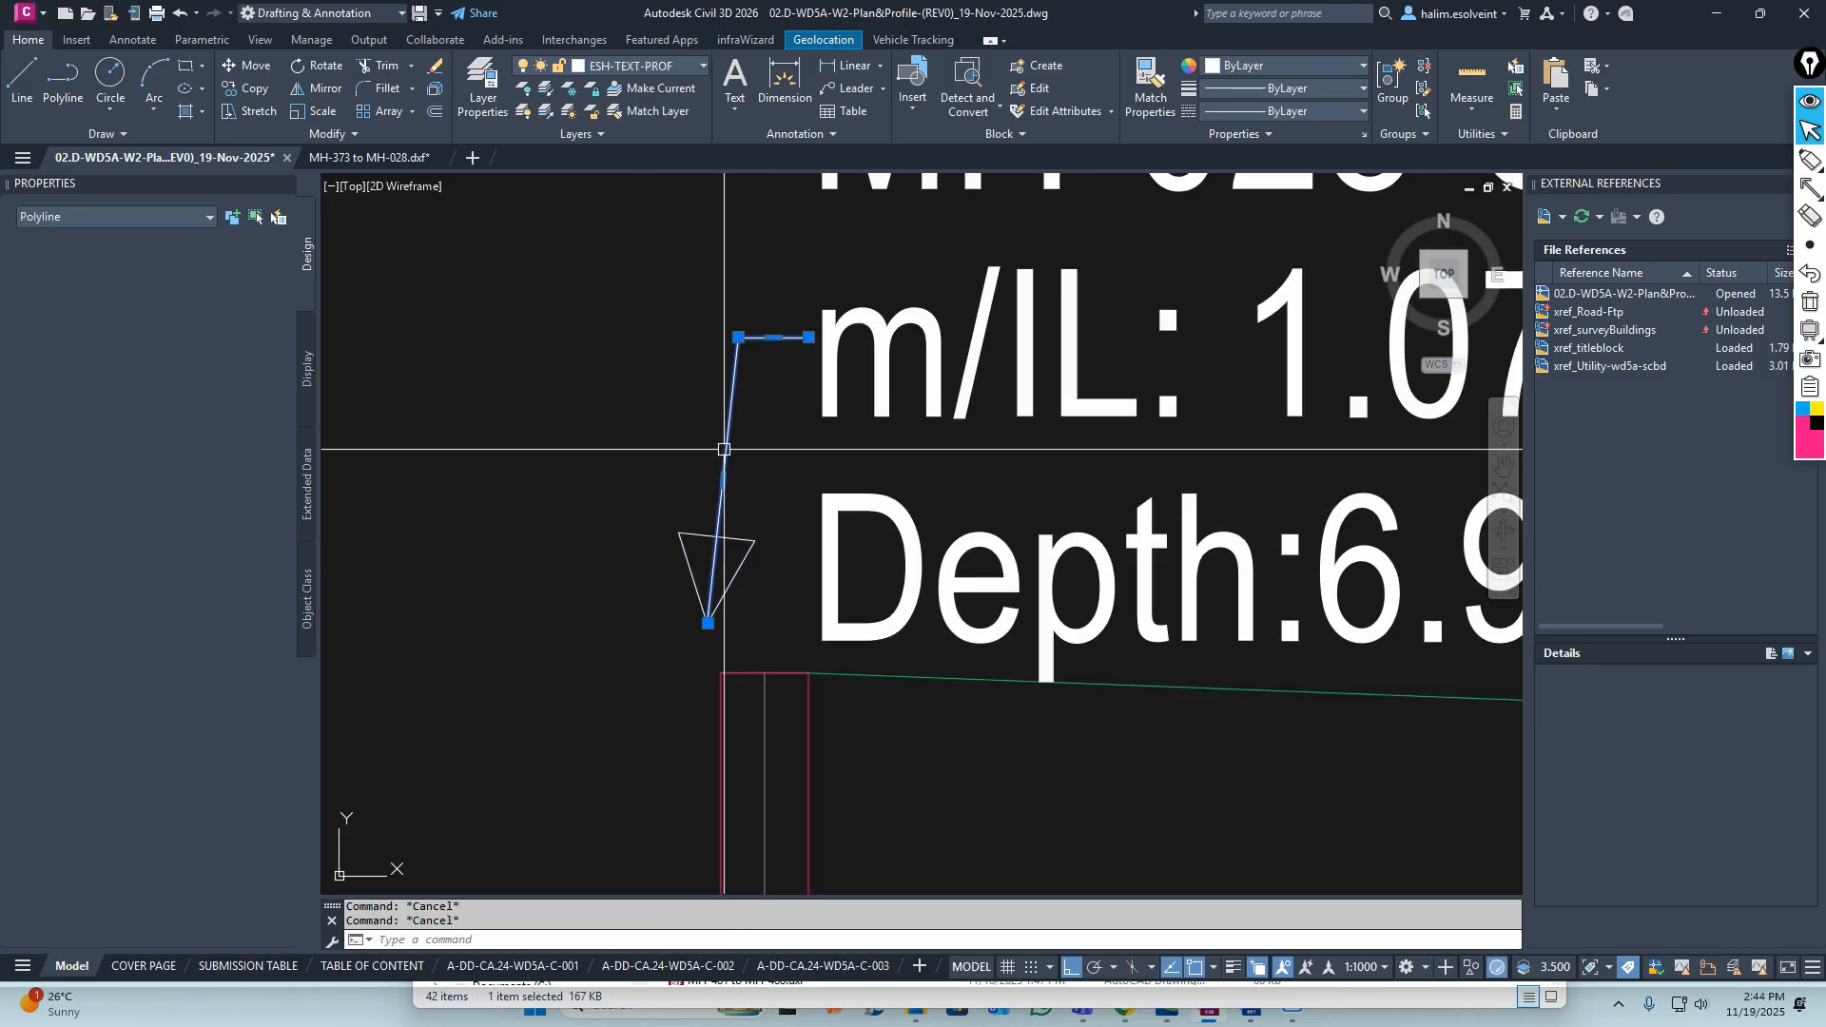
scroll(624, 431, down, 15)
key(Escape)
Copy the MH-022 multileader label from the existing profile, from its arrow tip to the top centre of manhole MH-028
scroll(625, 431, down, 6)
middle_drag(589, 429, 1172, 490)
scroll(685, 487, up, 15)
scroll(668, 465, up, 3)
click(667, 443)
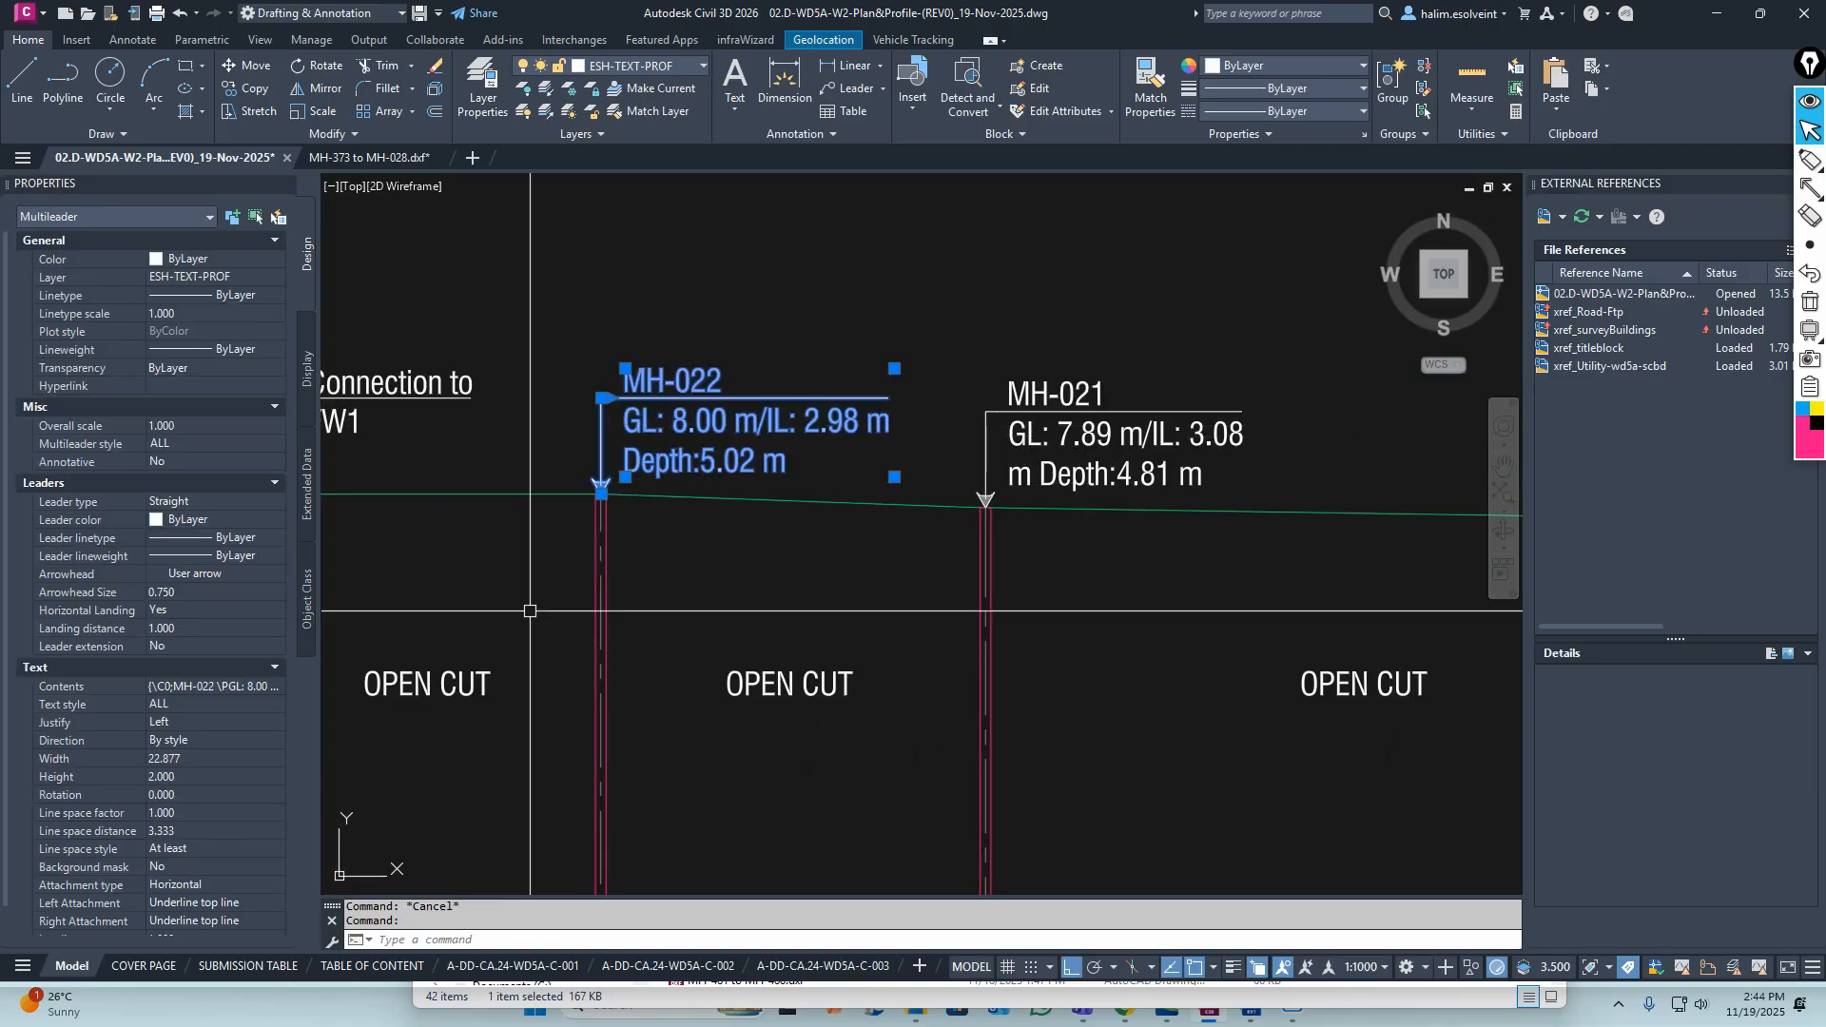
key(Escape)
text(o)
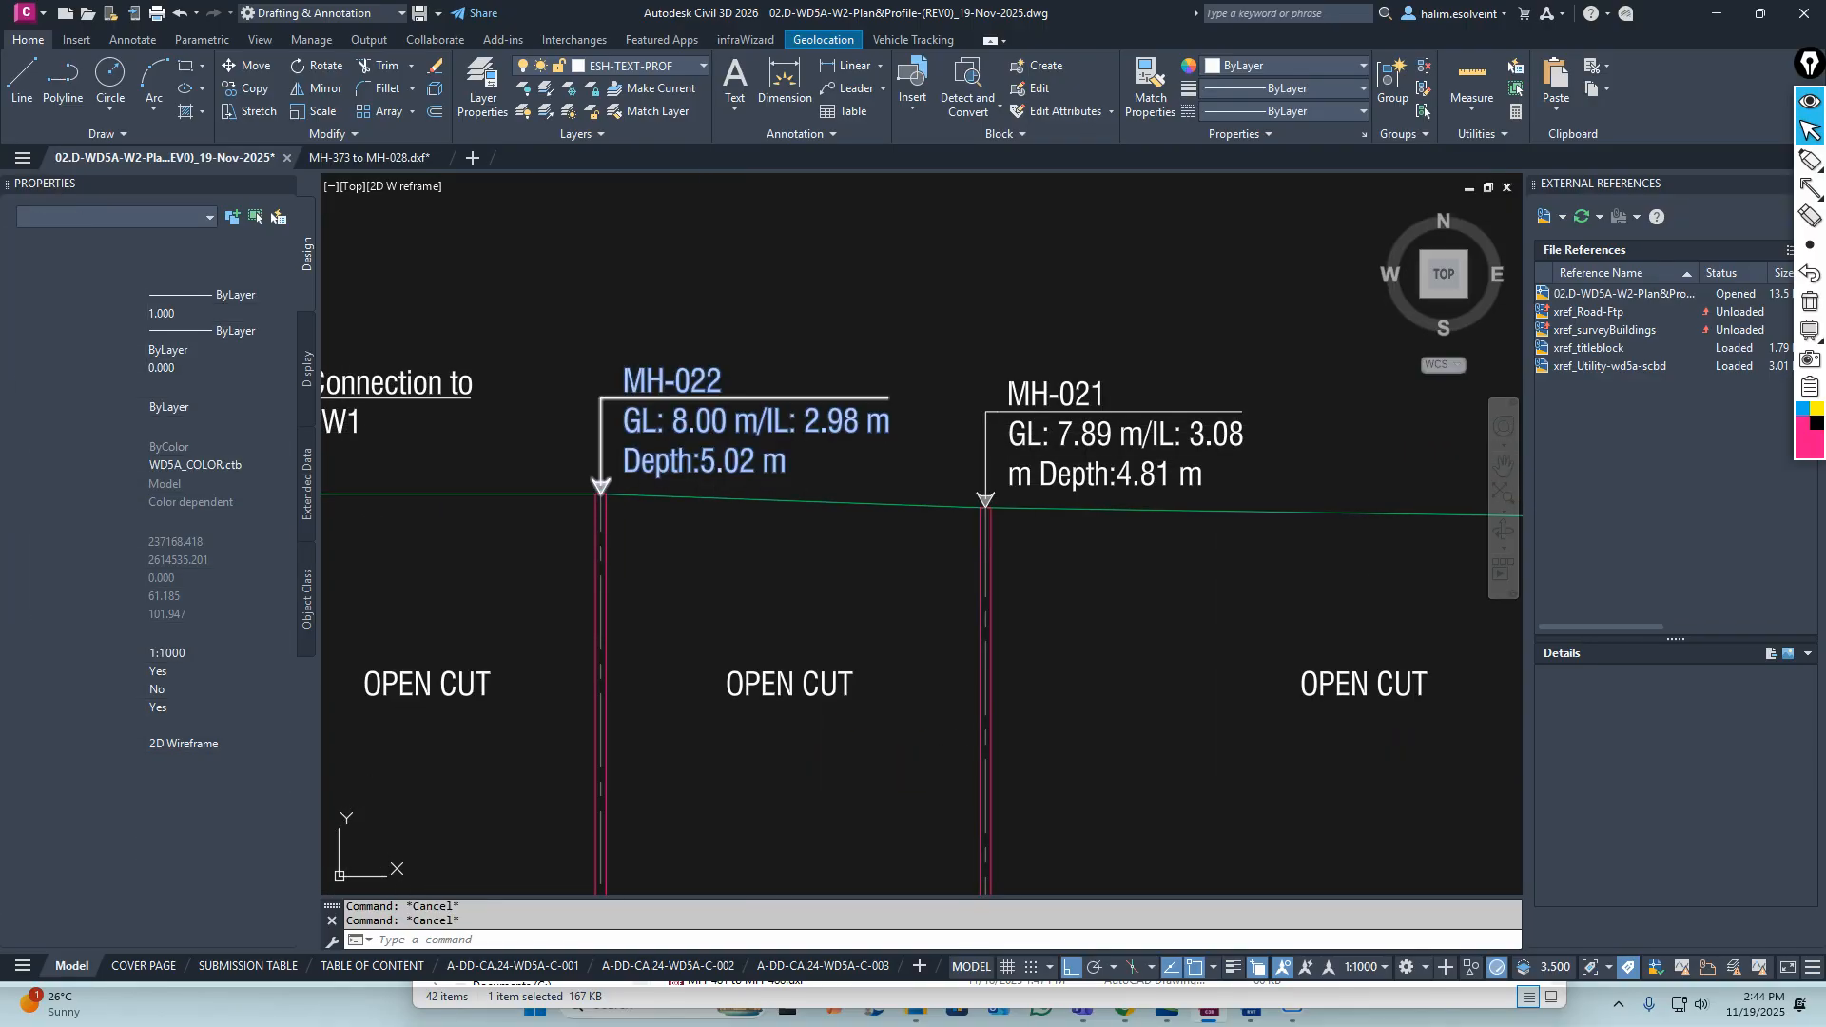
key(Return)
key(Return)
scroll(602, 466, up, 5)
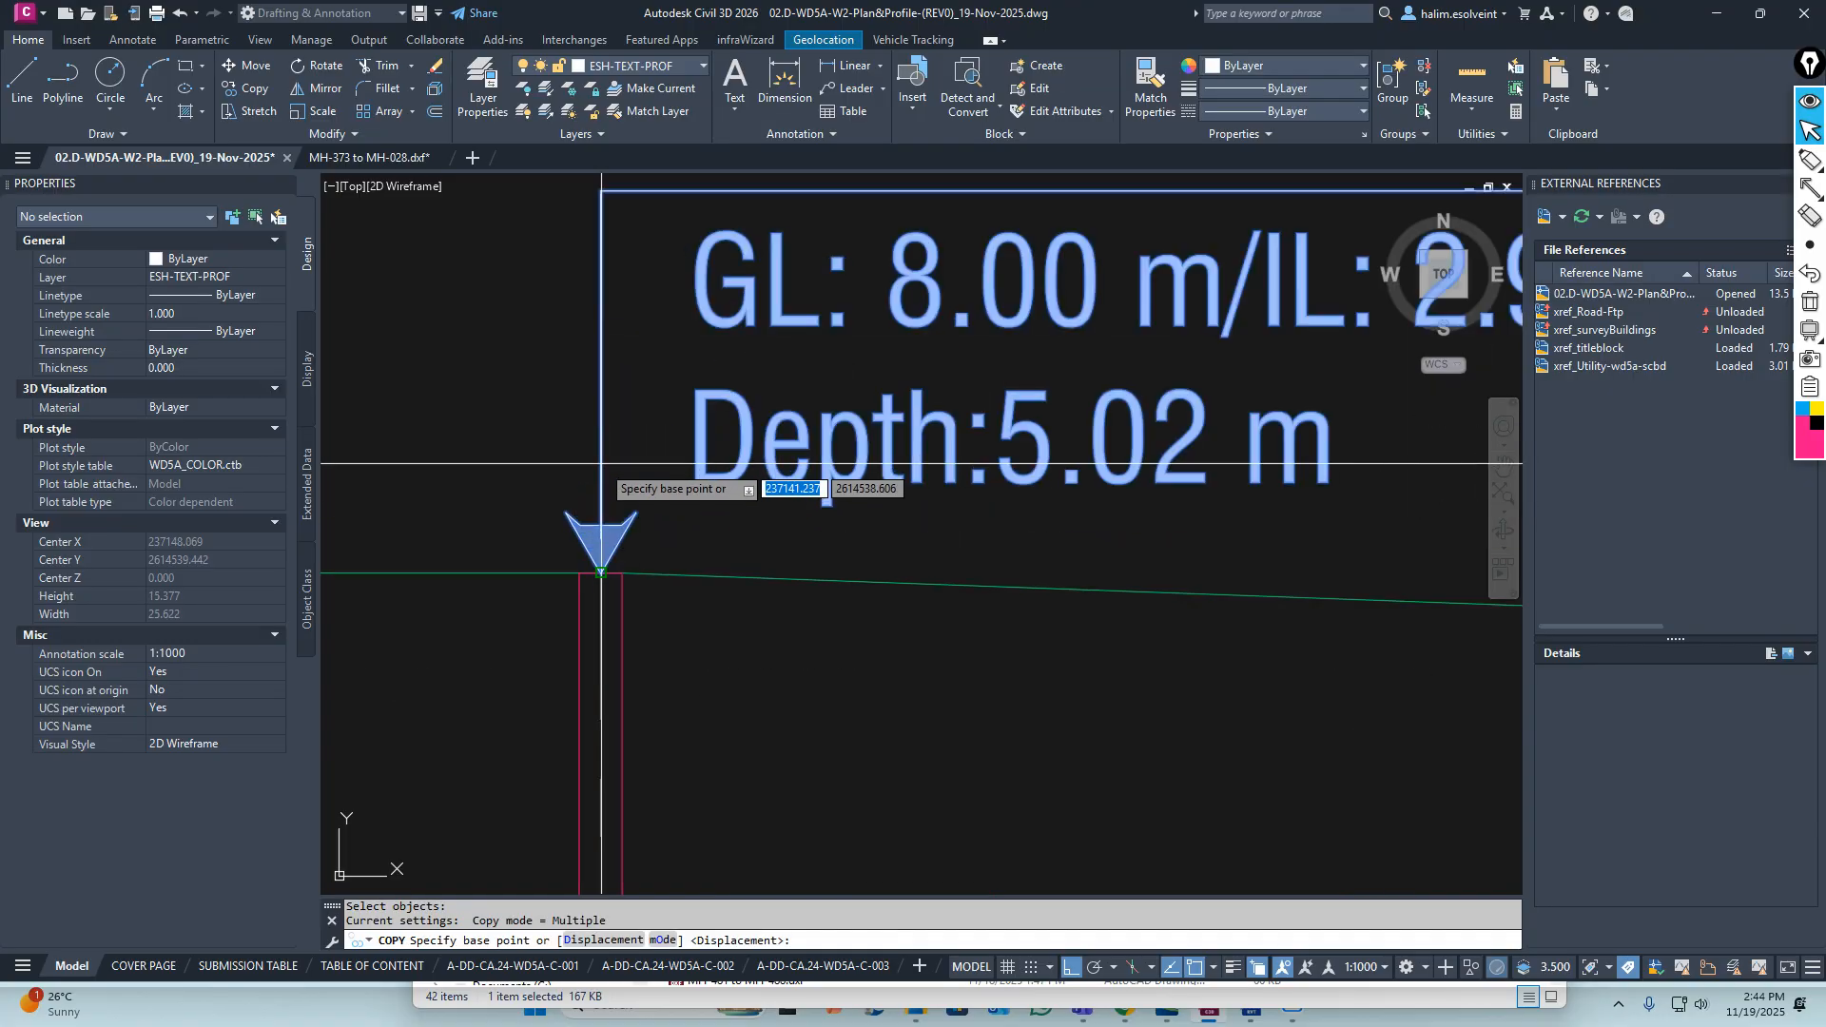
click(601, 573)
scroll(607, 490, down, 5)
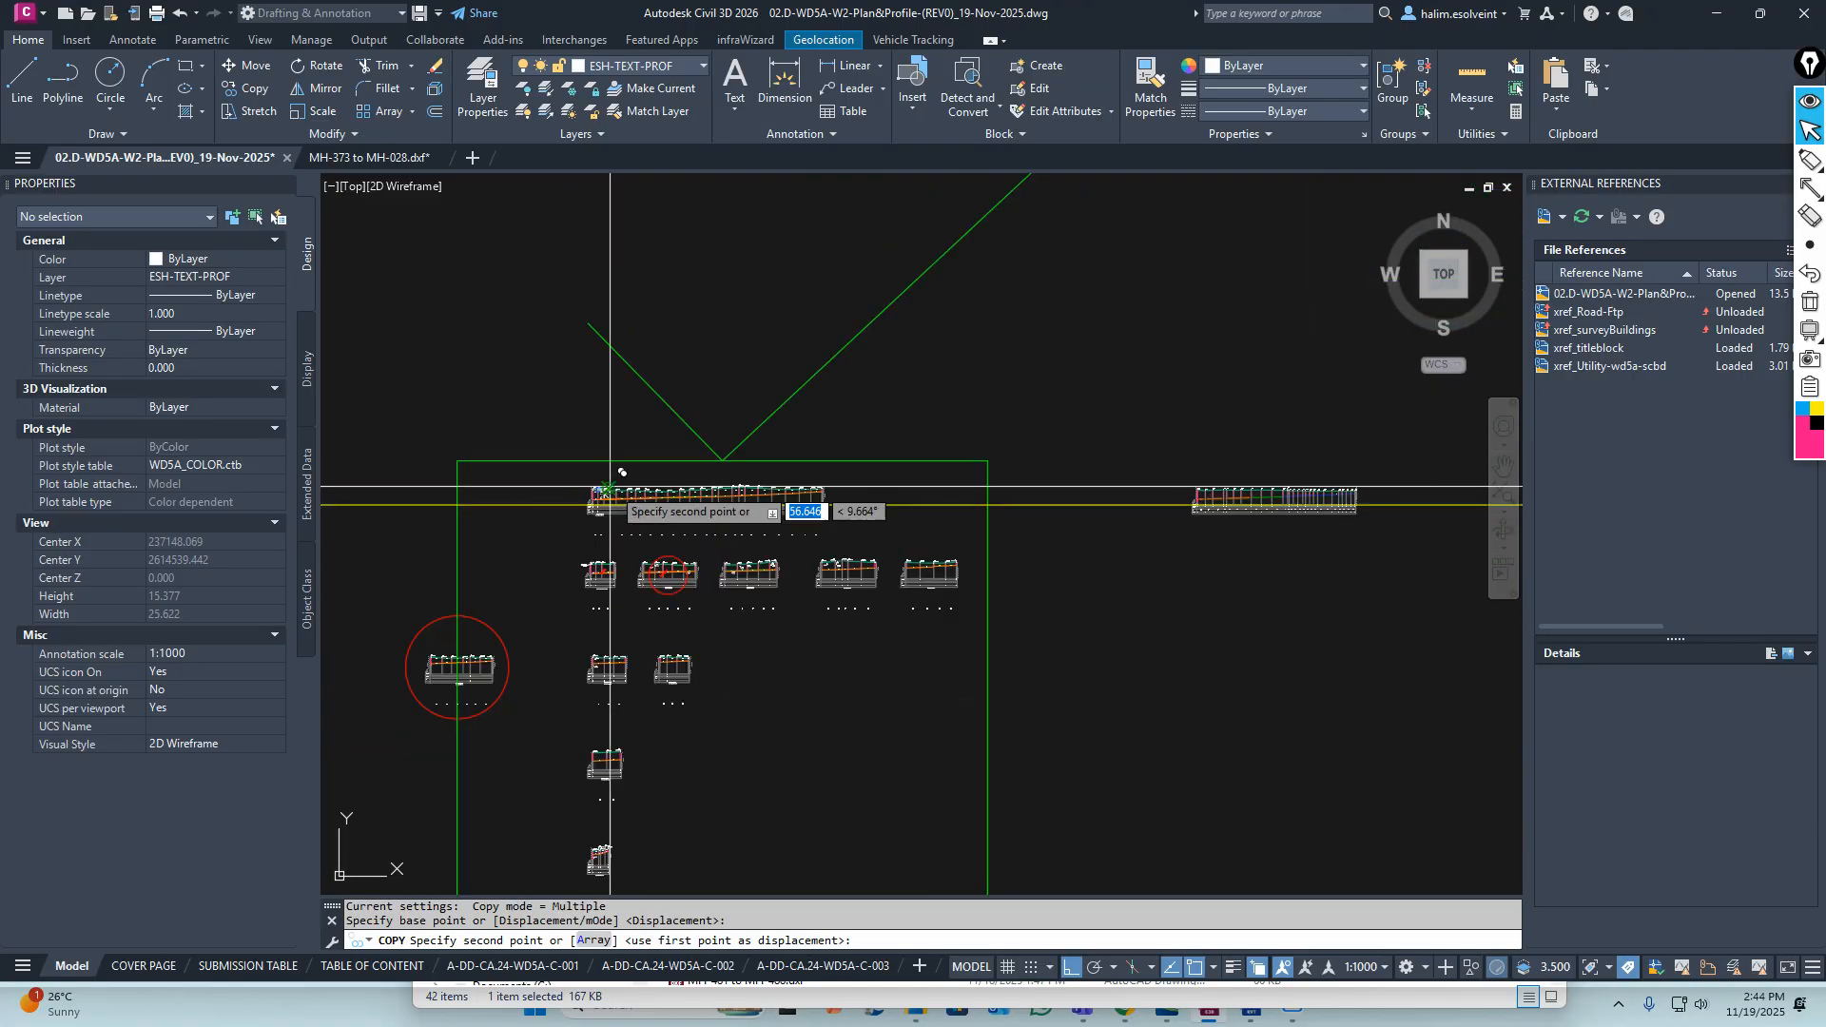
scroll(1225, 515, up, 6)
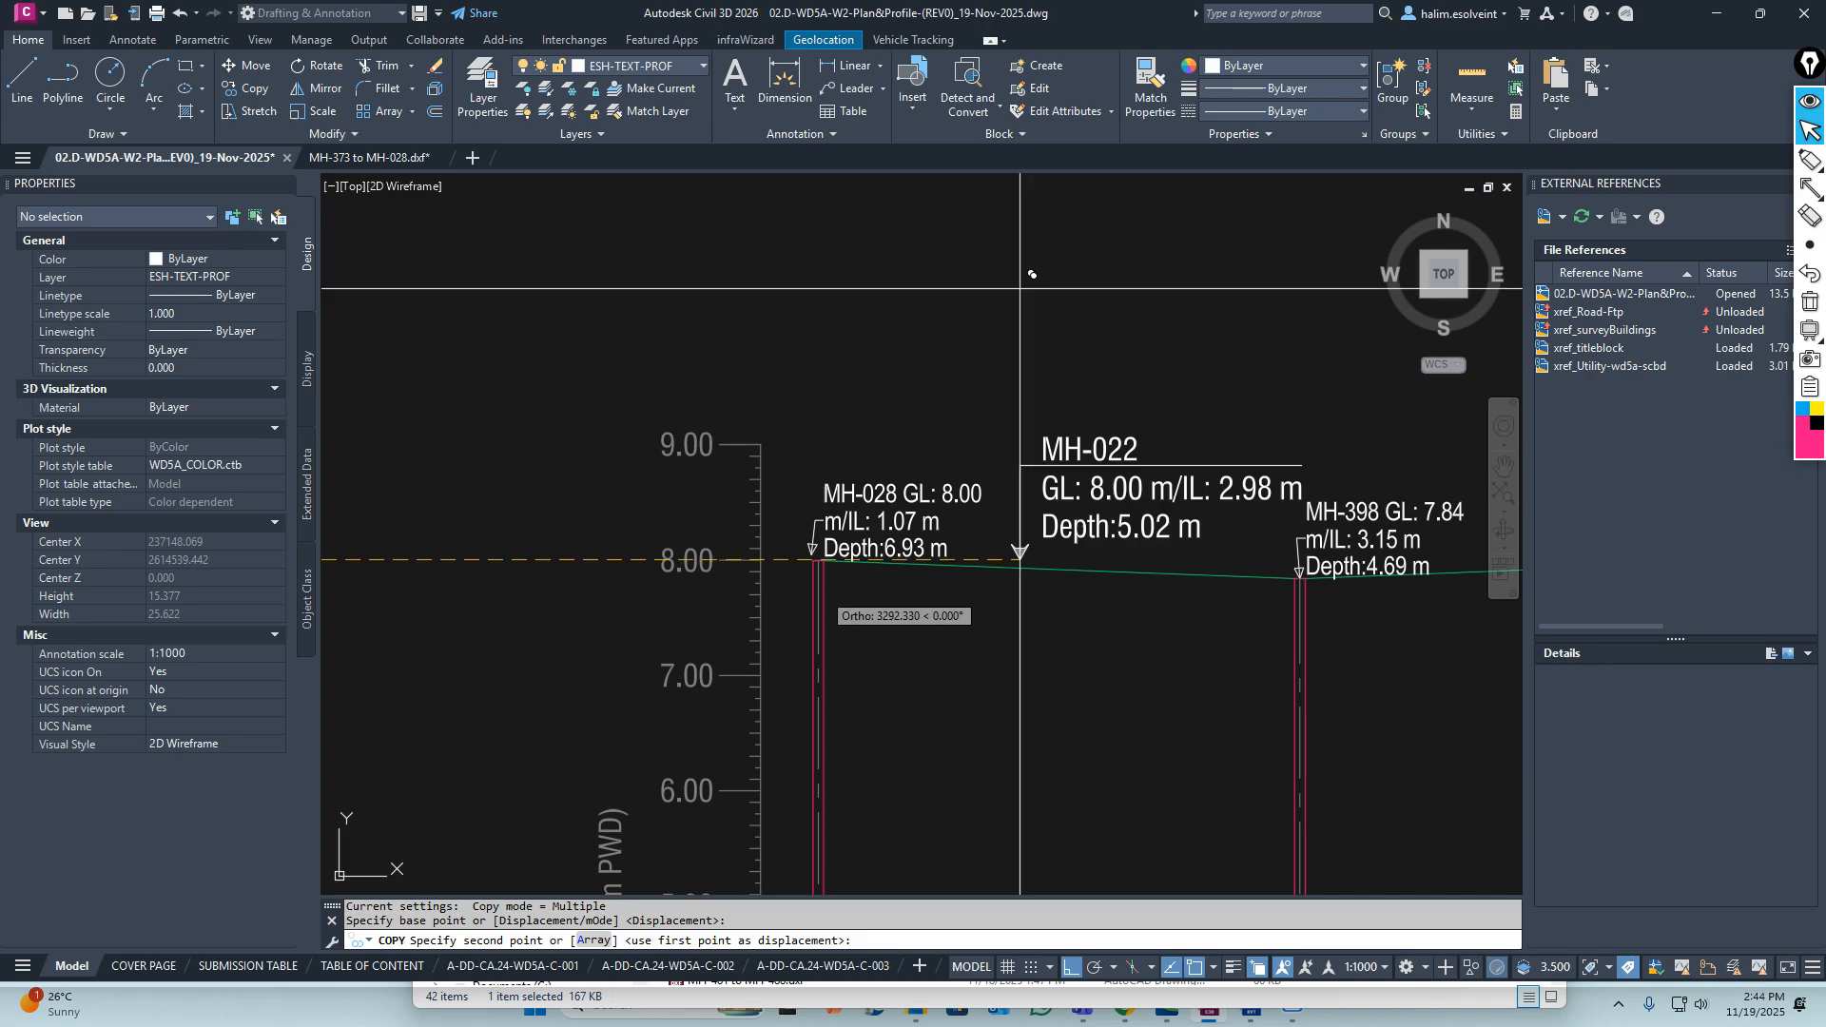
middle_drag(1074, 578, 840, 599)
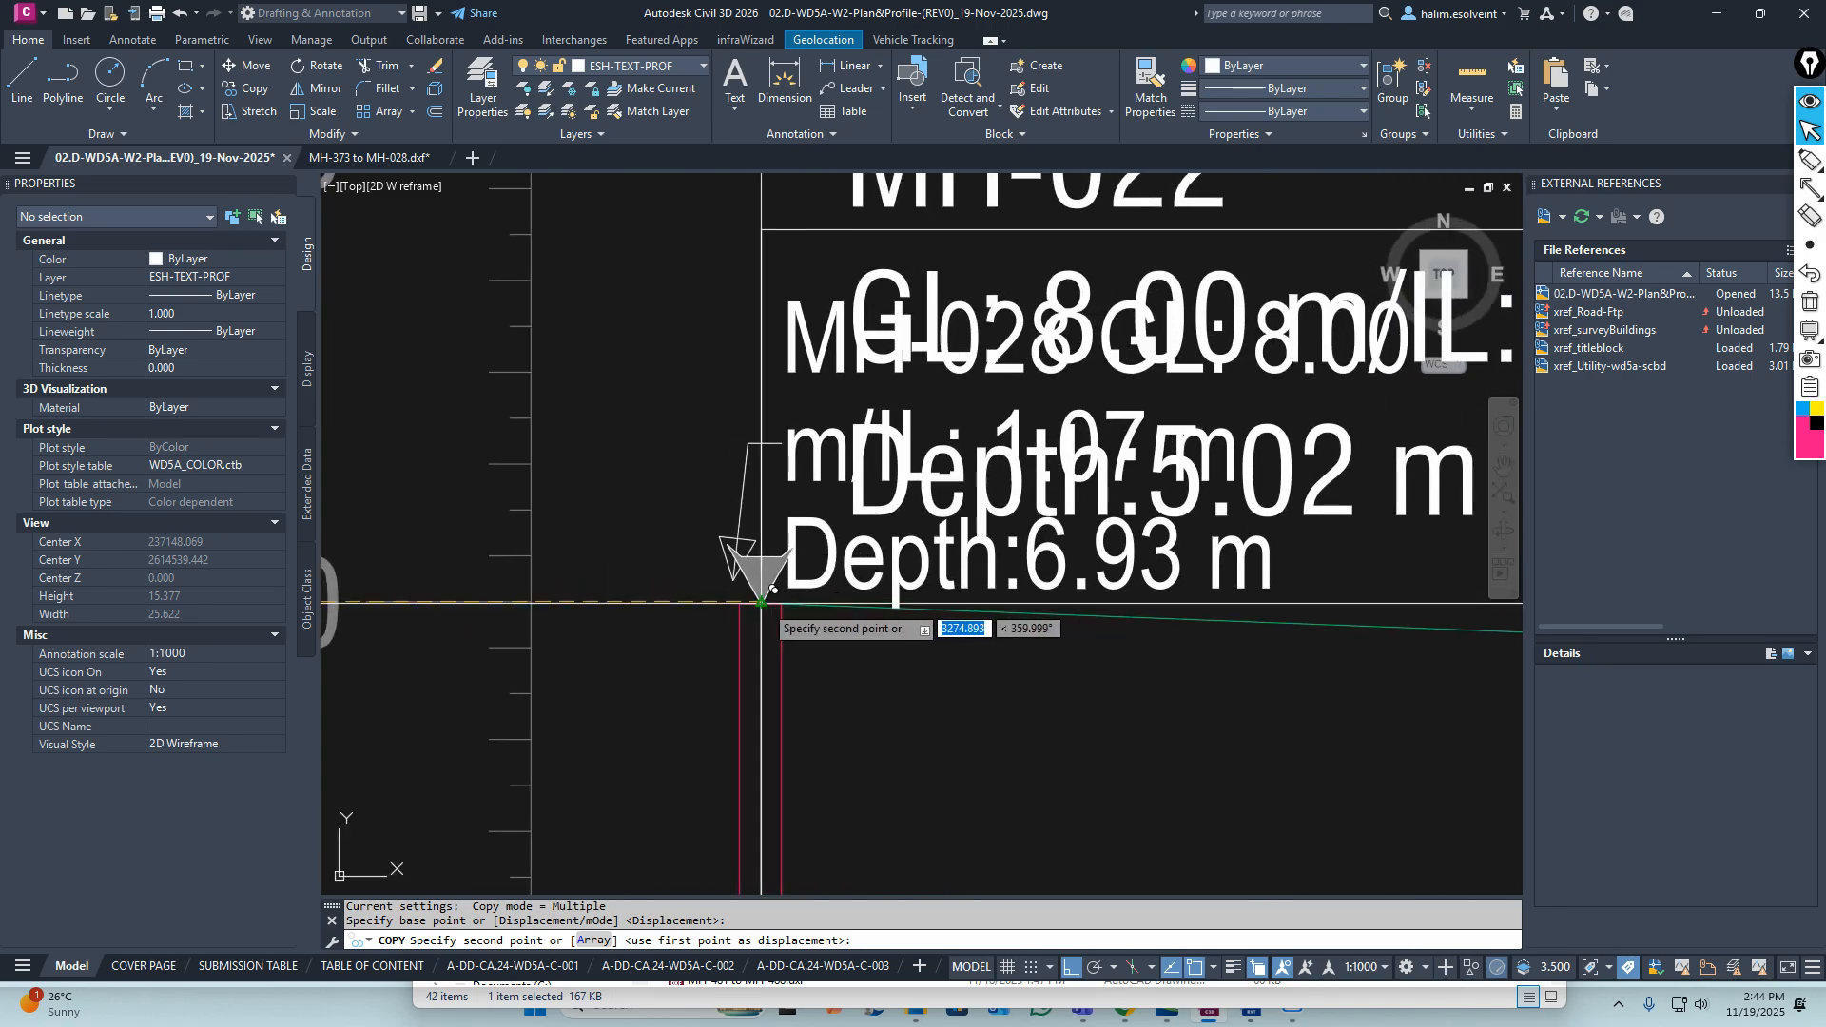
click(761, 603)
scroll(772, 588, down, 5)
key(Escape)
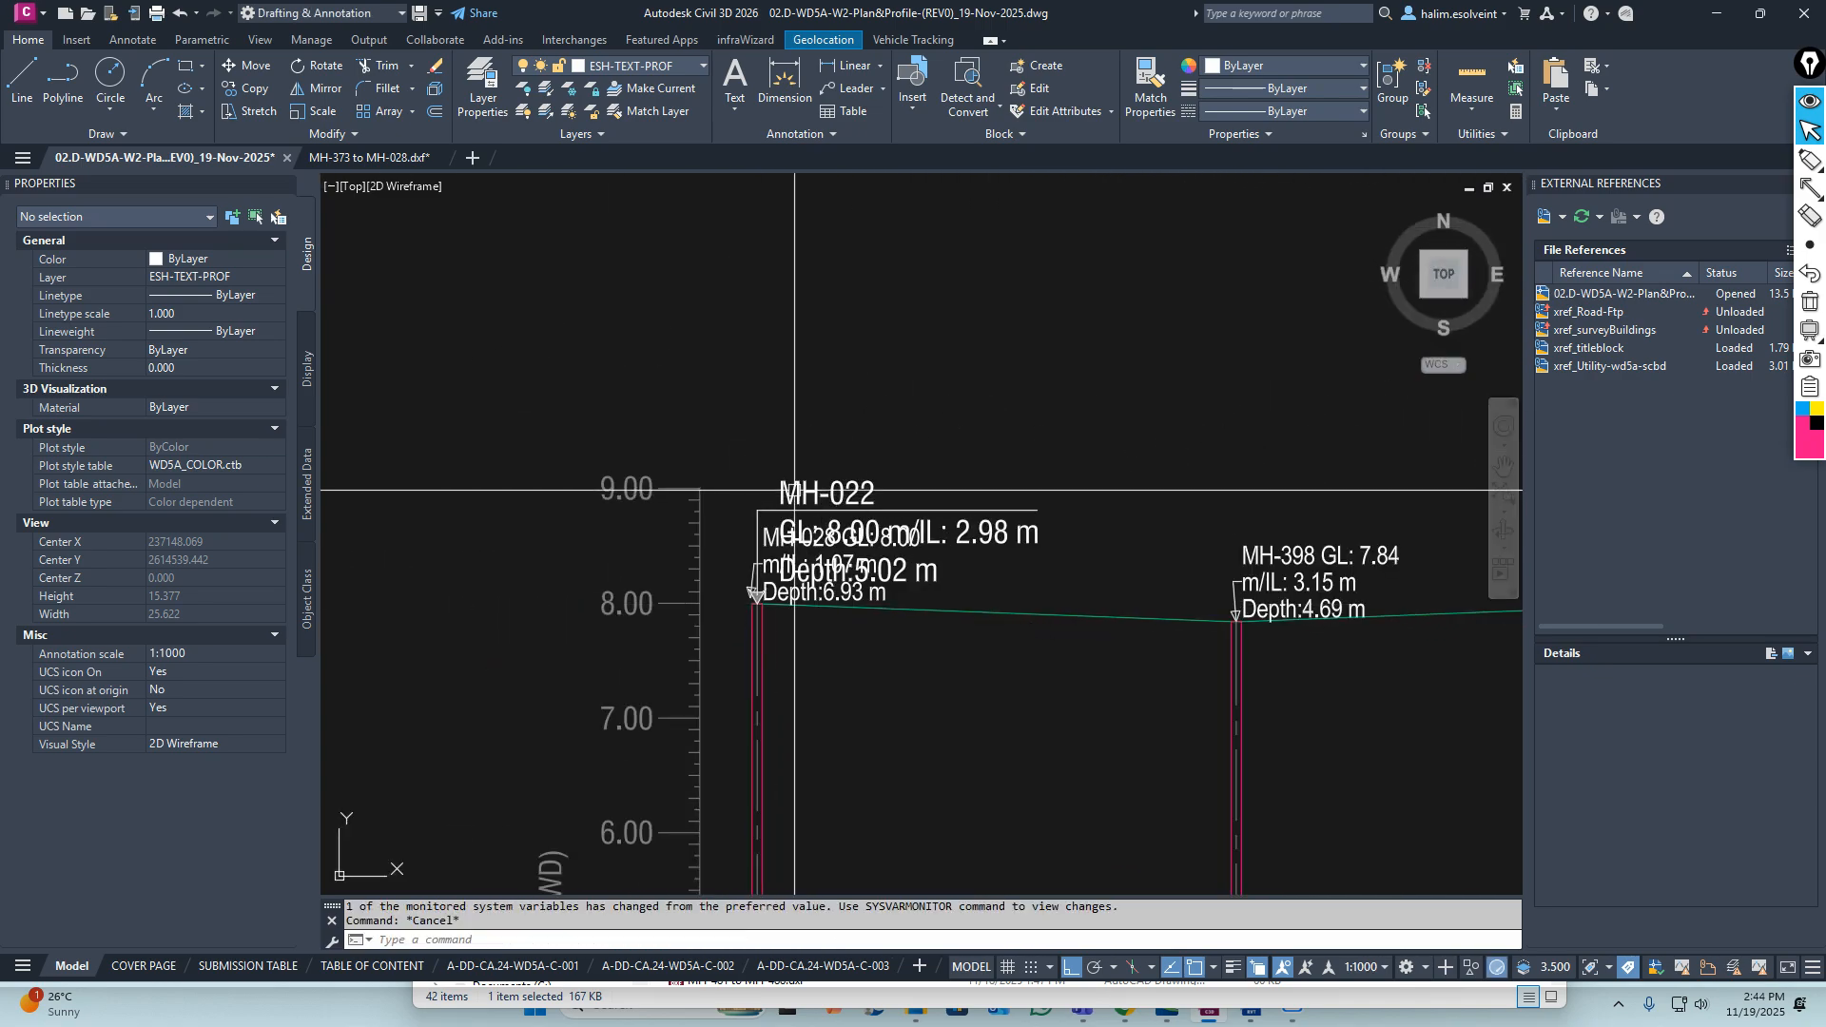
Stretch the copied multileader upward so its text sits above the old MH-028 label
click(757, 511)
scroll(757, 511, up, 3)
click(756, 511)
click(757, 363)
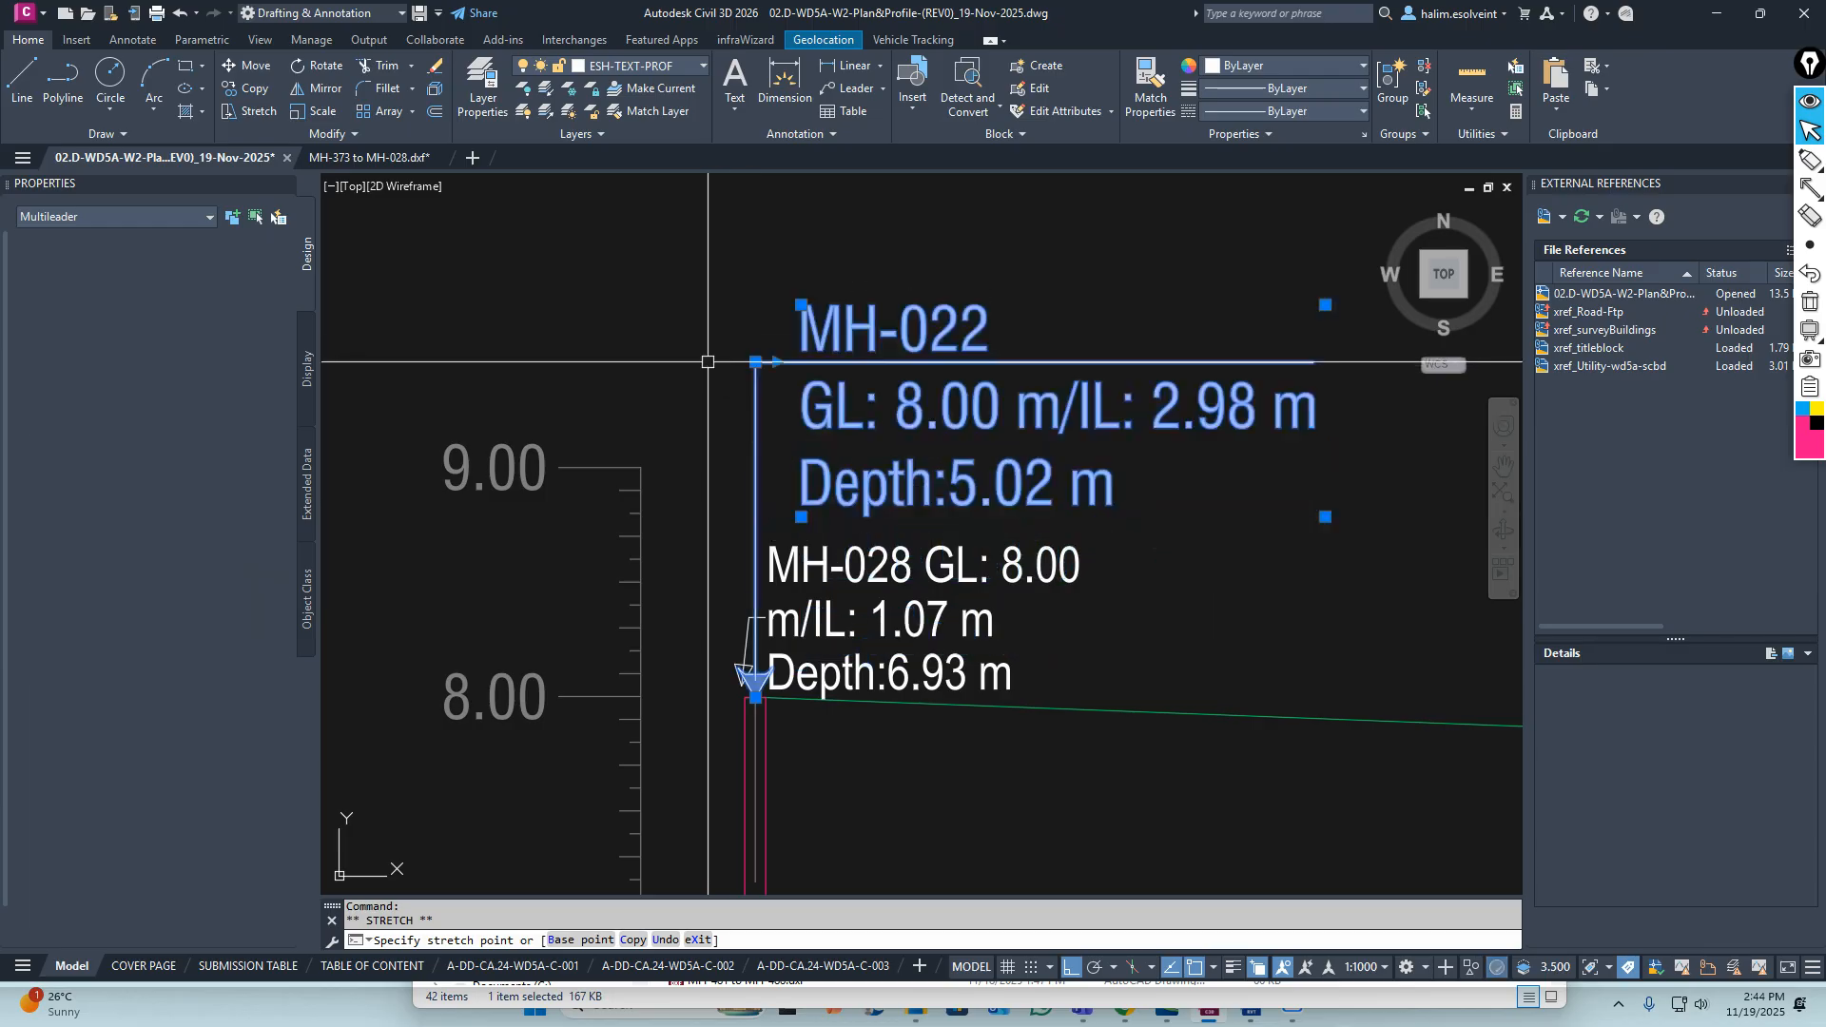
key(Escape)
scroll(899, 460, down, 3)
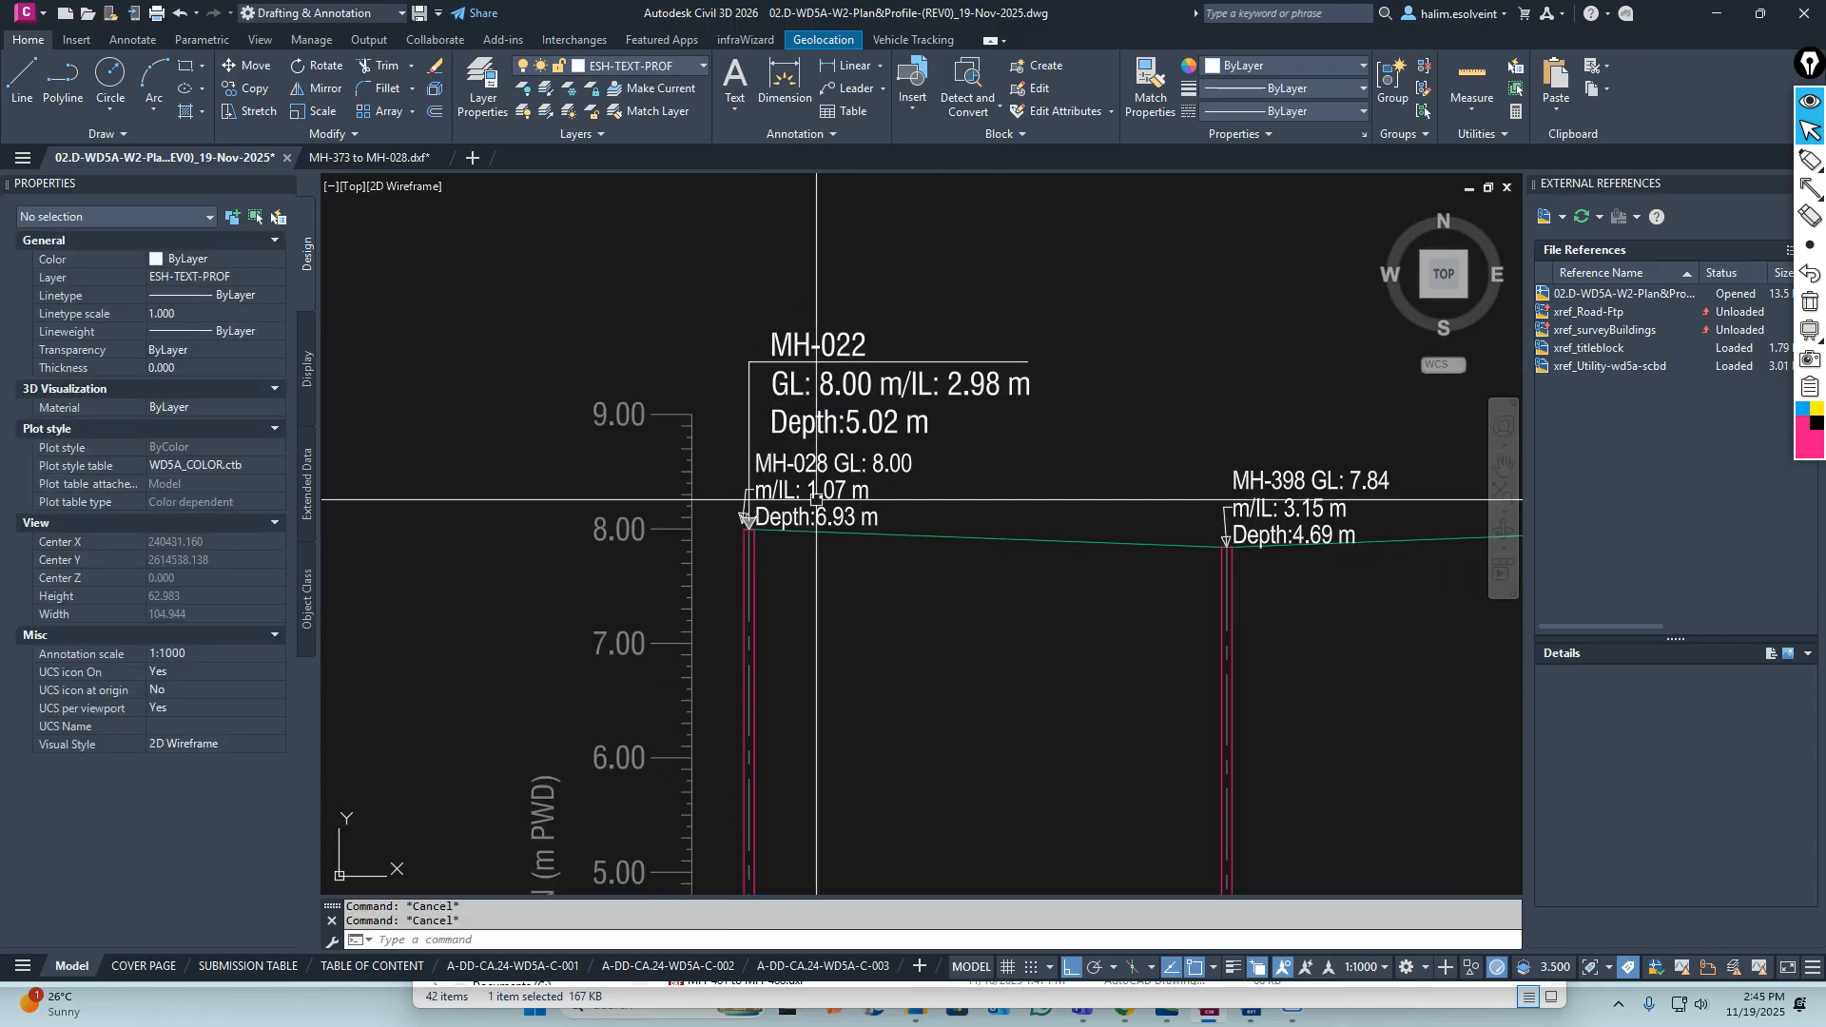
Copy the full contents of the old MH-028 multiline text to the clipboard and leave the text editor
scroll(818, 466, up, 3)
click(804, 452)
key(Escape)
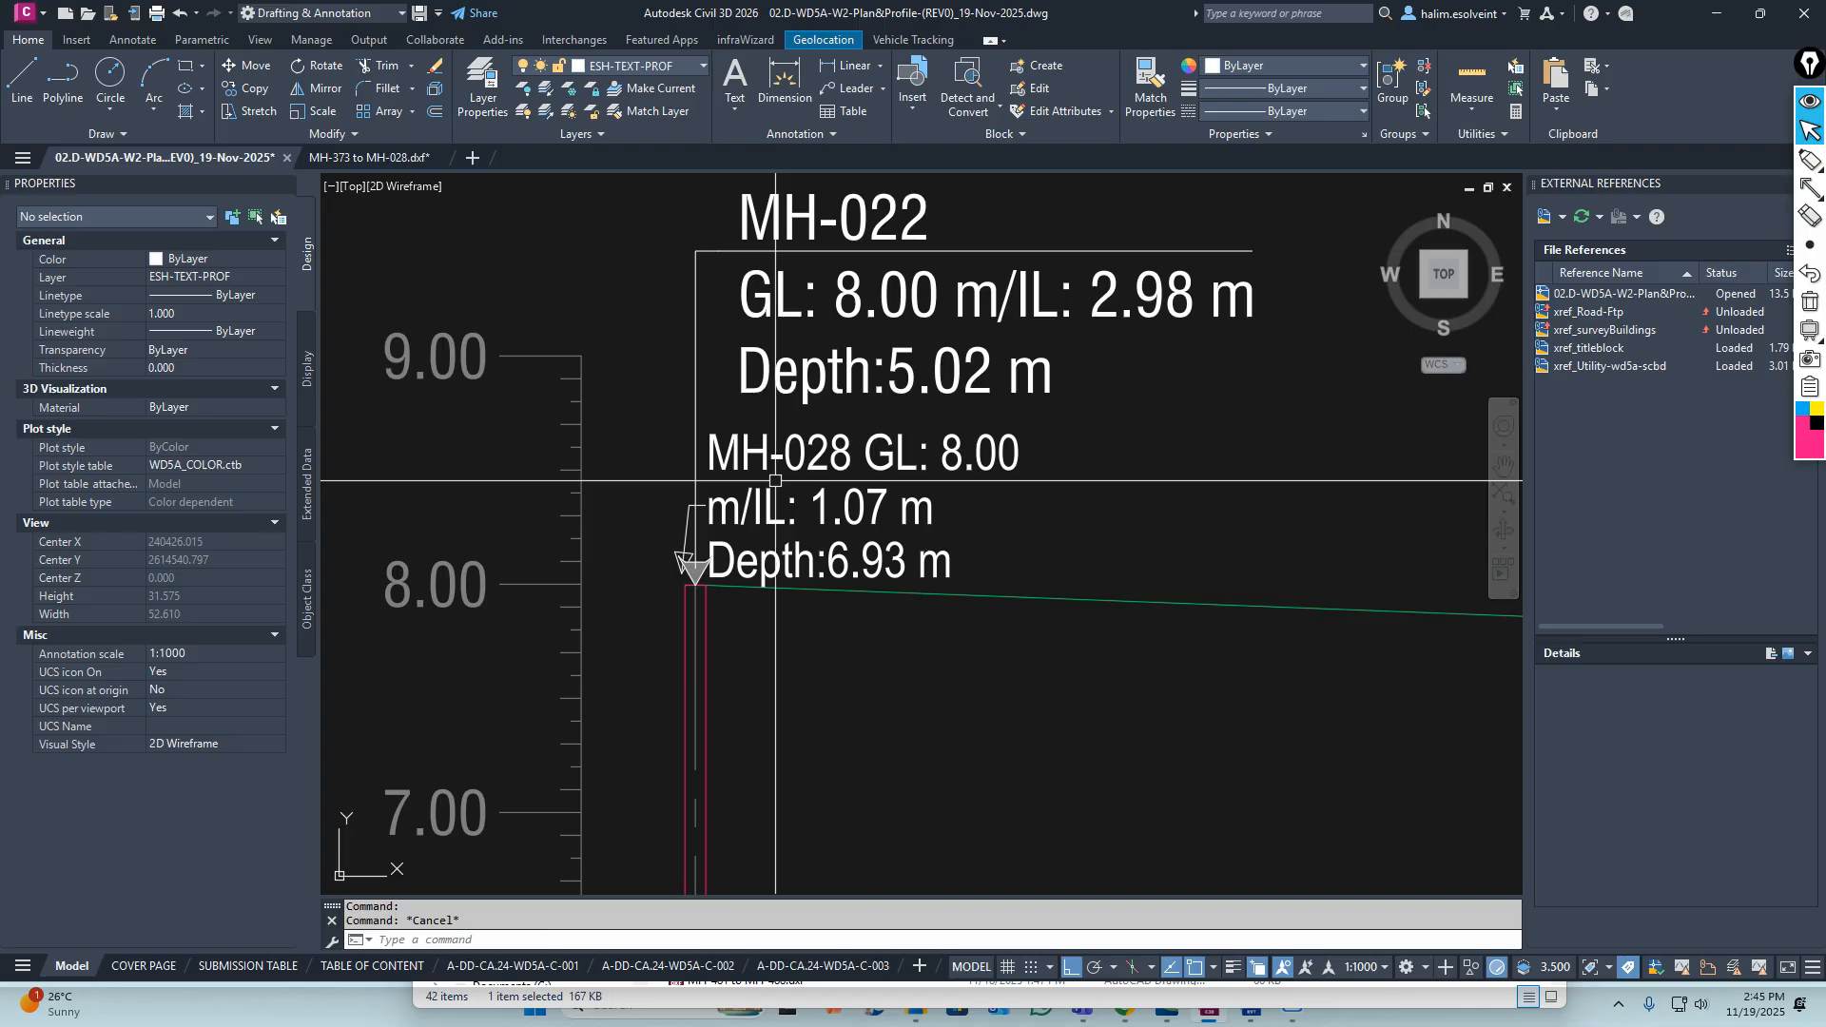
click(757, 456)
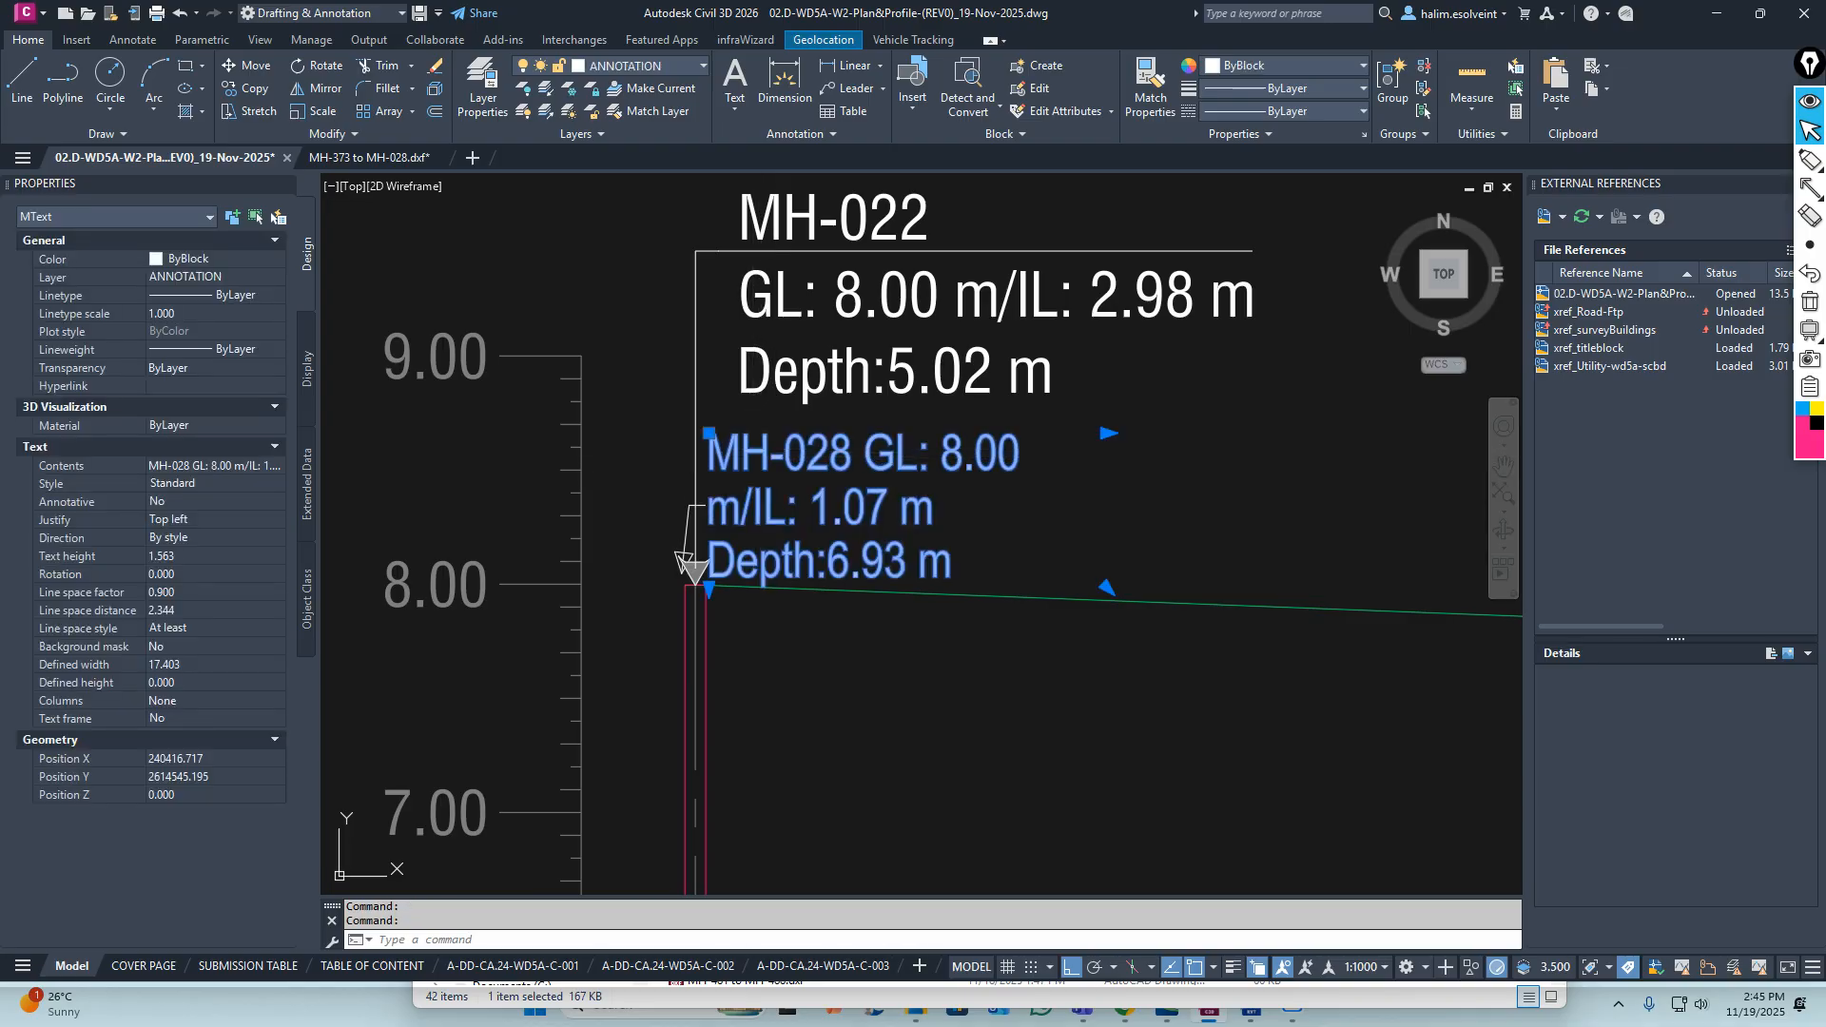
double_click(737, 455)
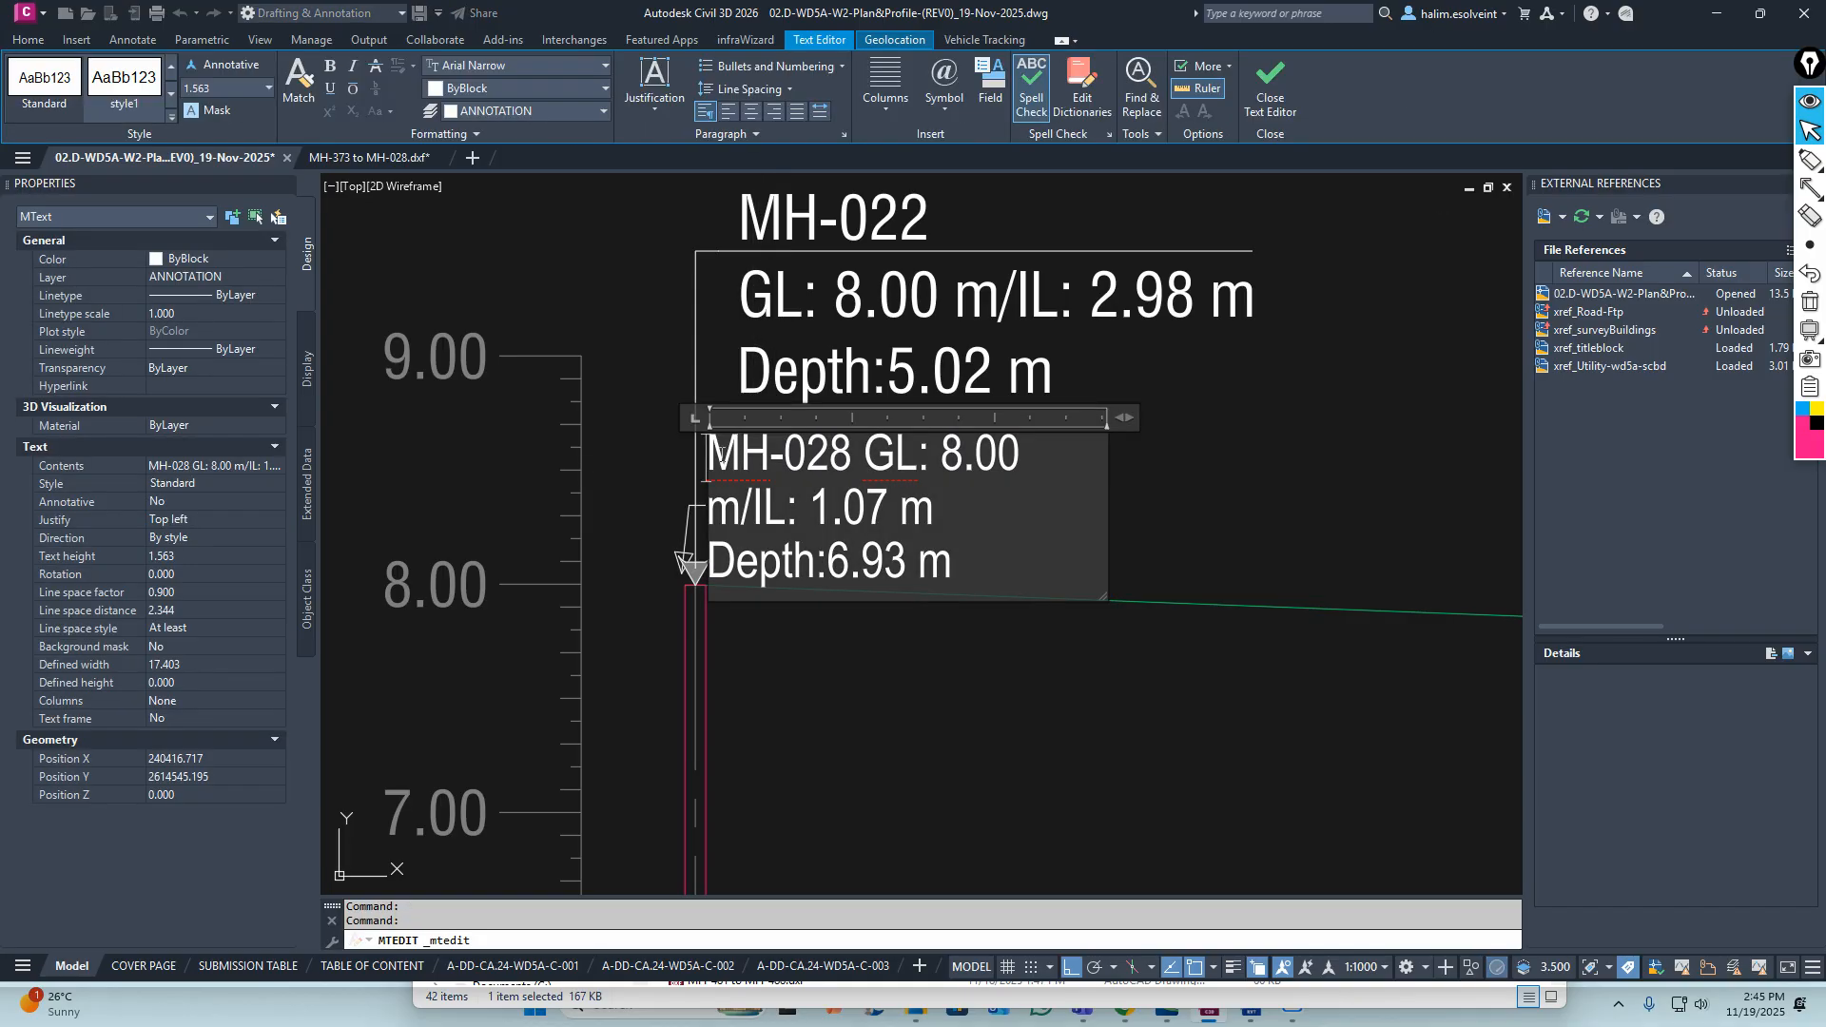
right_click(819, 500)
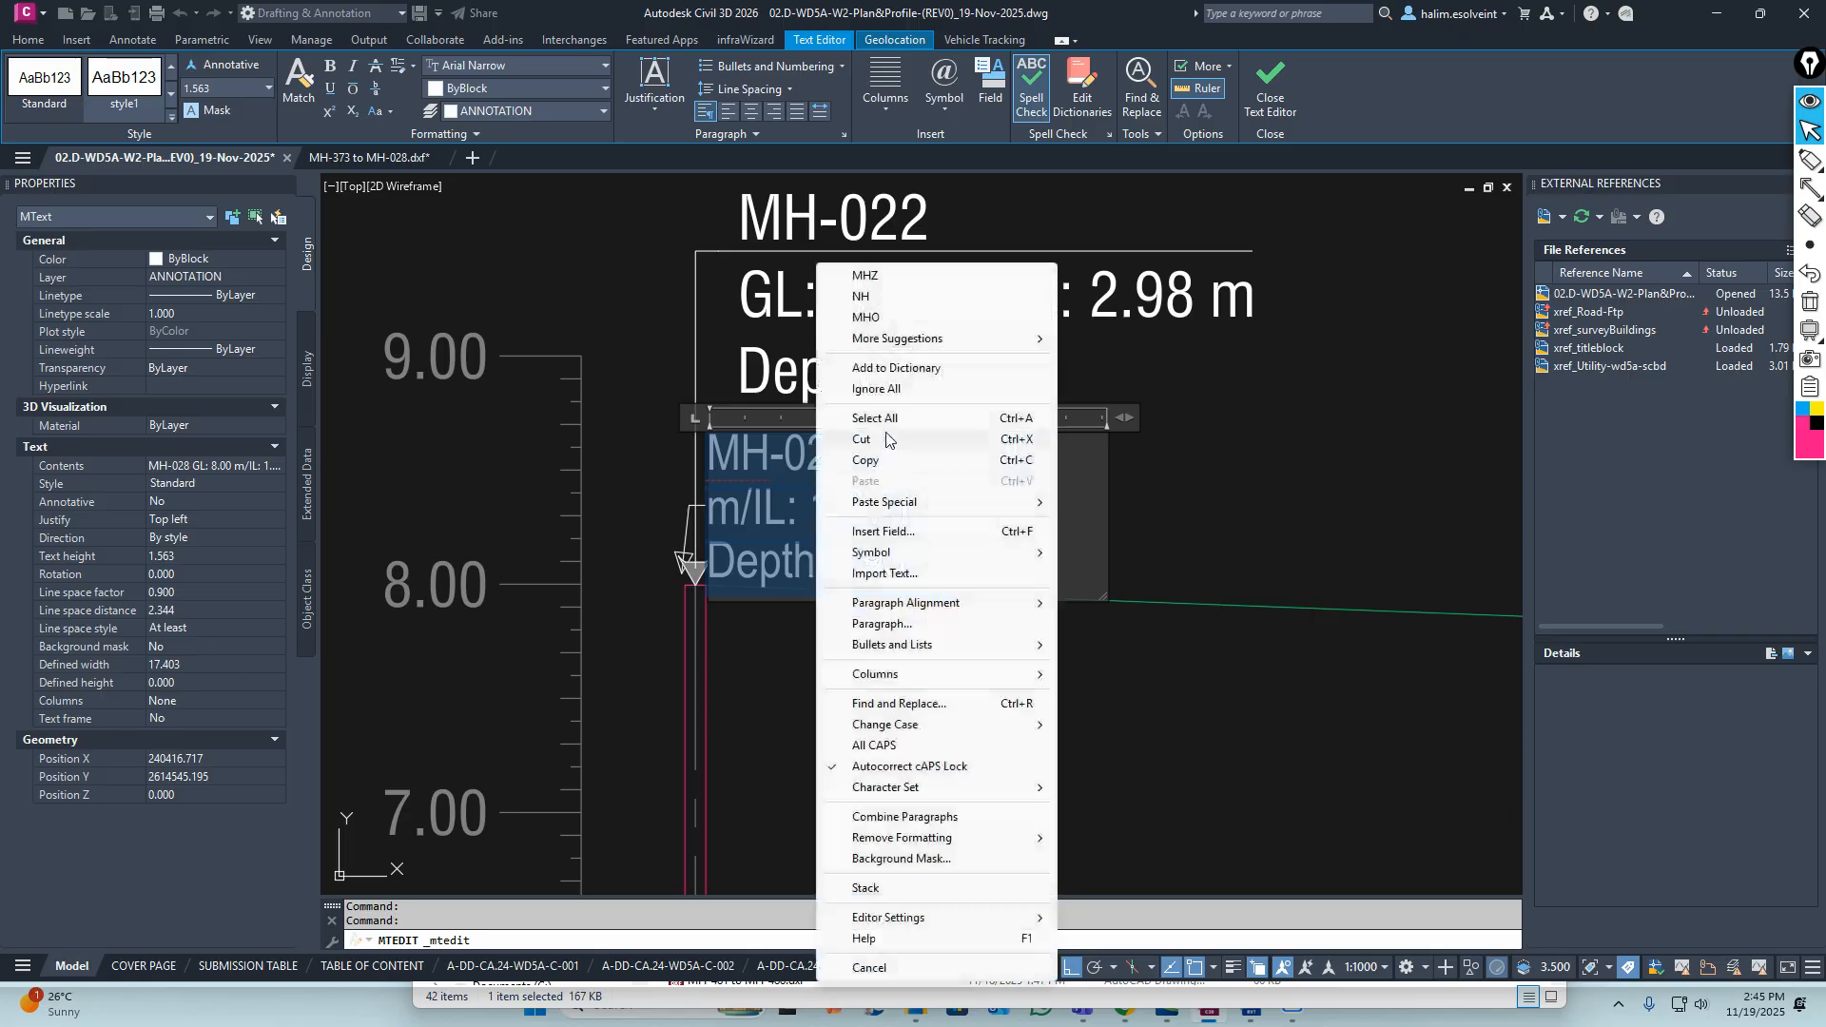
click(879, 462)
click(1021, 534)
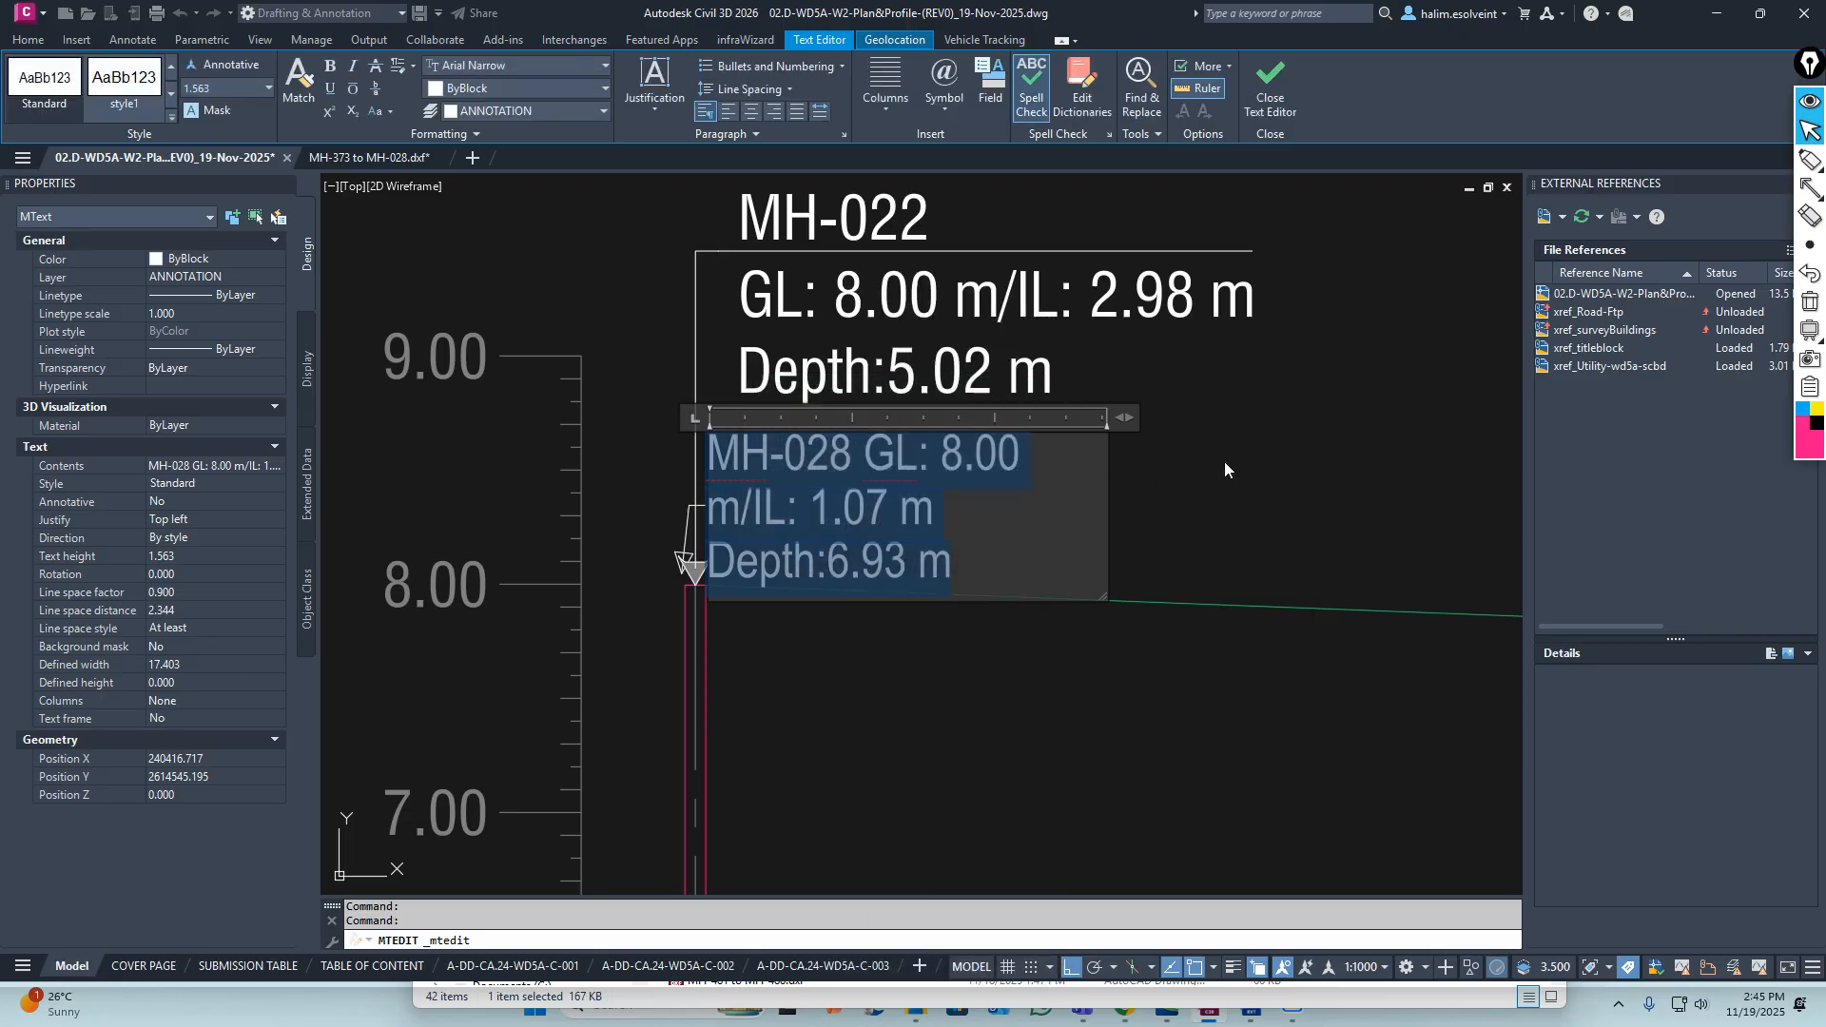
click(1224, 460)
key(Escape)
key(Escape)
Replace the MH-022 text in the copied multileader with the copied MH-028 label text
middle_drag(918, 302, 891, 435)
click(877, 413)
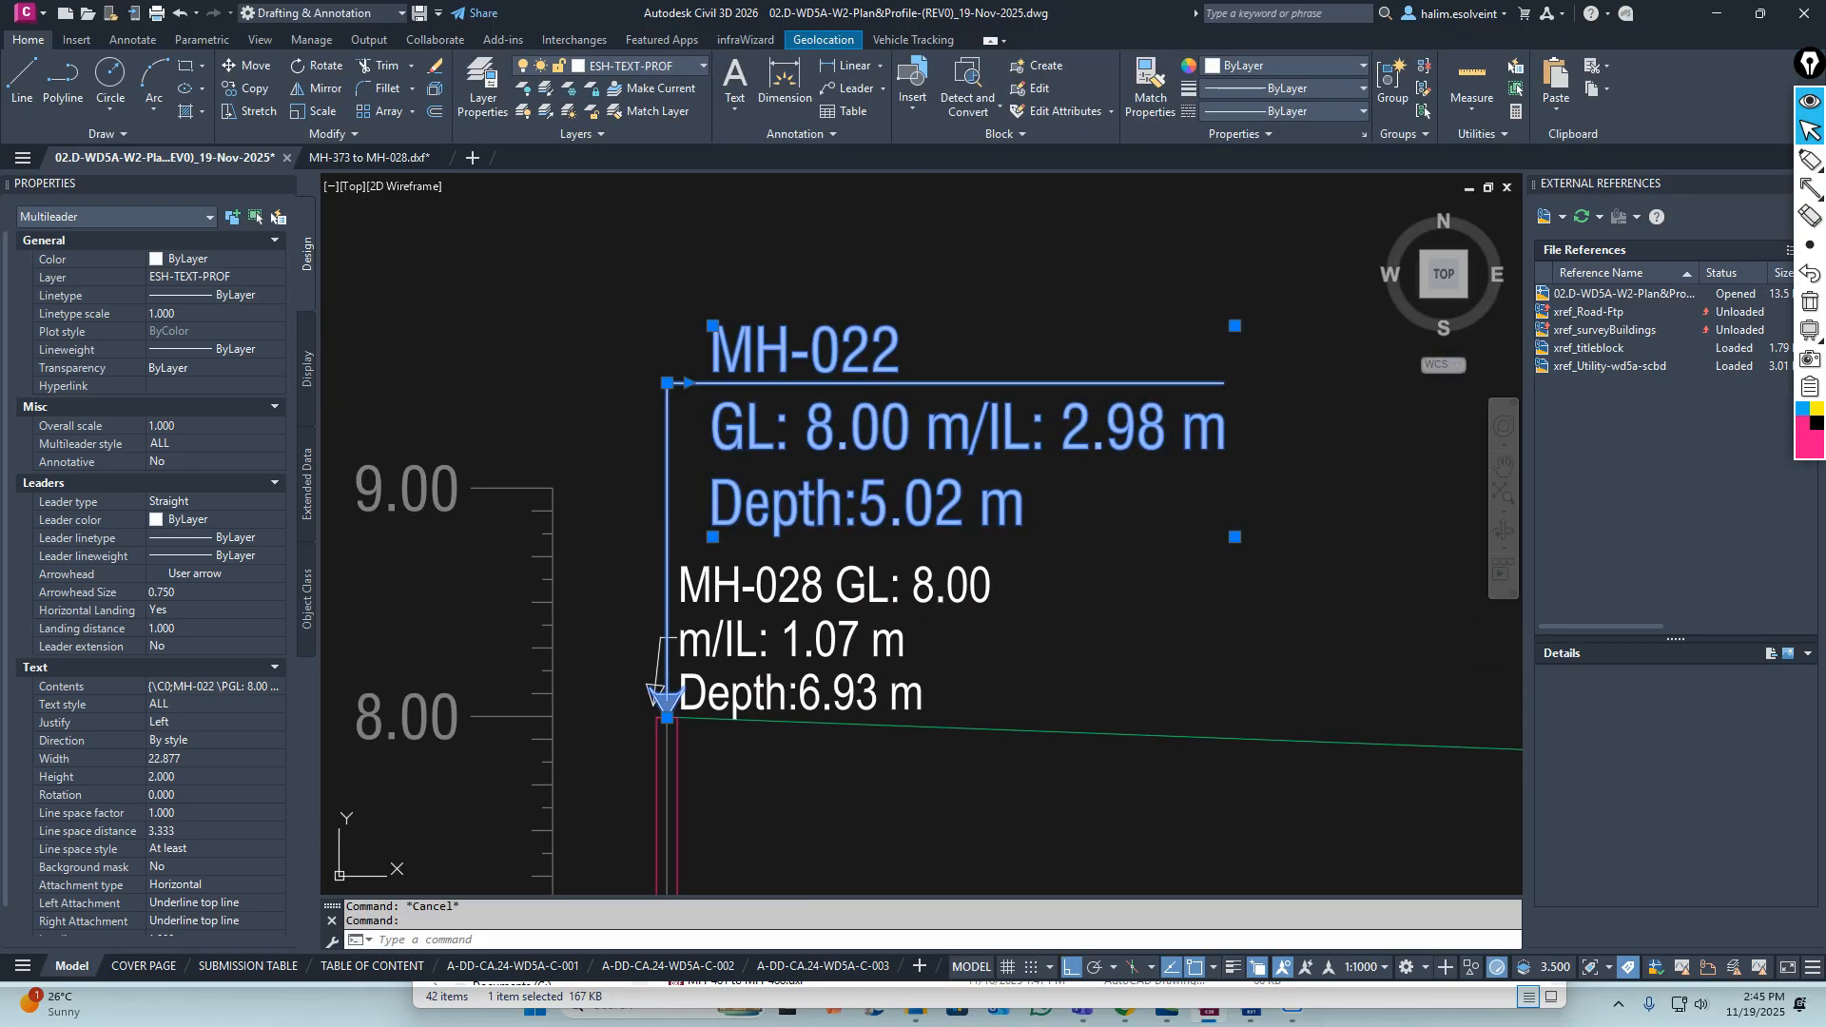
double_click(734, 373)
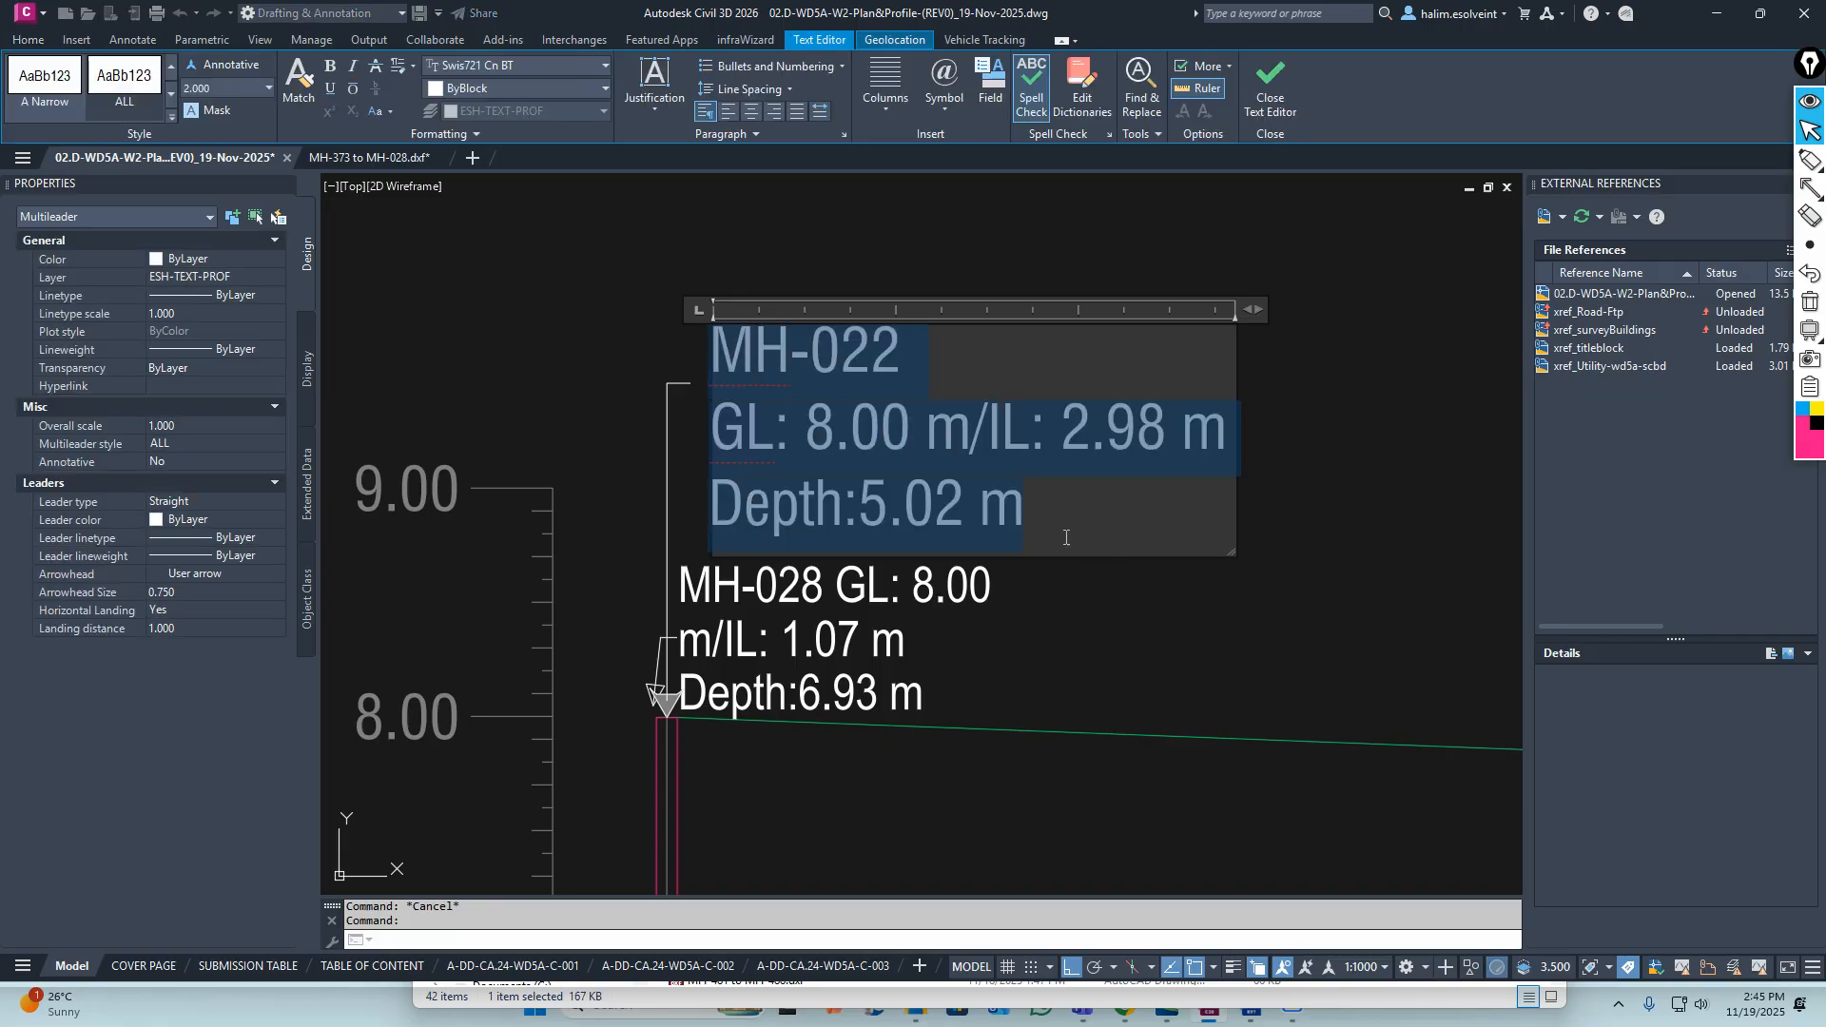
right_click(834, 431)
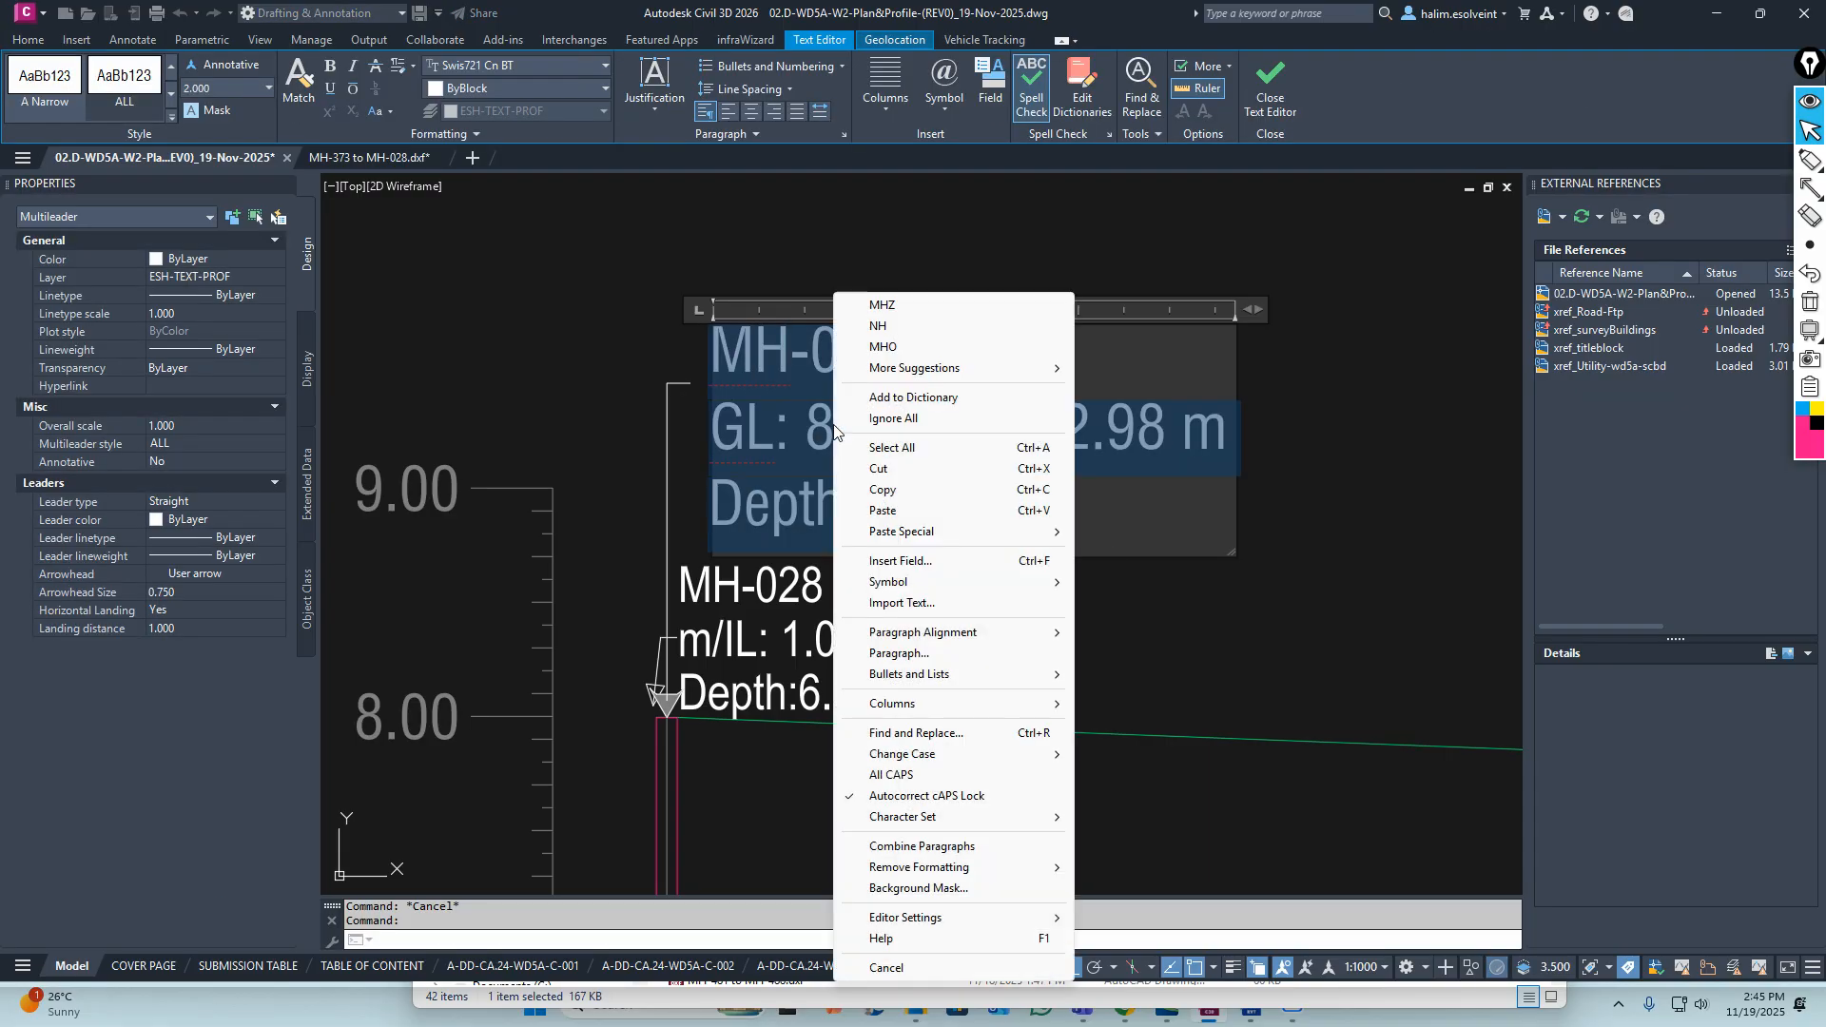
click(884, 512)
key(BackSpace)
click(963, 582)
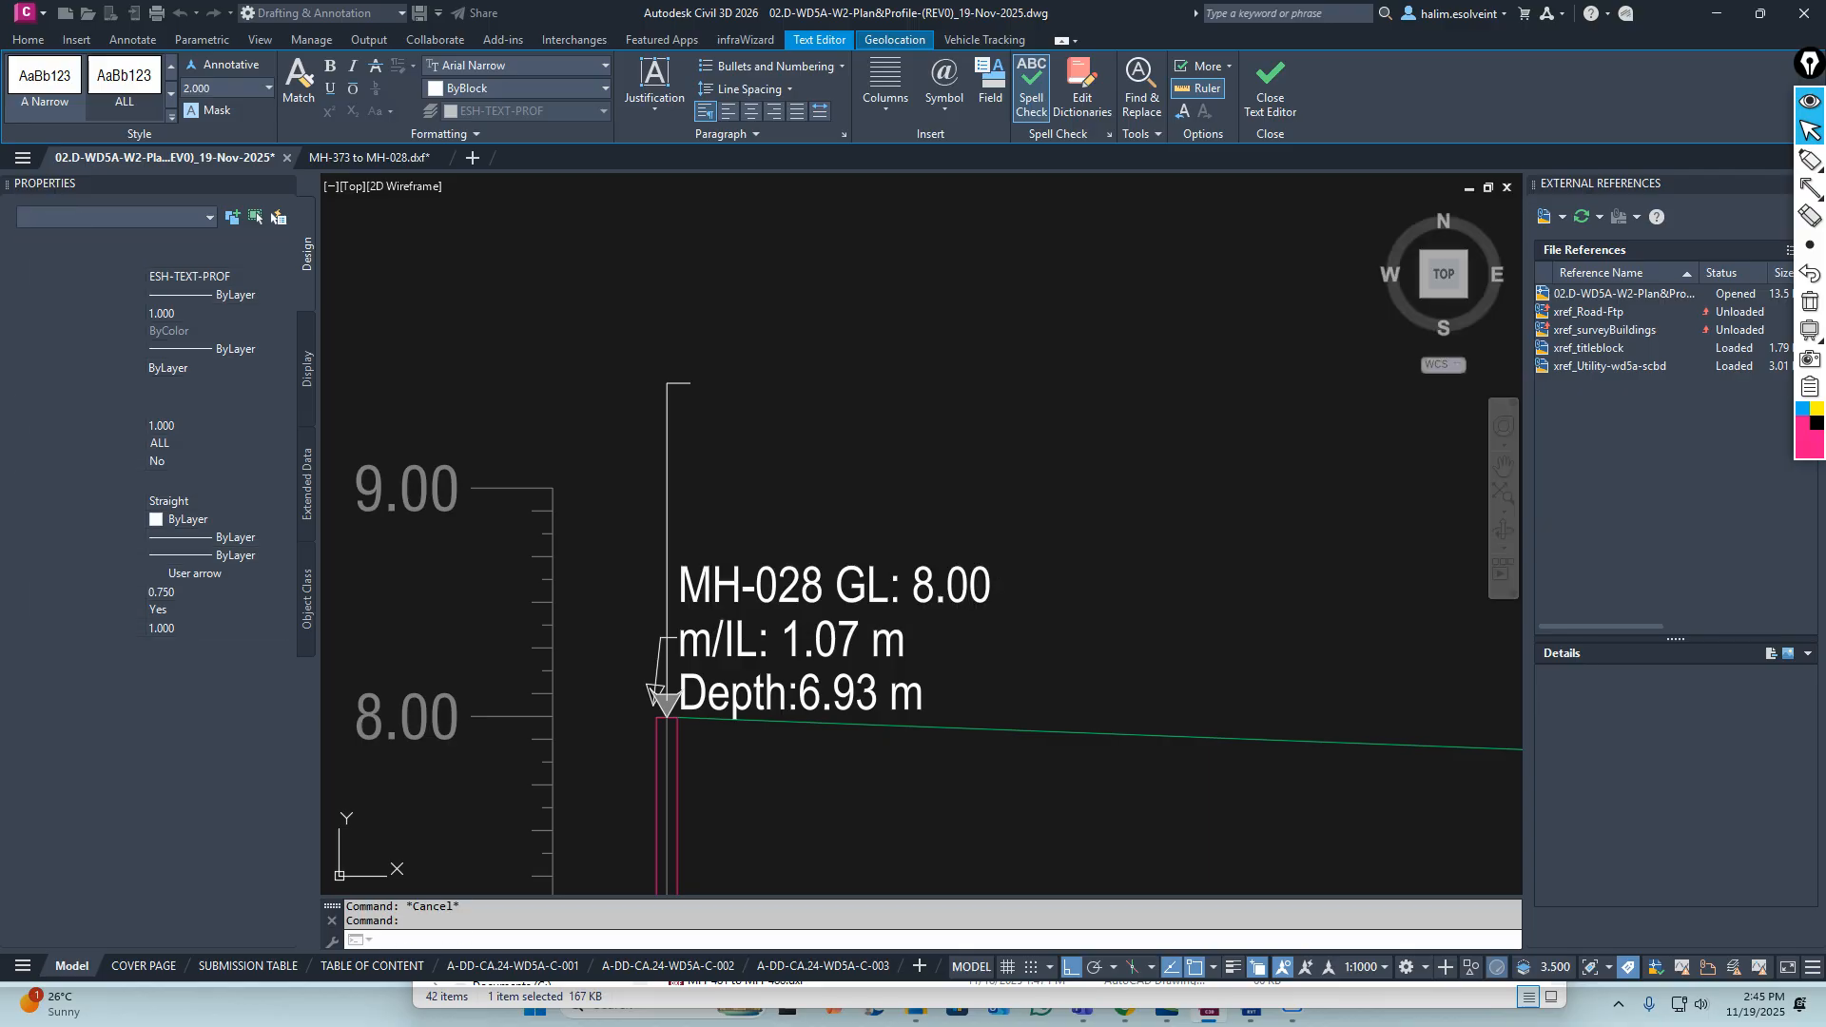
key(Escape)
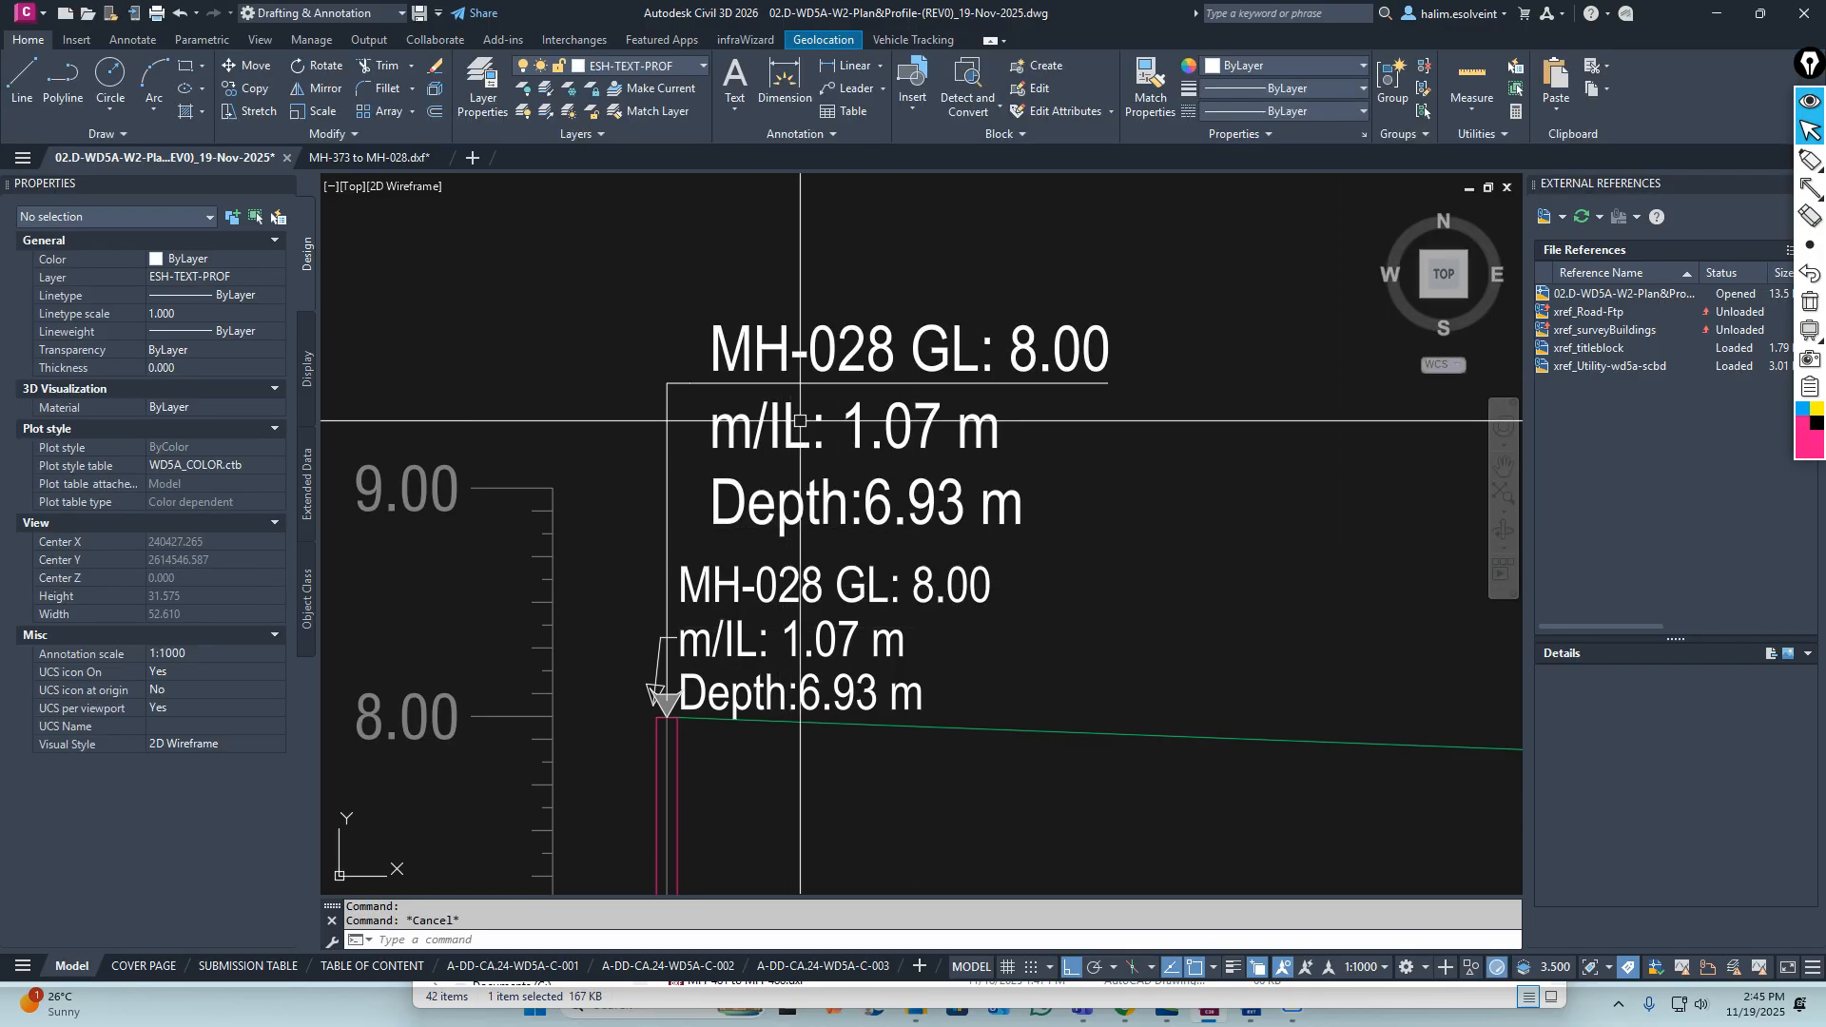
Erase the old MH-028 multiline text below the new multileader label
middle_drag(775, 601, 789, 497)
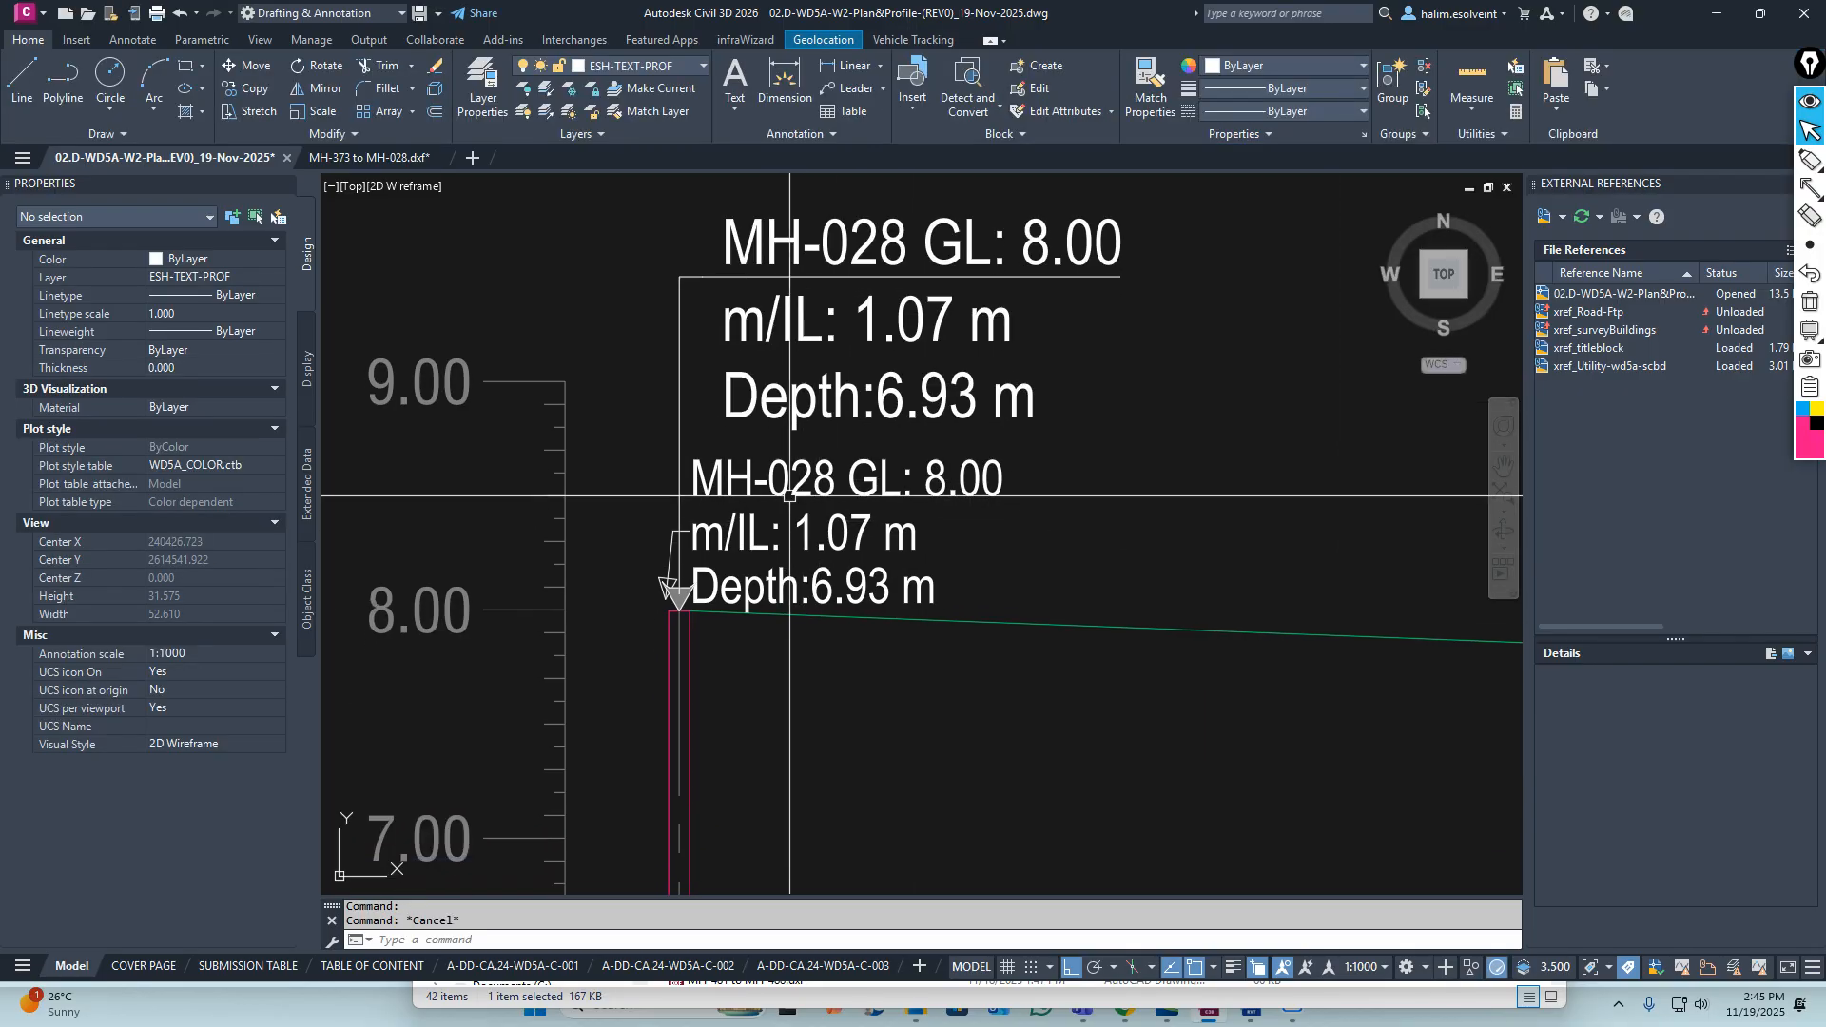
scroll(762, 482, up, 3)
key(Escape)
text(e)
key(space)
click(794, 428)
click(707, 683)
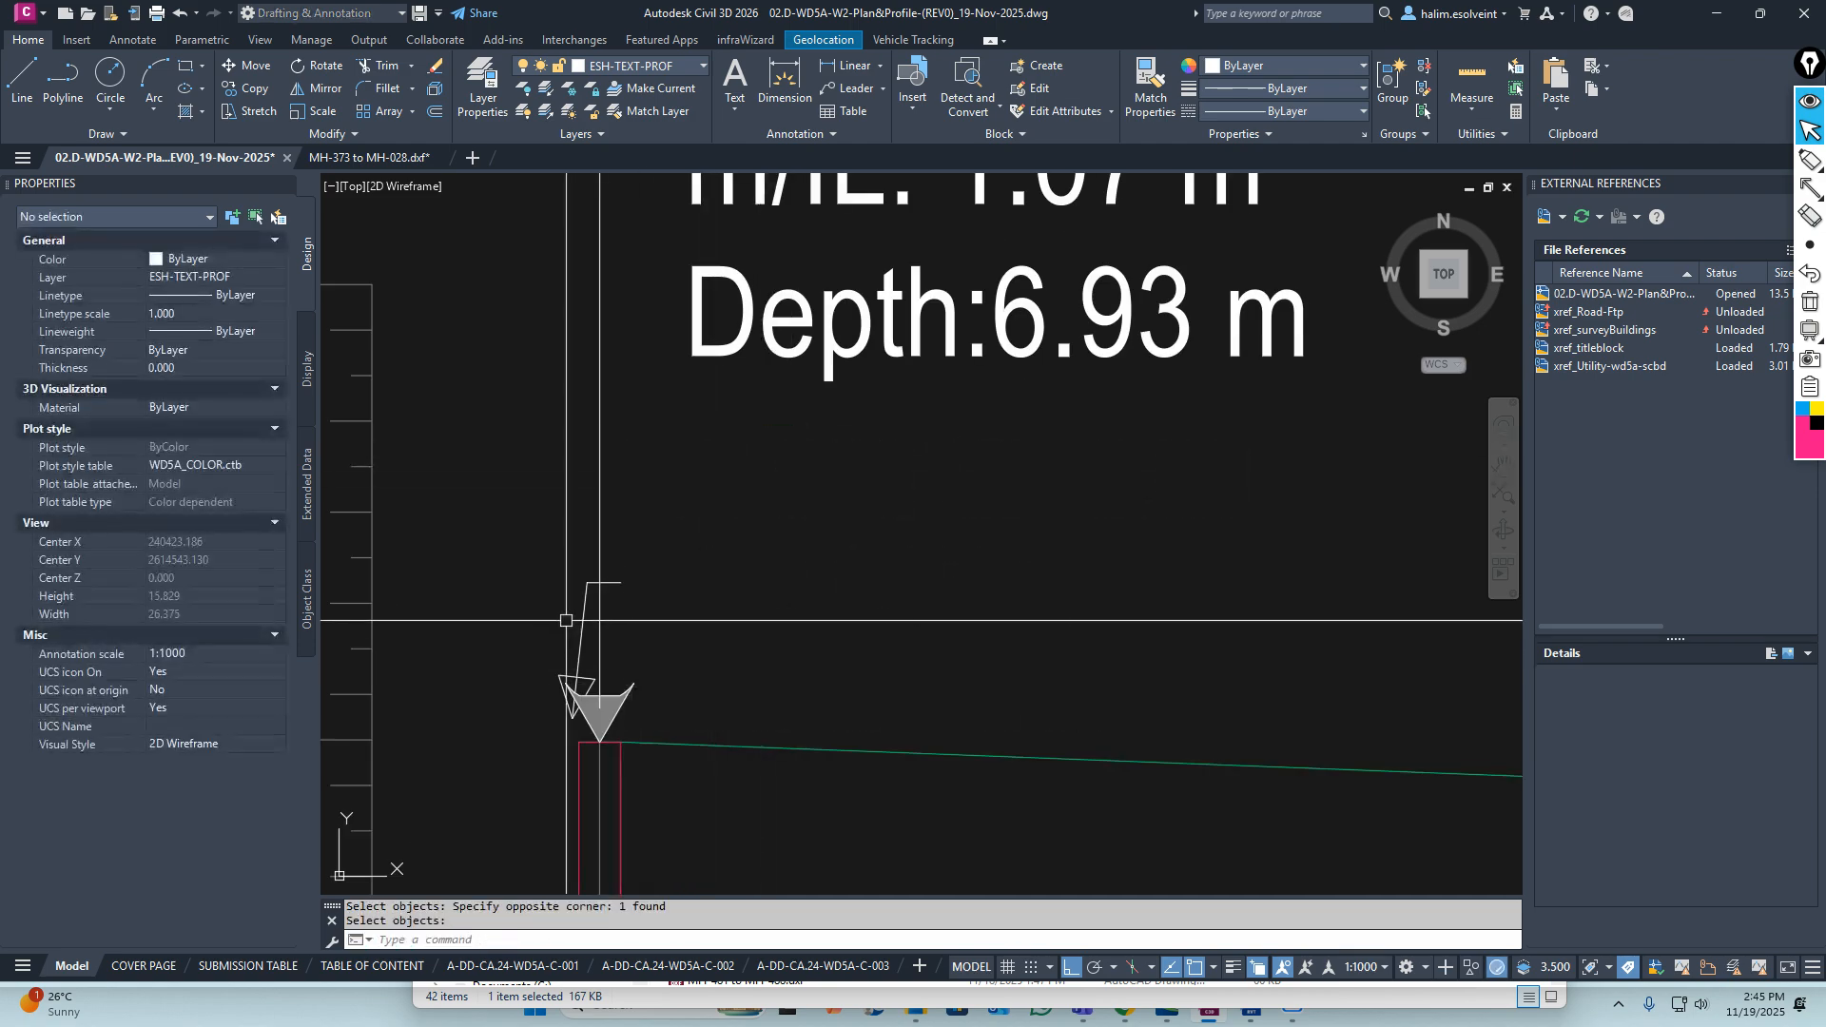
Erase the old leader arrow left beside the new MH-028 multileader at the top of the manhole
scroll(556, 671, up, 3)
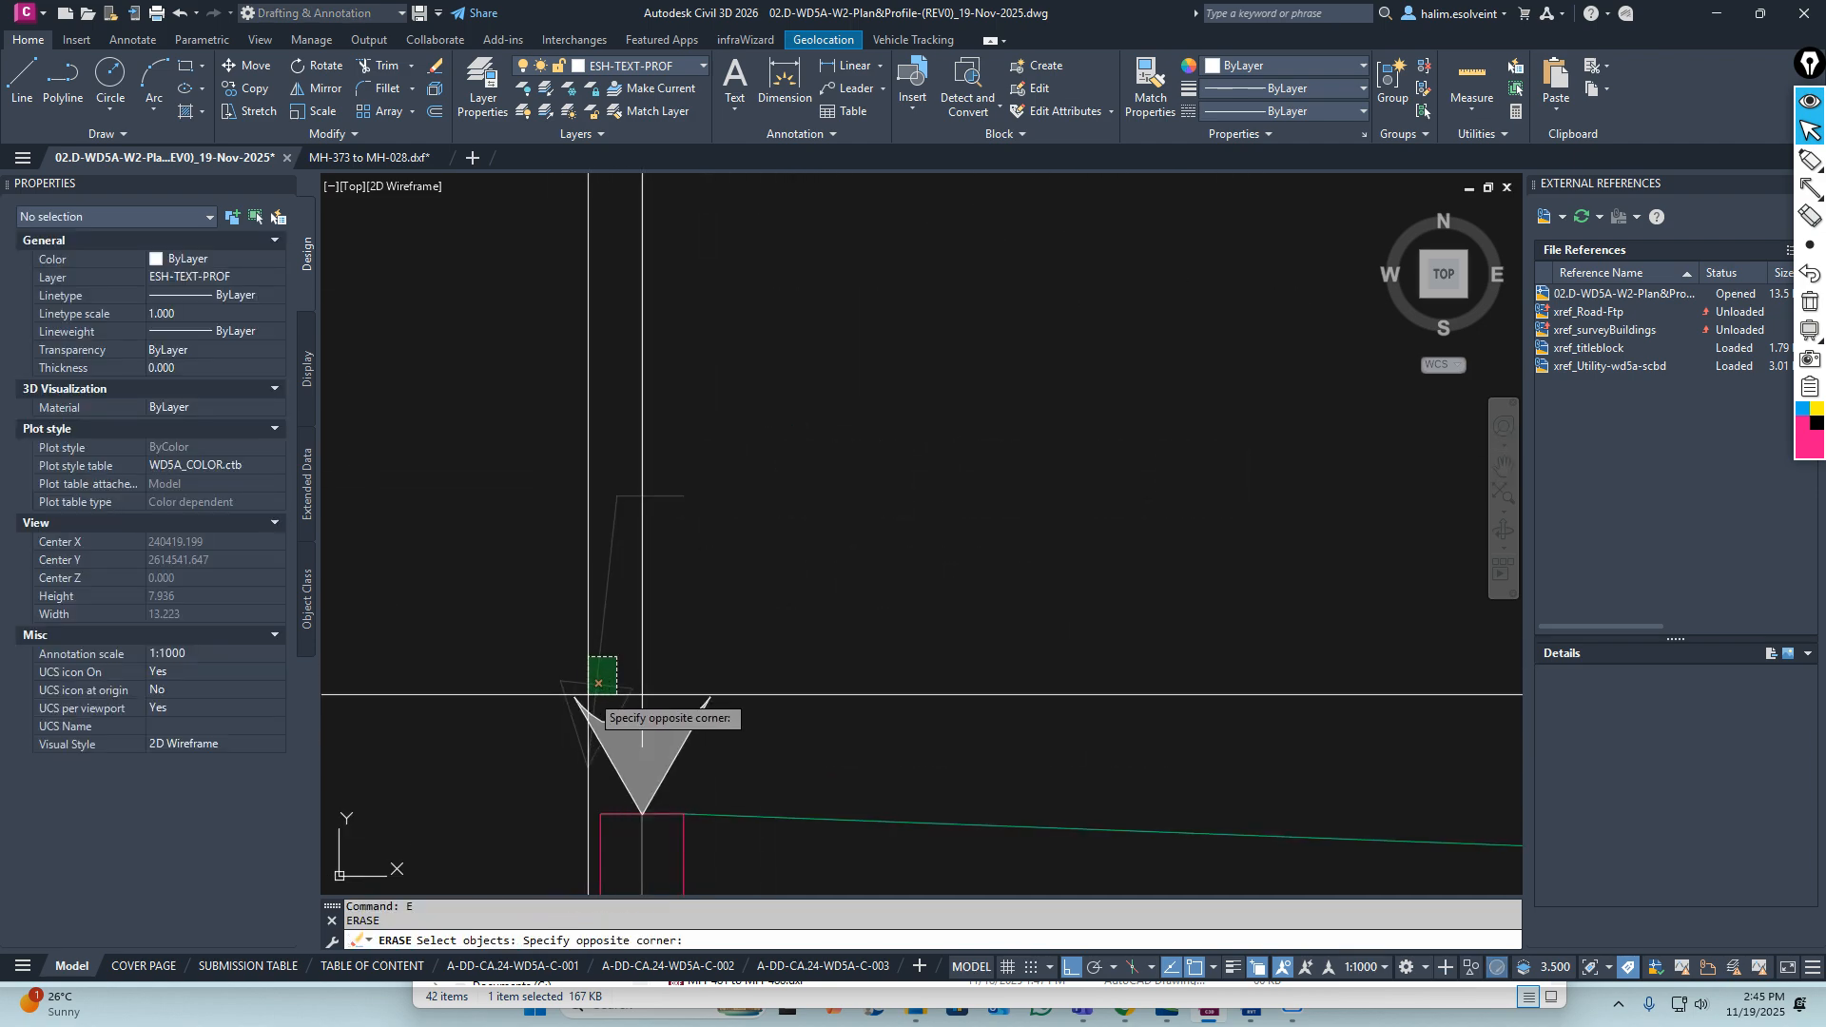
click(588, 694)
key(space)
scroll(609, 571, down, 5)
key(Escape)
click(574, 517)
click(743, 642)
key(Escape)
key(Escape)
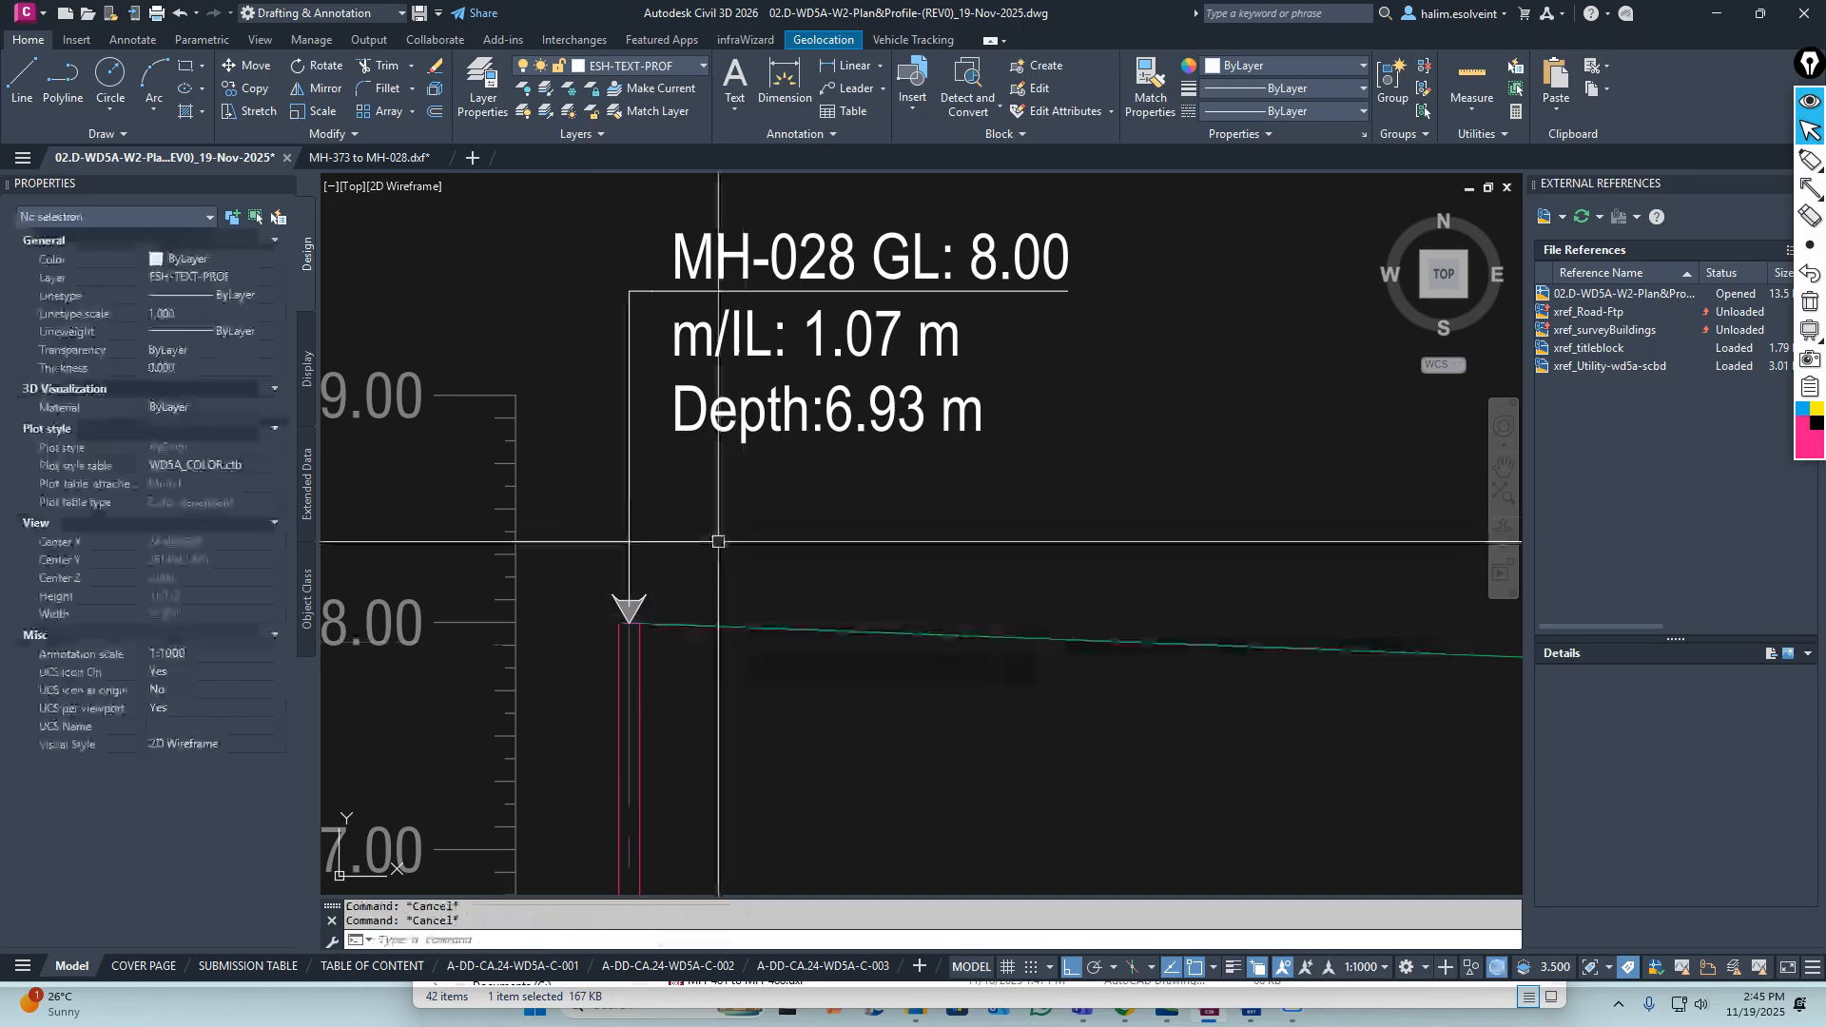
Examine the MH-028 multileader's properties and the remaining manhole labels along the profile
scroll(717, 539, down, 6)
scroll(740, 535, up, 3)
middle_drag(750, 537, 723, 563)
text(c)
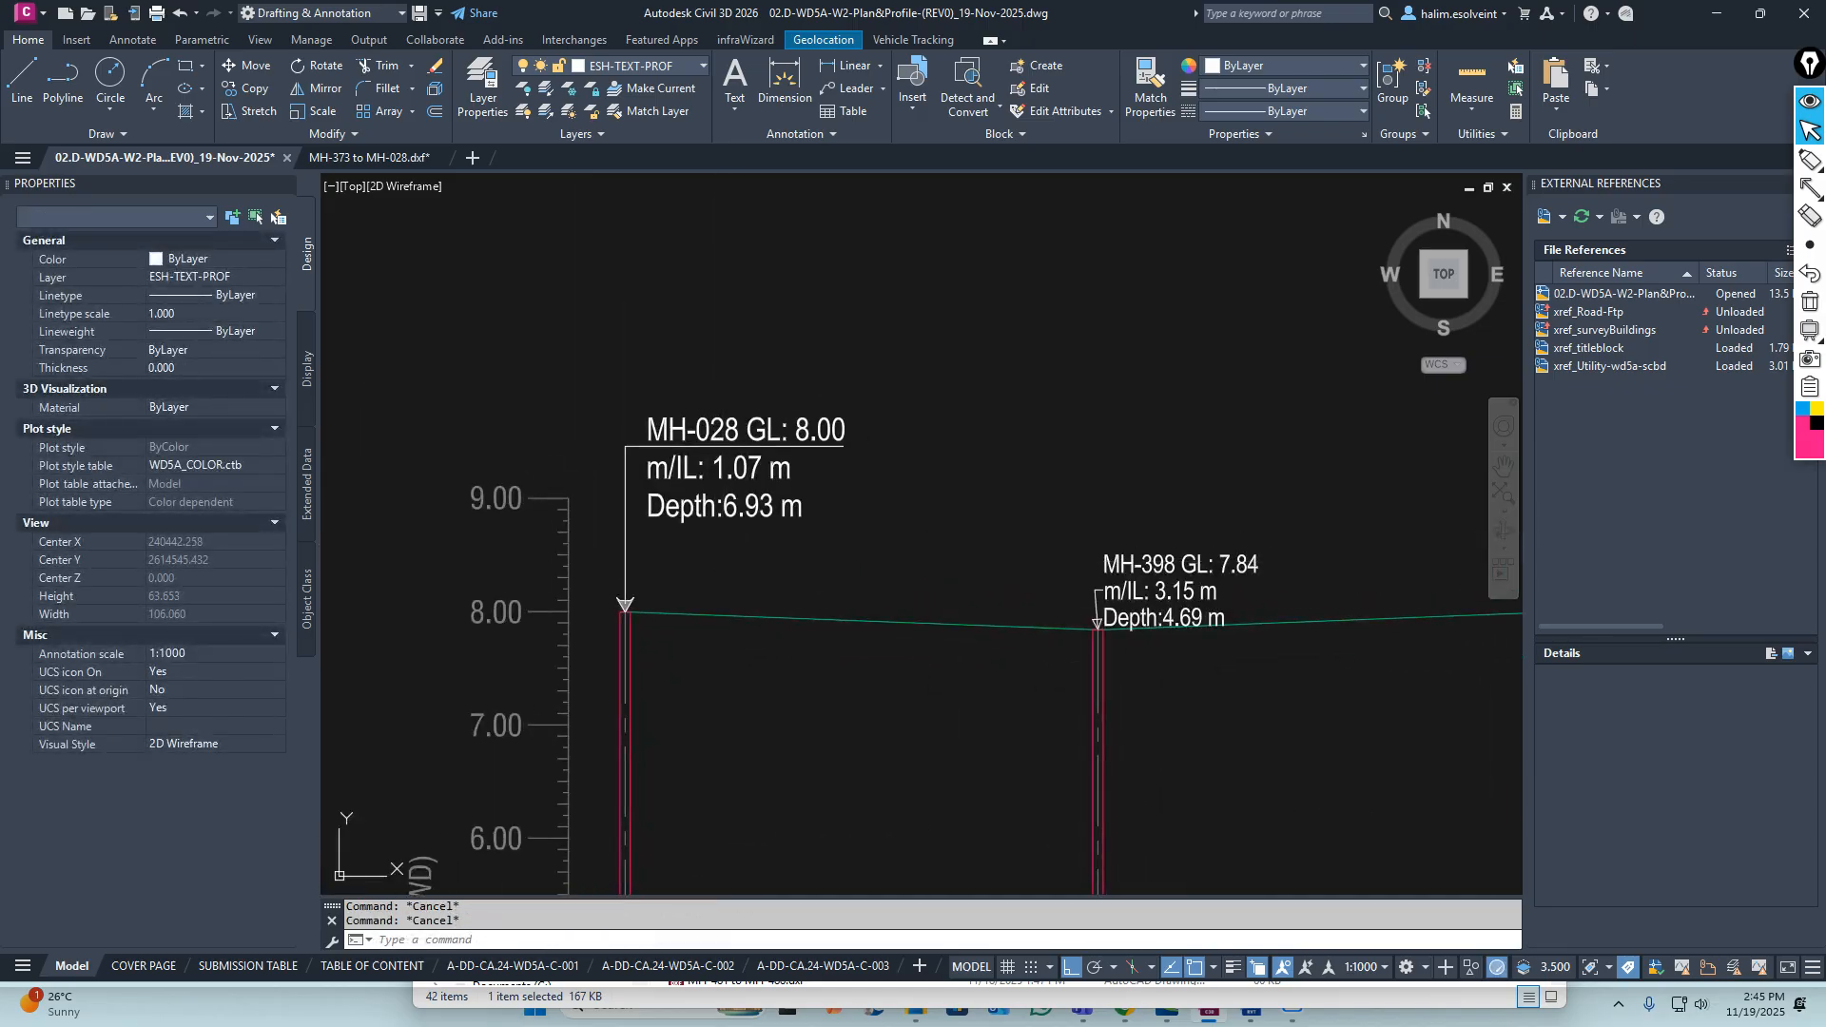
click(685, 527)
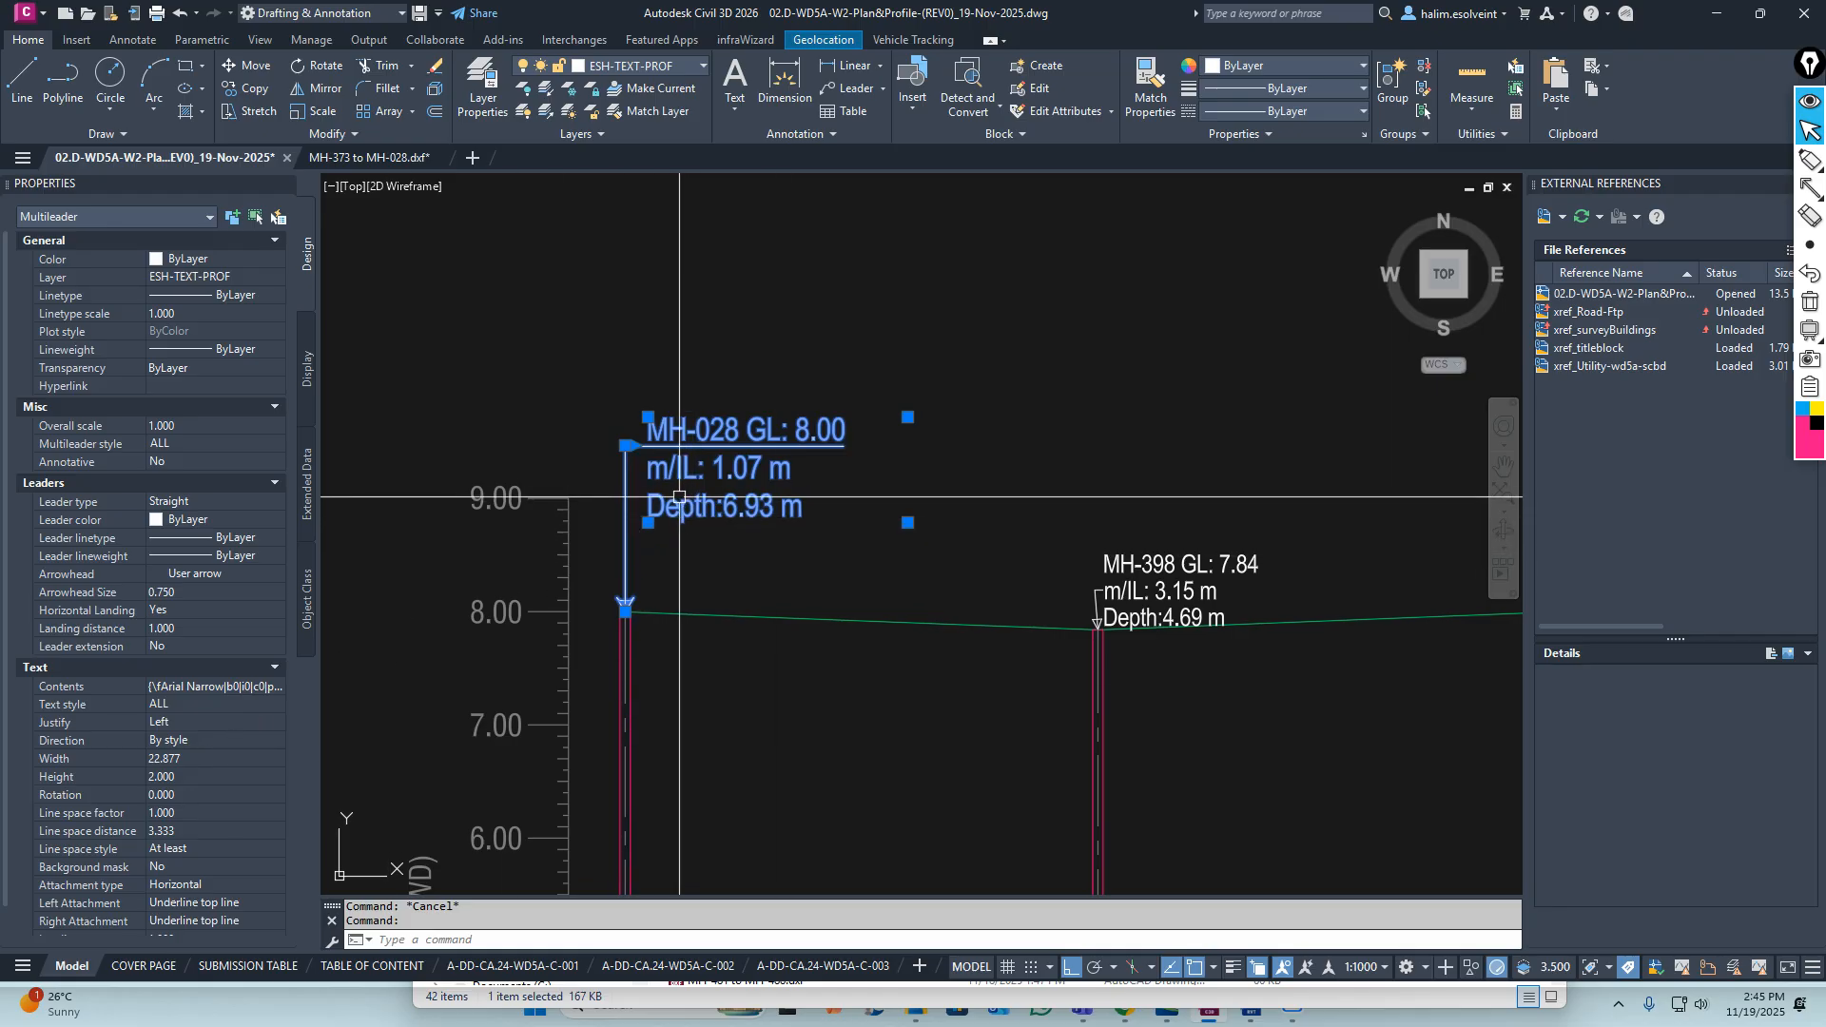
key(Escape)
key(Escape)
middle_drag(702, 514, 808, 487)
click(806, 485)
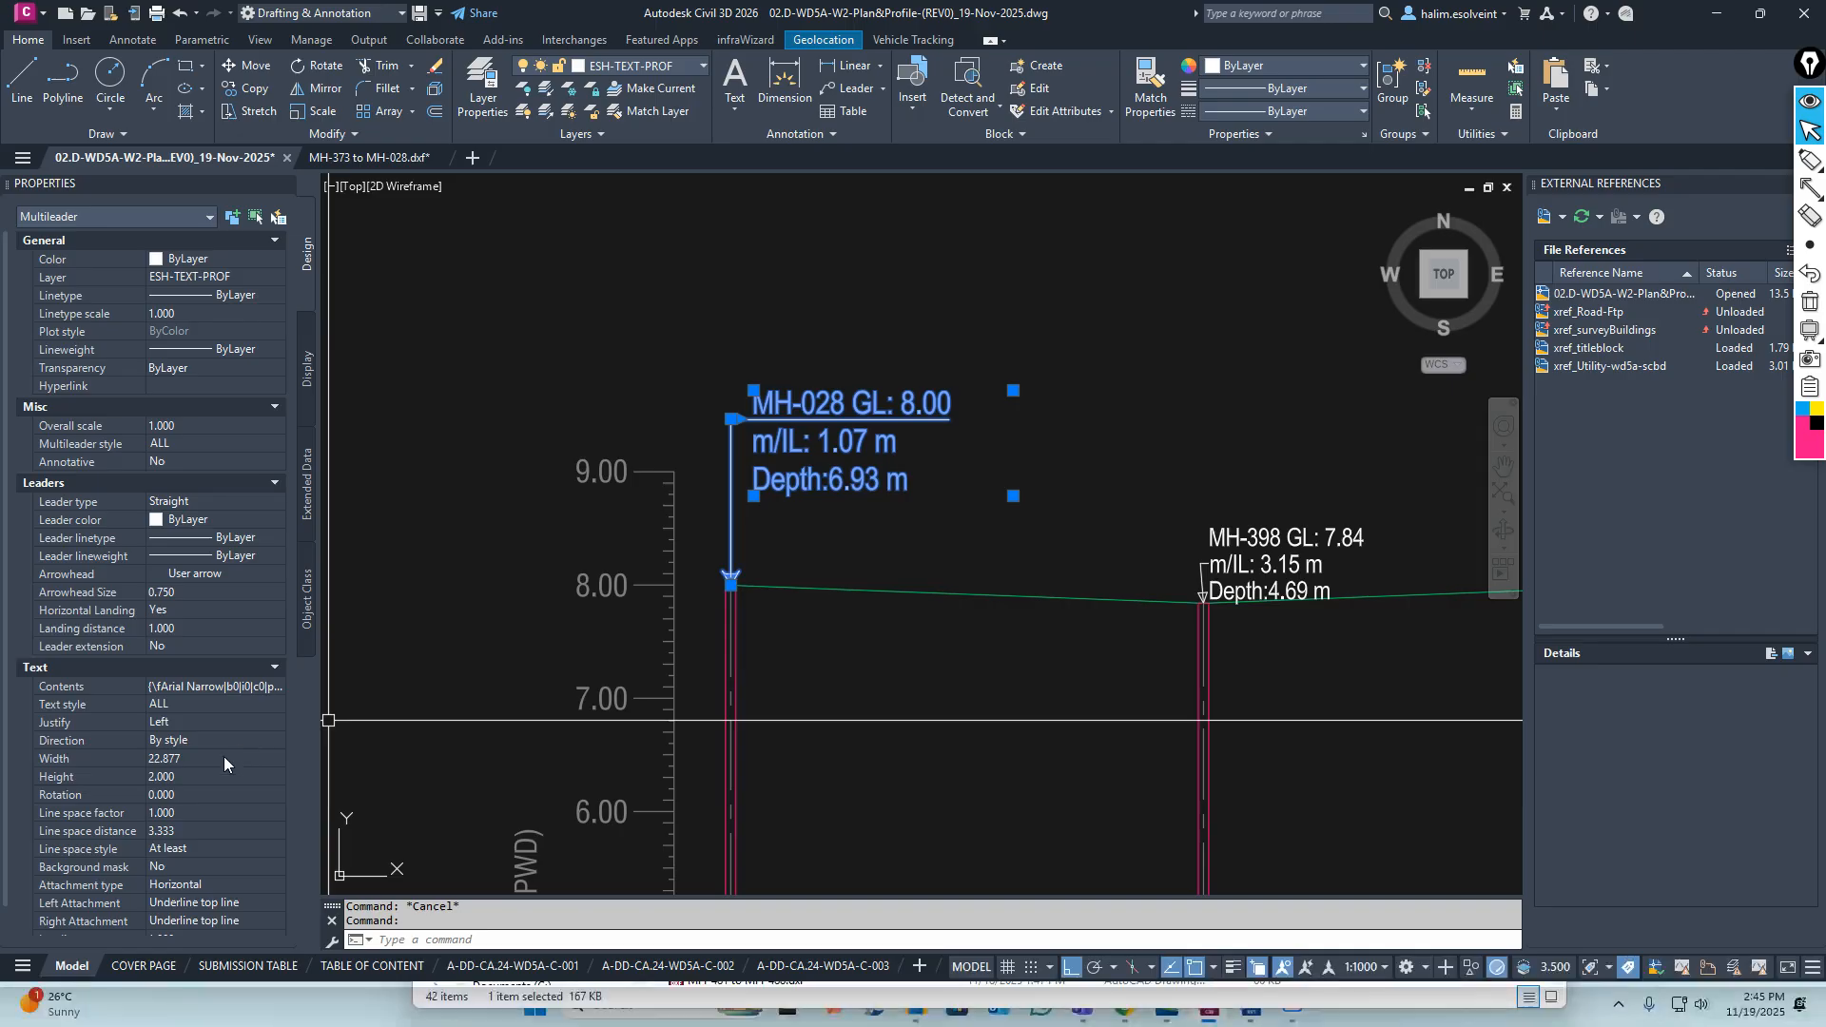
key(Escape)
scroll(866, 504, down, 8)
scroll(867, 505, up, 7)
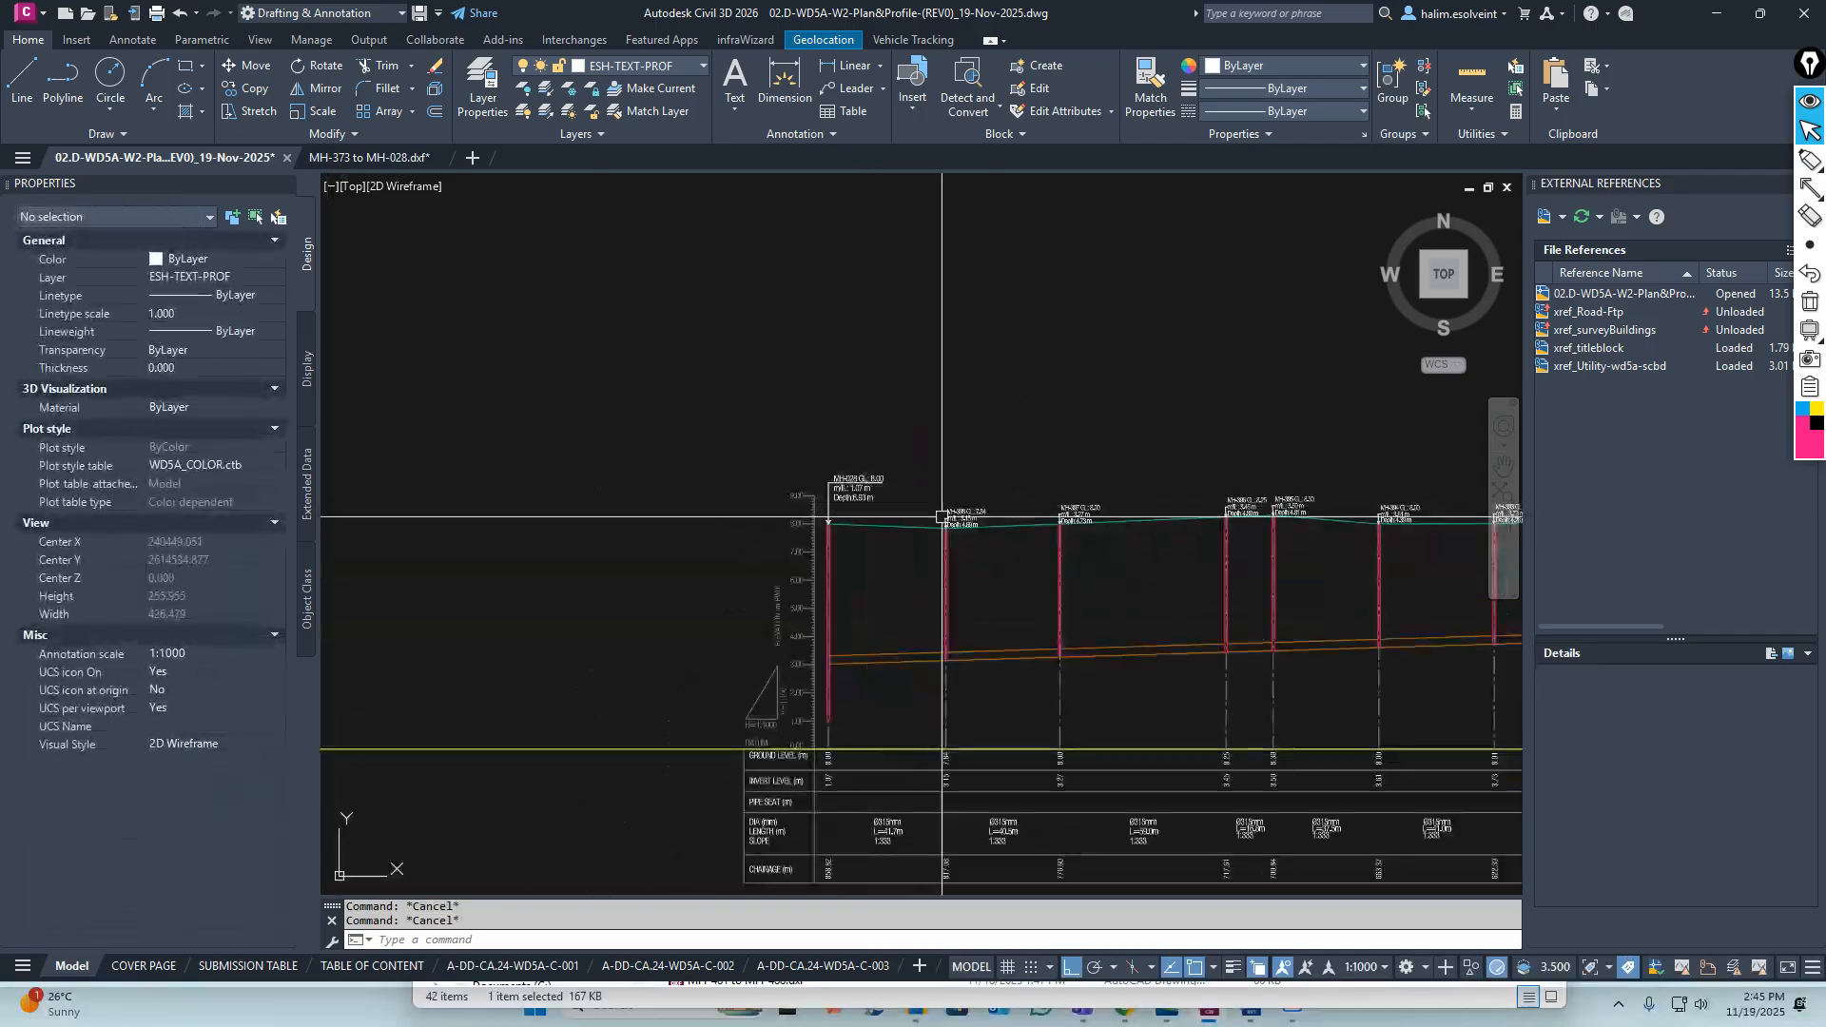
scroll(867, 465, down, 7)
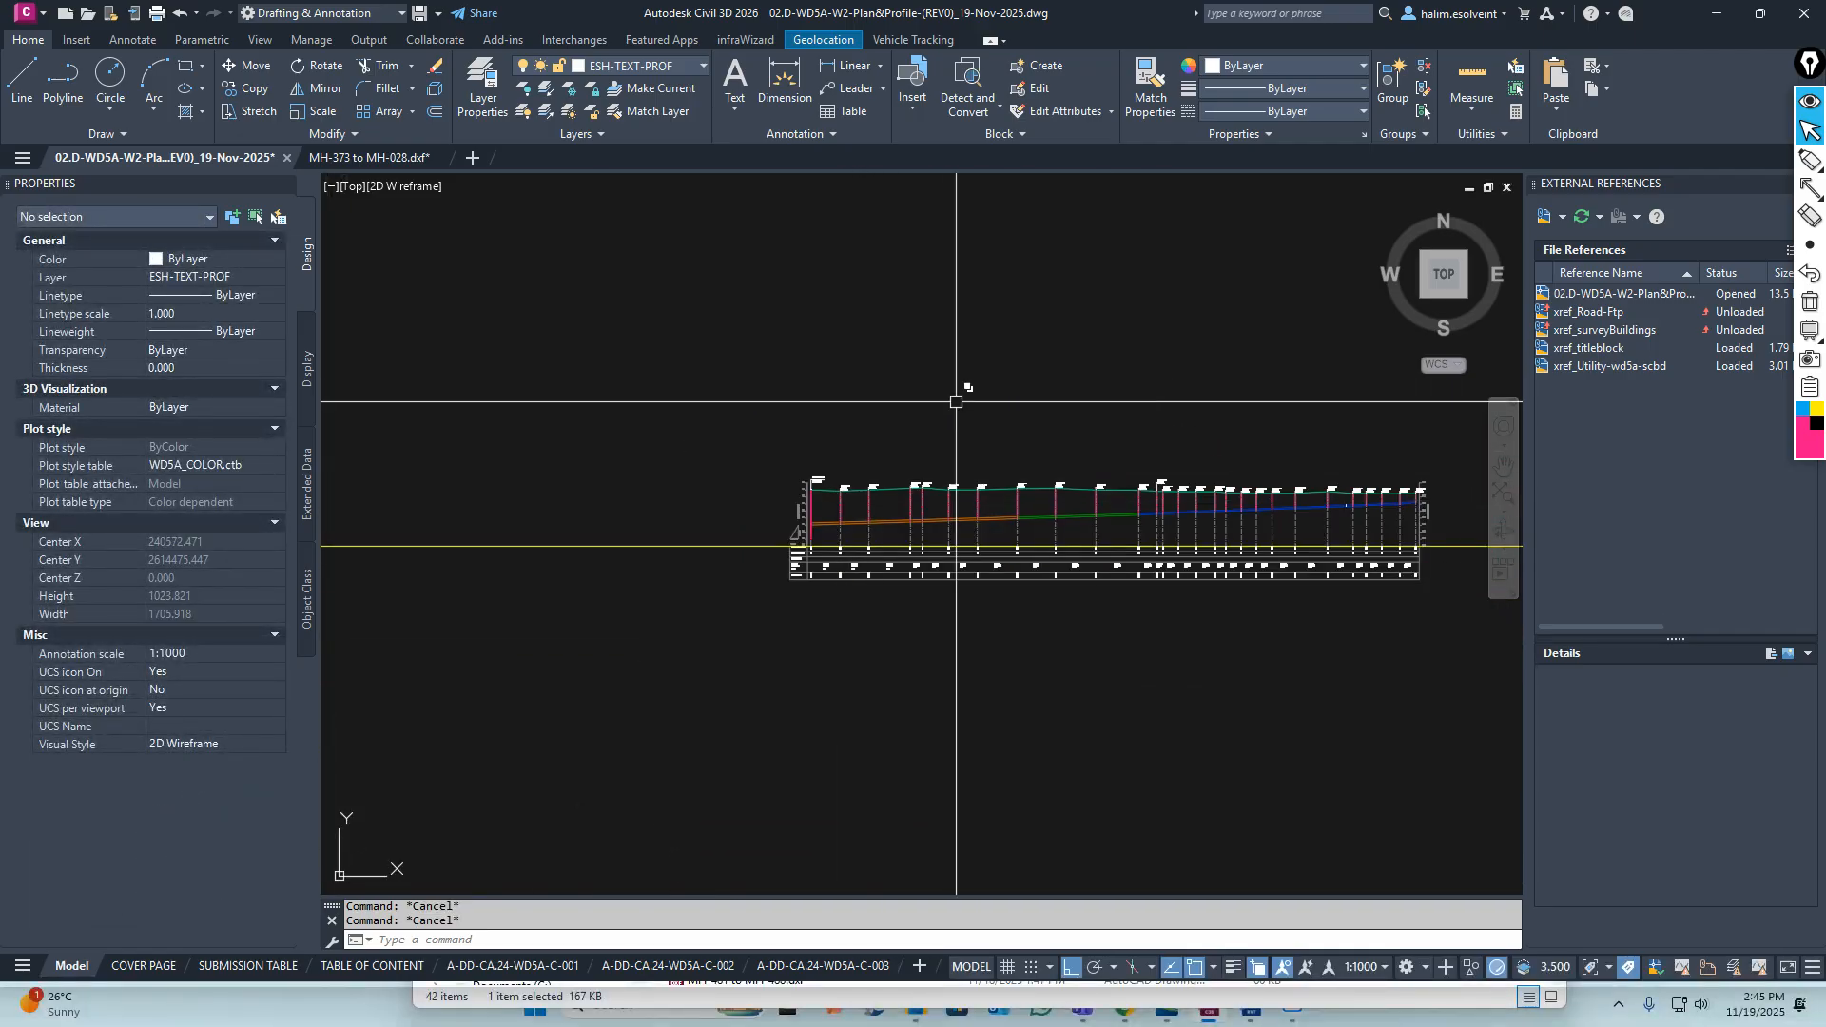
scroll(817, 491, up, 6)
scroll(817, 491, up, 3)
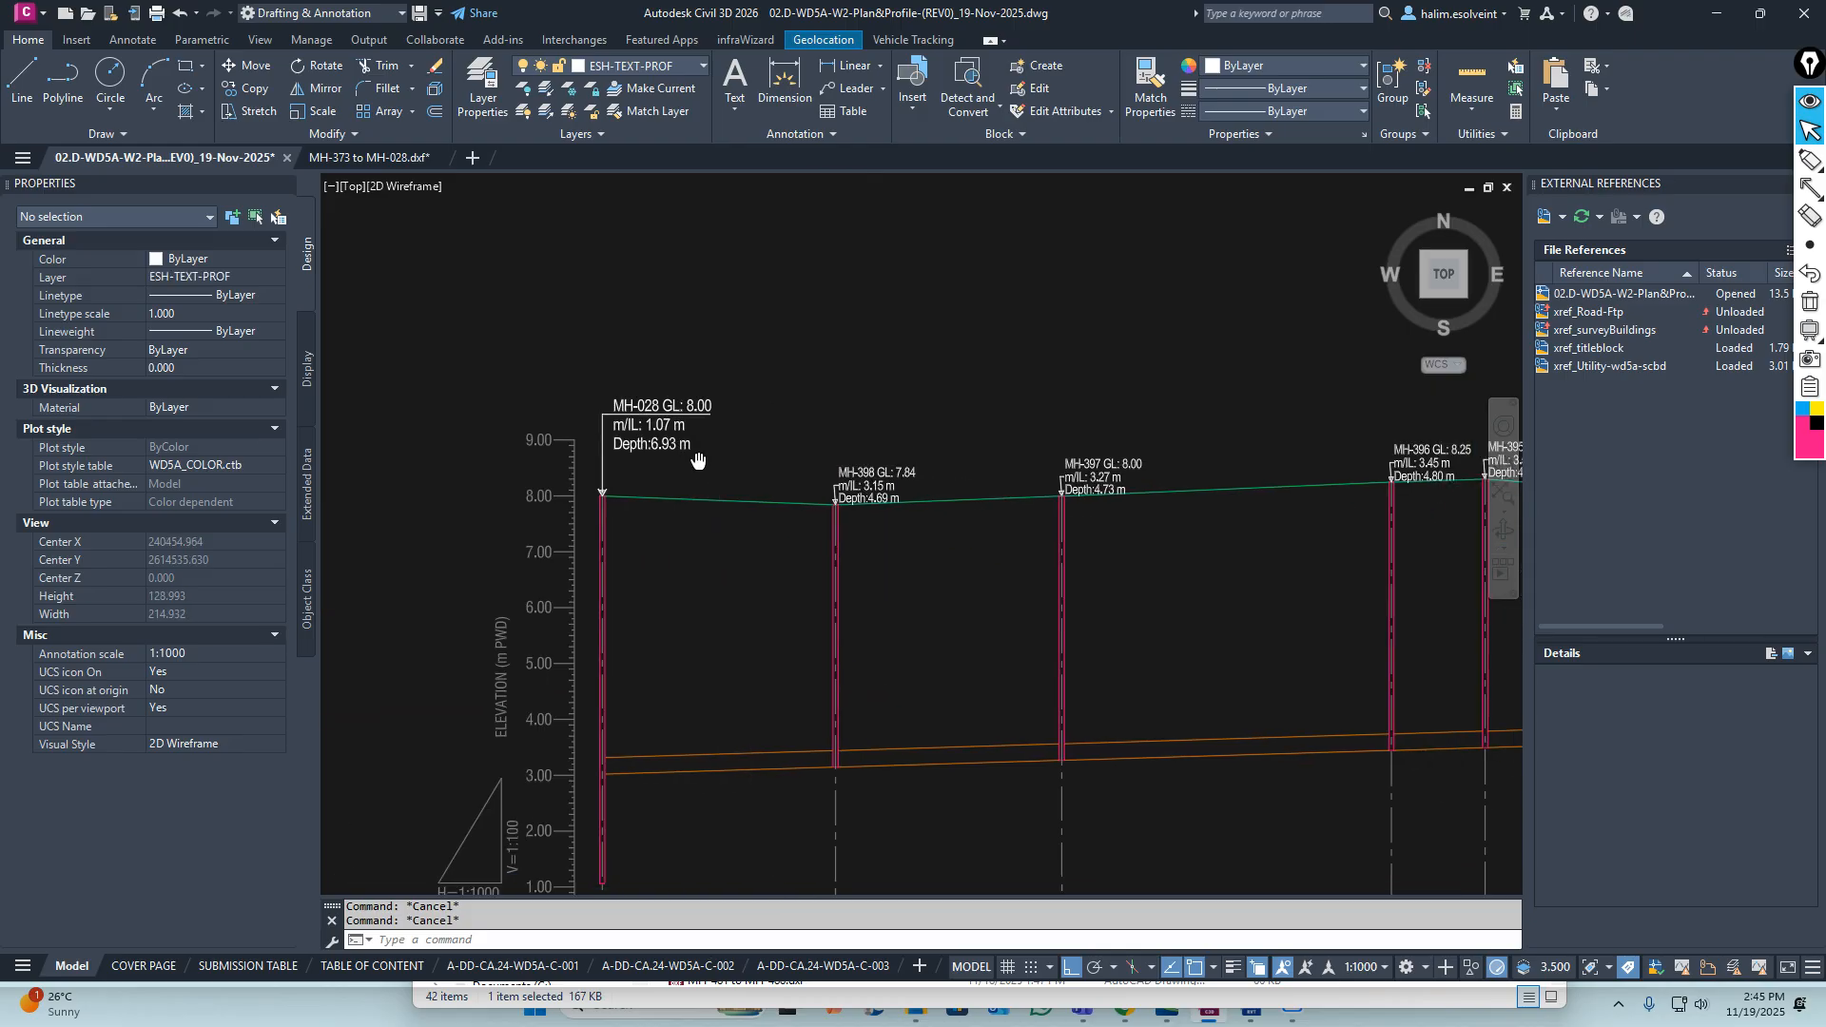
Copy the MH-028 multileader from its arrow tip to the top centre of the MH-398 manhole
text(co)
key(Return)
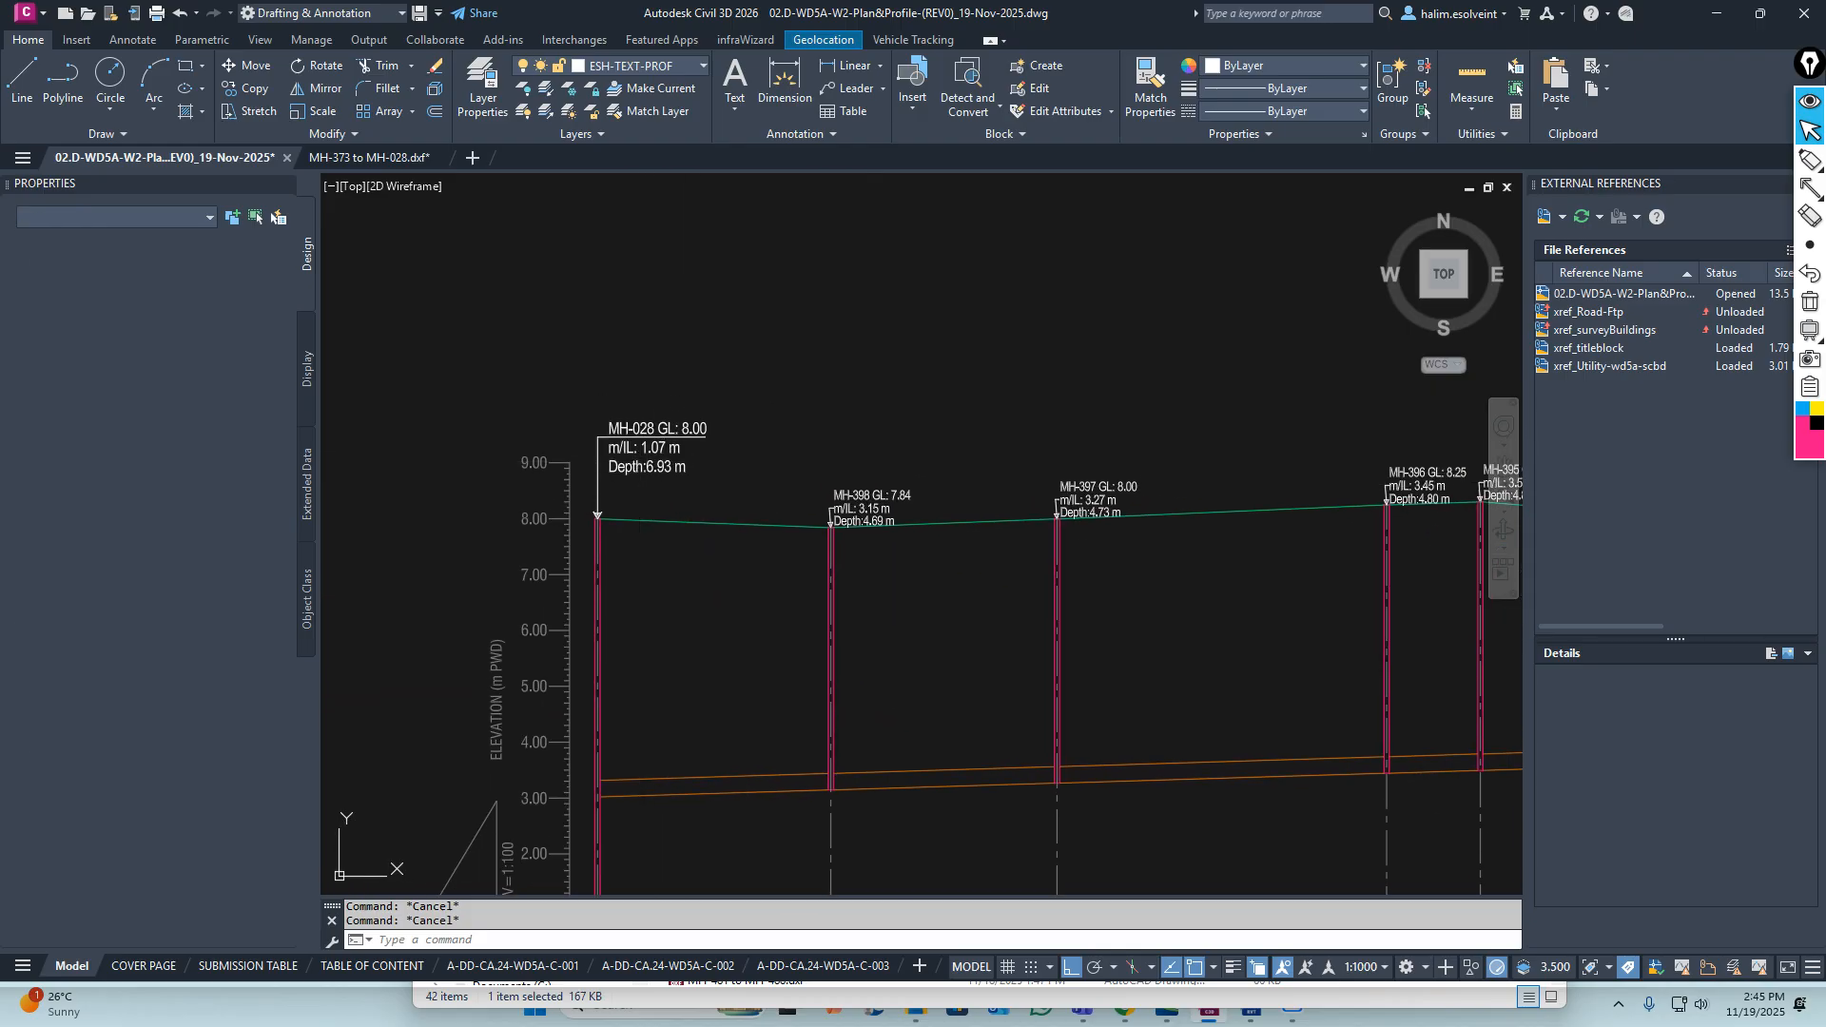
scroll(630, 479, up, 5)
key(Return)
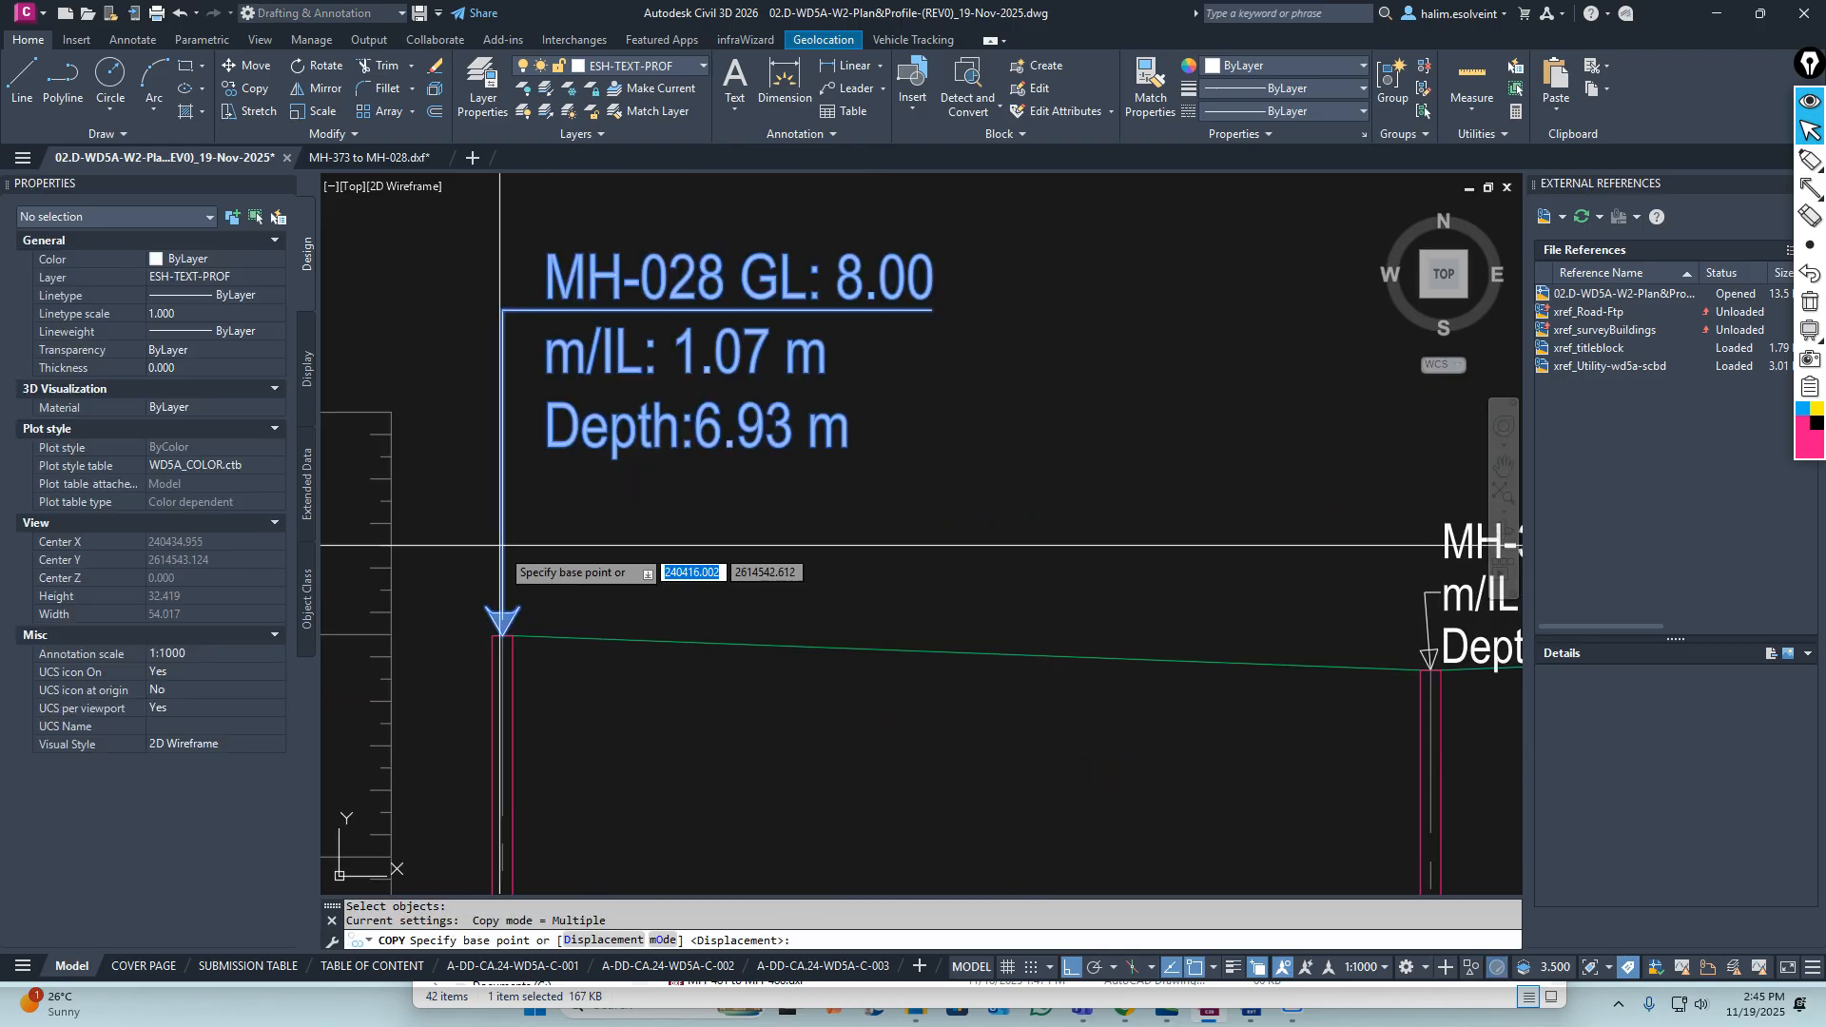
click(505, 602)
middle_drag(1309, 634, 787, 547)
scroll(861, 578, up, 3)
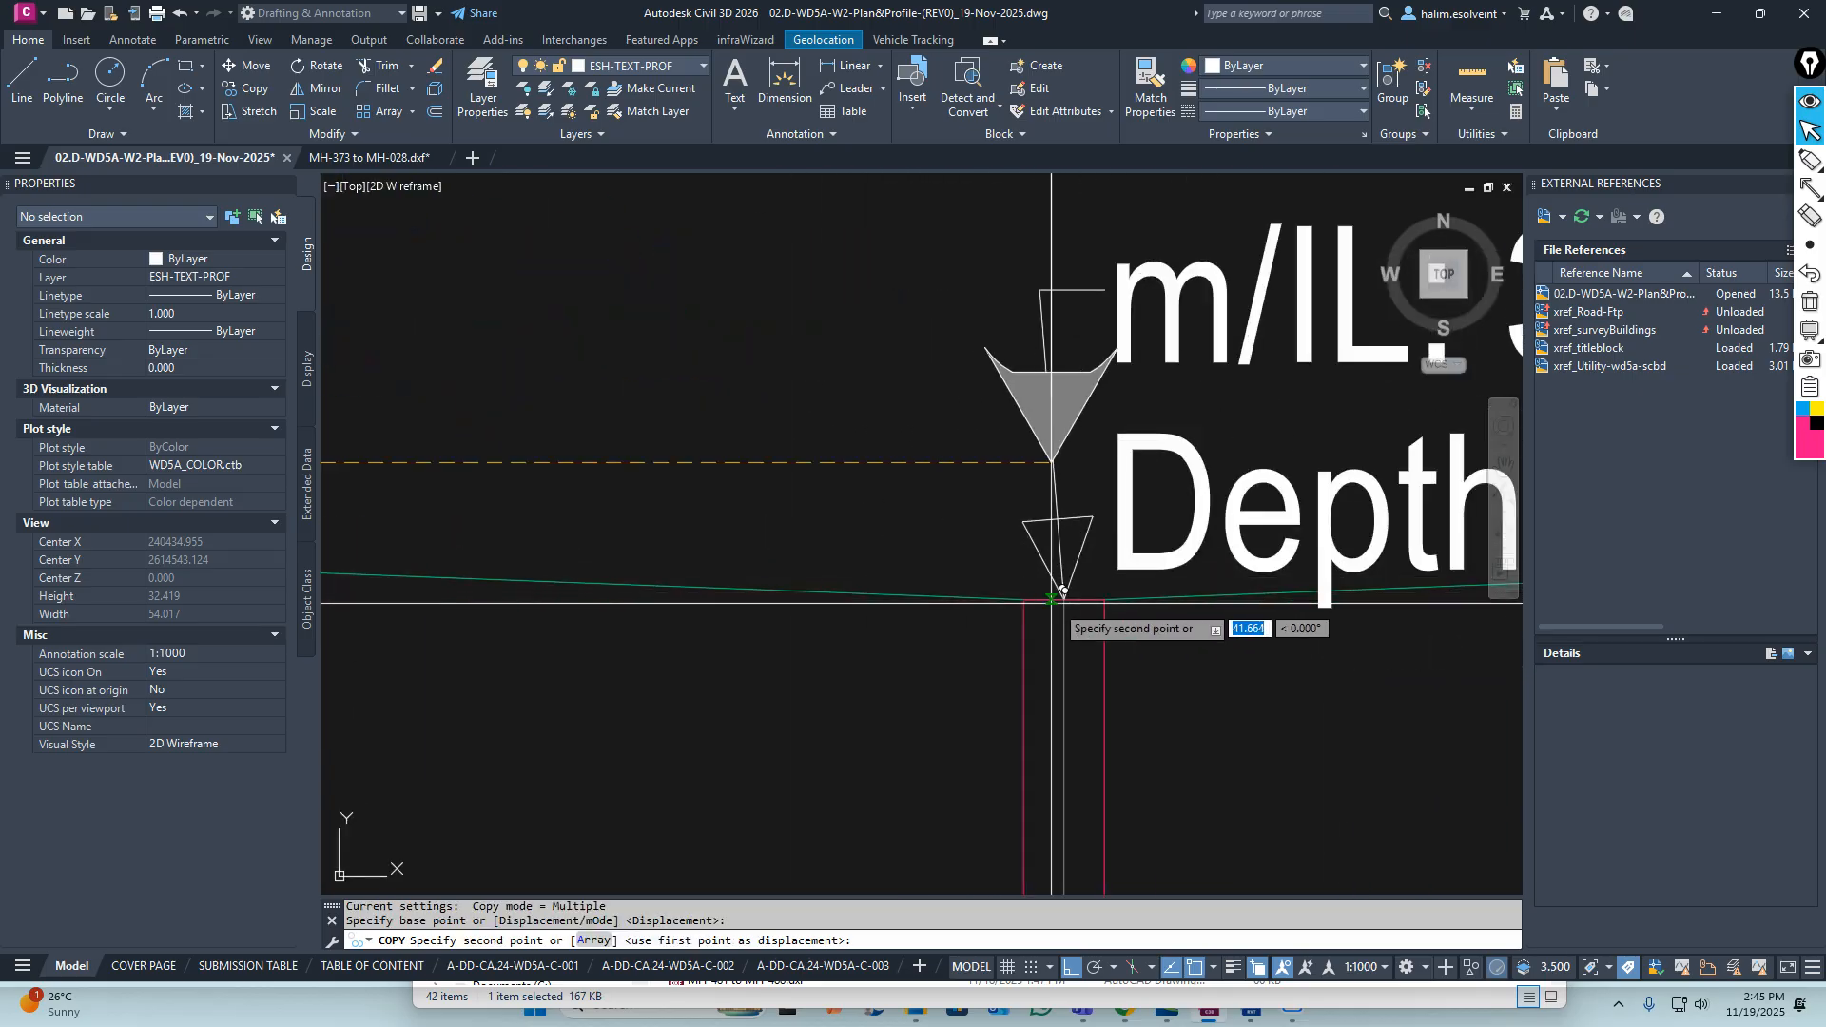
scroll(959, 613, down, 6)
scroll(933, 614, up, 6)
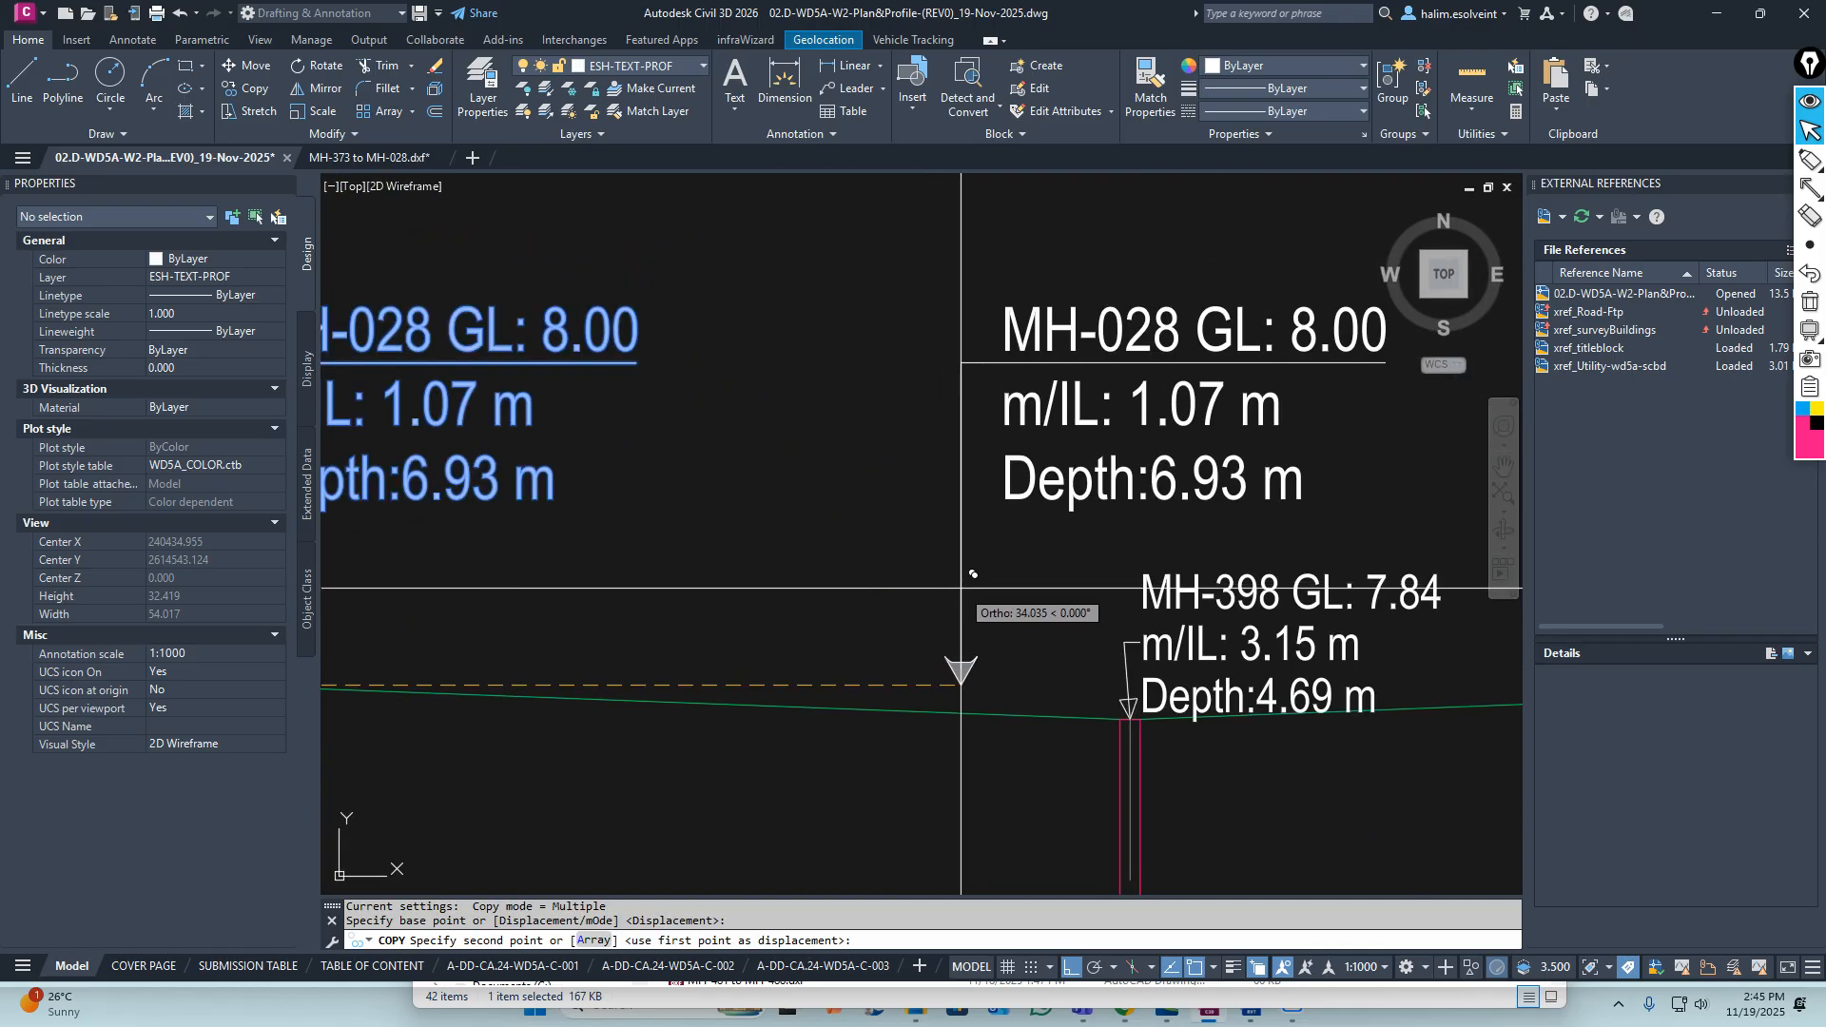
scroll(878, 582, up, 5)
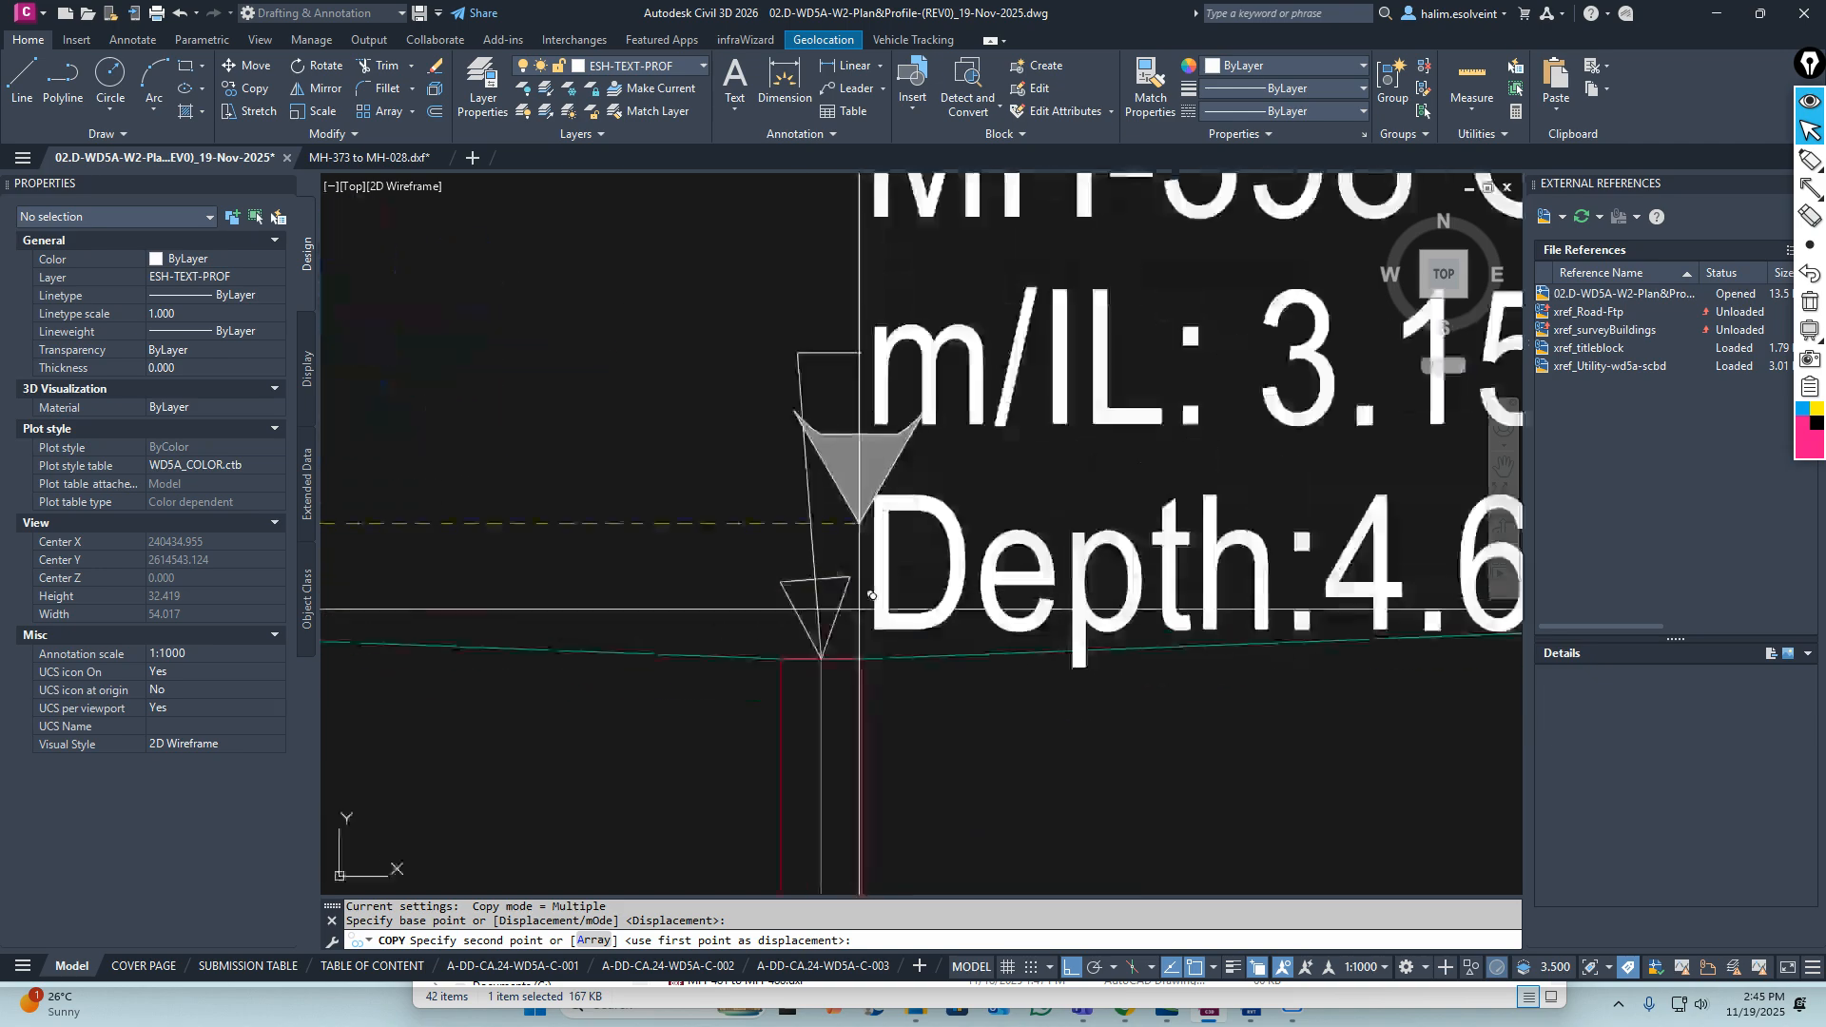
click(821, 656)
key(Escape)
scroll(797, 584, down, 3)
scroll(797, 584, down, 3)
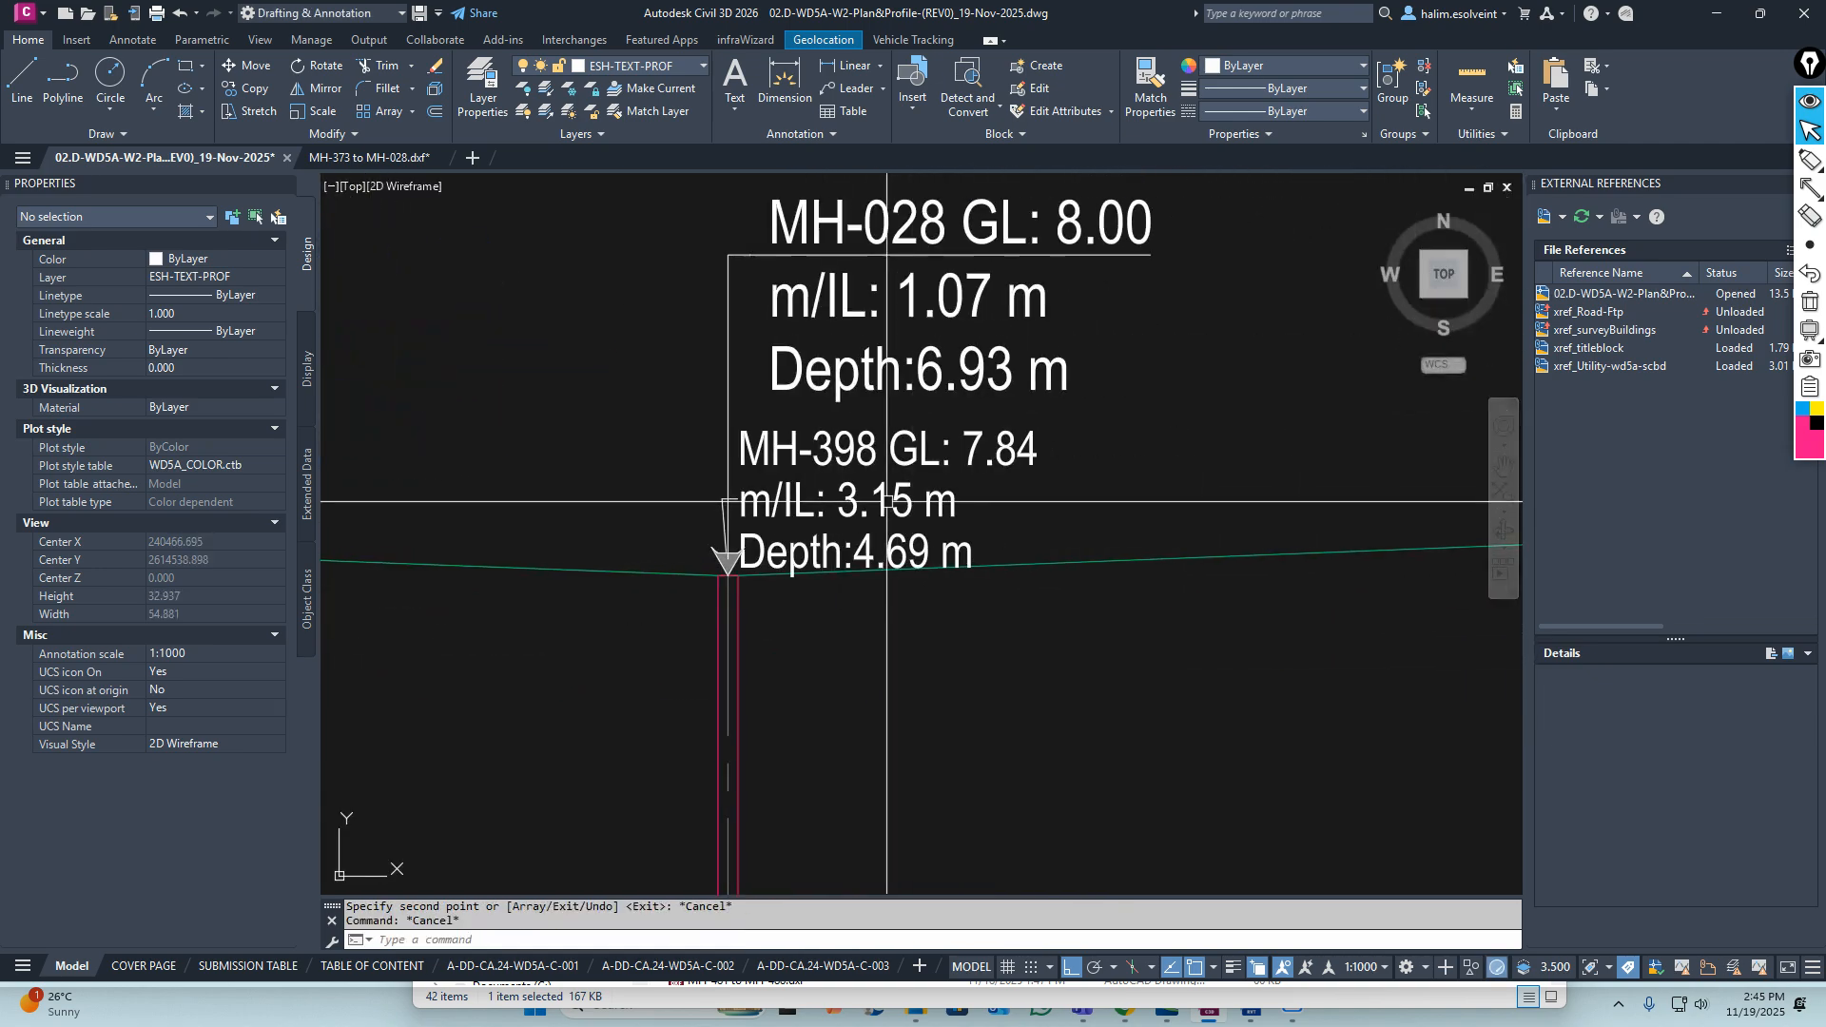
Copy the full contents of the old MH-398 multiline text to the clipboard and leave the text editor
click(747, 553)
double_click(854, 453)
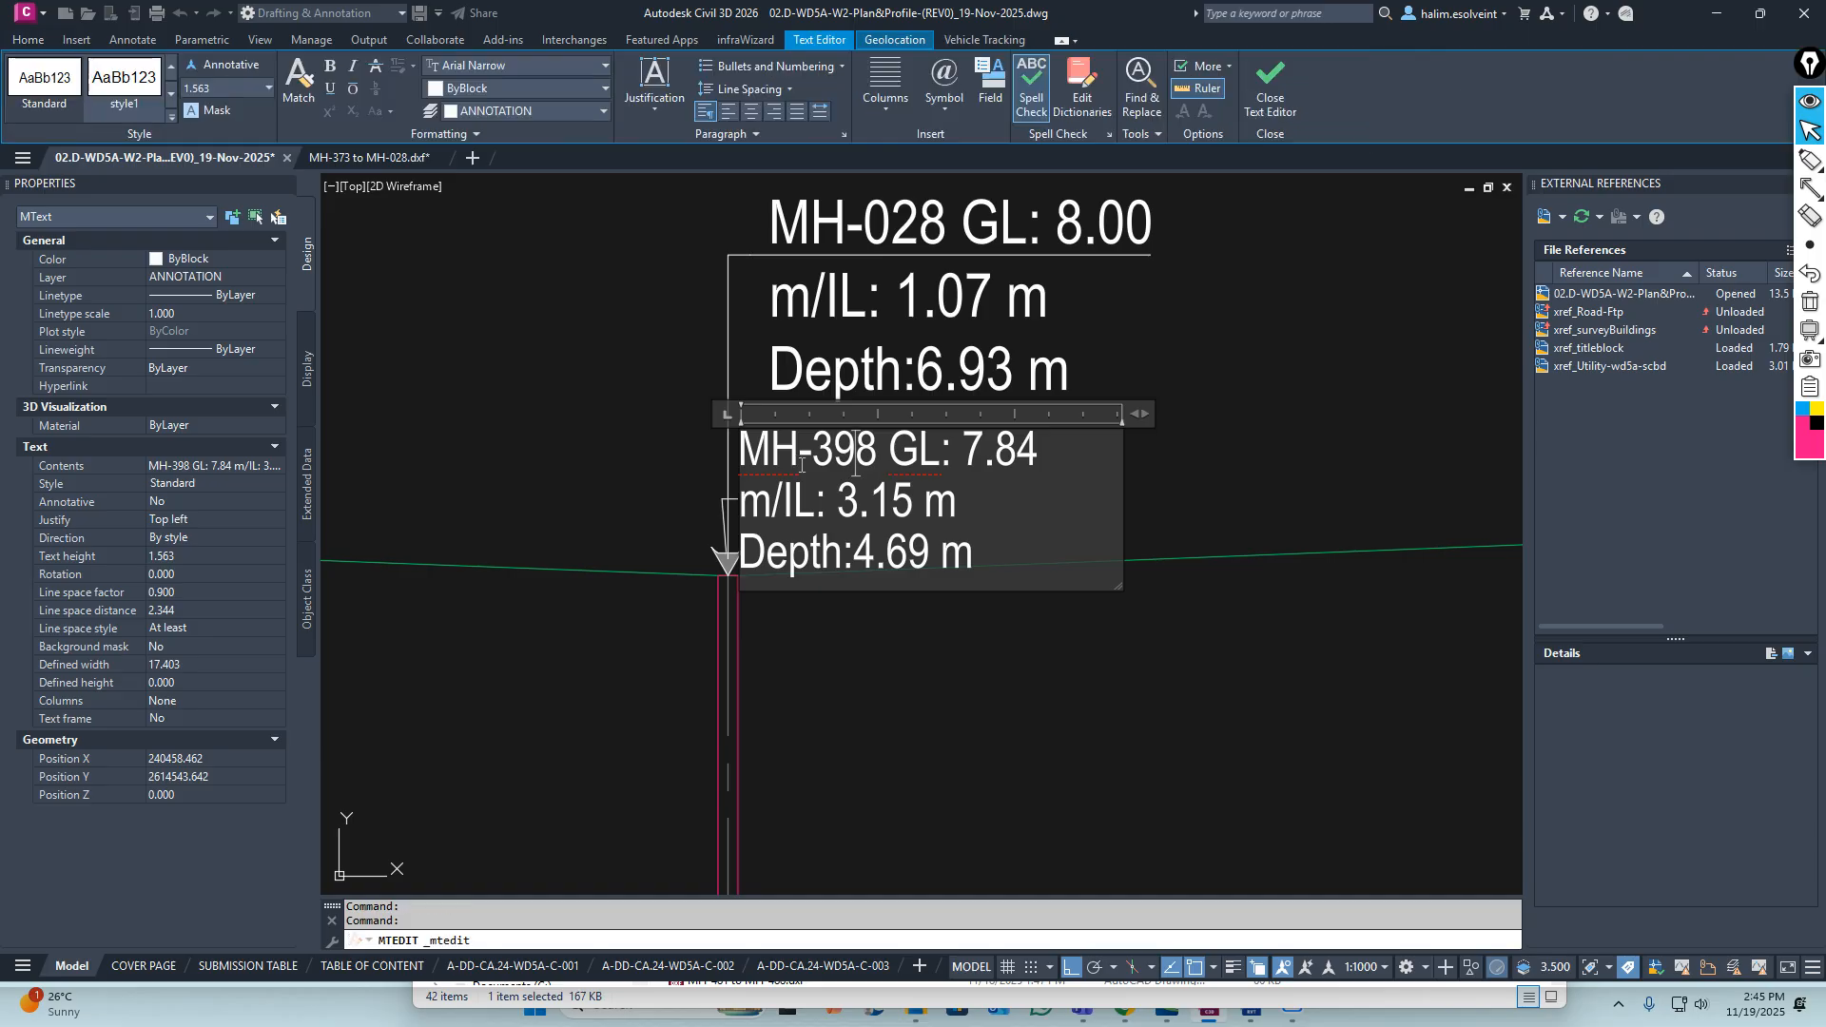
right_click(853, 453)
click(859, 463)
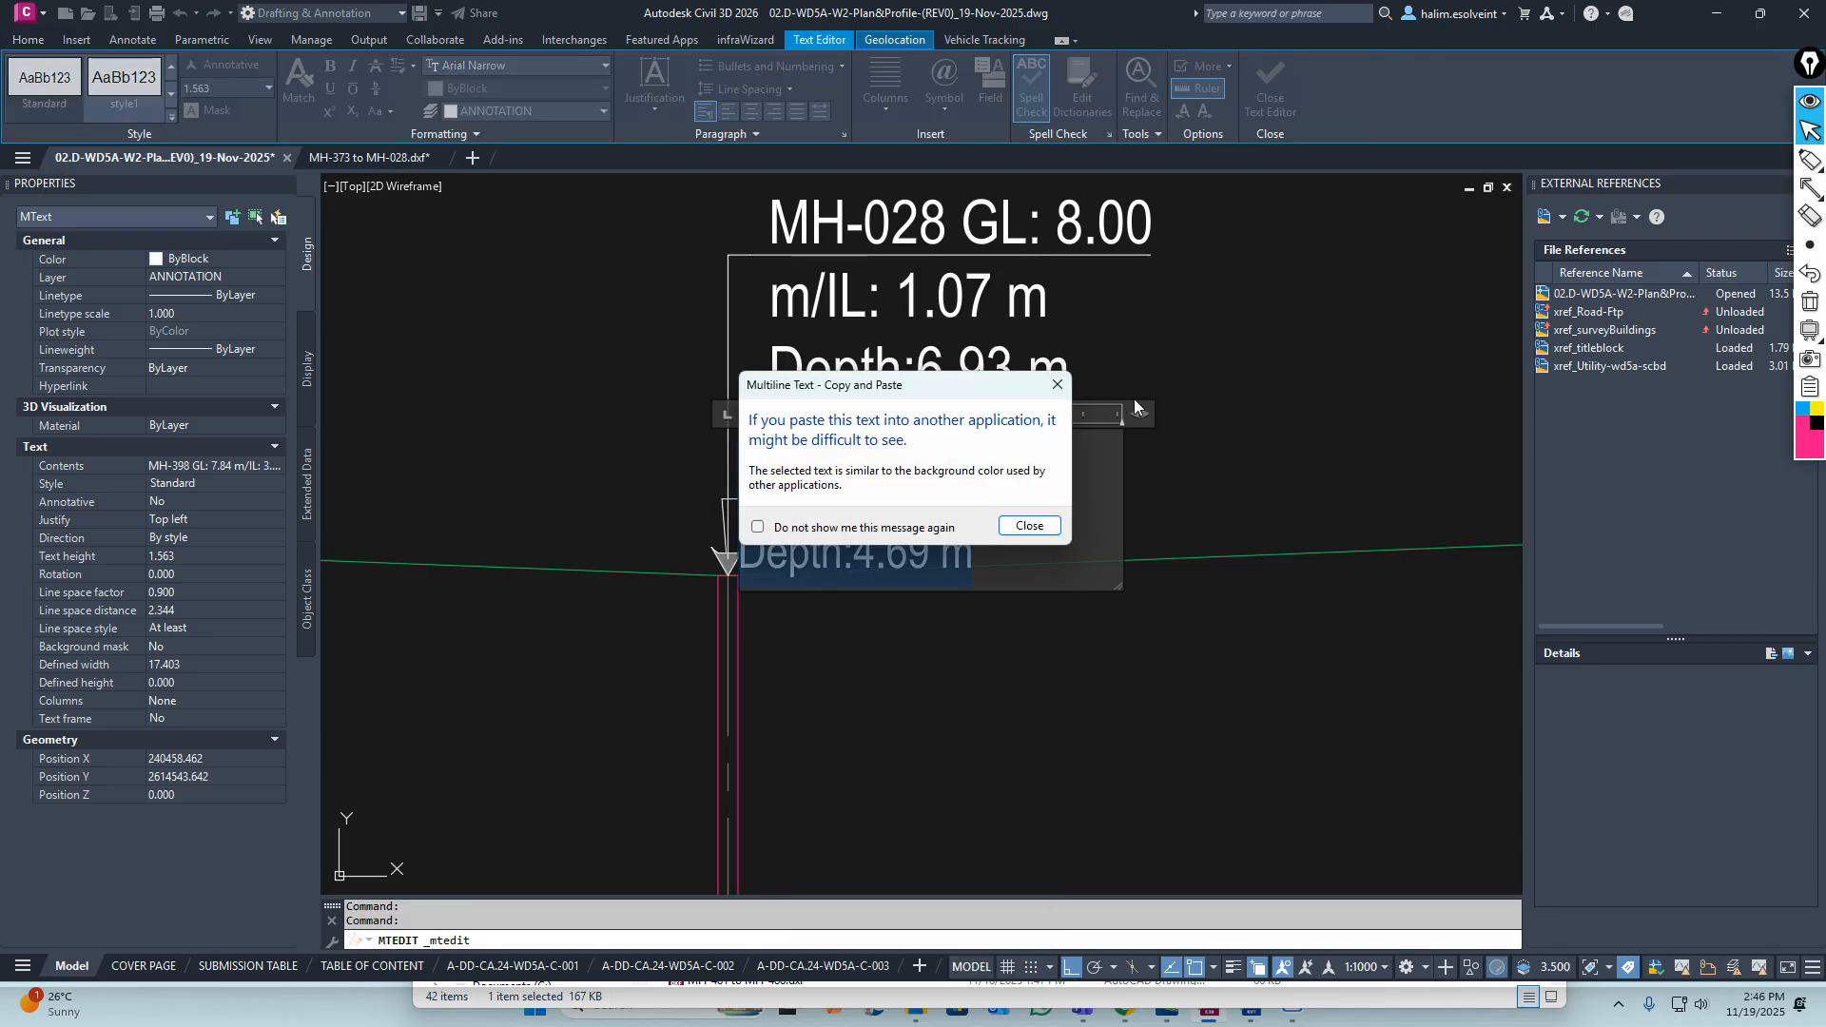
click(1048, 527)
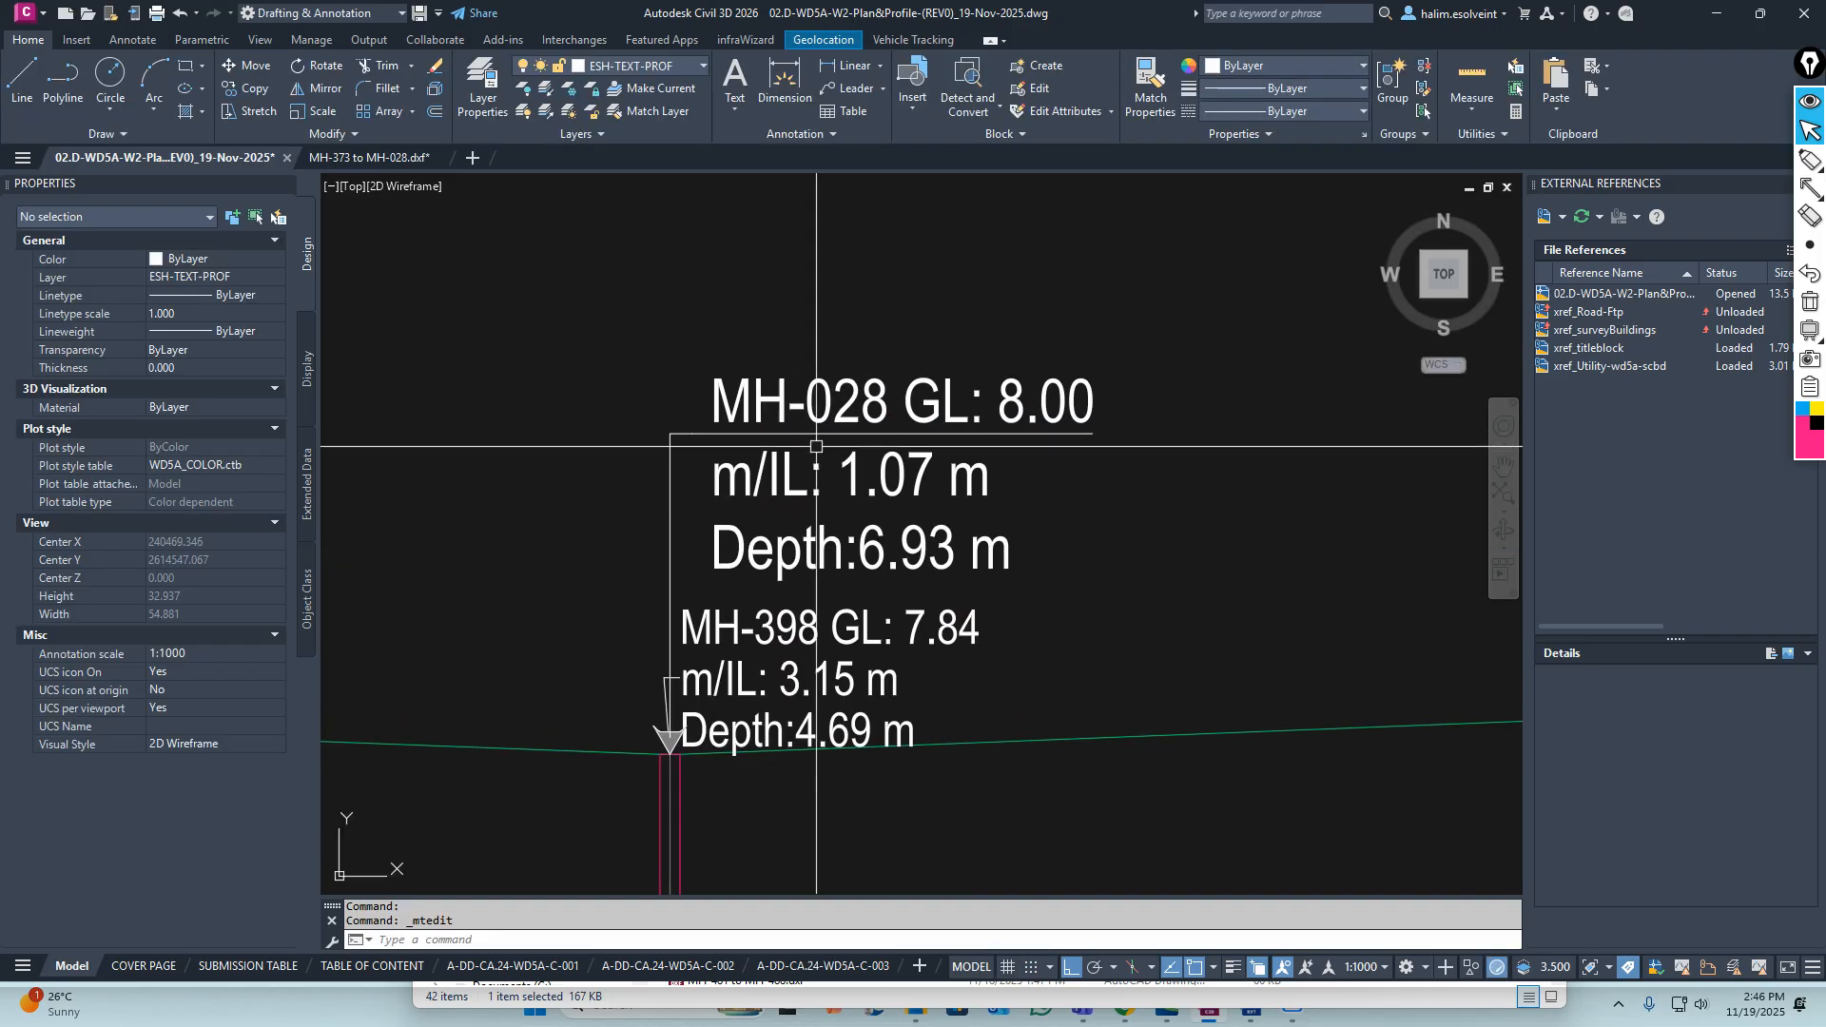
Replace the MH-028 text in the copied multileader with the copied MH-398 label text
click(823, 403)
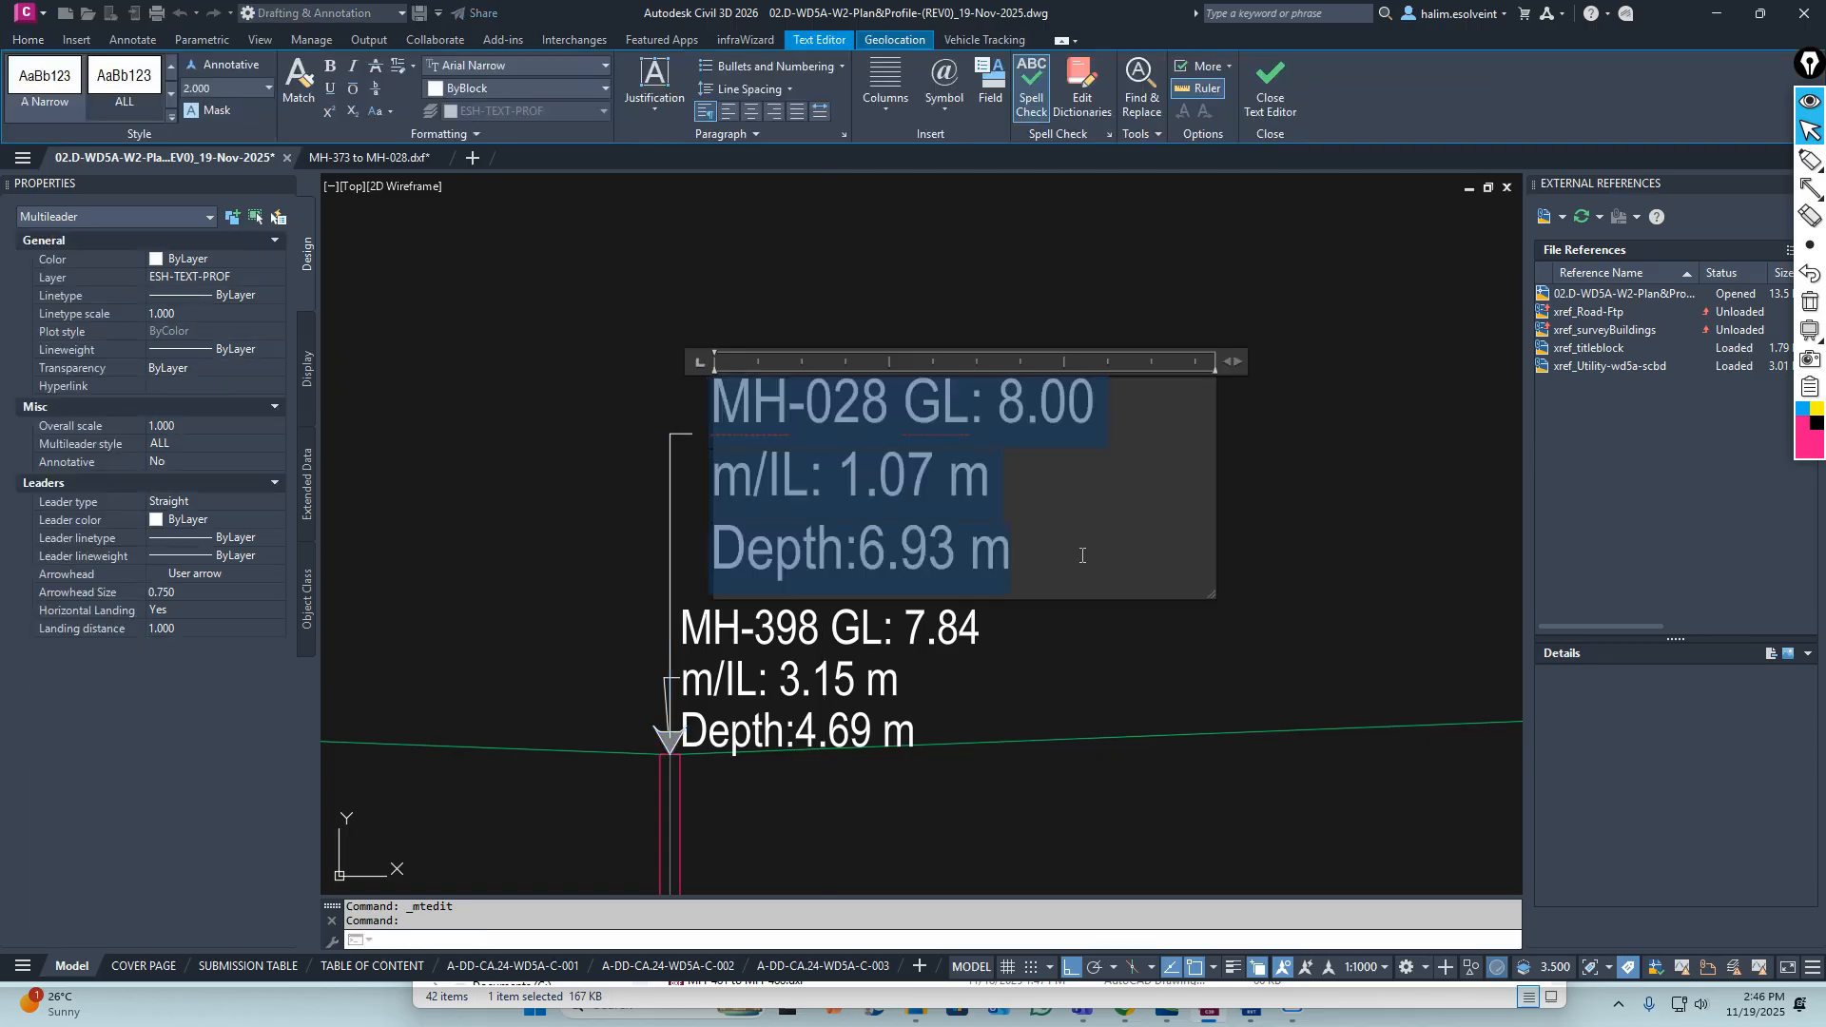
key(ctrl+v)
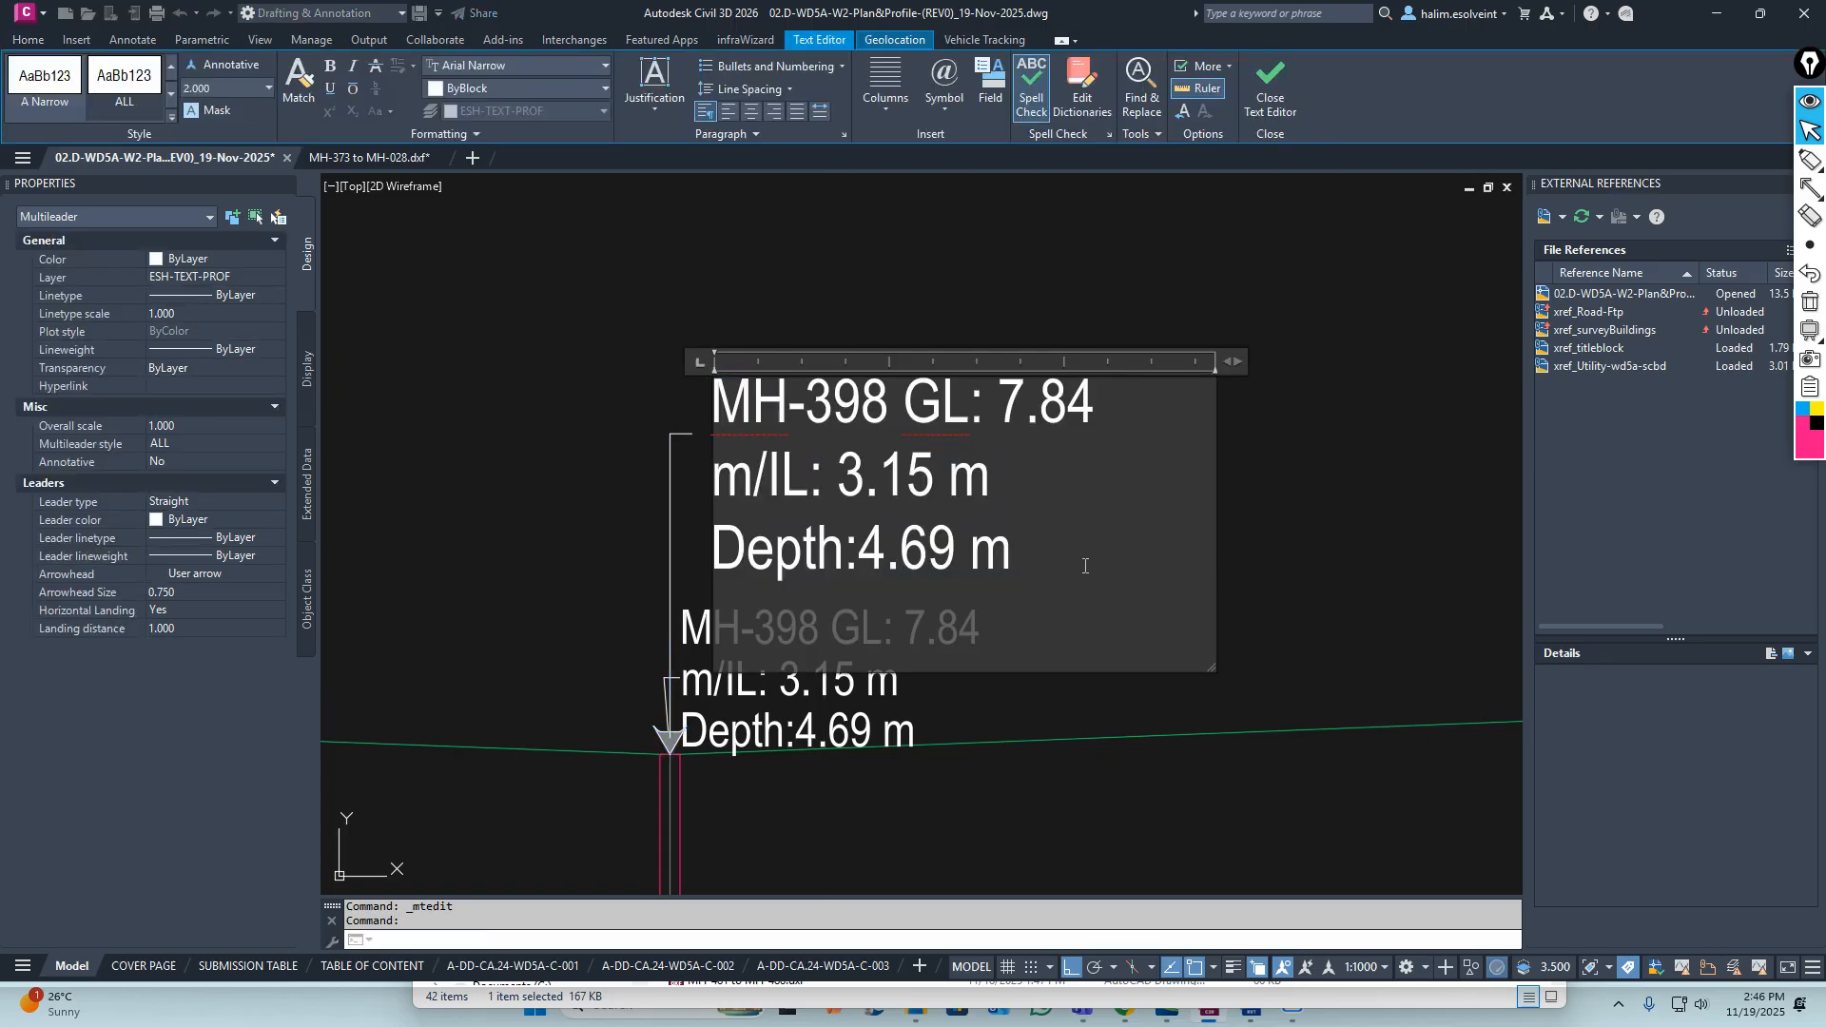
click(1339, 521)
Erase the old MH-398 multiline text and its small leader below the new multileader label
scroll(837, 541, up, 3)
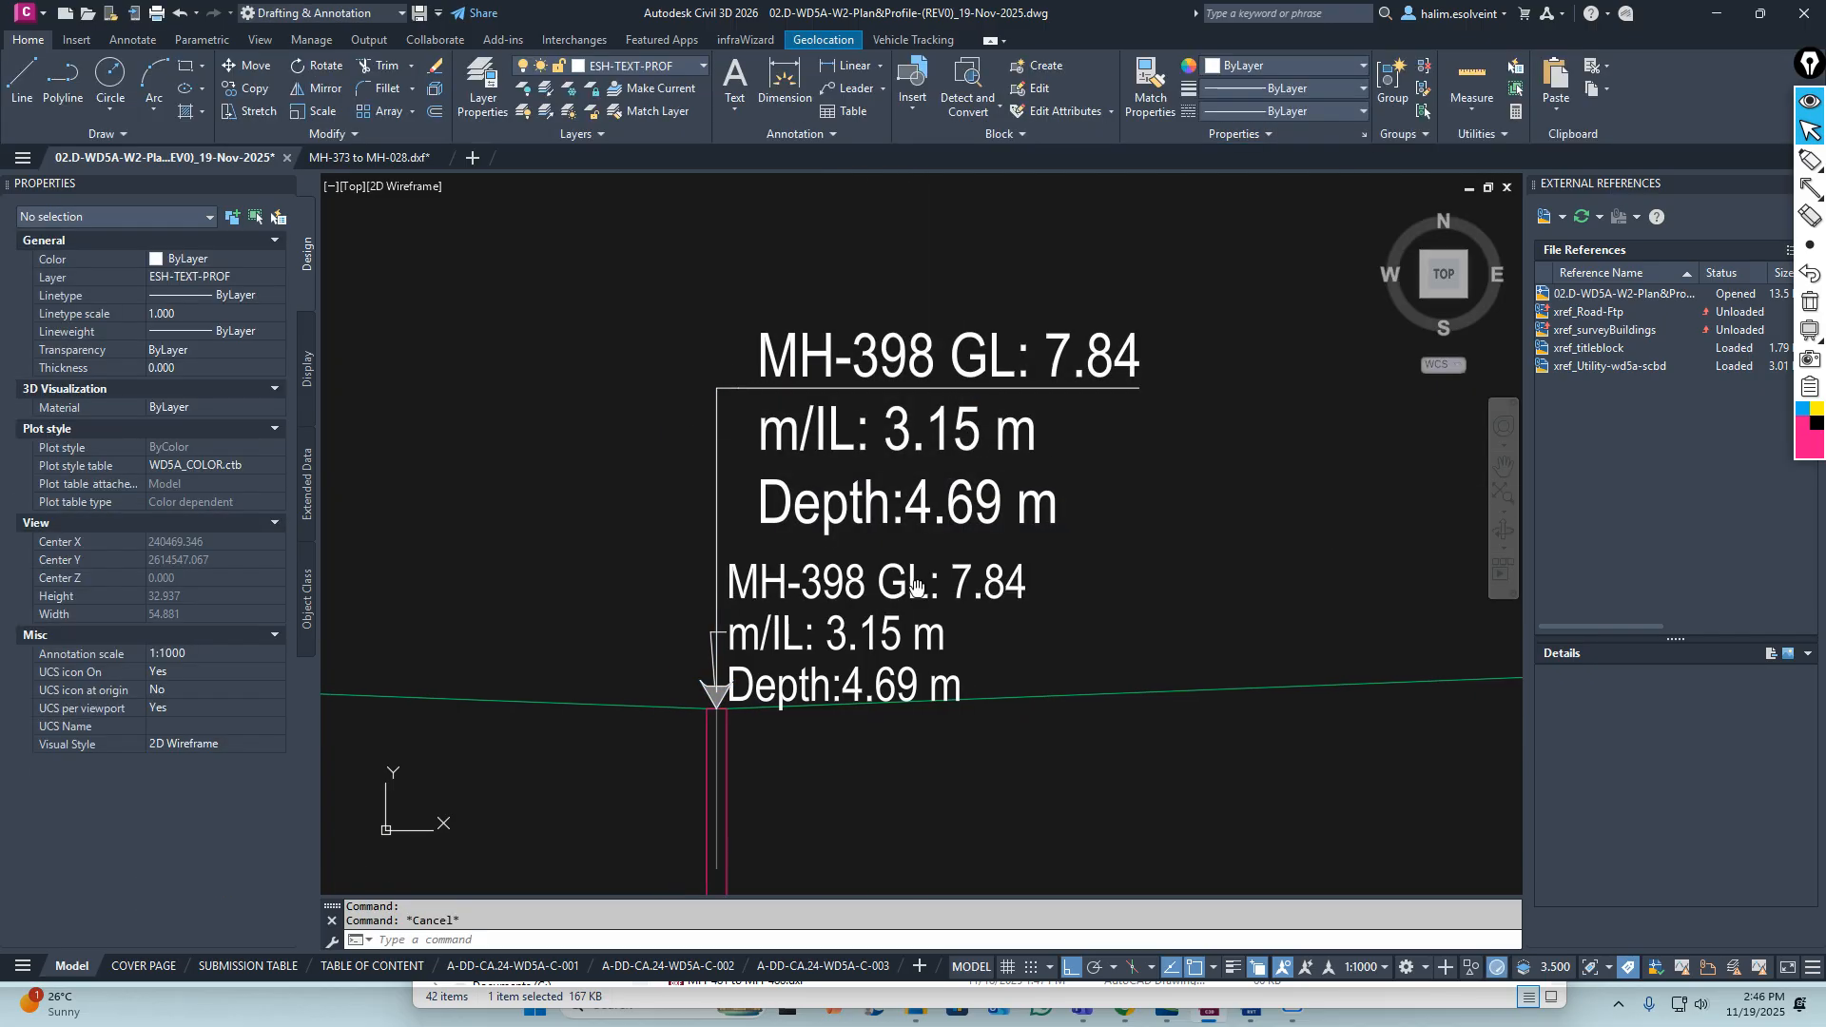
text(e)
key(space)
click(851, 540)
click(687, 730)
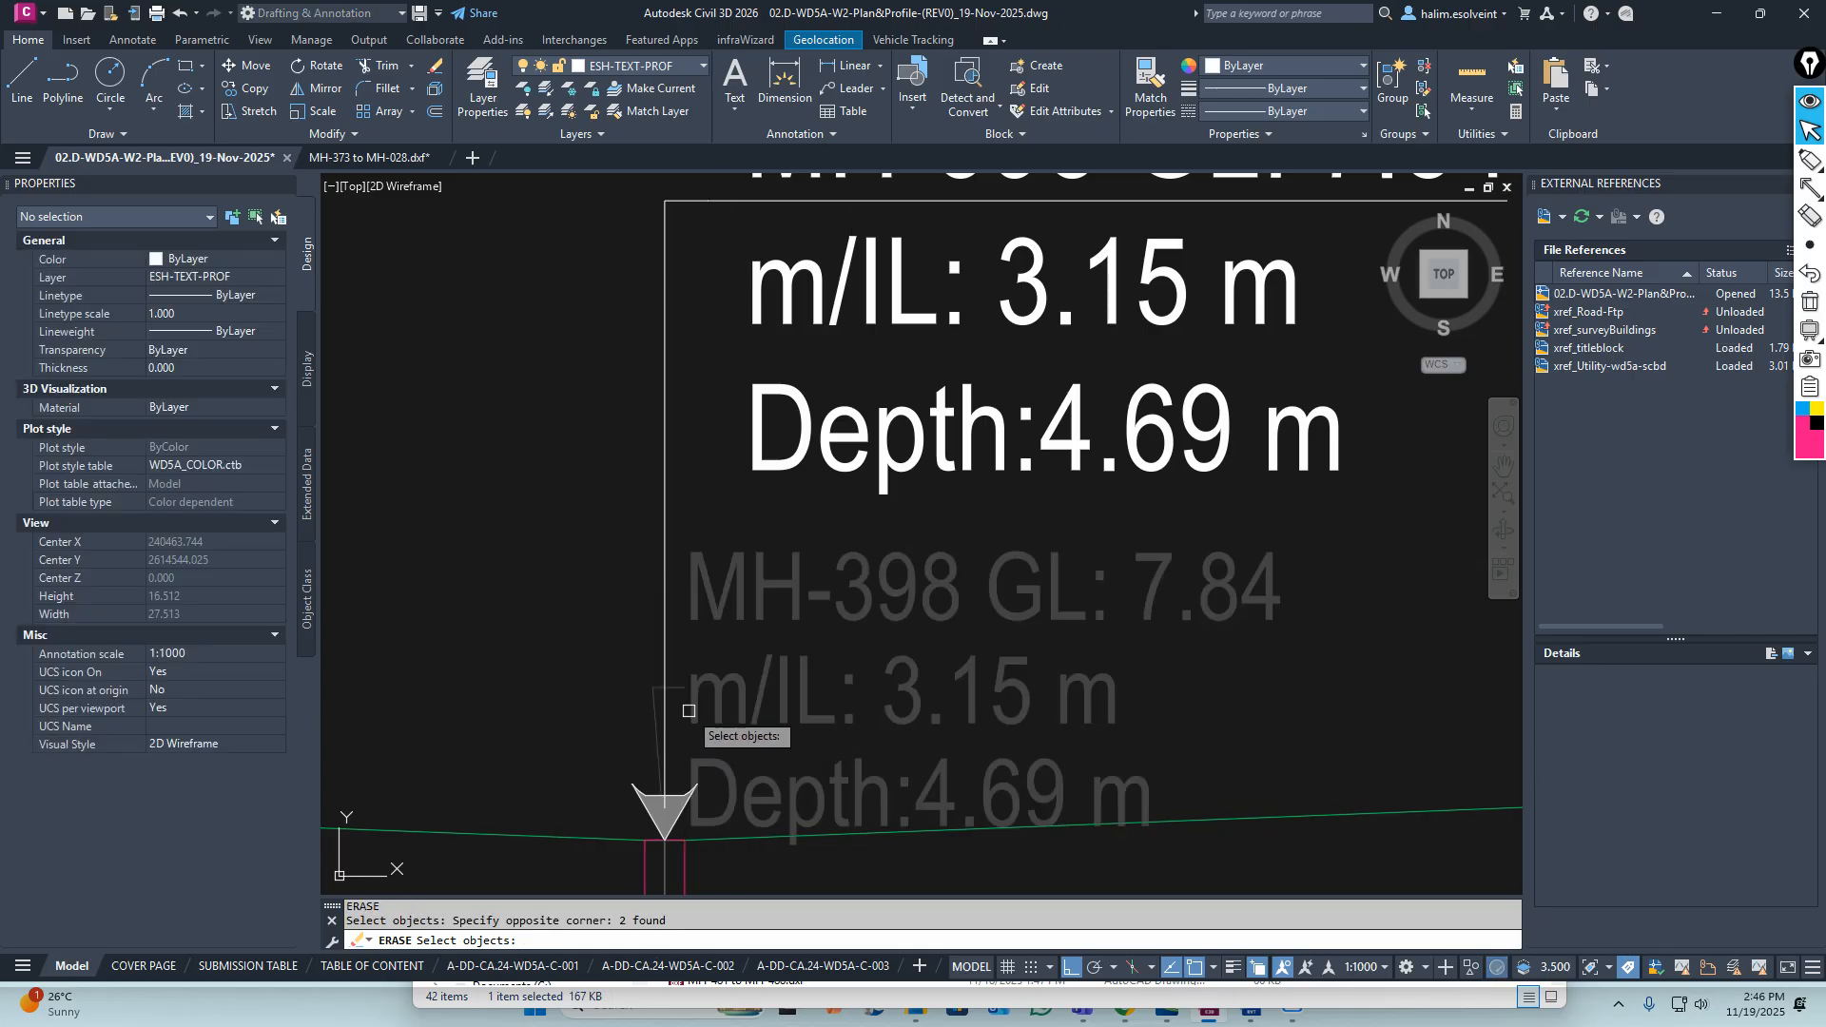
key(space)
mouse_move(686, 672)
middle_down()
mouse_move(793, 461)
mouse_move(794, 391)
middle_up()
click(701, 407)
key(Escape)
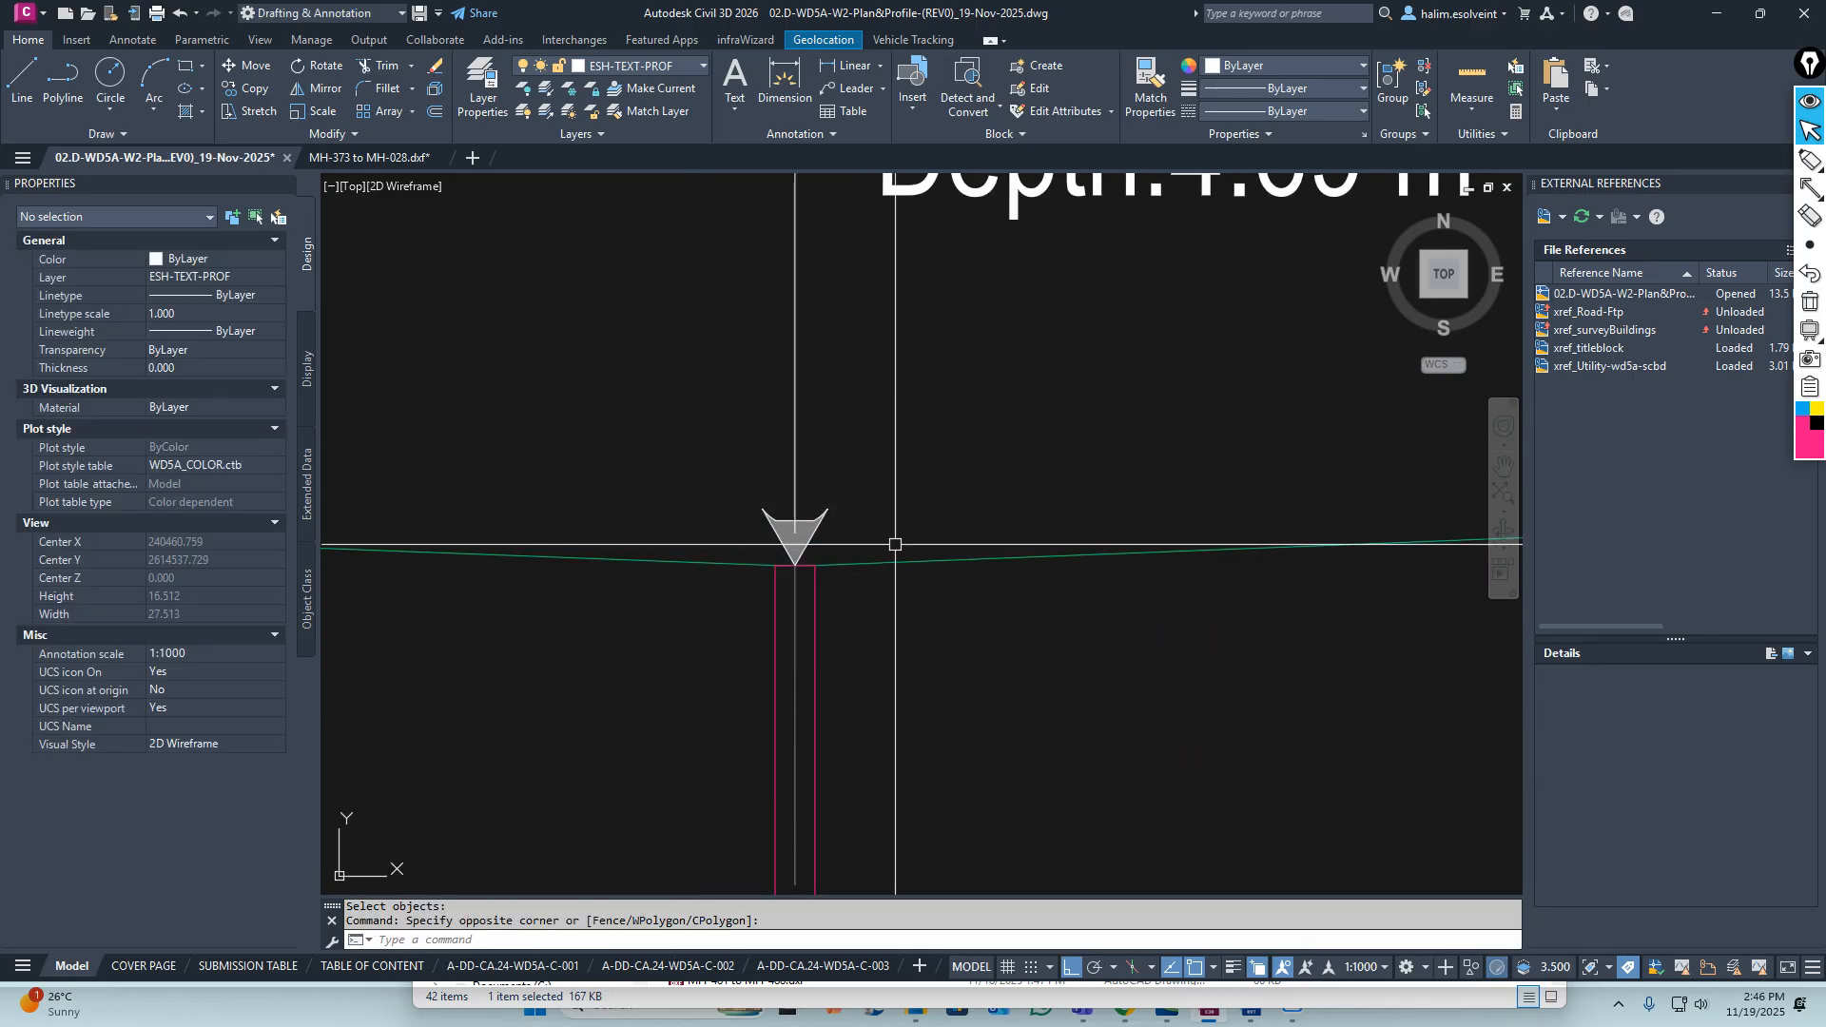
scroll(762, 524, up, 5)
key(Escape)
scroll(837, 613, down, 10)
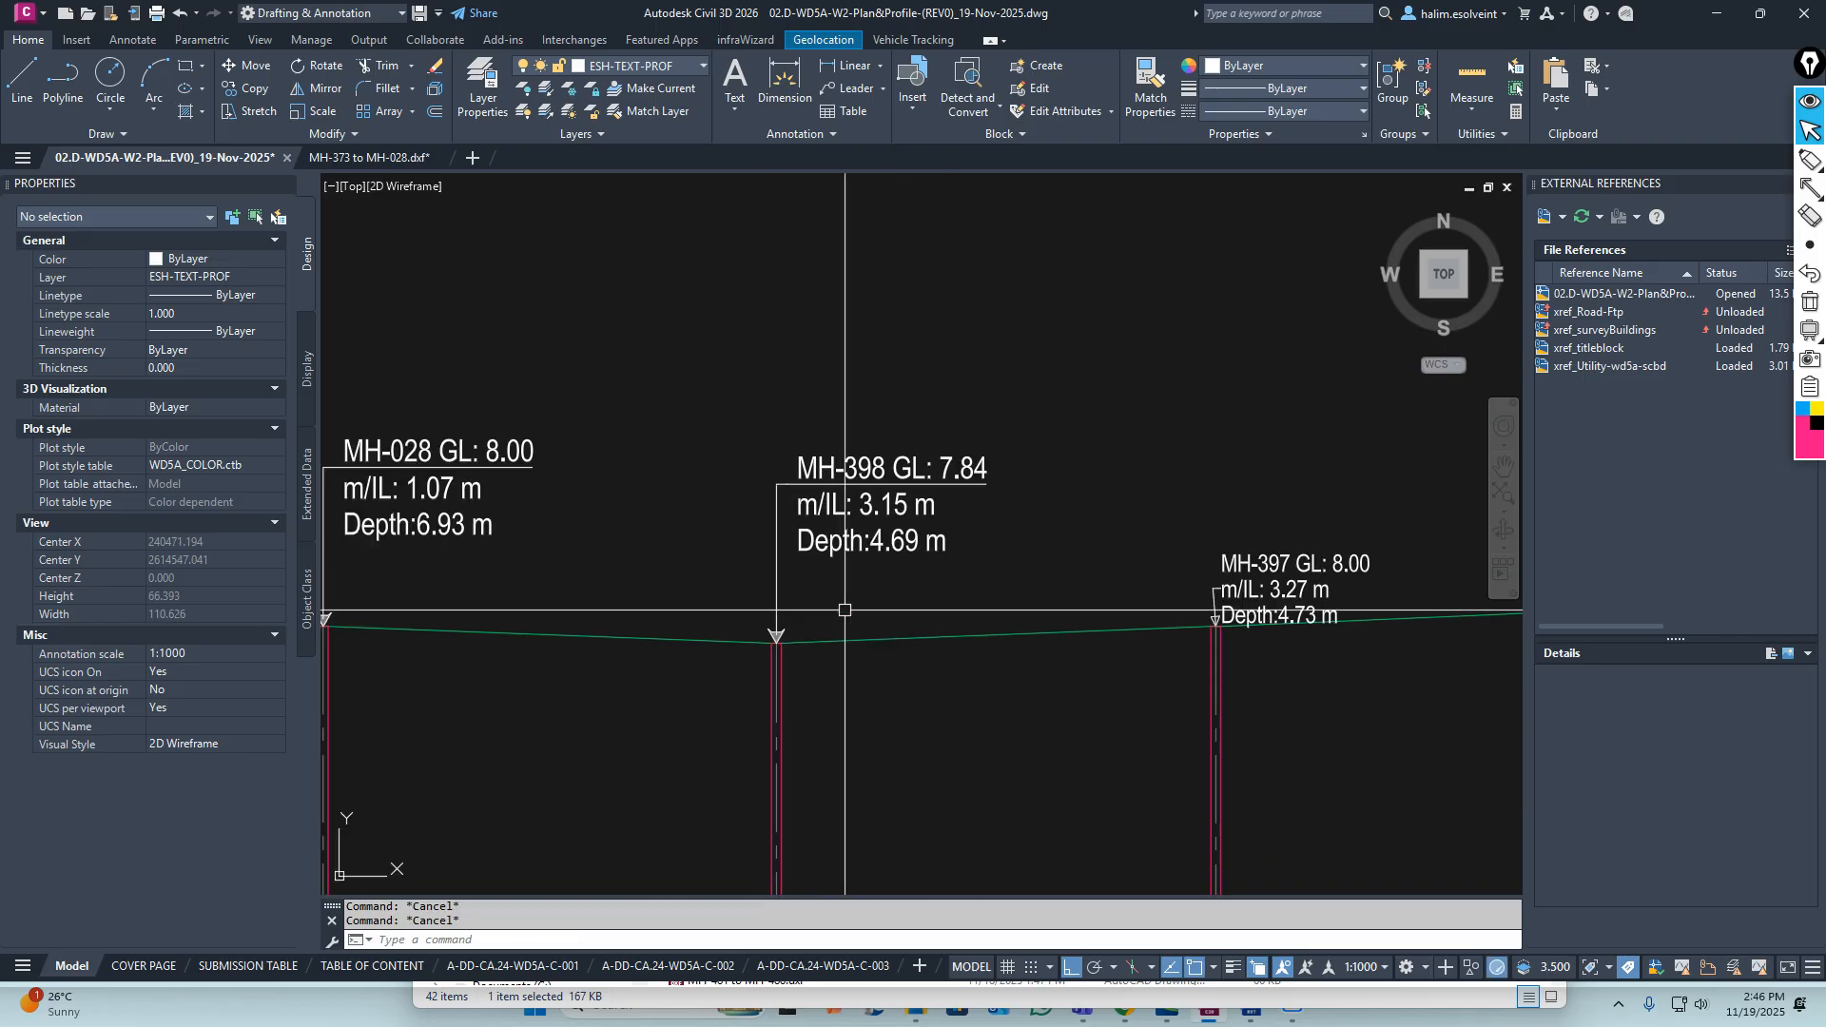
Copy a finished multileader label to the next manhole, MH-397
middle_drag(947, 575, 880, 514)
text(co)
key(space)
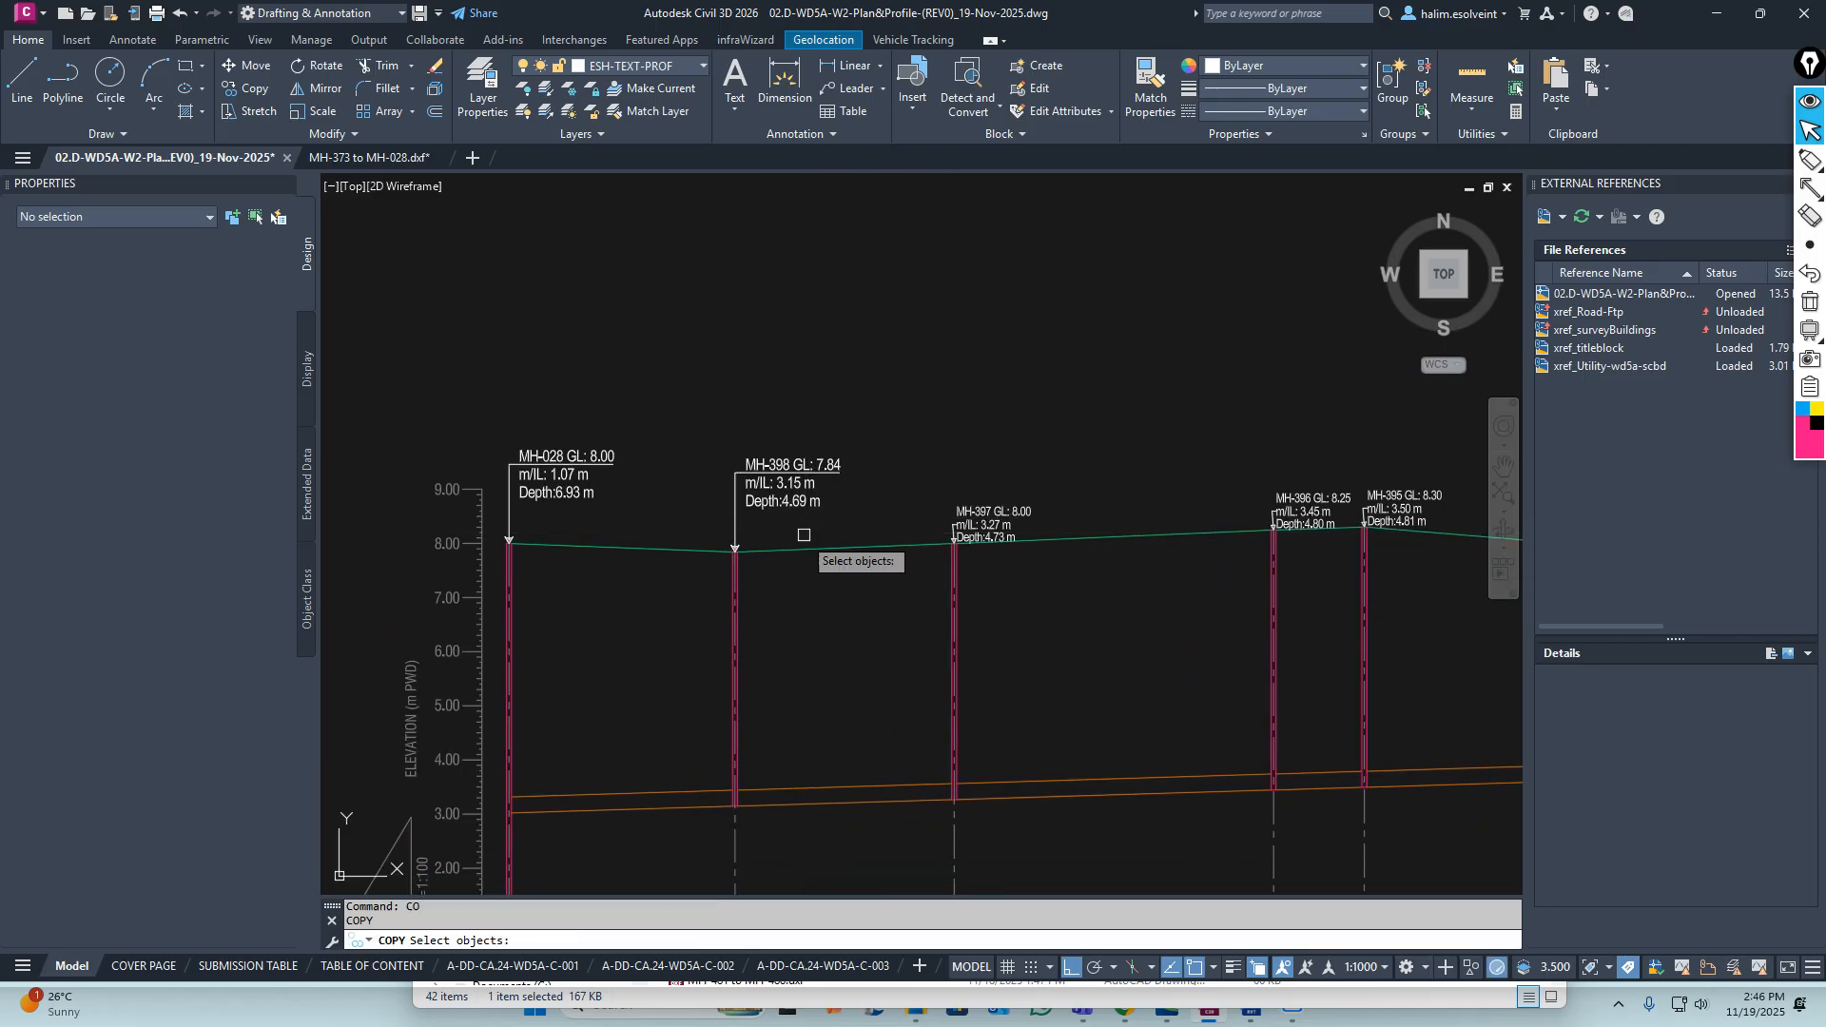
Copy the MH-398 leader label from its arrow tip to the top centre of manhole MH-397
click(784, 501)
scroll(731, 542, up, 4)
key(space)
click(749, 562)
scroll(750, 561, down, 2)
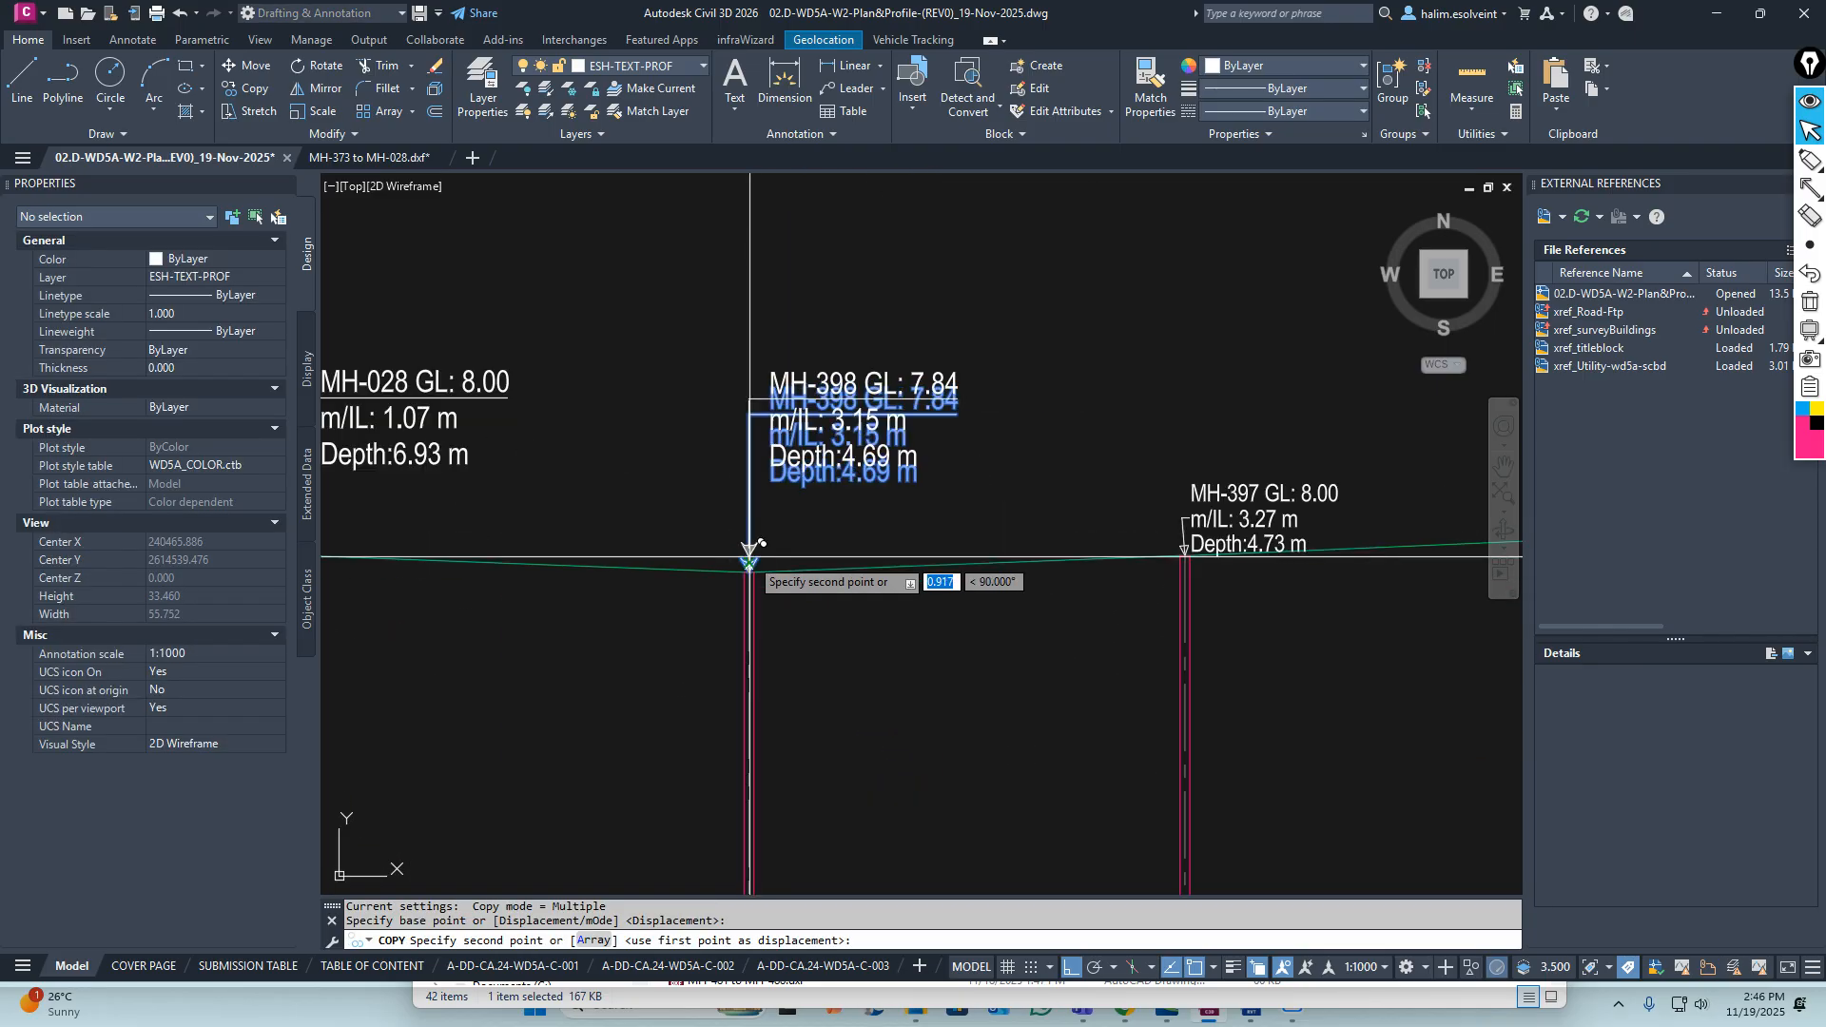
scroll(1217, 590, up, 4)
click(1218, 569)
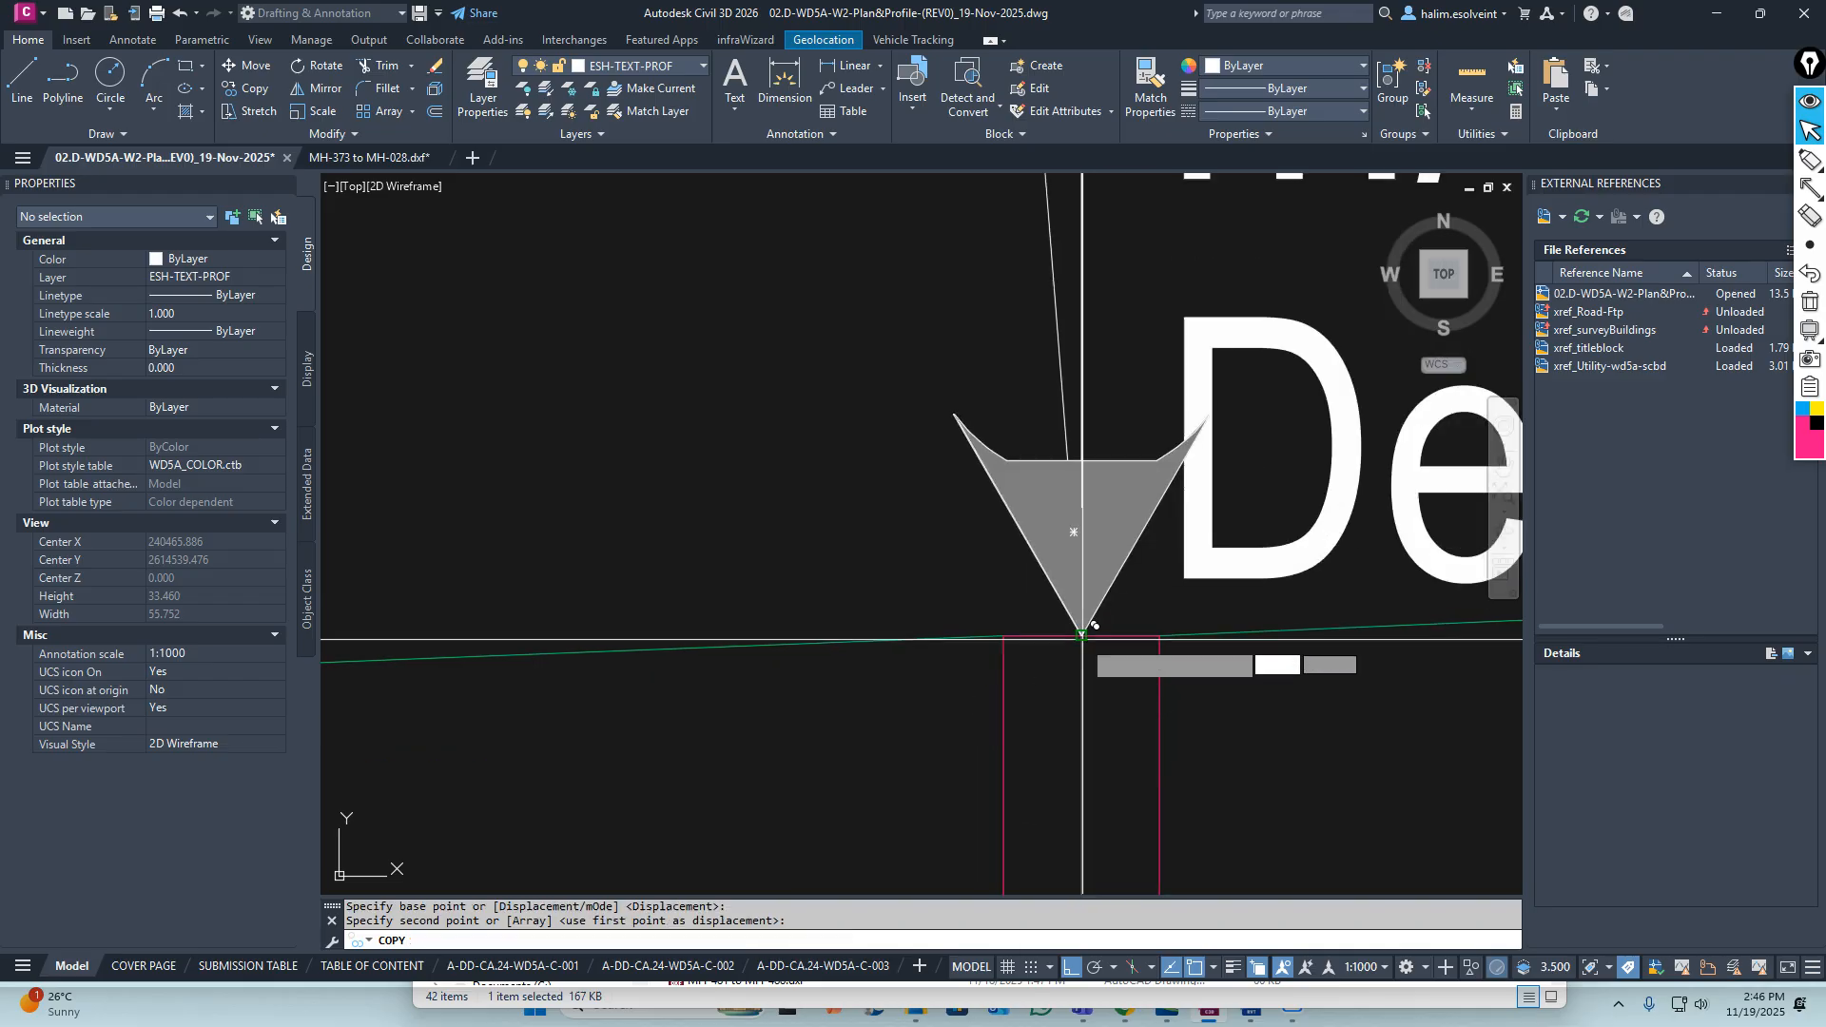
scroll(961, 561, down, 3)
key(Escape)
key(Escape)
key(Escape)
Copy the full text contents of the original small MH-397 label to the clipboard
middle_drag(1108, 545, 970, 513)
double_click(944, 440)
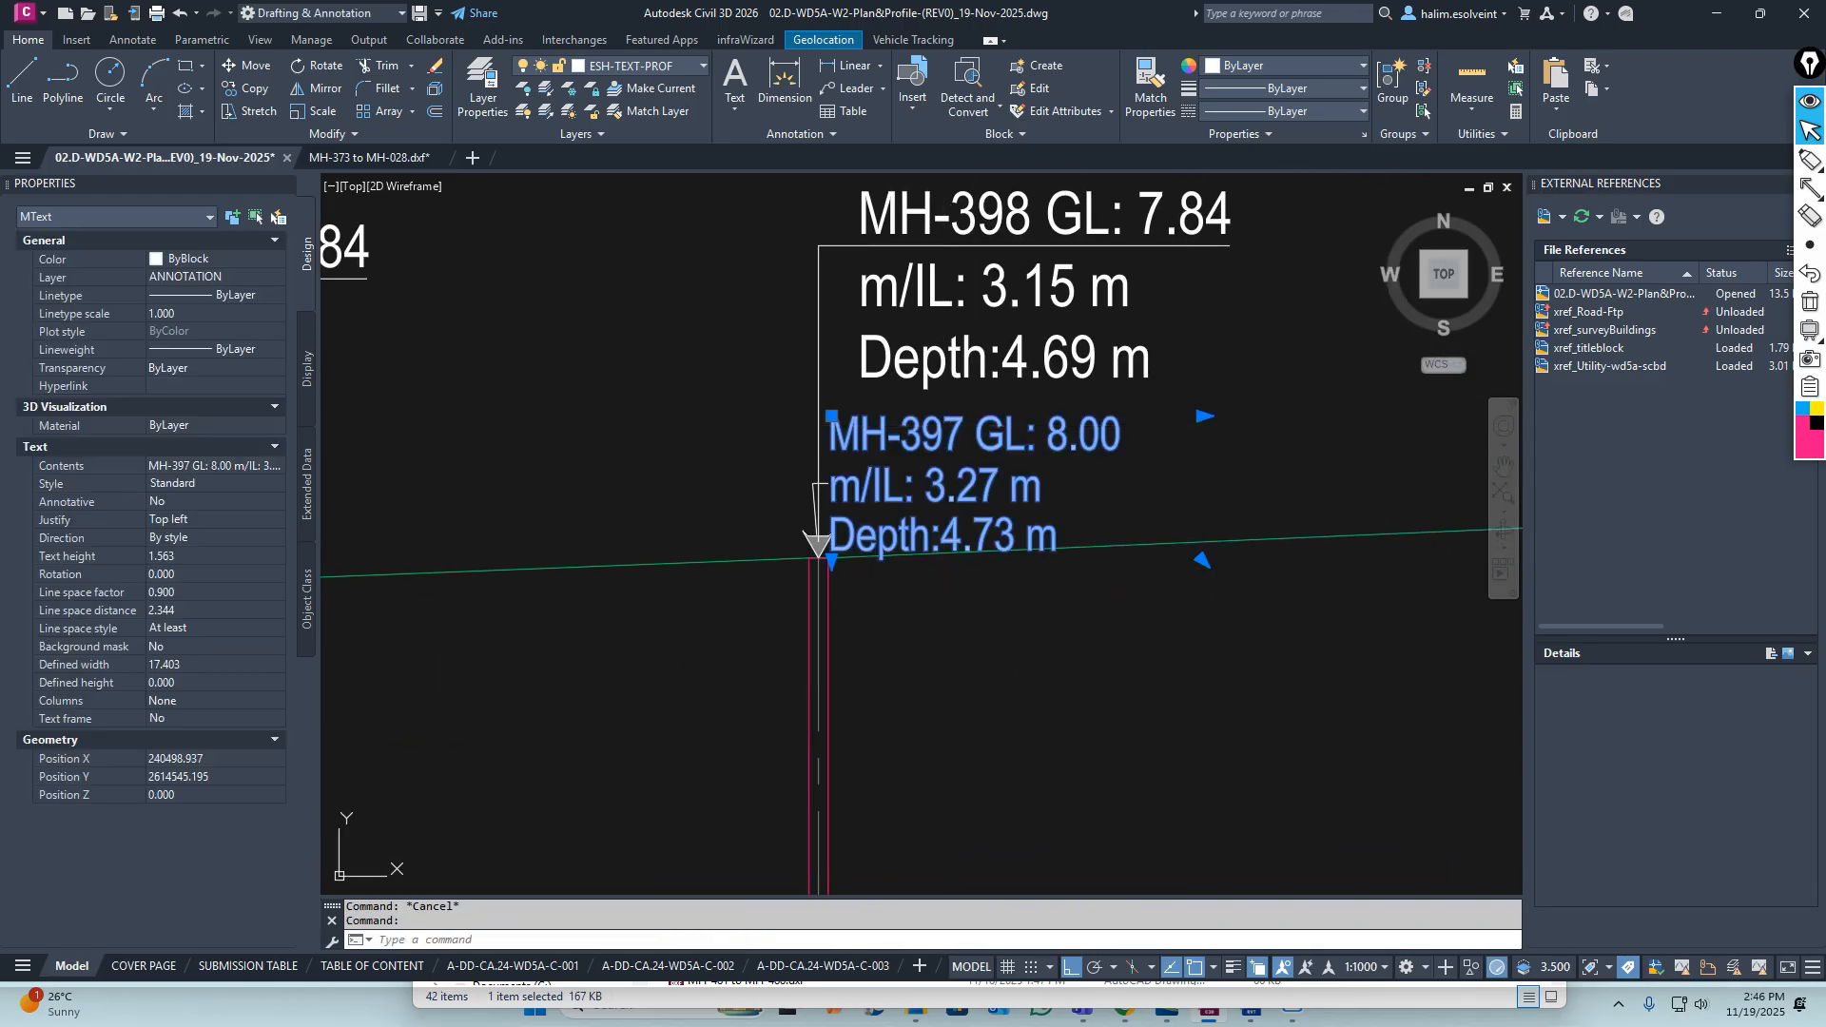
right_click(1182, 621)
click(1008, 480)
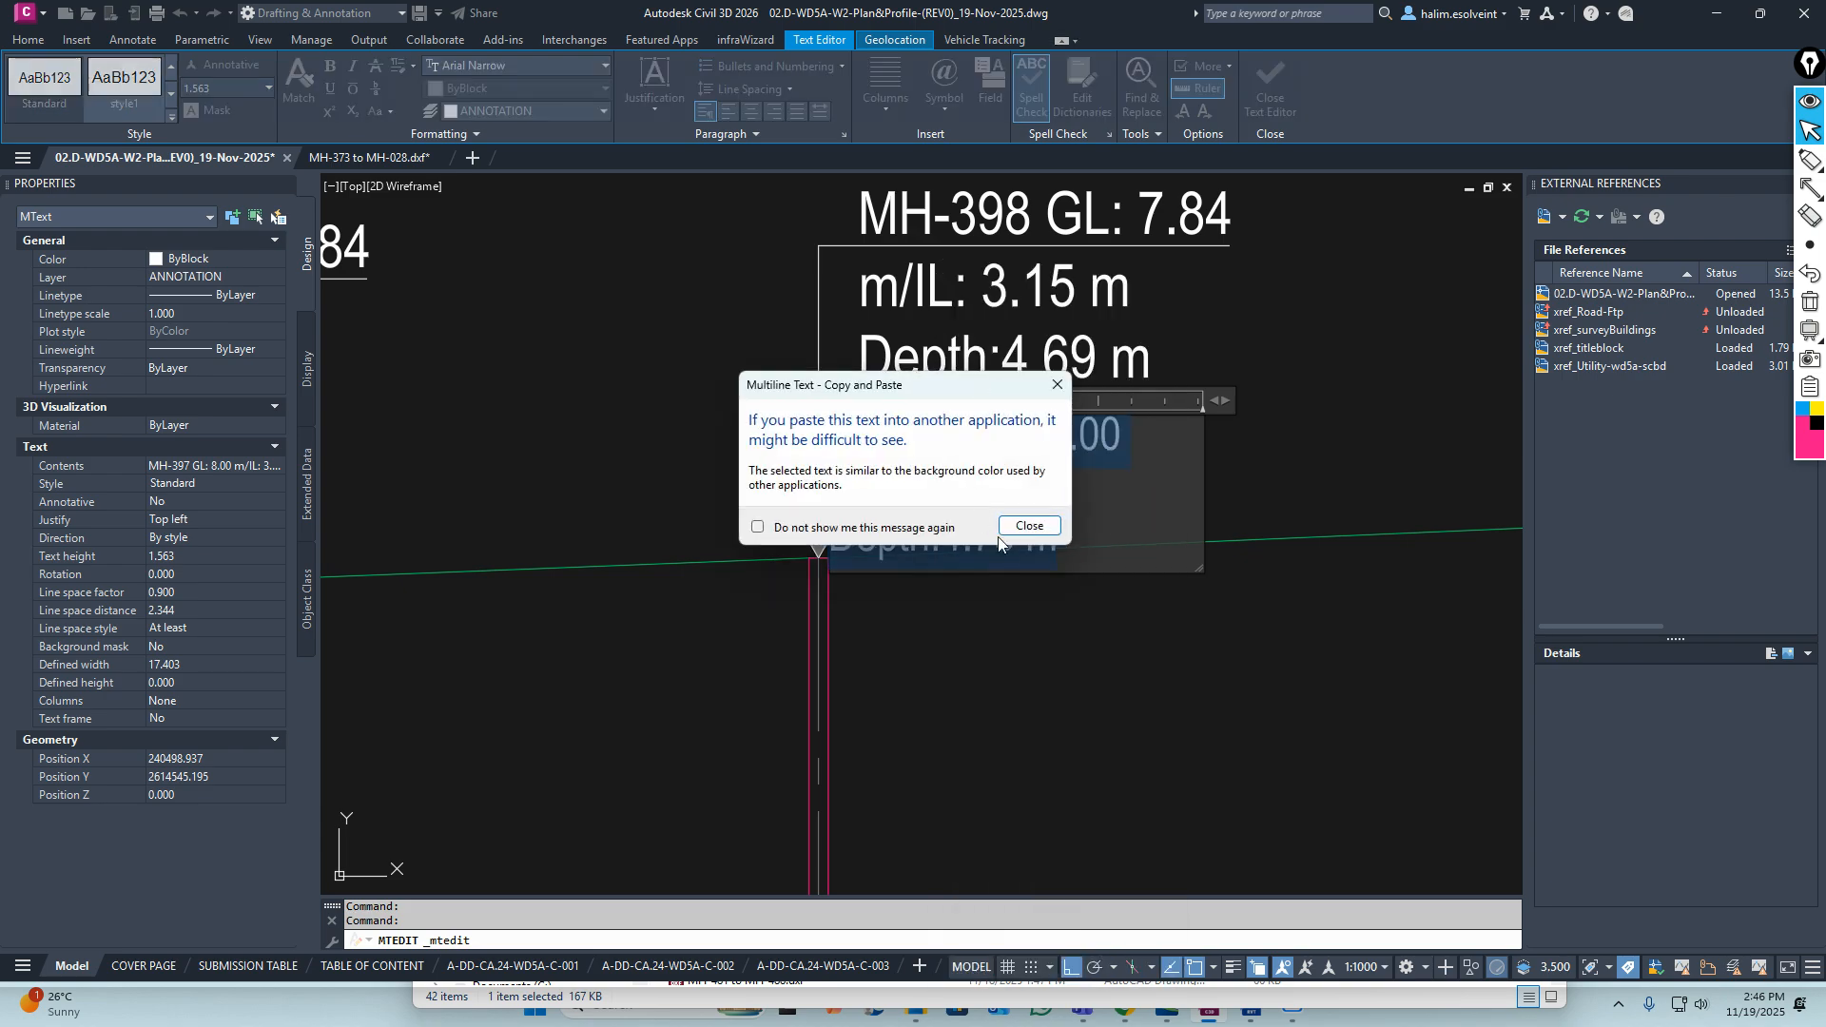
click(1026, 526)
Replace the copied leader's text with the MH-397 data: GL: 8.00, m/IL: 3.27 m, Depth:4.73 m
middle_drag(1078, 290, 909, 478)
double_click(791, 409)
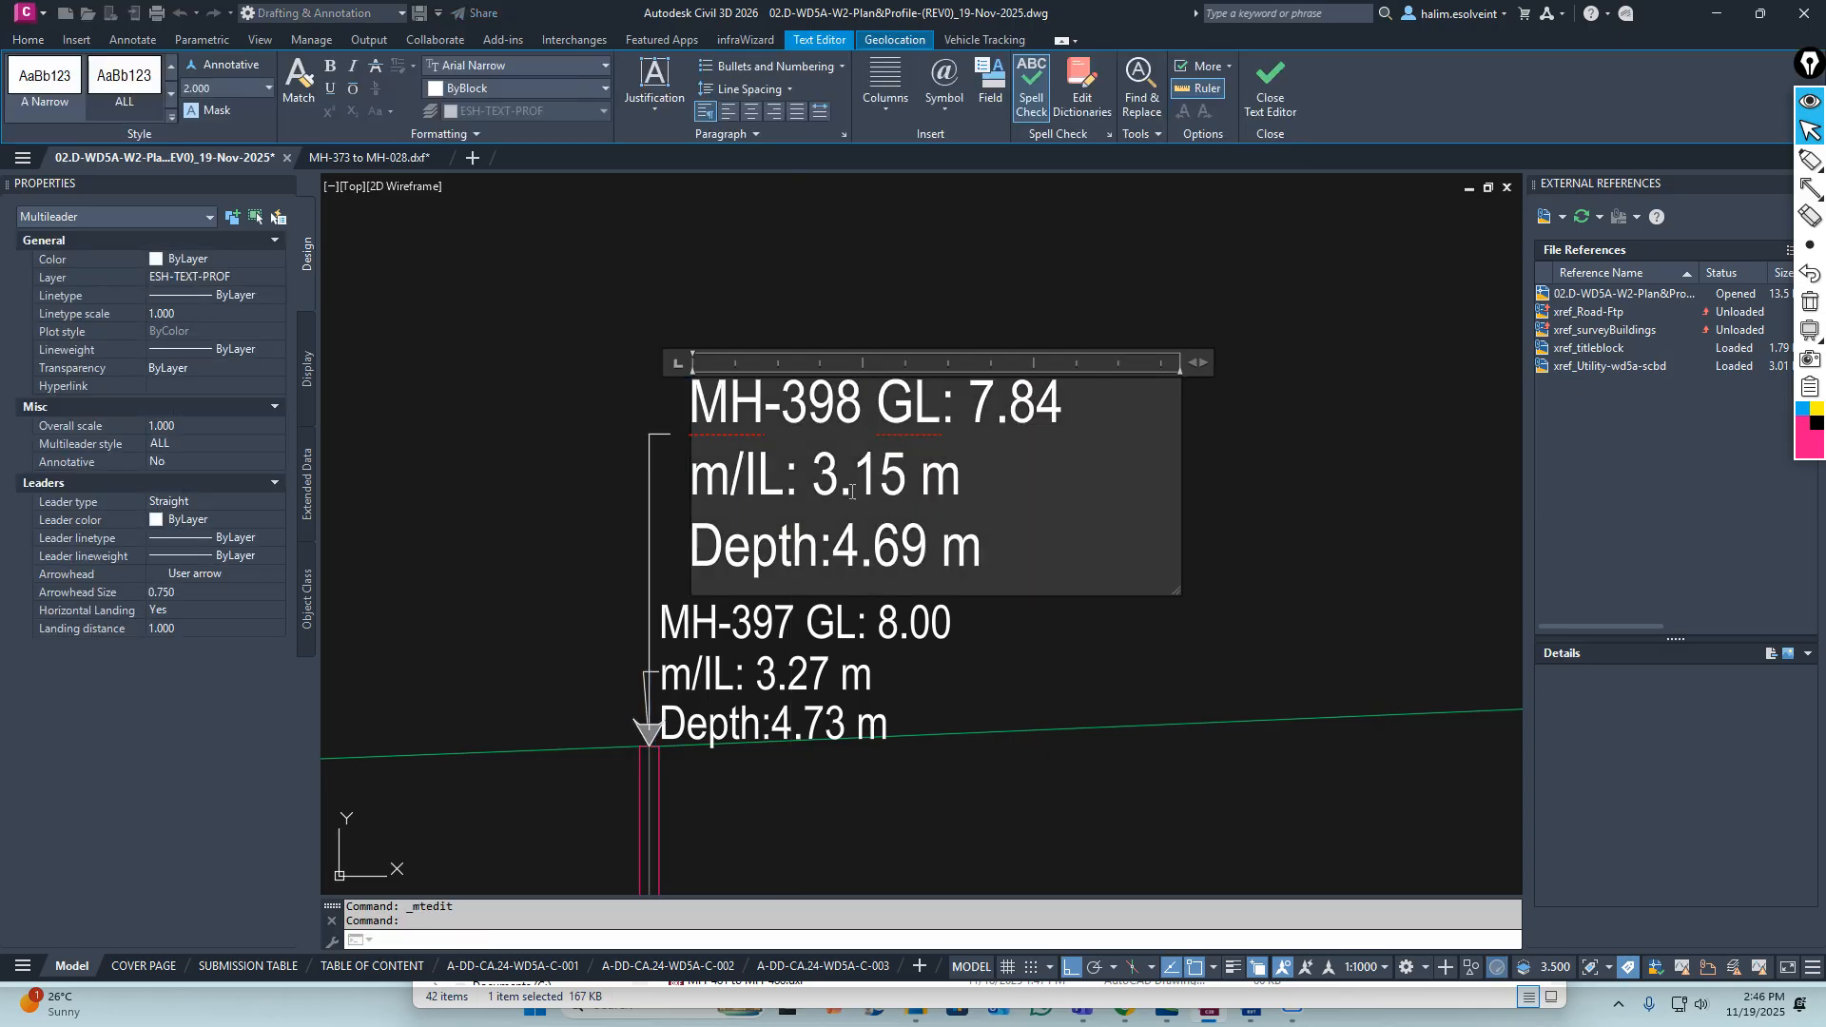
drag(701, 397, 1054, 619)
key(ctrl+v)
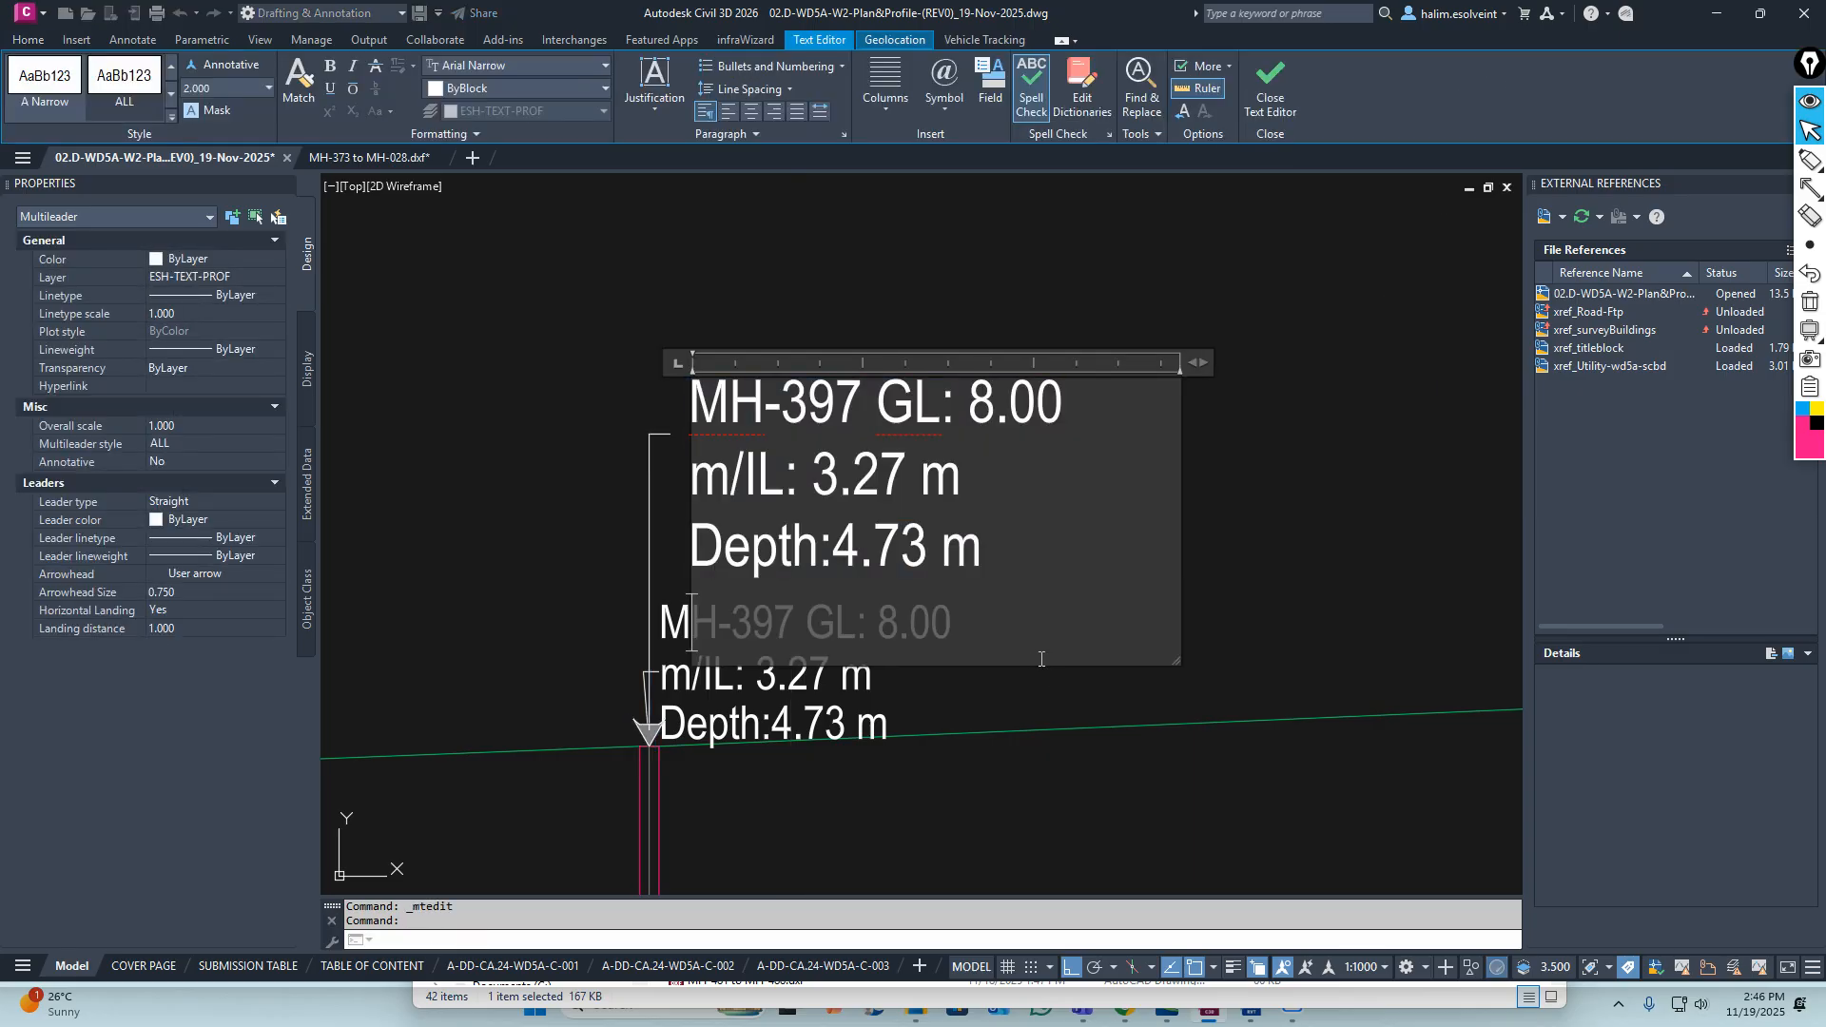
click(1043, 660)
key(Escape)
Erase the original small MH-397 text and its thin leader line beneath the new label
scroll(748, 549, up, 3)
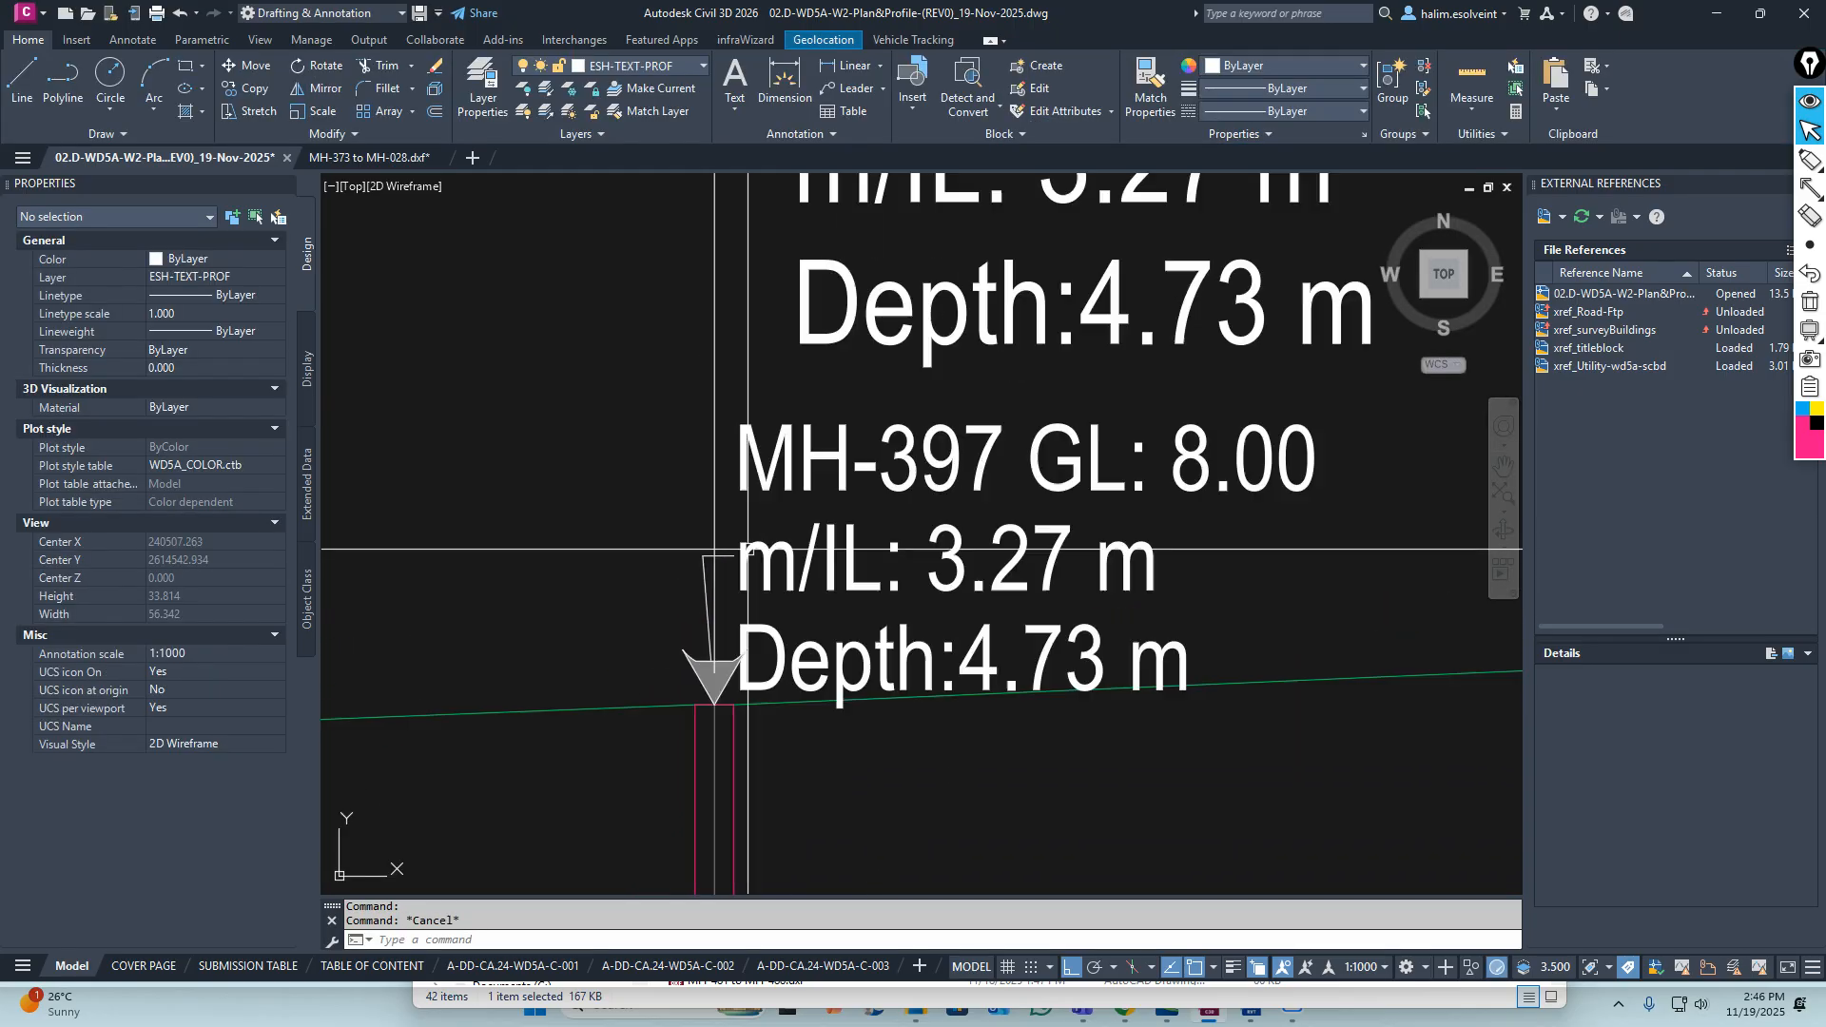
text(e)
key(space)
click(886, 410)
click(737, 595)
key(space)
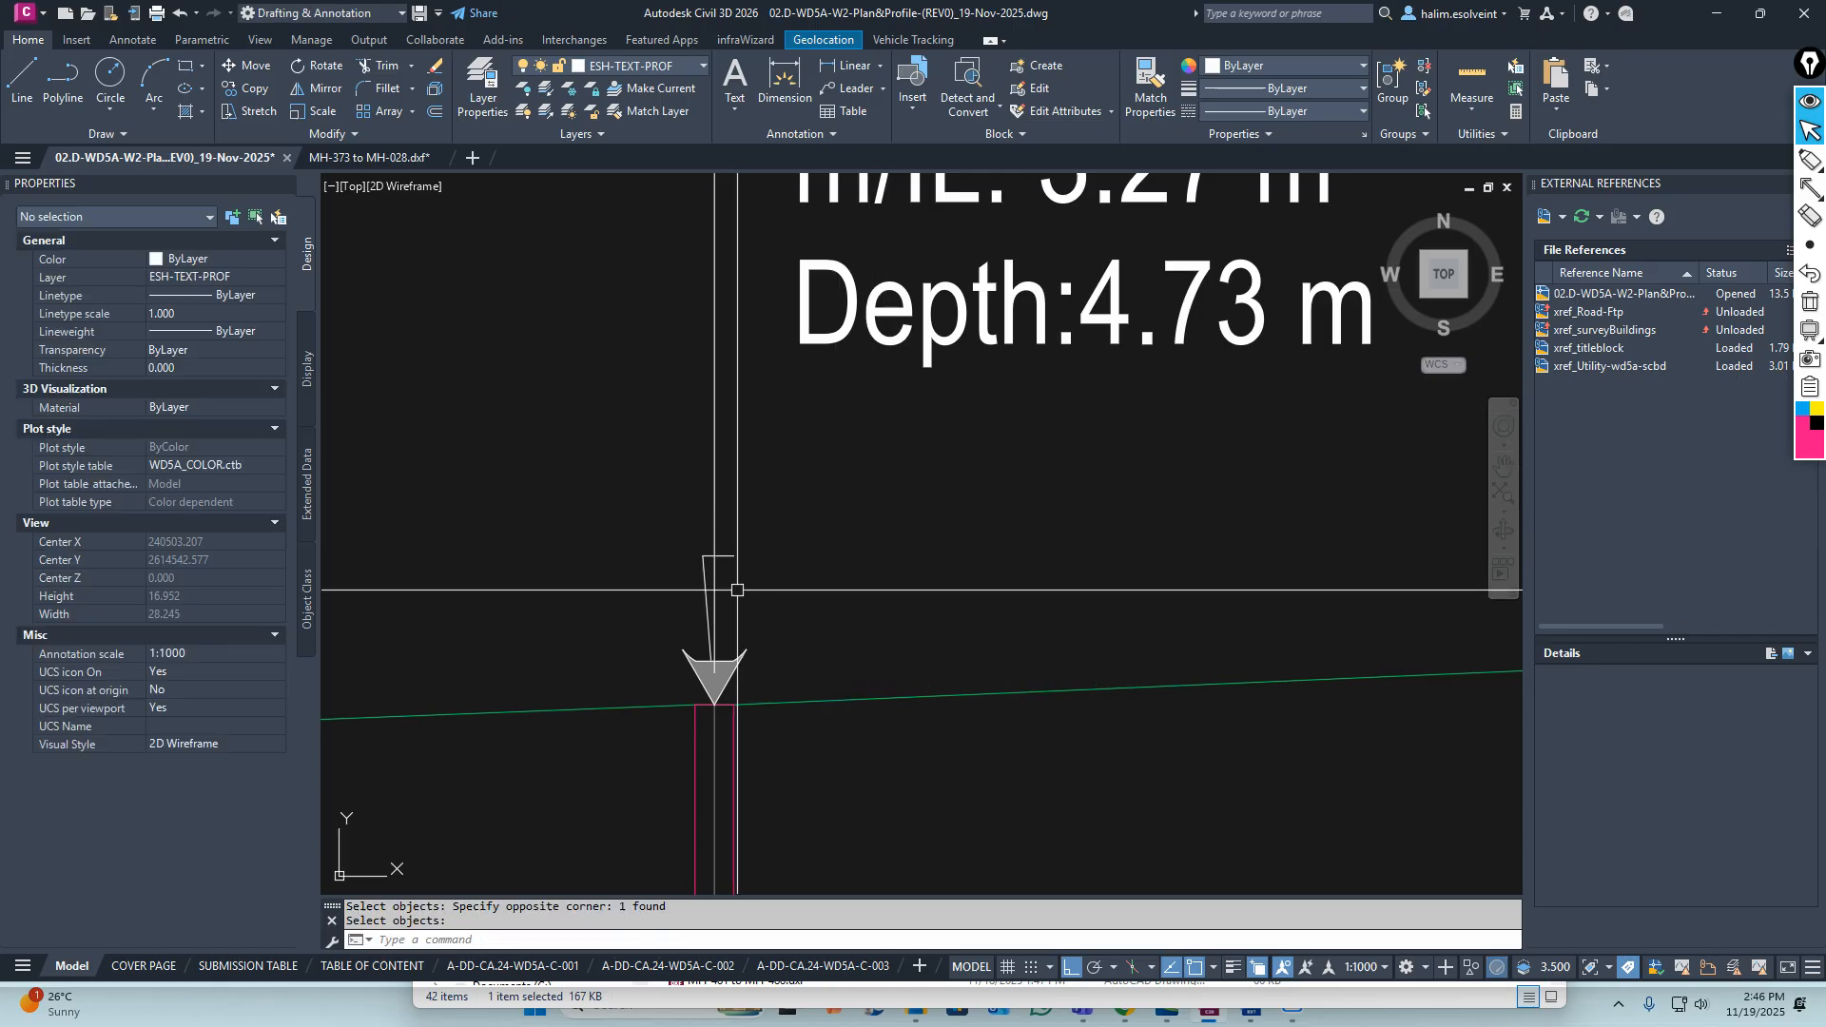
text(e)
key(space)
click(705, 566)
key(space)
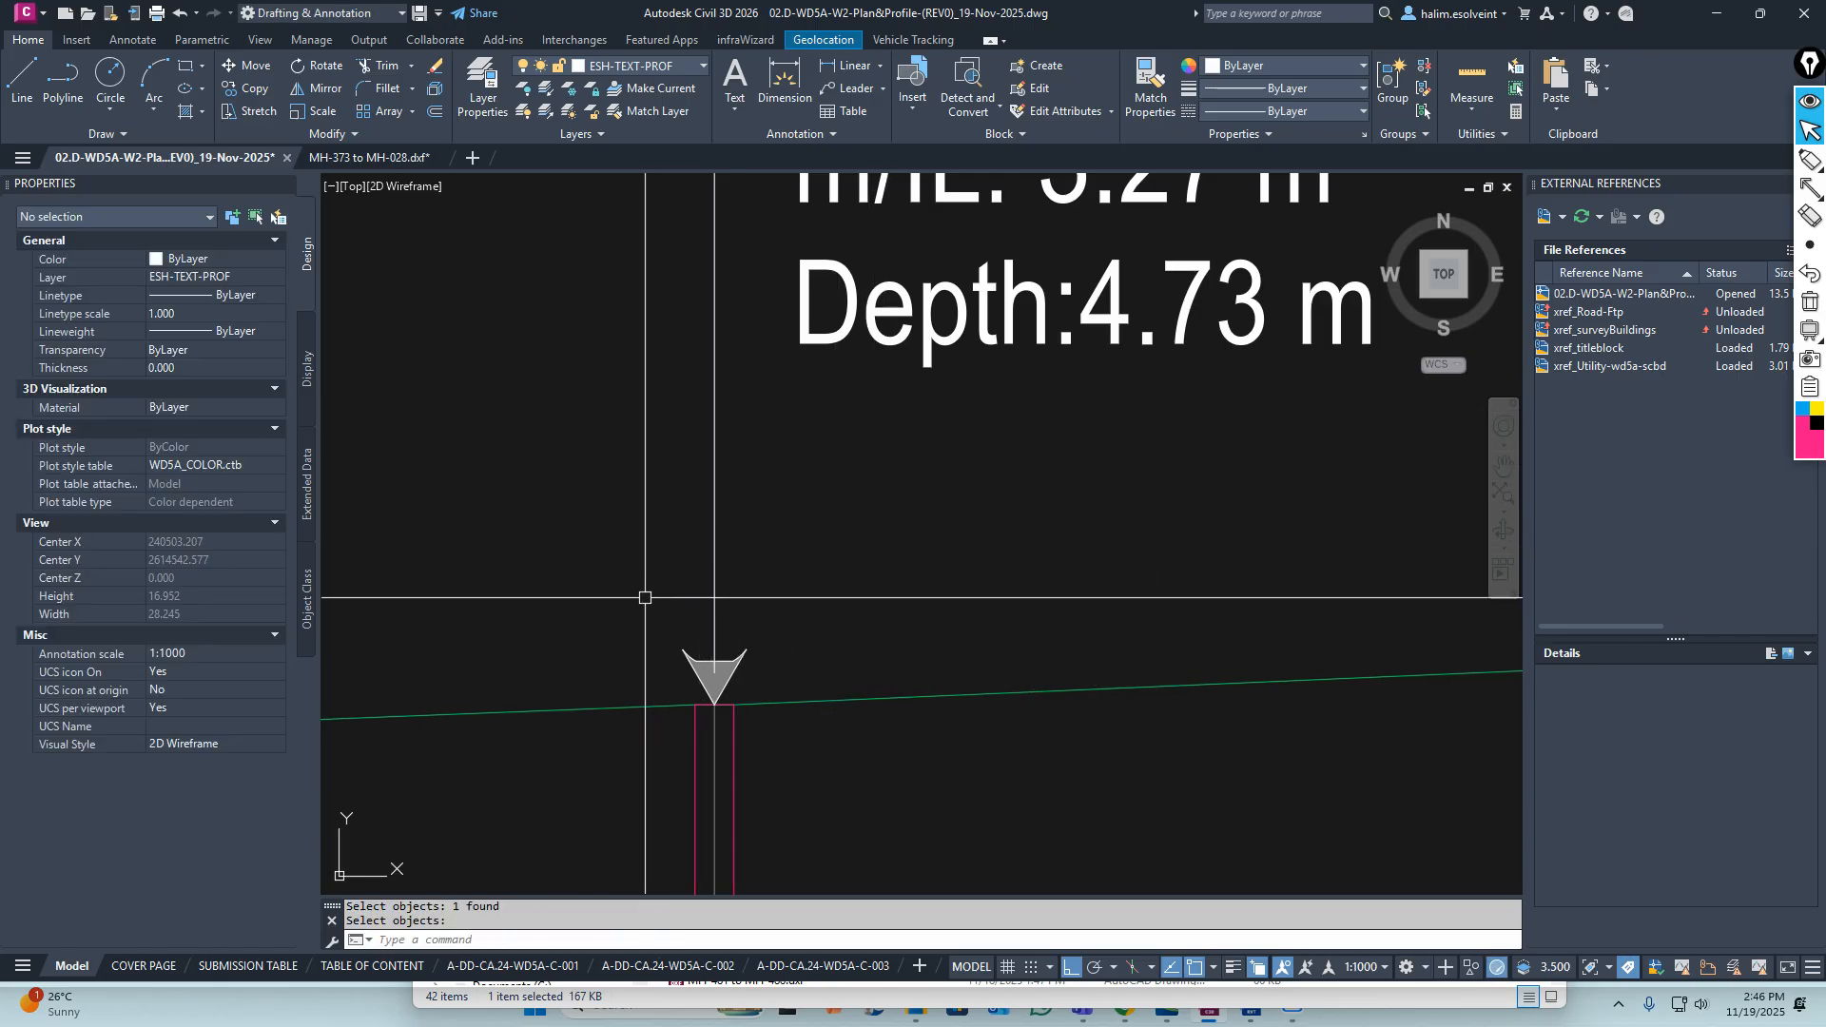
Erase the old triangular arrowhead polyline hidden behind the new leader arrow at MH-397
click(644, 599)
click(764, 691)
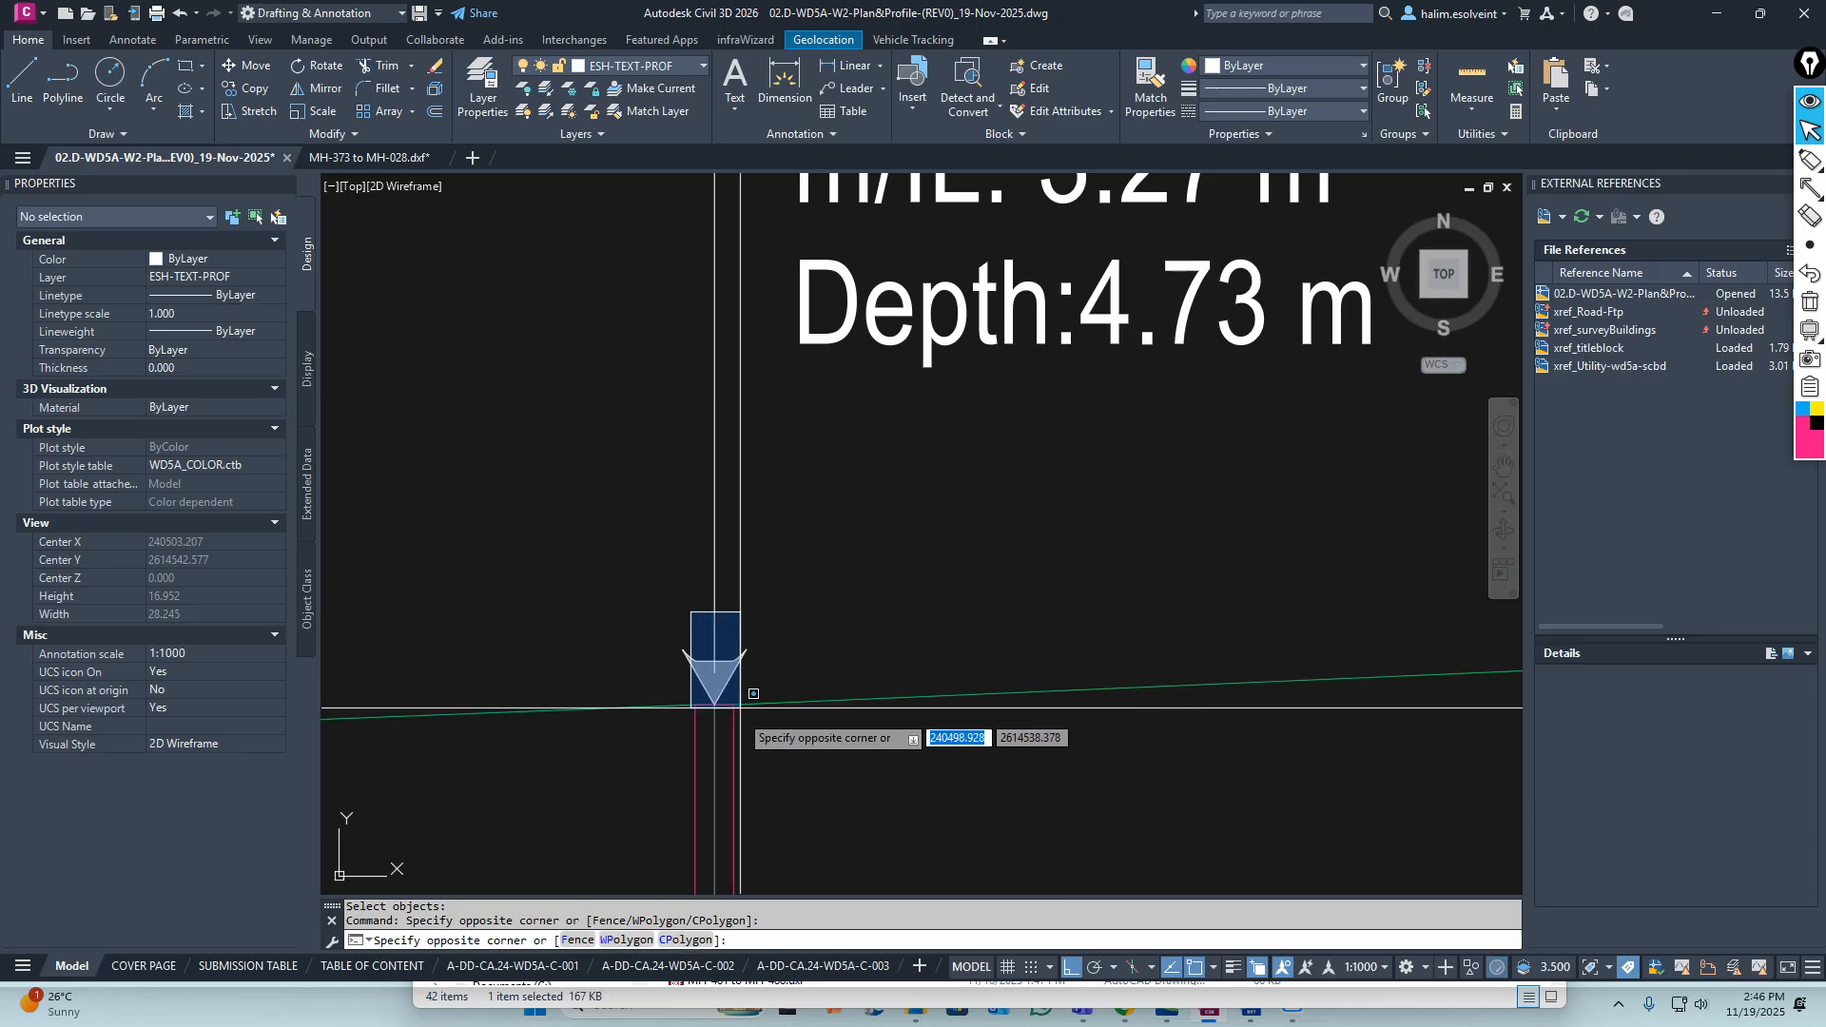
click(748, 715)
scroll(692, 700, up, 5)
key(Escape)
key(Escape)
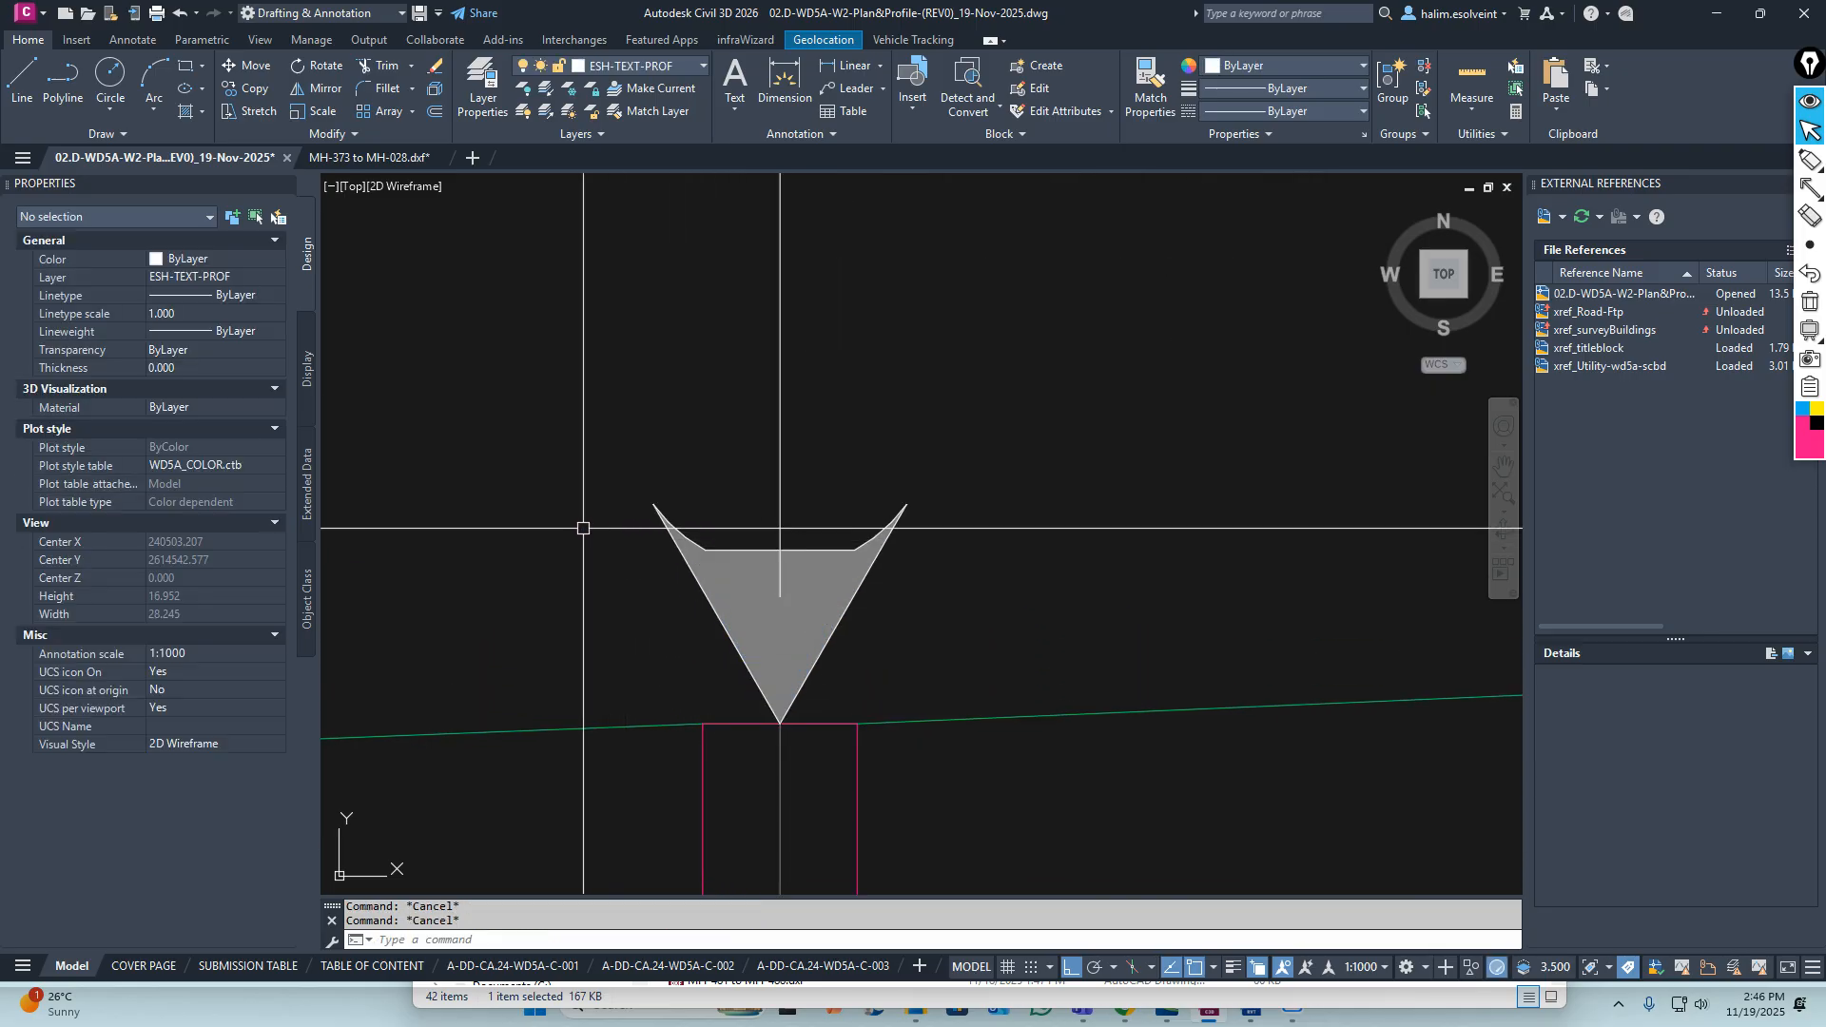
click(575, 538)
click(854, 740)
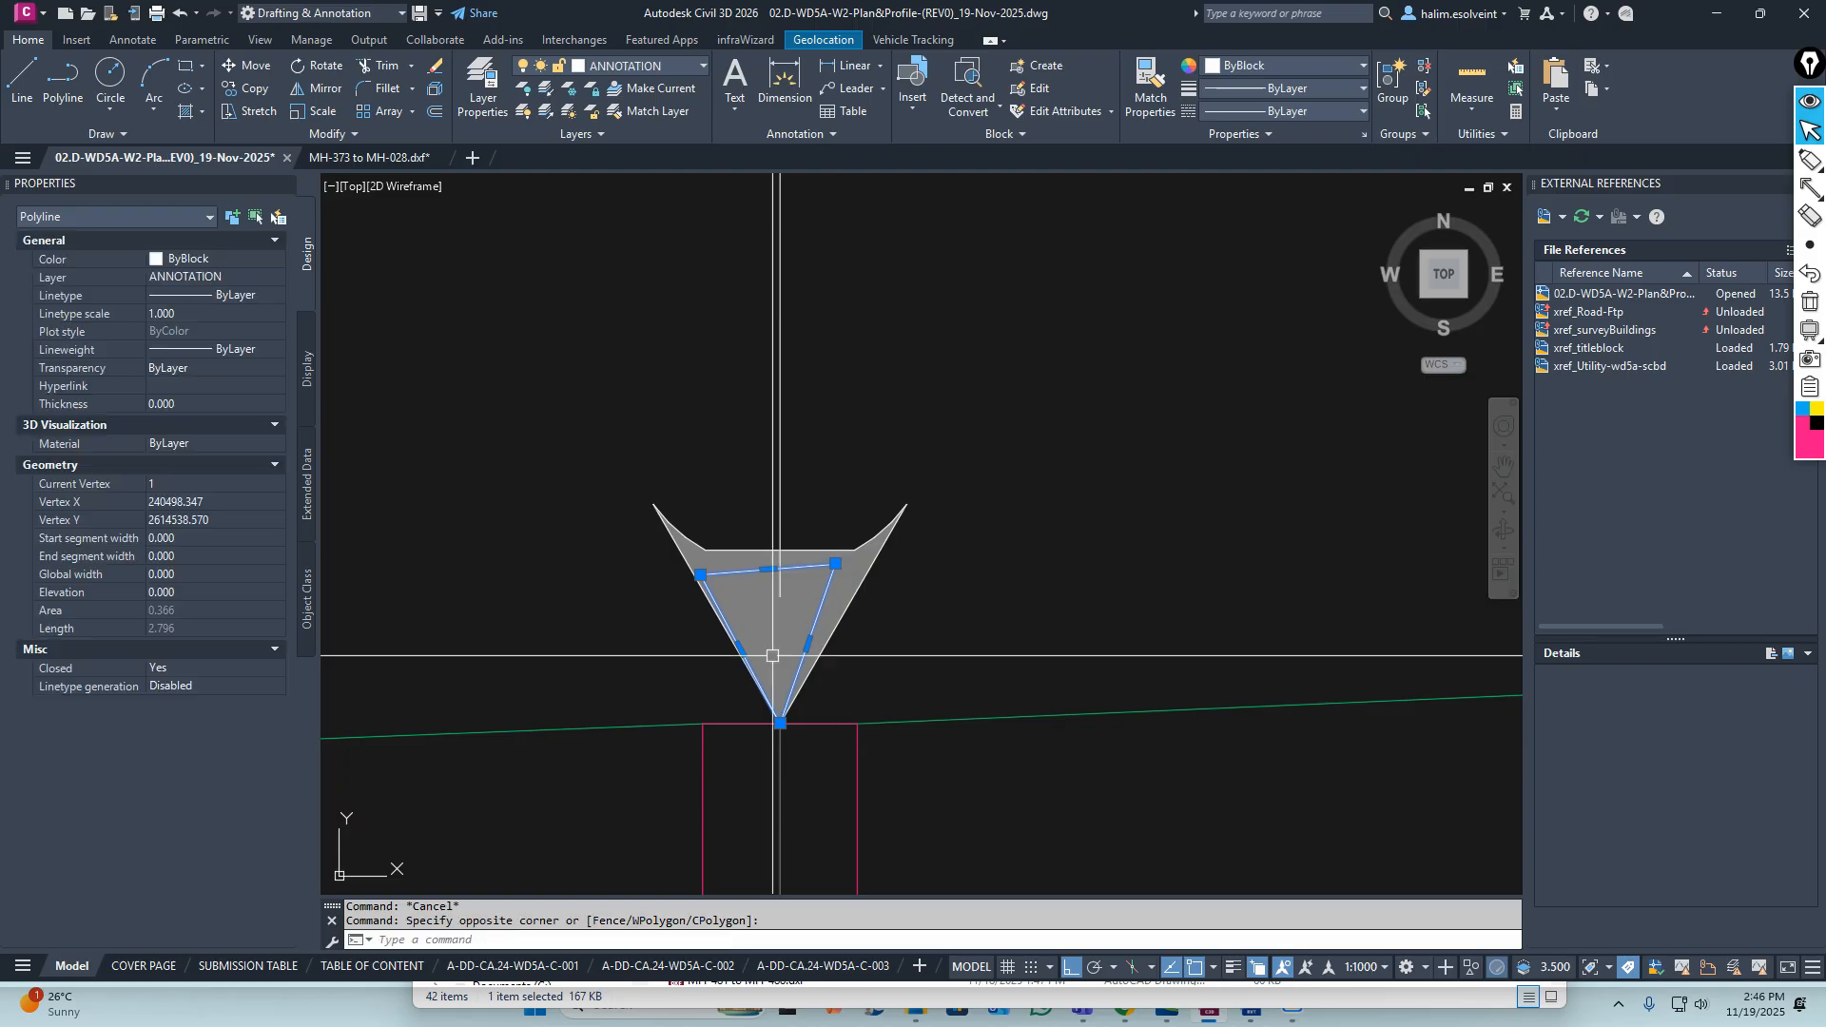
text(e)
key(Return)
Erase the old triangular arrowhead polyline hidden behind the leader arrow at MH-398
scroll(787, 532, down, 5)
scroll(637, 600, up, 5)
scroll(603, 682, up, 6)
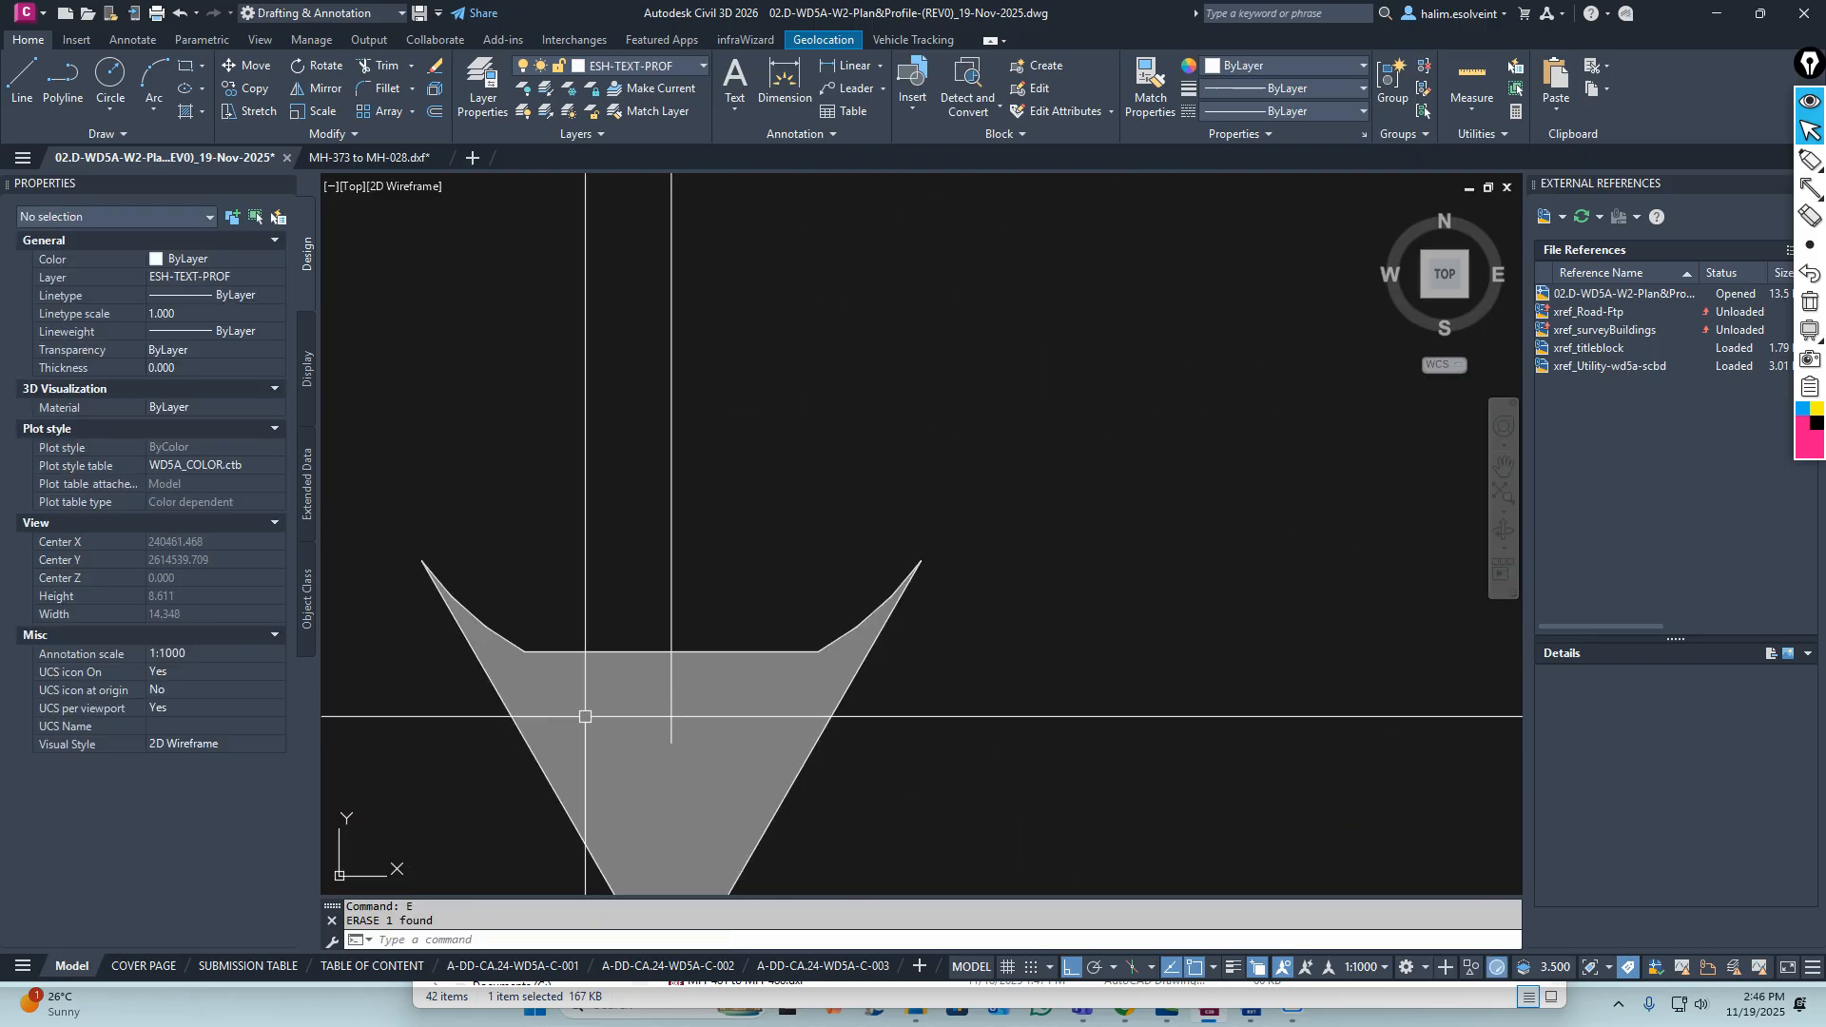
middle_drag(584, 718, 697, 378)
click(590, 236)
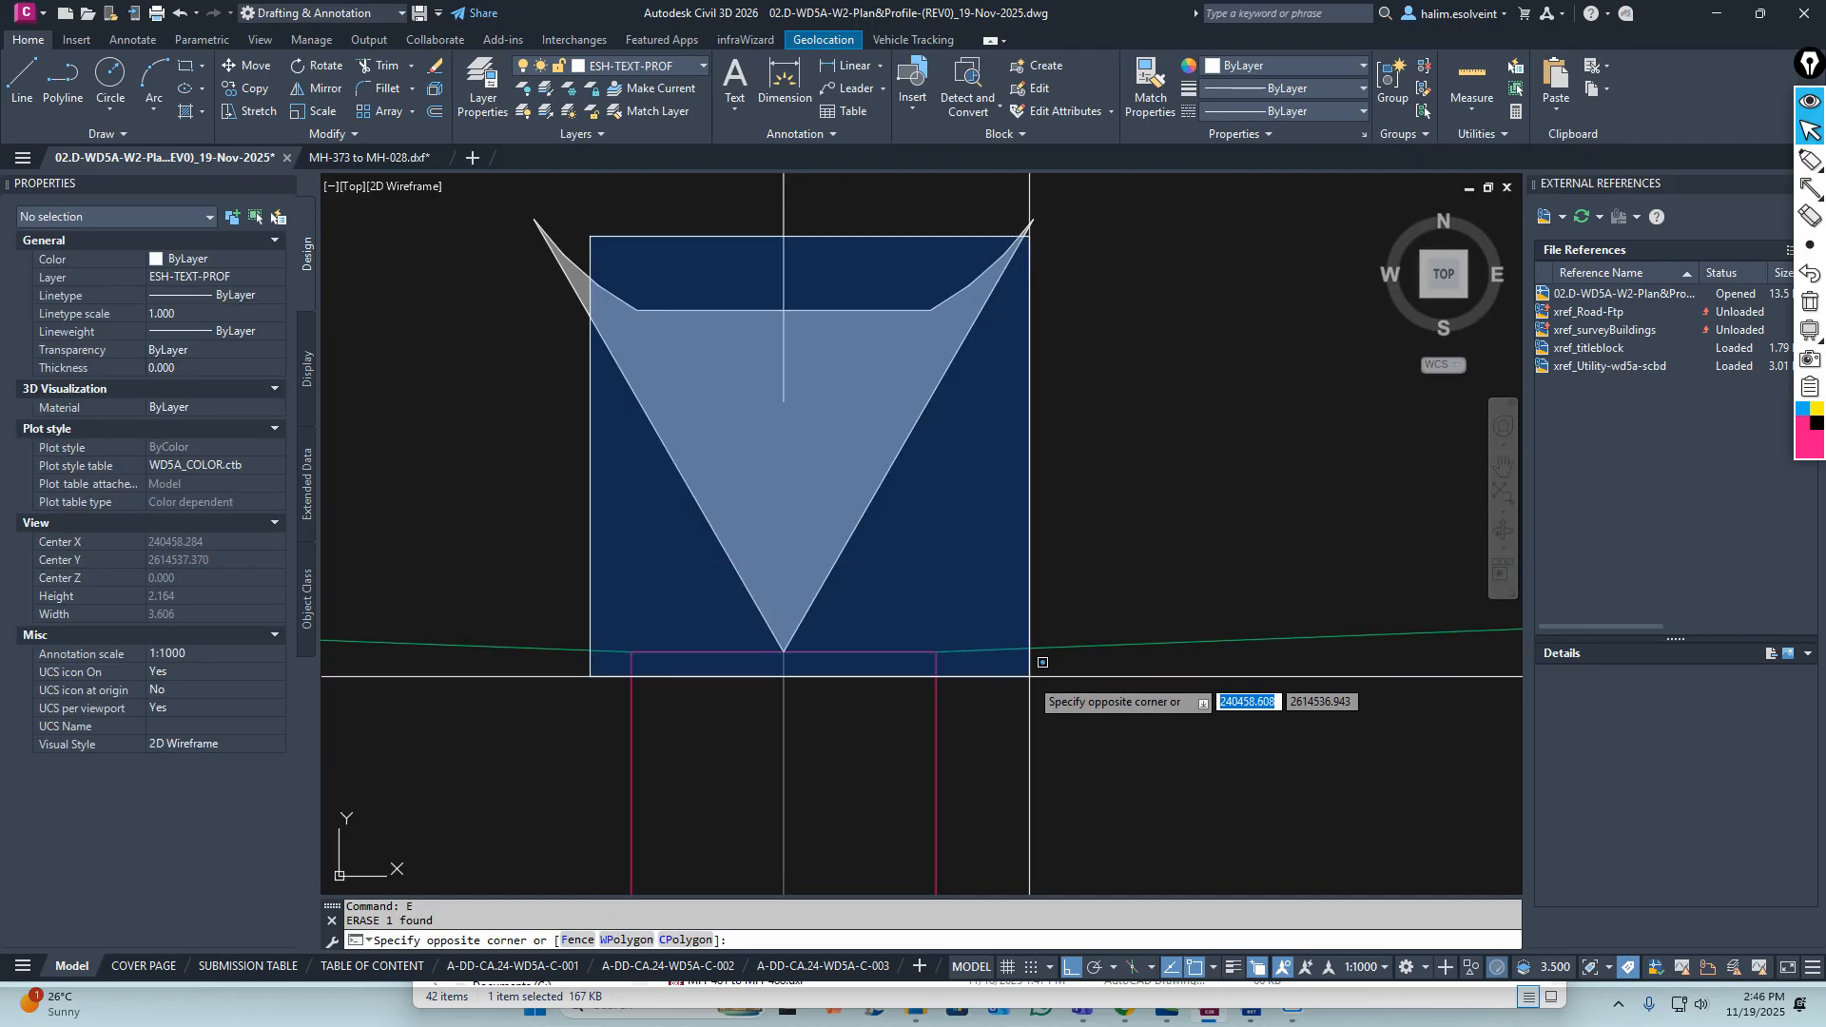
click(1033, 654)
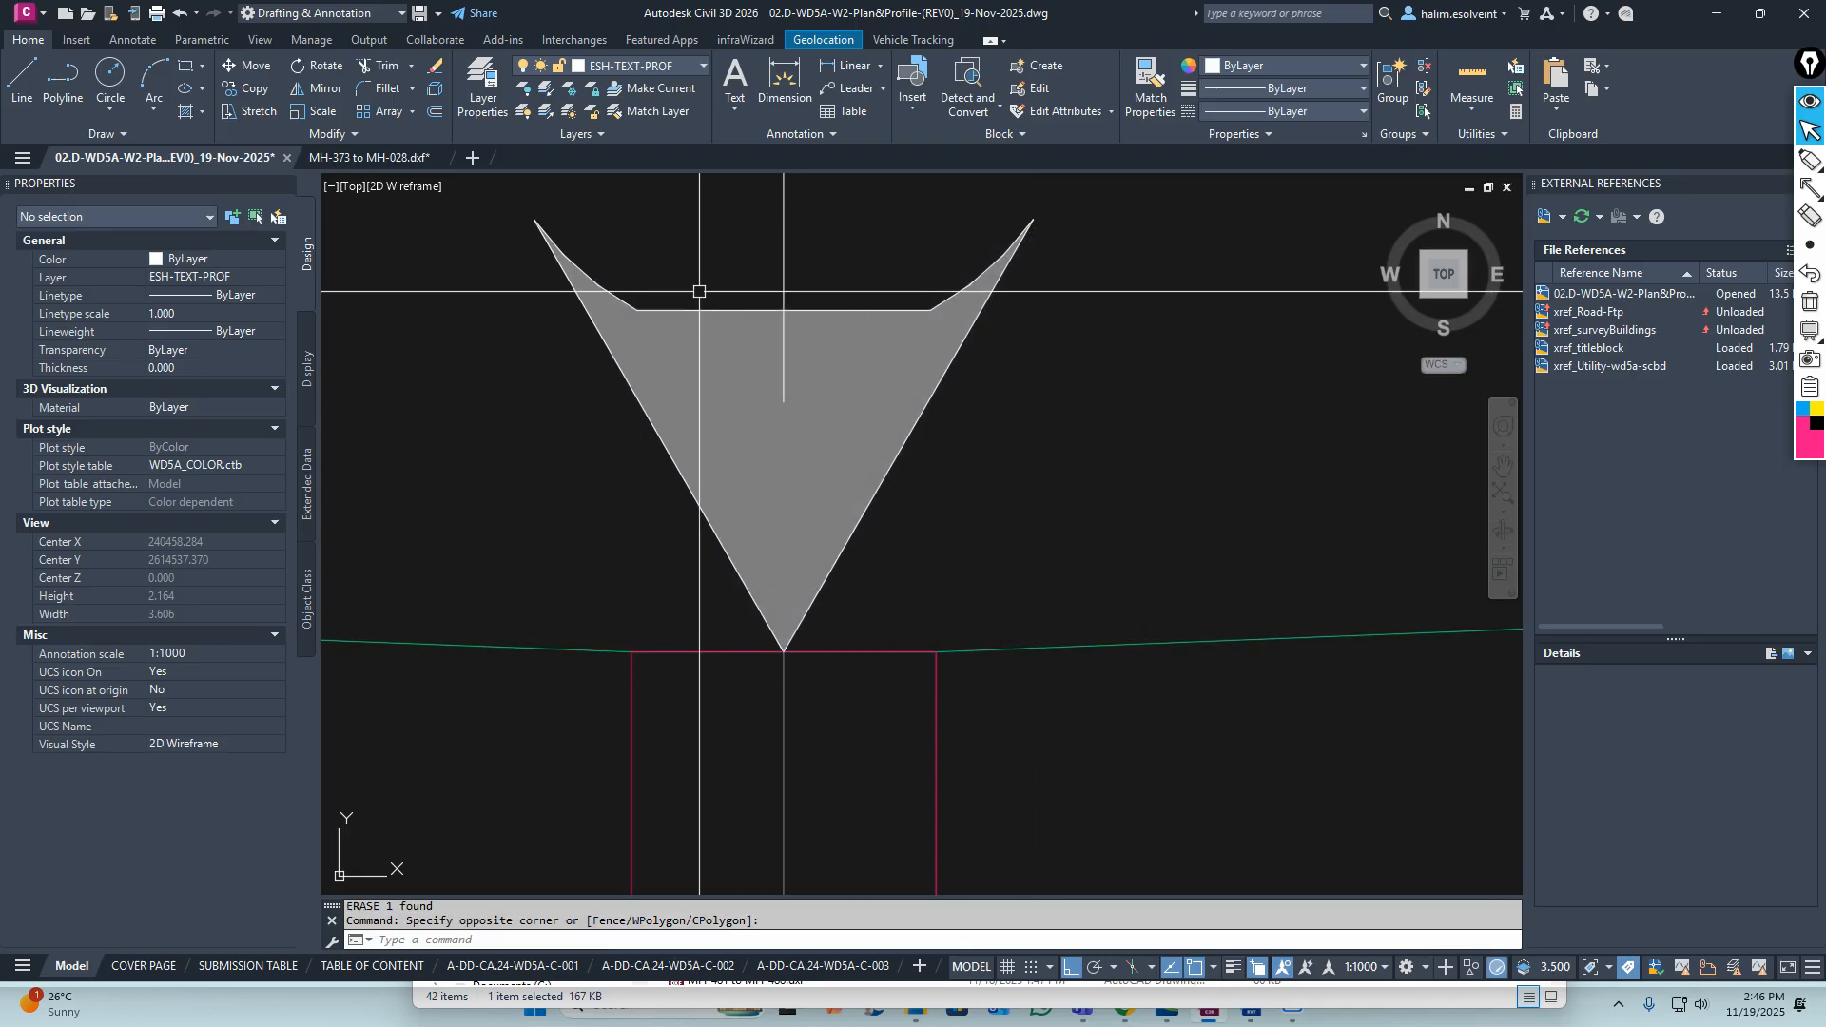
click(657, 181)
click(1117, 800)
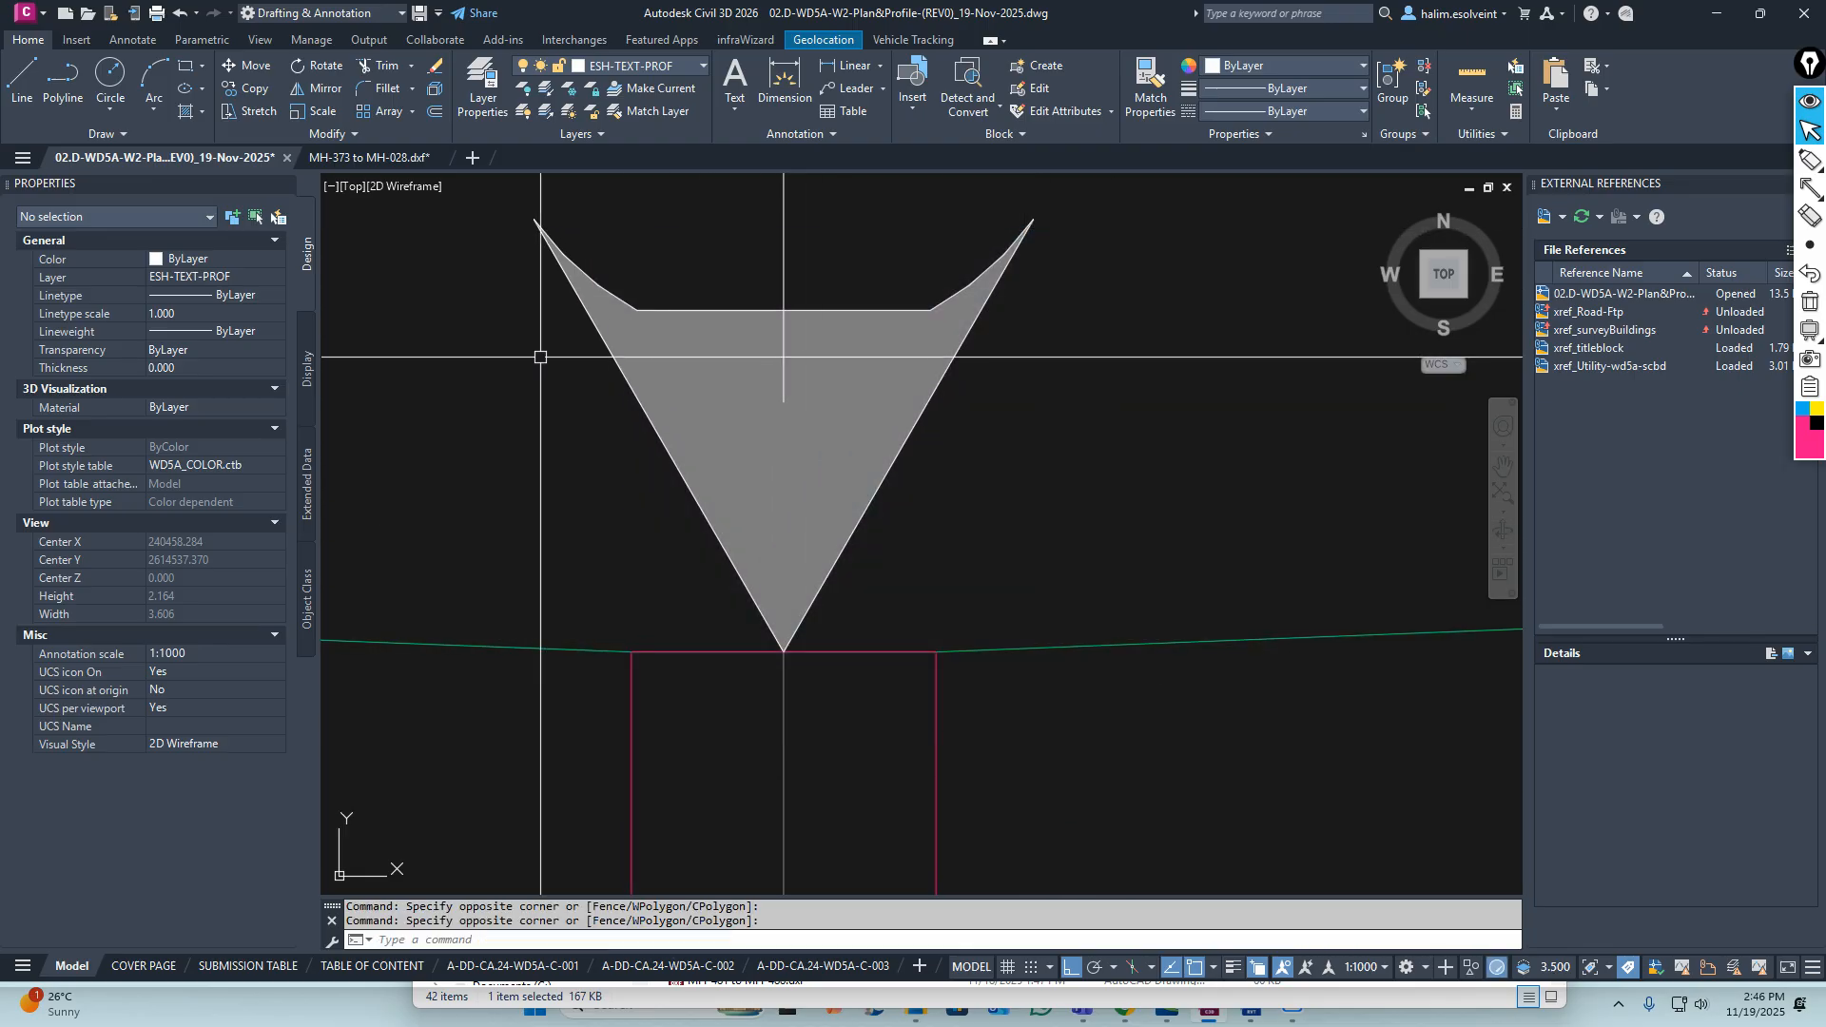
click(457, 218)
click(942, 685)
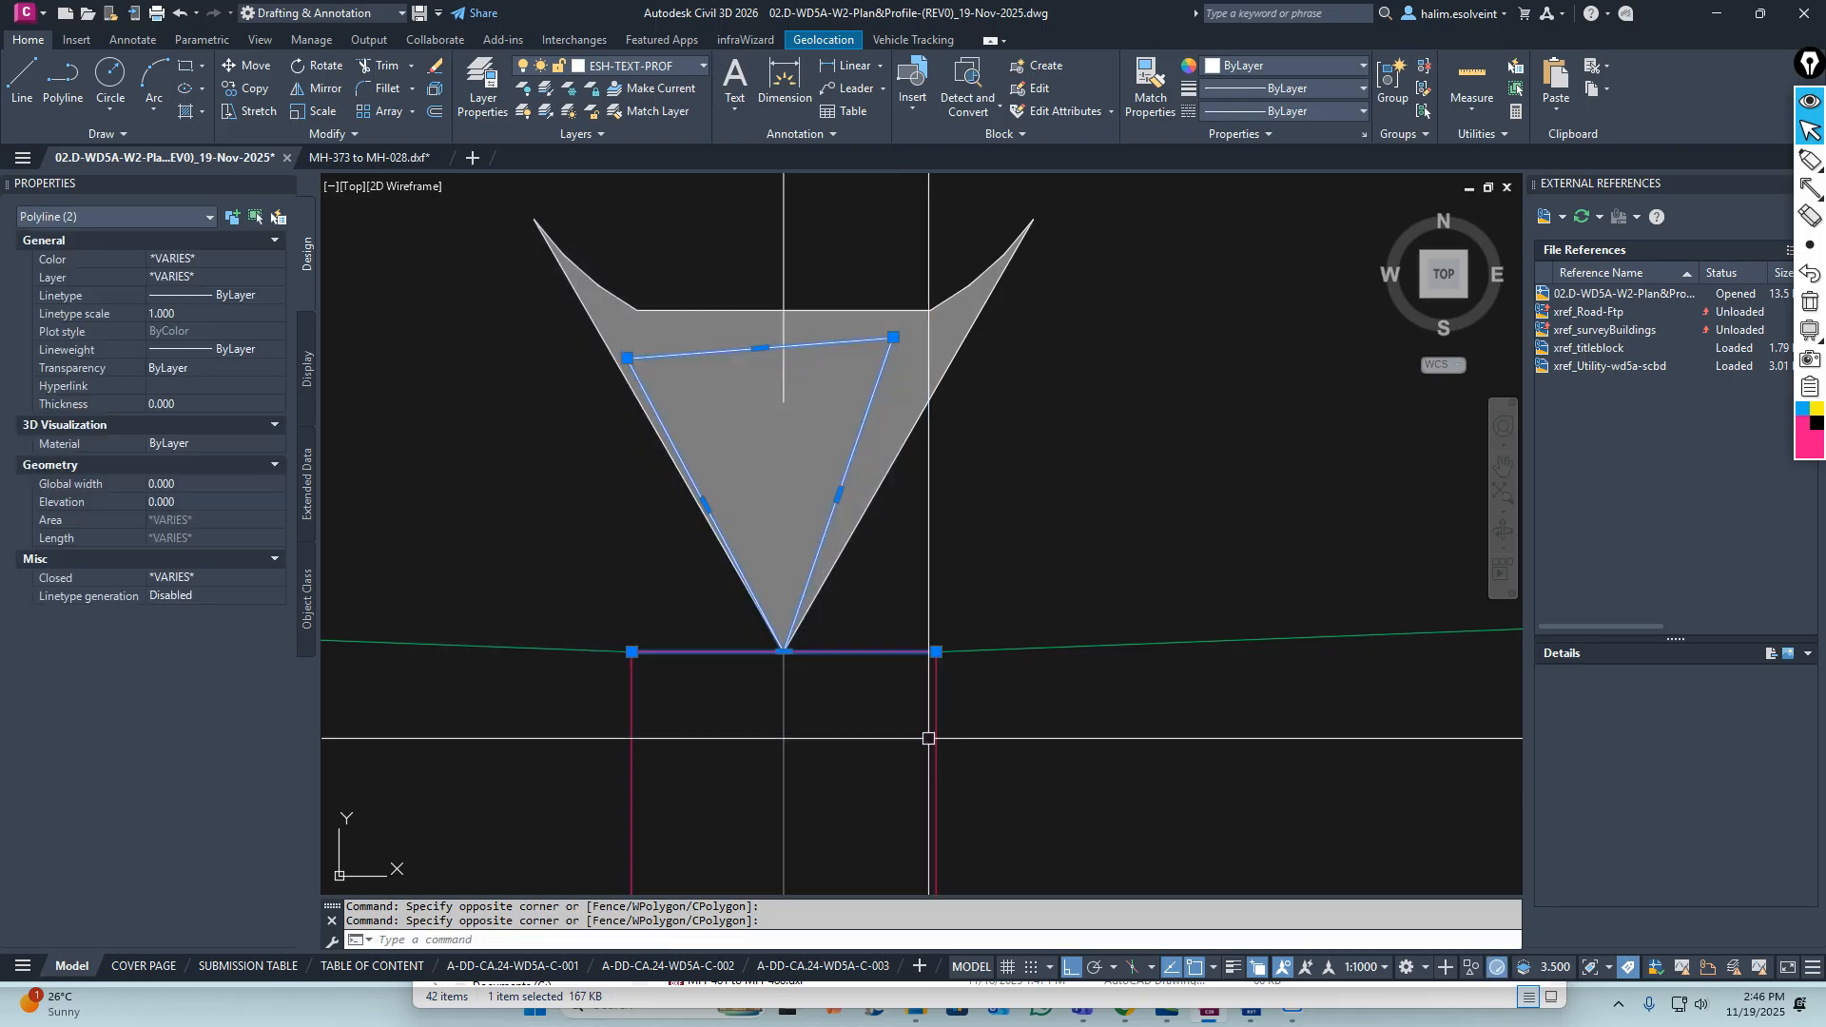
key(Escape)
click(738, 249)
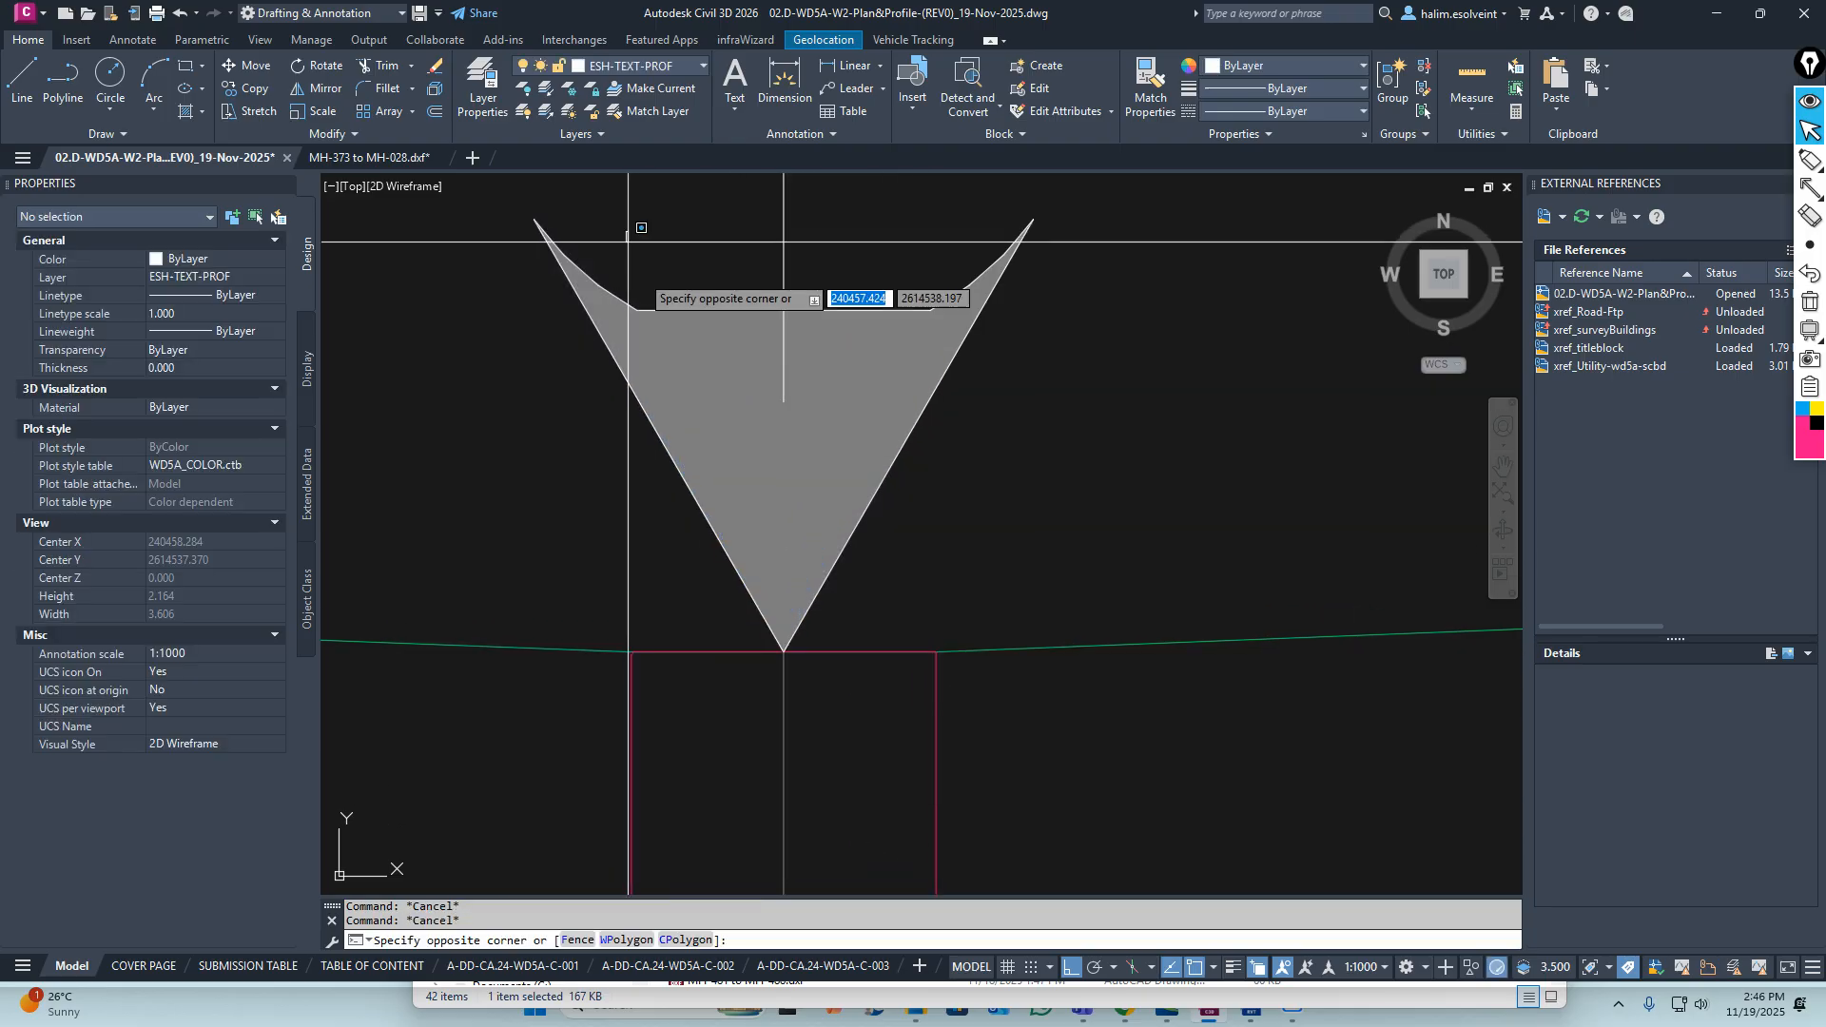
key(Escape)
scroll(648, 282, down, 3)
click(626, 227)
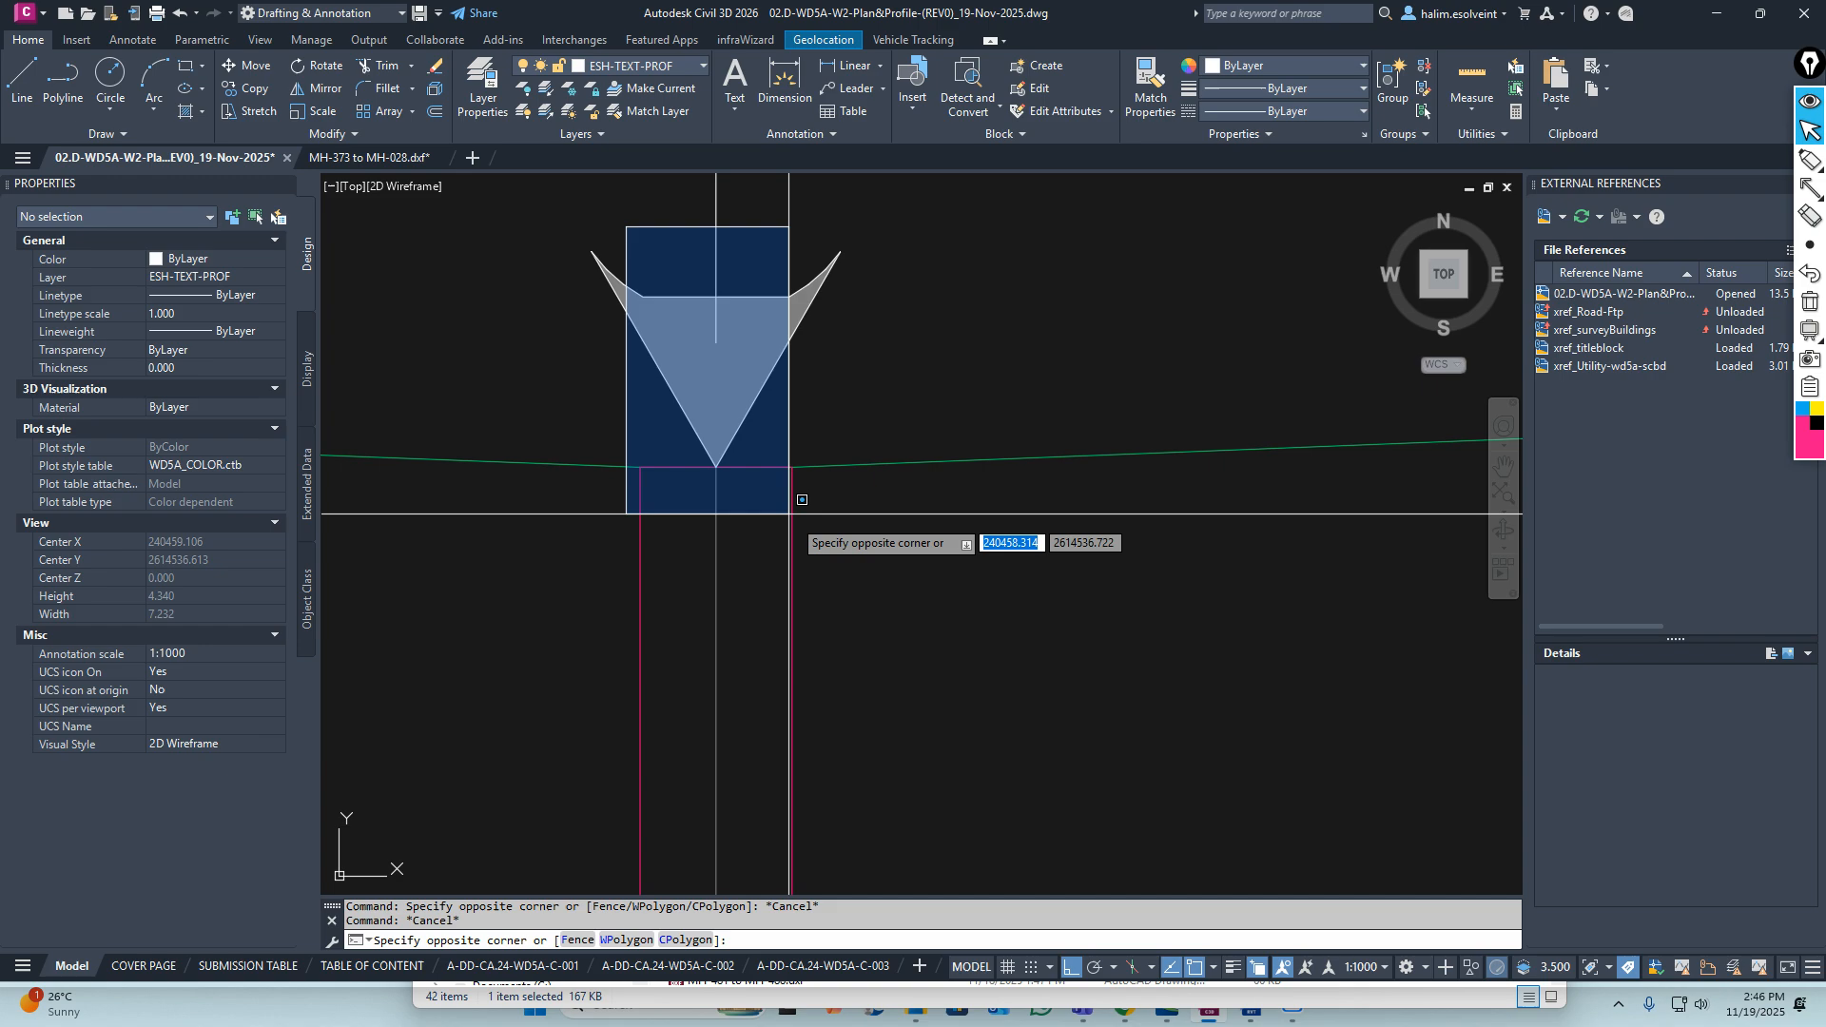
click(802, 486)
text(e)
key(Return)
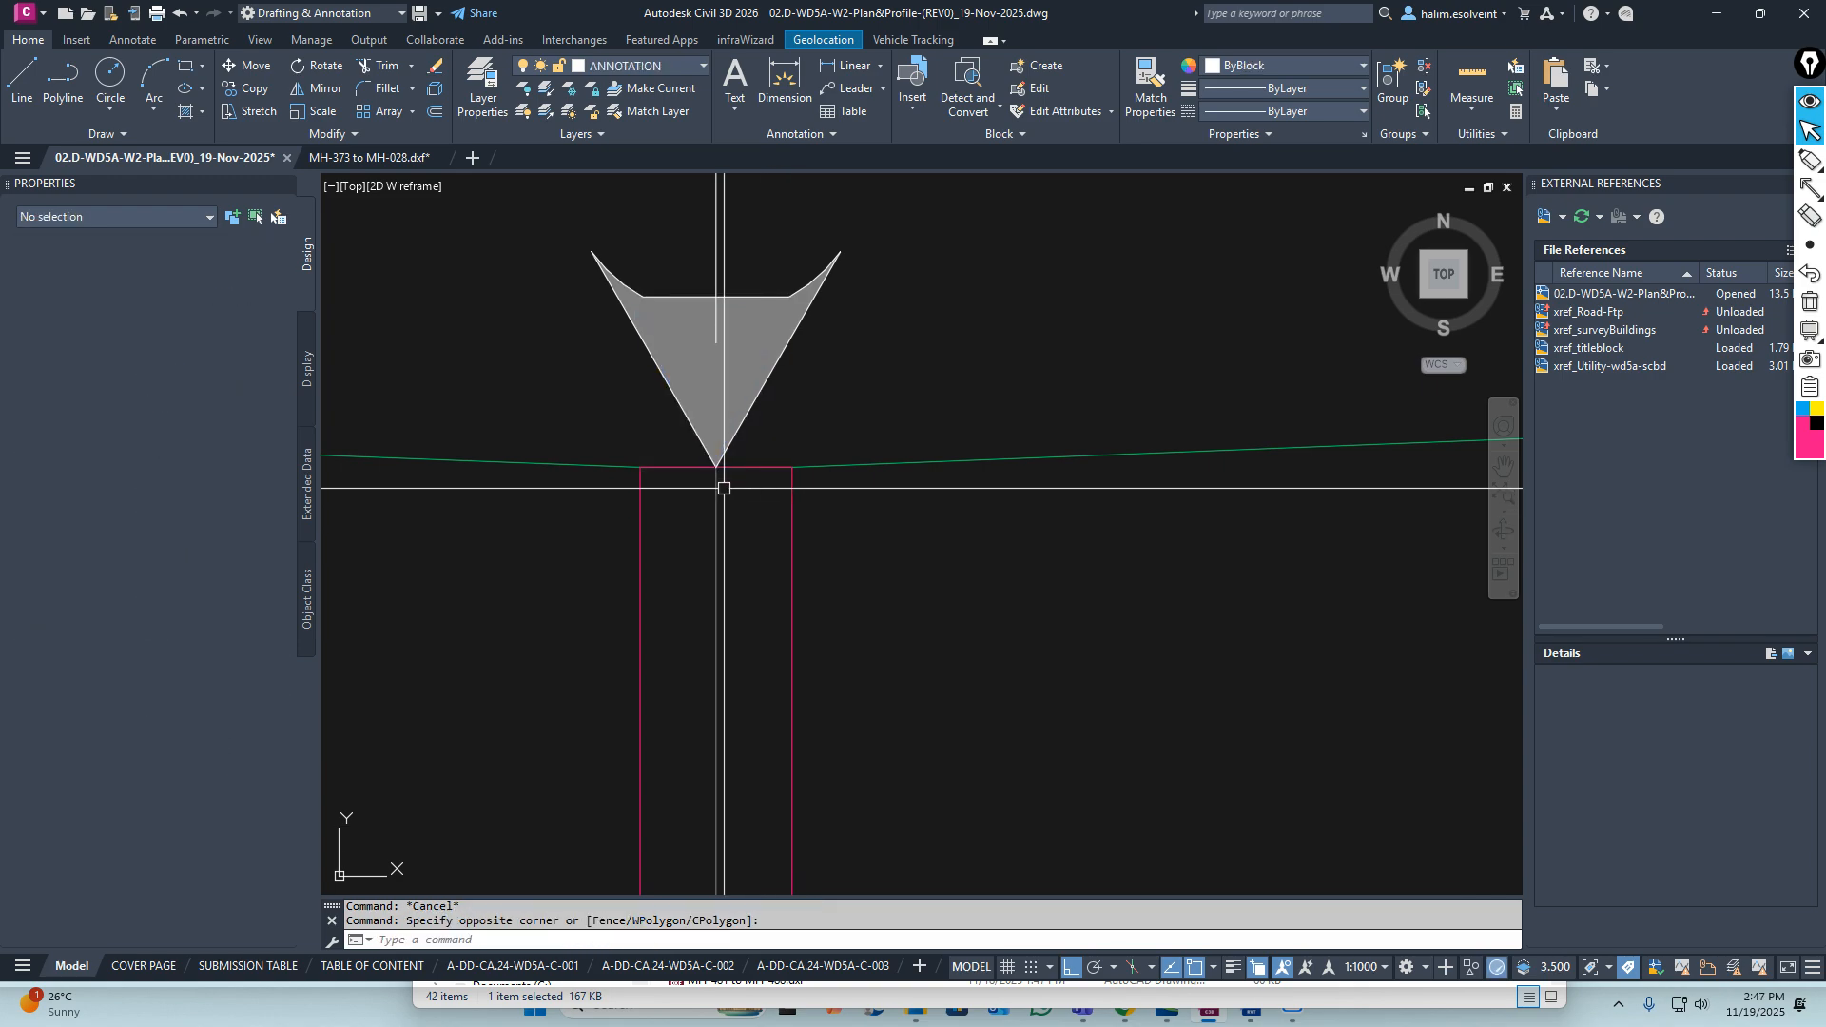
Check the leader arrow at MH-028 for a leftover arrowhead polyline
scroll(718, 481, down, 4)
middle_drag(376, 471, 754, 525)
middle_drag(366, 535, 803, 550)
scroll(628, 535, down, 8)
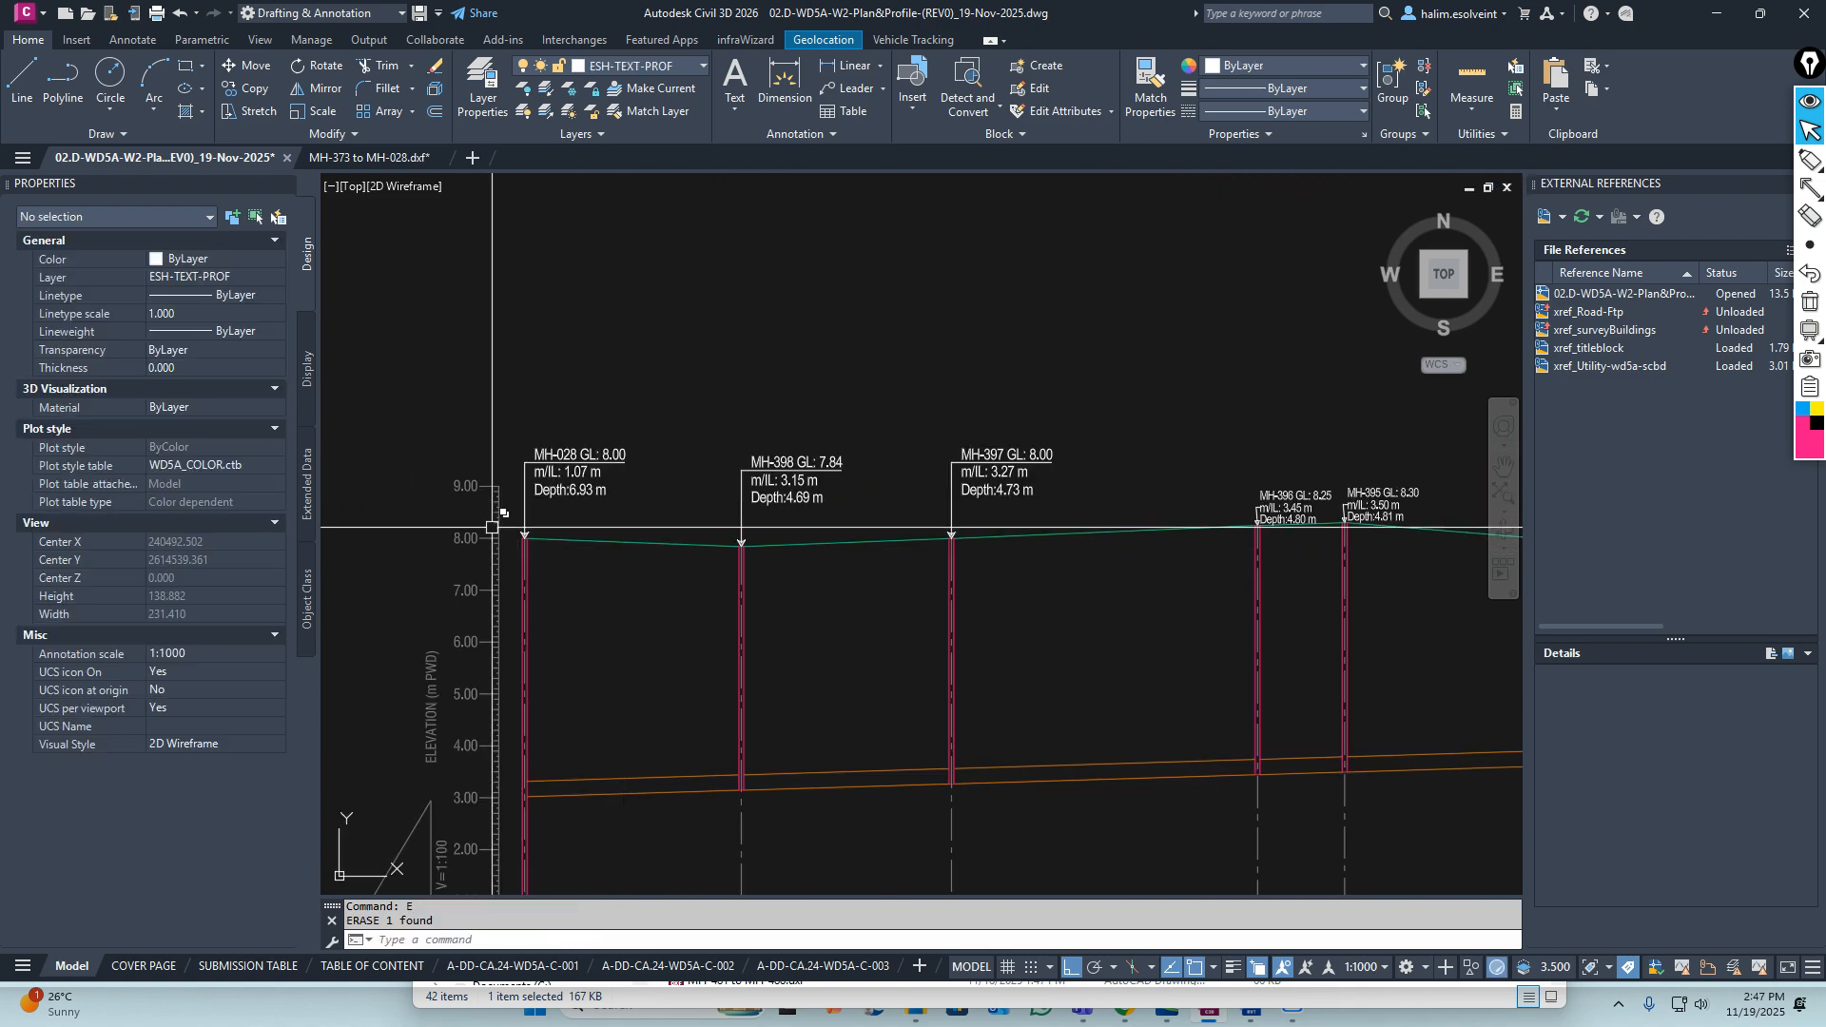
scroll(494, 527, up, 8)
scroll(672, 437, up, 4)
click(571, 314)
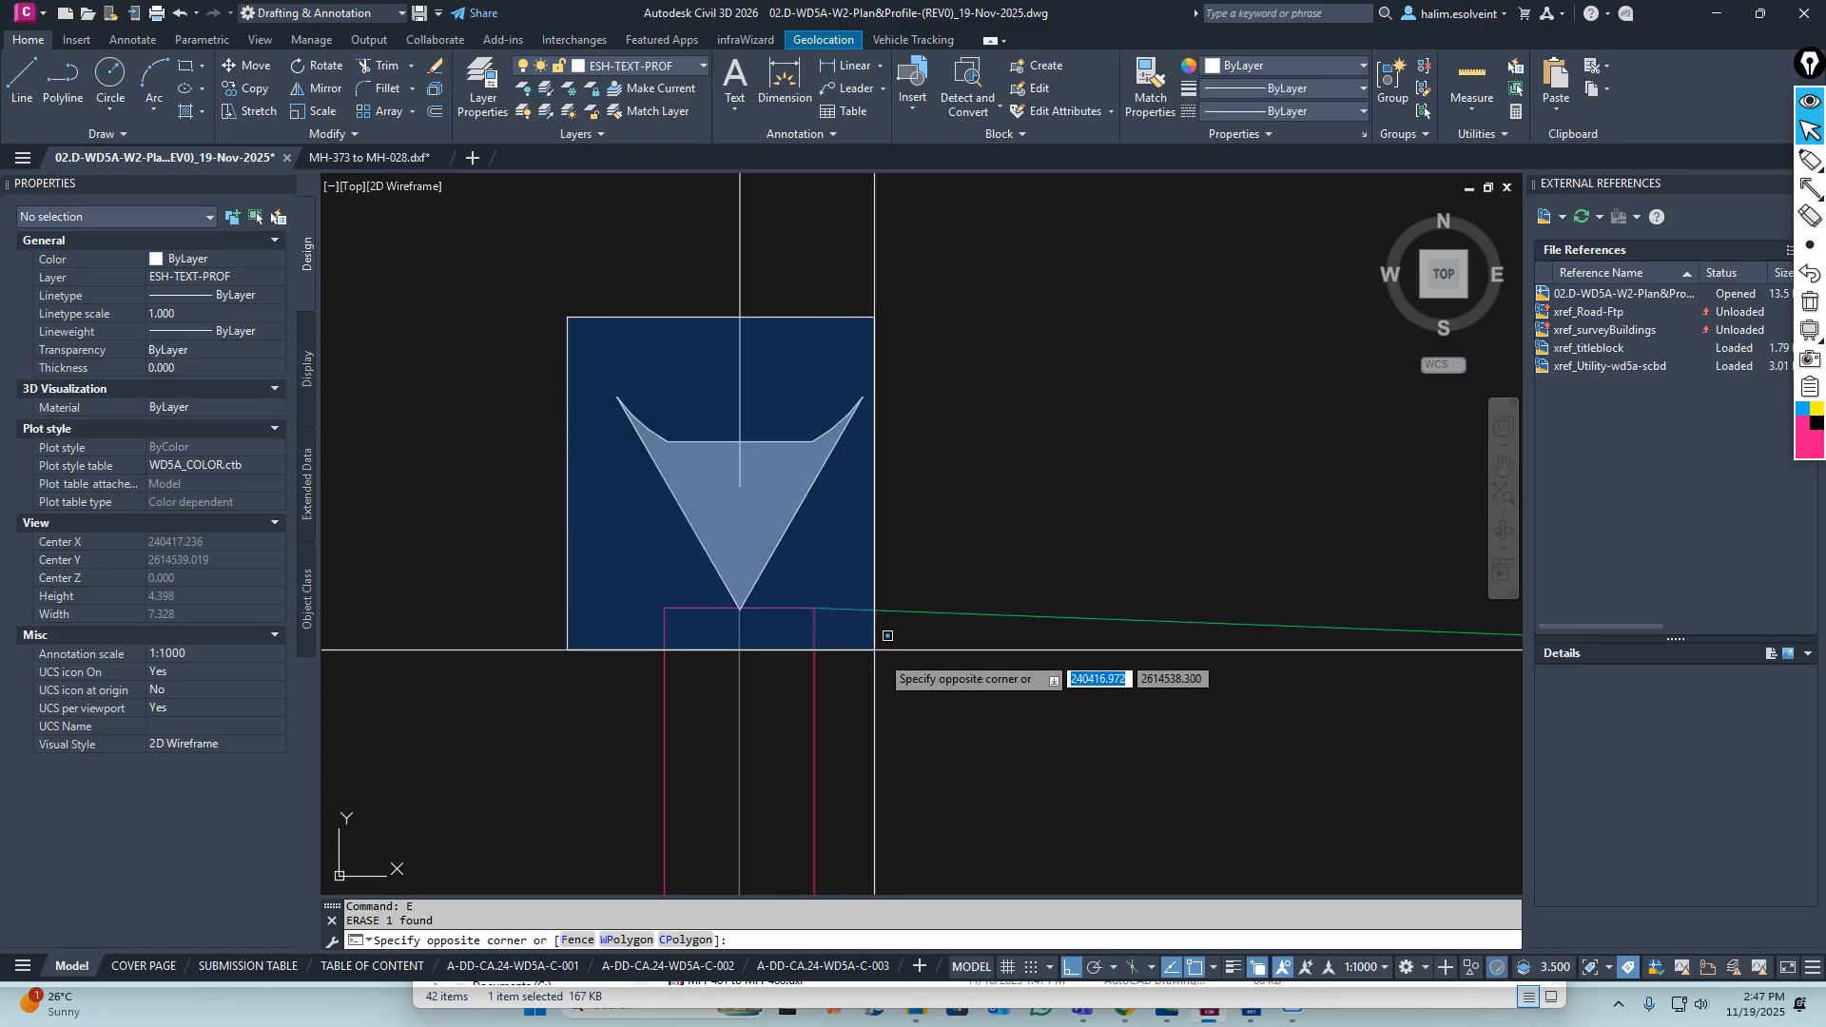
click(817, 645)
key(Escape)
key(Escape)
Review the manhole labels along the profile and the neighbouring profiles in the drawing
scroll(660, 599, down, 5)
scroll(1187, 611, up, 1)
middle_drag(1186, 610, 592, 539)
scroll(592, 540, down, 2)
scroll(696, 529, down, 3)
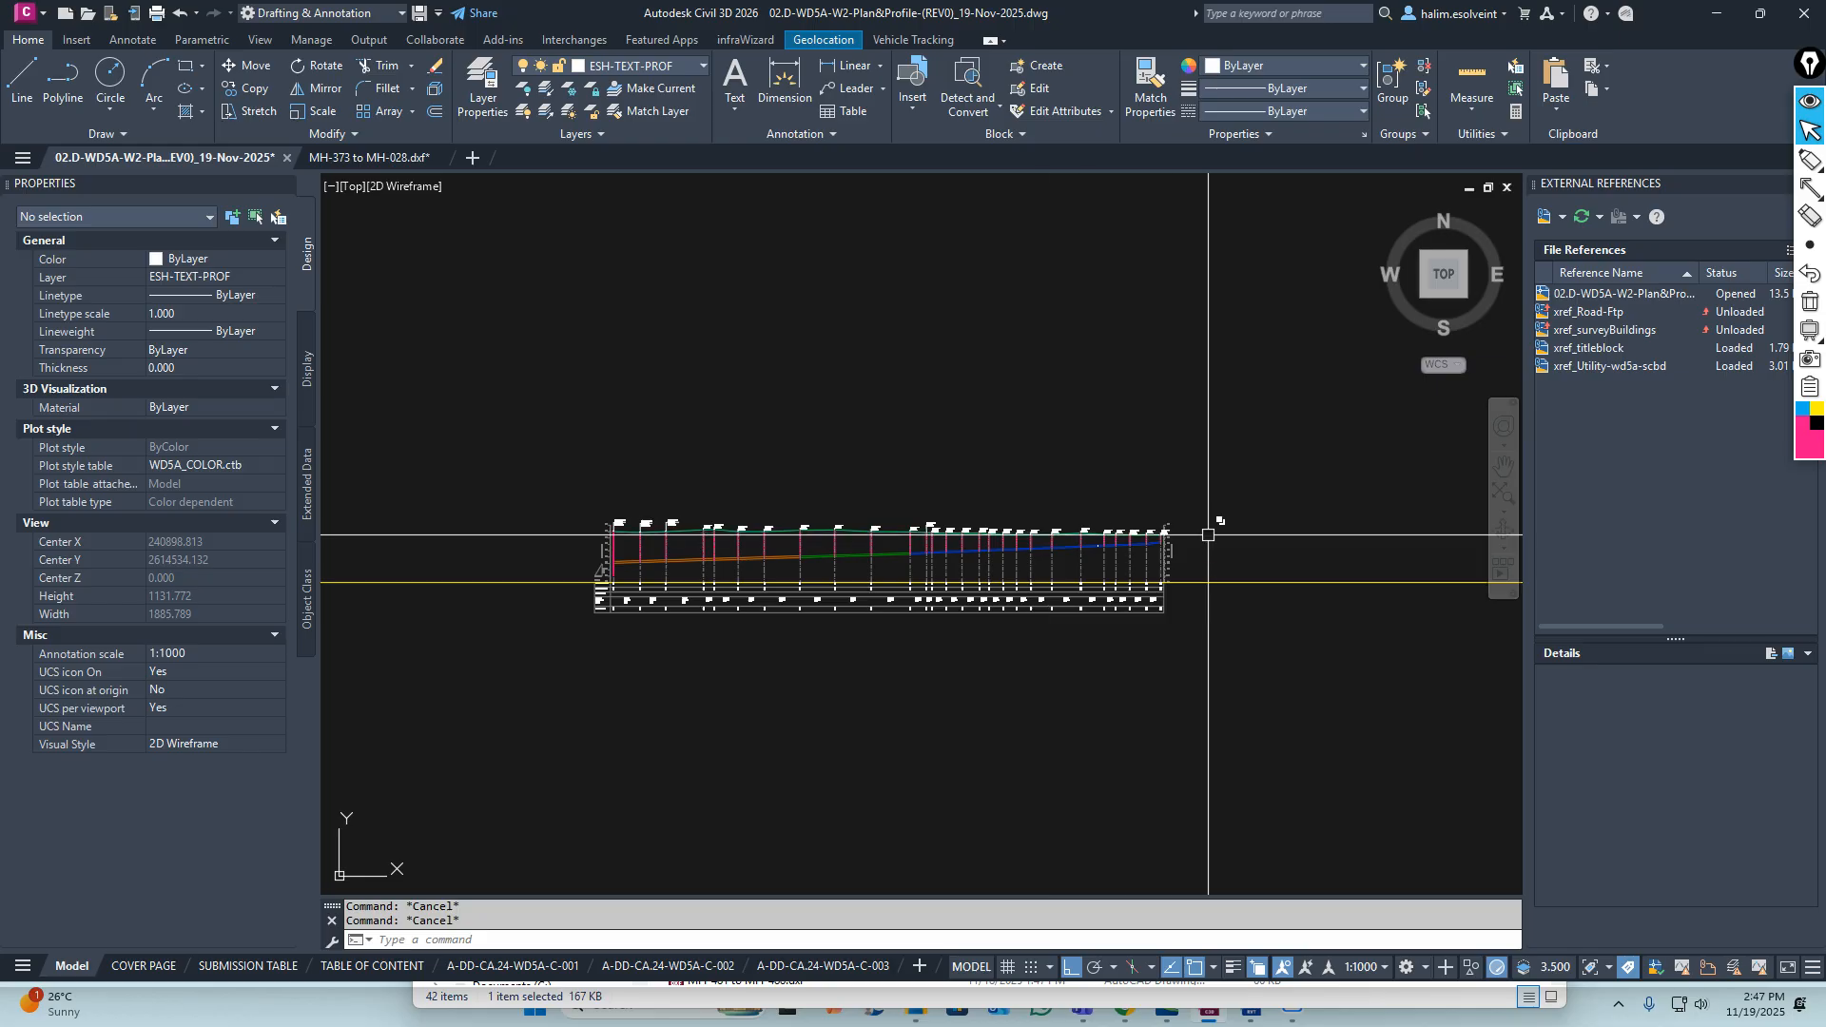
scroll(690, 610, up, 3)
scroll(847, 583, down, 3)
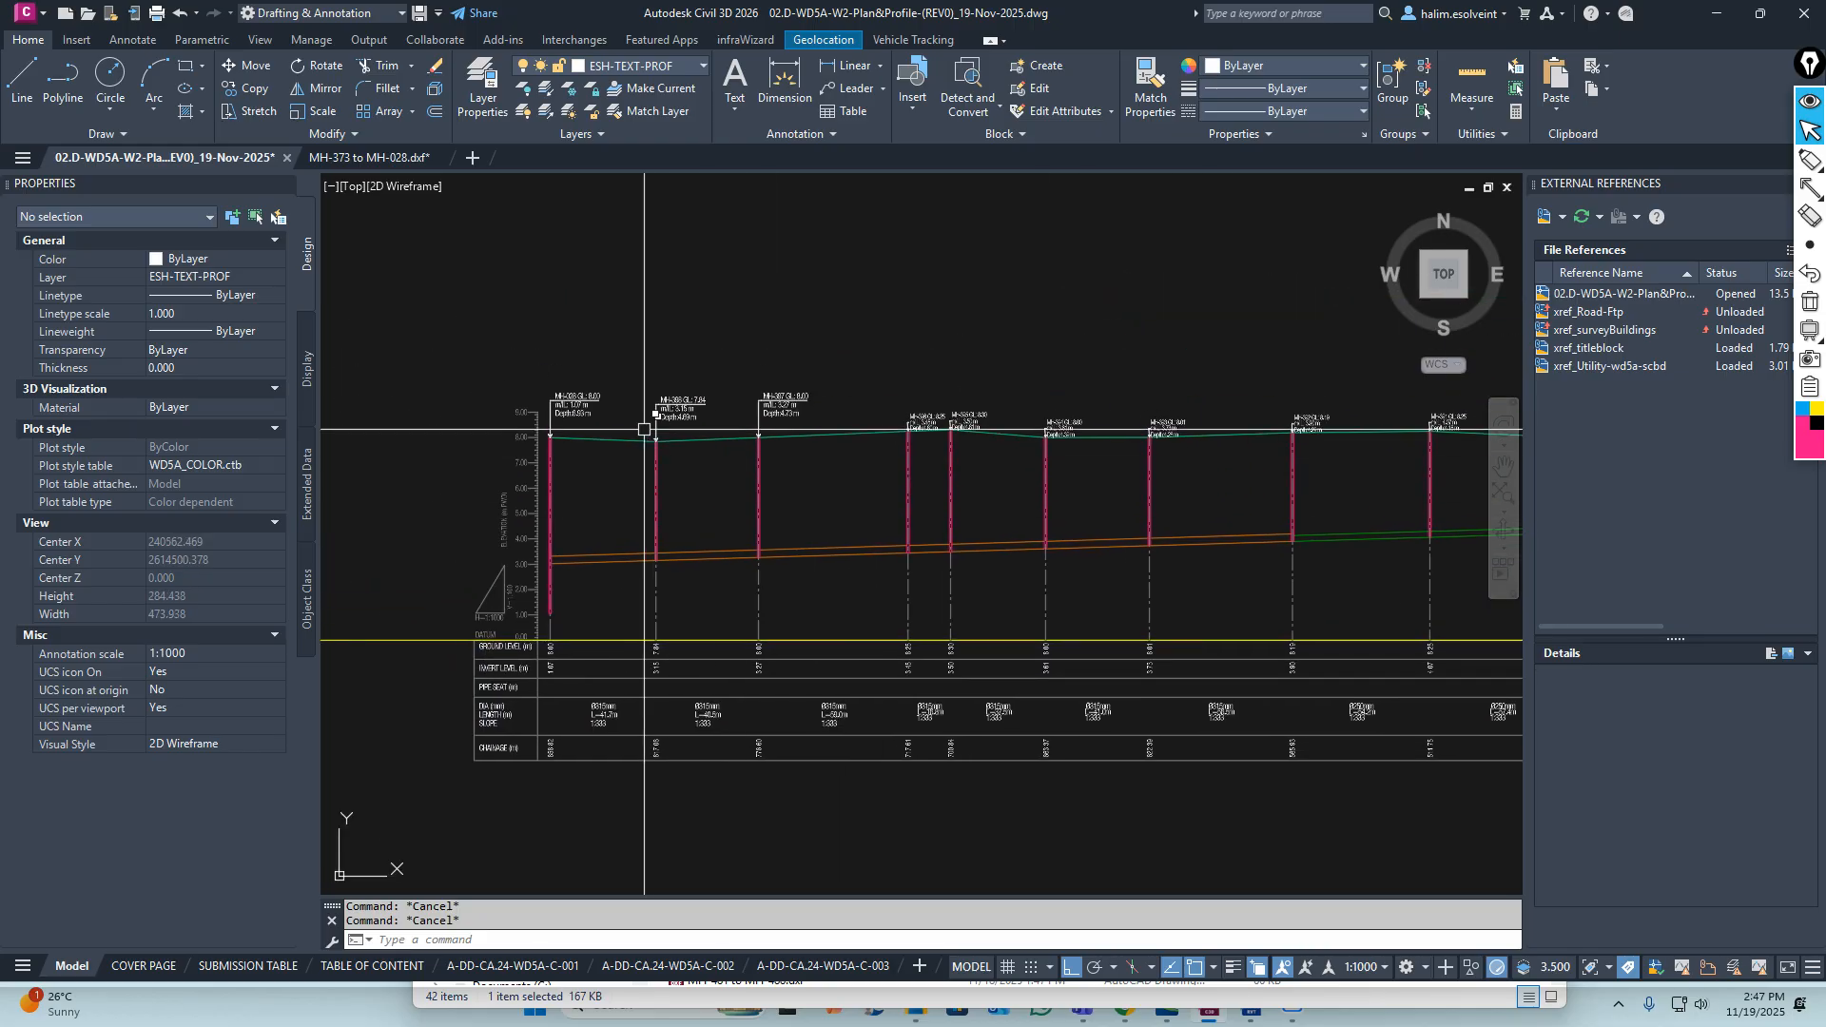
scroll(640, 420, up, 5)
scroll(832, 470, down, 6)
middle_drag(833, 470, 690, 449)
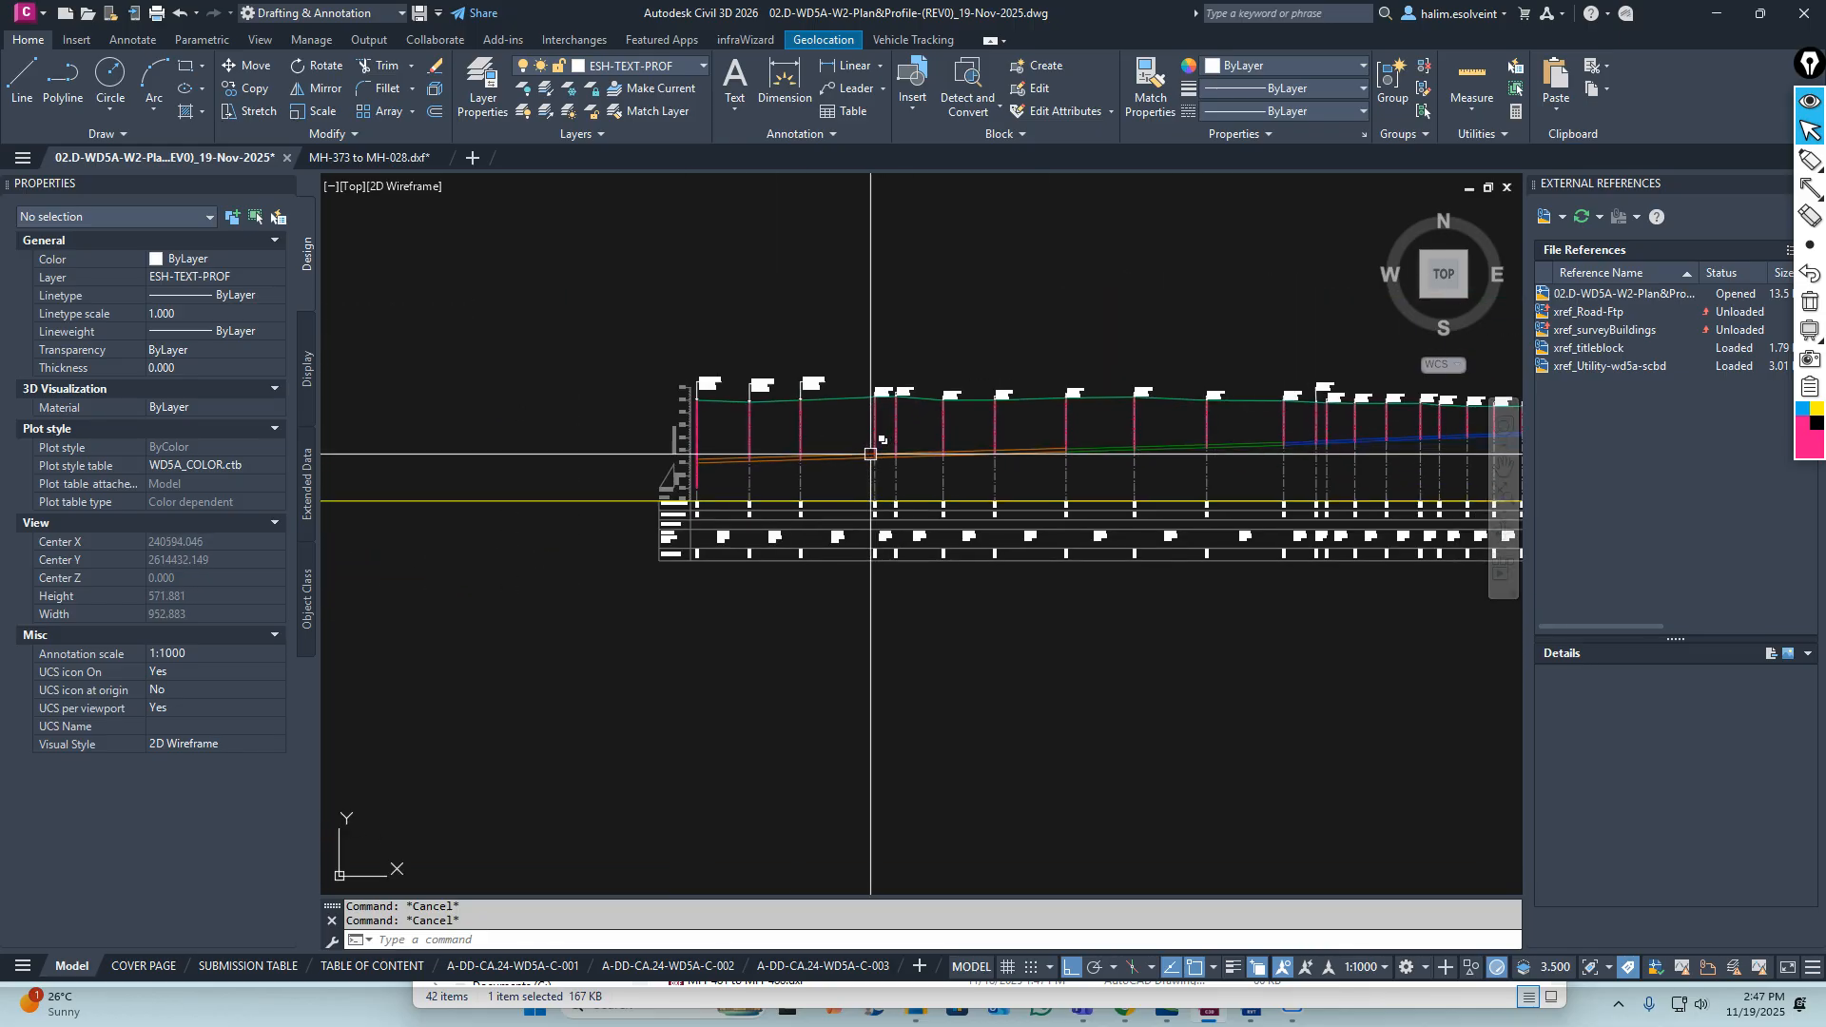
scroll(870, 454, down, 8)
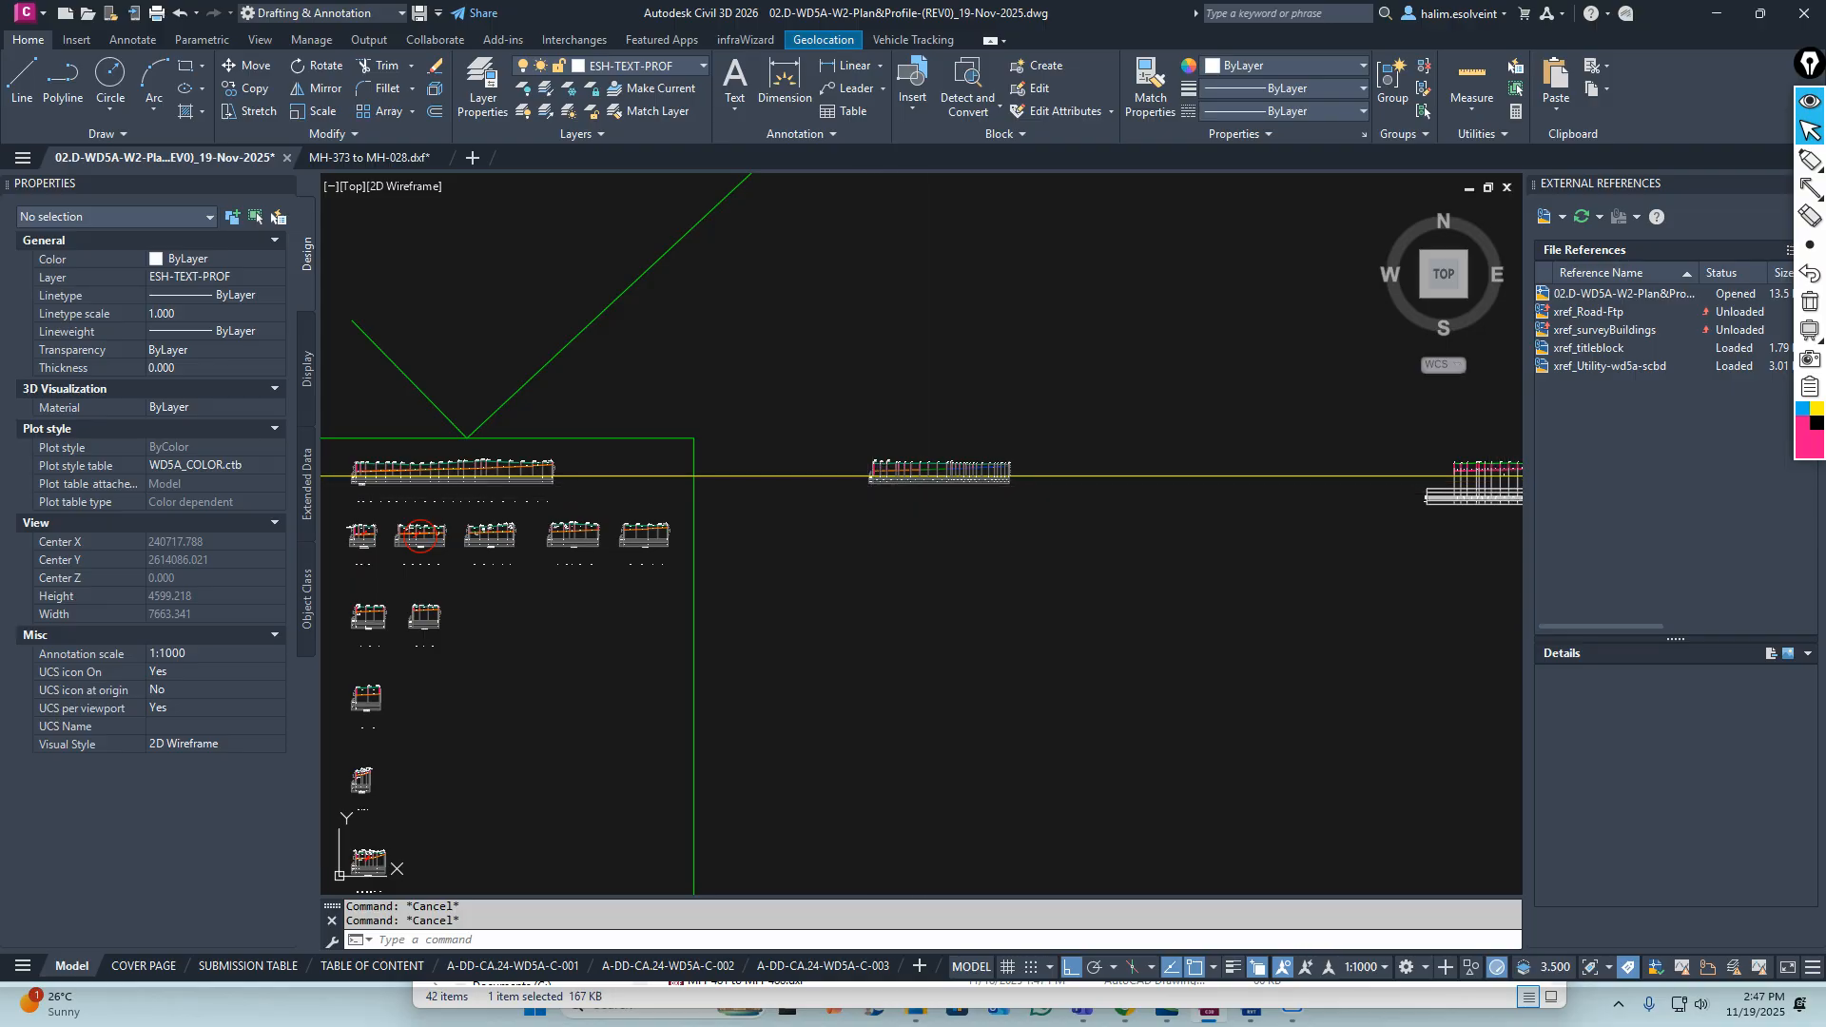
Save the drawing
key(ctrl+s)
middle_drag(893, 616, 857, 599)
middle_drag(1161, 558, 767, 490)
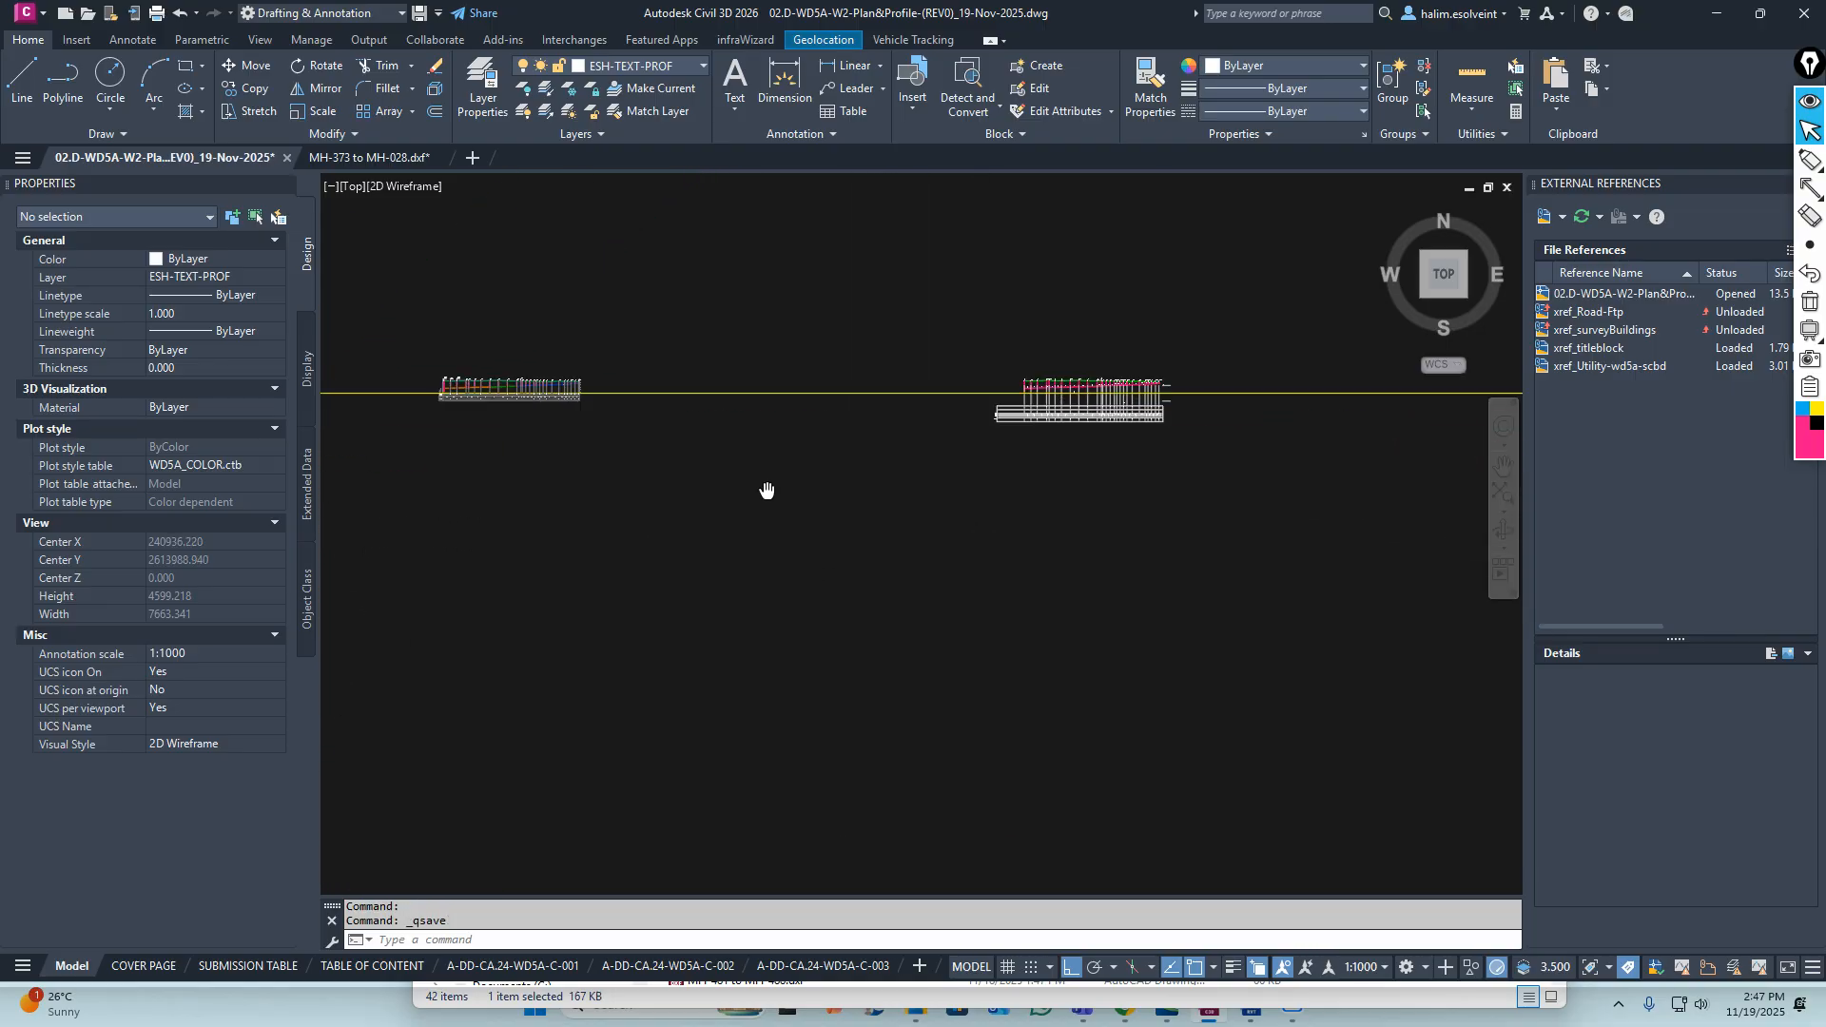
scroll(767, 491, down, 3)
middle_drag(527, 491, 691, 532)
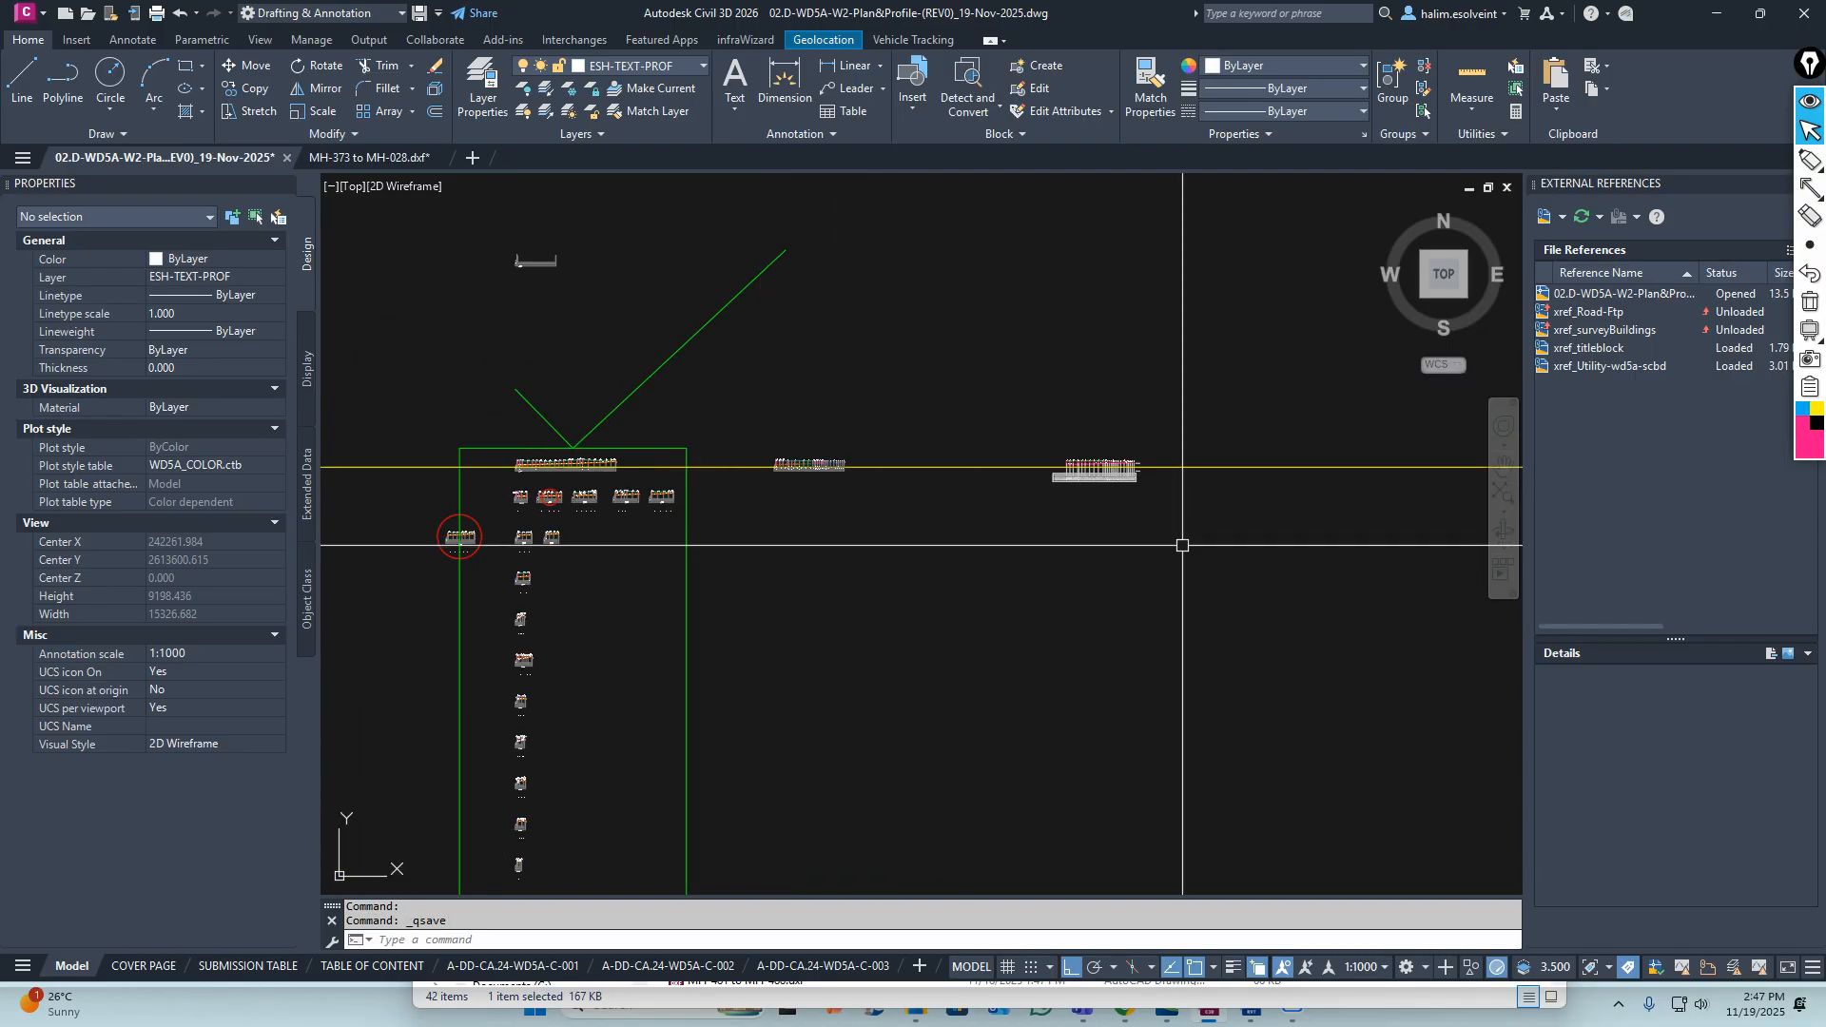
scroll(779, 466, up, 15)
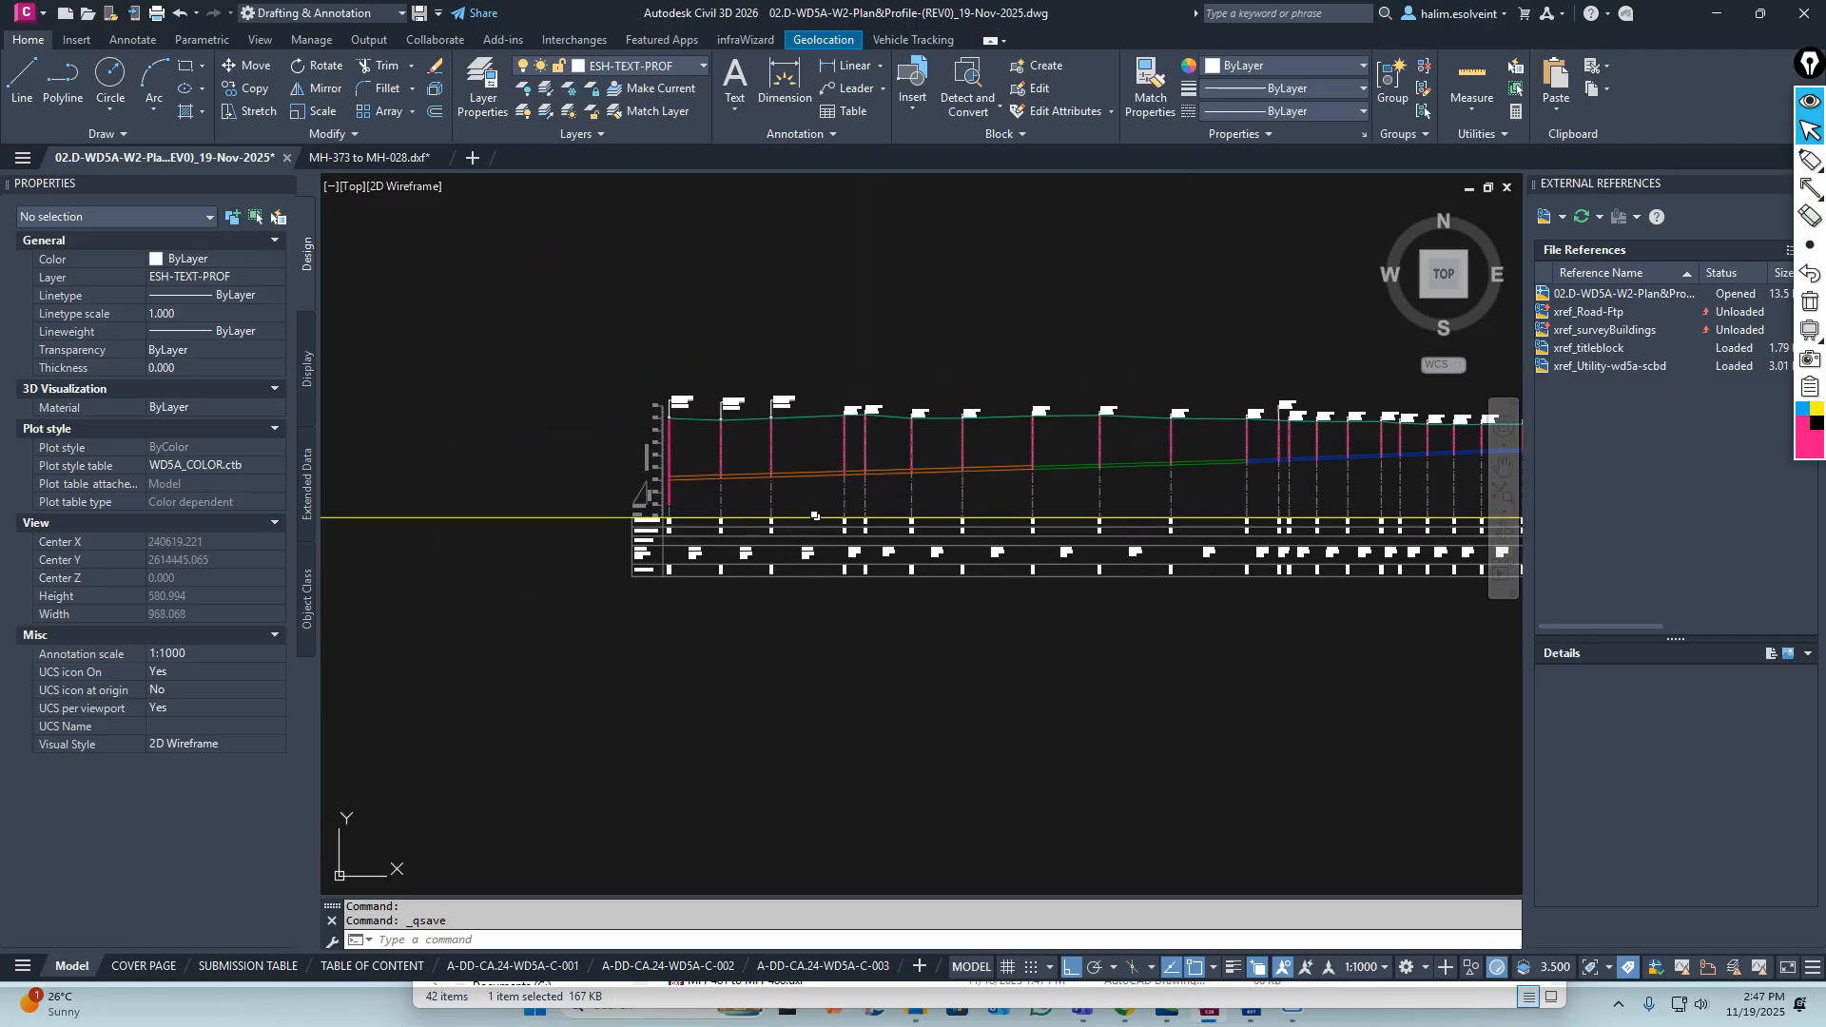
key(Escape)
scroll(691, 514, down, 3)
key(Escape)
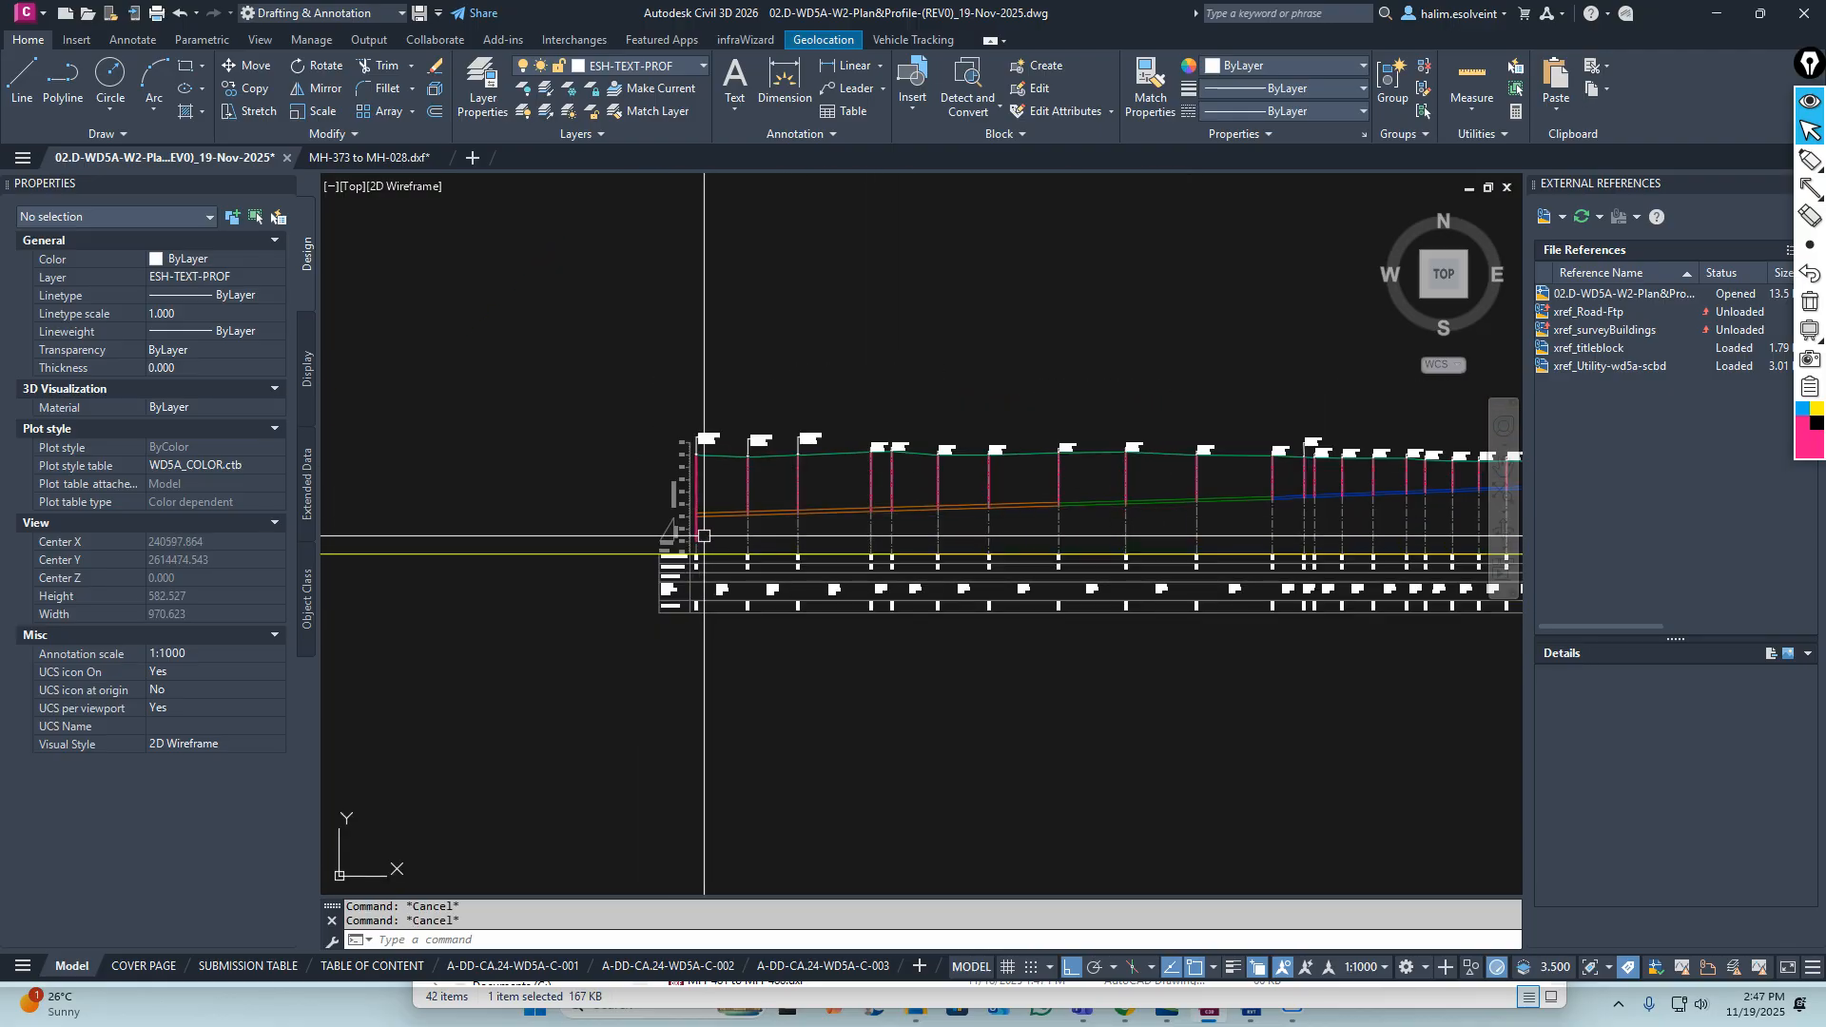
text(co)
key(Return)
scroll(698, 479, up, 6)
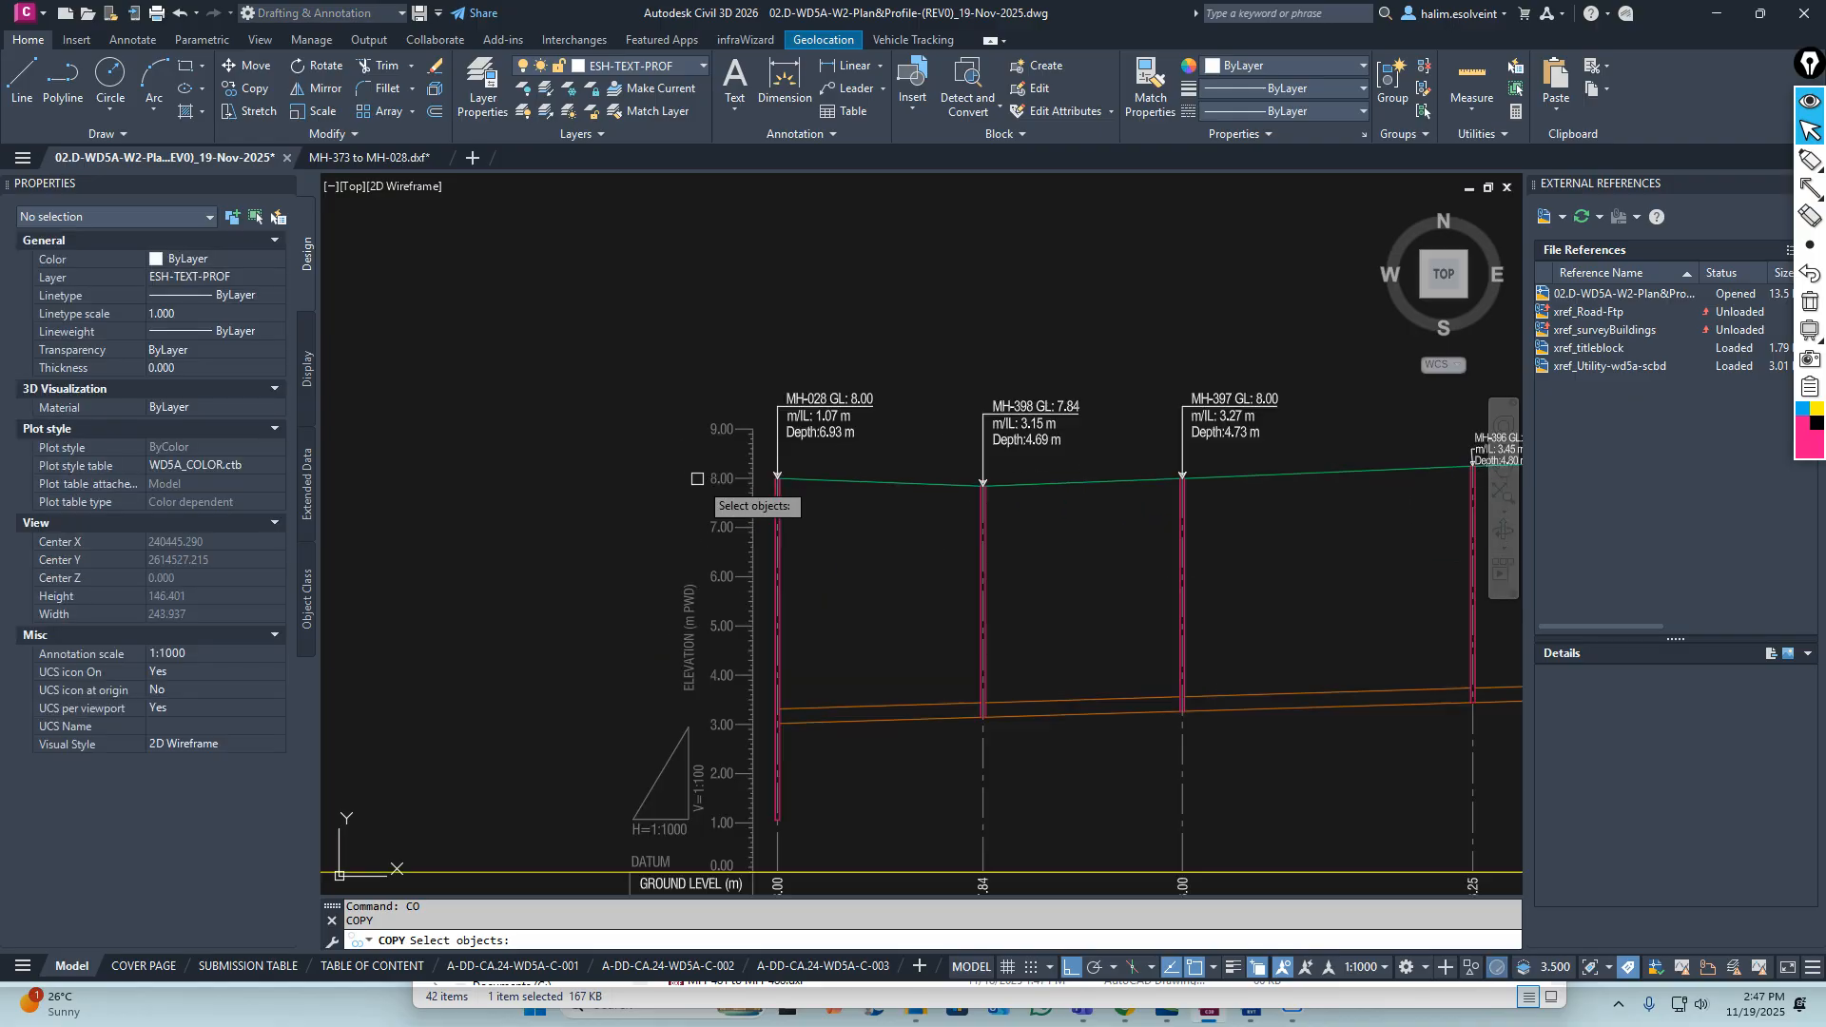
middle_drag(641, 766, 723, 419)
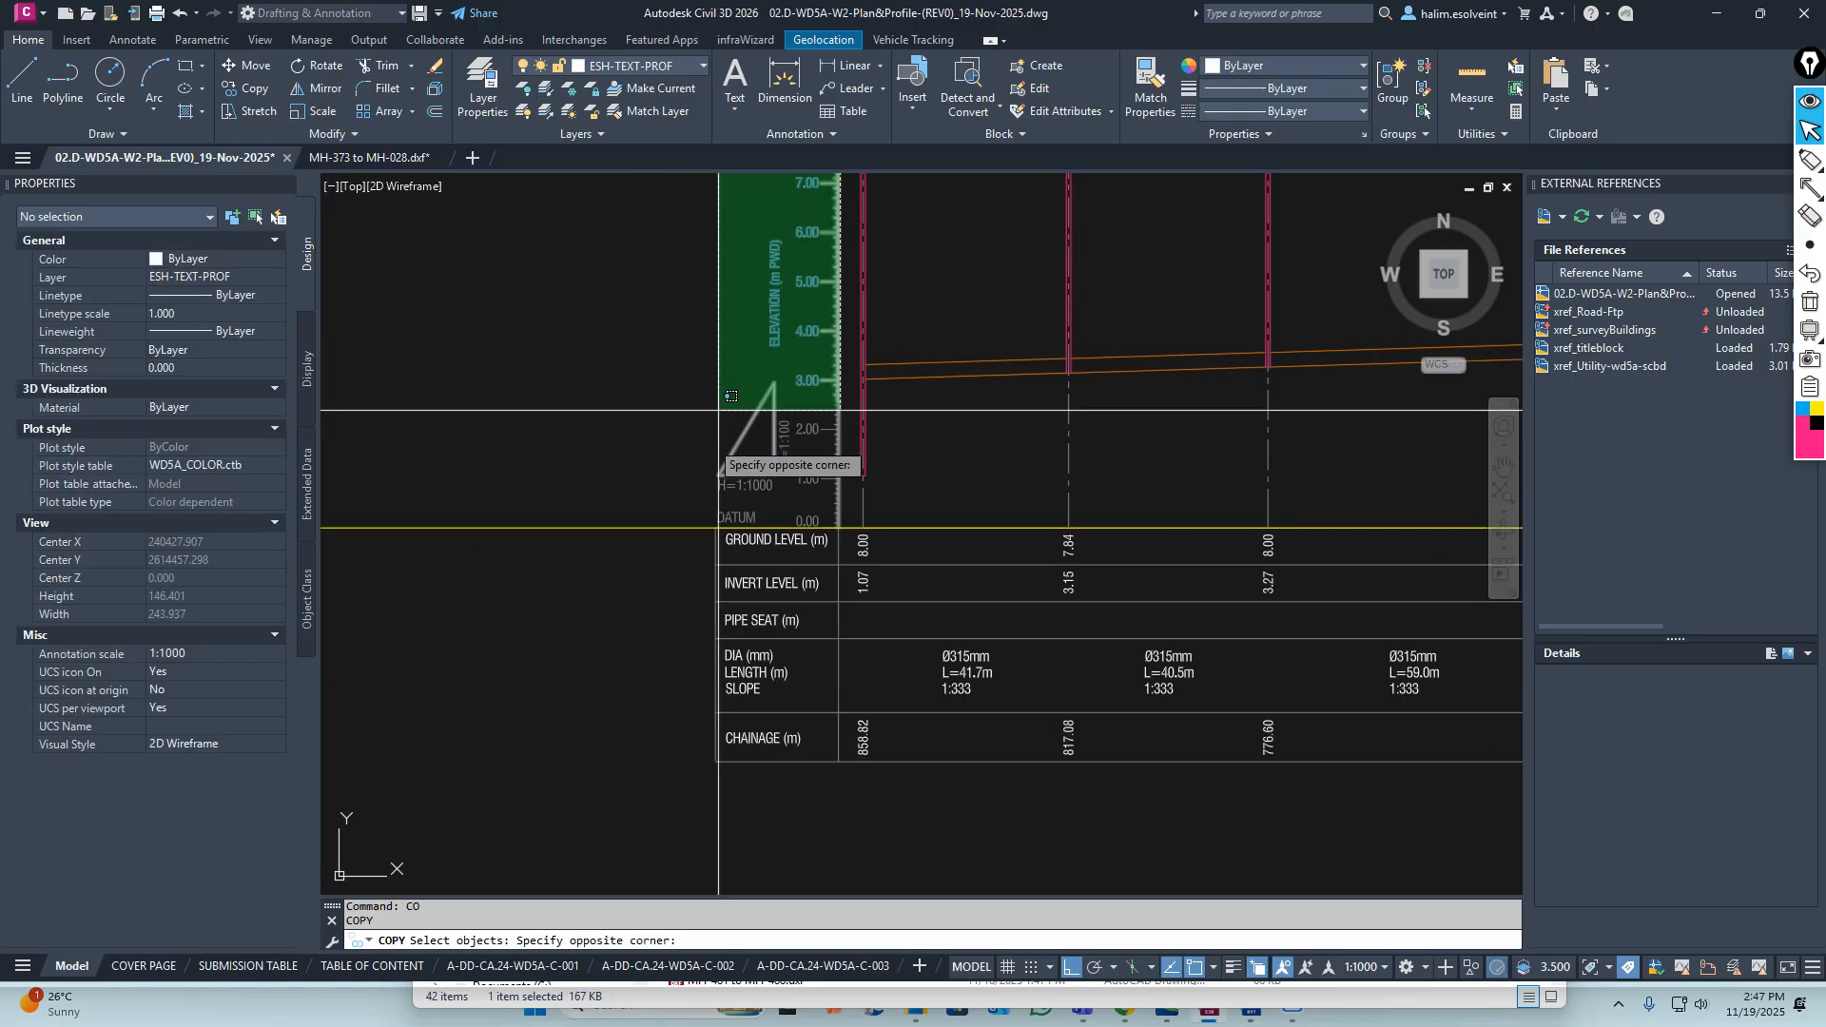
click(699, 778)
scroll(663, 569, down, 3)
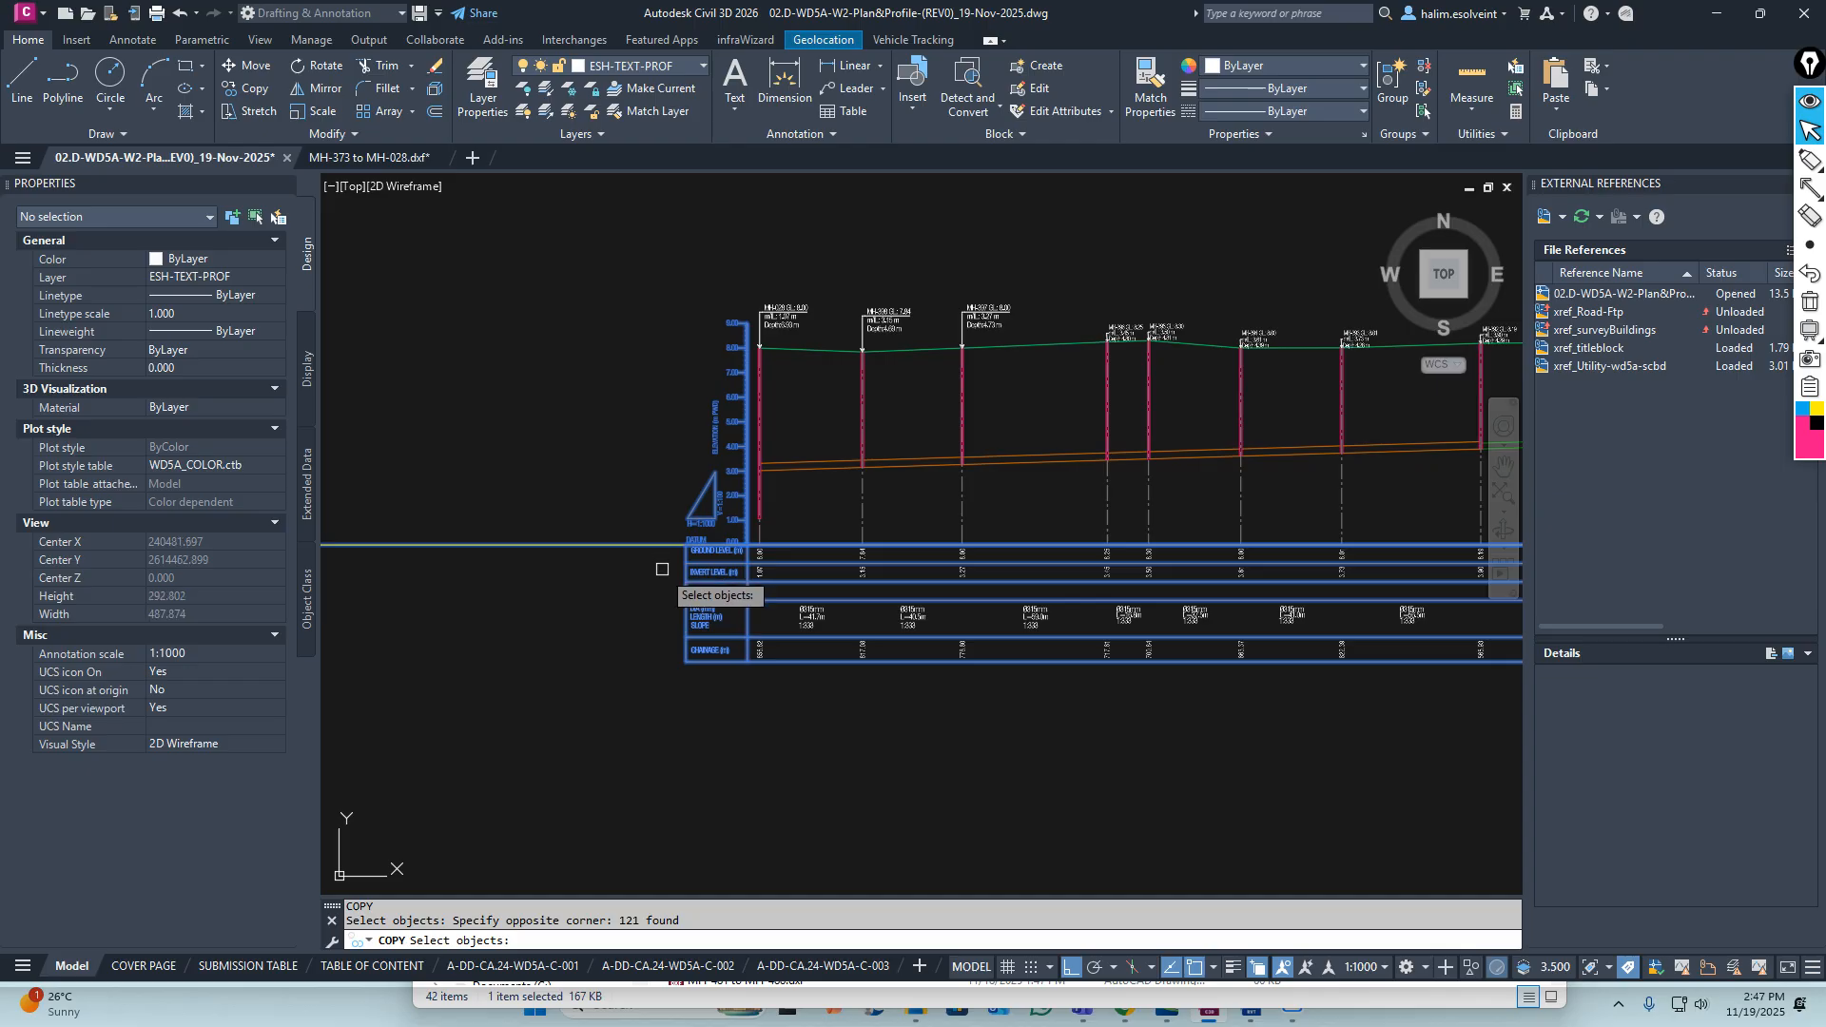
key(Escape)
key(Escape)
click(622, 578)
key(Escape)
key(Escape)
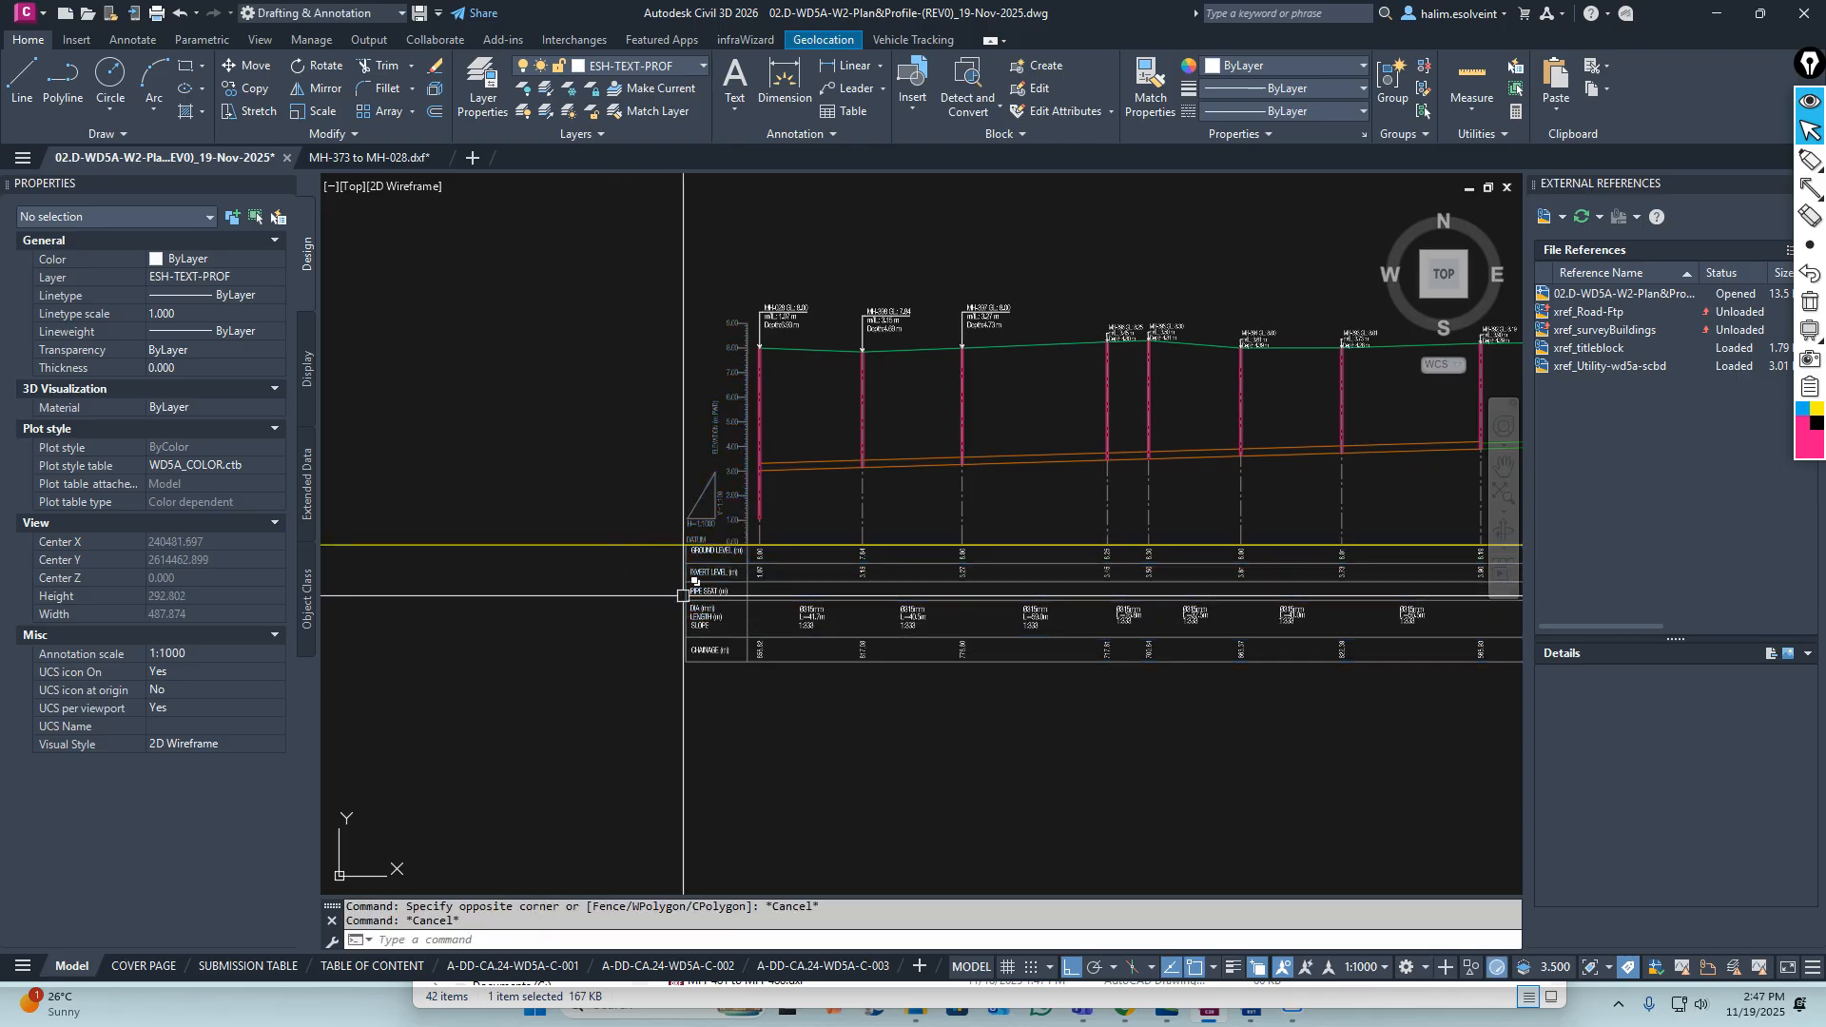
Copy the MH-028 profile's data table and both elevation scales straight down to an empty area below the profile
text(co)
key(Return)
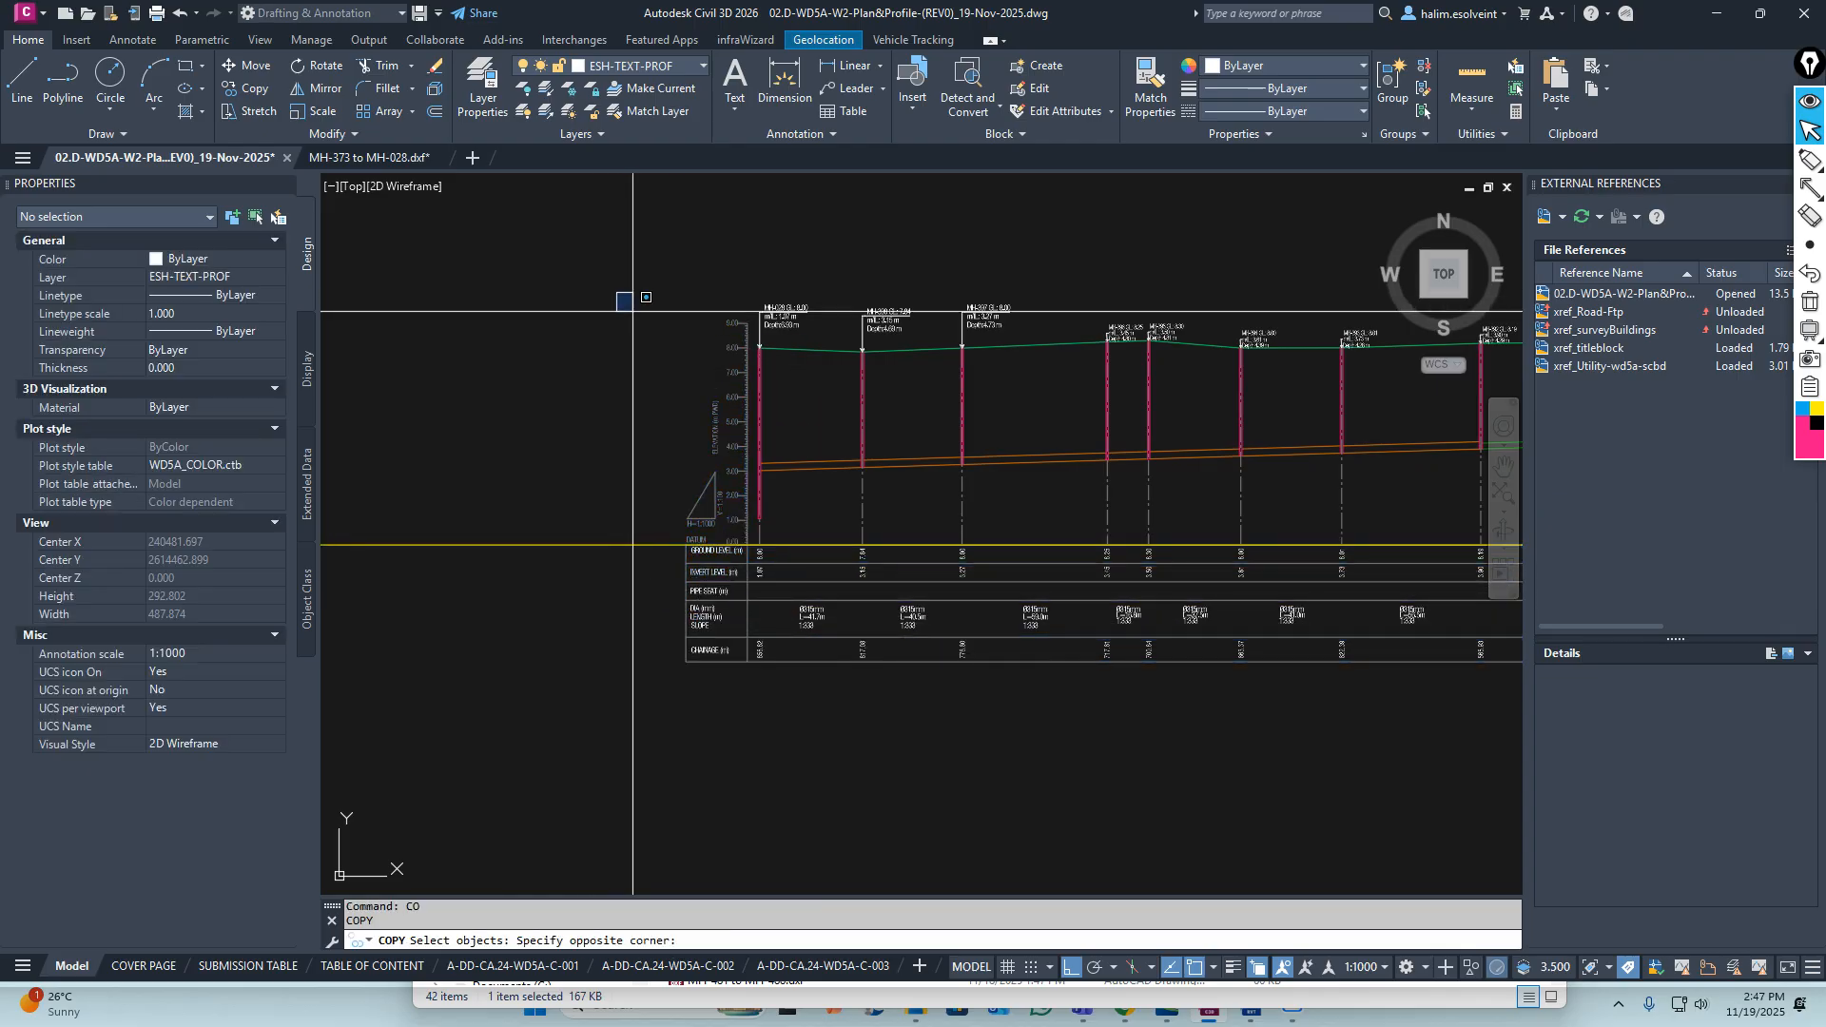
click(755, 724)
scroll(693, 546, up, 3)
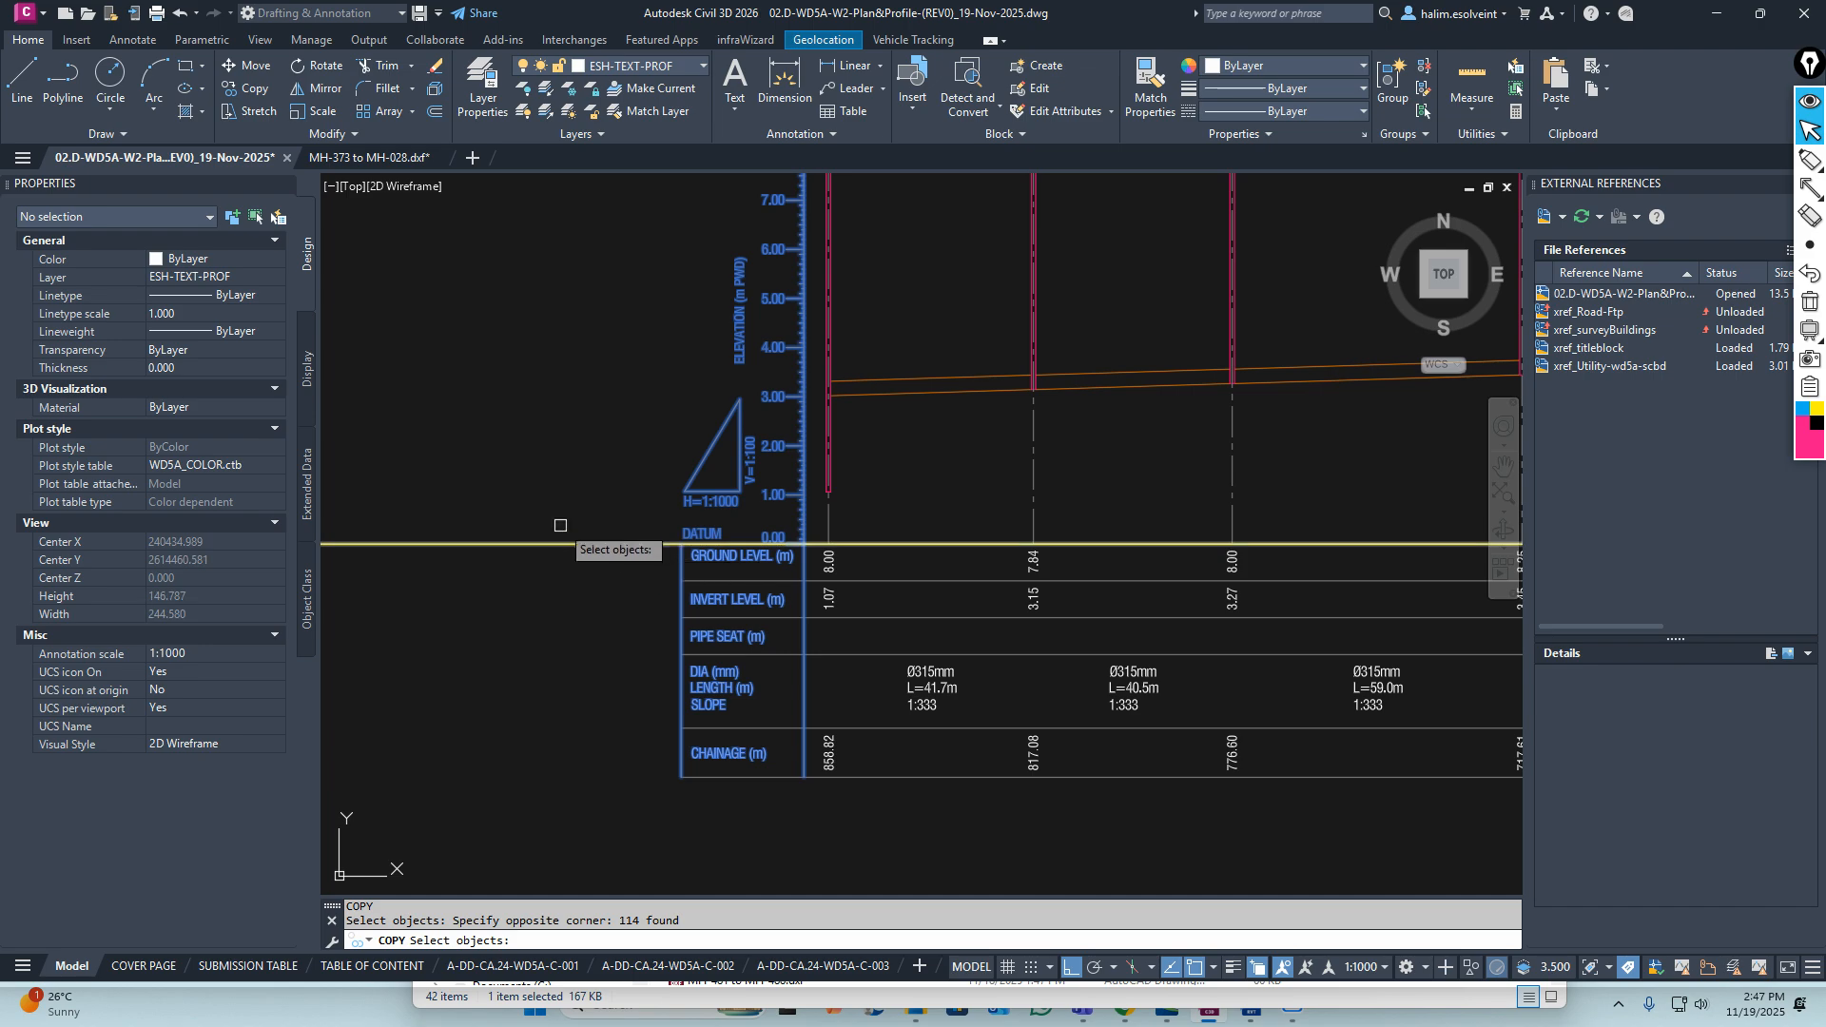
click(568, 527)
scroll(837, 644, down, 9)
click(1213, 665)
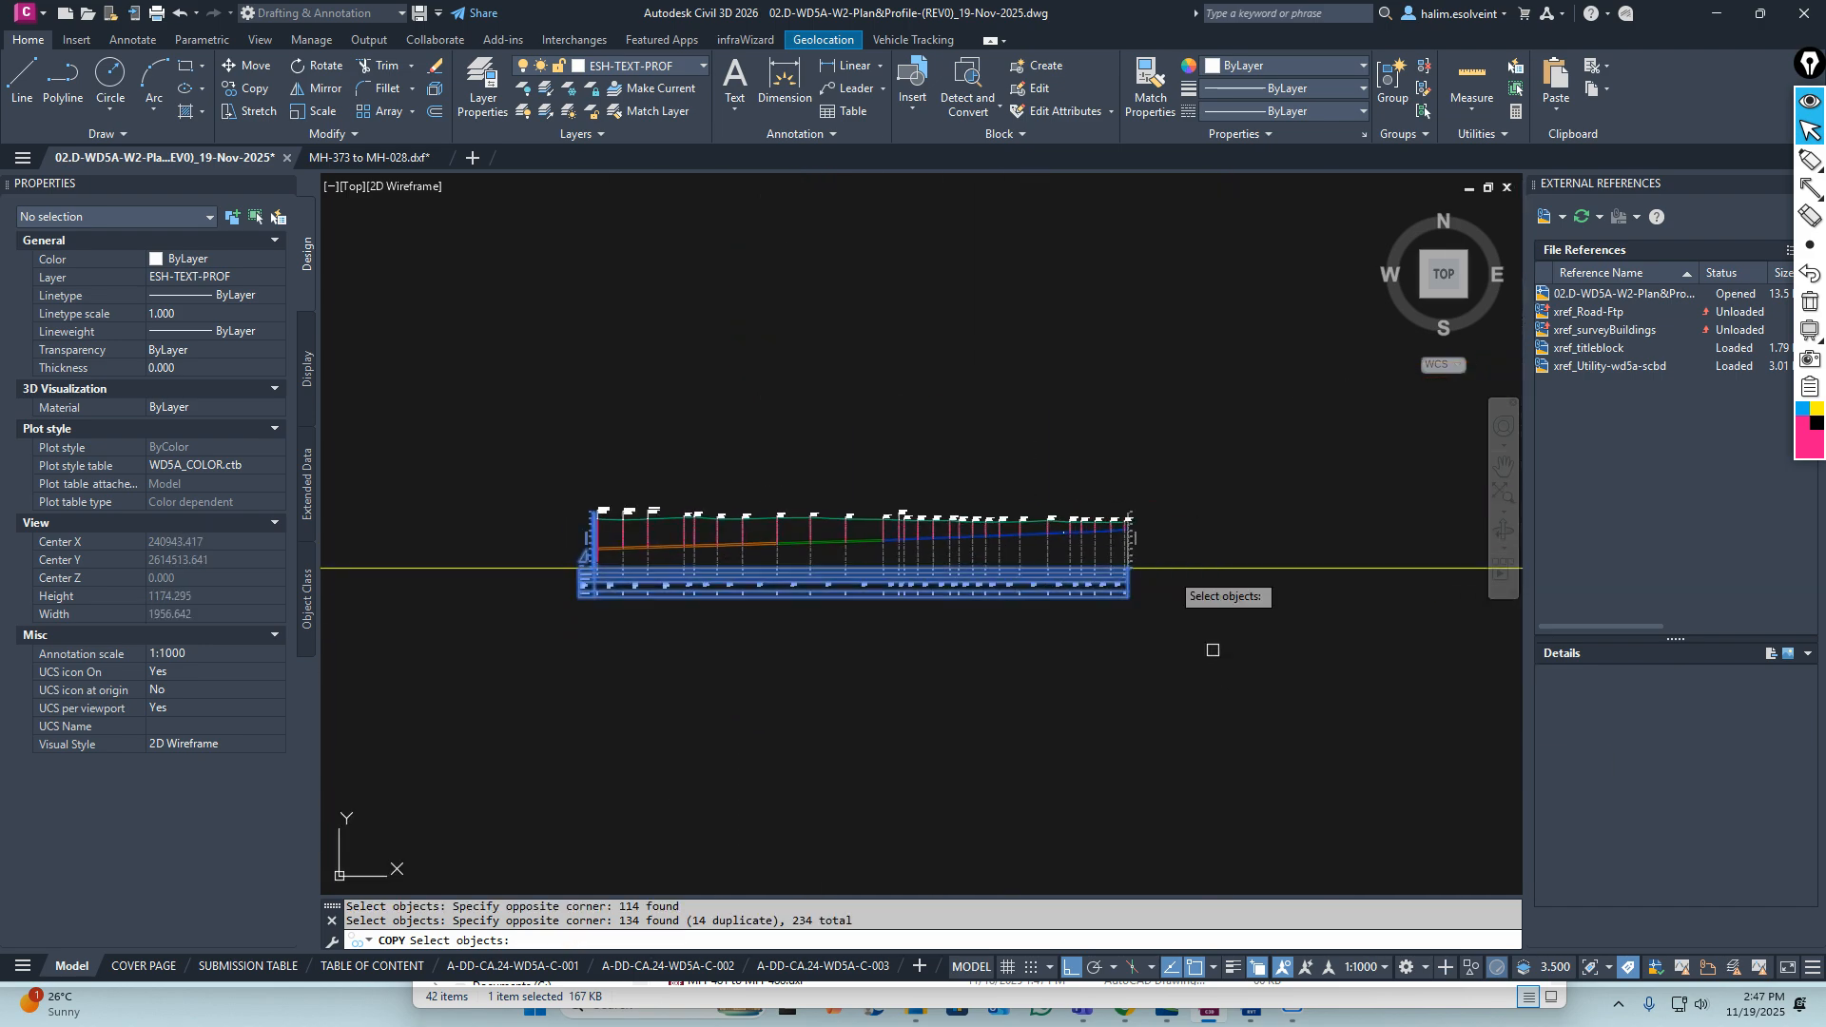
scroll(1132, 505, up, 6)
click(1157, 391)
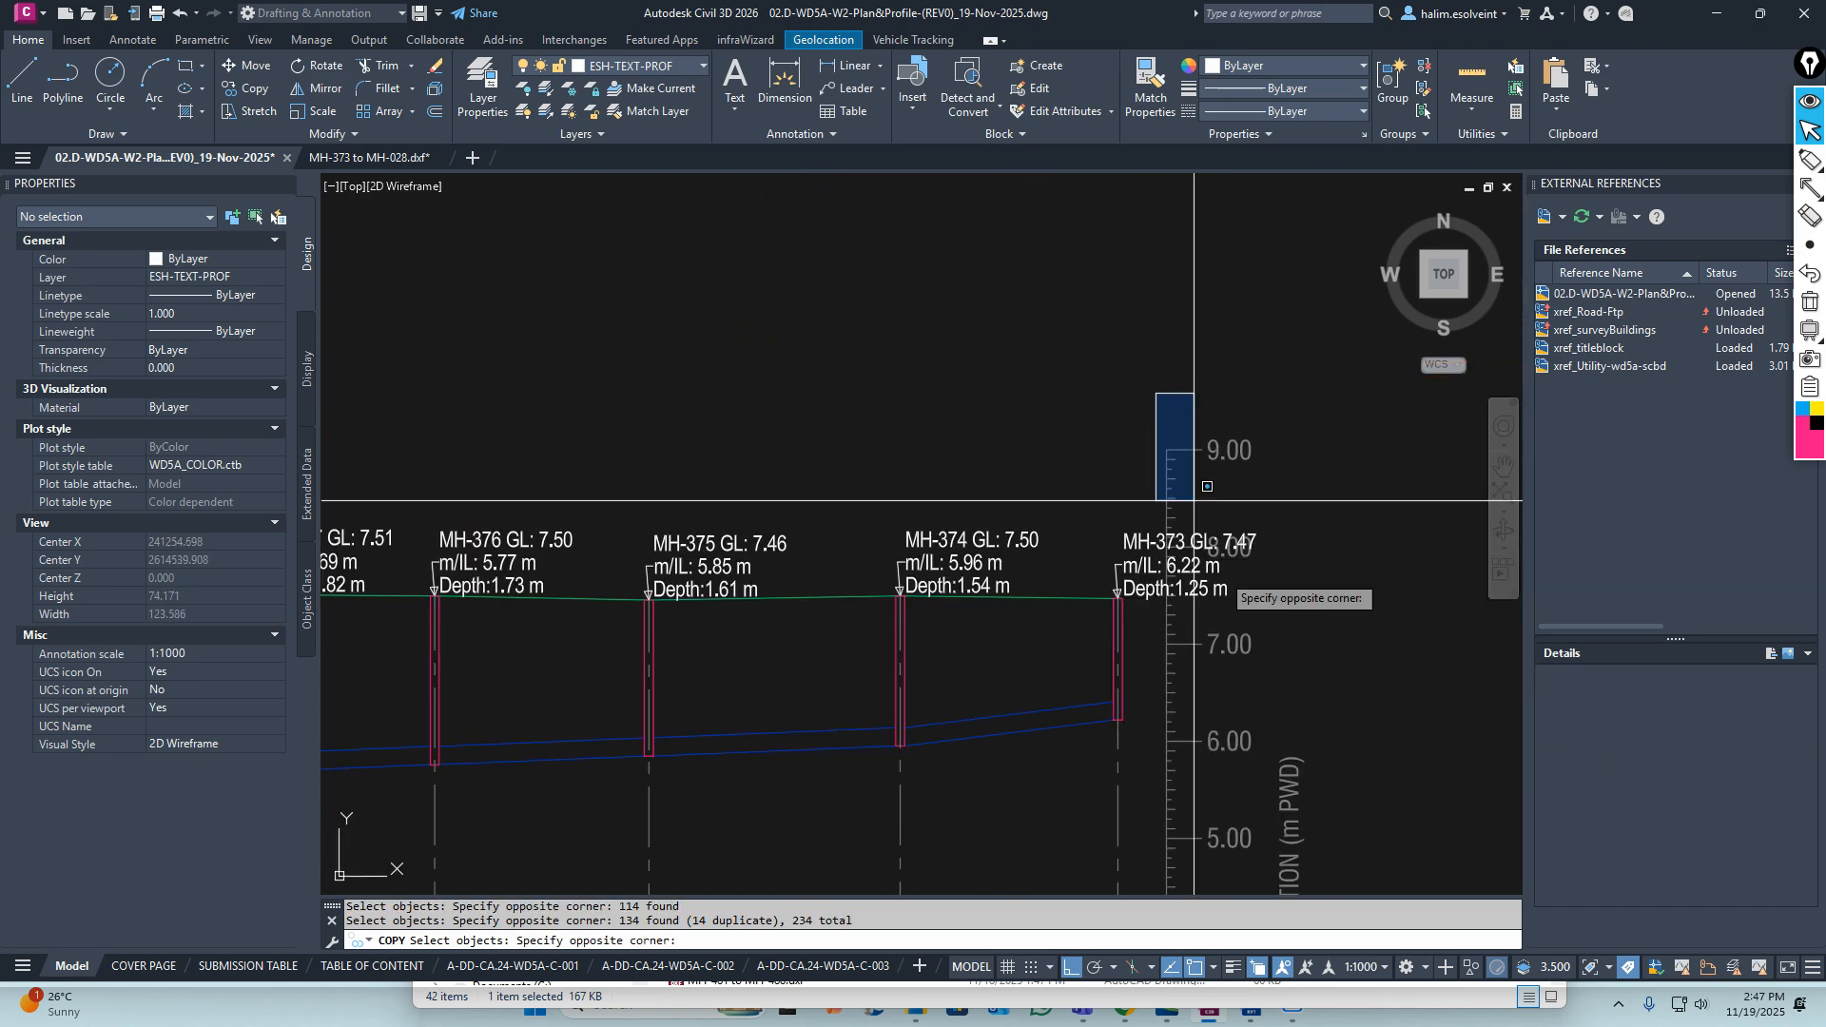
scroll(1352, 762, down, 3)
middle_drag(1352, 762, 1197, 492)
scroll(1218, 790, down, 6)
middle_drag(1218, 791, 1145, 526)
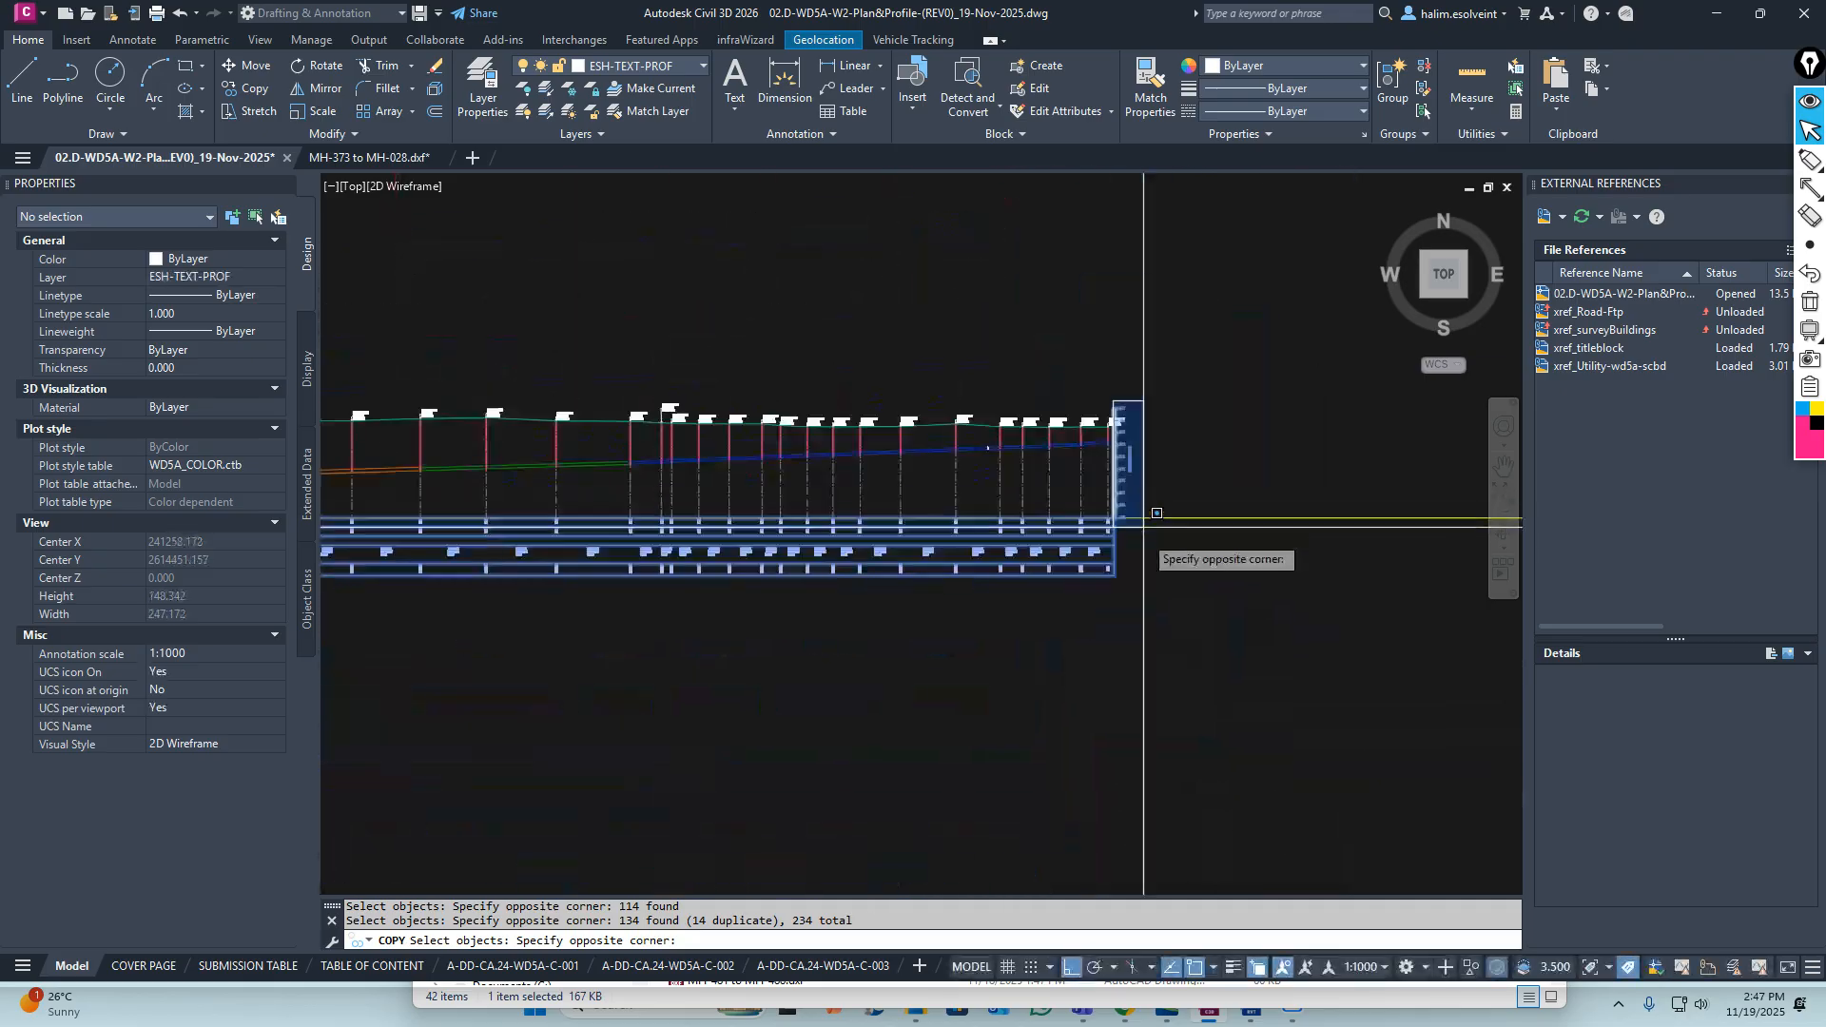
click(1167, 594)
scroll(1081, 490, down, 6)
key(Return)
click(882, 509)
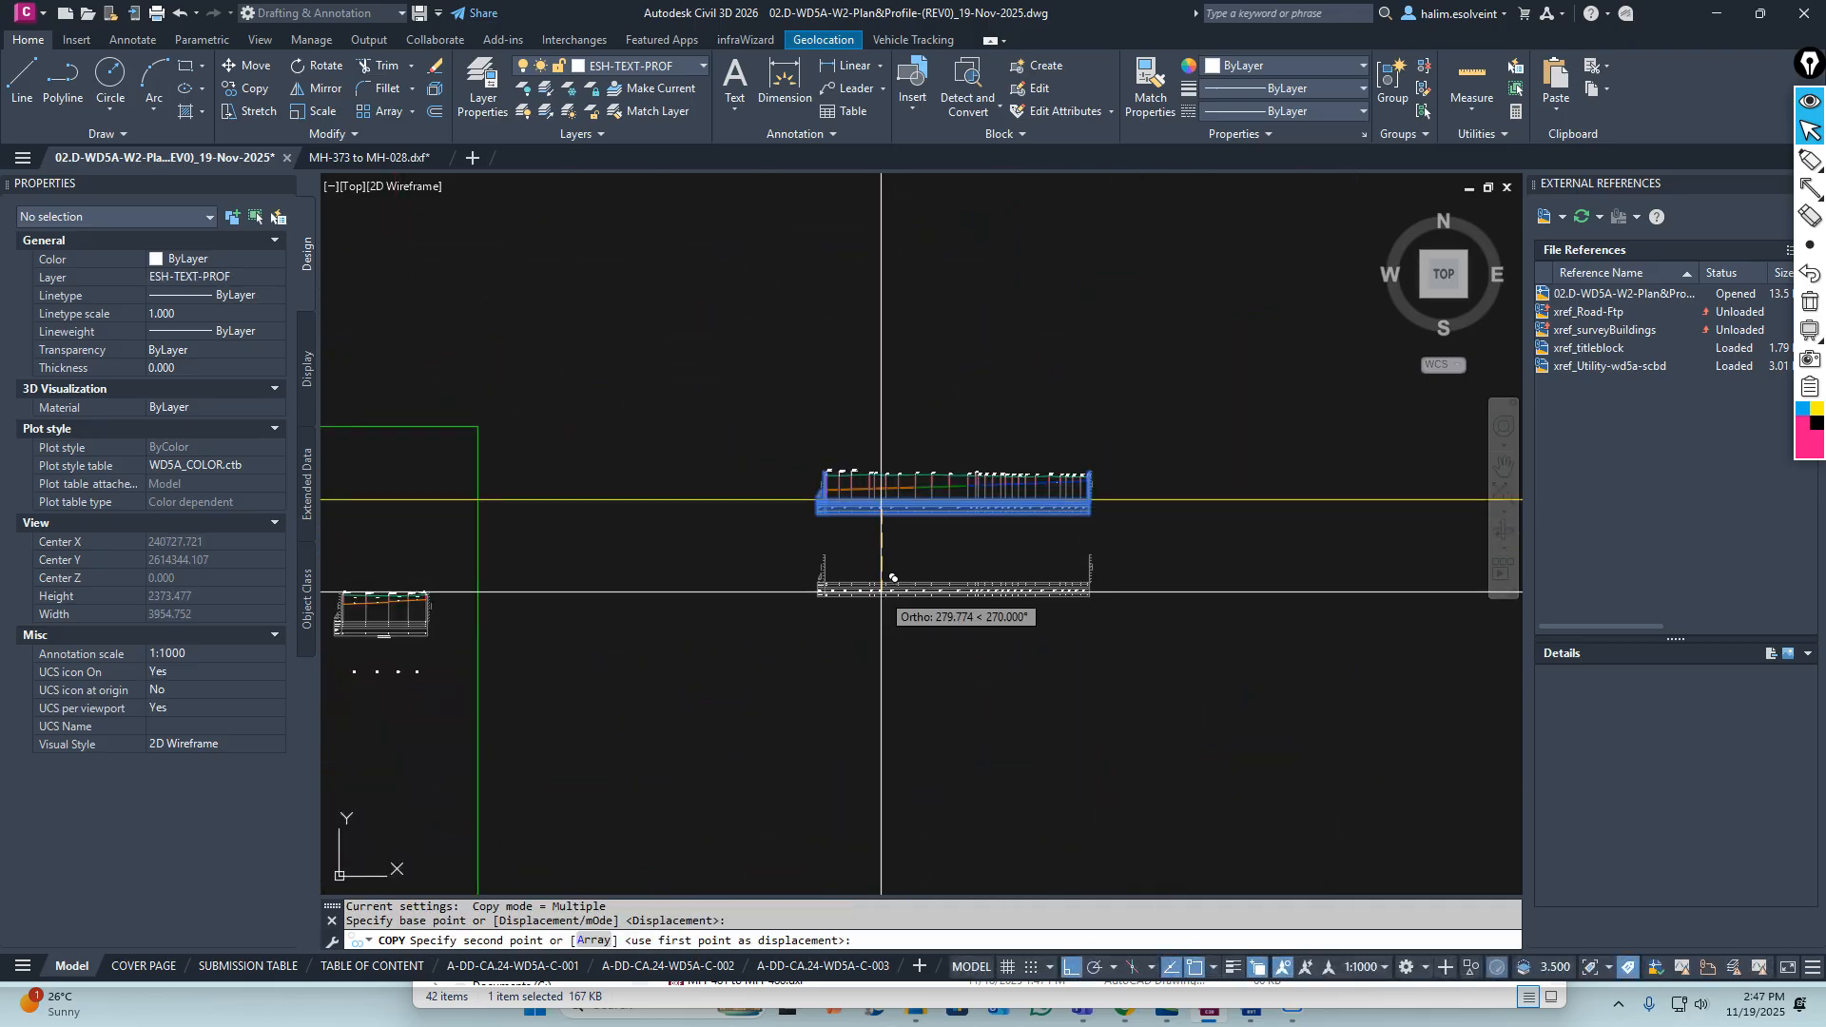
scroll(883, 590, up, 3)
click(881, 626)
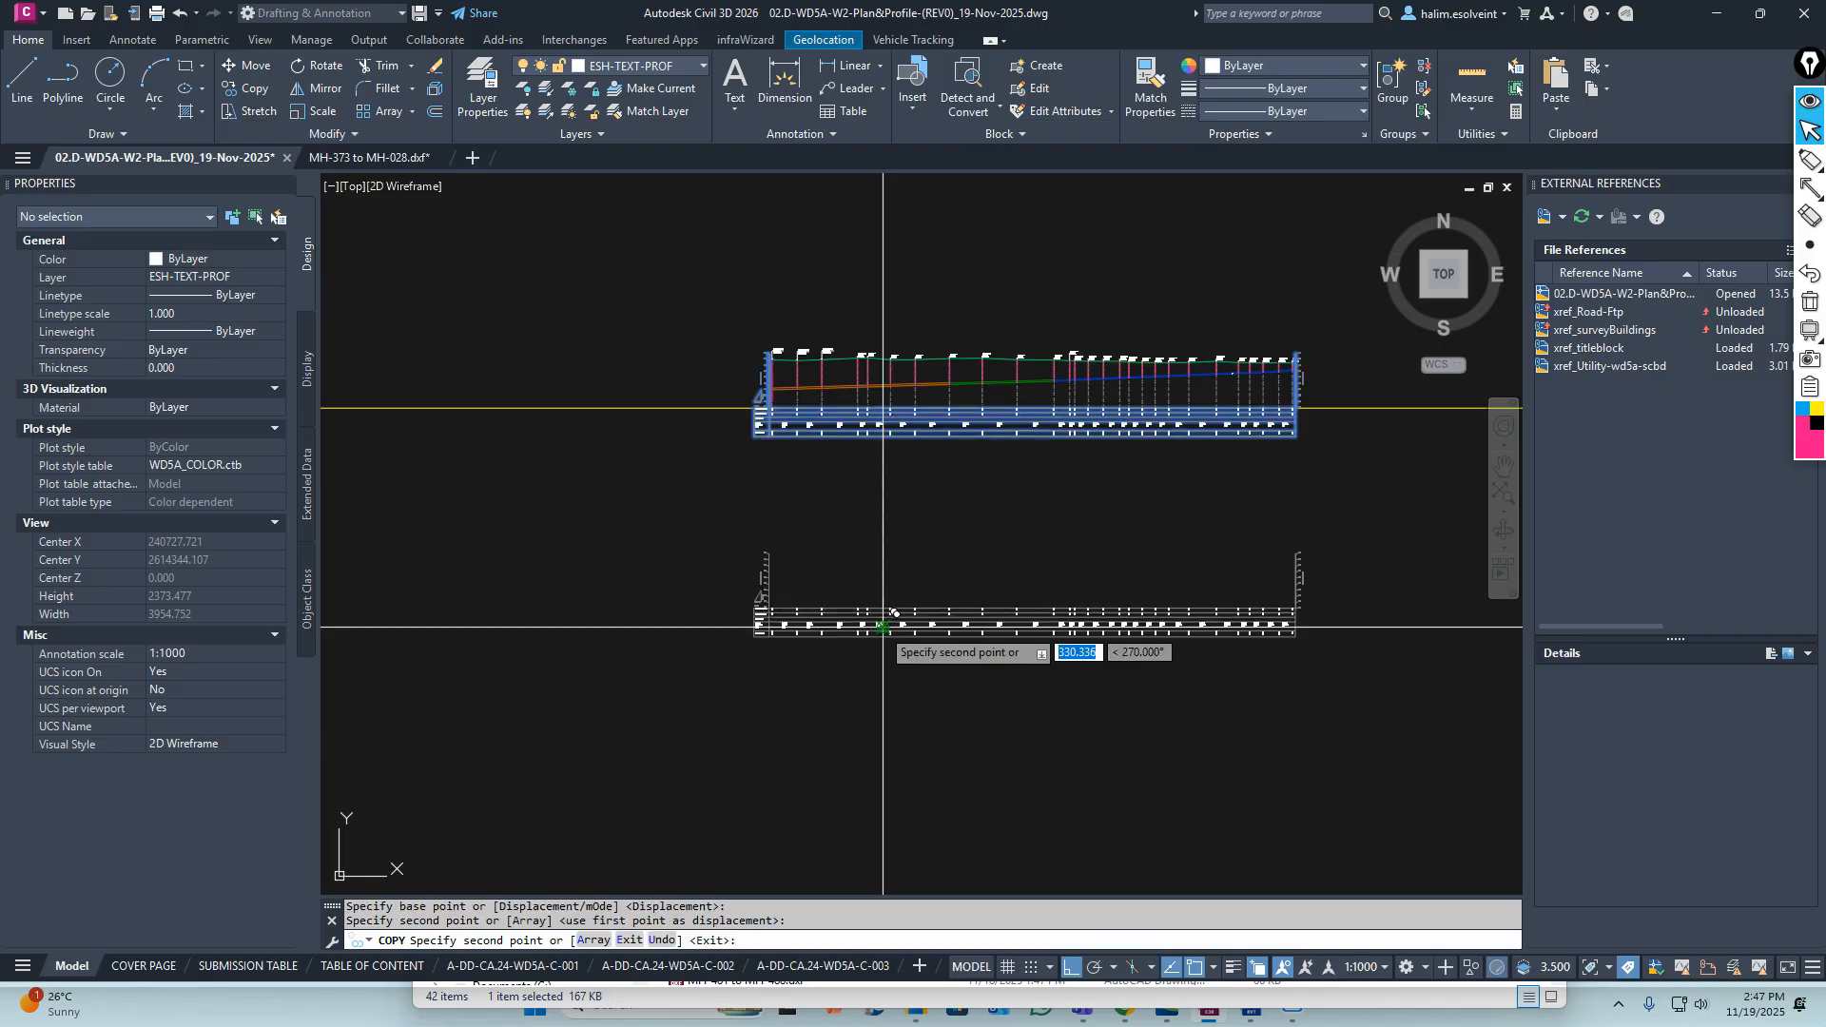
key(Escape)
key(Escape)
Move the copied data table and elevation scales farther straight down, leaving more space below the MH-028 profile
scroll(1128, 700, up, 3)
middle_drag(1128, 701, 1047, 632)
text(m)
key(Return)
scroll(1218, 656, down, 6)
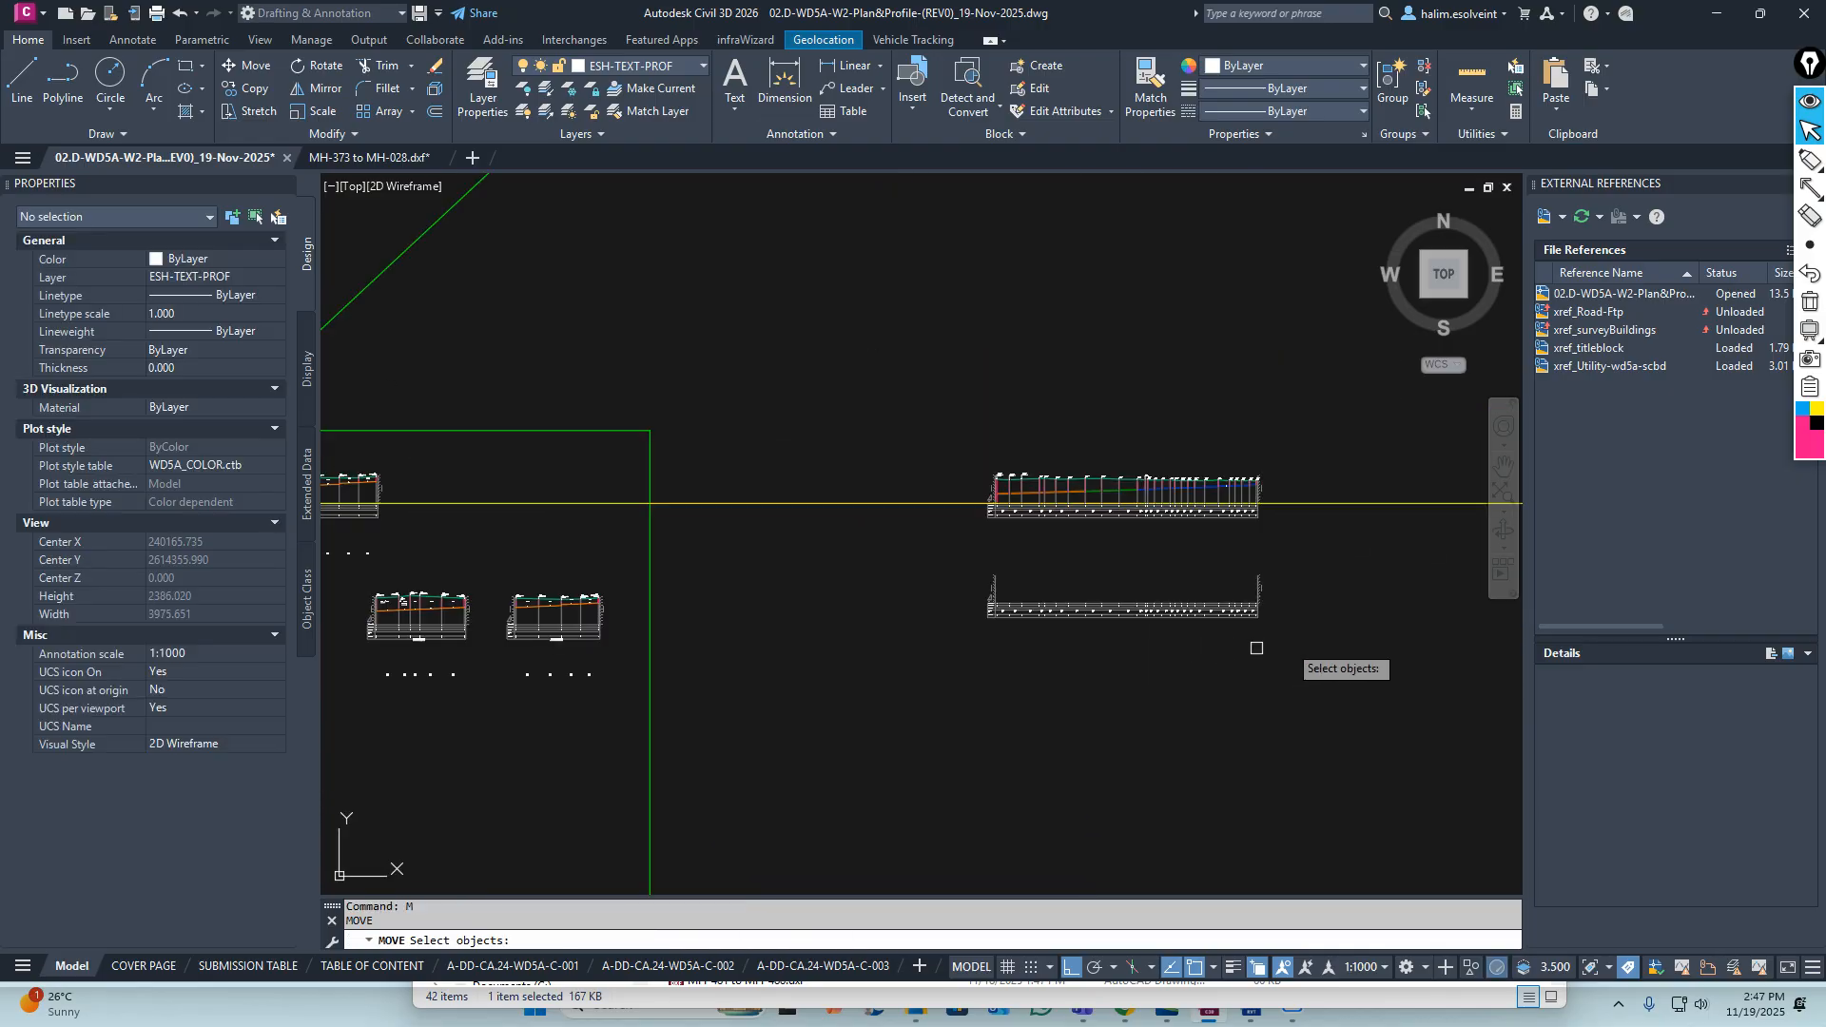
click(1319, 654)
click(852, 549)
key(Return)
click(875, 629)
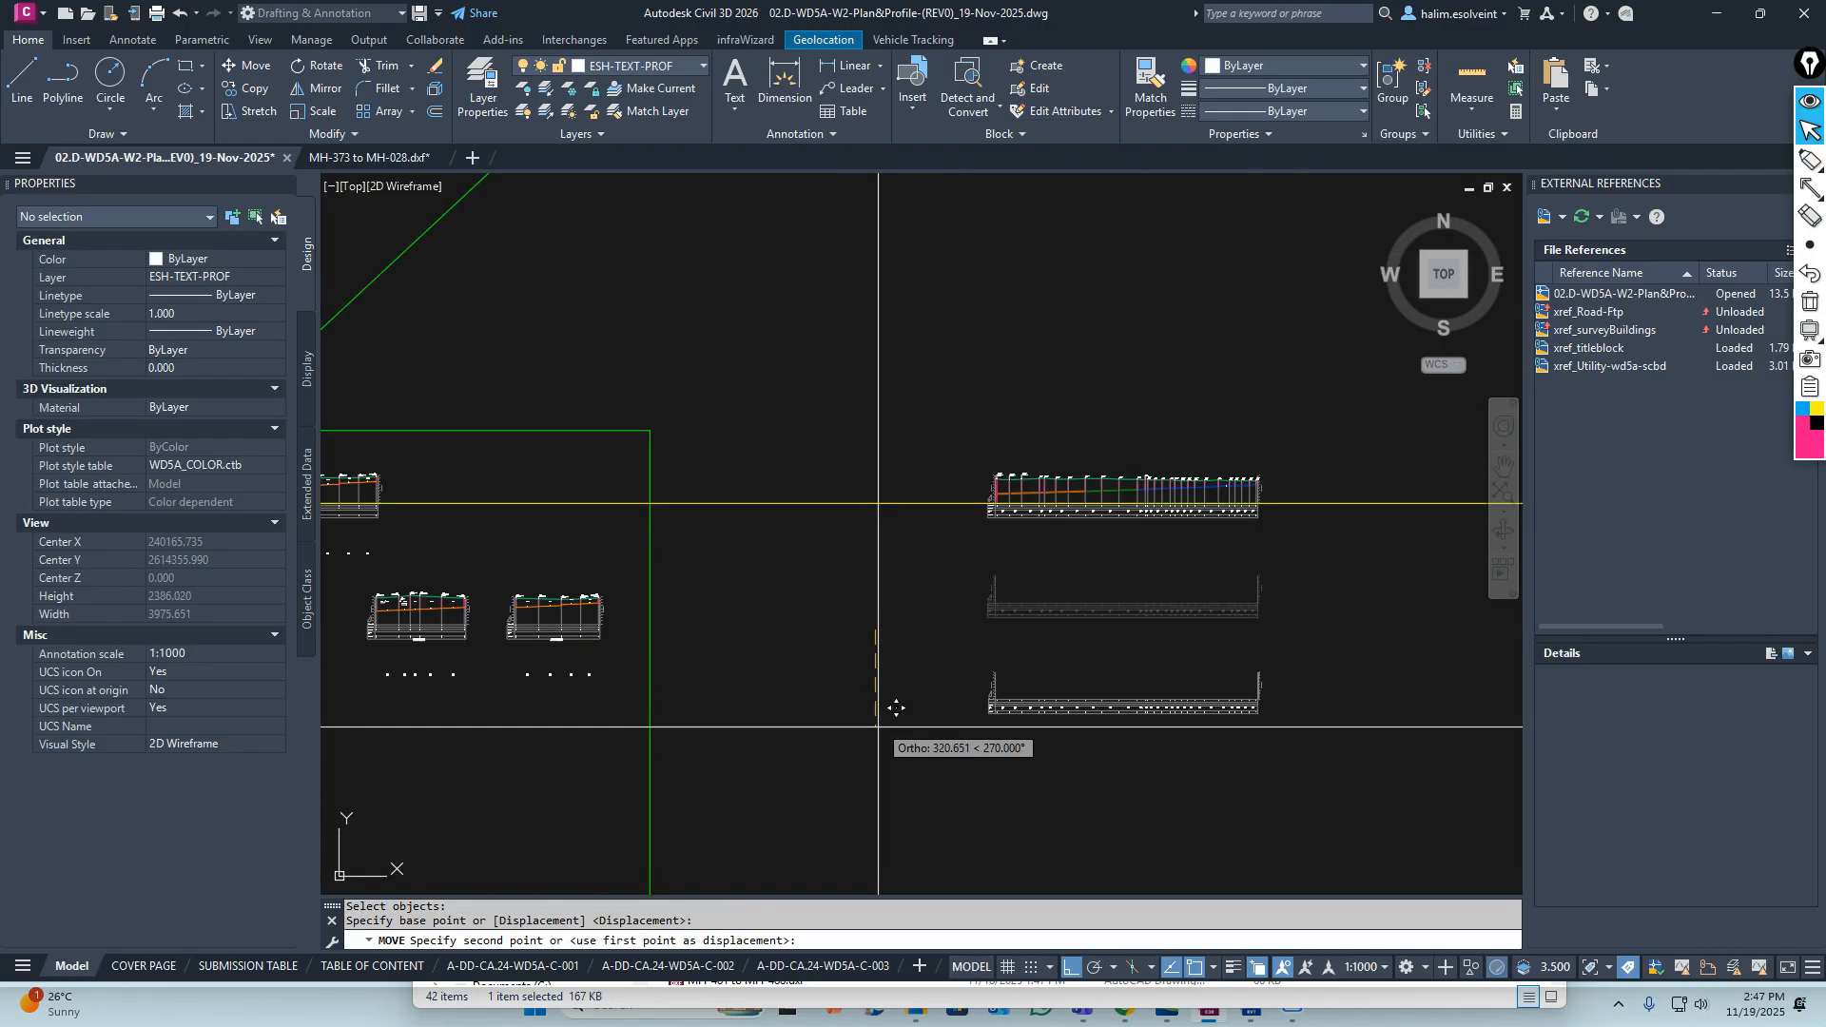
scroll(882, 656, down, 6)
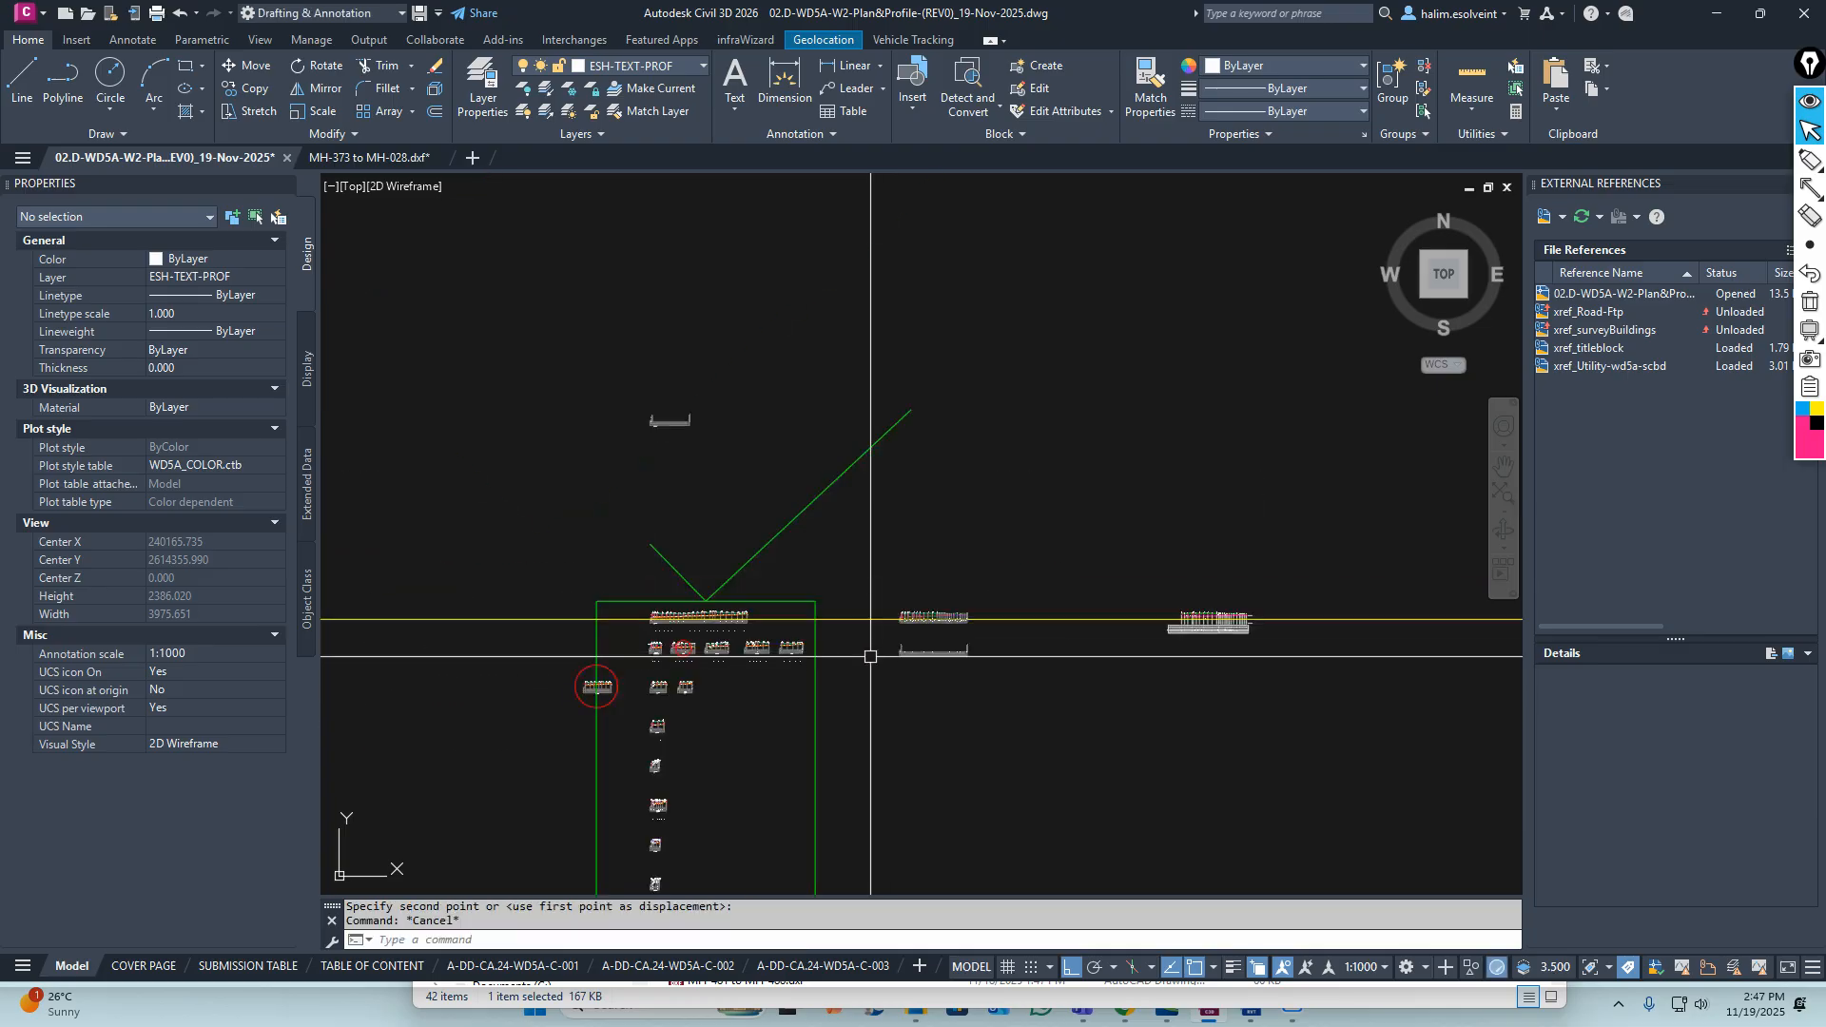
key(Escape)
key(Escape)
Close the MH-373 to MH-028.dxf drawing without saving its changes
click(369, 158)
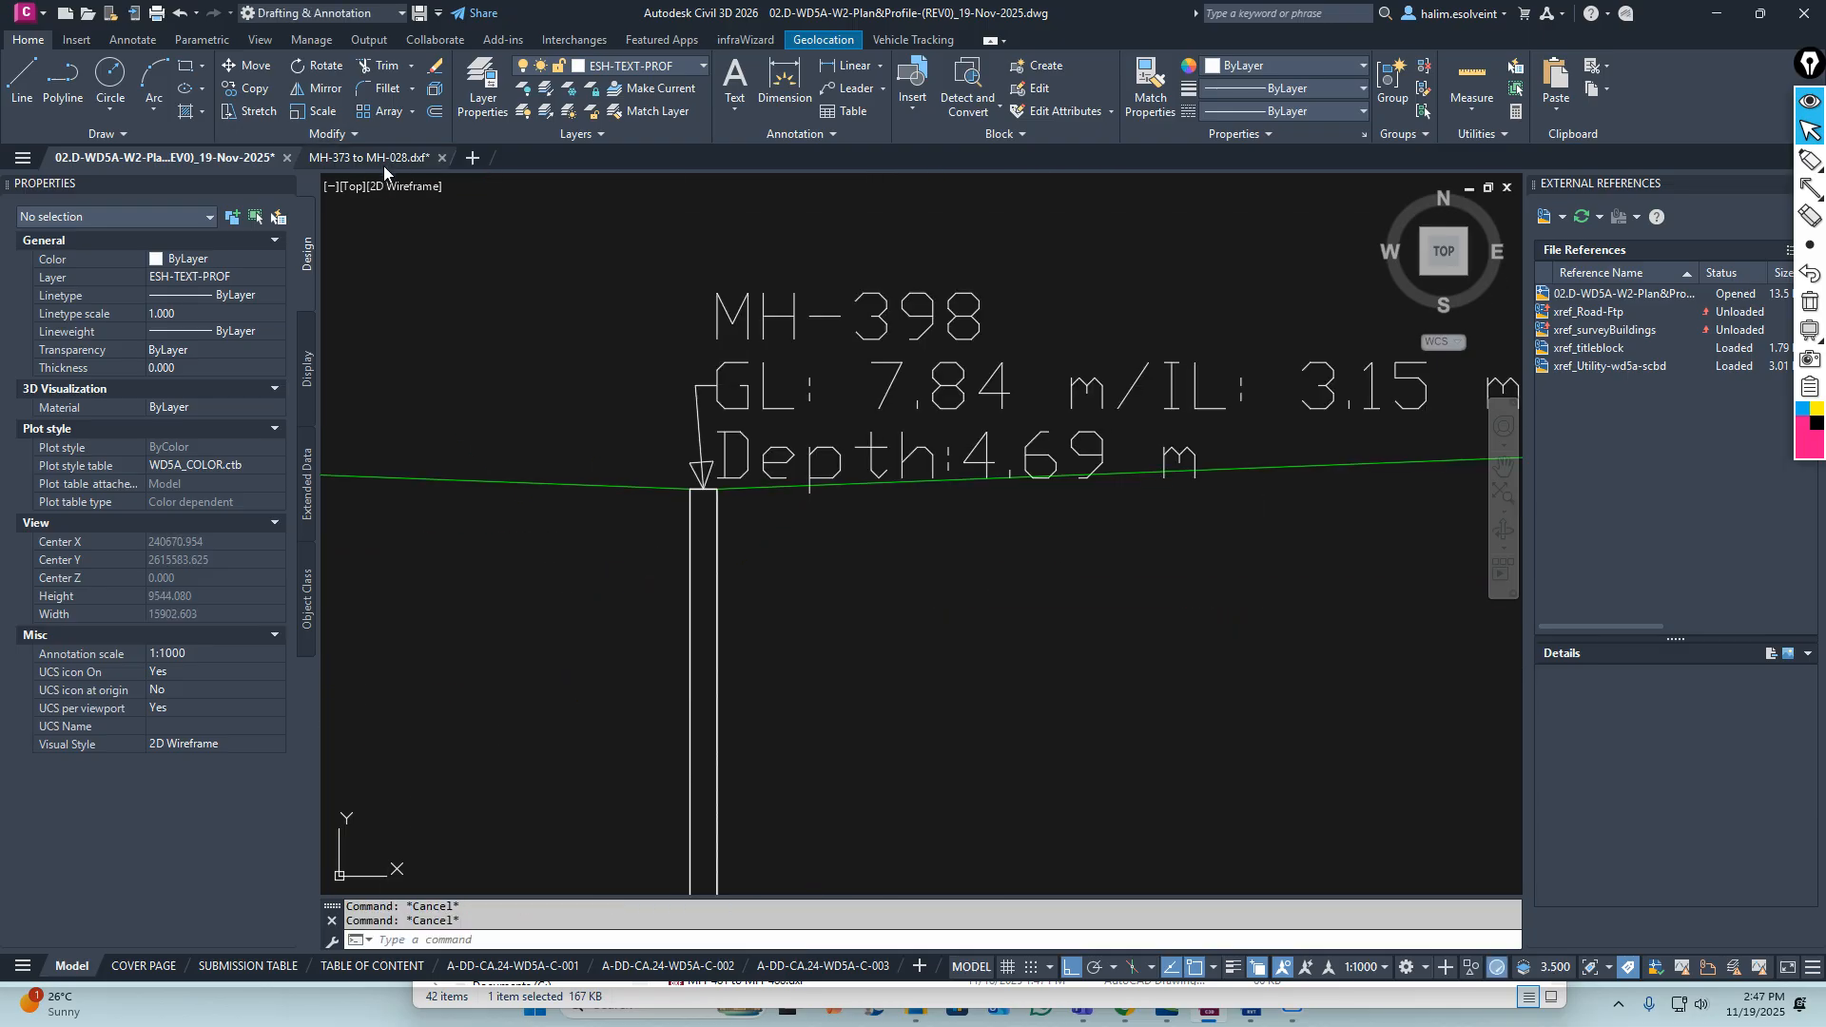
scroll(856, 440, down, 5)
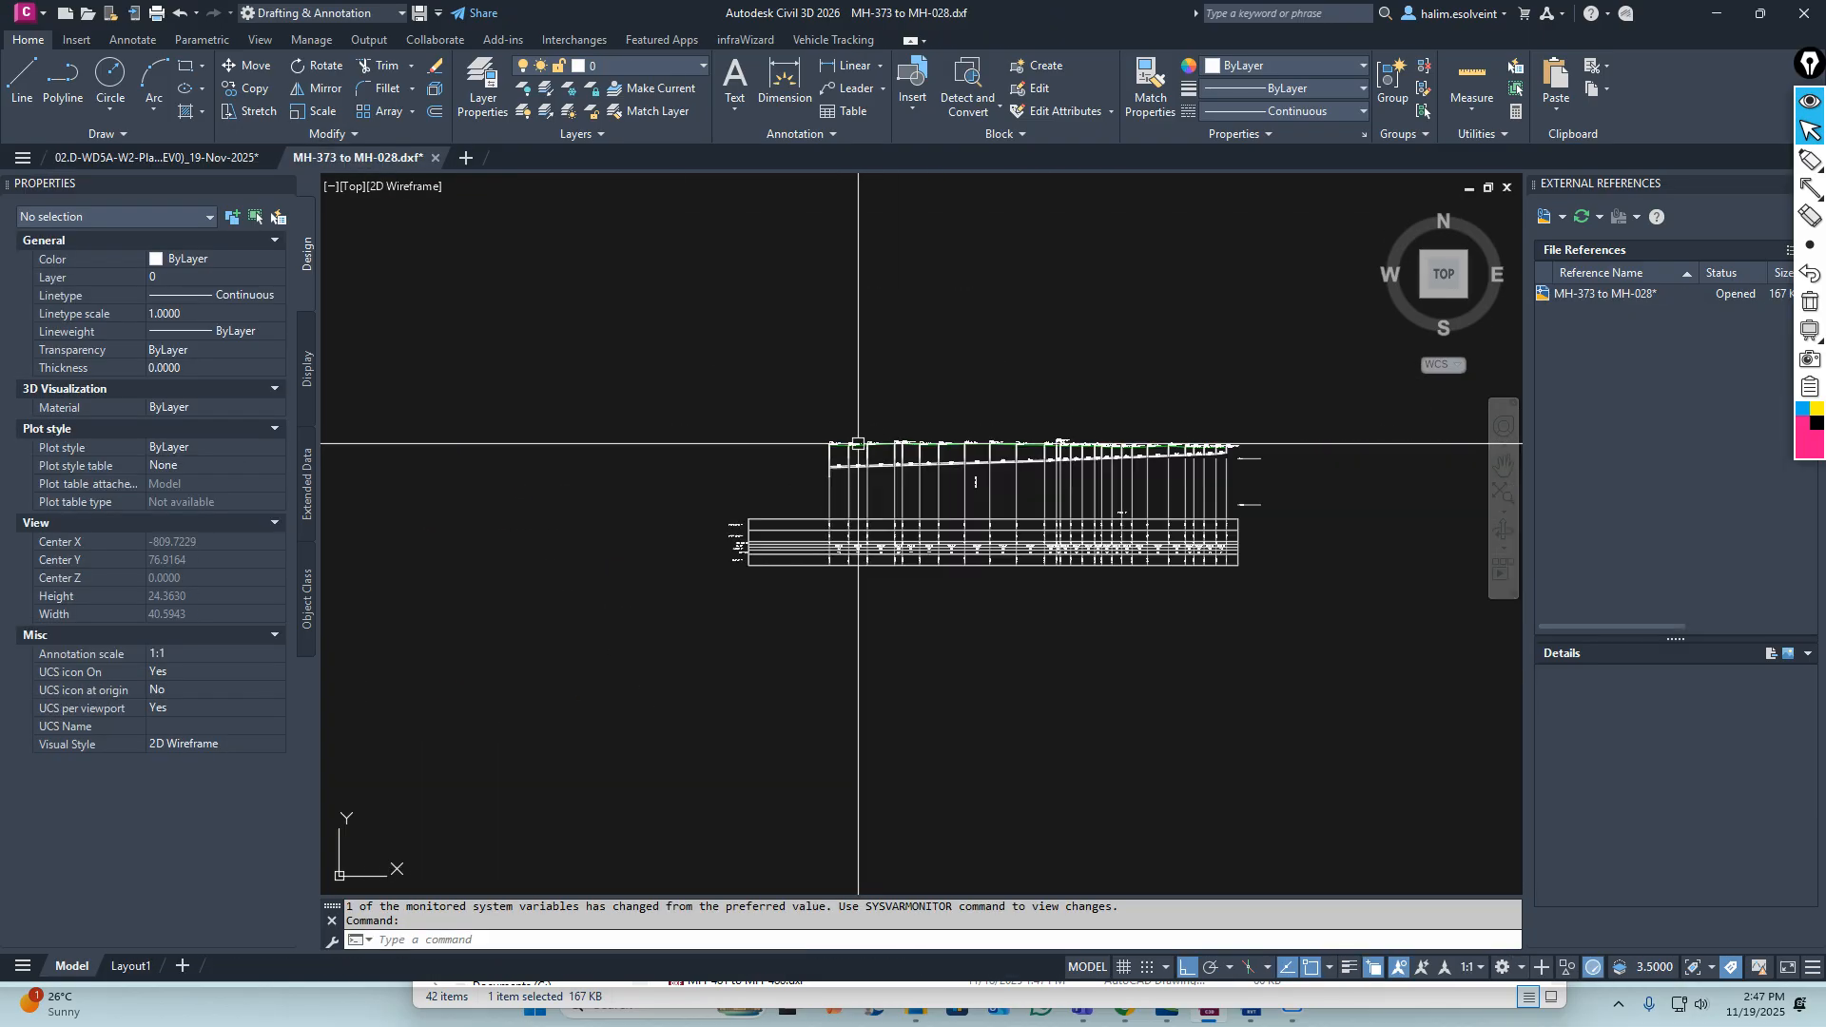
click(435, 160)
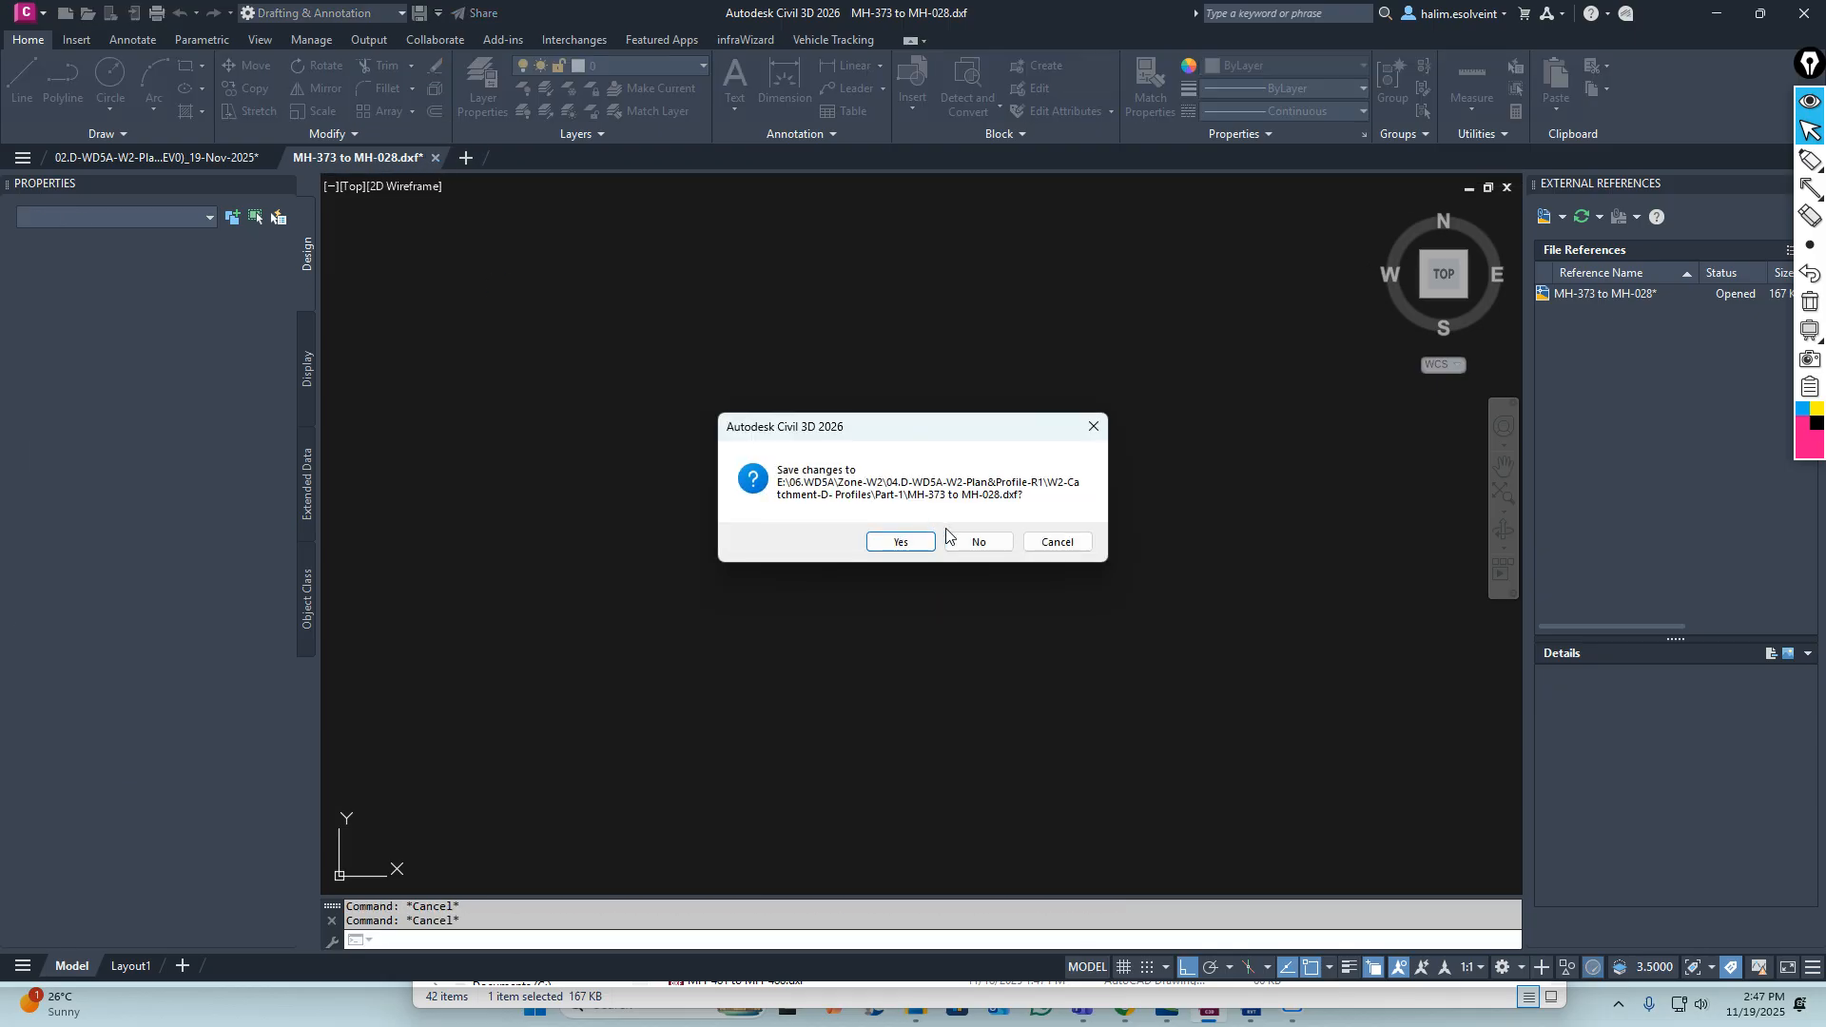
click(965, 541)
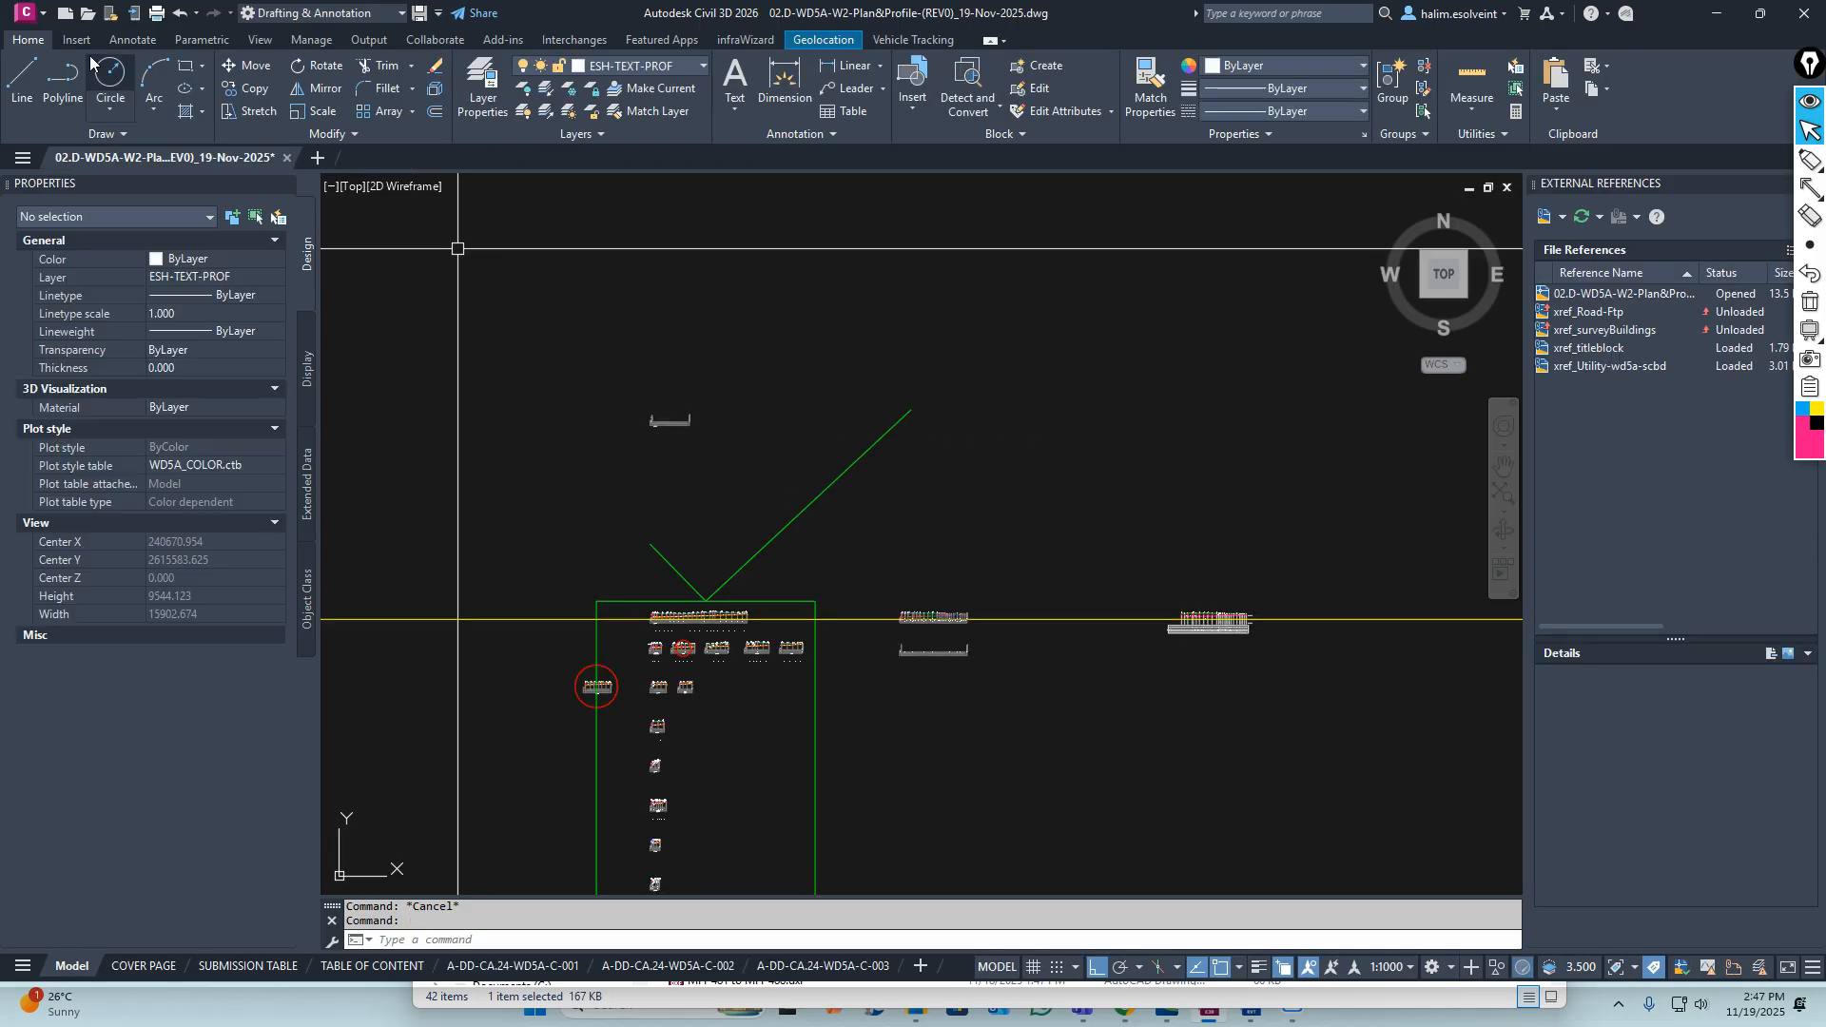
Open MH-399 to MH-378.dxf from the Part-1 folder and show its entire contents
key(ctrl+o)
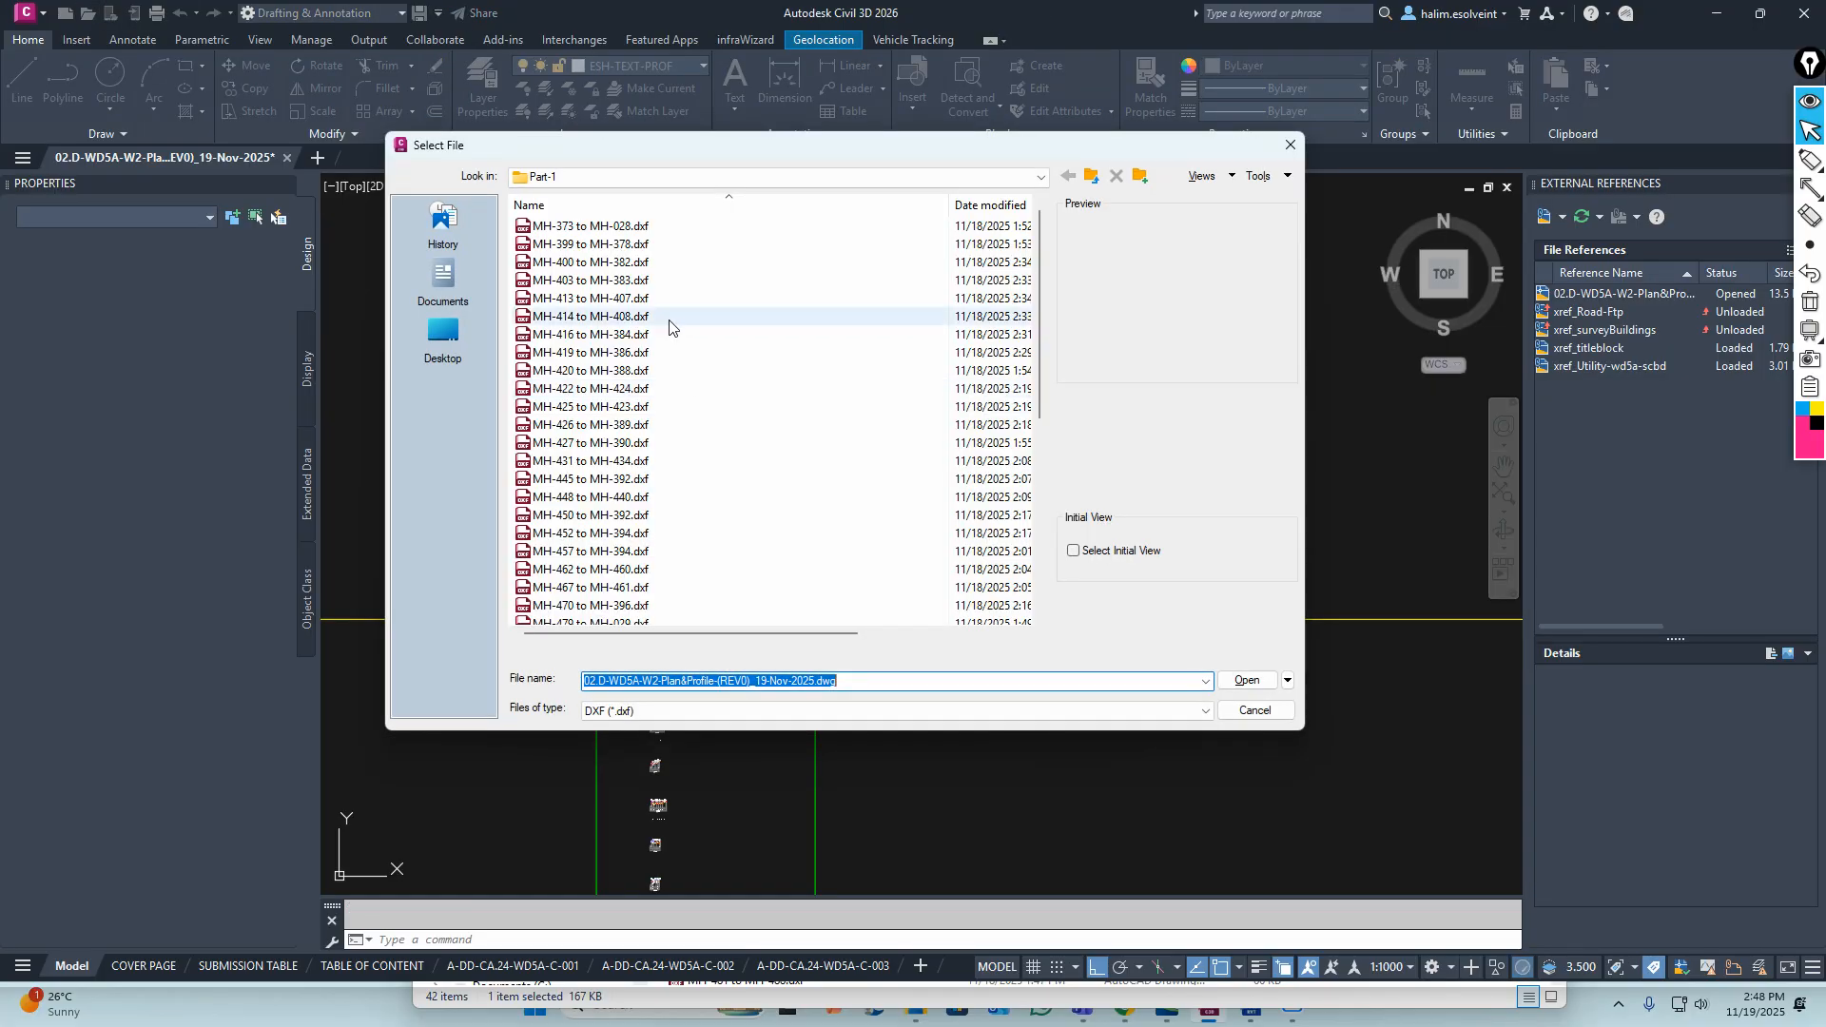
click(585, 246)
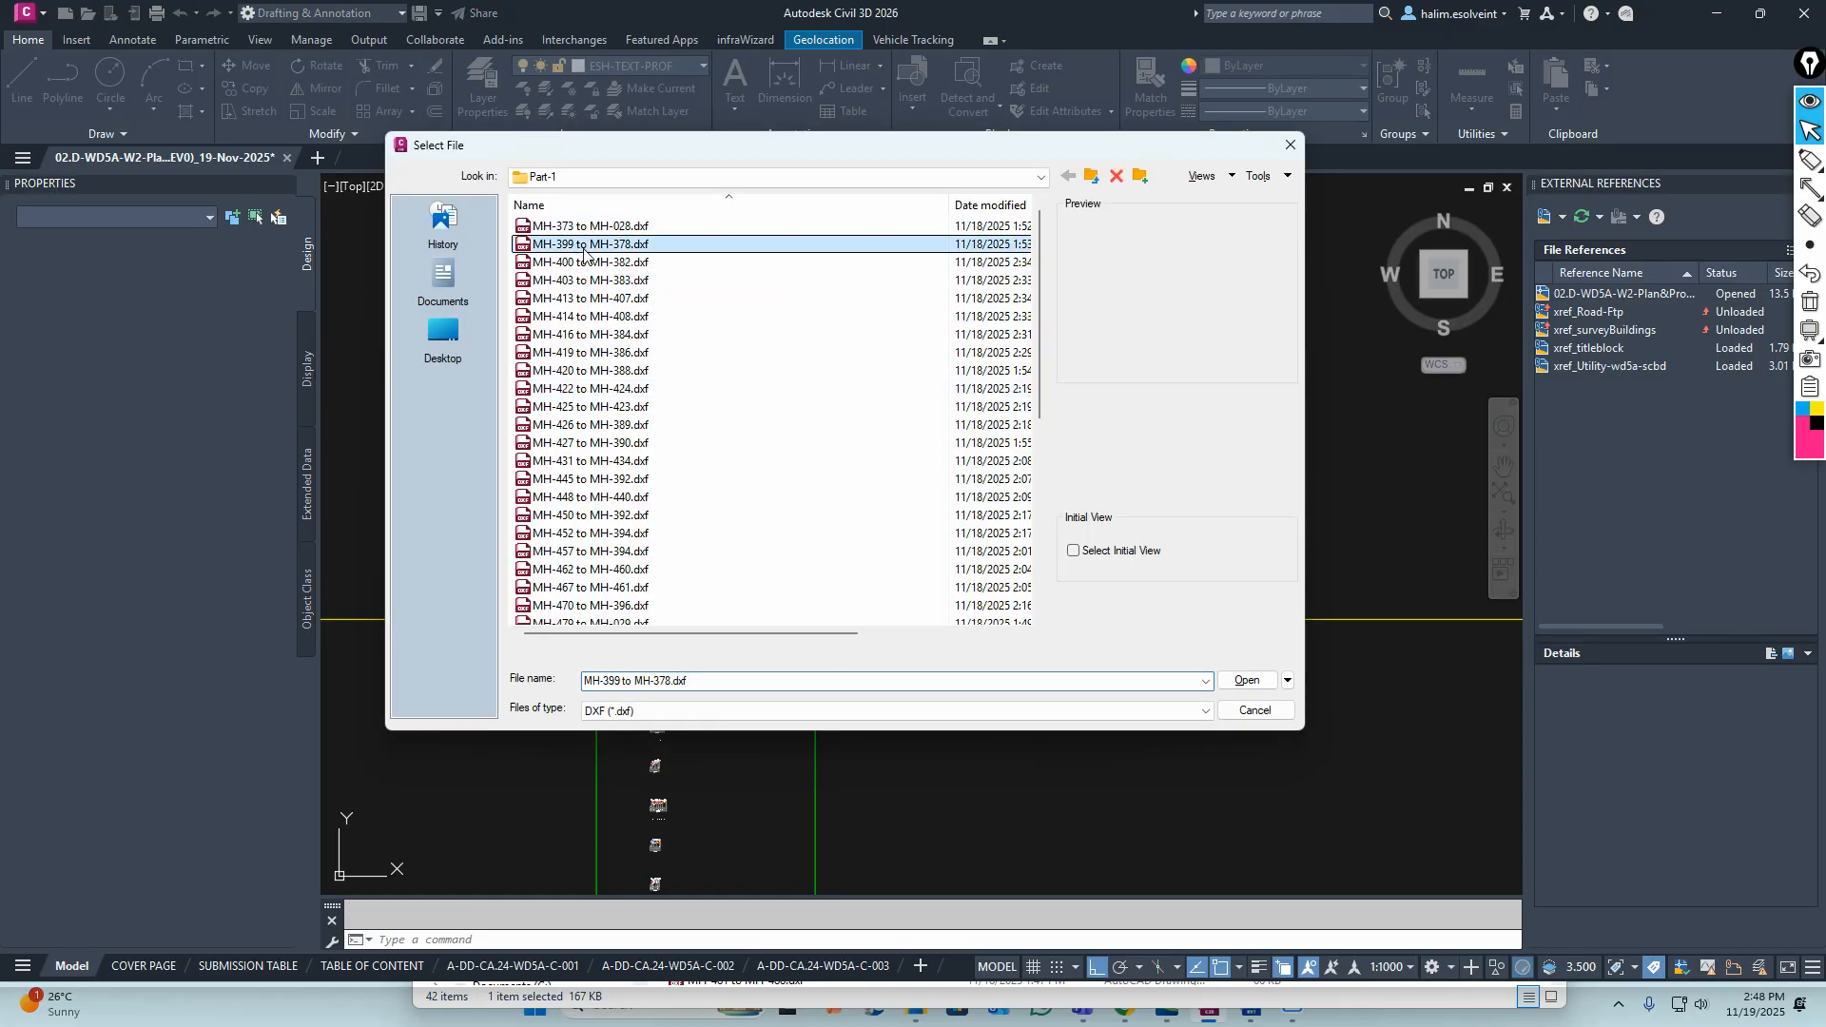
click(1246, 681)
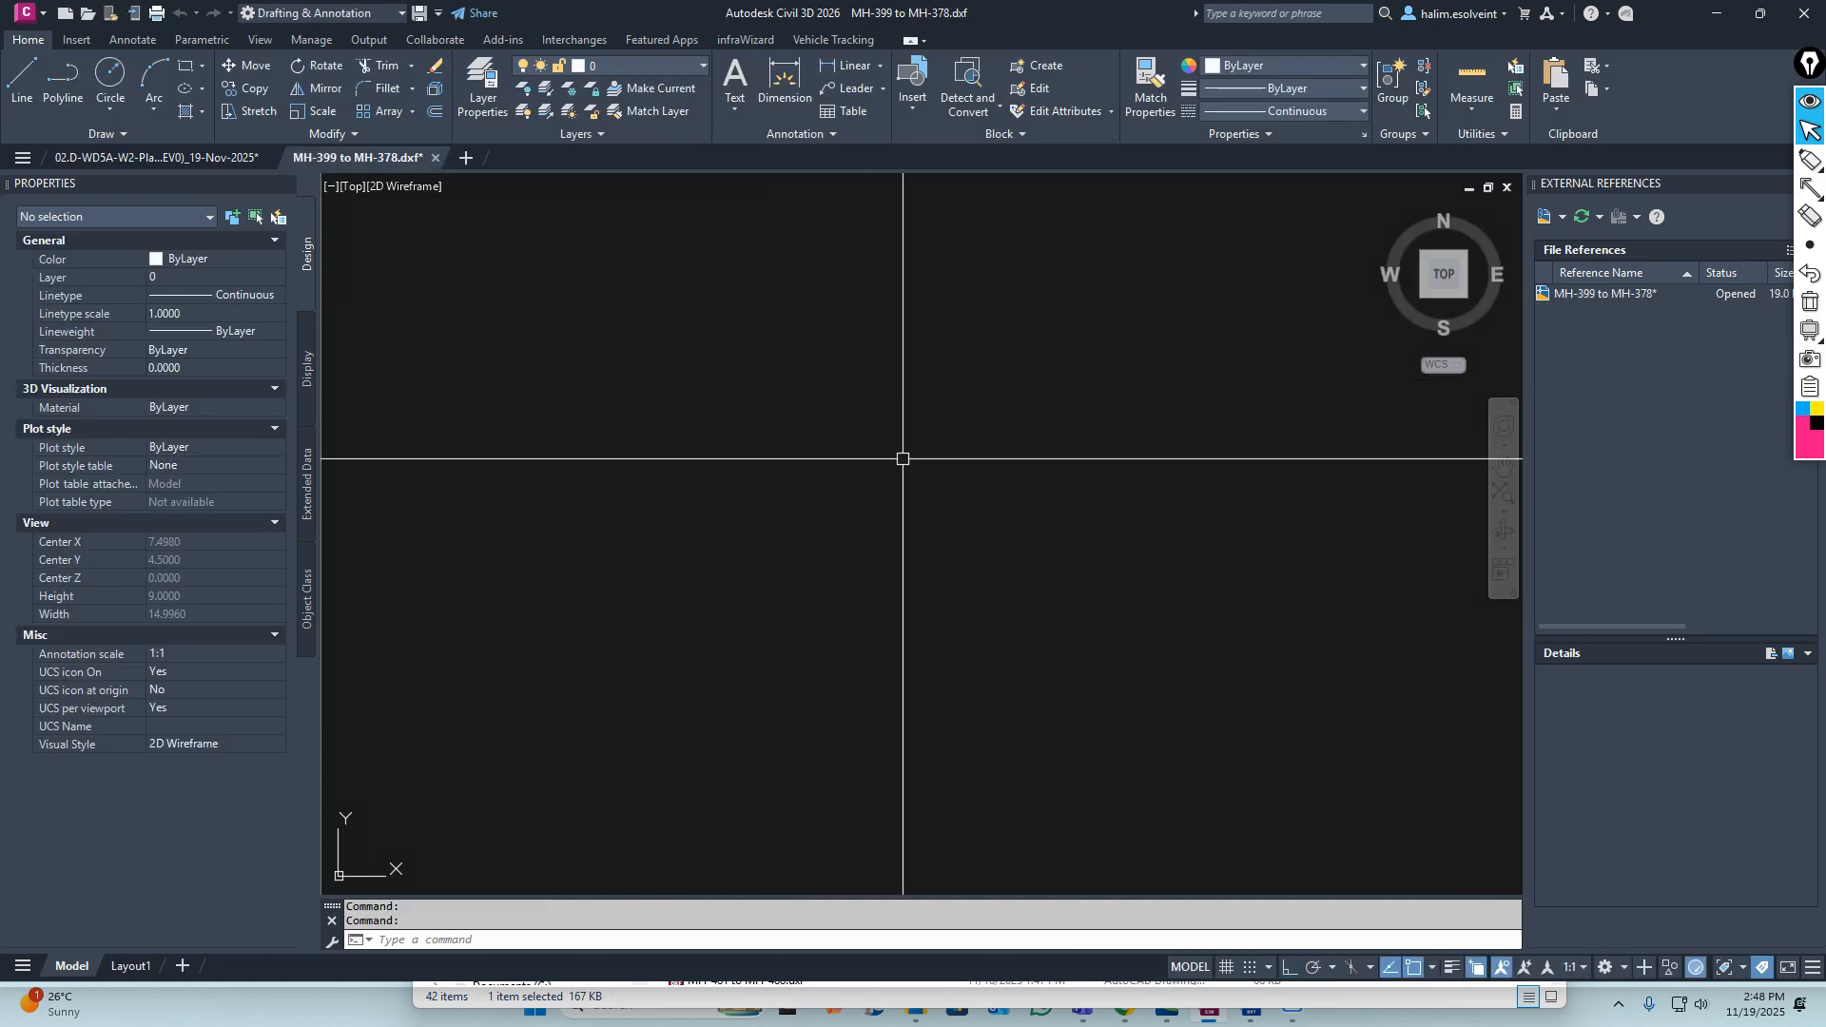
key(Return)
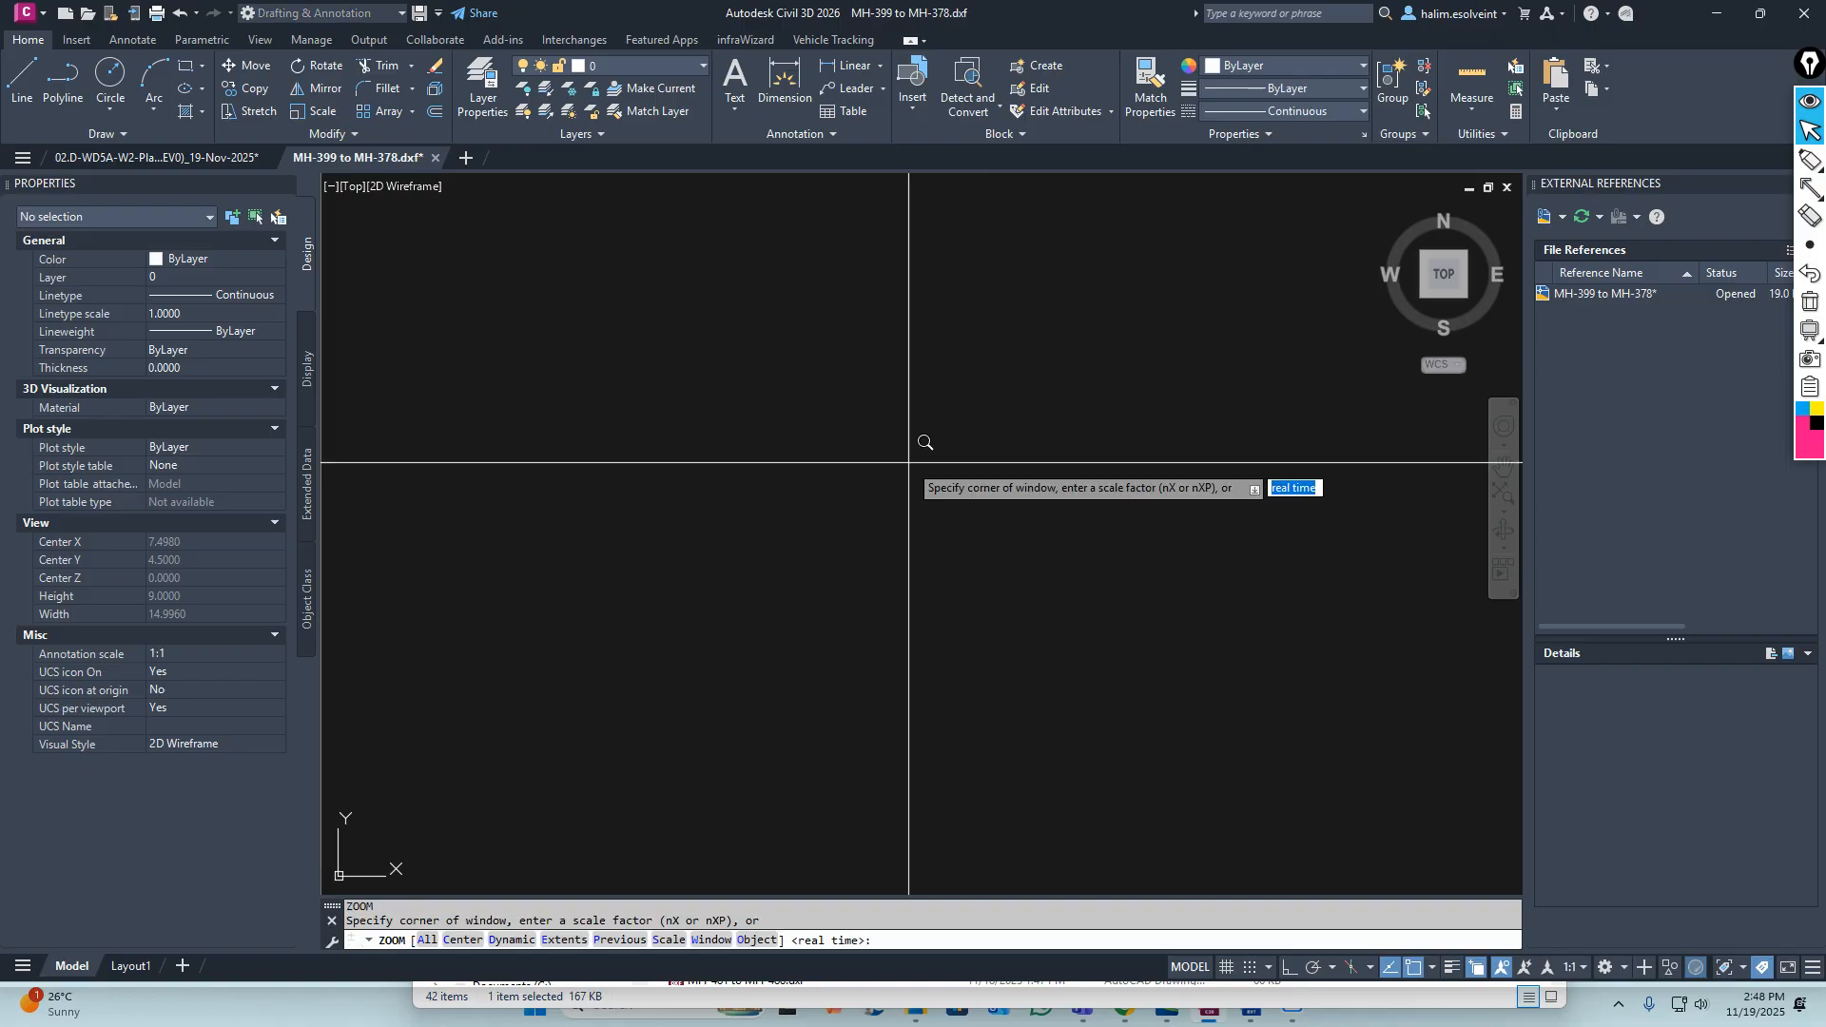
text(a)
key(Return)
Copy the MH-399 to MH-378 profile with its data table, row labels and level marks to the clipboard
scroll(1061, 481, up, 2)
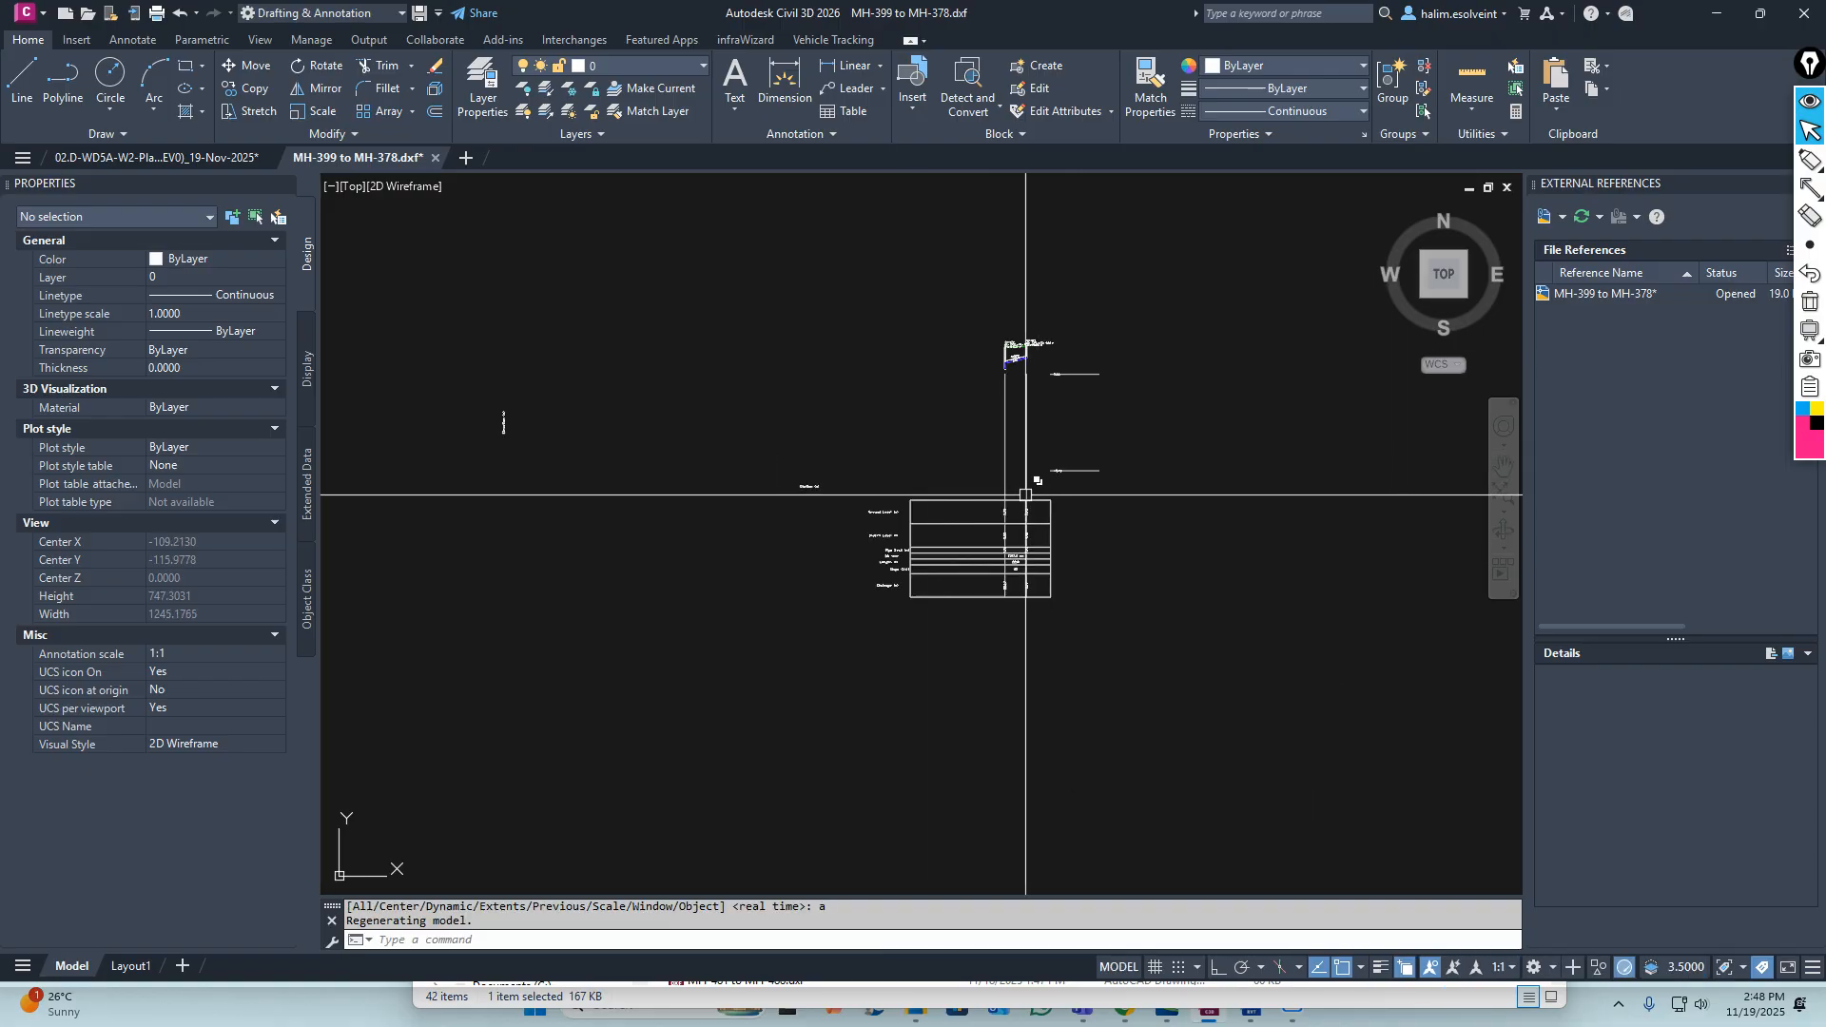
scroll(1045, 511, up, 8)
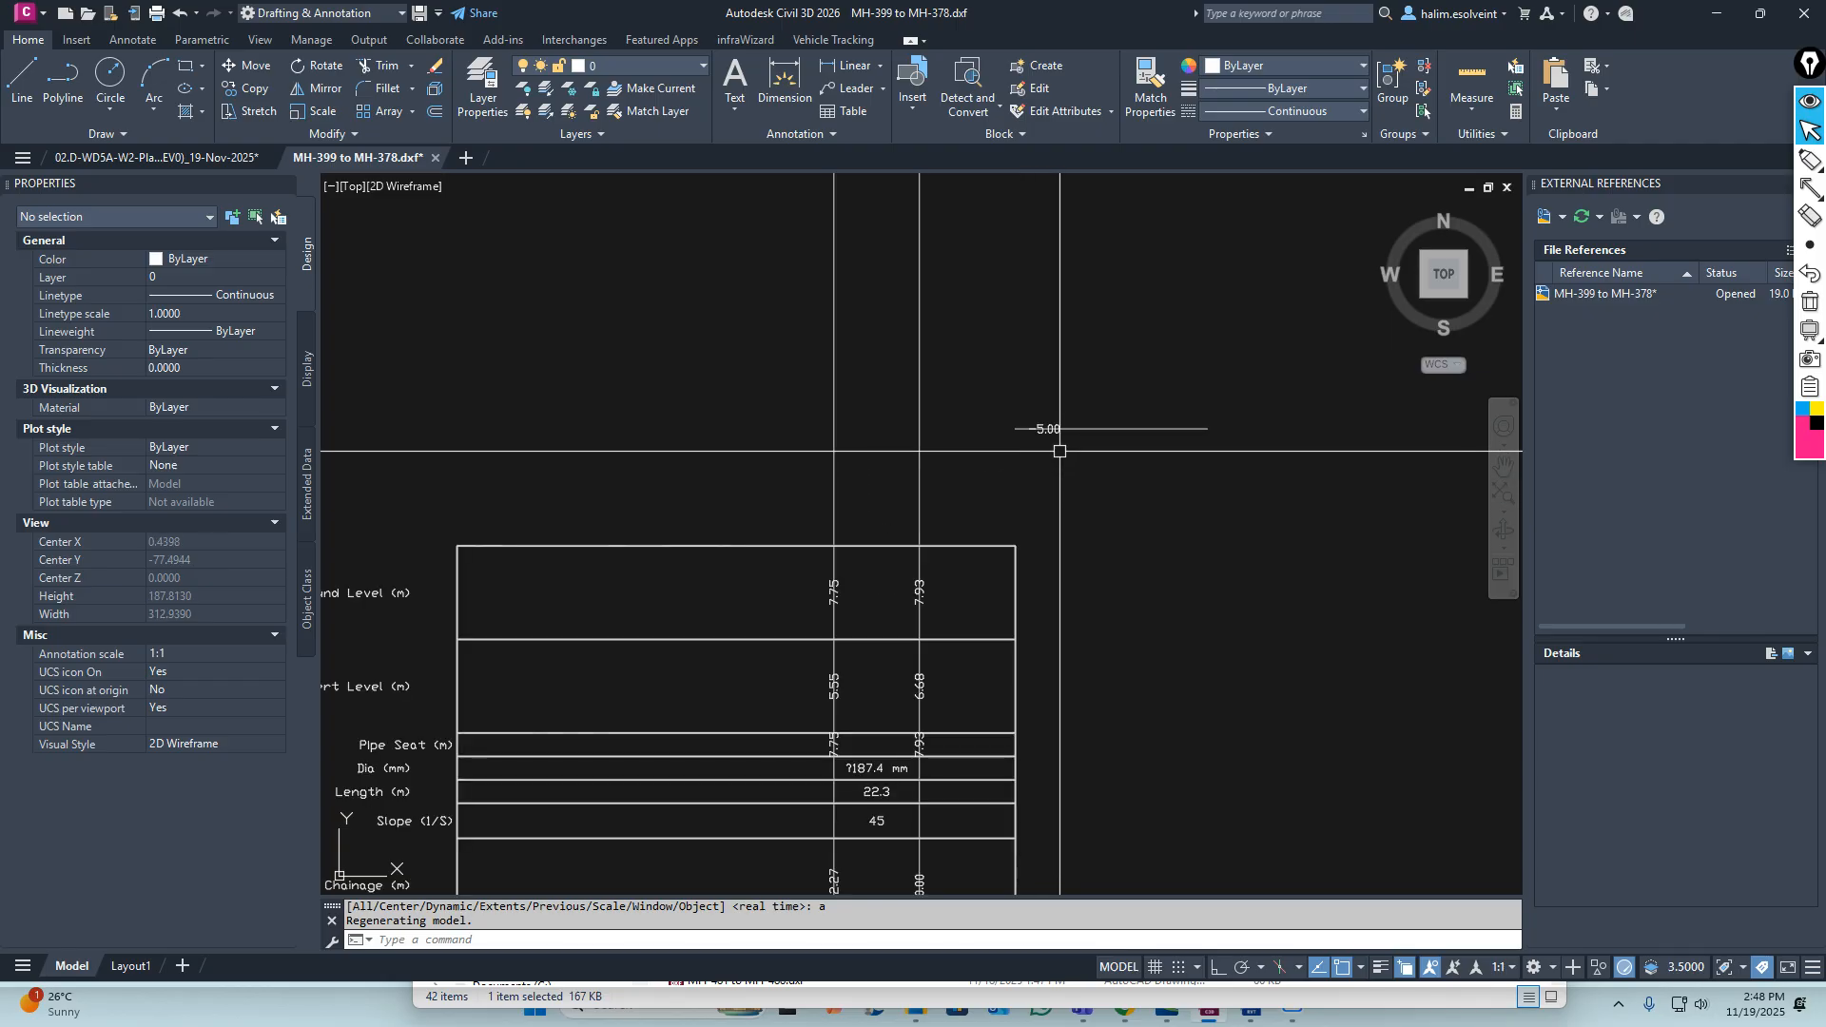
scroll(966, 477, down, 3)
scroll(1018, 409, up, 3)
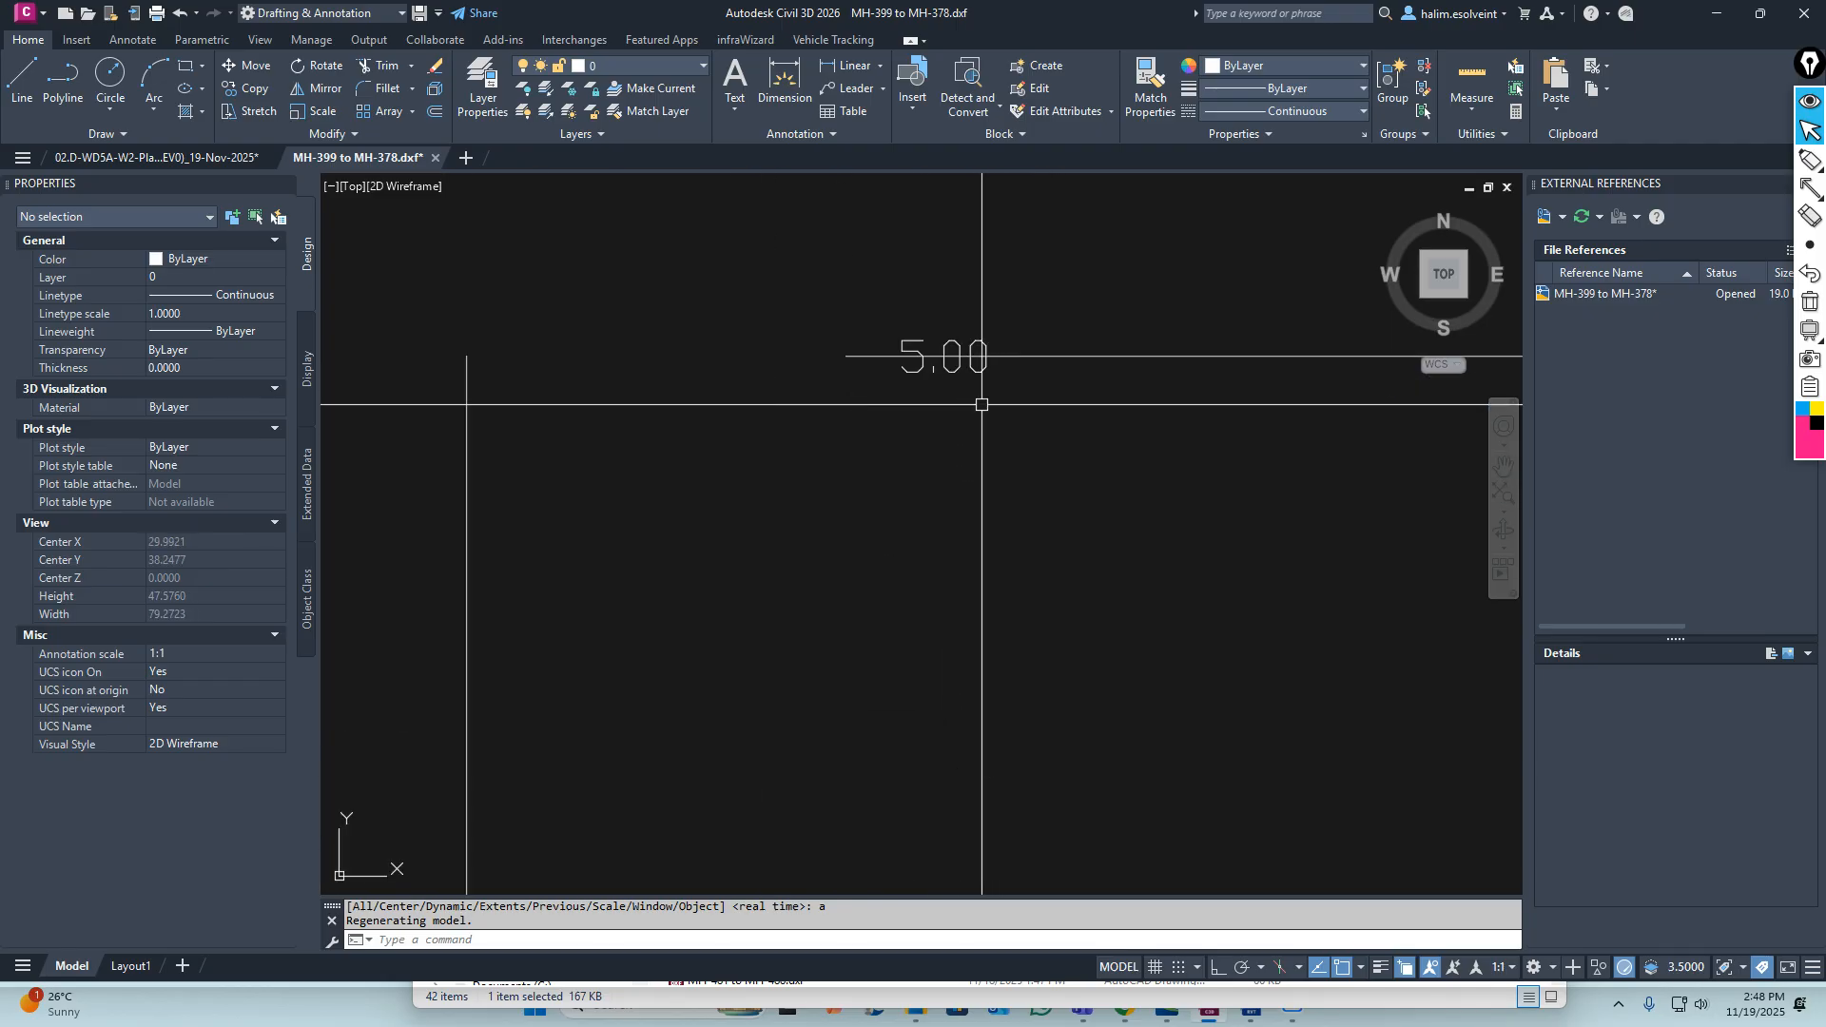
scroll(905, 440, down, 6)
scroll(738, 609, up, 3)
scroll(737, 565, down, 5)
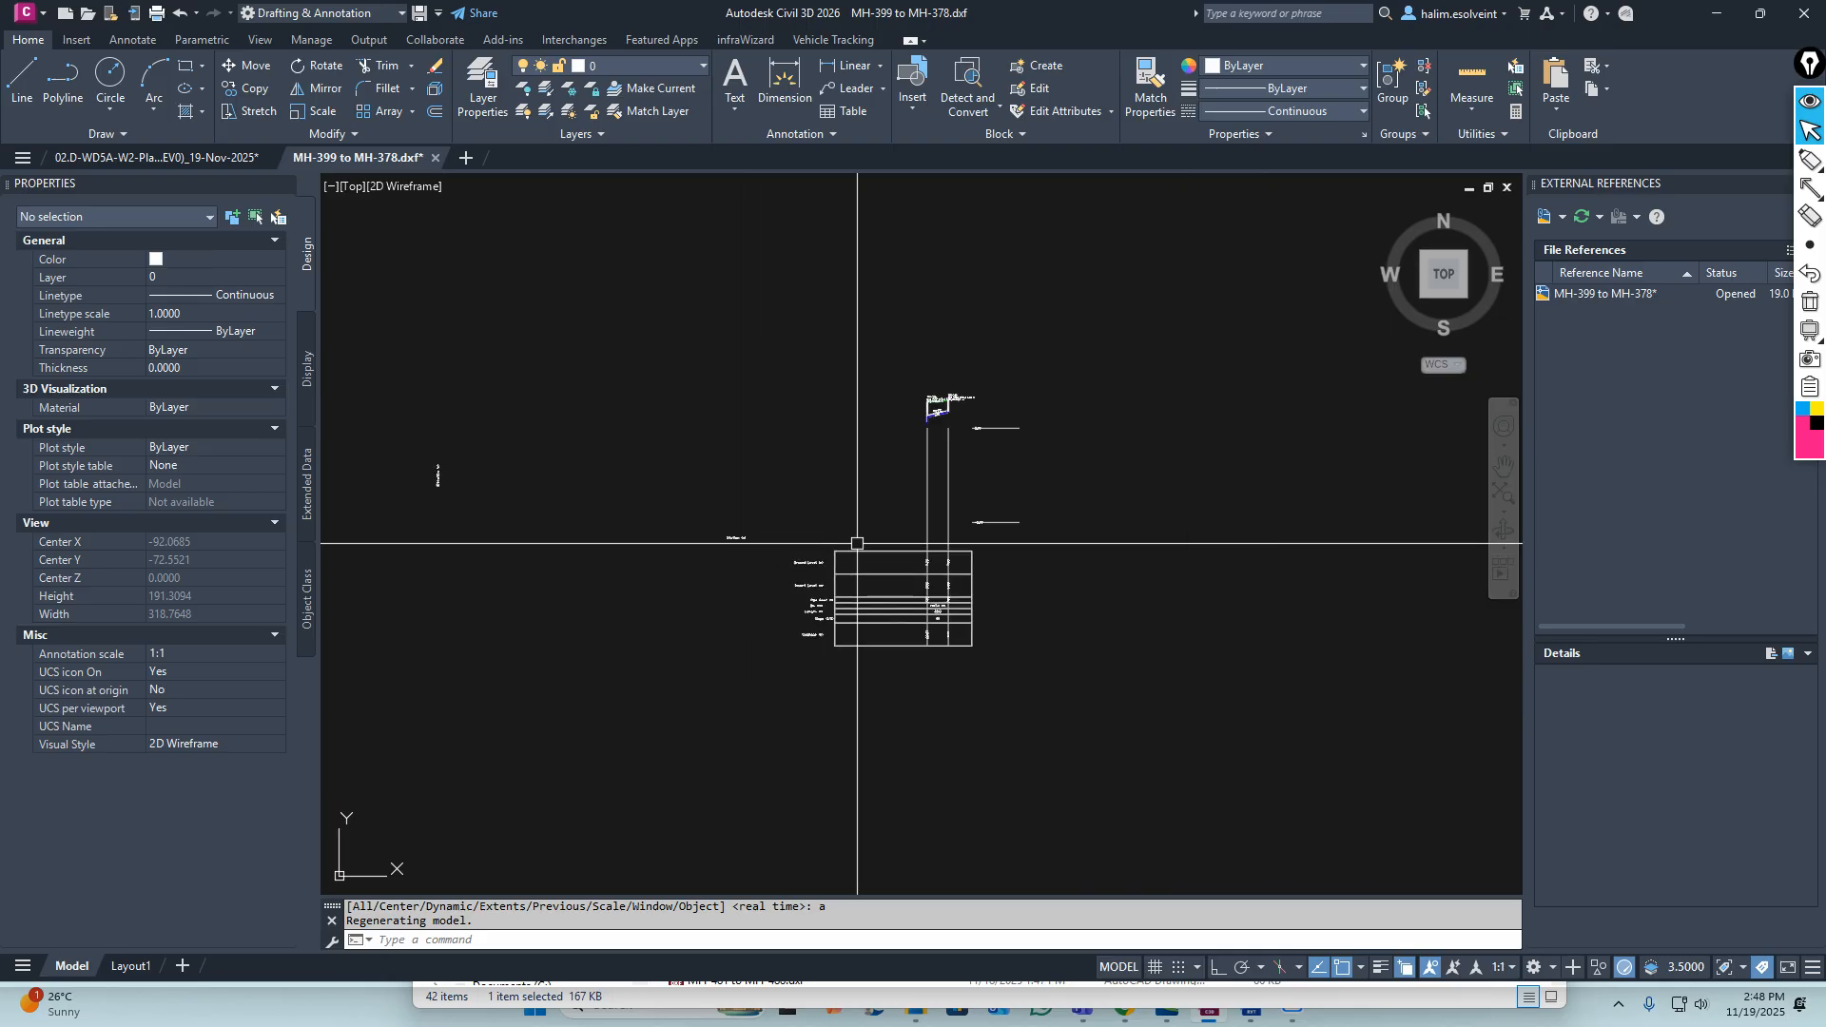
key(ctrl+c)
click(1158, 275)
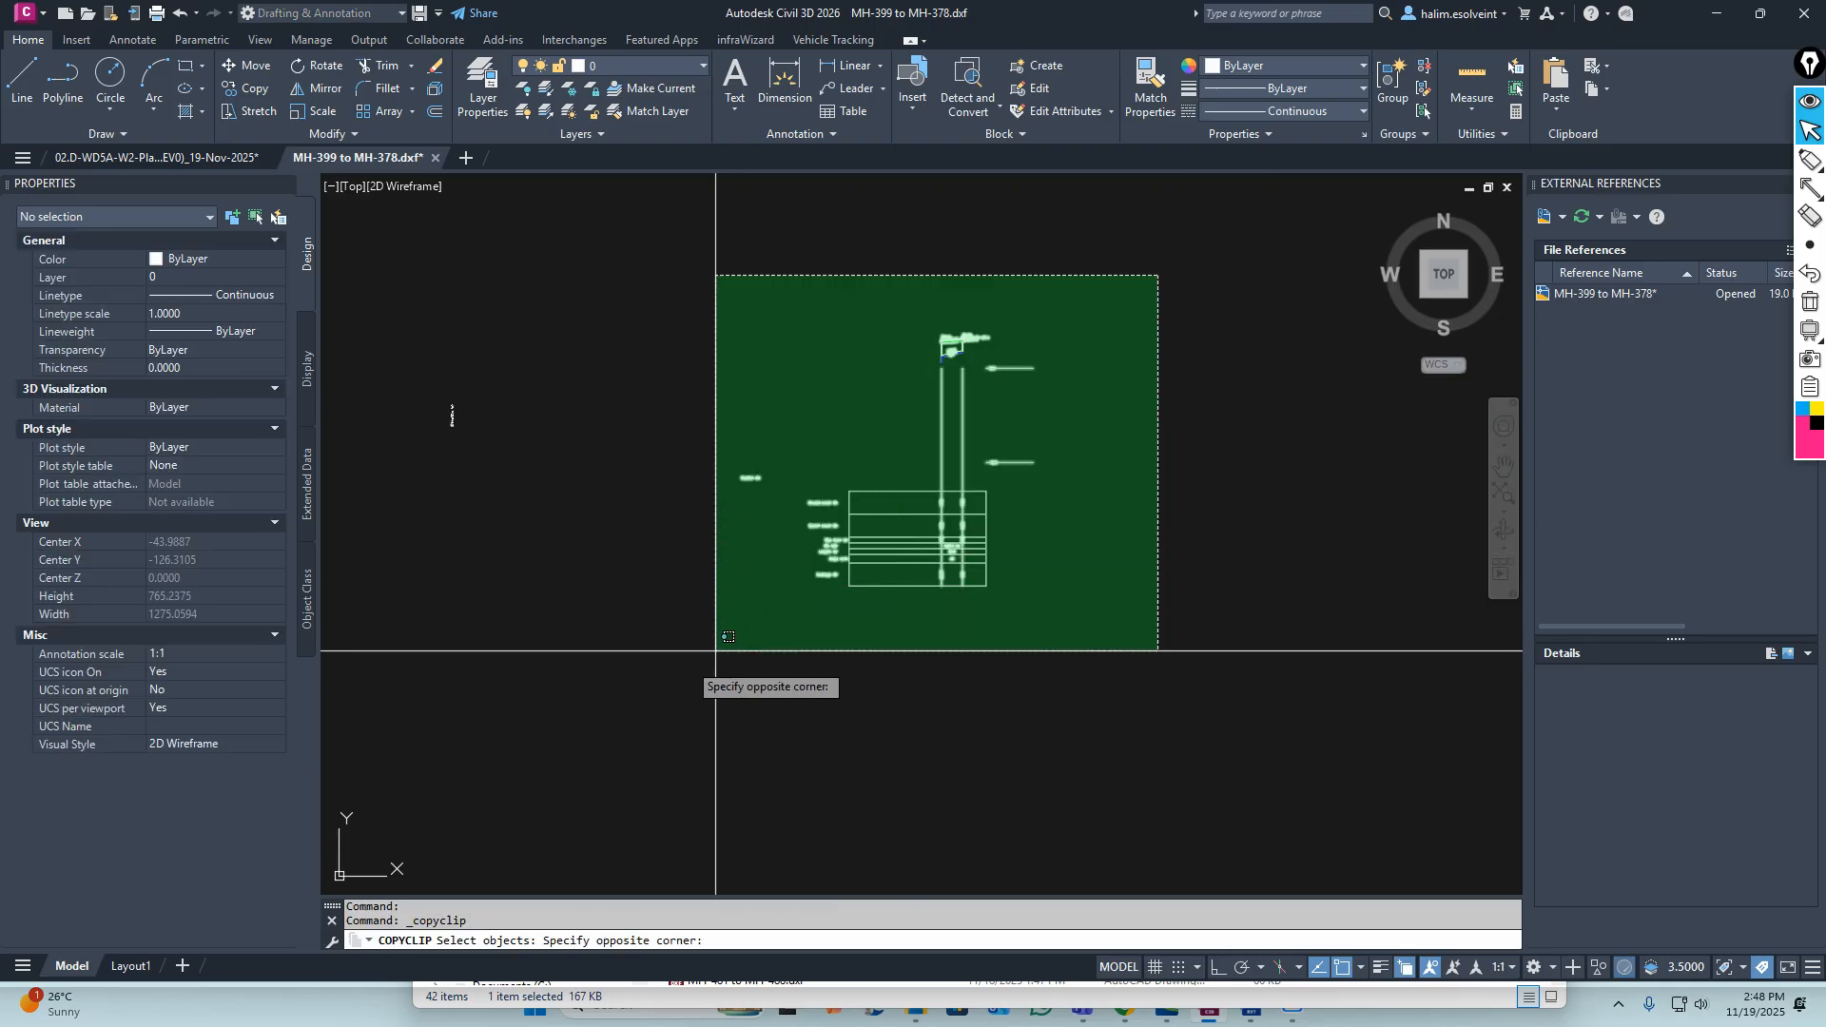
click(718, 642)
scroll(429, 438, up, 6)
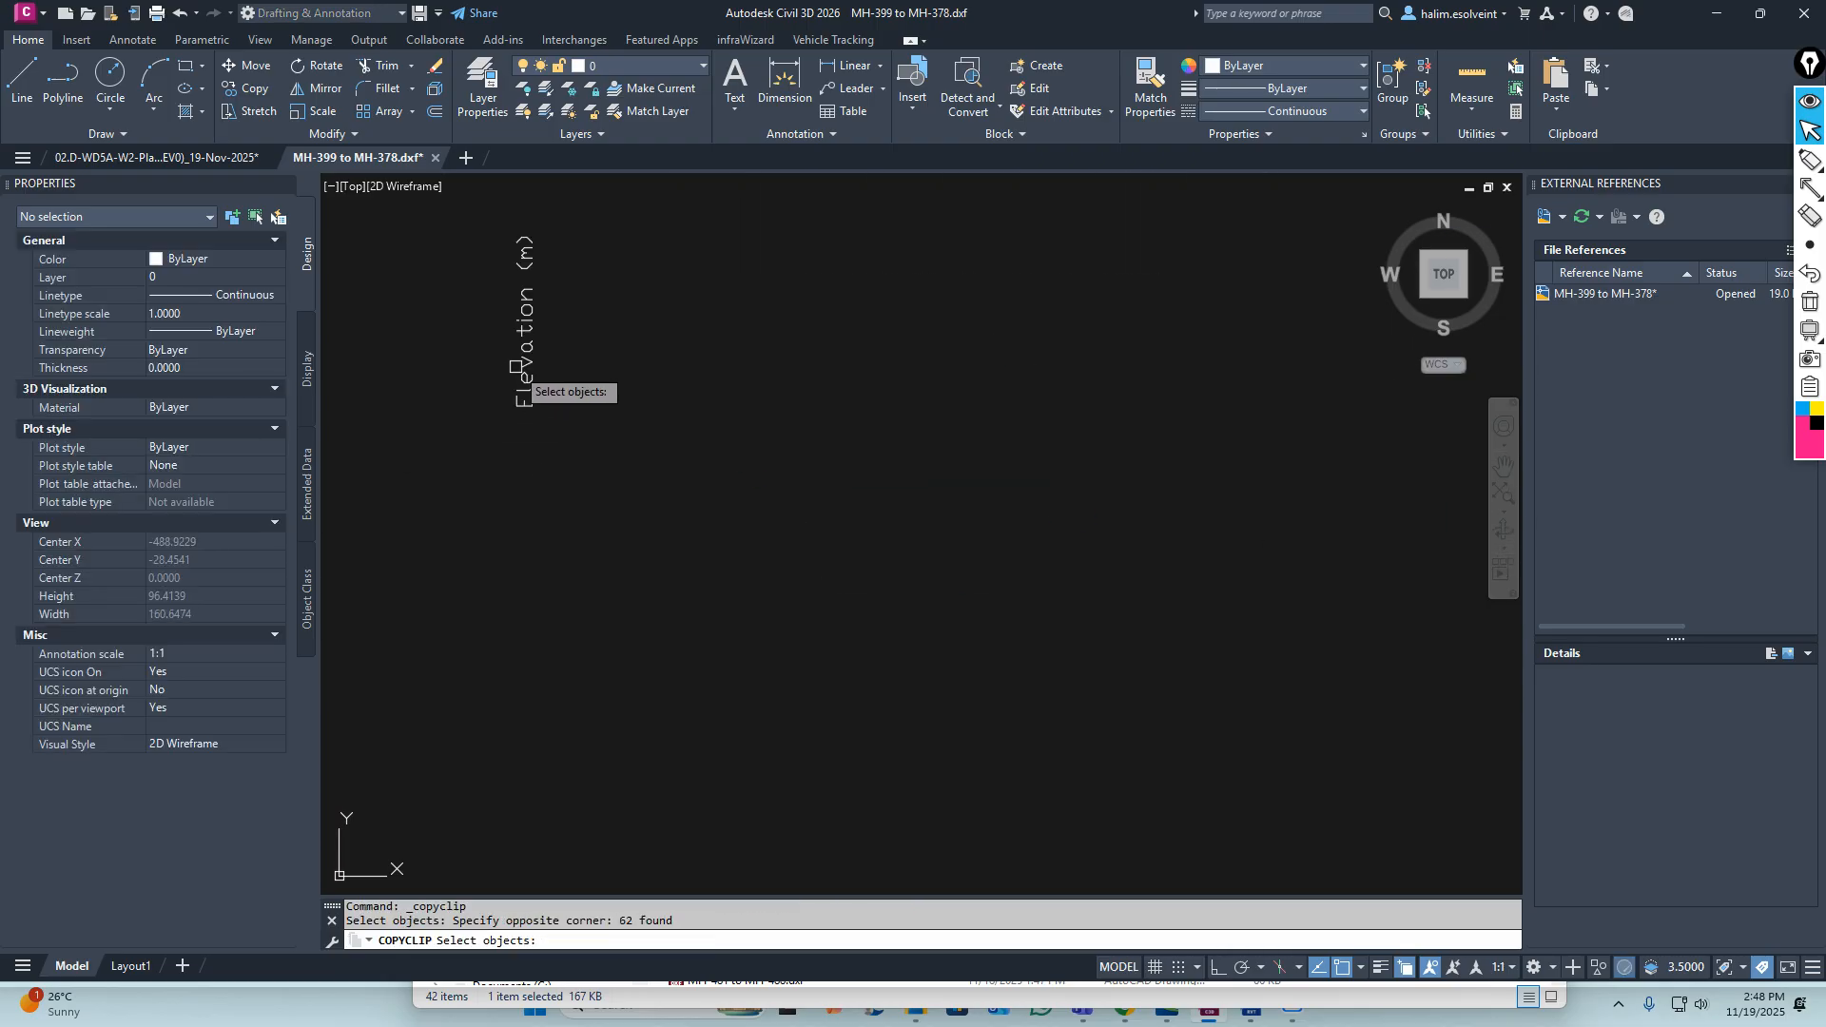
click(884, 313)
click(641, 571)
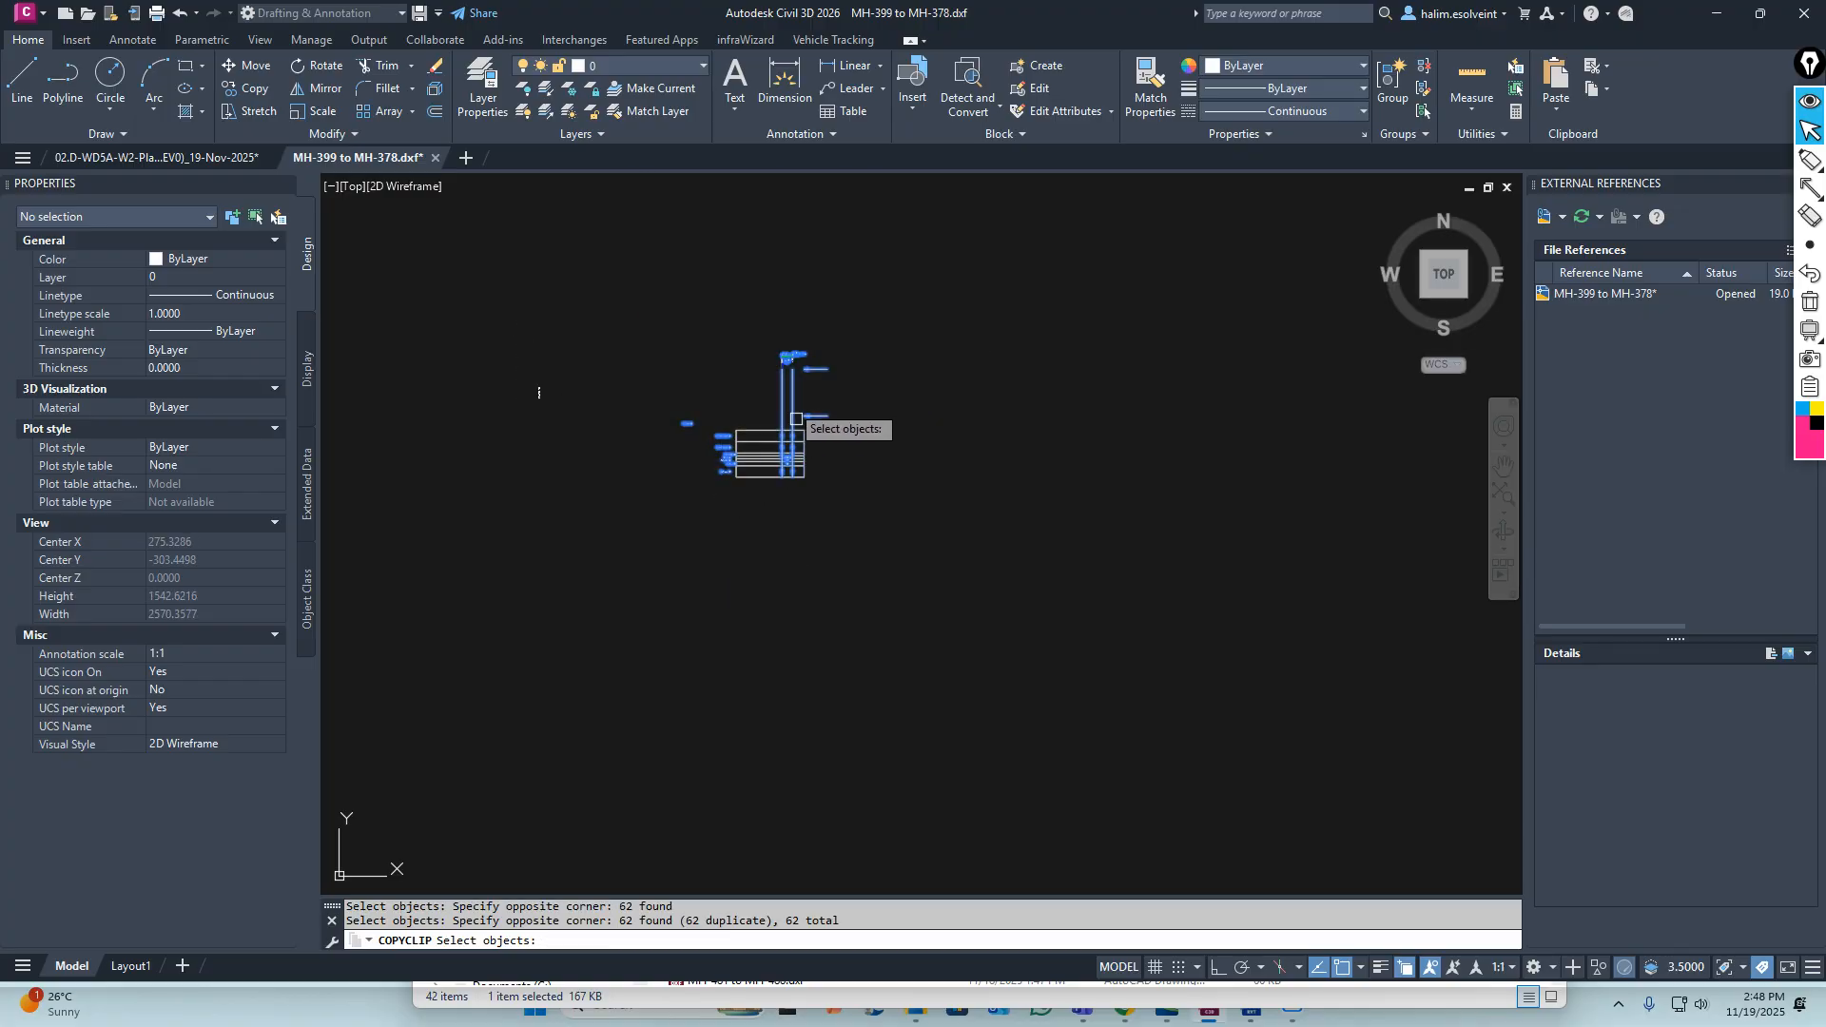
scroll(788, 438, up, 6)
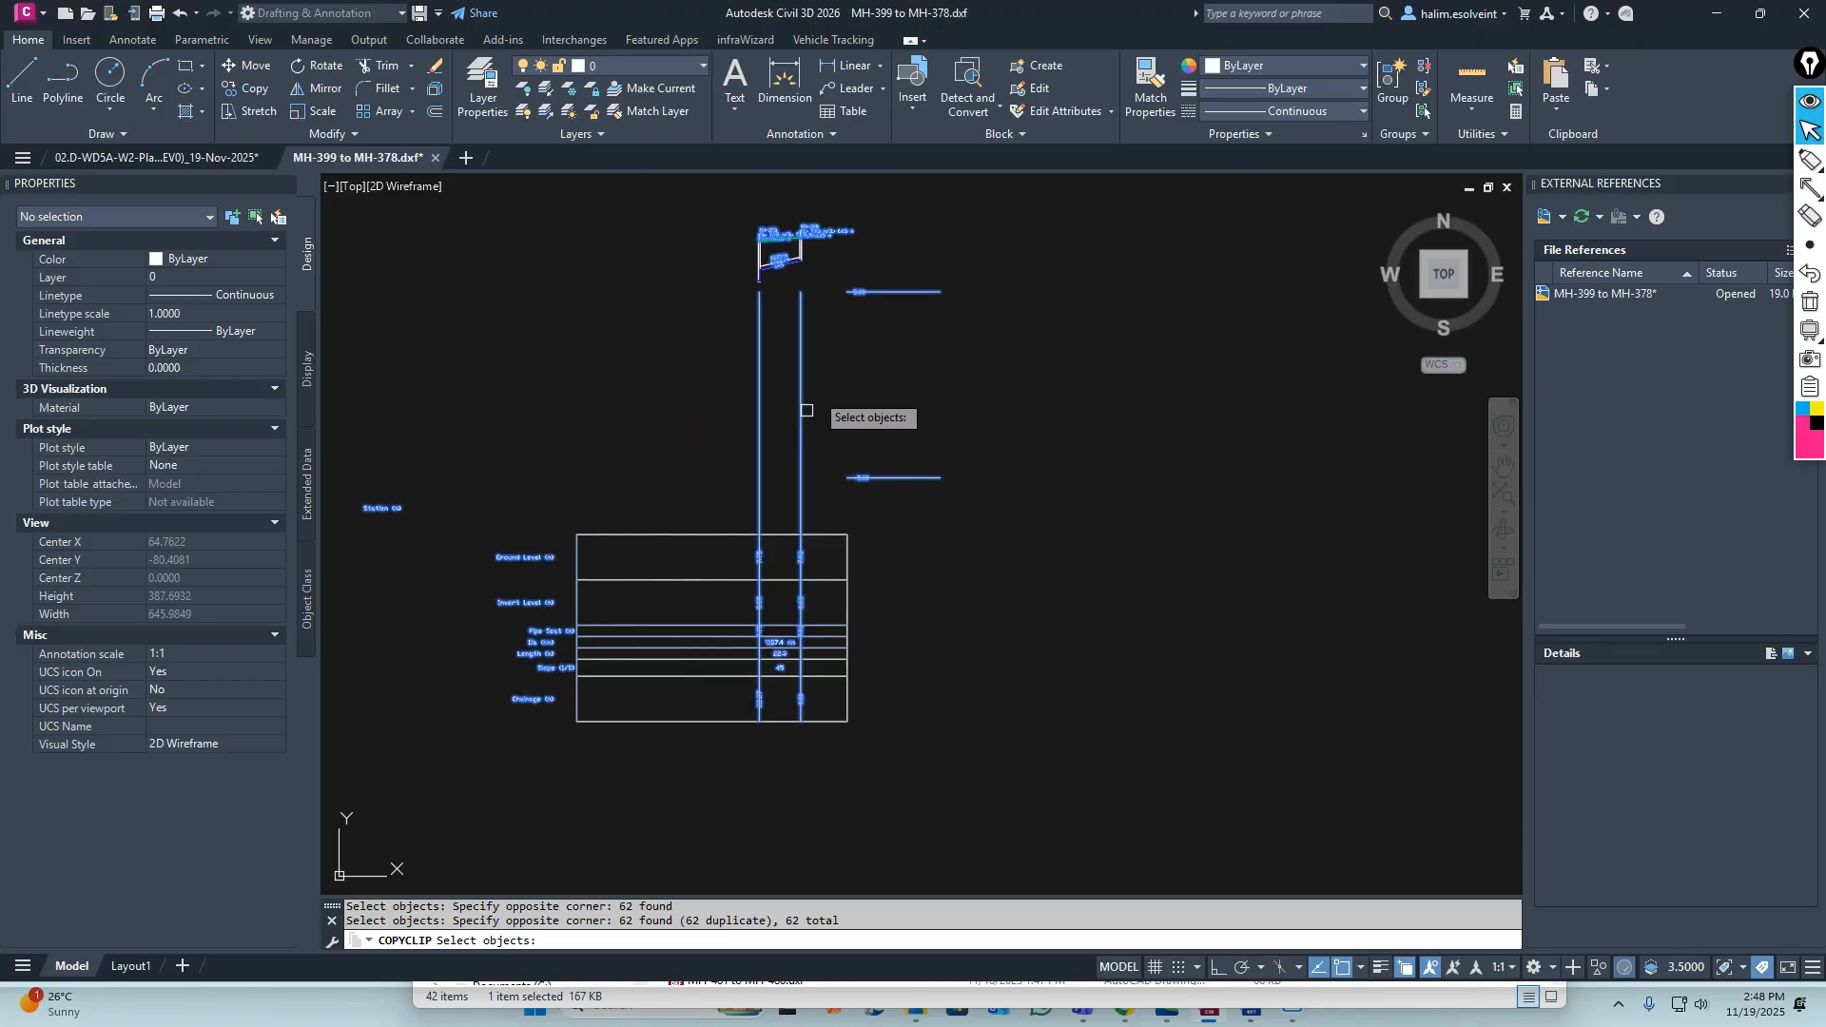
scroll(861, 291, up, 6)
scroll(875, 315, down, 9)
key(Return)
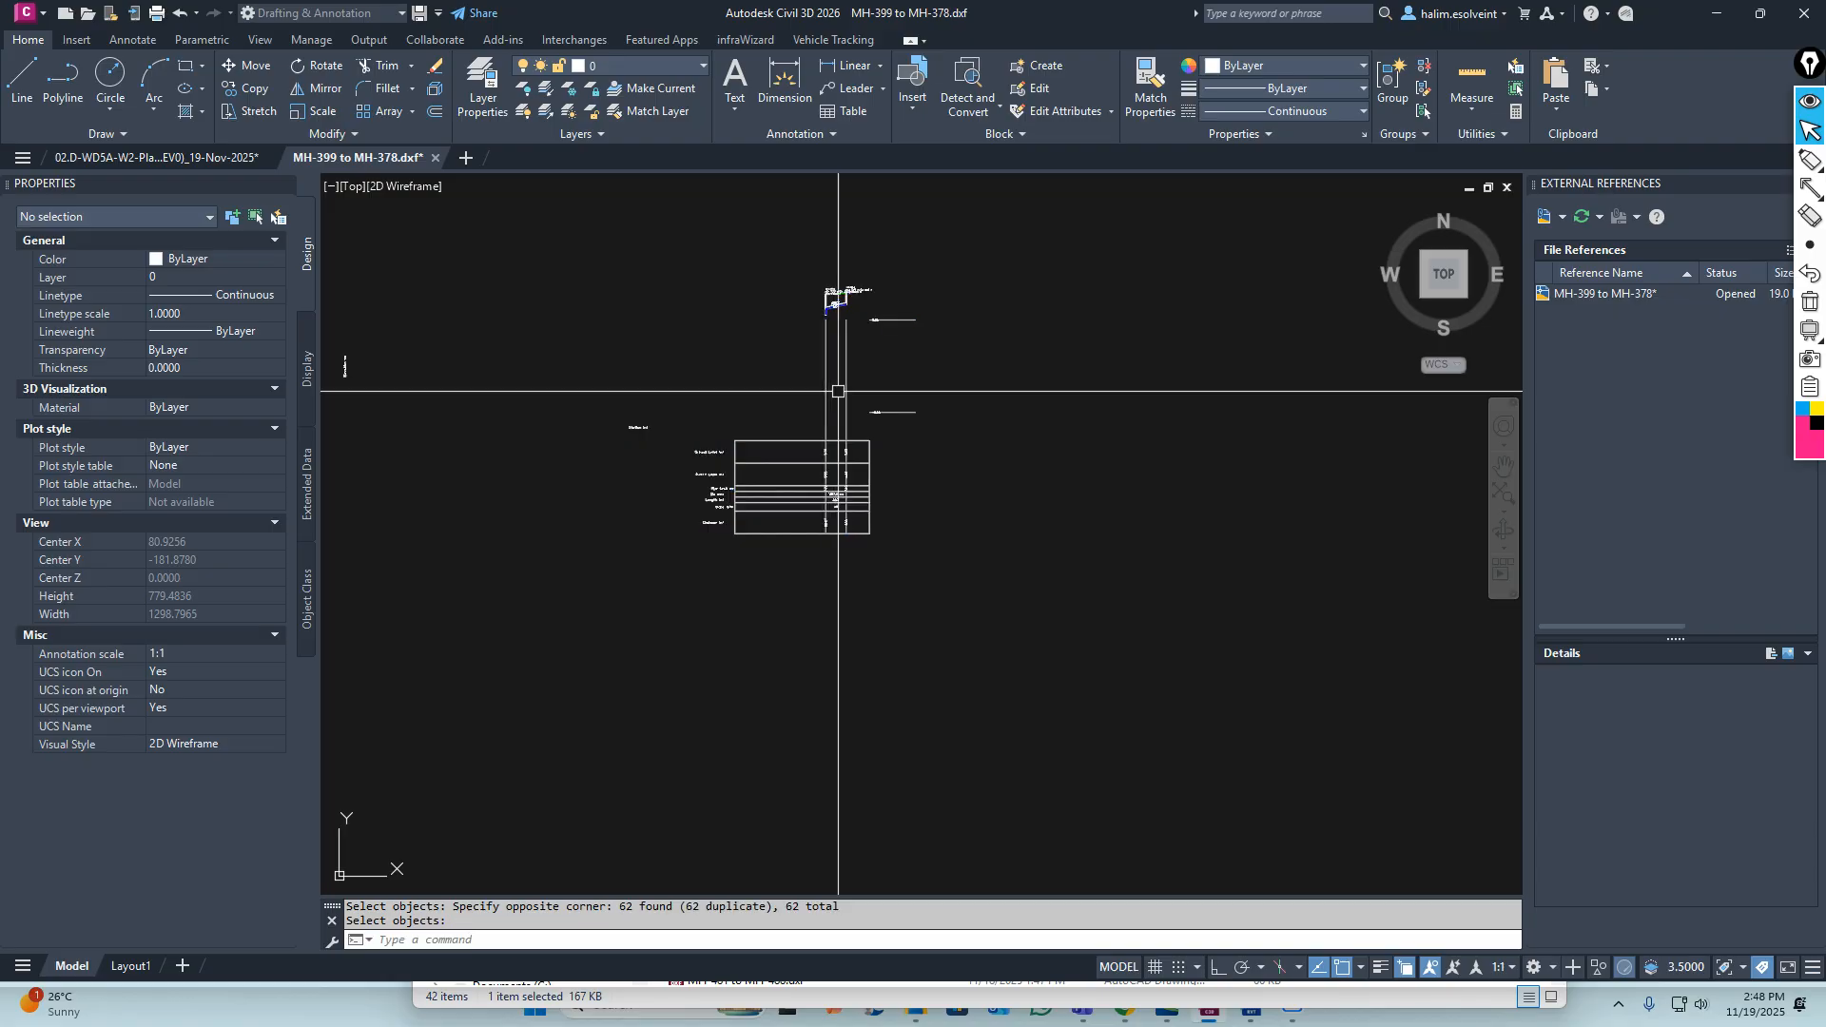
Paste the copied MH-399 to MH-378 profile into the Plan&Profile drawing, to the right of the copied data table
click(179, 164)
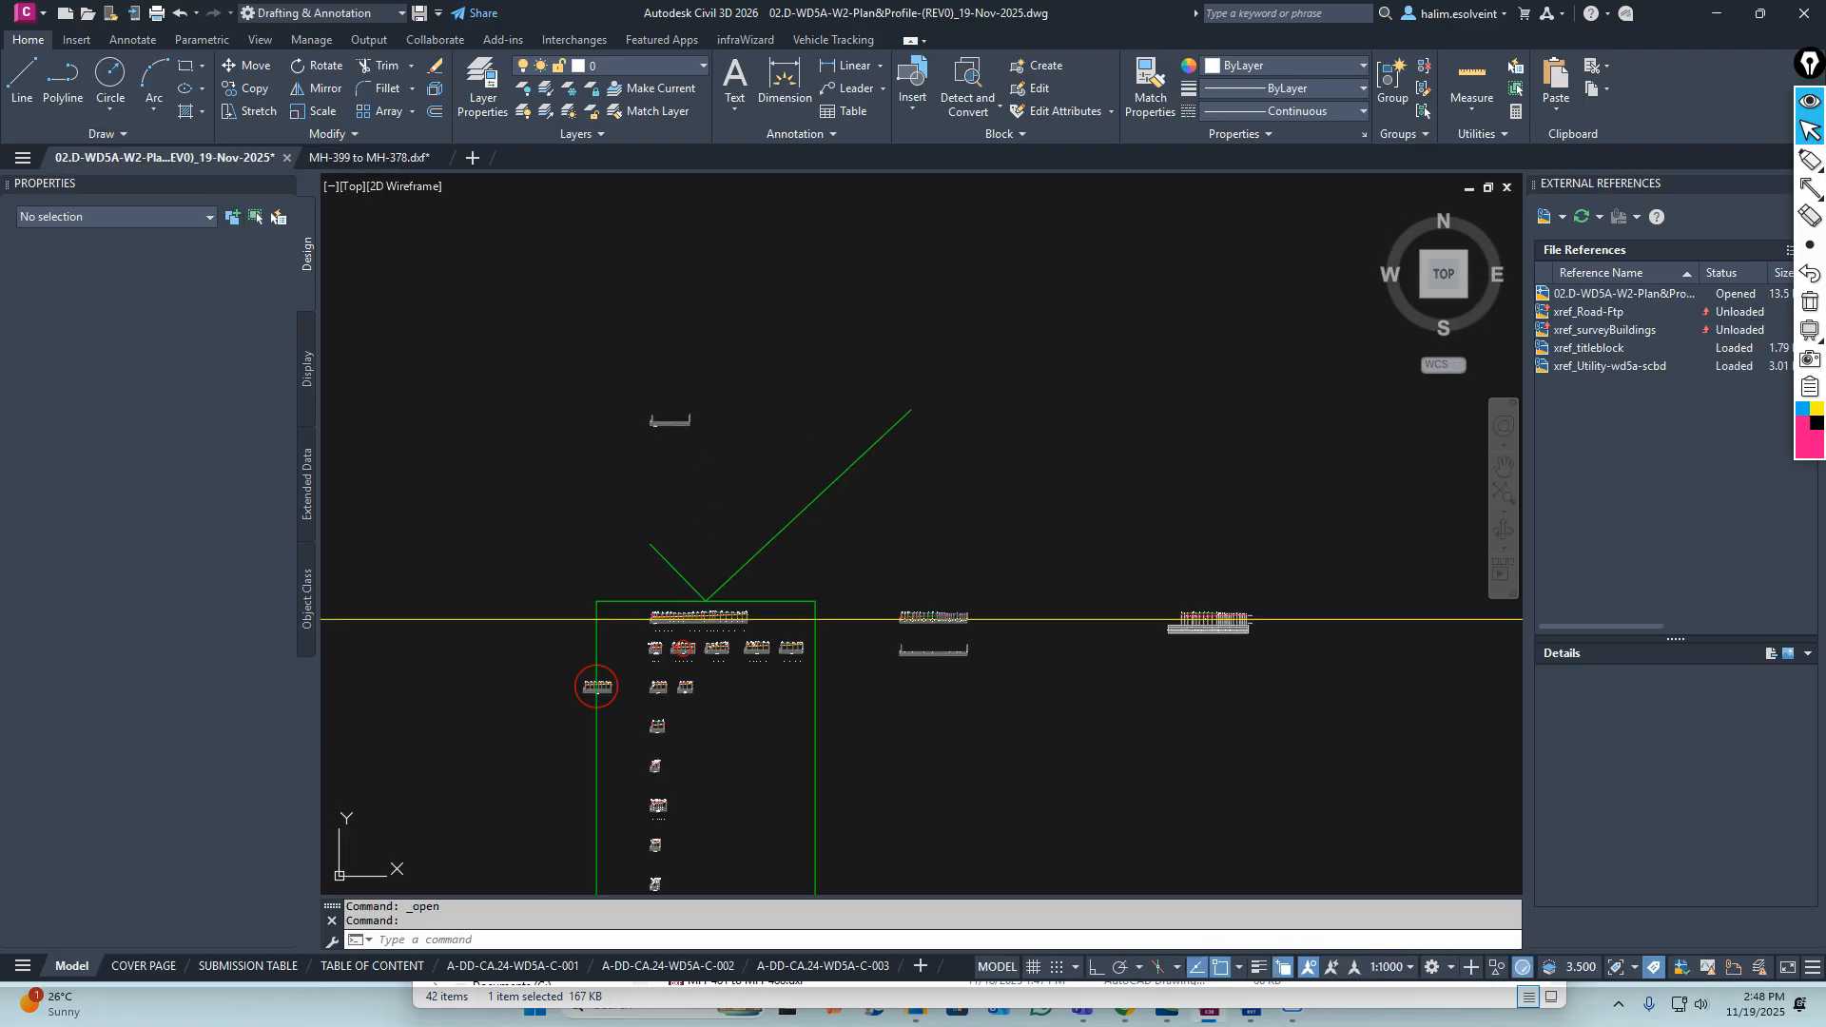
scroll(1217, 676, up, 5)
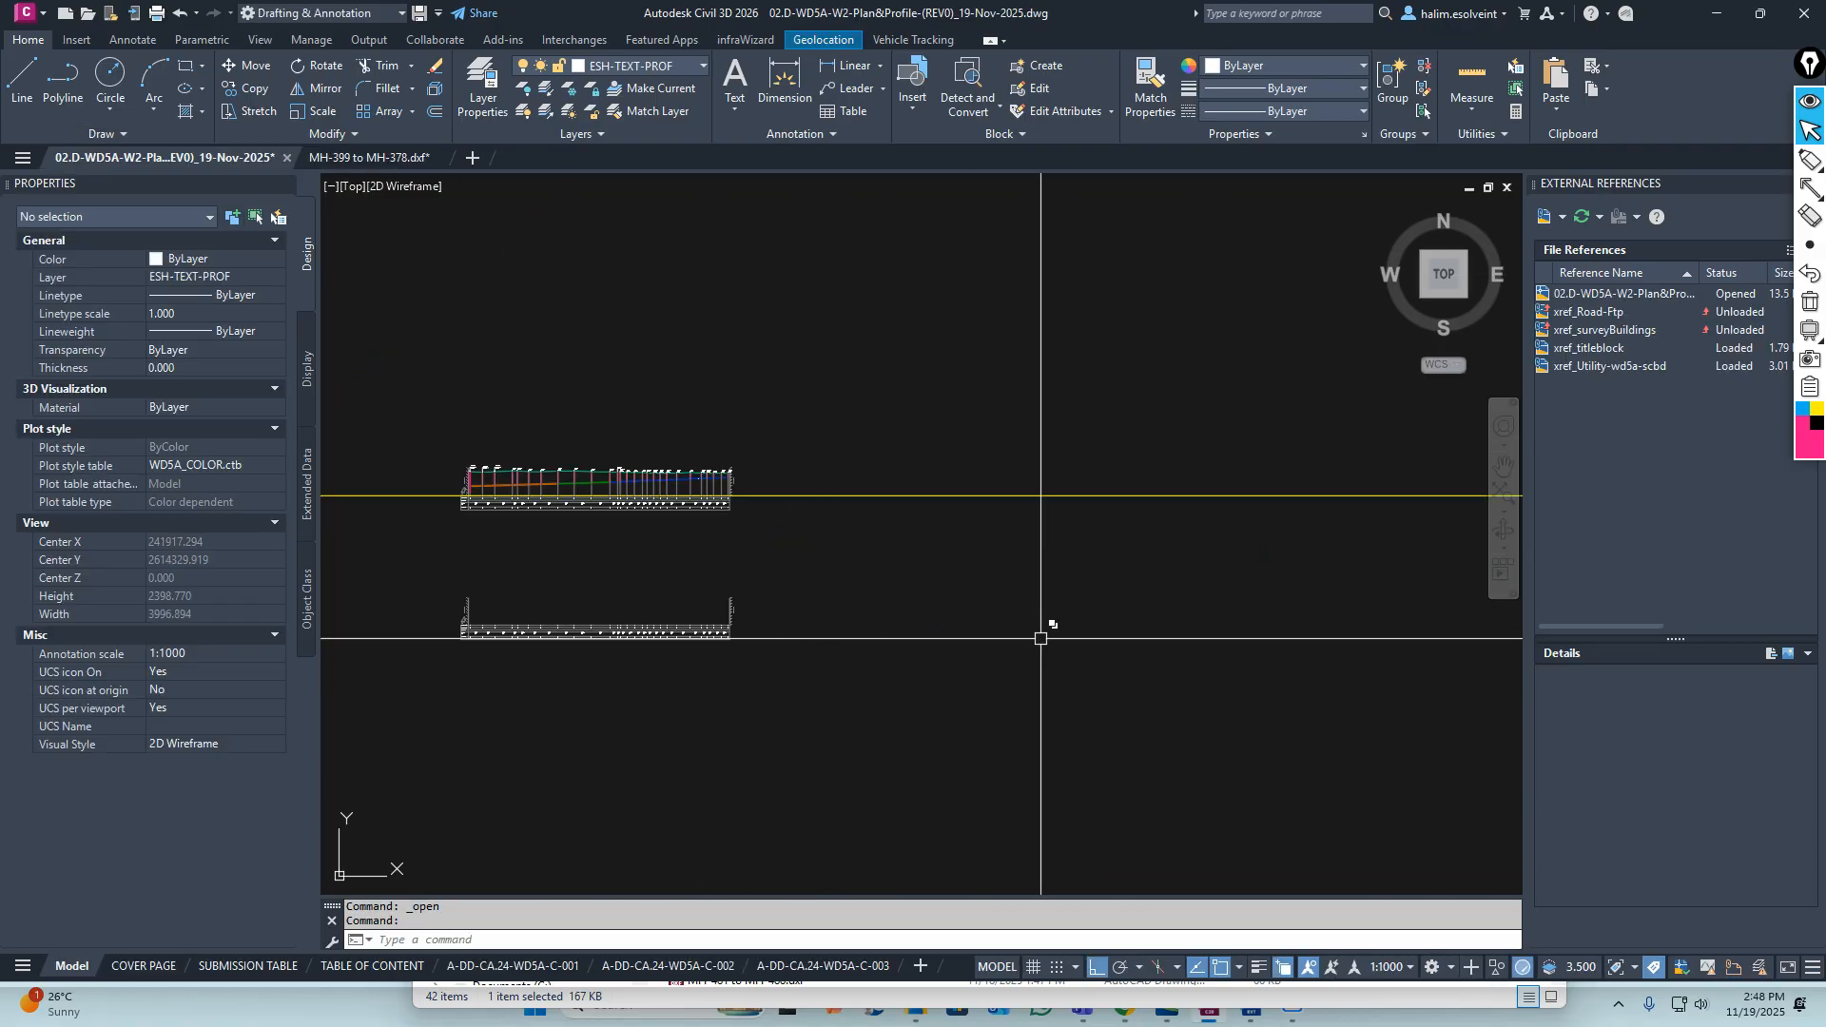
key(ctrl+v)
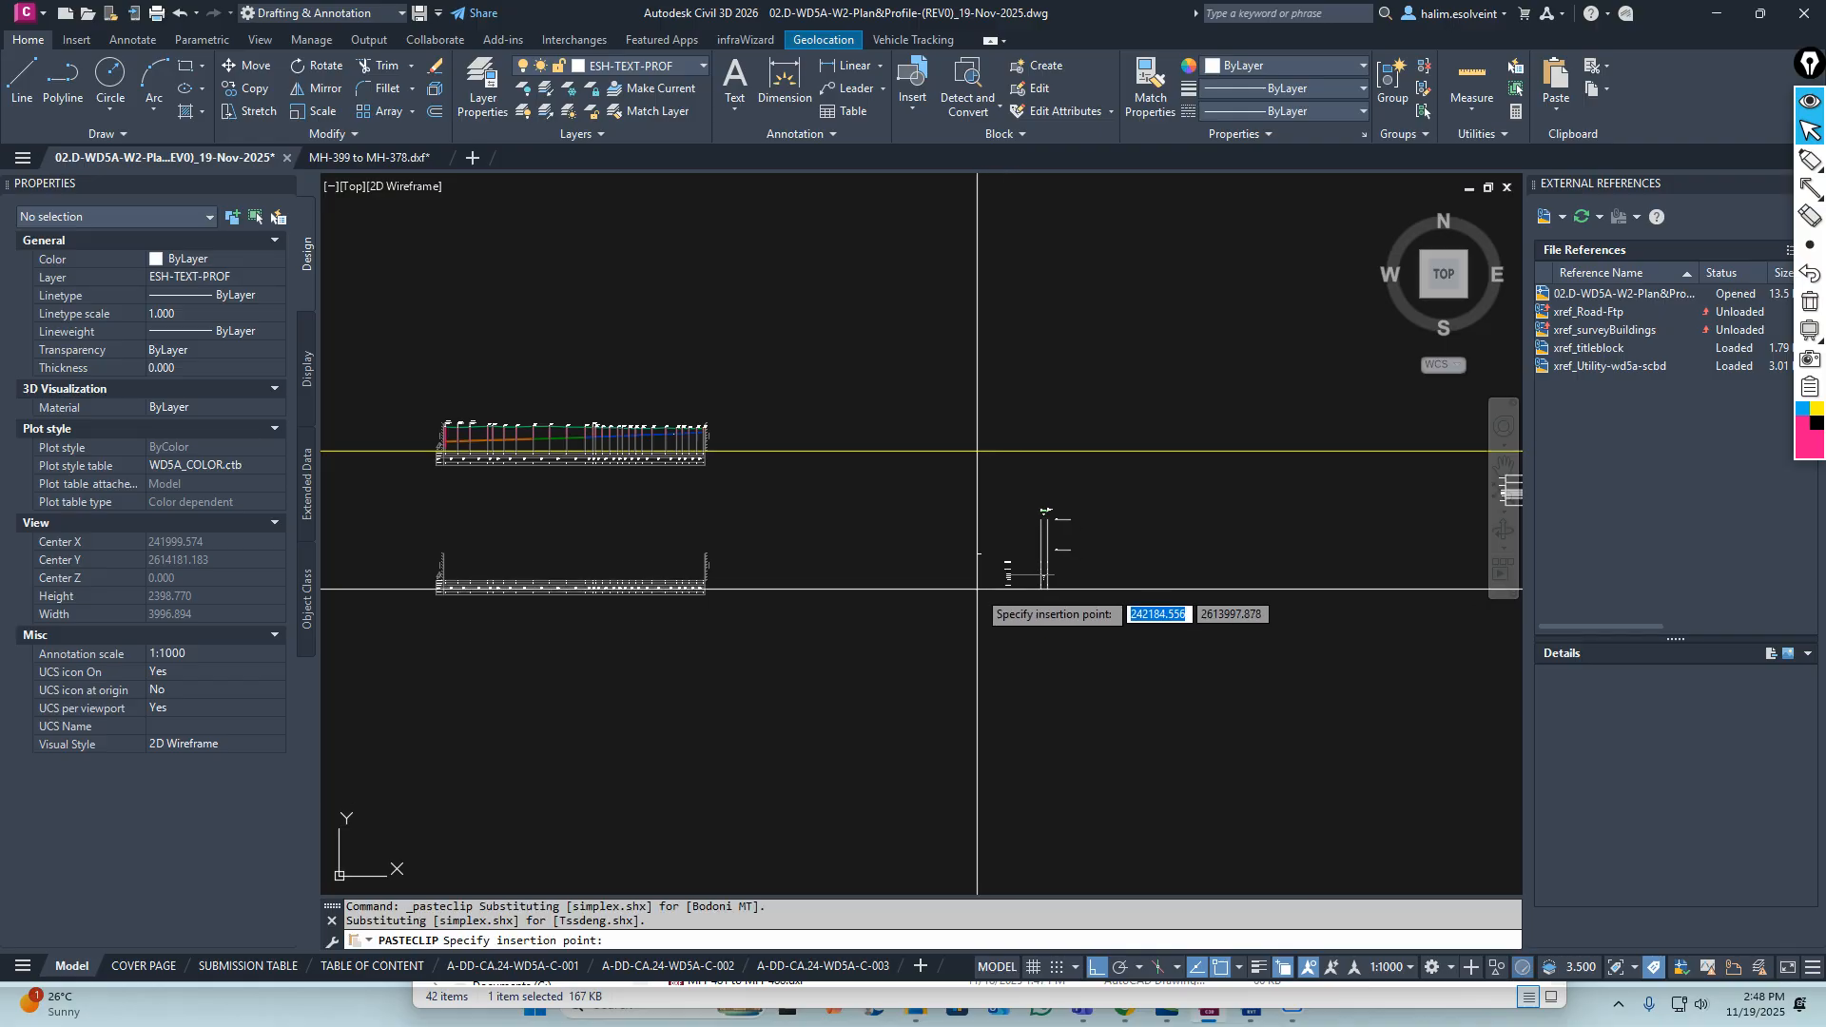
key(Escape)
Move the yellow horizontal reference line straight down from the original profile's datum to the top of the copied data table
middle_drag(653, 539, 881, 530)
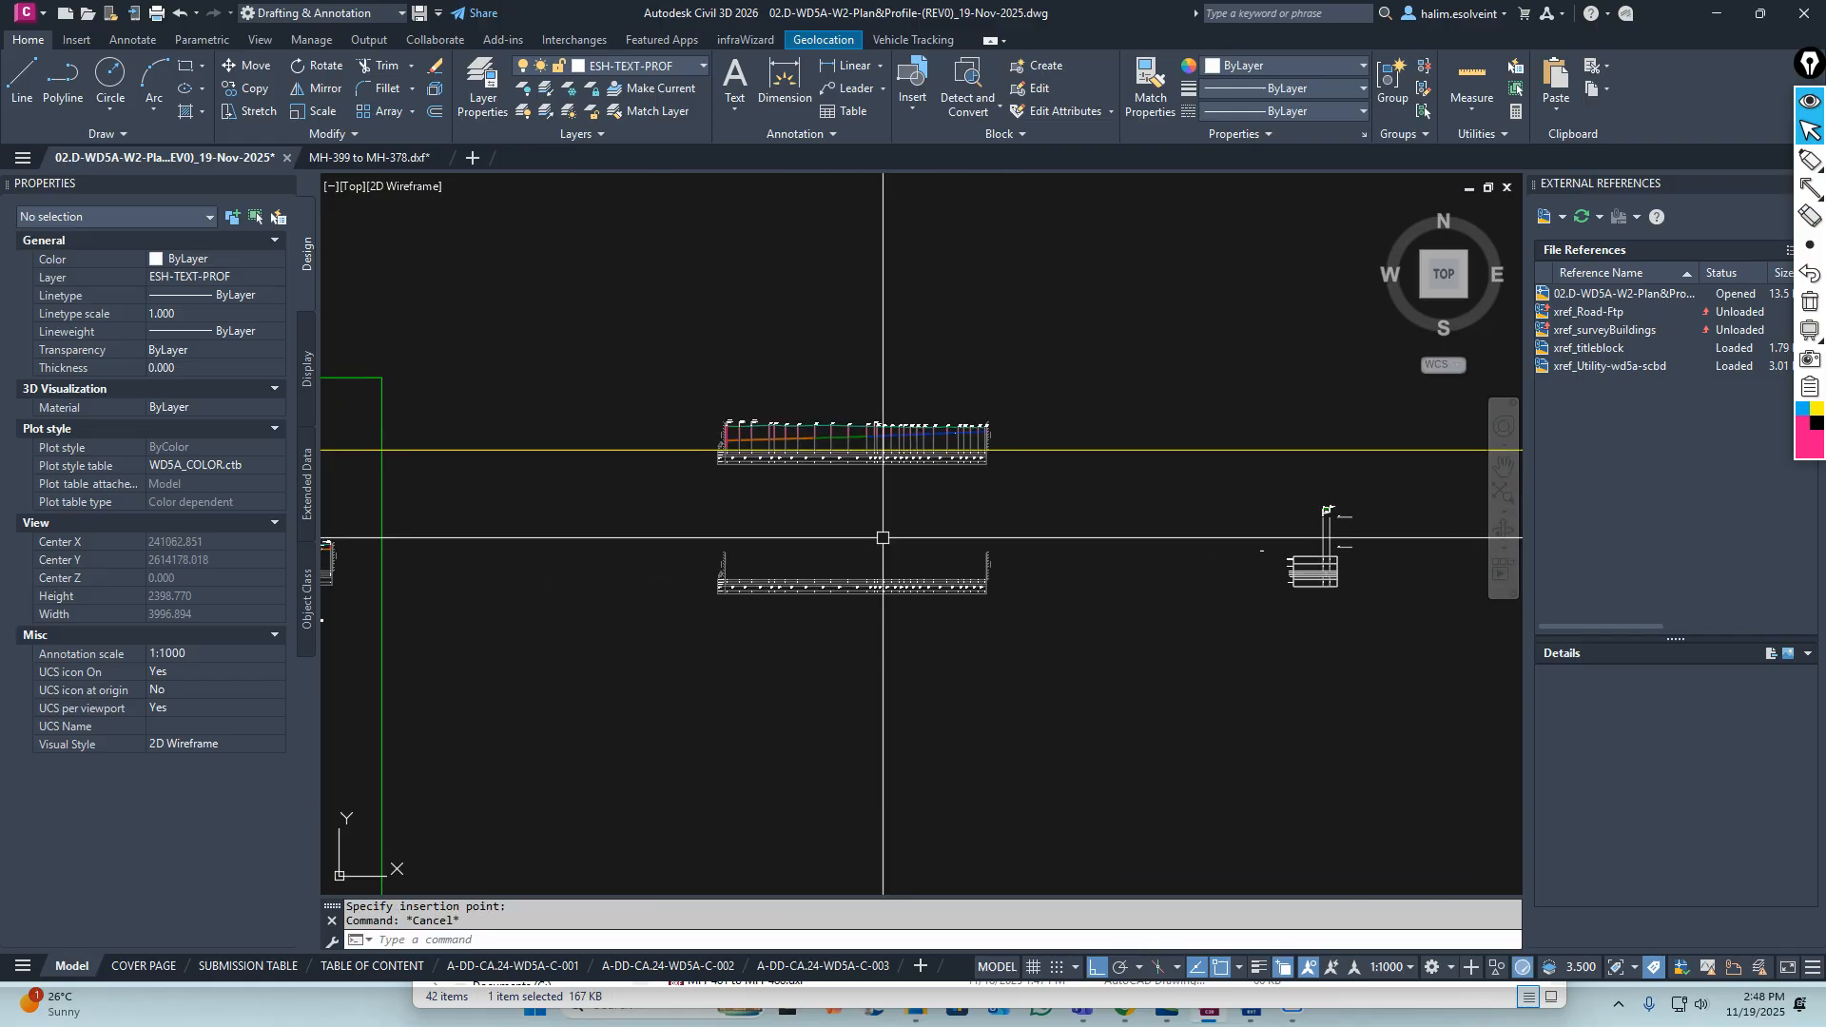
text(m)
key(Return)
click(1132, 525)
click(1081, 413)
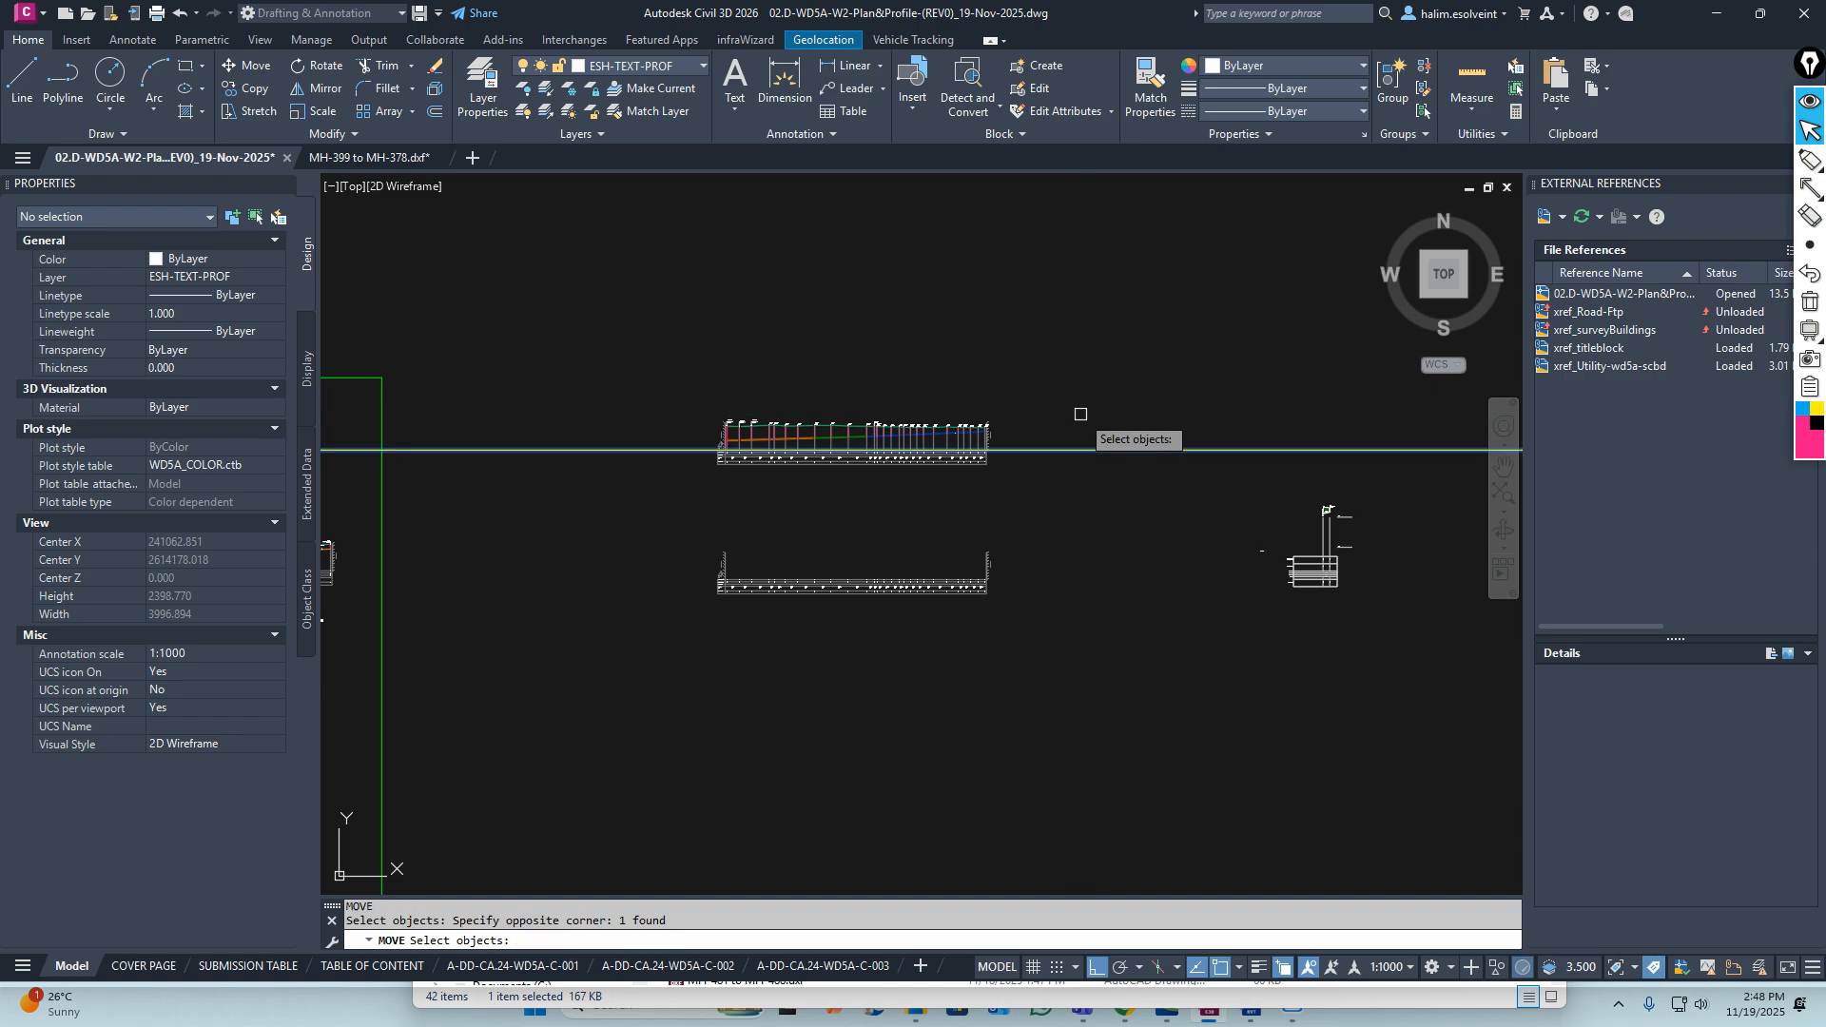
scroll(717, 474, up, 6)
key(Return)
click(823, 281)
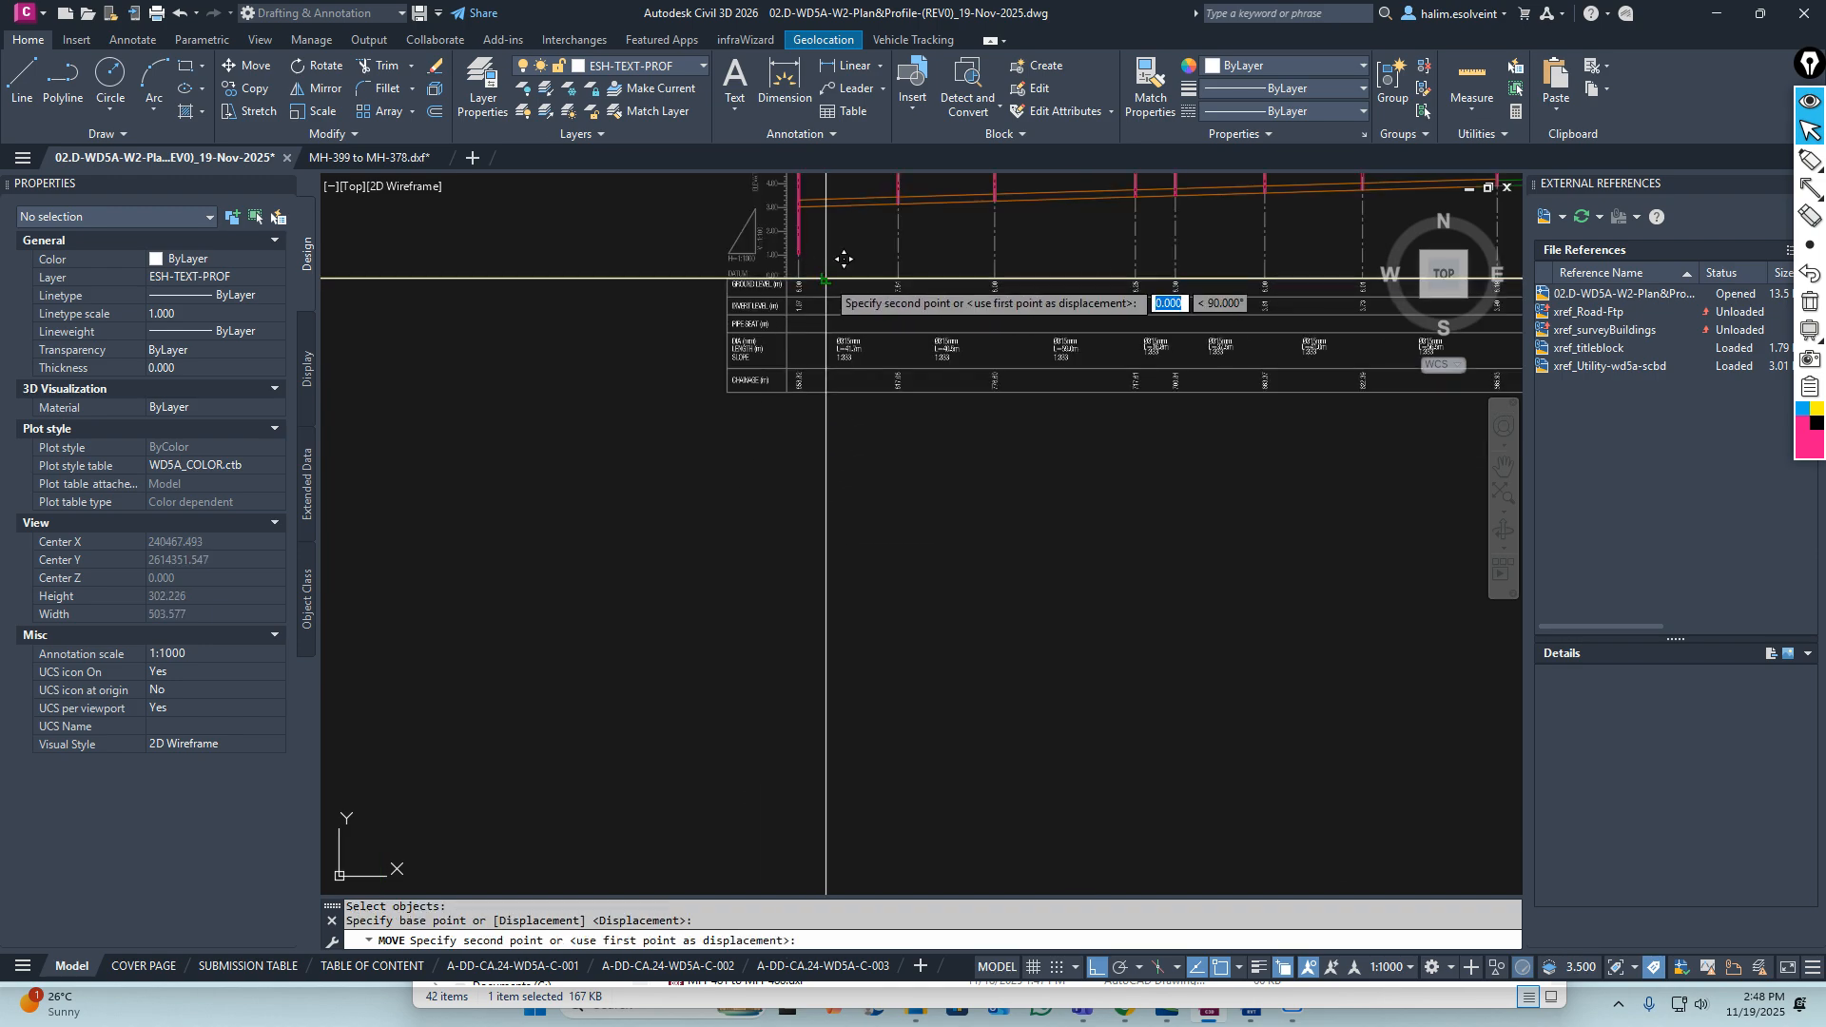
scroll(818, 302, down, 4)
scroll(833, 398, up, 5)
scroll(909, 354, up, 3)
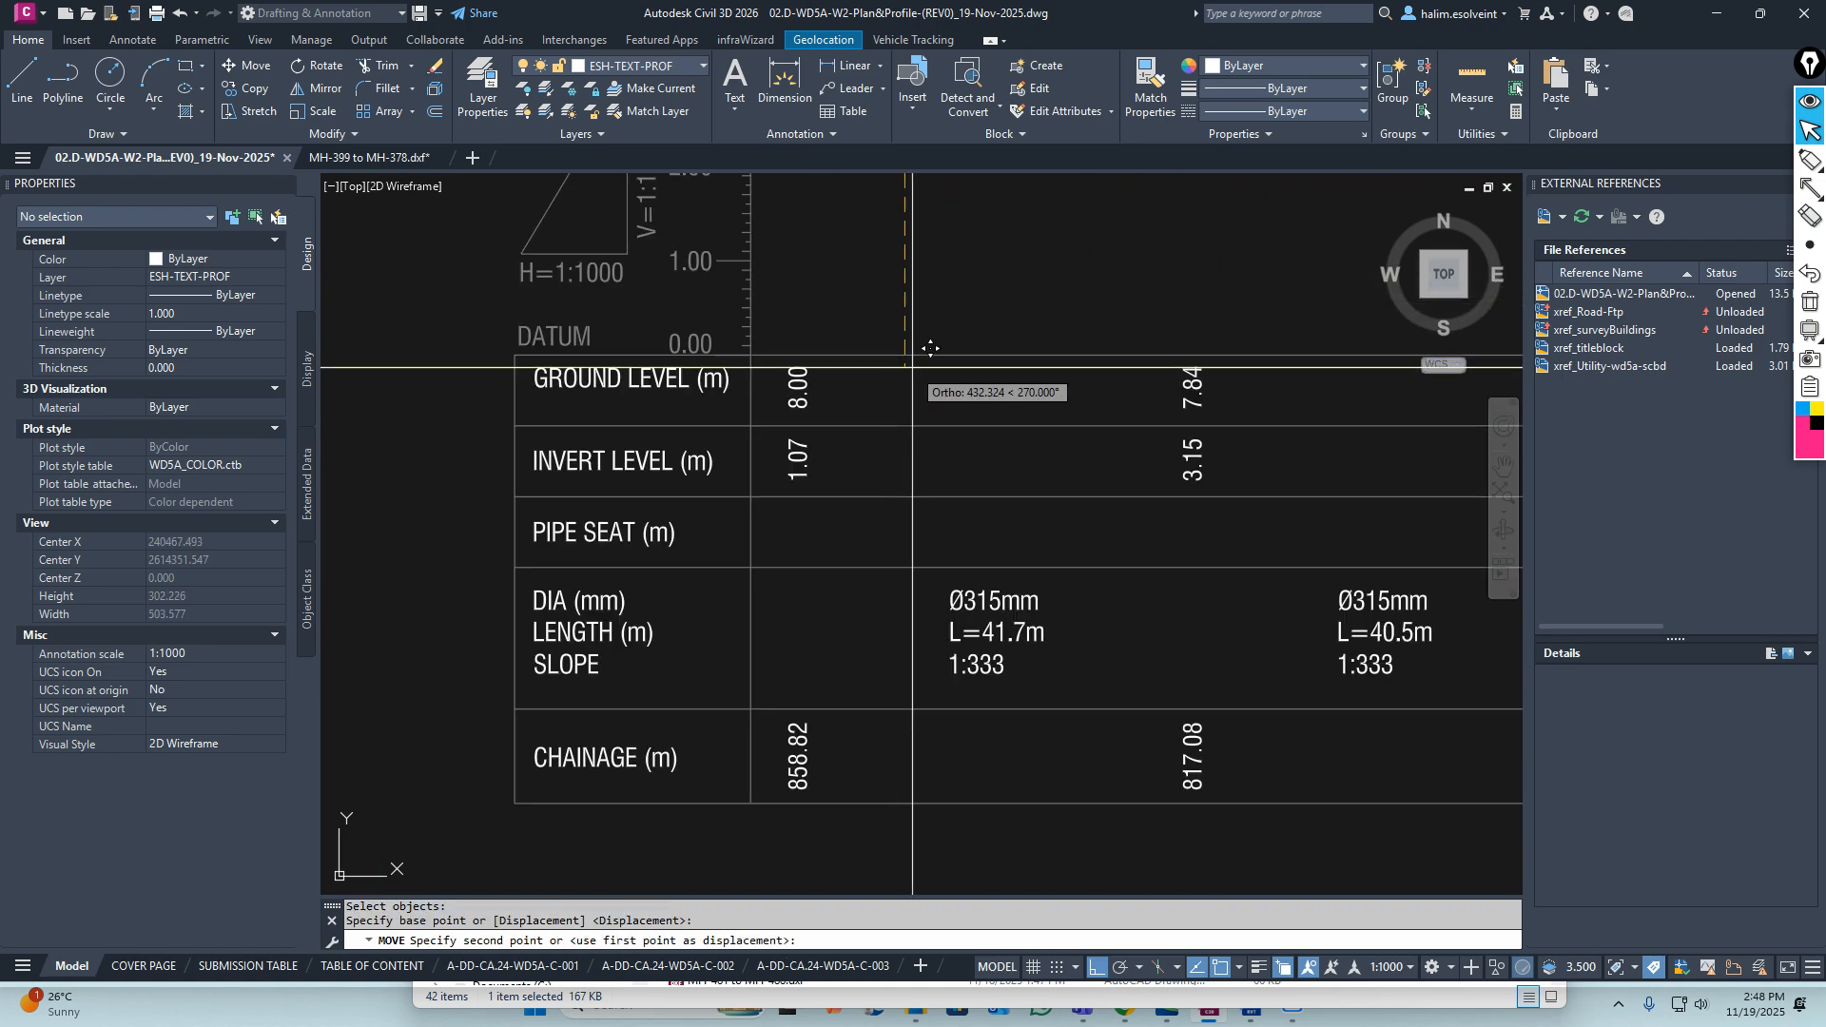
key(Escape)
key(Escape)
scroll(780, 373, down, 6)
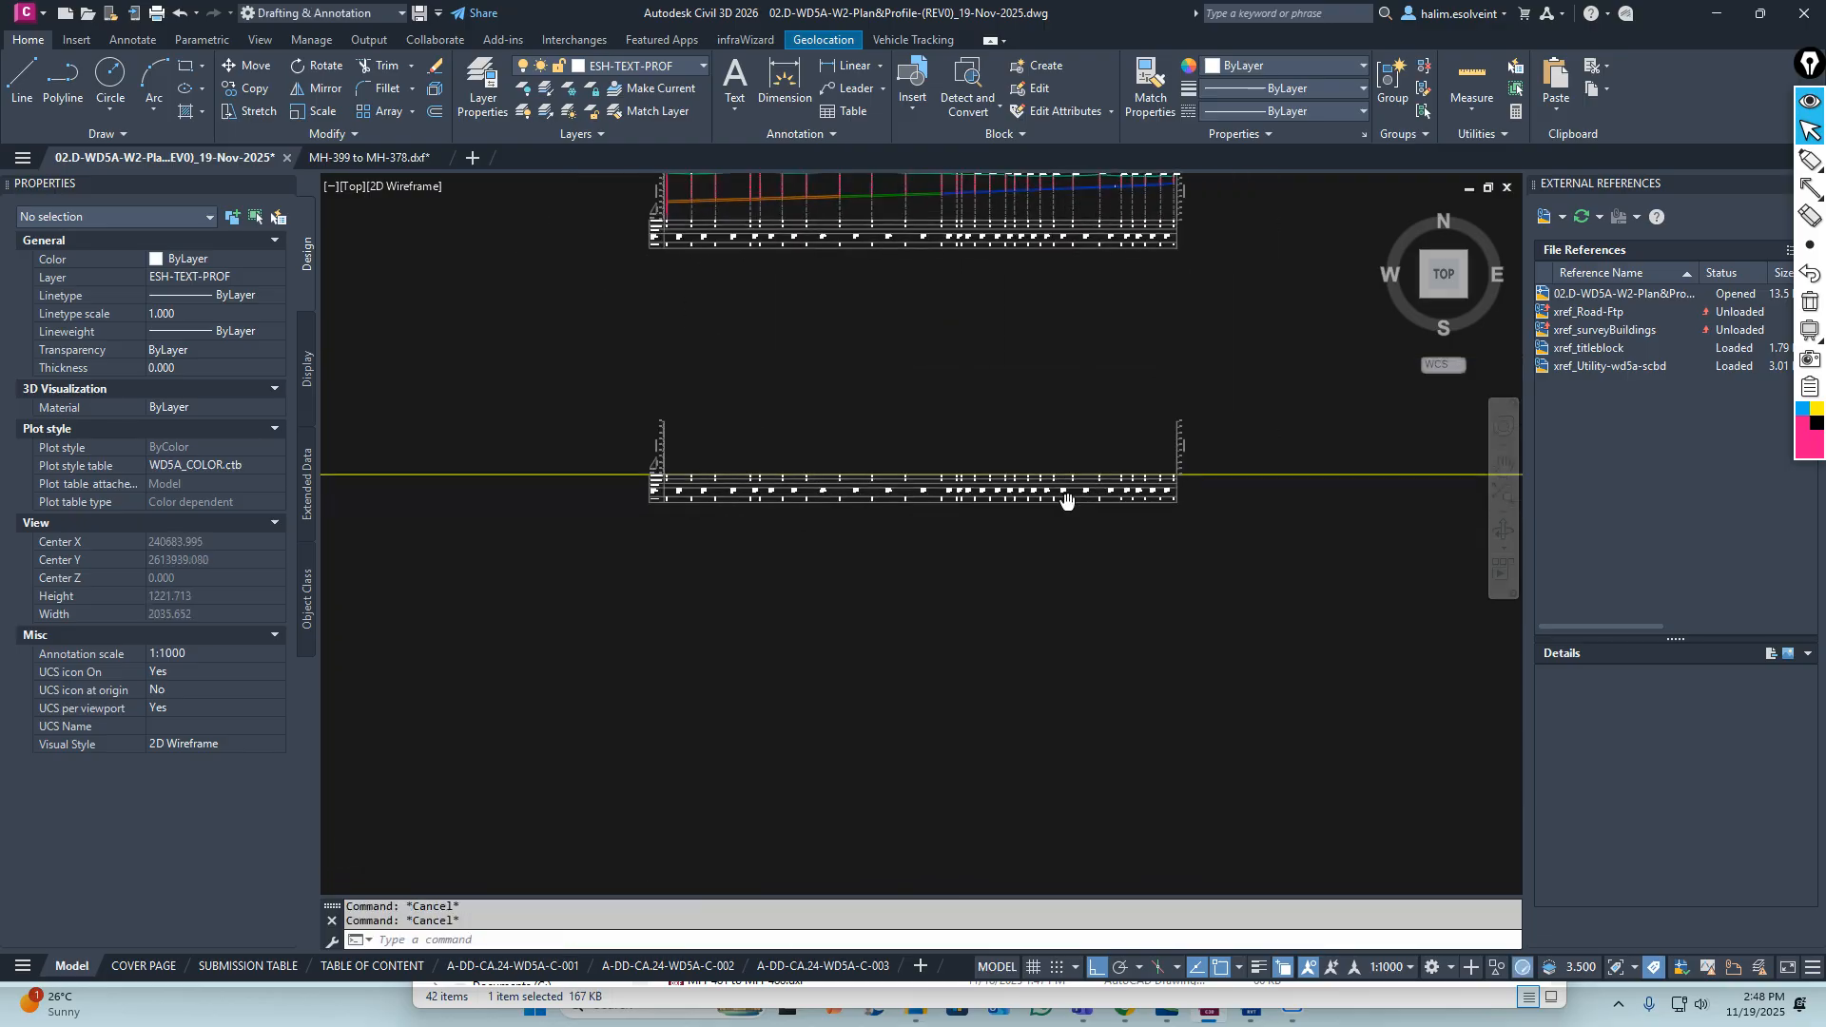
scroll(996, 562, up, 8)
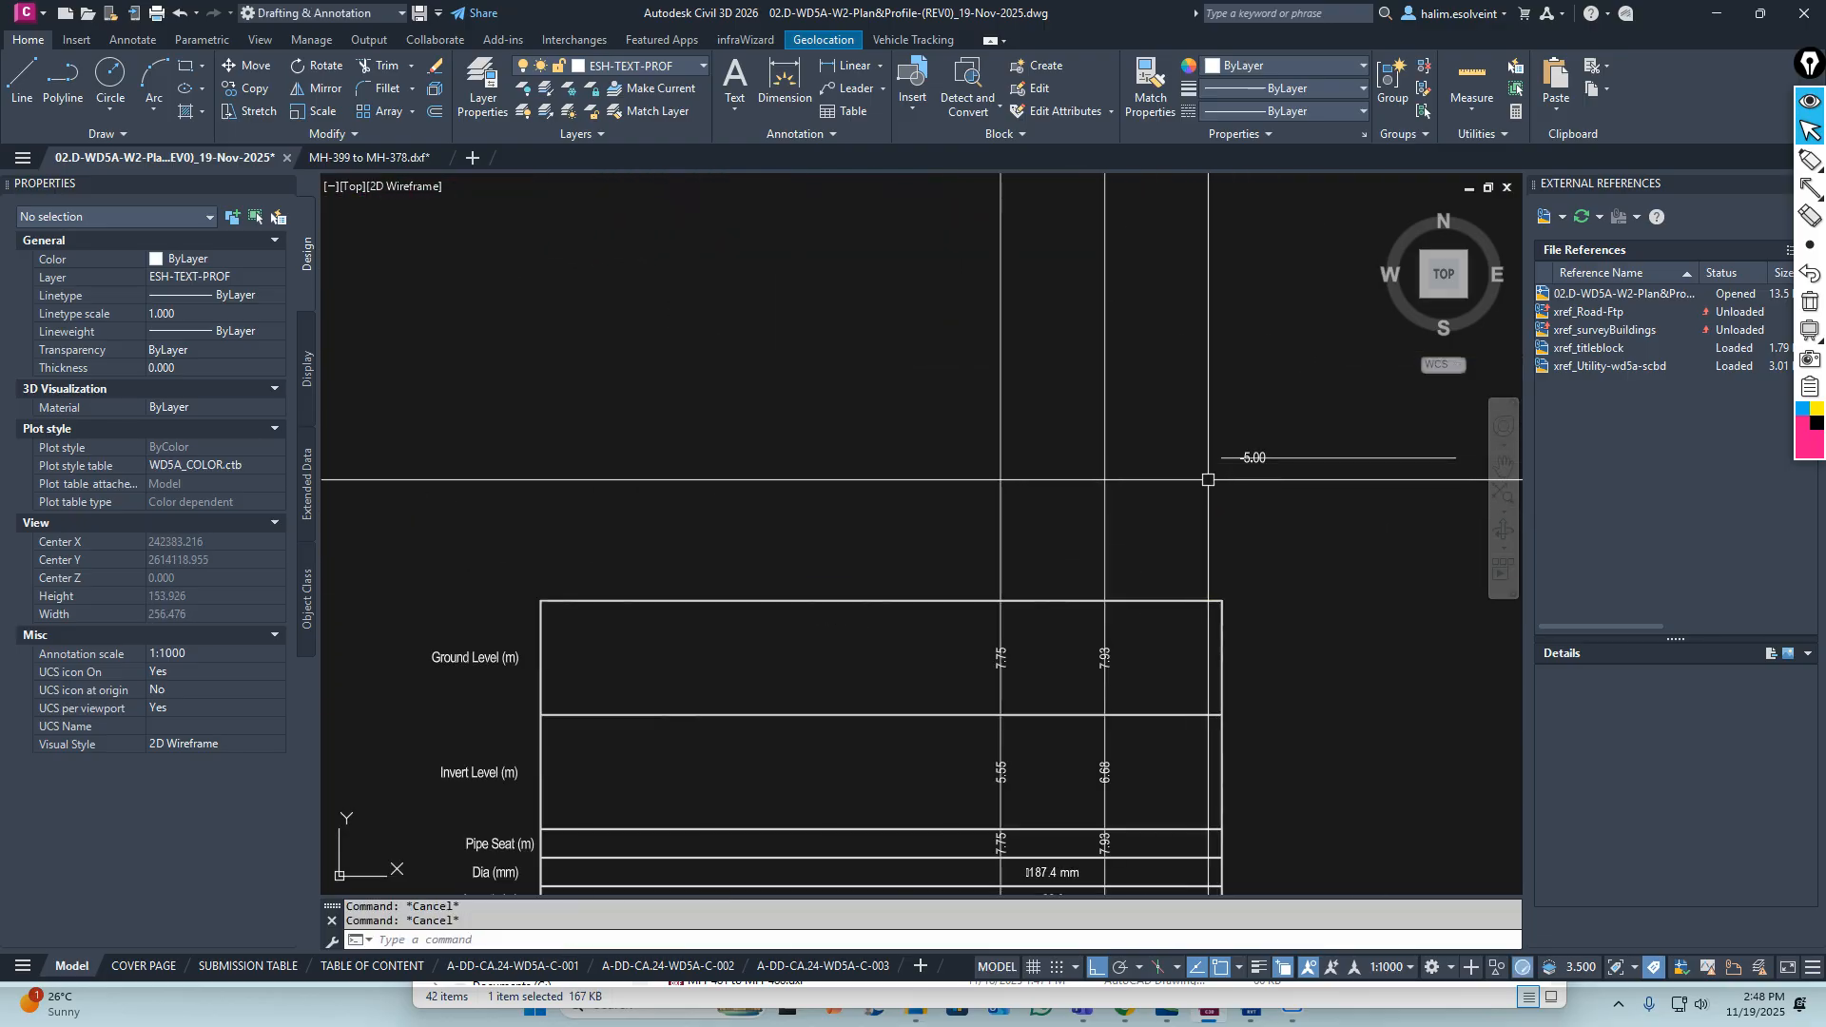
scroll(963, 530, down, 5)
scroll(932, 372, up, 5)
scroll(919, 430, up, 5)
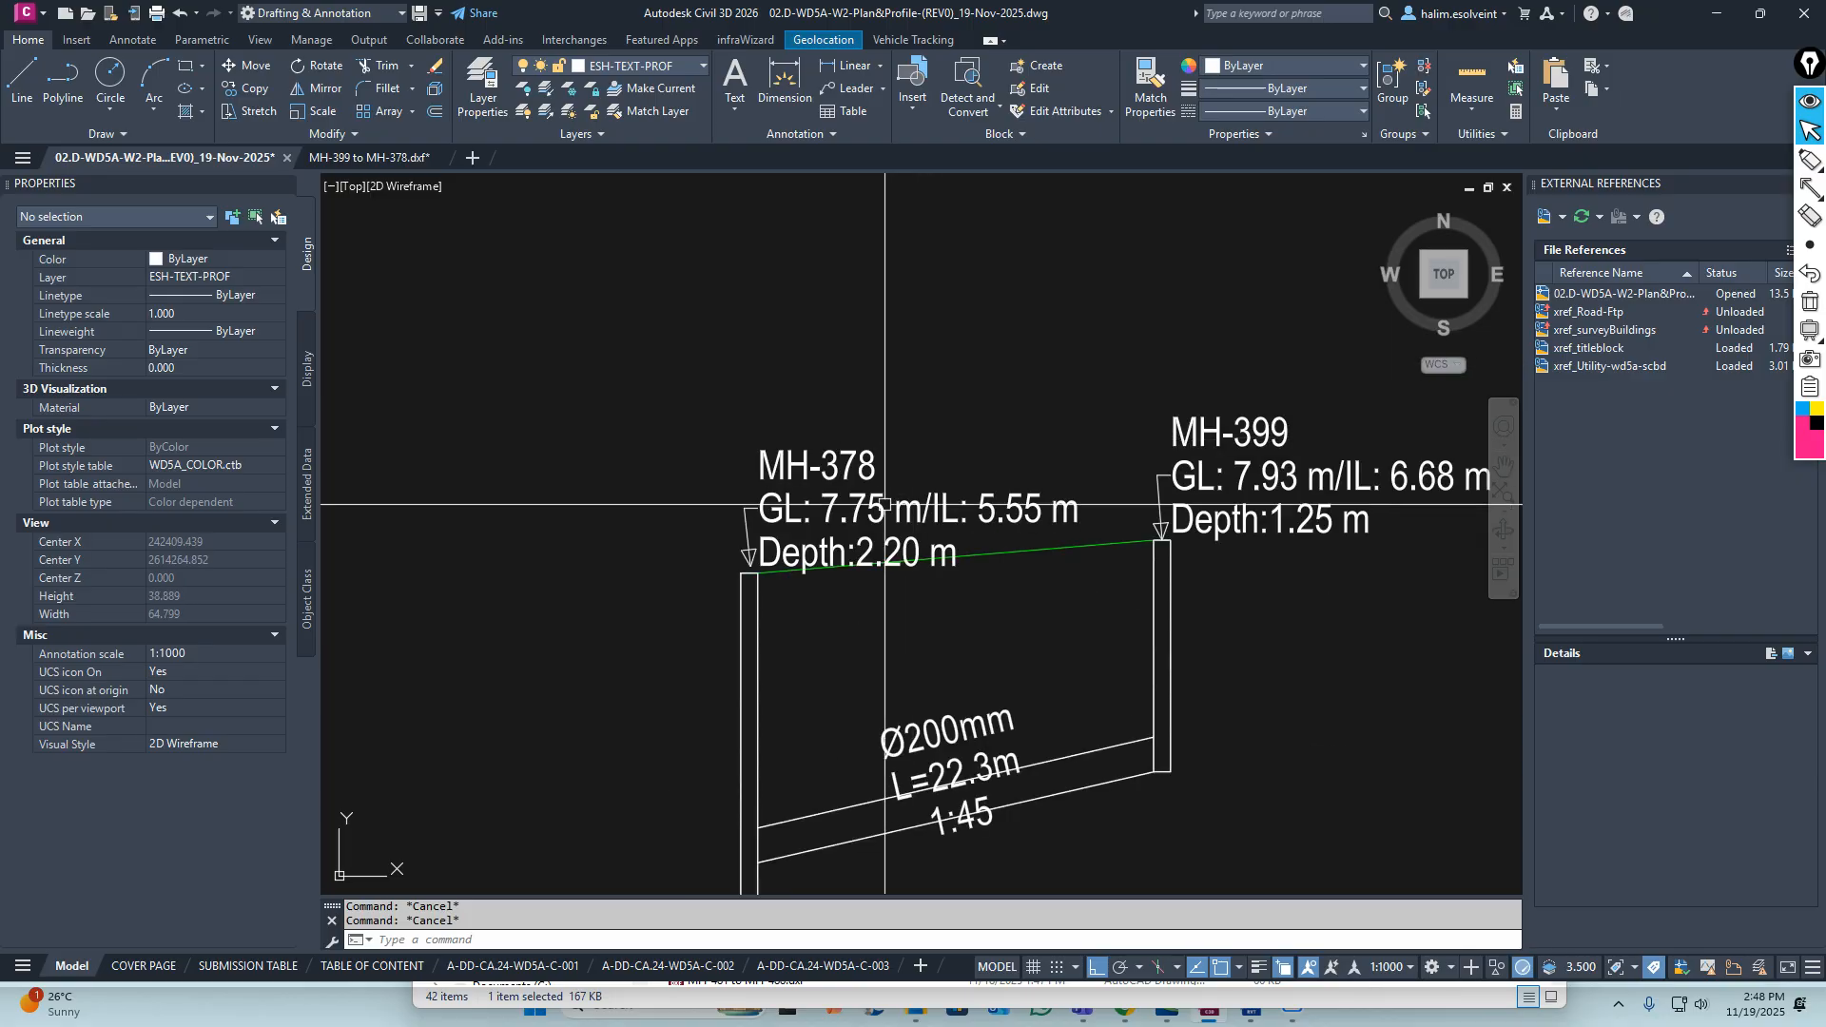
middle_drag(838, 647, 838, 538)
scroll(809, 419, up, 3)
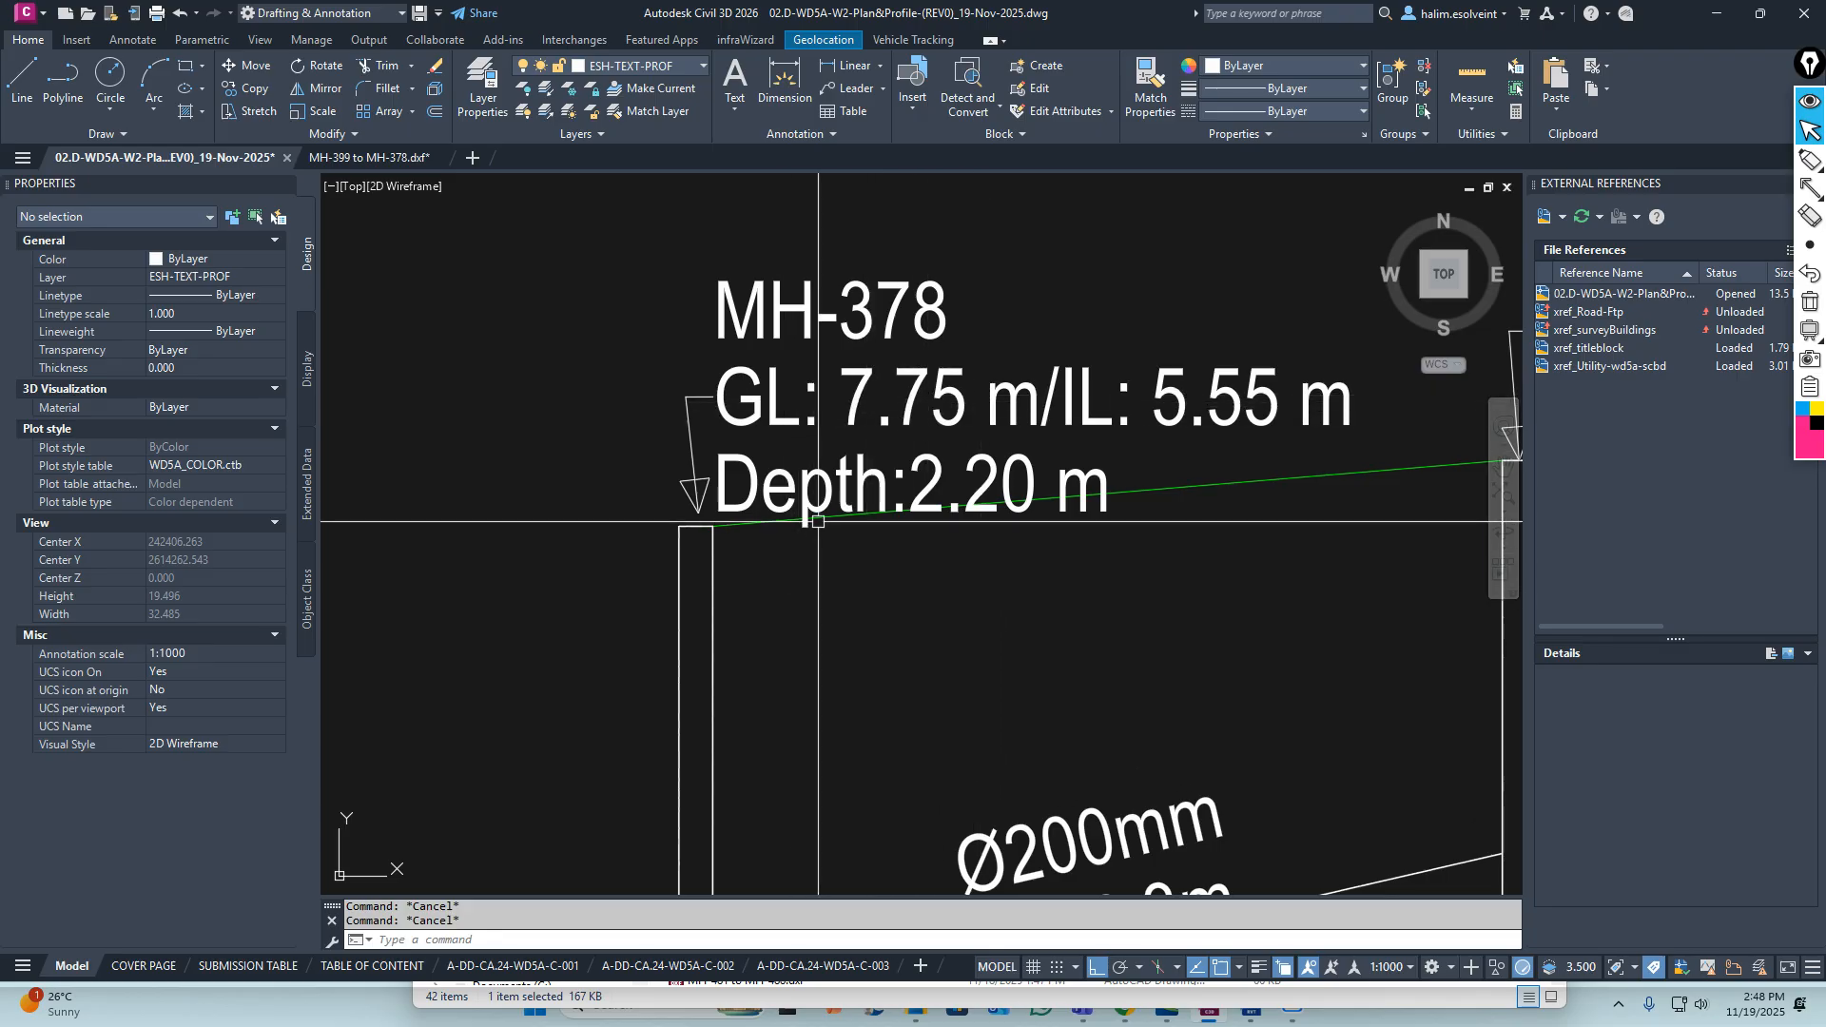
middle_drag(828, 523, 857, 468)
text(L)
key(Return)
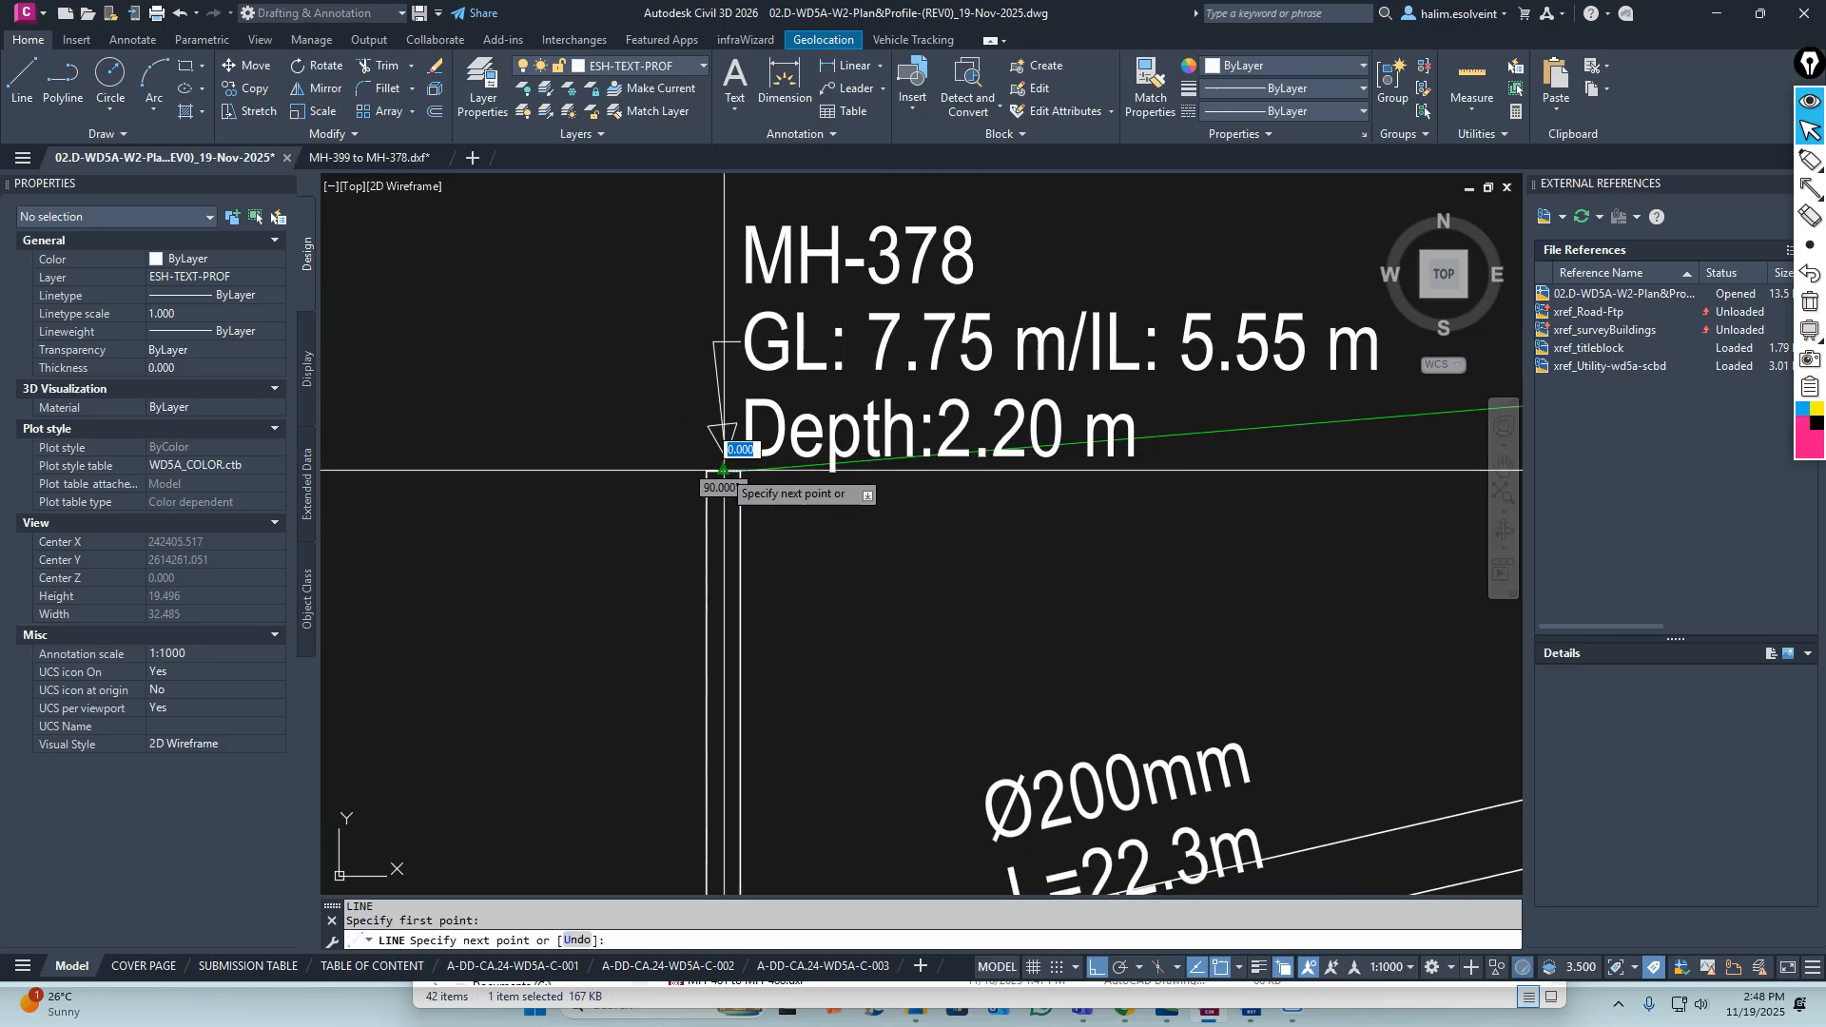
scroll(724, 470, down, 8)
scroll(773, 650, up, 2)
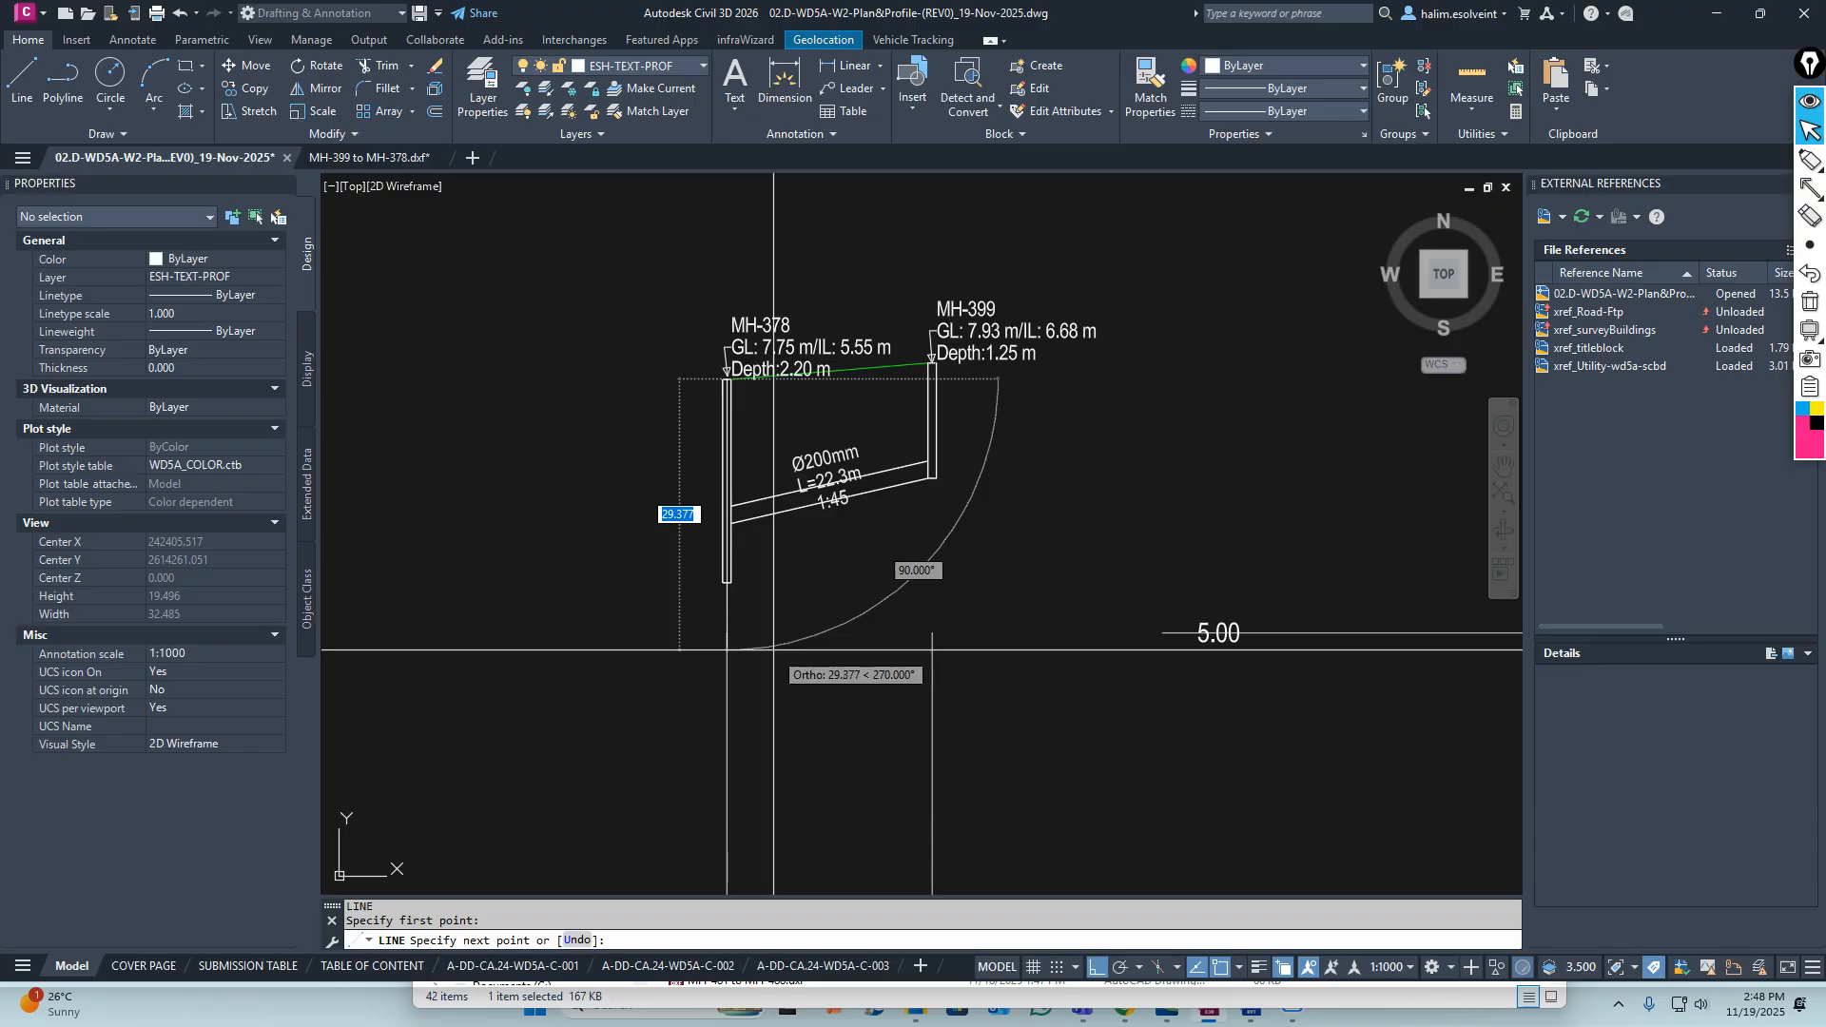
key(Escape)
Calculate MH-378's ground level at the tenfold vertical scale as 7.75*10 with the quick calculator
scroll(762, 385, up, 3)
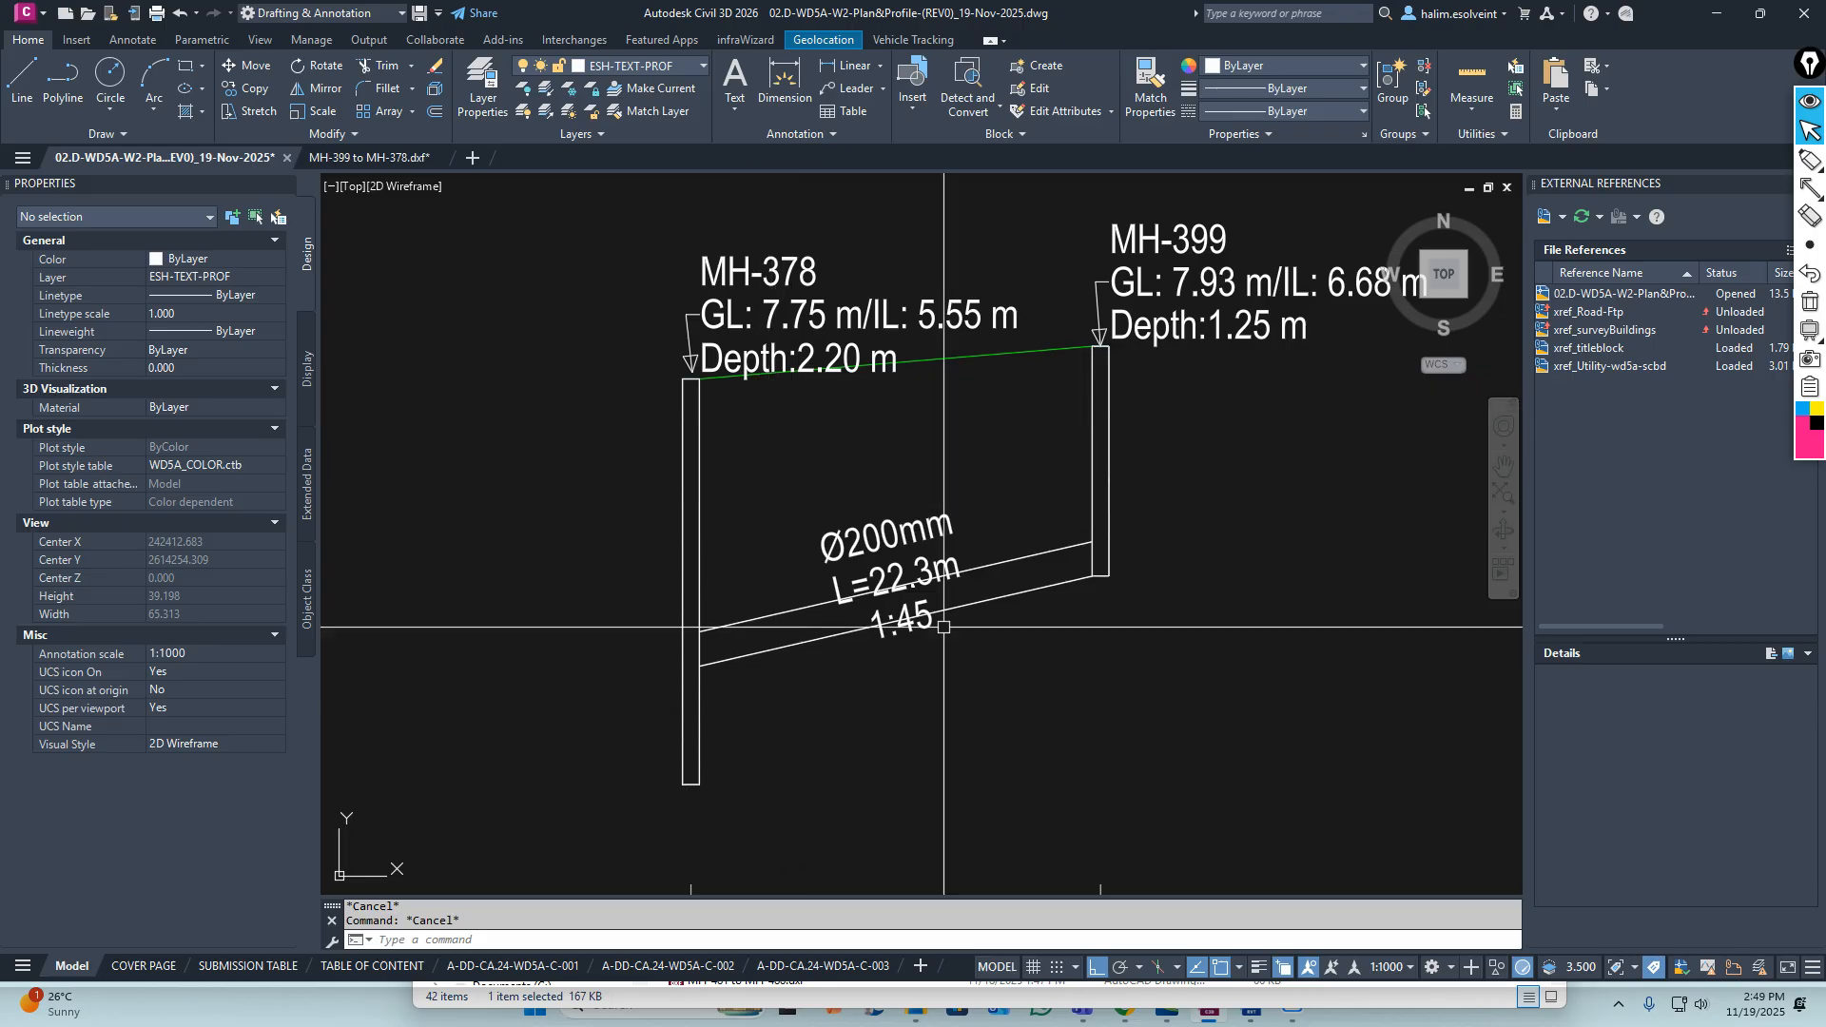
click(1516, 112)
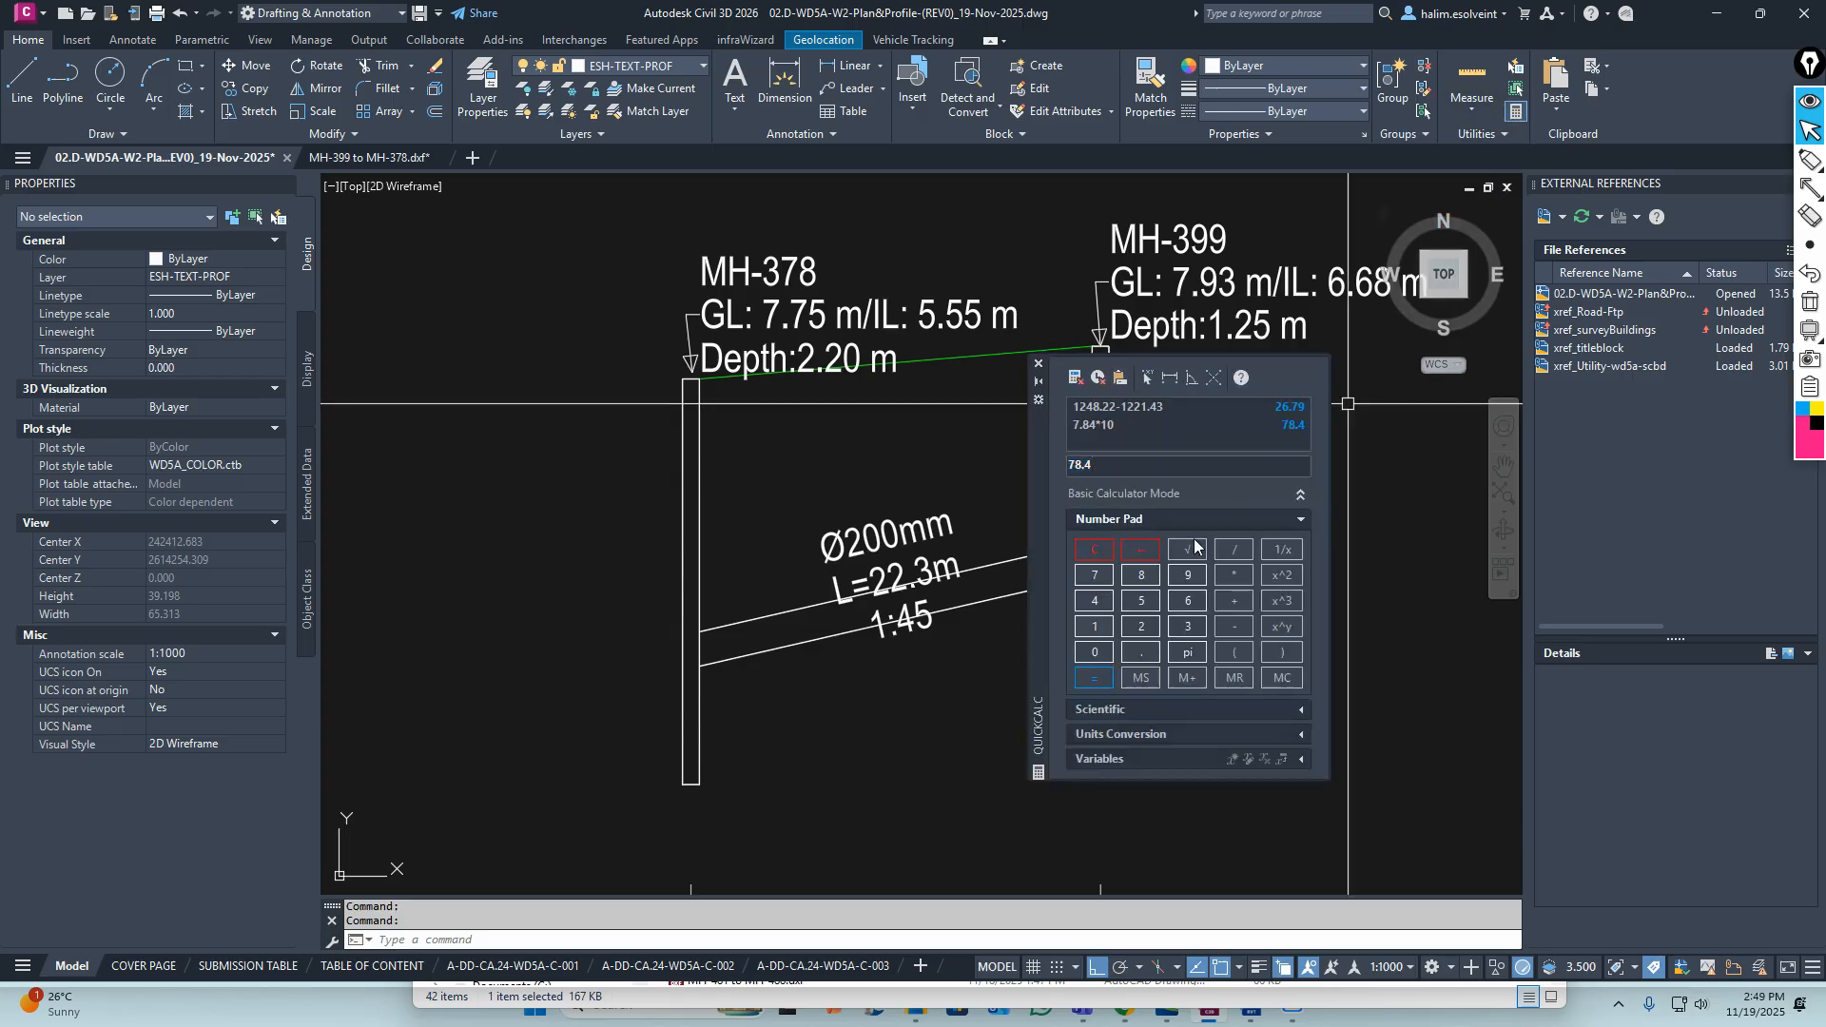
click(1093, 577)
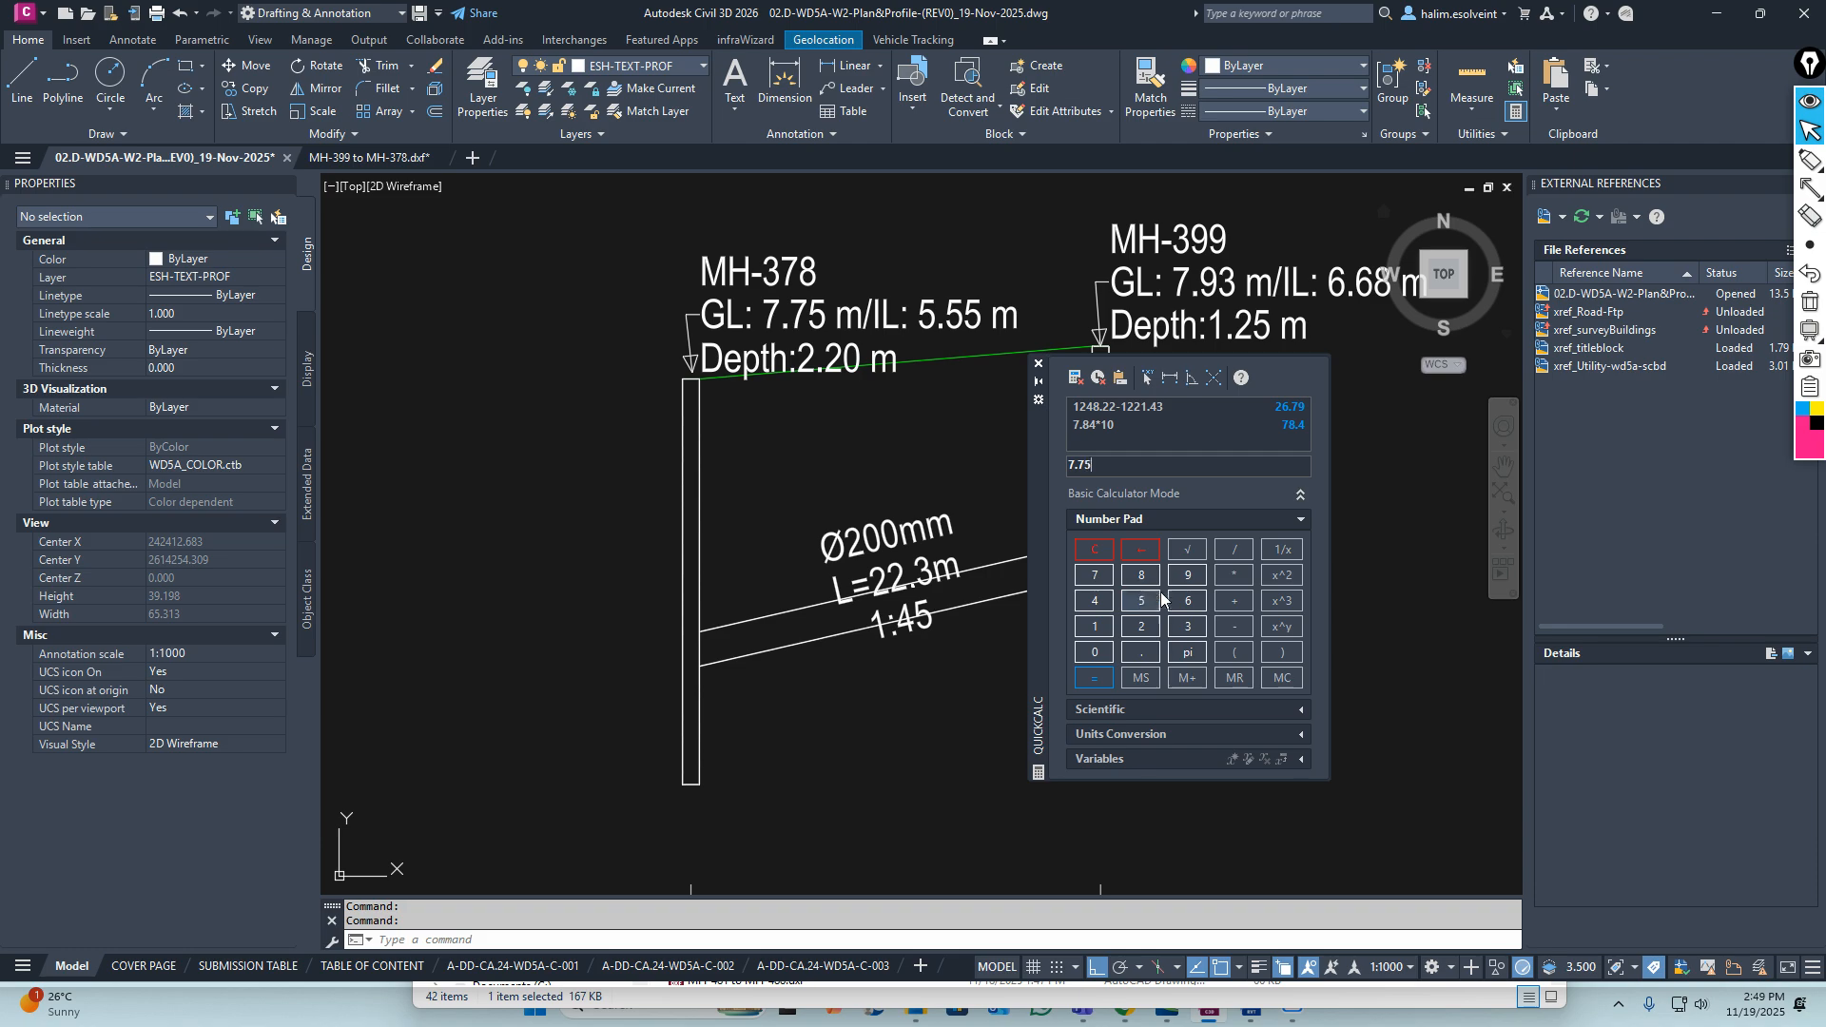
click(1232, 576)
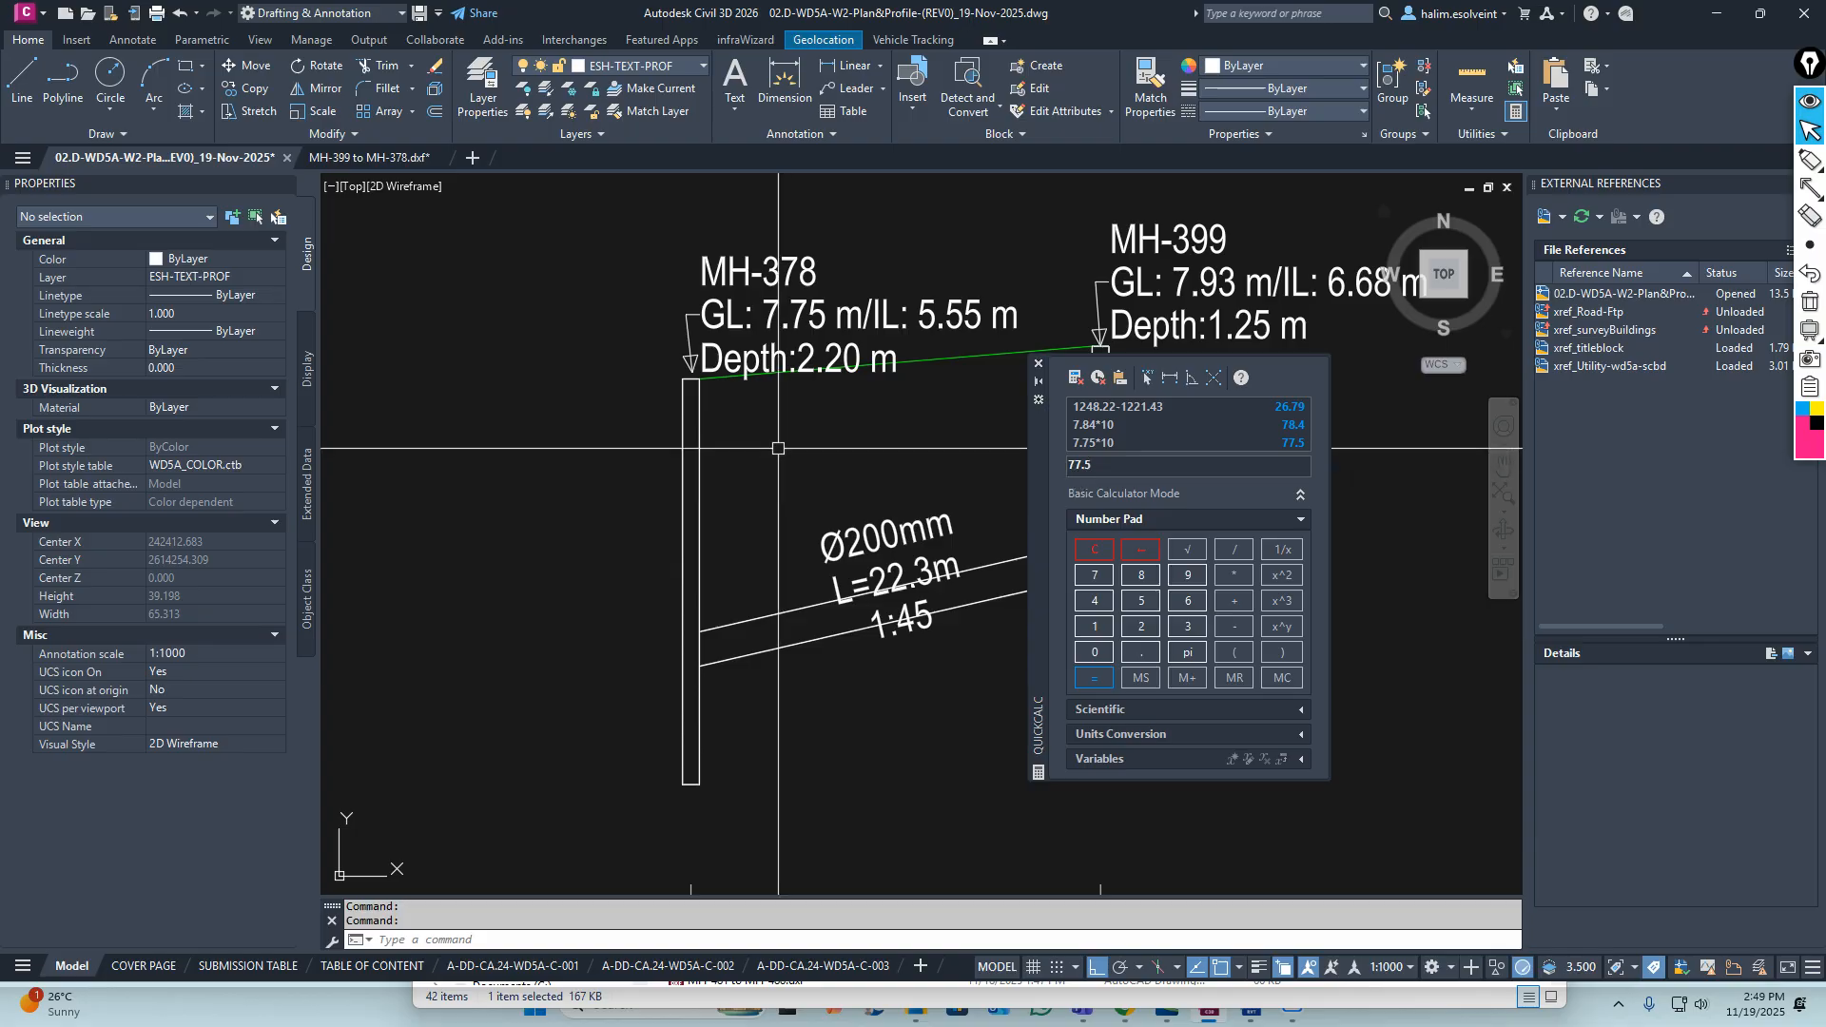
click(747, 446)
key(Escape)
Draw a vertical polyline 77.5 long straight down from the top centre of manhole MH-378
middle_drag(685, 439, 701, 401)
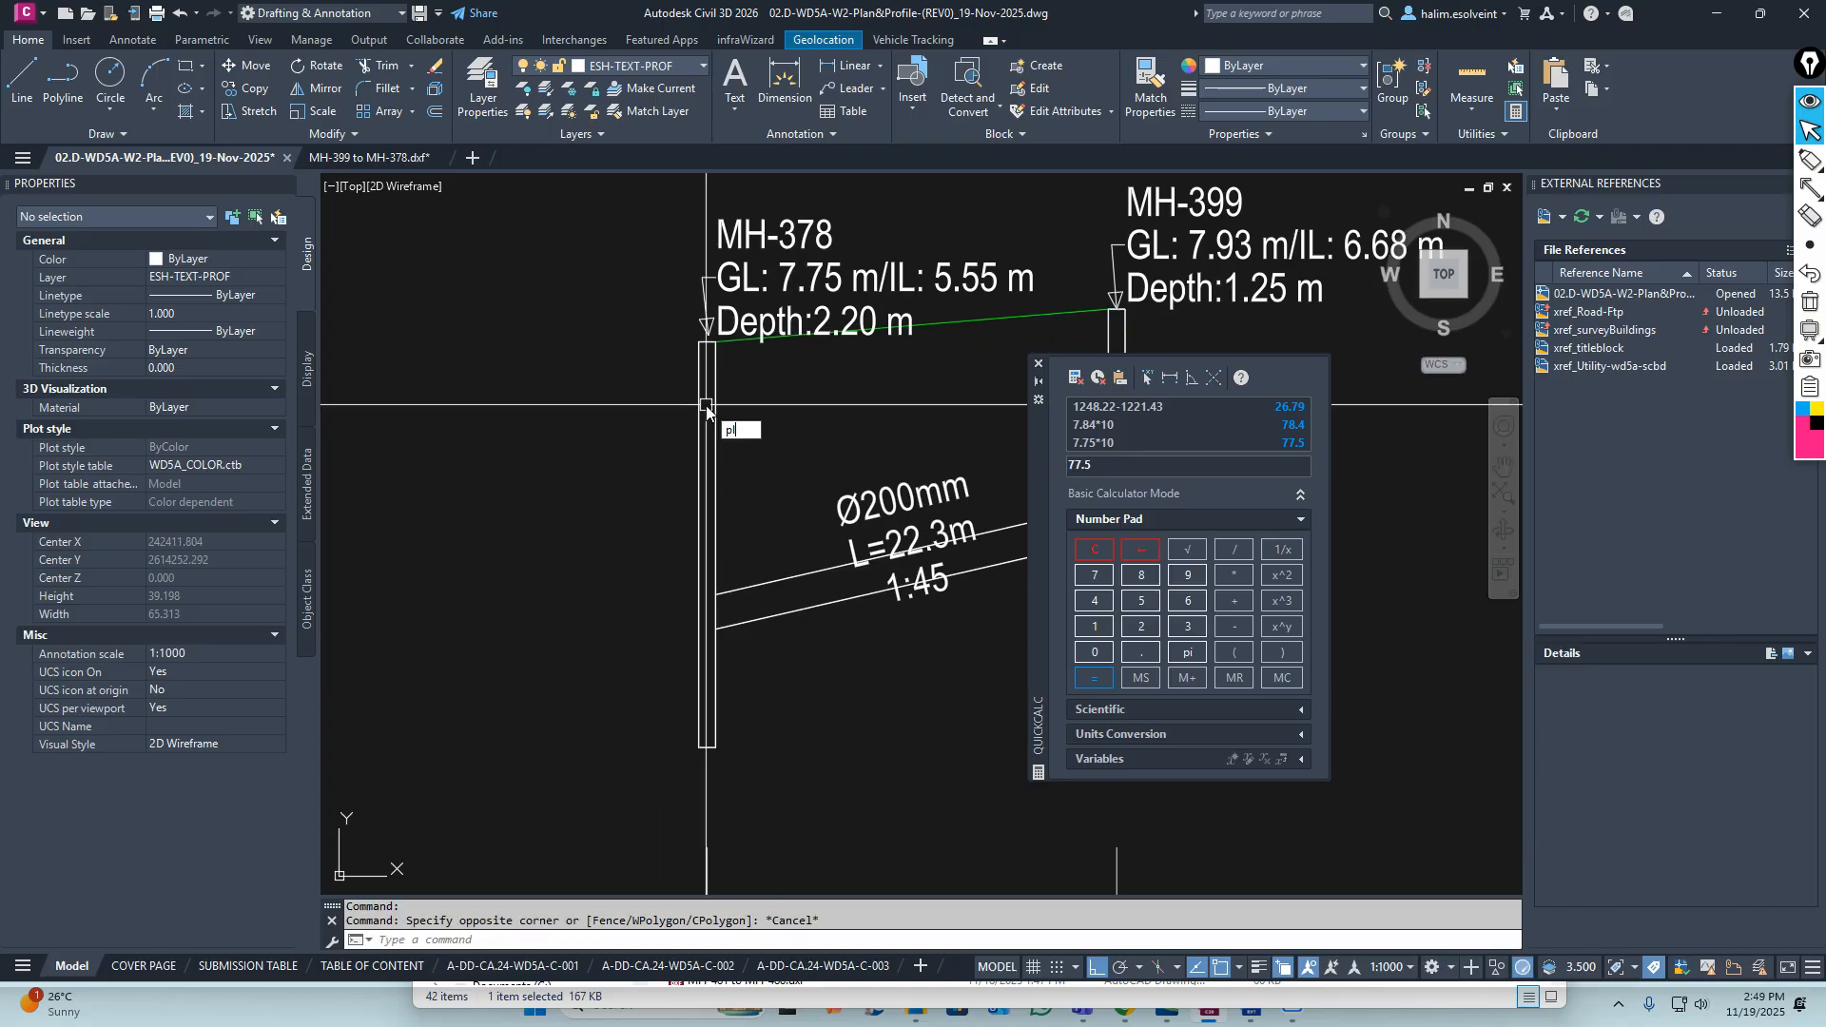
key(Return)
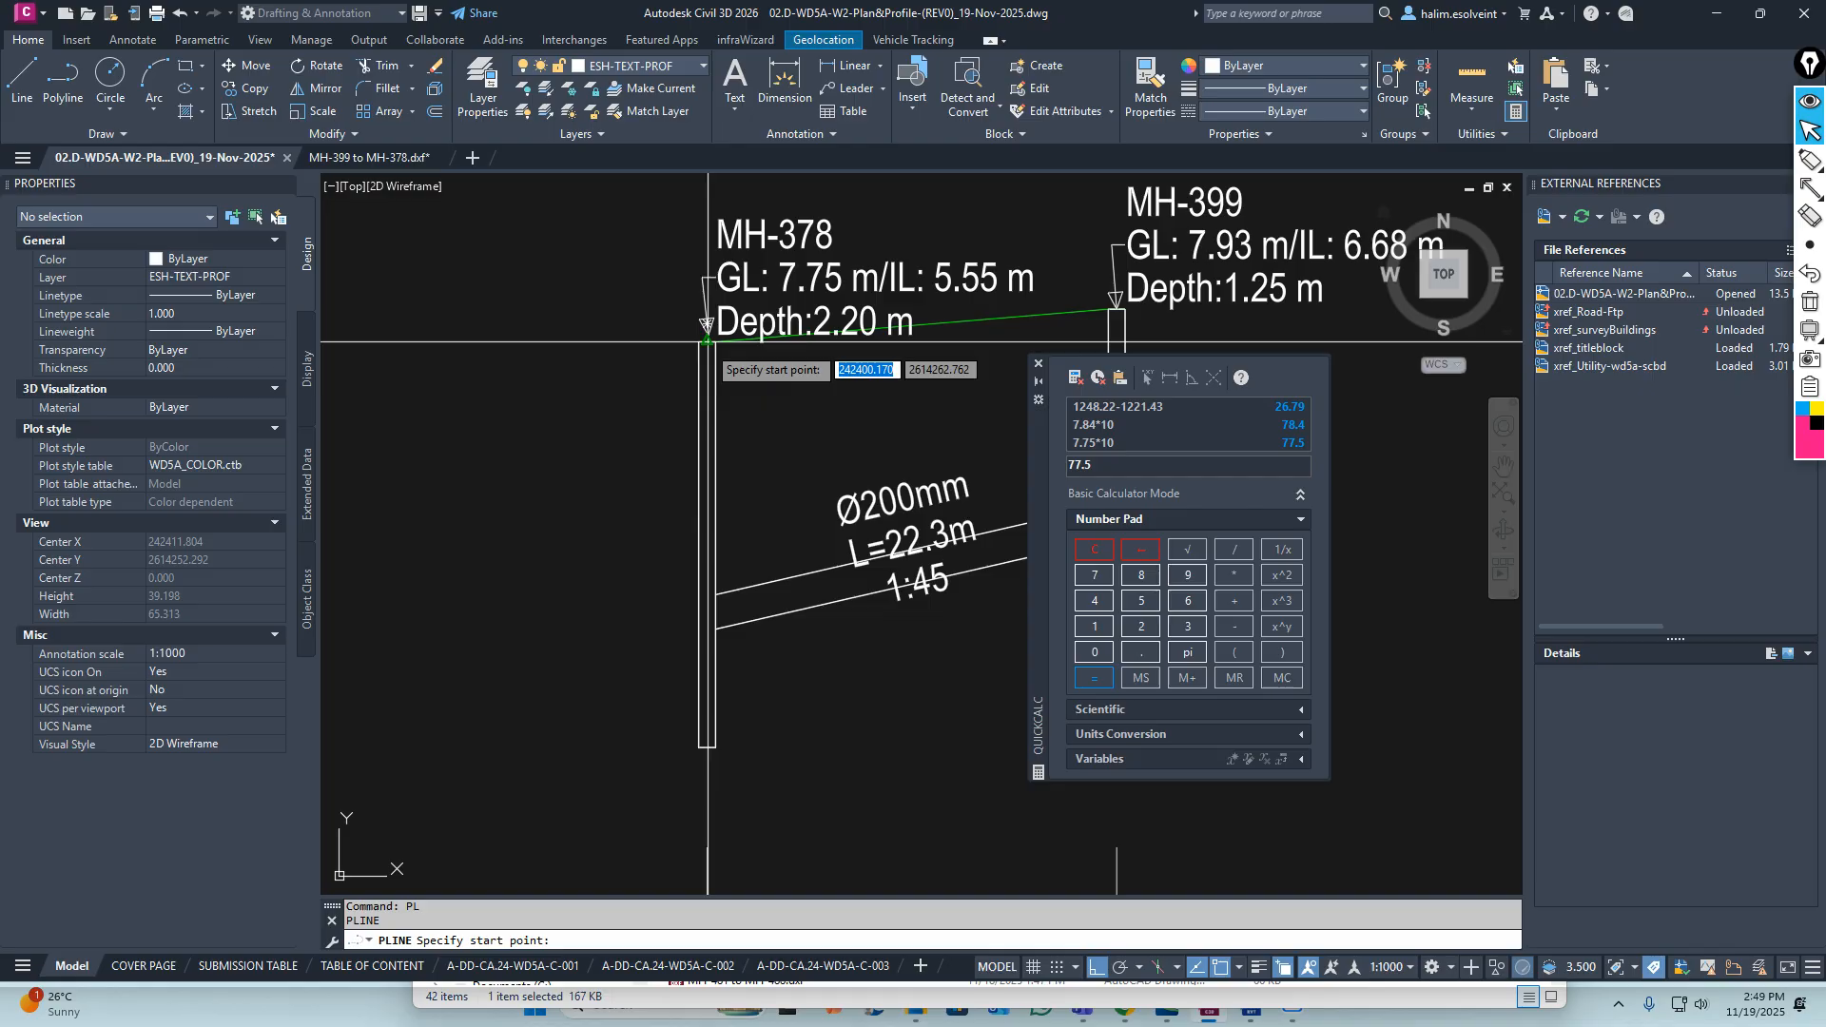
click(707, 333)
middle_drag(612, 667, 666, 509)
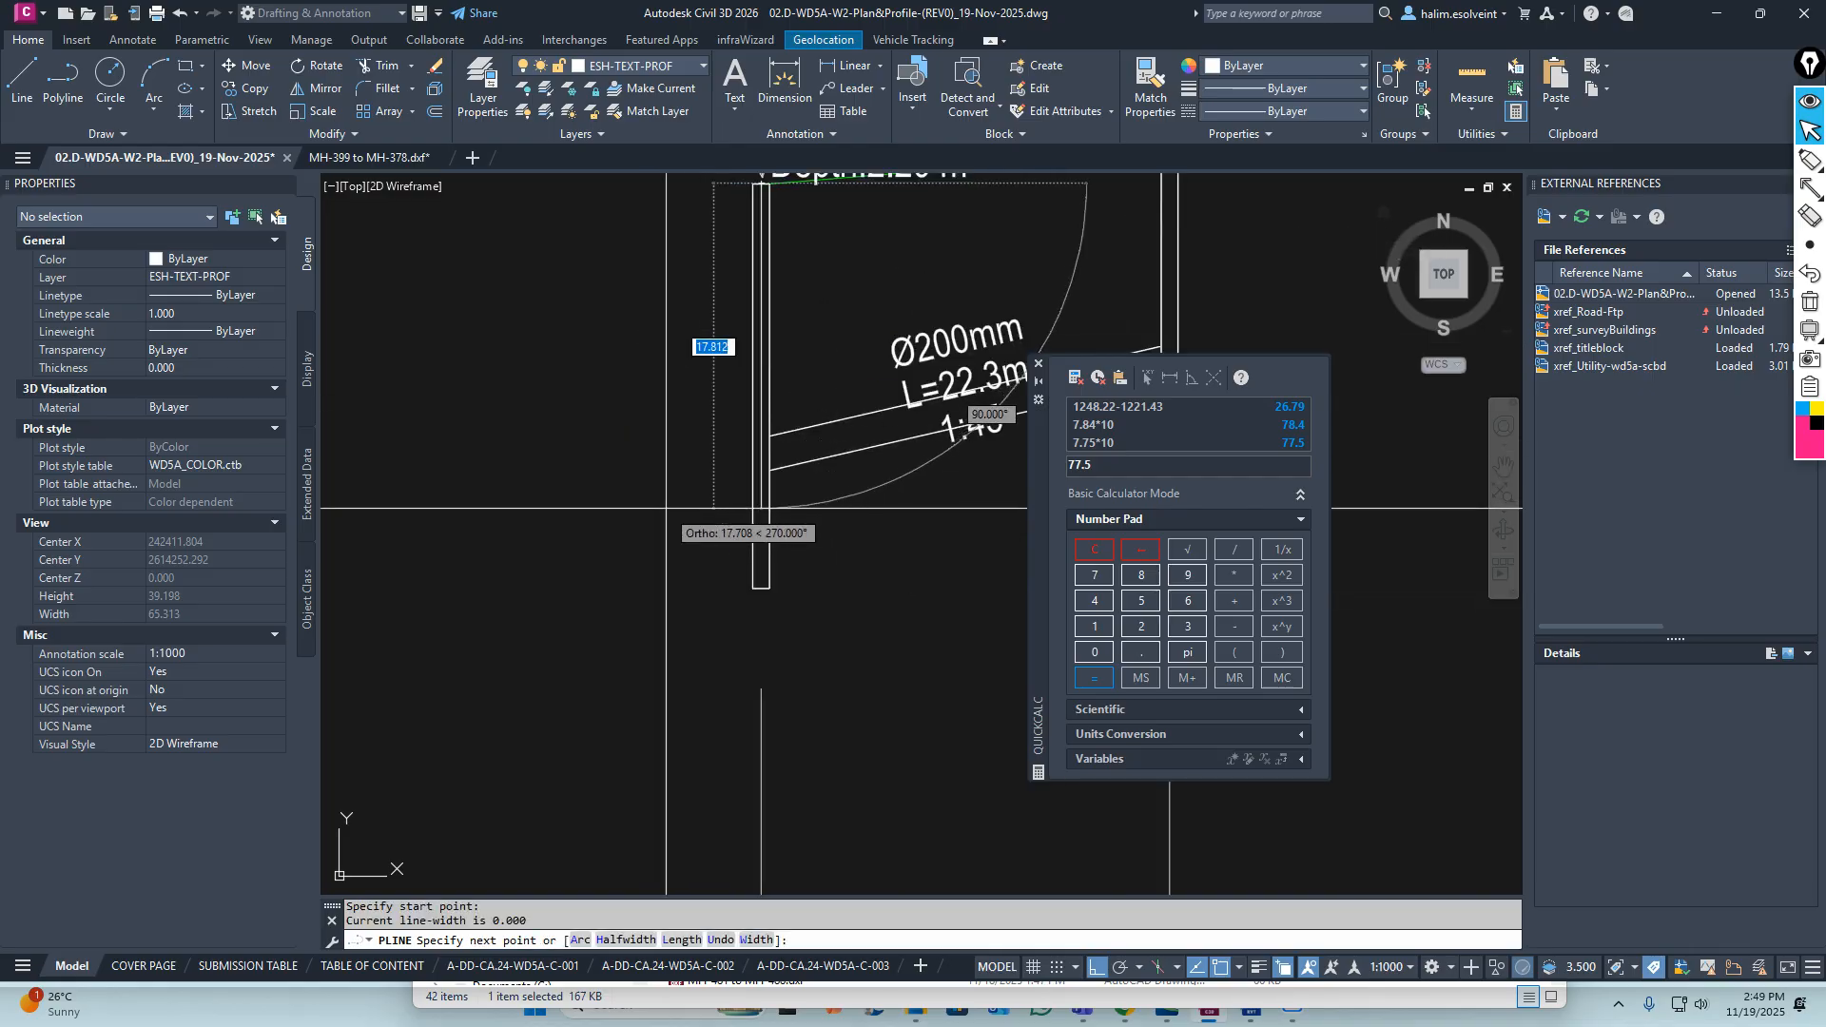
text(77)
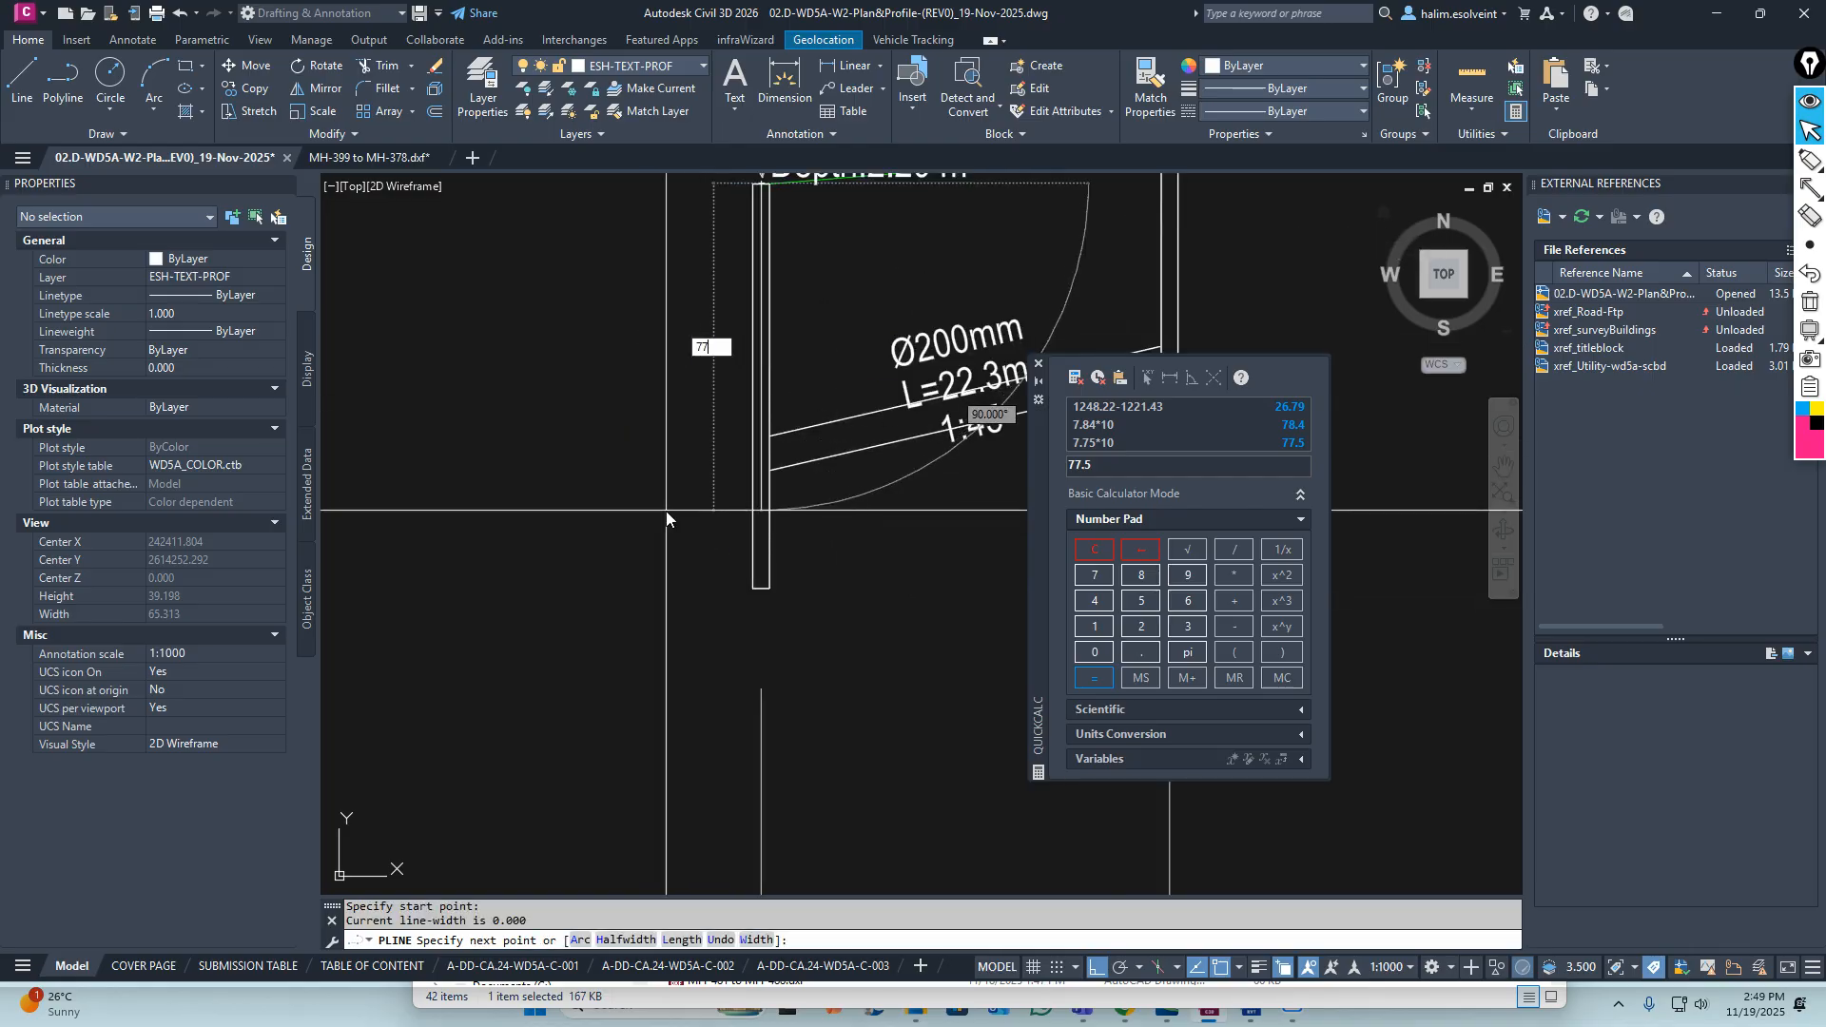
text(.5)
key(Escape)
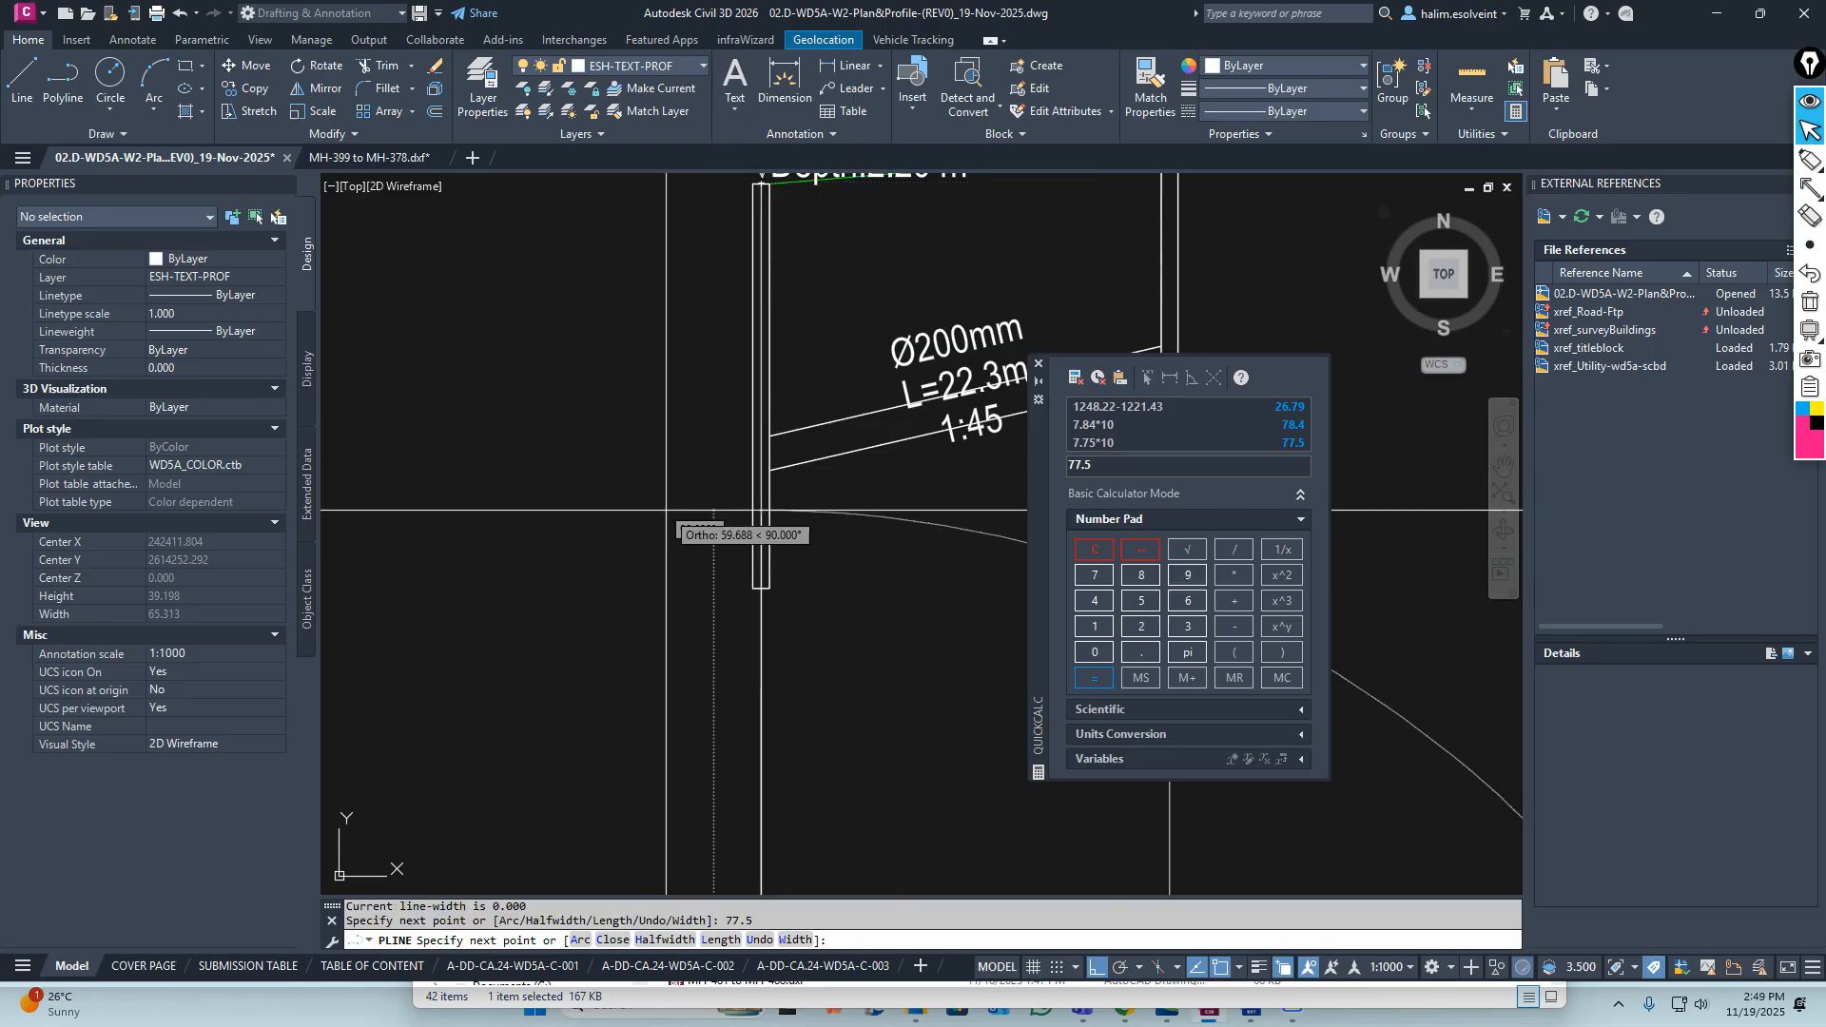
Check the new polyline's length and where its lower end falls relative to the level marks and the data table
scroll(699, 523, down, 2)
scroll(706, 555, up, 2)
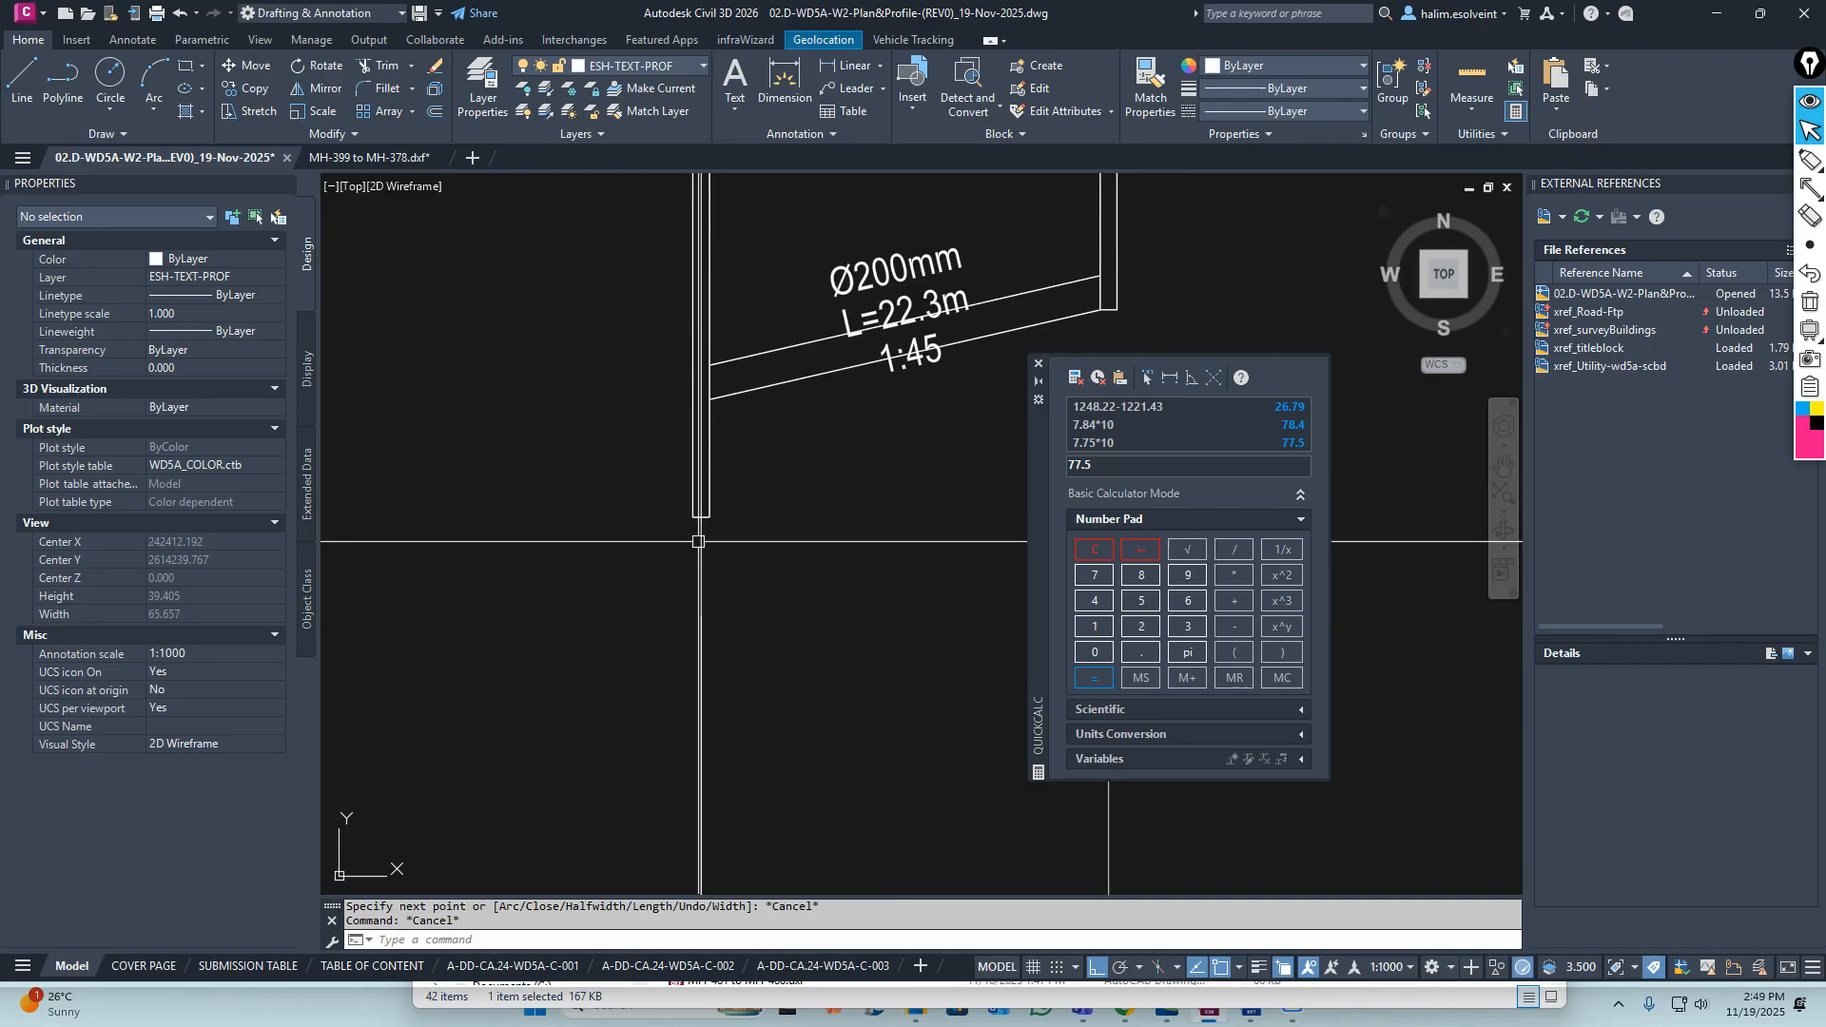
click(698, 542)
scroll(751, 647, down, 8)
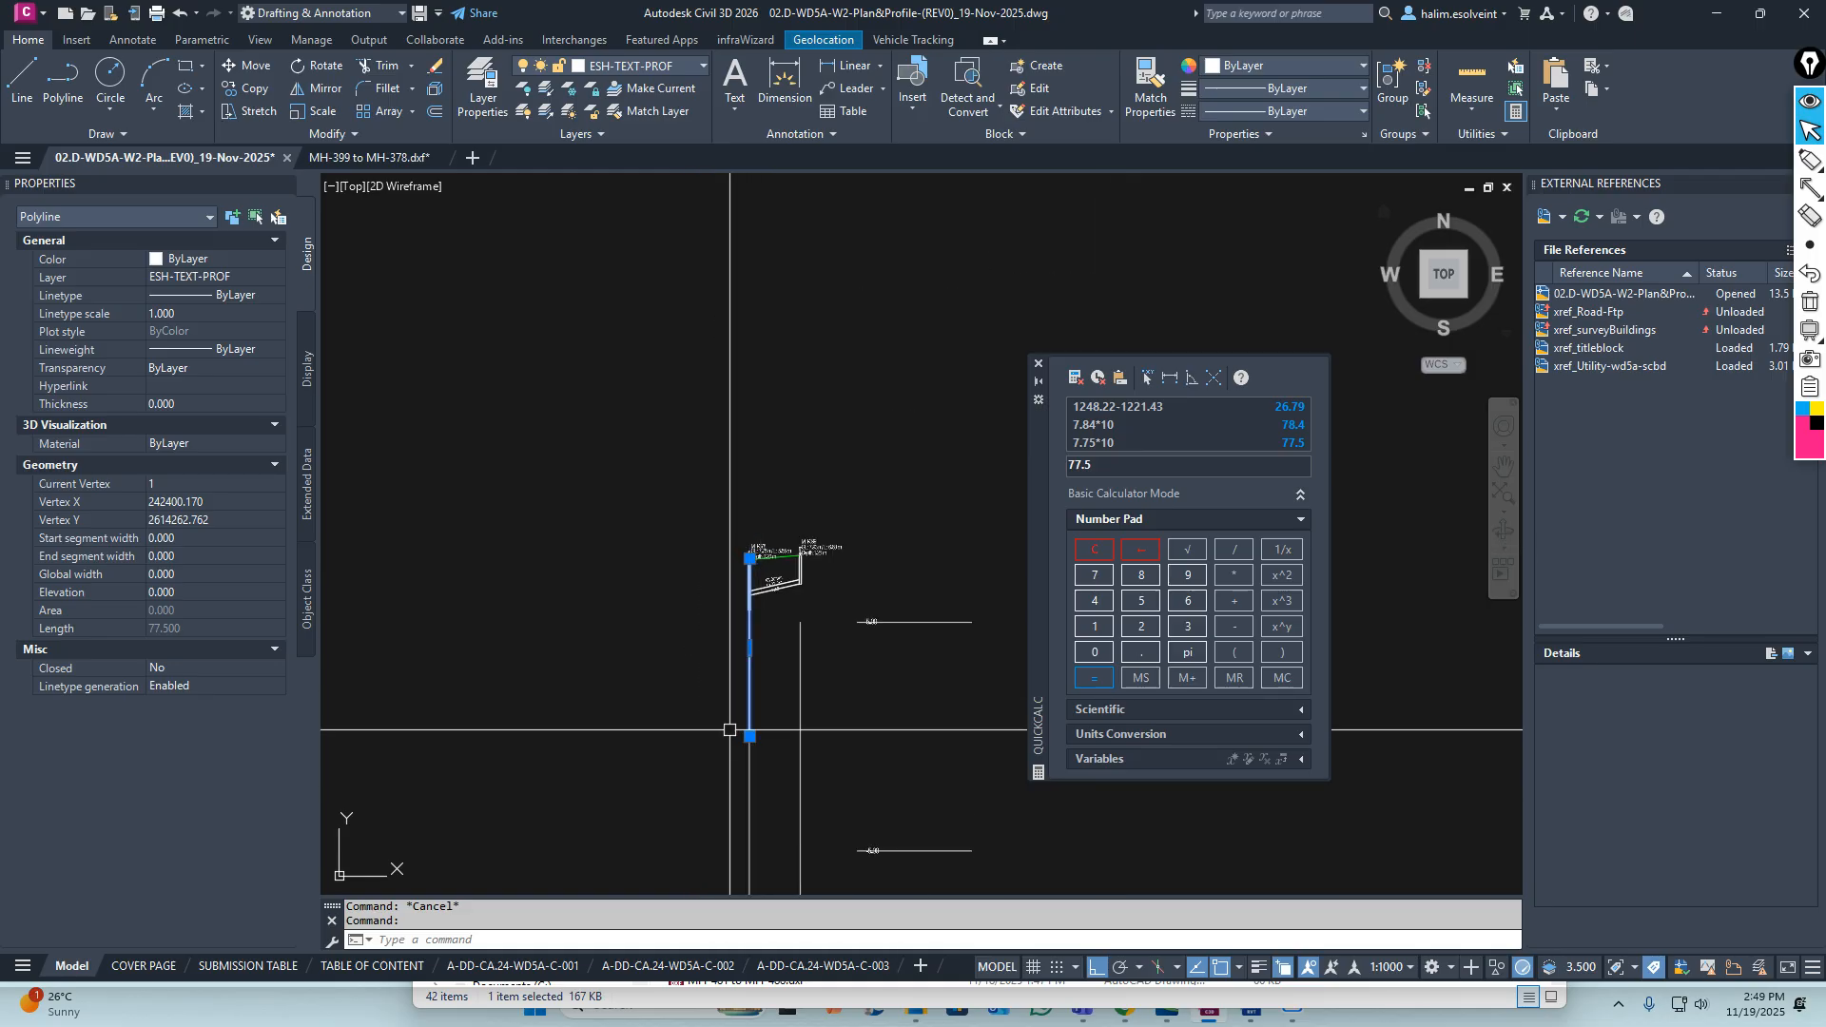
scroll(818, 847, down, 2)
scroll(818, 847, up, 5)
scroll(681, 624, down, 8)
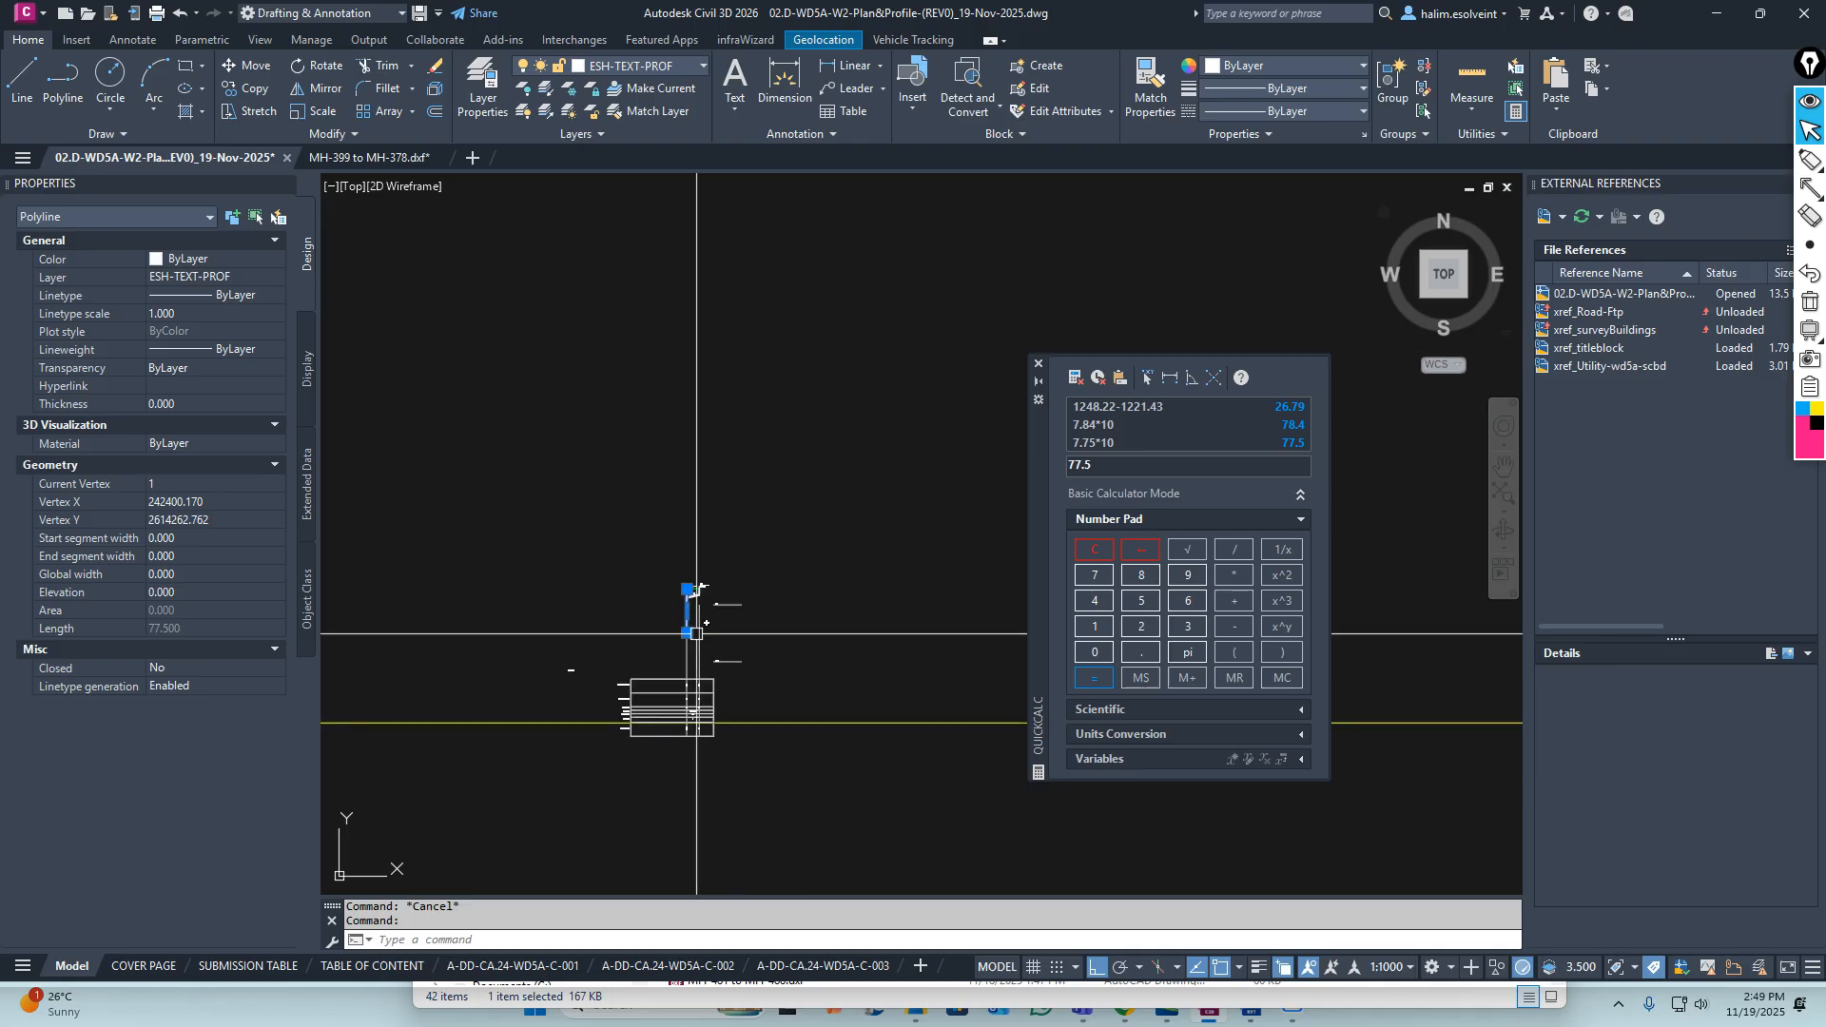
scroll(680, 664, up, 2)
middle_drag(718, 646, 755, 591)
key(Escape)
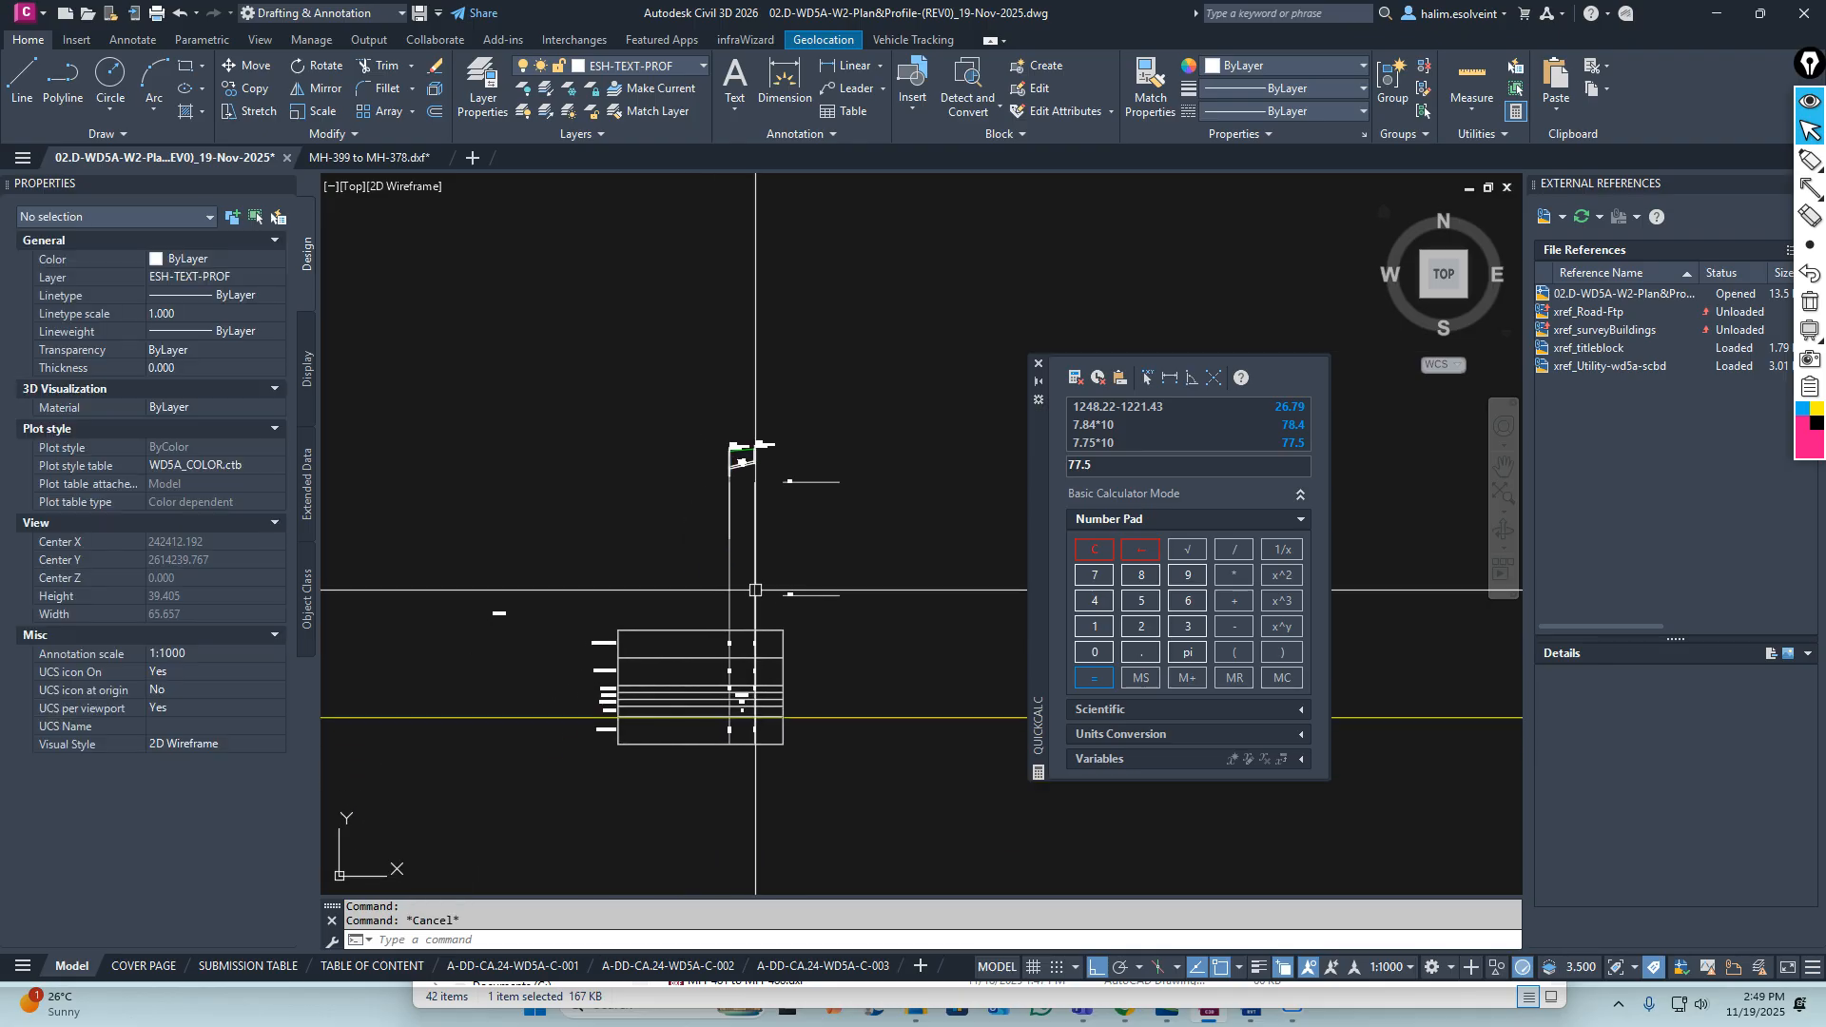
Move the whole MH-399 to MH-378 profile with its table straight down until the polyline's lower end meets the yellow reference line
text(m)
key(space)
click(482, 290)
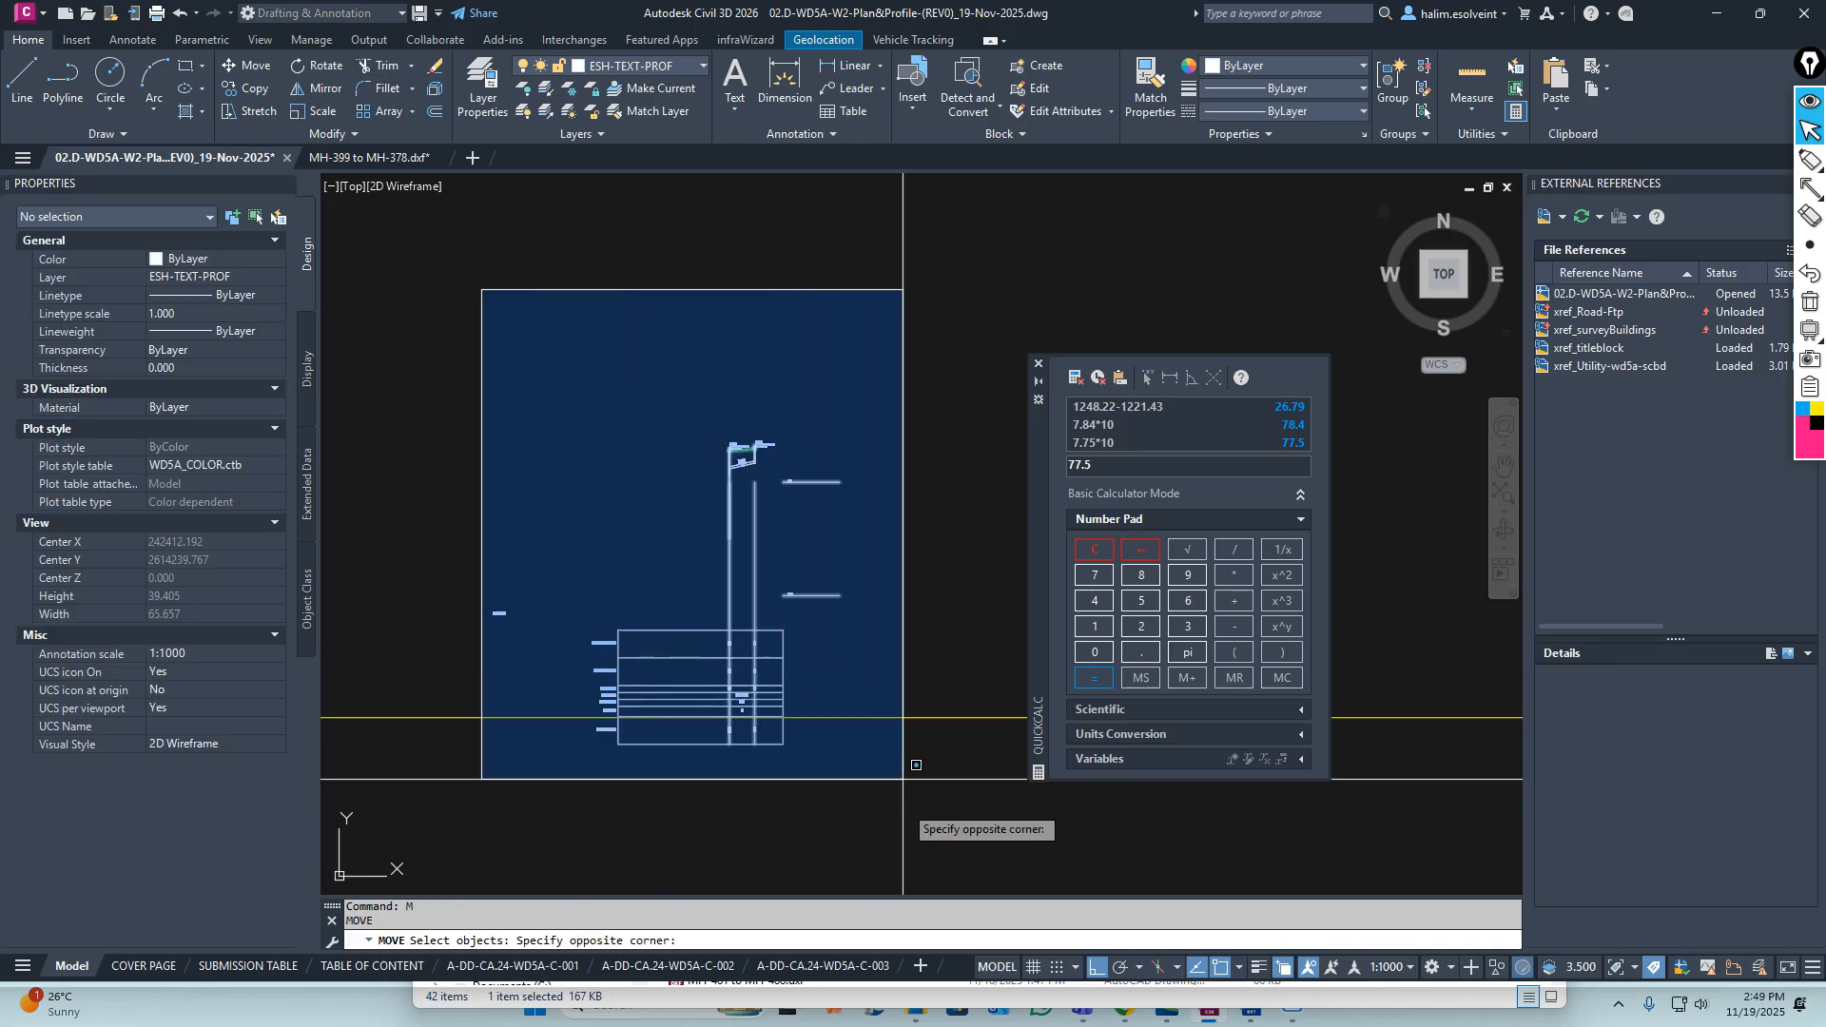
click(909, 812)
key(space)
click(756, 452)
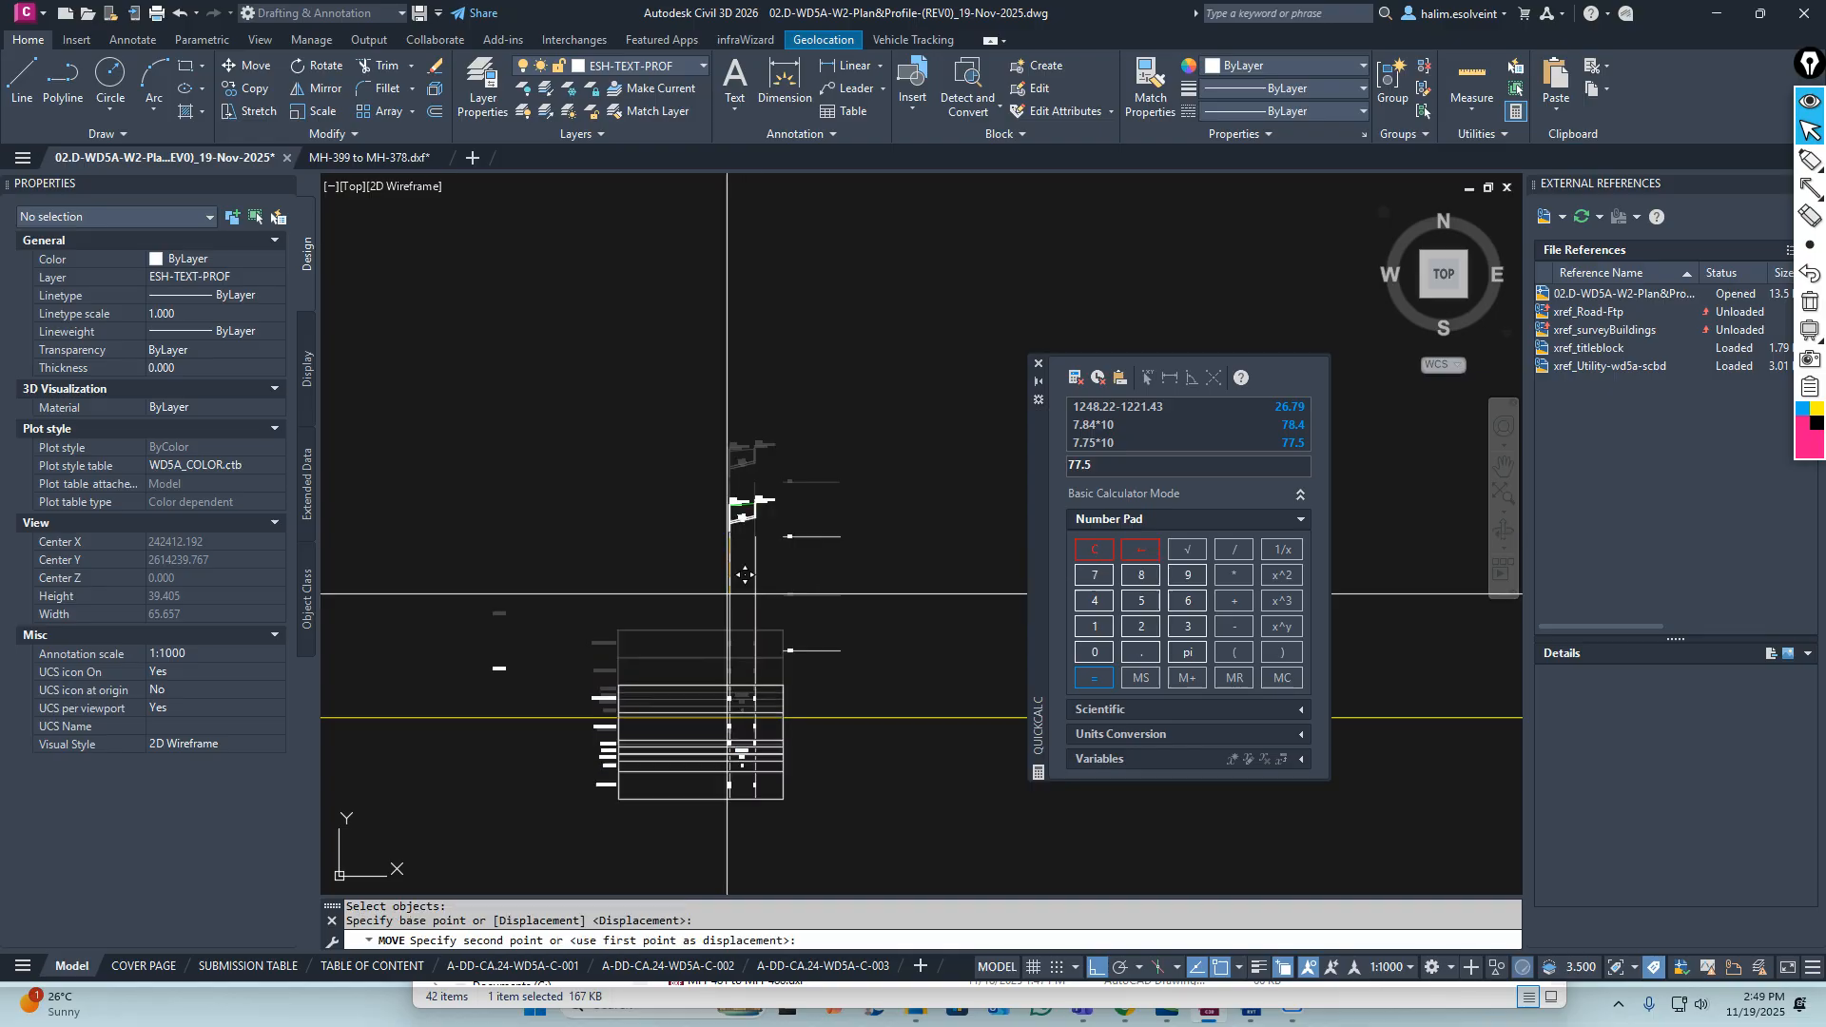
scroll(761, 693, up, 5)
scroll(644, 673, up, 2)
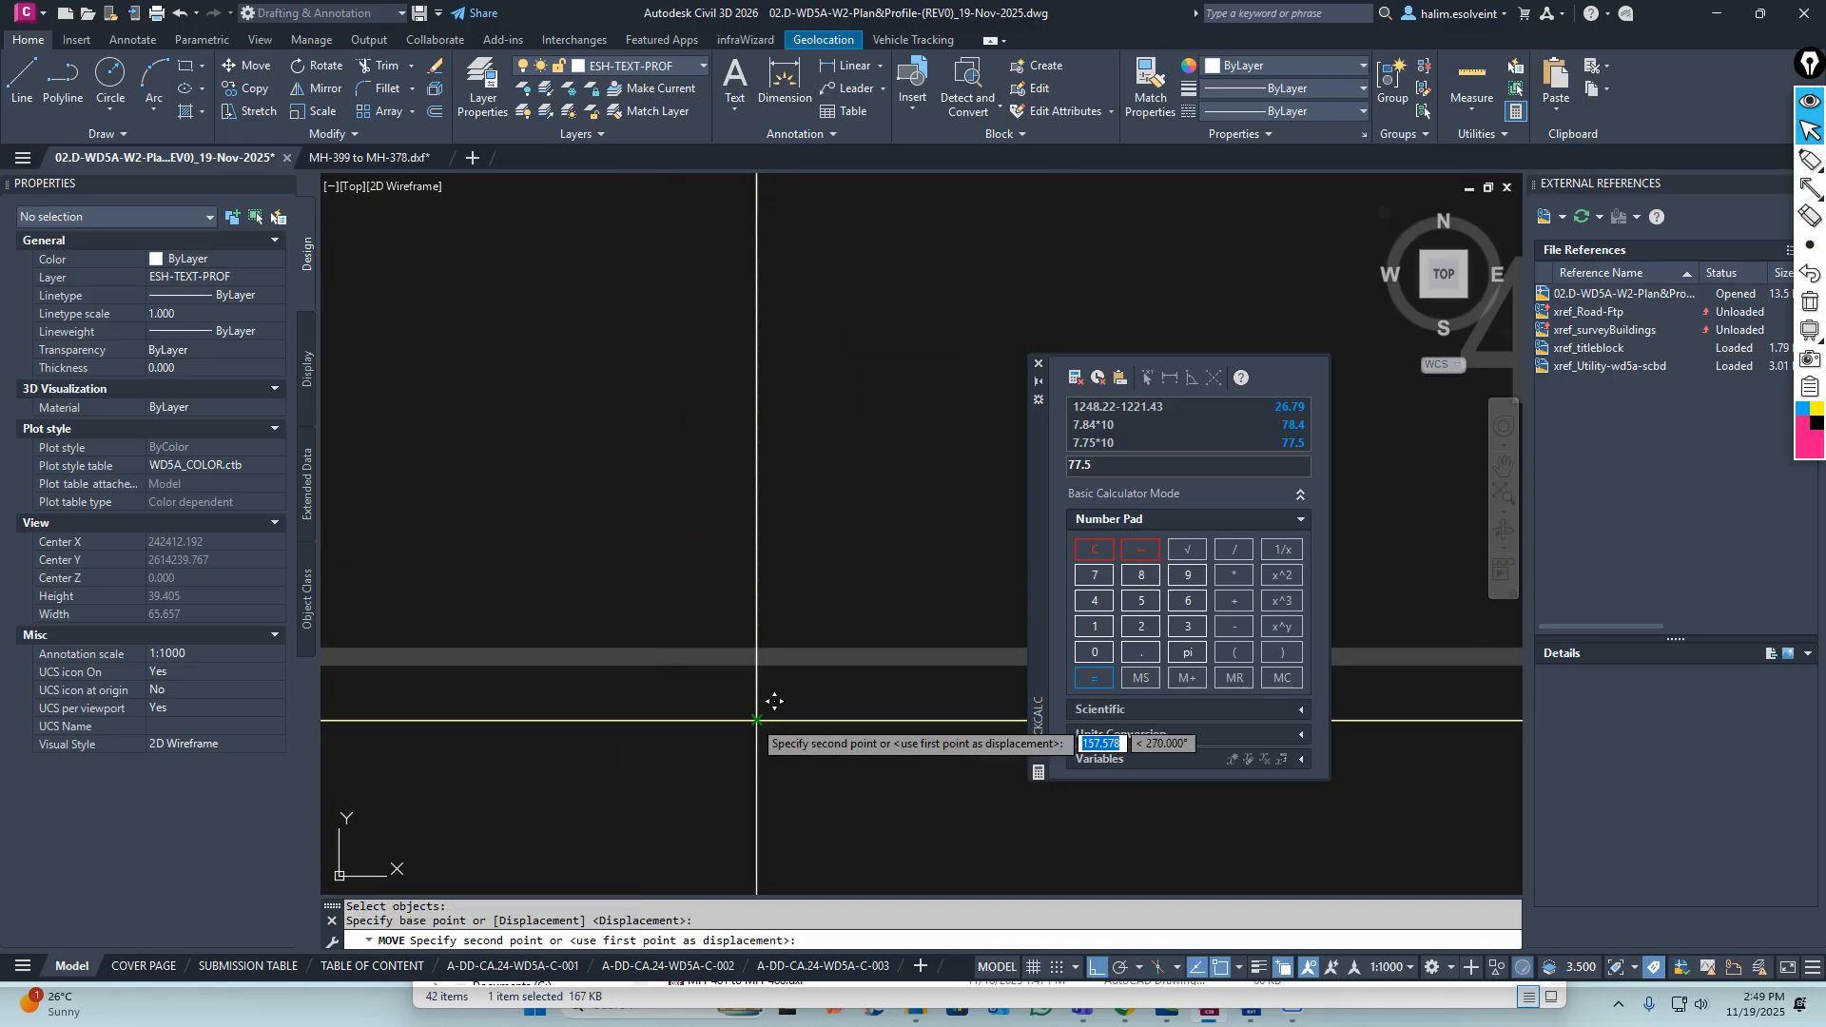
click(751, 717)
scroll(766, 447, down, 10)
scroll(761, 451, up, 6)
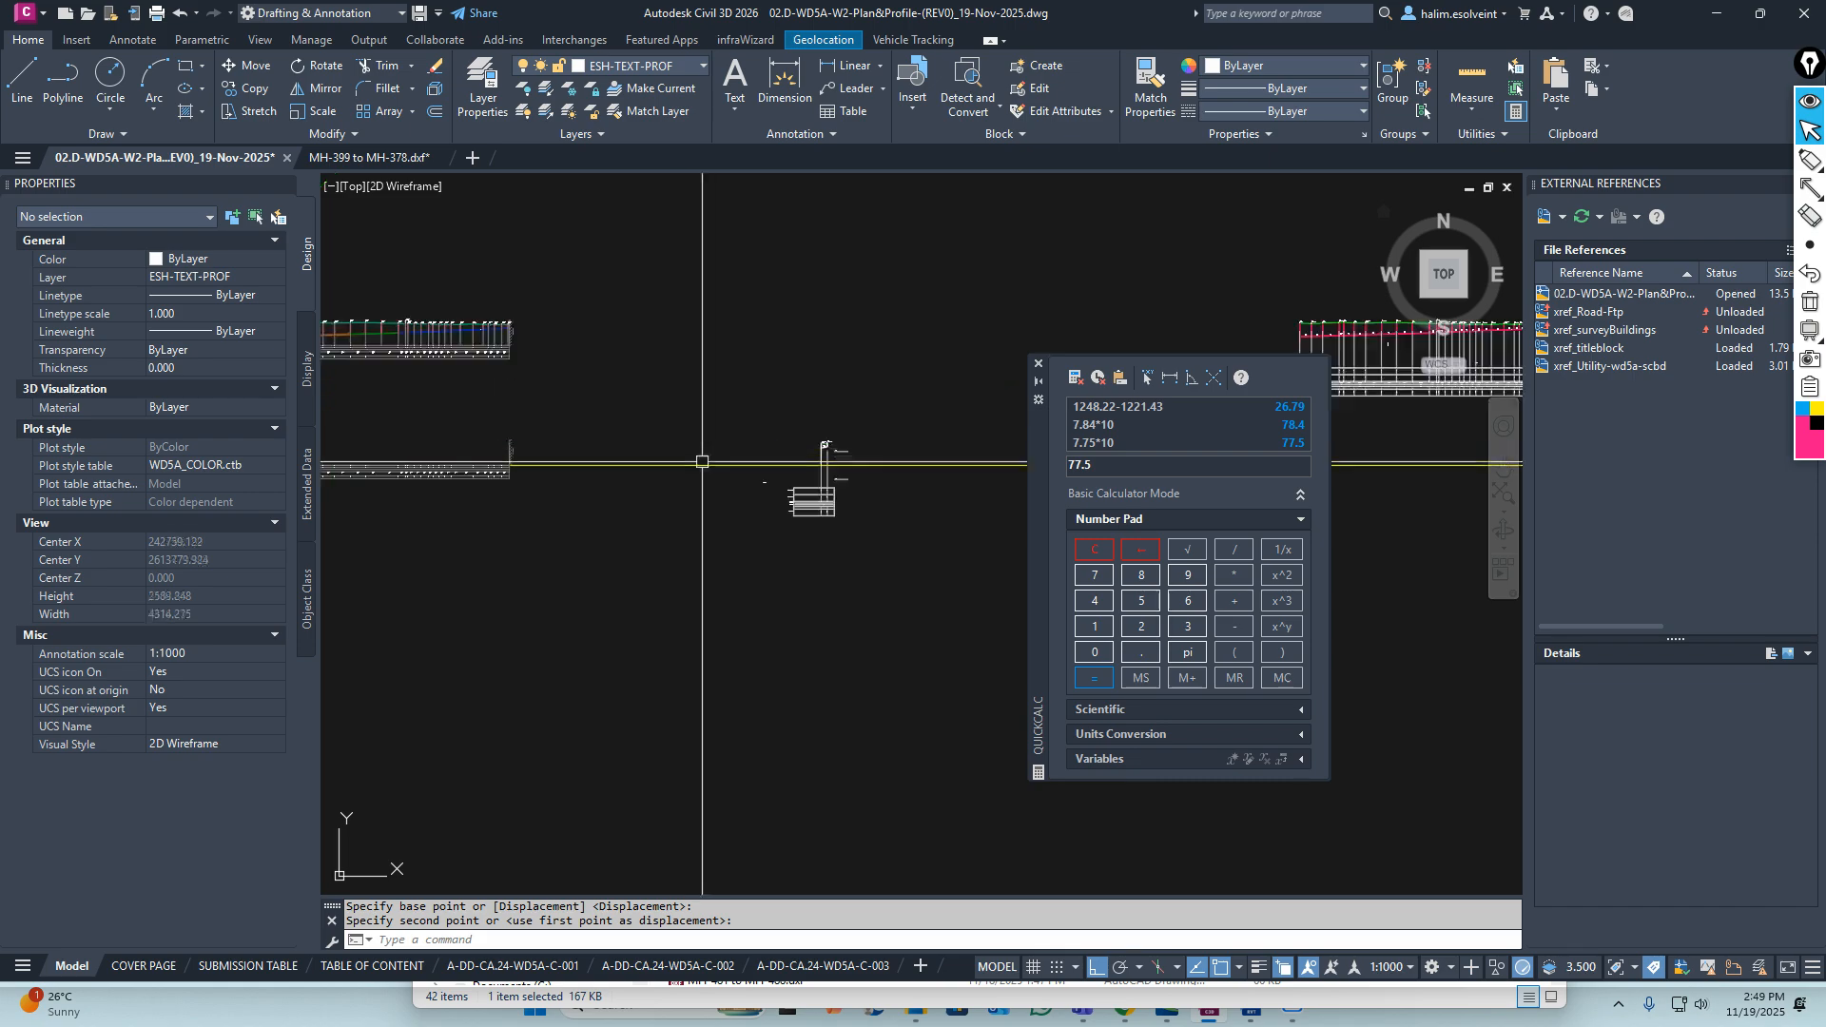
mouse_move(831, 470)
middle_down()
mouse_move(733, 485)
mouse_move(787, 481)
middle_up()
key(Escape)
text(co)
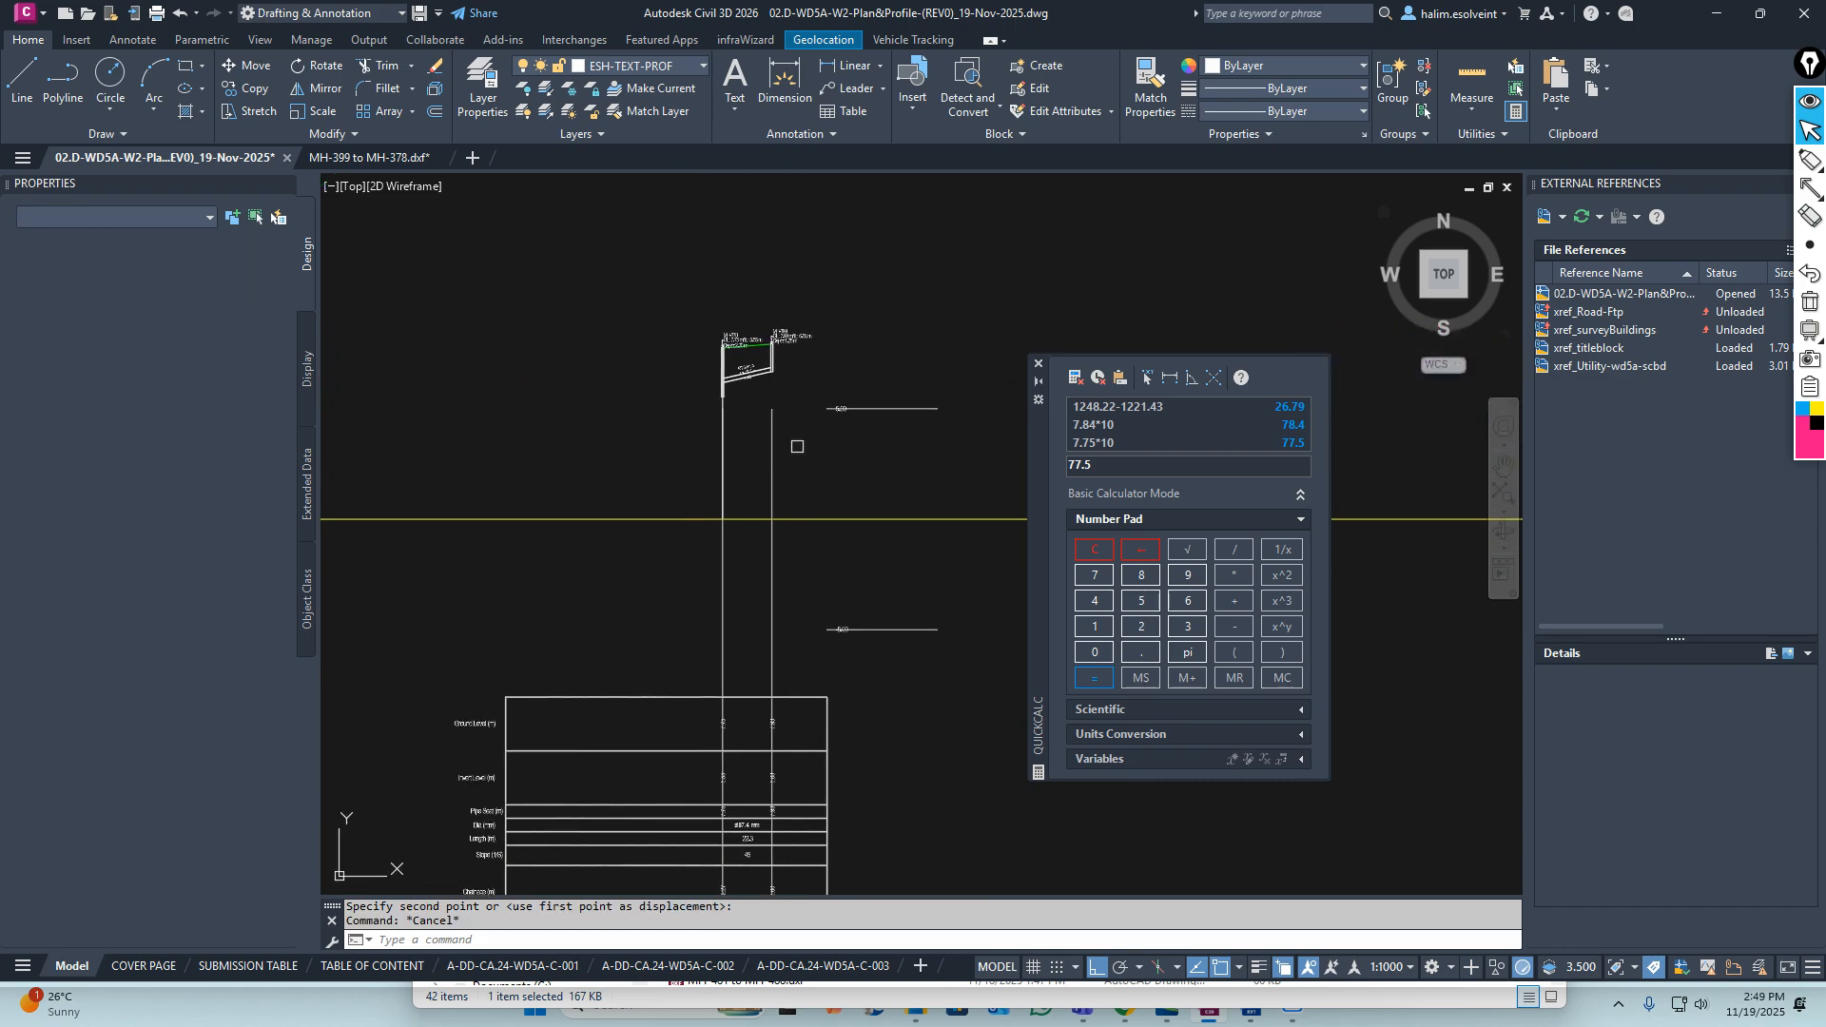
key(Return)
click(640, 481)
middle_drag(713, 600, 728, 345)
scroll(723, 513, up, 5)
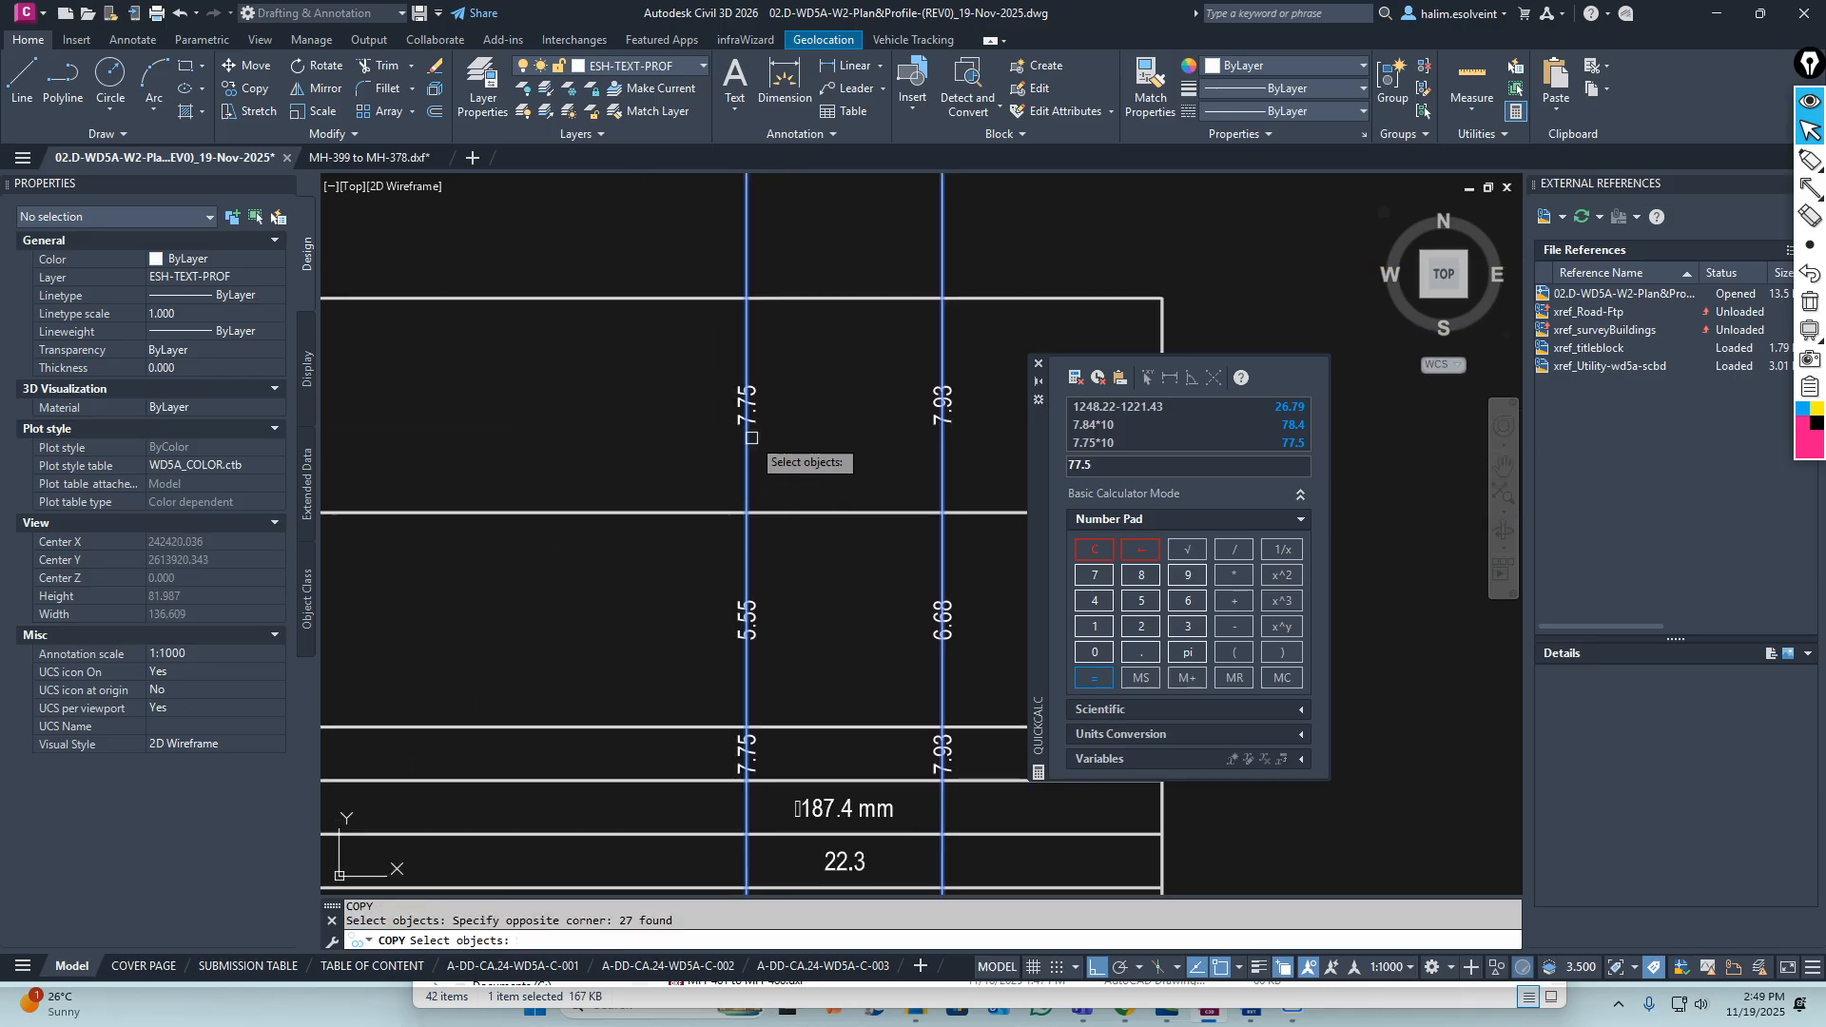
scroll(722, 357, down, 5)
scroll(745, 537, up, 3)
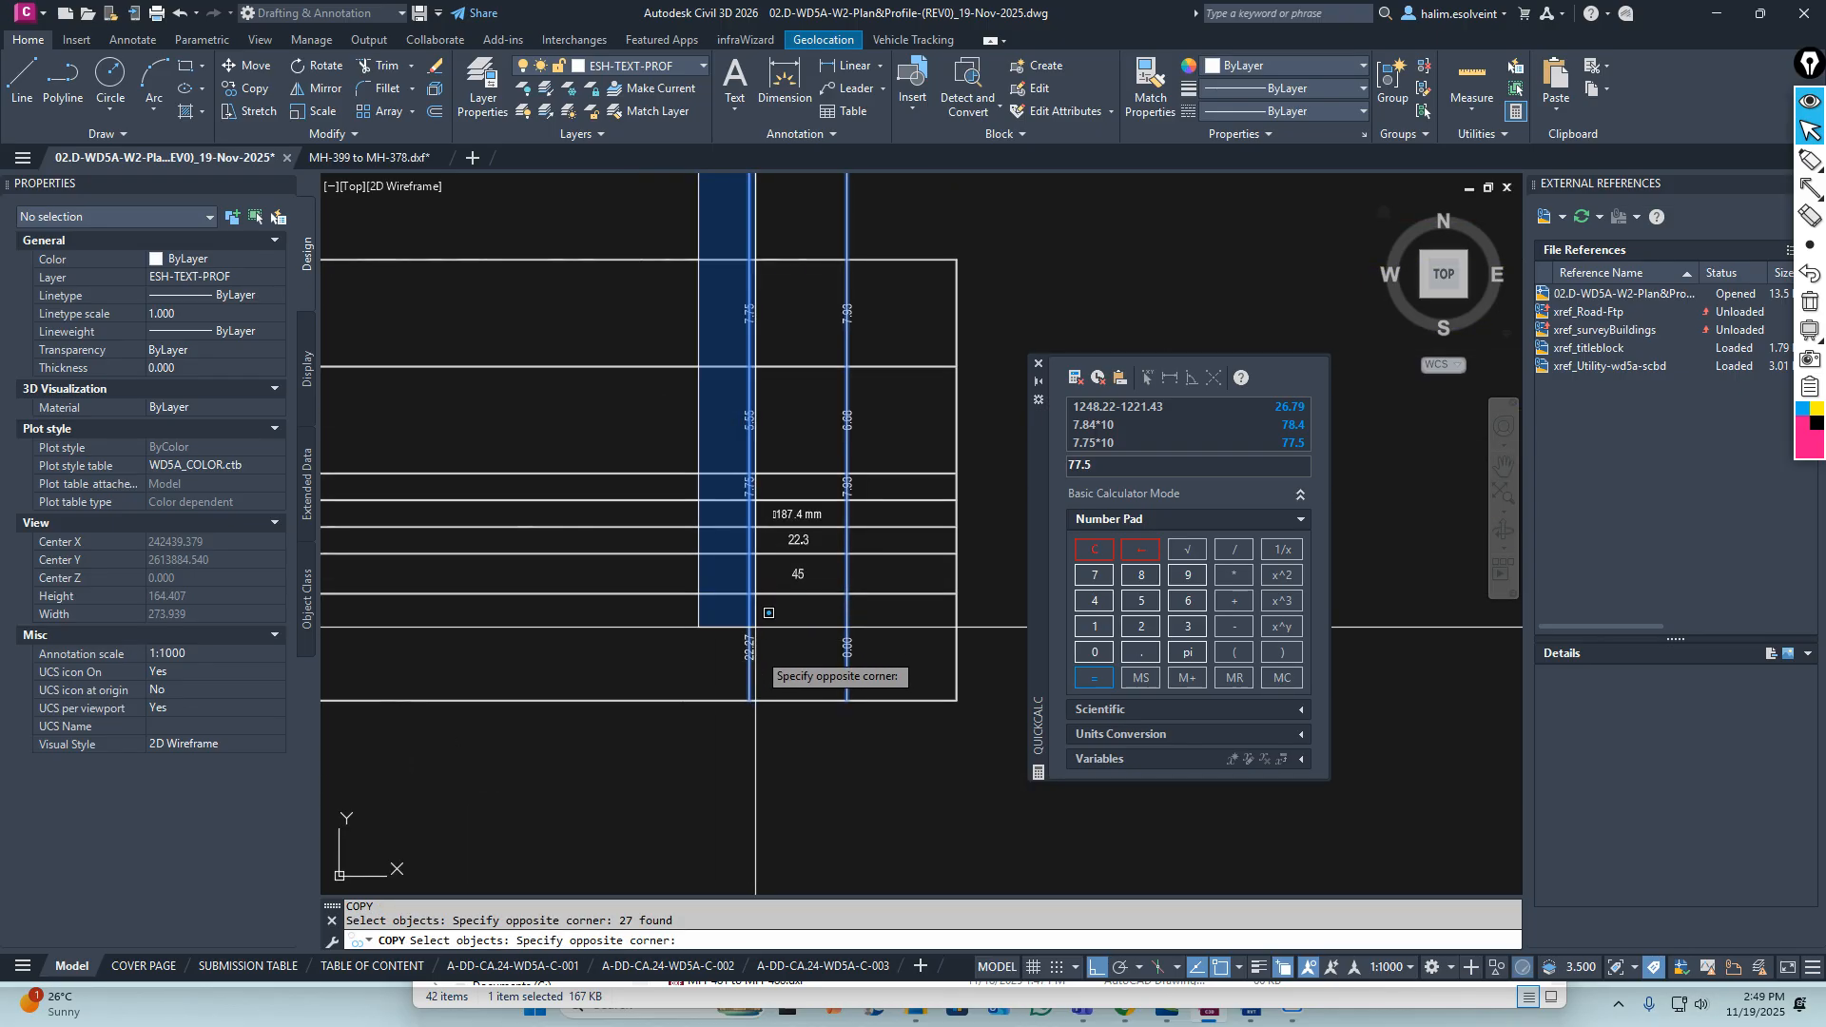
click(765, 712)
click(854, 486)
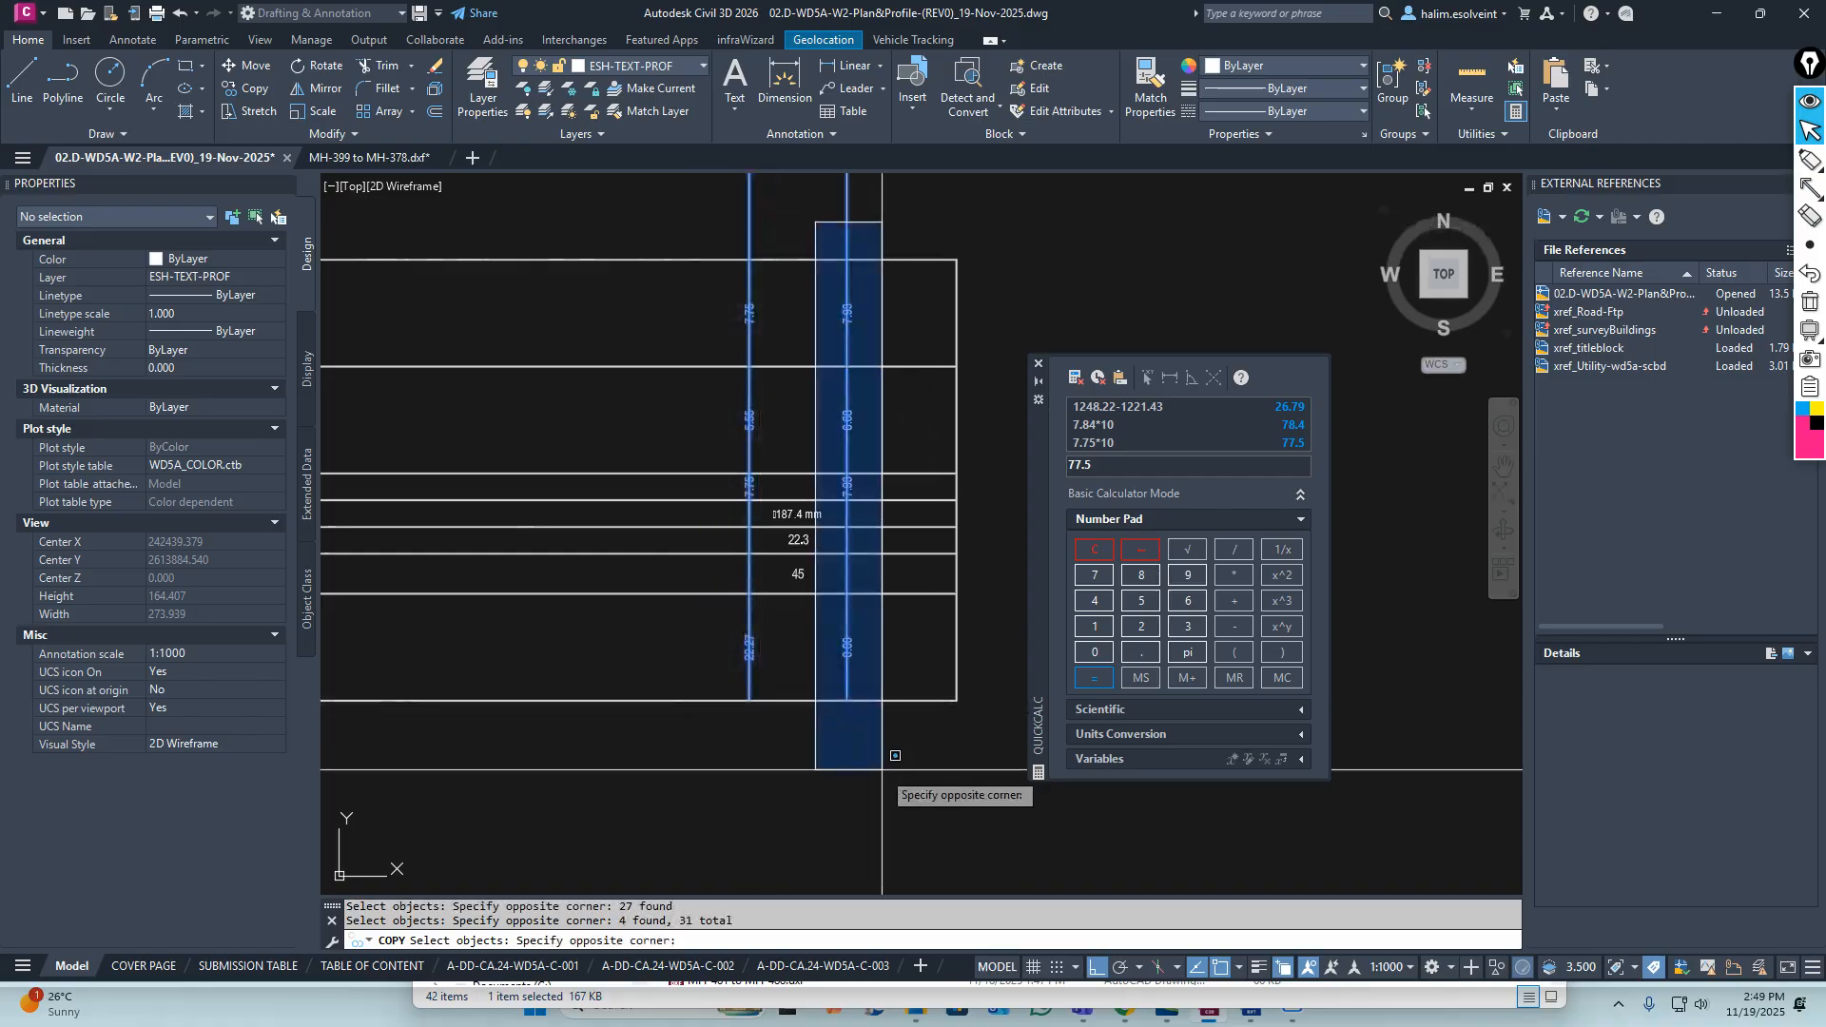
scroll(843, 499, down, 2)
mouse_move(786, 347)
middle_down()
mouse_move(738, 464)
mouse_move(746, 504)
middle_up()
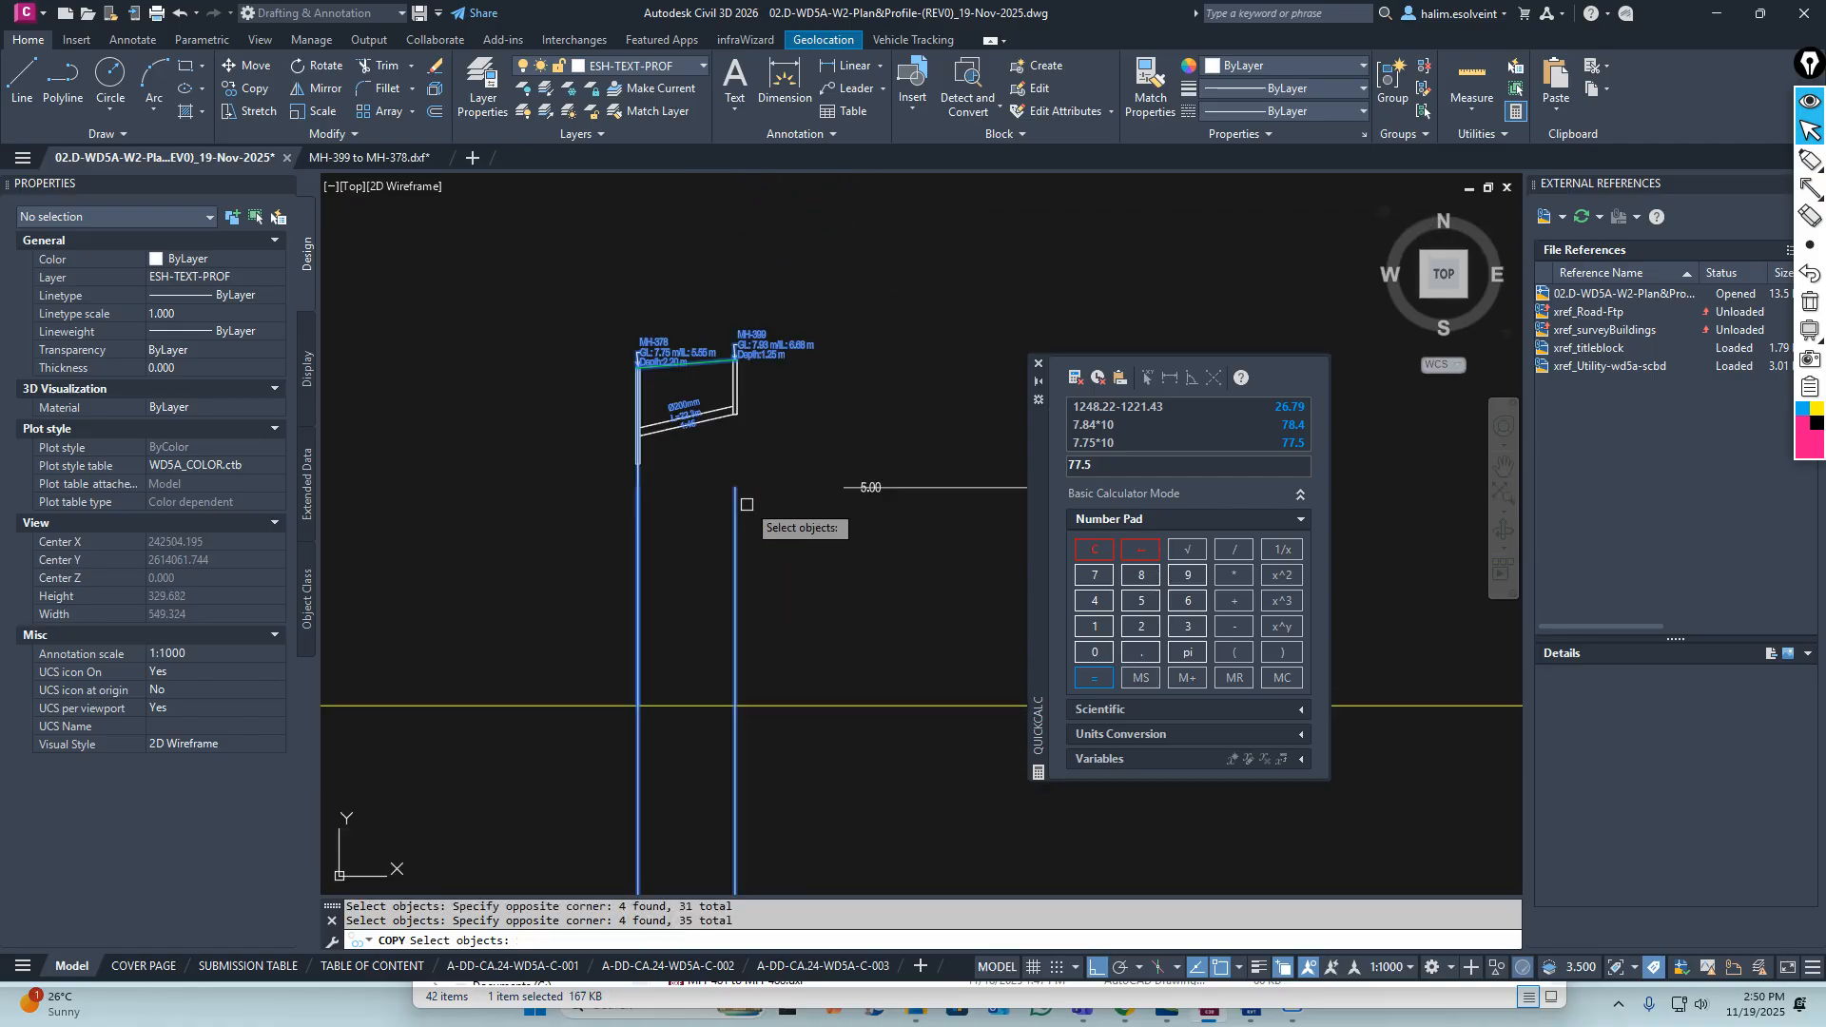
scroll(710, 405, up, 3)
scroll(612, 314, down, 3)
click(612, 314)
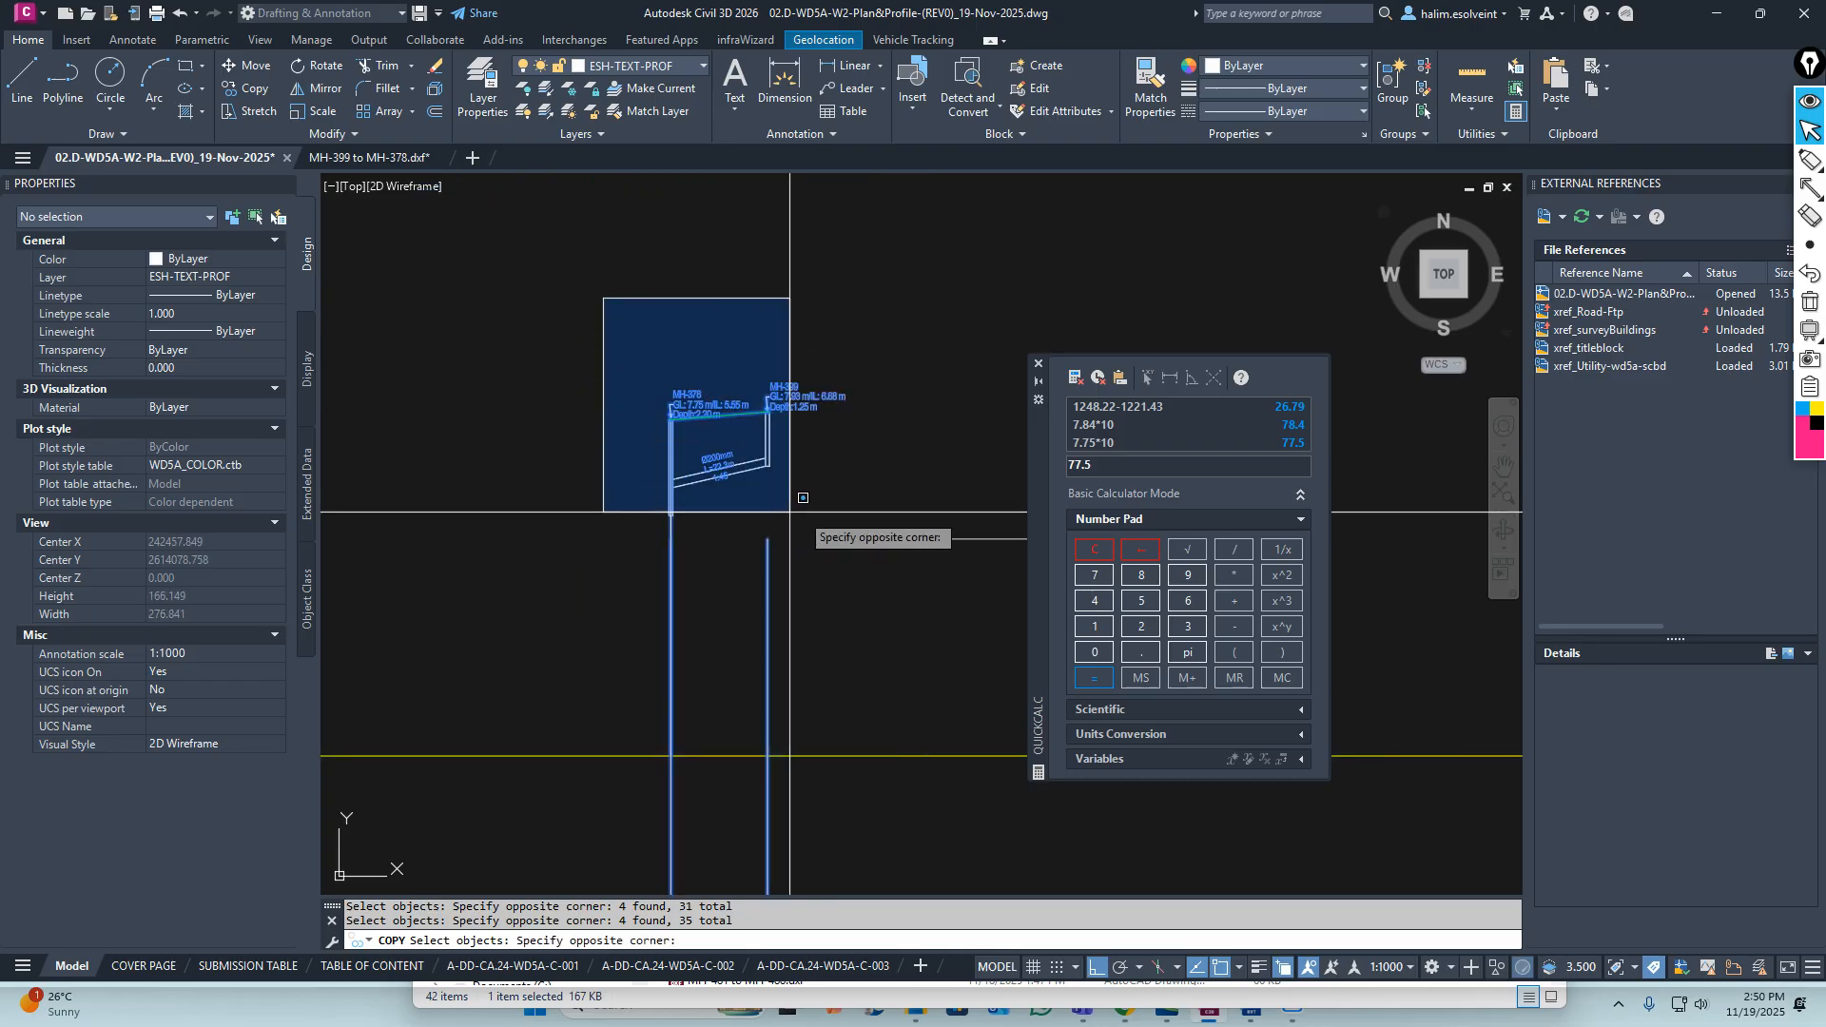
click(838, 496)
scroll(775, 495, down, 1)
scroll(721, 645, up, 2)
key(Return)
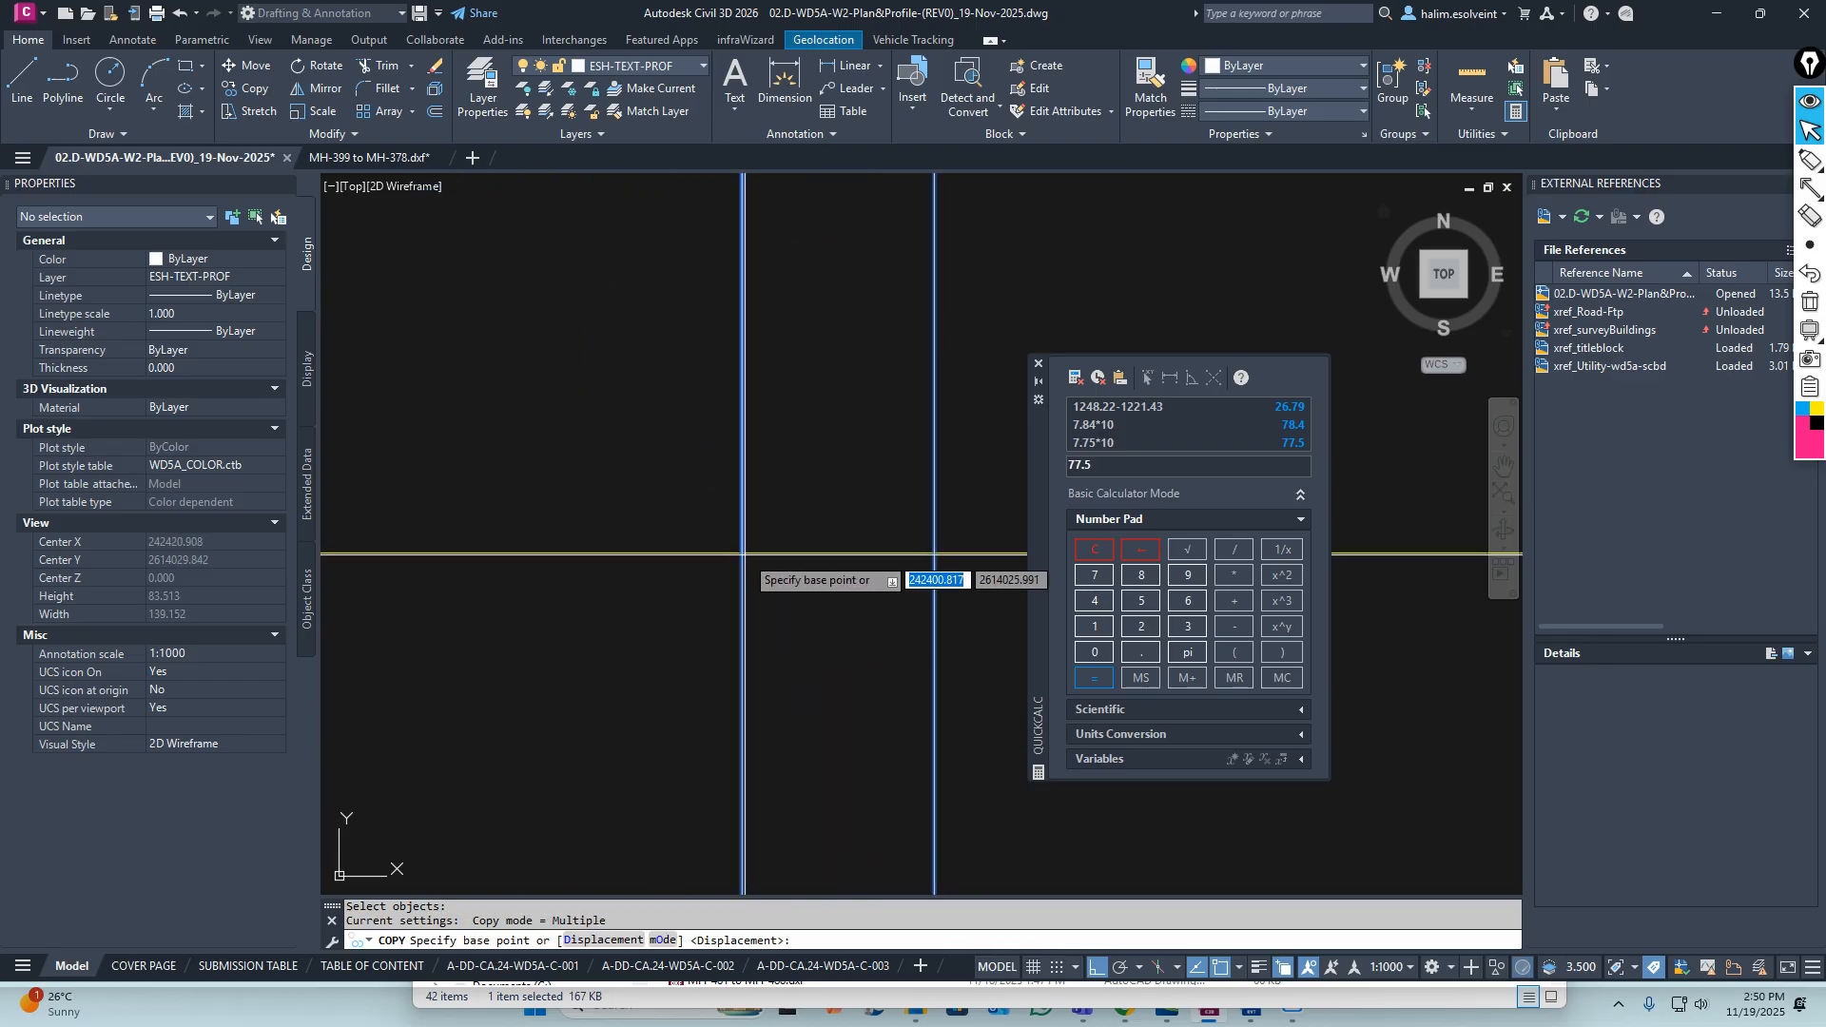
scroll(743, 551, up, 1)
scroll(699, 565, up, 3)
click(881, 514)
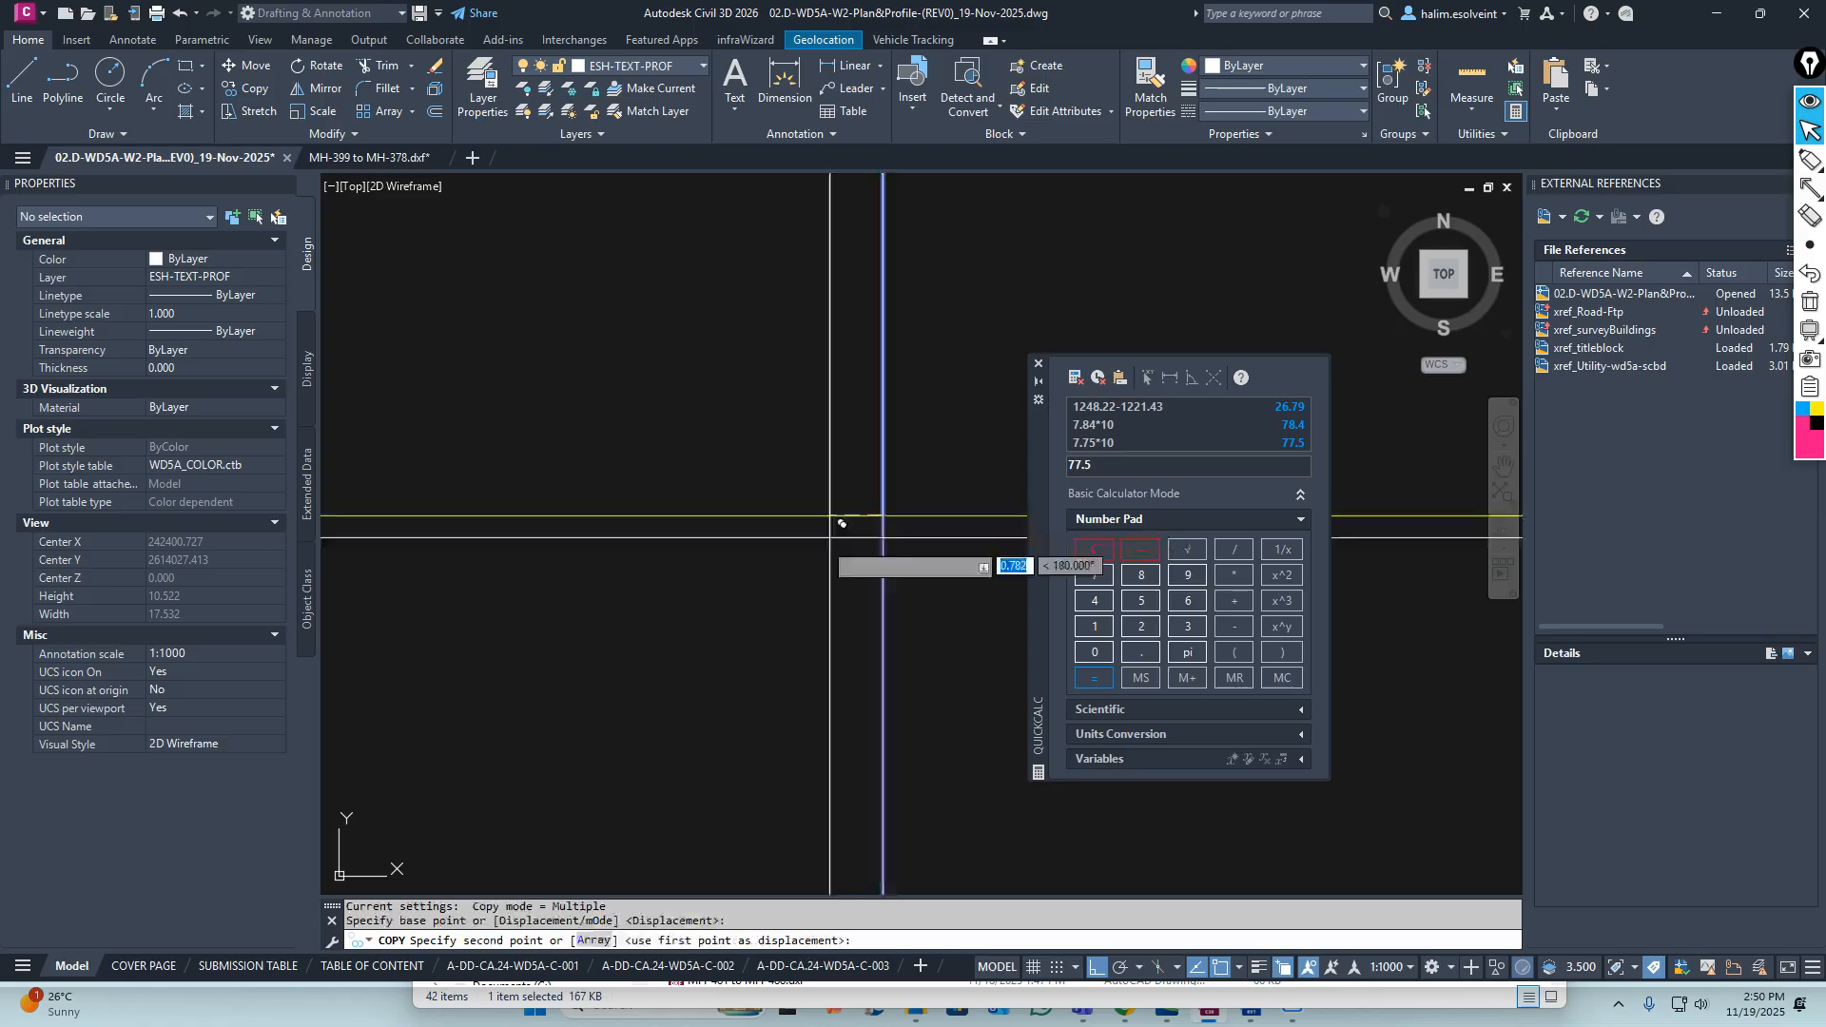
scroll(835, 536, down, 6)
scroll(838, 535, down, 6)
scroll(767, 537, up, 2)
middle_drag(399, 574, 854, 558)
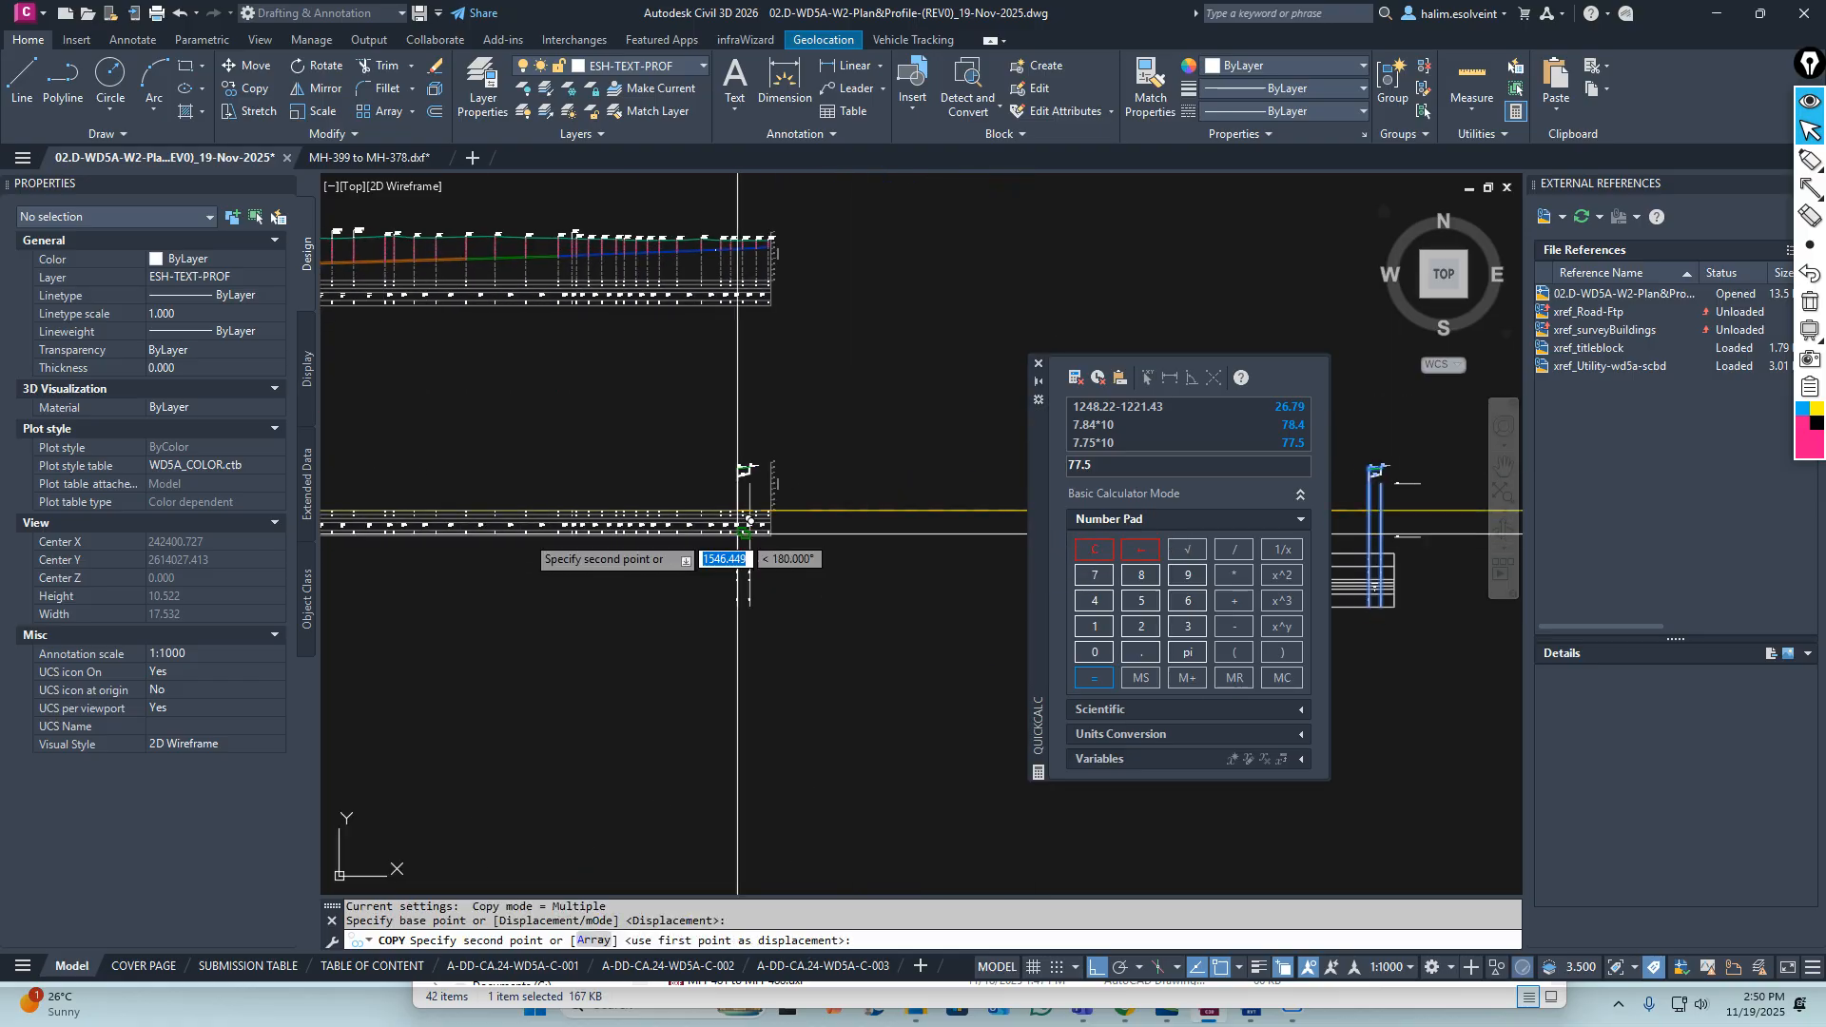
middle_drag(385, 513, 453, 514)
scroll(754, 514, up, 8)
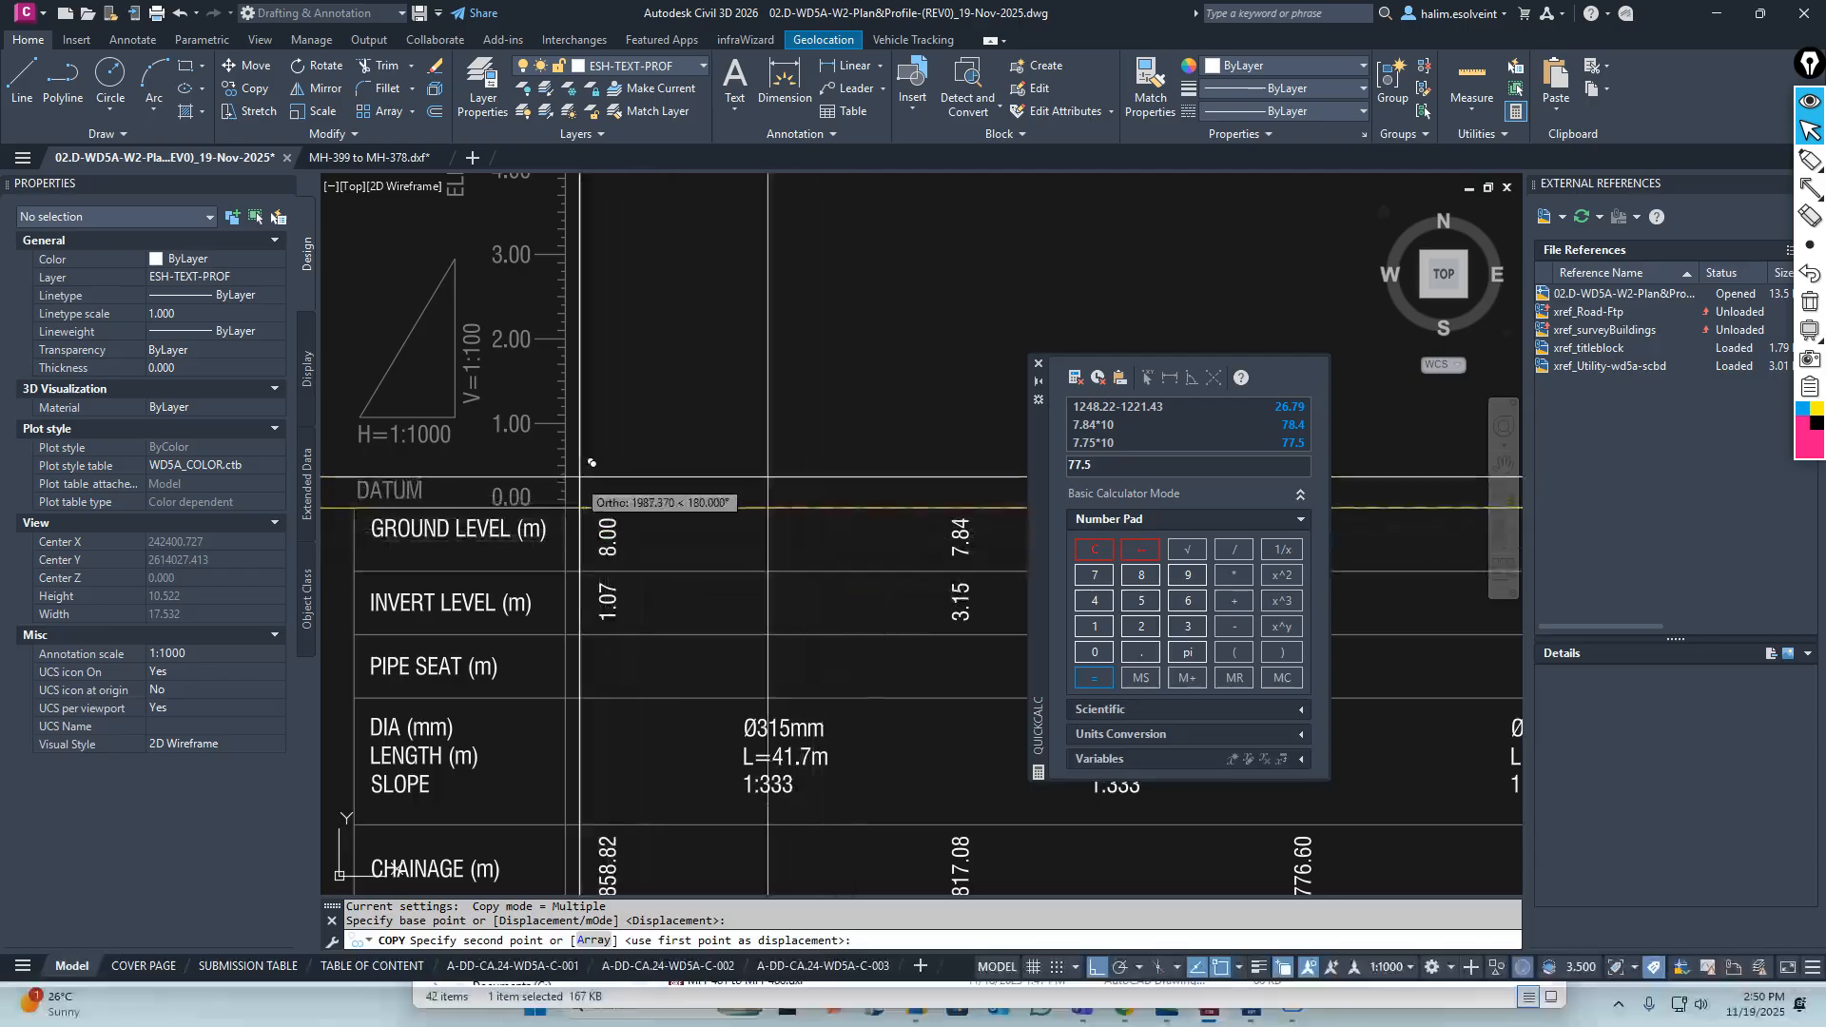
scroll(590, 492, down, 6)
scroll(589, 492, up, 6)
scroll(600, 486, down, 4)
key(Escape)
key(Escape)
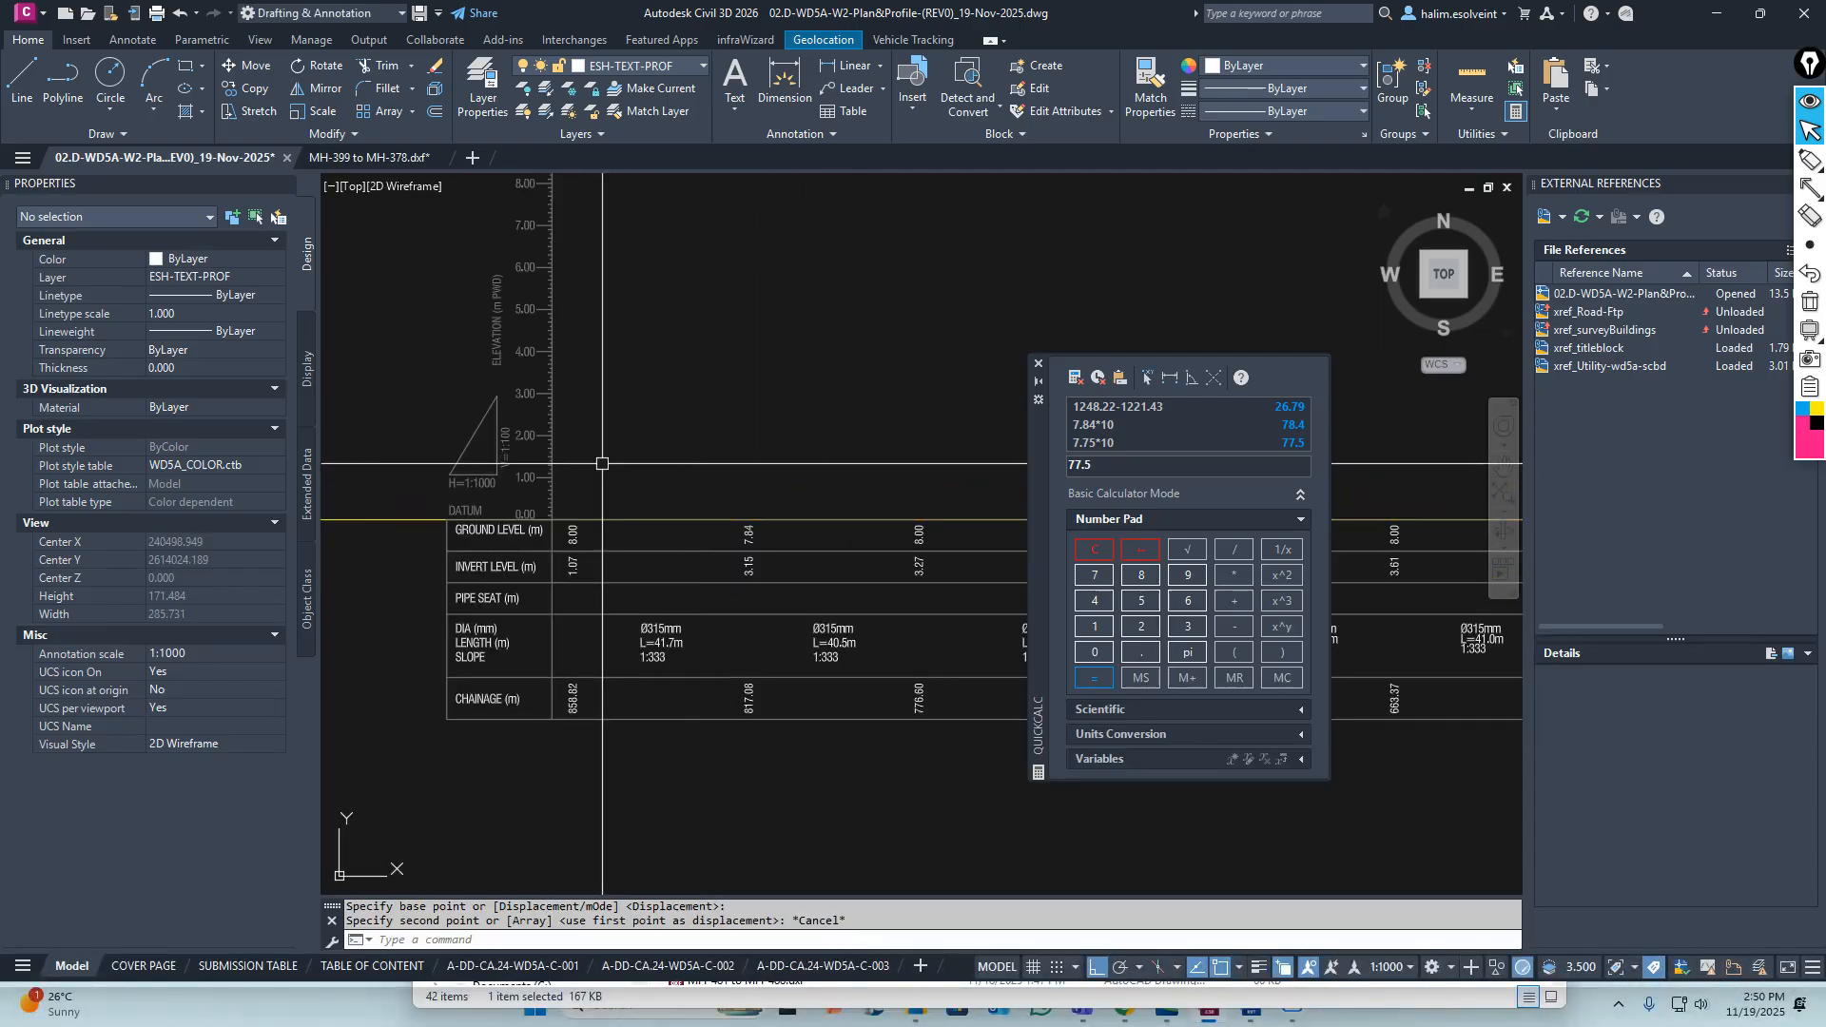
Offset the copied data table's vertical divider beside the row titles by 5 units into the value area
scroll(547, 506, up, 5)
scroll(554, 542, up, 3)
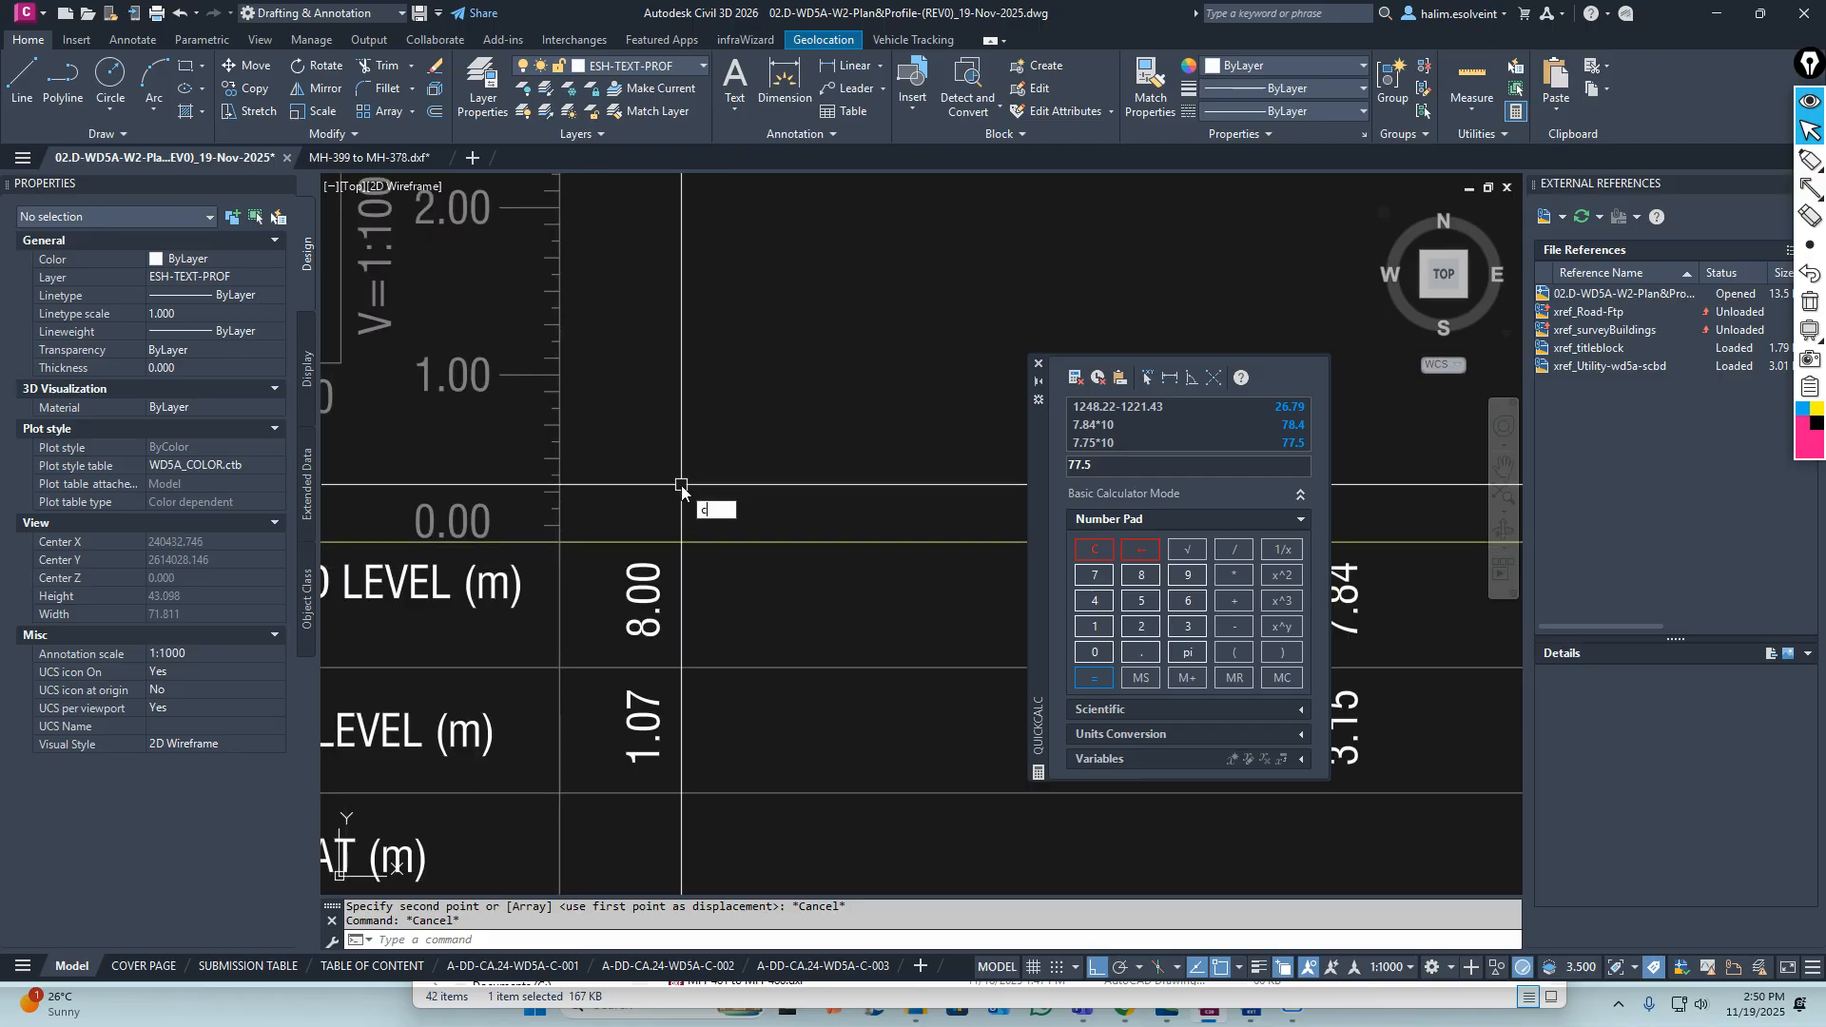
key(Return)
text(o)
key(Return)
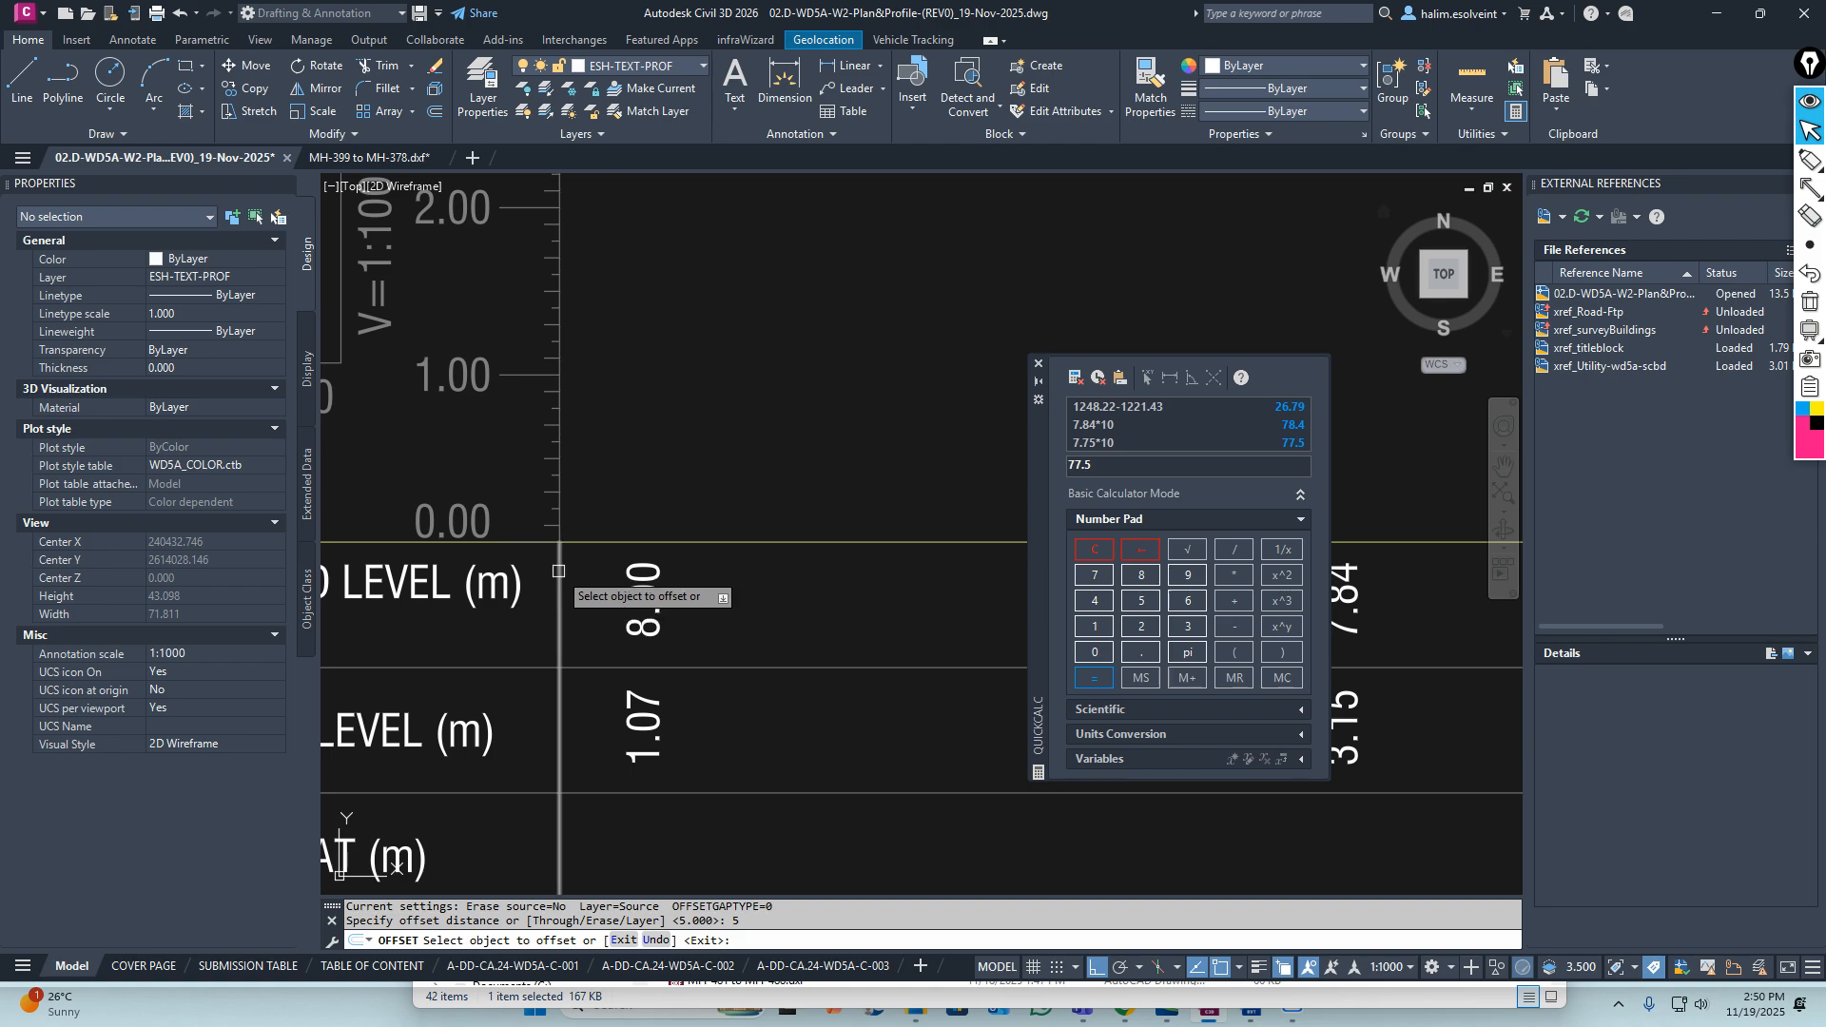
scroll(570, 533, down, 3)
click(614, 579)
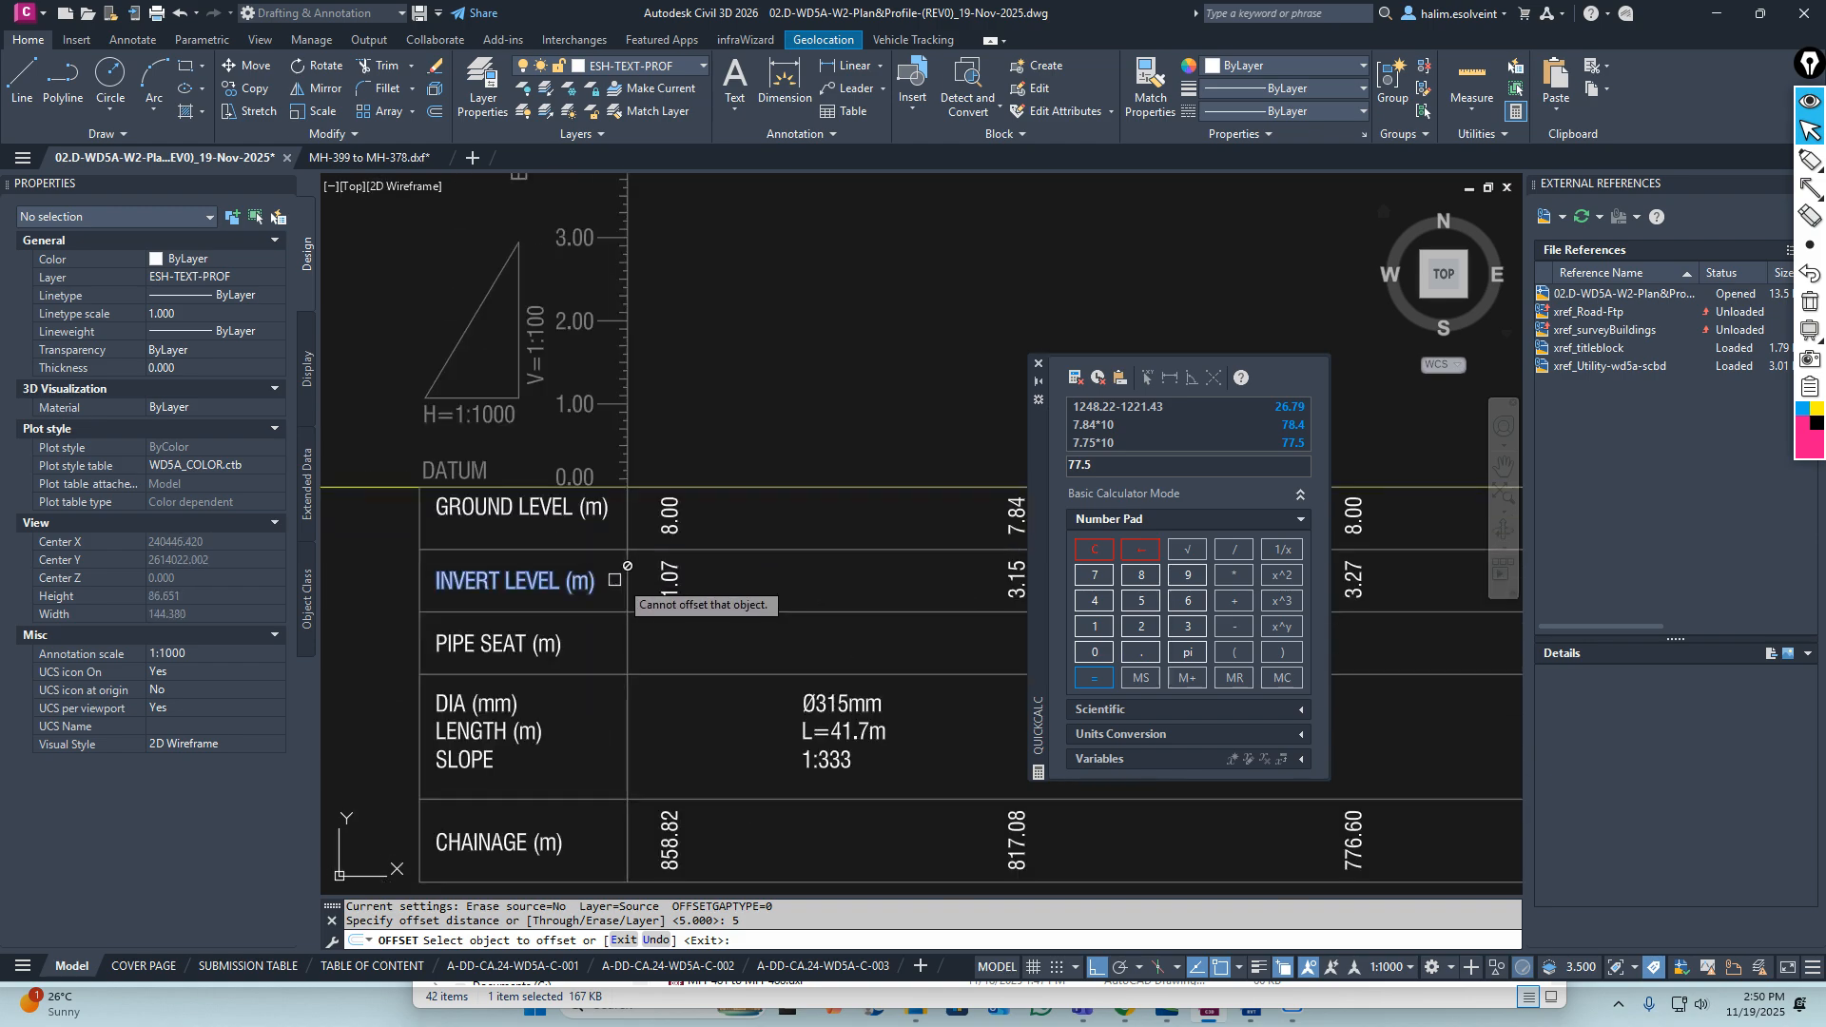
key(Escape)
key(Escape)
scroll(695, 561, down, 6)
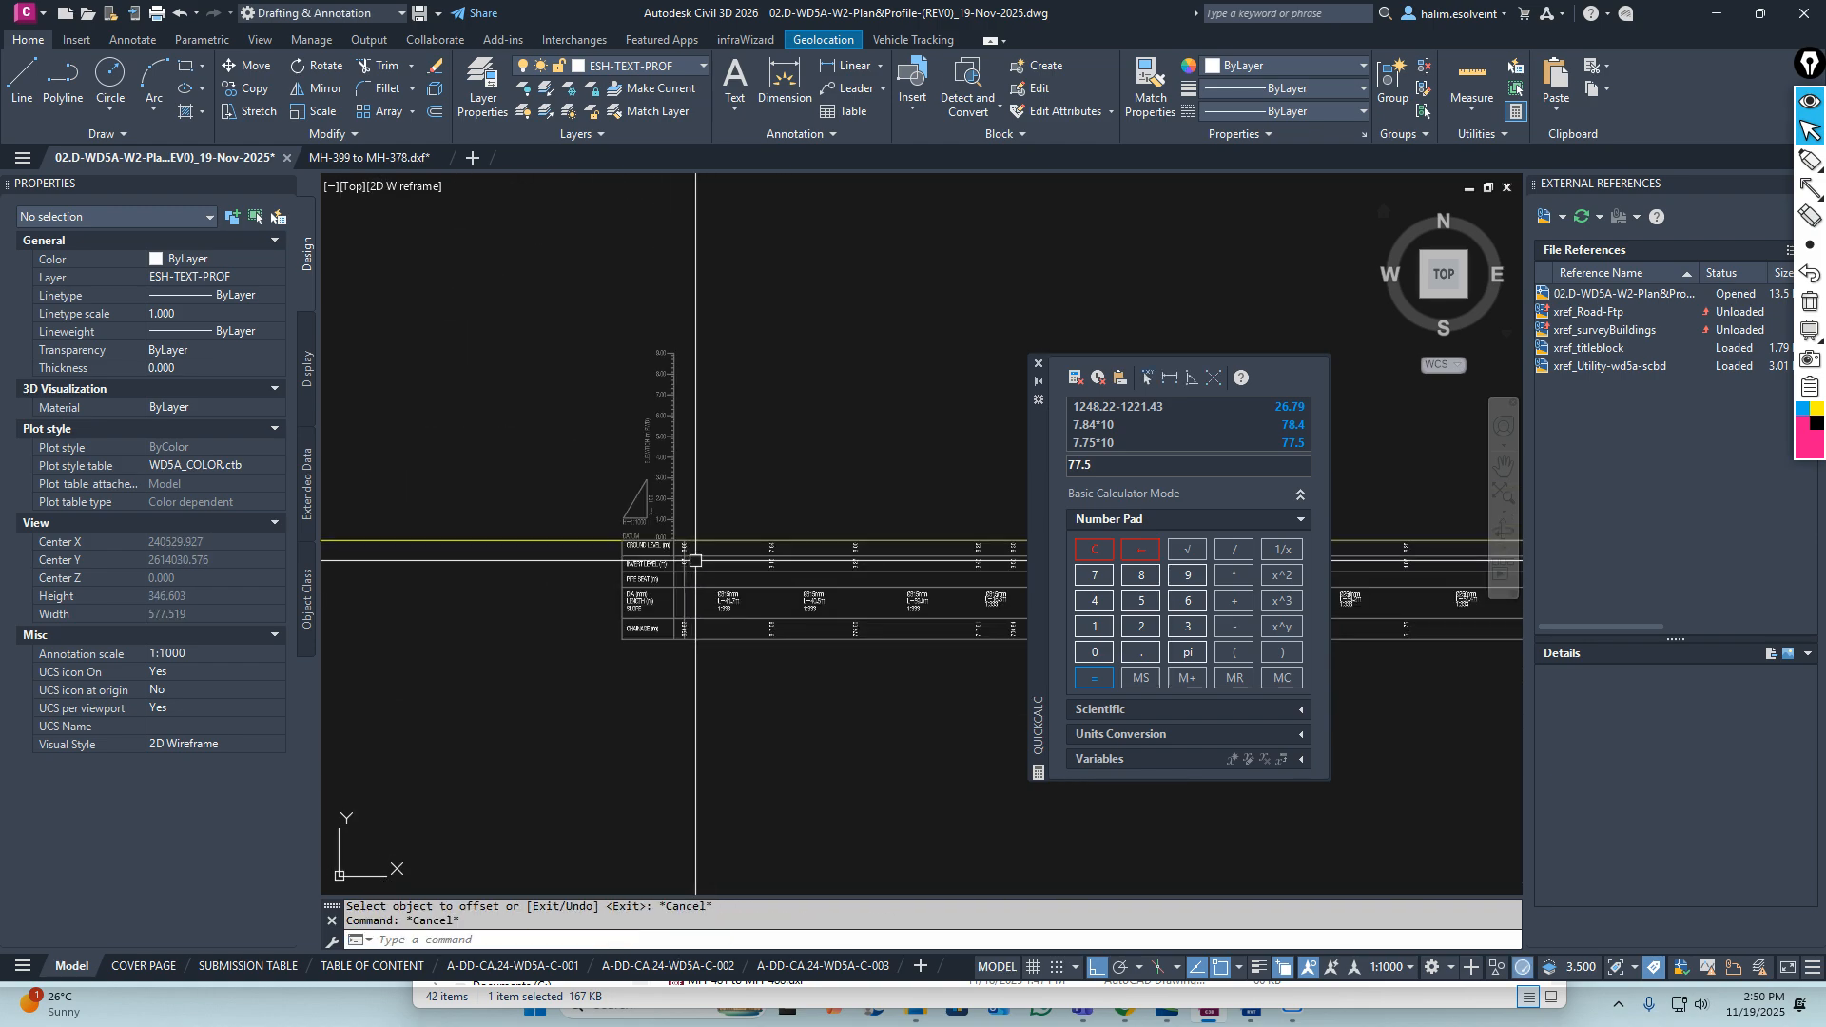
Erase the copied level values, pipe labels and chainages of the 817.08 and 776.60 columns from the data table
scroll(595, 553, up, 3)
scroll(505, 567, down, 3)
middle_drag(433, 552, 596, 527)
scroll(575, 497, up, 3)
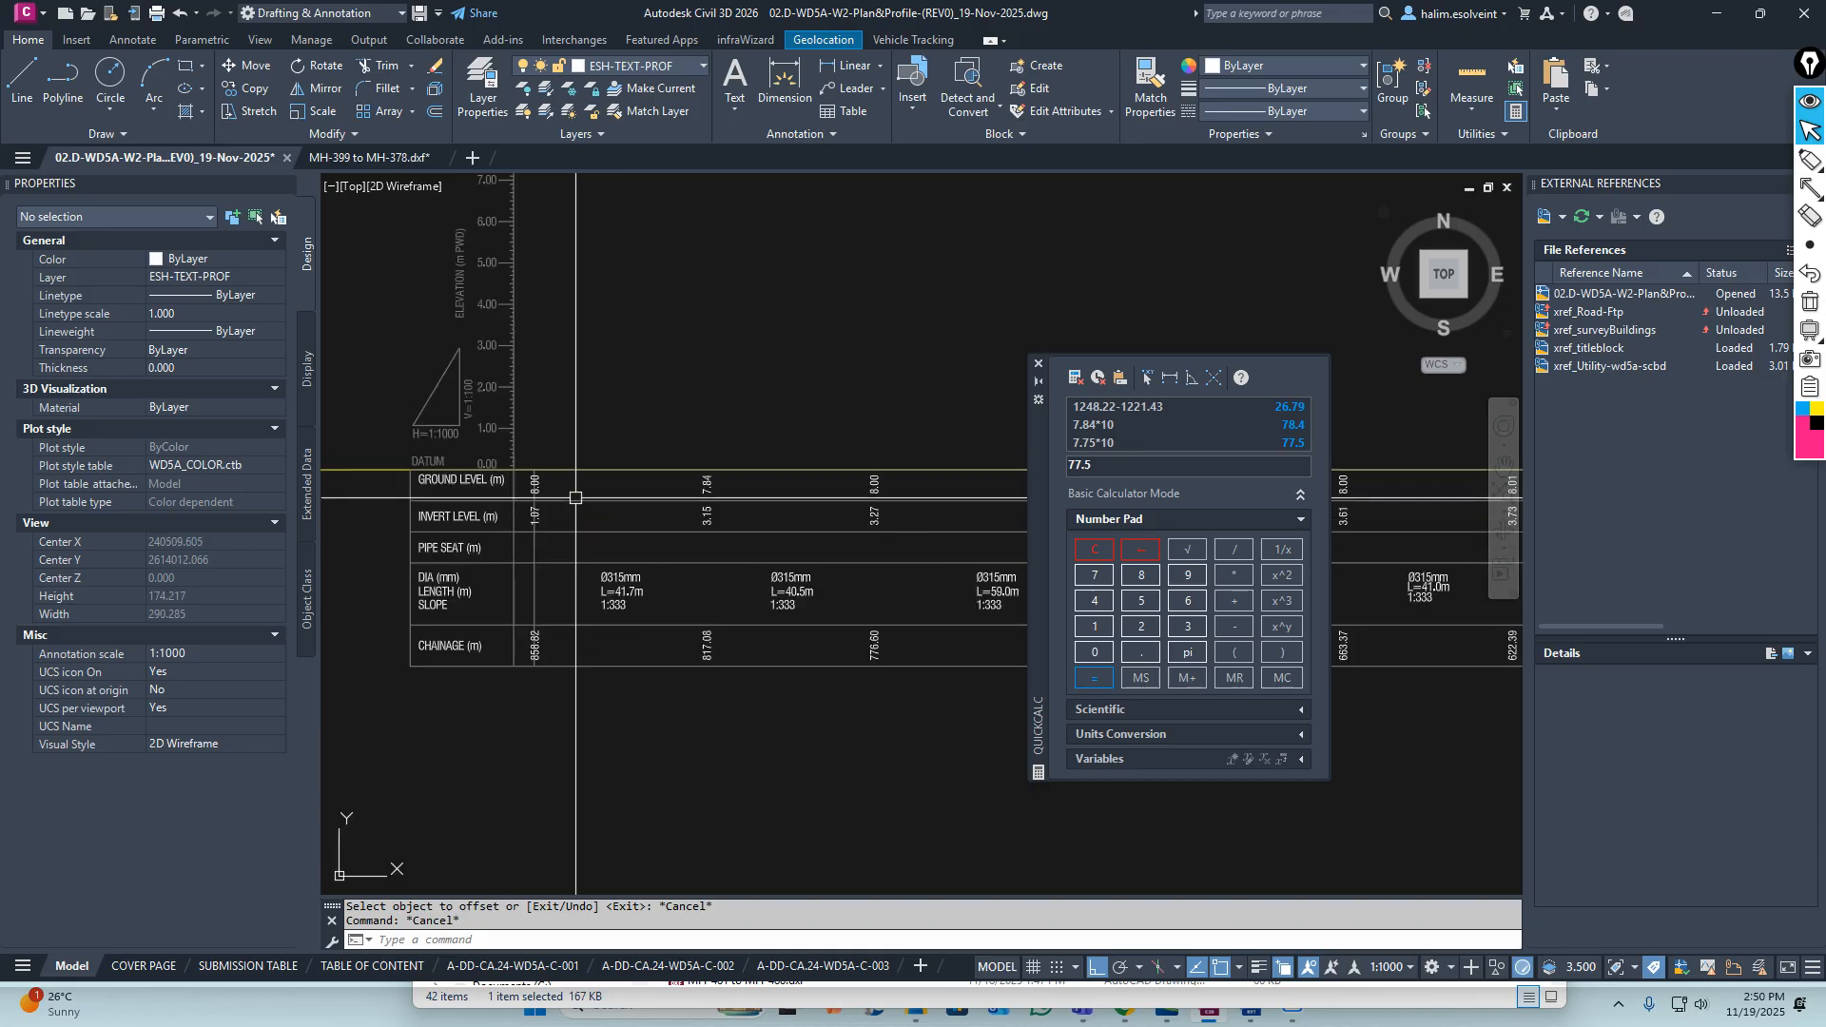
click(607, 422)
click(876, 665)
text(e)
key(Return)
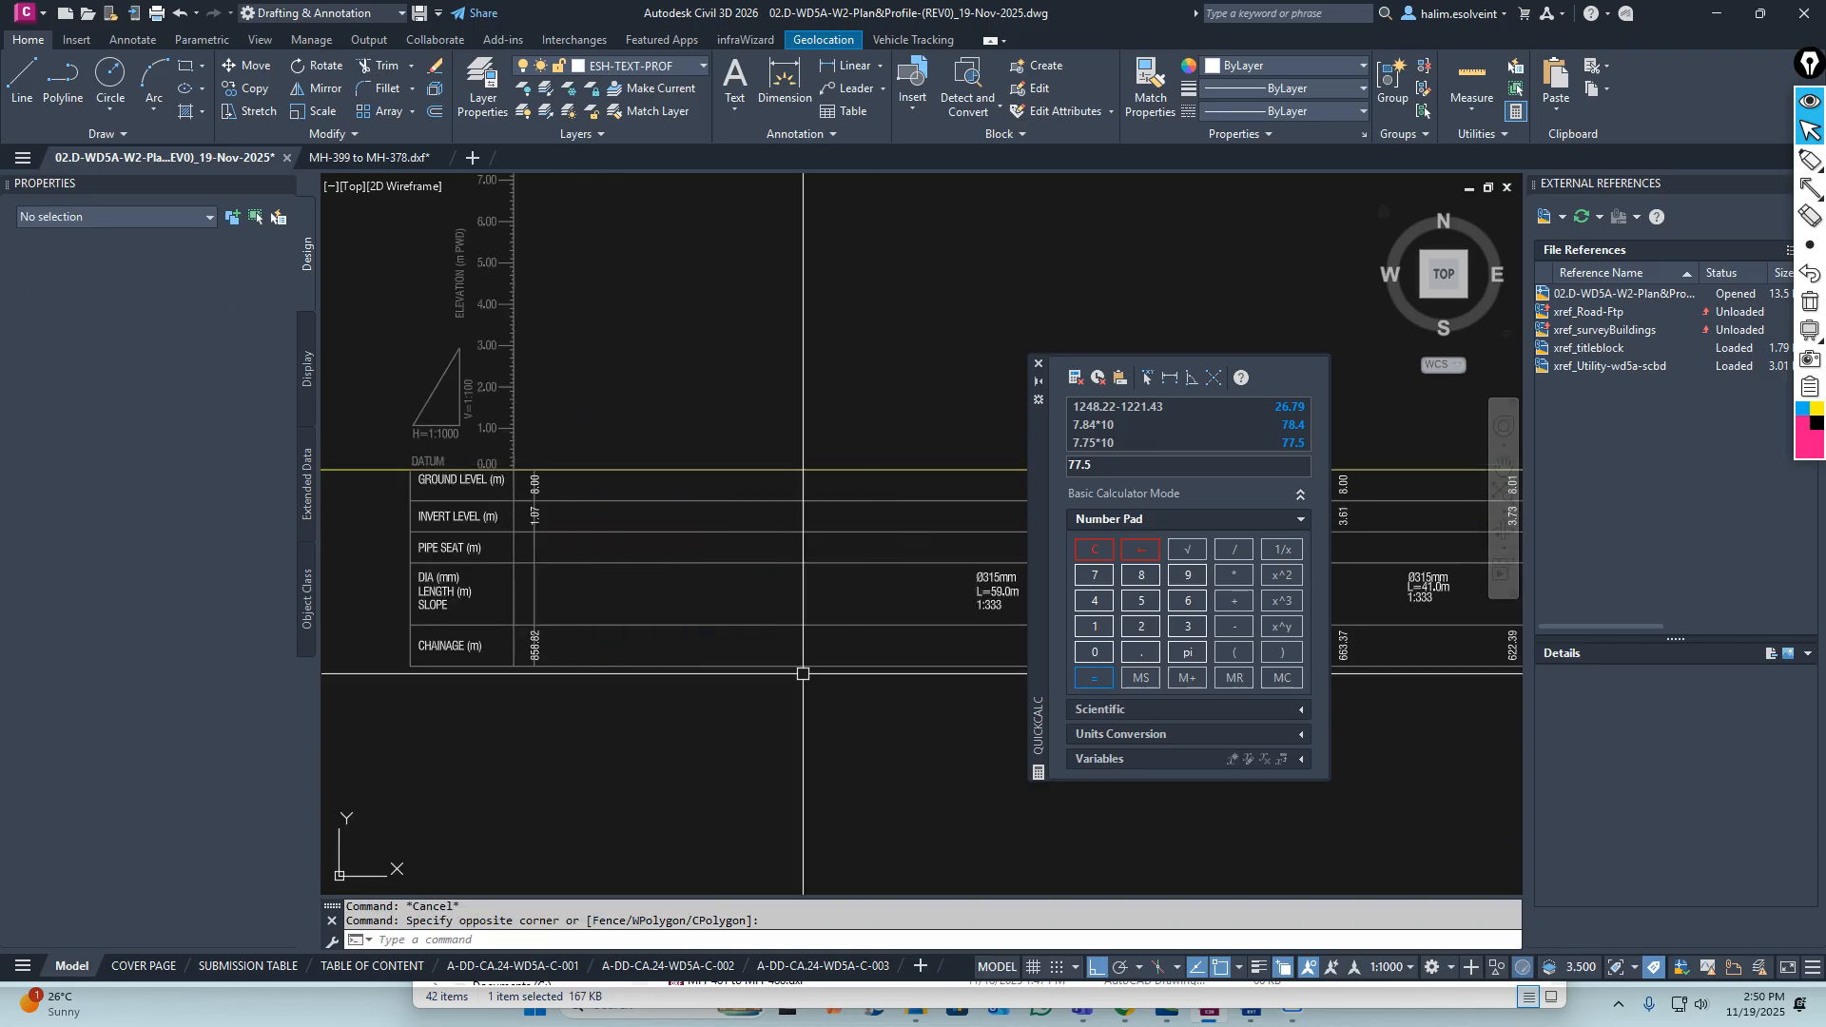
Erase the copied table's first-column values: ground level 8.00, invert level 1.07 and chainage 858.82
scroll(546, 497, up, 3)
text(e)
key(Return)
click(505, 389)
click(571, 670)
key(Return)
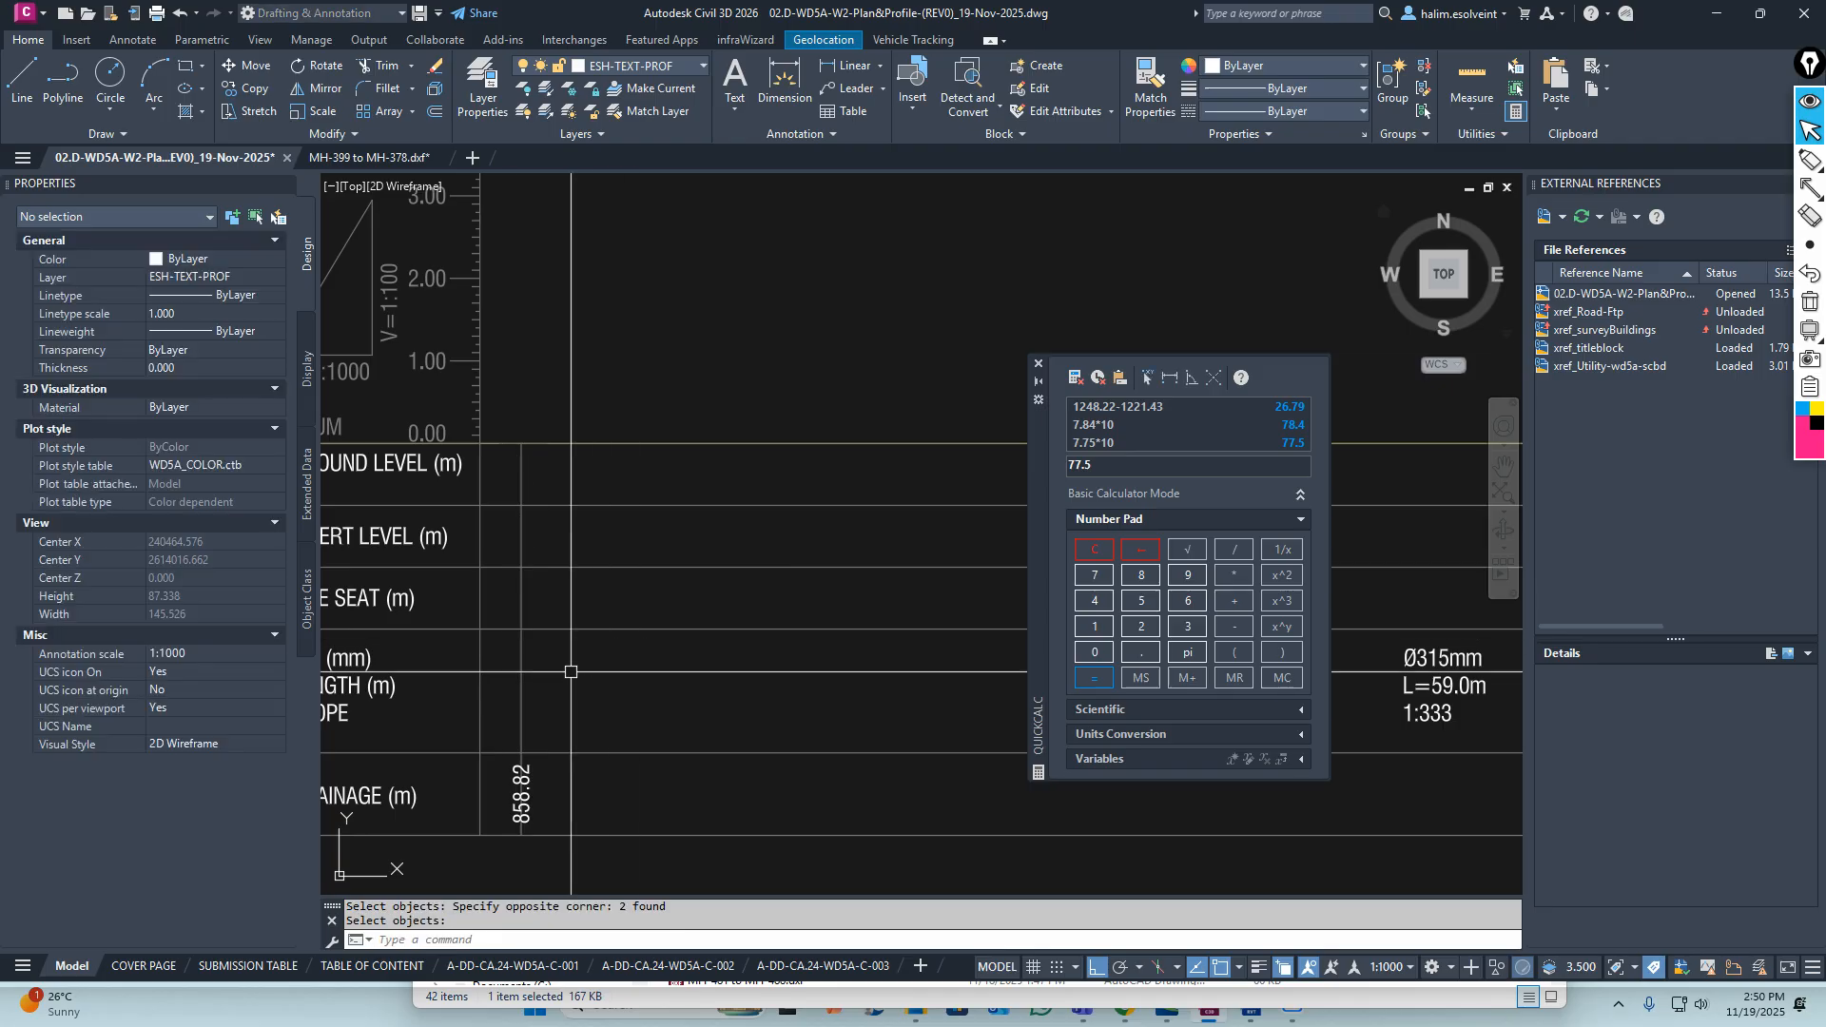
text(e)
key(Return)
click(499, 720)
click(599, 837)
key(Return)
scroll(537, 518, down, 5)
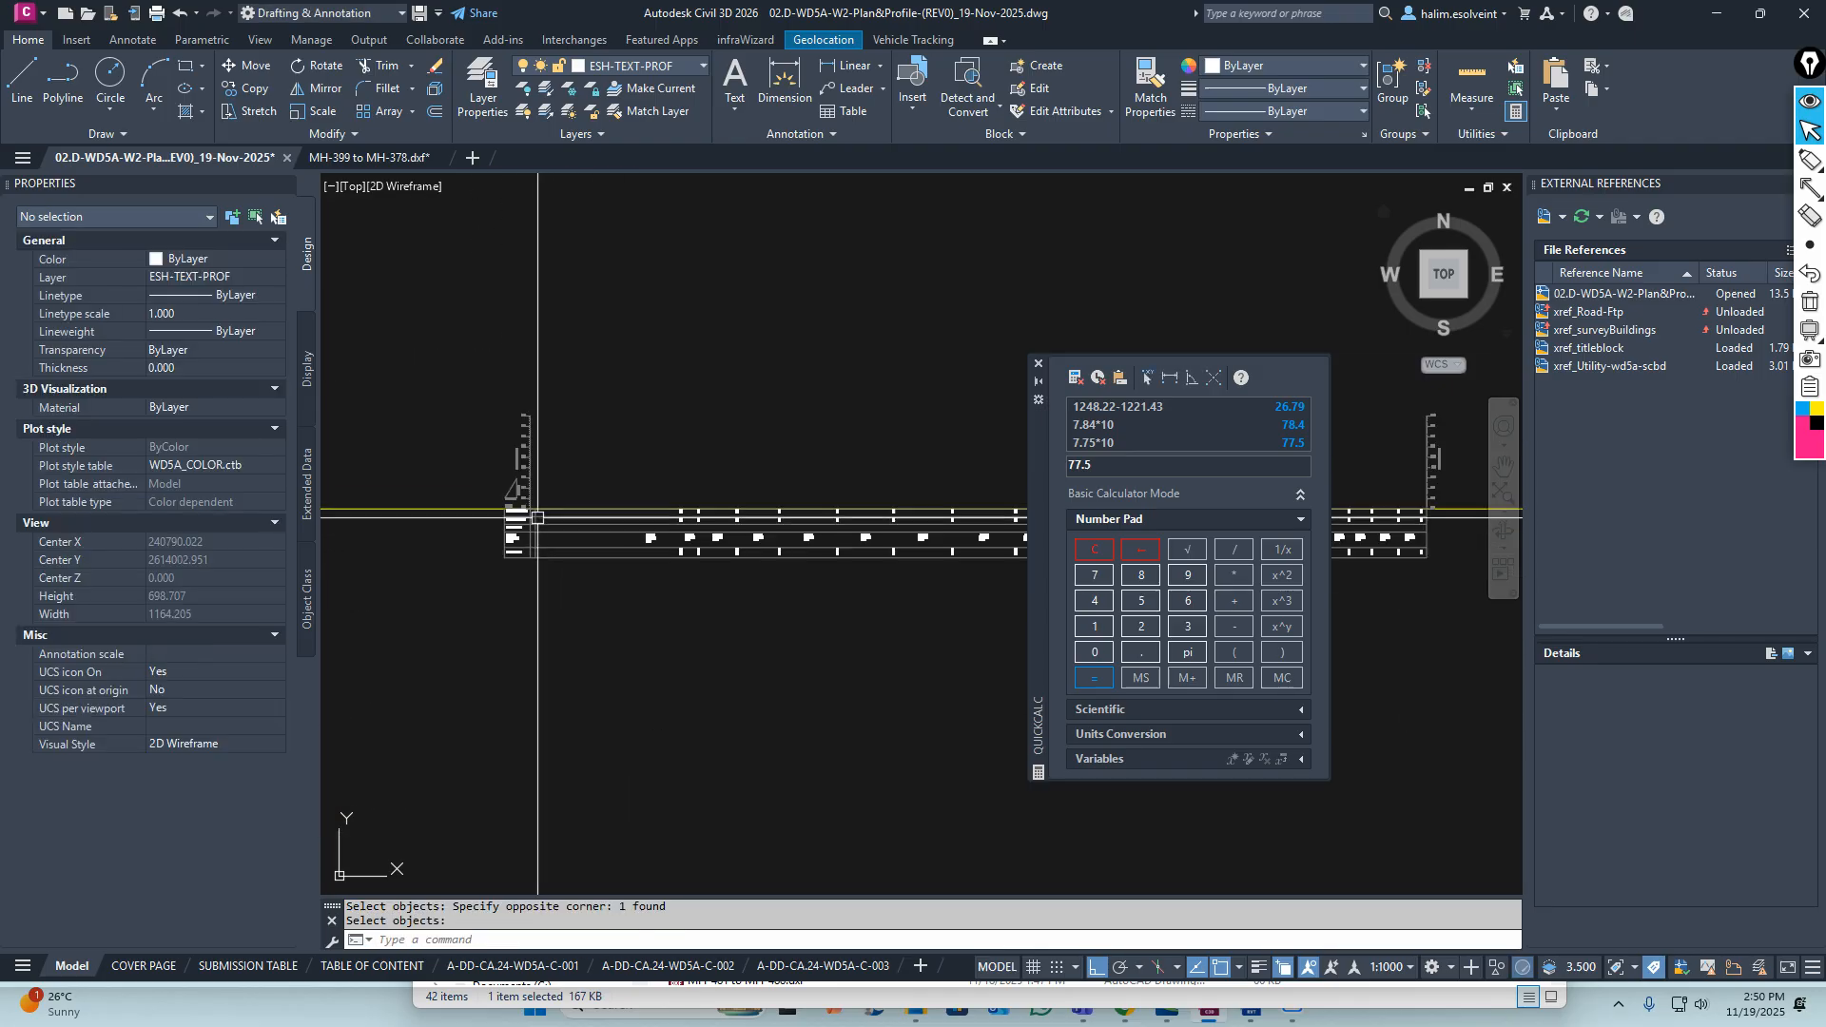
Erase the remaining copied values and pipe labels across the middle of the data table, keeping its row lines
middle_drag(653, 549, 541, 545)
text(e)
key(Return)
click(520, 447)
click(880, 626)
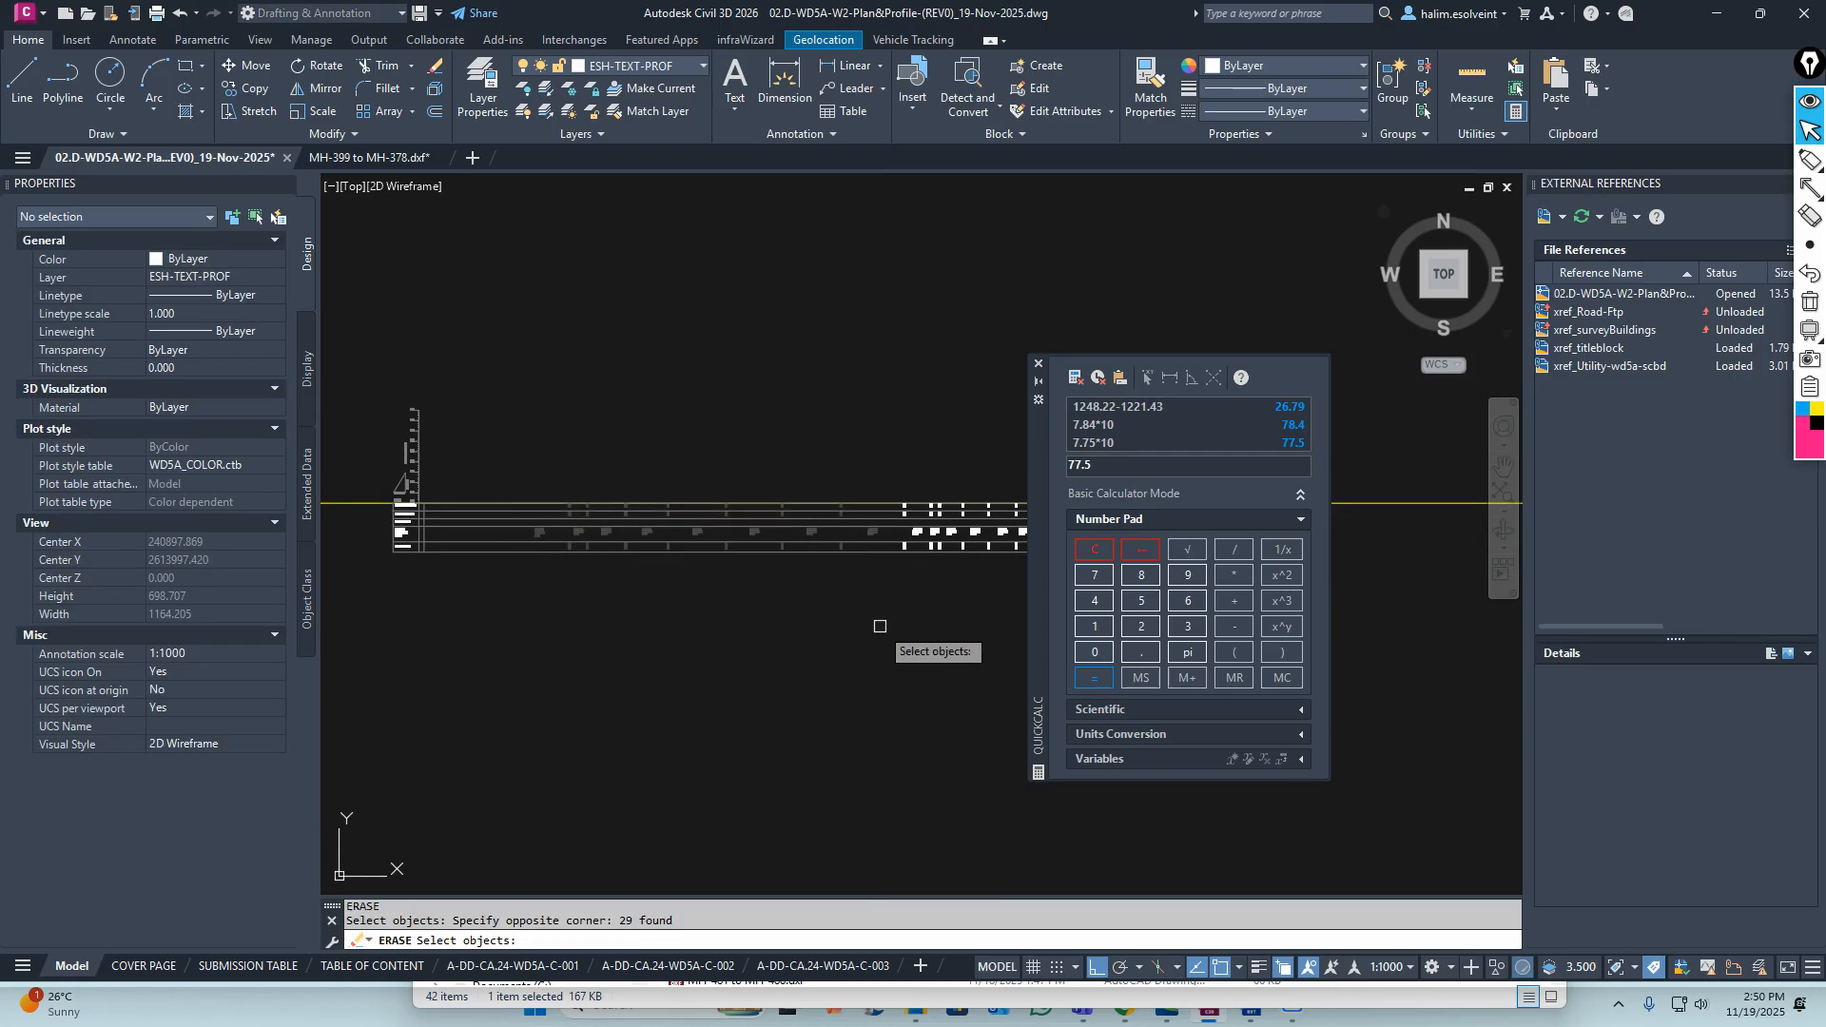
middle_drag(685, 591, 565, 579)
text(e)
key(Return)
click(554, 426)
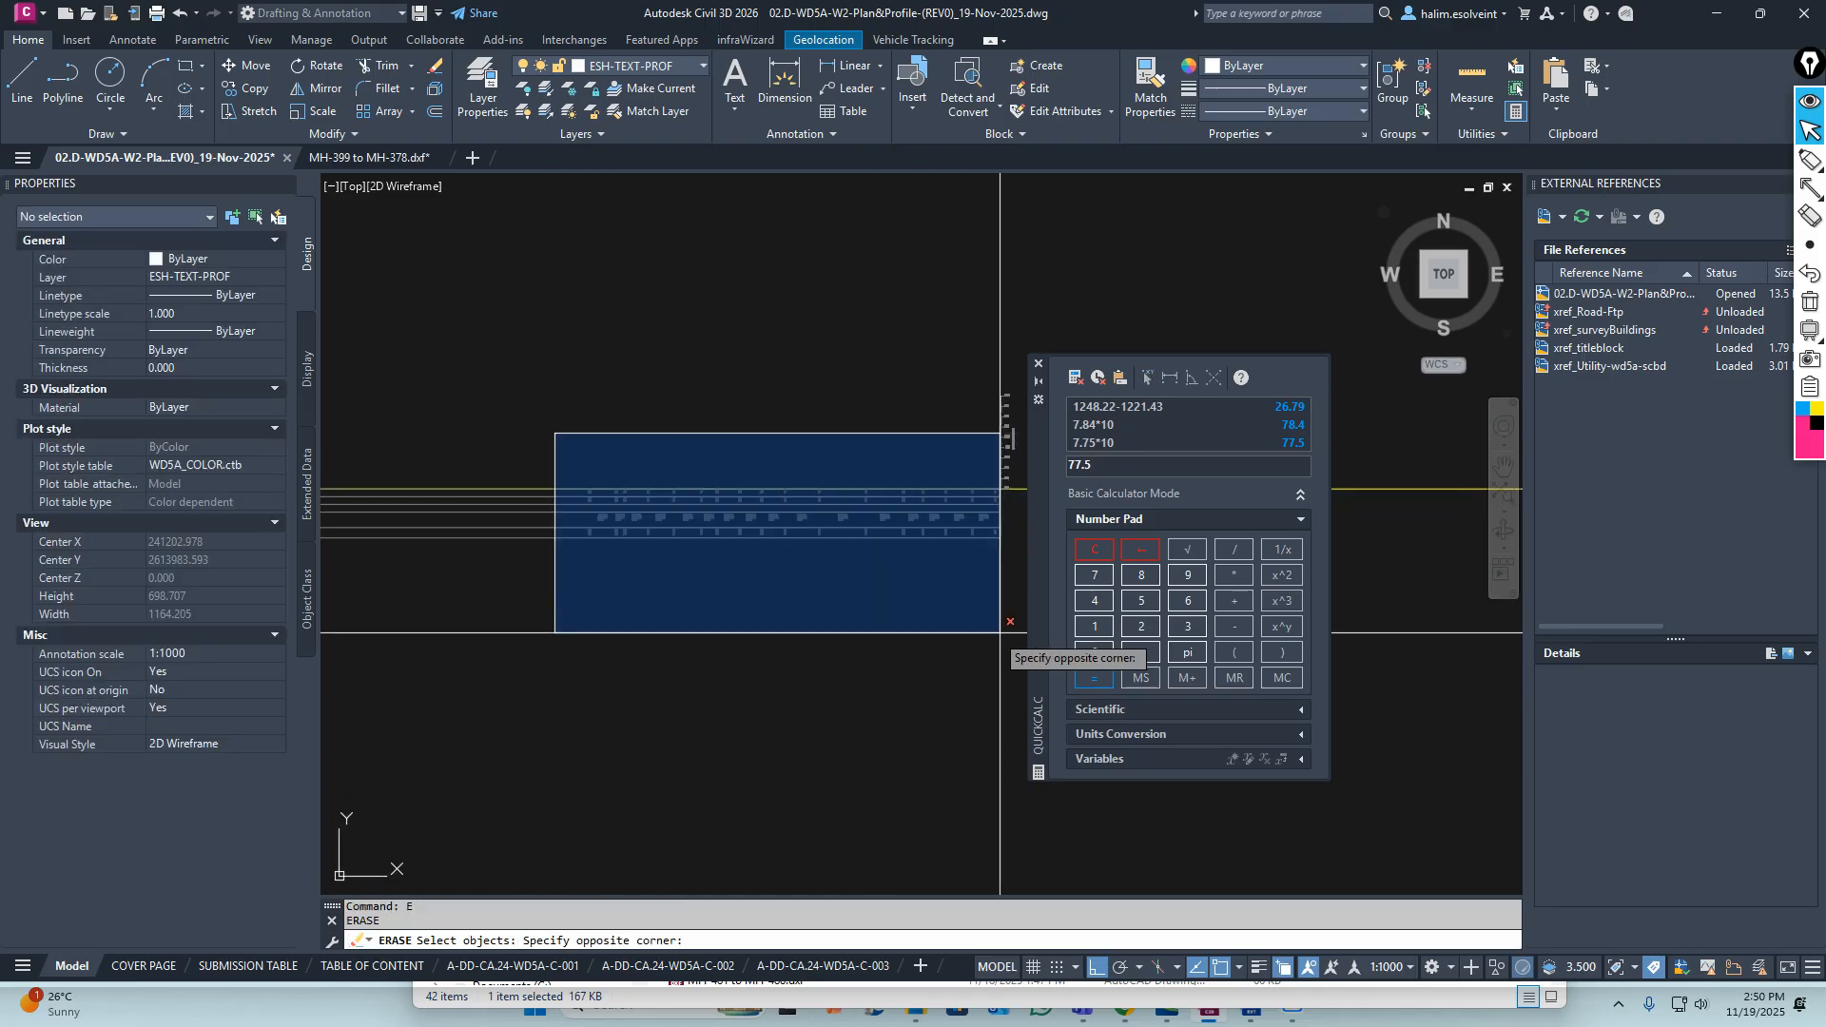
click(976, 630)
key(Return)
Erase the last column's values 7.47, 6.22 and 0.00 with the adjacent pipe label from the data table
scroll(973, 519, up, 3)
middle_drag(937, 521, 464, 548)
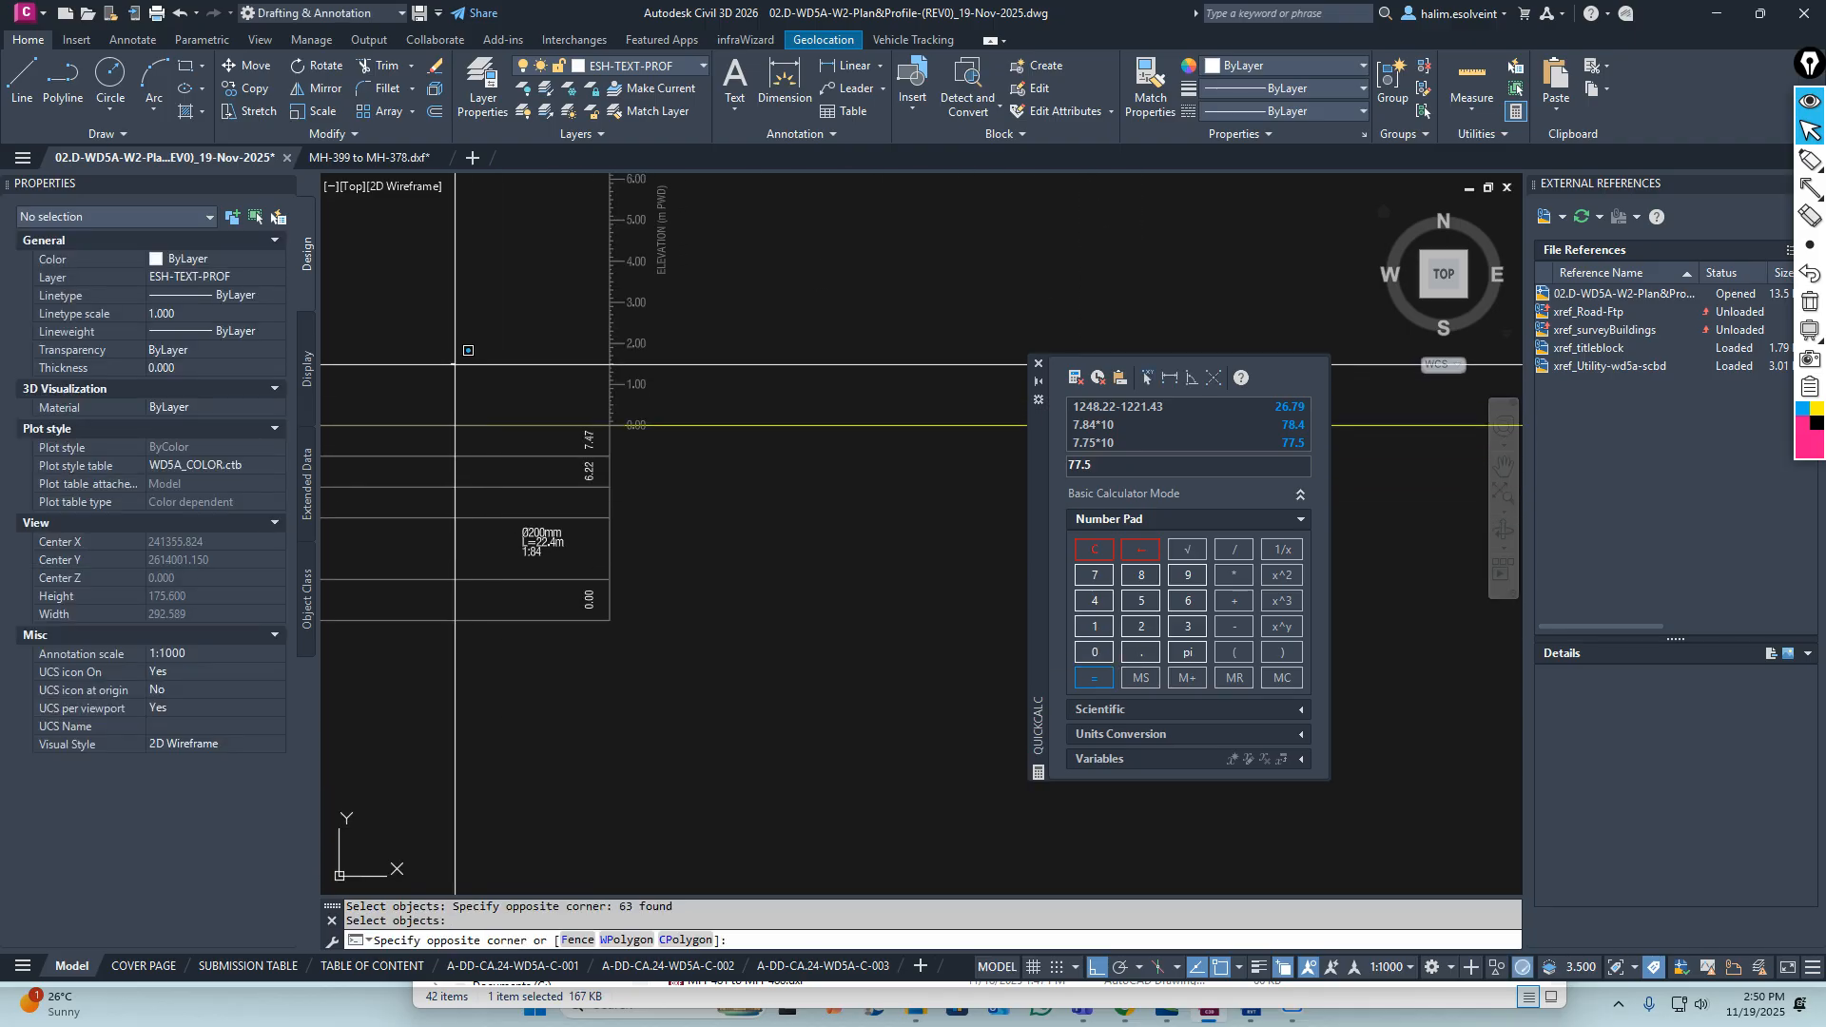
click(605, 655)
text(e)
key(Return)
scroll(762, 565, down, 3)
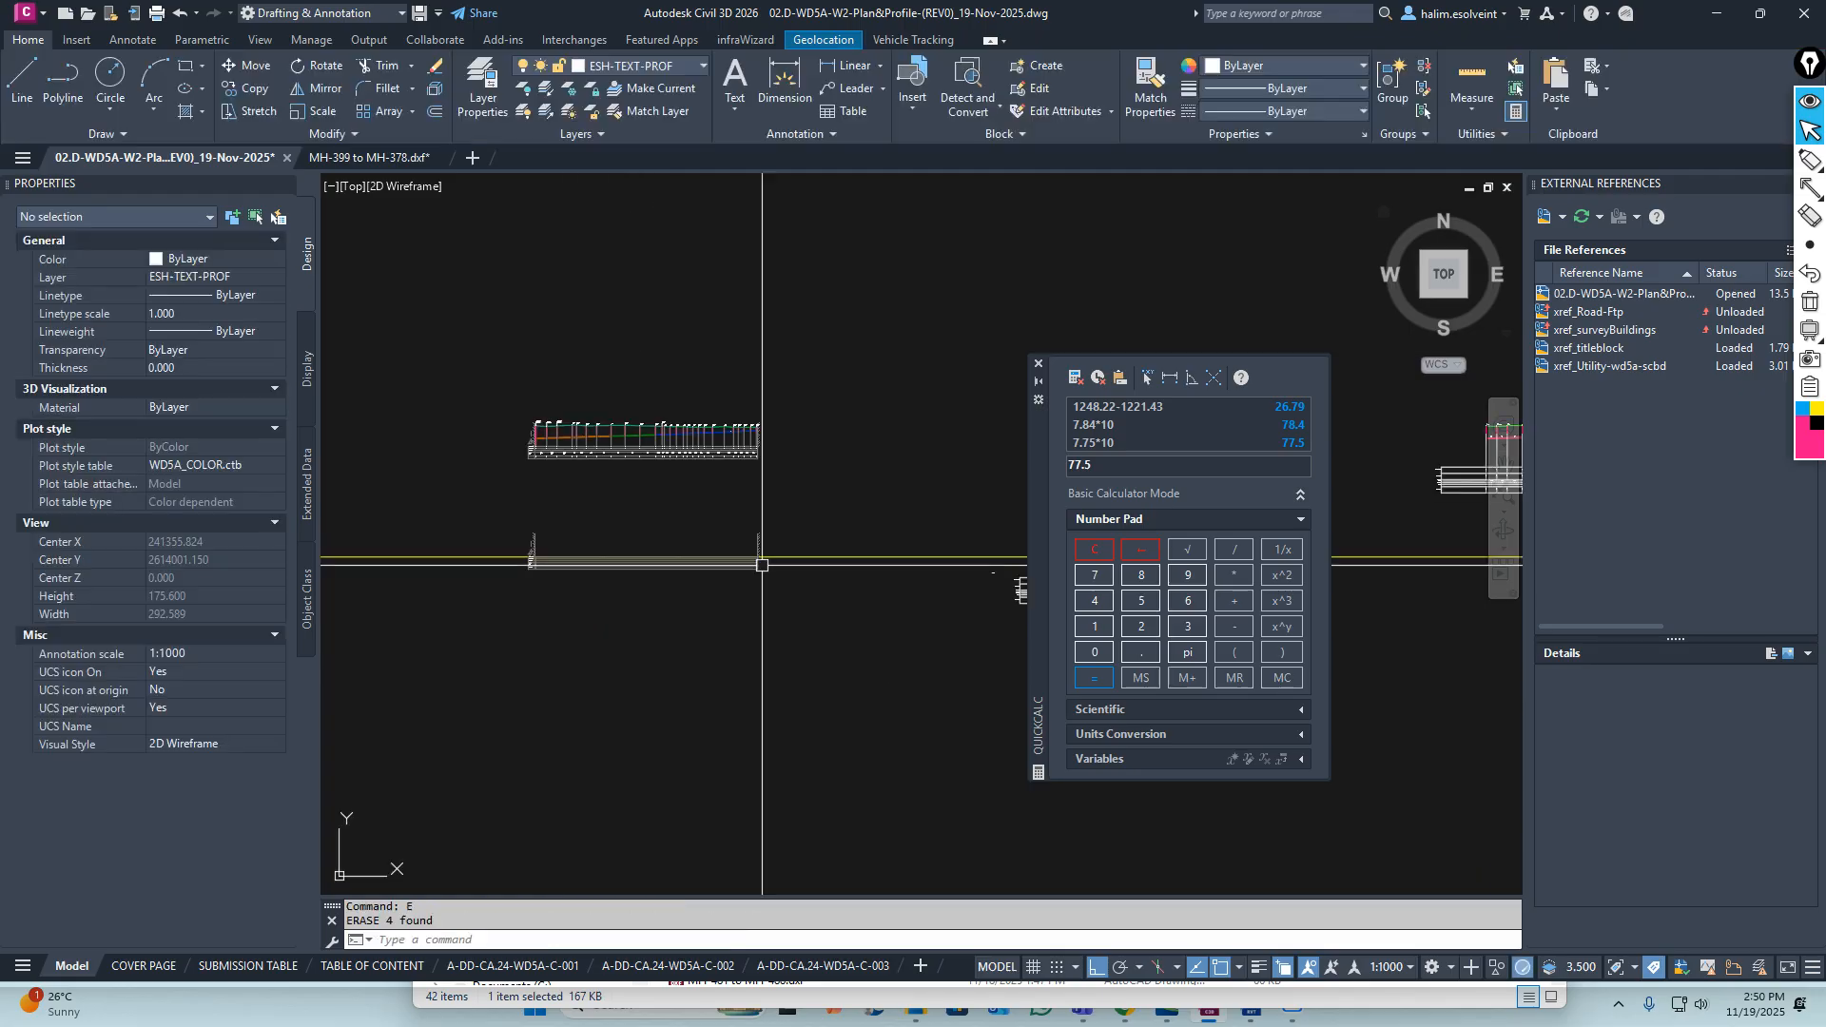
Begin copying the MH-399 to MH-378 profile by selecting its manholes, pipe, ground line, labels and vertical lines
scroll(758, 548, down, 2)
scroll(881, 568, up, 4)
scroll(897, 489, up, 4)
middle_drag(895, 489, 748, 595)
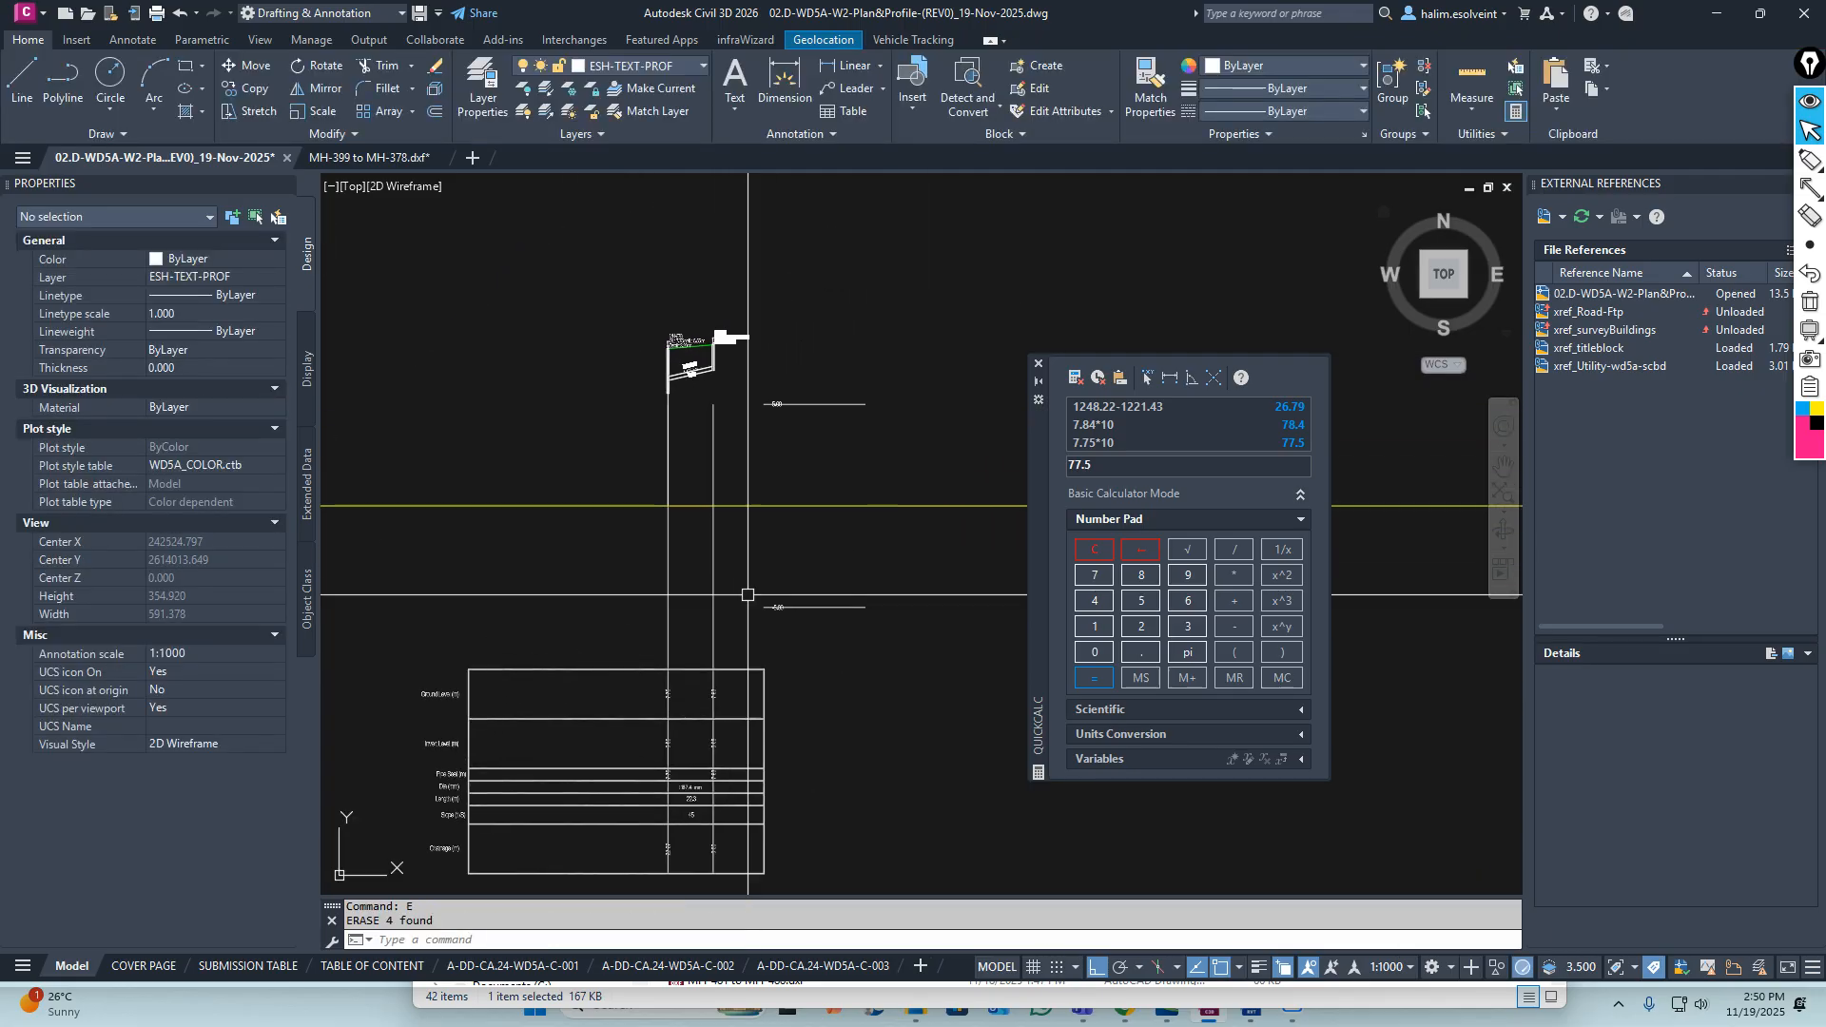
text(c)
key(Escape)
key(Escape)
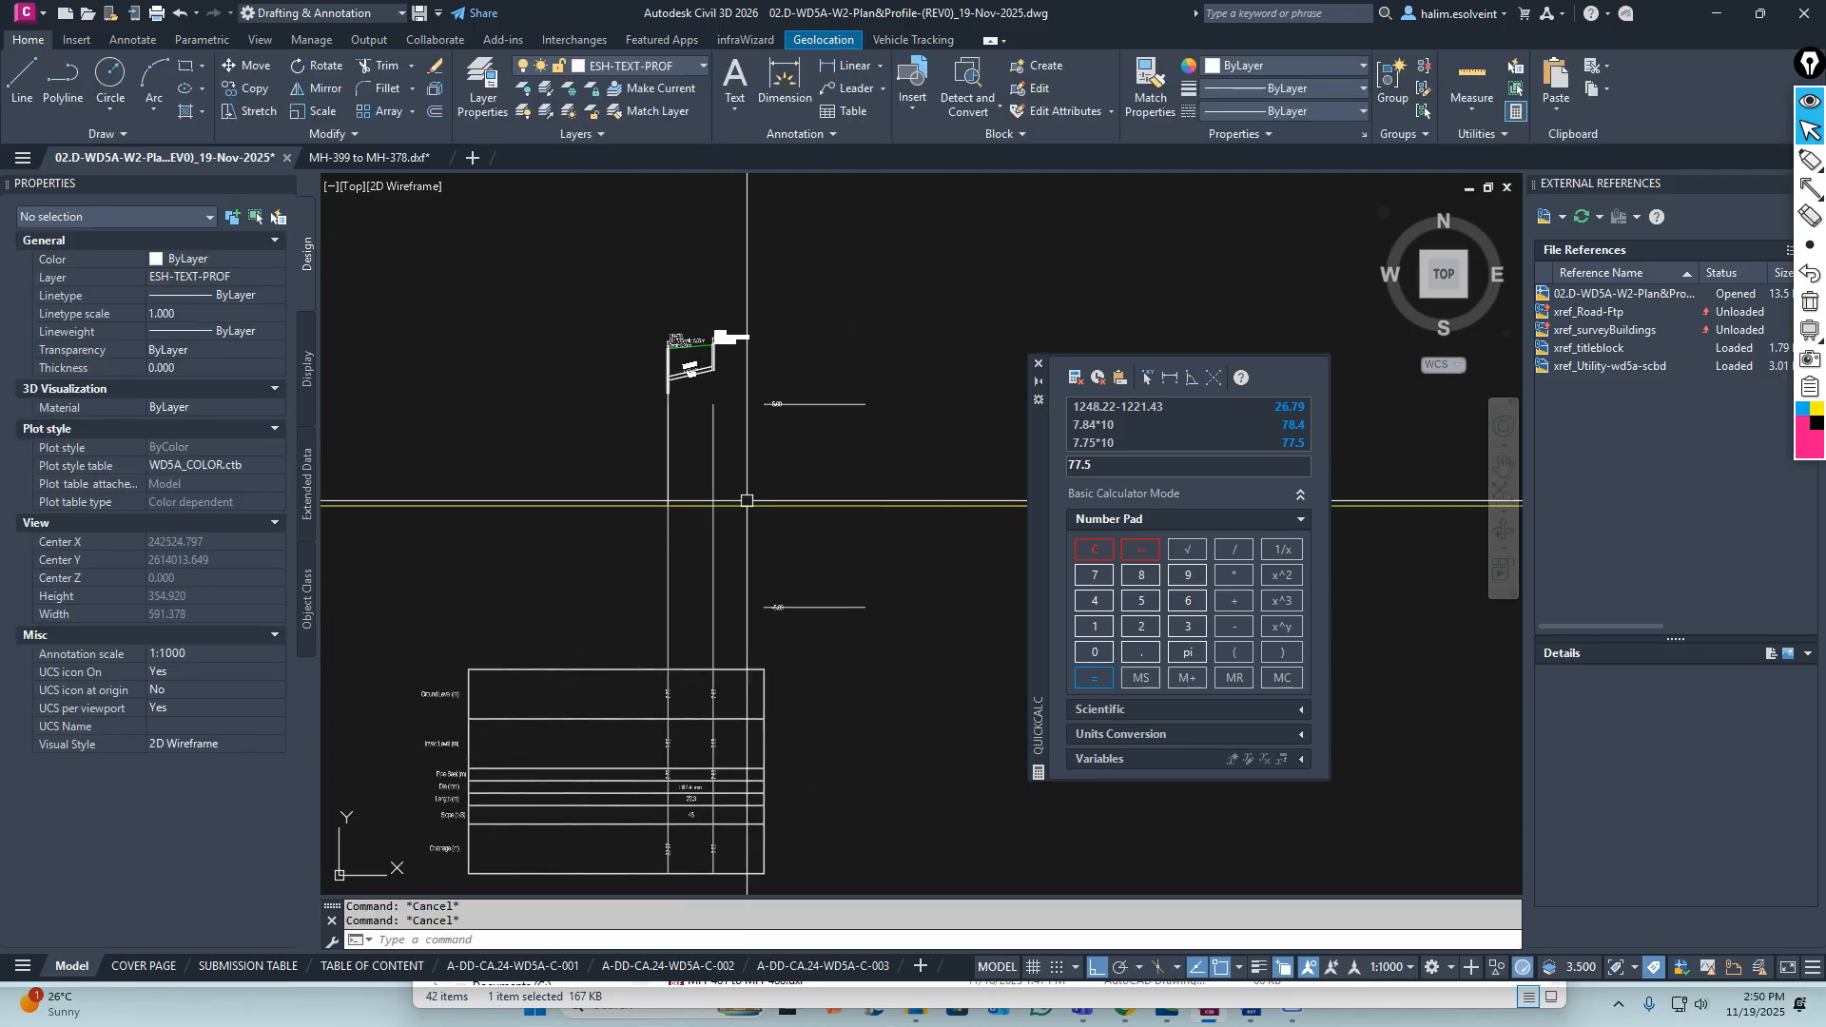
text(co)
key(Return)
click(769, 281)
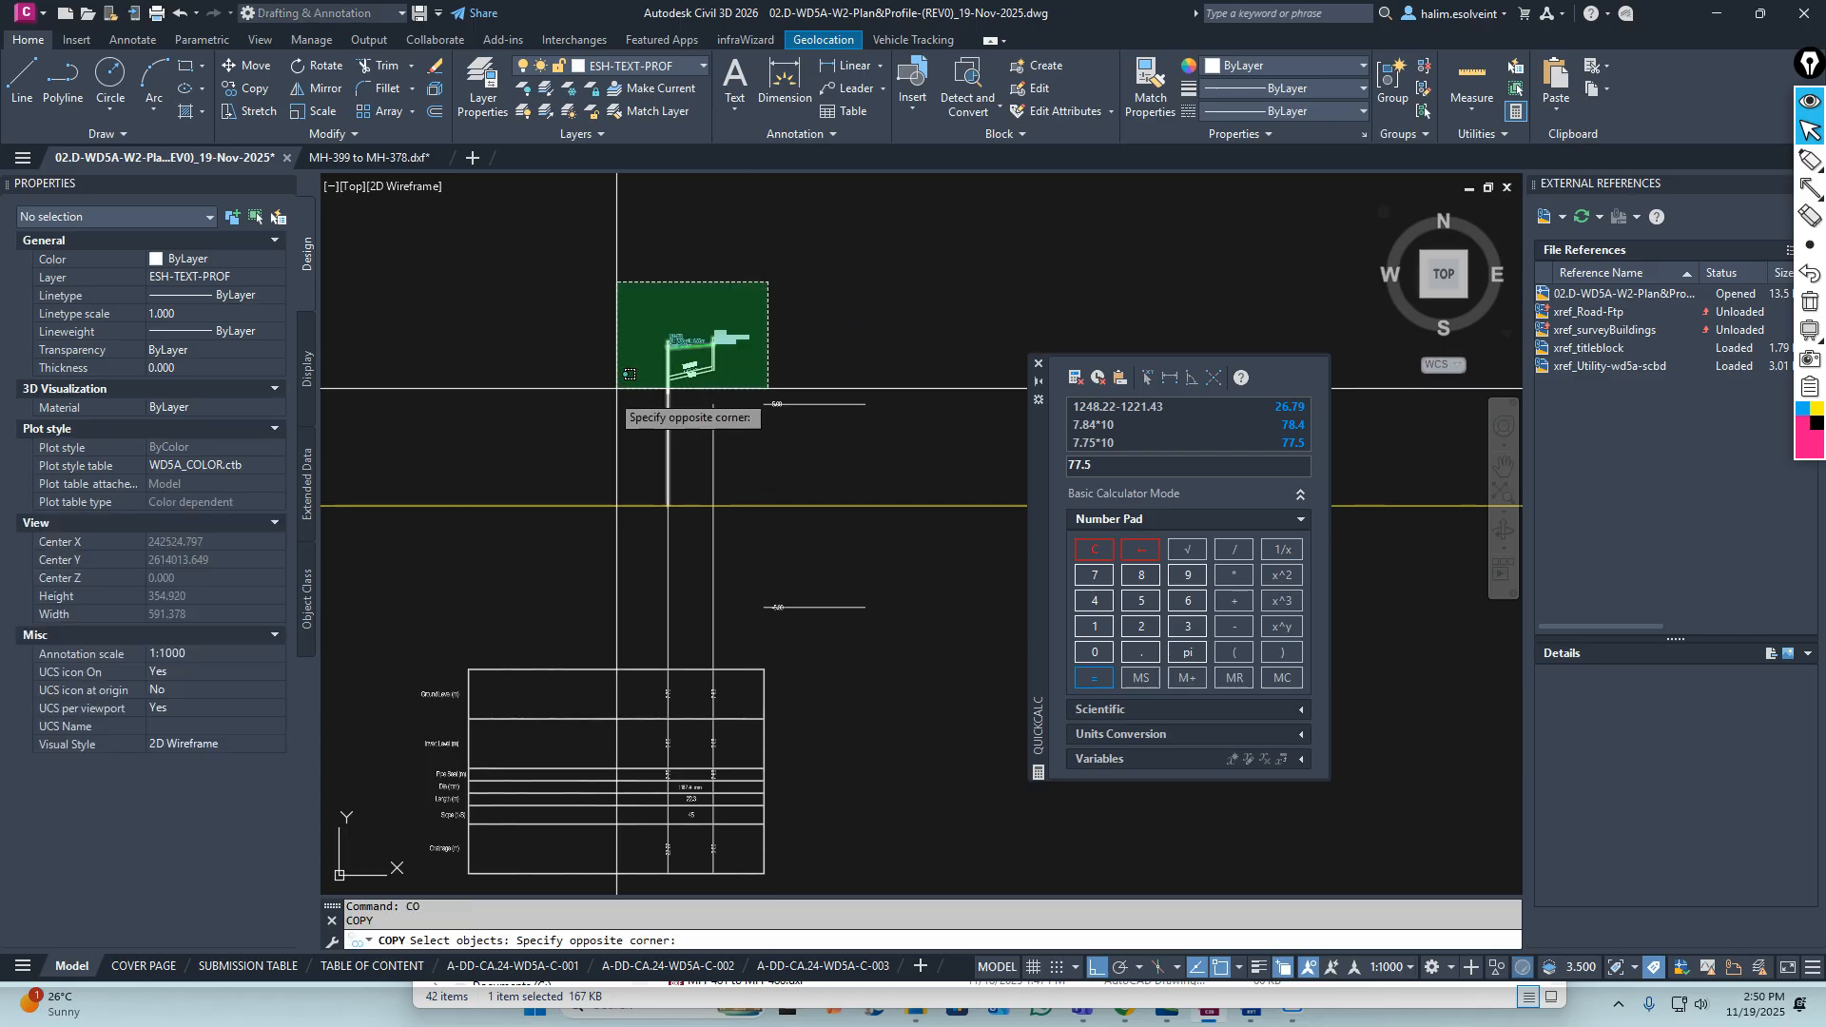
click(603, 387)
scroll(739, 454, up, 3)
click(746, 469)
click(555, 416)
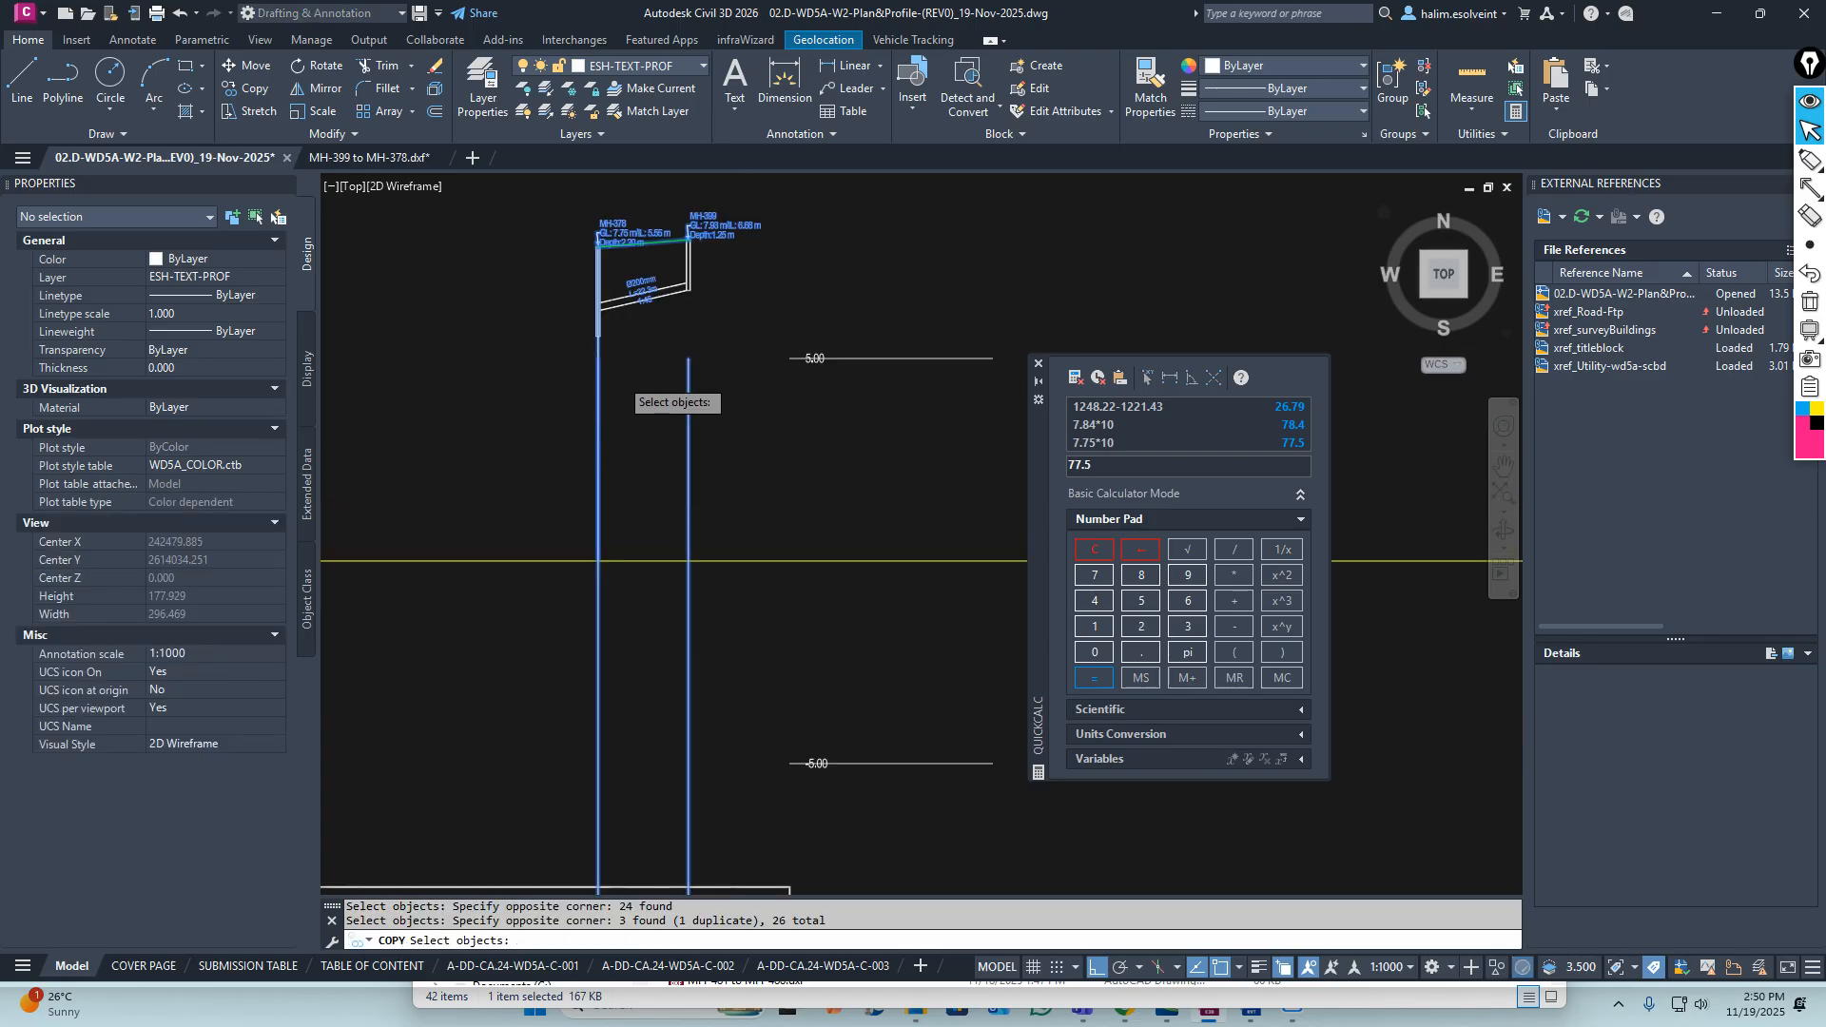
Add the ground level, invert level and chainage values of both manholes to the copy selection
scroll(618, 379, down, 6)
click(584, 265)
click(654, 463)
scroll(587, 534, up, 6)
middle_drag(663, 537, 551, 478)
click(521, 294)
click(678, 518)
middle_drag(595, 685, 601, 516)
click(532, 473)
click(820, 569)
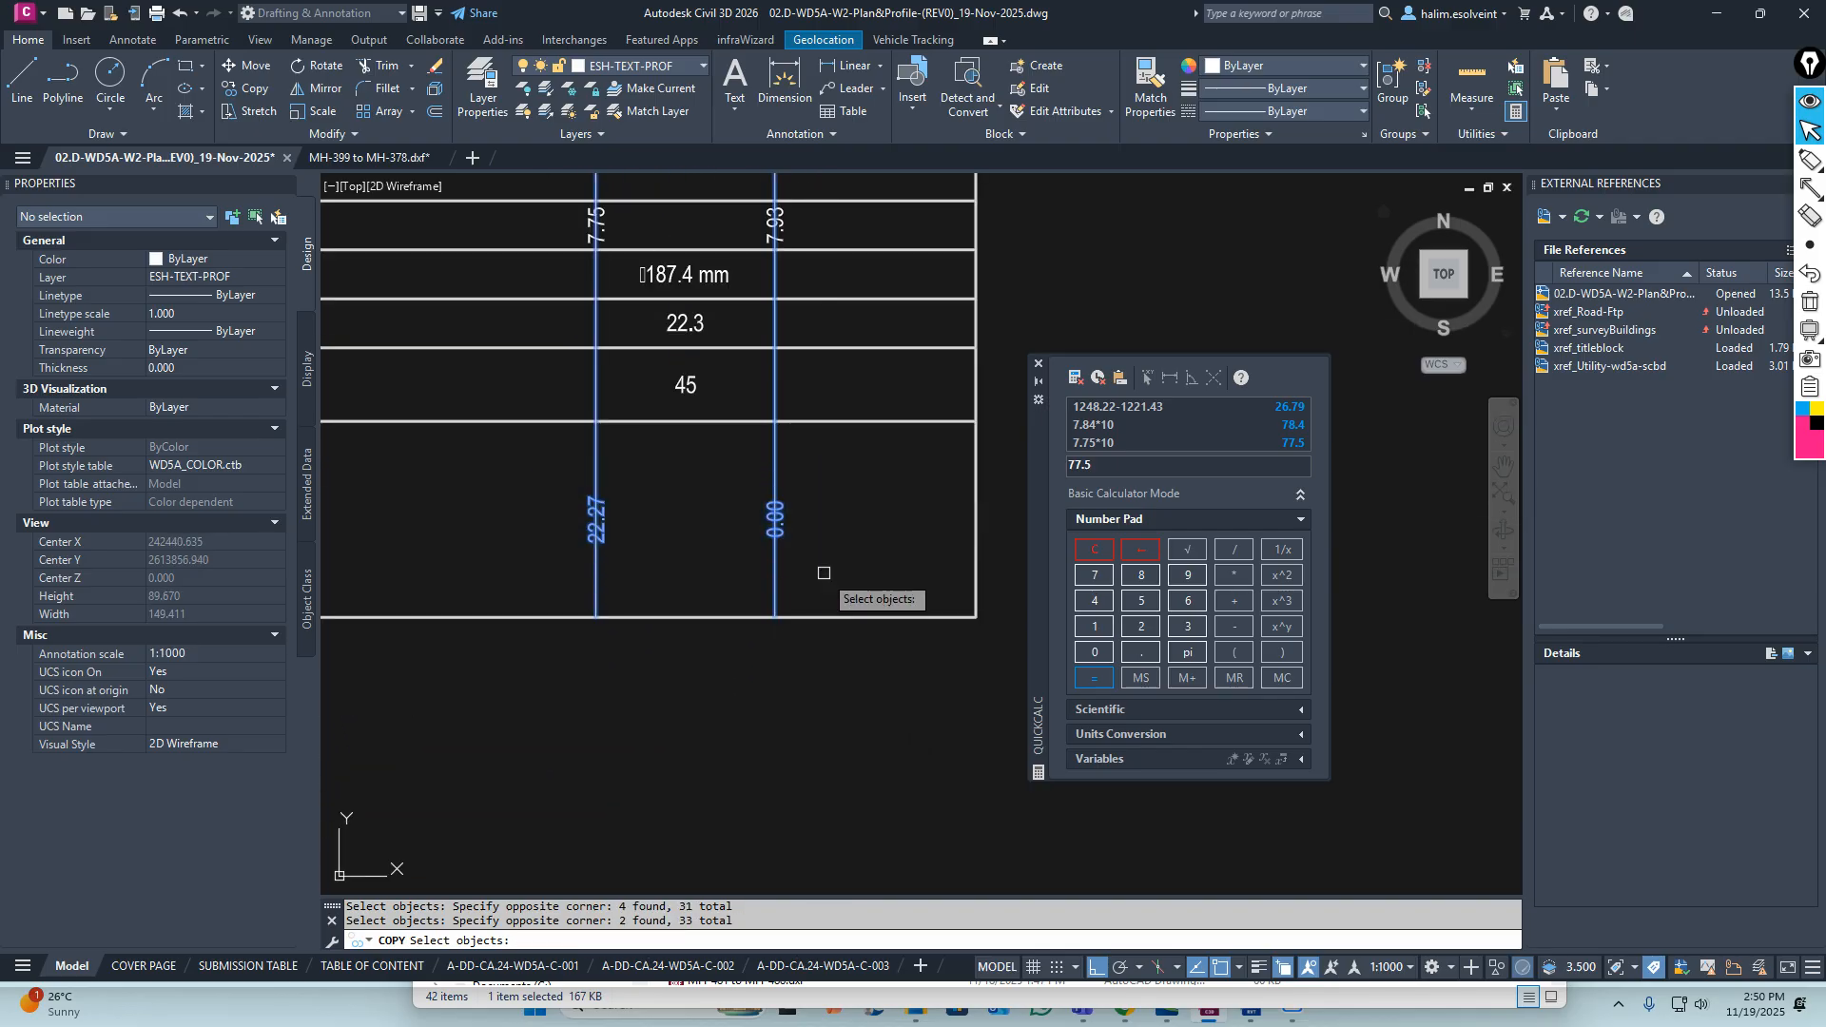
Copy the selection from the 77.5-long polyline's lower end to where the offset line meets the emptied table's 0.00 datum
scroll(837, 575, down, 6)
scroll(701, 448, up, 9)
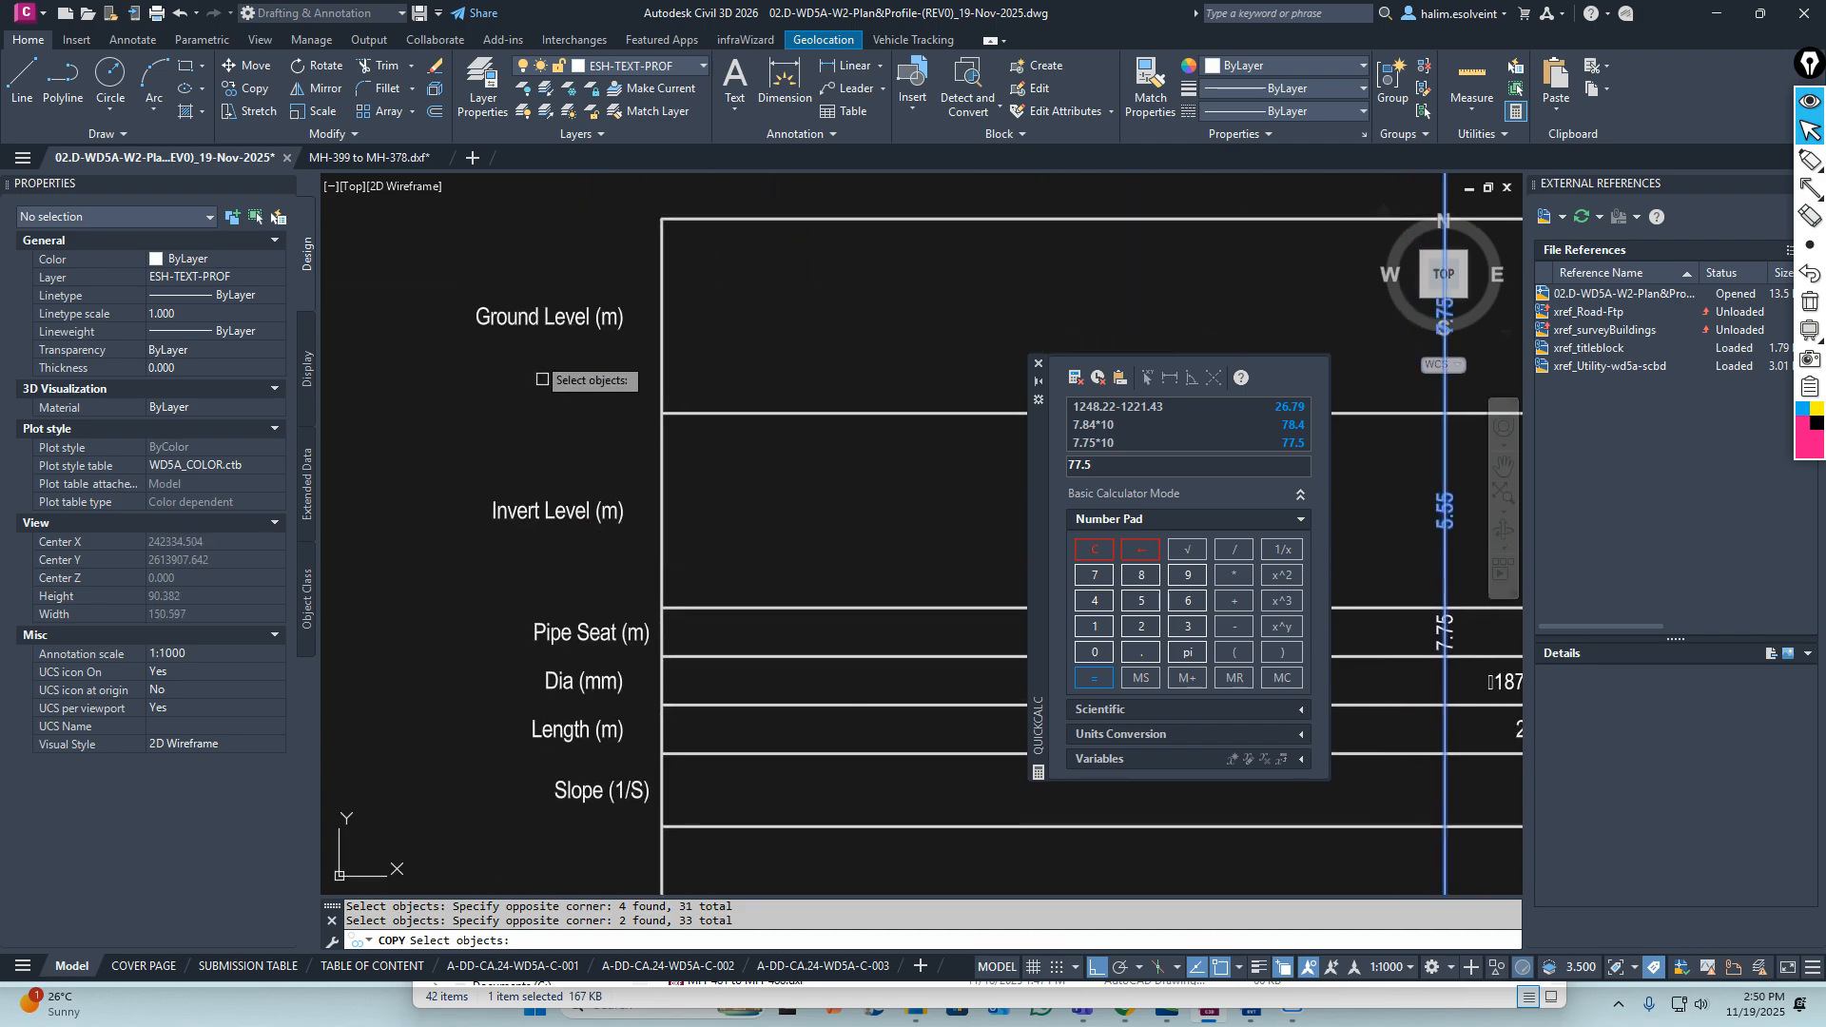
scroll(562, 526, down, 9)
scroll(571, 557, up, 8)
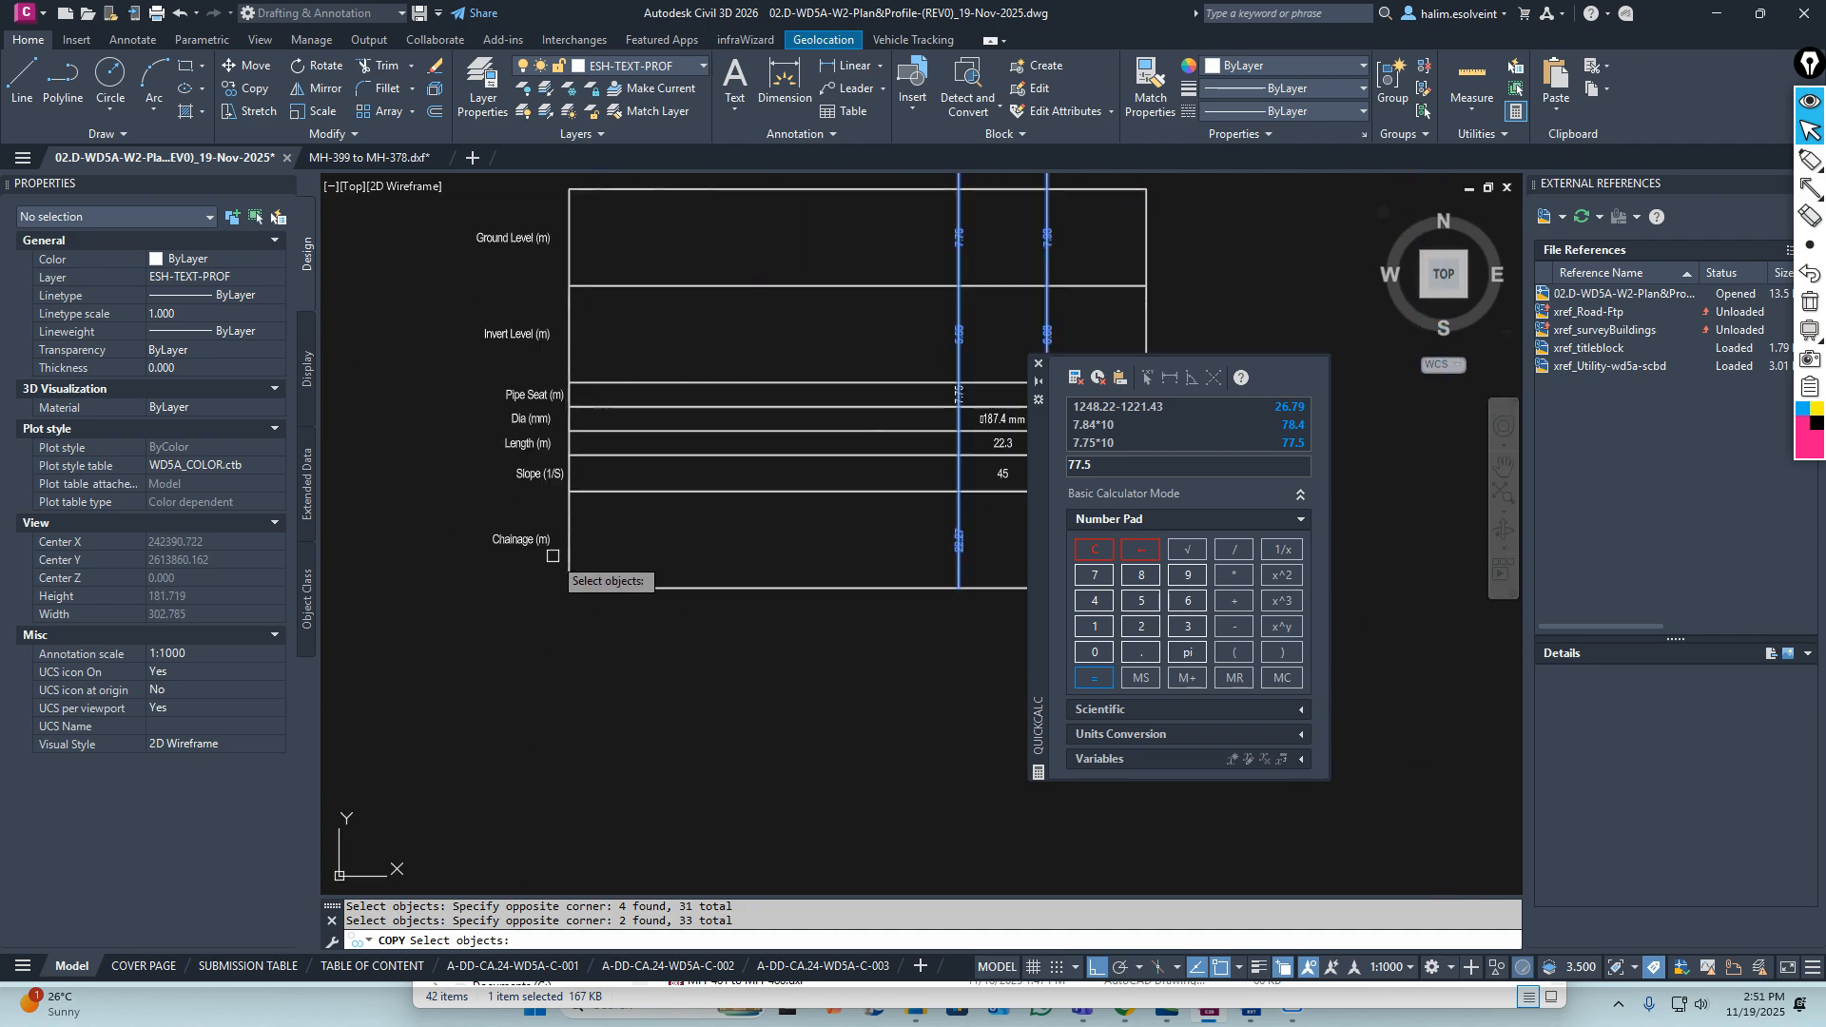
scroll(556, 538, down, 8)
scroll(571, 533, up, 6)
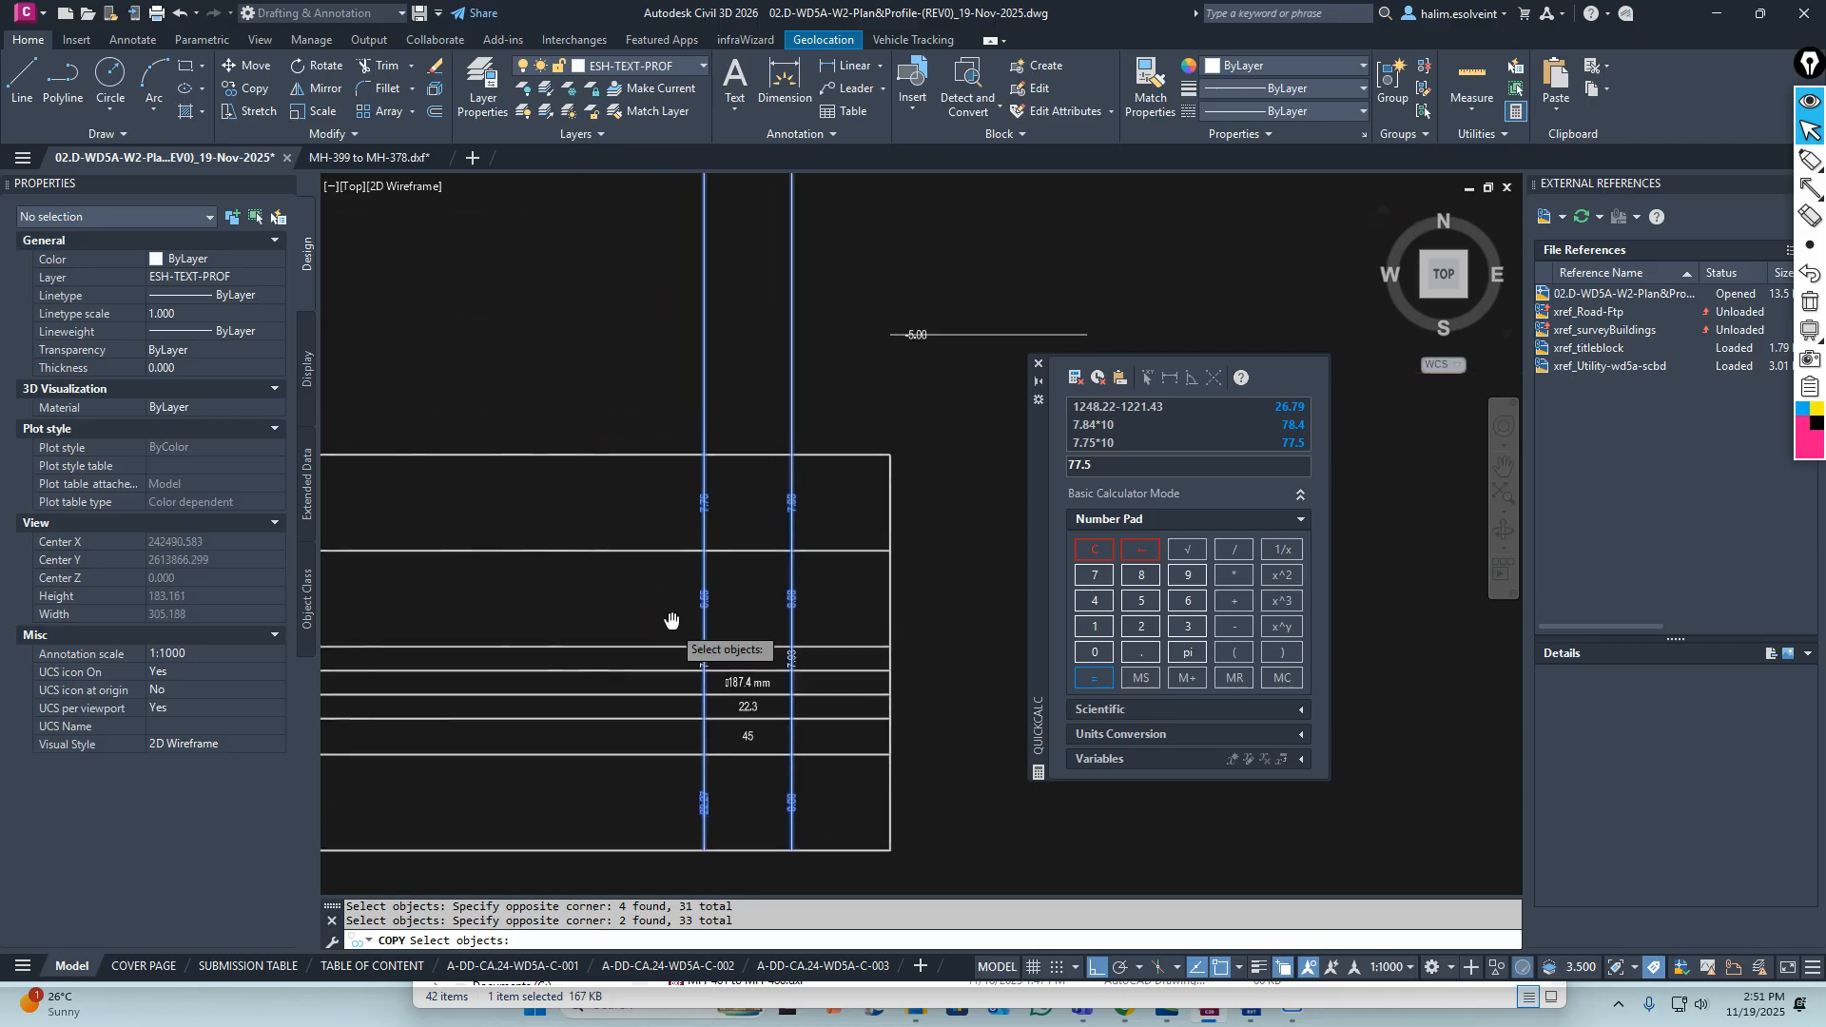
key(Return)
click(733, 539)
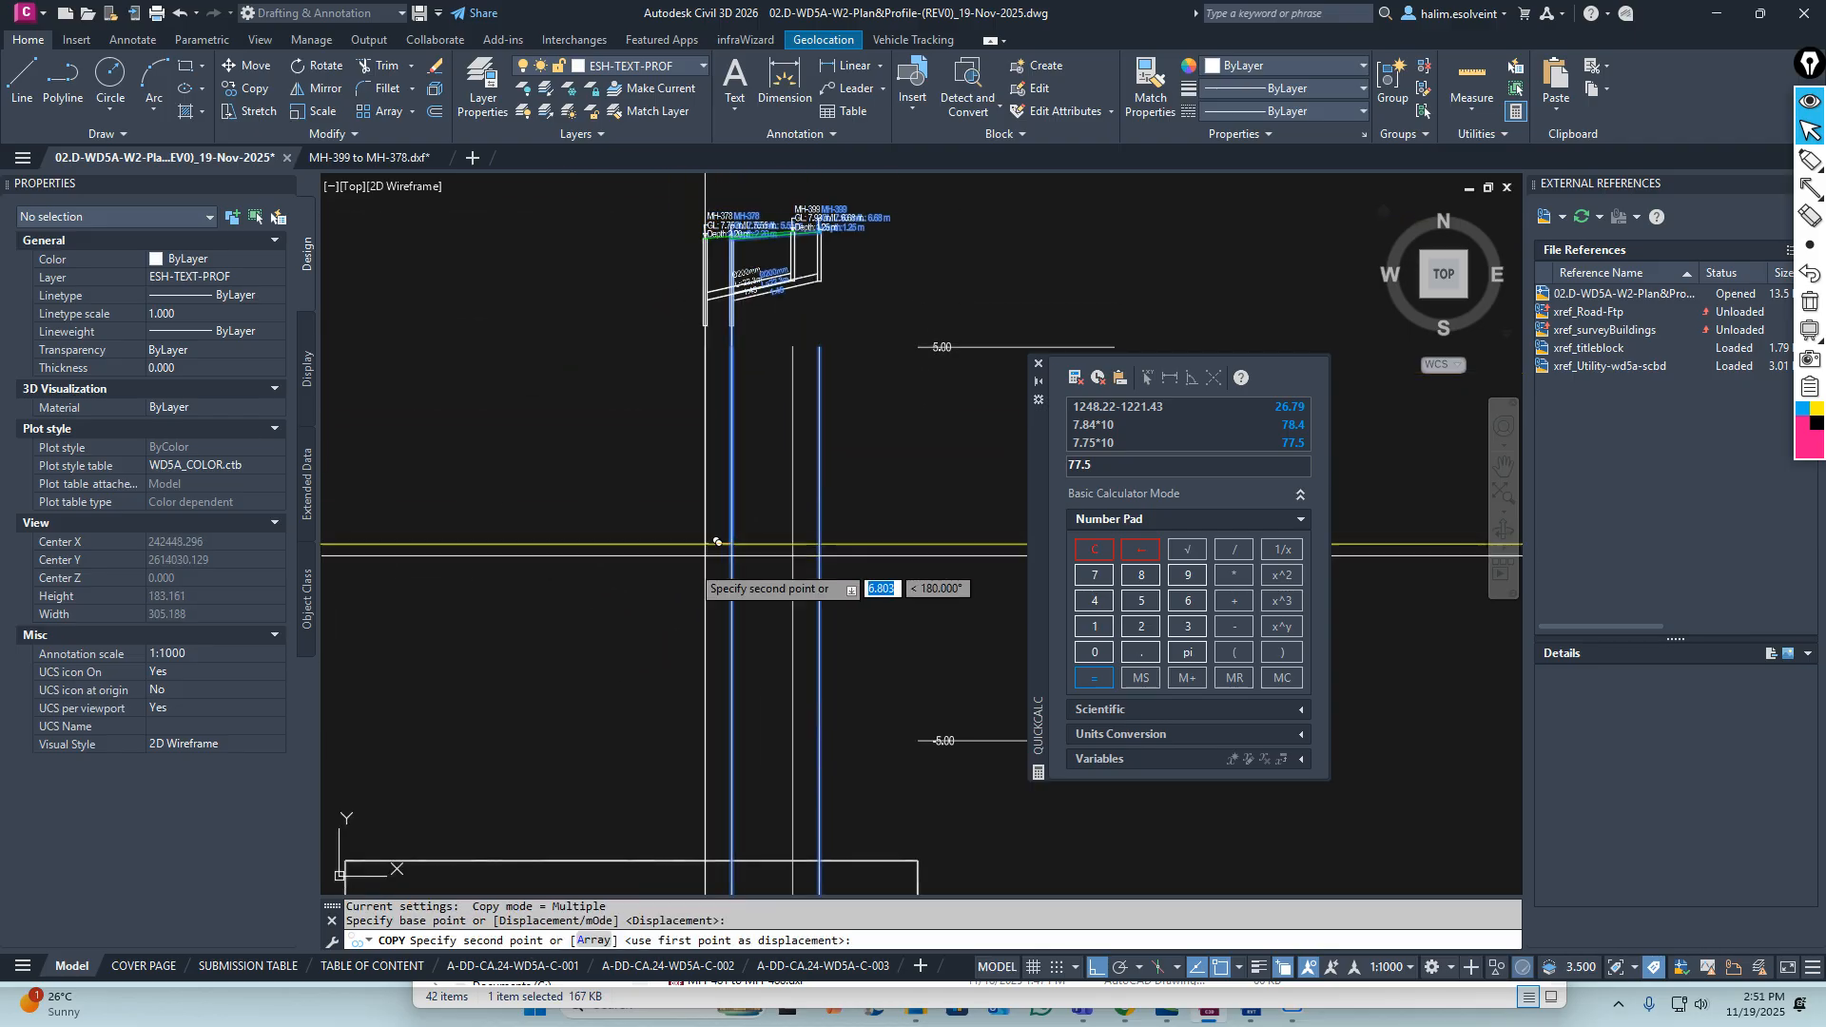
scroll(799, 551, down, 6)
scroll(549, 554, up, 3)
scroll(548, 554, up, 8)
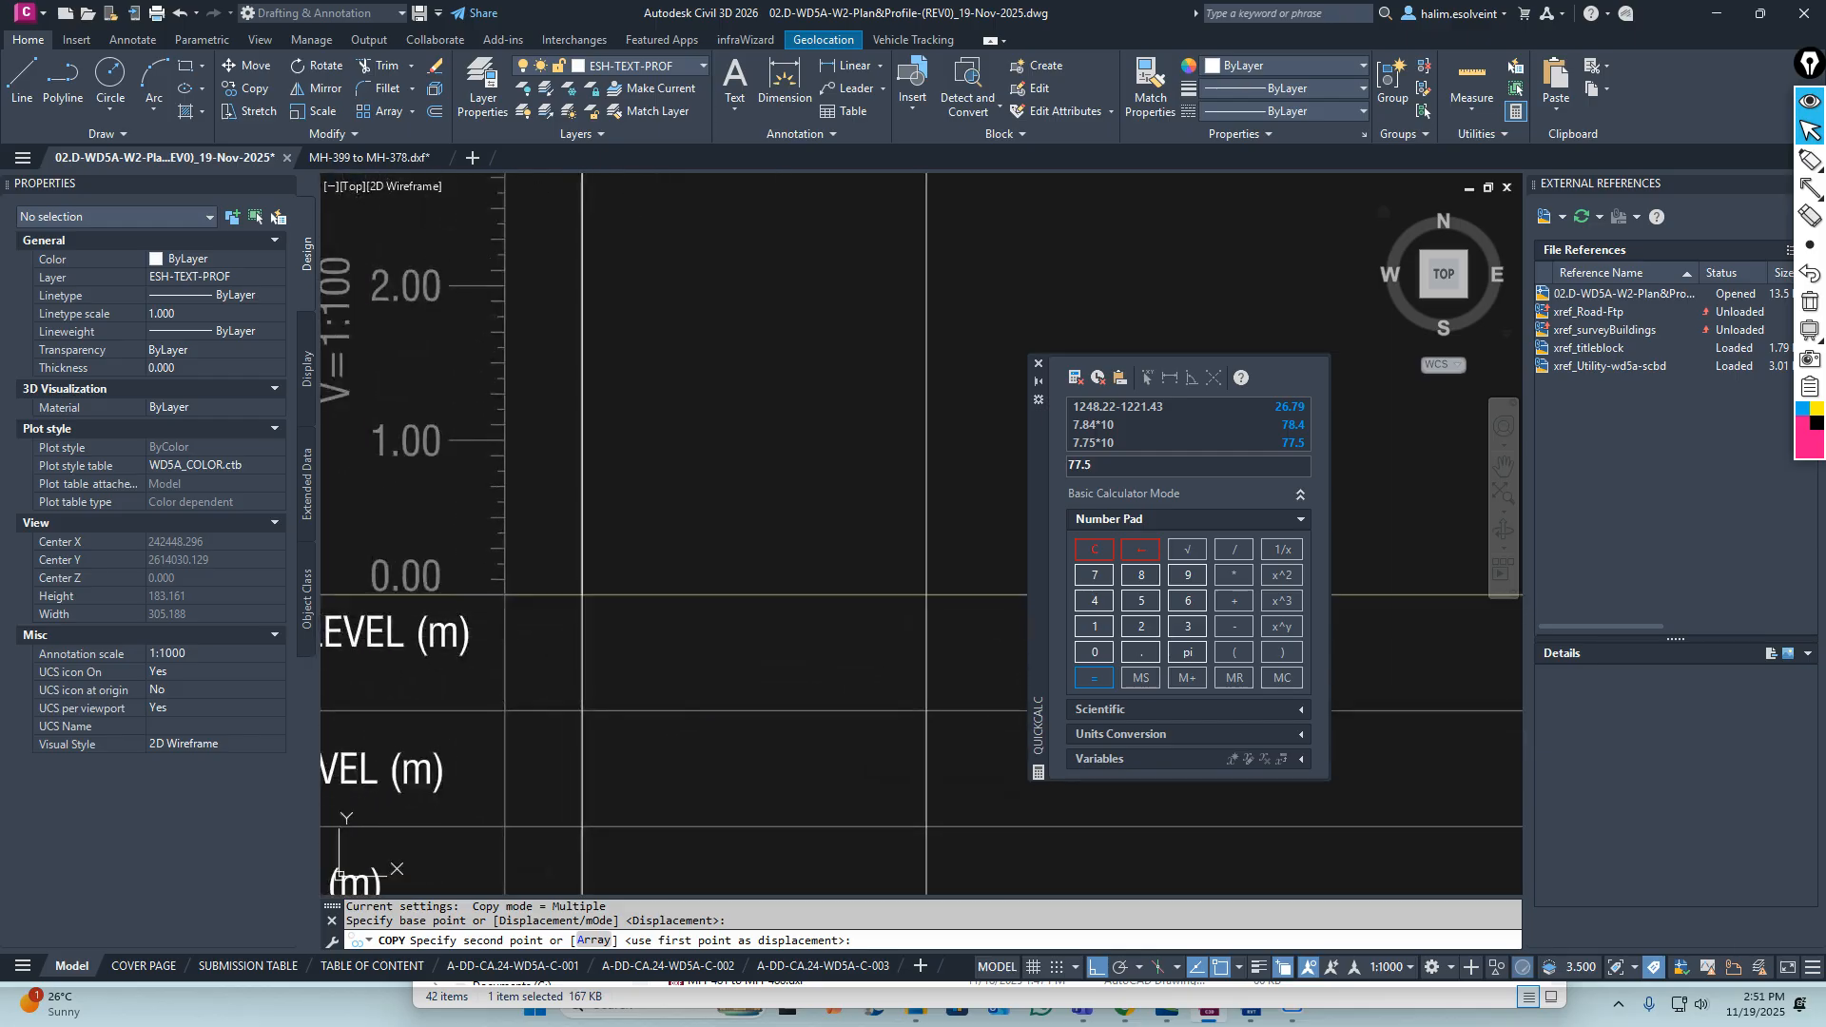
key(Escape)
Erase the offset vertical guide line inside the emptied data table
scroll(633, 569, down, 5)
scroll(638, 384, up, 3)
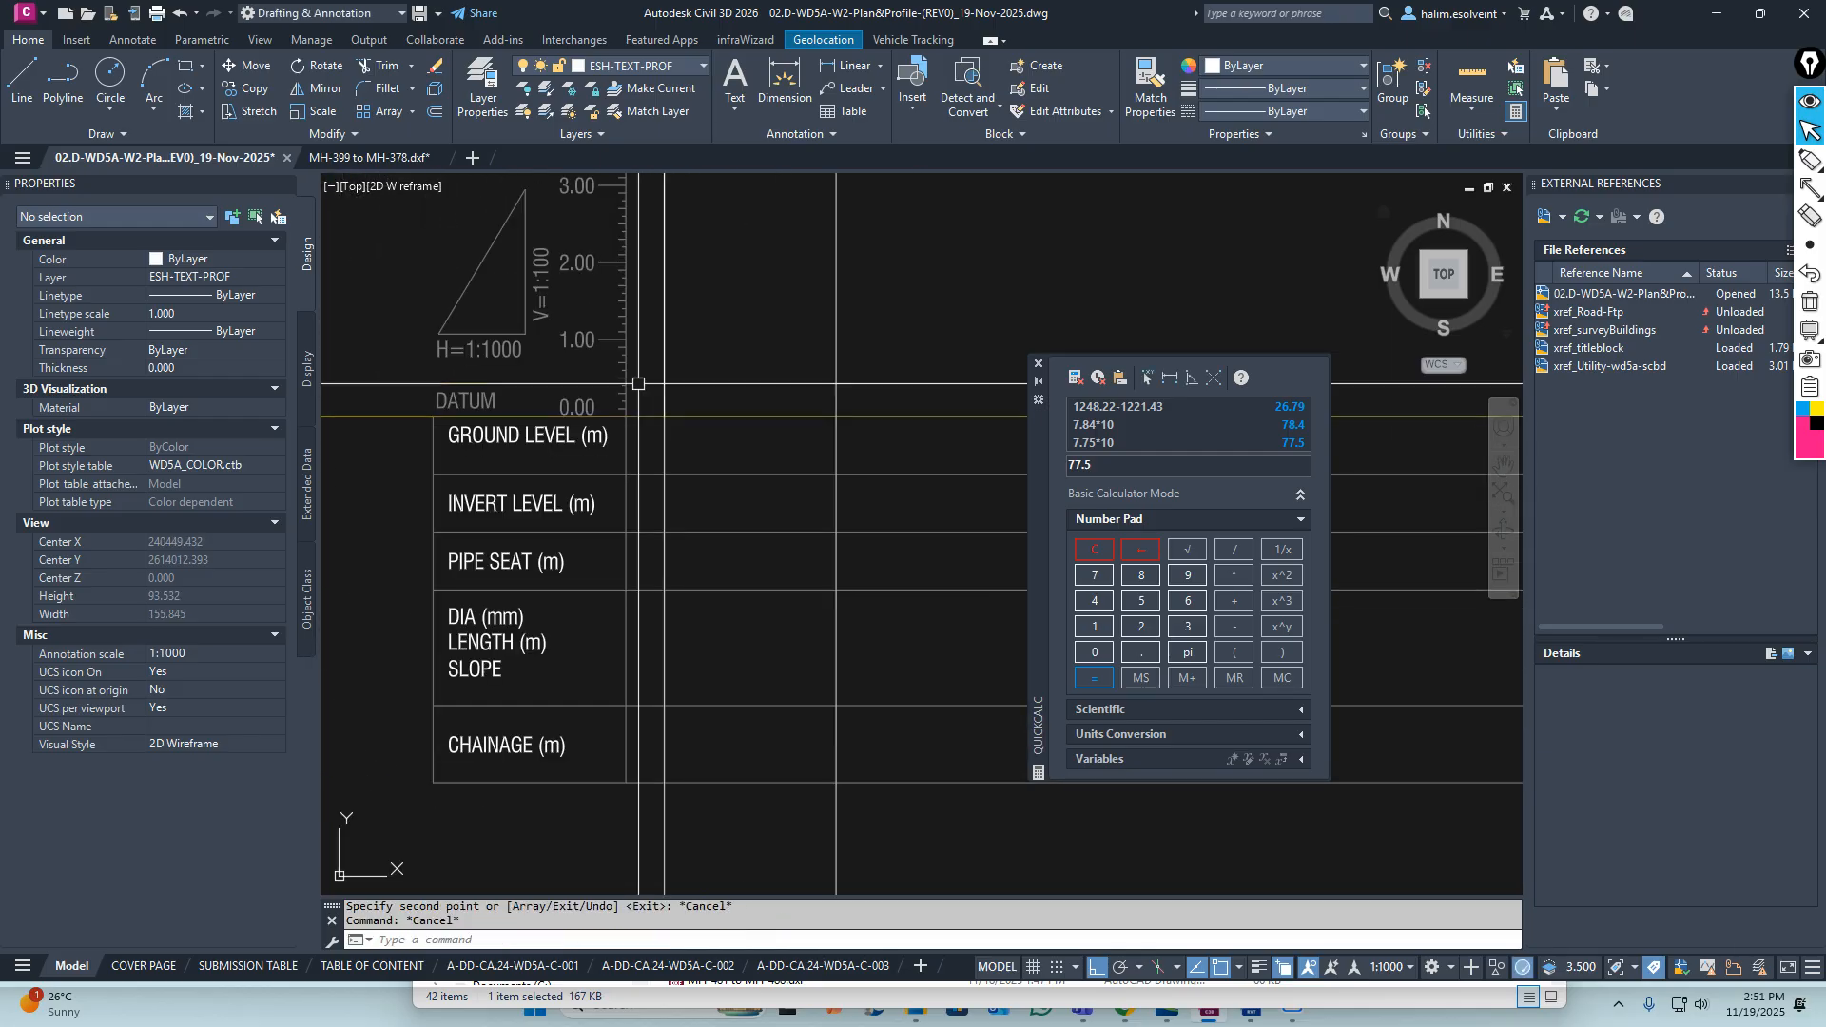
scroll(673, 497, down, 1)
click(714, 697)
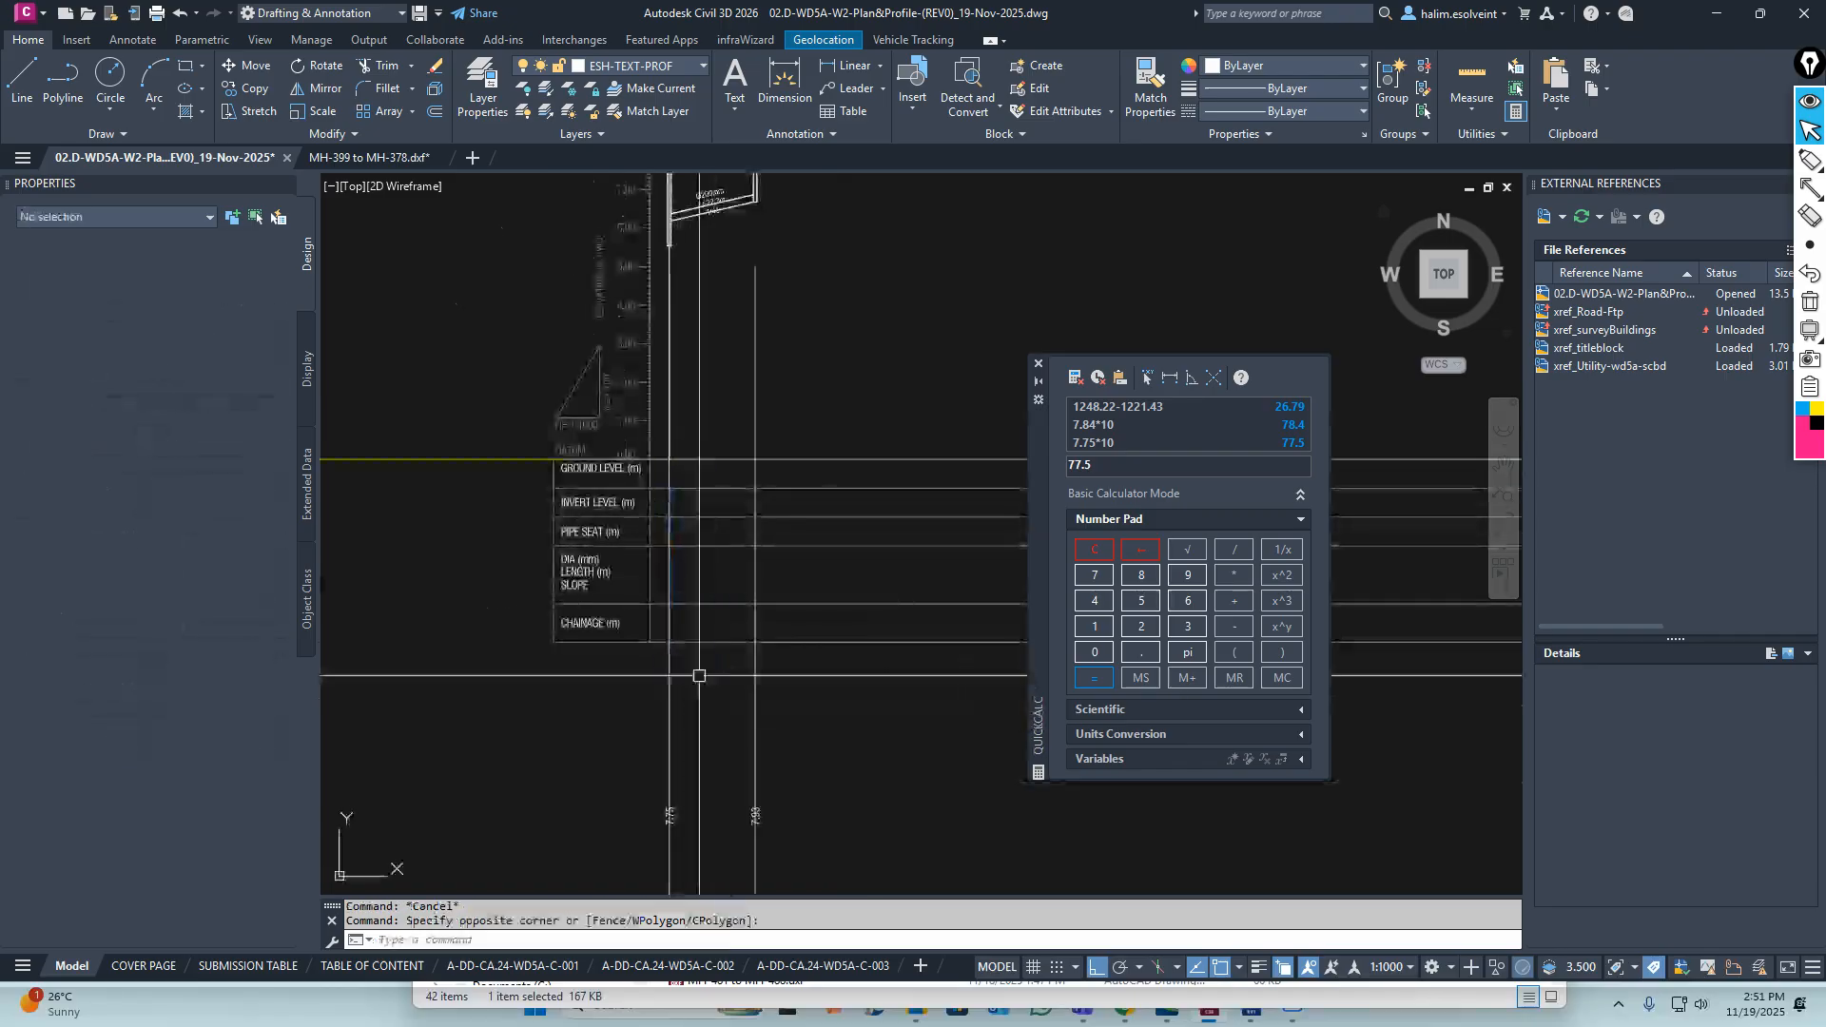
text(e)
key(Return)
scroll(696, 601, down, 3)
Match the two copied vertical lines' properties to the dash-dot manhole line above ground level 7.84 in the existing profile
scroll(701, 373, up, 10)
middle_drag(700, 373, 419, 493)
key(Escape)
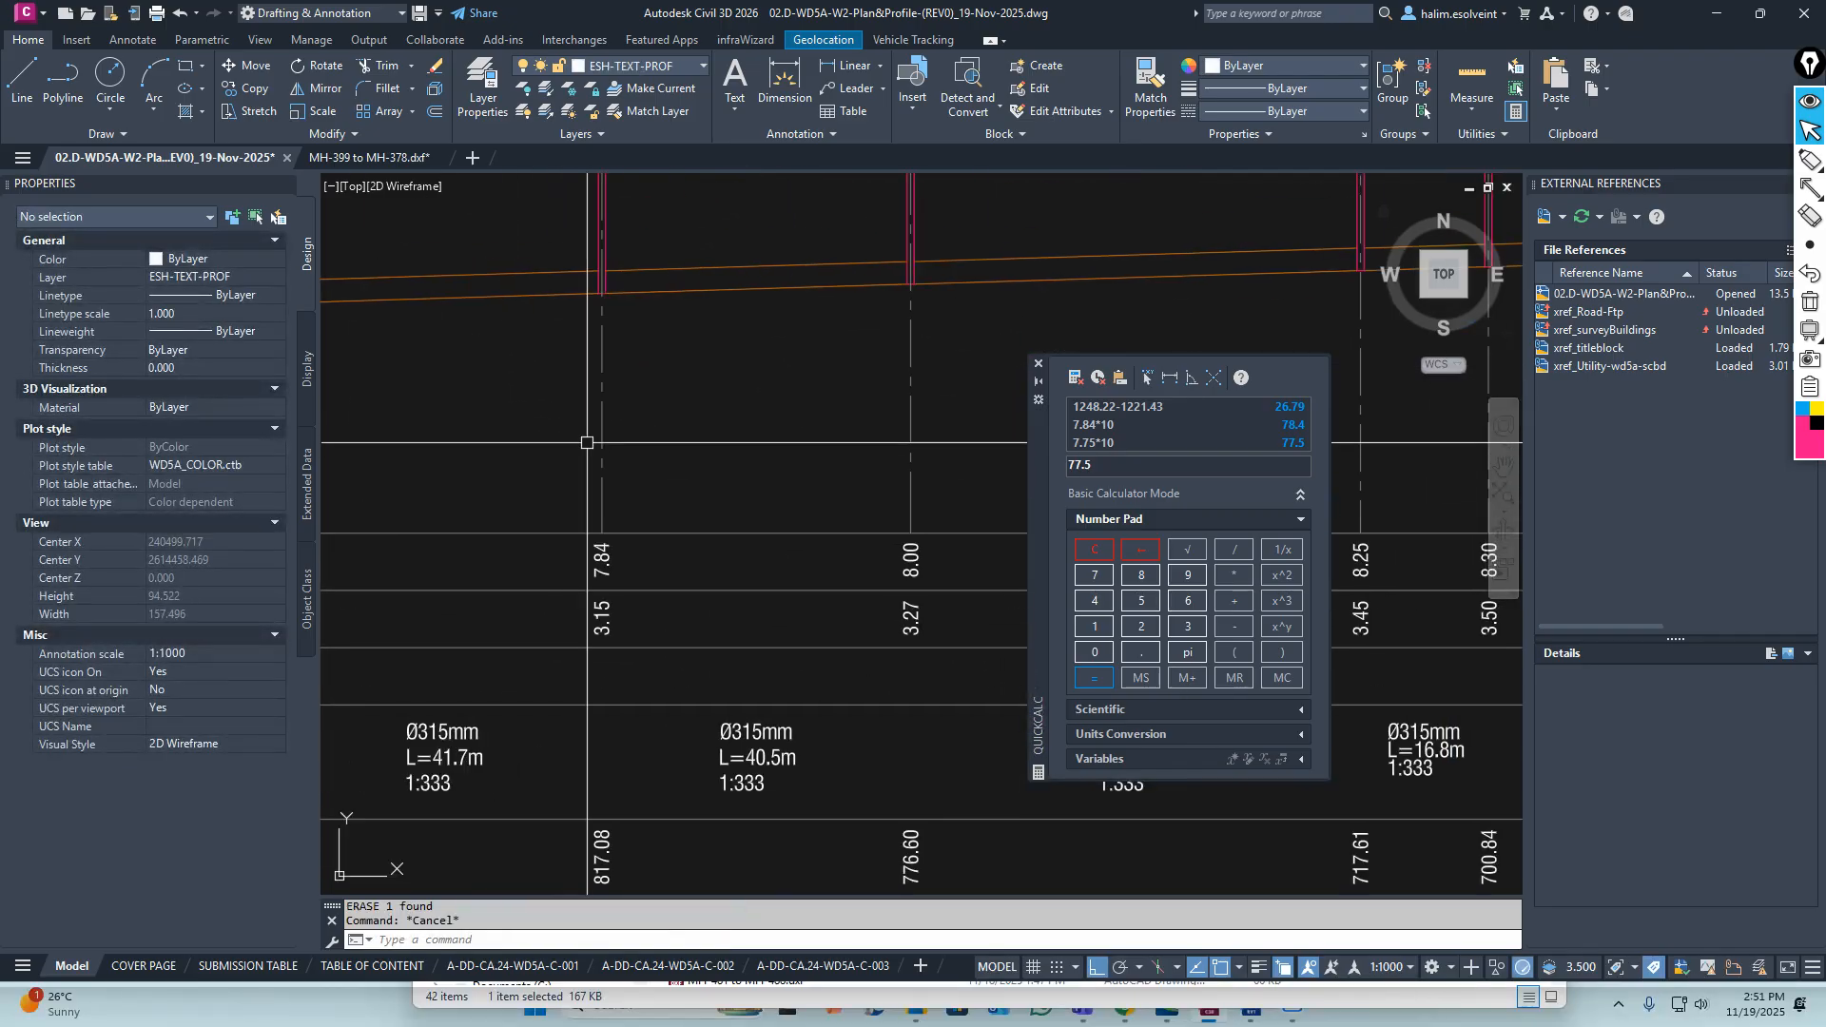
click(621, 435)
click(562, 398)
key(Escape)
text(m)
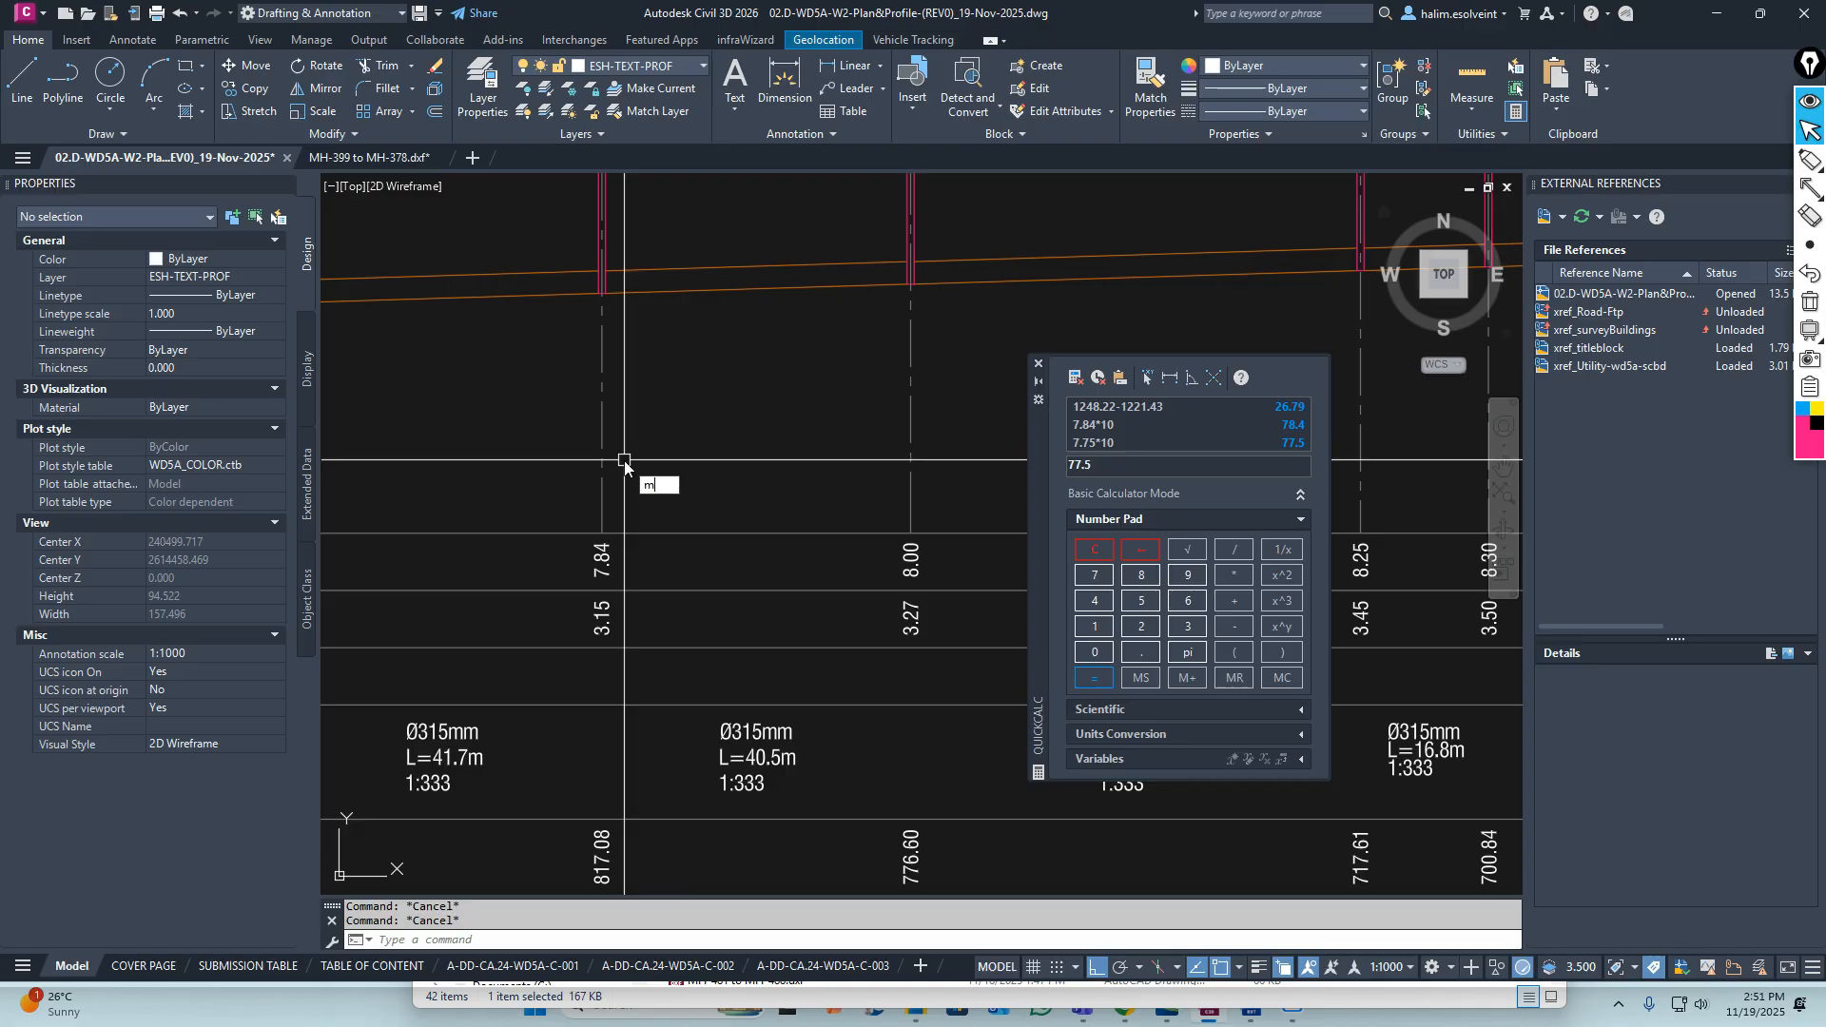
text(a)
key(Return)
click(600, 398)
scroll(668, 372, down, 10)
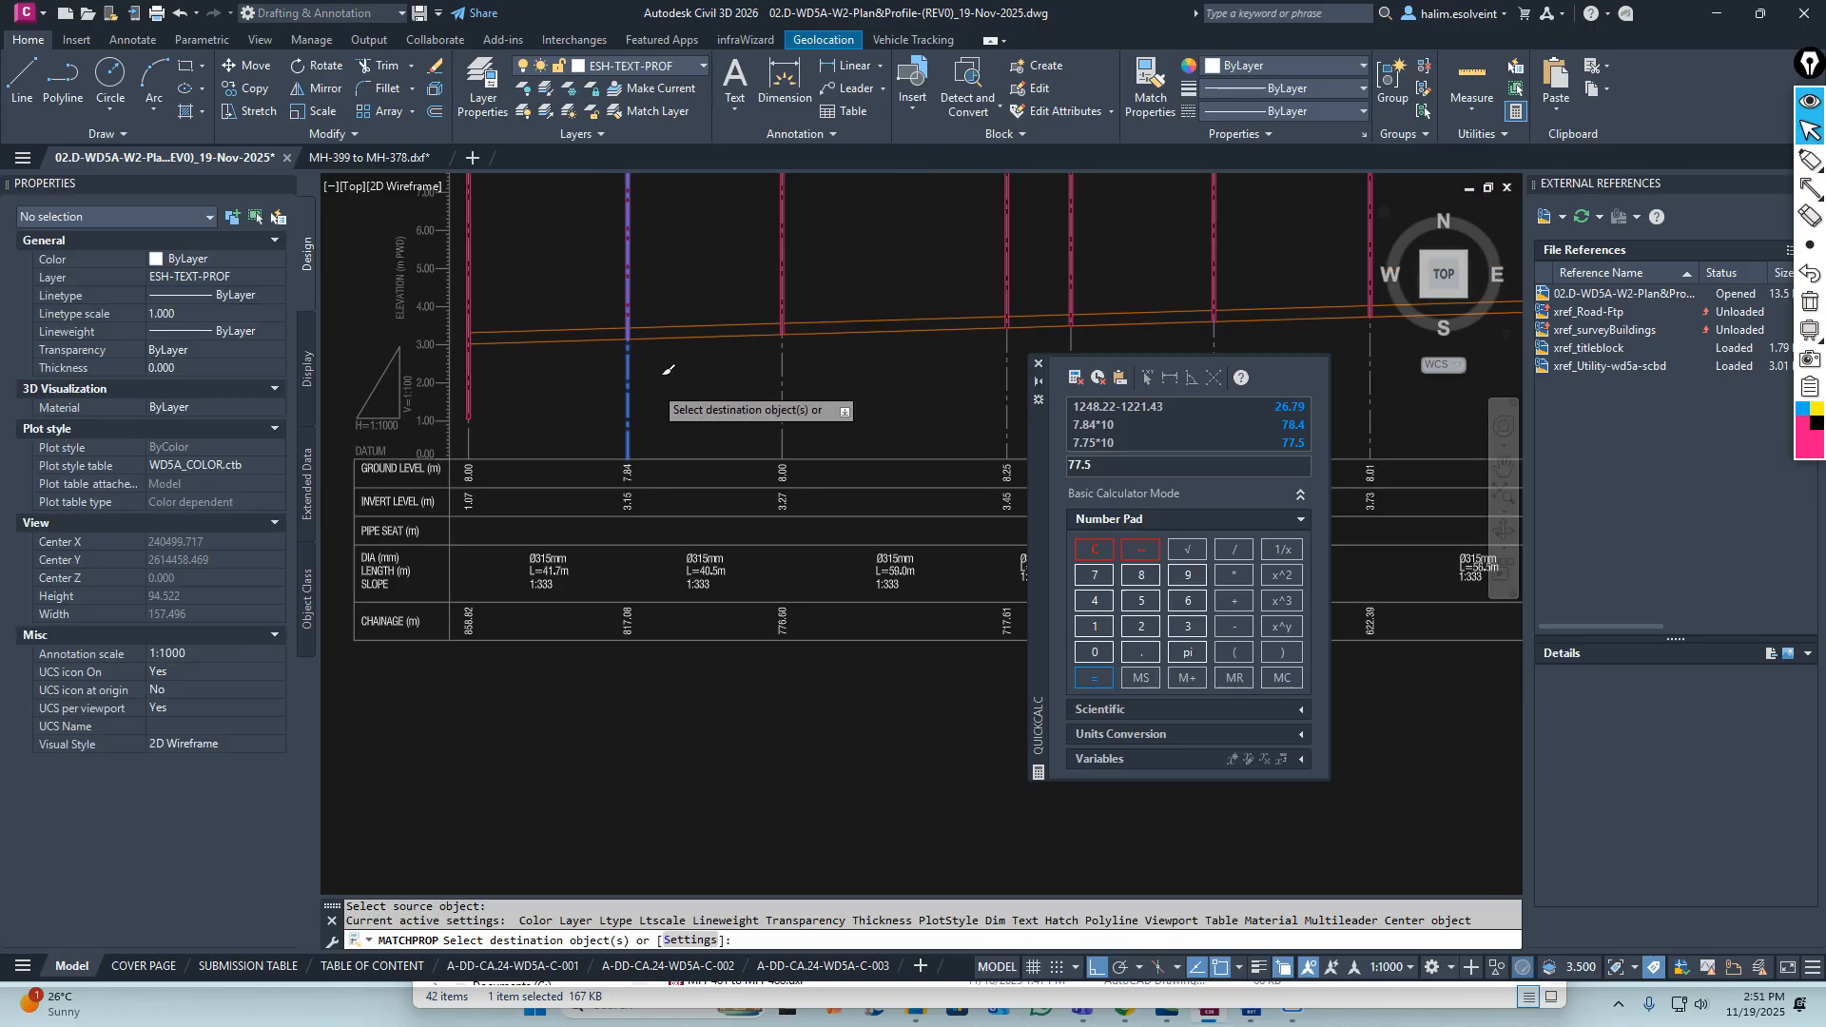
scroll(656, 625, up, 7)
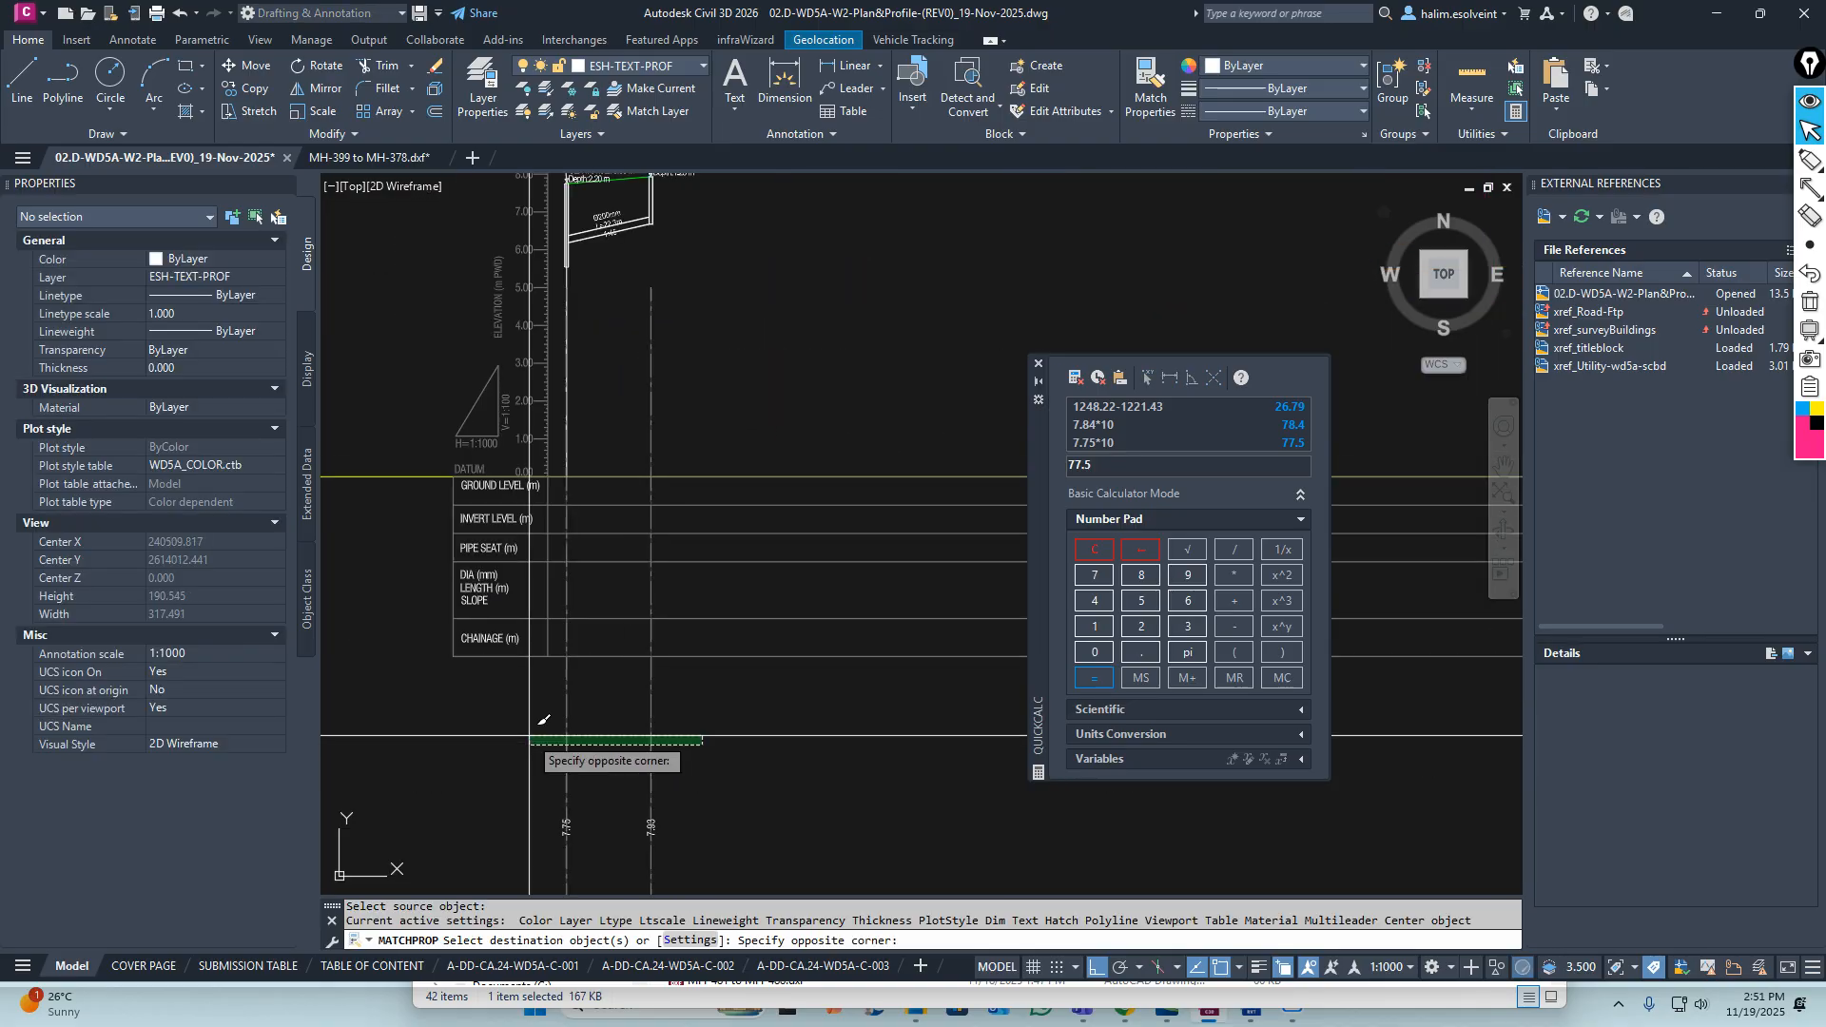
key(Escape)
key(Escape)
Delete the 77.5-long vertical polyline running from the top of MH-378 to the datum in the copied profile
scroll(666, 636, down, 2)
scroll(663, 393, up, 6)
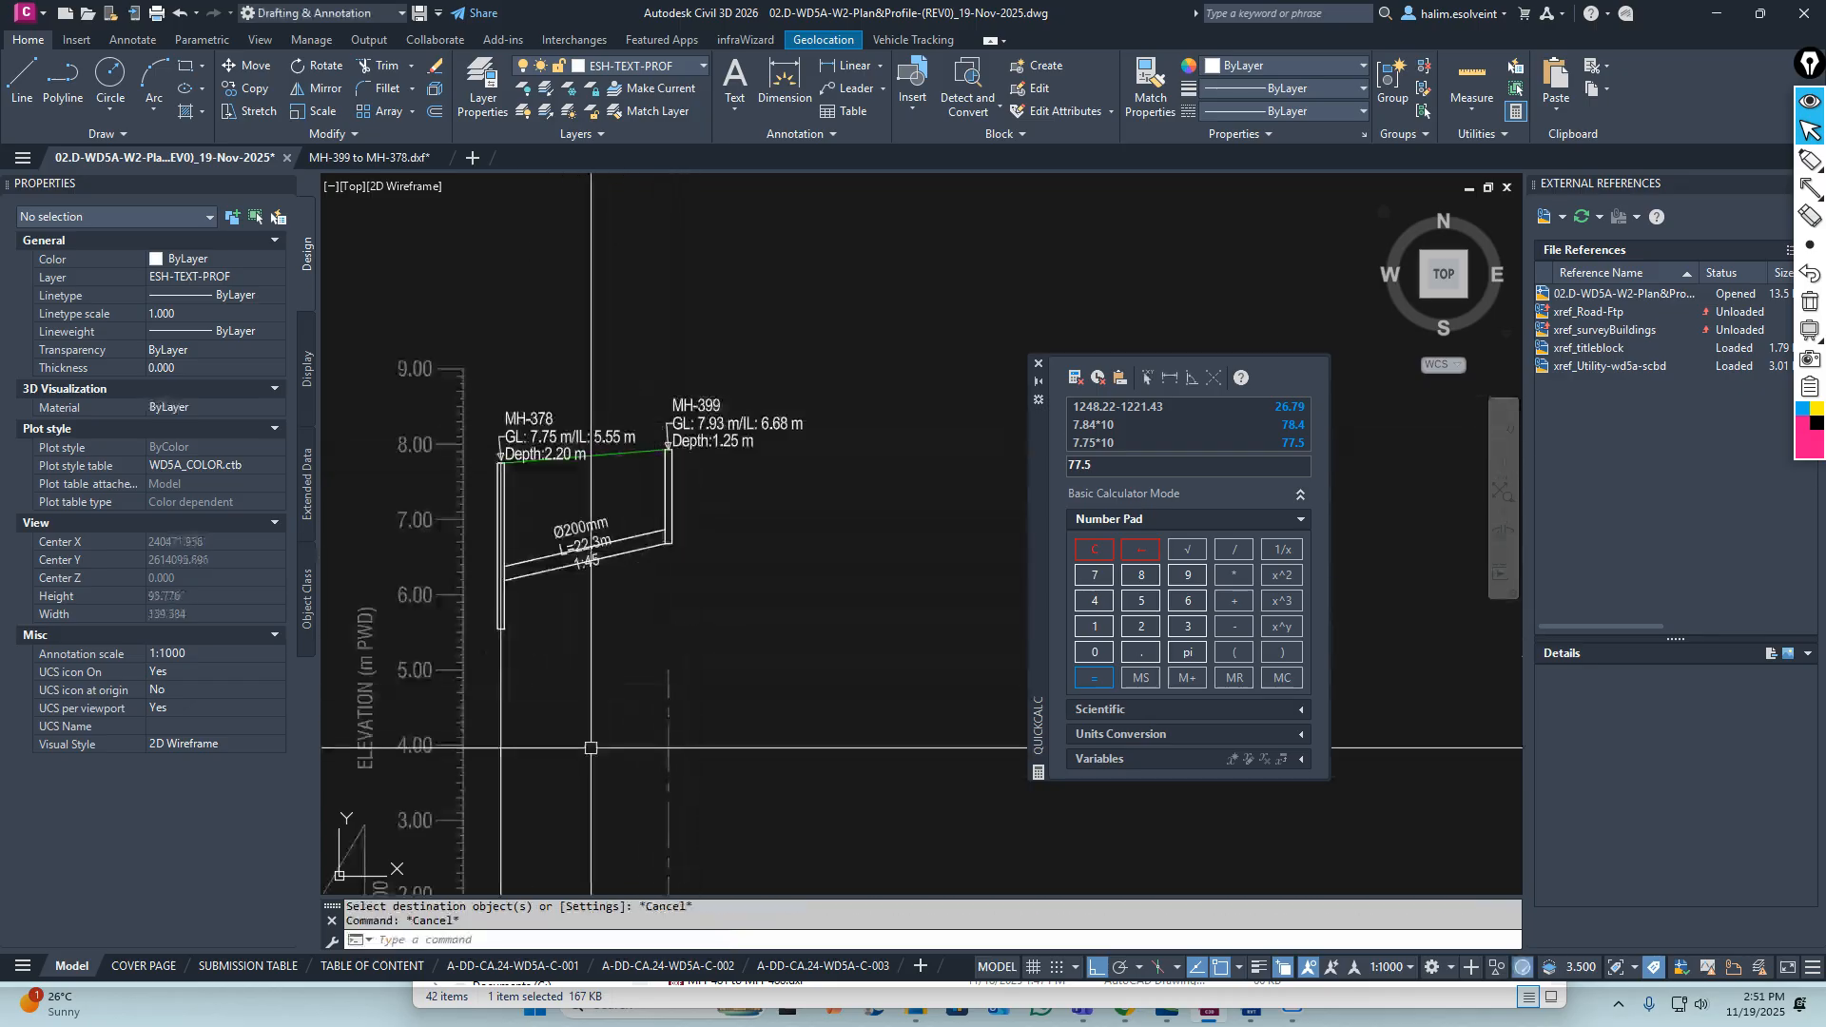
middle_drag(589, 619, 673, 521)
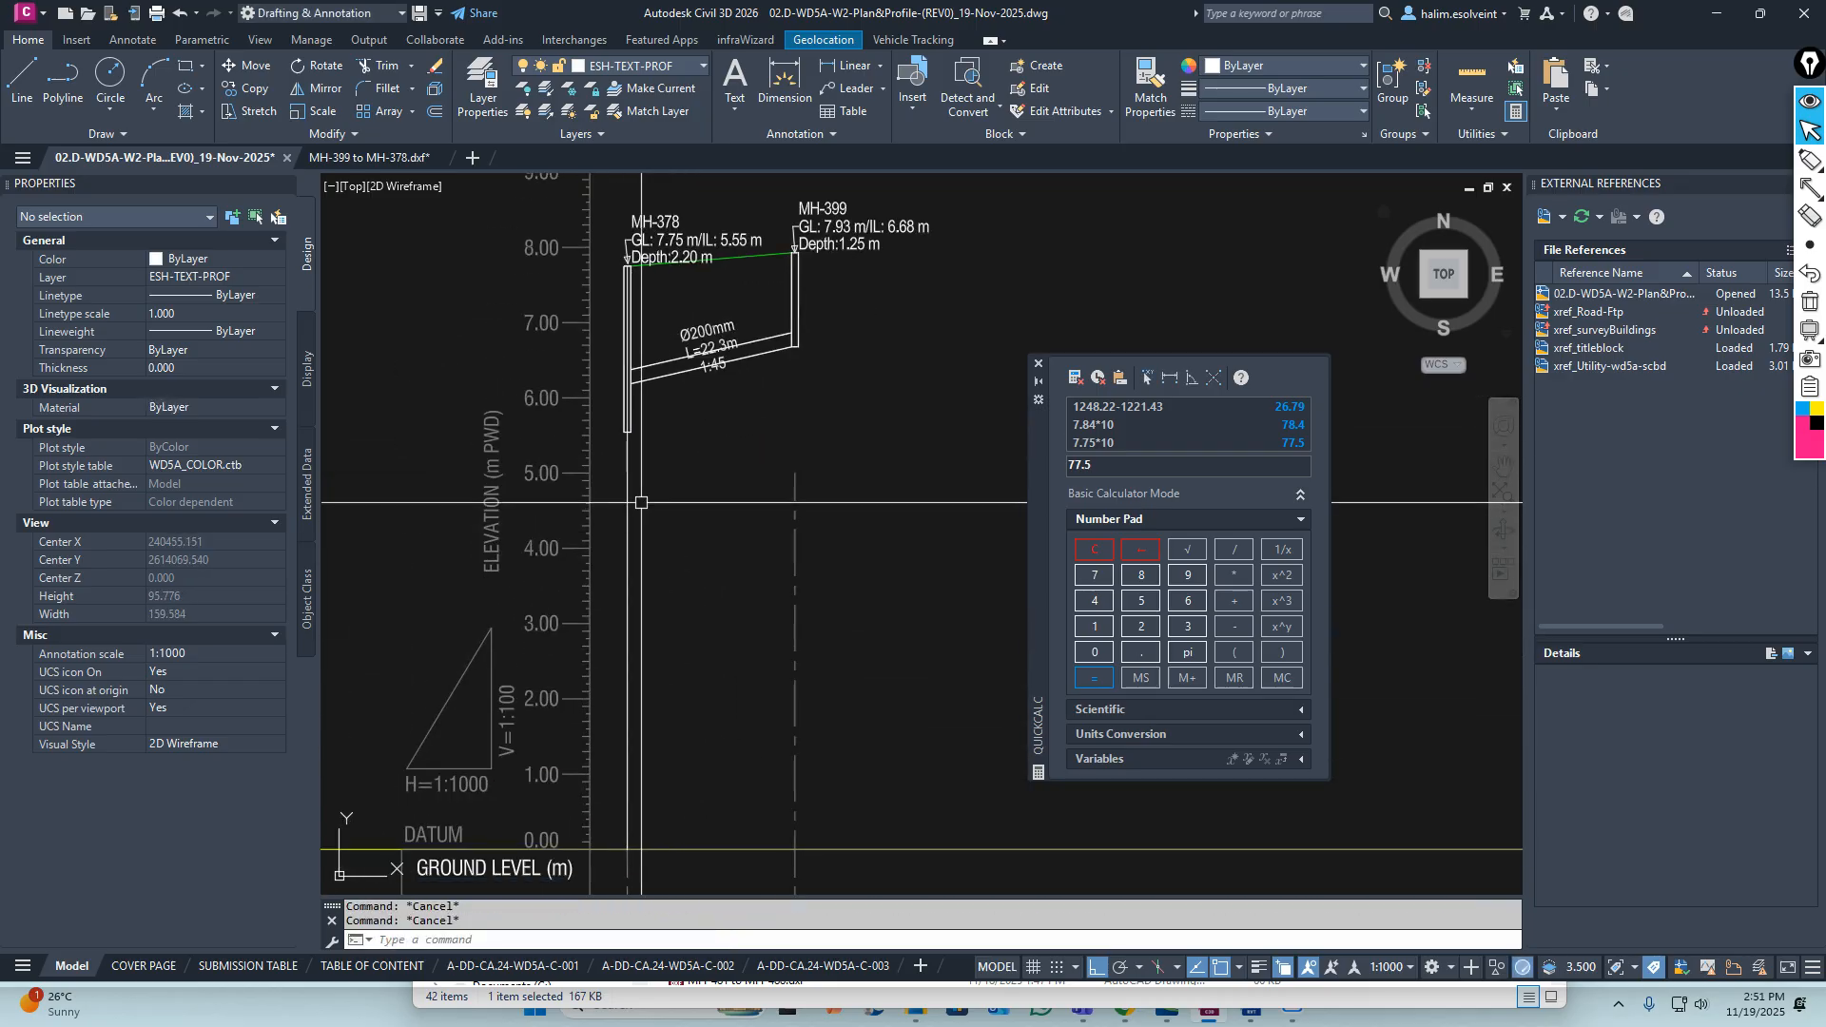
click(631, 476)
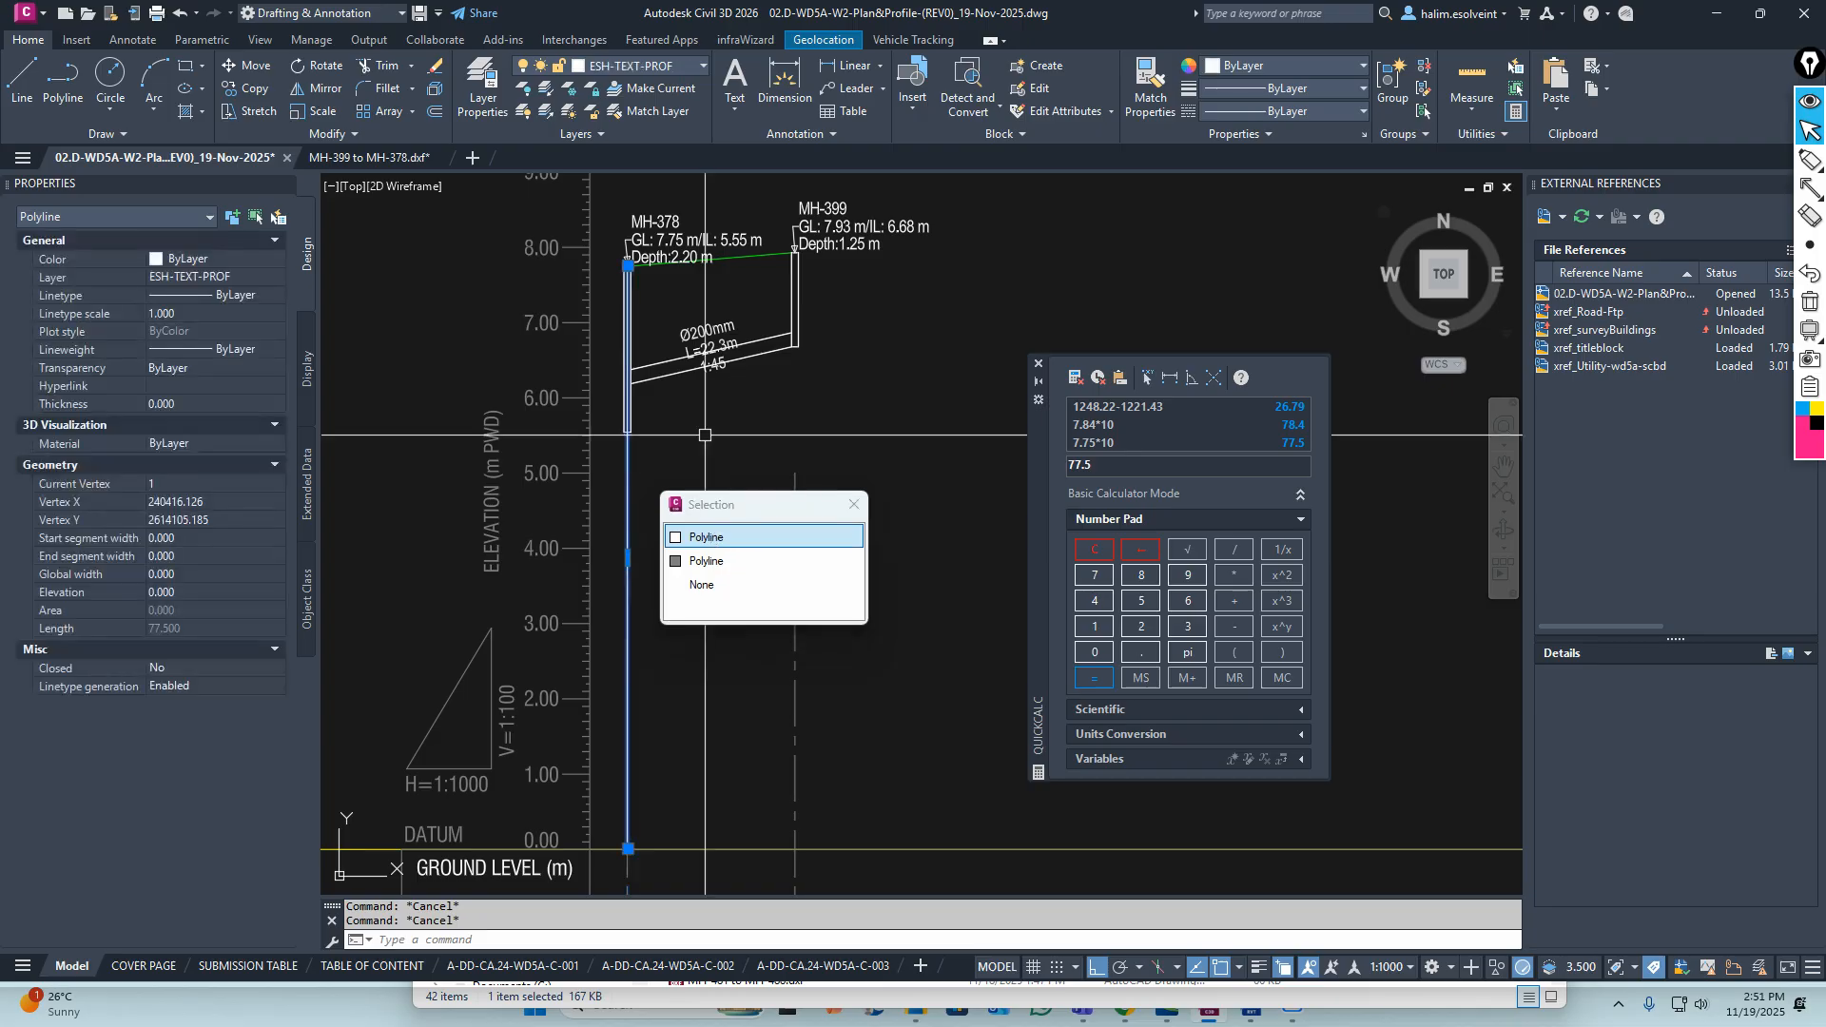
key(Escape)
key(Delete)
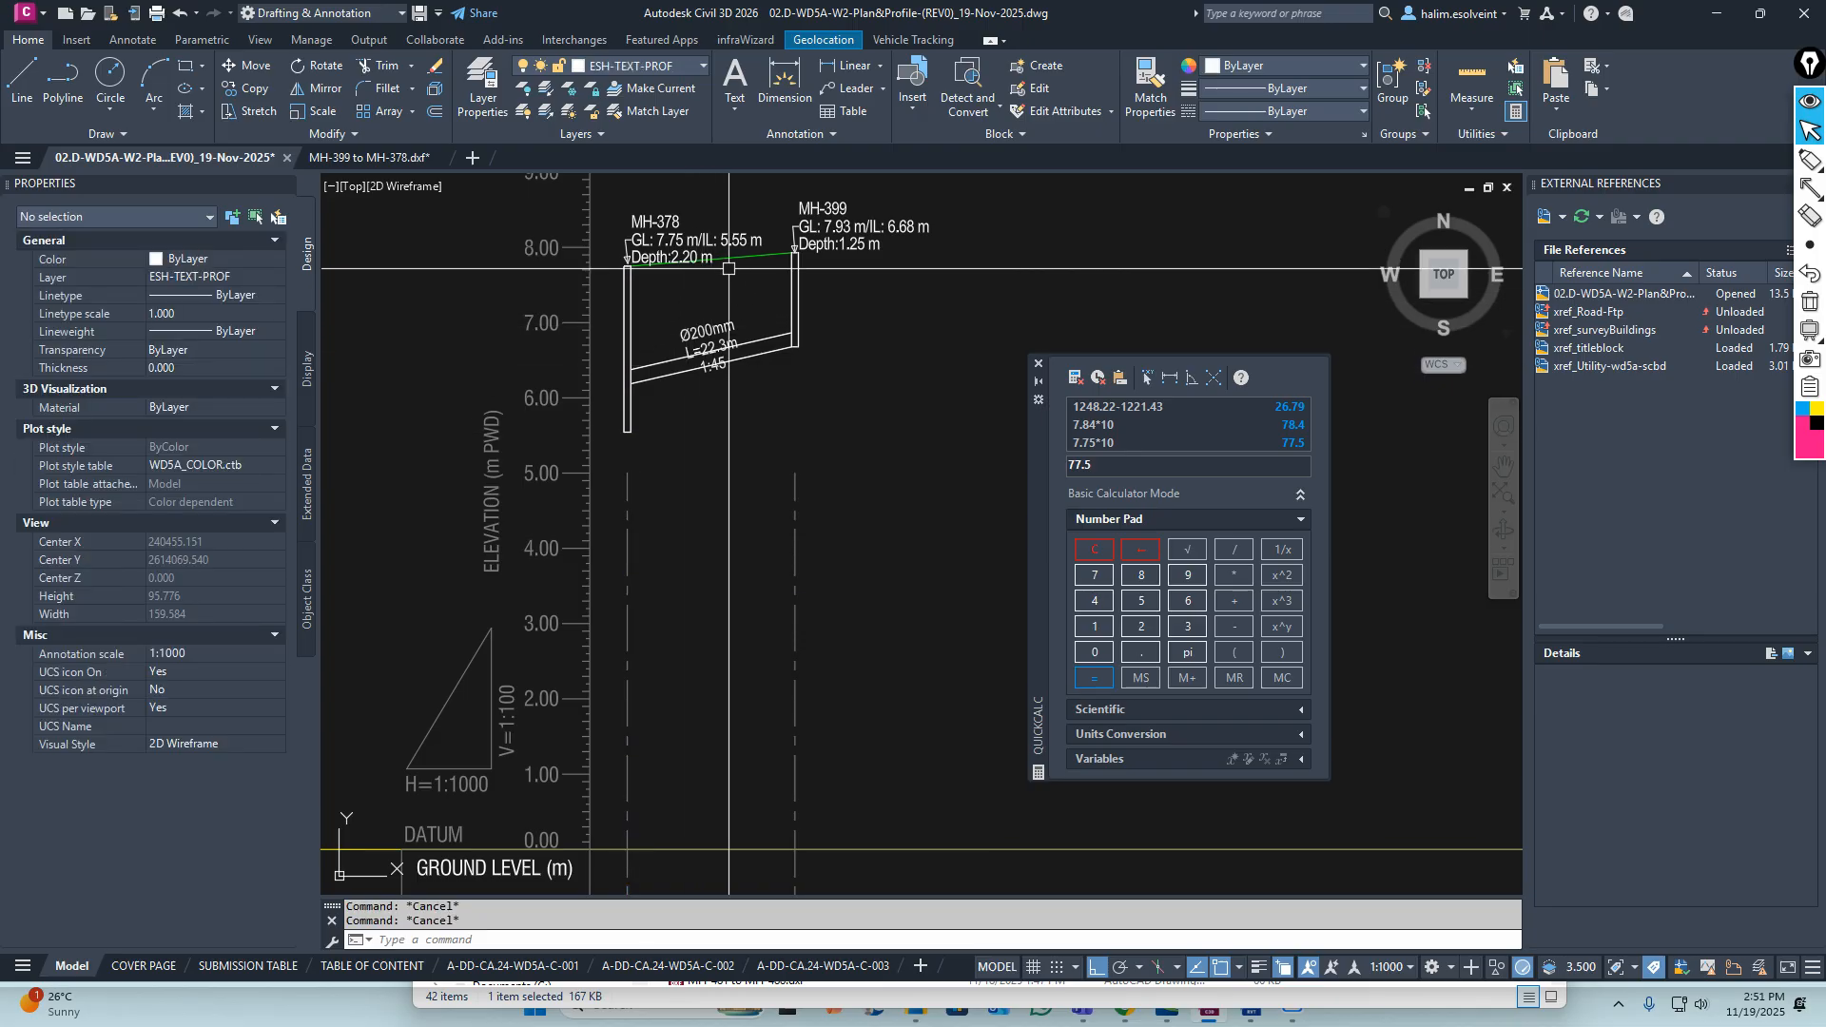
Extend the dash-dot lines beneath MH-378 and MH-399 up through the manholes to the green ground line
scroll(728, 268, up, 3)
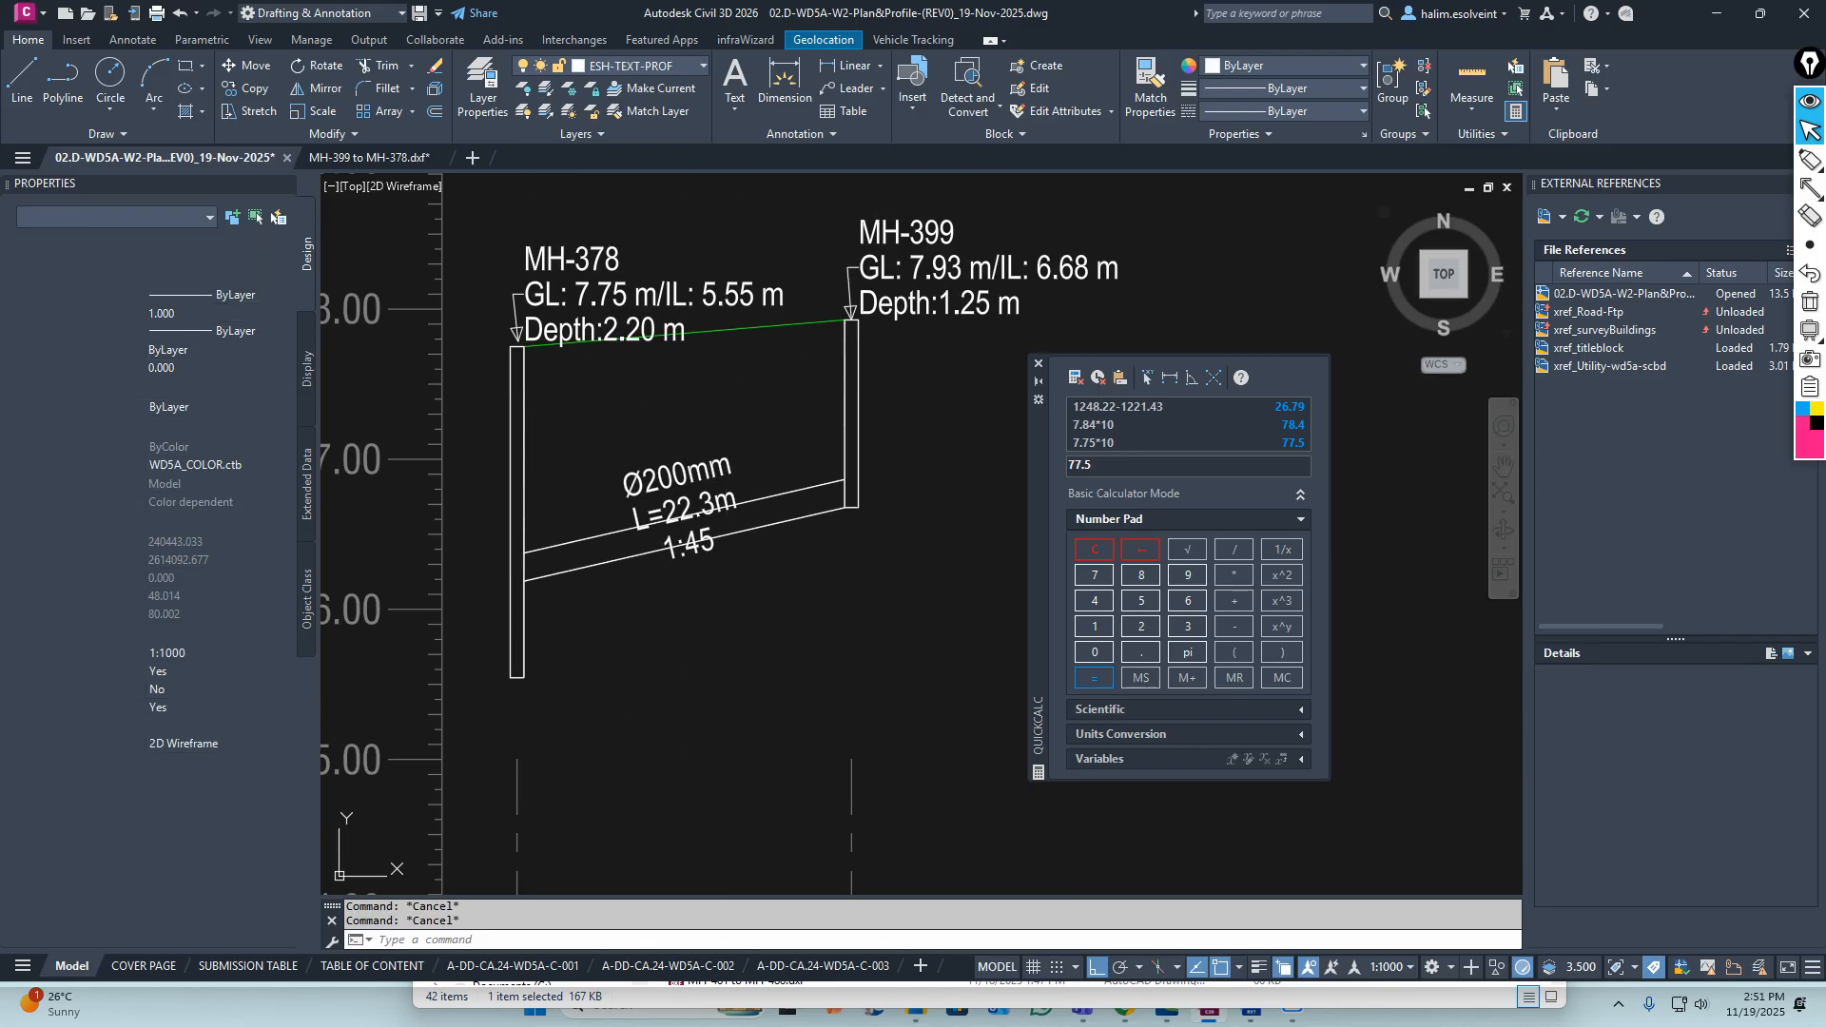
text(ex)
key(Return)
key(Return)
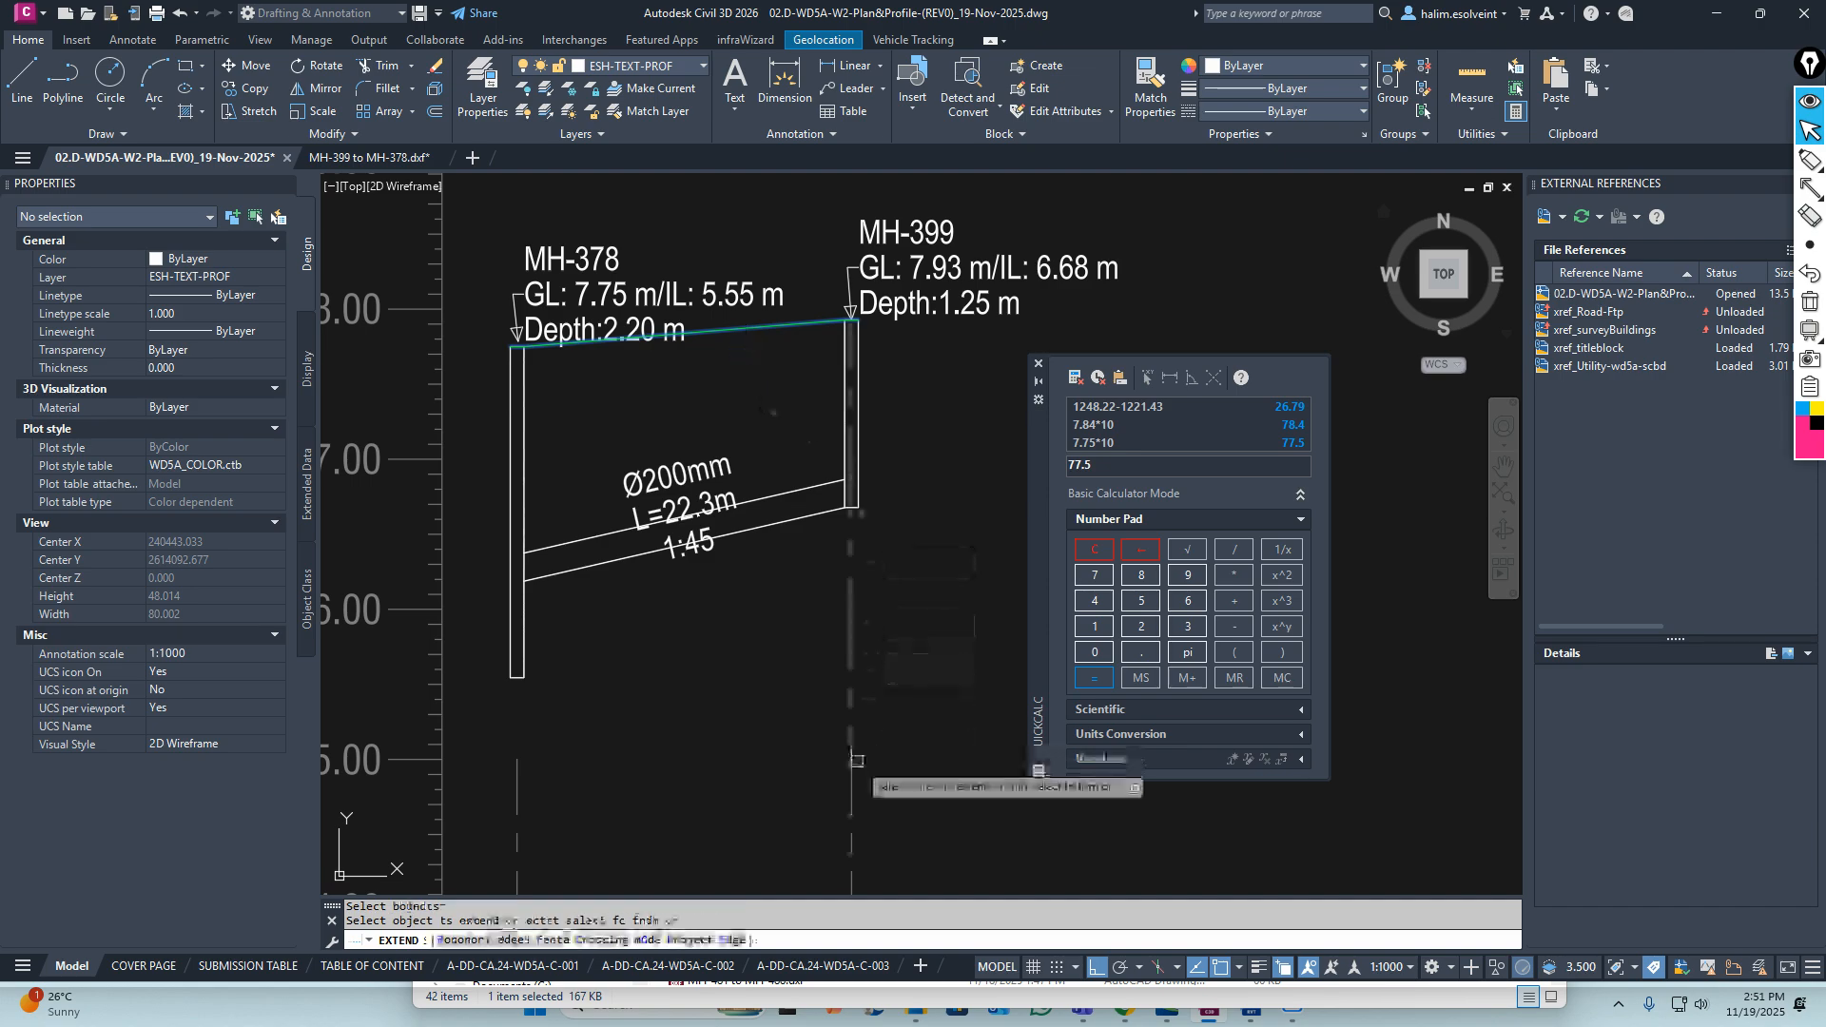
key(Escape)
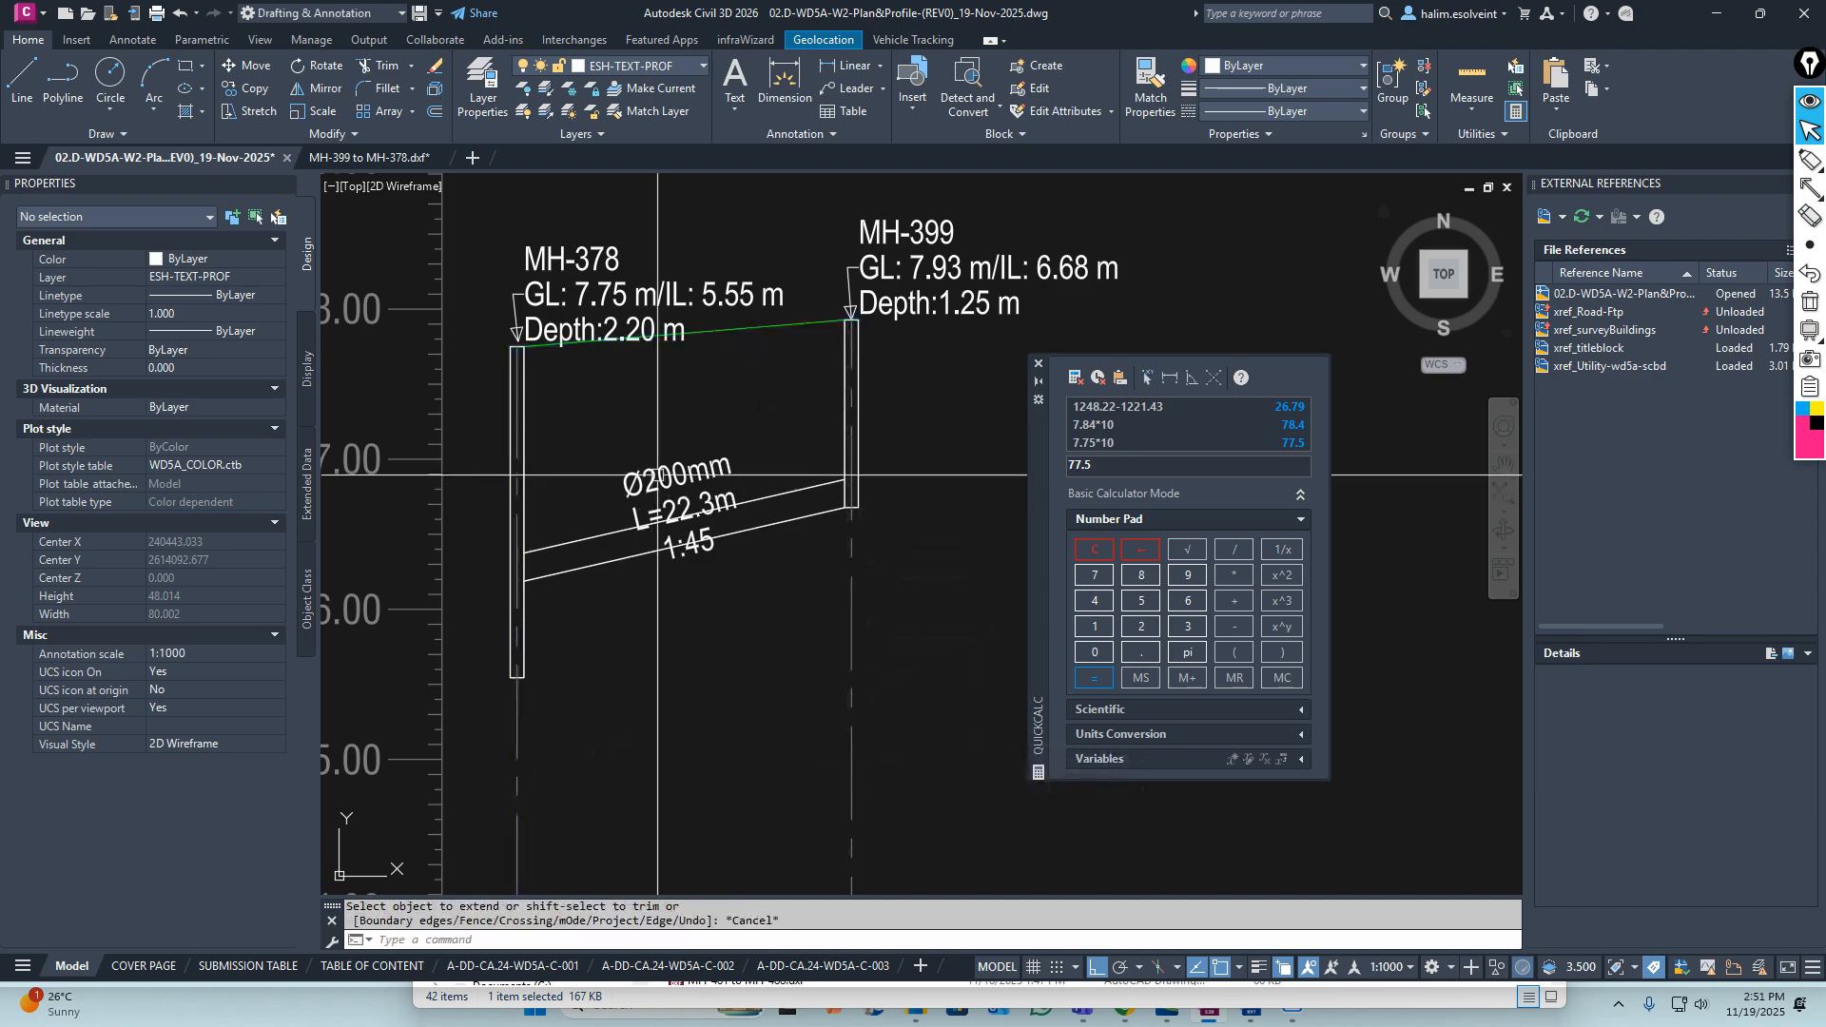
Trim away the parts of the MH-378 and MH-399 dash-dot lines below the datum line
key(Escape)
scroll(809, 495, down, 6)
mouse_move(774, 740)
middle_down()
mouse_move(660, 694)
mouse_move(659, 545)
mouse_move(697, 440)
middle_up()
scroll(657, 576, up, 3)
key(Escape)
text(r)
key(Return)
scroll(507, 409, down, 6)
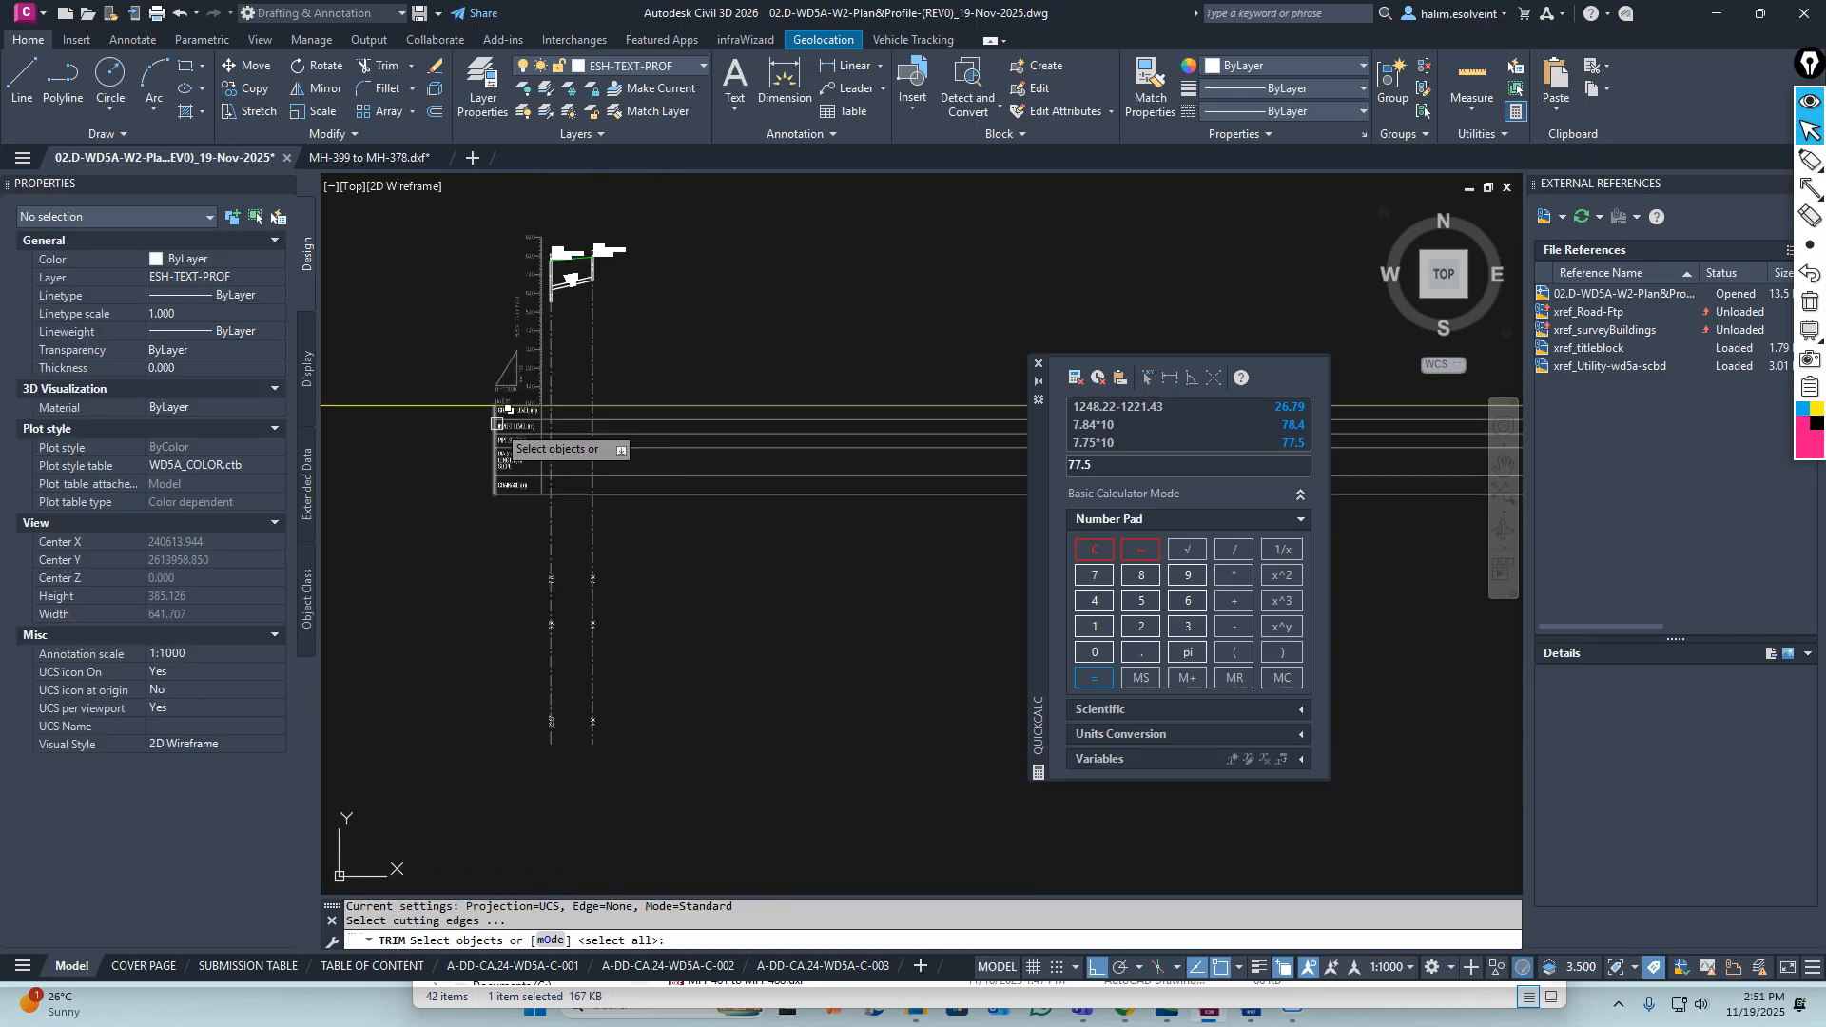
key(Return)
scroll(630, 536, up, 3)
click(665, 539)
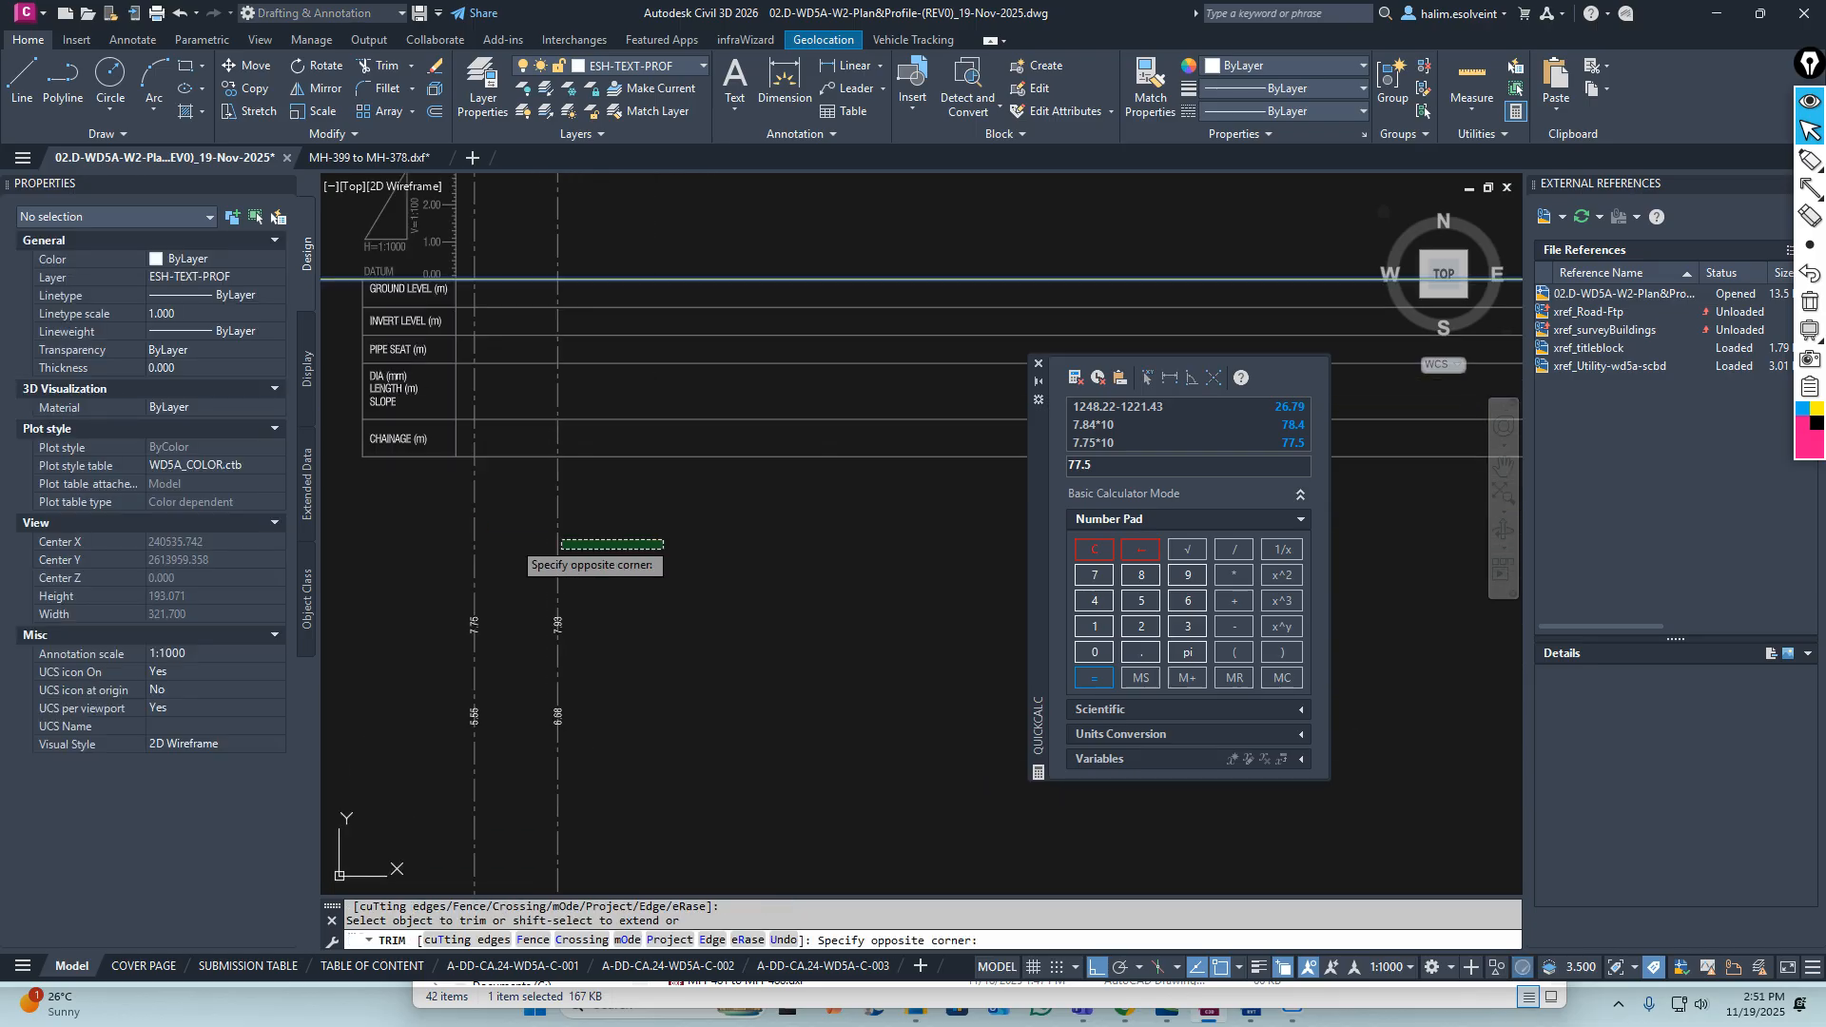
click(437, 535)
key(Escape)
scroll(614, 501, down, 3)
key(Escape)
scroll(551, 590, up, 3)
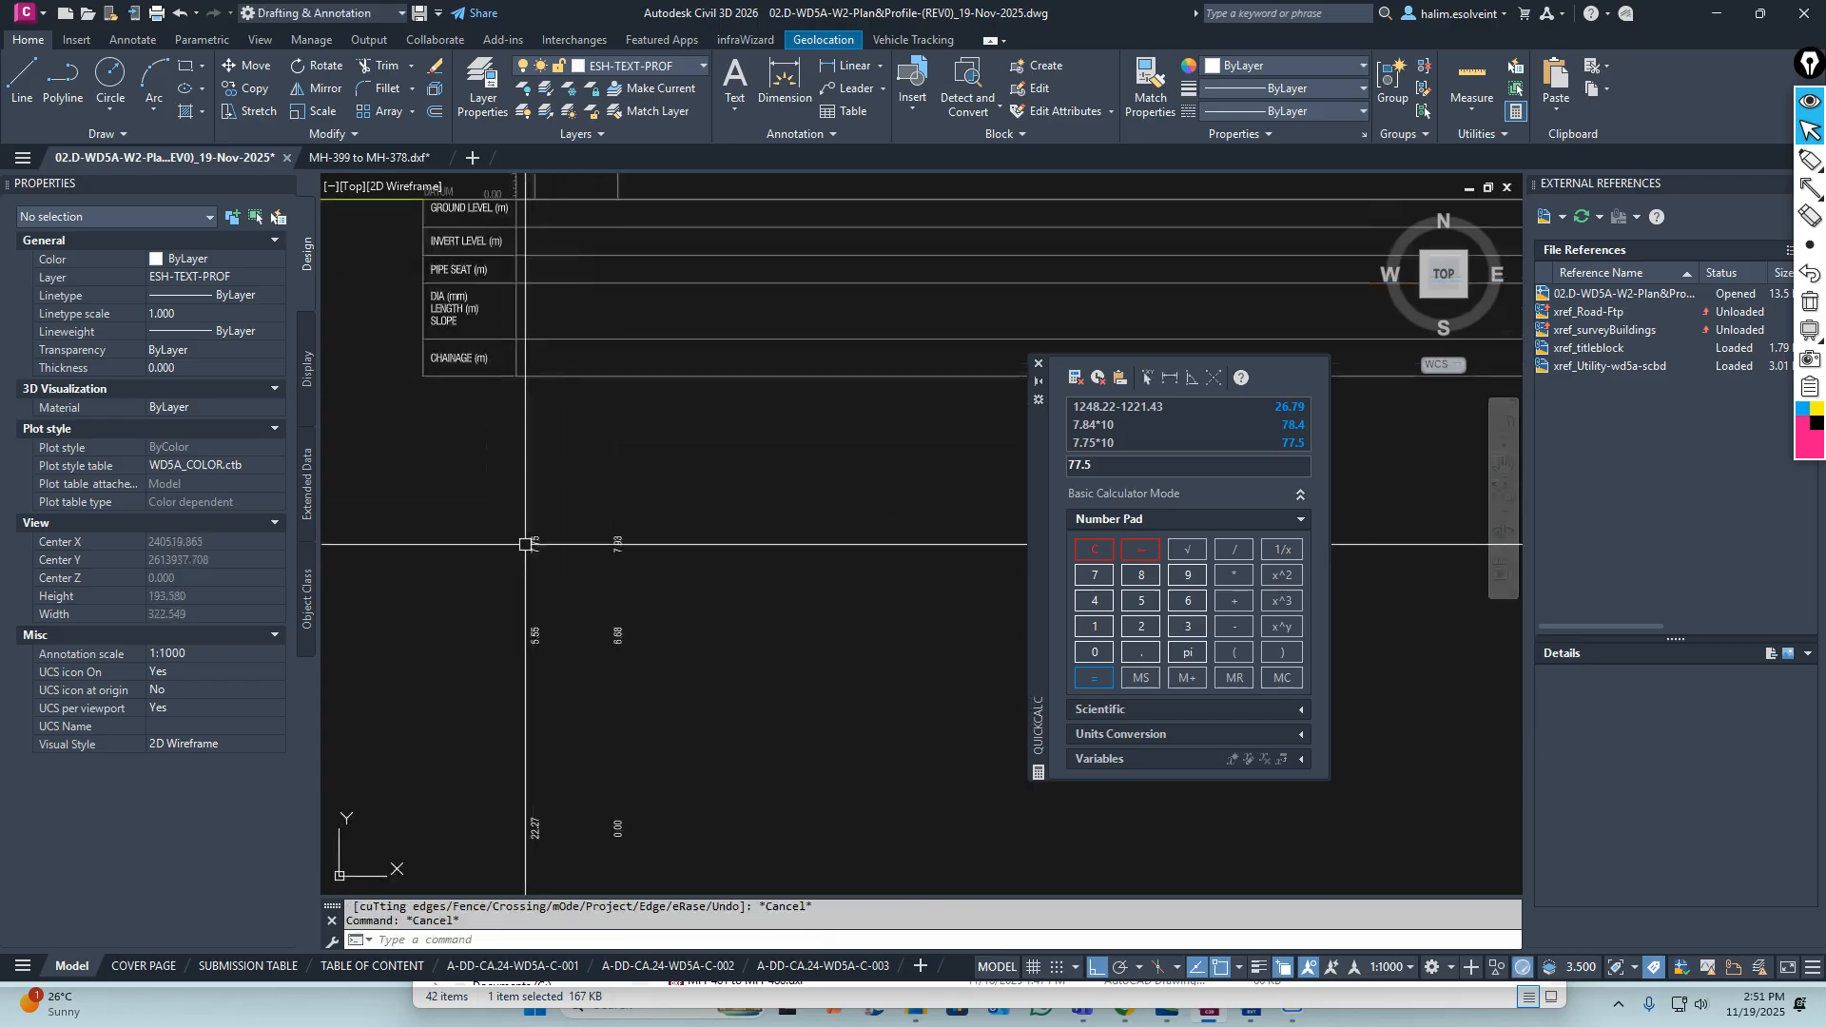
middle_drag(571, 631, 613, 585)
text(m)
key(Return)
click(526, 461)
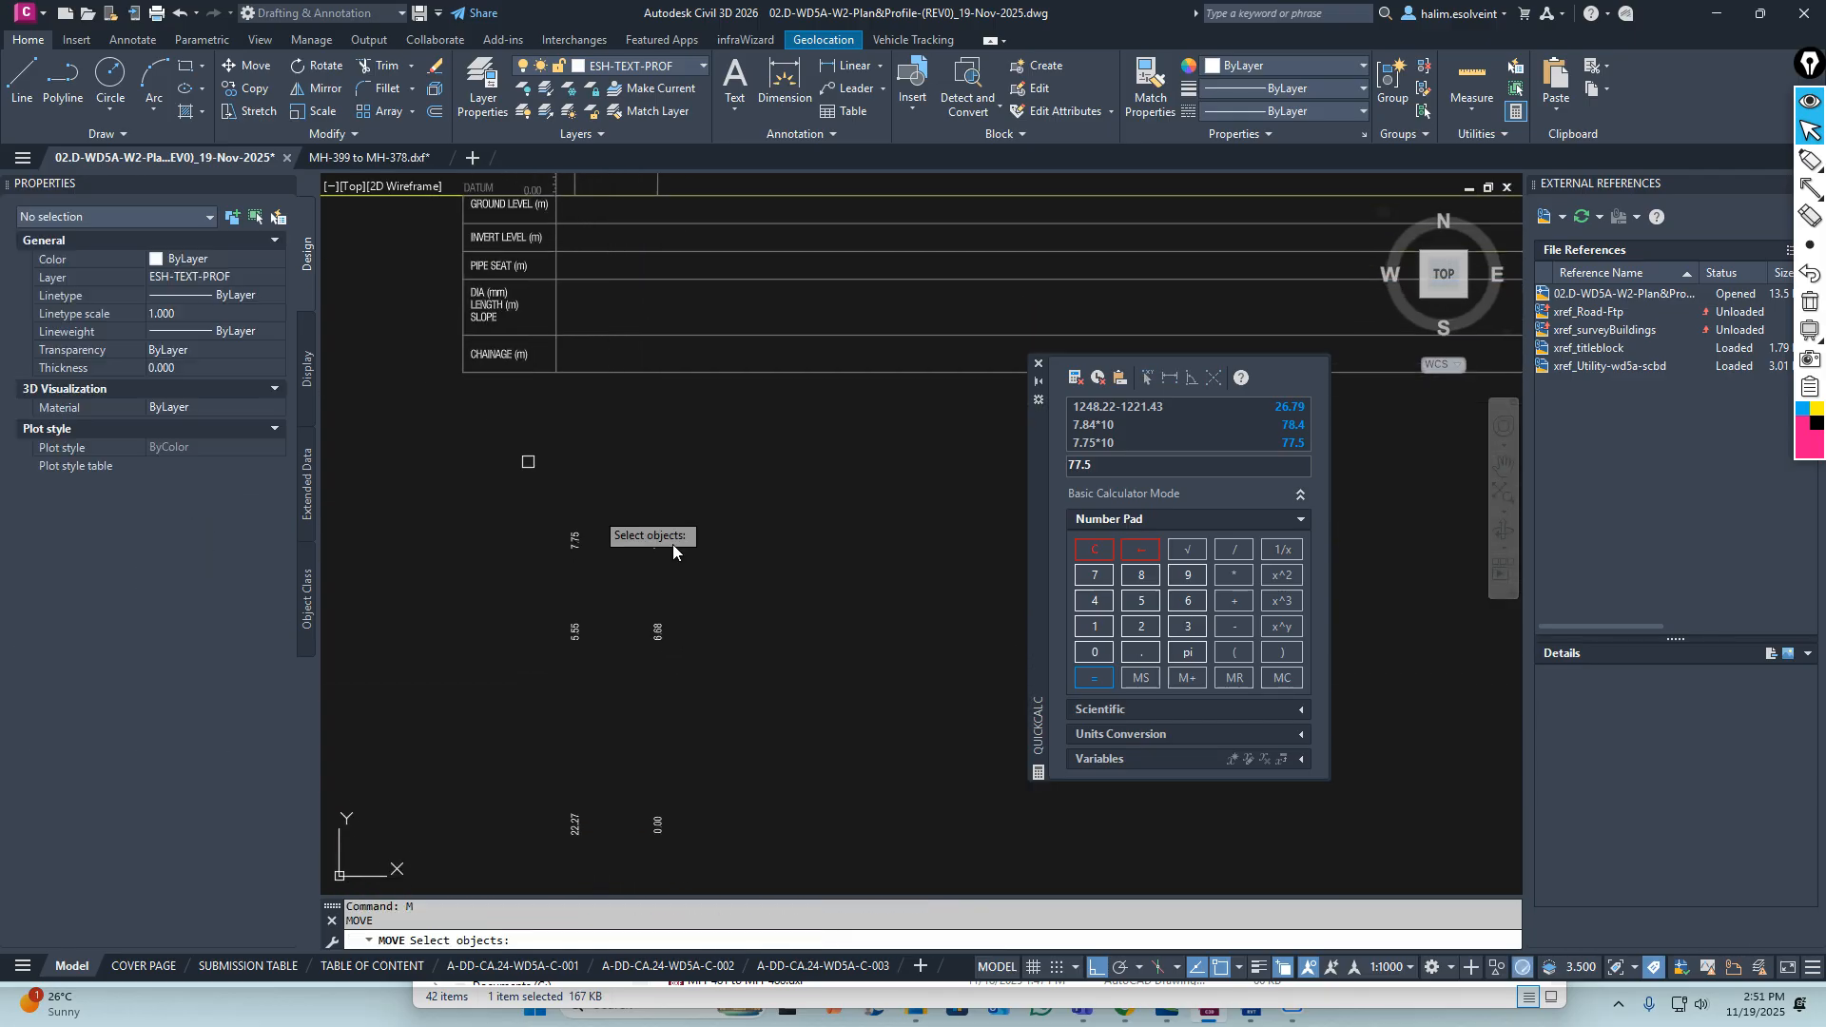
click(726, 596)
key(Return)
click(665, 540)
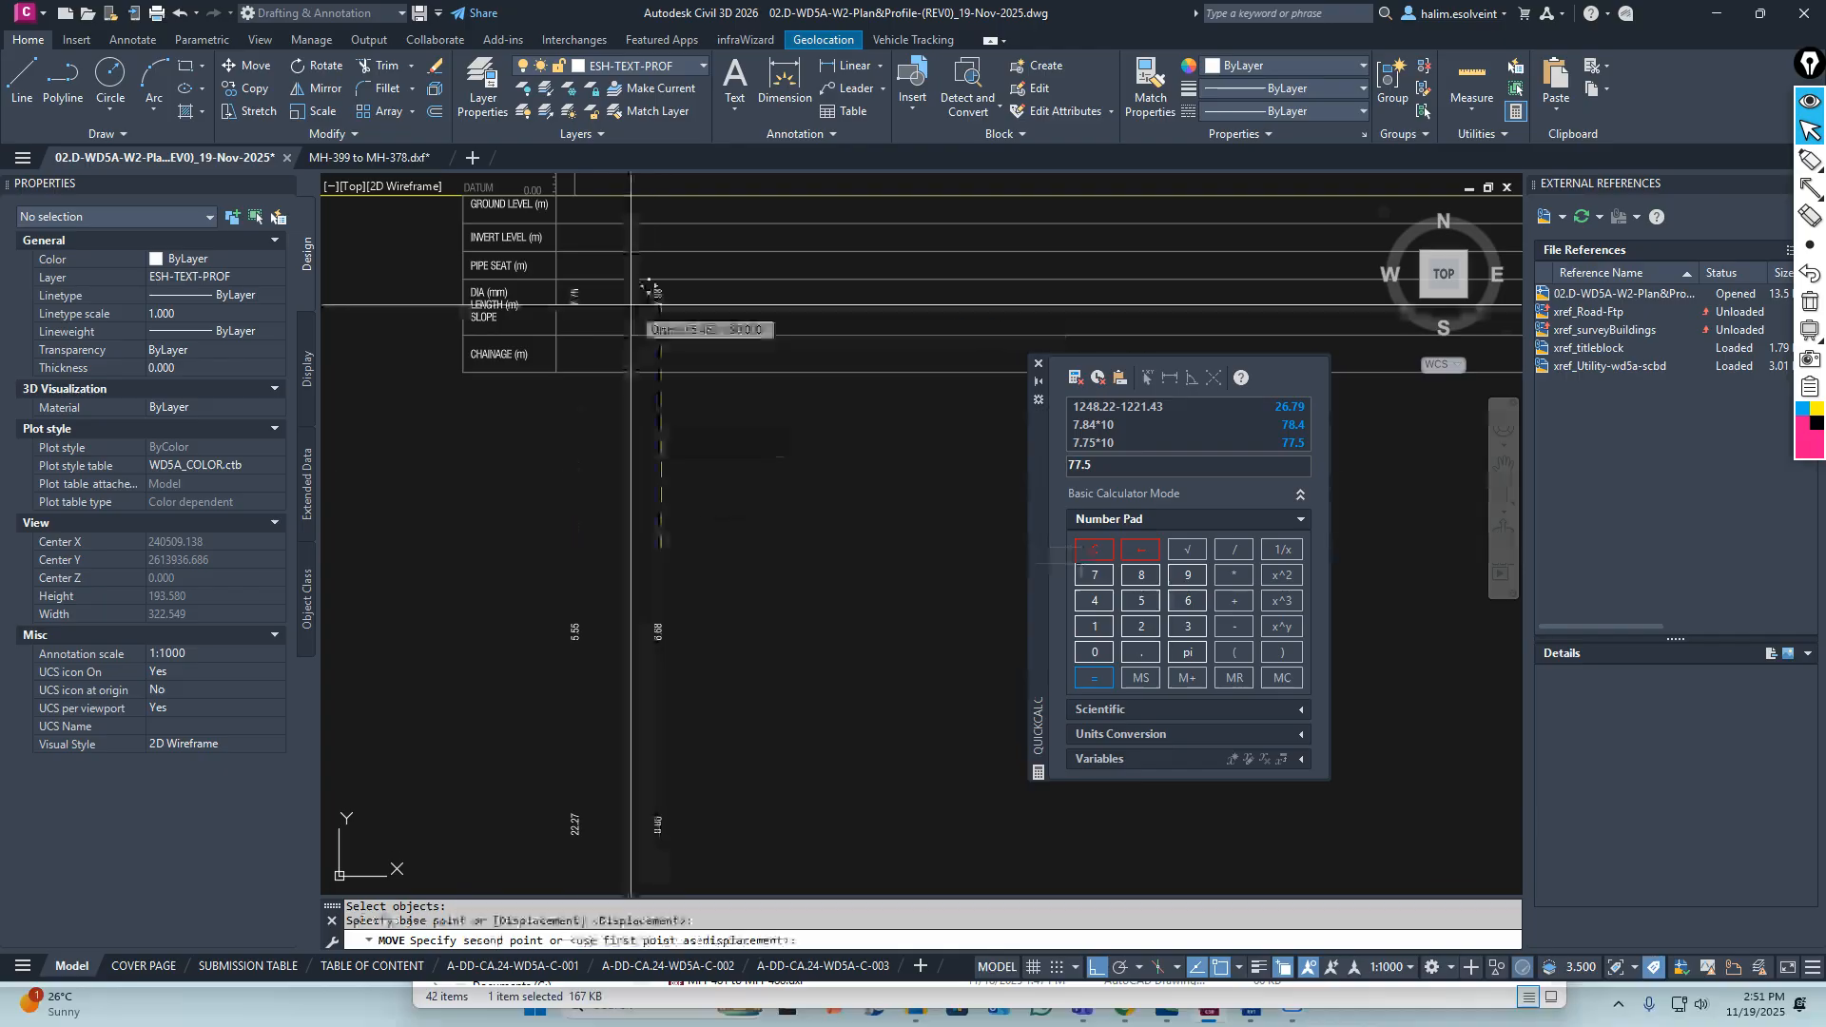
key(Escape)
Put the six level and chainage texts below the data table on layer ESH-TEXT-PROF with color ByLayer
scroll(651, 414, down, 2)
scroll(609, 339, up, 3)
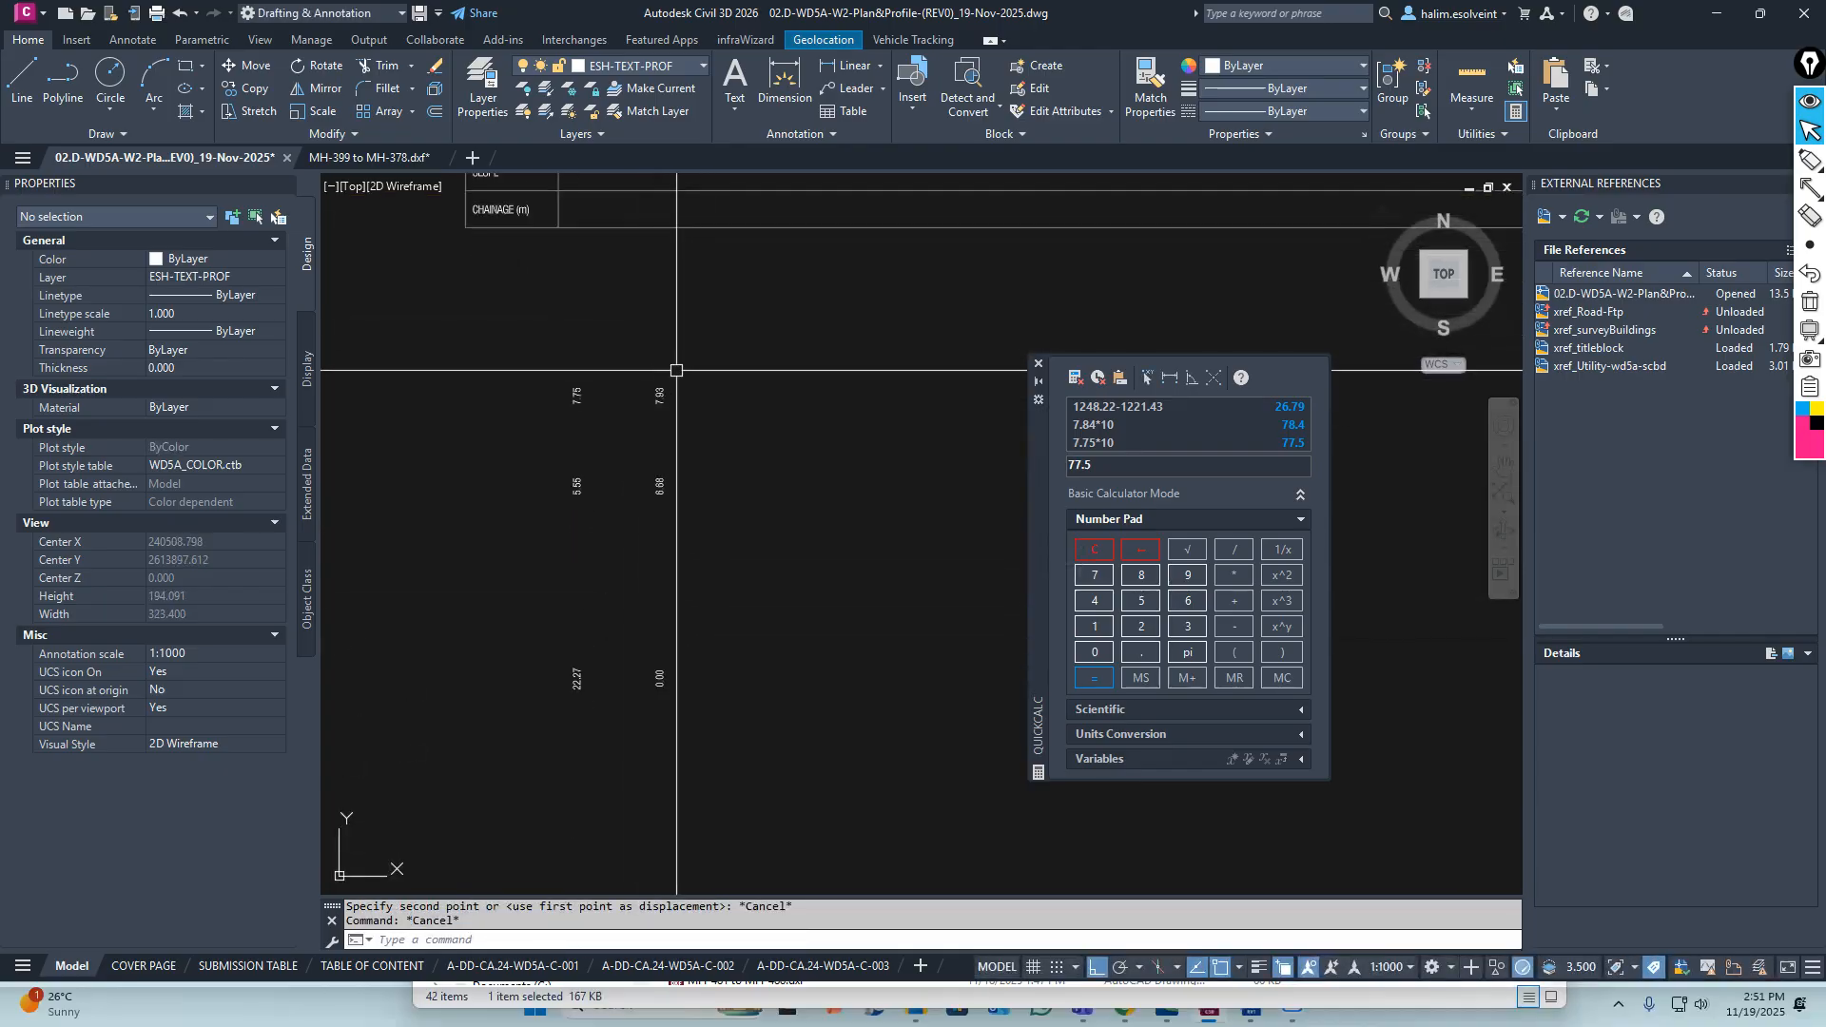
click(999, 367)
click(542, 766)
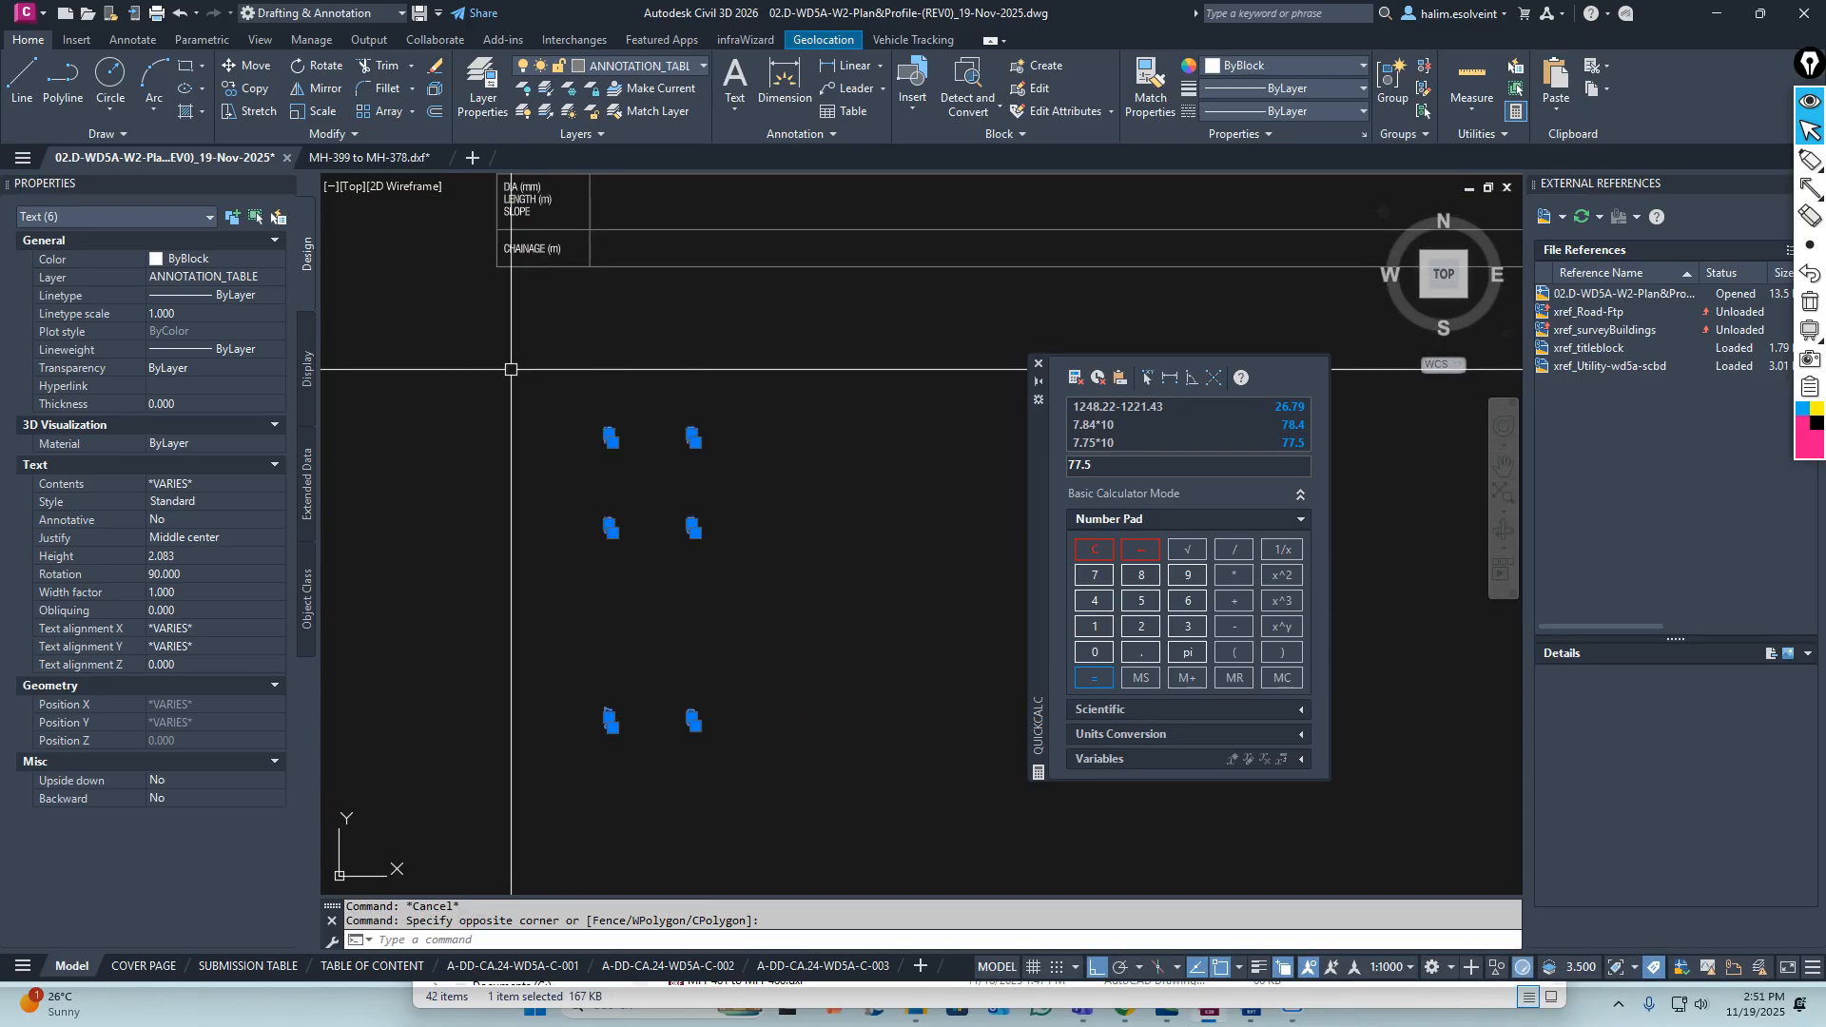
click(636, 71)
scroll(667, 575, down, 10)
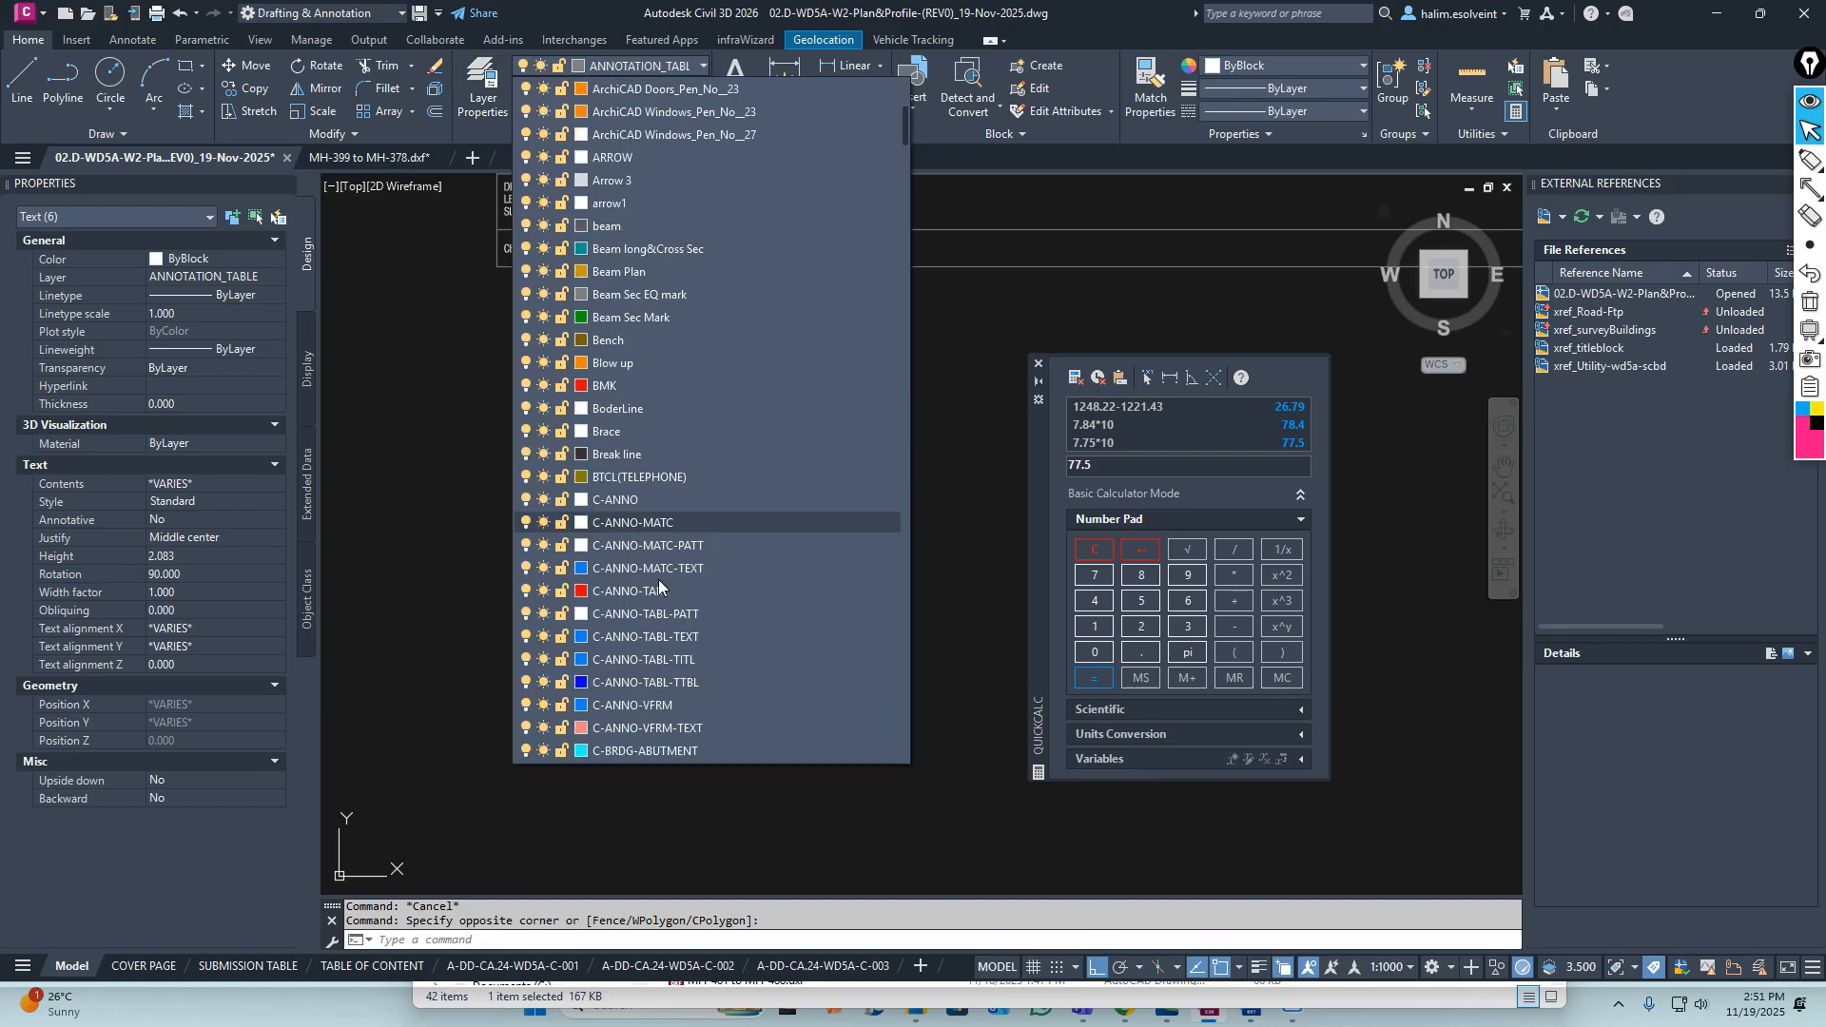
scroll(665, 575, down, 10)
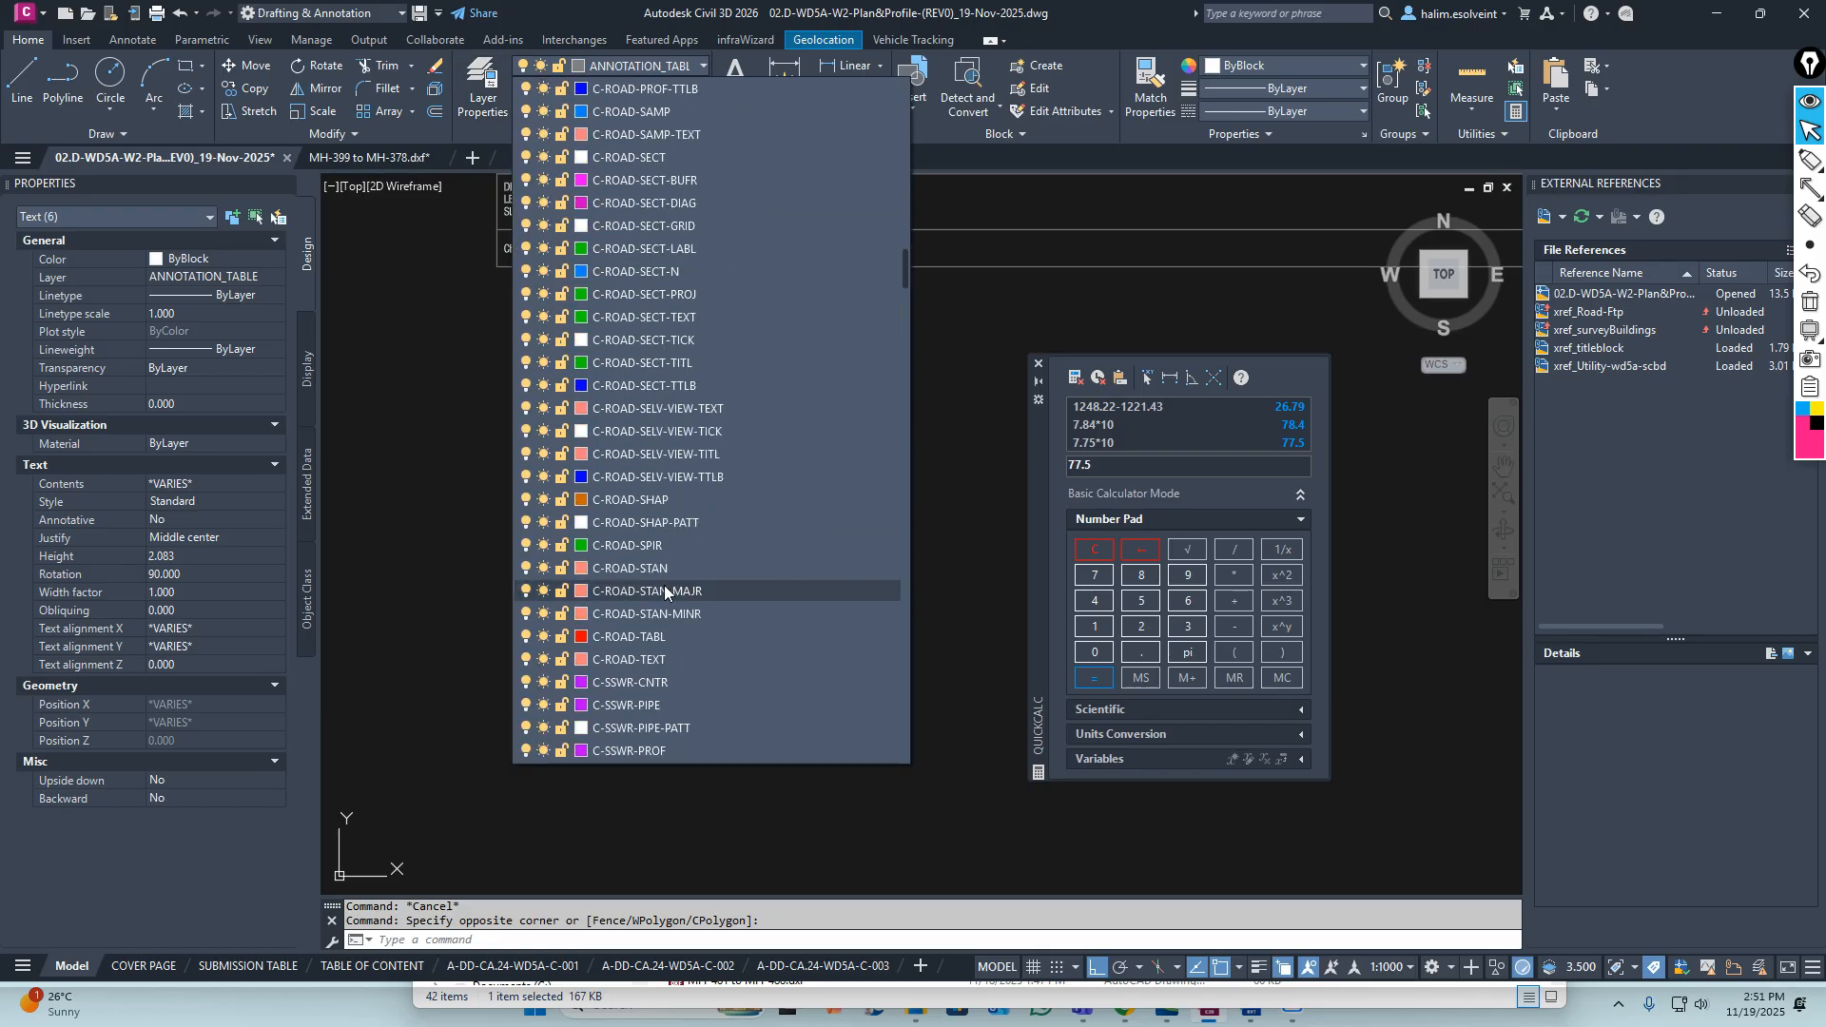
scroll(660, 569, down, 10)
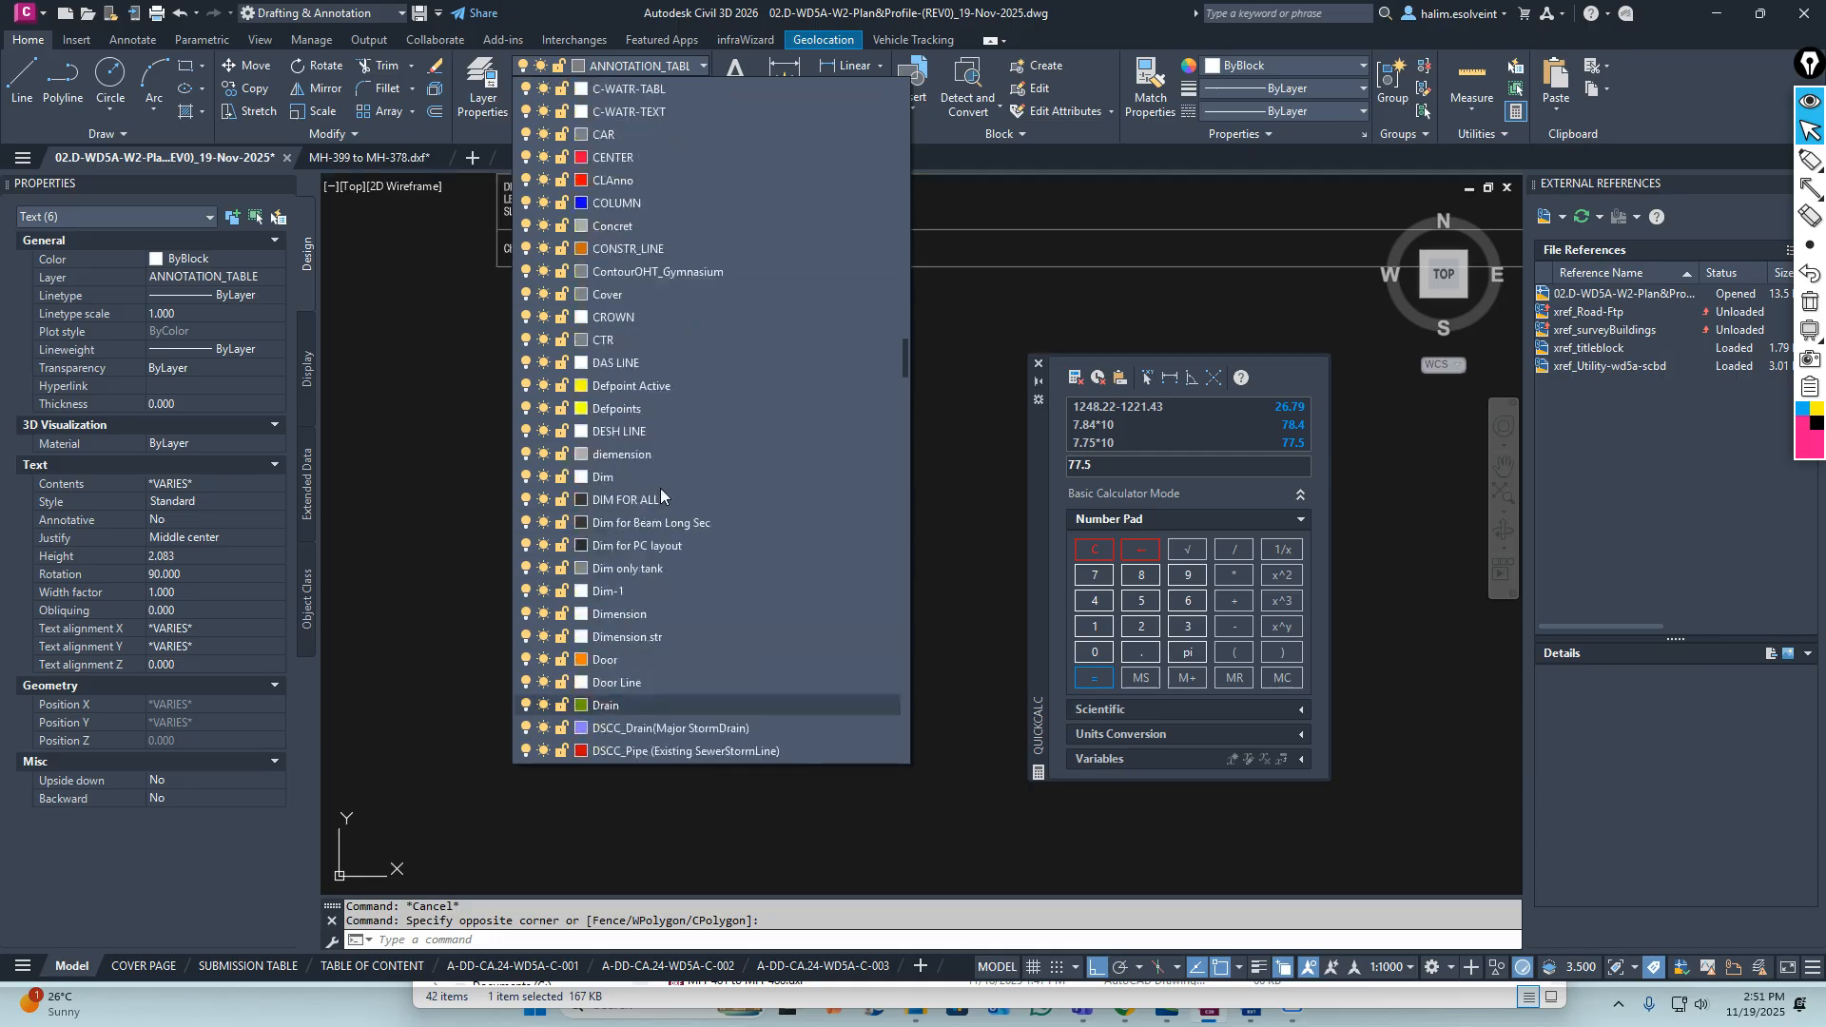
scroll(657, 504, down, 6)
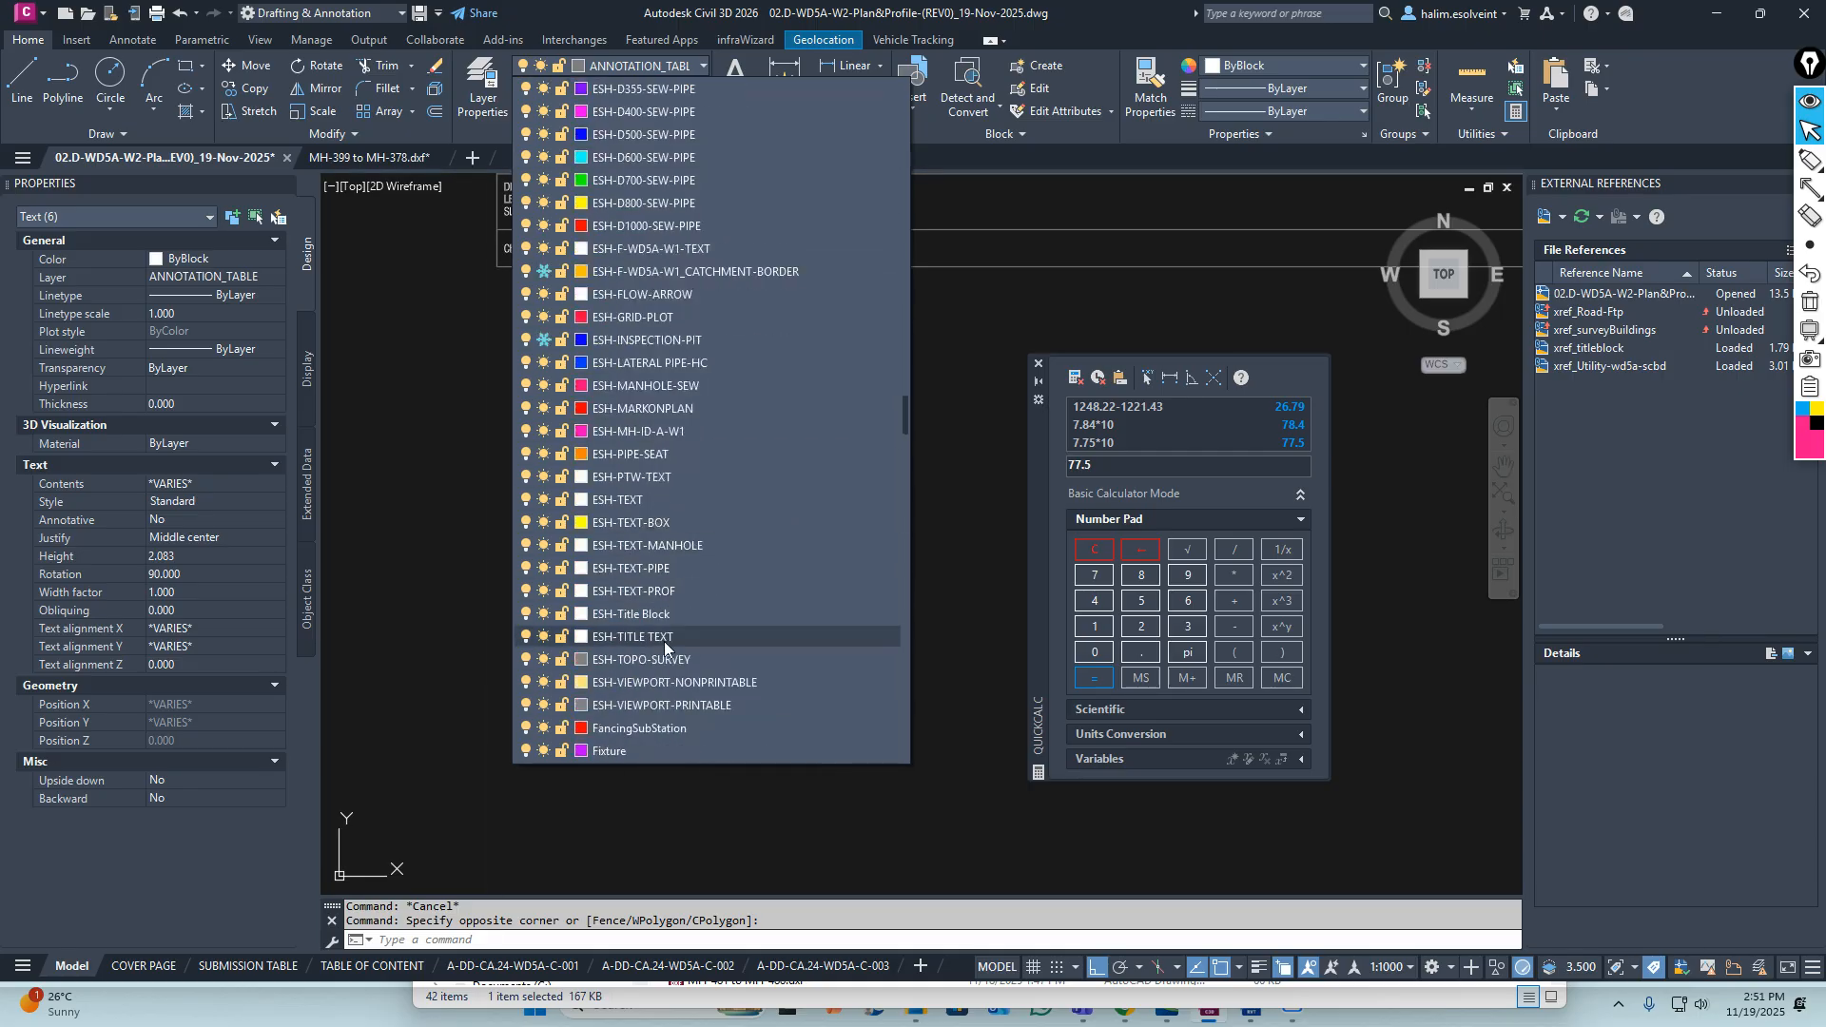
click(659, 592)
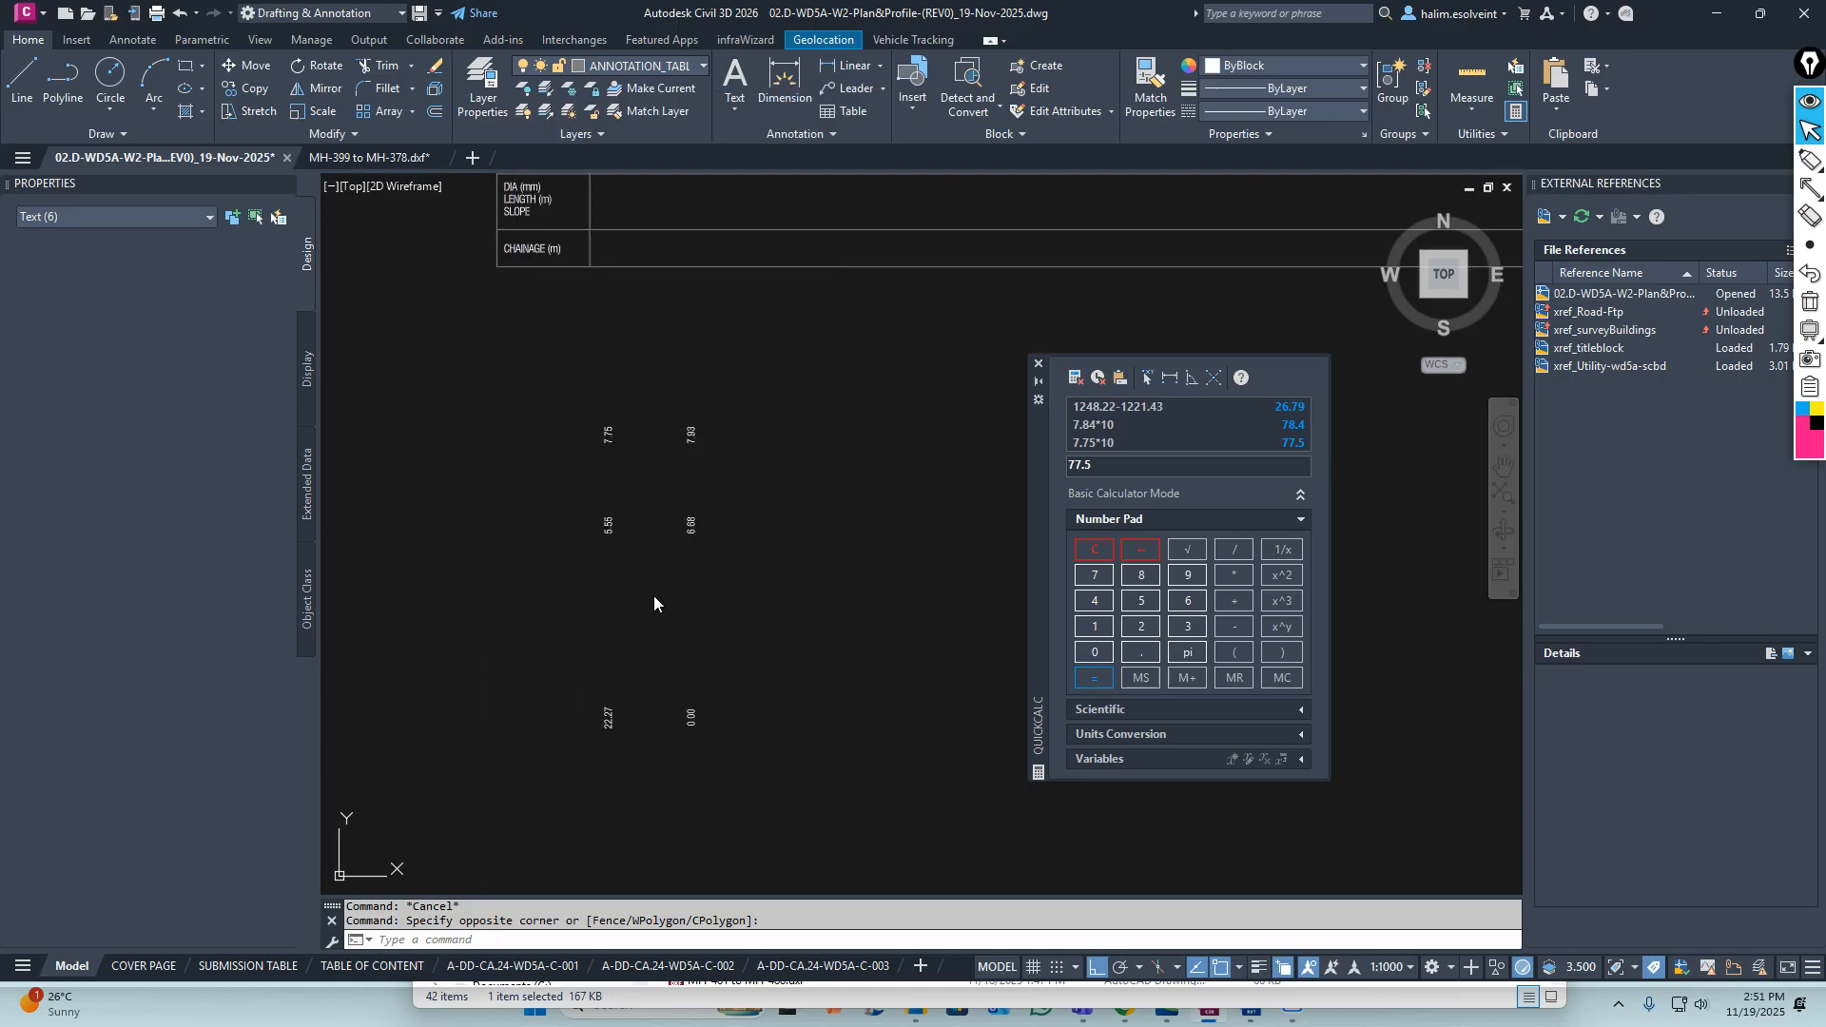
click(1290, 64)
click(1257, 82)
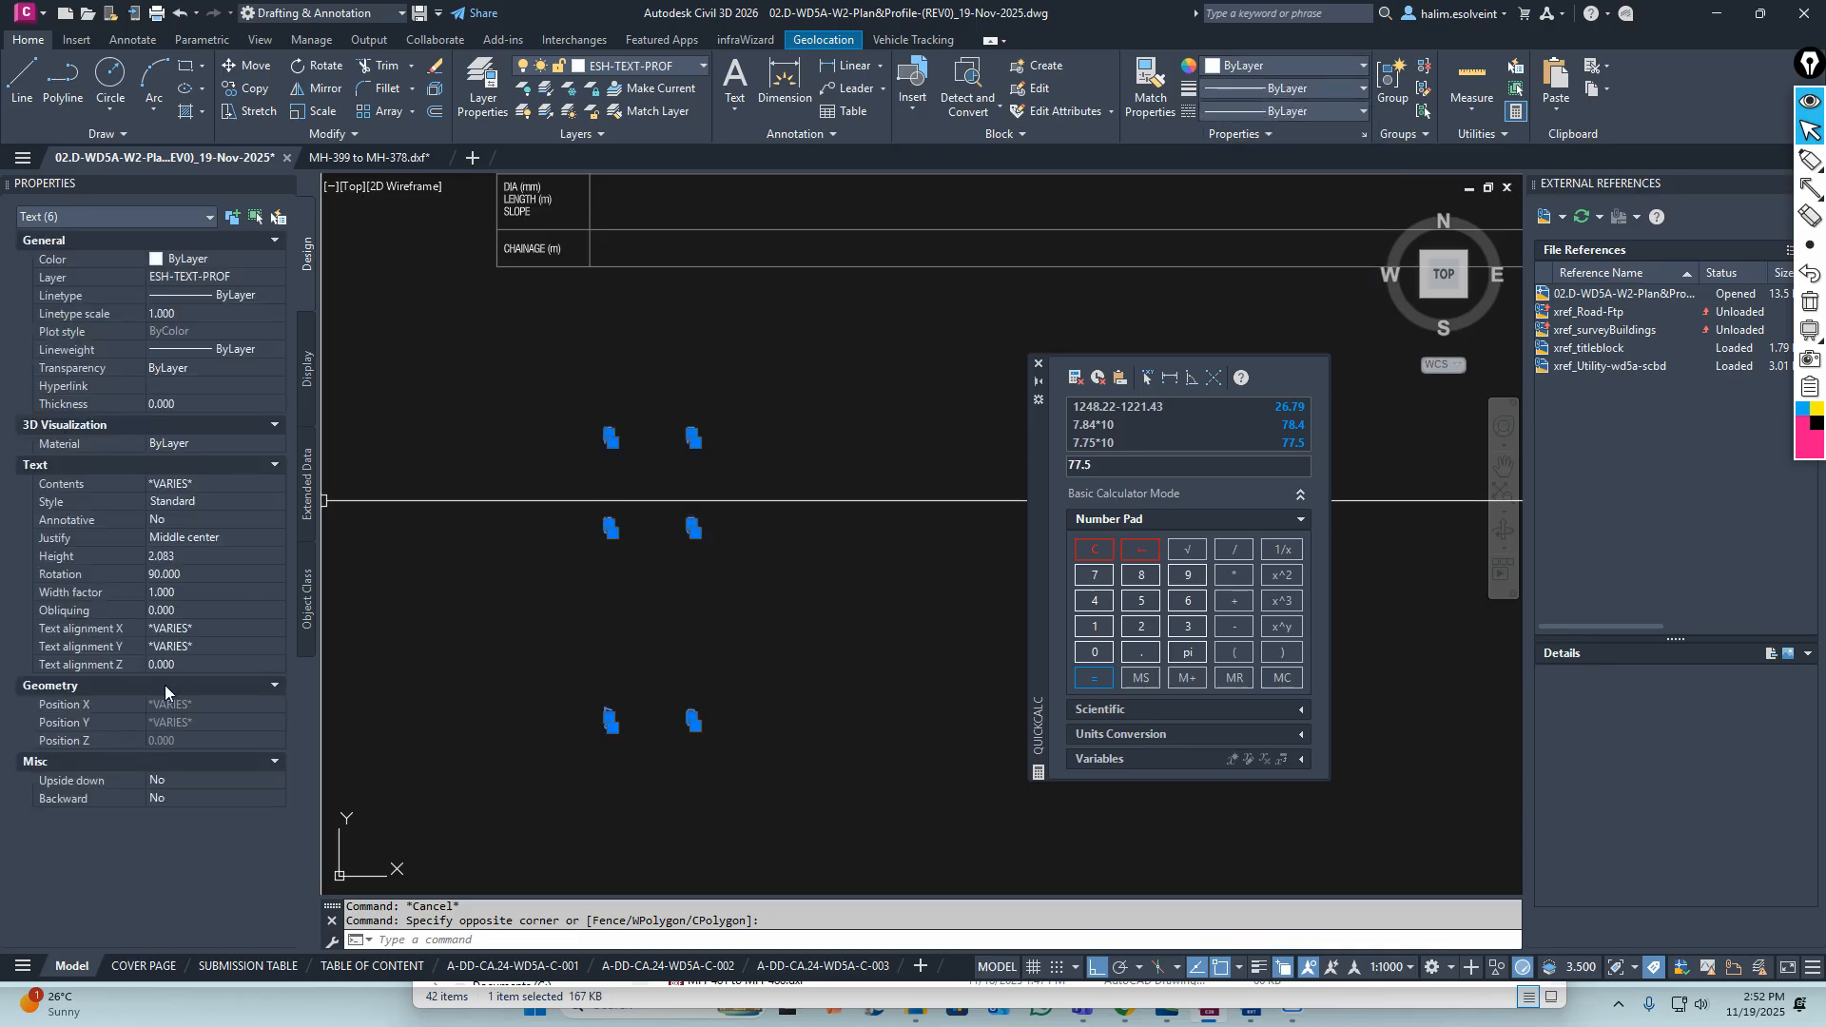
Set the six level and chainage texts to text style ALL with a height of 2
click(129, 40)
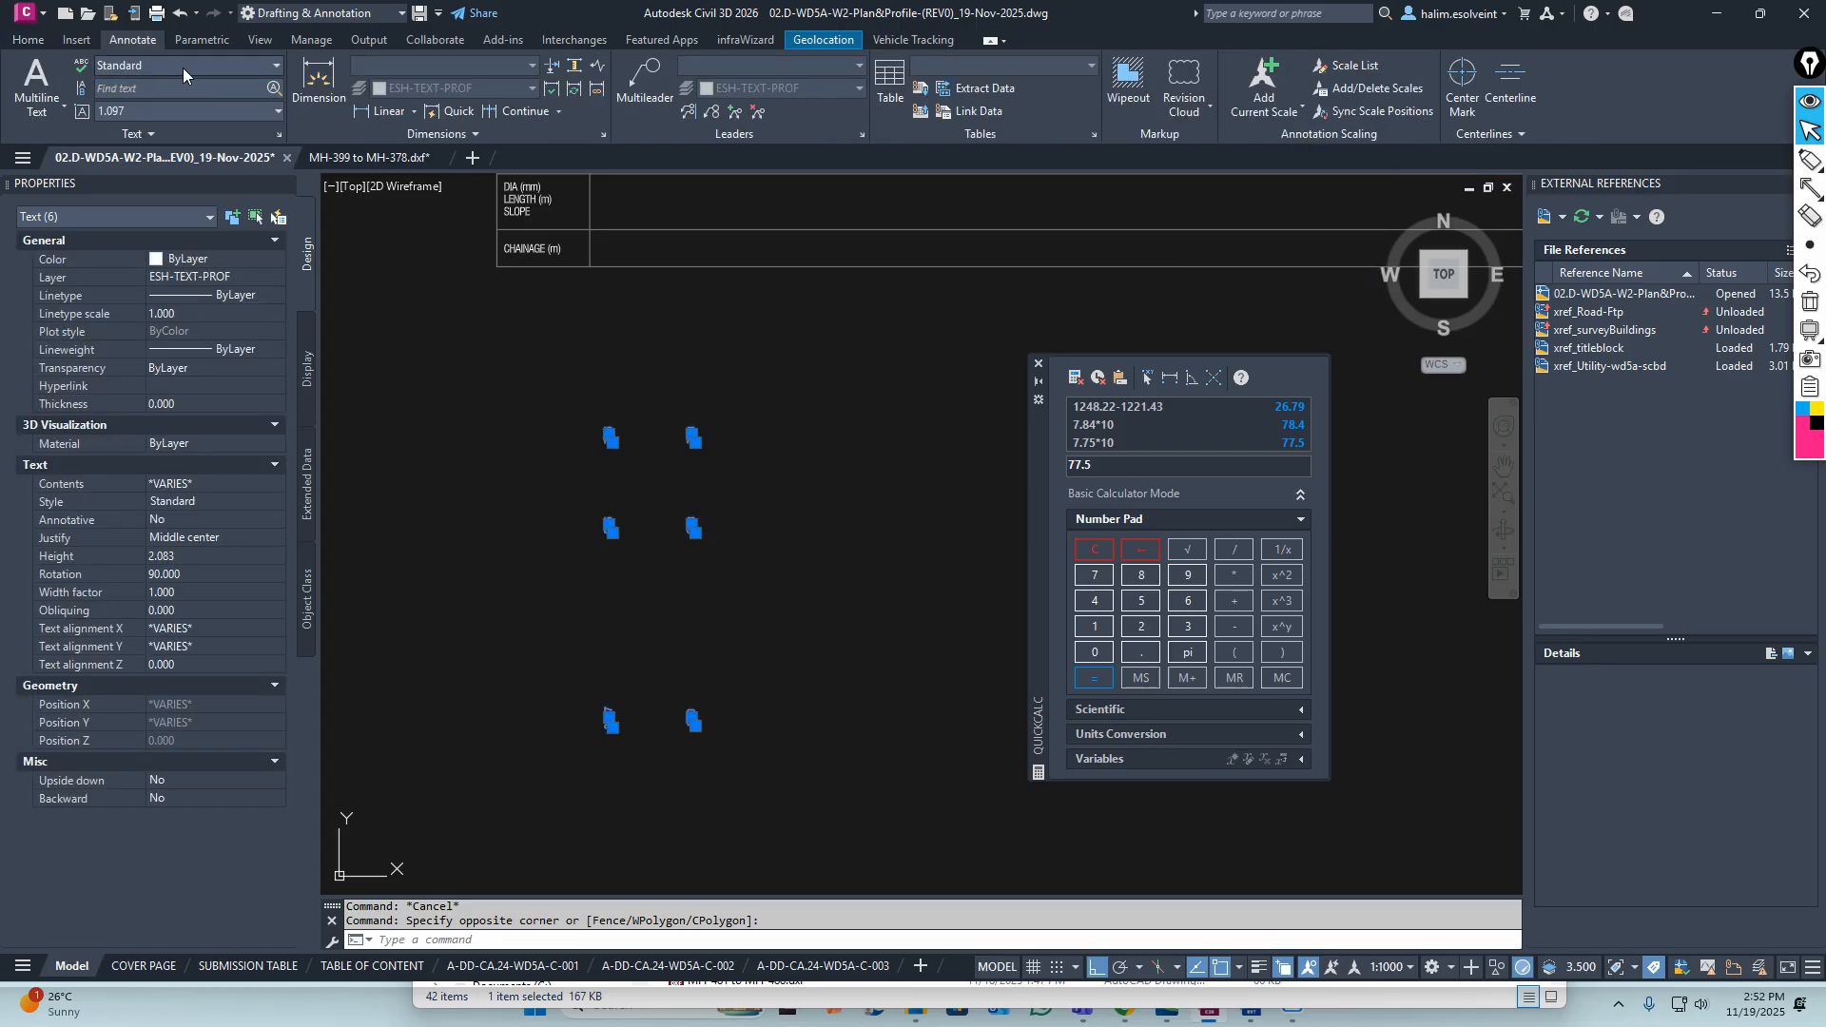
click(183, 67)
scroll(281, 161, up, 10)
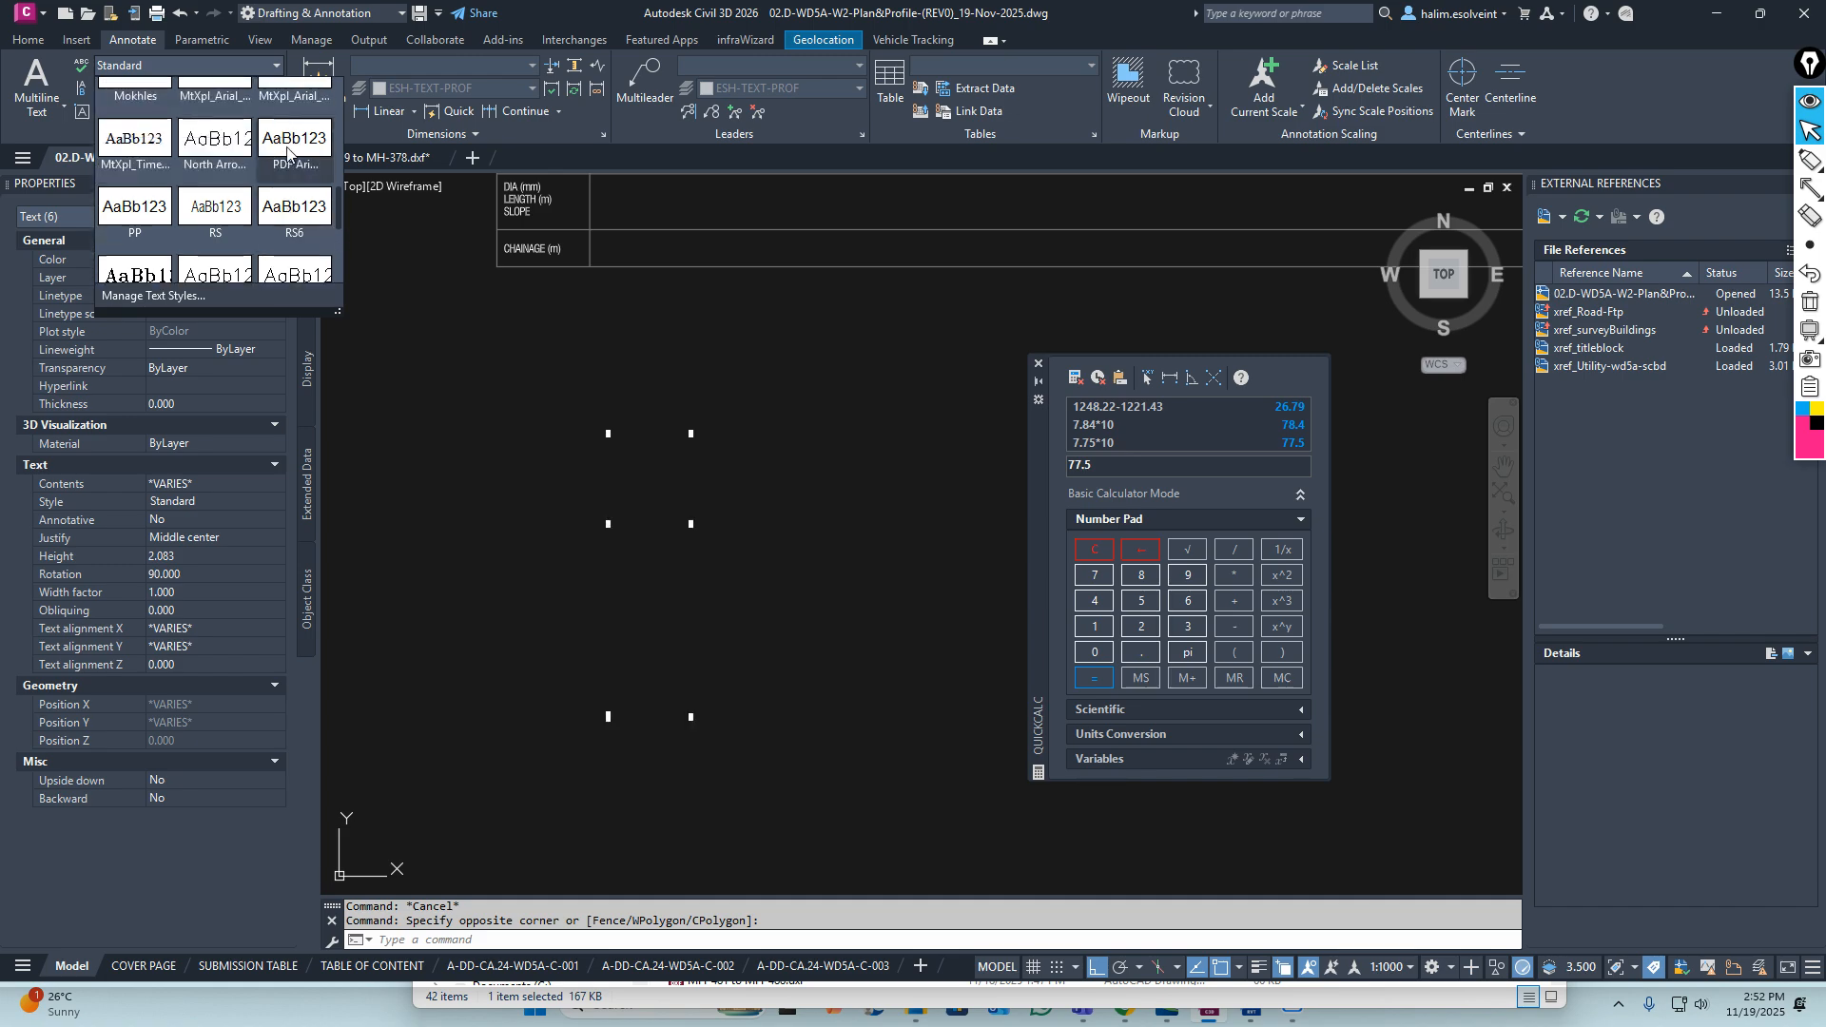
scroll(288, 152, up, 2)
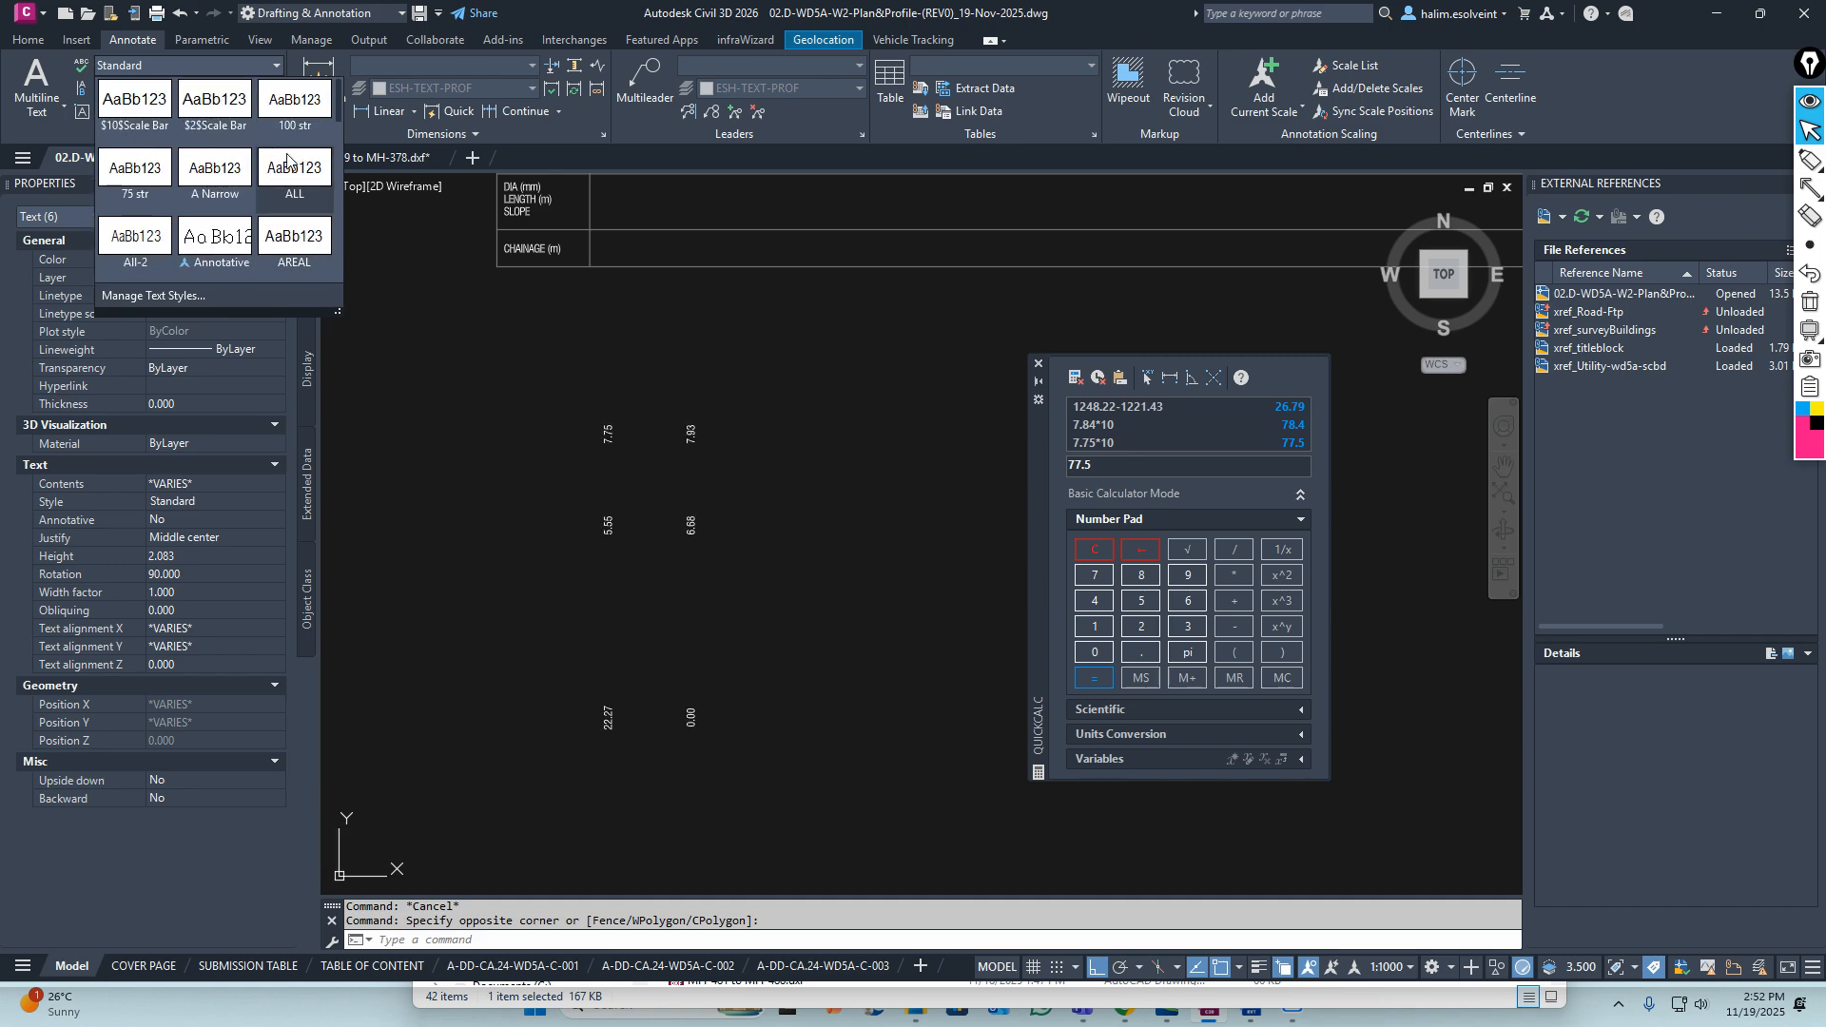
click(294, 190)
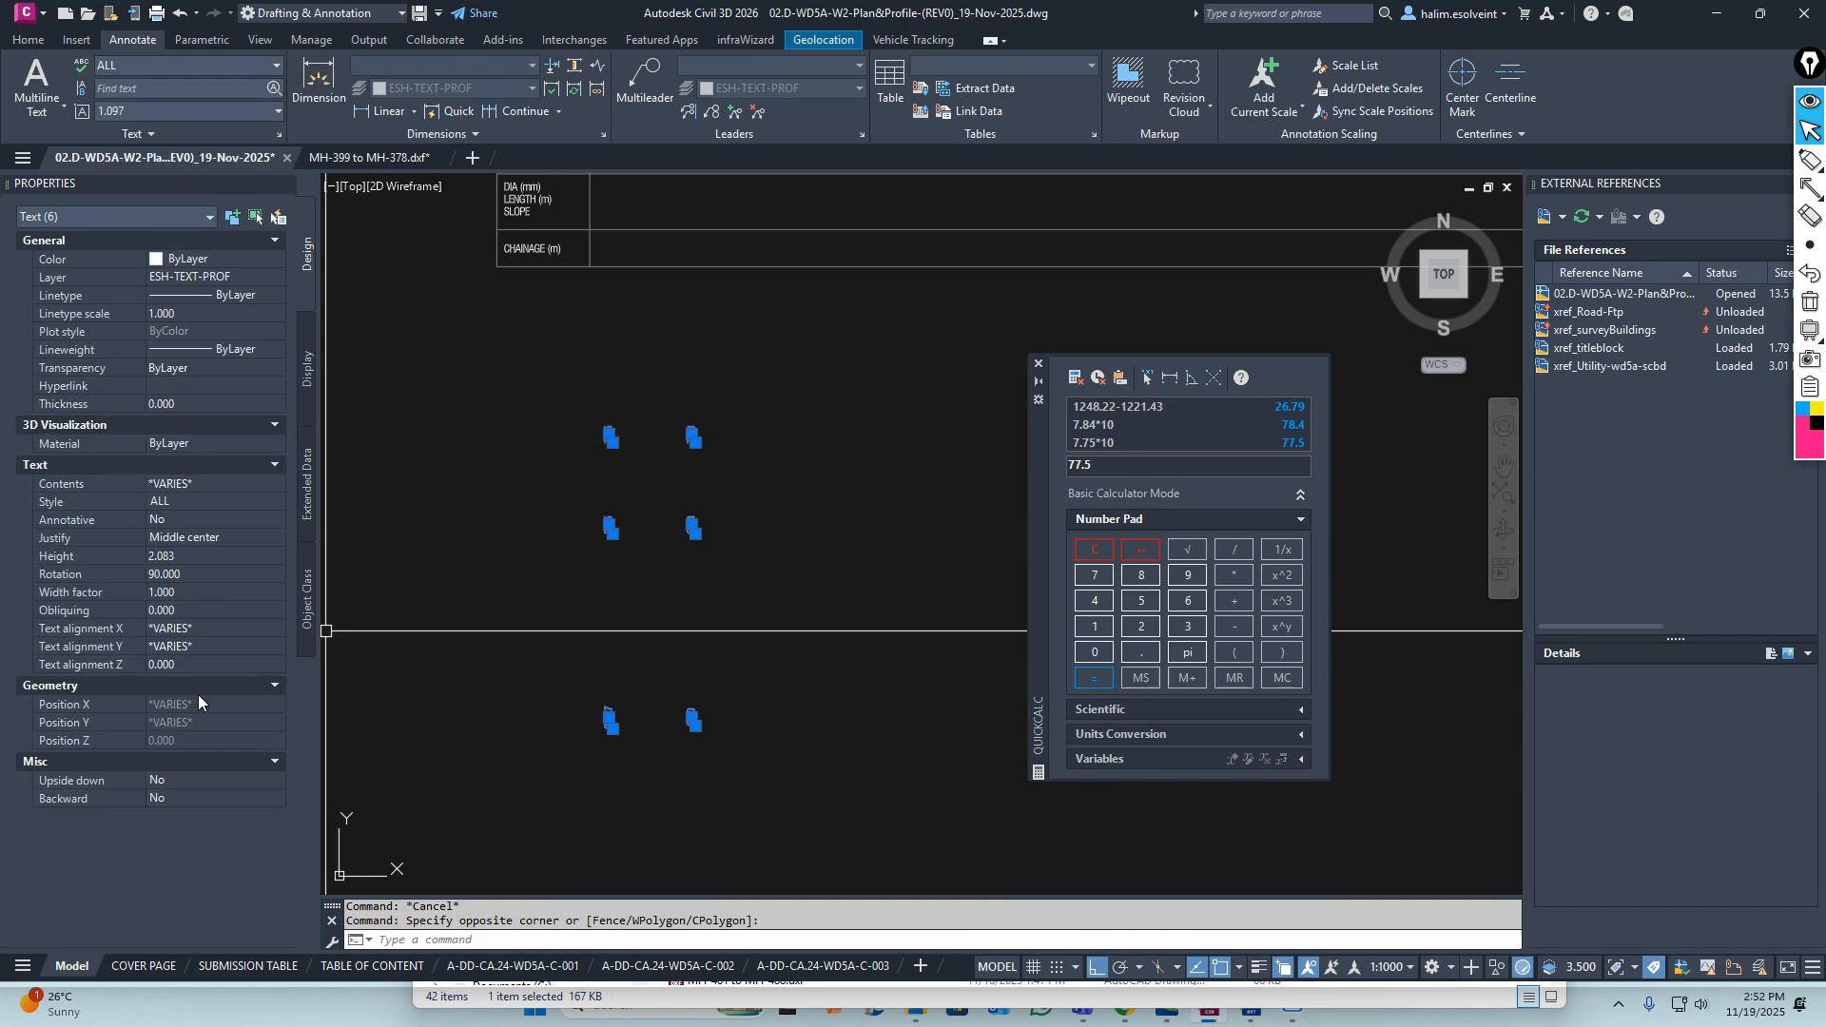
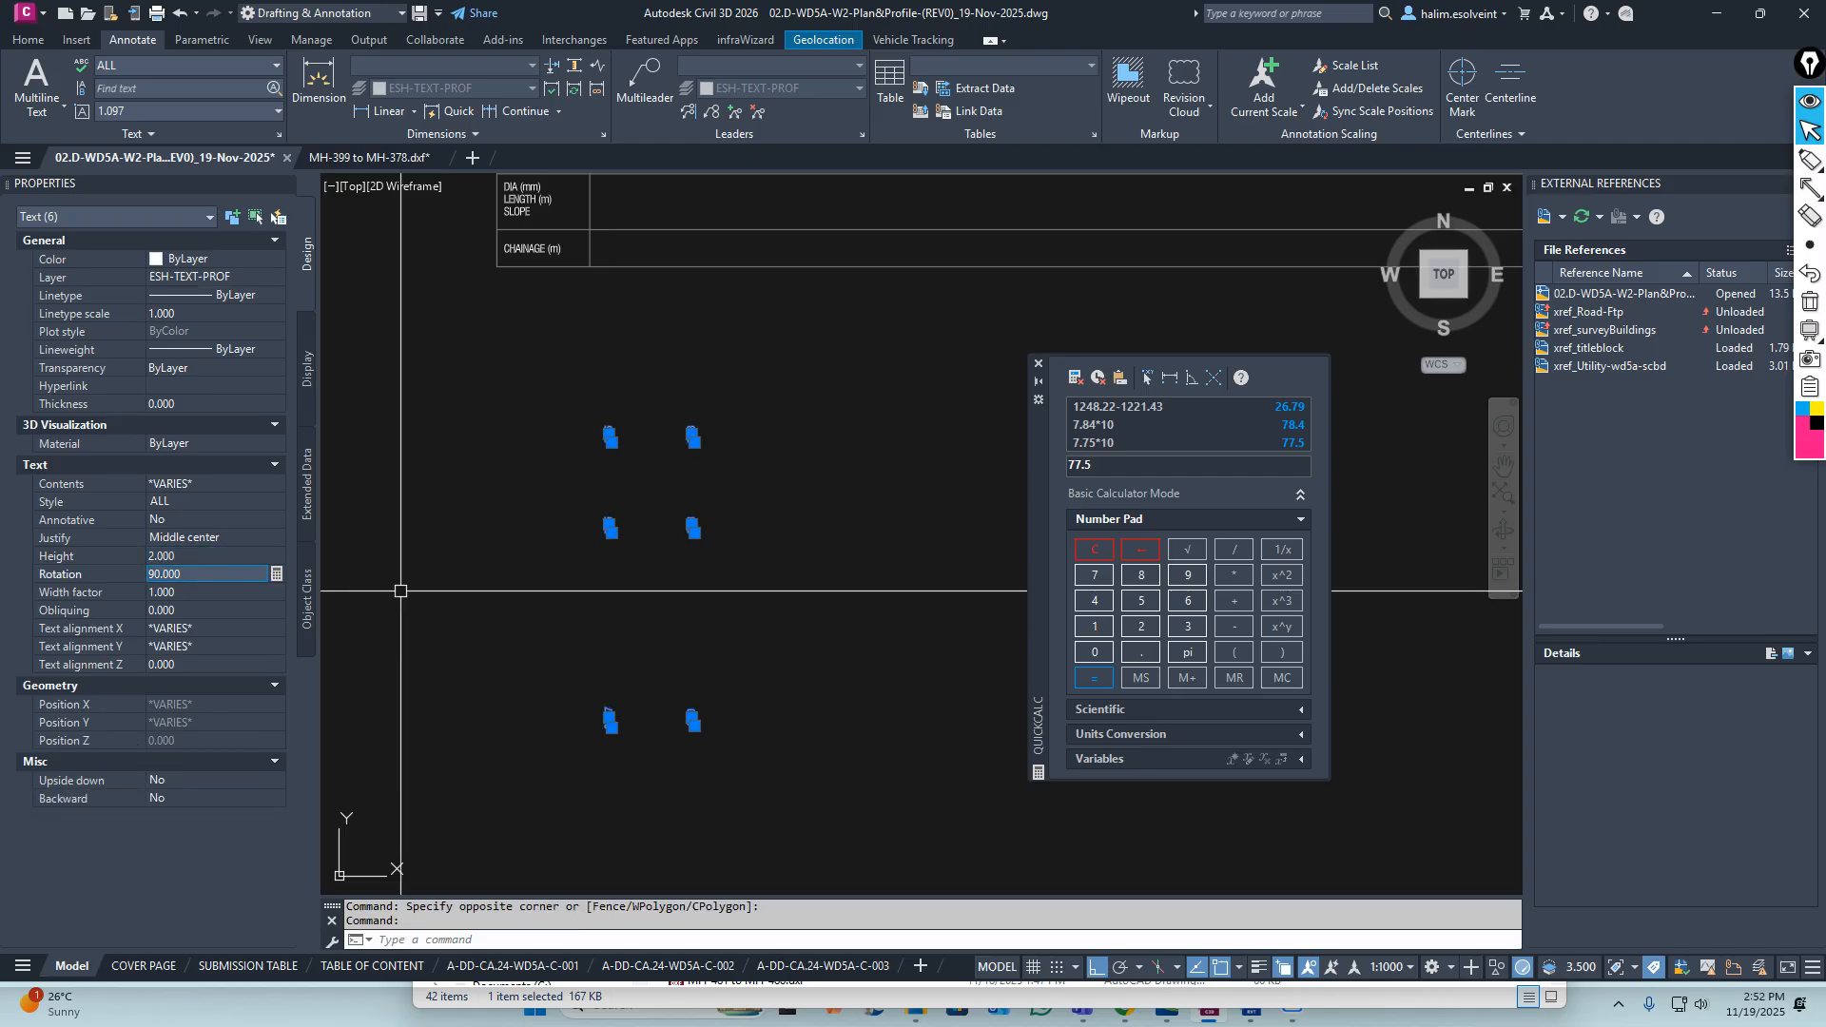
scroll(713, 481, down, 5)
key(Escape)
key(Escape)
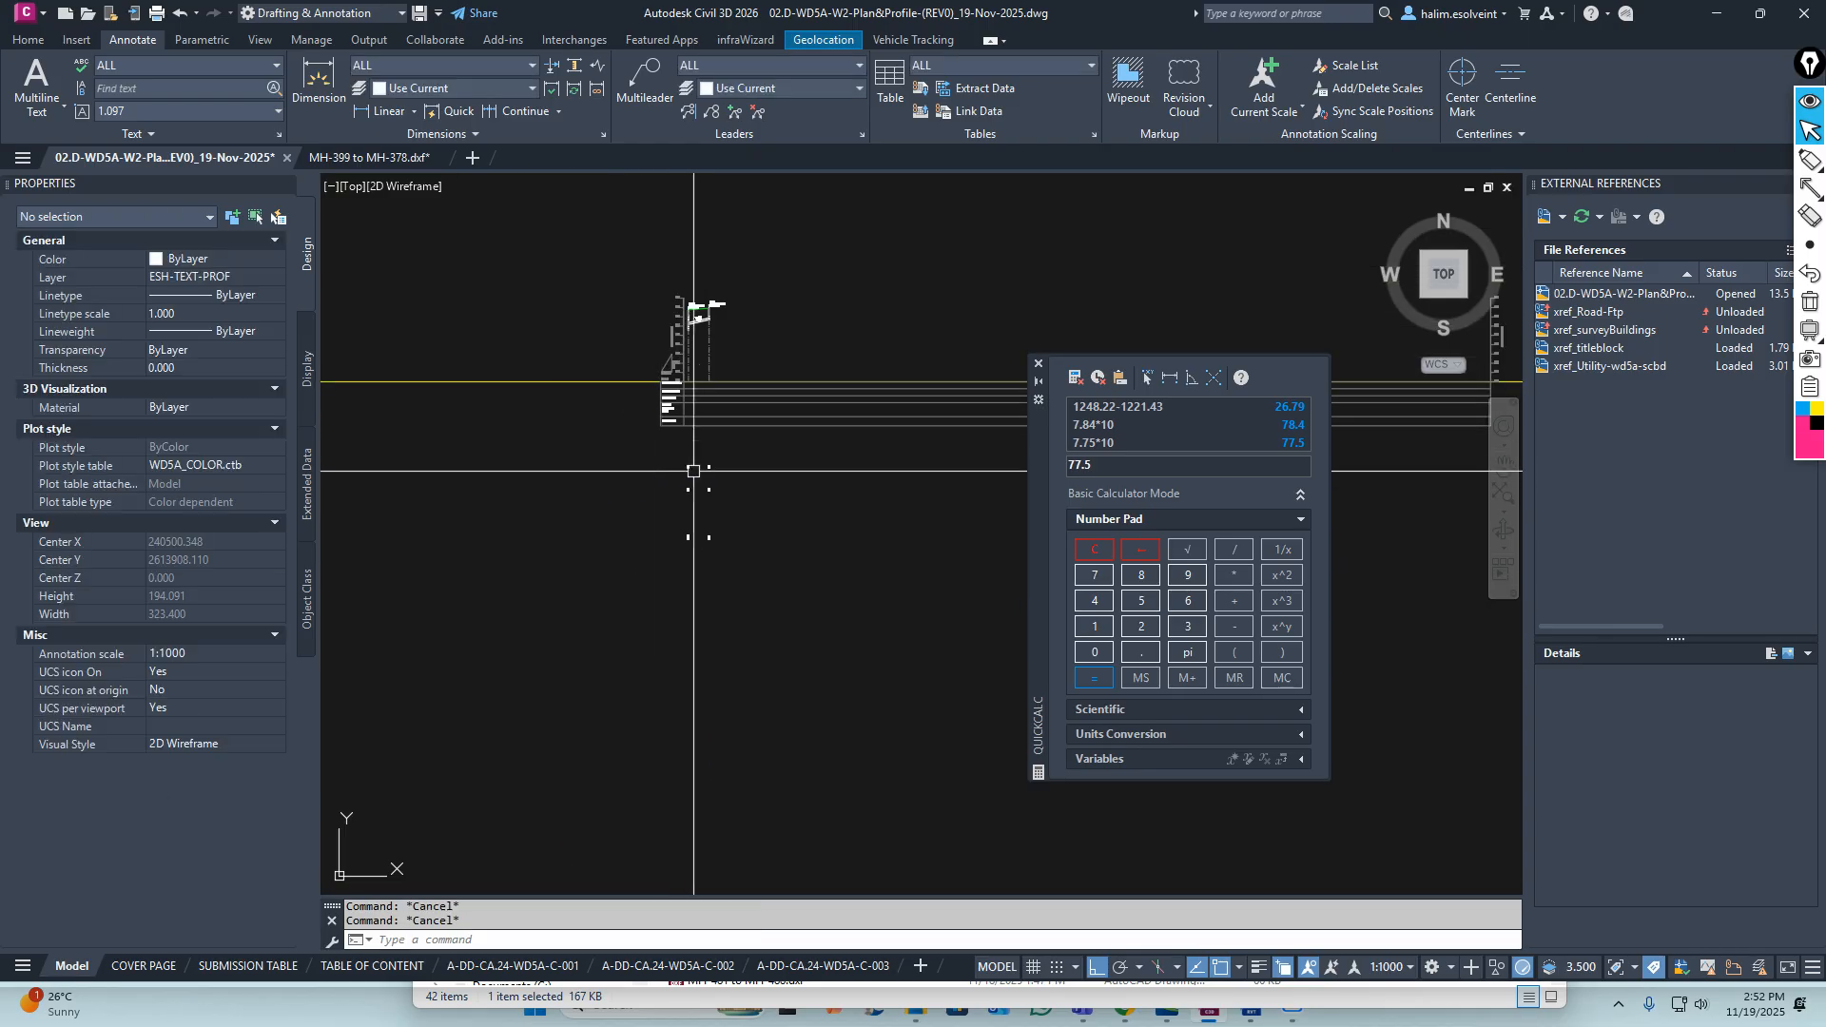
Move the ground level texts 7.75 and 7.93 straight up into the GROUND LEVEL row of the data table
scroll(706, 484, up, 7)
scroll(581, 547, down, 3)
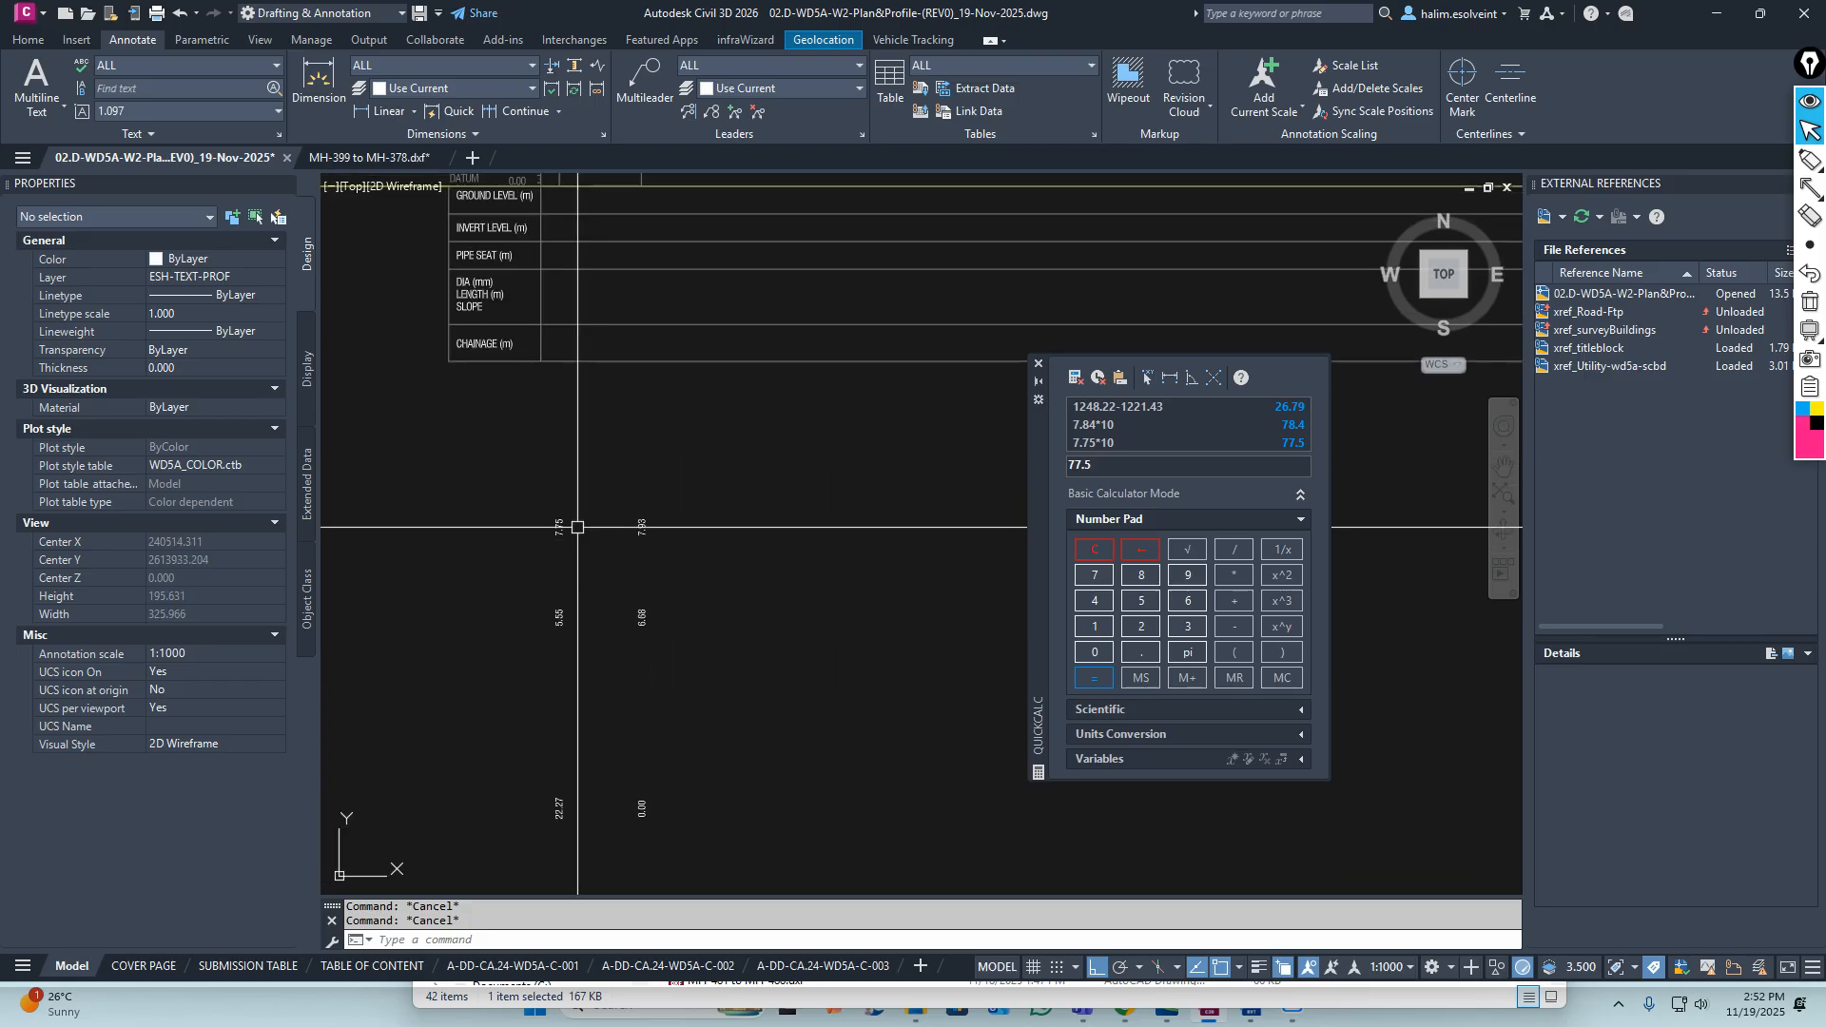
text(m)
key(space)
click(498, 472)
click(758, 599)
key(space)
click(643, 527)
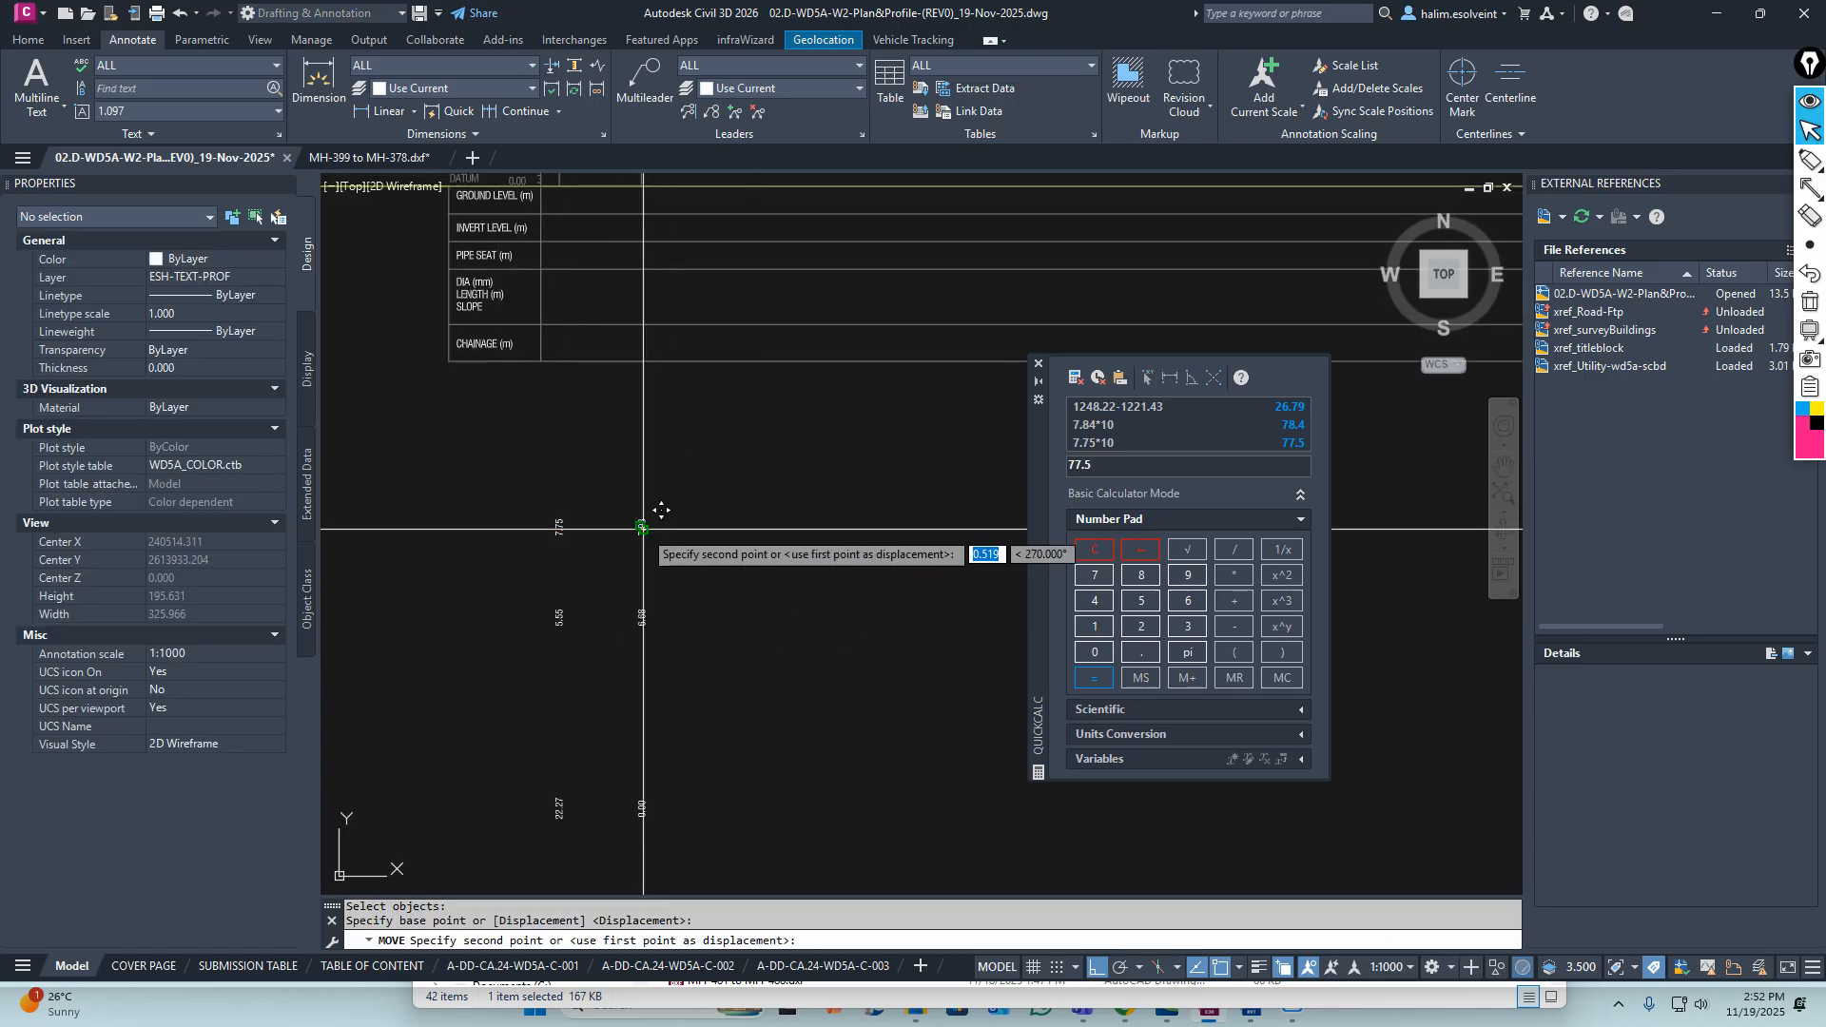
scroll(666, 514, up, 7)
scroll(761, 476, down, 4)
scroll(775, 390, up, 3)
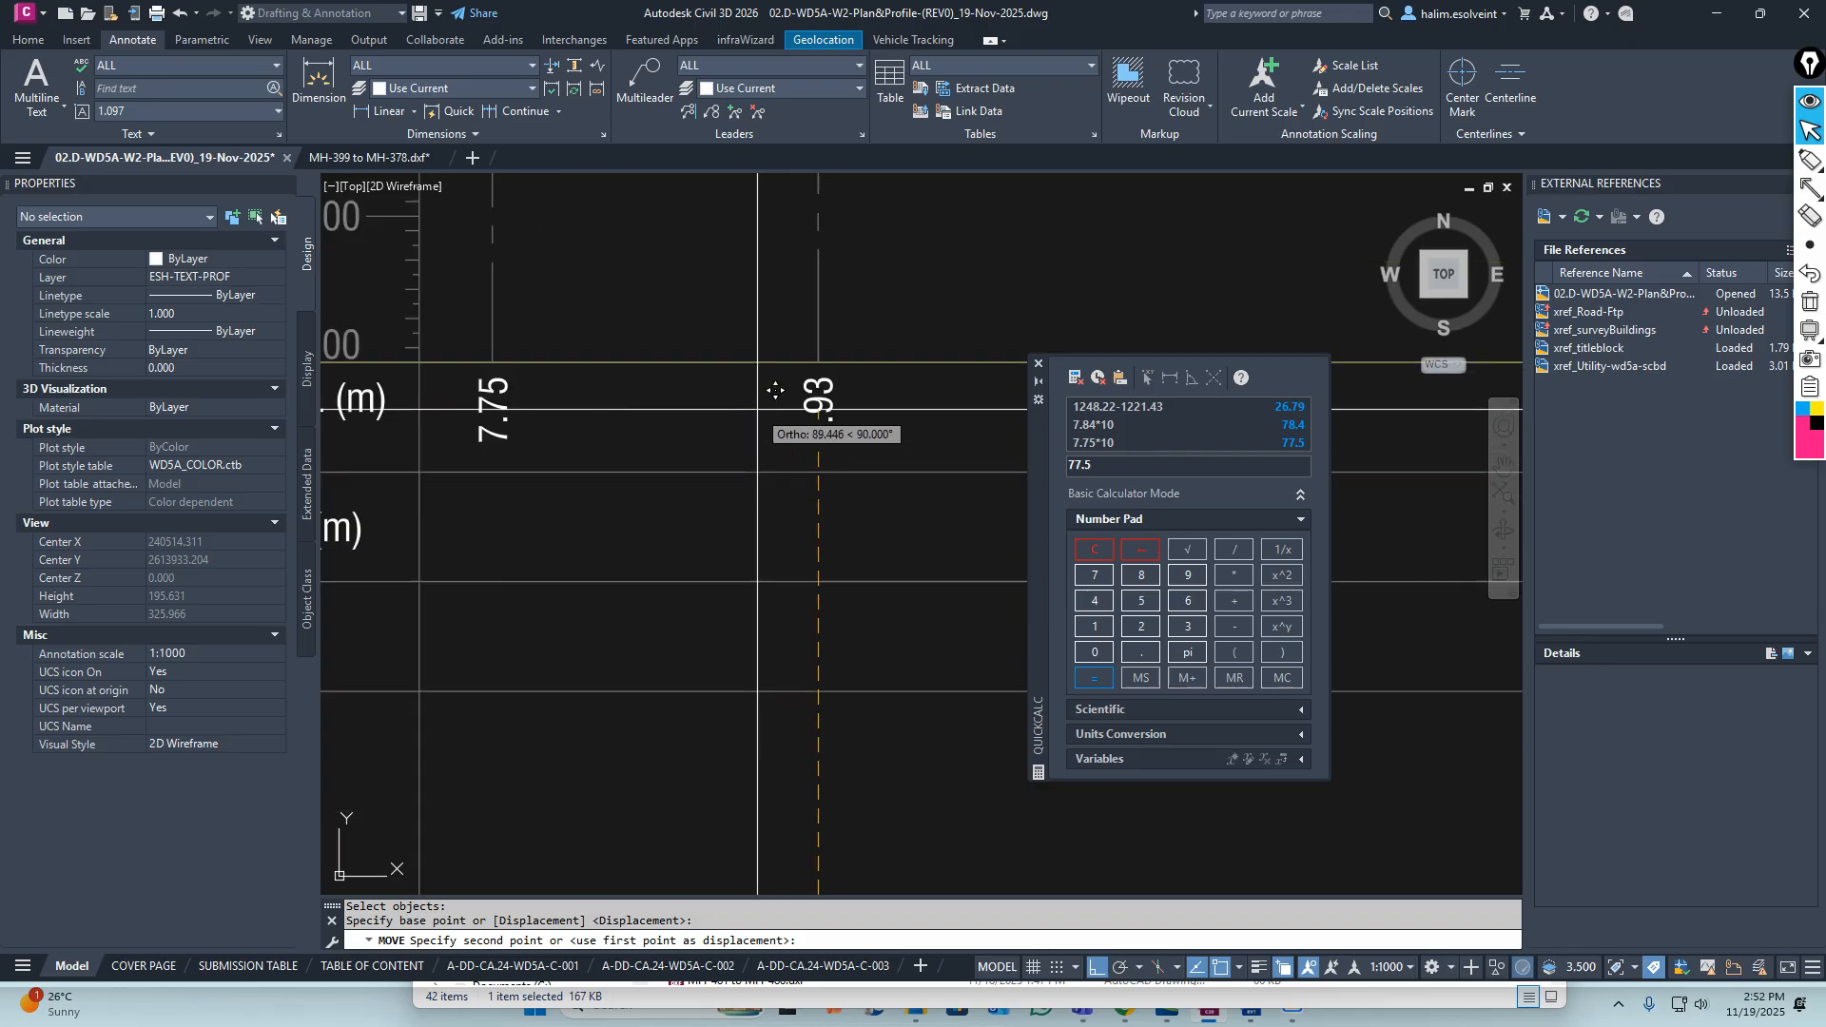
scroll(776, 390, up, 3)
scroll(783, 395, down, 3)
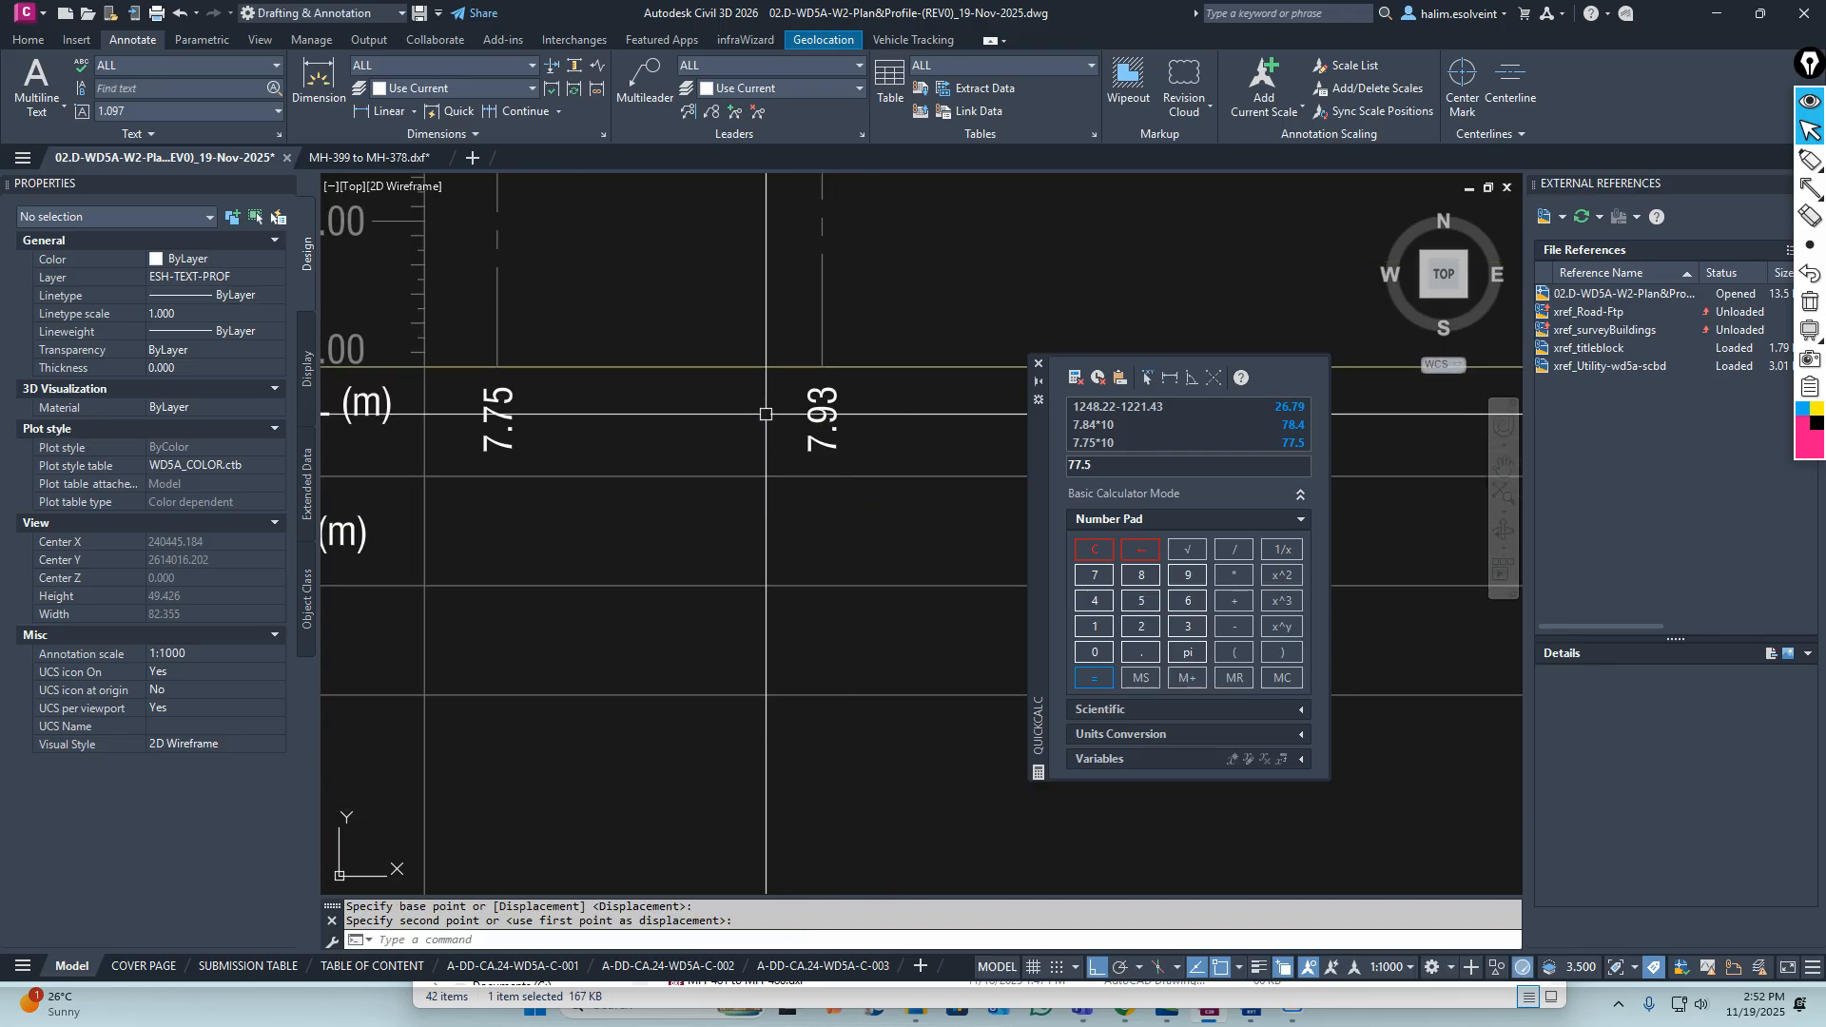
key(Escape)
Move the invert level texts 5.55 and 6.68 straight up into the INVERT LEVEL row of the data table
scroll(766, 414, down, 8)
scroll(746, 619, up, 5)
middle_drag(773, 655, 770, 652)
text(m)
key(Return)
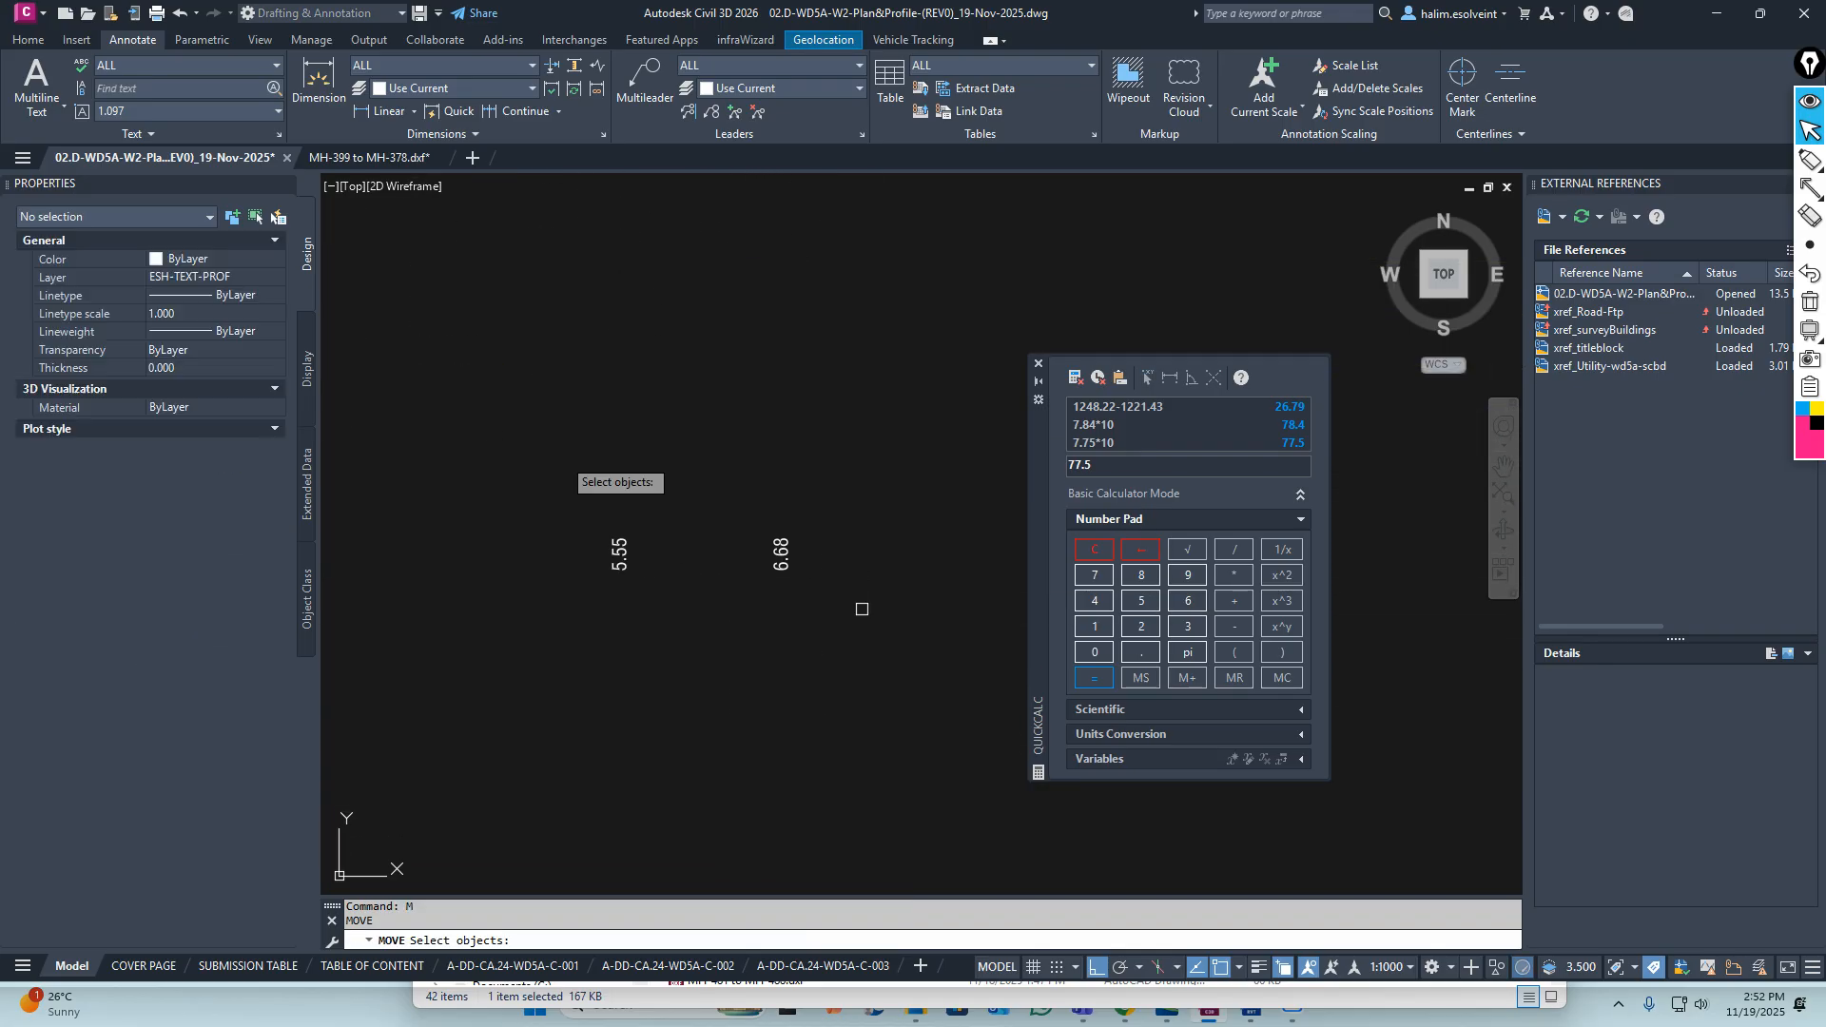
click(860, 603)
click(503, 466)
click(617, 555)
middle_drag(618, 345, 639, 799)
scroll(640, 799, down, 3)
scroll(640, 465, up, 6)
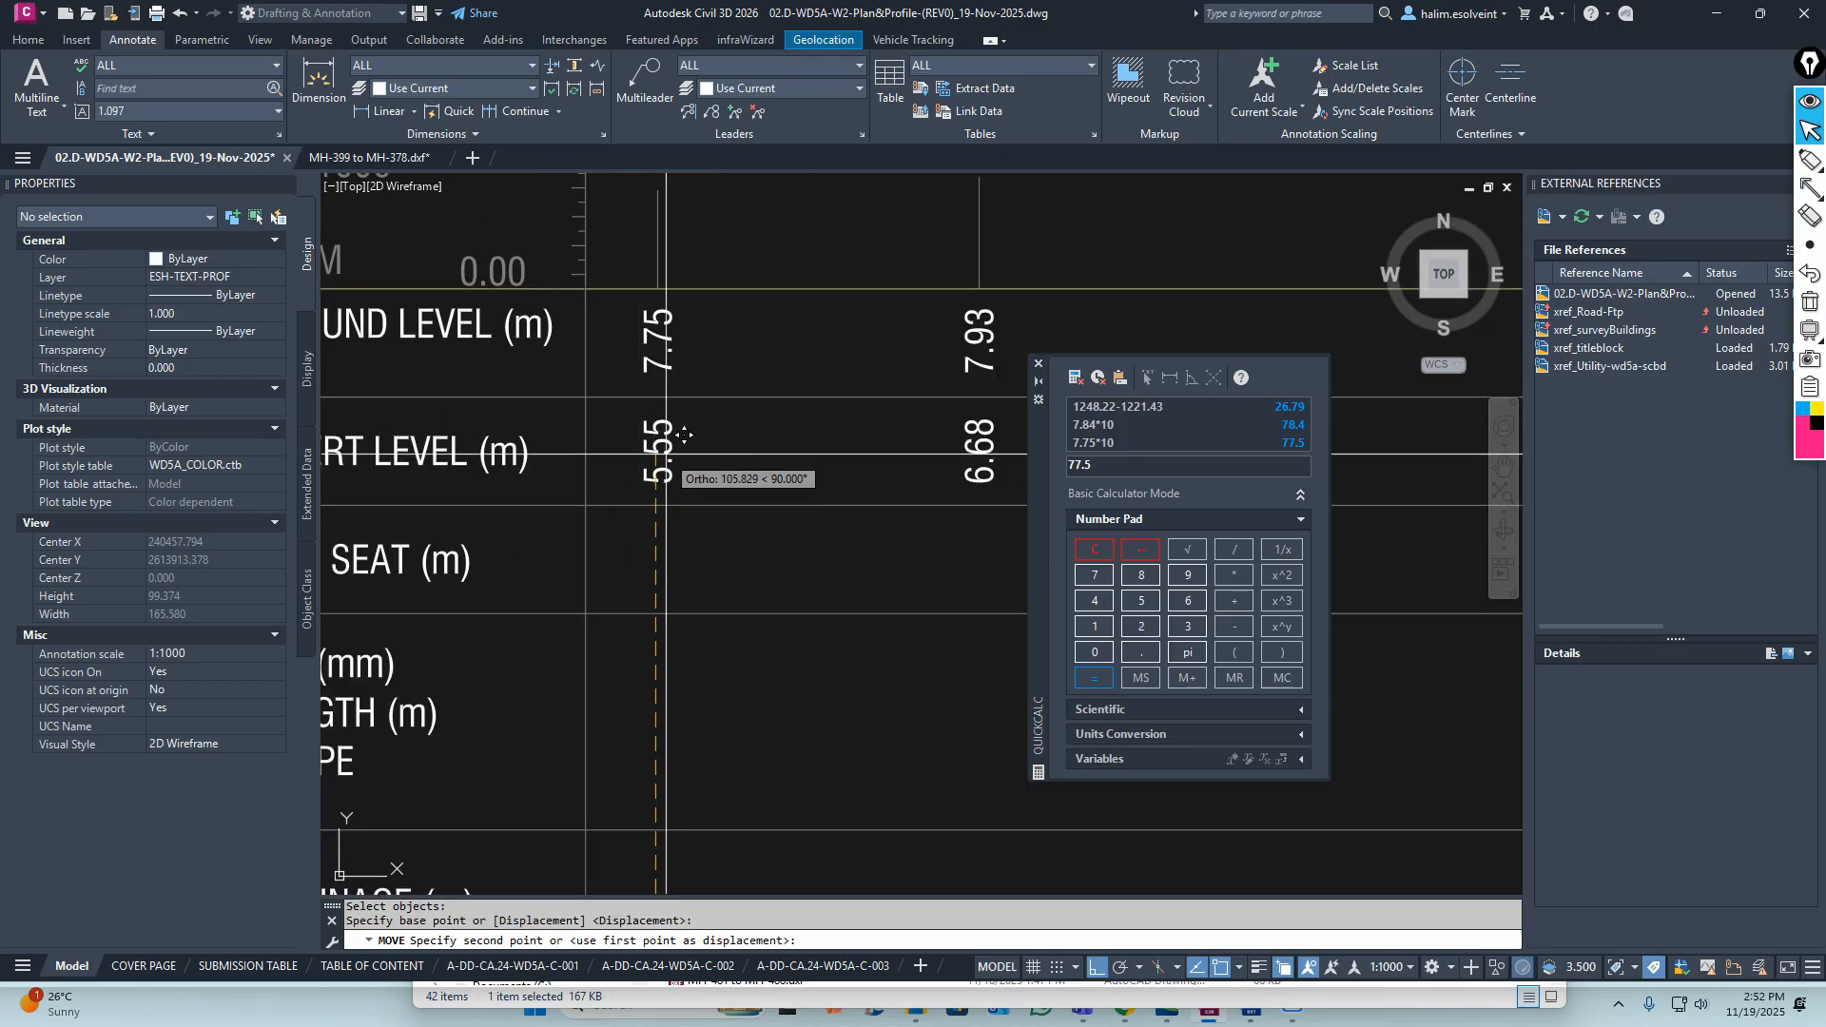
key(Escape)
Move the chainage texts 22.27 and 0.00 straight up into the CHAINAGE row of the data table
scroll(676, 436, down, 6)
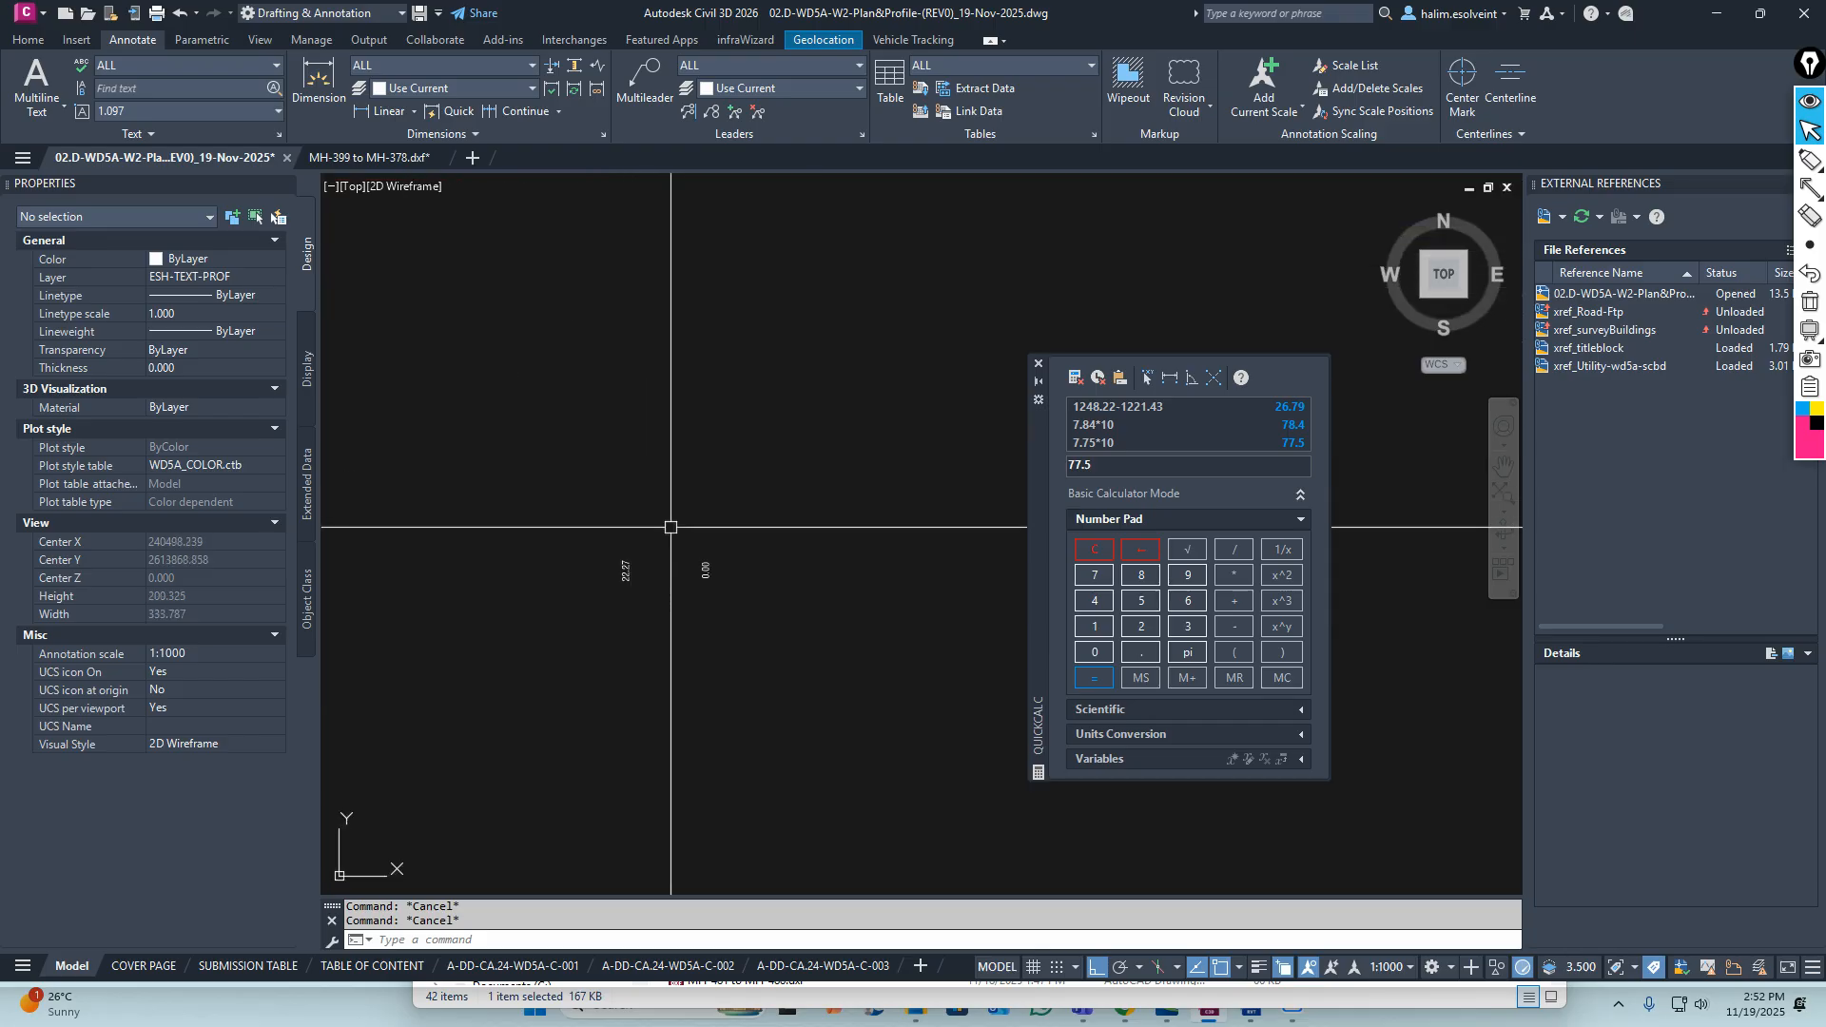
text(m)
key(Return)
click(797, 547)
click(563, 641)
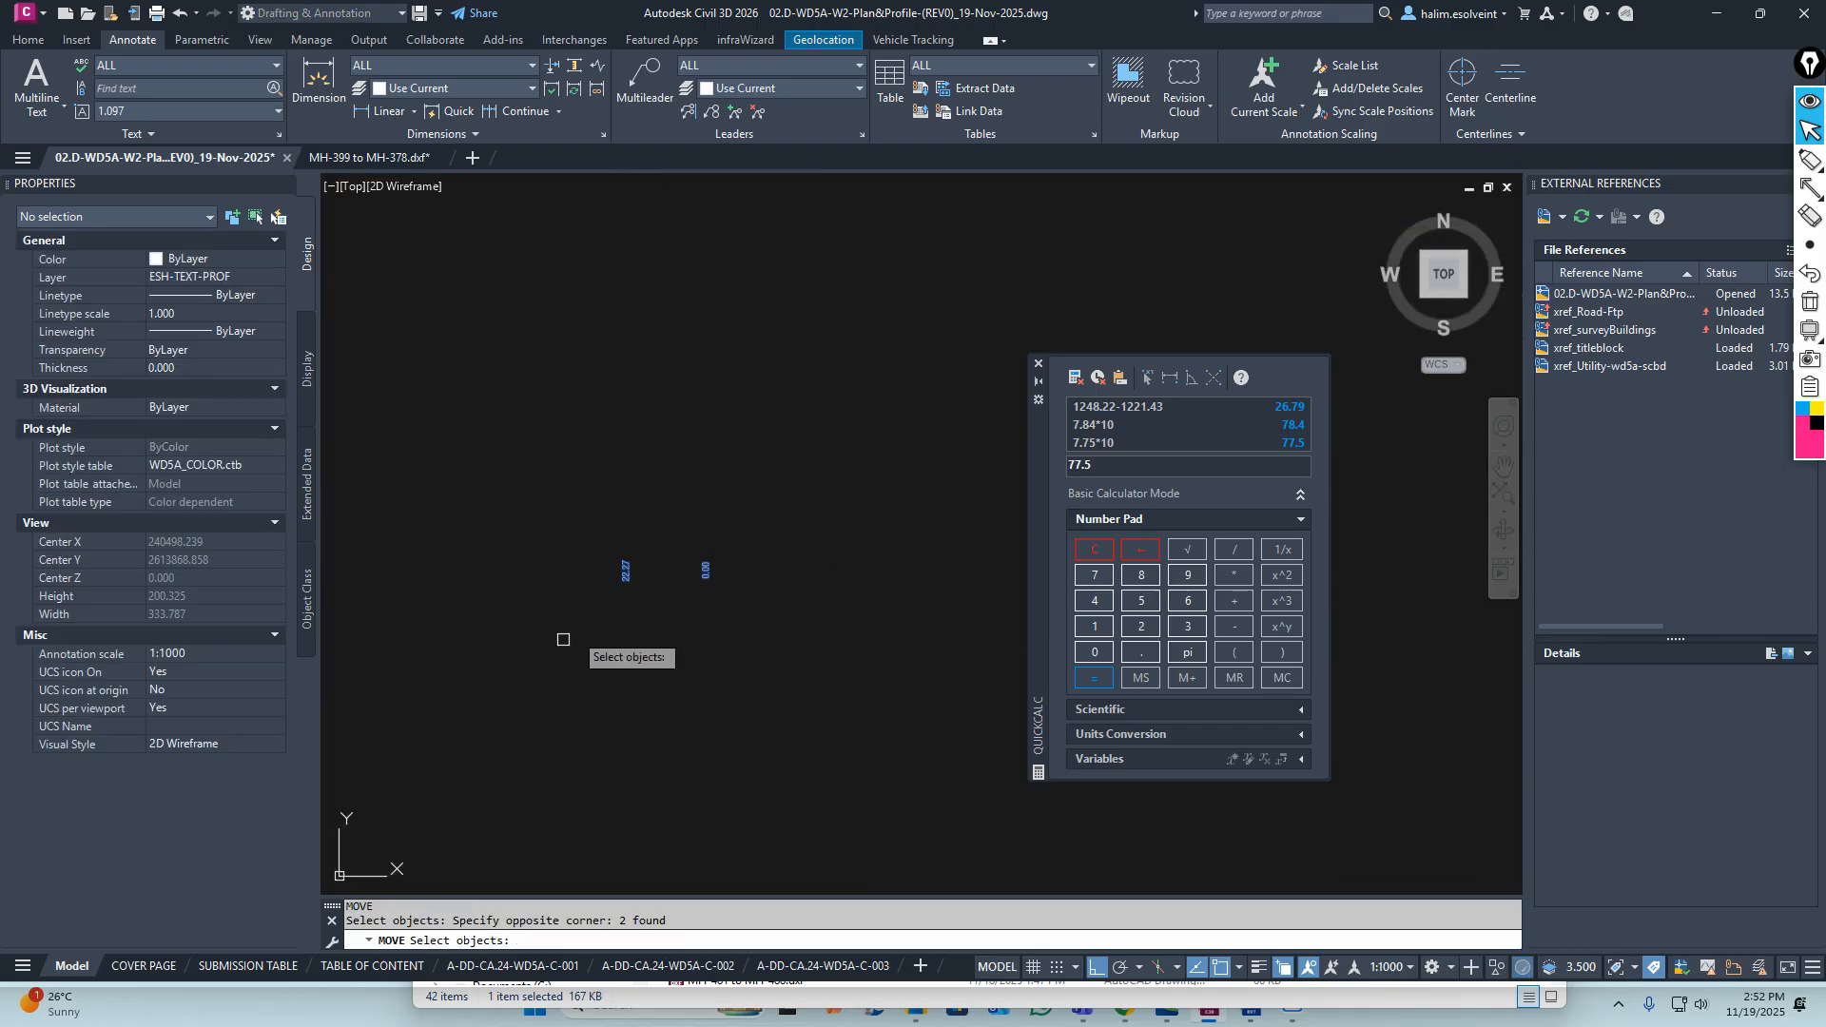
click(625, 570)
scroll(675, 543, up, 6)
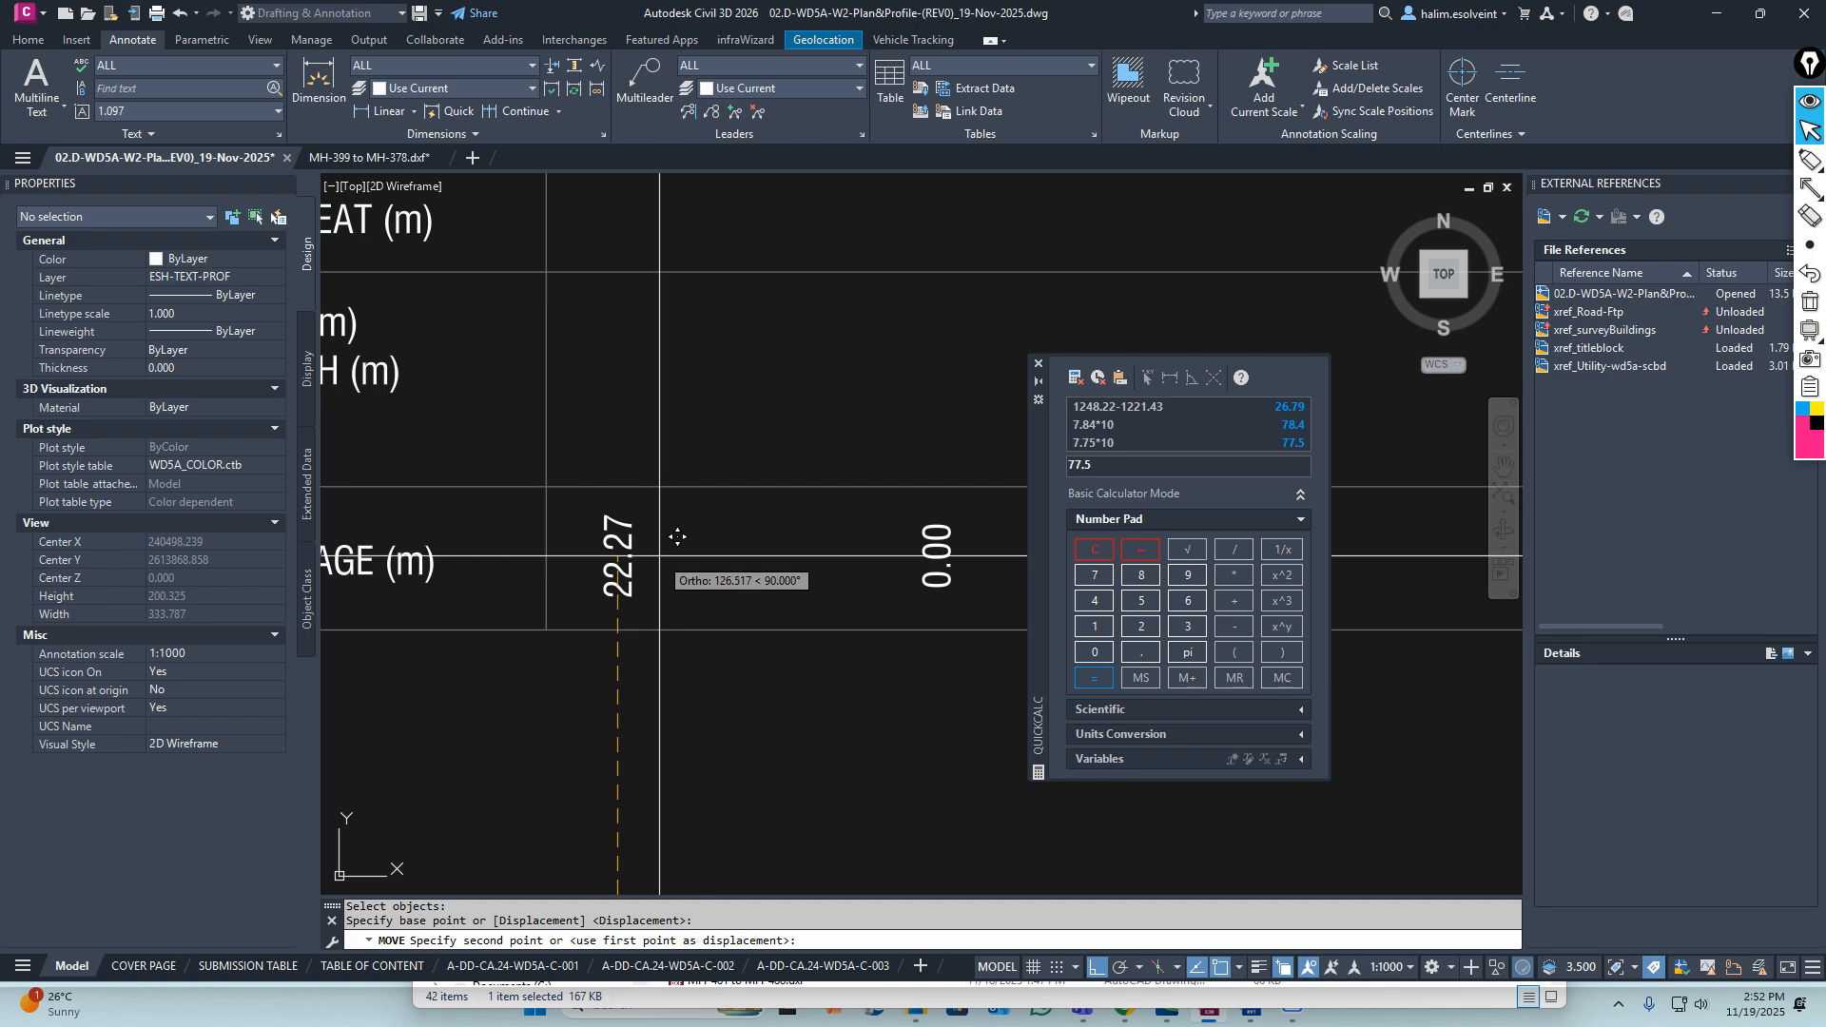
key(Escape)
scroll(676, 532, down, 3)
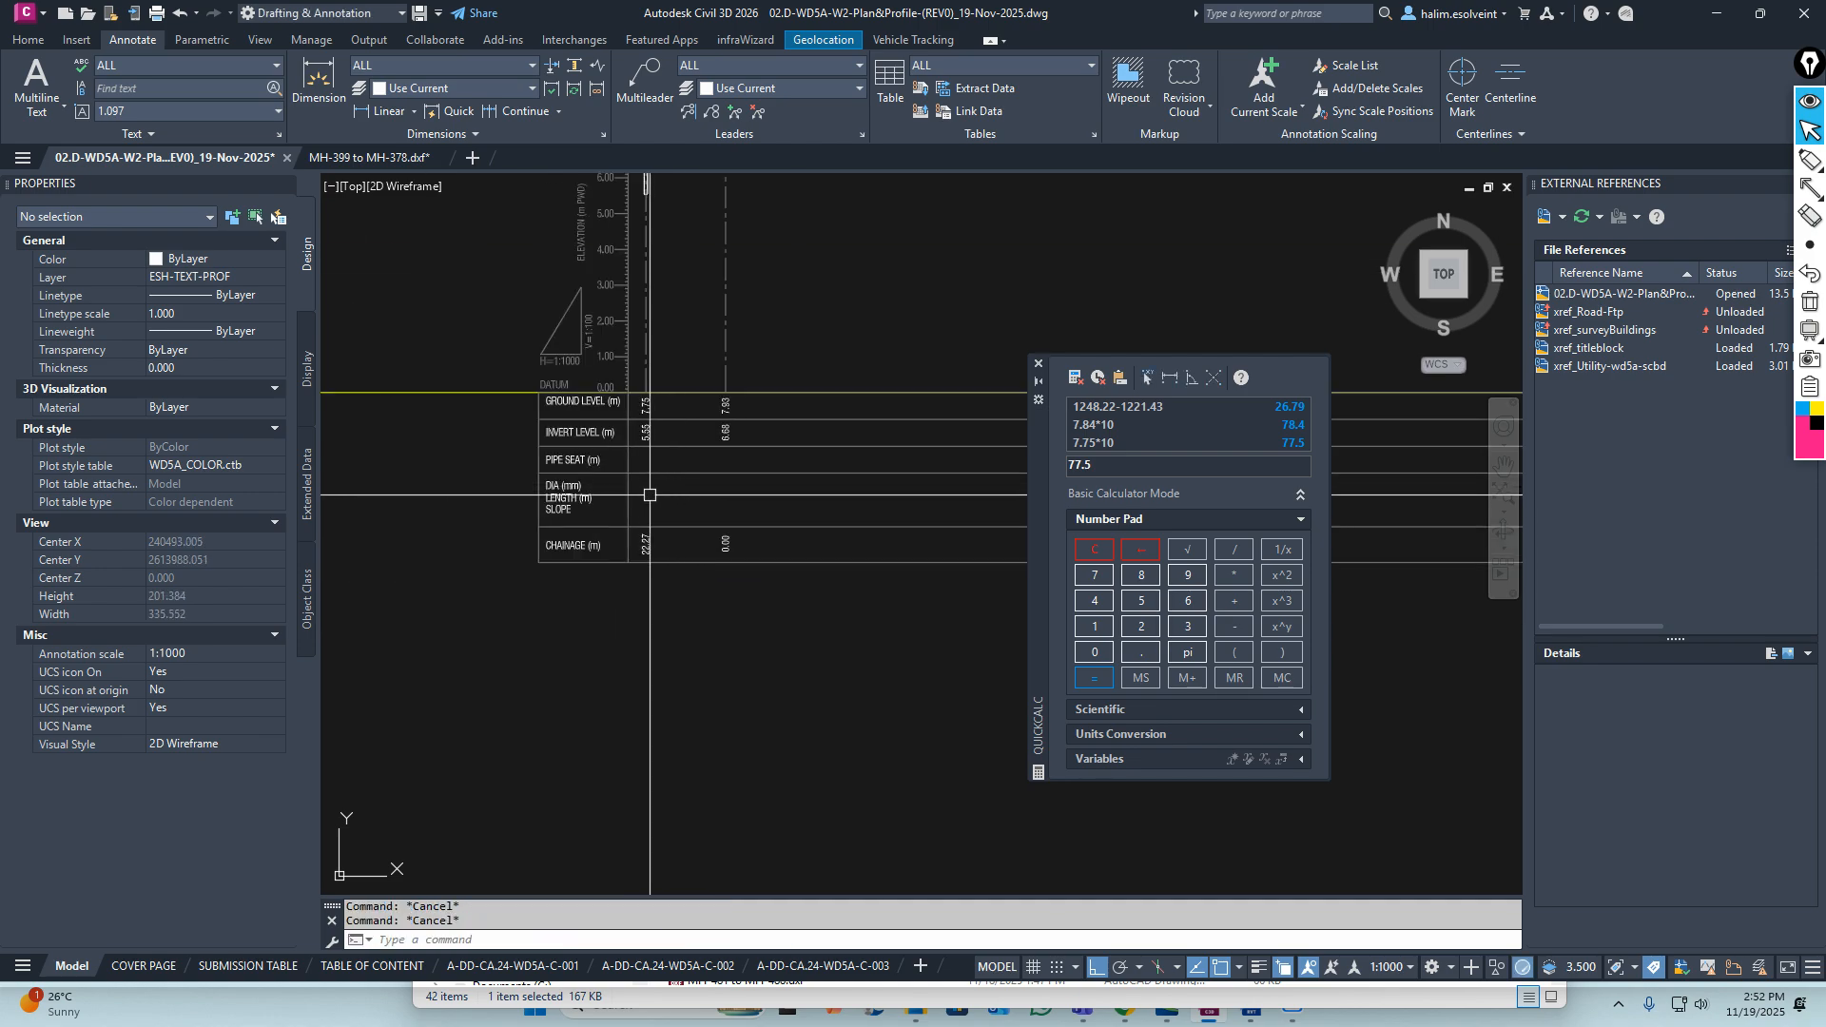
scroll(709, 493, down, 3)
scroll(704, 314, up, 9)
middle_drag(665, 323, 665, 428)
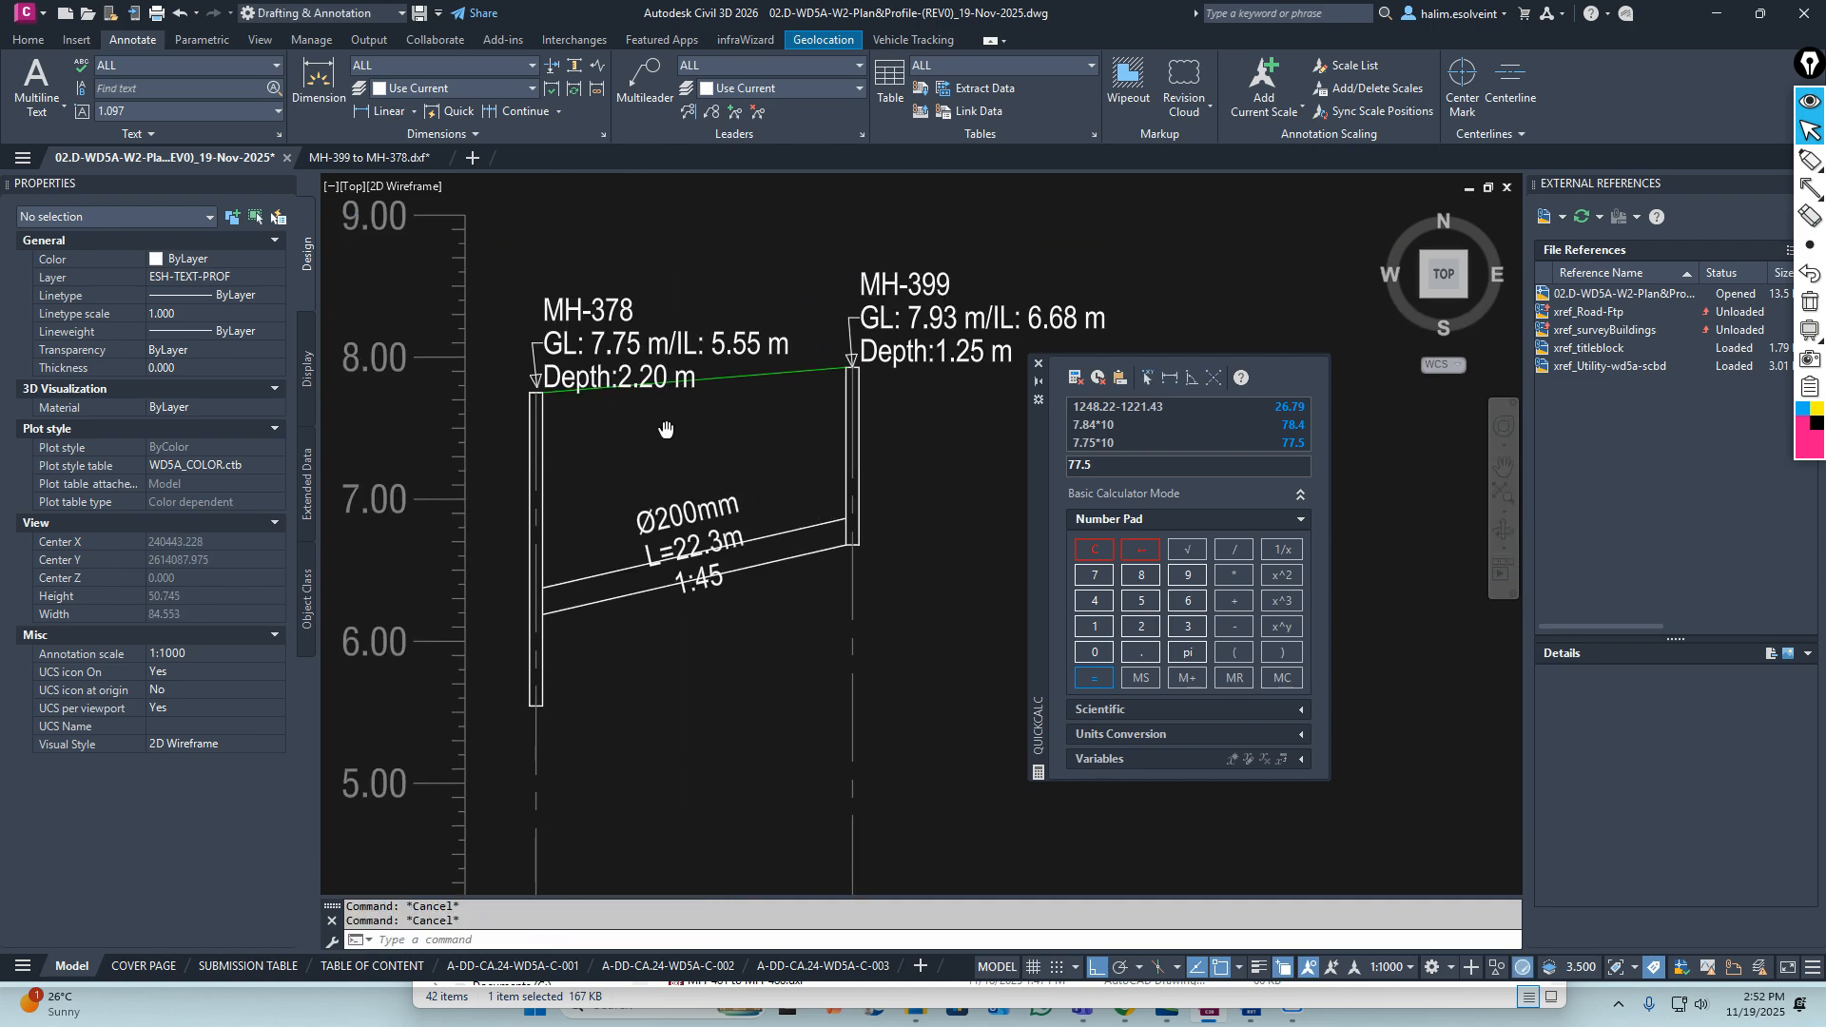
scroll(673, 526, up, 3)
middle_drag(649, 529, 636, 344)
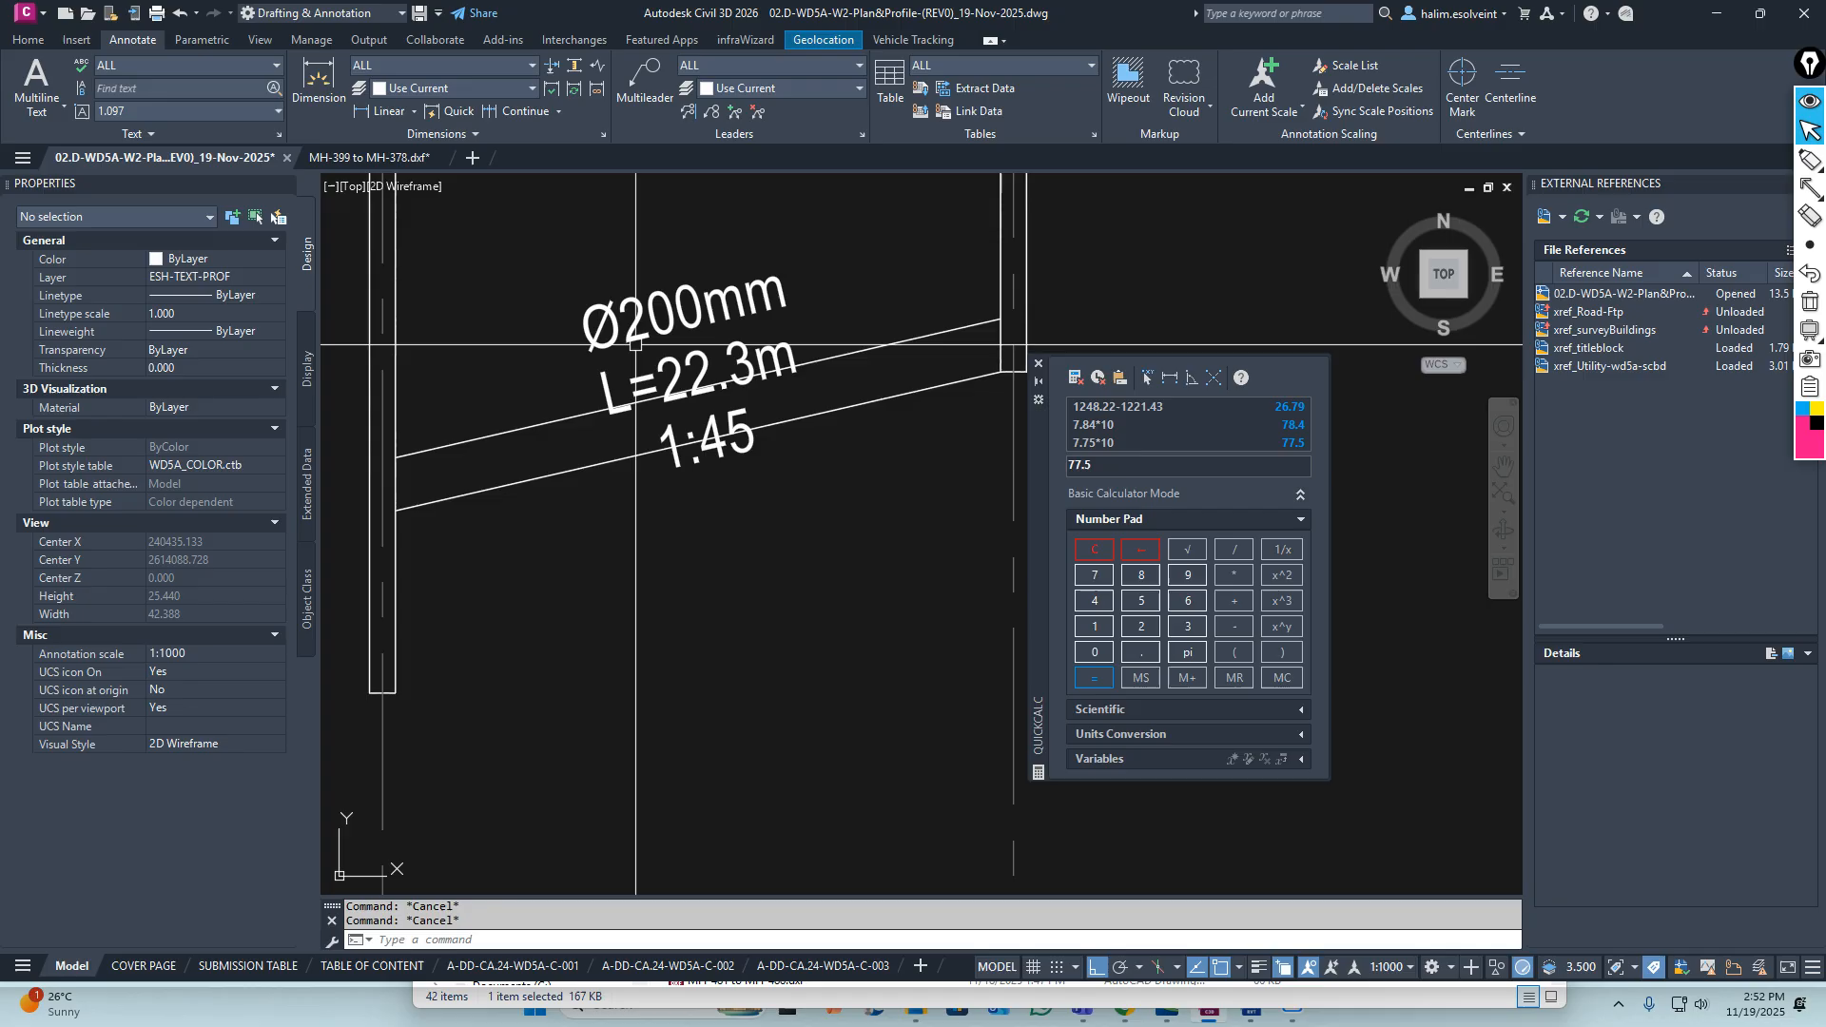
click(525, 244)
click(819, 521)
scroll(690, 428, down, 3)
key(Escape)
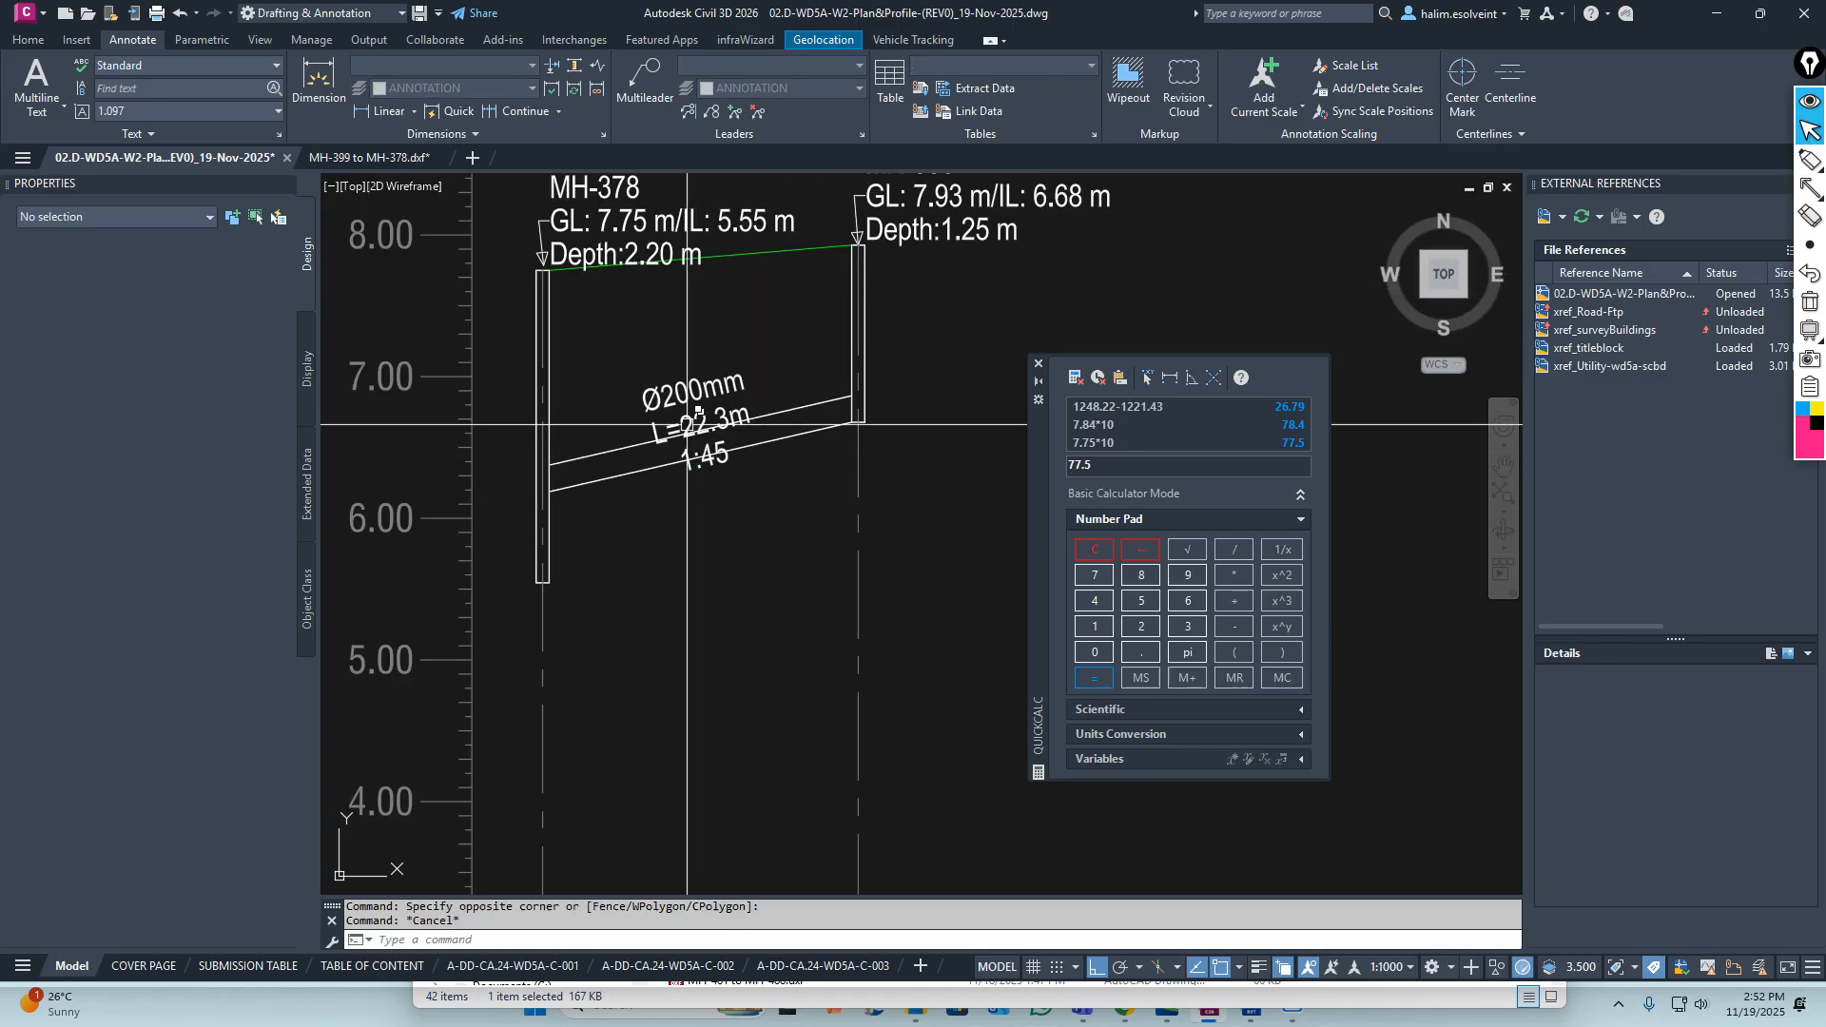
Combine the pipe's diameter, length and slope texts between MH-378 and MH-399 into one multiline text with TXT2MTXT
scroll(688, 423, up, 3)
key(Escape)
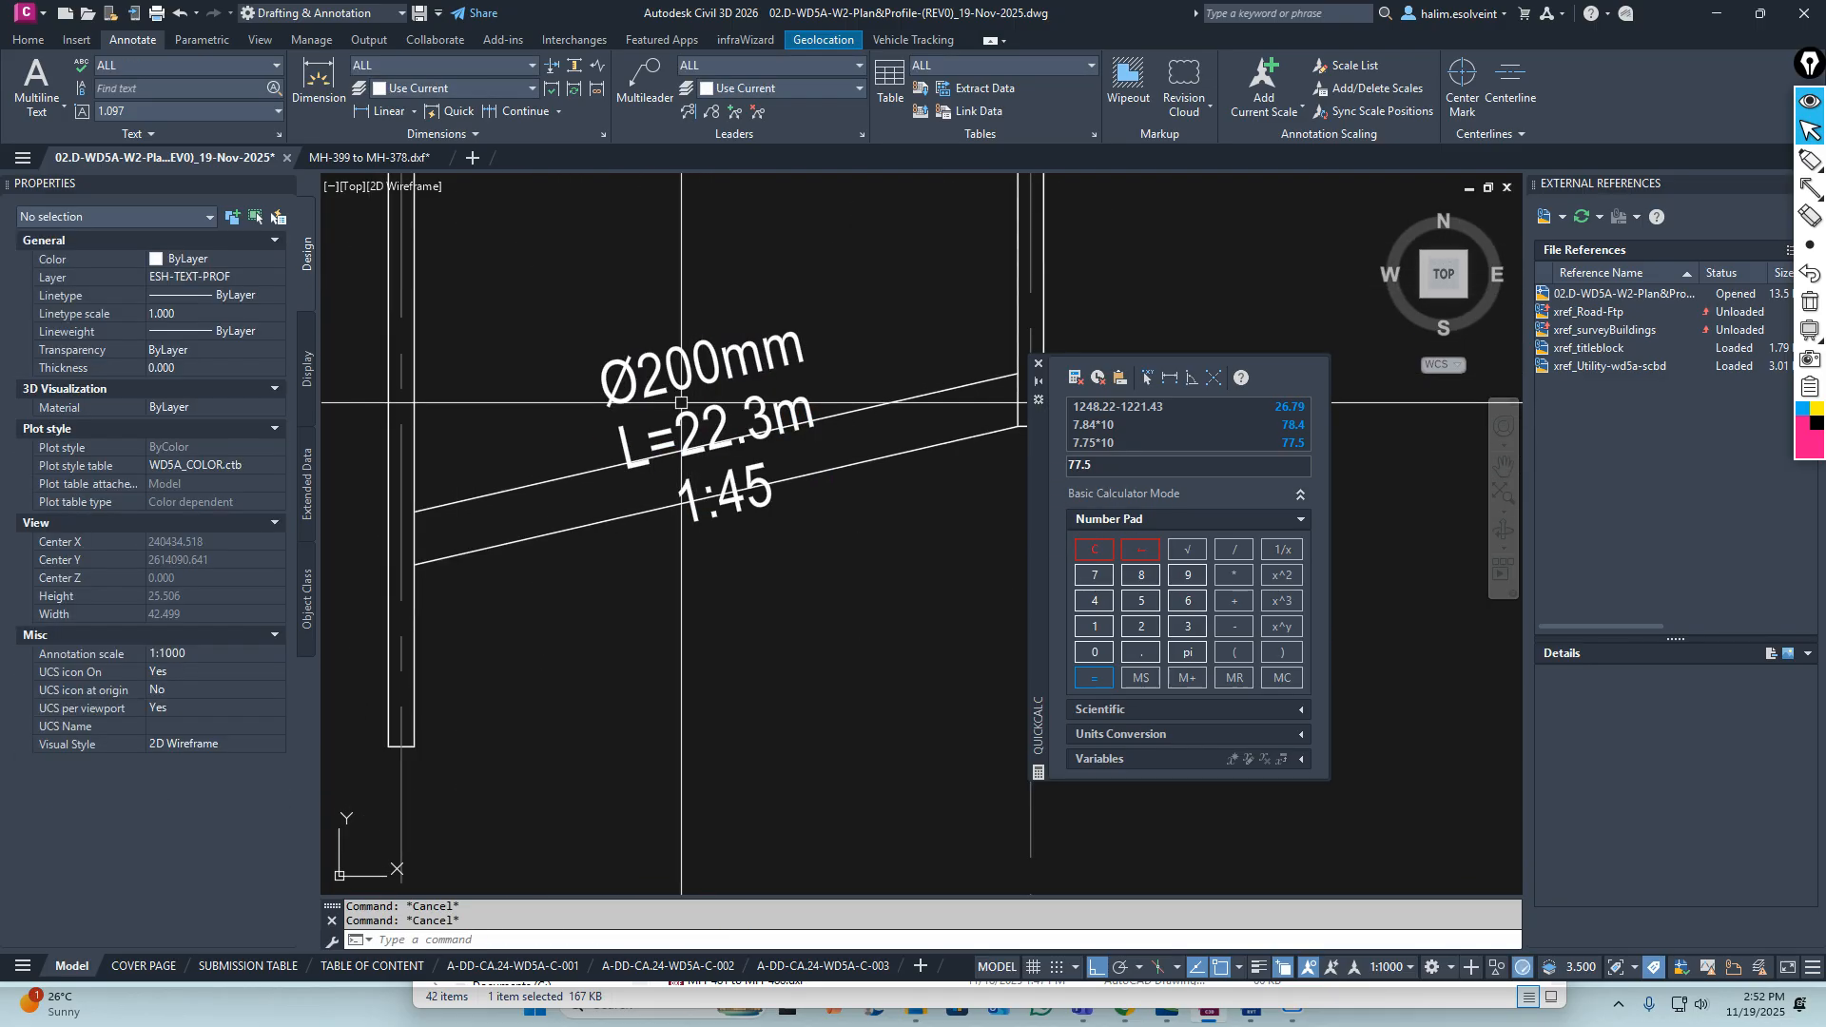
text(tx)
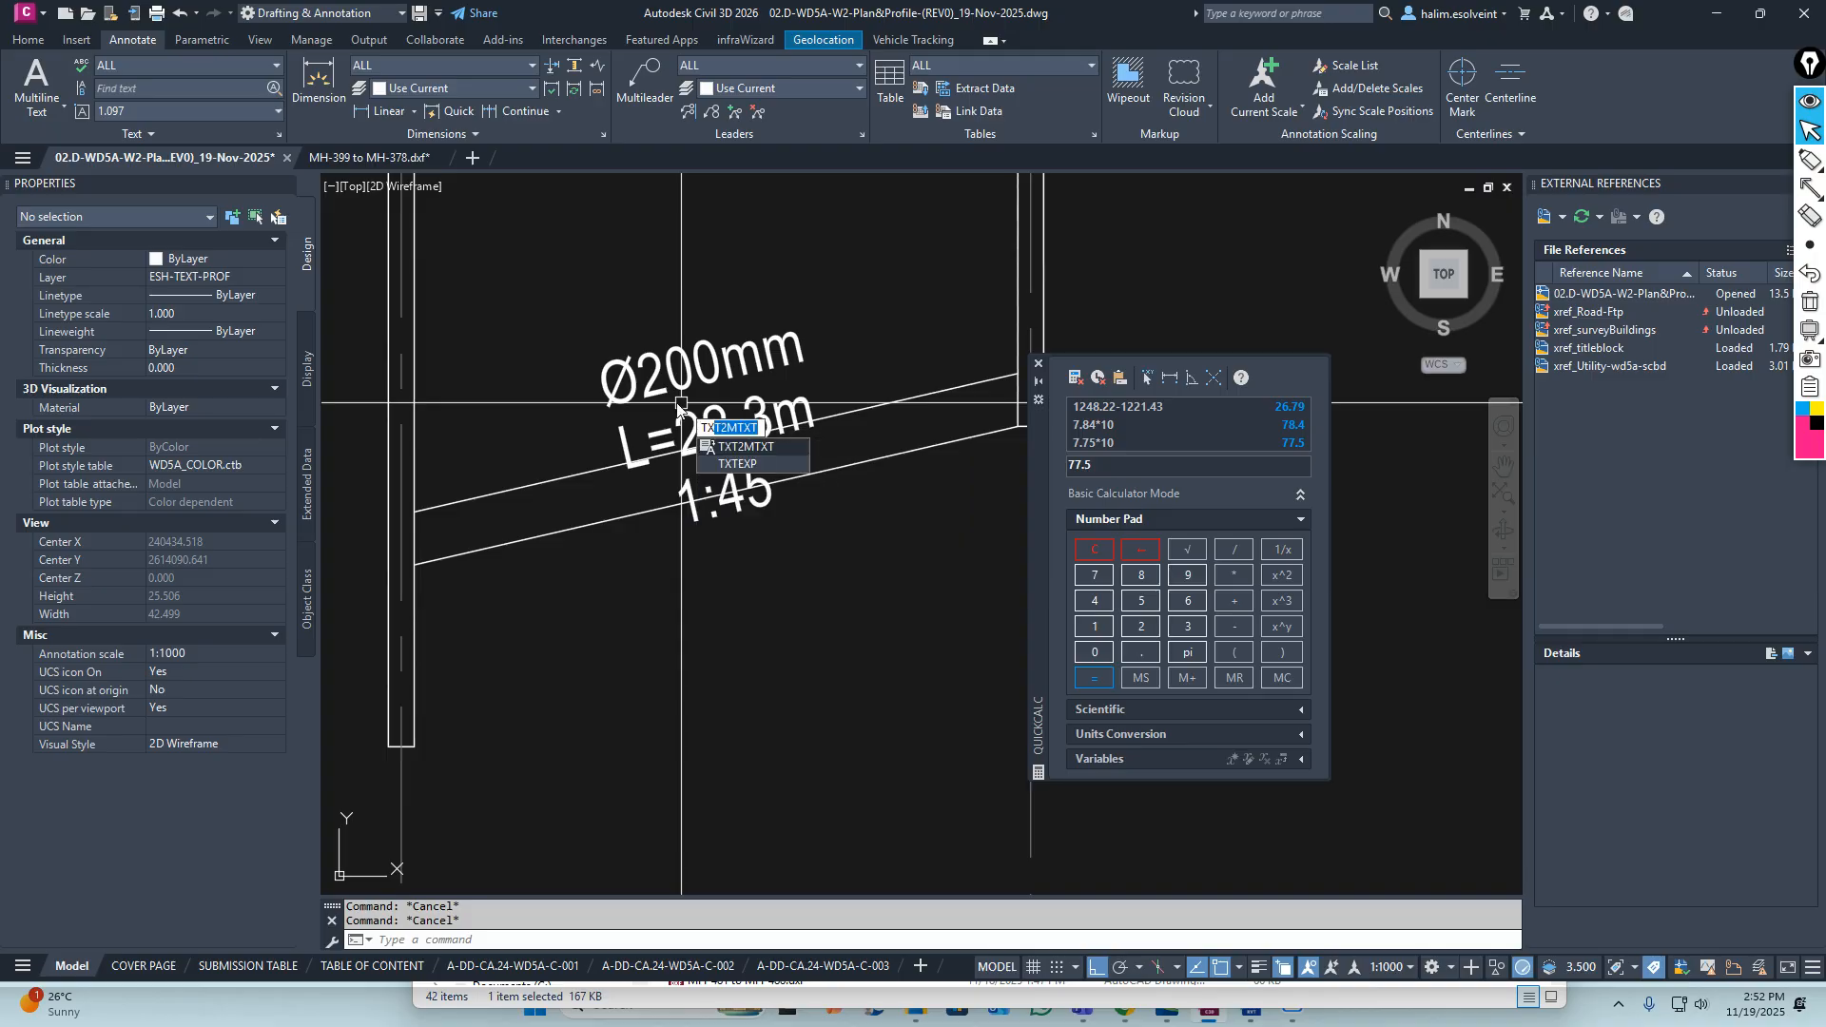
click(576, 295)
click(861, 571)
key(Return)
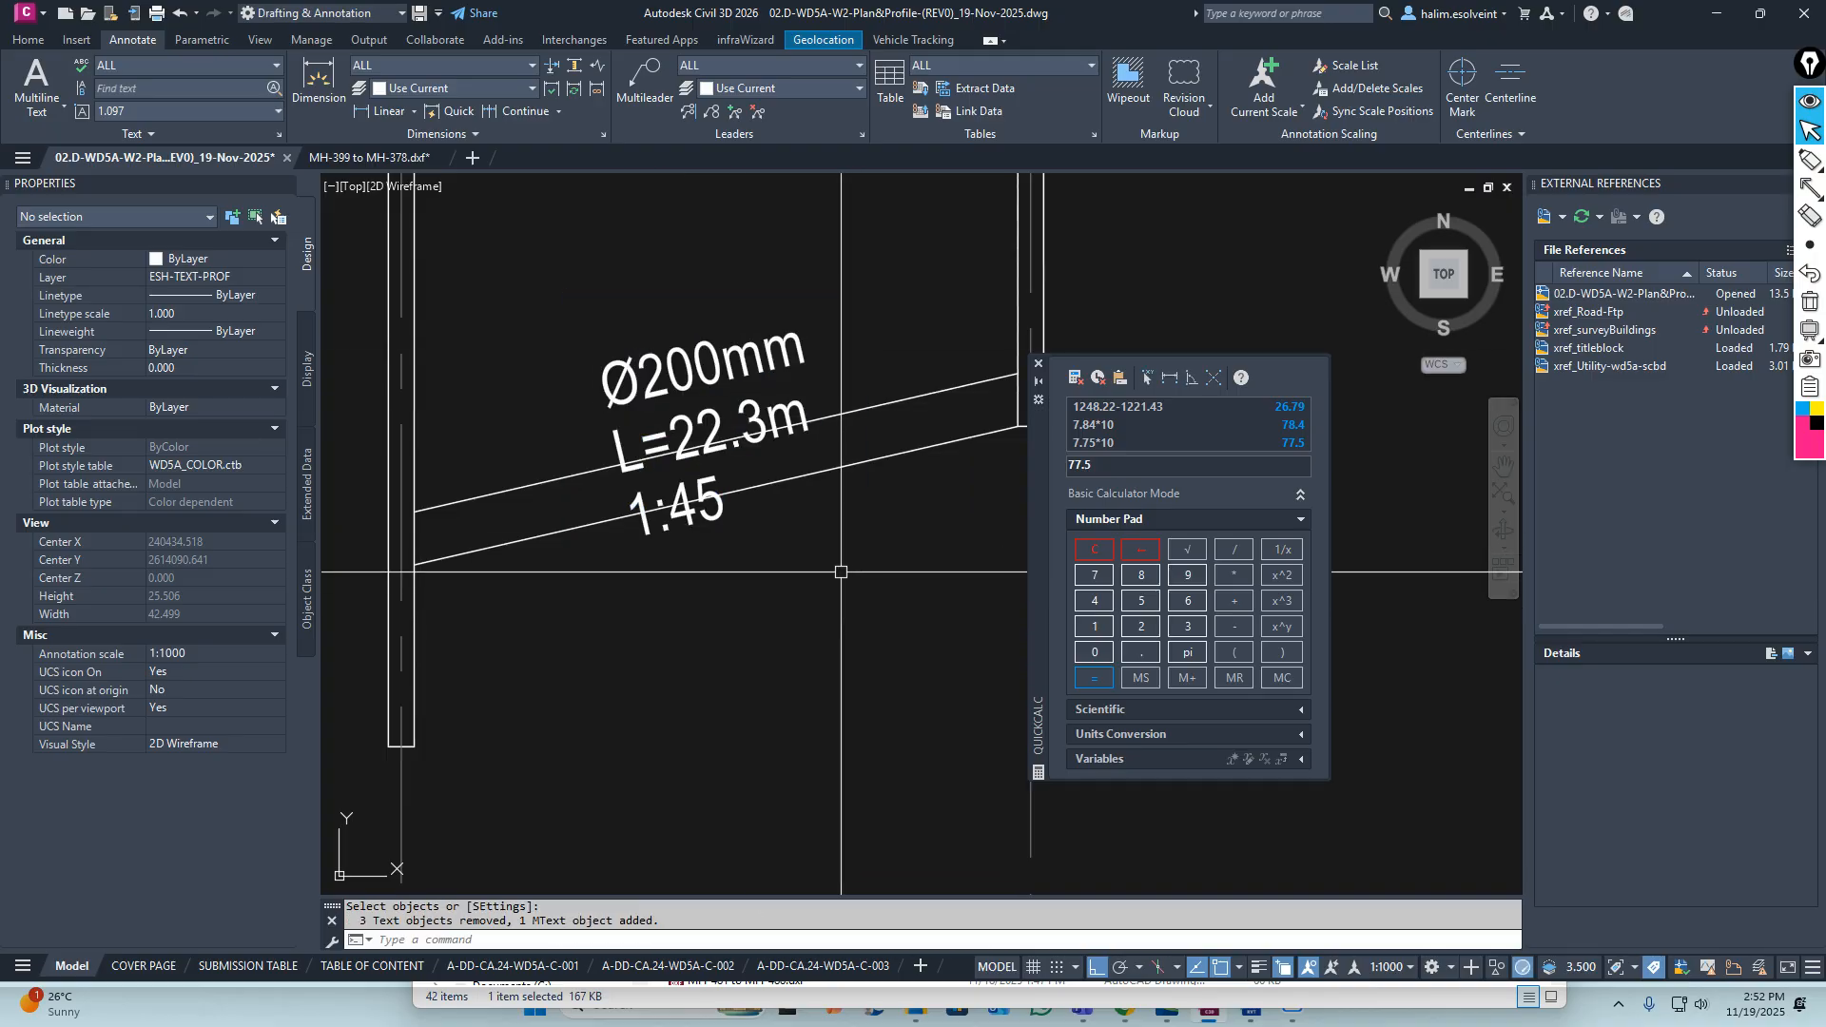
Set the combined pipe data text's rotation to 0 and its line space factor to 0.9
click(688, 325)
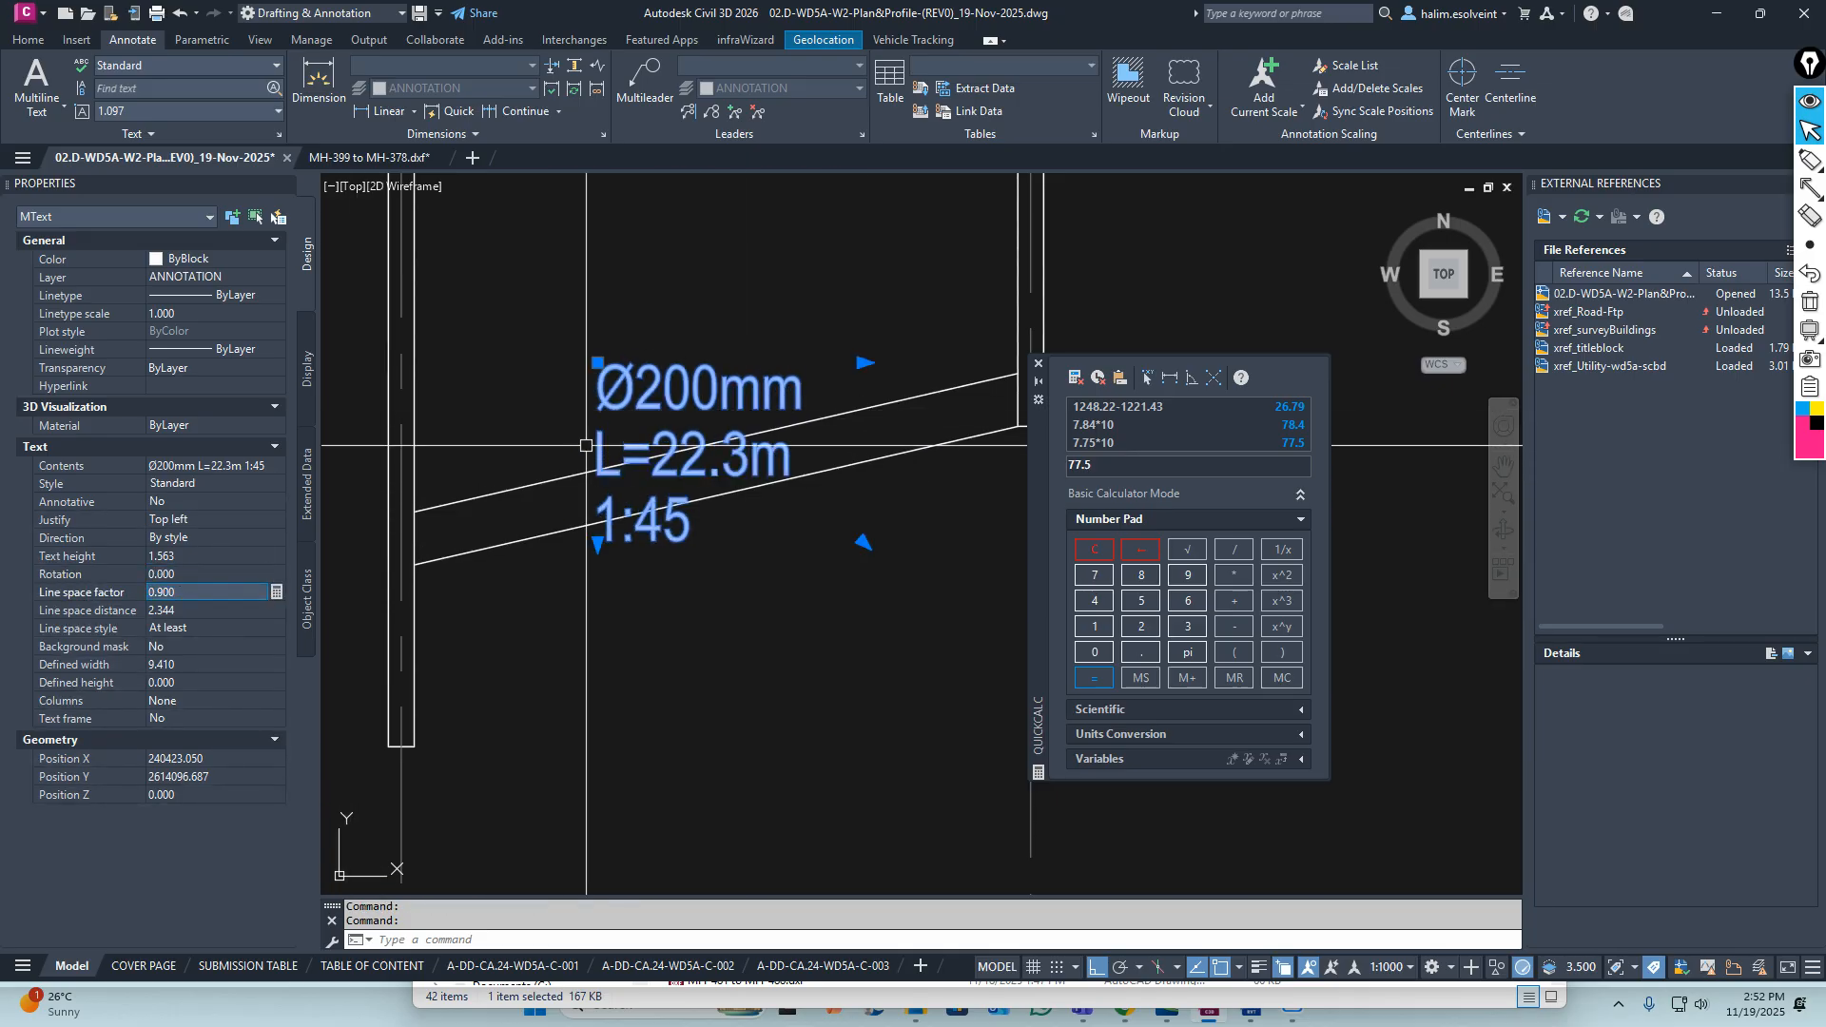
key(Escape)
key(Escape)
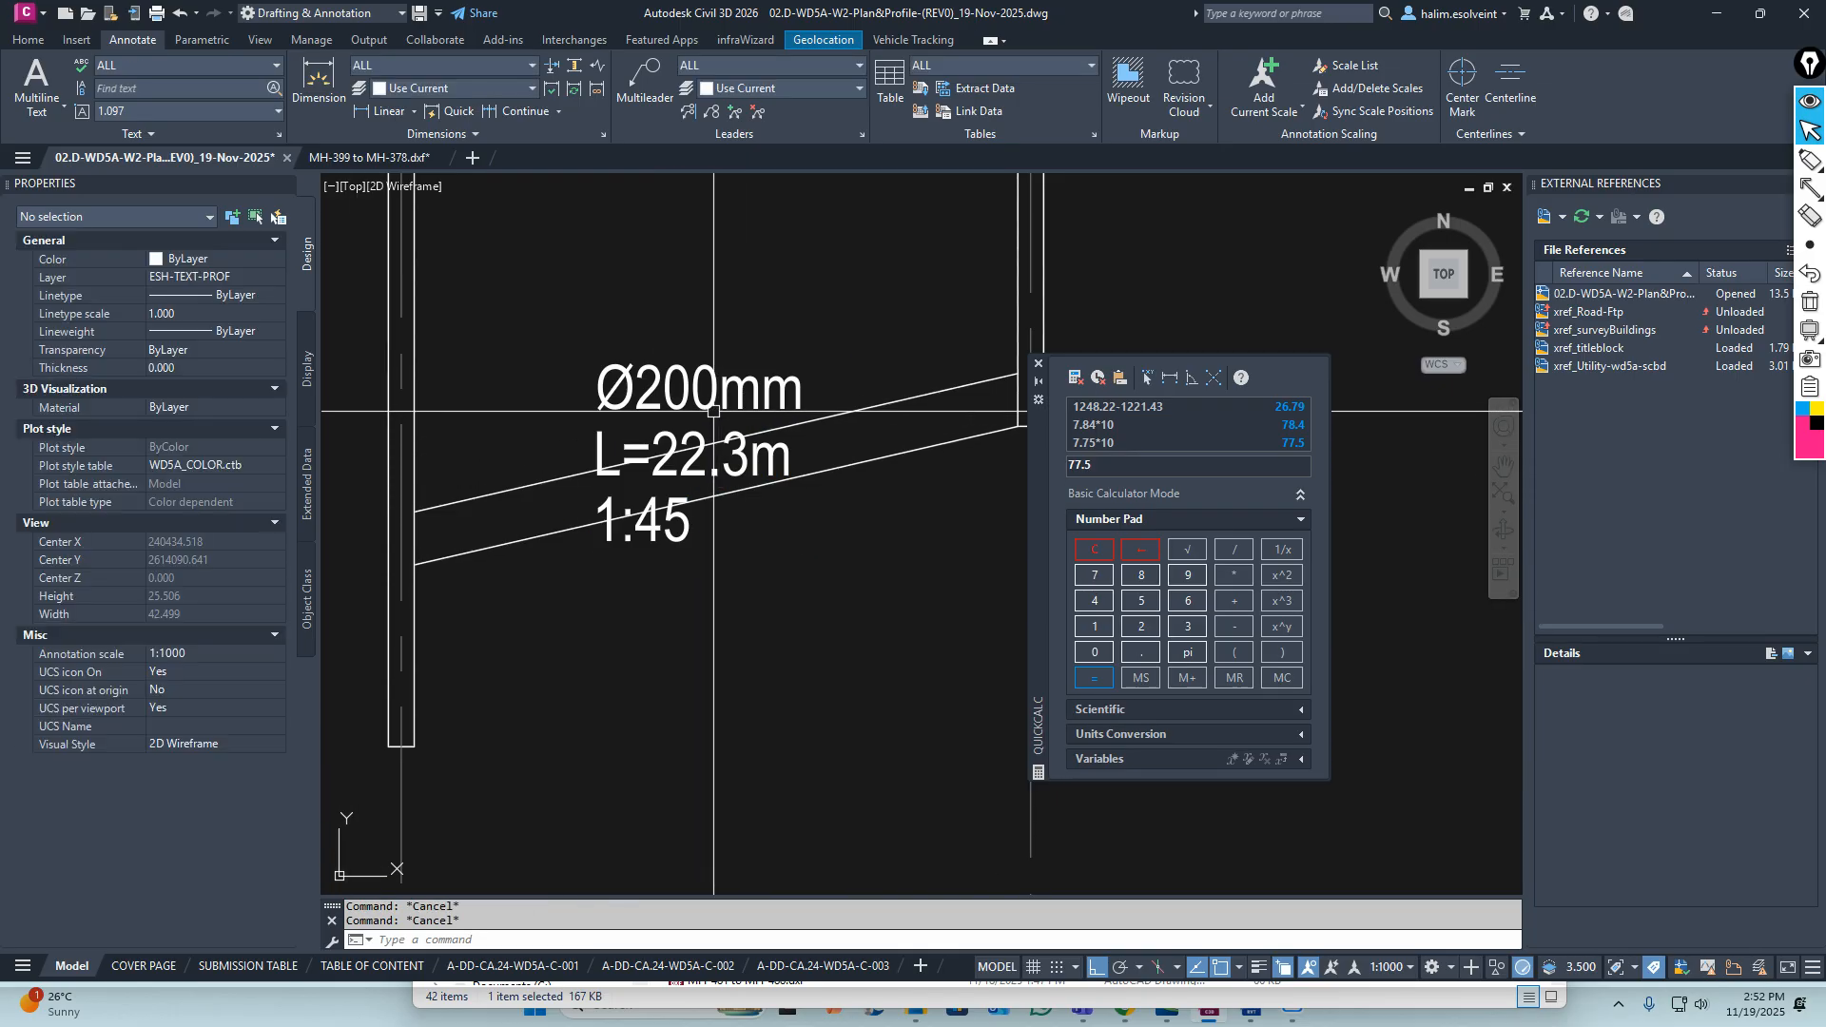
Move the Ø200mm / L=22.3m / 1:45 multiline text straight down into the DIA, LENGTH, SLOPE row of the data table
scroll(710, 418, down, 3)
middle_drag(710, 418, 699, 329)
text(m)
key(Return)
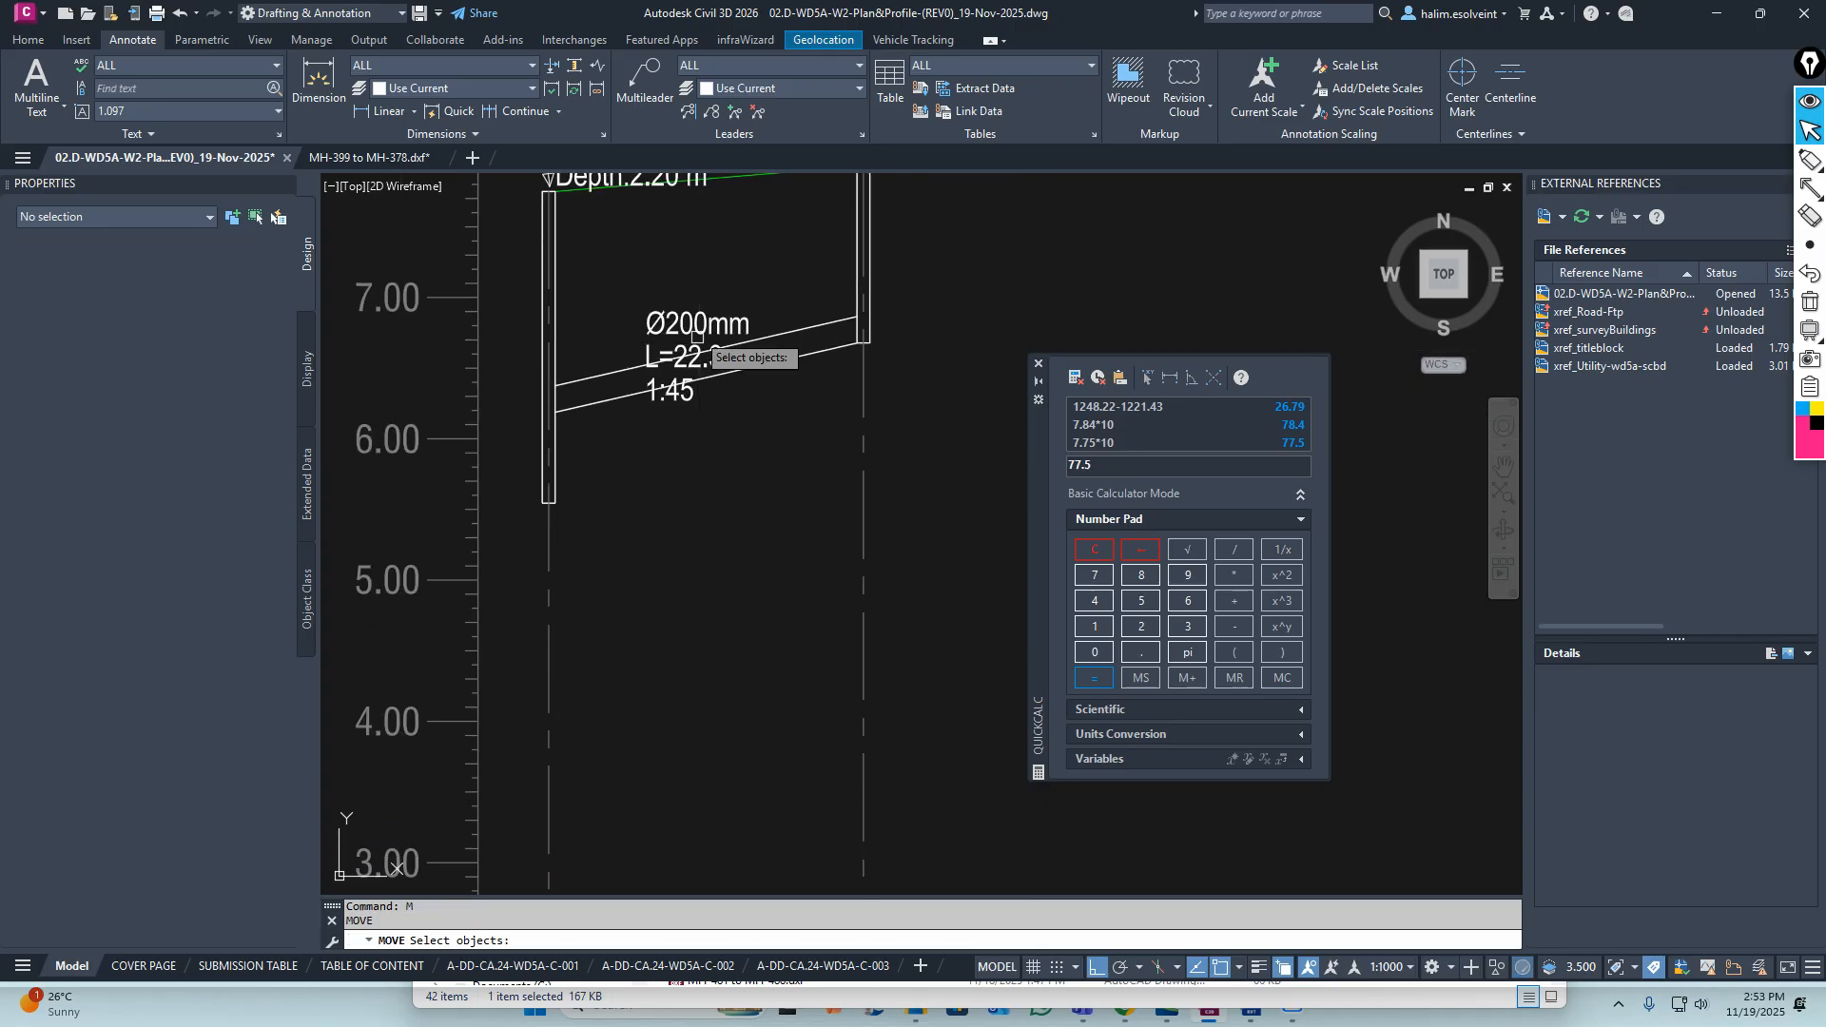
click(696, 325)
key(Return)
click(695, 317)
middle_drag(713, 693, 726, 216)
scroll(732, 214, down, 3)
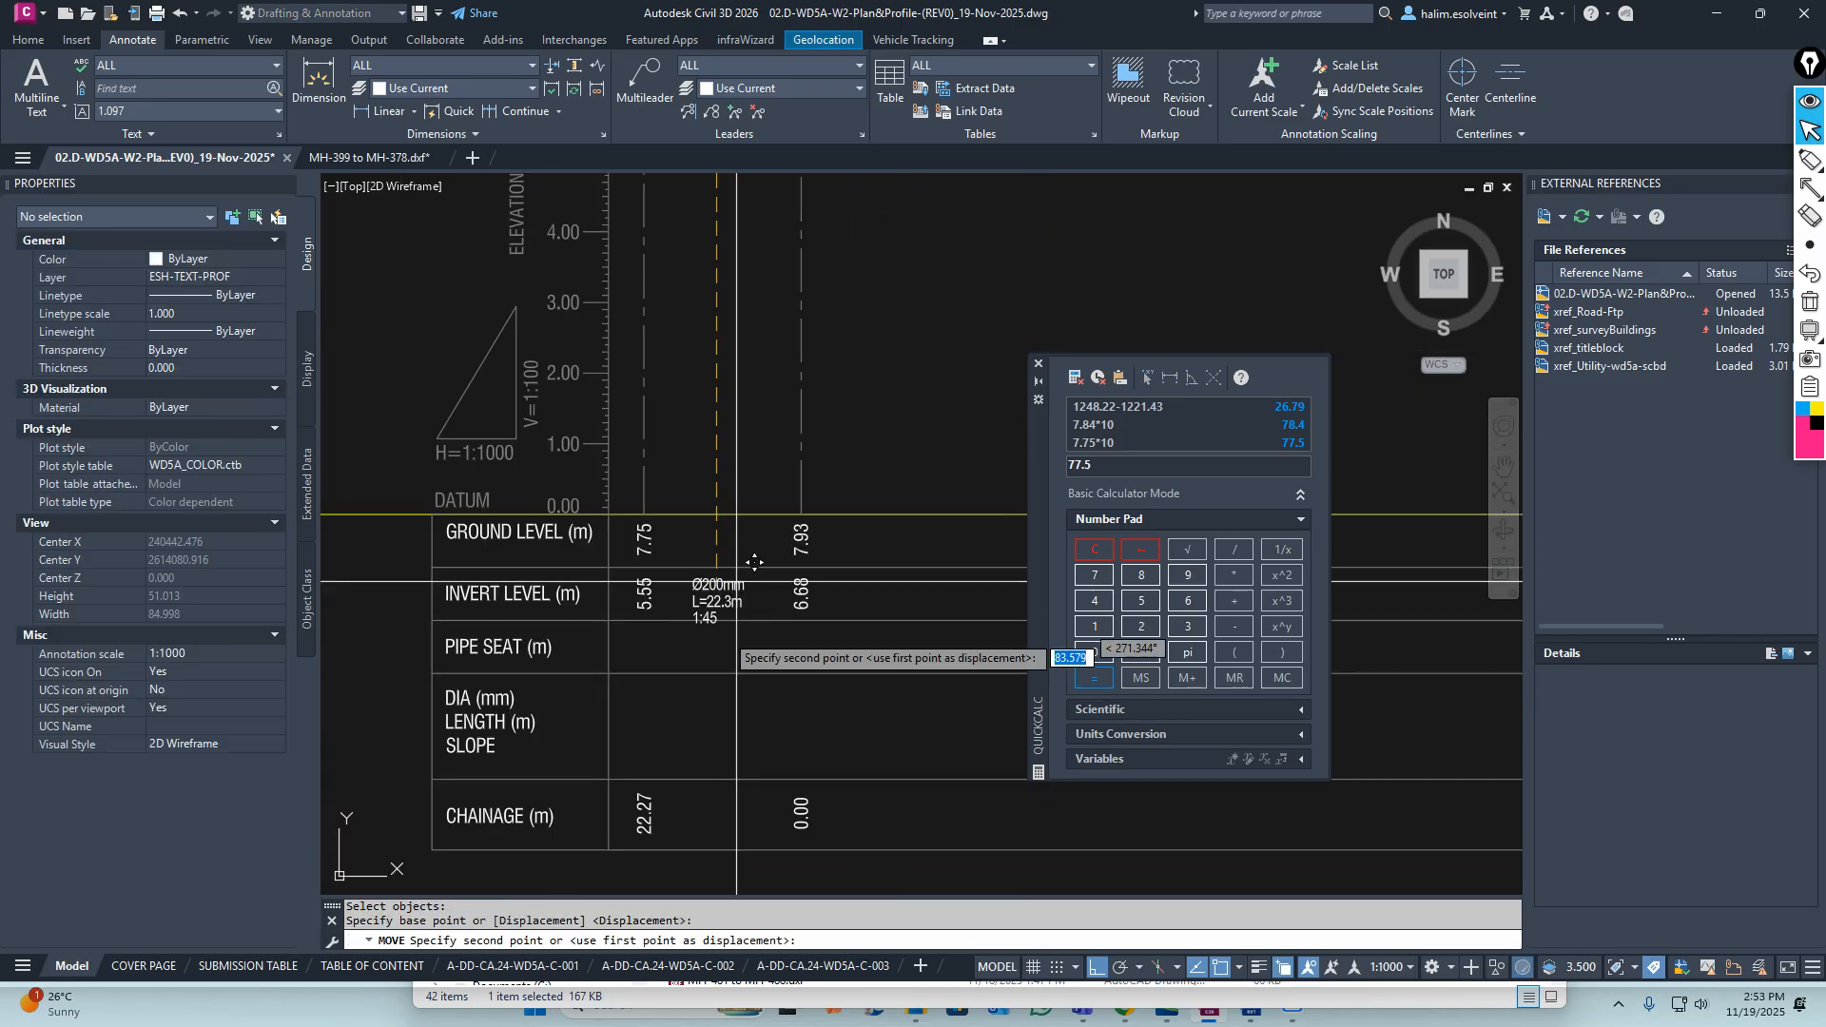
scroll(706, 709, up, 3)
middle_drag(755, 715, 727, 485)
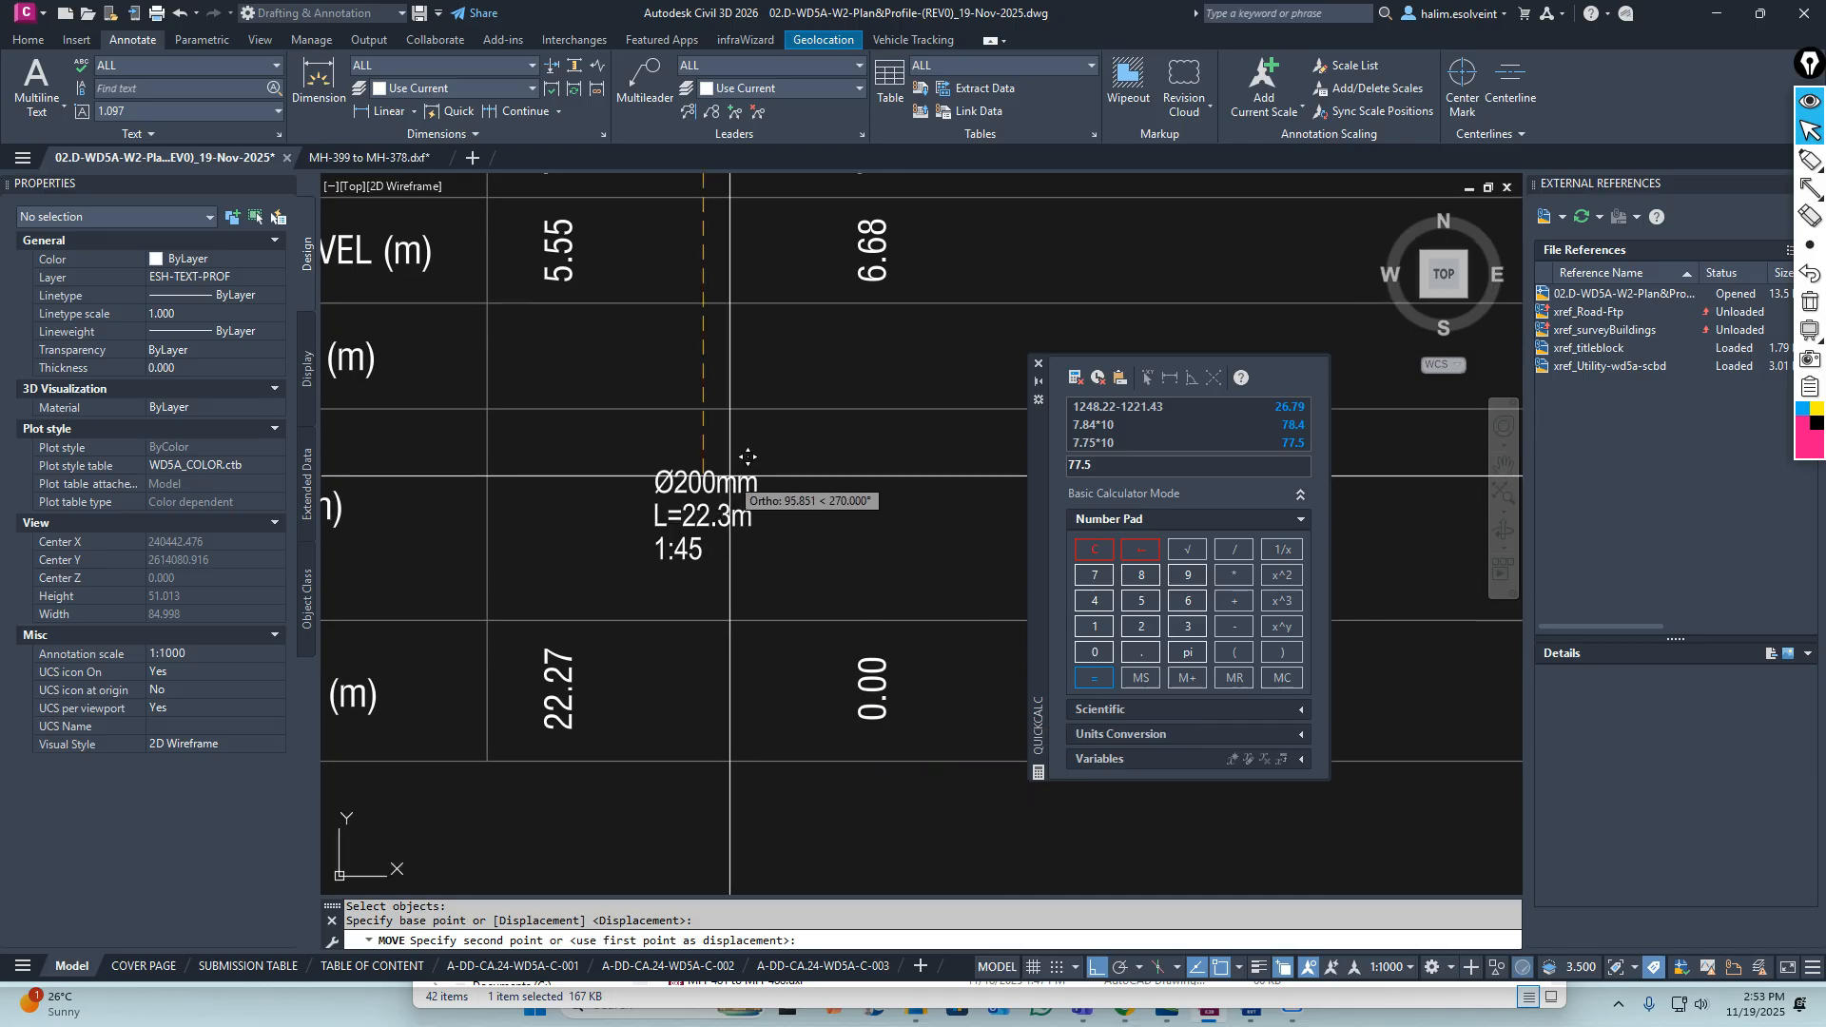
scroll(748, 457, down, 3)
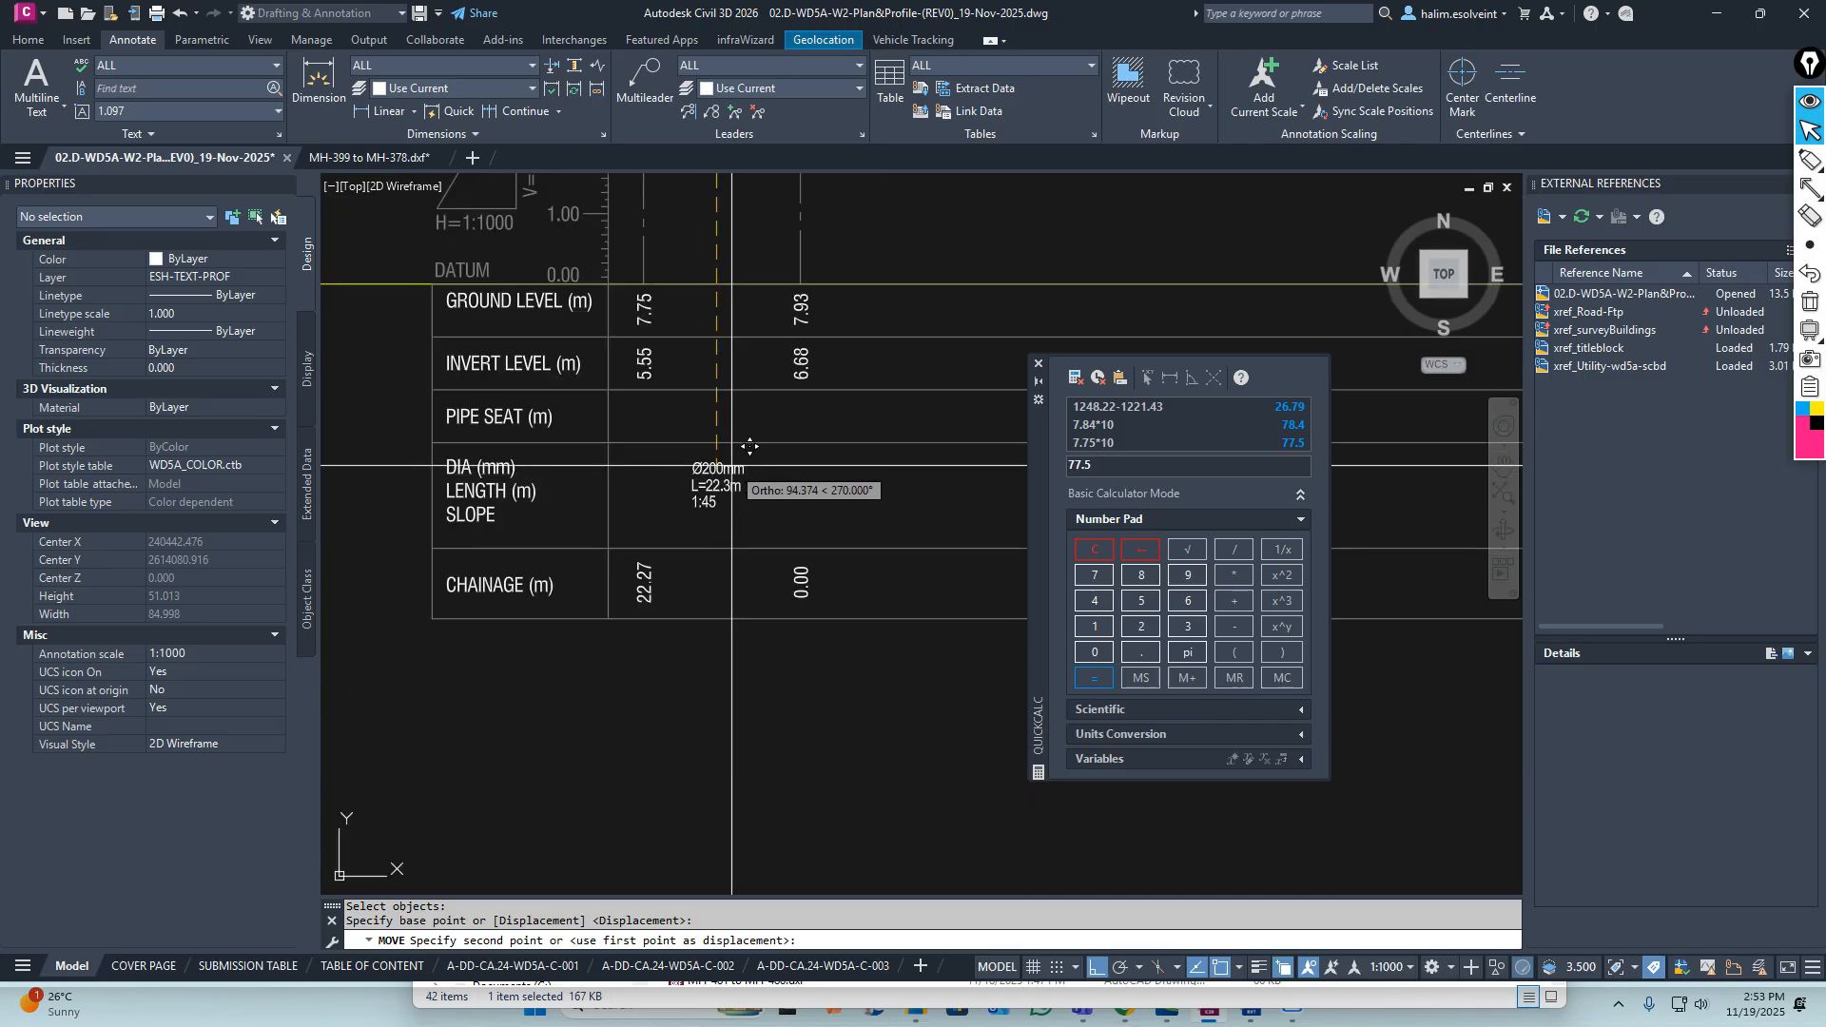
scroll(698, 519, up, 3)
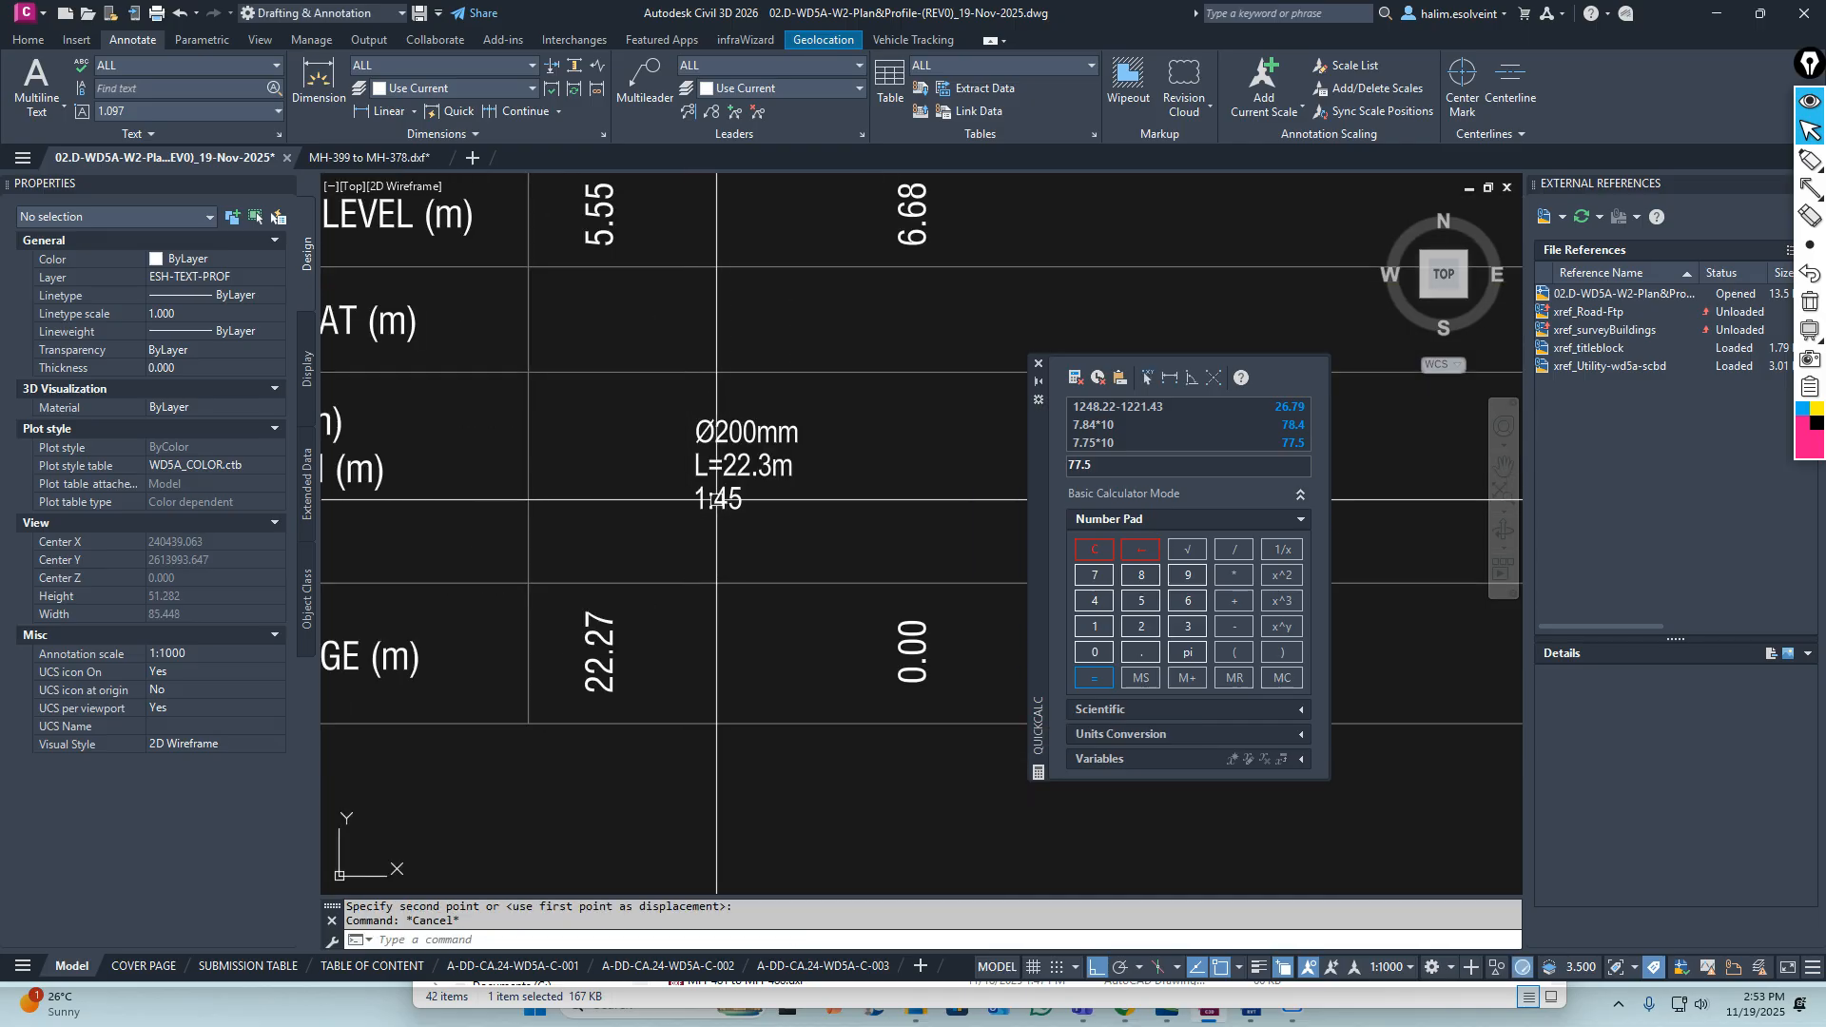
Check the 22.27 chainage text's layer and assign the pipe data multiline text to the same layer, ESH-TEXT-PROF
click(723, 504)
scroll(723, 504, down, 3)
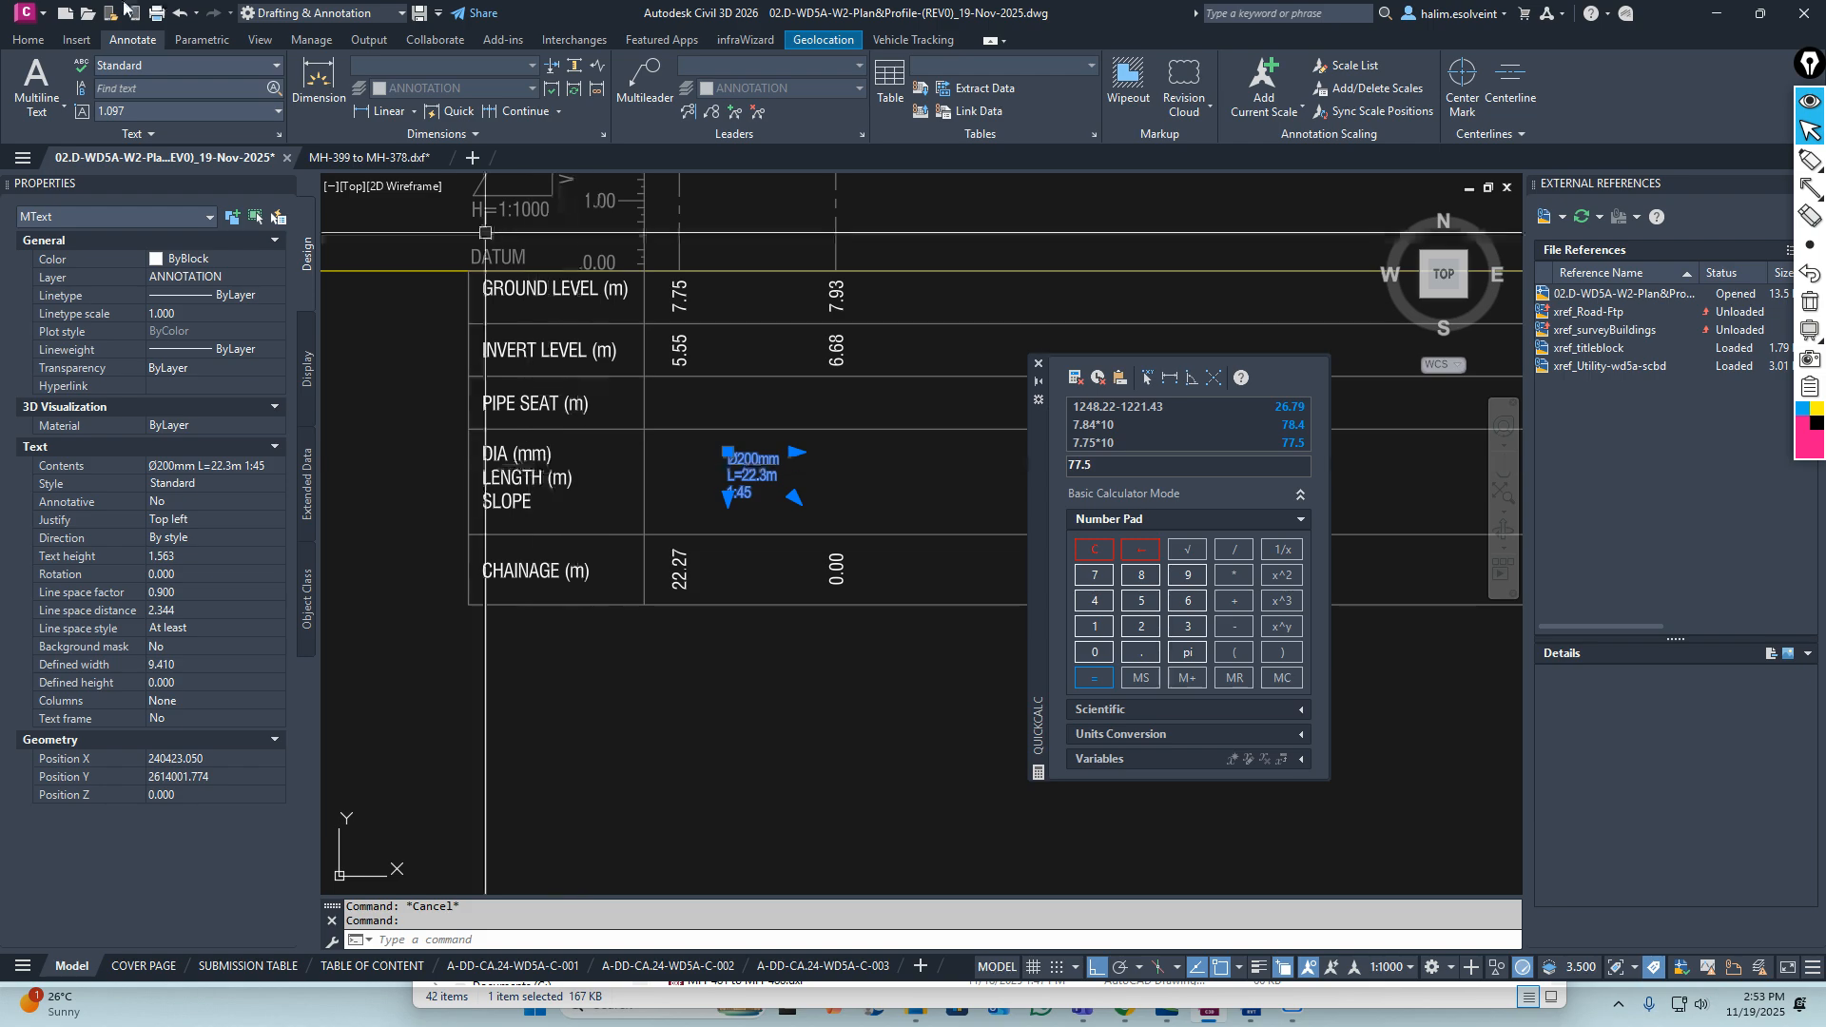
click(31, 42)
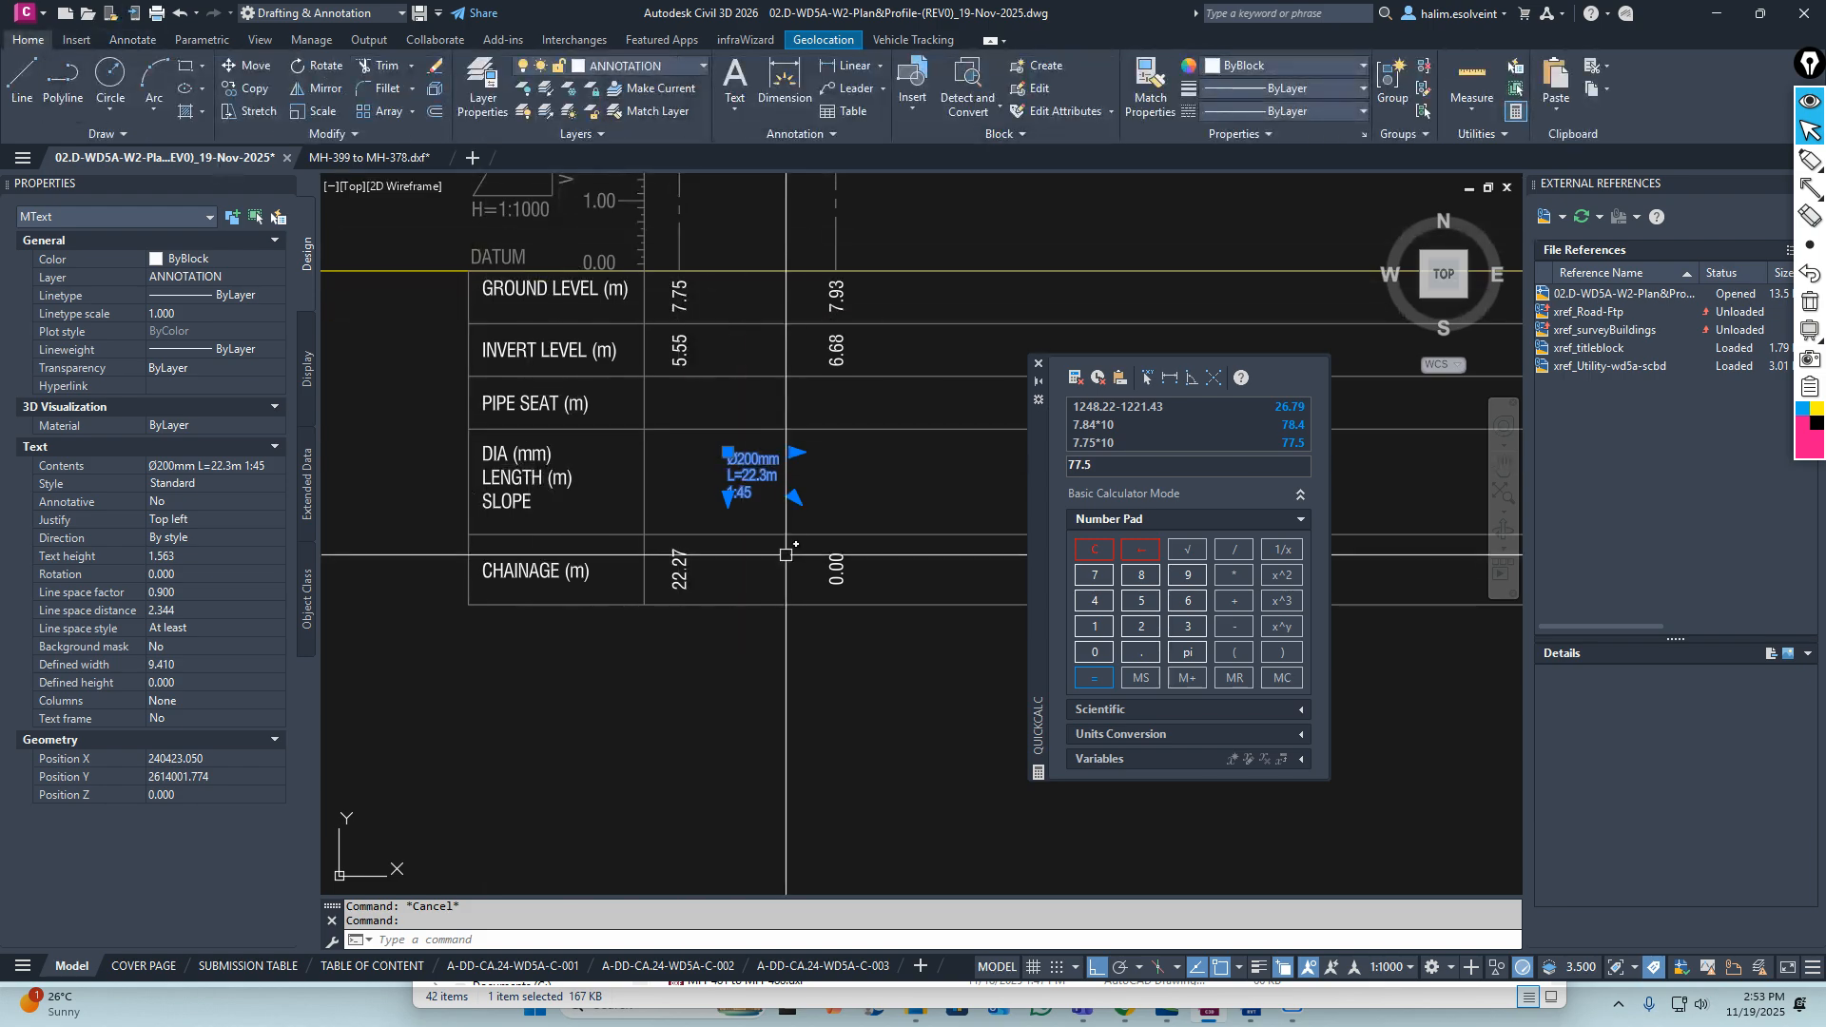
key(Escape)
click(679, 574)
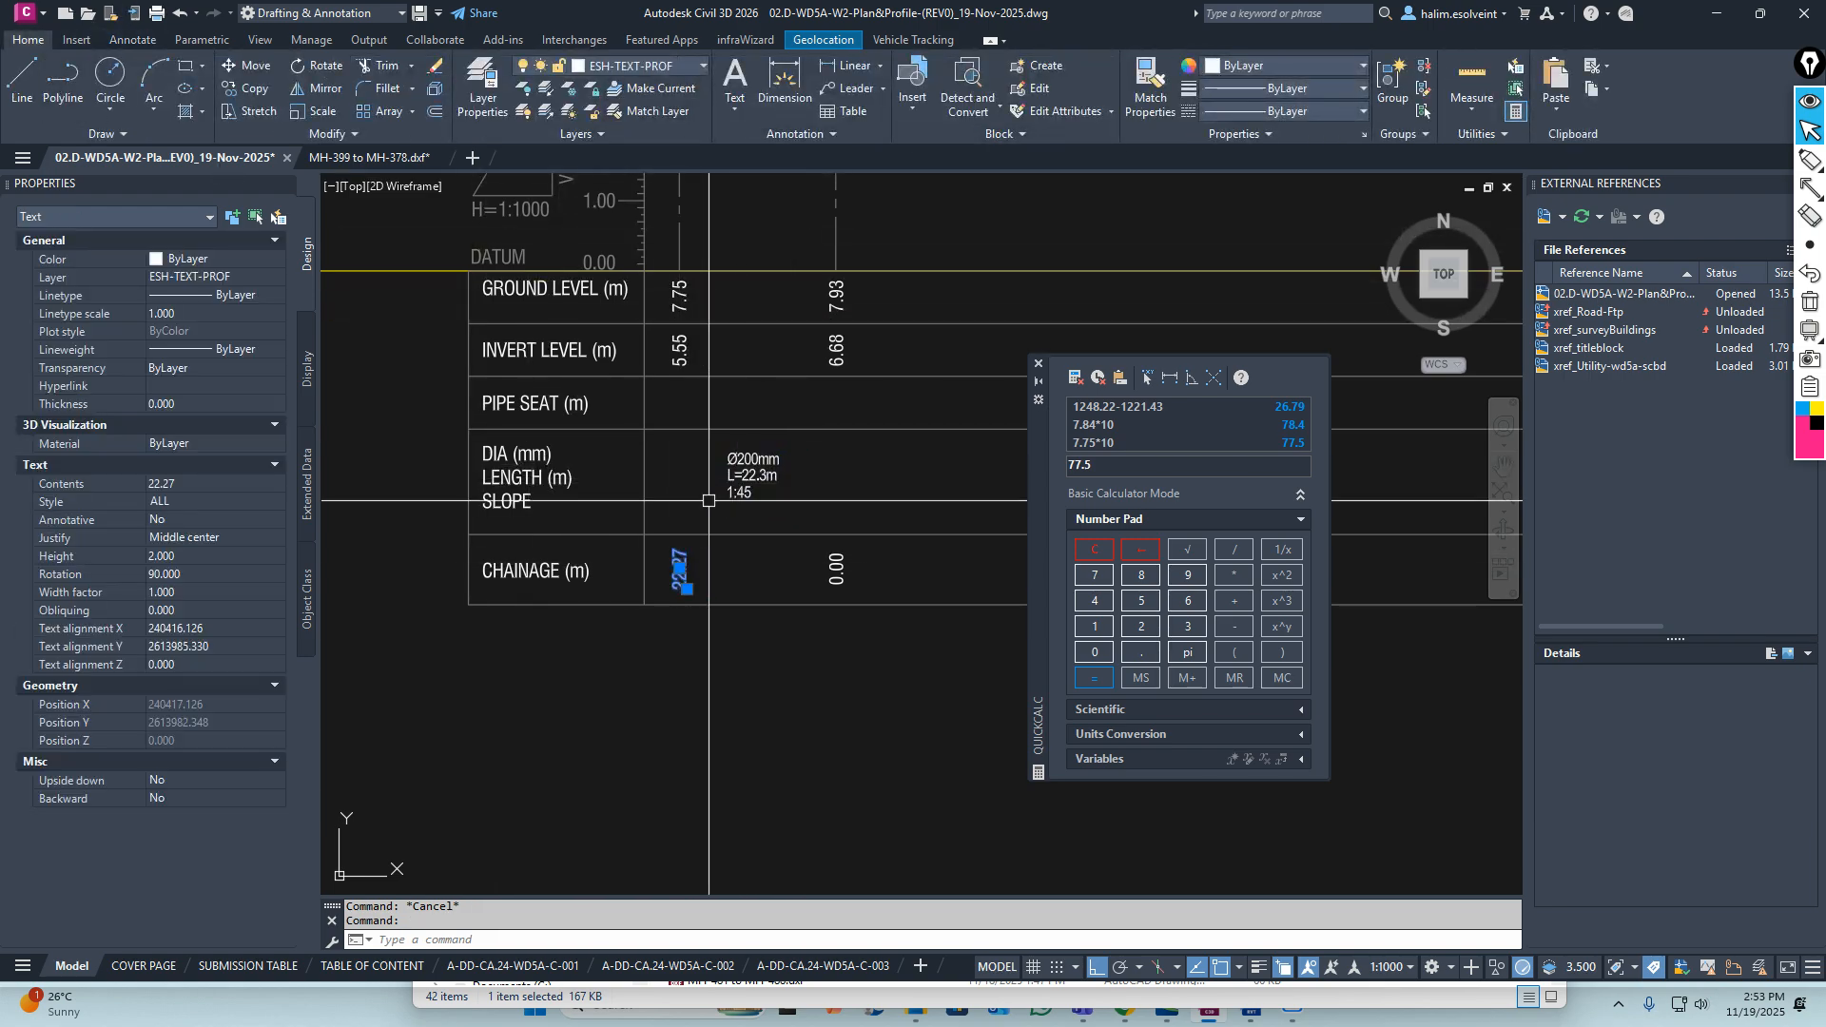
key(Escape)
click(751, 474)
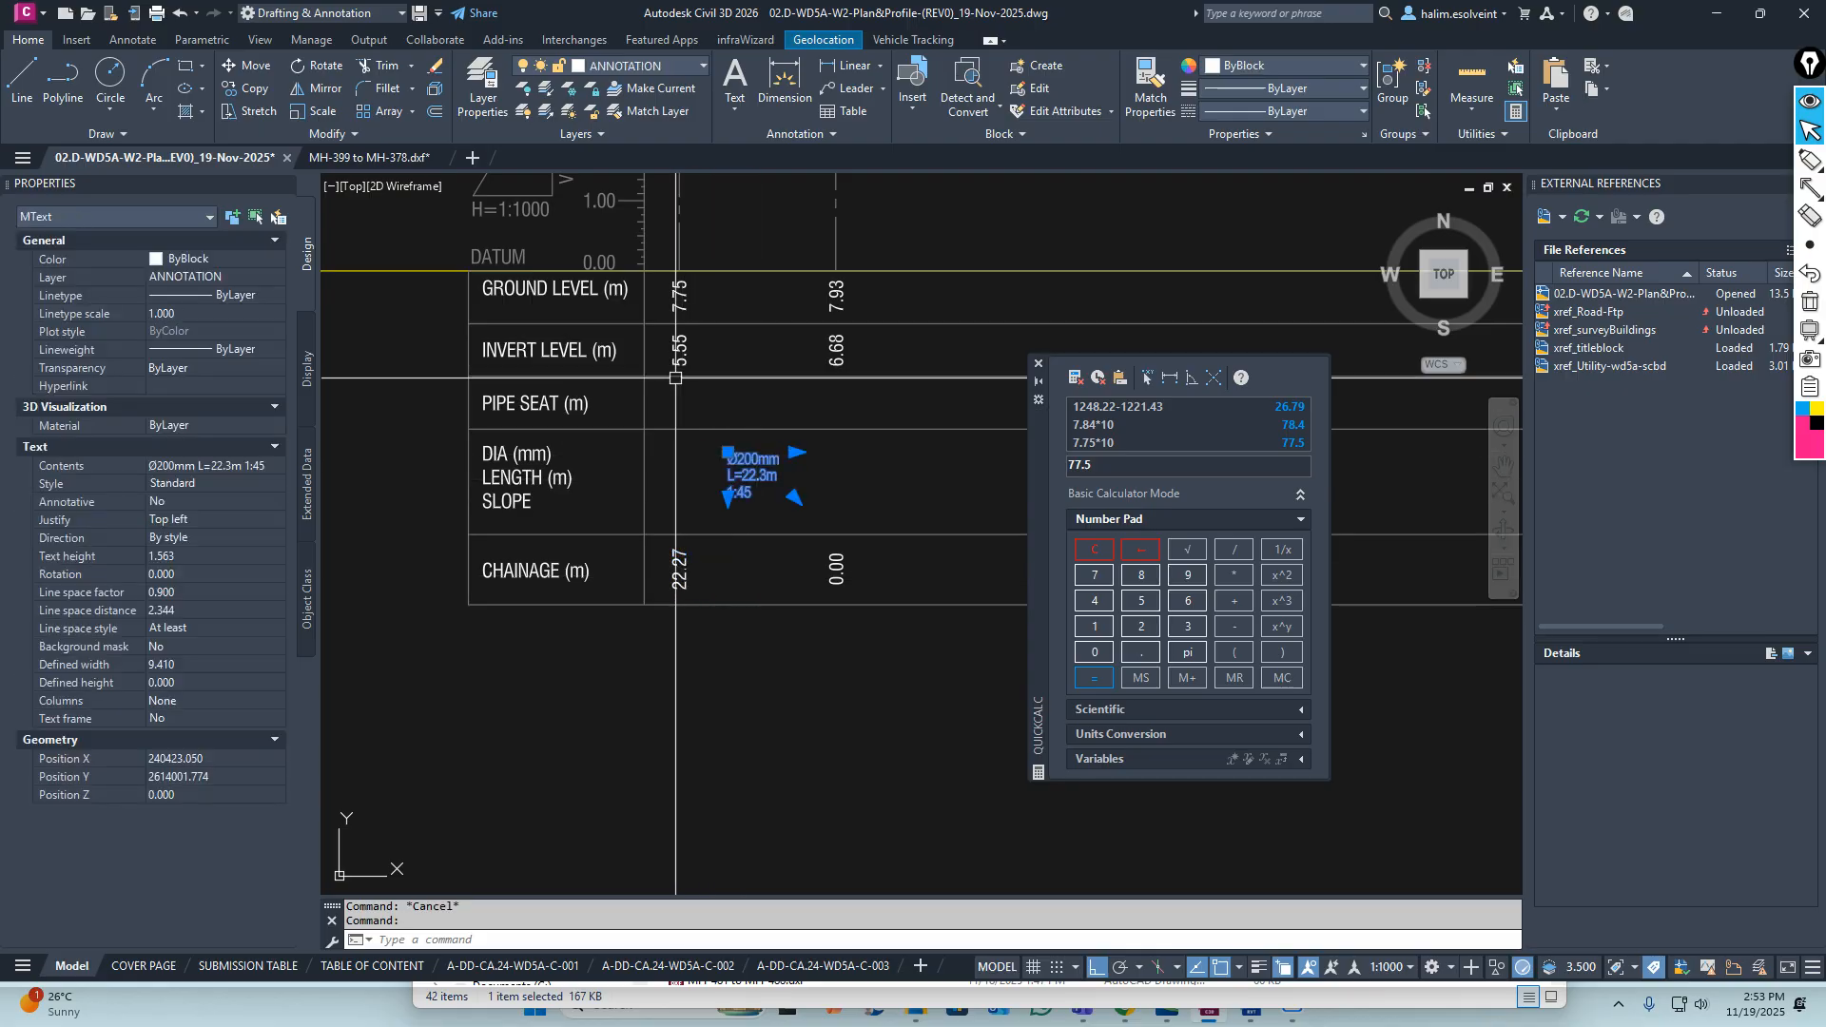
click(671, 67)
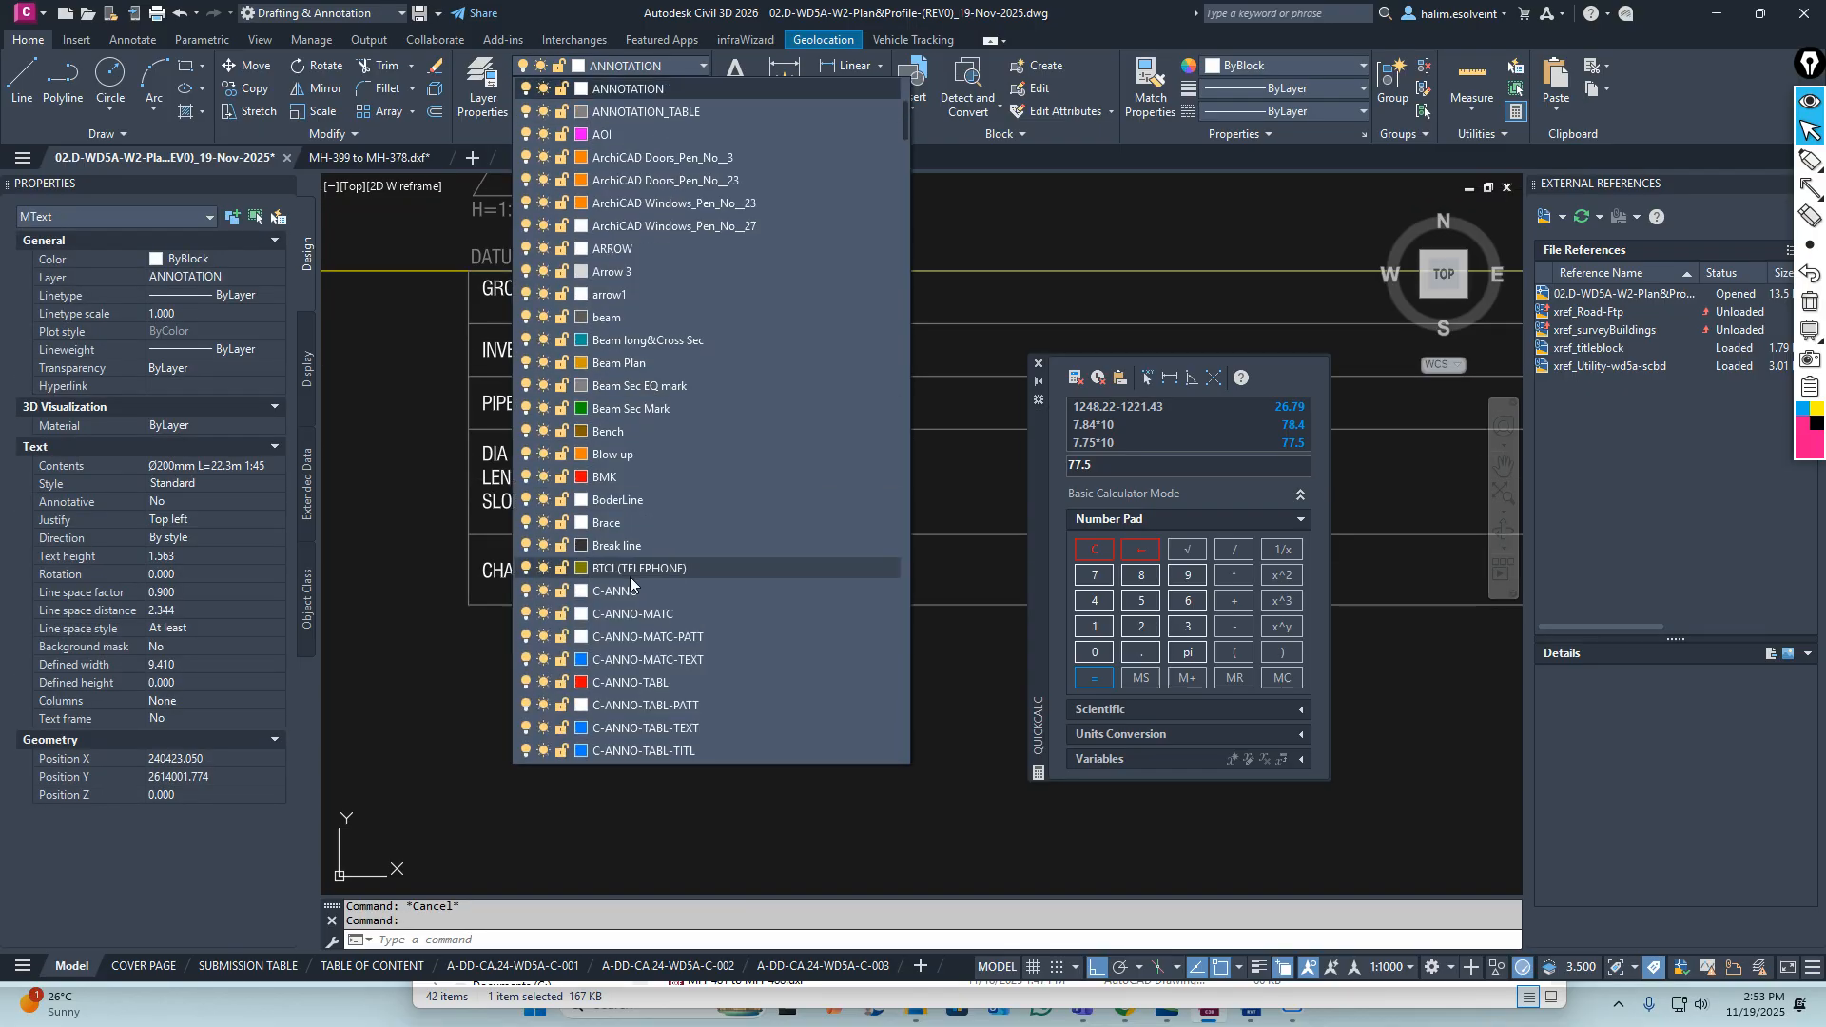
scroll(629, 576, up, 3)
scroll(647, 455, down, 10)
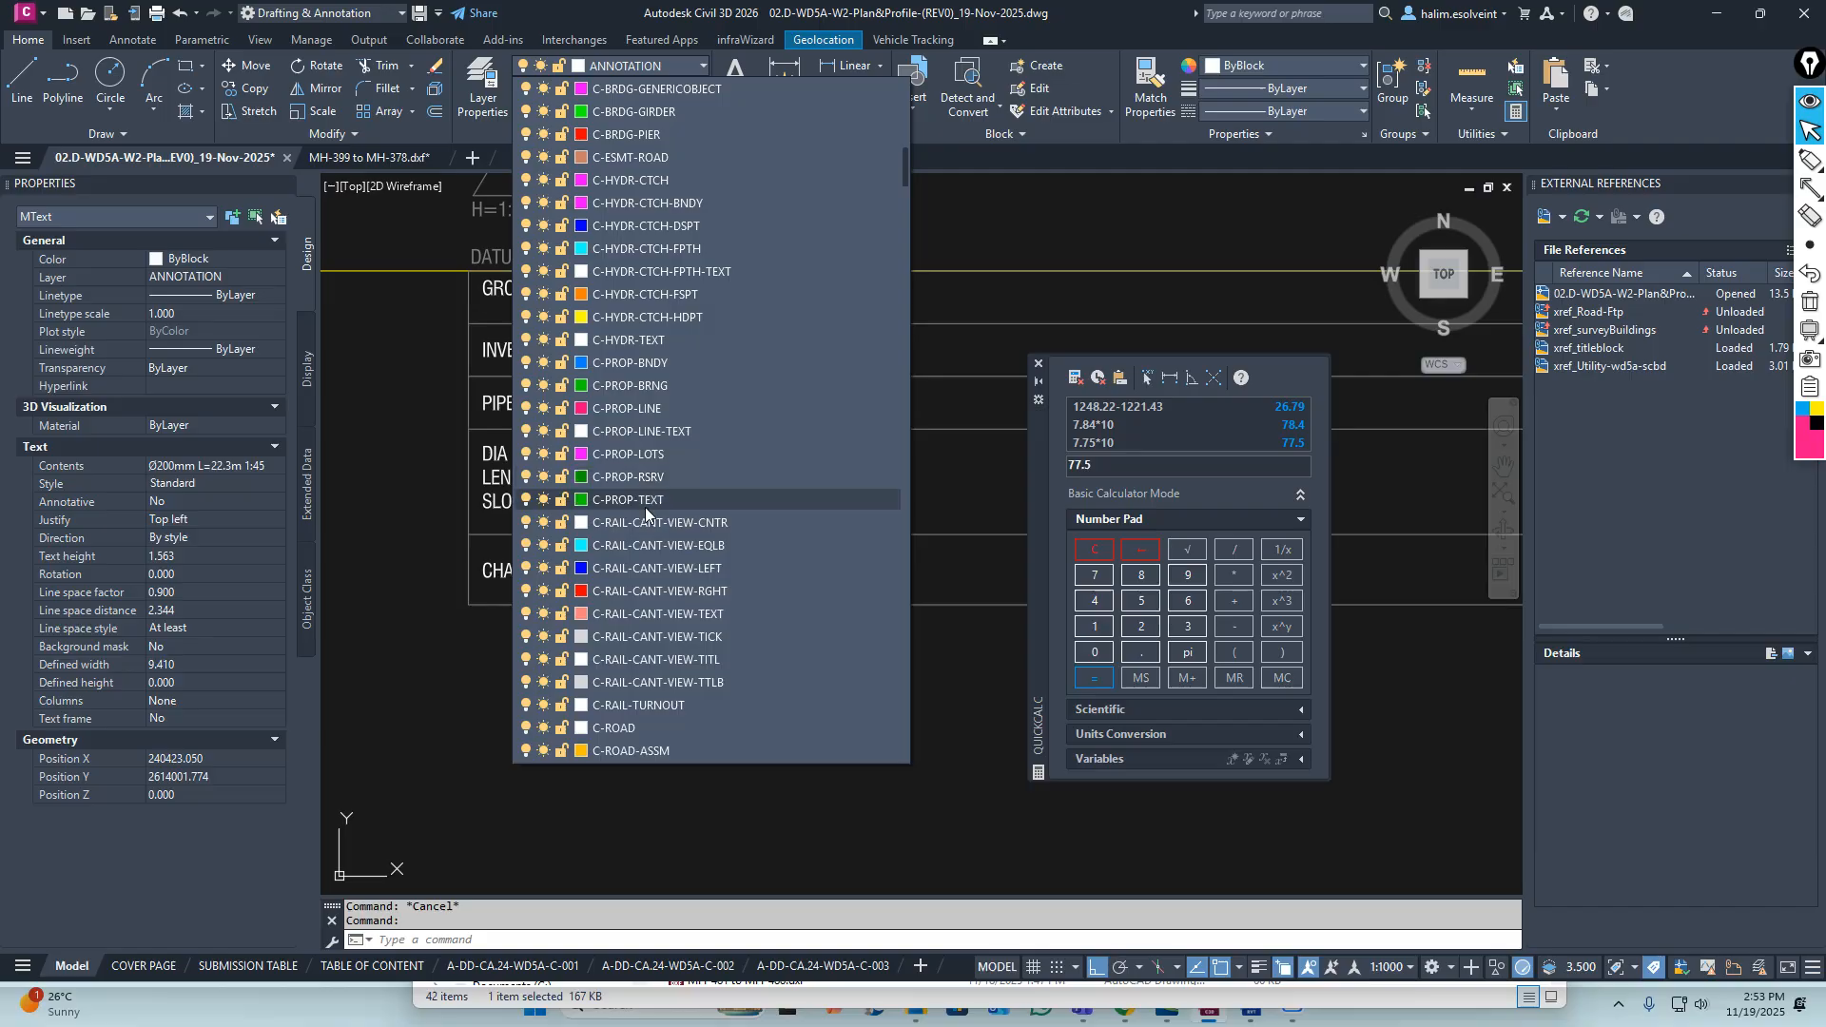
scroll(644, 493, down, 15)
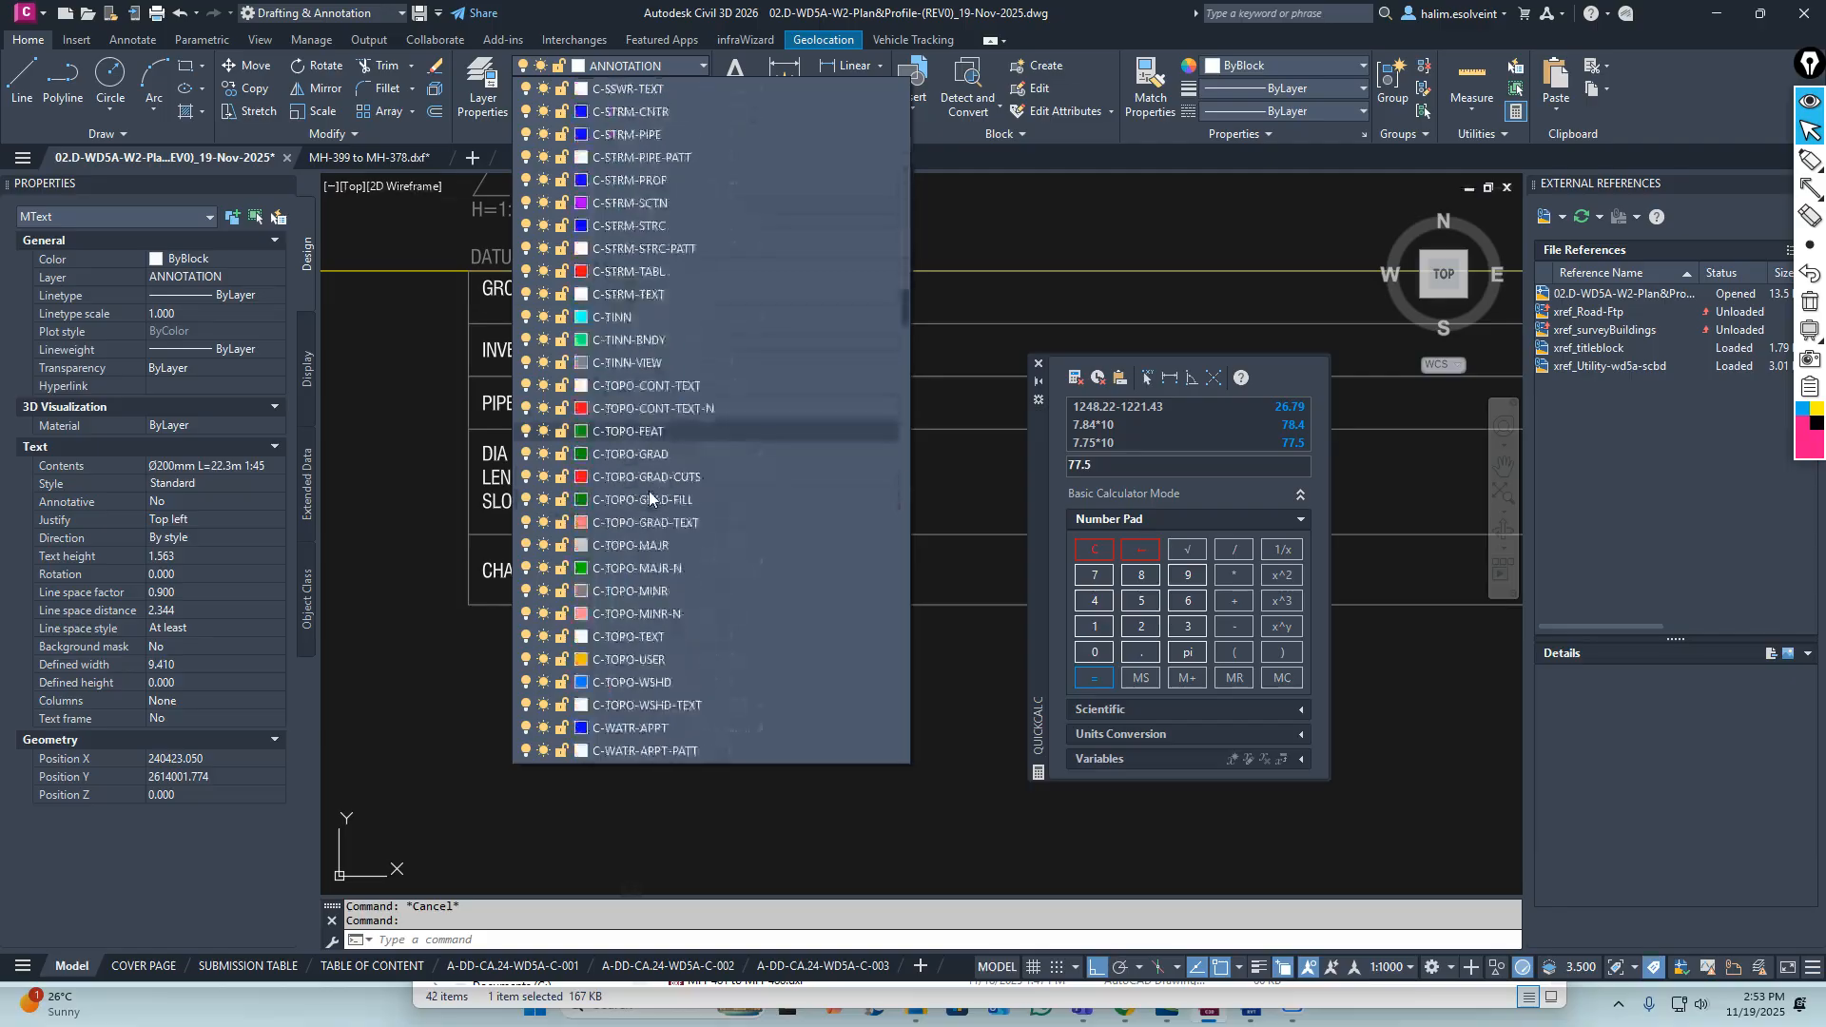
scroll(651, 491, down, 15)
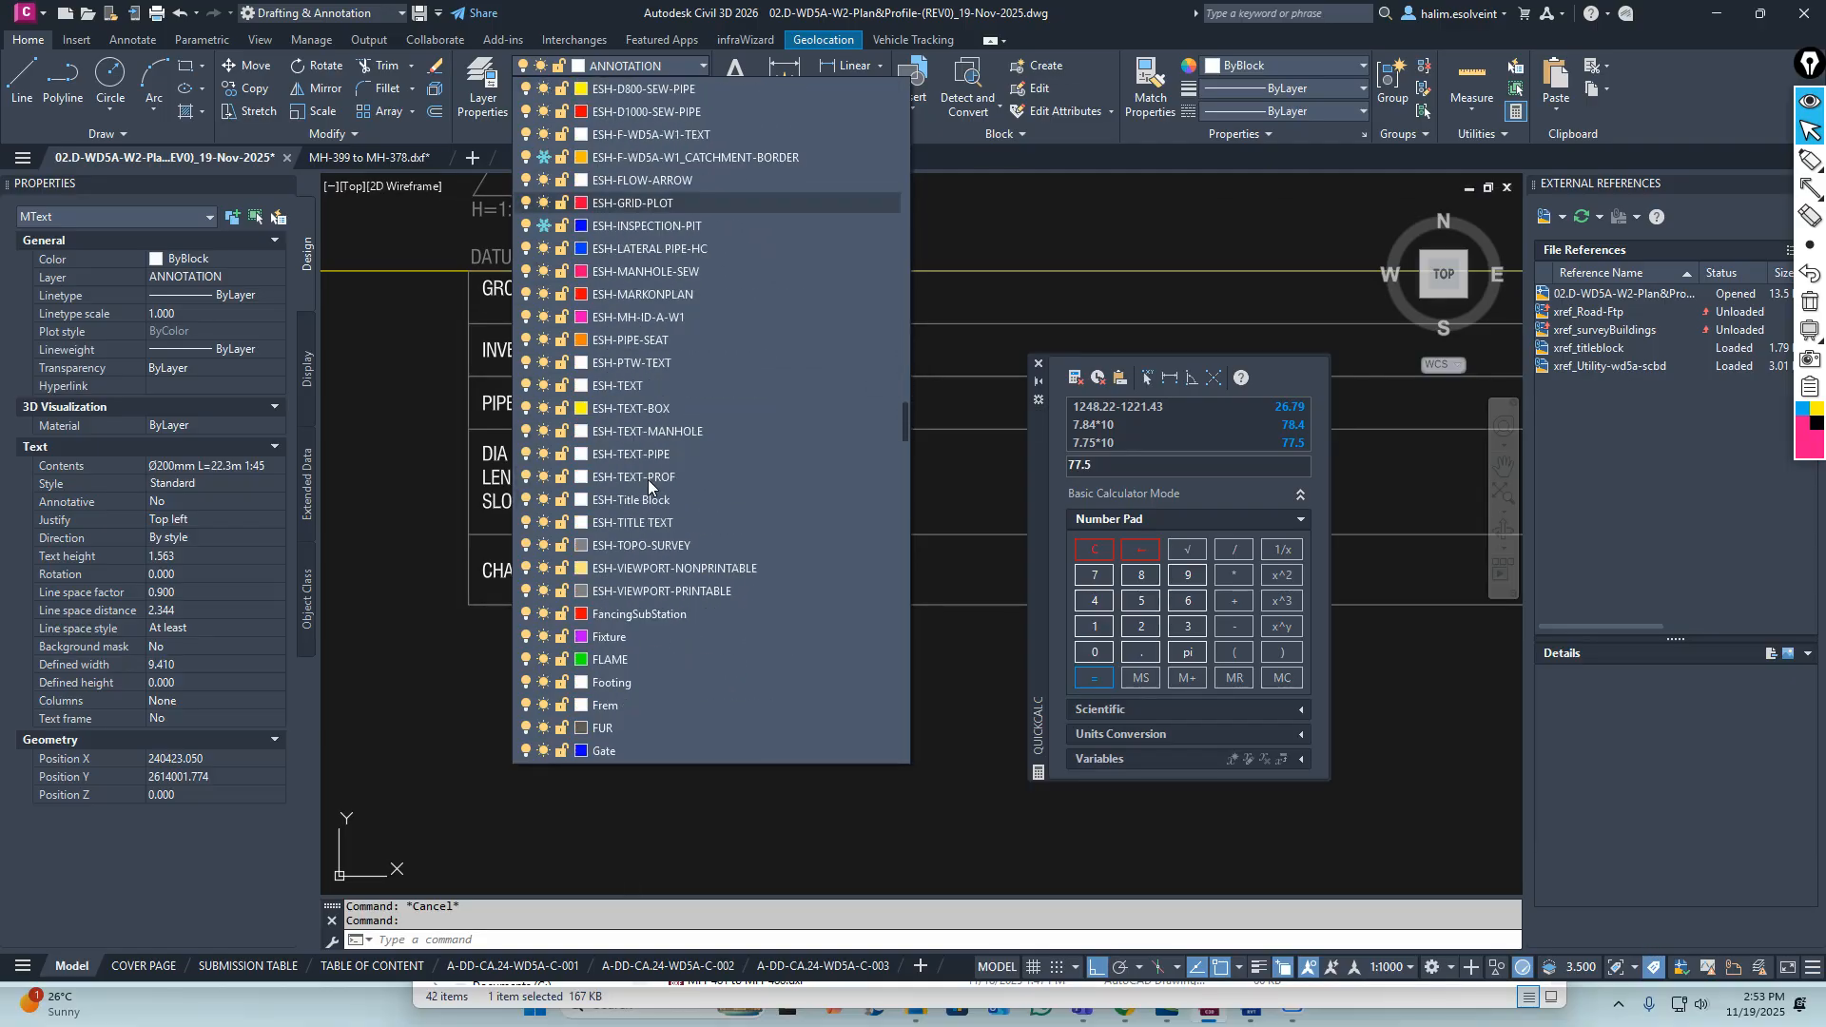
click(636, 477)
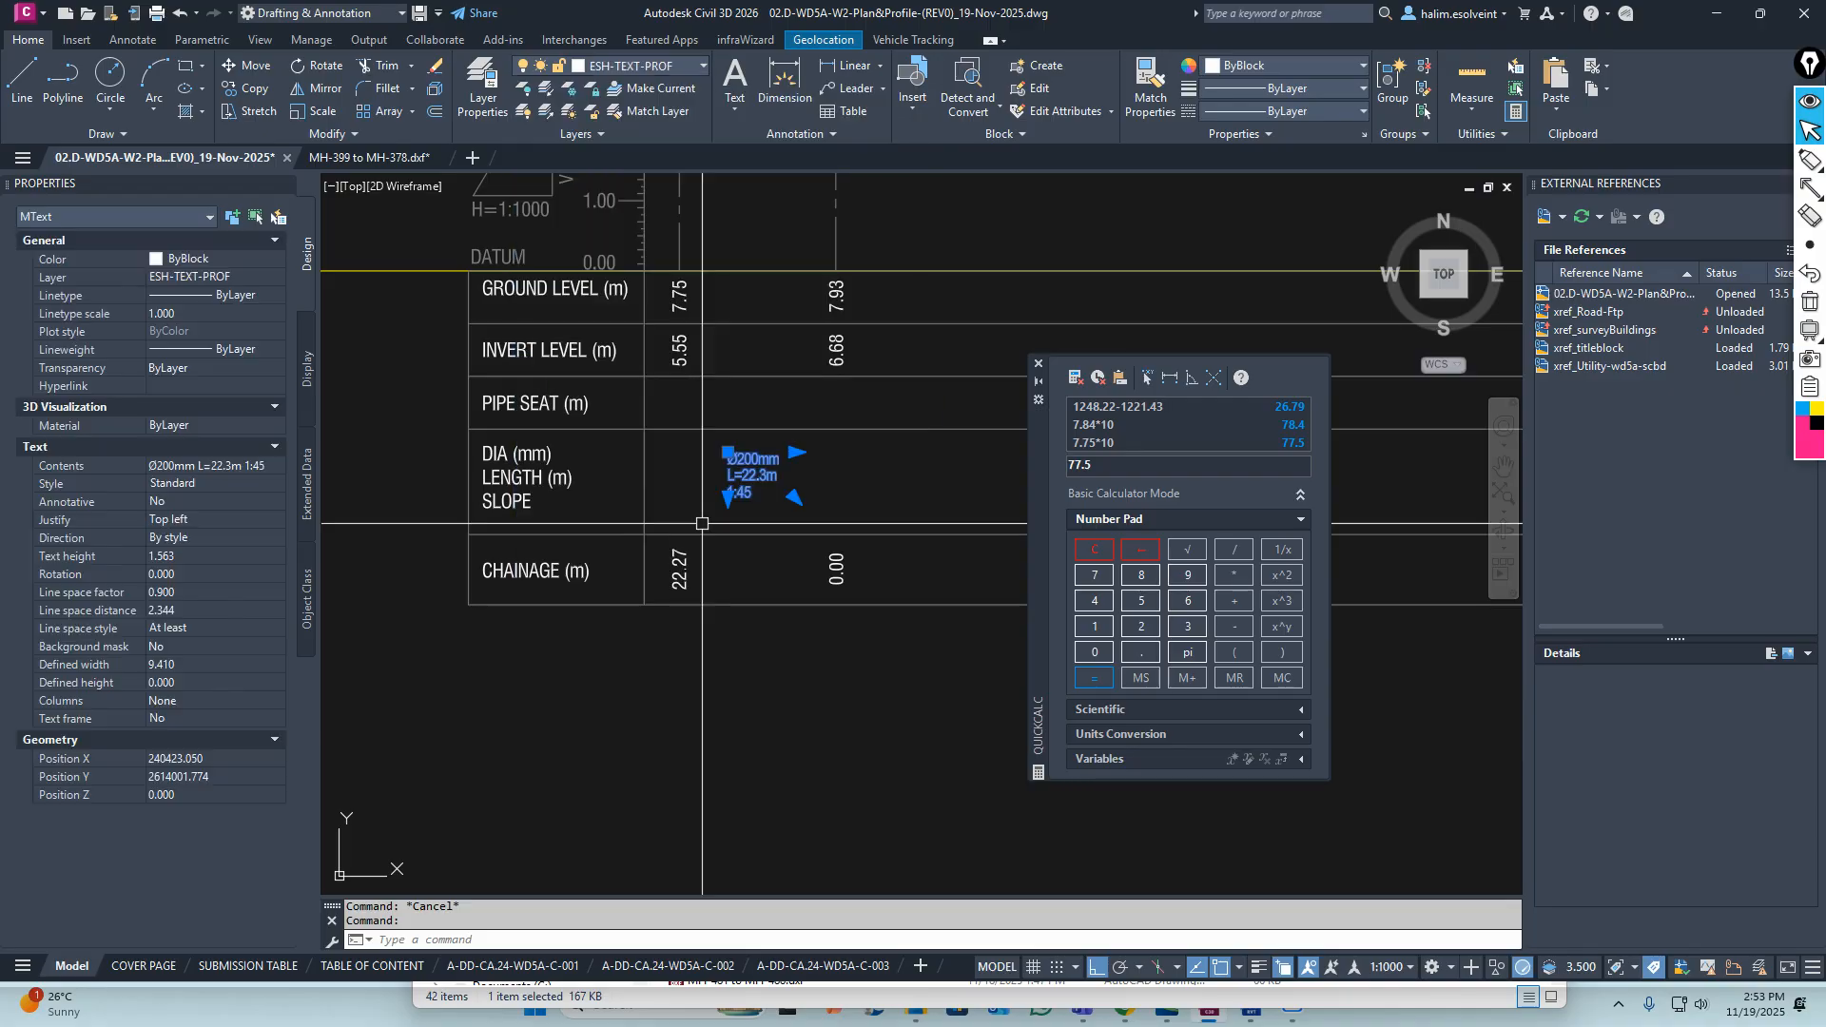
Set the pipe data multiline text's height to 2
click(169, 557)
key(Return)
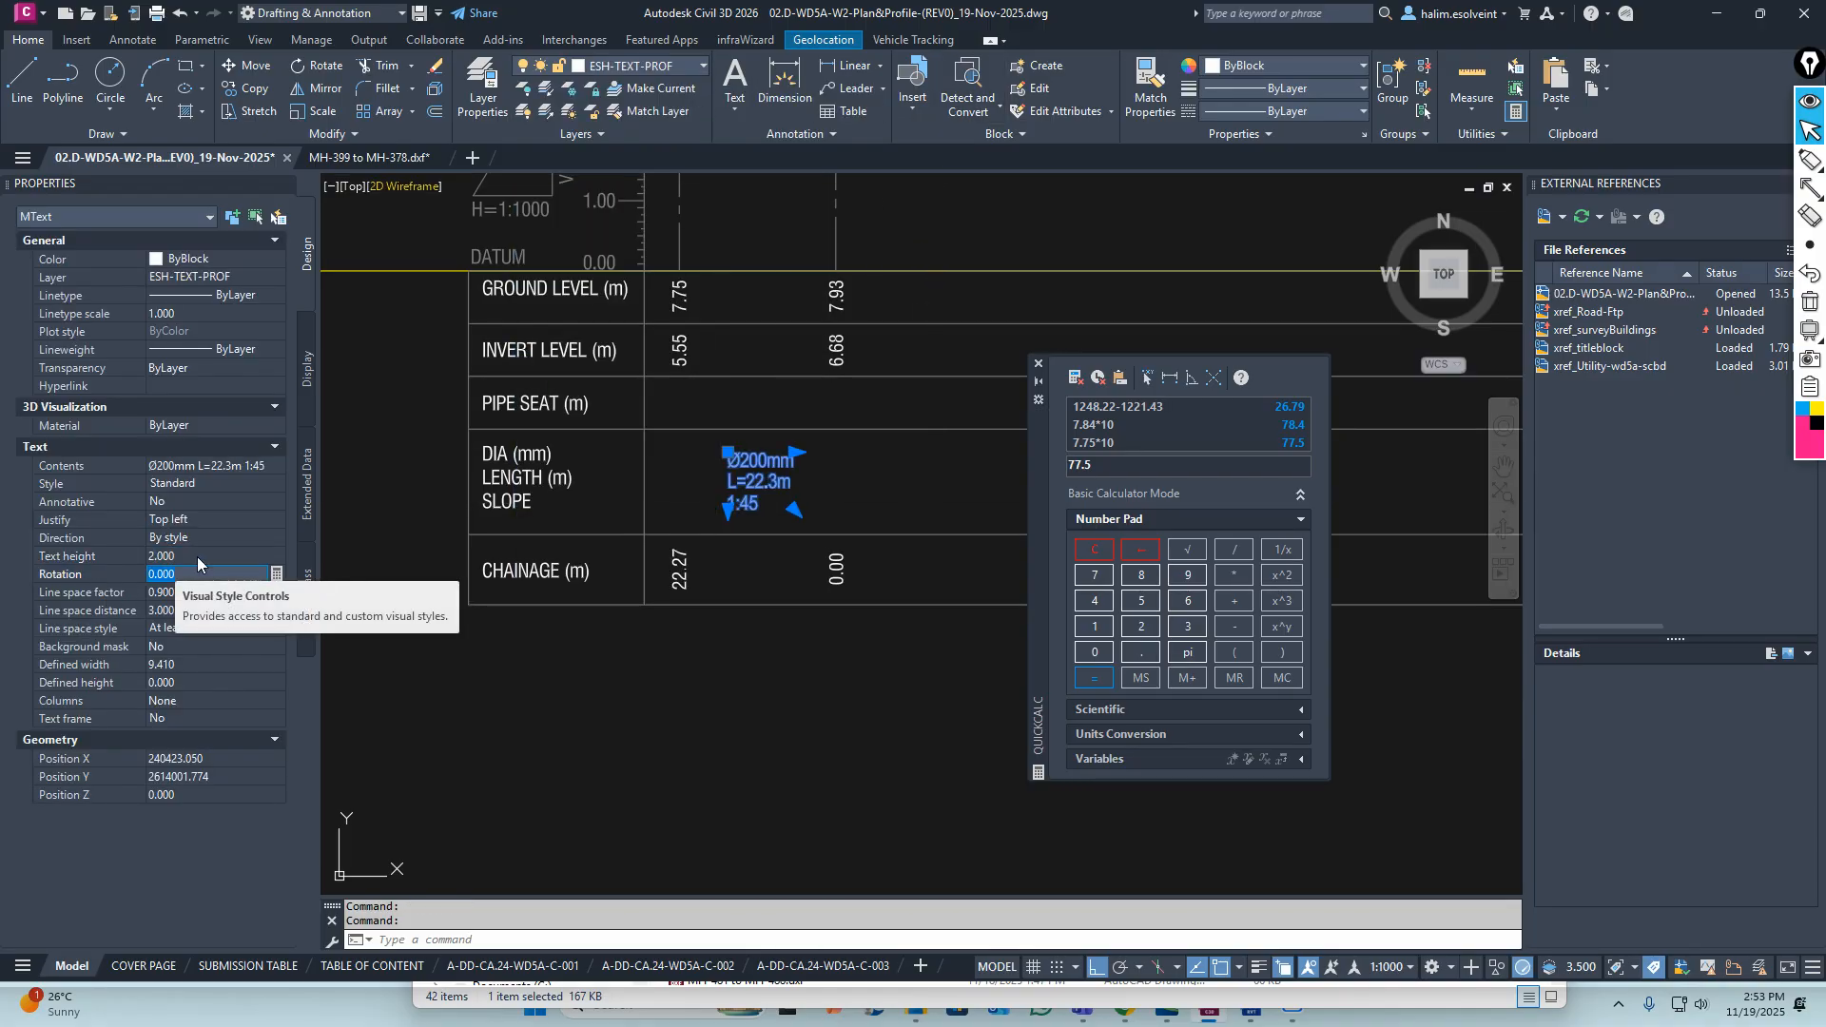
key(Escape)
Set the pipe data multiline text's color to ByLayer
scroll(773, 468, up, 3)
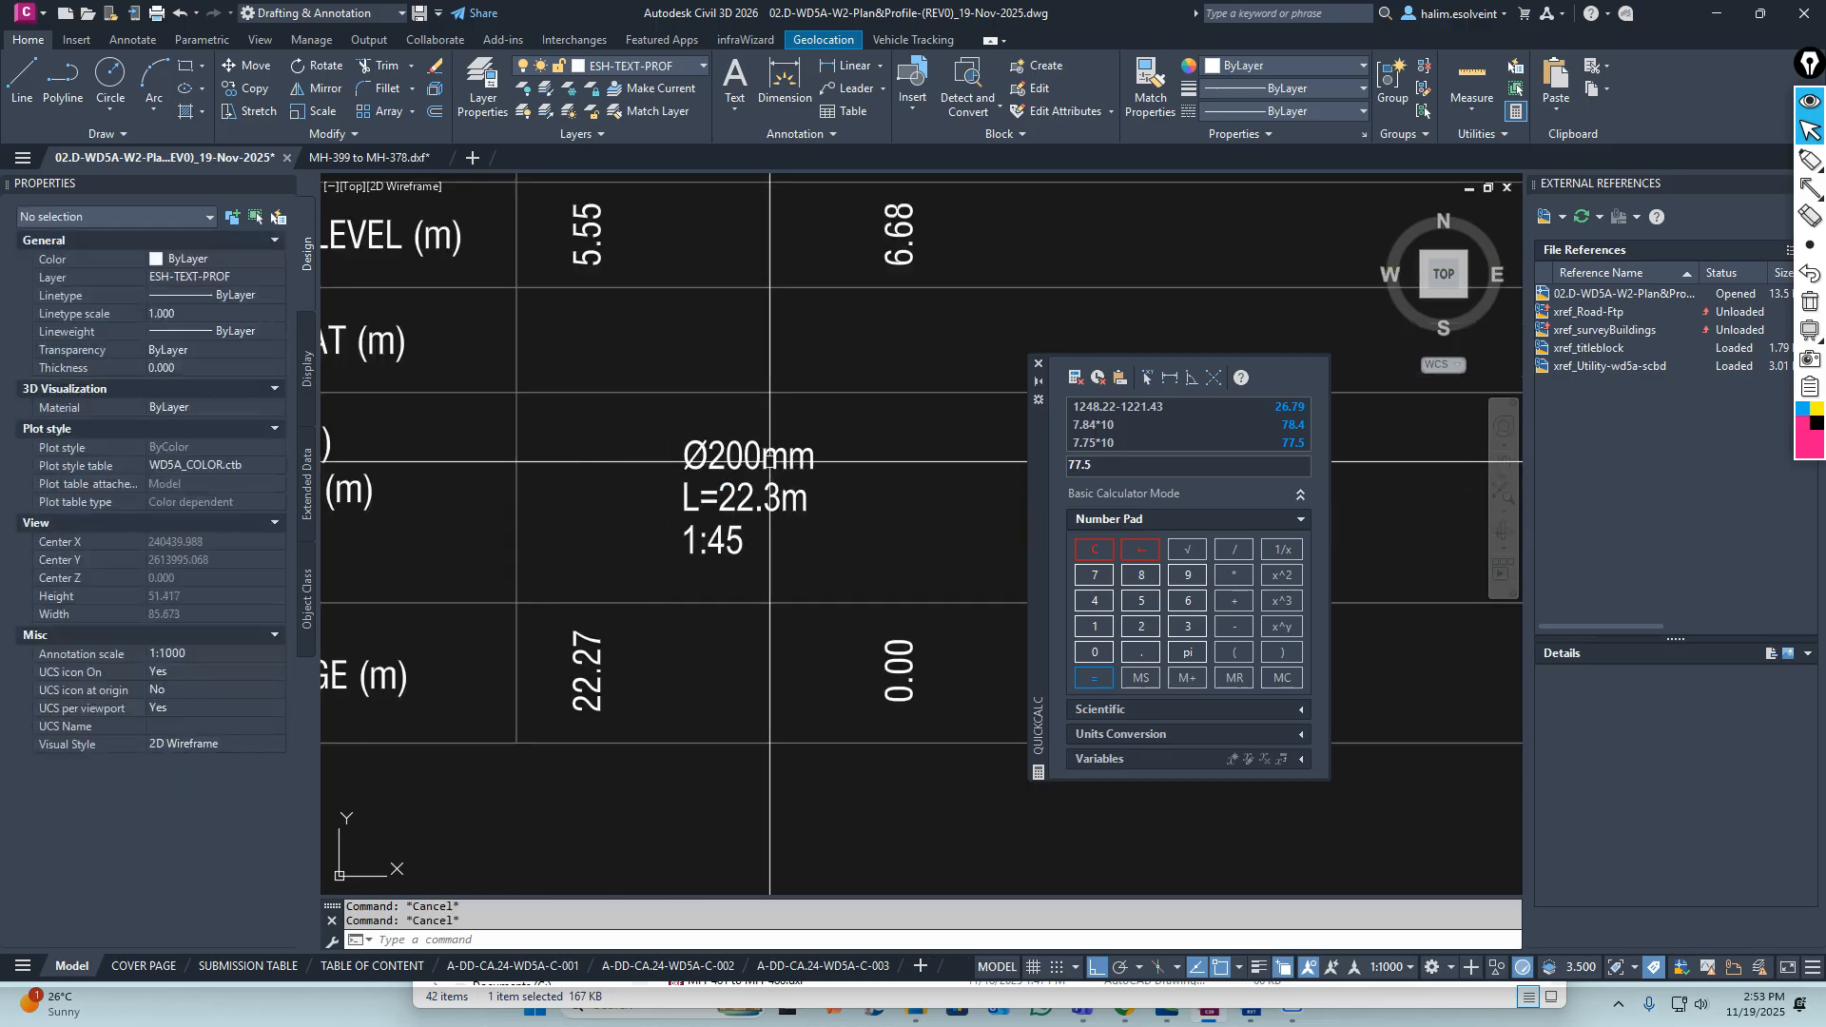
click(764, 461)
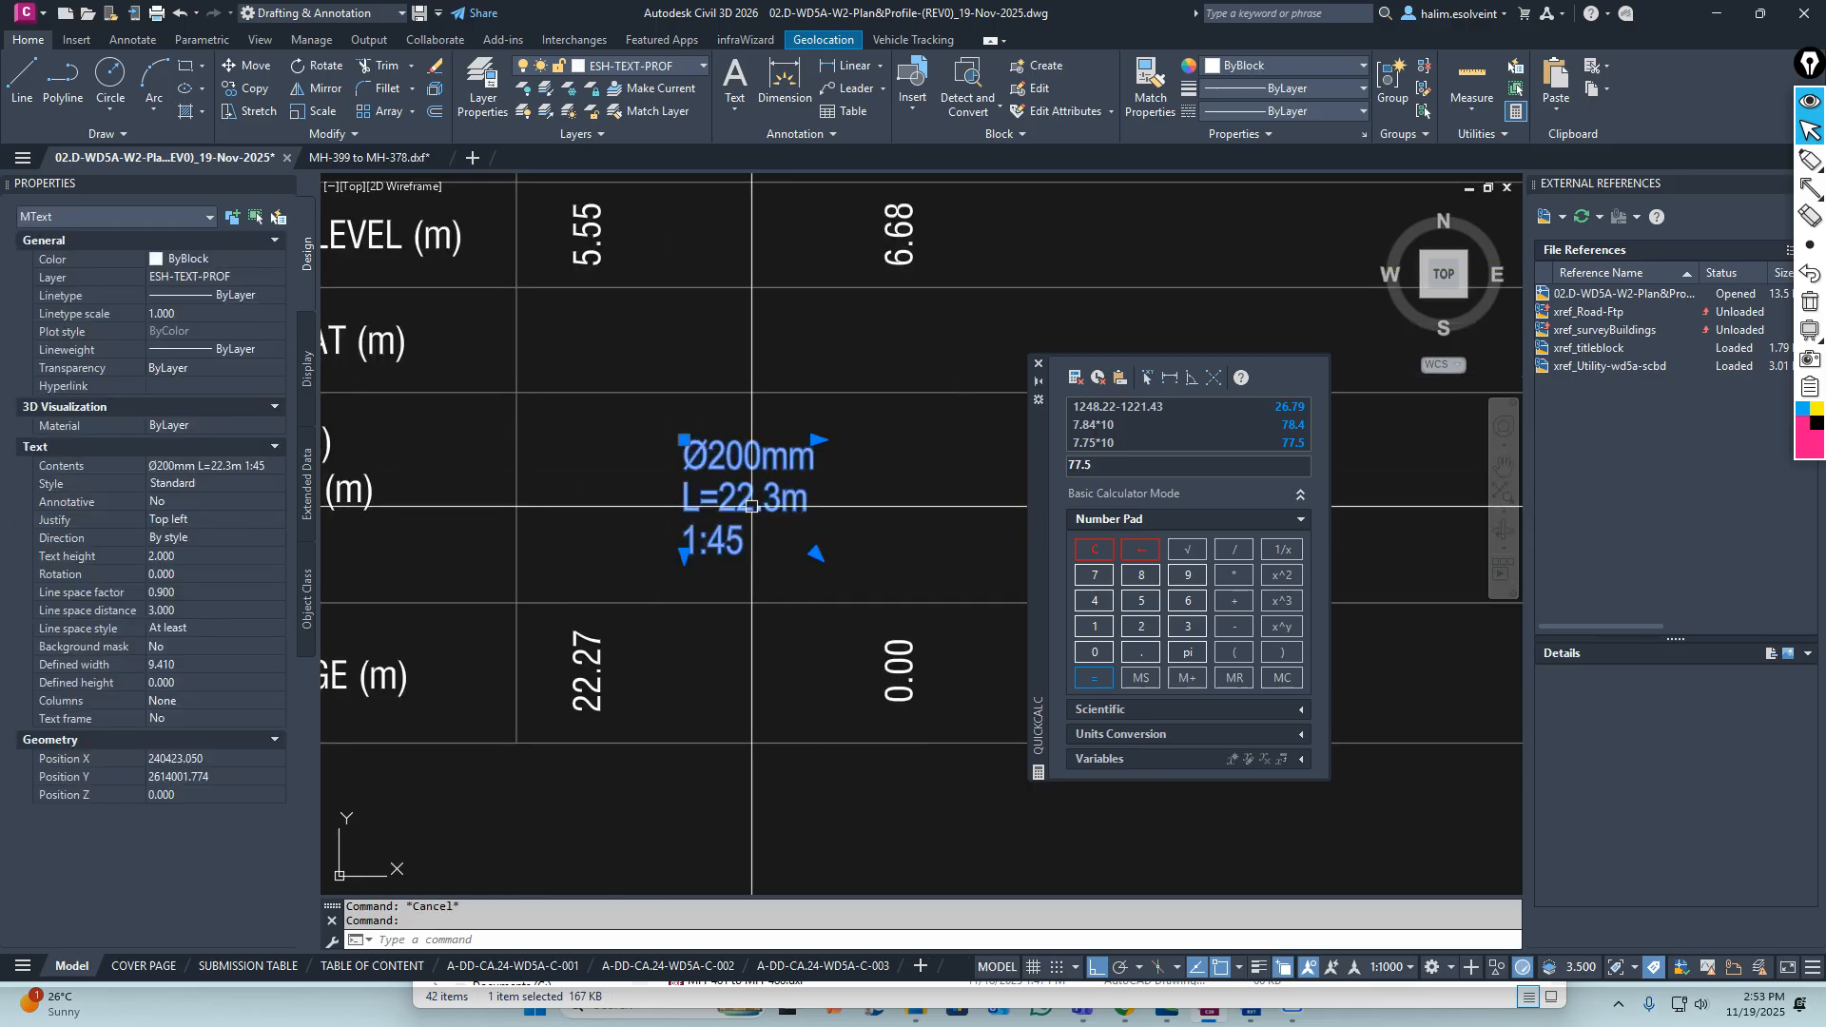
click(1286, 66)
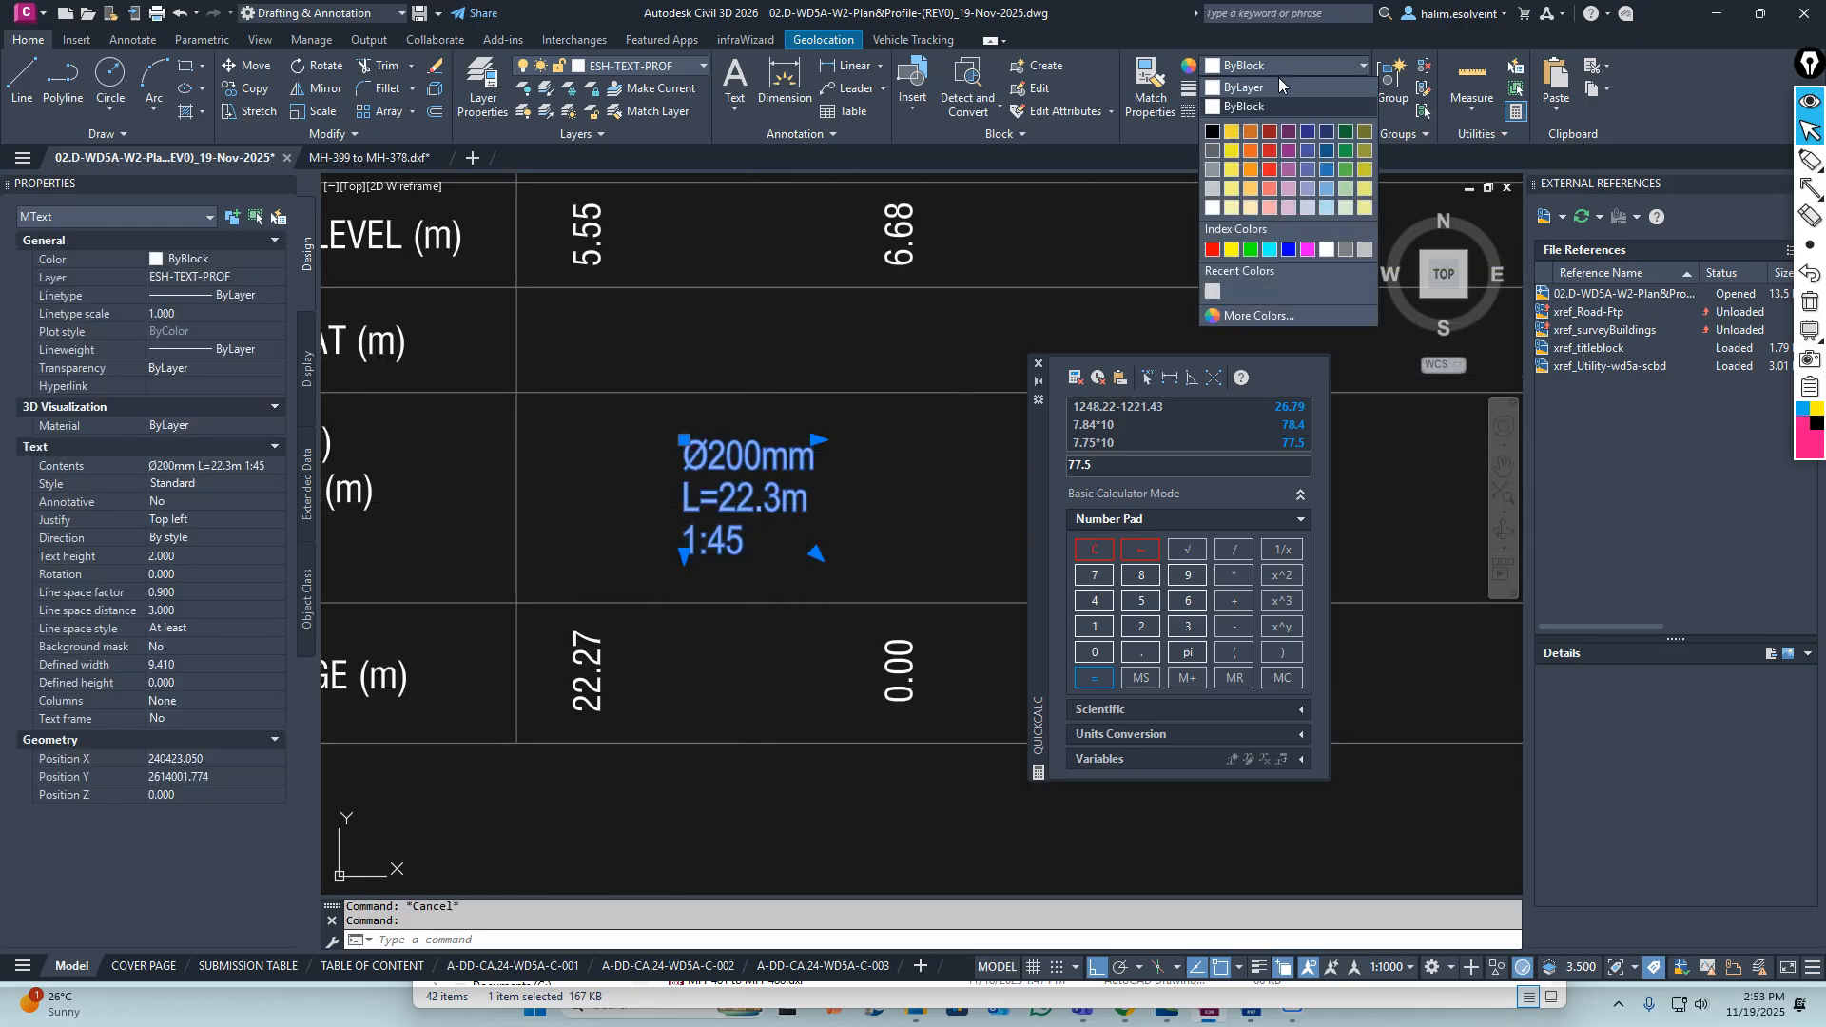
click(1269, 87)
key(Escape)
Set the color of the ground line between MH-378 and MH-399 to ByLayer
scroll(745, 532, down, 6)
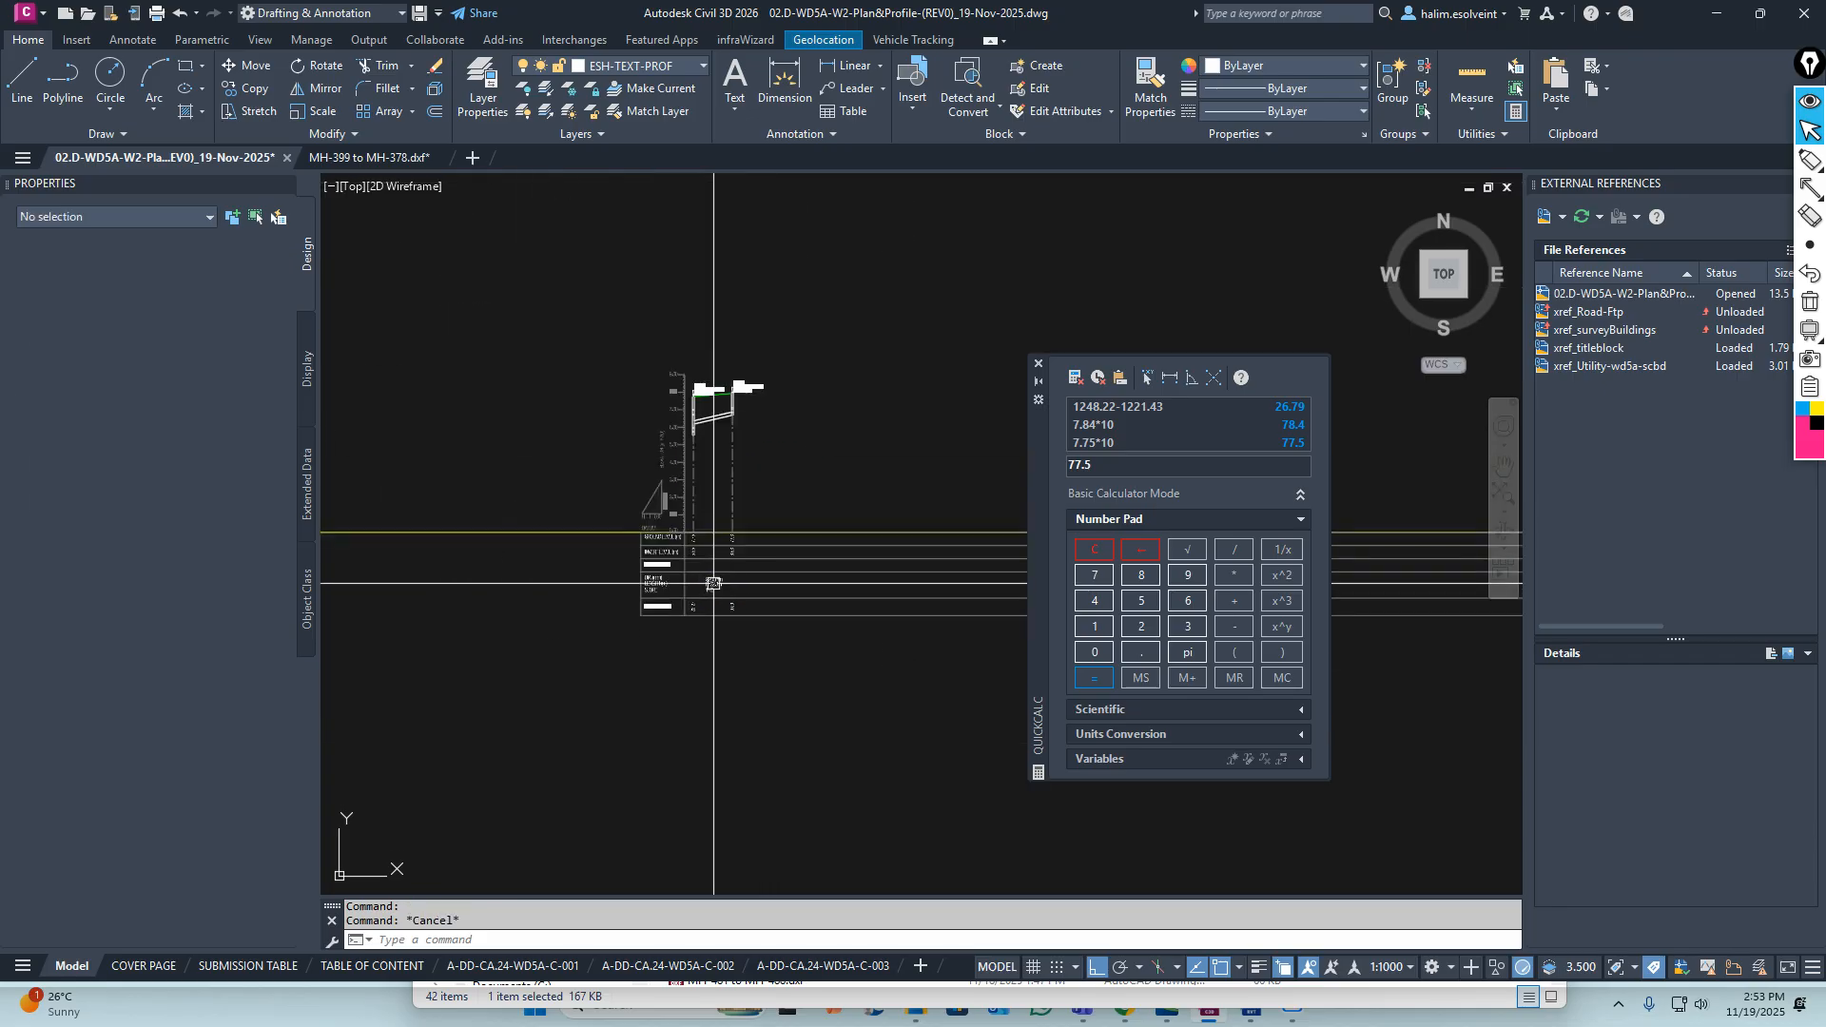
middle_drag(802, 508, 599, 536)
scroll(591, 537, down, 3)
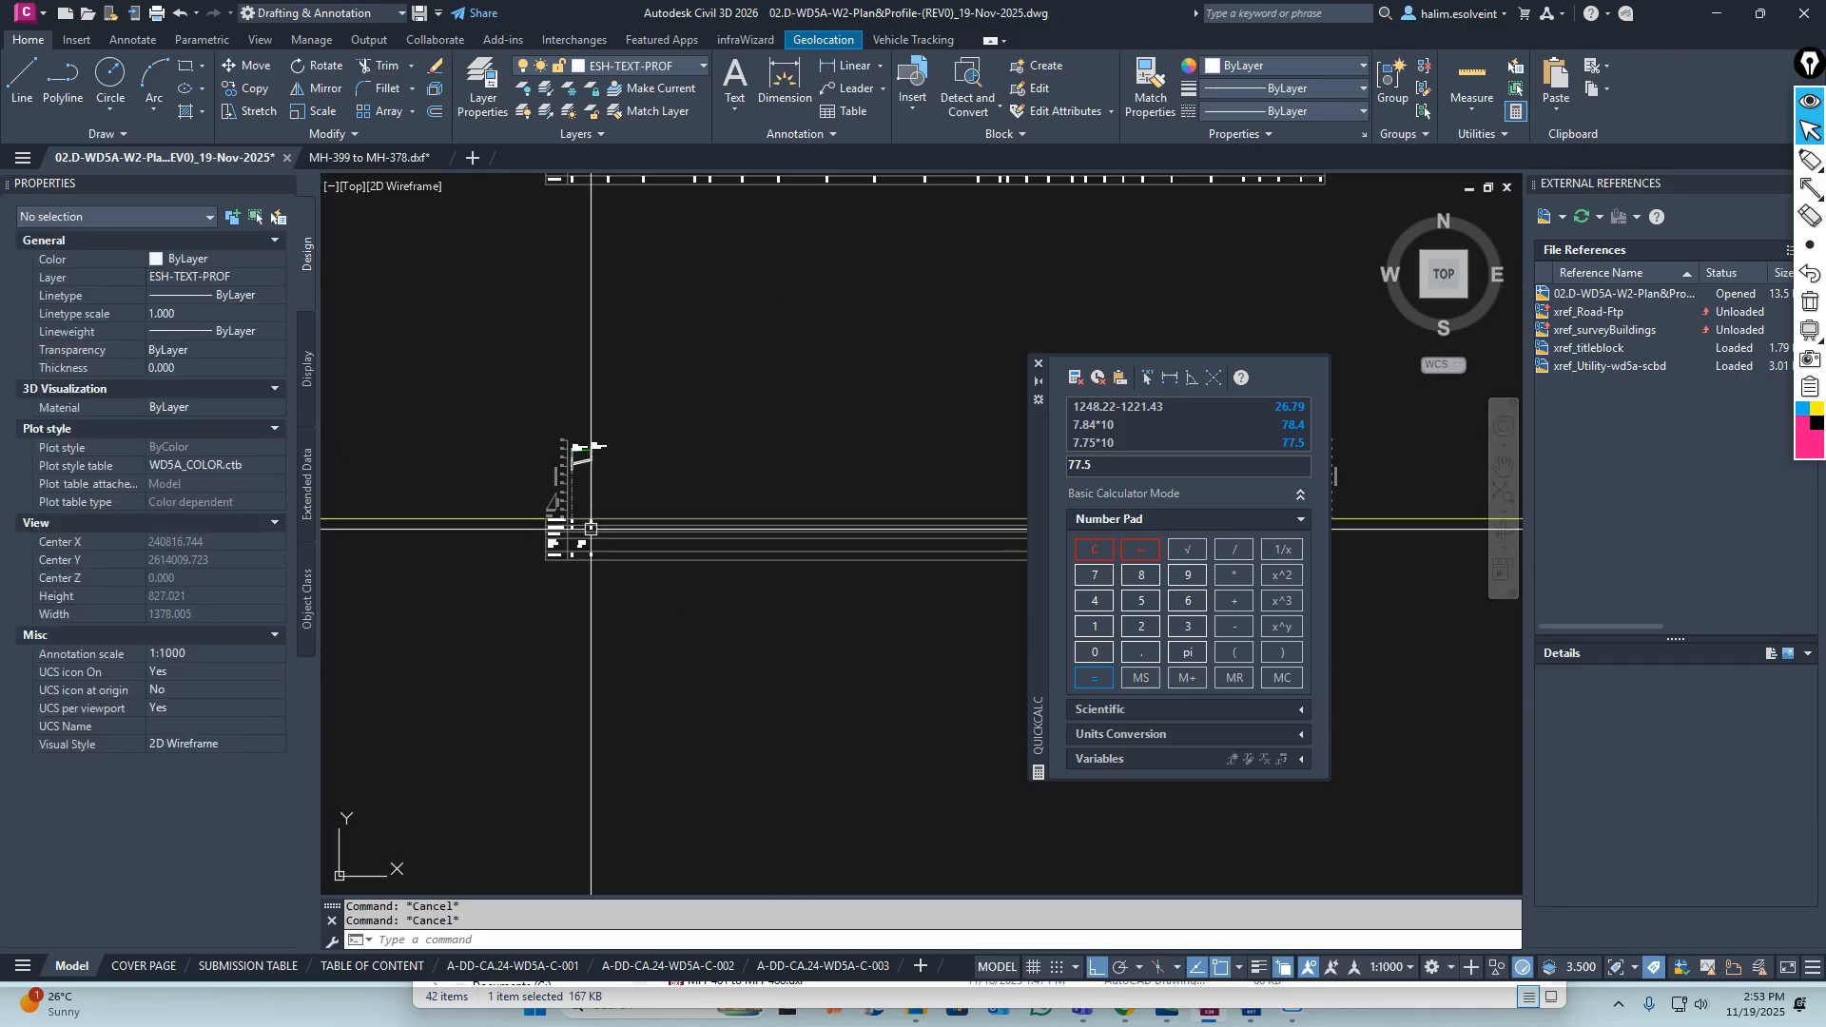
scroll(591, 538, up, 6)
middle_drag(641, 342, 659, 612)
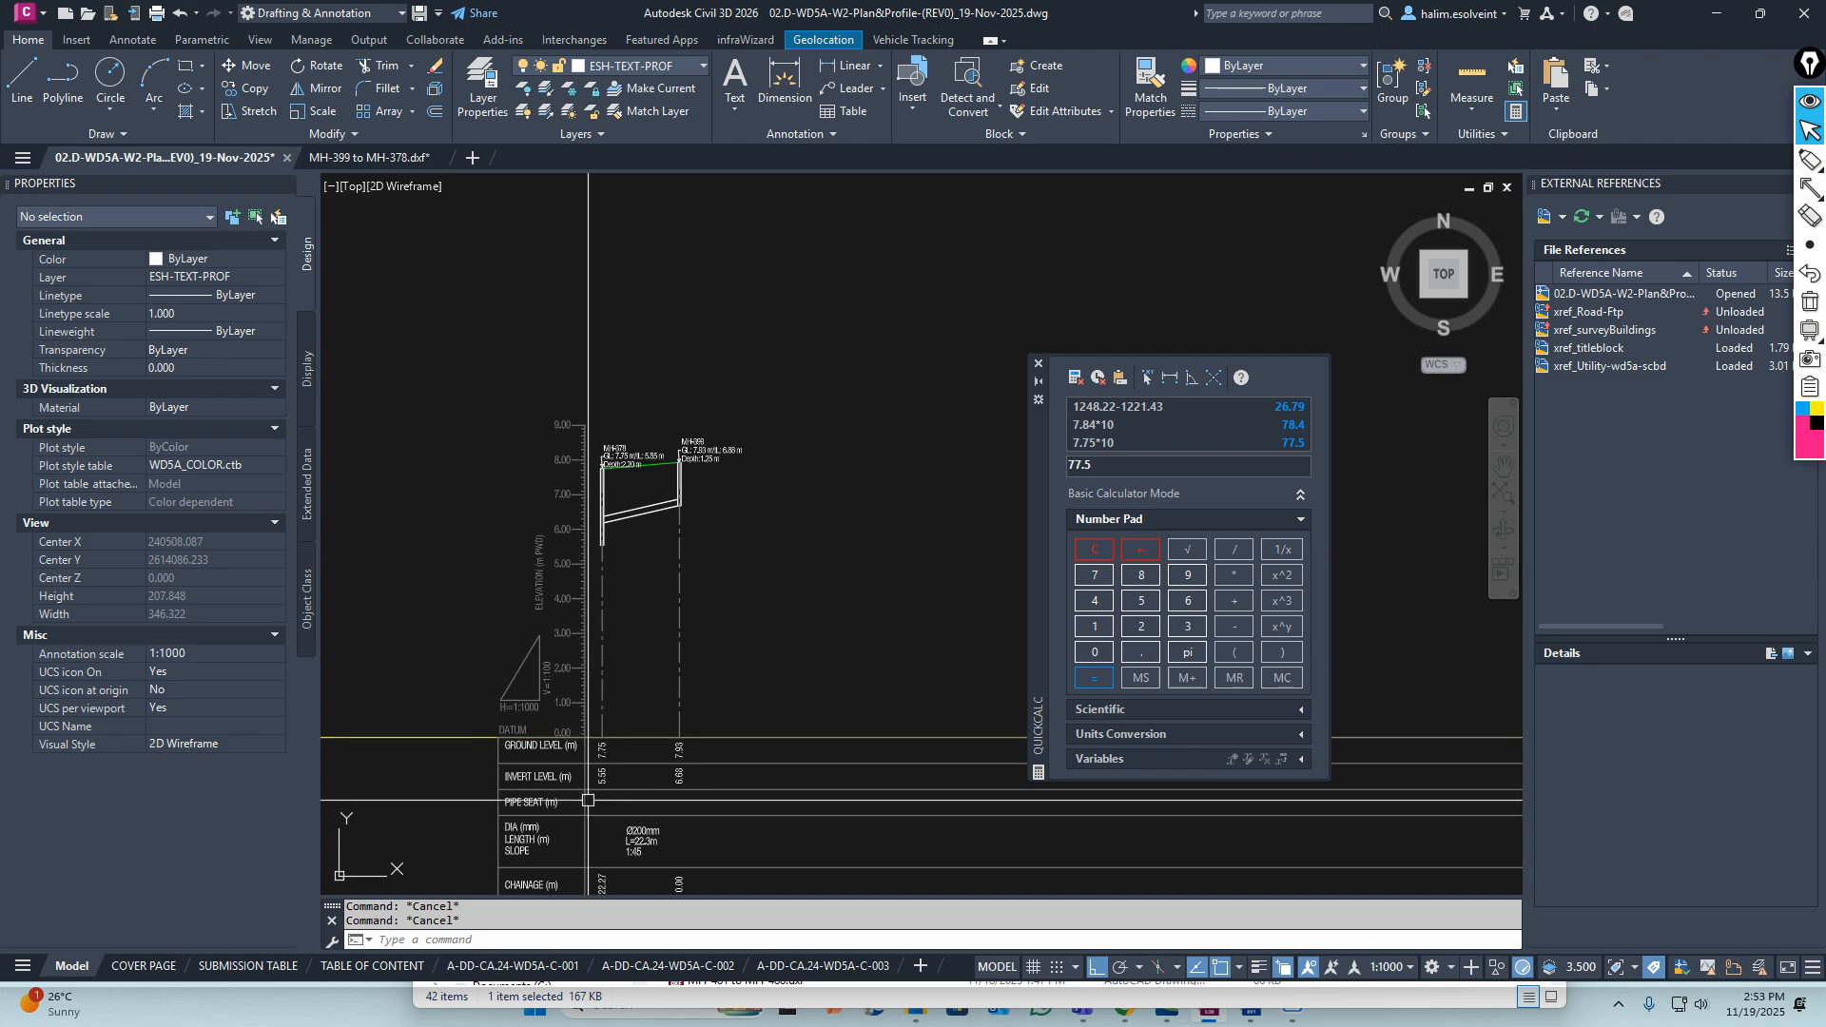
middle_drag(620, 795, 609, 652)
scroll(624, 318, up, 6)
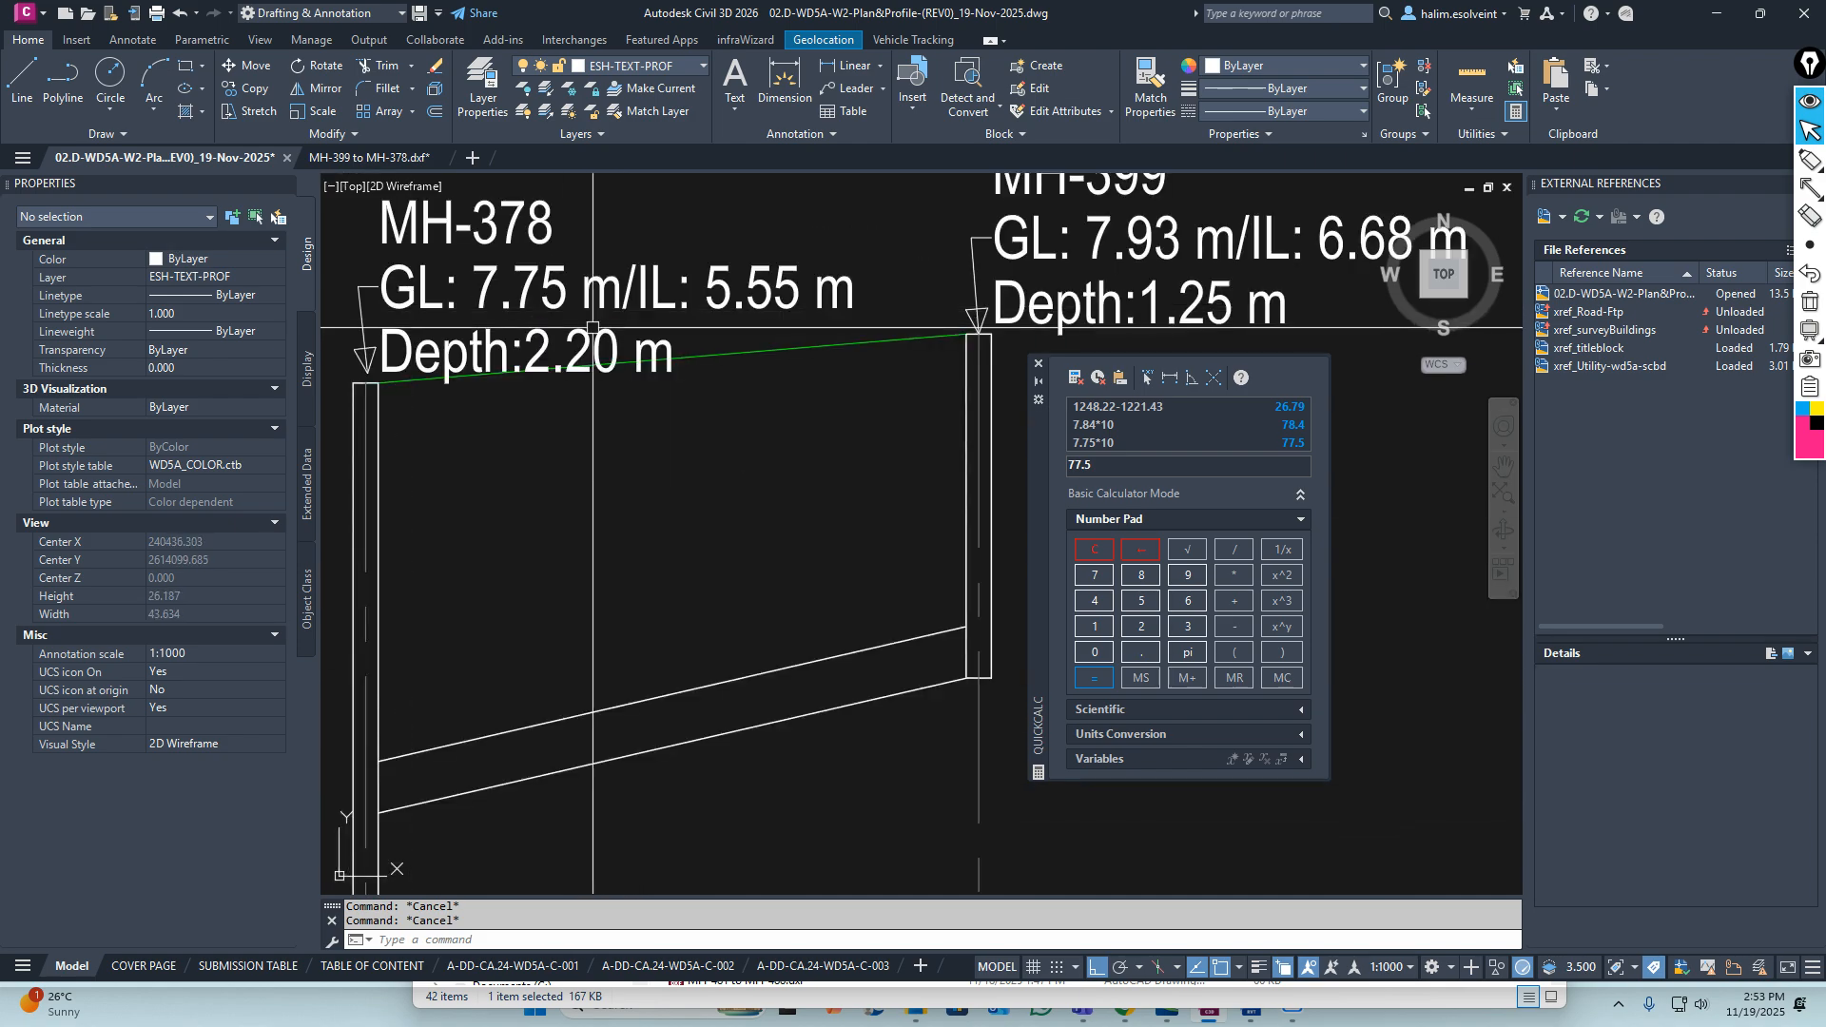
scroll(625, 320, down, 2)
mouse_move(707, 343)
middle_down()
mouse_move(738, 387)
mouse_move(750, 473)
middle_up()
click(750, 473)
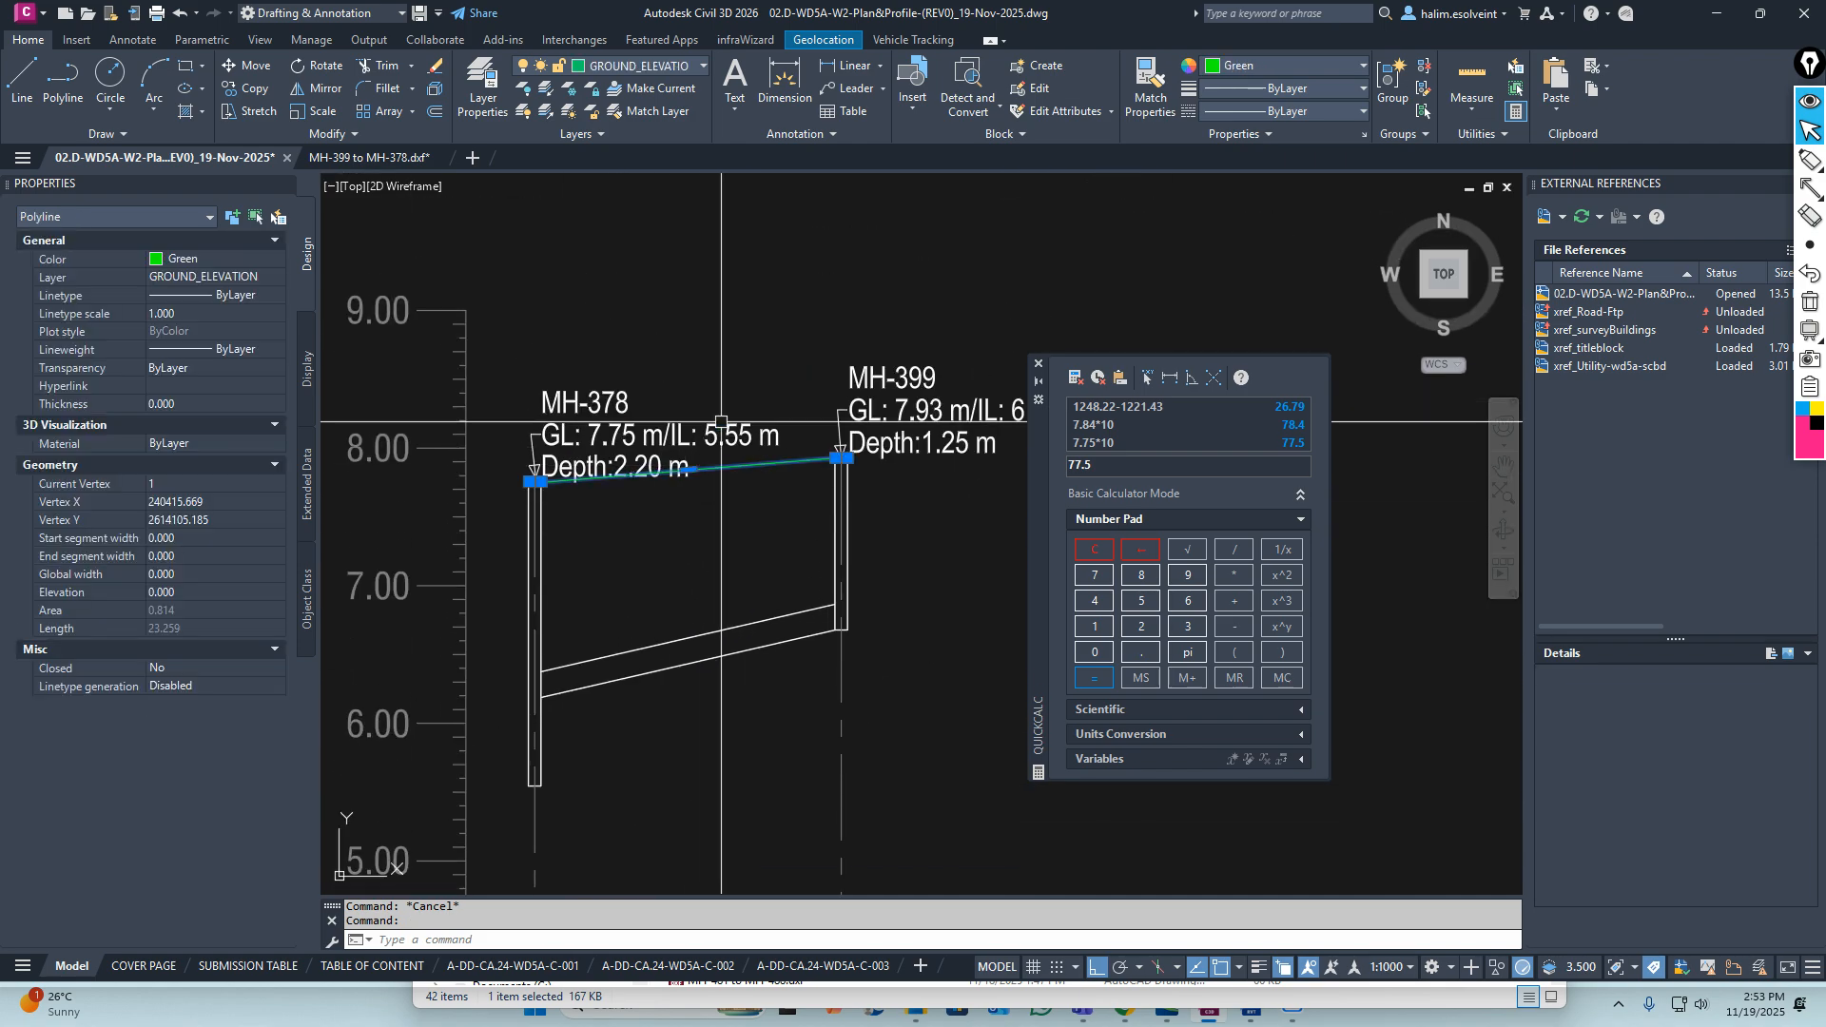
click(1273, 65)
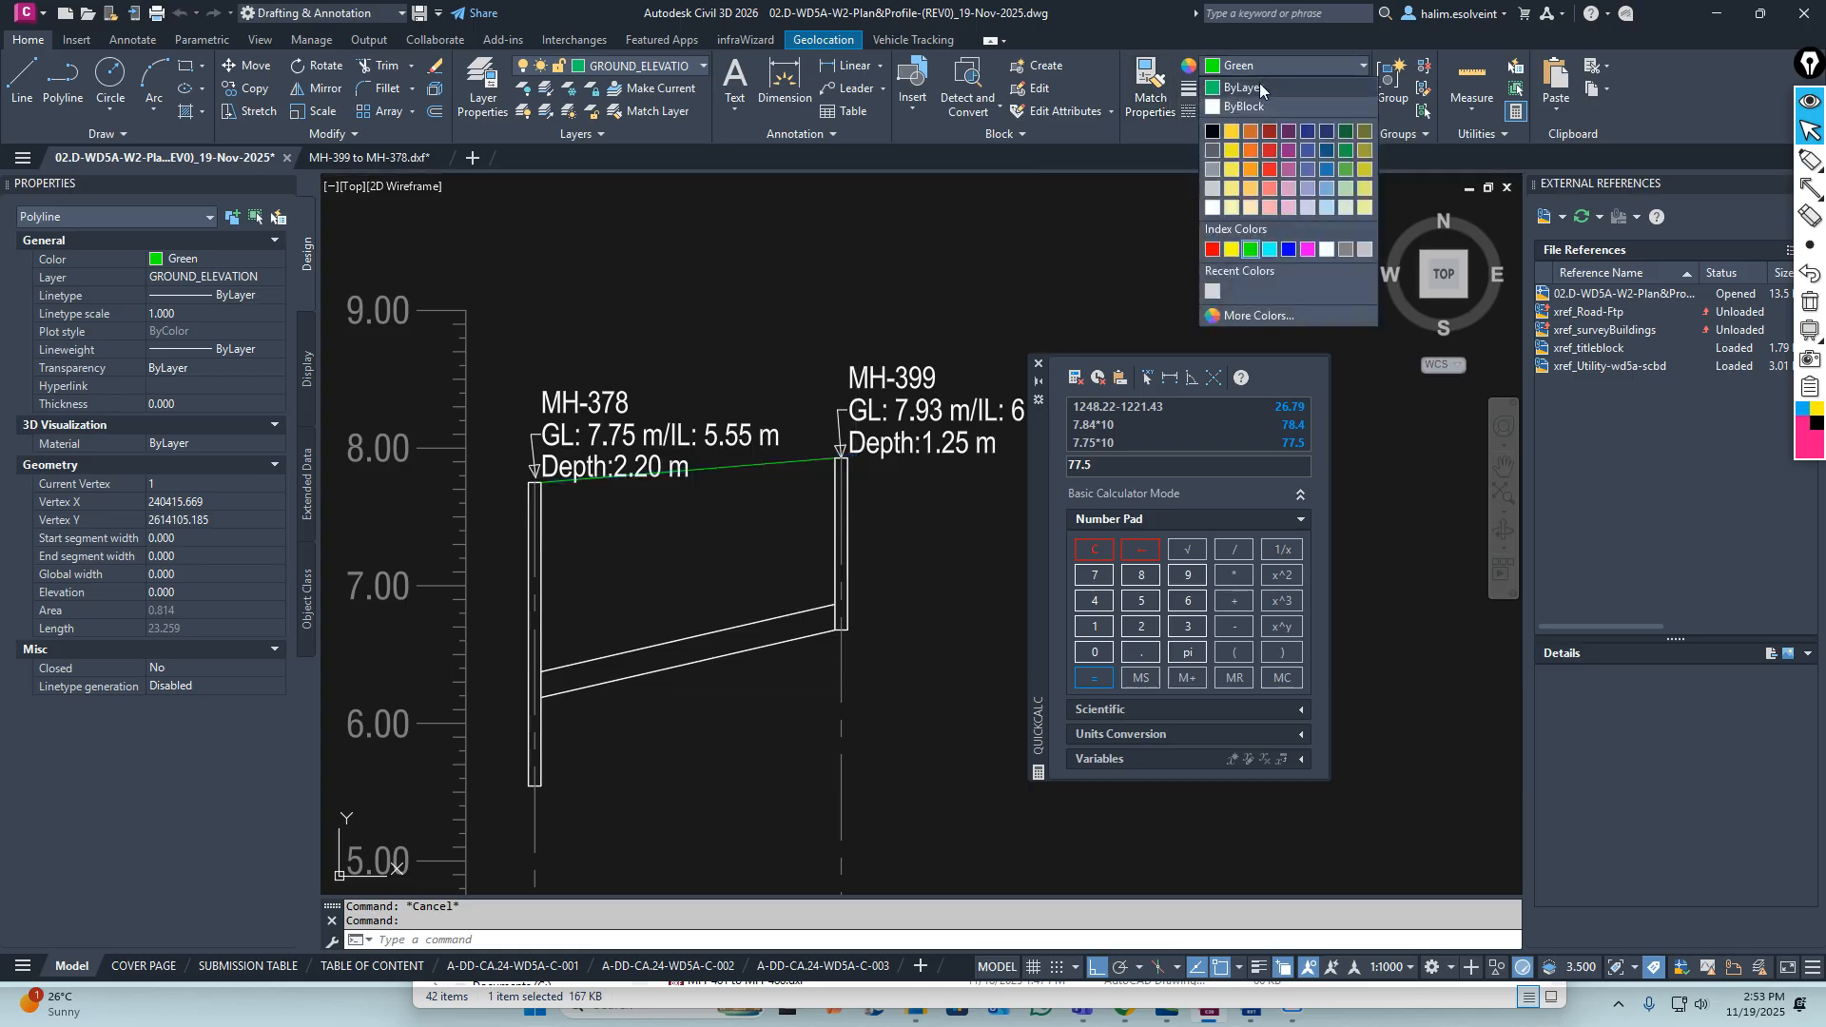
click(1259, 82)
key(Escape)
key(Escape)
Inspect the new profile's manhole outlines and table texts, and the properties of the two pipe lines between MH-378 and MH-399
scroll(508, 520, up, 6)
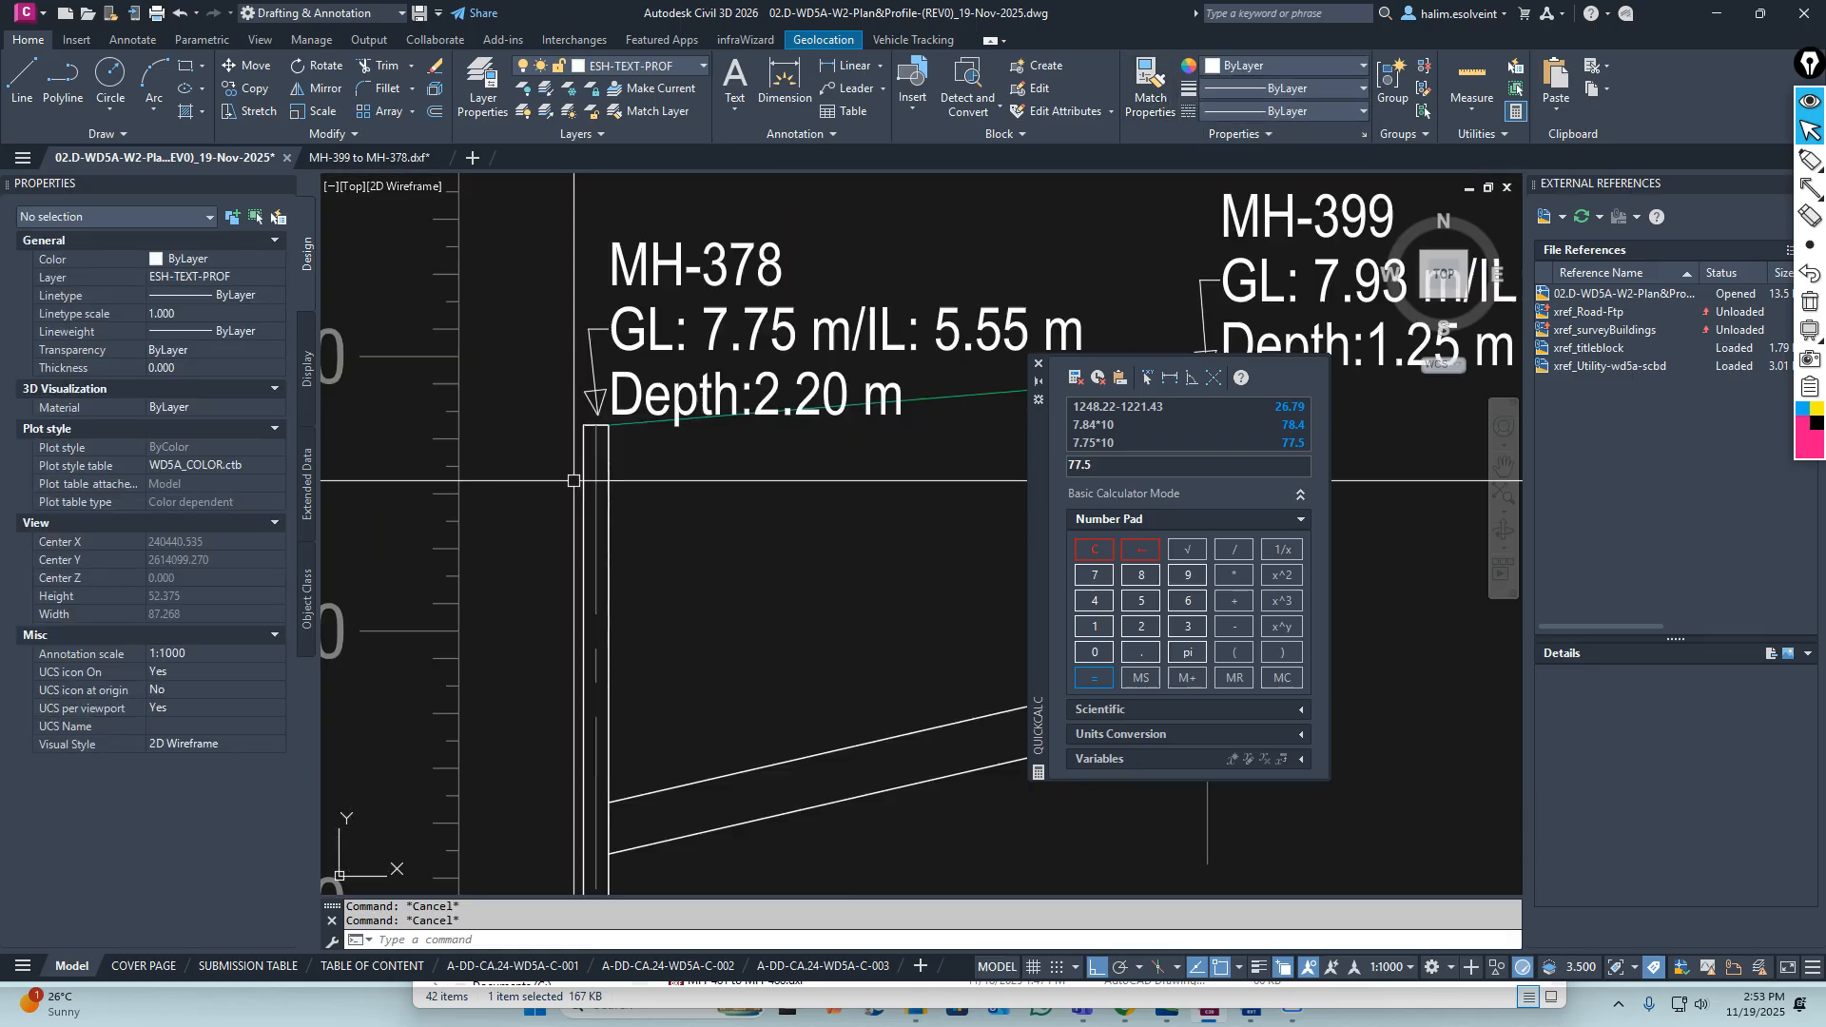
scroll(767, 600, down, 6)
scroll(673, 591, up, 5)
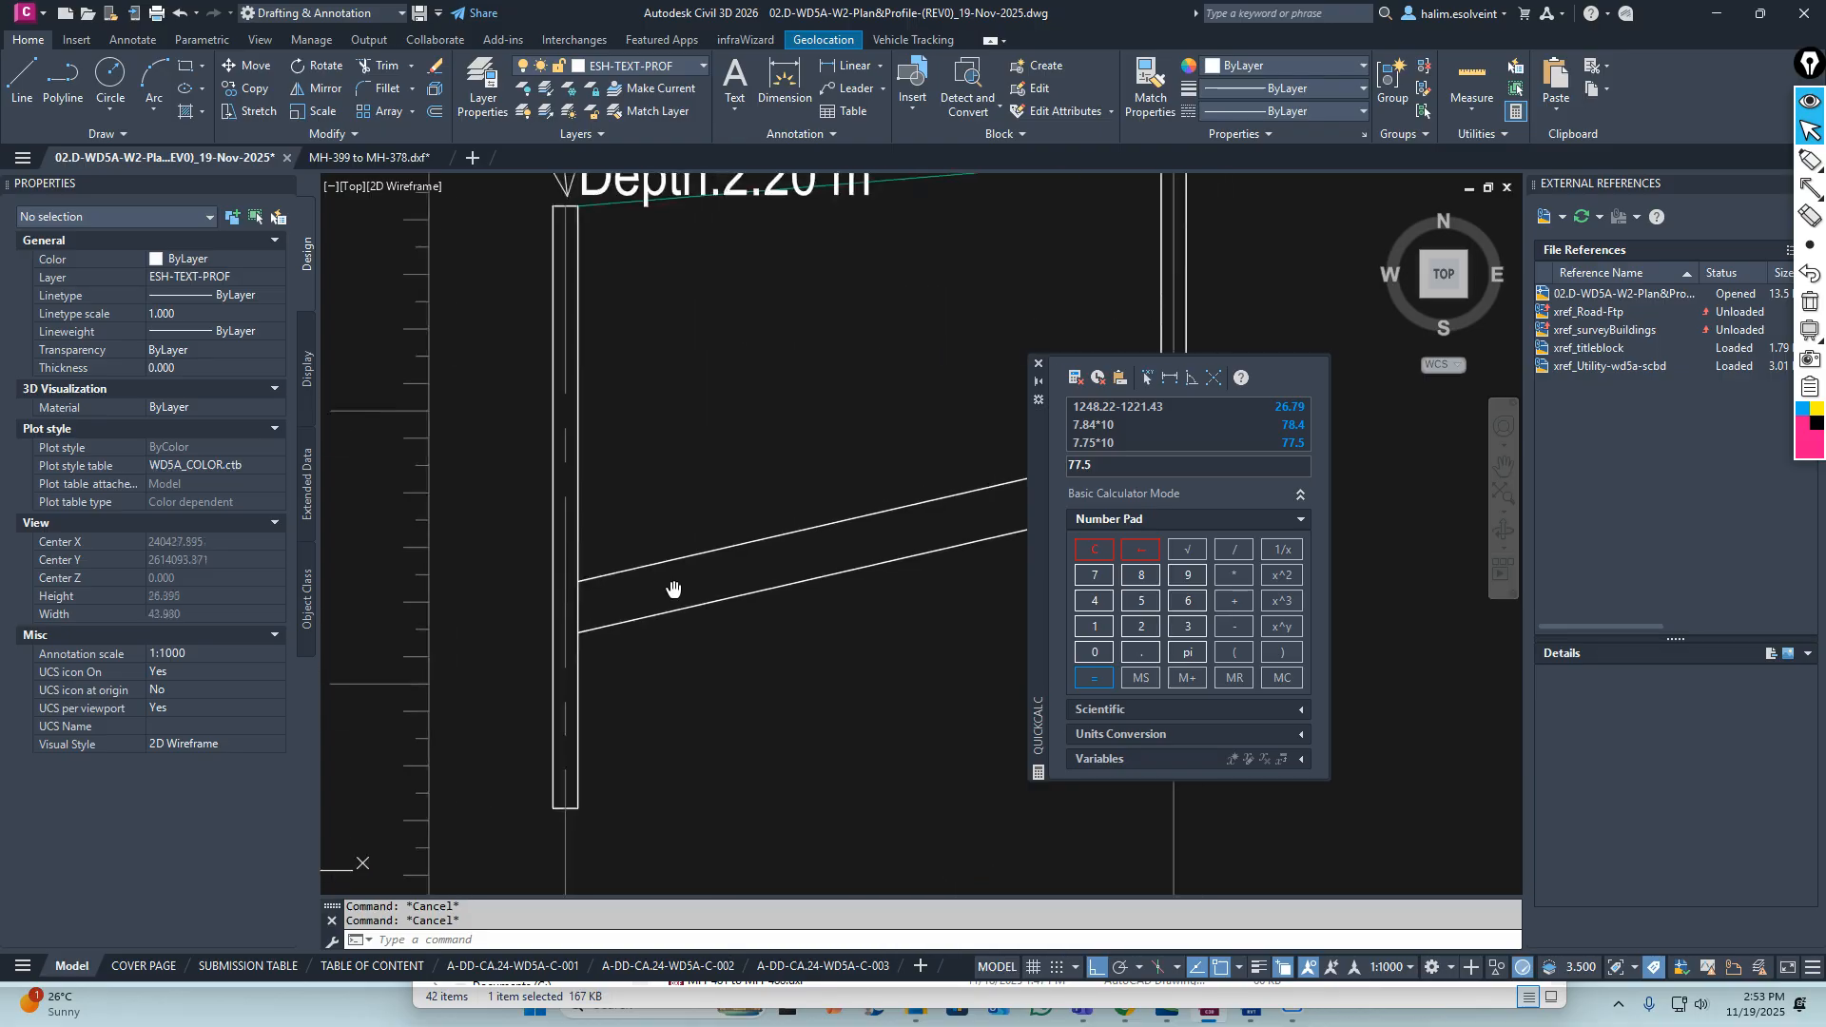
scroll(714, 653, down, 6)
scroll(711, 650, up, 1)
middle_drag(711, 649, 712, 489)
click(736, 460)
click(697, 384)
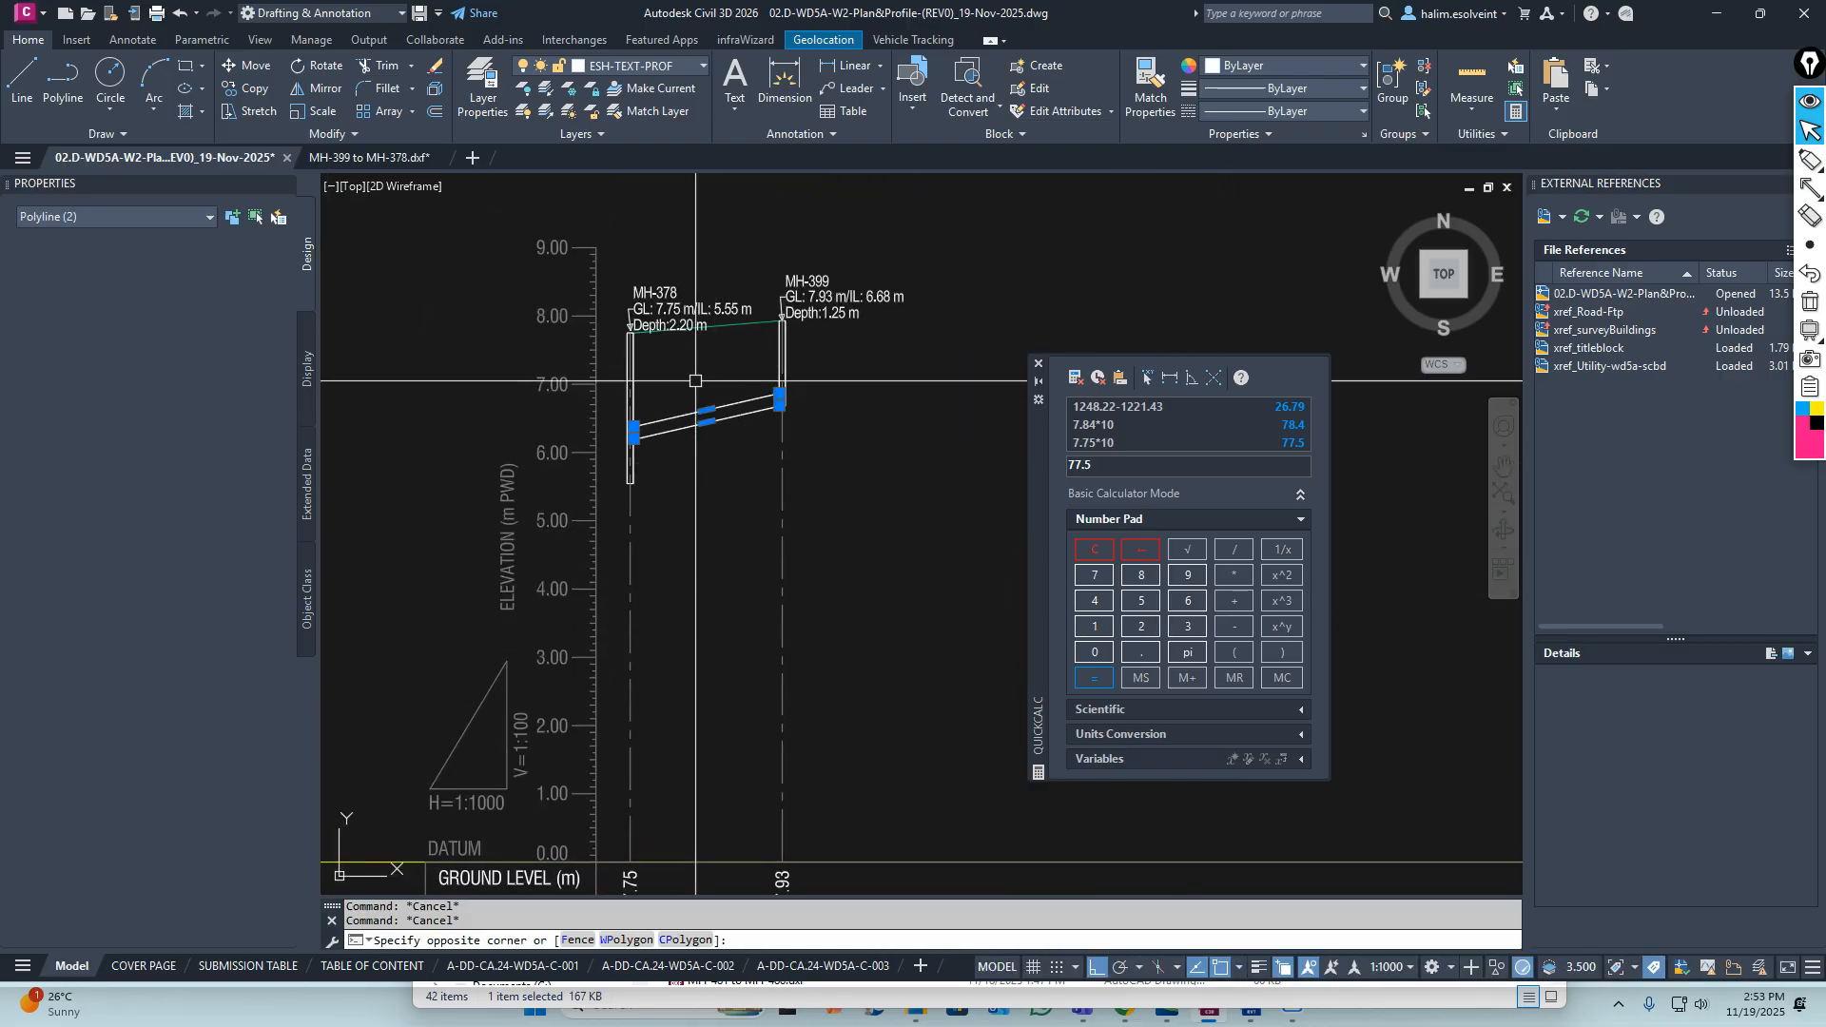
middle_drag(691, 826, 677, 535)
scroll(680, 552, up, 1)
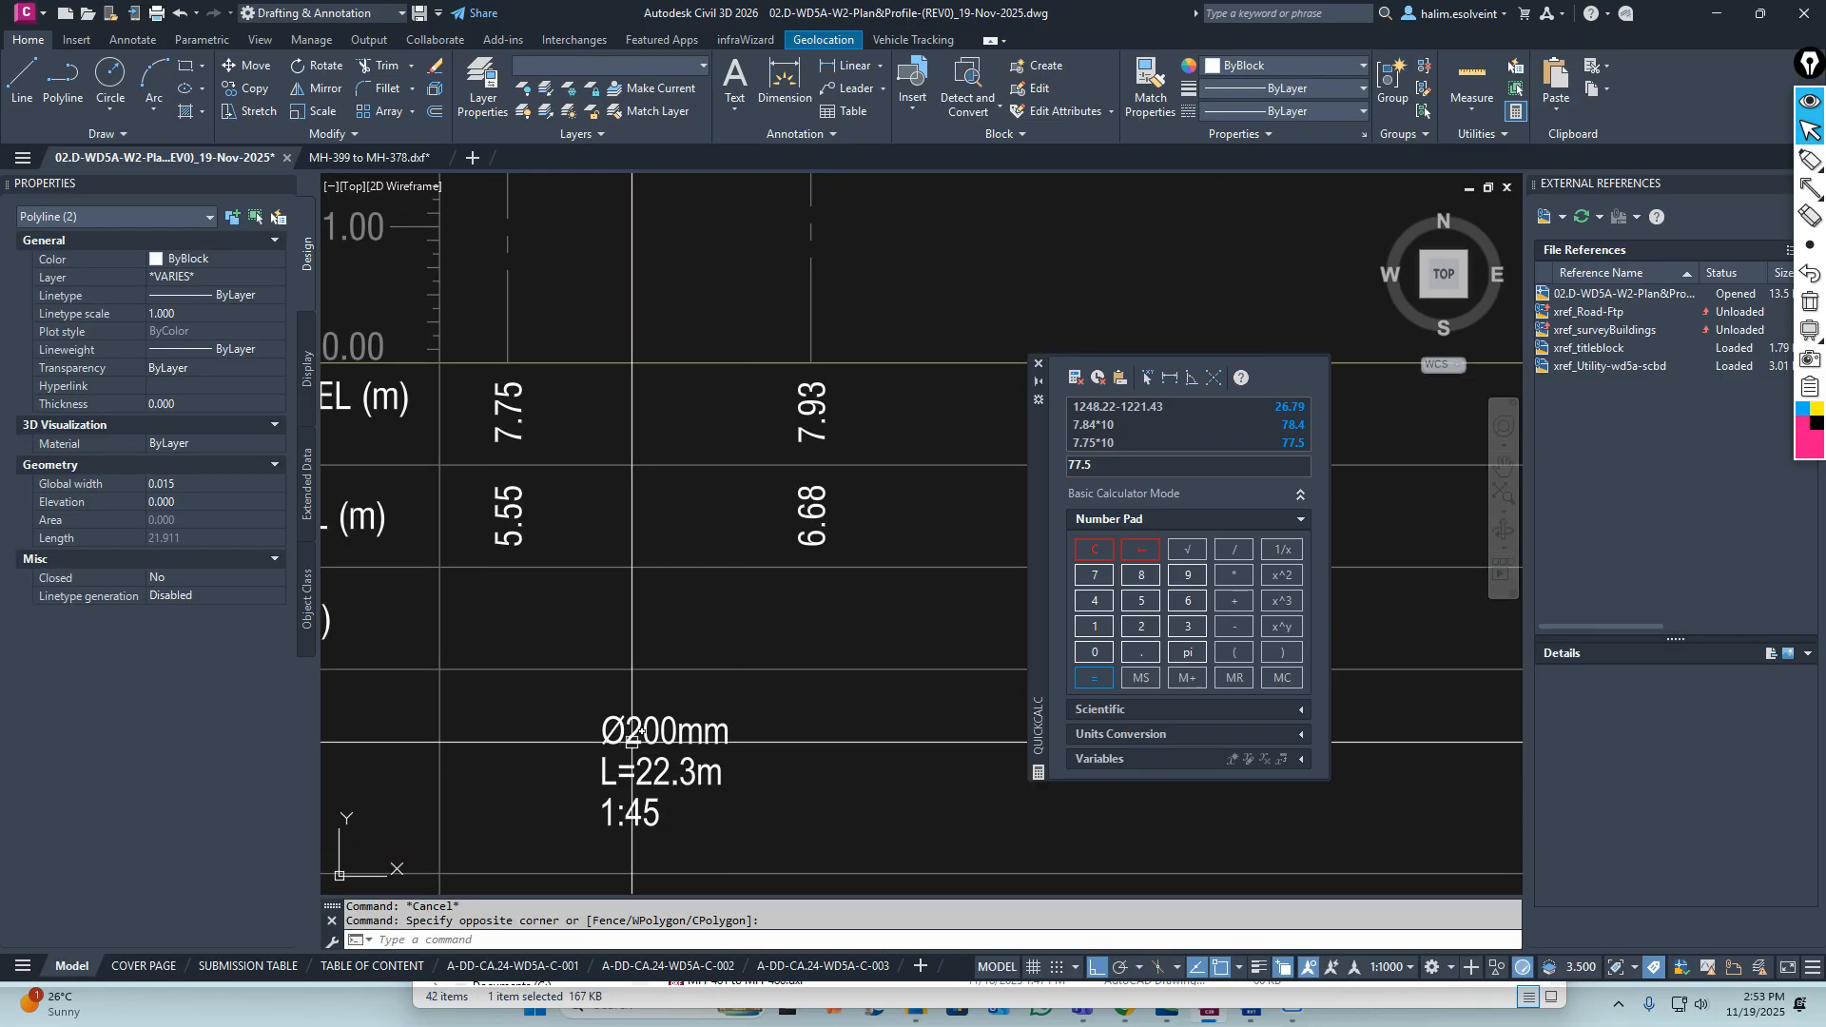
scroll(698, 650, down, 4)
scroll(697, 650, down, 4)
key(Escape)
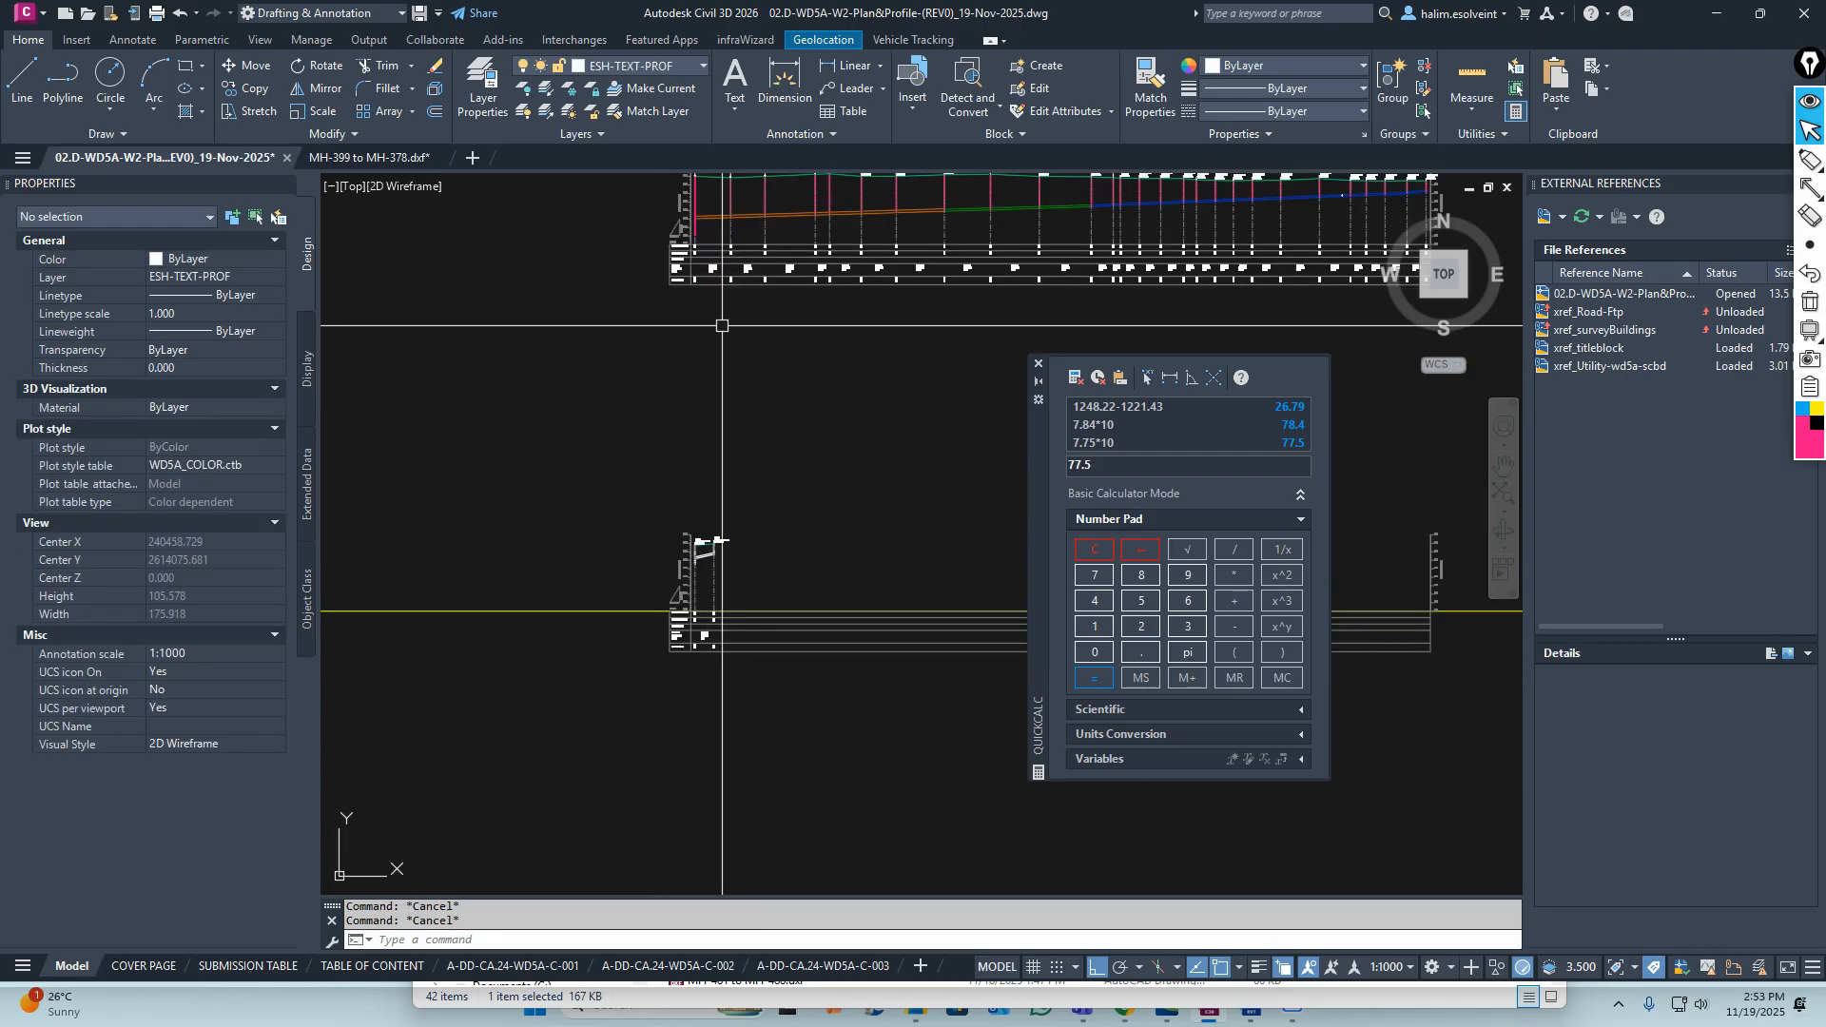
Examine the existing profile's manholes, pipe lines and diameter, length and slope texts as a style reference, including the Ø200mm pipe stretch
scroll(726, 319, up, 2)
scroll(728, 331, up, 5)
middle_drag(717, 314, 672, 510)
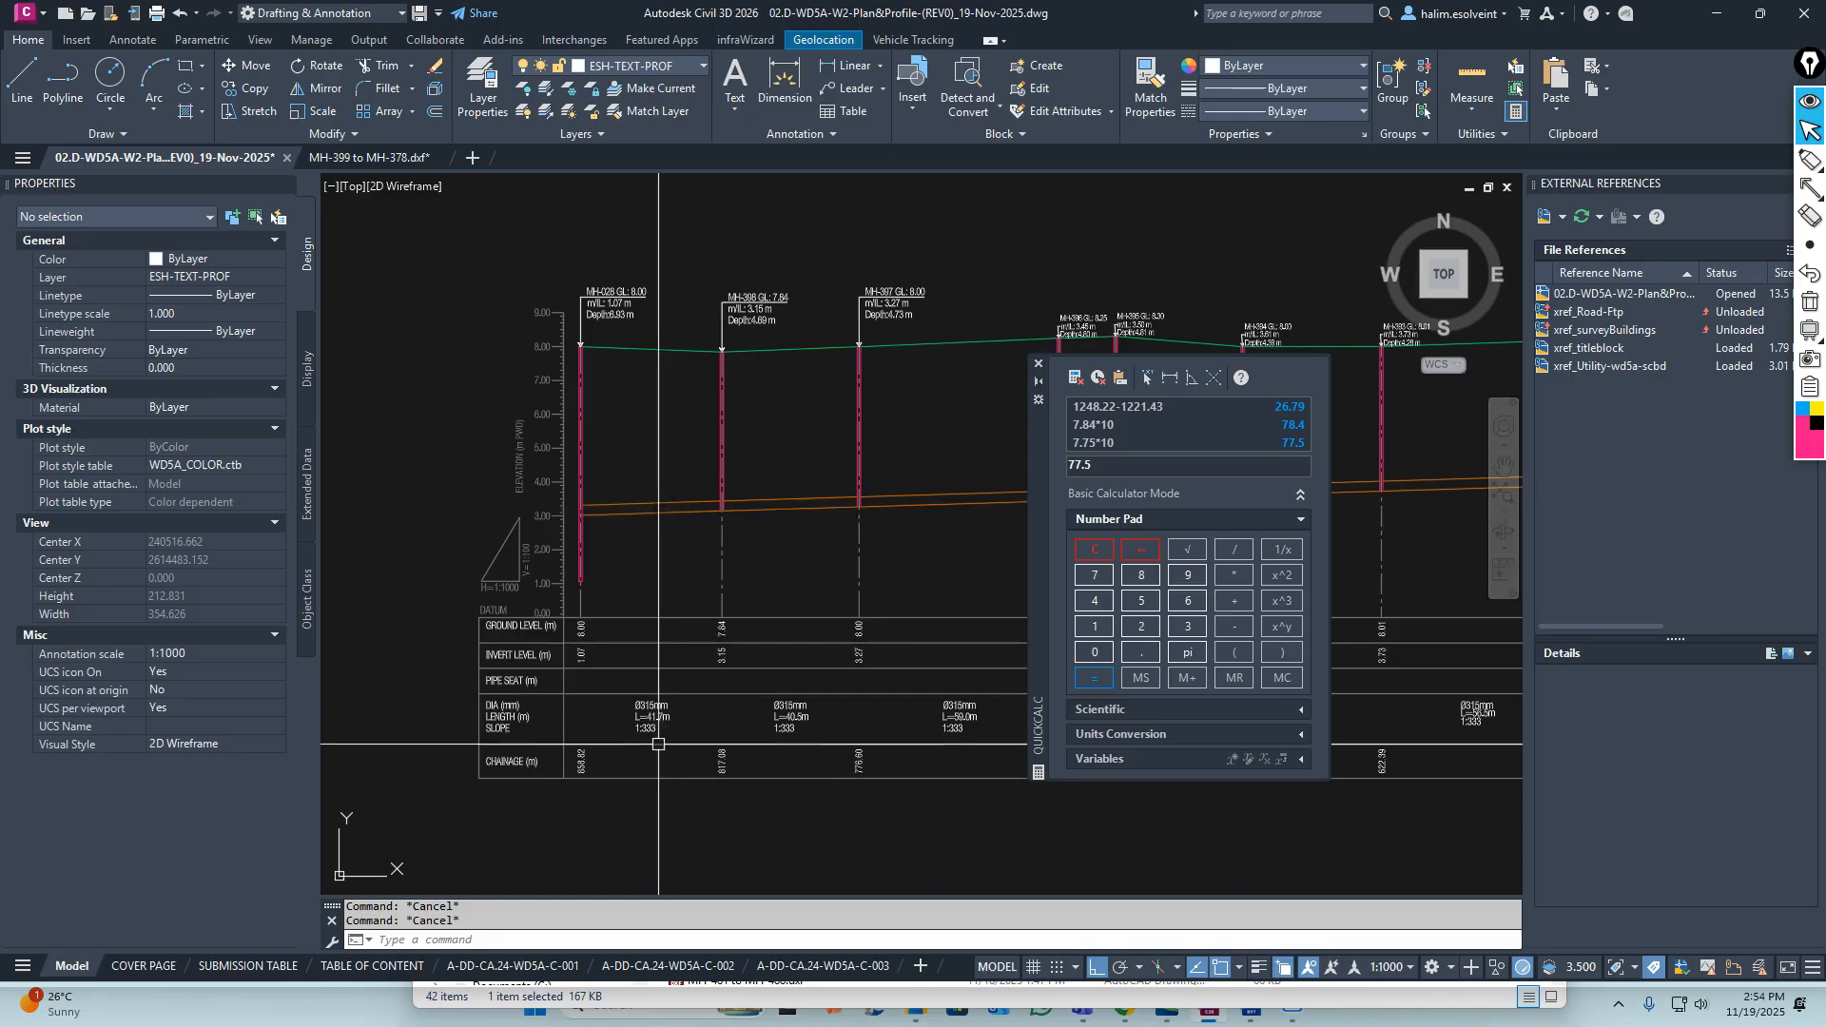
scroll(671, 509, up, 3)
middle_drag(671, 509, 681, 454)
drag(681, 454, 677, 393)
scroll(677, 396, down, 6)
scroll(904, 518, down, 6)
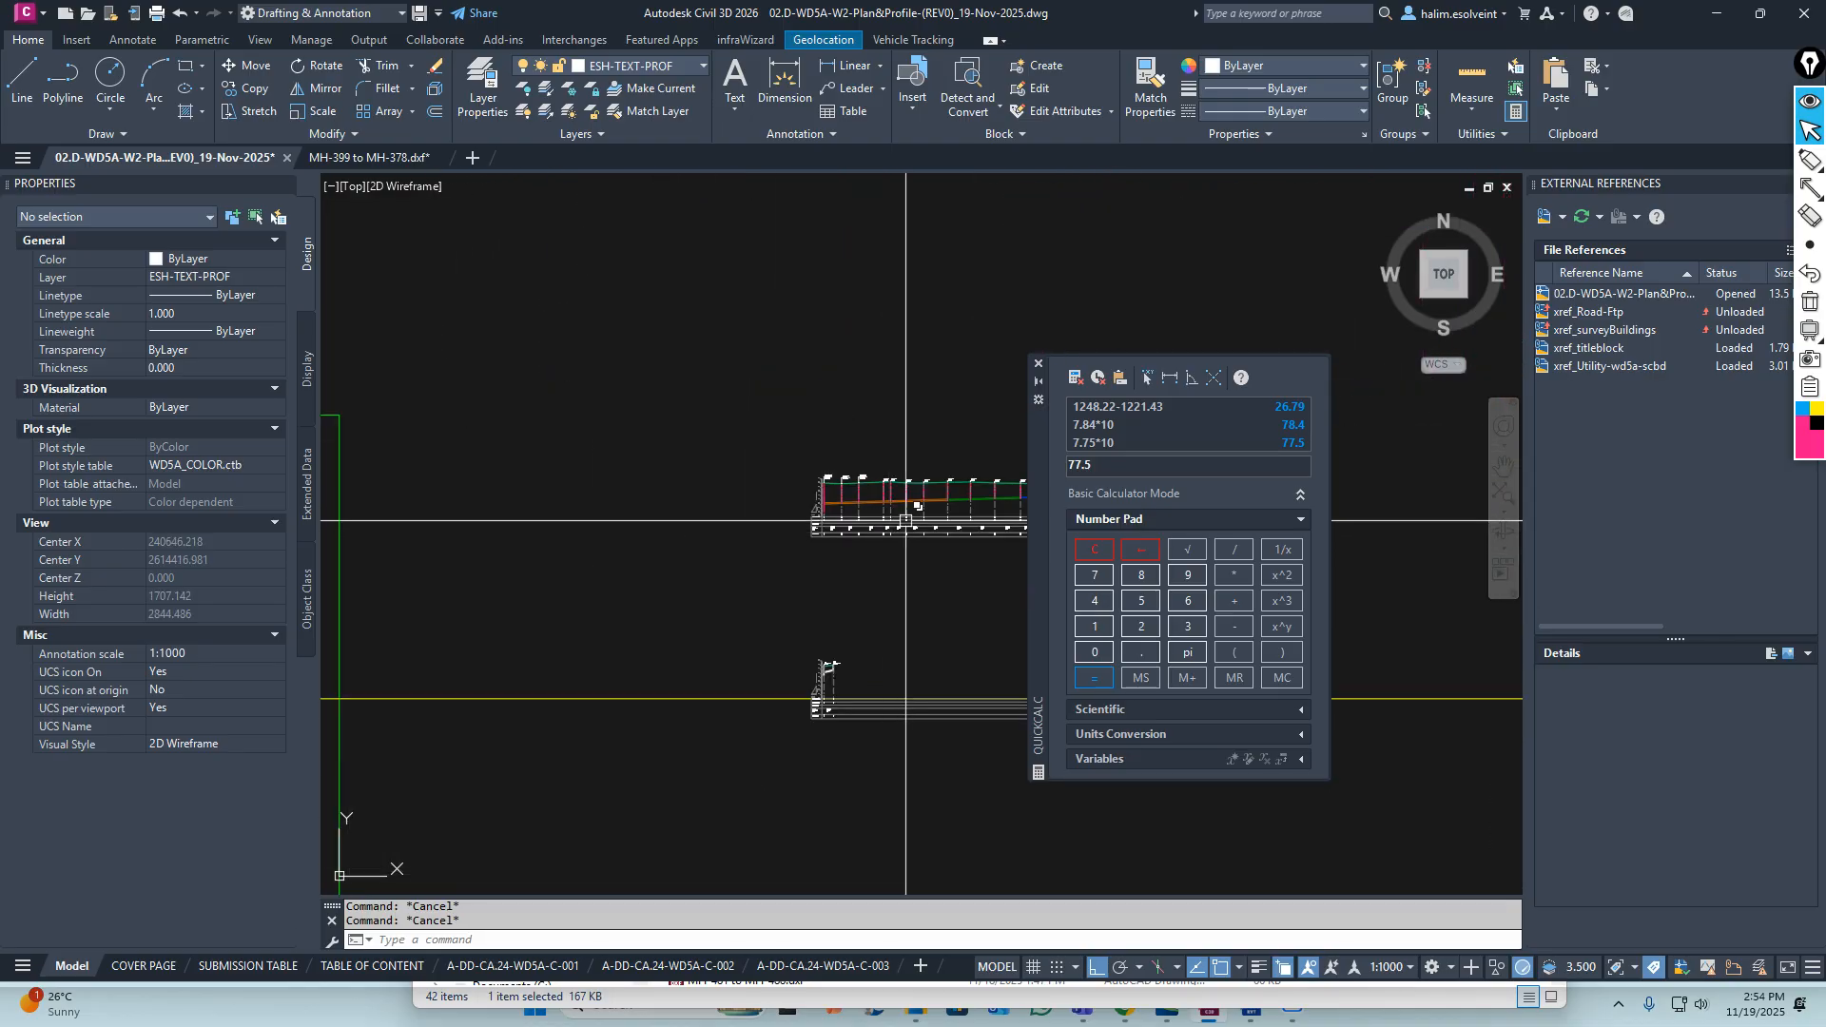
middle_drag(910, 517, 590, 504)
scroll(742, 483, up, 9)
mouse_move(561, 685)
middle_down()
mouse_move(738, 599)
mouse_move(843, 575)
middle_up()
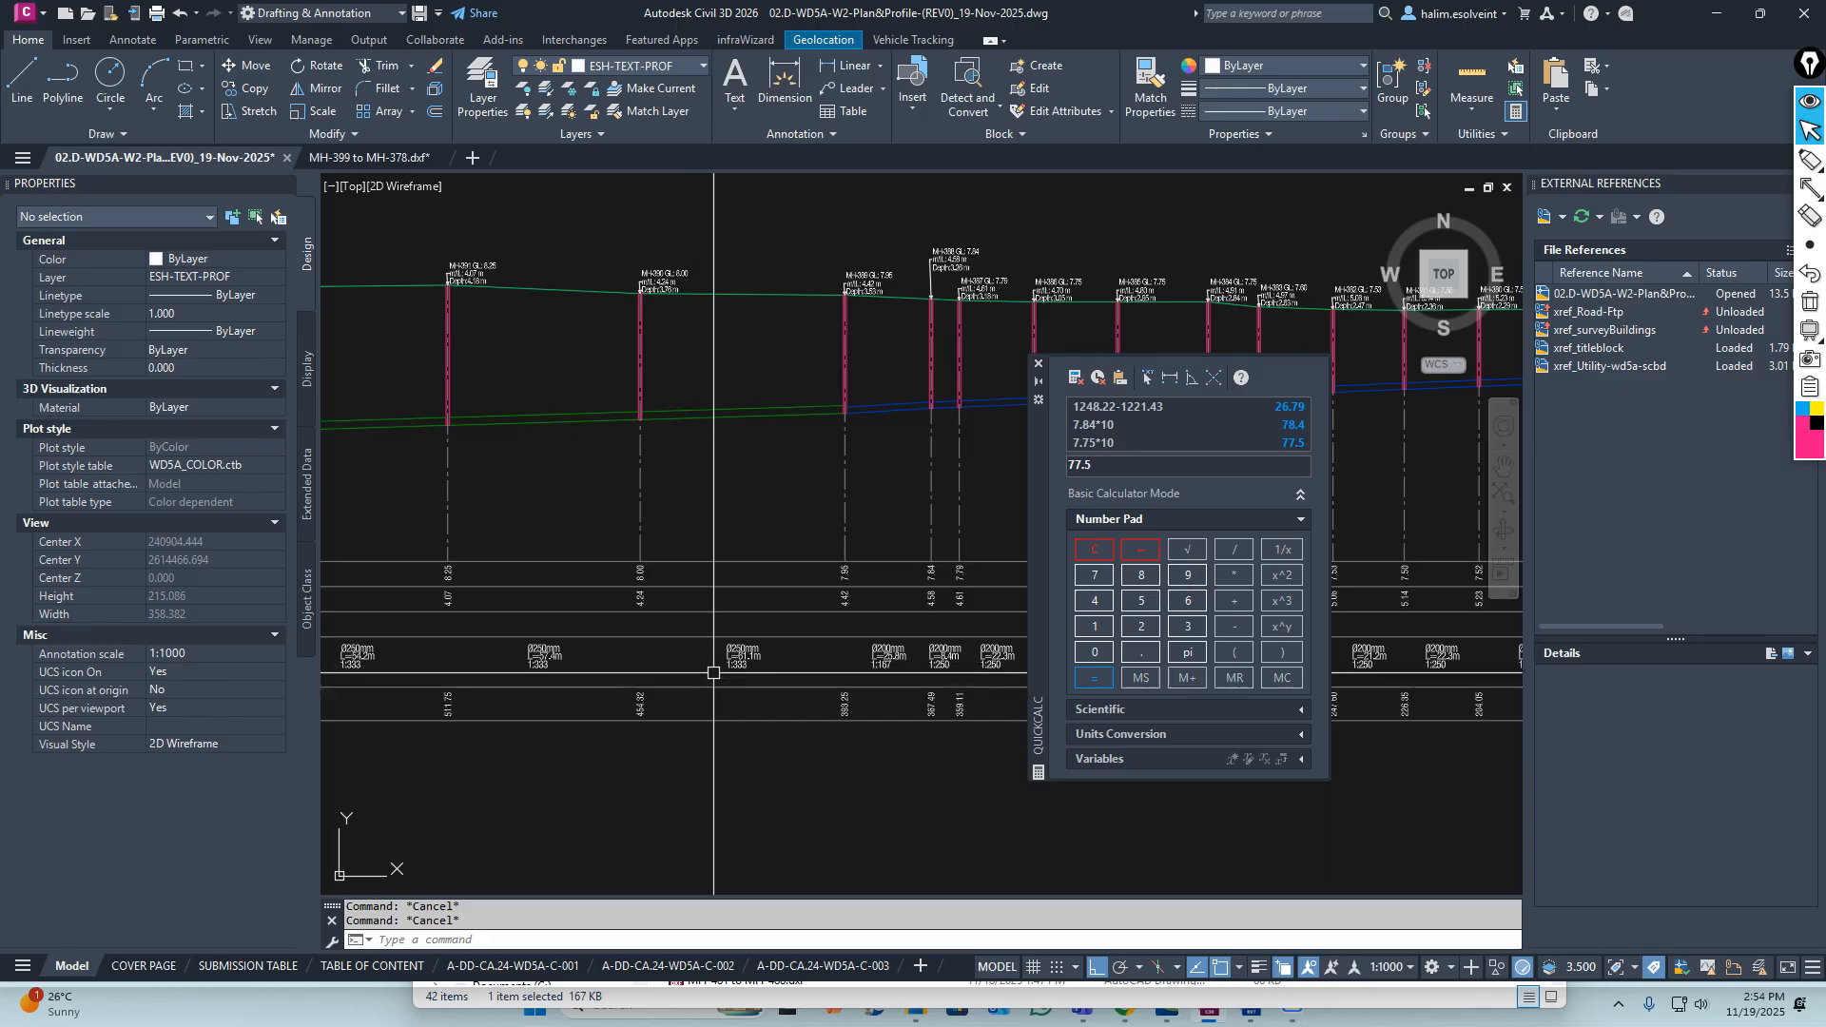
scroll(716, 663, up, 3)
scroll(745, 646, down, 9)
scroll(843, 648, up, 9)
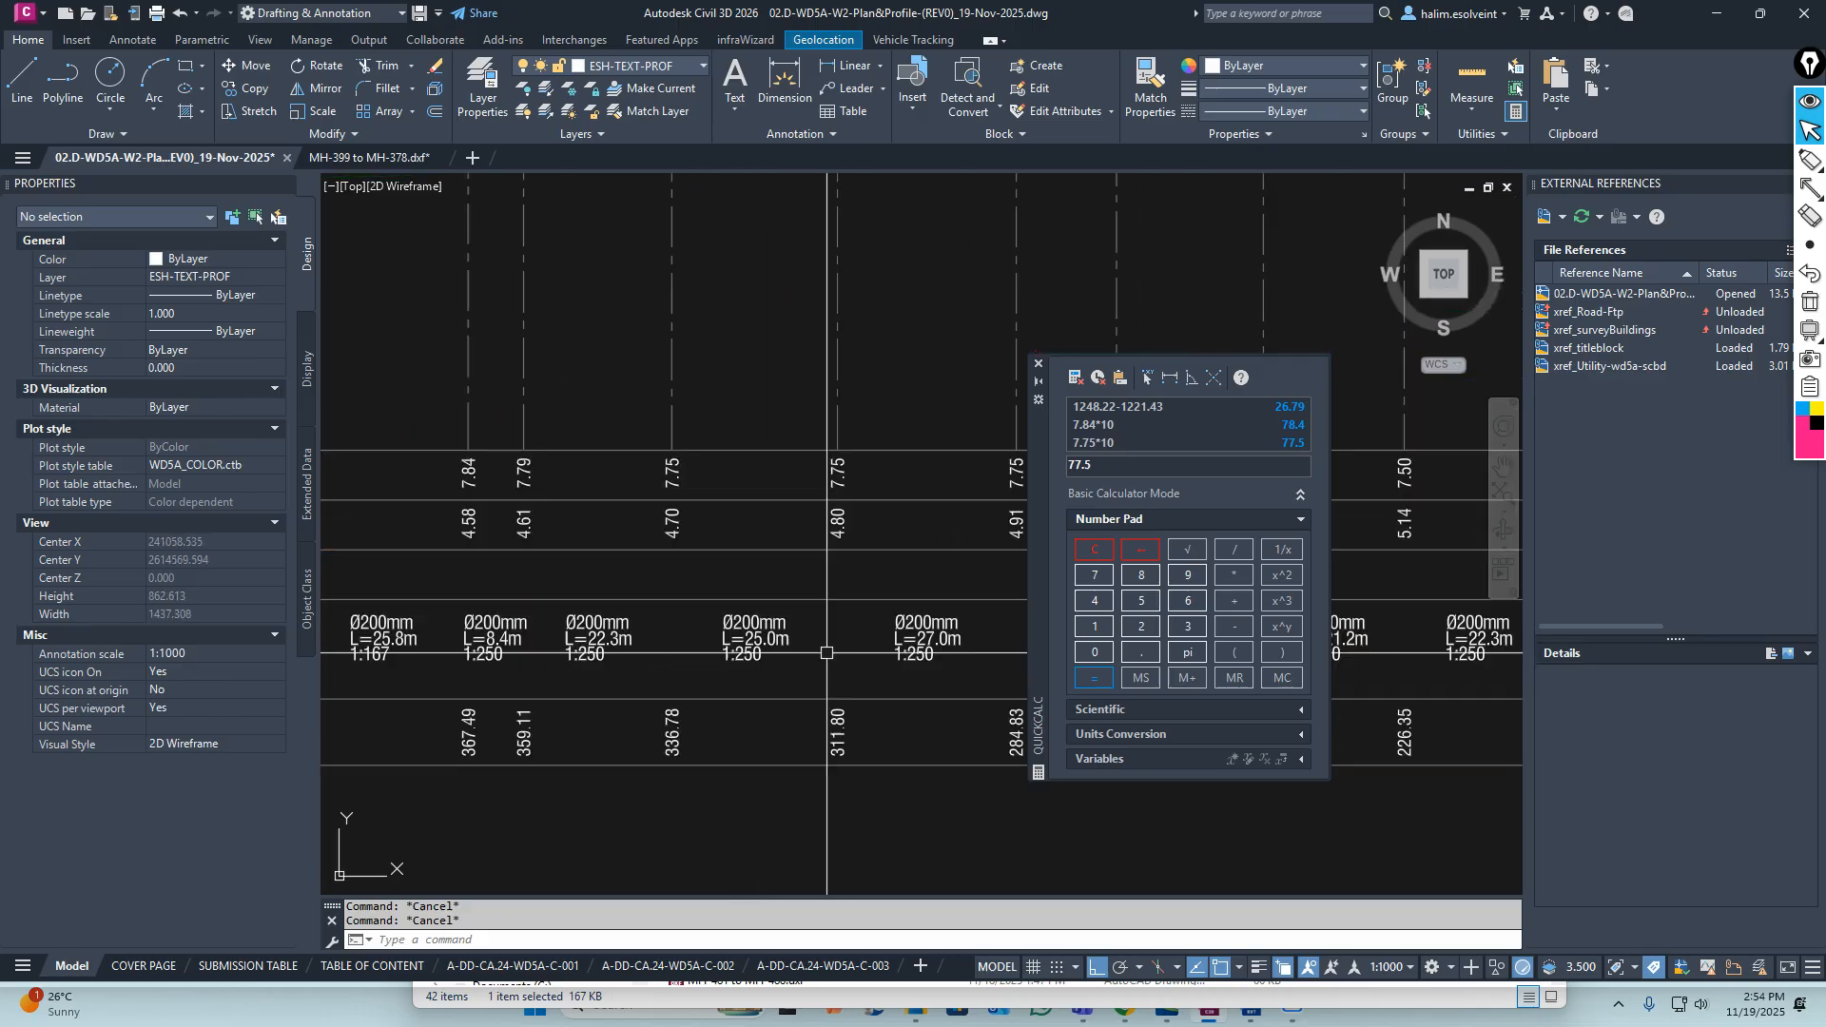
Match the new profile's two pipe lines between MH-378 and MH-399 to the existing profile's Ø200mm pipe line
scroll(747, 645, down, 3)
scroll(743, 505, up, 3)
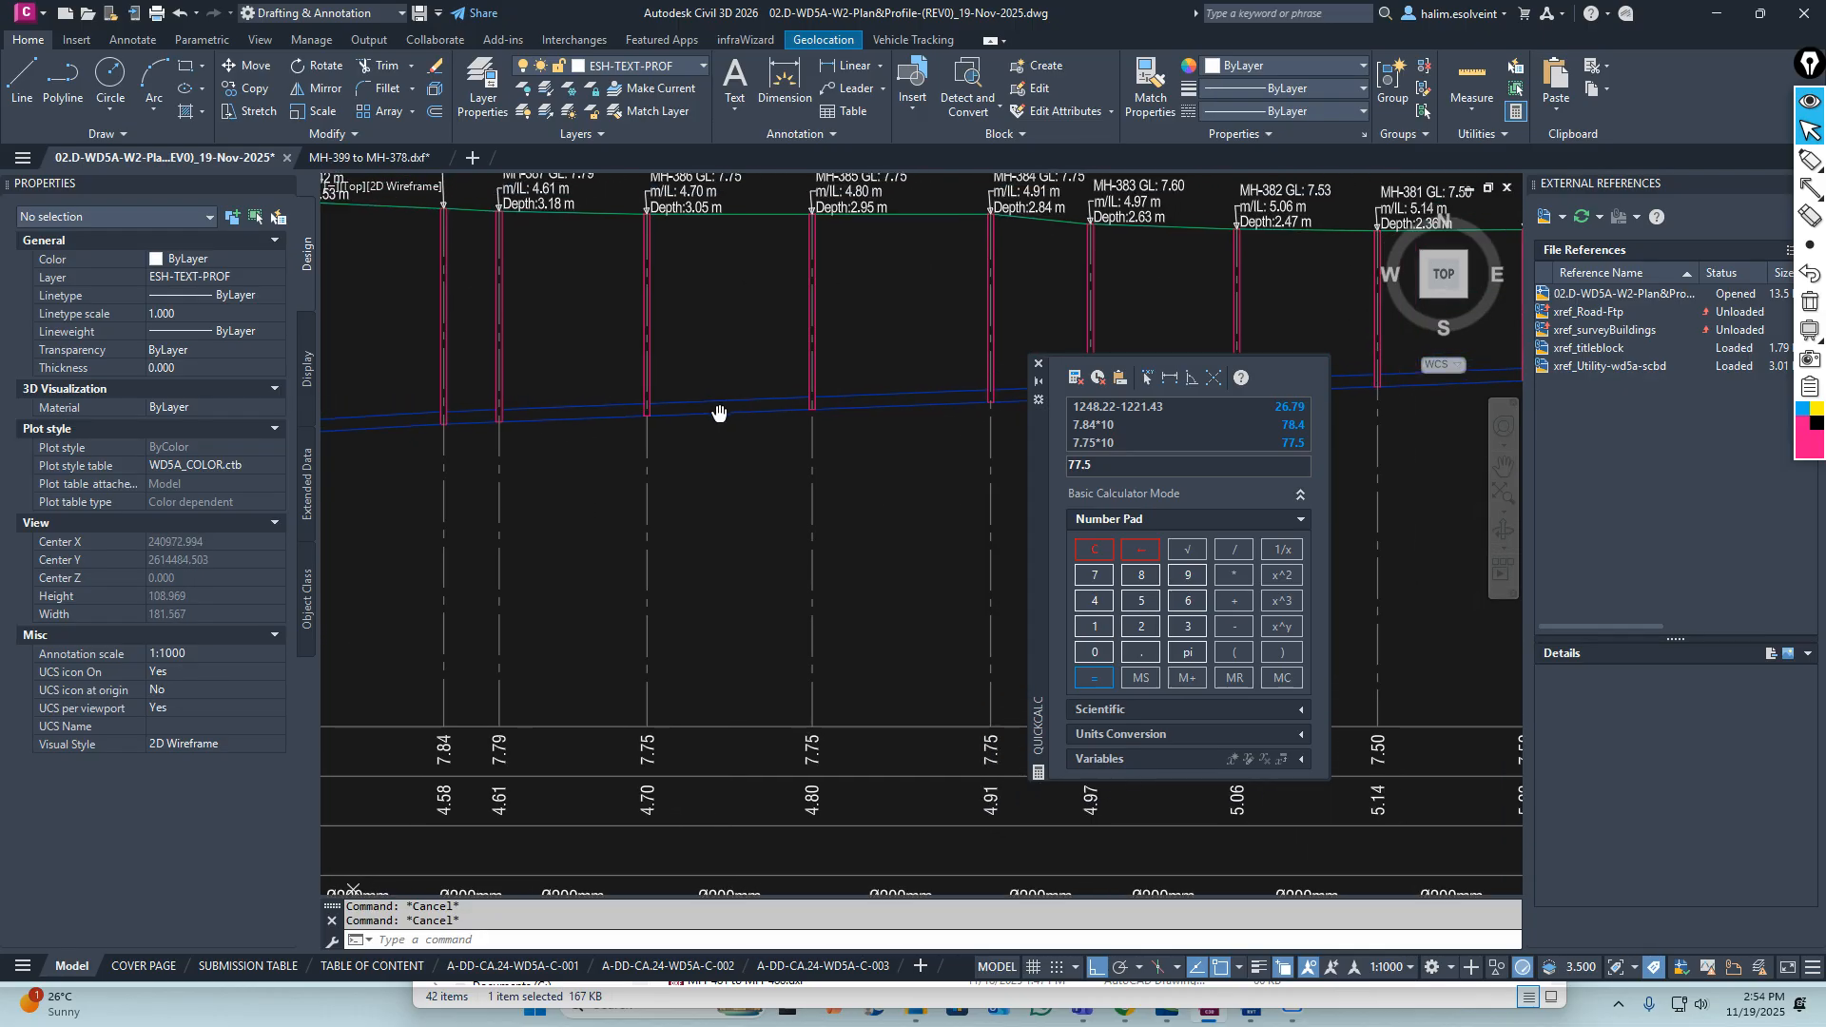
text(Ma)
key(Return)
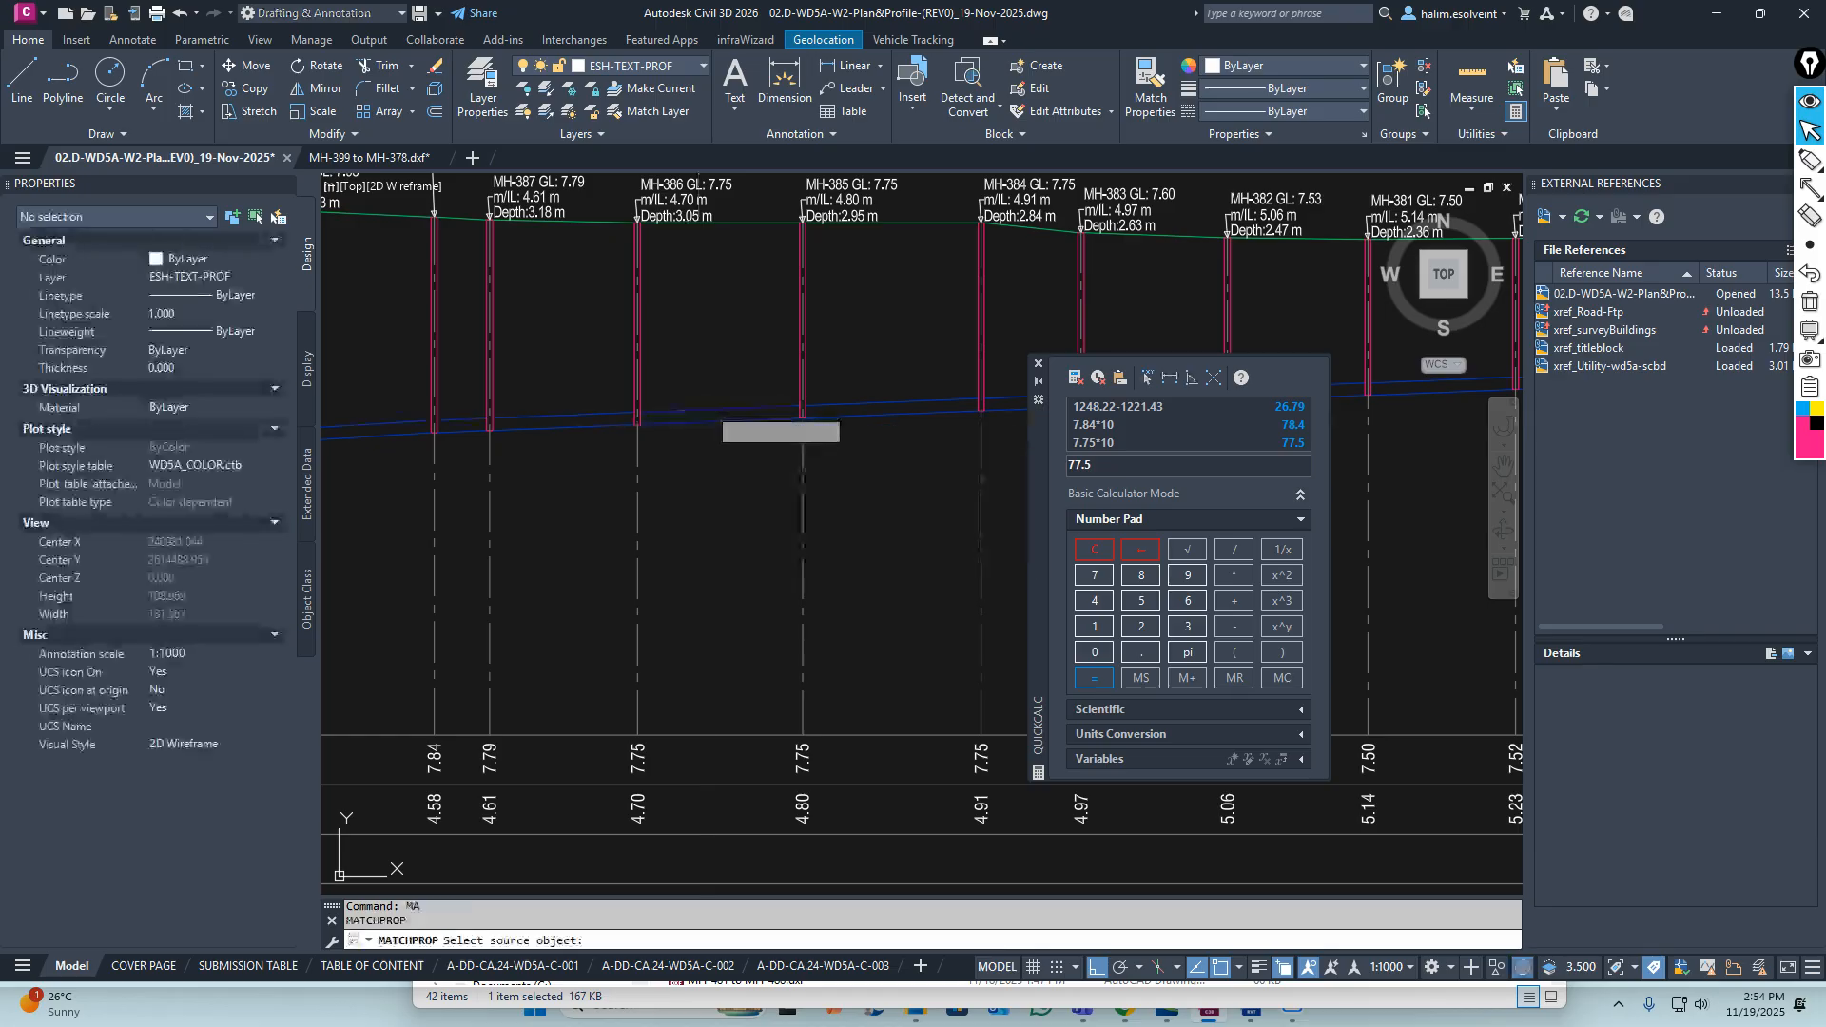
click(704, 410)
scroll(722, 346, down, 12)
scroll(509, 540, up, 9)
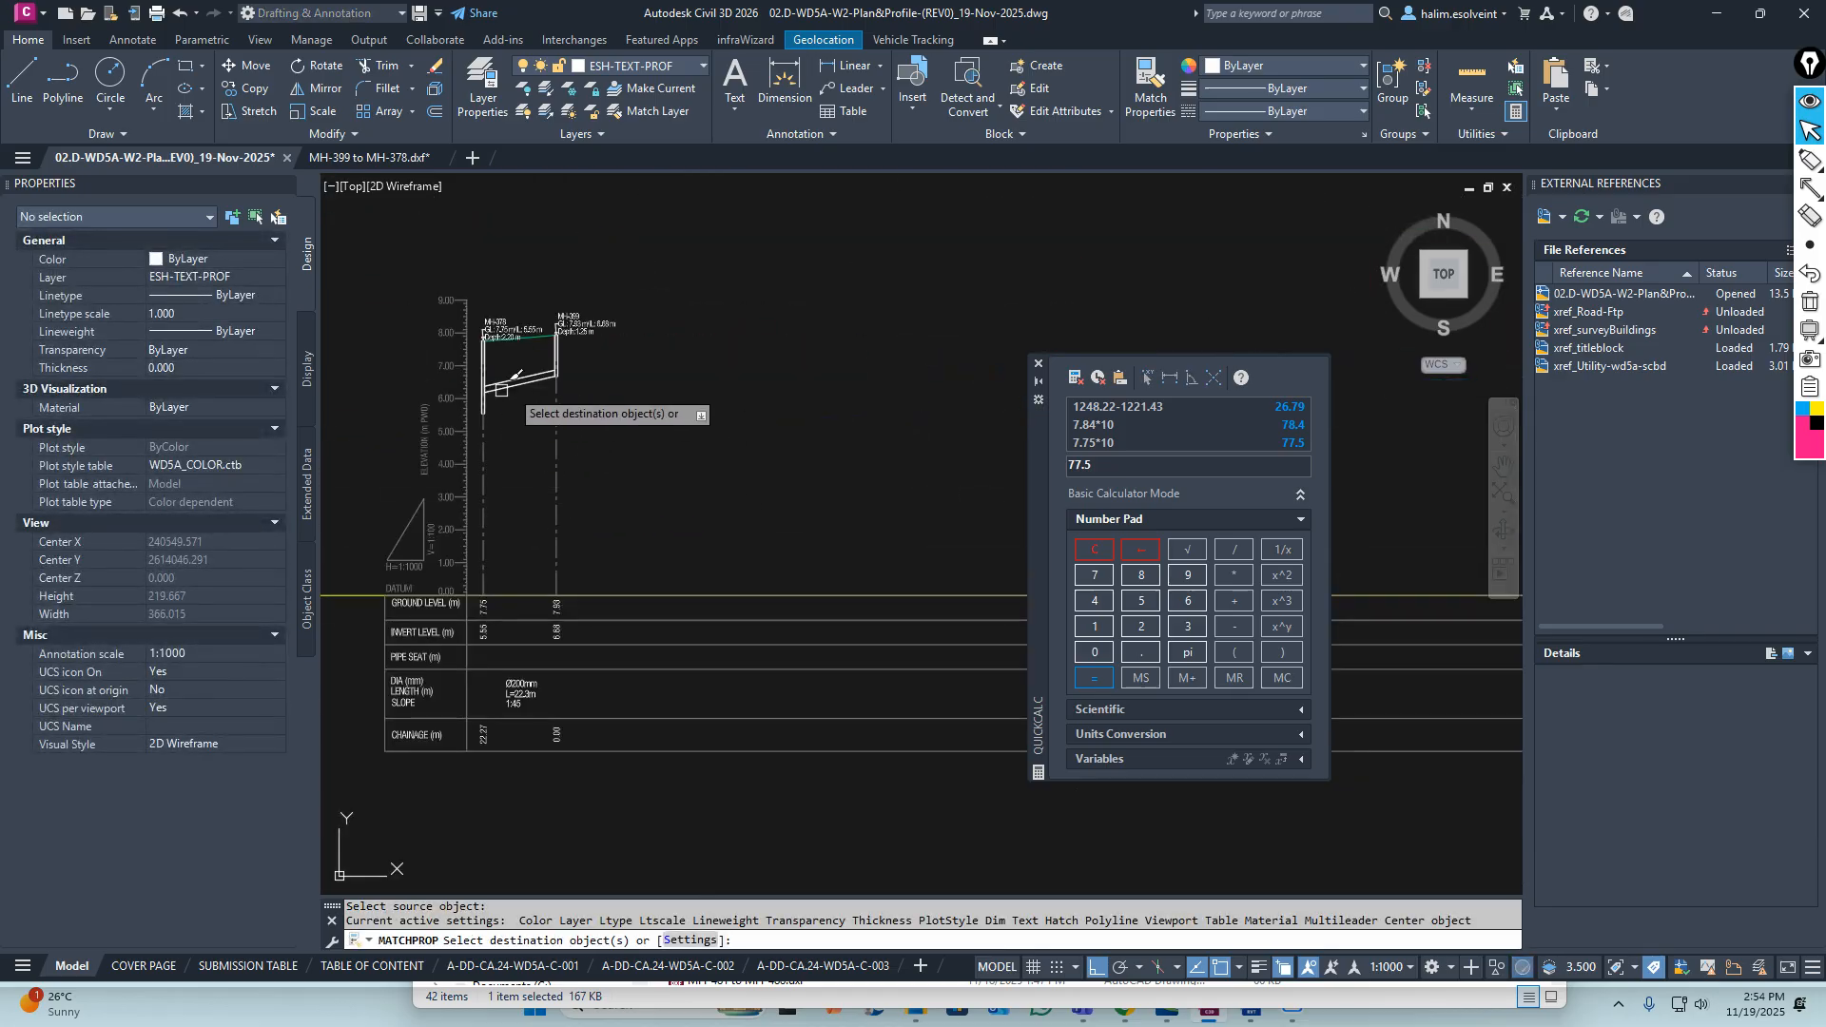
scroll(503, 389, up, 5)
key(Escape)
scroll(804, 497, up, 3)
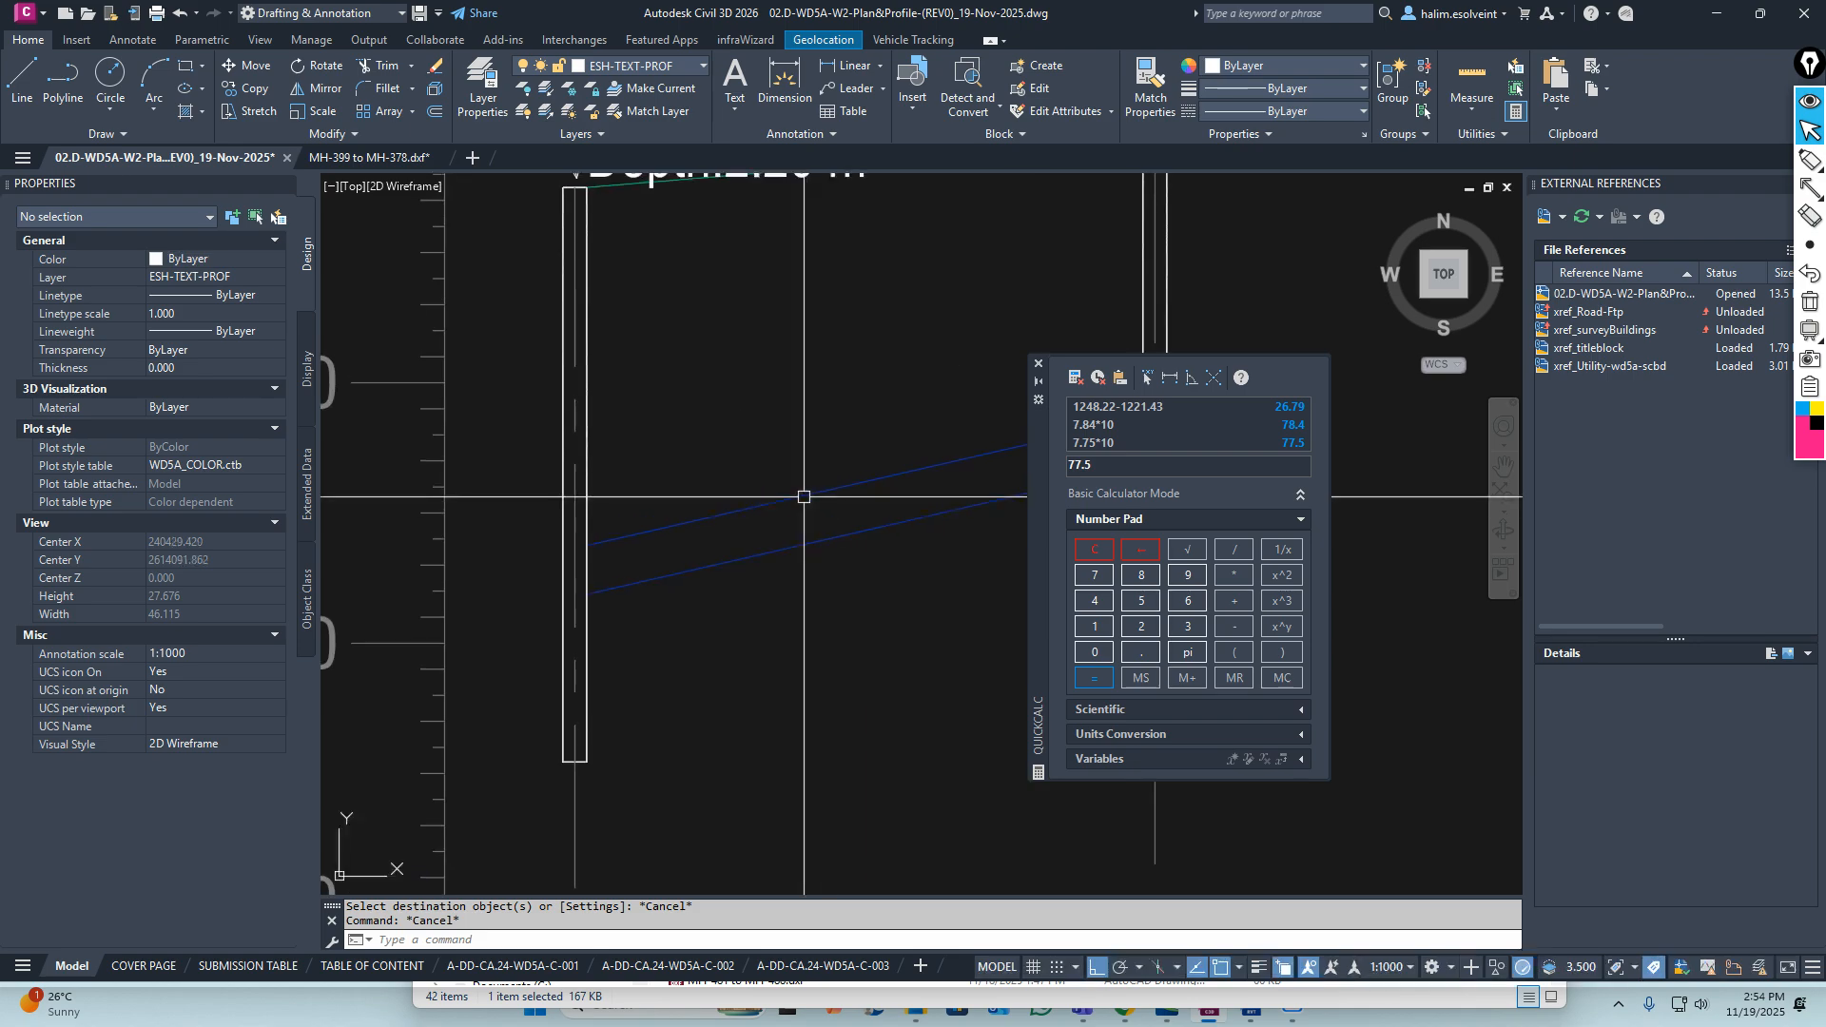
click(757, 506)
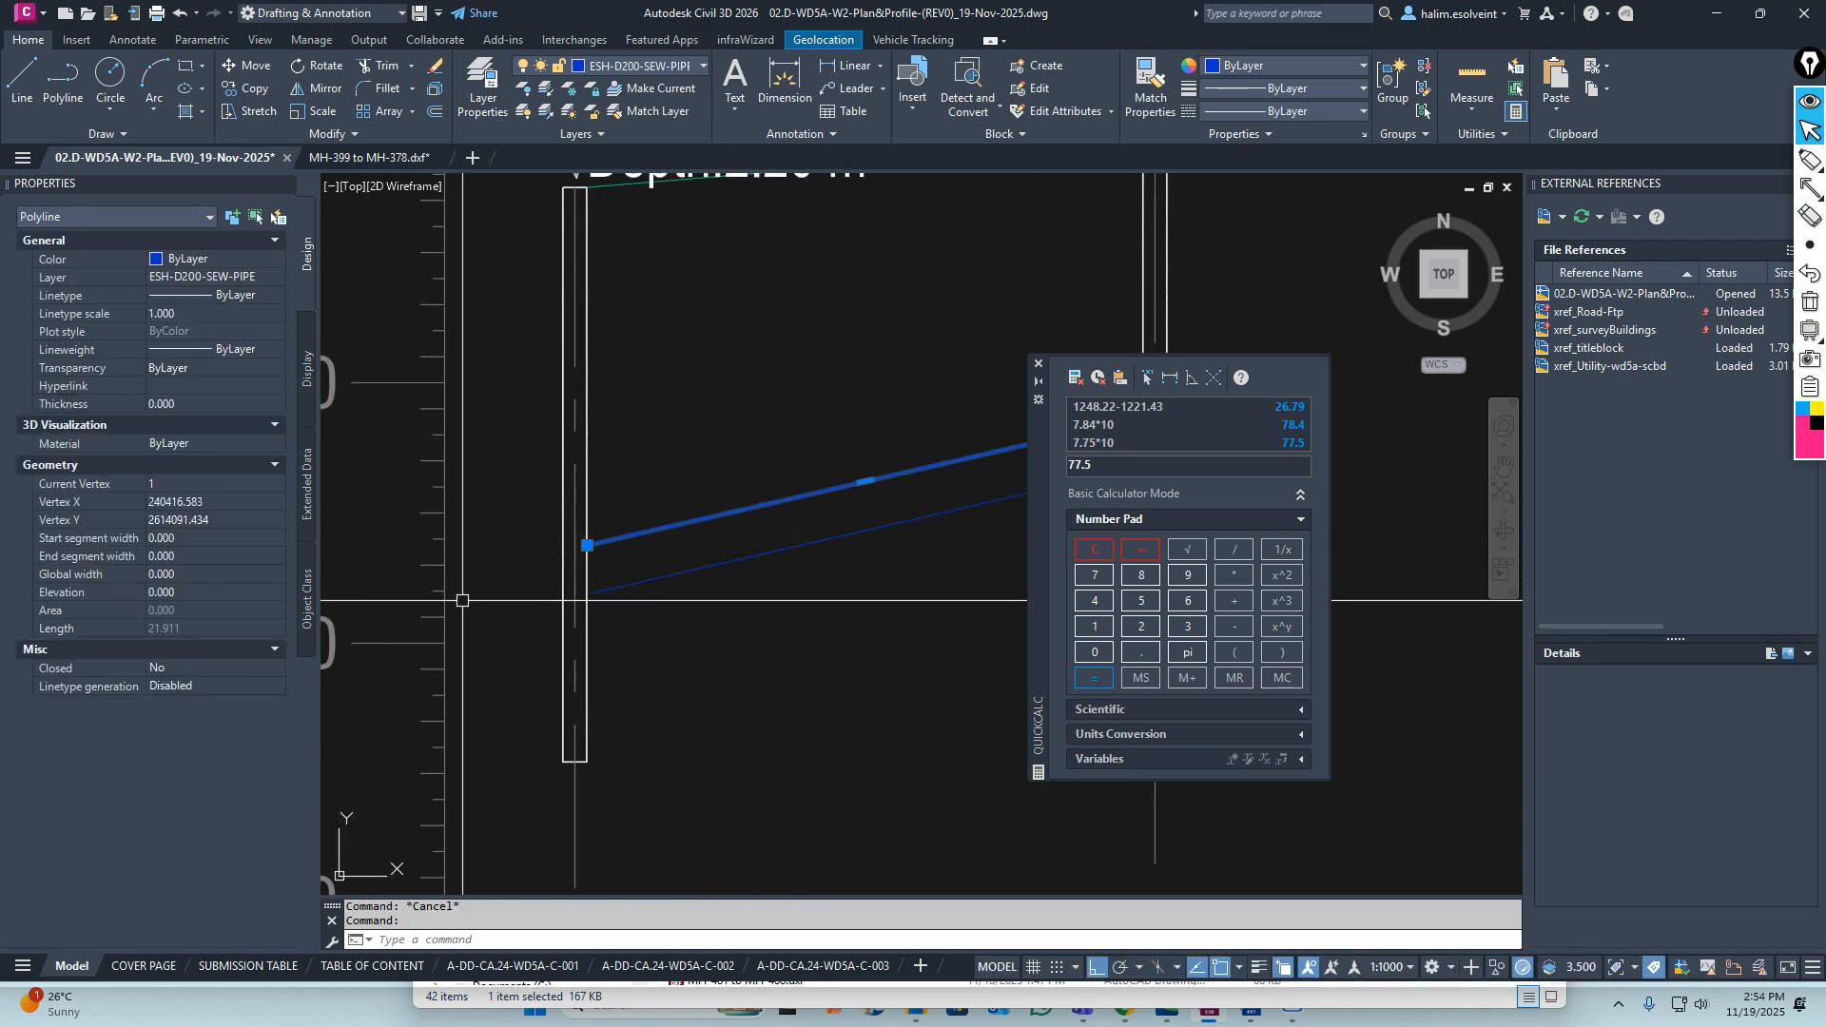
key(Escape)
scroll(590, 585, down, 3)
scroll(744, 420, up, 4)
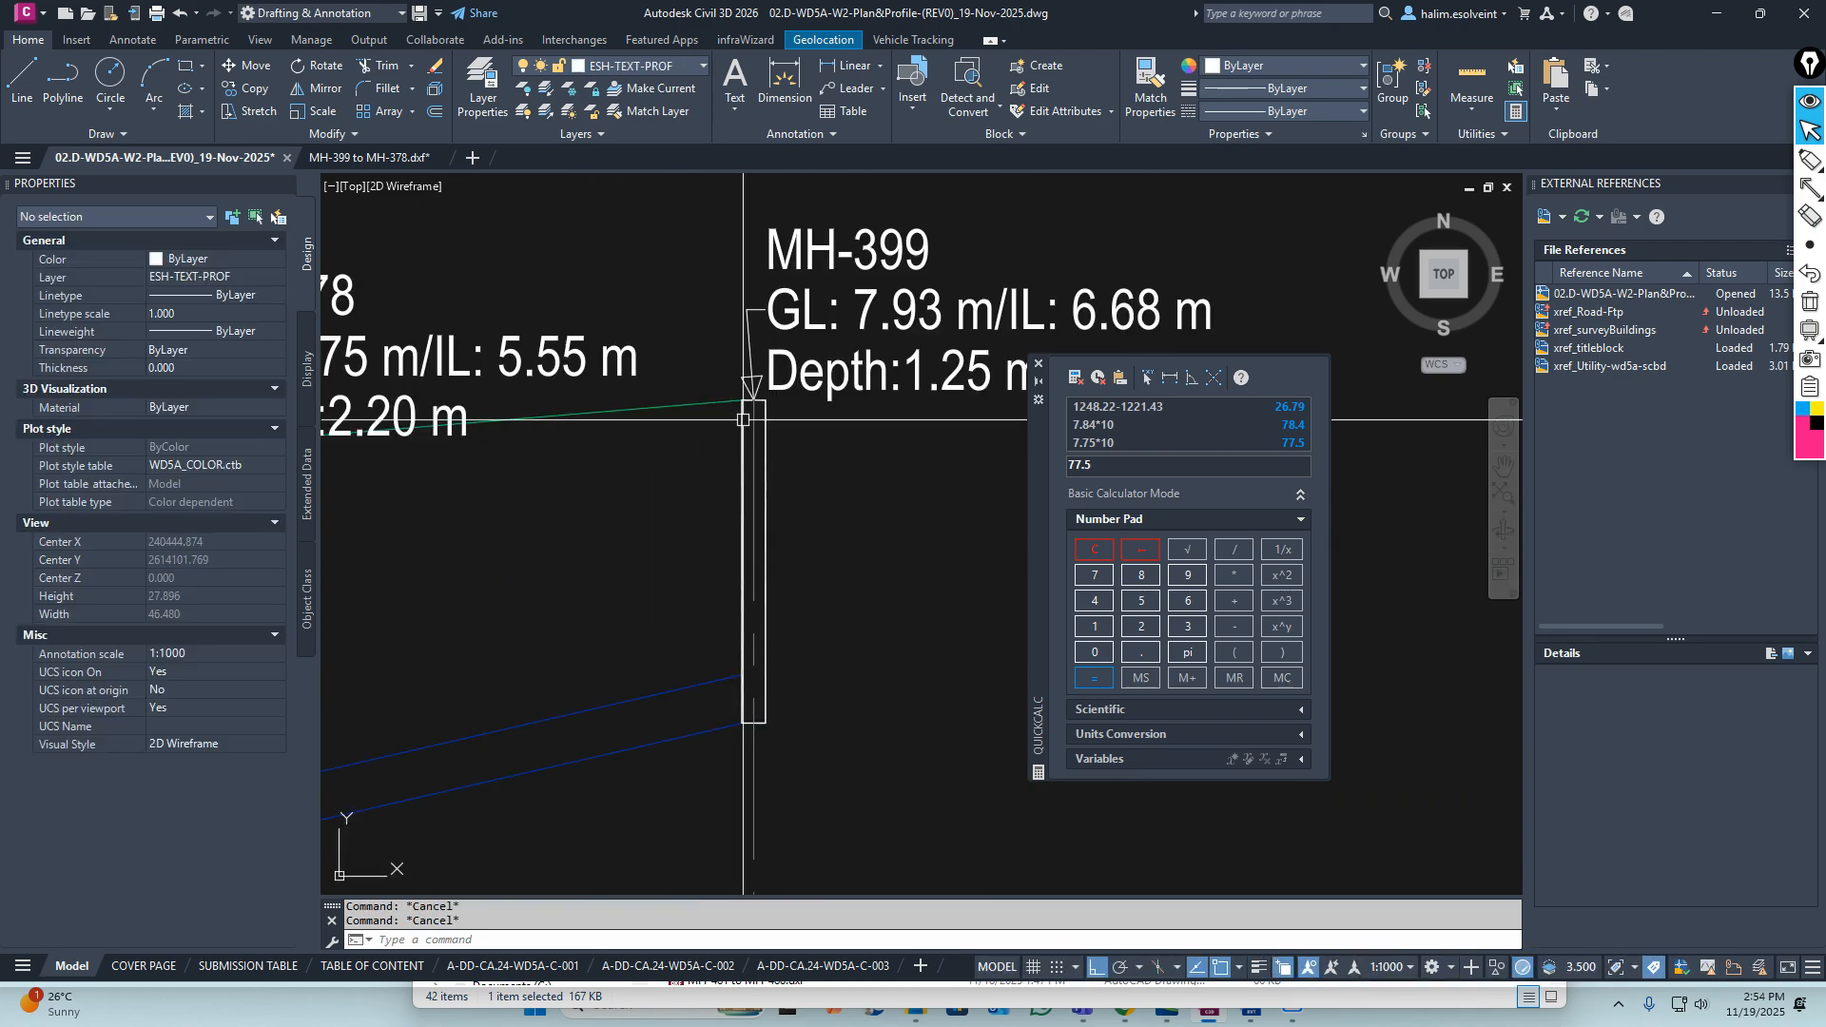
scroll(744, 419, up, 2)
click(746, 460)
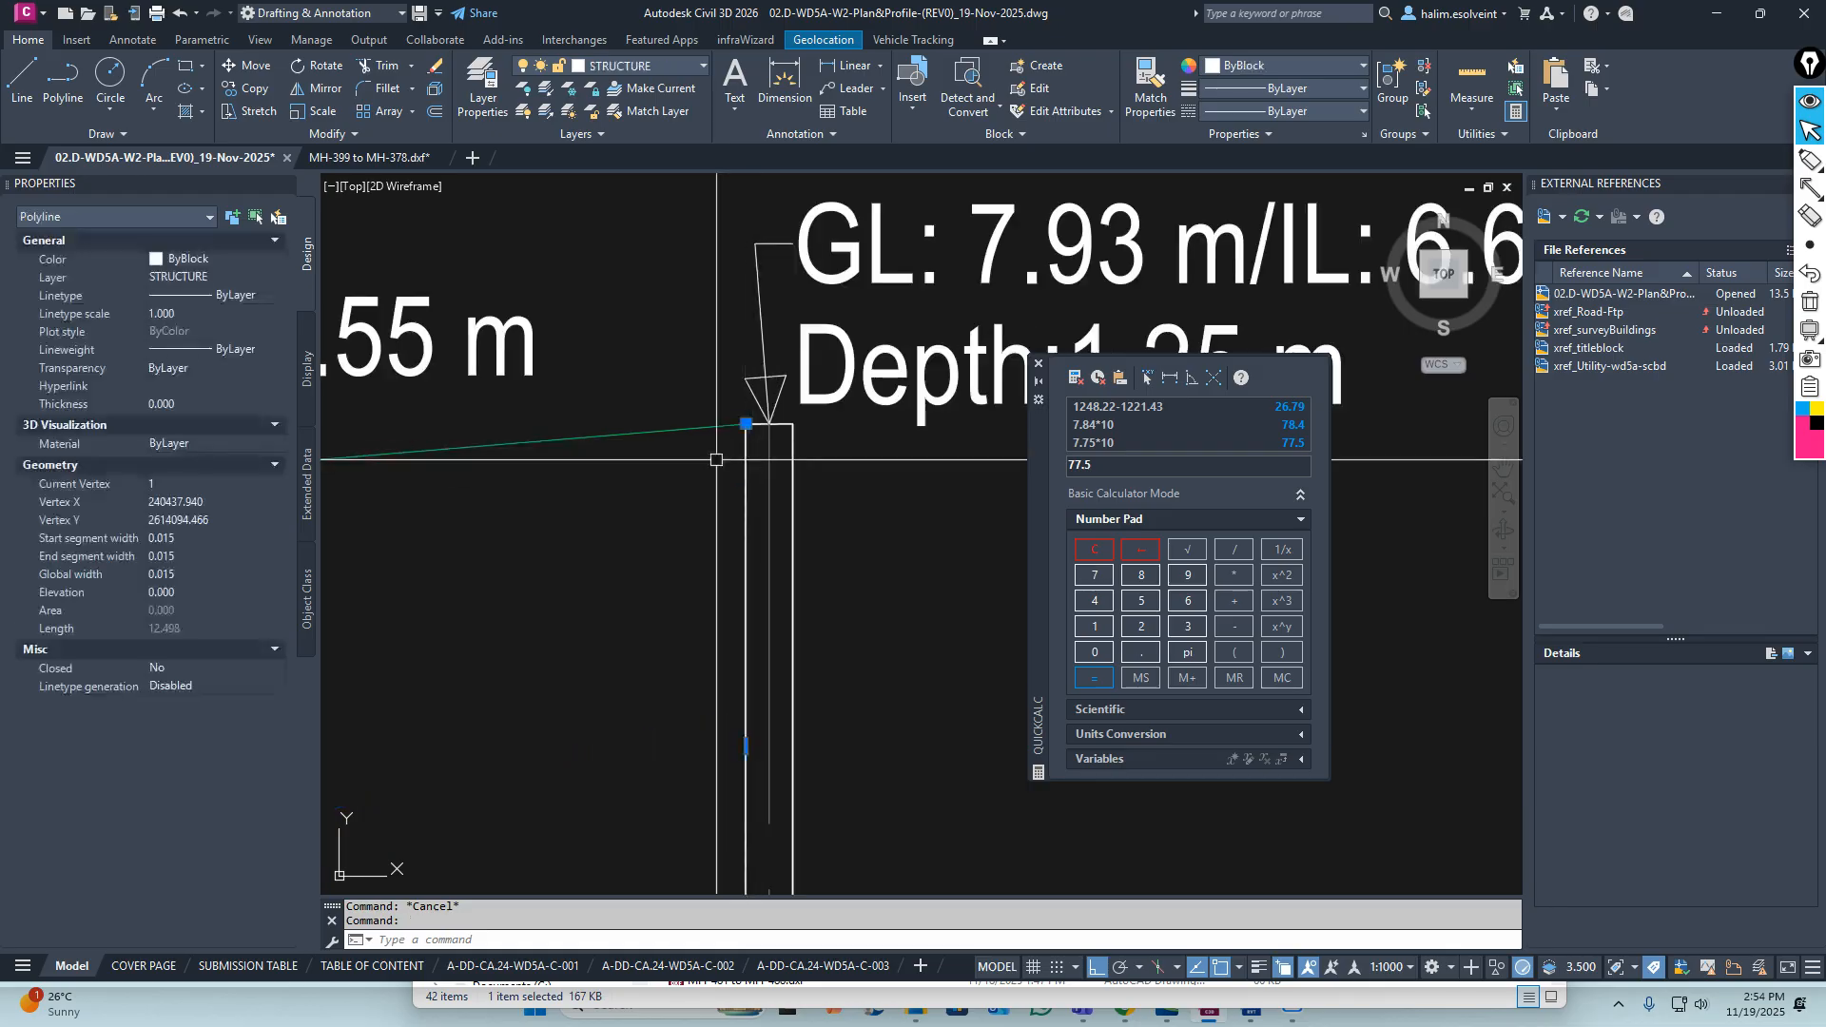
scroll(723, 457, down, 3)
scroll(758, 421, up, 3)
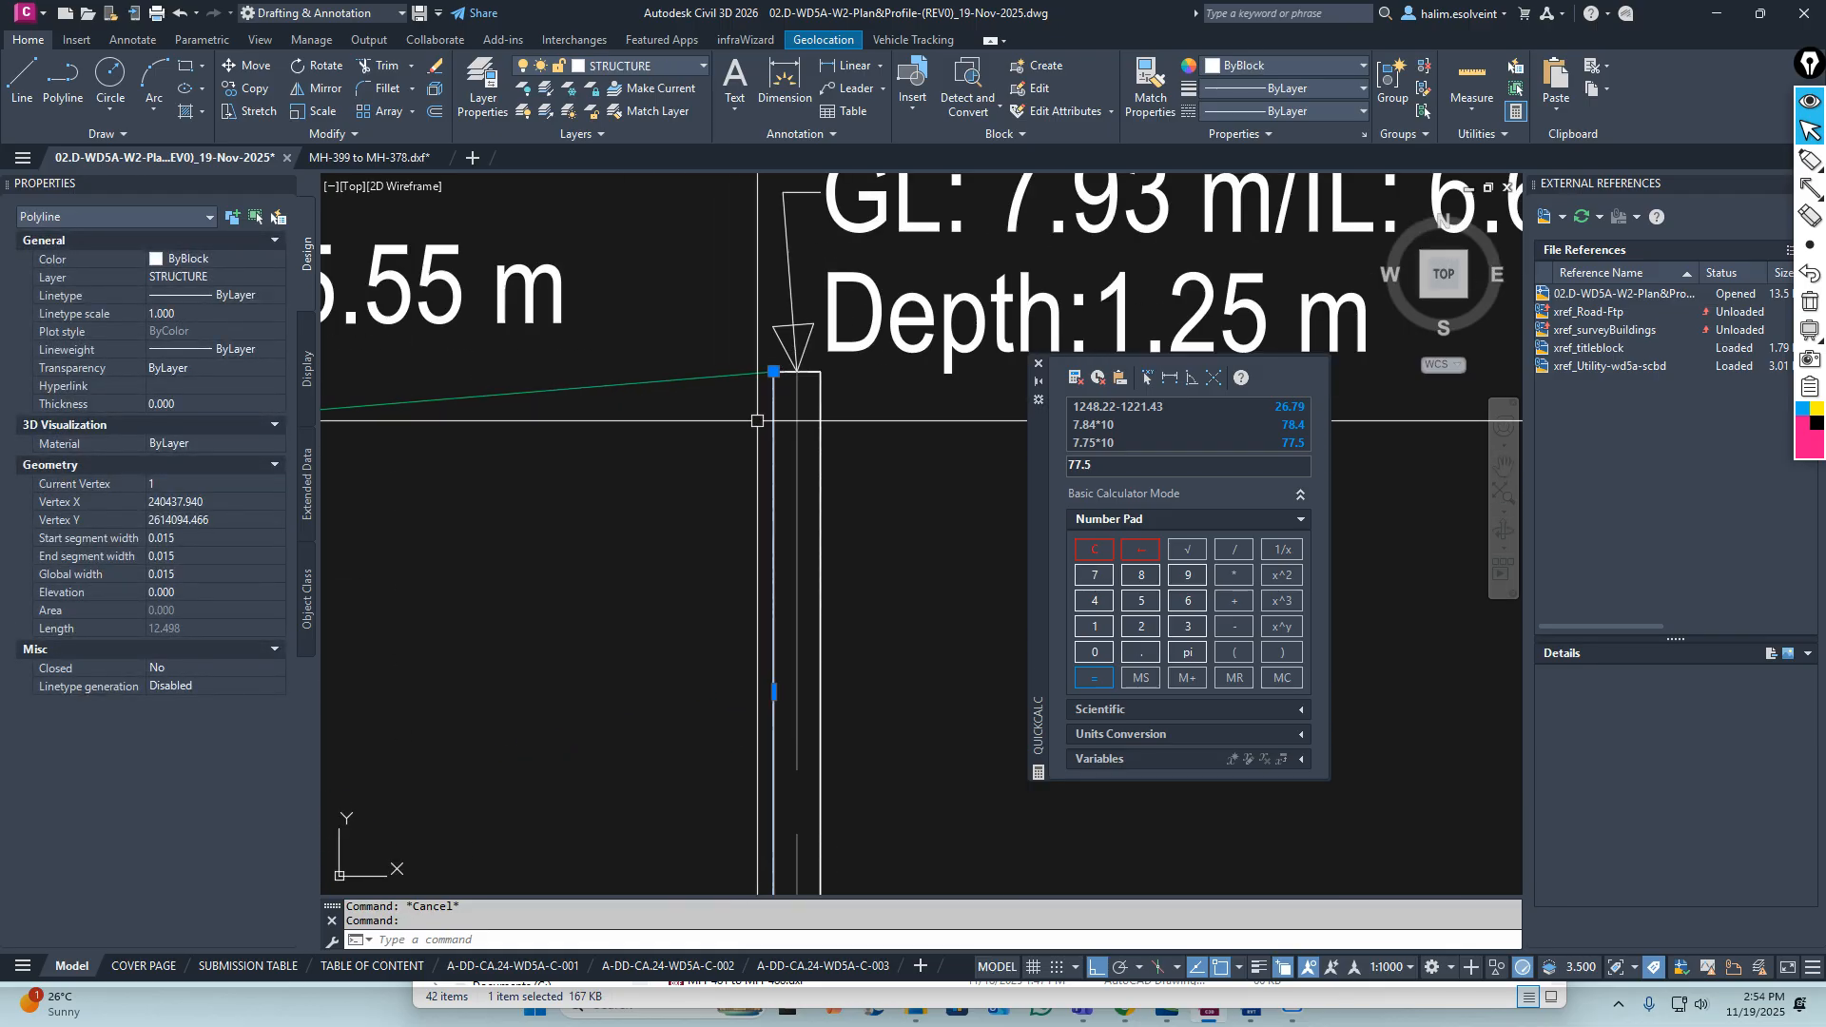
key(Escape)
Move the outlines of manholes MH-399 and MH-378 to the ESH-MANHOLE-SEW layer
click(782, 371)
scroll(793, 475, down, 3)
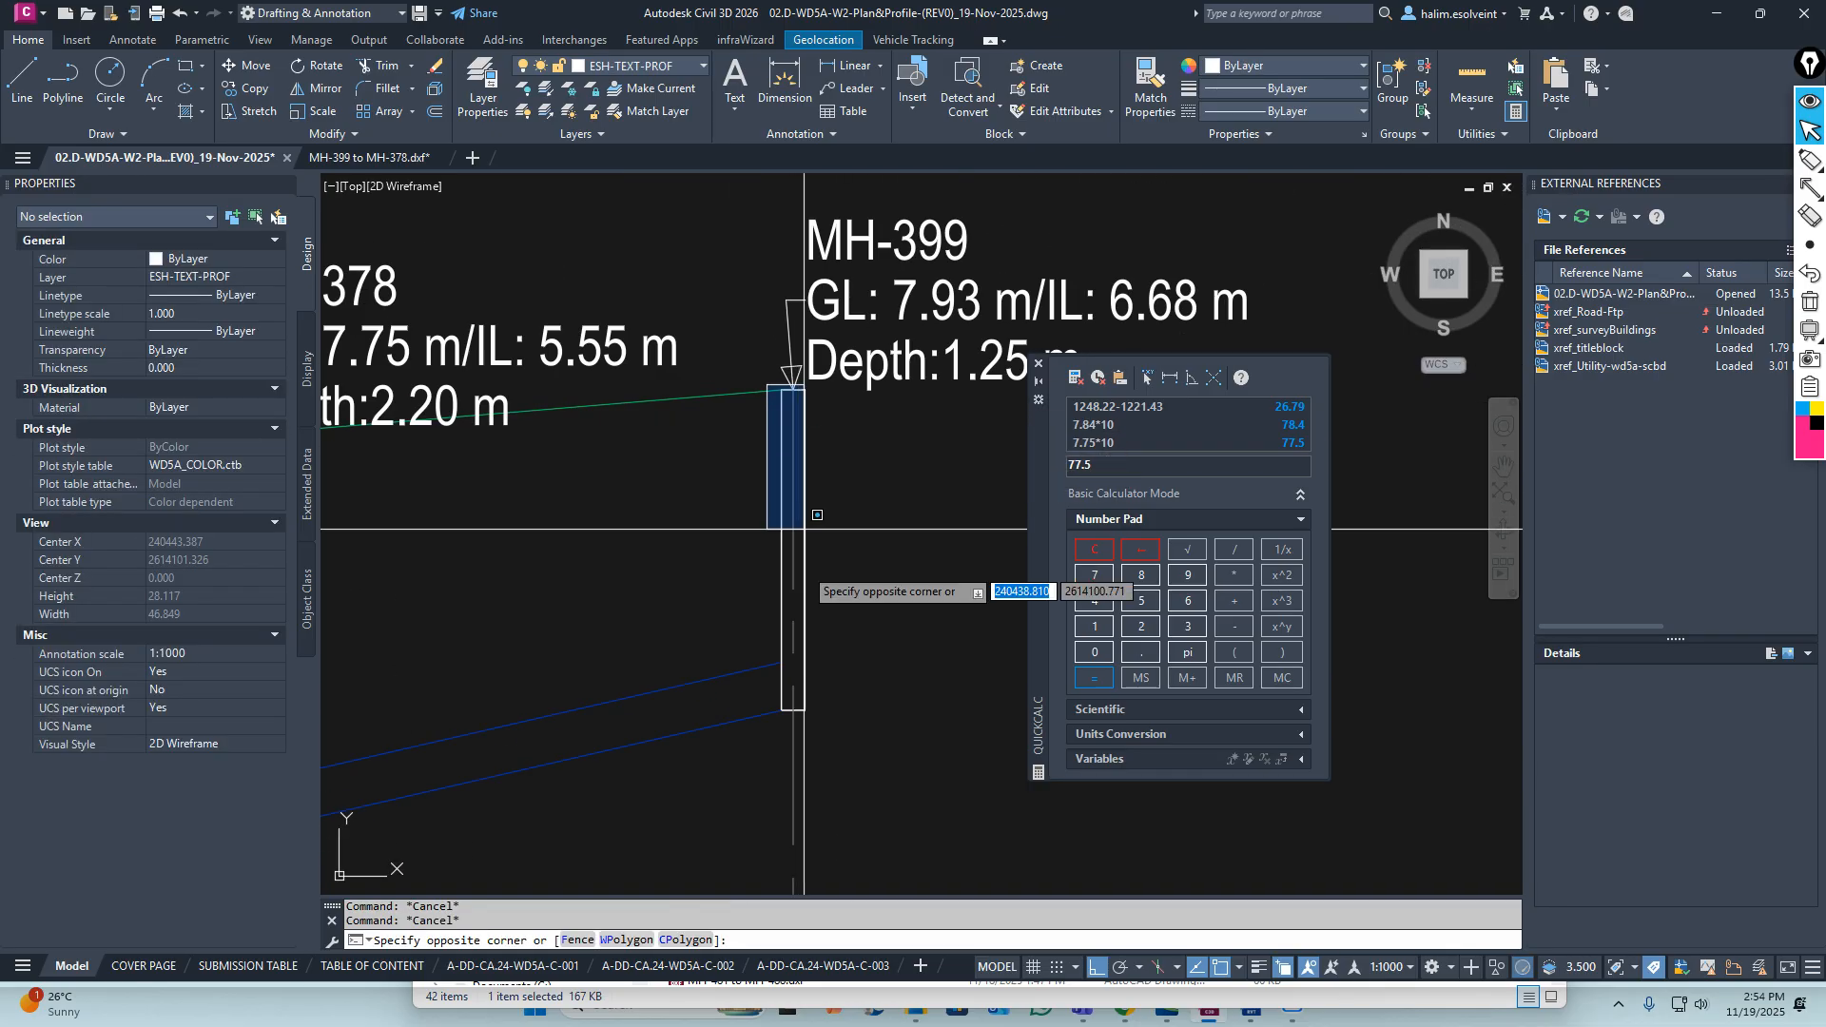
click(832, 680)
scroll(806, 502, down, 3)
scroll(695, 495, up, 4)
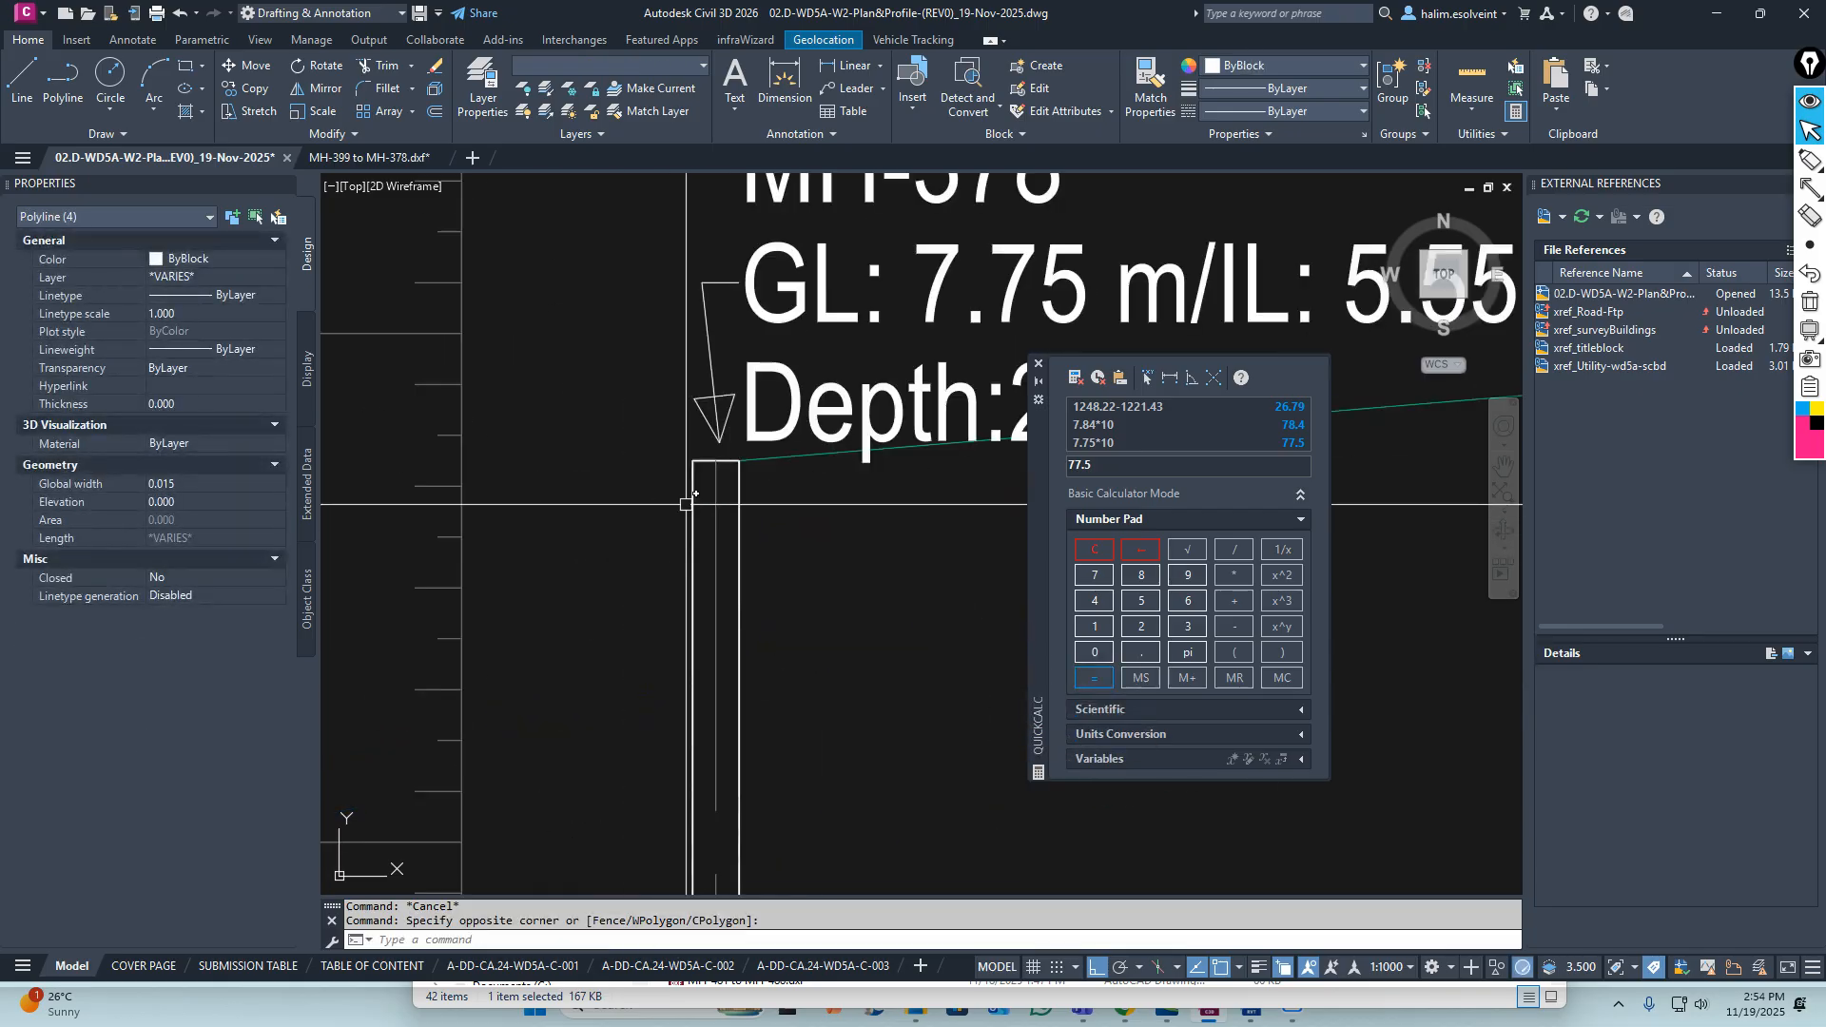
click(692, 459)
scroll(704, 475, down, 4)
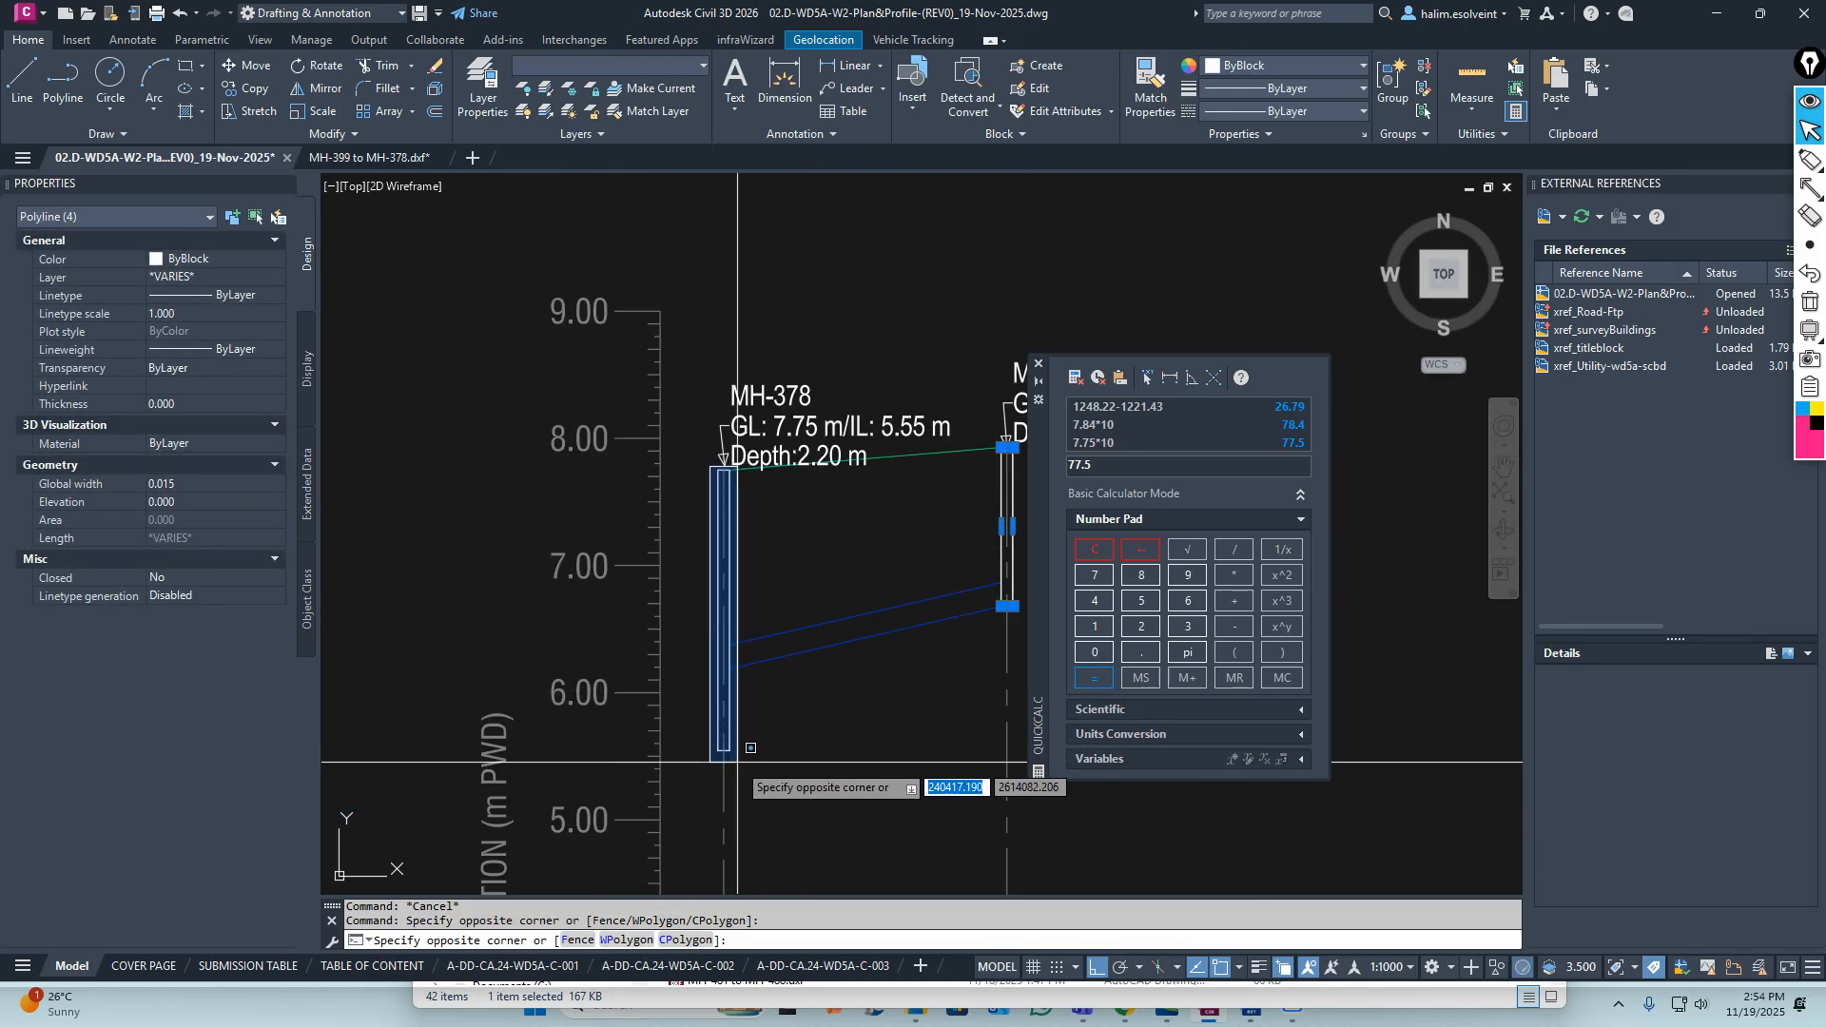
click(737, 762)
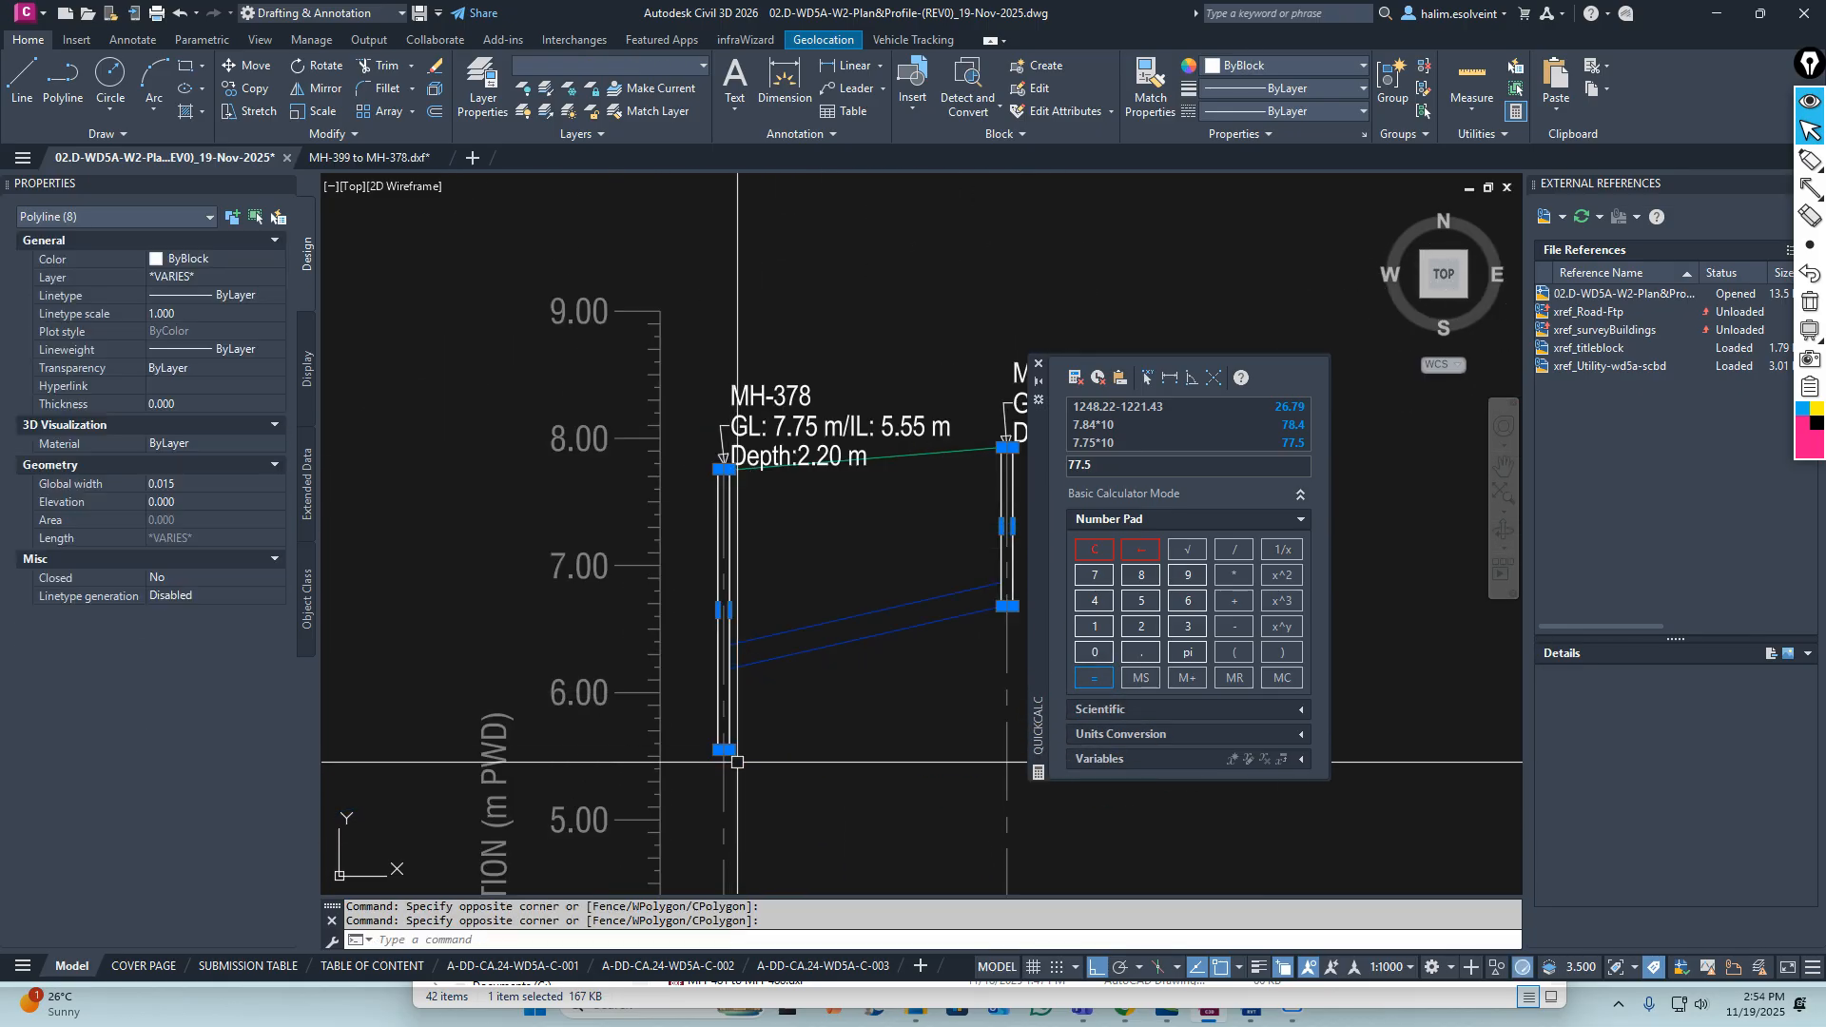
click(648, 65)
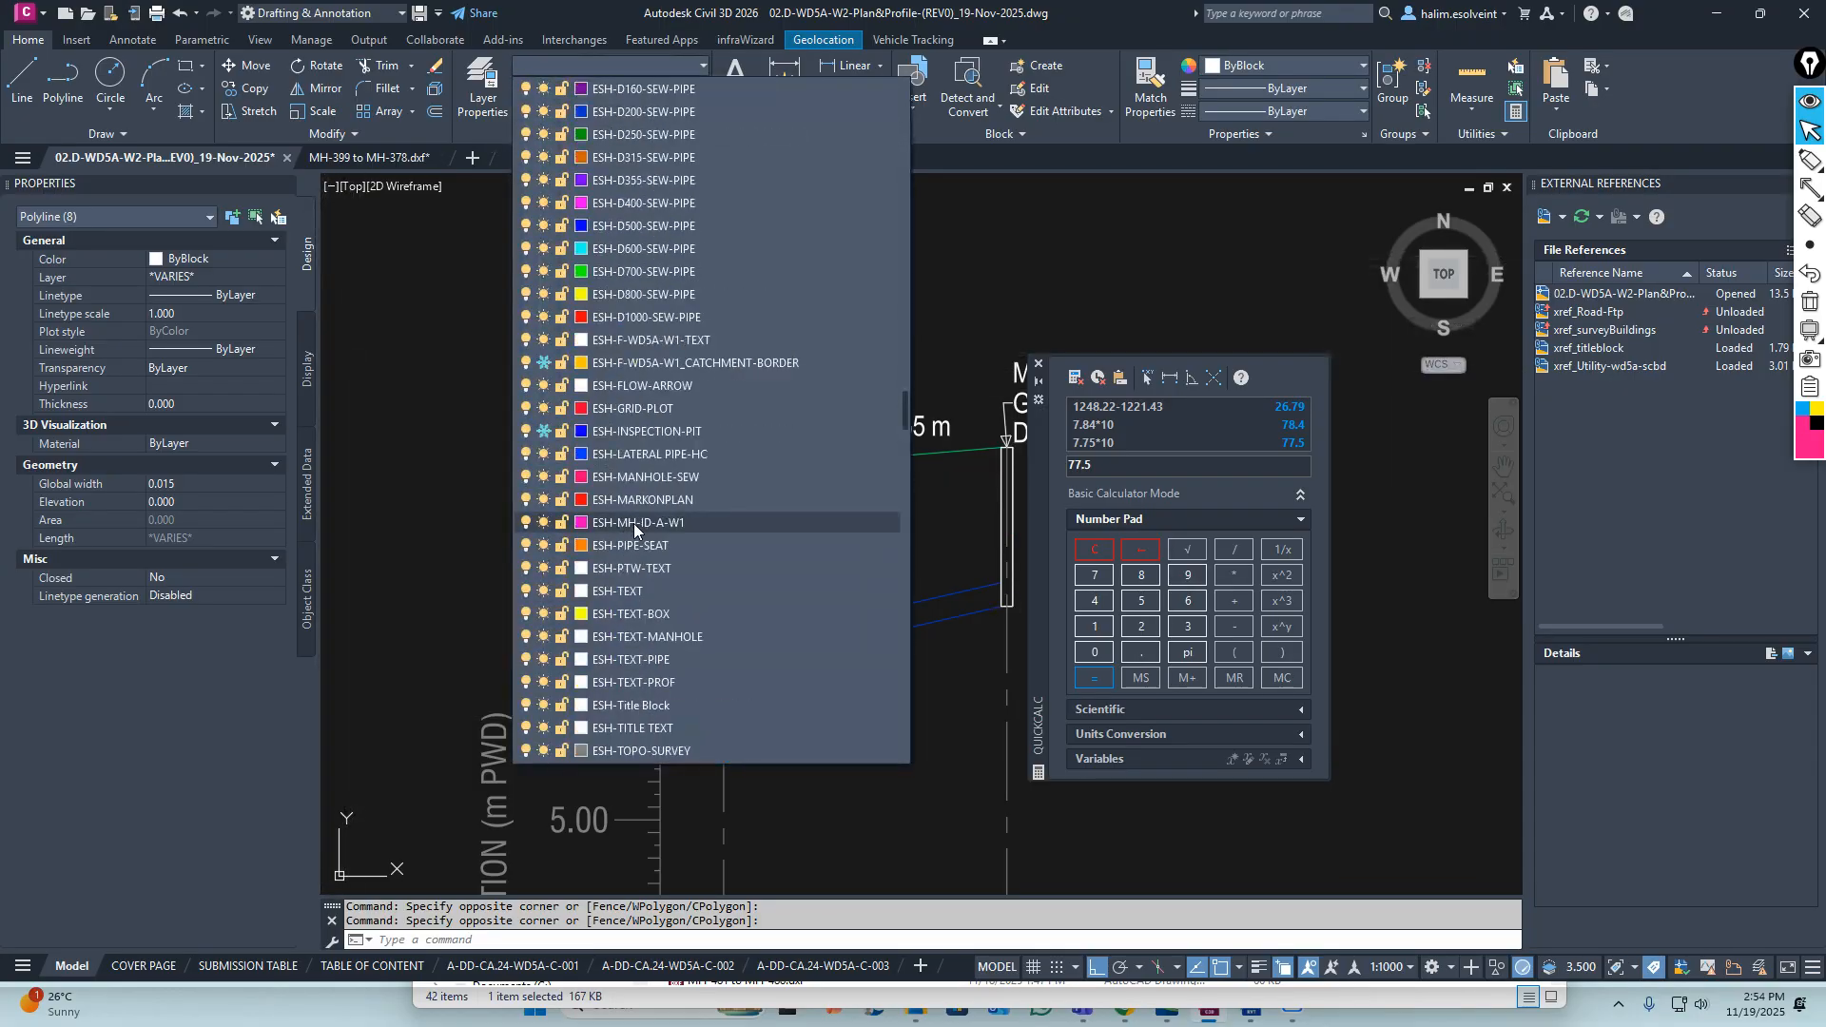
scroll(634, 523, down, 4)
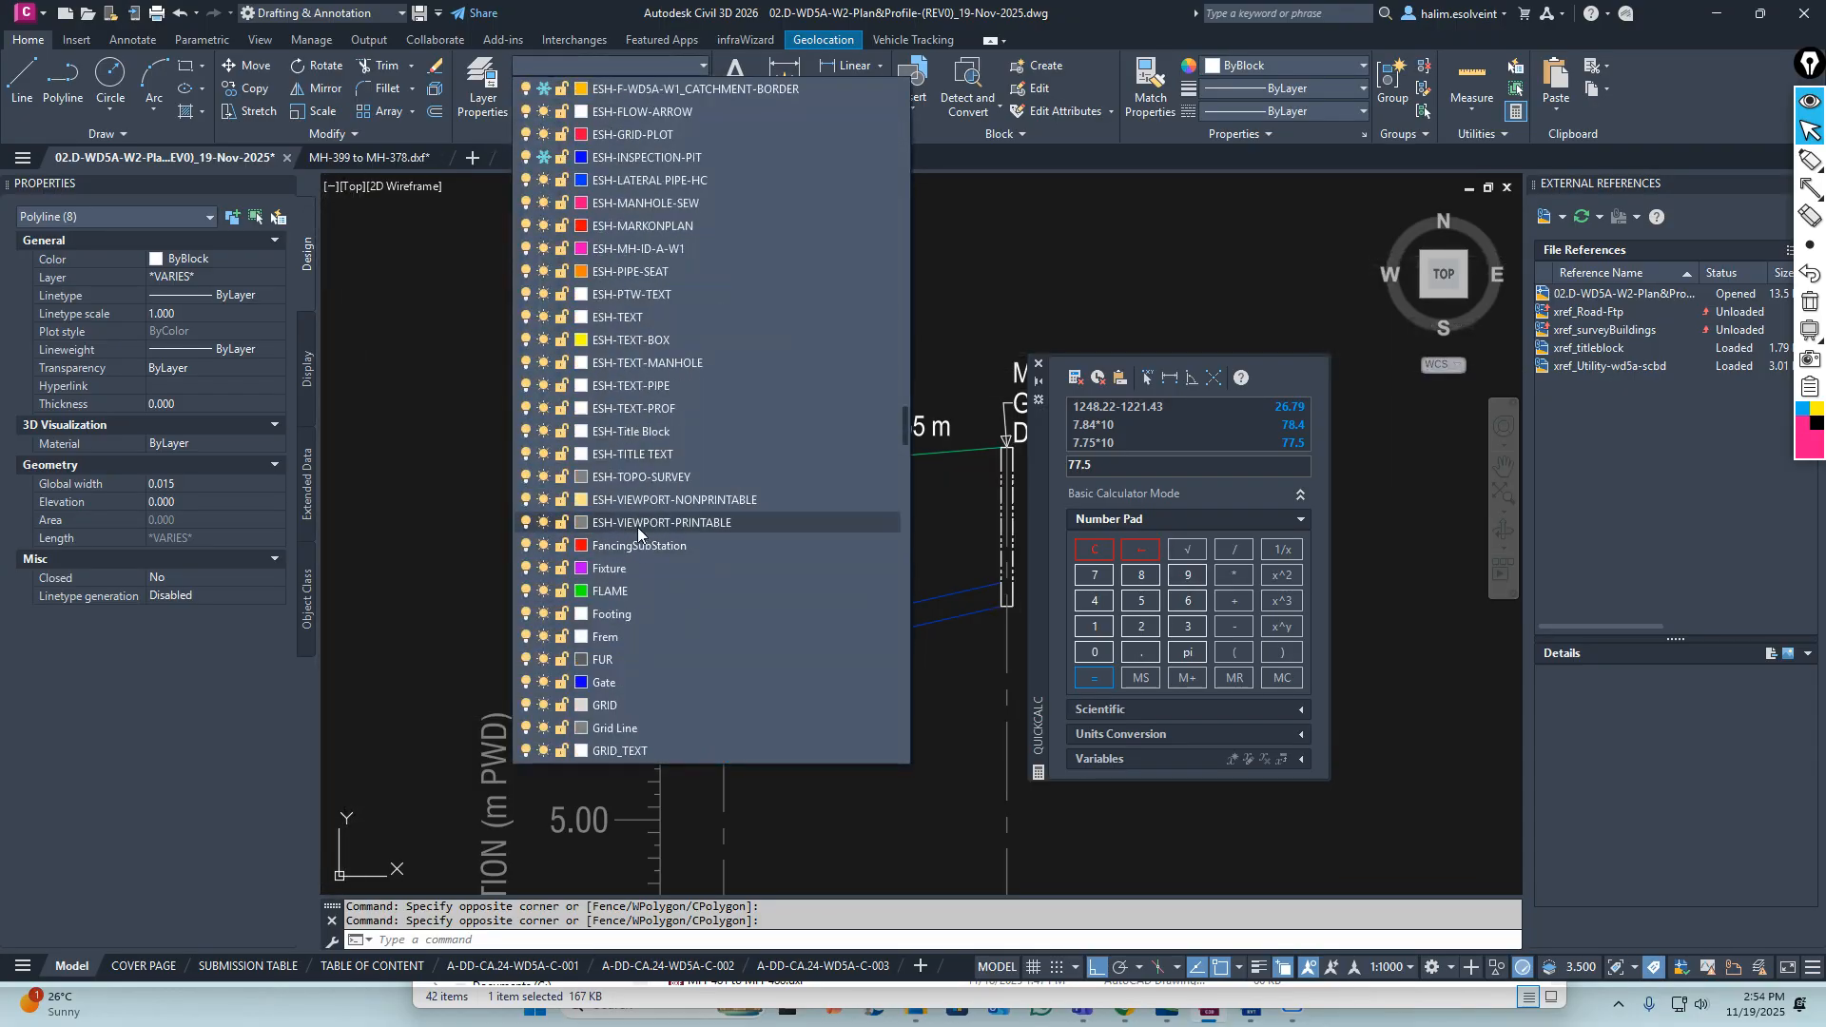
click(668, 204)
Set the color of both manhole outlines to ByLayer and their global width to 0
click(1262, 62)
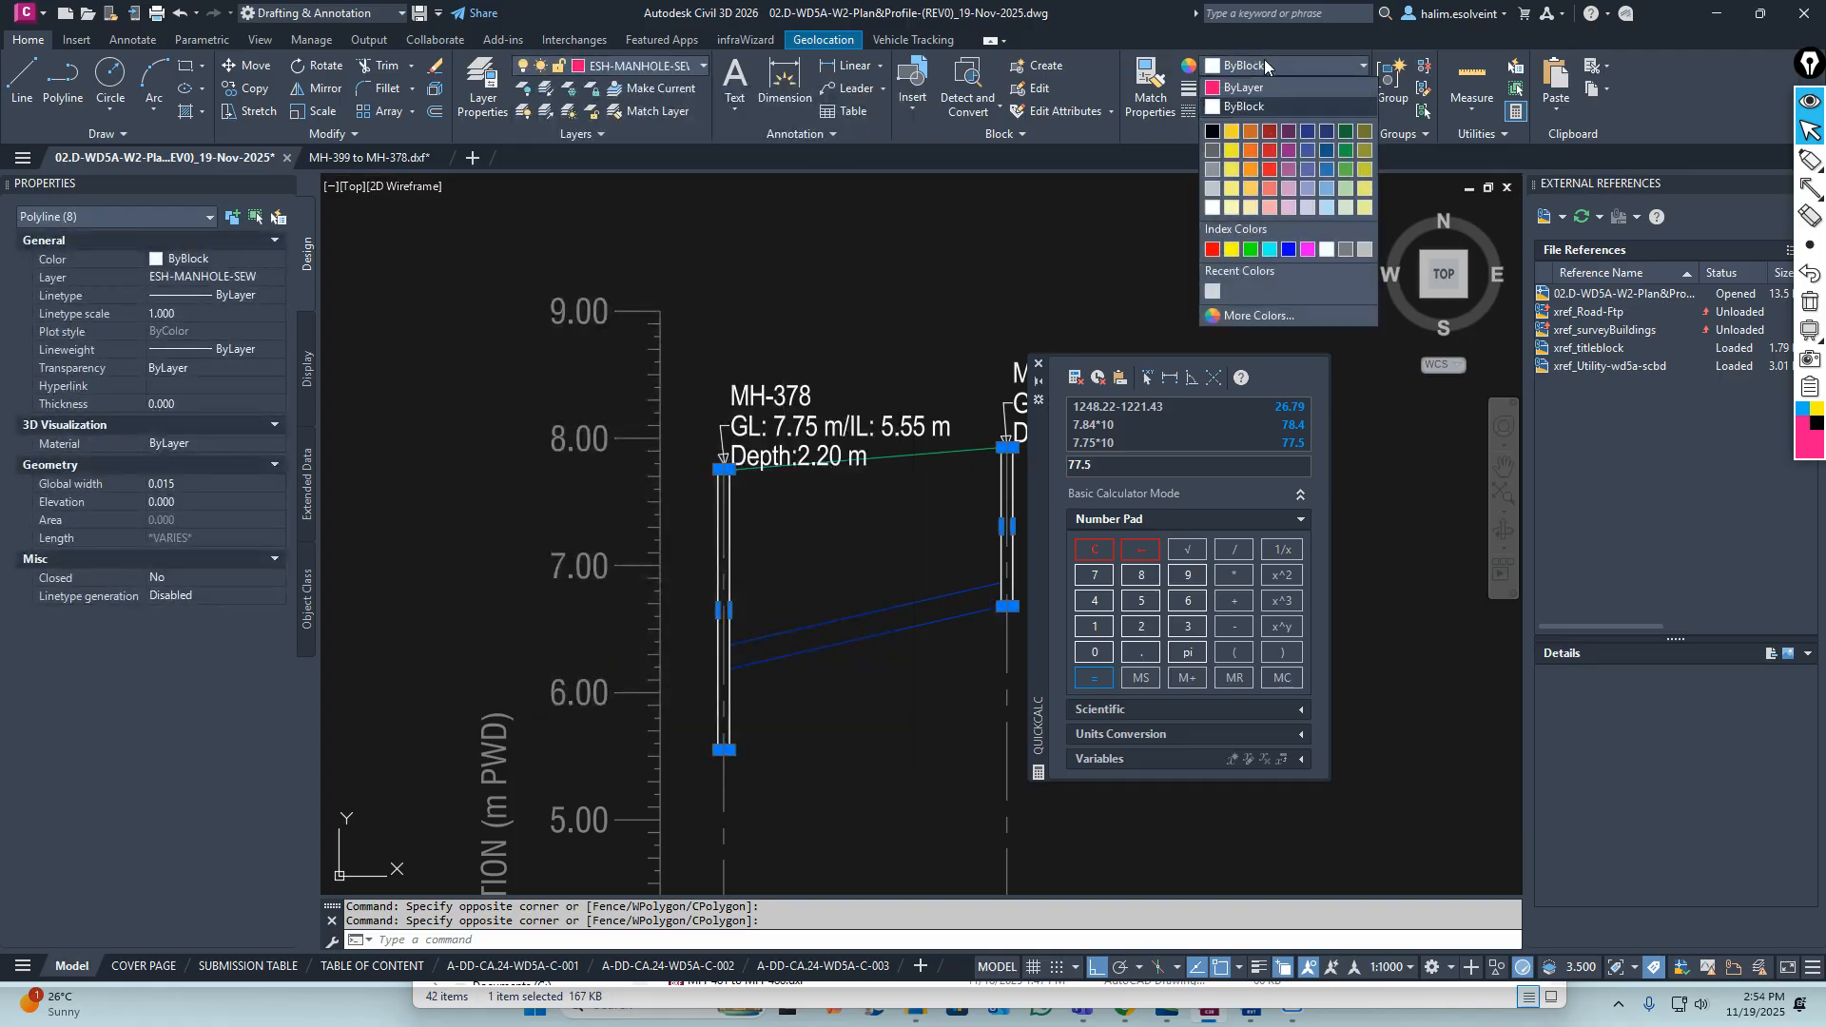
click(1267, 89)
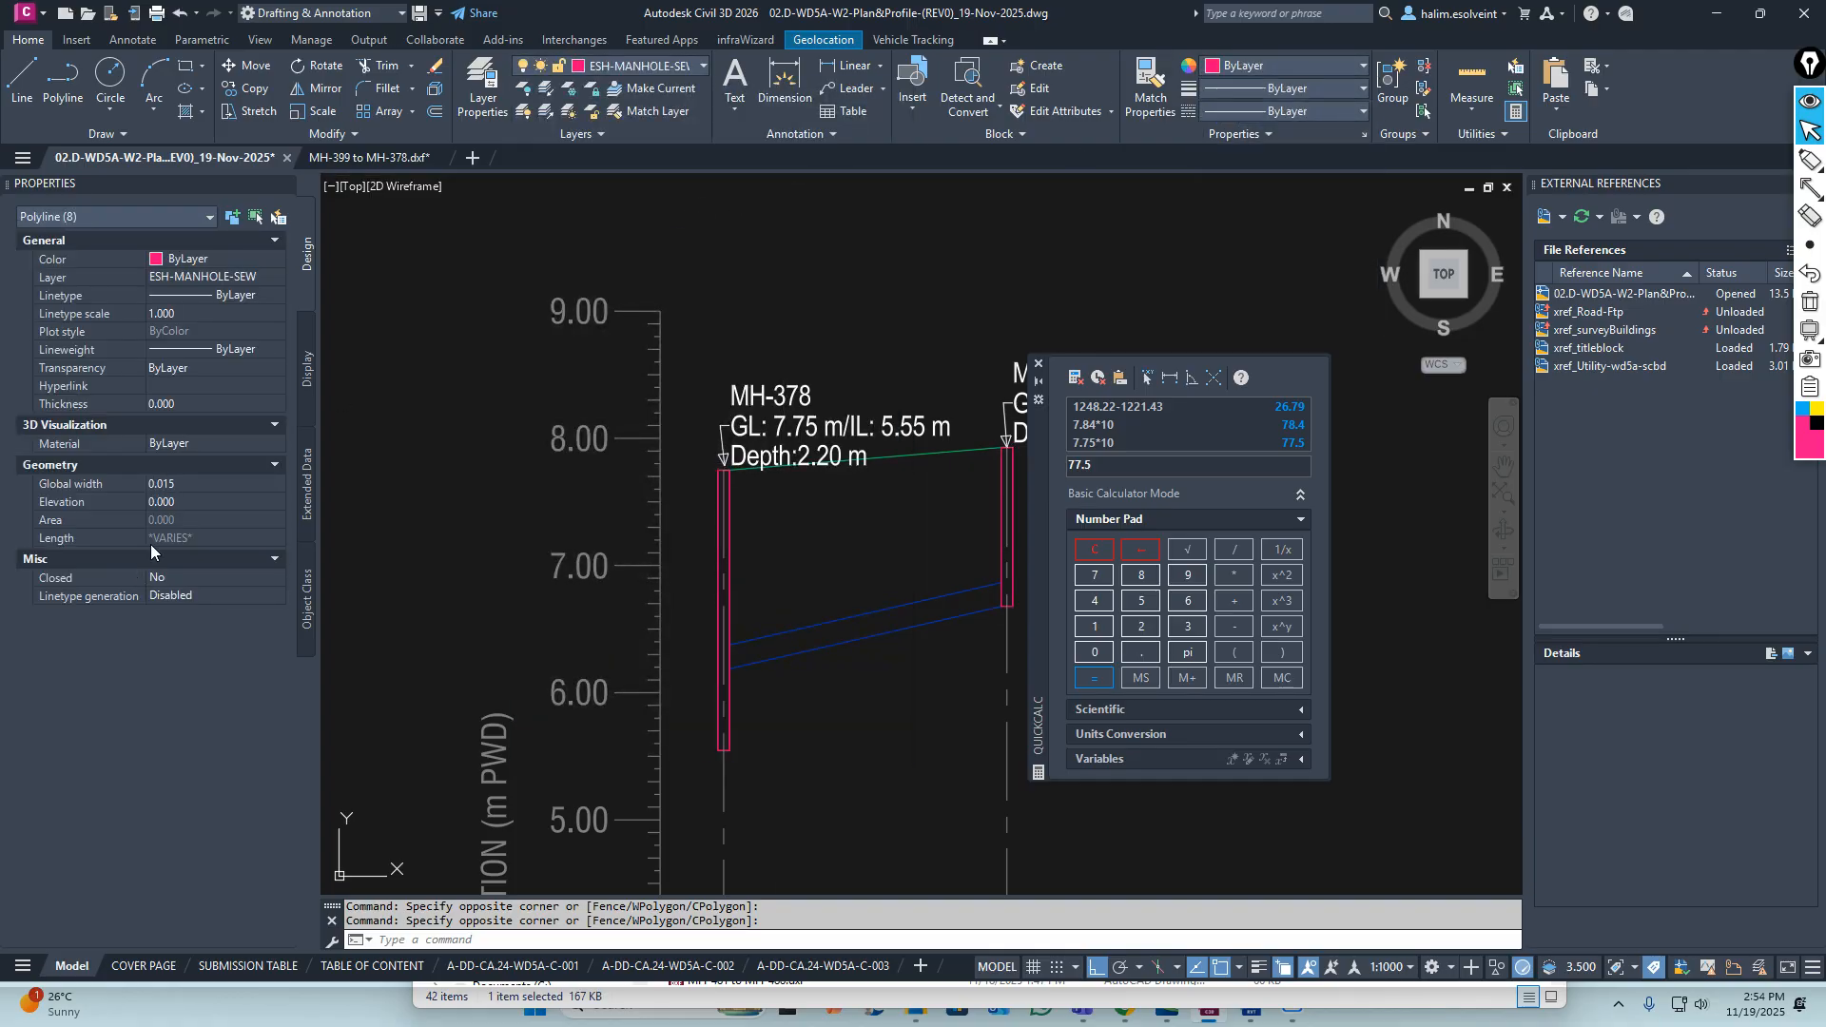
click(176, 482)
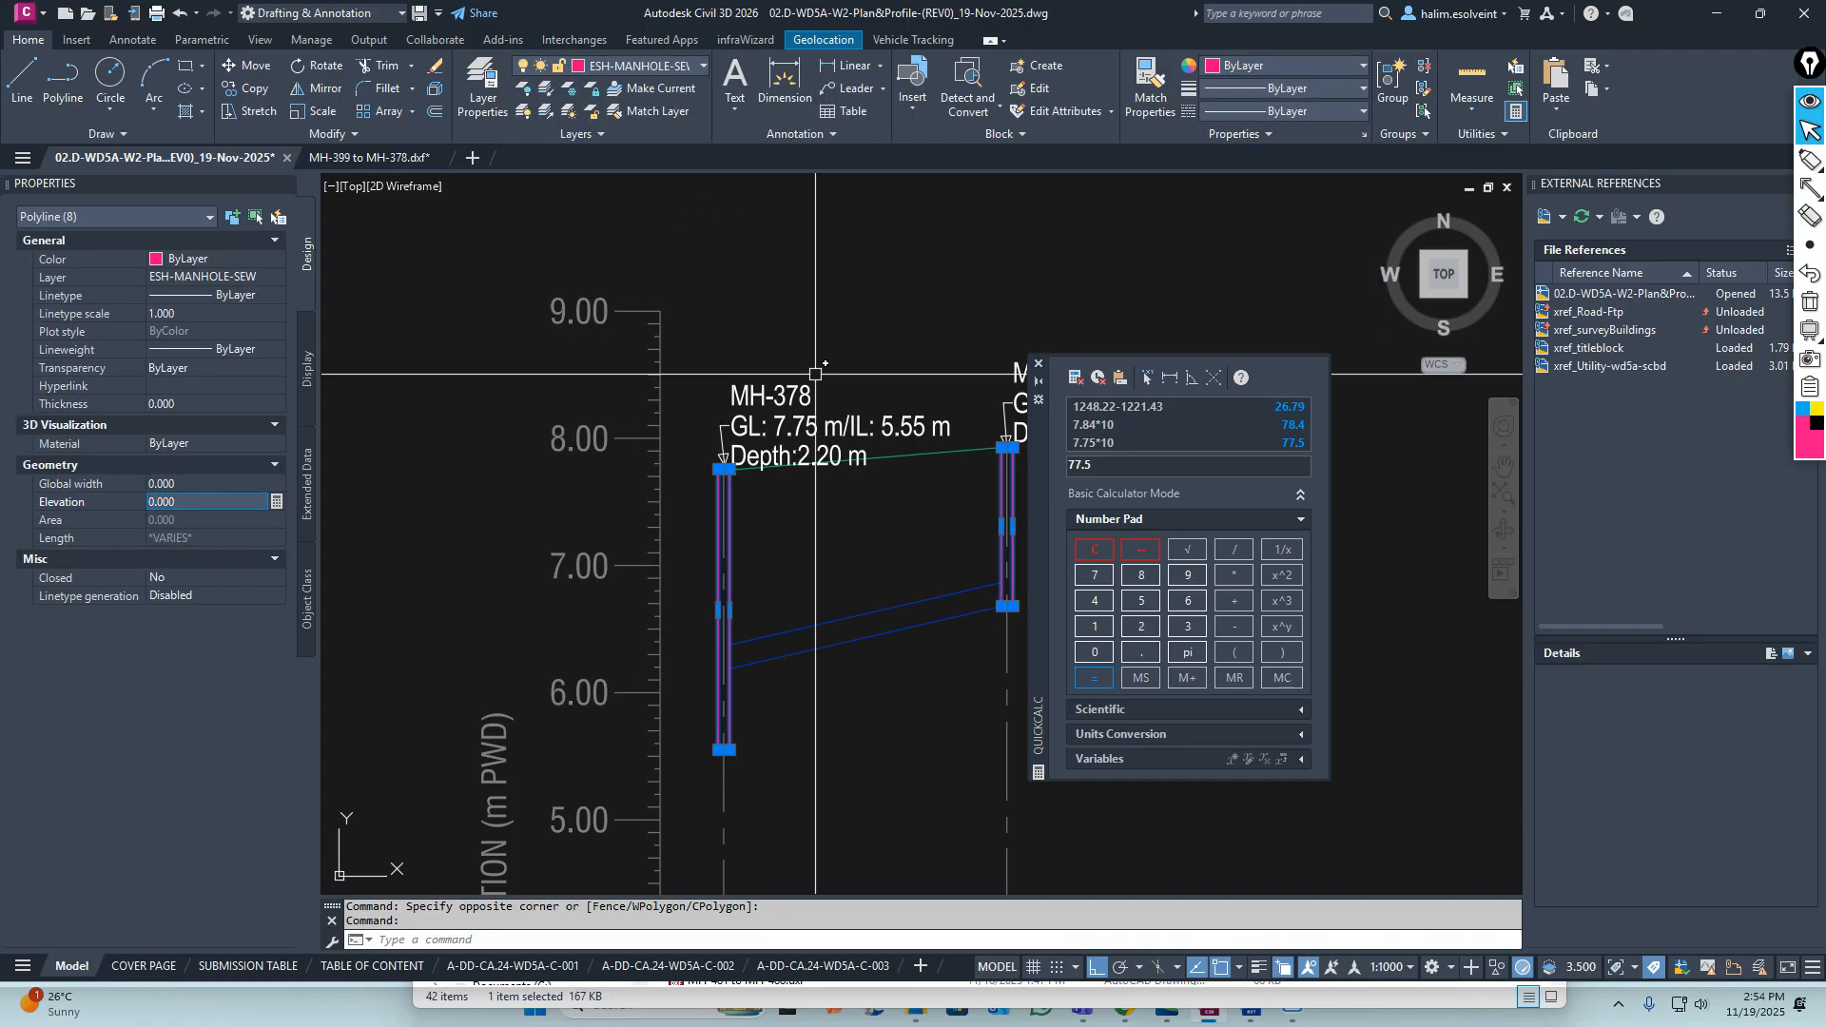
key(Escape)
key(Escape)
scroll(658, 495, down, 3)
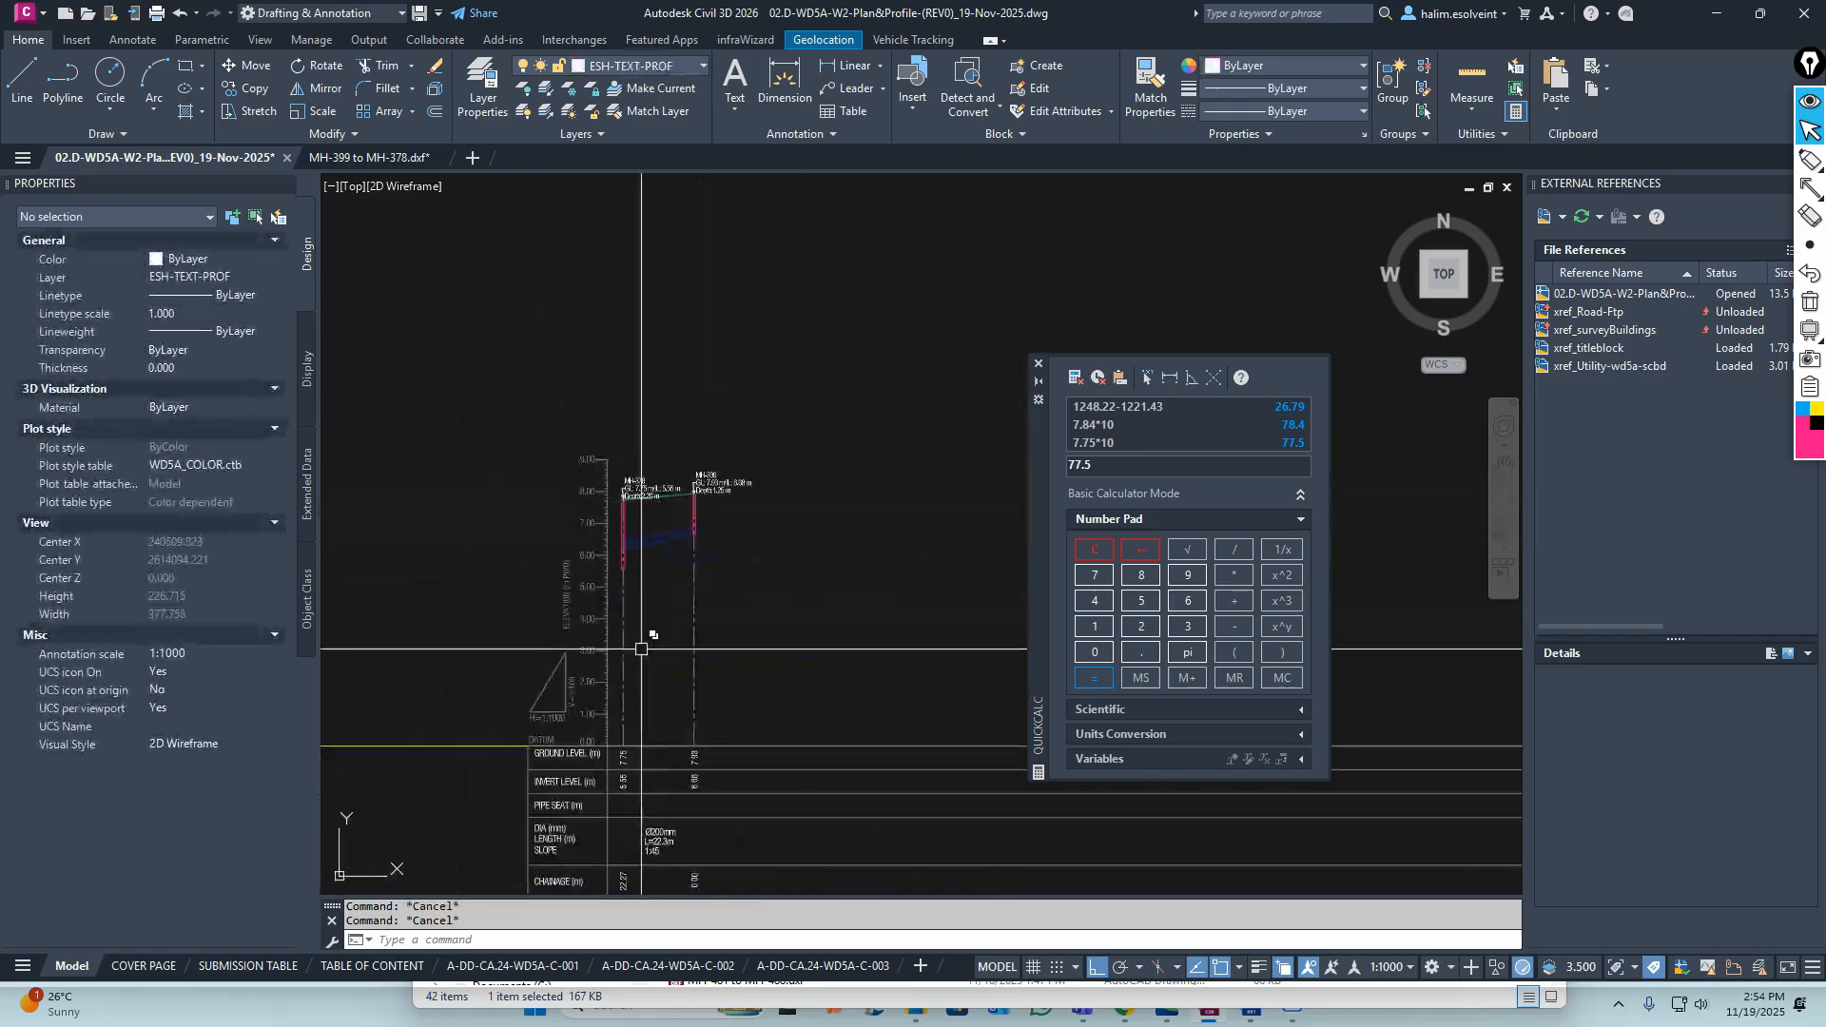
Combine the three MH-378 label lines into one multiline text with TXT2MTXT
scroll(658, 496, up, 2)
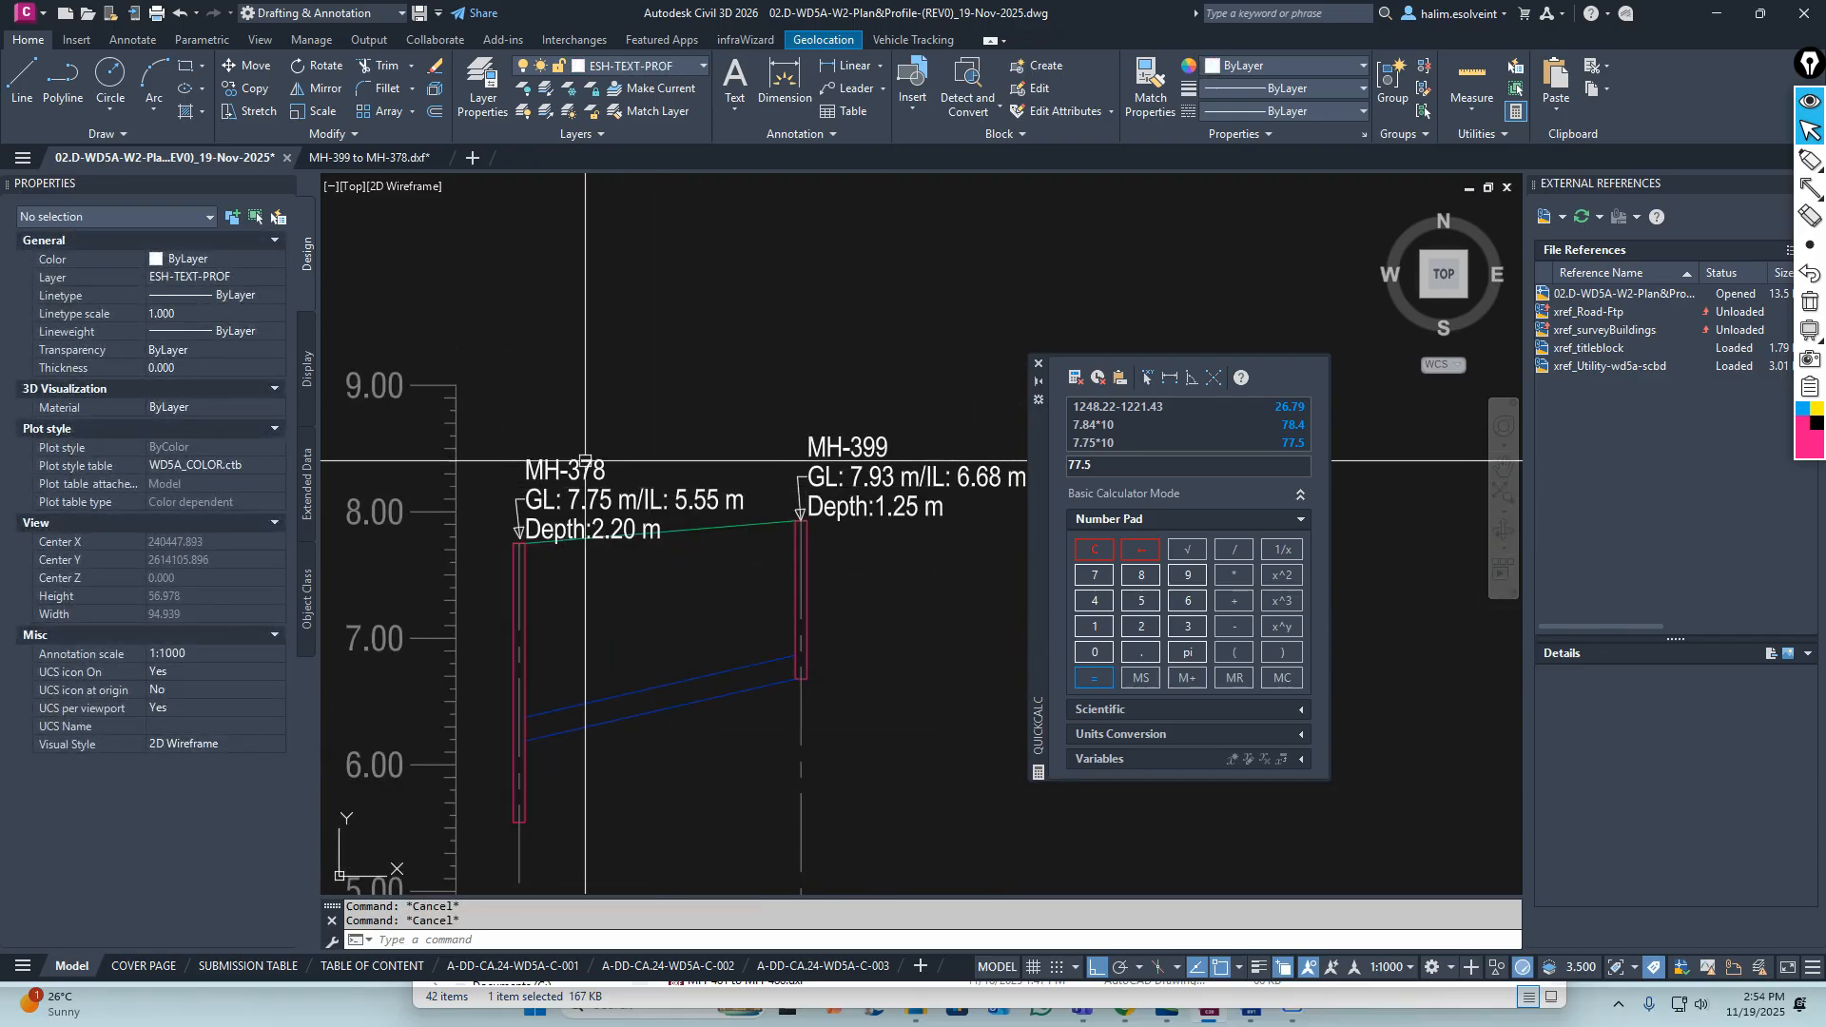
scroll(618, 504, up, 3)
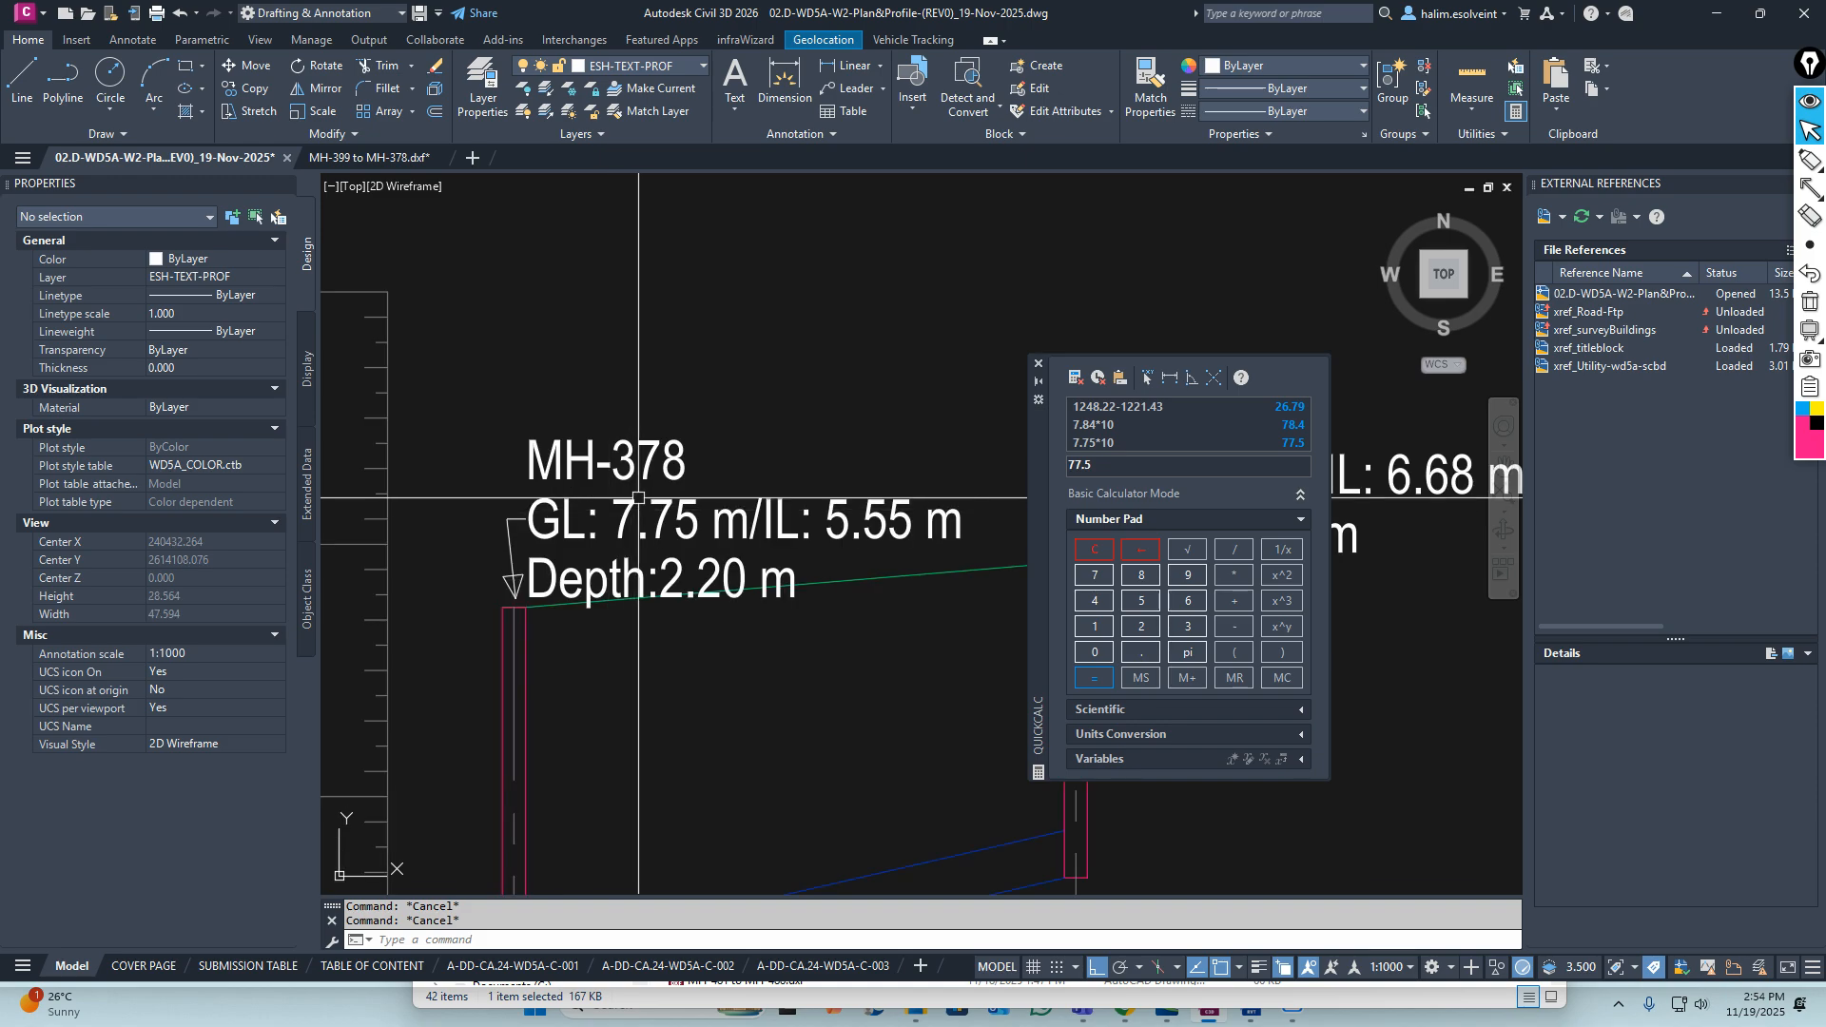
text(T)
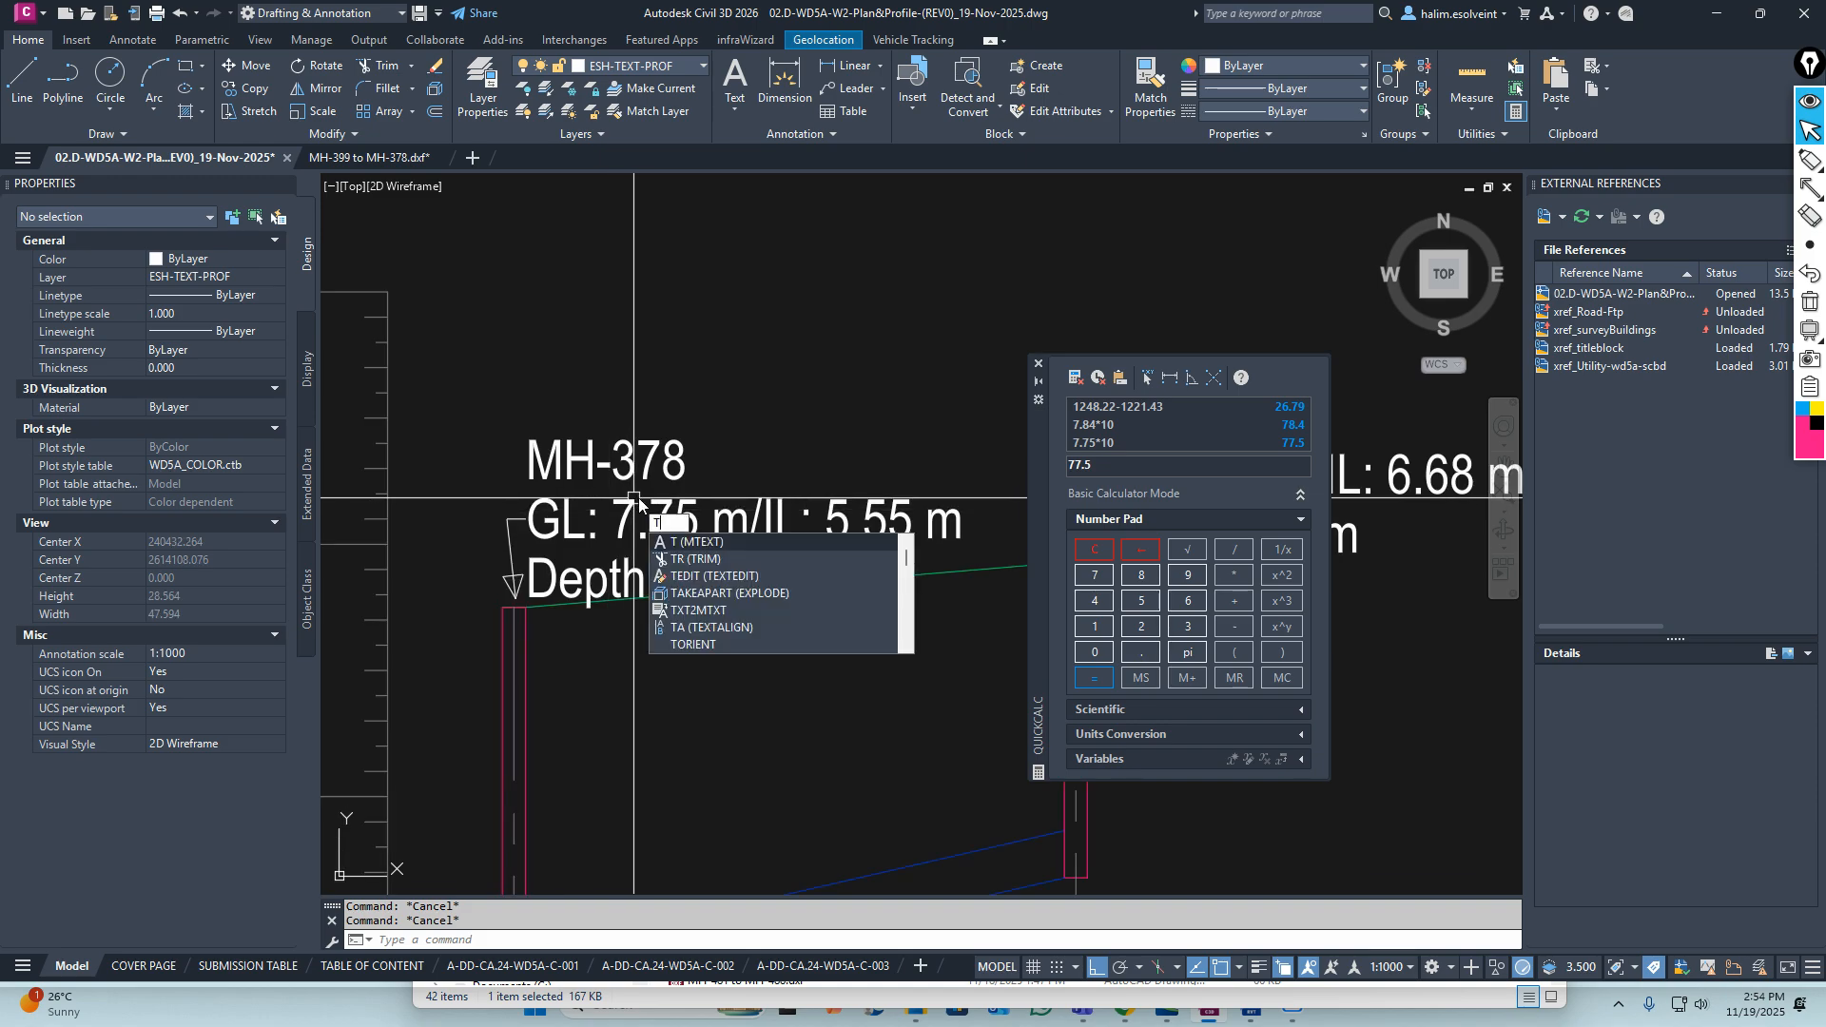
text(X)
key(Return)
click(729, 393)
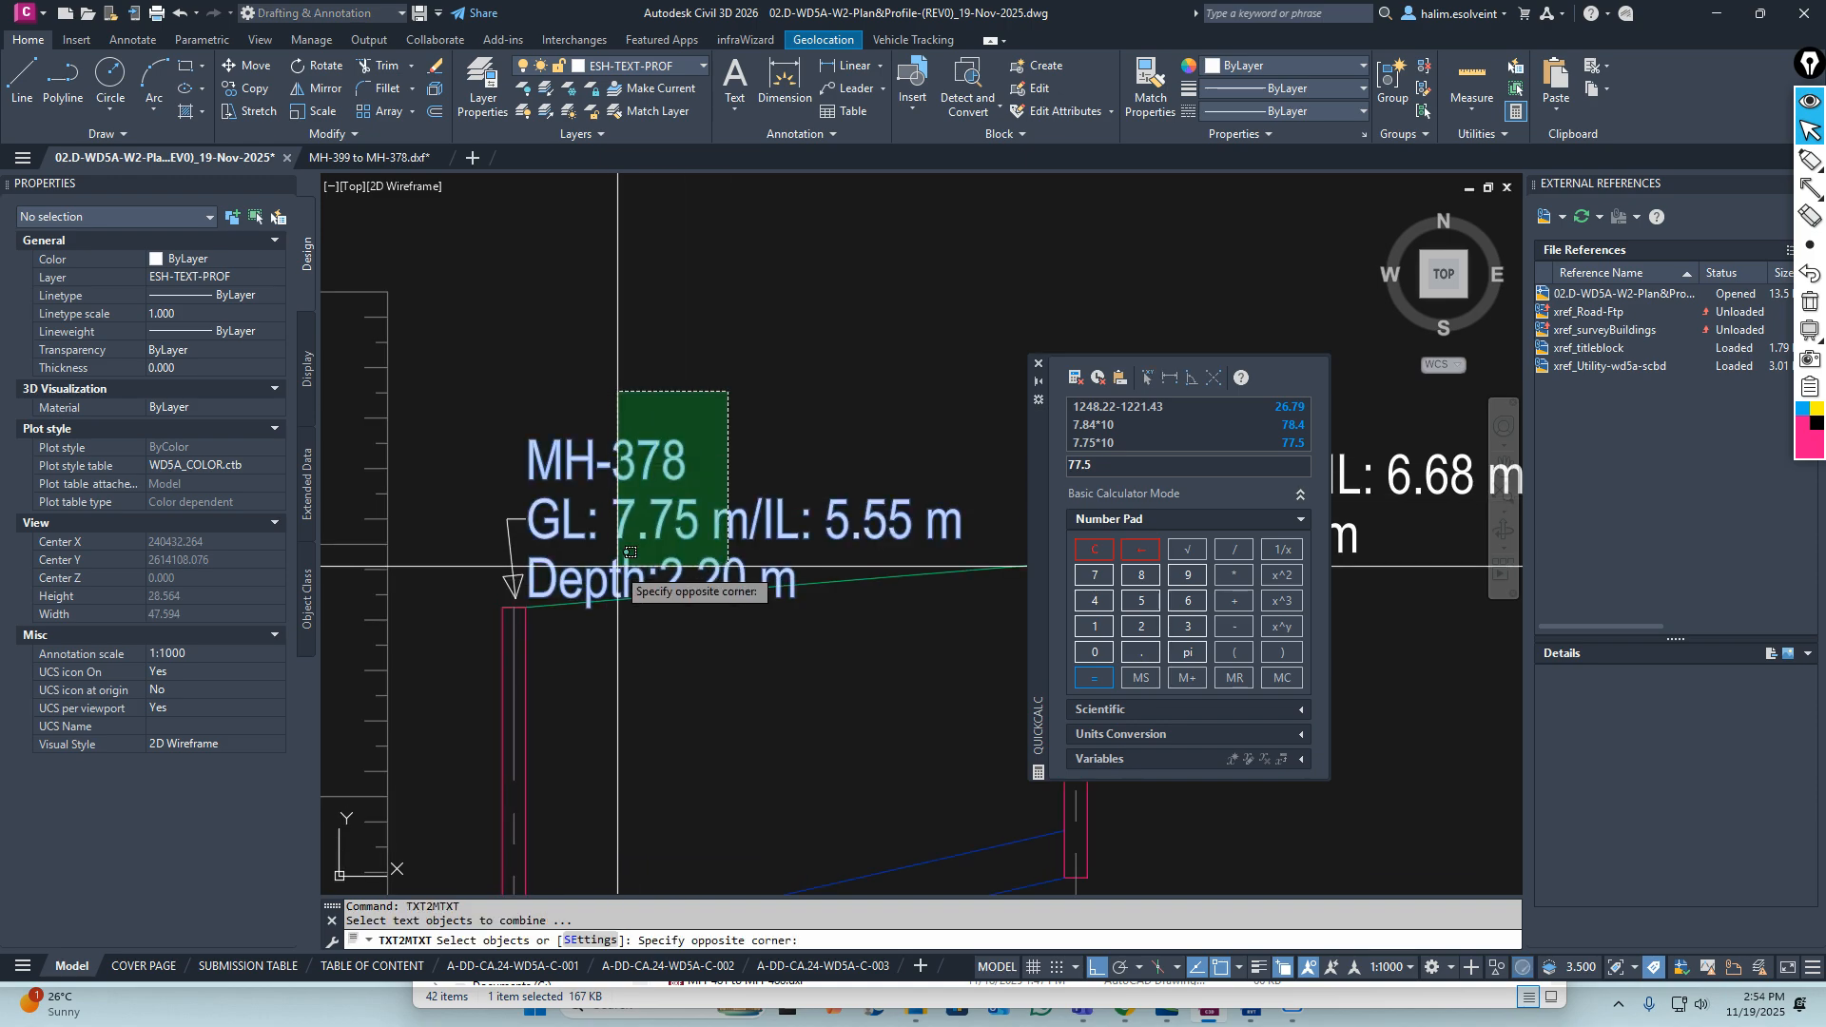
click(618, 568)
key(Return)
Combine the three MH-399 label lines into one multiline text with TXT2MTXT
scroll(619, 520, down, 2)
scroll(789, 499, up, 4)
key(Return)
click(780, 449)
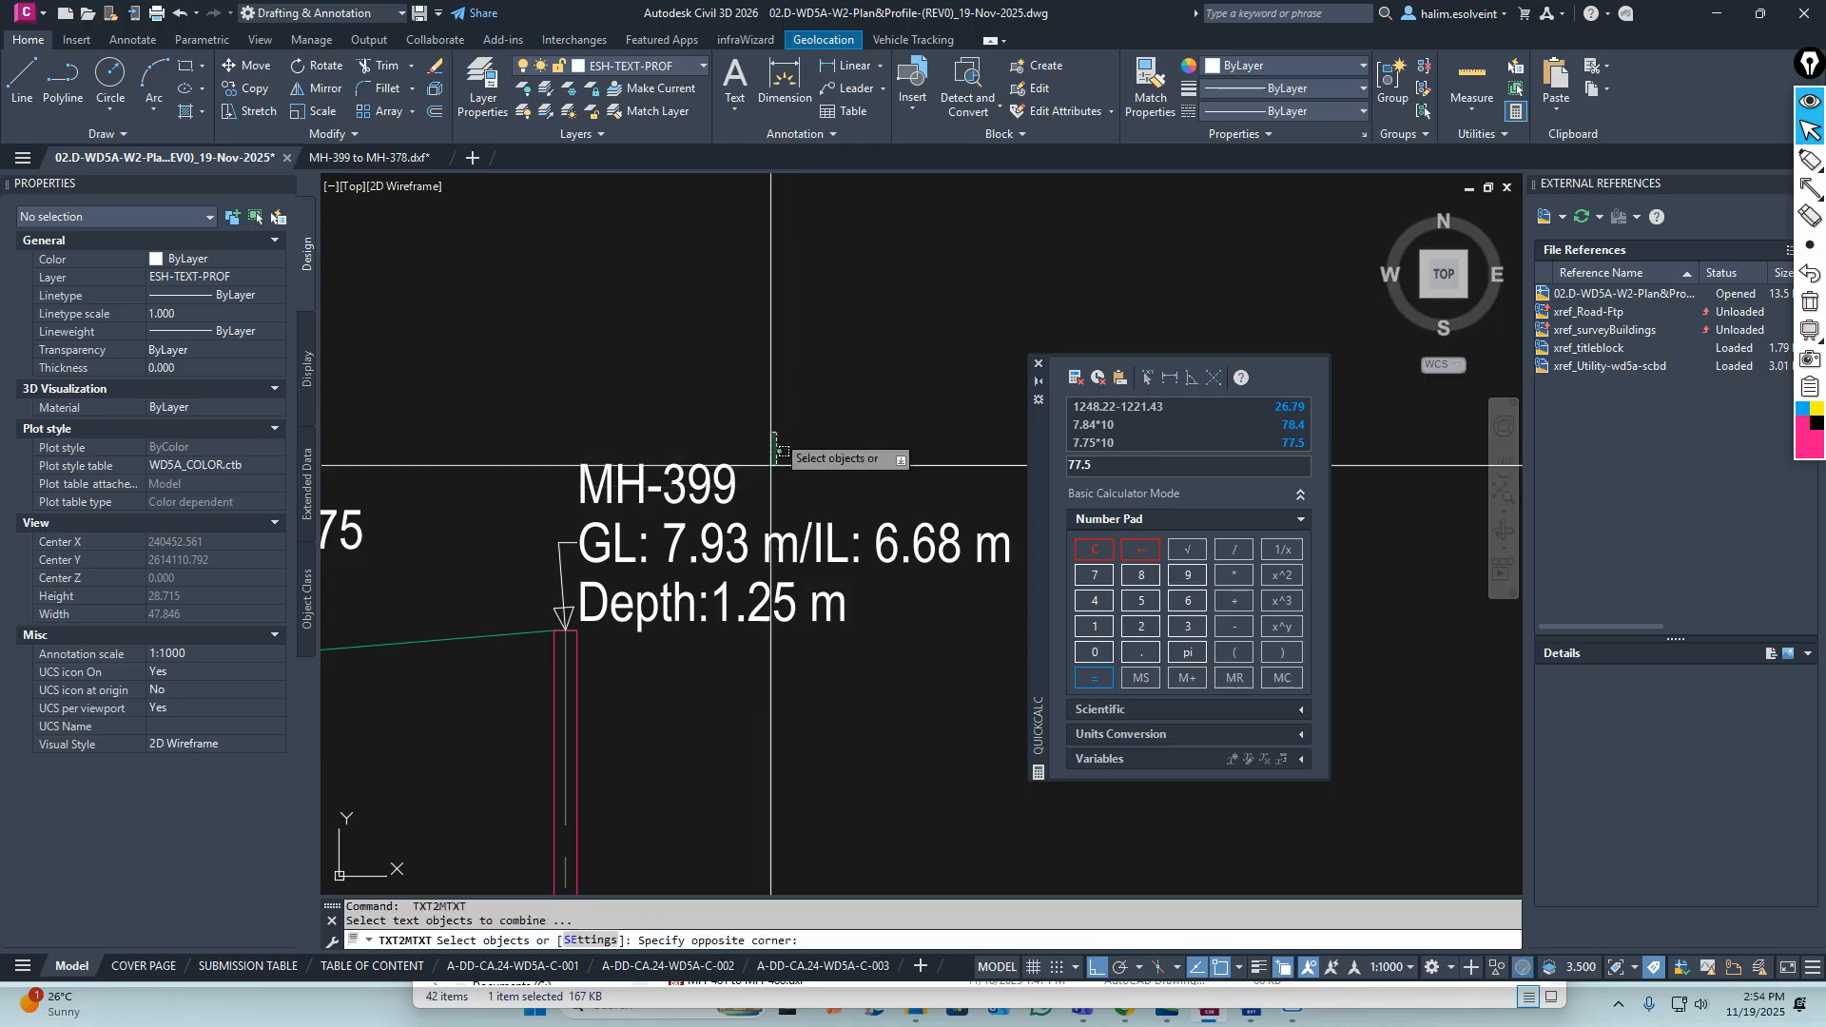
click(686, 612)
key(Return)
Examine the manhole labels and leaders at the start of the existing profile, from MH-028 onward, as a style reference
scroll(718, 529, down, 6)
middle_drag(728, 376, 653, 632)
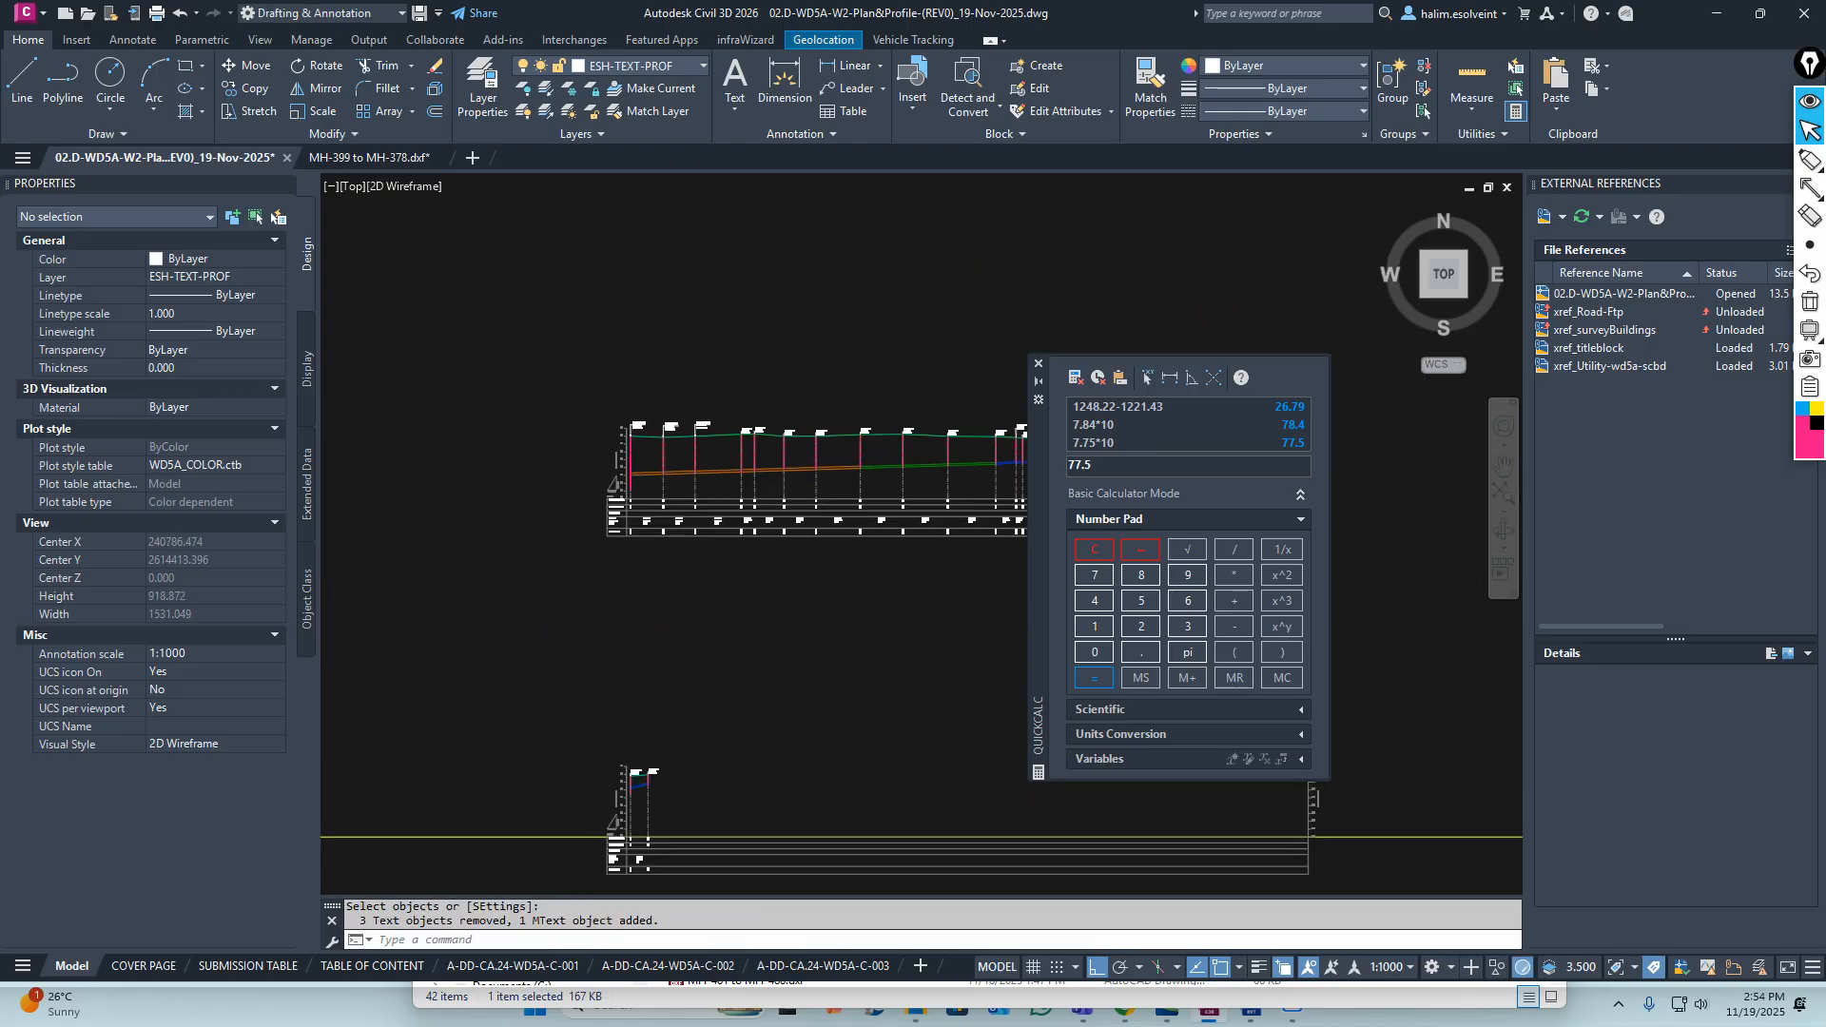
key(Escape)
scroll(649, 430, up, 4)
key(Escape)
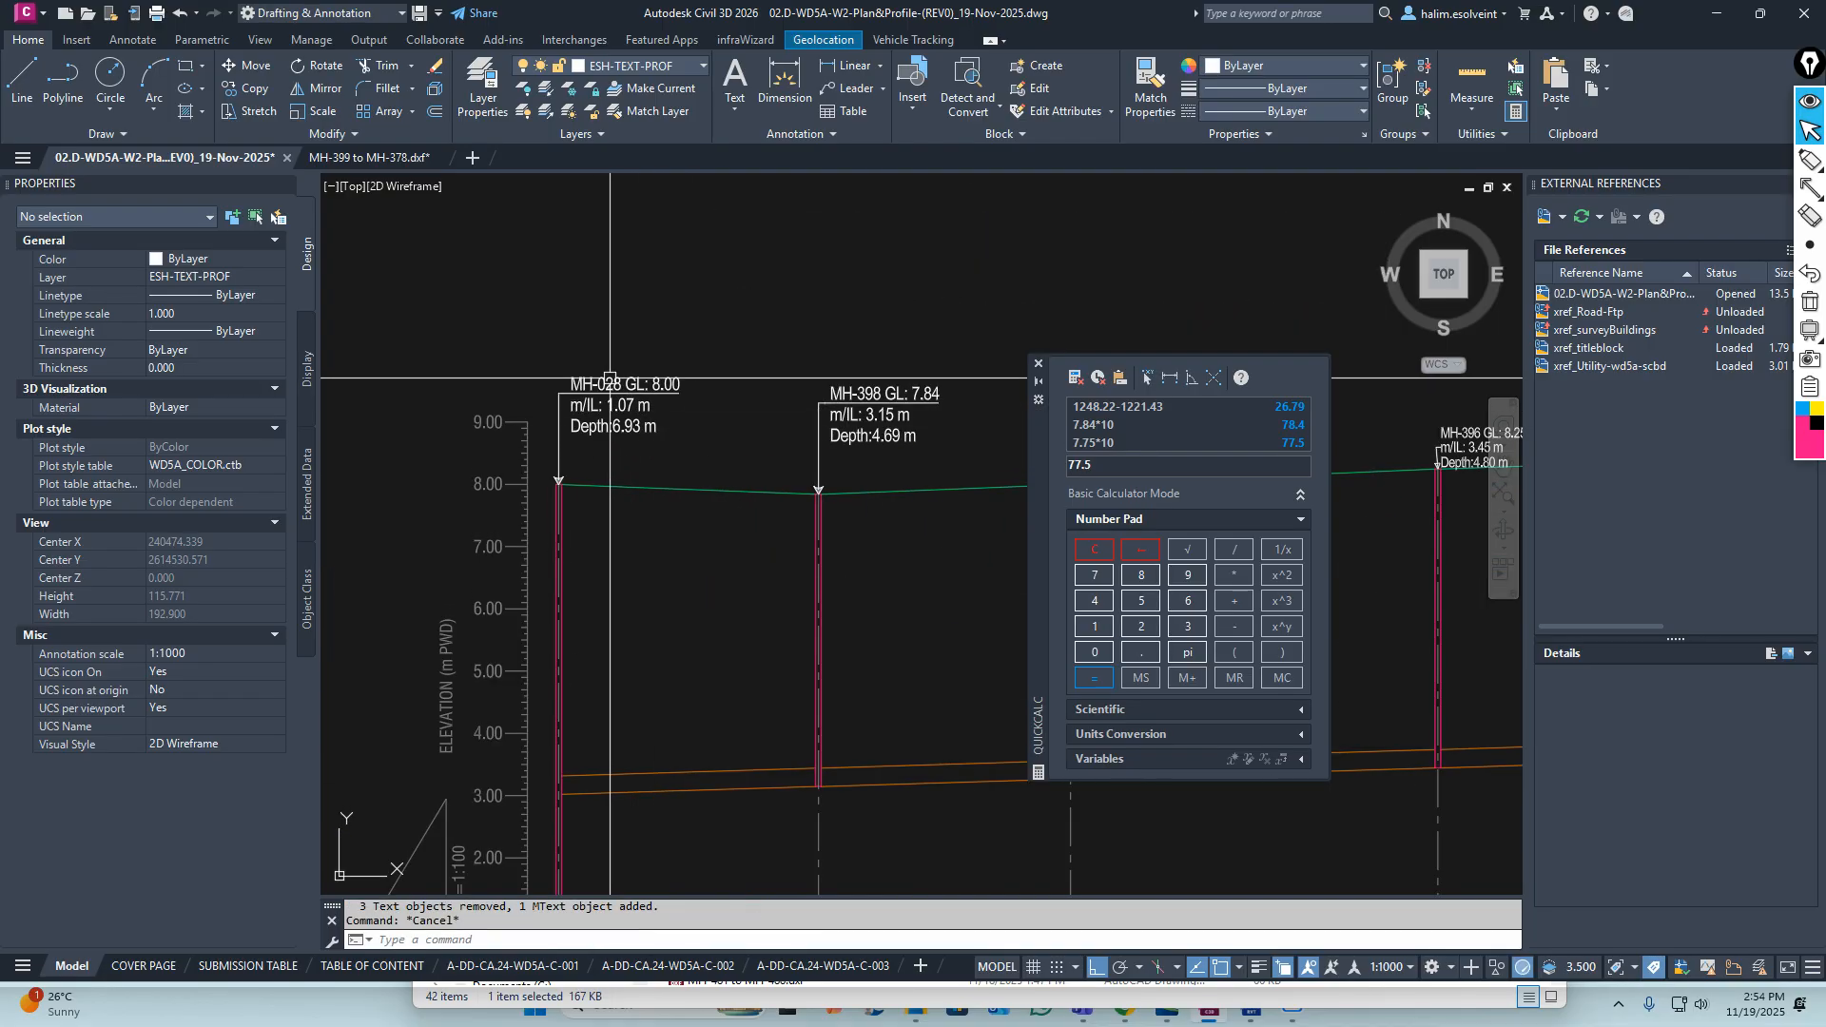
scroll(649, 408, up, 1)
scroll(617, 454, down, 4)
scroll(618, 447, up, 8)
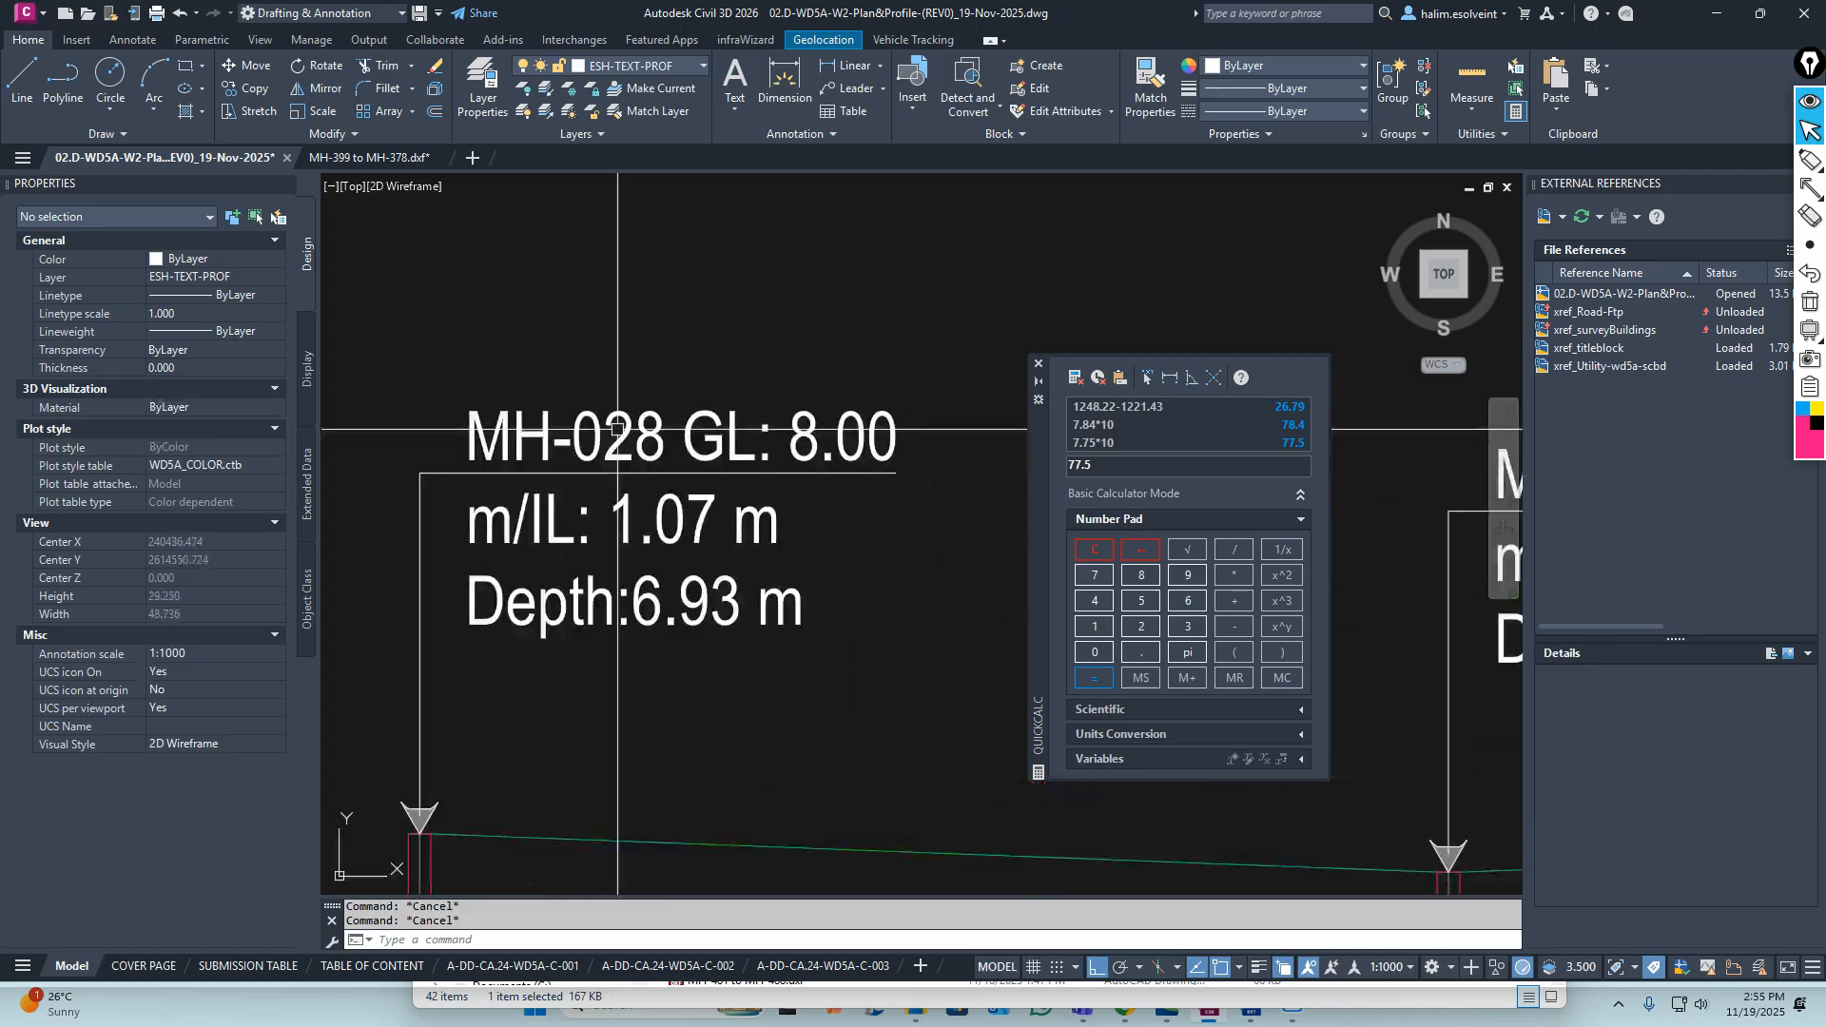
scroll(618, 429, down, 8)
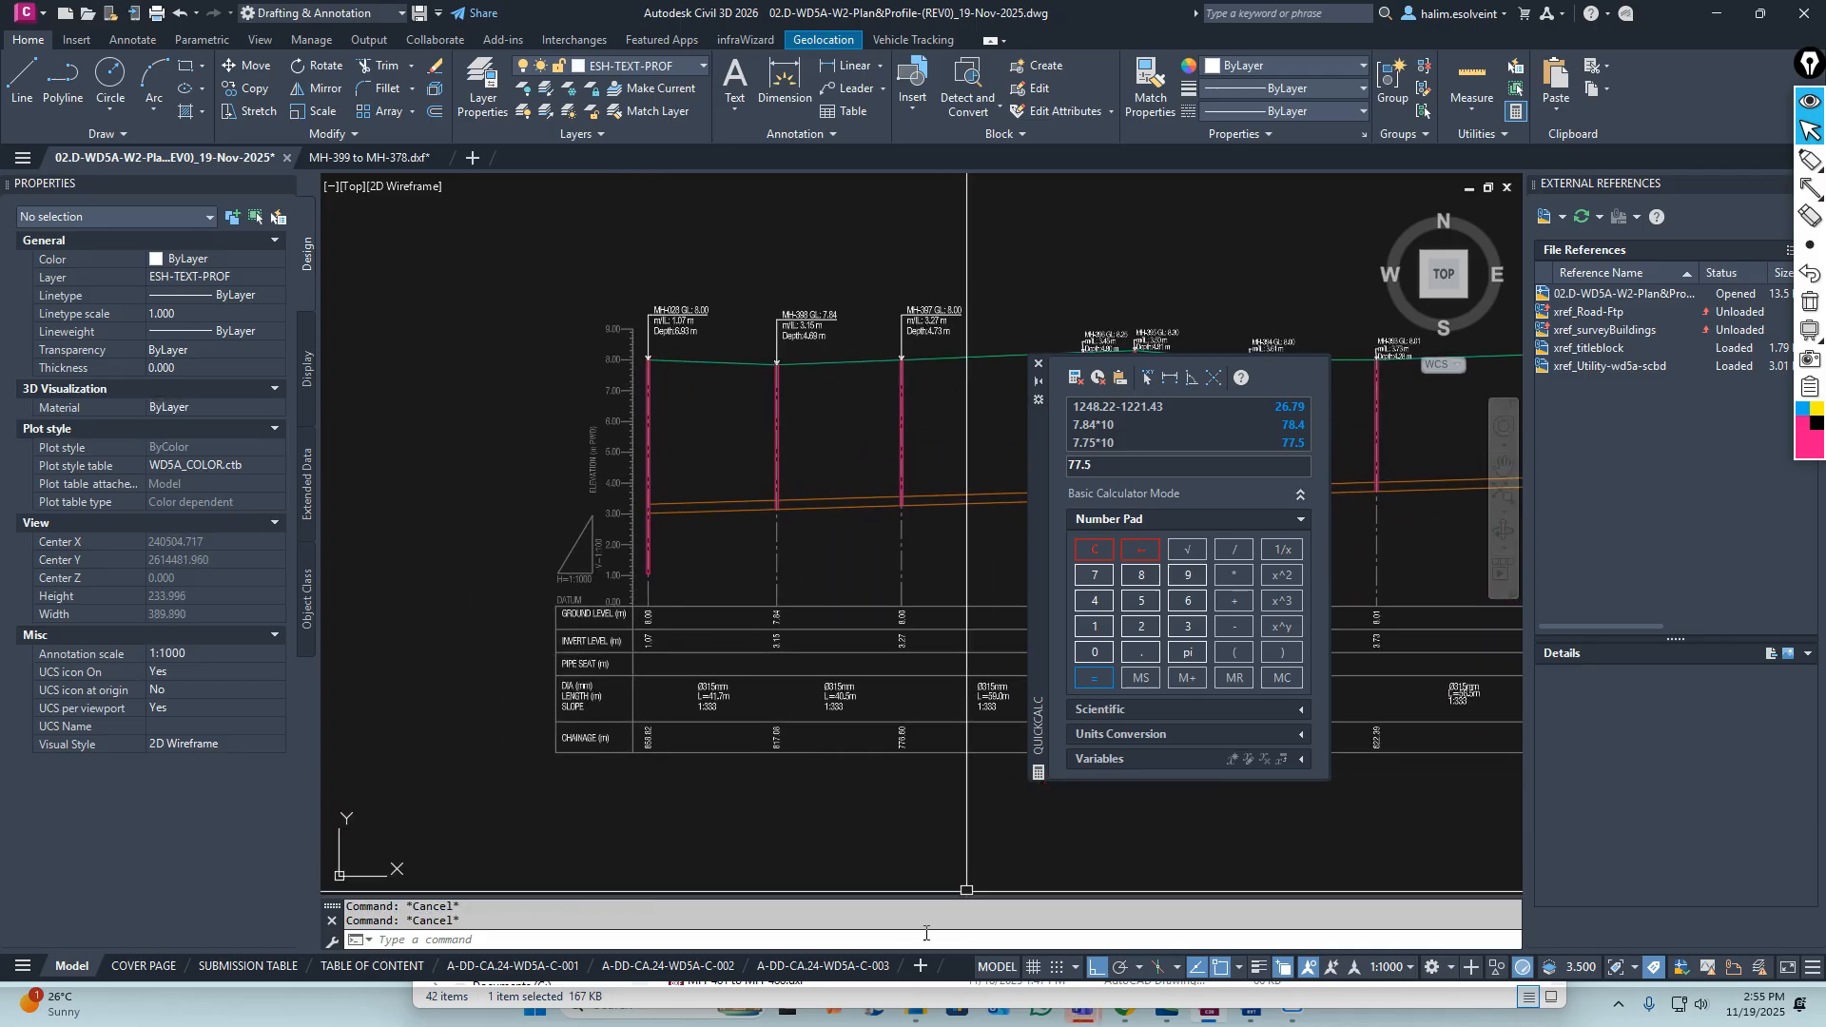
Minimize the drawing and the Part-1 folder windows and dismiss the Teams meeting time-limit notice
click(1728, 14)
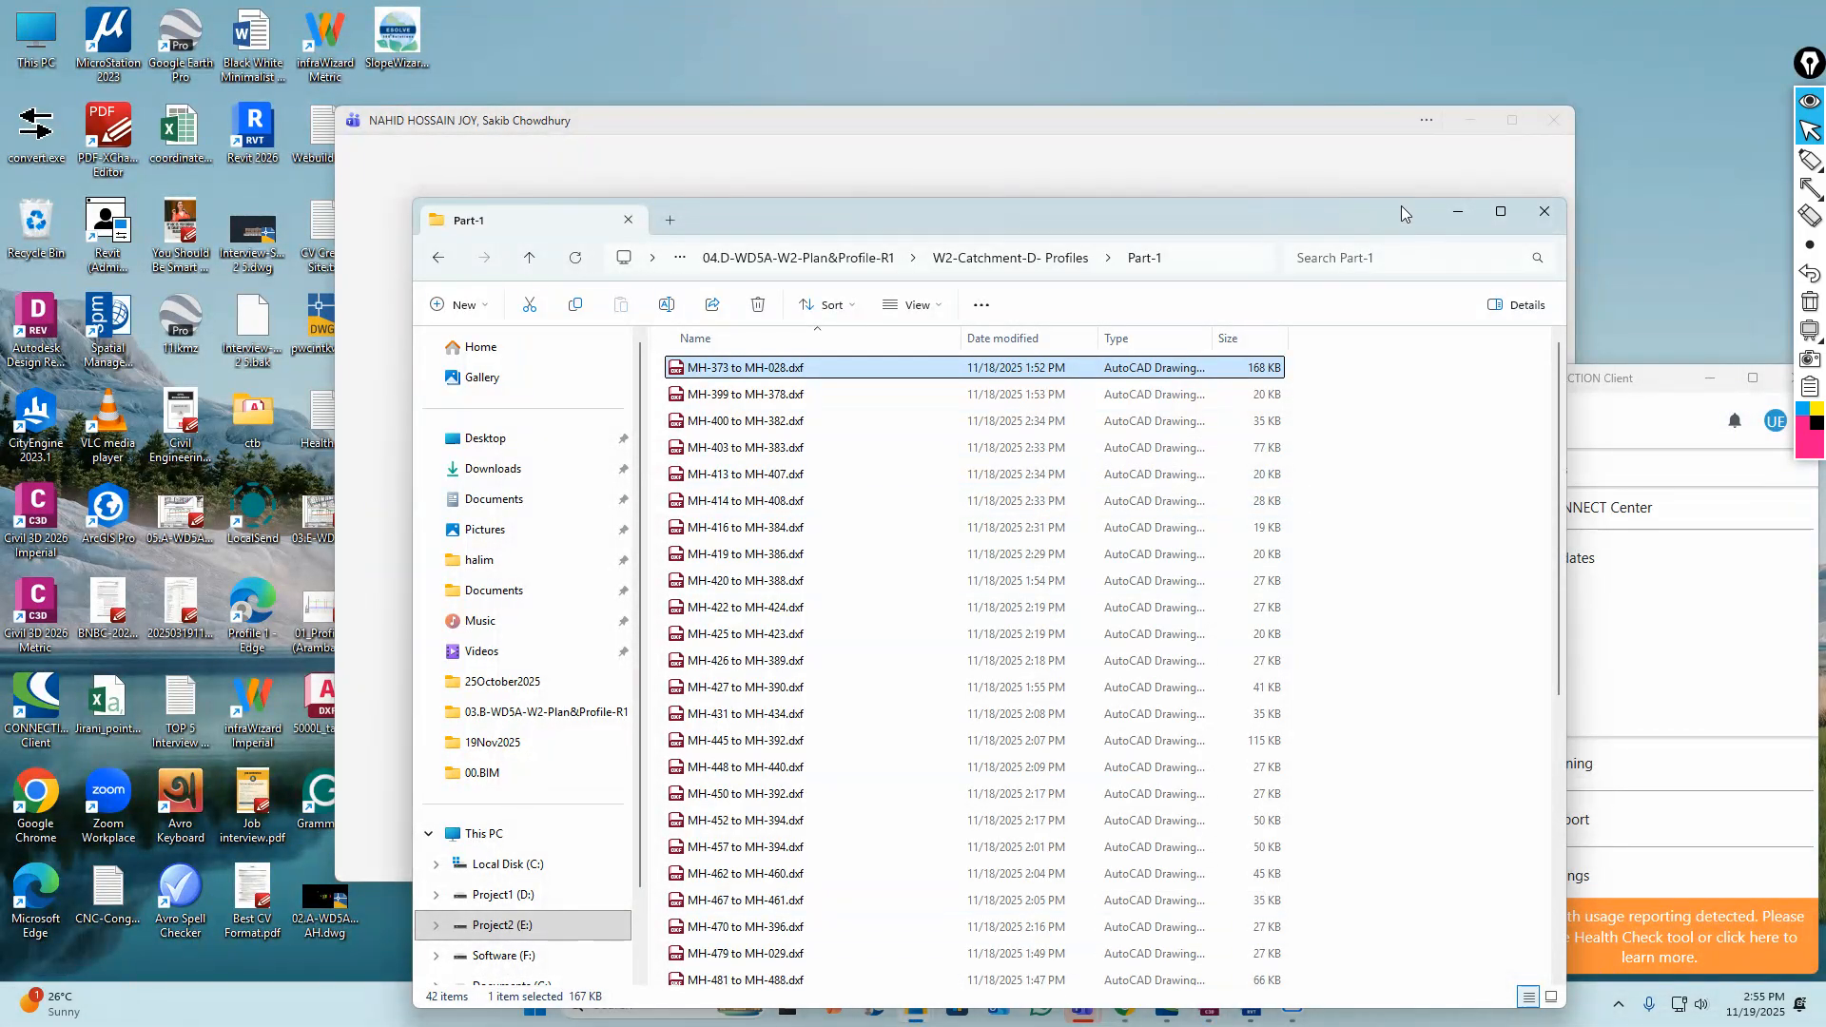
click(1457, 211)
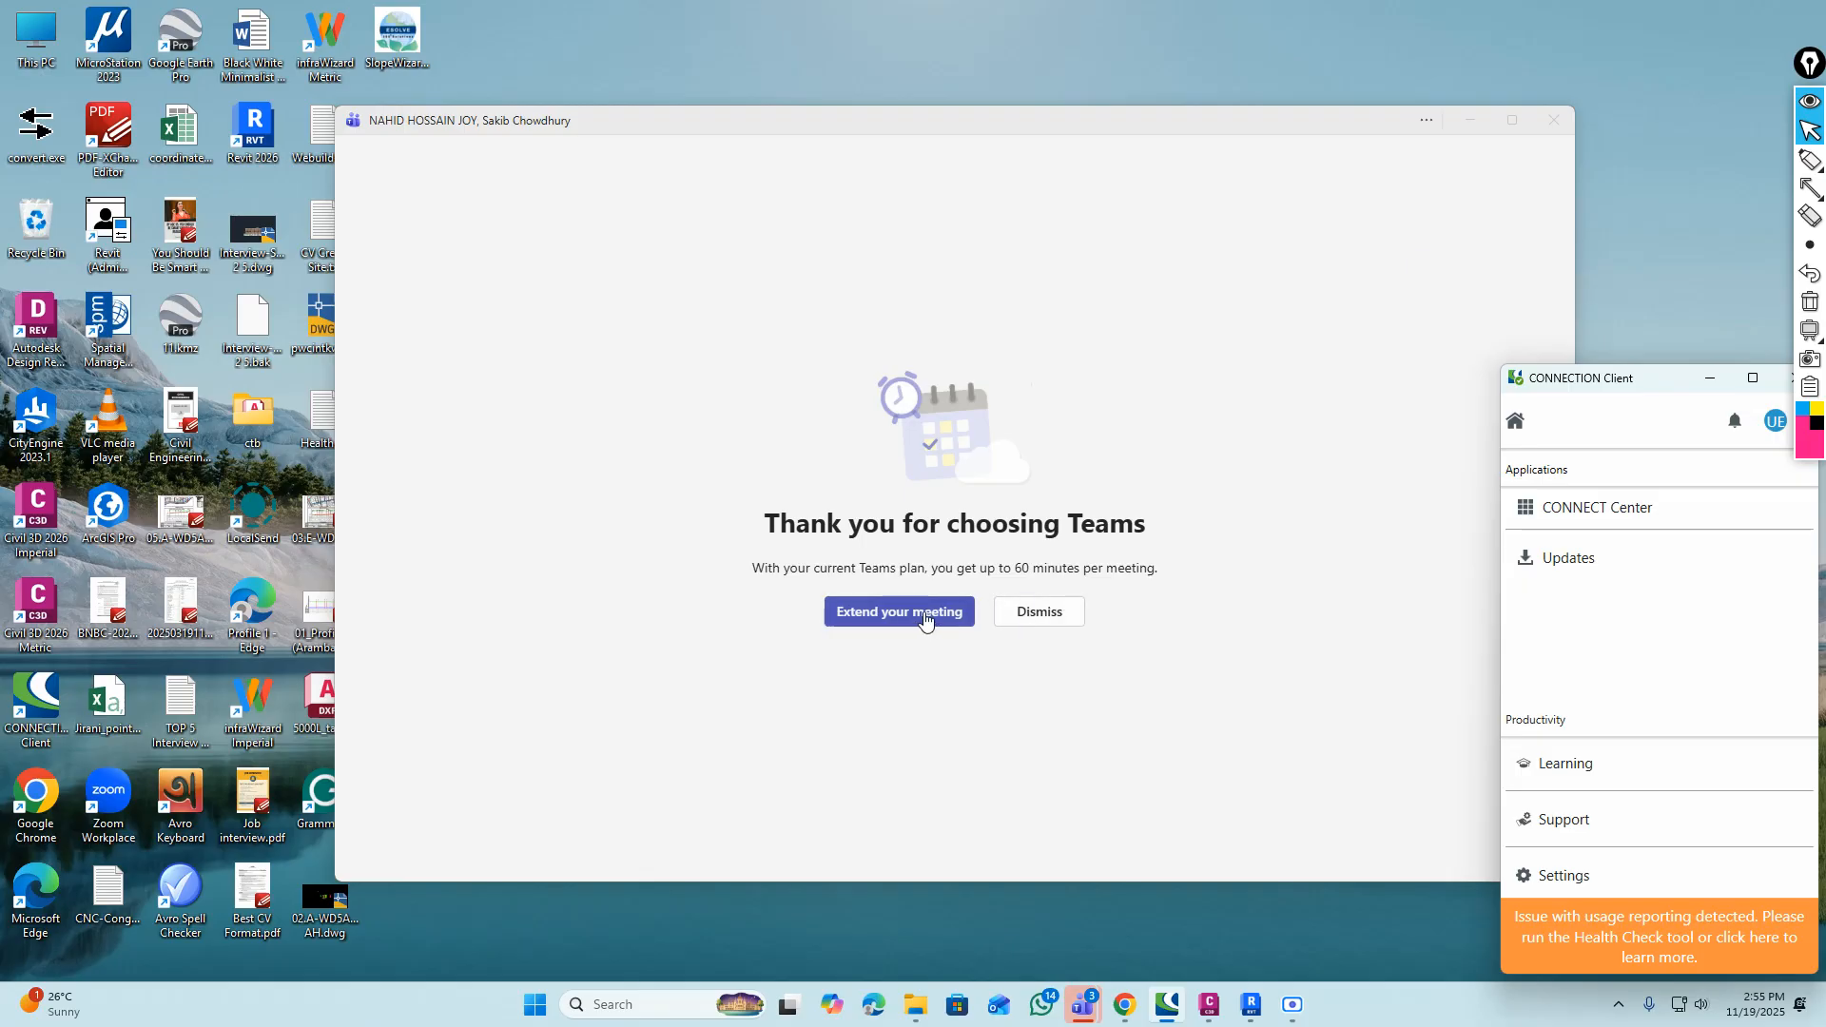
click(1028, 620)
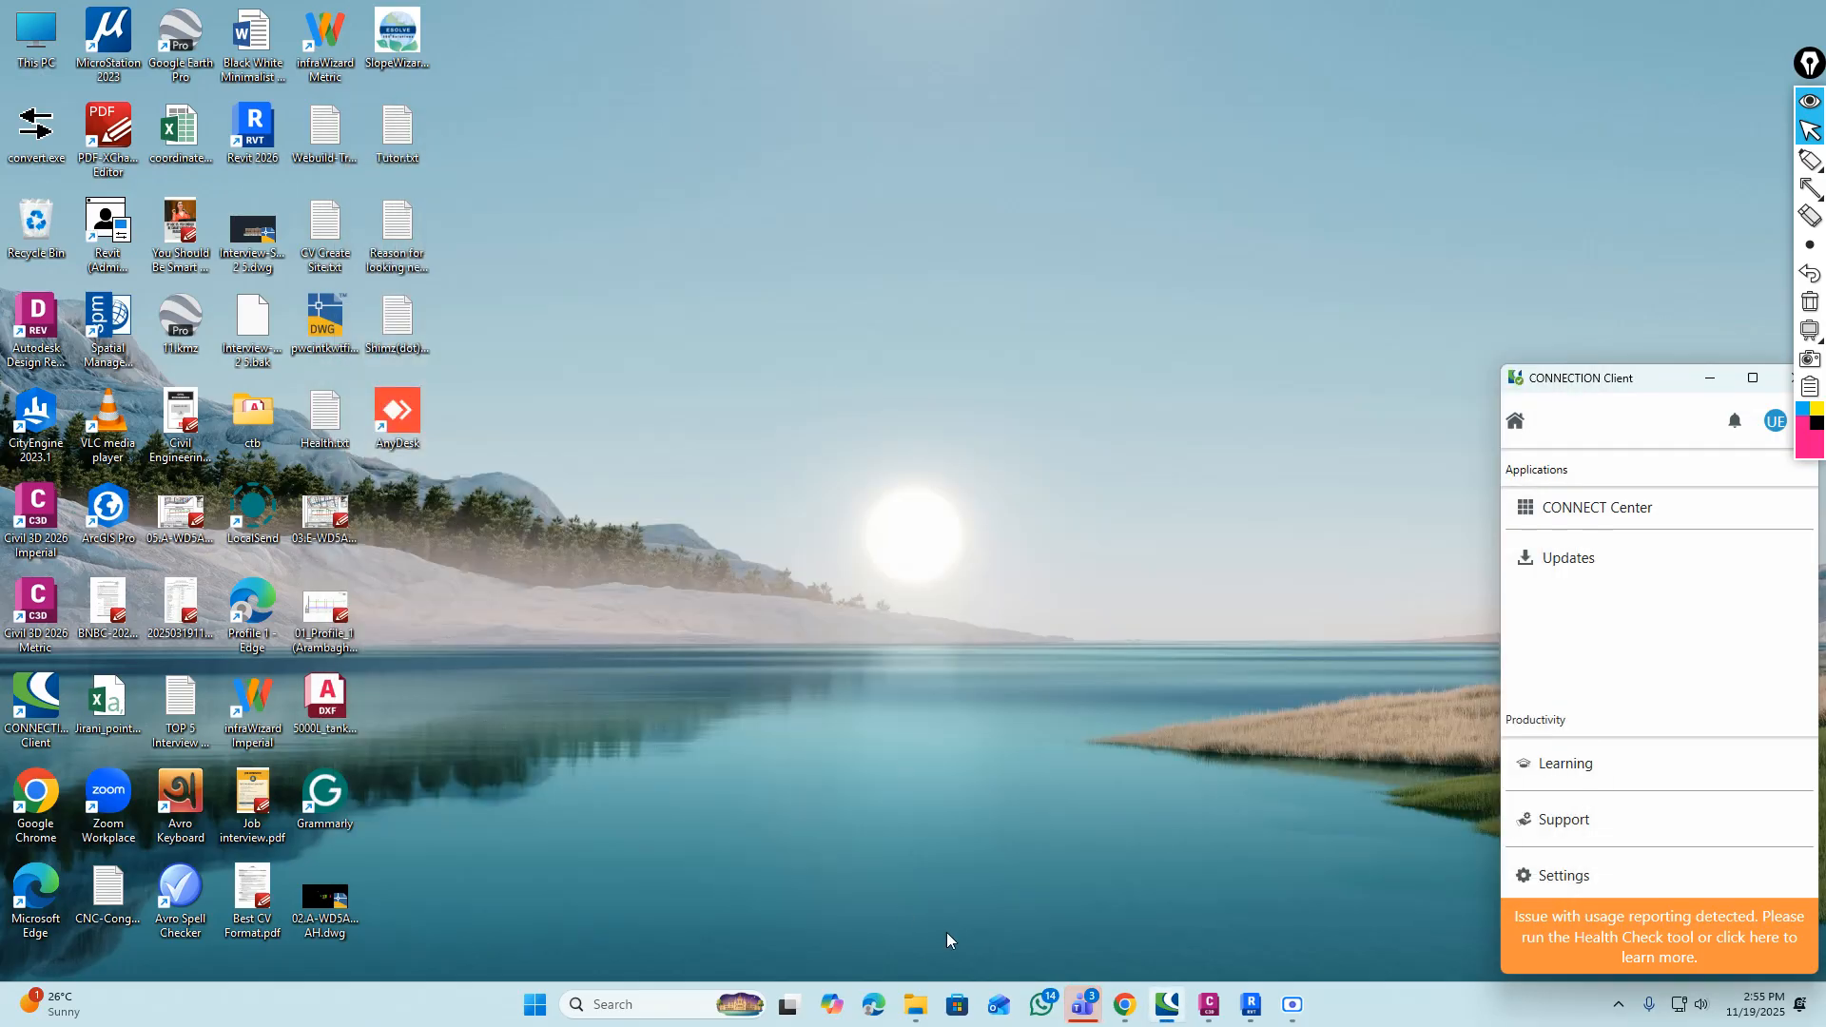
Switch to Teams, start a new meeting from the group chat with the two colleagues, and minimize the Teams chat window
click(1091, 1014)
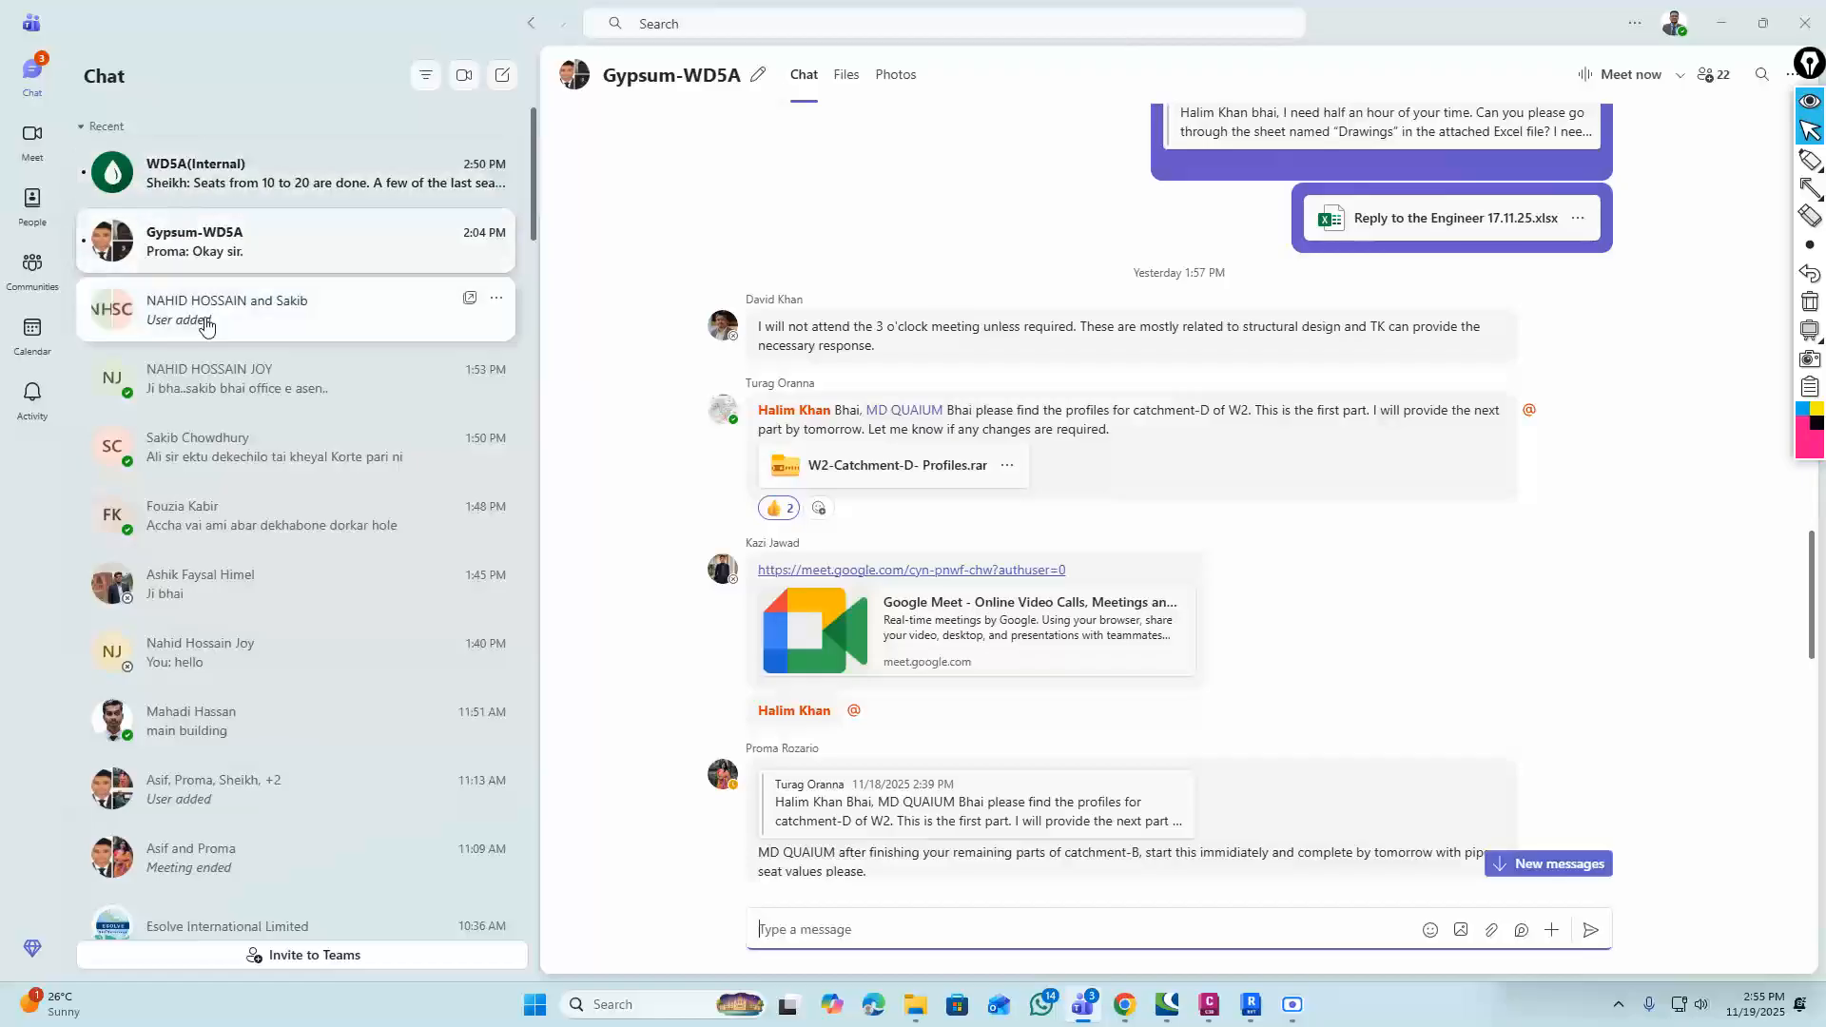
scroll(238, 424, down, 3)
scroll(245, 424, up, 3)
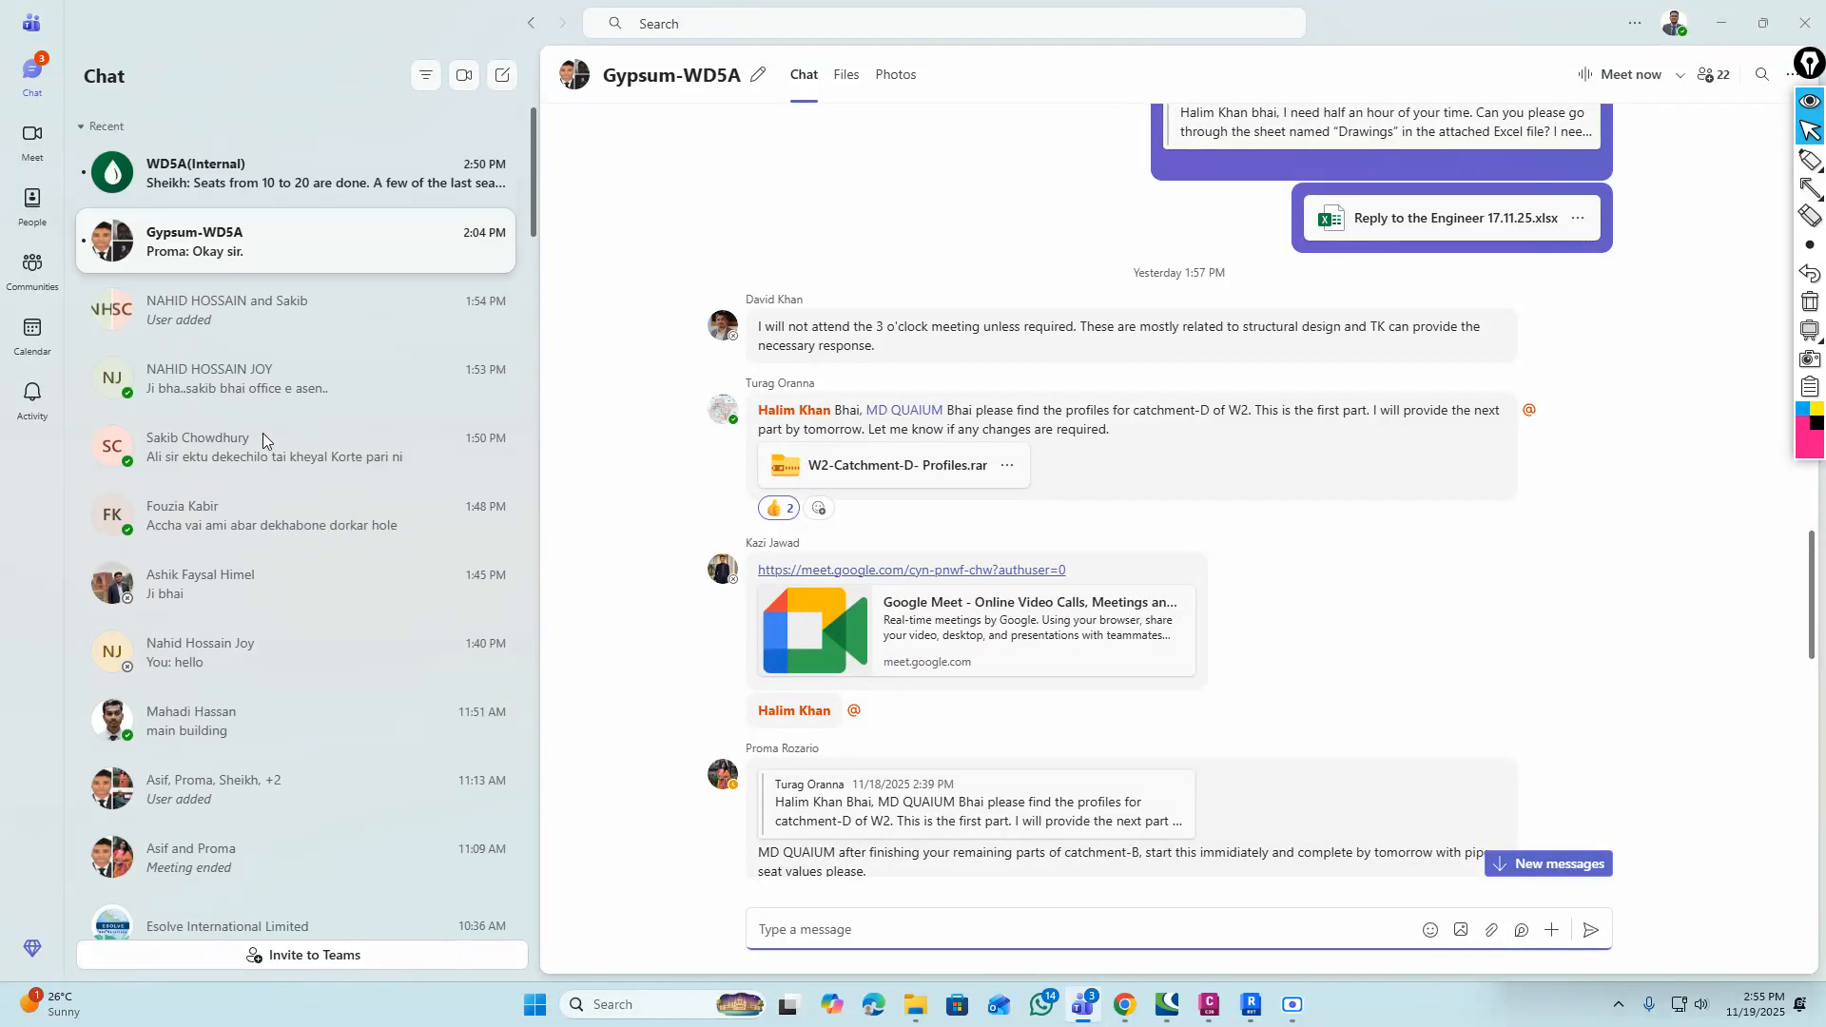
click(255, 324)
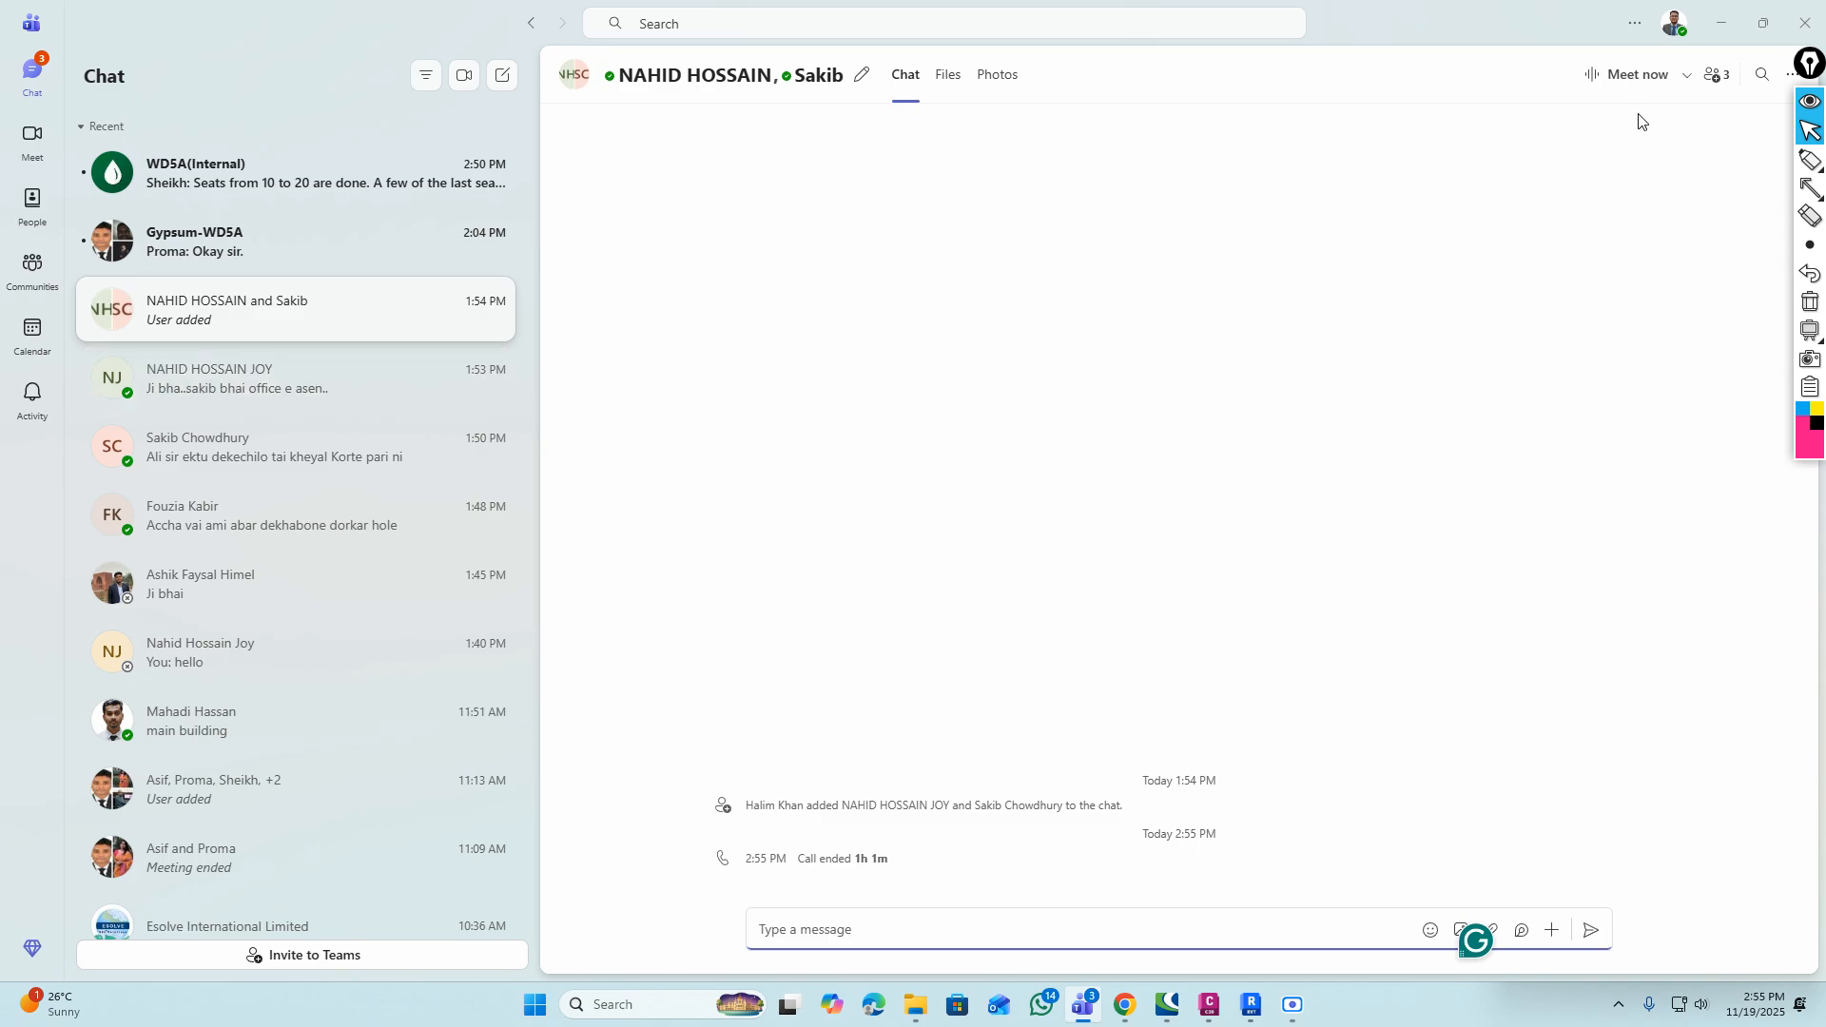
click(1638, 76)
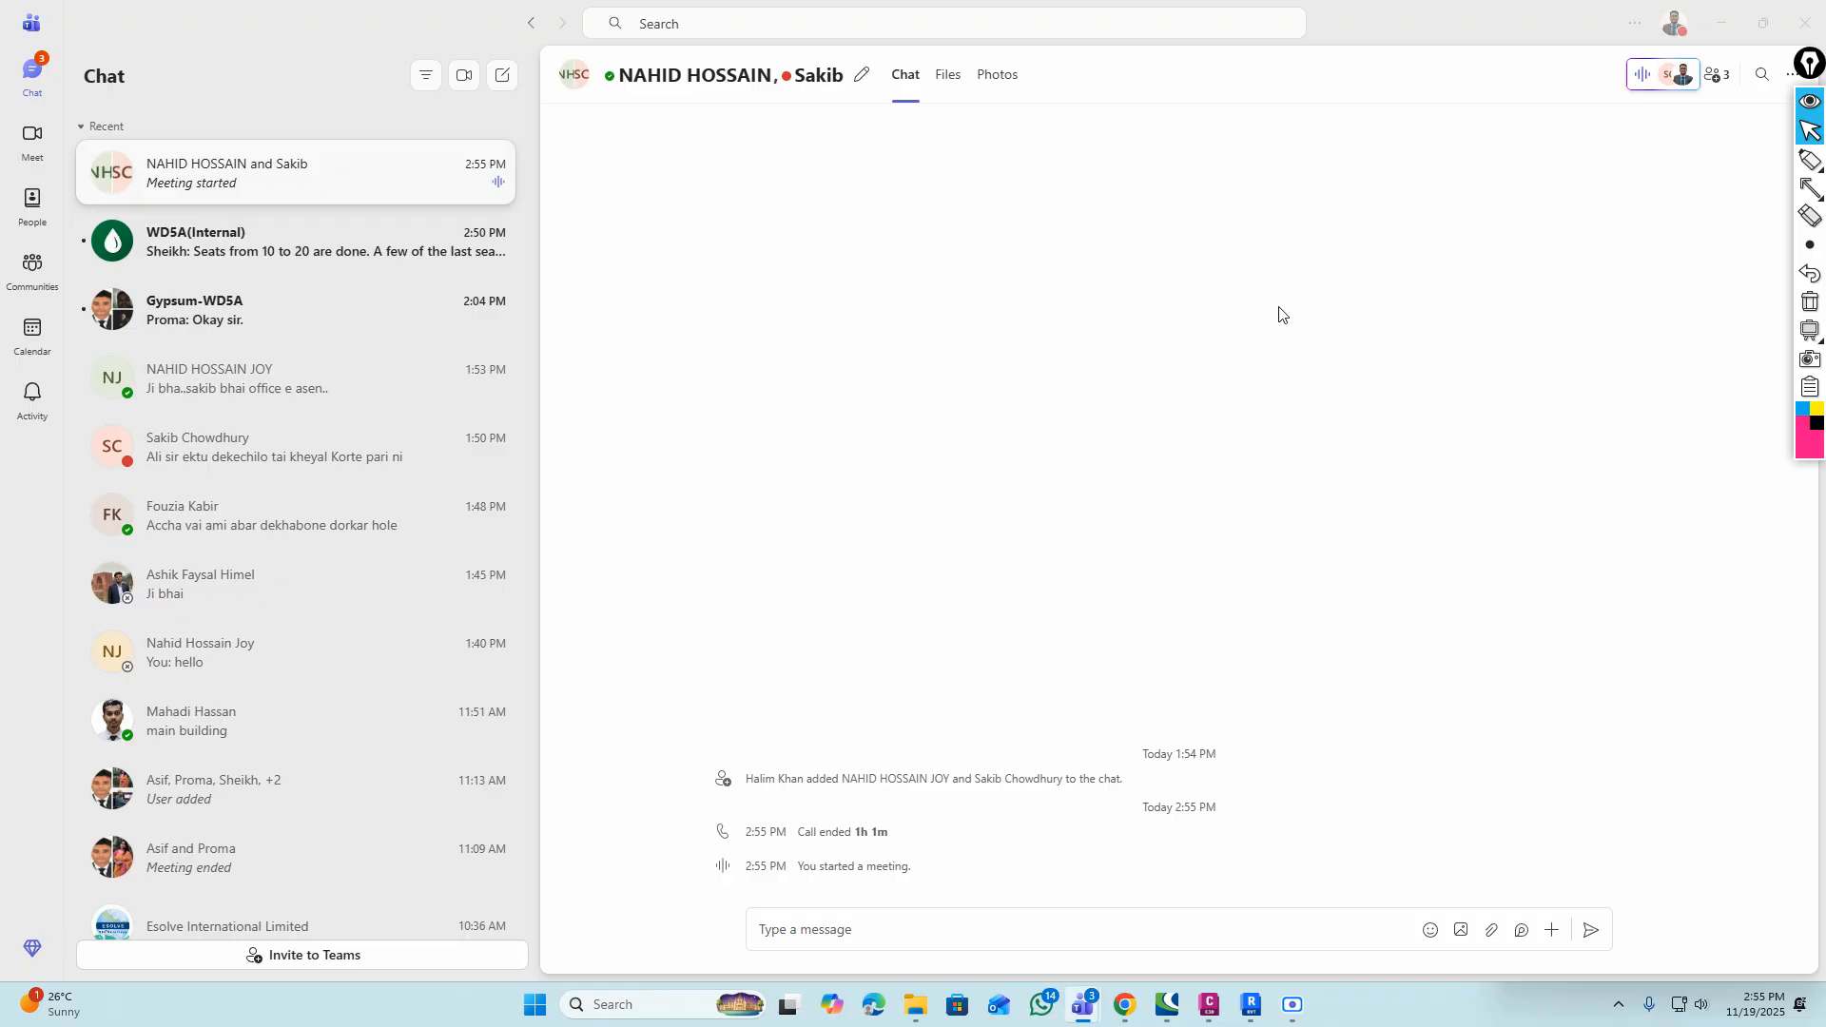
click(1722, 24)
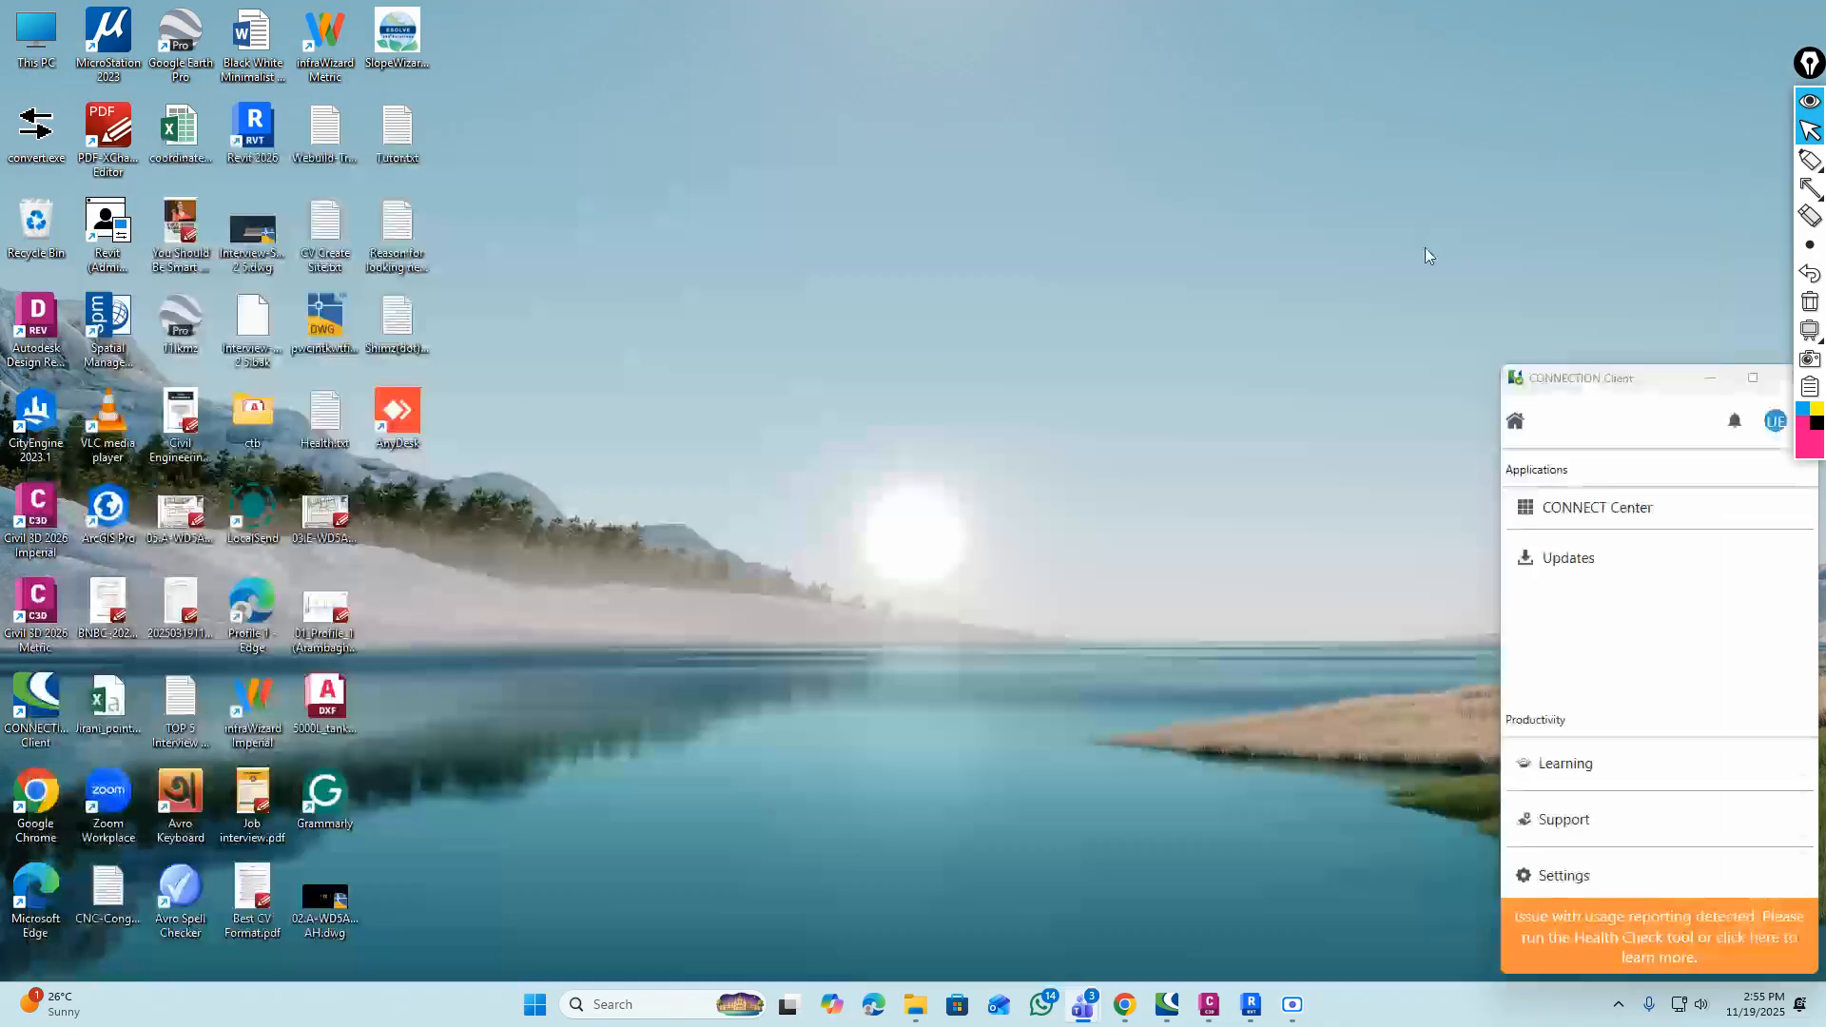
Share the entire screen in the Teams meeting, then move the meeting window down and minimize it
click(1812, 677)
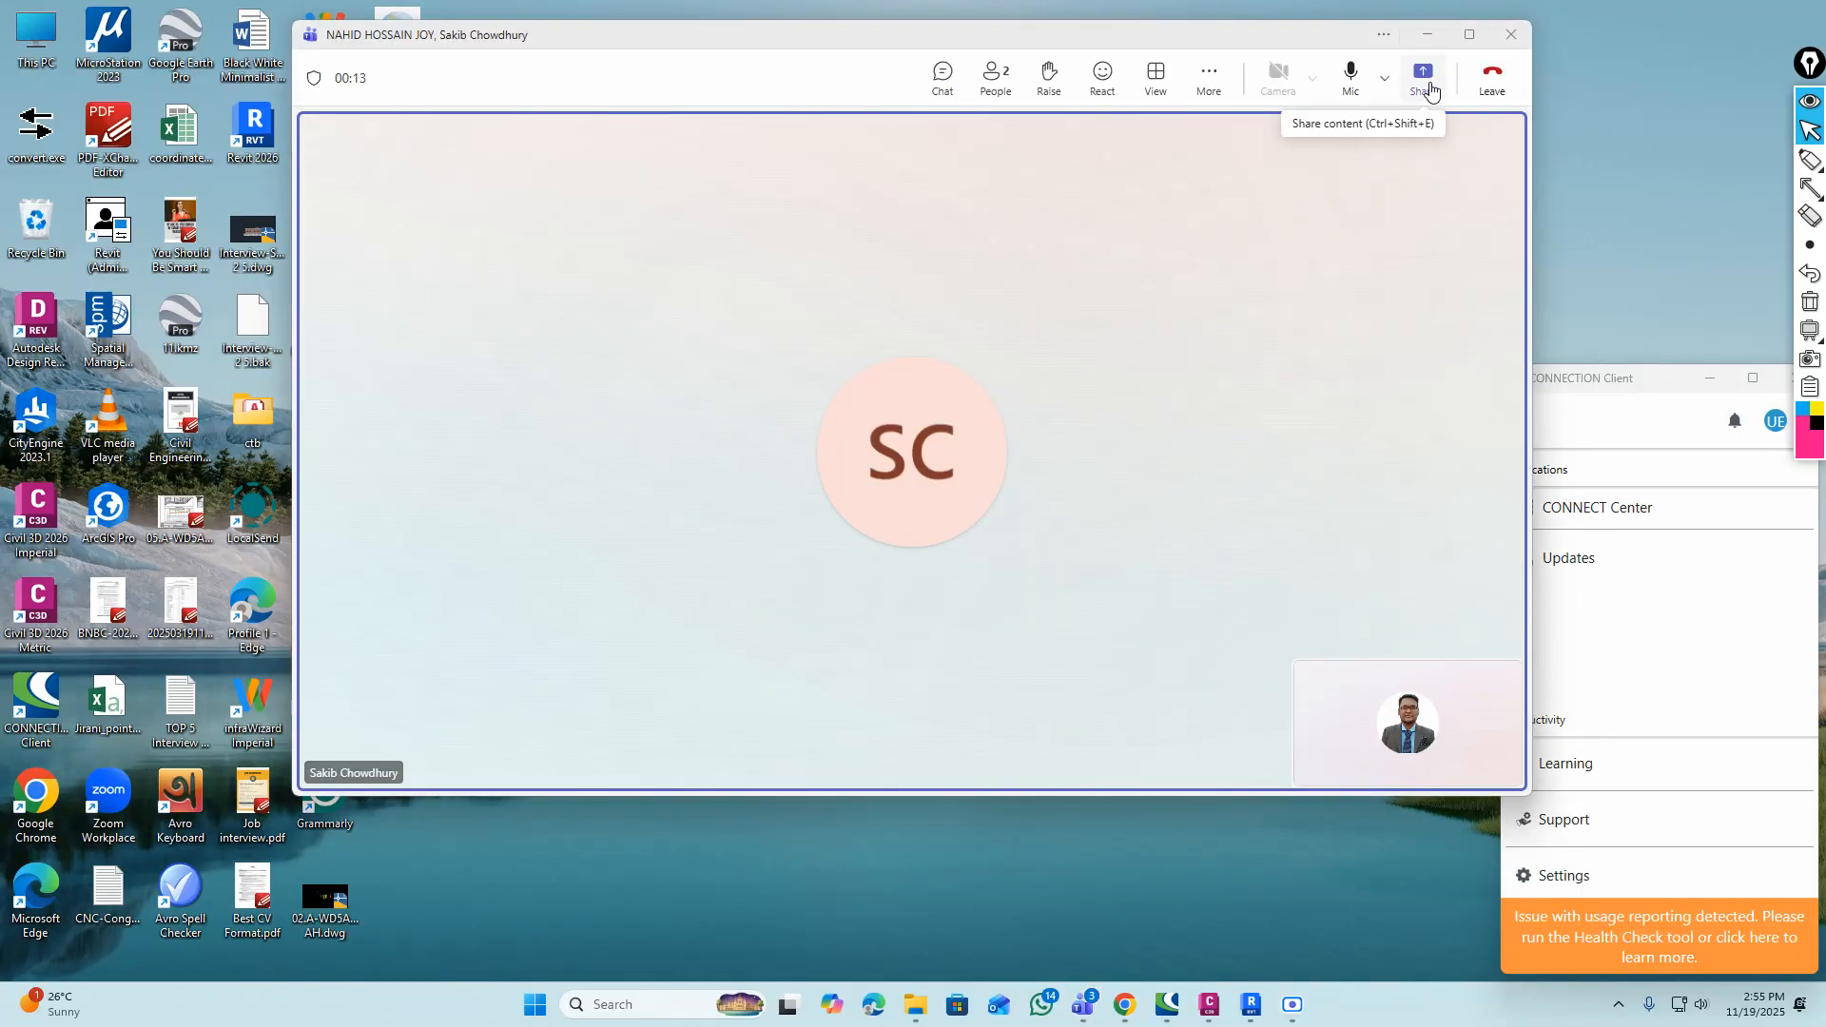
click(1424, 78)
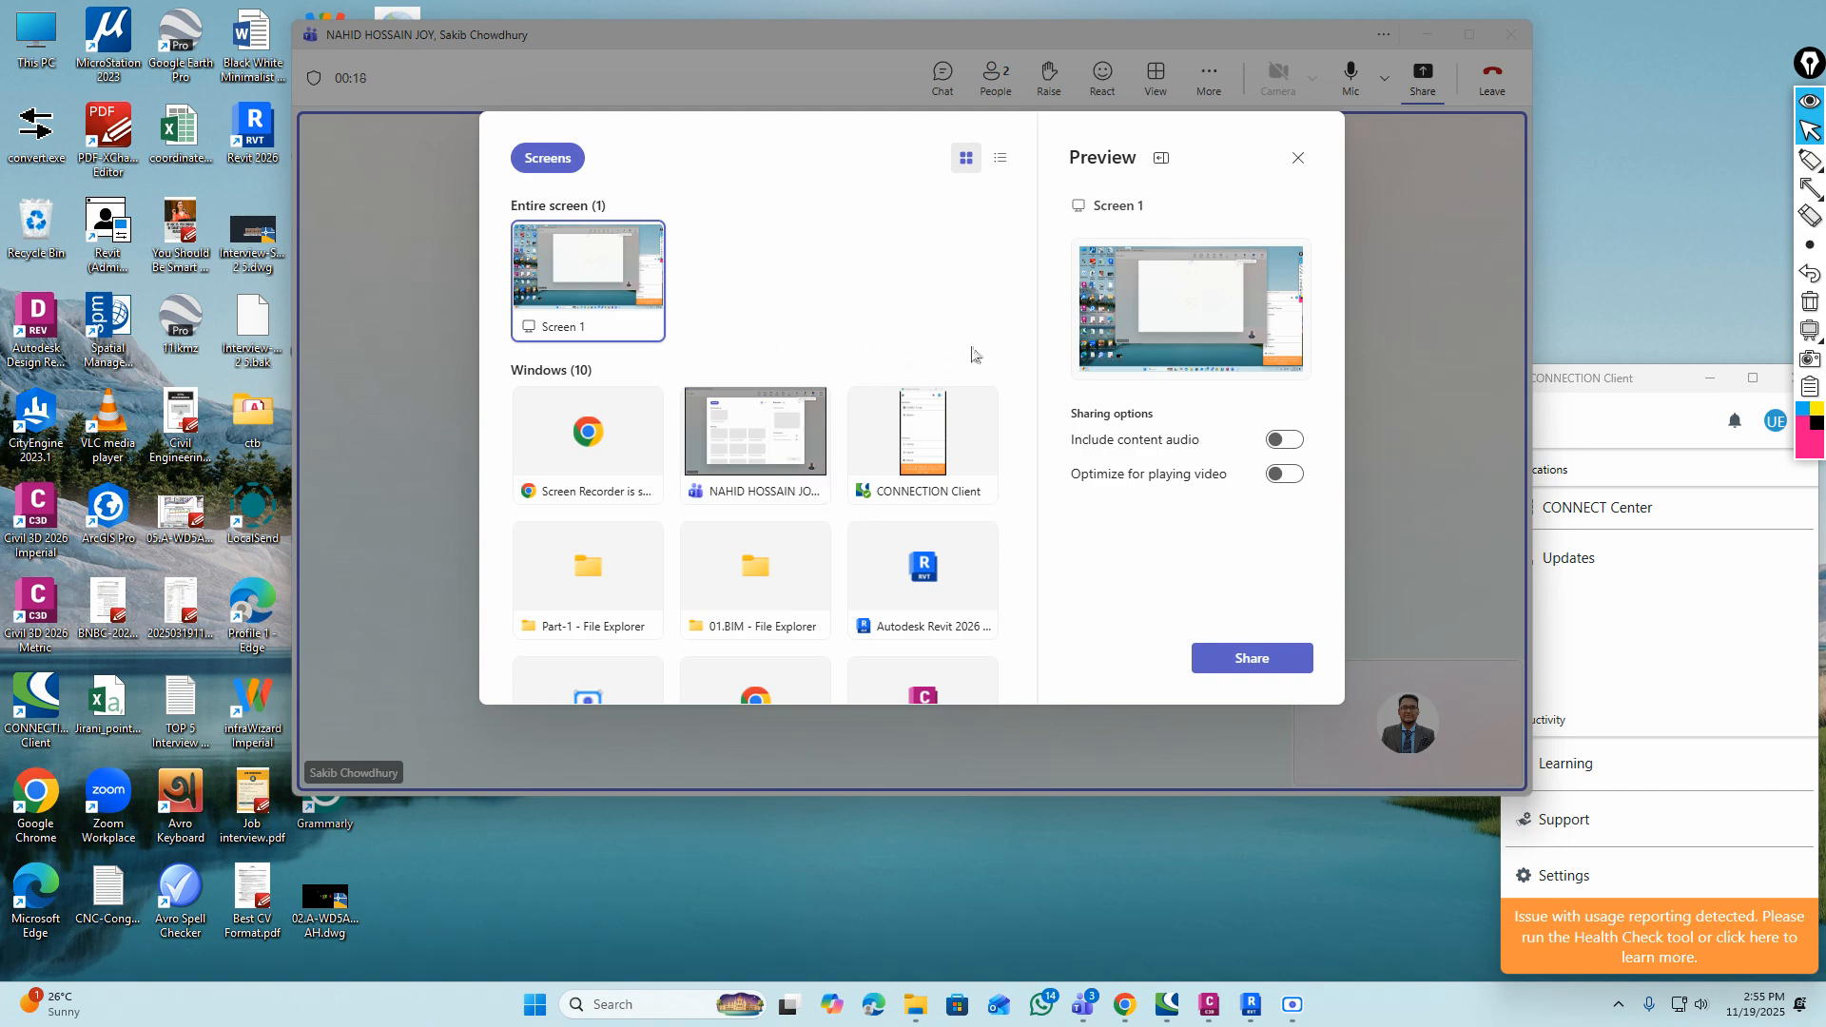
click(941, 485)
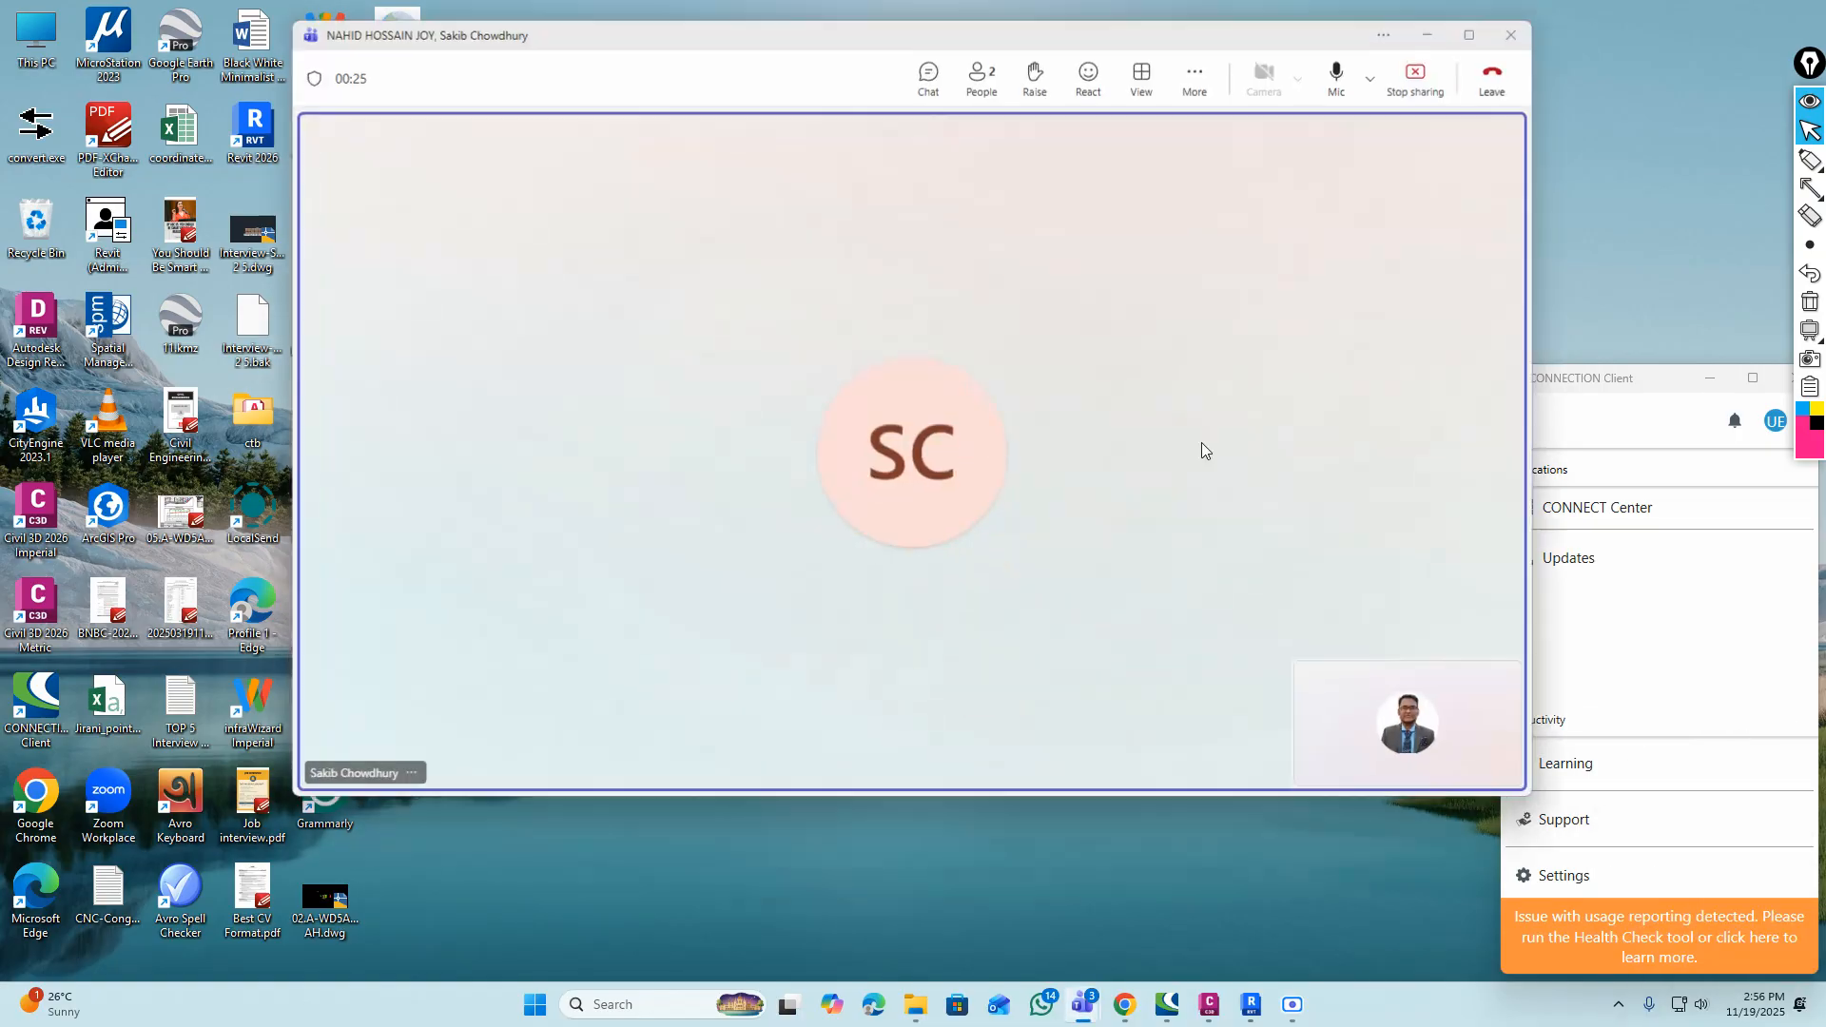
drag(1118, 44, 1133, 150)
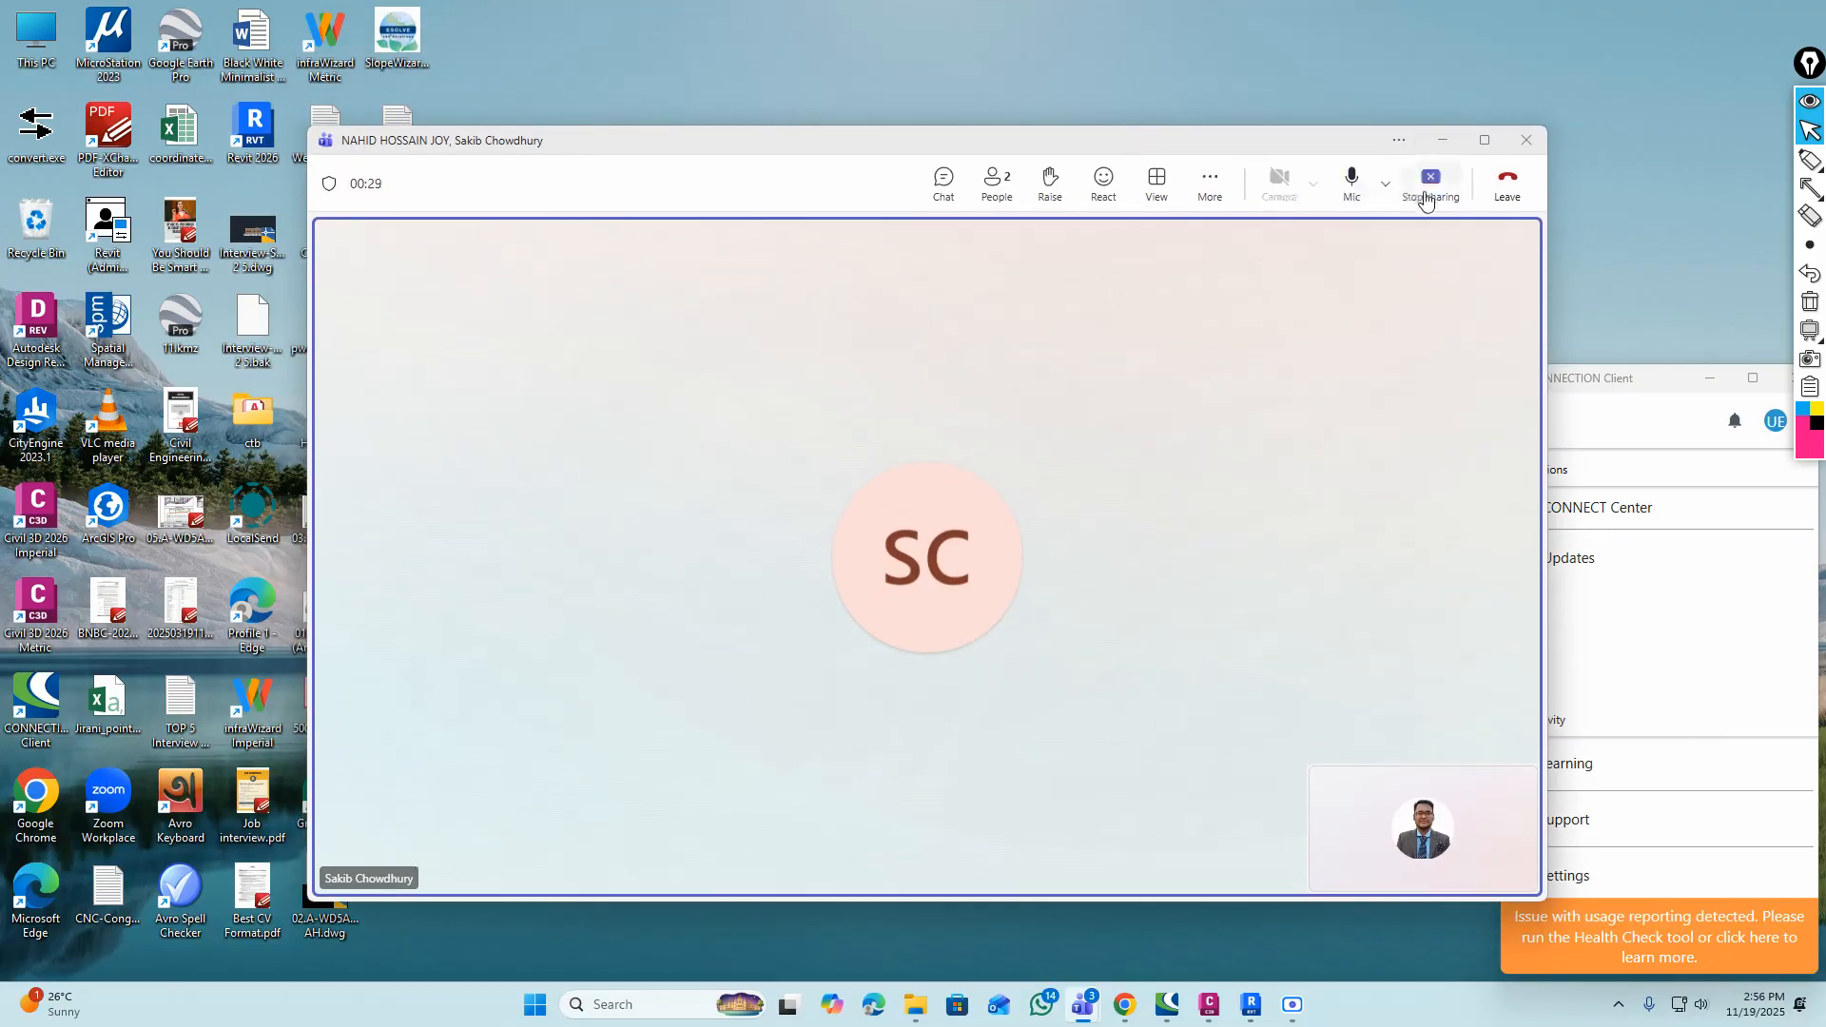
click(1443, 142)
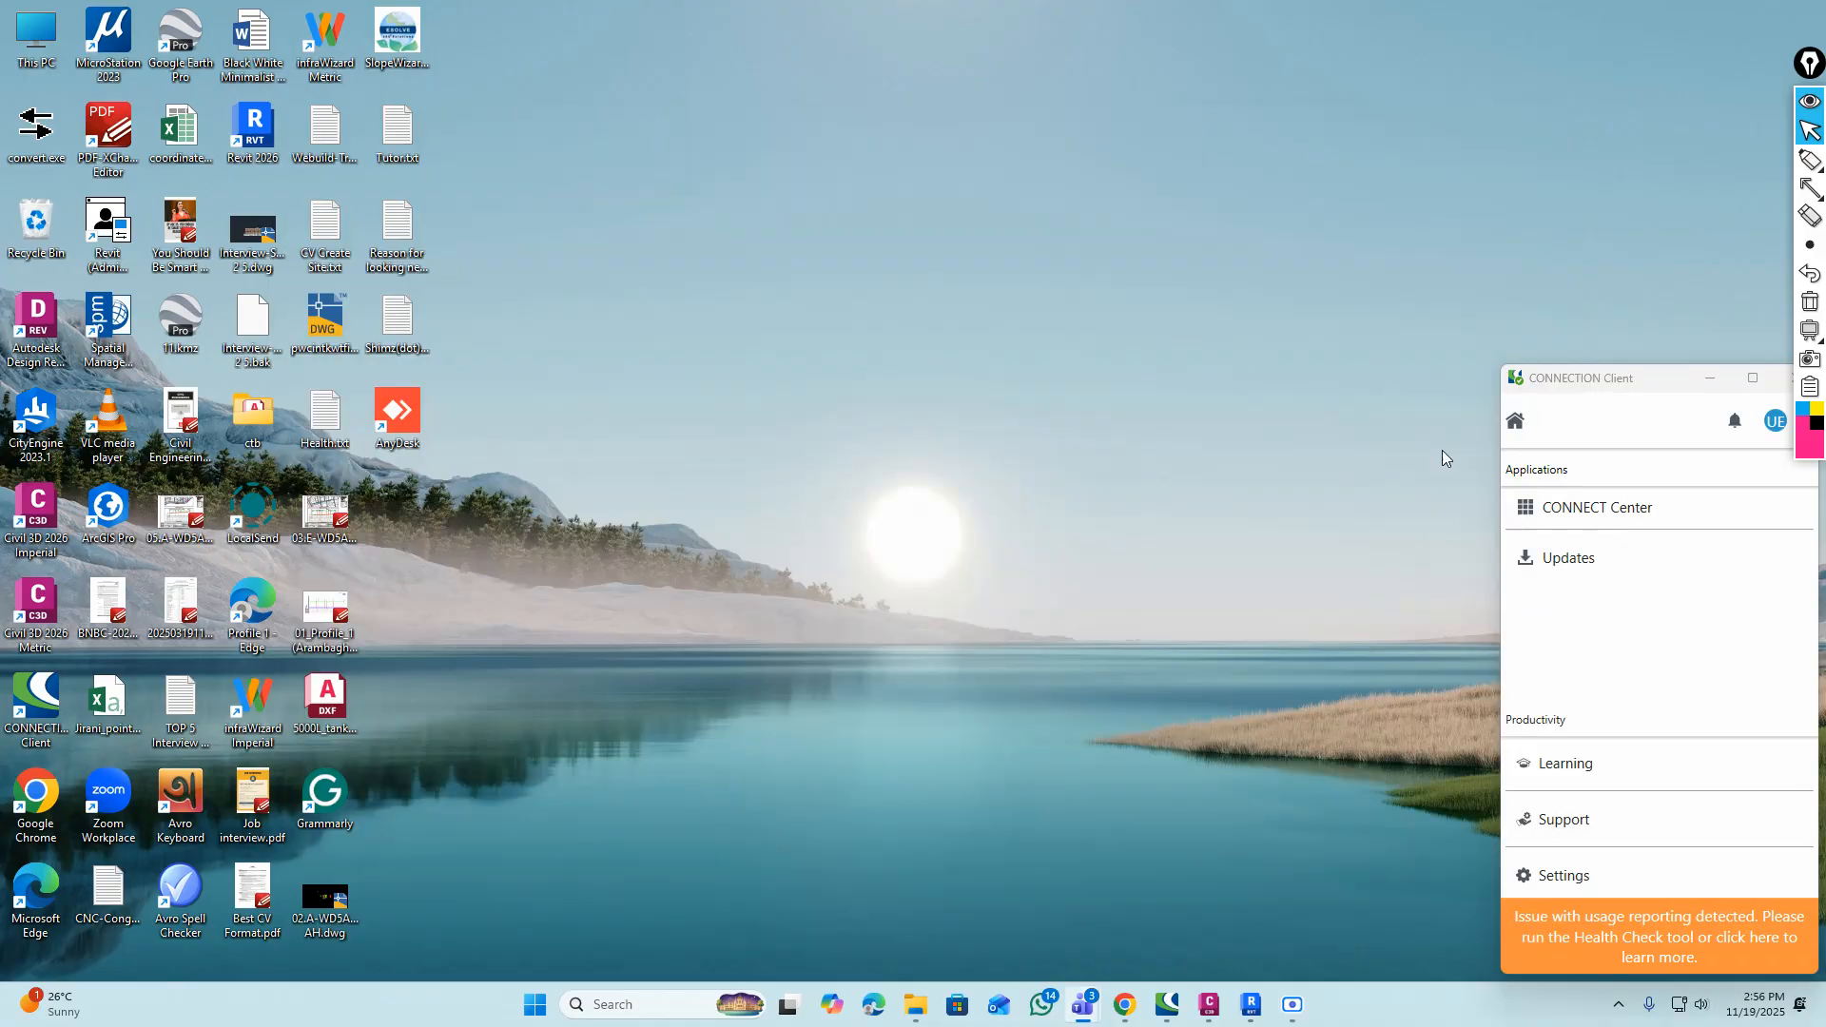
Check the participant list in the Teams meeting and minimize the meeting window again
click(1773, 704)
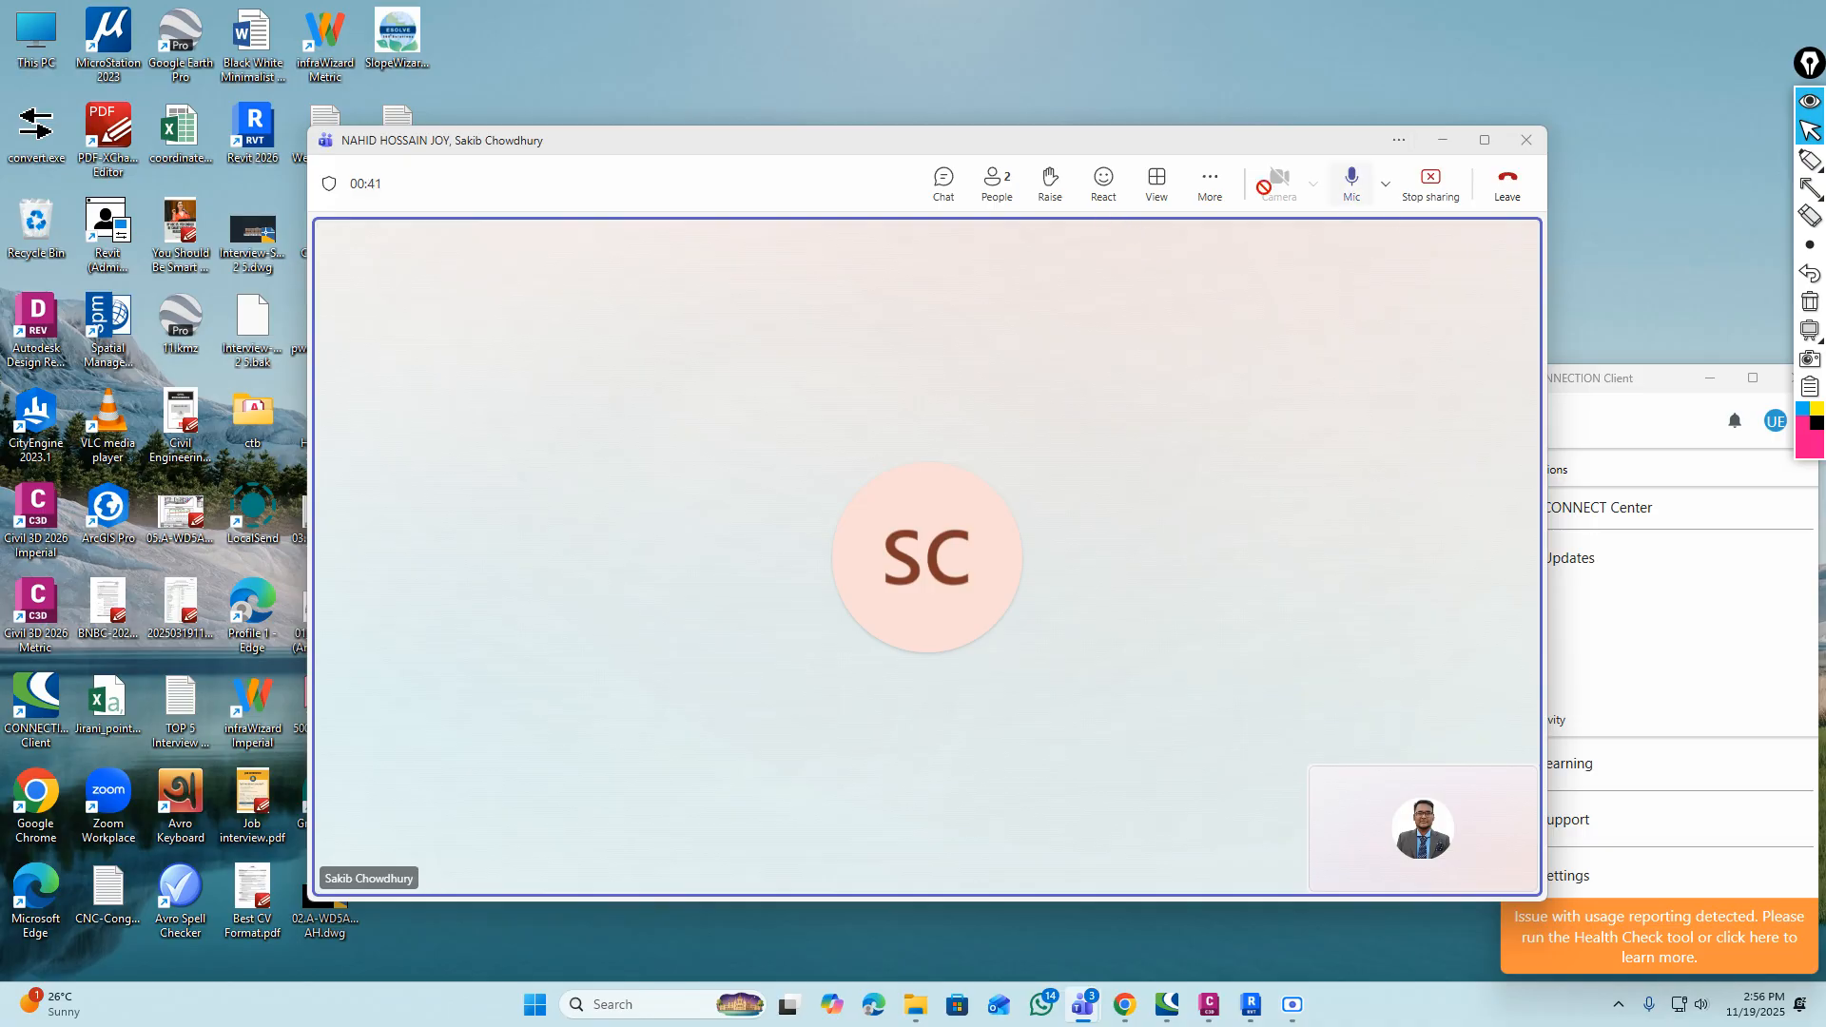
click(996, 187)
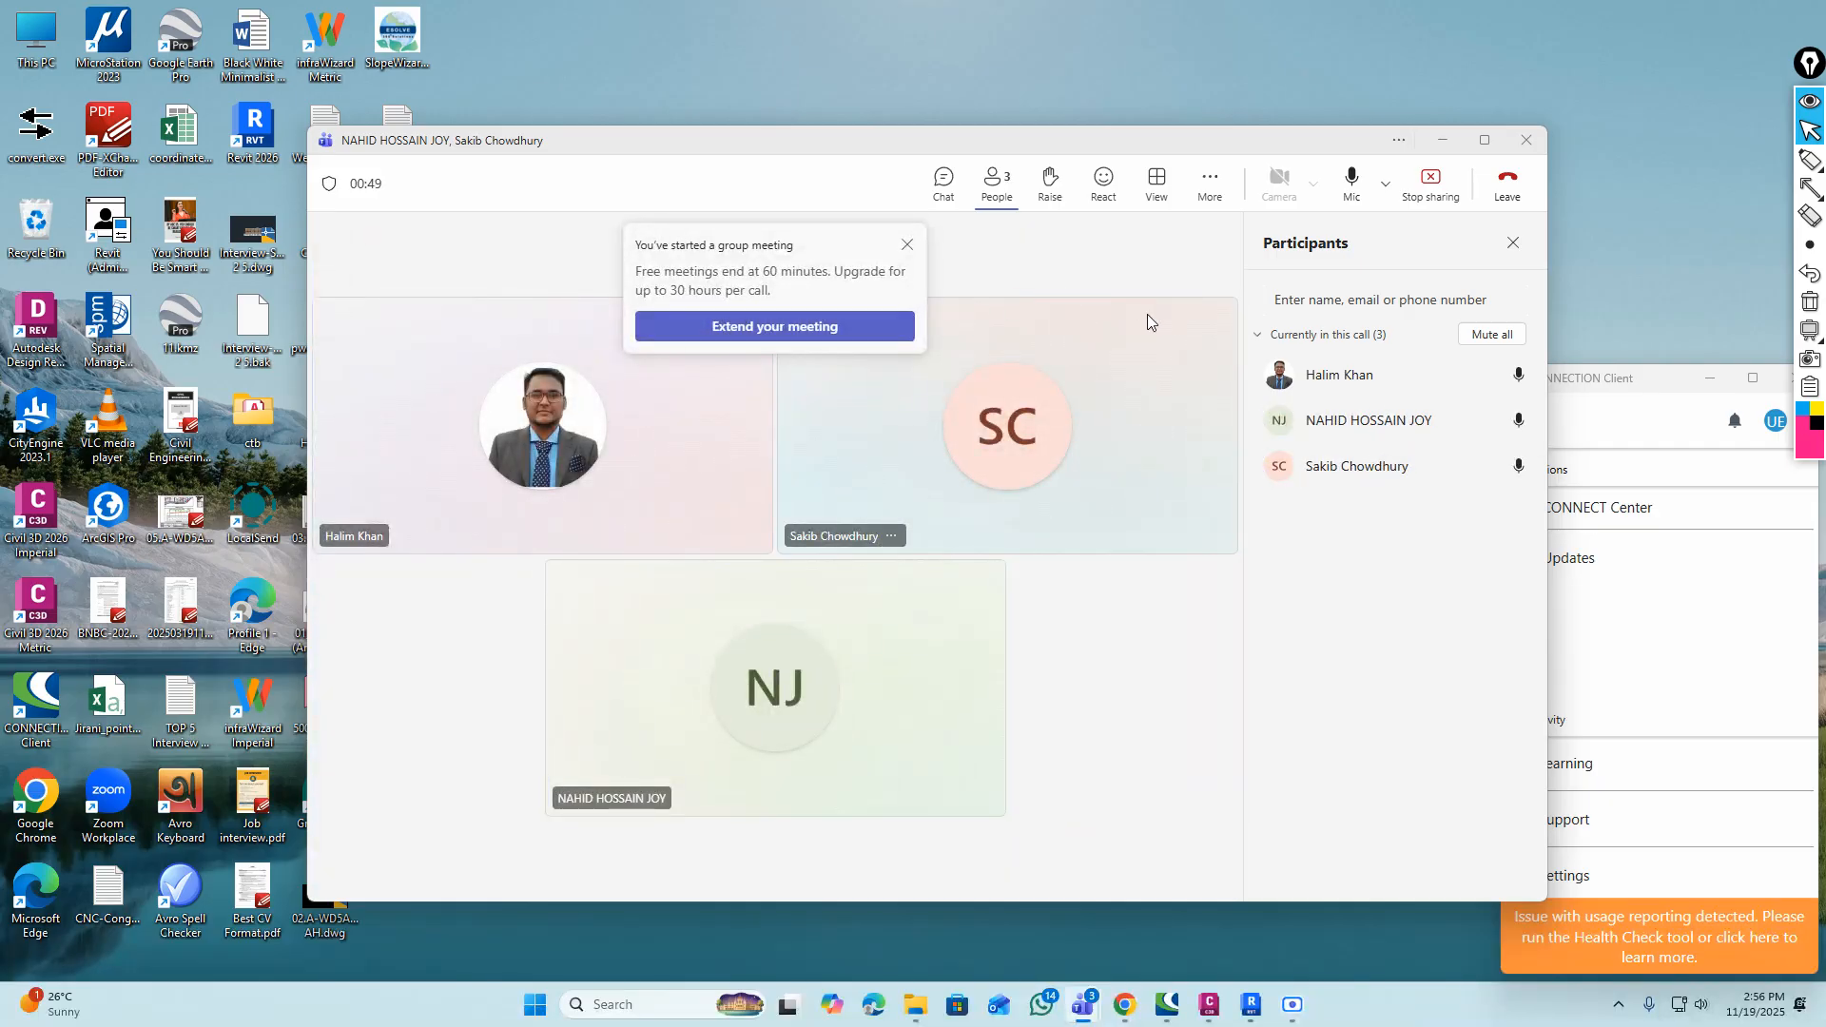
click(1442, 142)
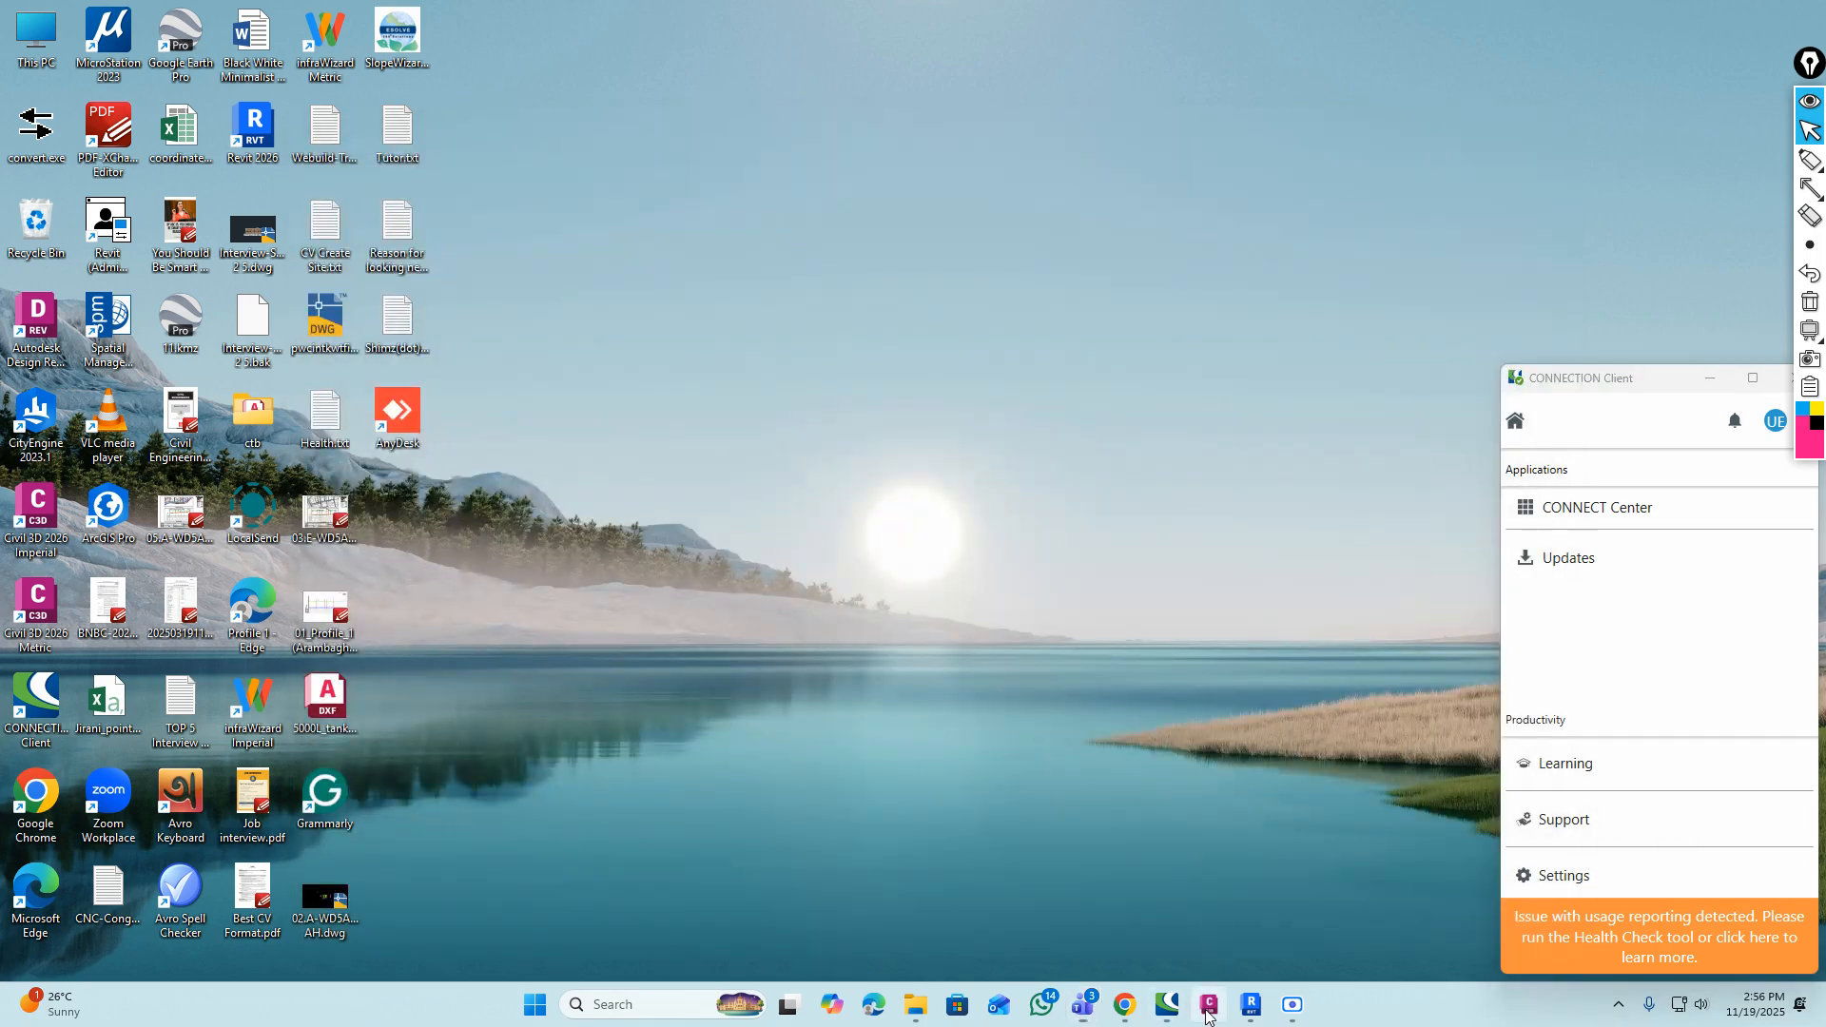
Switch to Civil 3D and examine the MH-378 and MH-399 labels on the new profile
click(1208, 1006)
click(1040, 365)
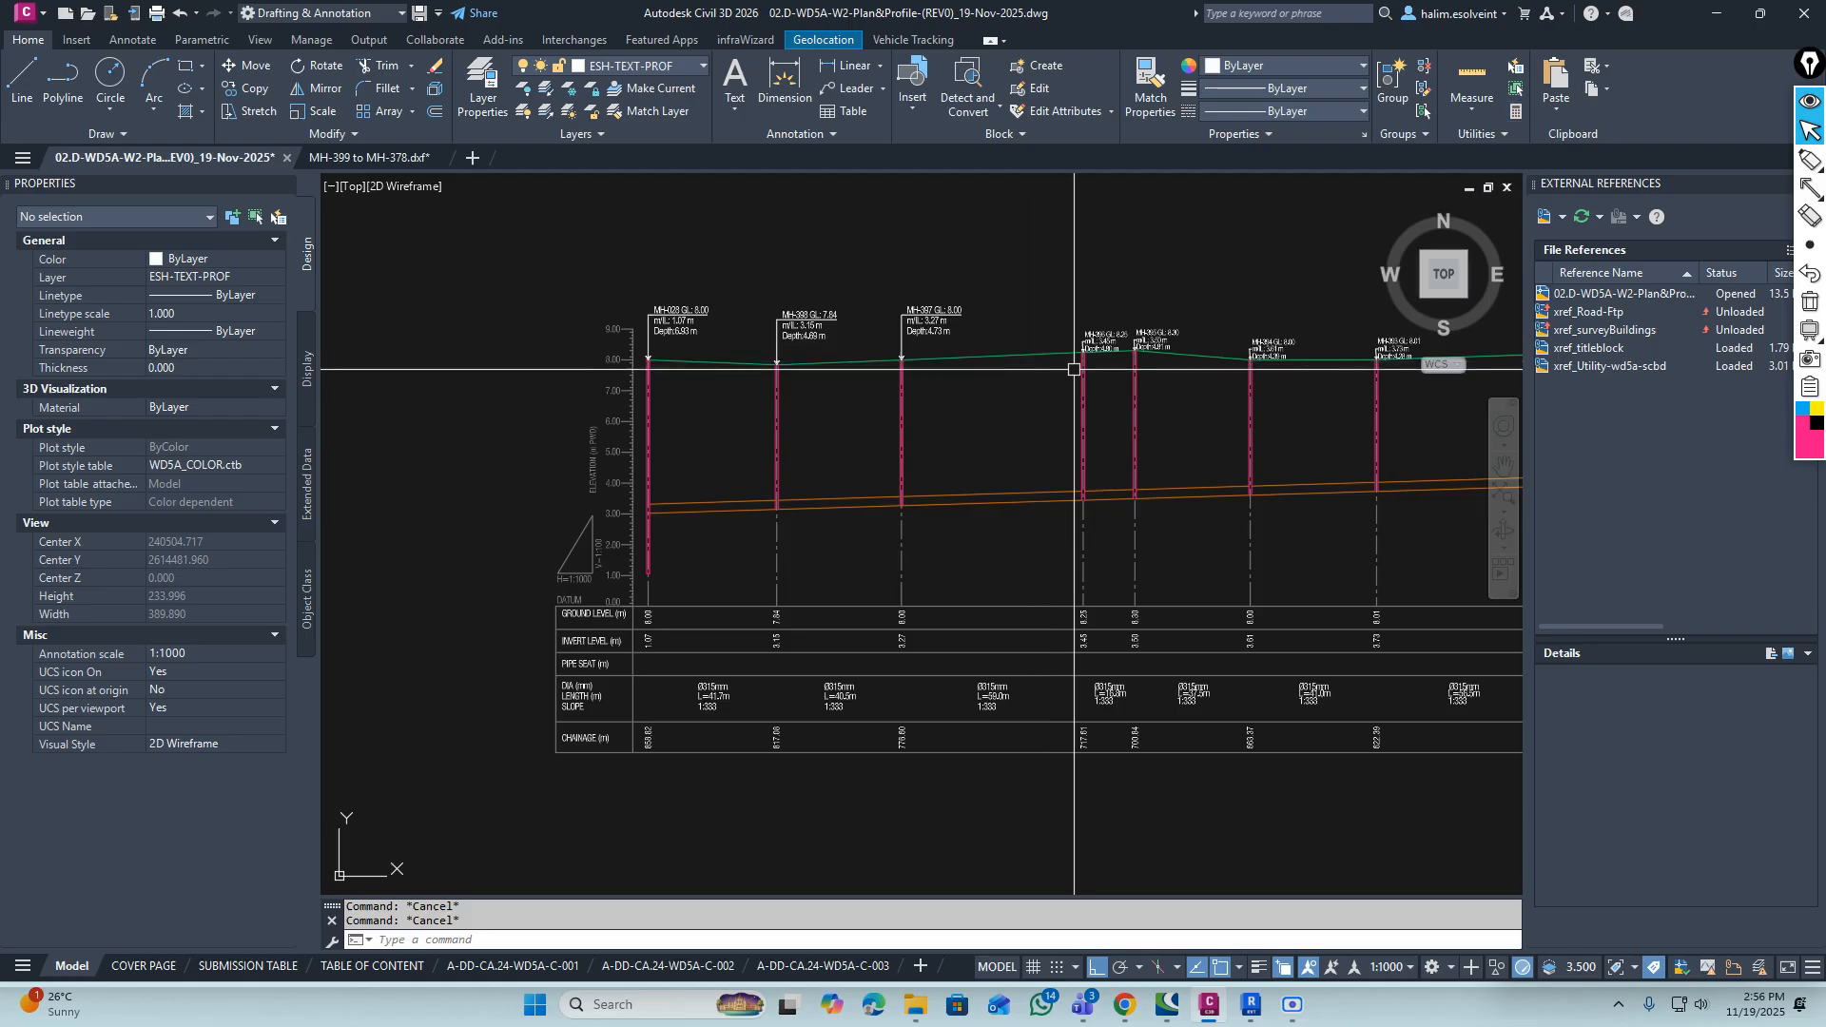
scroll(872, 374, down, 10)
scroll(959, 468, down, 6)
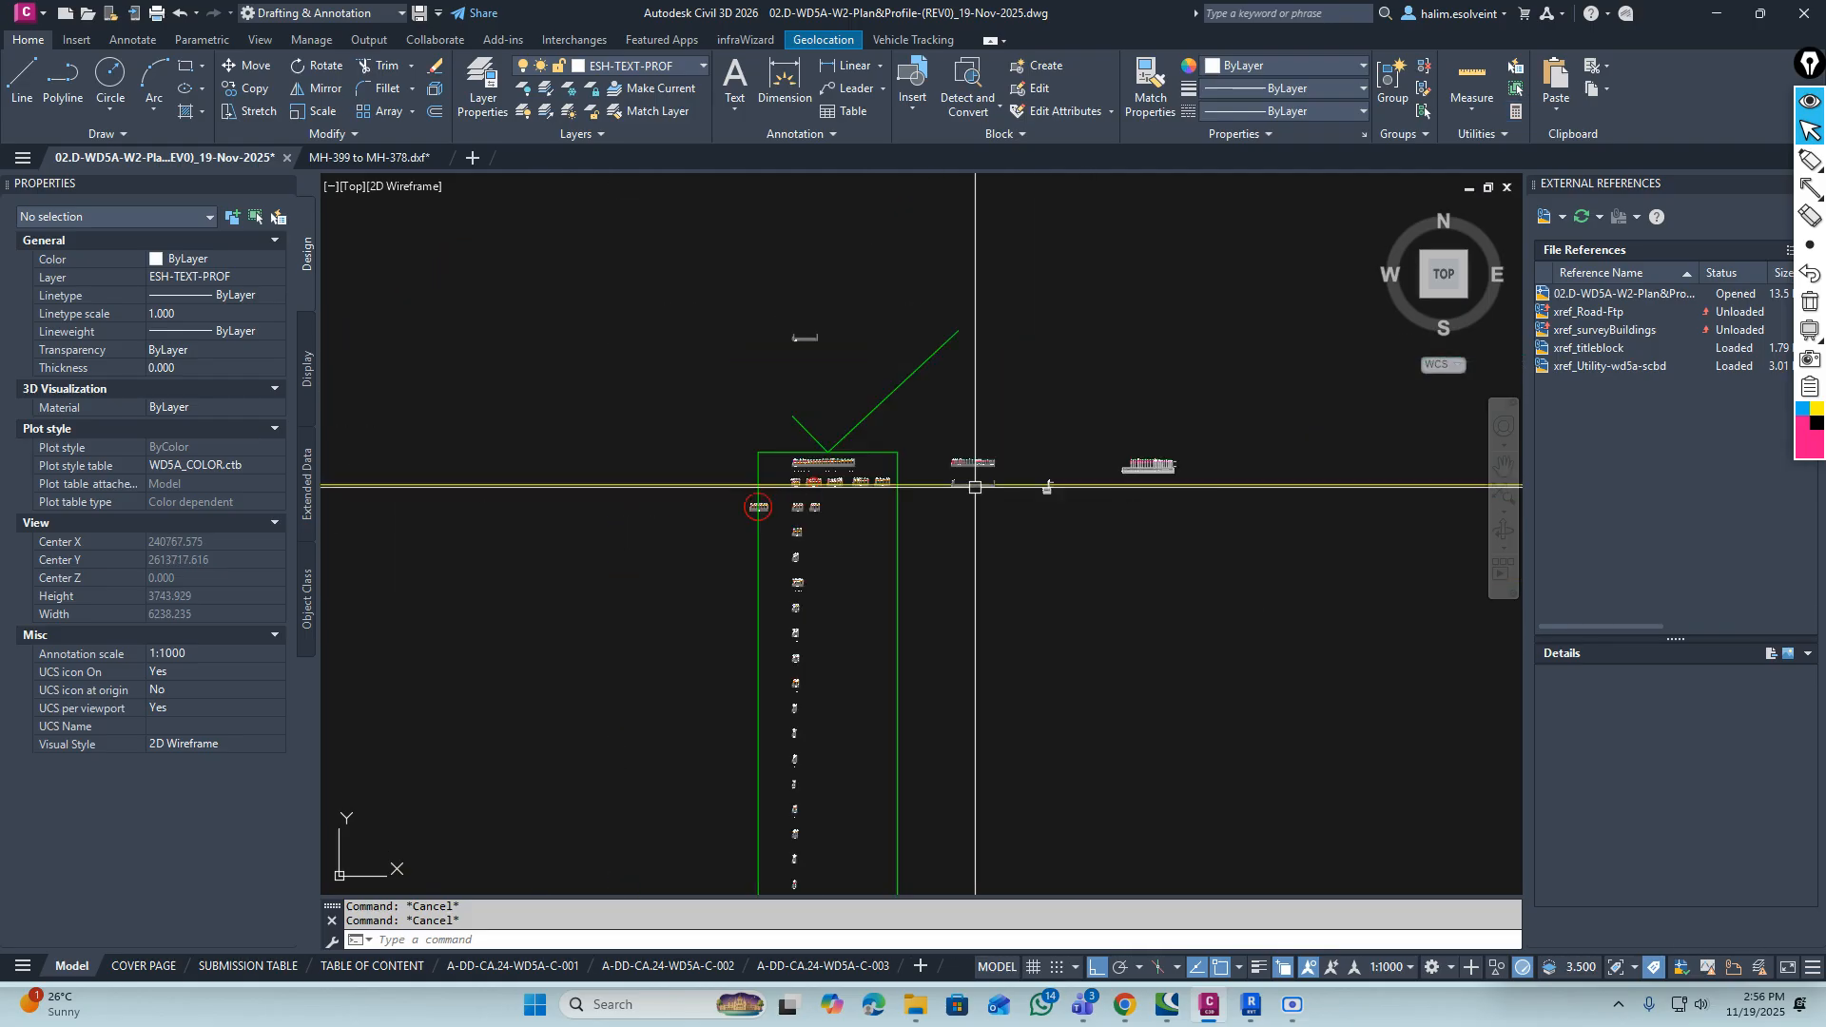
middle_drag(1190, 542, 1006, 531)
click(373, 159)
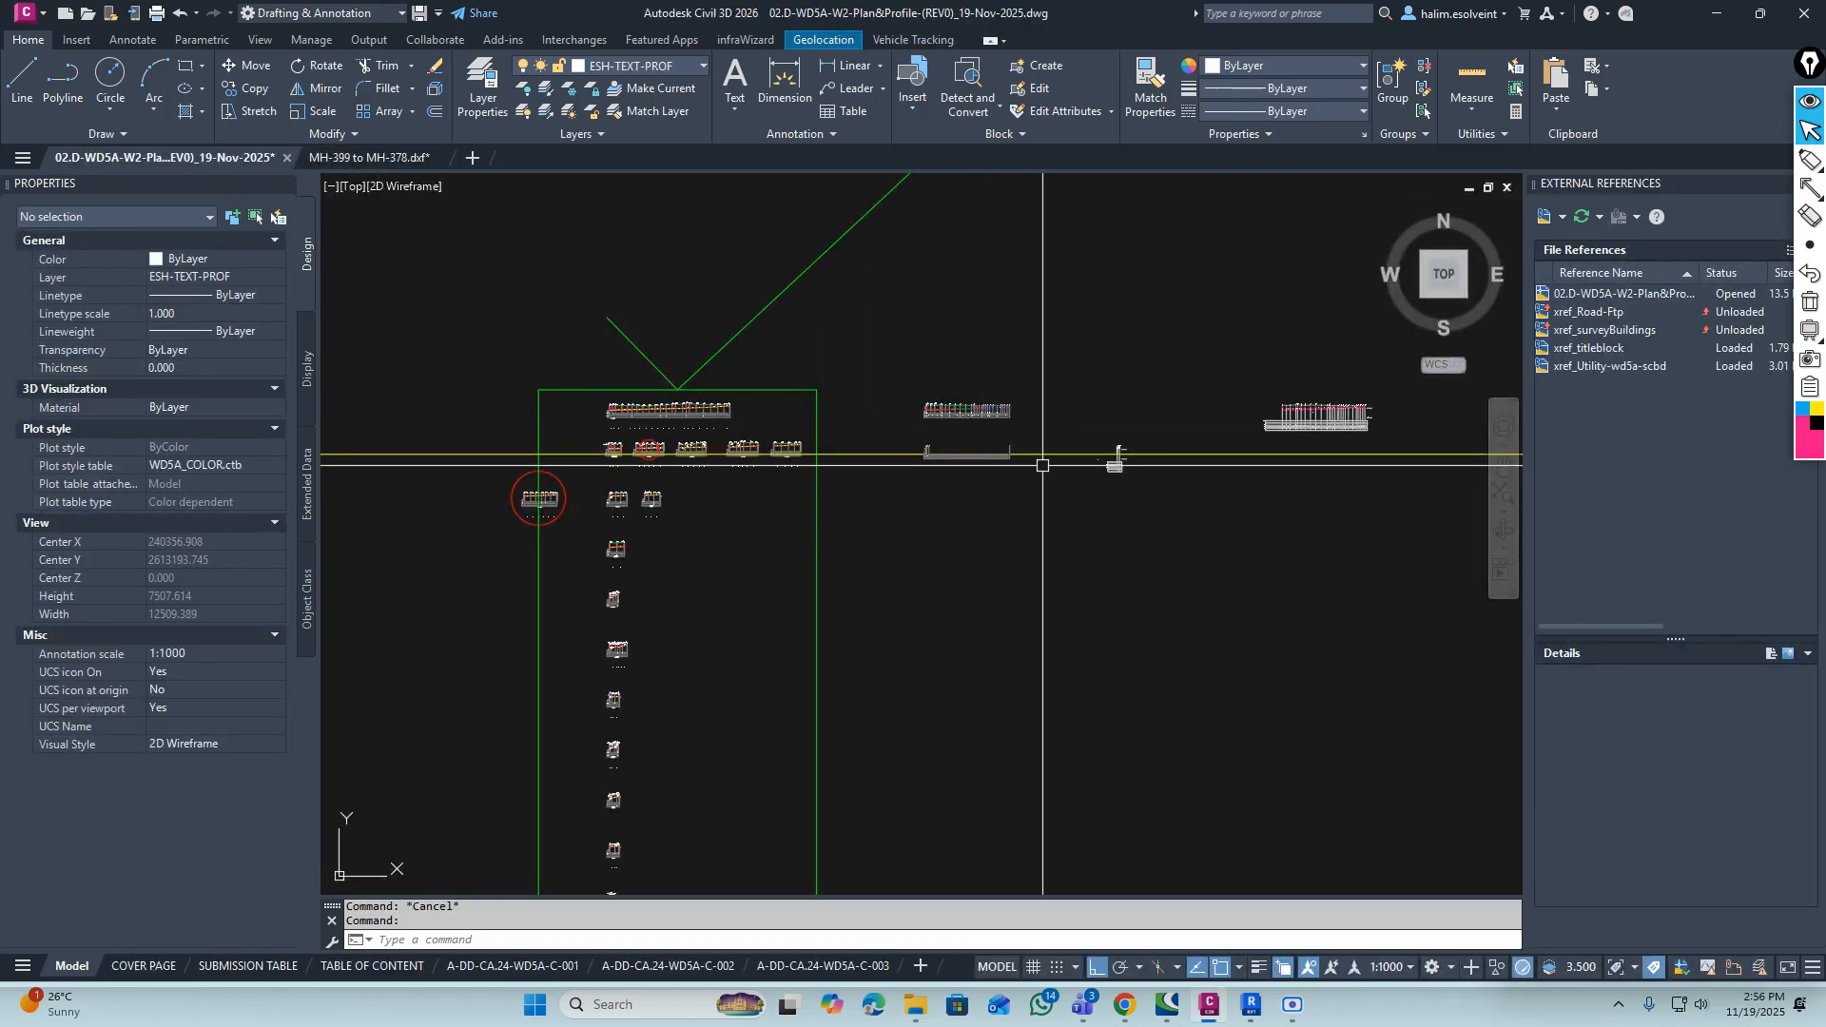
scroll(1104, 456, up, 3)
scroll(1036, 480, down, 5)
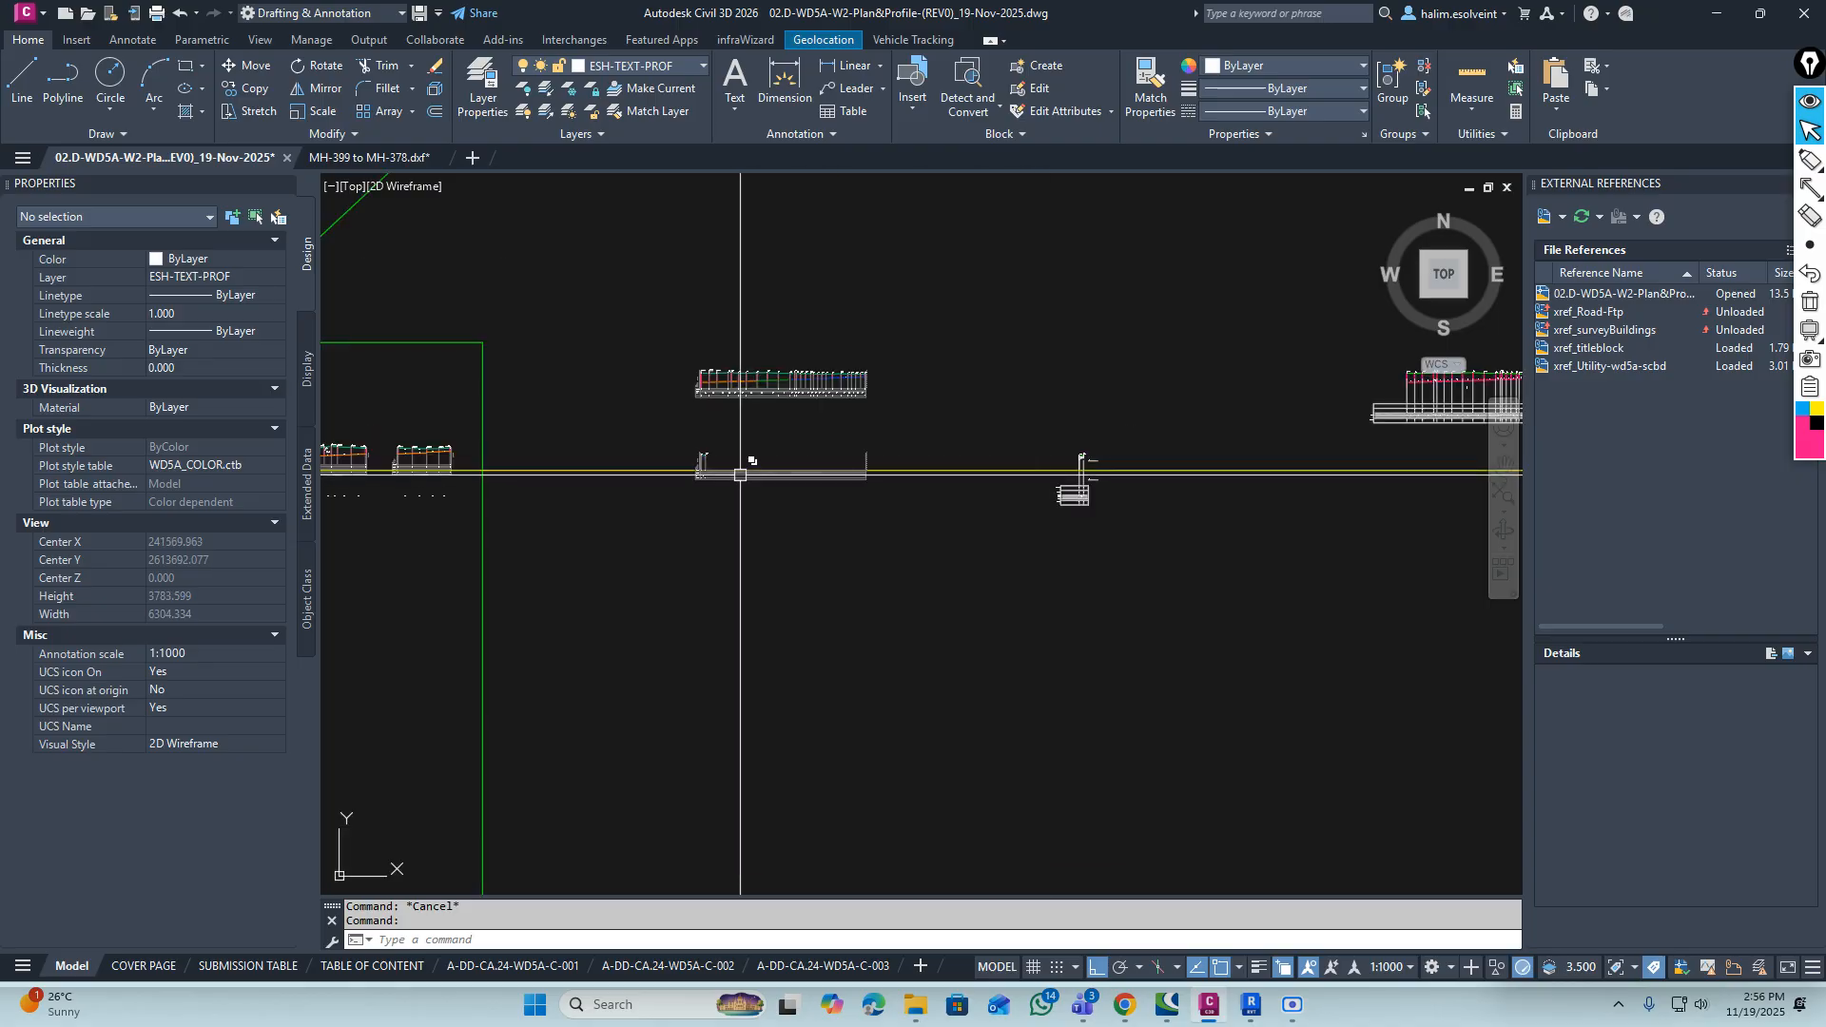
scroll(740, 474, up, 15)
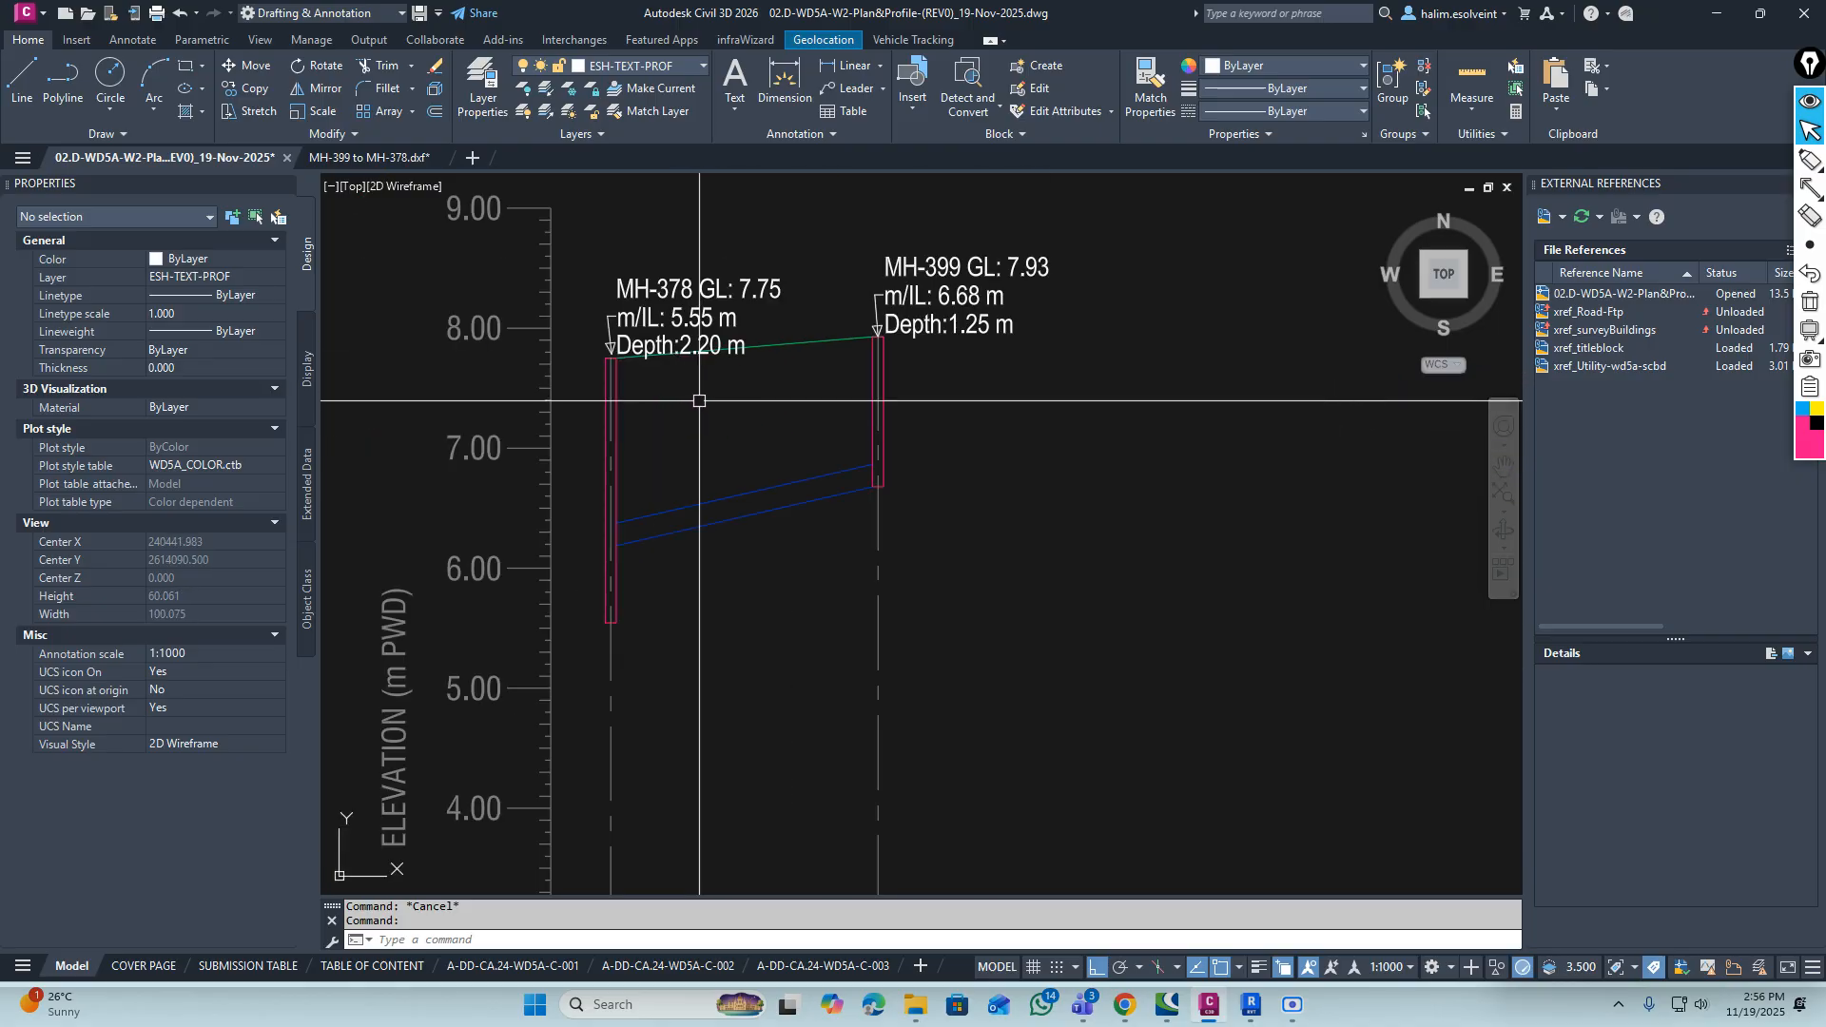
scroll(819, 400, up, 3)
click(795, 386)
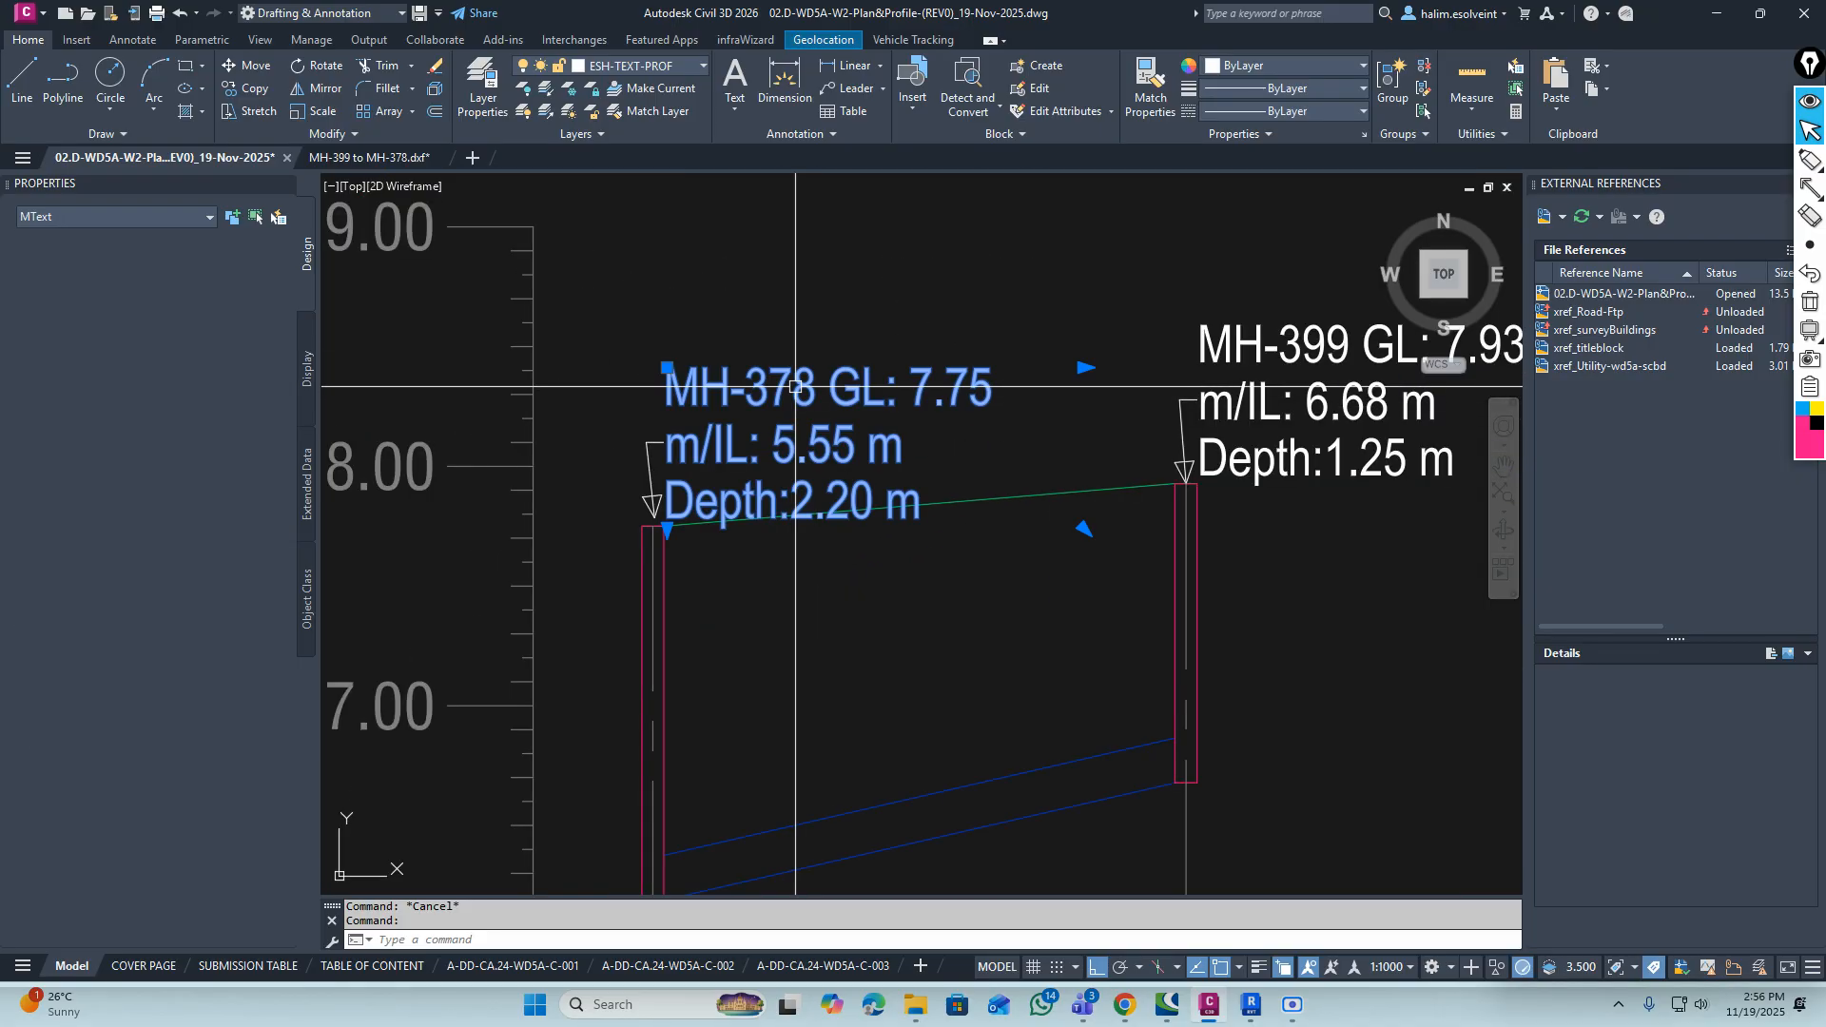
key(Escape)
Break the existing profile's MH-028 label after the manhole number, so the GL and IL values share the second line
scroll(795, 386, down, 10)
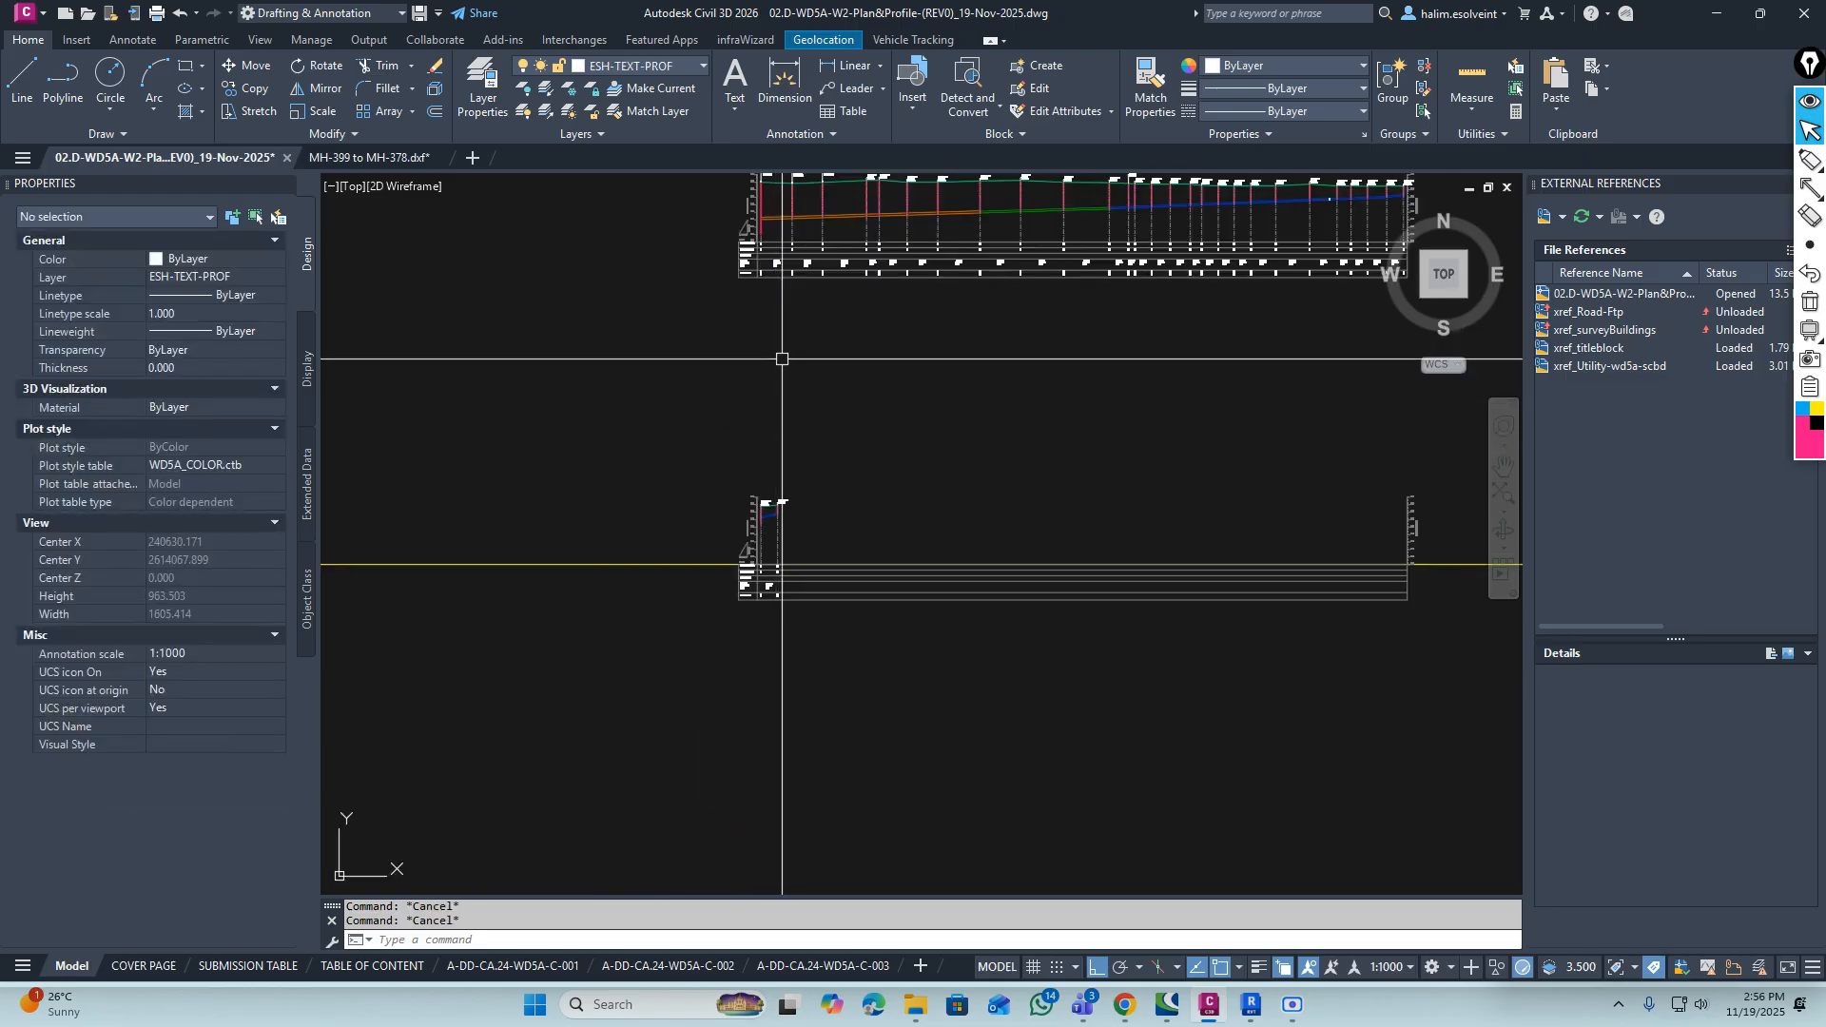
middle_drag(799, 232, 803, 538)
scroll(780, 474, up, 8)
scroll(668, 566, up, 4)
scroll(666, 462, up, 3)
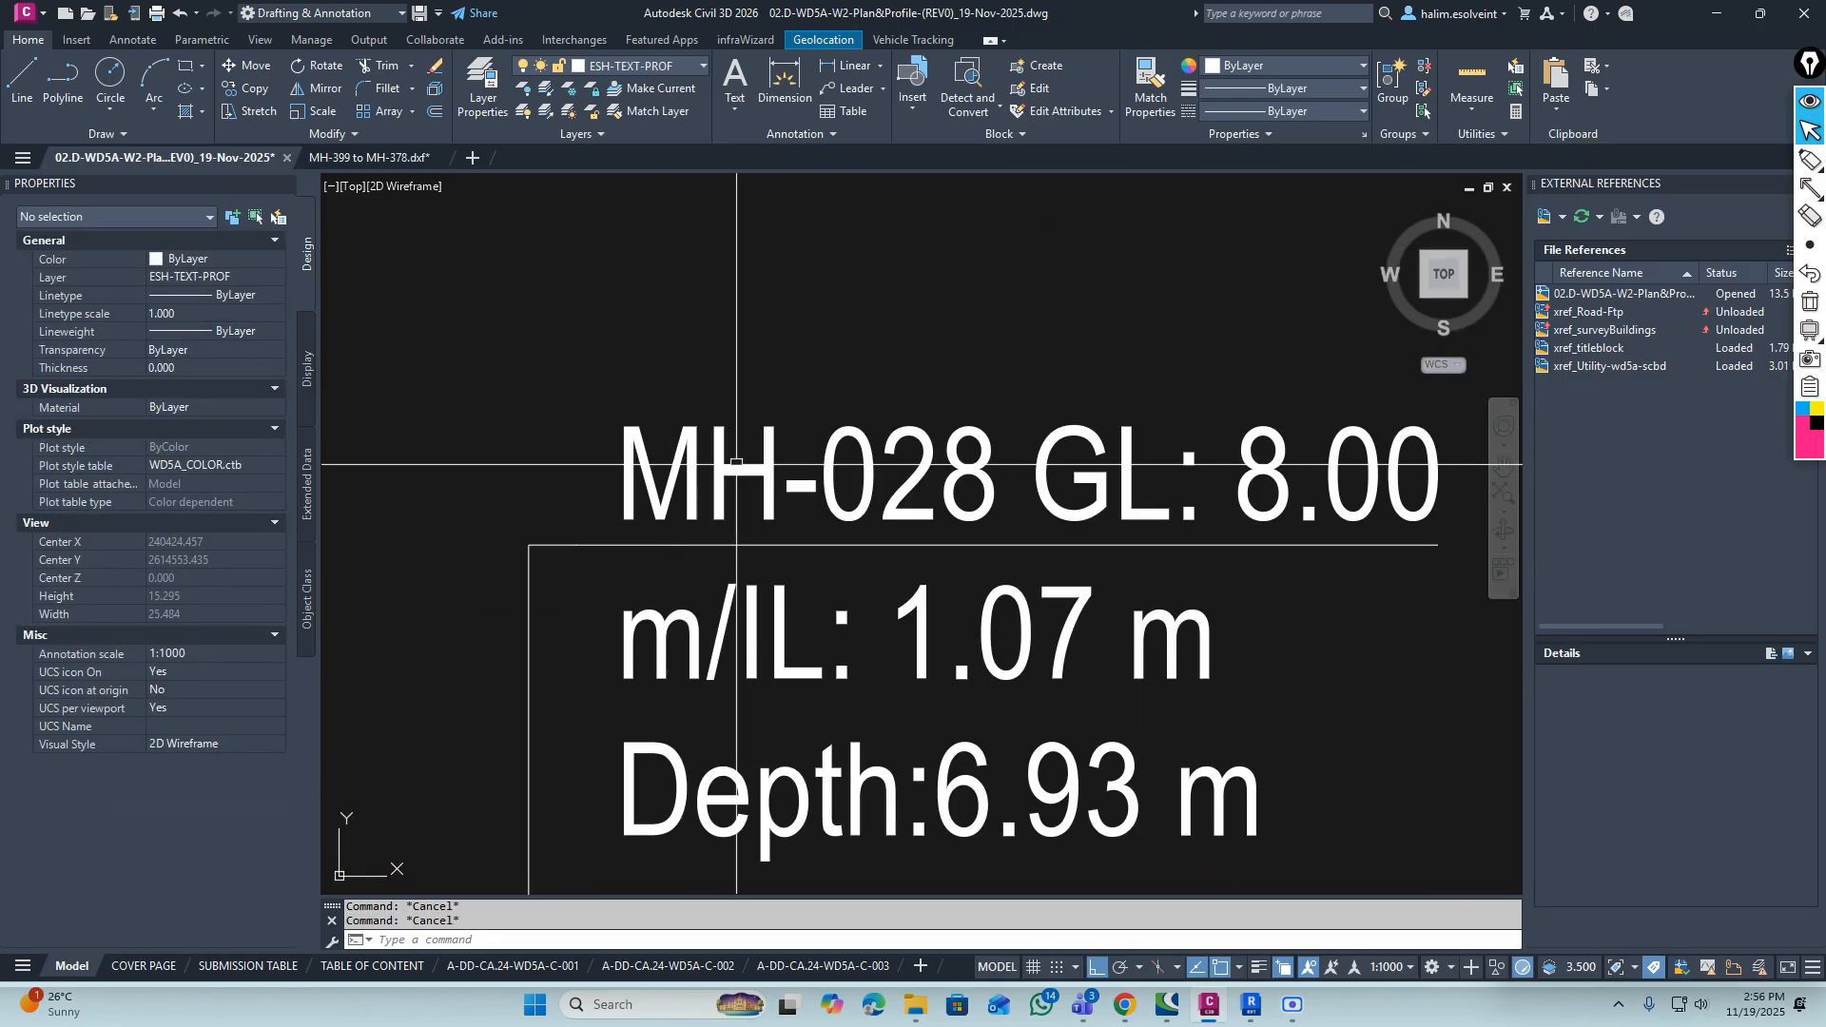
scroll(835, 482, down, 4)
scroll(835, 400, up, 1)
click(835, 408)
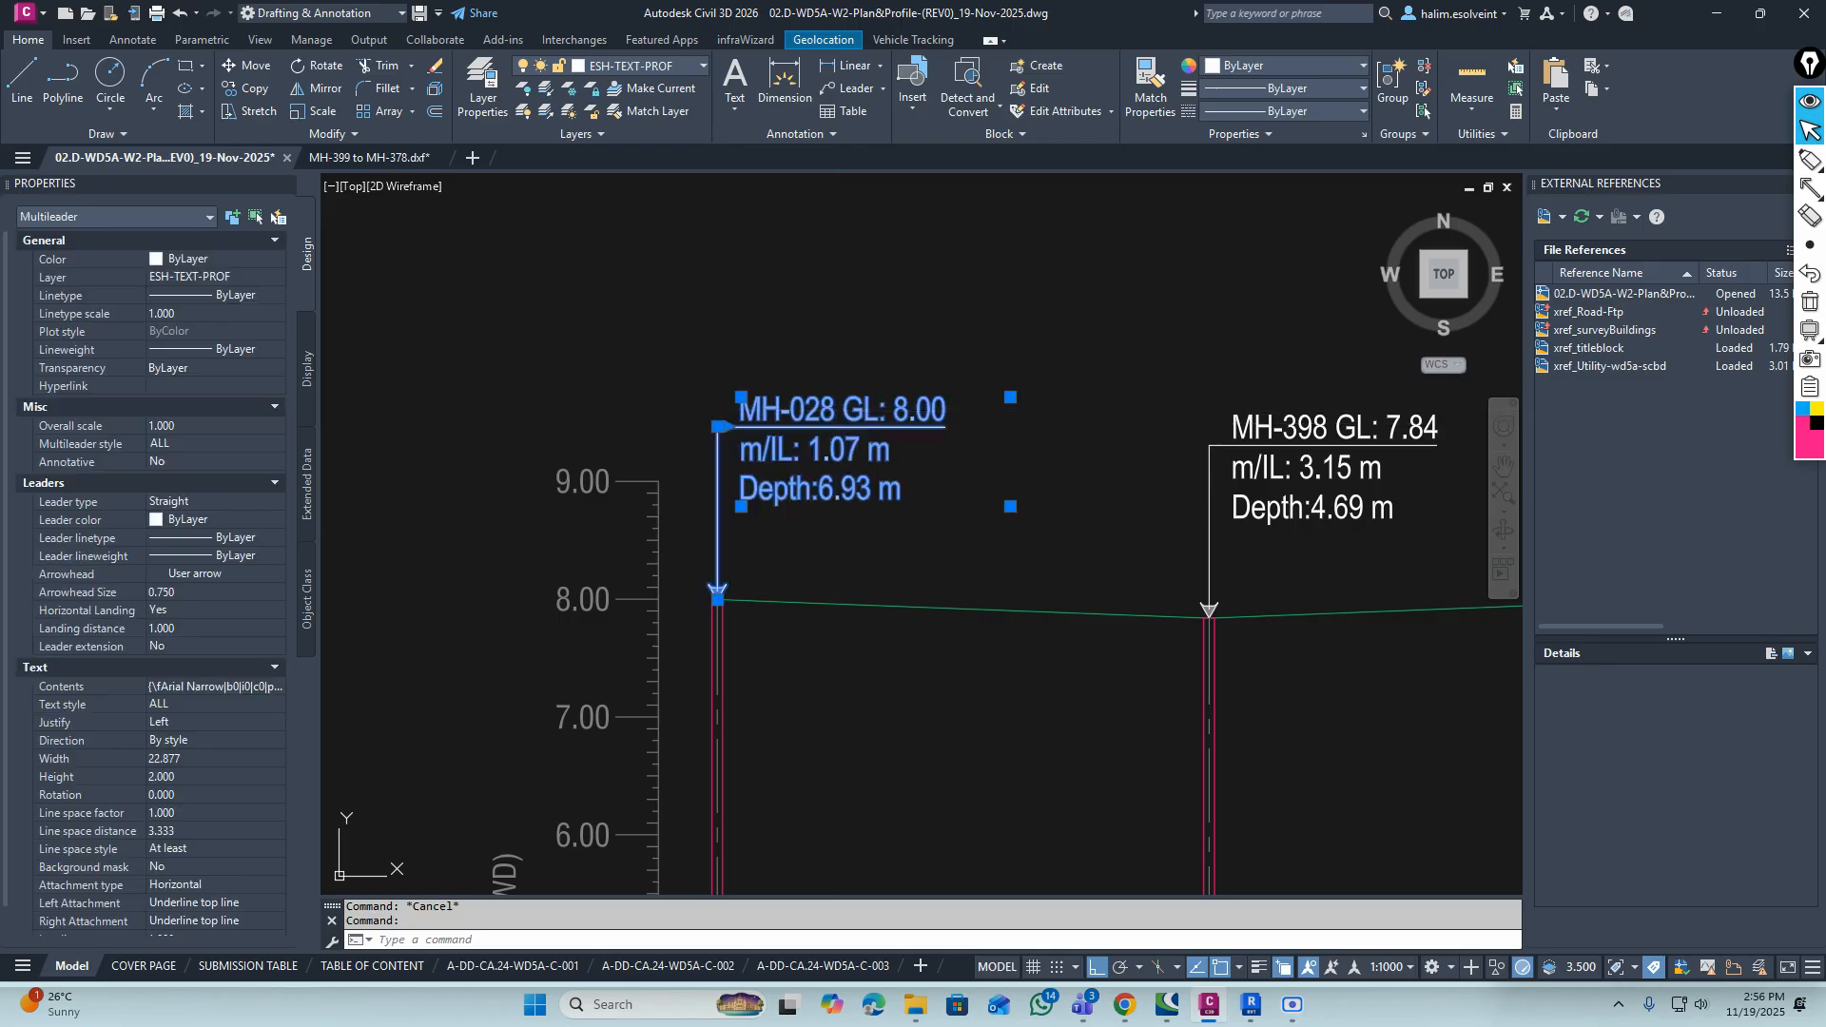
double_click(850, 410)
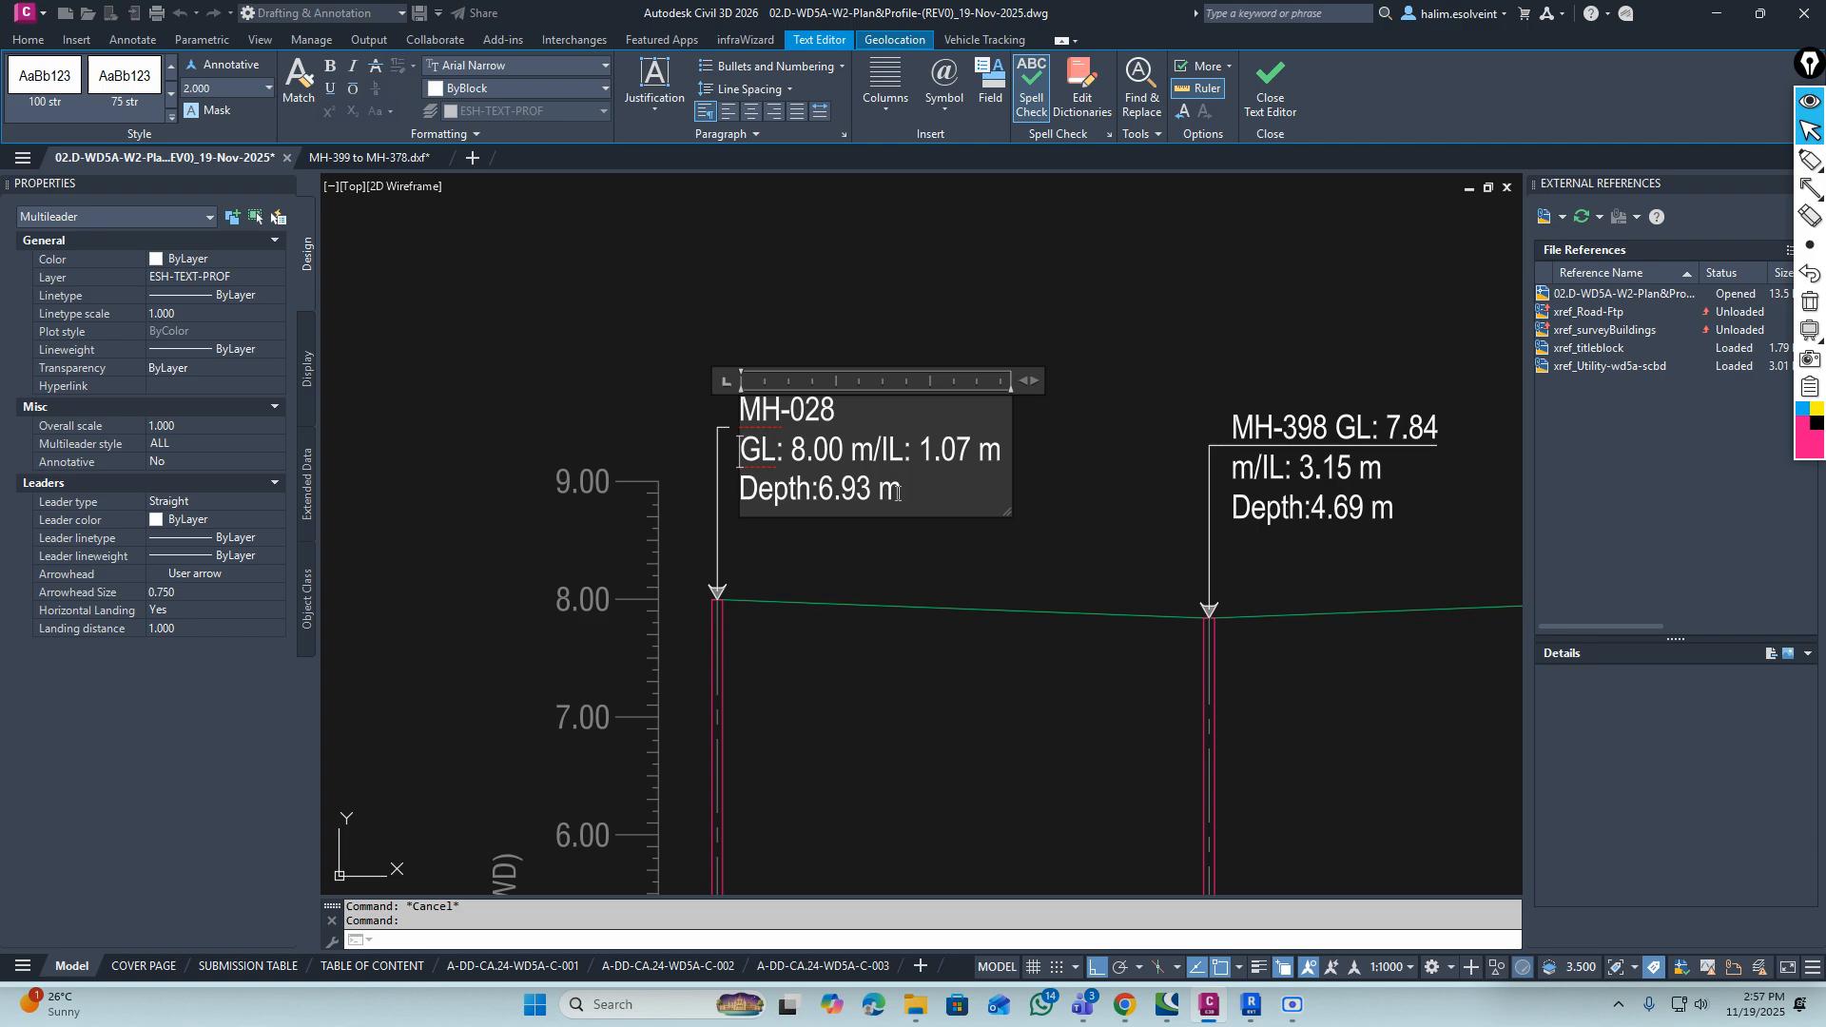
click(919, 577)
key(Escape)
Break the MH-398 label after the manhole number, putting its GL and IL values together on the second line
middle_drag(1337, 497, 881, 471)
click(877, 404)
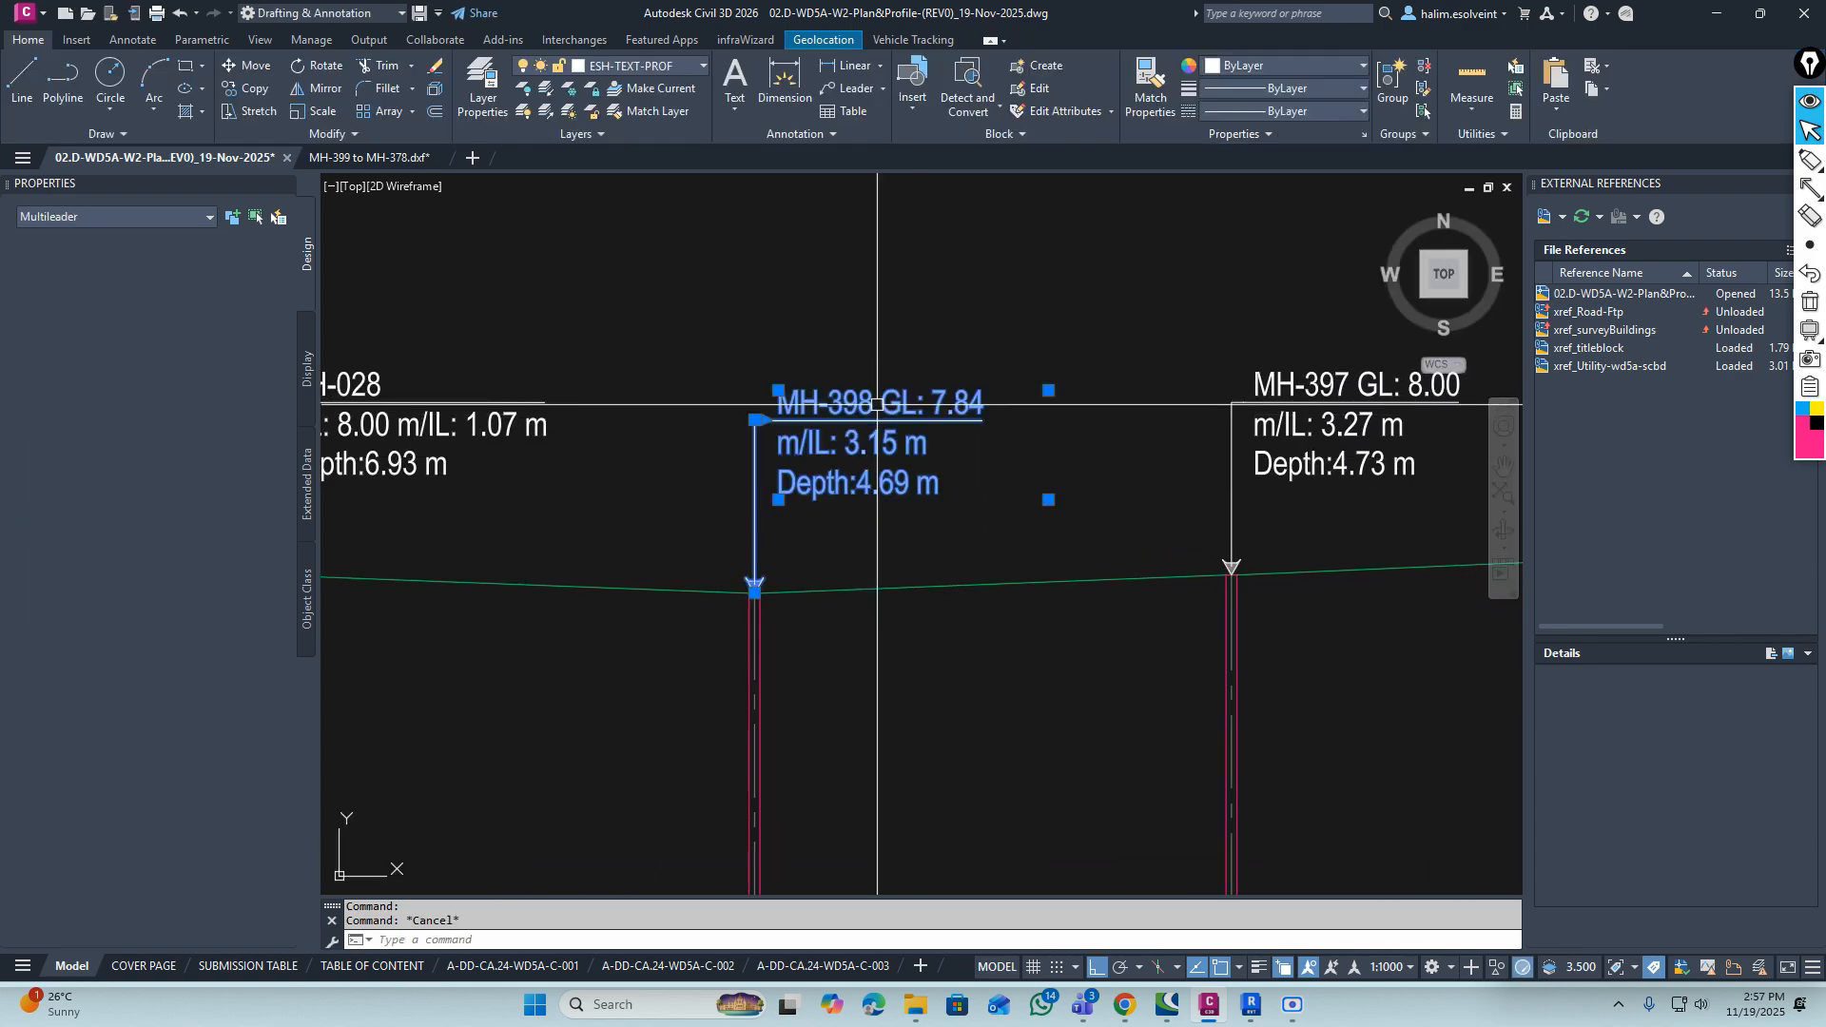
double_click(877, 405)
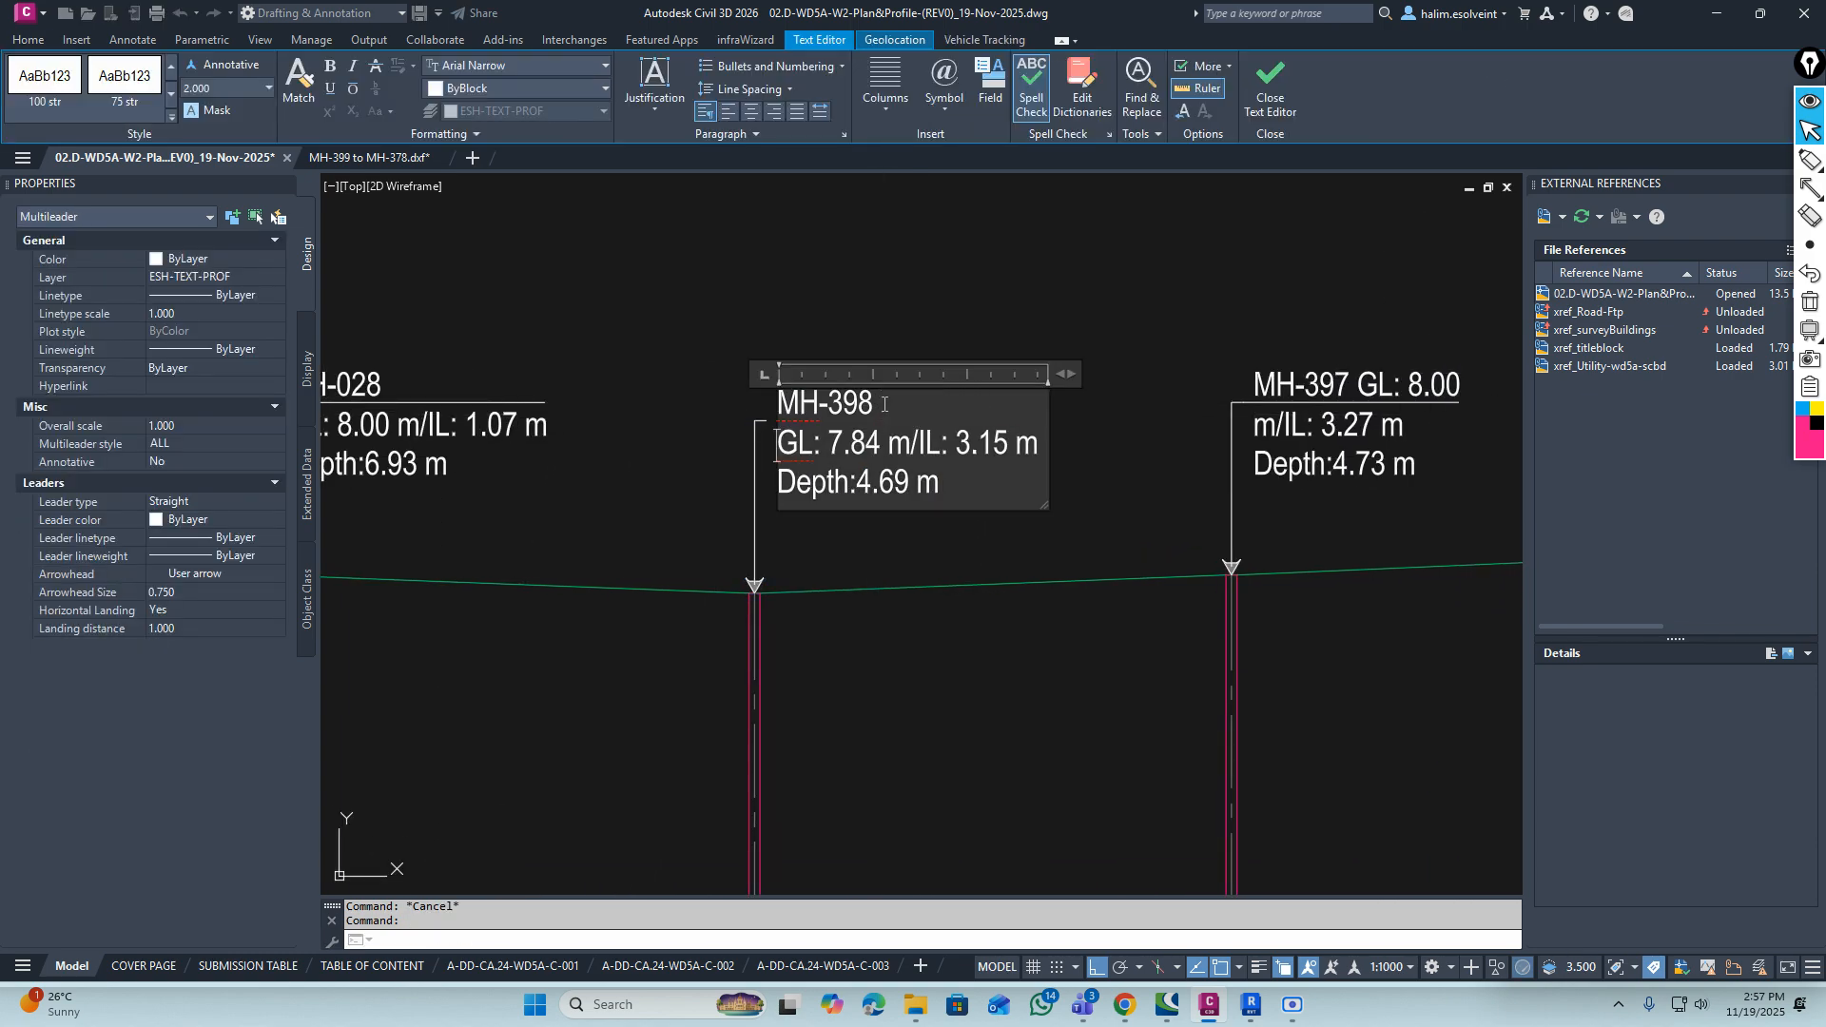
click(1094, 529)
key(Escape)
Break the MH-397 label after the manhole number, putting its GL and IL values together on the second line
middle_drag(1240, 459, 813, 461)
click(901, 420)
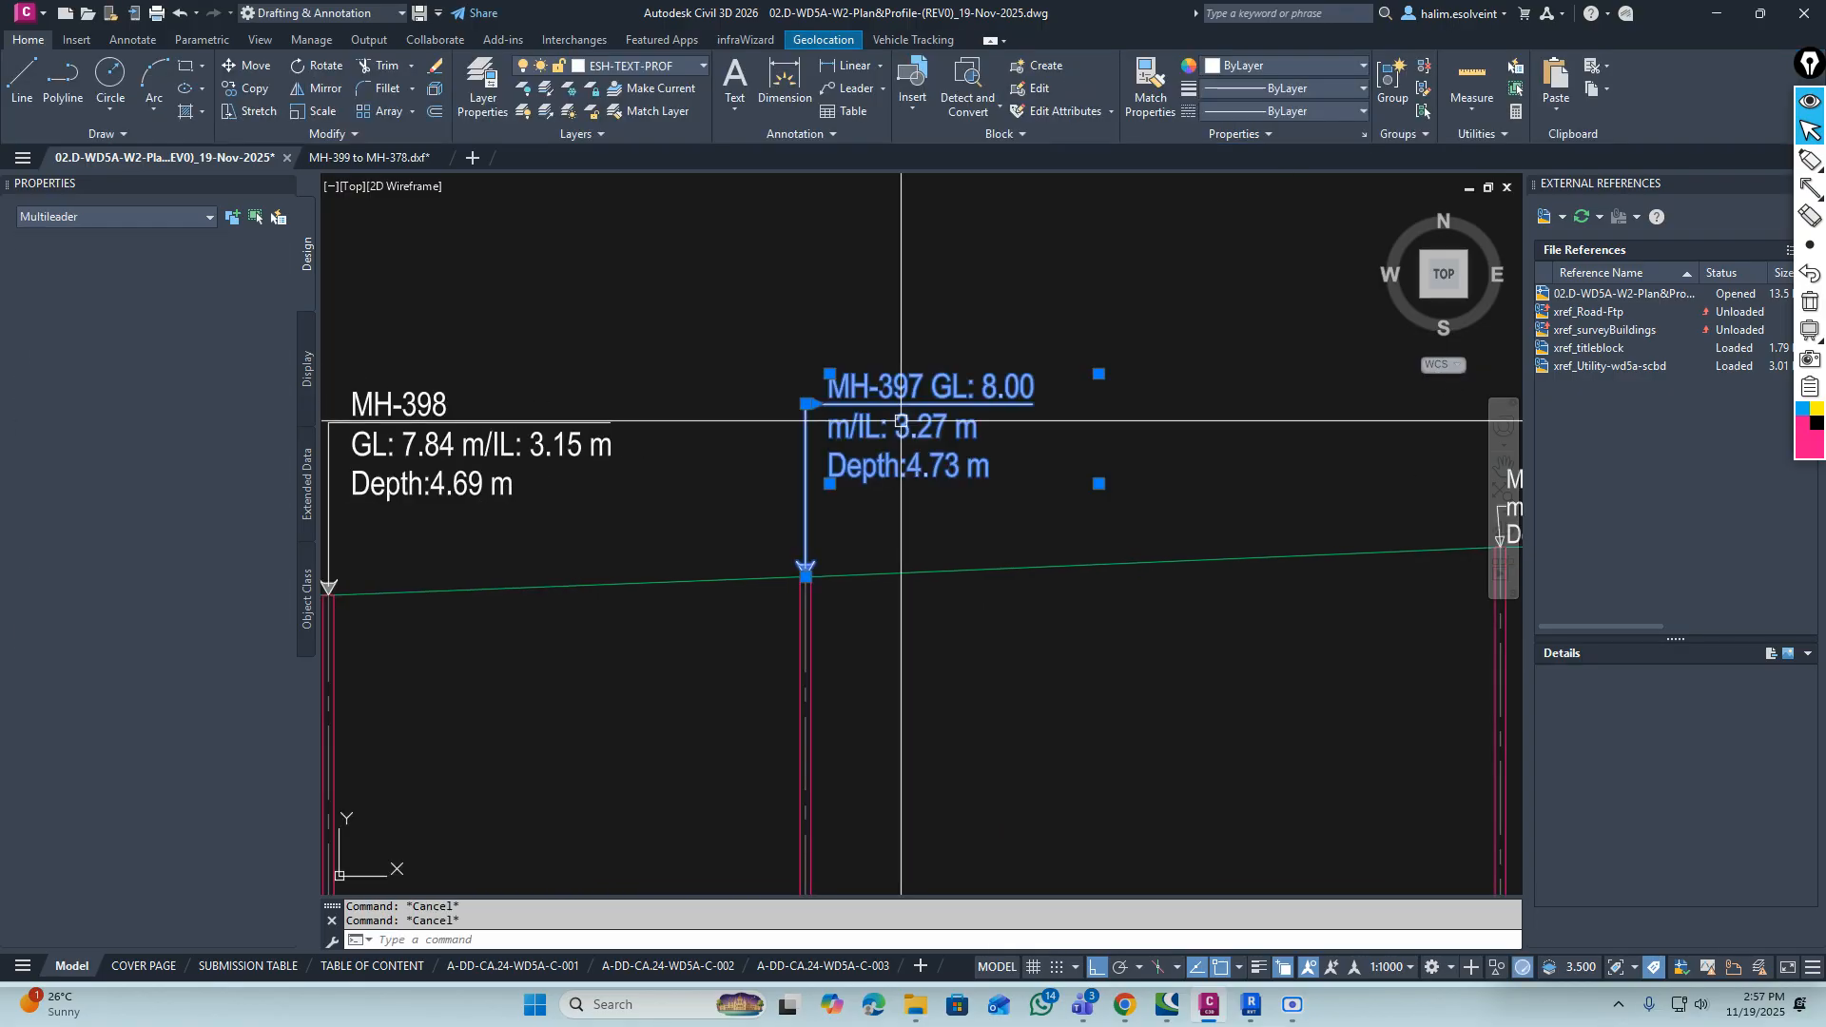
double_click(937, 388)
key(Return)
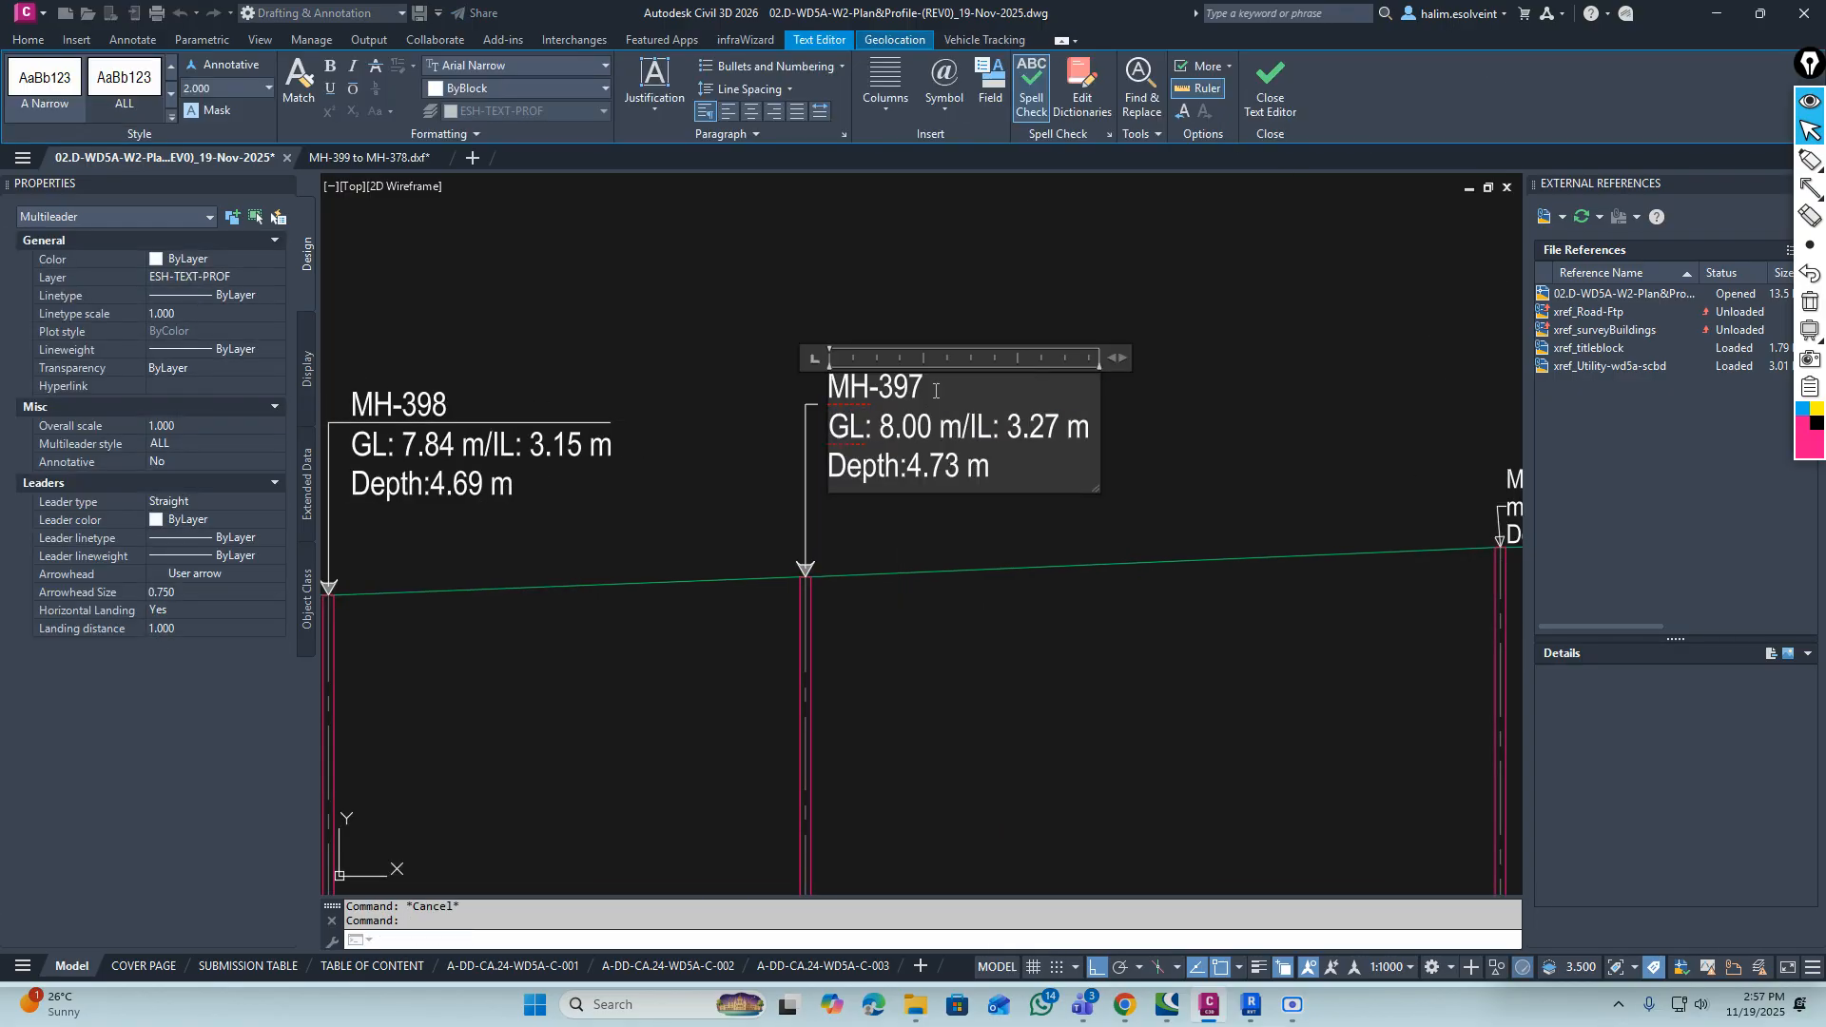
click(1321, 513)
key(Escape)
Examine the MH-396 and MH-395 labels and compare them with the new profile's MH-378 and MH-399 text labels
middle_drag(1320, 514, 661, 490)
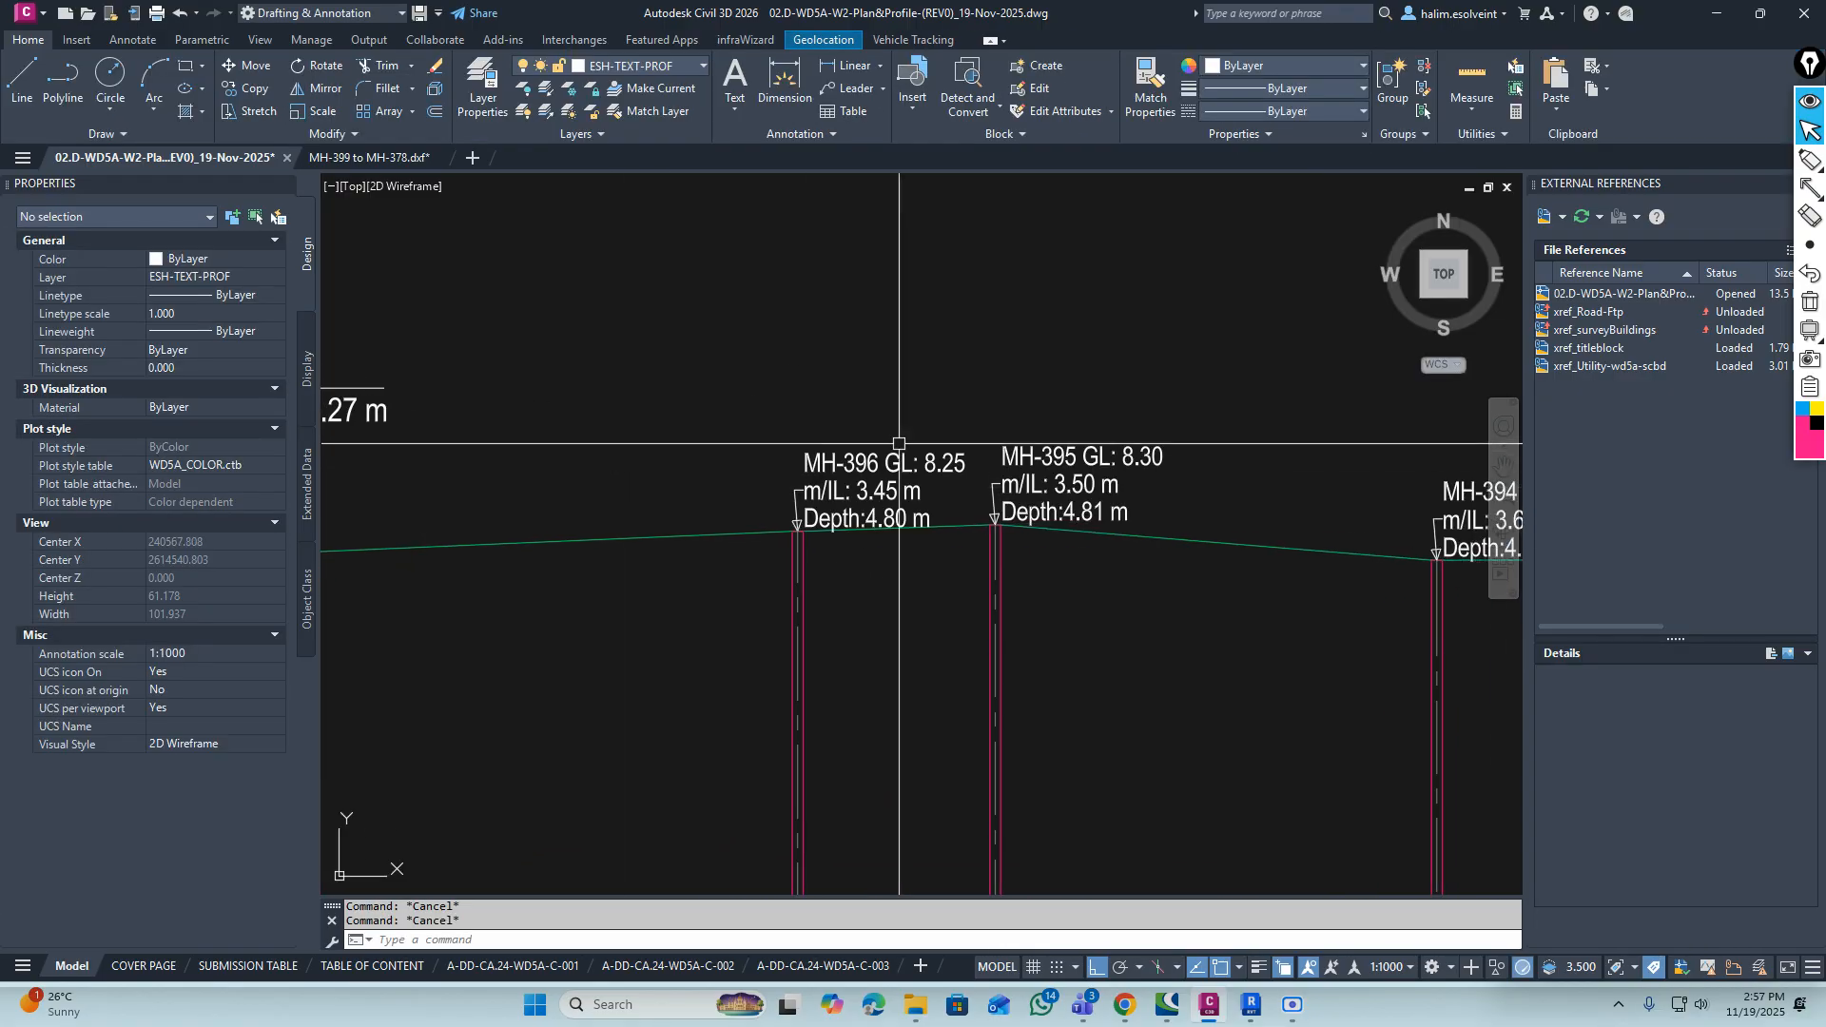
scroll(890, 460, down, 9)
middle_drag(704, 582, 925, 190)
scroll(986, 563, up, 9)
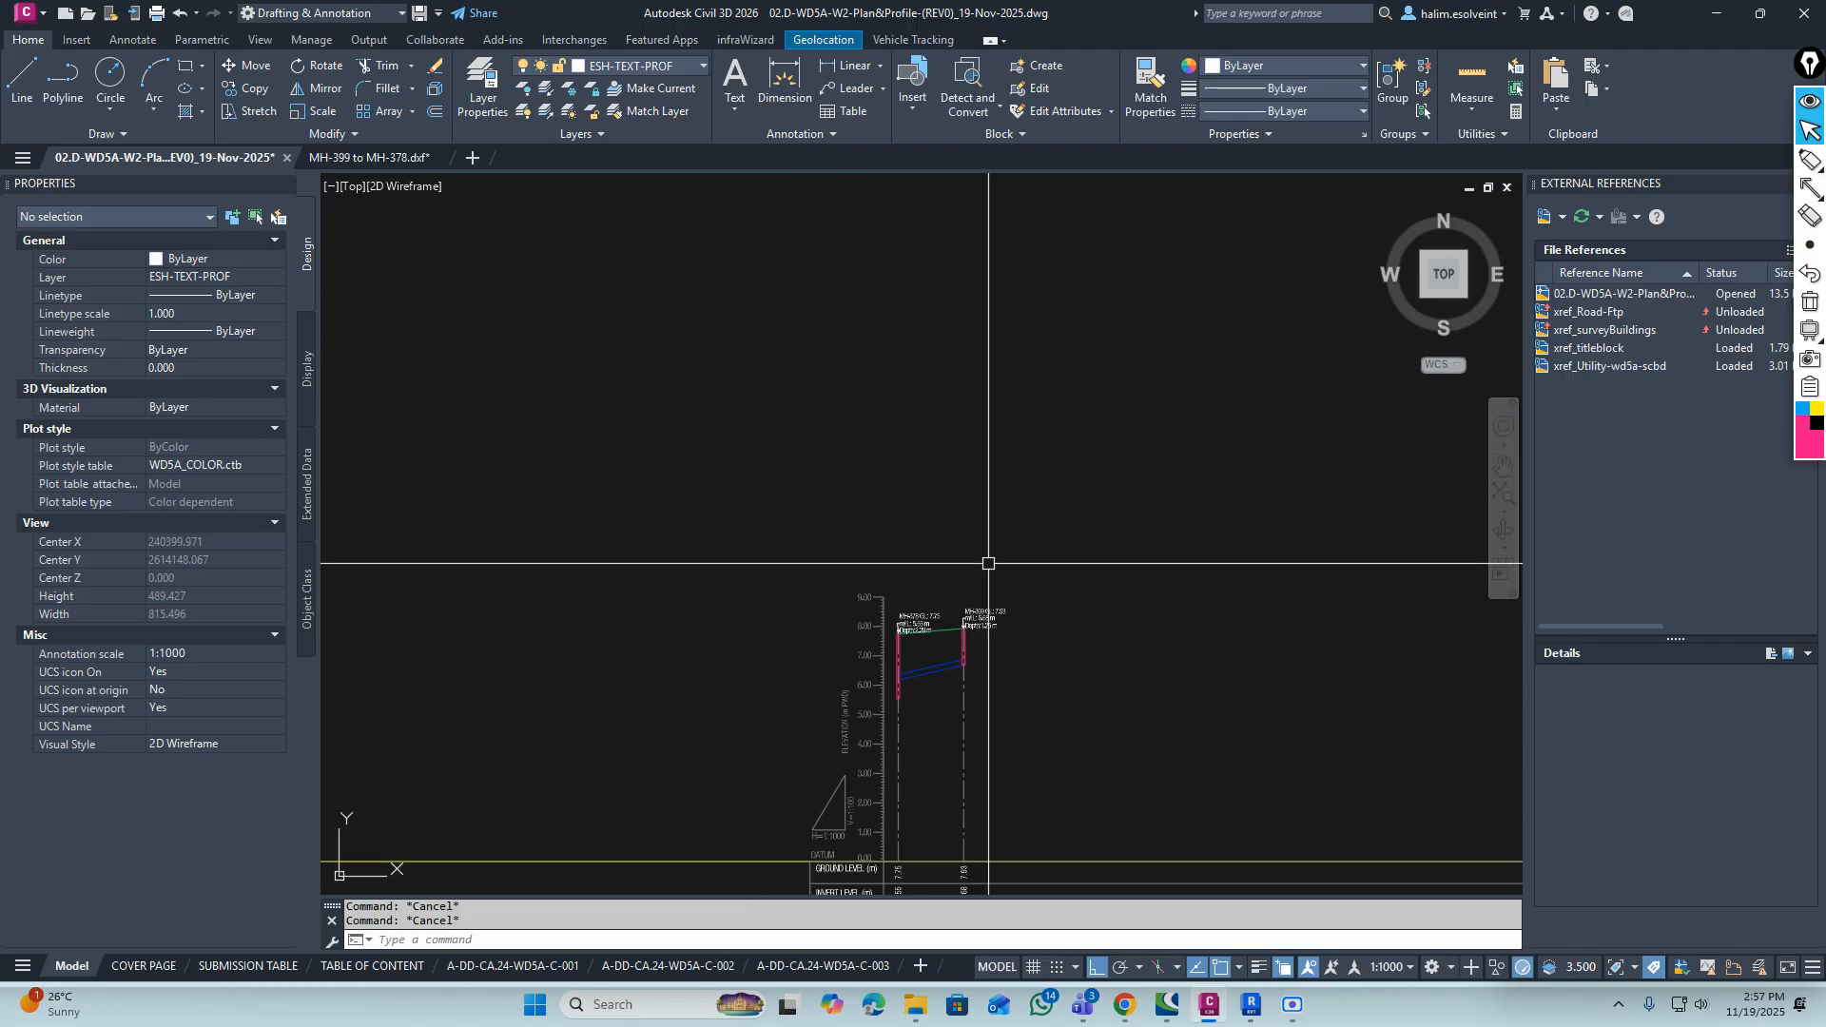
middle_drag(732, 708, 775, 380)
scroll(804, 387, up, 3)
click(819, 385)
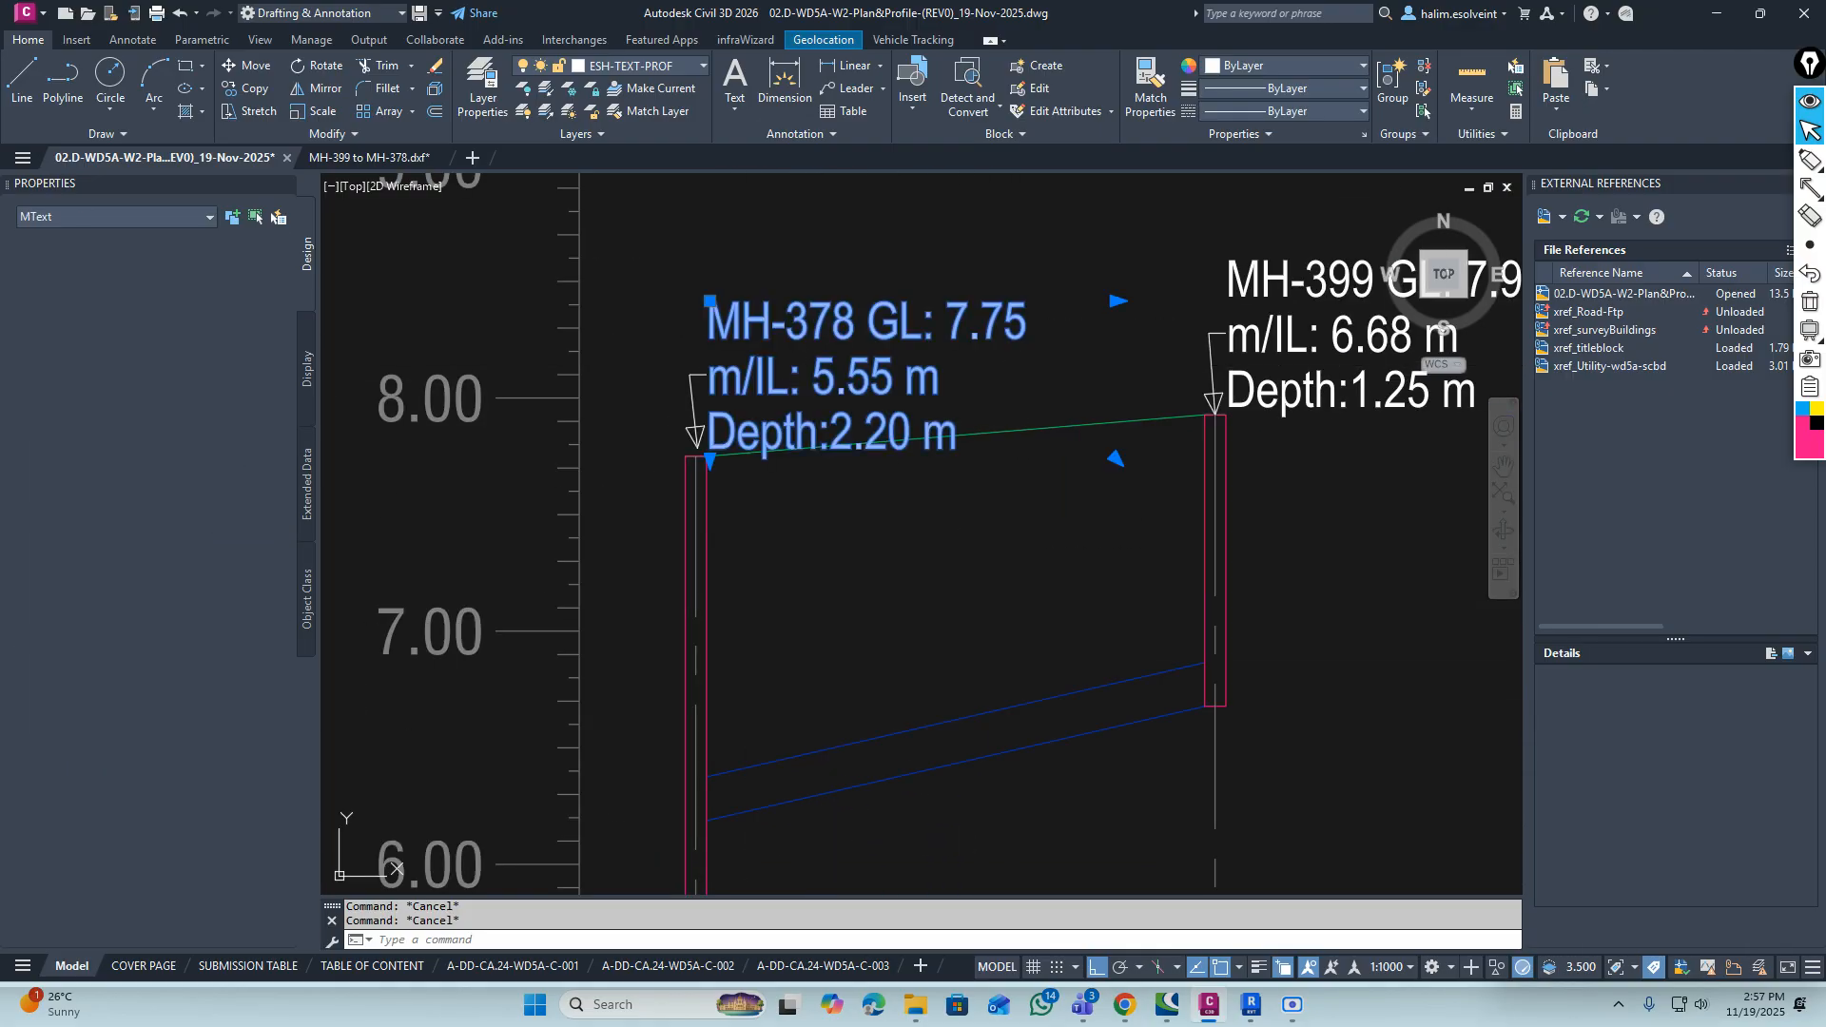
scroll(819, 384, down, 3)
key(Escape)
click(1067, 337)
key(Escape)
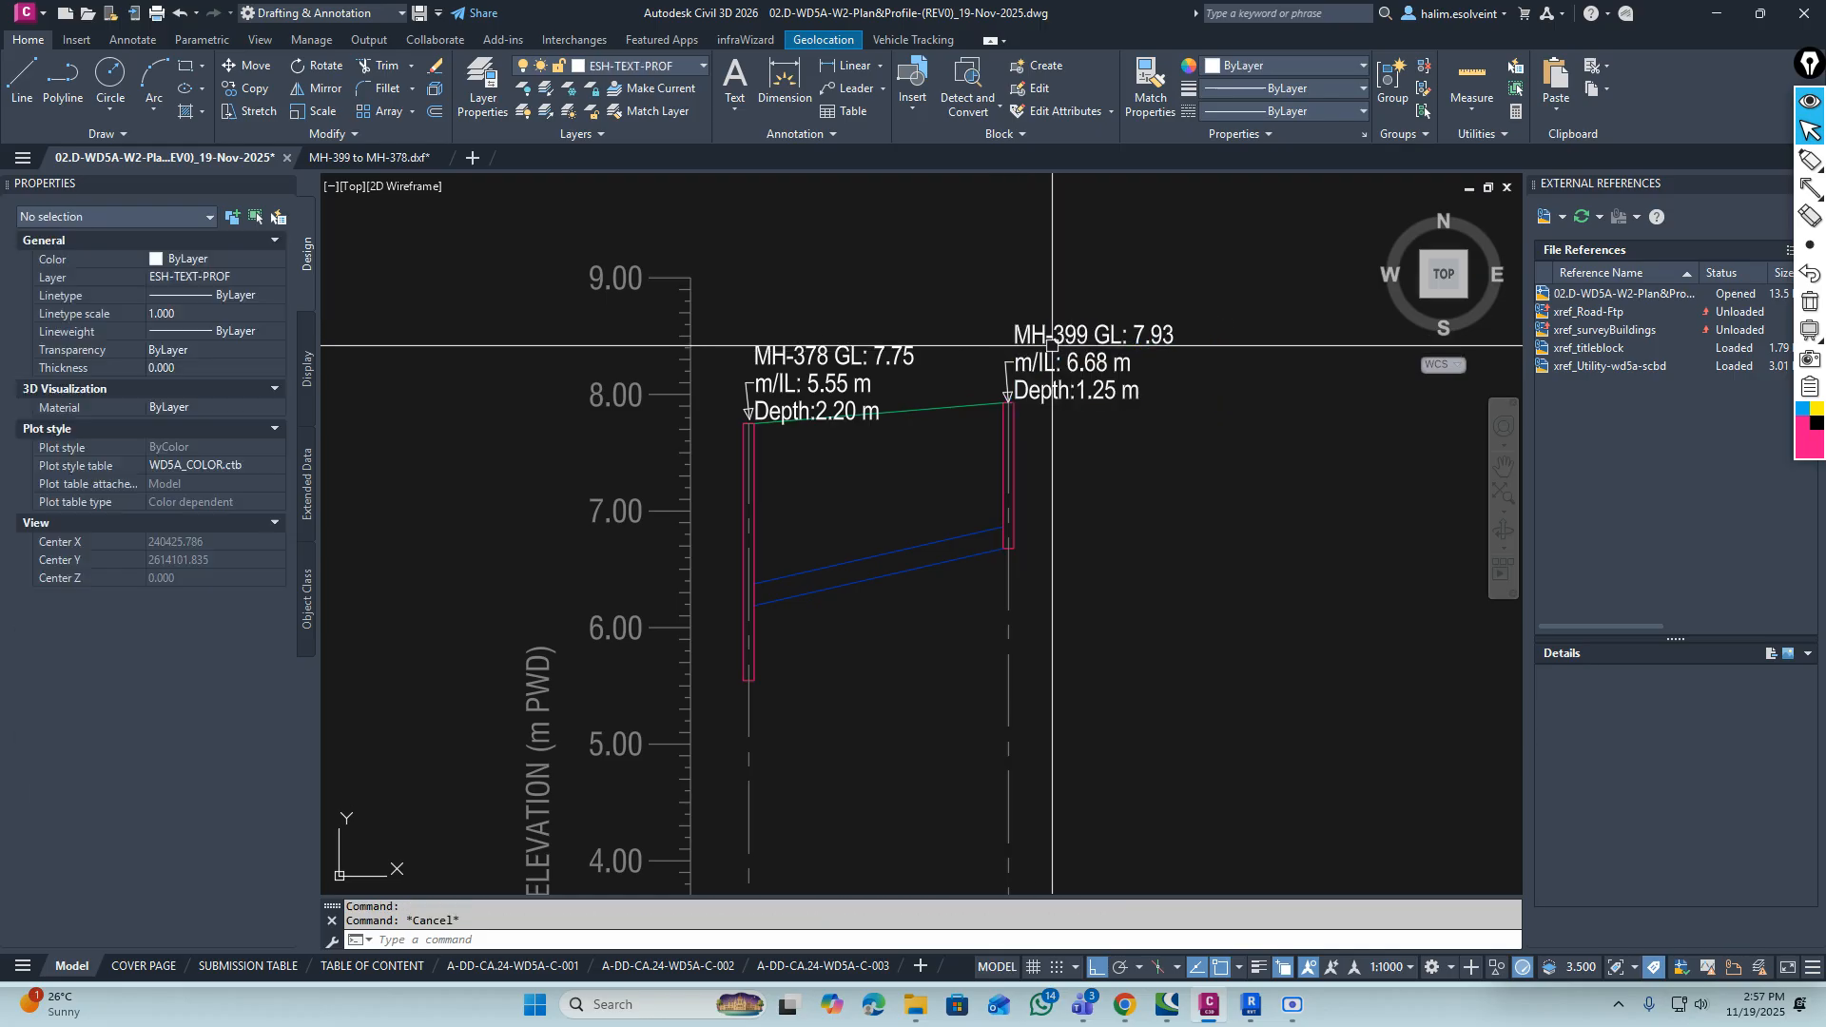
scroll(823, 374, down, 6)
scroll(719, 435, down, 6)
Copy the MH-028 multileader label from its arrow tip to the top centre of manhole MH-378 on the new profile
middle_drag(719, 434, 720, 696)
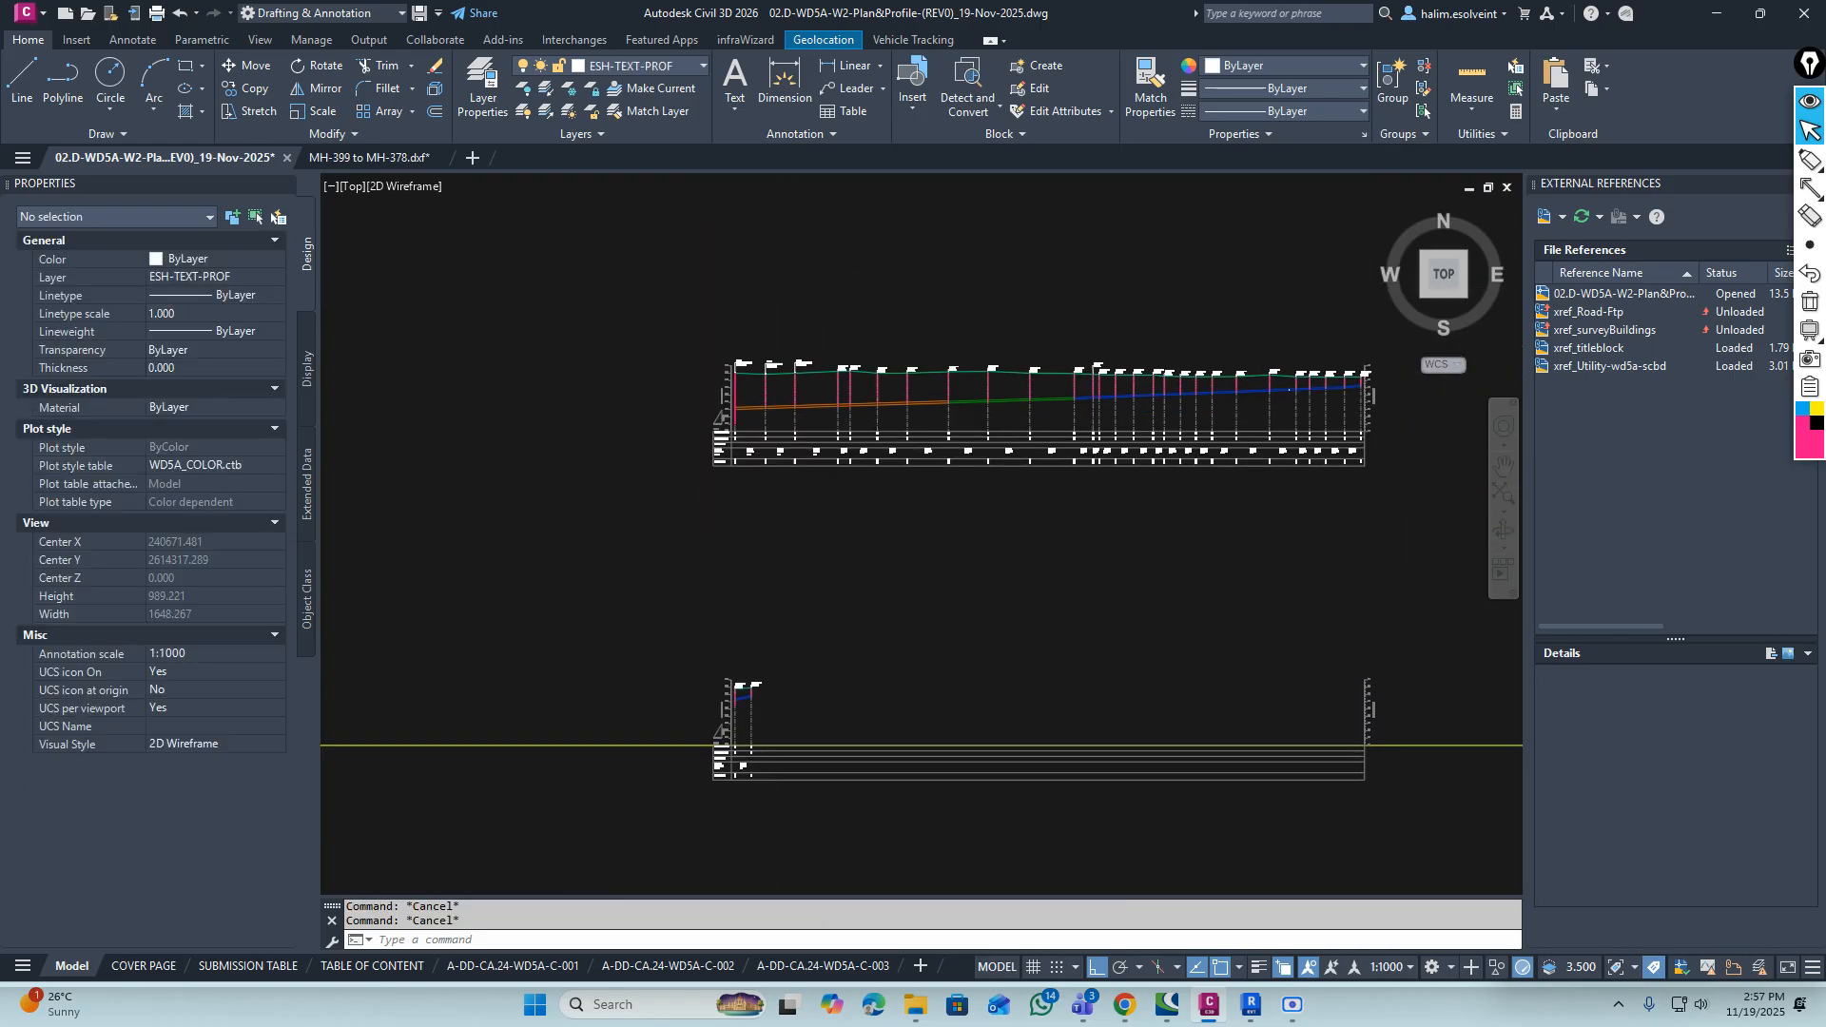
scroll(763, 385, up, 6)
scroll(648, 302, up, 3)
text(co)
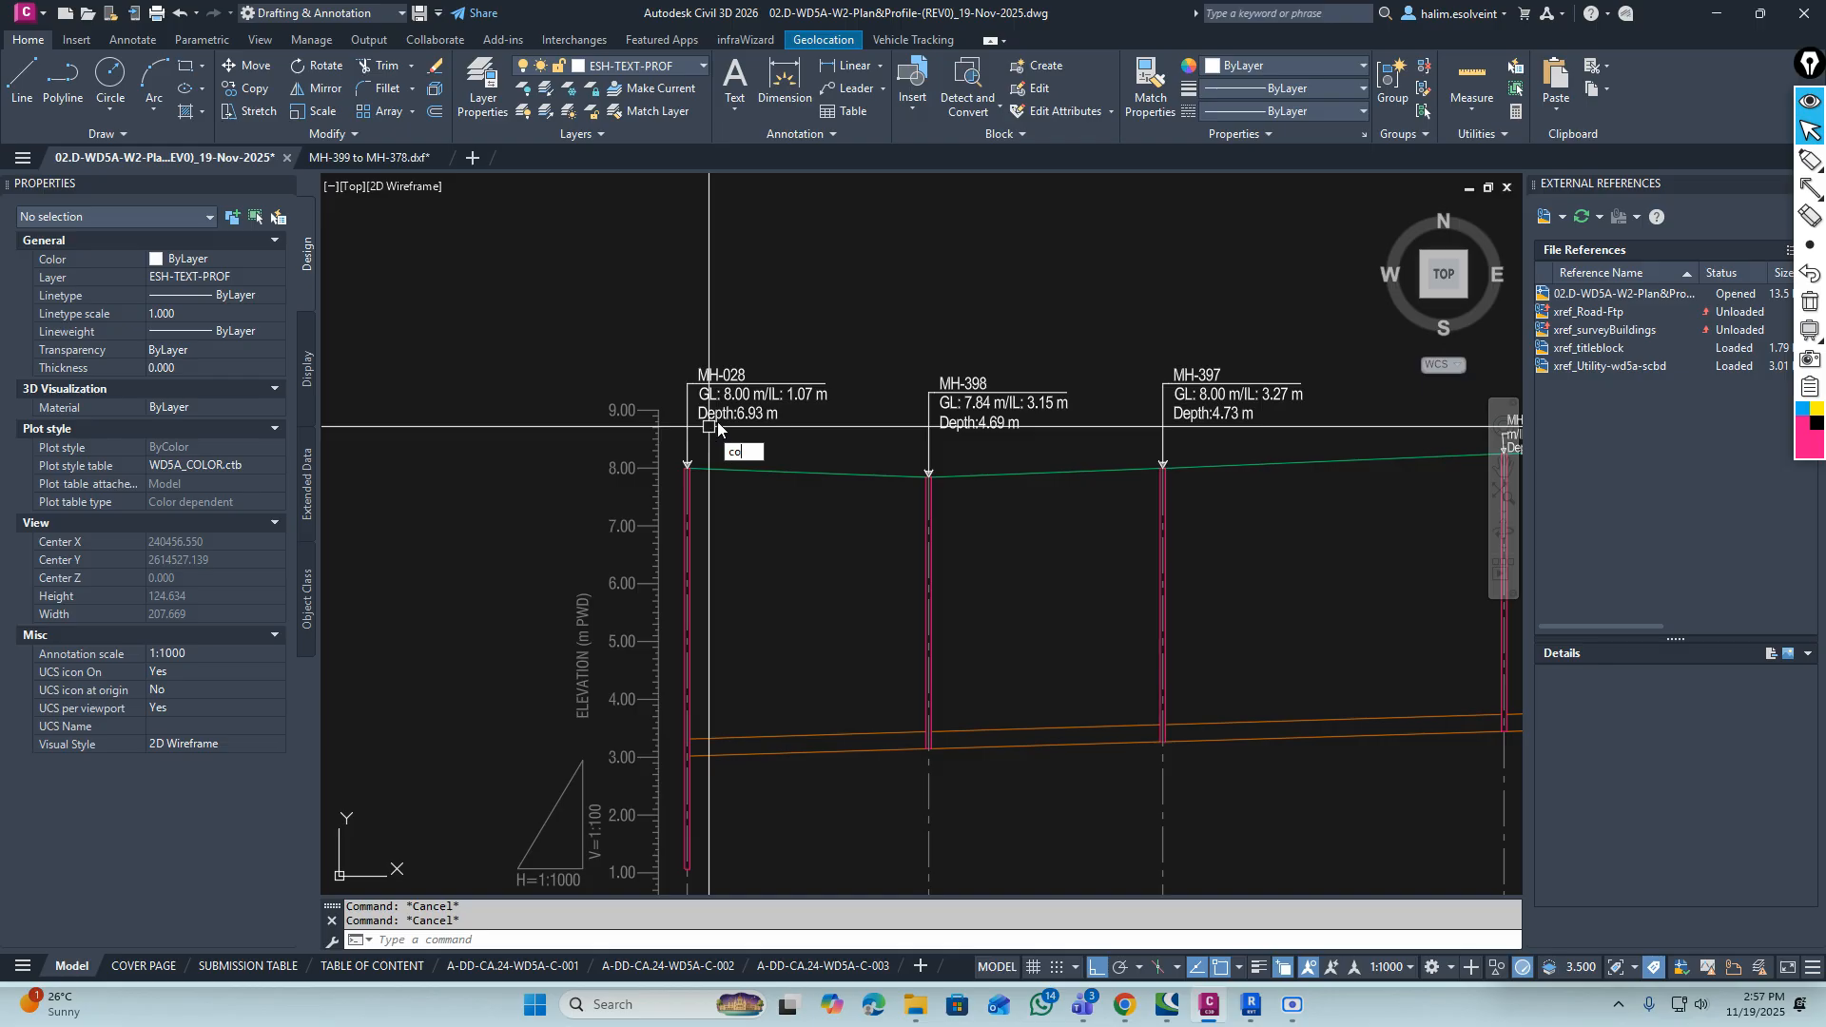
key(Return)
click(728, 421)
key(Return)
scroll(691, 458, up, 6)
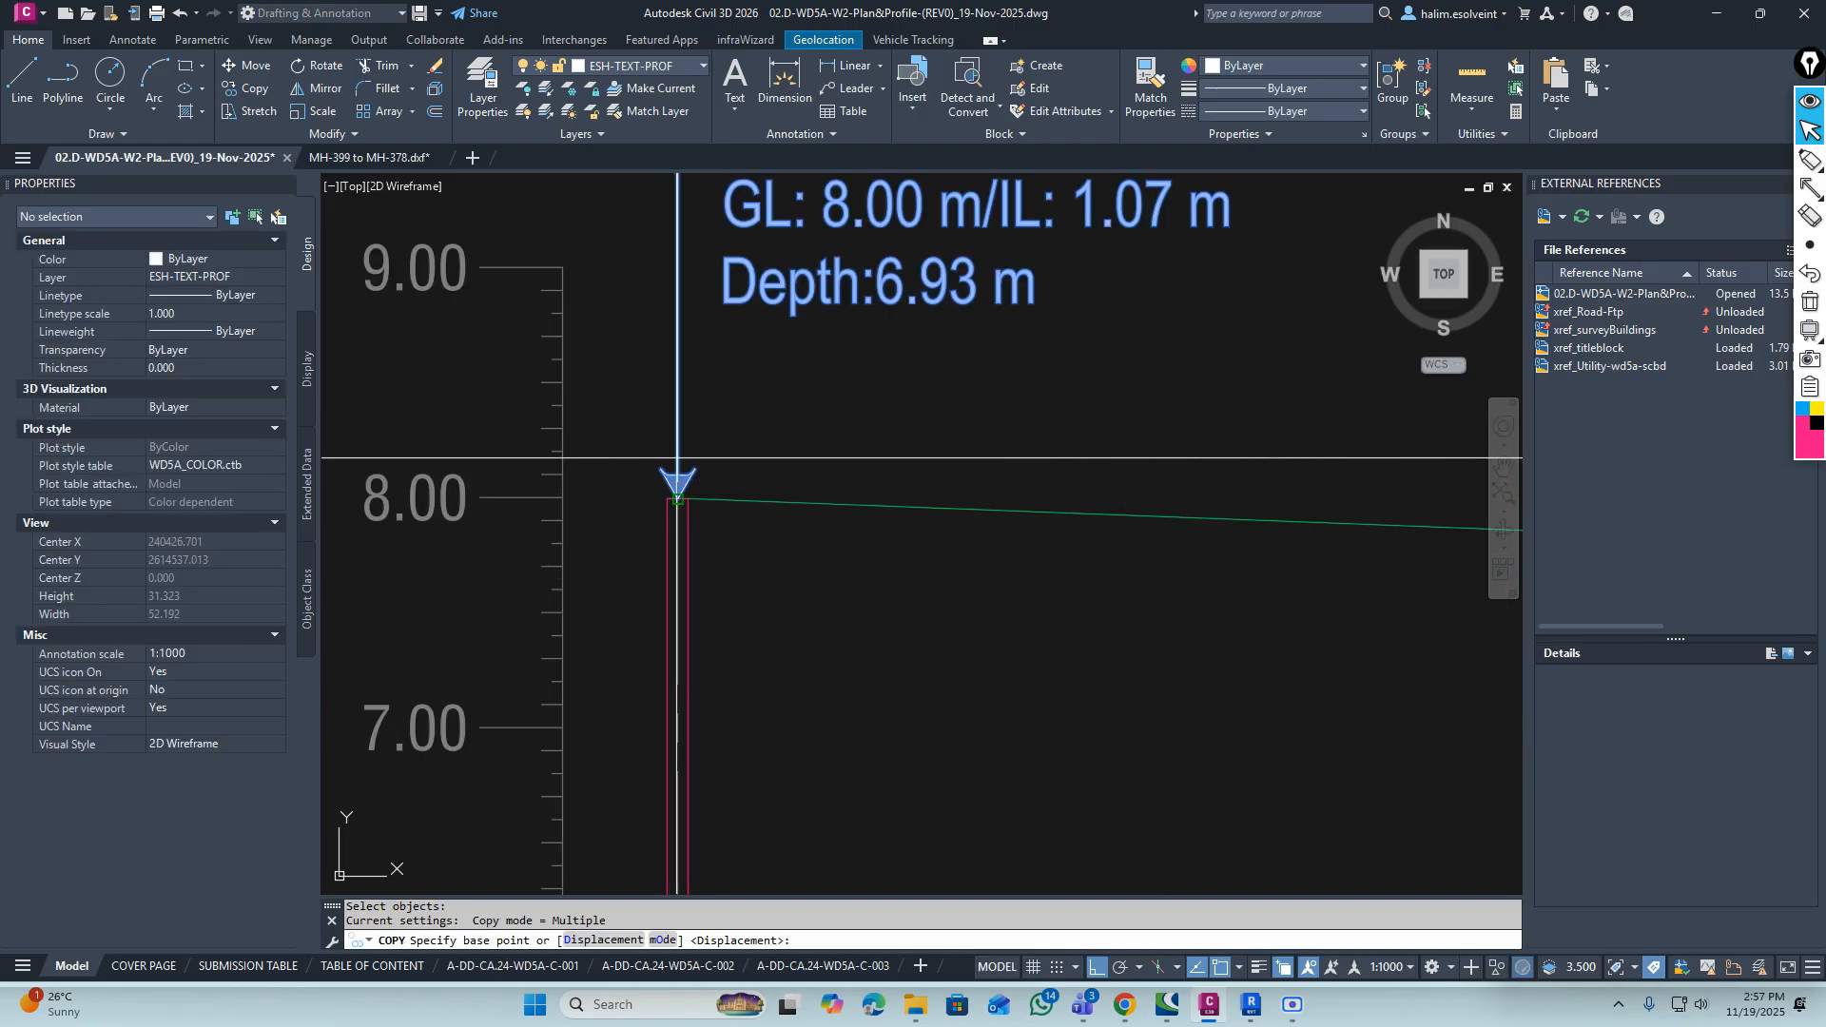
click(678, 494)
scroll(812, 354, down, 12)
scroll(837, 533, up, 12)
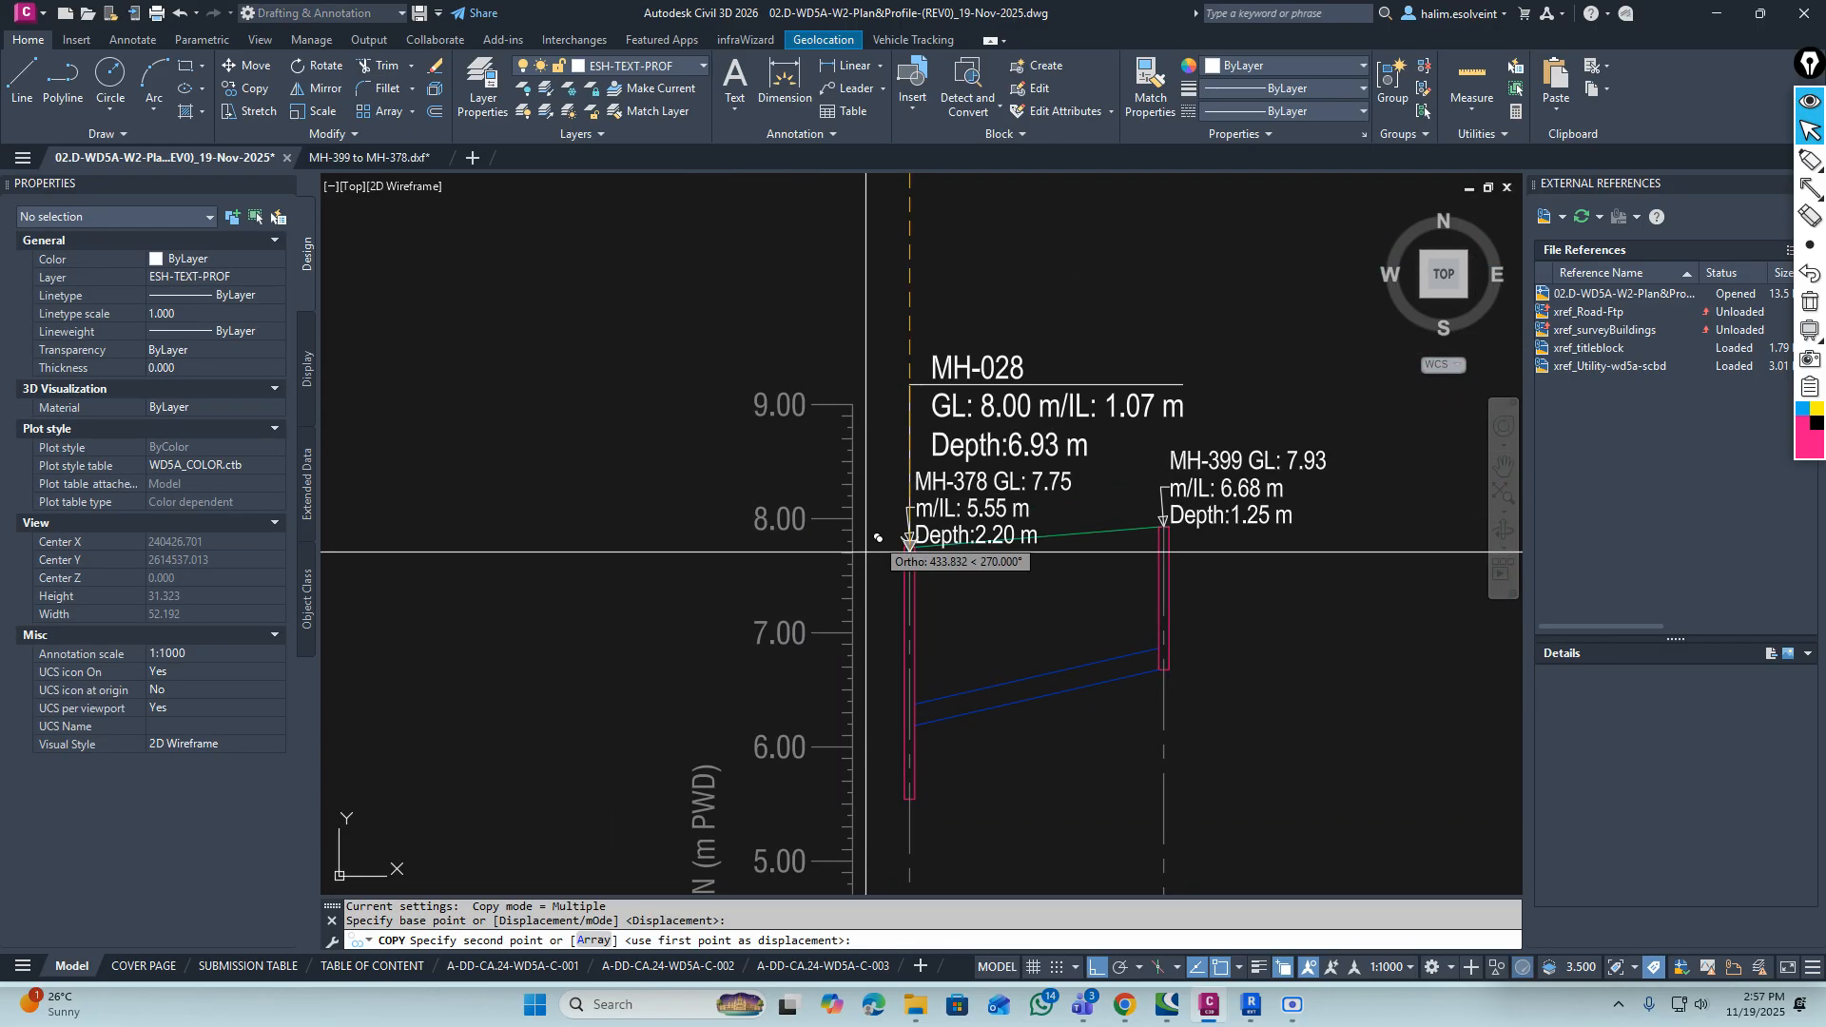
scroll(845, 600, up, 3)
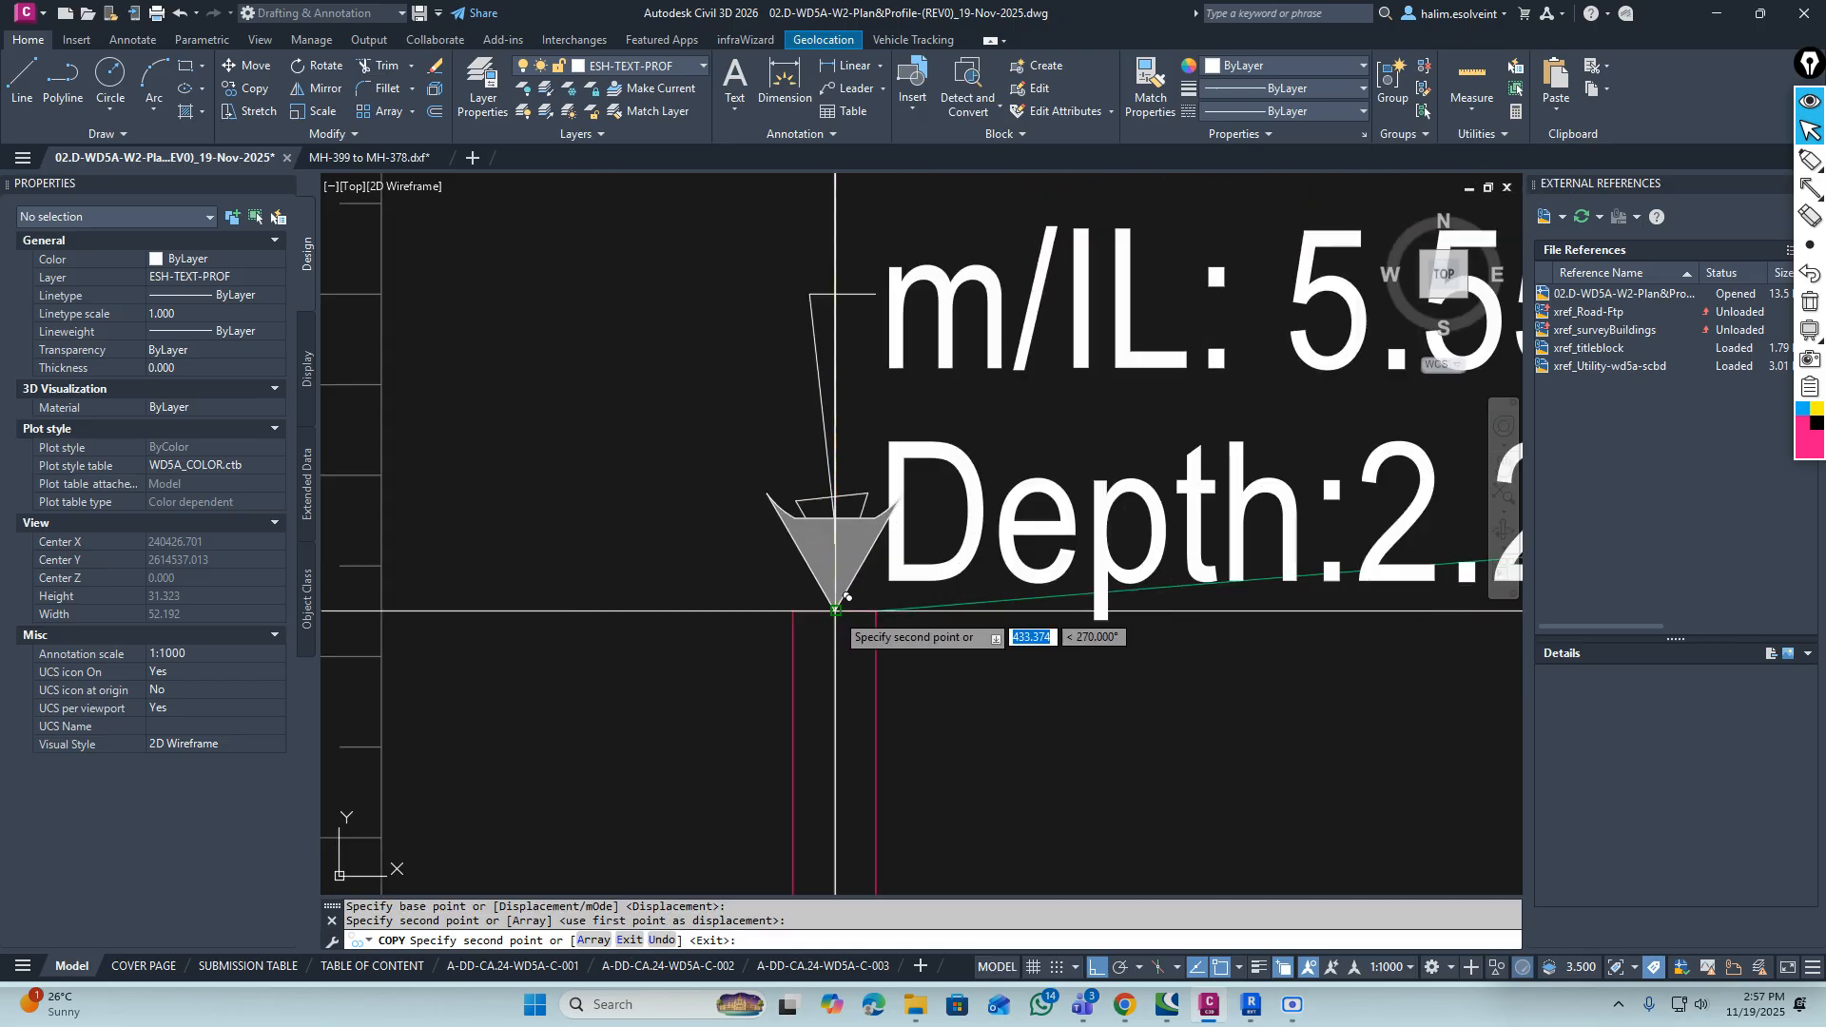
key(Escape)
scroll(718, 600, down, 9)
key(Escape)
Copy the full contents of the MH-378 multiline text to the clipboard and close the text editor
scroll(801, 518, up, 3)
middle_drag(768, 586, 790, 461)
click(788, 437)
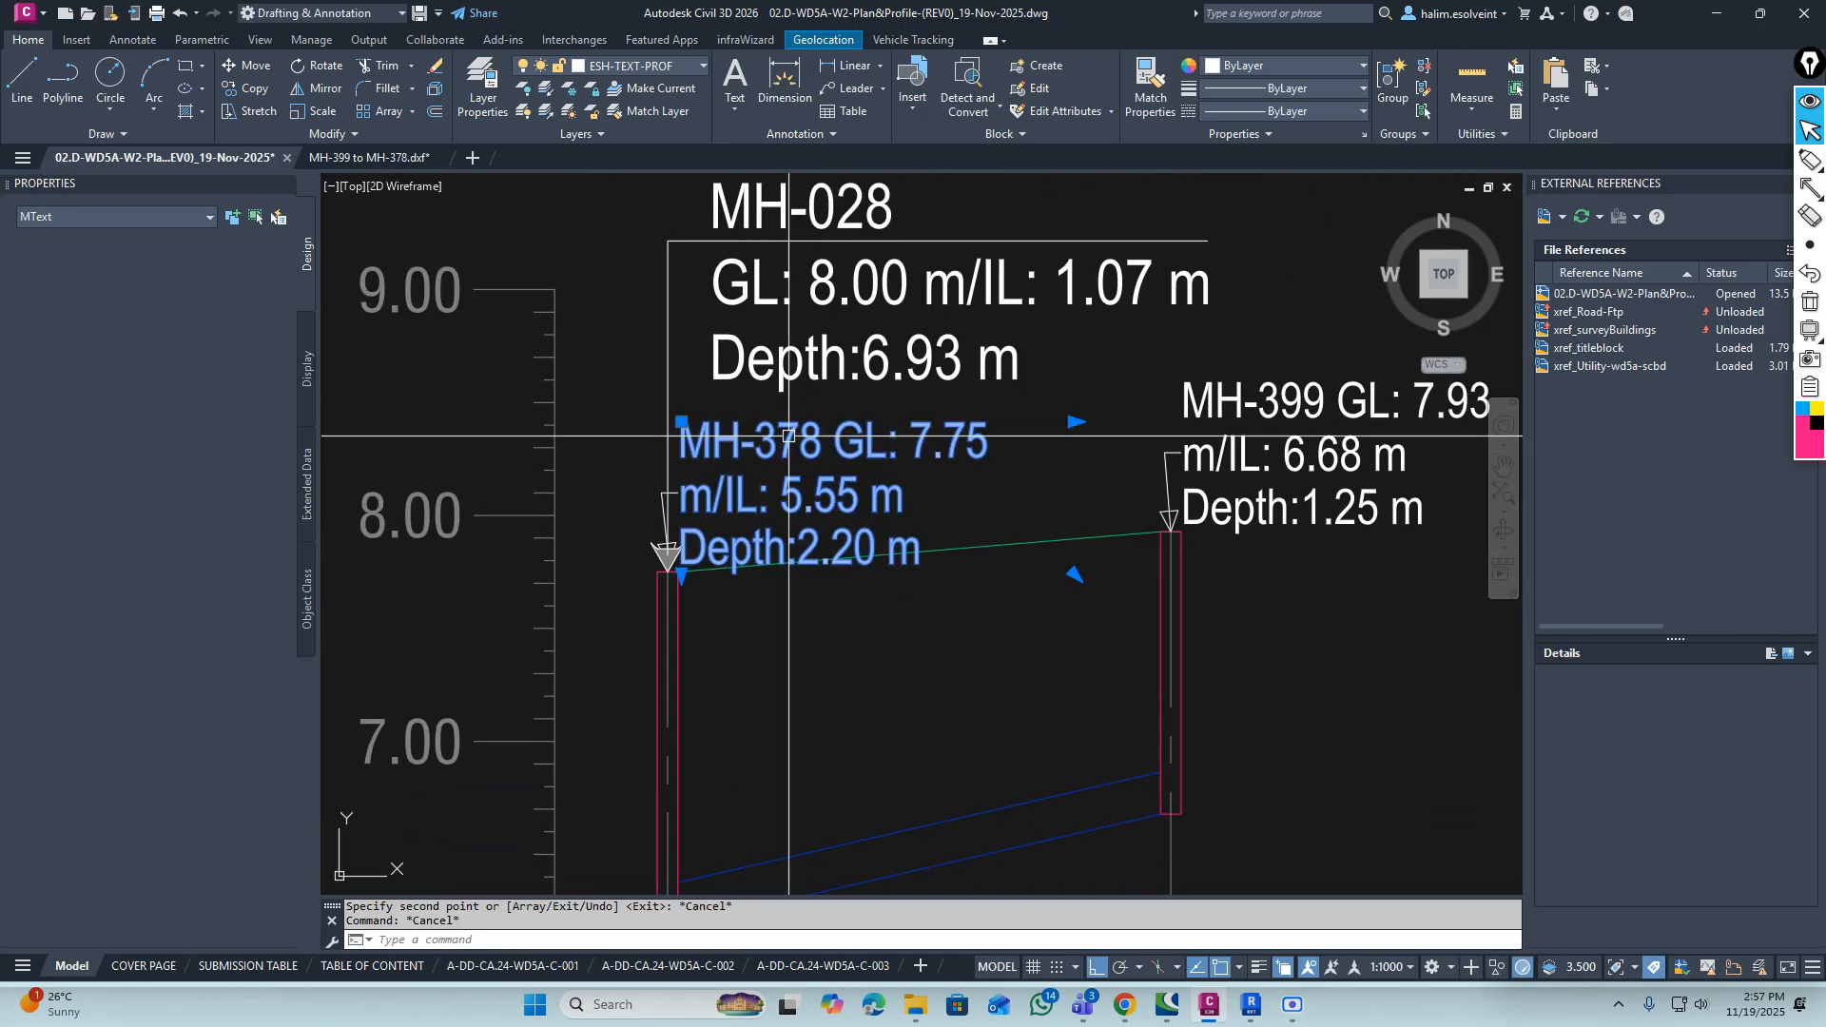
double_click(788, 437)
right_click(745, 457)
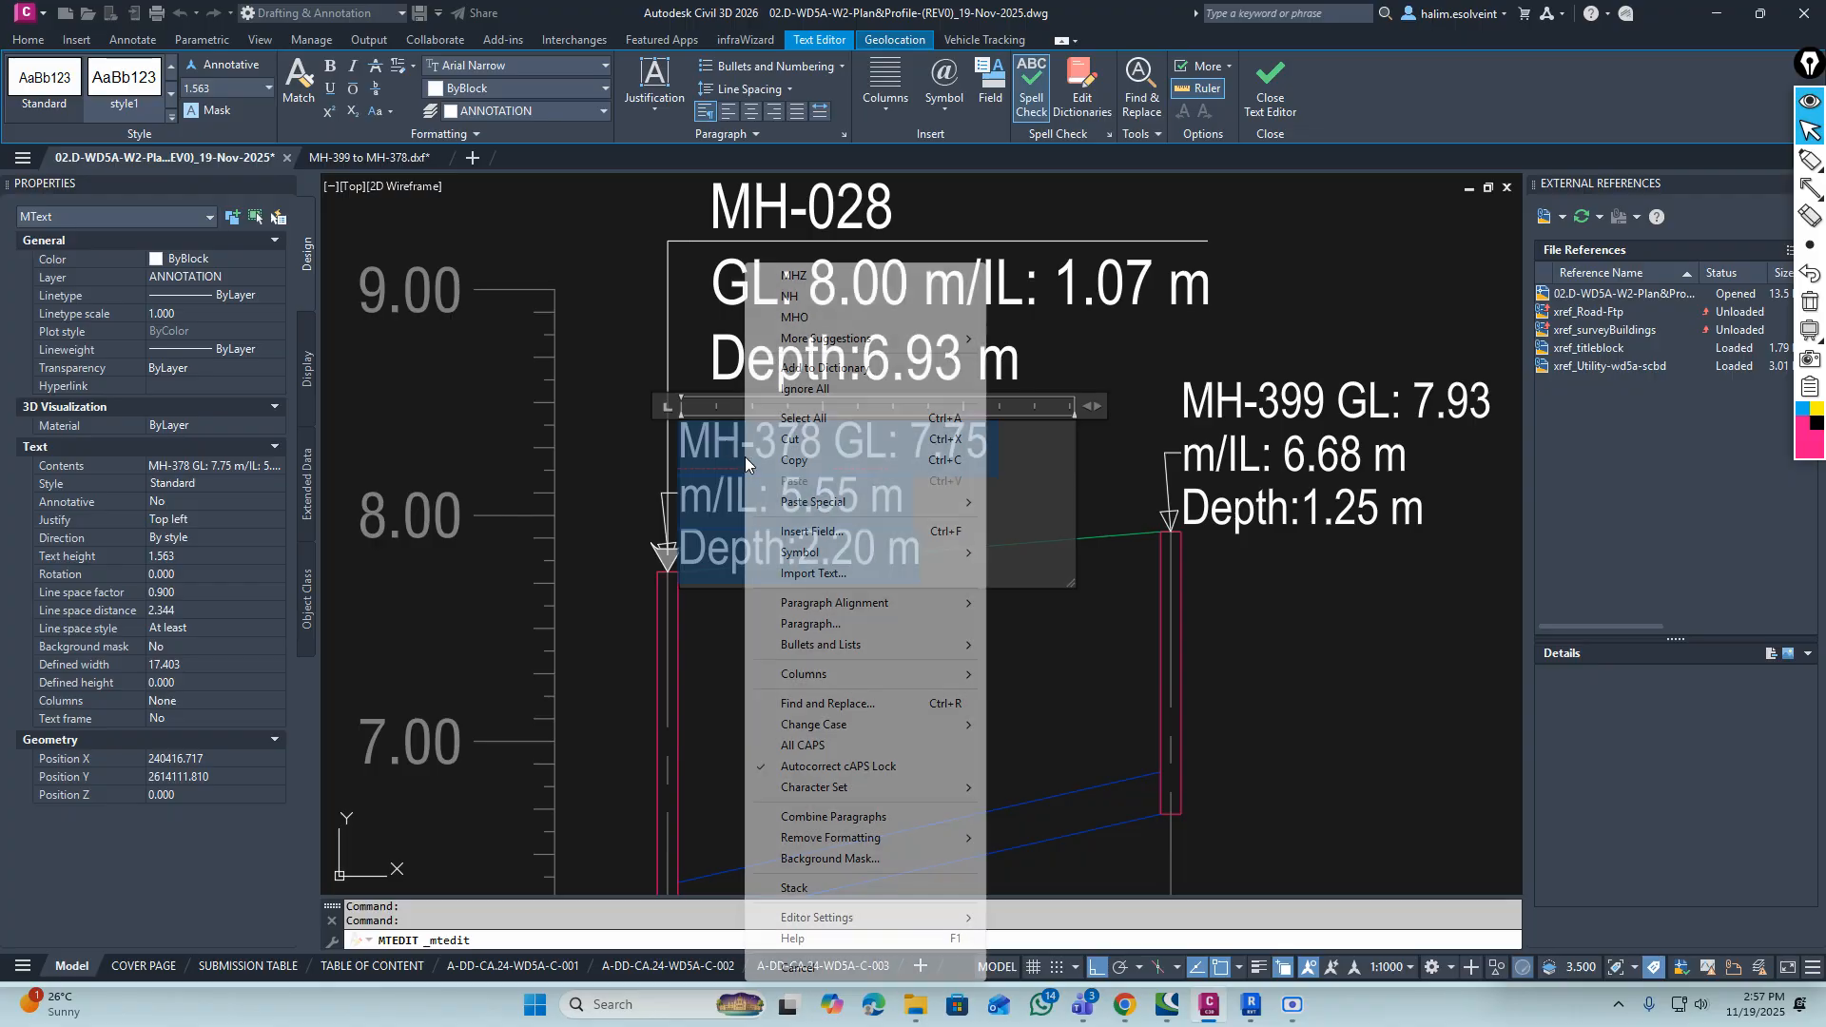
click(794, 461)
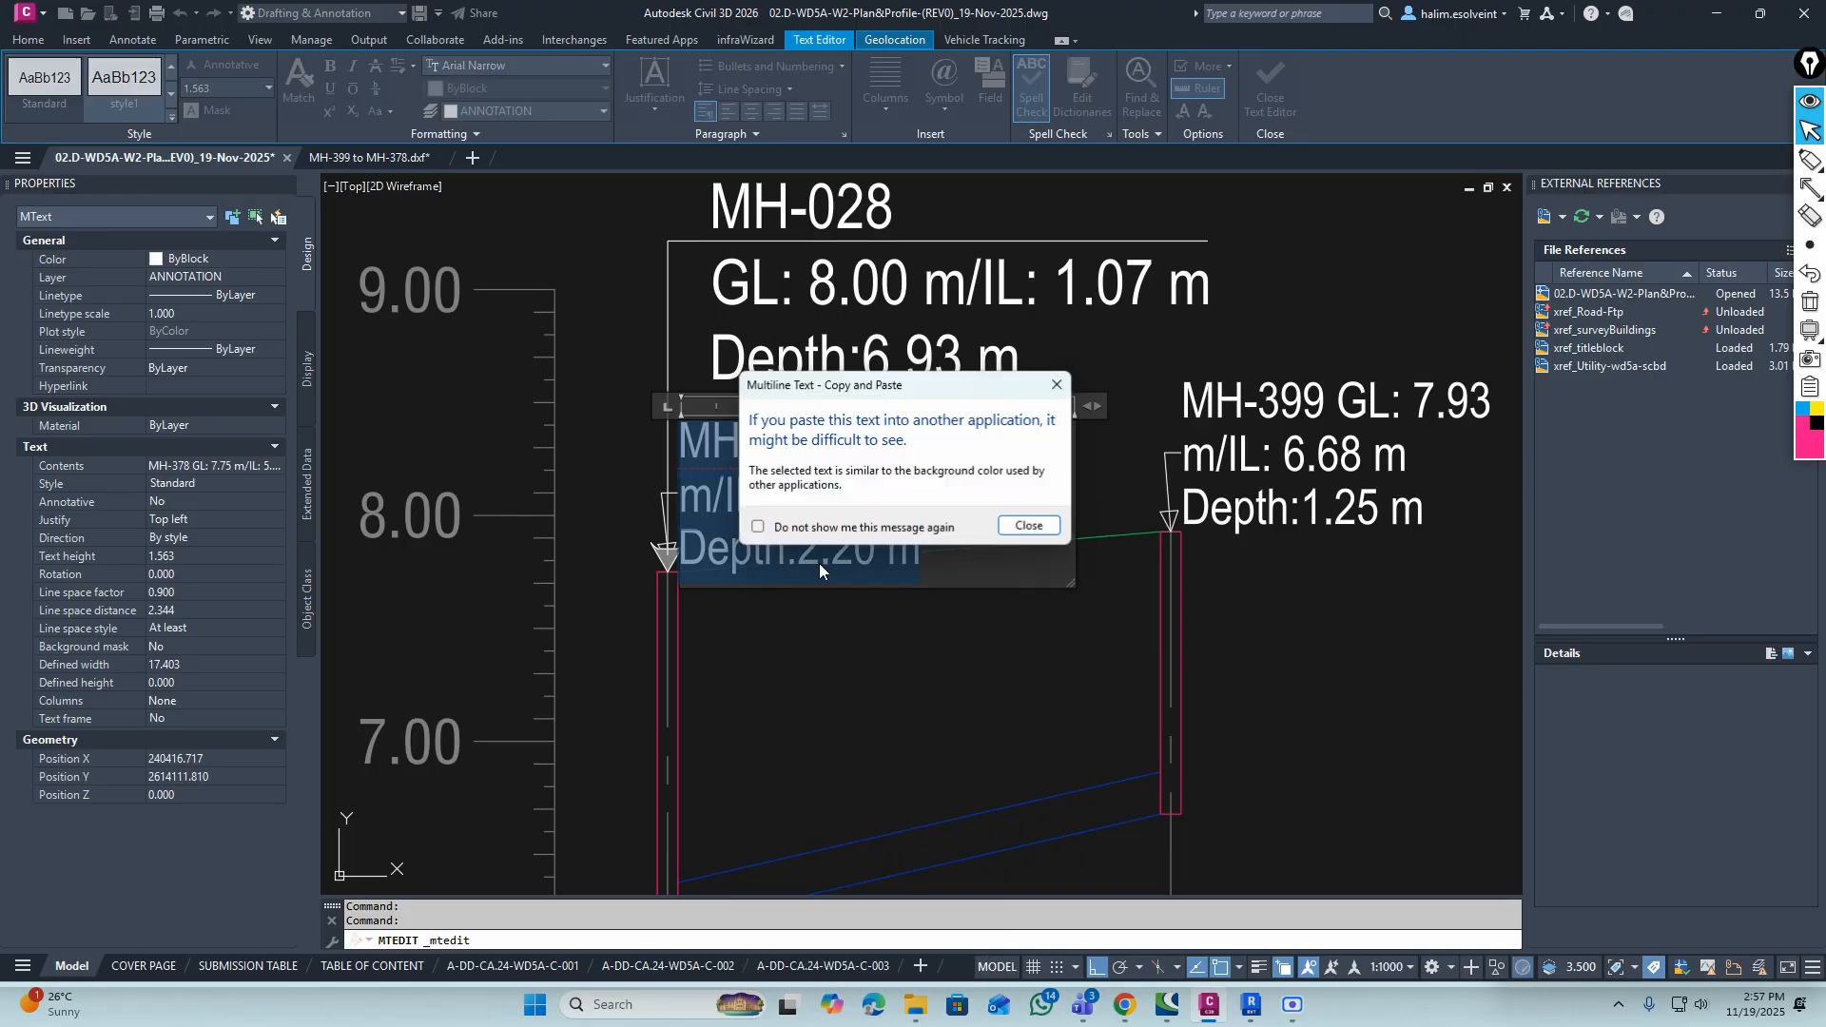
click(1033, 525)
click(947, 632)
middle_drag(908, 327, 874, 446)
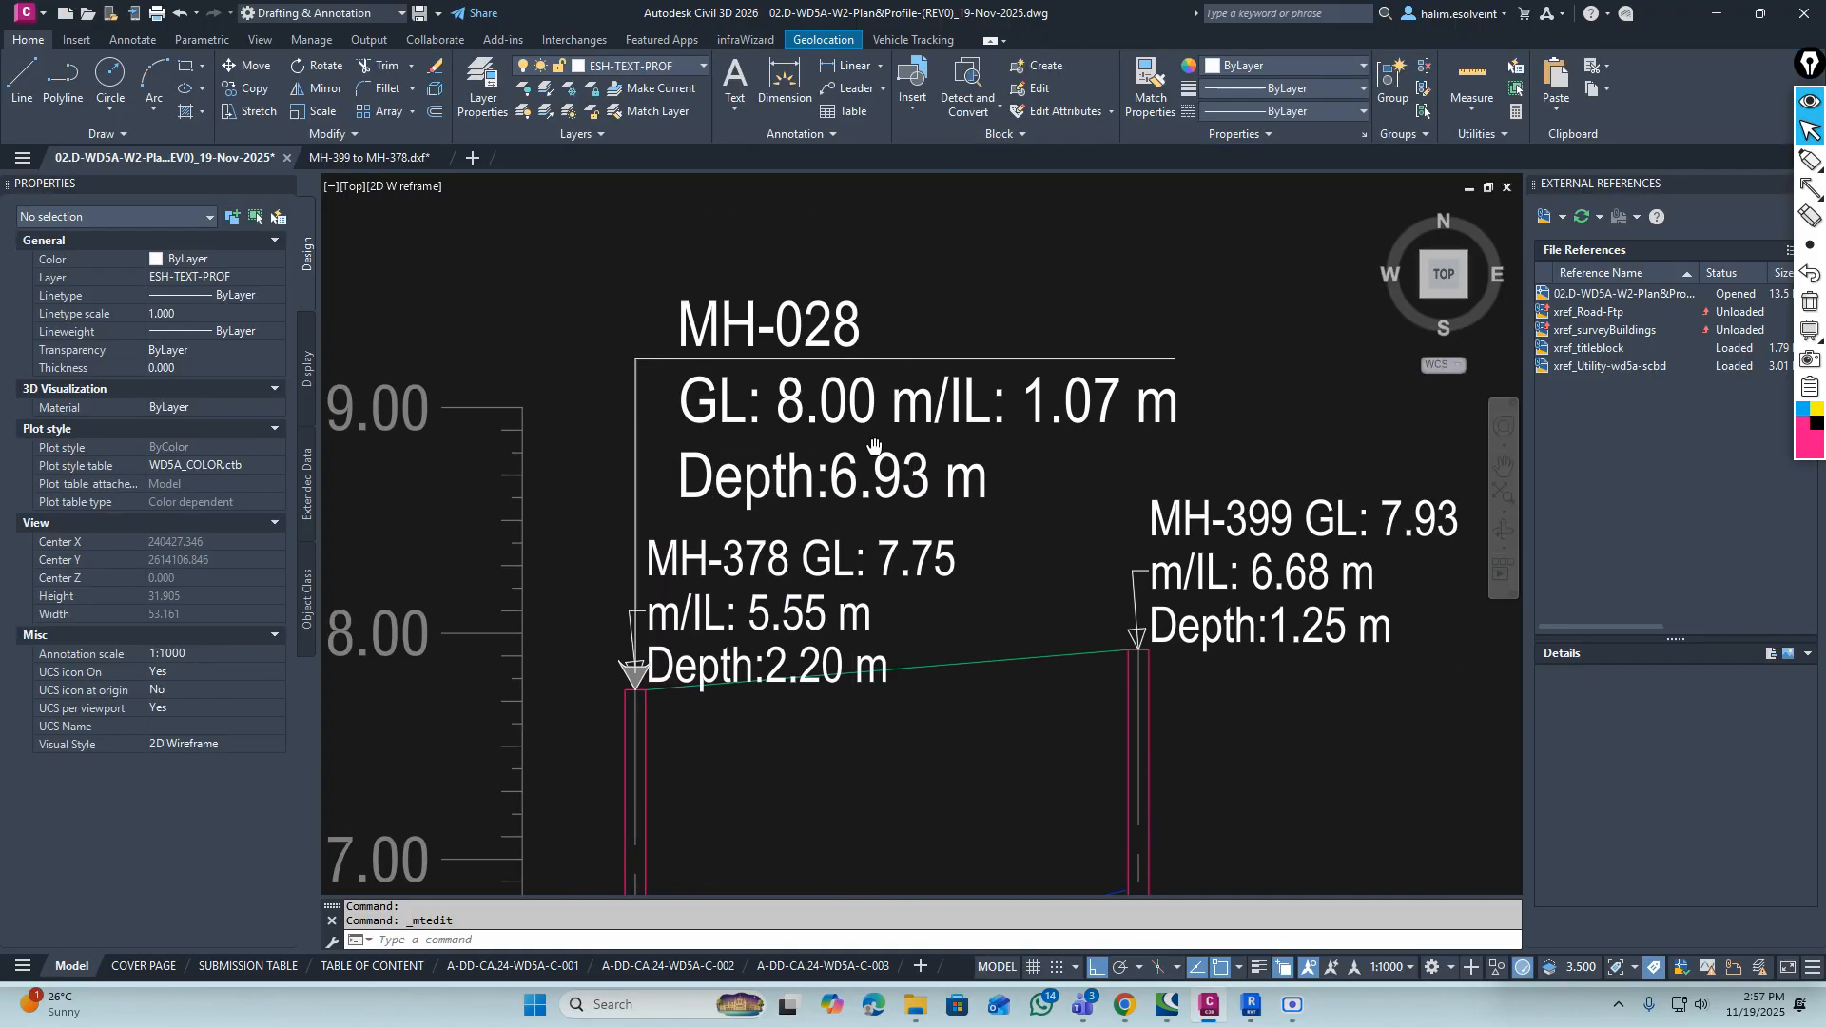
Replace the MH-028 multileader's text at manhole MH-378 with the copied MH-378 GL, IL and depth text
double_click(825, 328)
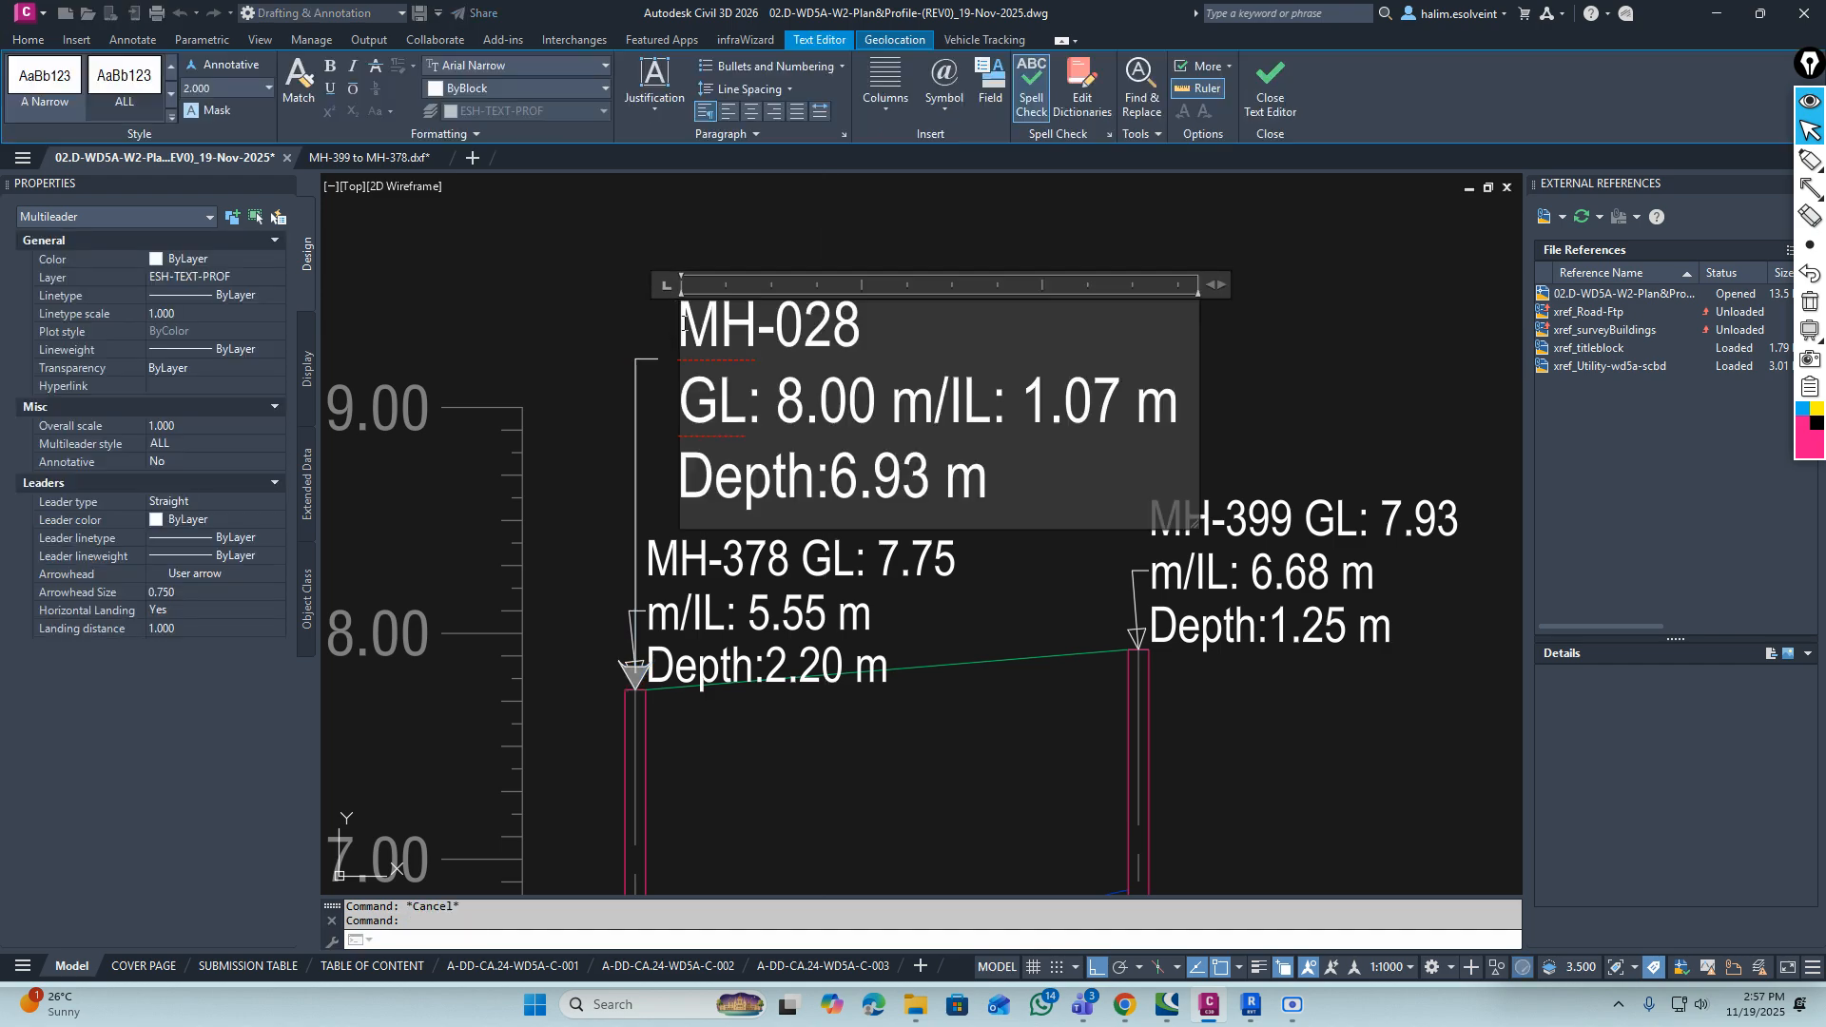
key(ctrl+v)
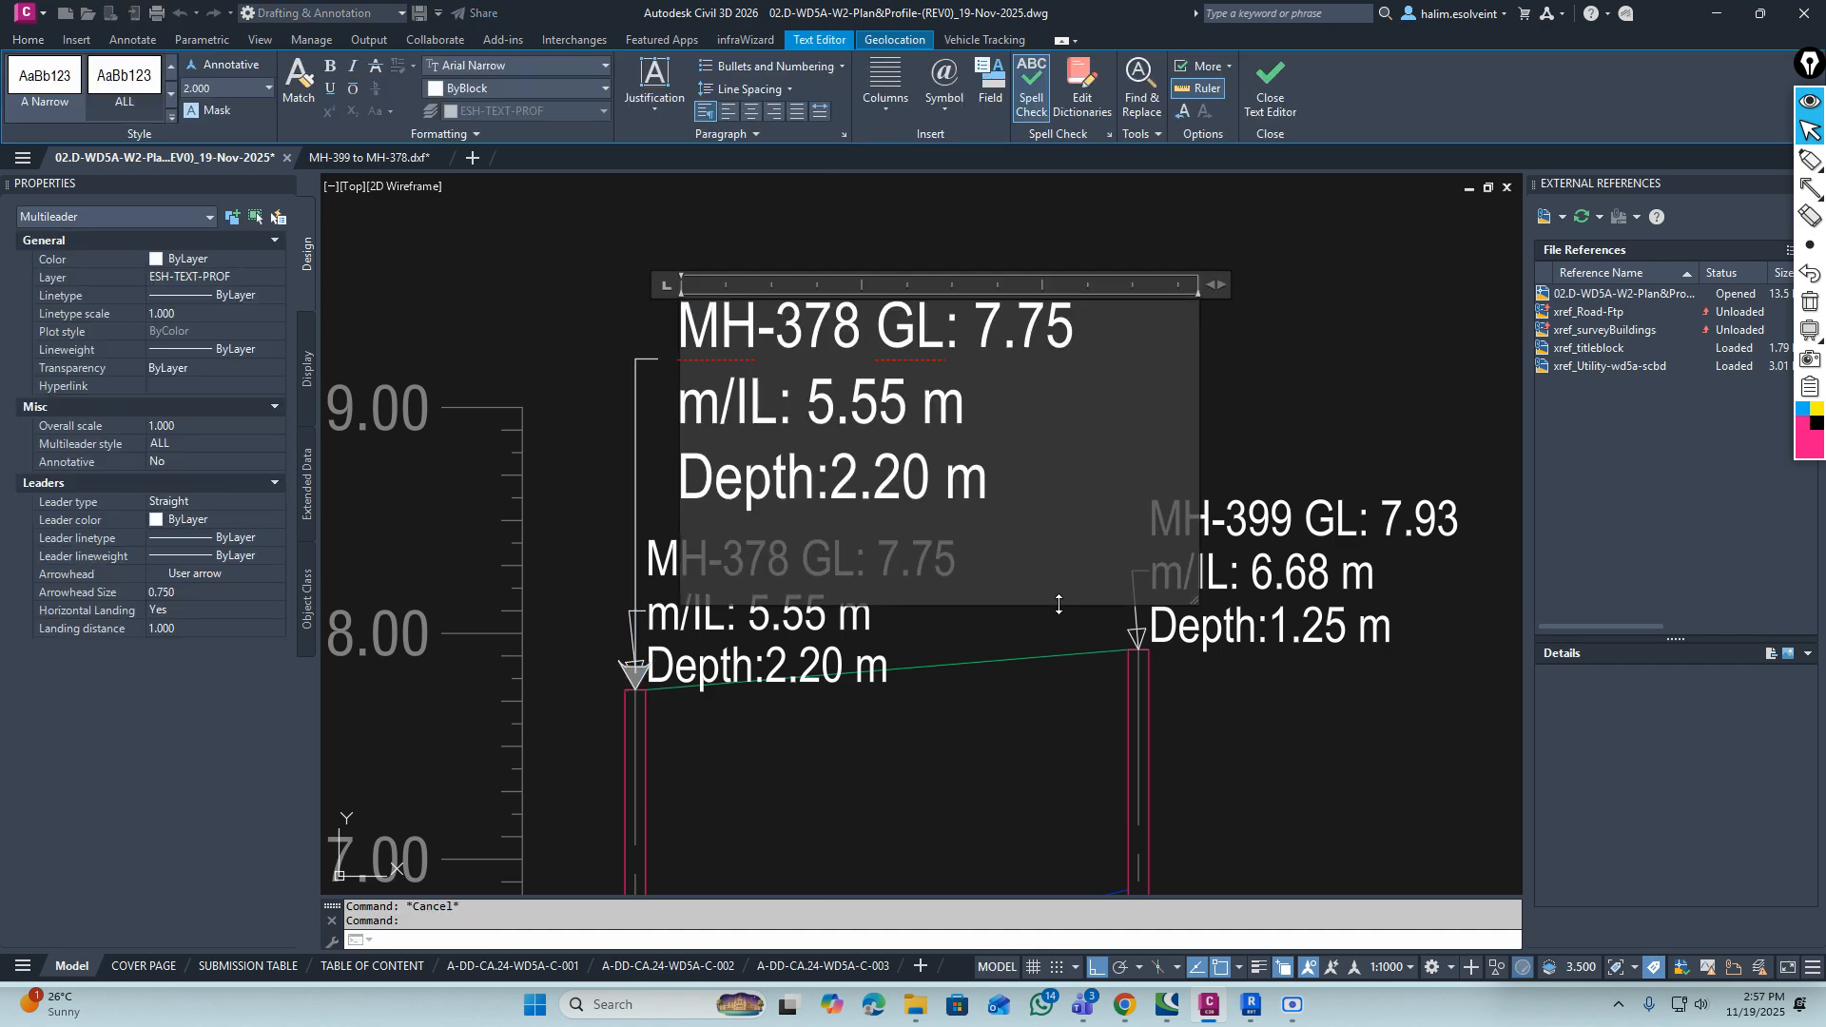
click(1054, 632)
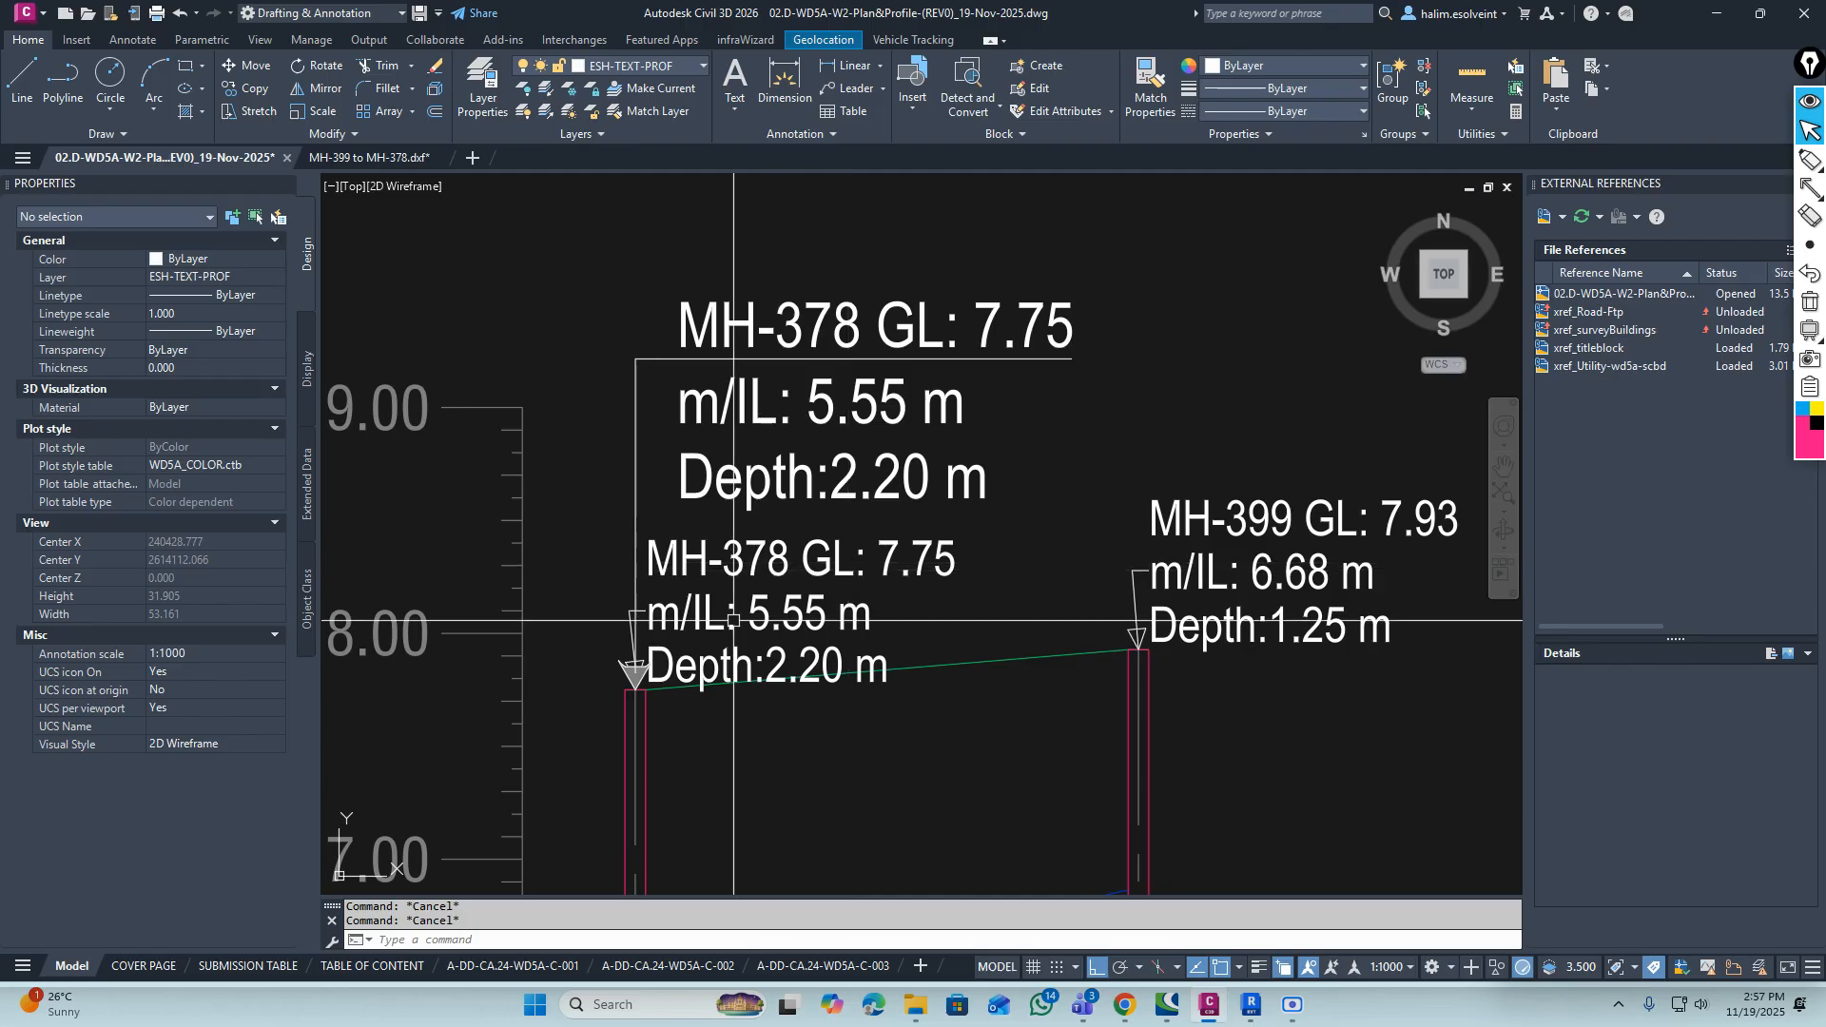
Erase the old MH-378 leader and its multiline text, keeping the new MH-378 multileader
scroll(733, 620, up, 15)
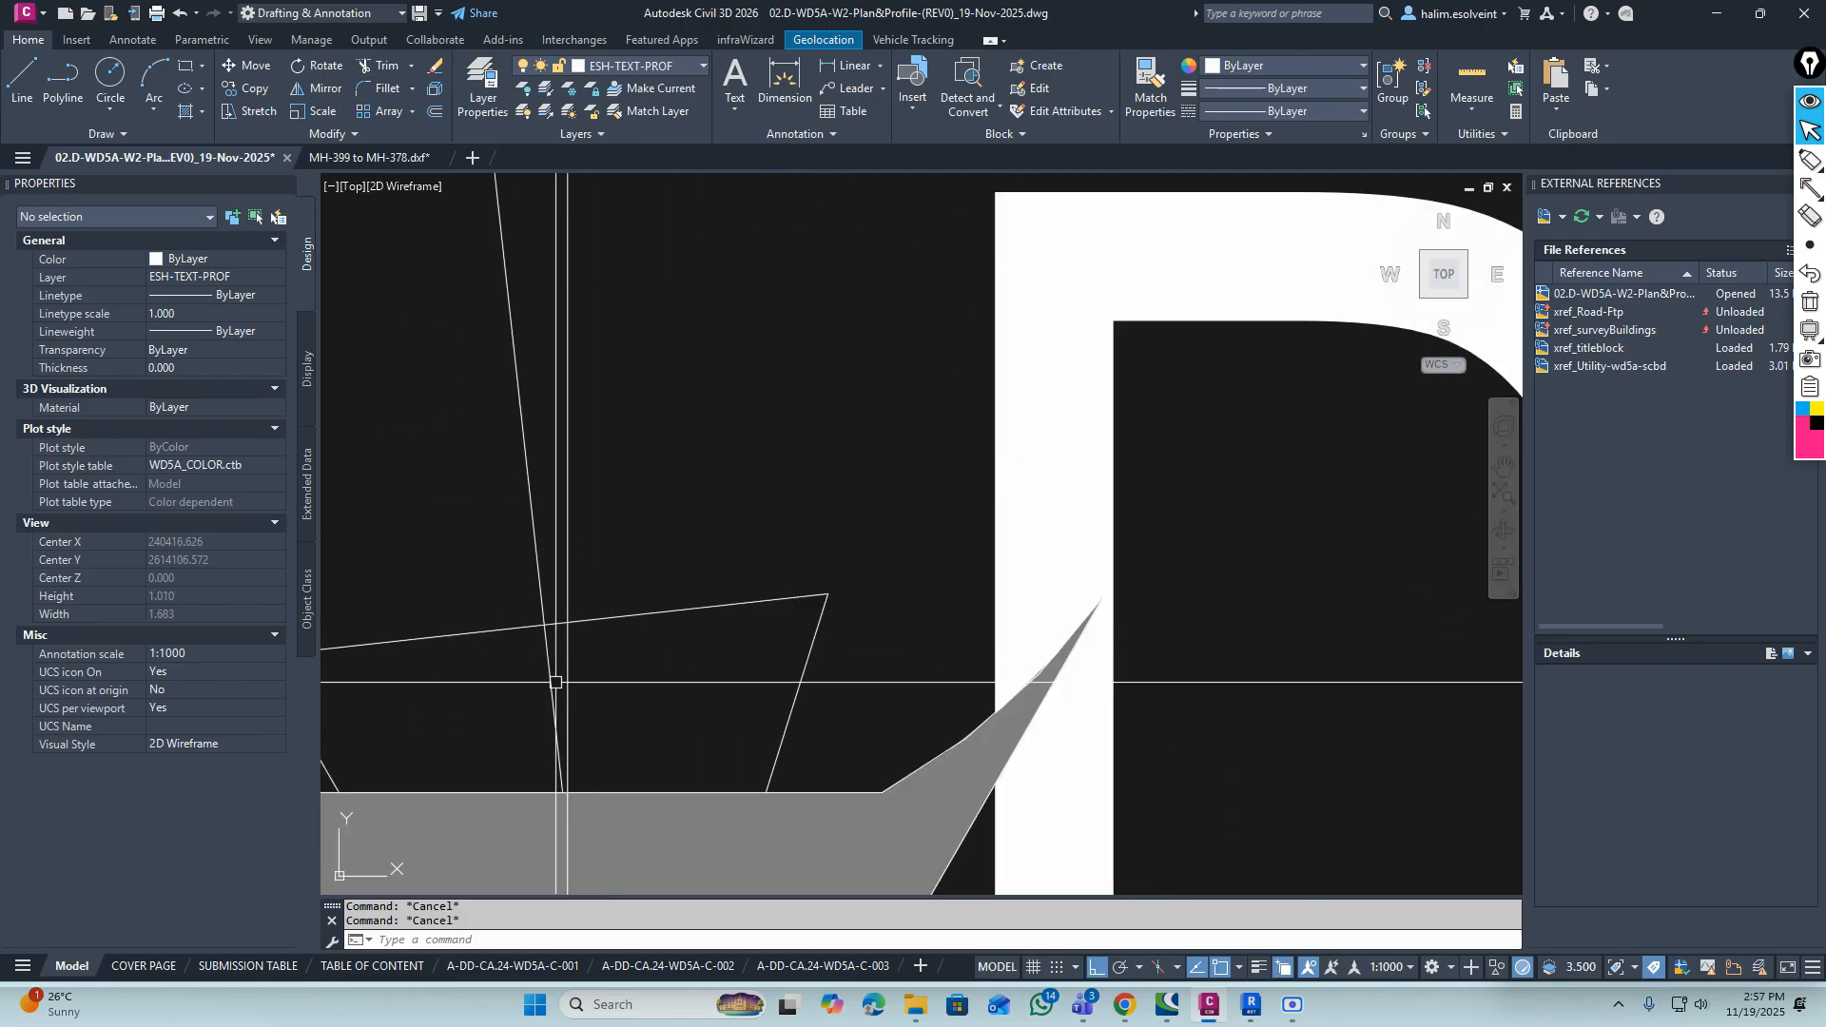
scroll(541, 650, up, 6)
text(e)
key(space)
click(587, 566)
click(507, 485)
key(space)
scroll(580, 551, down, 9)
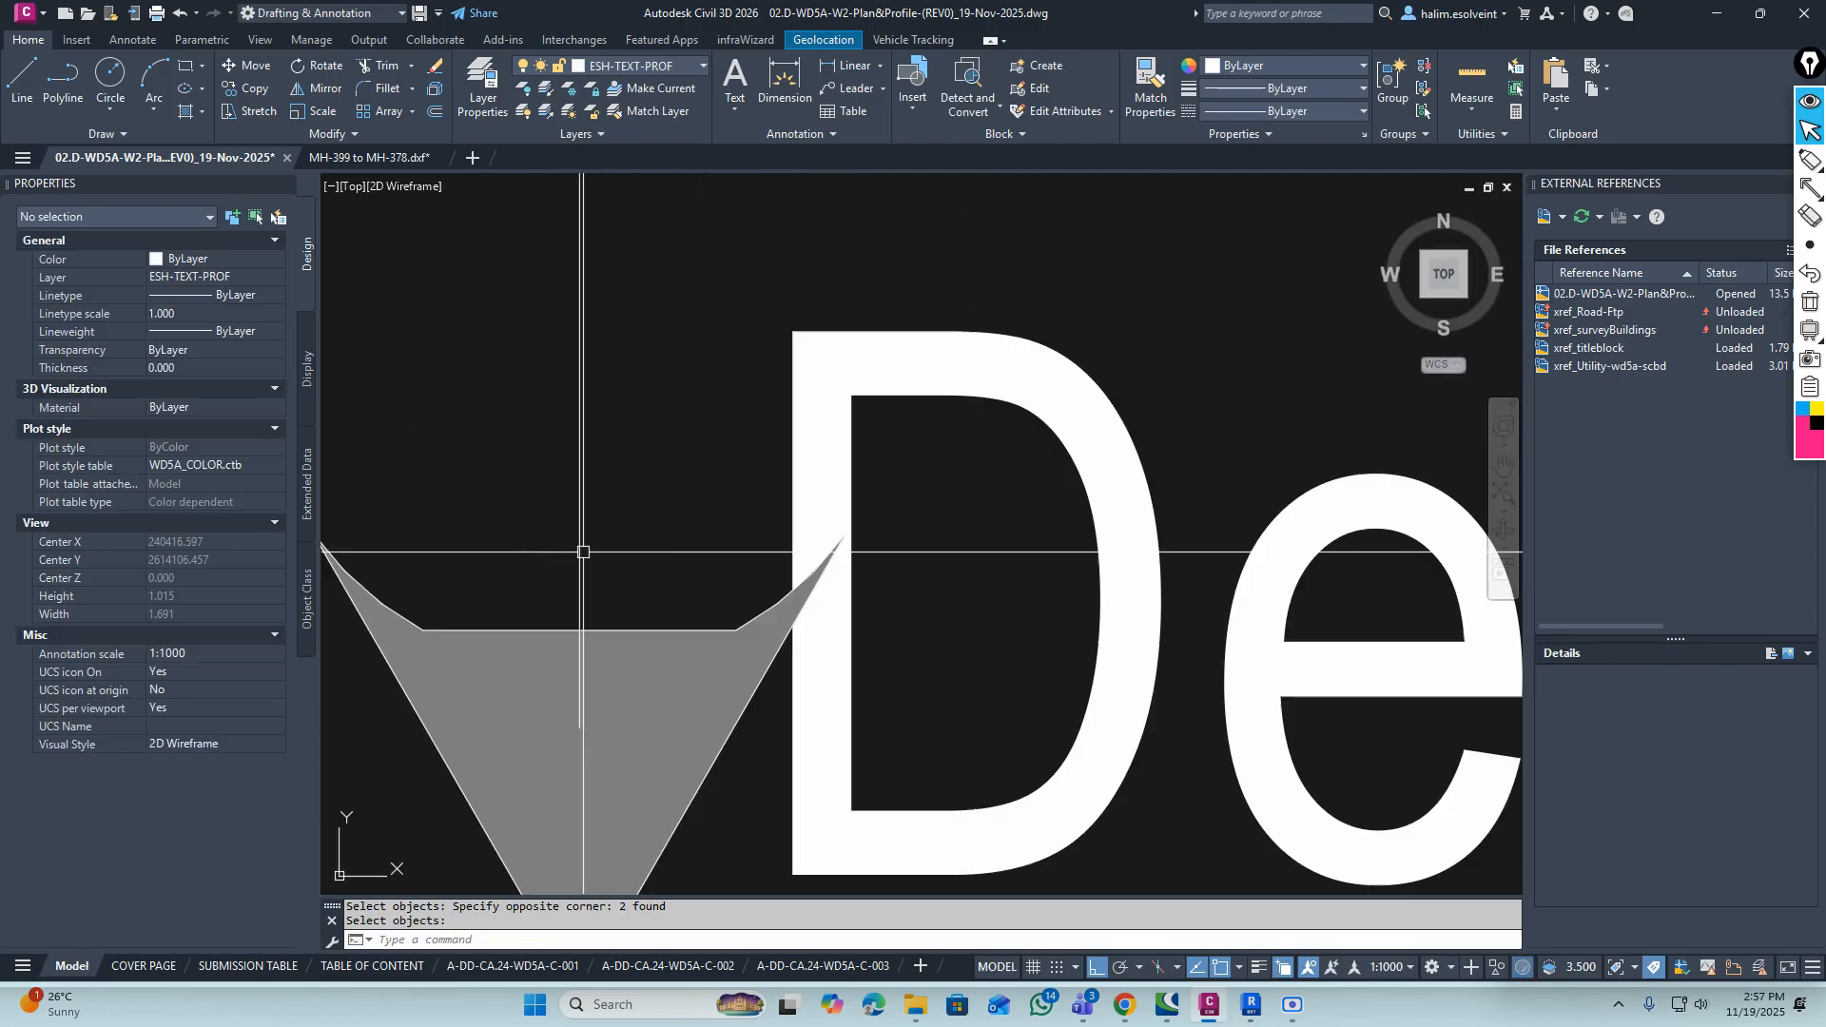
scroll(628, 533, down, 8)
middle_drag(790, 418, 734, 573)
text(e)
key(space)
click(783, 491)
key(space)
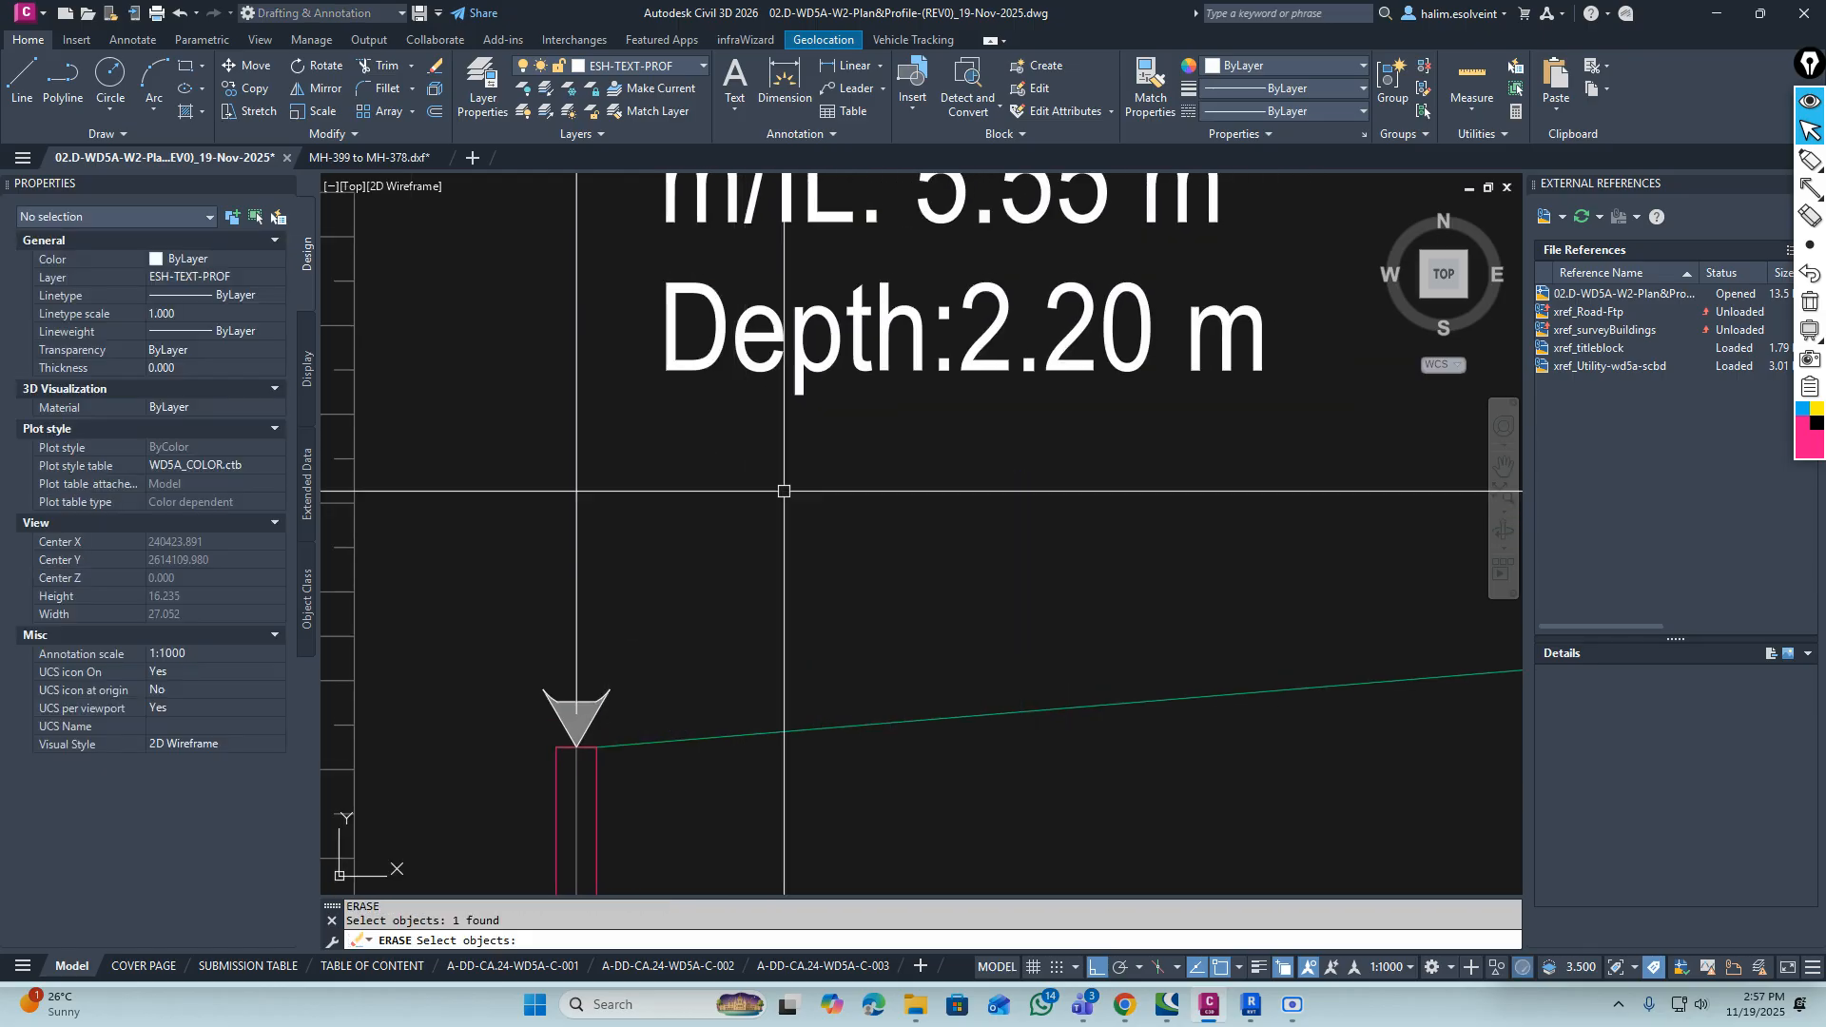
scroll(814, 485, down, 6)
click(758, 449)
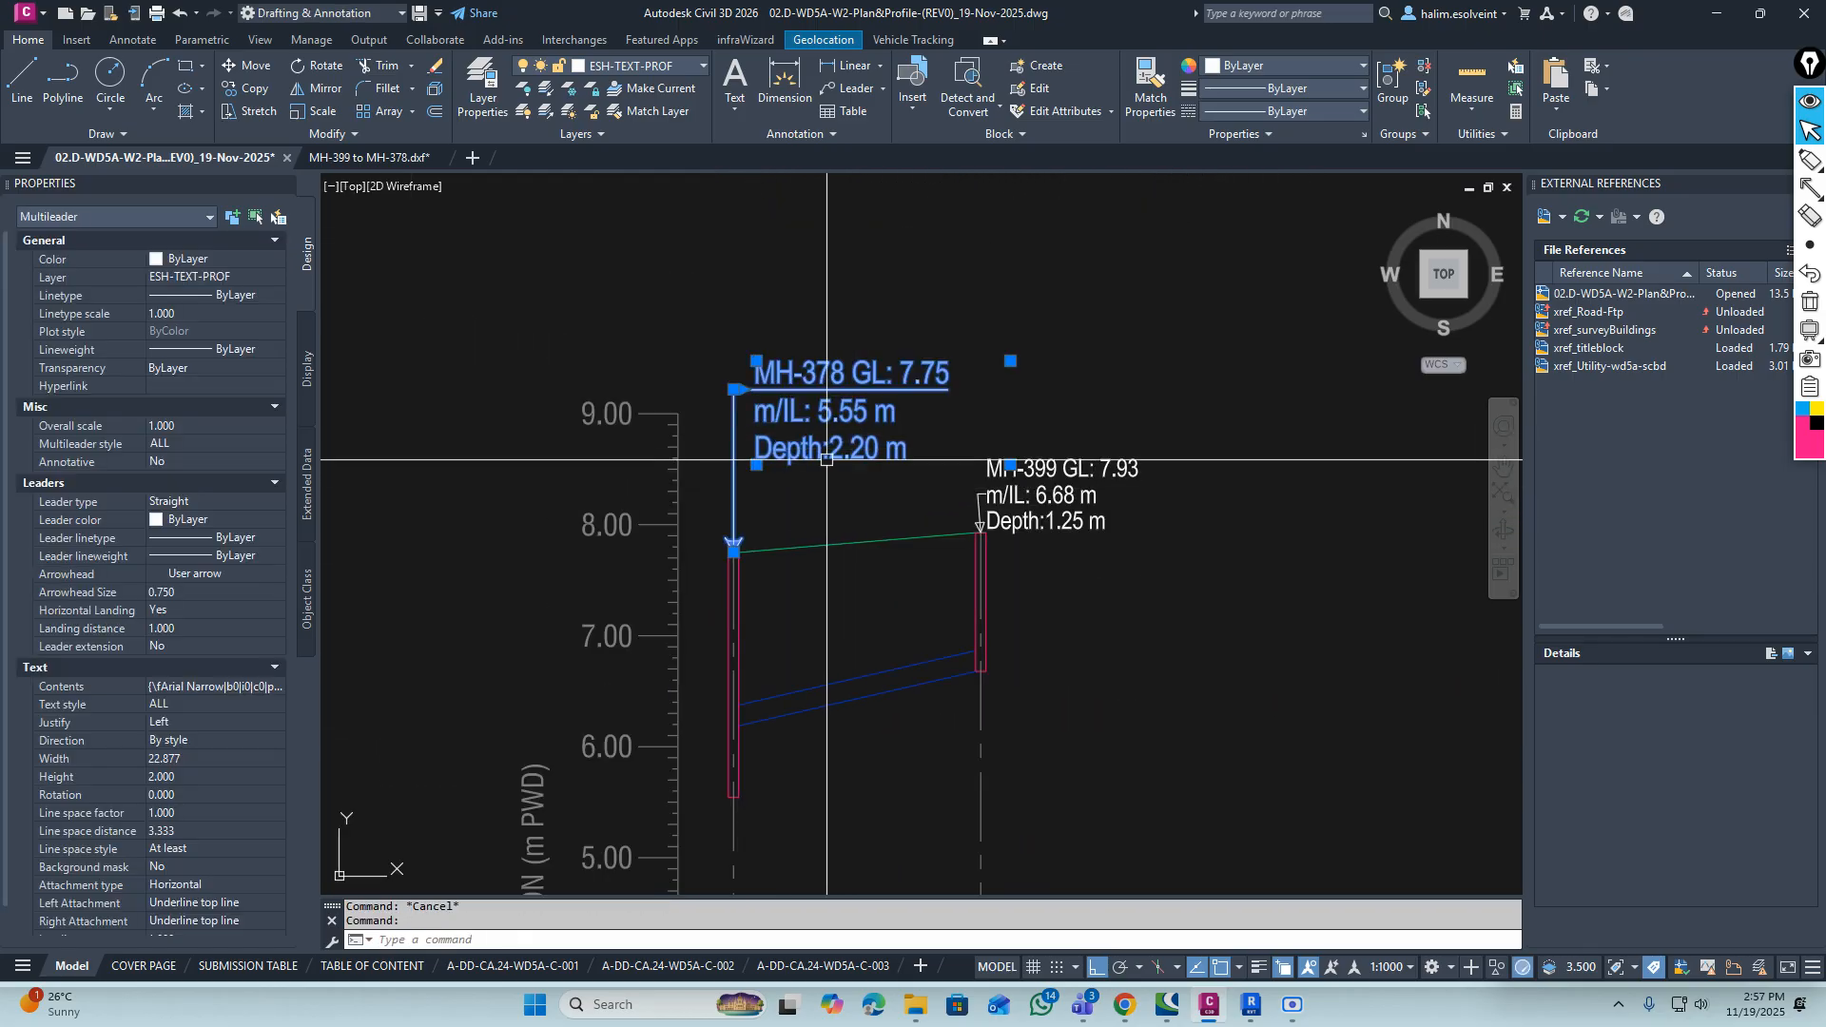
key(Escape)
middle_drag(842, 462, 818, 509)
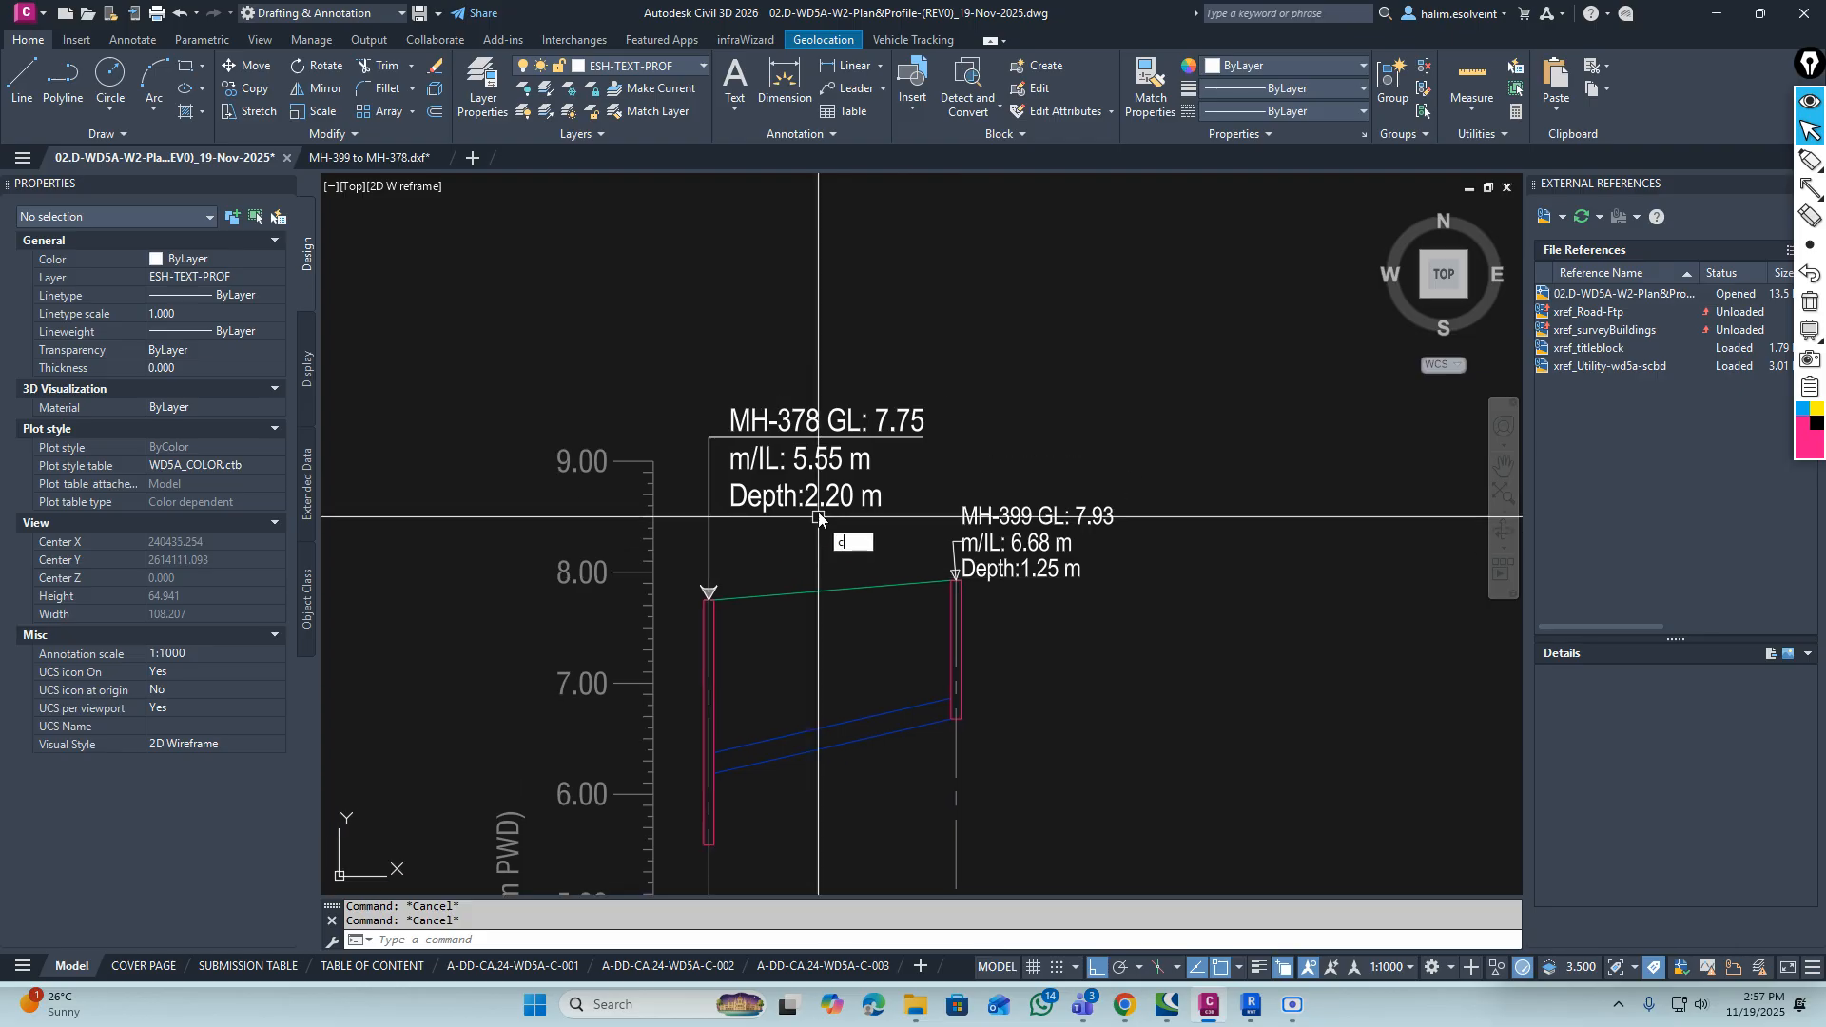
Copy the MH-378 multileader horizontally to empty space beyond manhole MH-399
text(co)
key(space)
key(space)
click(803, 425)
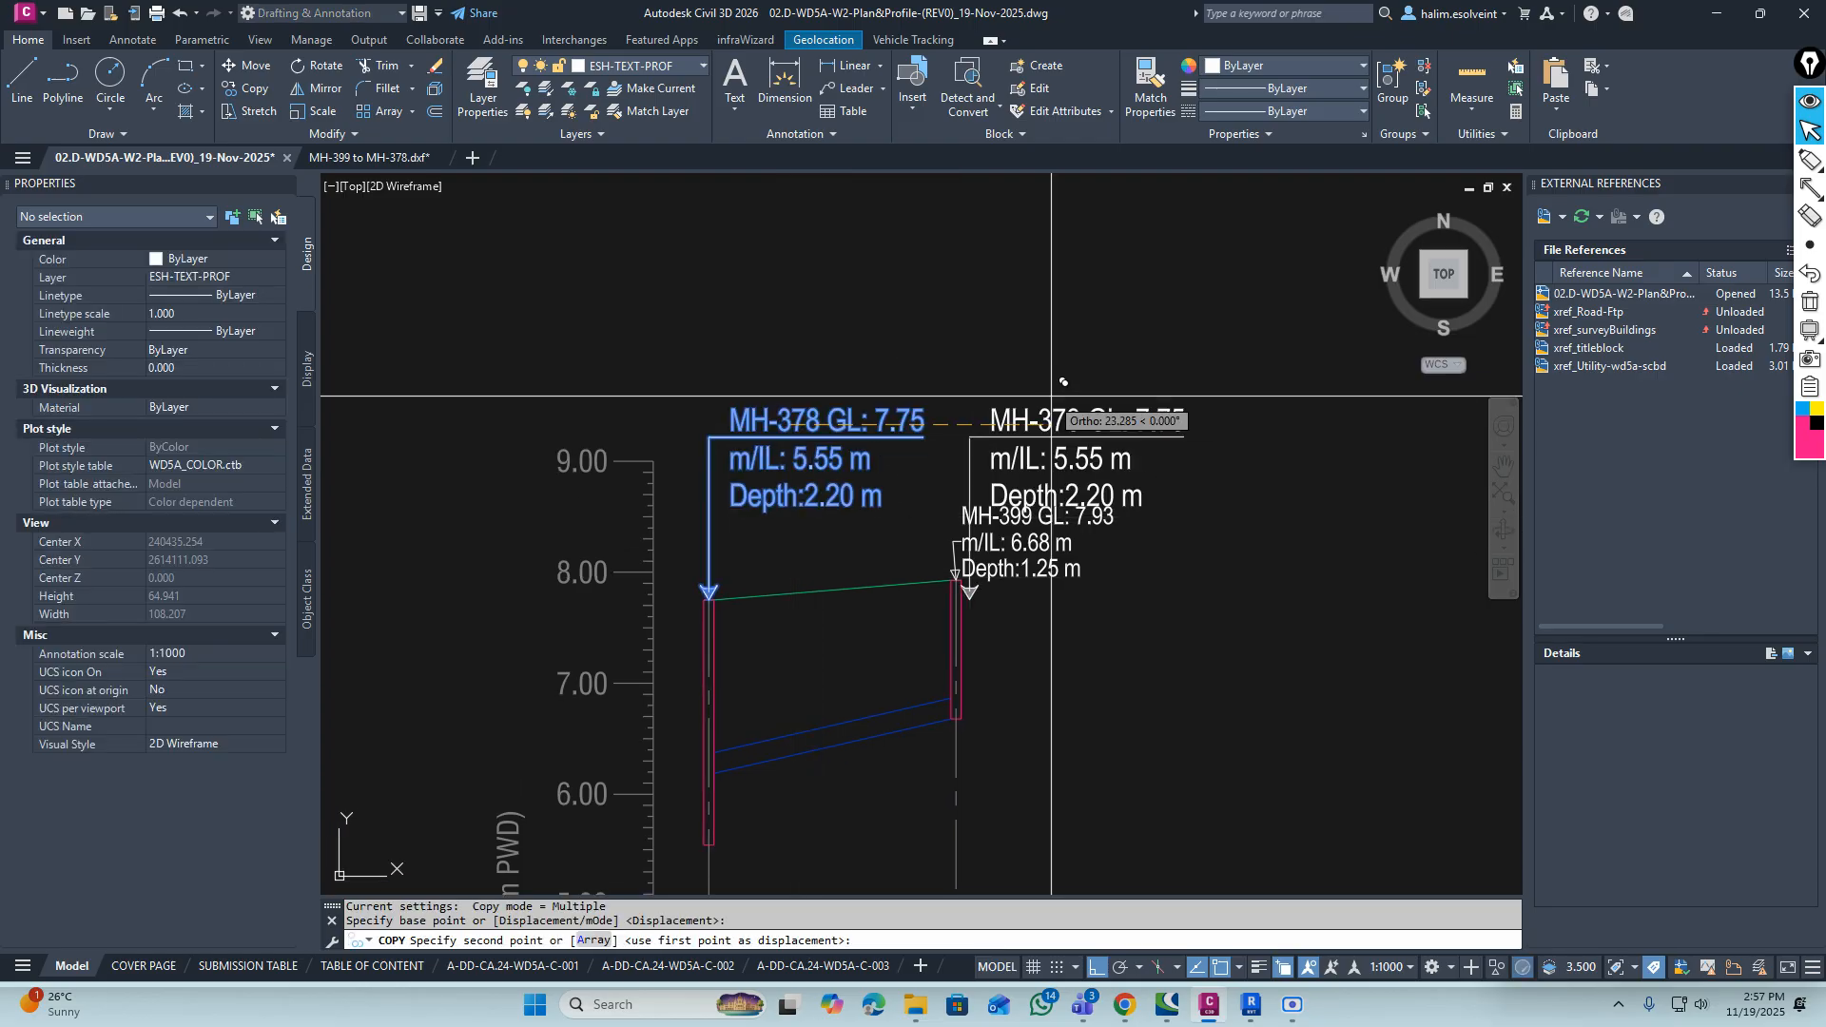
click(1309, 391)
key(Escape)
key(Escape)
Copy the full contents of the MH-399 multiline text to the clipboard and close the text editor
middle_drag(1047, 542, 719, 490)
scroll(718, 491, up, 3)
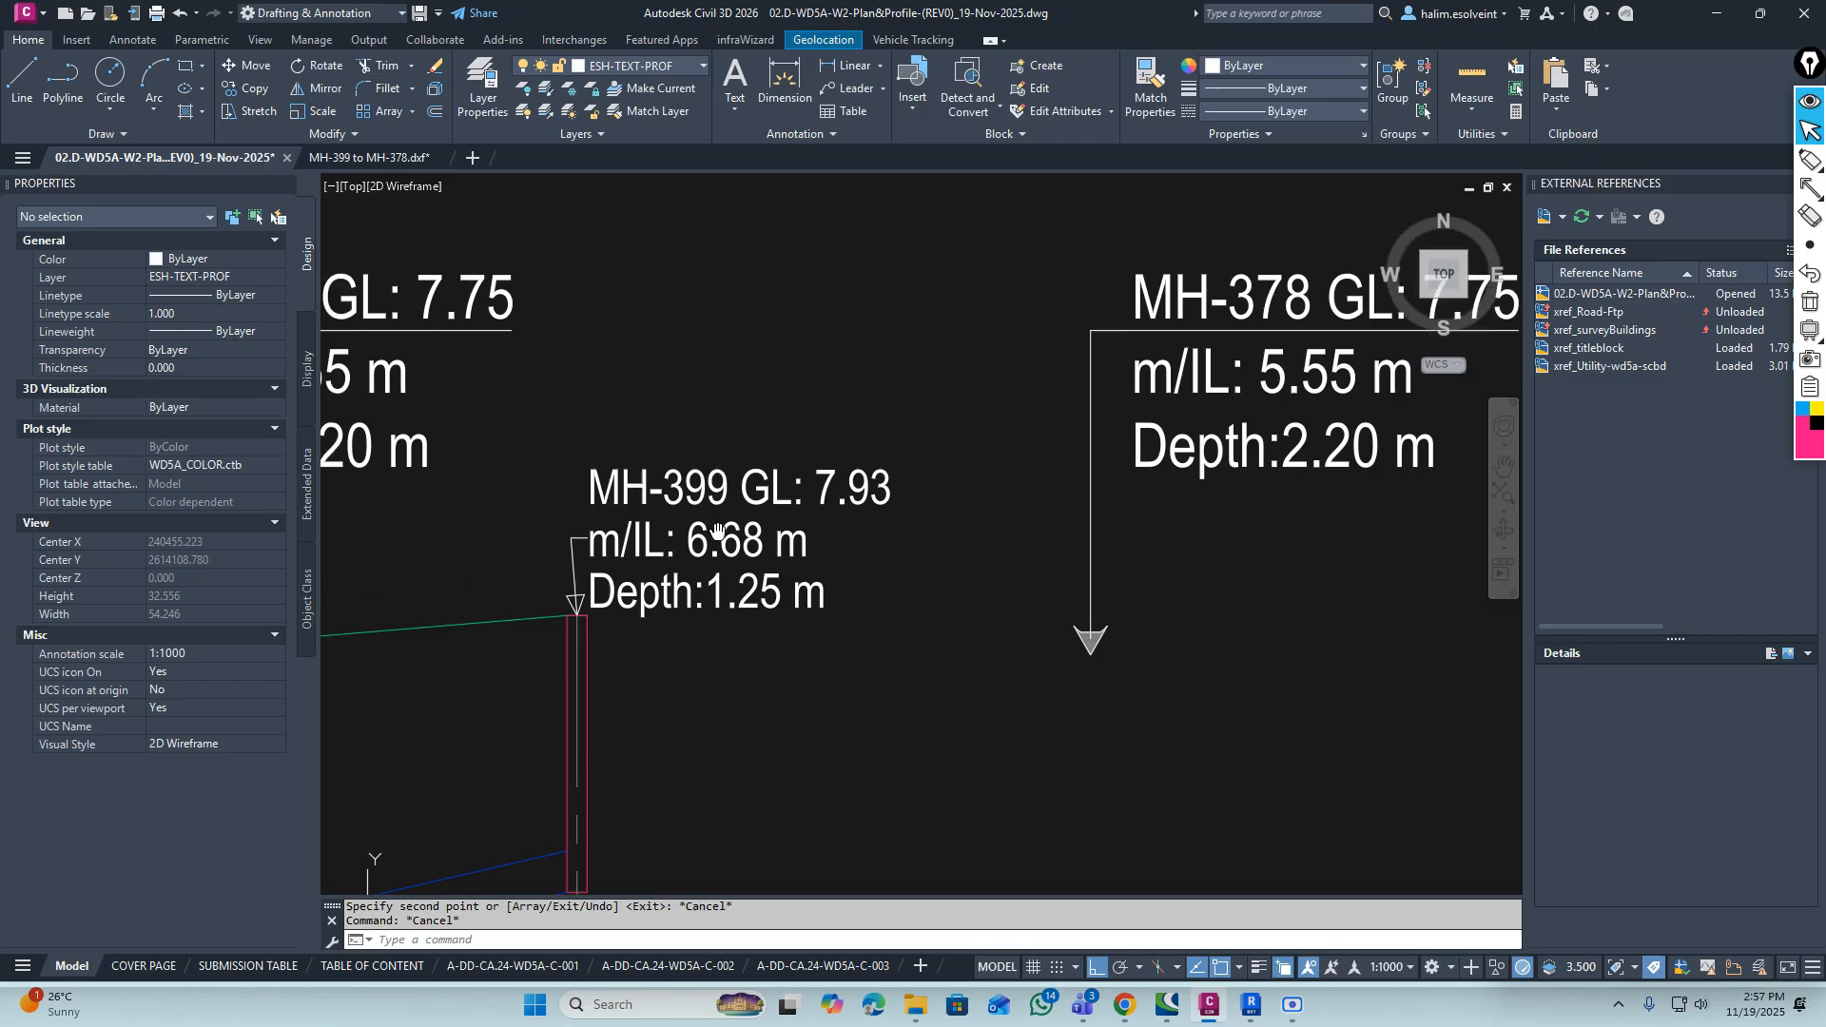
double_click(716, 507)
key(ctrl+a)
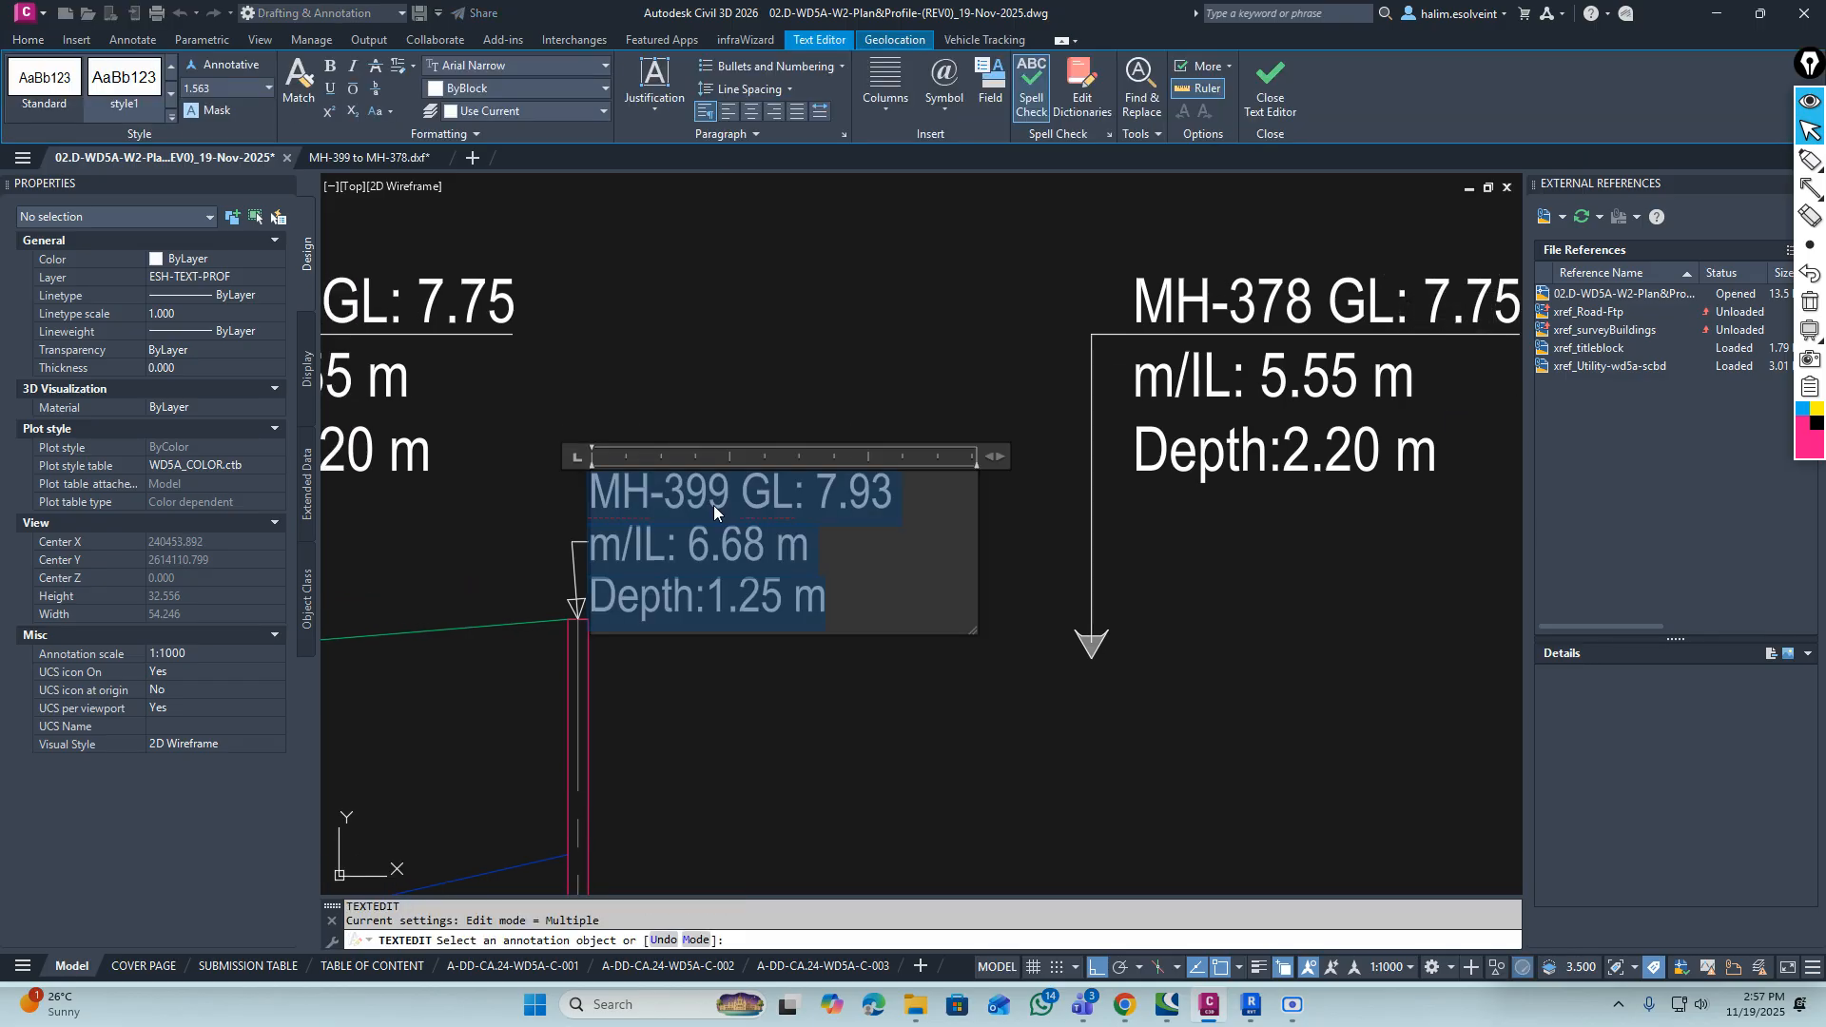
right_click(714, 505)
click(765, 459)
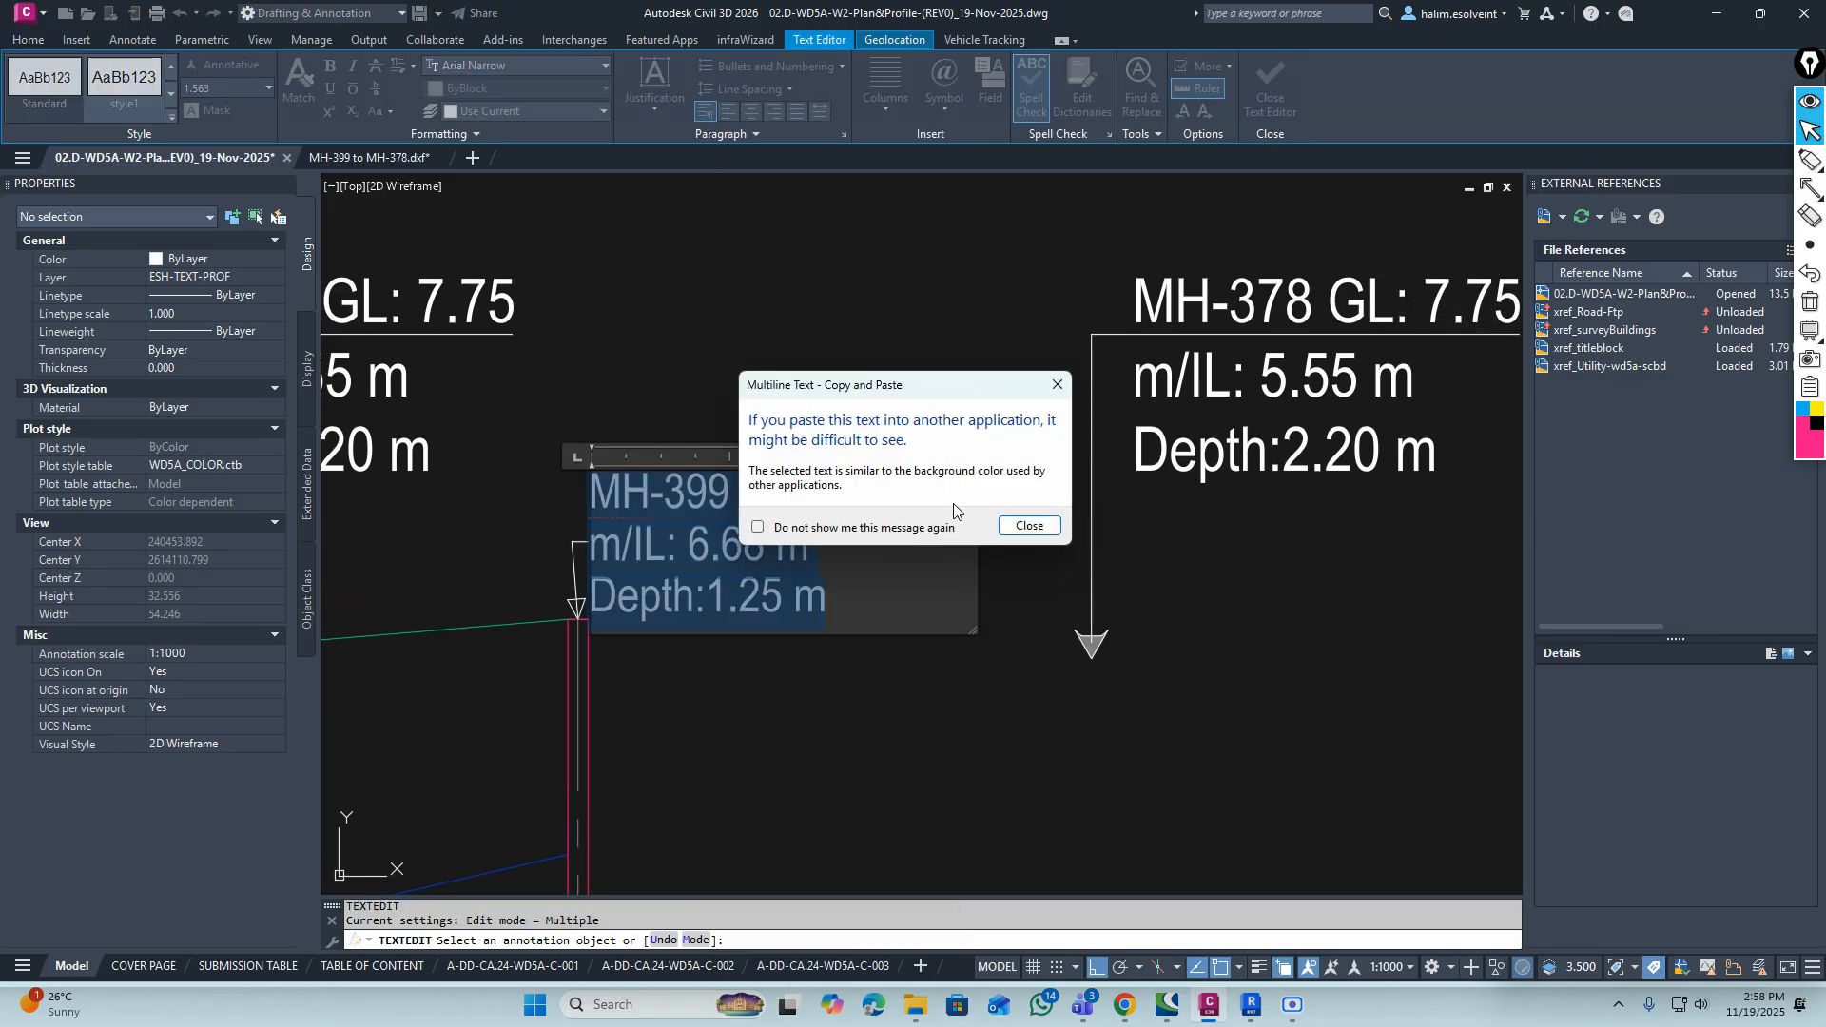
click(1030, 526)
click(1046, 550)
Replace the copied multileader's text with the MH-399 GL, IL and depth text
middle_drag(1274, 399, 789, 418)
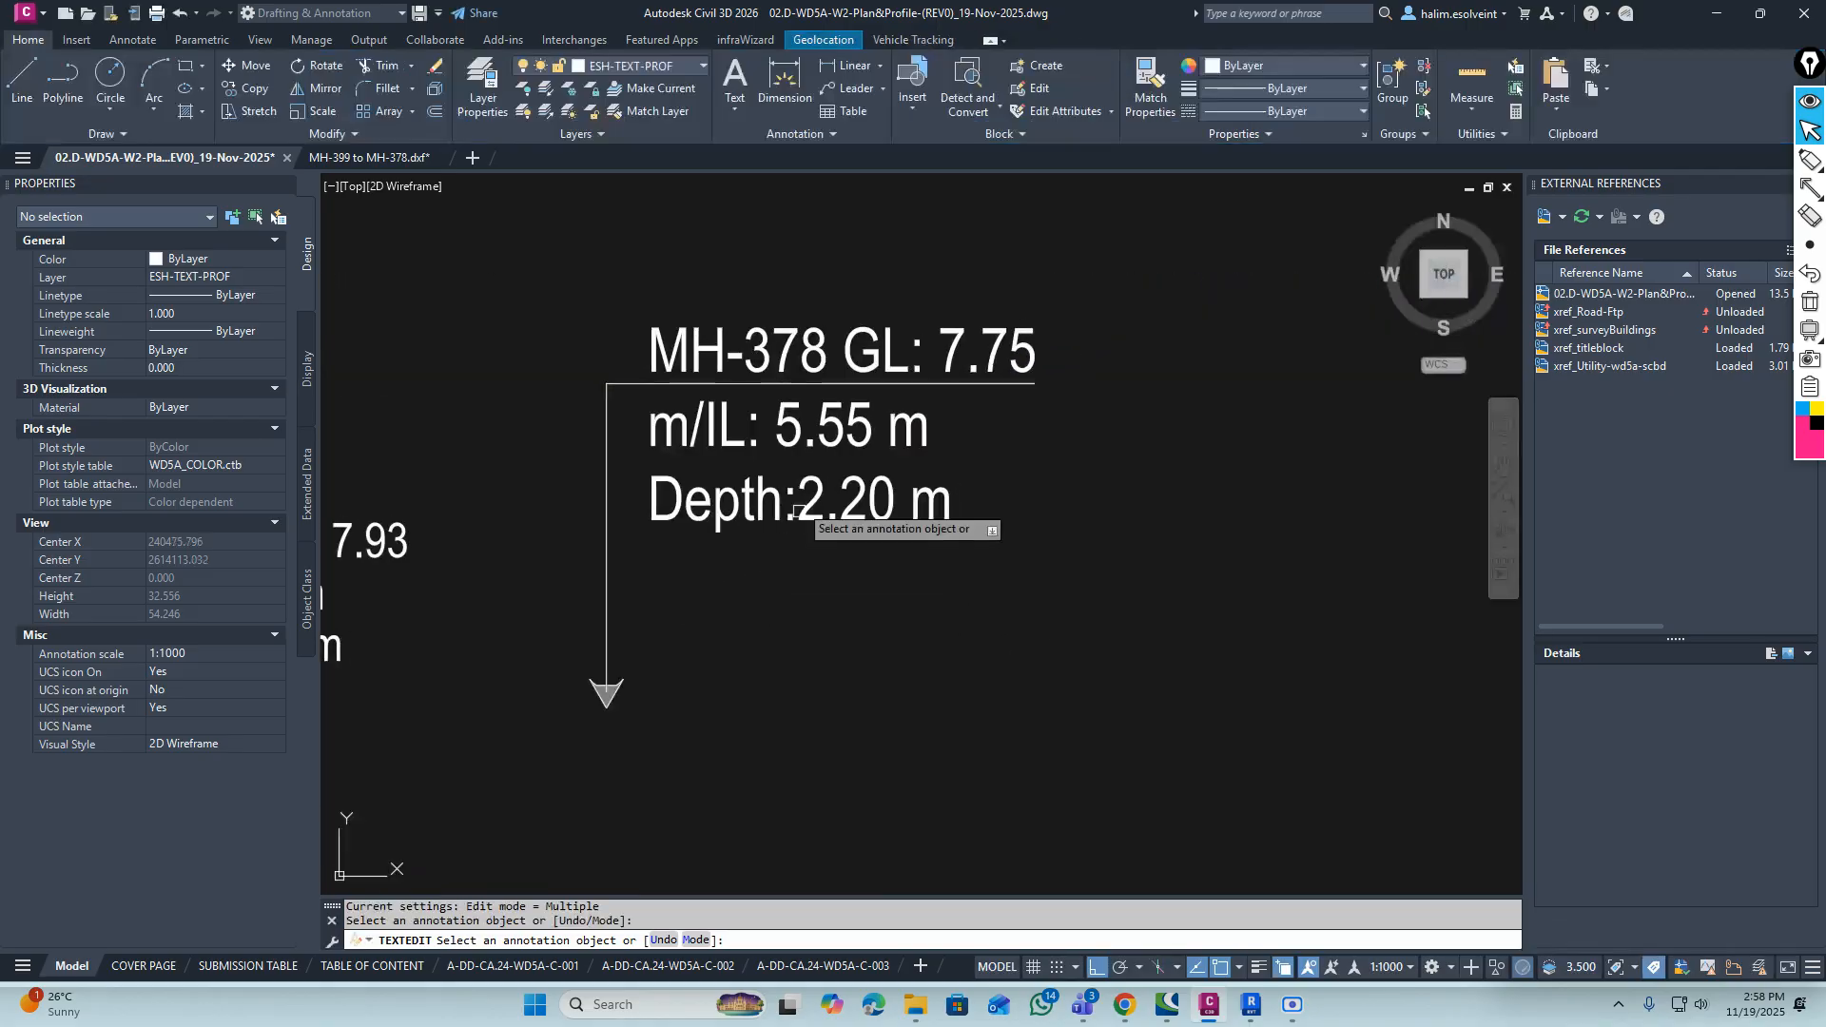
click(788, 430)
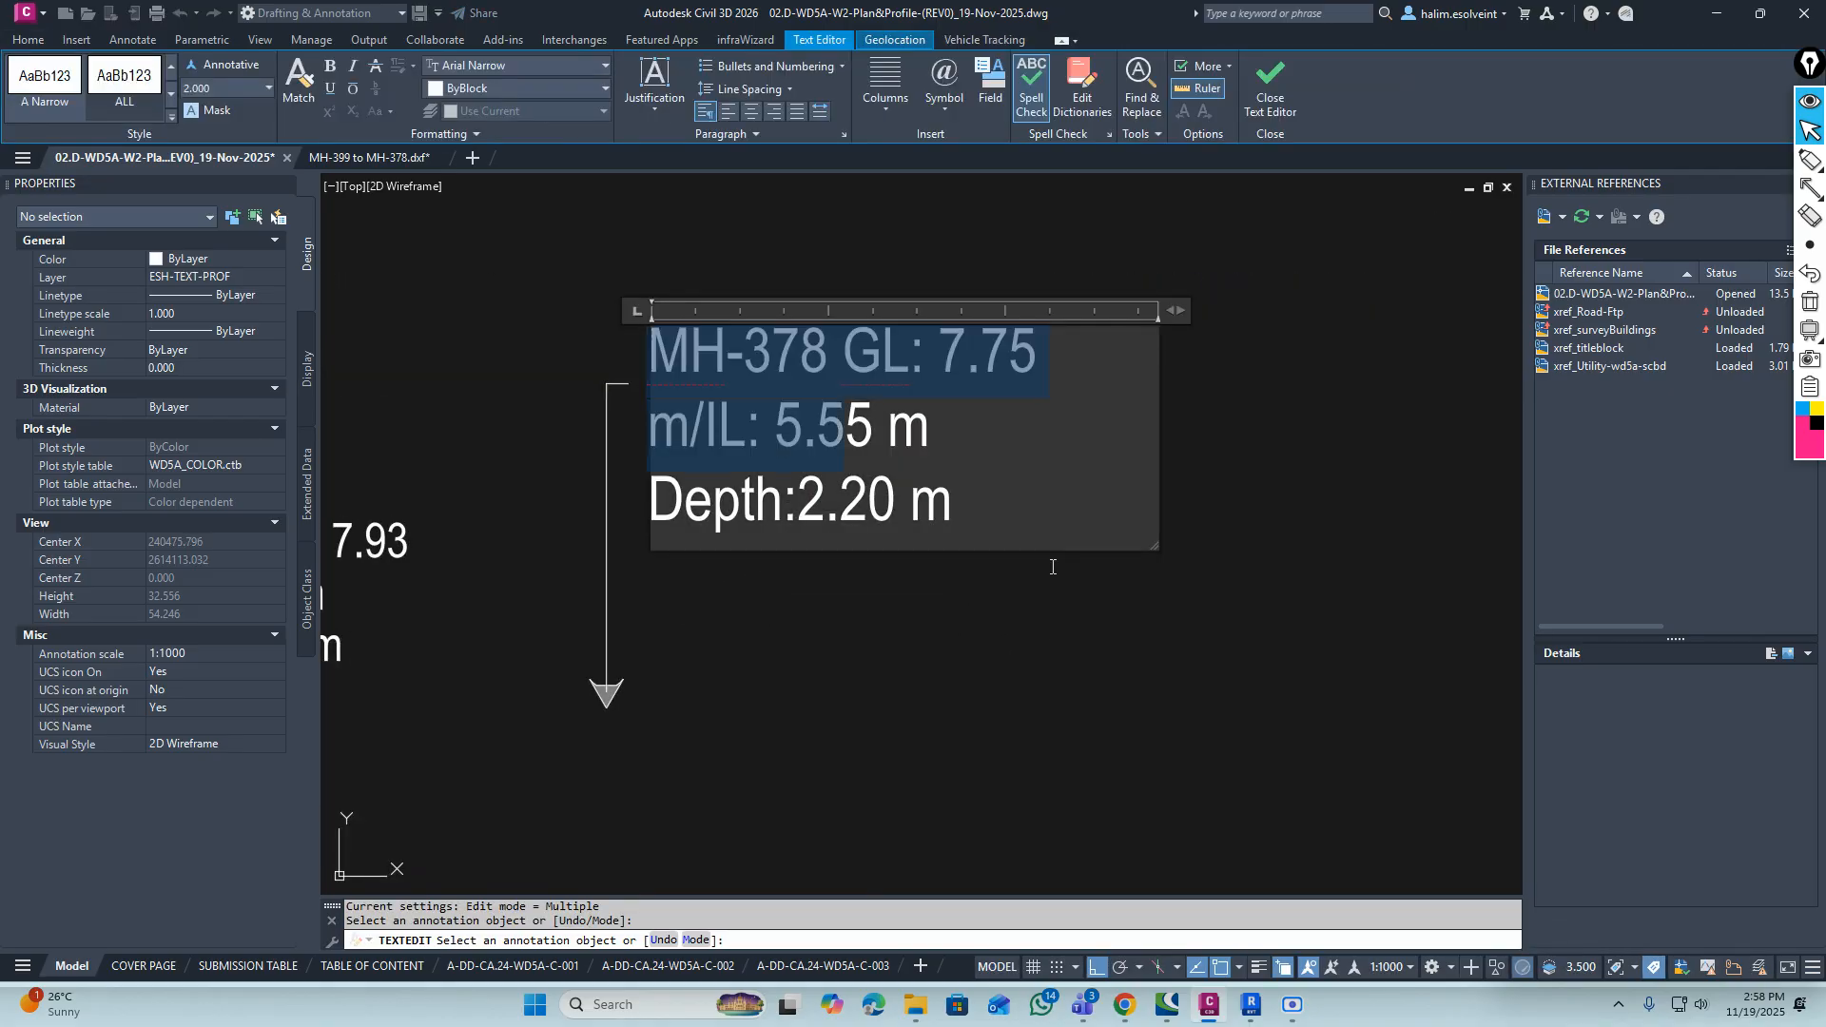
key(ctrl+v)
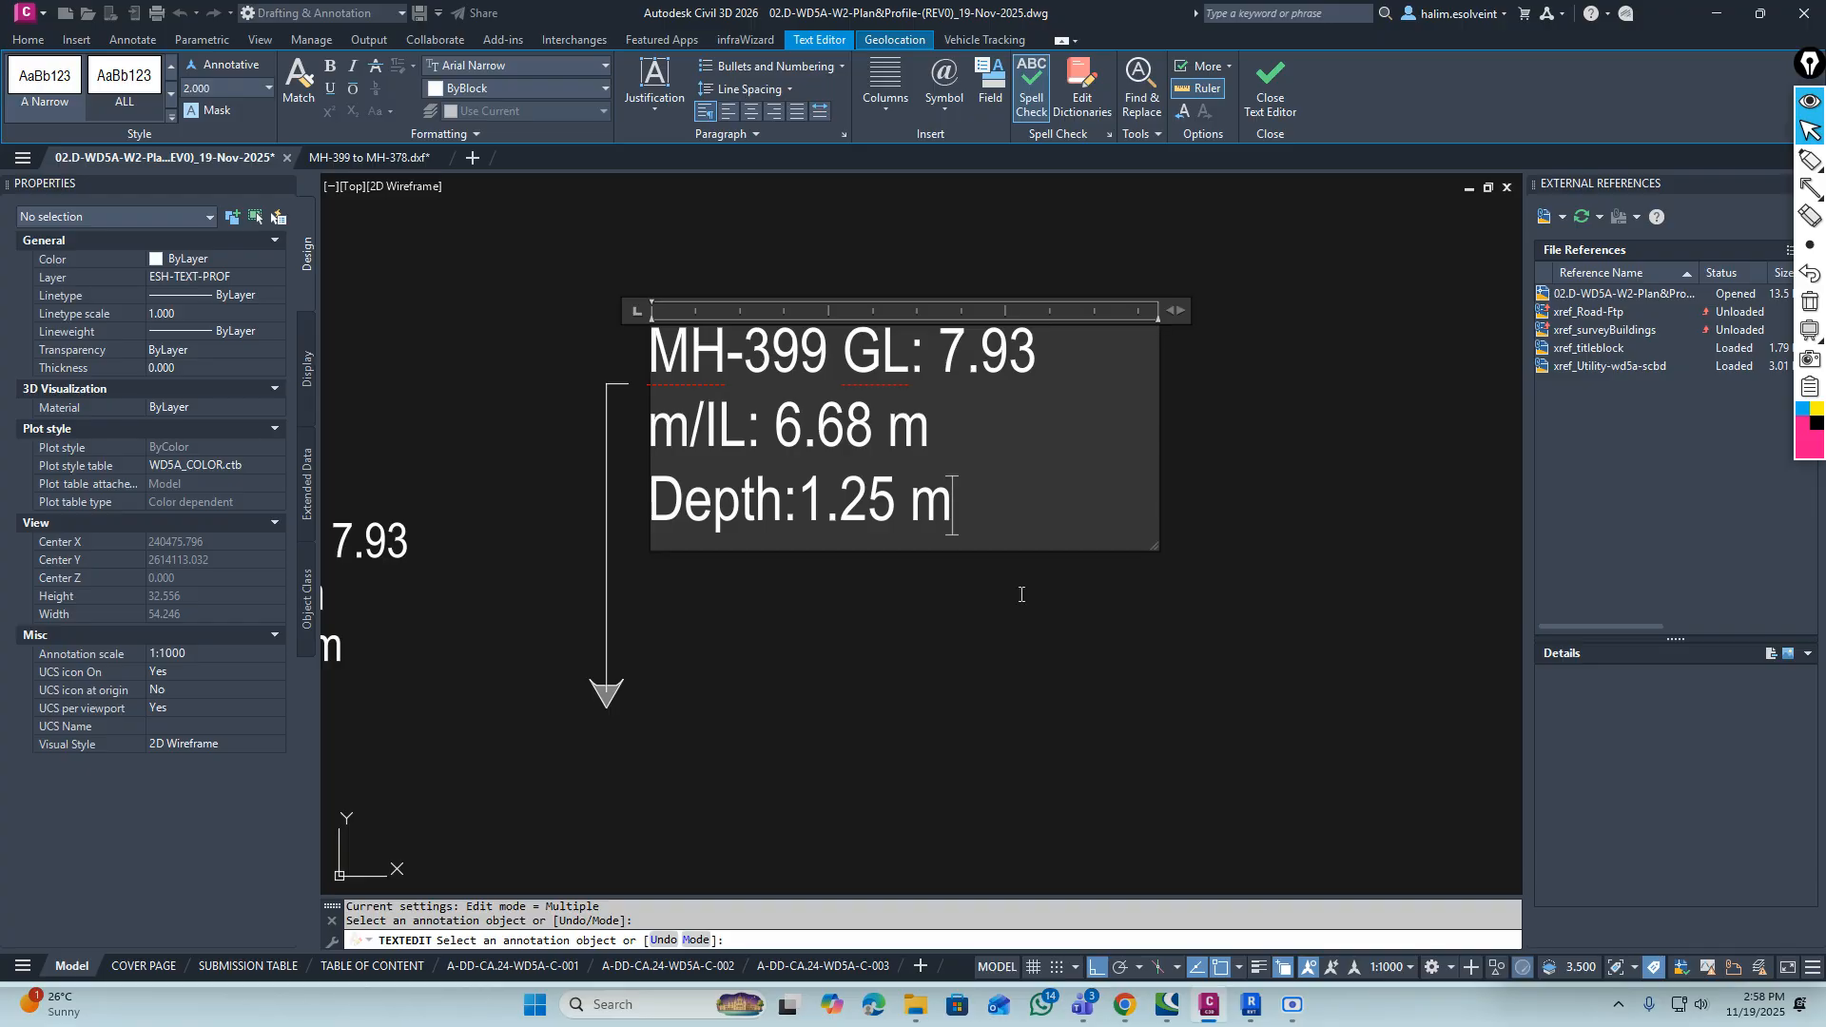
click(915, 637)
key(Escape)
key(Escape)
scroll(856, 628, down, 5)
Erase the old MH-399 multiline text and its leader and arrowhead
scroll(971, 619, up, 8)
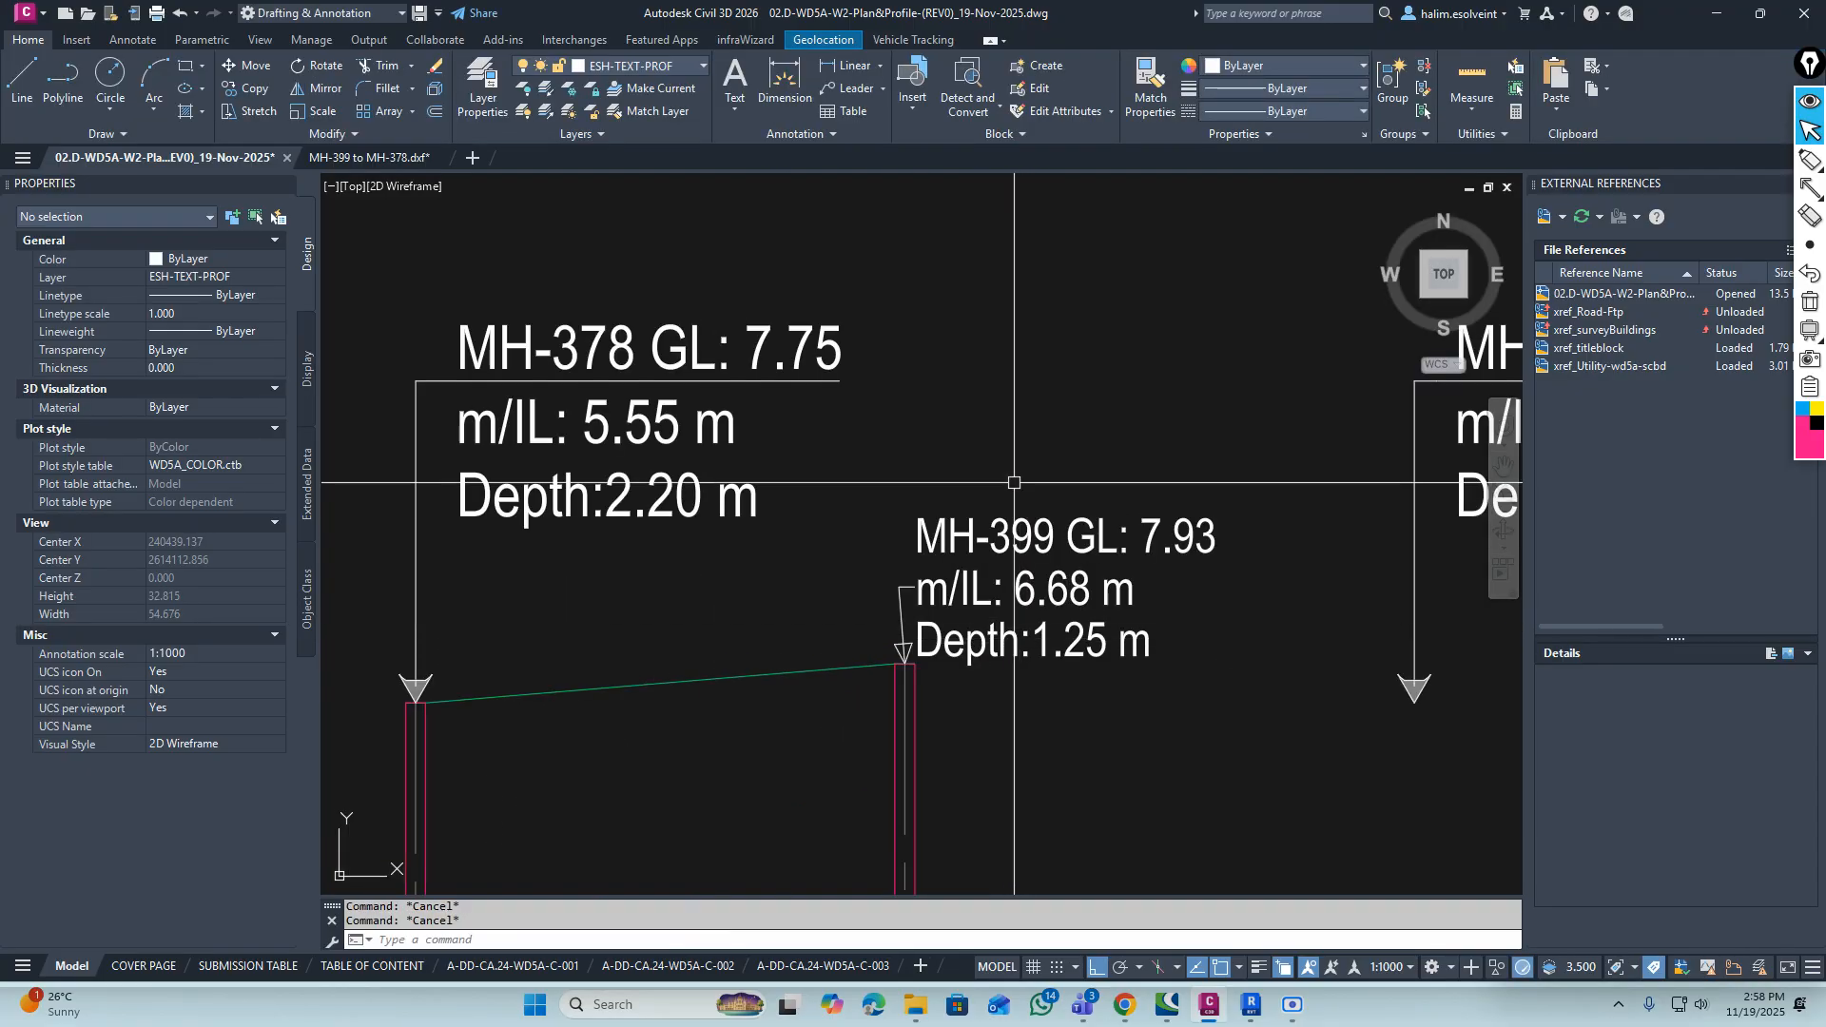
mouse_move(656, 544)
middle_down()
mouse_move(612, 545)
mouse_move(699, 516)
middle_up()
text(e)
key(space)
click(745, 417)
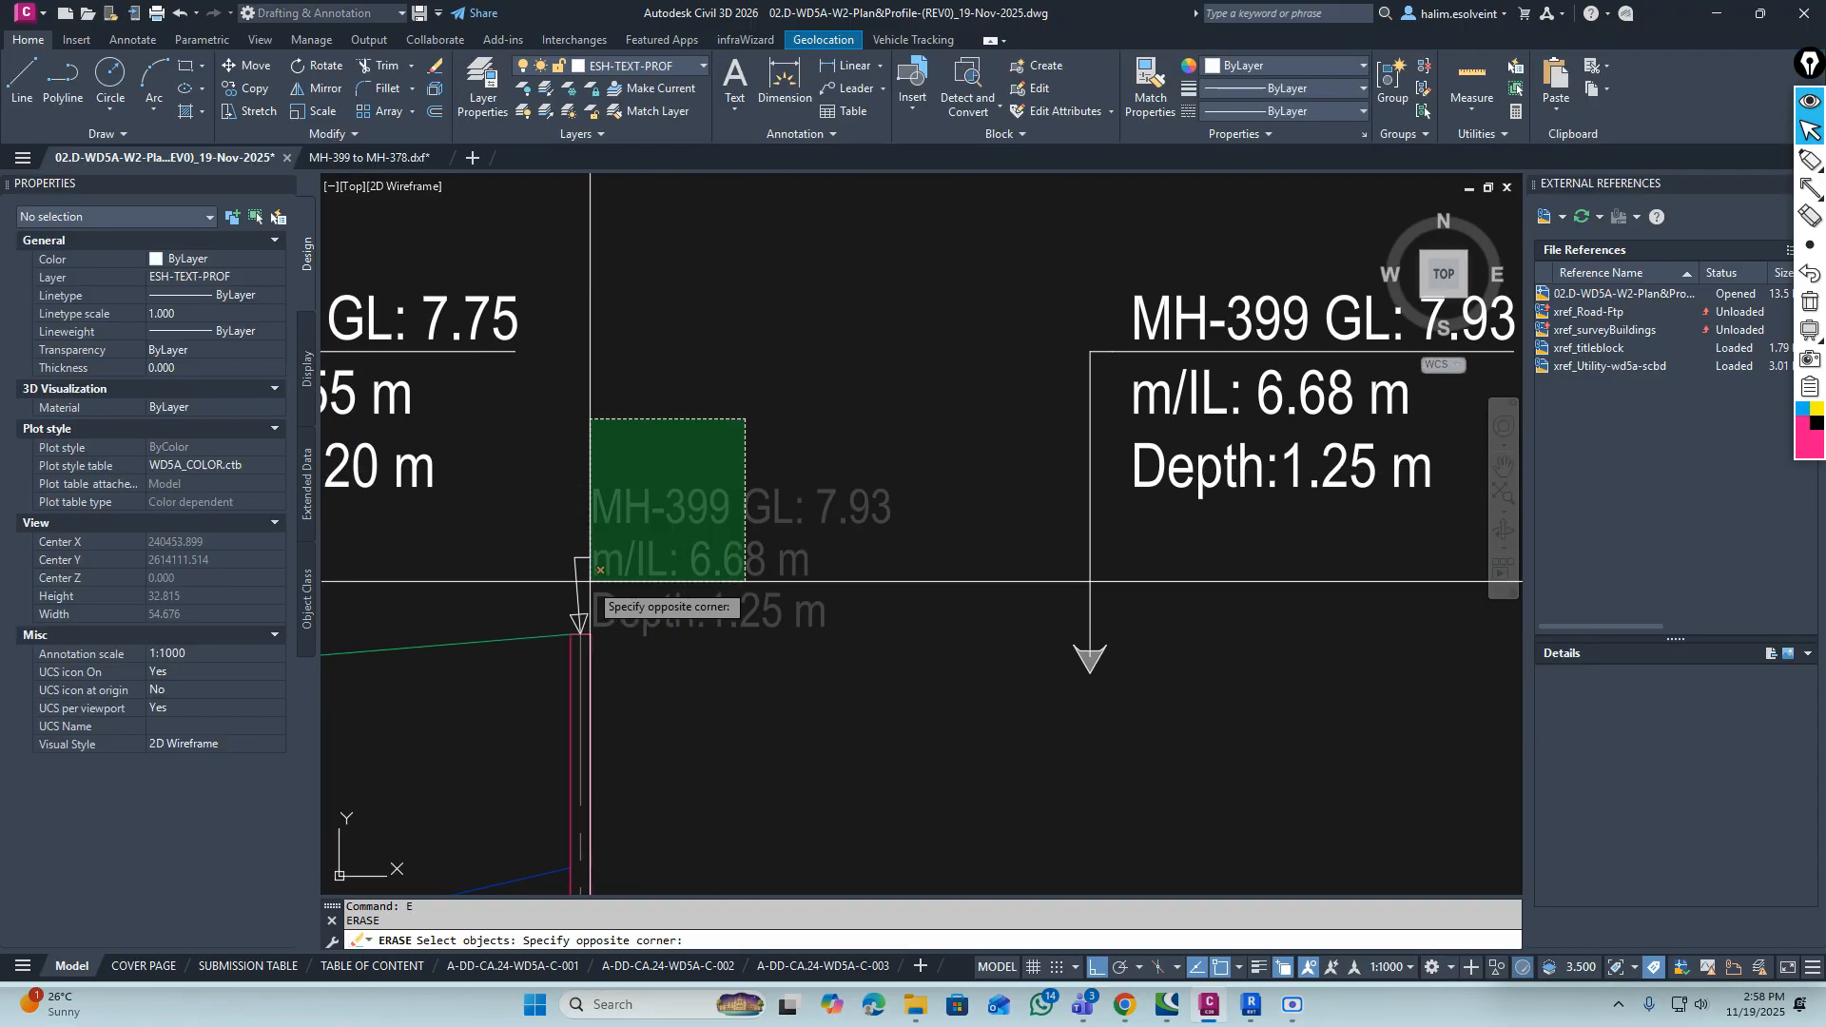
click(572, 583)
key(space)
scroll(585, 603, up, 3)
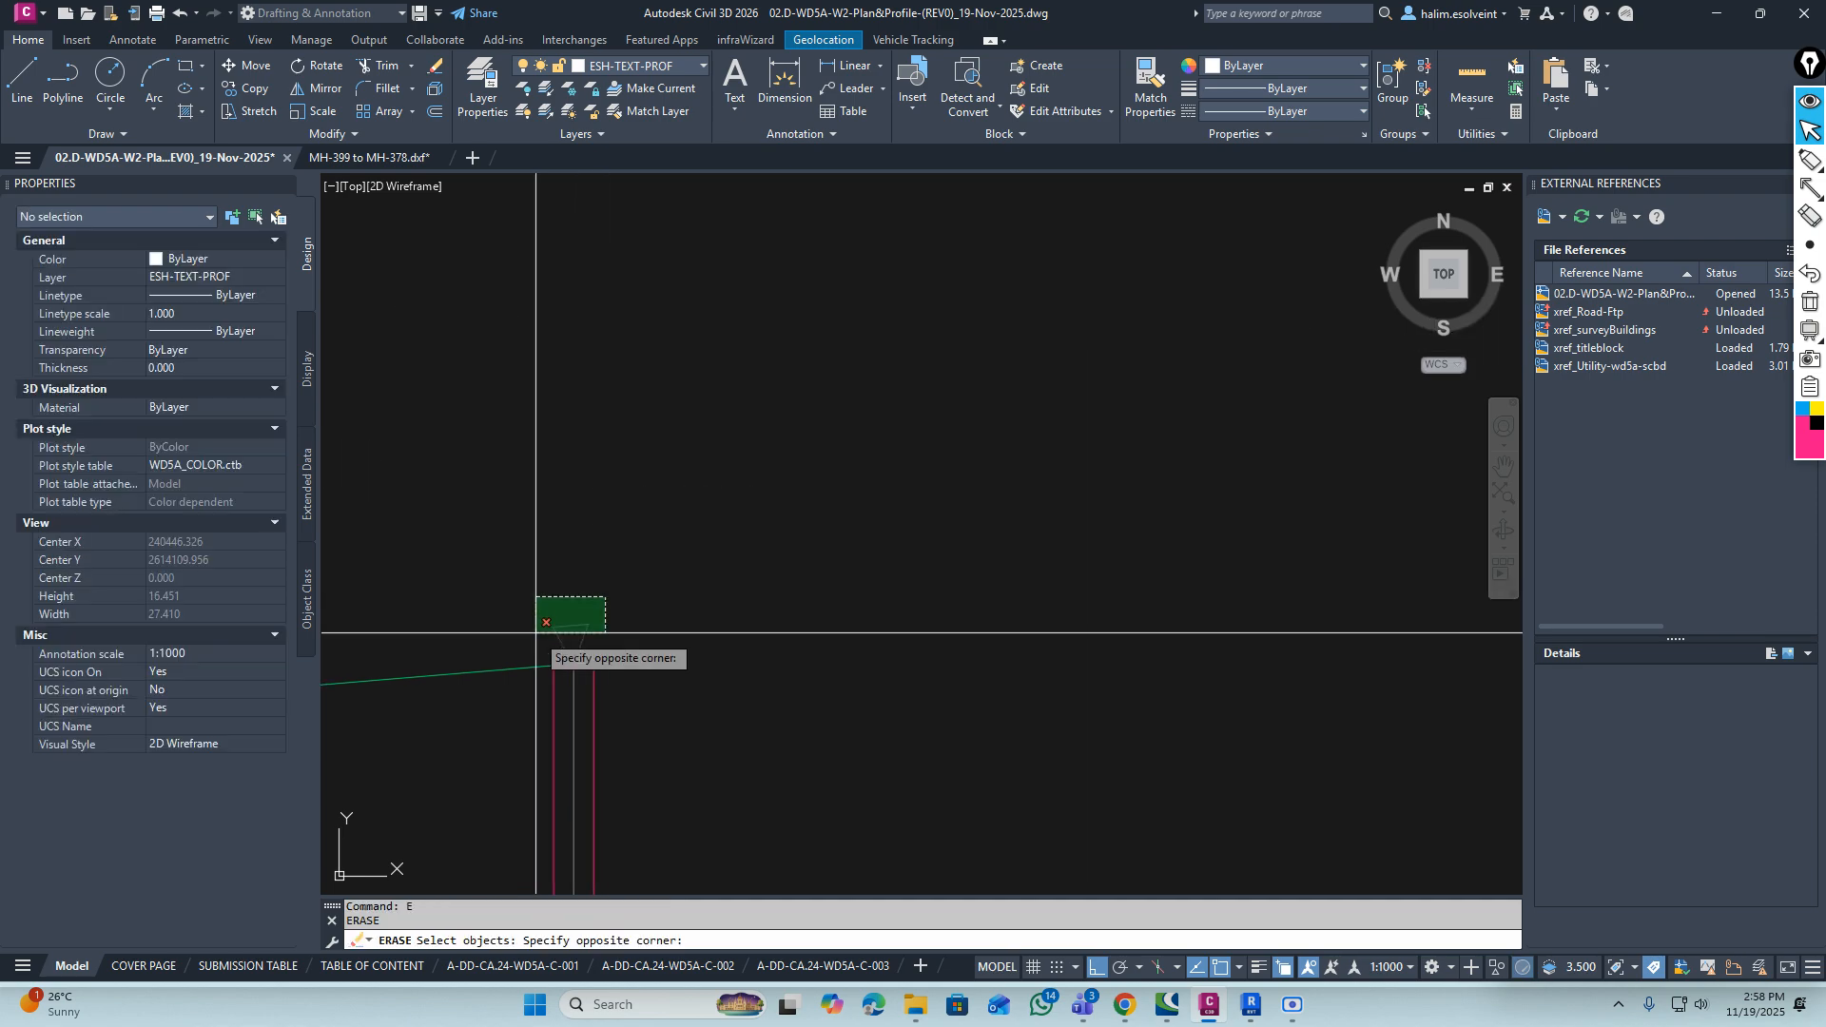
Move the MH-399 multileader from its arrow tip to the top centre of manhole MH-399
scroll(701, 603, down, 5)
text(m)
key(space)
click(1109, 636)
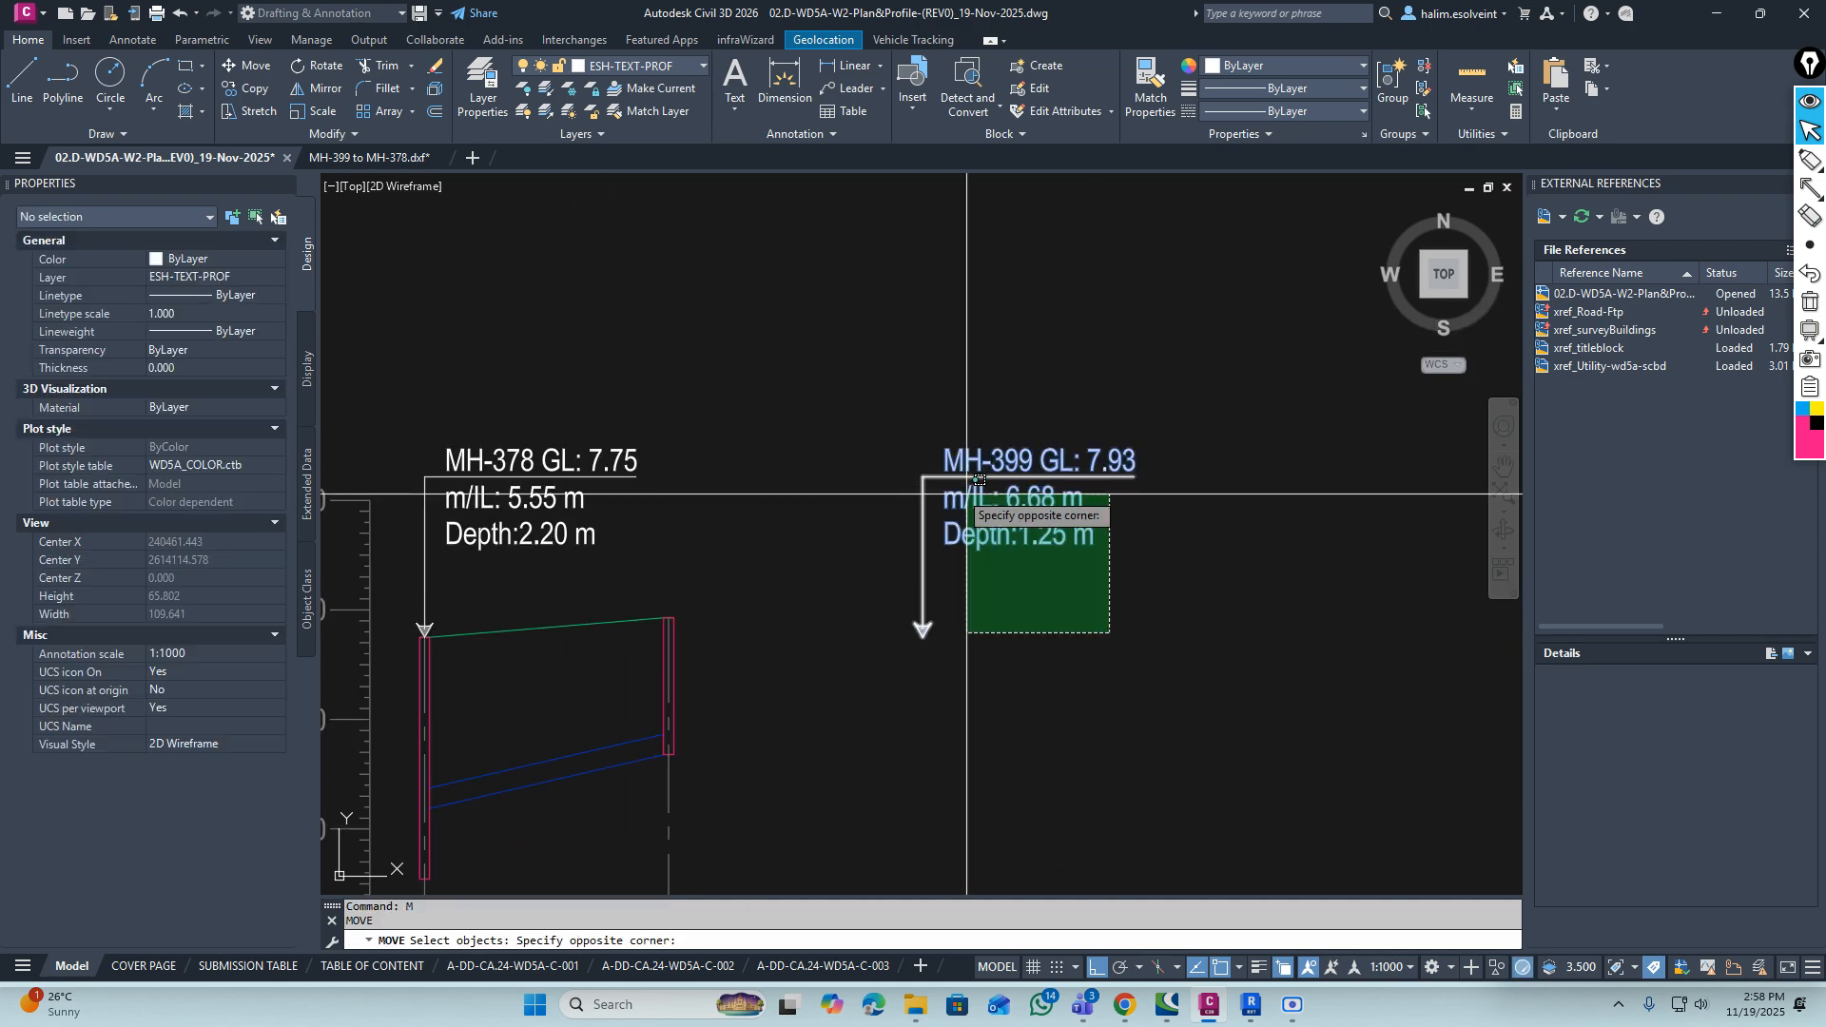
click(966, 497)
key(space)
click(922, 637)
scroll(650, 630, up, 5)
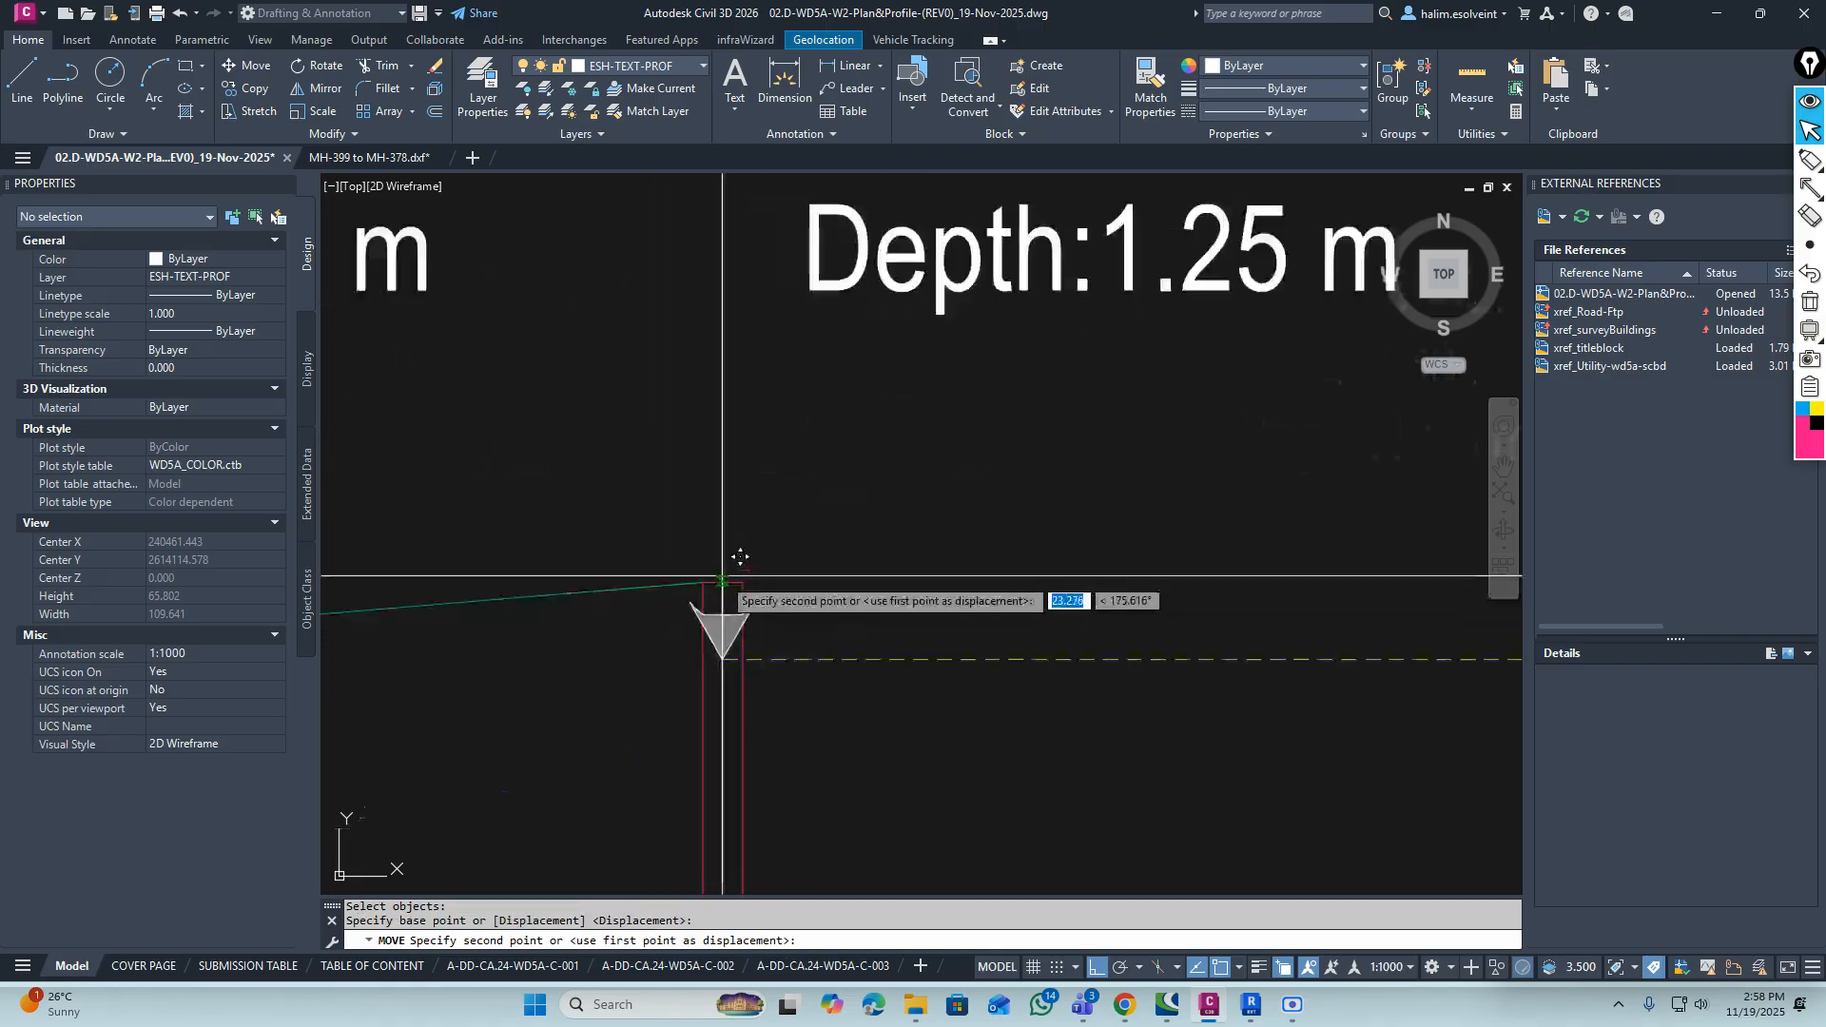
scroll(738, 557, down, 5)
key(Escape)
middle_drag(685, 541, 774, 562)
key(Escape)
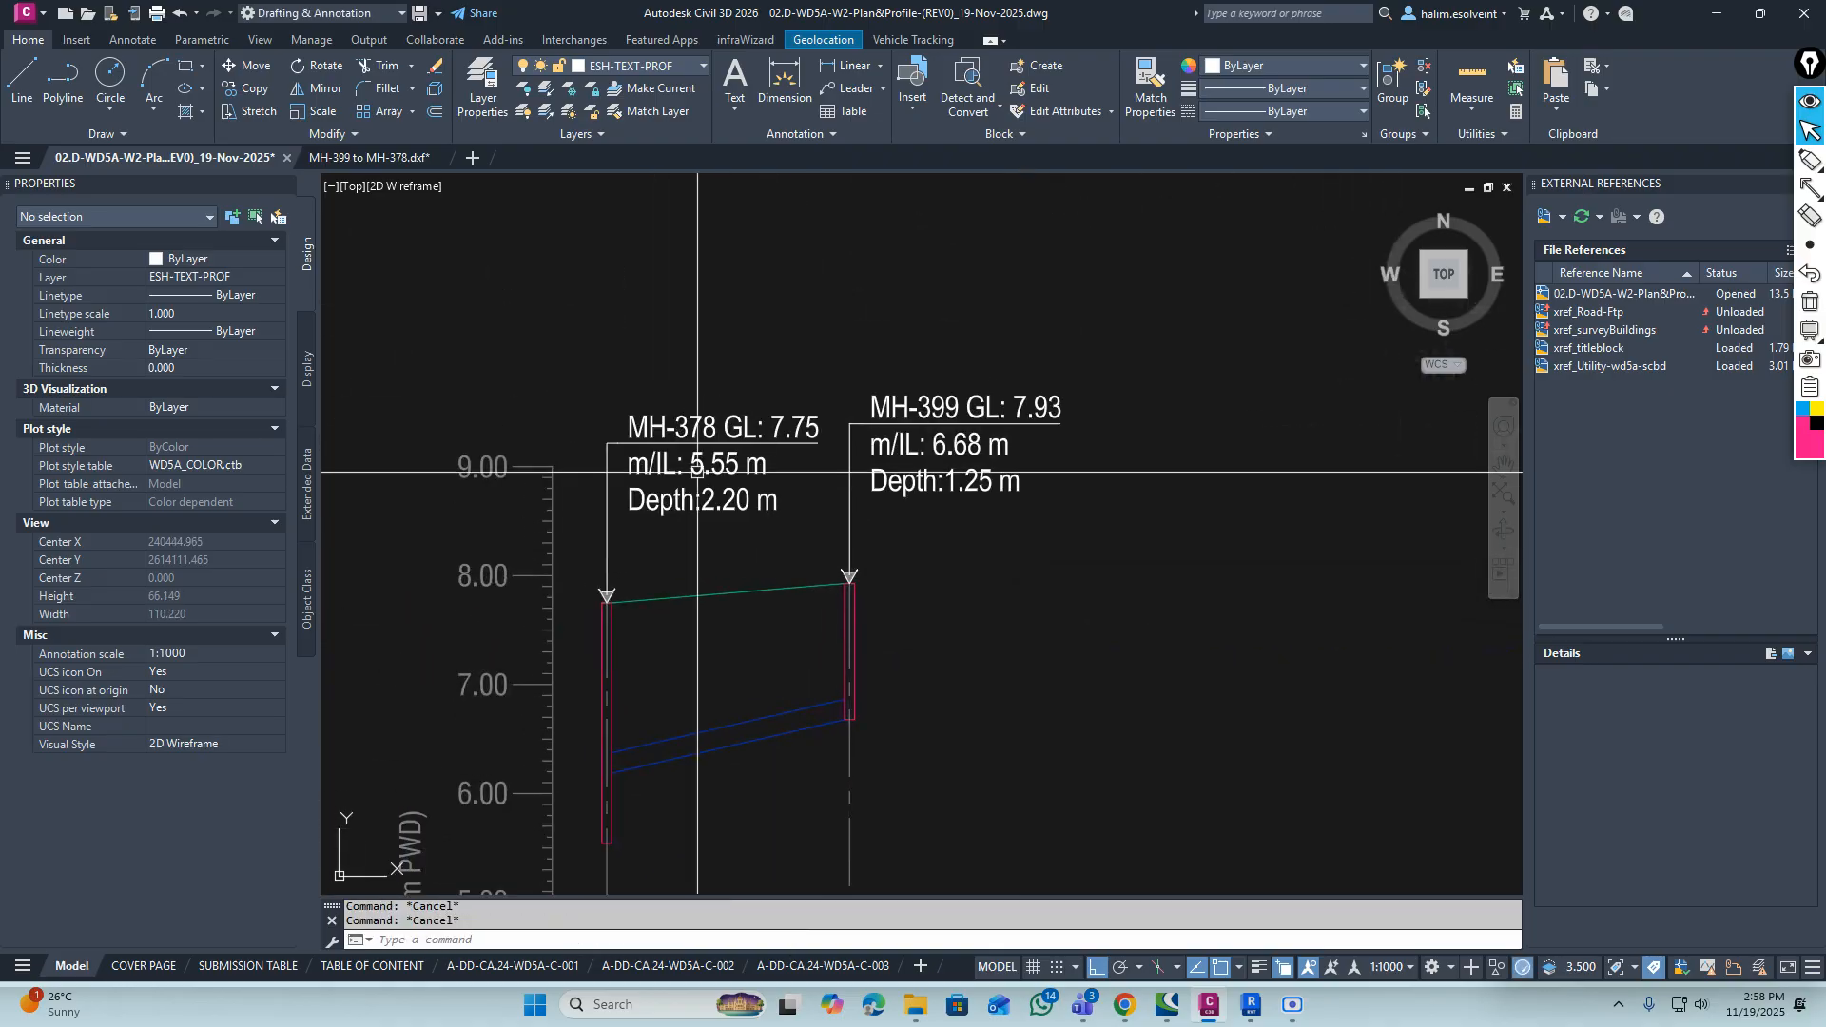
Draw a horizontal reference line from near the MH-378 leader's elbow to beyond the MH-399 label
text(l)
key(space)
click(607, 450)
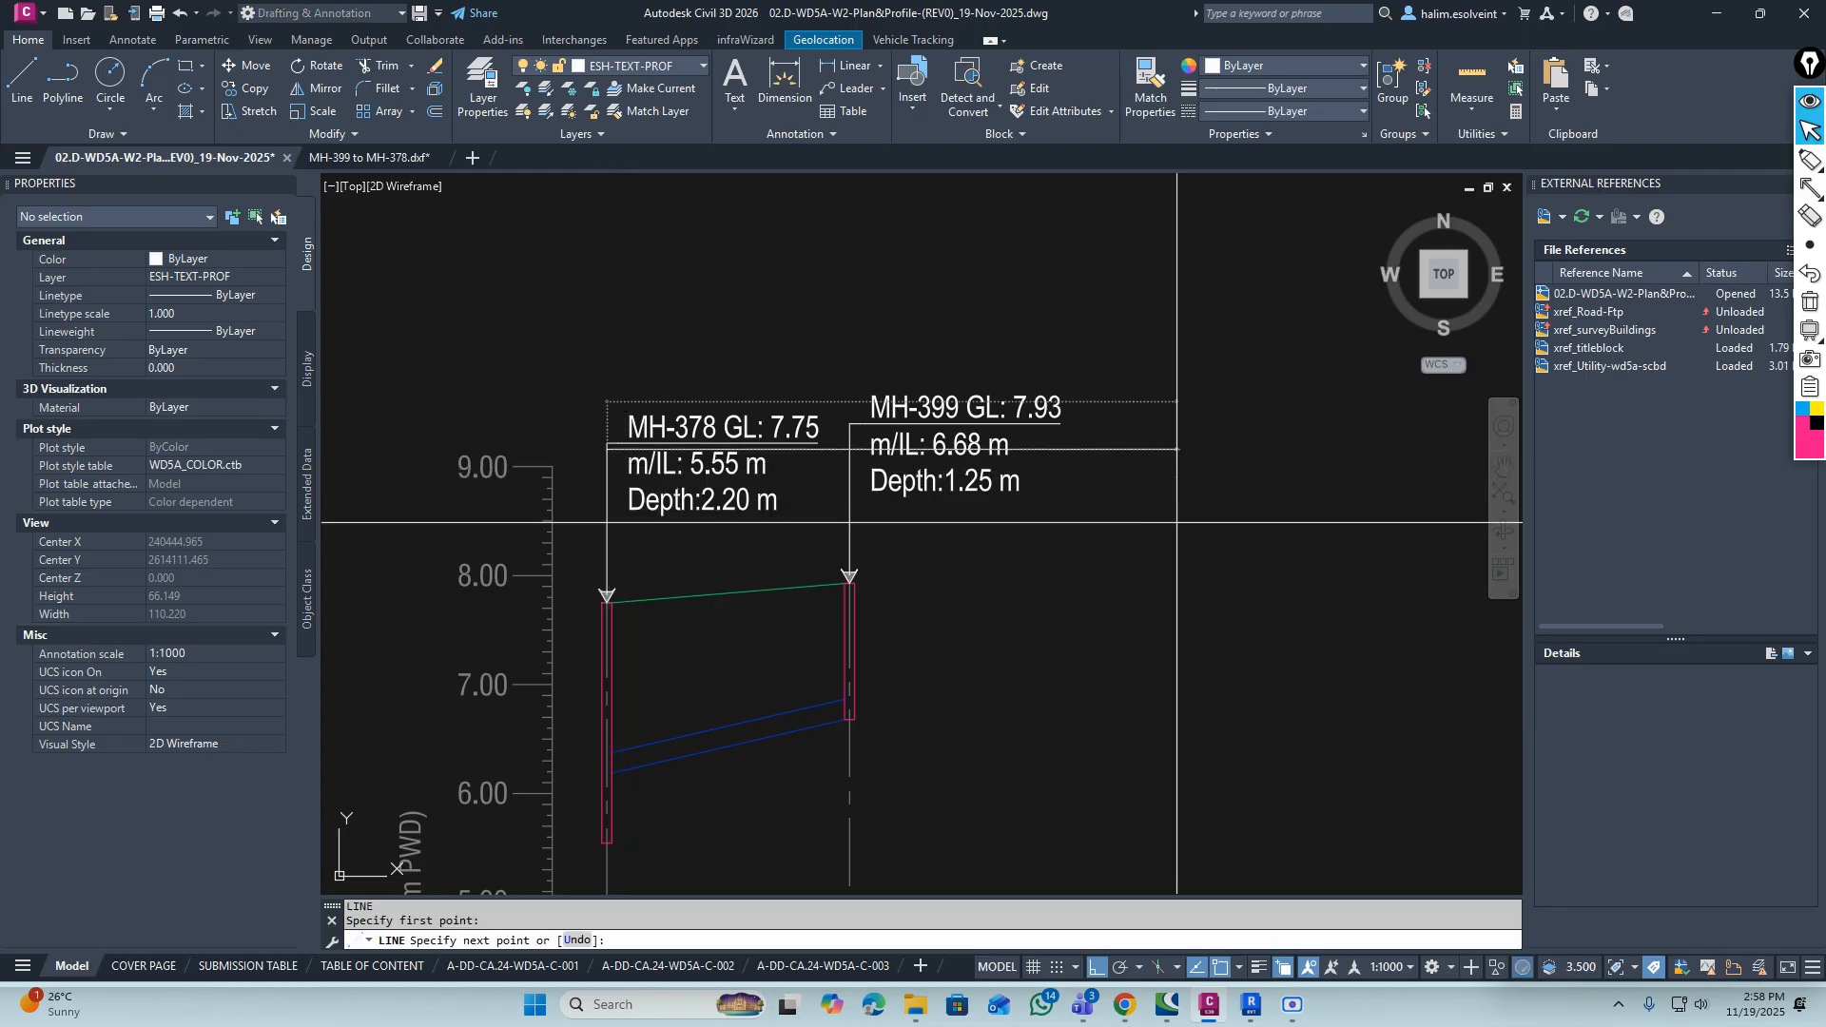
click(1177, 523)
key(Escape)
key(Escape)
Lower the MH-399 multileader's landing onto the horizontal reference line, keeping its arrow on the manhole
click(898, 490)
scroll(850, 420, up, 3)
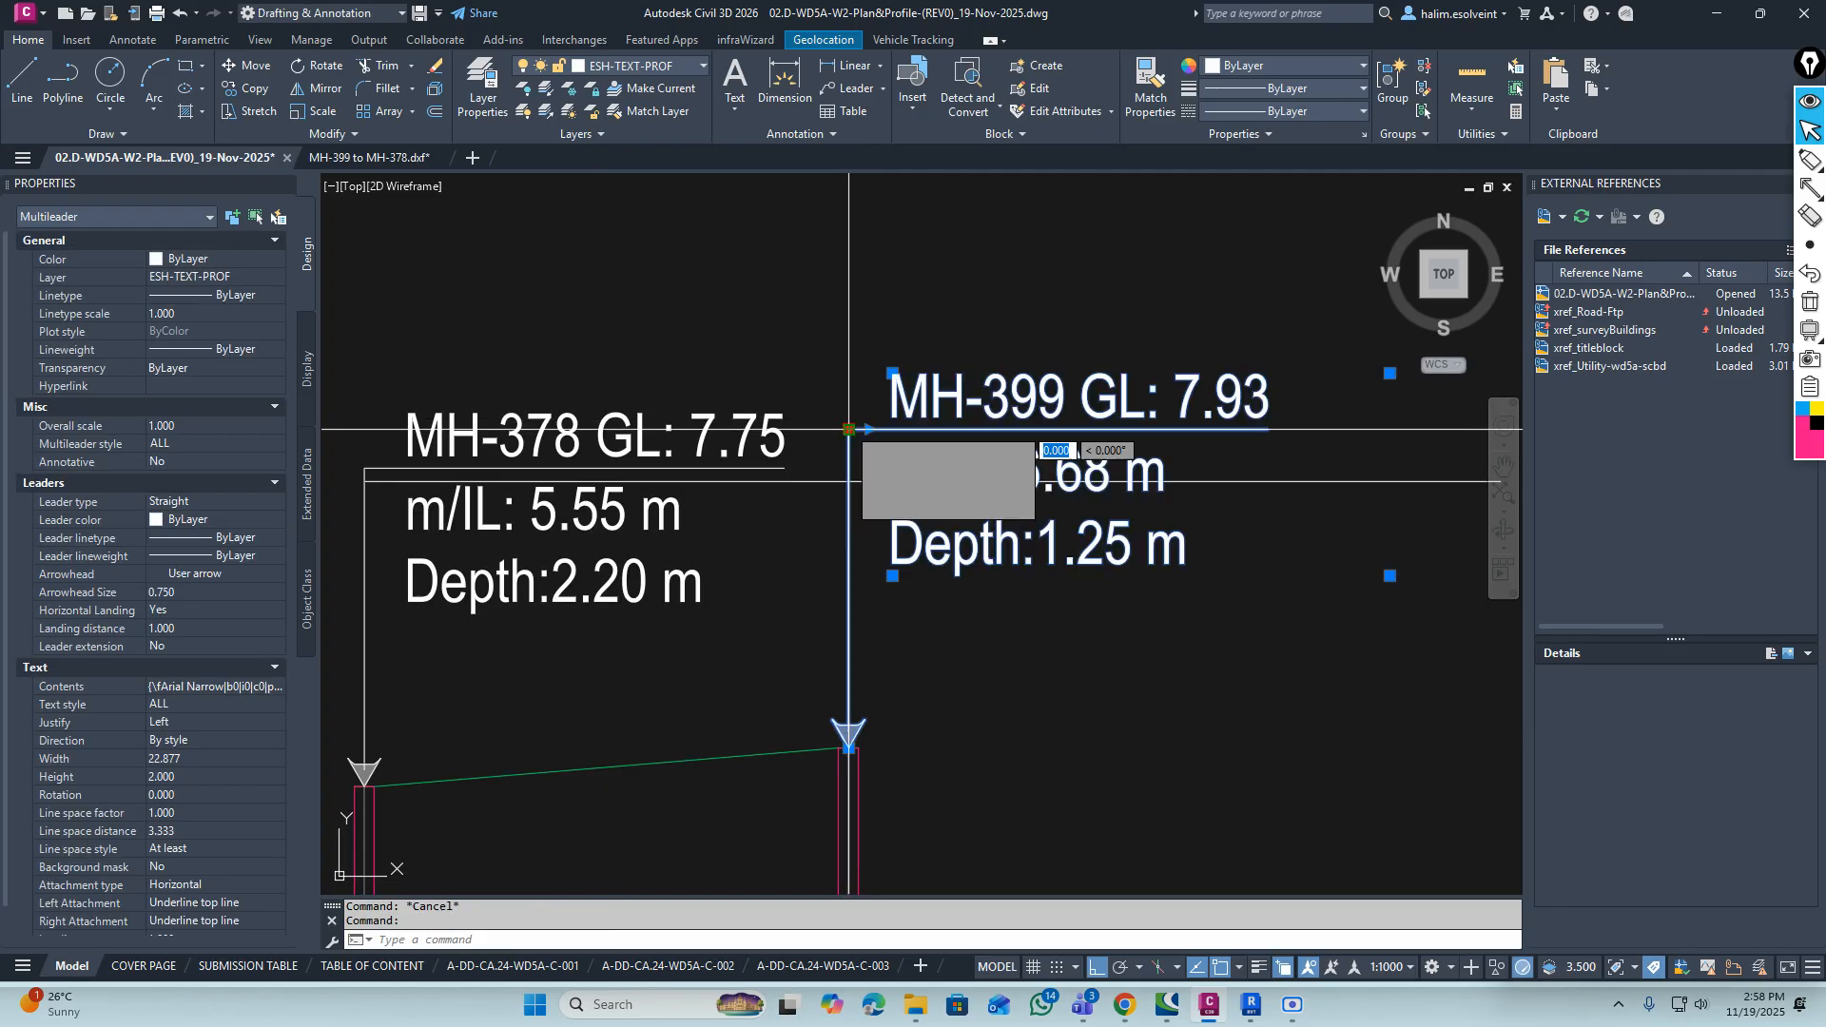
click(850, 429)
click(834, 481)
scroll(780, 511, down, 3)
key(Escape)
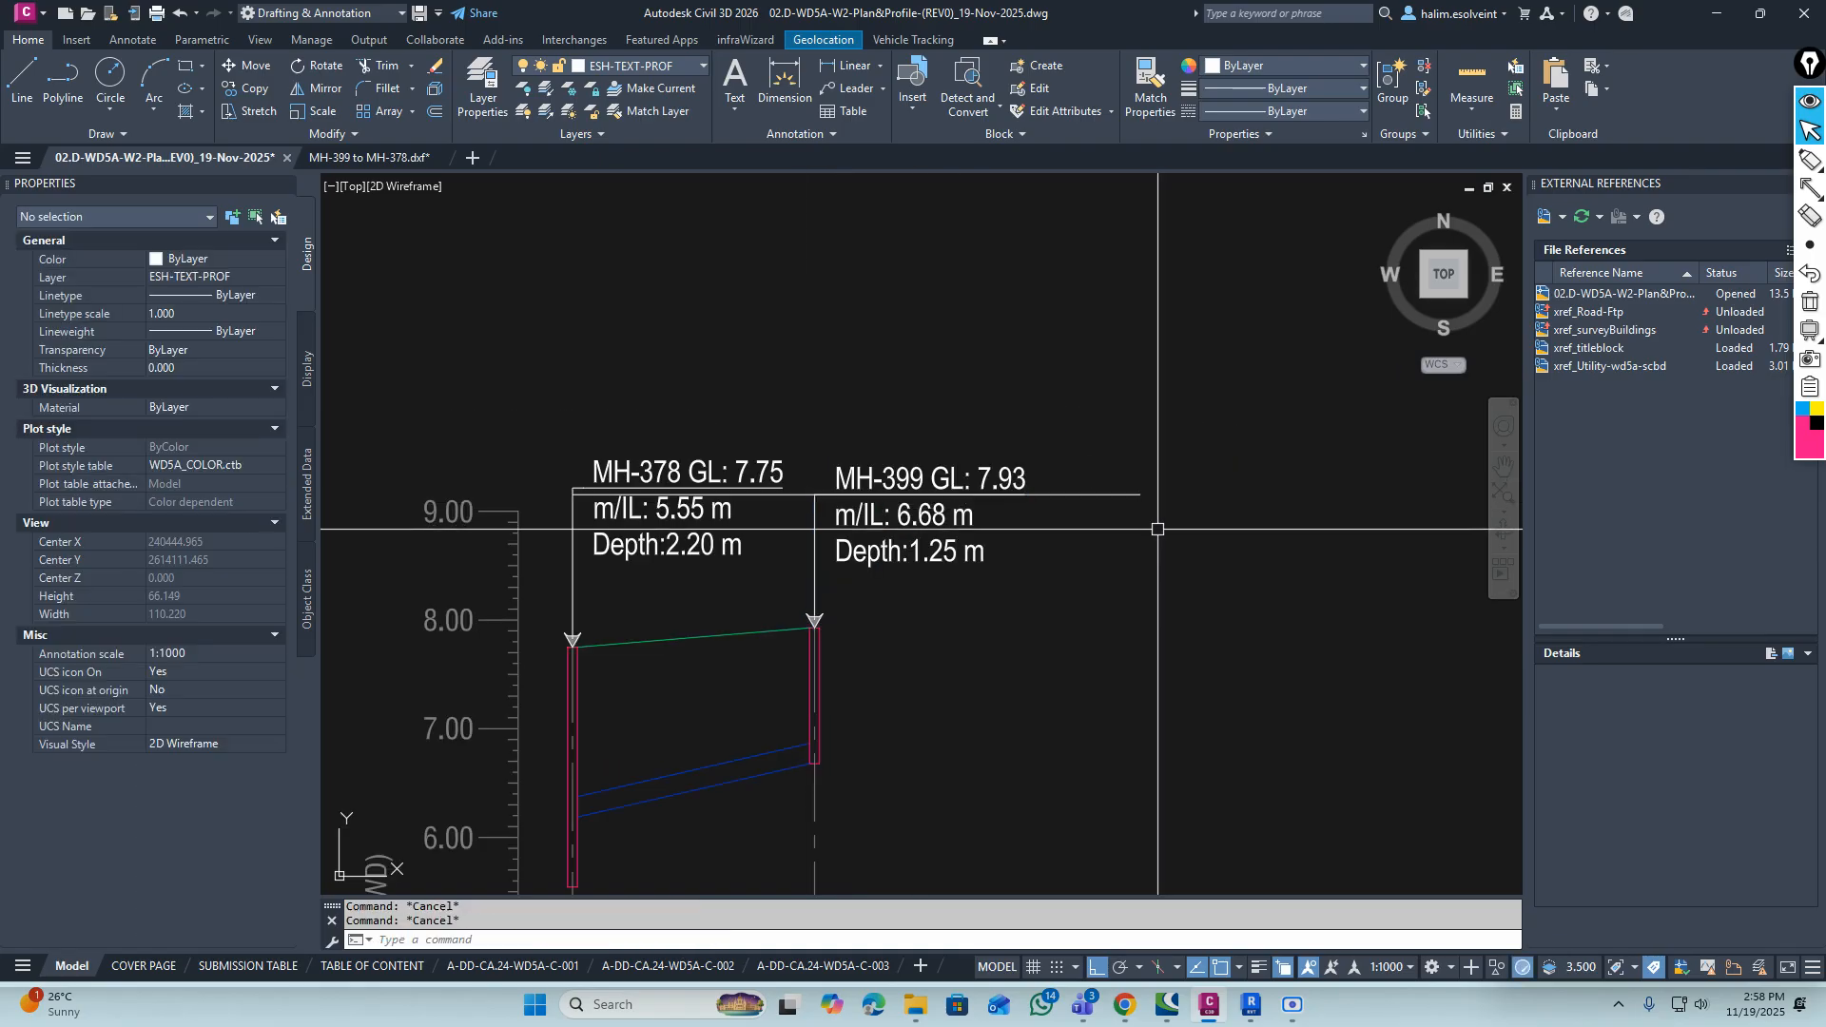
Erase the horizontal reference line running through the two manhole labels
text(e)
key(space)
click(1165, 532)
click(1094, 445)
key(space)
Examine the extent of the new profile's frame from the manholes to its far elevation axis
scroll(929, 439, down, 5)
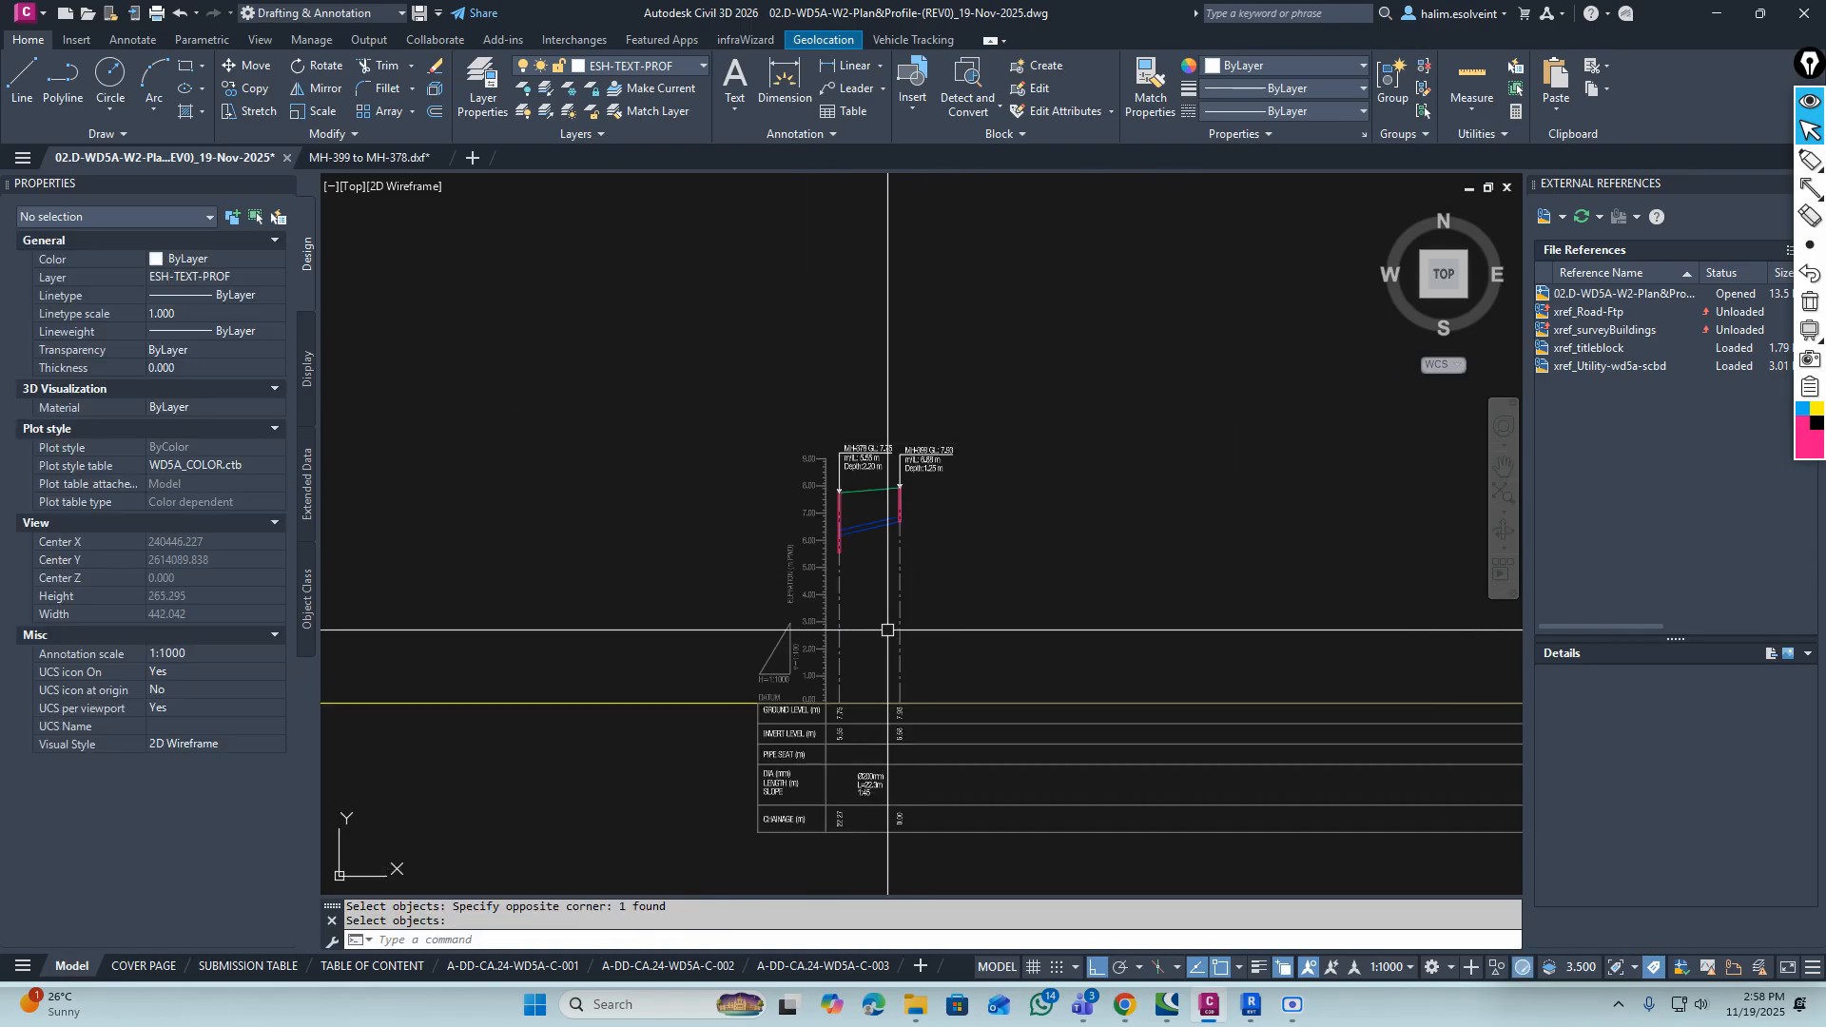
middle_drag(888, 628, 682, 475)
scroll(802, 505, down, 8)
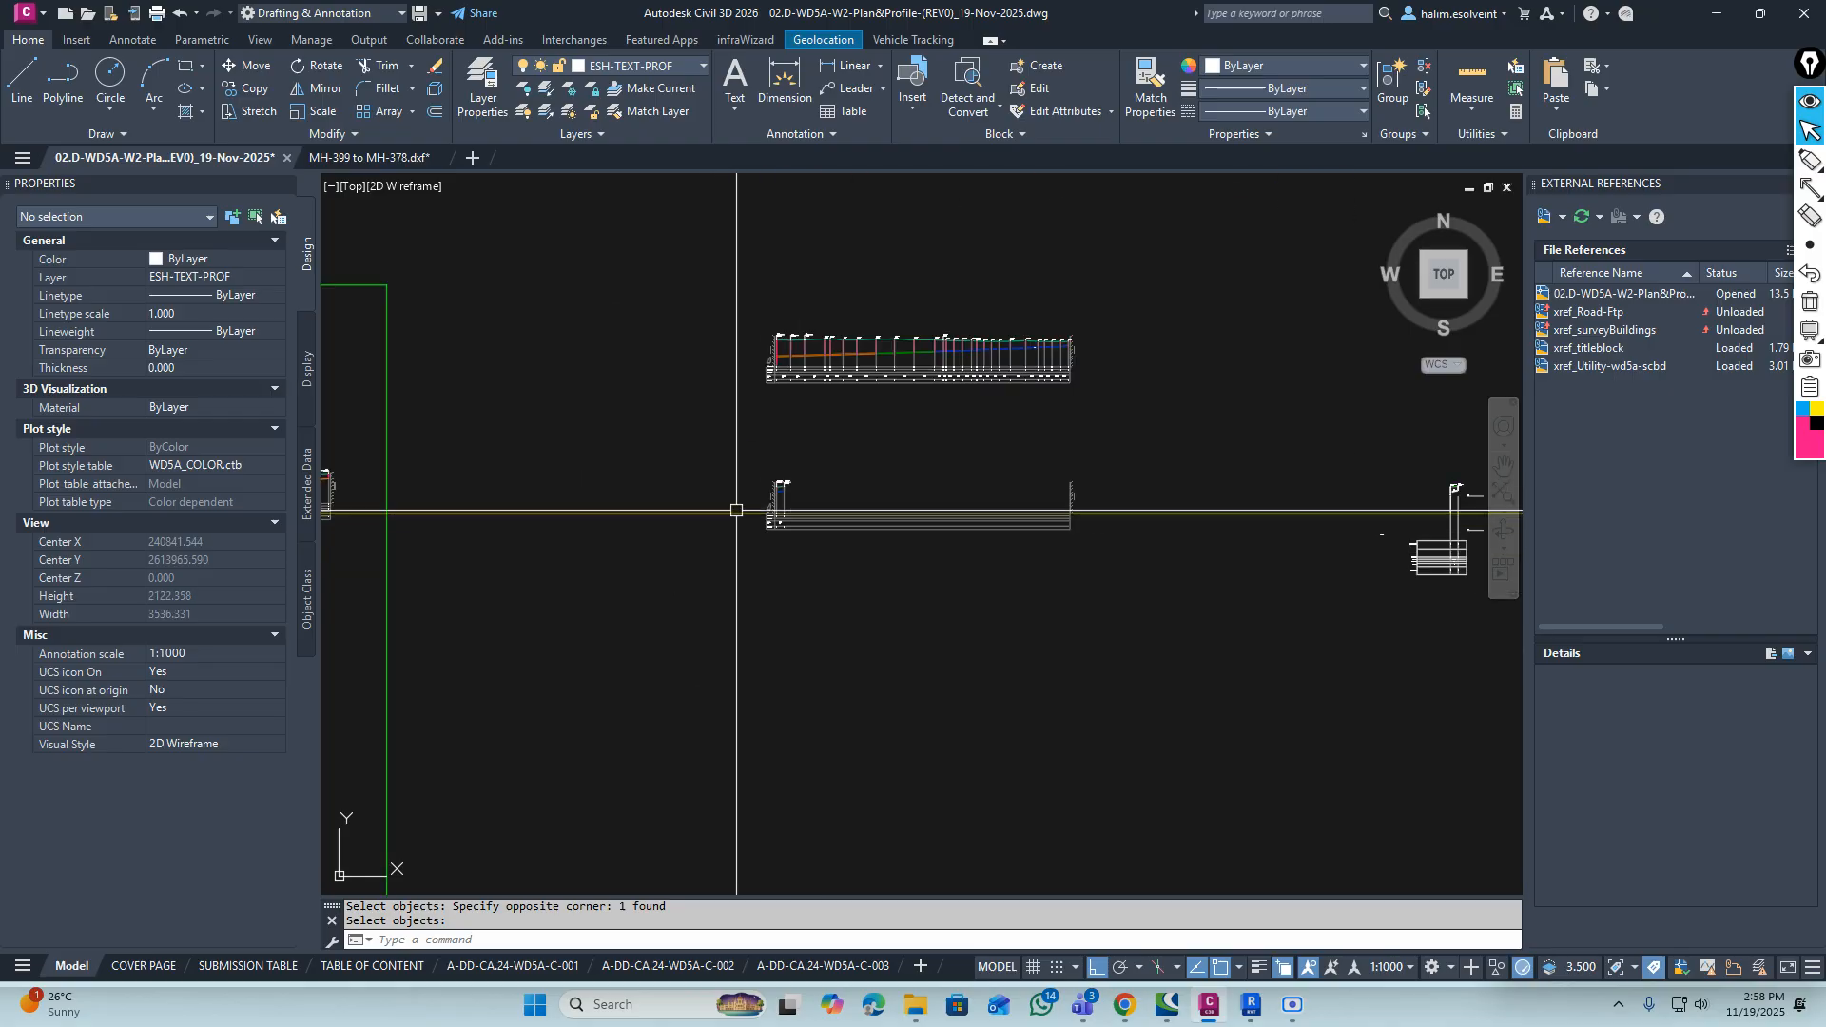
scroll(760, 511, up, 5)
scroll(970, 505, up, 3)
middle_drag(970, 506, 771, 545)
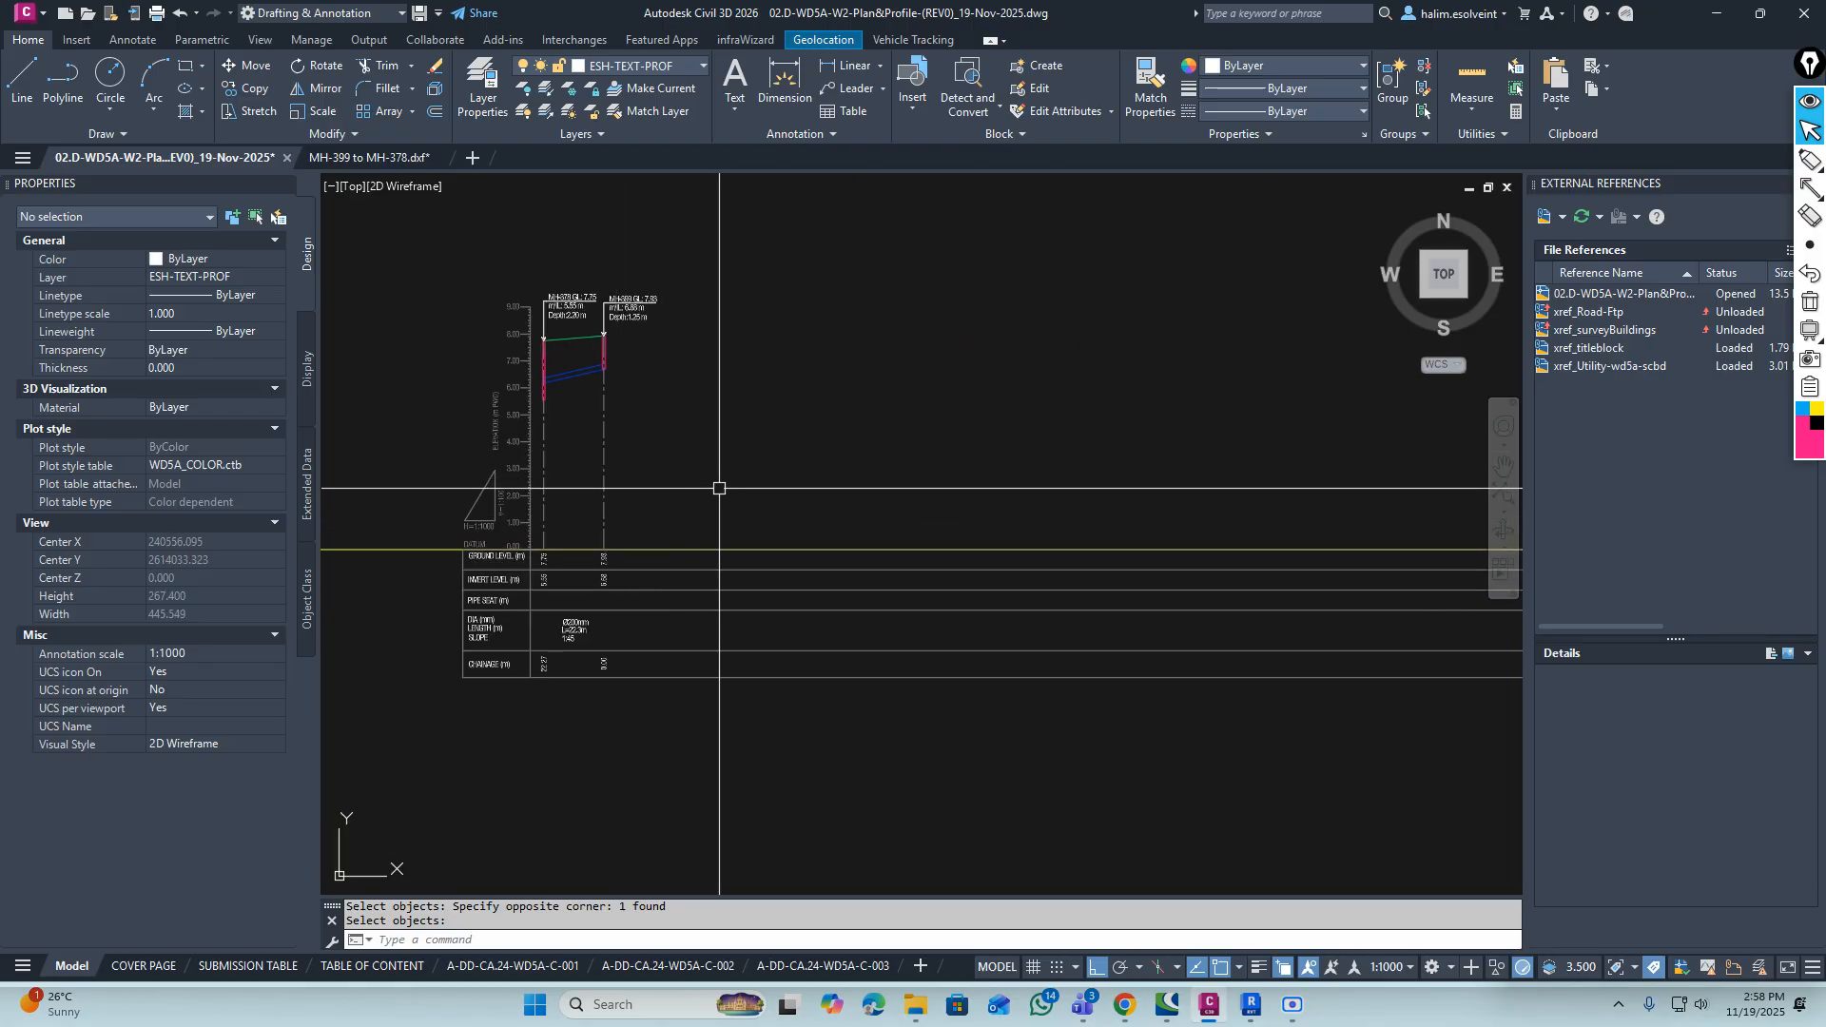
scroll(990, 510, down, 5)
scroll(1036, 502, up, 4)
middle_drag(1036, 501, 1039, 540)
key(Escape)
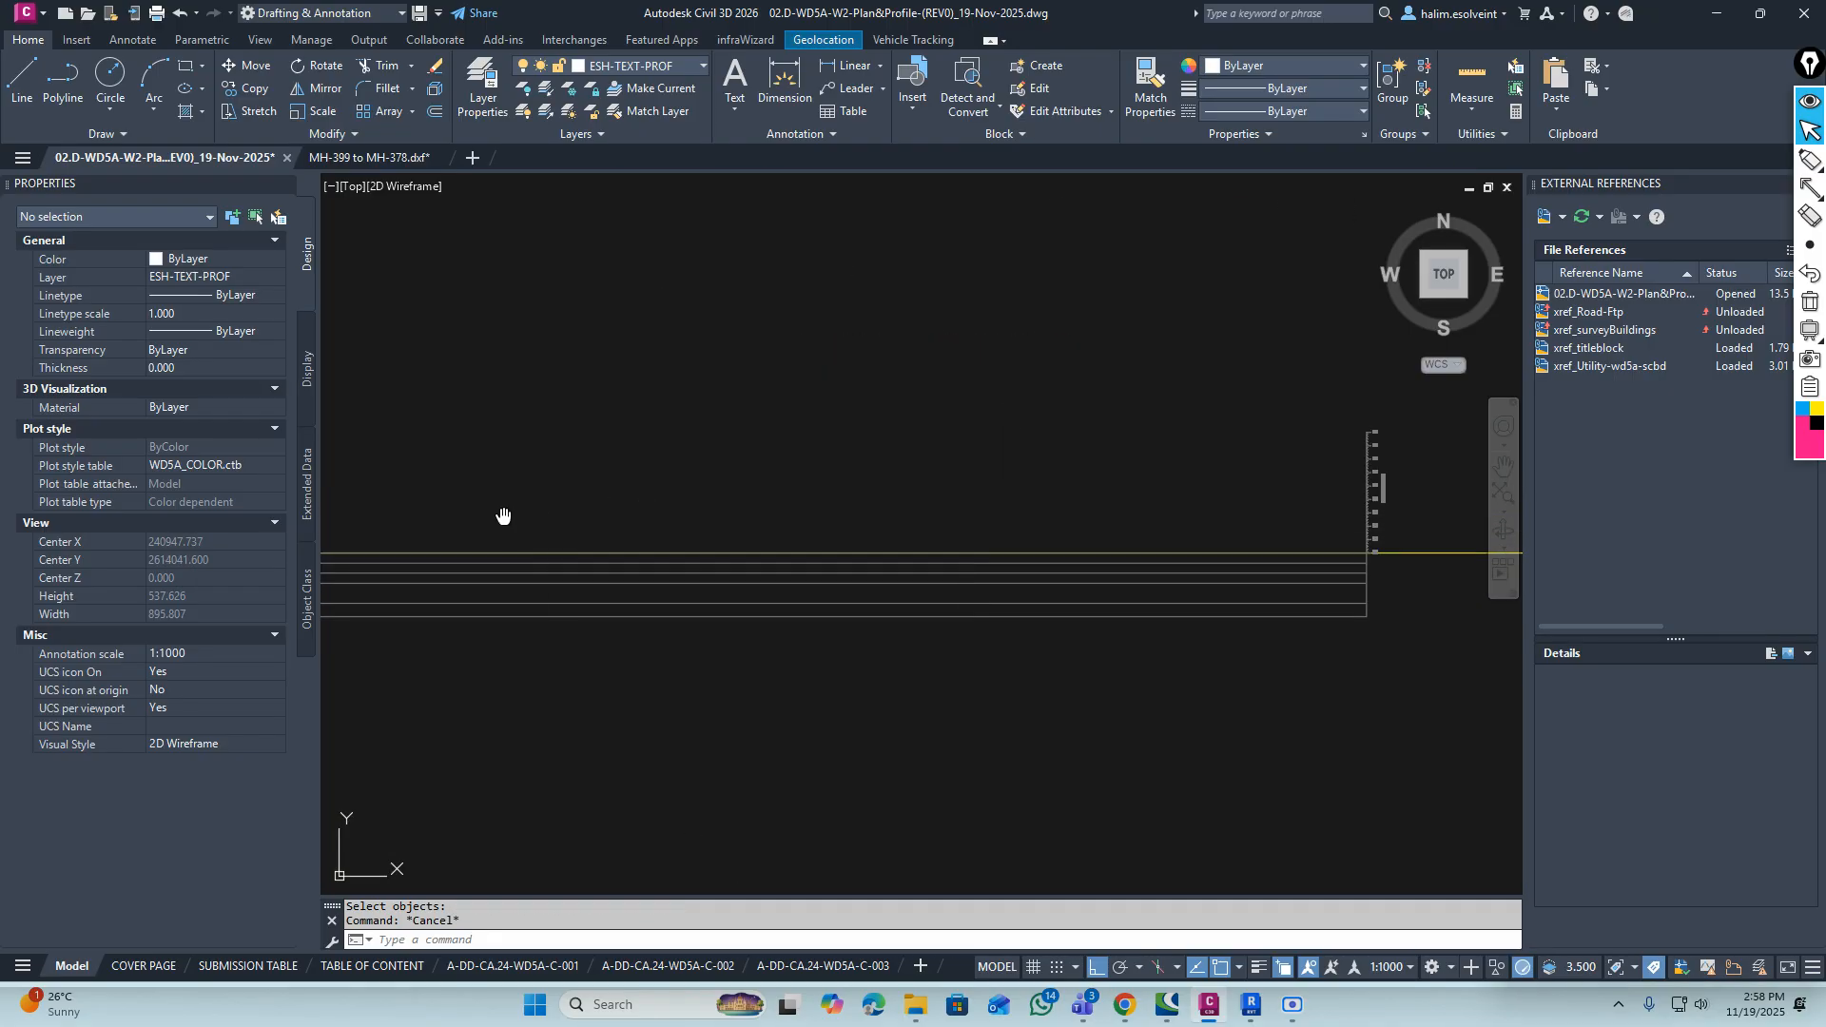
middle_drag(505, 517, 1056, 535)
key(Escape)
Offset the MH-399 vertical centreline by 5 toward the empty part of the profile
scroll(856, 539, up, 3)
middle_drag(837, 533, 843, 561)
text(o)
key(Return)
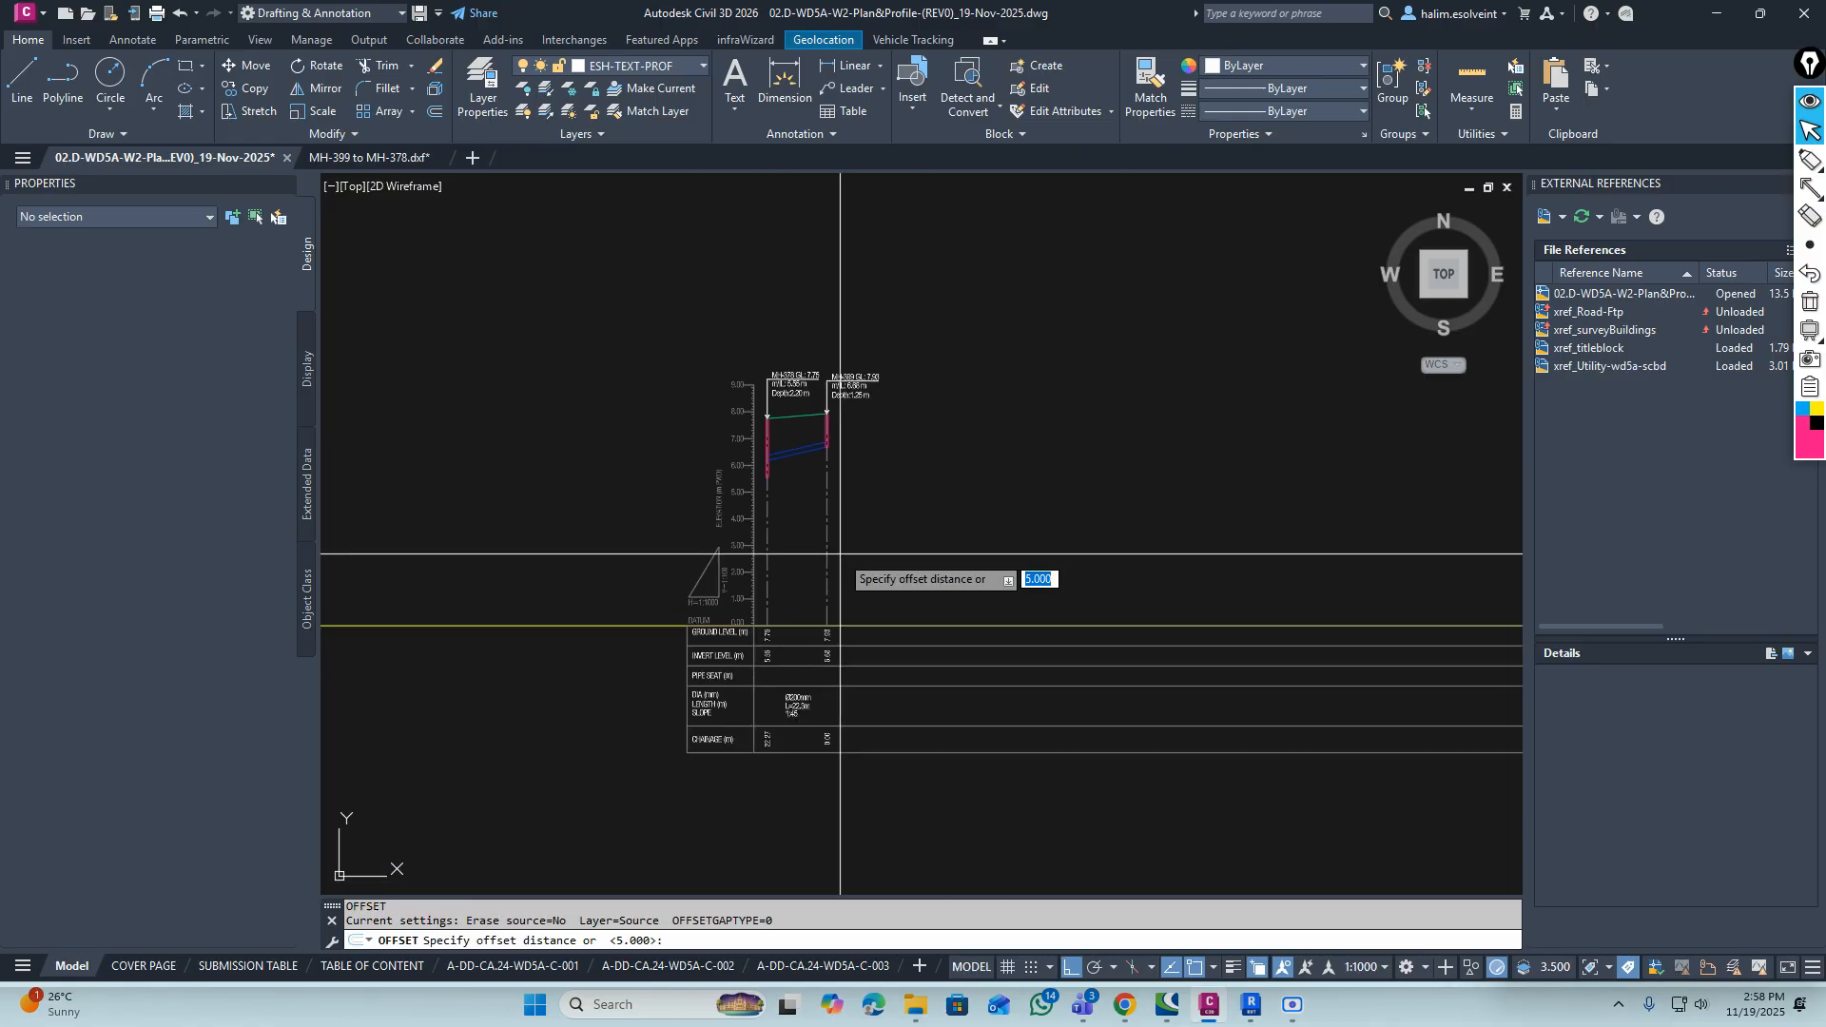
text(5)
key(Return)
key(Escape)
key(Escape)
scroll(958, 542, down, 5)
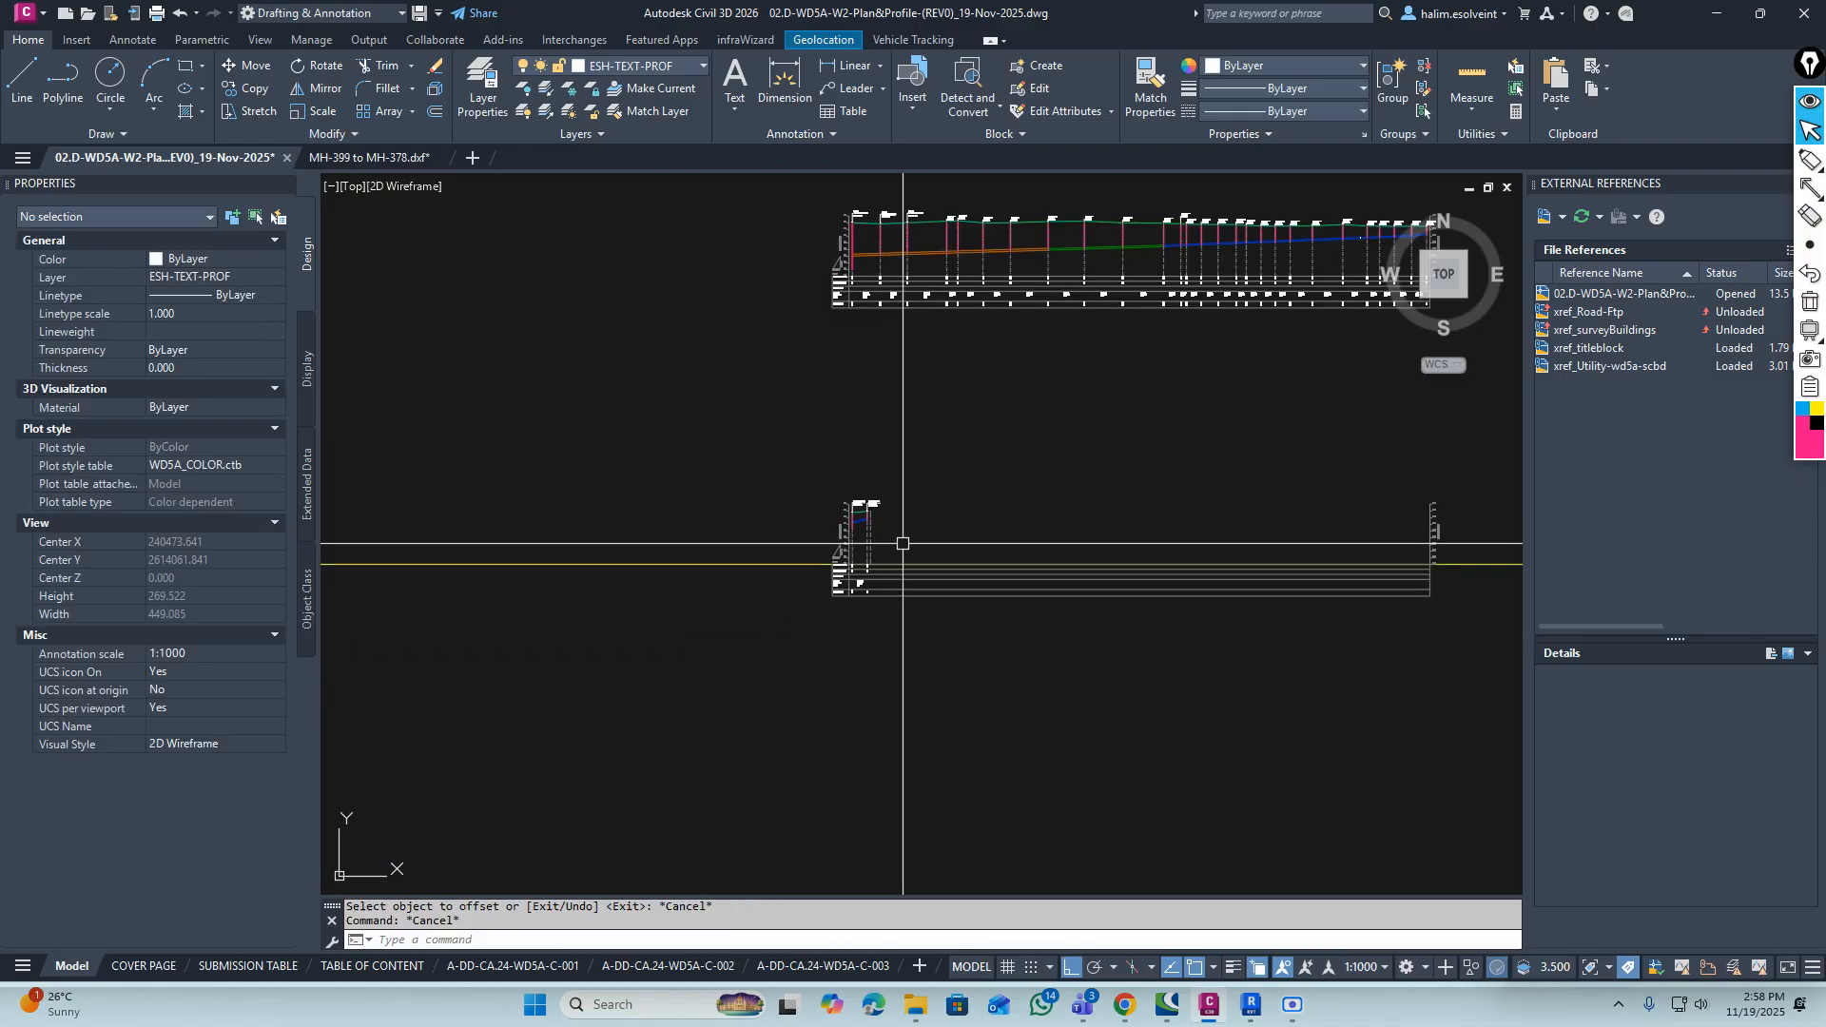
Stretch the far end of the new profile's frame and its elevation axis horizontally back to the offset line beside MH-399
text(s)
key(Return)
click(1133, 653)
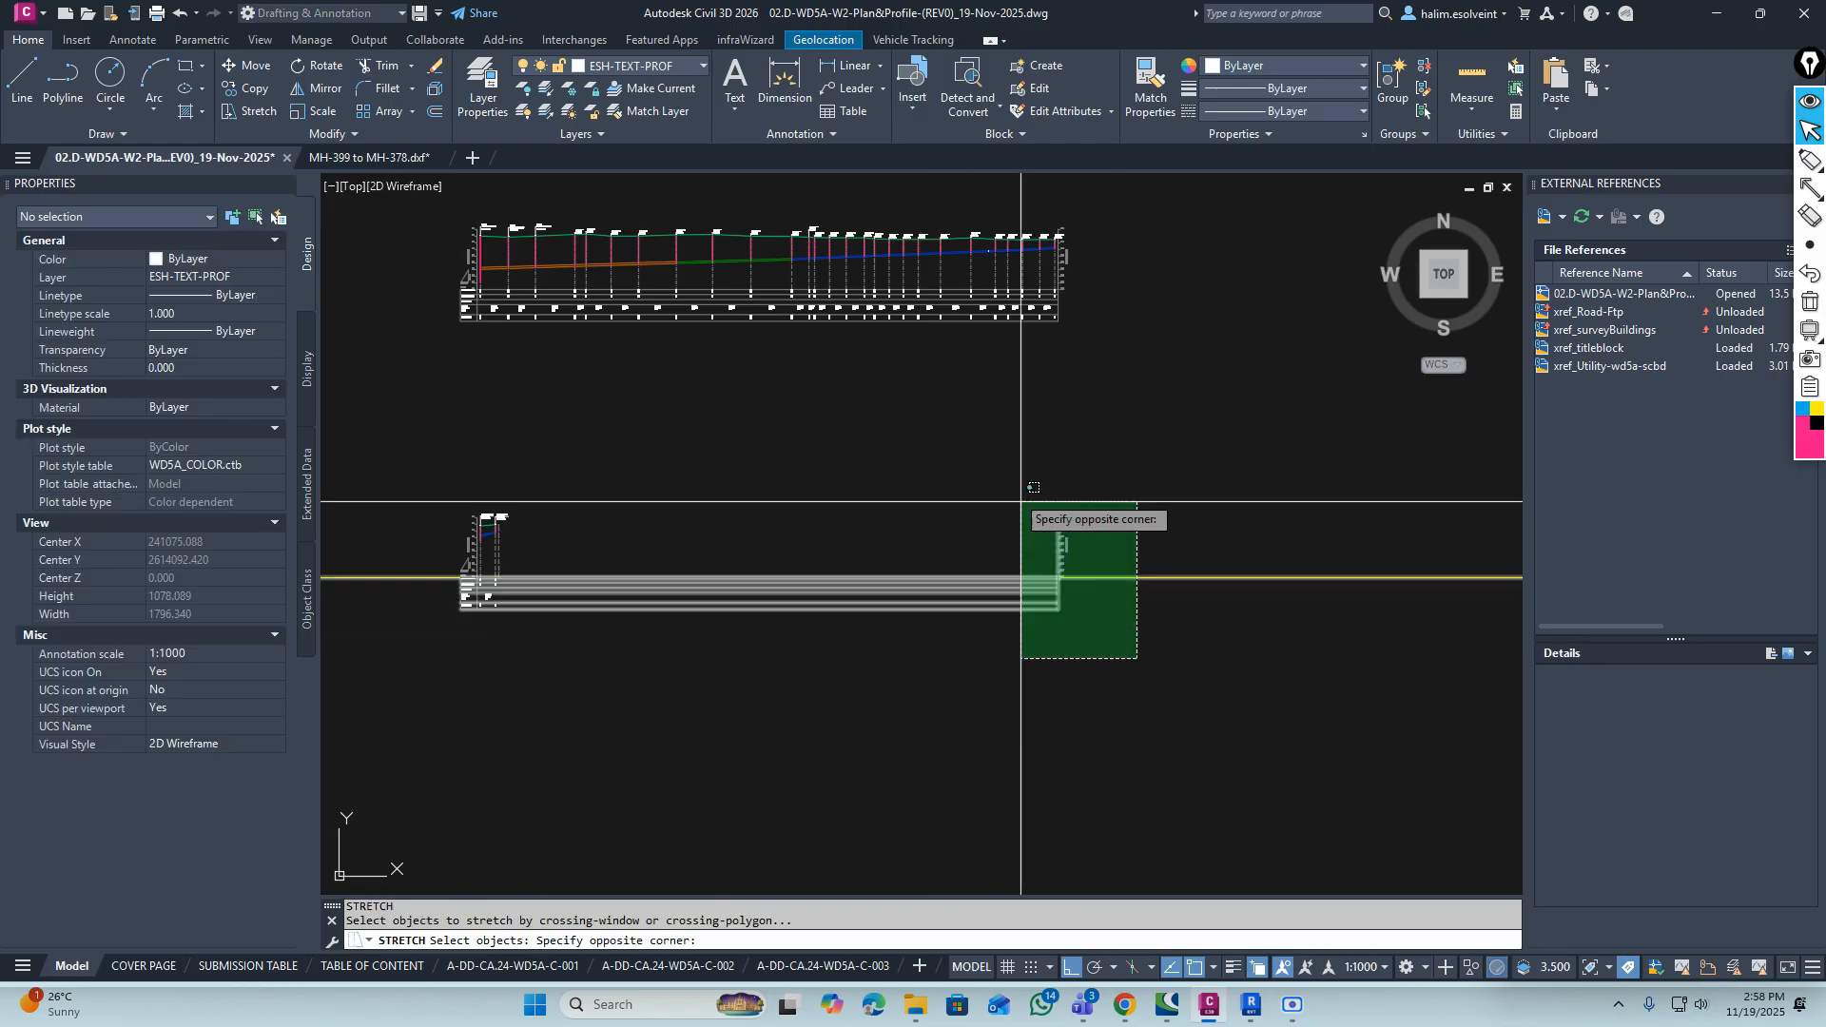
click(1012, 490)
key(Return)
scroll(1040, 537, up, 8)
scroll(1184, 676, up, 10)
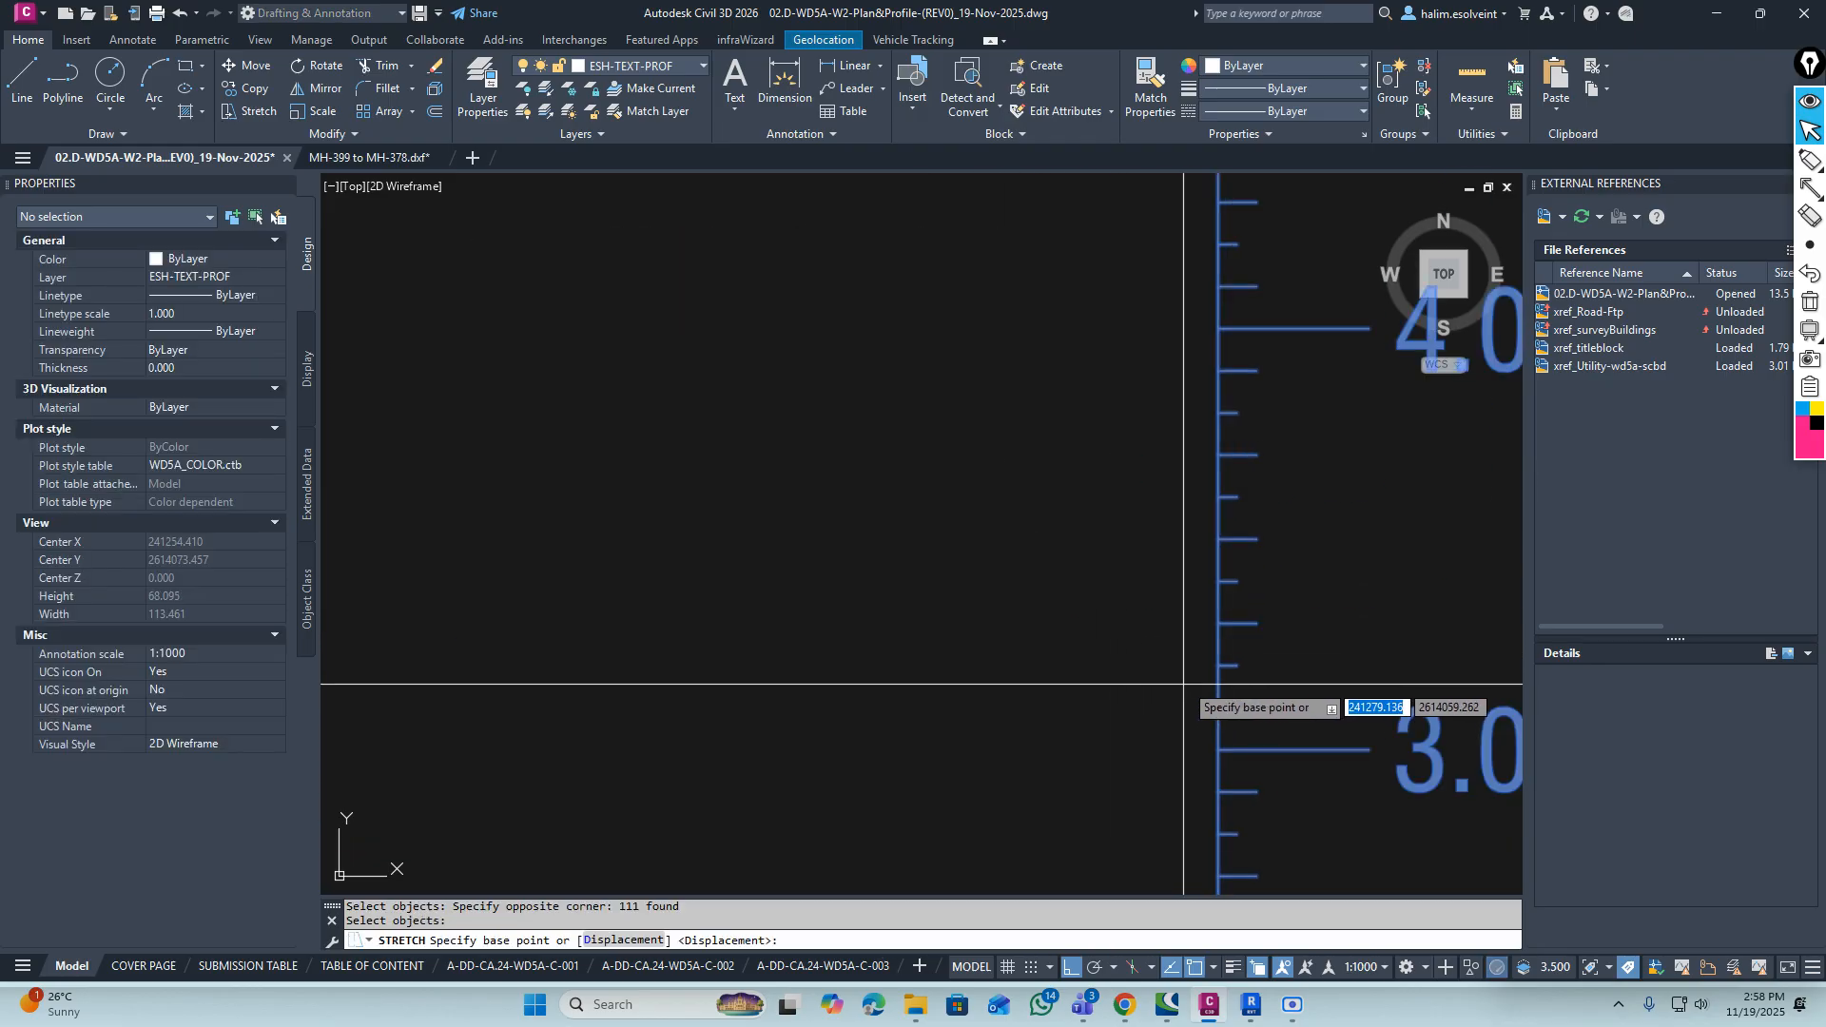
click(1218, 688)
scroll(1219, 687, down, 10)
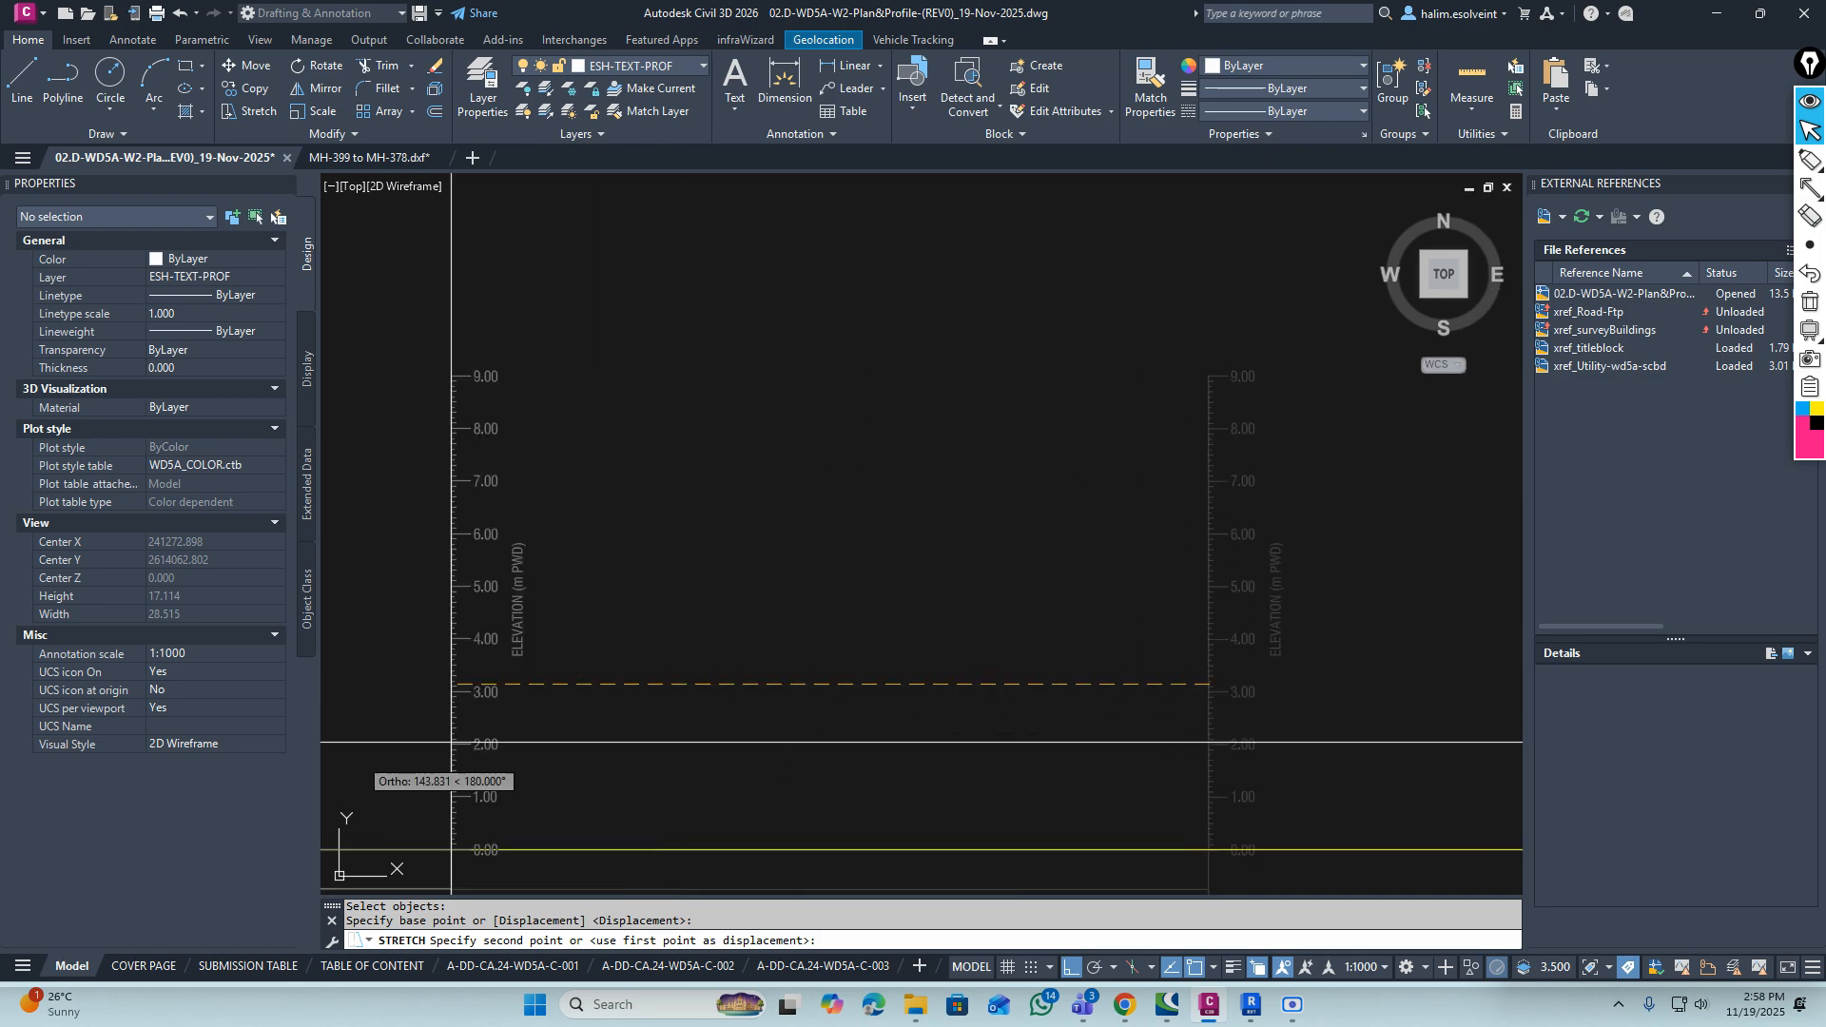
scroll(908, 647, up, 6)
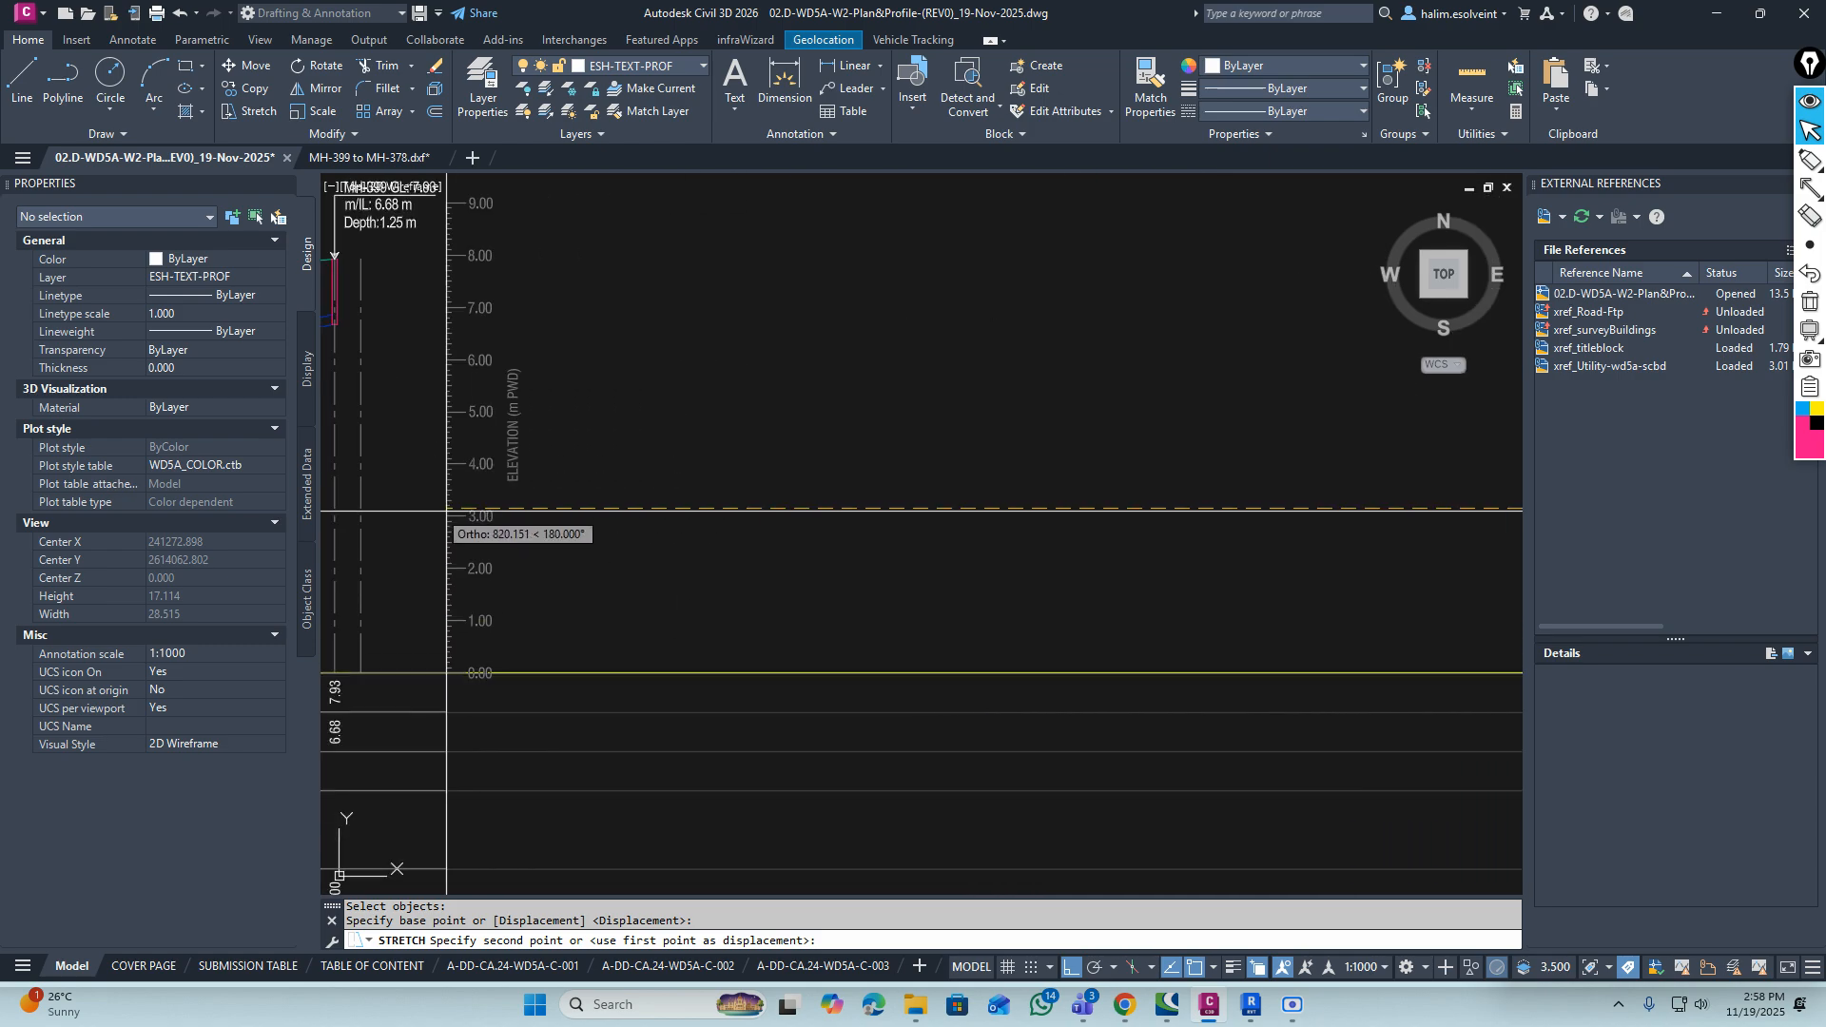
scroll(816, 590, down, 2)
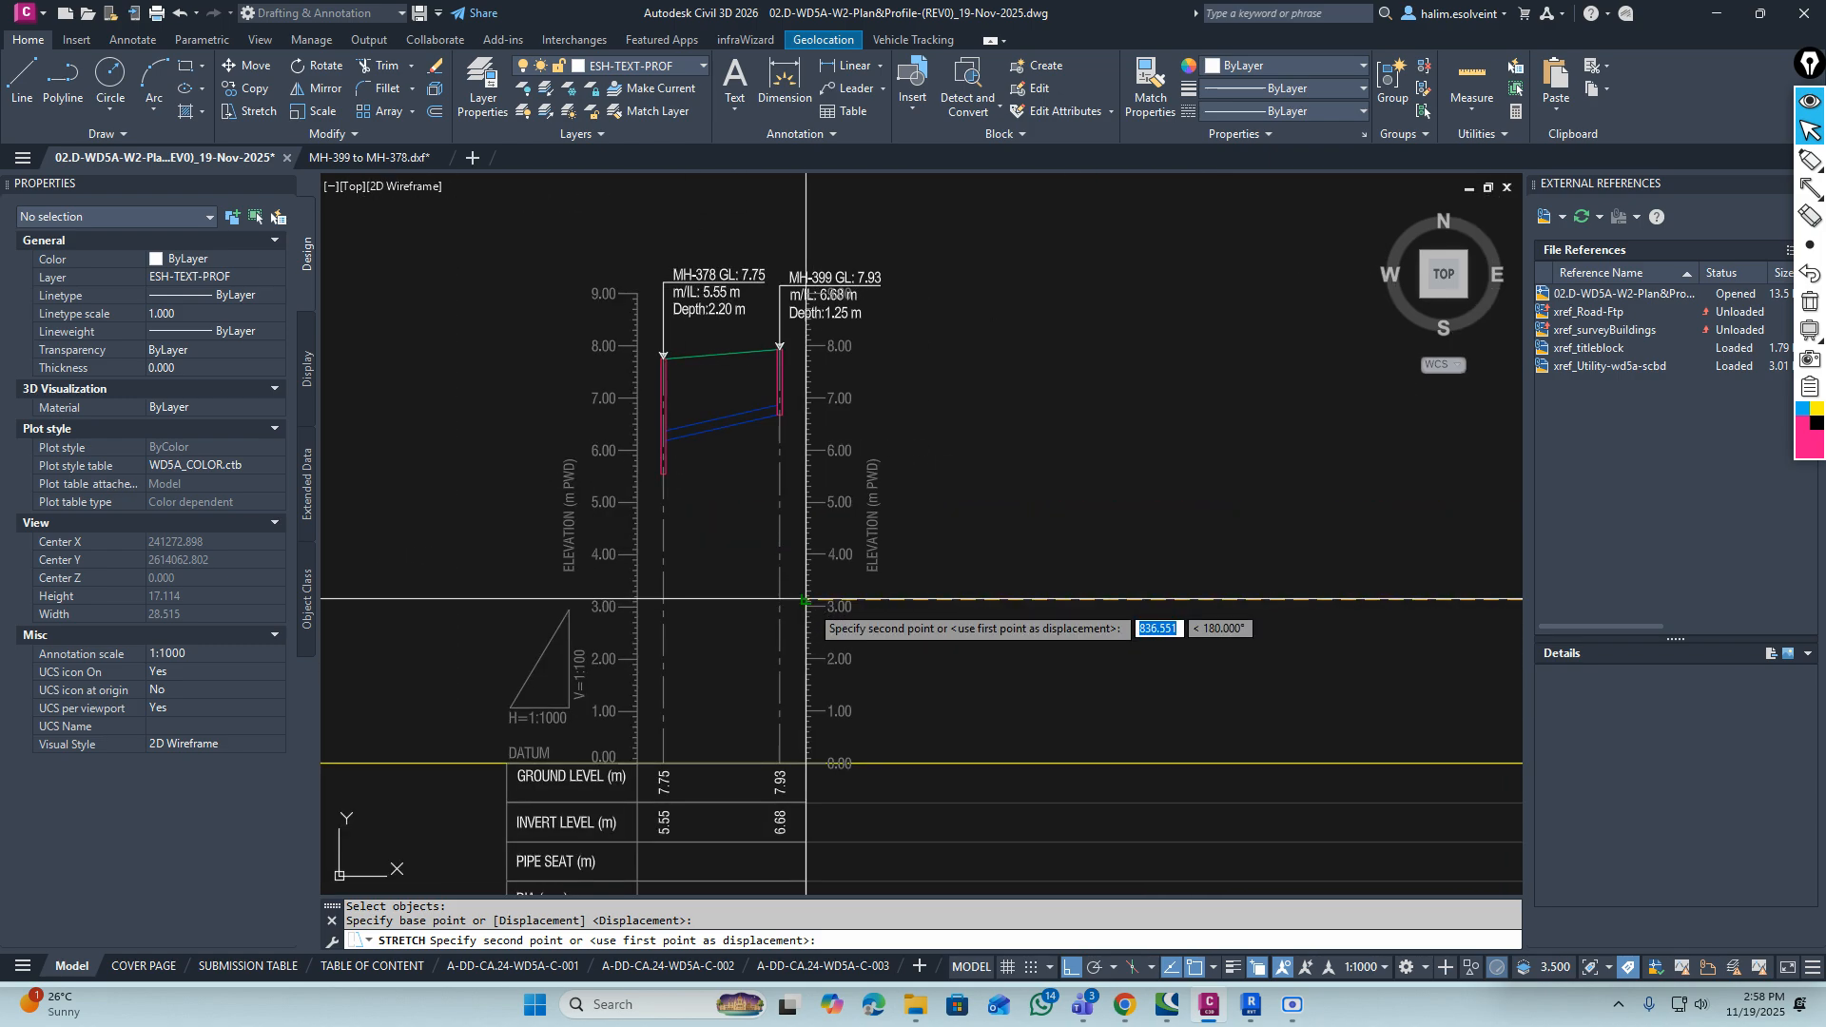
key(Escape)
key(Escape)
Erase the offset reference polyline lying on the relocated elevation axis beside MH-399
scroll(805, 592, up, 5)
click(775, 590)
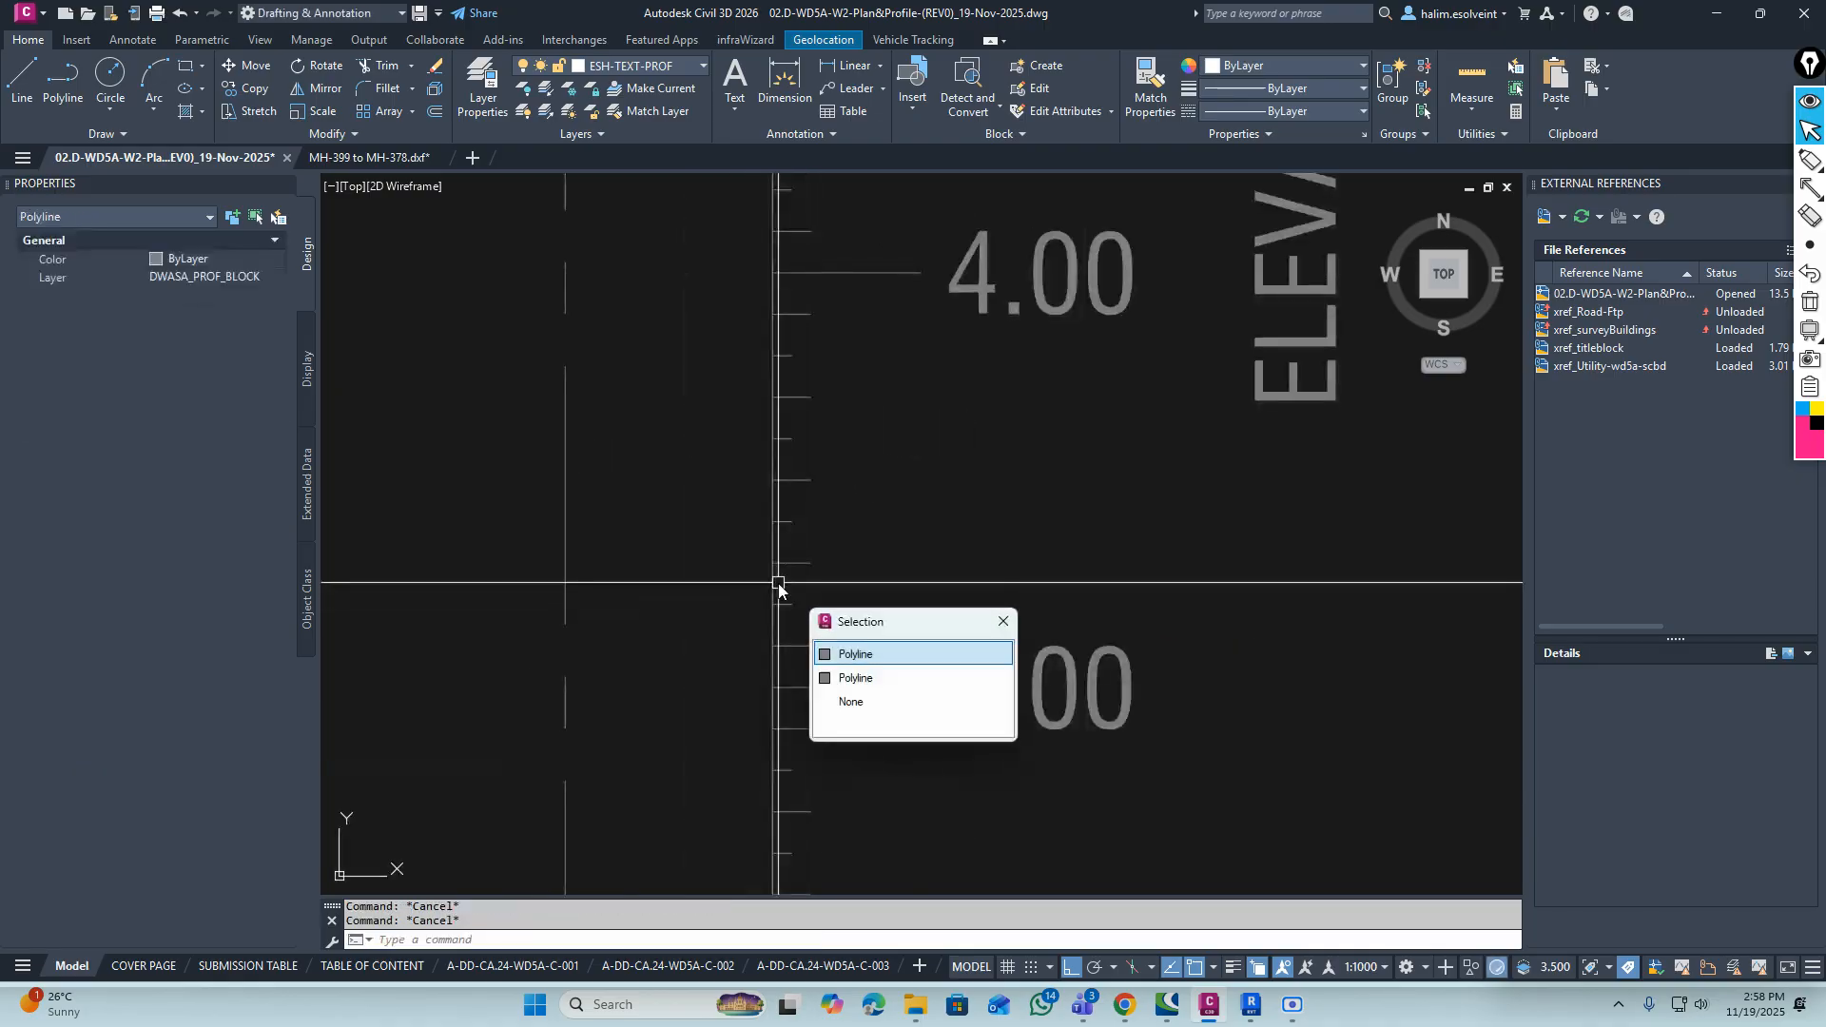
click(853, 653)
text(E)
key(Return)
scroll(868, 542, down, 8)
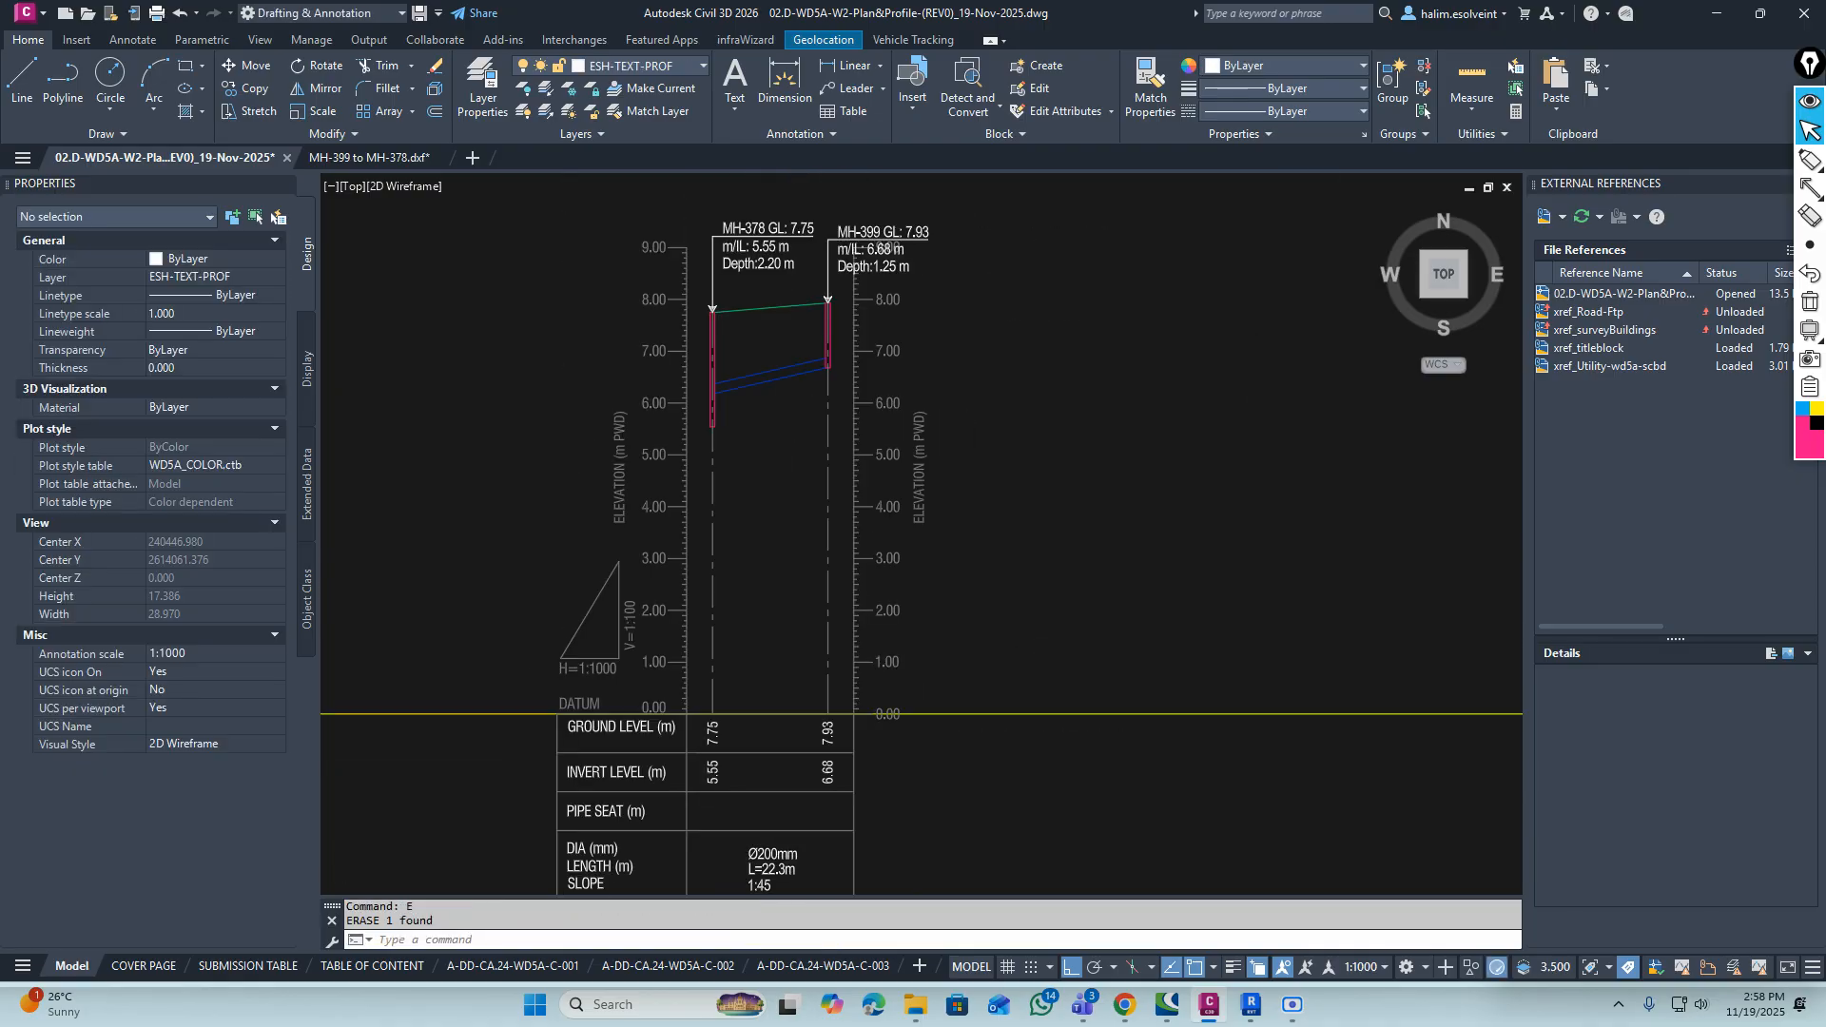
Examine the shortened MH-399 to MH-378 profile, including its manhole labels, elevation axes and data table
scroll(920, 499, up, 6)
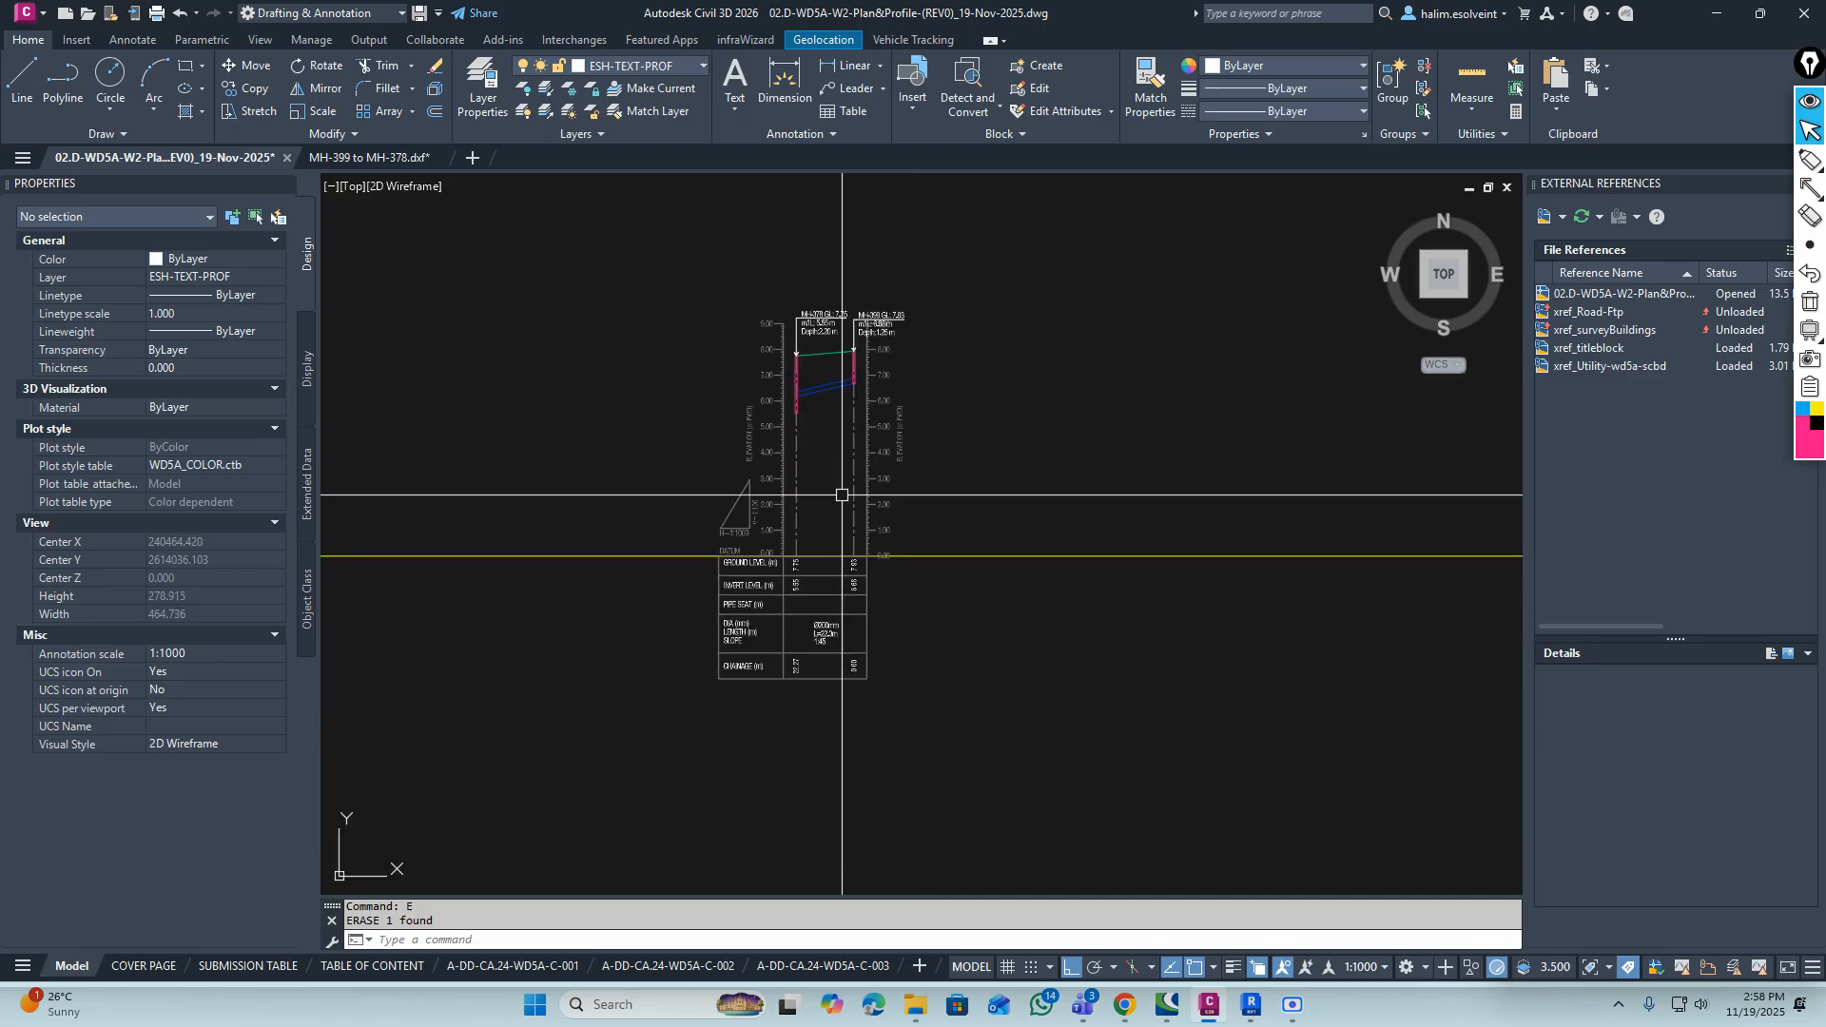
middle_drag(850, 502, 829, 571)
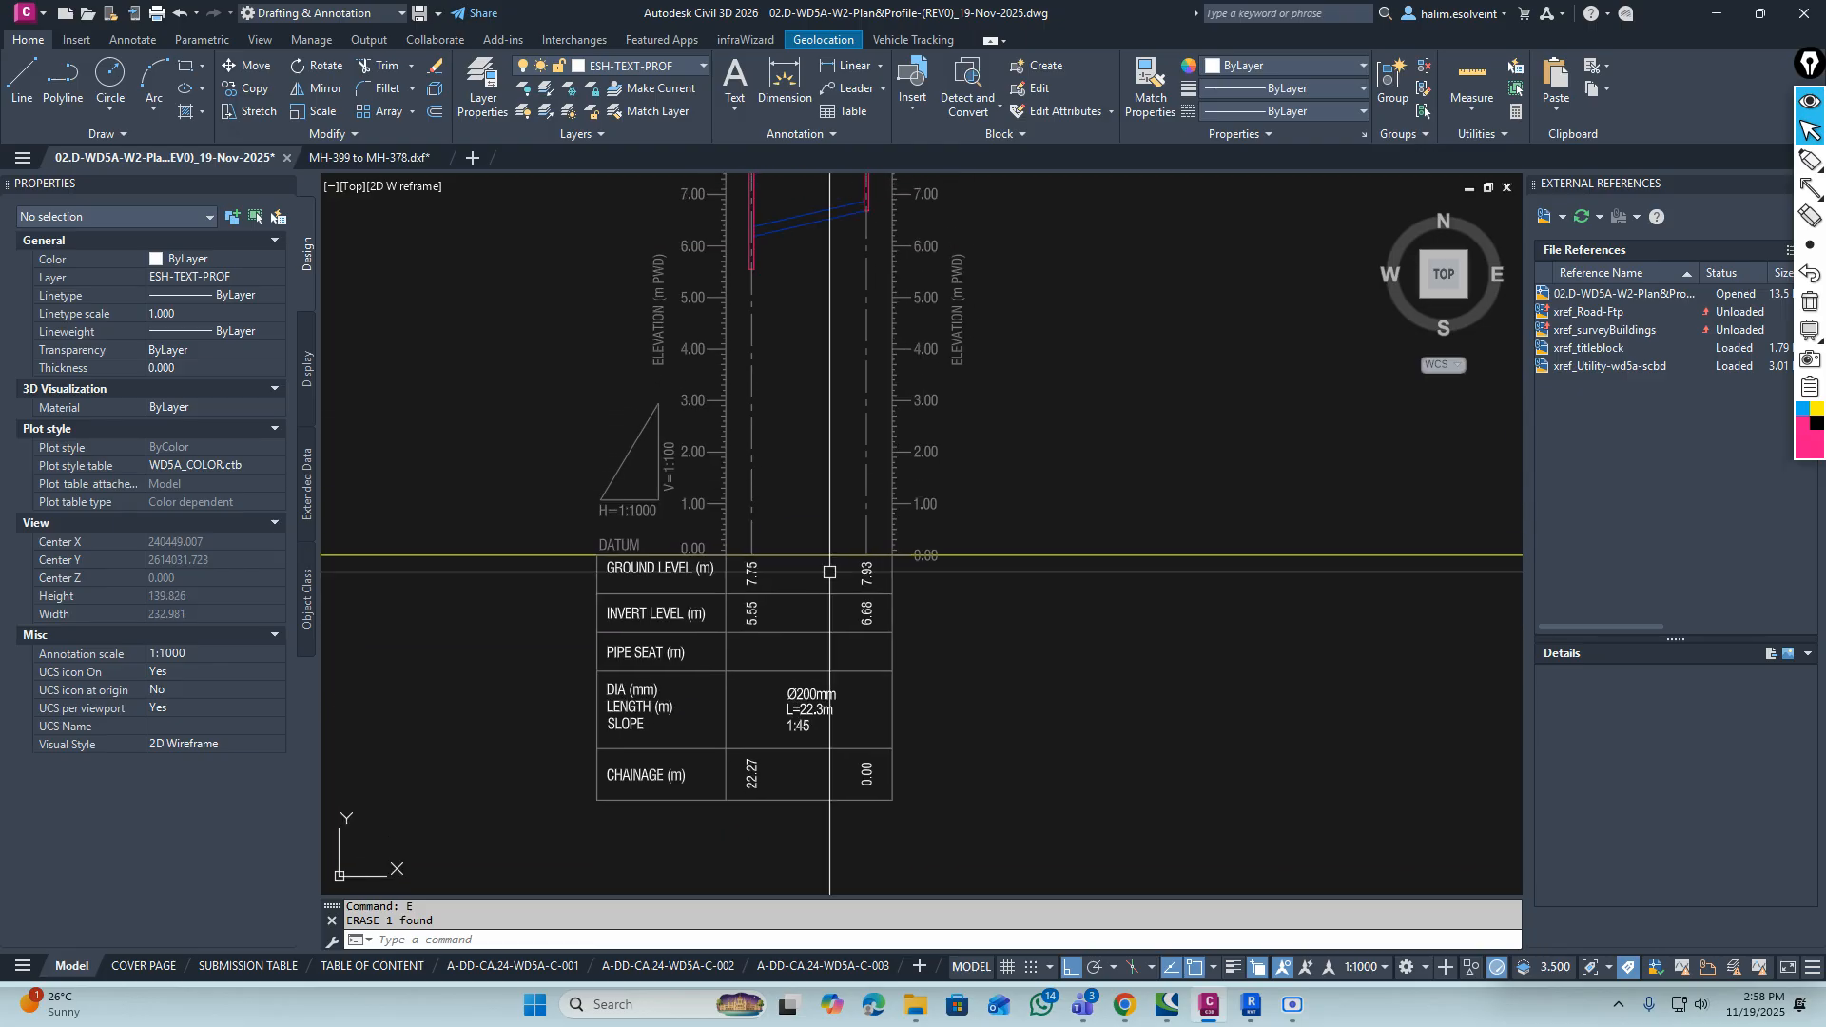
scroll(829, 572, down, 5)
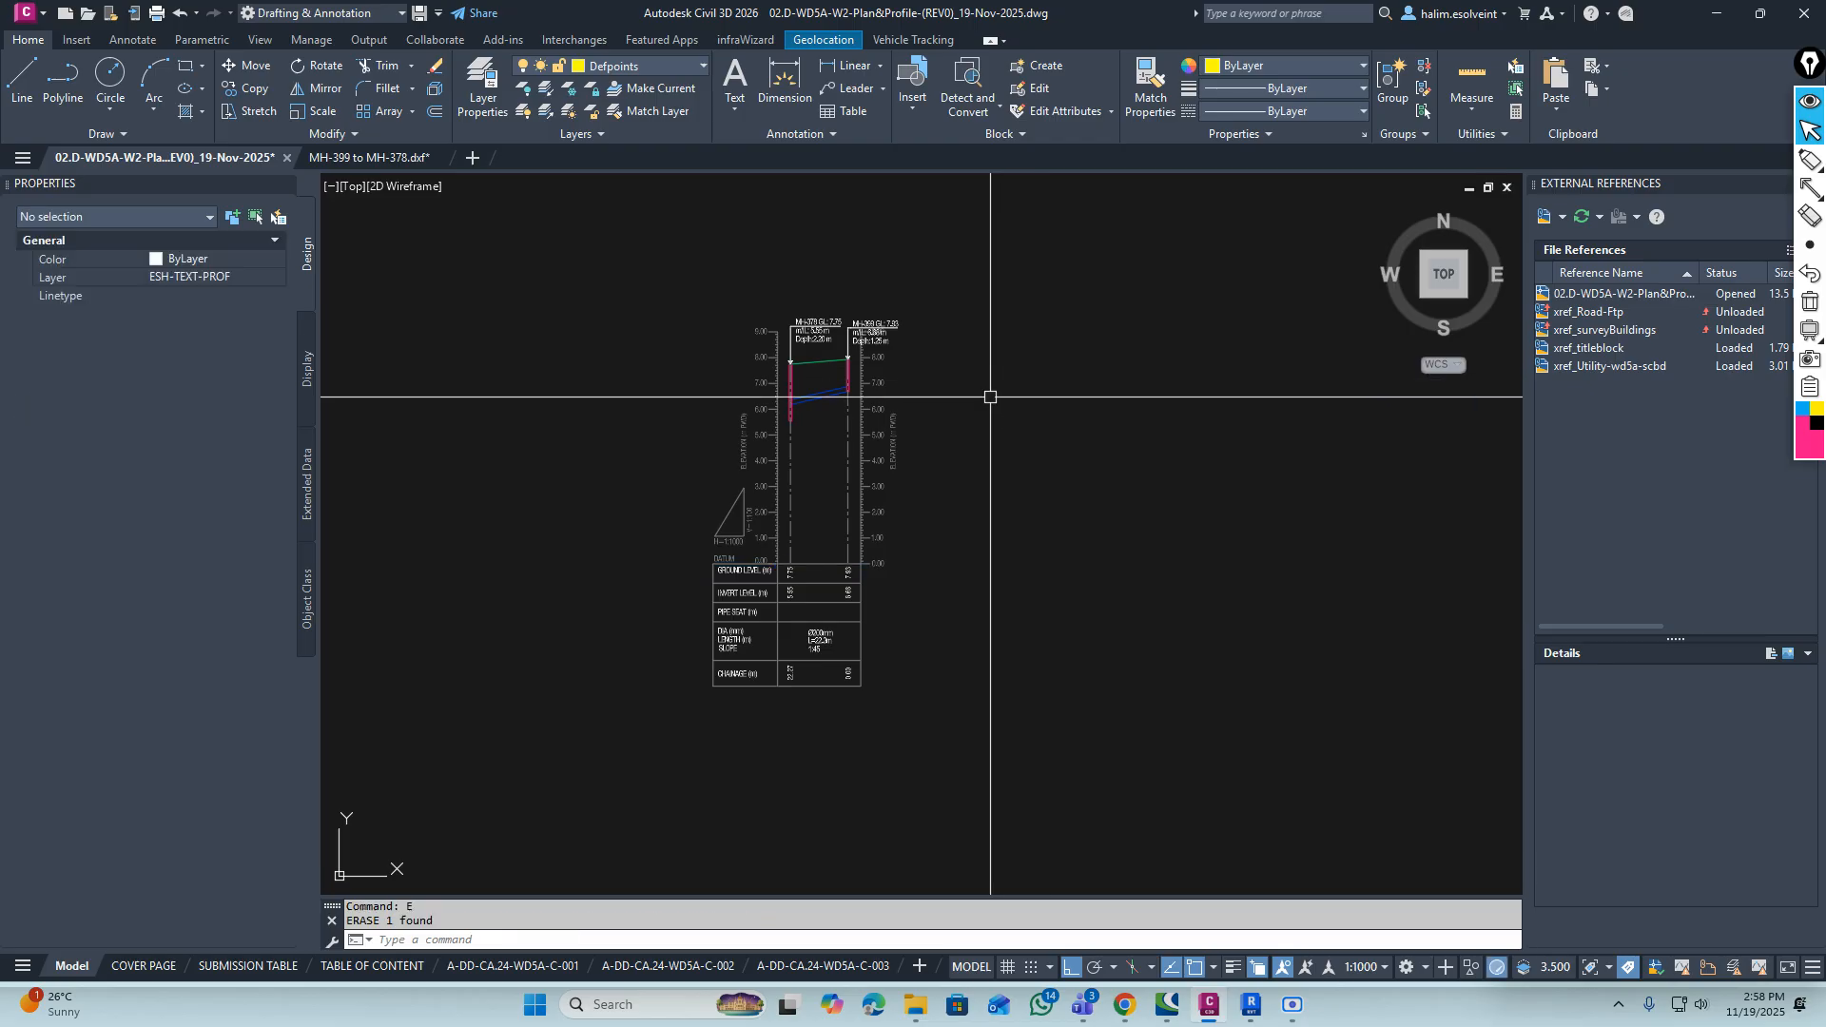
scroll(855, 392, up, 8)
scroll(827, 458, down, 5)
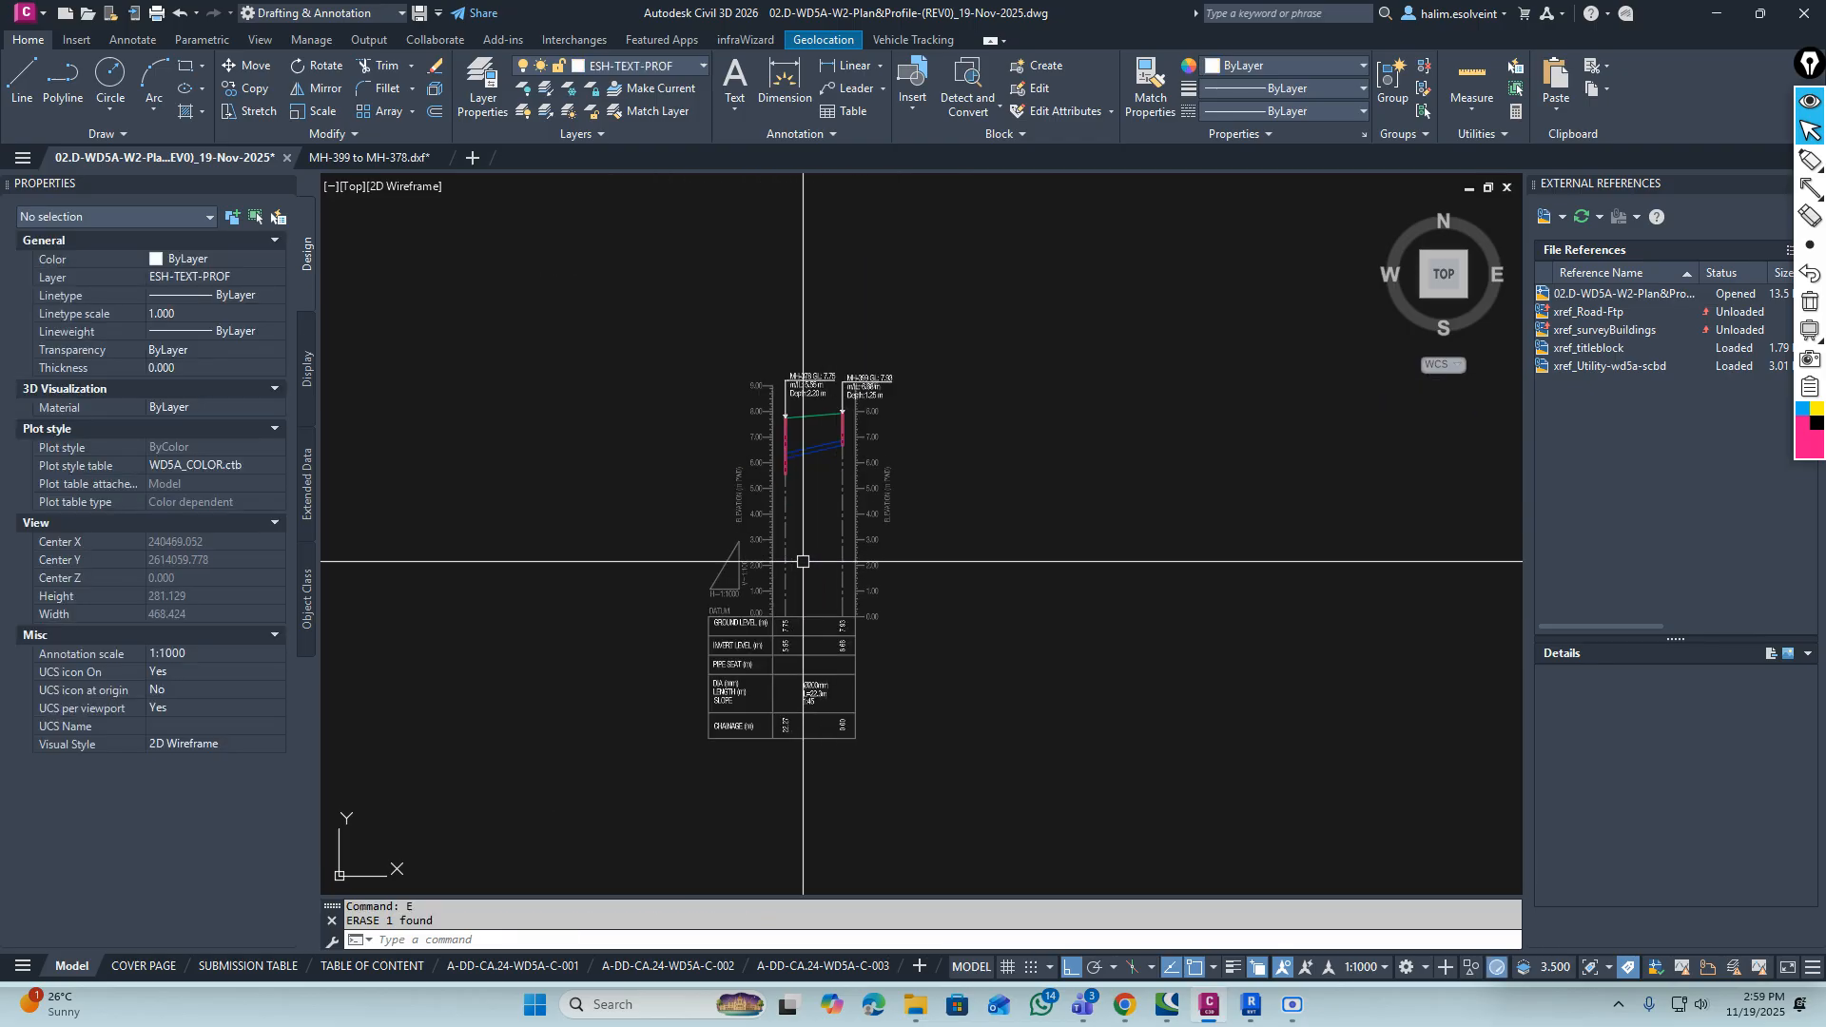
scroll(828, 423, up, 6)
scroll(842, 418, down, 3)
middle_drag(828, 583, 847, 488)
key(Escape)
key(Escape)
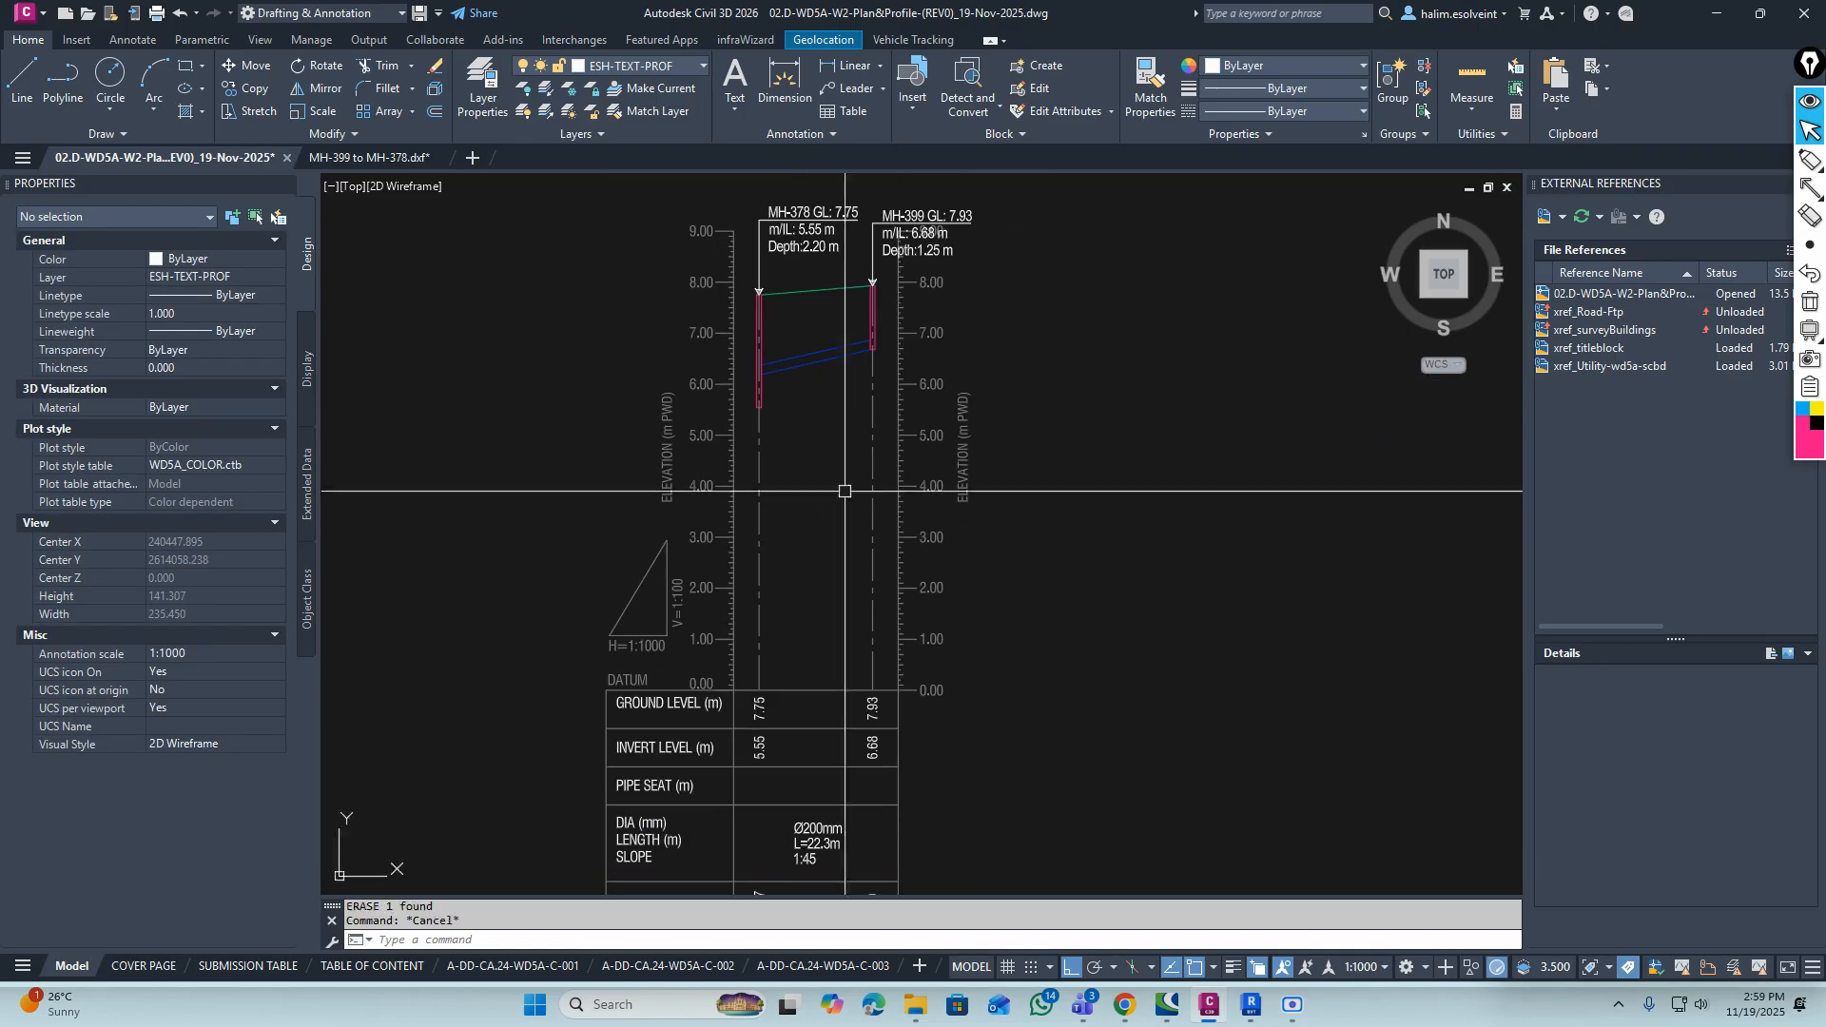
Save the drawing with the shortened profile and bring the whole set of profiles into view
key(ctrl+s)
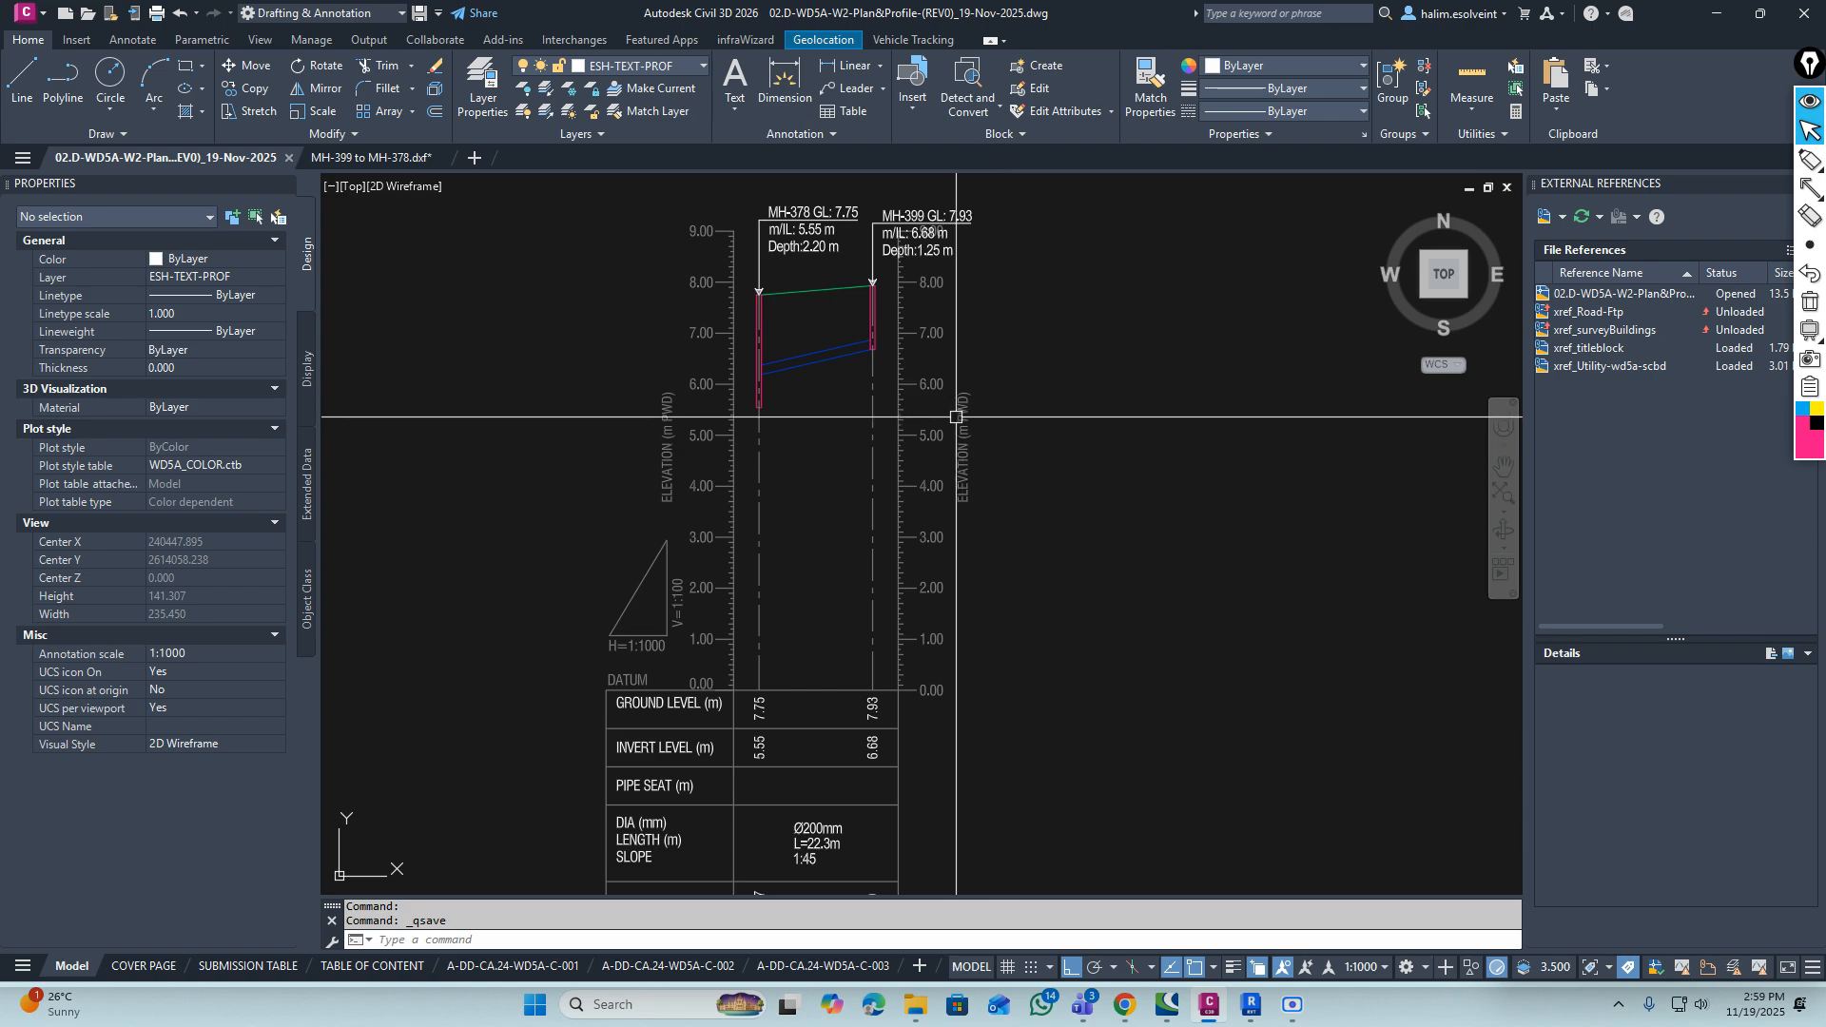
scroll(956, 416, down, 3)
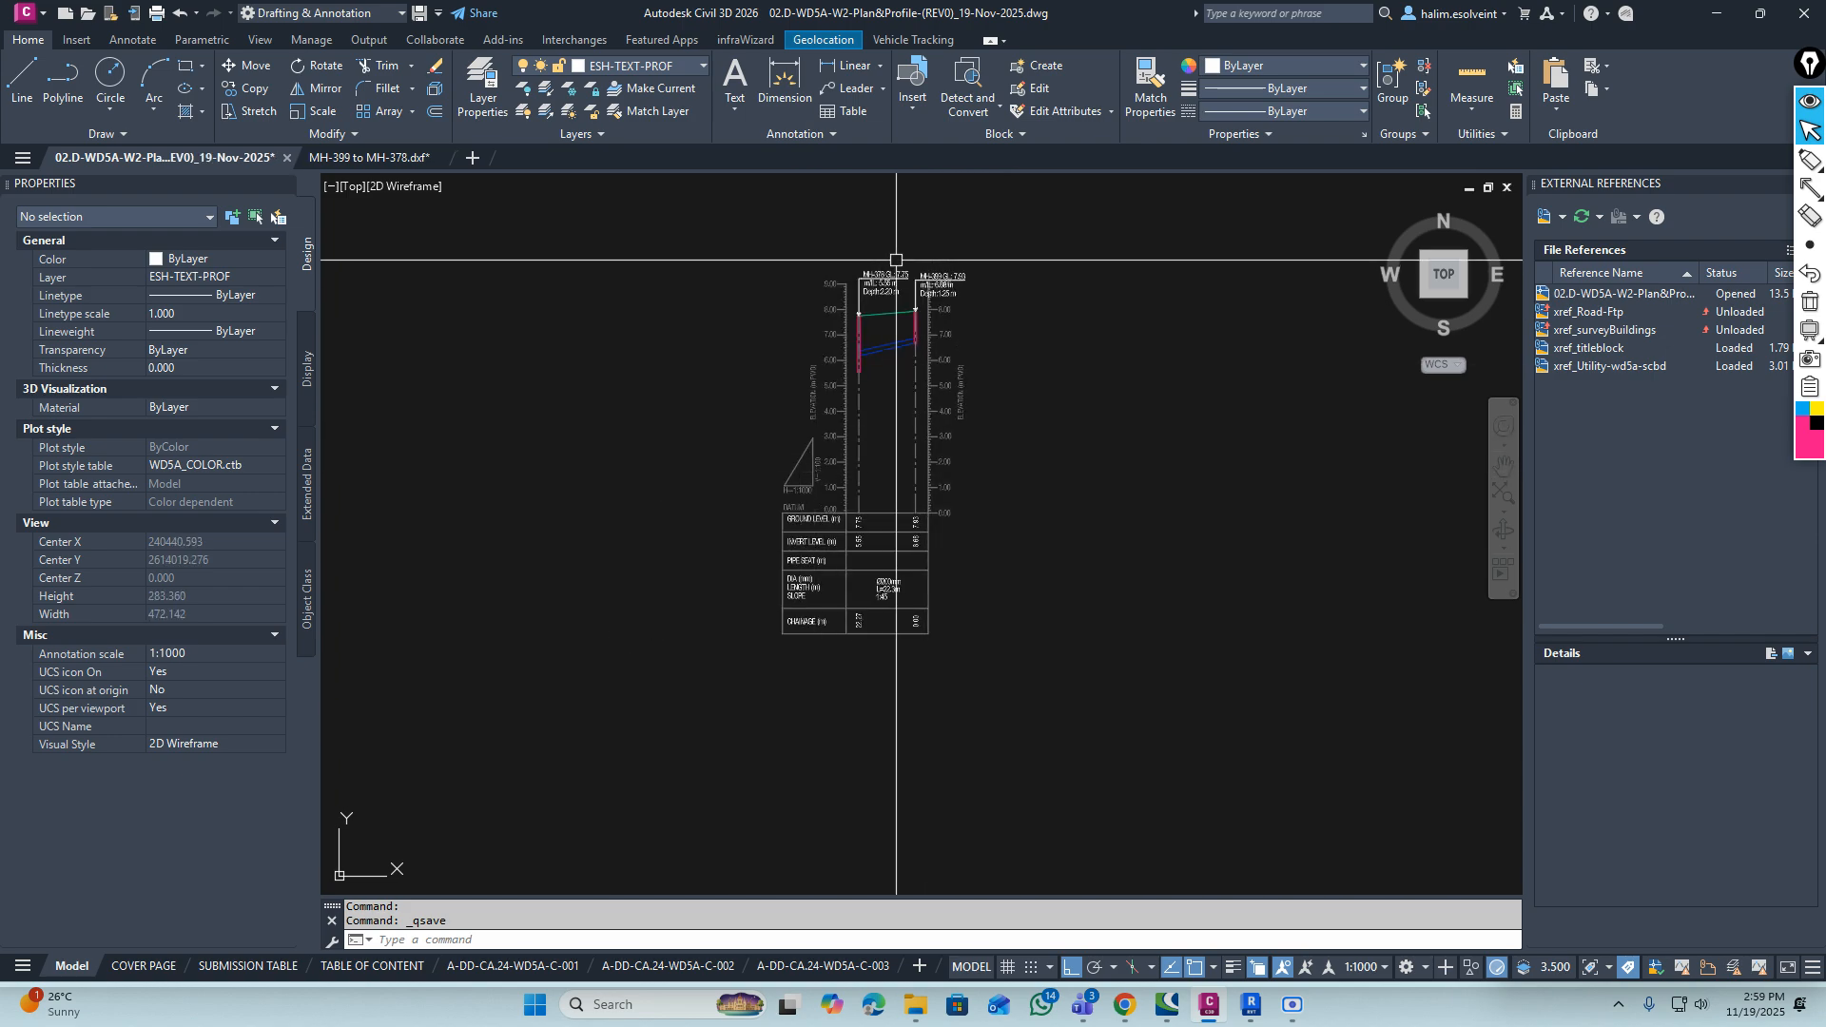
middle_drag(868, 334, 831, 412)
scroll(857, 385, down, 15)
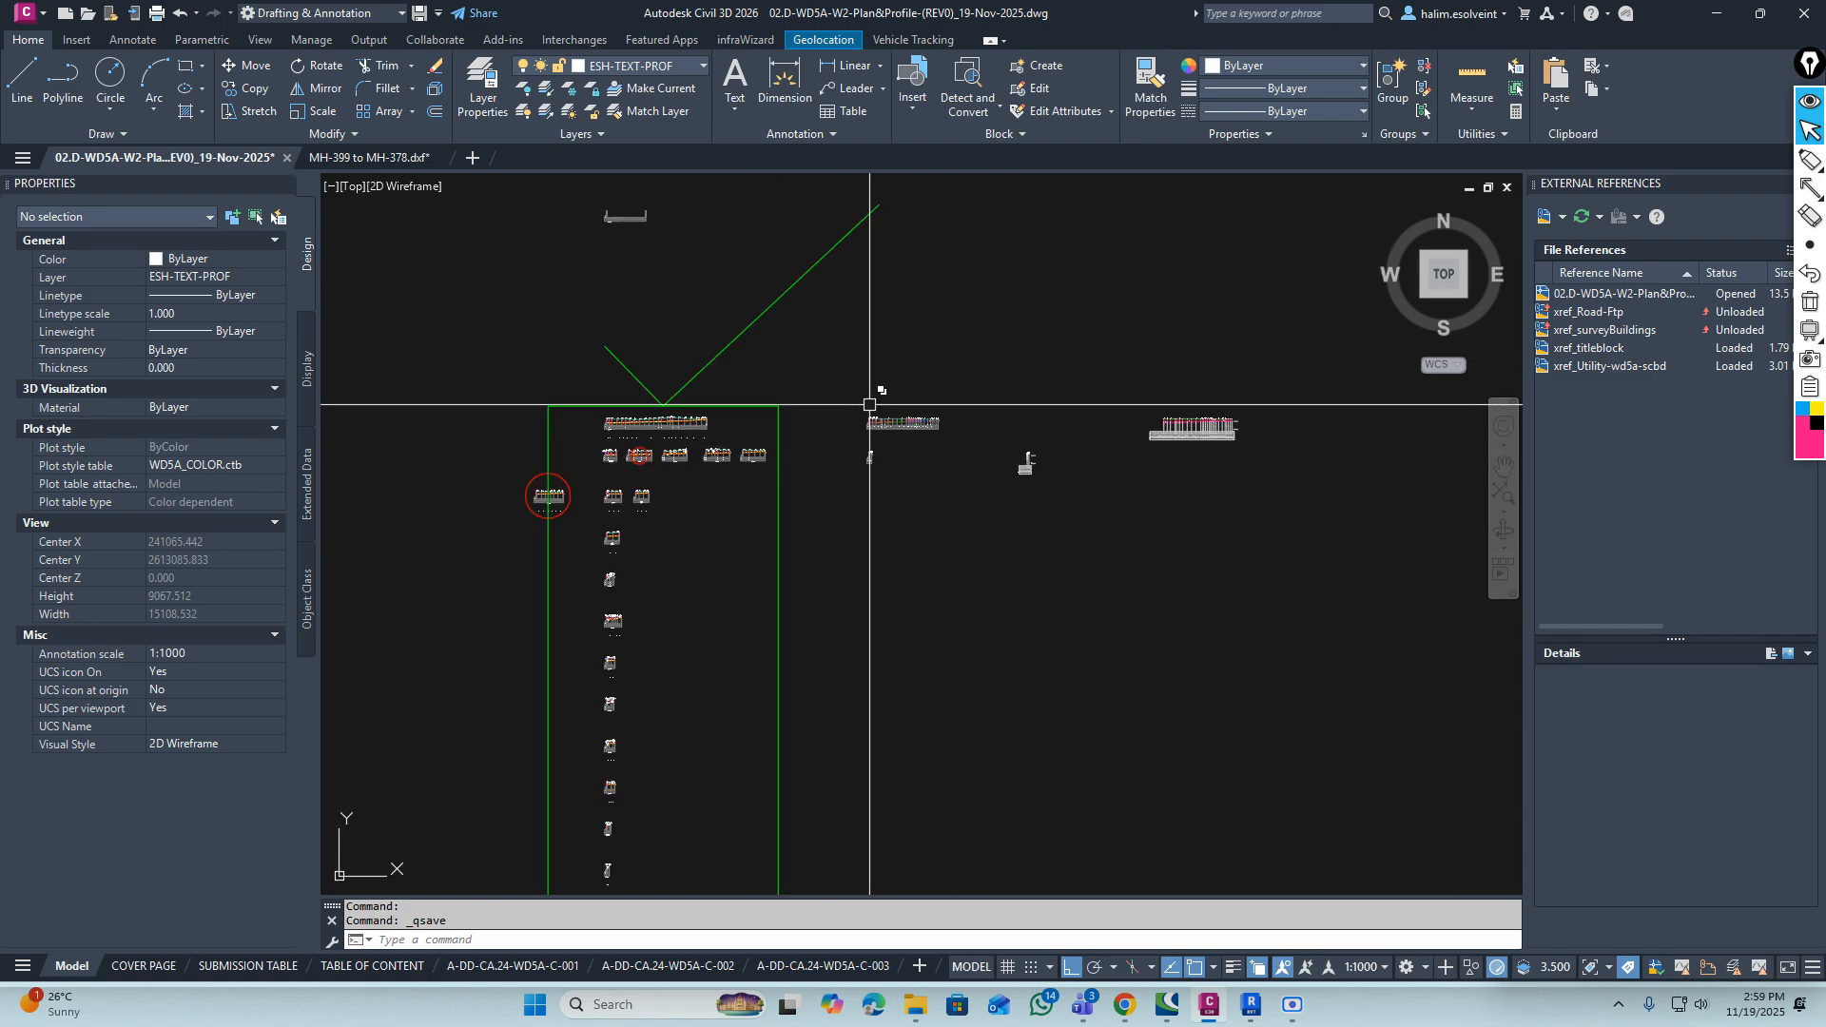
Switch to the Part-1 folder in File Explorer and review its list of DXF profile files
mouse_move(916, 1014)
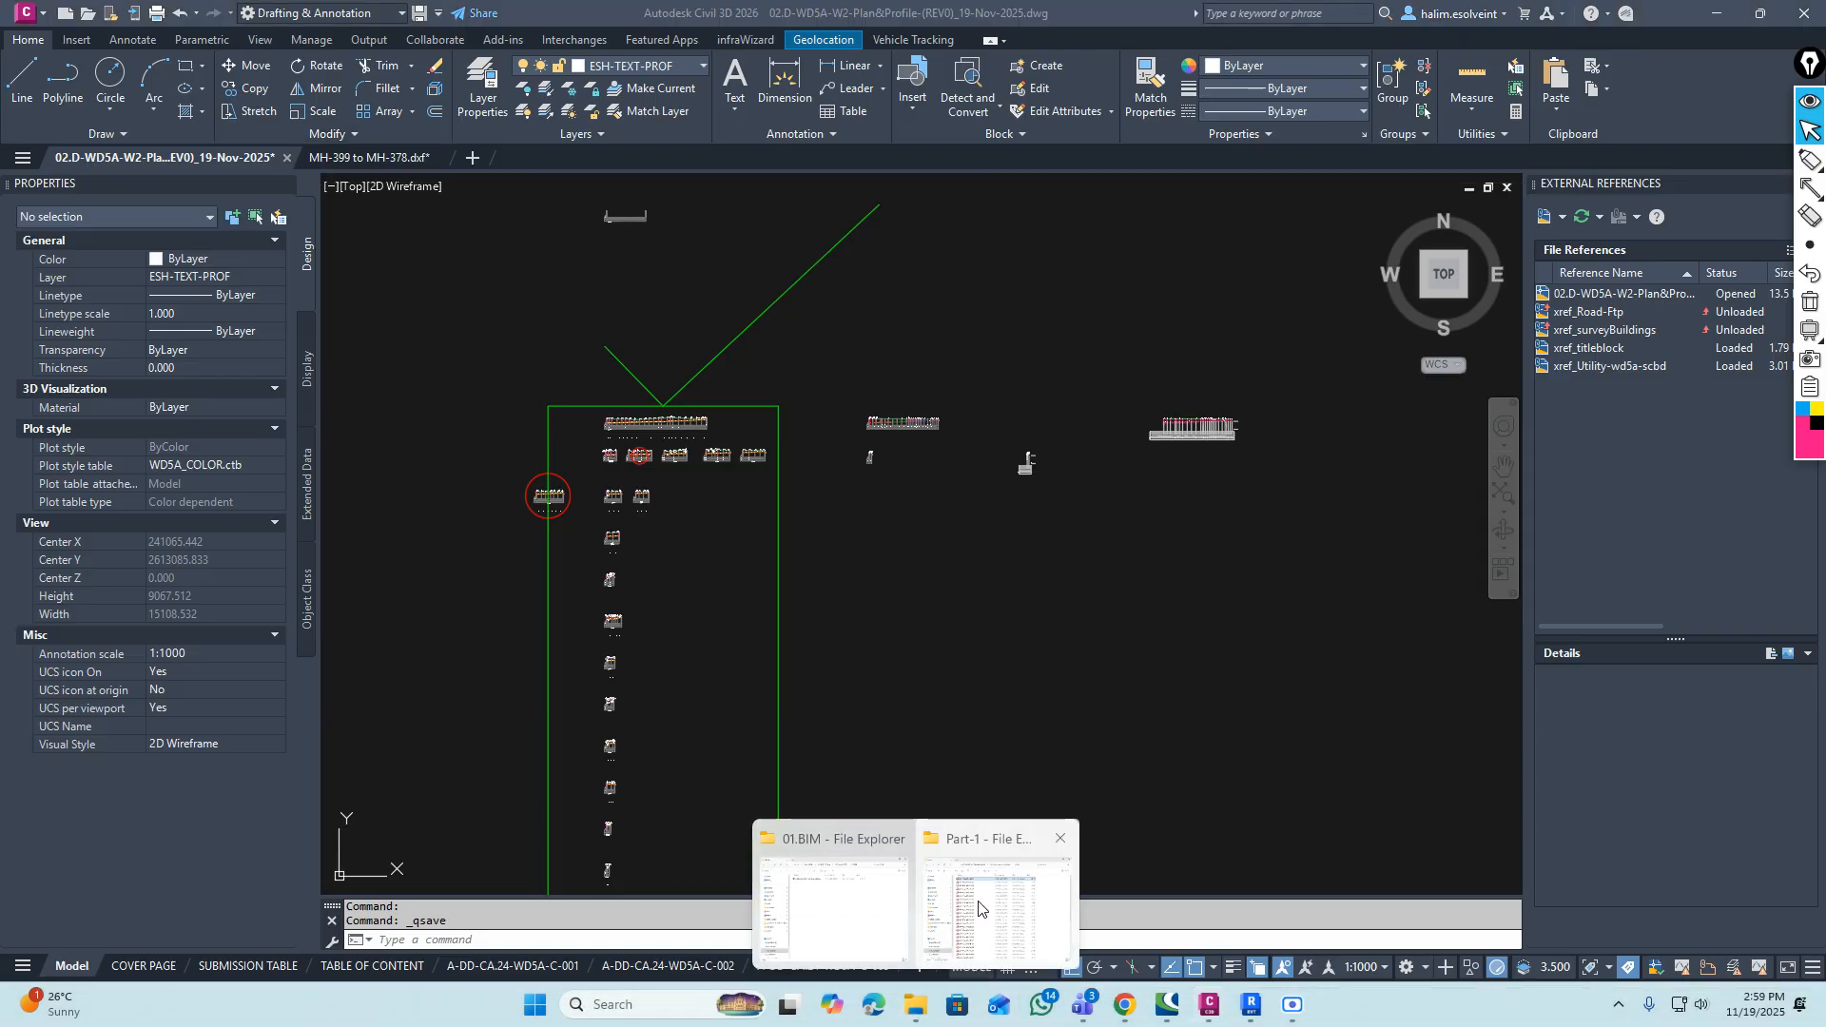
click(1001, 848)
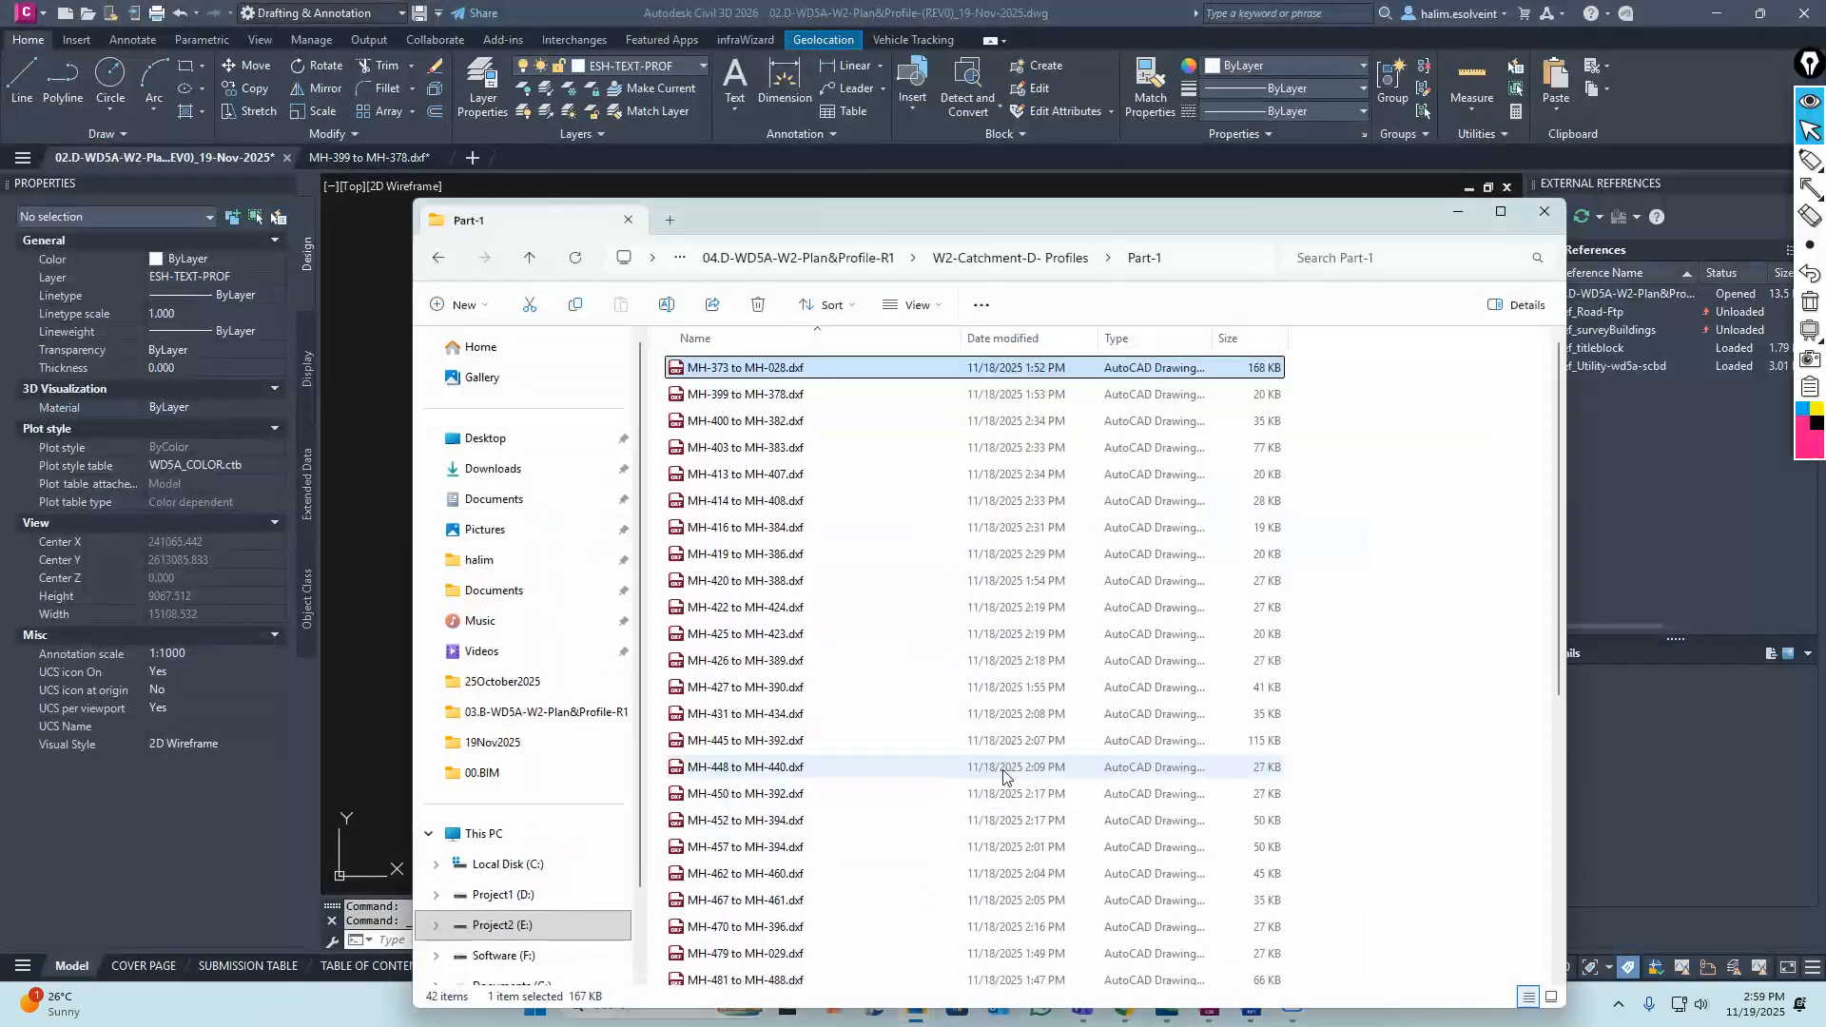
scroll(728, 376, up, 3)
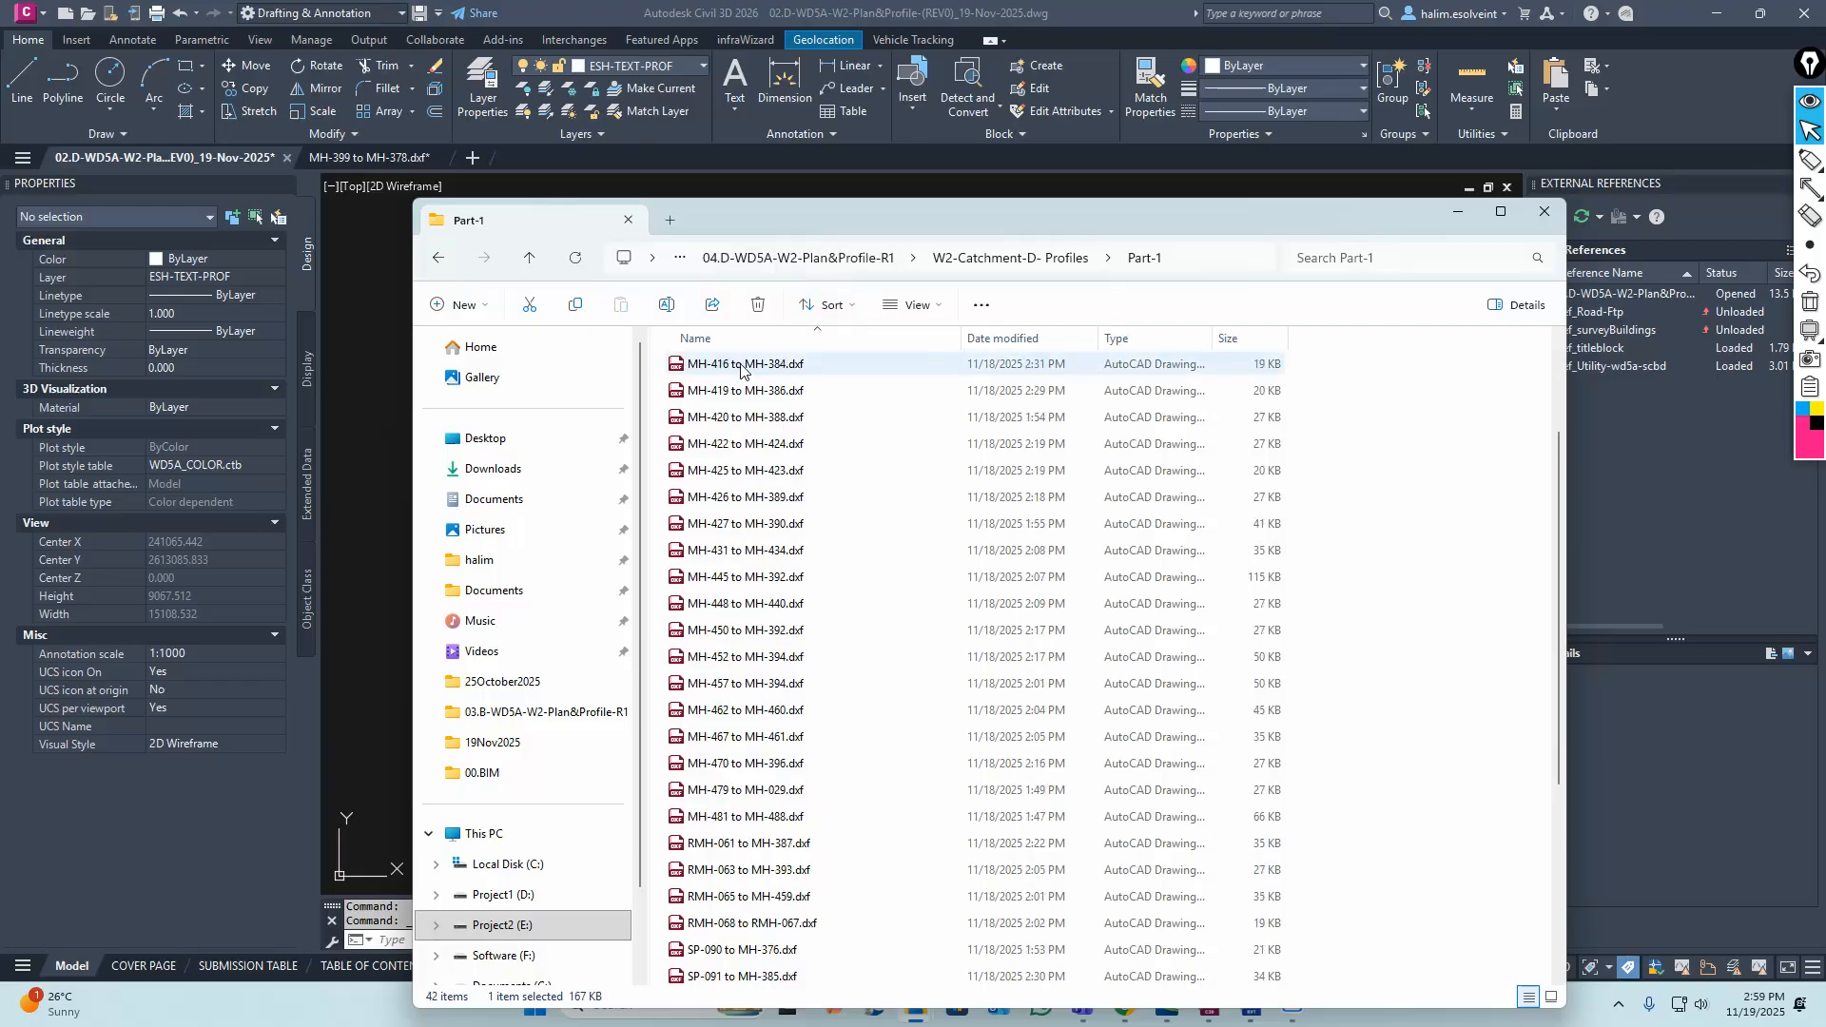
scroll(733, 385, down, 6)
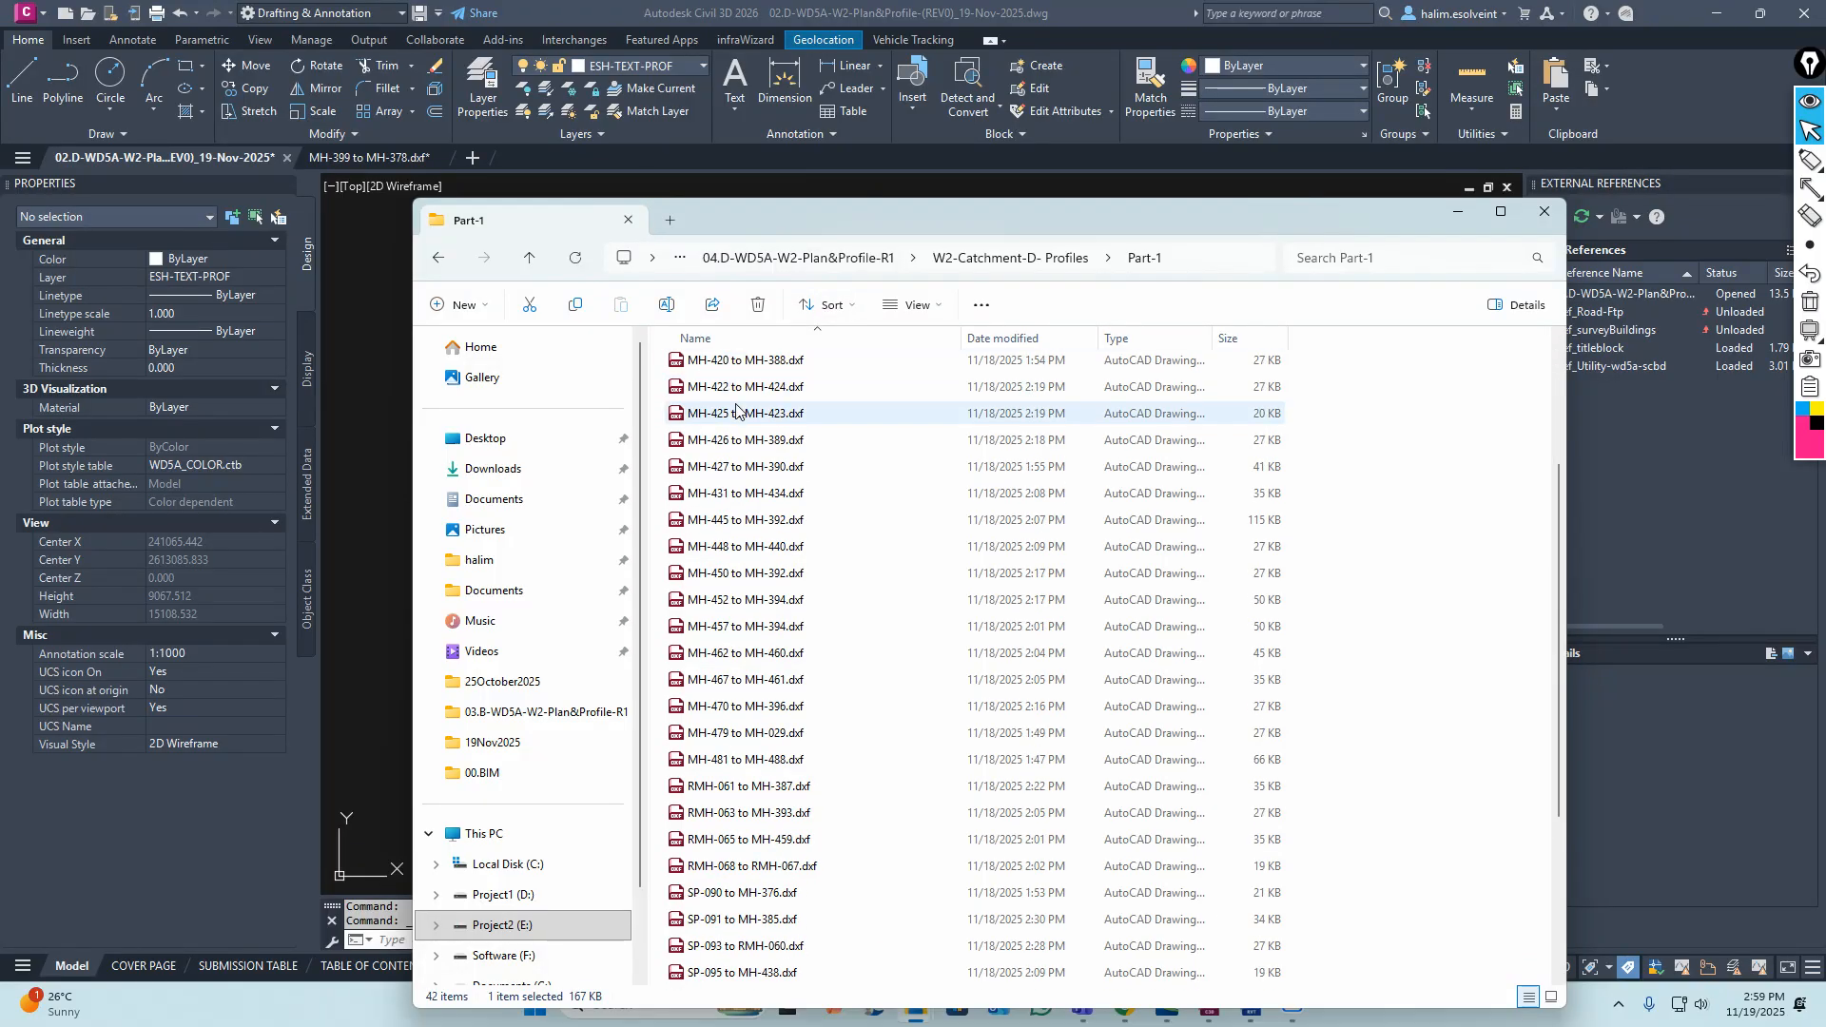
scroll(738, 409, up, 6)
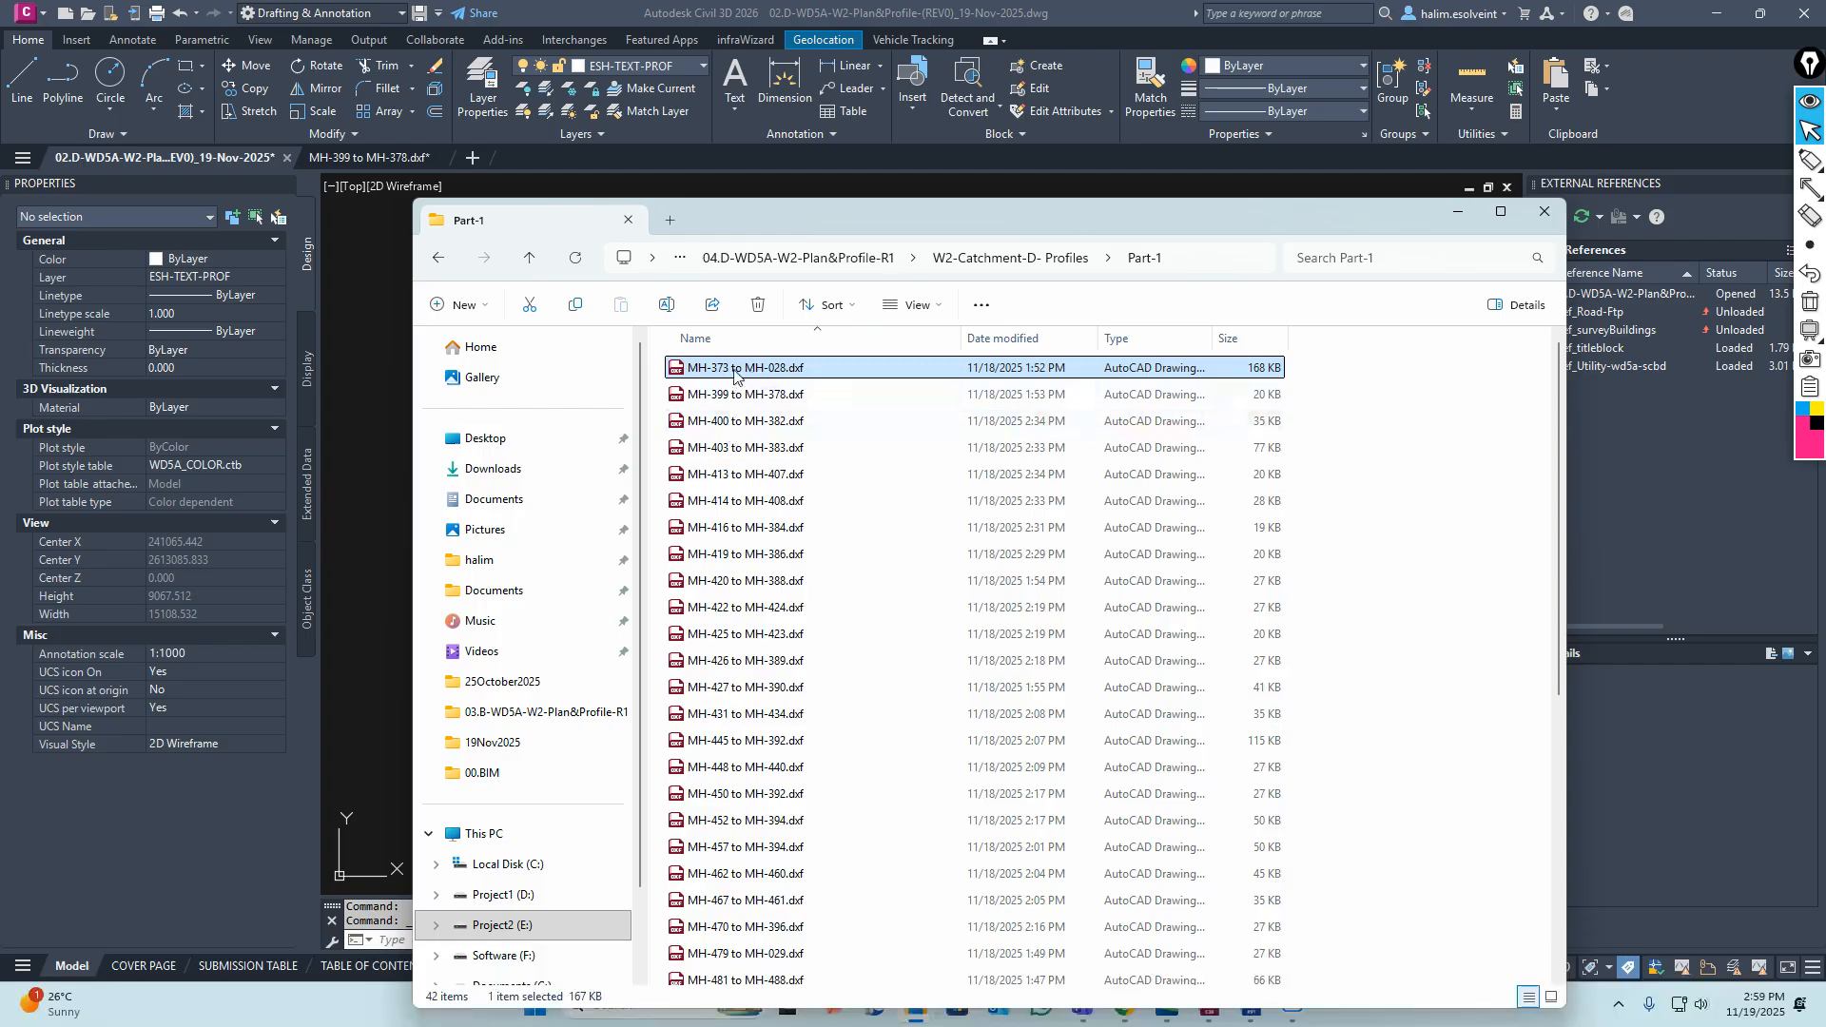
scroll(724, 377, down, 6)
scroll(725, 391, up, 6)
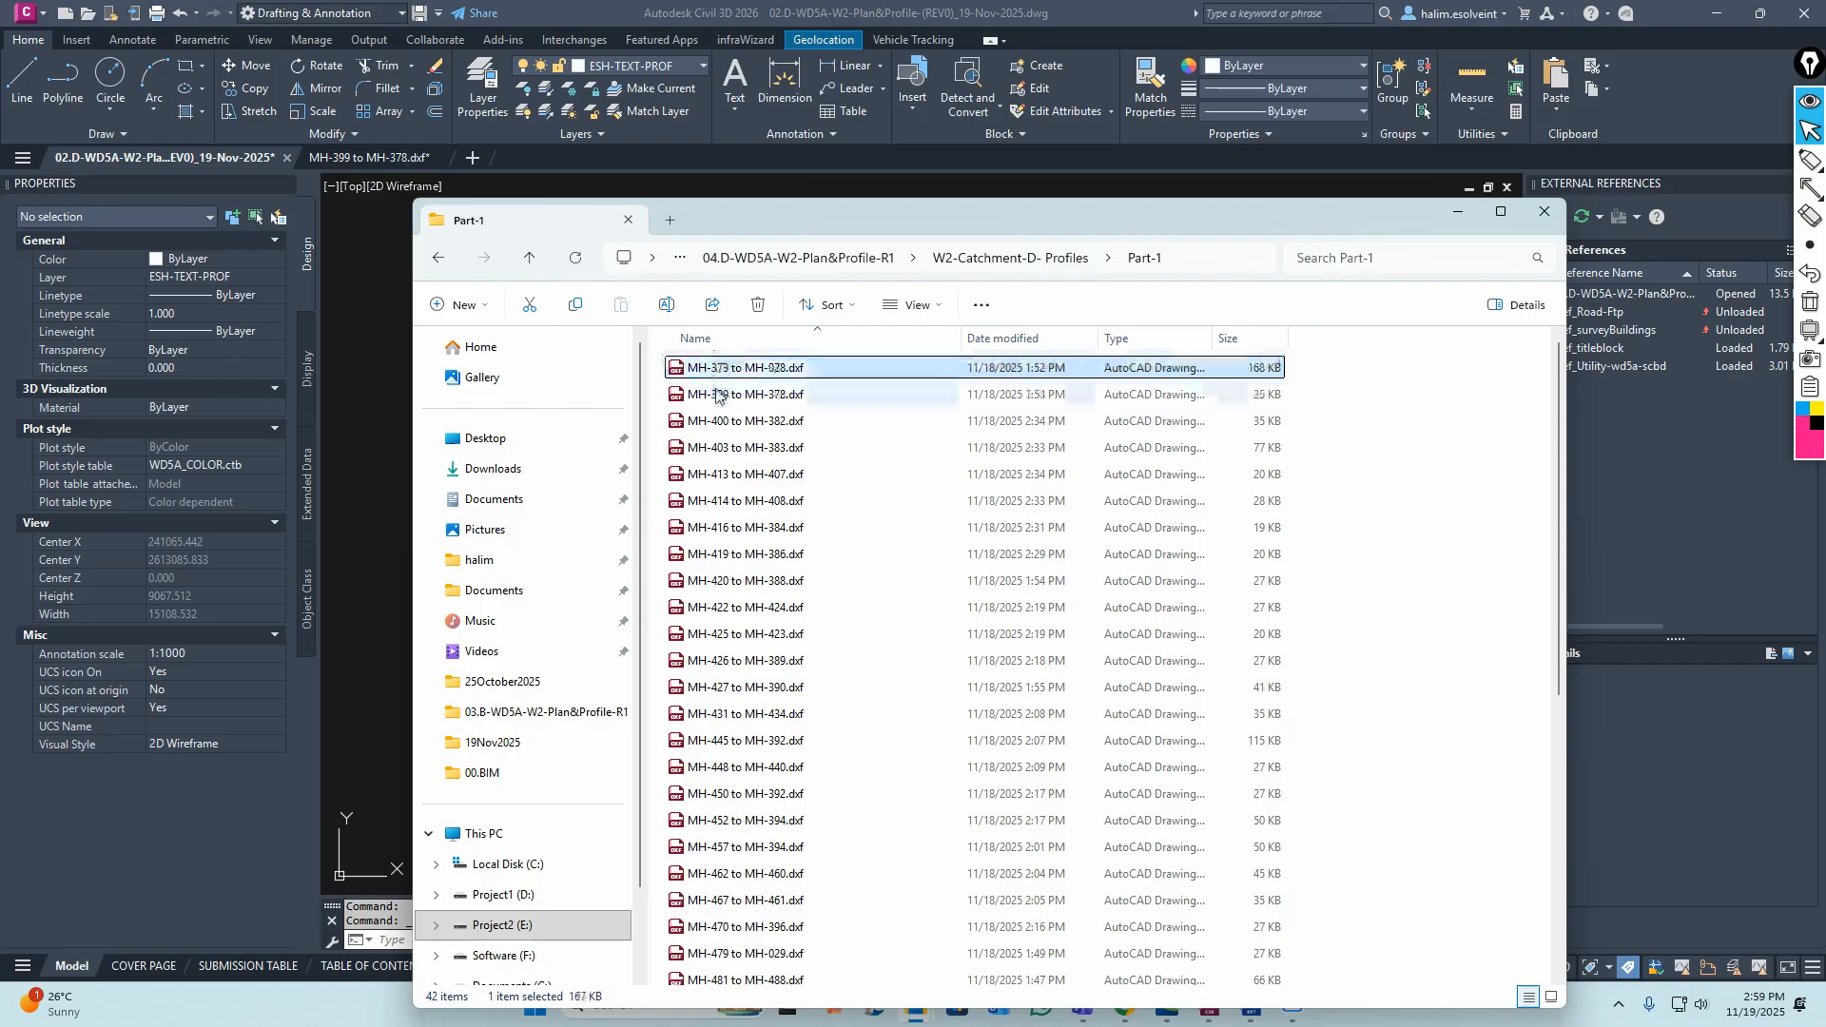
scroll(714, 390, down, 5)
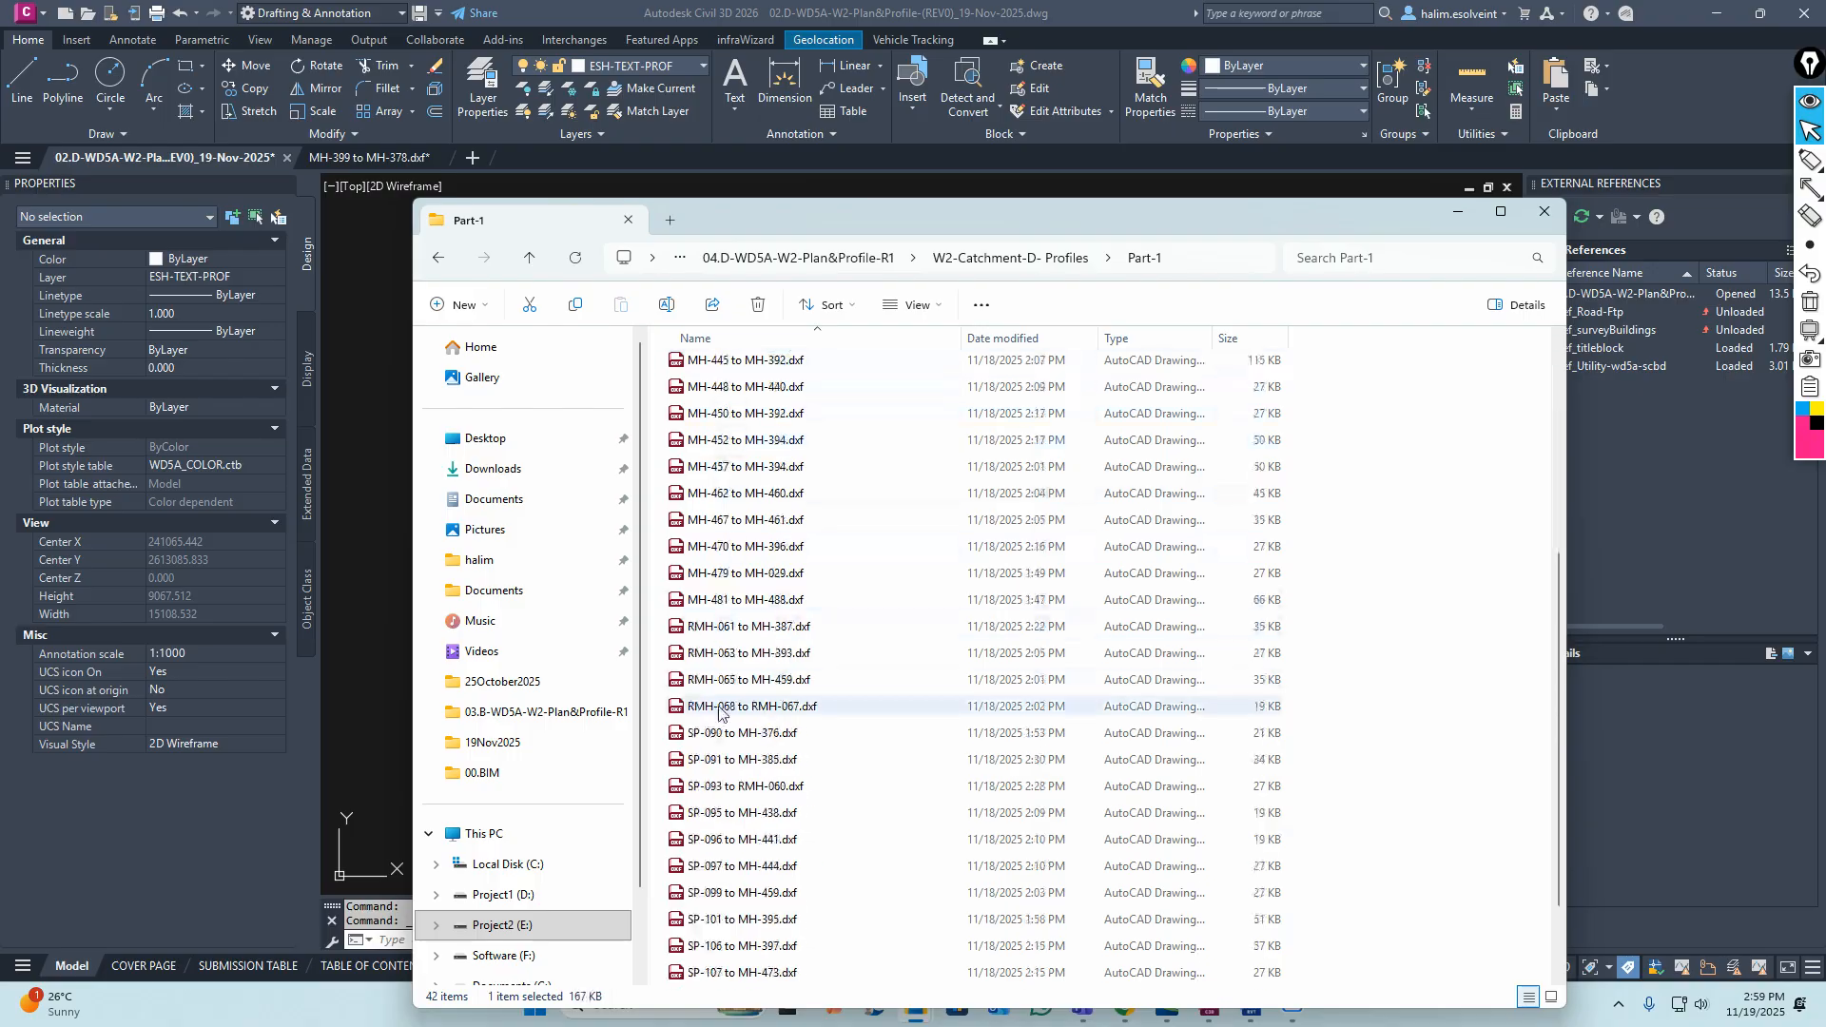
Select the files from MH-373 to MH-028.dxf through MH-481 to MH-488.dxf to check how many there are
shift+click(711, 601)
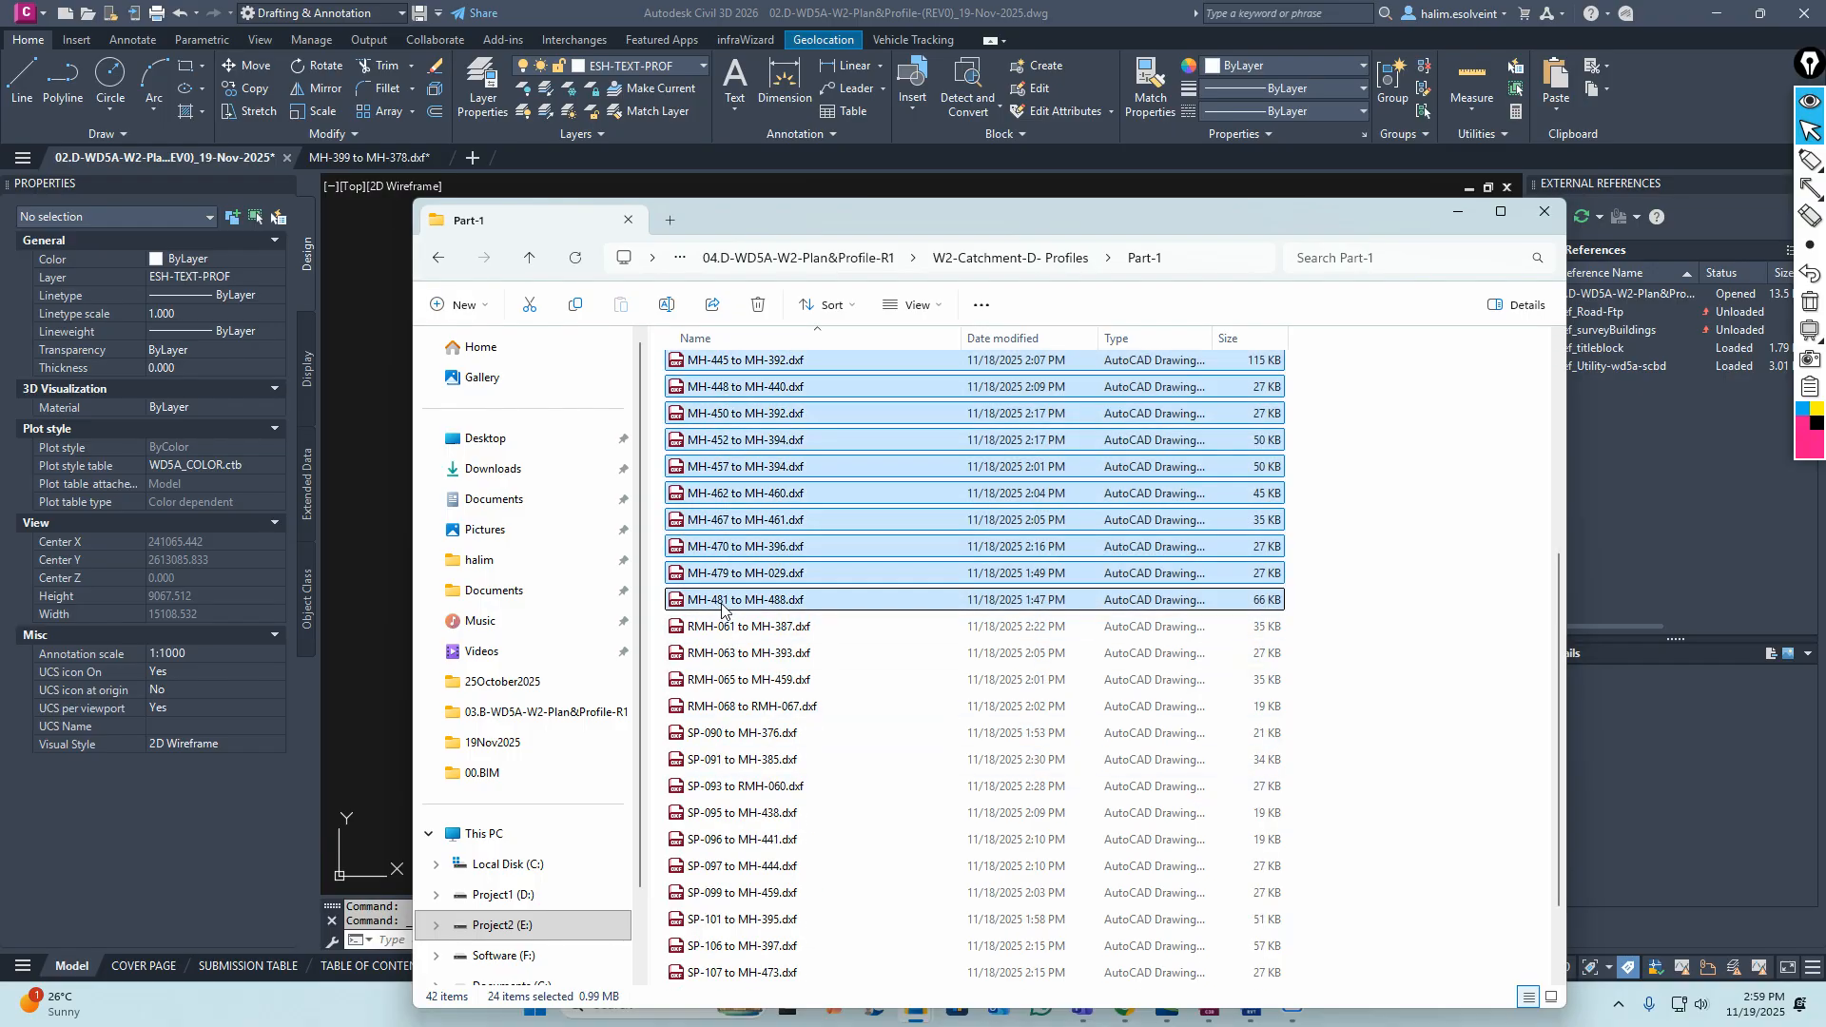
scroll(722, 605, up, 4)
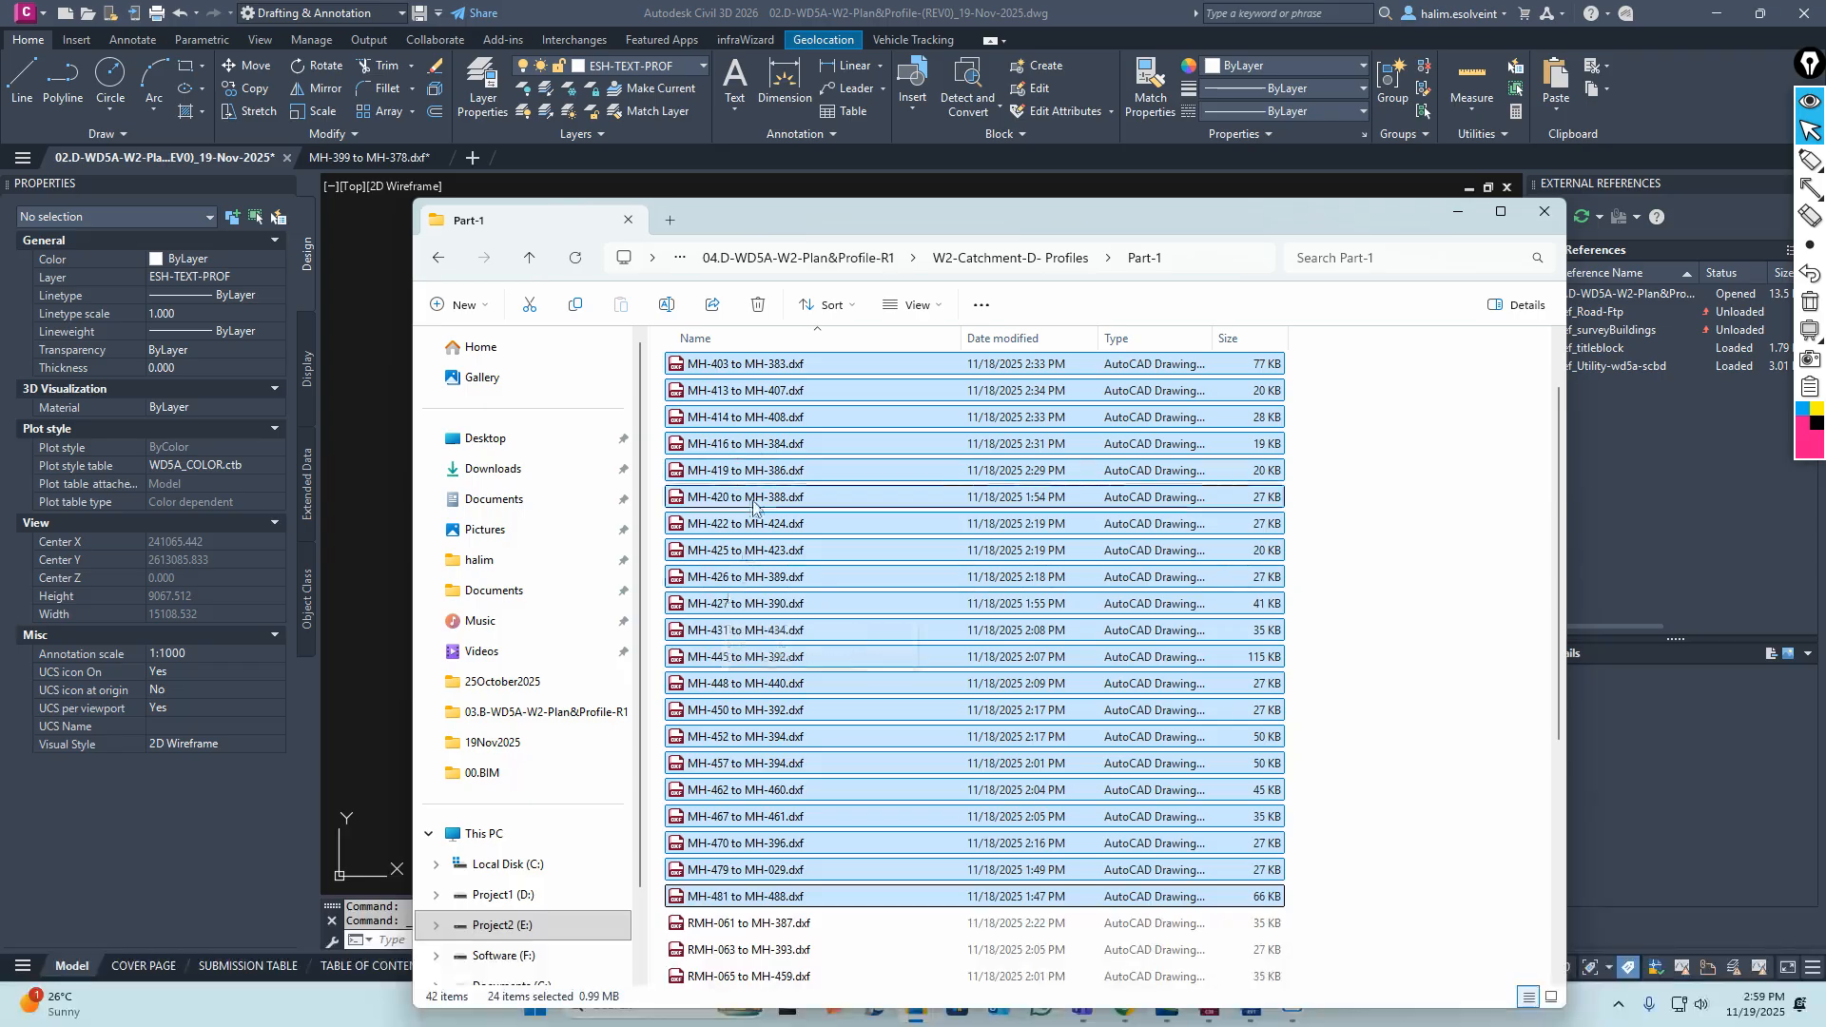
scroll(758, 494, down, 5)
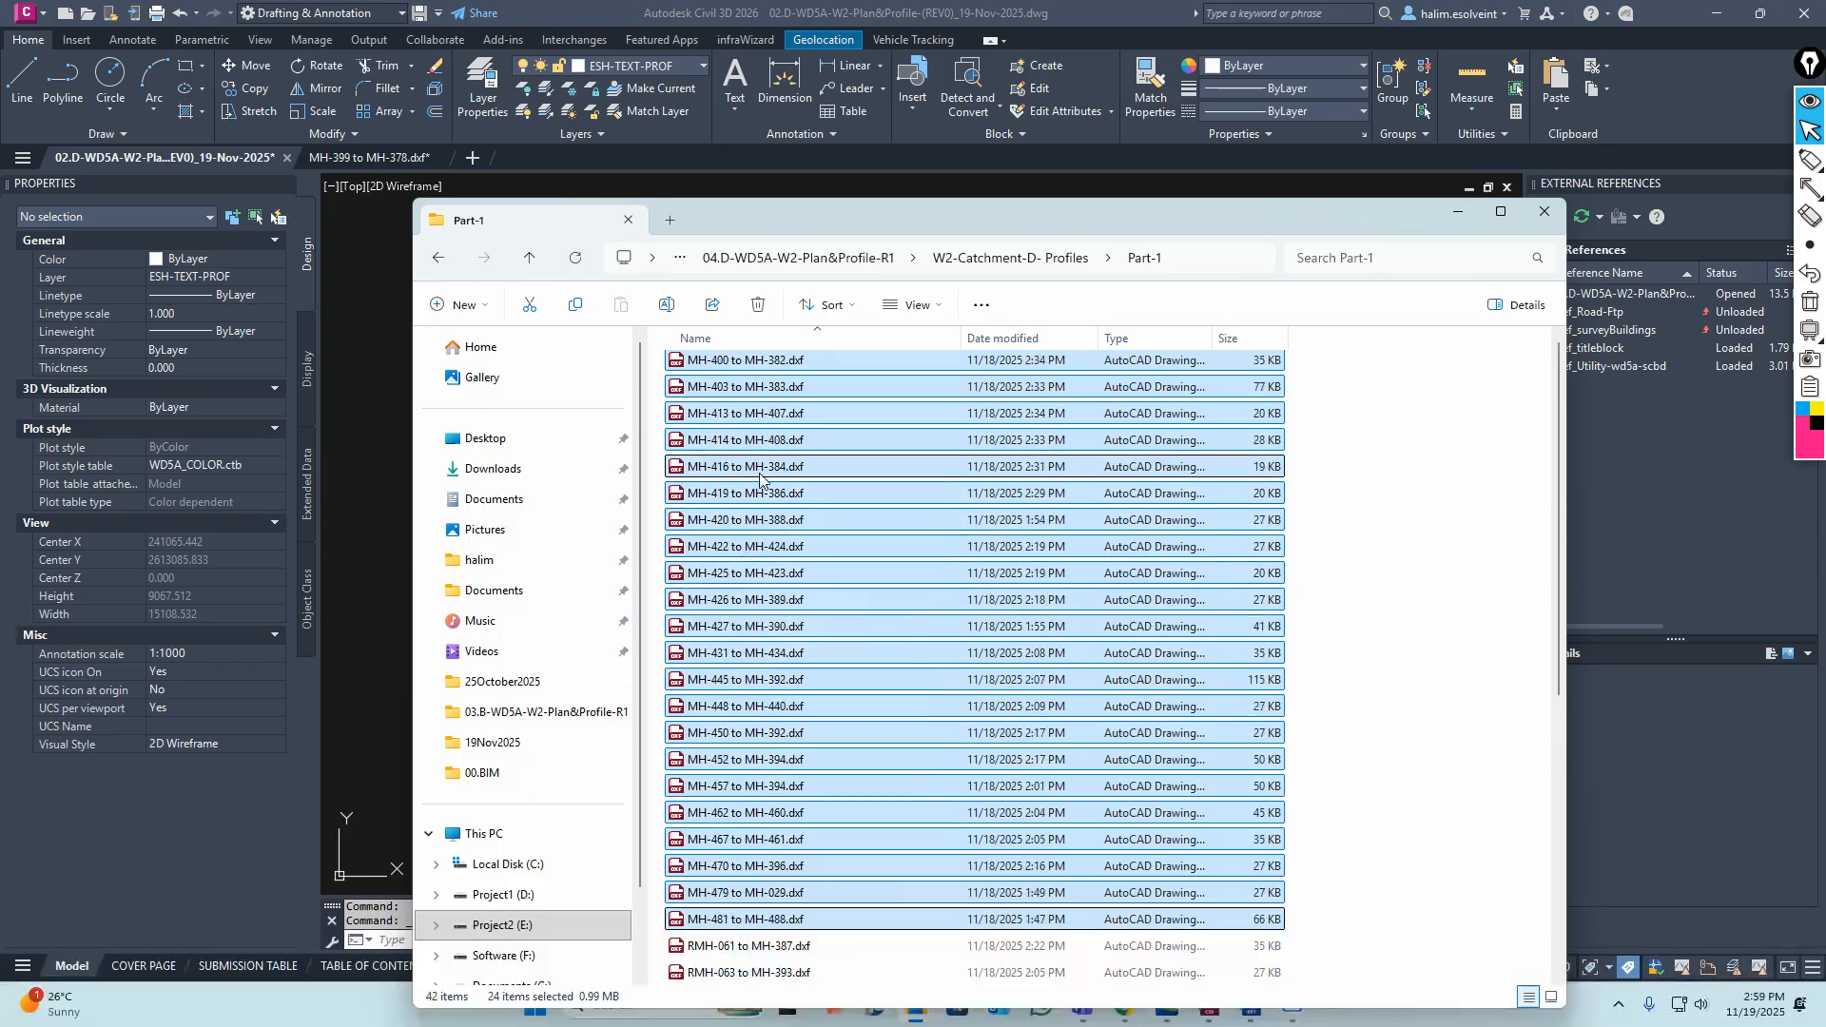
Select the files from RMH-061 to MH-387.dxf through SP-123 to MH-489.dxf to check how many there are
click(746, 628)
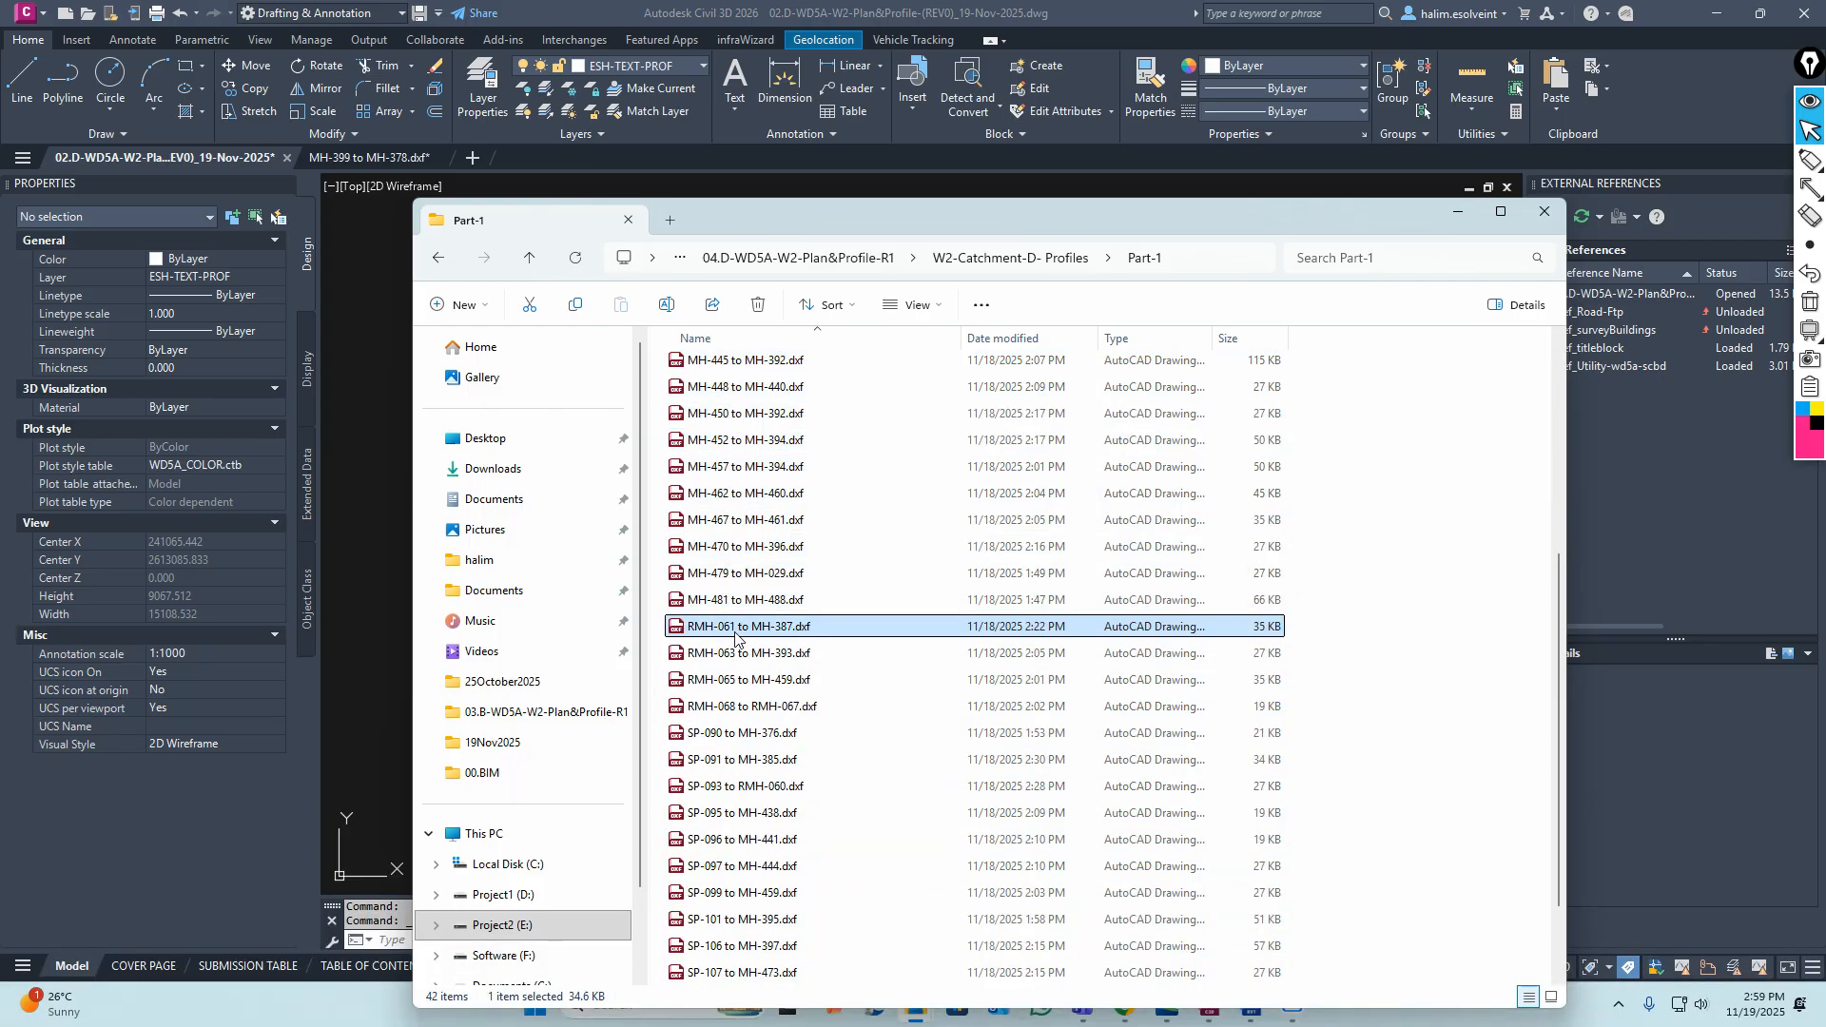
scroll(695, 635, down, 1)
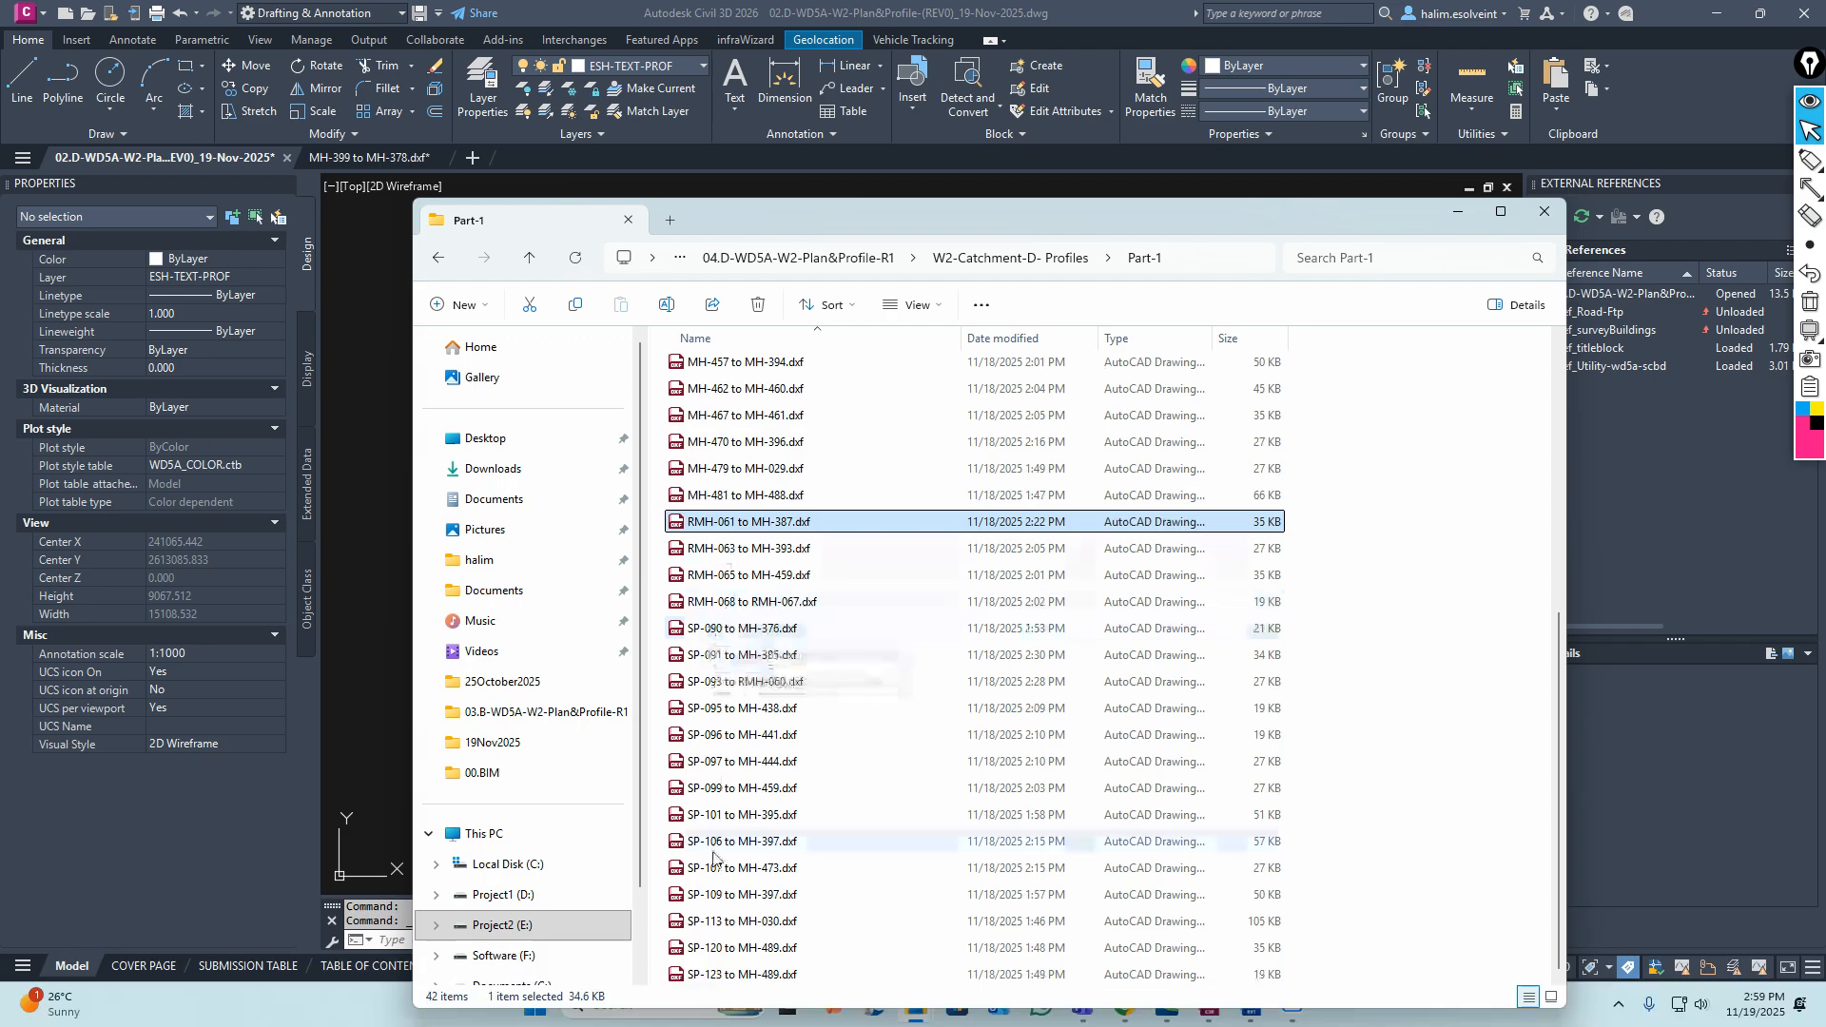
shift+click(730, 975)
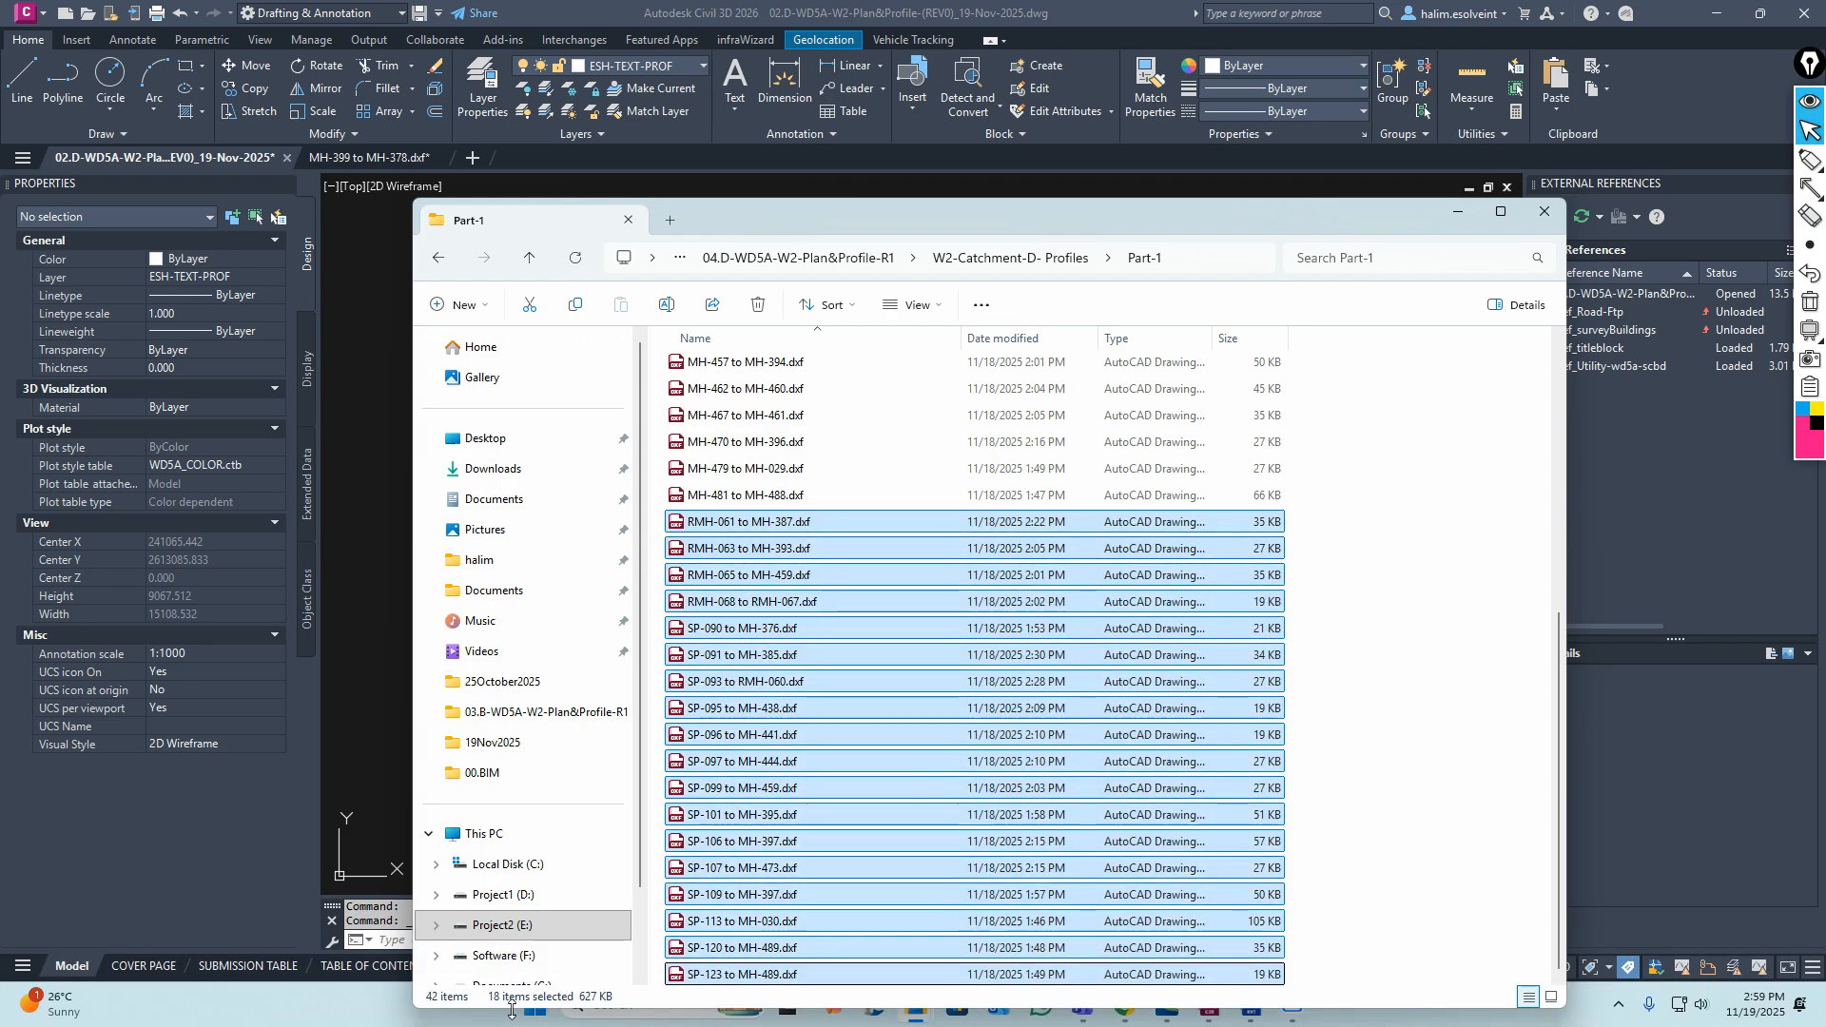
Recheck the group from MH-373 to MH-028.dxf through MH-481 to MH-488.dxf by selecting it, and return to the Civil 3D drawing
scroll(799, 576, up, 1)
scroll(799, 576, up, 4)
click(721, 369)
scroll(756, 576, down, 4)
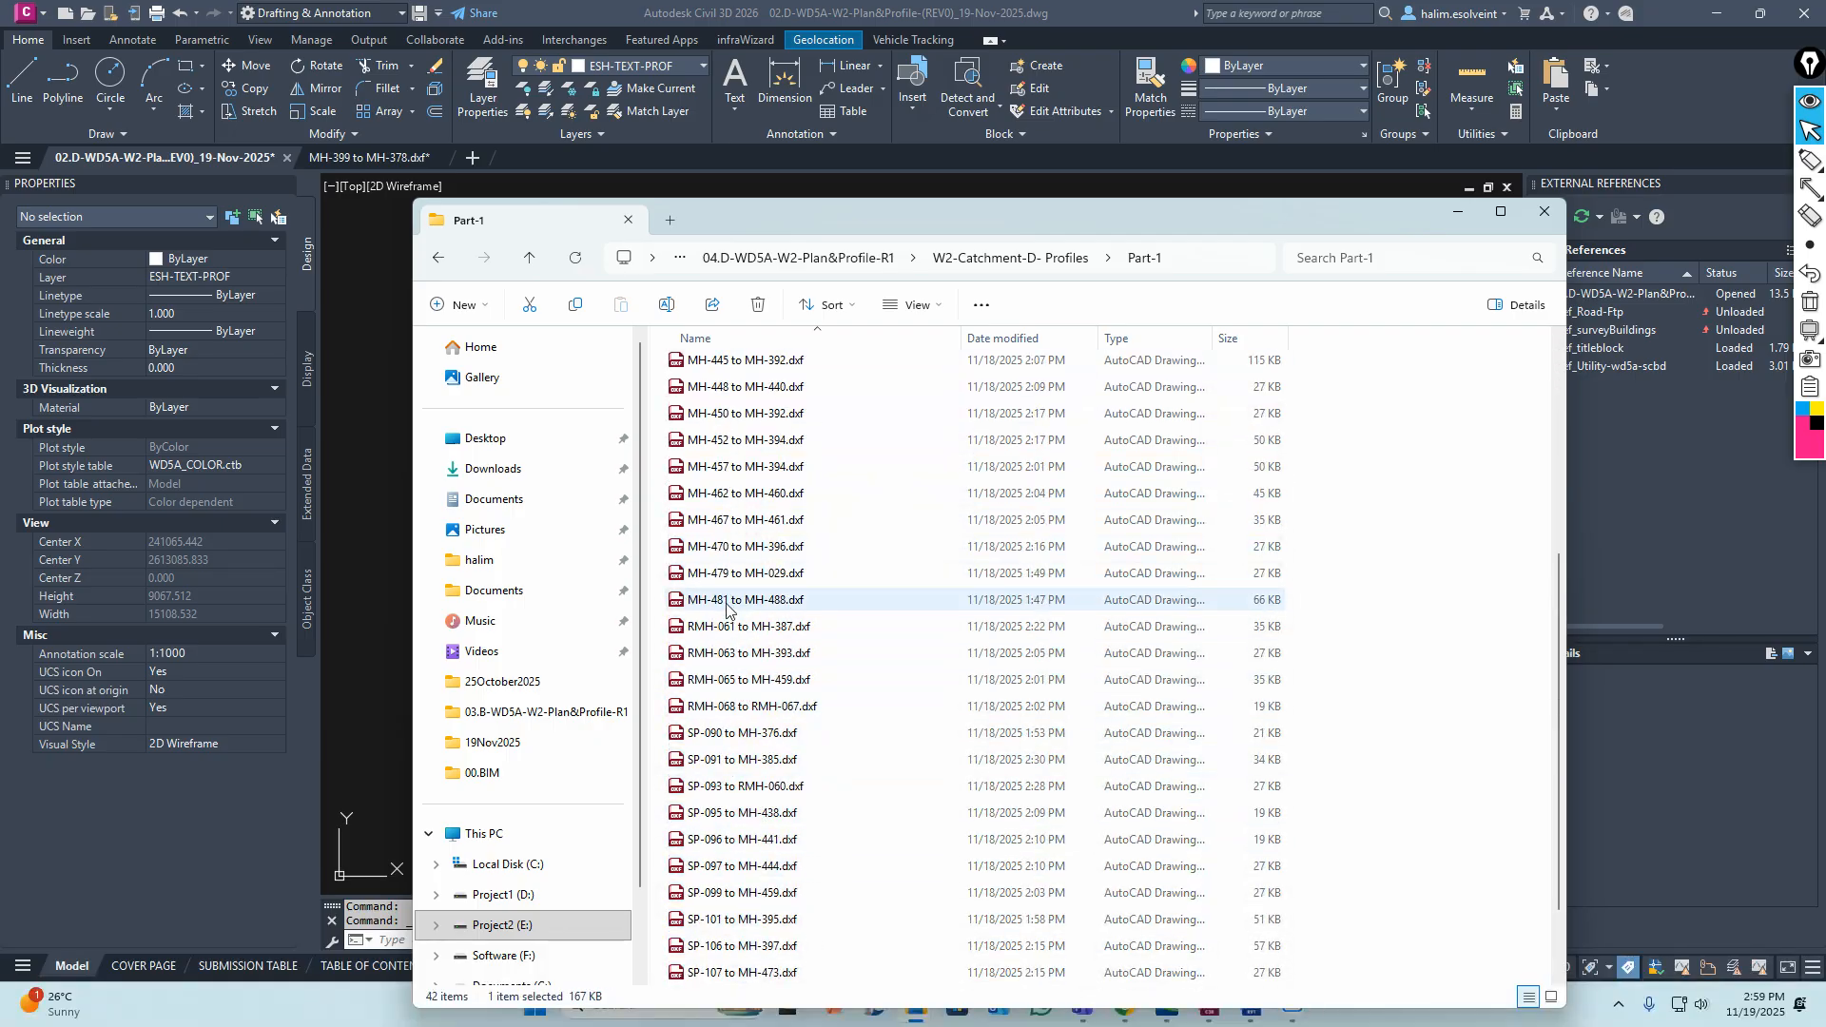
shift+click(729, 602)
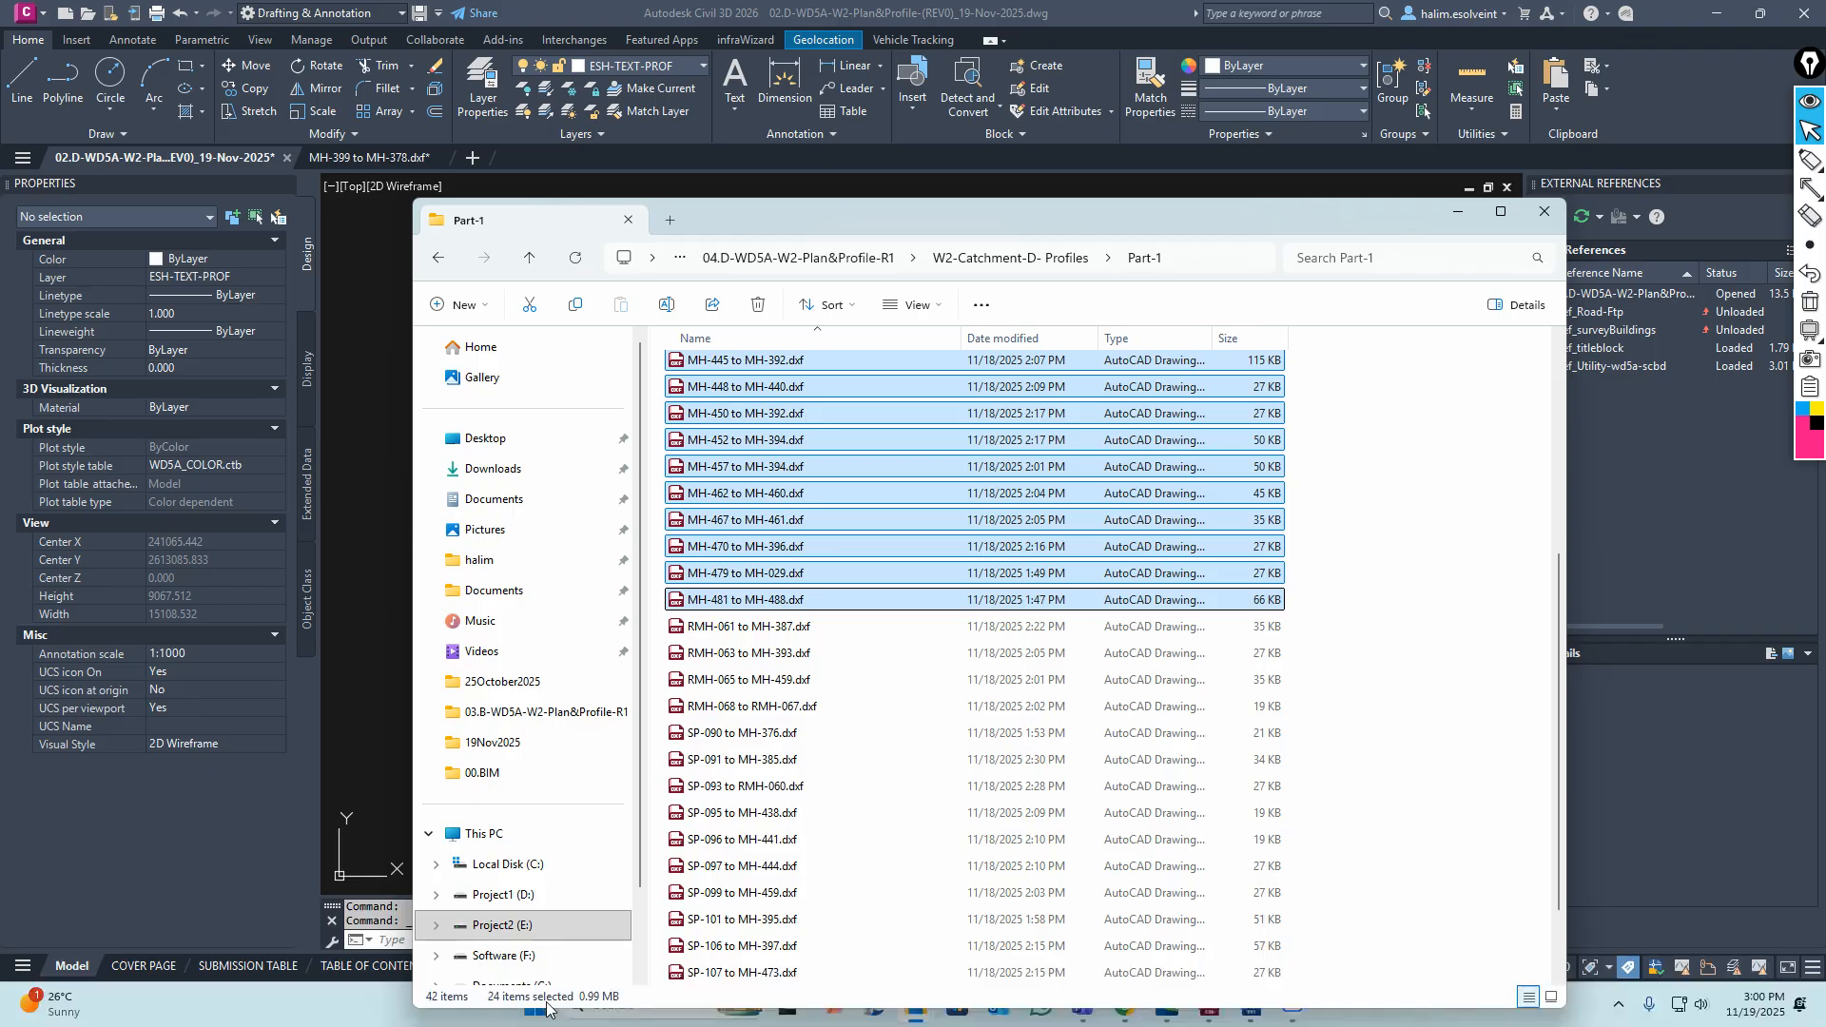
scroll(786, 460, up, 5)
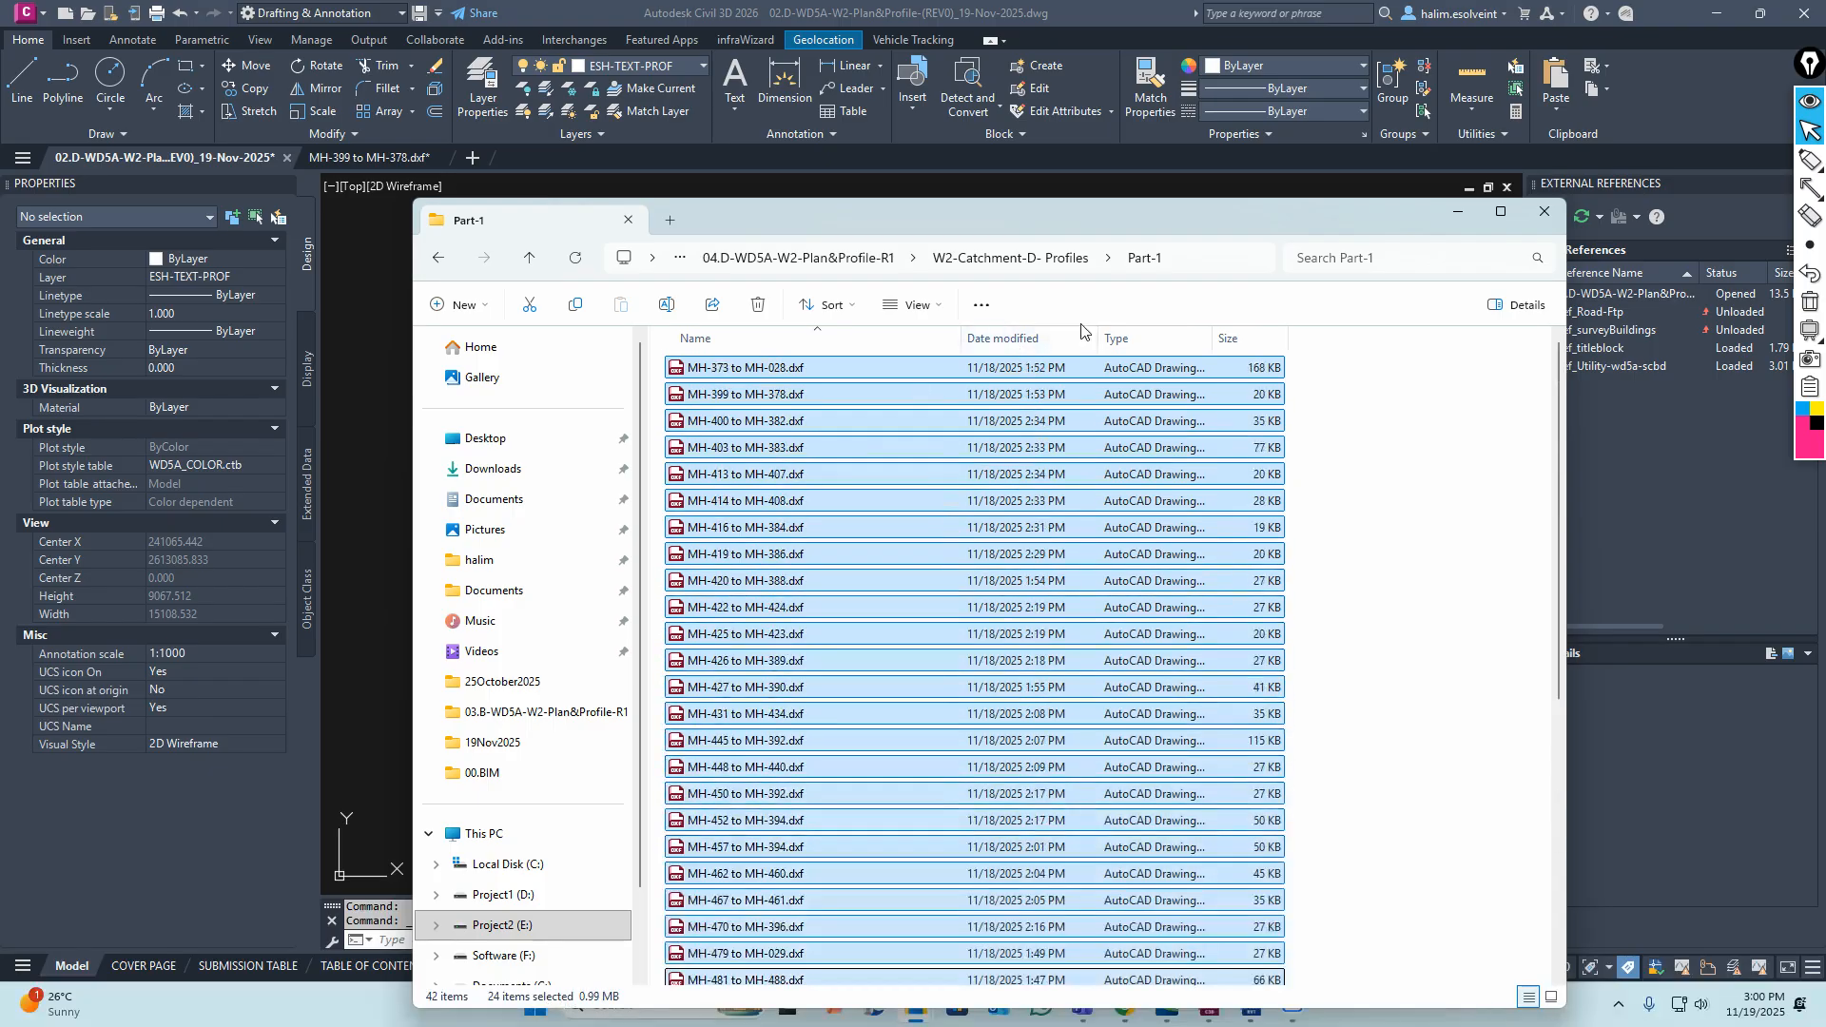
click(1453, 216)
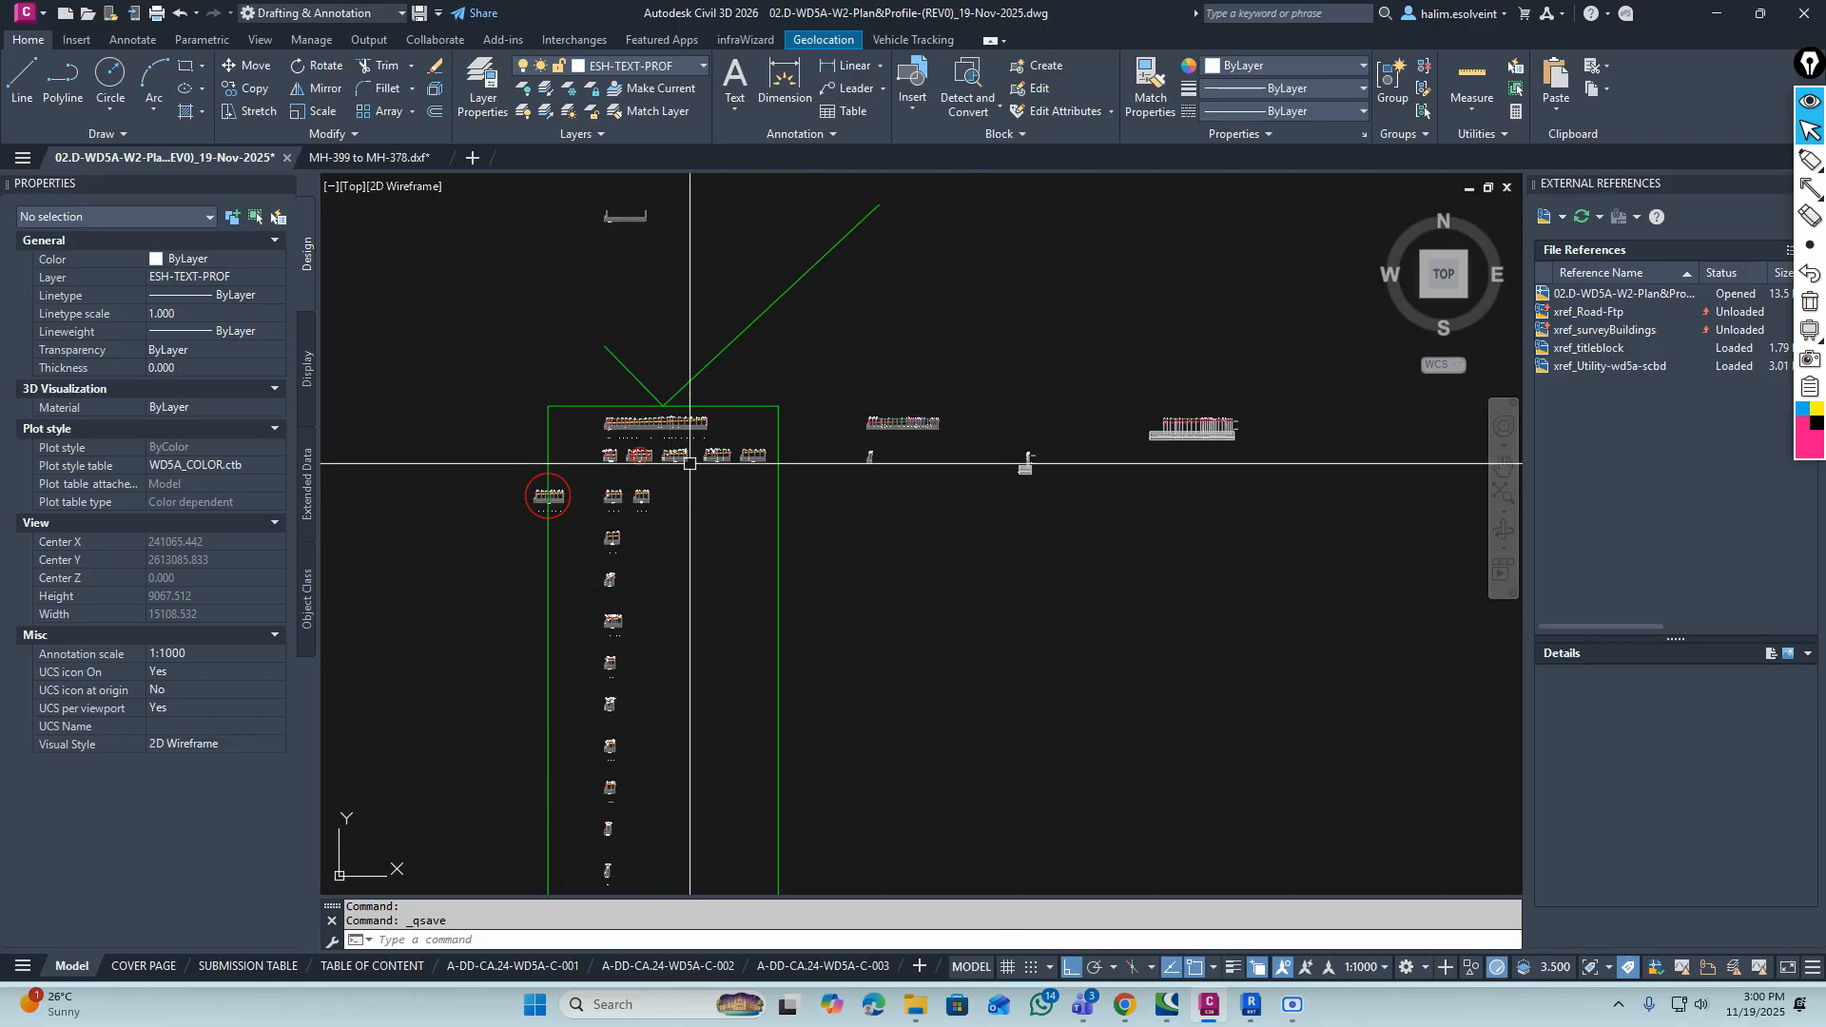
Bring the full column of profiles into view and save the drawing again
scroll(603, 396, down, 3)
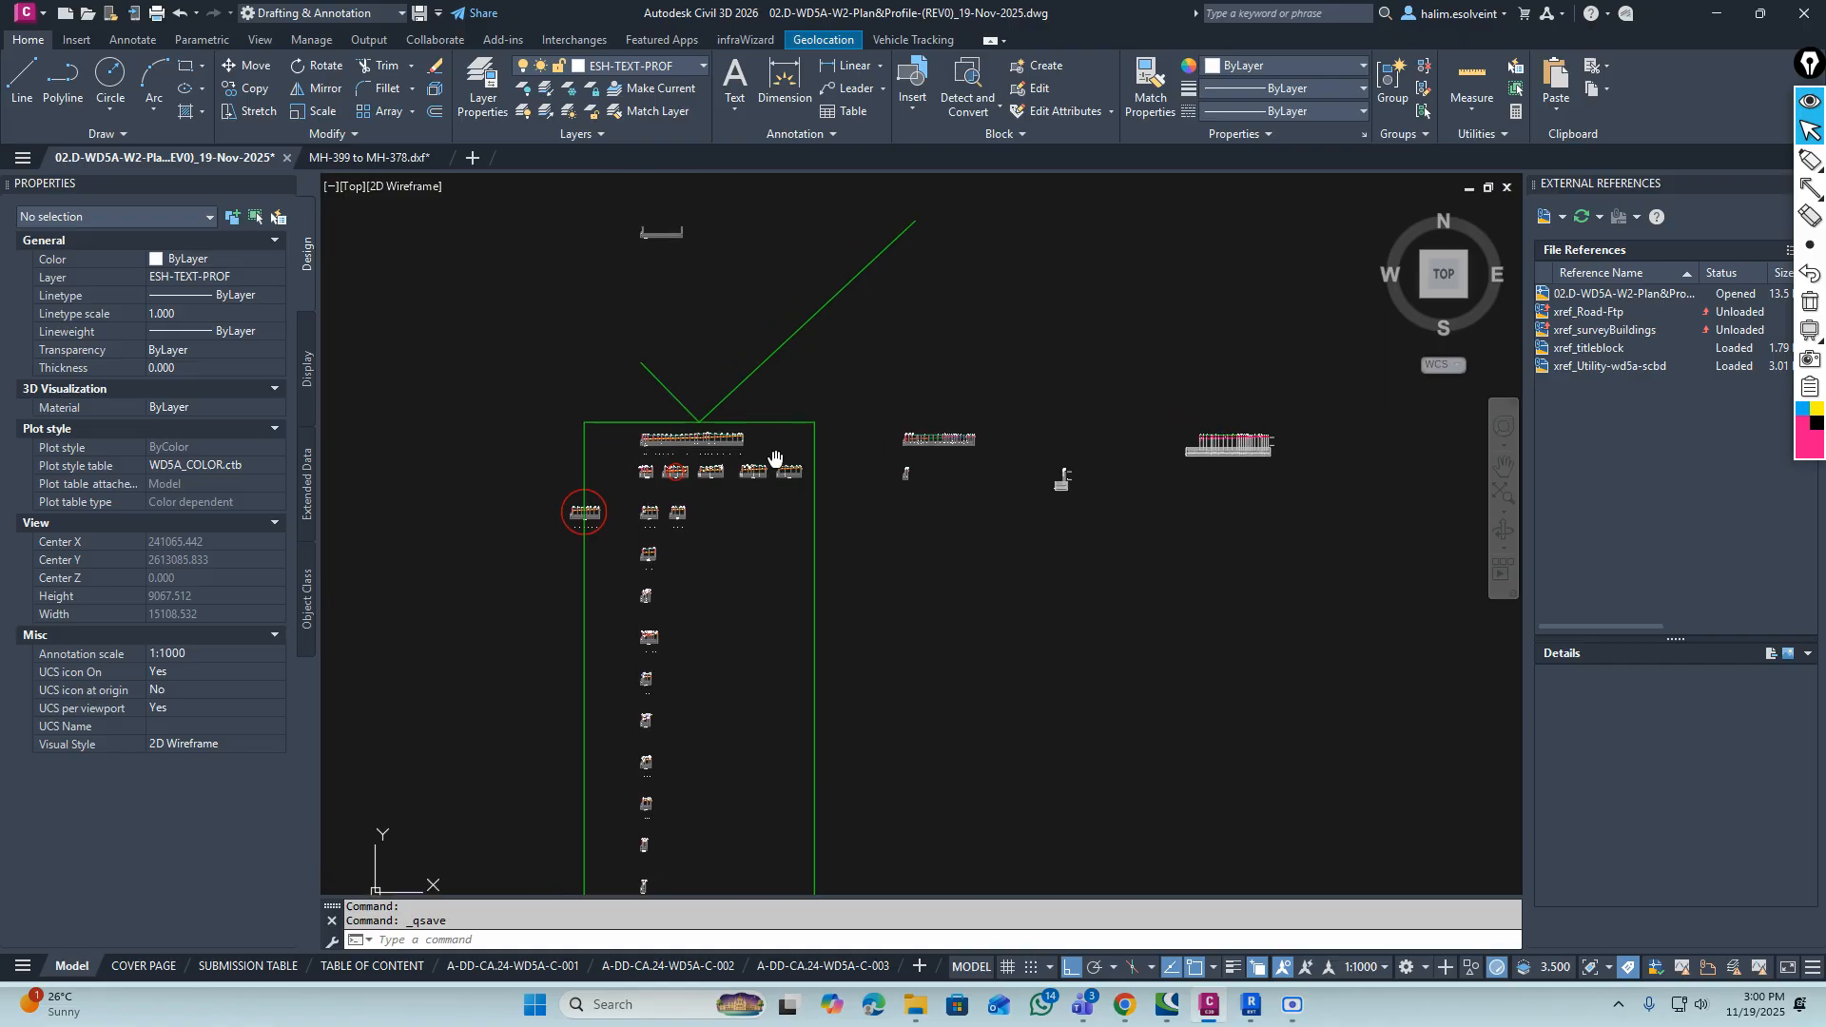
key(Escape)
key(Escape)
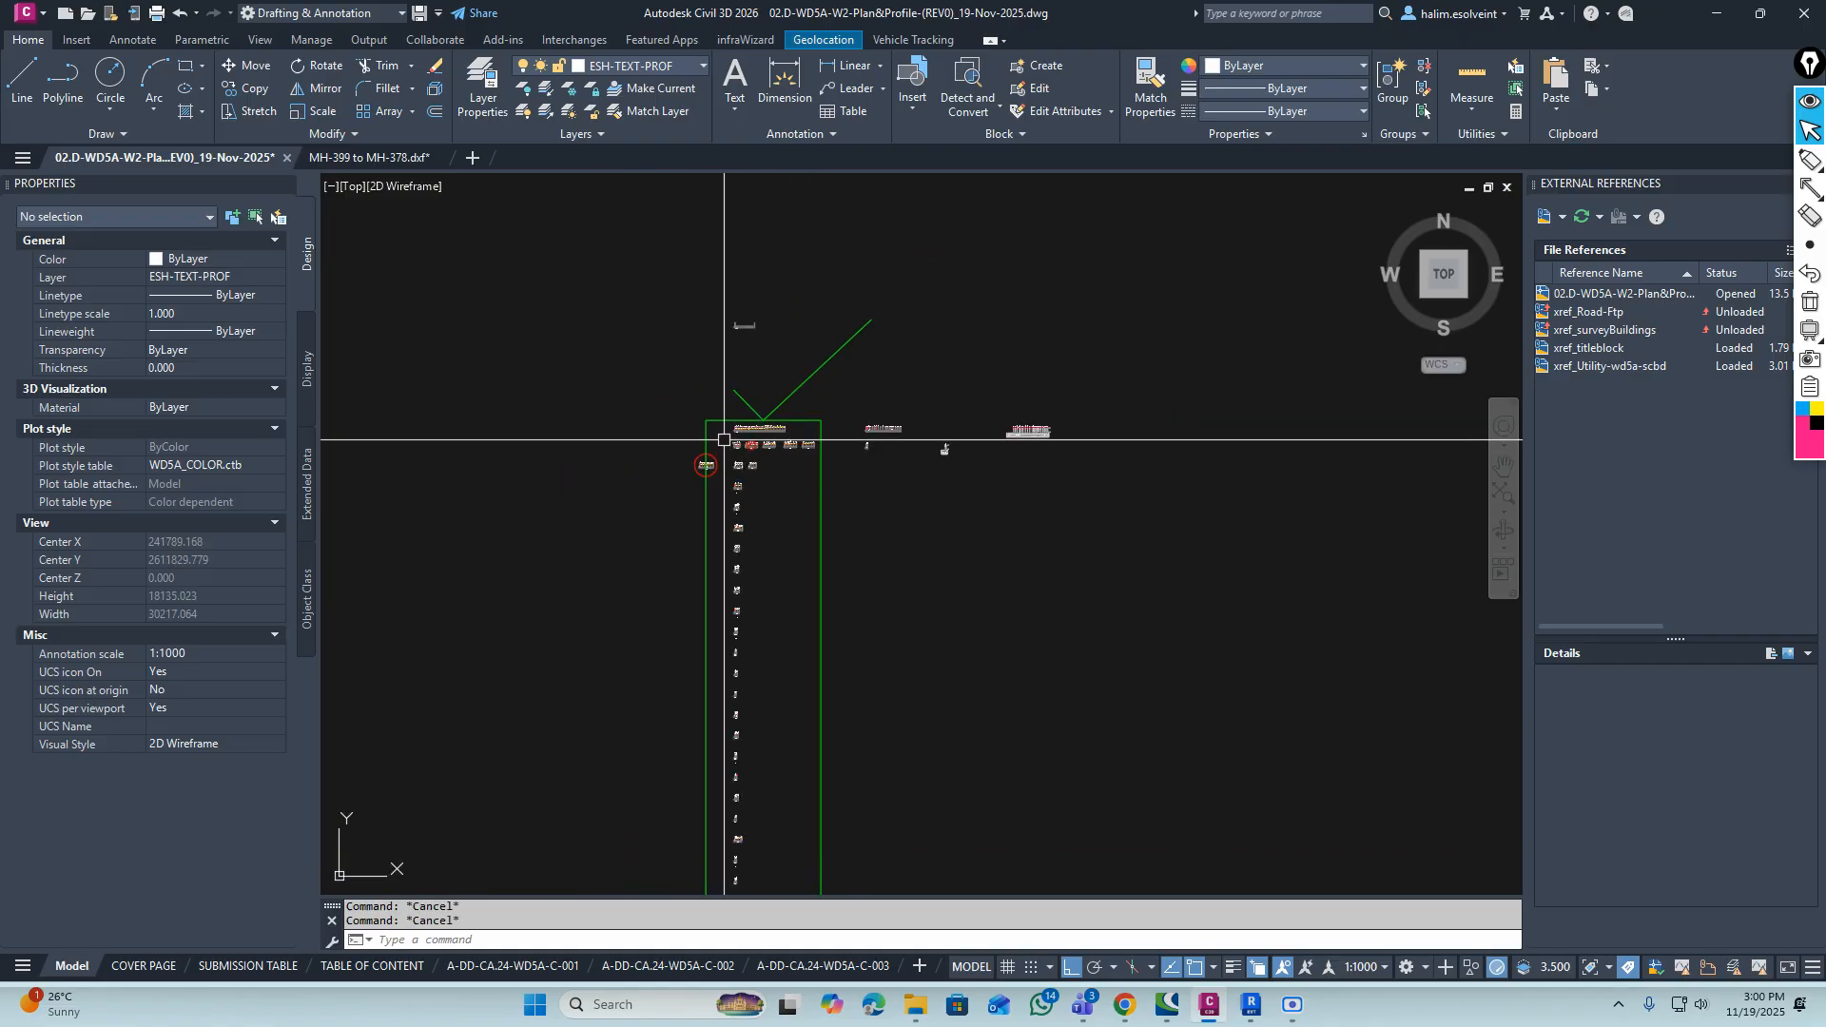
key(ctrl+s)
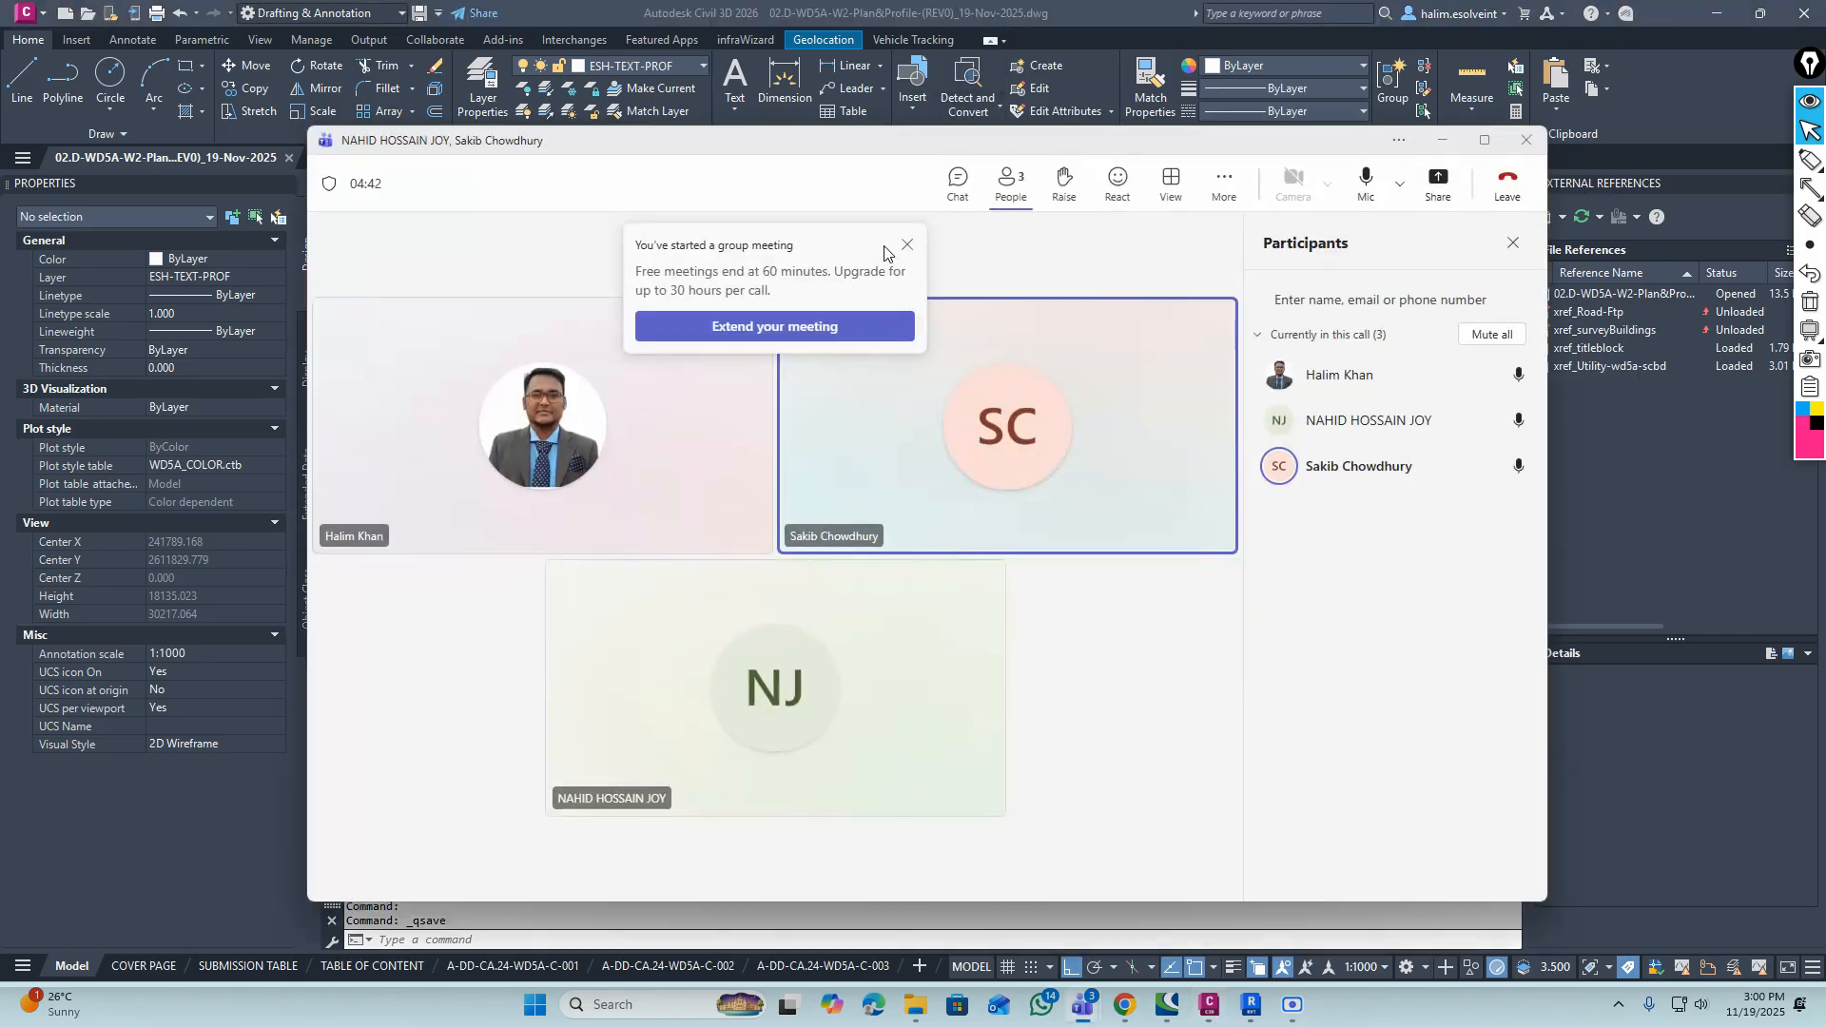
Leave the Teams meeting, close both open Civil 3D drawings, discarding the changes to MH-399 to MH-378.dxf, and minimize Civil 3D
click(1508, 181)
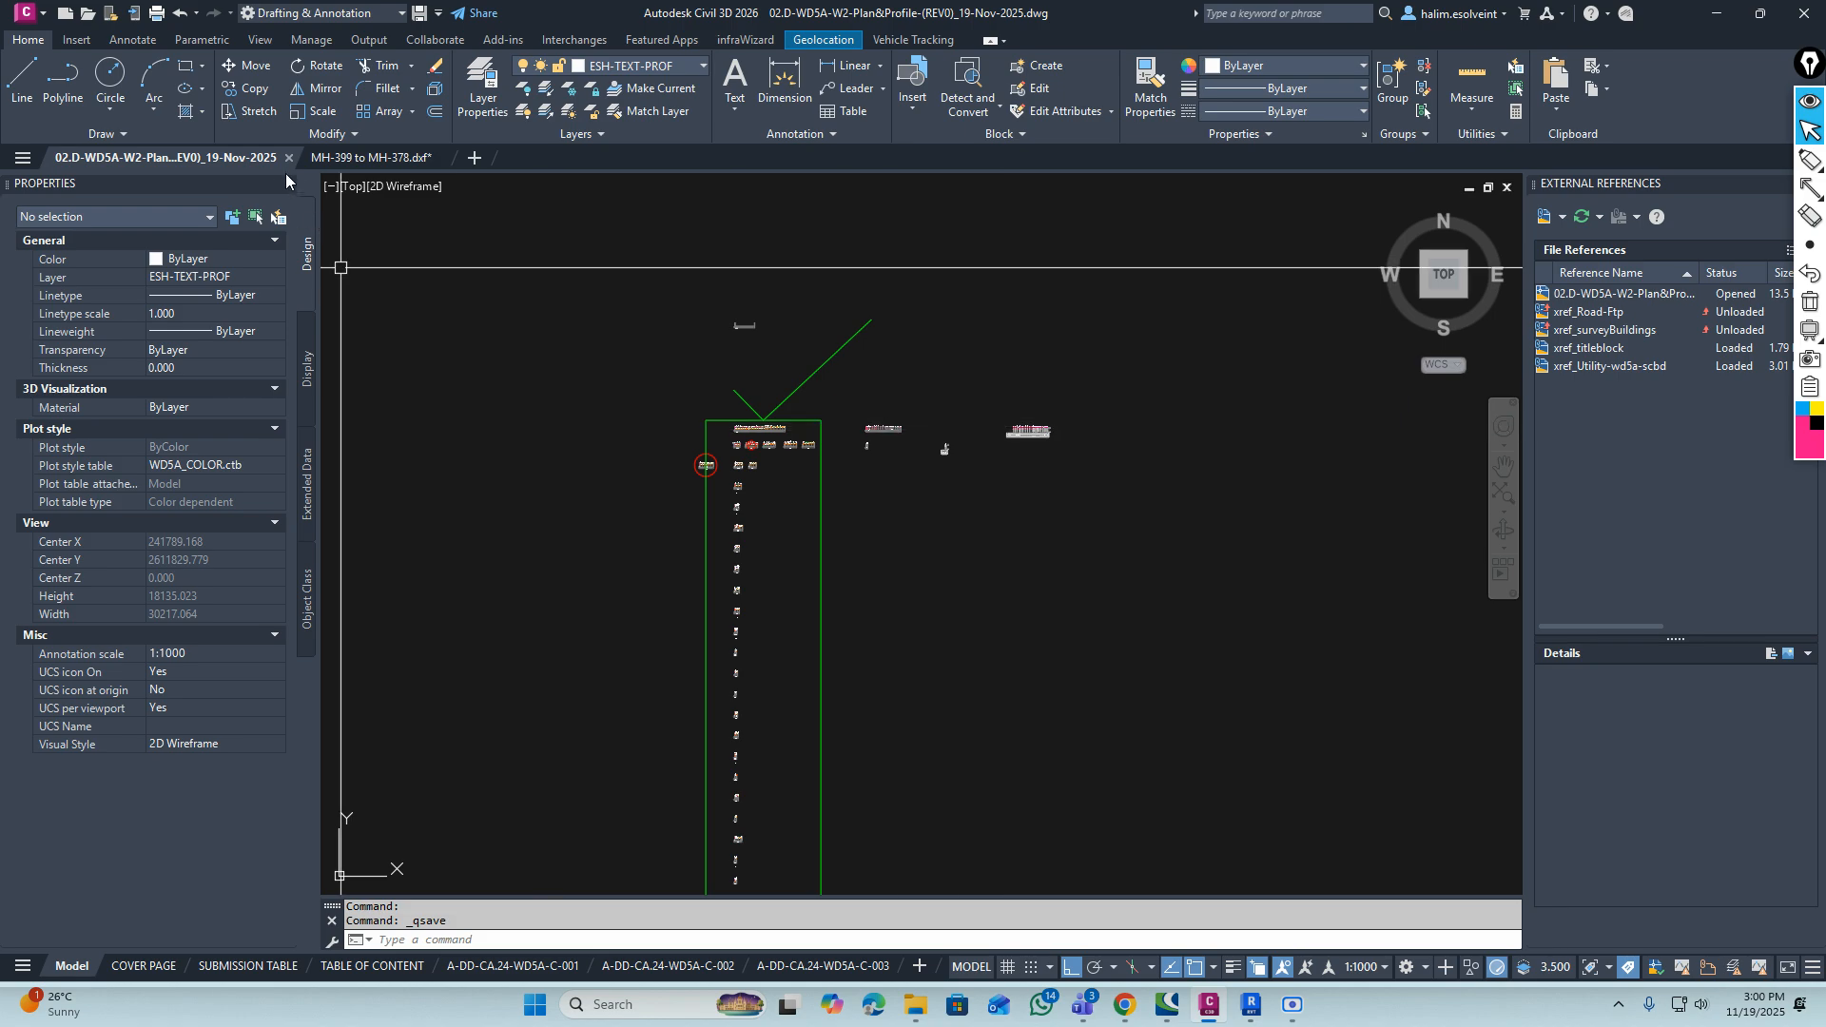
click(289, 159)
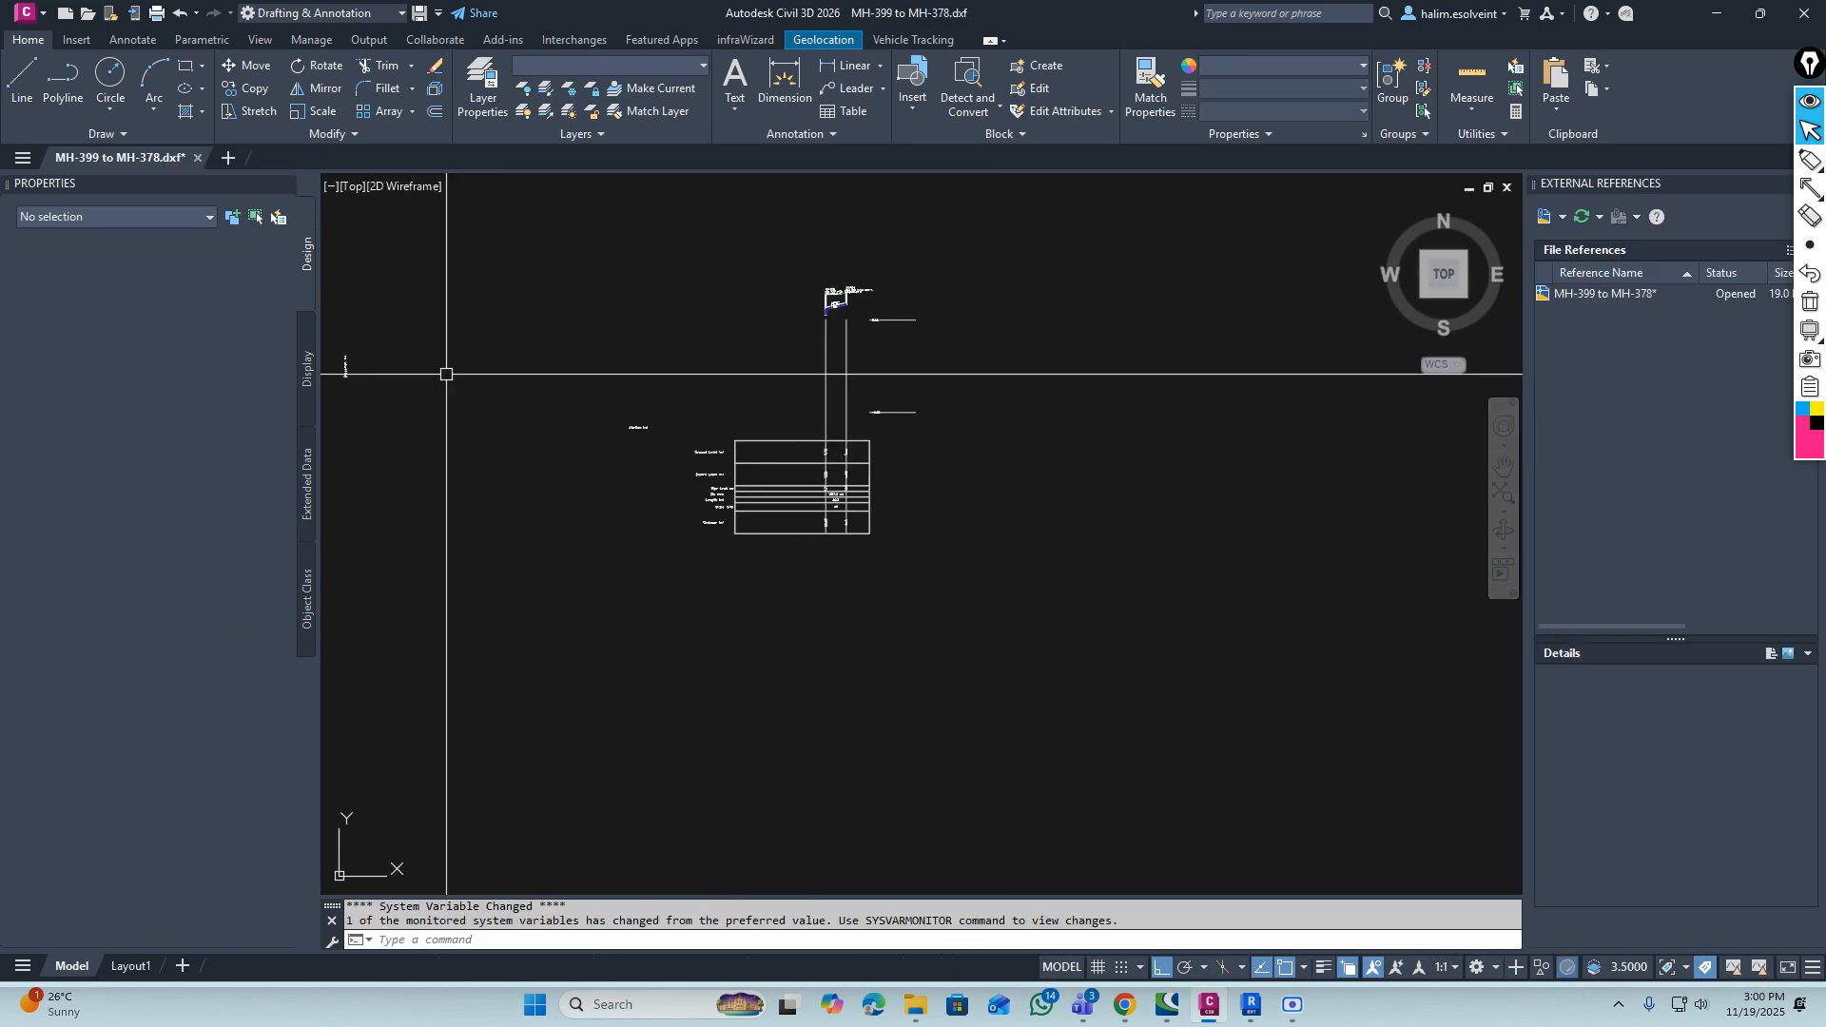
click(197, 158)
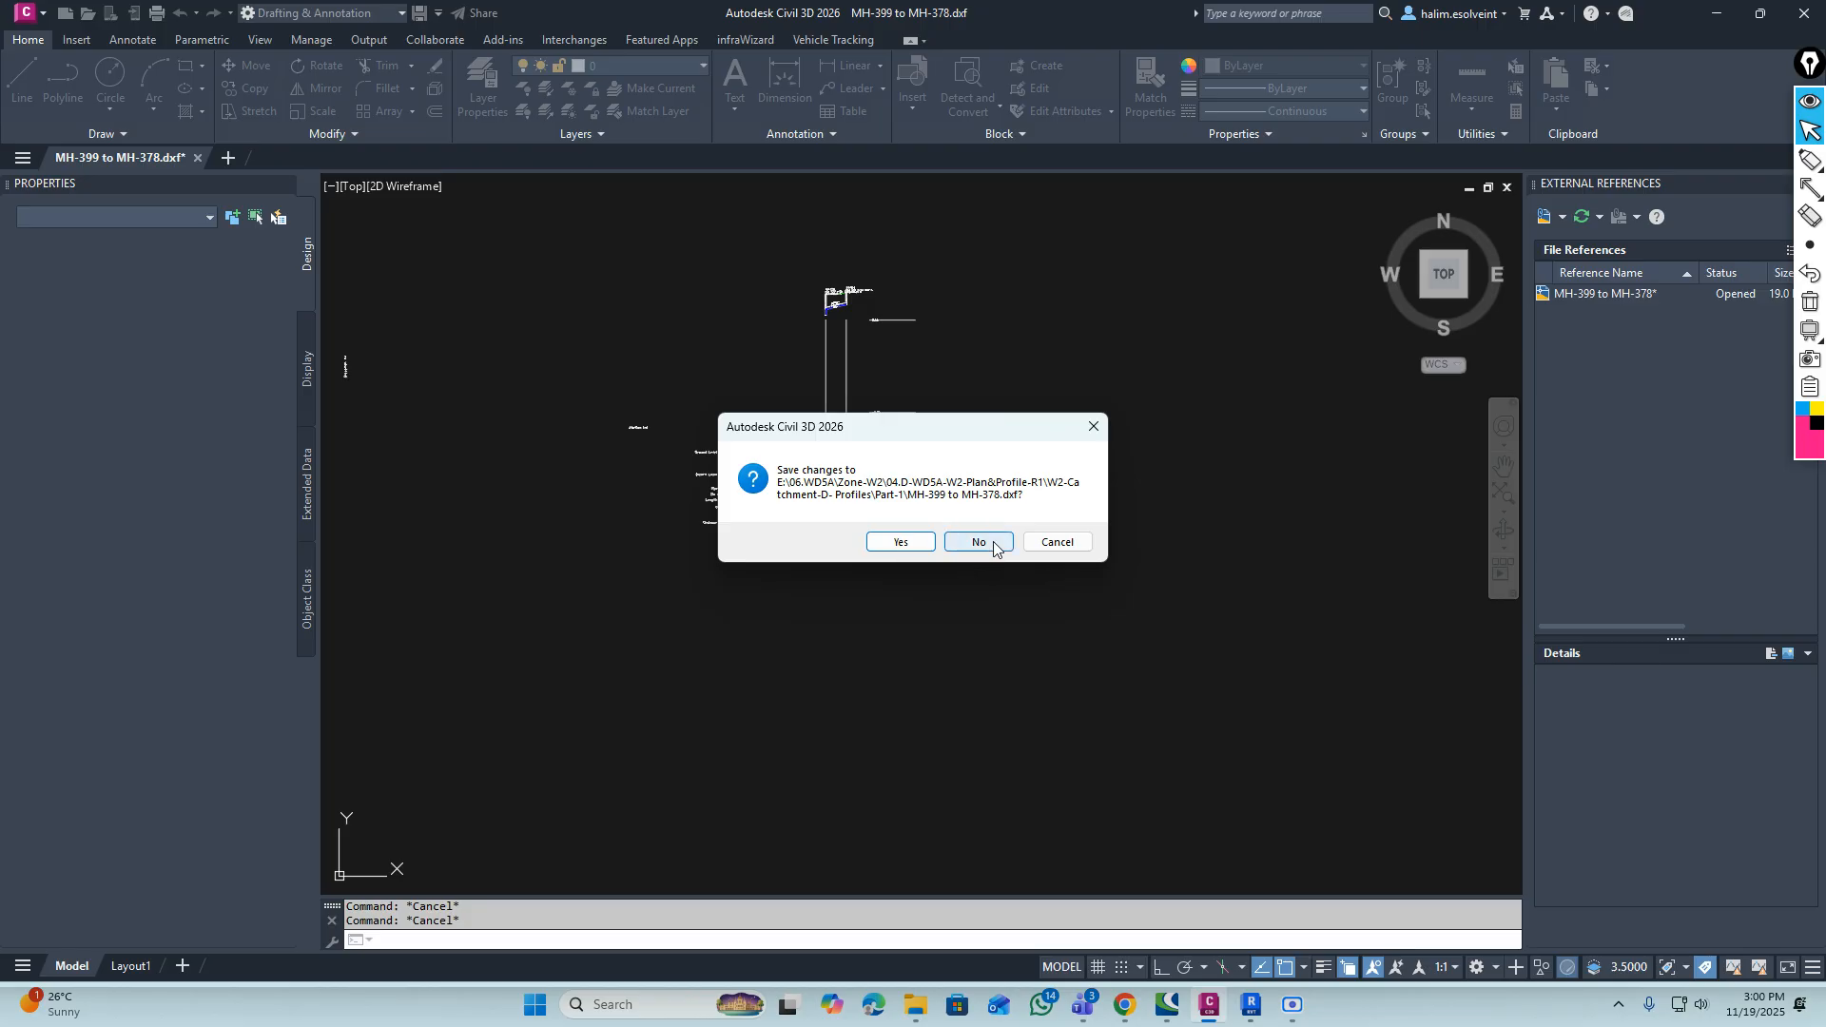
click(980, 542)
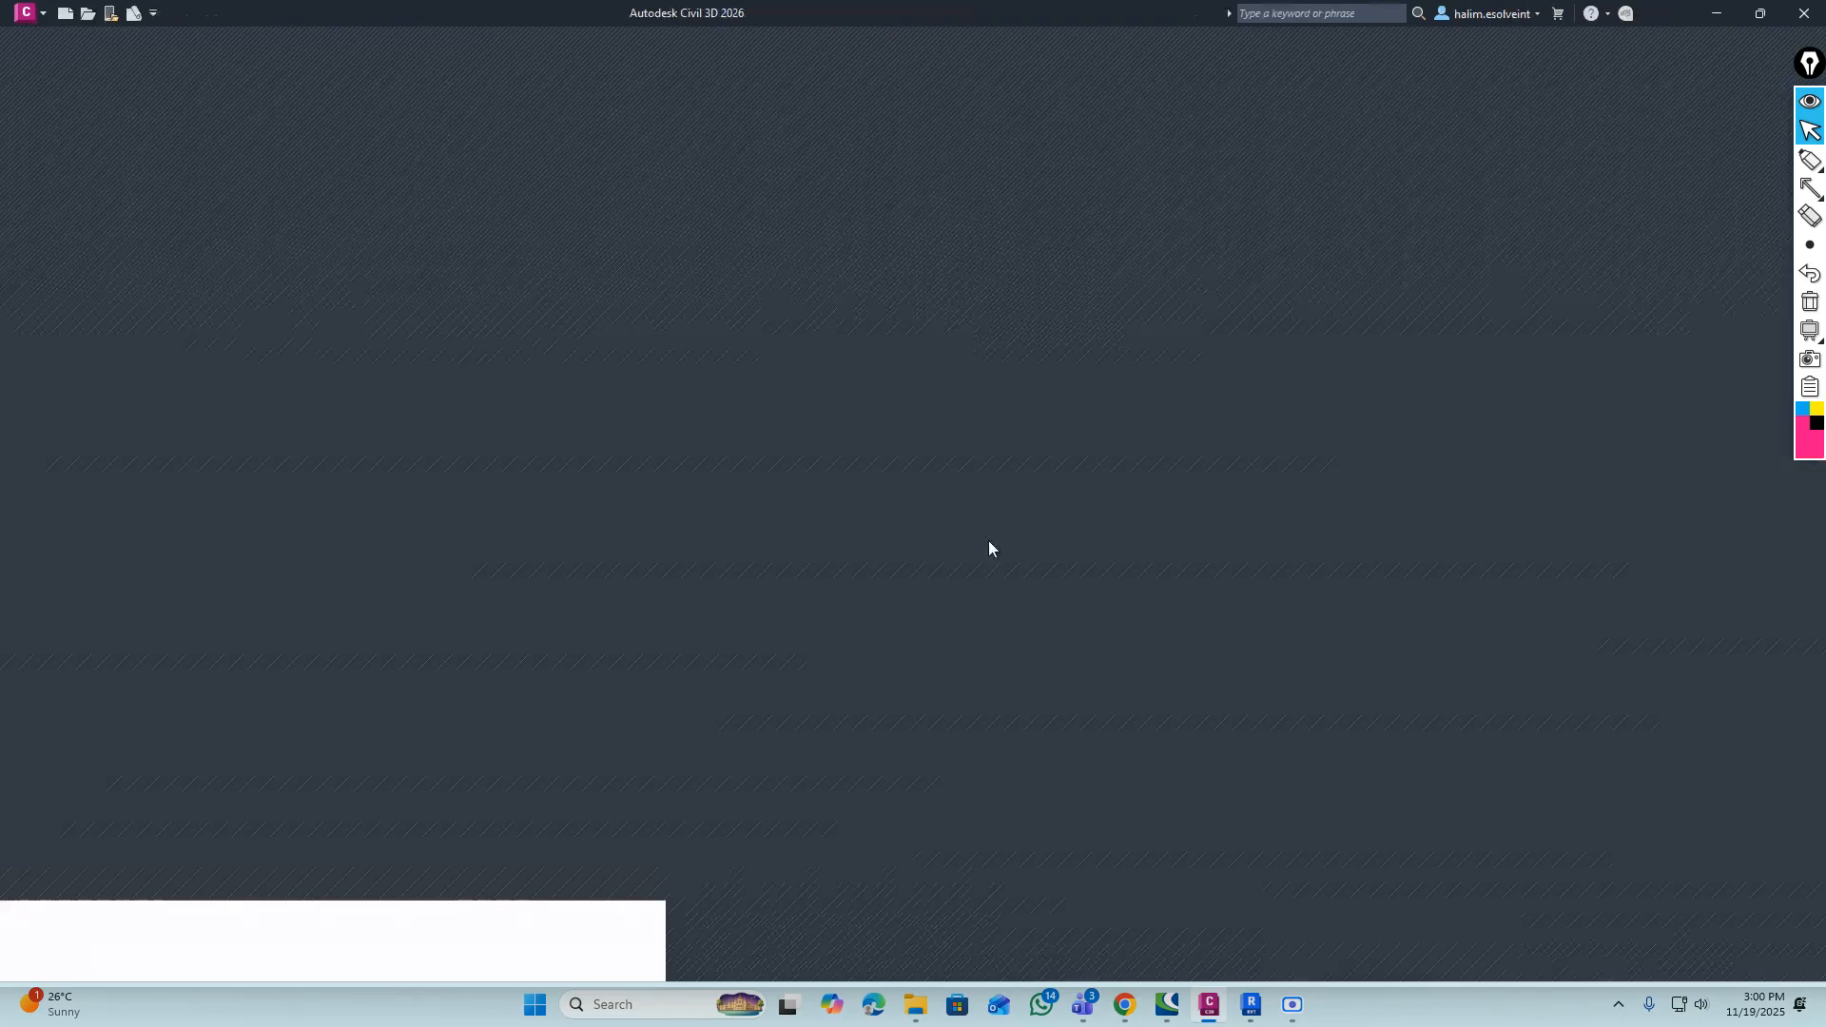
click(1712, 18)
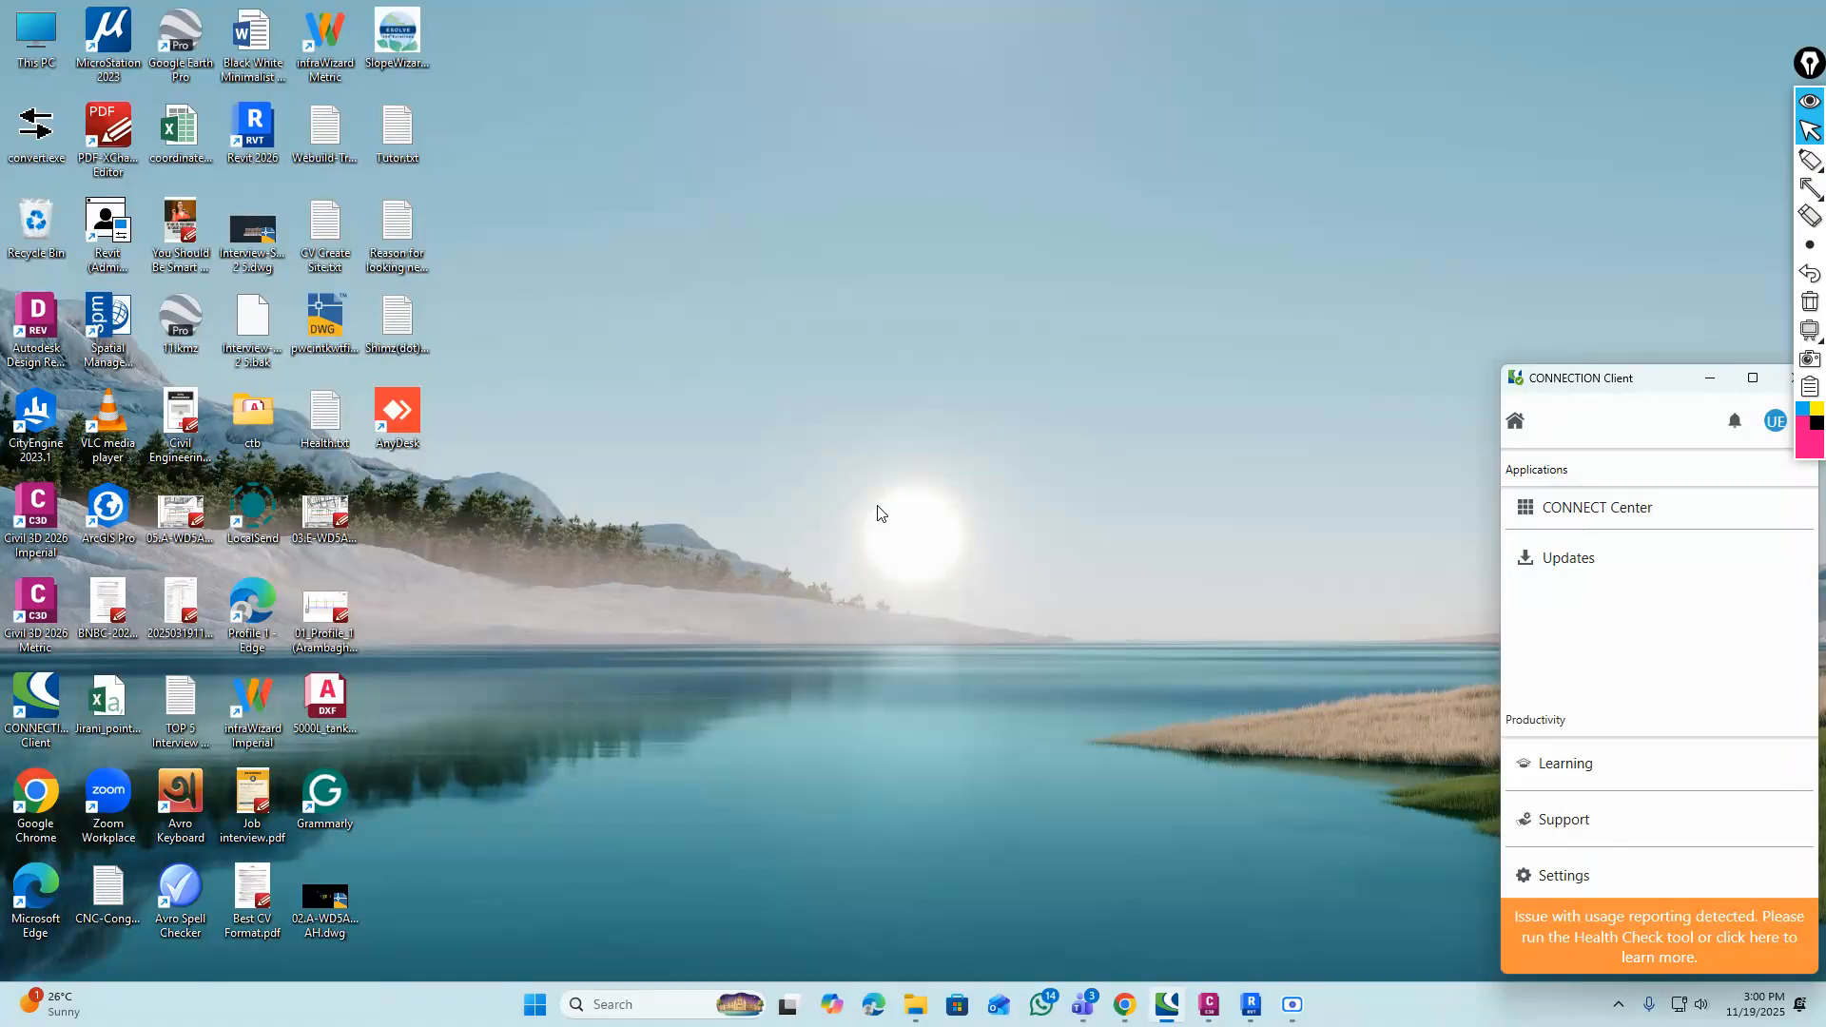
Switch to the Teams group chat and, in File Explorer, select 02.D-WD5A-W2-Plan&Profile-(REV0)_19-Nov-2025.dwg in the 04.D-WD5A-W2-Plan&Profile-R1 folder
click(1080, 1003)
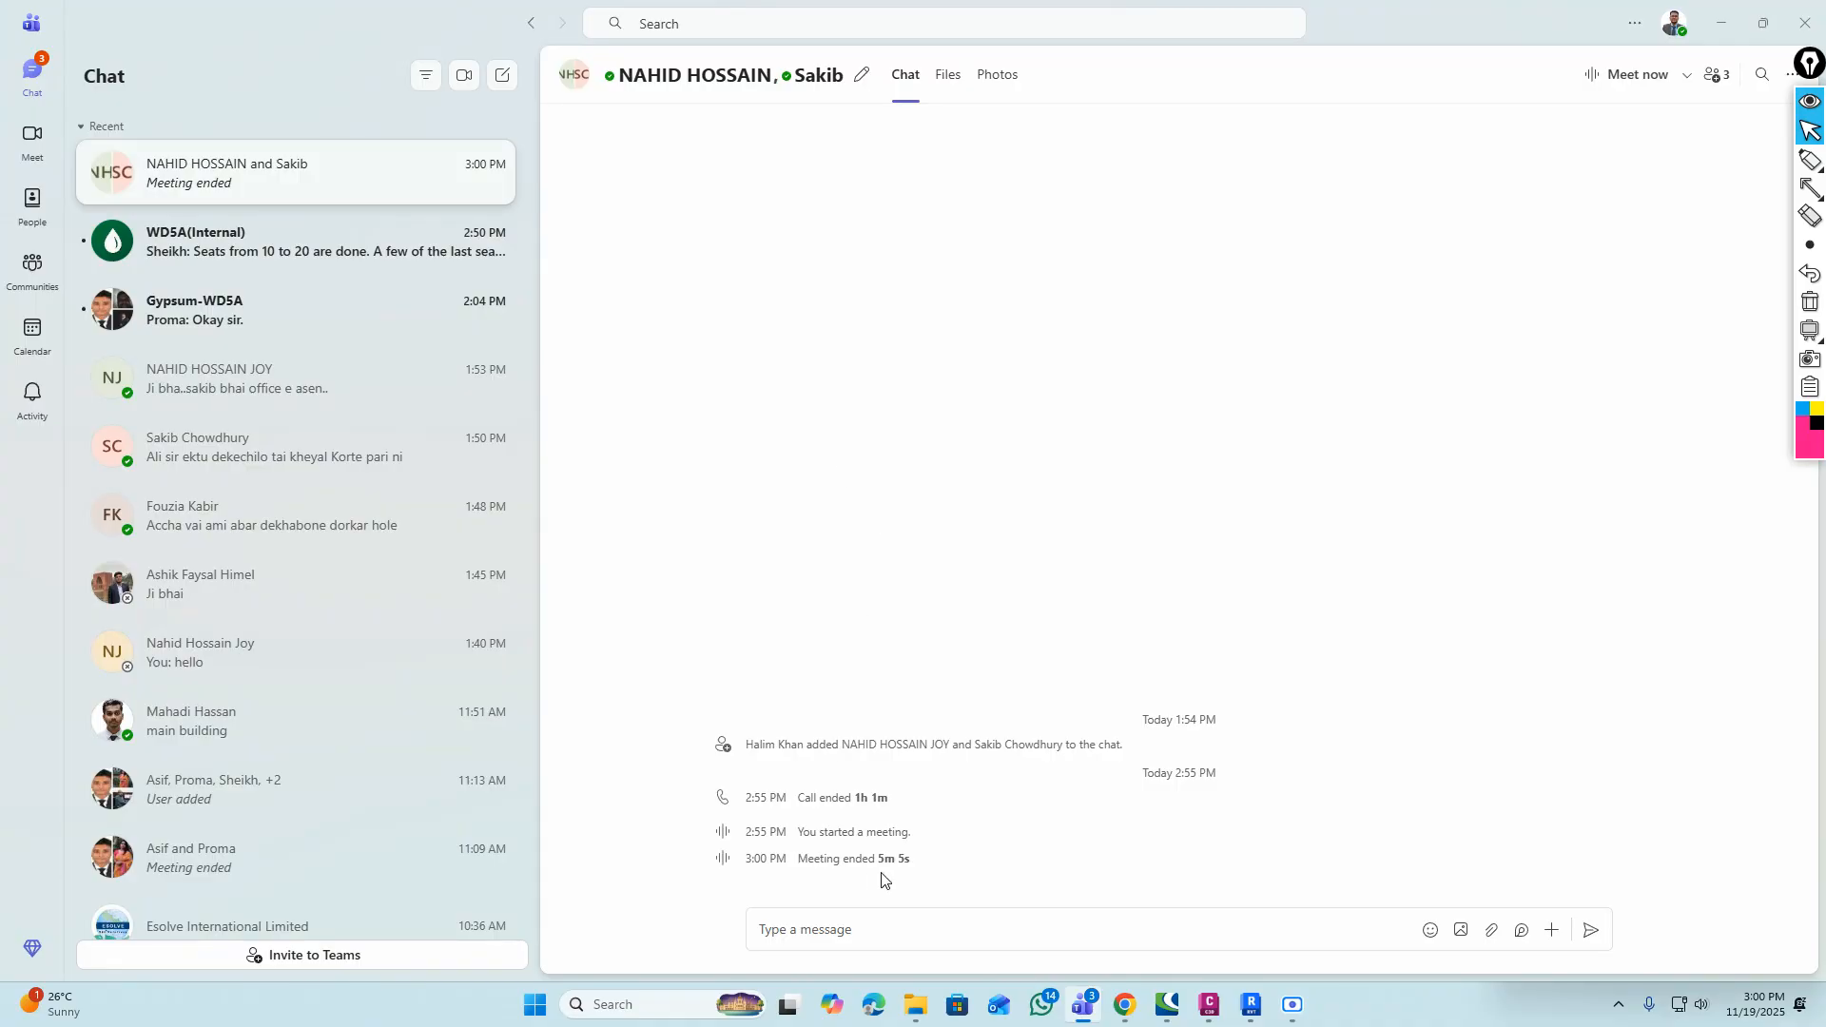
mouse_move(915, 1005)
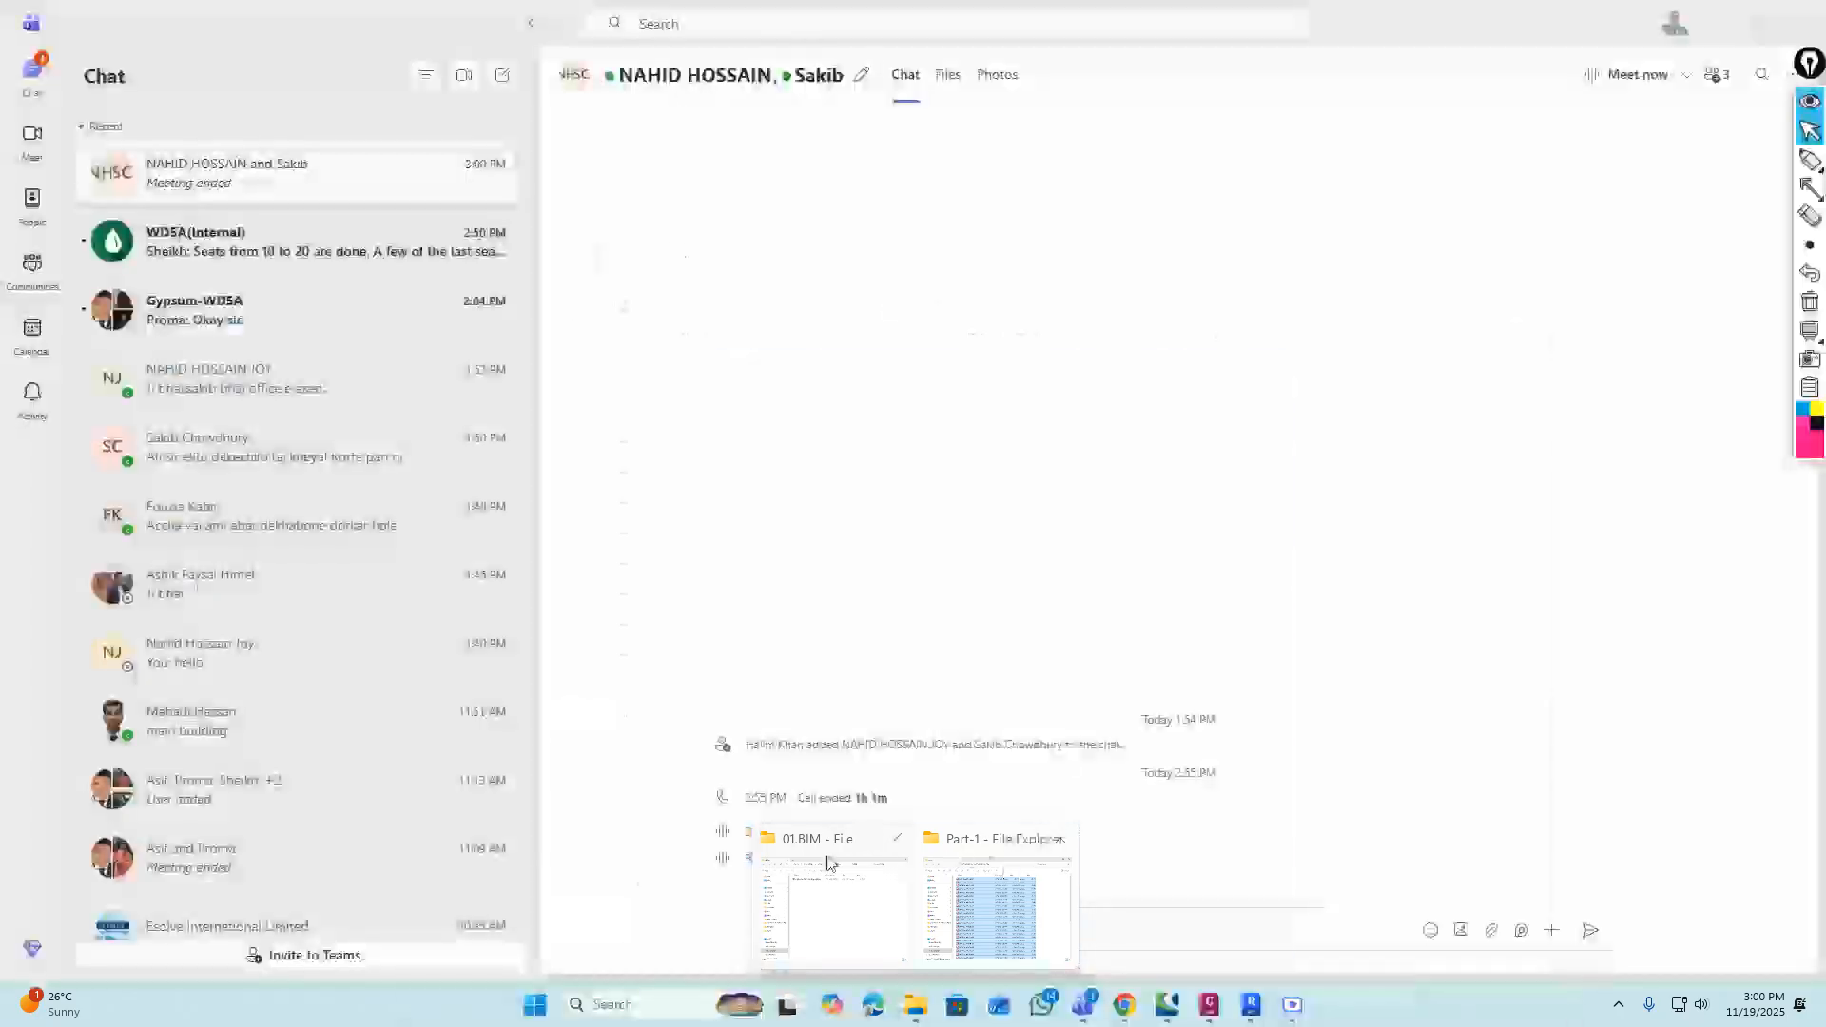
click(990, 856)
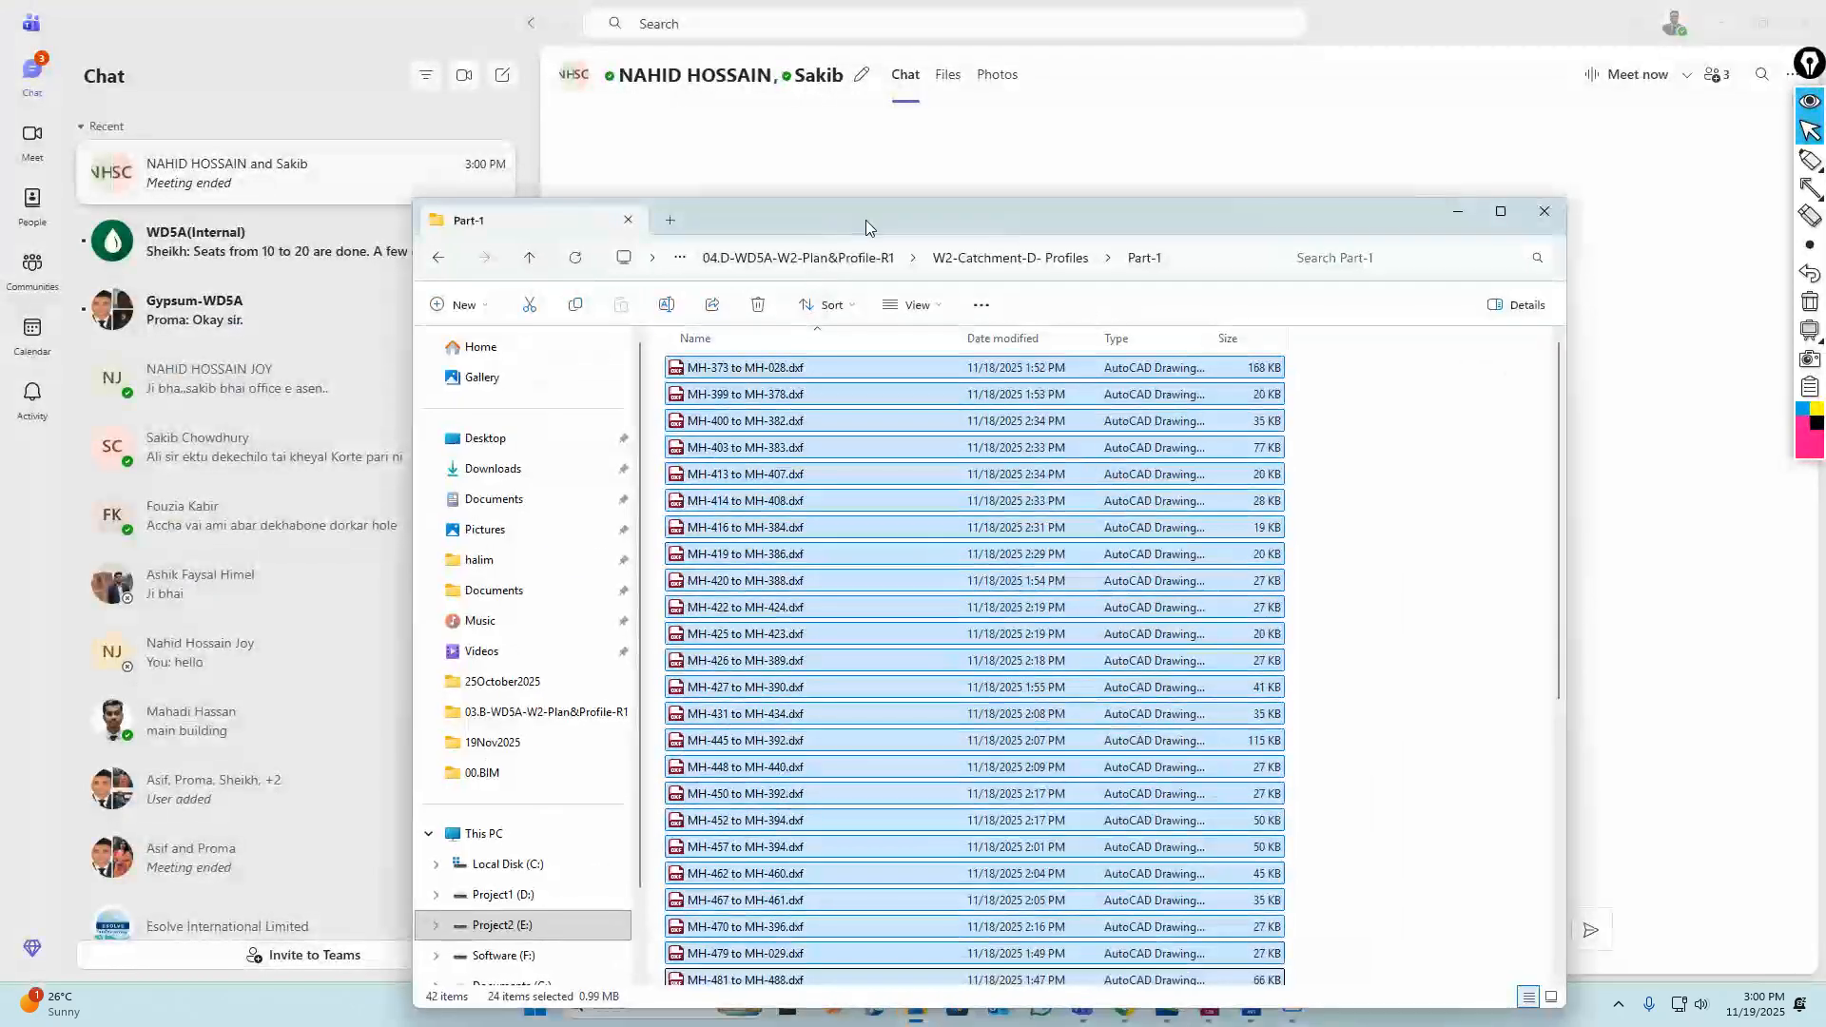
drag(866, 219, 792, 128)
click(454, 167)
click(455, 166)
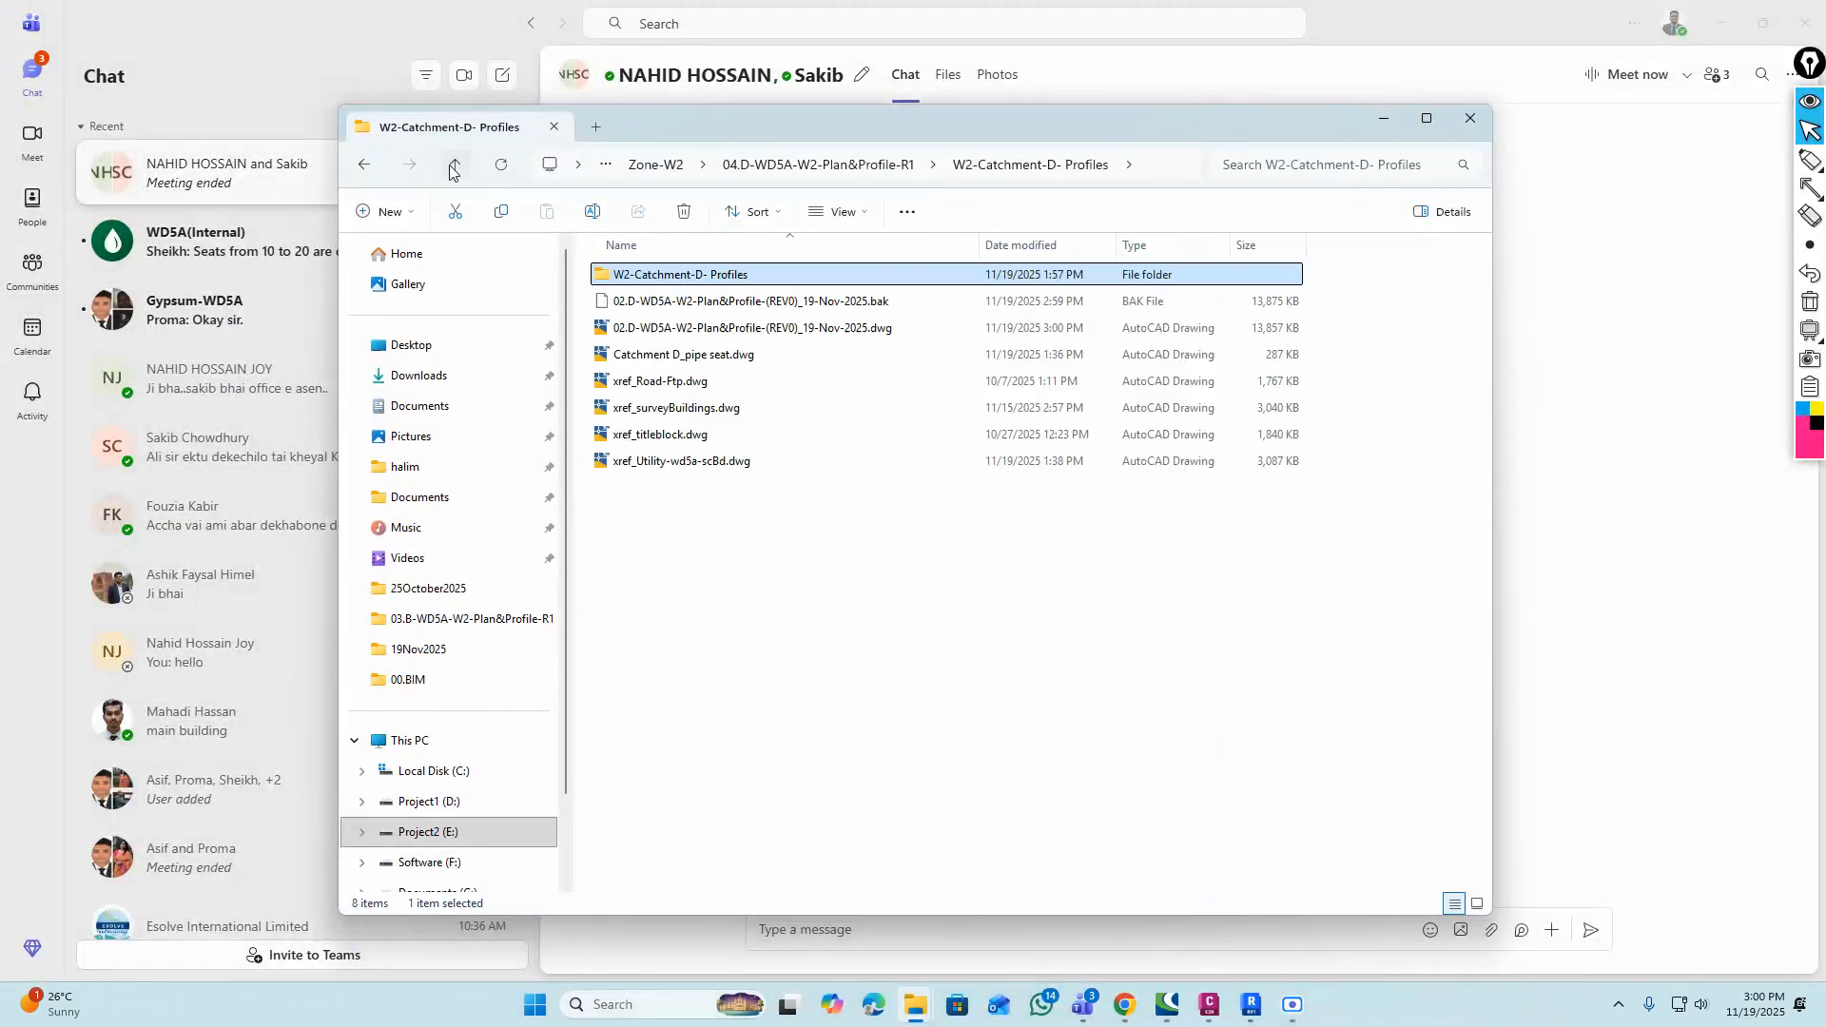
click(686, 329)
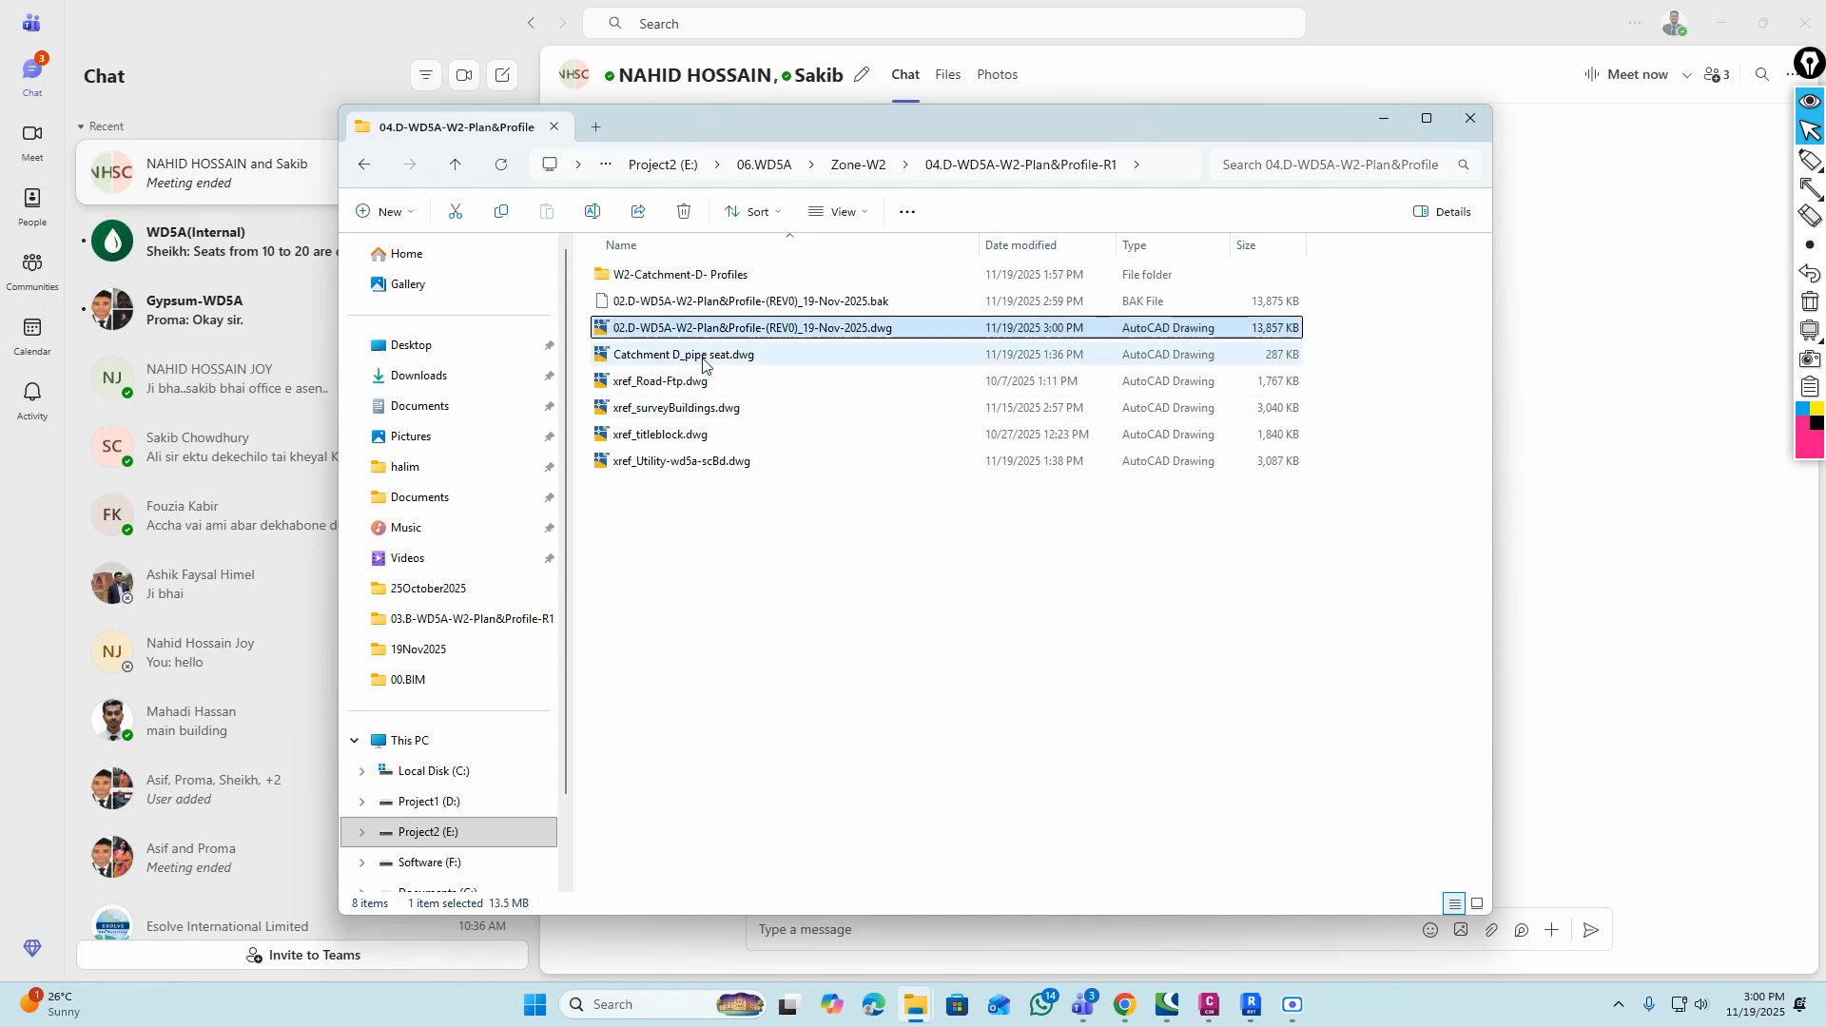
Attach the selected plan and profile drawing to the group chat, send it, and minimize Teams
drag(823, 130, 812, 93)
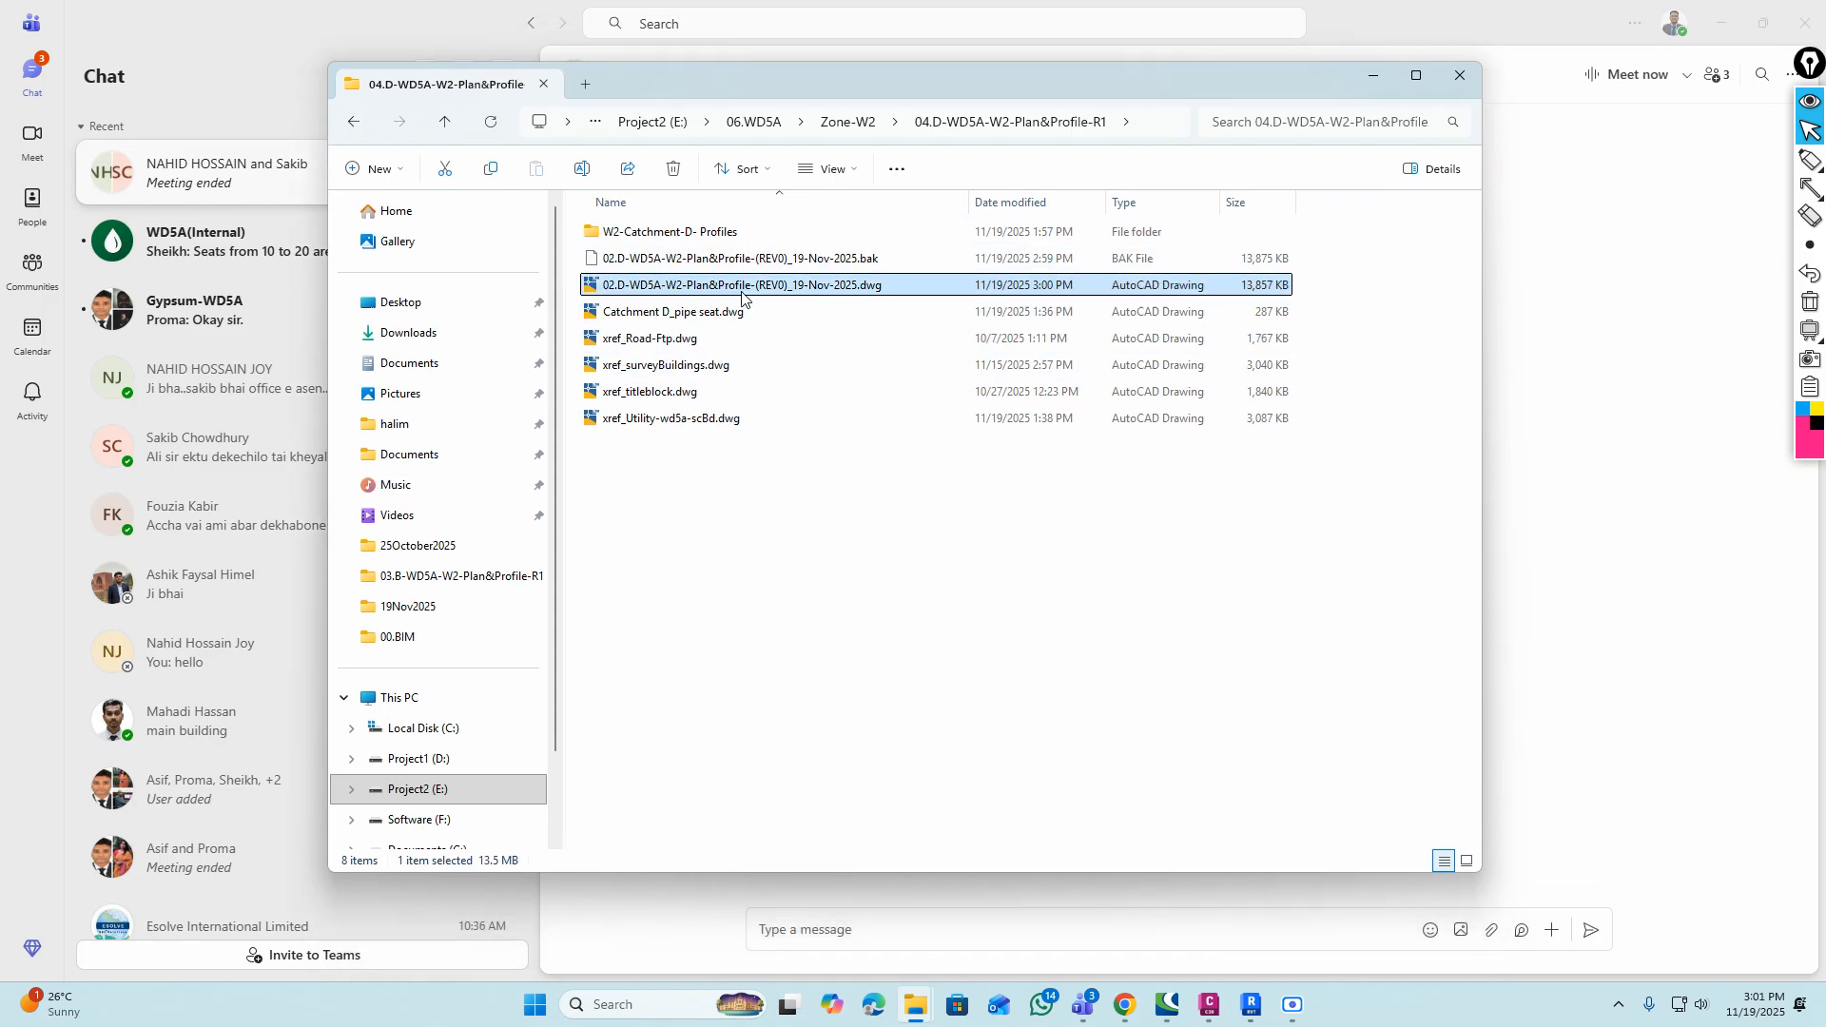
drag(746, 294, 848, 912)
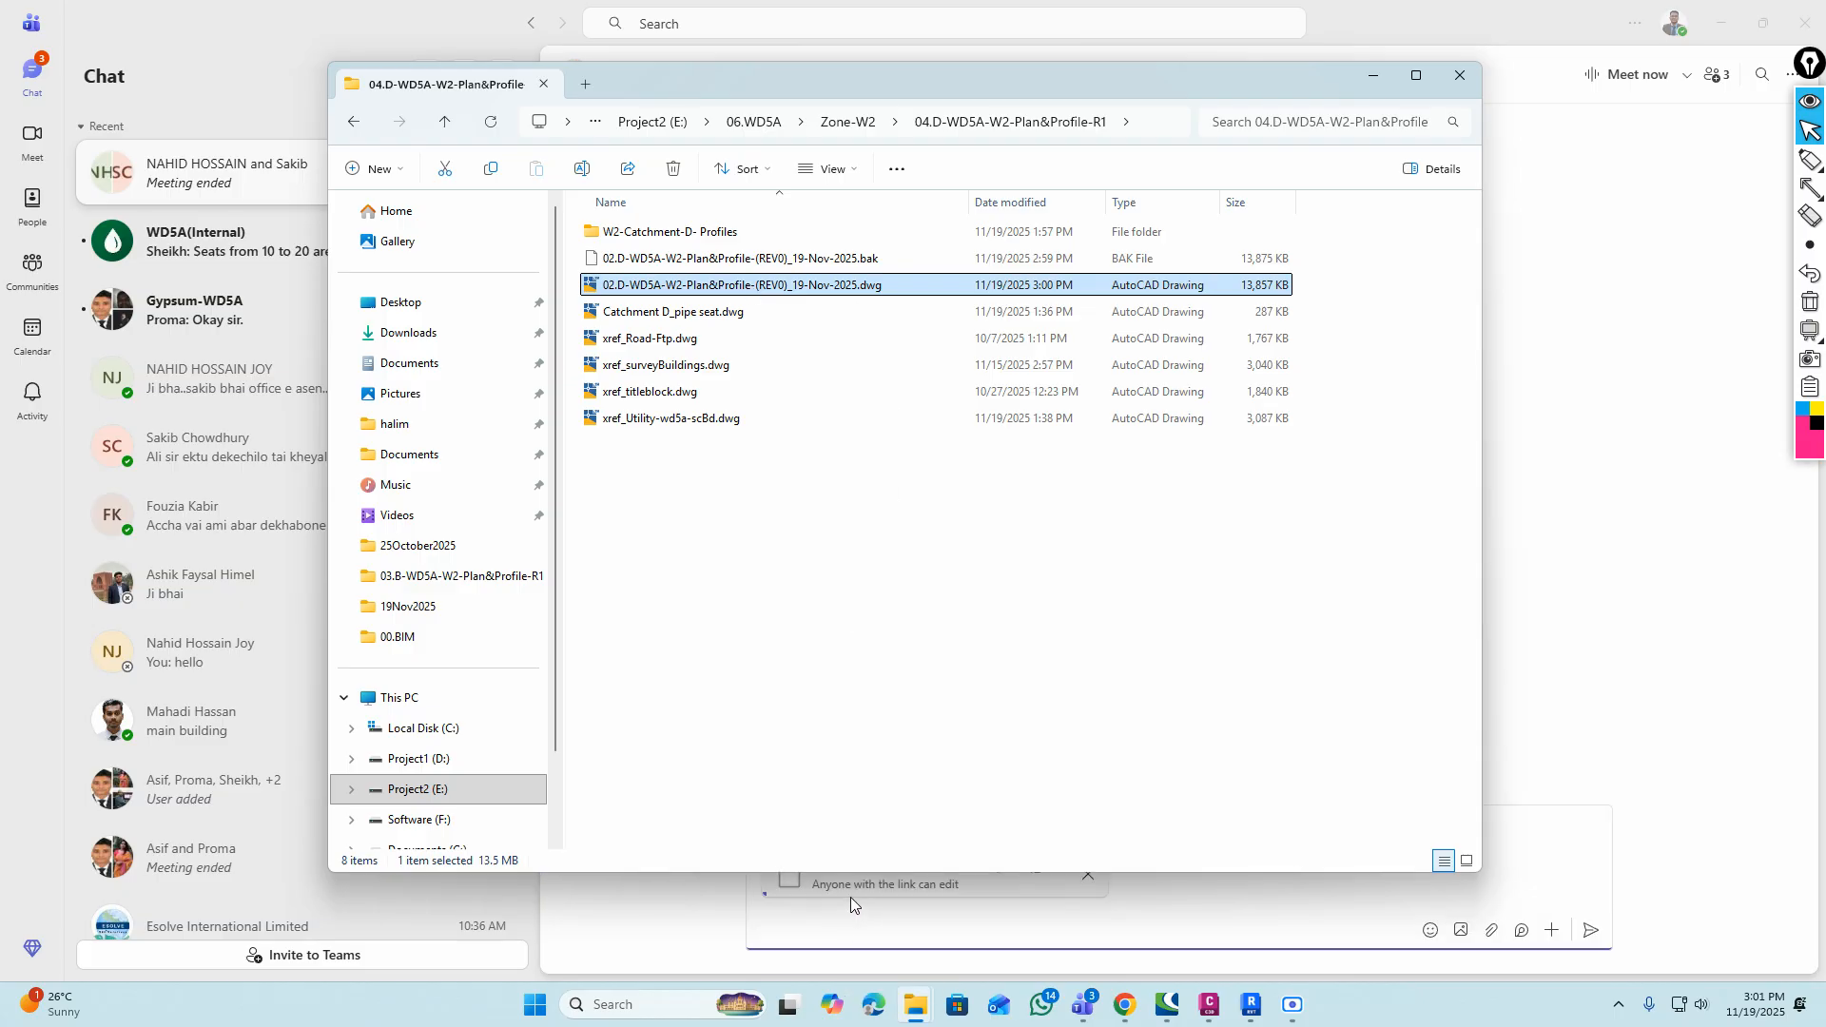
click(1592, 932)
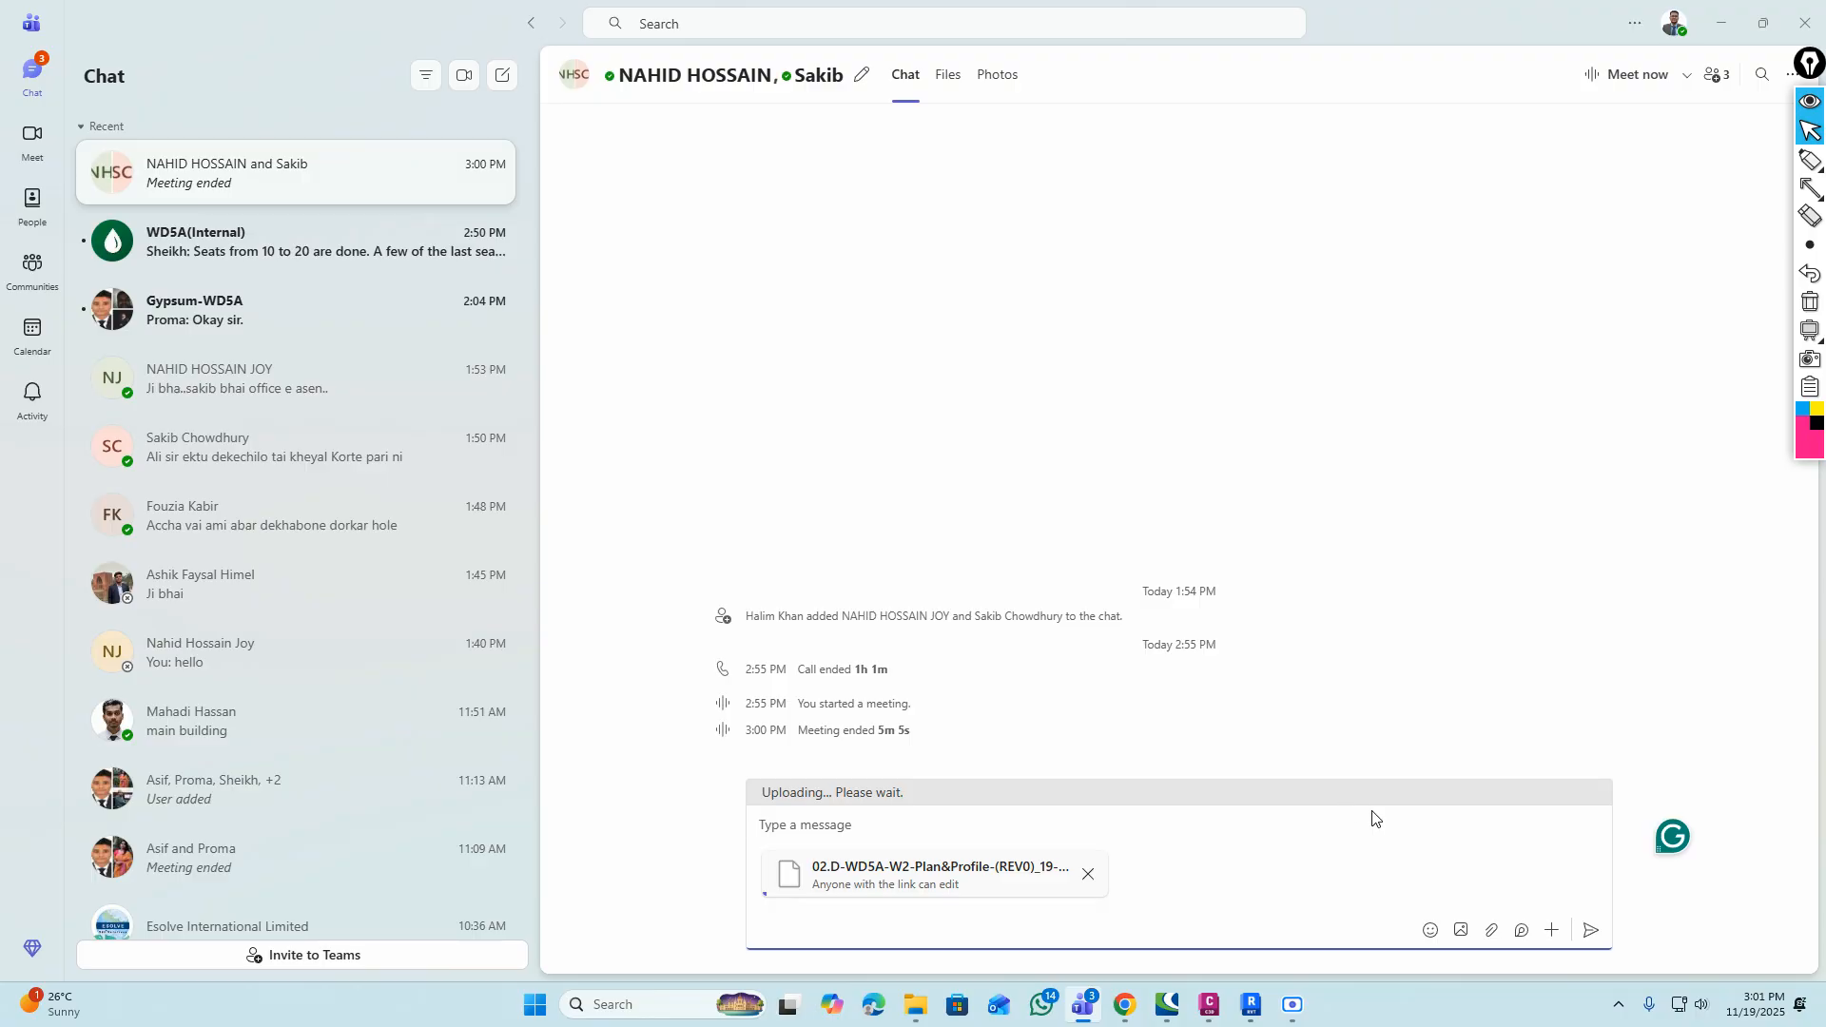
click(1591, 933)
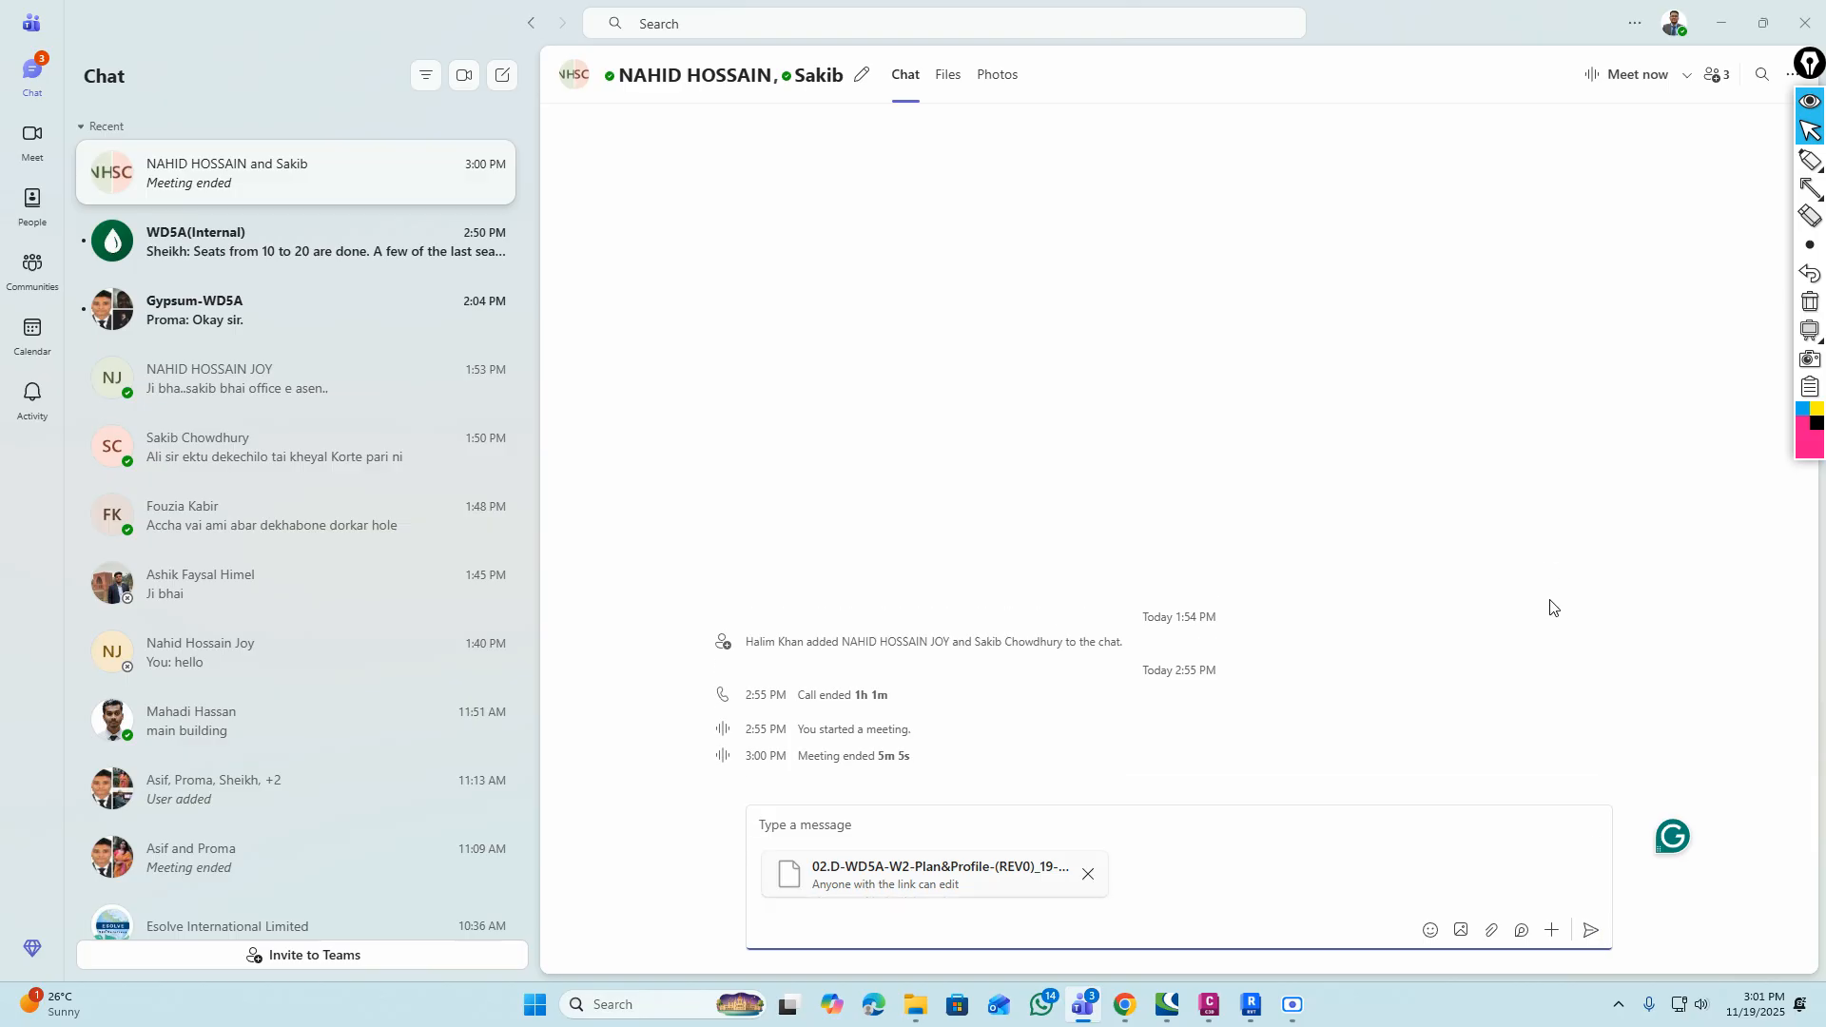
click(1592, 933)
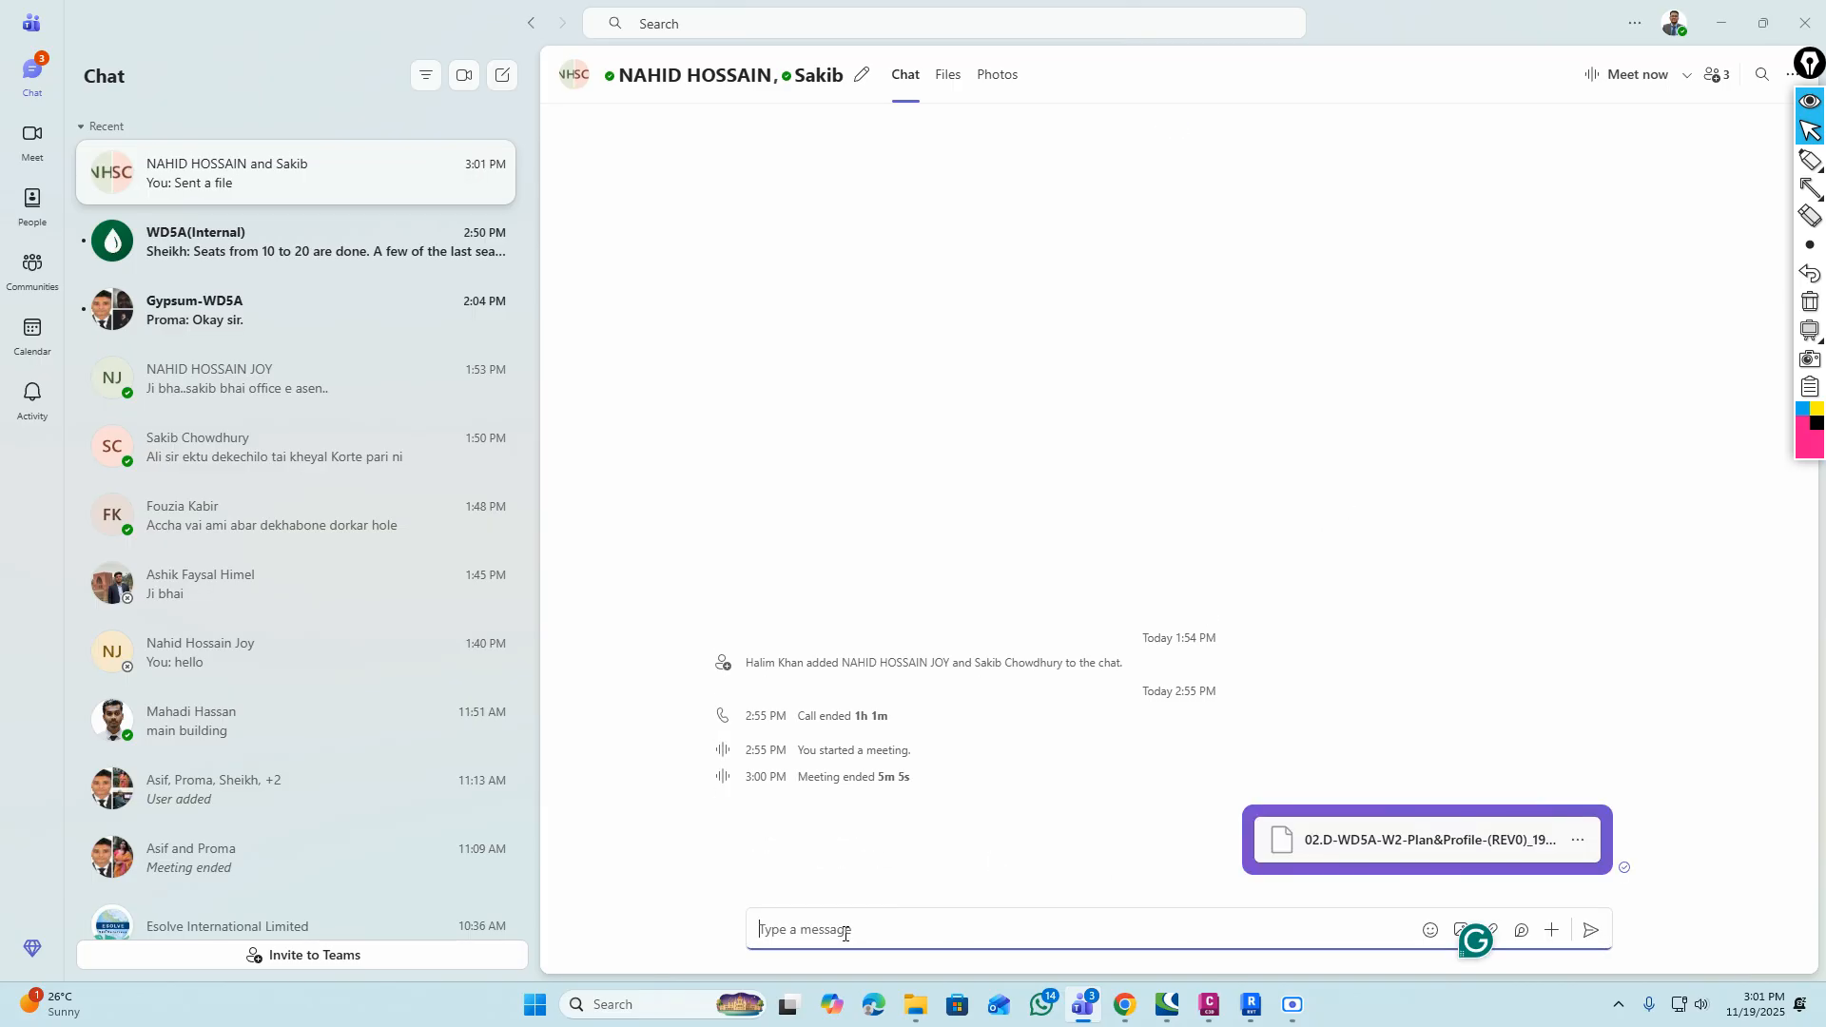
click(1720, 22)
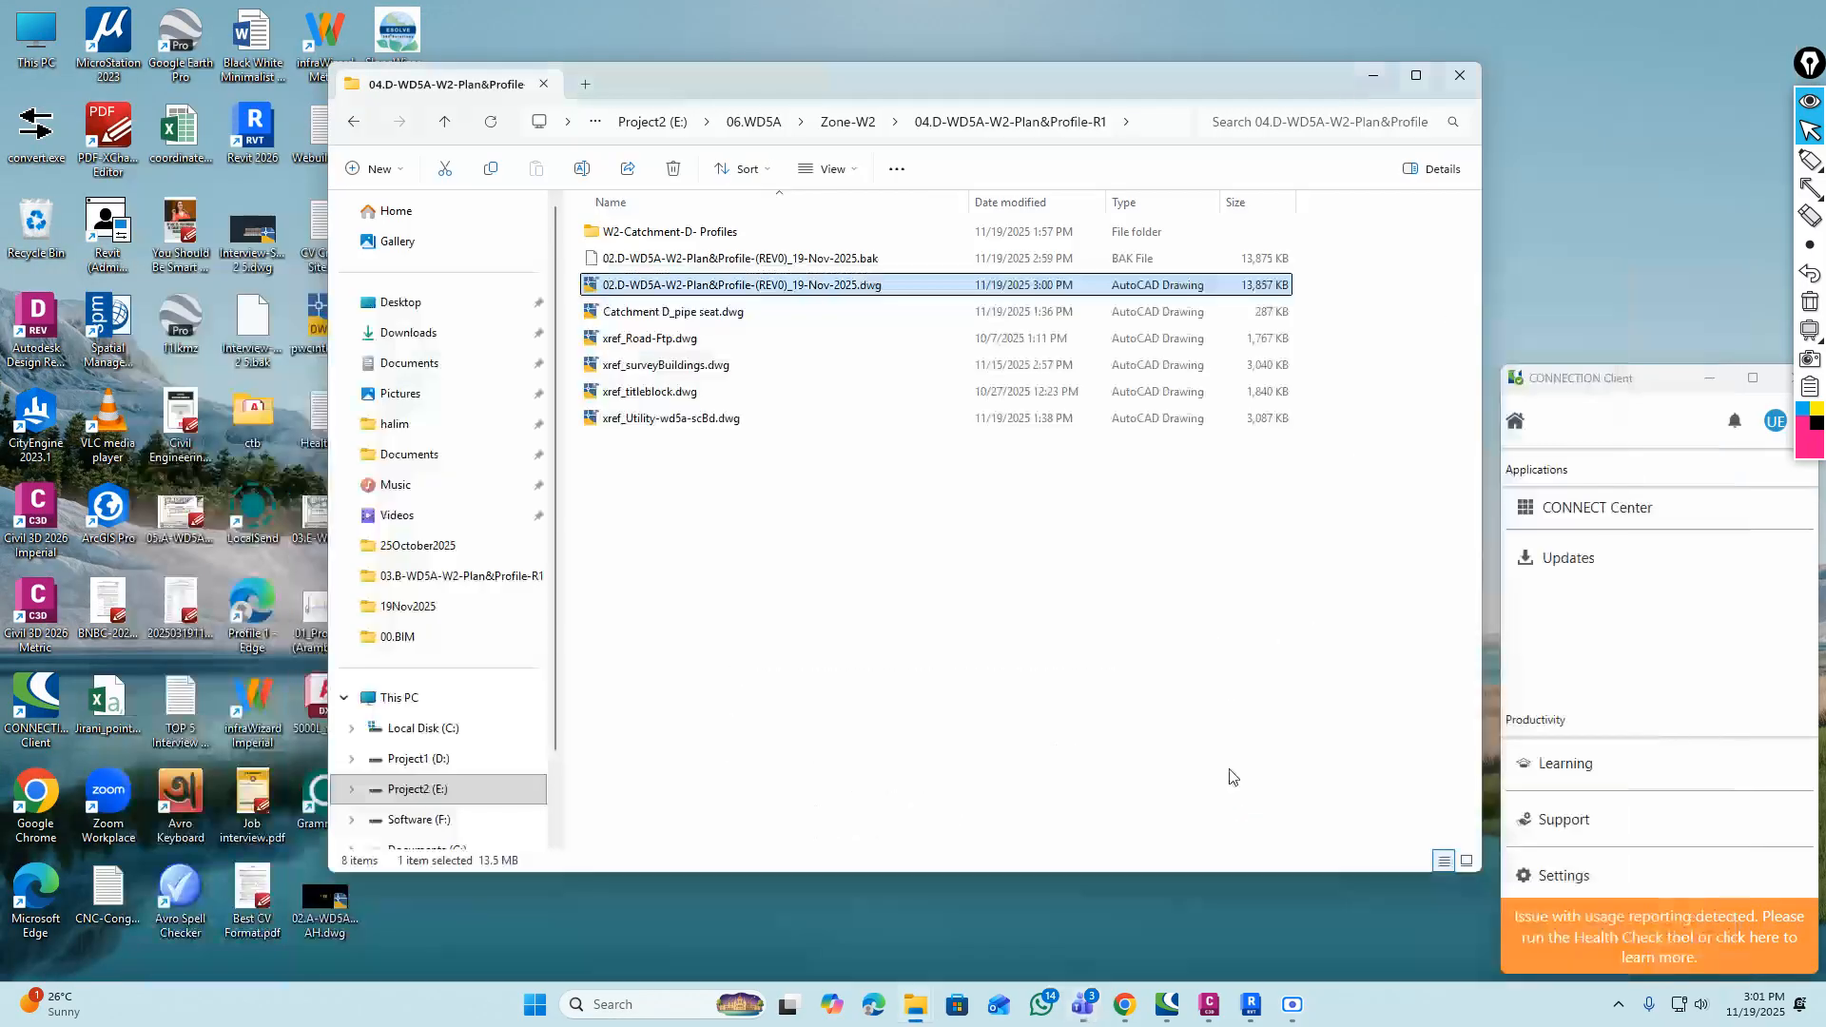
click(1253, 873)
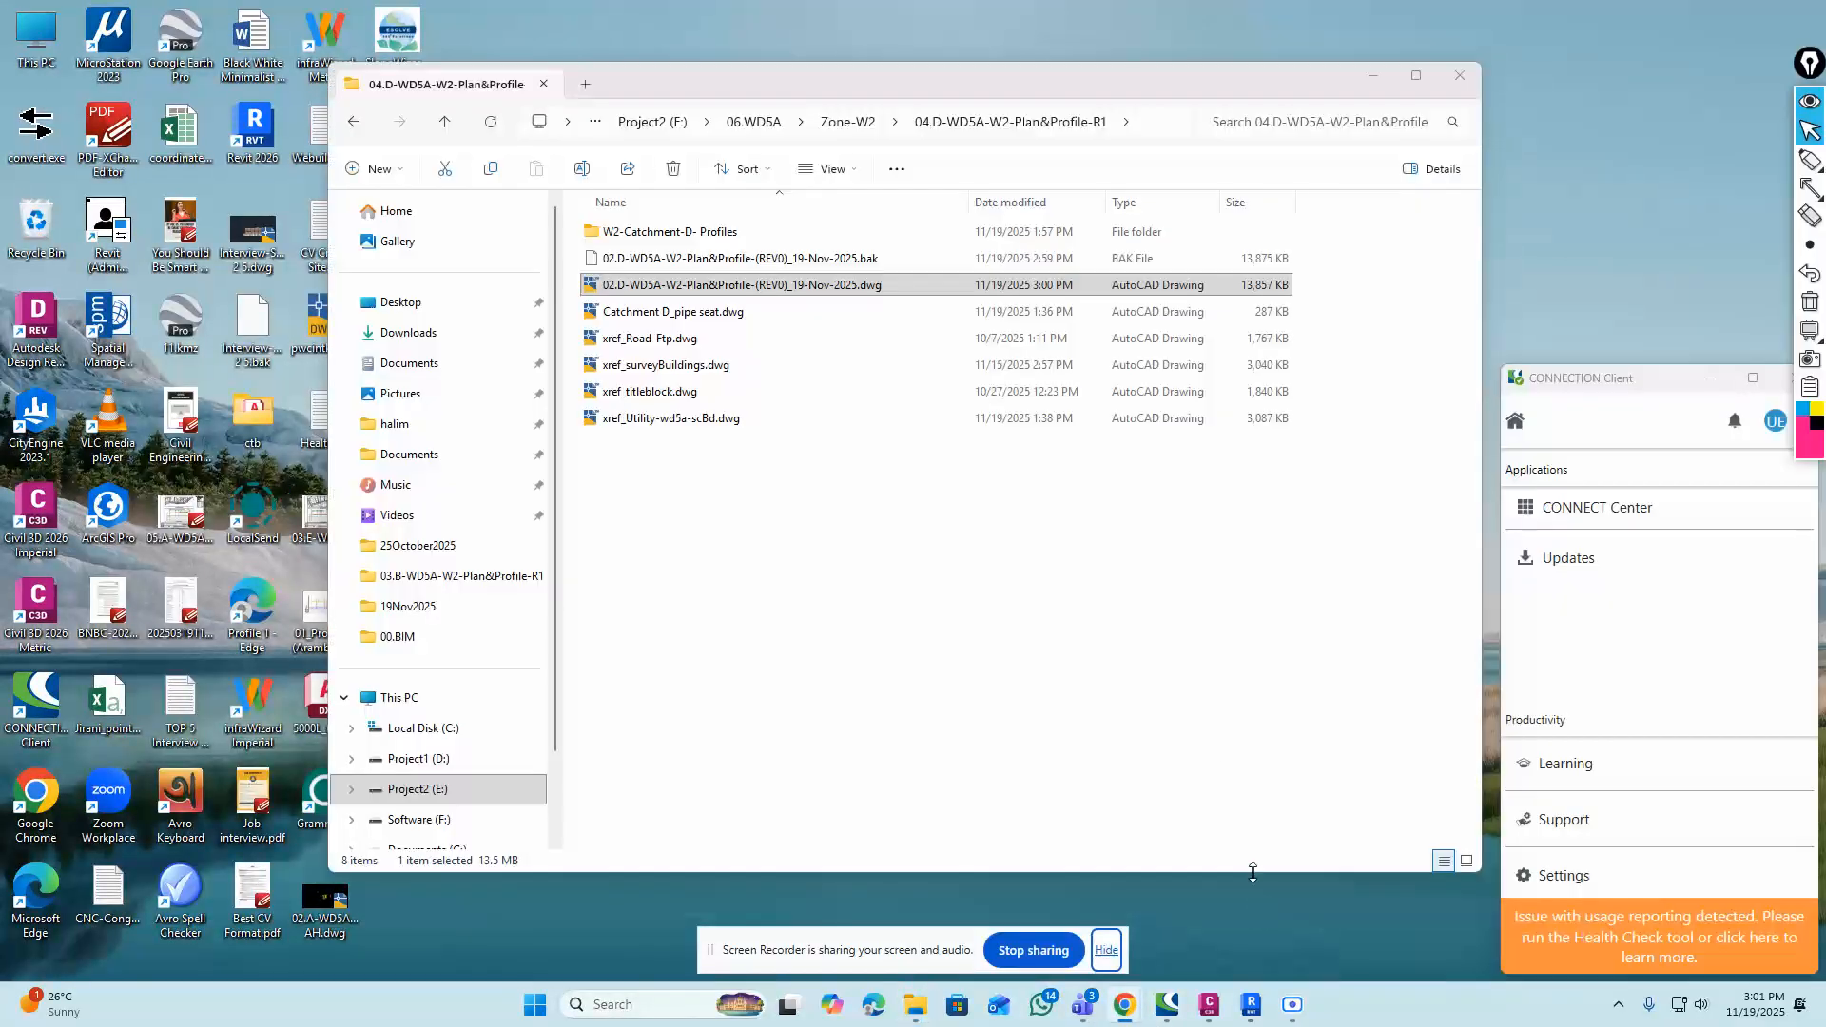